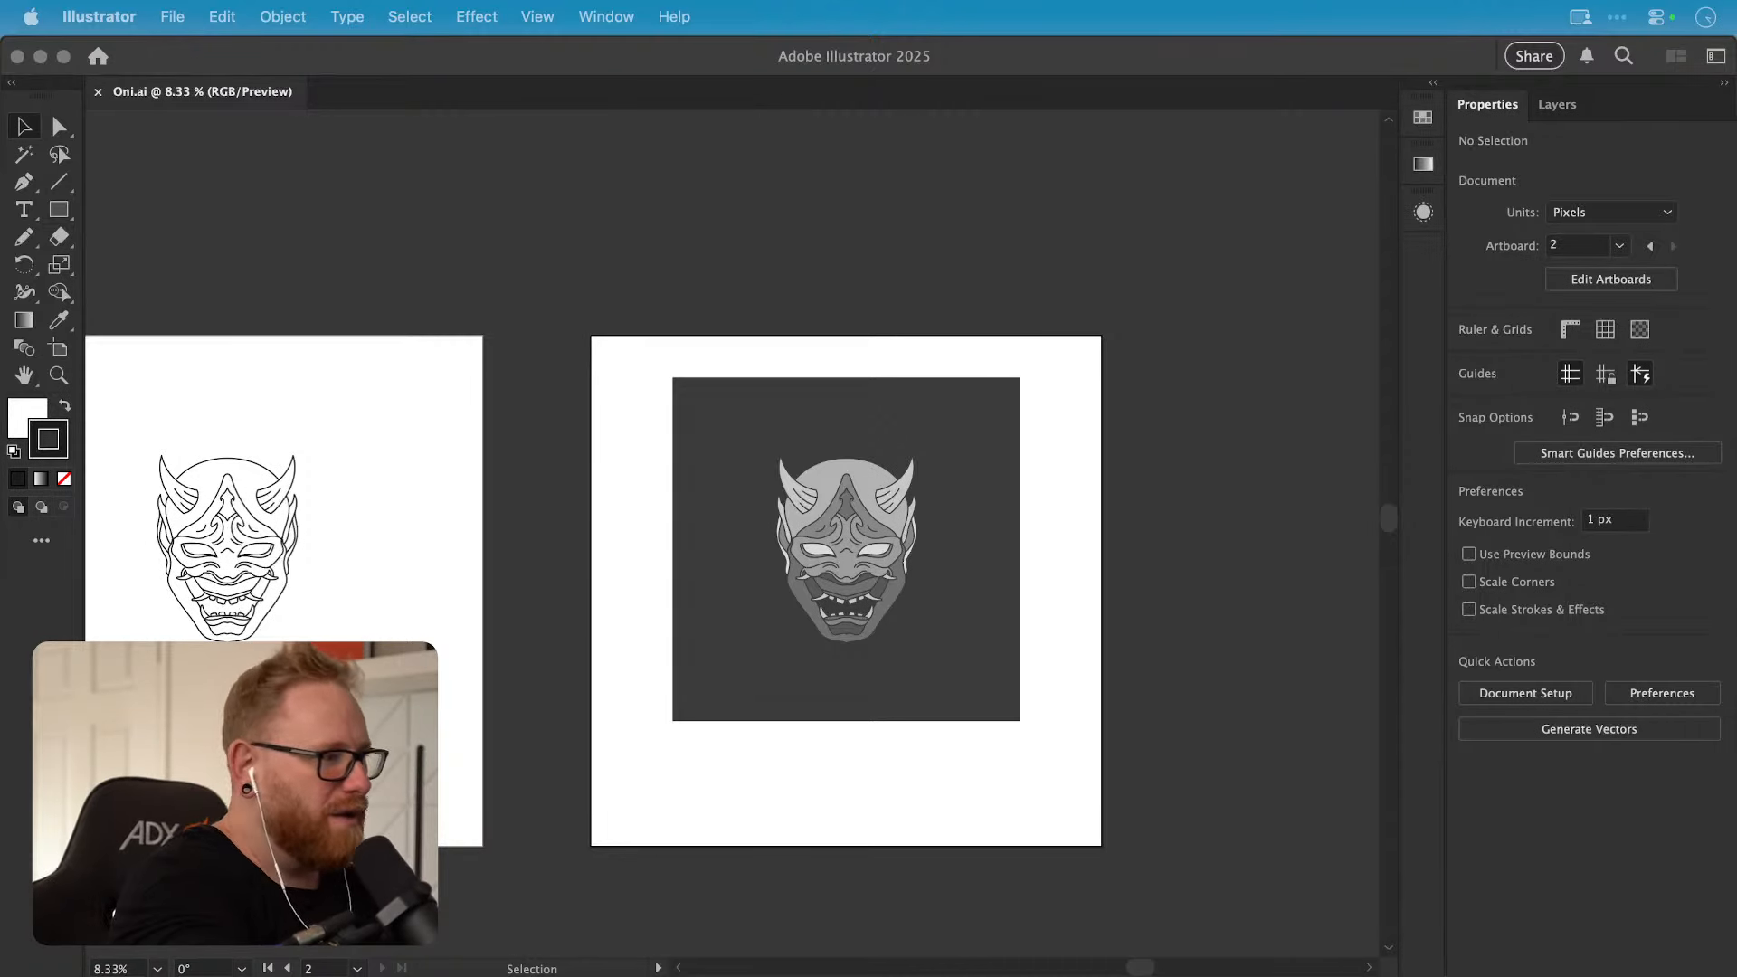
Step: Reveal the hidden items in the macOS menu bar
key("F11")
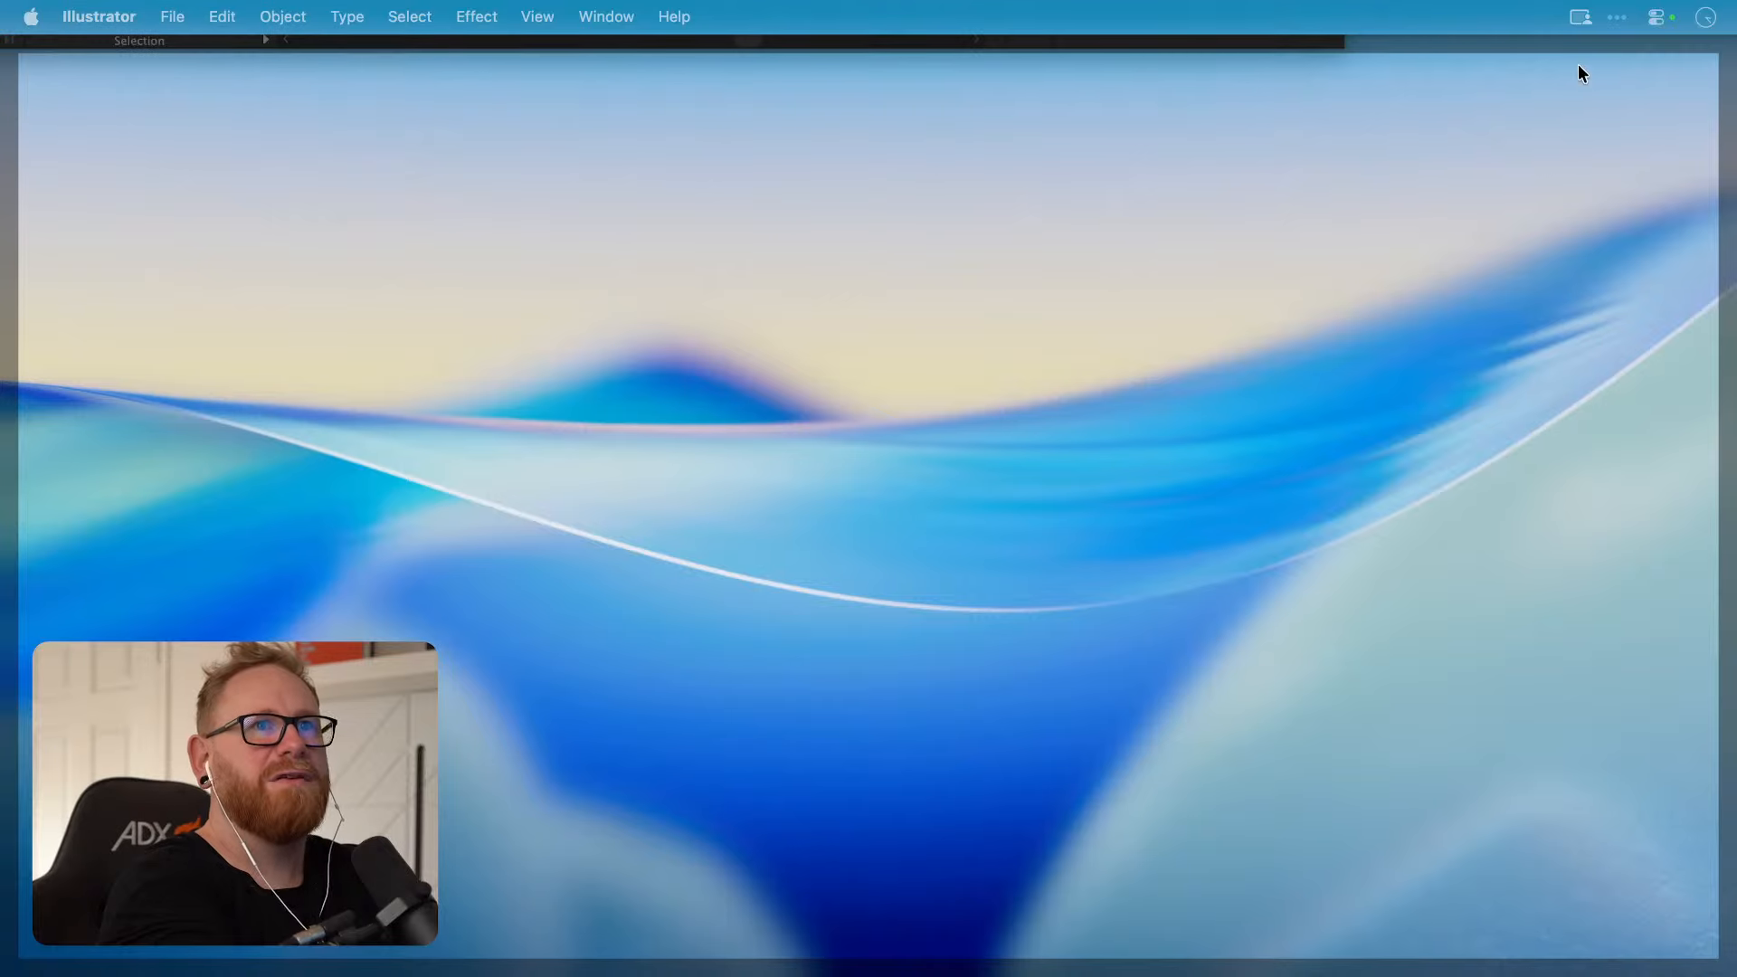
left_click(1620, 18)
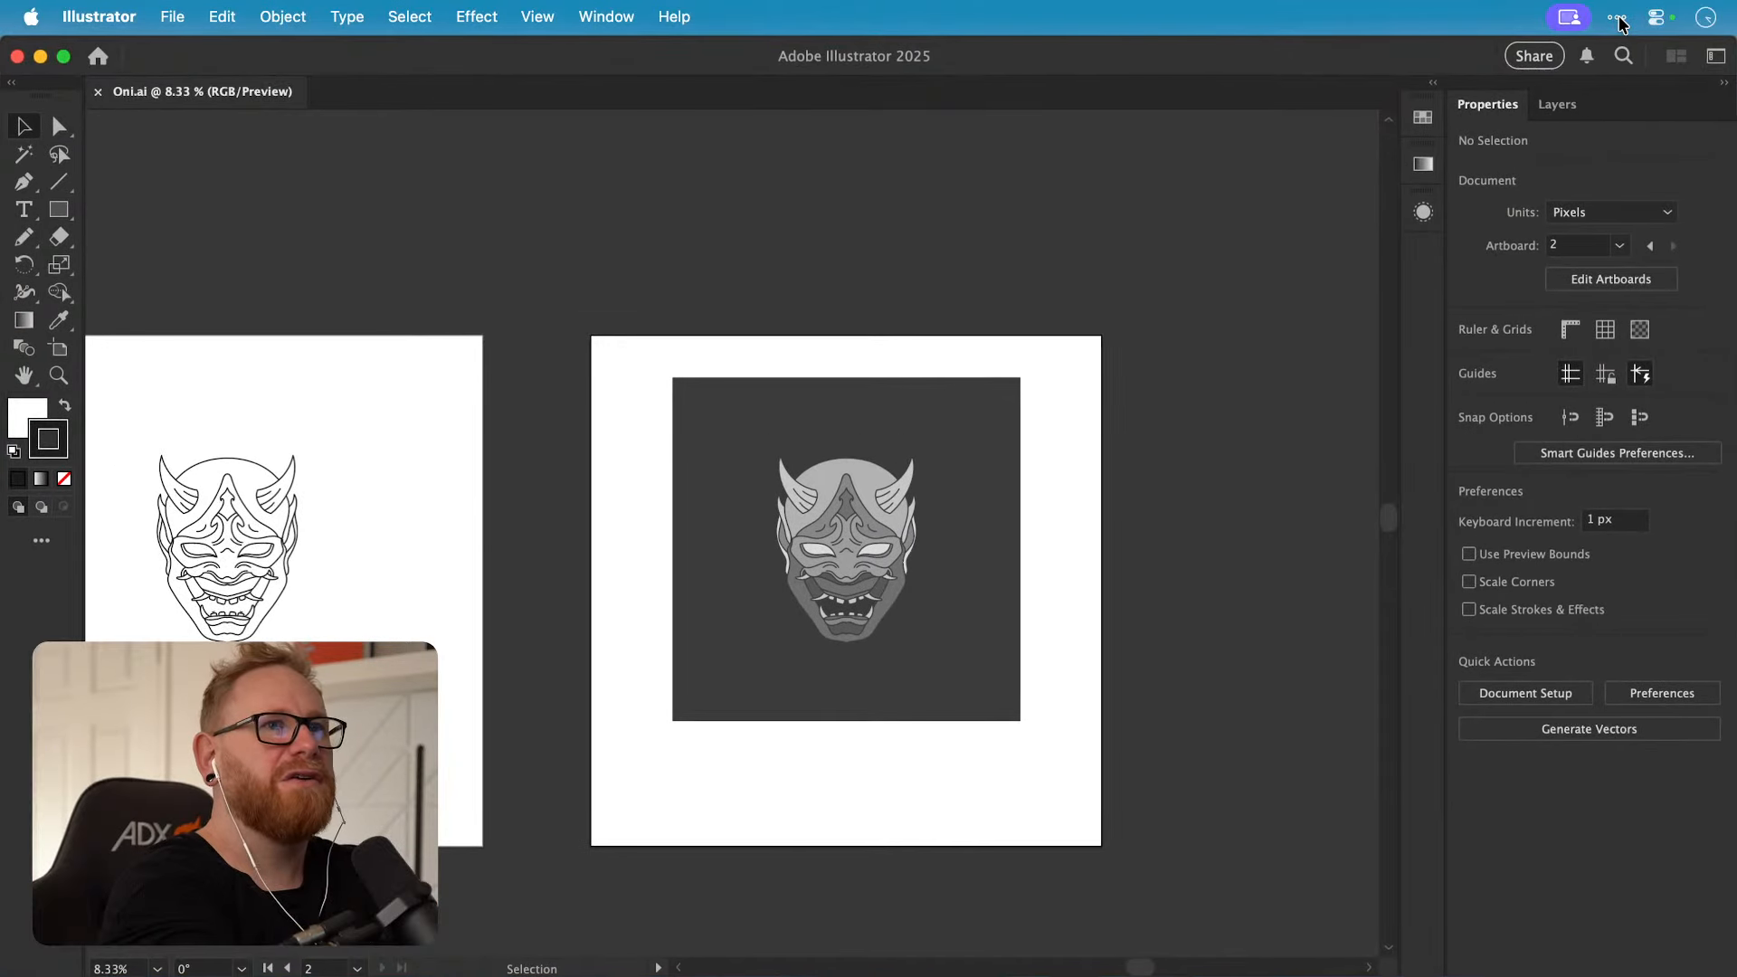
left_click(1619, 17)
left_click(1619, 18)
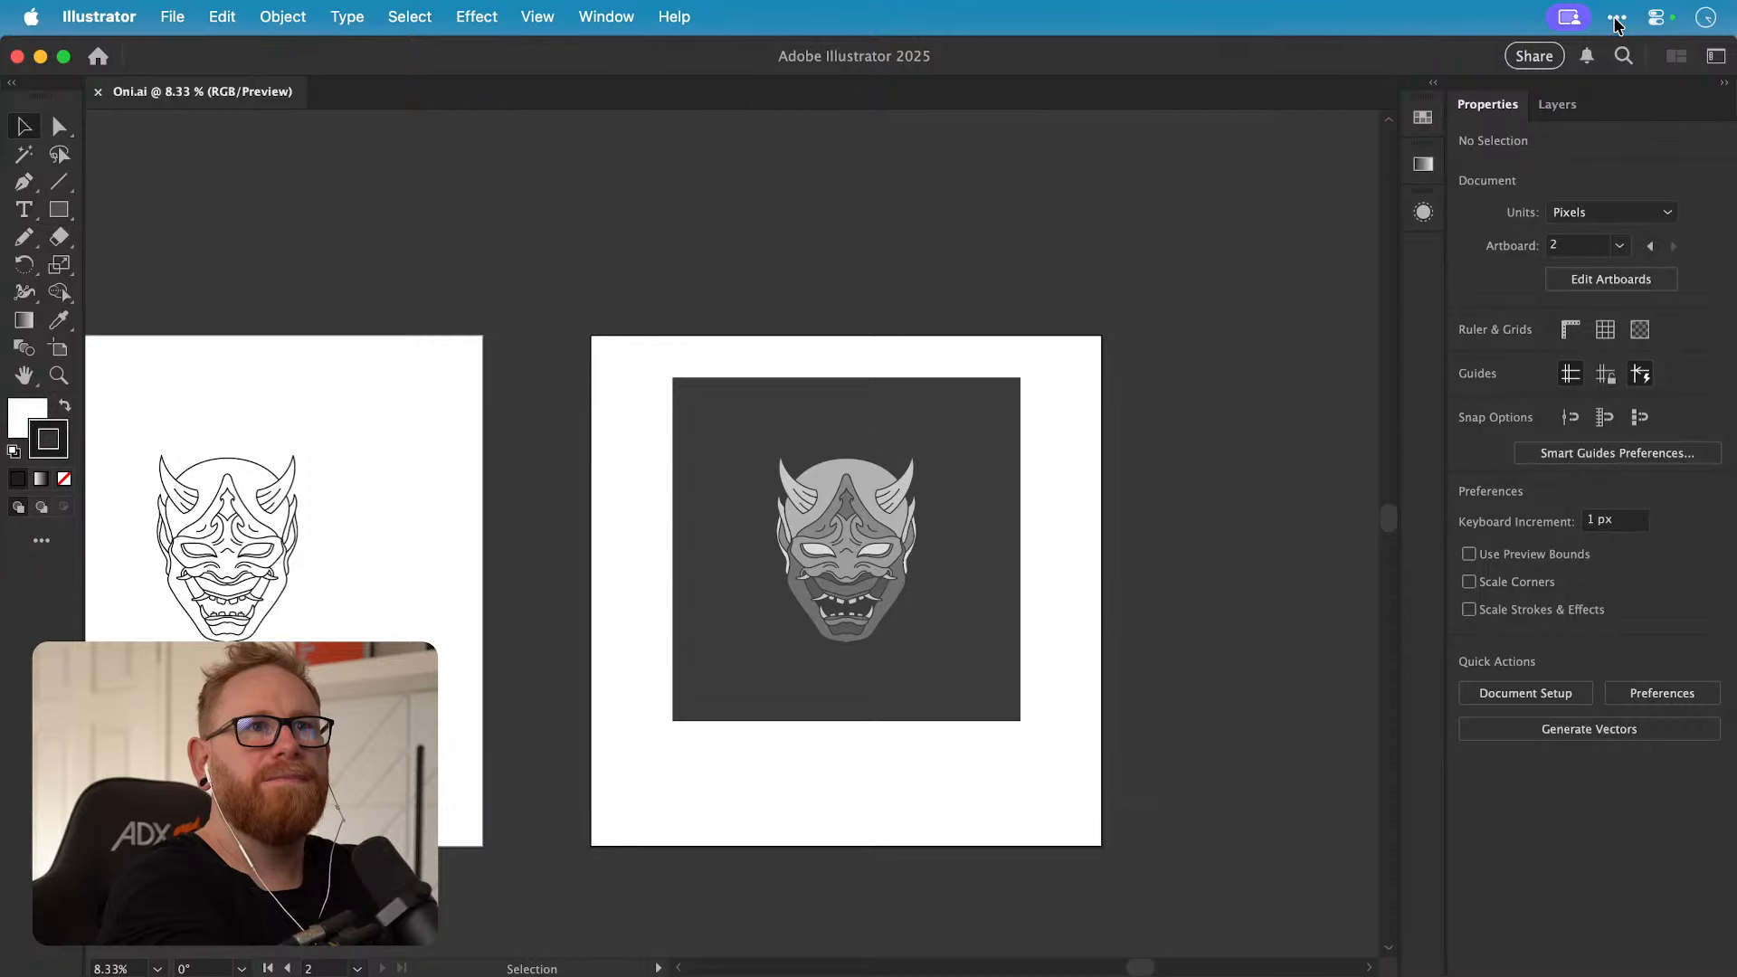
left_click(1617, 18)
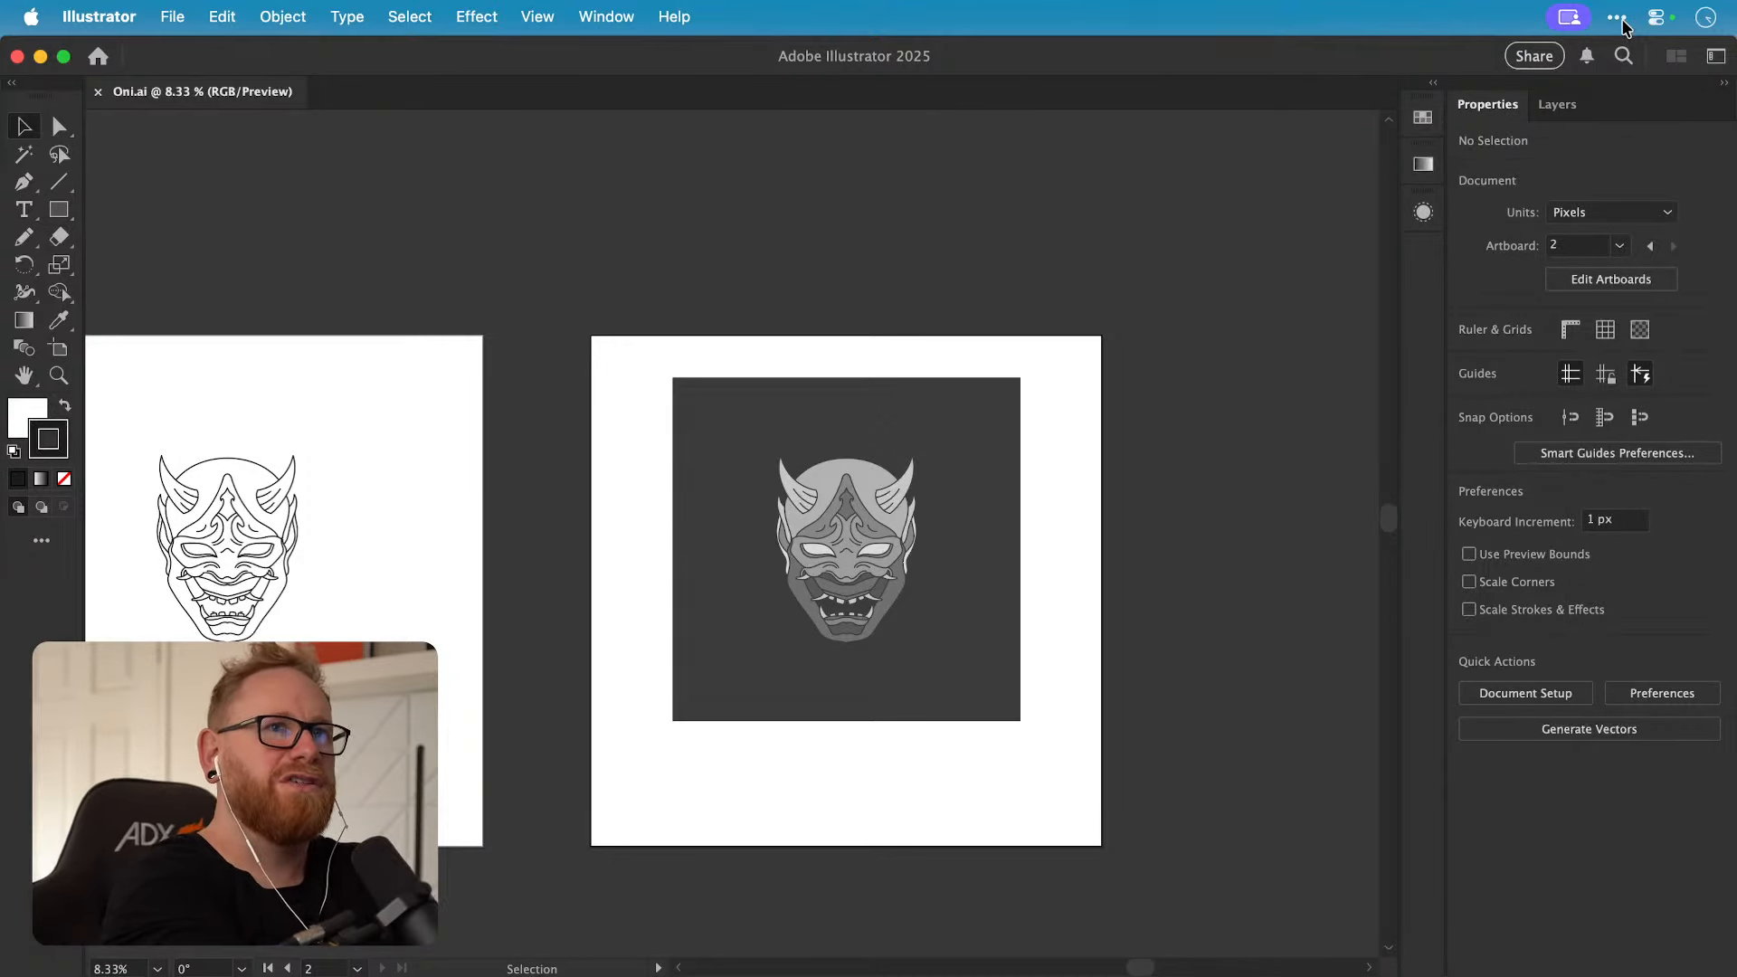
right_click(1621, 20)
left_click(1618, 20)
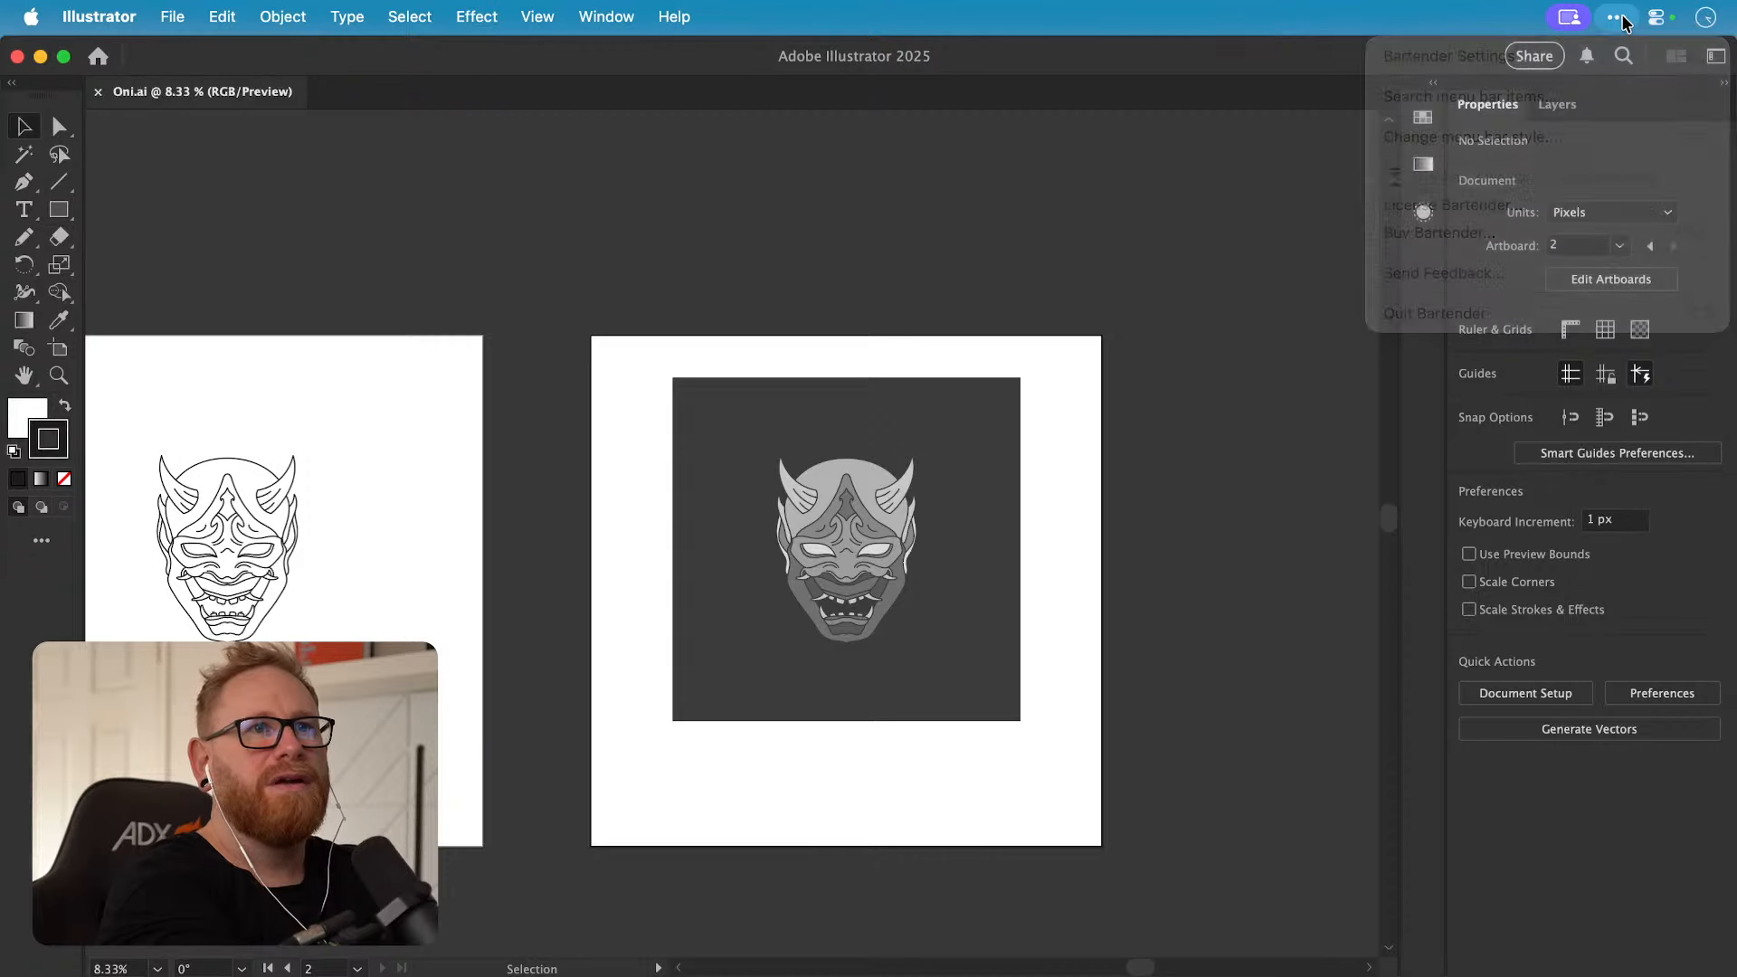
left_click(1618, 20)
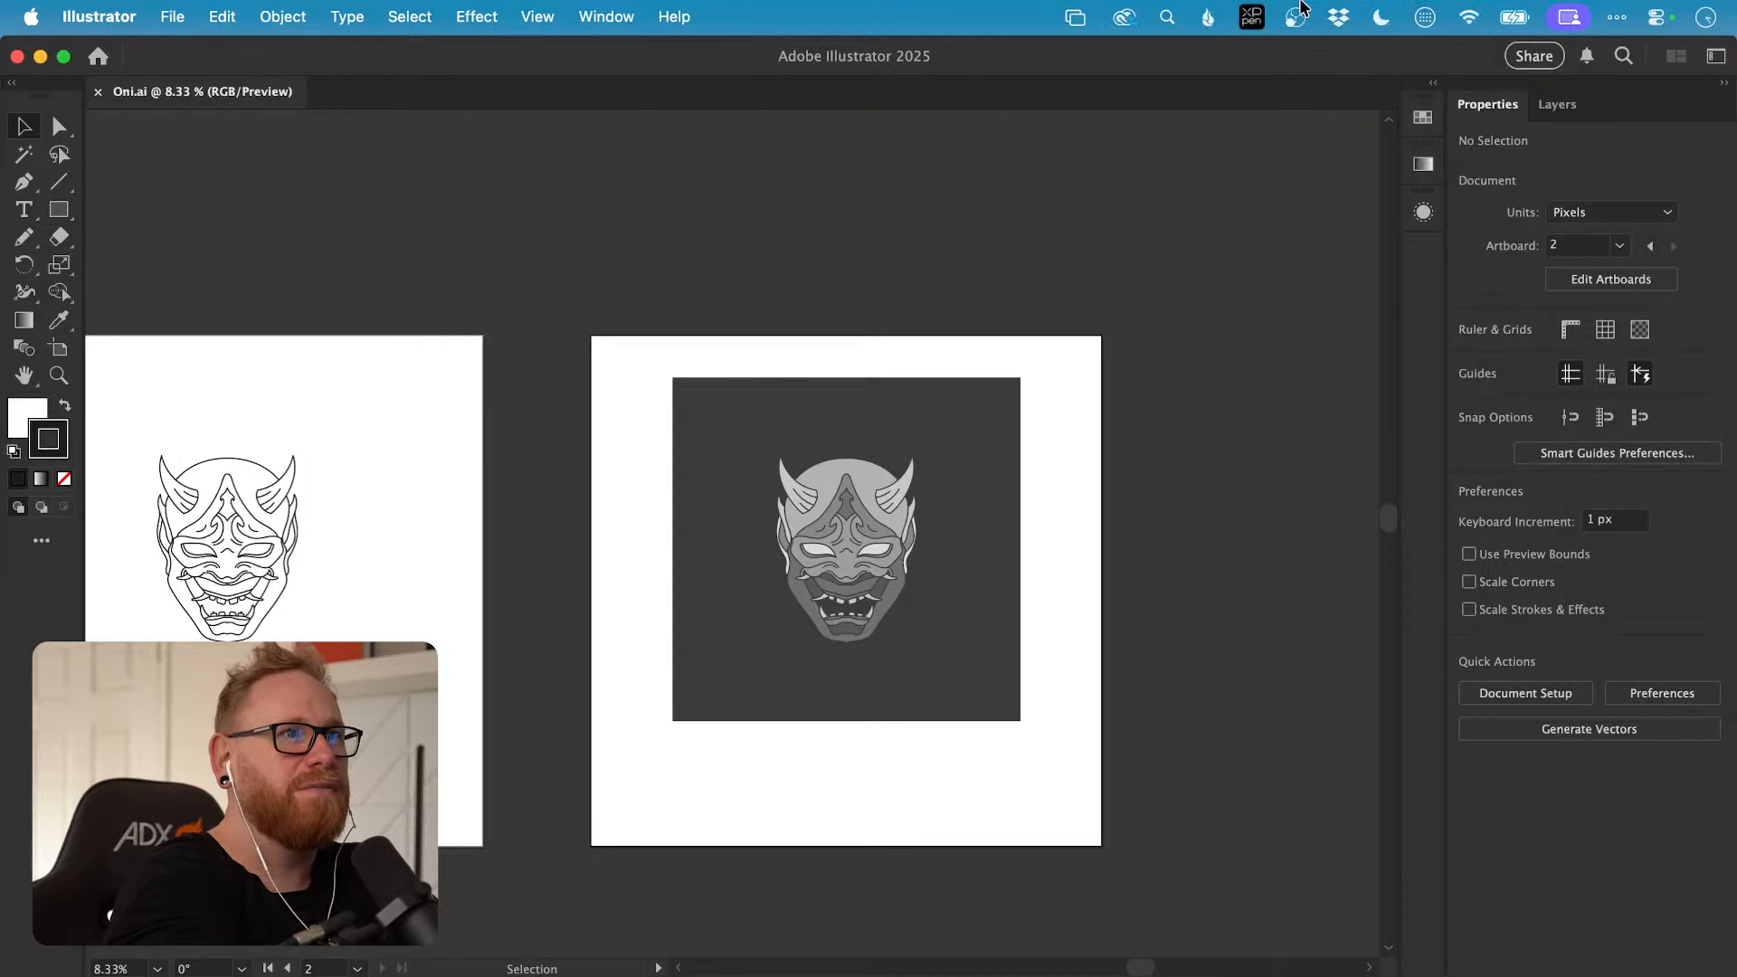
Step: Switch to Bartender's settings and view the menu bar layout with its shown and hidden items
right_click(1616, 18)
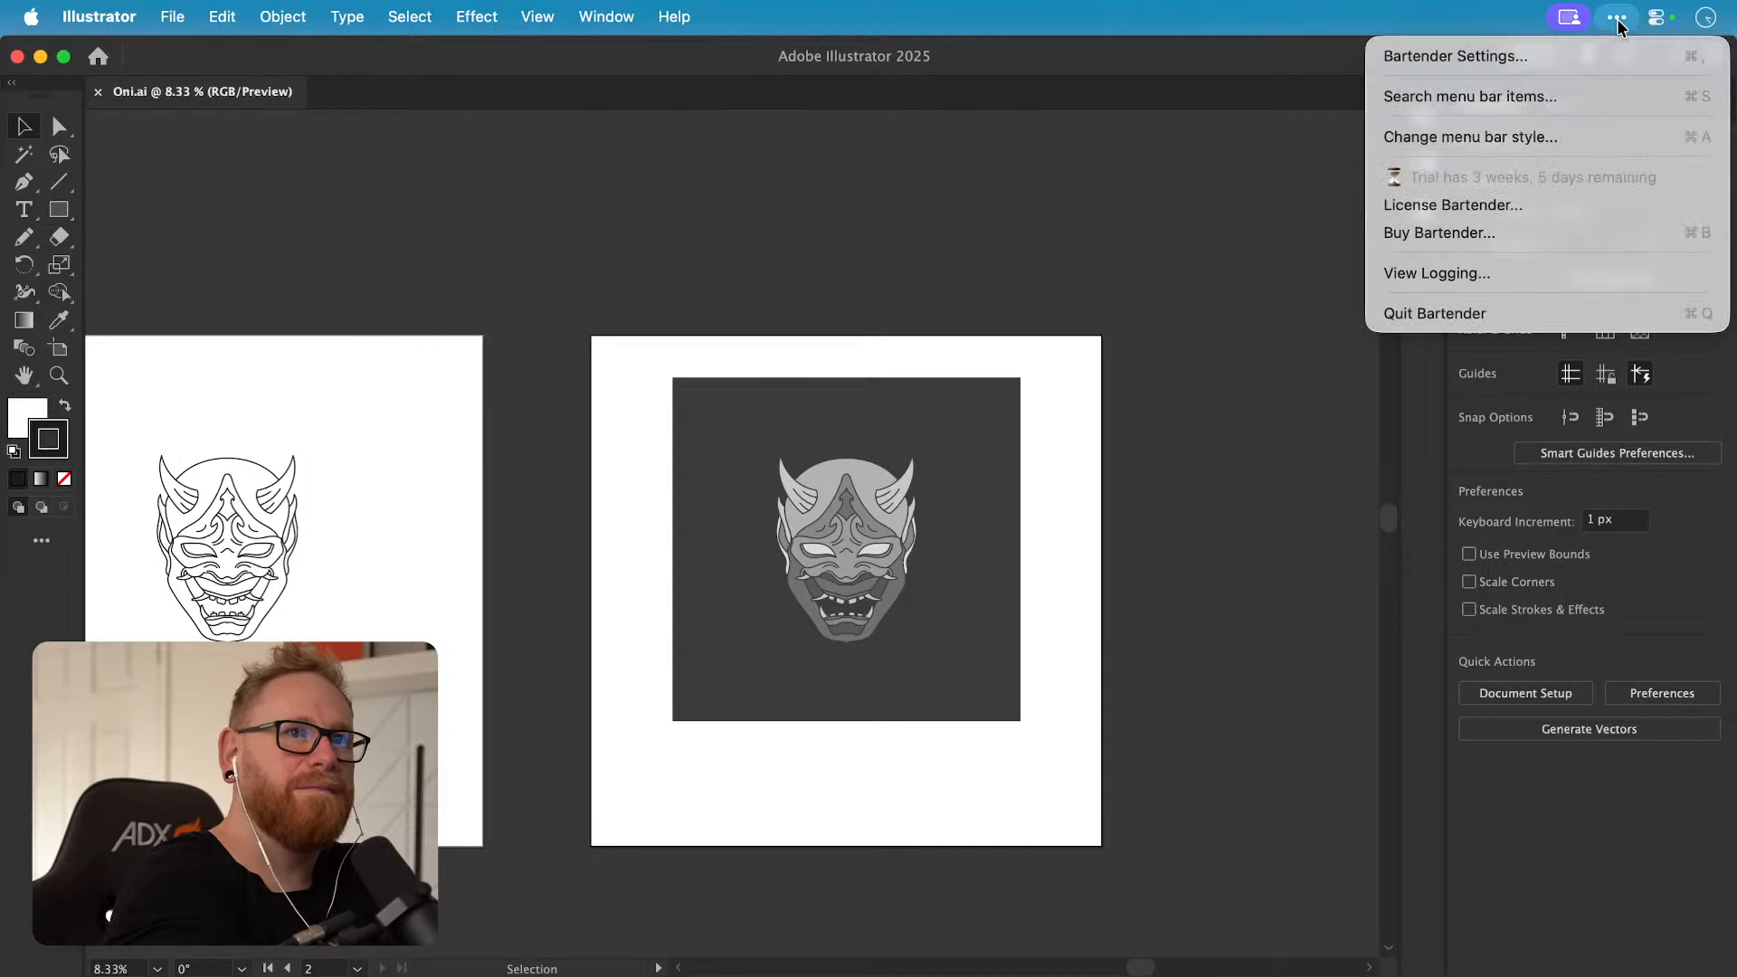
left_click(1547, 60)
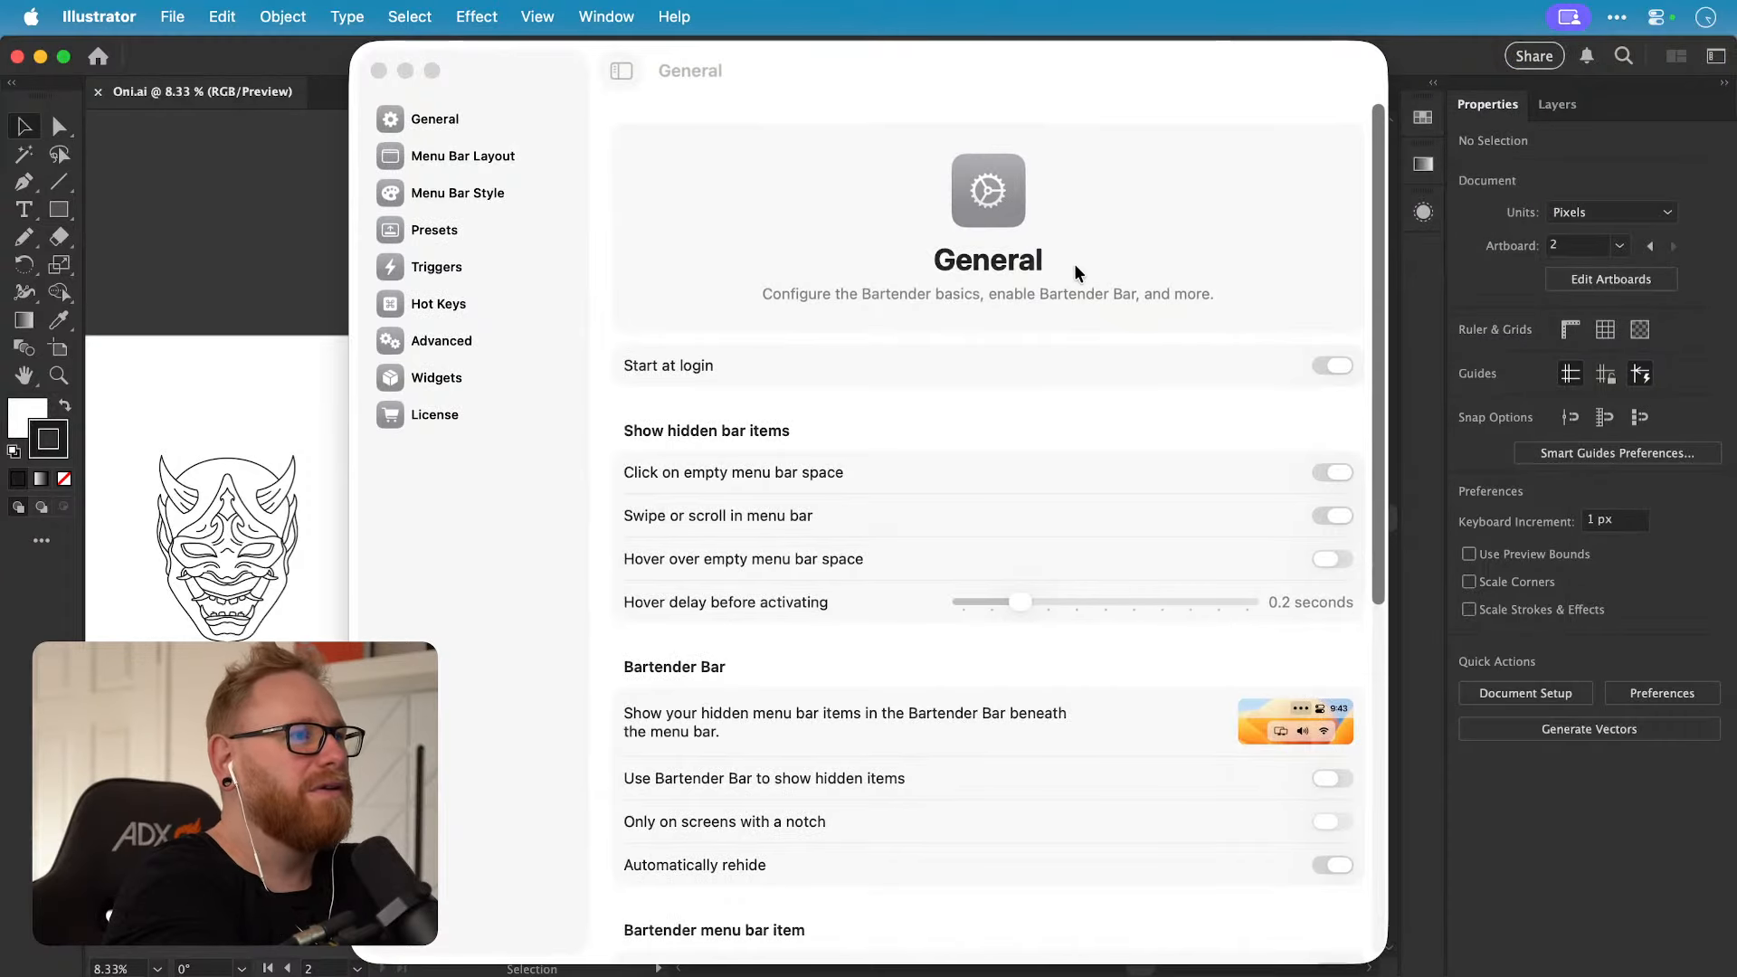
left_click(489, 155)
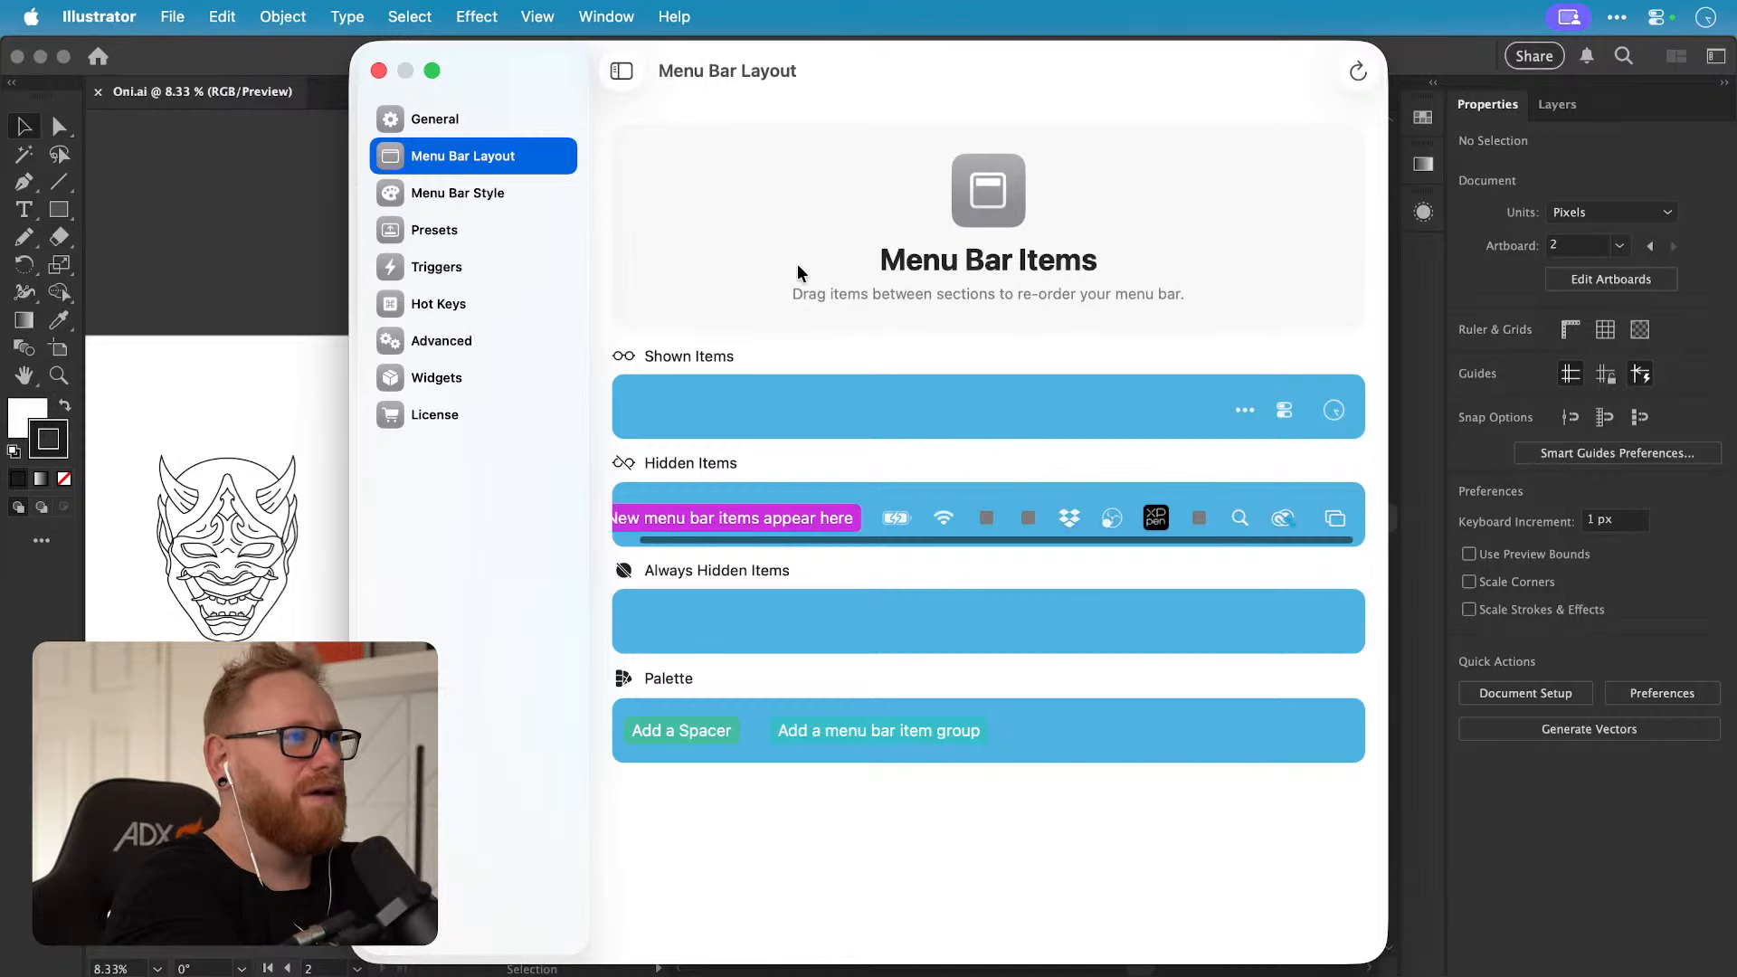
Step: Preview the Solid Color, Gradient, Classic Bar, Glass and Material menu bar styles, restore the Standard style and close the settings
left_click(450, 193)
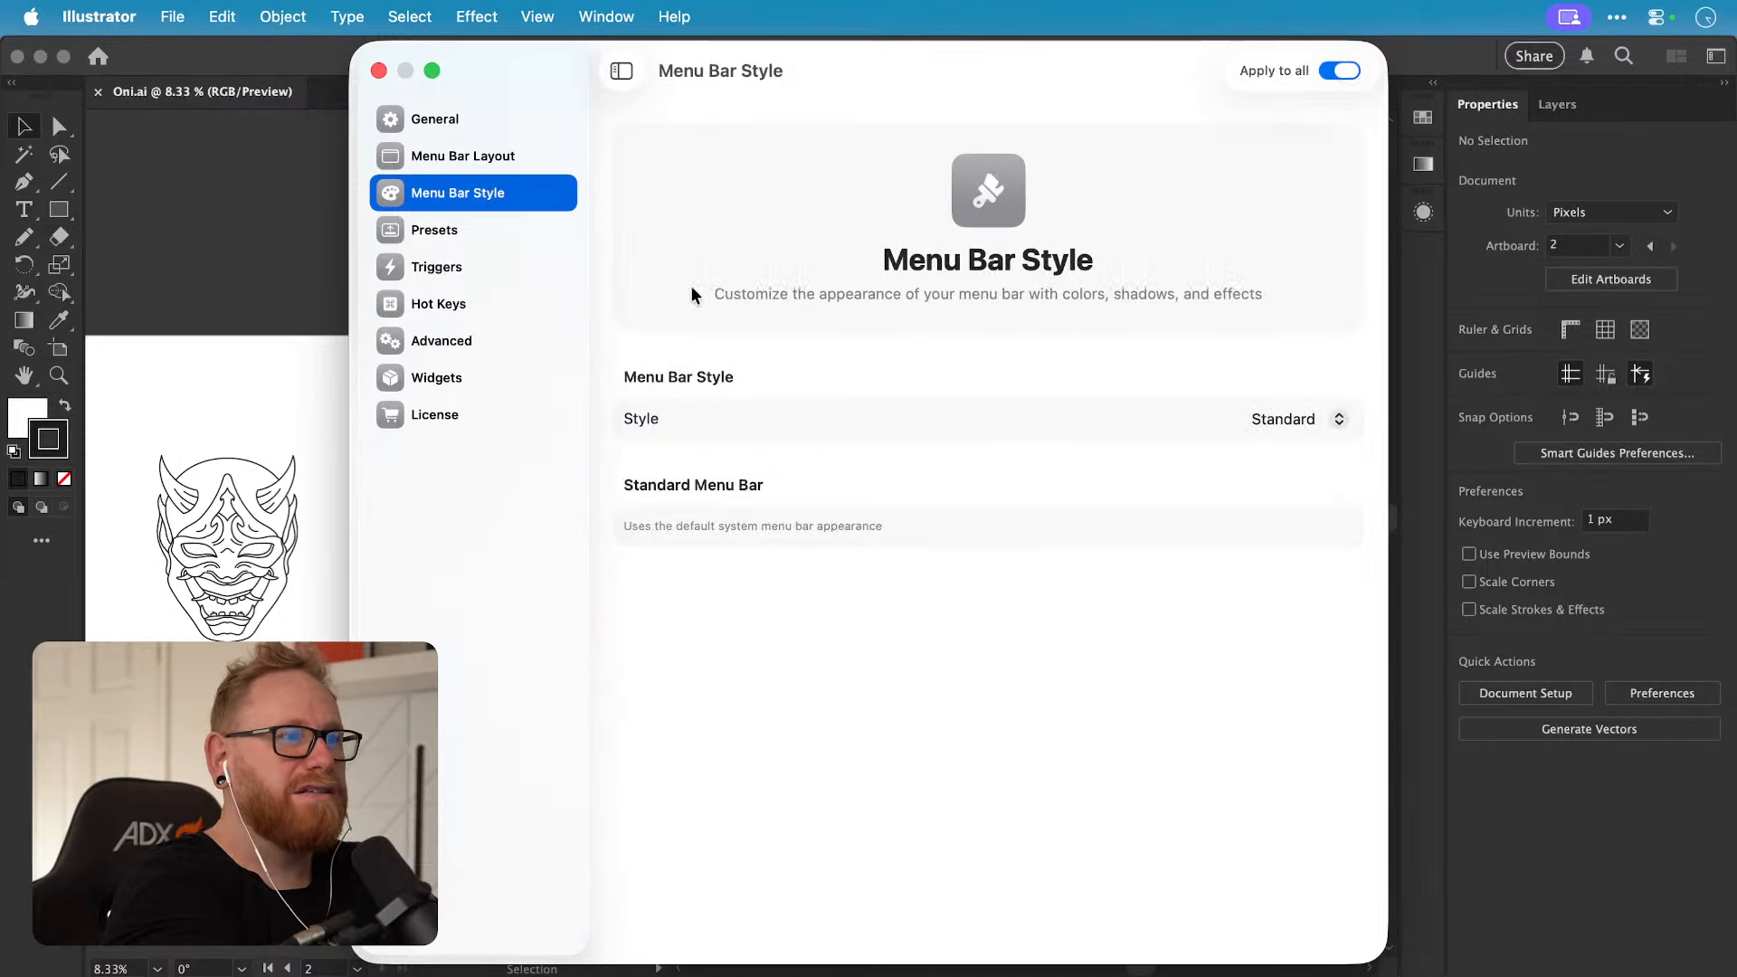
left_click(1288, 418)
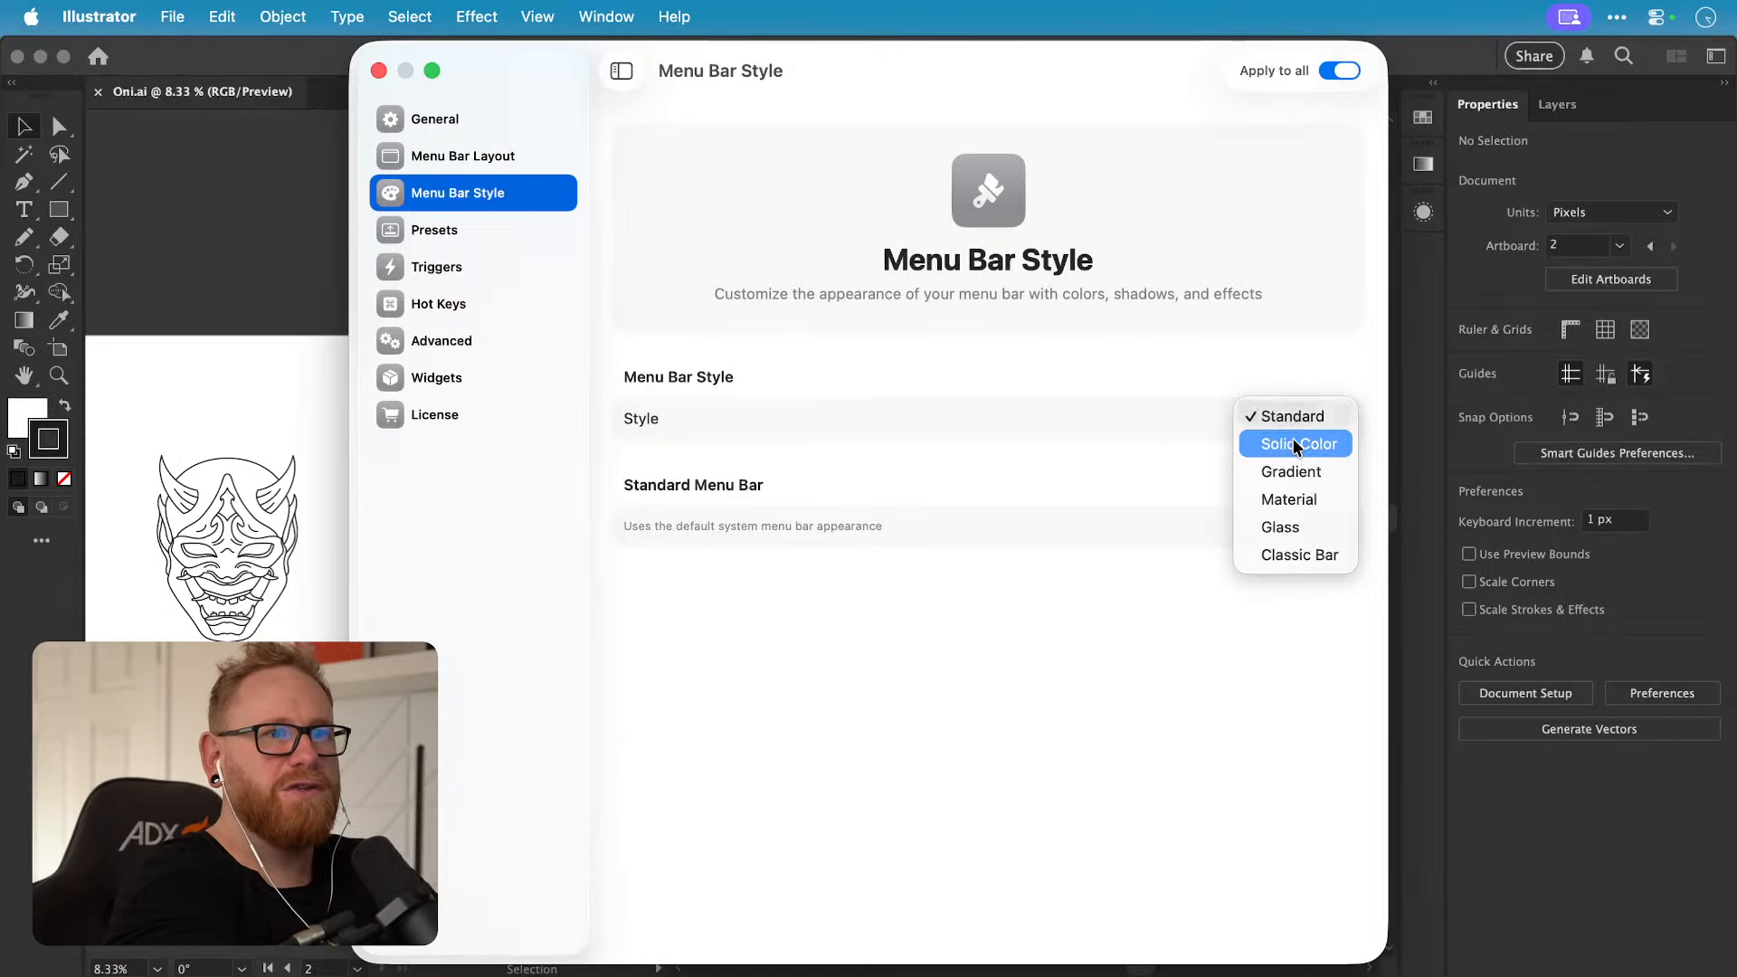
left_click(1295, 444)
left_click(1286, 420)
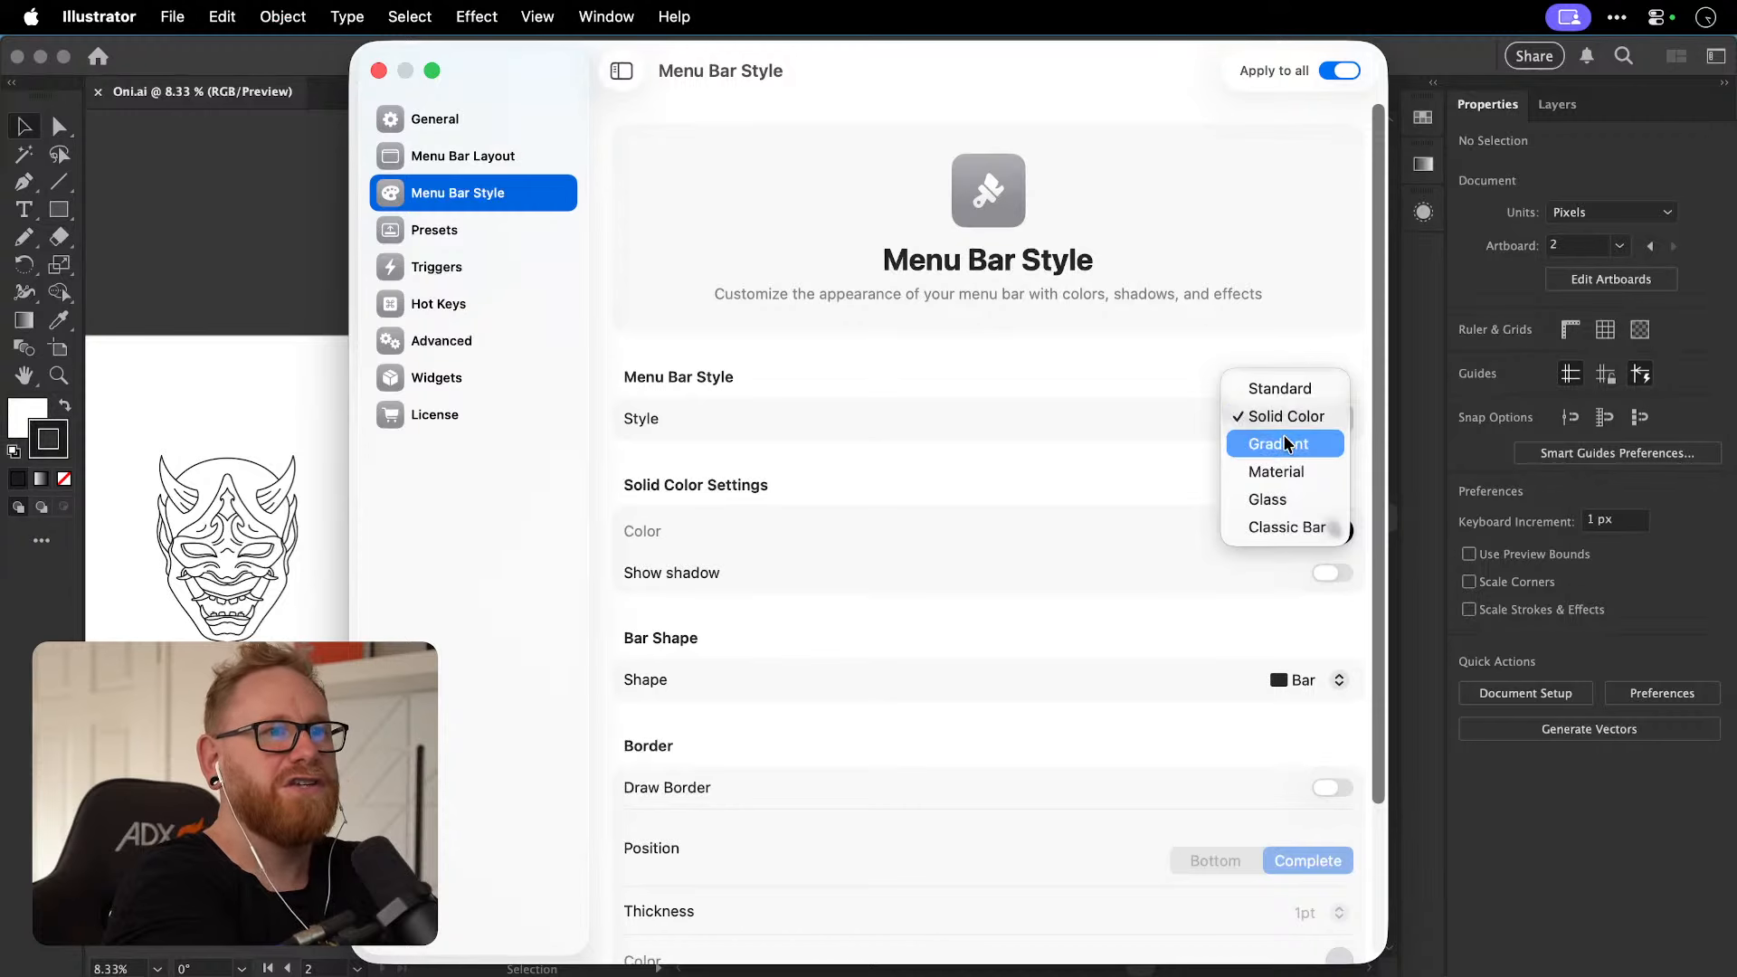
left_click(1288, 444)
left_click(1286, 419)
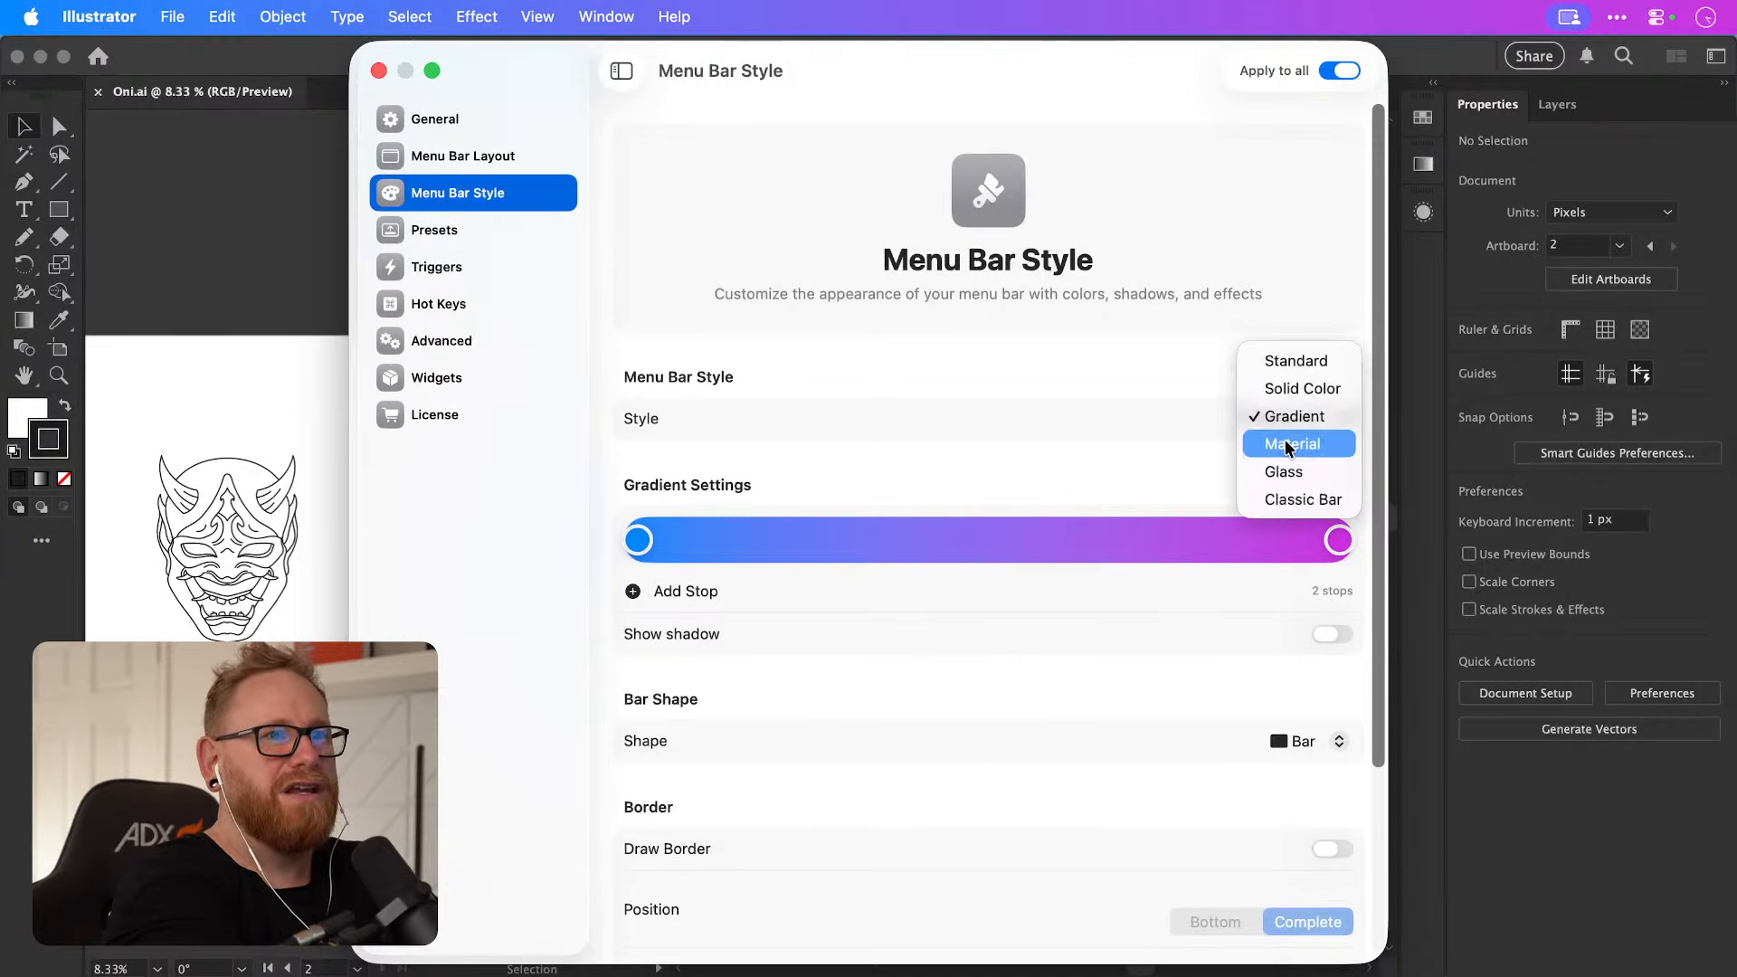
left_click(1292, 495)
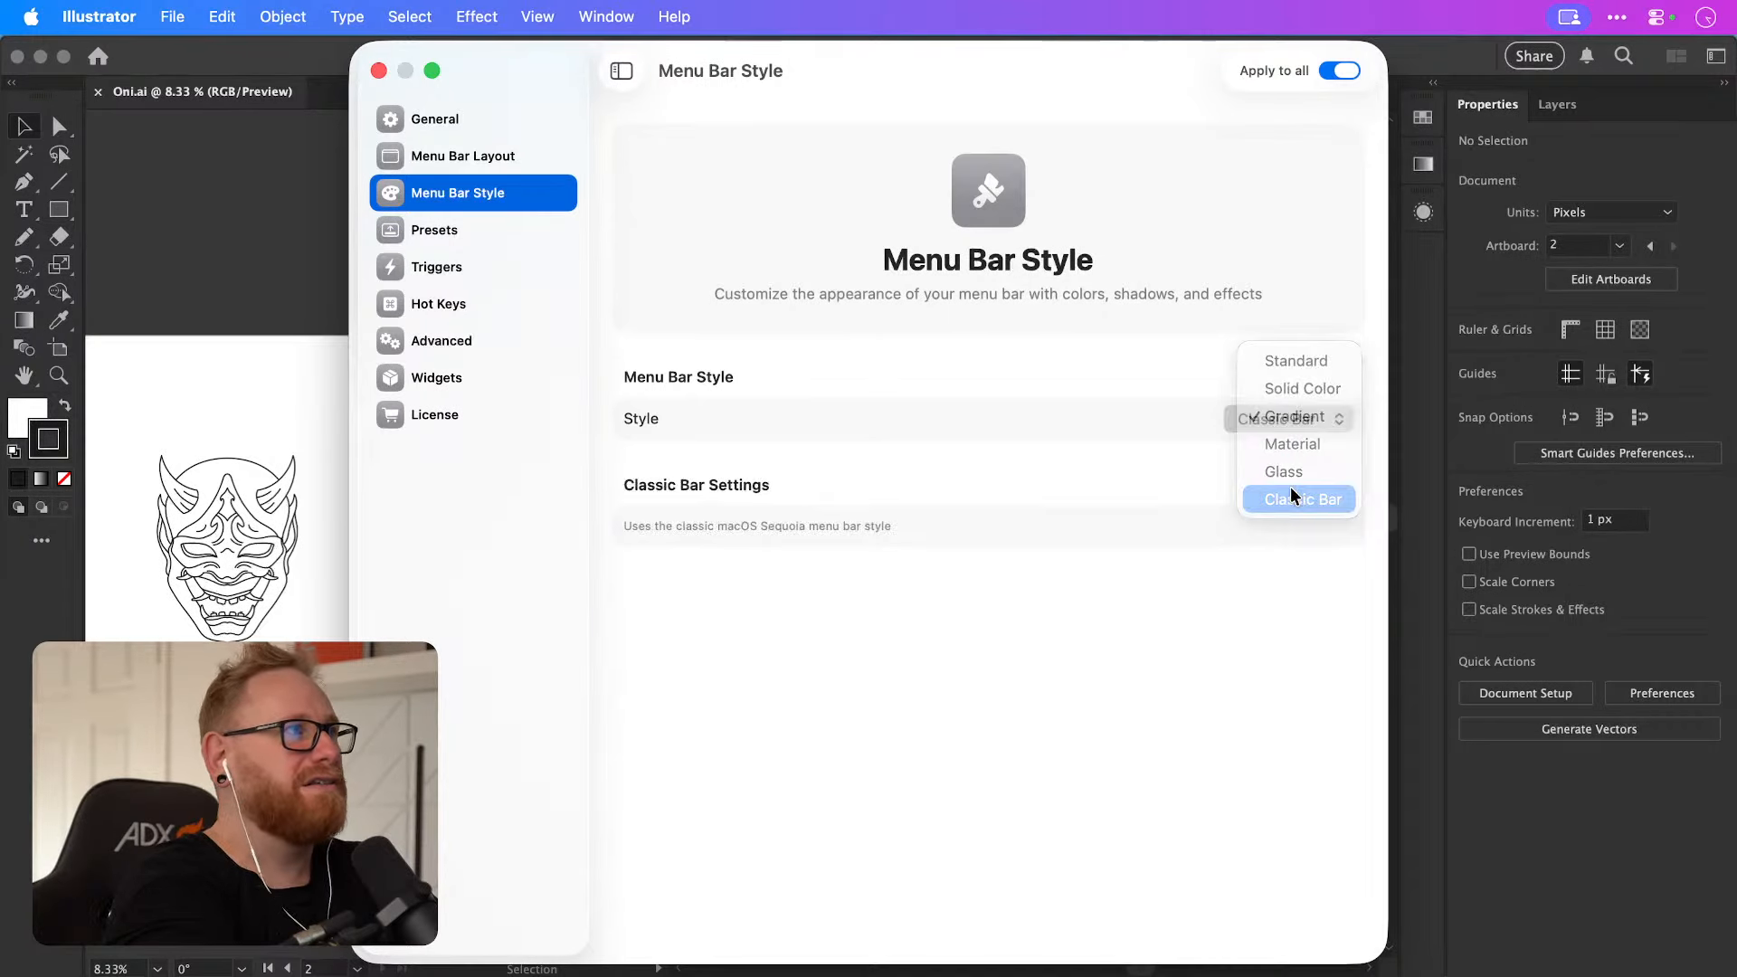
left_click(1289, 420)
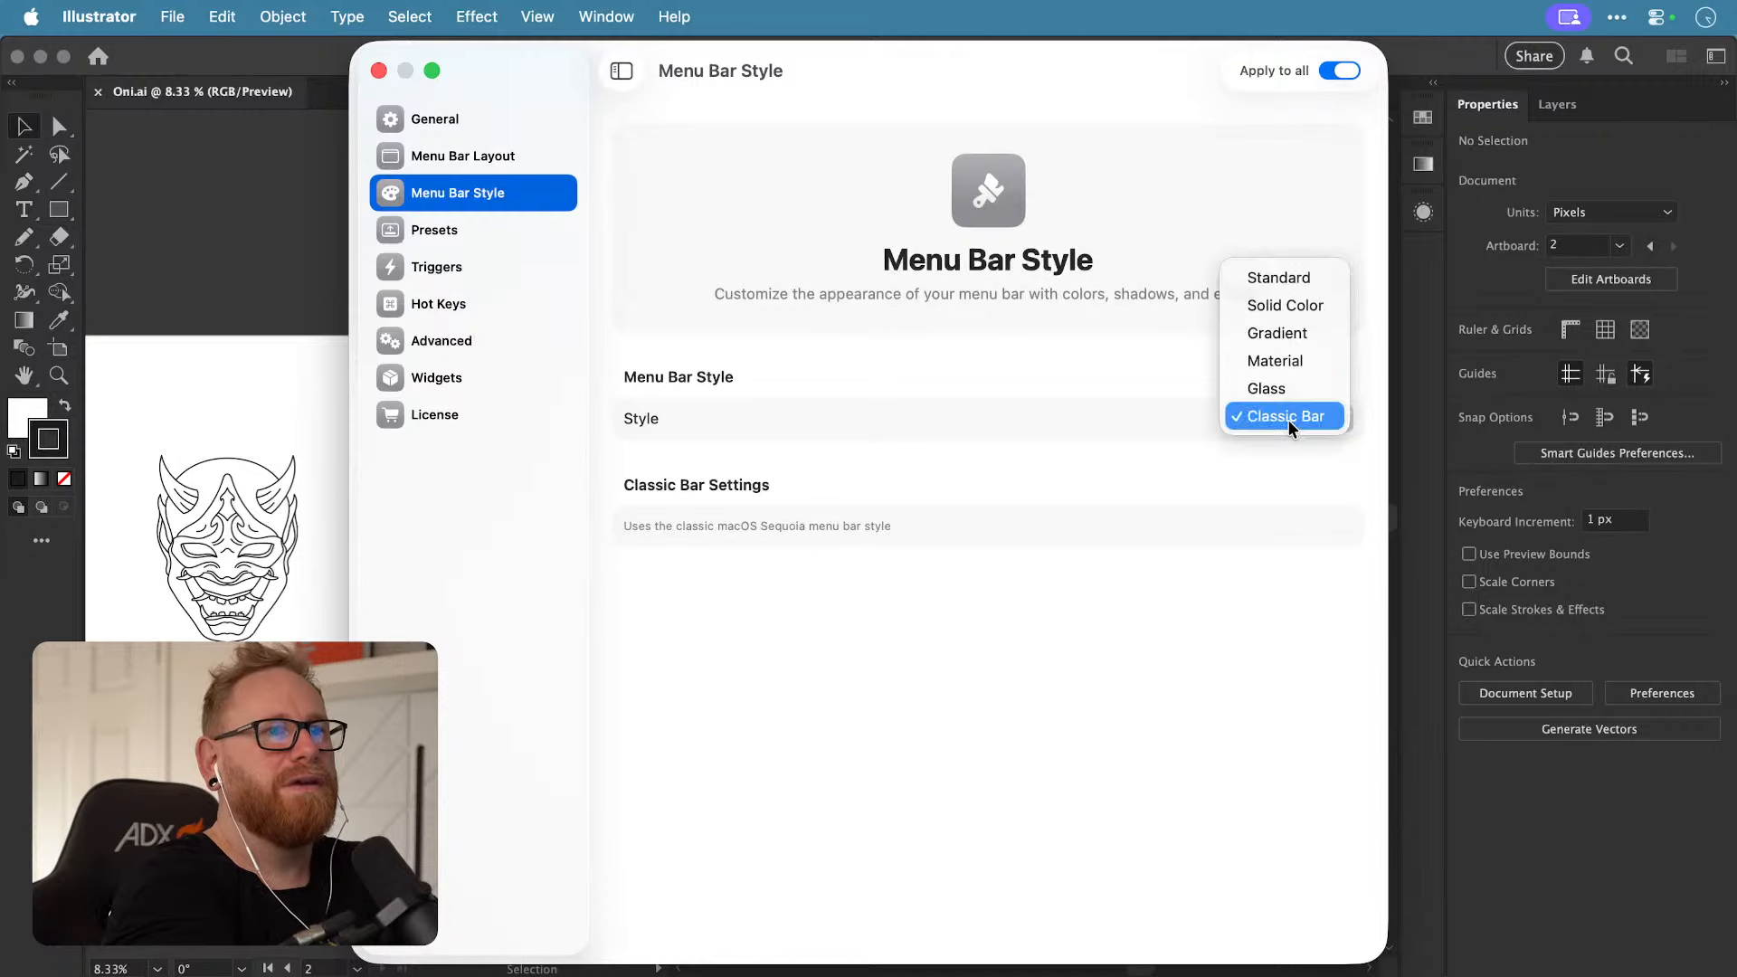
left_click(1281, 397)
left_click(1297, 420)
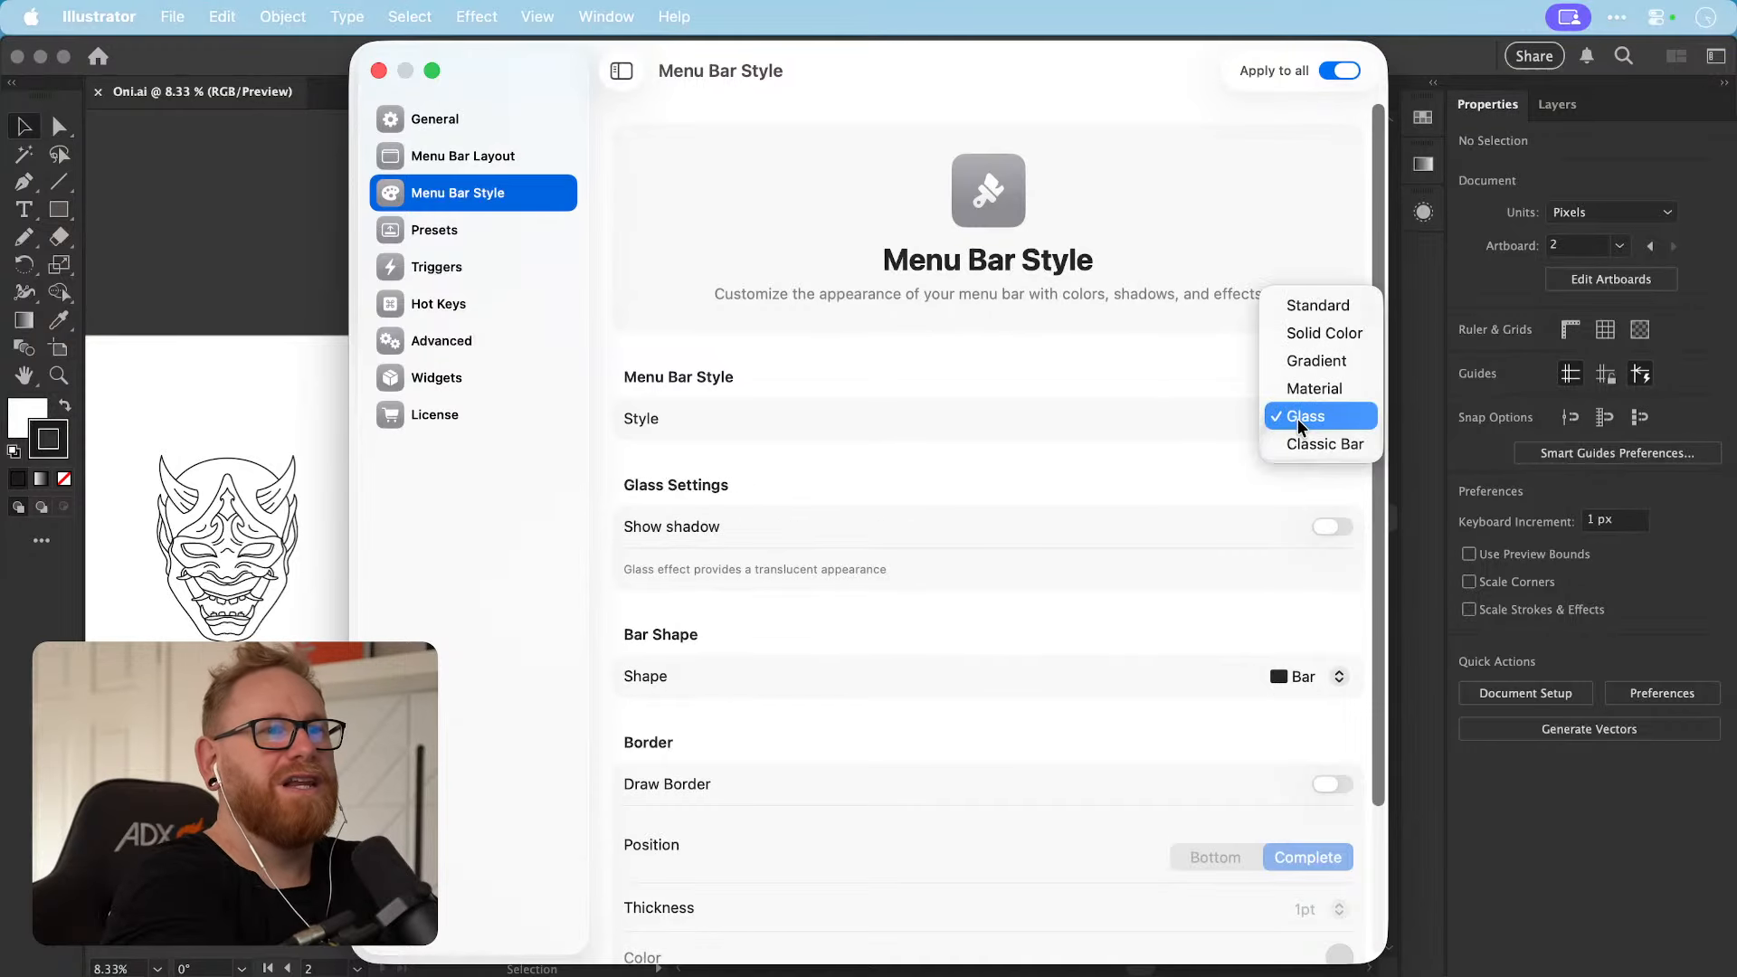
left_click(1299, 394)
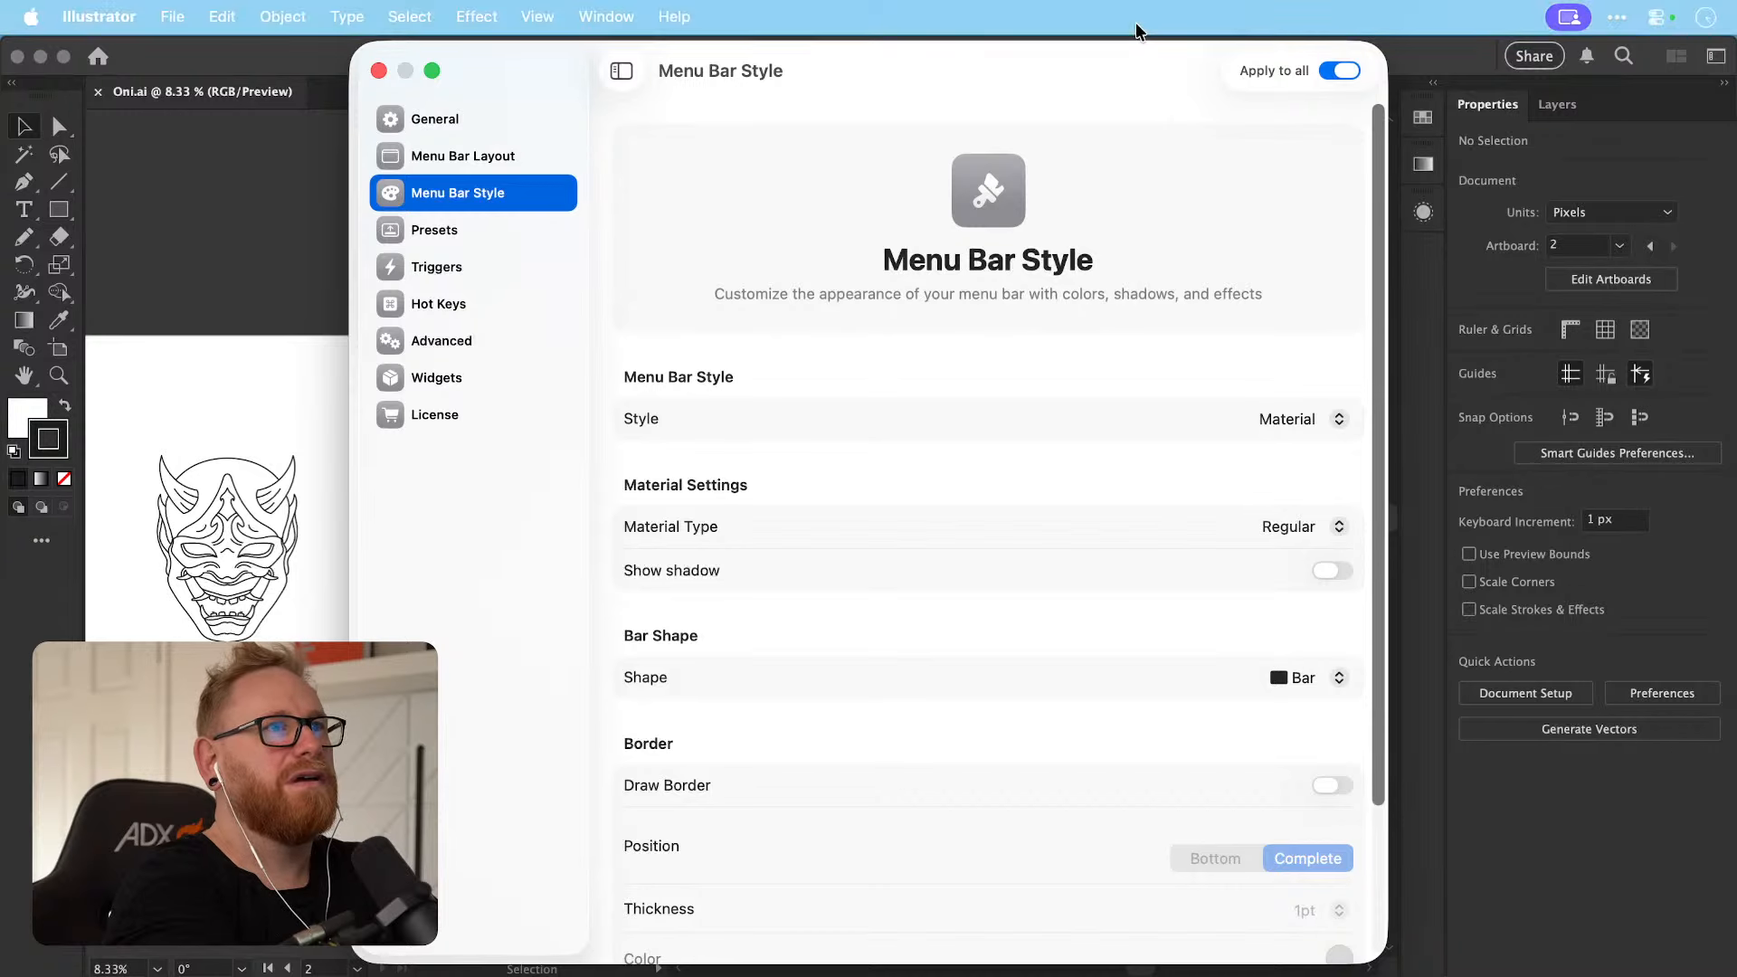
left_click(1287, 422)
left_click(1283, 337)
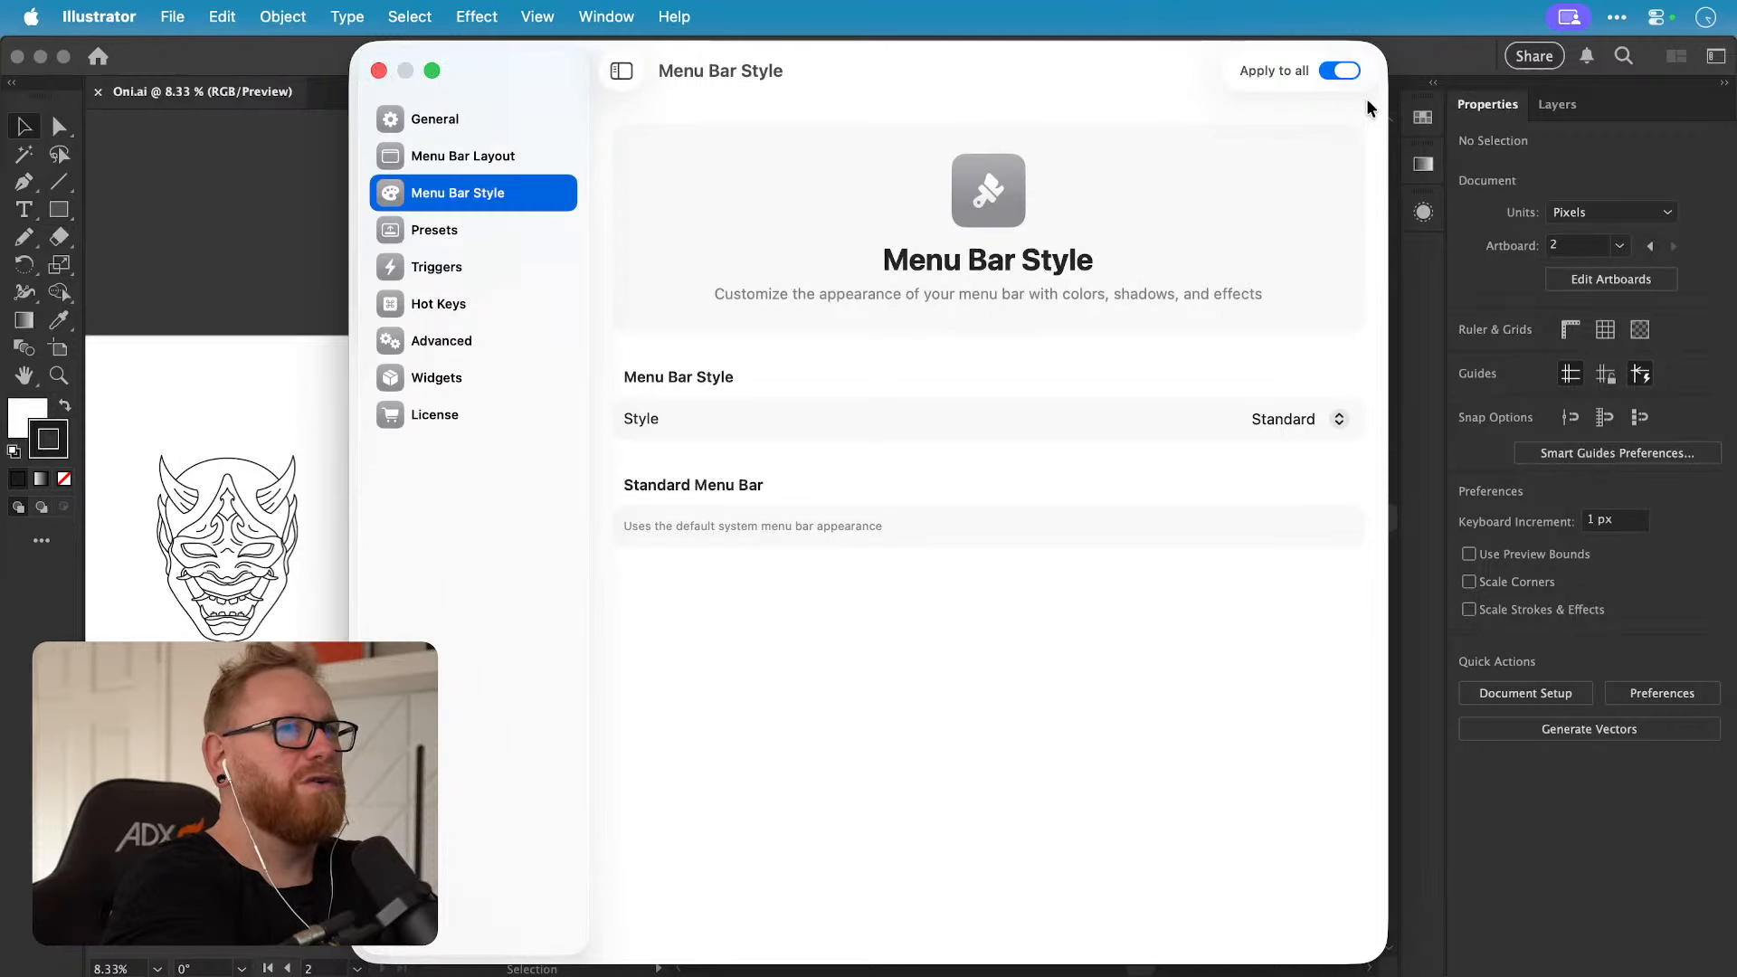
left_click(379, 72)
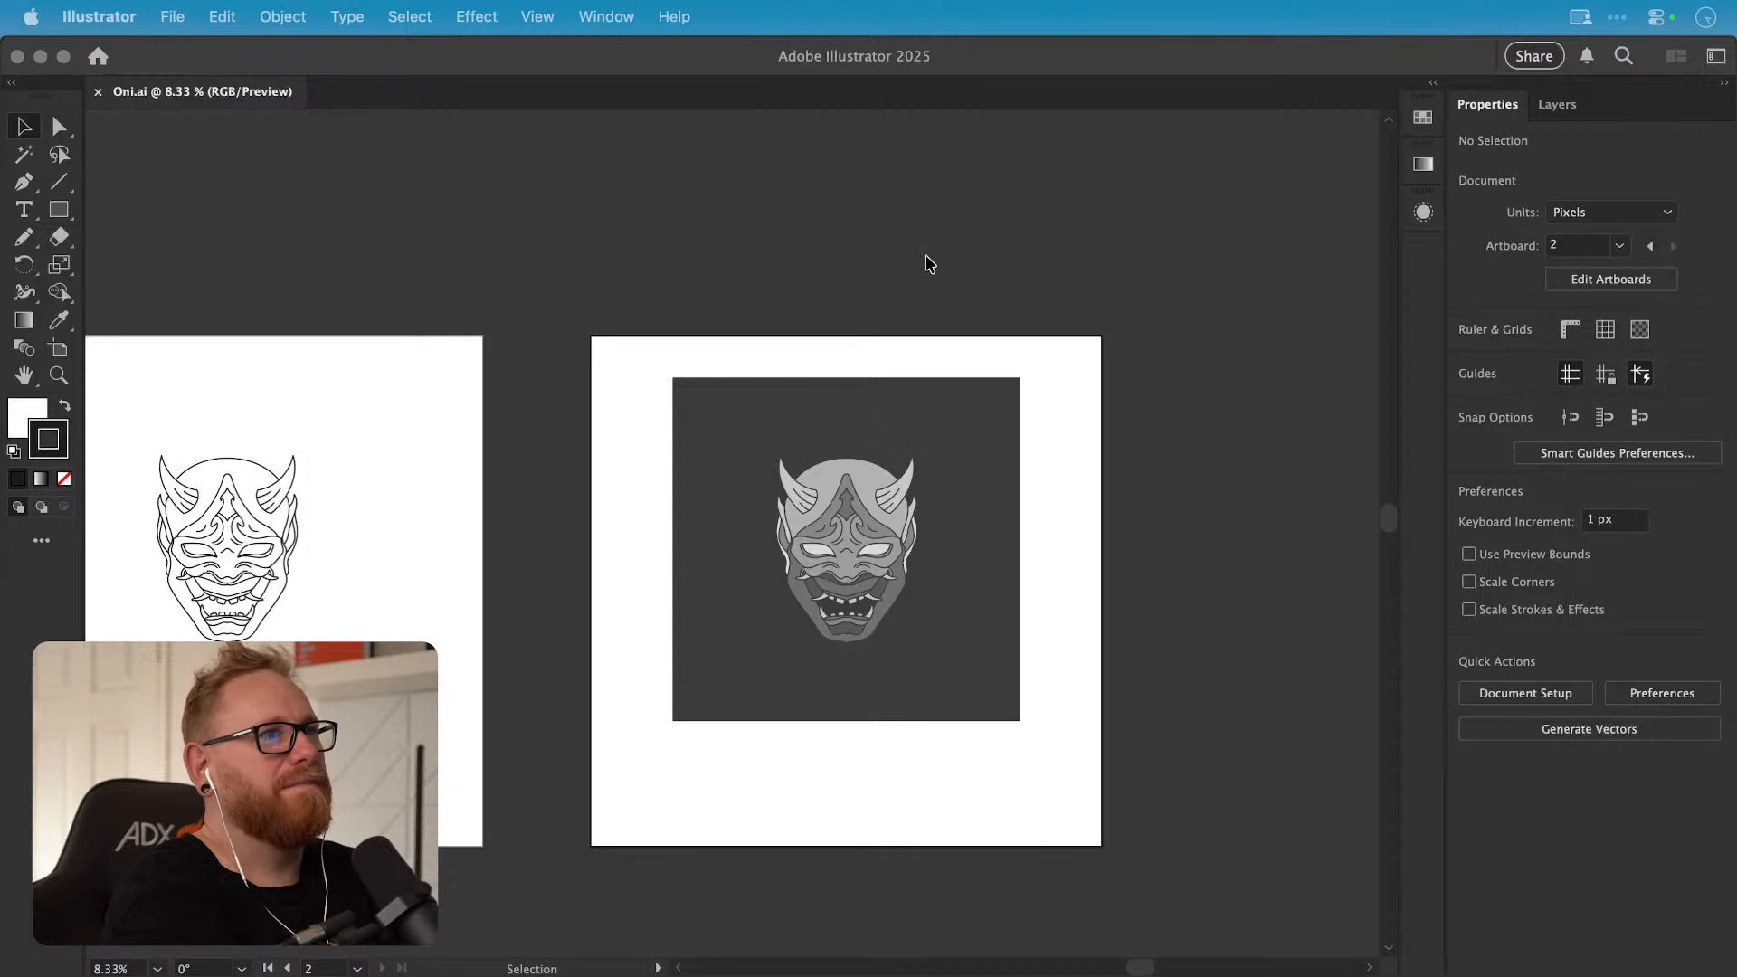
Step: Unlock Layer 2, make it visible and set it as the active layer
left_click(843, 215)
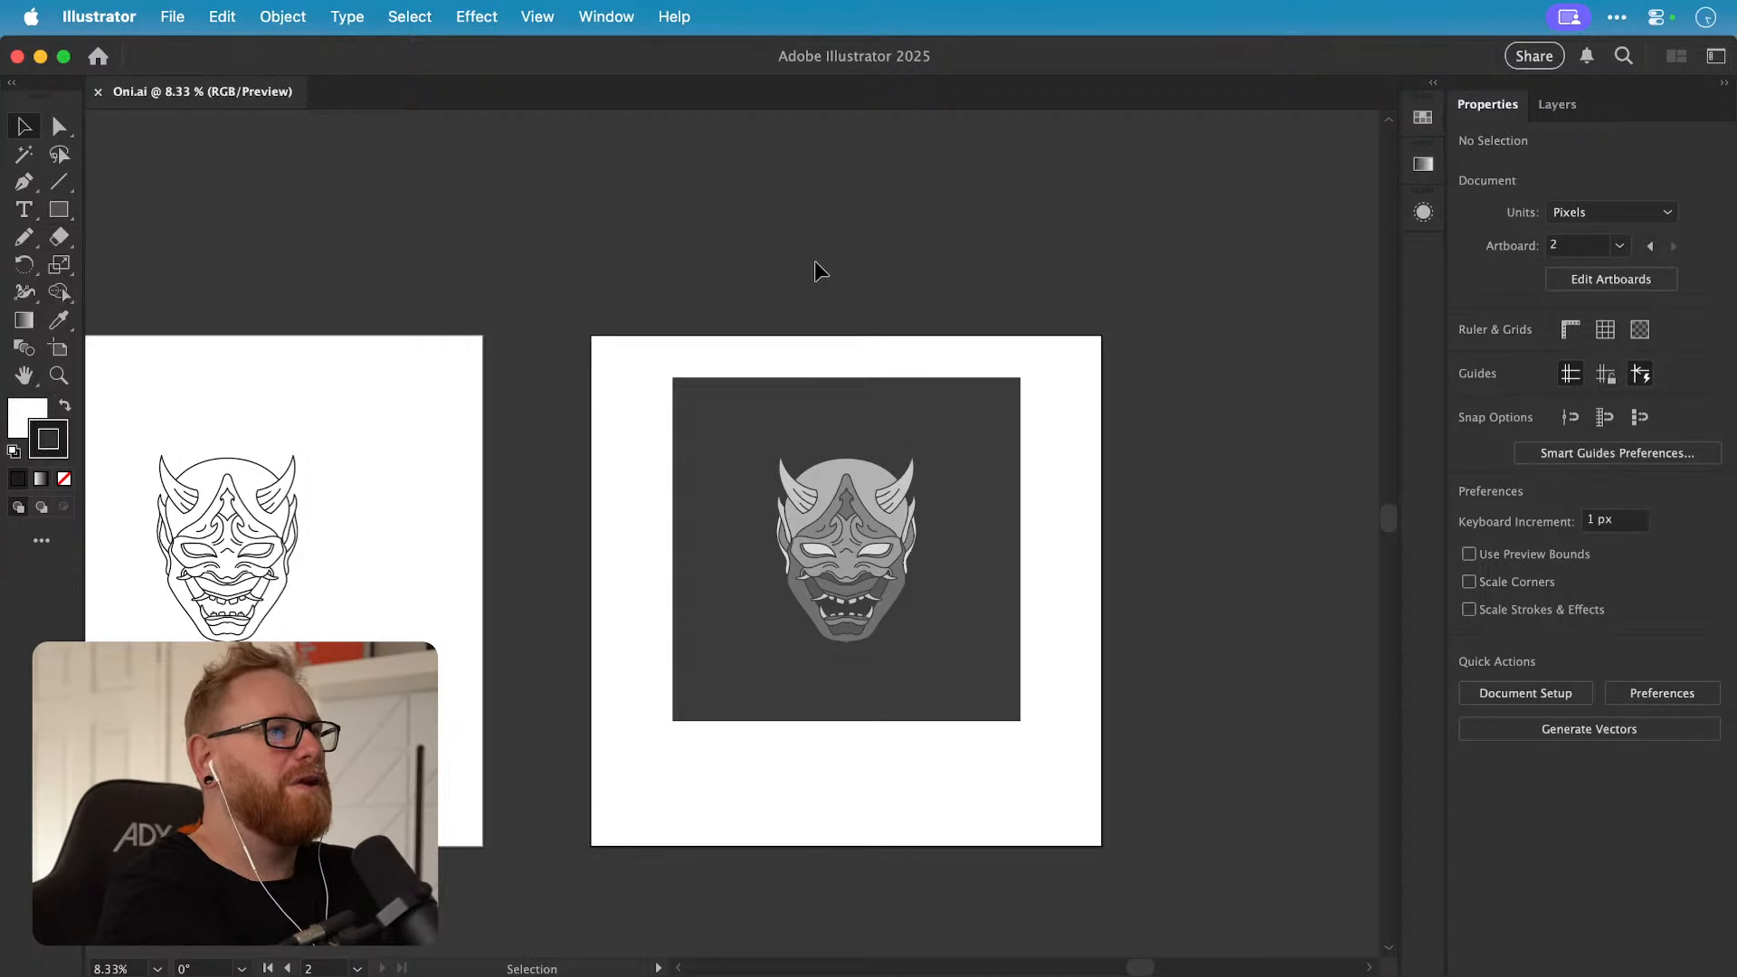
scroll(816, 263, "left", 5)
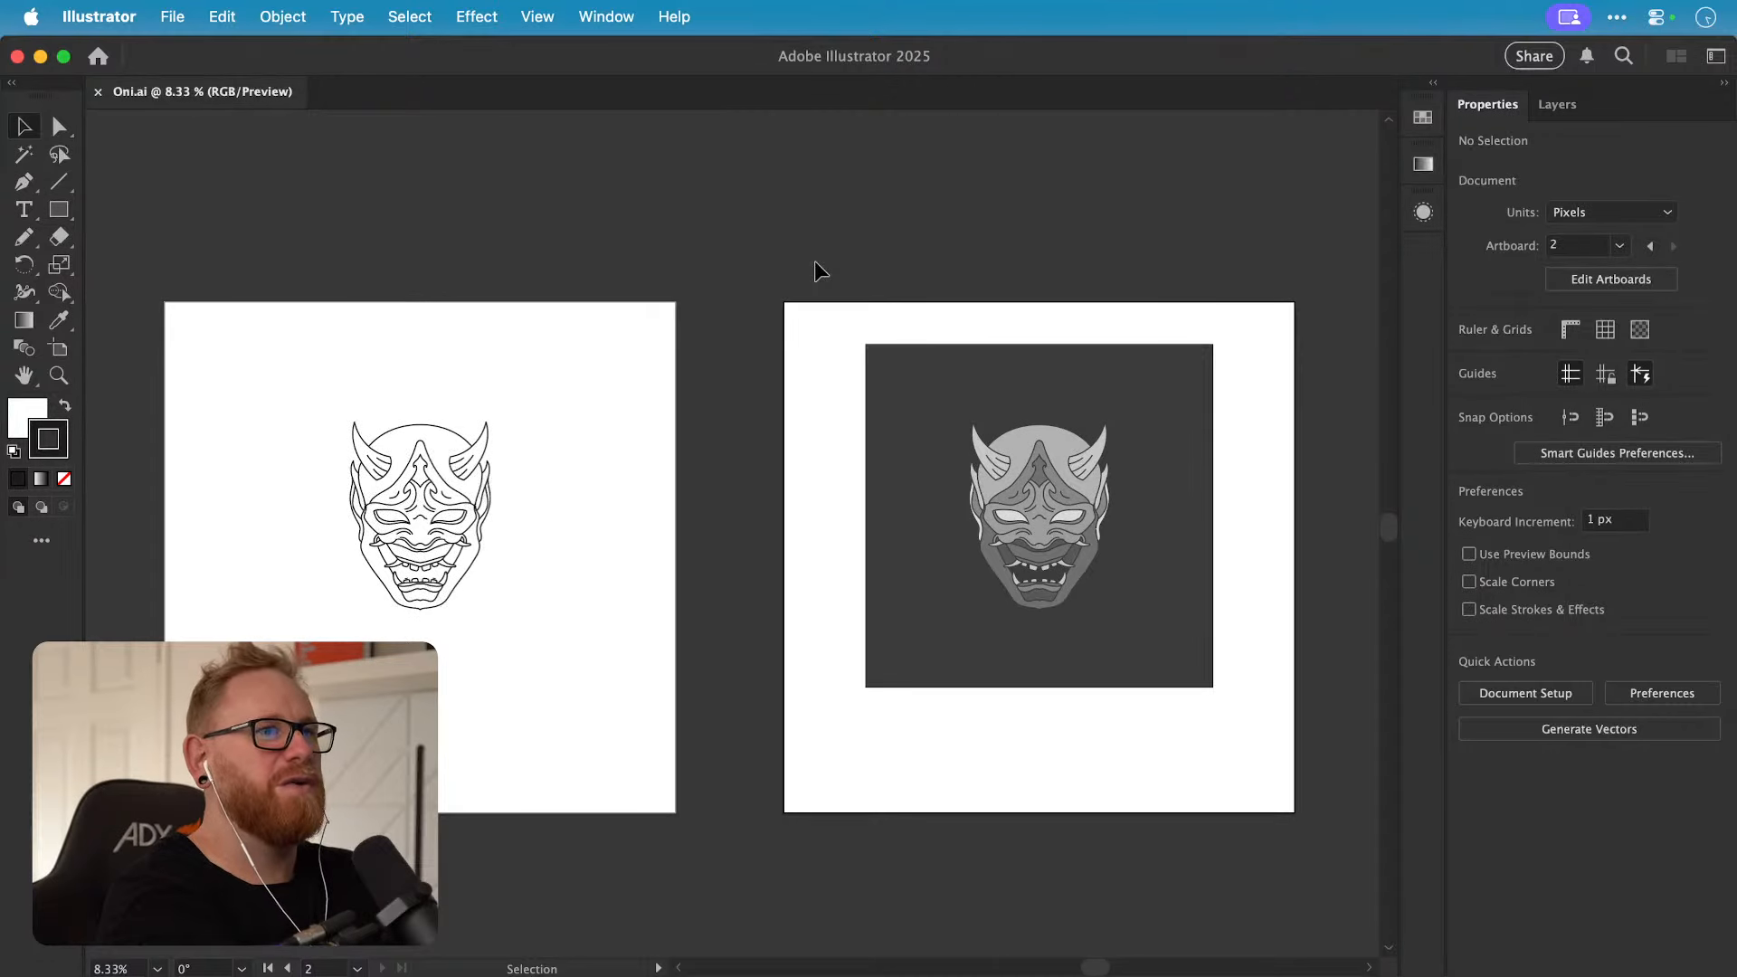
scroll(814, 262, "down", 2)
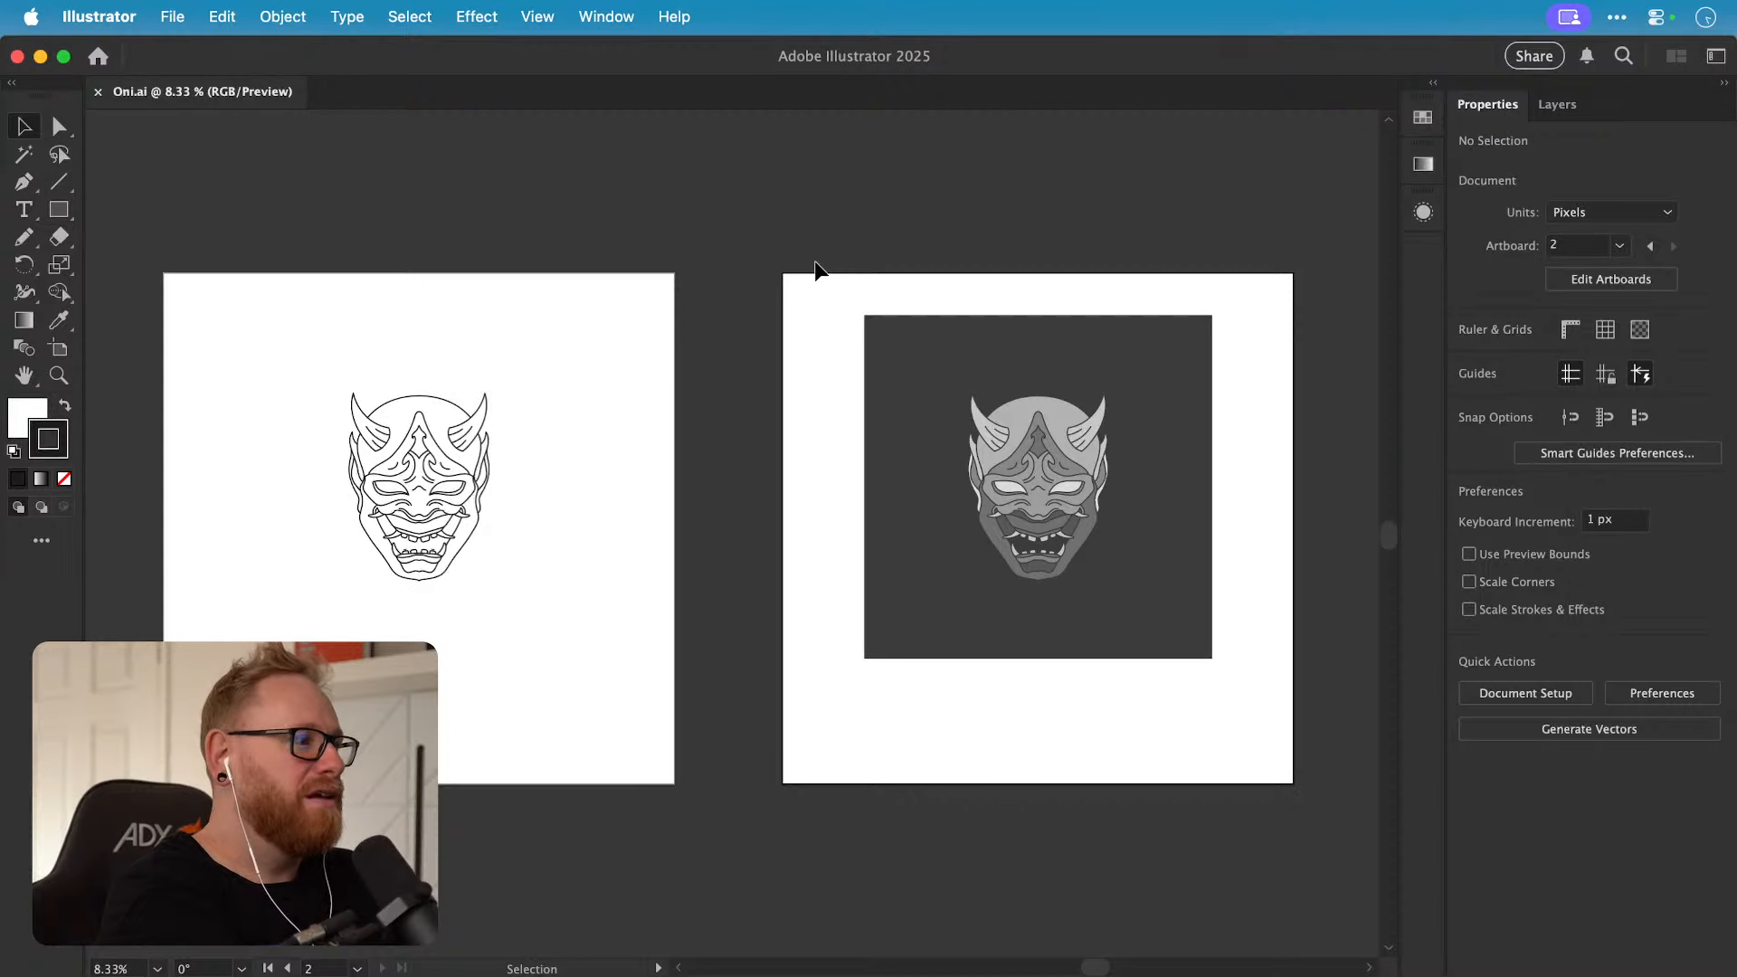
scroll(816, 264, "left", 1)
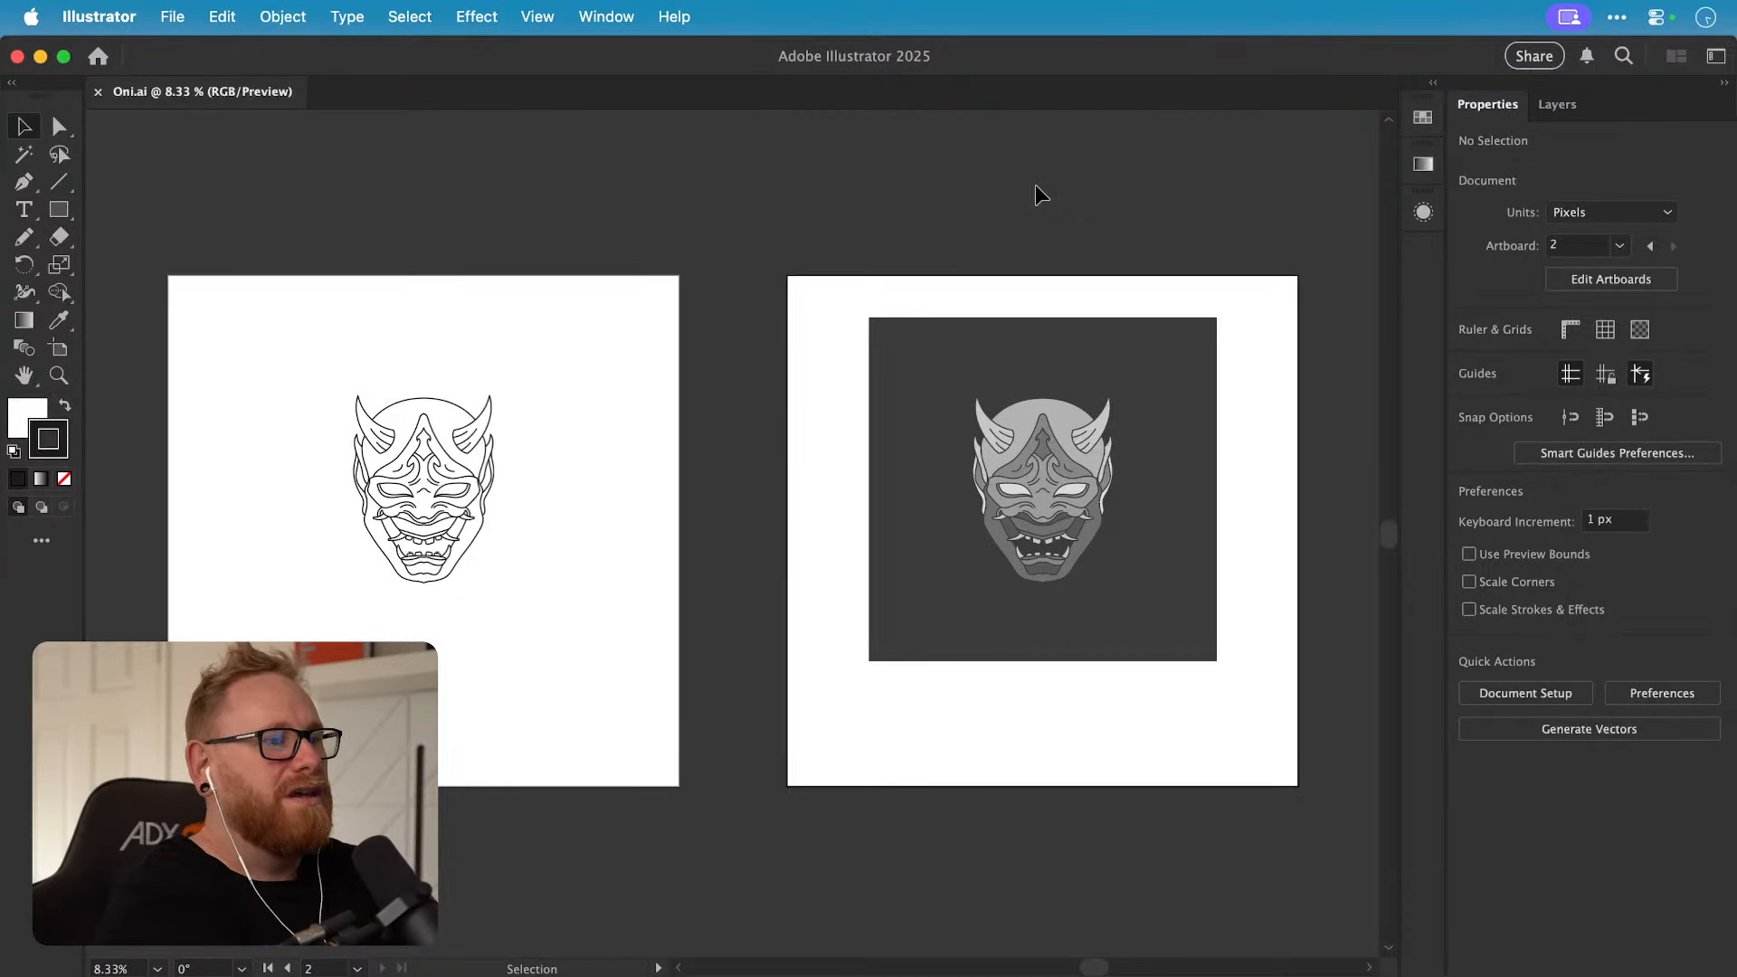
left_click(1557, 104)
left_click(1490, 208)
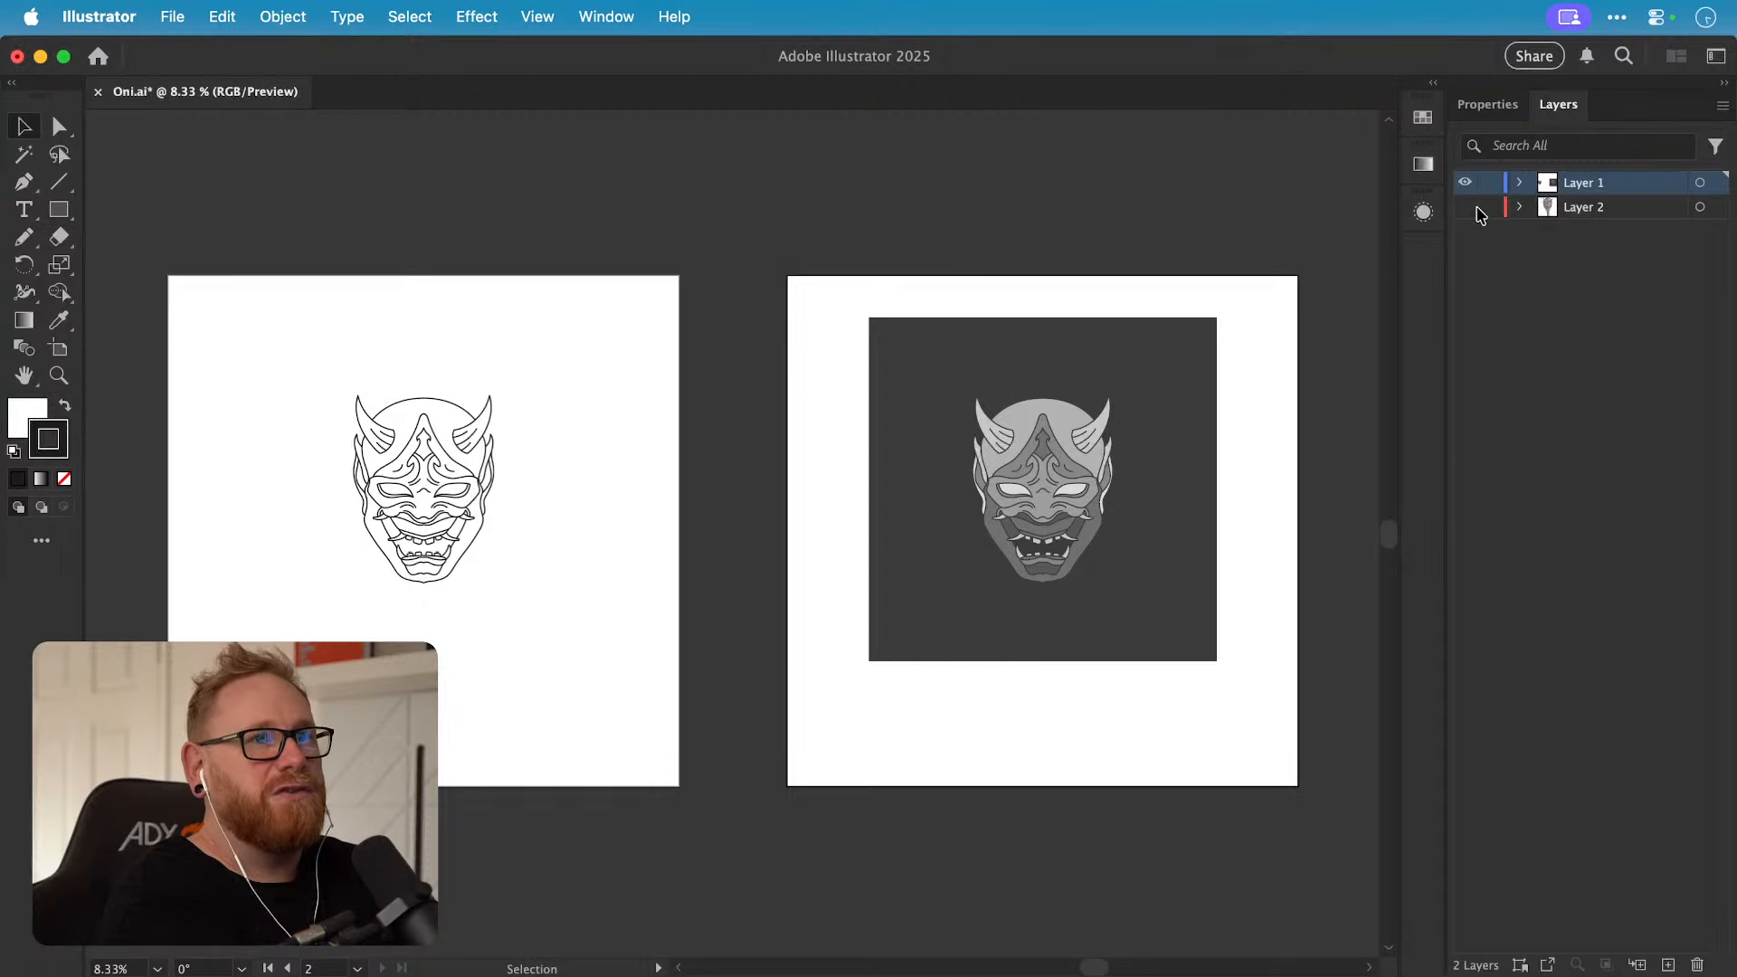
left_click(1465, 206)
left_click(1542, 208)
Step: Duplicate the mask reference image to the left of the outlined mask and set the copy's opacity to 100%
left_click_drag(431, 618, 256, 619)
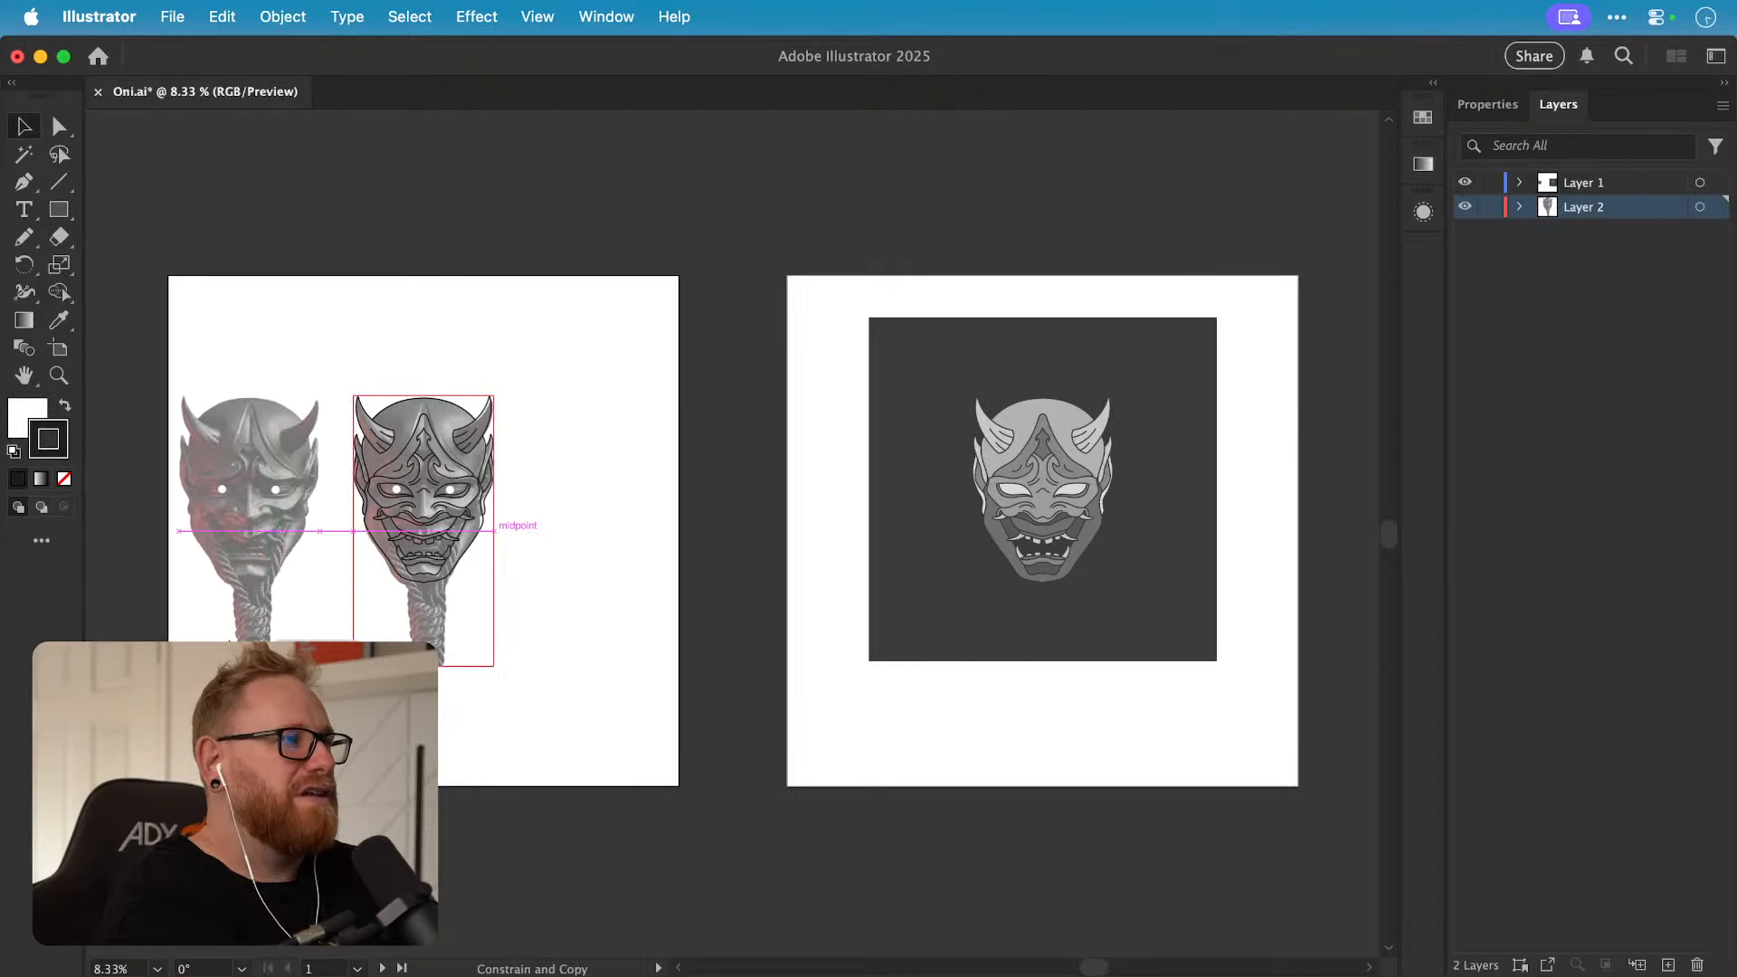
left_click(1488, 104)
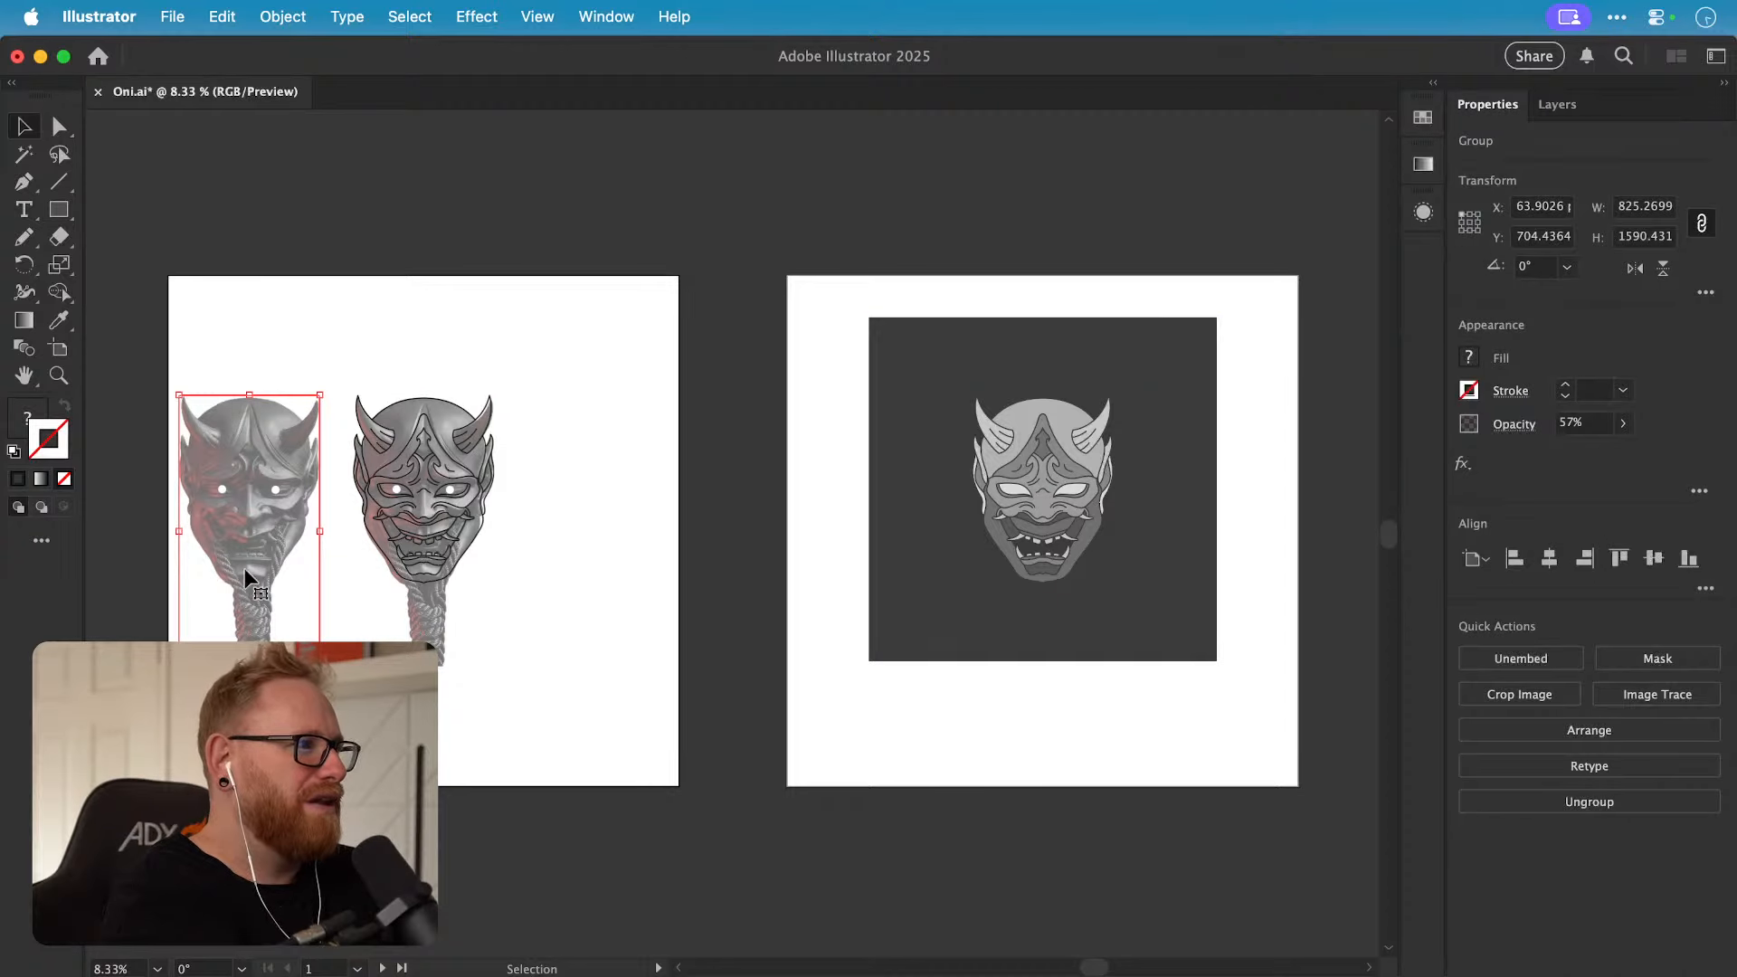
left_click(1622, 423)
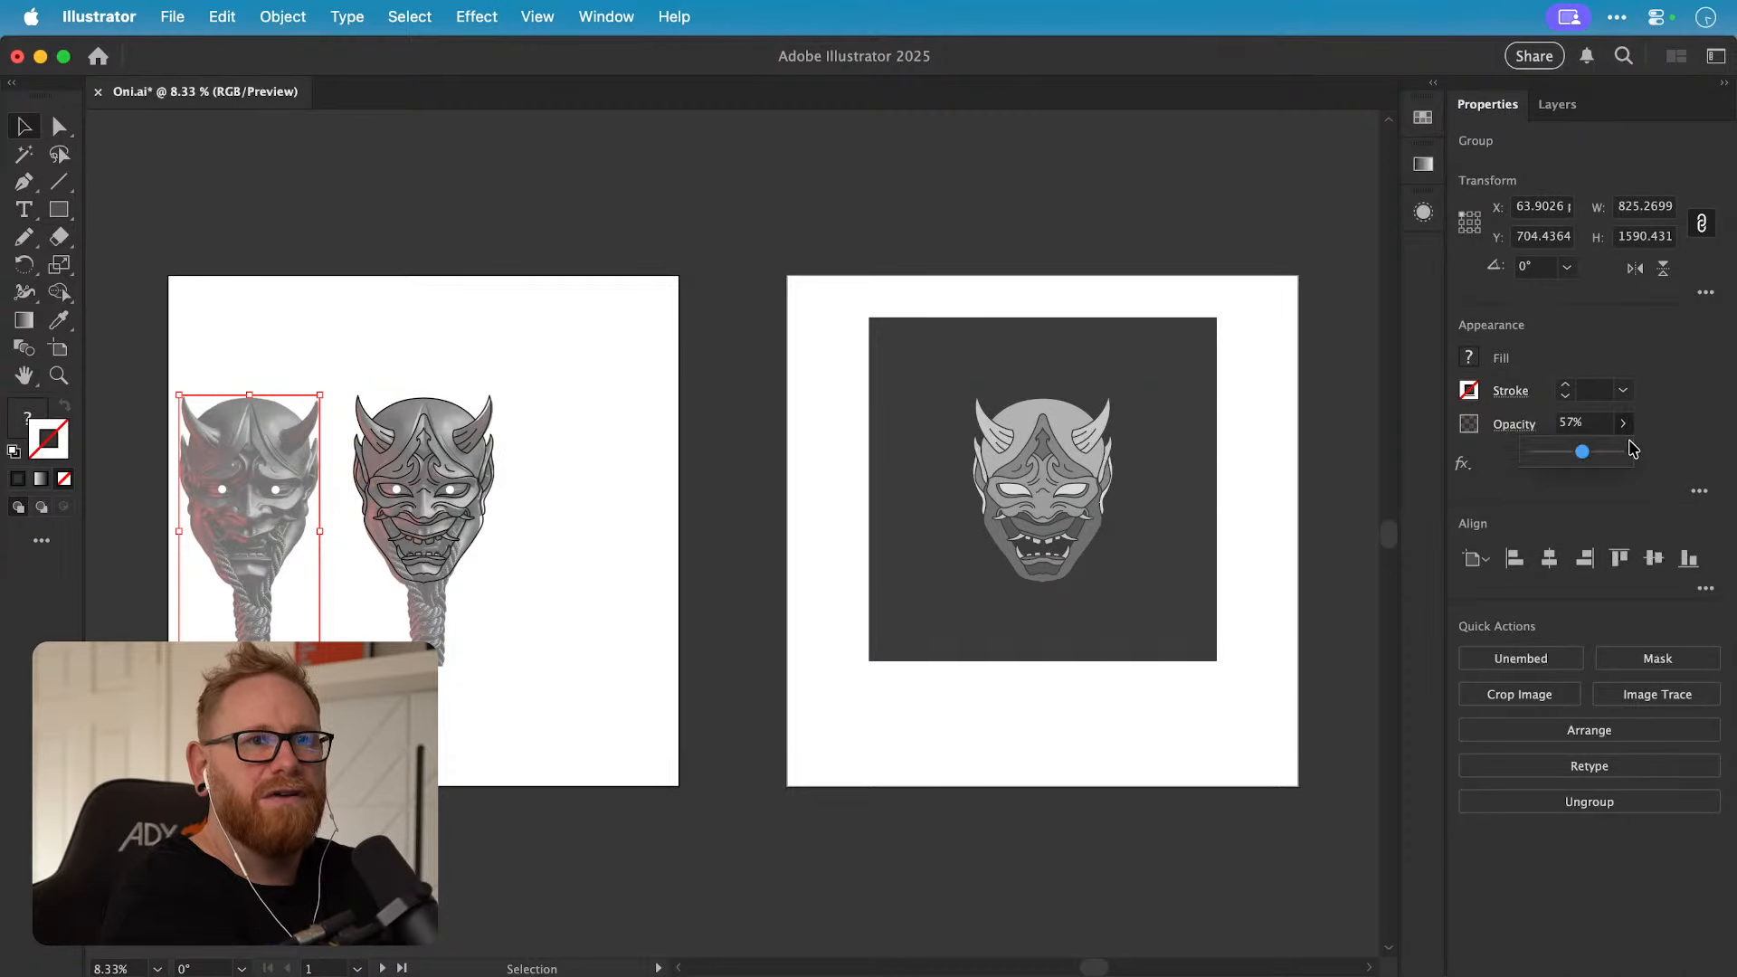
left_click_drag(1602, 453, 1645, 453)
left_click(414, 383)
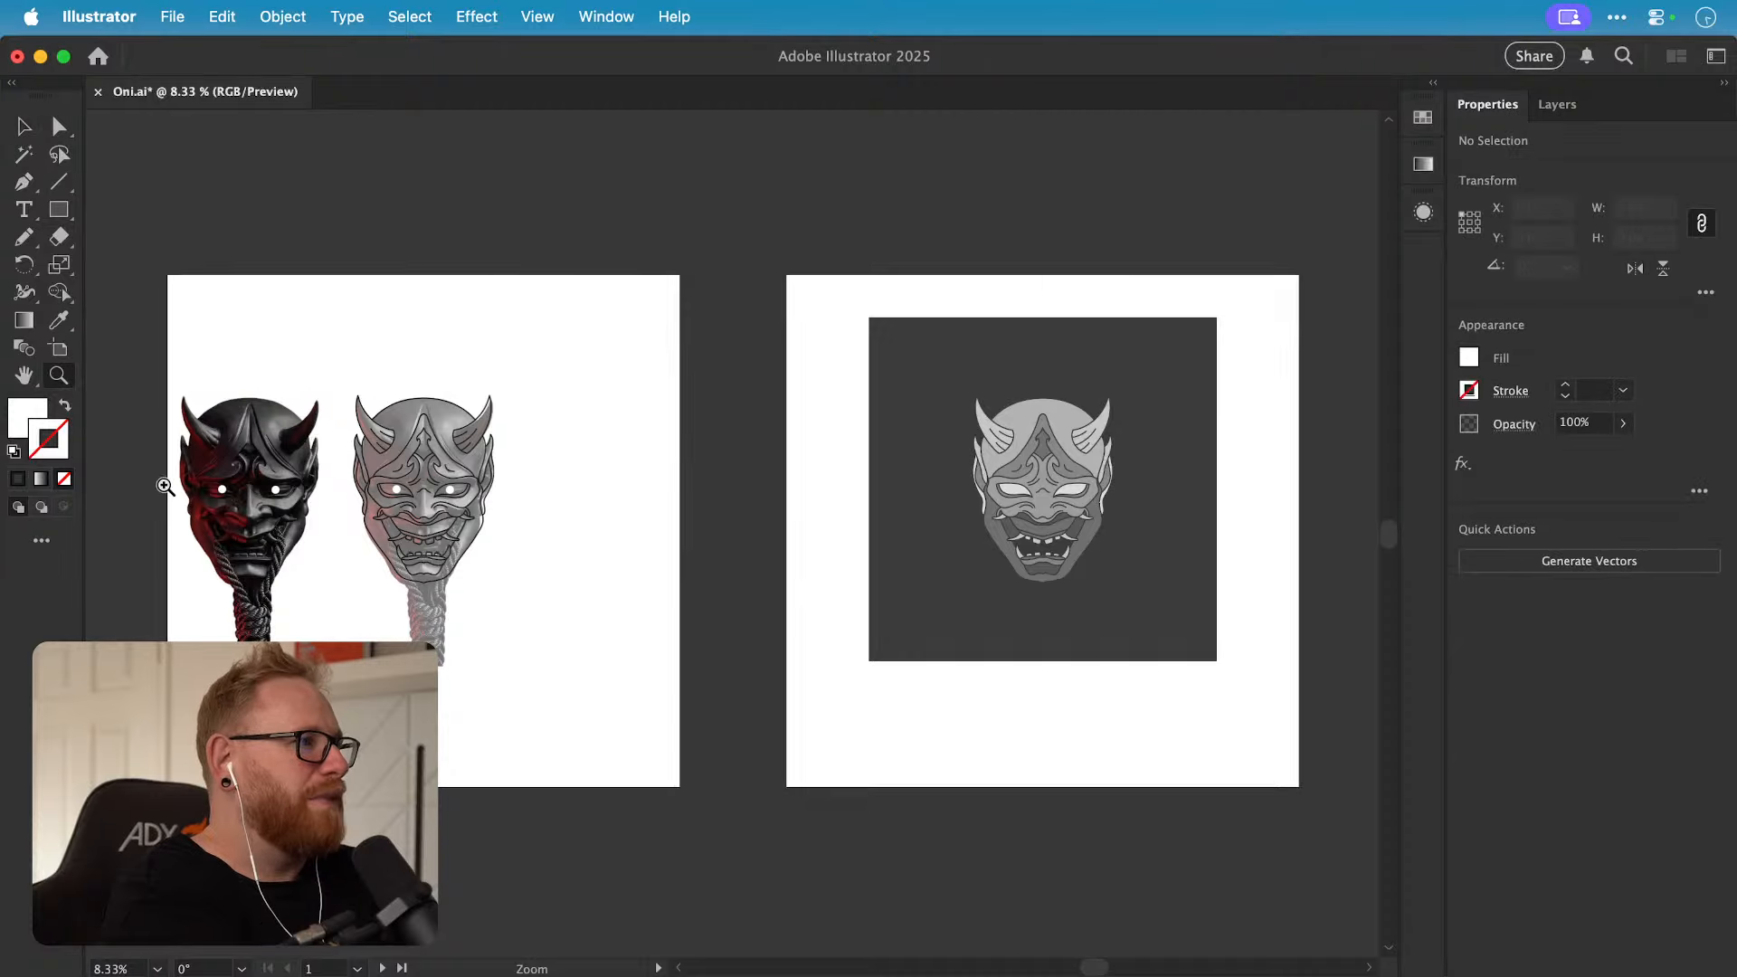
scroll(415, 383, "up", 6)
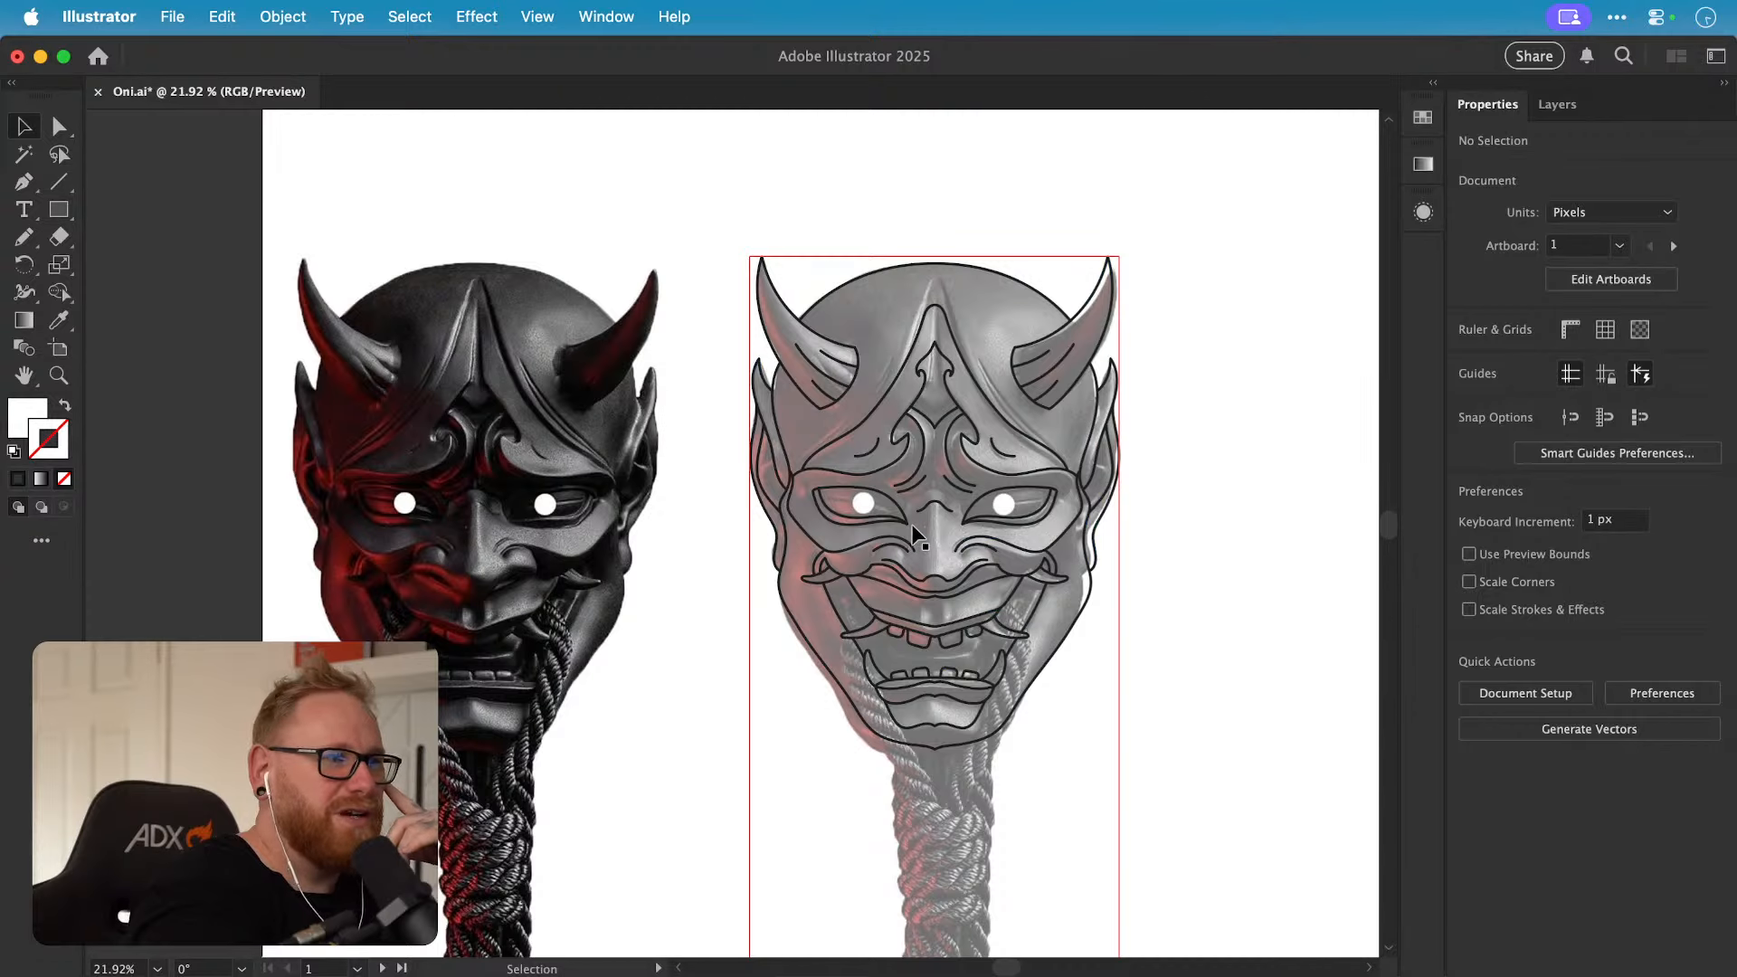
left_click(636, 514)
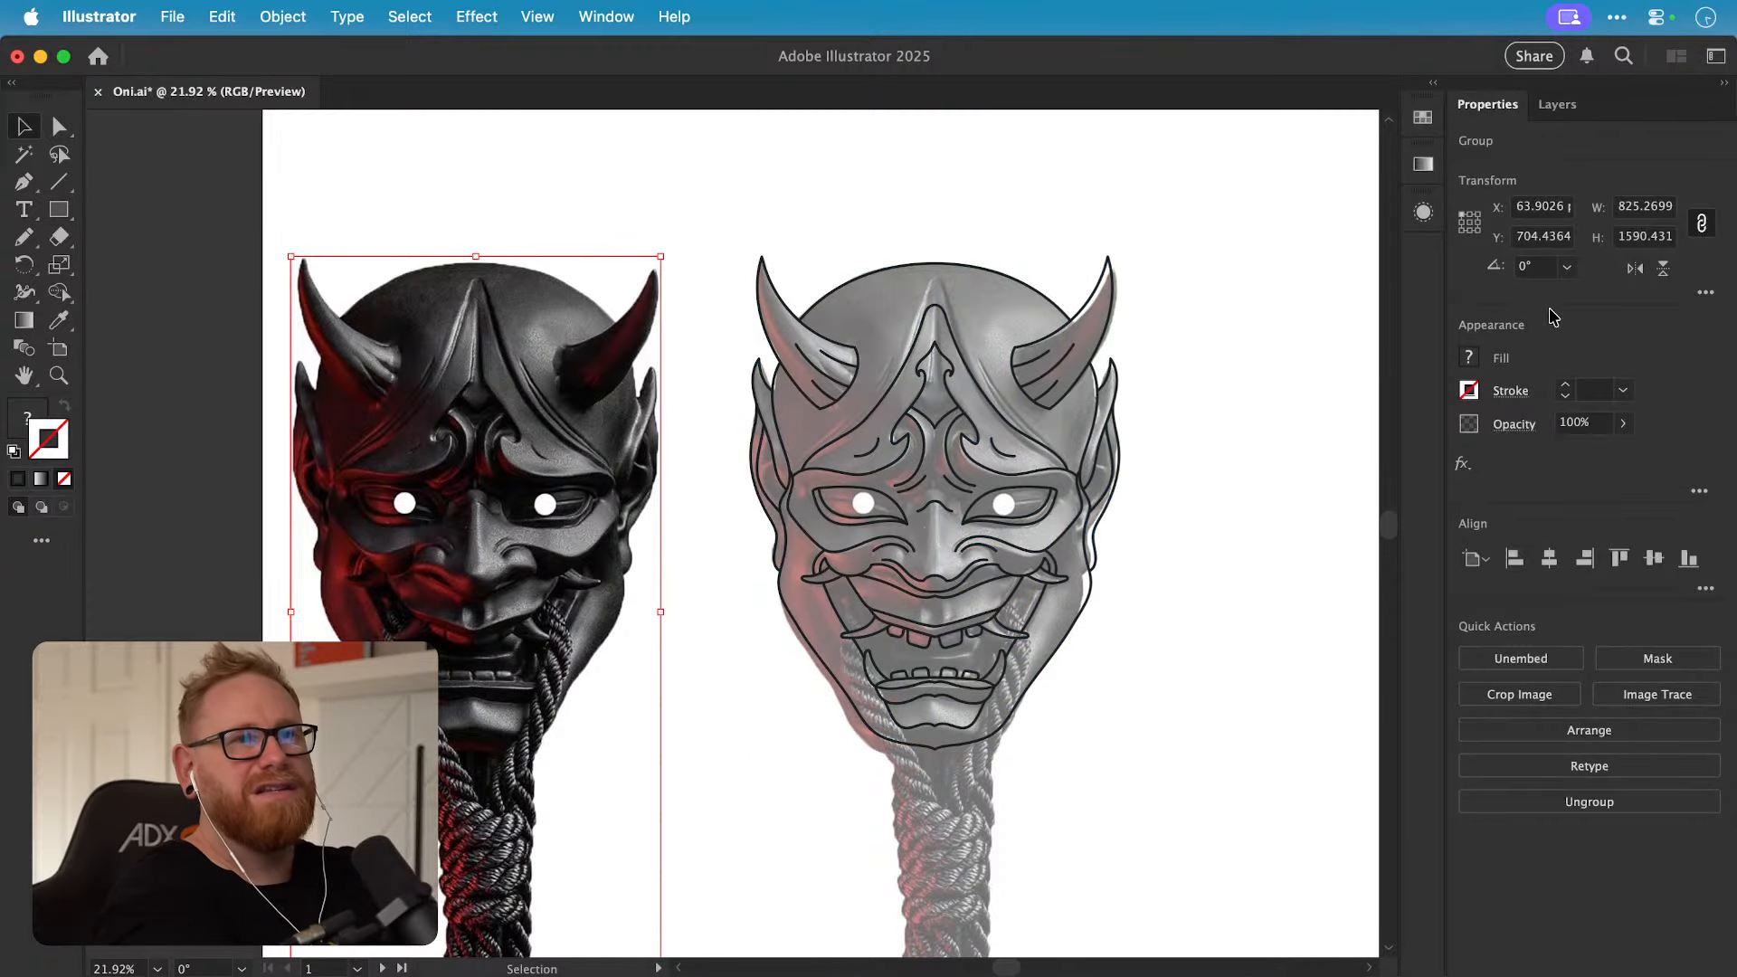
Step: Duplicate Artboard 1 with its artwork to the left of the original and leave artboard editing
key("cmd+minus")
key("cmd+minus")
key("cmd+minus")
key("cmd+minus")
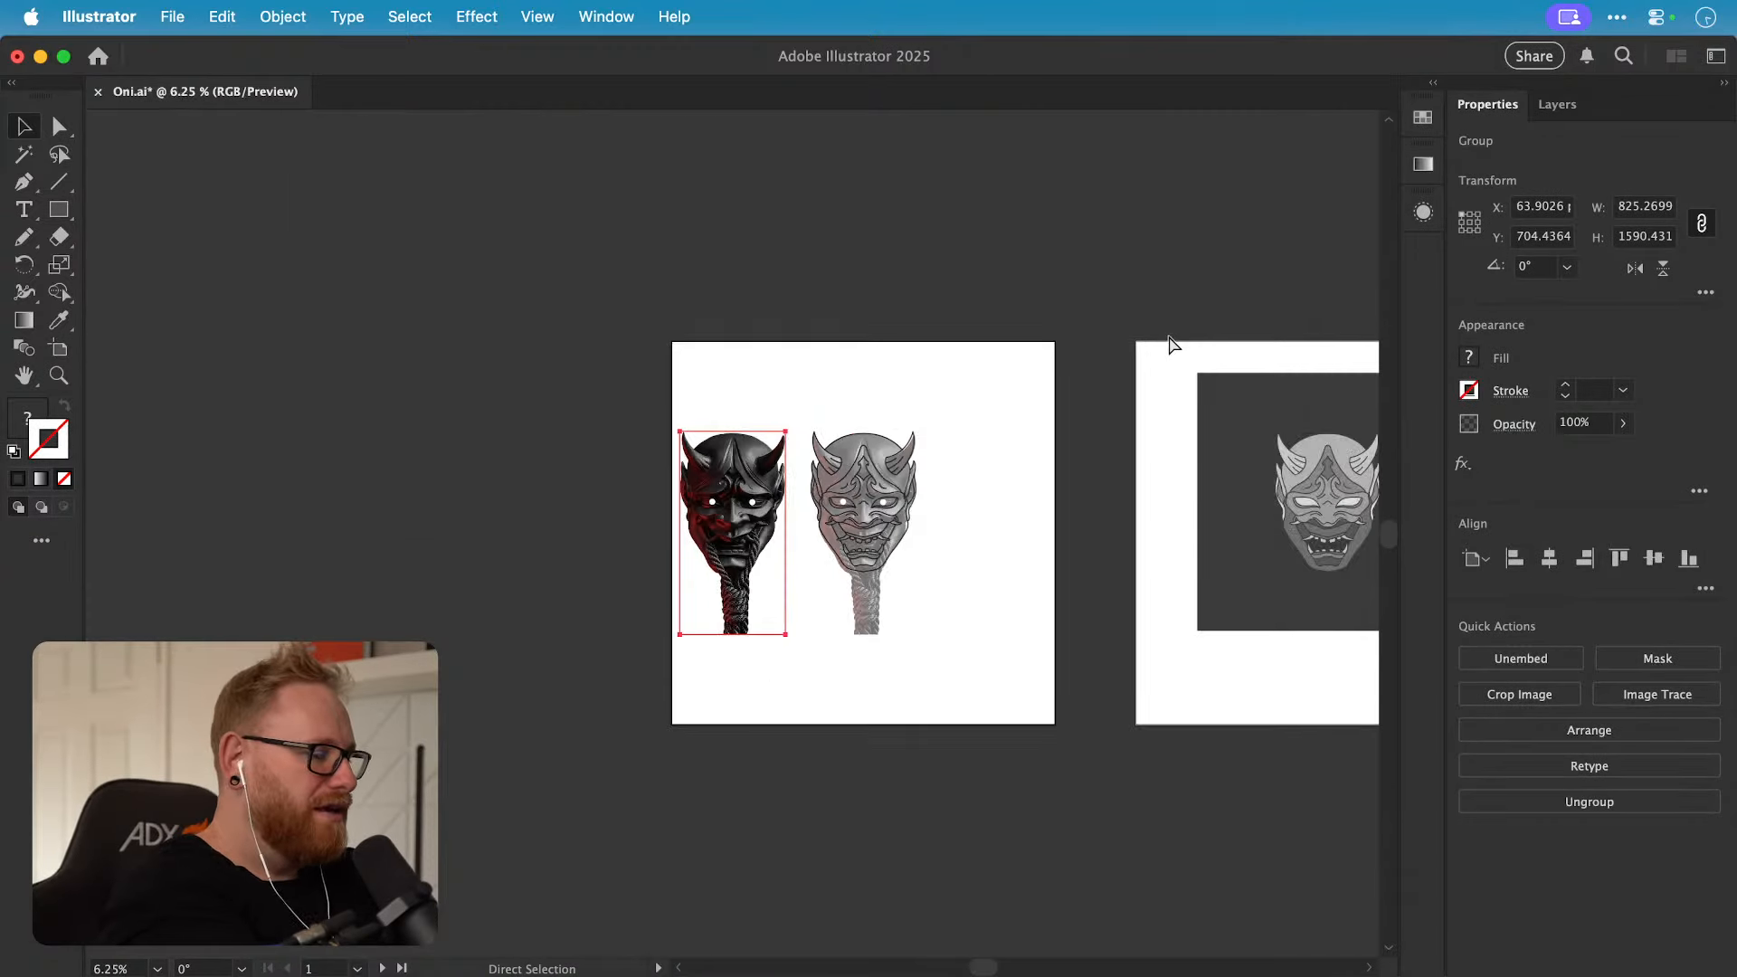
key("shift+o")
scroll(1169, 338, "right", 5)
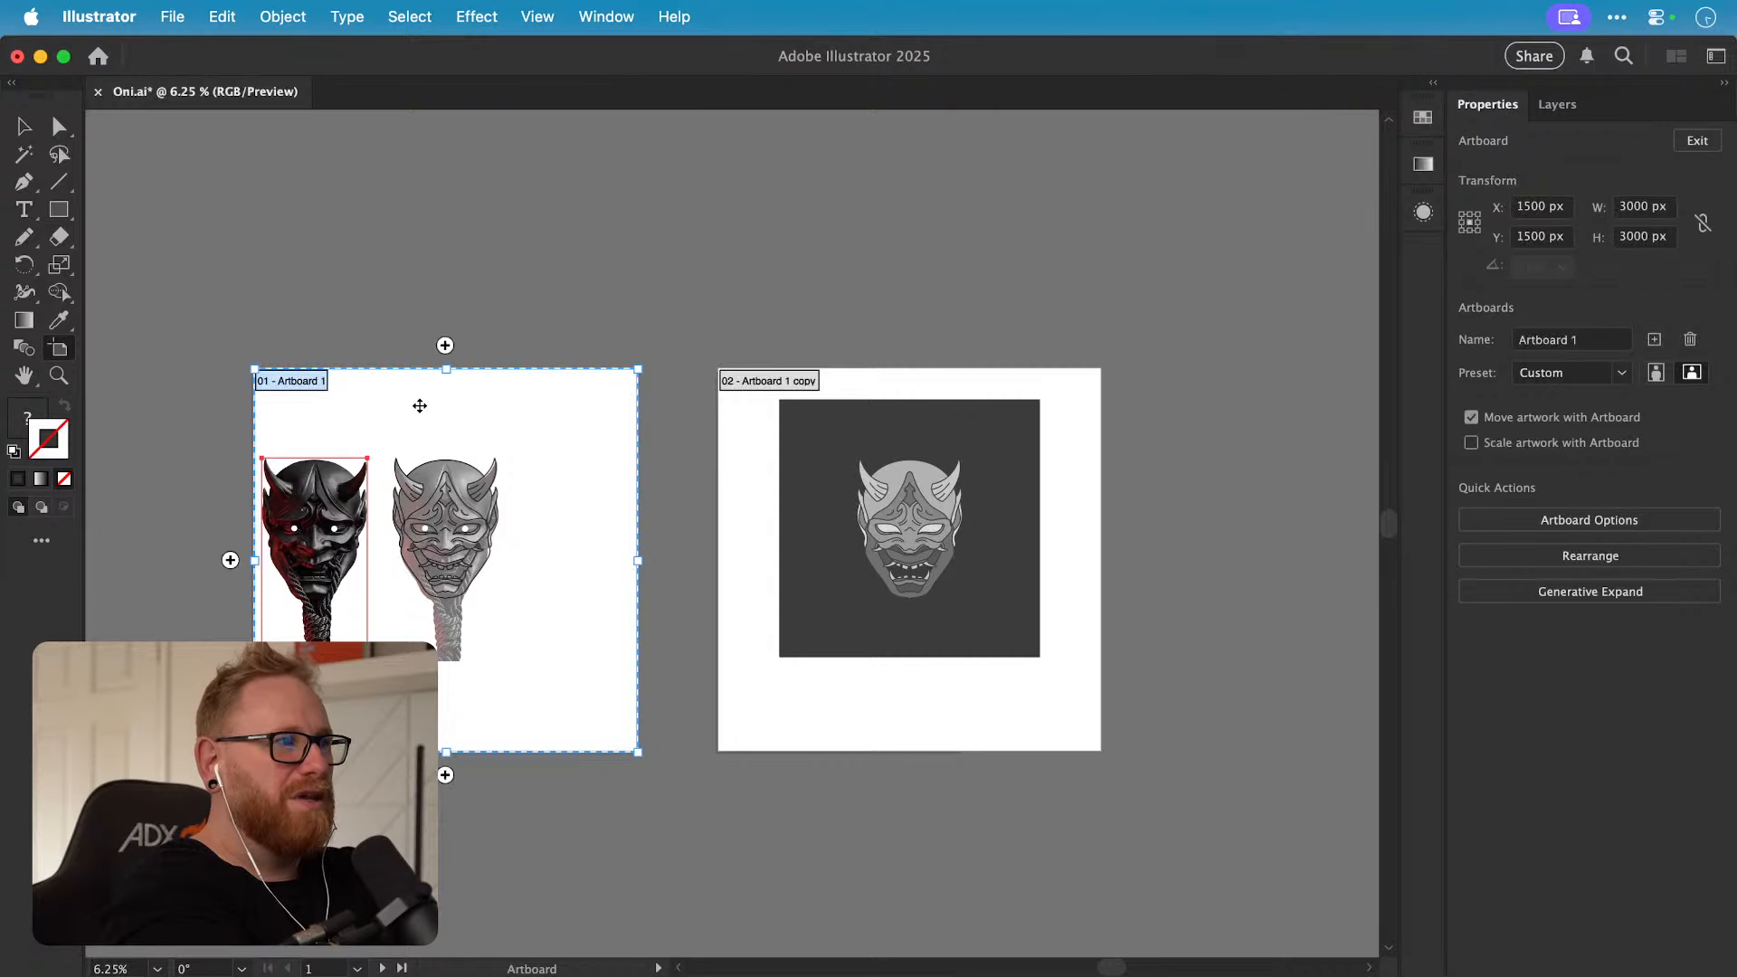
left_click_drag(419, 404, 1347, 404)
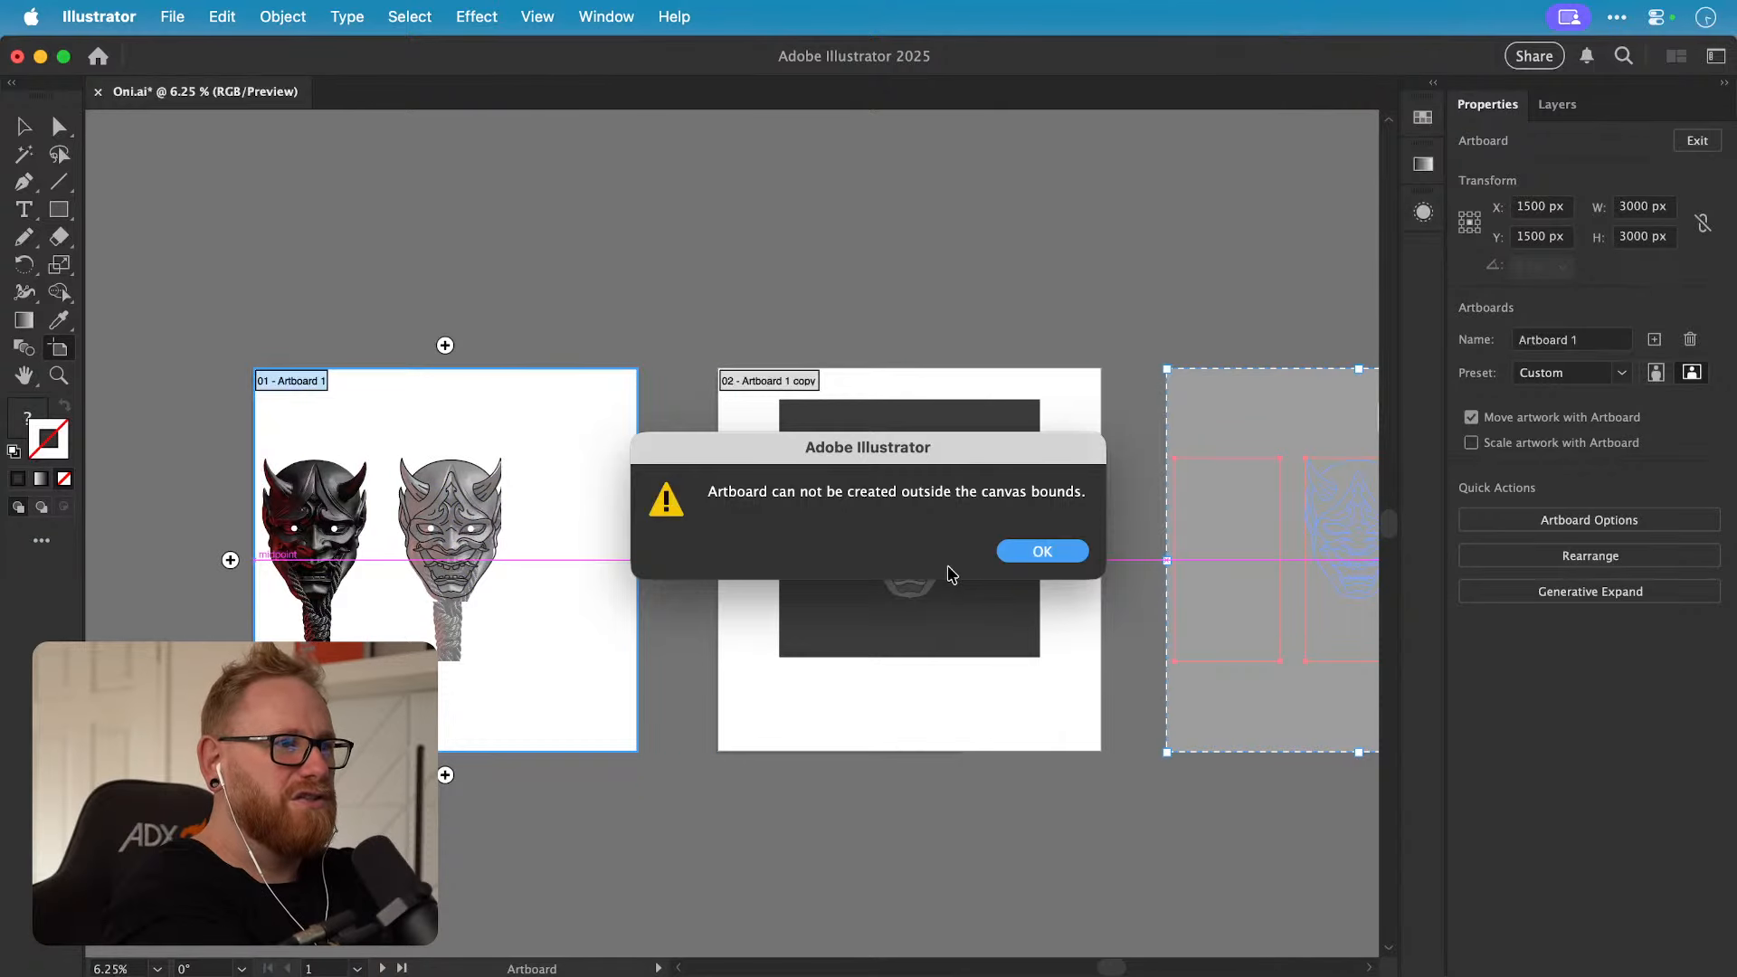
left_click(1057, 553)
key("super+minus")
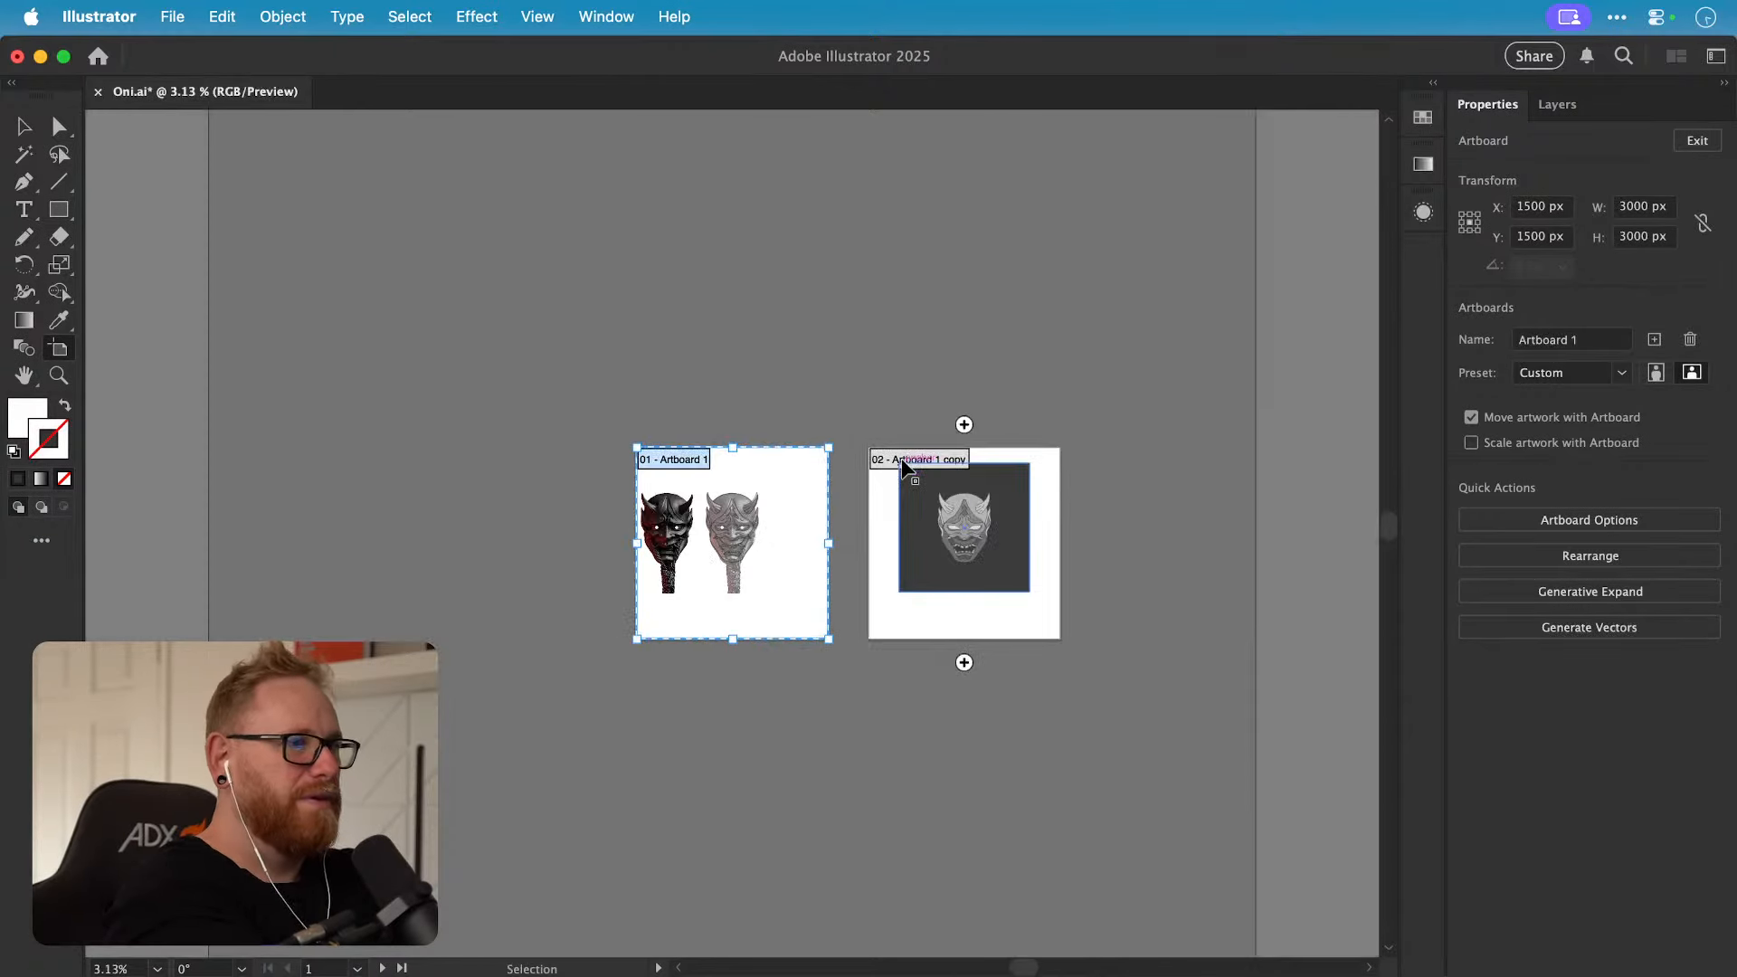
left_click_drag(819, 483, 561, 497)
key("Escape")
scroll(605, 516, "up", 4)
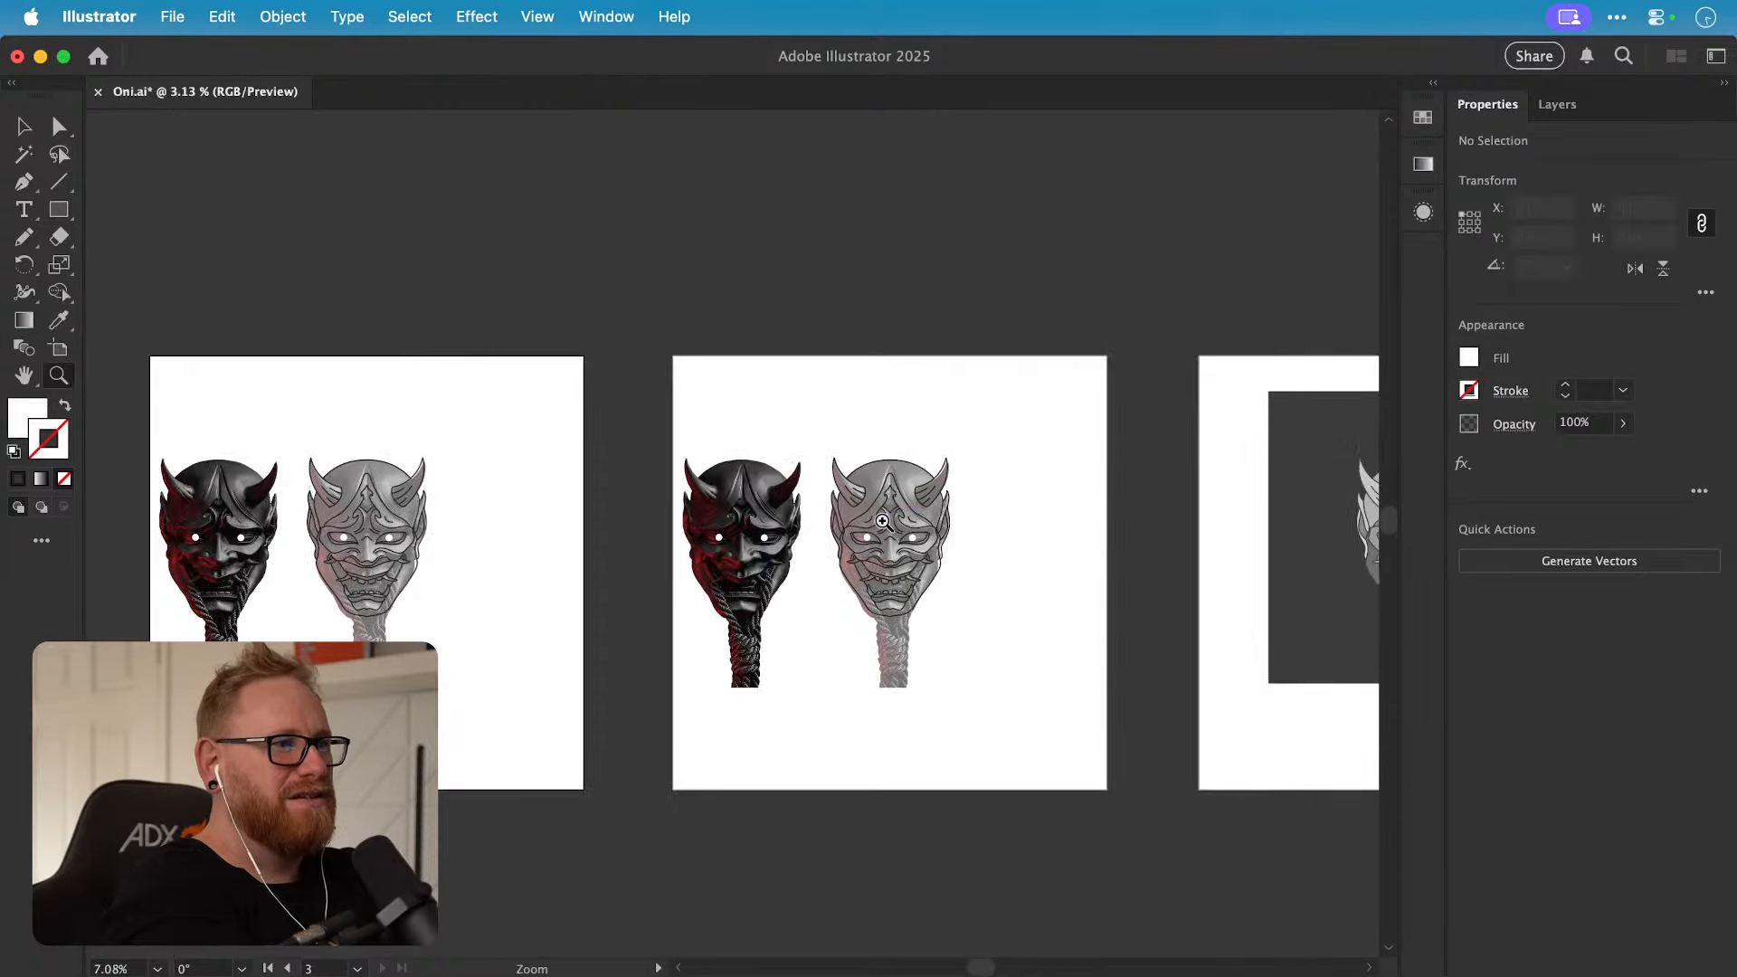
Step: Delete the full-opacity mask from the middle artboard and the outlined mask with its faded reference from the duplicated artboard
left_click(778, 540)
key("Delete")
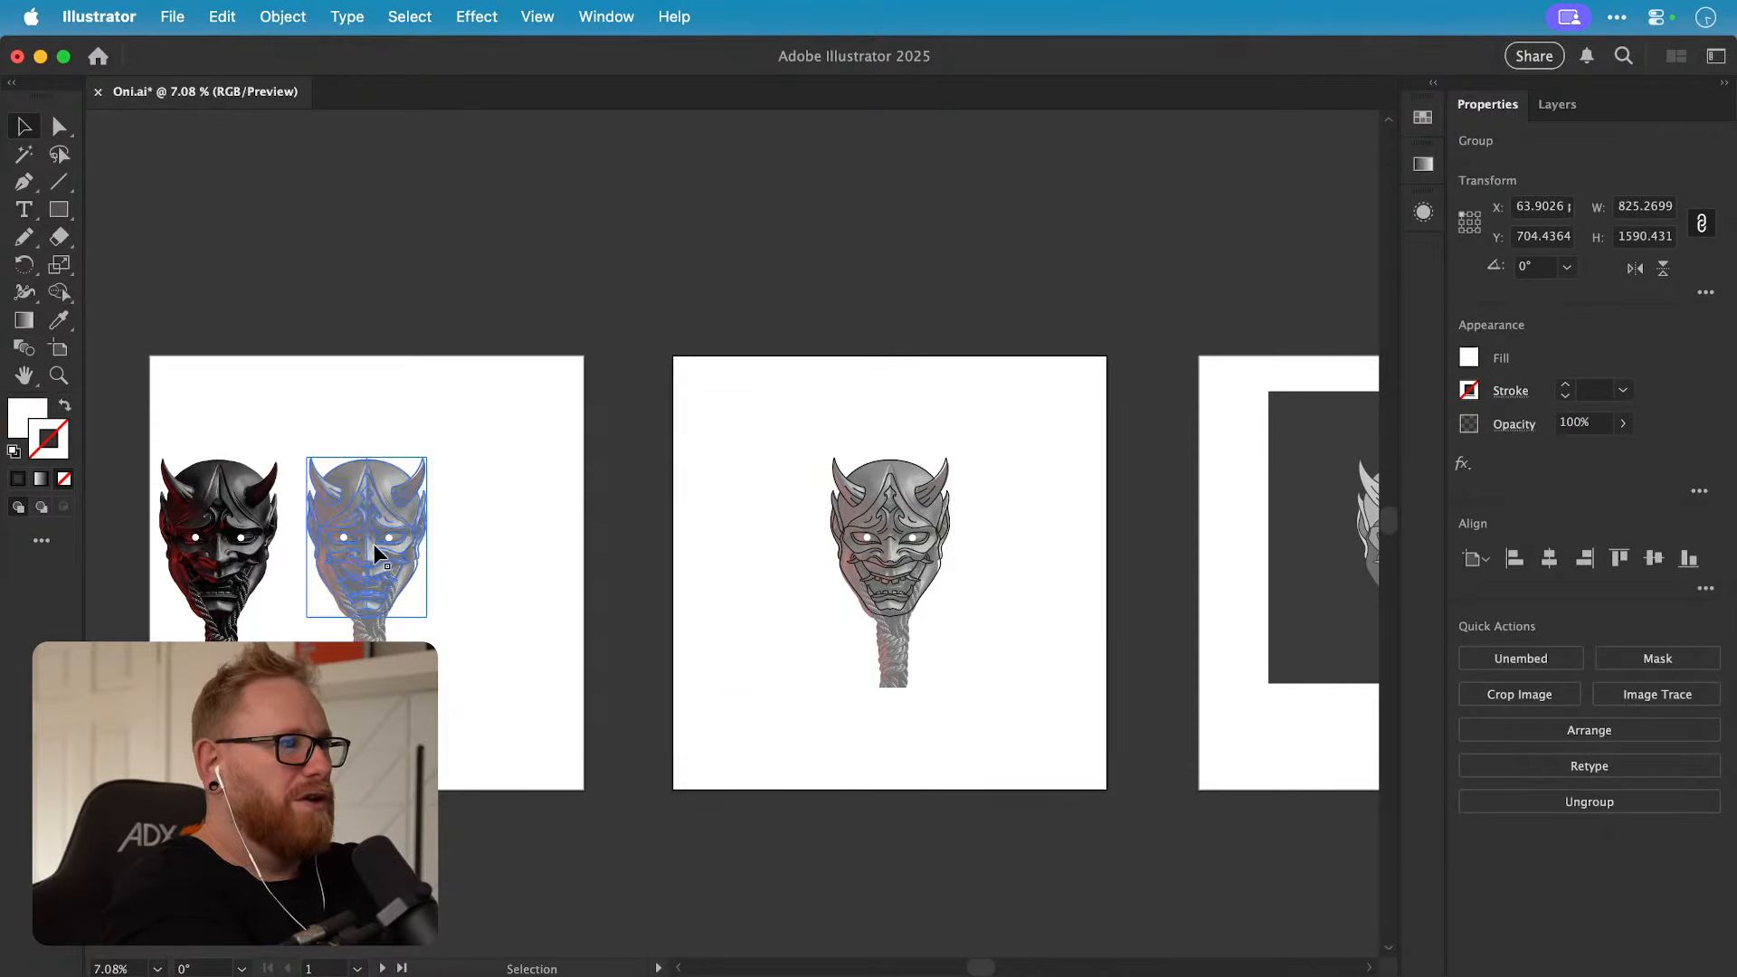
left_click(375, 550)
key("Delete")
left_click(355, 497)
key("Delete")
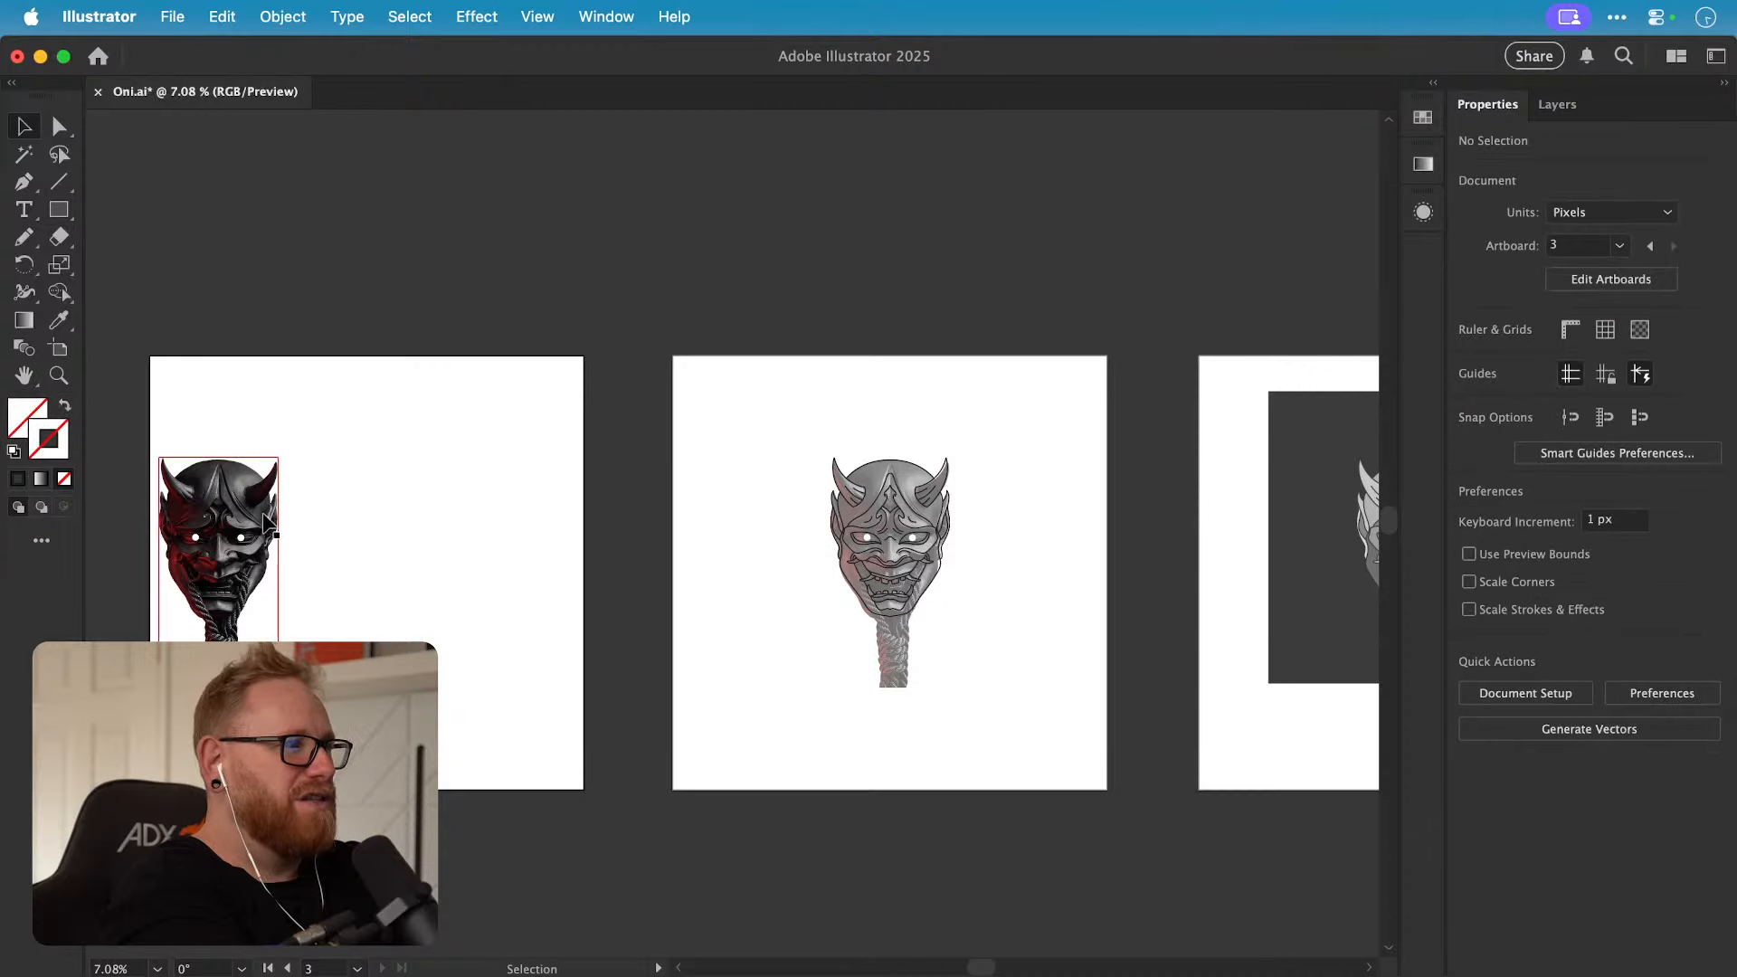
Step: Move the full-opacity mask reference horizontally to the centre of the duplicated artboard and deselect it
left_click_drag(263, 518, 413, 520)
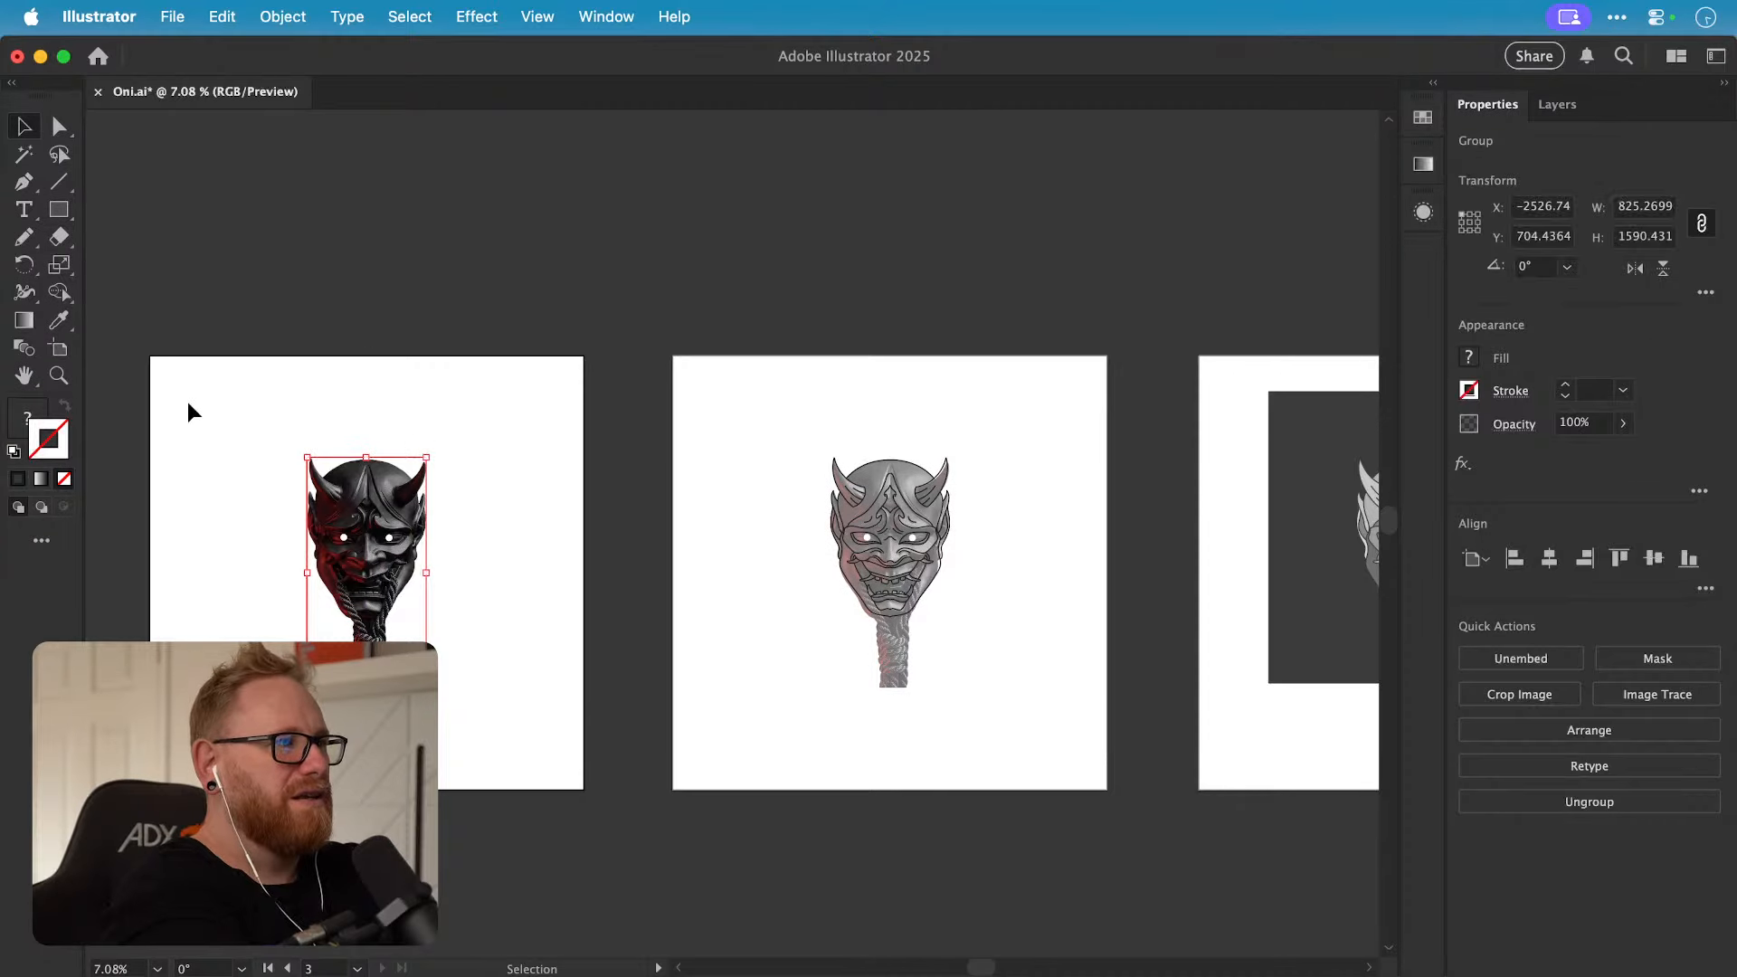
left_click(224, 573)
Step: Compare the mask reference, outlined line work and grey-filled version across the artboards, then examine the reference's face and rope details
scroll(458, 565, "right", 5)
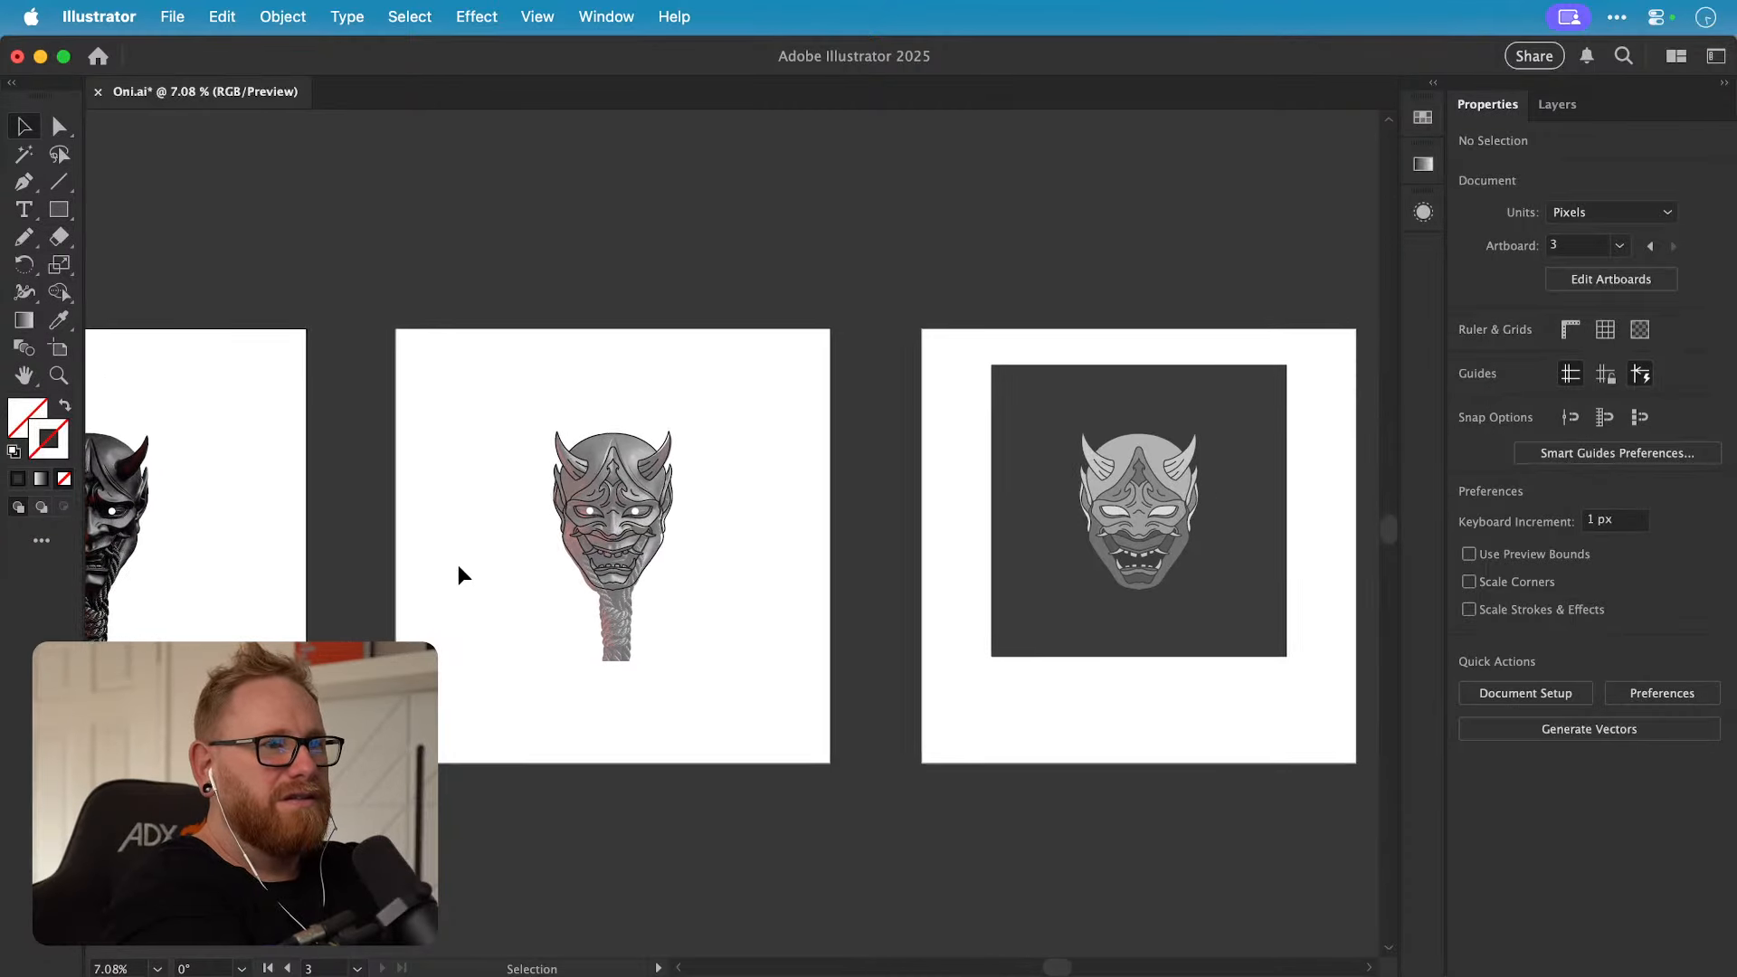
key("z")
left_click_drag(1272, 500, 1209, 556)
key("v")
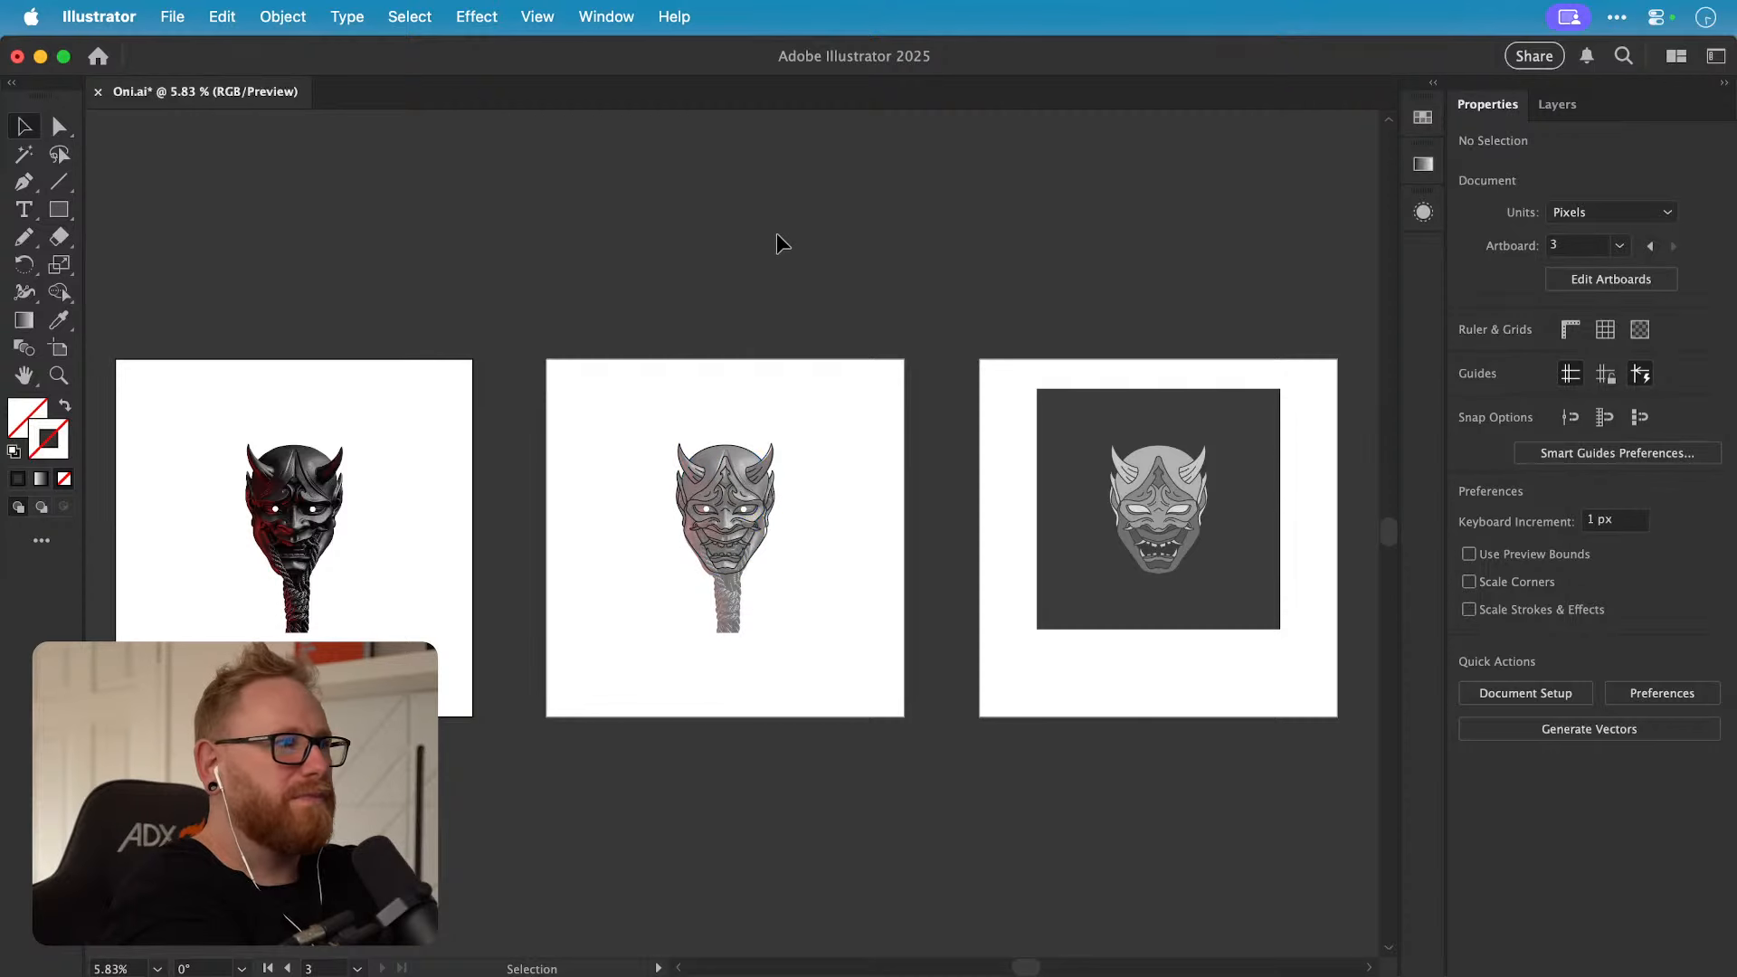
key("z")
left_click_drag(239, 518, 485, 519)
key("v")
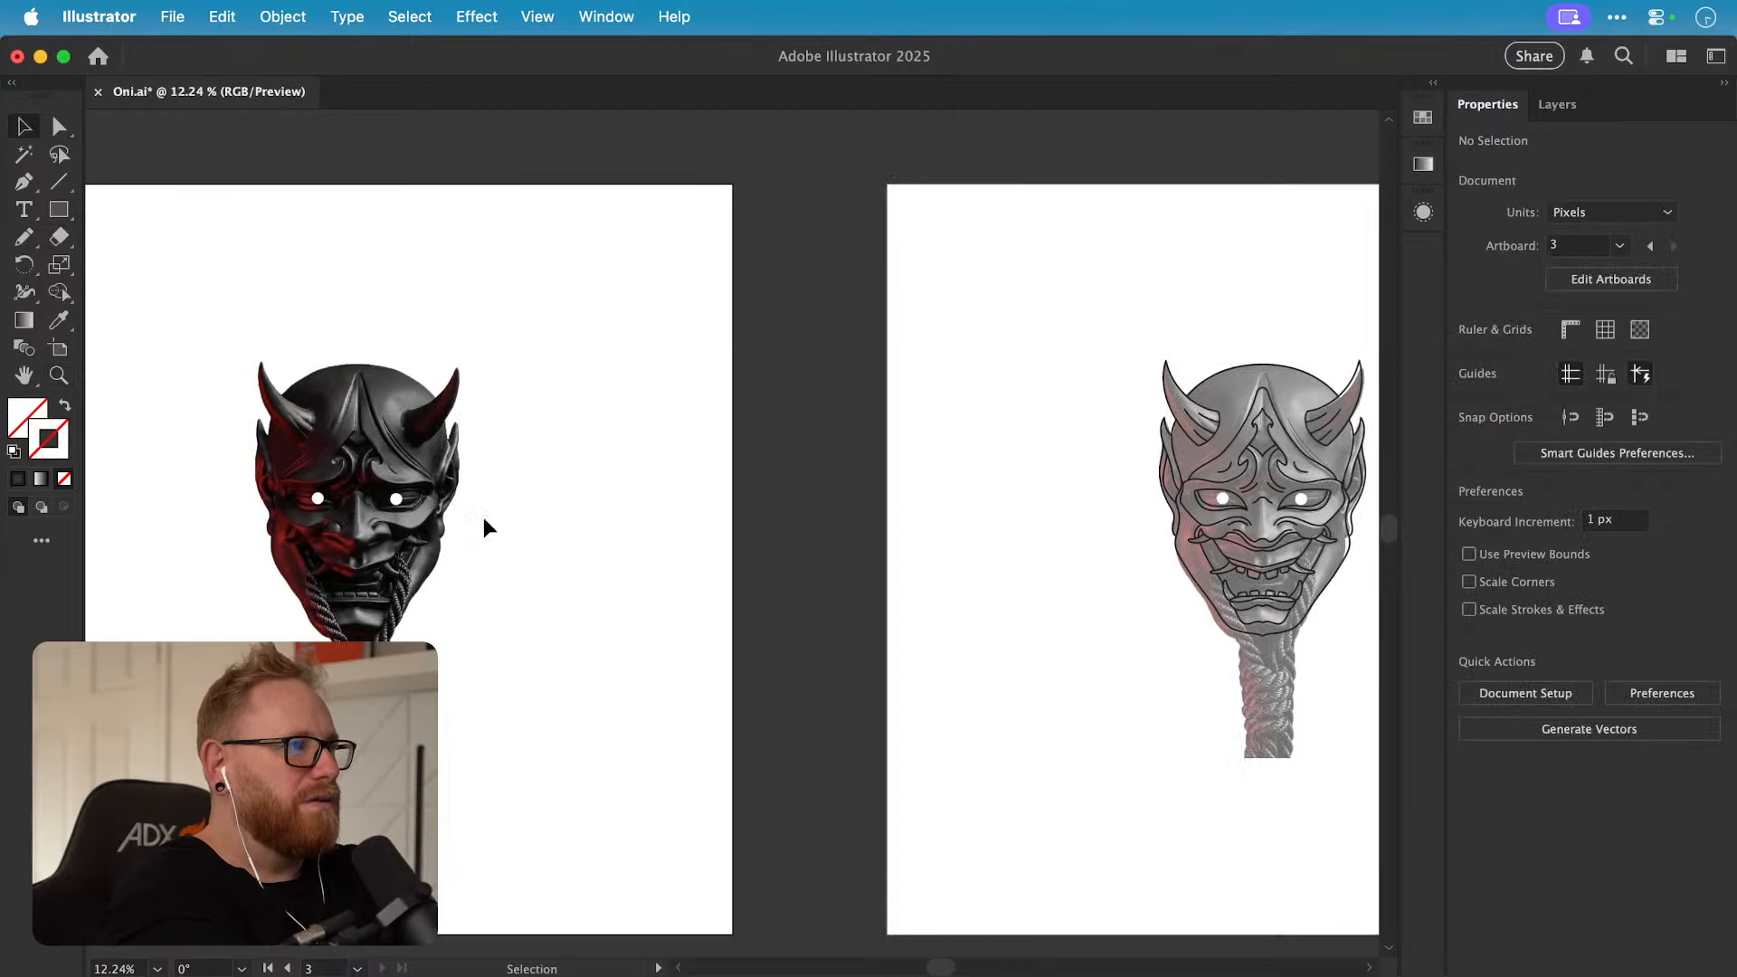
mouse_move(445, 945)
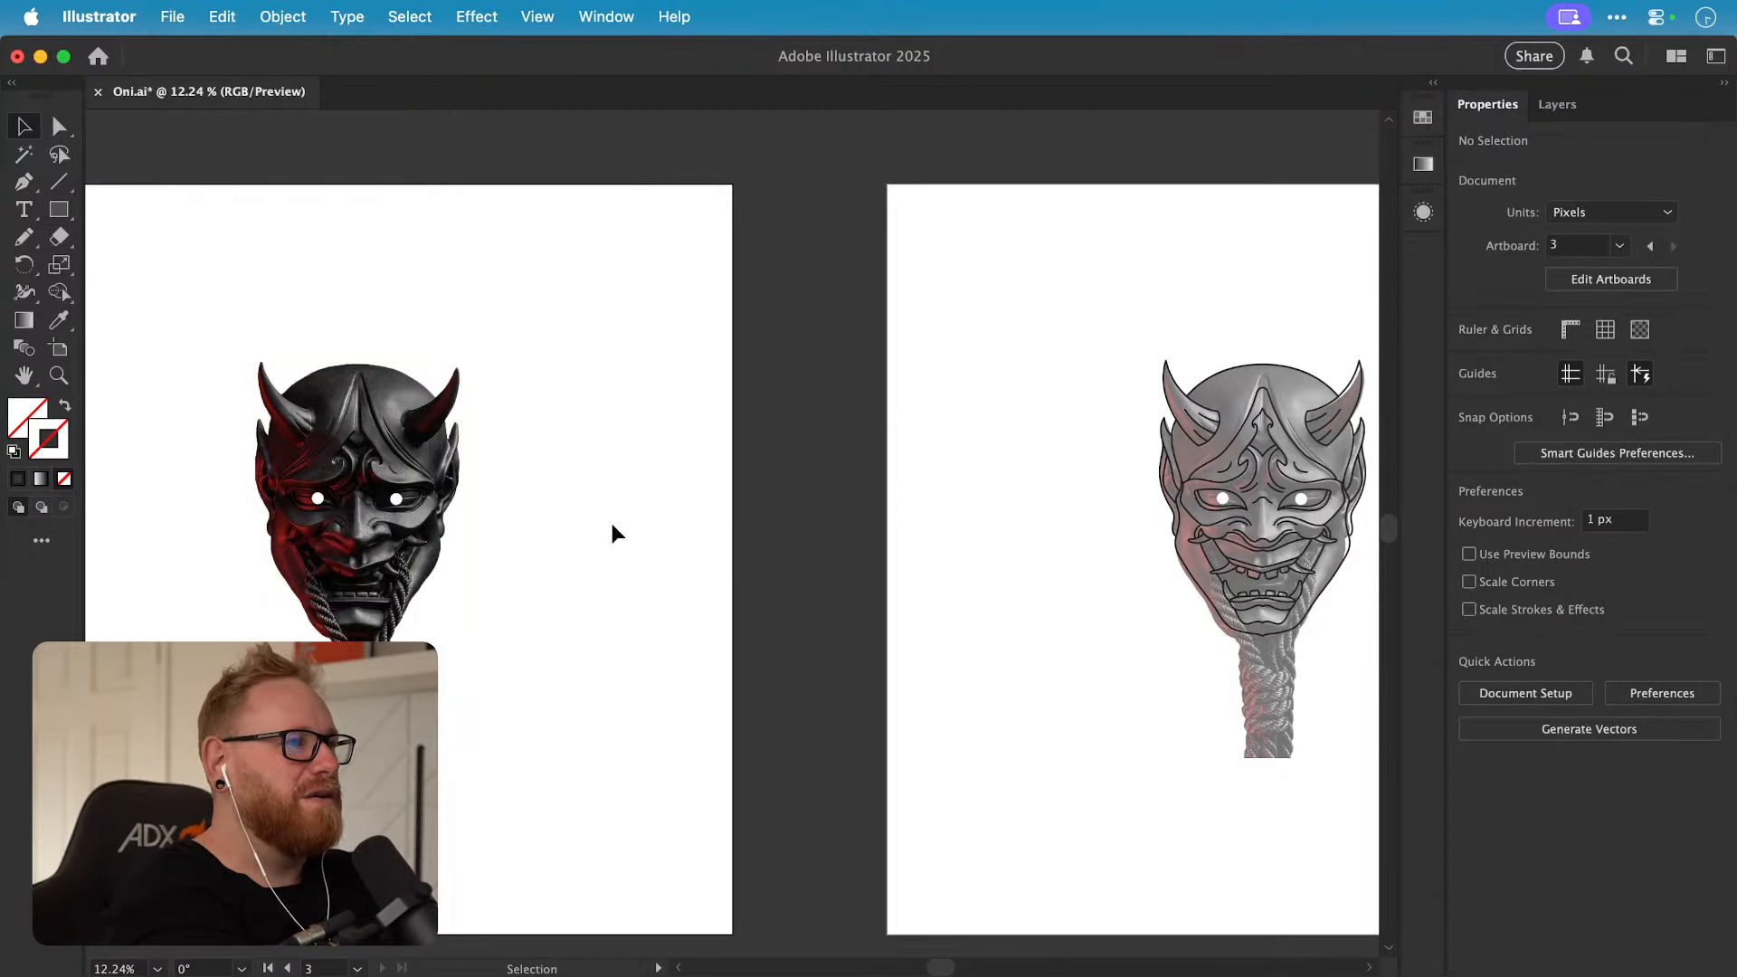
scroll(611, 523, "left", 5)
left_click(556, 523)
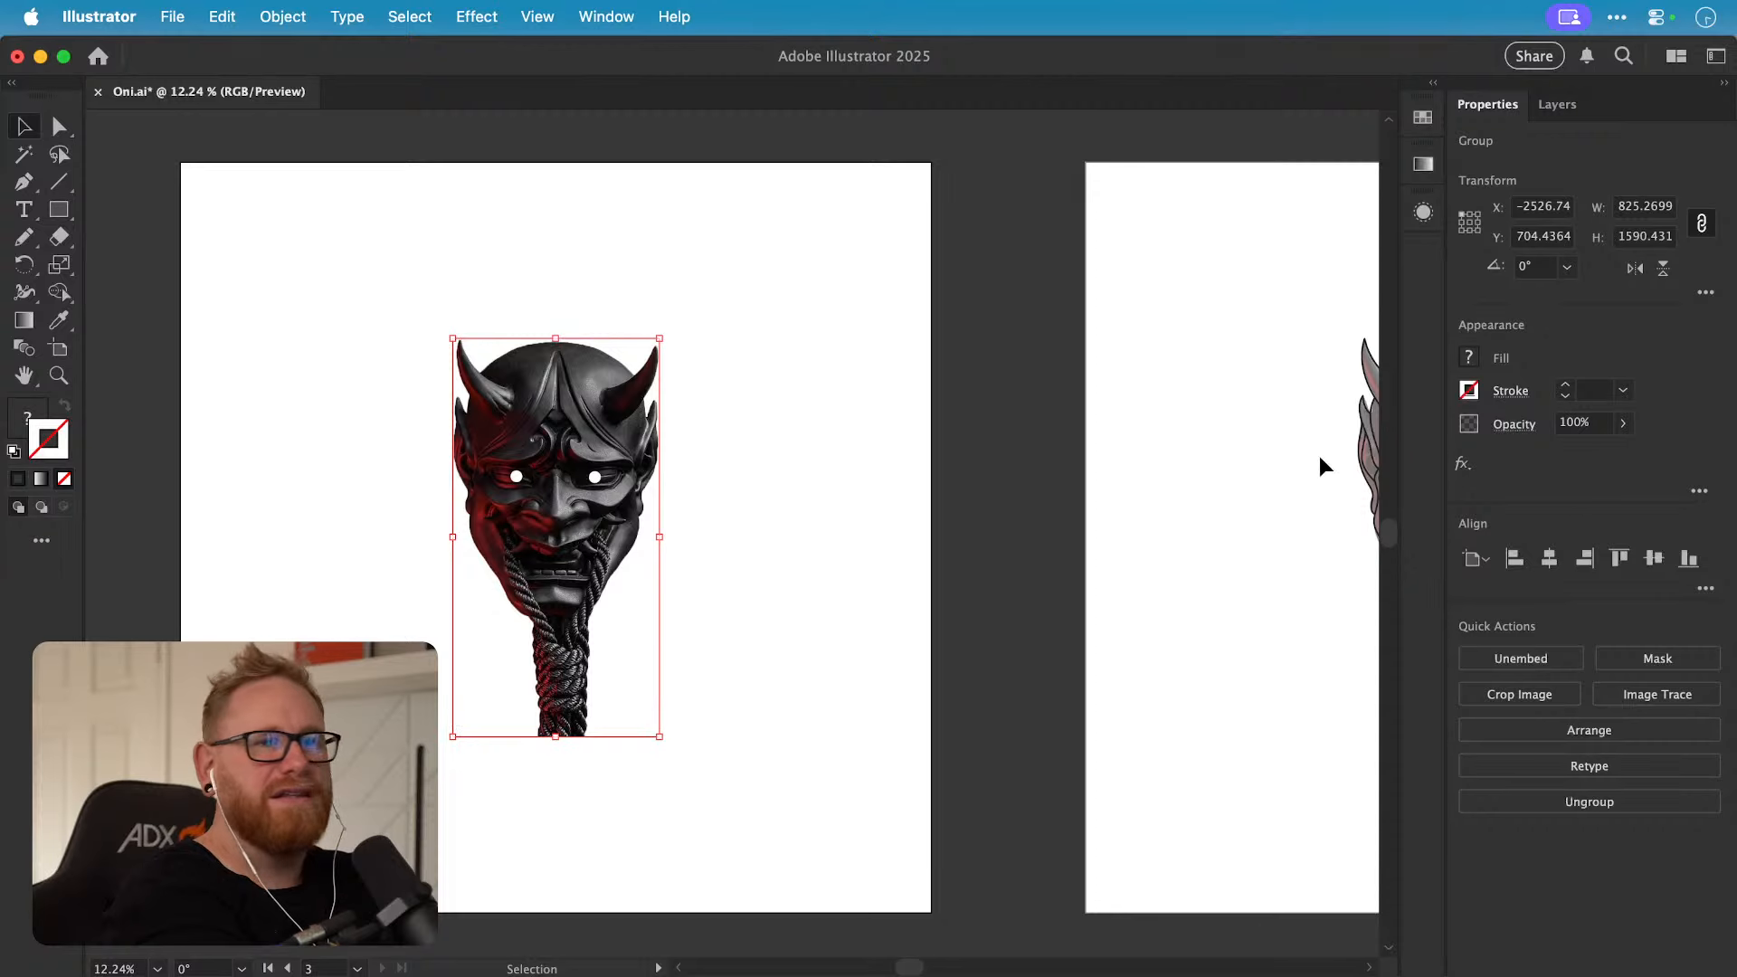
scroll(476, 543, "up", 5)
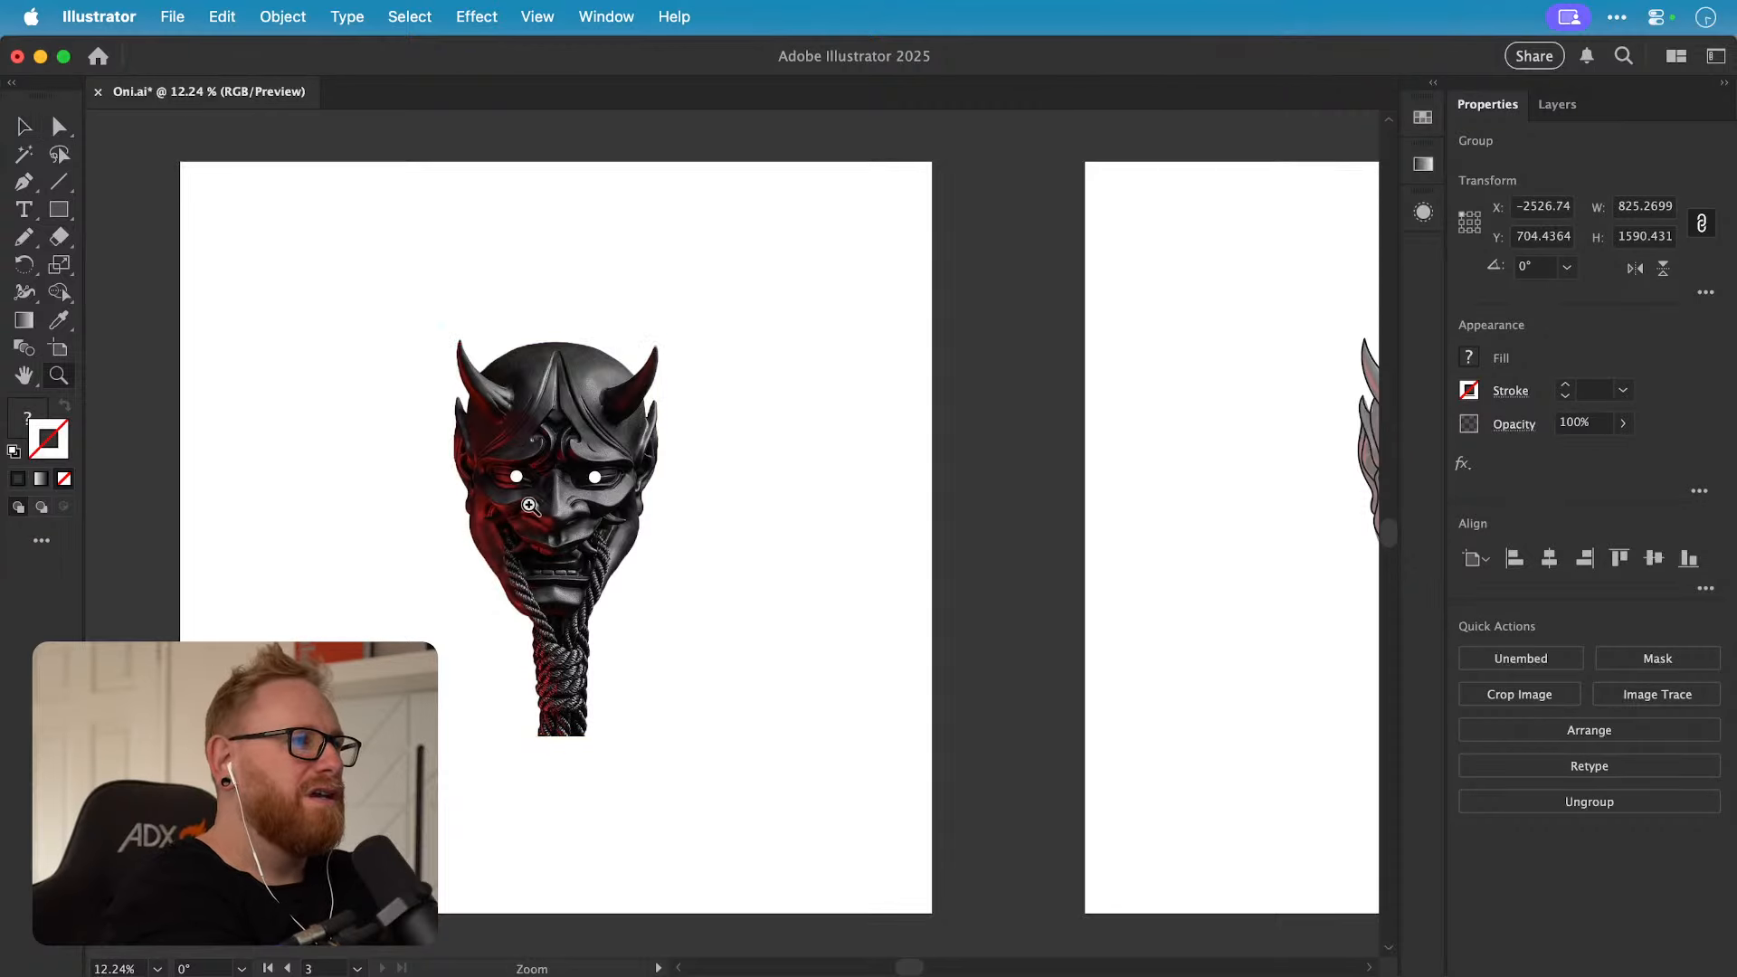
scroll(541, 505, "down", 5)
scroll(541, 505, "right", 5)
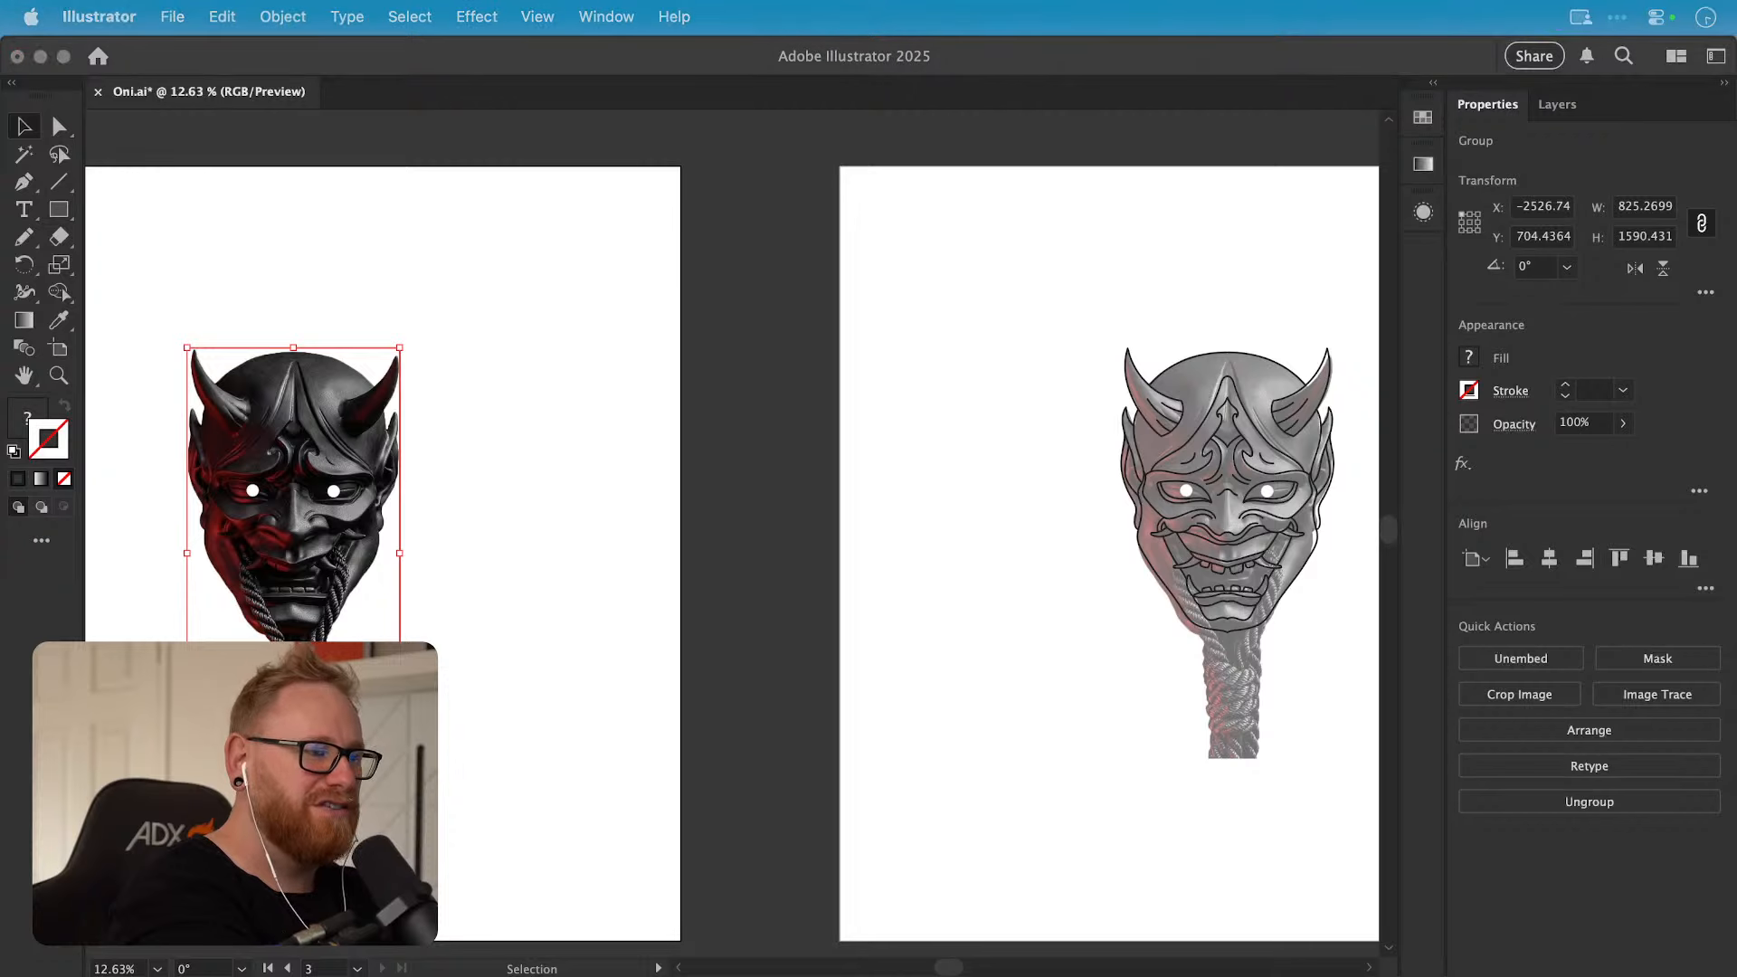
left_click(437, 474)
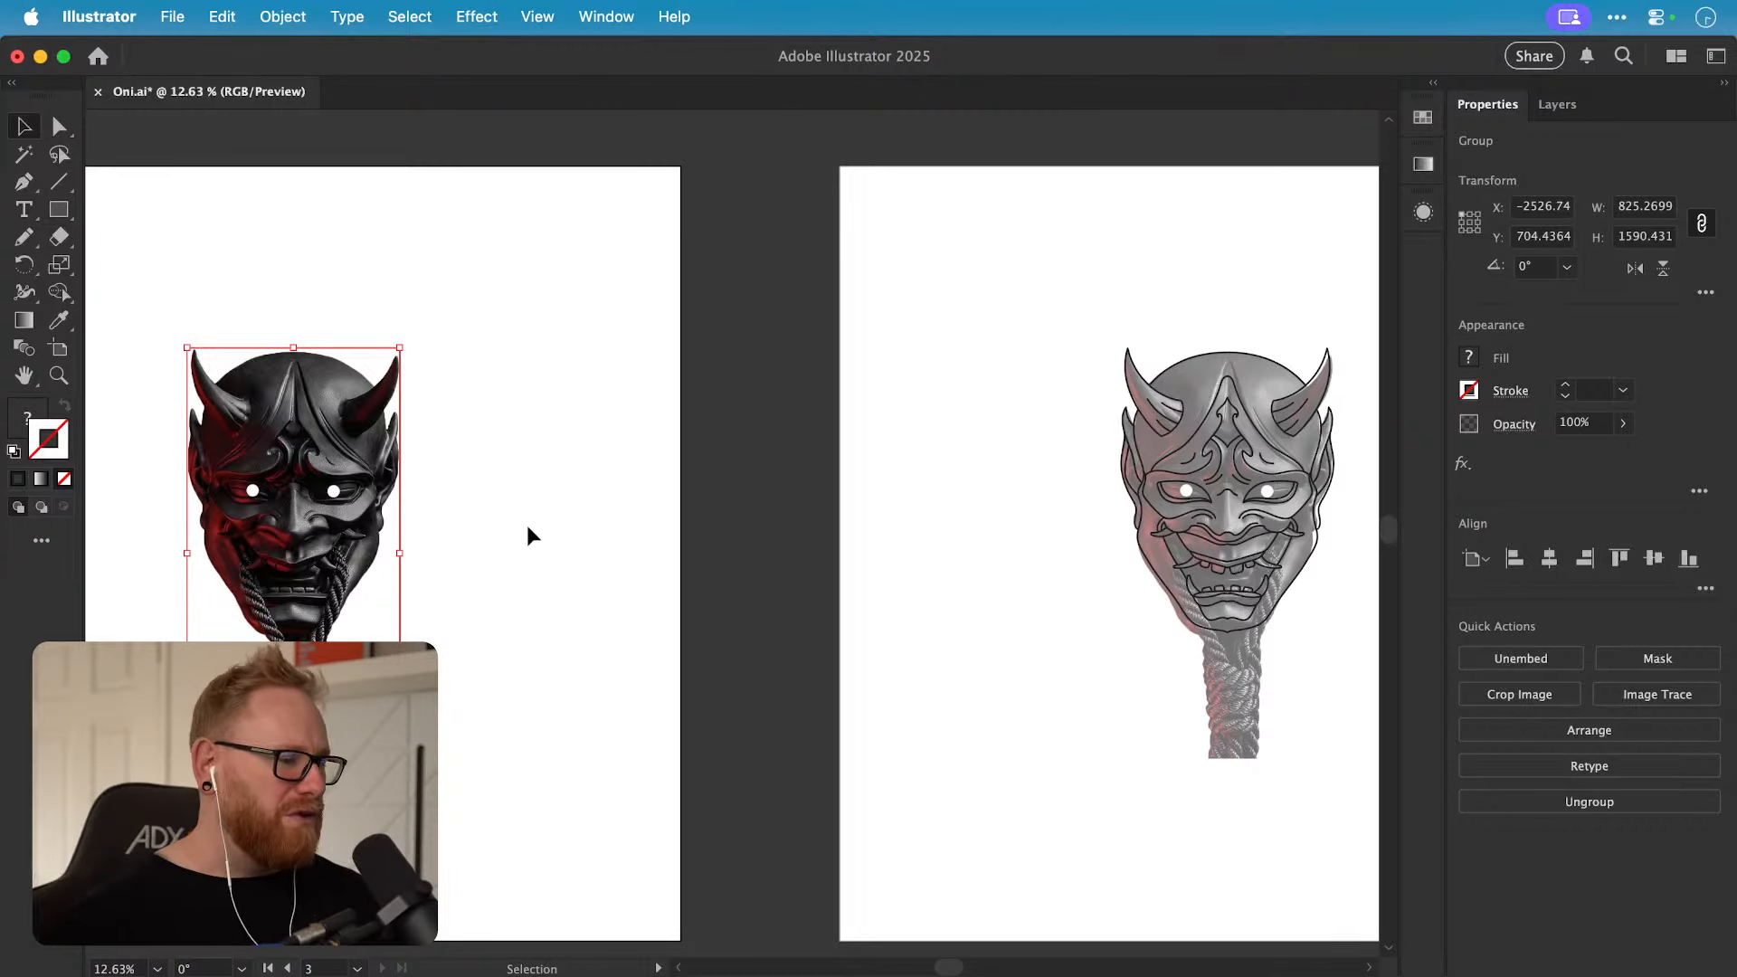
scroll(526, 525, "left", 3)
key("z")
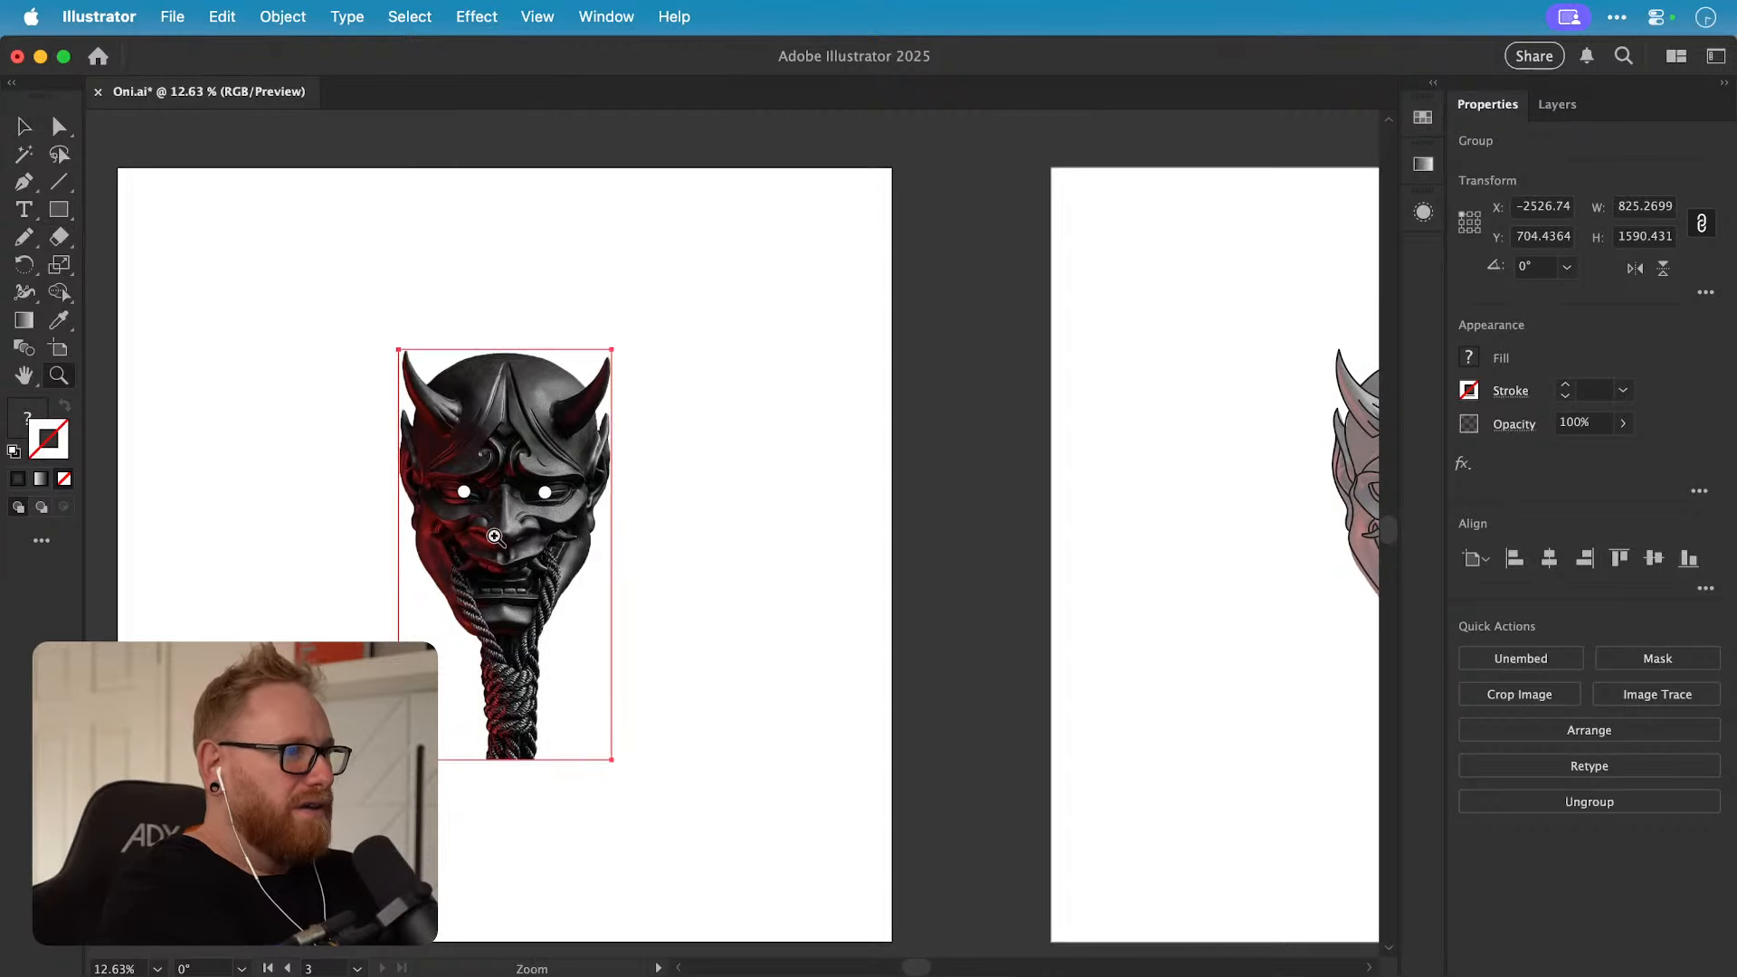
left_click_drag(495, 532, 687, 551)
key("v")
scroll(682, 549, "left", 3)
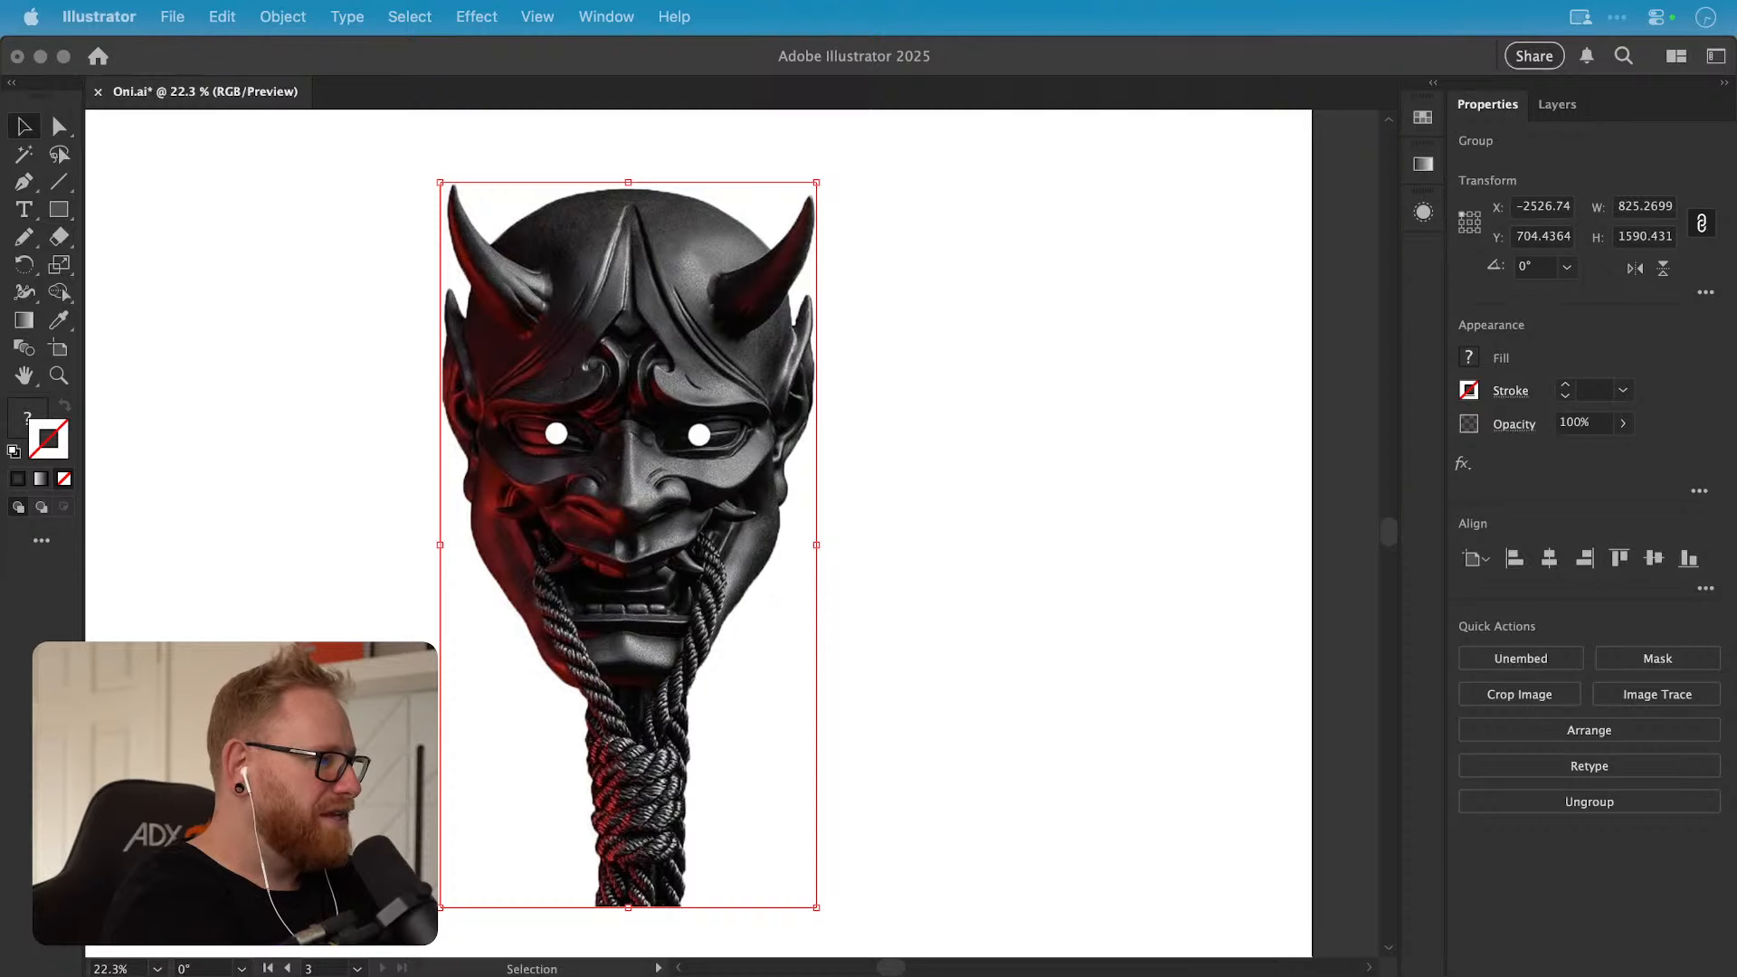
Step: Switch to Photoshop and examine the layout, headings and prices of the food and drinks menu in image2.png
key("F11")
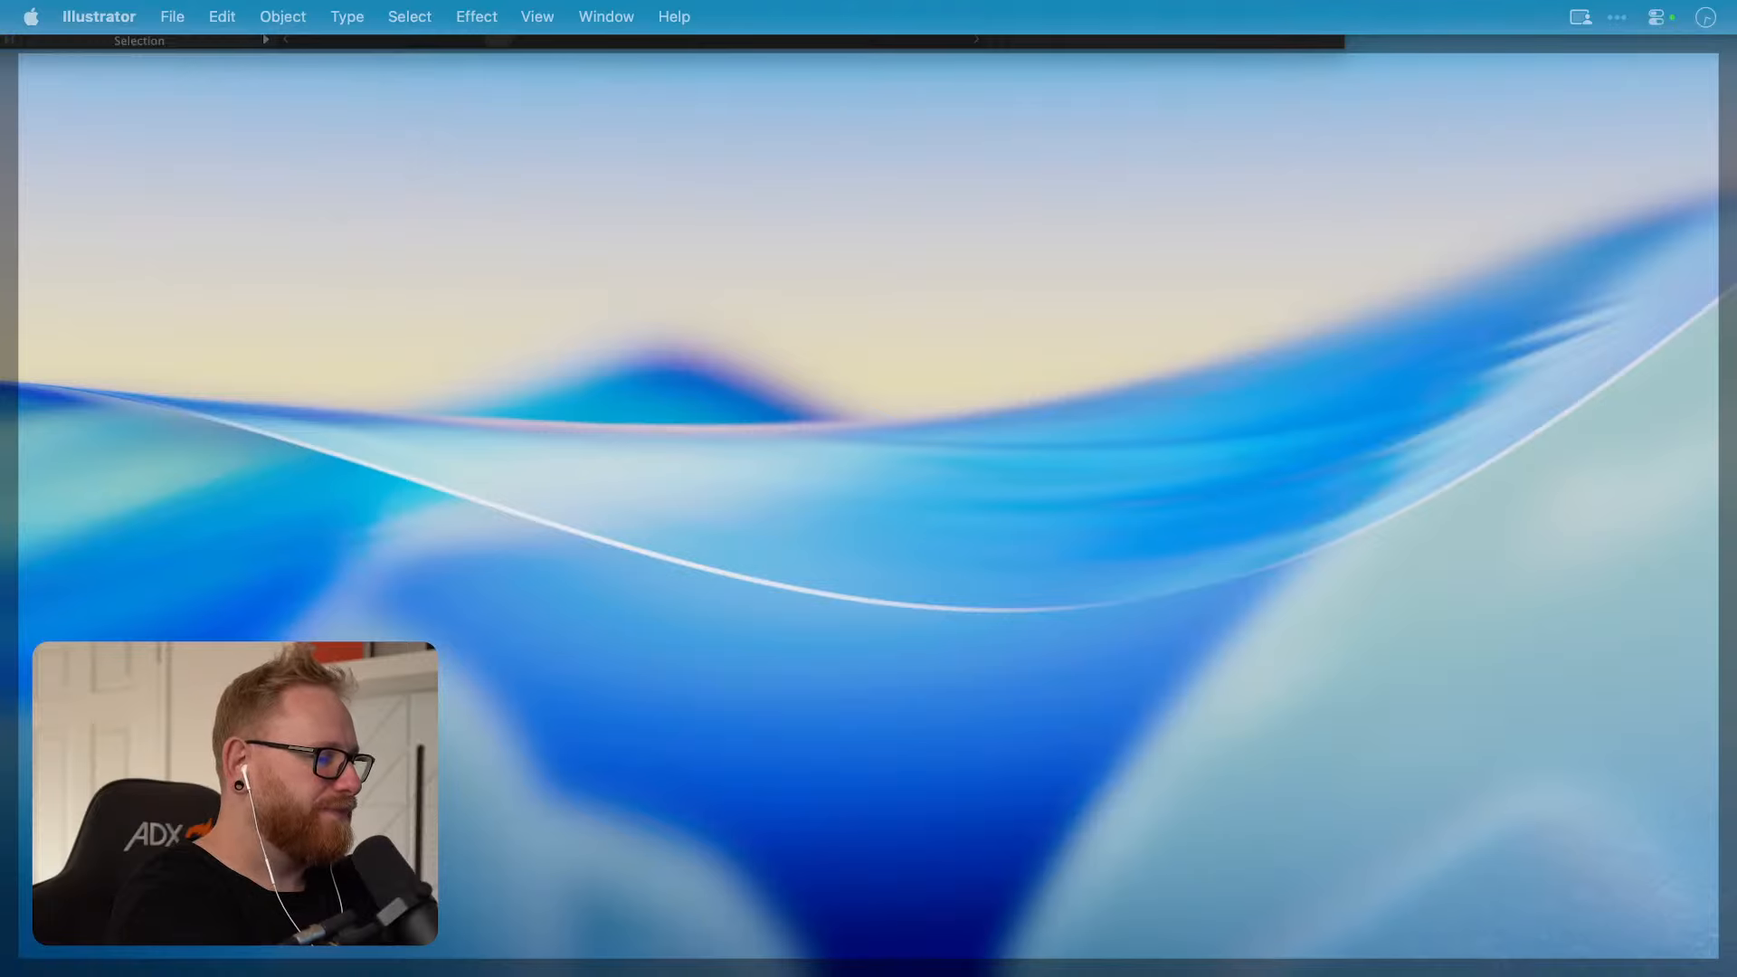
key("F11")
key("super+Tab")
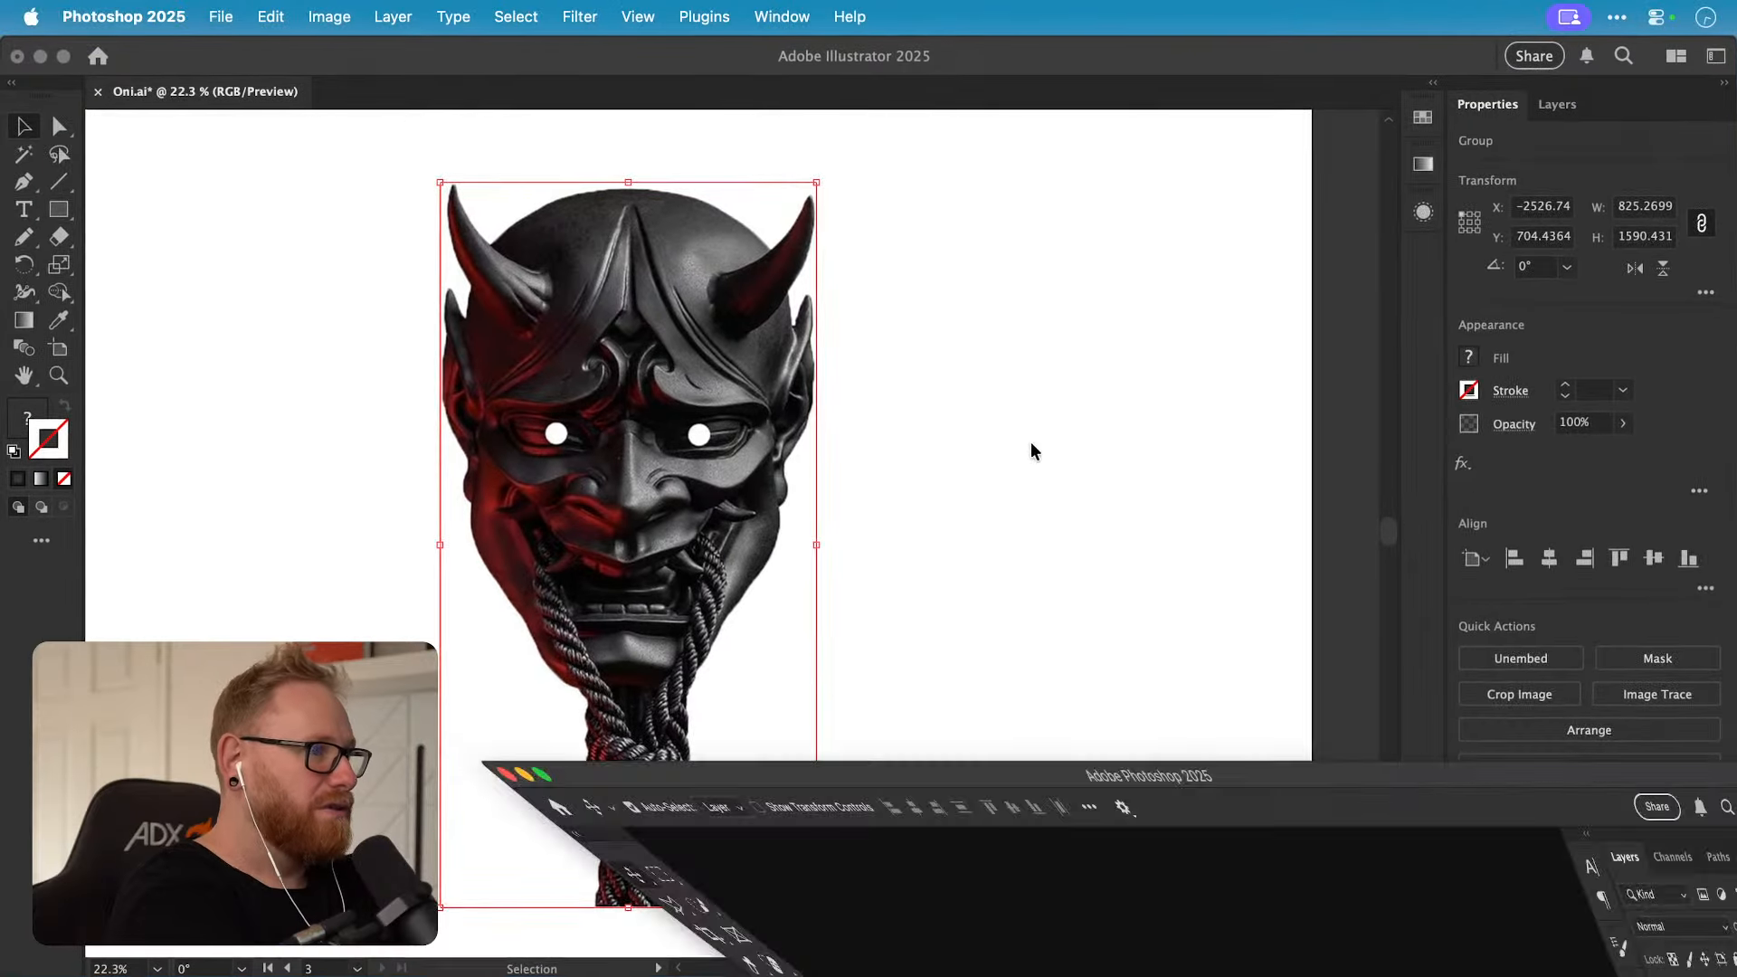
left_click(185, 117)
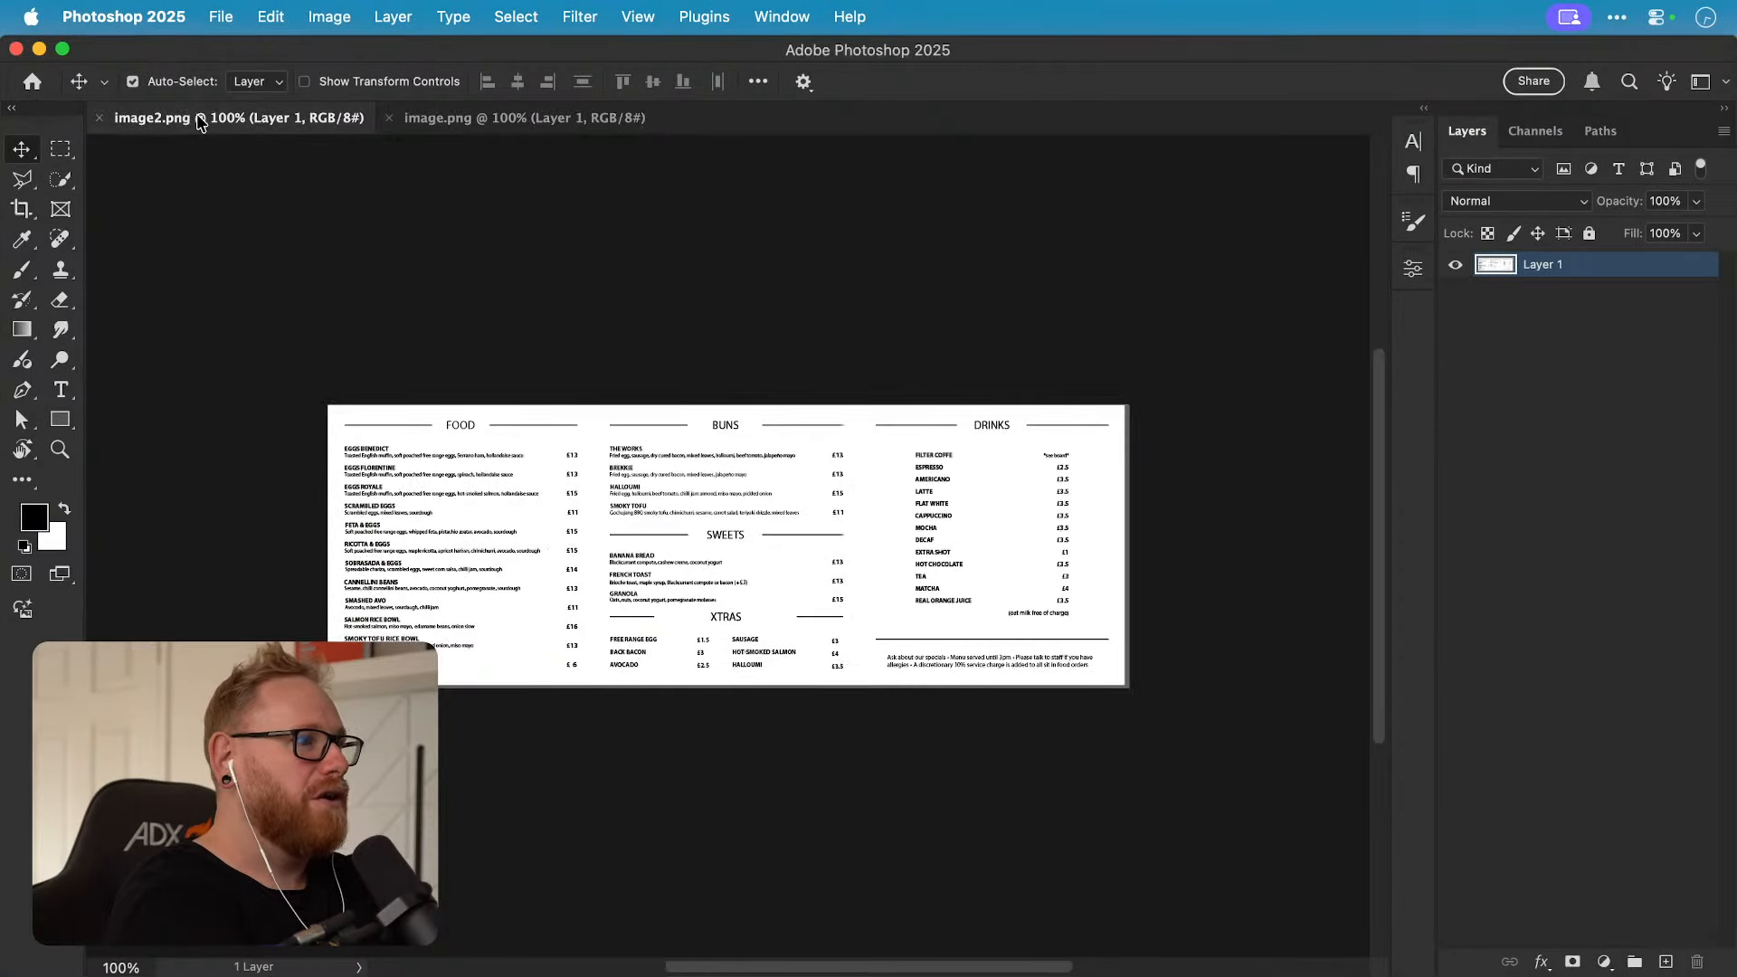
key("z")
left_click_drag(729, 531, 779, 528)
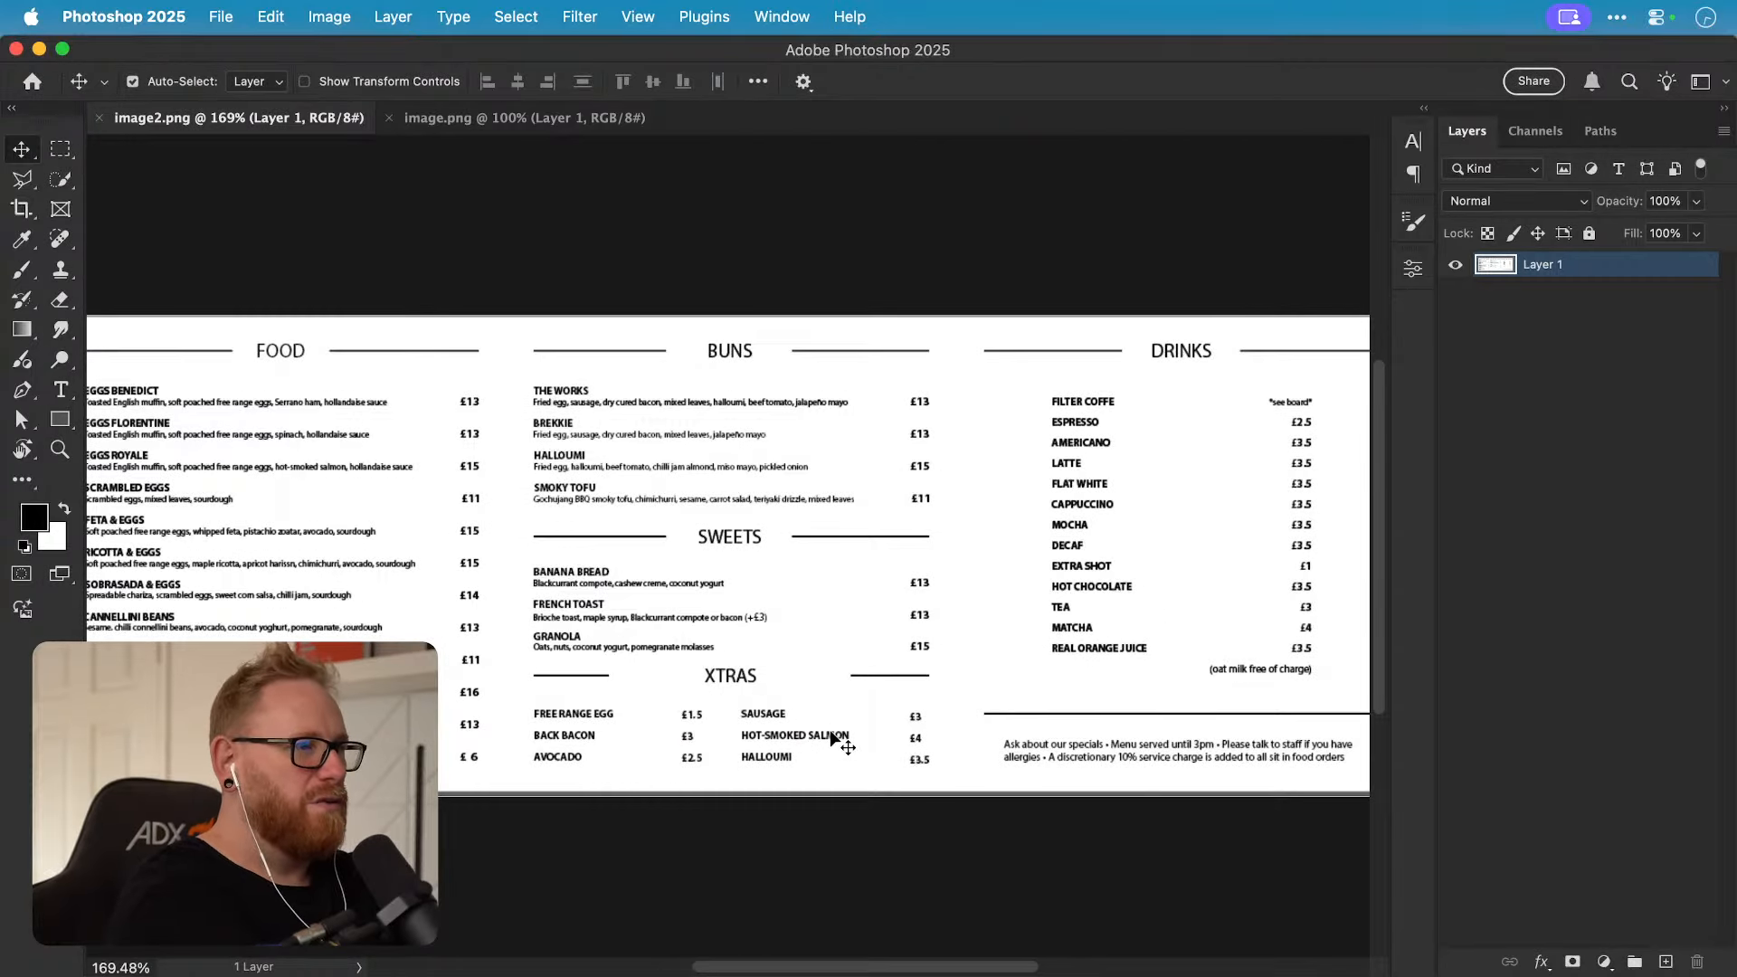
scroll(833, 735, "left", 4)
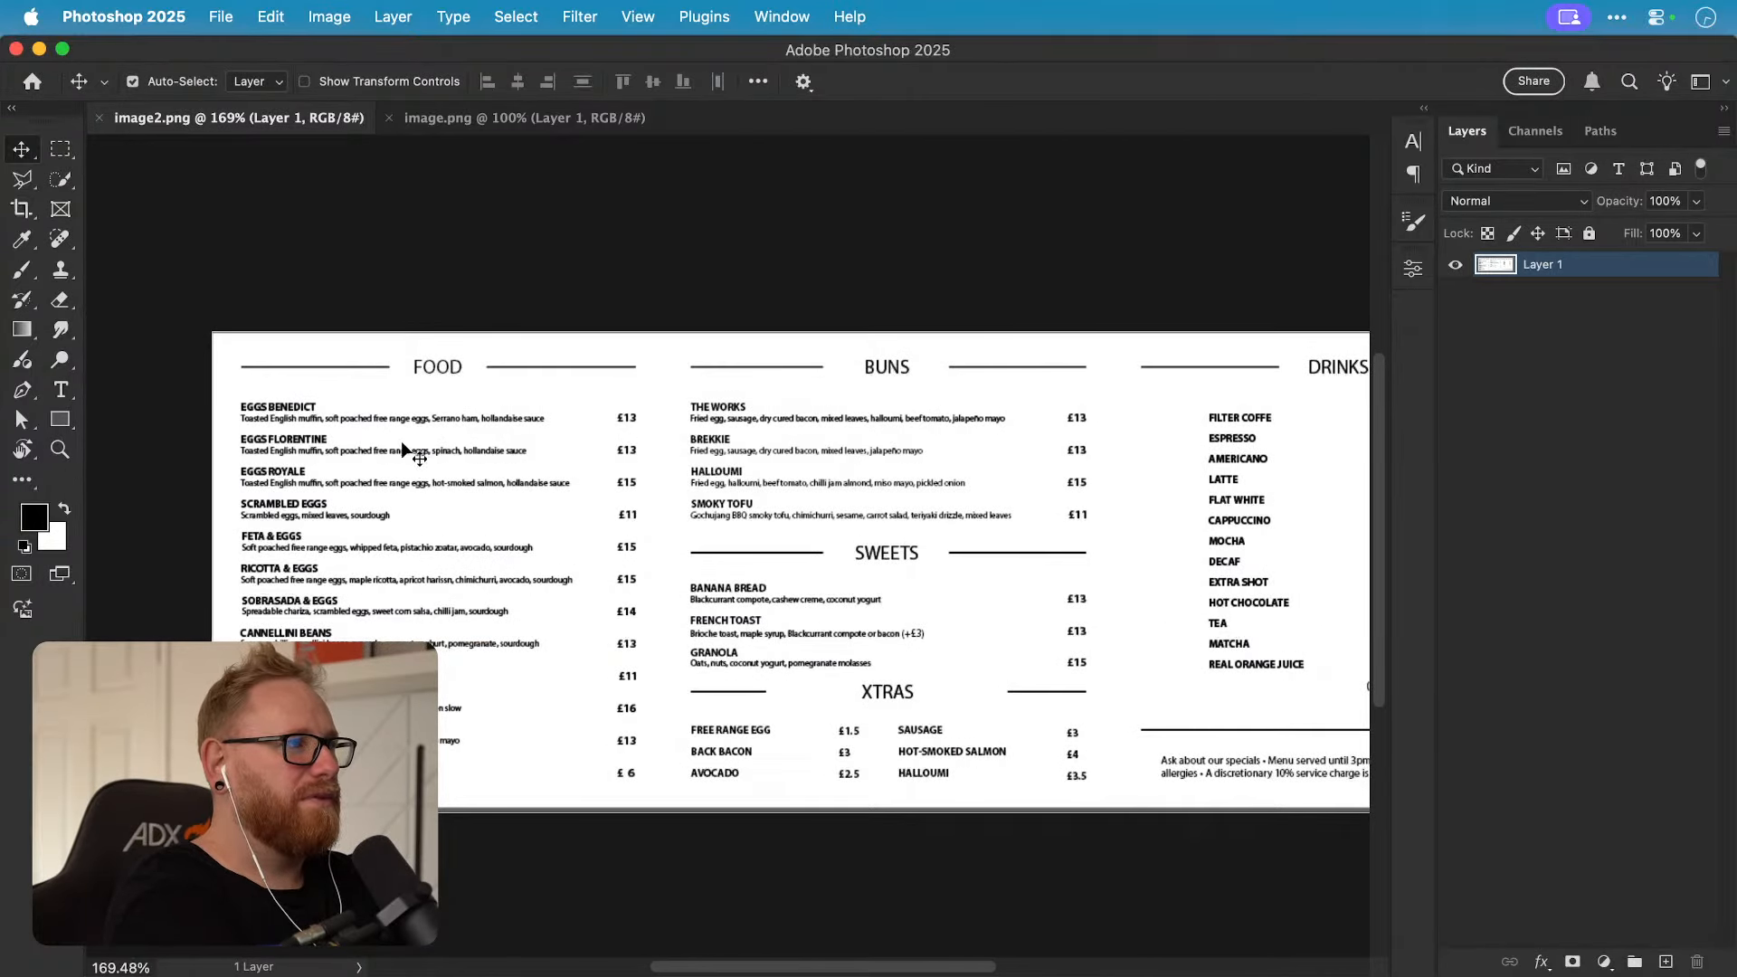
scroll(586, 570, "right", 3)
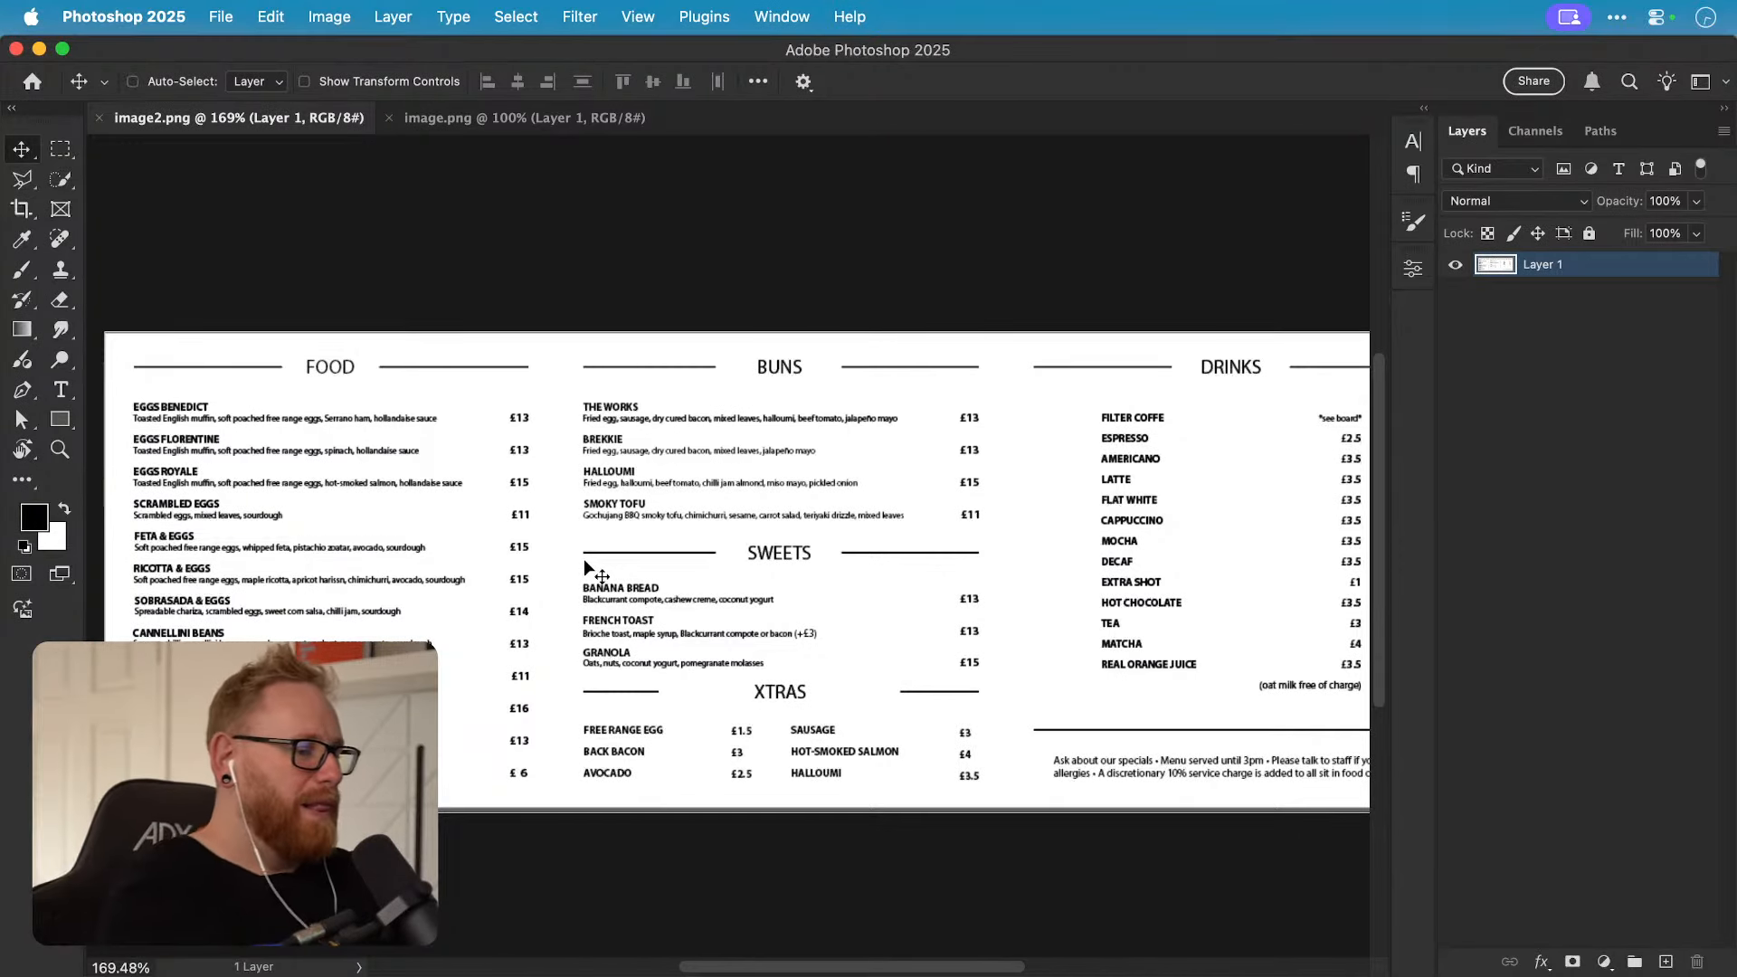
scroll(585, 561, "down", 1)
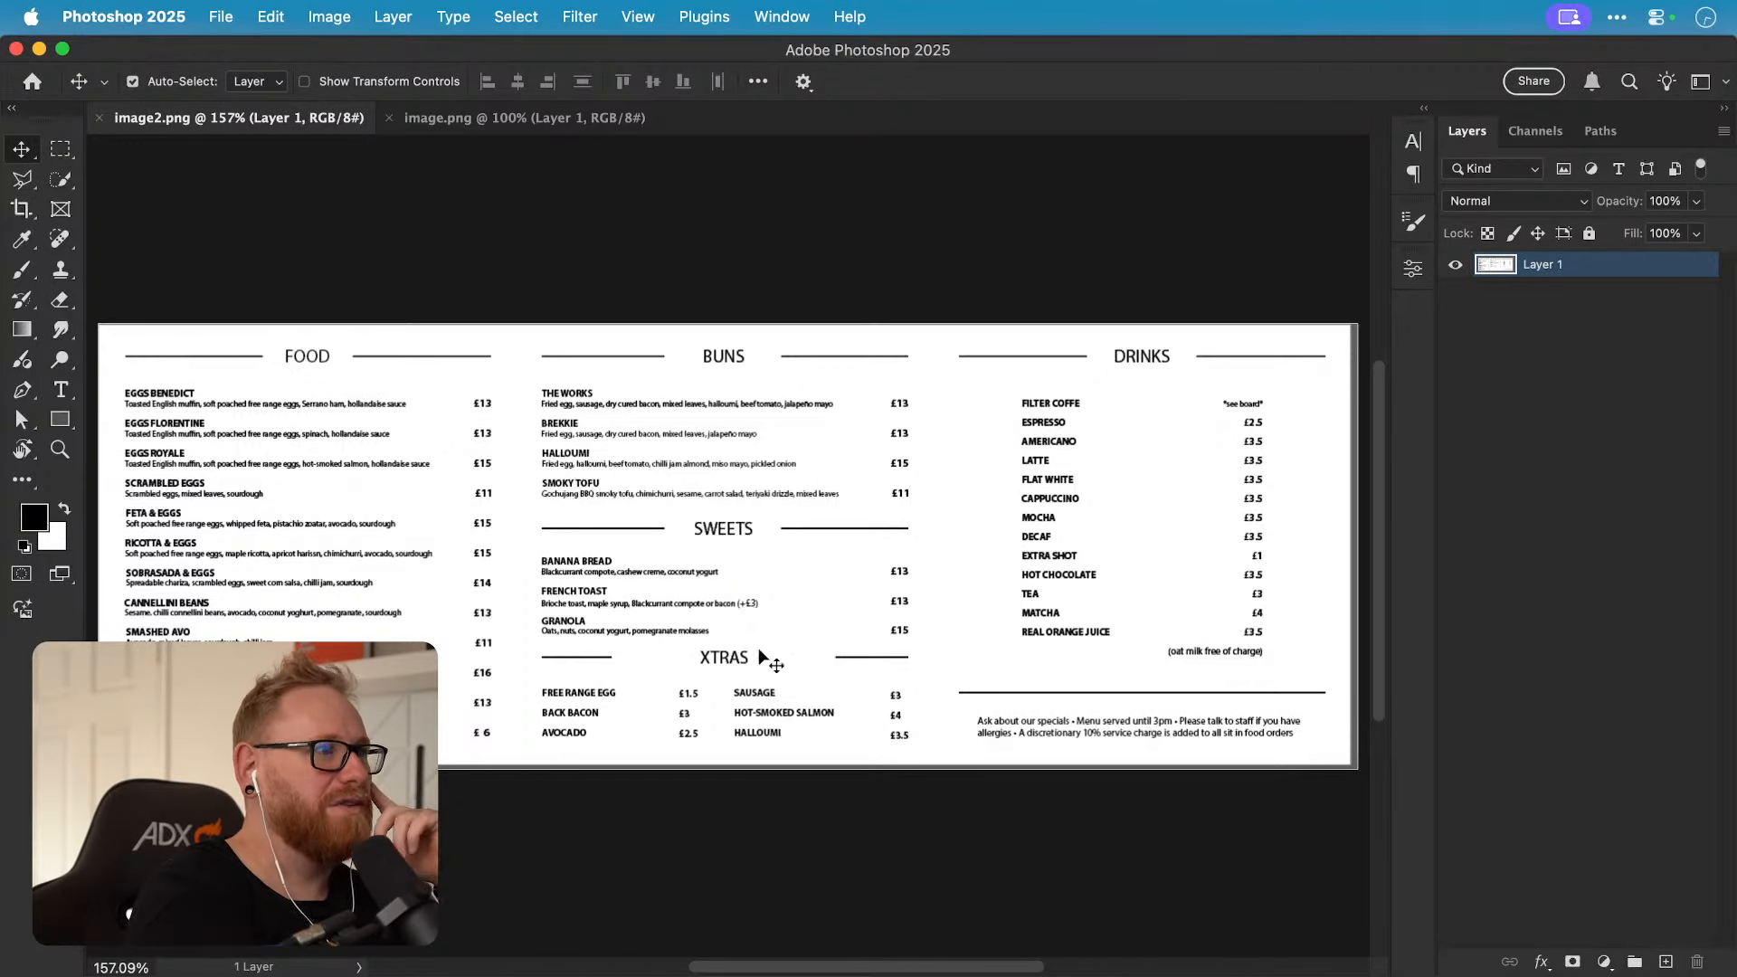
Step: Examine the BURRA logo panel and the shopfront line illustration in image.png
left_click(624, 118)
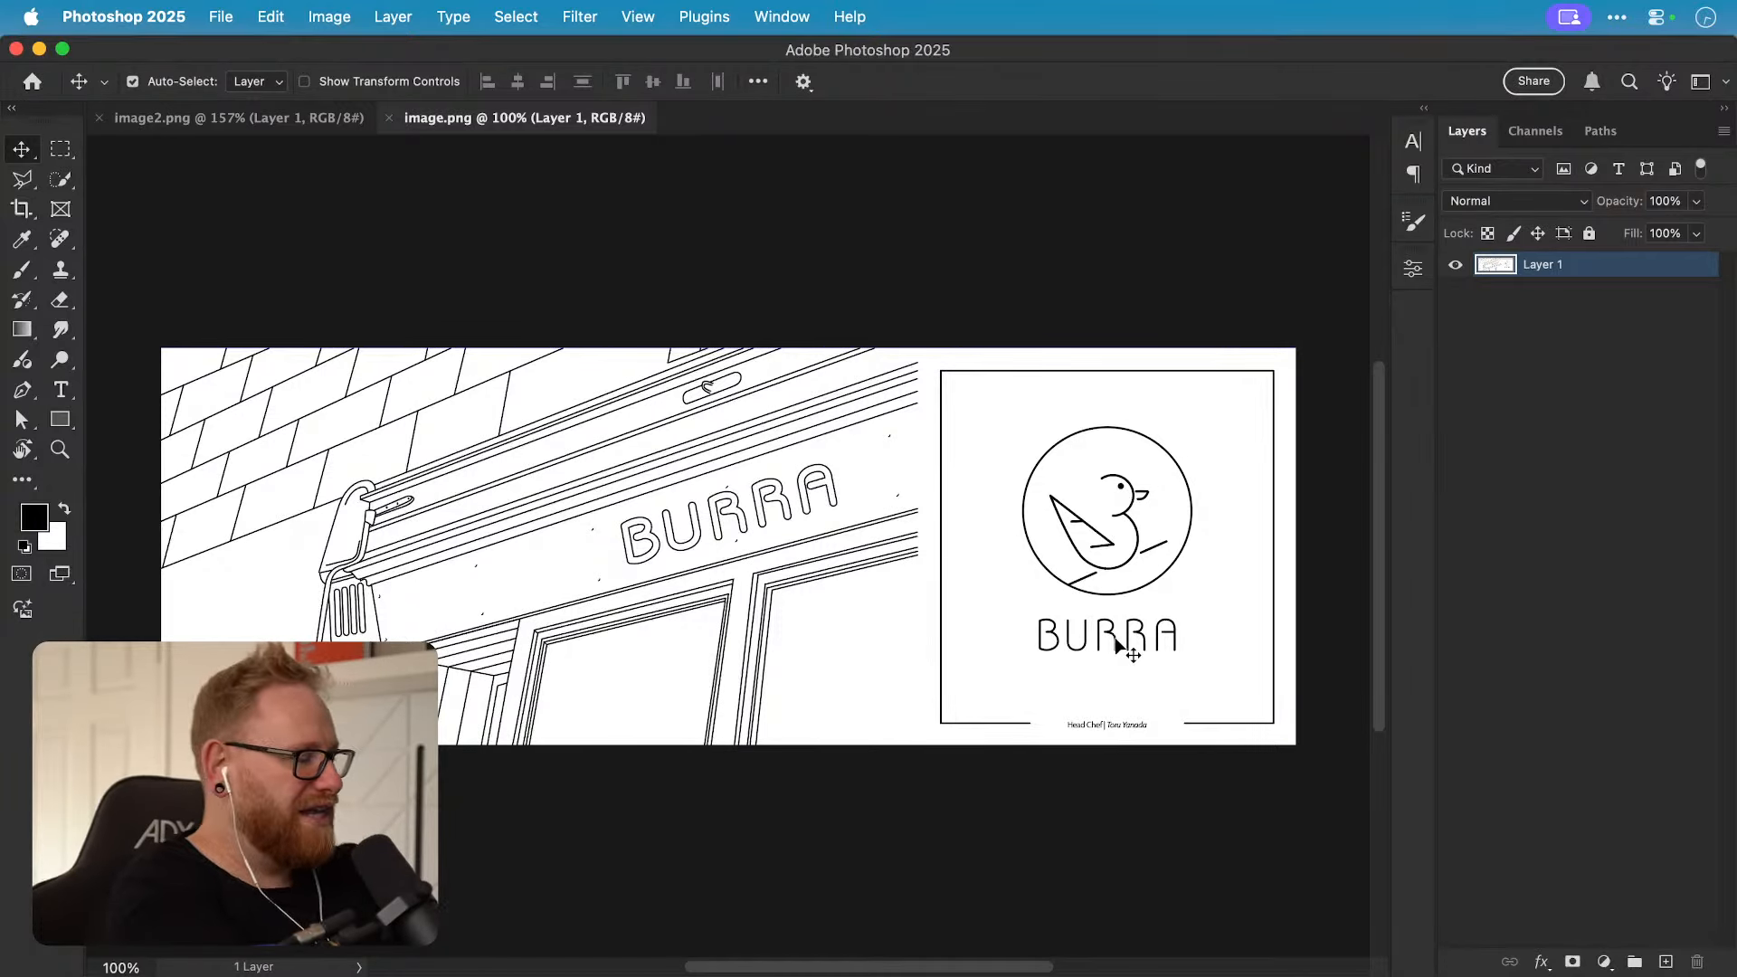
key("z")
left_click_drag(1119, 645, 1155, 643)
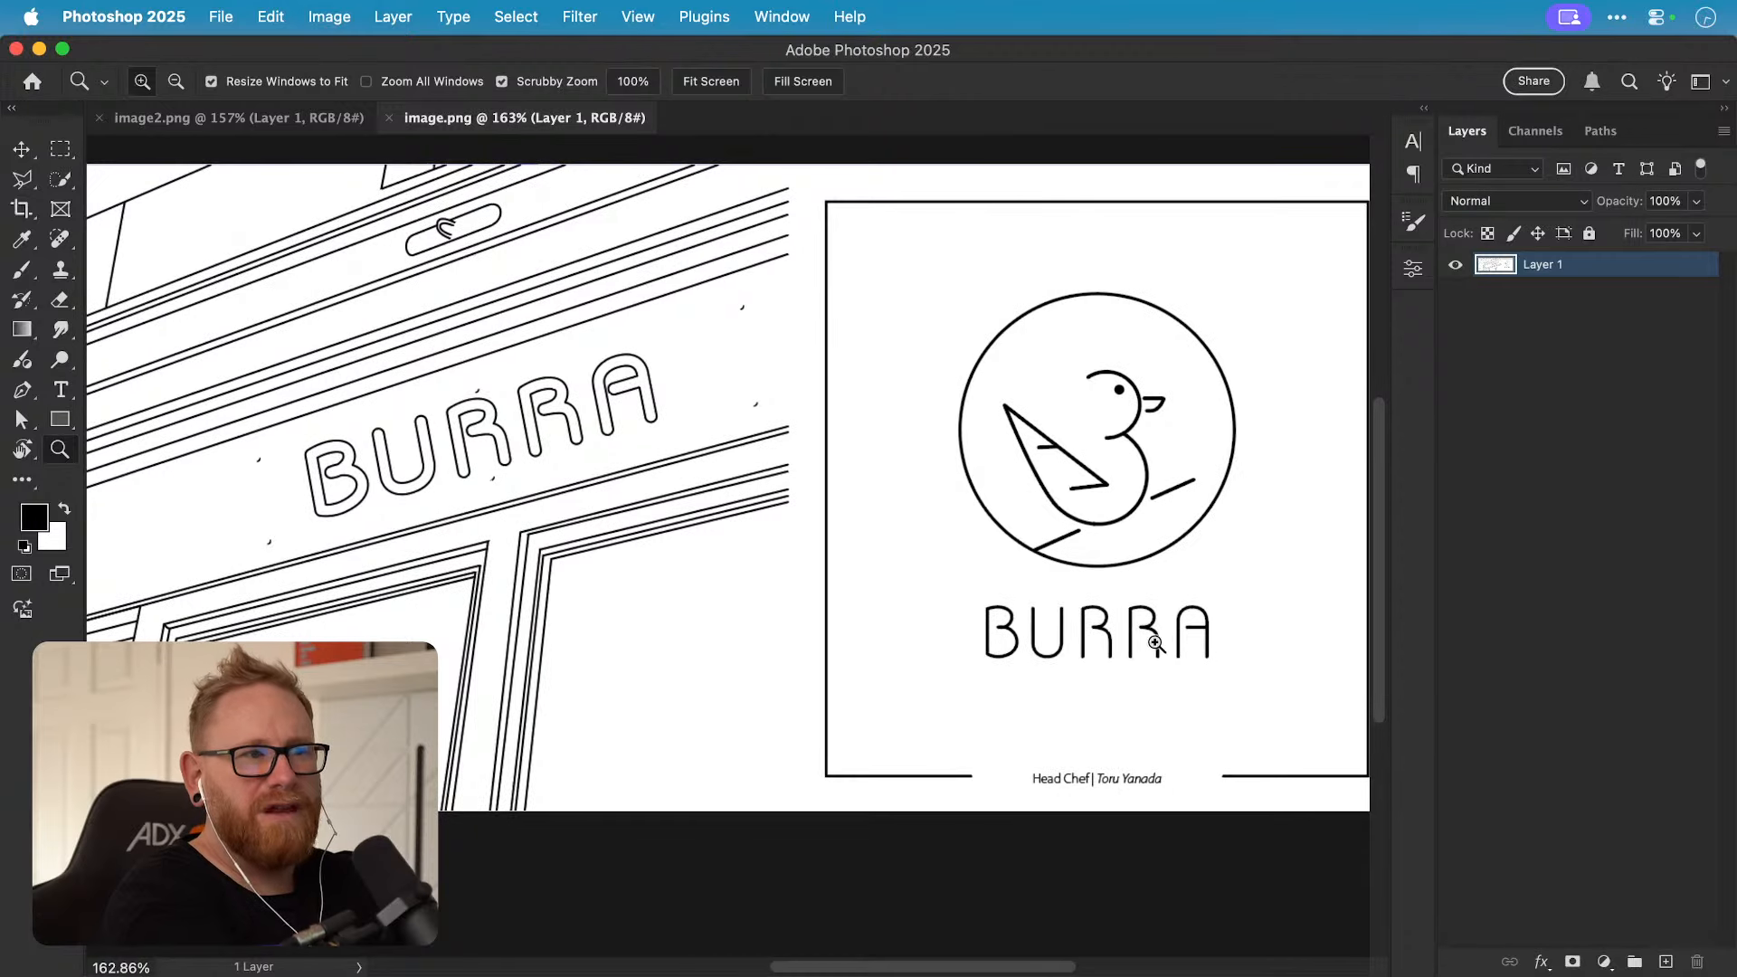
scroll(1131, 641, "right", 5)
key("v")
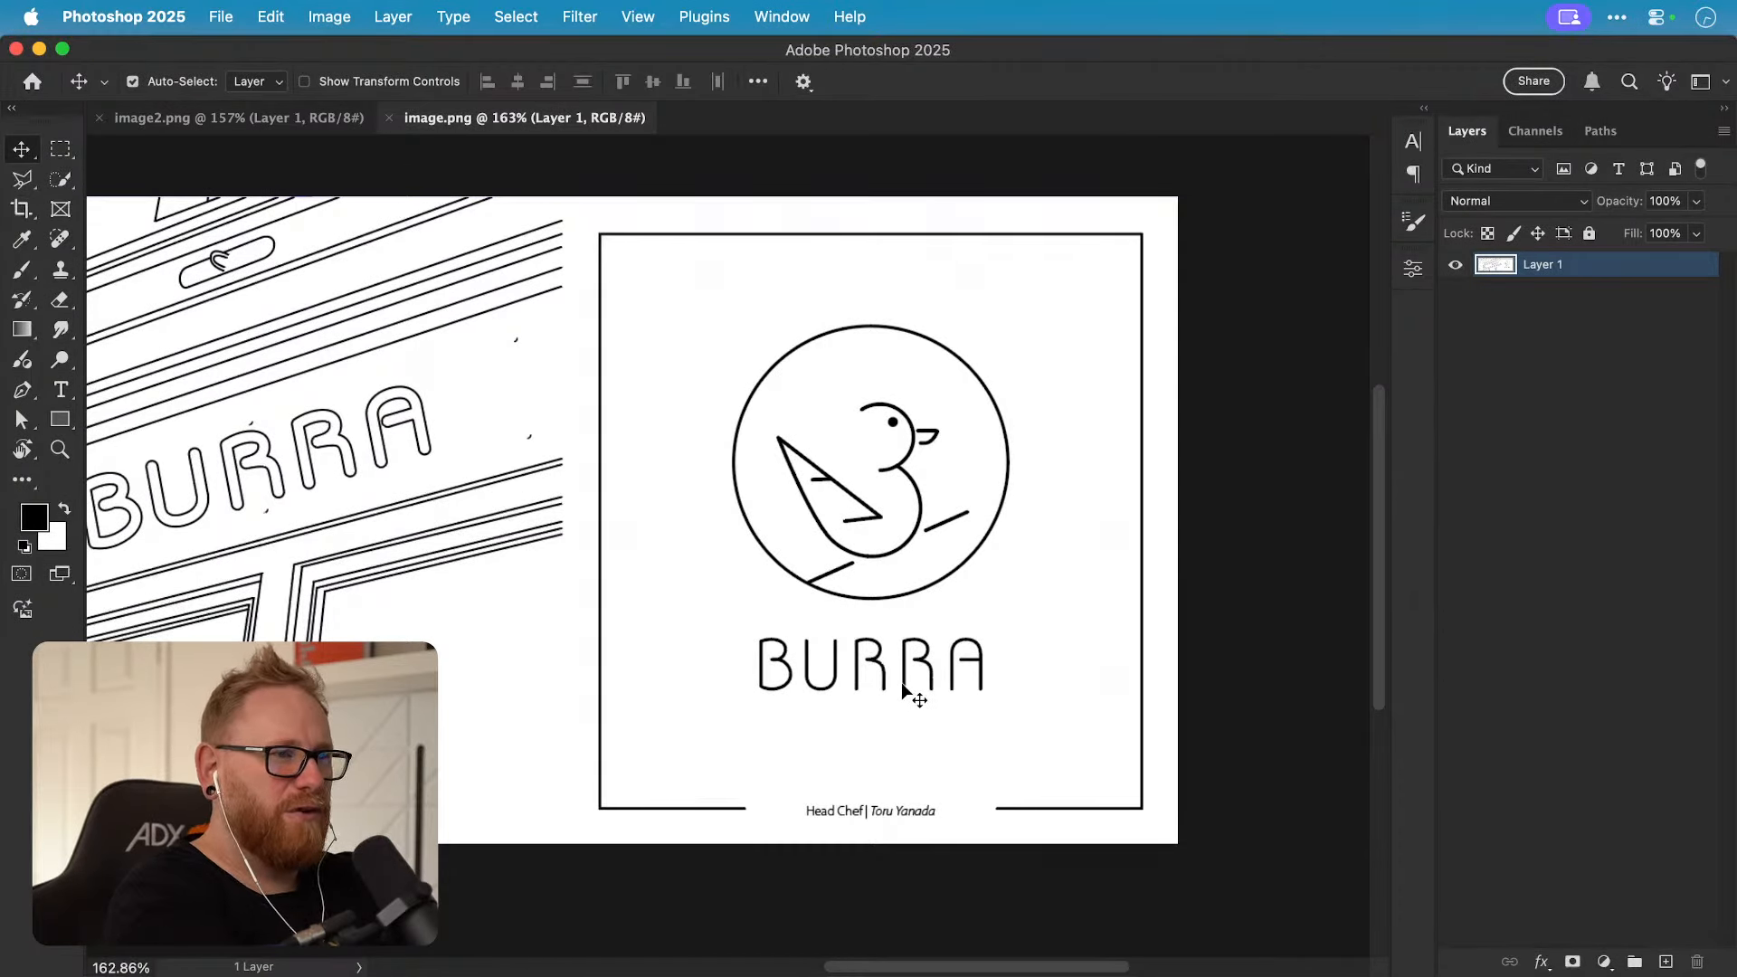
scroll(961, 581, "left", 5)
scroll(961, 581, "up", 1)
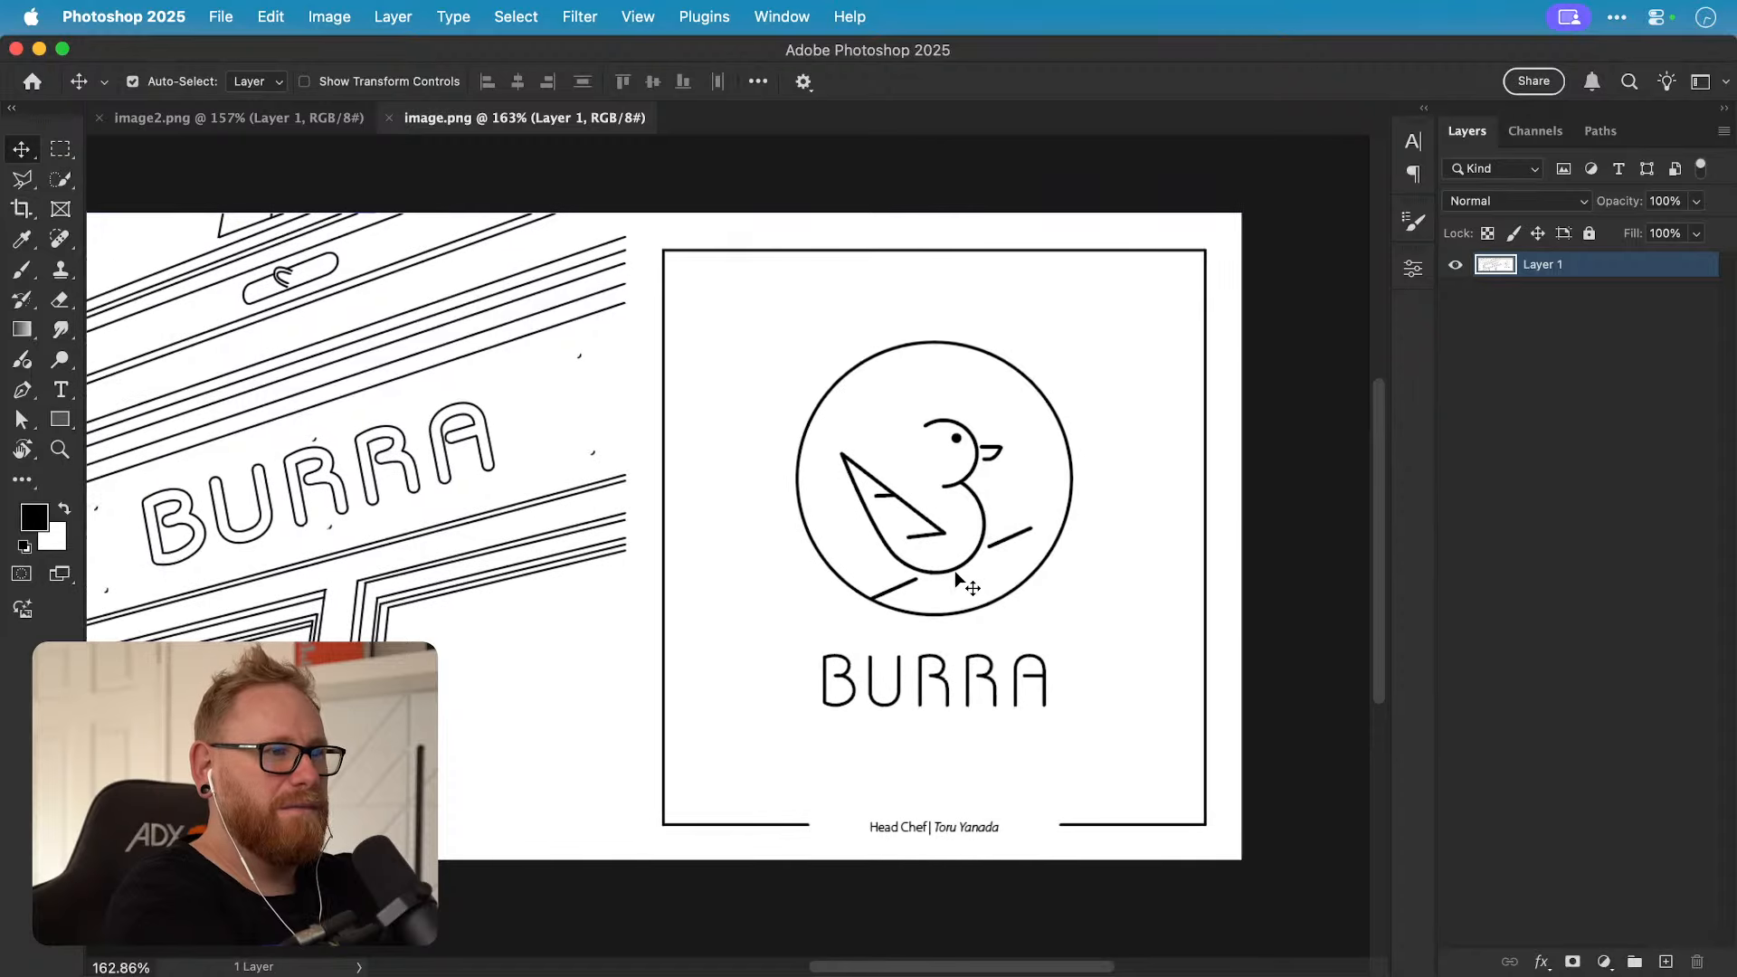
scroll(1021, 479, "left", 5)
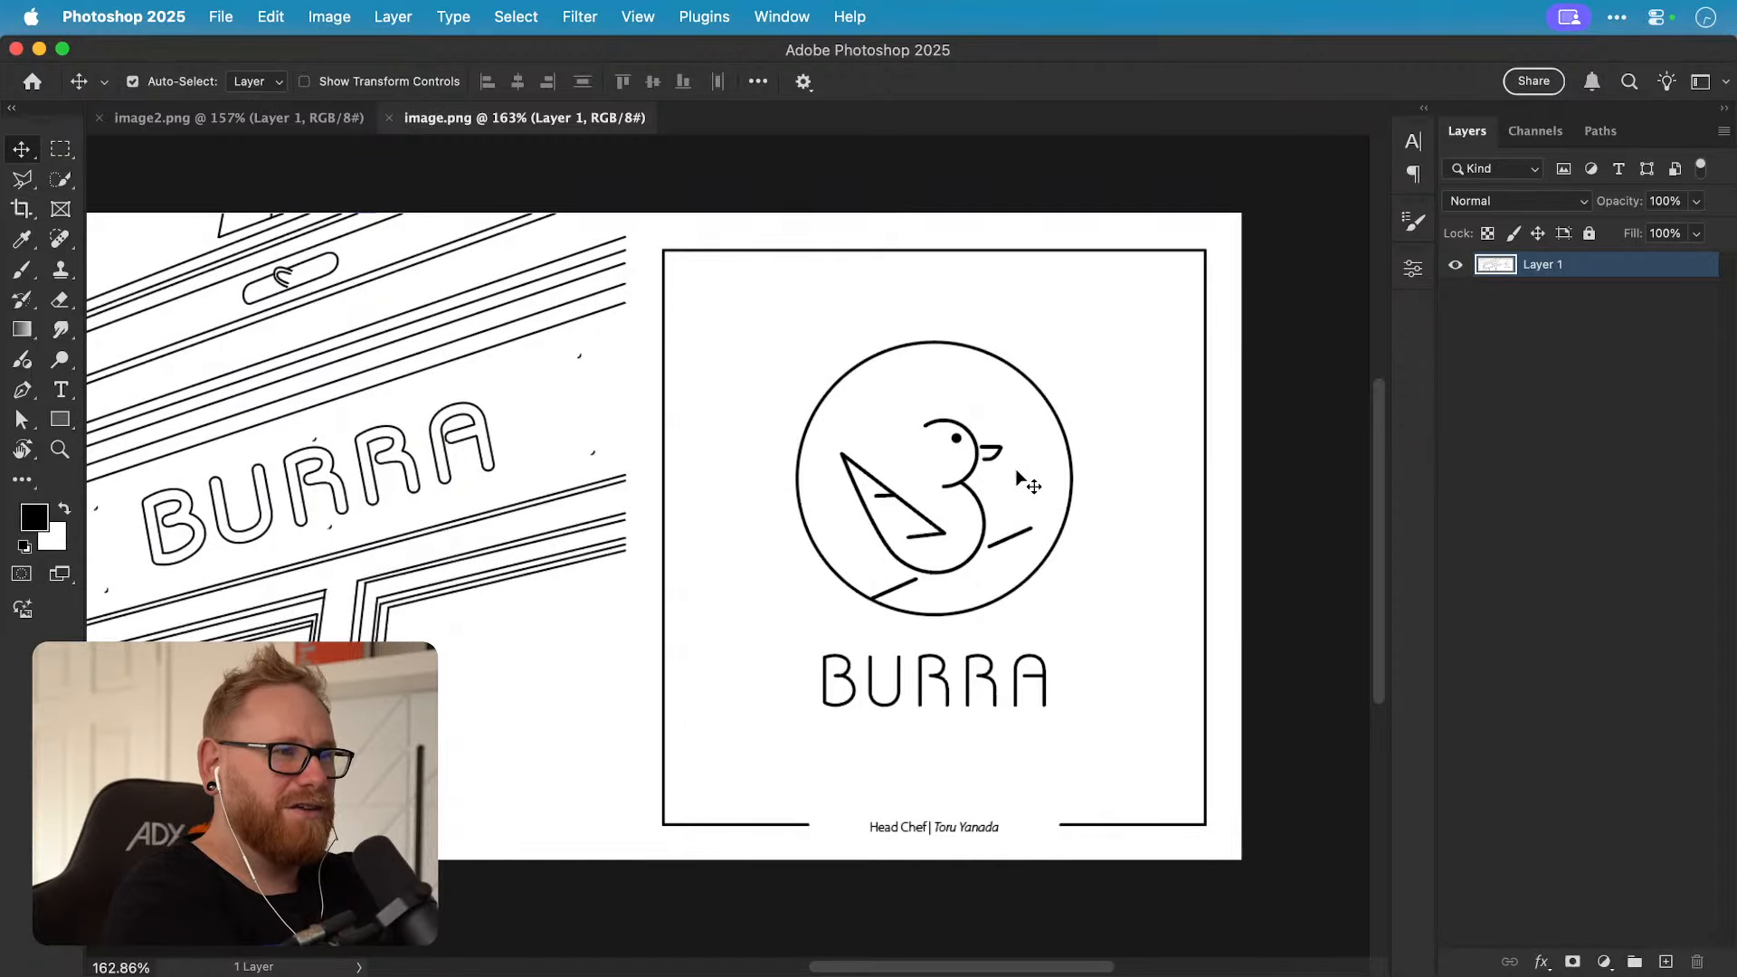
scroll(1020, 479, "left", 5)
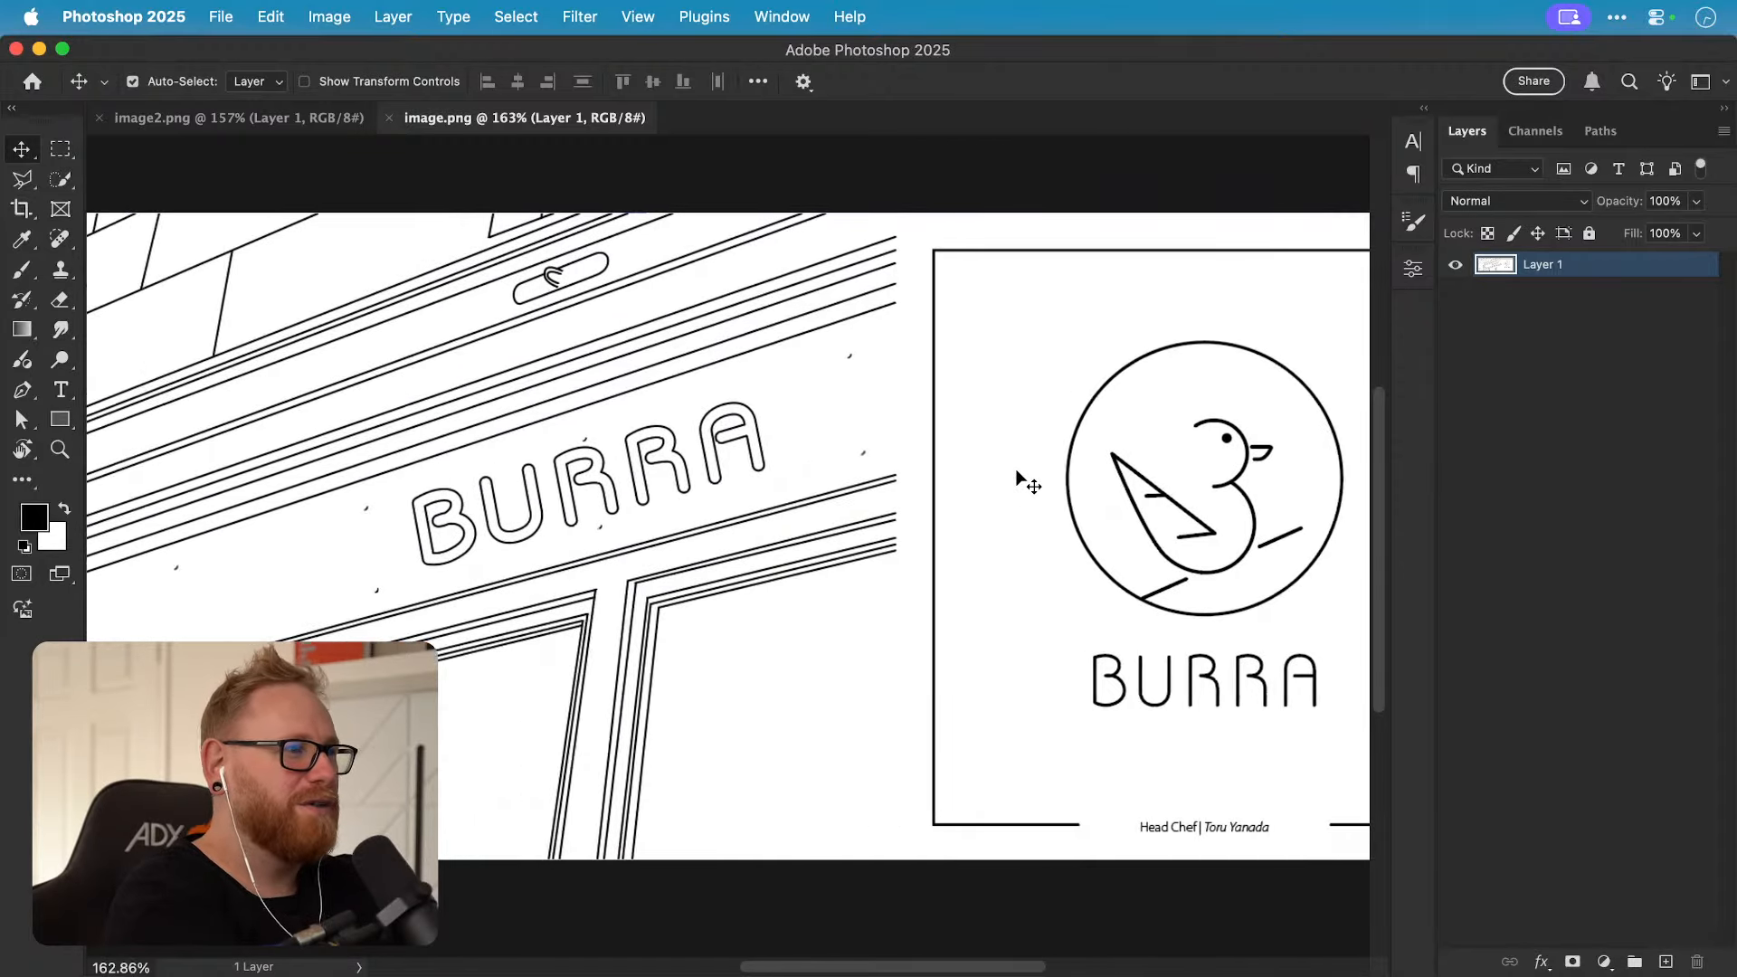
scroll(1020, 480, "down", 2)
key("super+1")
scroll(1020, 479, "left", 2)
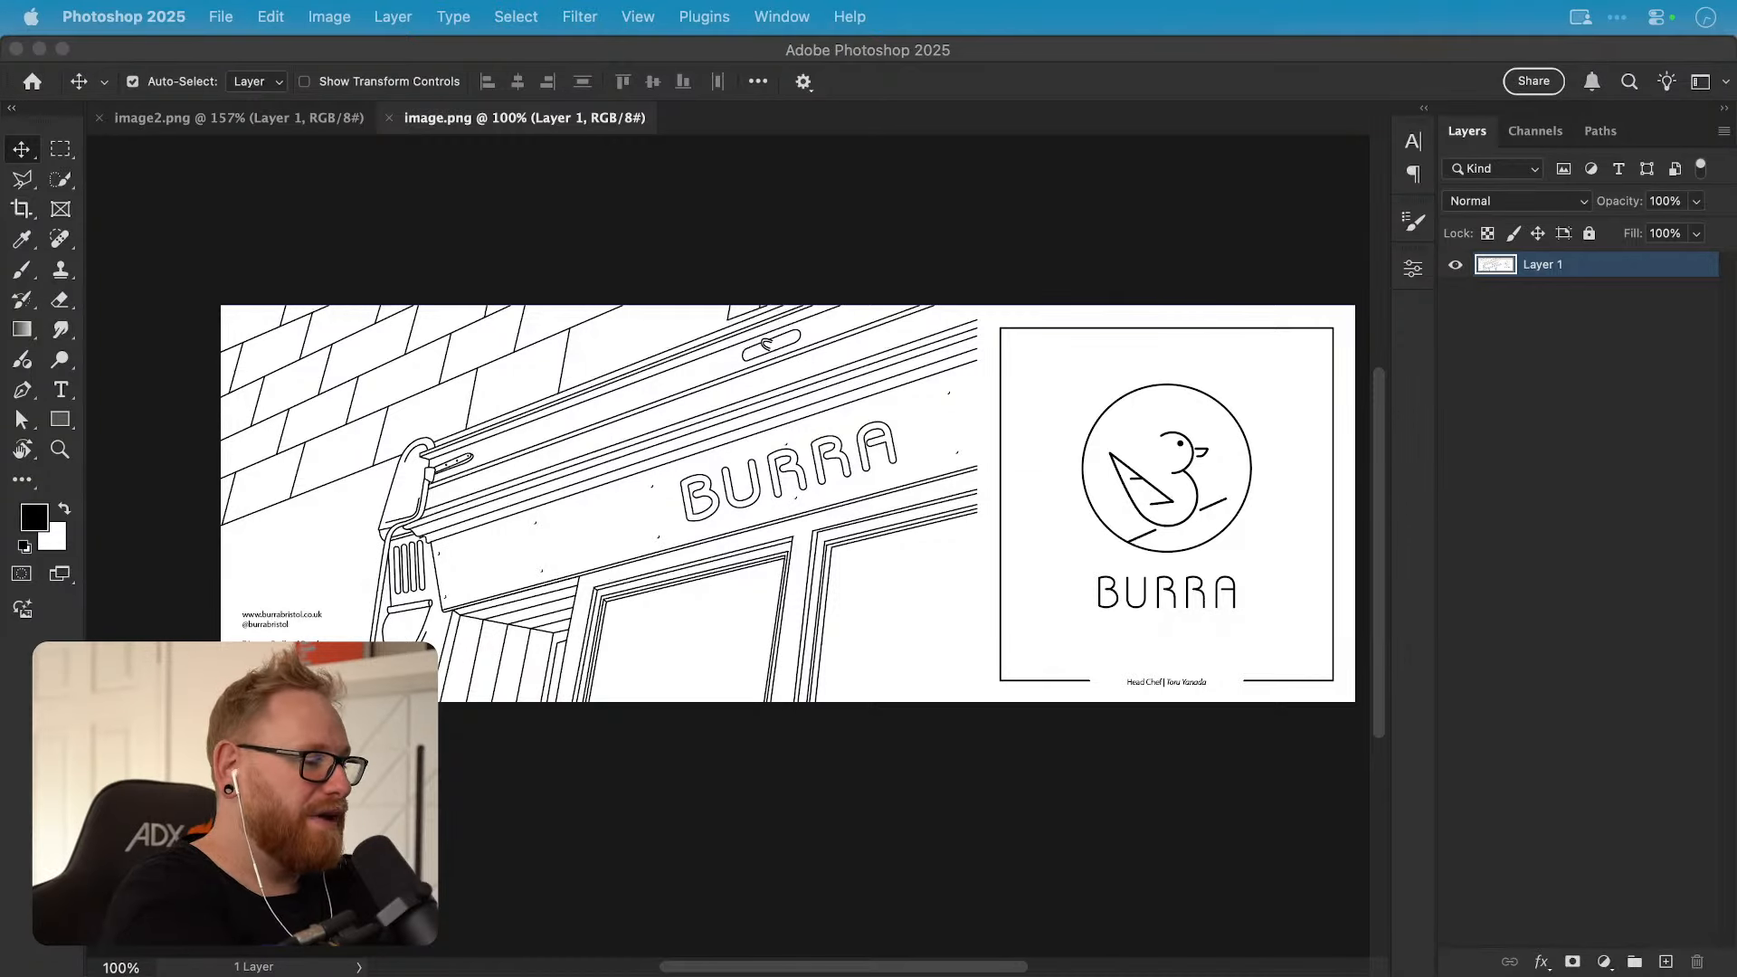
Step: Compare the menu page with the BURRA cover and inspect the logo and head chef line up close
left_click(769, 213)
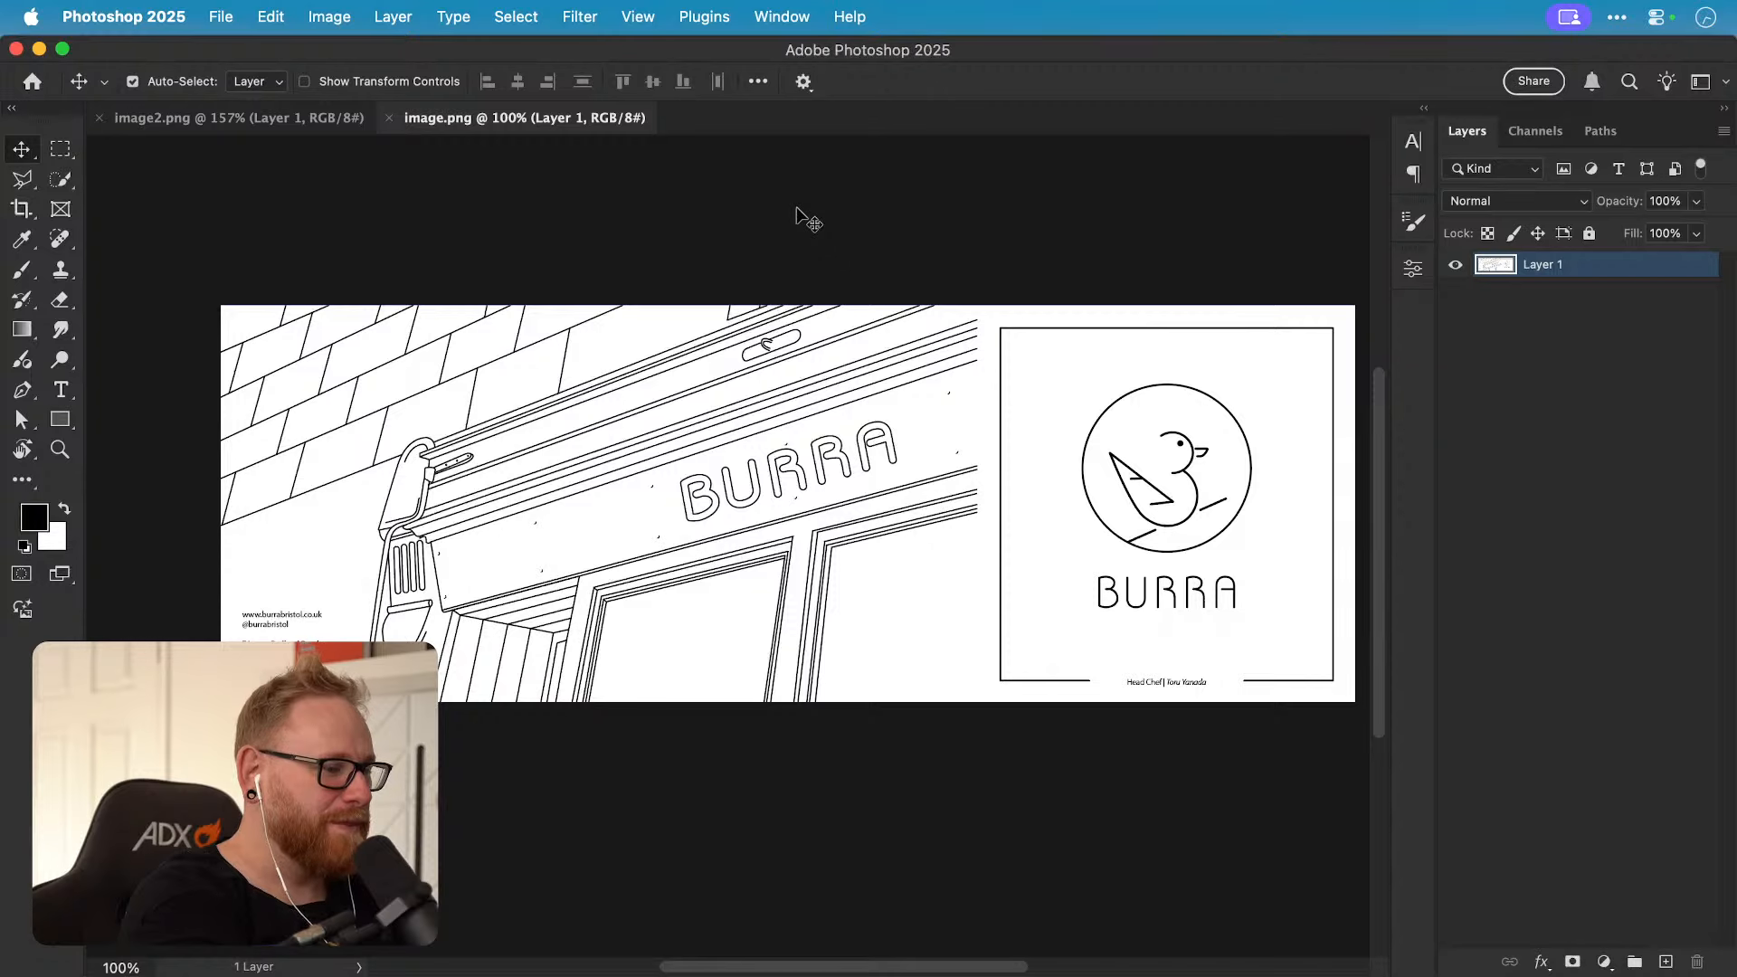
left_click(311, 118)
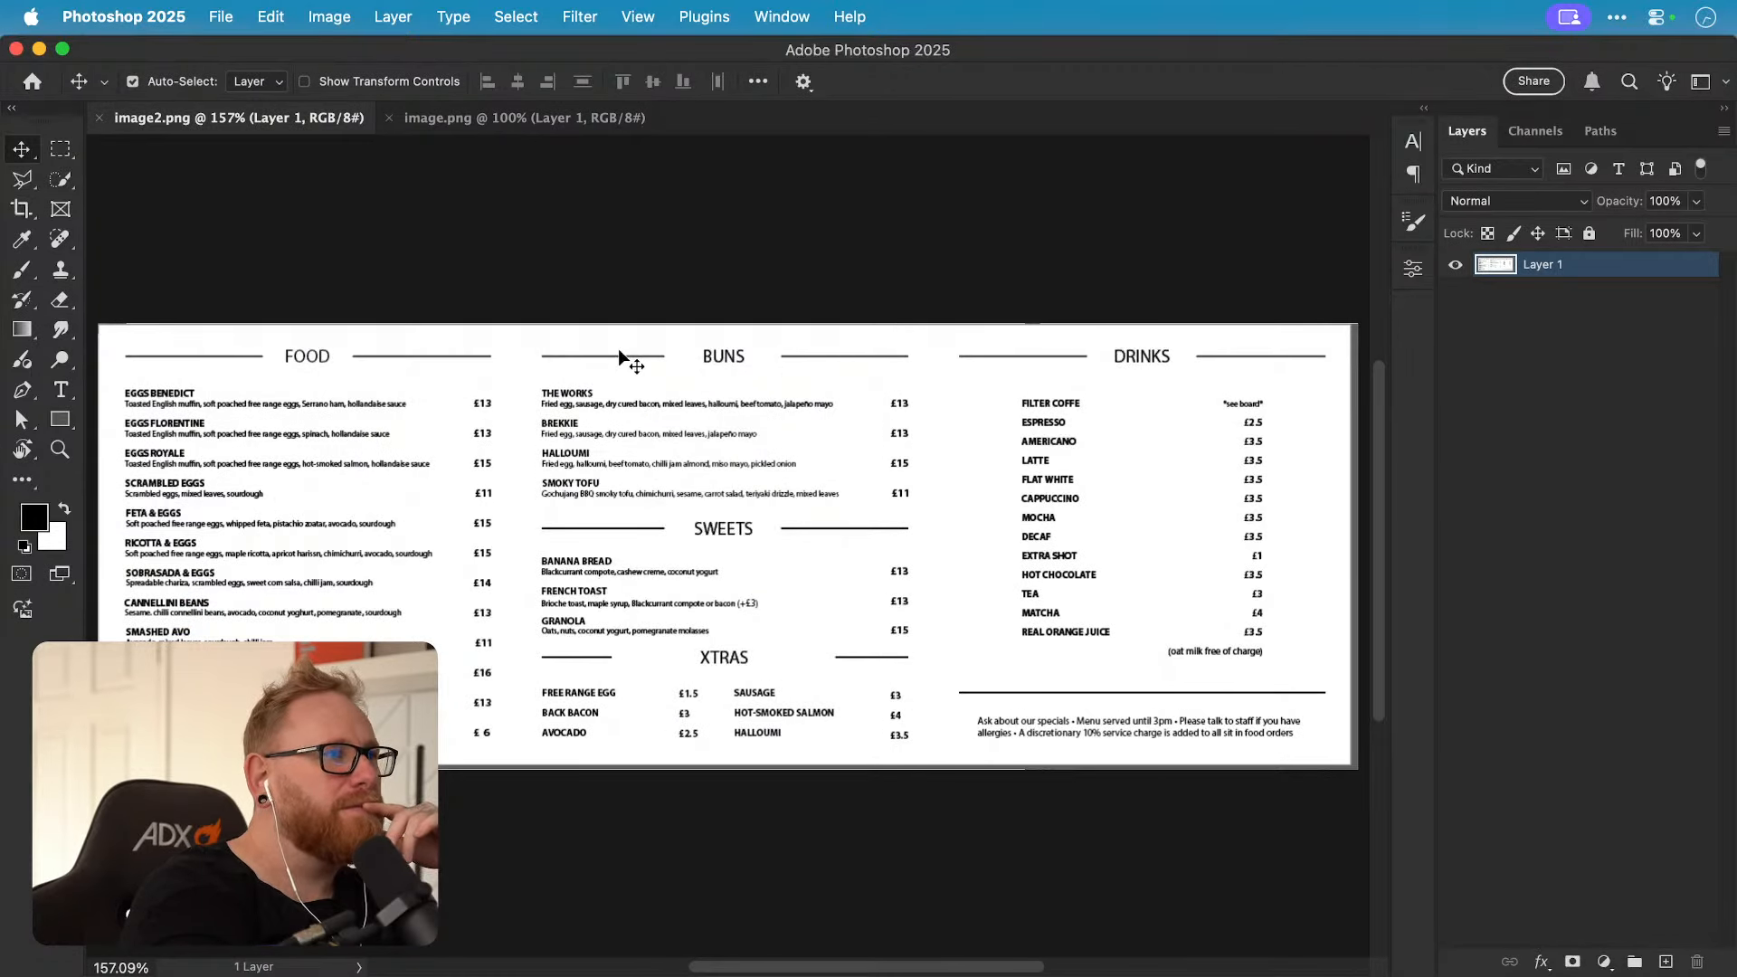
left_click(497, 127)
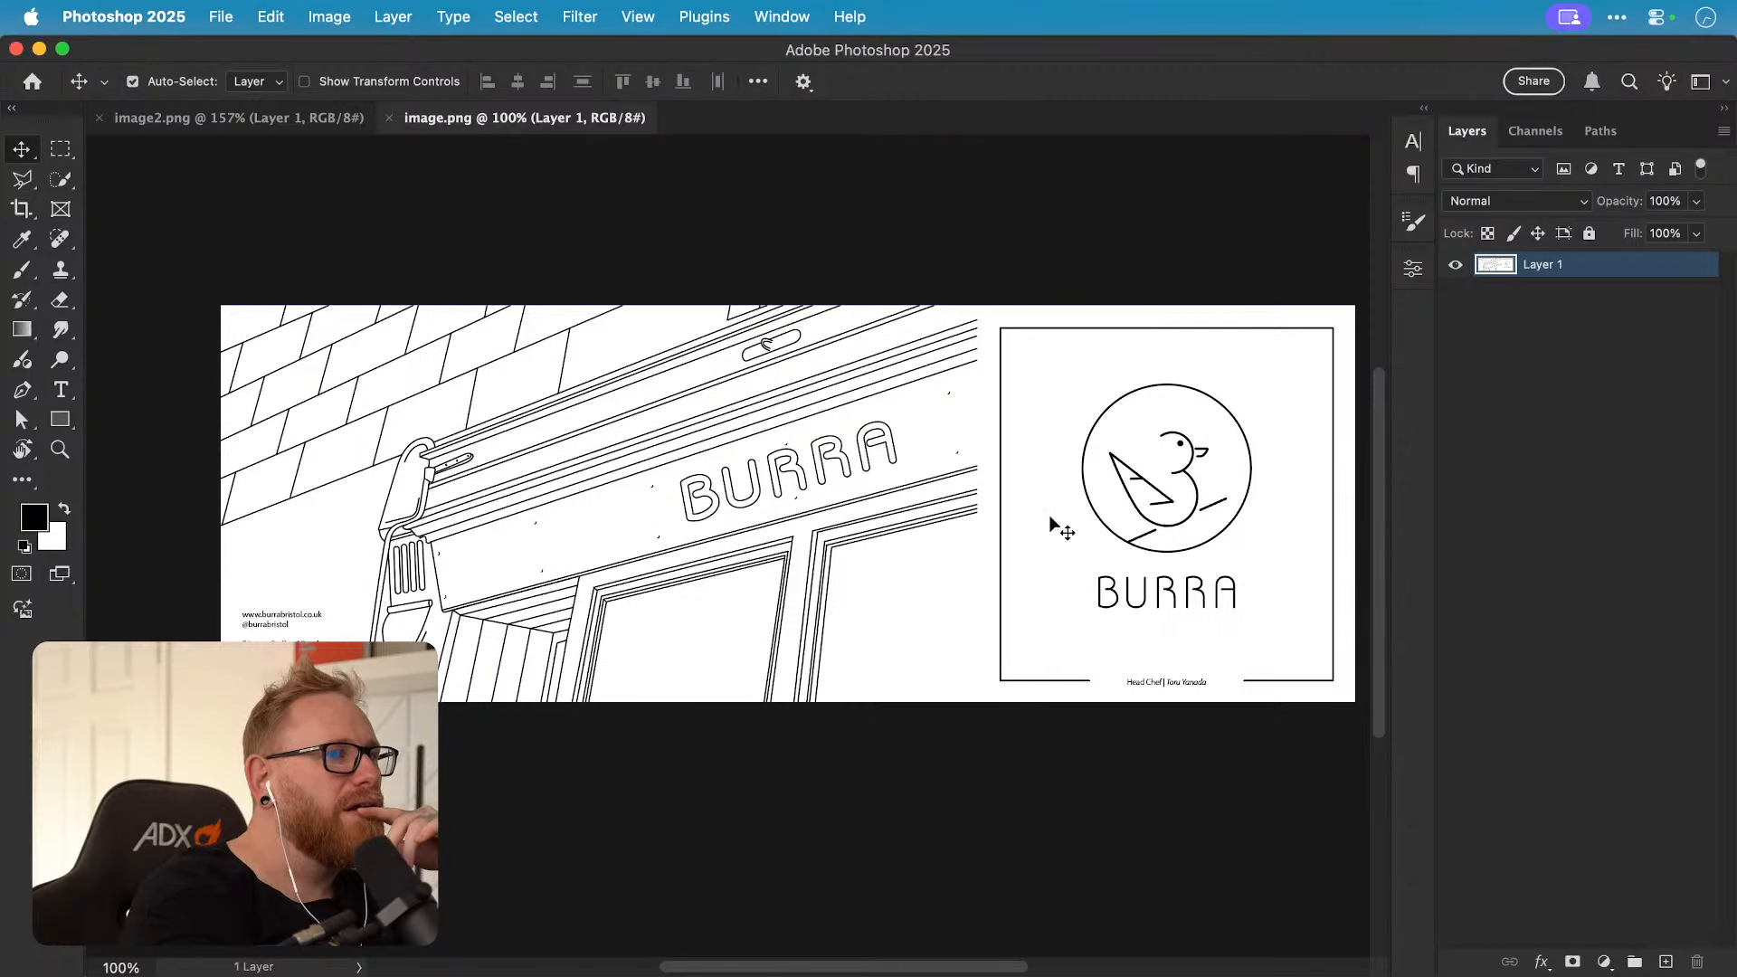
key("z")
mouse_move(1274, 680)
left_mouse_down()
mouse_move(1380, 685)
mouse_move(1284, 687)
mouse_move(1264, 712)
left_mouse_up()
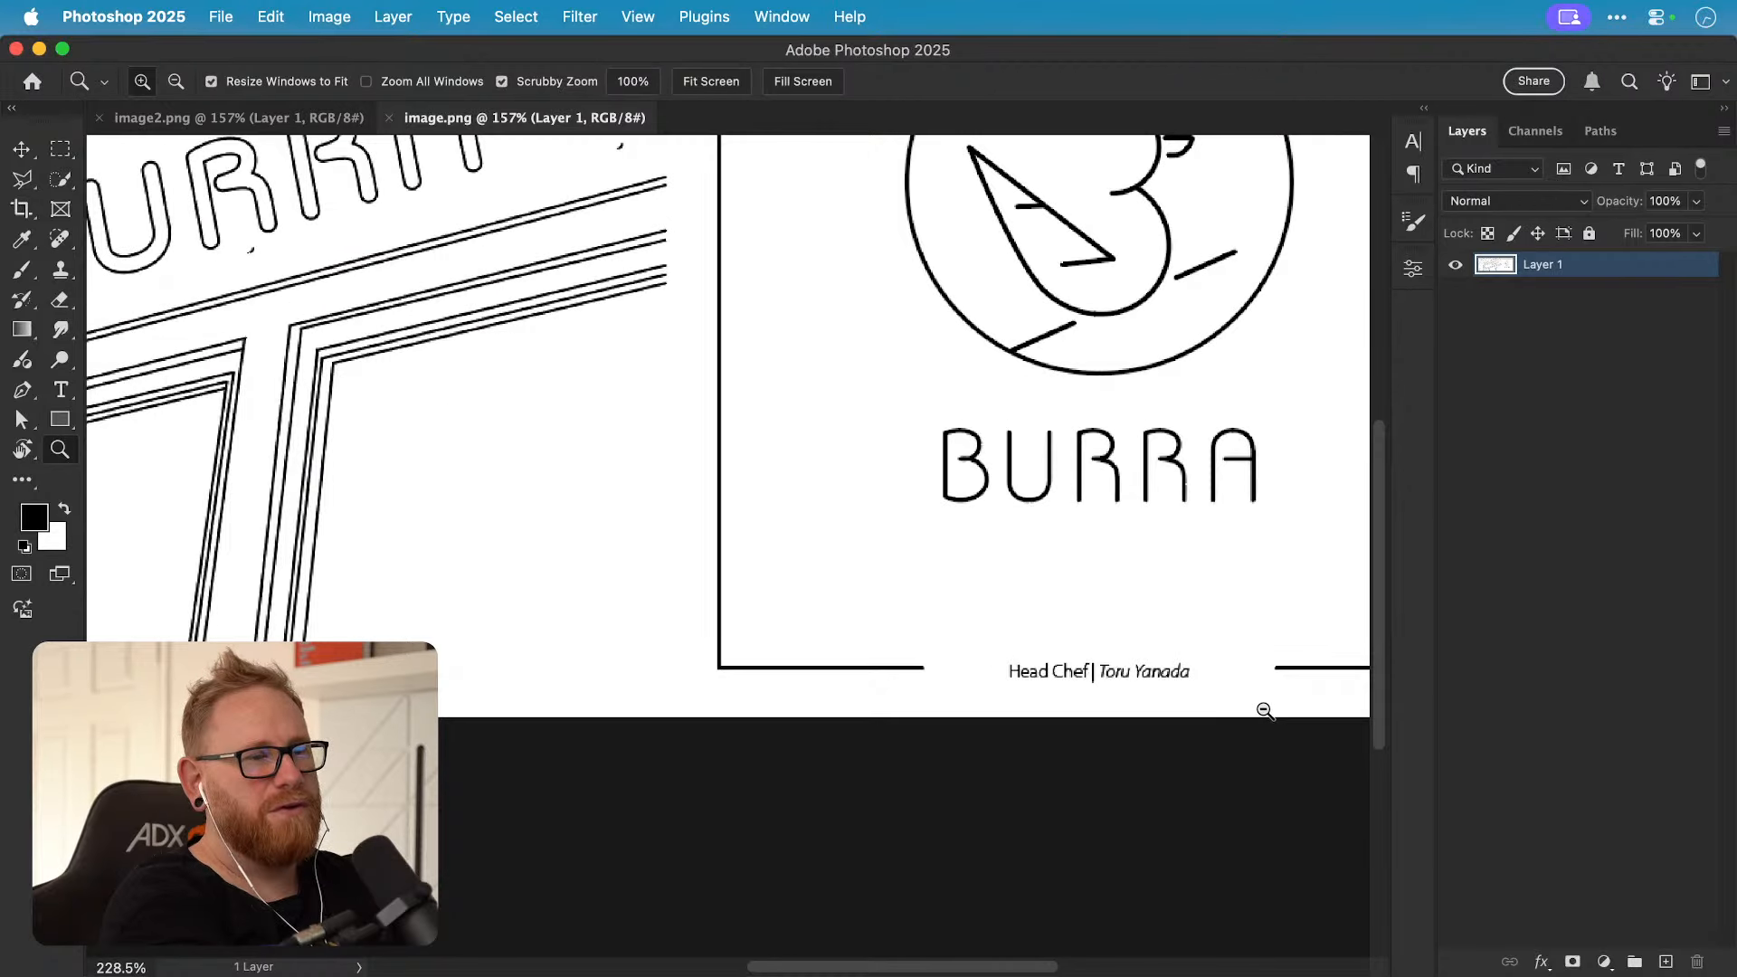
key("v")
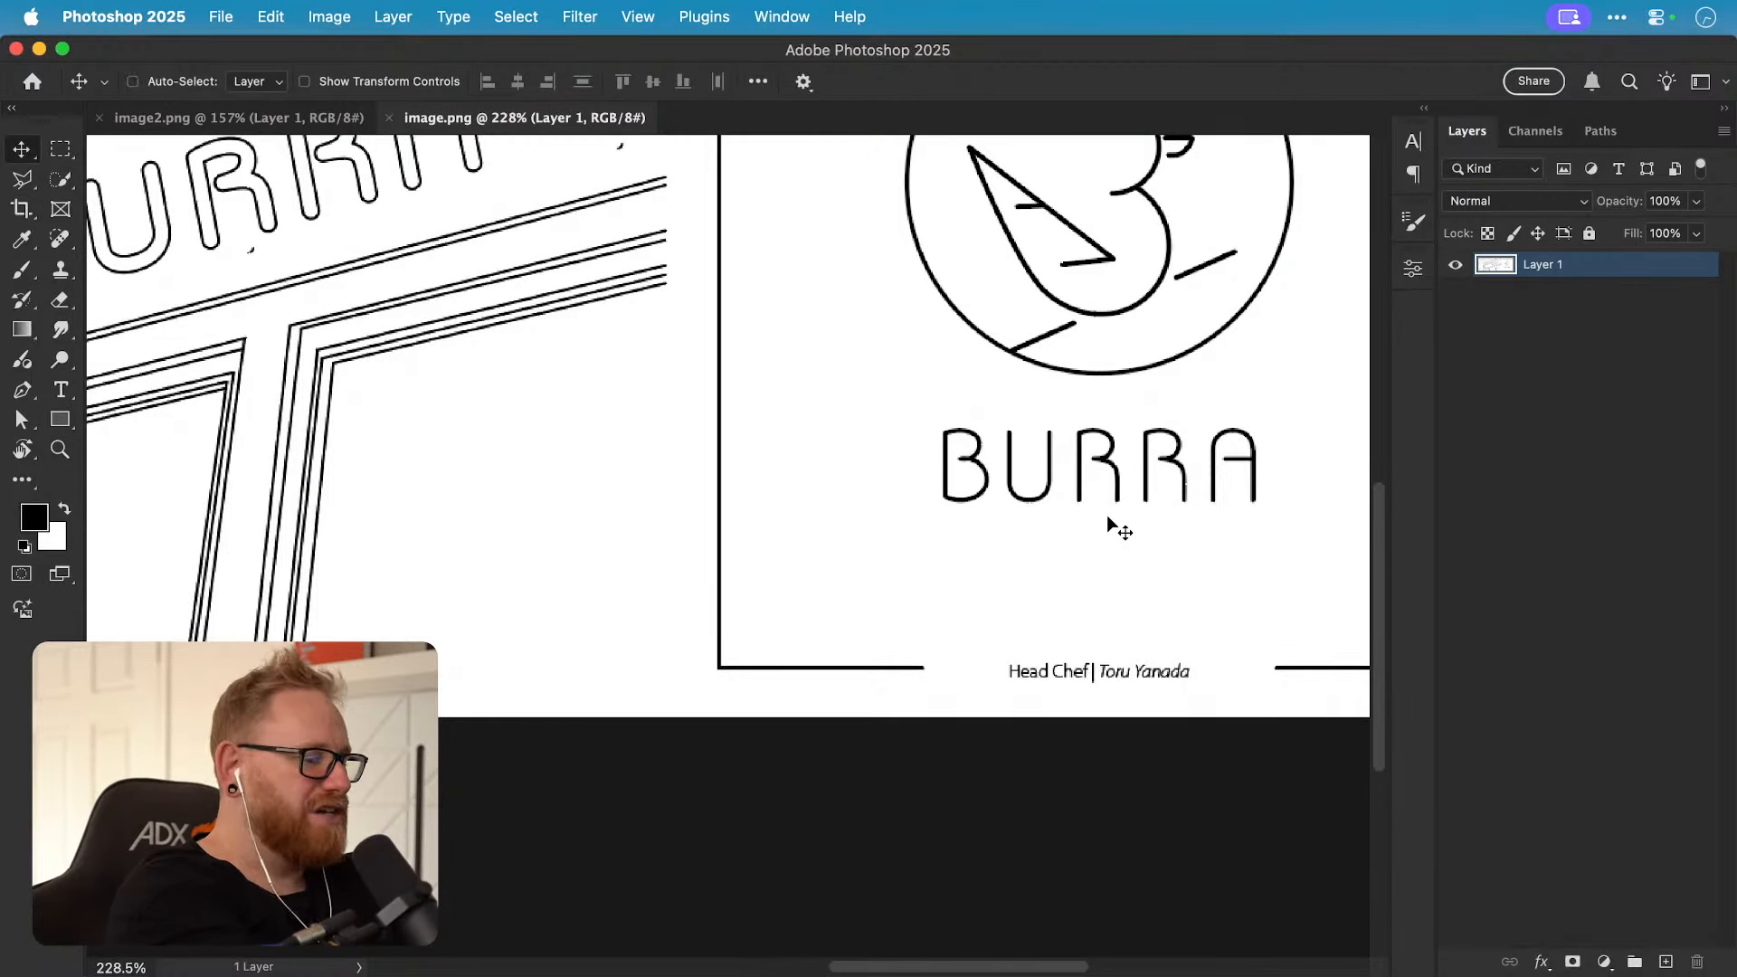
key("super+0")
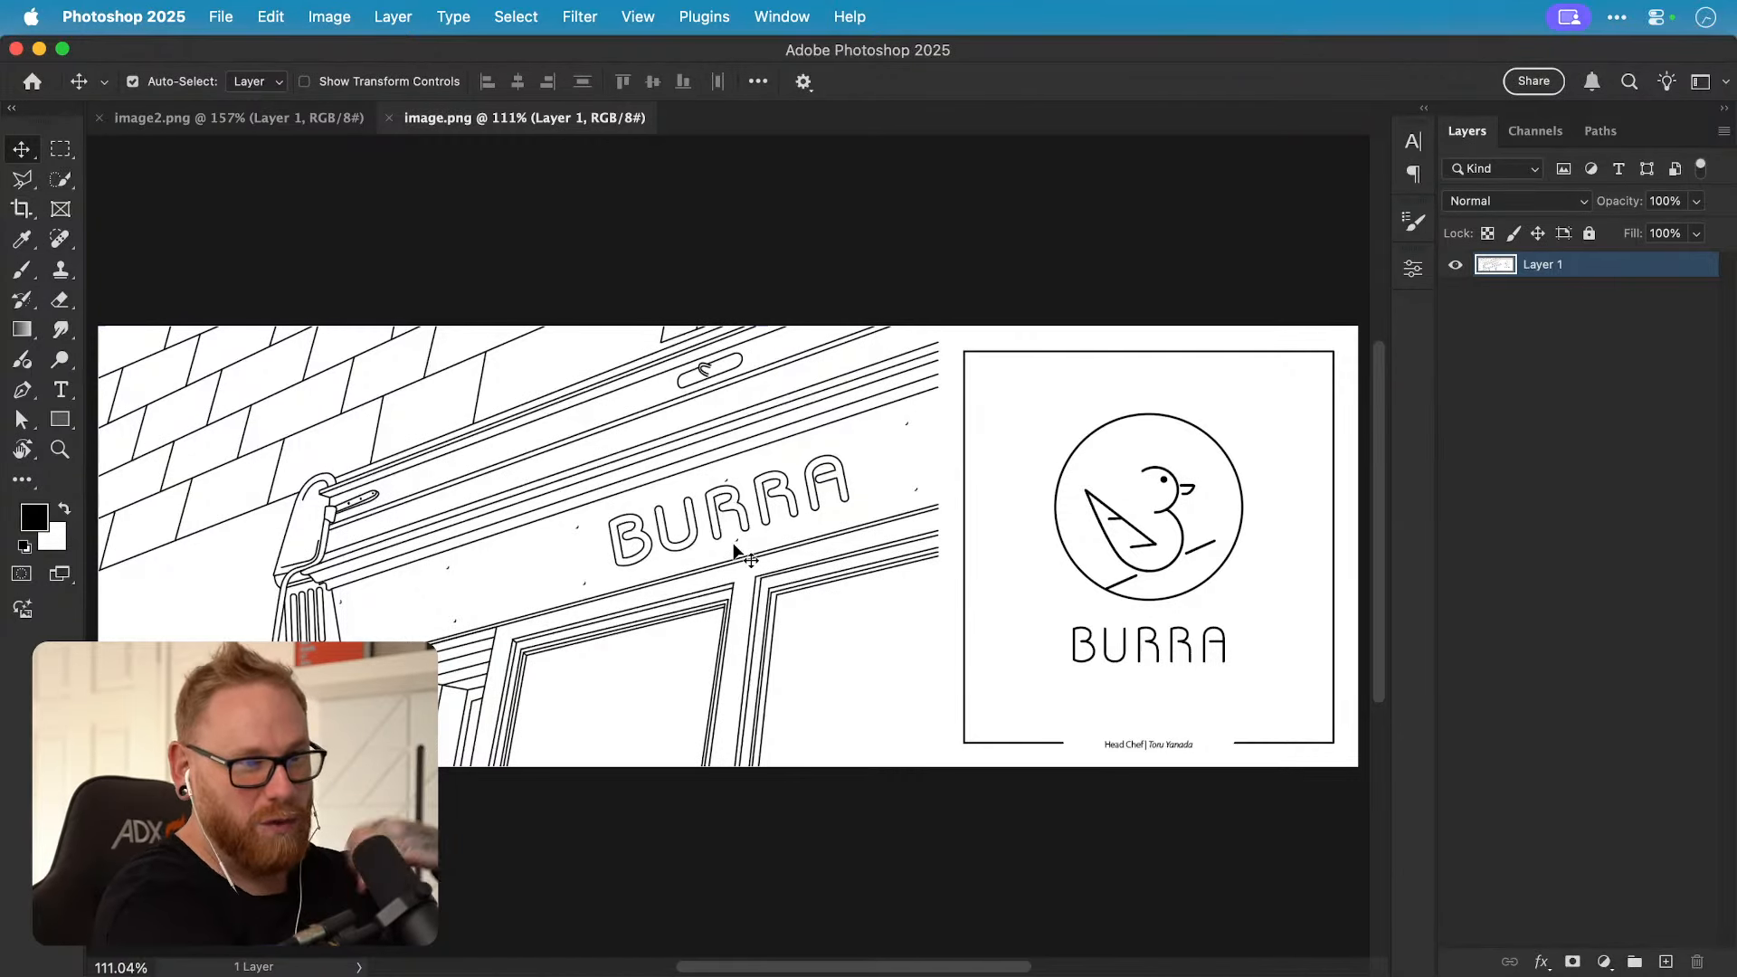
Step: Close image.png and image2.png and open the photo of the man standing in the gym
key("super+w")
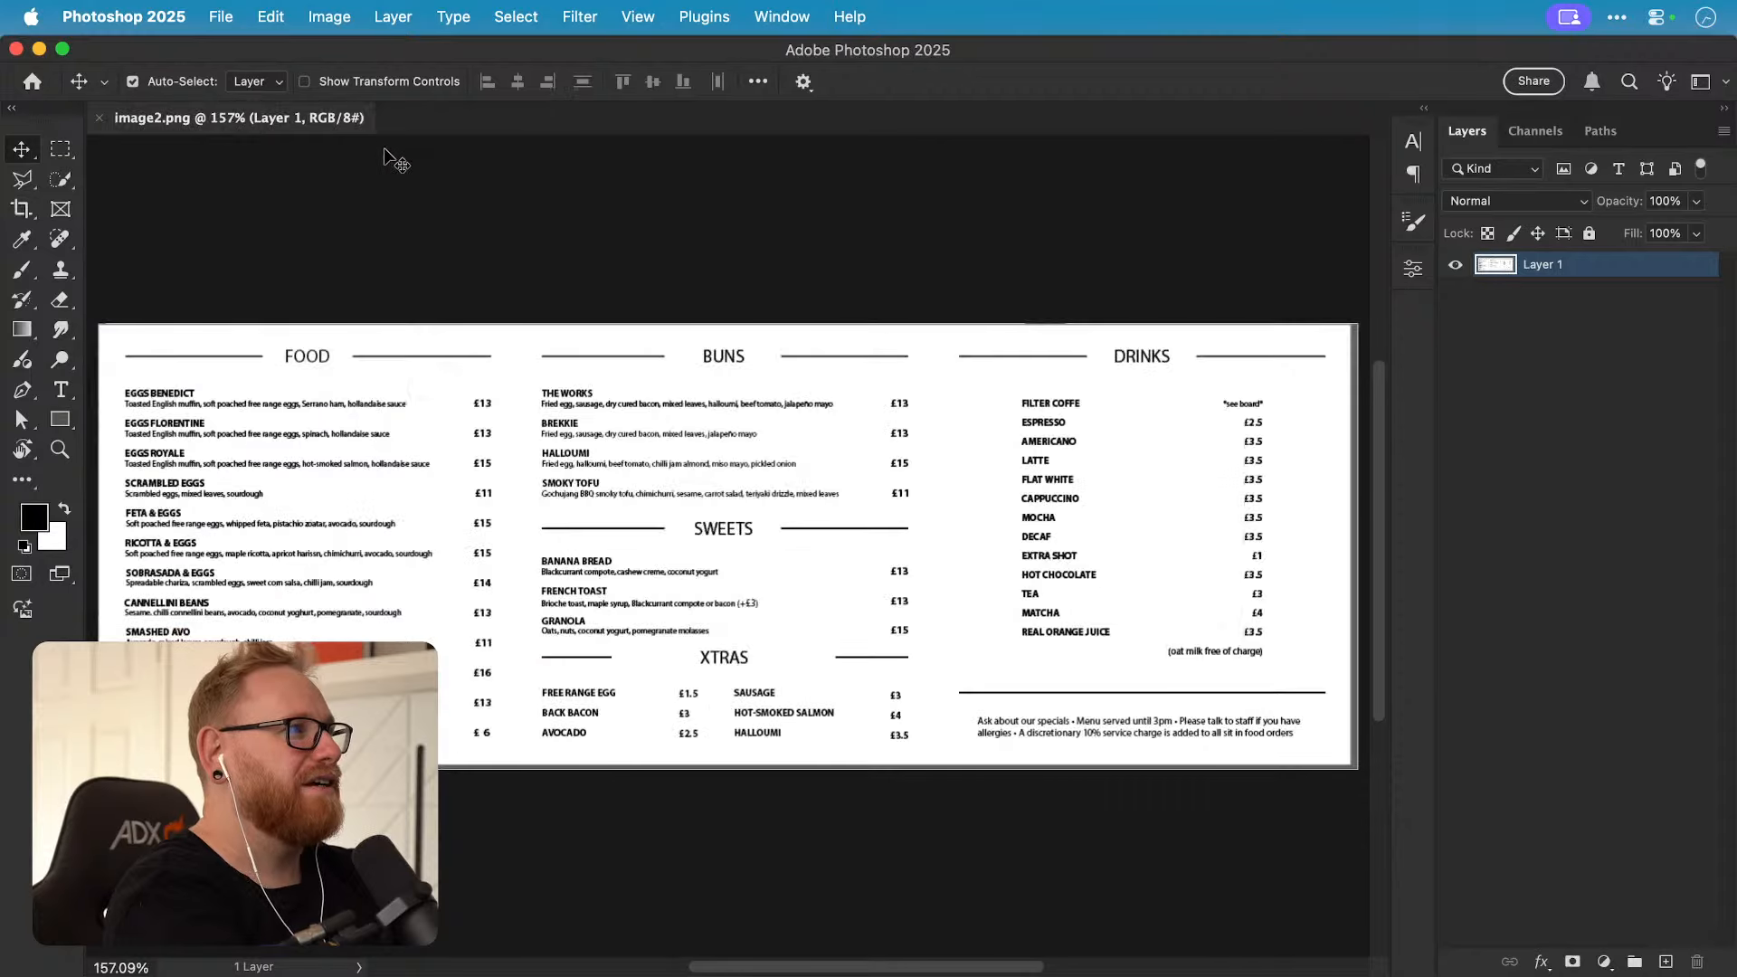
key("super+w")
key("F11")
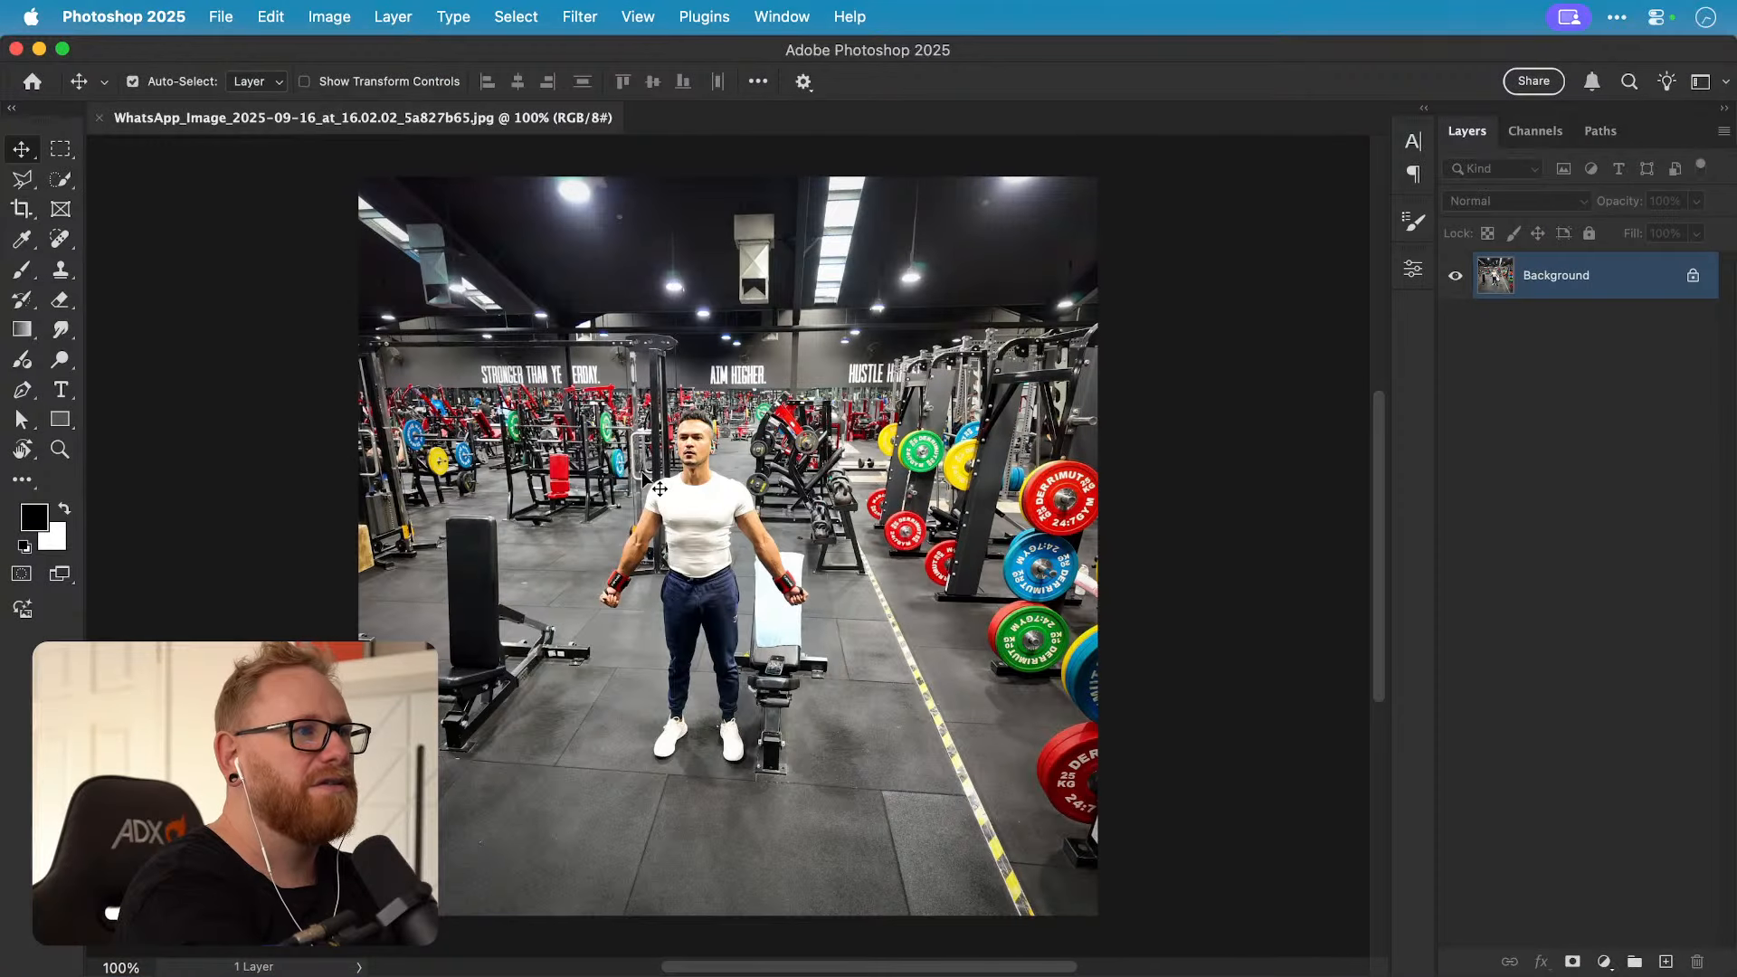
Step: Select the man in the gym photo with Select Subject
left_click(516, 16)
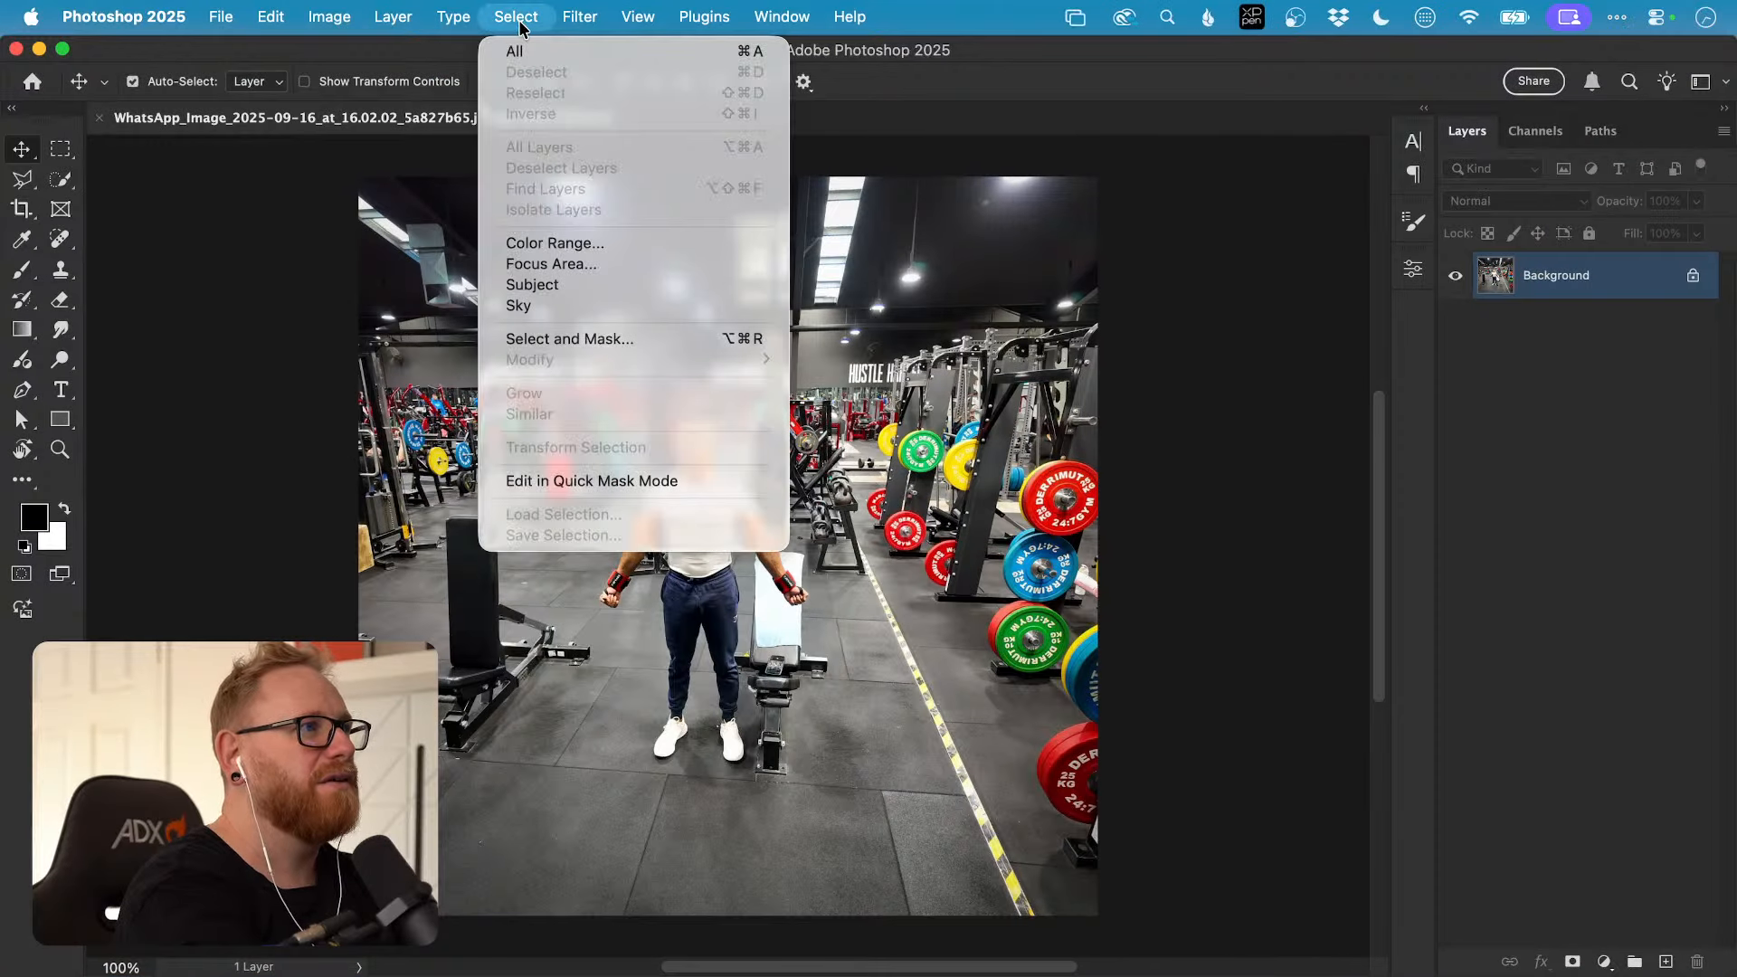
left_click(604, 286)
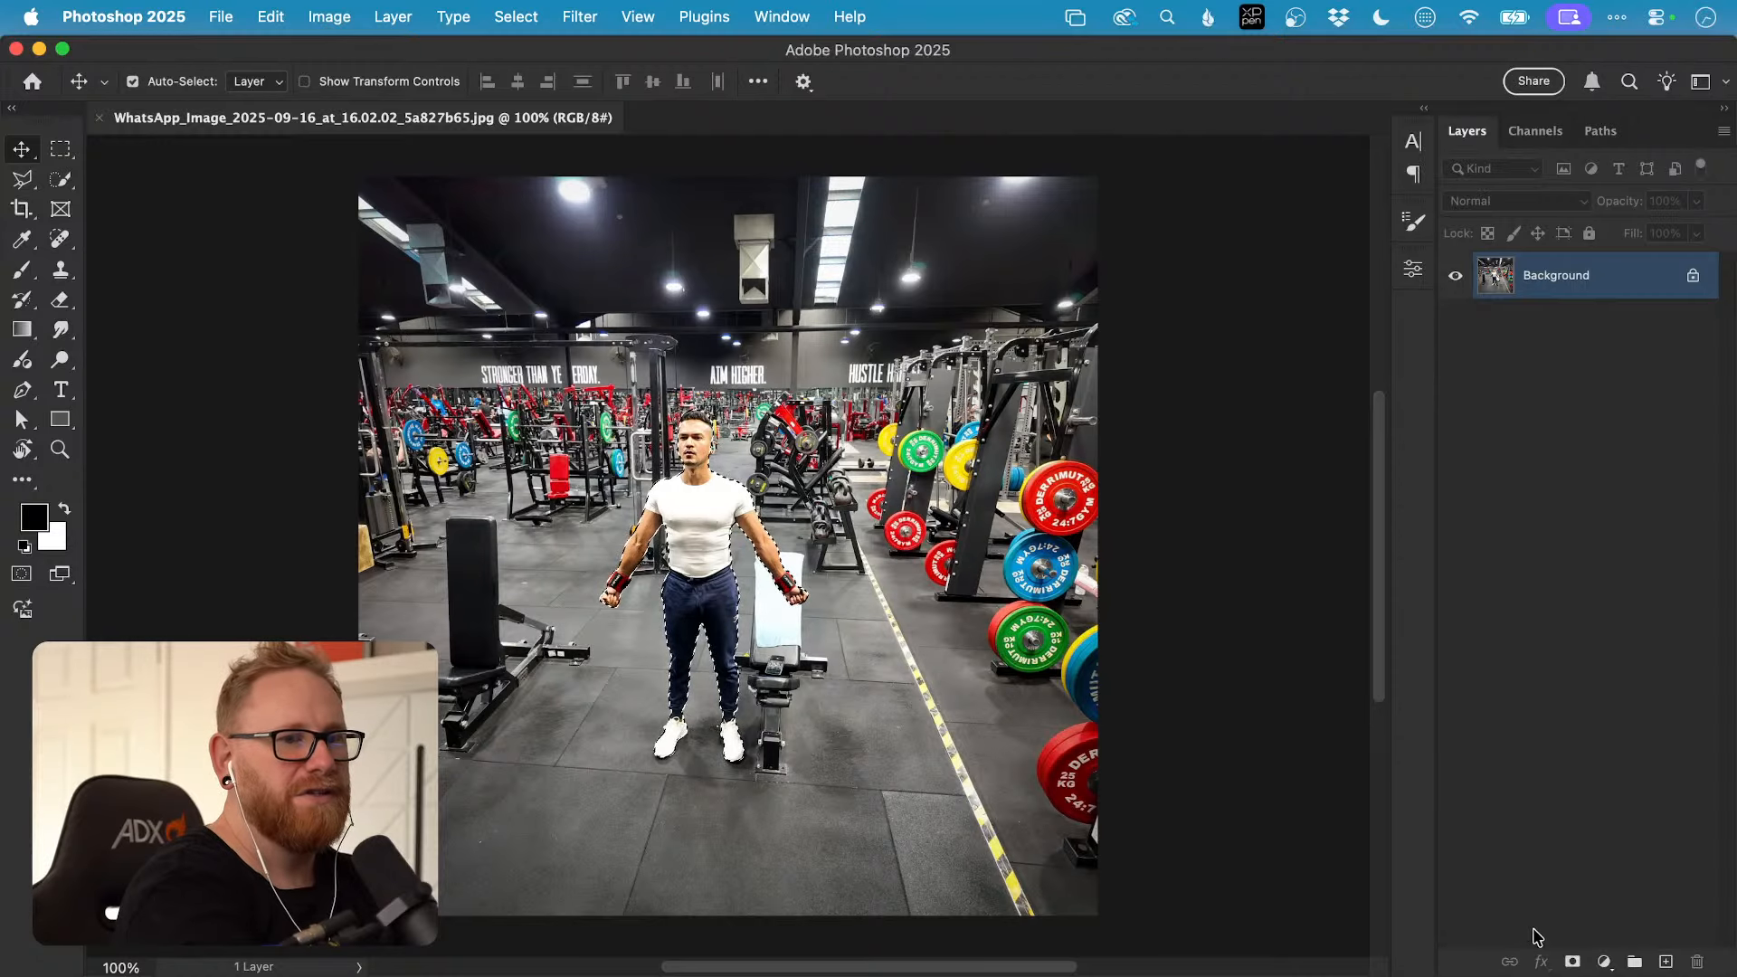
Step: Try a layer mask made from the man's selection, inspect the cutout around his head, and undo the mask
left_click(1572, 961)
key("z")
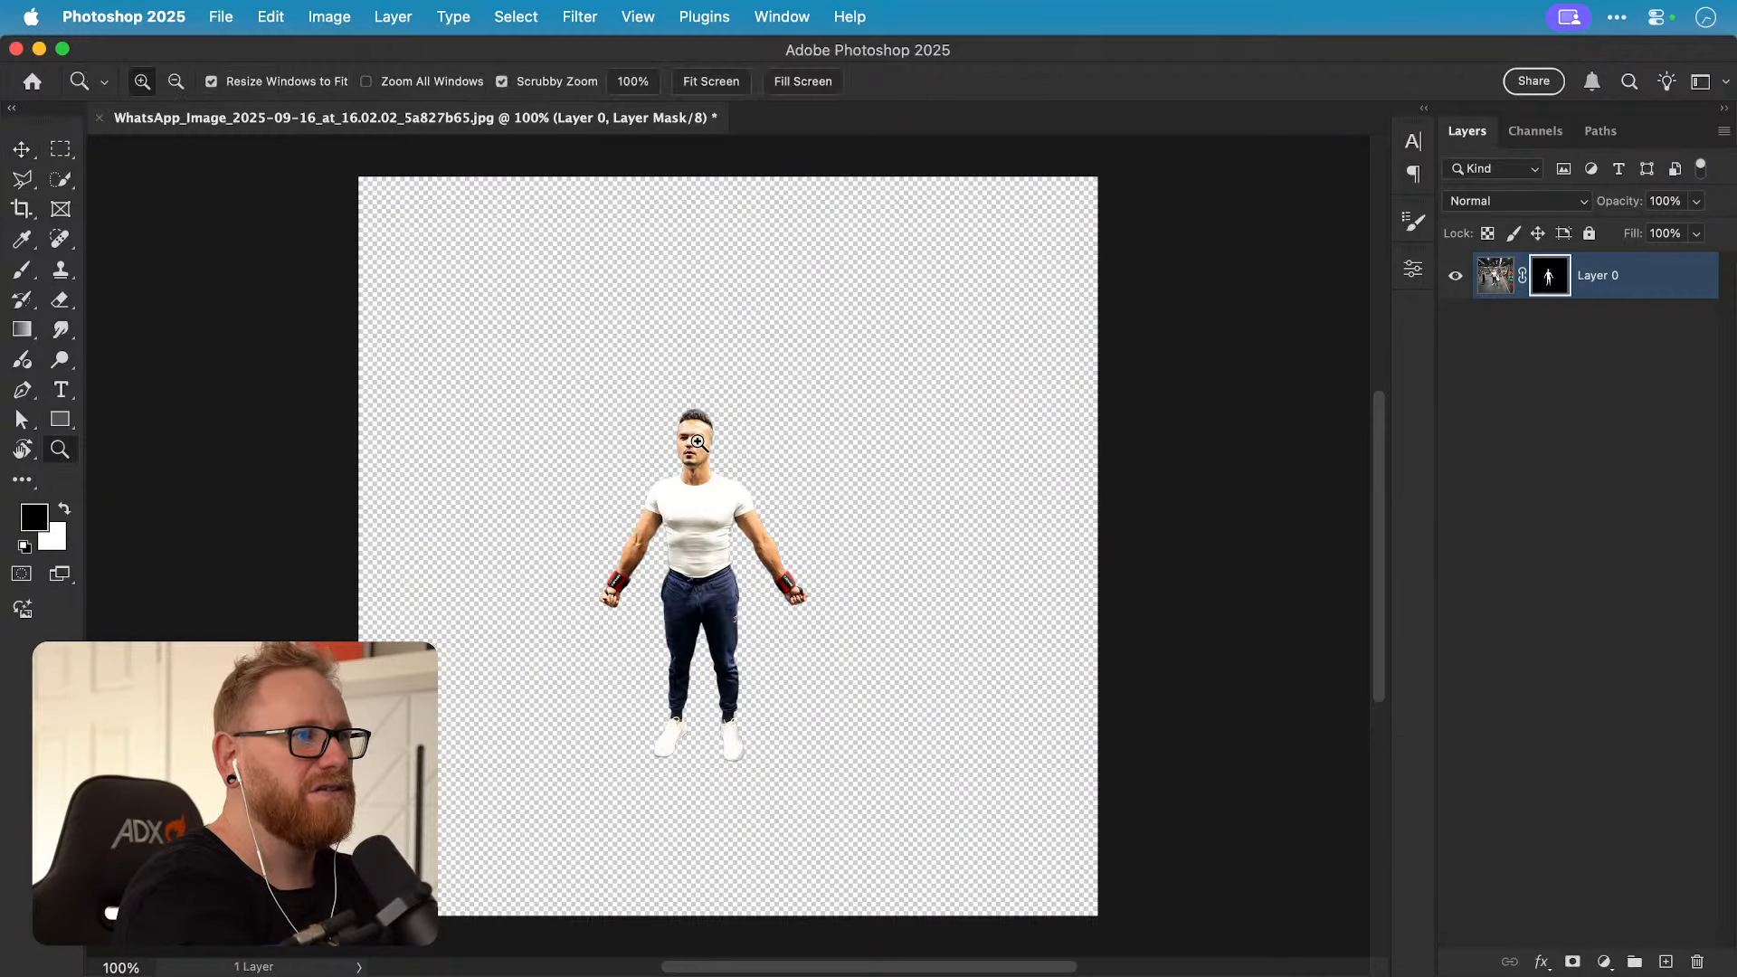
left_click_drag(697, 441, 888, 453)
key("ctrl+z")
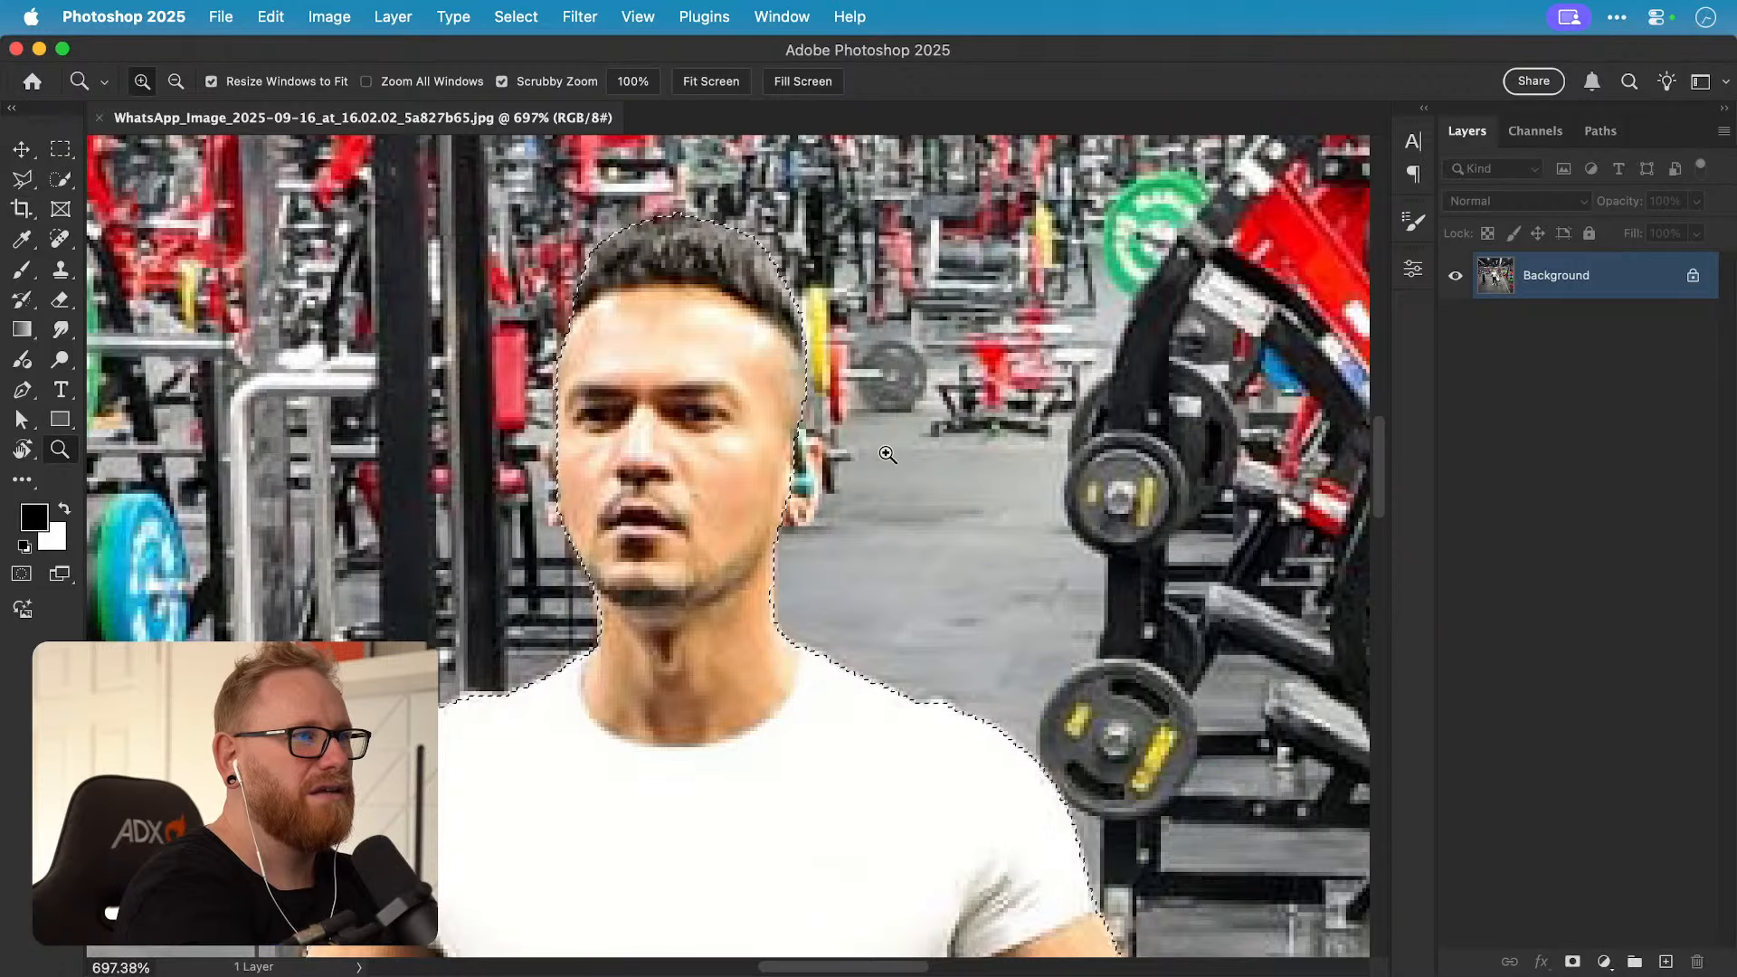
Step: Add both of the man's ears to the selection with the Quick Selection tool at brush size 1, trimming the overspill beside one ear
key("w")
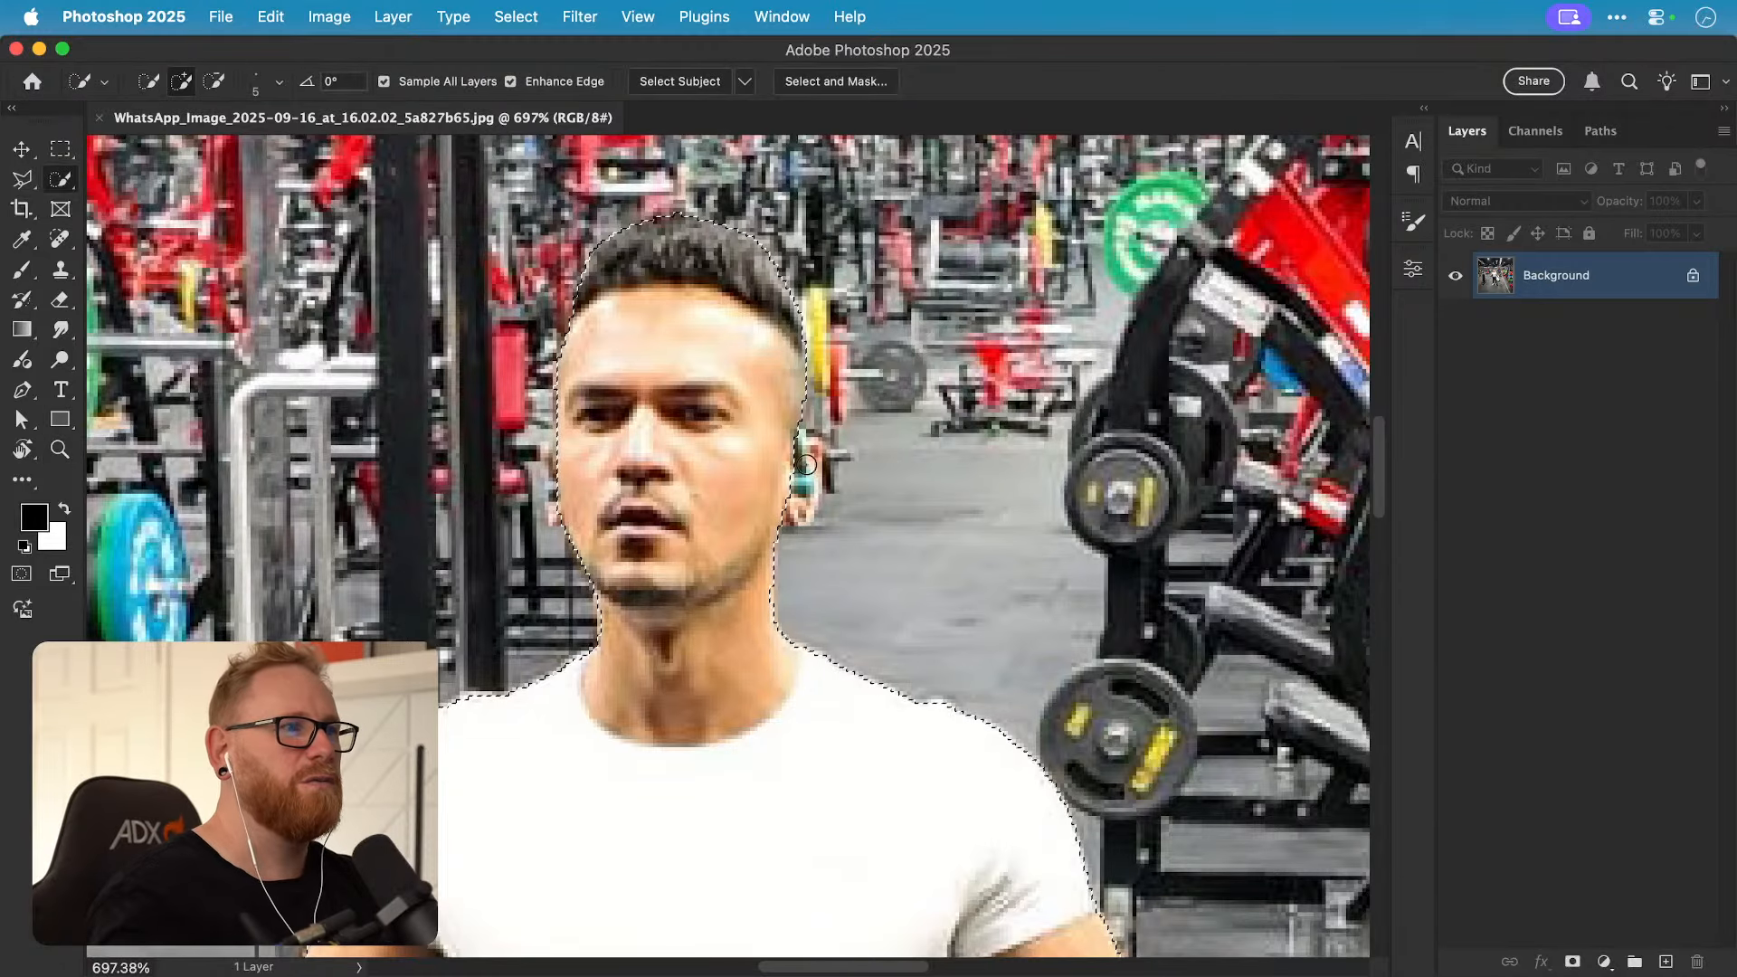
key("bracketleft")
key("bracketleft")
key("bracketleft")
key("bracketleft")
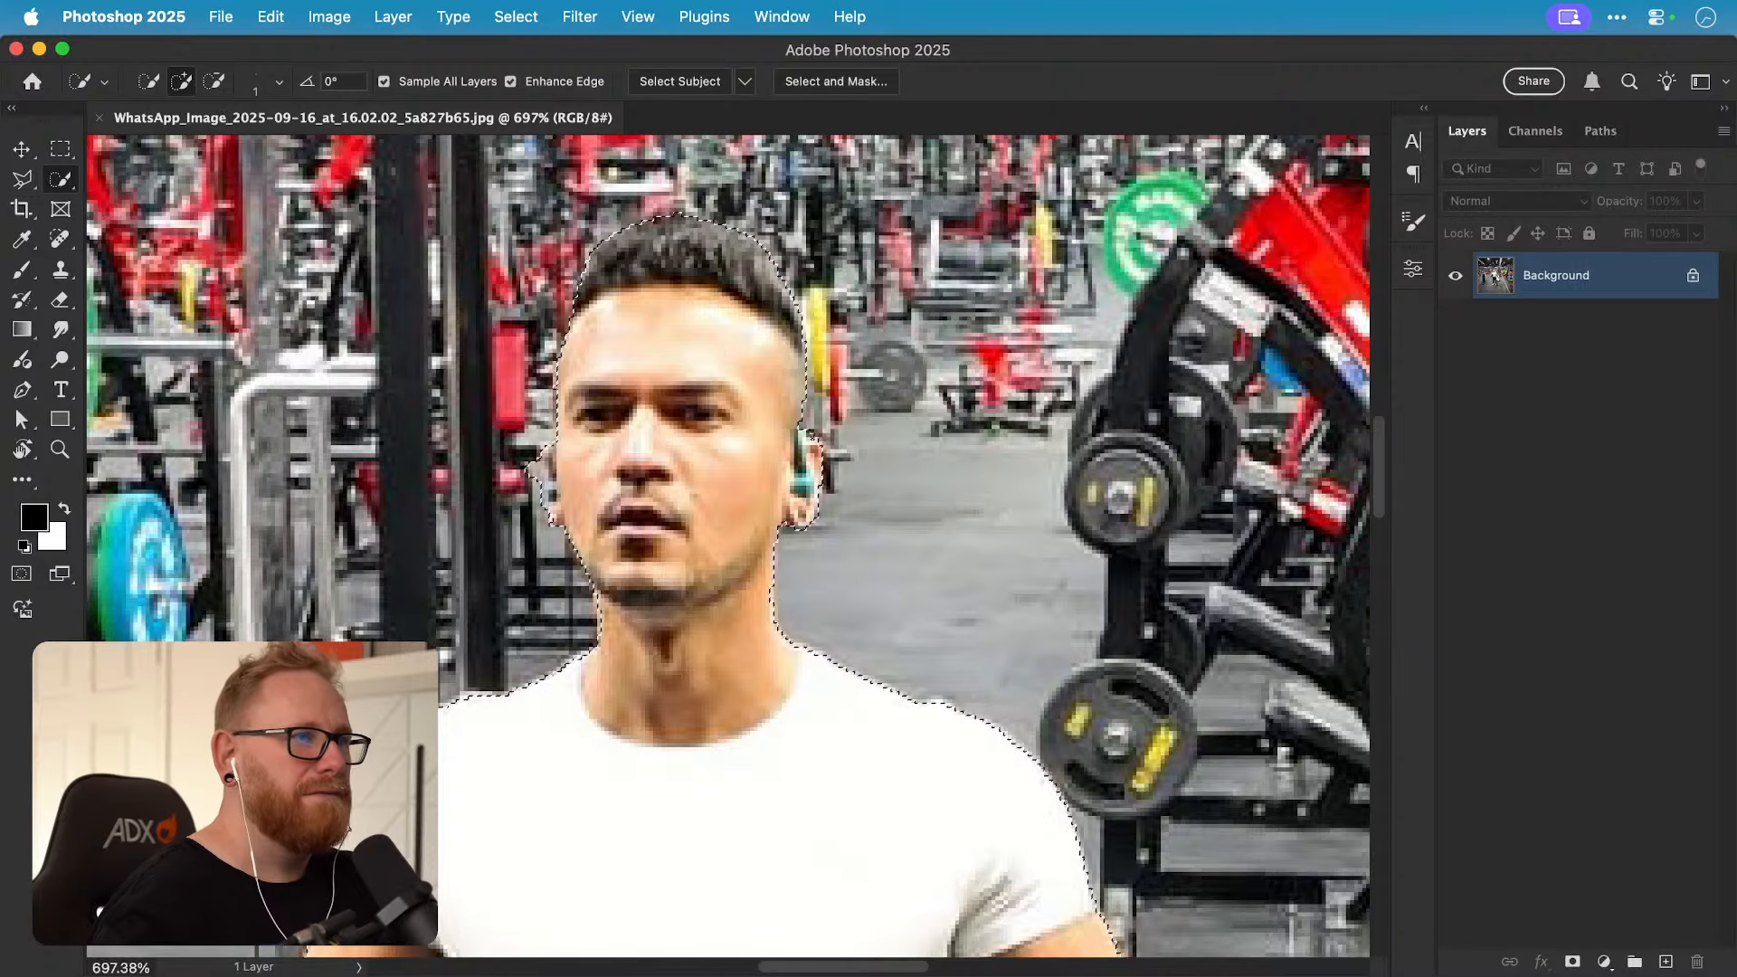
left_click(535, 469, "alt")
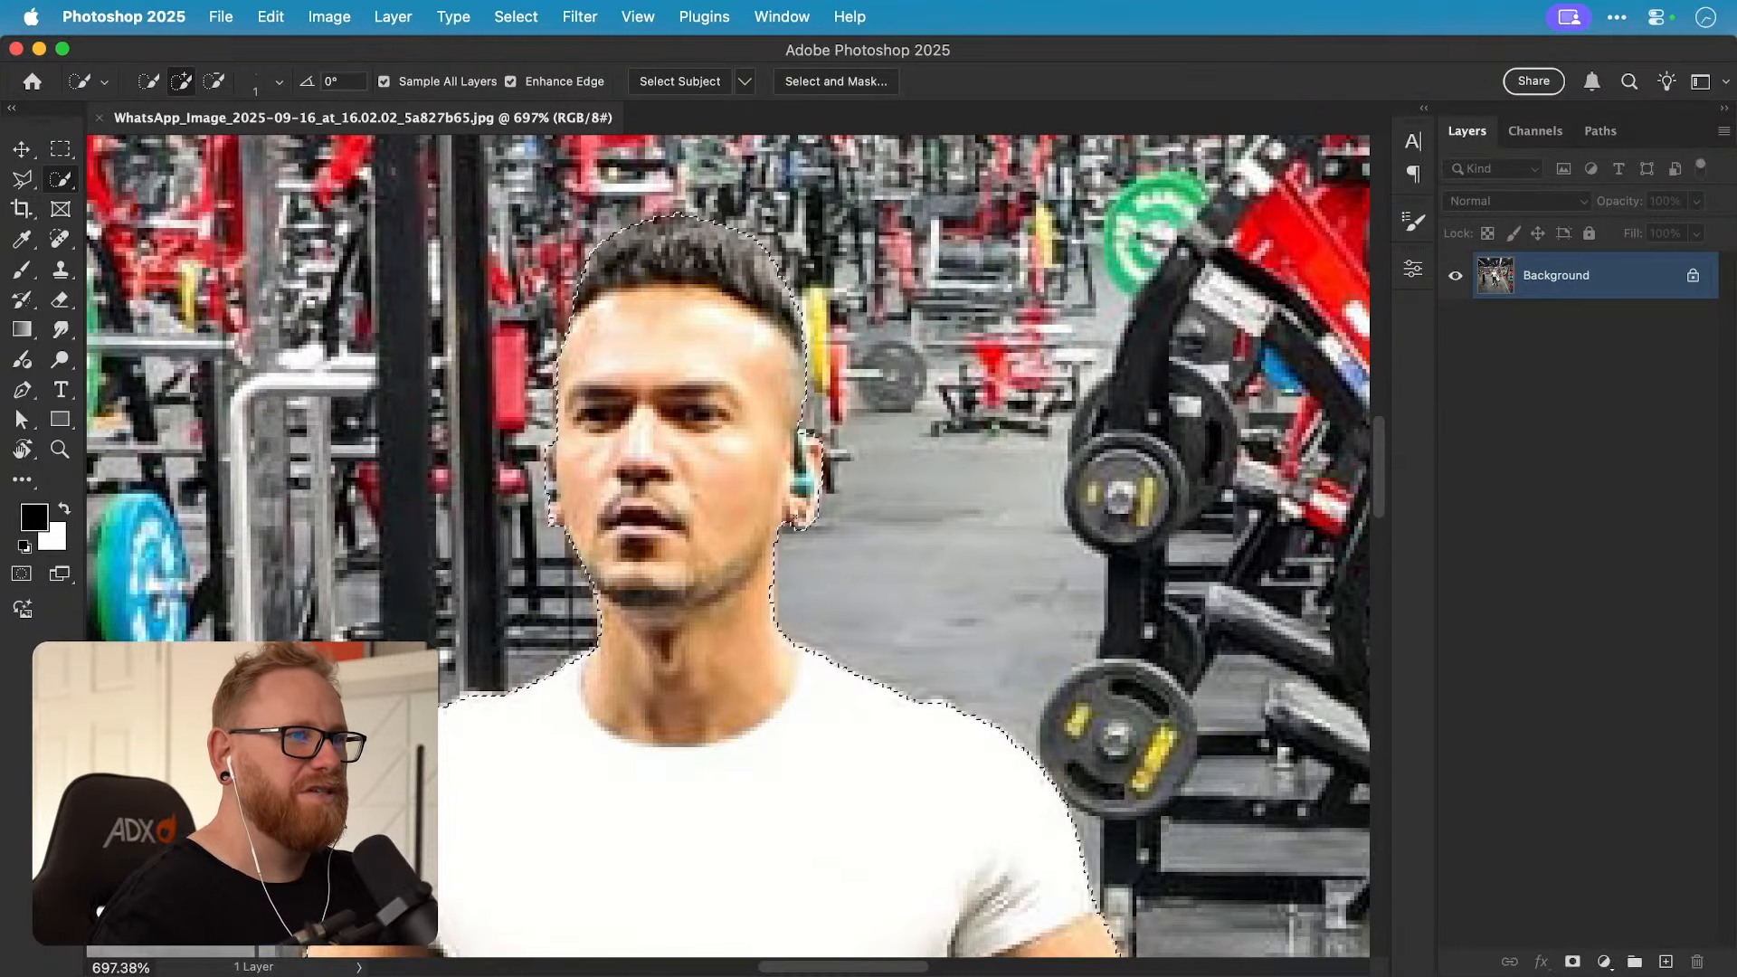
Step: Examine the selection edge up close along the man's torso, arms, wrists and legs, then back at the head
left_click_drag(708, 645, 704, 630)
scroll(704, 629, "down", 10)
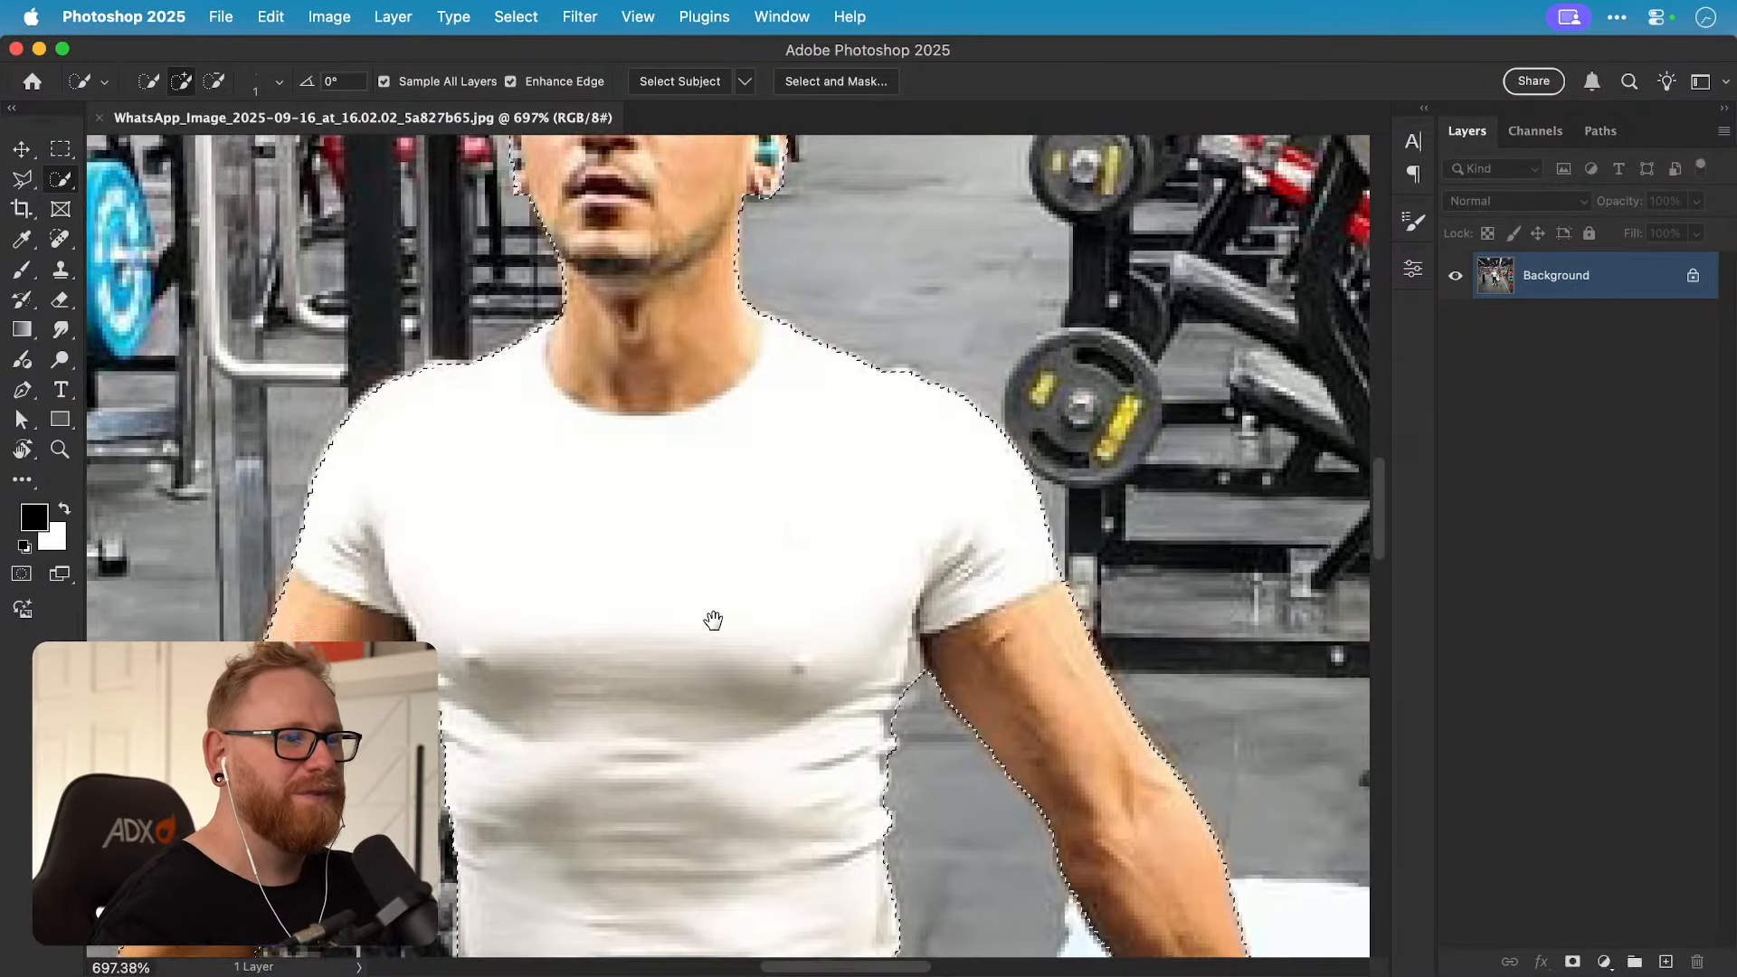
scroll(730, 742, "down", 15)
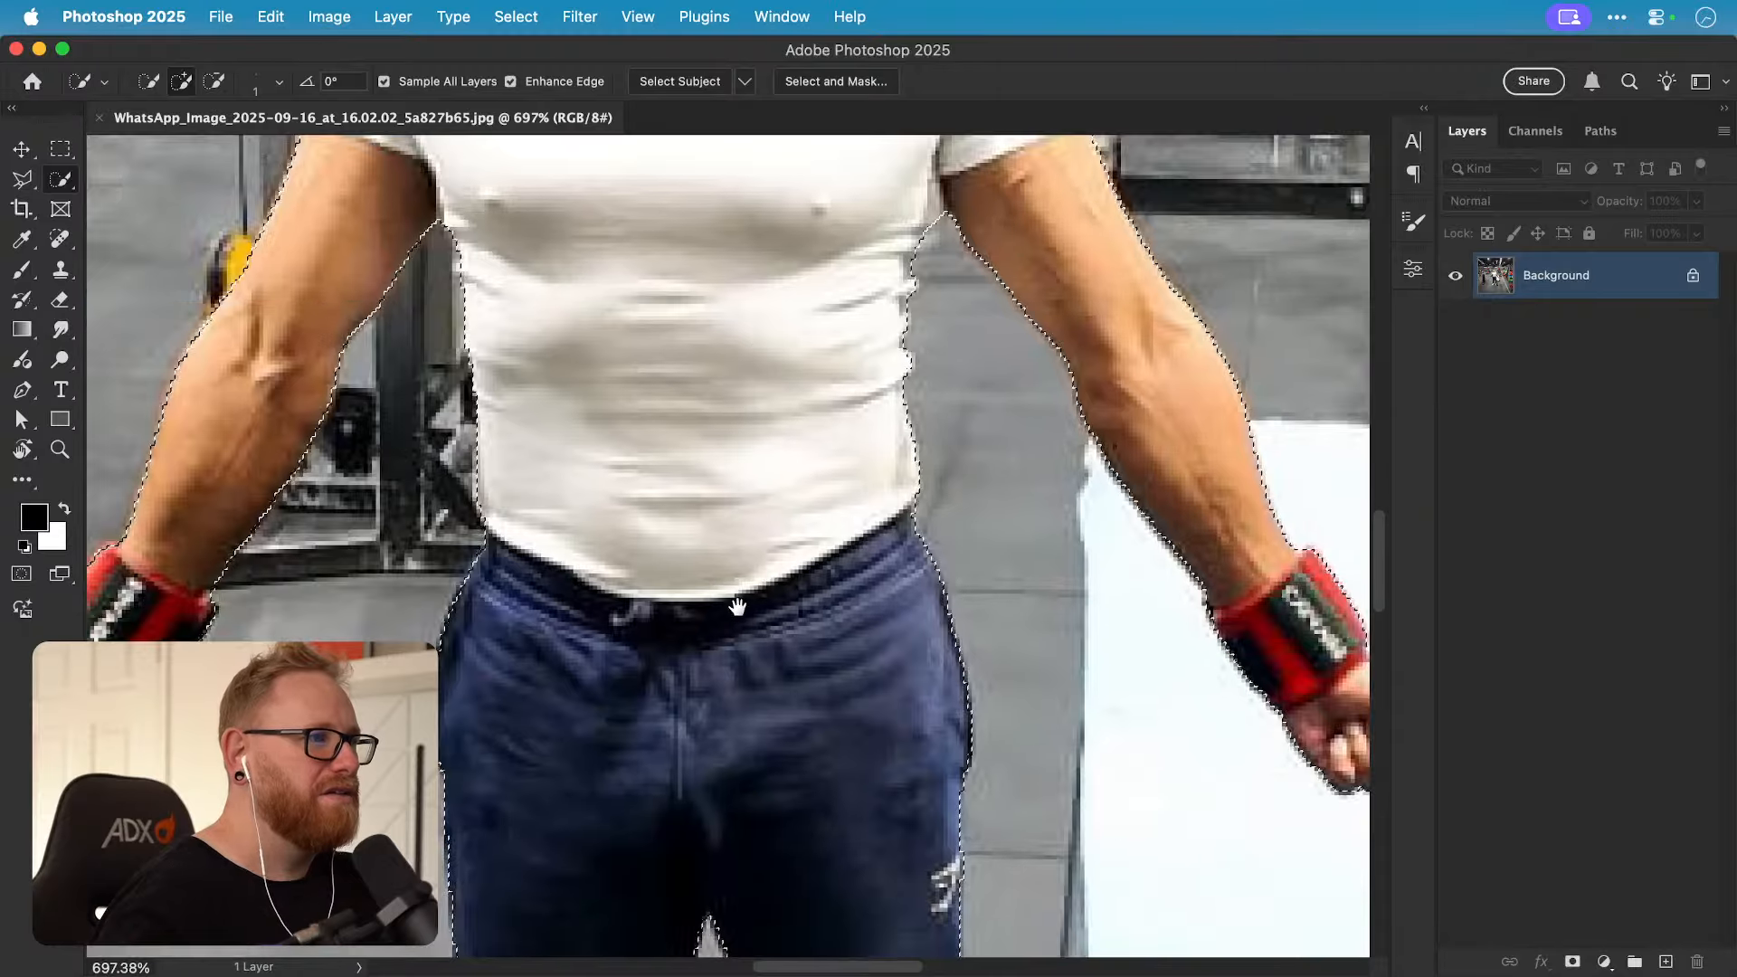
scroll(784, 648, "down", 10)
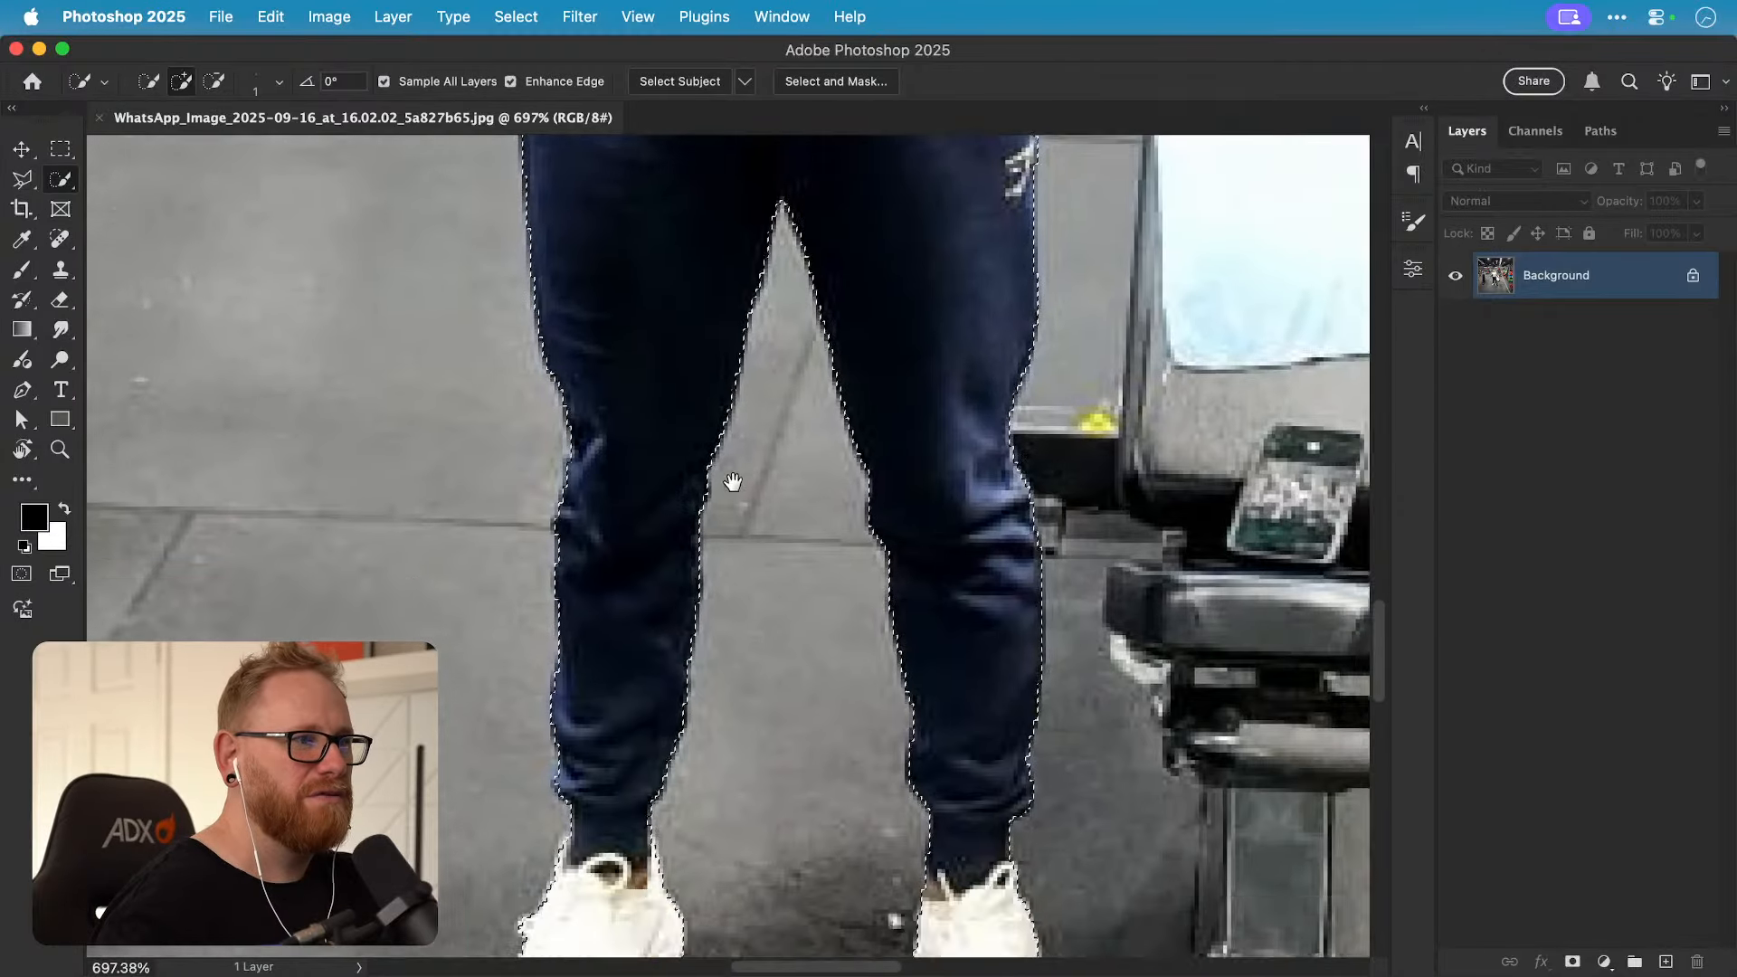
scroll(855, 477, "up", 5)
scroll(767, 548, "up", 10)
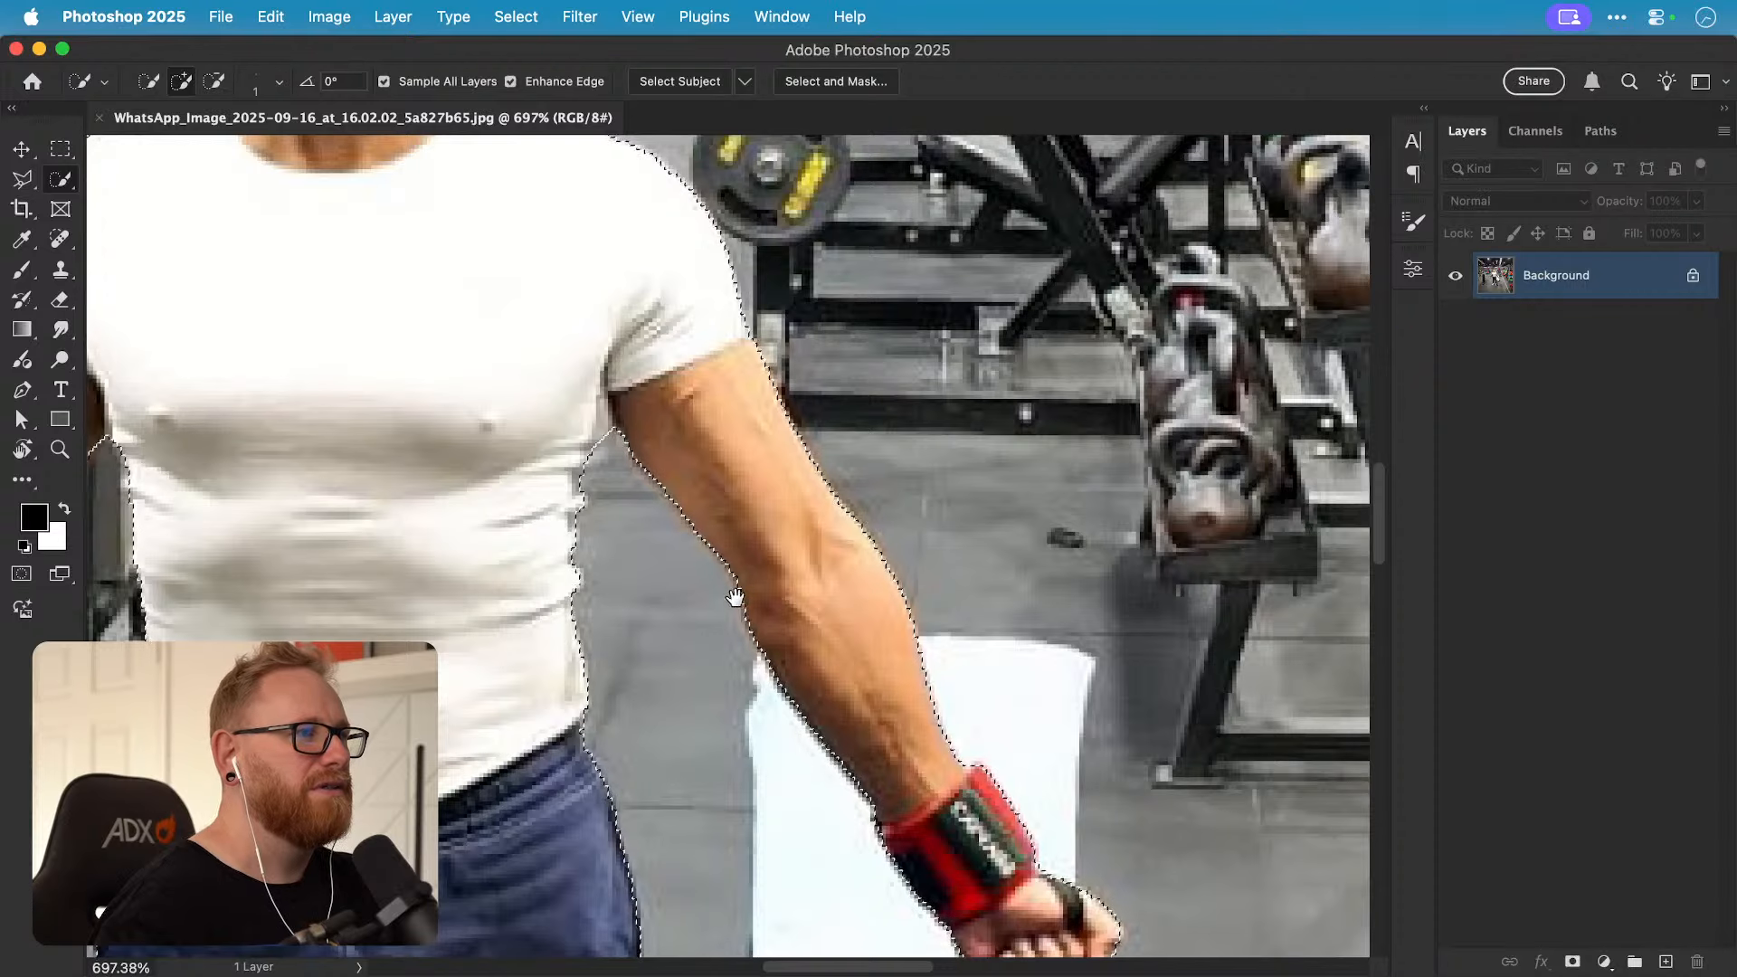
scroll(620, 543, "up", 4)
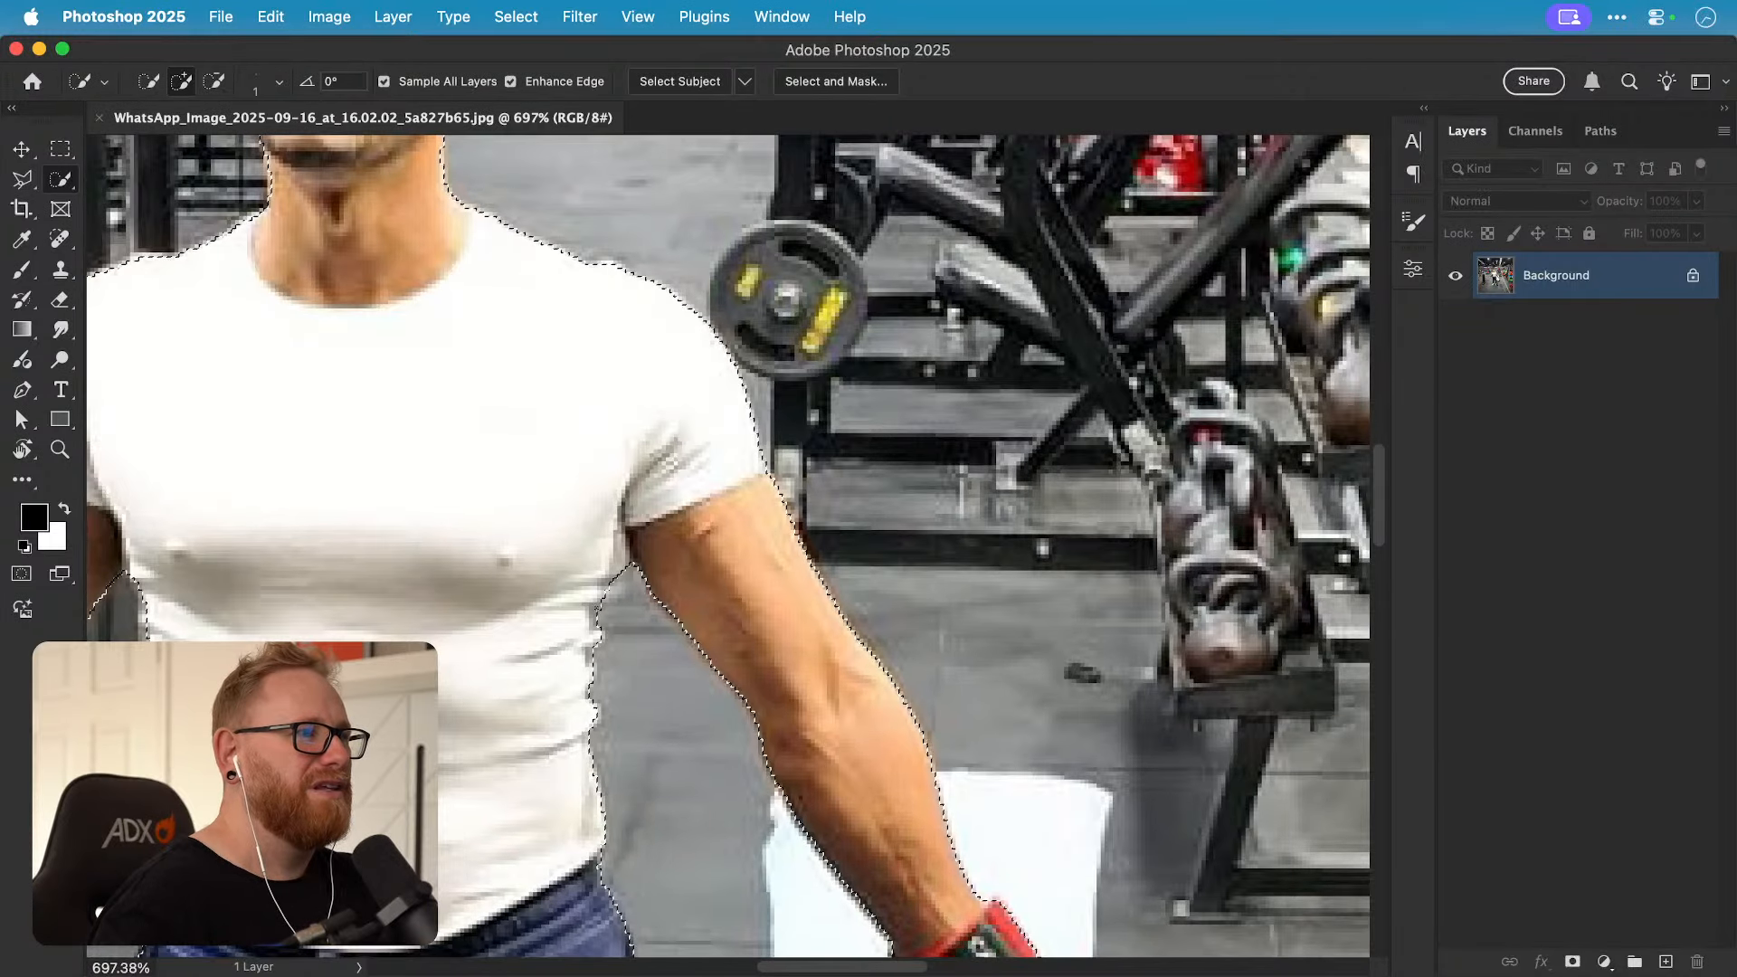
key("alt")
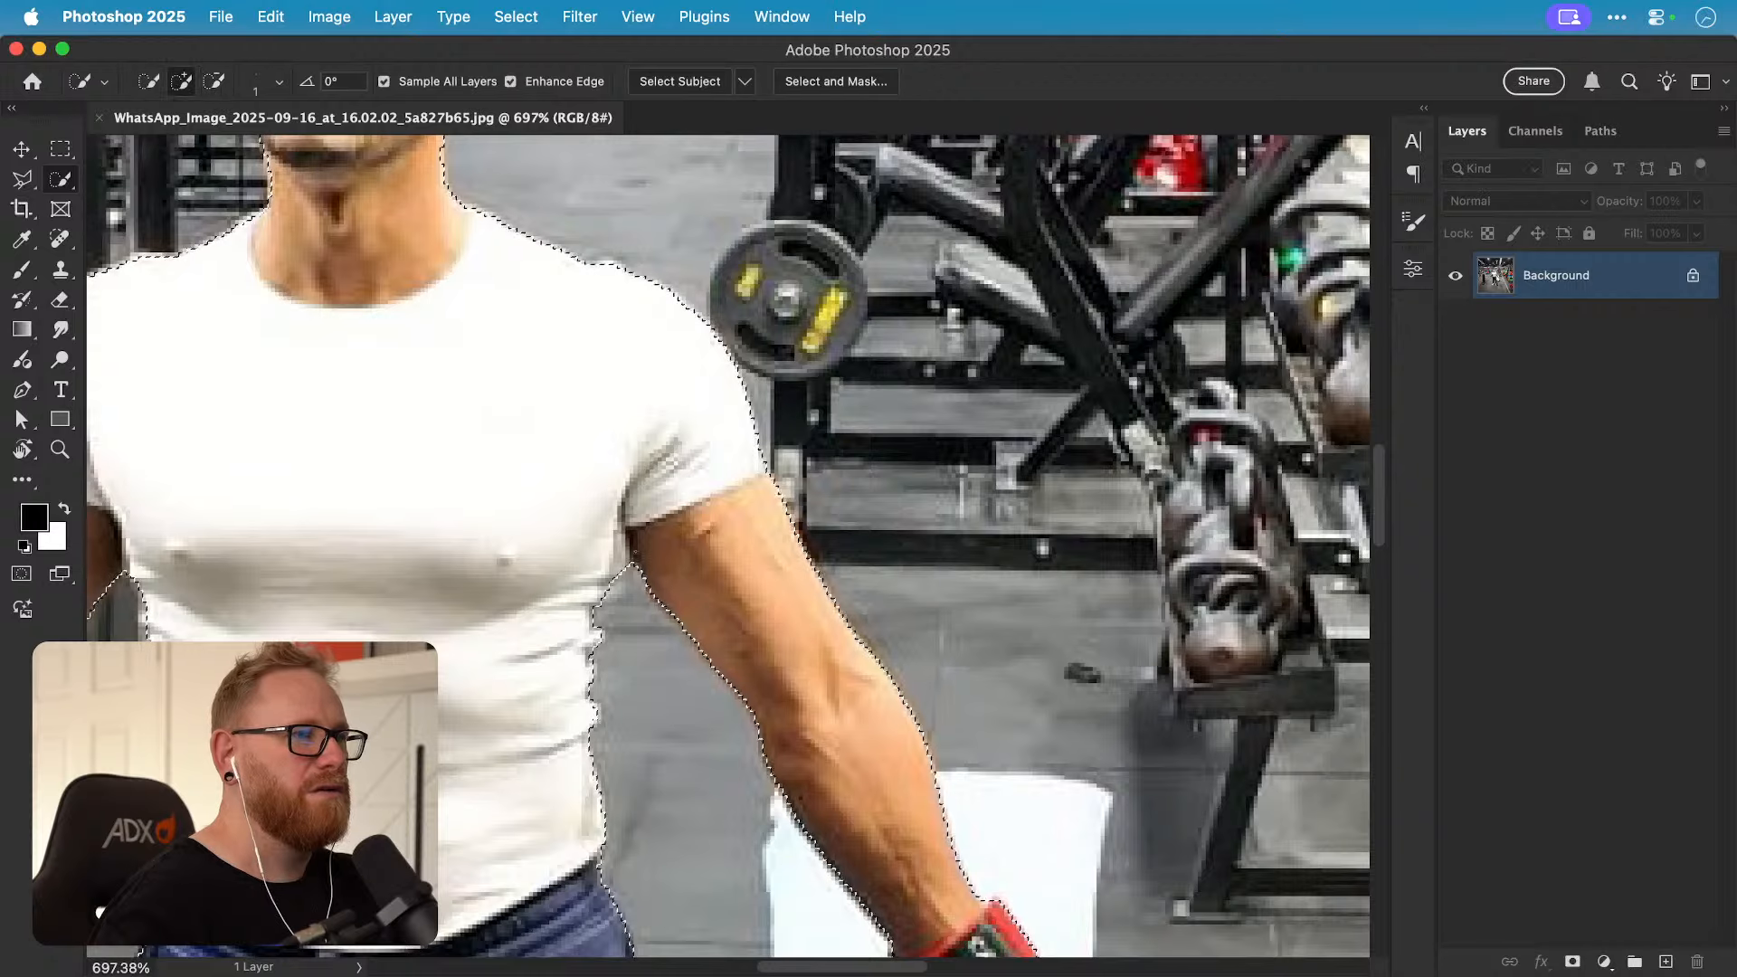
left_click_drag(636, 624, 693, 878)
left_click_drag(616, 516, 740, 653)
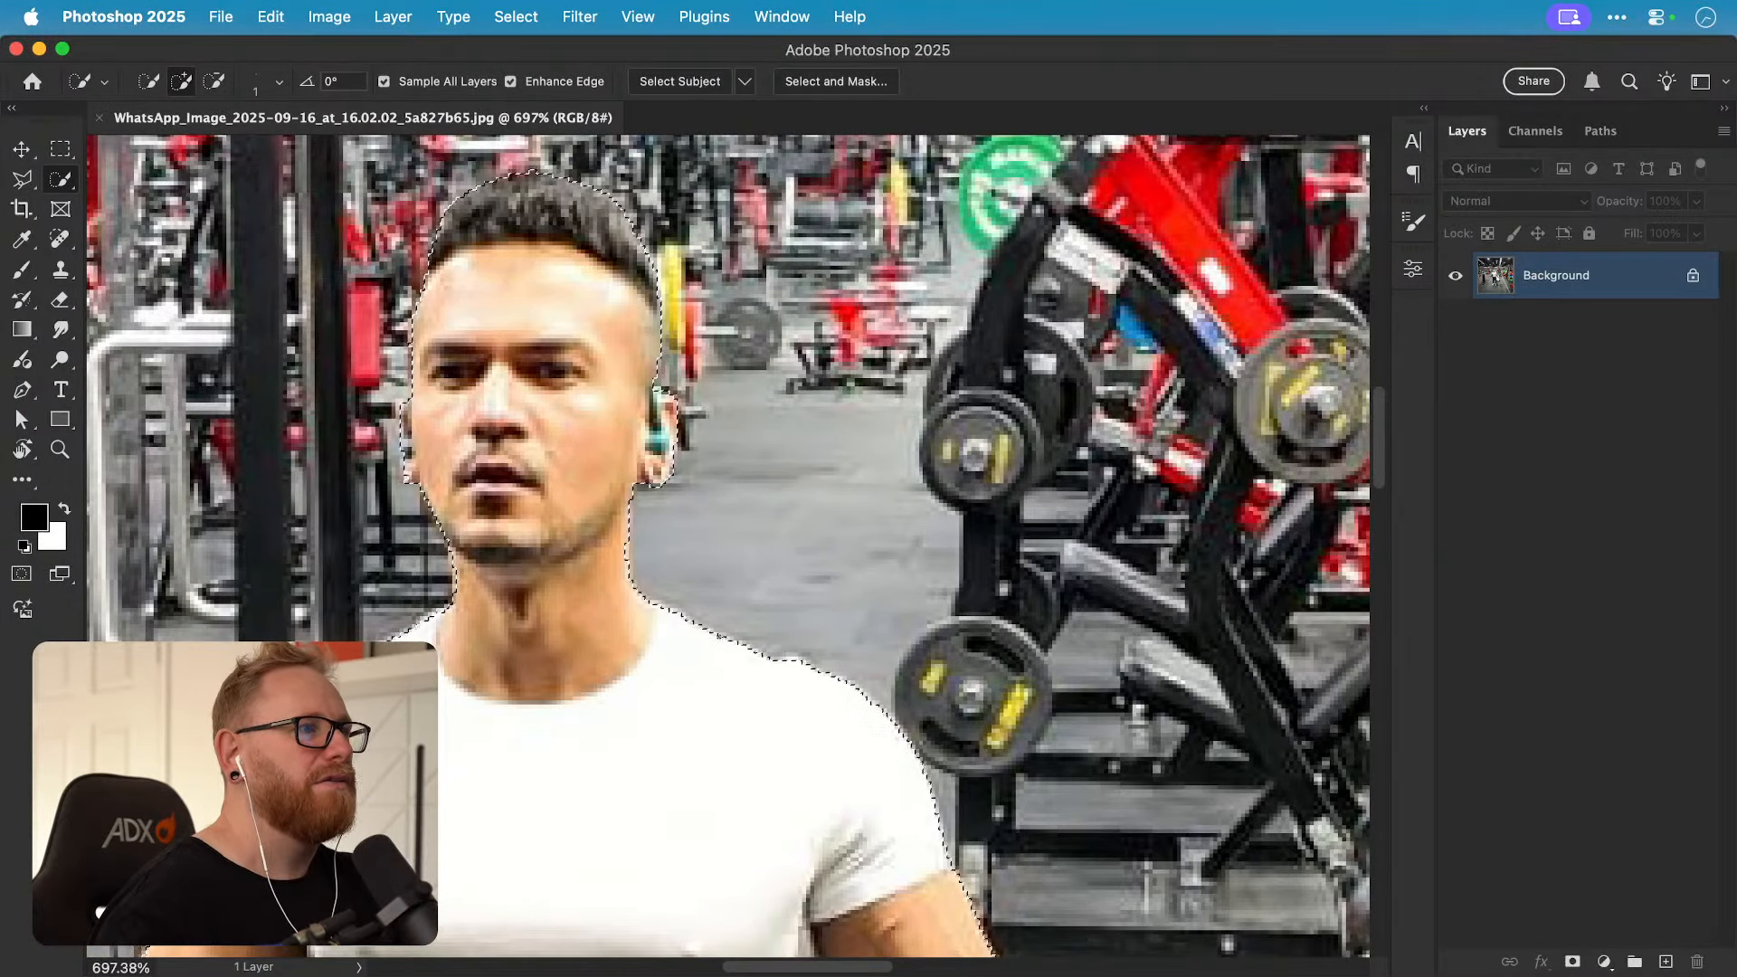
Step: Hide the gym background with a layer mask made from the refined selection and fit the image in view
left_click(1572, 962)
key("v")
key("super+0")
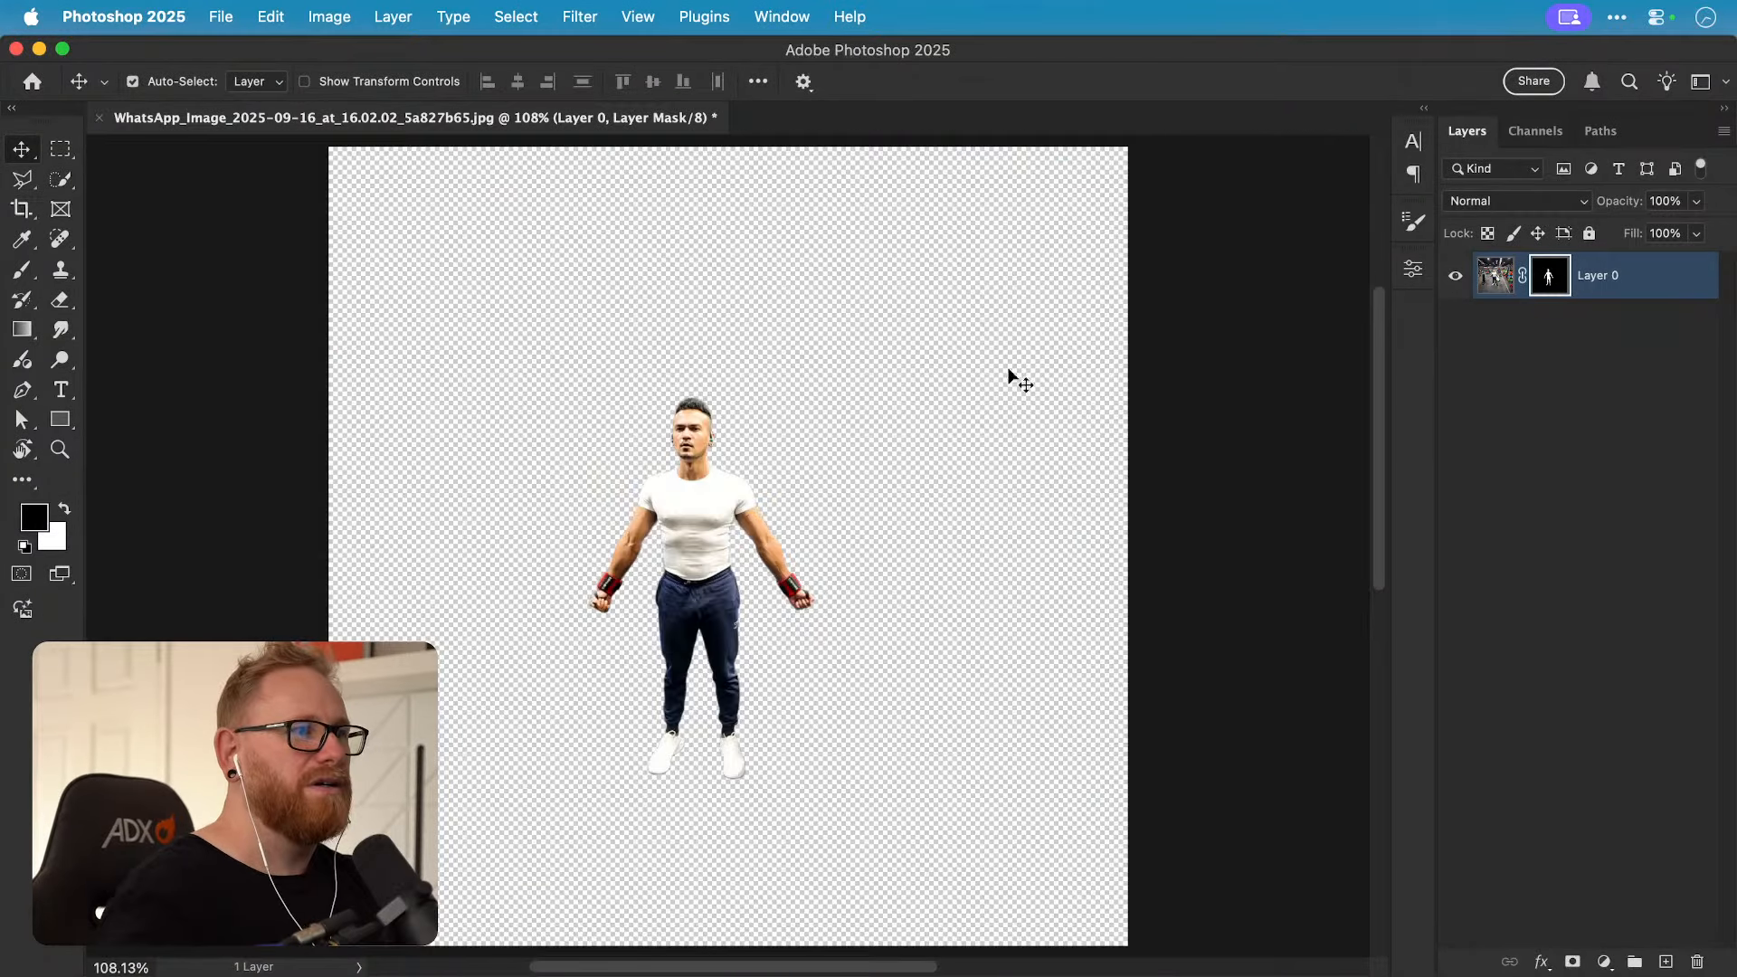
Step: Load the layer mask as a selection and crop the canvas to the man
left_click(1558, 282, "super")
left_click(329, 16)
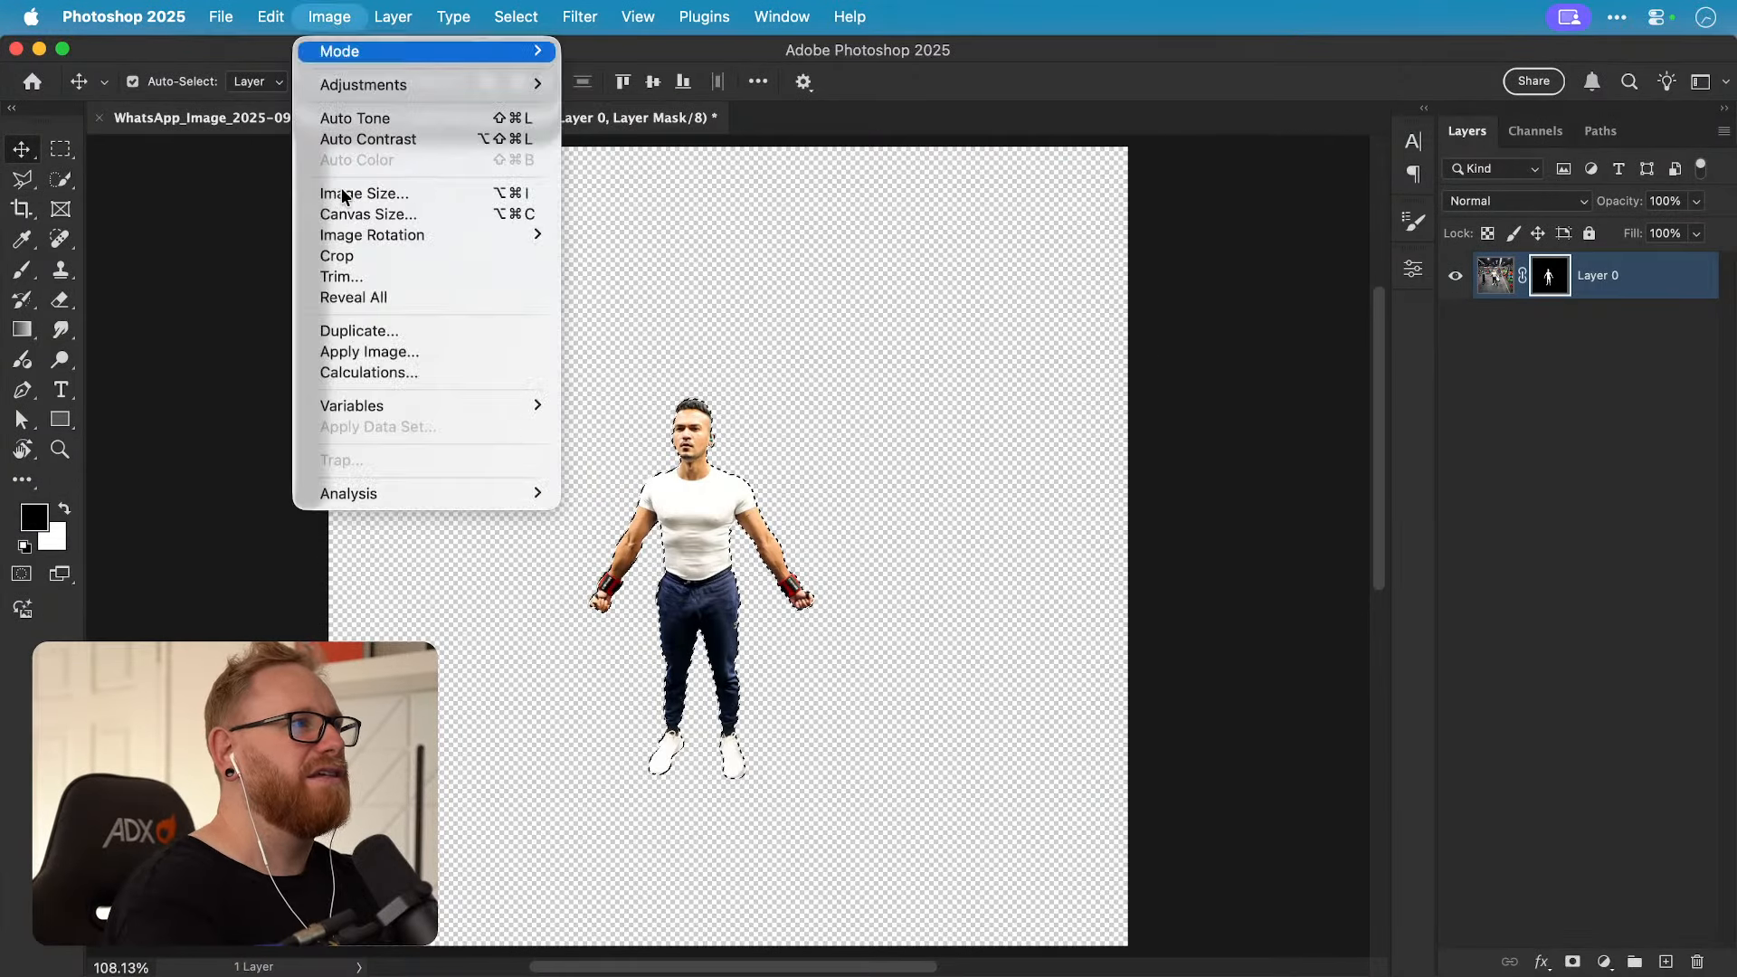
left_click(342, 260)
Step: Export the cropped cutout as a PNG to the Desktop
left_click(221, 16)
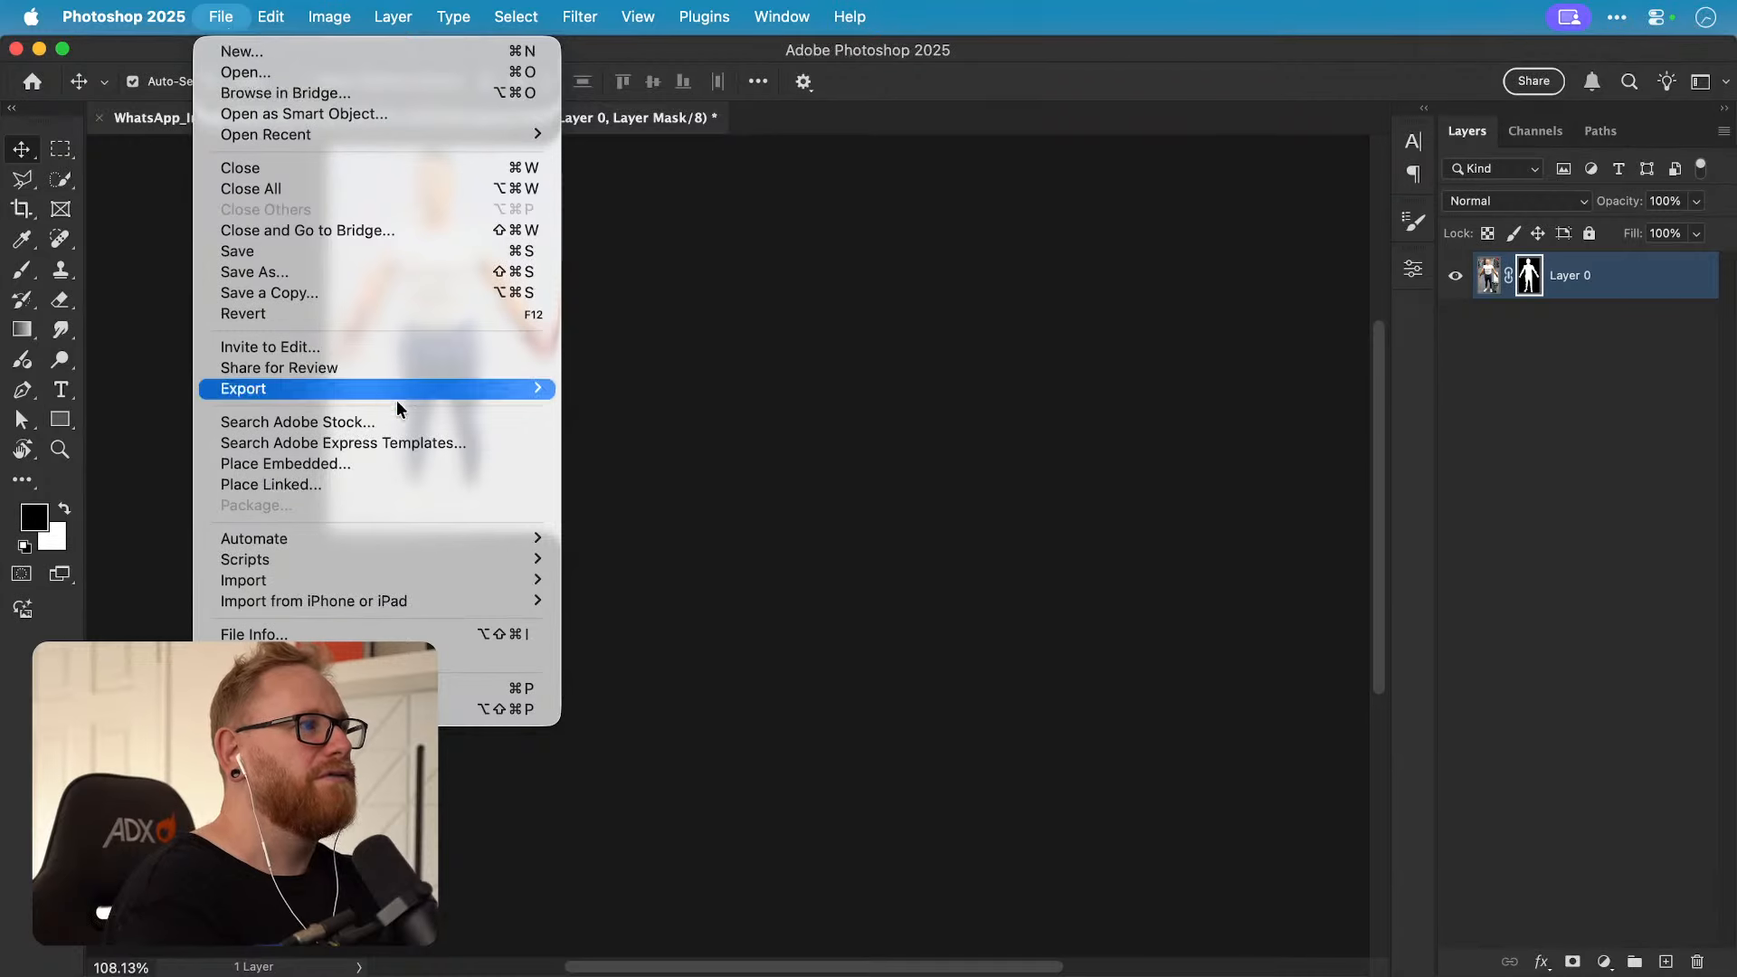
mouse_move(485, 389)
left_click(622, 380)
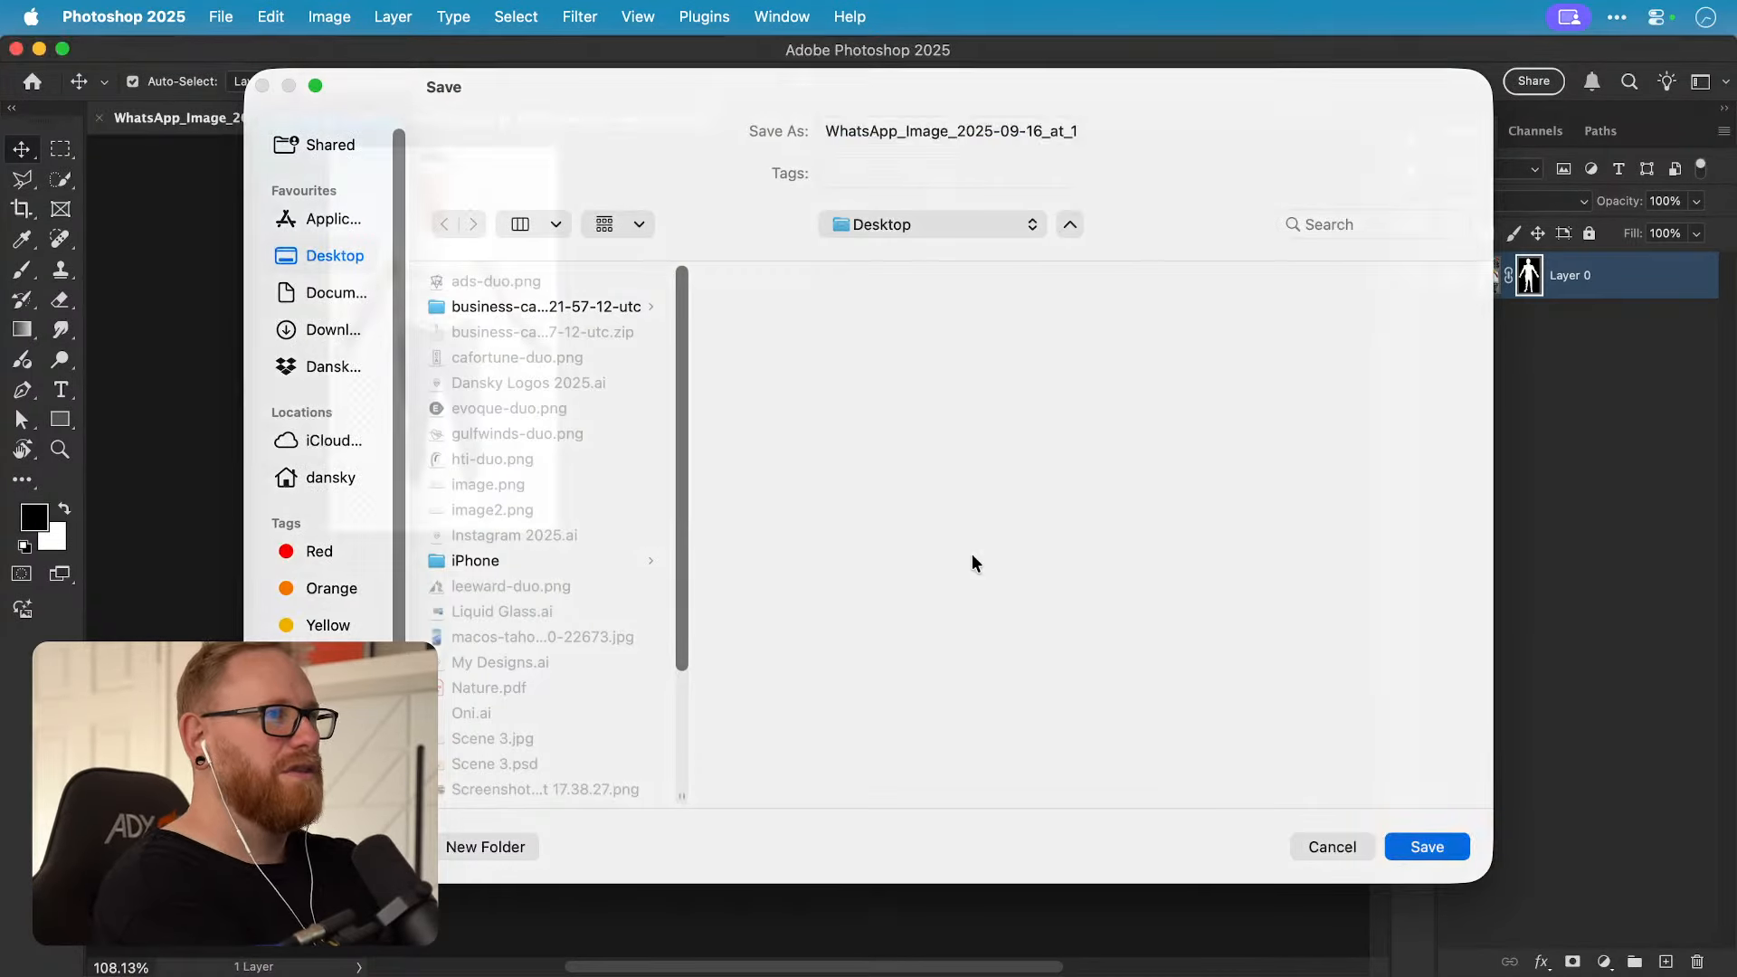
key("Return")
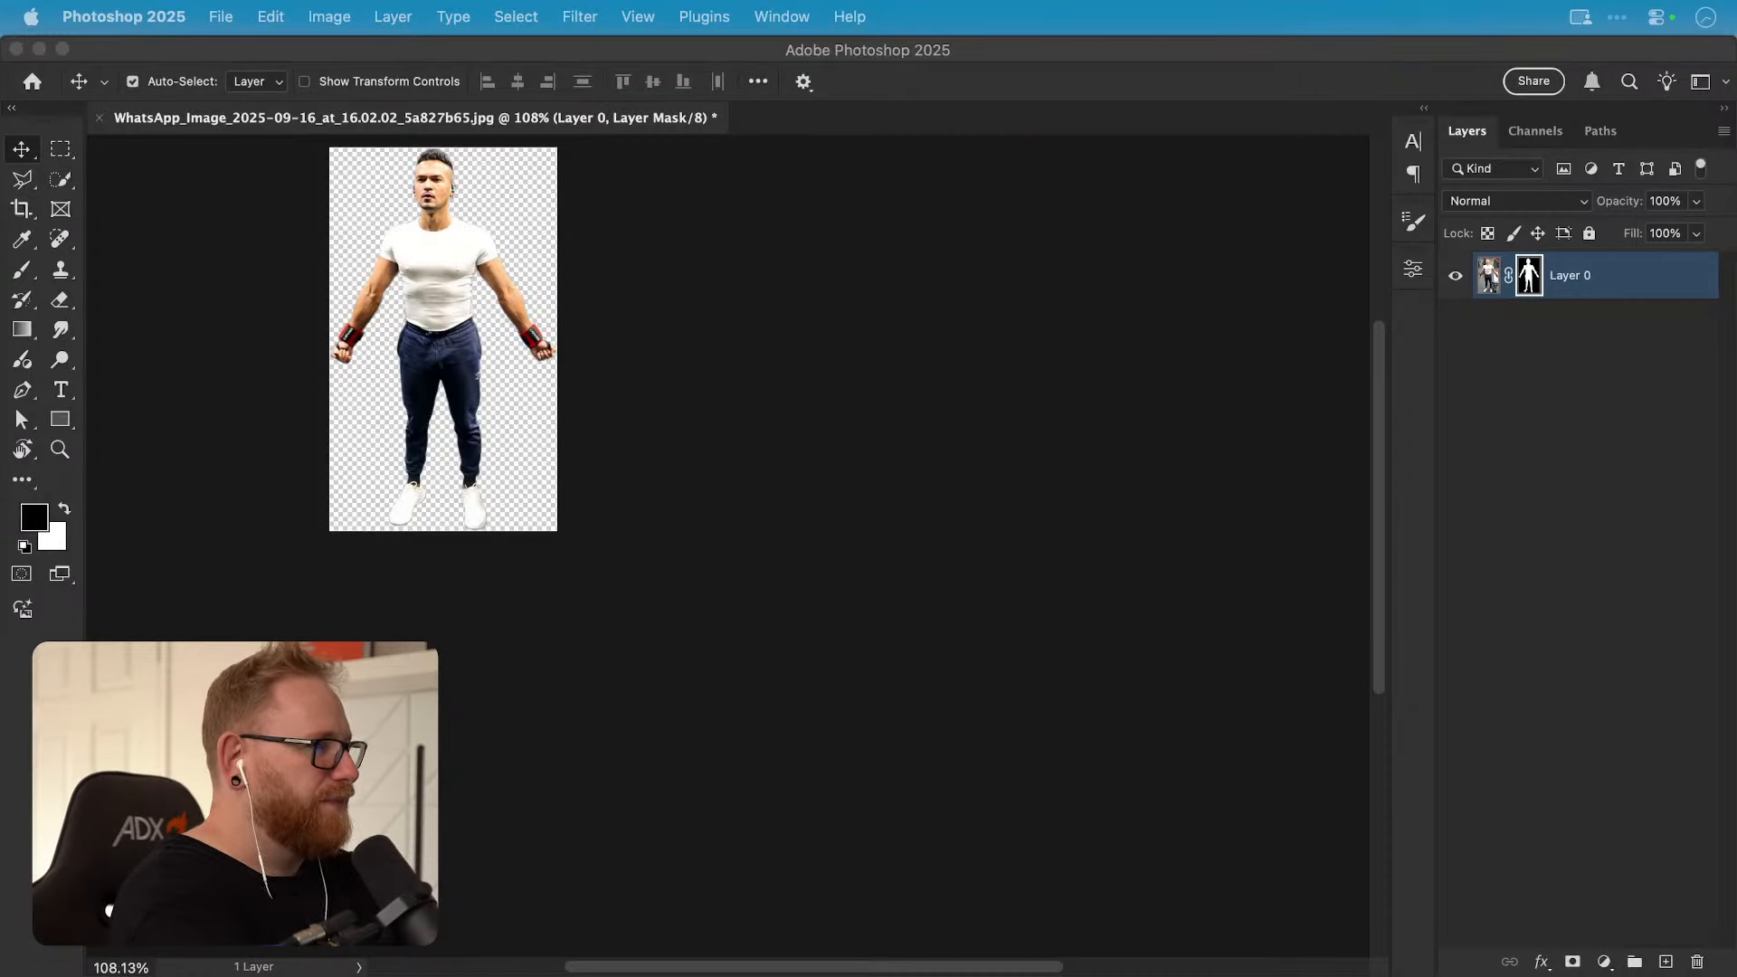
Step: Switch to Chrome and open Envato's AI ImageEdit tool
left_click_drag(918, 395, 891, 323)
left_click(486, 304)
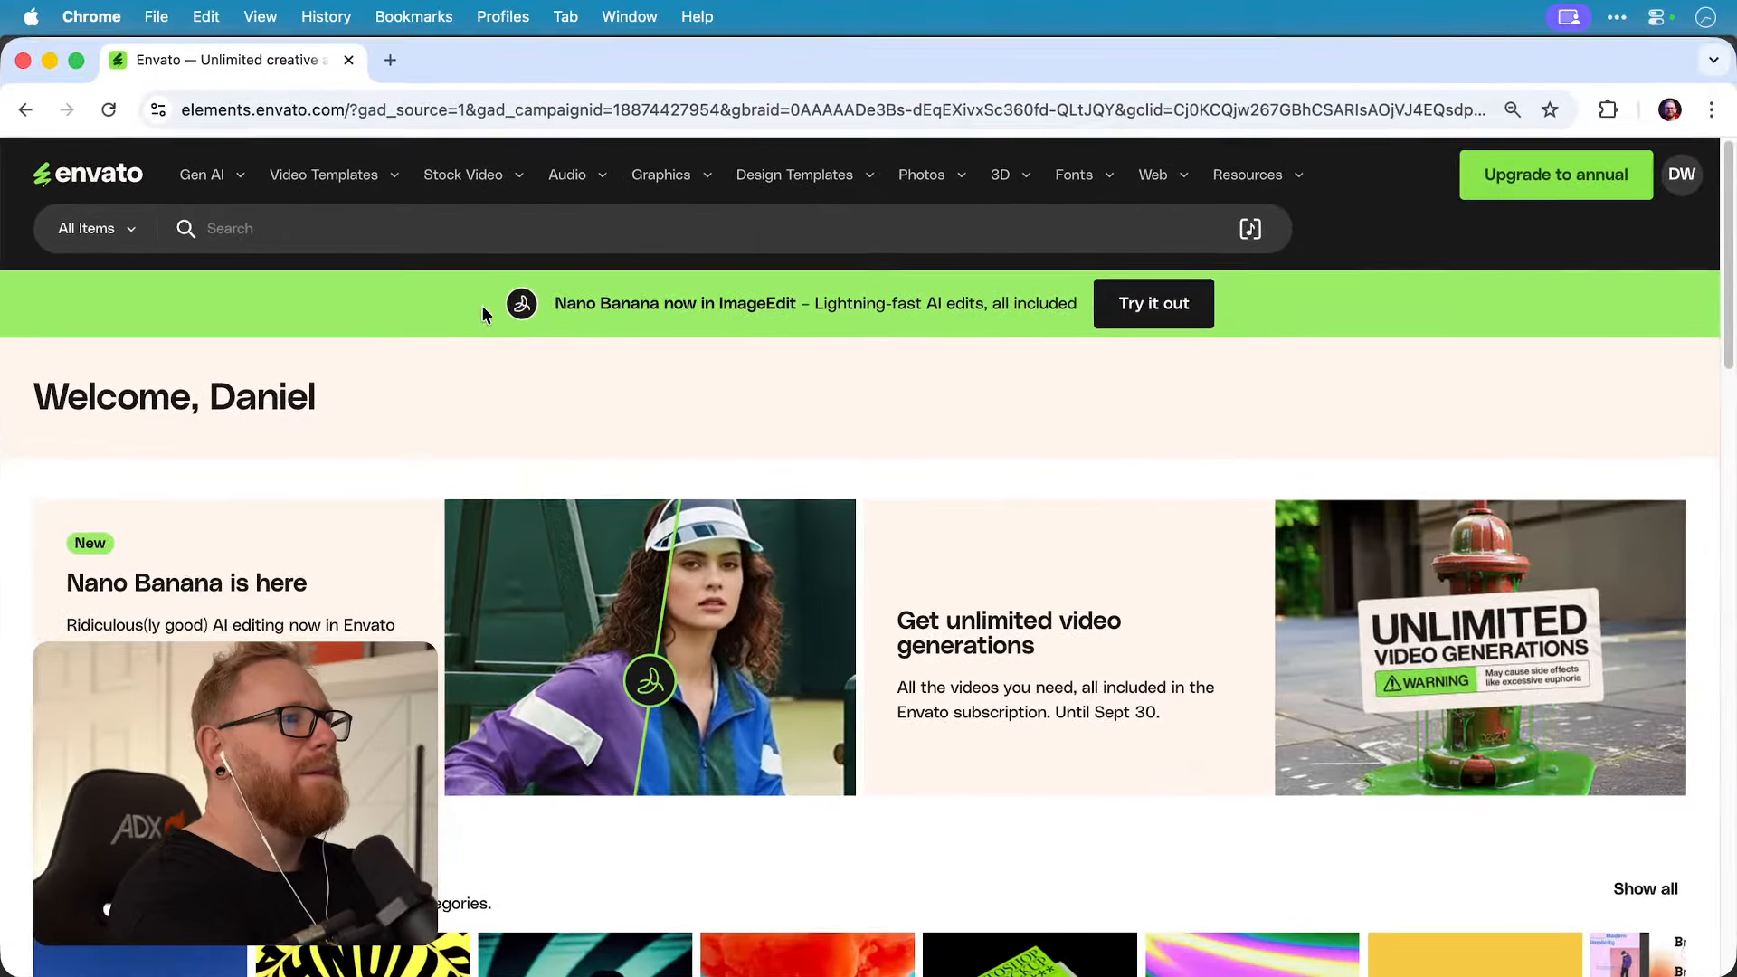
mouse_move(211, 181)
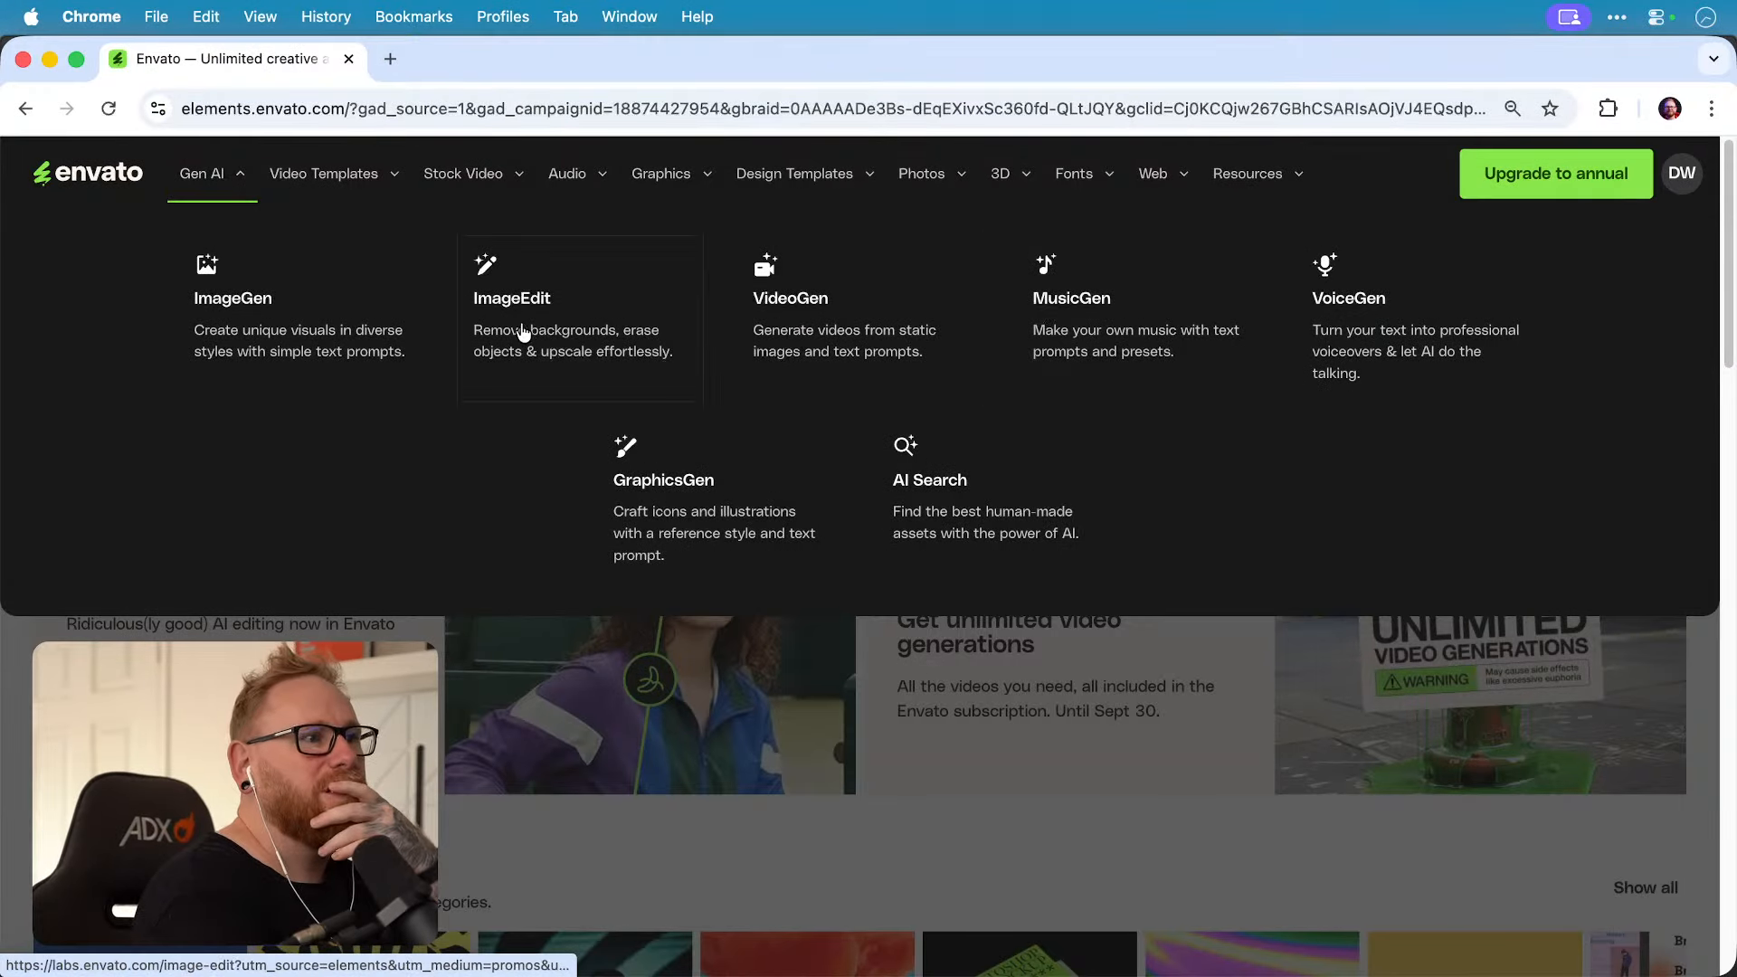
left_click(588, 325)
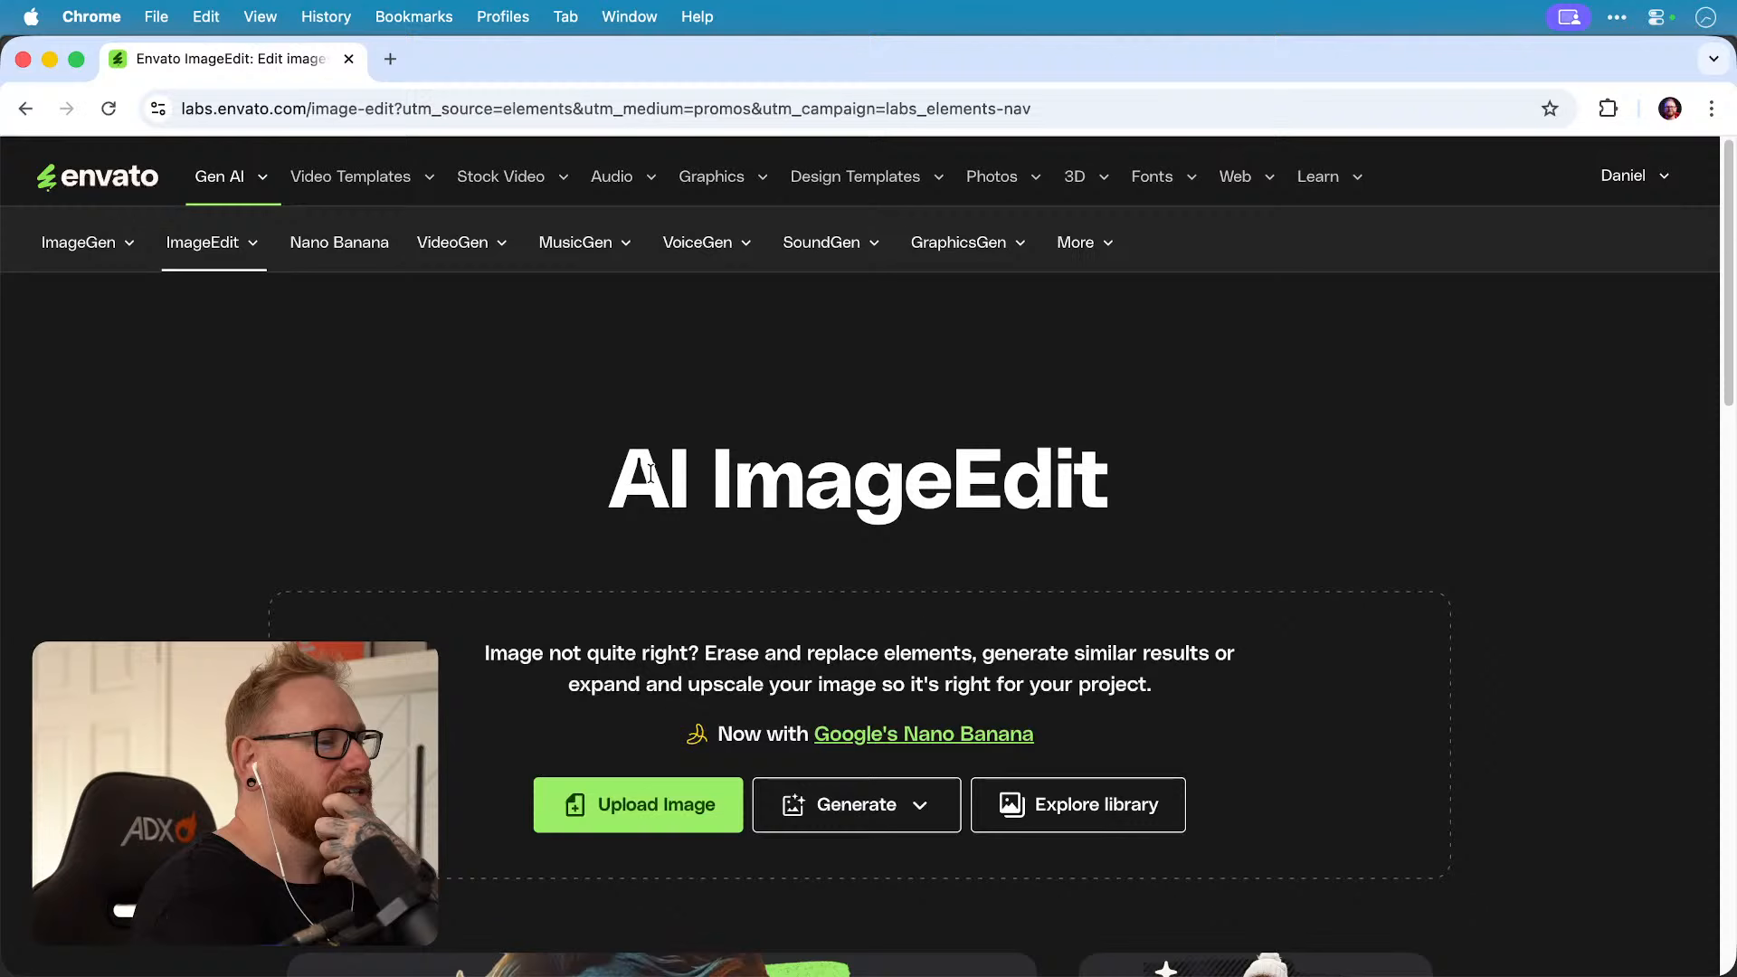
Step: Upload the exported WhatsApp PNG cutout from the Desktop to ImageEdit
left_click(680, 816)
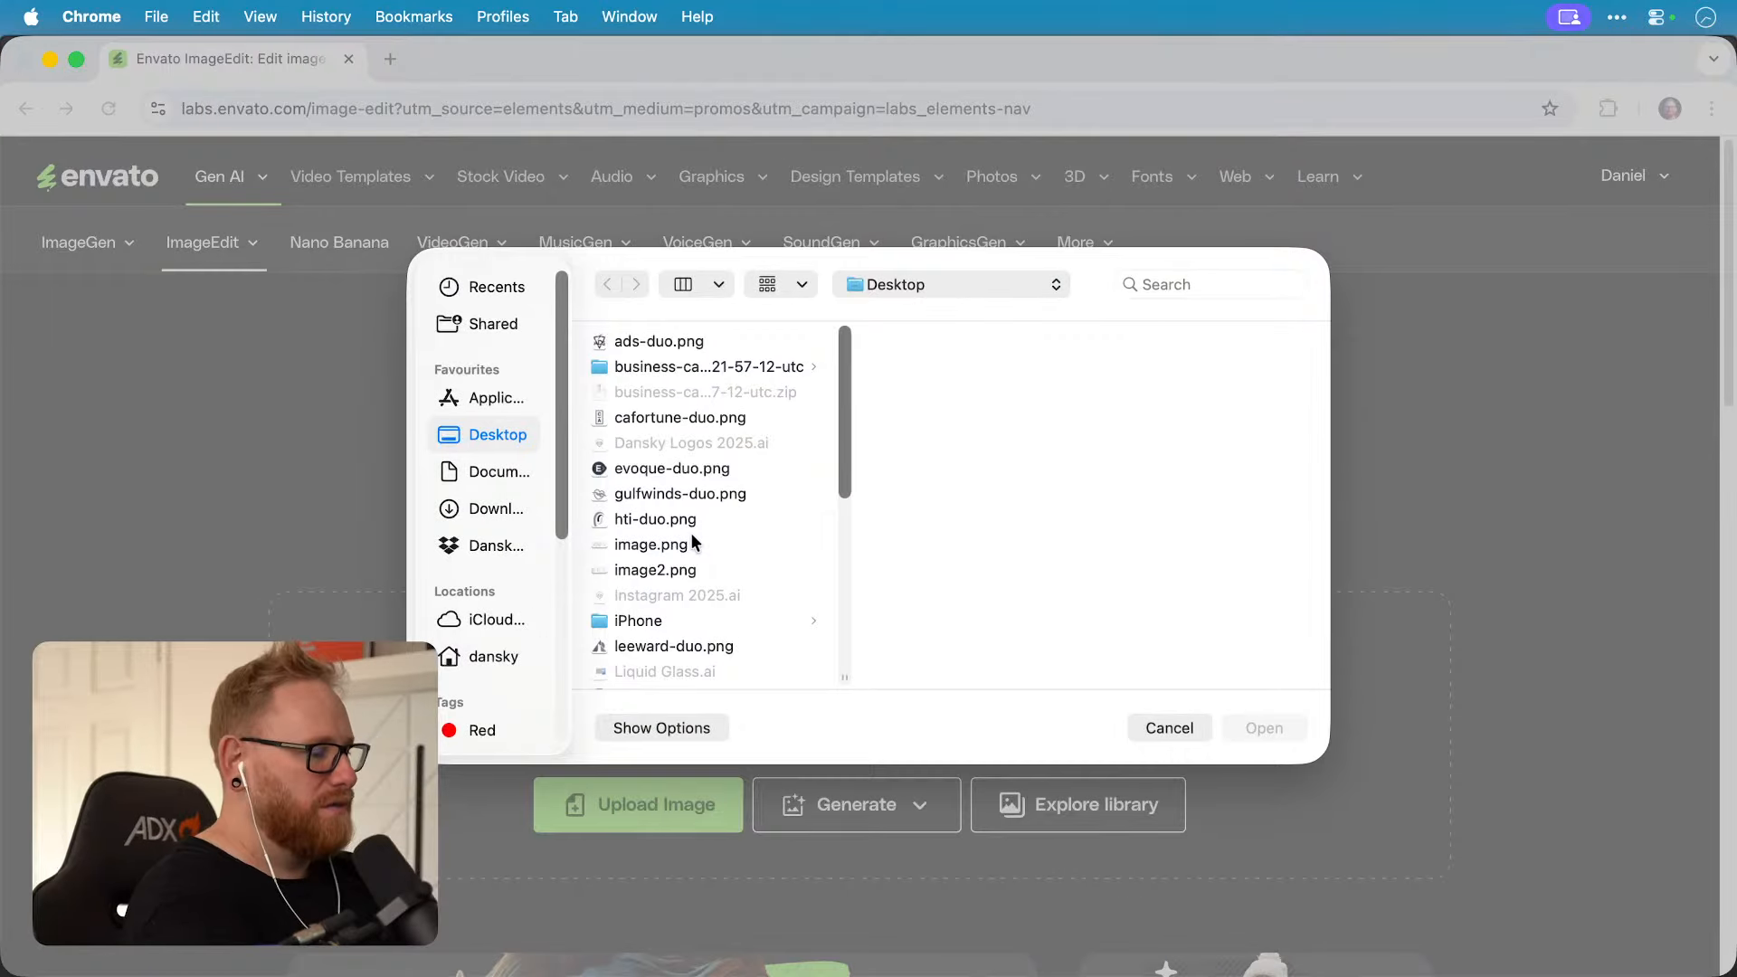
scroll(693, 541, "down", 5)
scroll(691, 535, "down", 5)
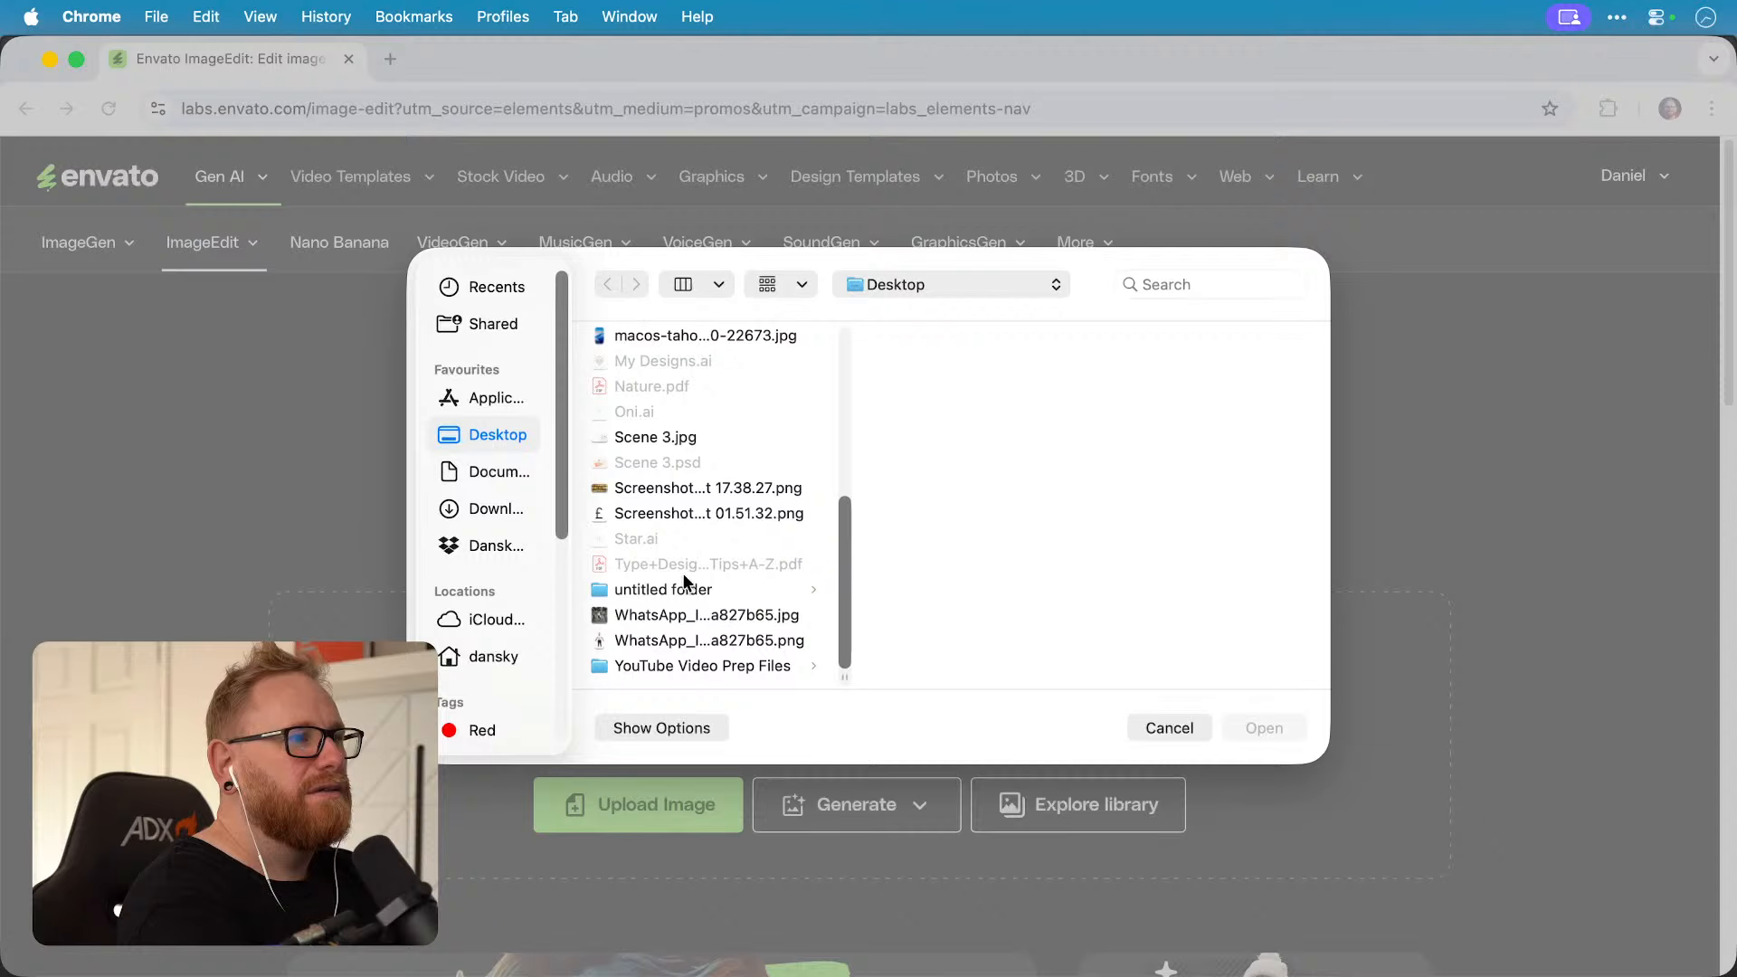
left_click(692, 640)
left_click(1263, 729)
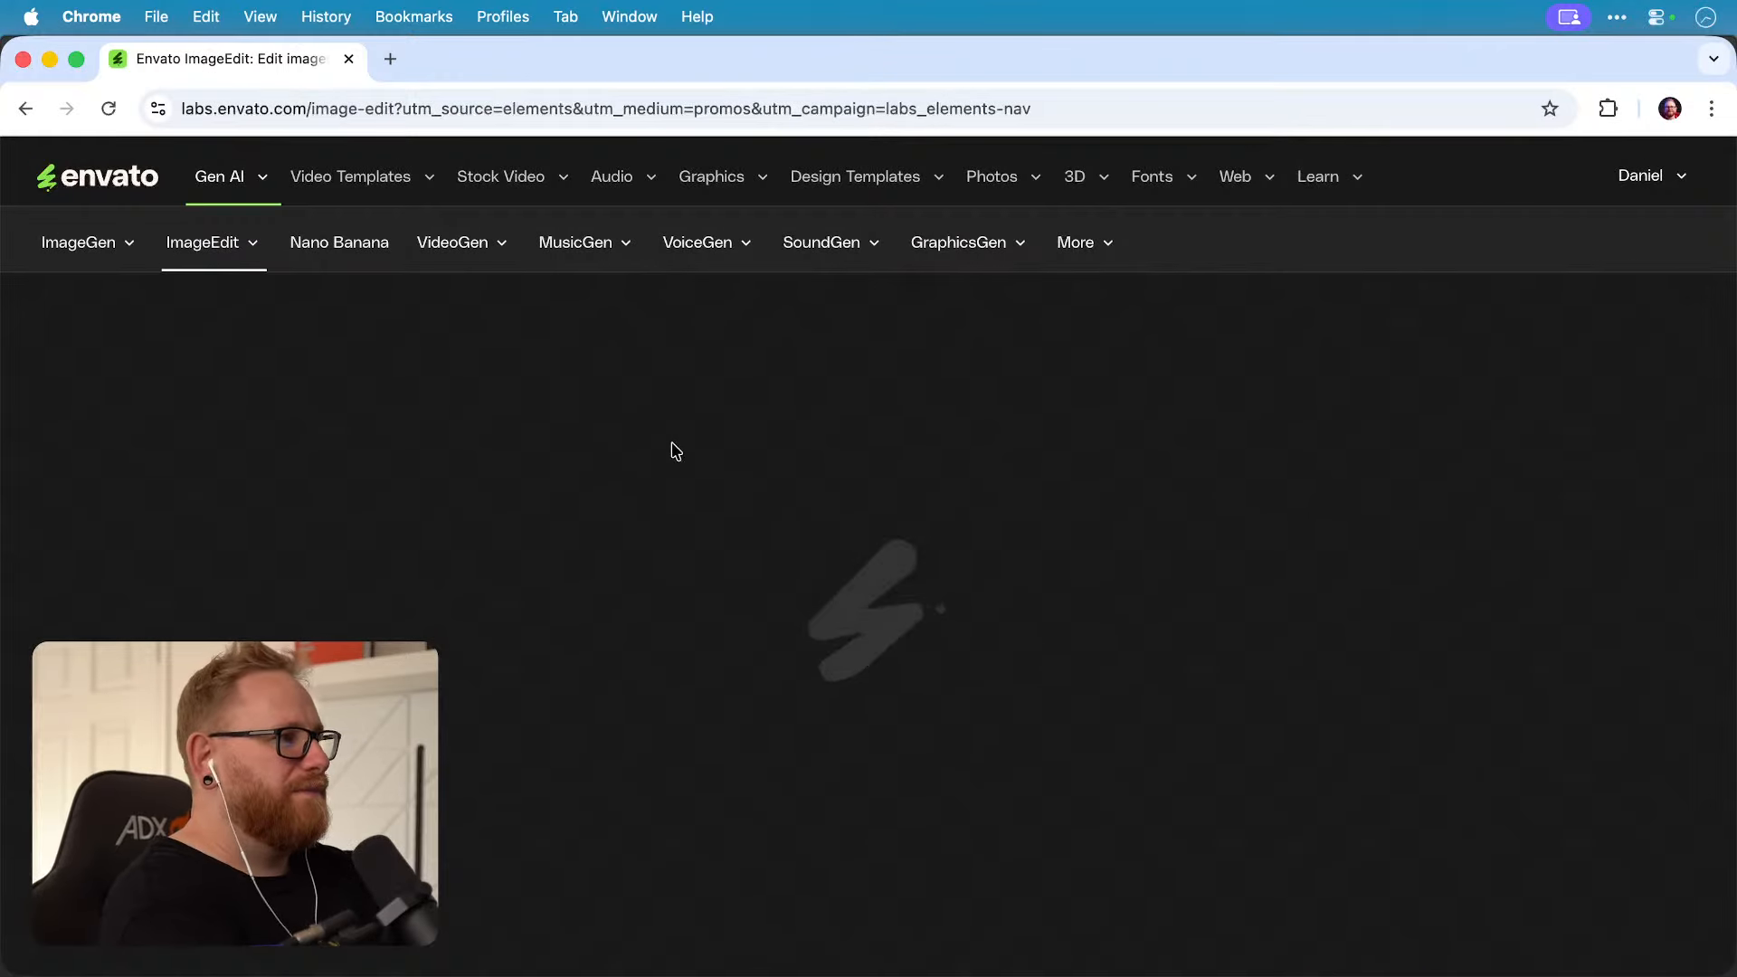
Step: Upscale the cutout 4x, keep the upscaled version, and download it
left_click(110, 486)
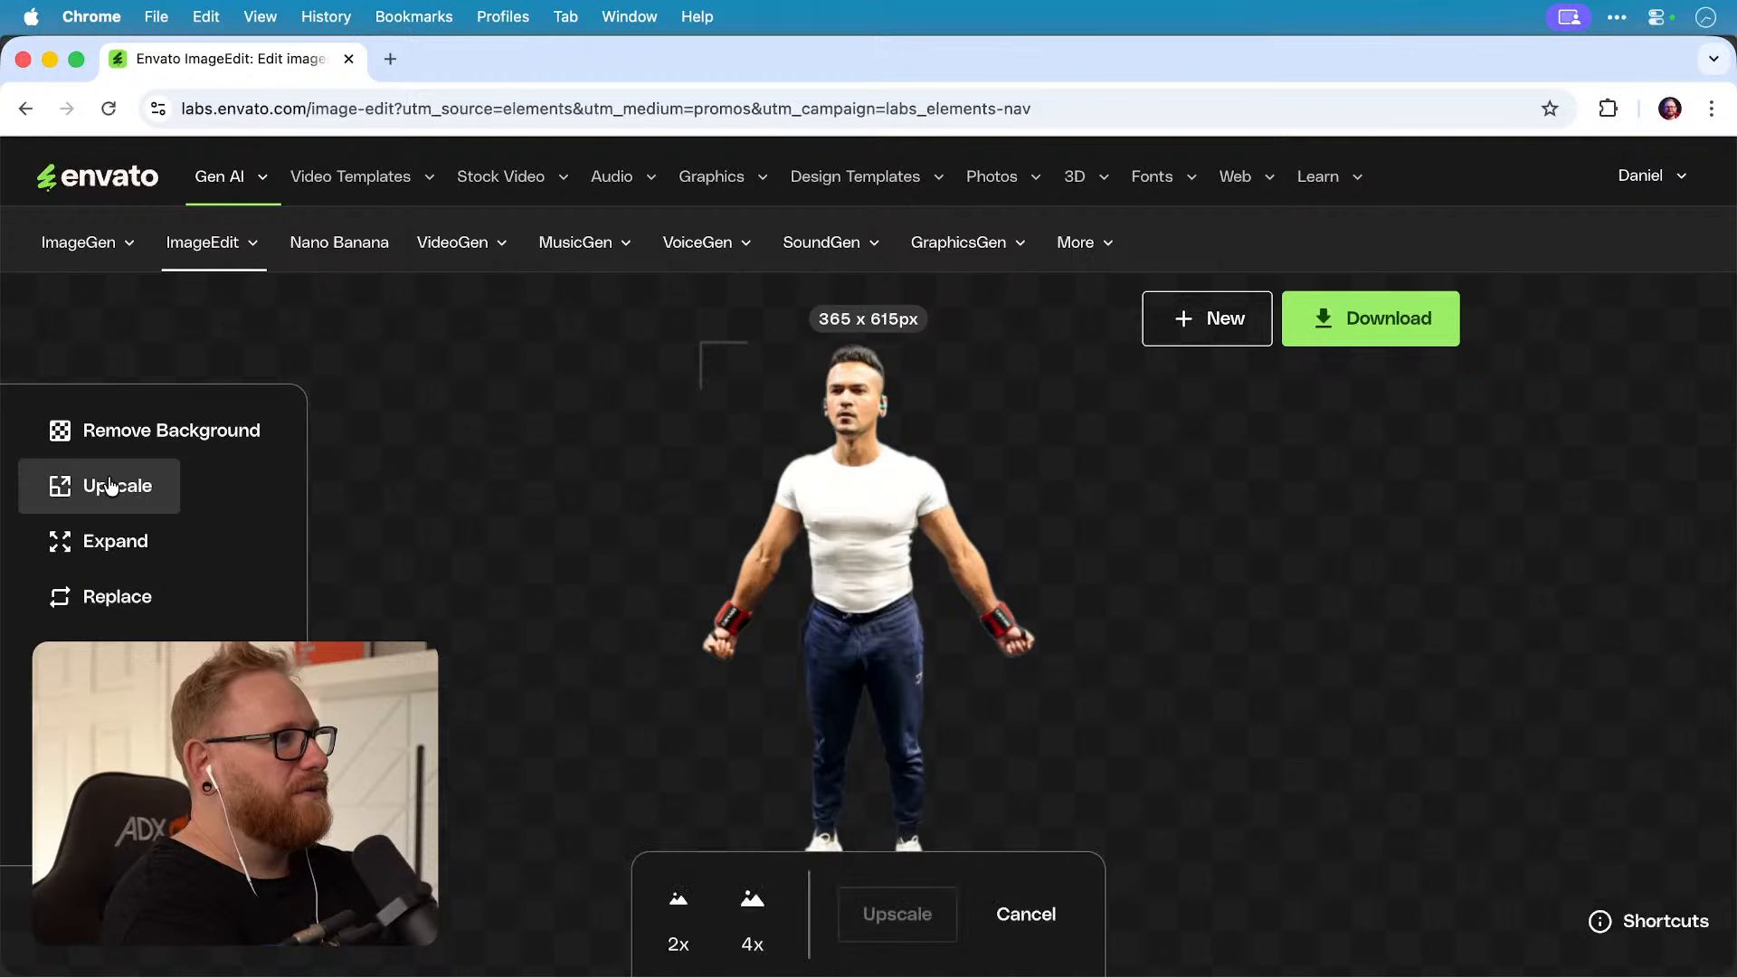
left_click(752, 904)
left_click(896, 915)
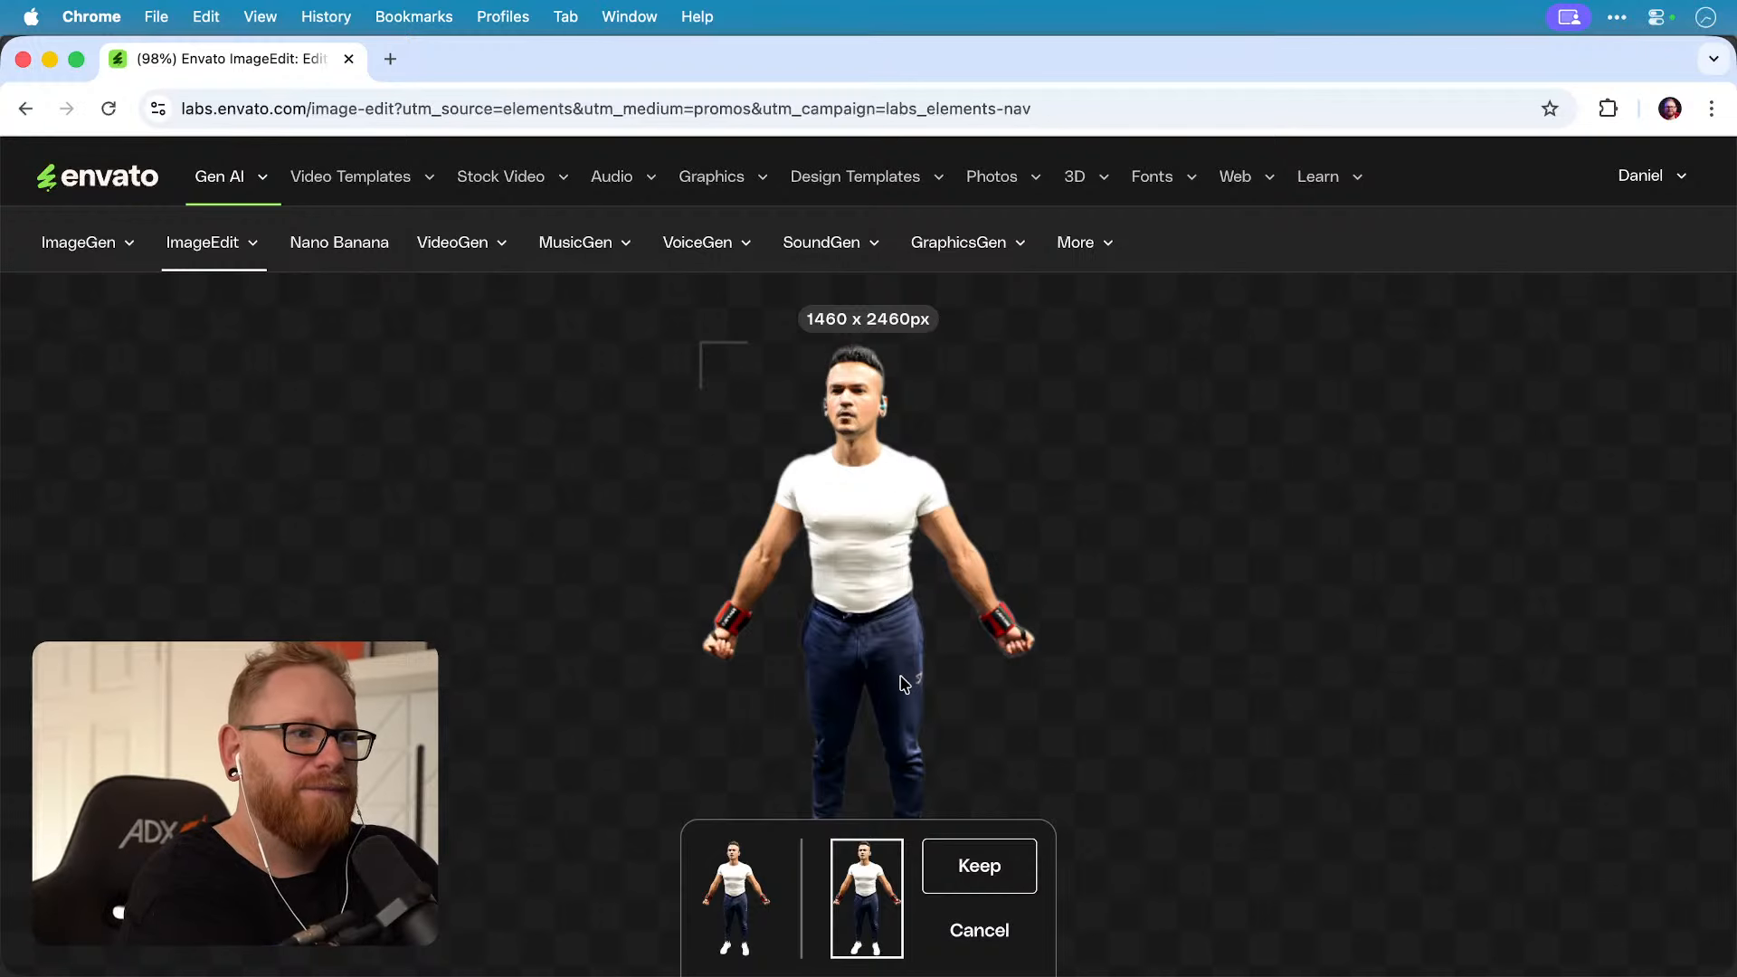
left_click(985, 866)
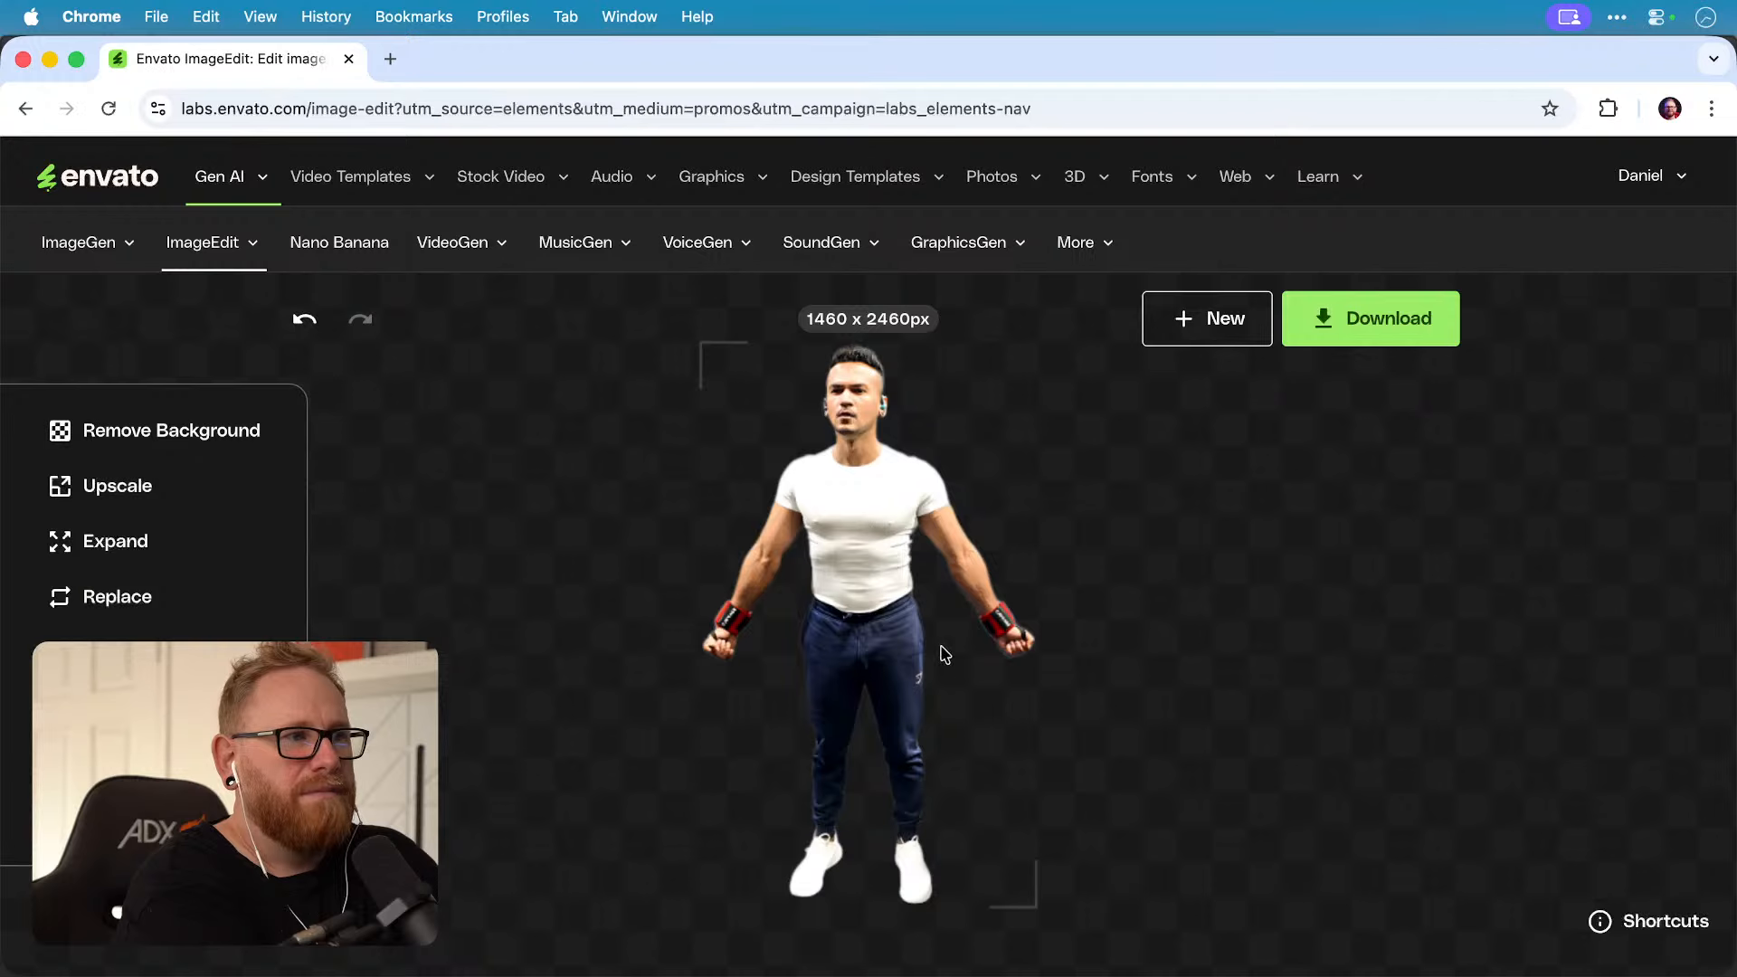
left_click(1412, 336)
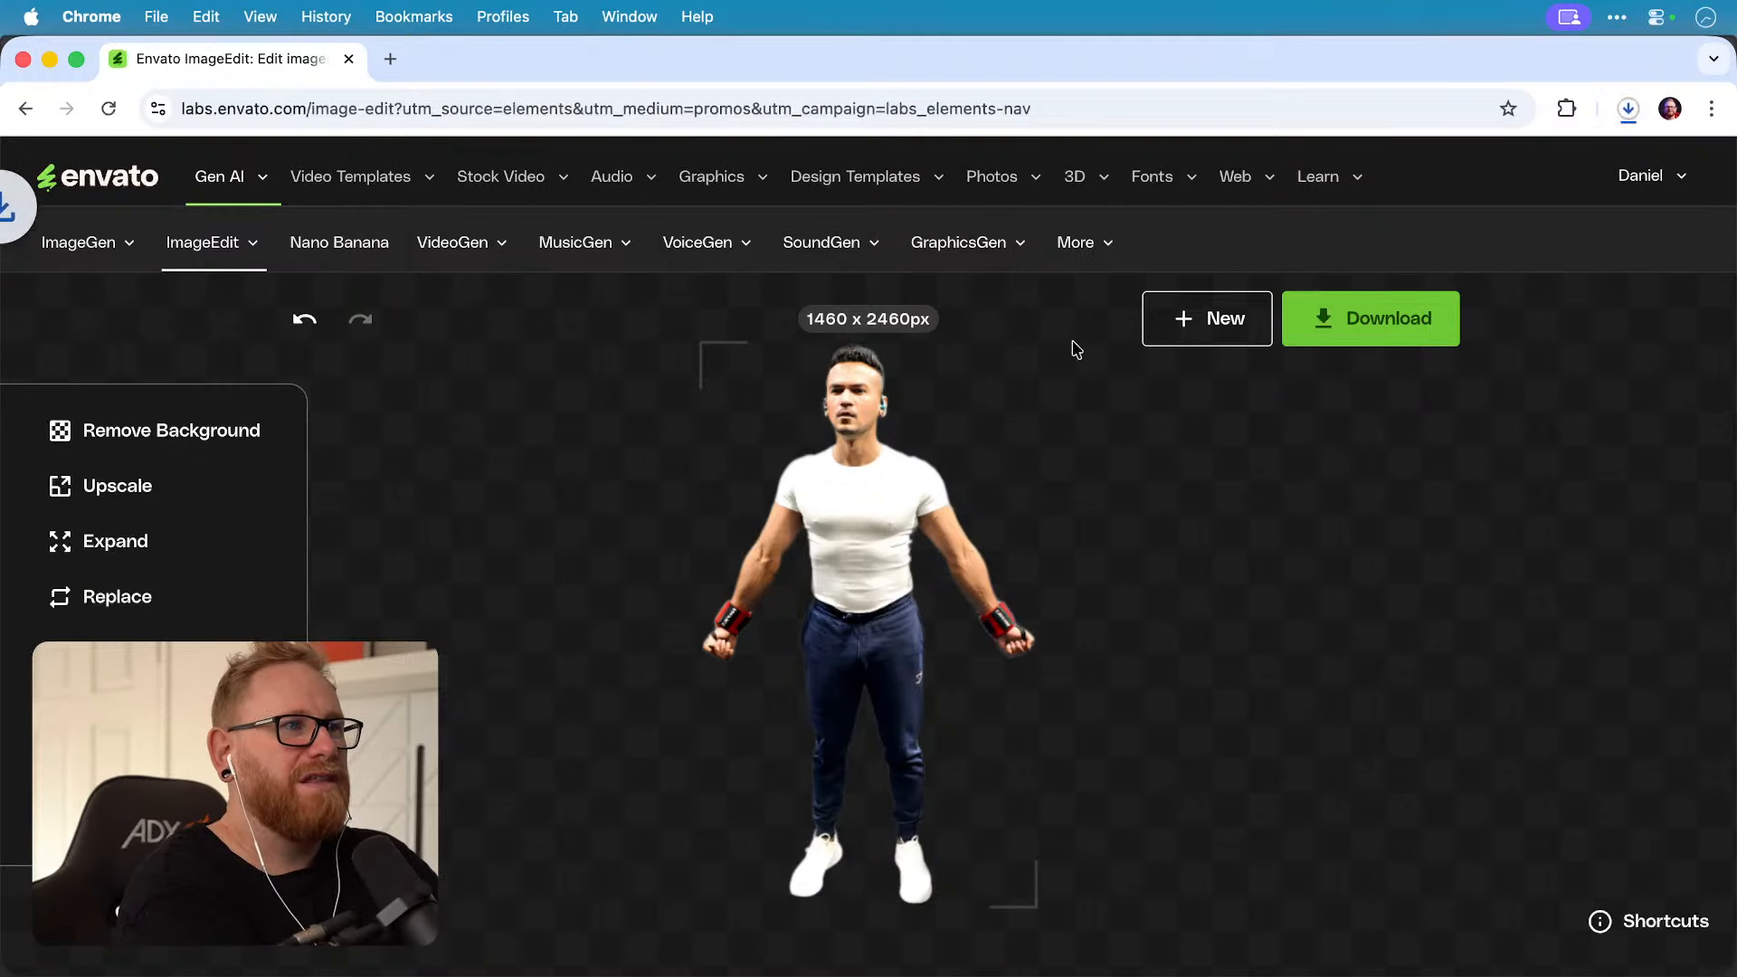
Step: Close the ImageEdit page, return to Photoshop, and close the cutout document without saving
key("super+w")
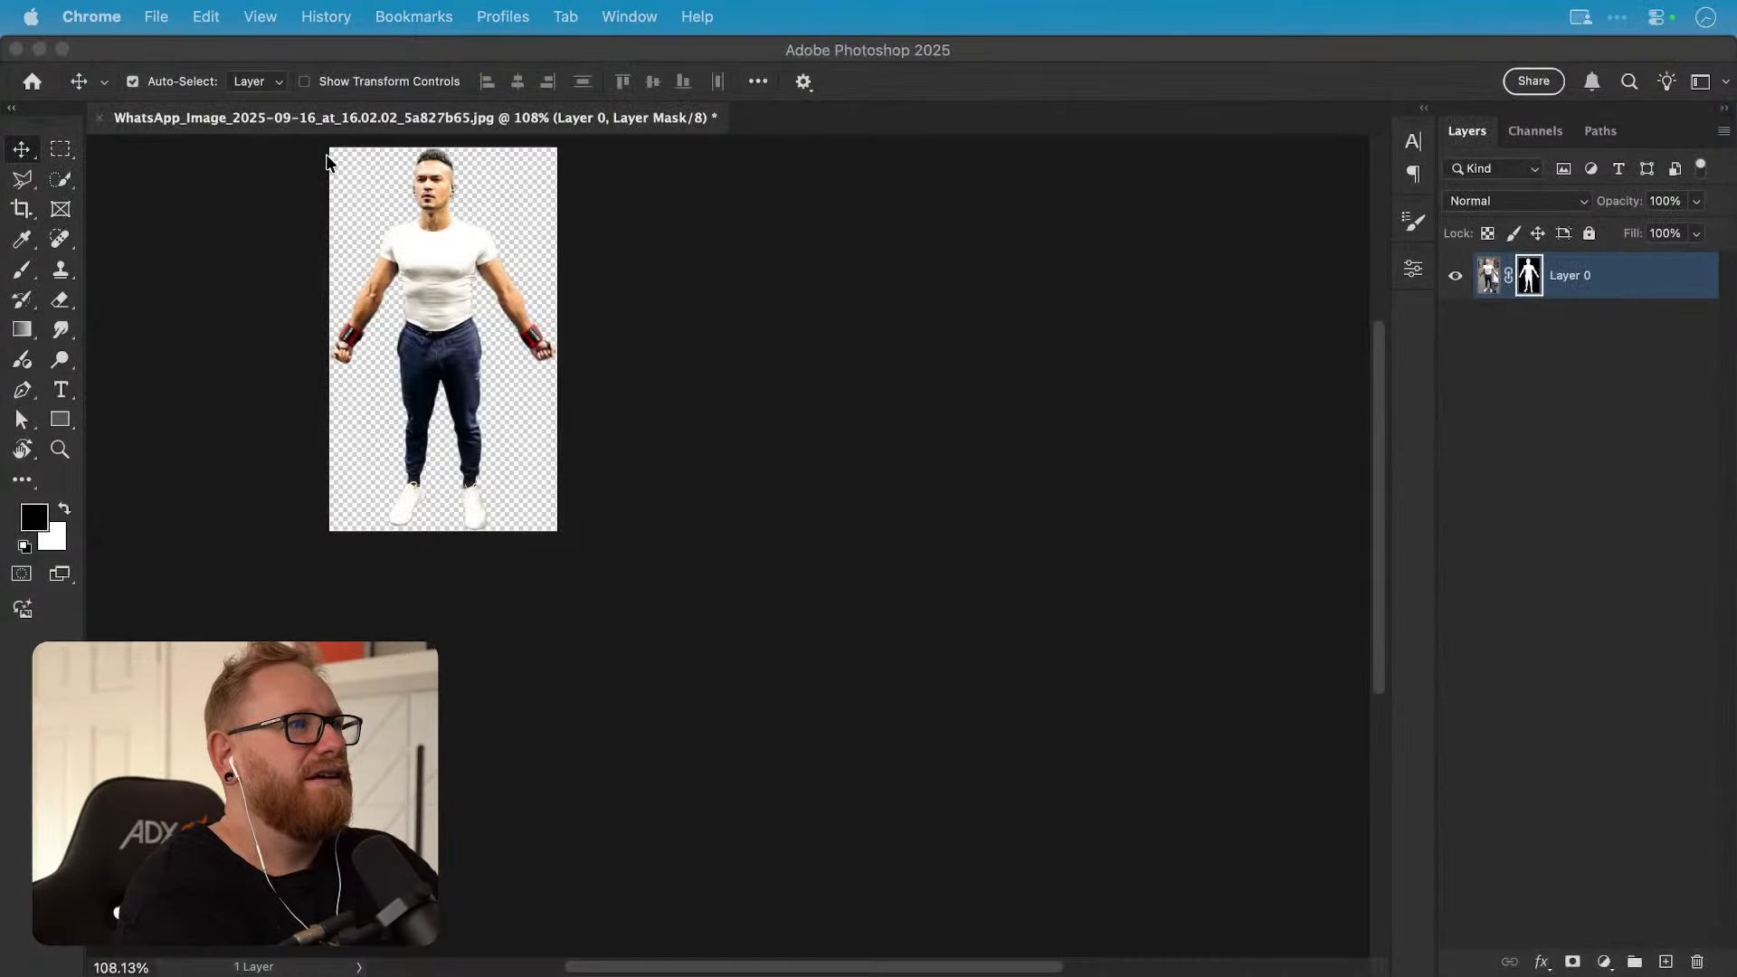
left_click(42, 49)
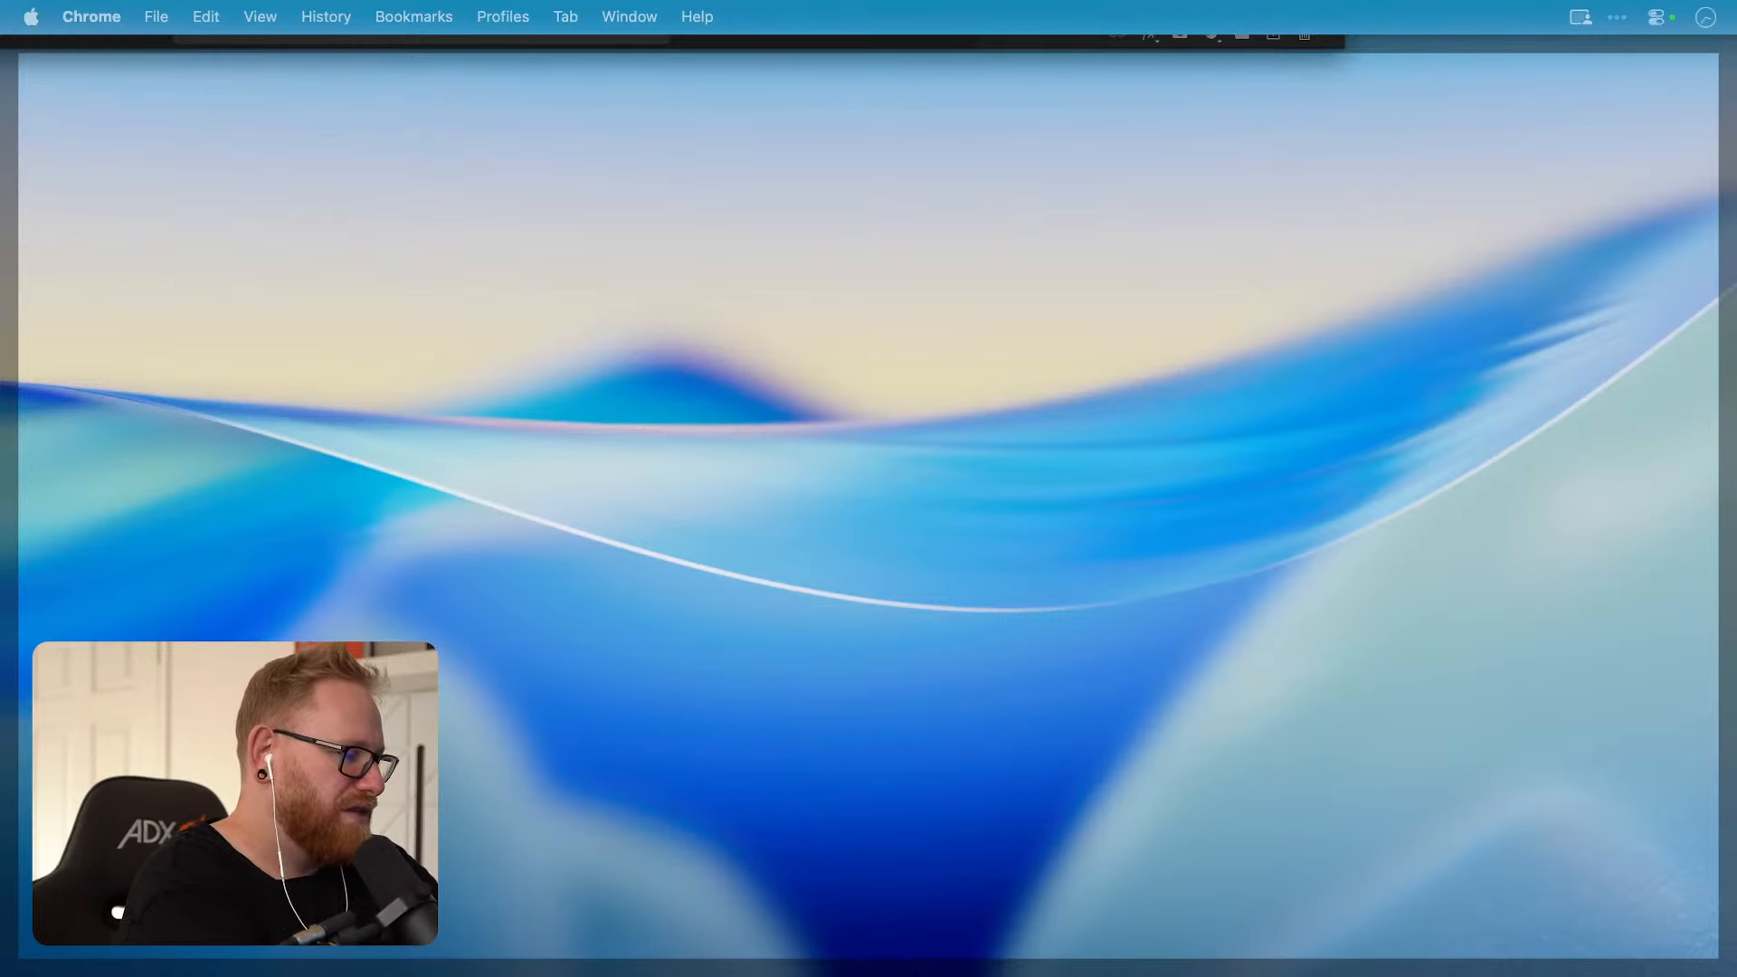
key("F11")
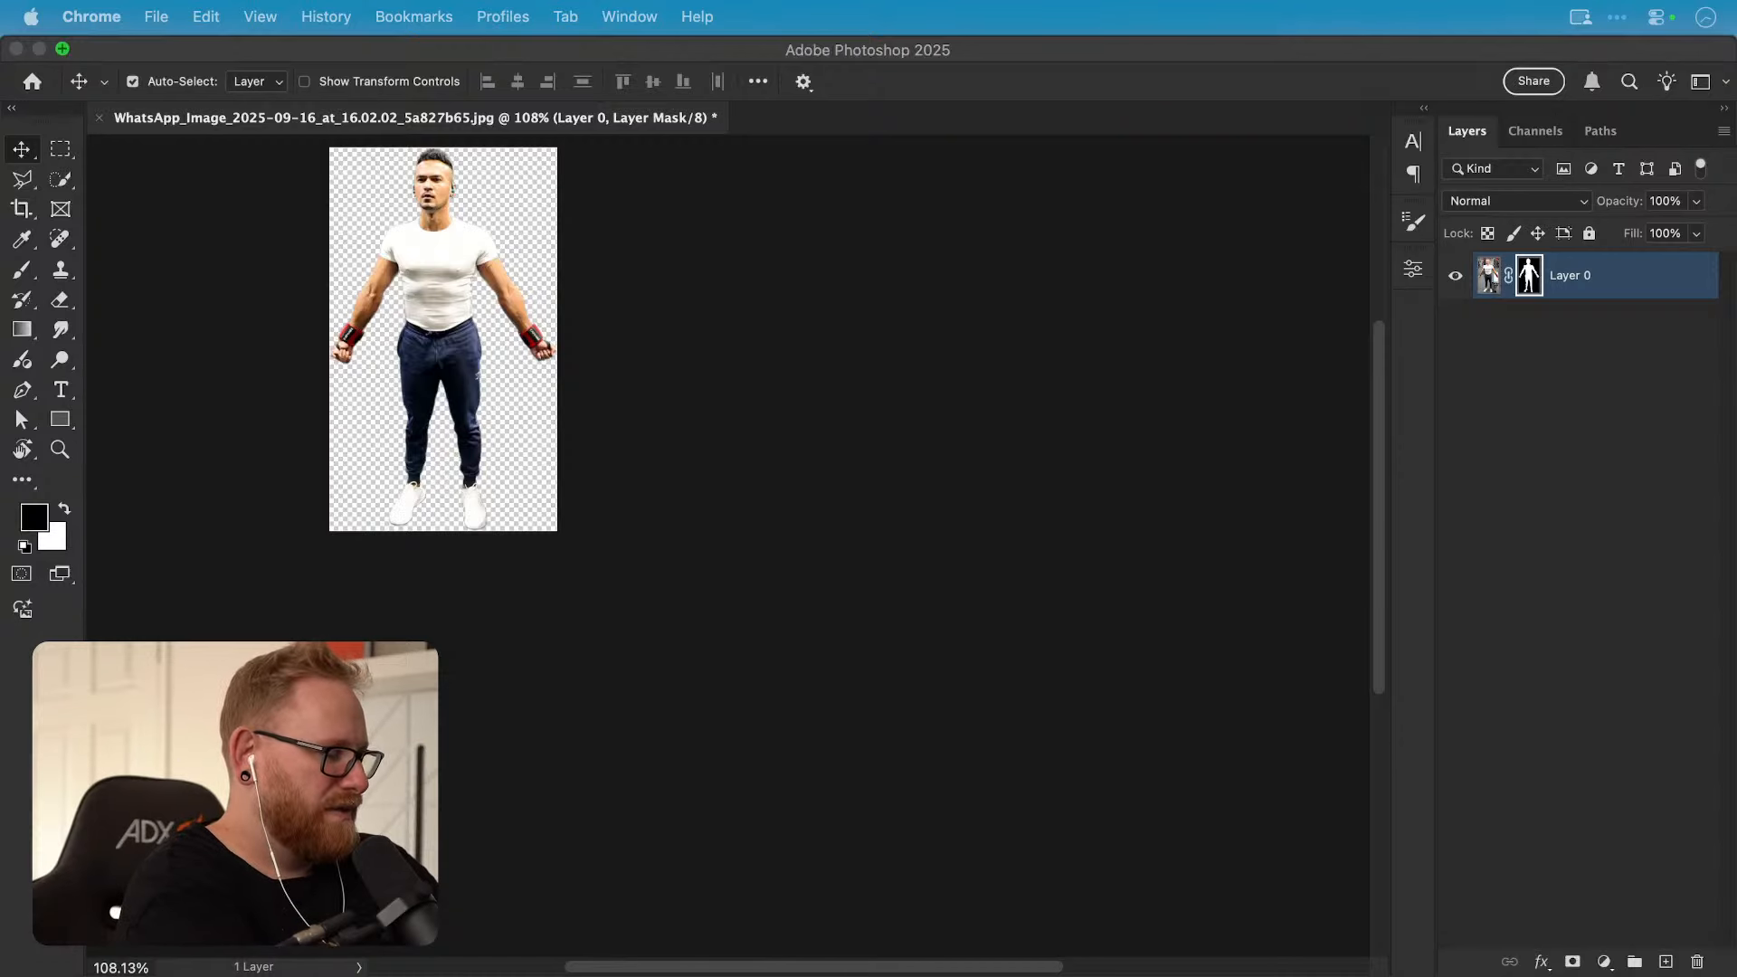
left_click(832, 427)
key("super+w")
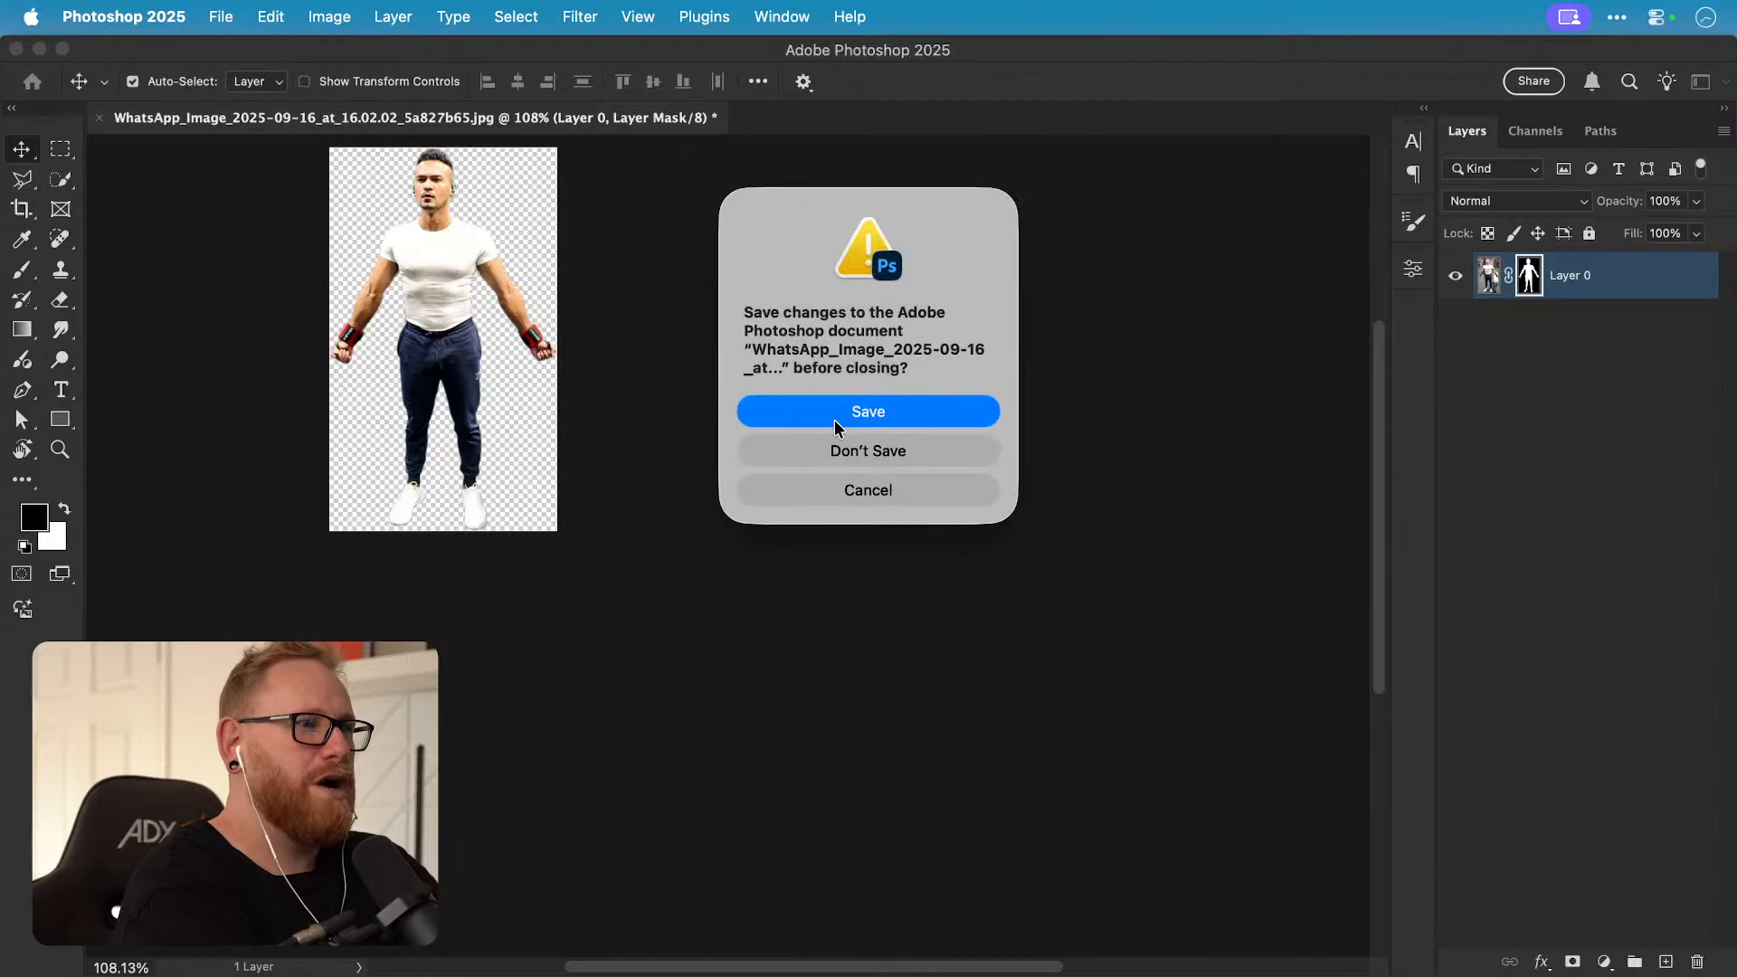
left_click(870, 449)
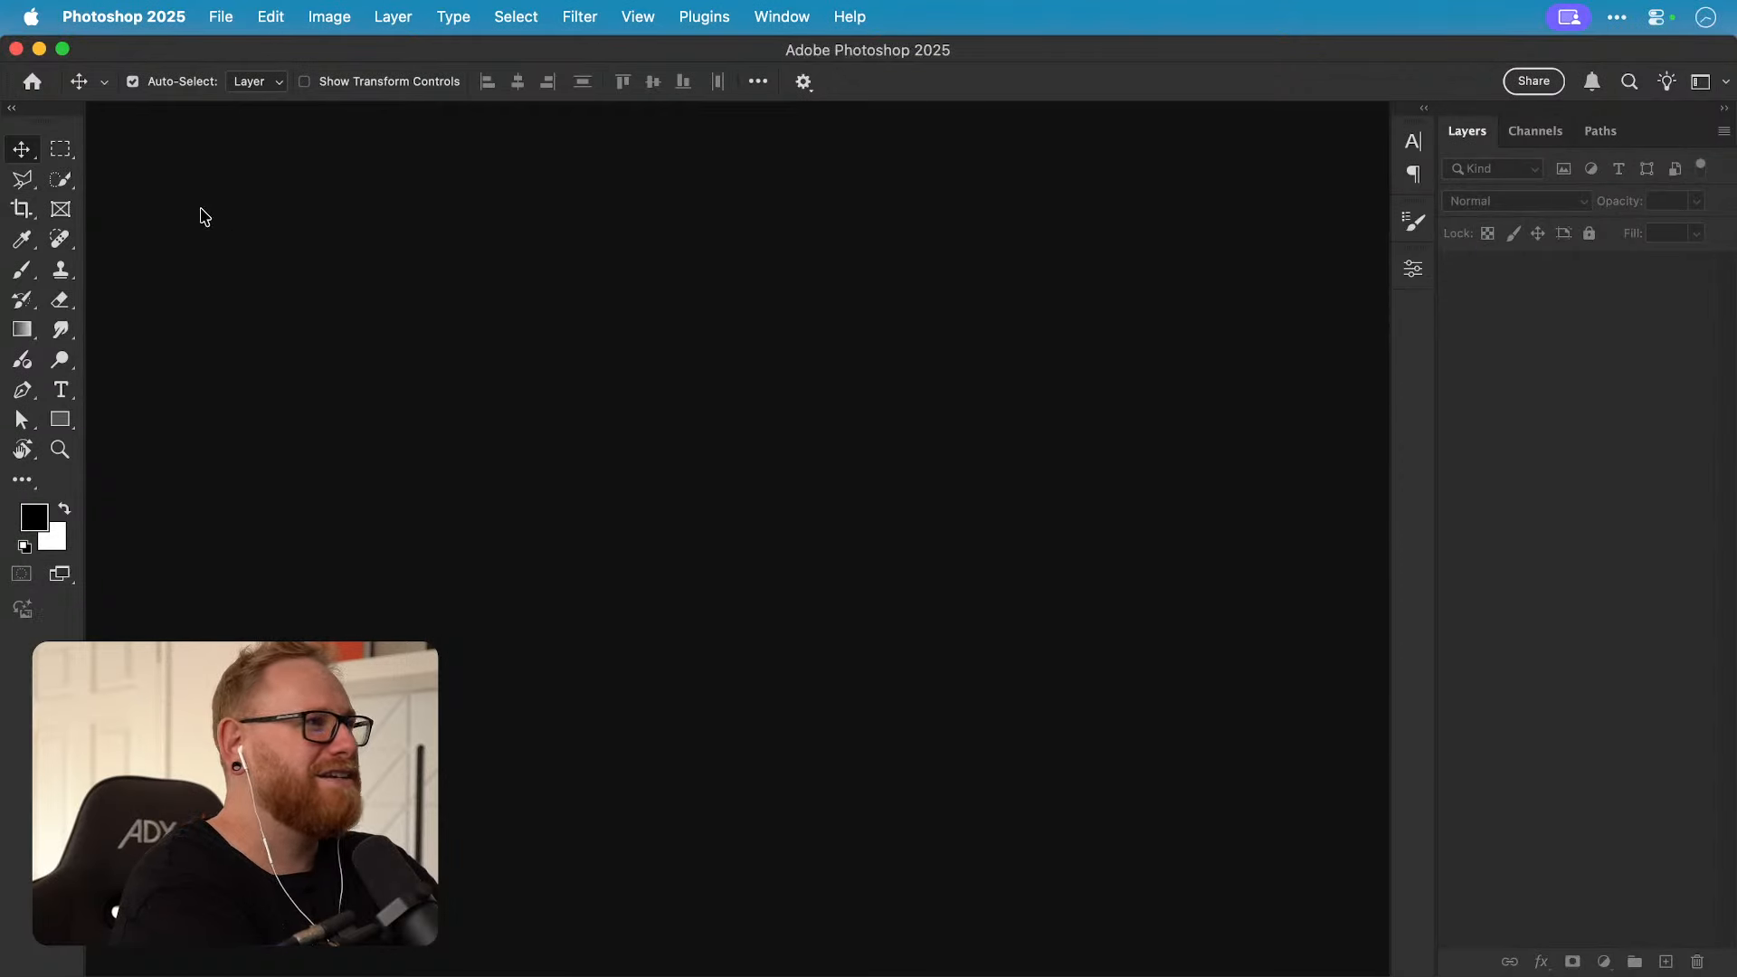
Step: Minimize Photoshop and switch to the Oni mask document in Illustrator
left_click(40, 49)
left_click(1122, 515)
left_click(1062, 527)
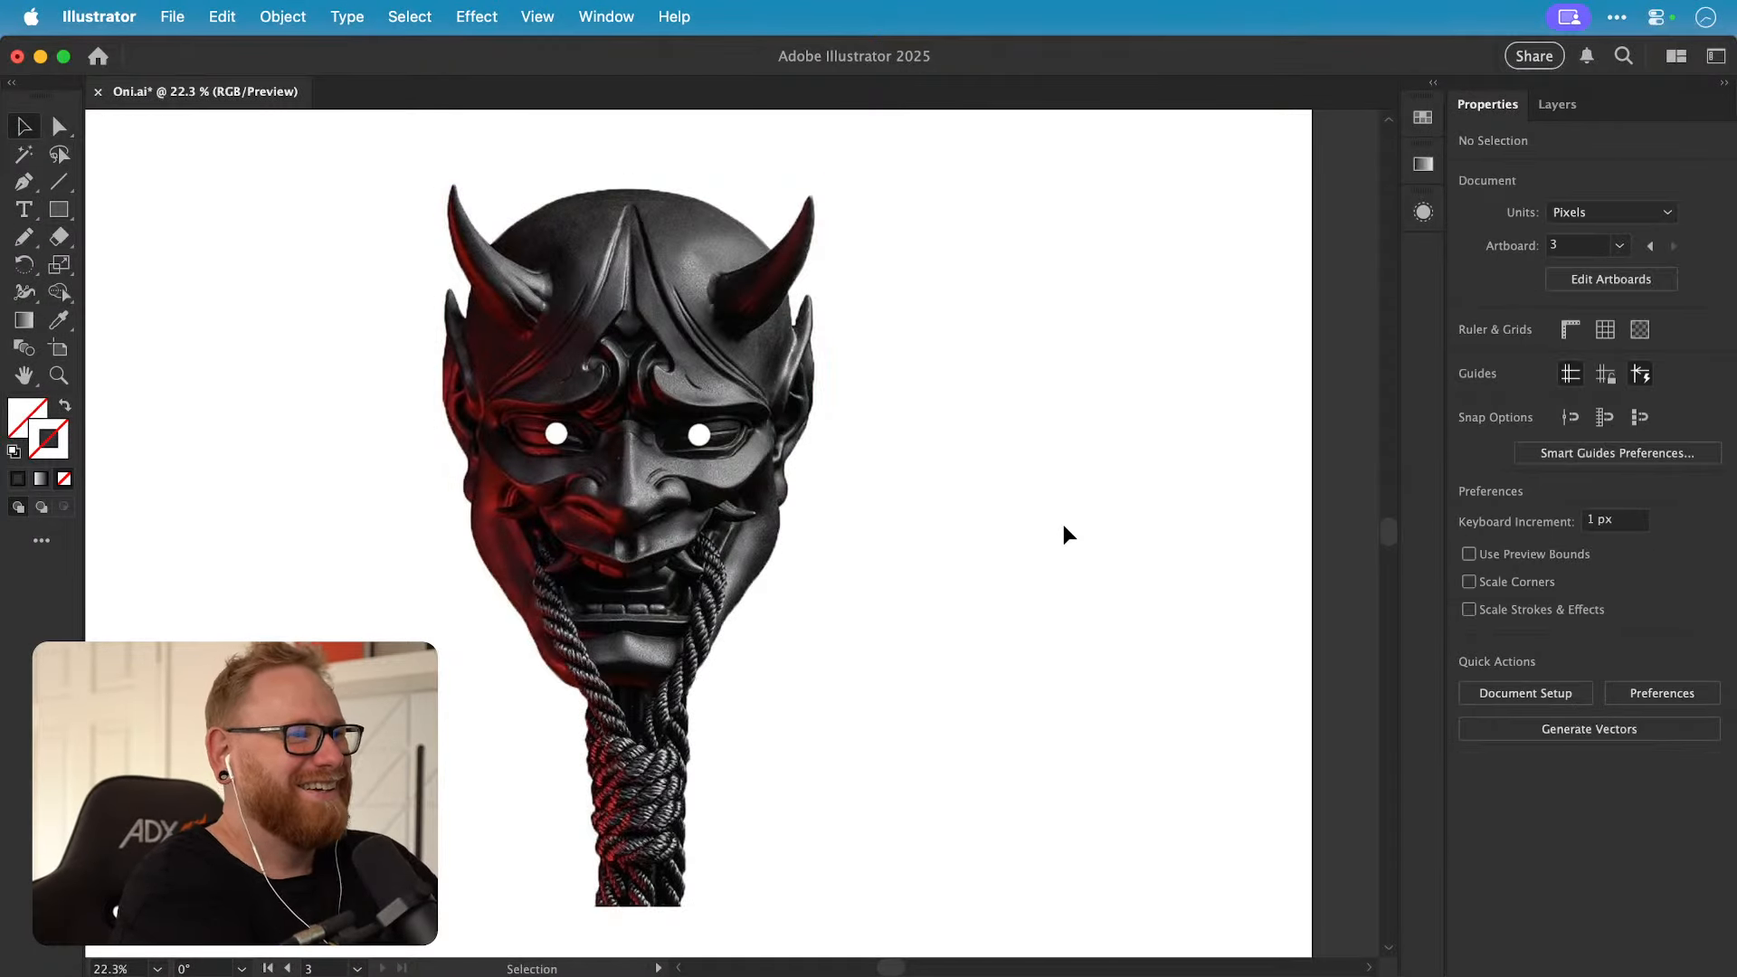
Step: Fade the Oni mask image group to 20% opacity as a tracing reference
left_click(735, 493)
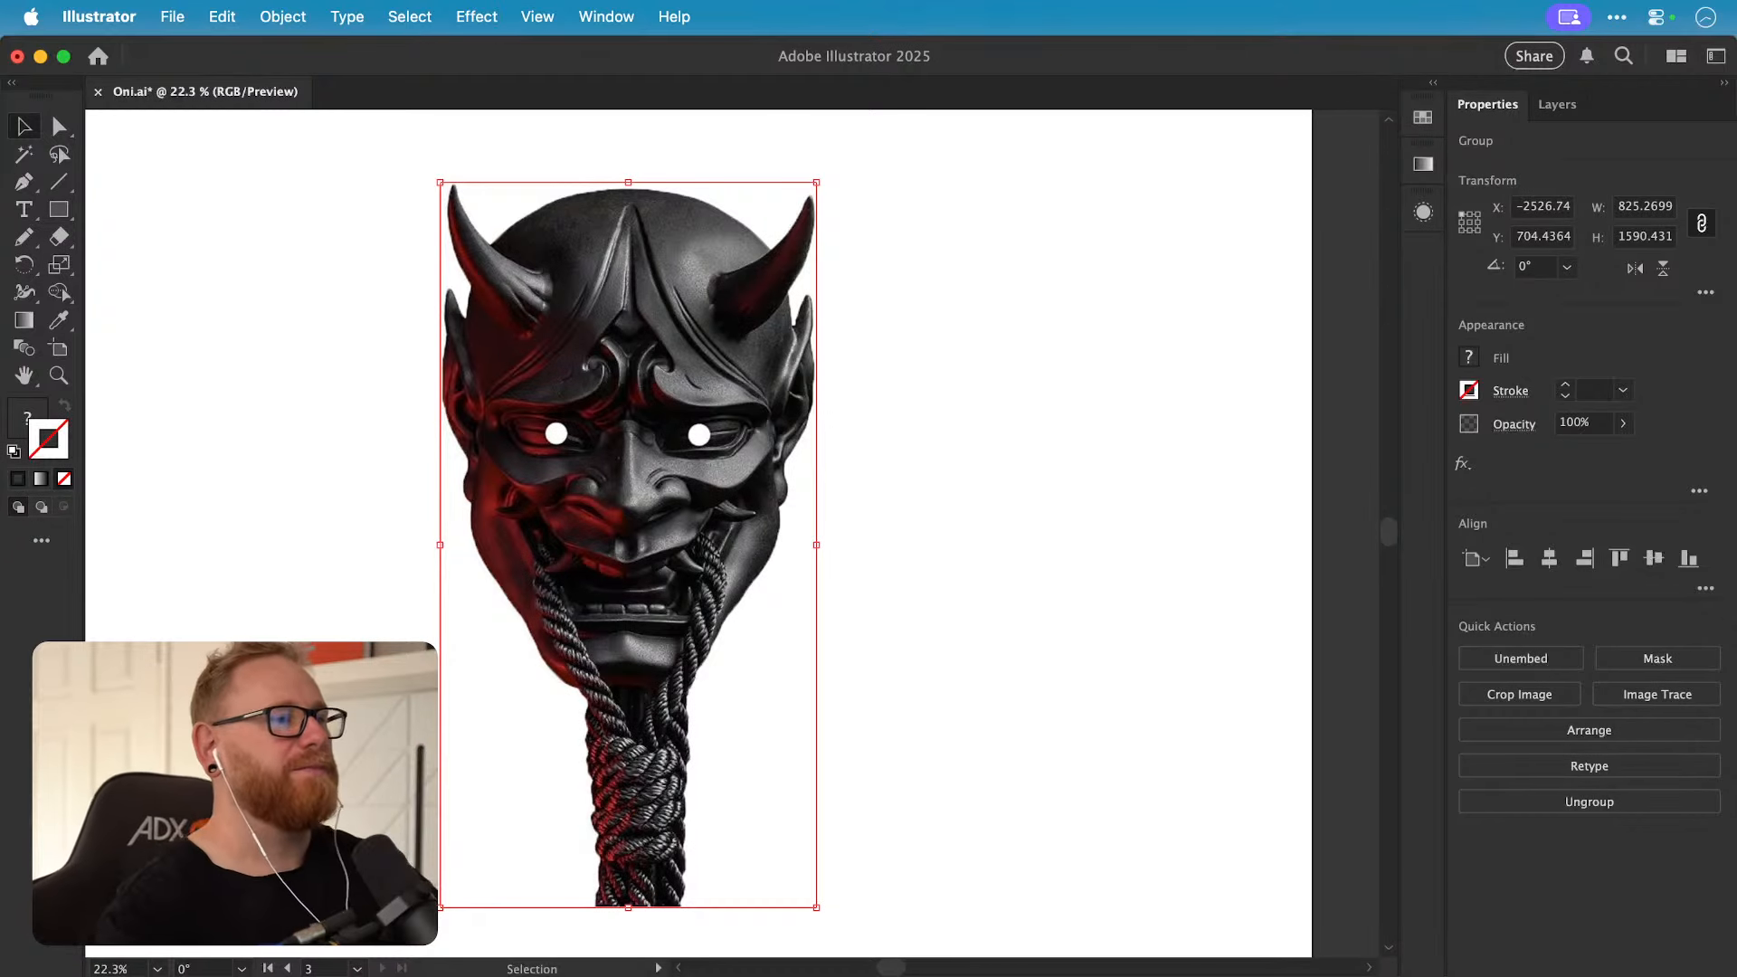
left_click(1072, 428)
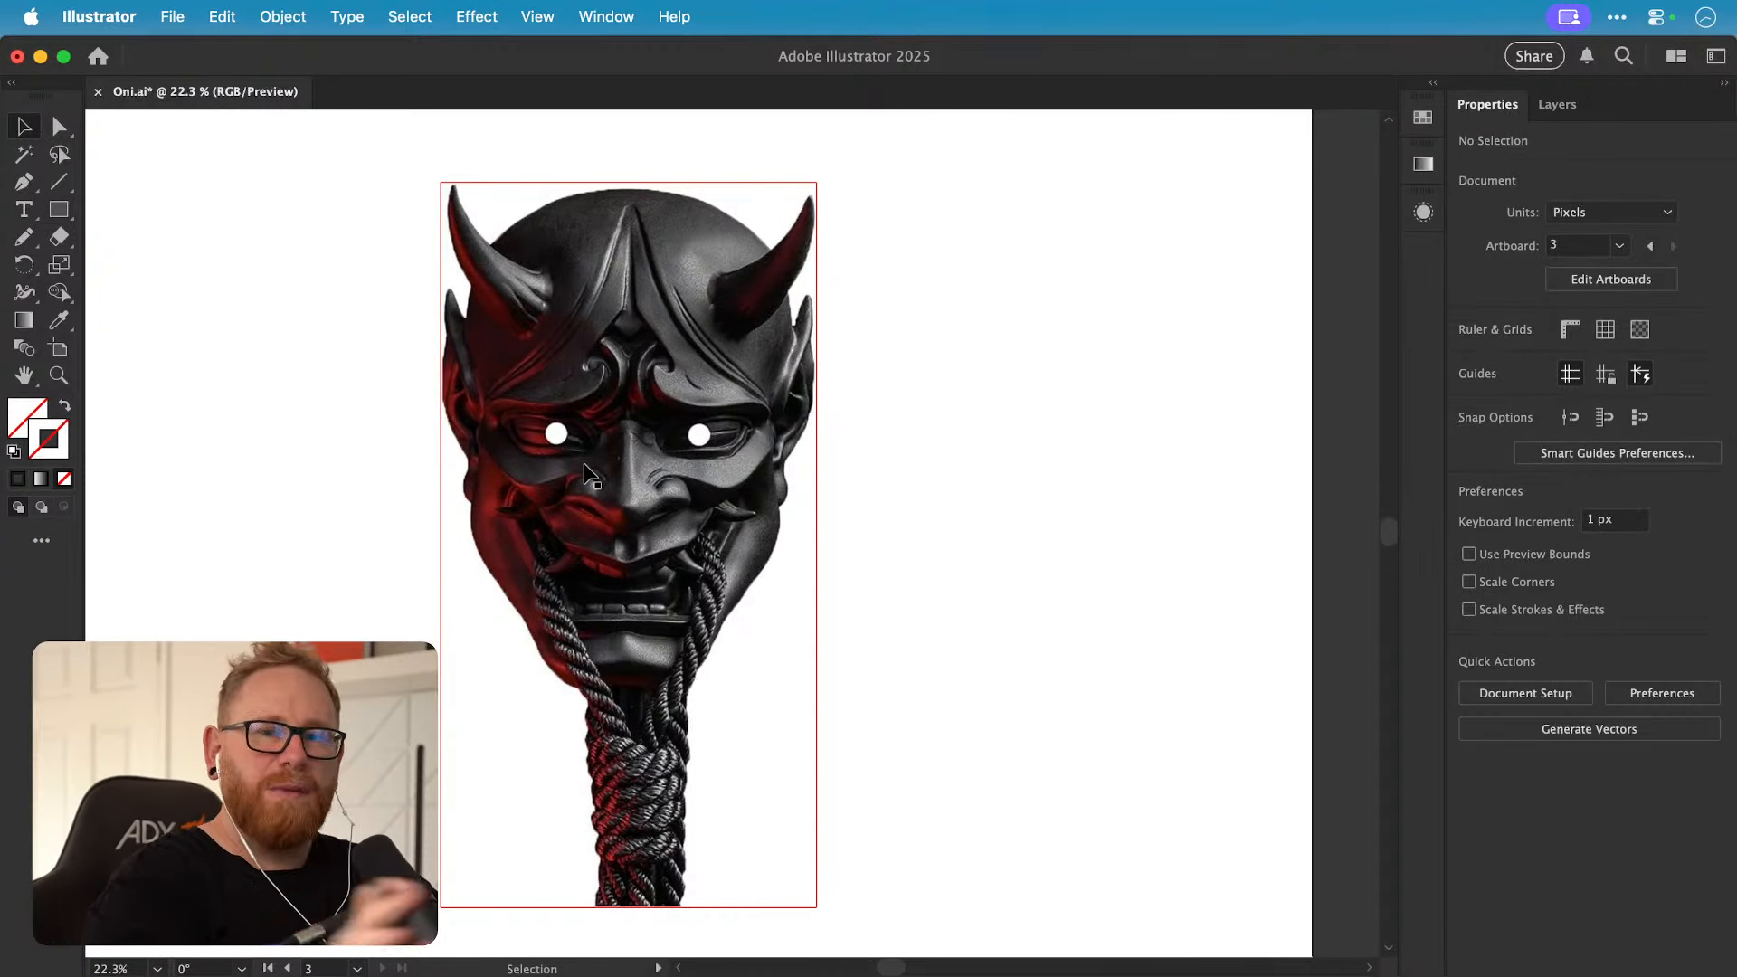
left_click(617, 486)
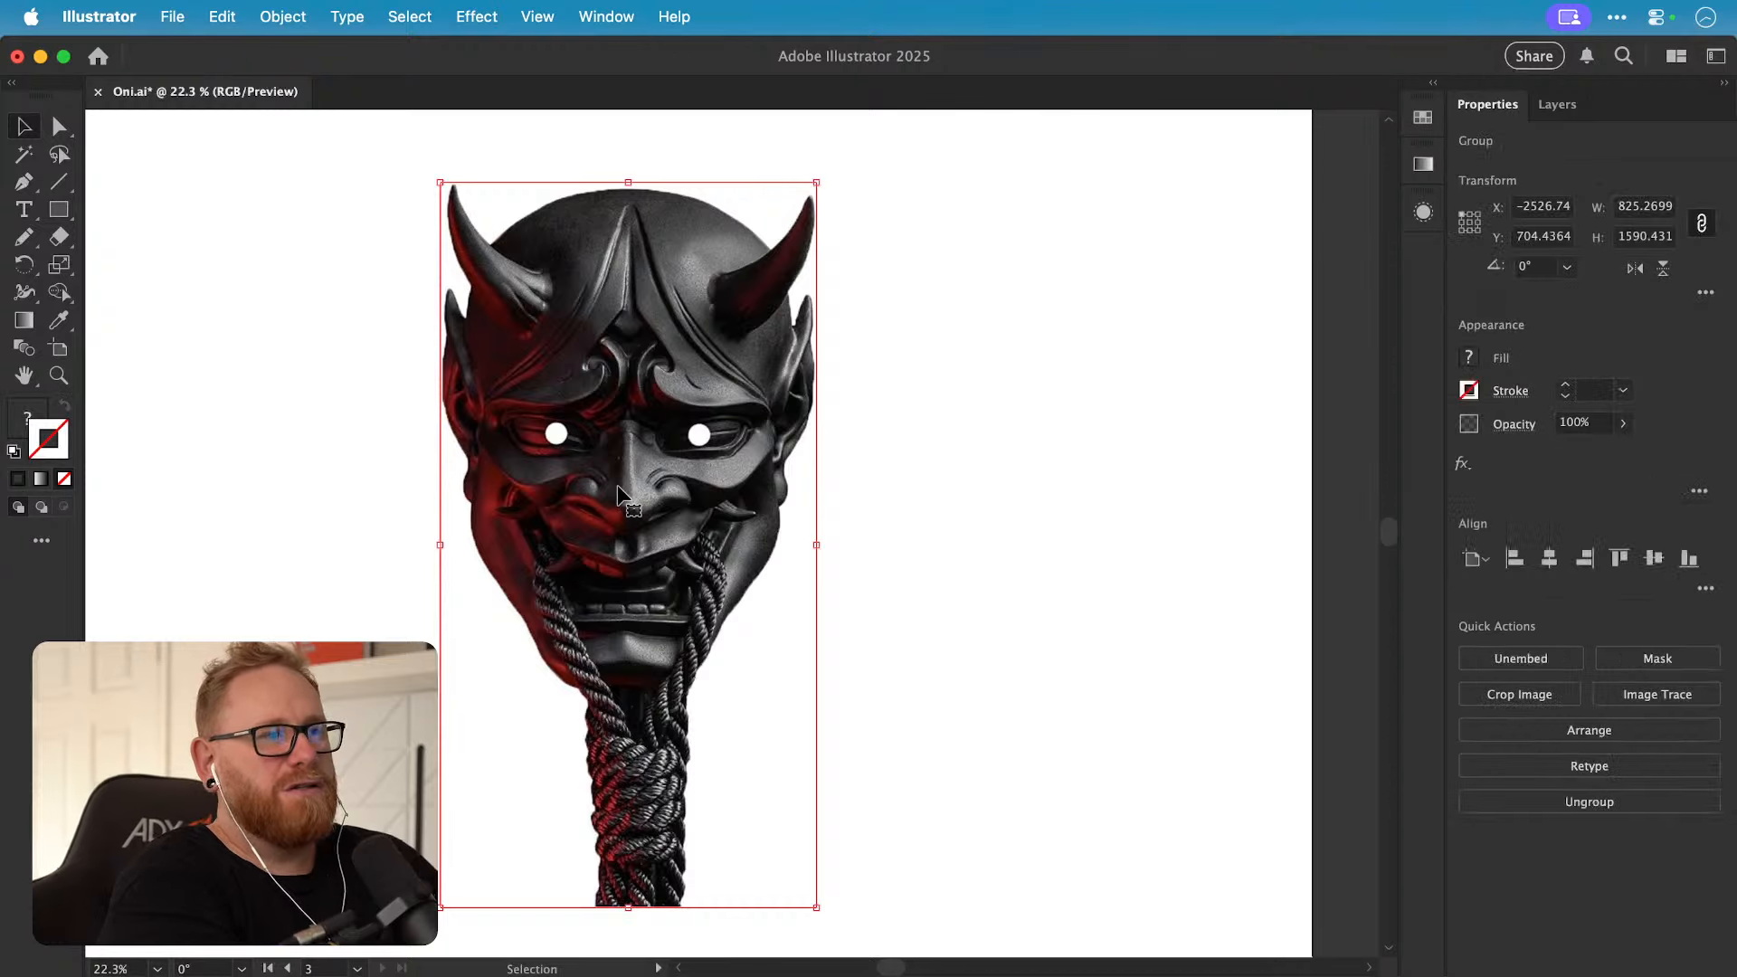
left_click(1579, 422)
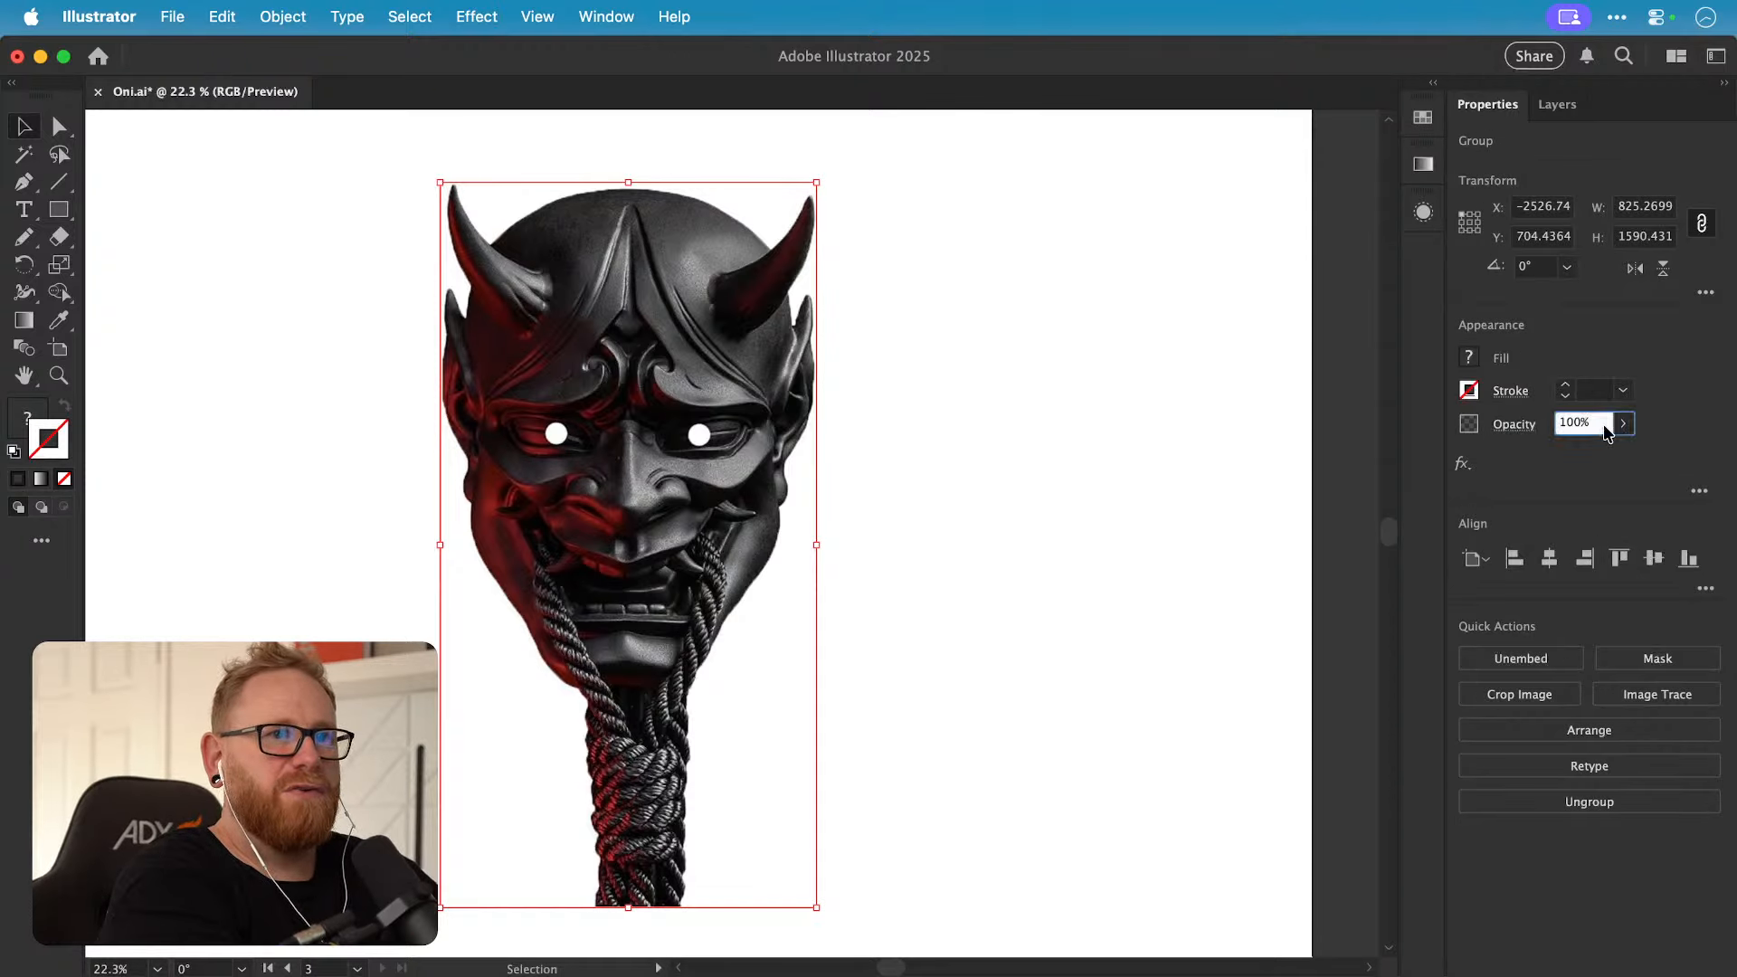
type("20")
key("Return")
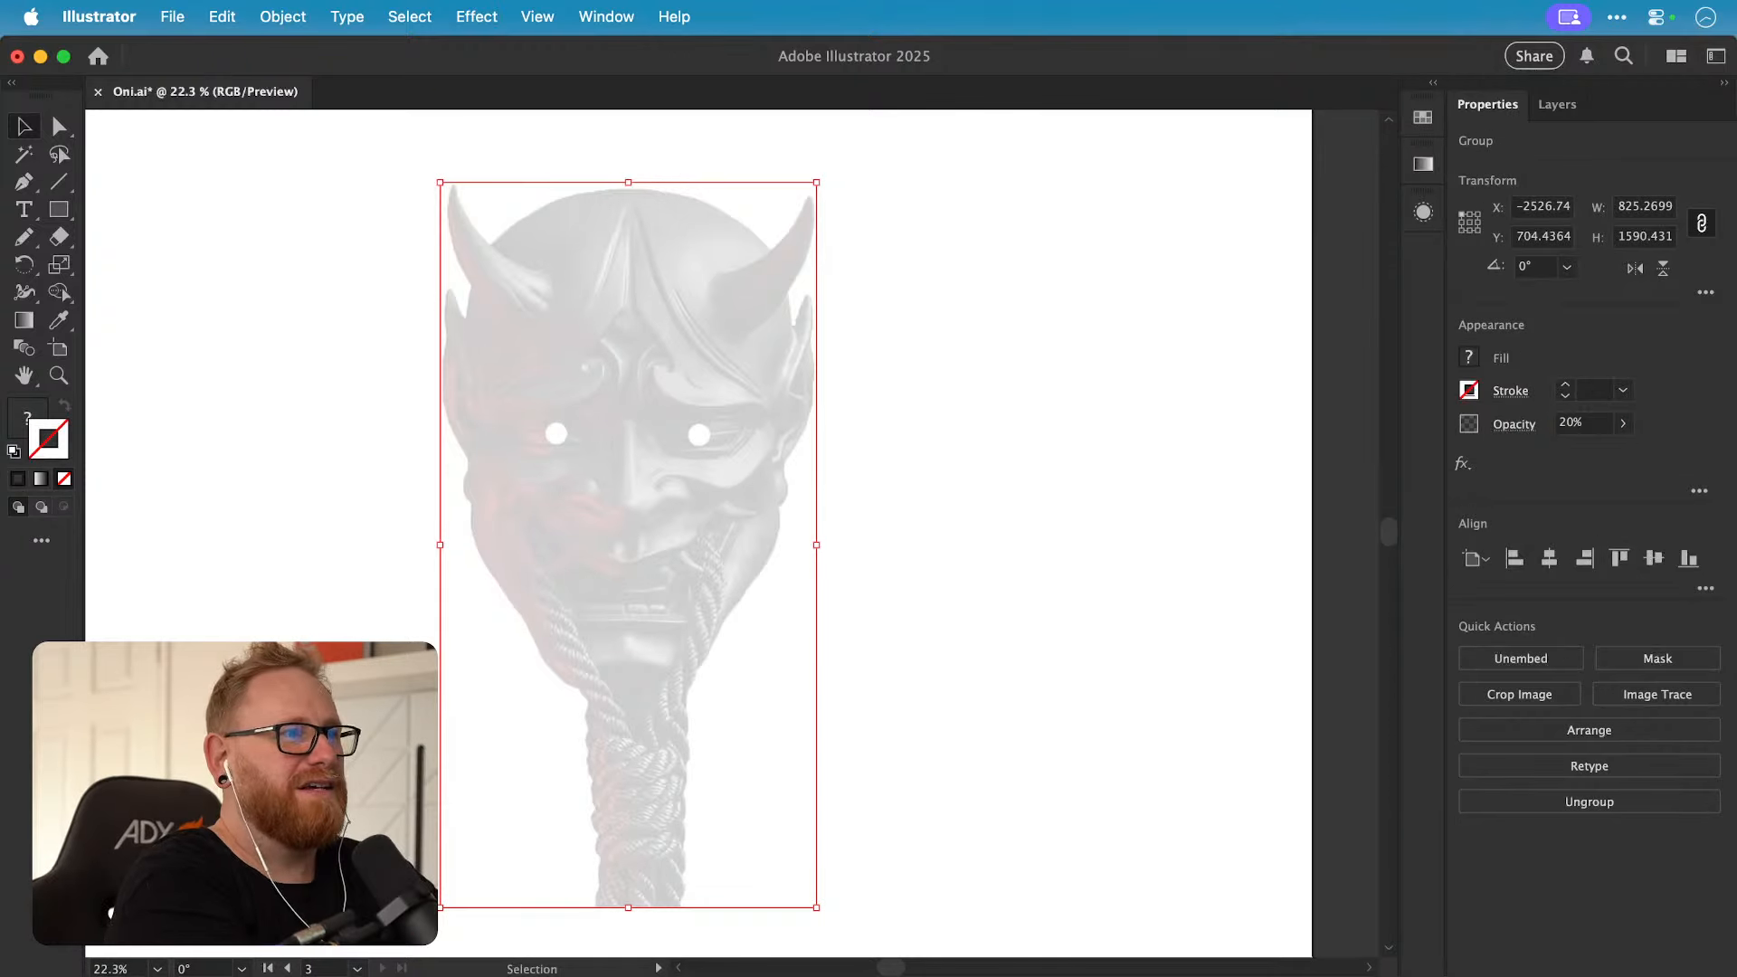
Step: Lock the faded mask image group so it cannot be selected
right_click(568, 525)
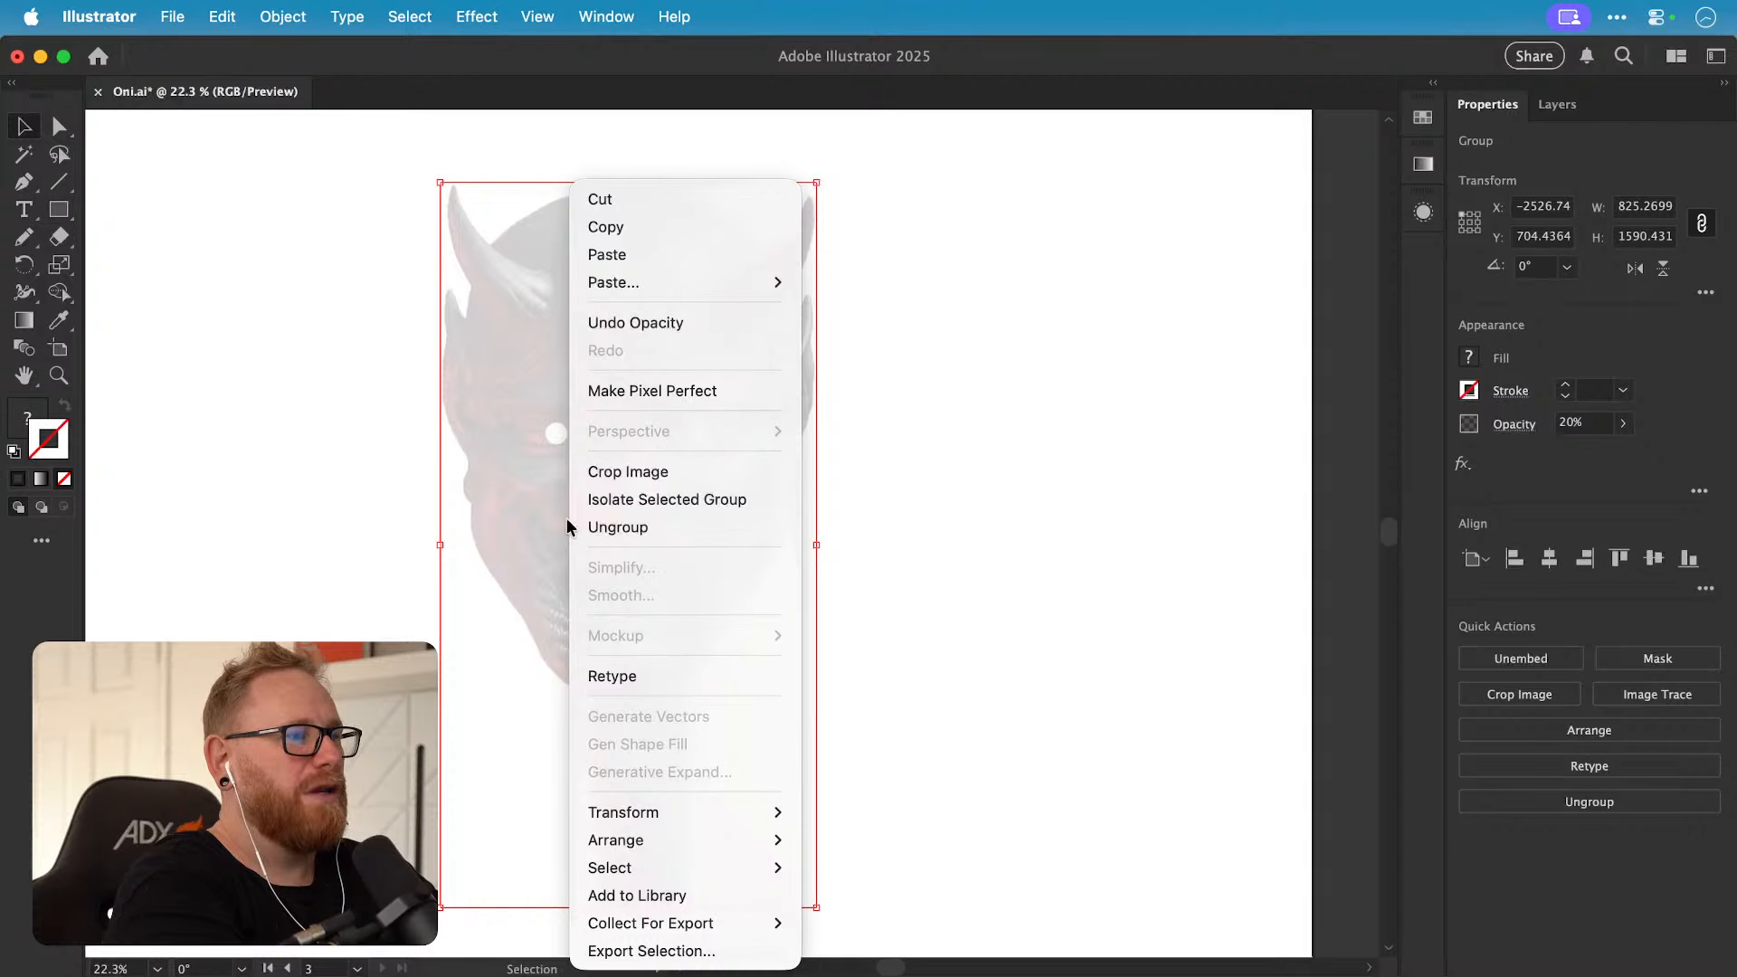
key("Escape")
left_click(296, 18)
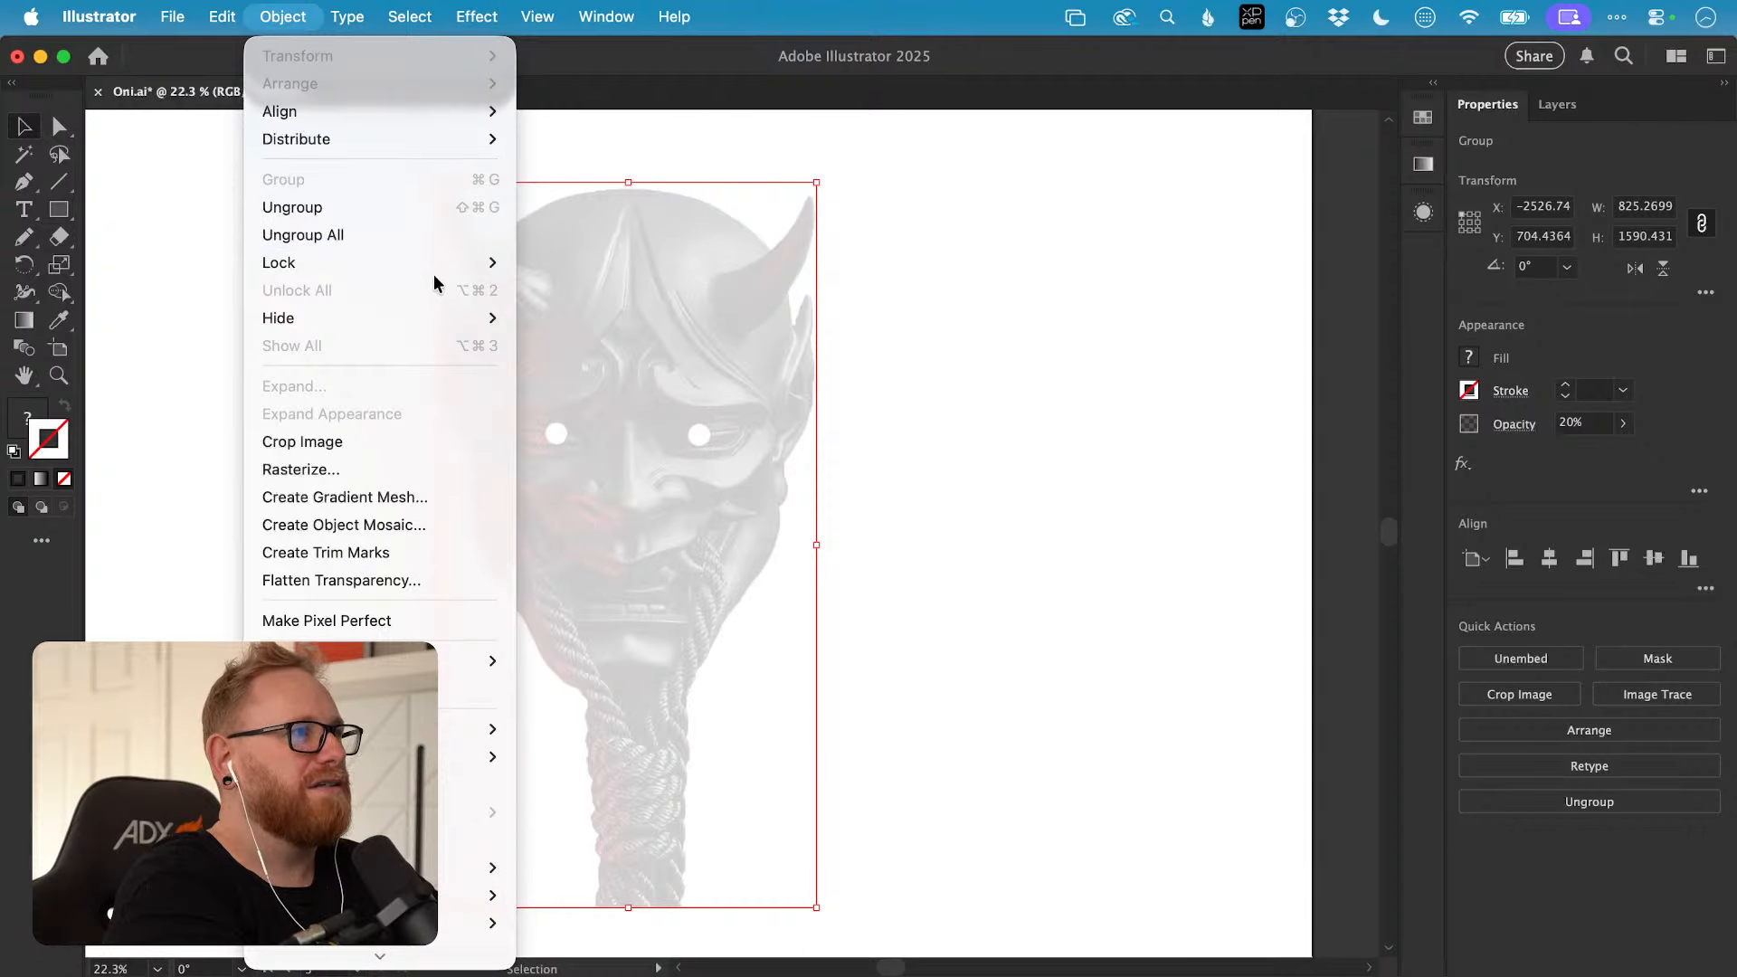
mouse_move(439, 265)
left_click(538, 267)
Step: Review the Pencil tool's options, including fidelity and editing of selected paths, and accept them
key("z")
left_click_drag(623, 474, 702, 466)
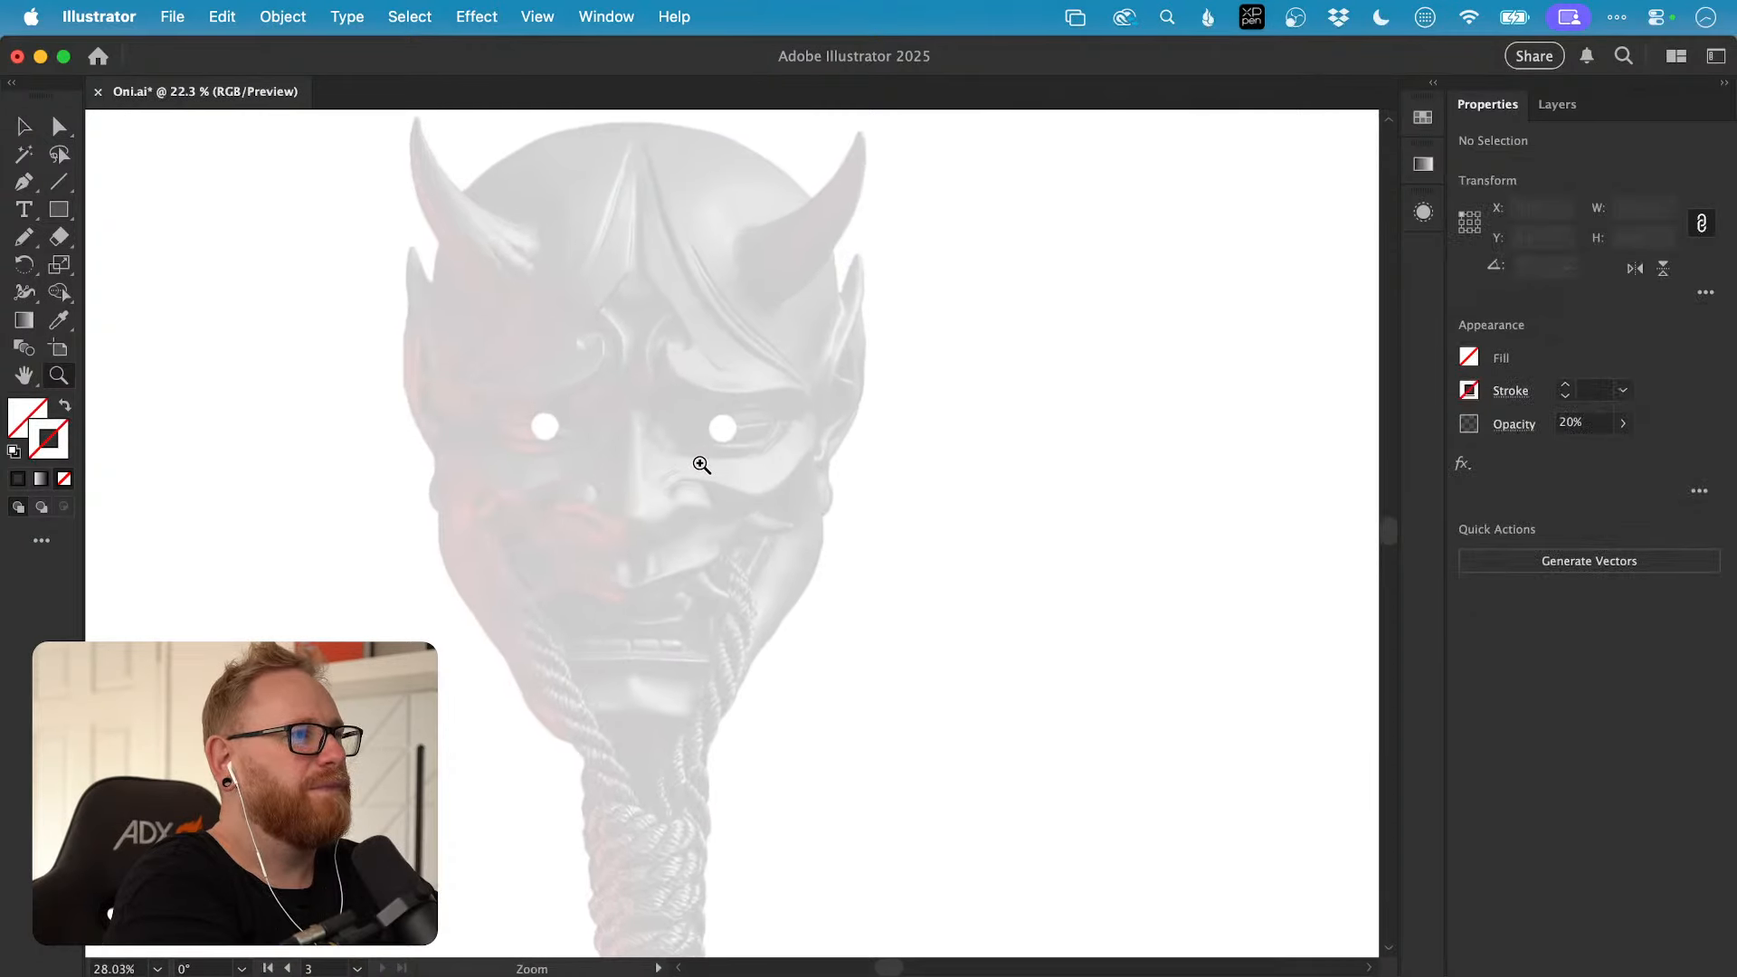
left_click(25, 242)
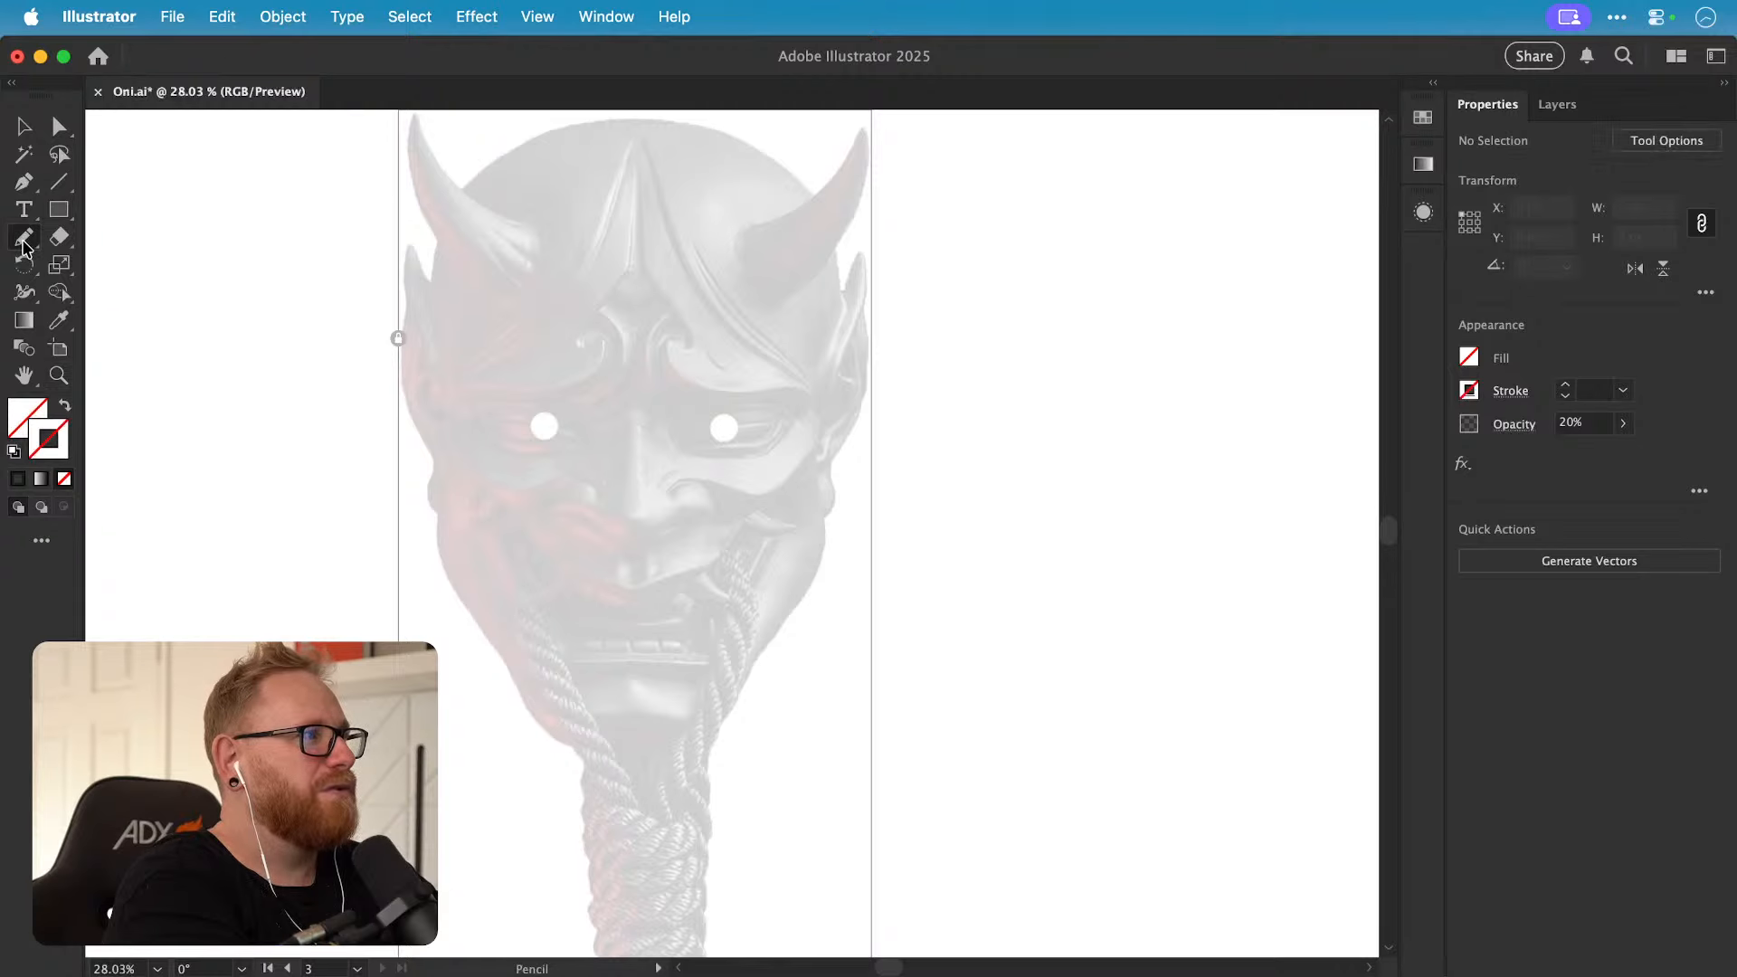
double_click(25, 242)
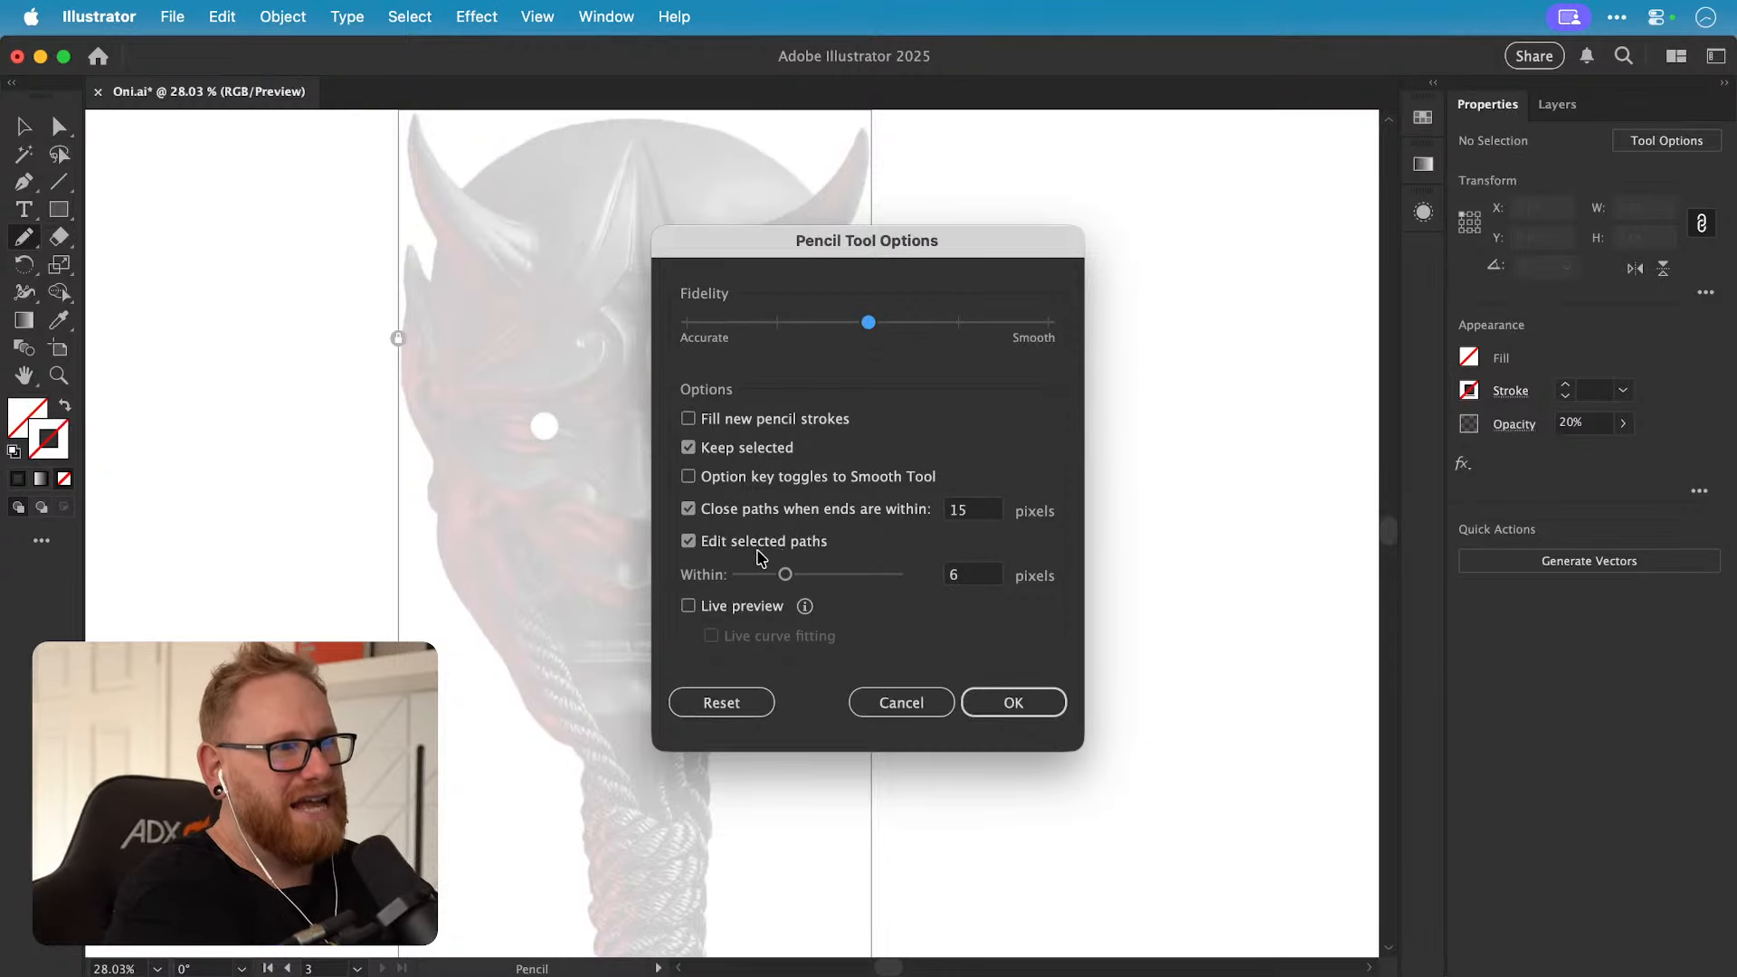
left_click(1013, 703)
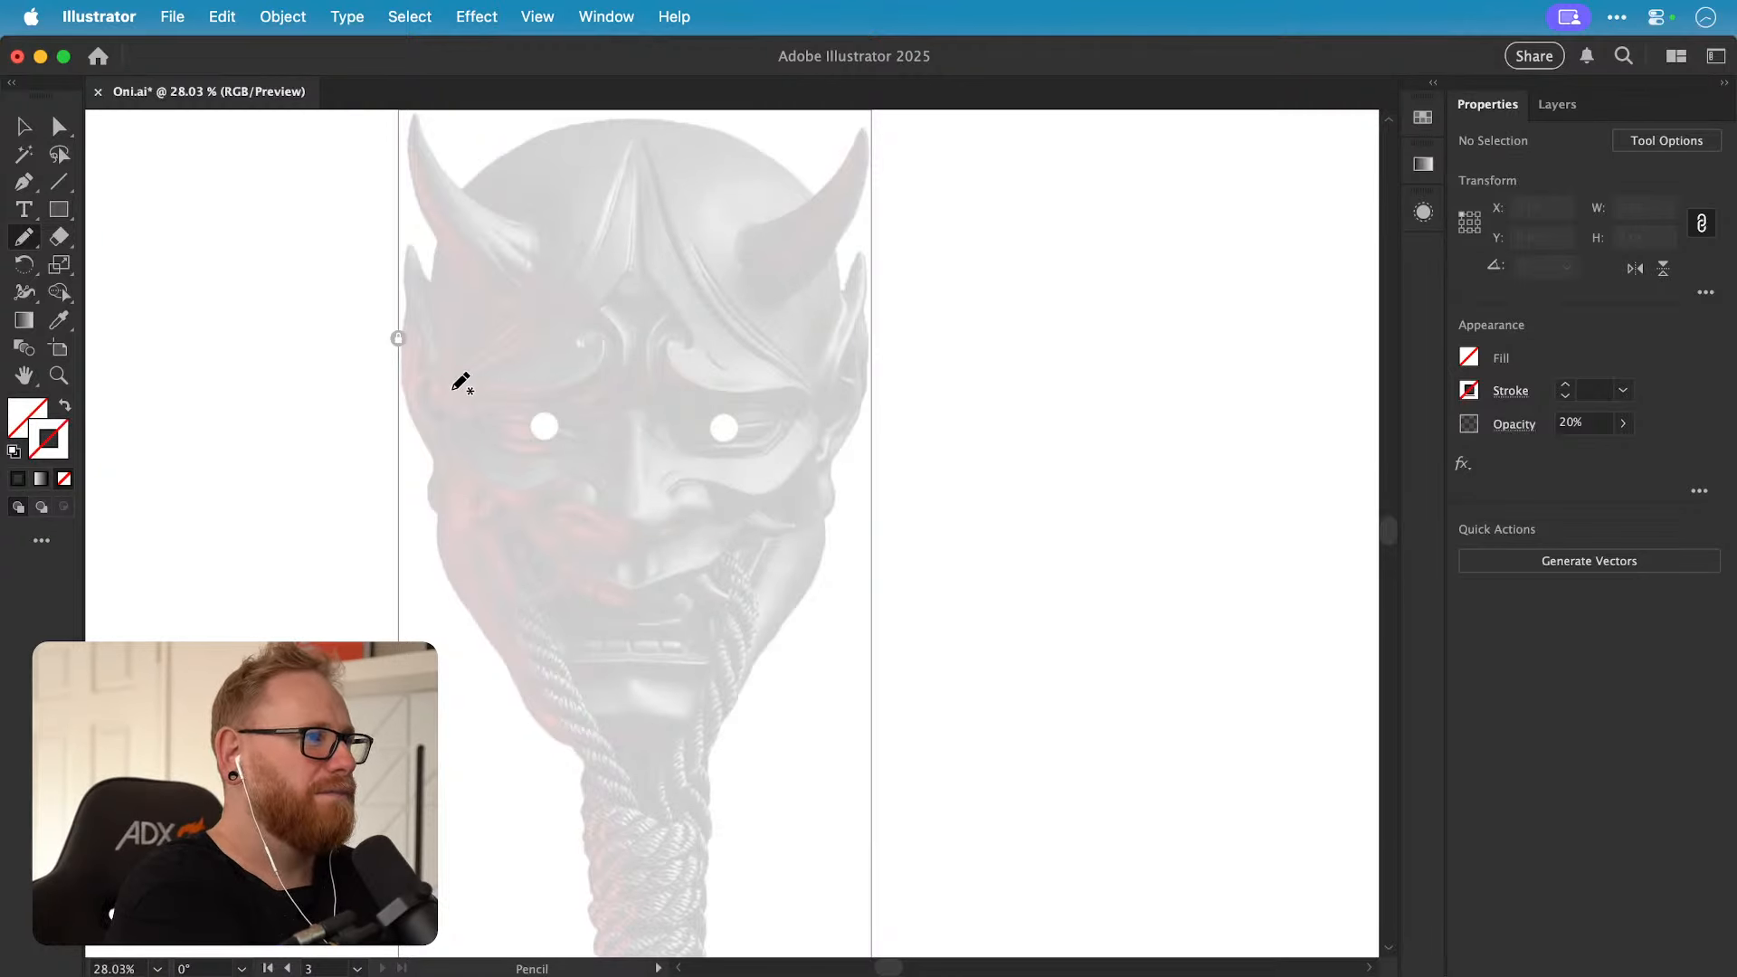
Step: Set the drawing appearance to no fill and the default black 1 pt stroke
key("z")
left_click_drag(399, 349, 596, 370)
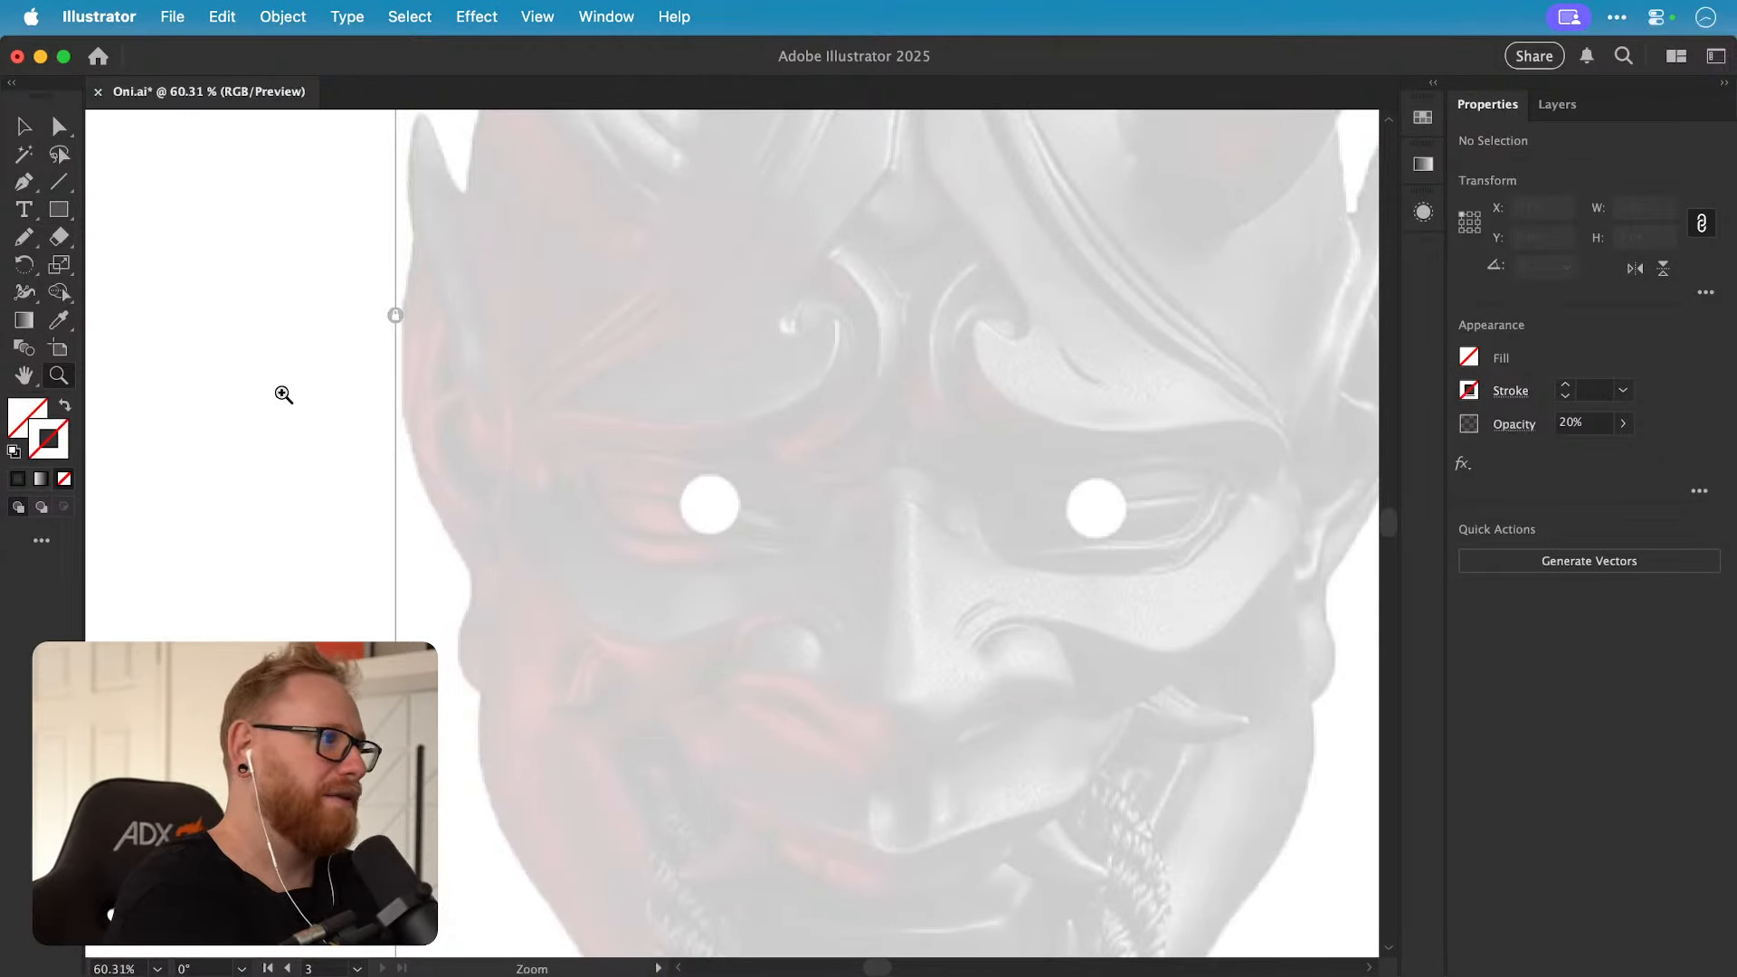
key("d")
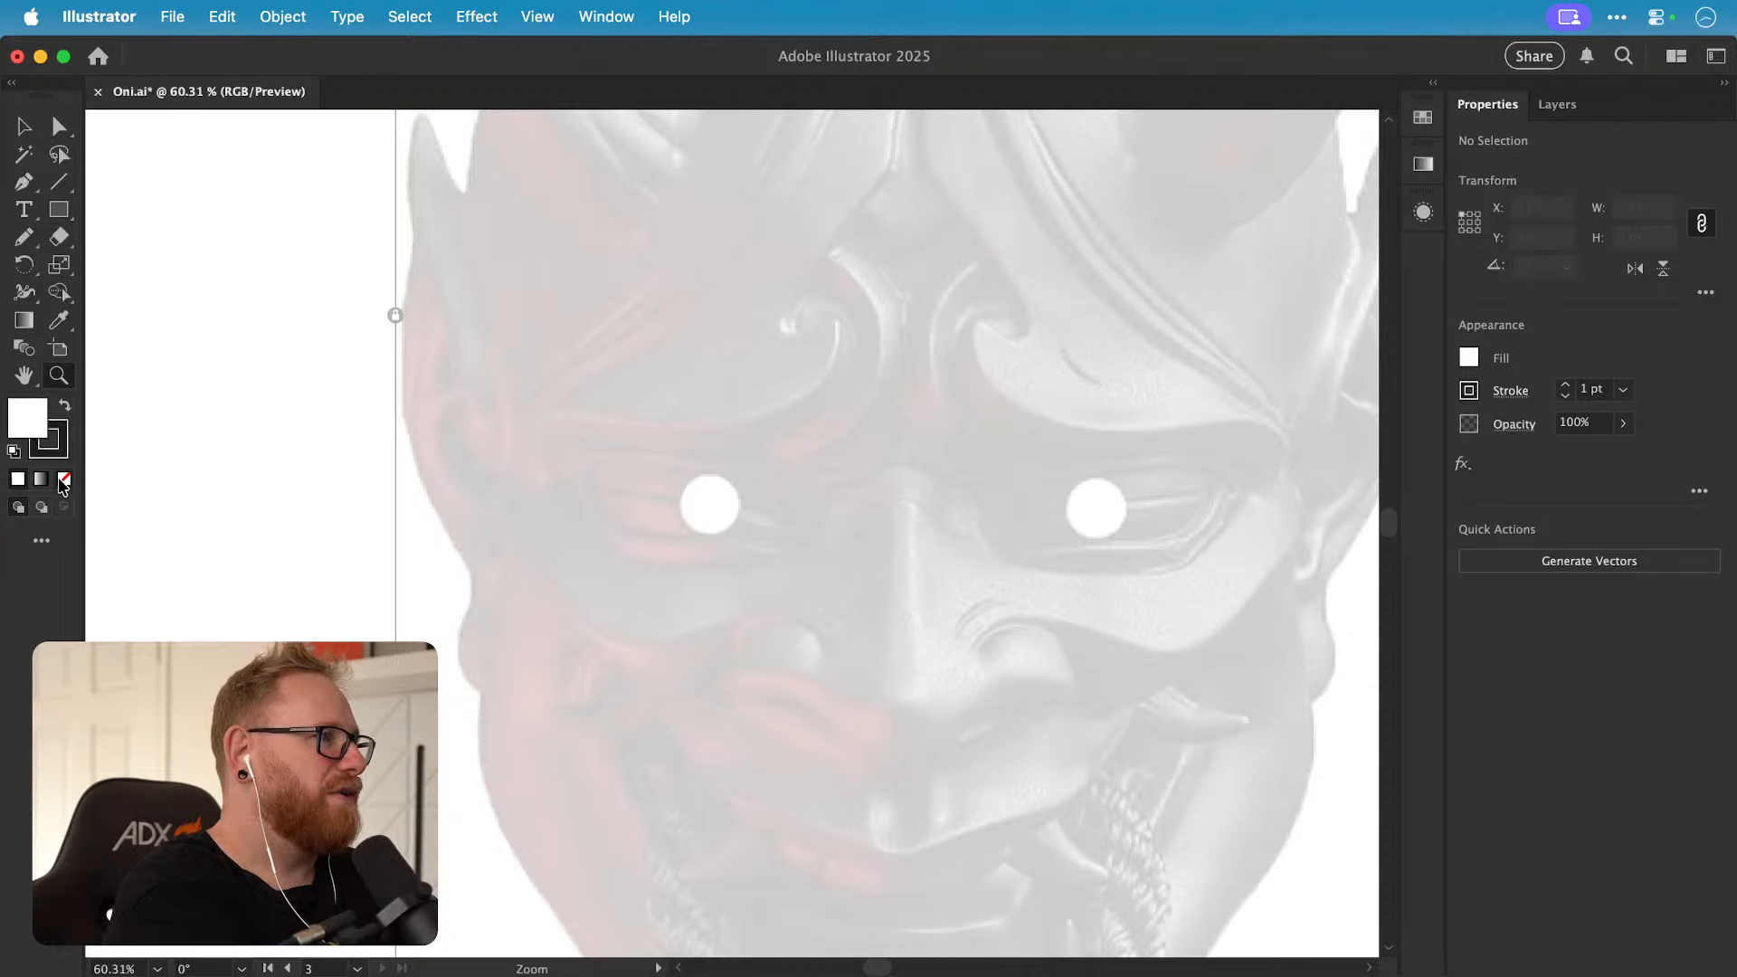
left_click(64, 478)
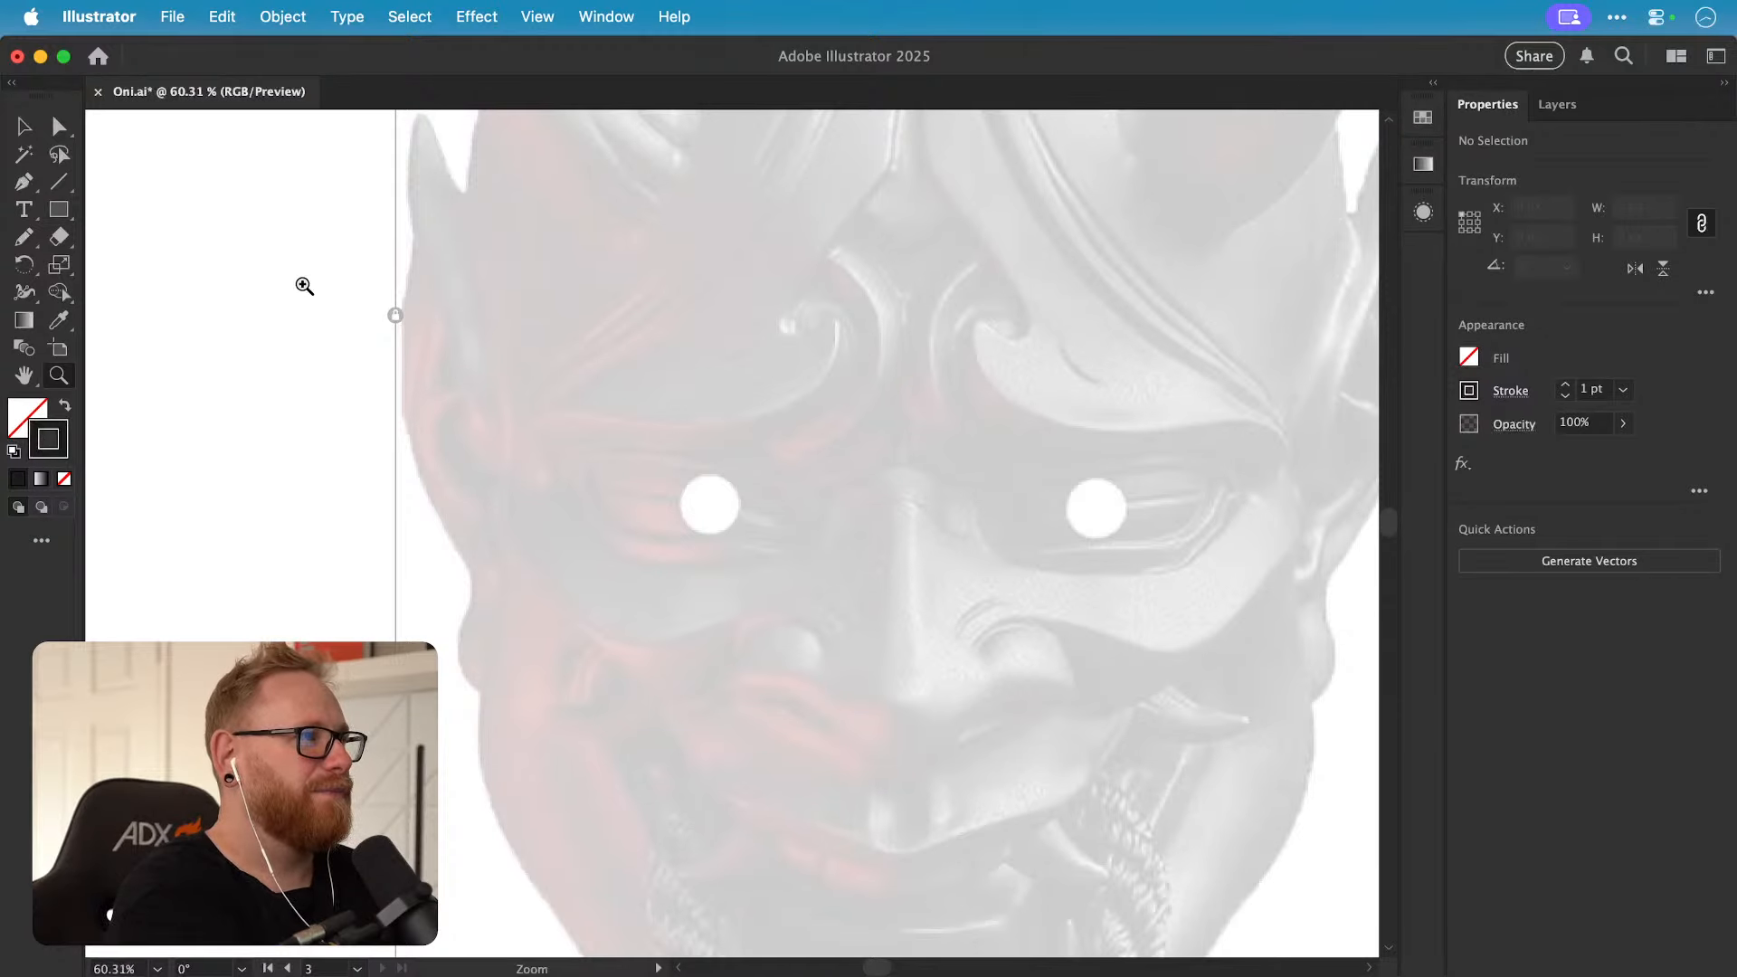
Step: With the Pencil tool, trace the mask's left ear and the cheek contour down to the jaw, about 136 × 665 px overall
key("n")
left_click_drag(421, 306, 365, 472)
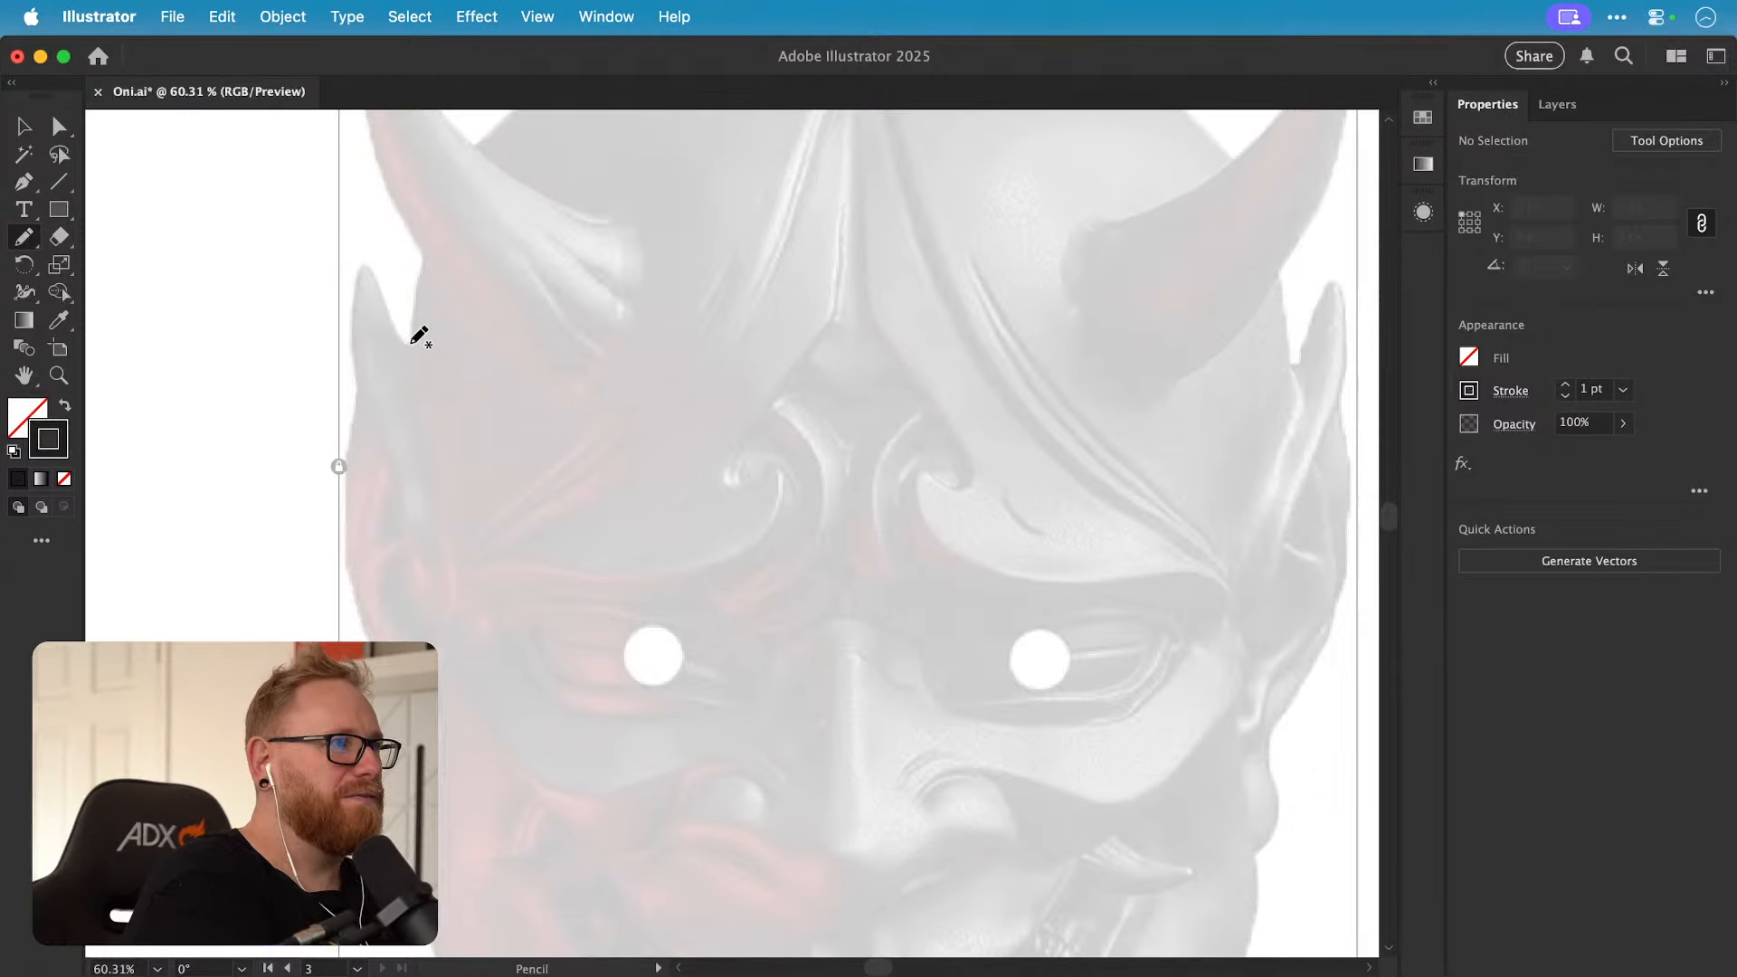
mouse_move(409, 342)
left_mouse_down()
mouse_move(361, 265)
mouse_move(347, 329)
mouse_move(362, 645)
left_mouse_up()
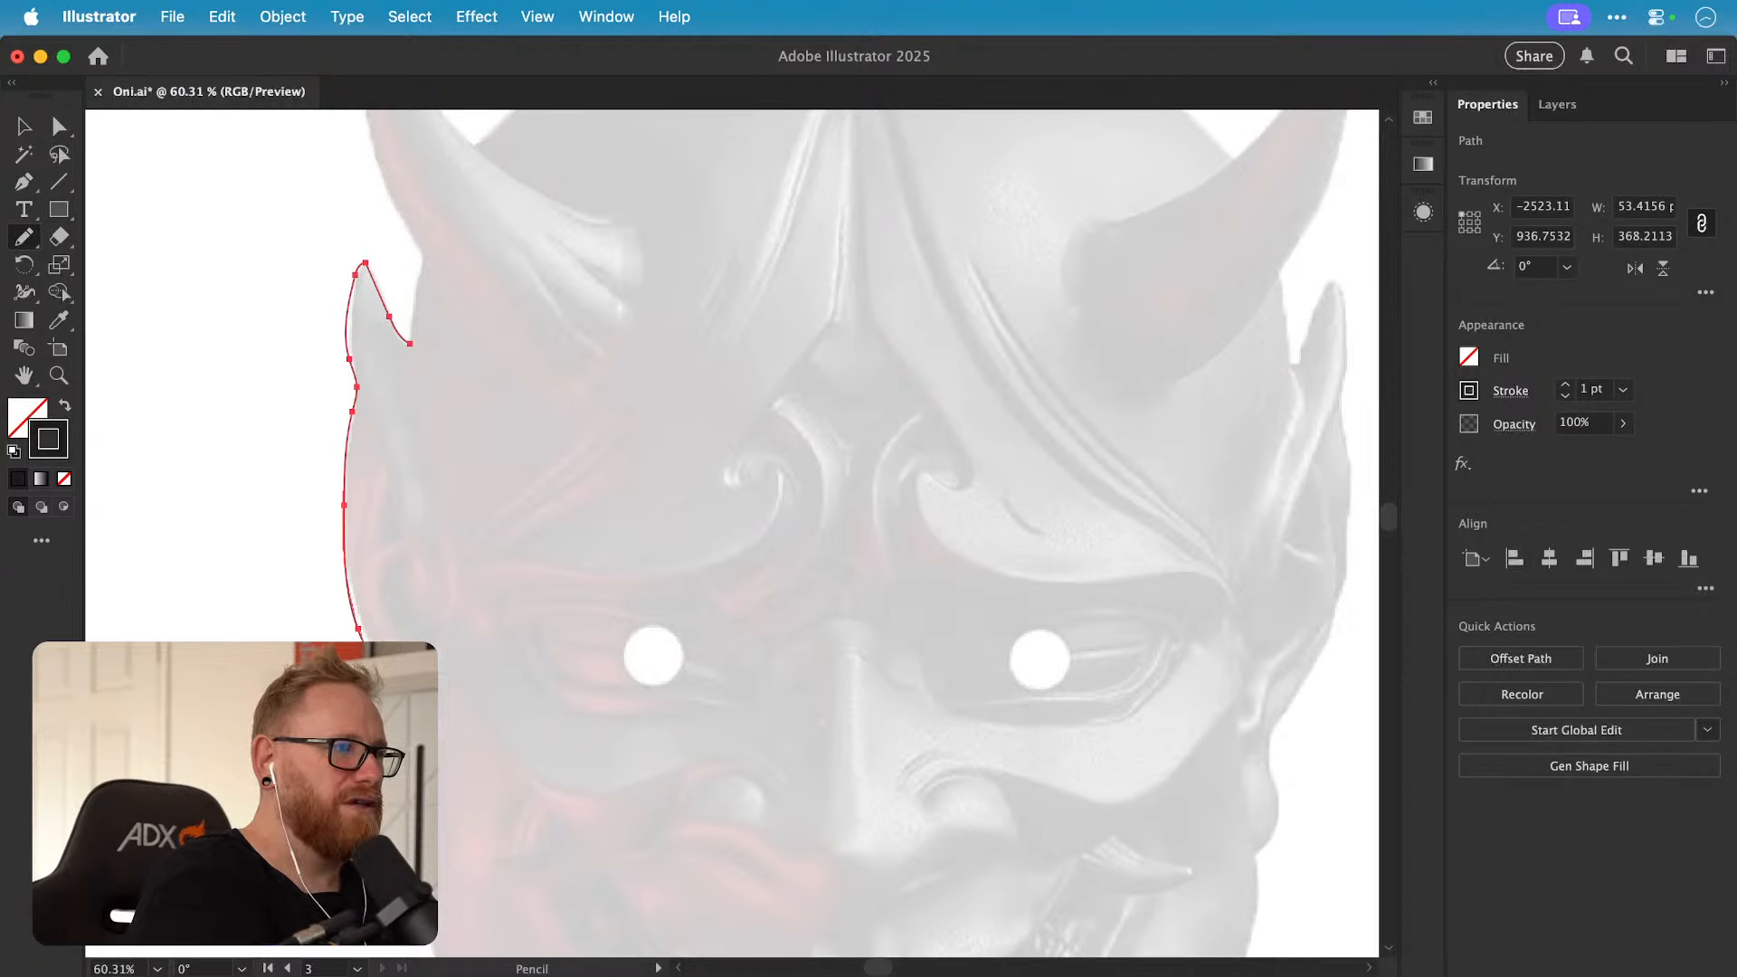
left_click_drag(425, 839, 426, 841)
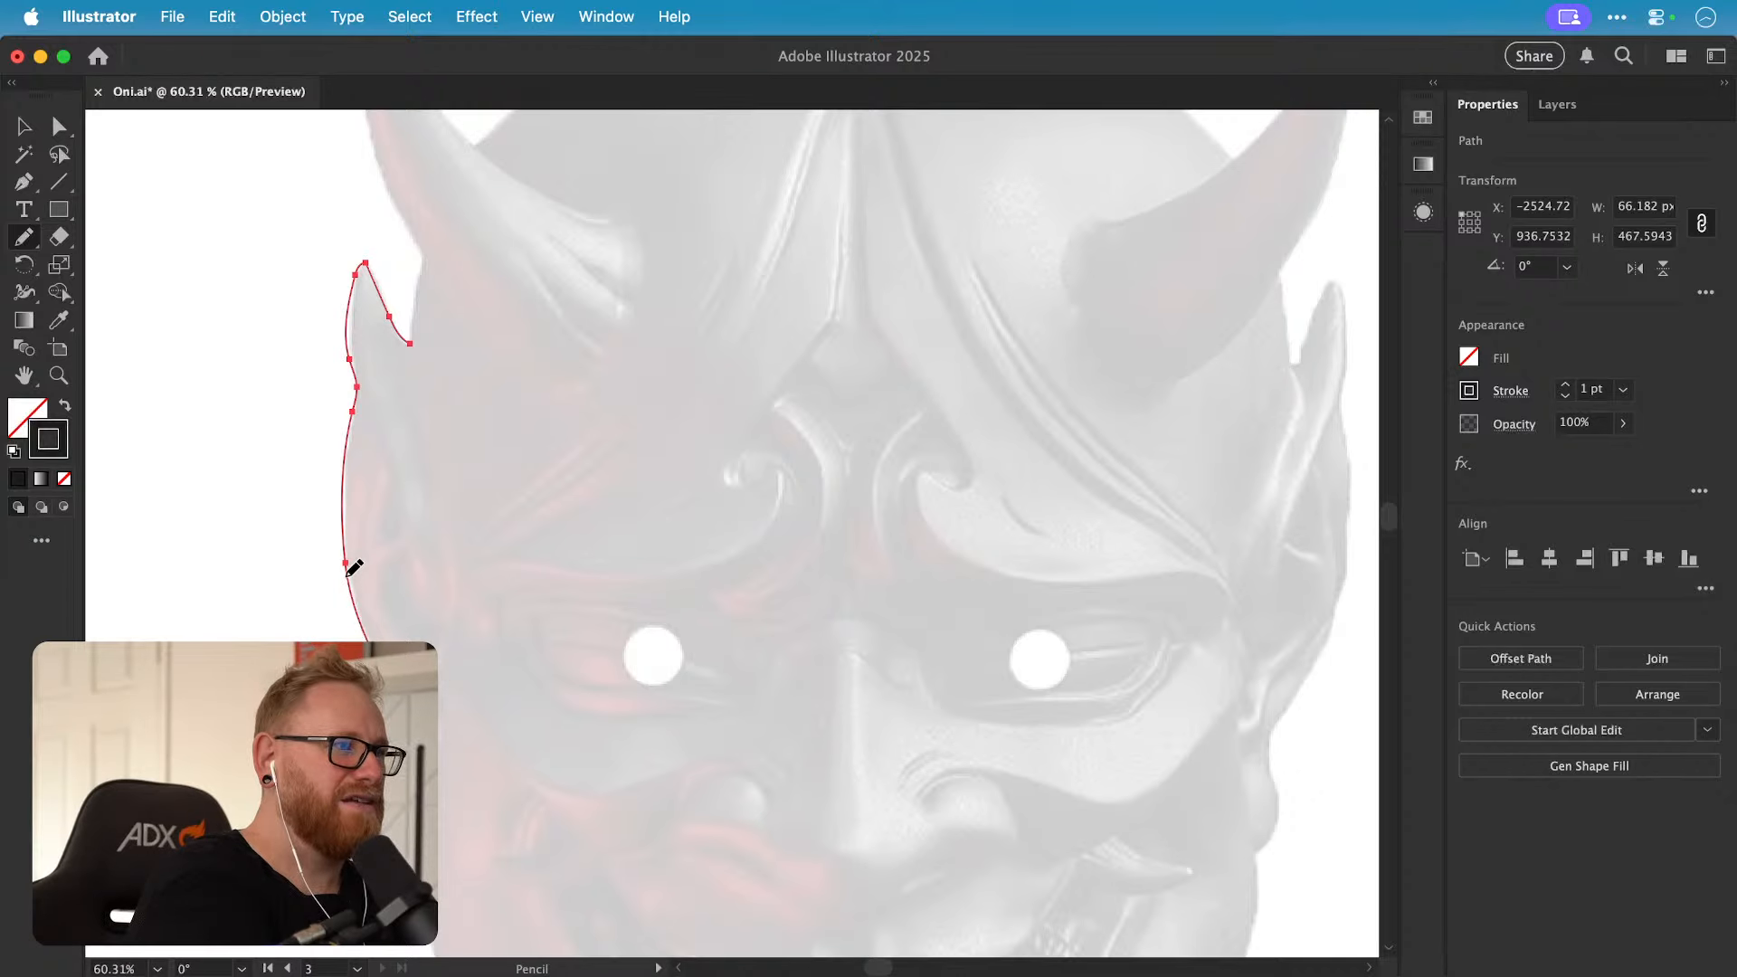
scroll(527, 515, "down", 5)
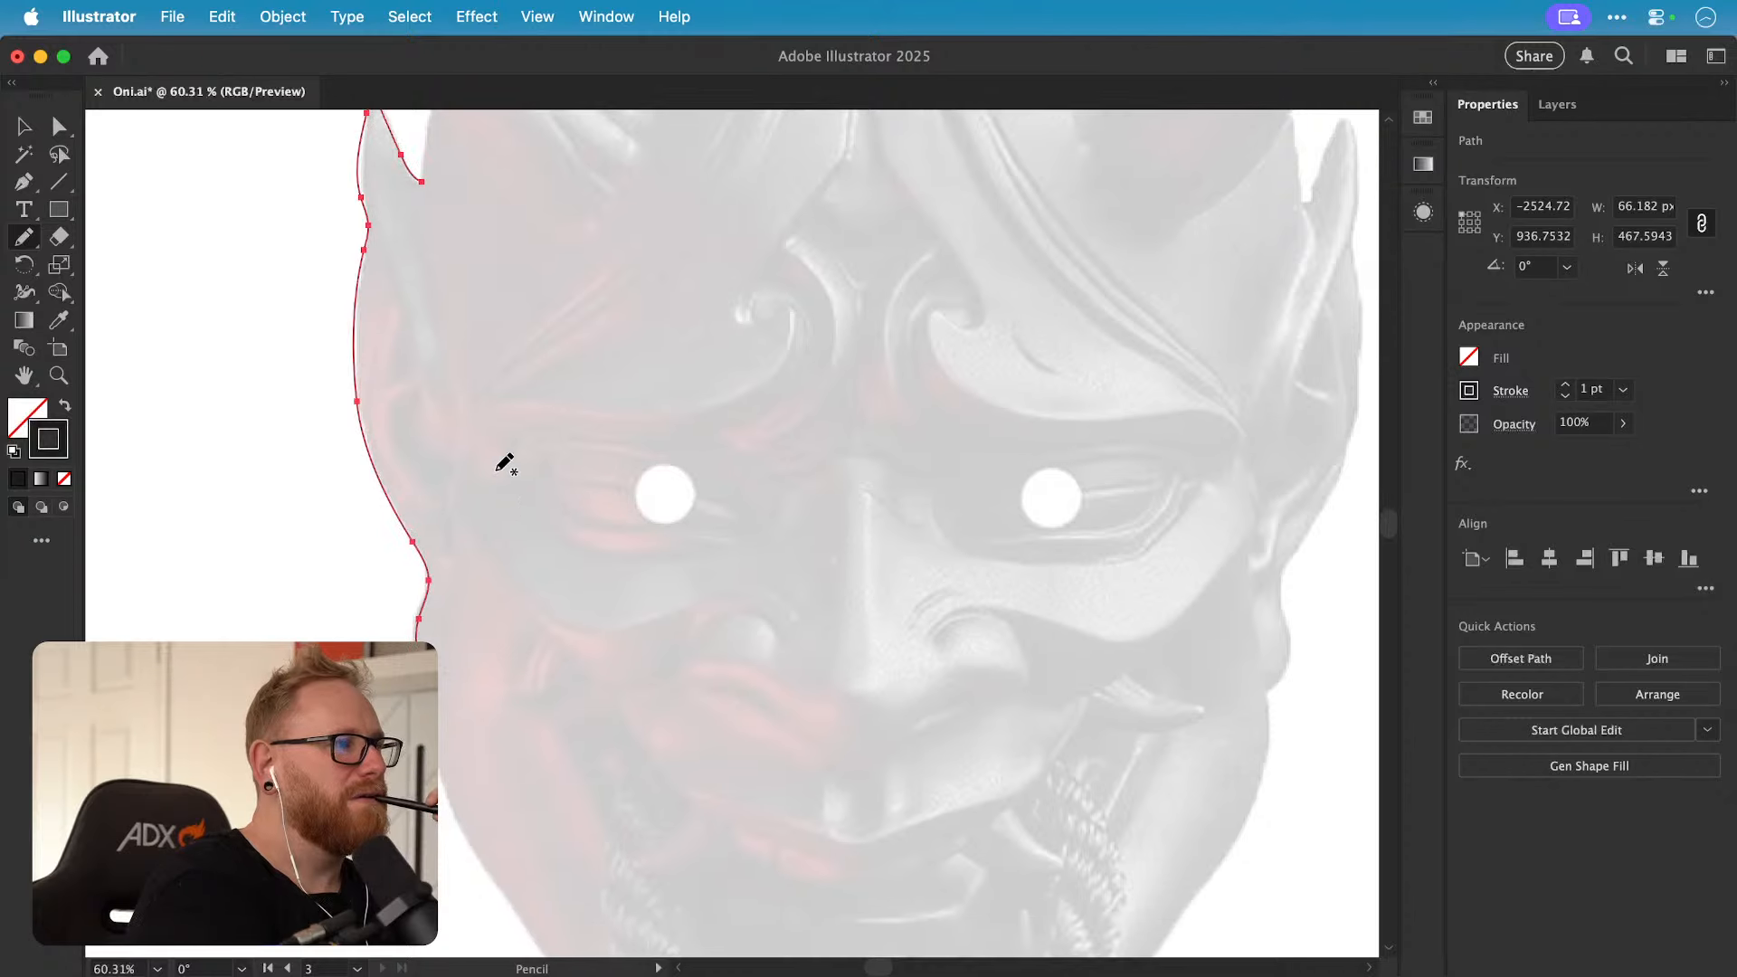
mouse_move(376, 235)
left_mouse_down()
mouse_move(430, 360)
mouse_move(454, 529)
mouse_move(439, 760)
mouse_move(524, 915)
left_mouse_up()
Step: Sketch a trial pencil line along the left half of the upper lip, about 195 × 116 px, and remove it
scroll(569, 652, "down", 5)
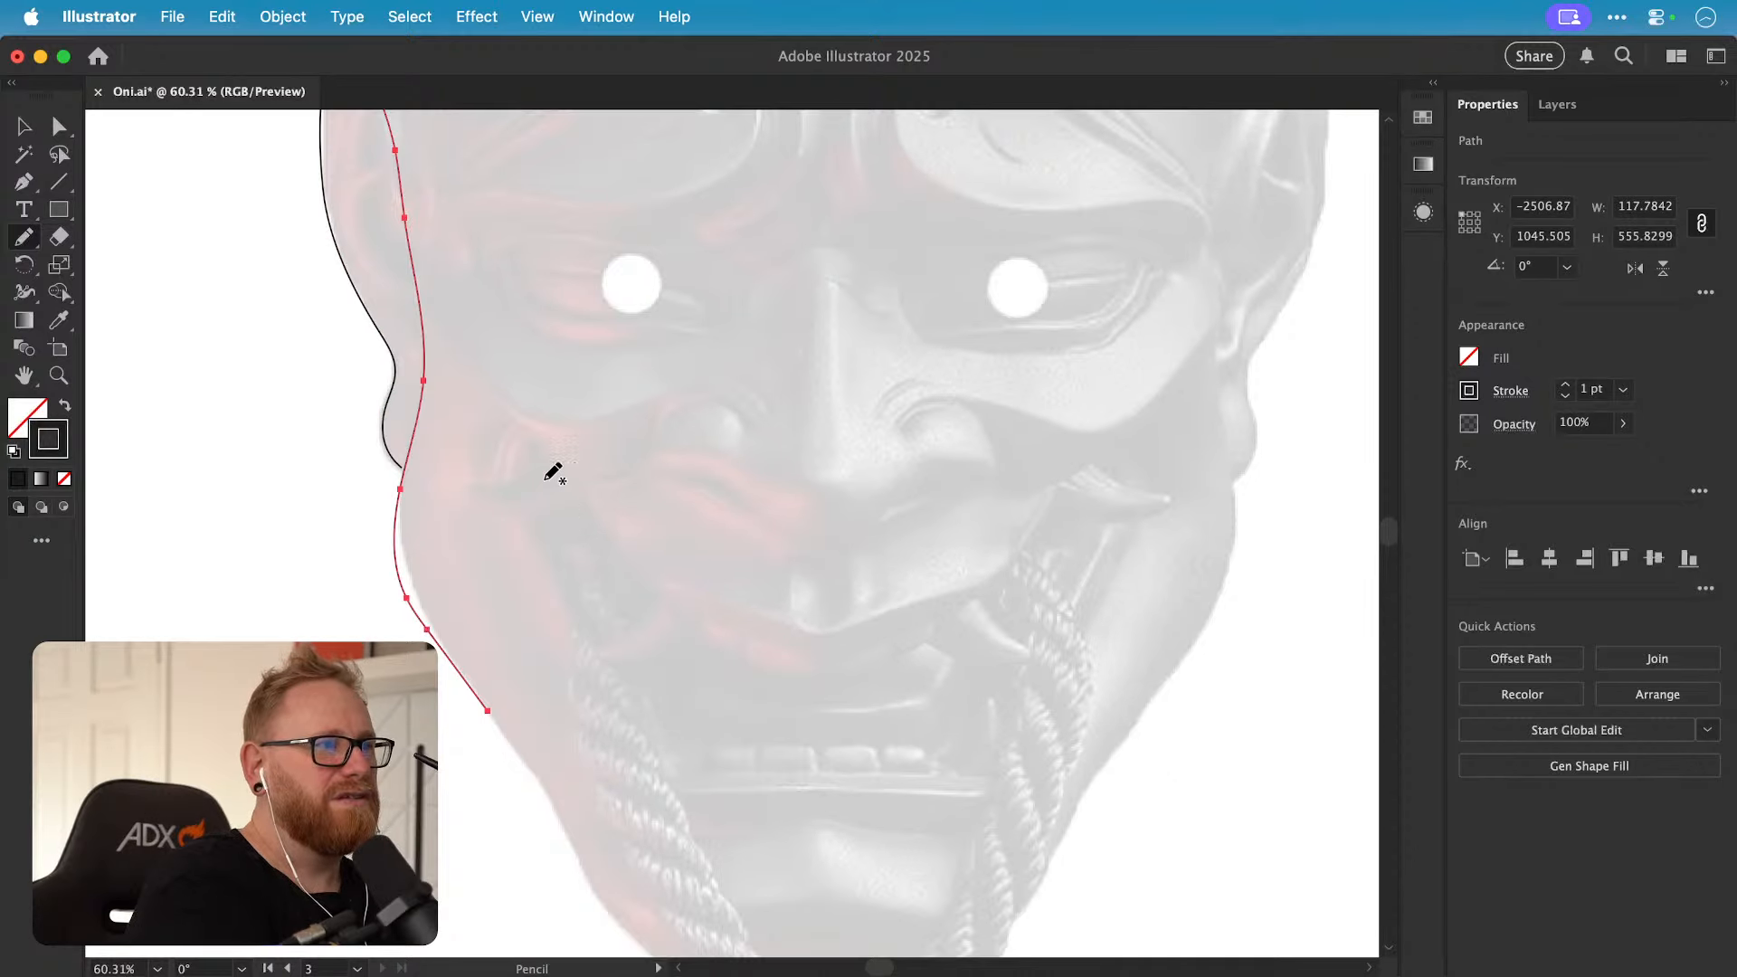
mouse_move(581, 484)
left_mouse_down()
mouse_move(650, 578)
mouse_move(819, 626)
left_mouse_up()
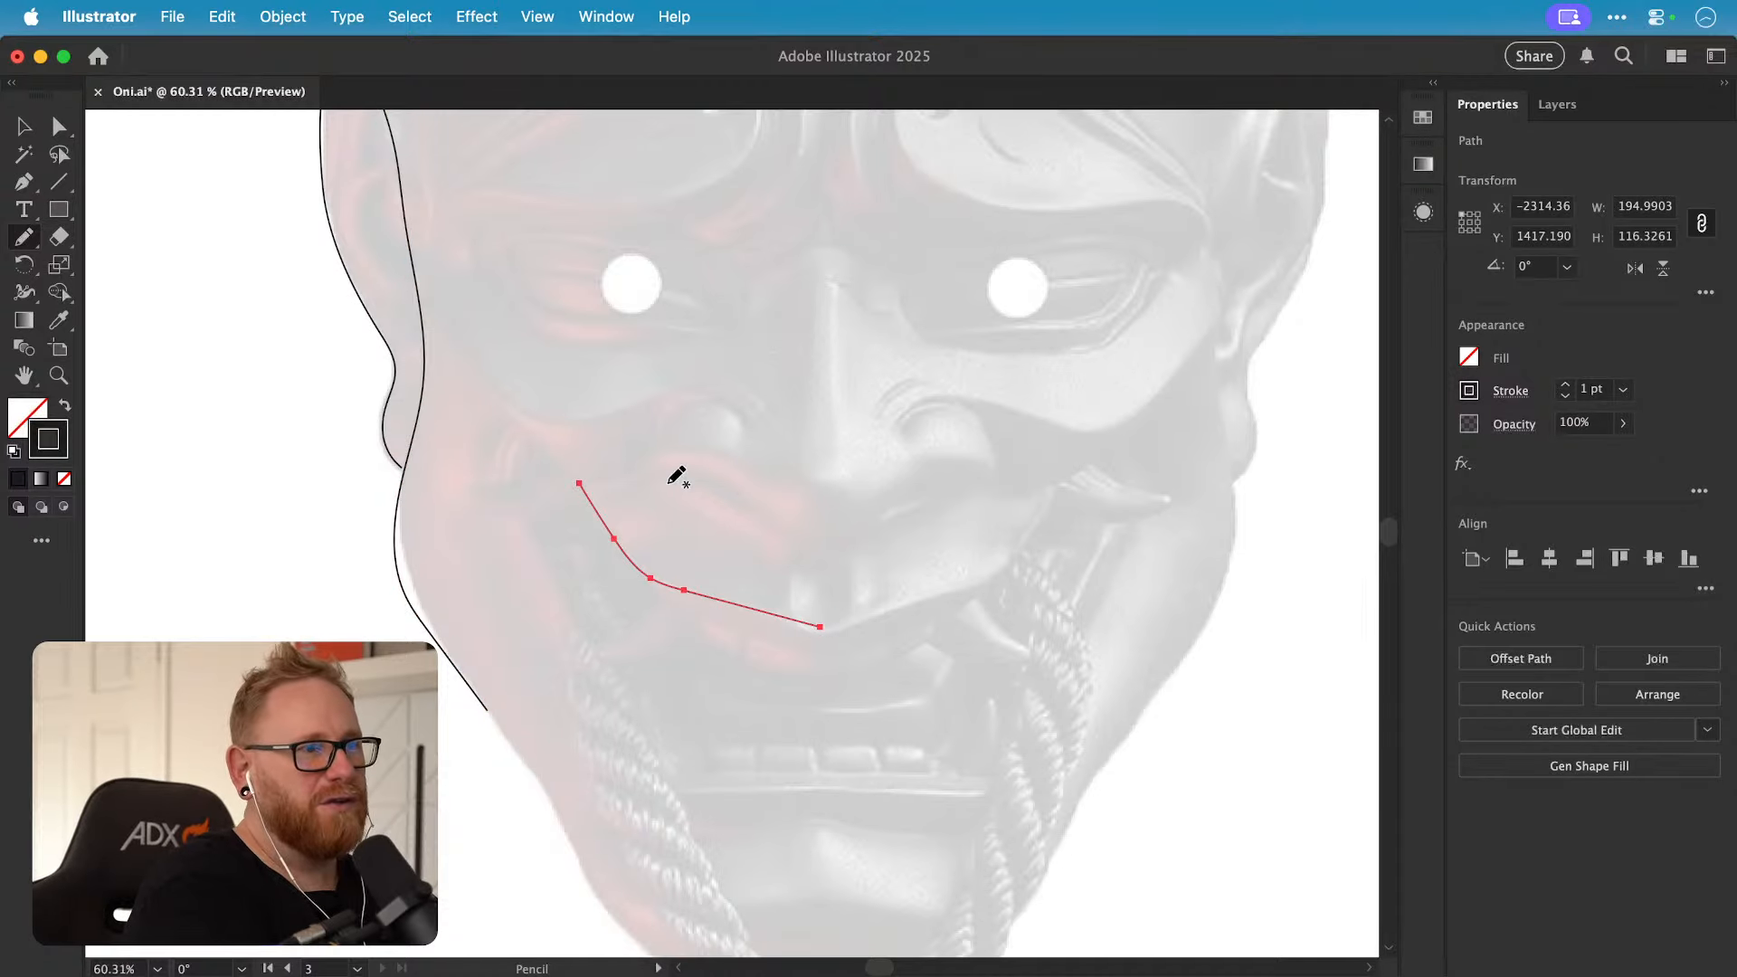
key("v")
key("super+minus")
key("super+minus")
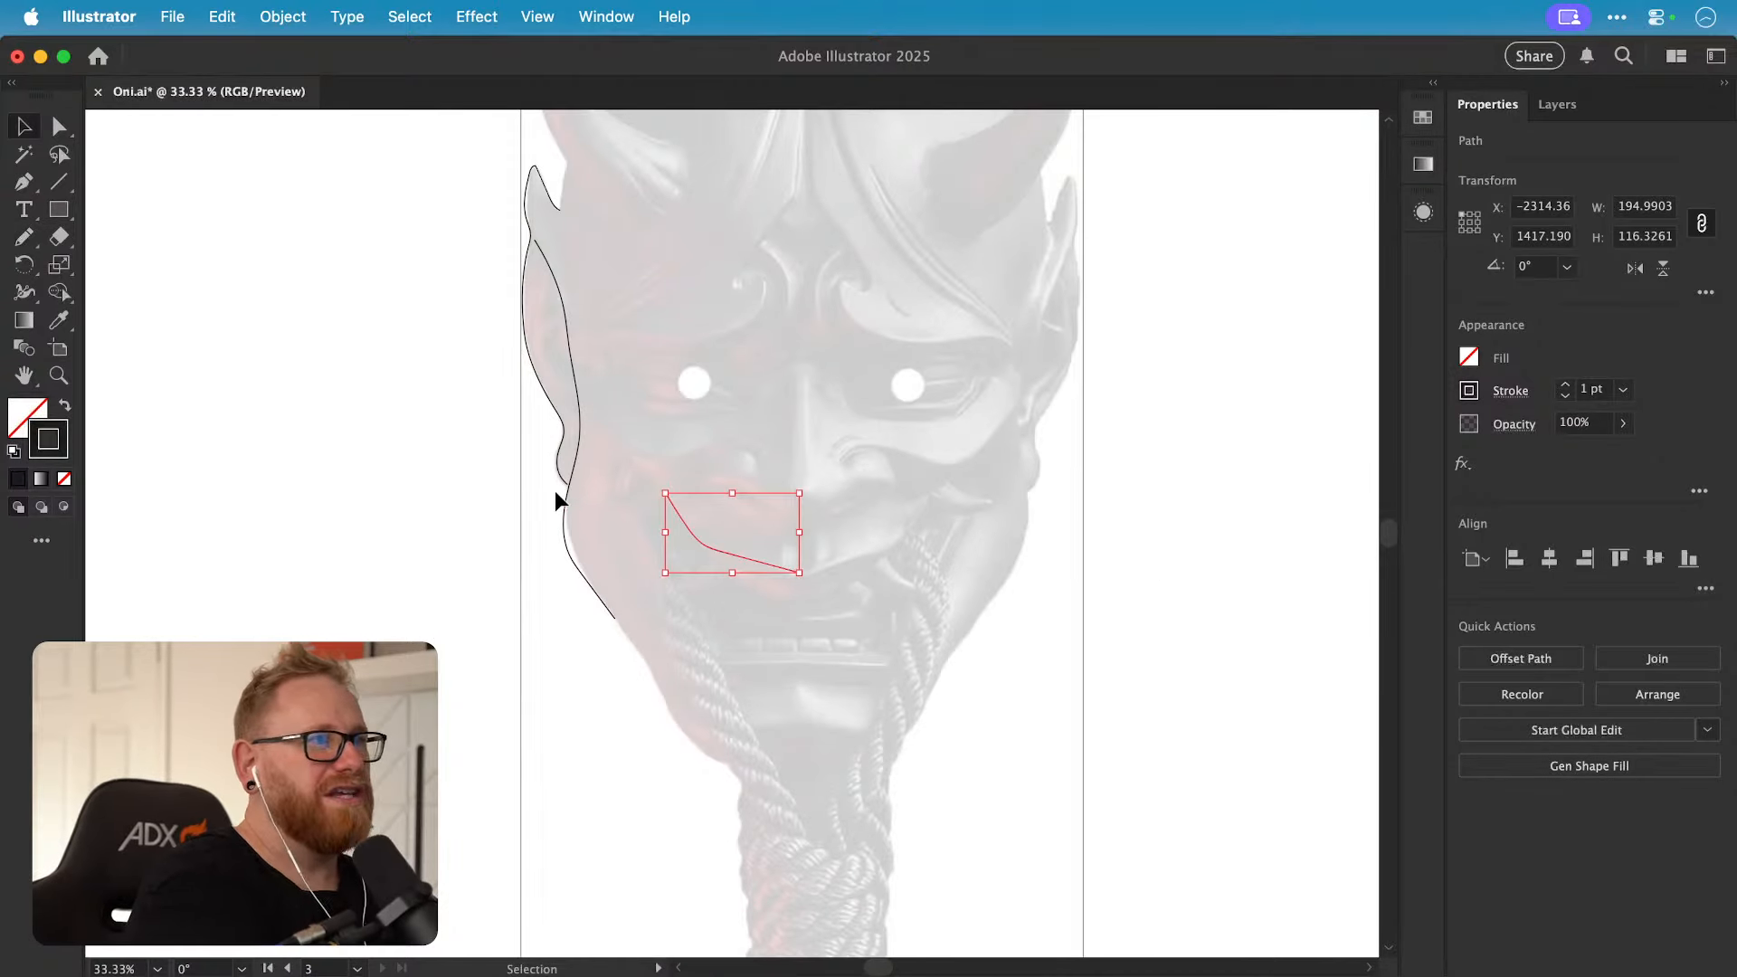
left_click(756, 591)
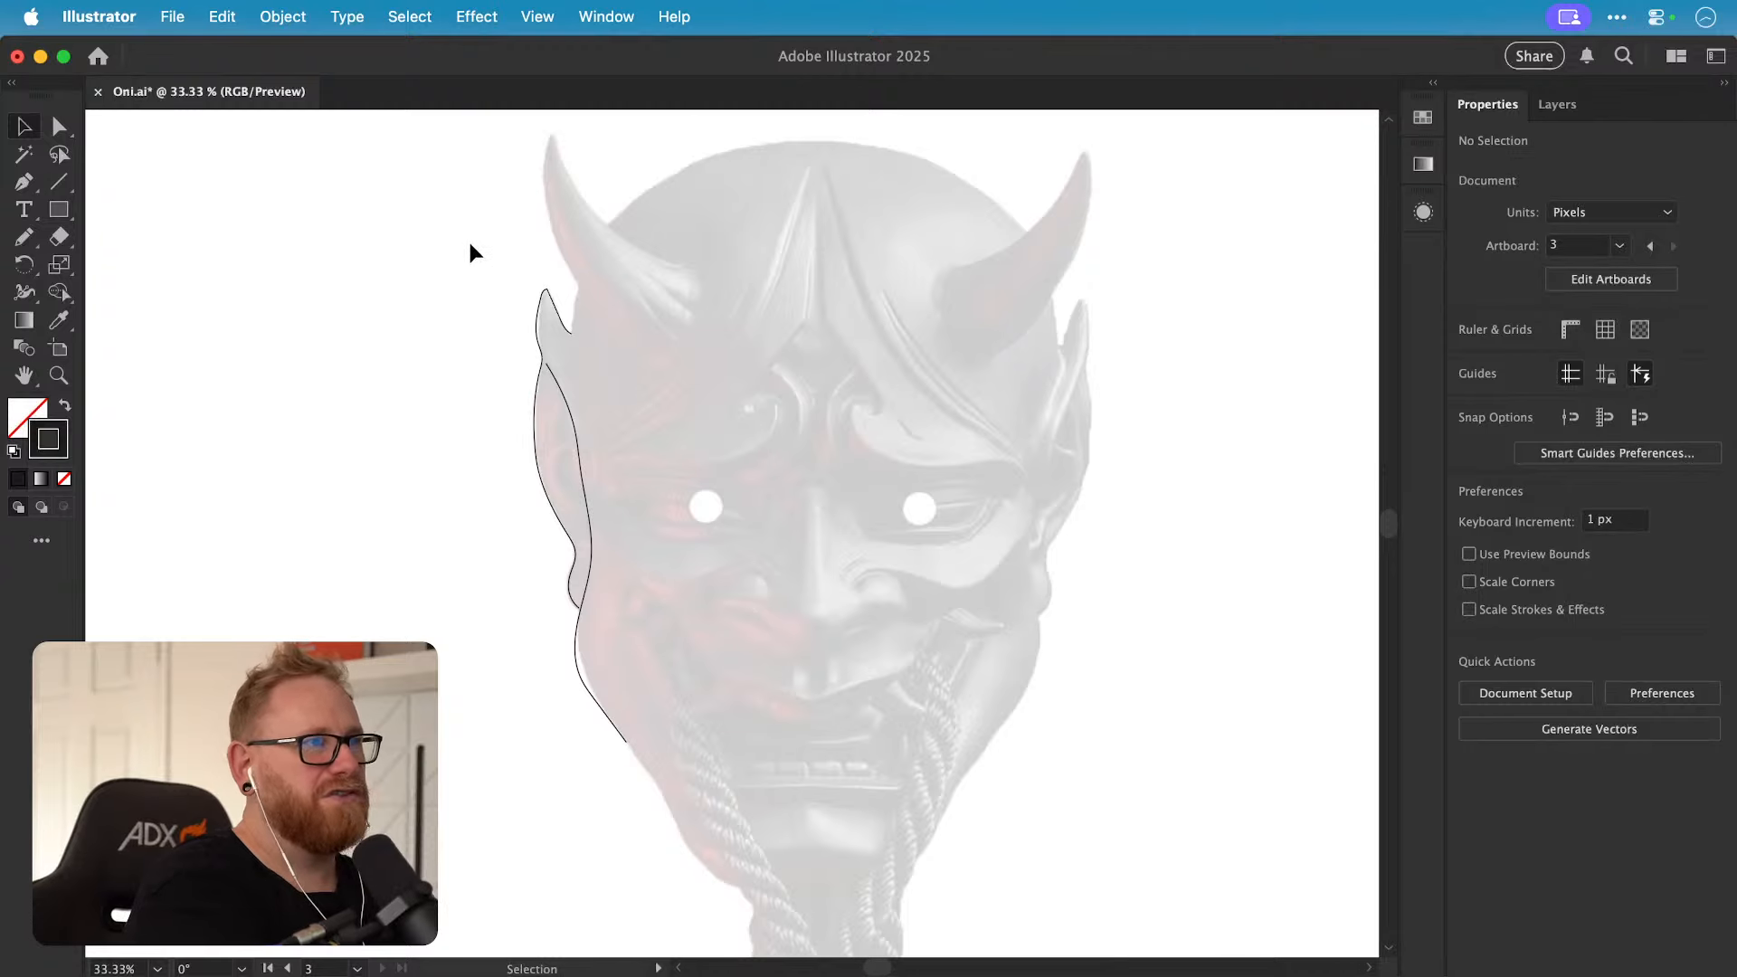
Step: Turn the traced ear and cheek paths into a mirror repeat
left_click_drag(468, 243, 682, 824)
left_click(283, 17)
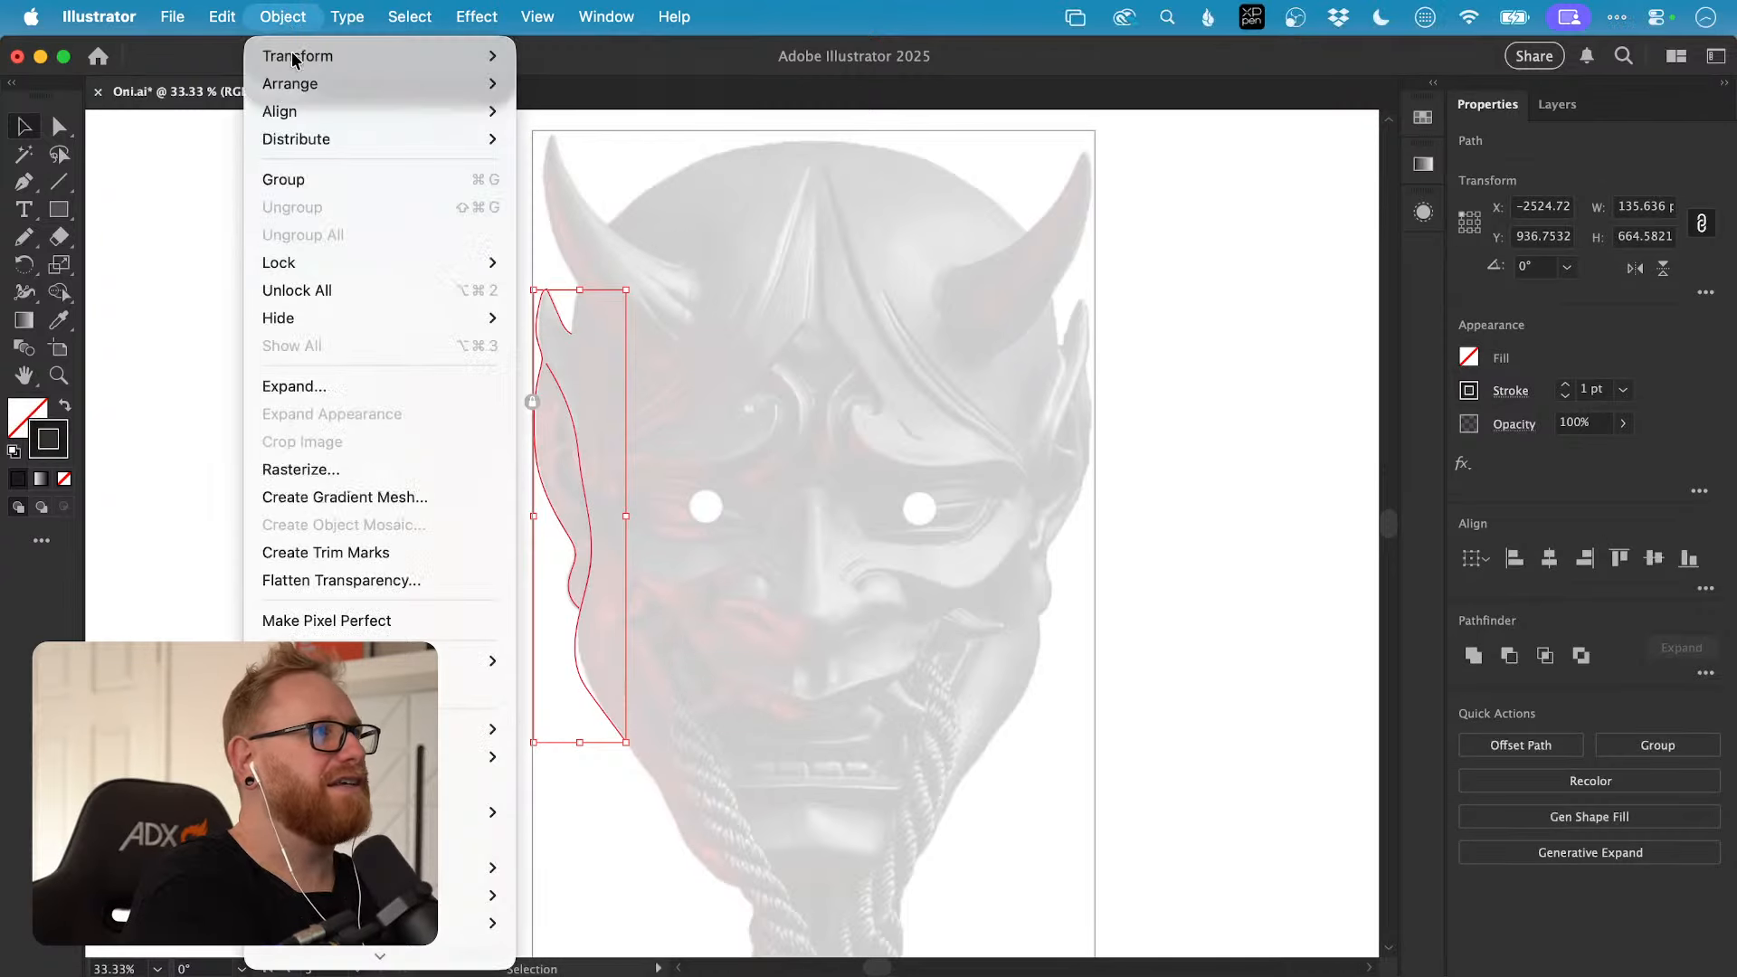
mouse_move(466, 923)
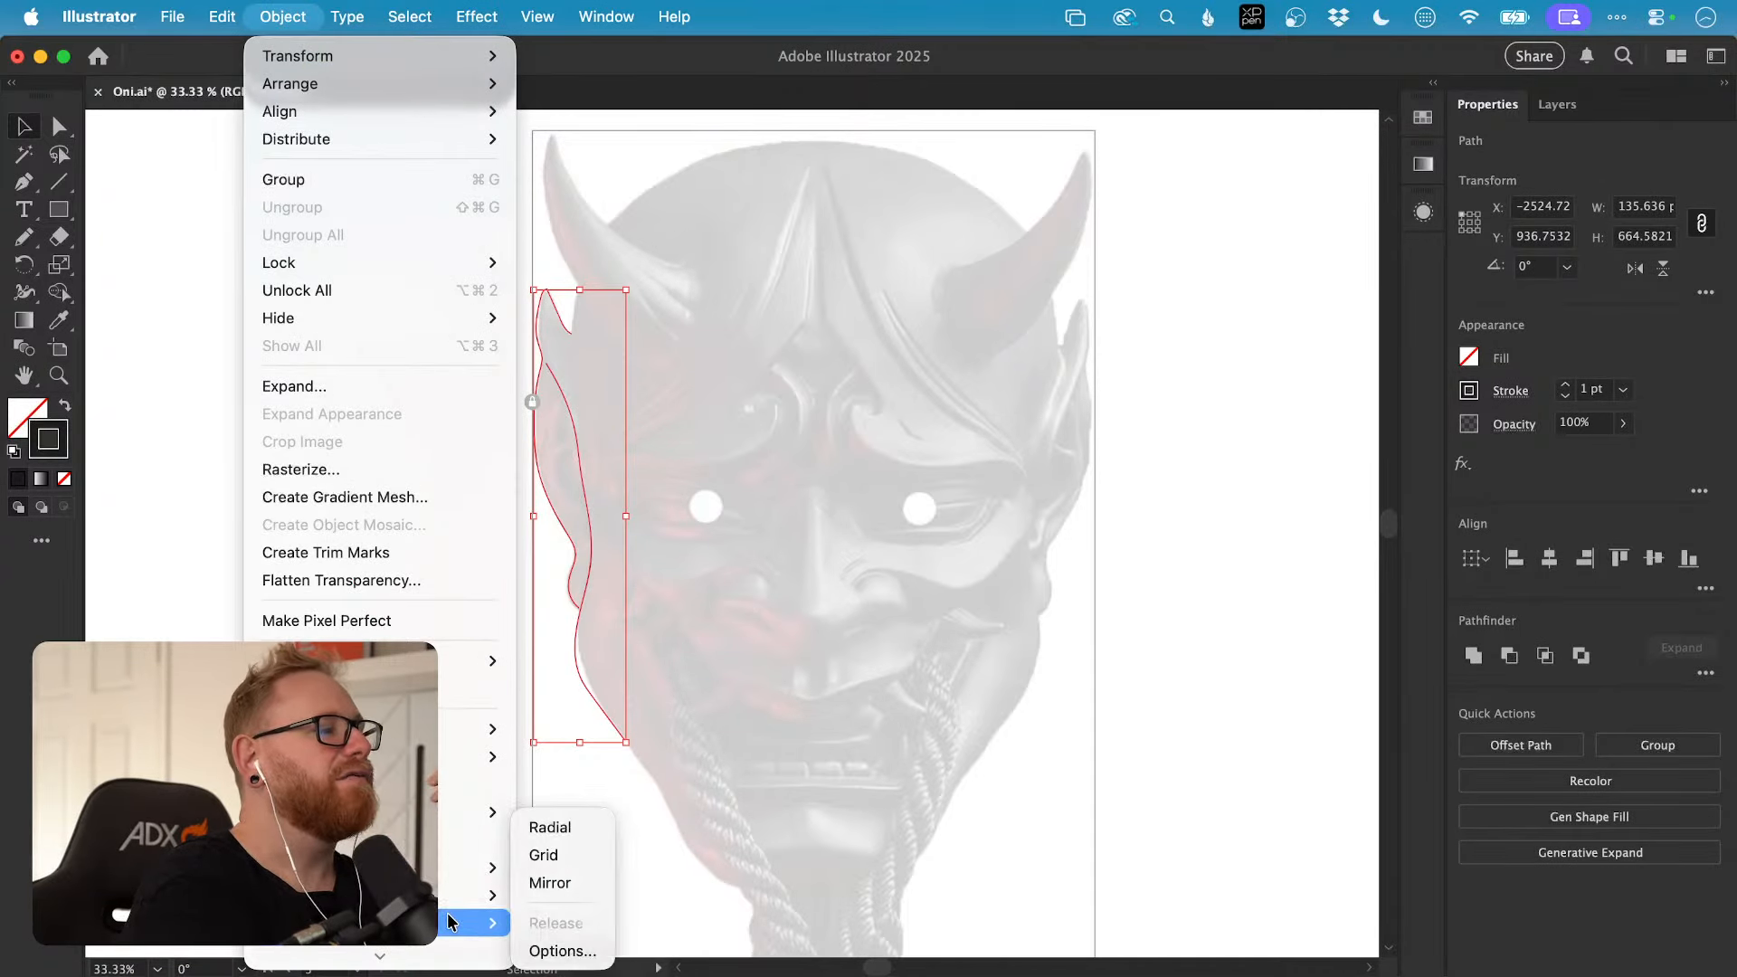
left_click(583, 885)
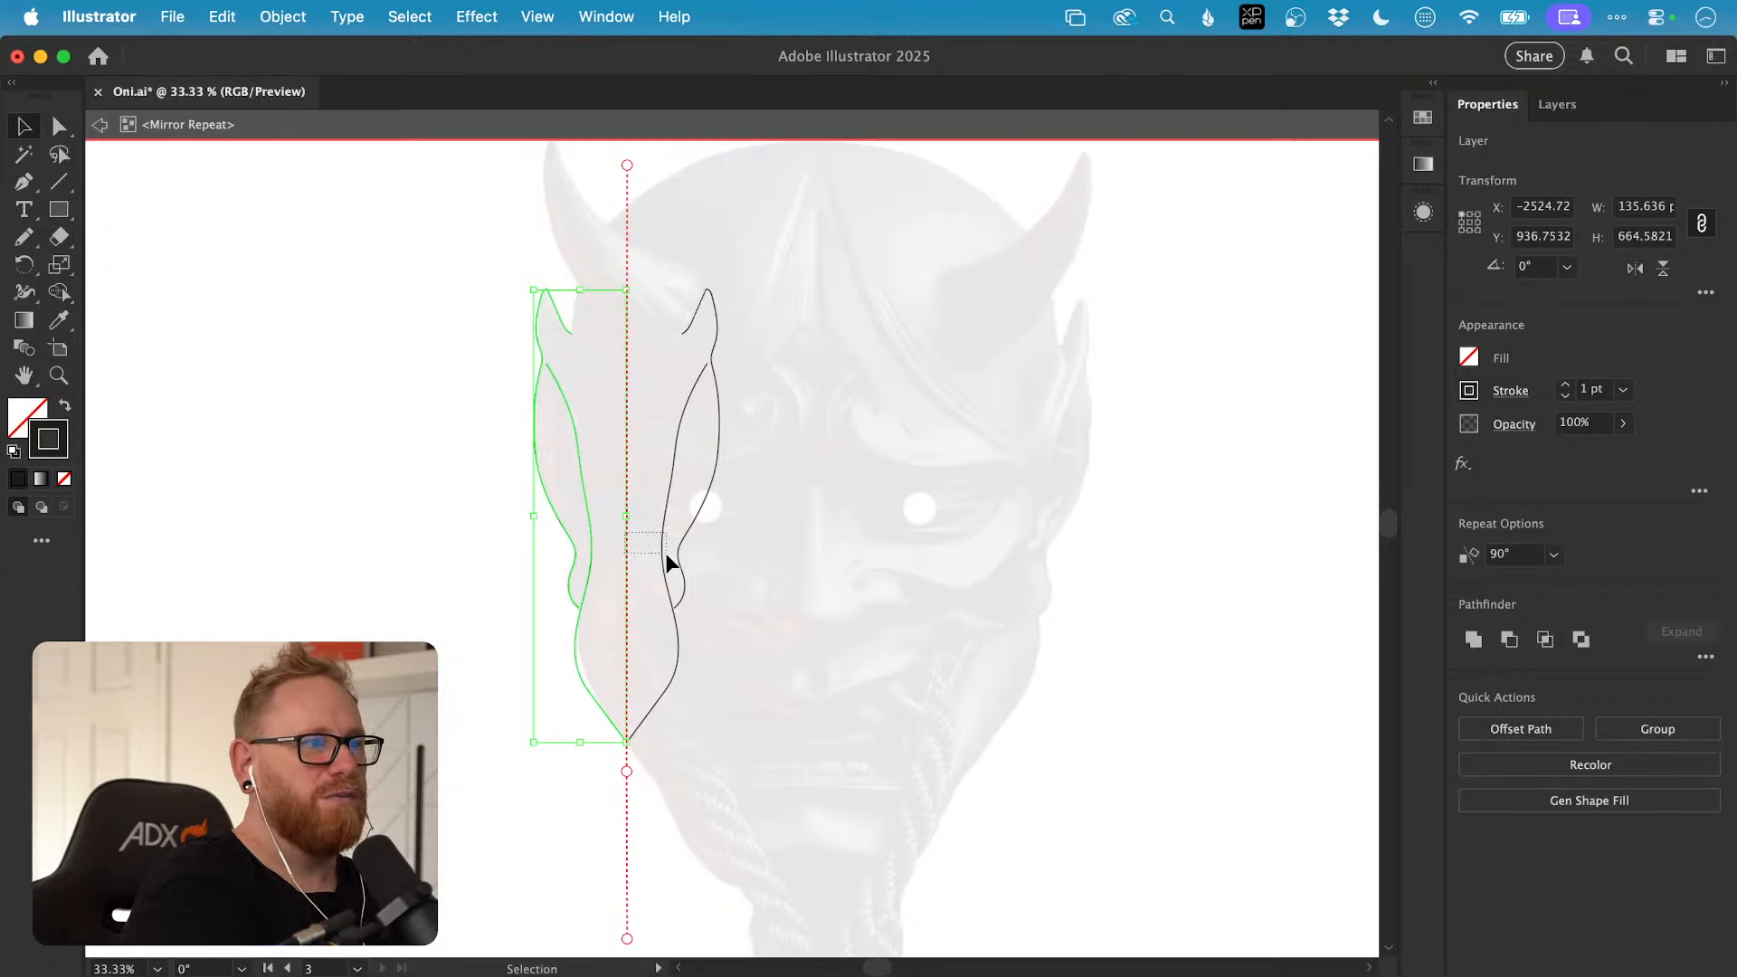
Step: Move the mirror repeat's axis to the centre line of the mask so the copy lines up with the opposite ear
left_click(626, 775)
left_click_drag(626, 773, 810, 769)
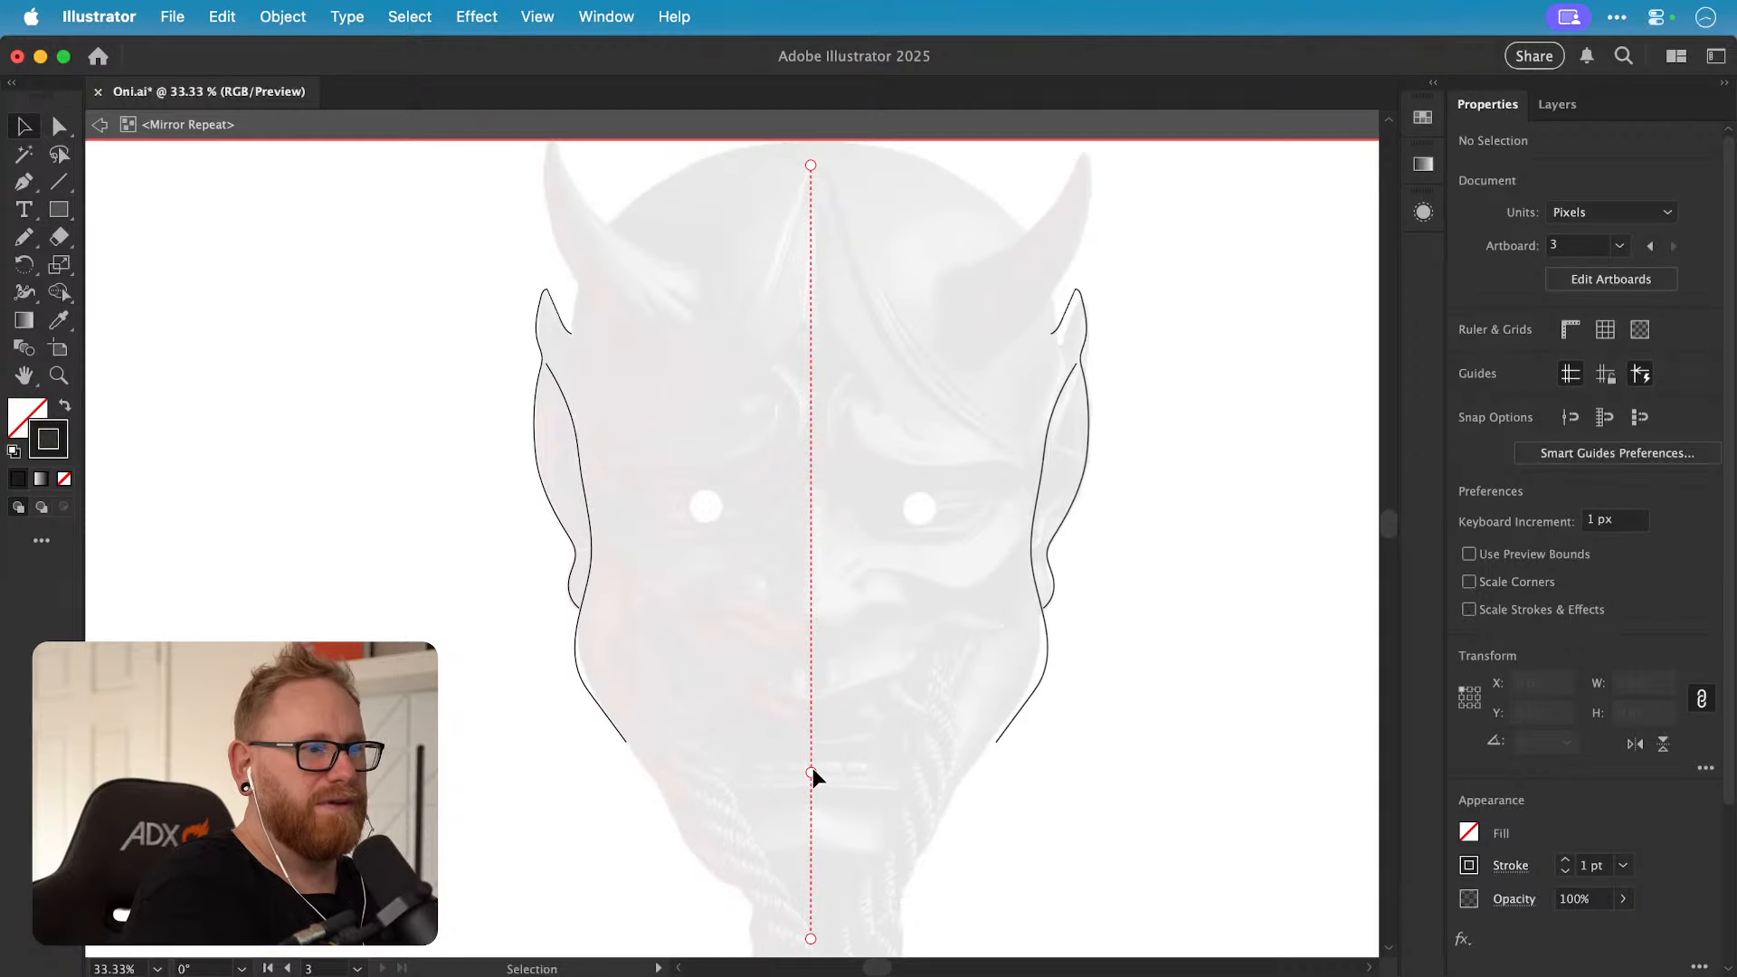
left_click_drag(811, 769, 812, 767)
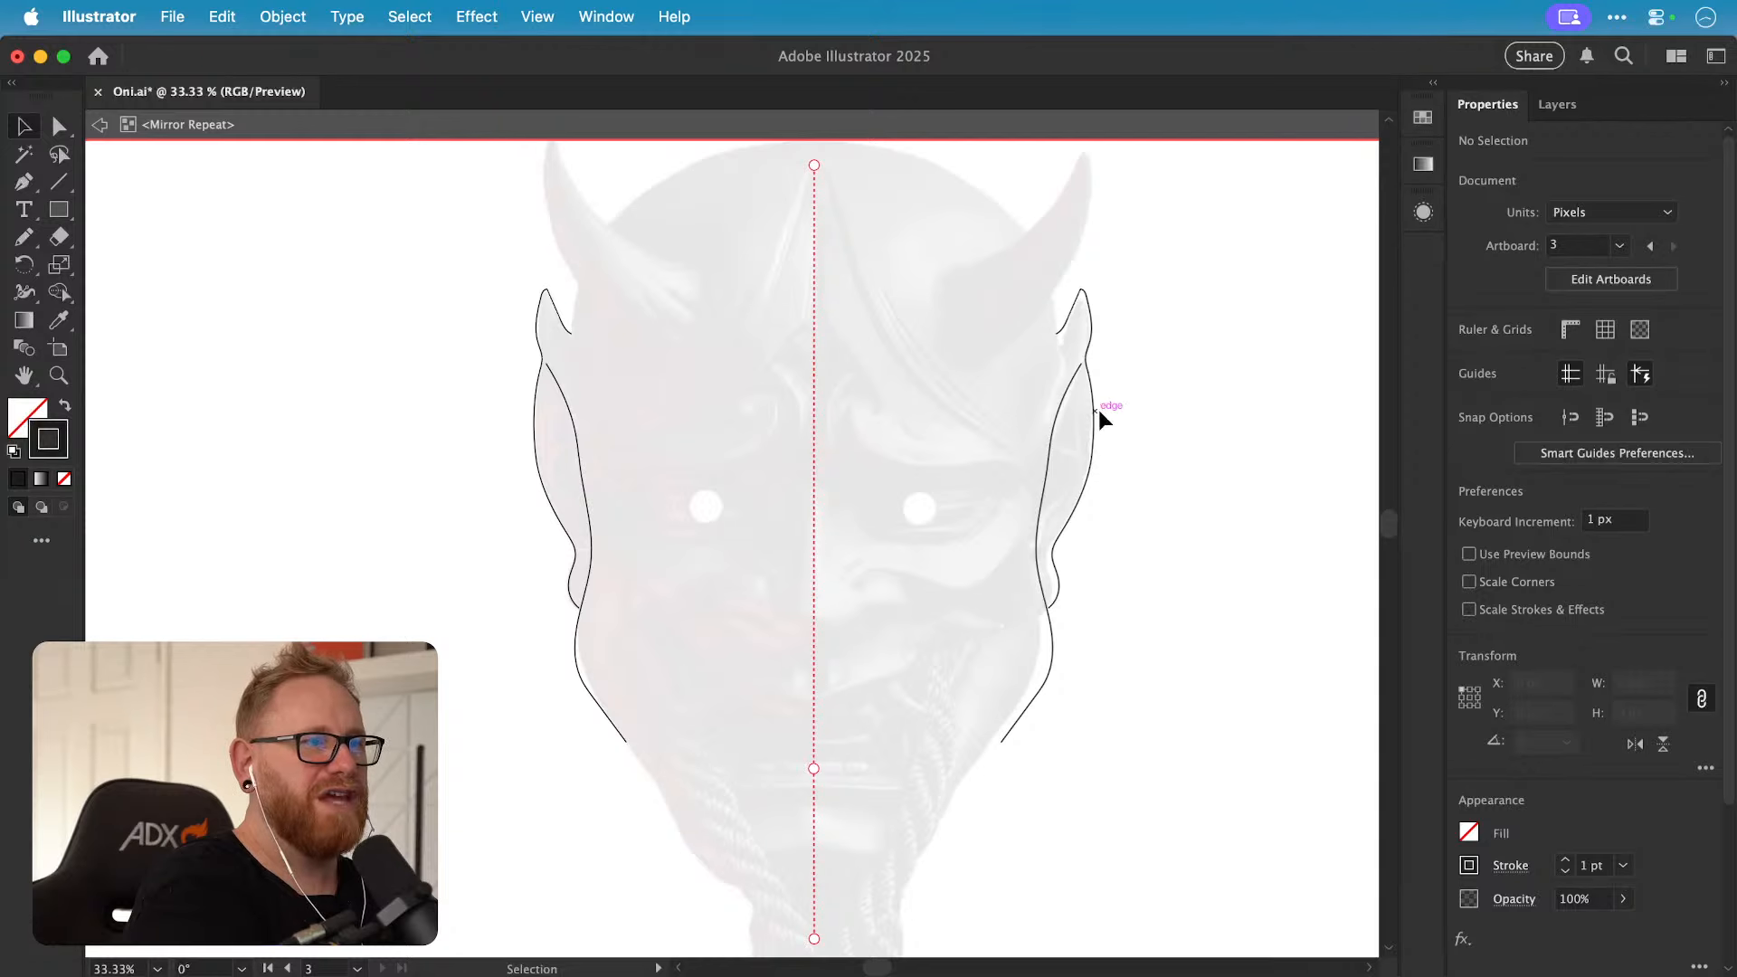
Step: Within the mirror repeat, trace the left eye as a closed pencil outline, about 214 × 98 px
key("n")
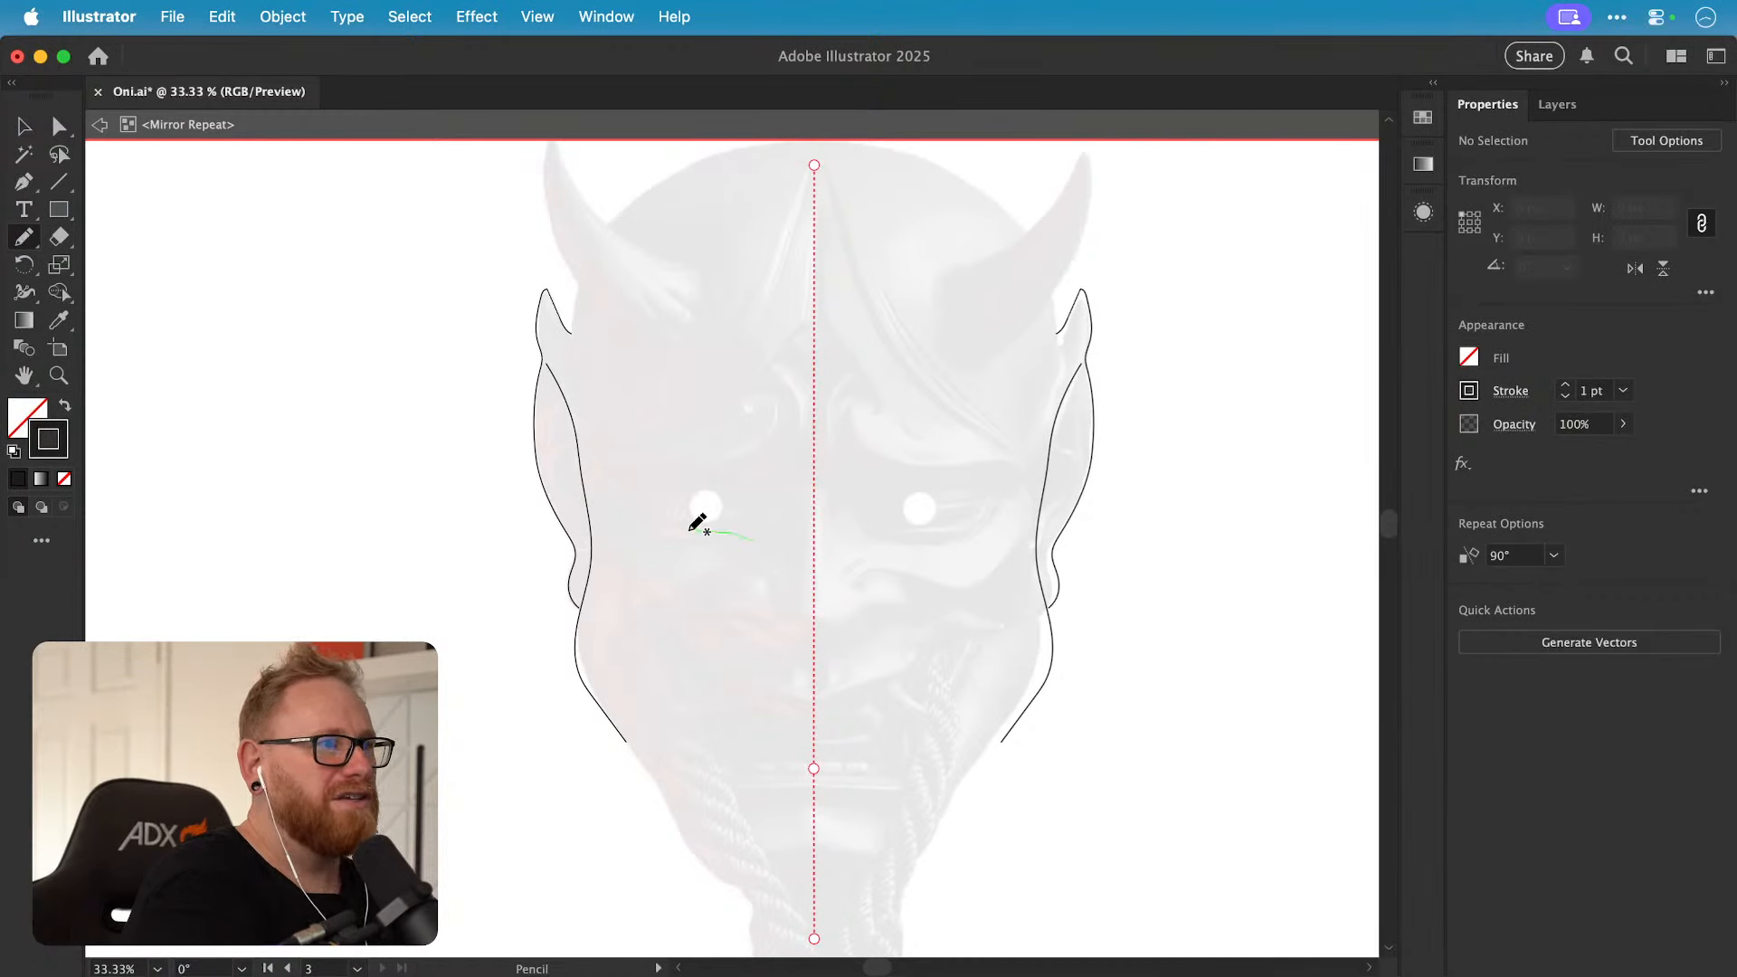
left_click_drag(620, 481, 620, 482)
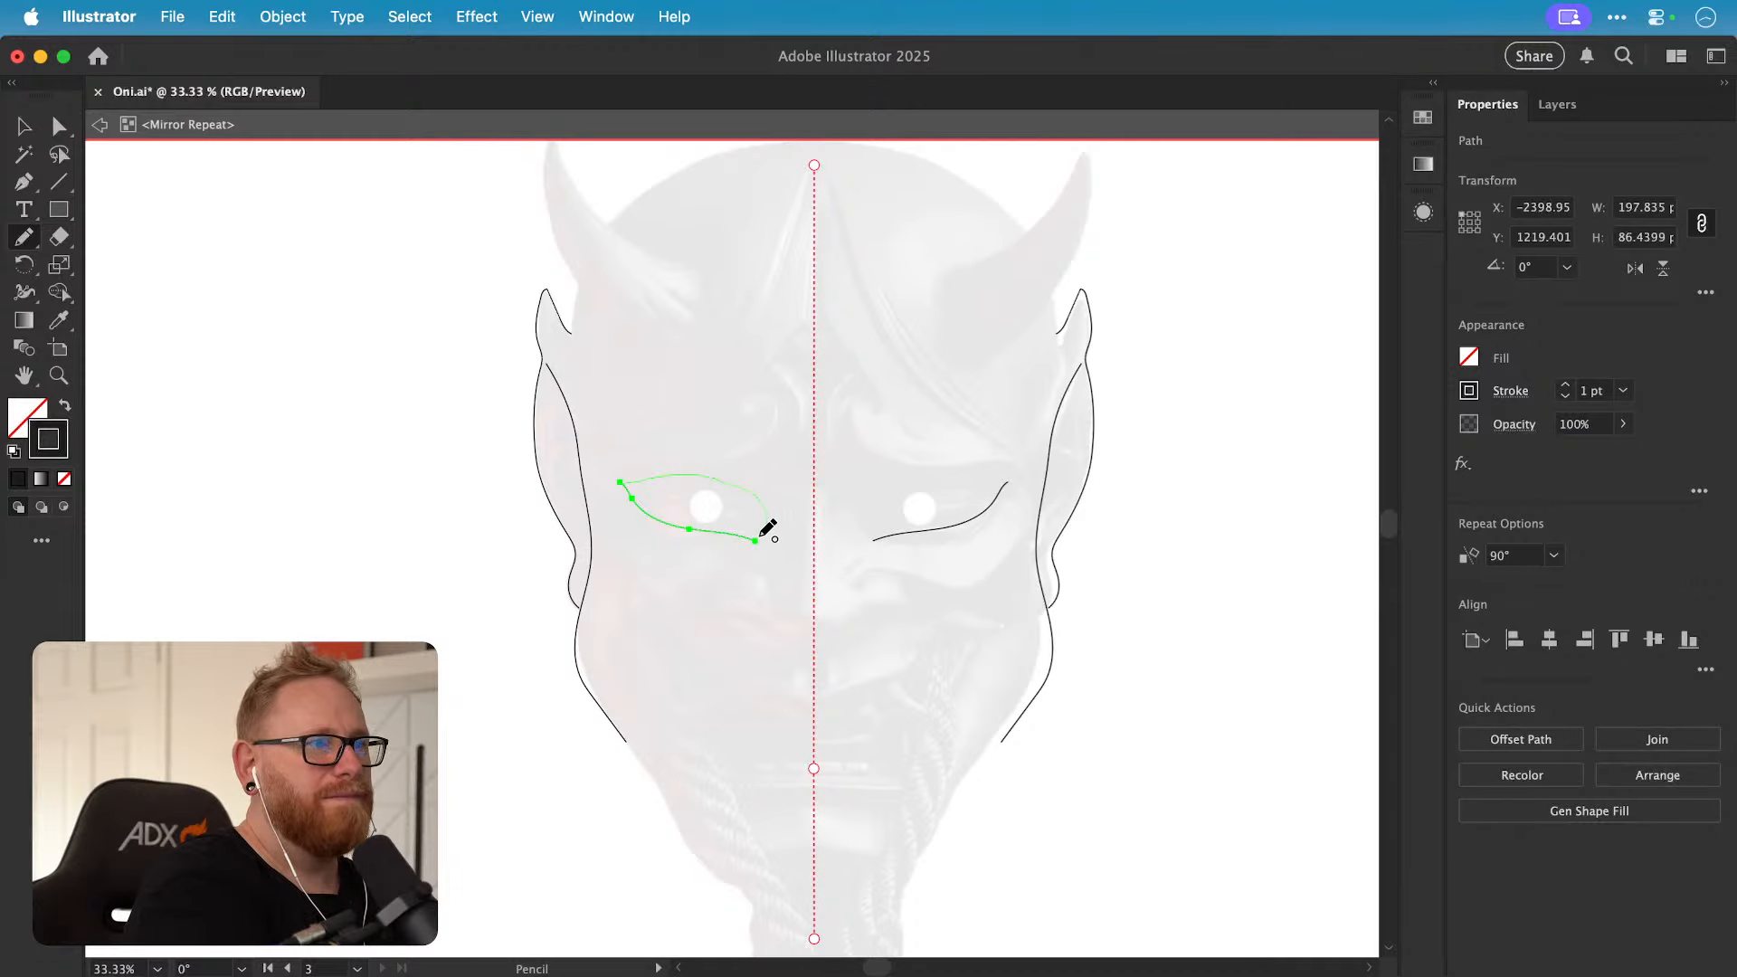
left_click_drag(767, 529, 758, 535)
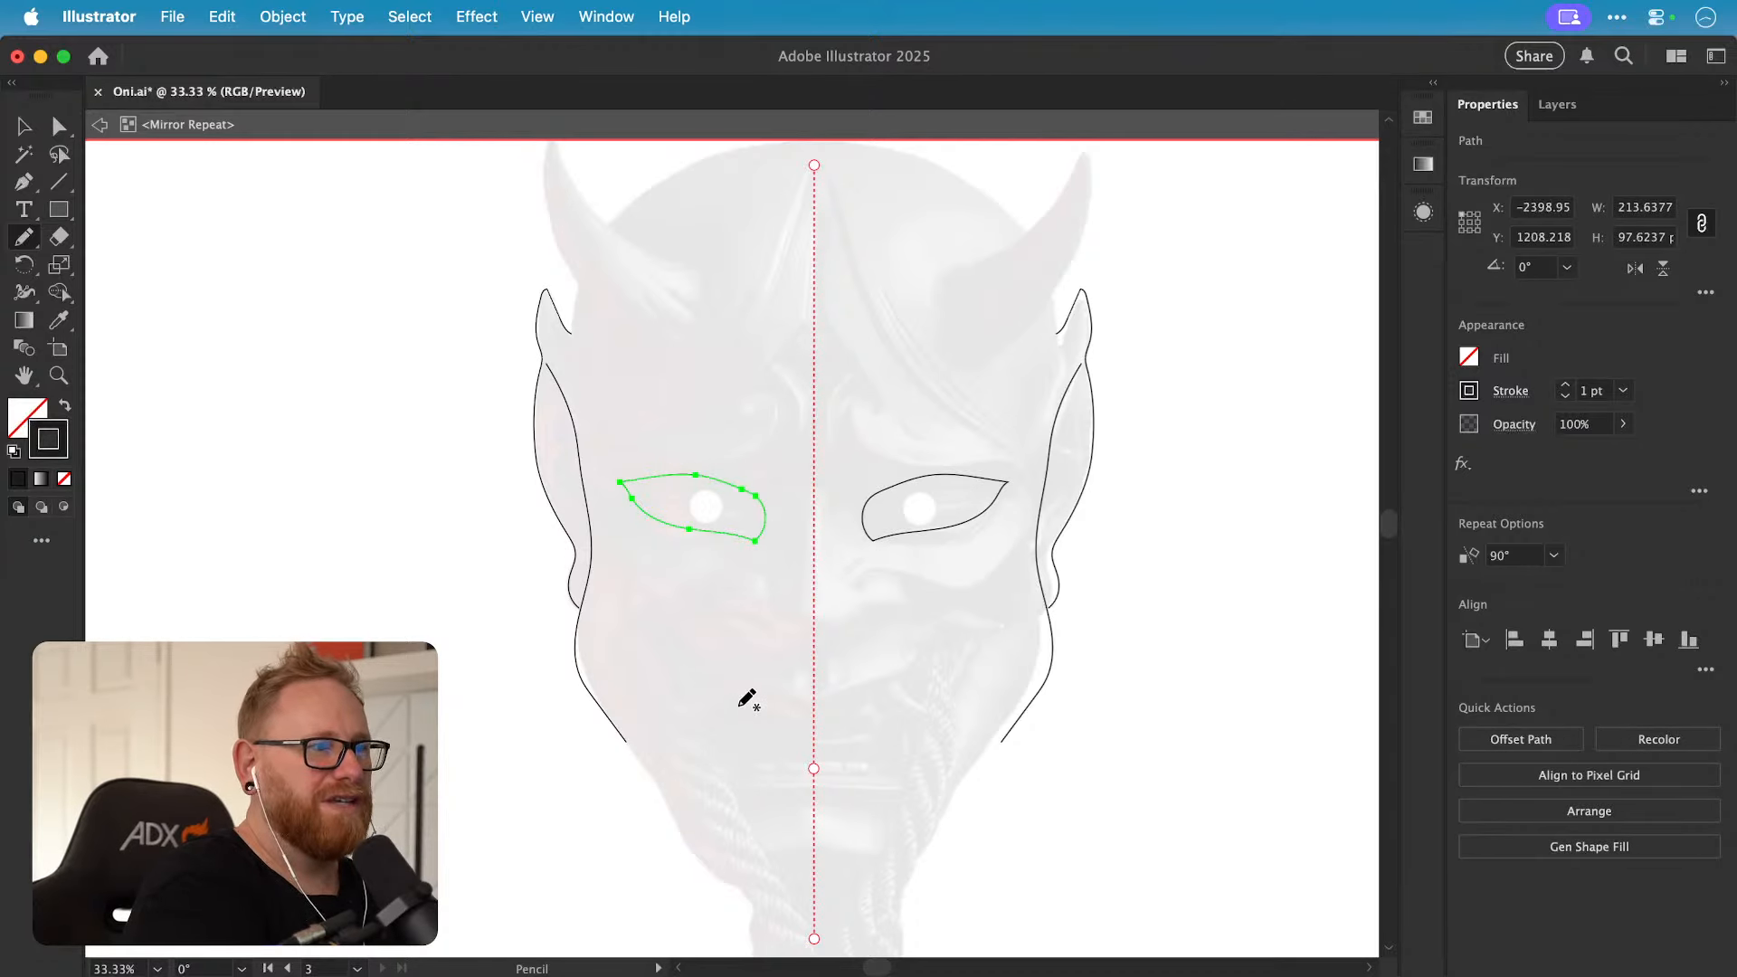
Step: Try an angular pencil line on the cheek below the eye, undo it, and draw a rounded peaked line there instead
key("super+1")
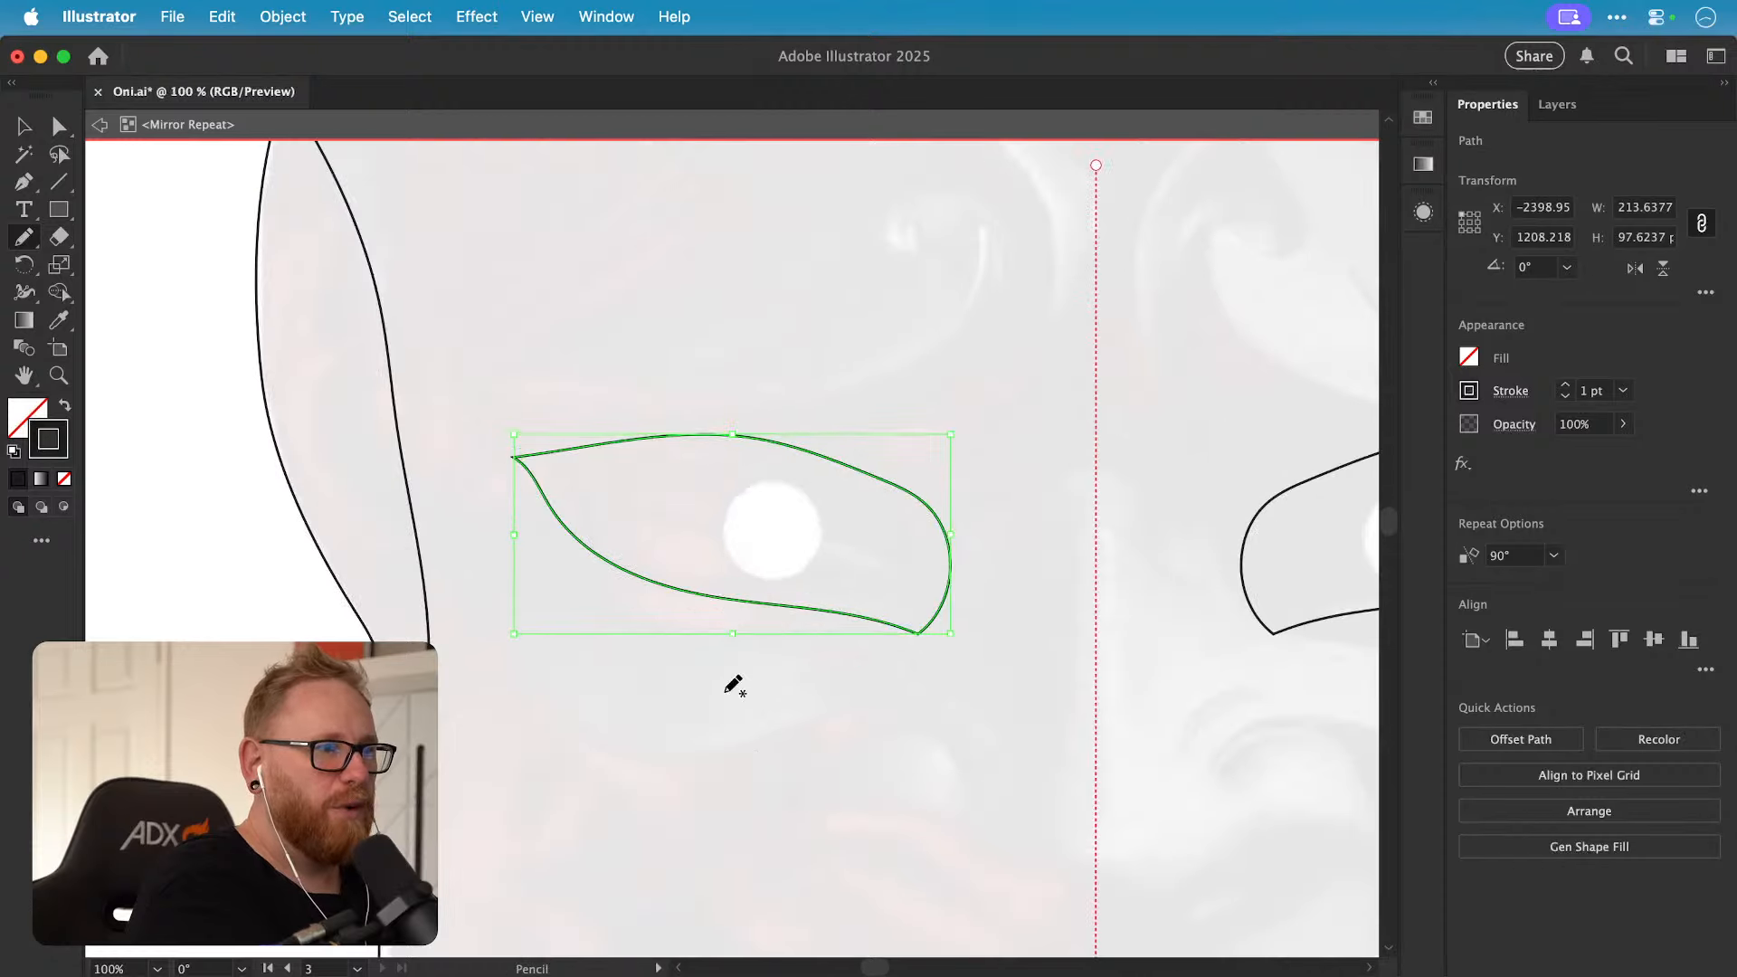
scroll(730, 687, "down", 8)
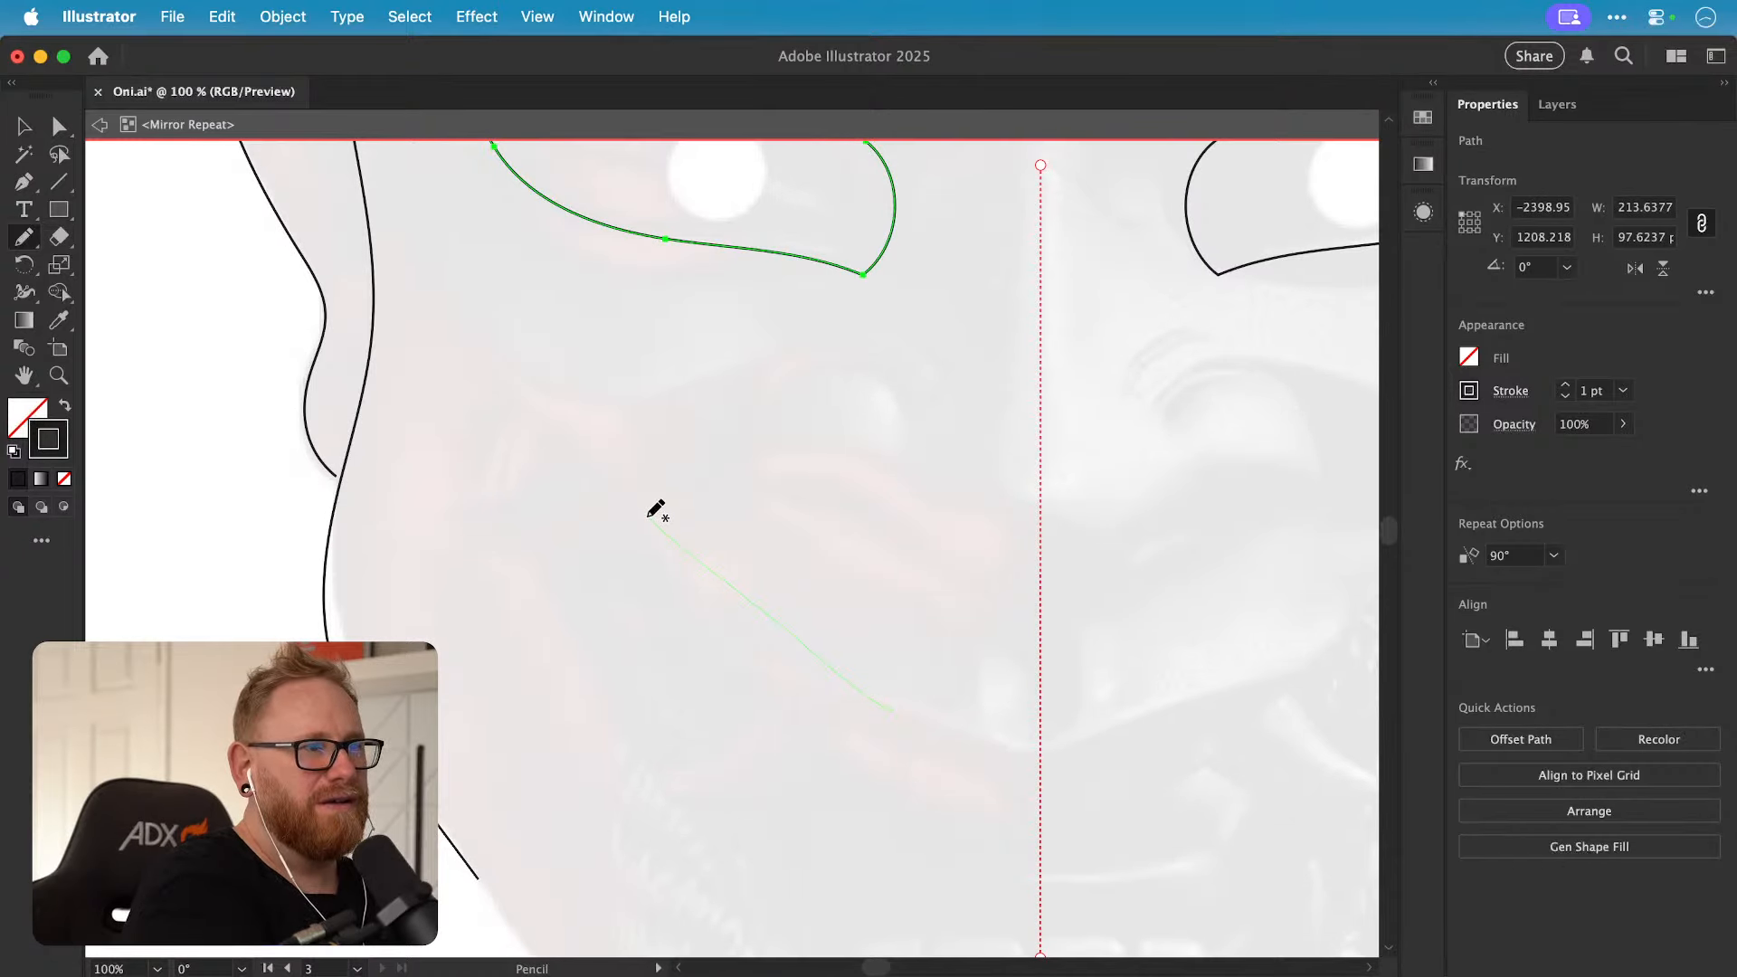
left_click_drag(902, 555, 941, 559)
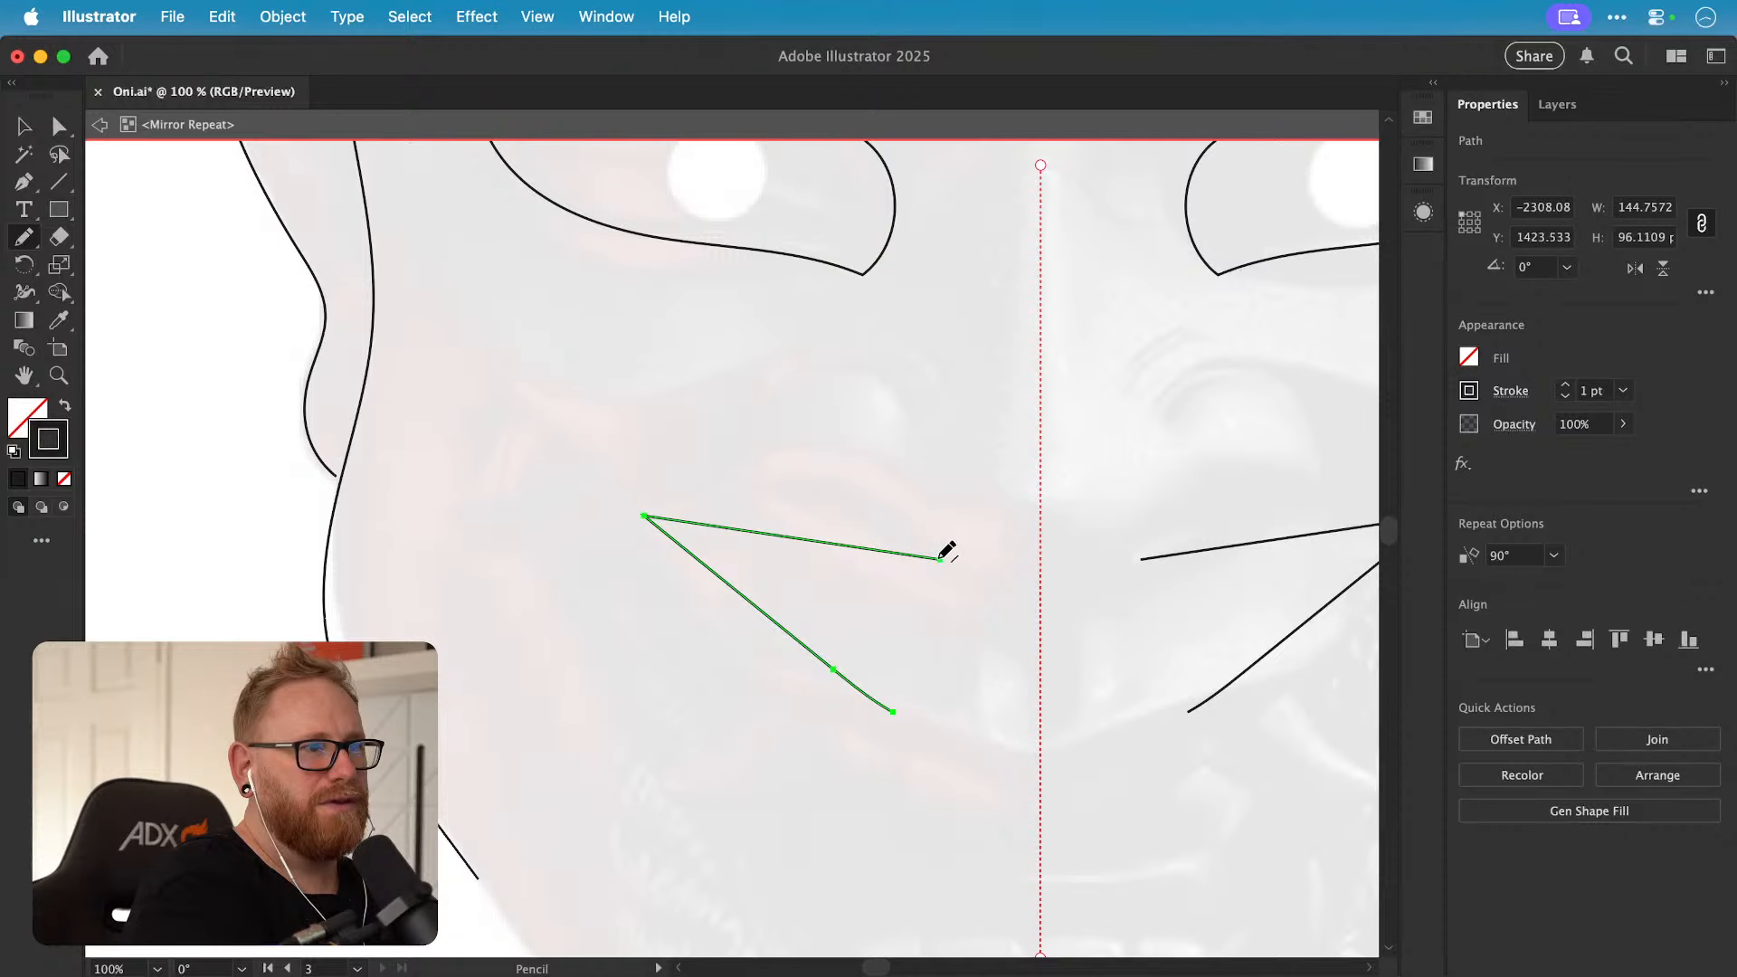
key("super+z")
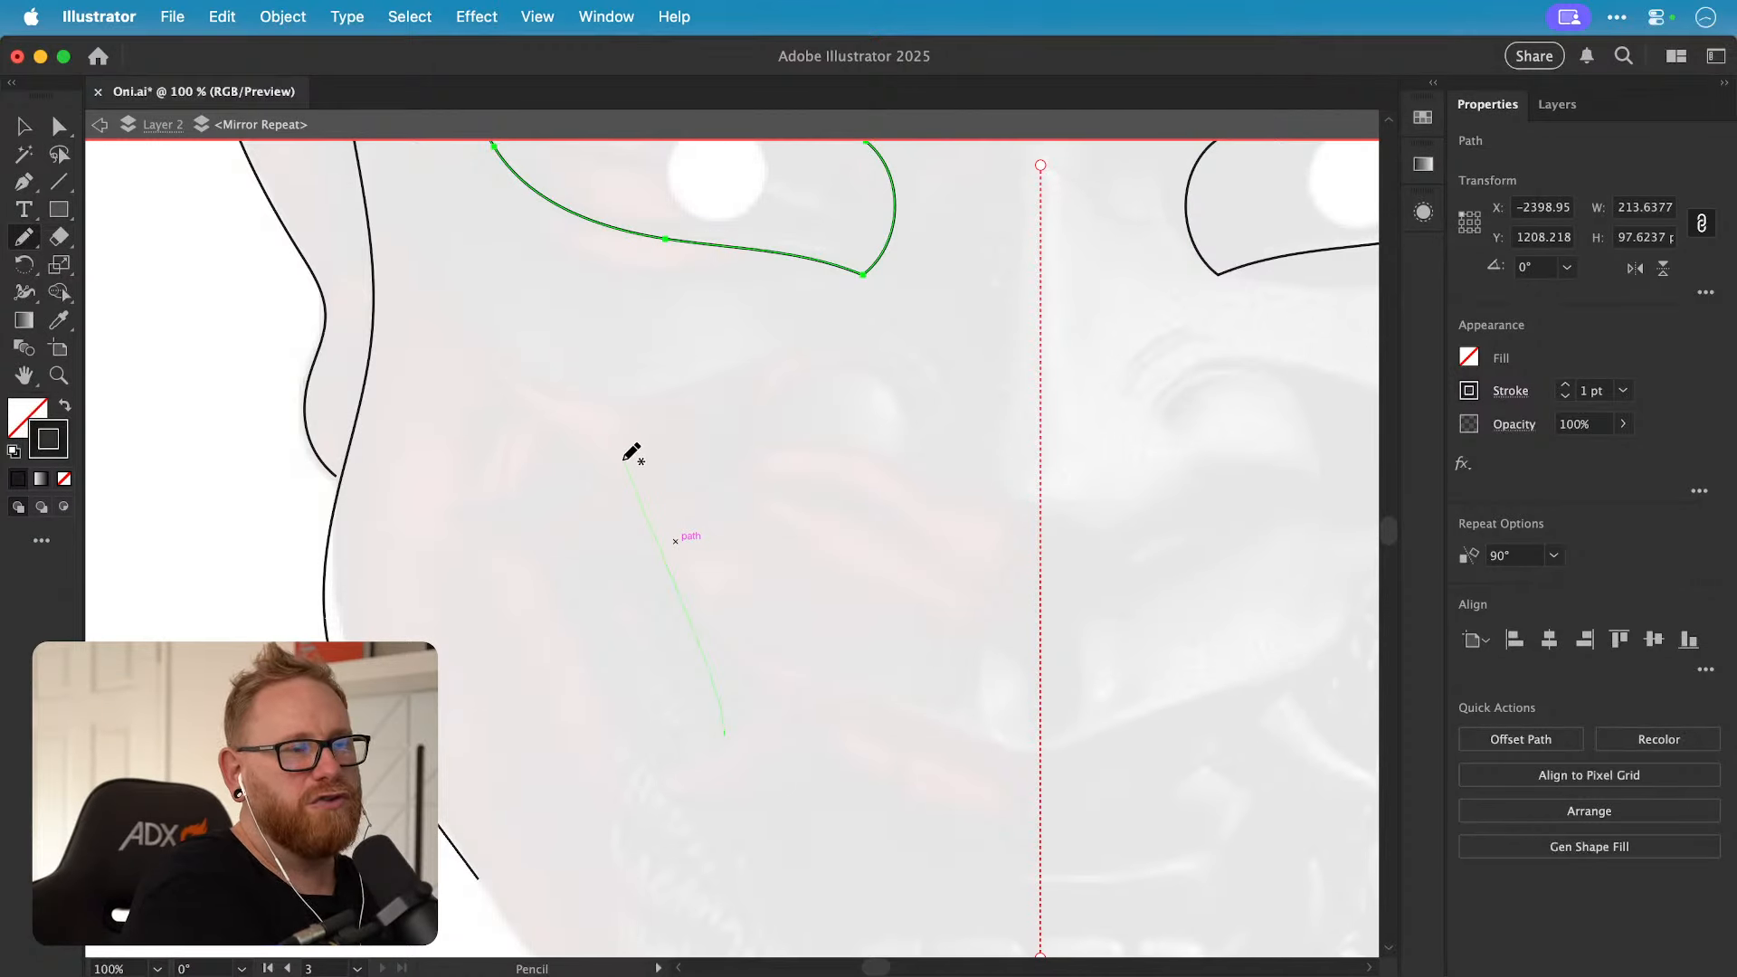
left_click_drag(769, 509, 876, 563)
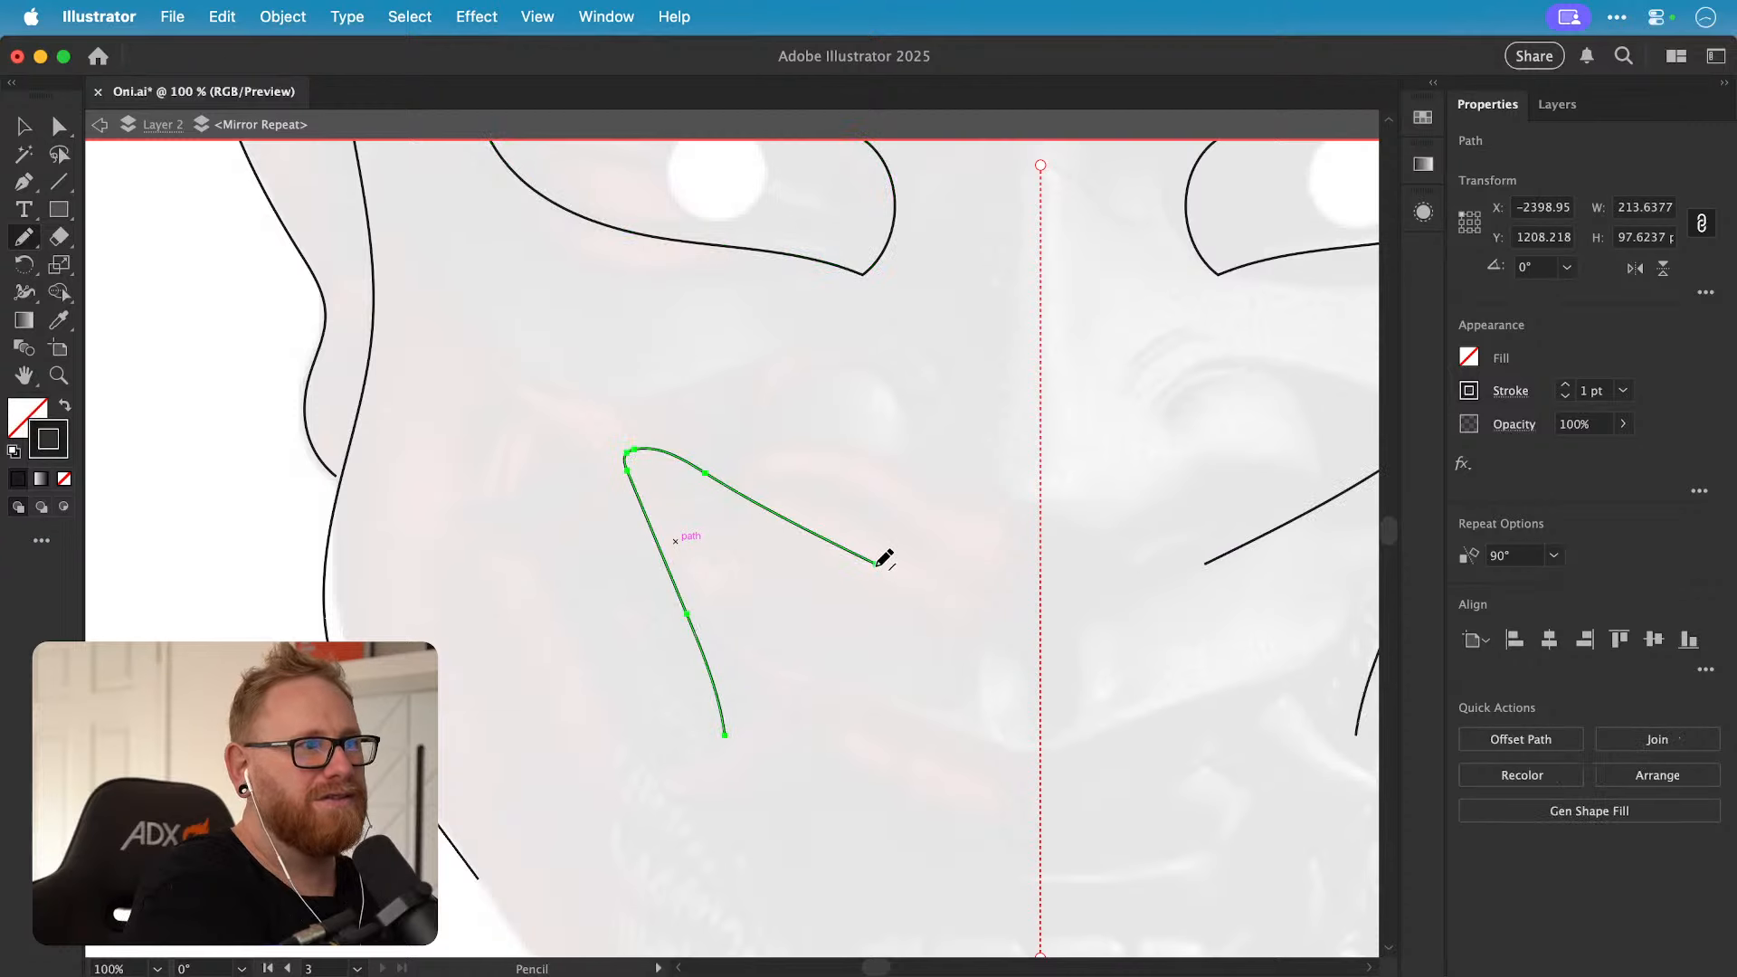
Step: Undo the rounded peaked pencil line on the cheek below the eye
key("super+z")
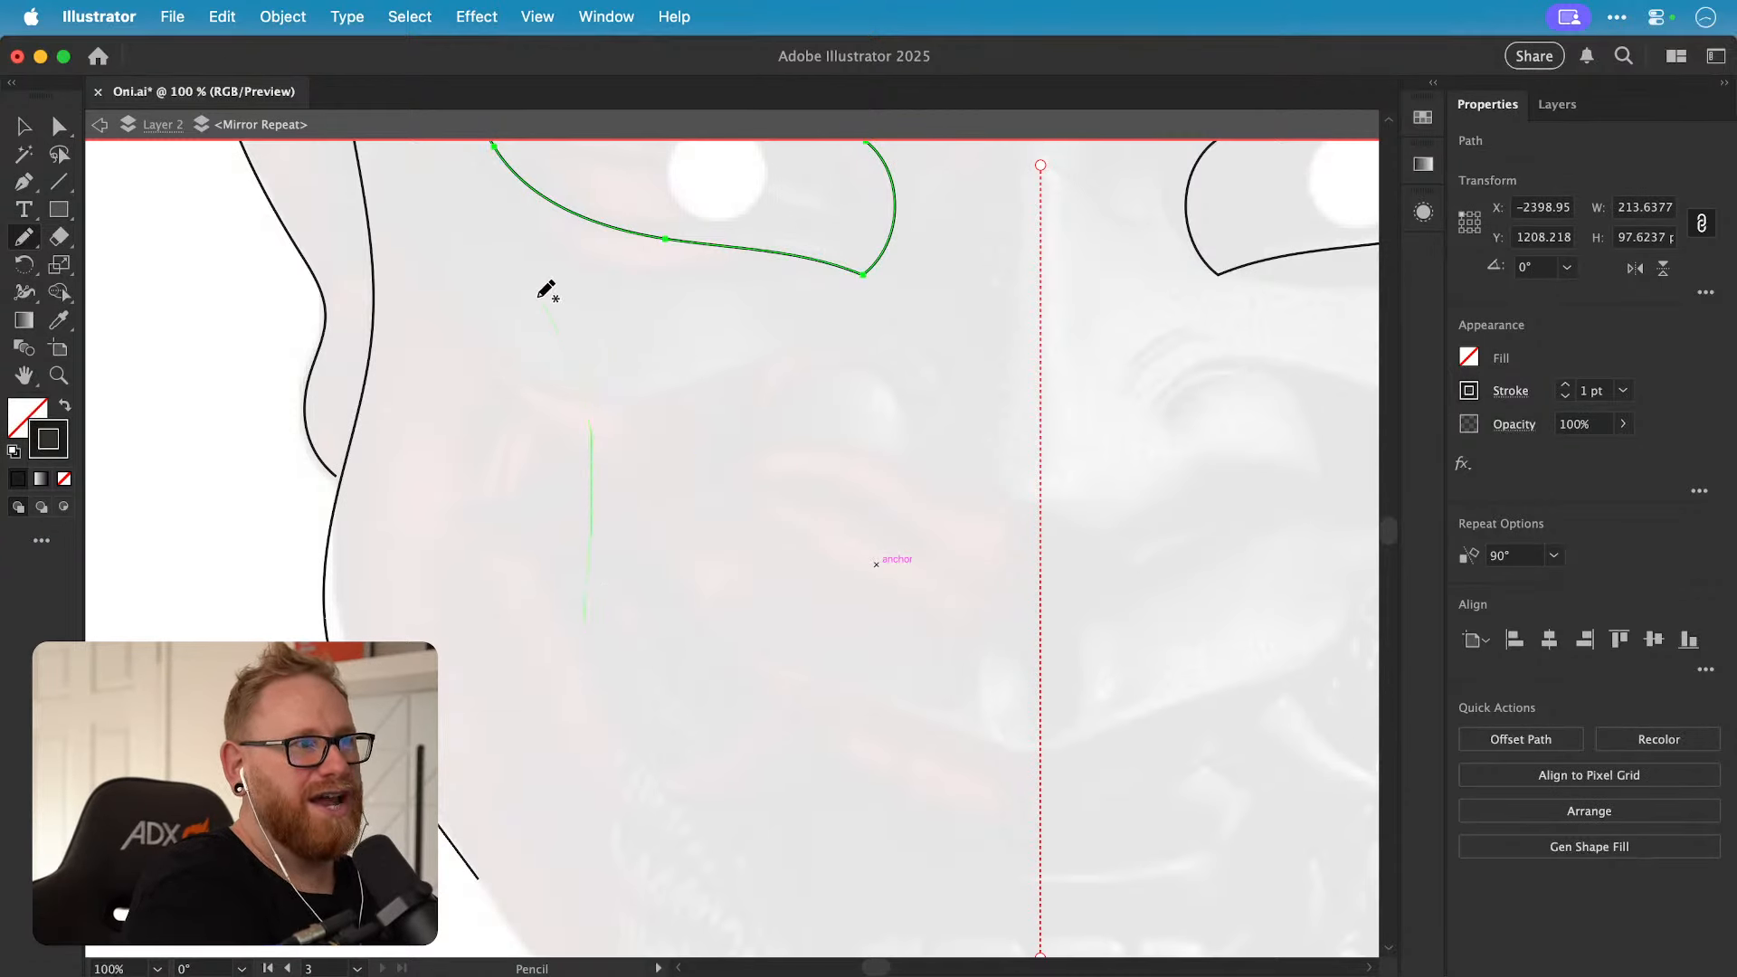
Step: Try a sharply pointed pencil line on the cheek, about 93 × 158 px, and undo it
left_click_drag(540, 296, 540, 296)
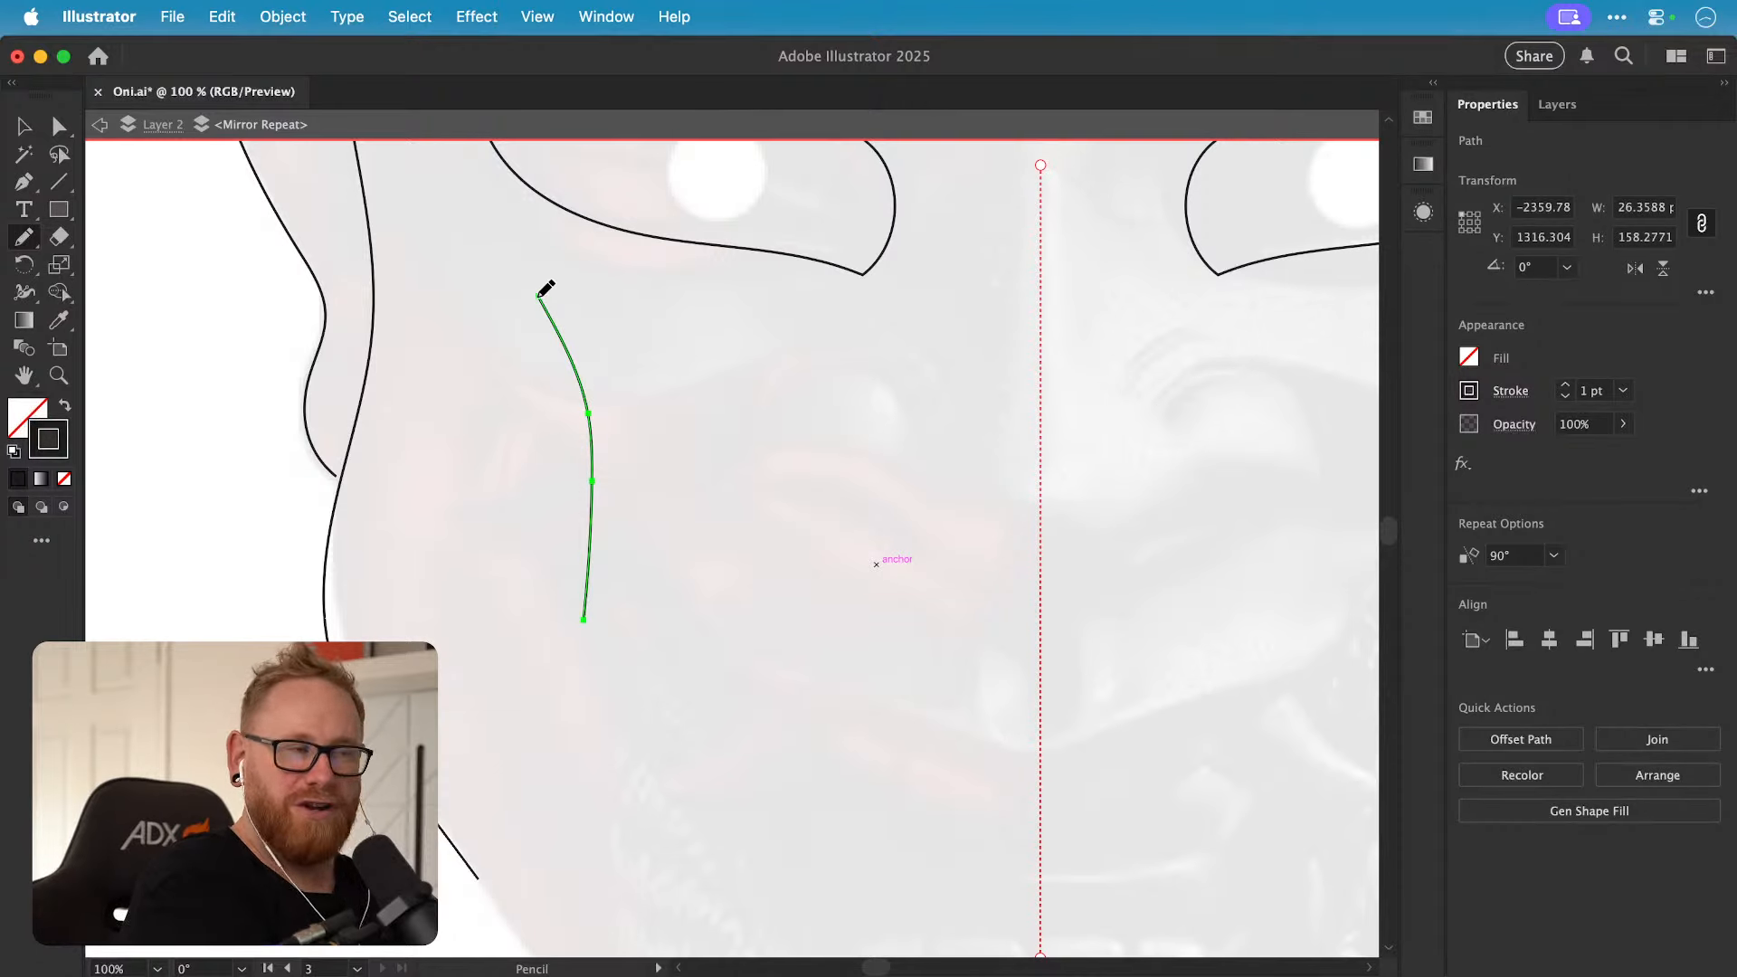
mouse_move(540, 296)
left_mouse_down()
mouse_move(645, 353)
mouse_move(728, 493)
left_mouse_up()
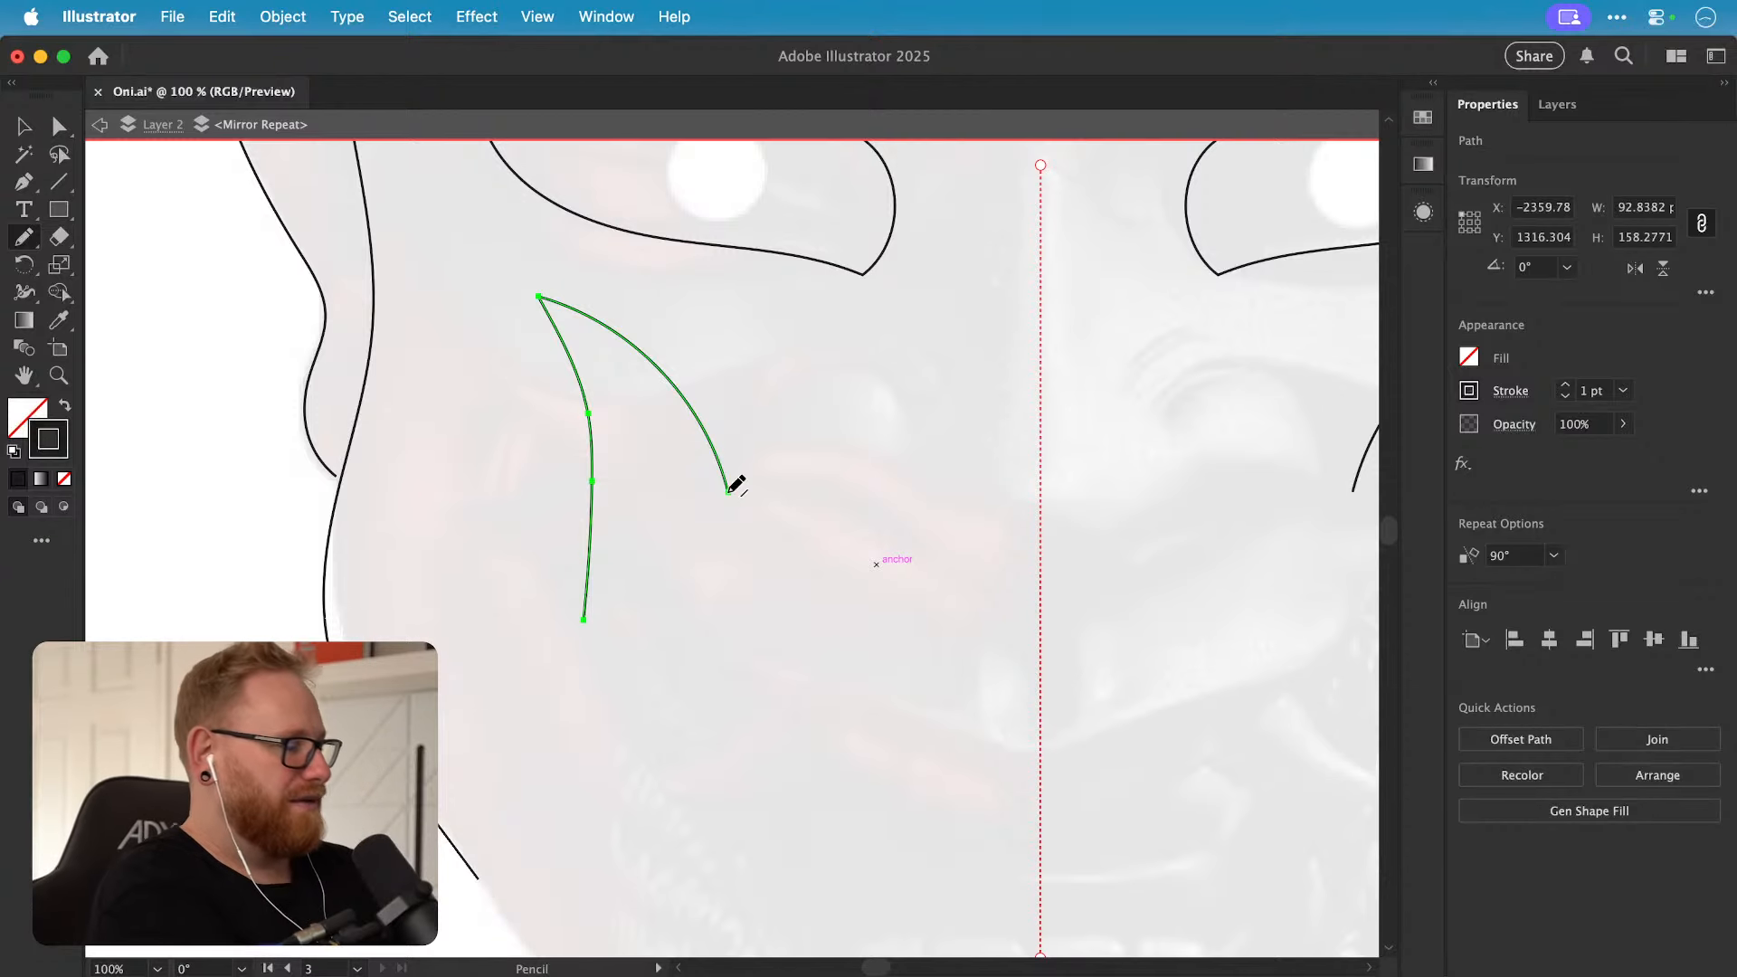
key("super+z")
key("super+z")
Step: Deselect the eye outline and exit the mirror repeat's isolation mode
key("space")
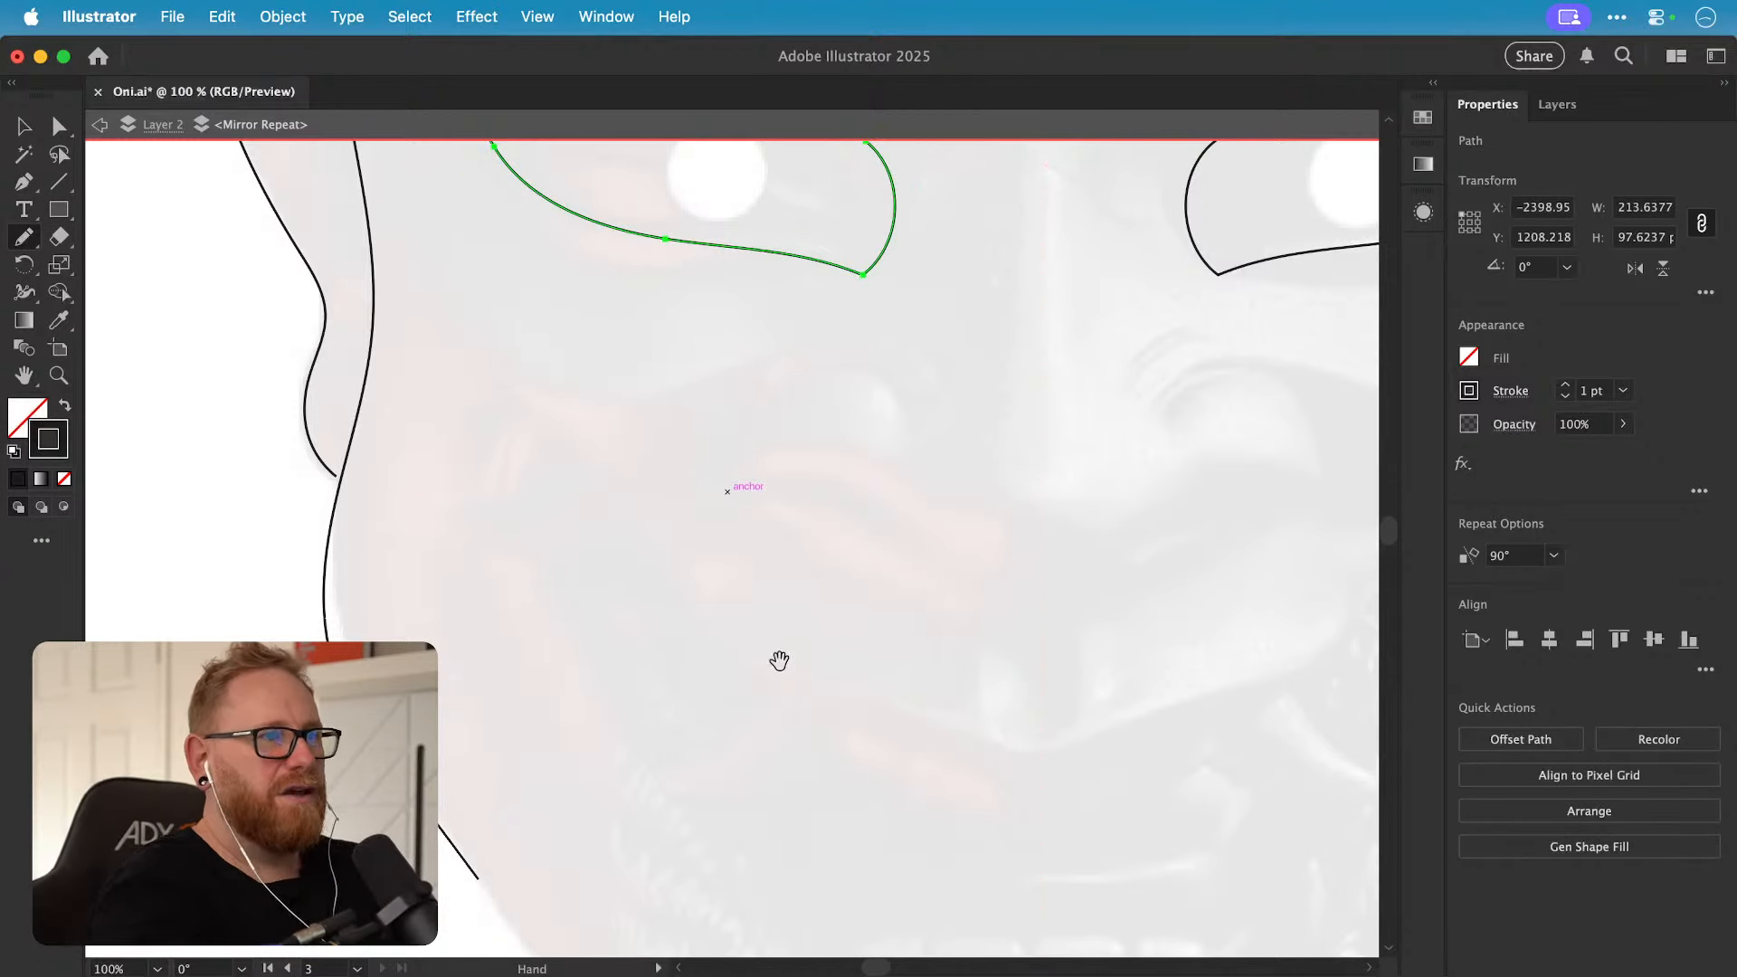
left_click_drag(913, 609, 875, 820)
key("v")
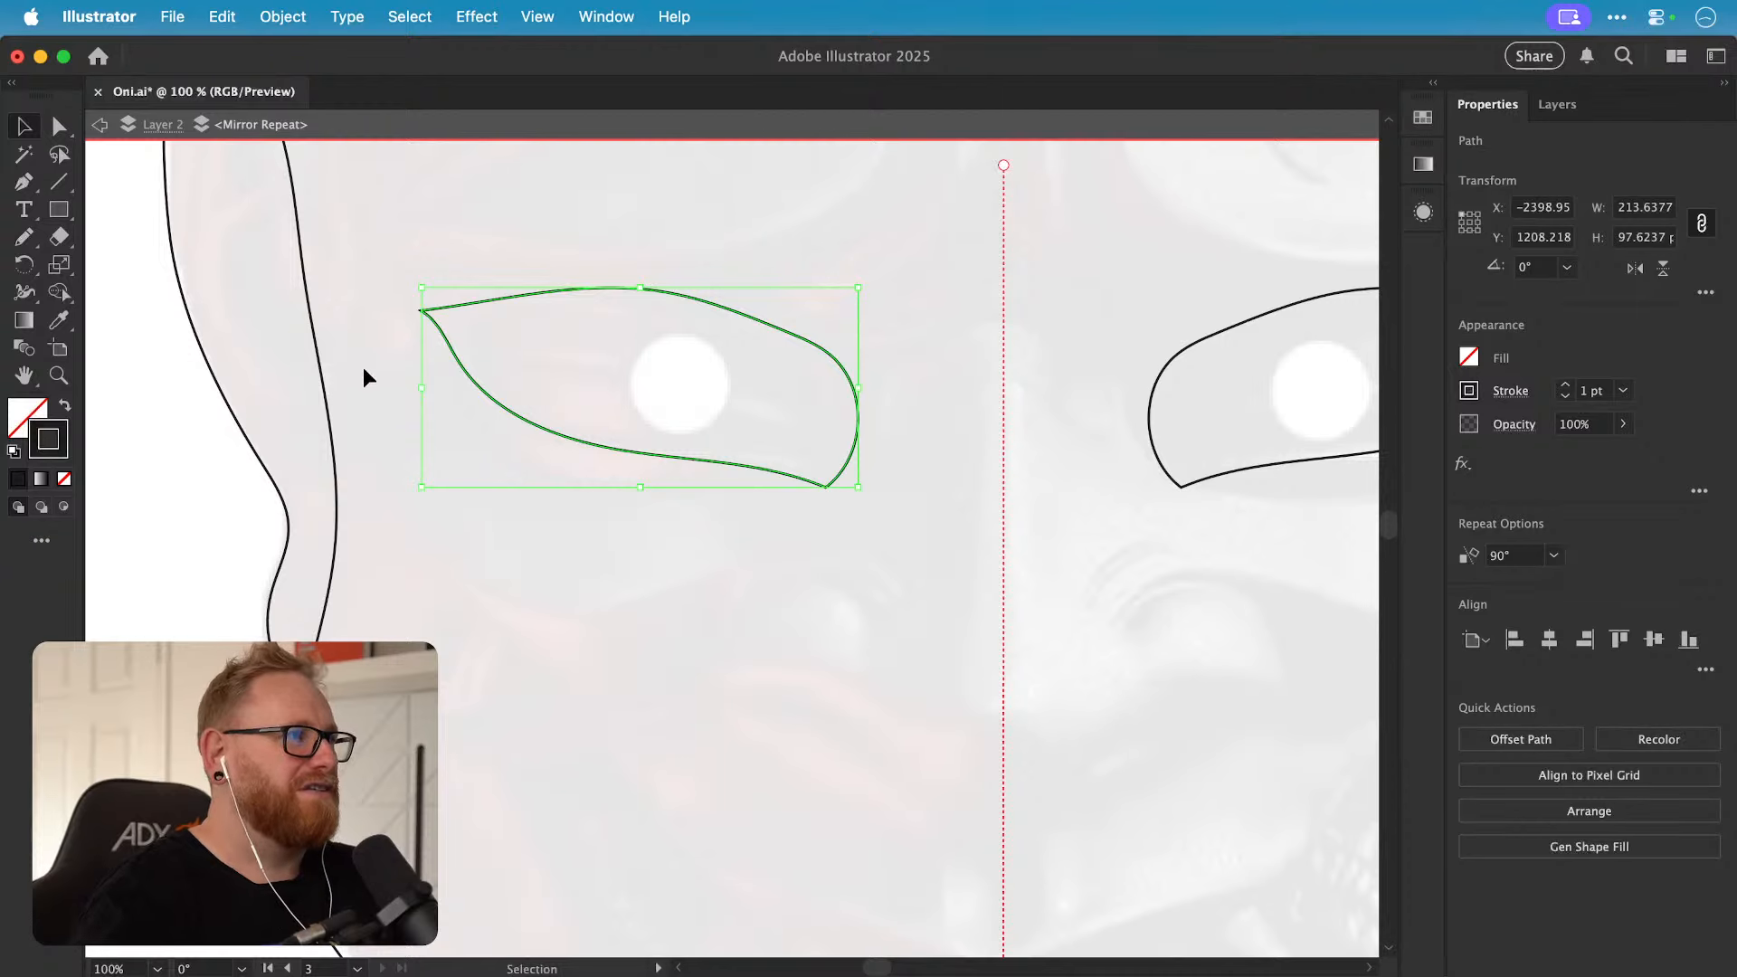
left_click(283, 17)
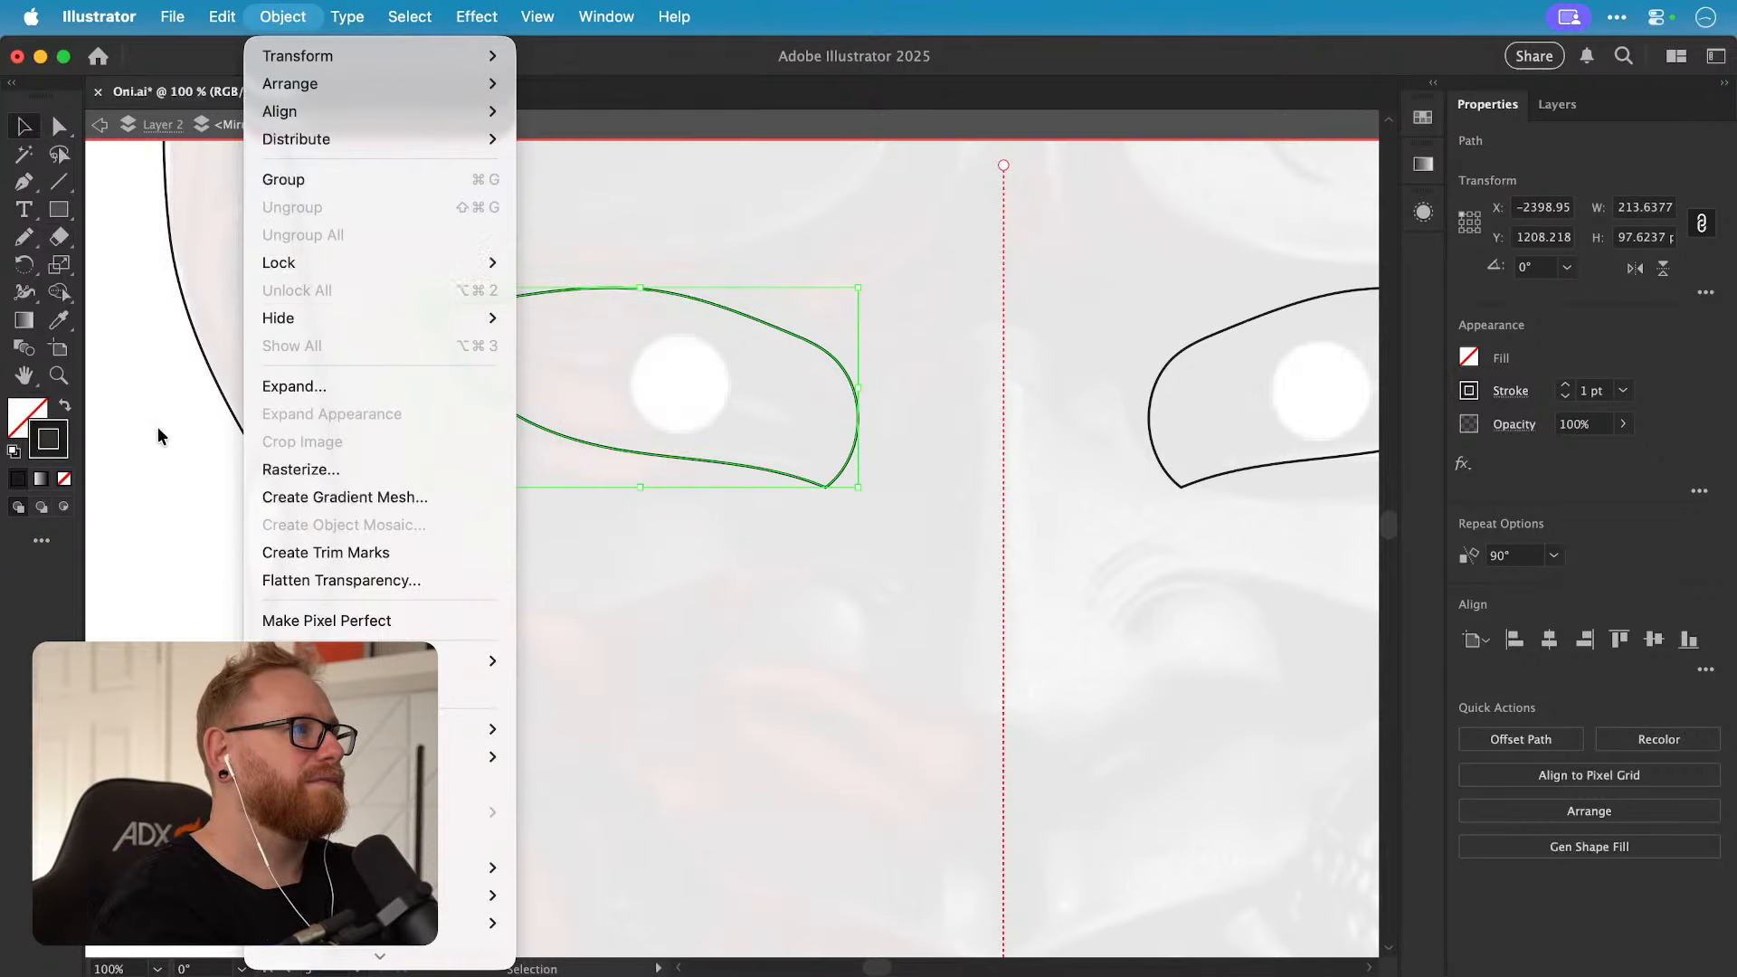
left_click(436, 596)
key("a")
key("super+minus")
key("super+minus")
key("super+minus")
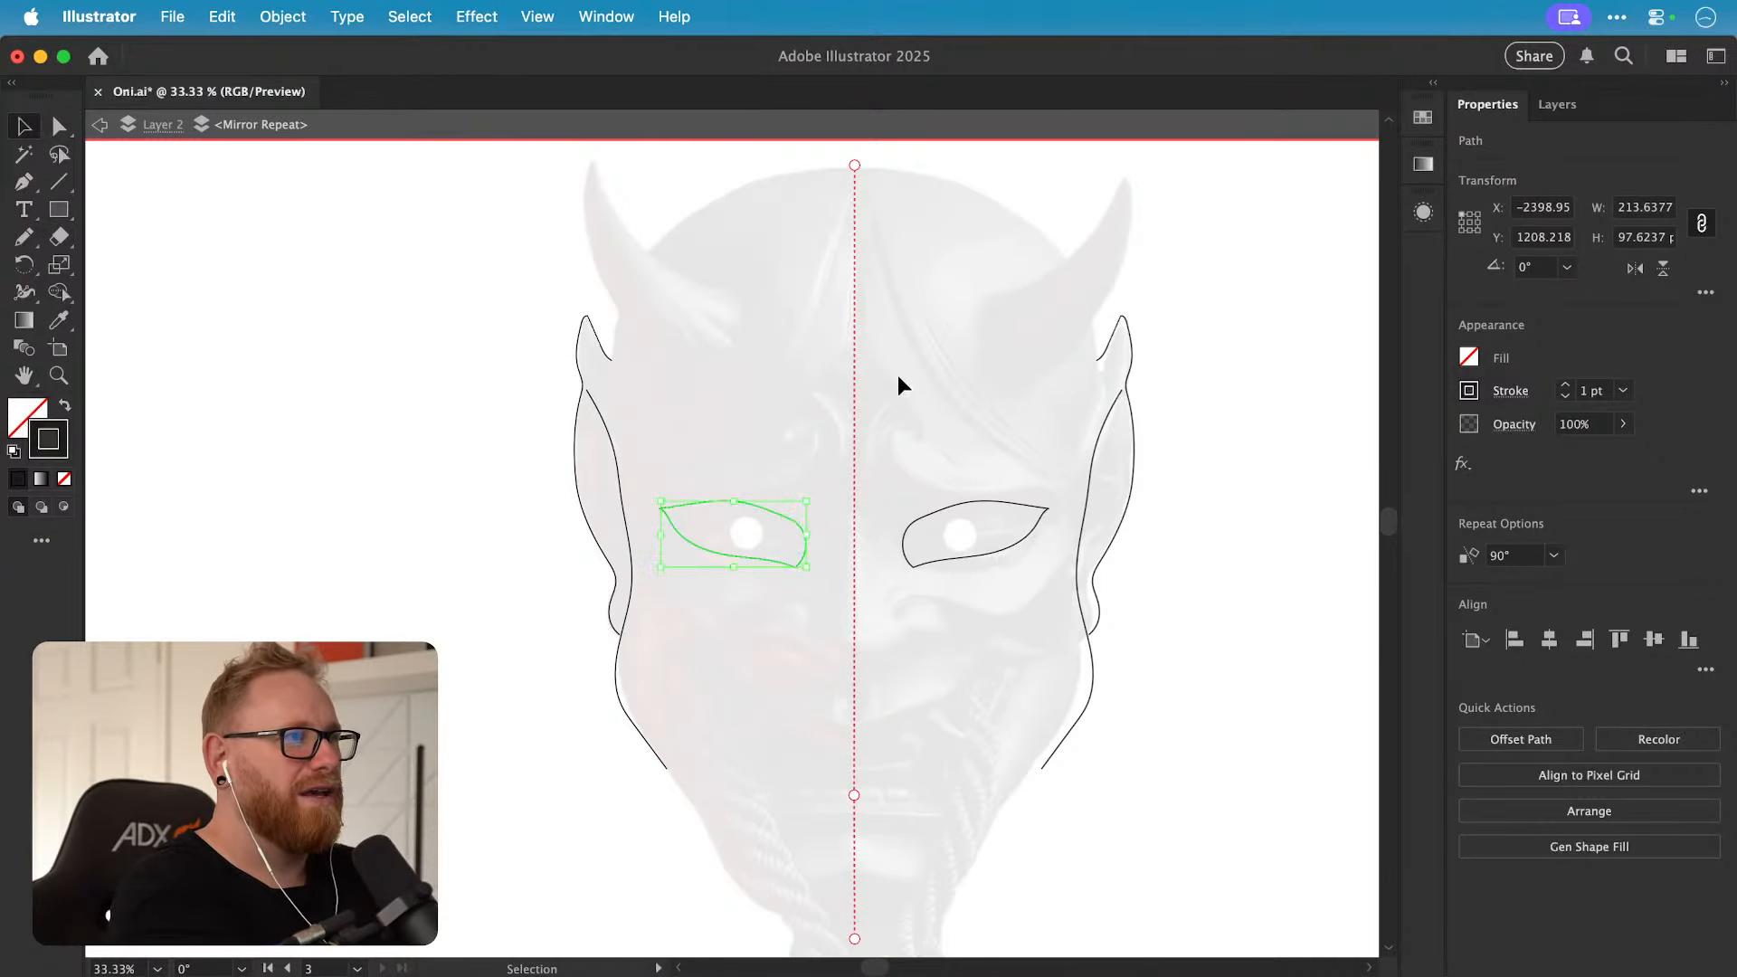
left_click(648, 404)
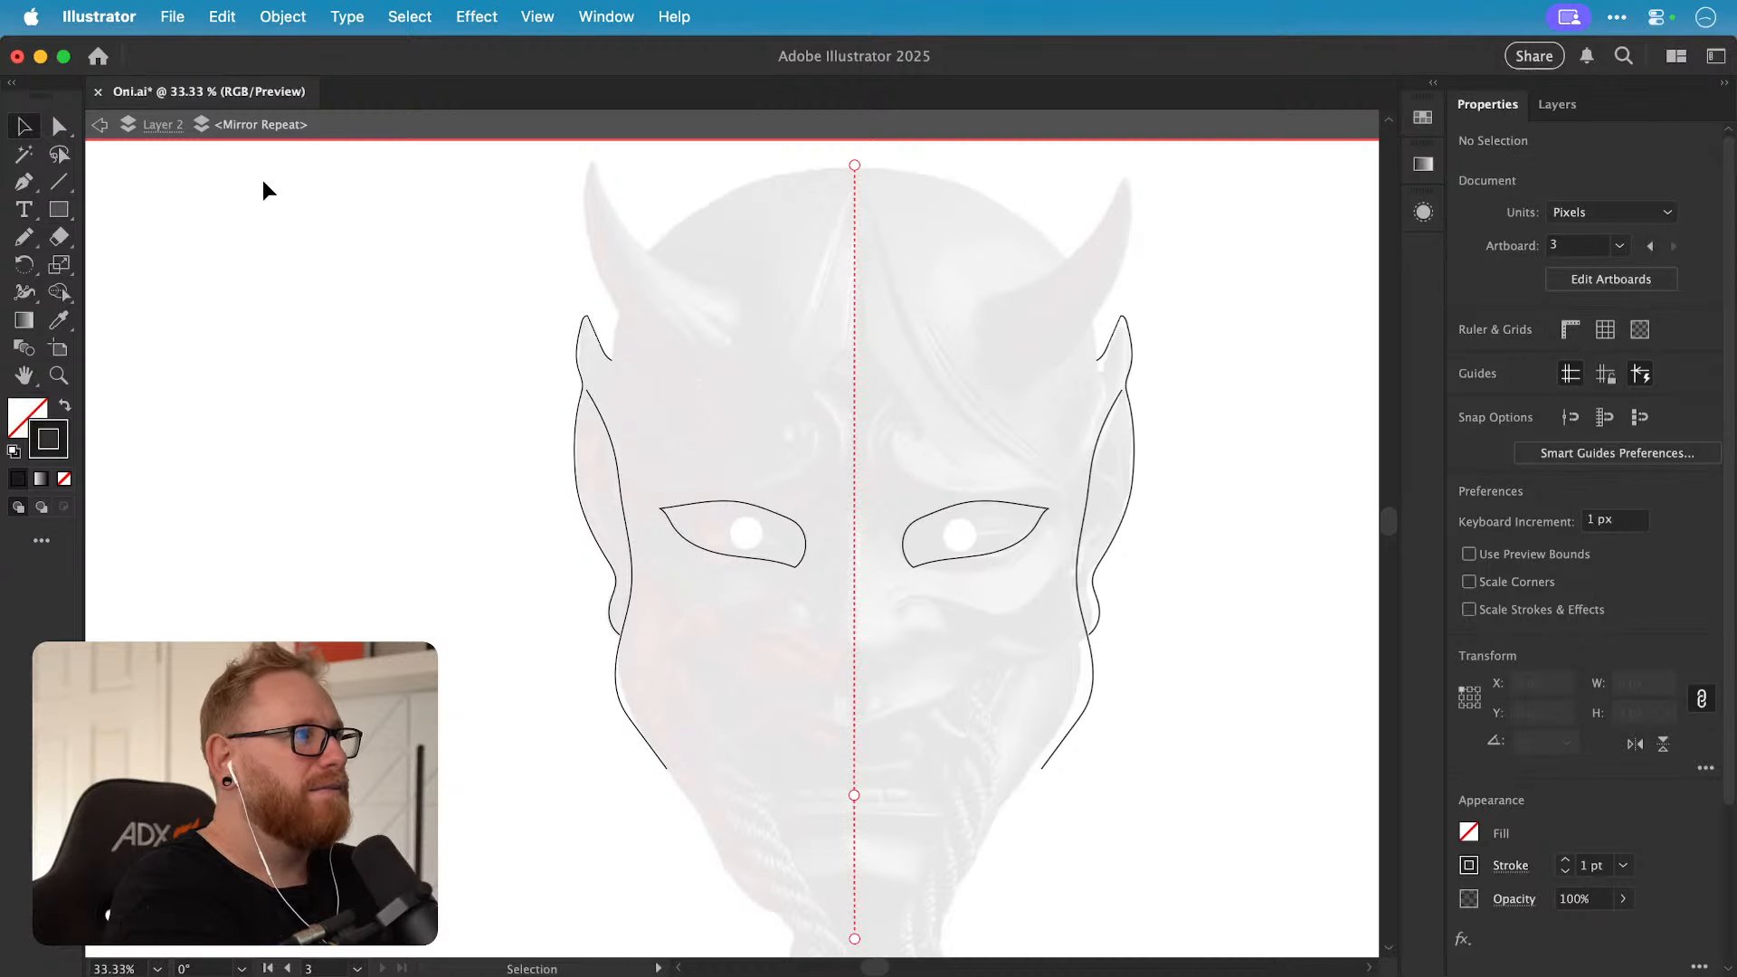
double_click(264, 185)
Step: Set the opacity of the Oni mask reference image to 40% and keep the image in its original position
left_click(675, 404)
left_click_drag(697, 375, 660, 369)
key("super+z")
left_click(1592, 424)
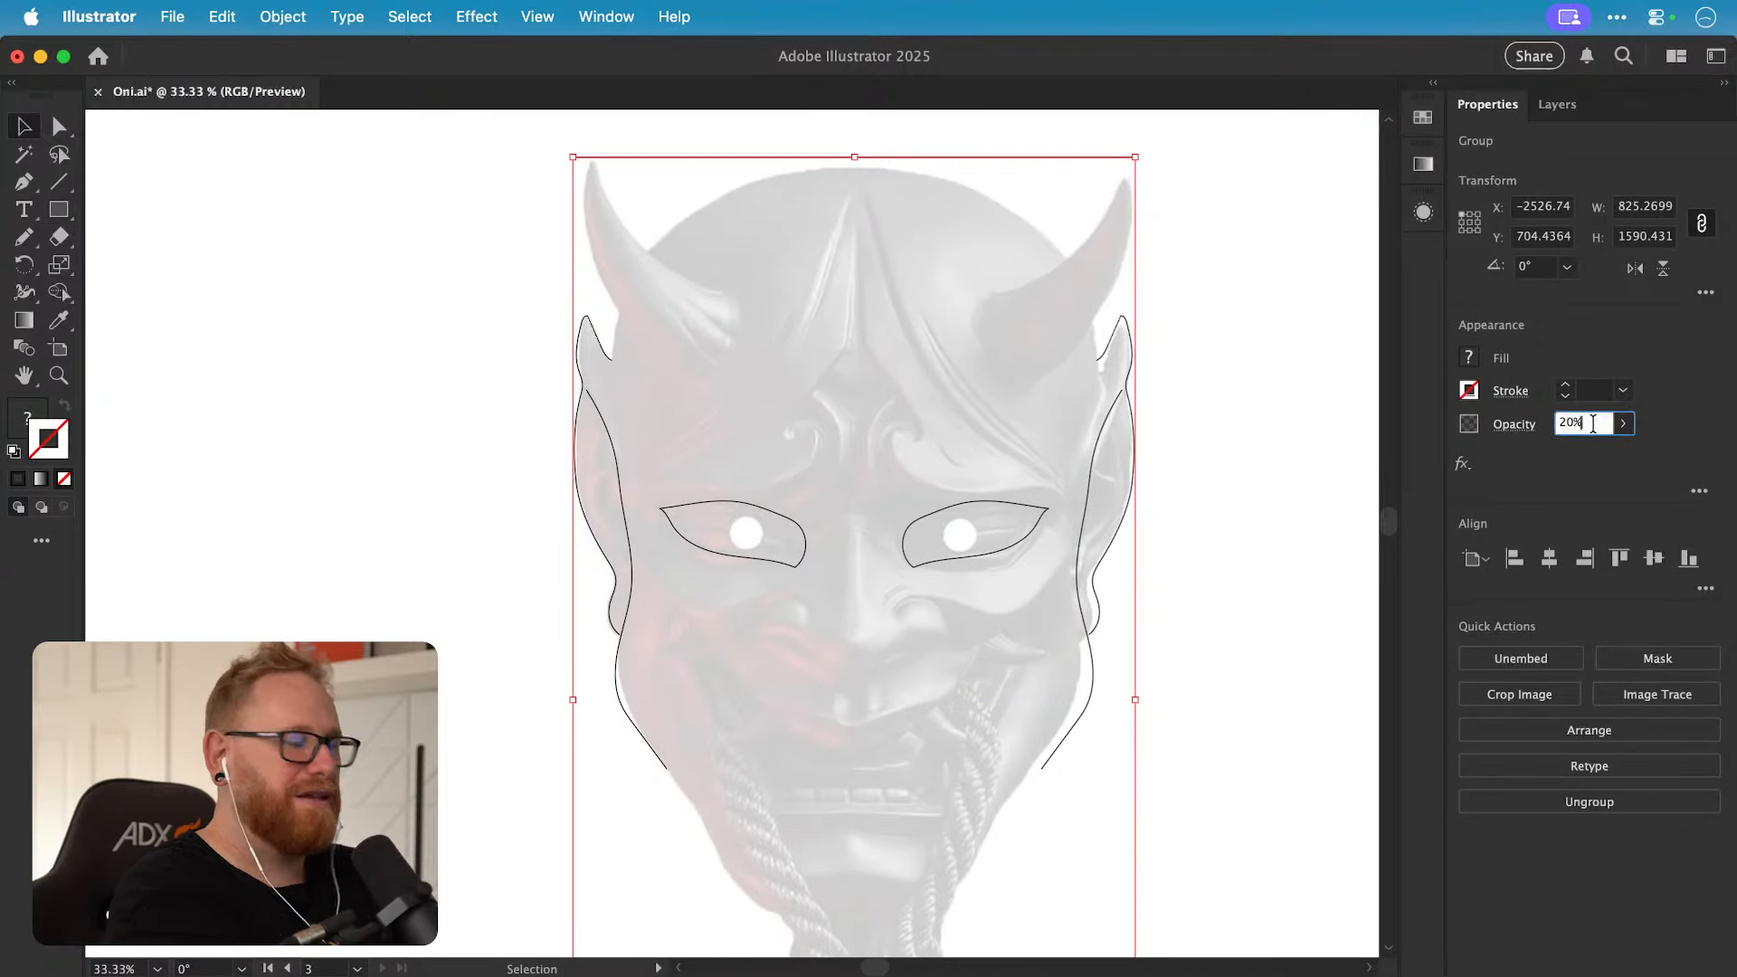
type("40")
key("Return")
left_click(1579, 424)
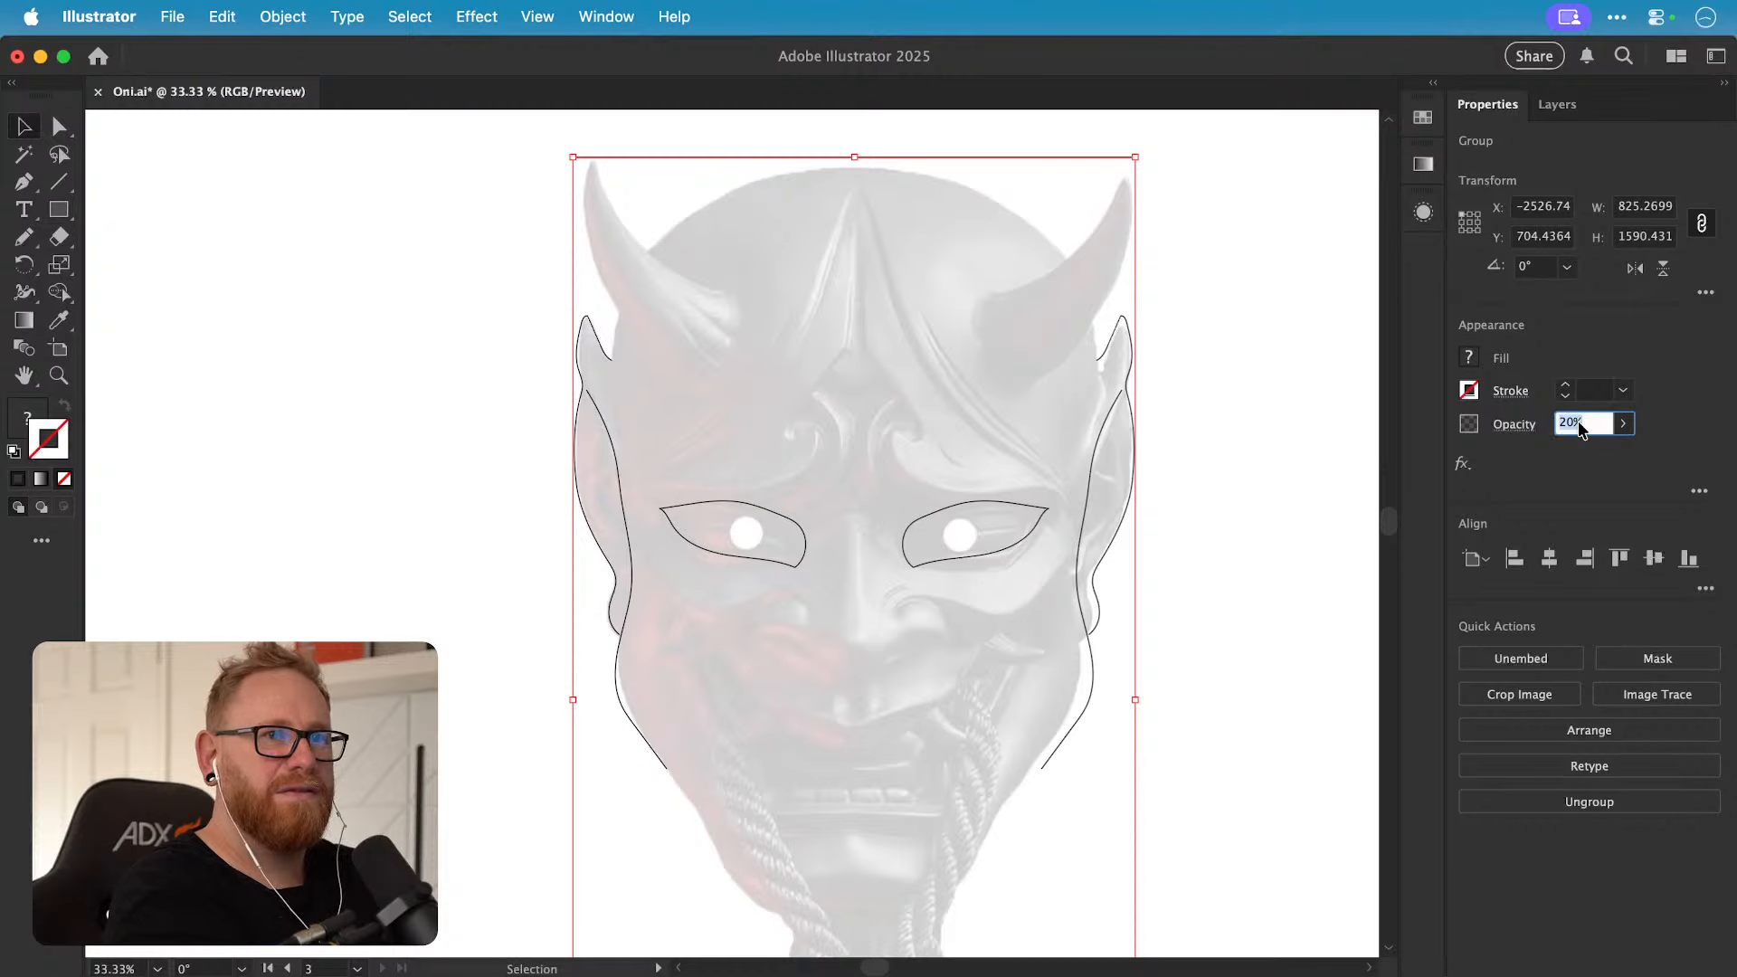
type("40")
key("Return")
left_click(1201, 445)
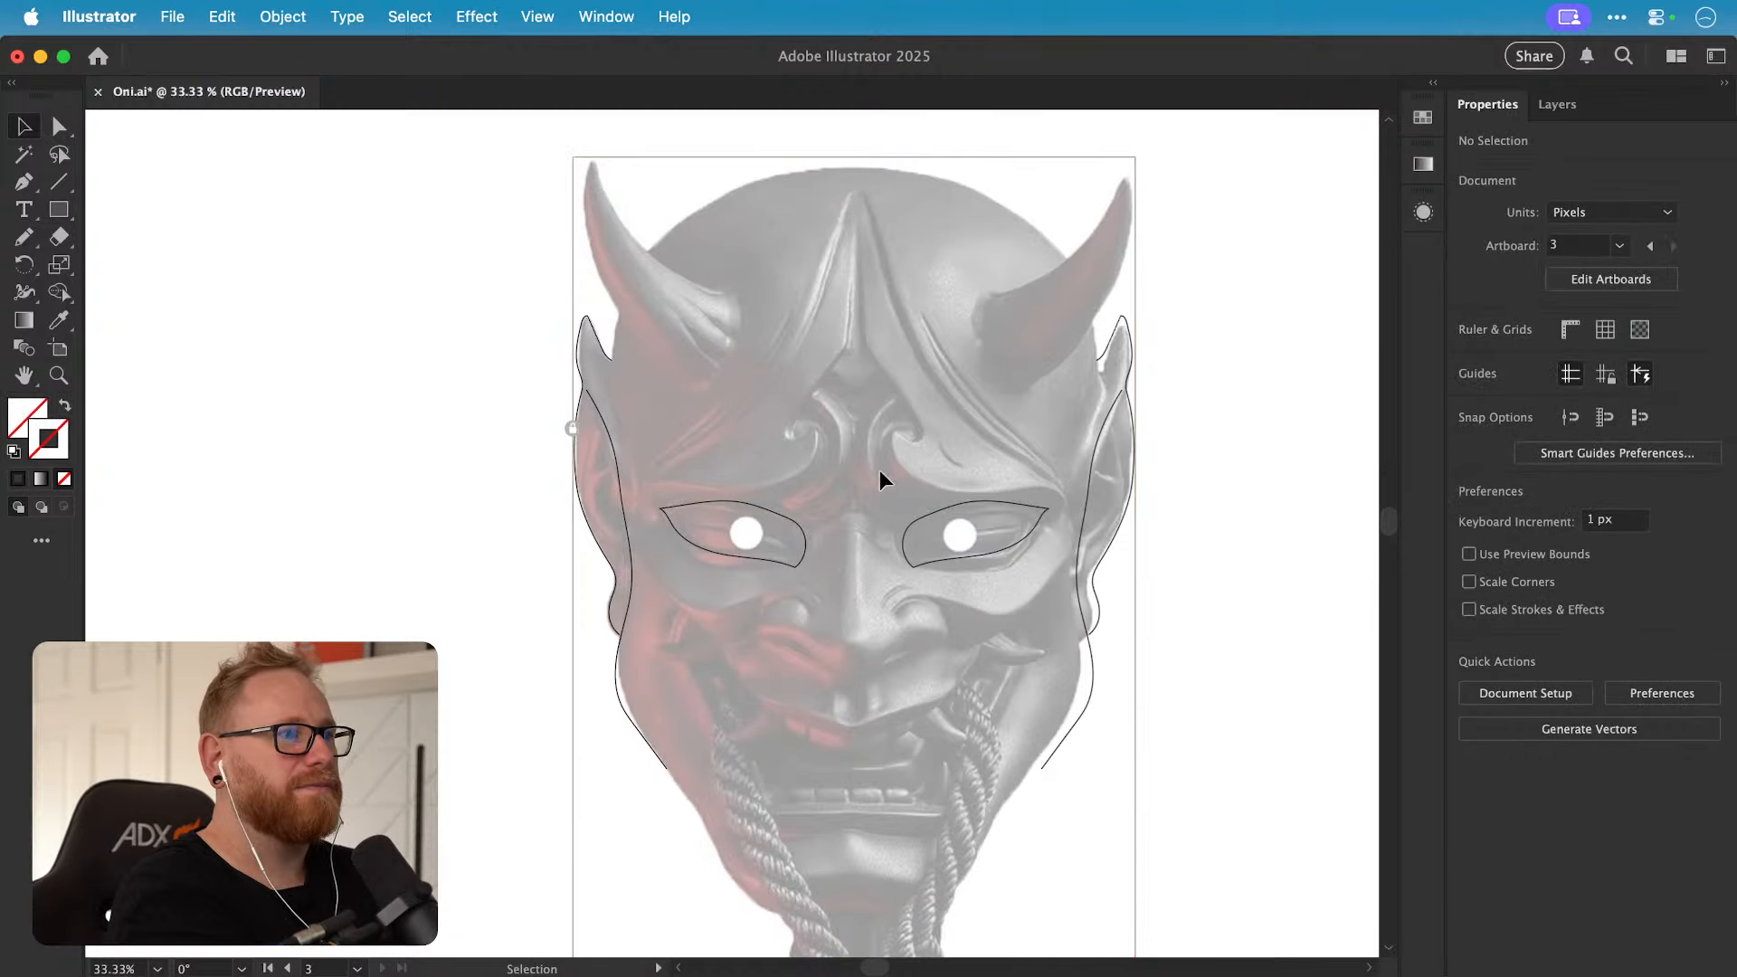
Step: Enter the mirror repeat and trace the forehead crease above the left eye as a closed pencil shape, about 227 × 250 px
double_click(630, 549)
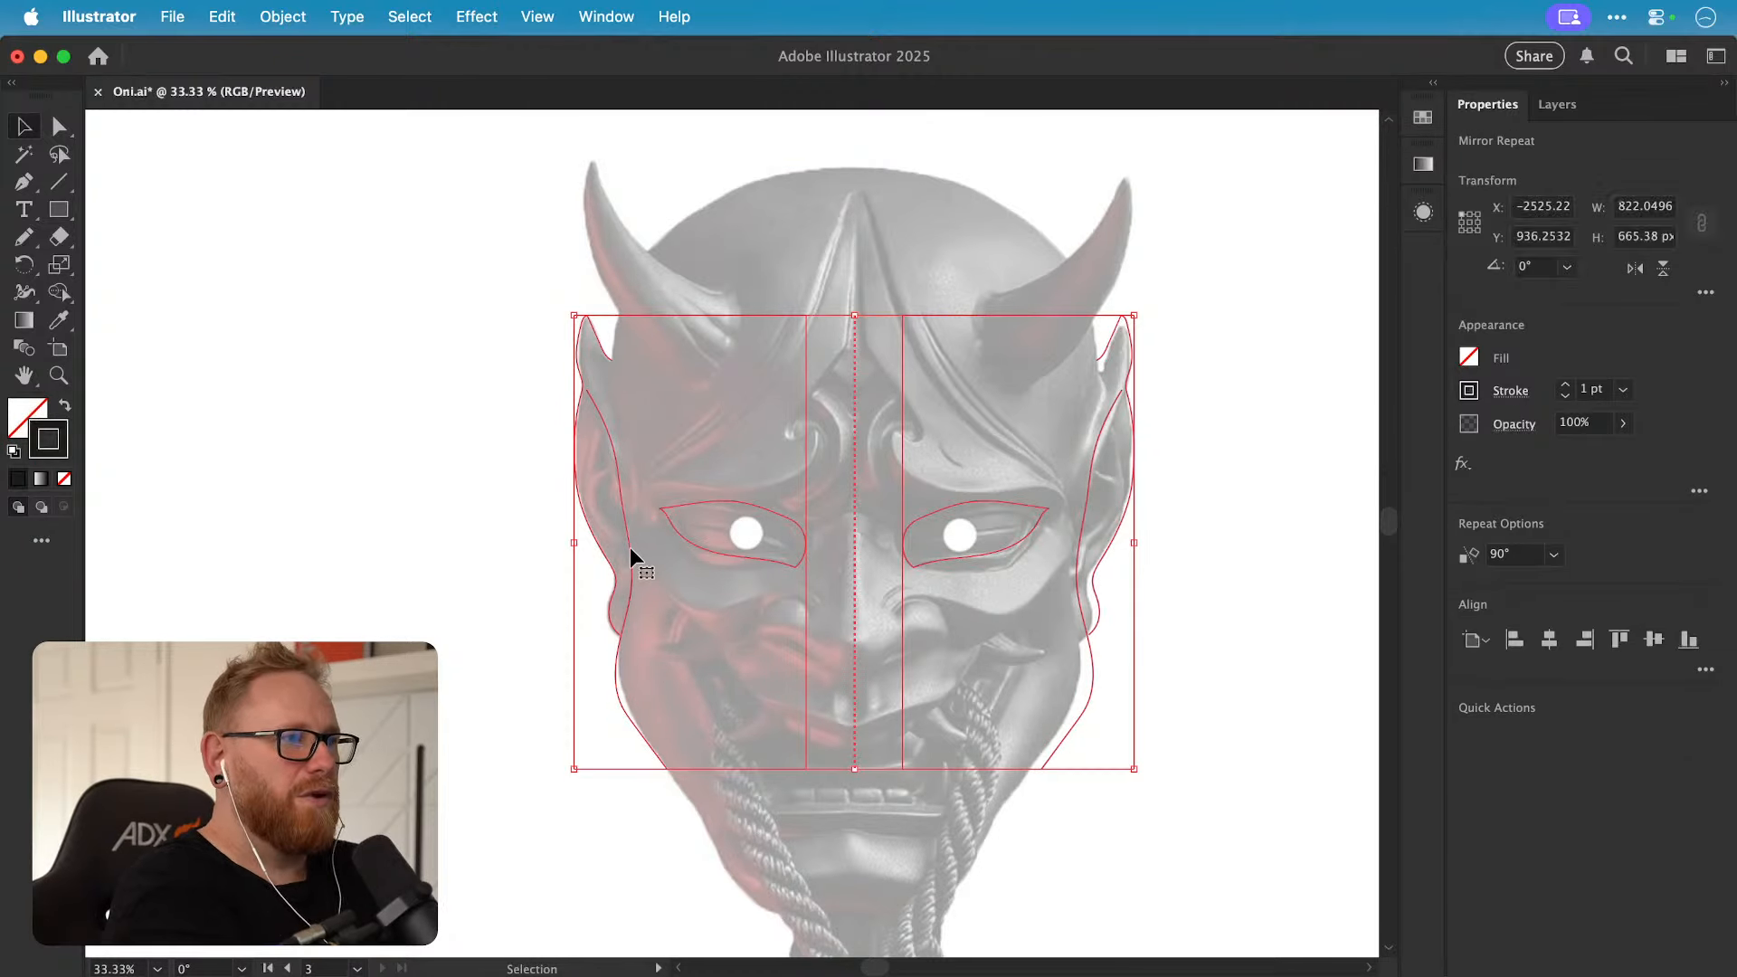
scroll(650, 555, "up", 3)
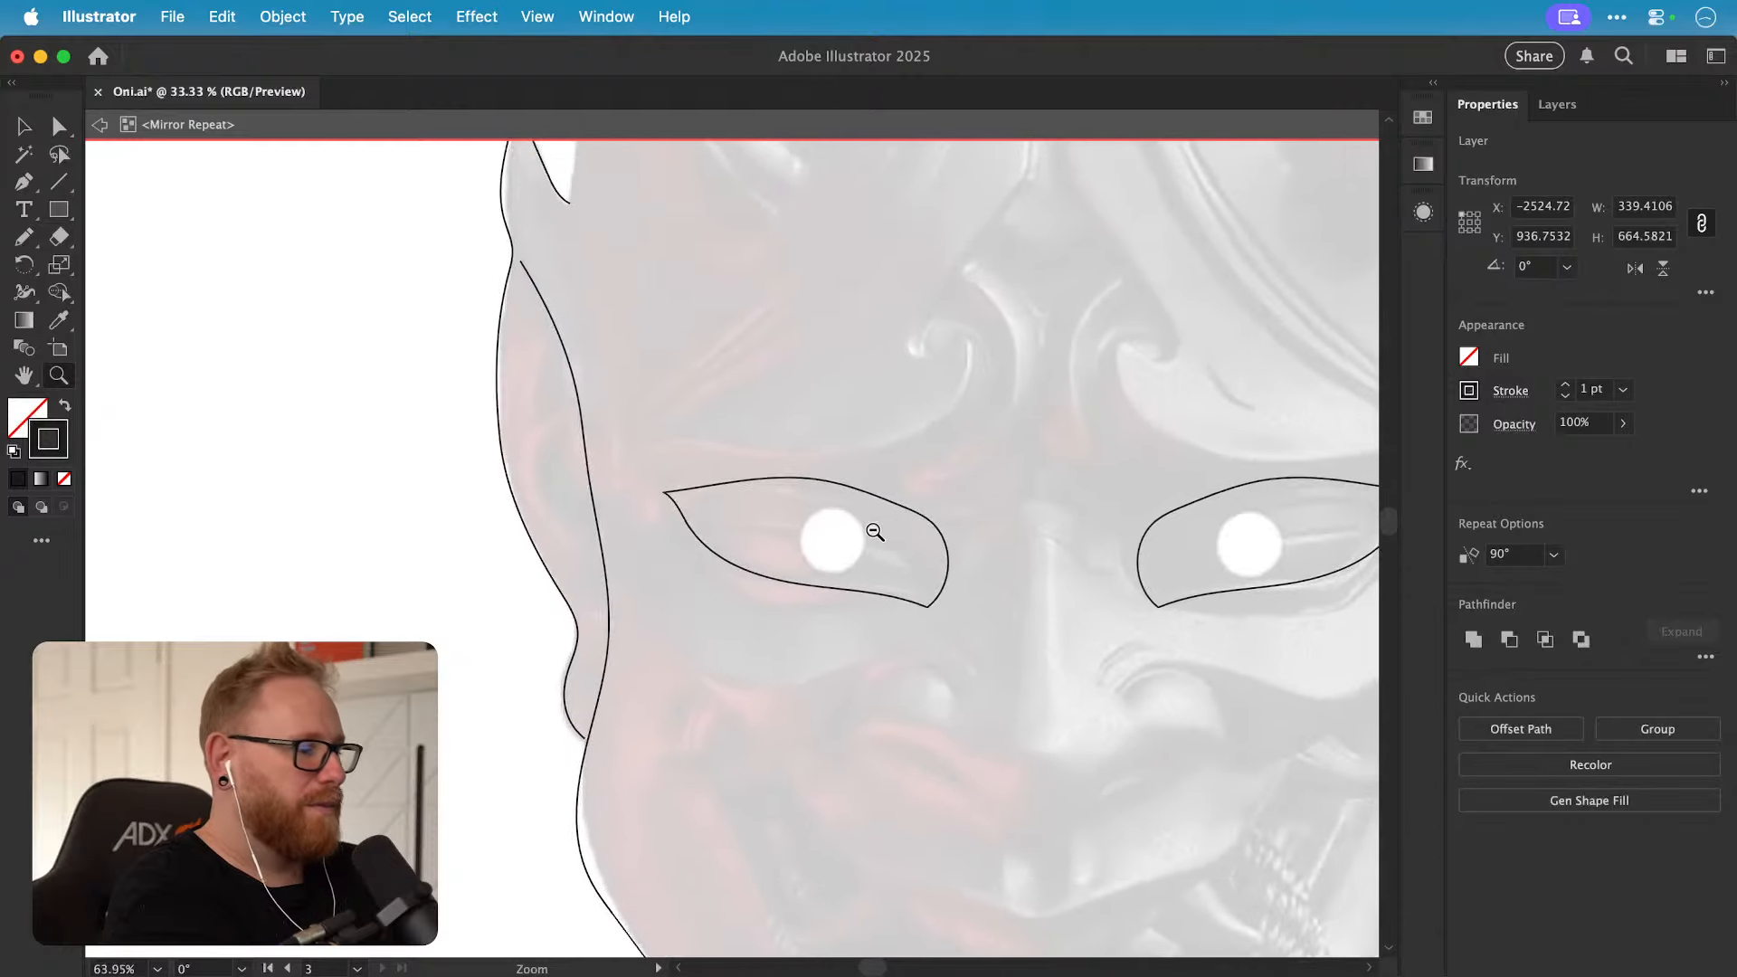
key("n")
left_click_drag(810, 506, 671, 660)
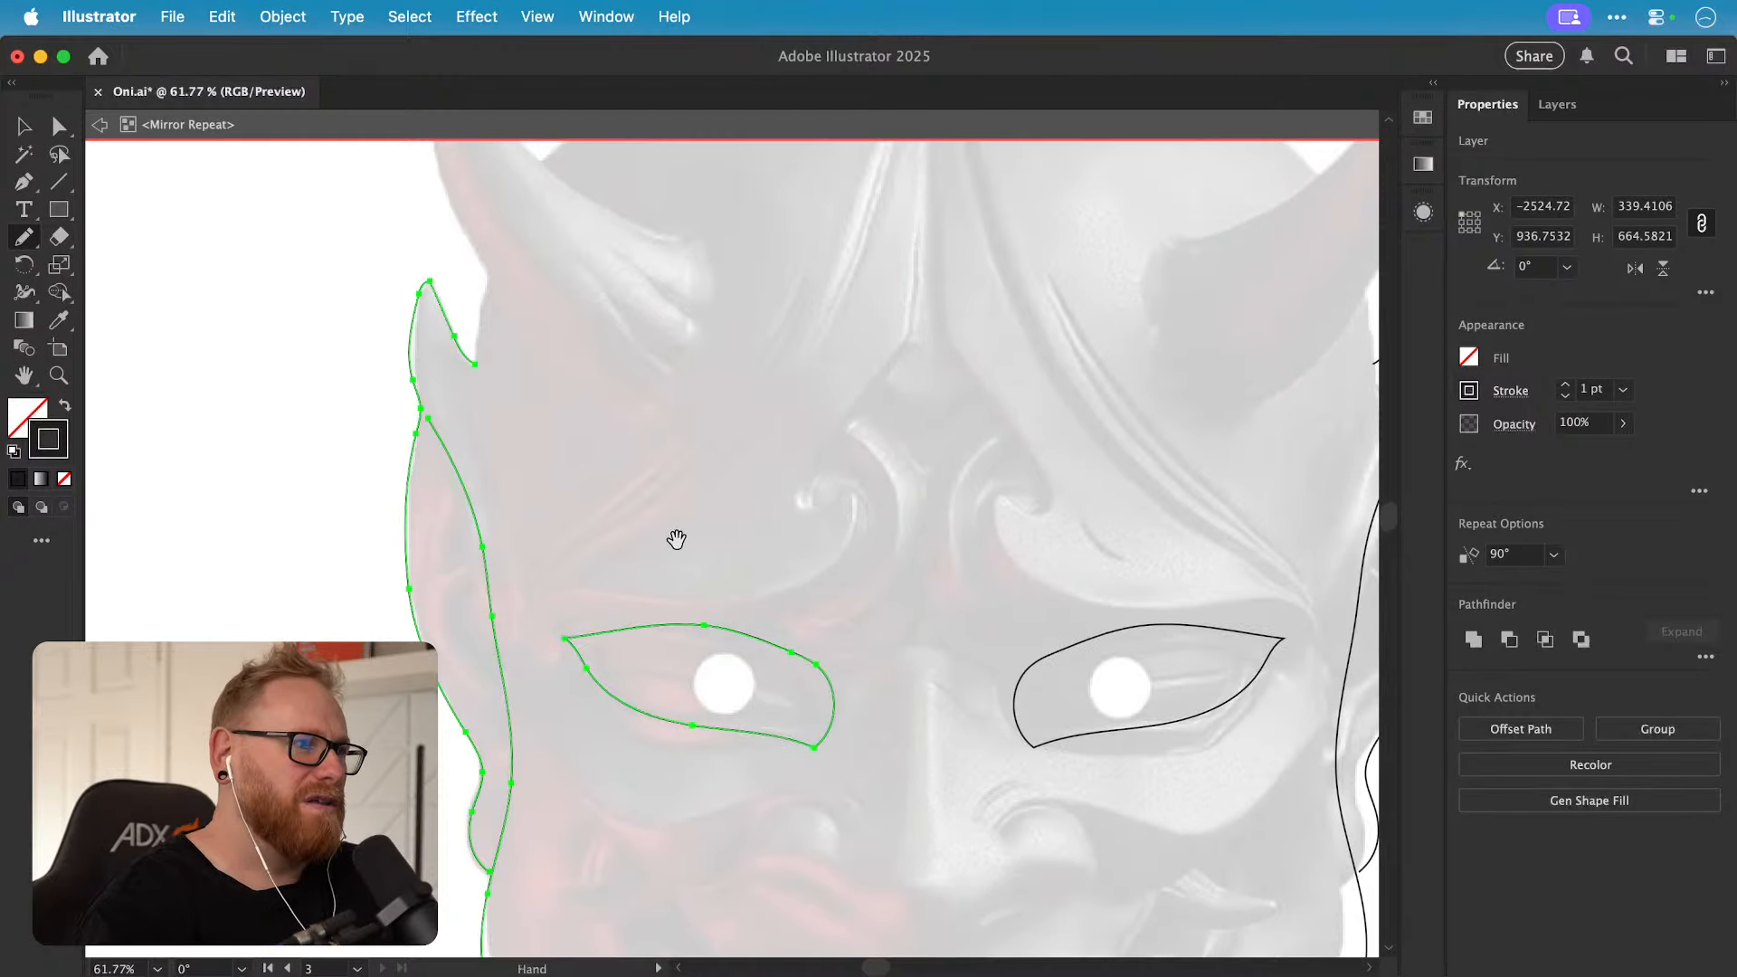
left_click_drag(678, 539, 640, 691)
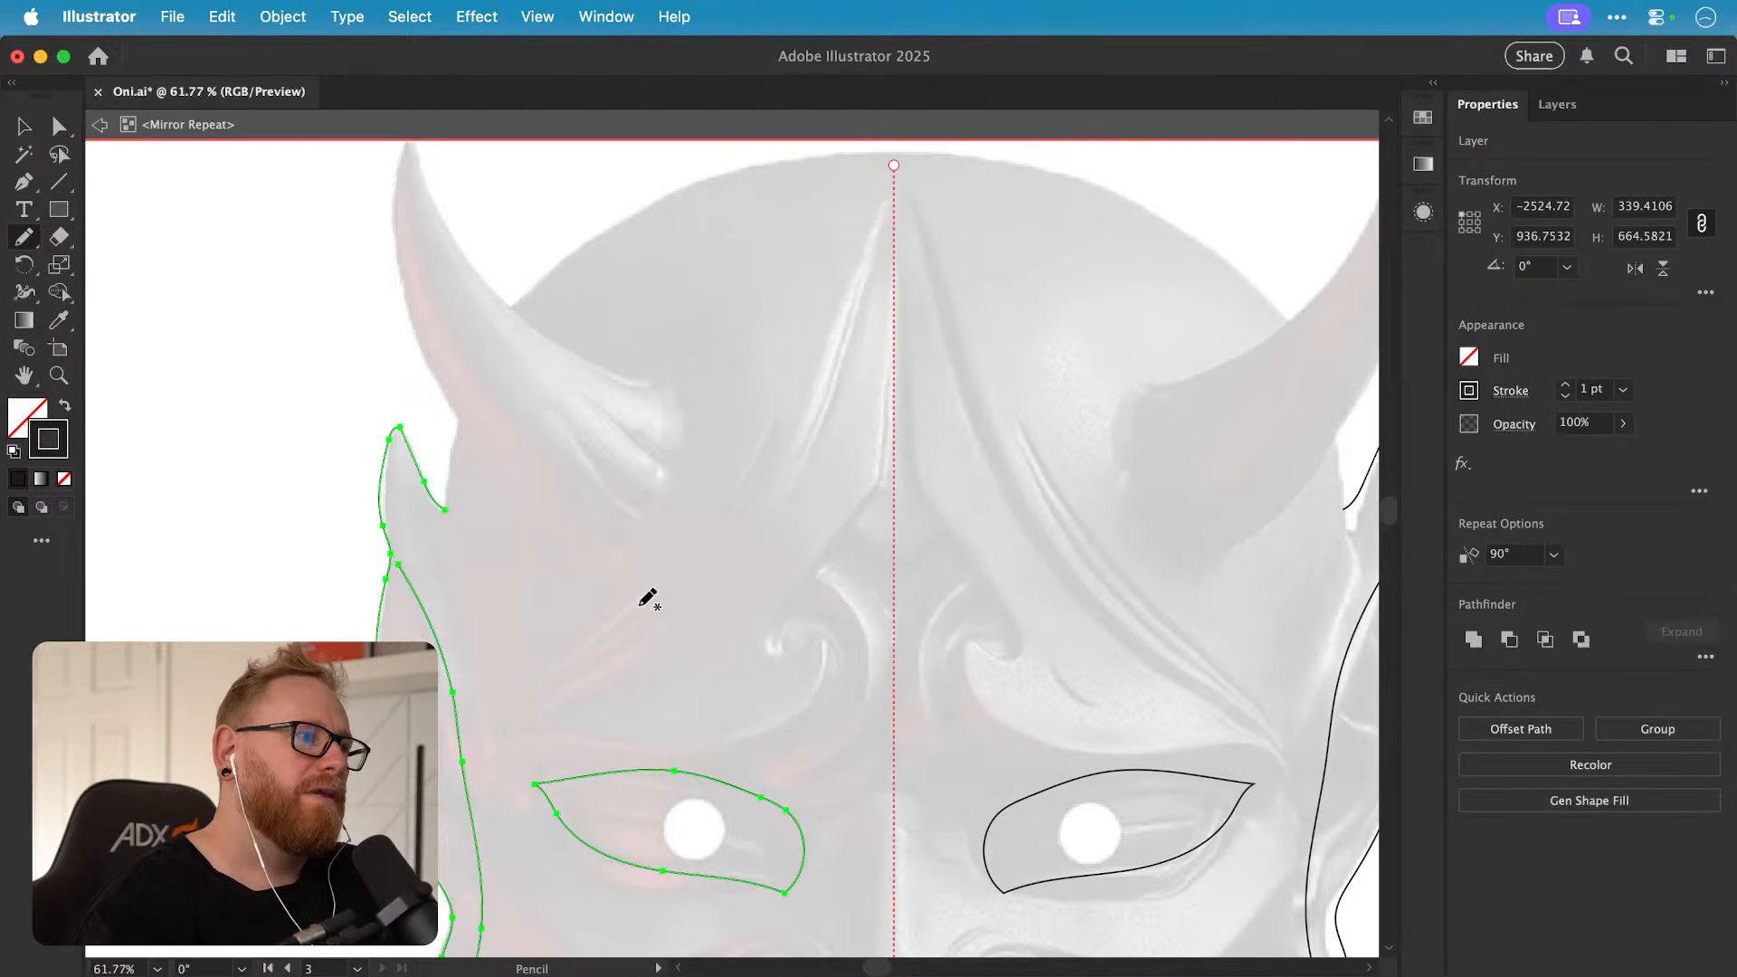
left_click_drag(775, 444, 788, 415)
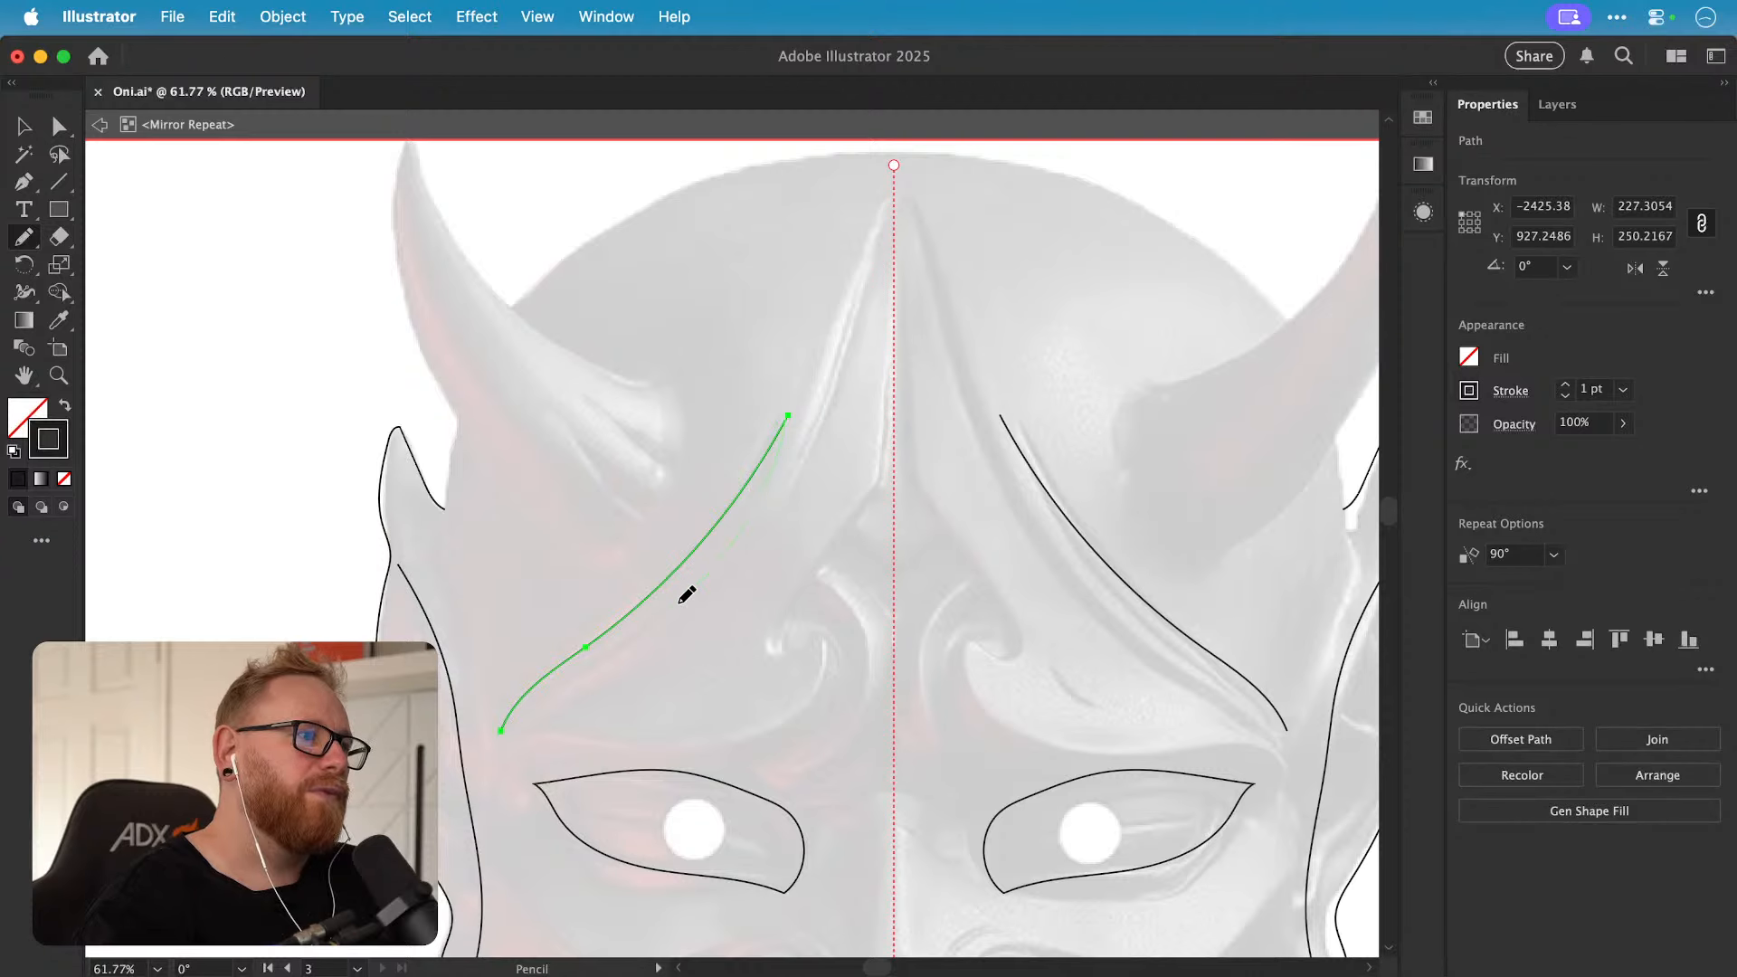
left_click_drag(511, 728, 503, 729)
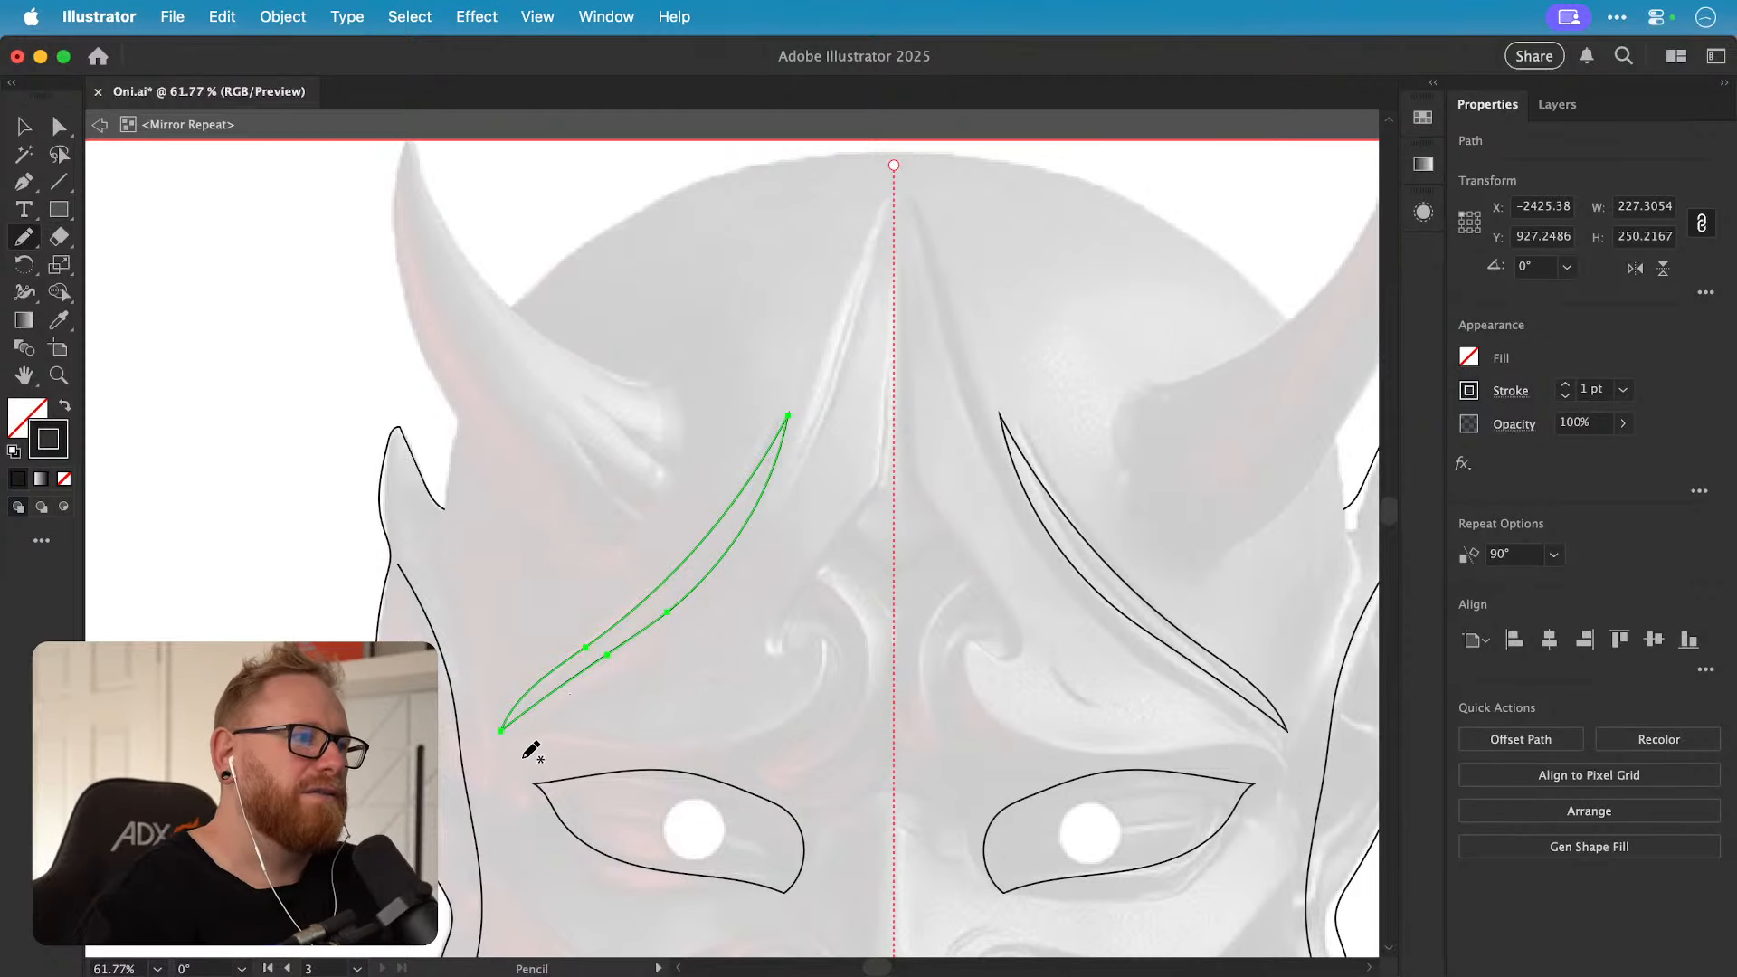
Step: Trace the left brow's lower edge and curl up to the centre line, about 311 × 296 px, and undo a trial stroke across the axis
left_click_drag(824, 636, 822, 636)
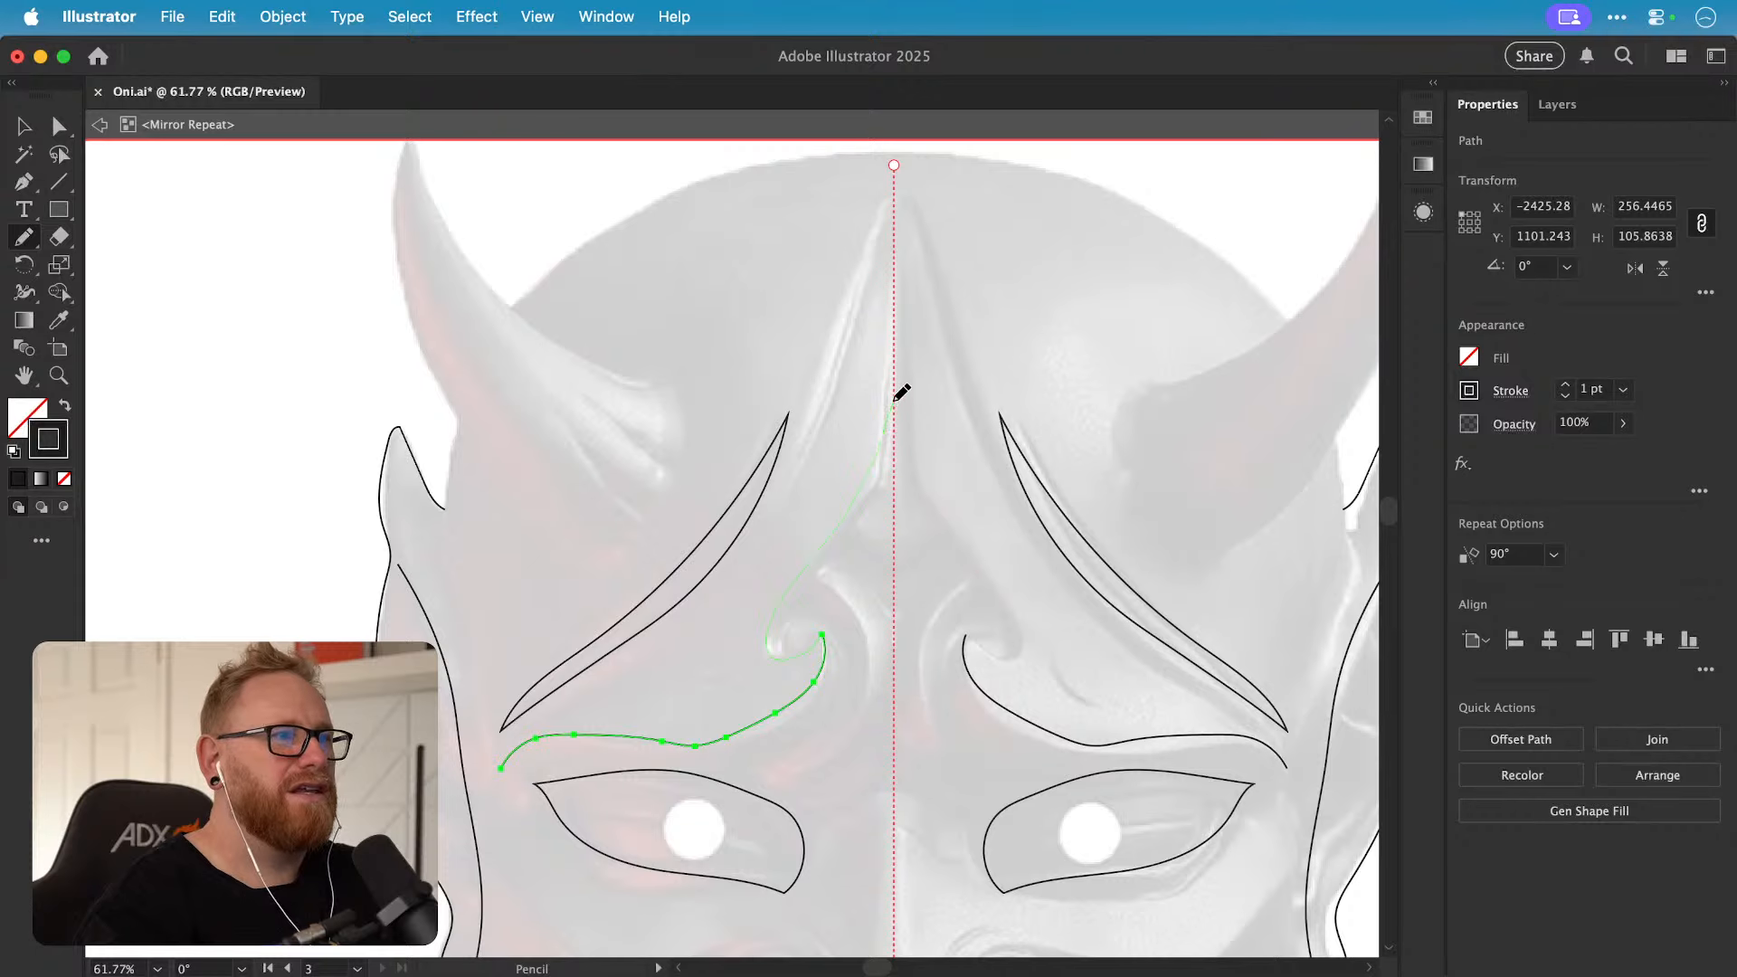
left_click_drag(902, 393, 899, 390)
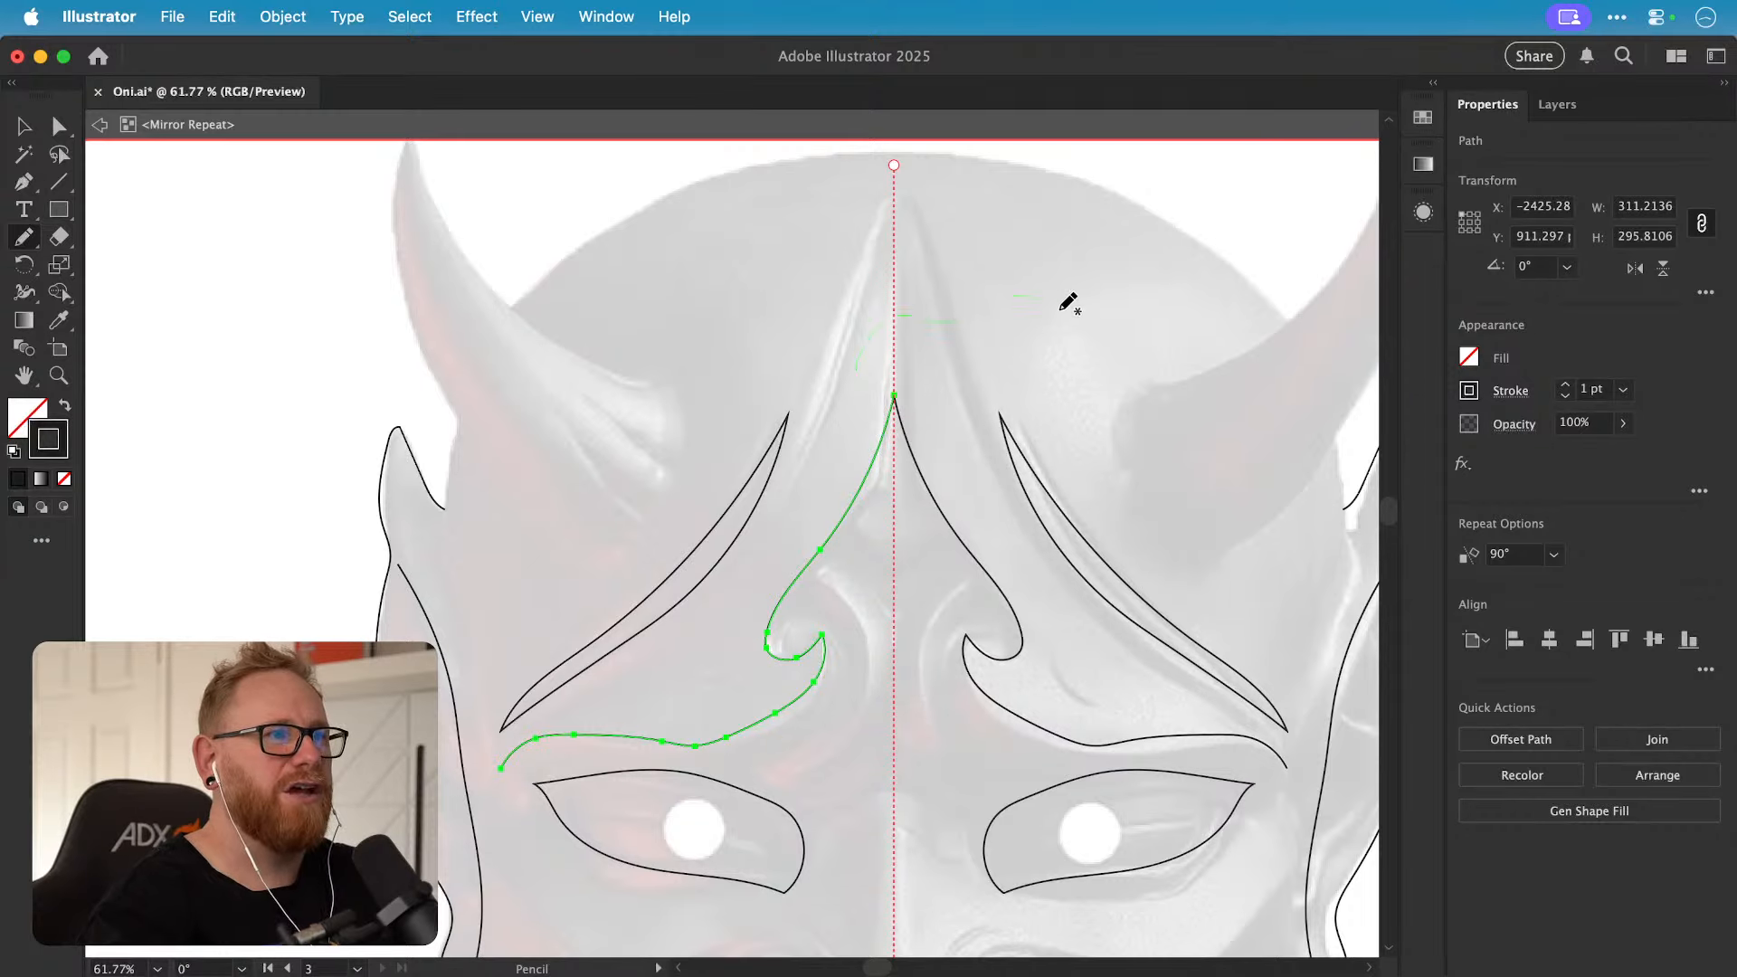
left_click_drag(1060, 310, 1060, 309)
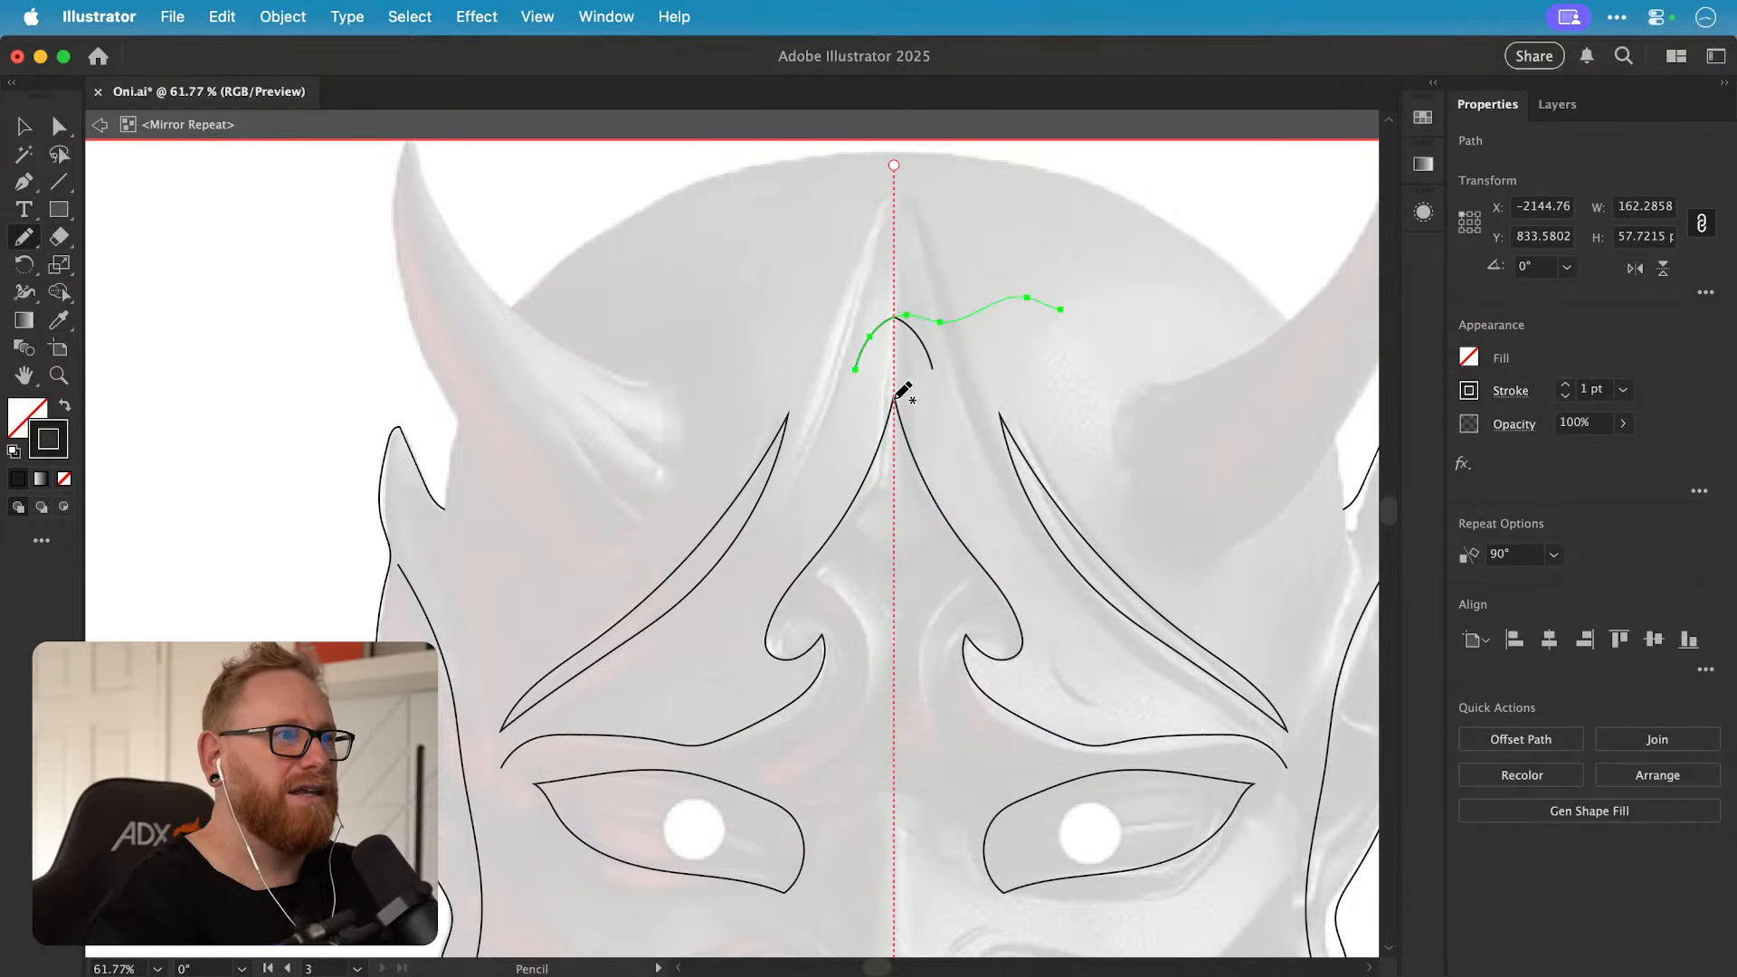
key("super+z")
Step: Trace the left horn's outline with an open base, about 210 × 342 px
scroll(609, 663, "up", 3)
left_click_drag(585, 659, 499, 592)
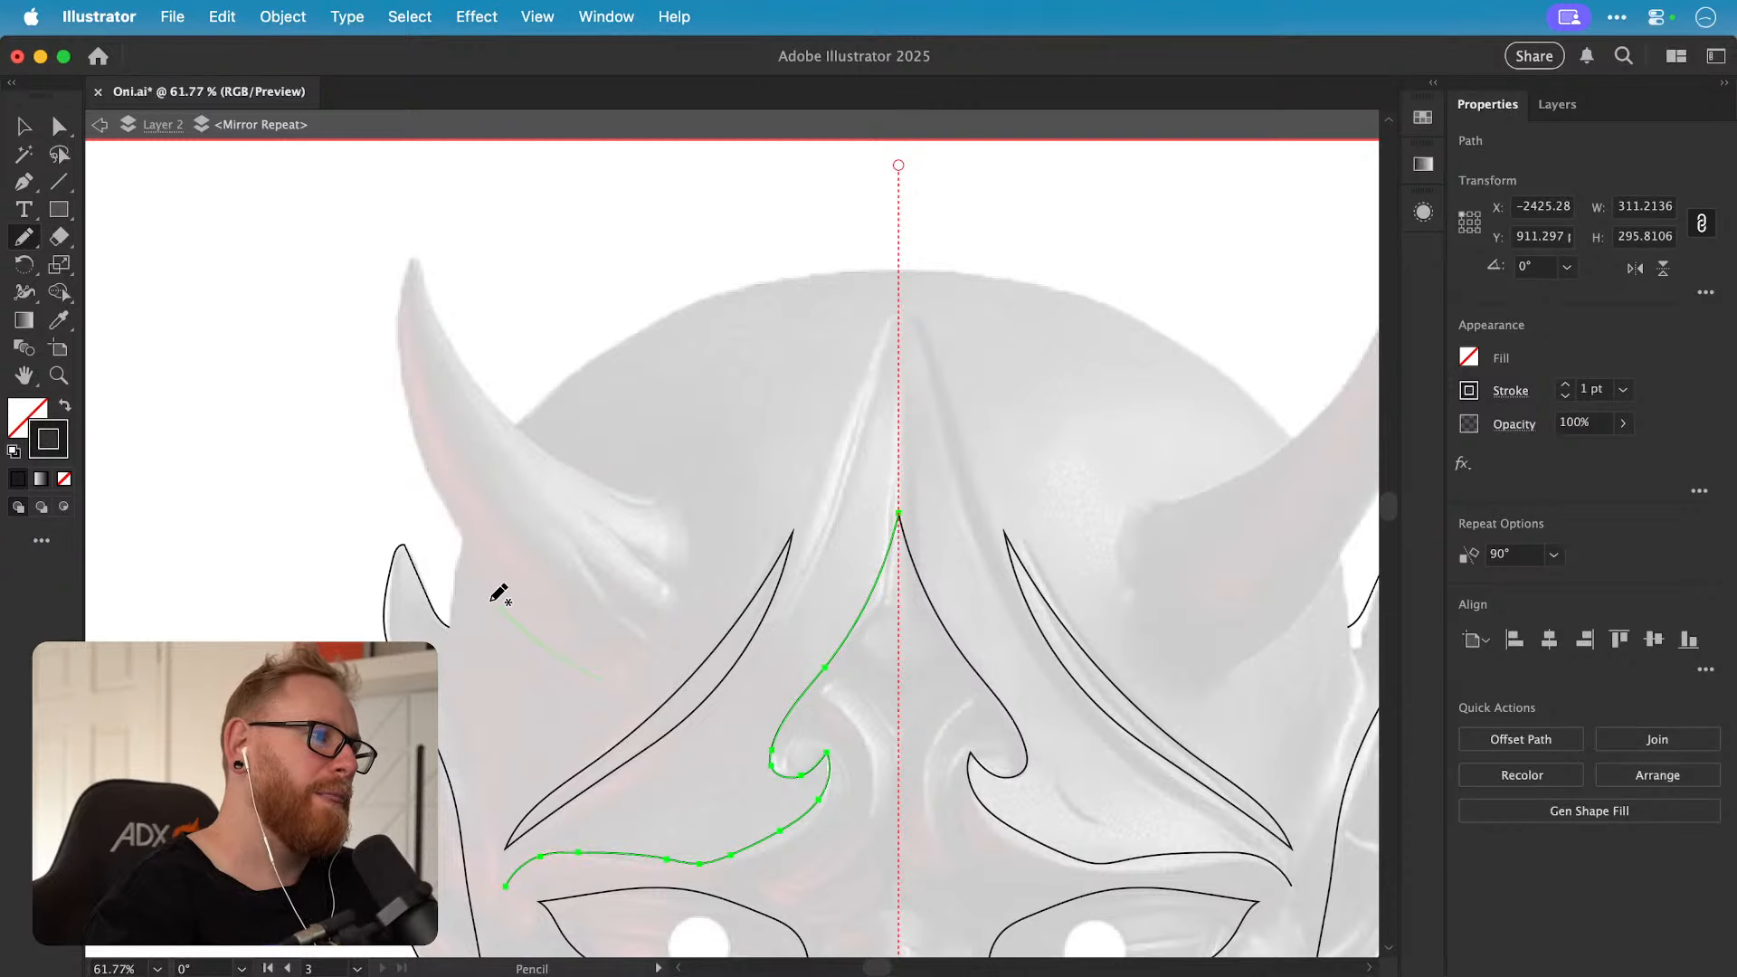
mouse_move(436, 486)
left_mouse_down()
mouse_move(395, 337)
mouse_move(408, 246)
mouse_move(423, 307)
mouse_move(486, 384)
mouse_move(658, 495)
left_mouse_up()
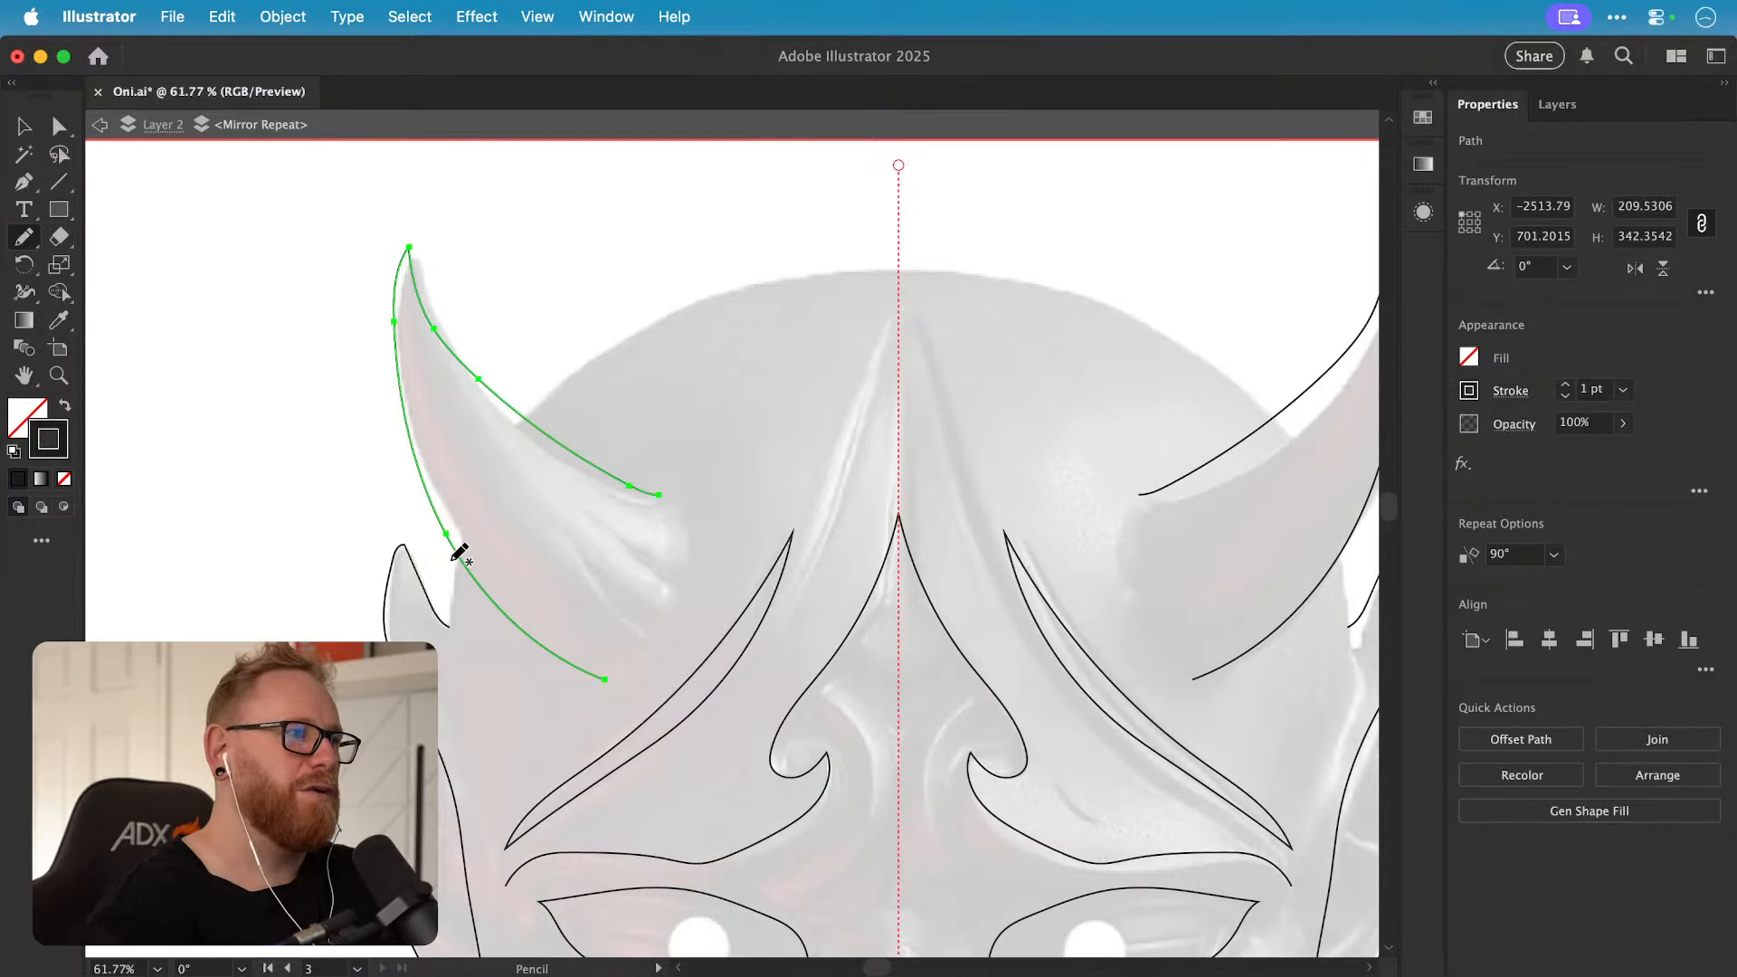
Step: Trace the short head edge between ear and horn, about 6 × 54 px, and the skull arc to the centre line, about 298 × 119 px
left_click(449, 630, "super")
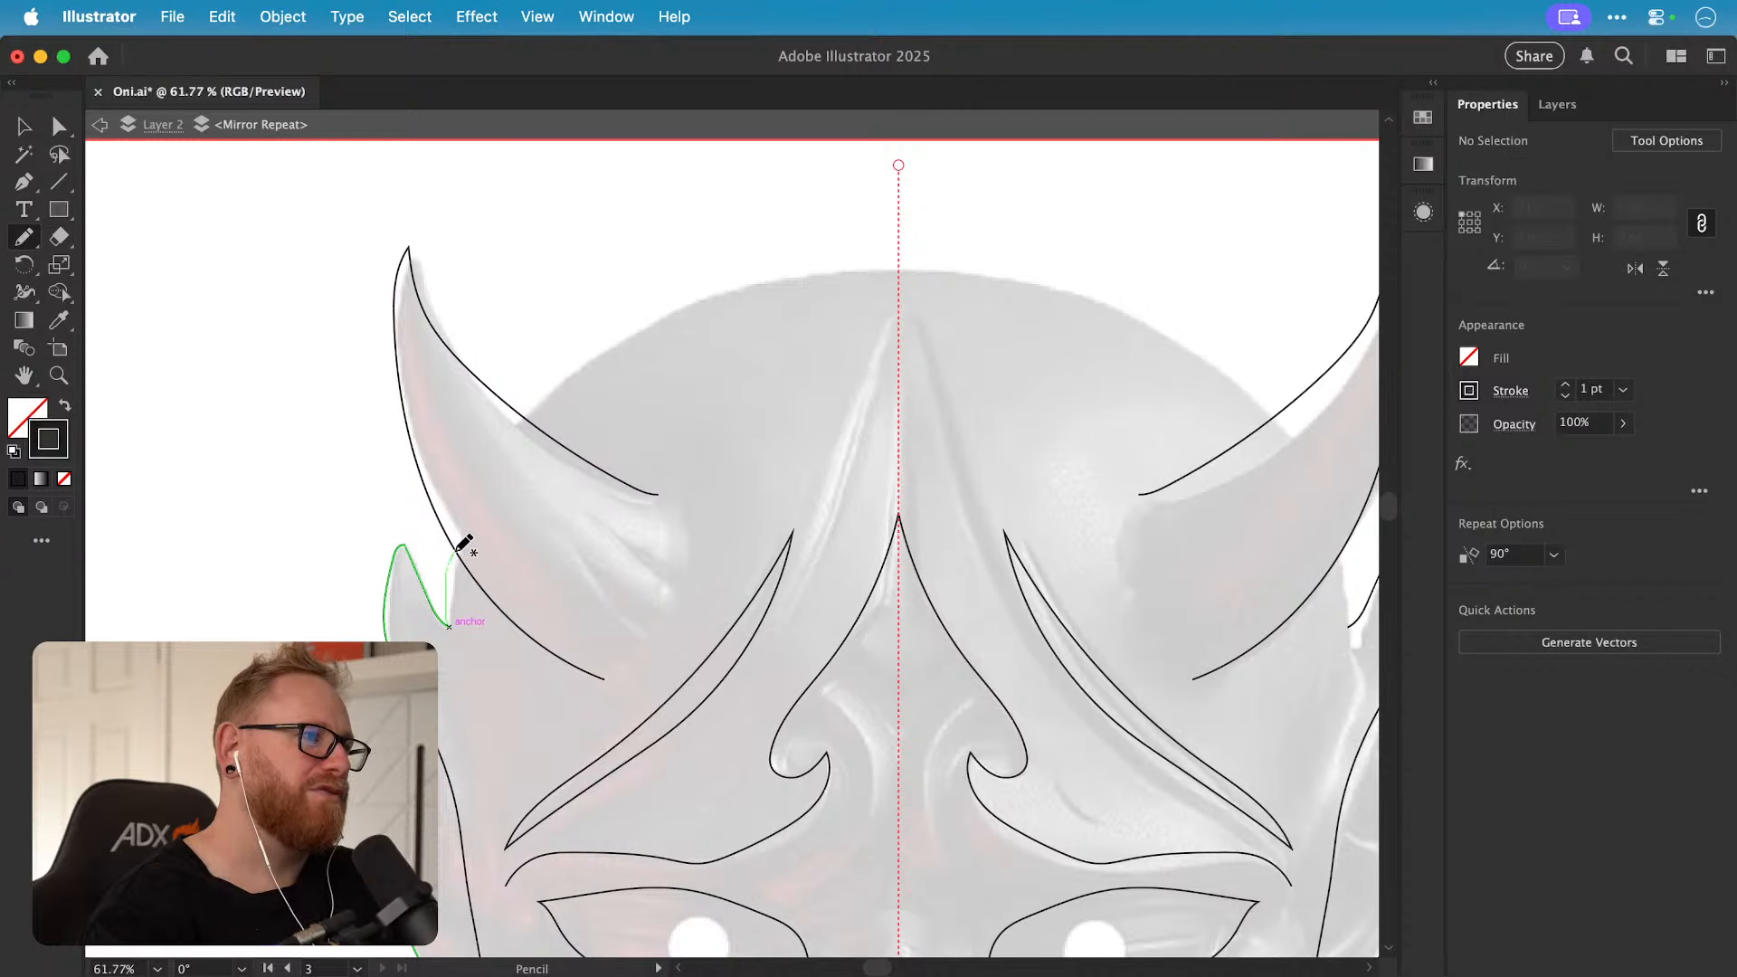
mouse_move(455, 551)
left_mouse_down()
mouse_move(448, 598)
mouse_move(455, 558)
left_mouse_up()
key("super+z")
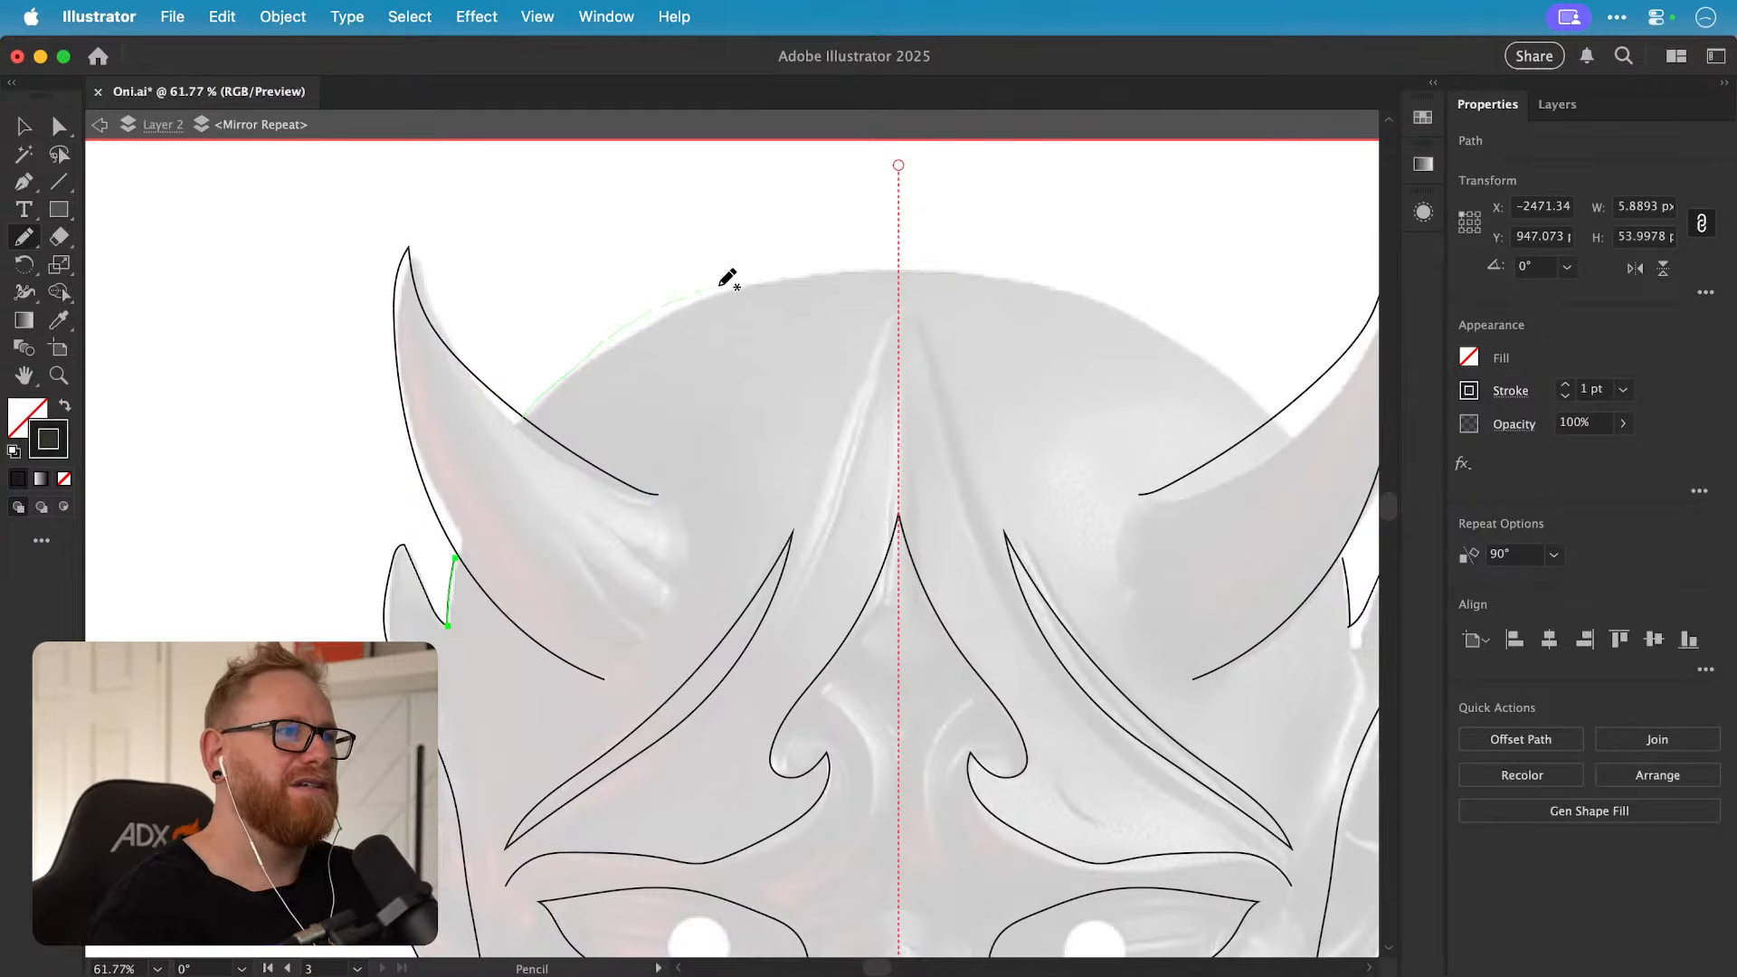
left_click_drag(903, 262, 903, 263)
Step: Add two curved detail lines inside the left ear, about 10 × 69 px and 43 × 161 px
scroll(639, 383, "down", 5)
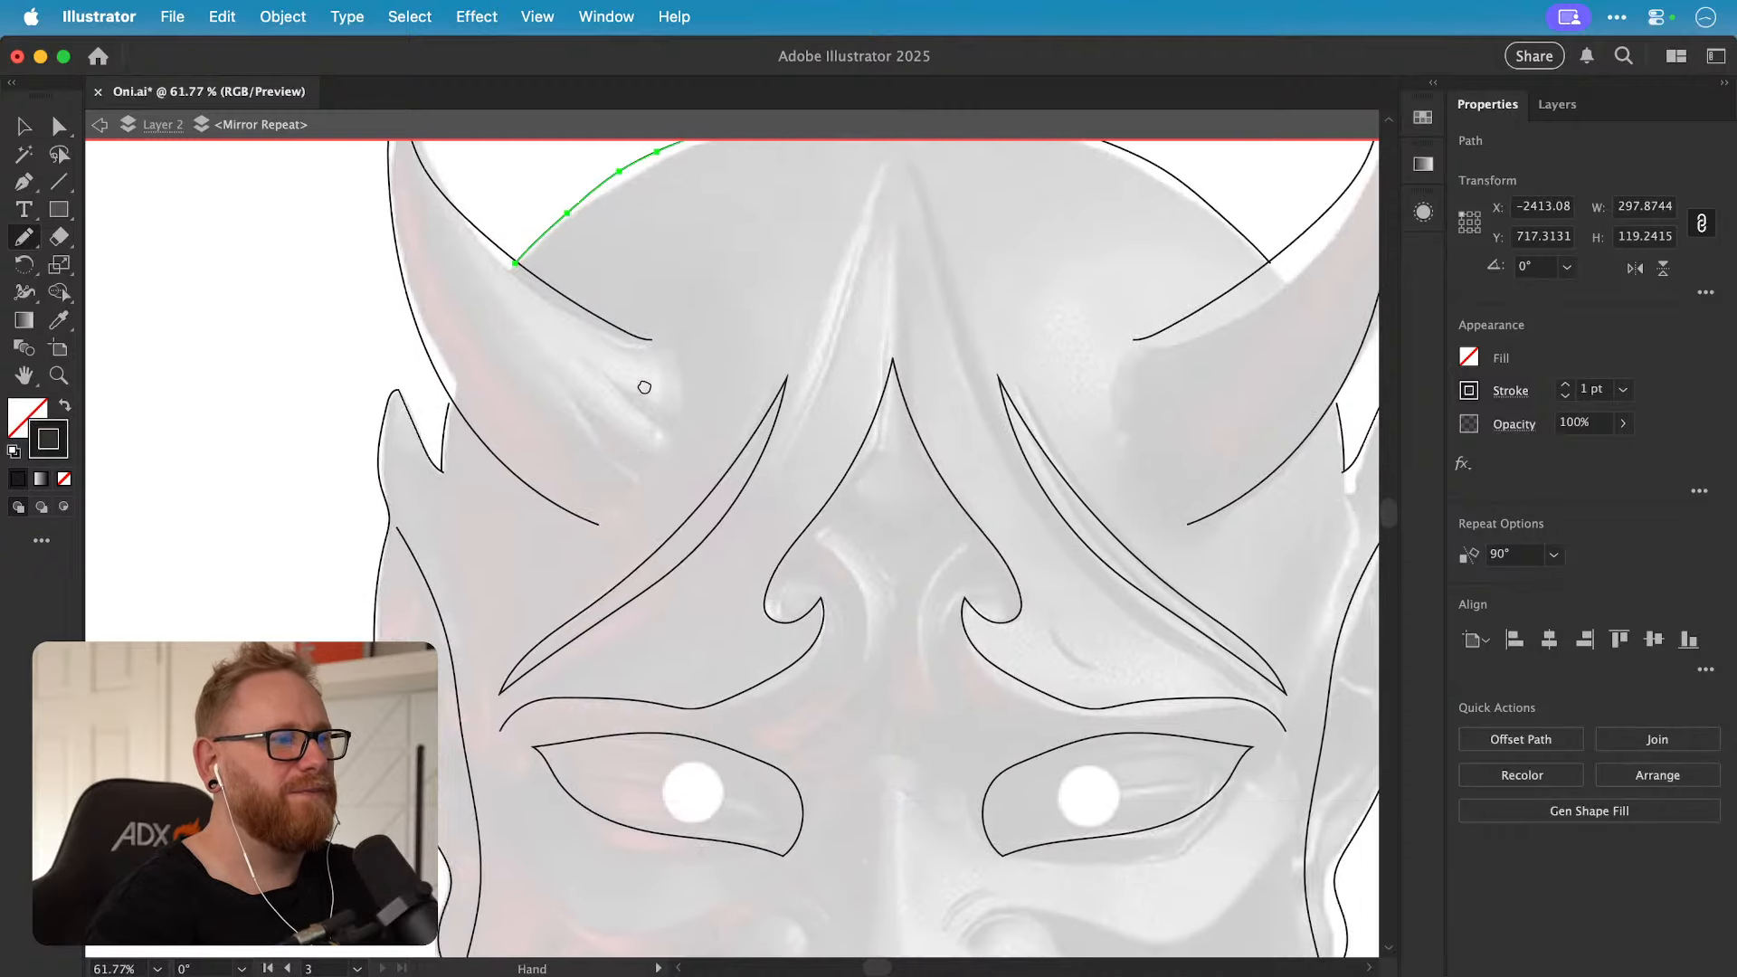
left_click_drag(449, 499, 449, 500)
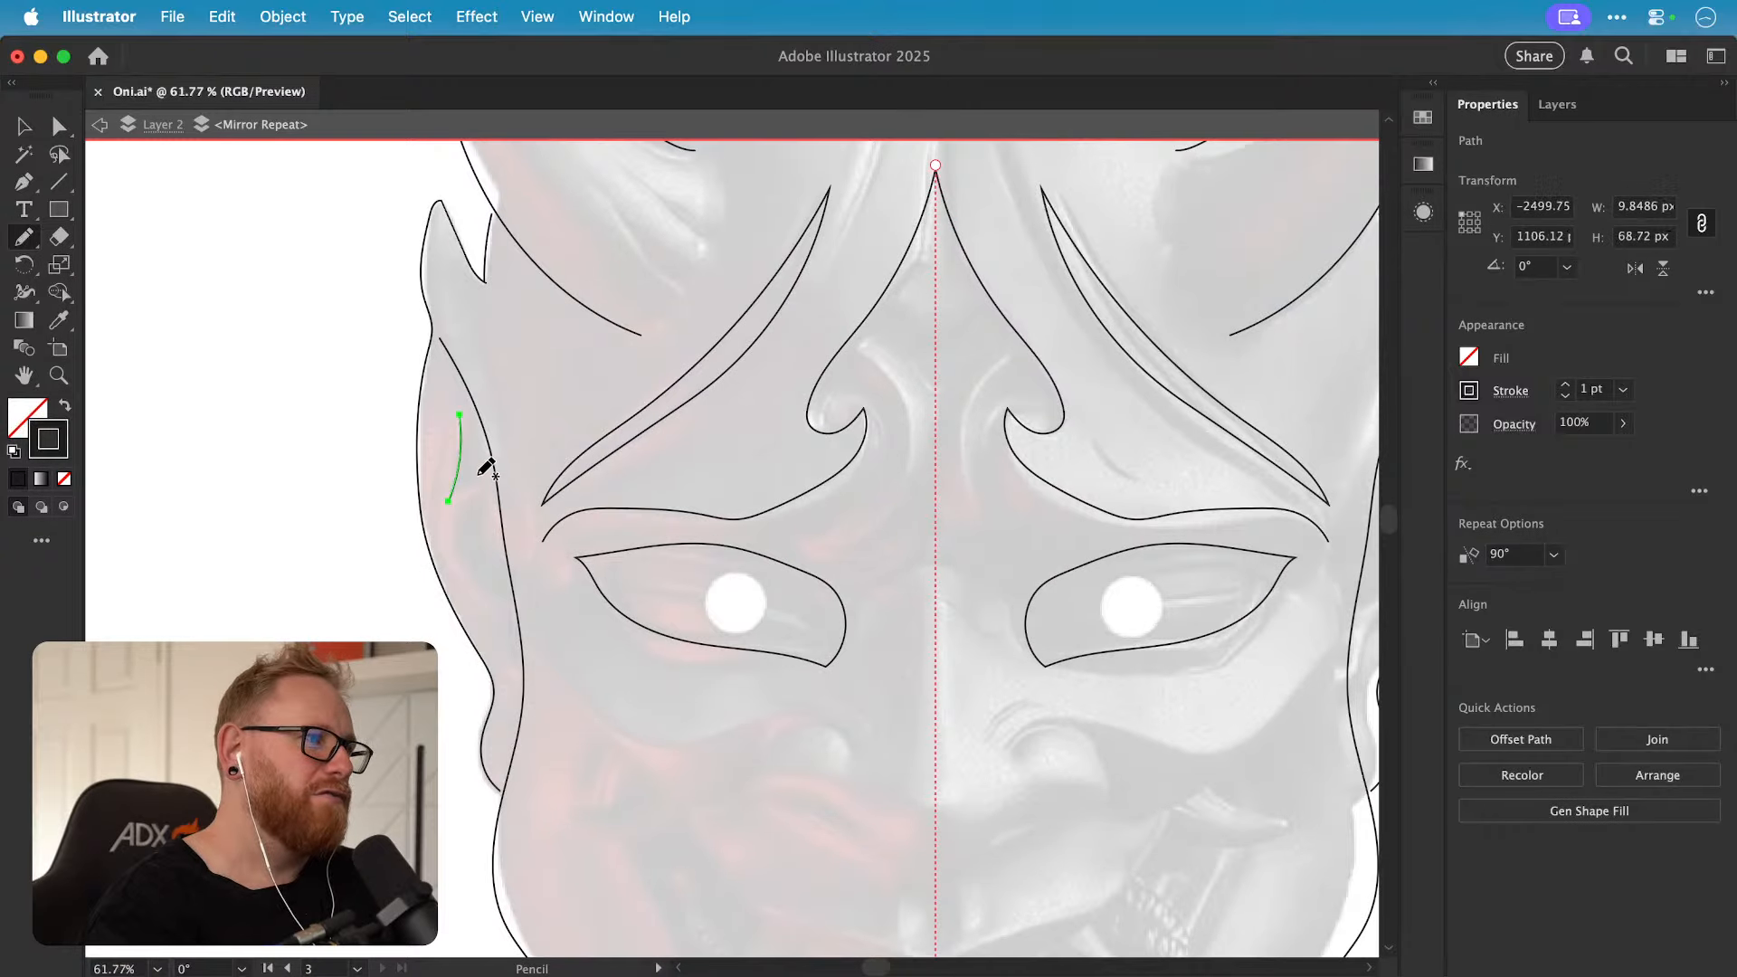
left_click_drag(501, 623, 504, 674)
scroll(434, 416, "down", 5)
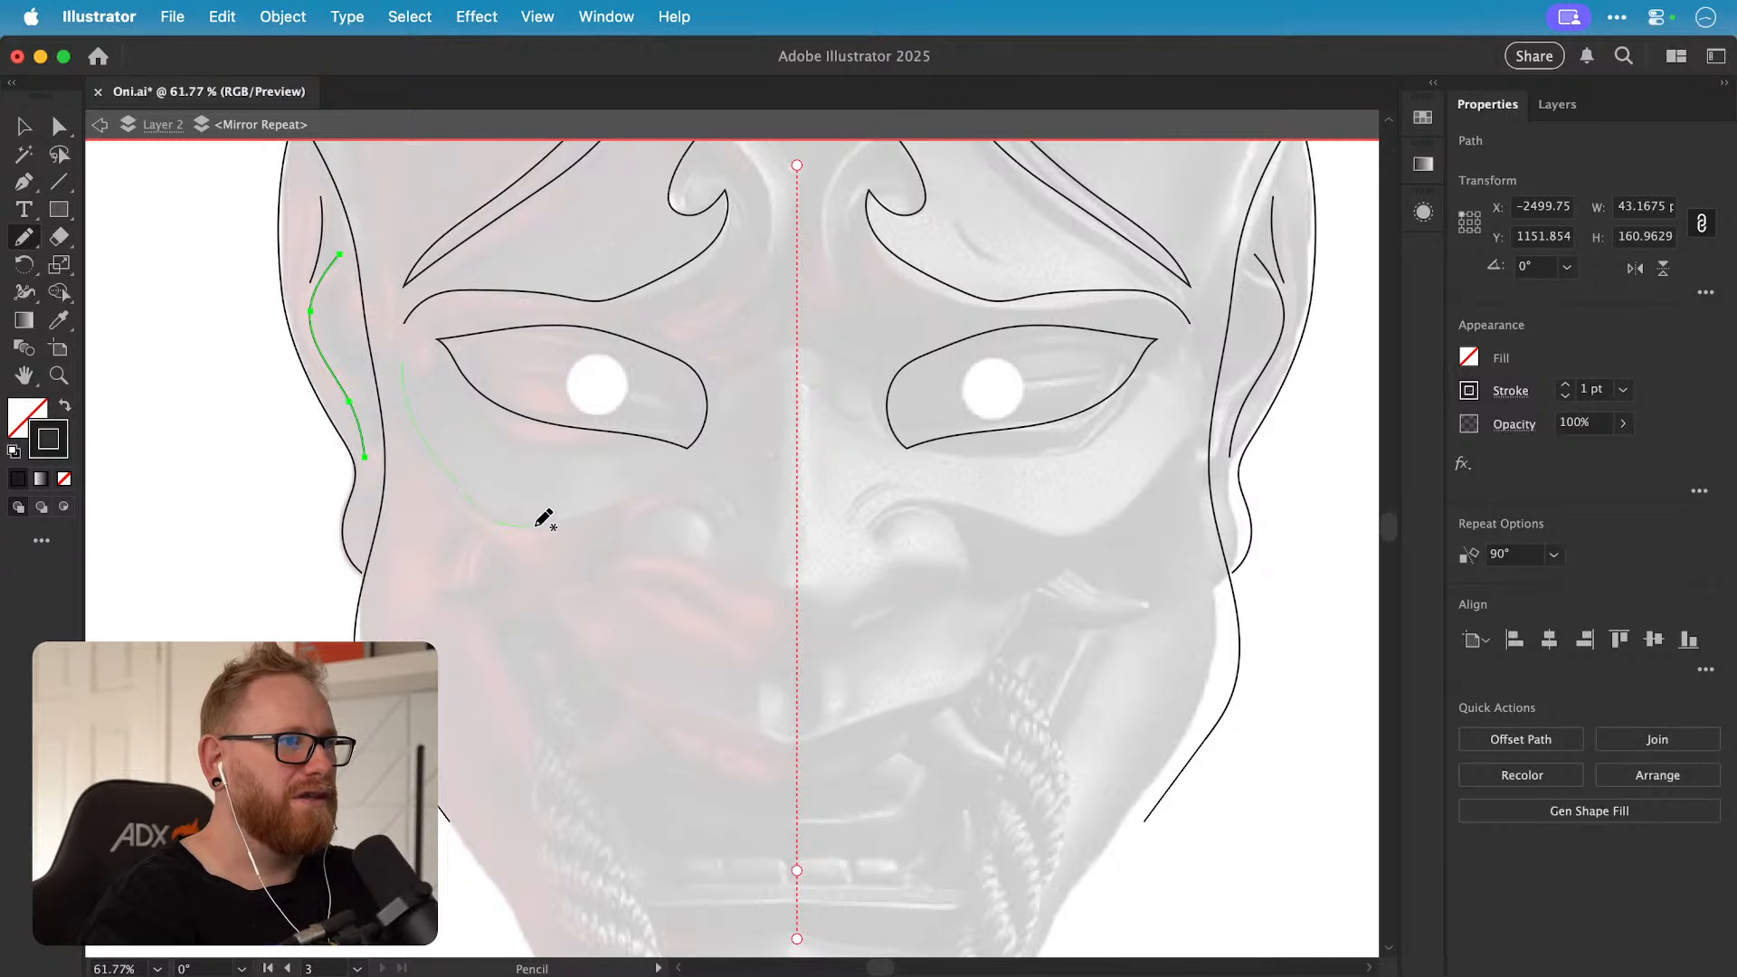
Step: Trace the under-eye contour into the nostril, about 253 × 160 px, and the upper lip outline to the centre line, about 198 × 134 px
mouse_move(723, 540)
left_mouse_down()
mouse_move(627, 531)
mouse_move(677, 513)
mouse_move(721, 563)
left_mouse_up()
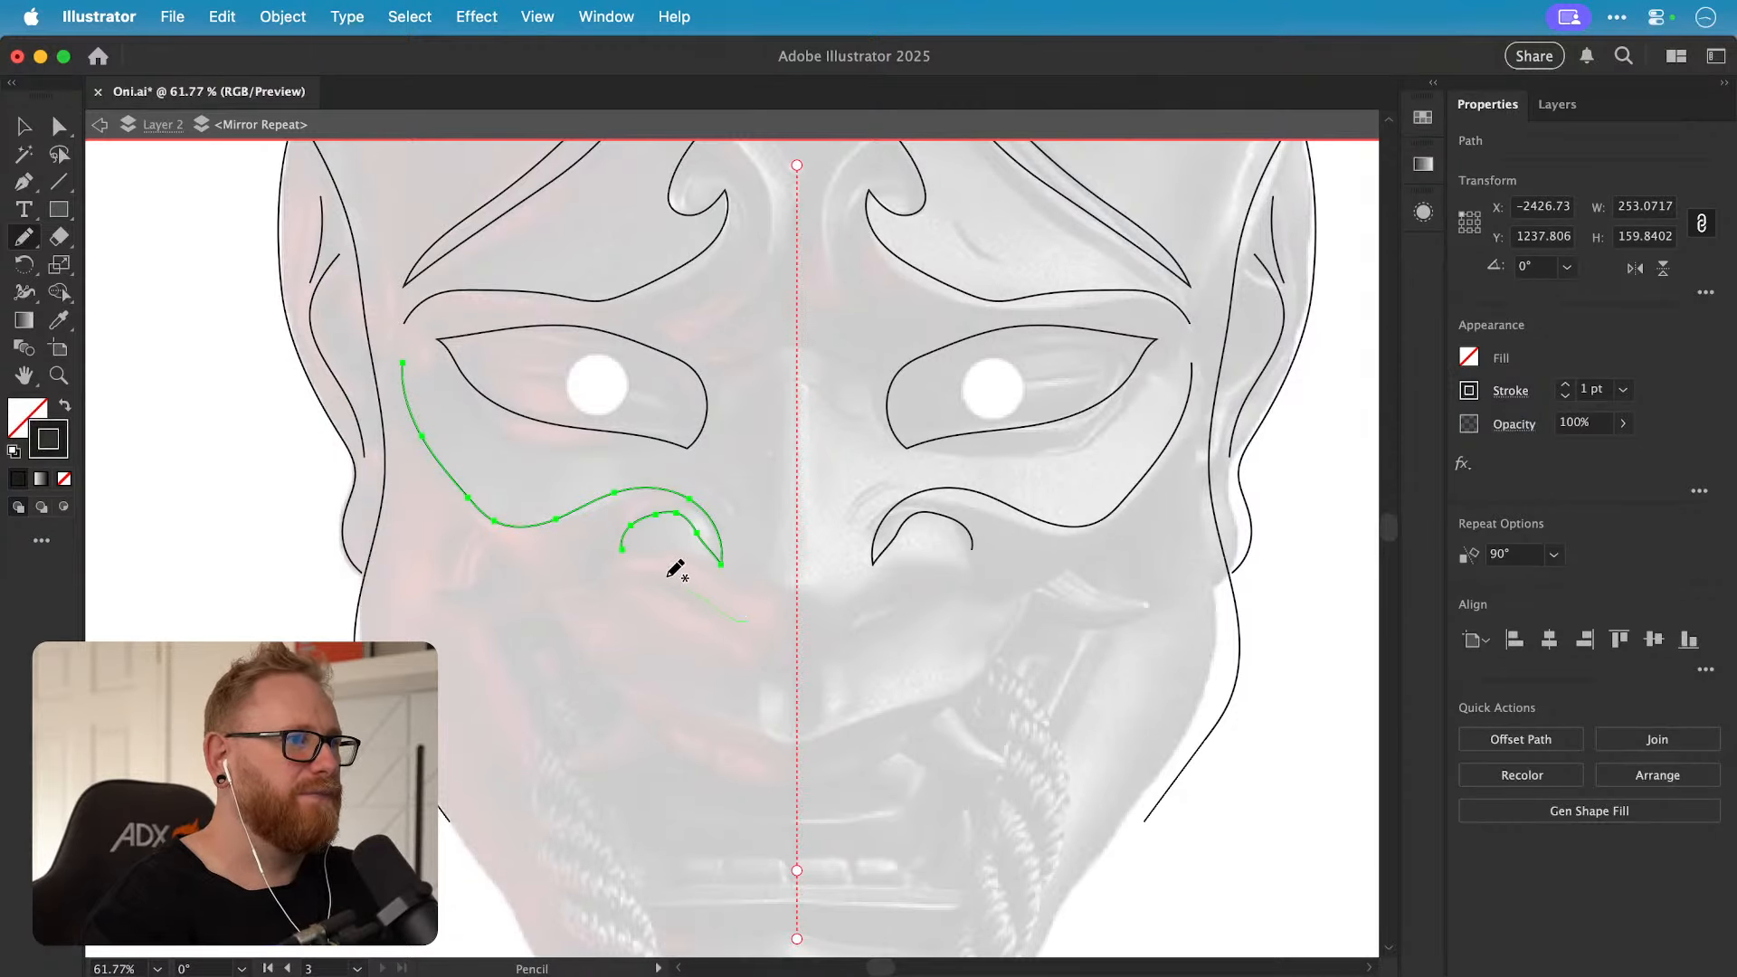
left_click_drag(558, 592, 548, 588)
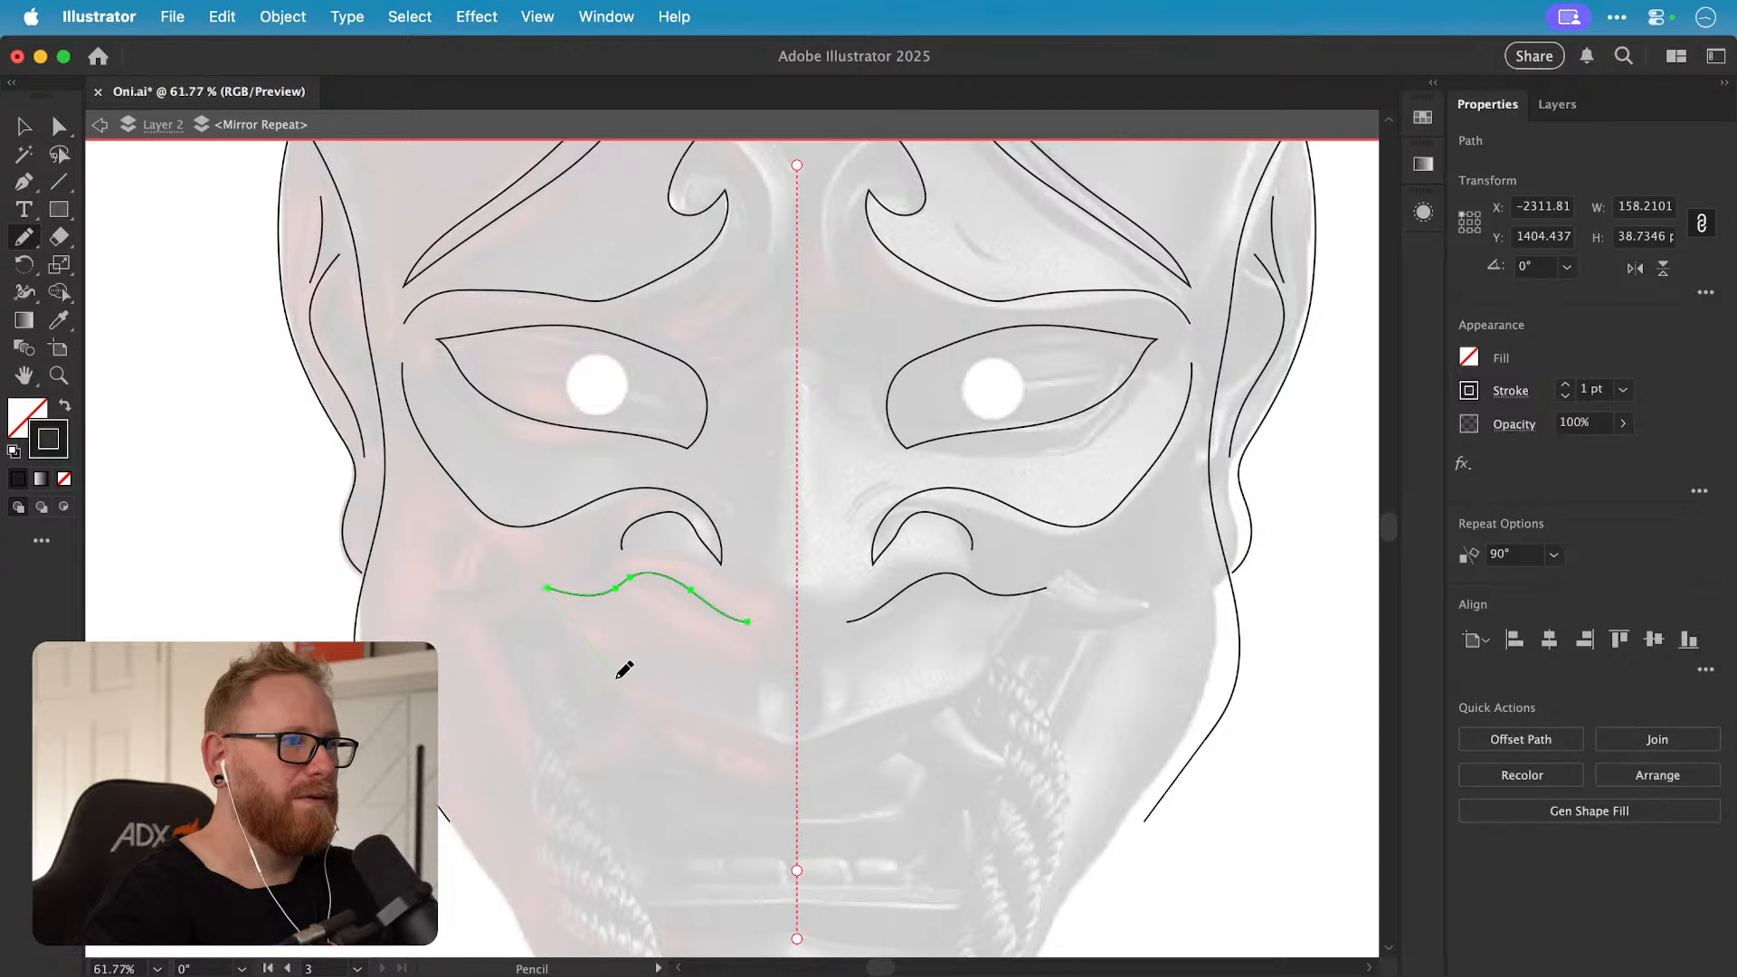
left_click_drag(801, 734, 806, 745)
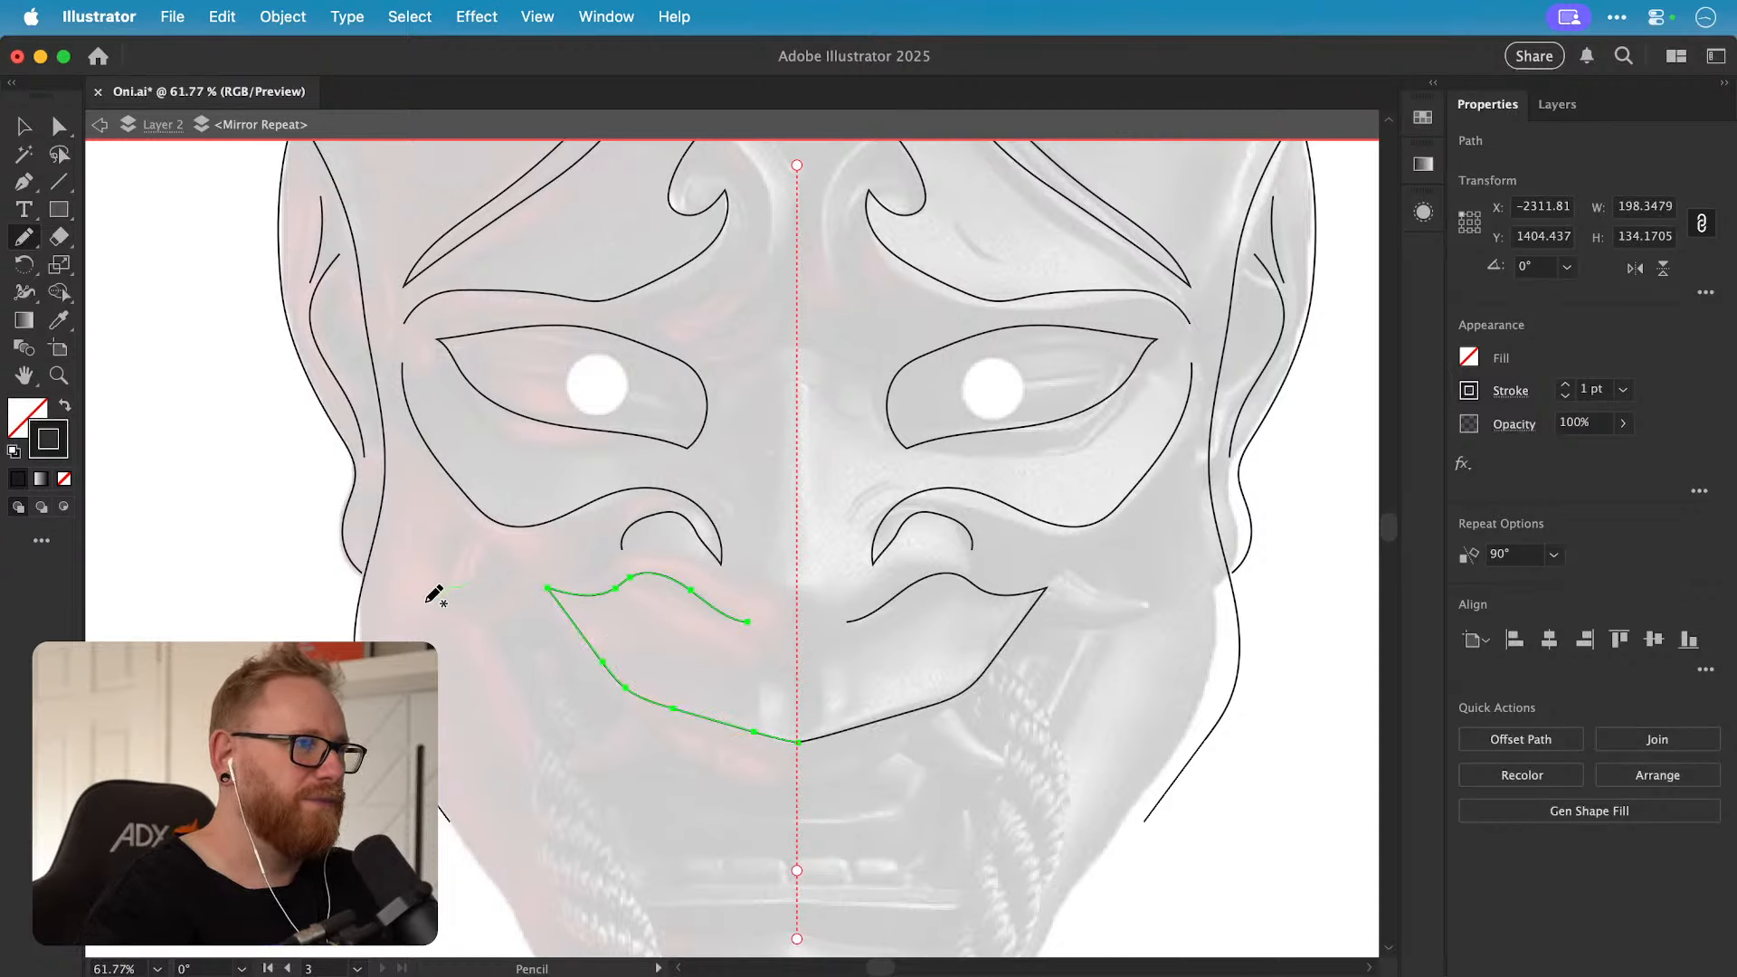
Step: Trace the curled fold beside the left mouth corner, about 95 × 55 px, and a short curve across it, about 8 × 39 px
left_click_drag(514, 601, 550, 585)
key("super+z")
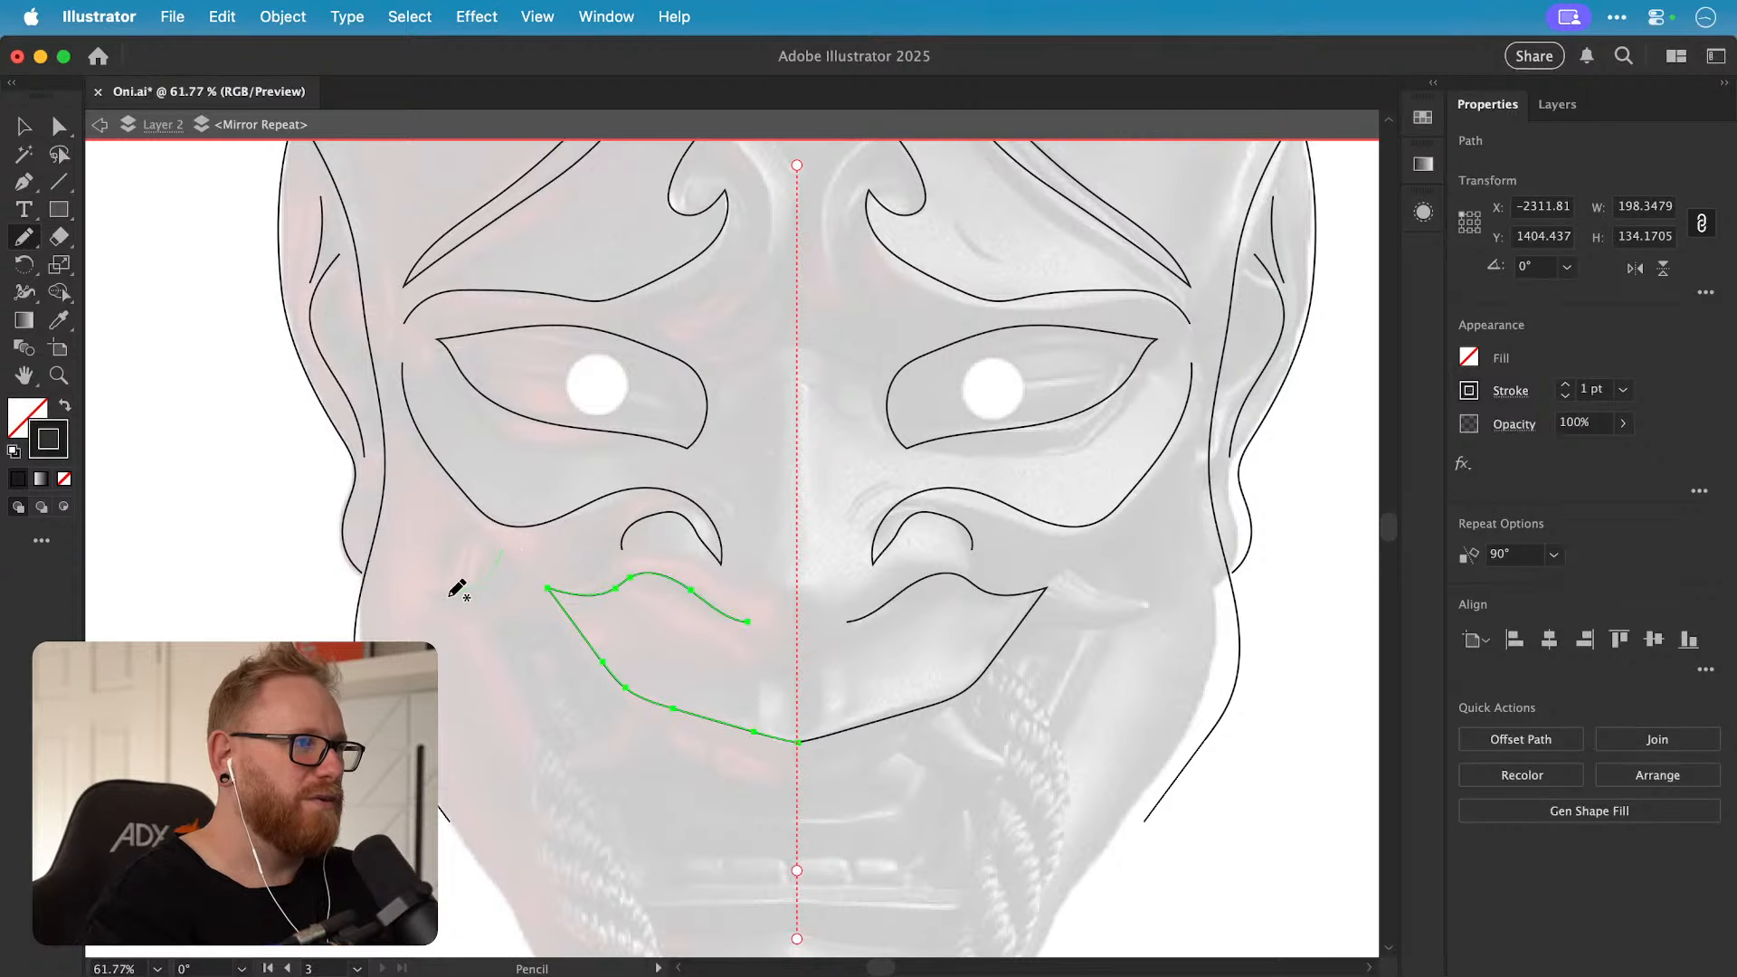
left_click_drag(549, 592, 546, 597)
scroll(547, 579, "down", 5)
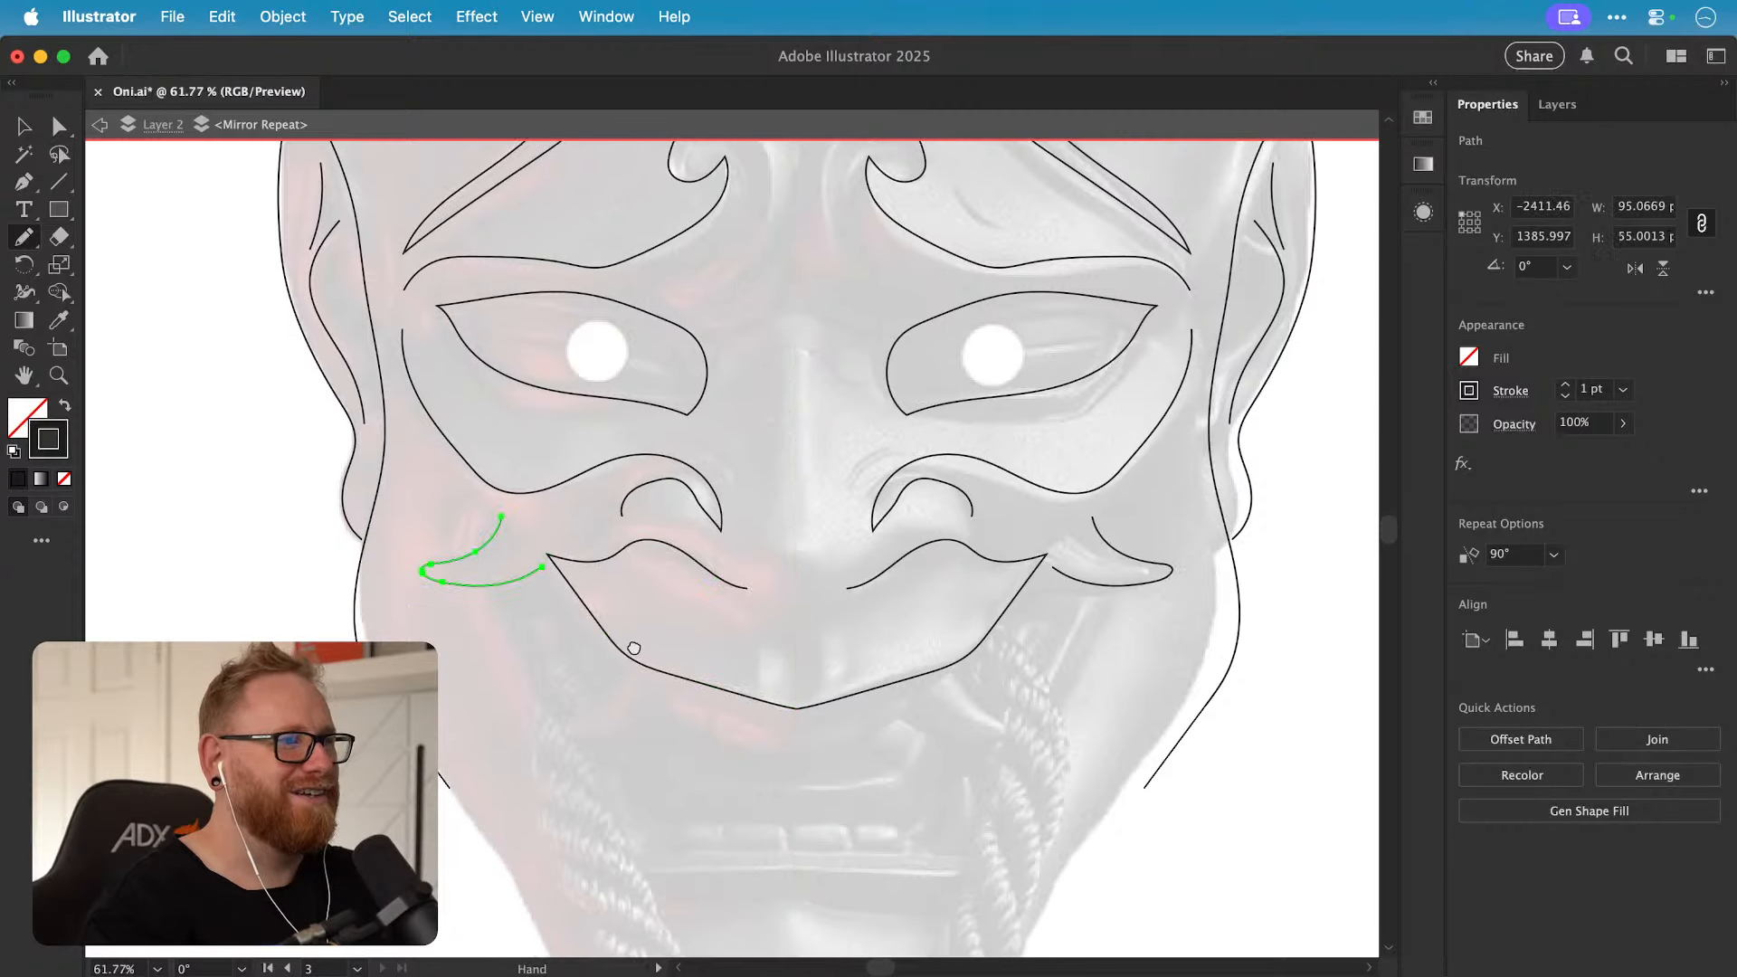
left_click_drag(507, 408, 503, 448)
Step: Draw a slanted pencil line from the mouth-corner fold down towards the chin, about 127 × 214 px
key("super+shift+a")
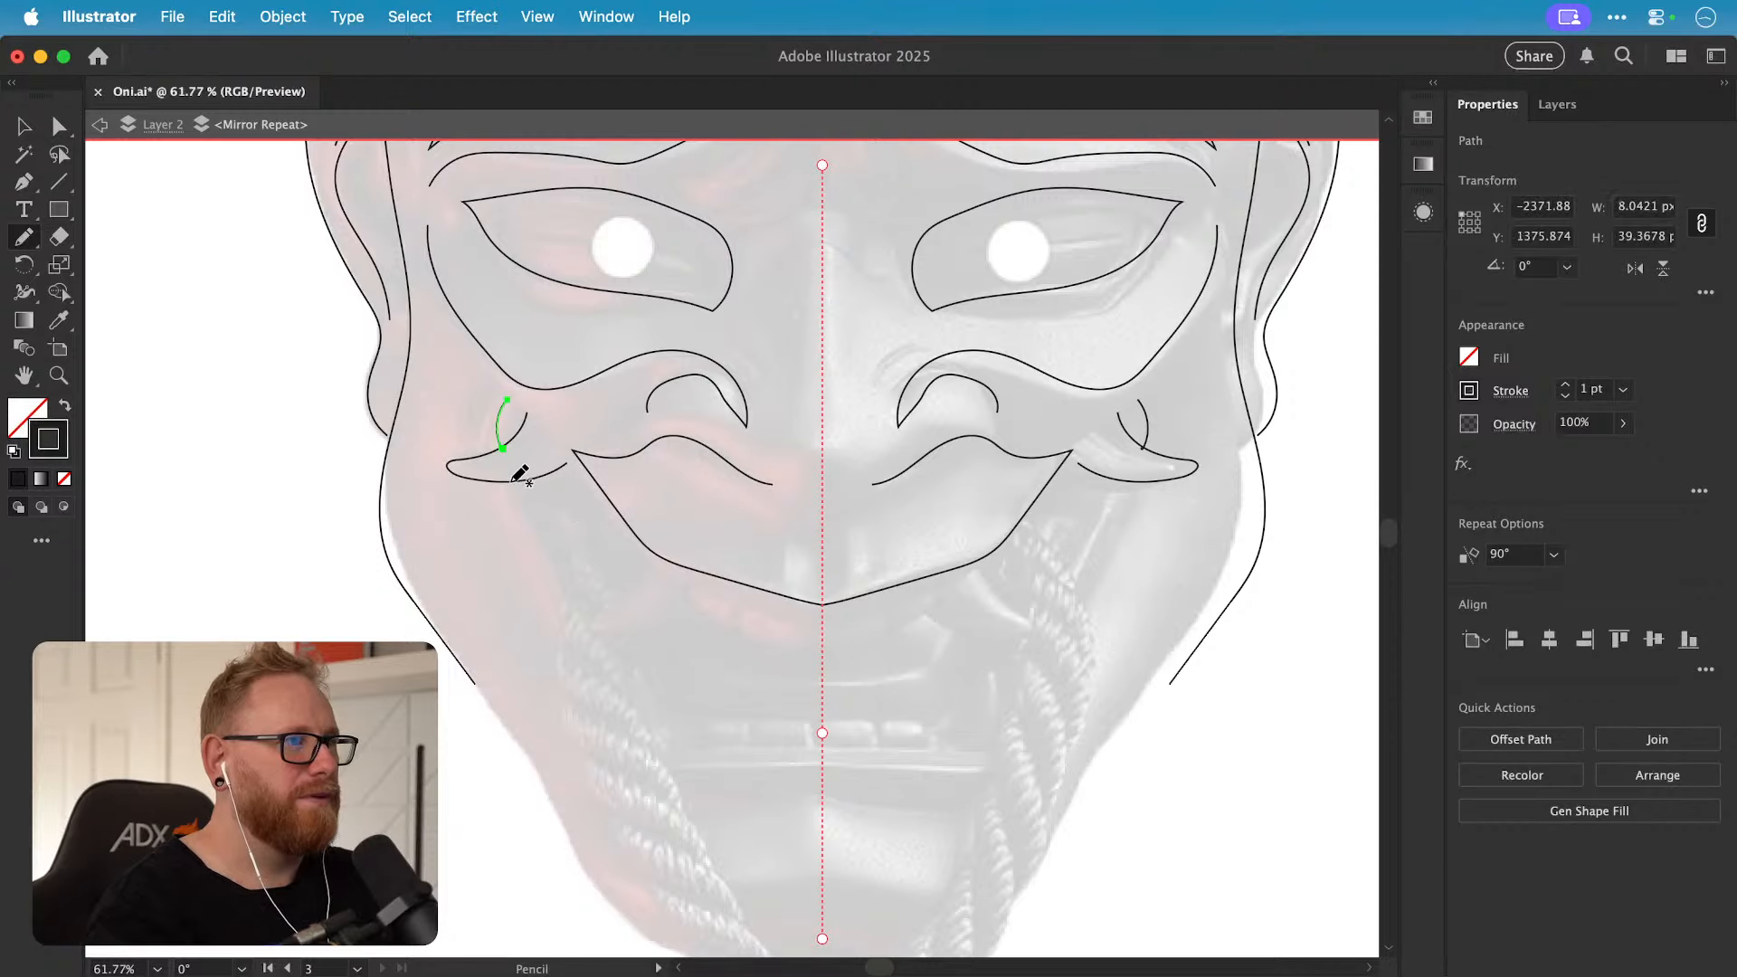
left_click_drag(653, 705, 672, 753)
key("v")
scroll(643, 832, "up", 5)
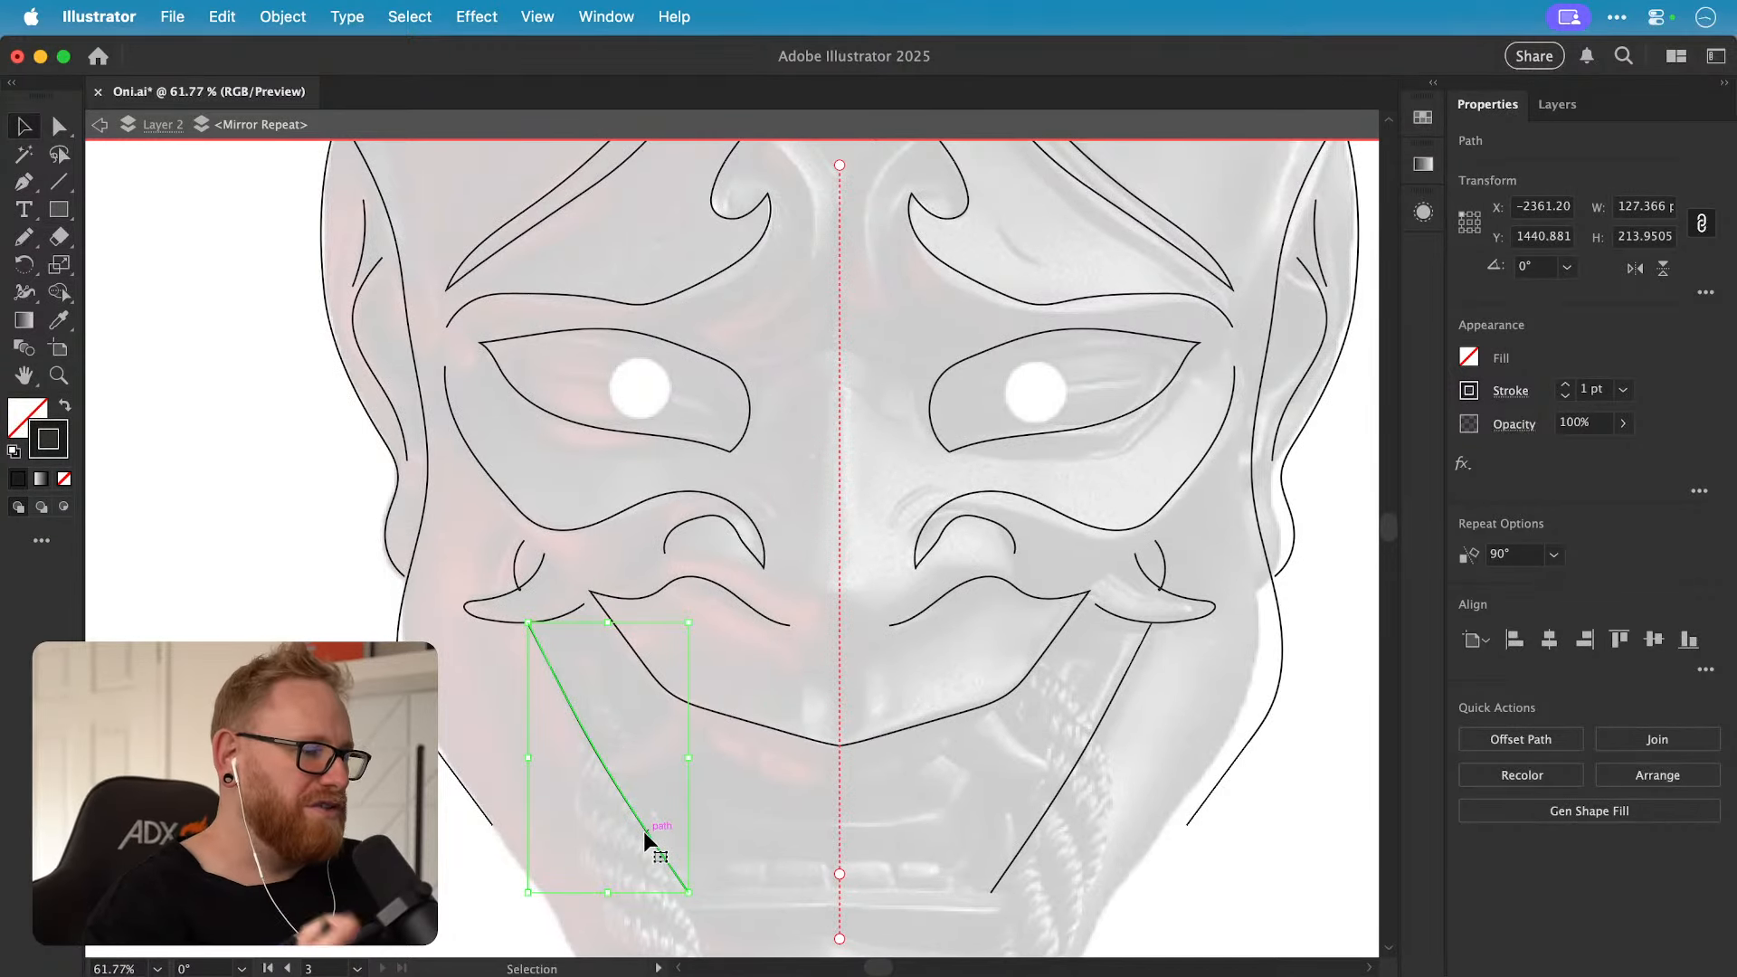
key("space")
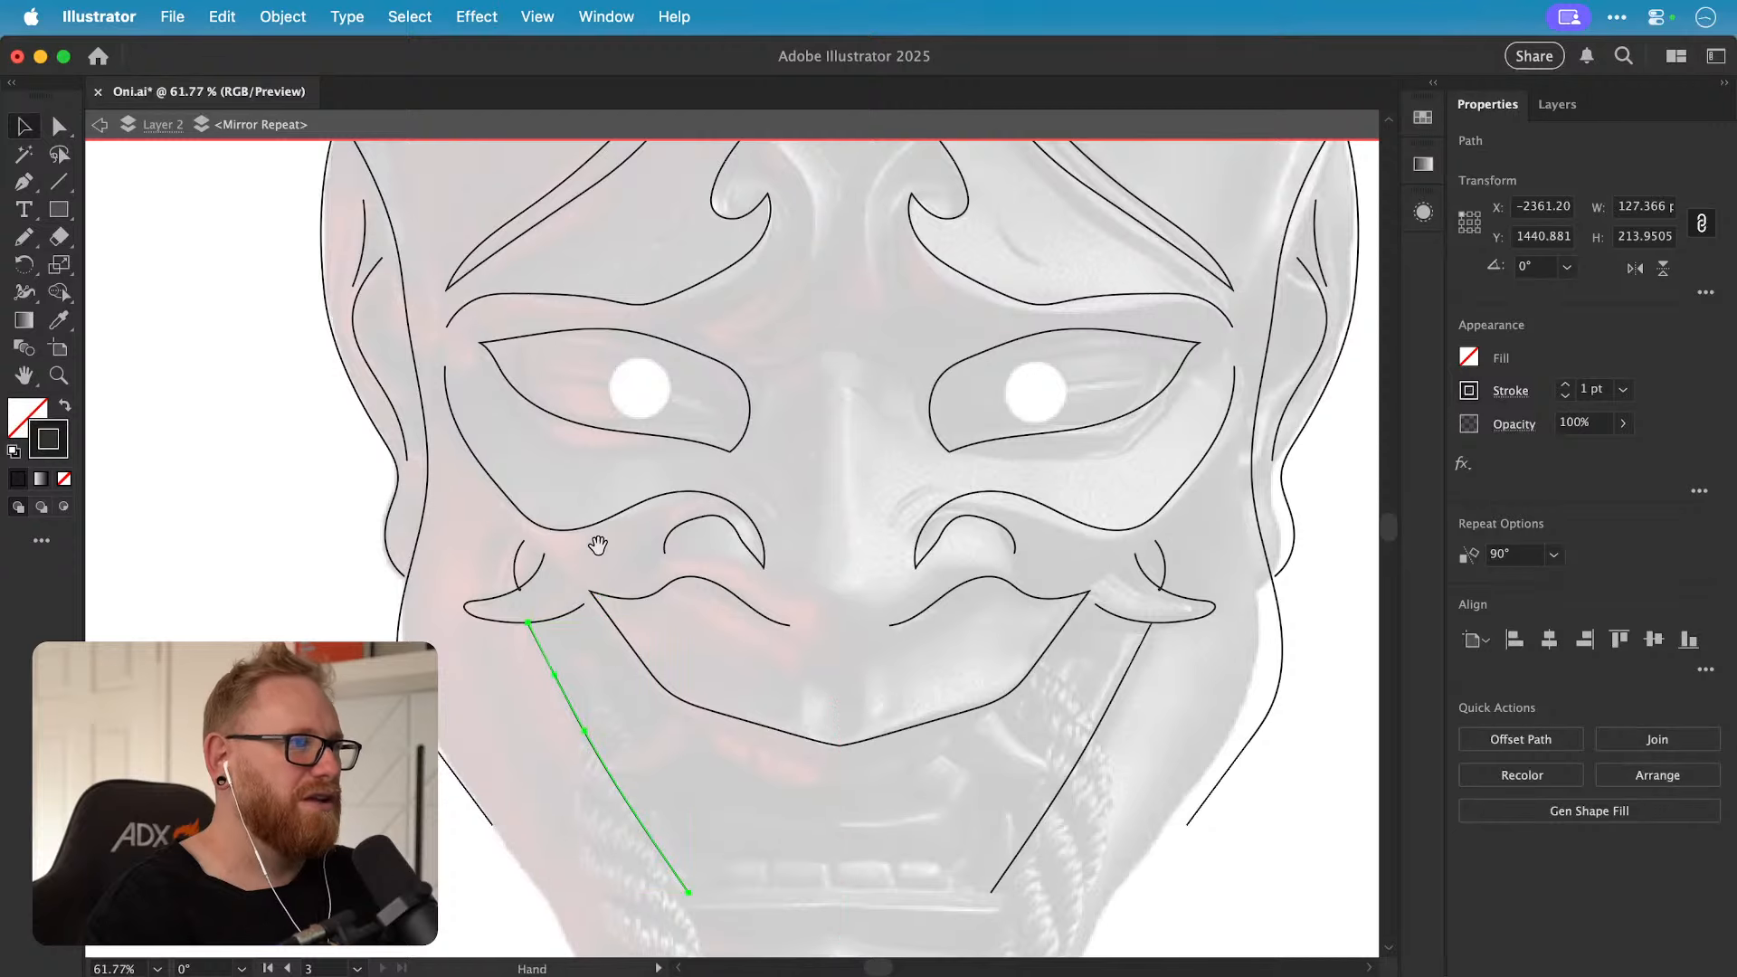
Step: Clear the selection and switch the artwork around the left ear to outline view
left_click_drag(598, 545, 613, 704)
left_click(403, 589)
key("space")
left_click_drag(404, 589, 438, 744)
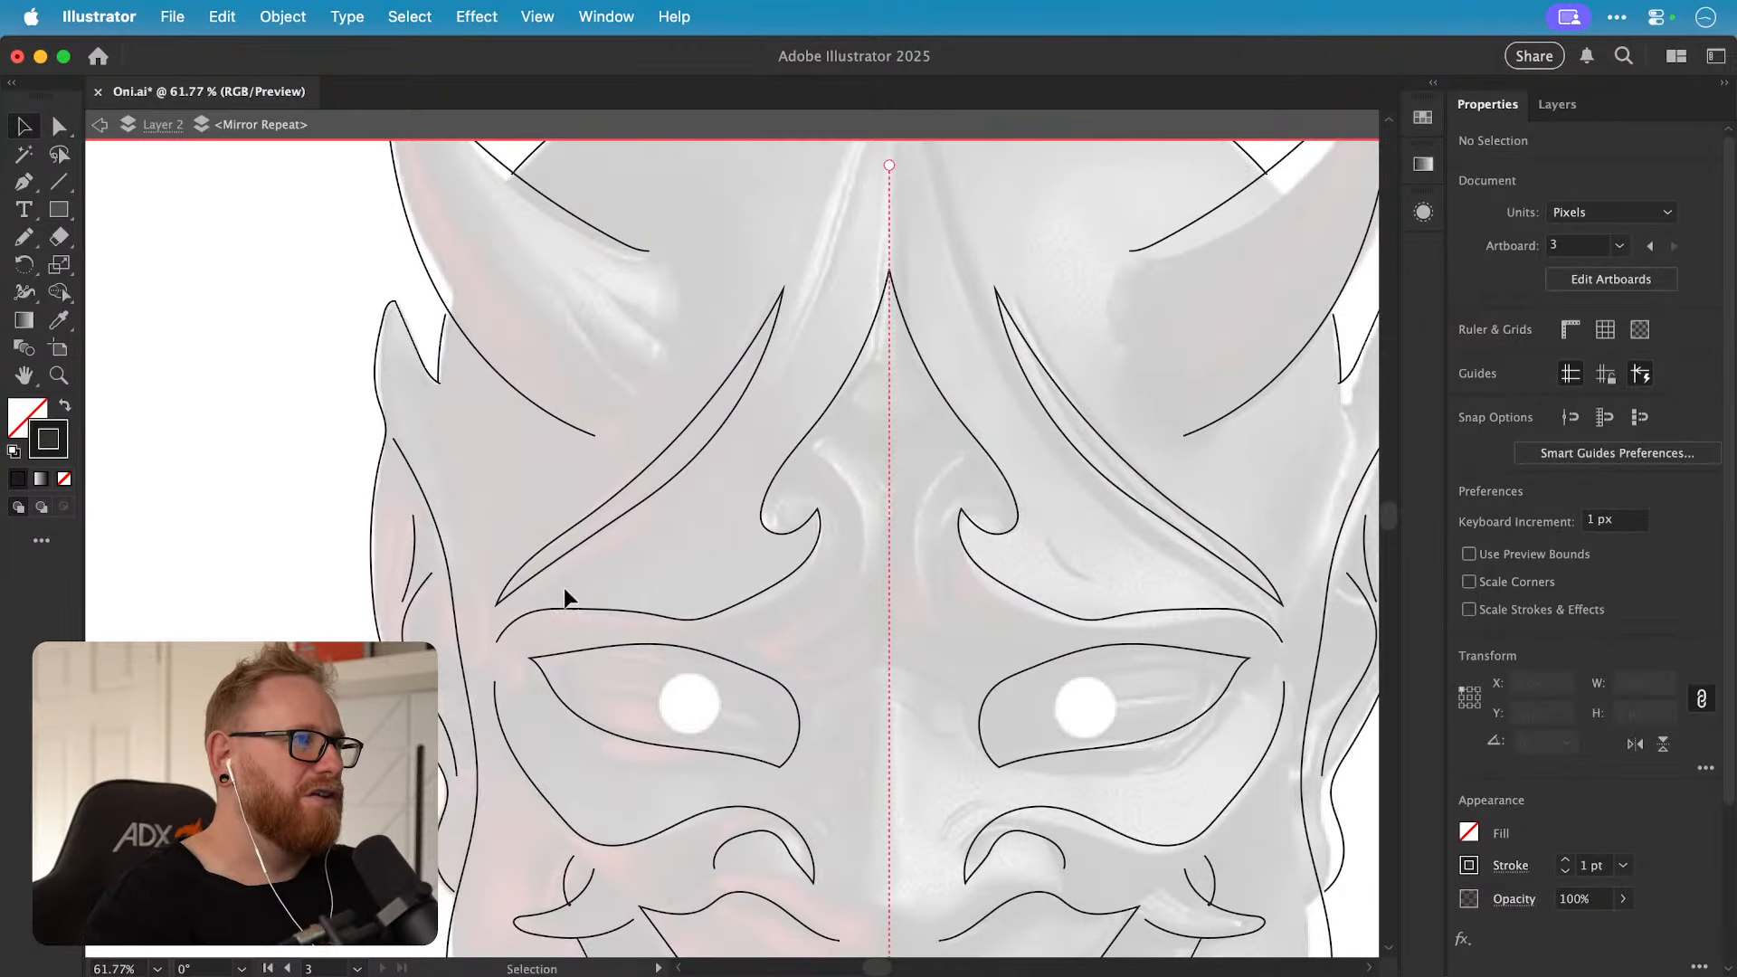
key("space")
left_click_drag(492, 453, 492, 620)
key("z")
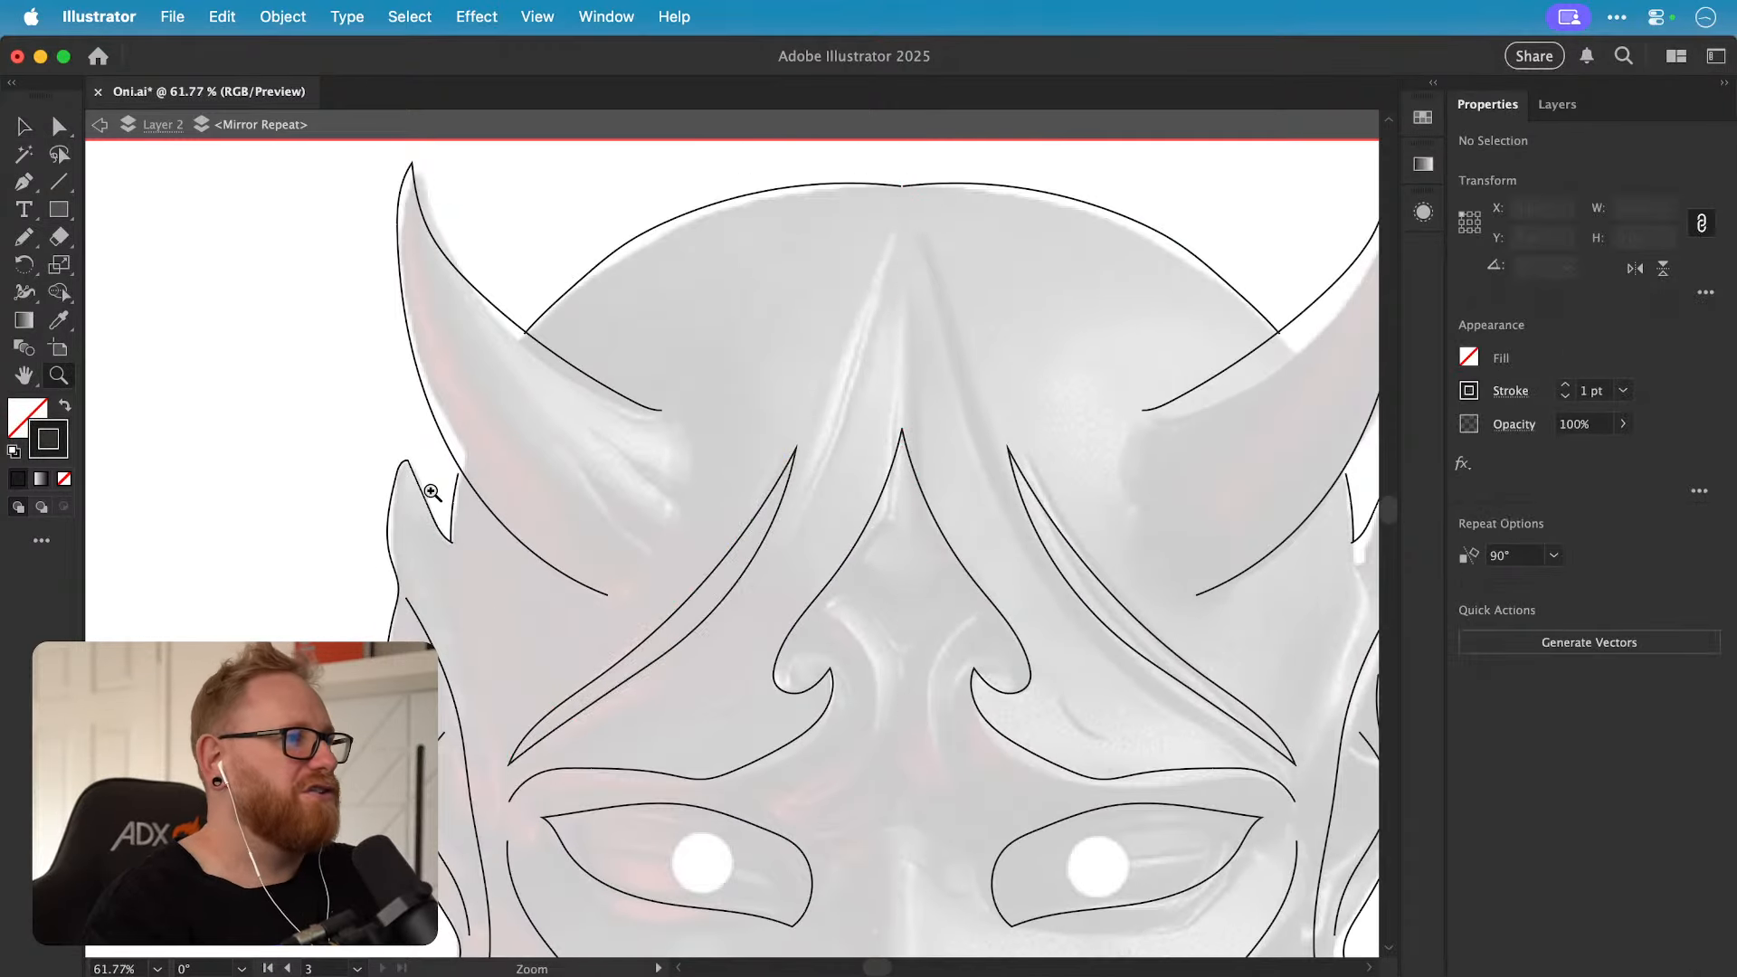
left_click_drag(431, 492, 709, 407)
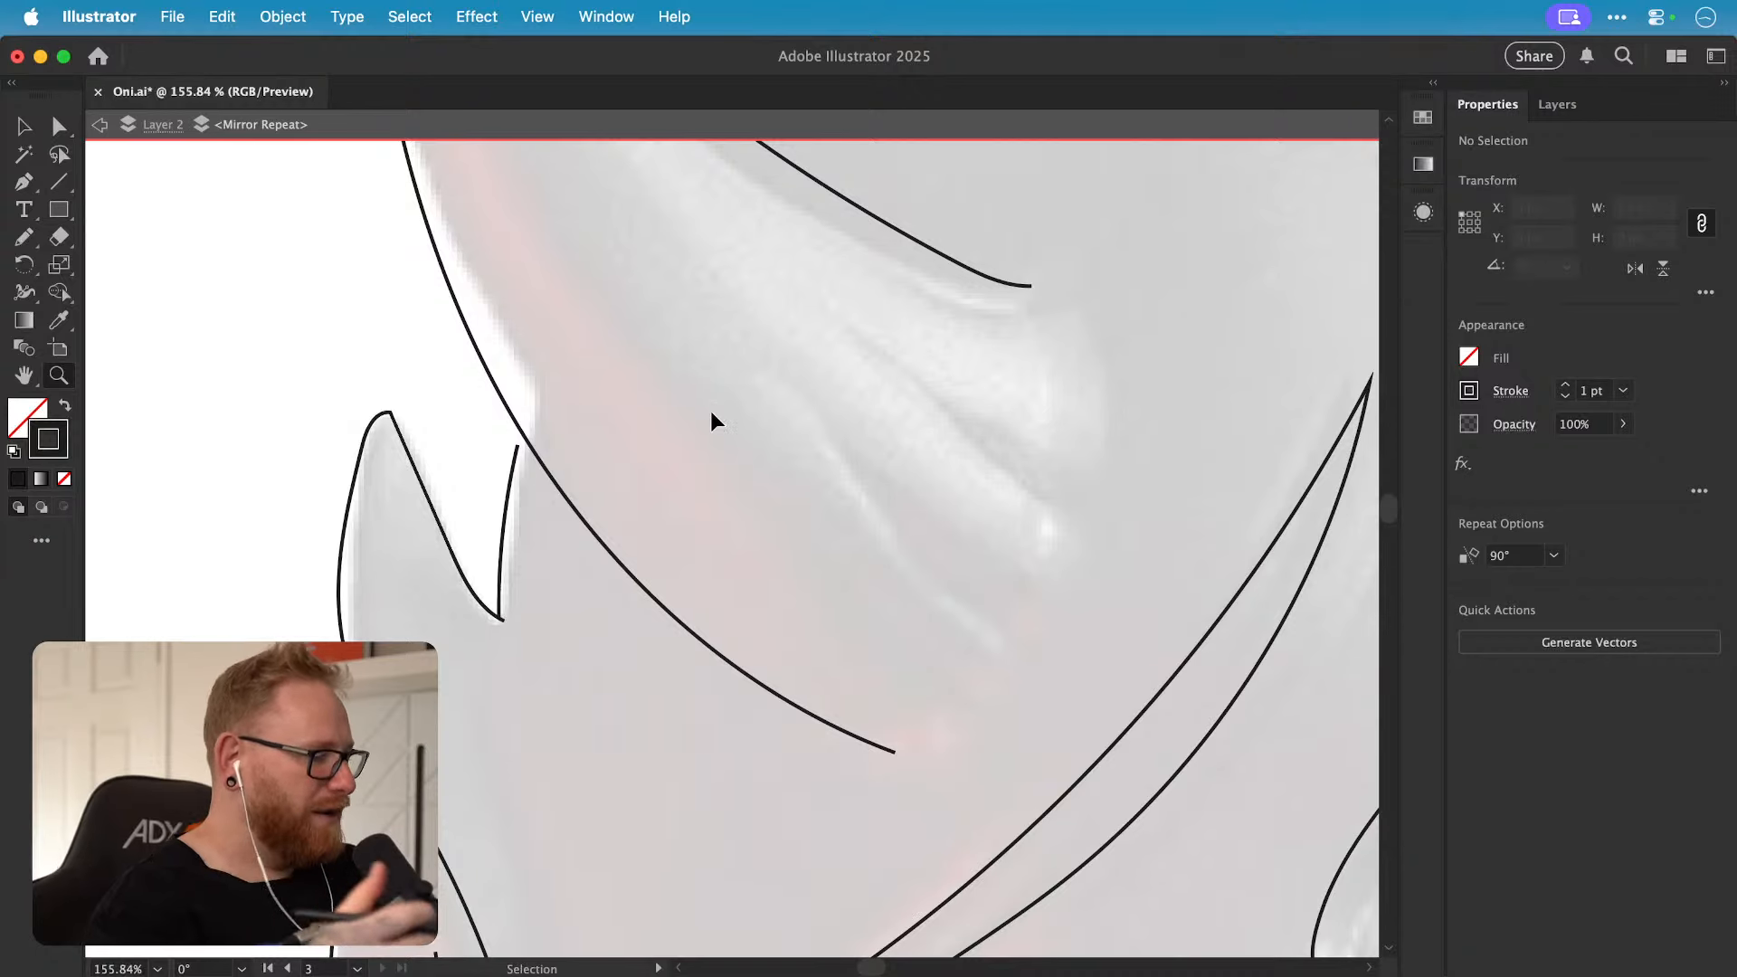
key("super+y")
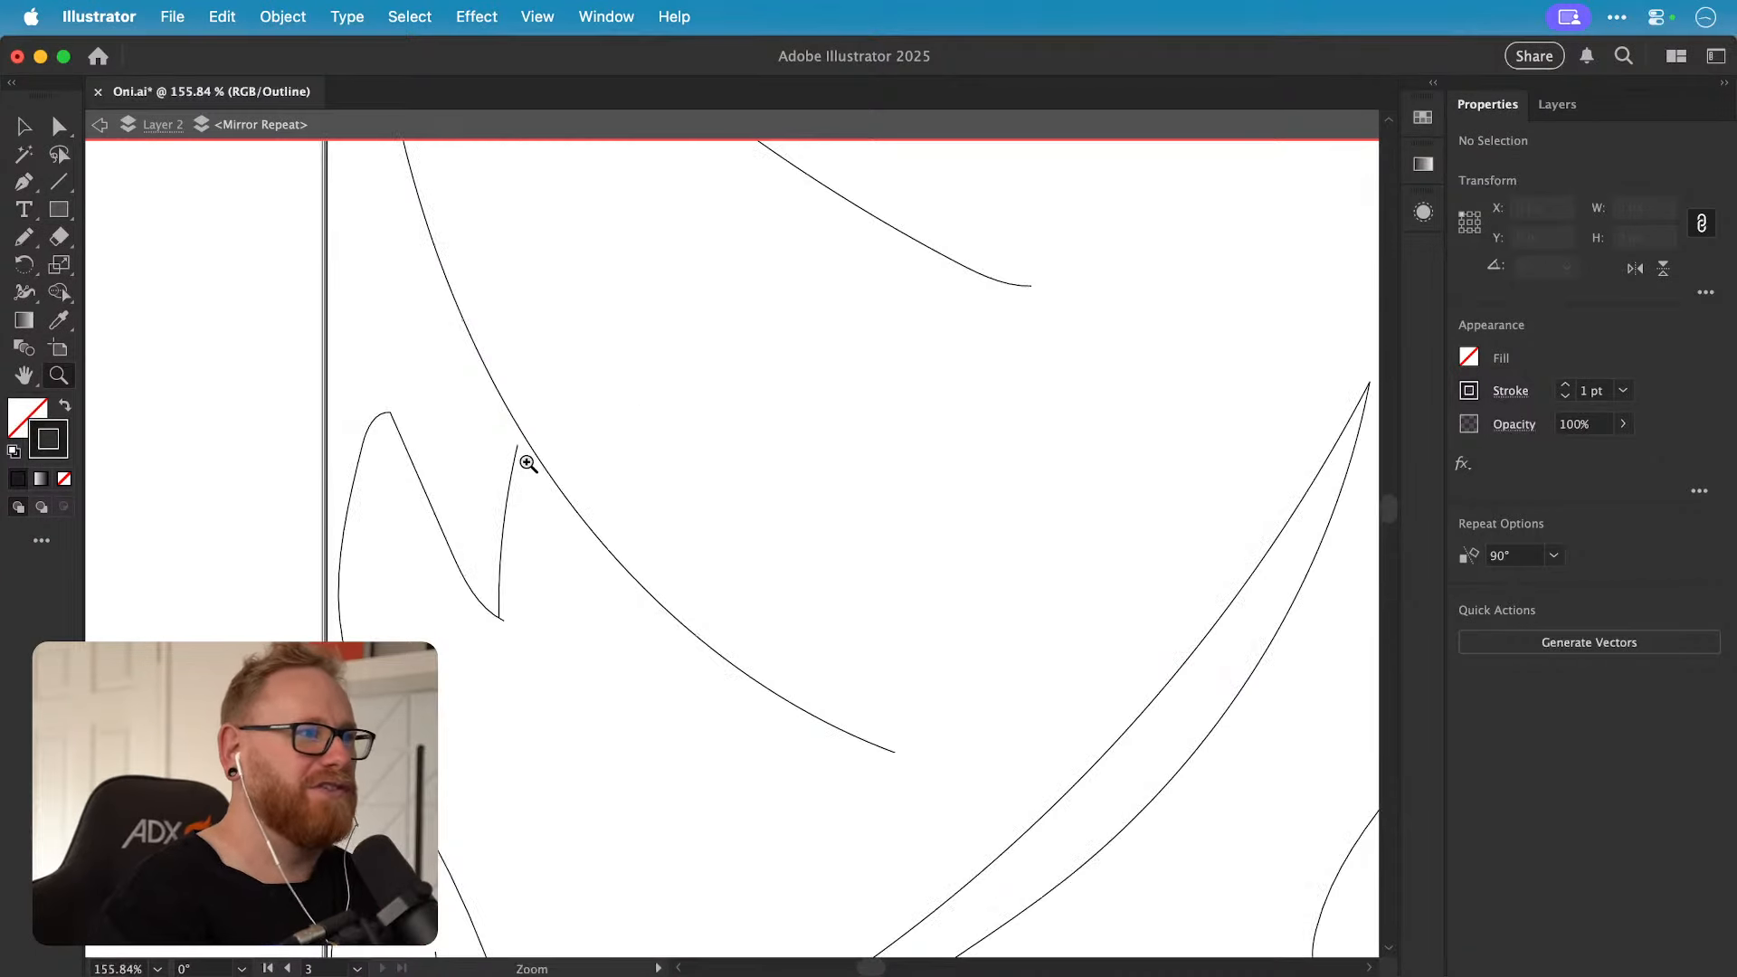
Step: Move the overshooting end point onto the left ear's notch corner and extend the ear's inner edge up to the horn outline
left_click_drag(485, 640, 874, 511)
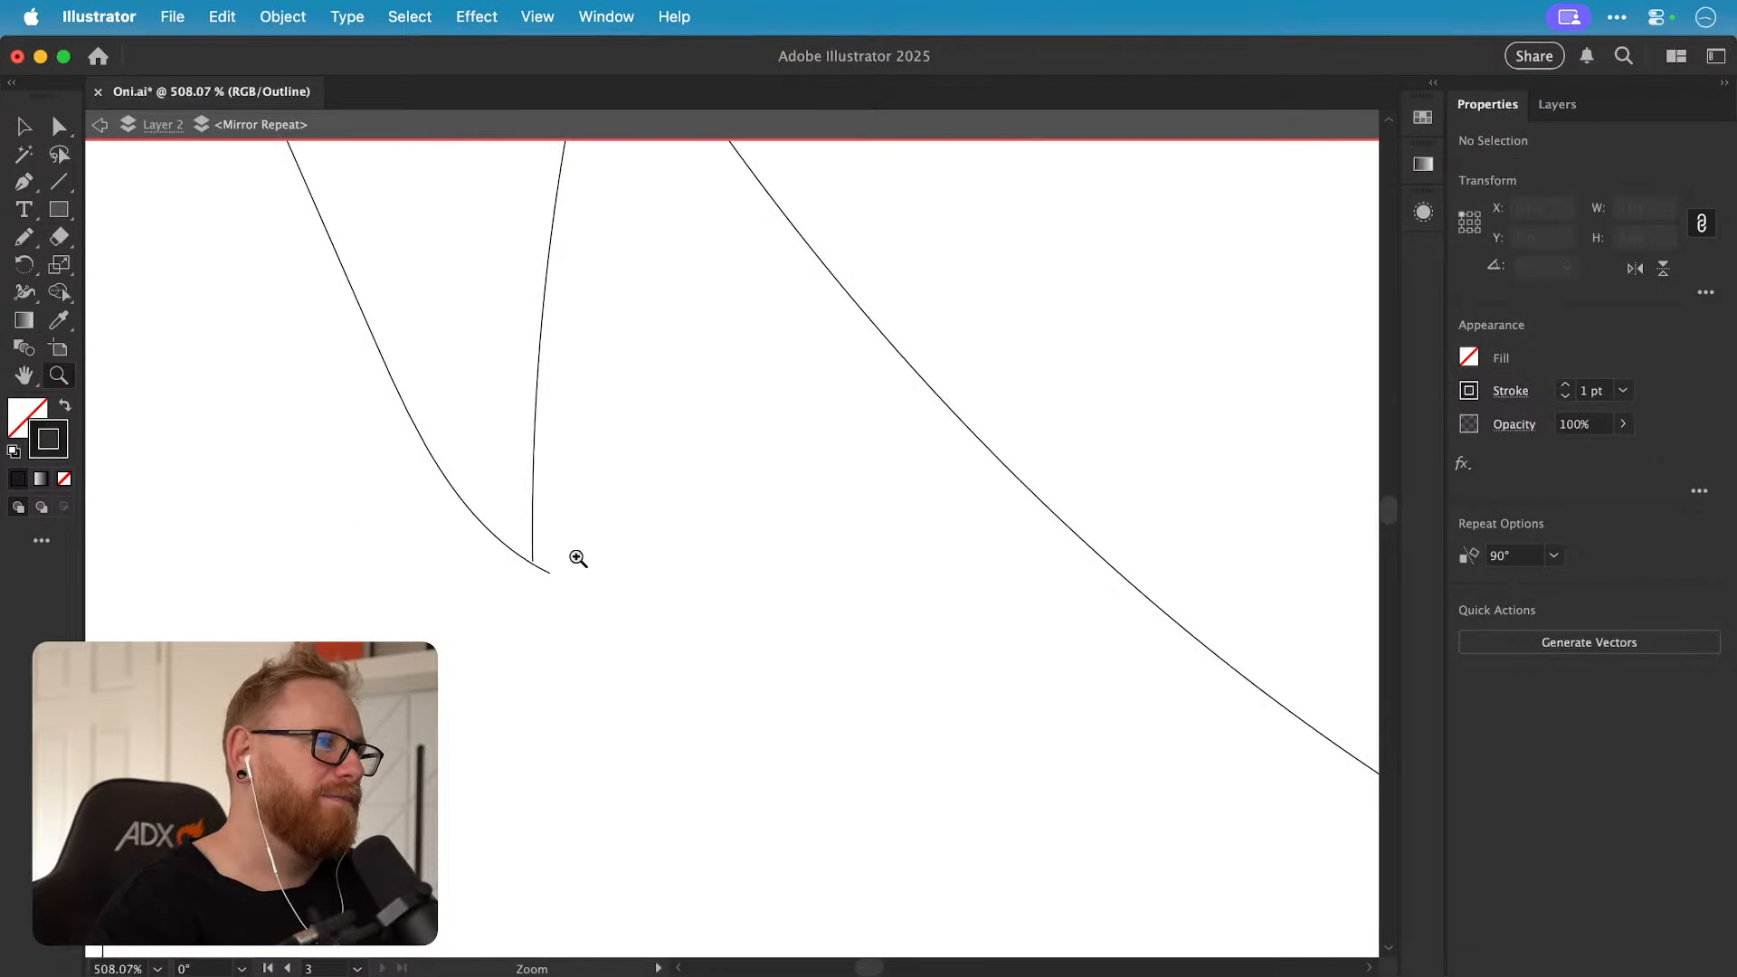
key("a")
mouse_move(549, 571)
left_mouse_down()
mouse_move(573, 551)
mouse_move(550, 573)
left_mouse_up()
key("space")
left_click_drag(611, 344, 562, 758)
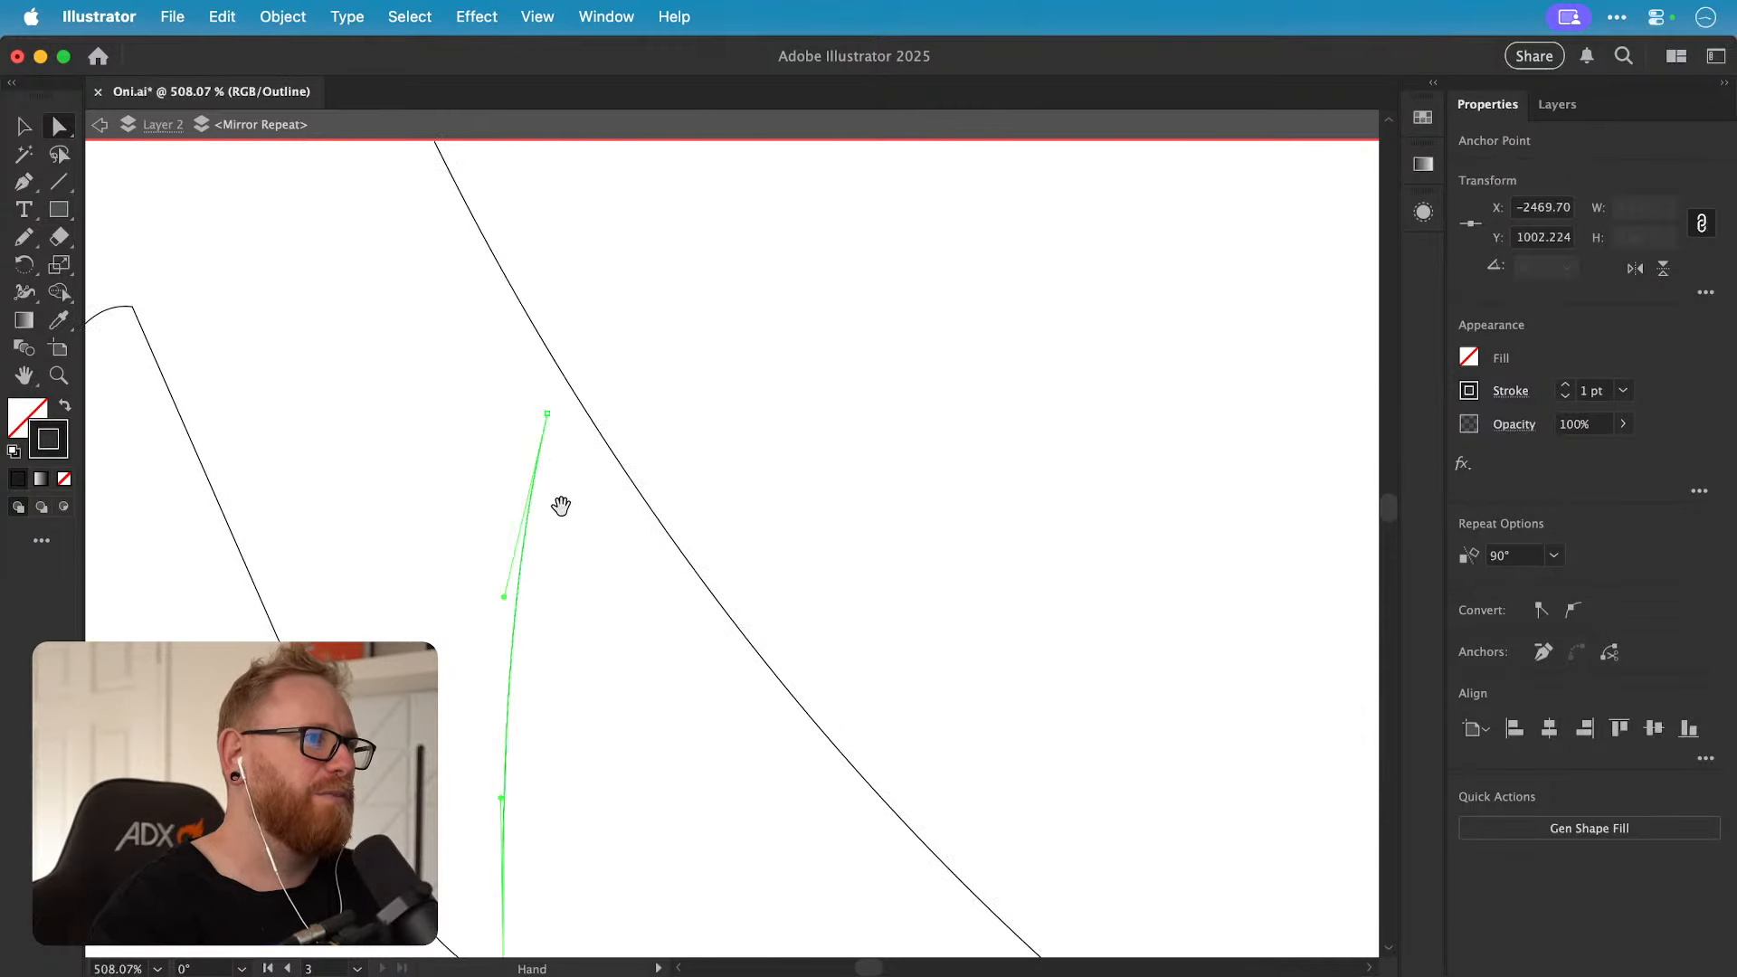
left_click_drag(549, 414, 504, 710)
left_click(593, 446)
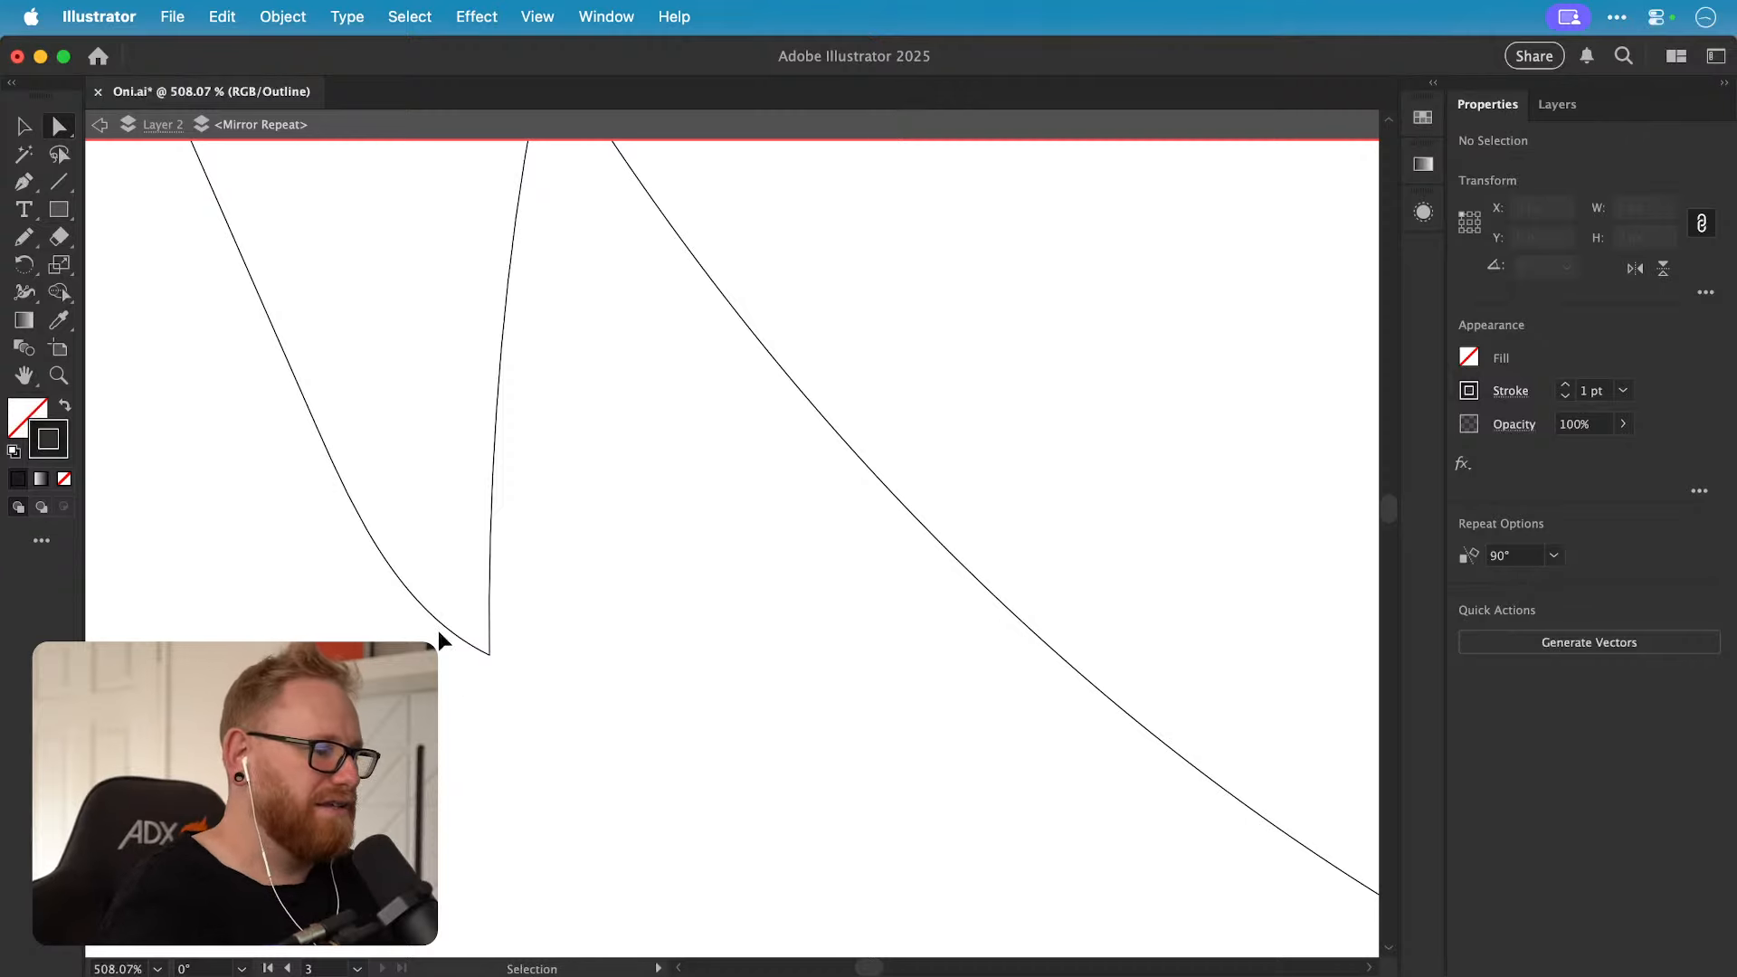
Step: Align the lower end point of the head outline with the inner edge of the left horn
key("super+1")
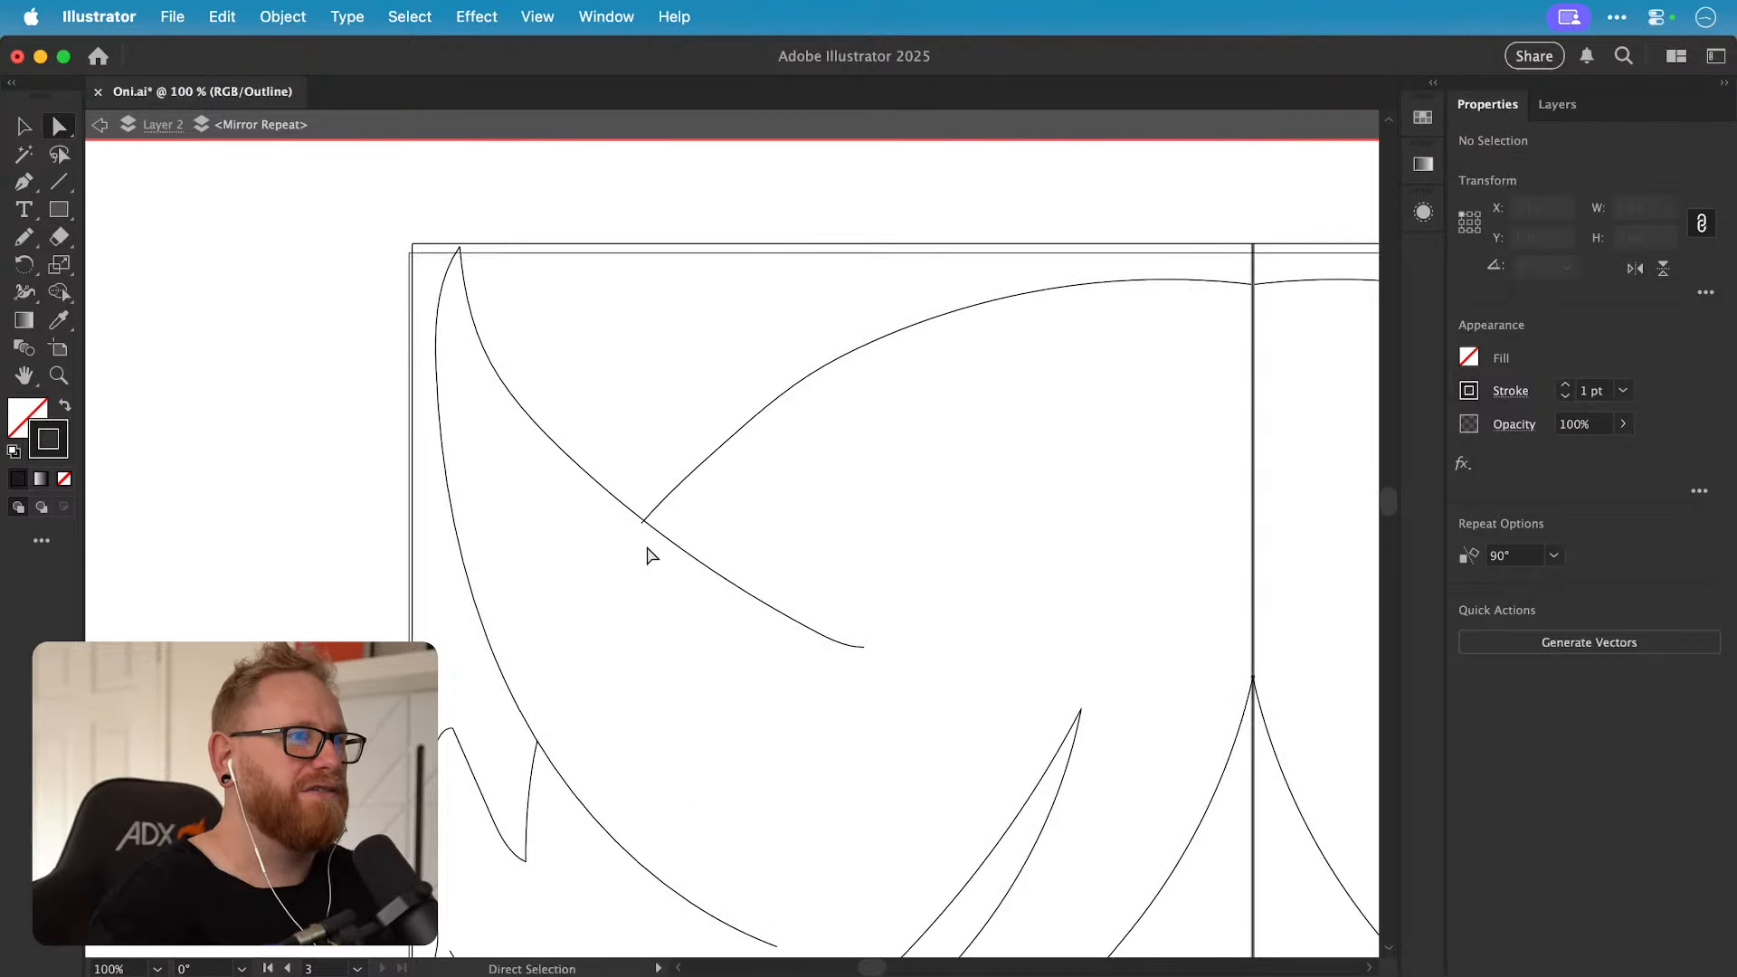
left_click_drag(627, 500, 1158, 512)
left_click_drag(682, 591, 706, 442)
key("super+minus")
key("super+minus")
key("super+minus")
key("super+minus")
key("super+minus")
left_click_drag(570, 748, 609, 594)
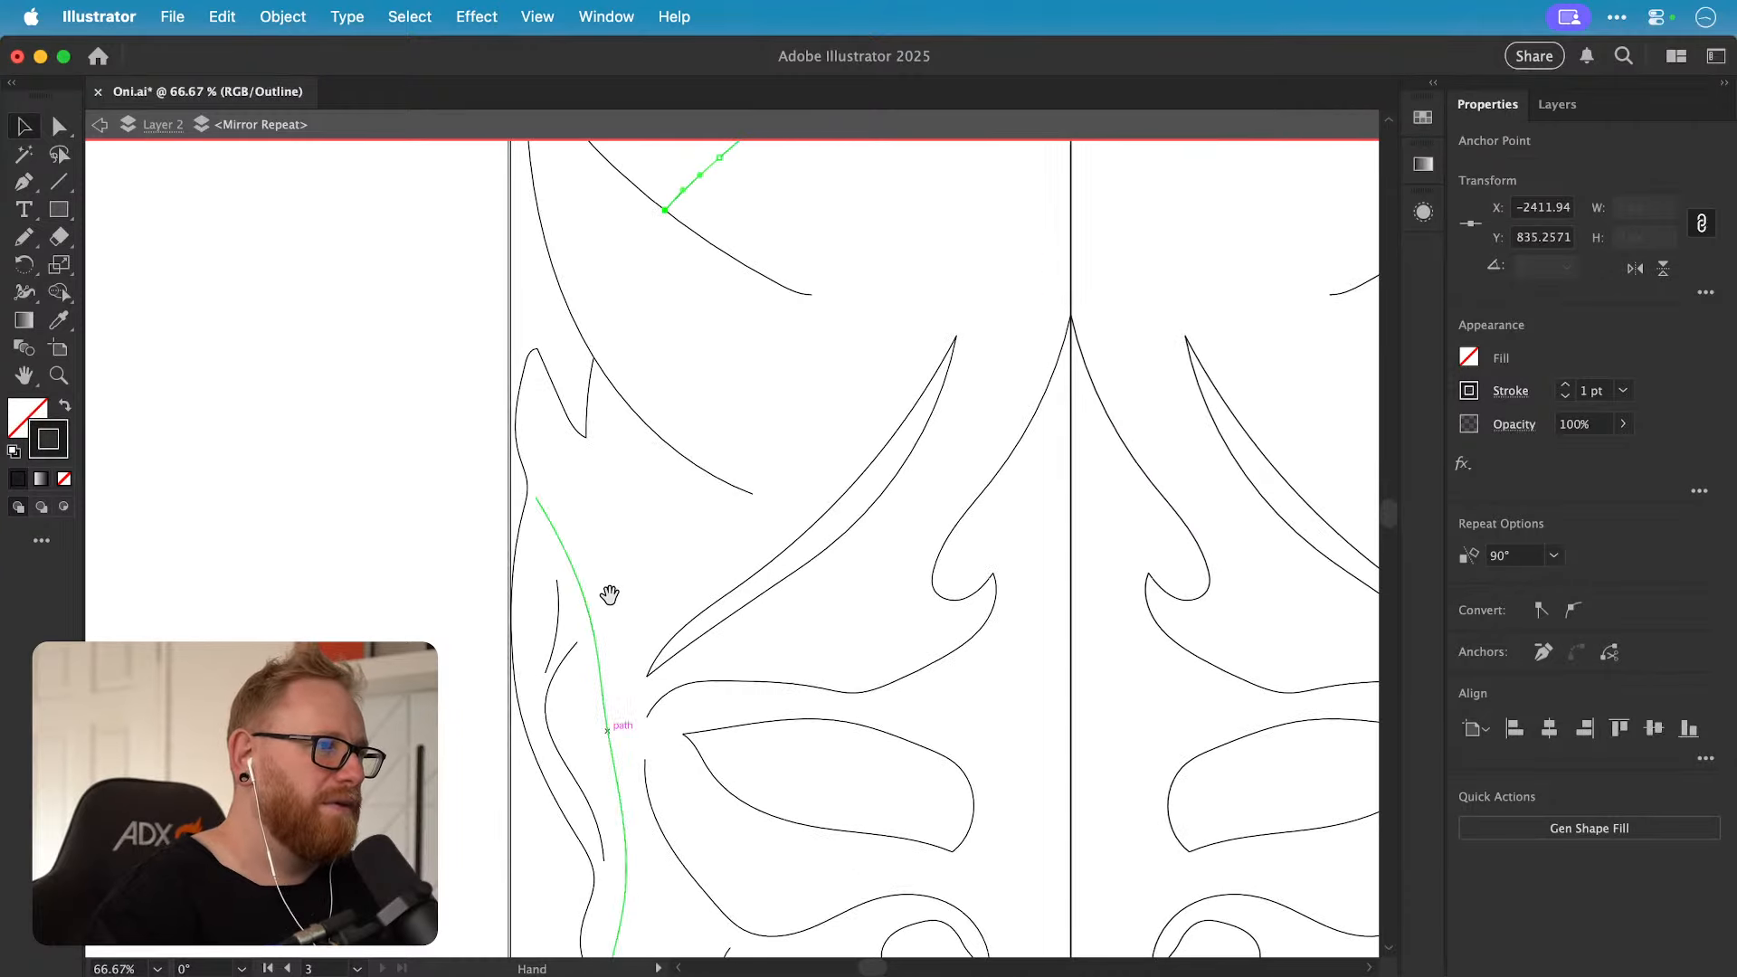
scroll(597, 561, "right", 5)
Step: Smooth the left brow curve above the eye with the Smooth tool, from its outer end to the curl, and deselect it
key("z")
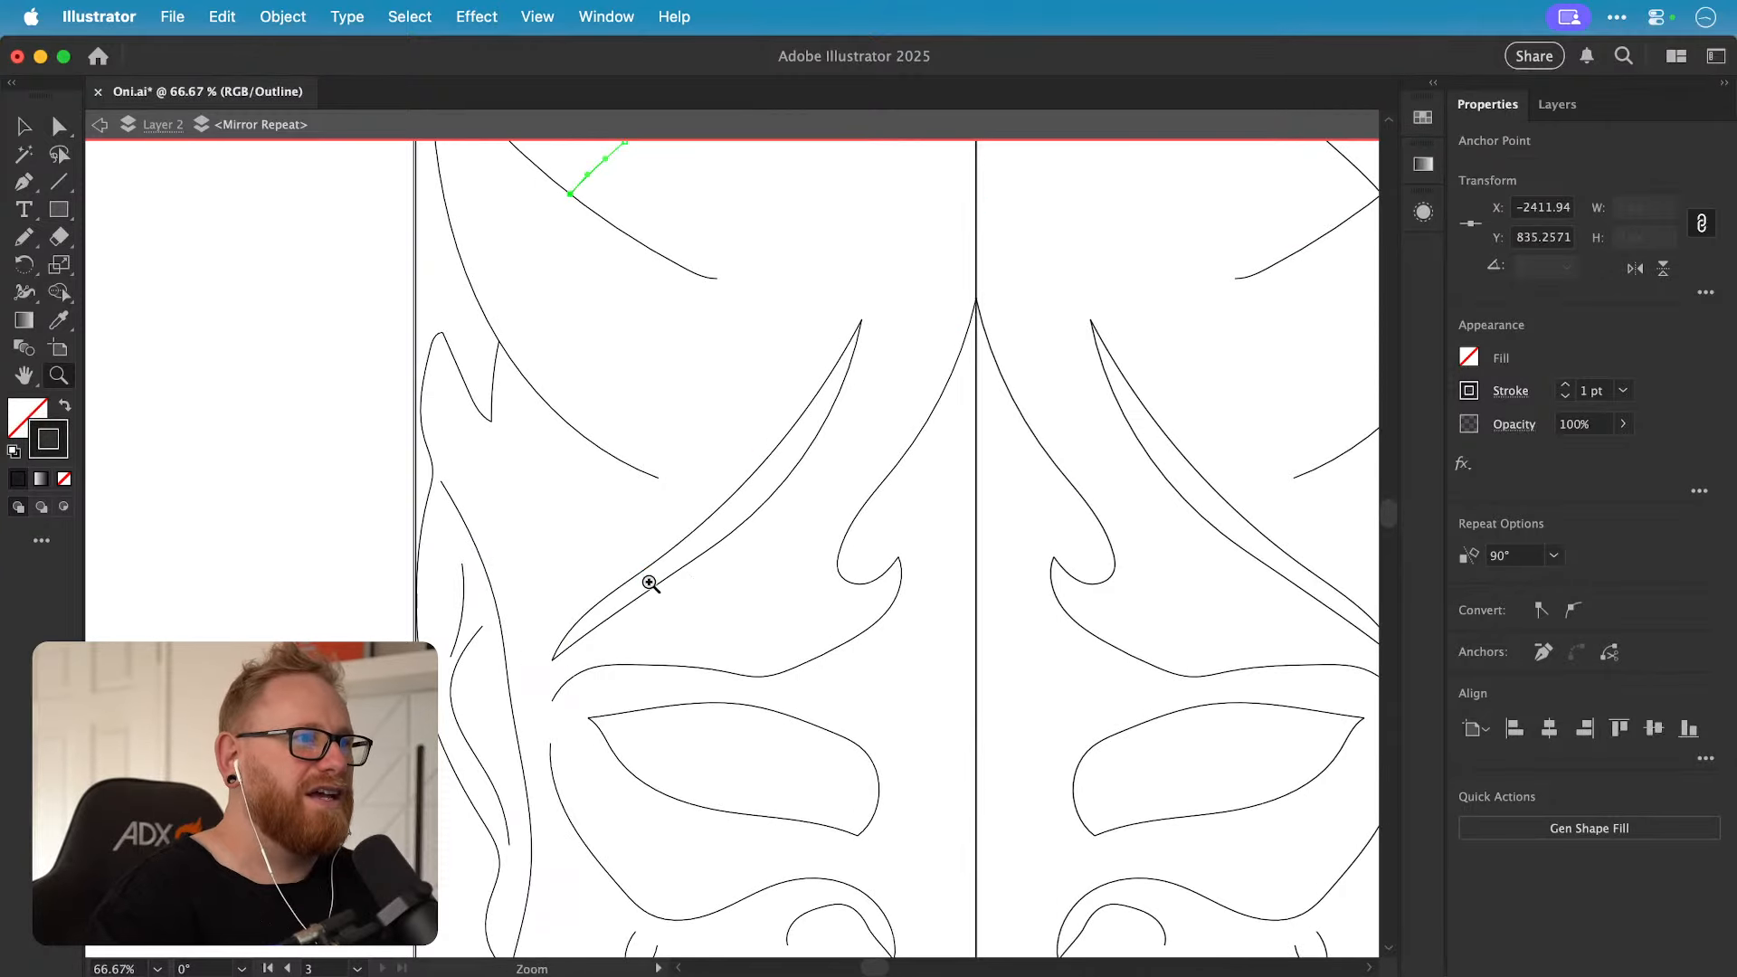
left_click(756, 679)
key("v")
left_click(780, 671)
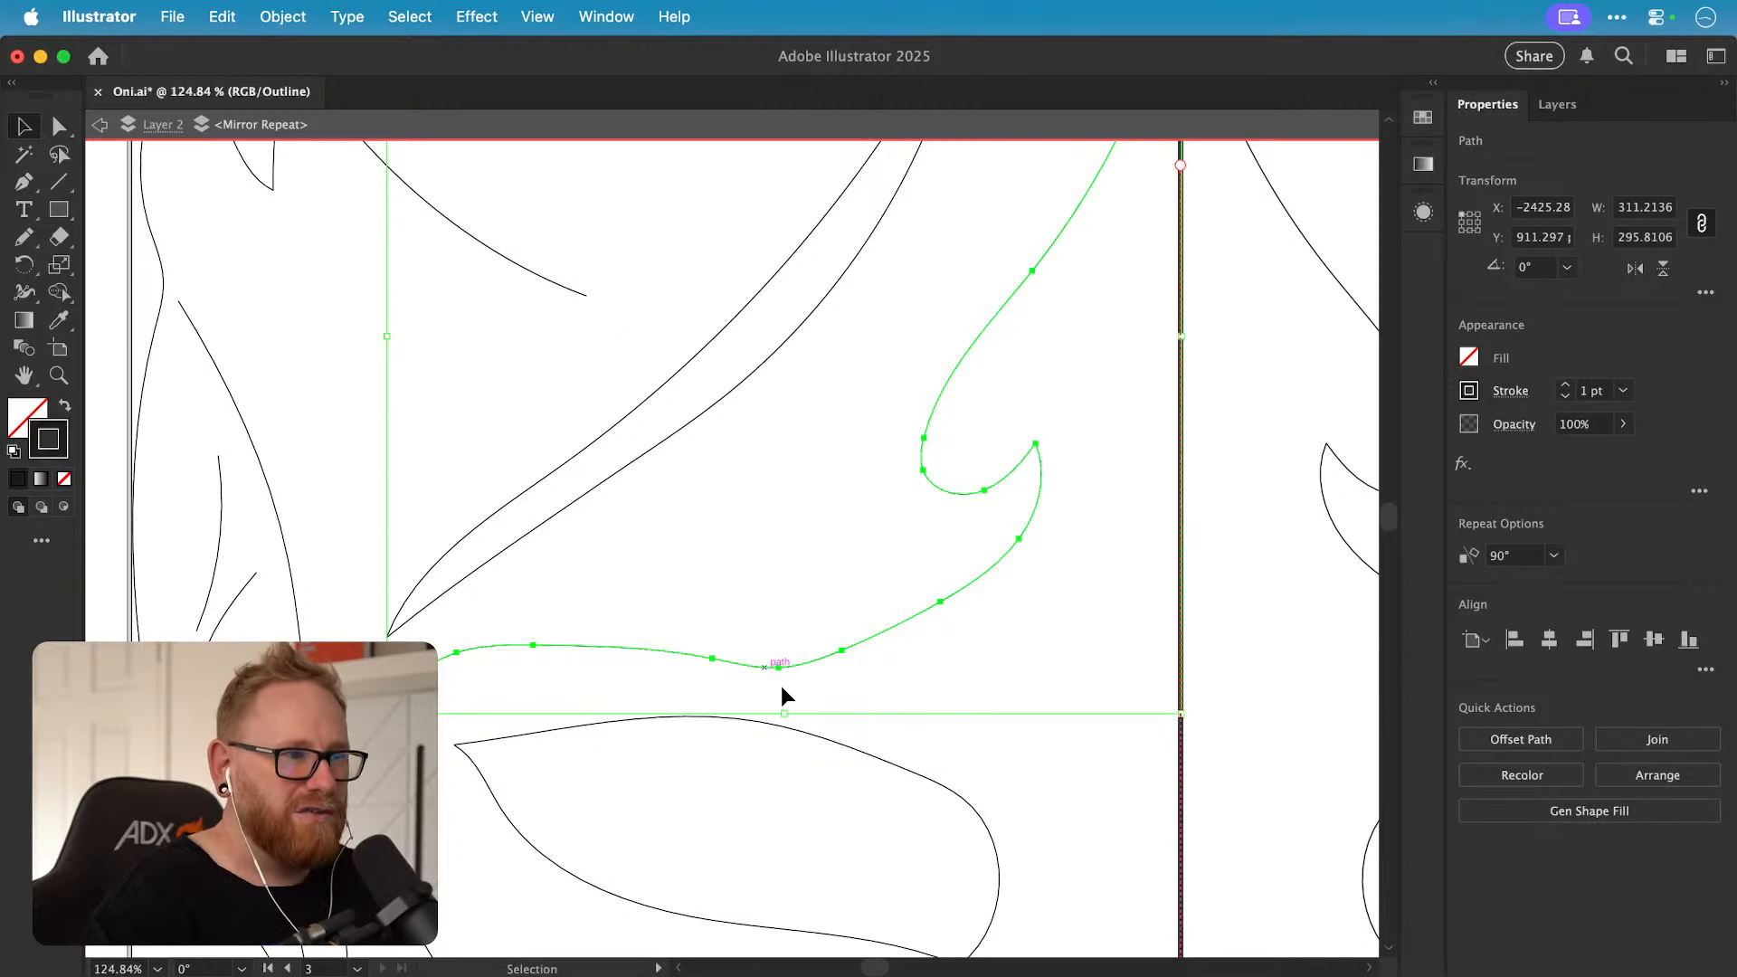
left_click_drag(23, 237, 79, 265)
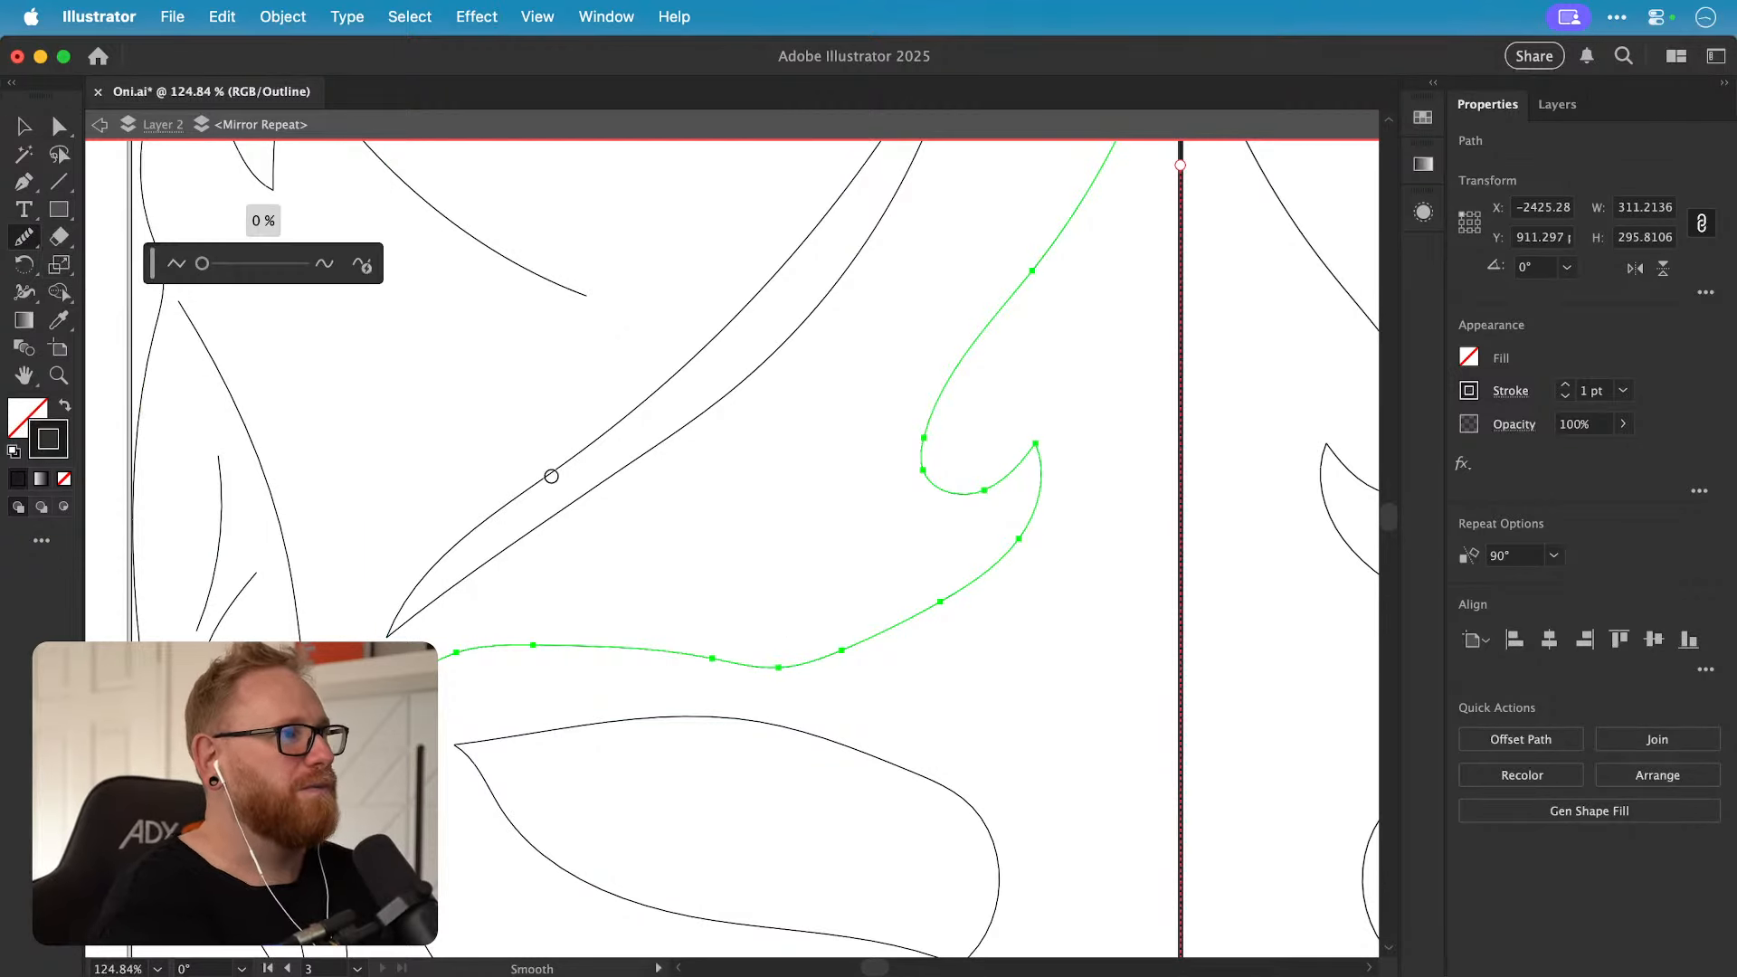
mouse_move(601, 671)
left_mouse_down()
mouse_move(788, 658)
mouse_move(652, 662)
left_mouse_up()
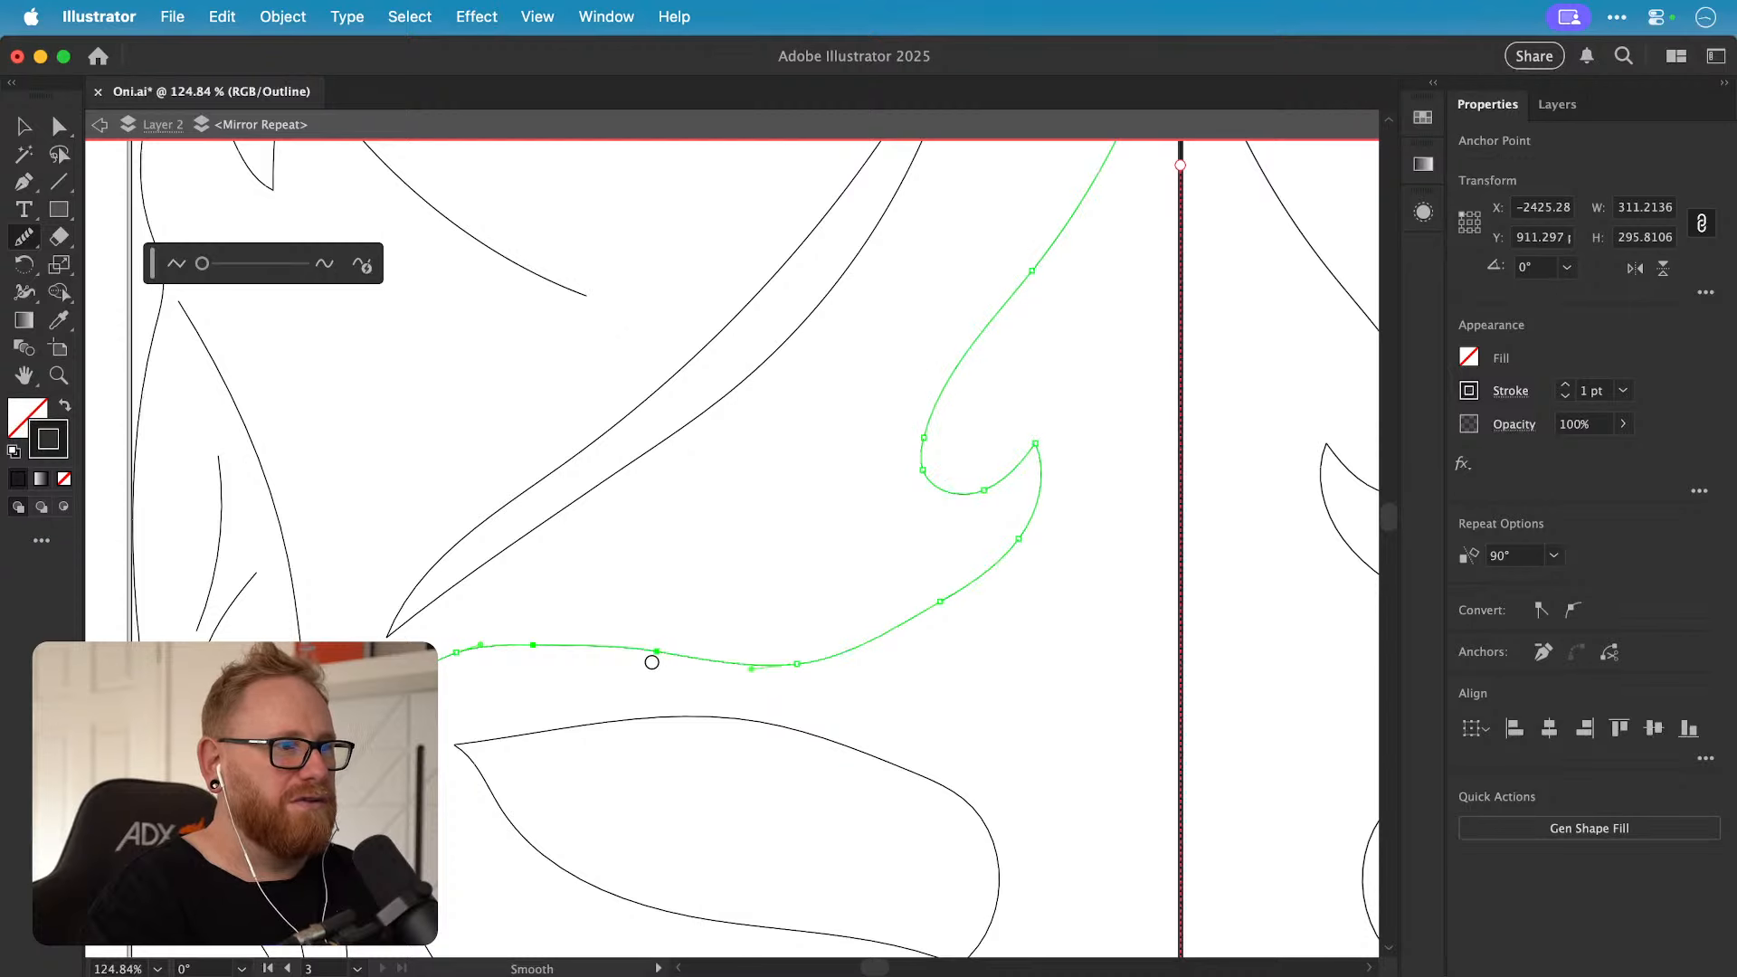
mouse_move(466, 656)
left_mouse_down()
mouse_move(719, 659)
mouse_move(894, 618)
mouse_move(1007, 554)
left_mouse_up()
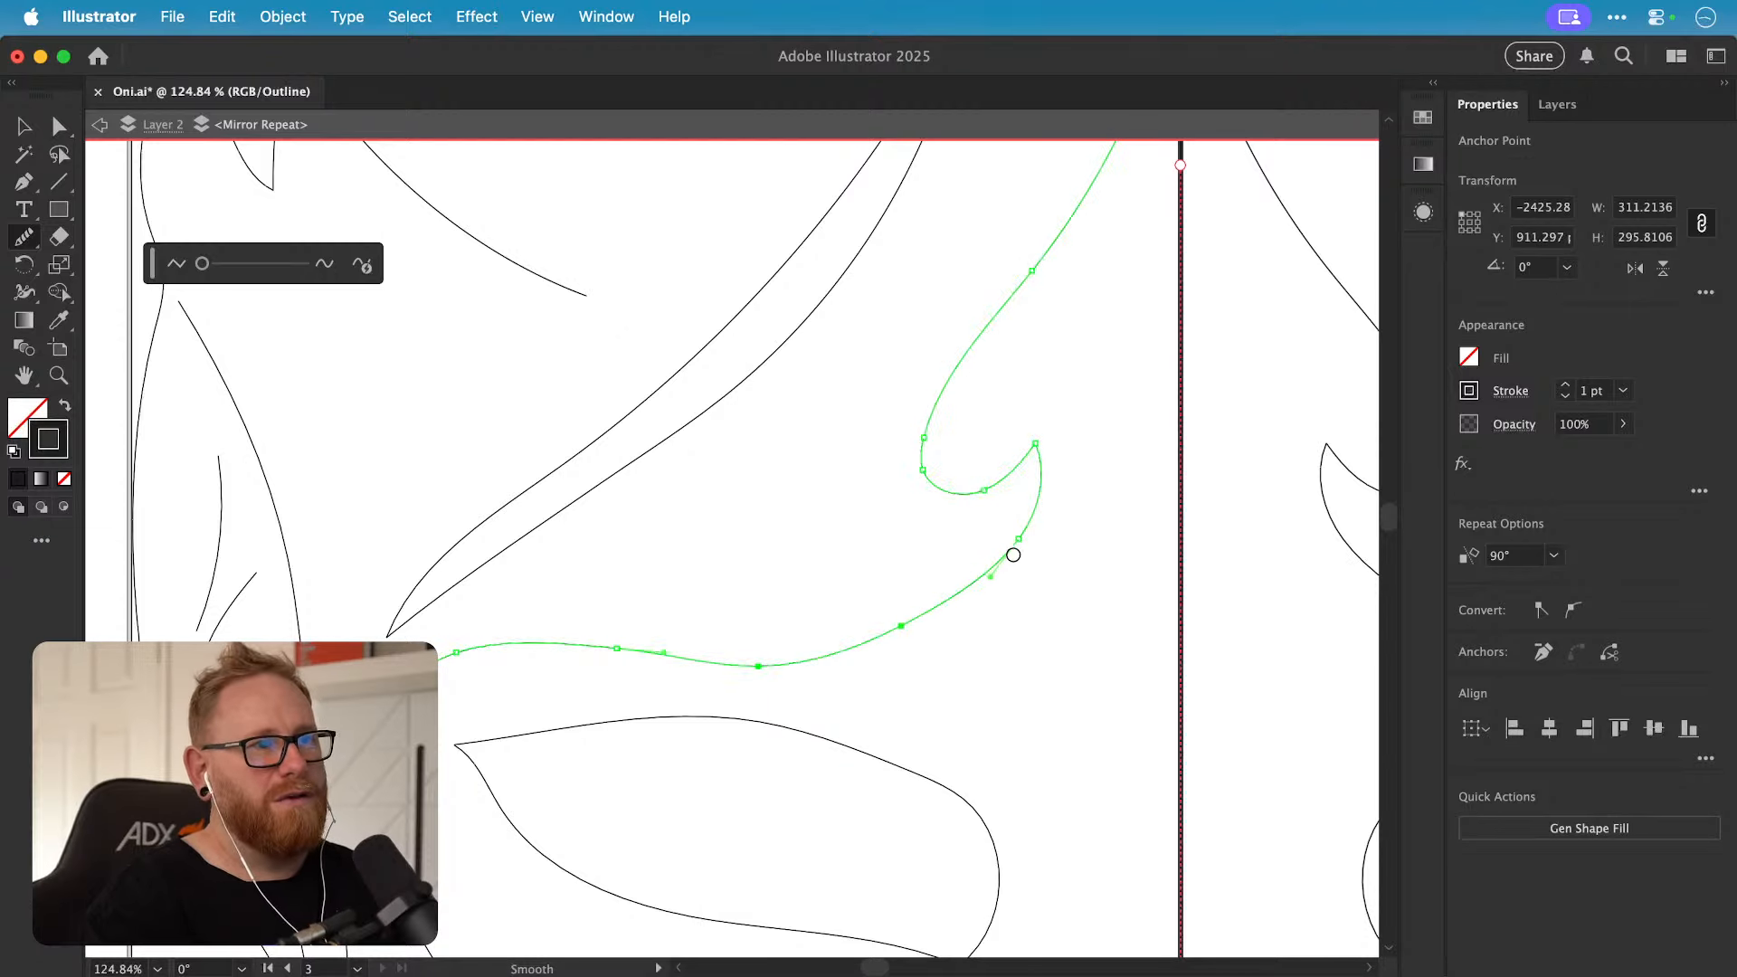
key("v")
left_click(1029, 579)
key("super+minus")
key("super+minus")
key("super+minus")
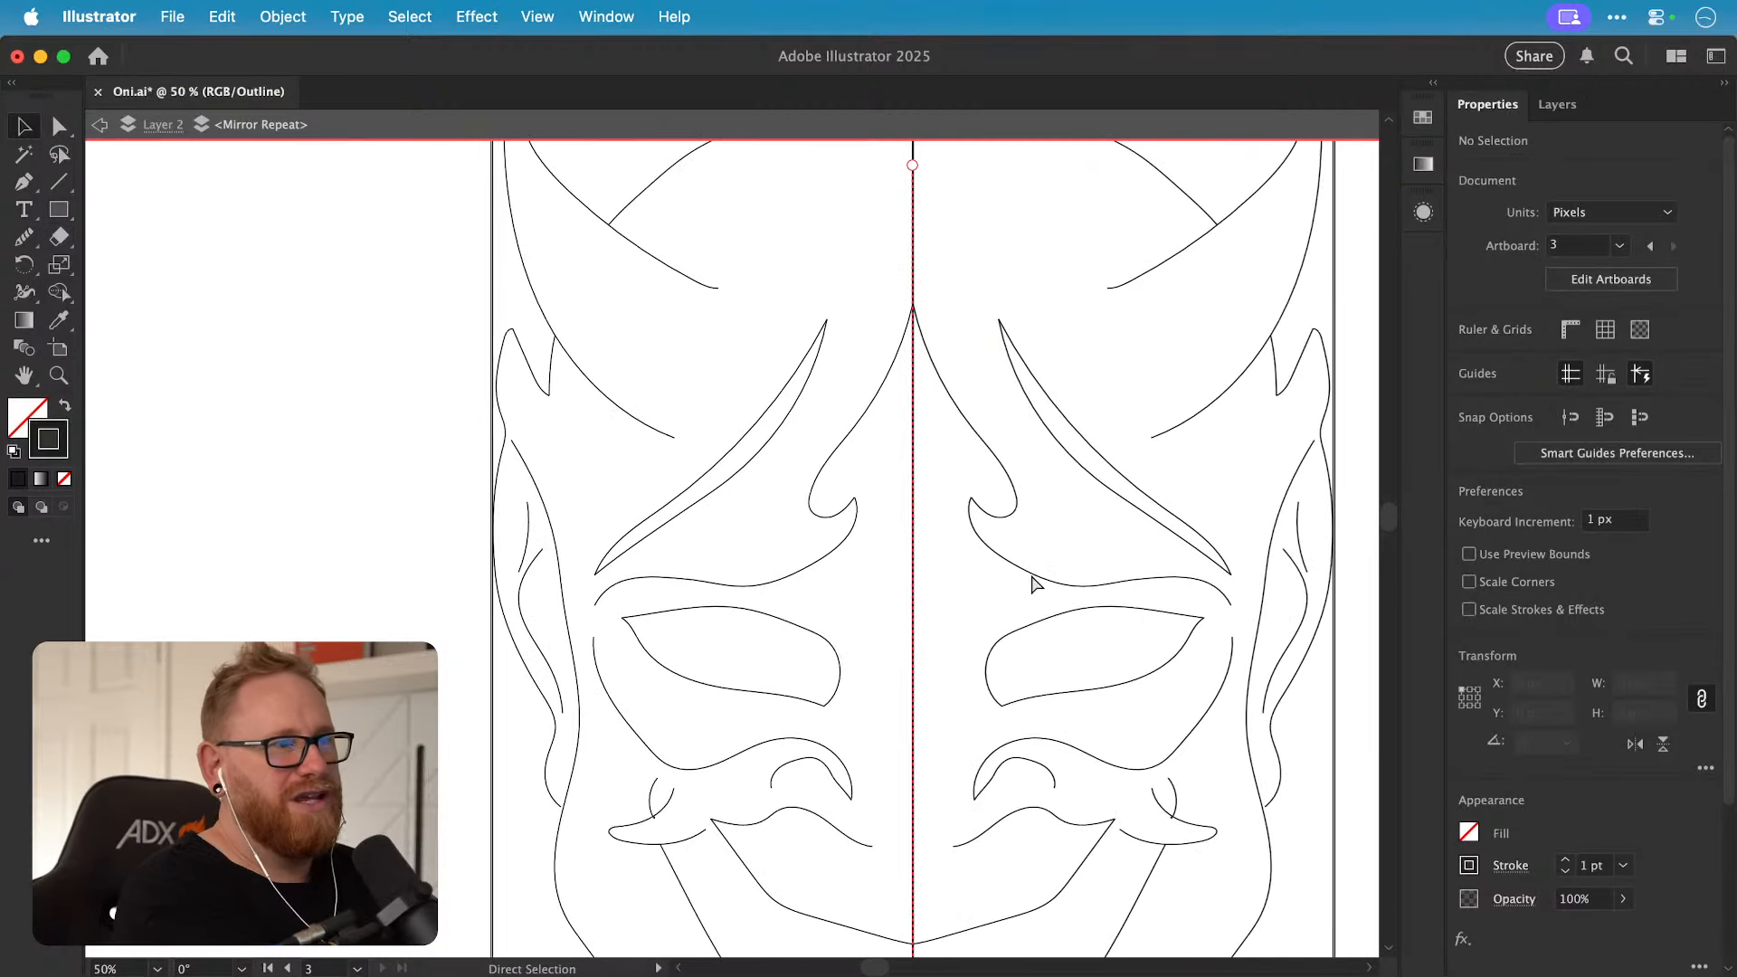
Step: Delete the tiny hook at the lower end of the short curve crossing the left mouth-corner fold
left_click_drag(726, 625, 707, 567)
key("z")
mouse_move(693, 616)
left_mouse_down()
mouse_move(877, 589)
mouse_move(829, 578)
left_mouse_up()
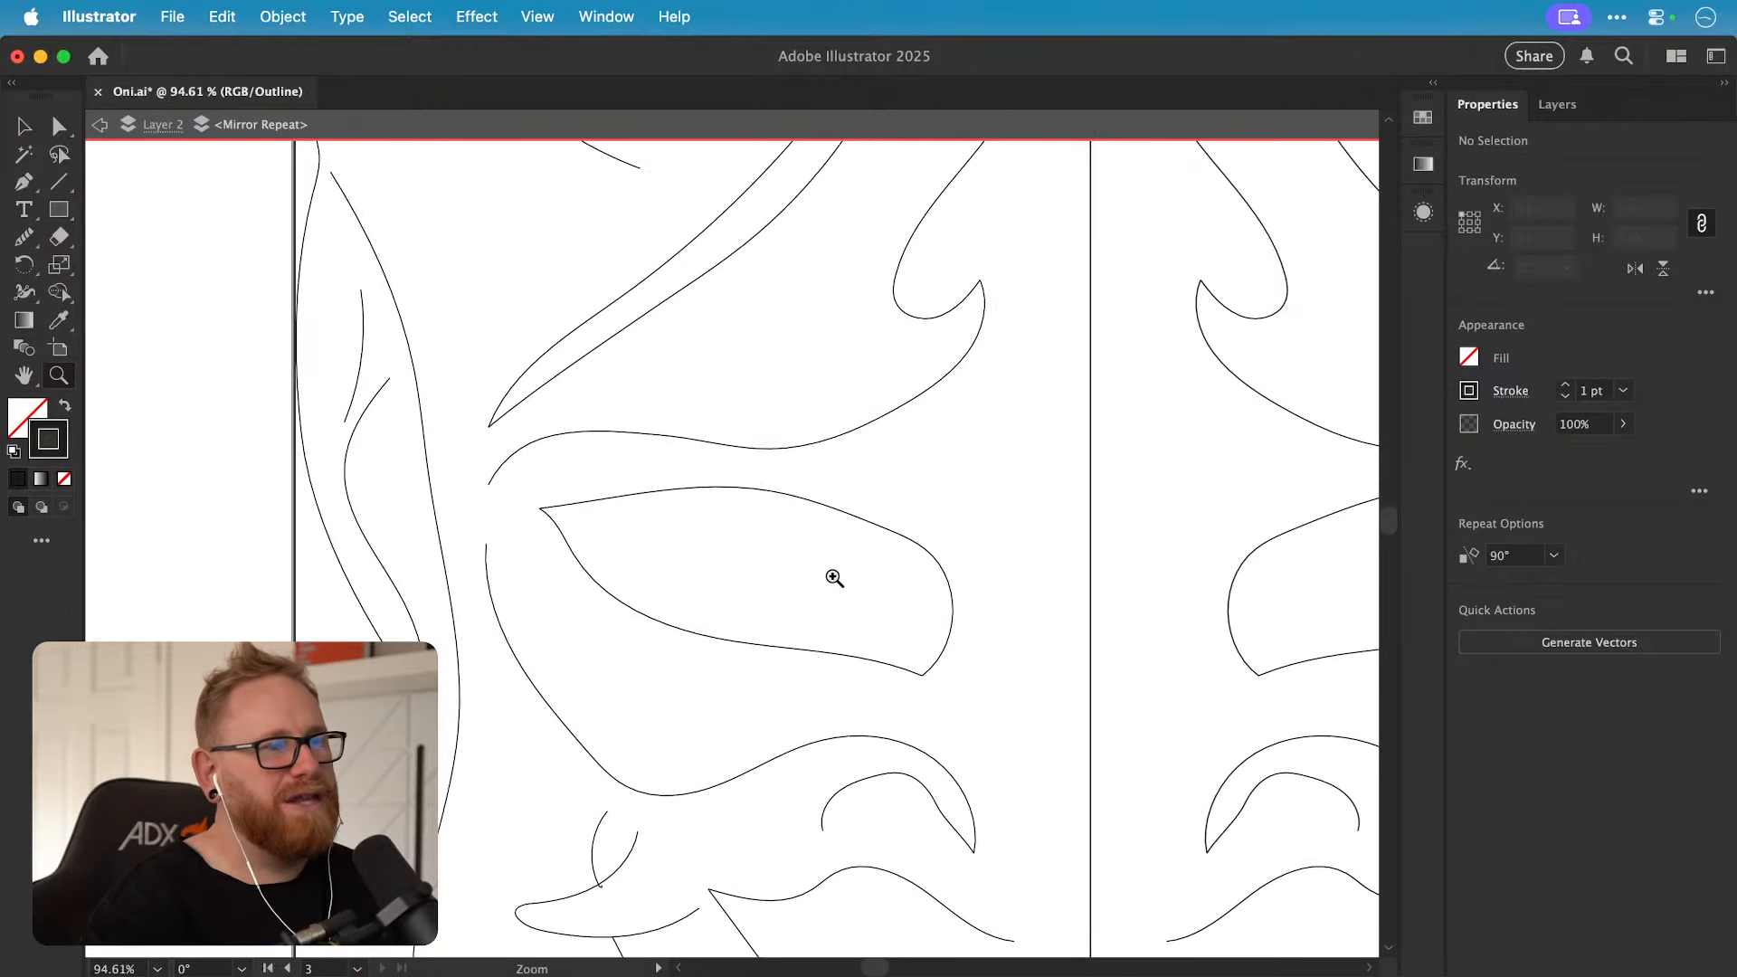
key("n")
left_click_drag(700, 710, 833, 600)
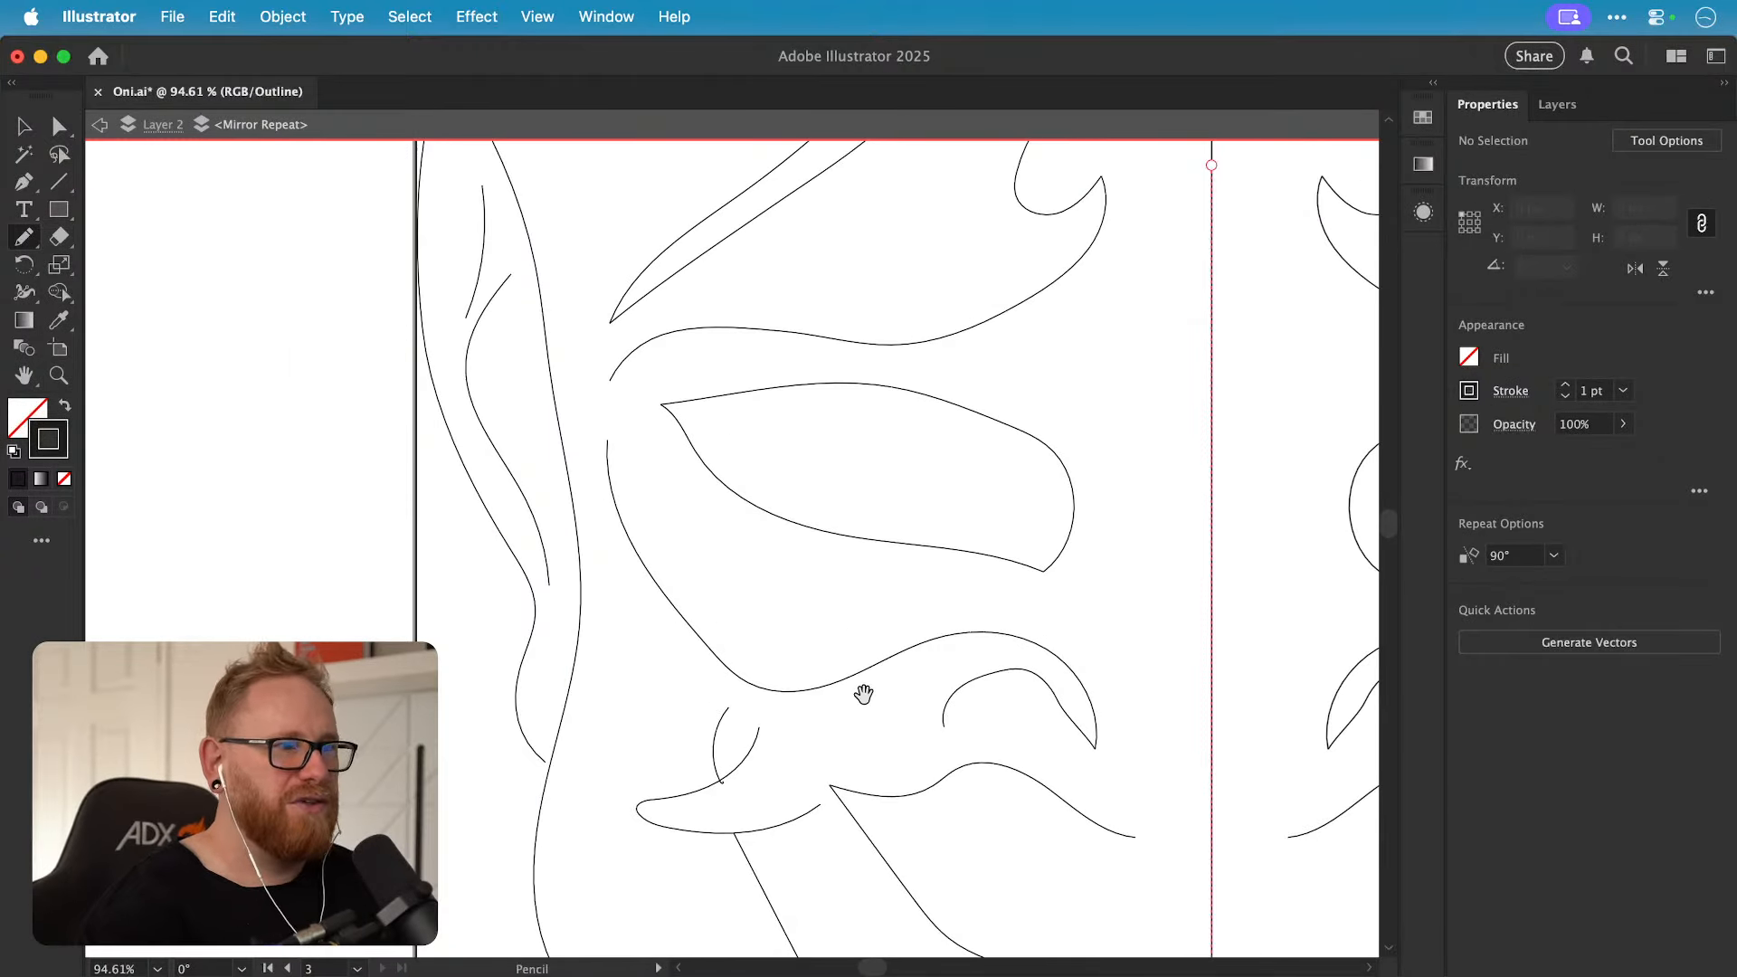
key("z")
left_click_drag(720, 765, 1033, 623)
key("c")
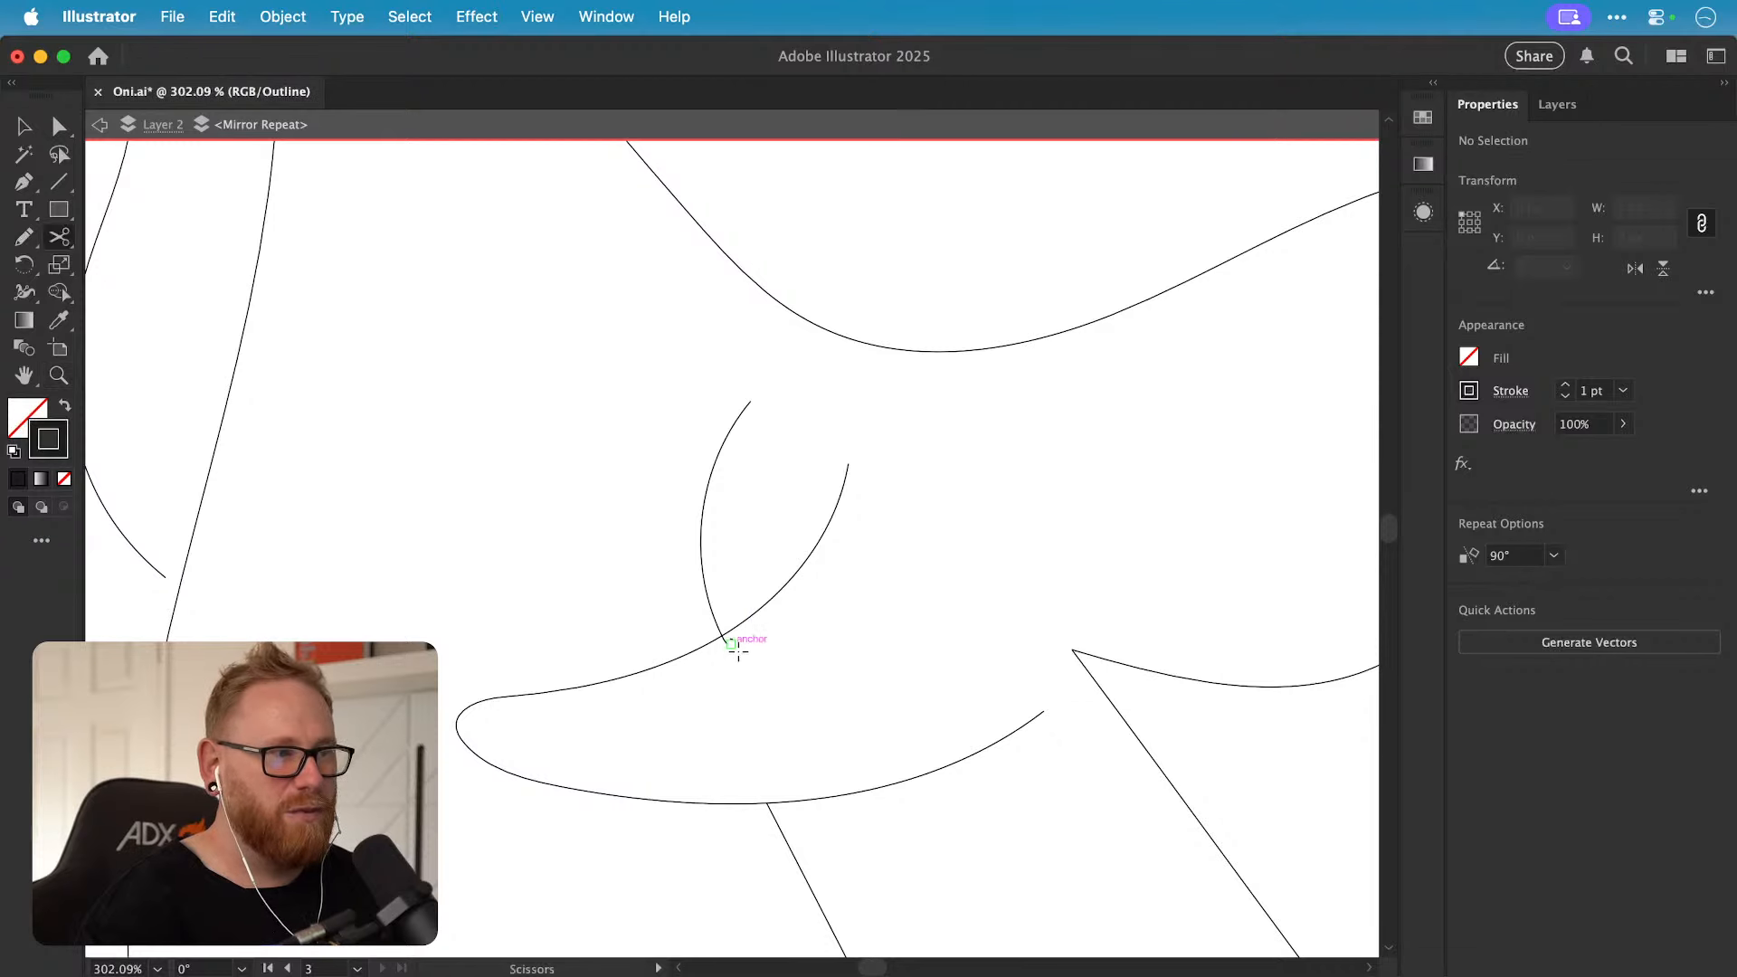
key("z")
left_click_drag(729, 640, 1054, 606)
key("a")
left_click(760, 622)
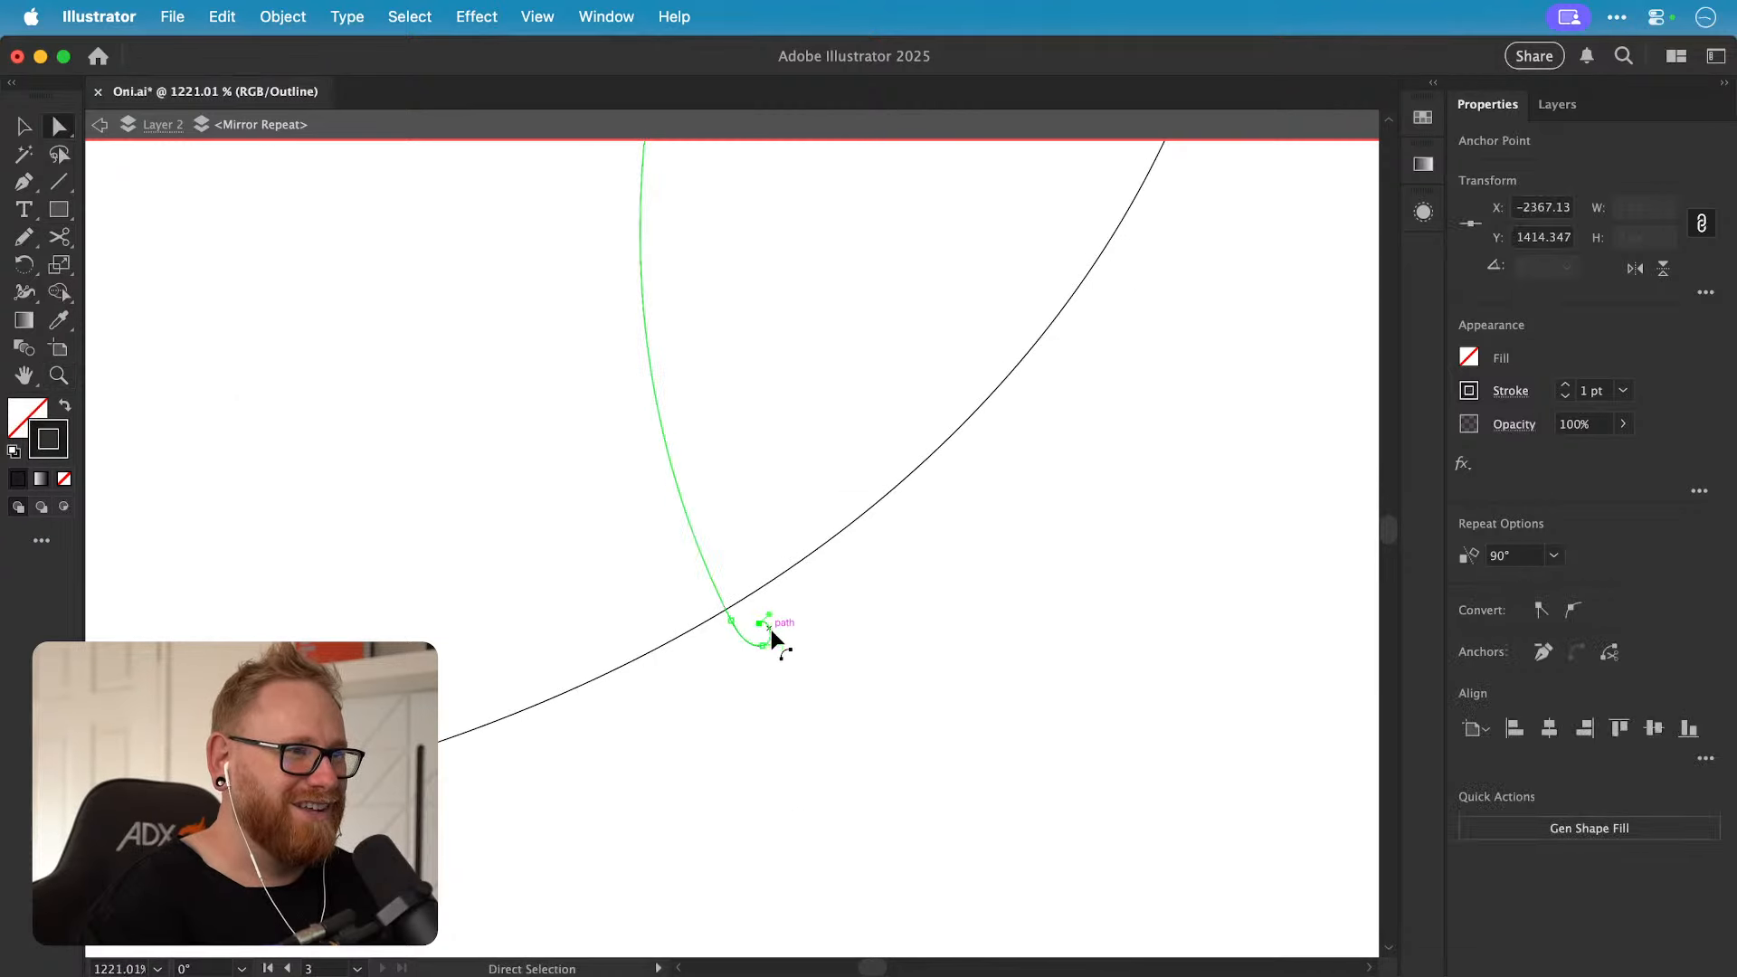
key("Delete")
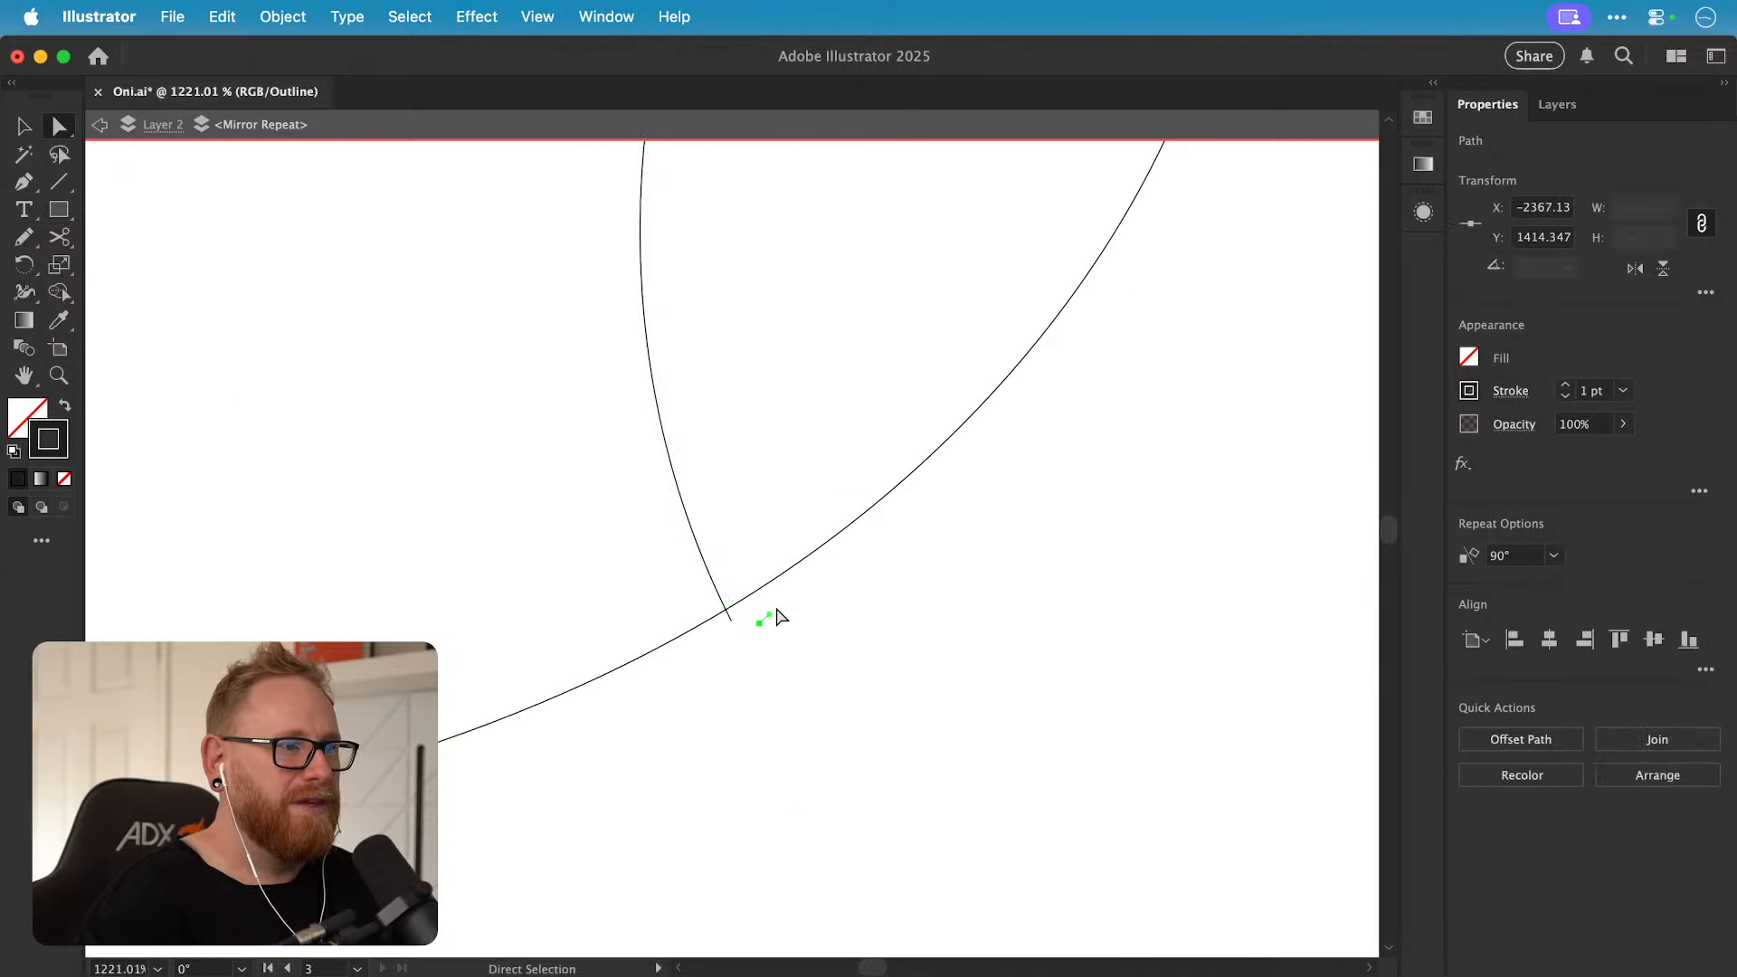
Step: Move the short curve's lower end point onto the mouth-corner fold line and deselect it
left_click(726, 621)
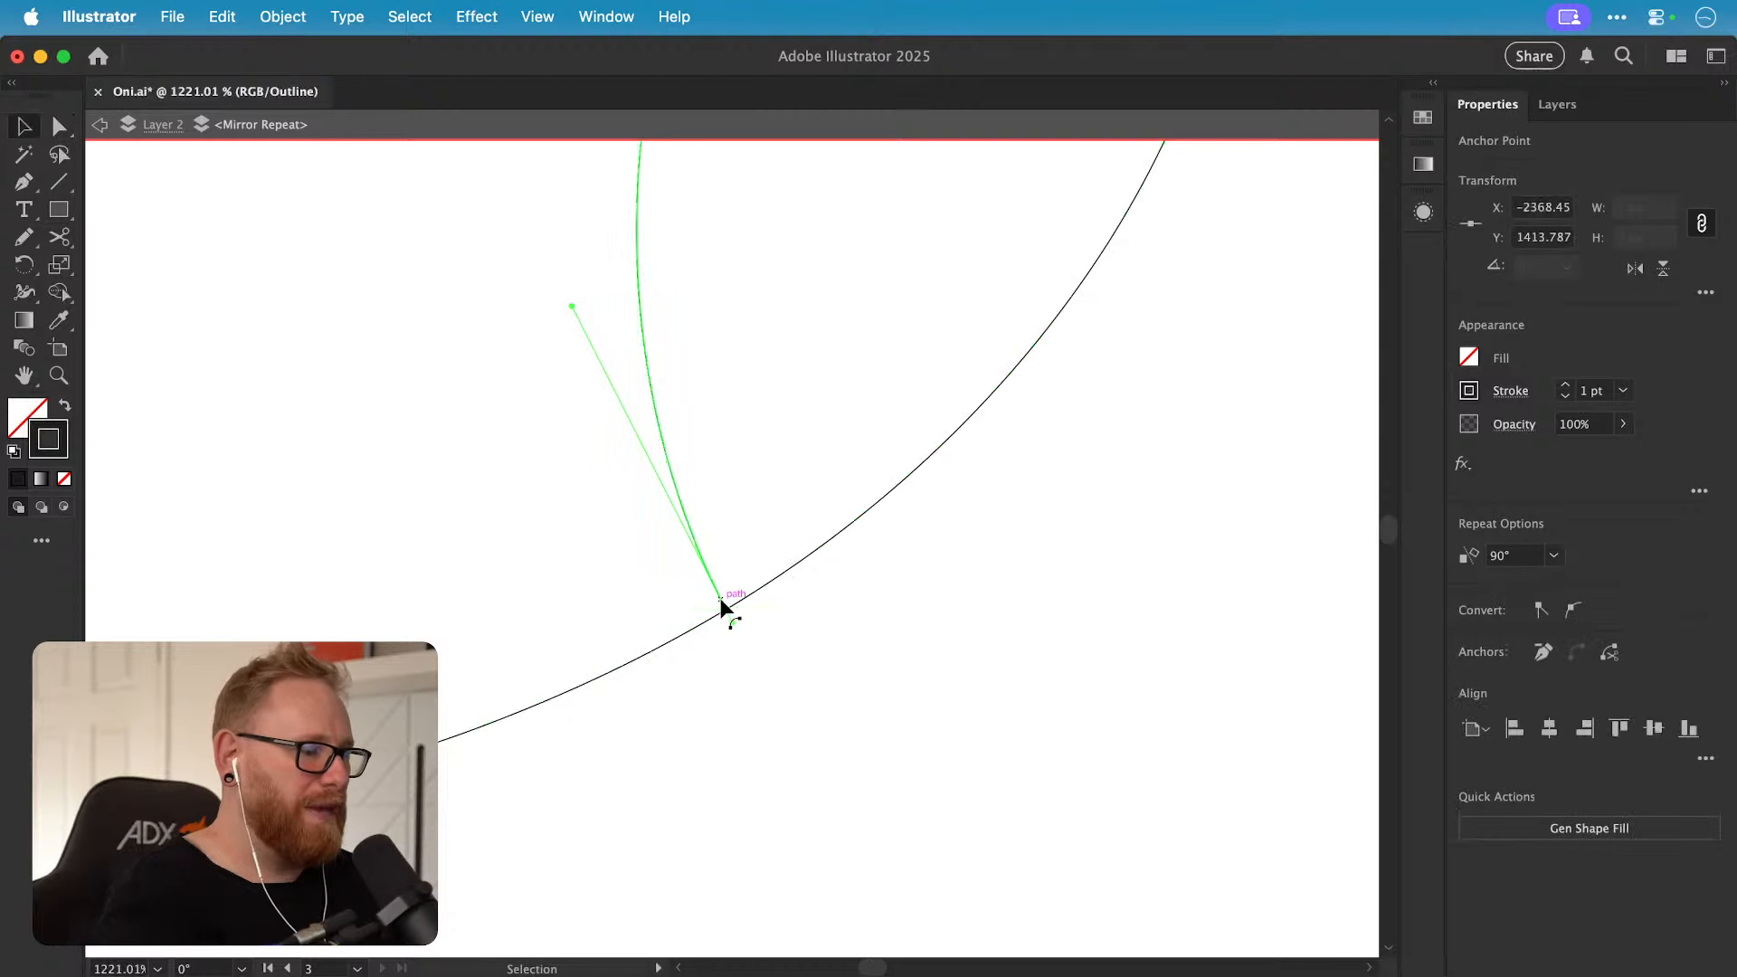
key("super+minus")
key("super+minus")
key("super+minus")
key("super+minus")
key("n")
key("super+minus")
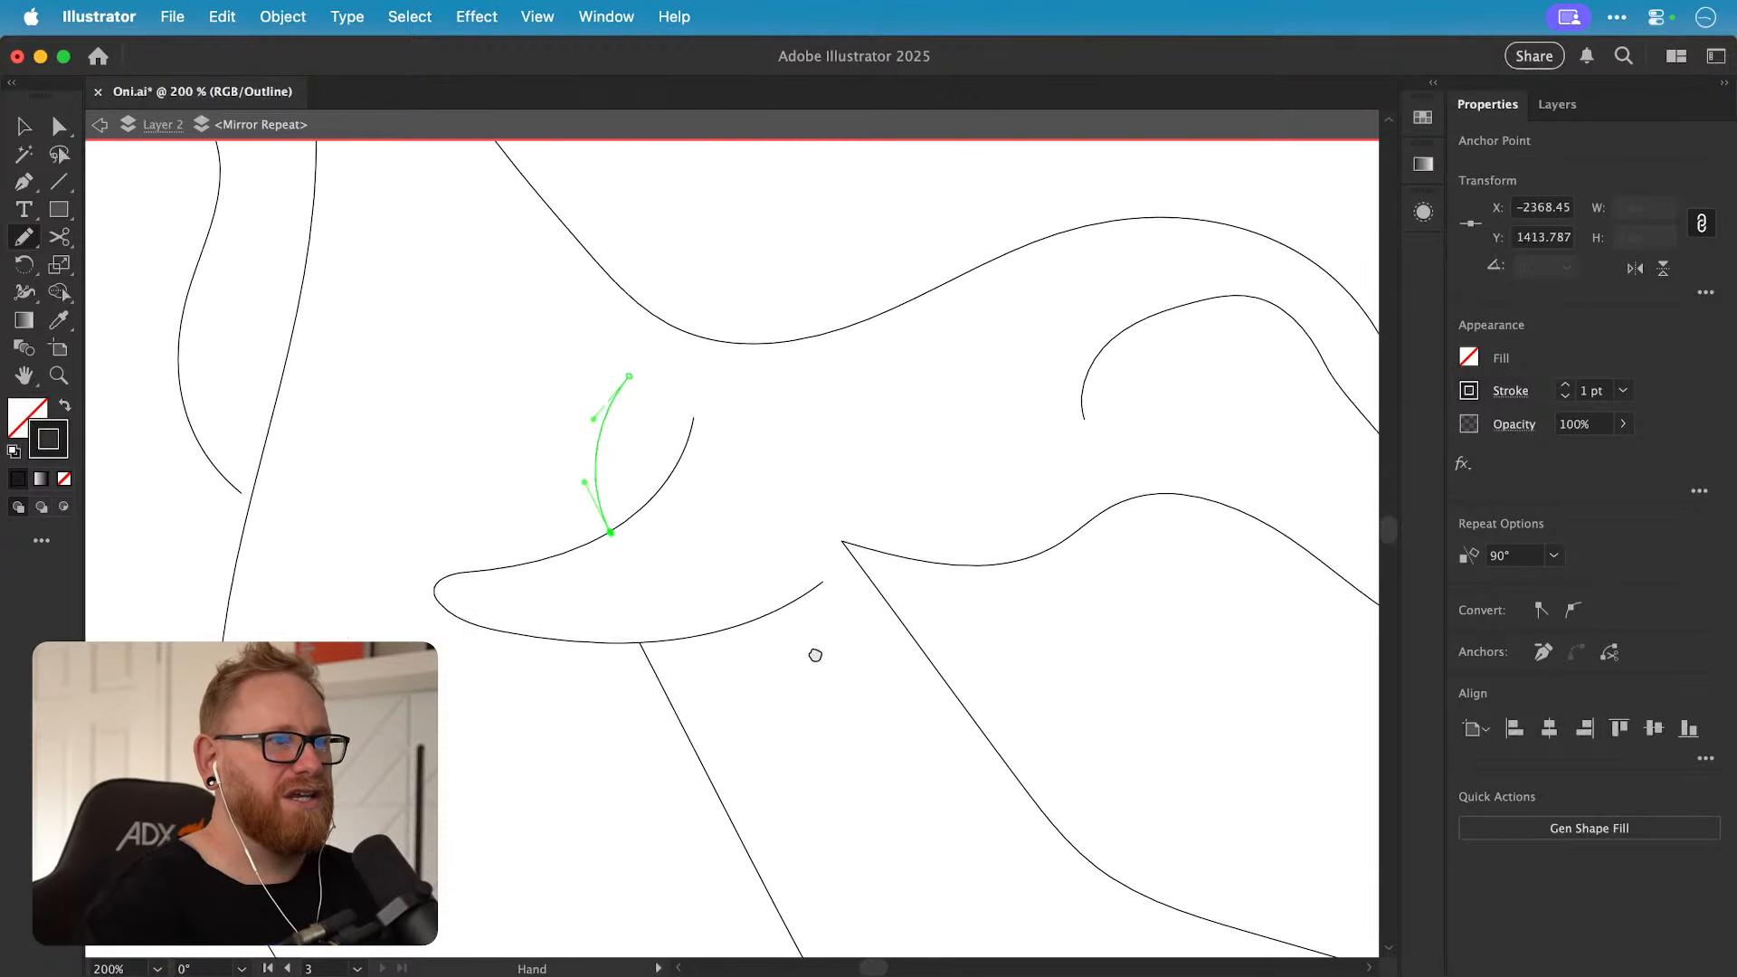
key("super+shift+a")
Step: Close the curled mouth-corner fold with a pencil line between its two open ends
key("v")
left_click(670, 432)
key("n")
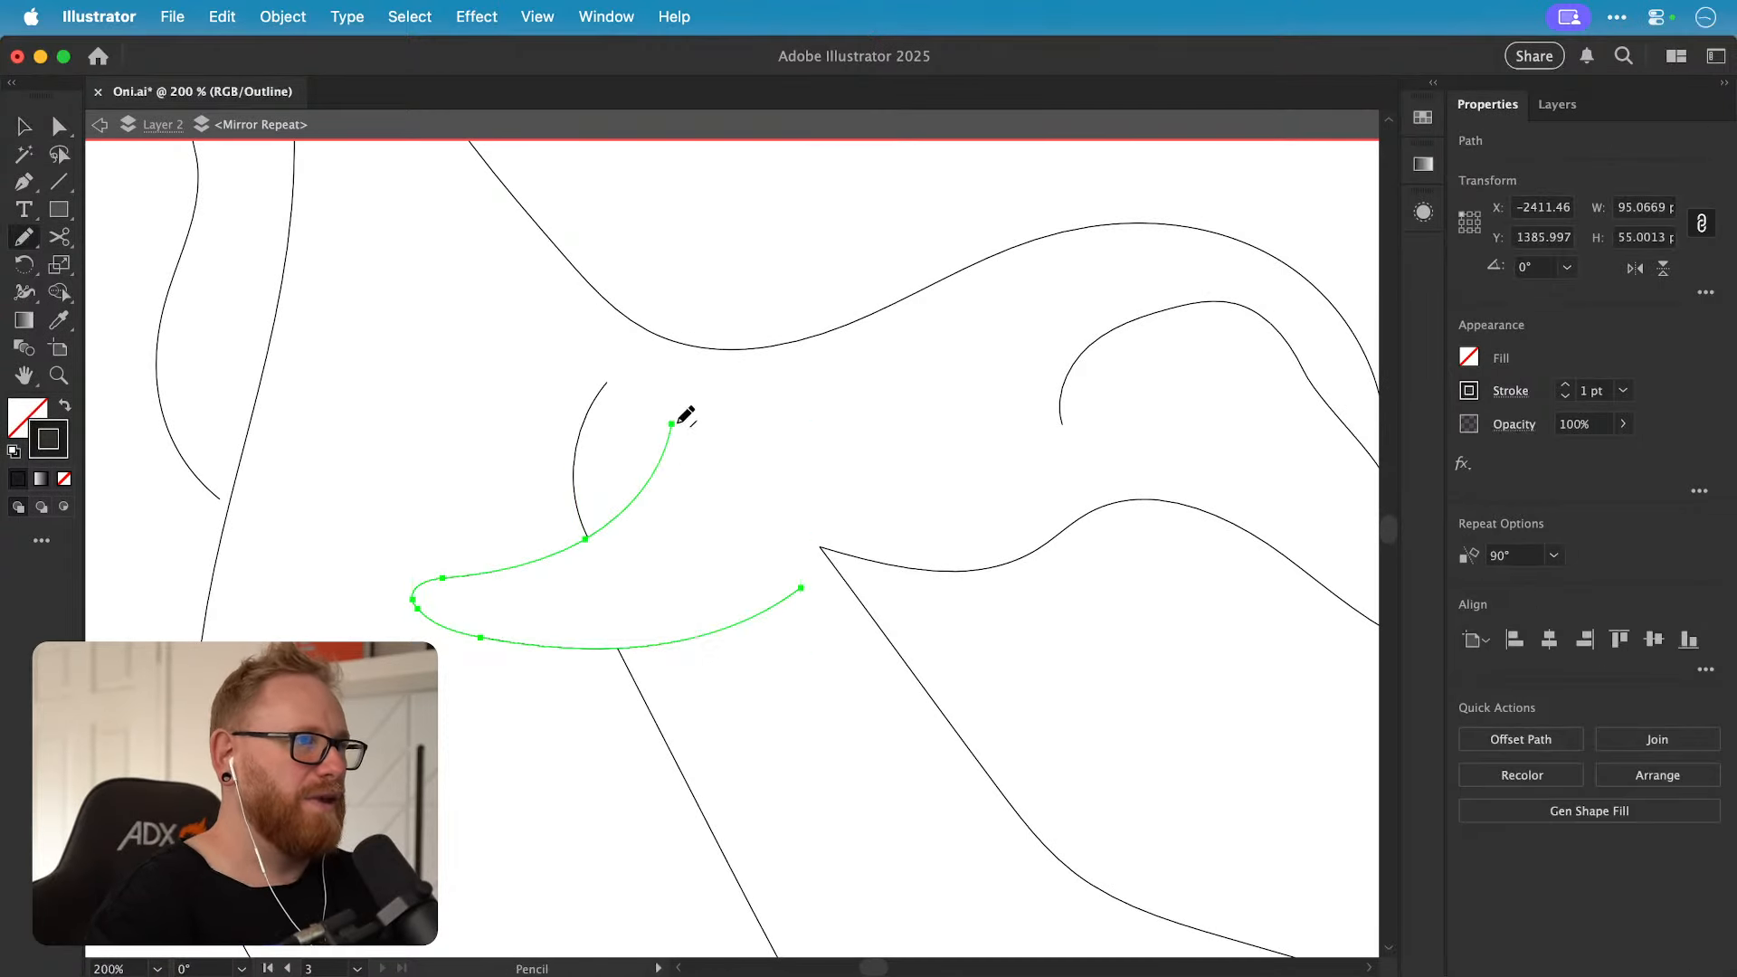
mouse_move(794, 580)
left_mouse_down()
mouse_move(671, 691)
mouse_move(970, 627)
mouse_move(751, 635)
mouse_move(715, 802)
left_mouse_up()
key("v")
key("super+minus")
key("super+minus")
key("super+minus")
key("super+minus")
key("super+minus")
left_click(731, 672)
Step: Try to smooth the inner curve of the left nostril with the Smooth tool
key("z")
left_click_drag(587, 665, 870, 639)
left_click_drag(825, 570, 1099, 576)
key("v")
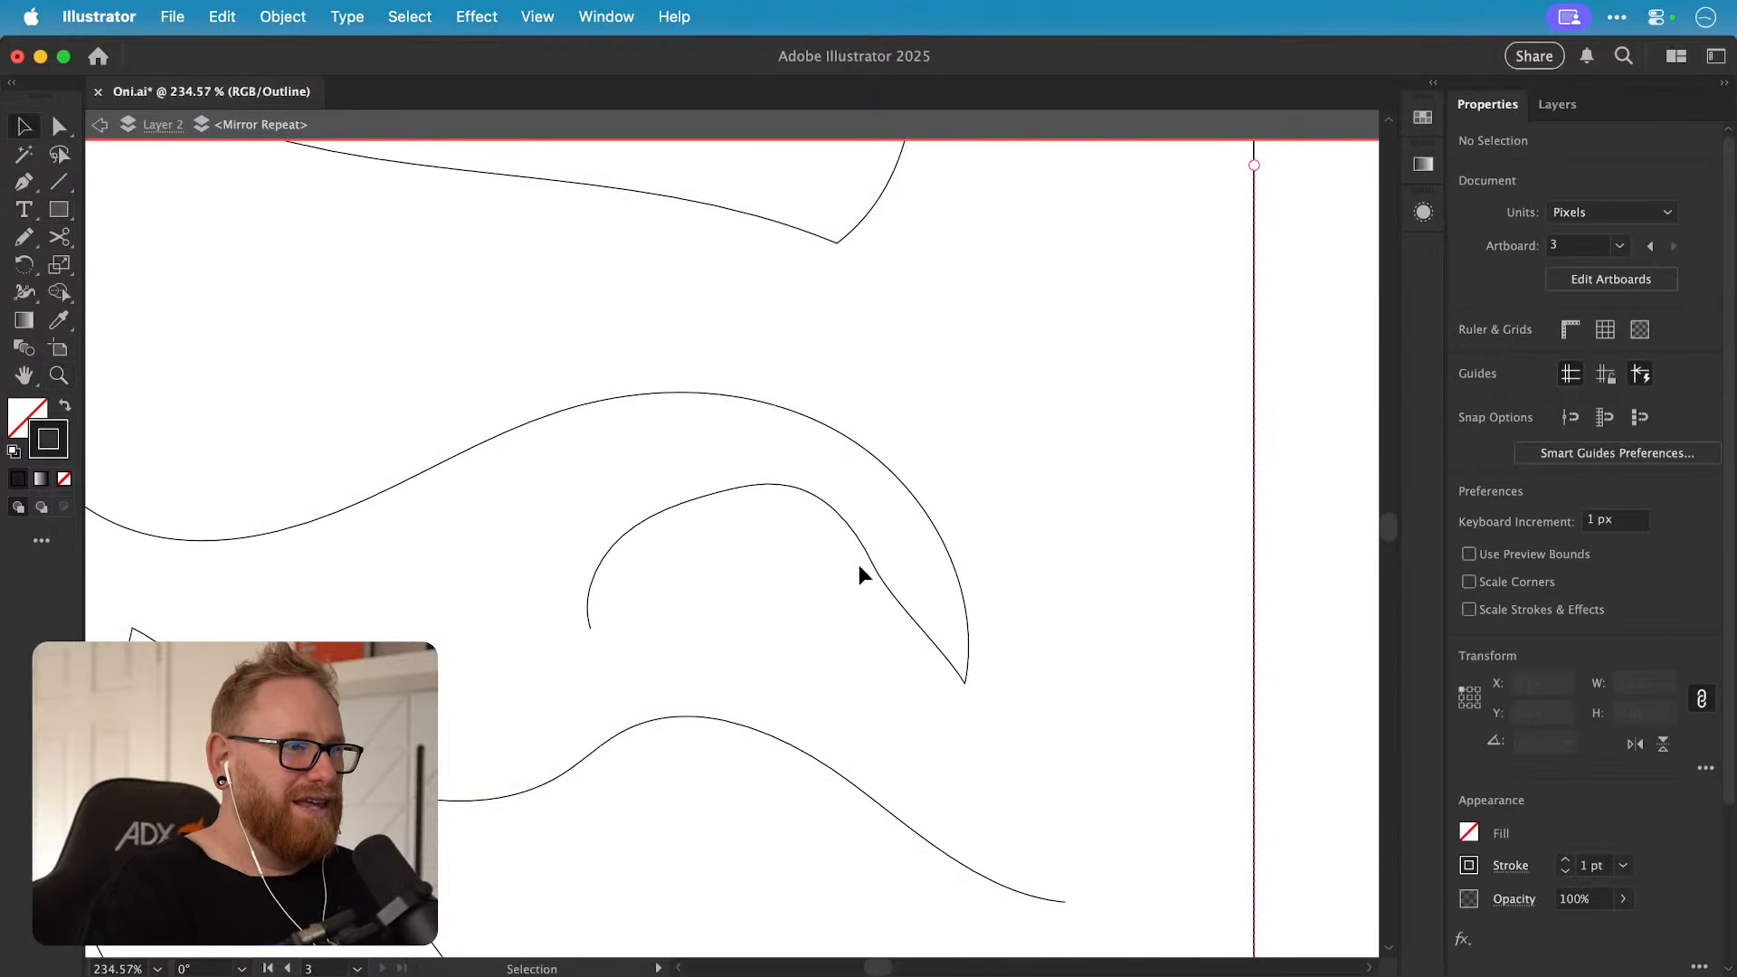
left_click(858, 543)
left_click_drag(733, 487, 914, 597)
key("super+z")
key("shift+n")
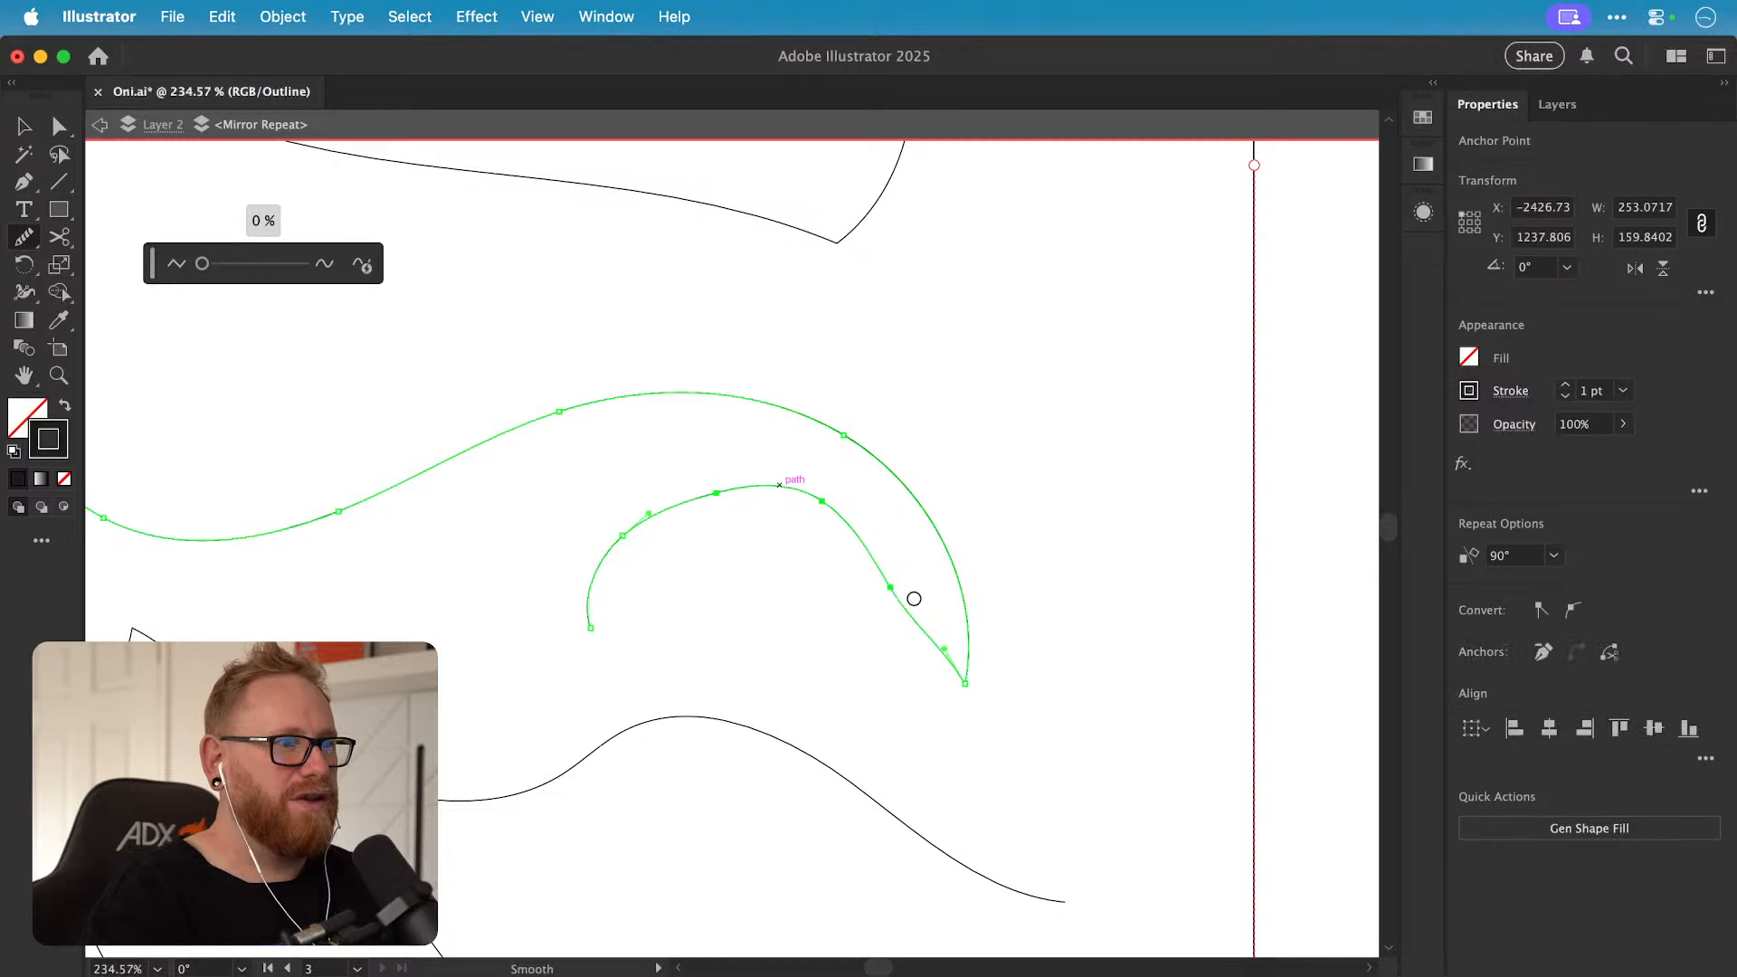
mouse_move(814, 503)
left_mouse_down()
mouse_move(724, 500)
mouse_move(850, 538)
left_mouse_up()
left_click_drag(895, 577, 851, 514)
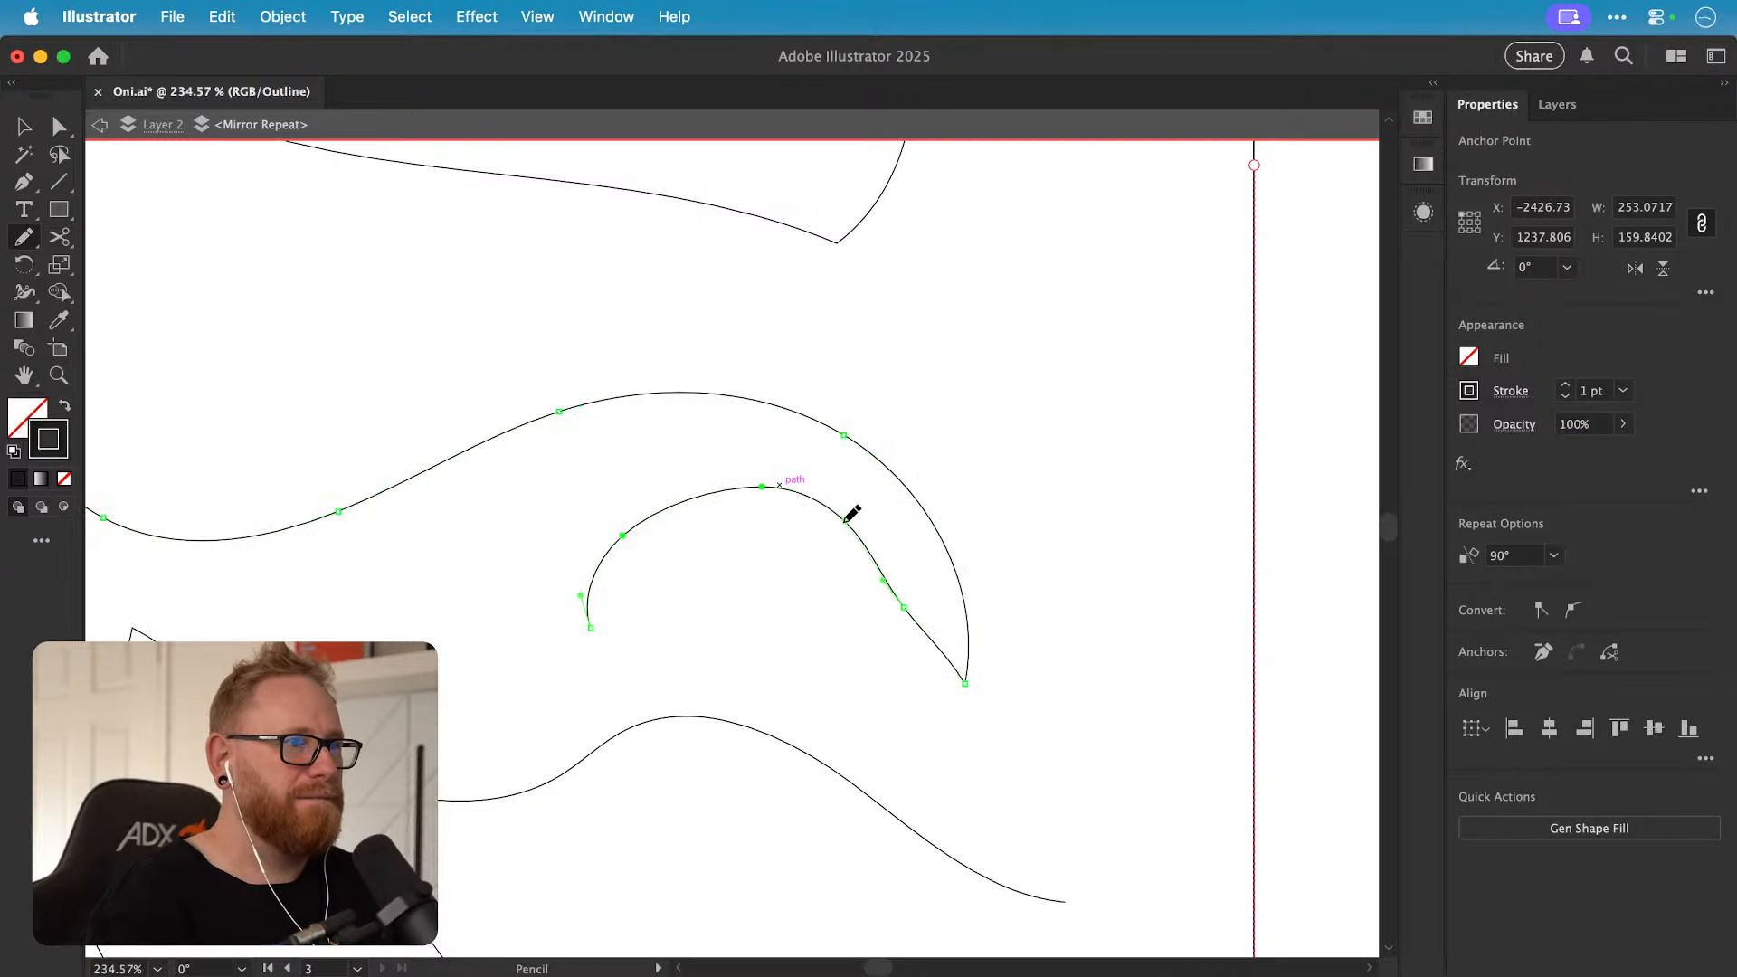
left_click_drag(723, 493, 728, 493)
Step: Delete the left nostril's inner curve and the small leftover pencil fragment, keeping the outer contour
key("a")
left_click_drag(555, 660, 899, 534)
key("Delete")
left_click_drag(697, 480, 796, 514)
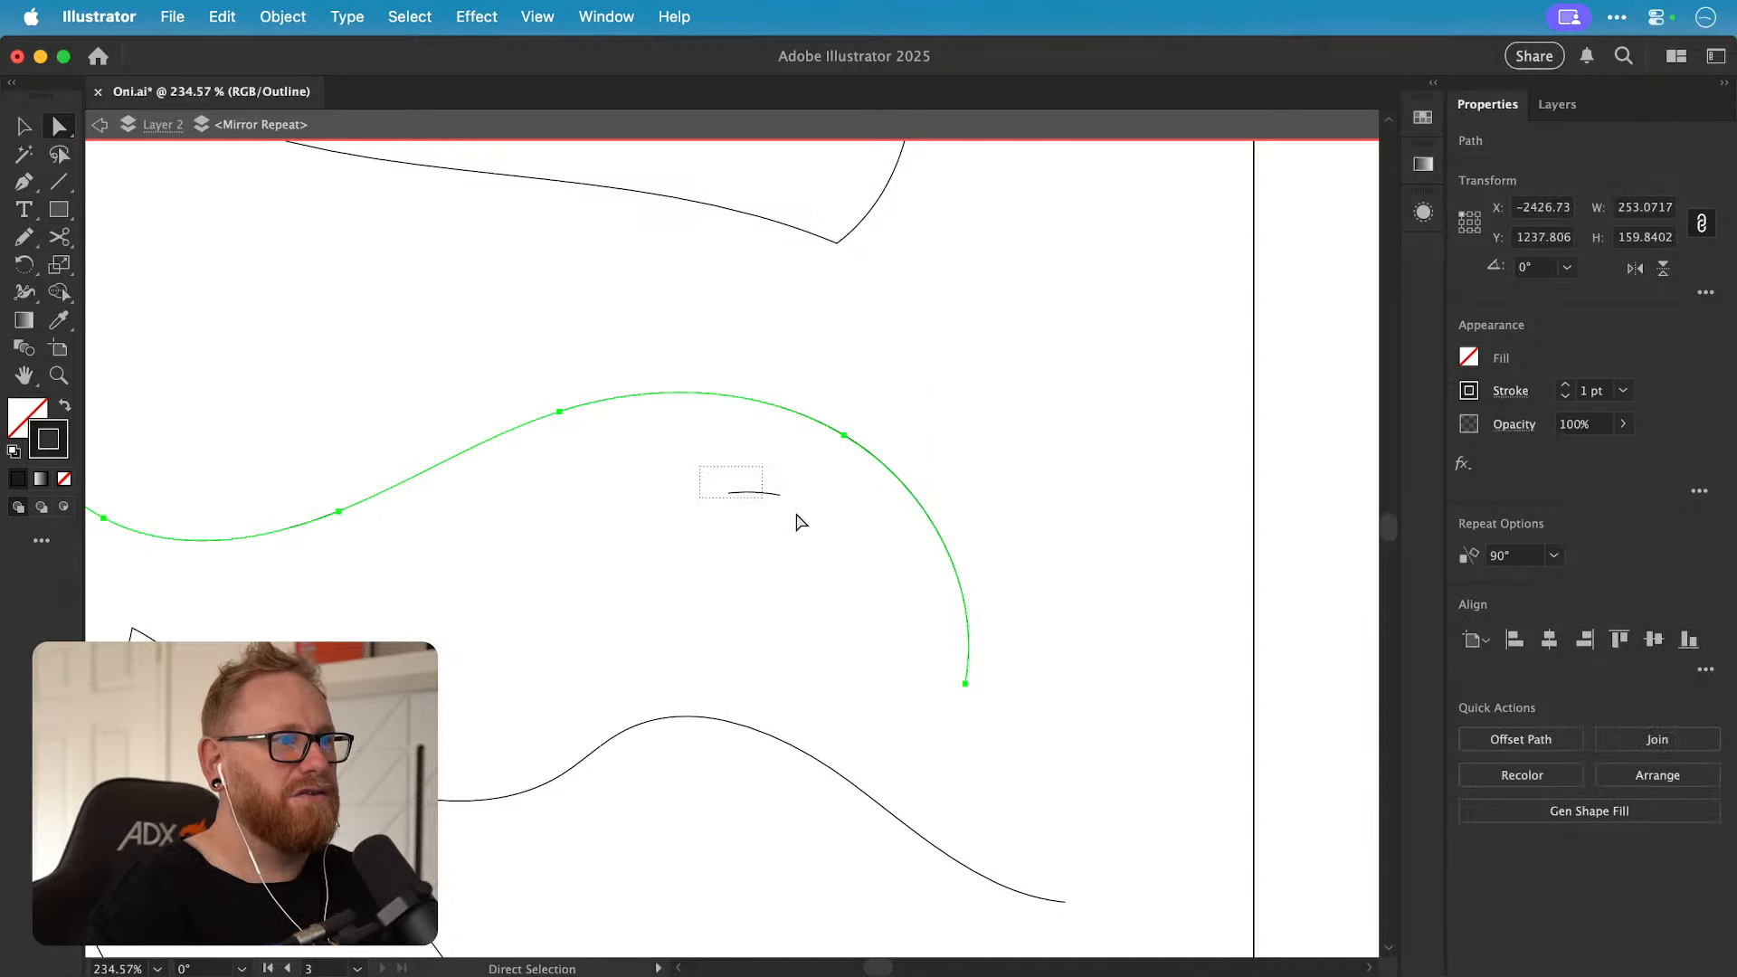
key("Delete")
Step: Redraw the left nostril's inner edge as a smooth Pen arch continuing from the outer contour's end point, and deselect it
key("p")
left_click(966, 673)
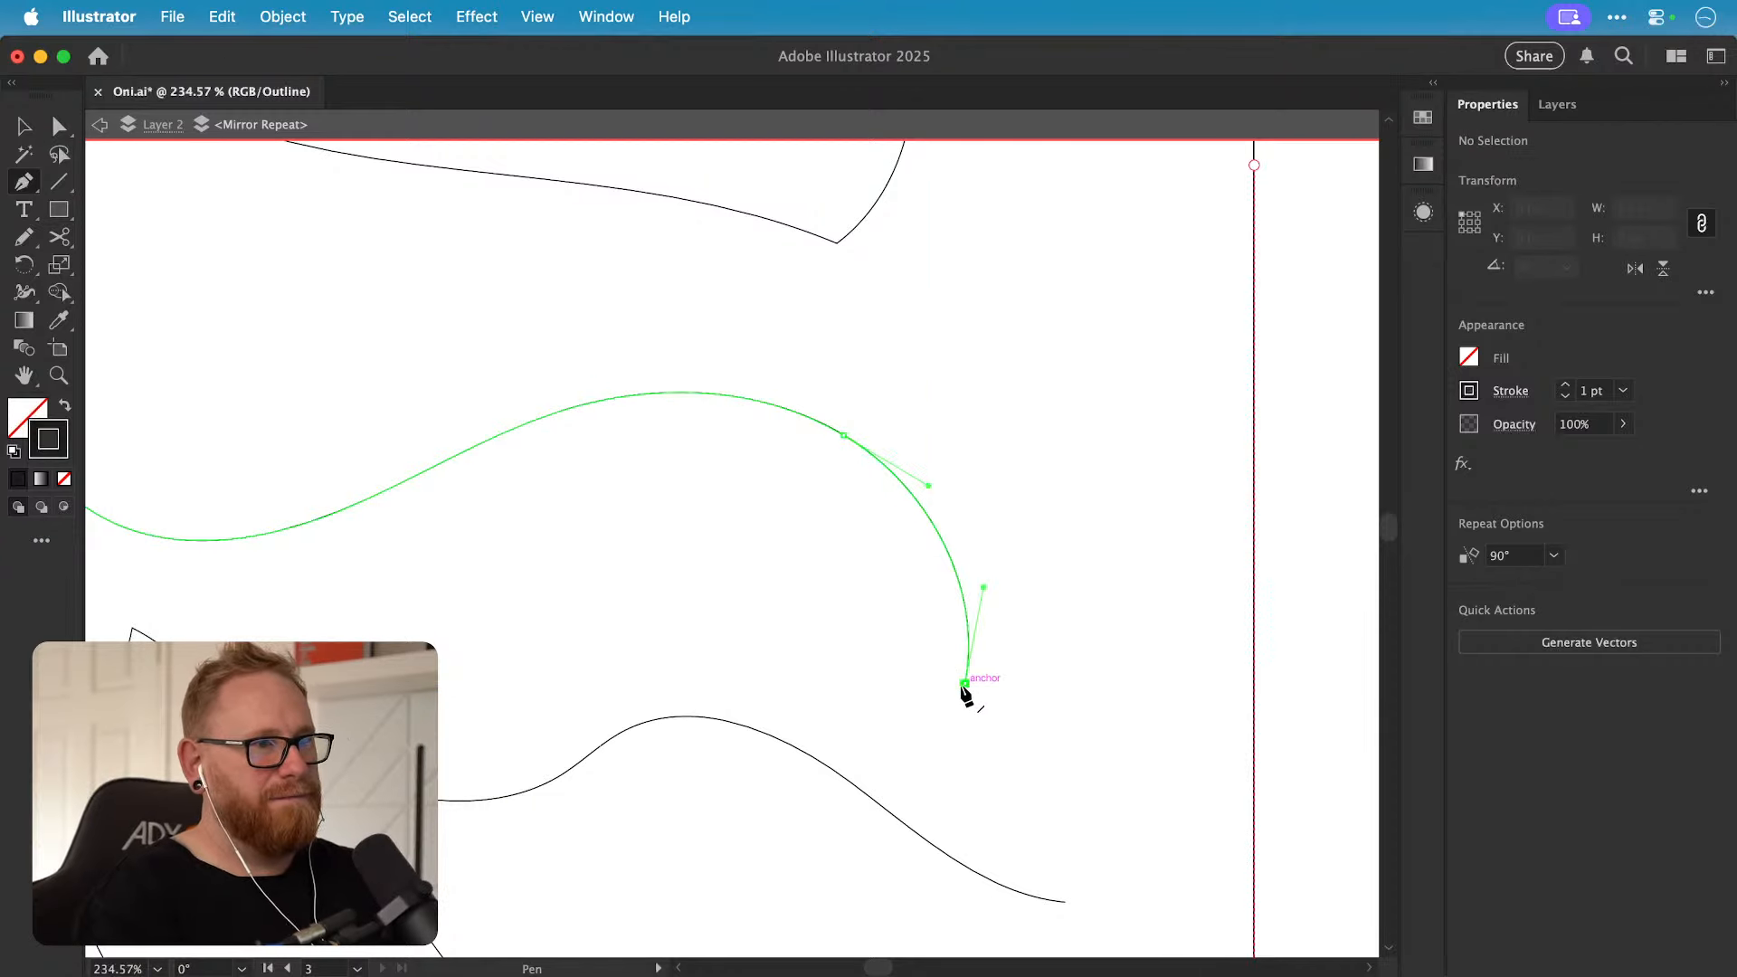
left_click_drag(743, 475, 570, 477)
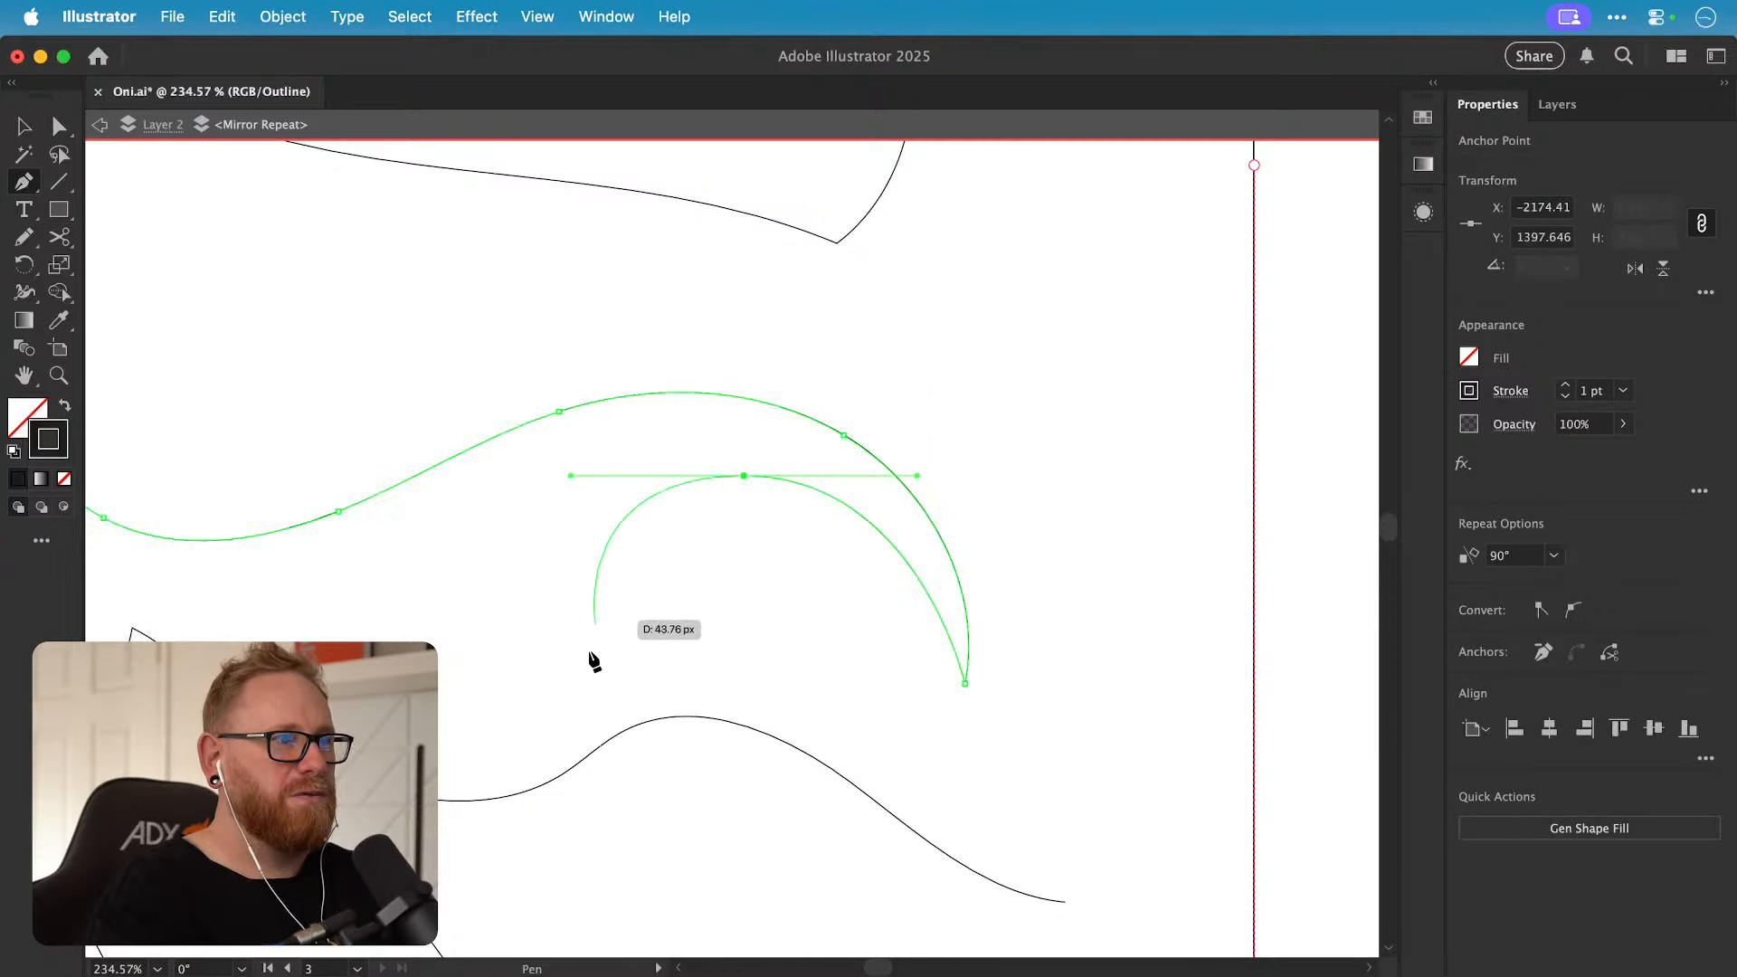
left_click(532, 675)
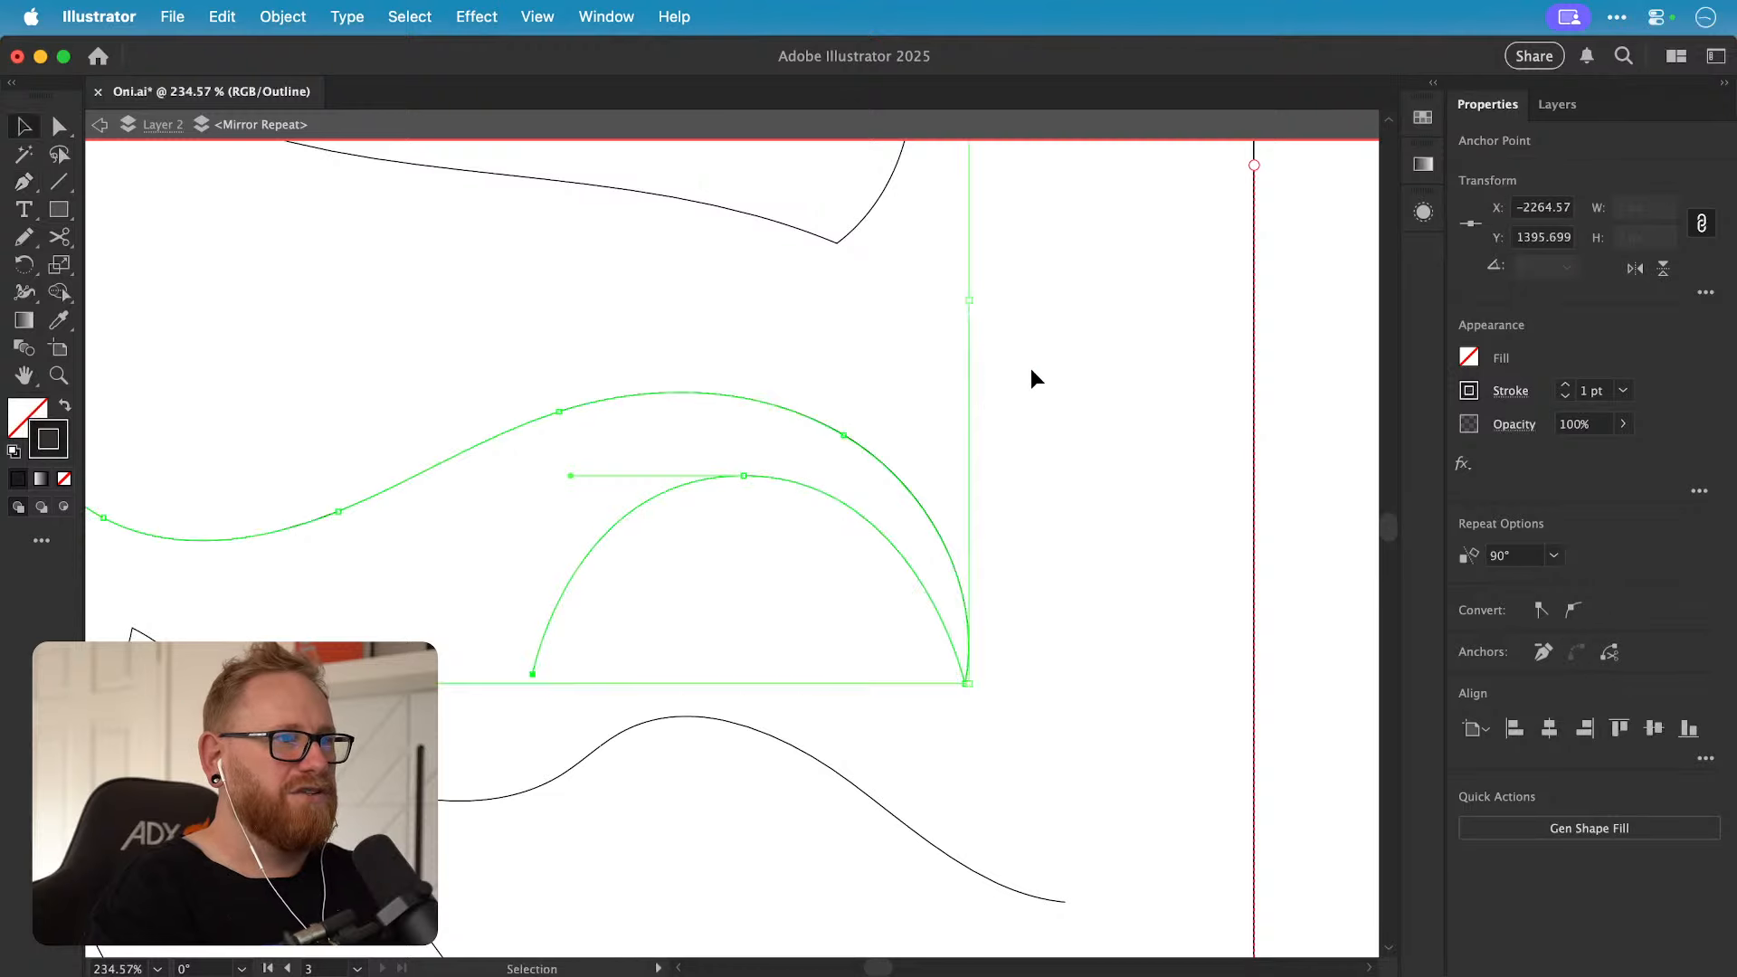
key("v")
left_click(1082, 327)
Step: Switch the whole mask back to preview view and exit the mirror repeat's isolation mode
key("super+0")
key("super+minus")
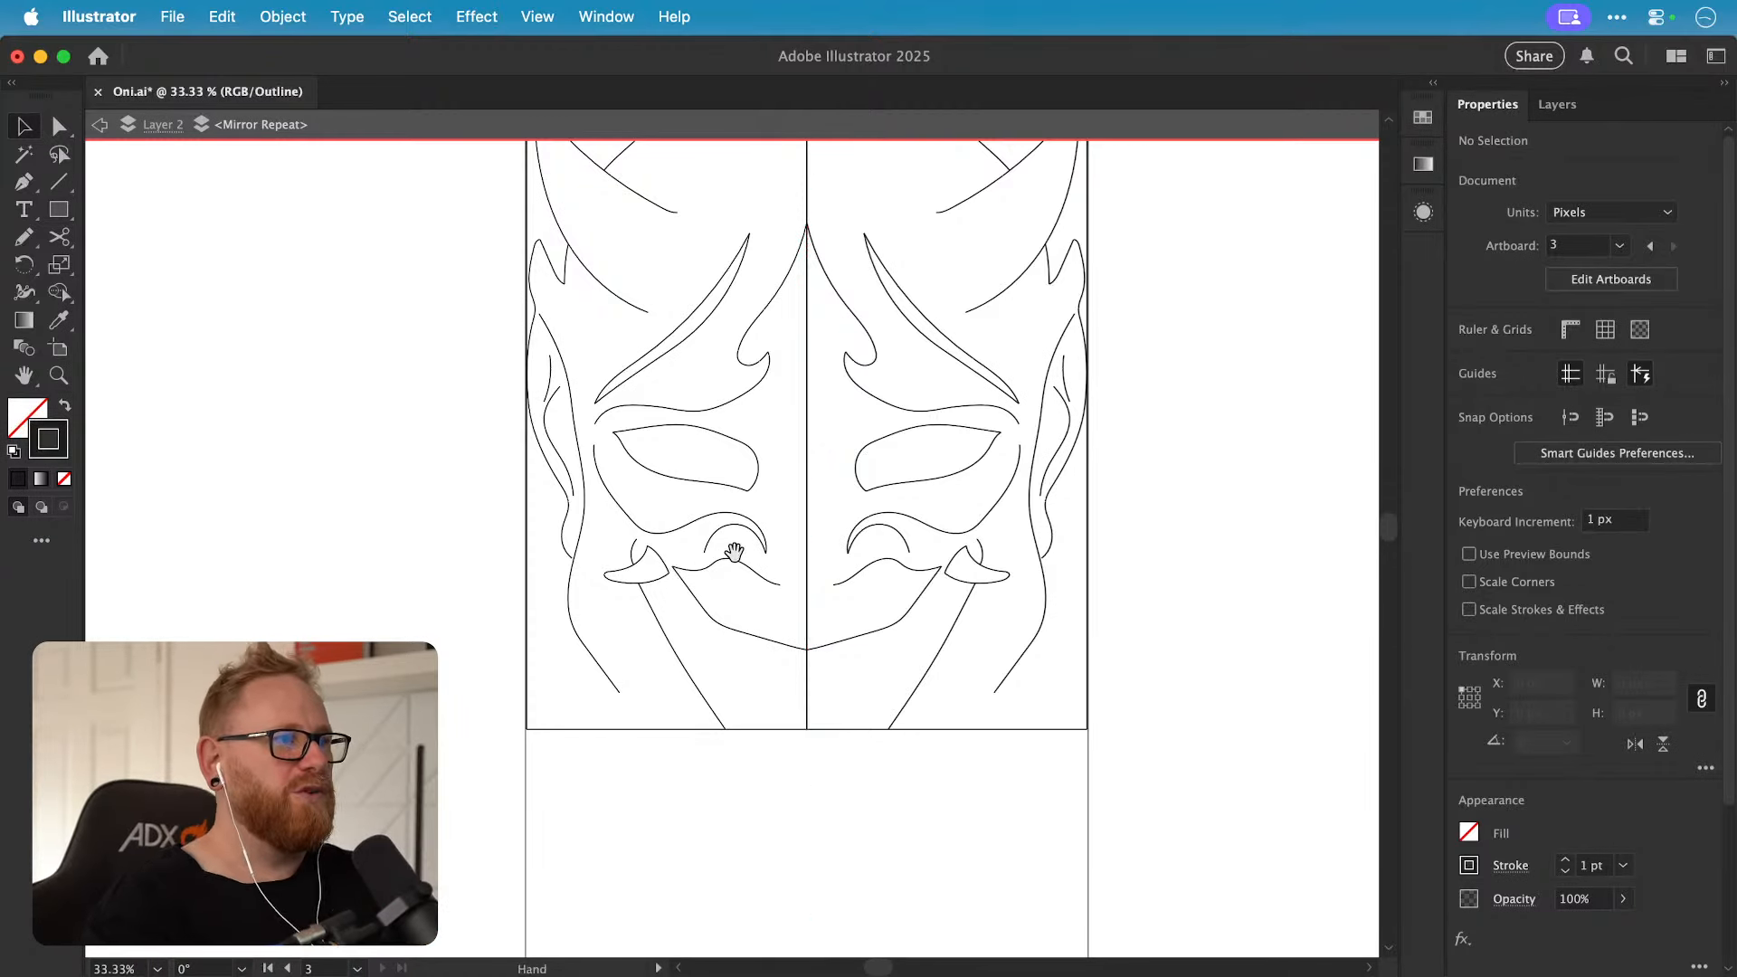
scroll(736, 551, "up", 3)
scroll(736, 551, "right", 2)
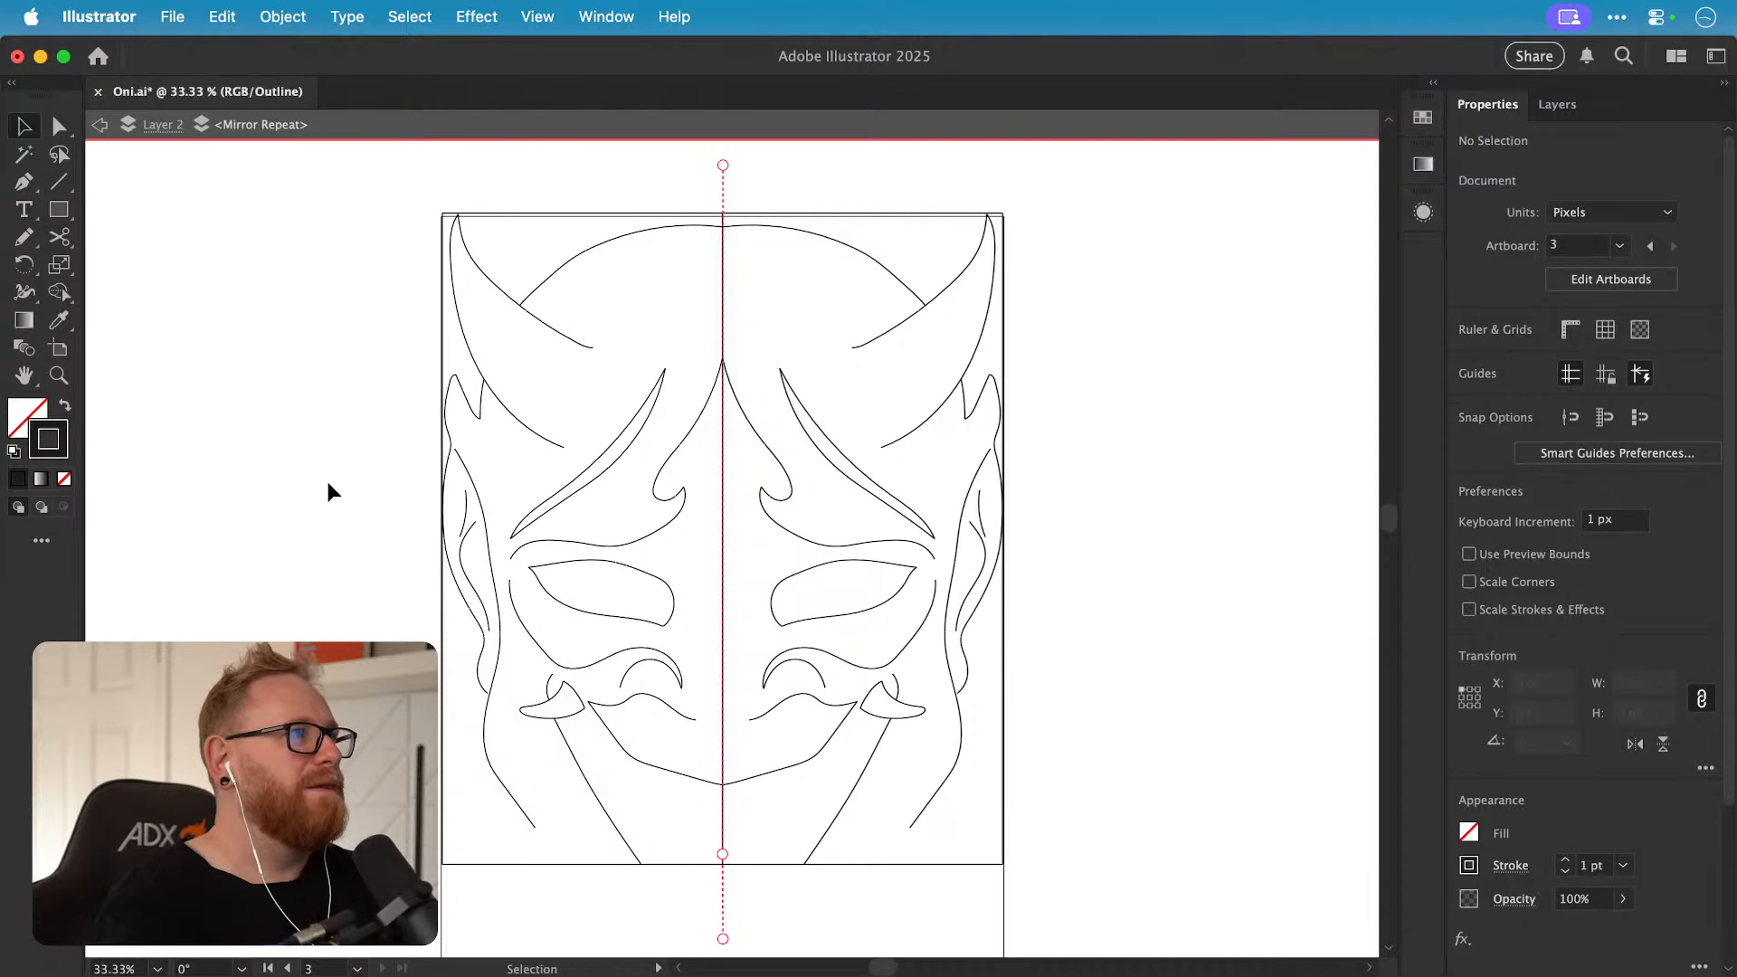
key("a")
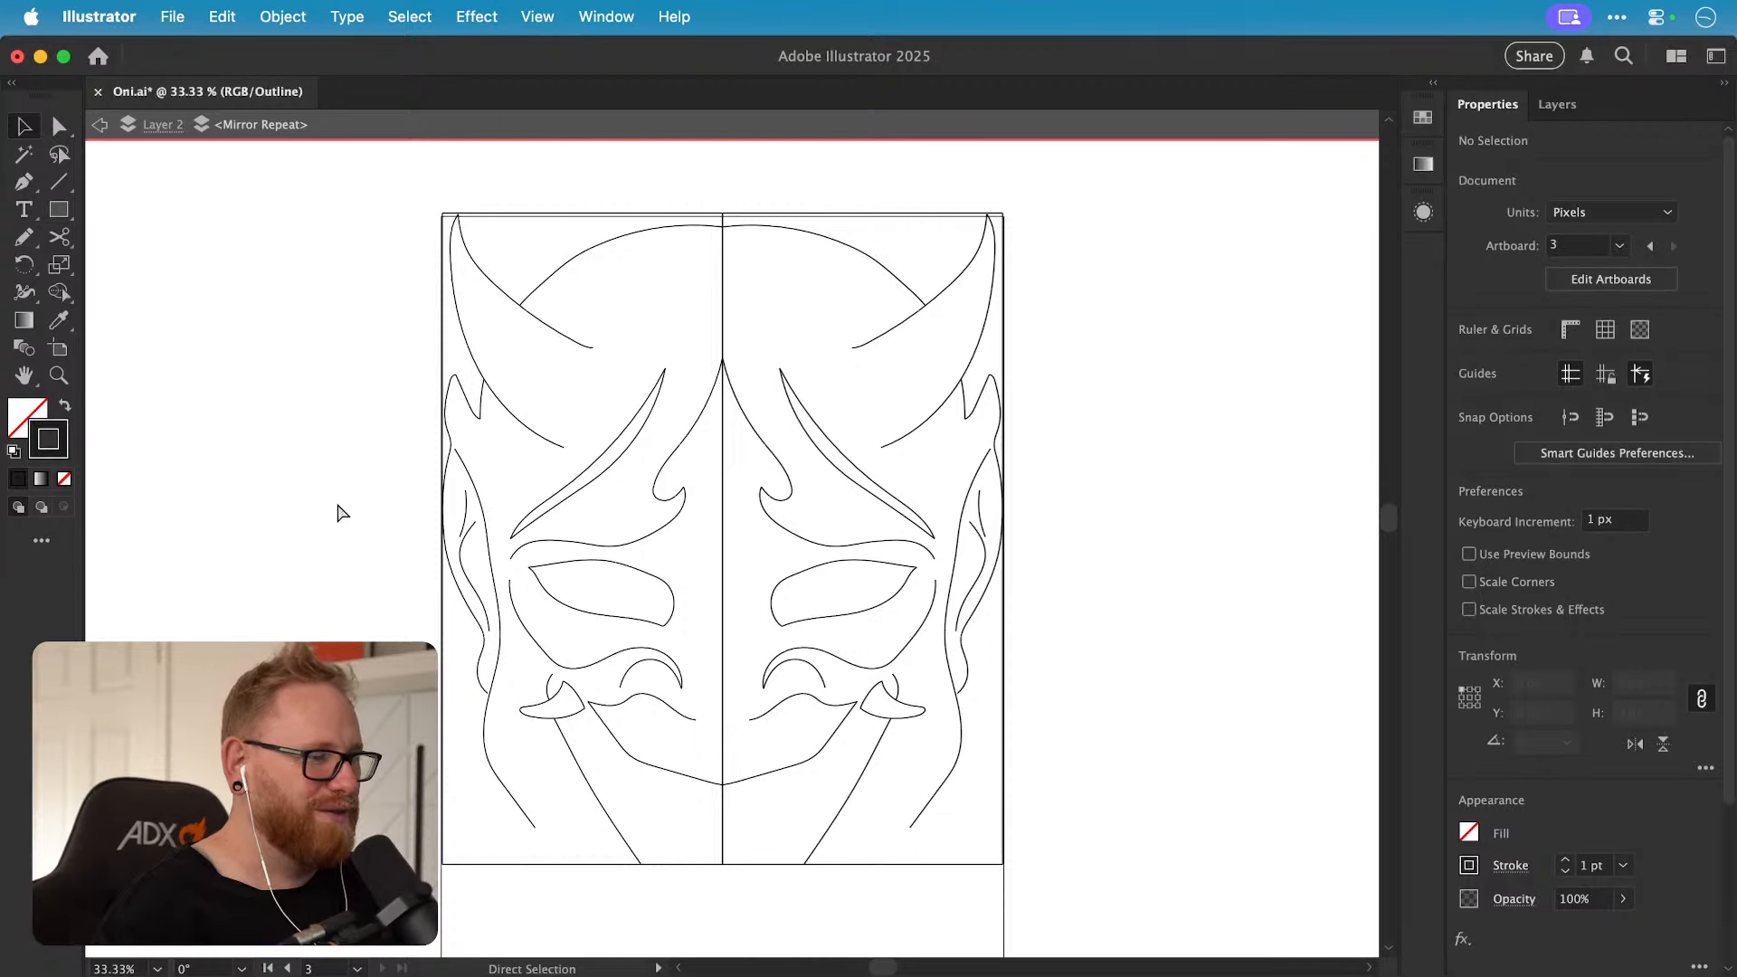
key("super+y")
key("v")
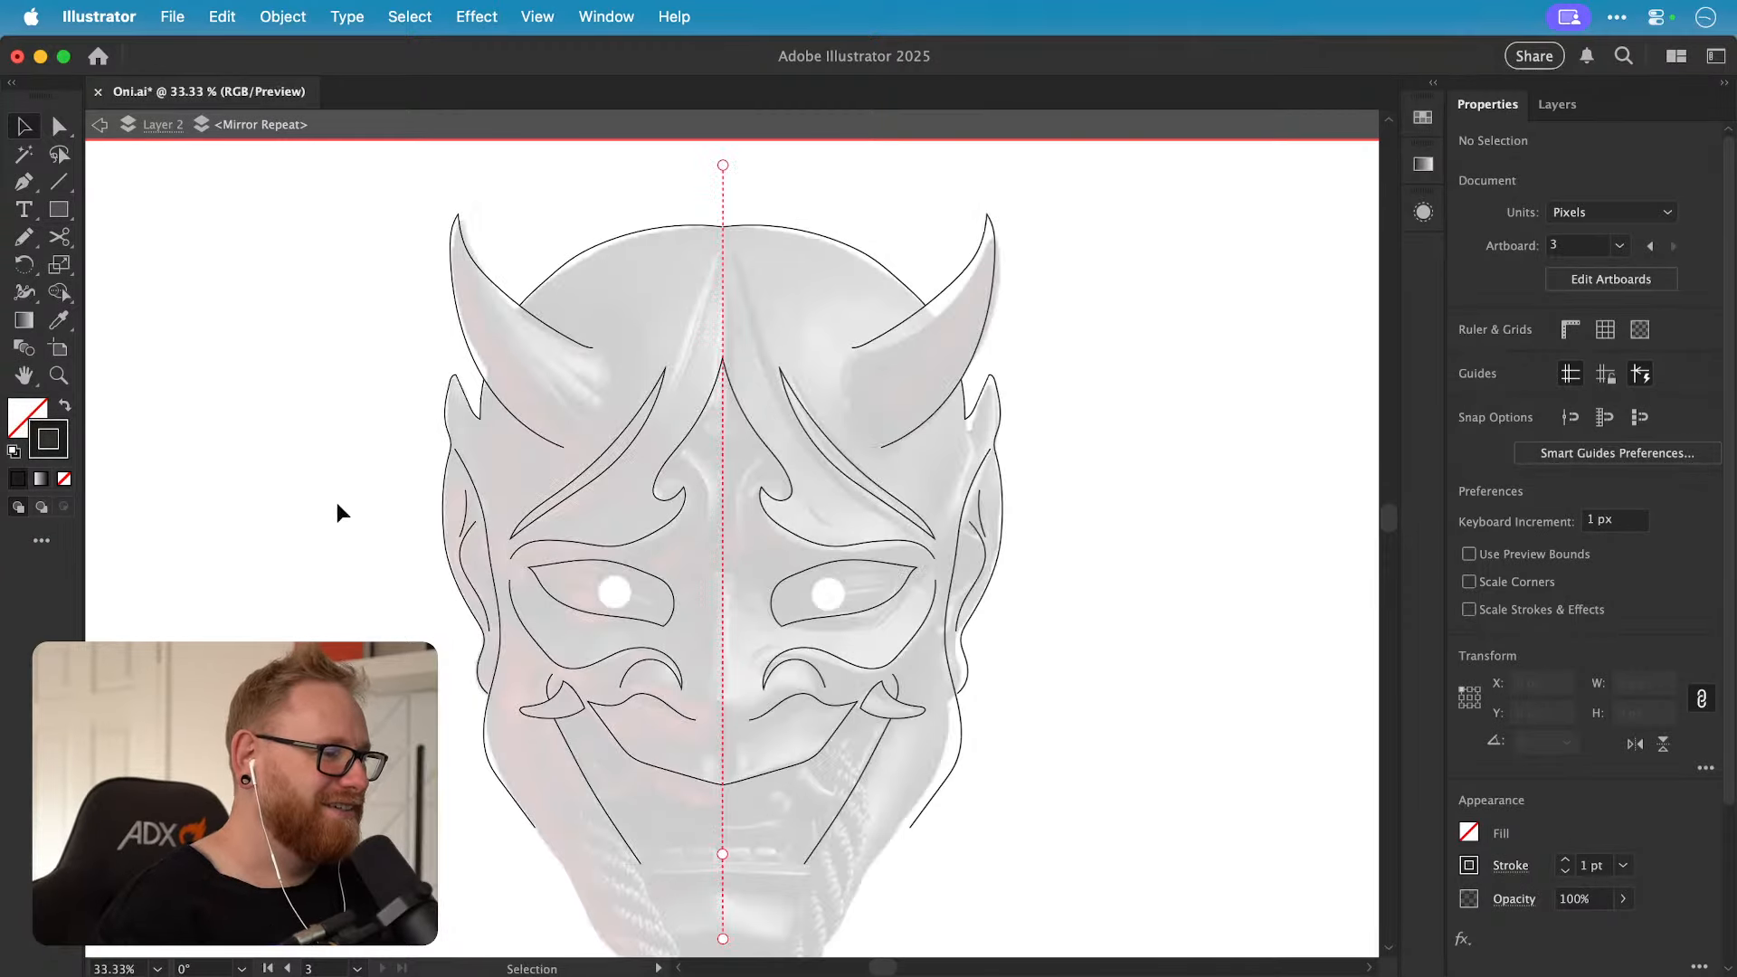
double_click(364, 457)
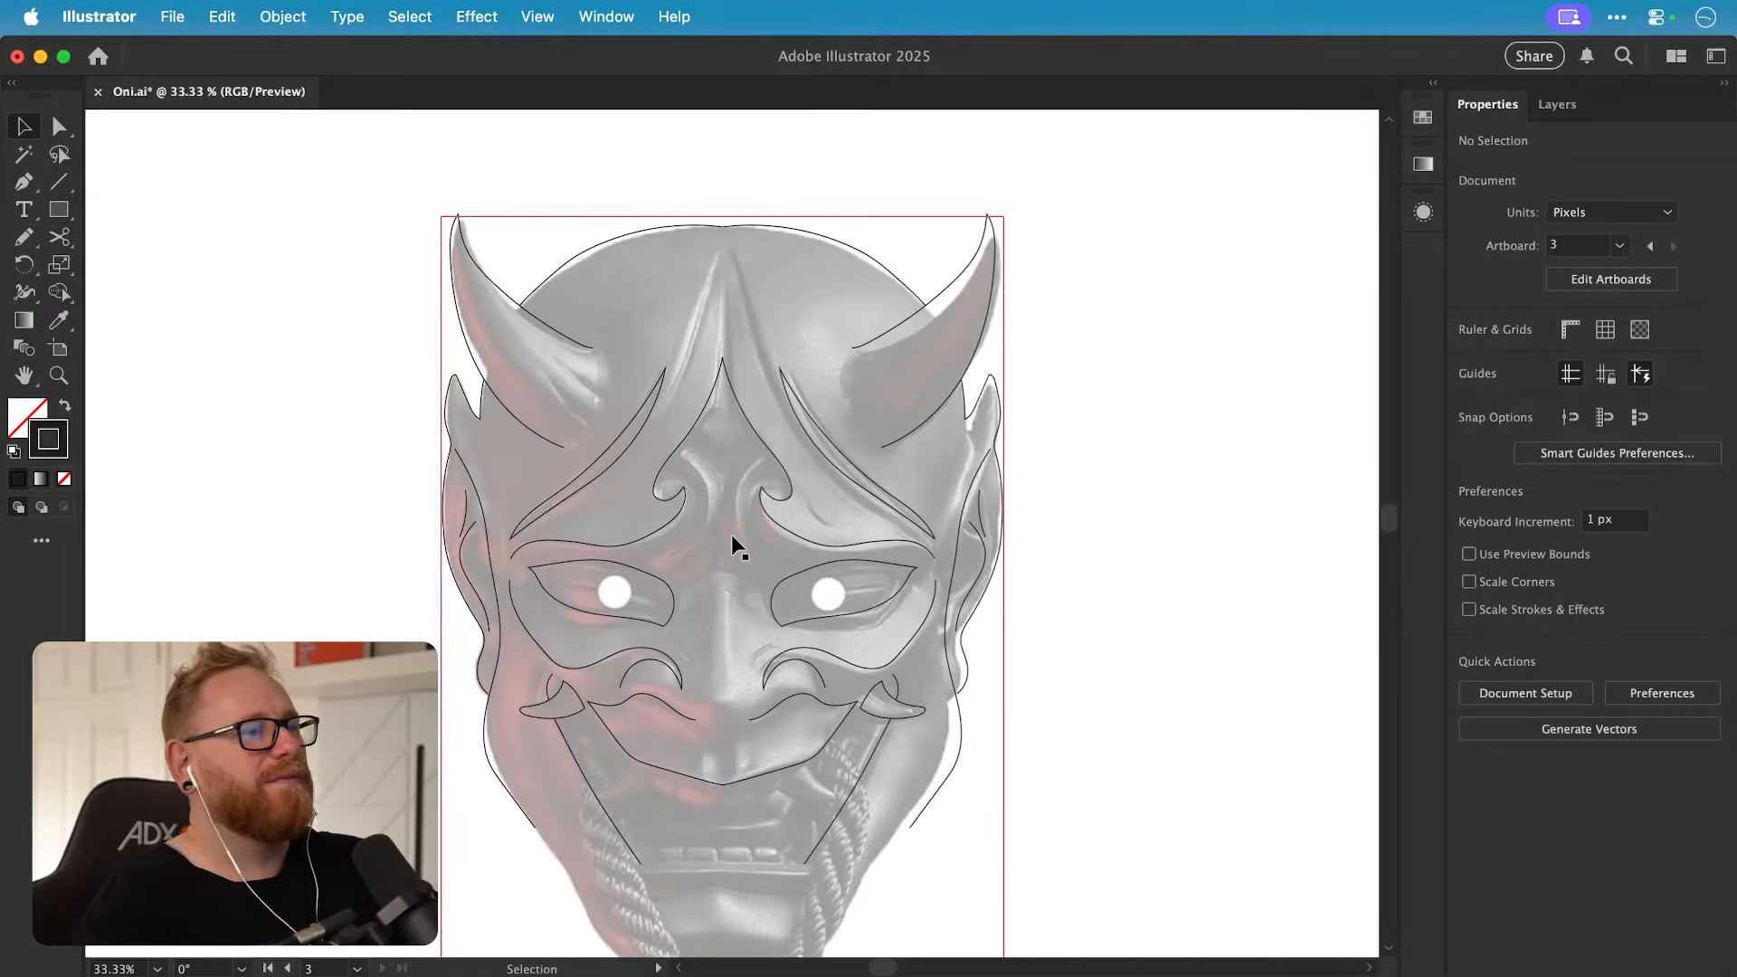
Step: Move the mirrored line work off the reference photo into the empty area beside it
scroll(731, 535, "down", 3)
left_click_drag(659, 534, 1203, 511)
scroll(1203, 511, "right", 5)
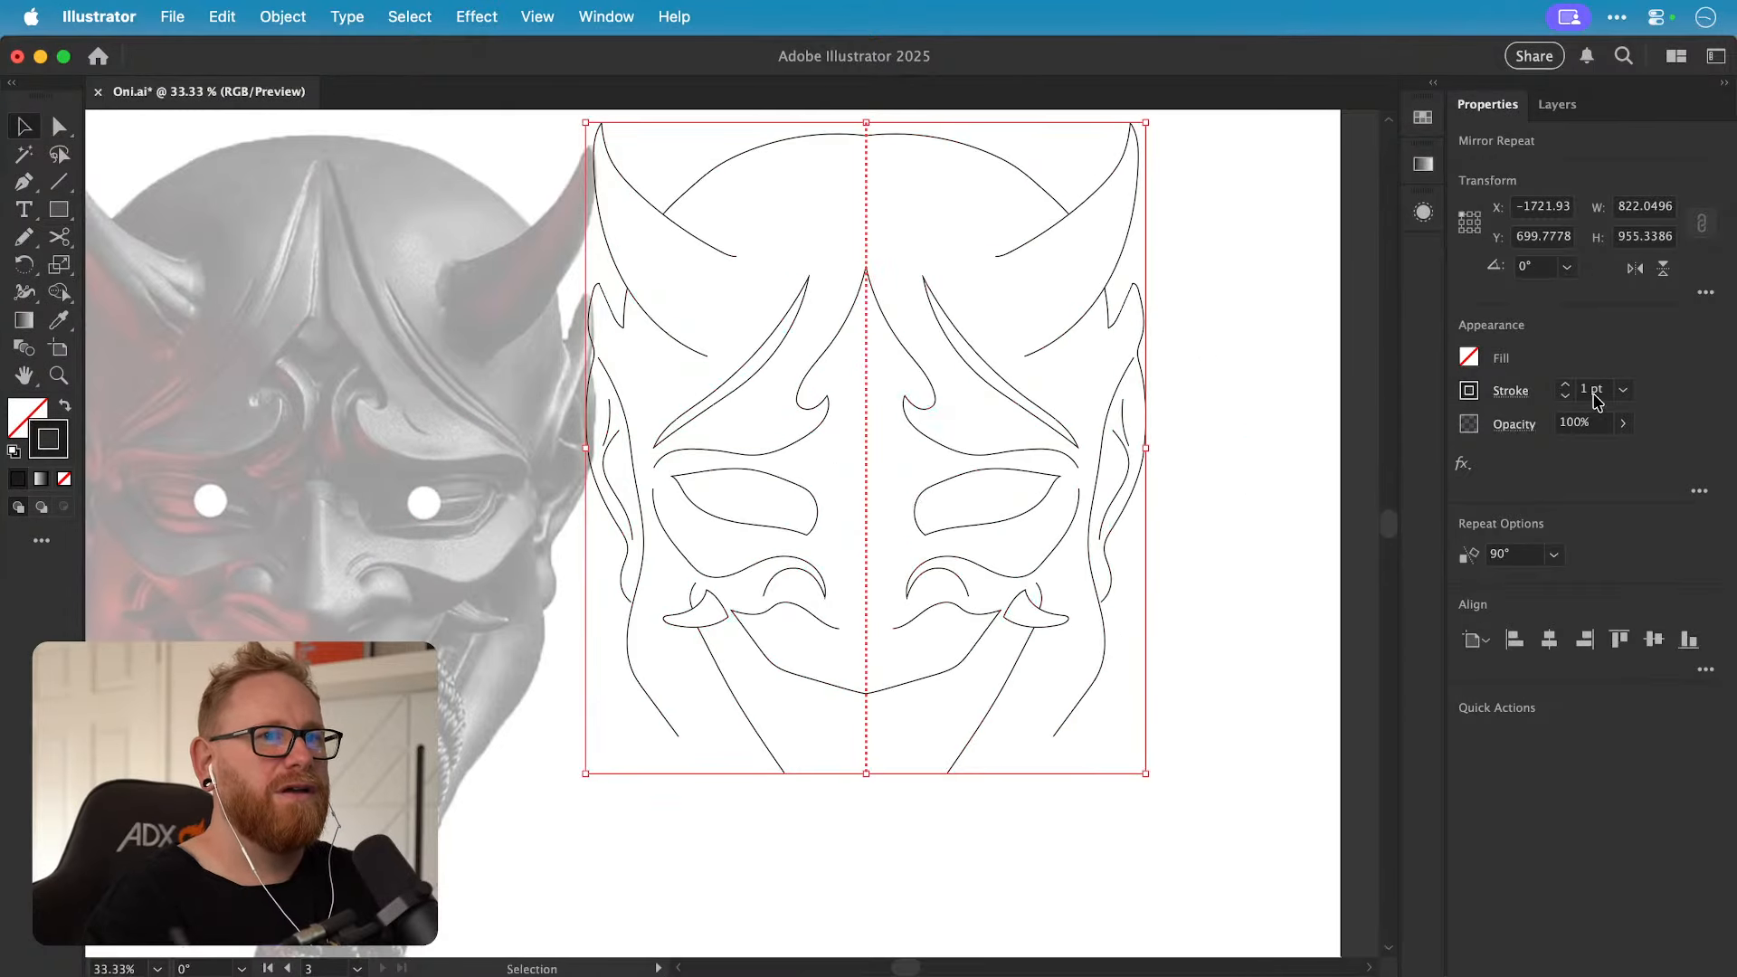
Step: Set the mask's stroke weight to 5 pt and shift the line work slightly further away from the photo
left_click(1565, 385)
left_click(1565, 385)
left_click(1565, 384)
left_click(1565, 385)
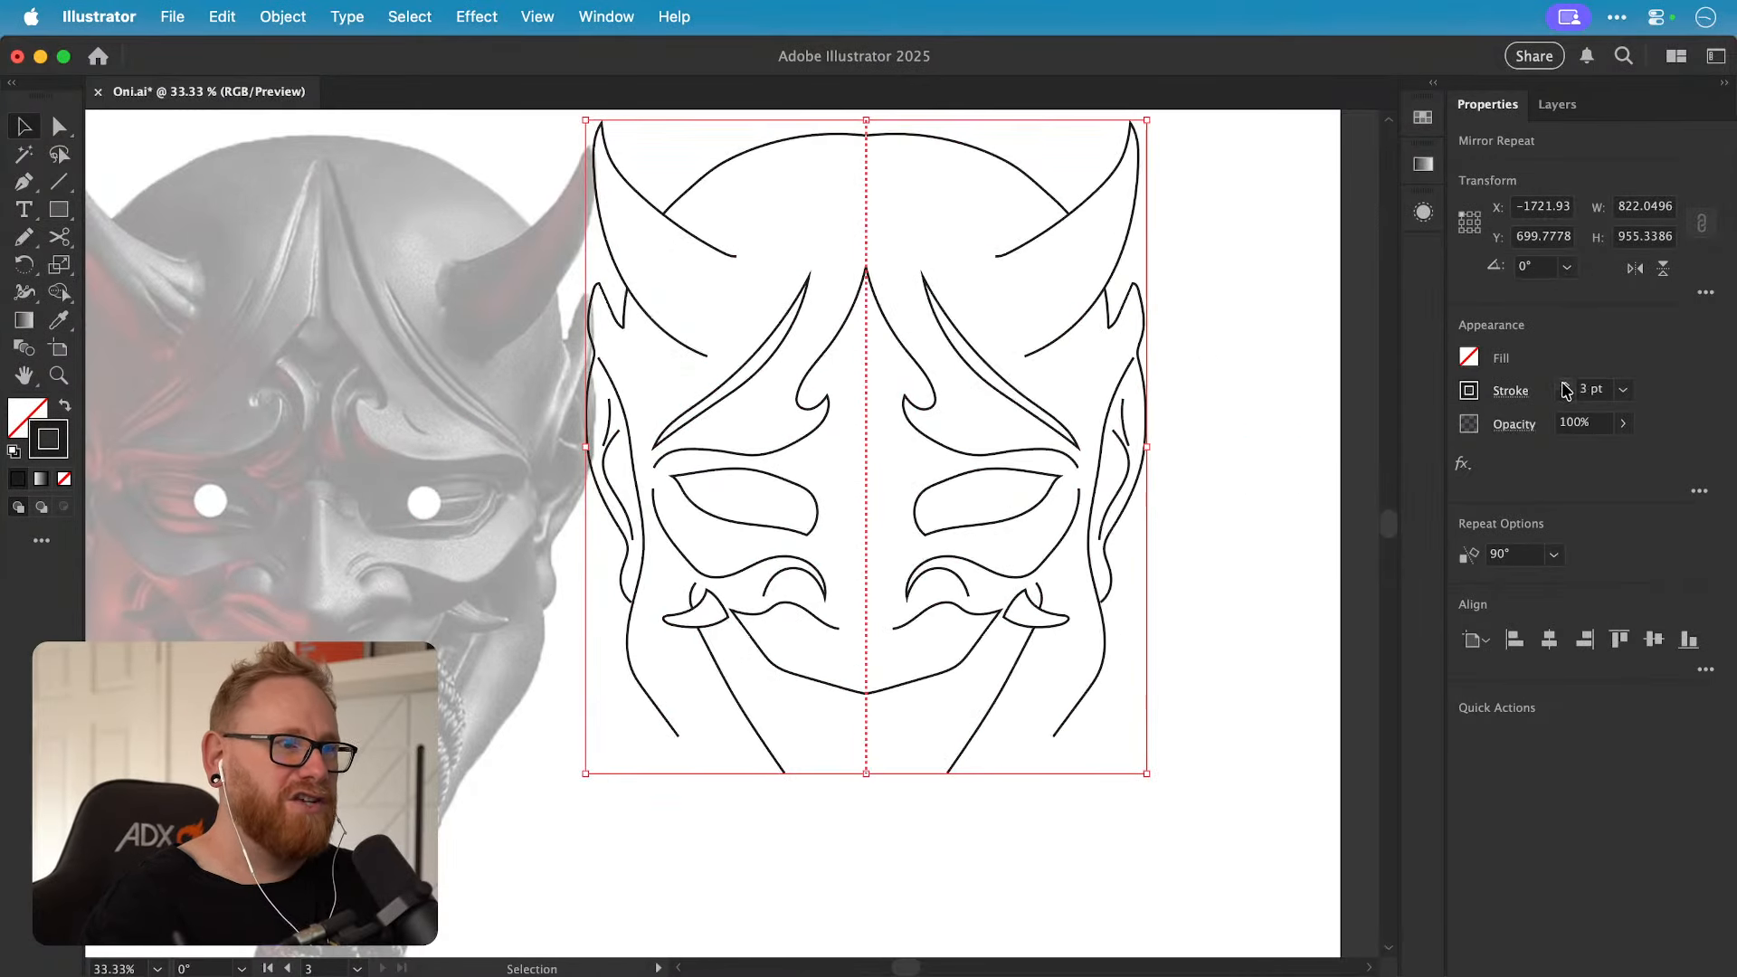
left_click(1286, 439)
scroll(814, 493, "up", 3)
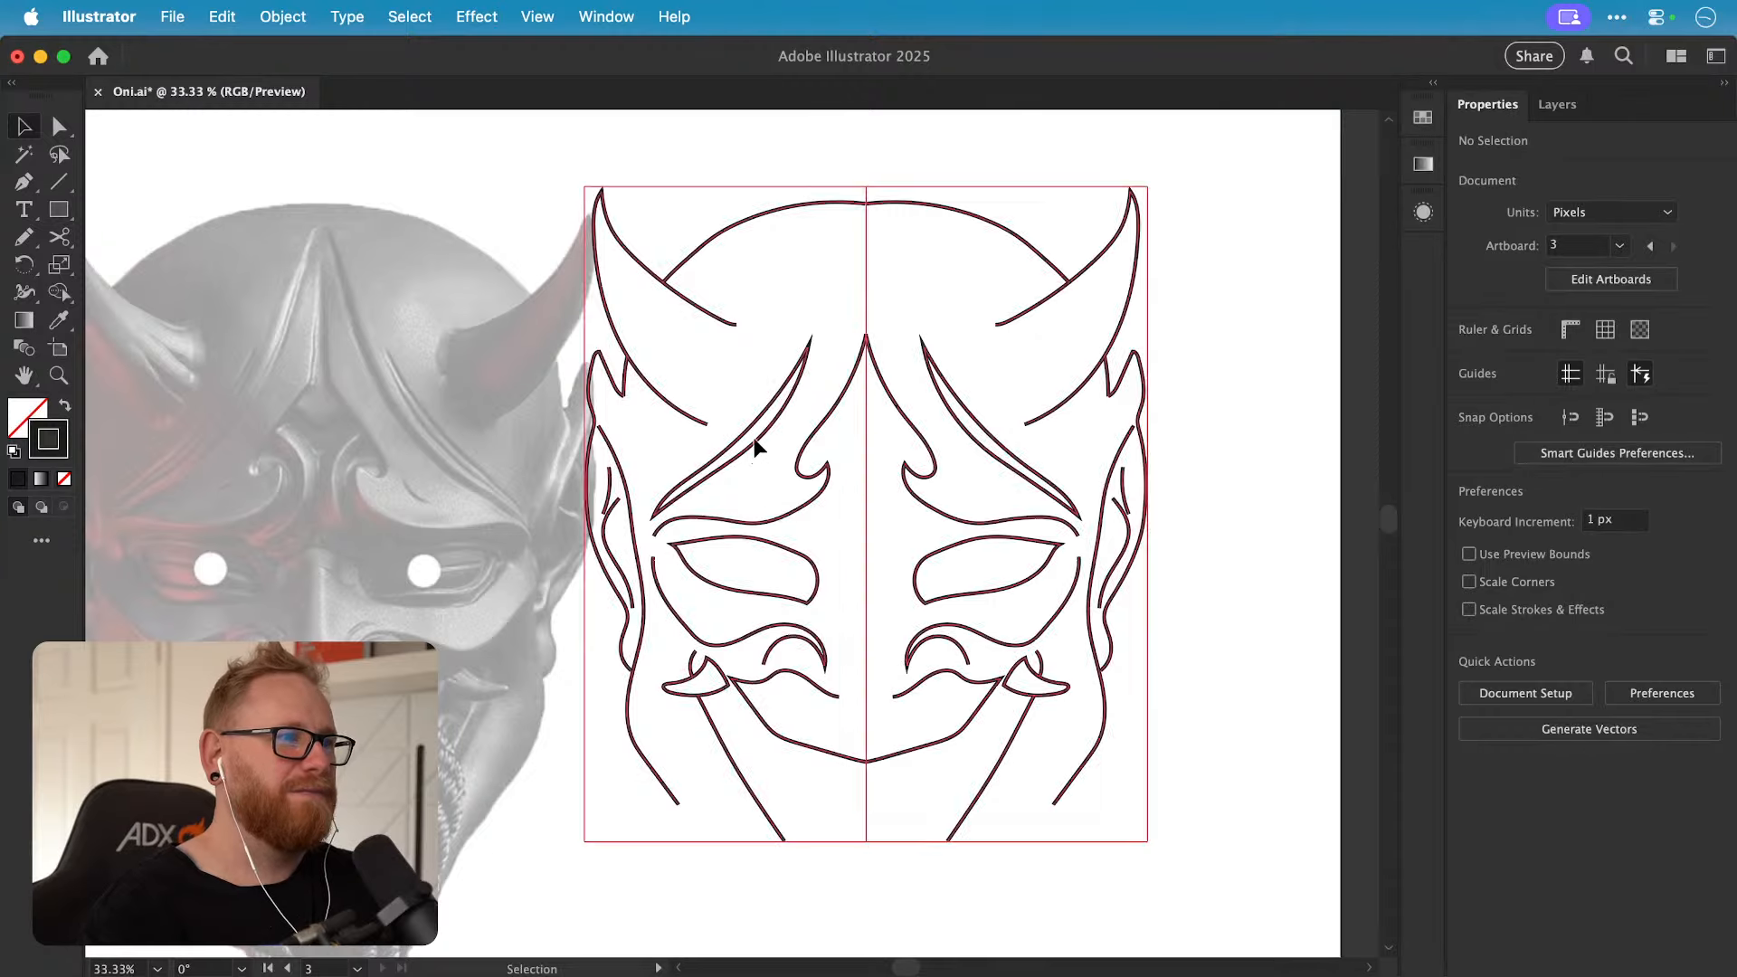
left_click_drag(754, 443, 817, 438)
left_click_drag(801, 351, 744, 382)
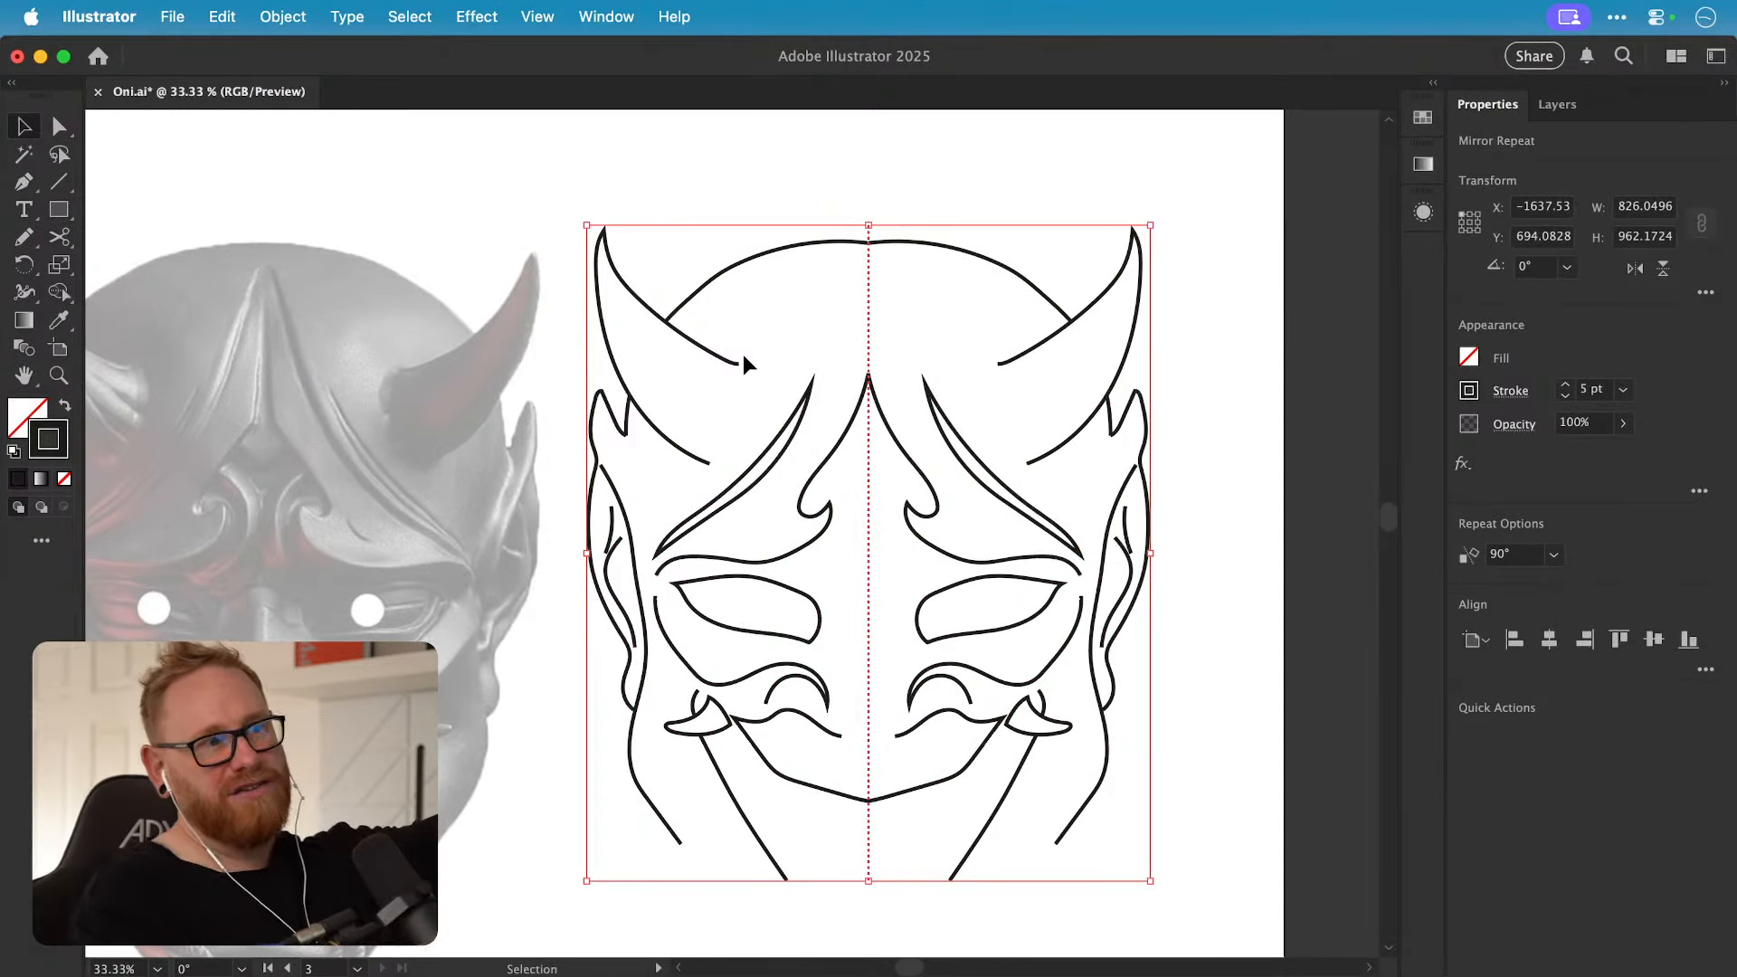
Step: Expand the mirror repeat into editable paths with Object and Fill enabled, and deselect it
left_click(288, 17)
left_click(333, 386)
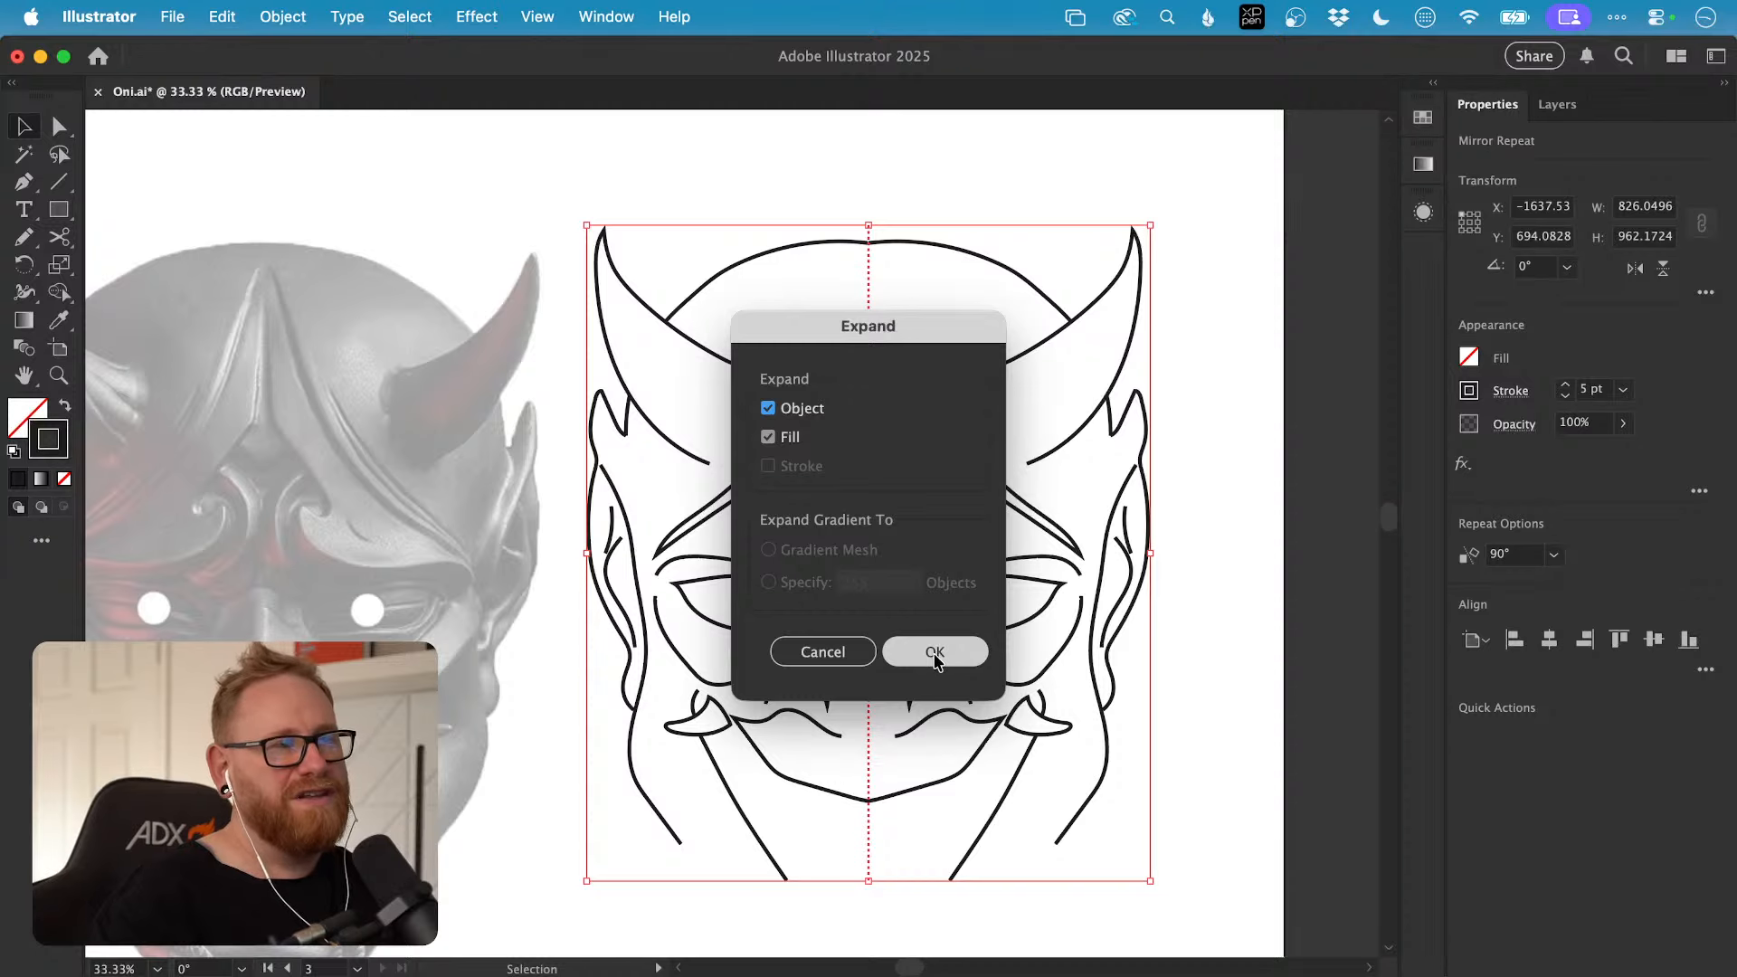
left_click(935, 654)
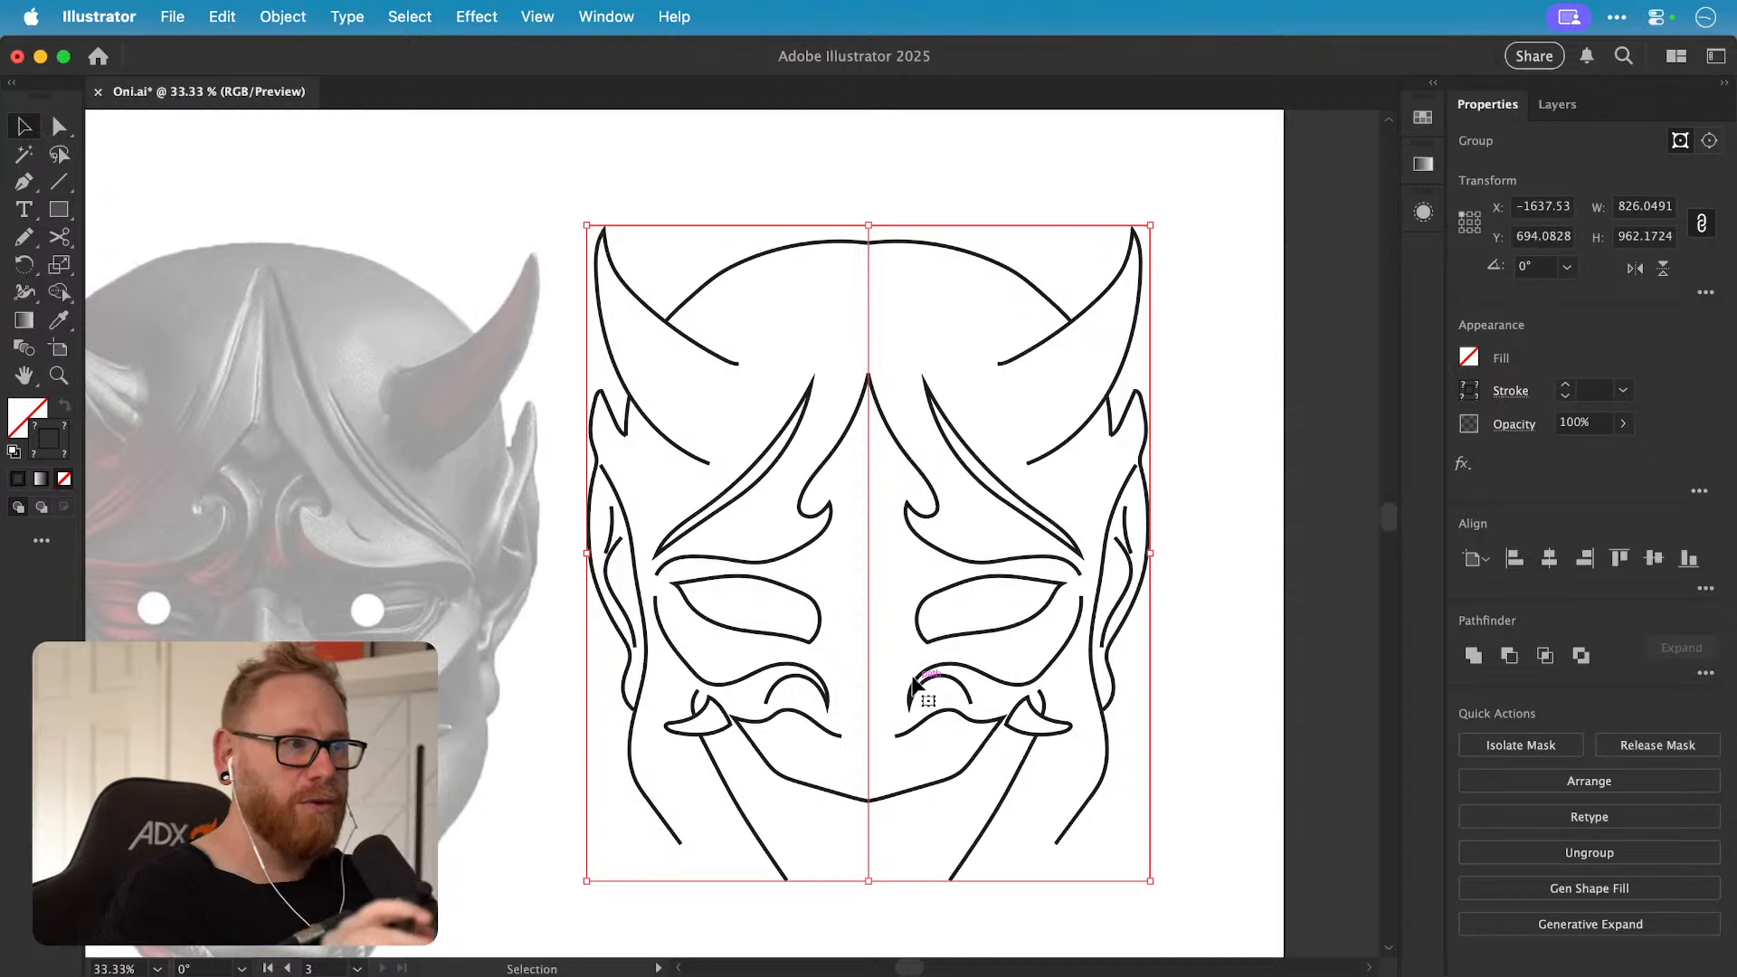
left_click(734, 172)
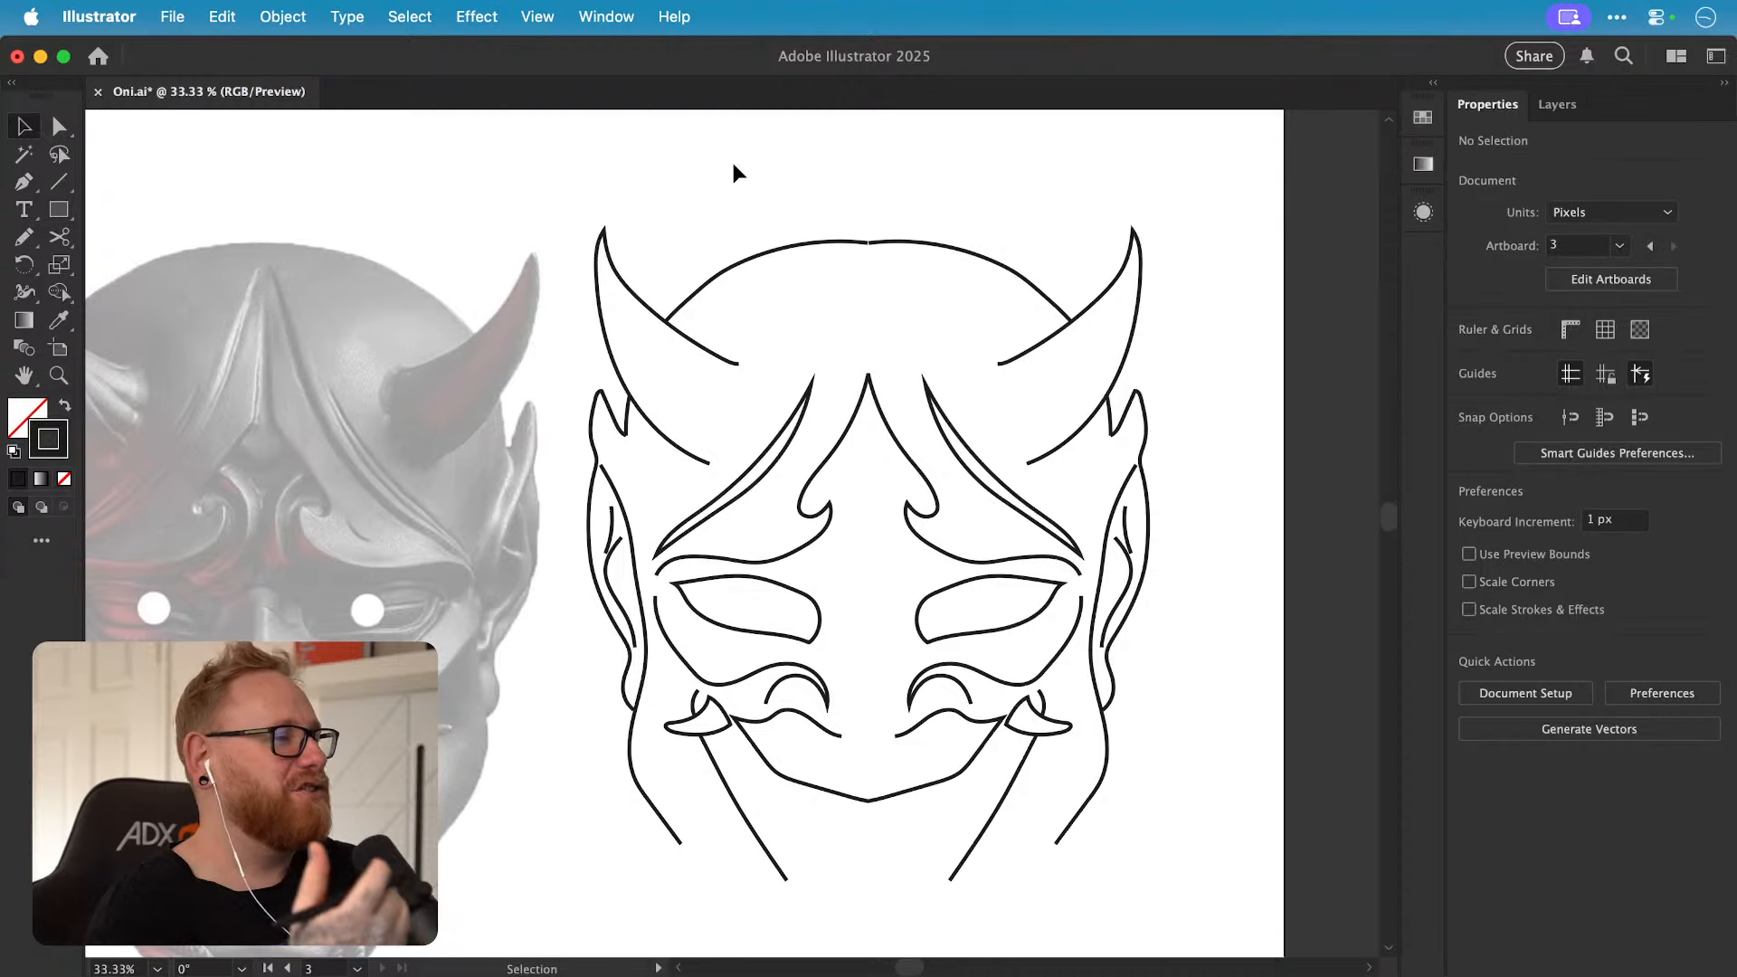
Step: Delete the invisible clipping rectangles around both halves of the expanded mask, checking the paths in outline view
key("super+y")
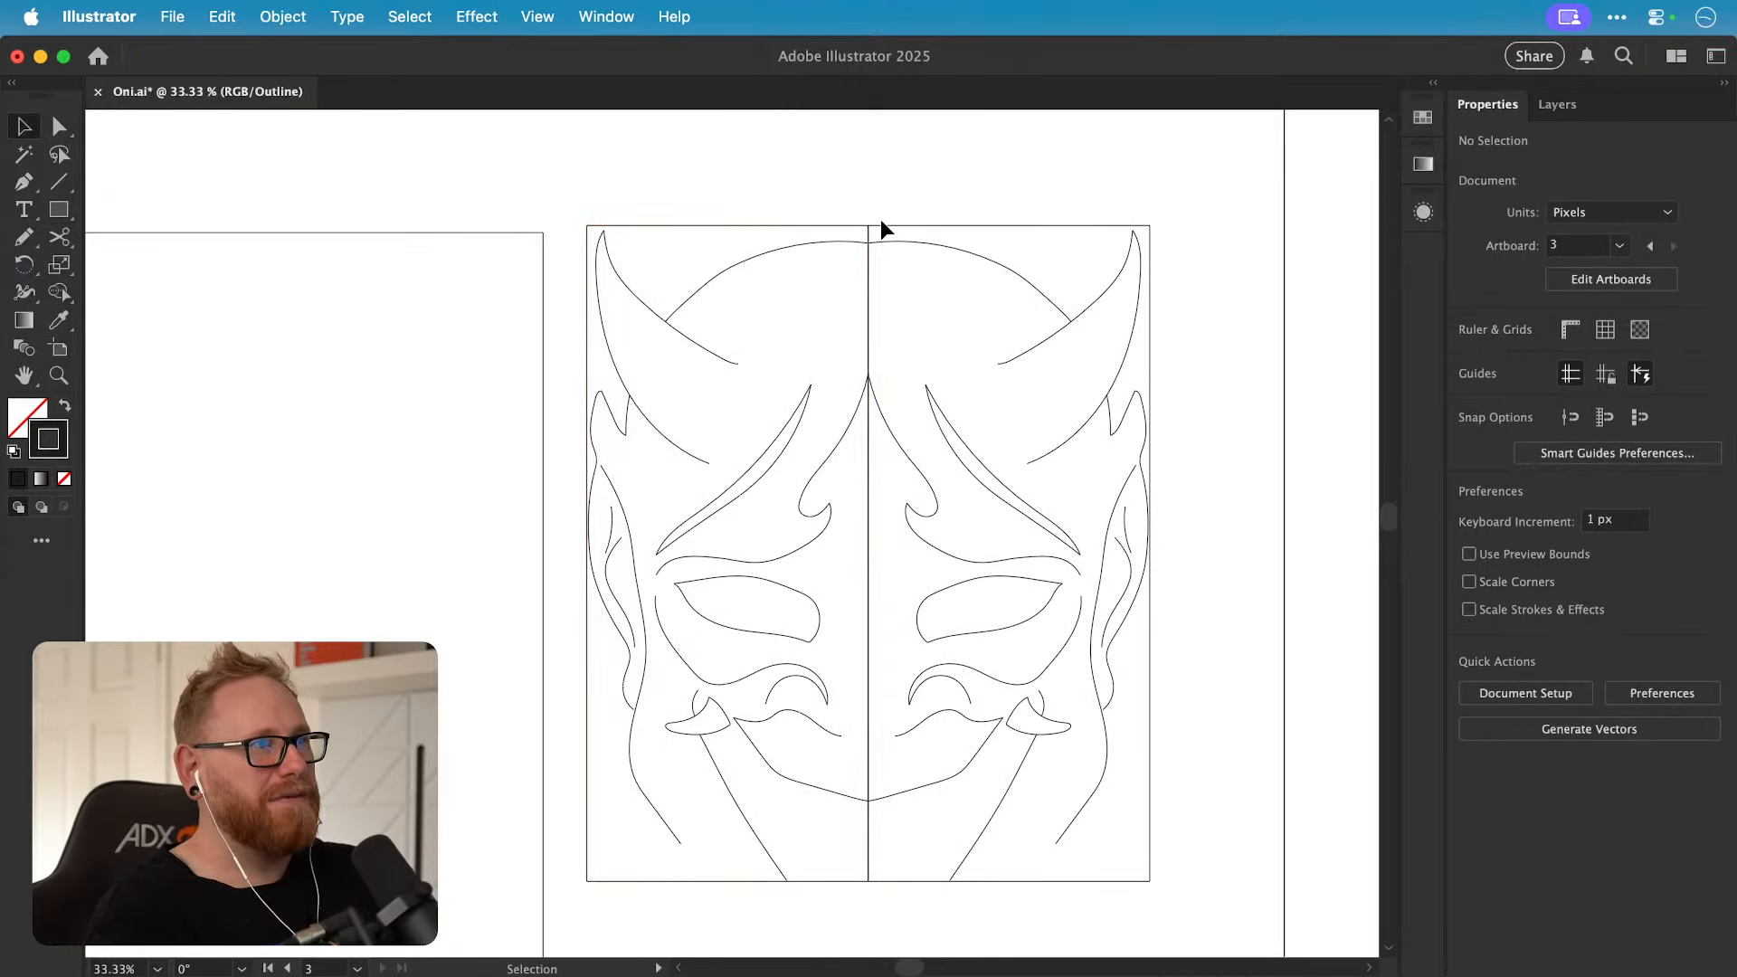
key("a")
key("super+y")
key("v")
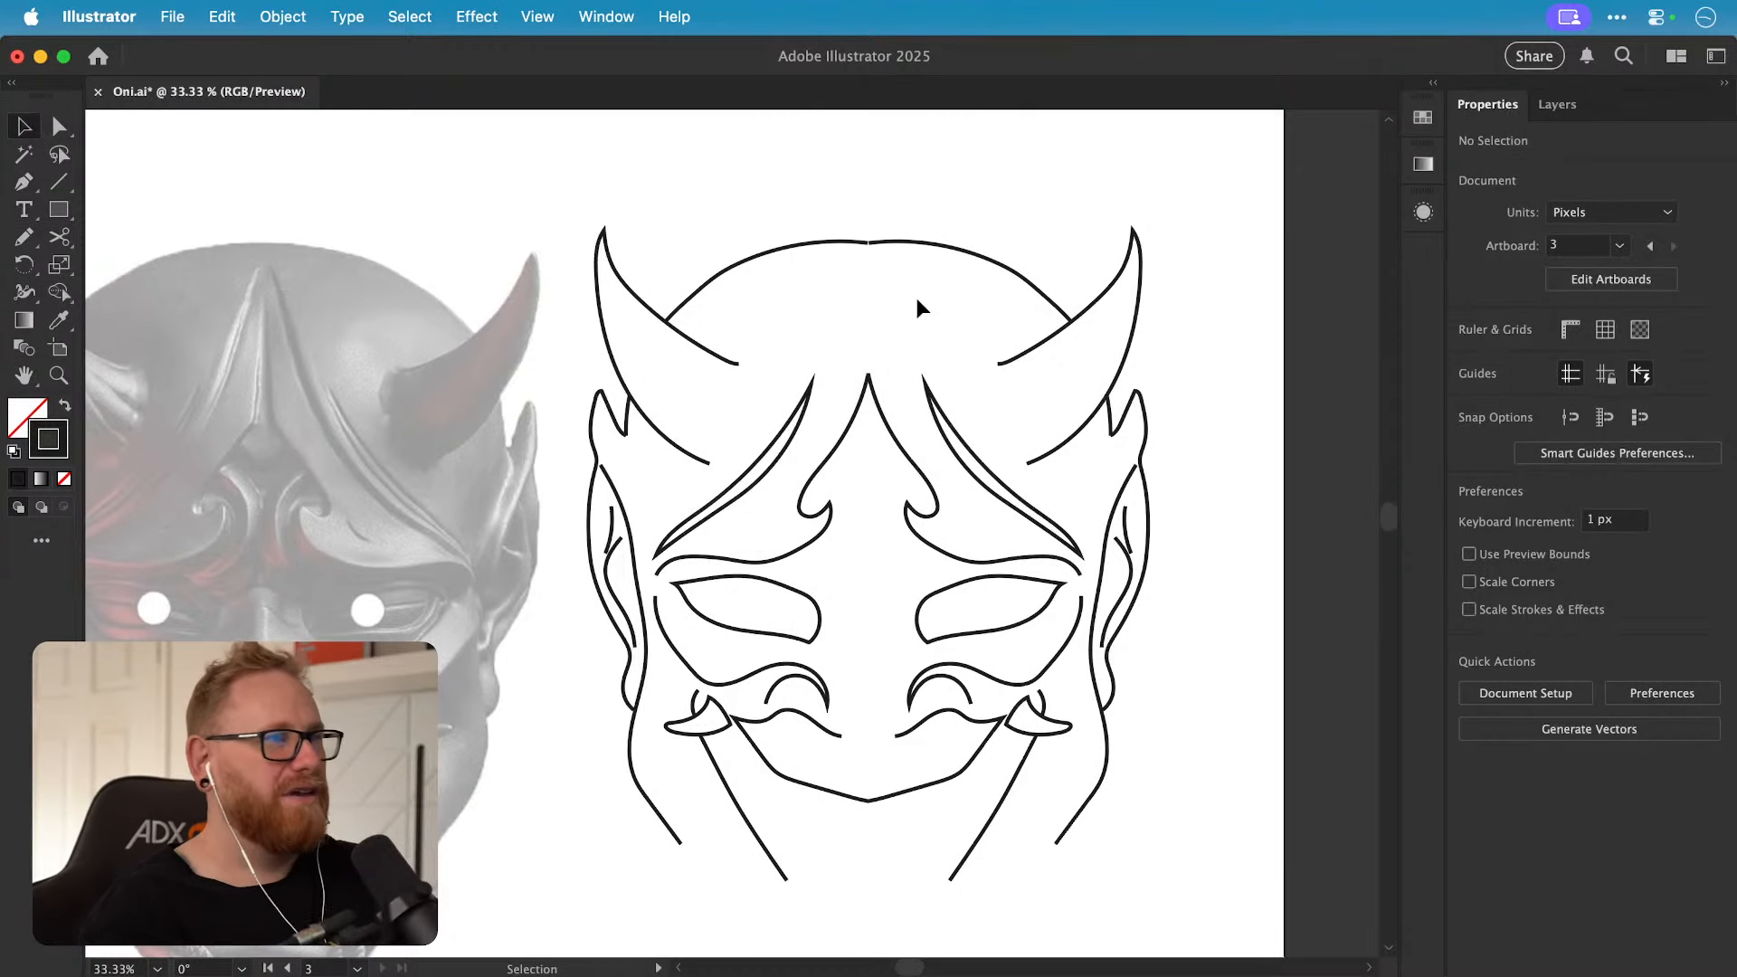
key("a")
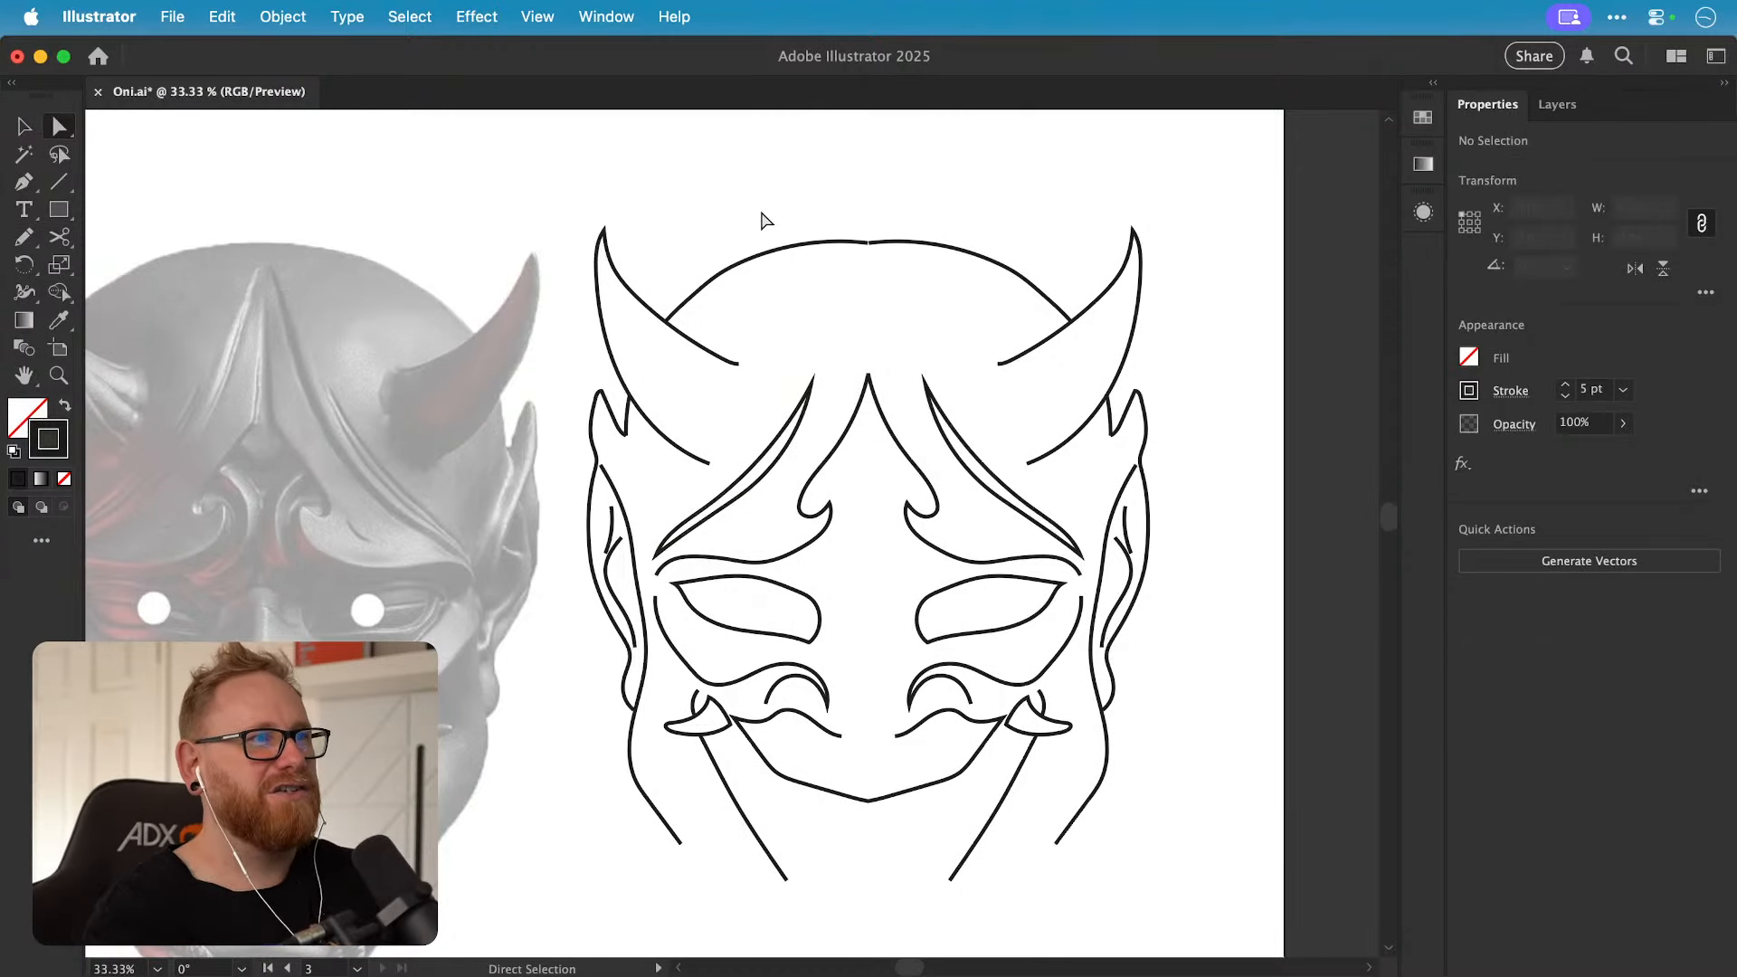
left_click_drag(703, 166, 887, 226)
left_click(845, 220)
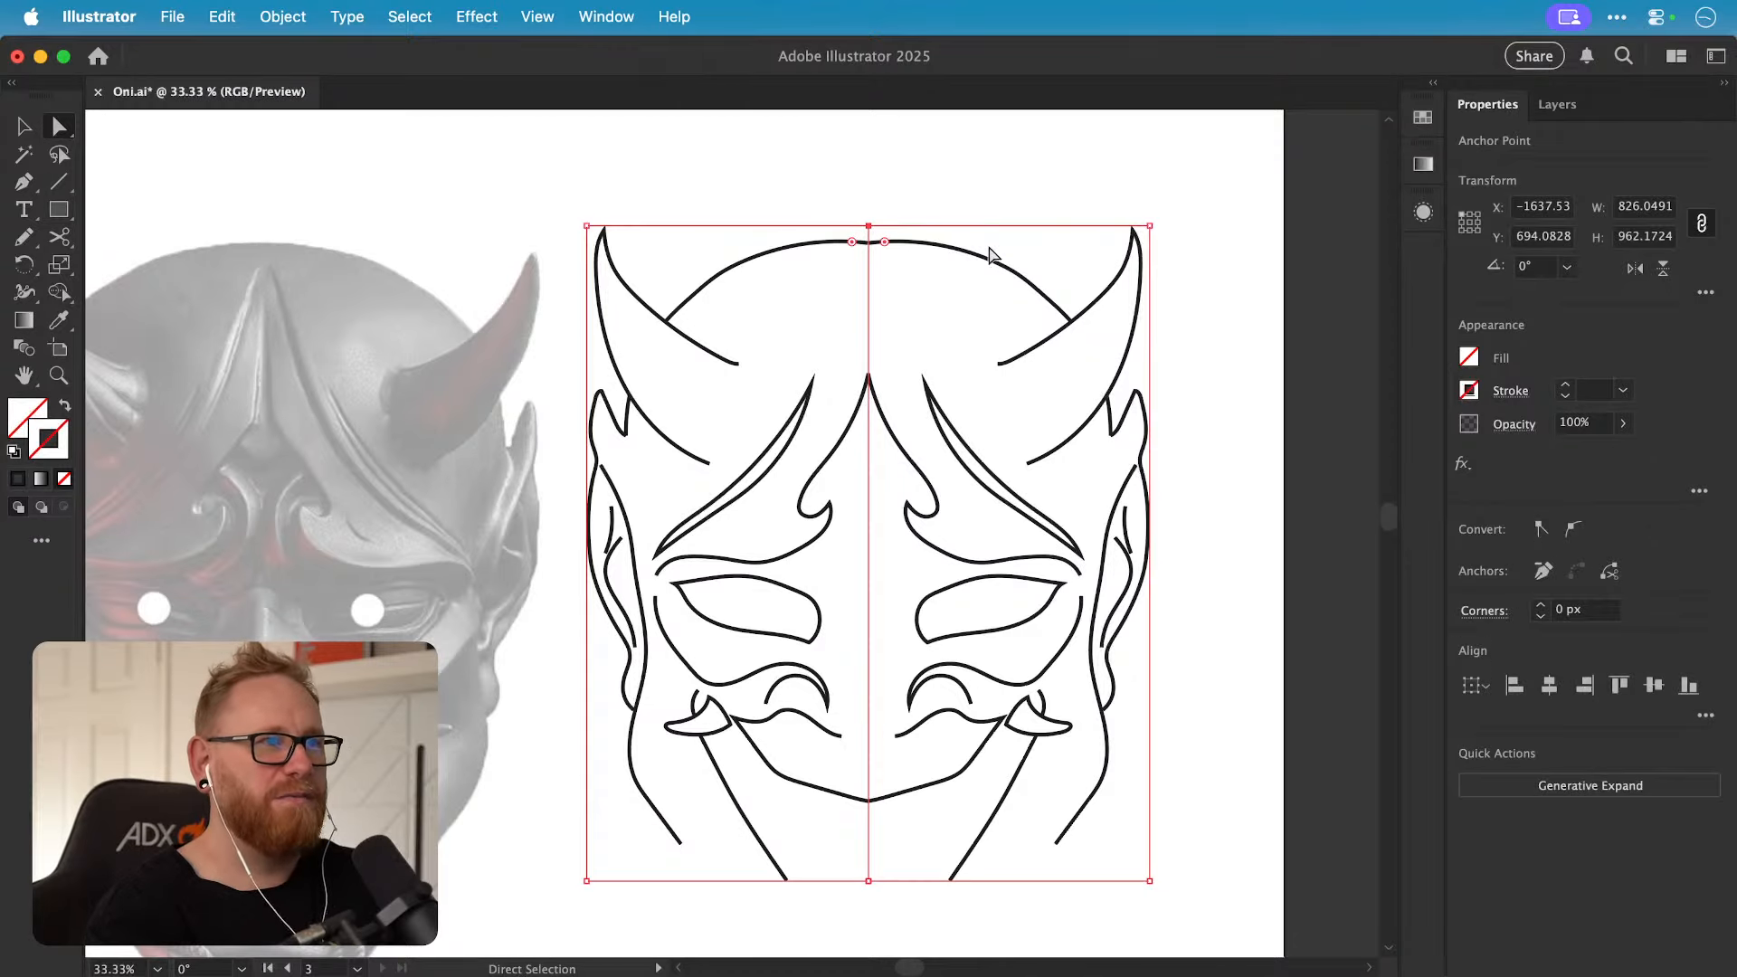
left_click(836, 289)
key("v")
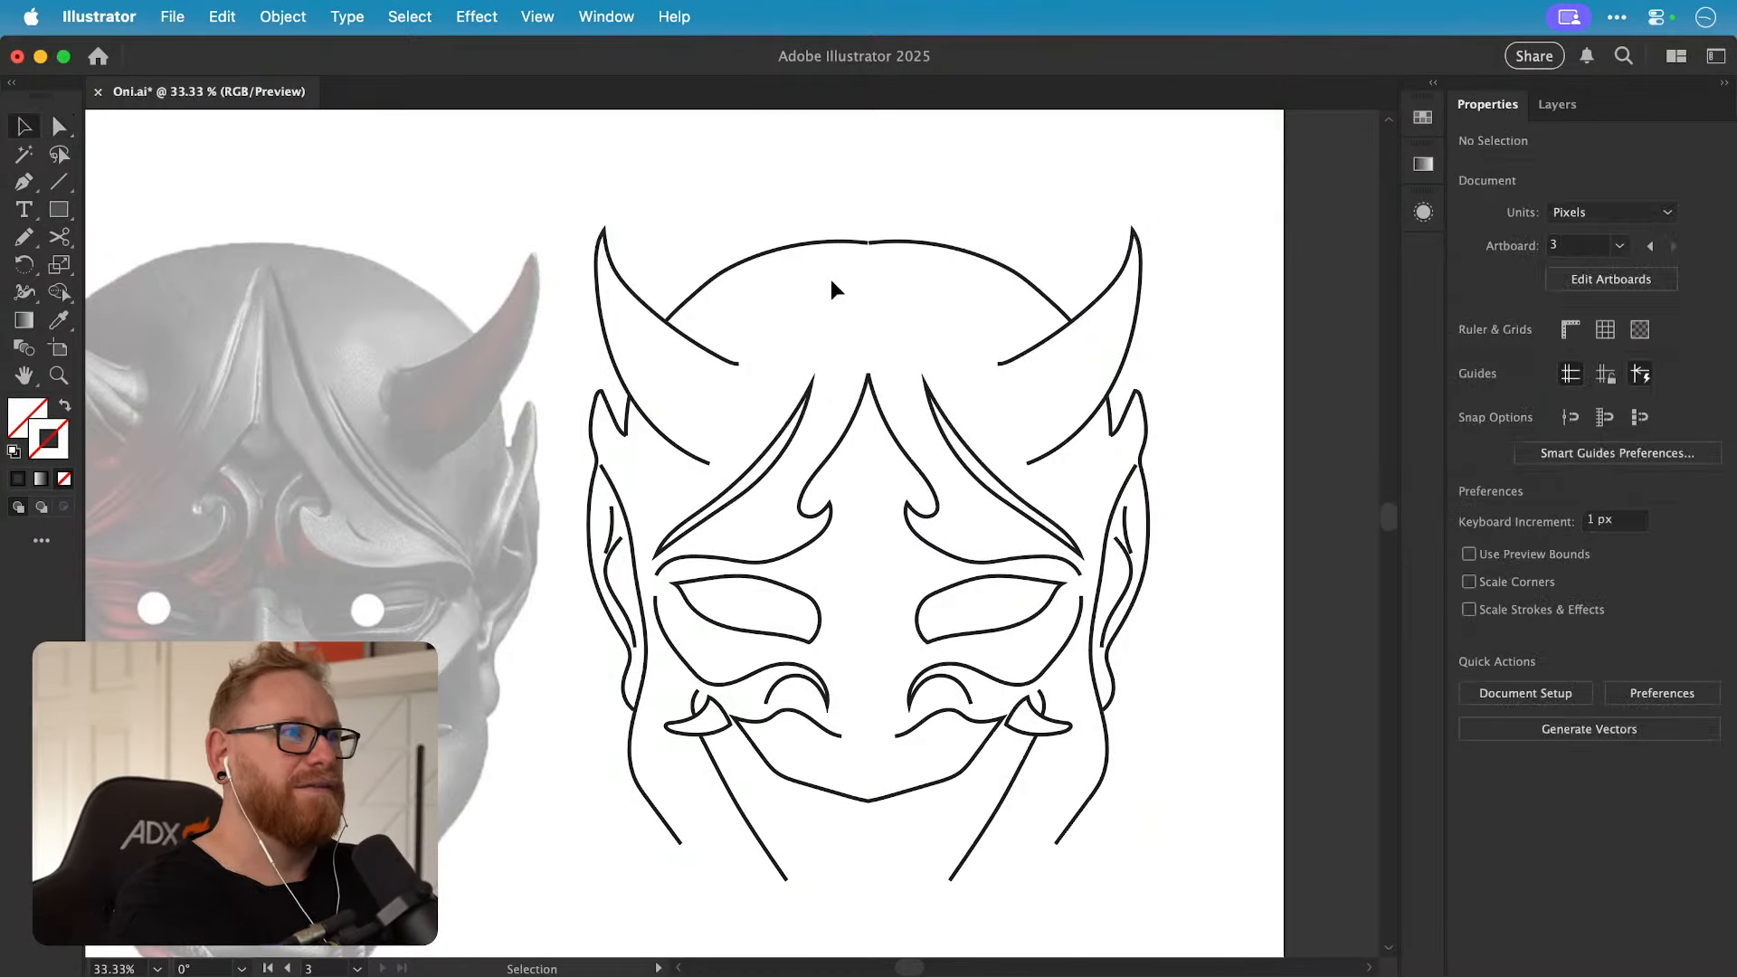
key("super+y")
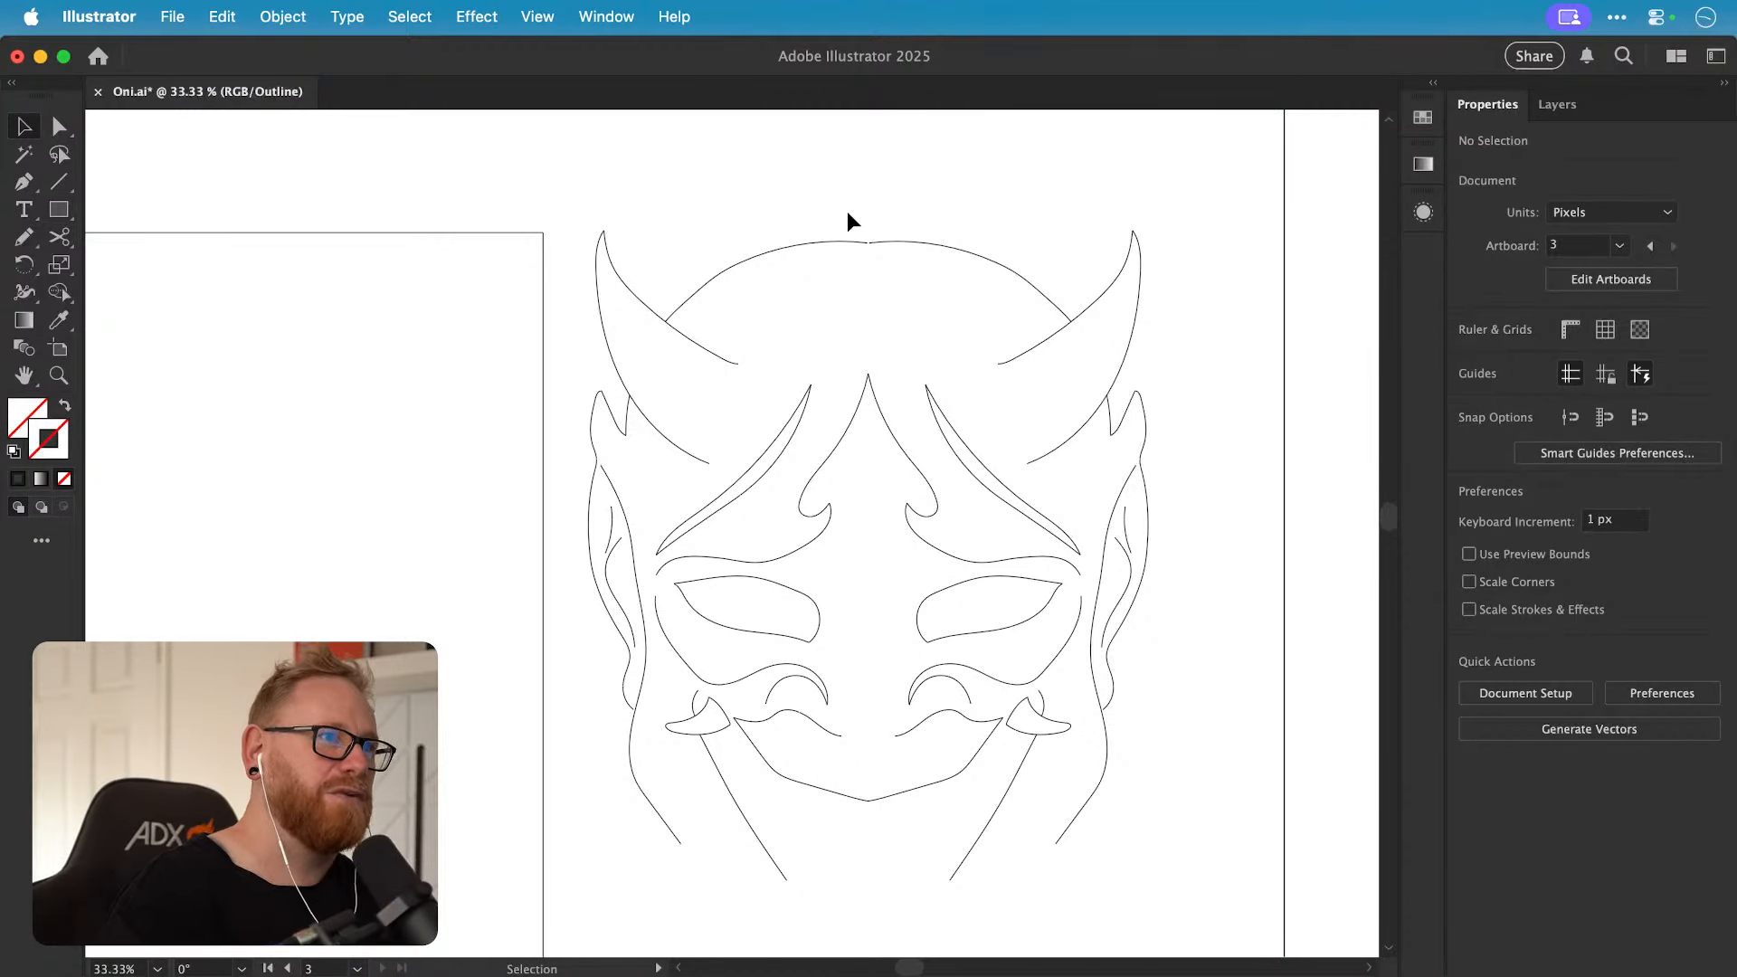
key("super+y")
Step: Average the two crossing end points at the tip of the central forehead peak and join them into one point
key("z")
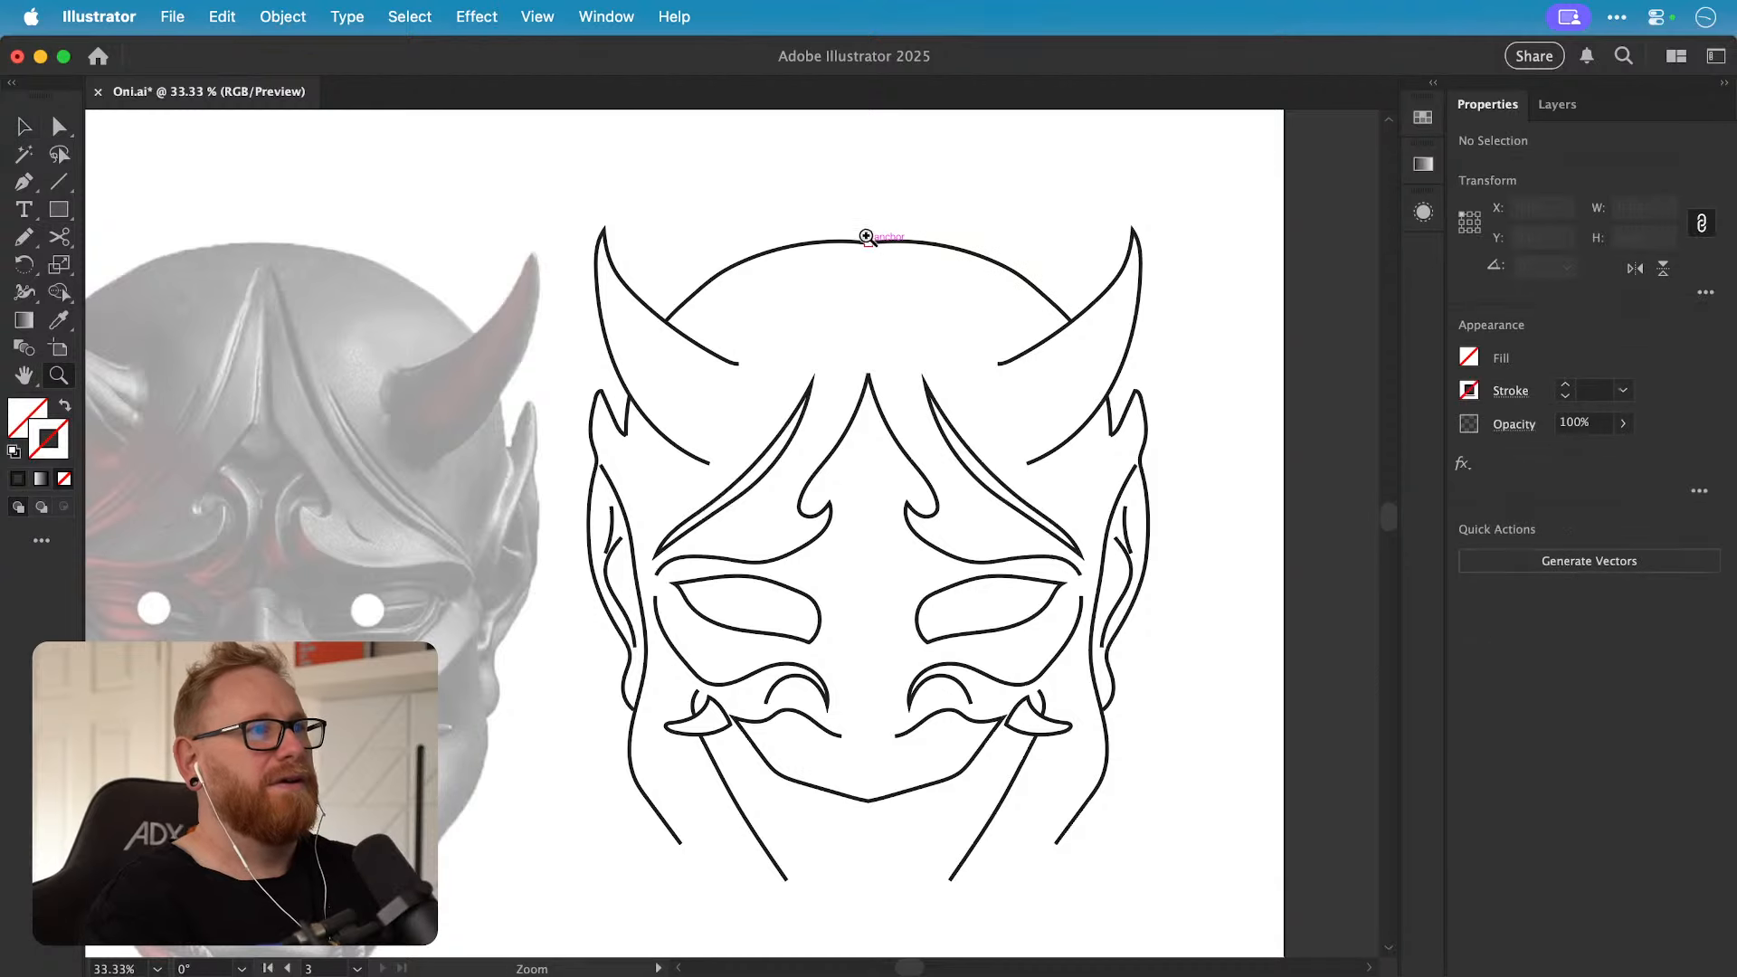
left_click_drag(868, 398, 1253, 412)
left_click_drag(868, 299, 1136, 361)
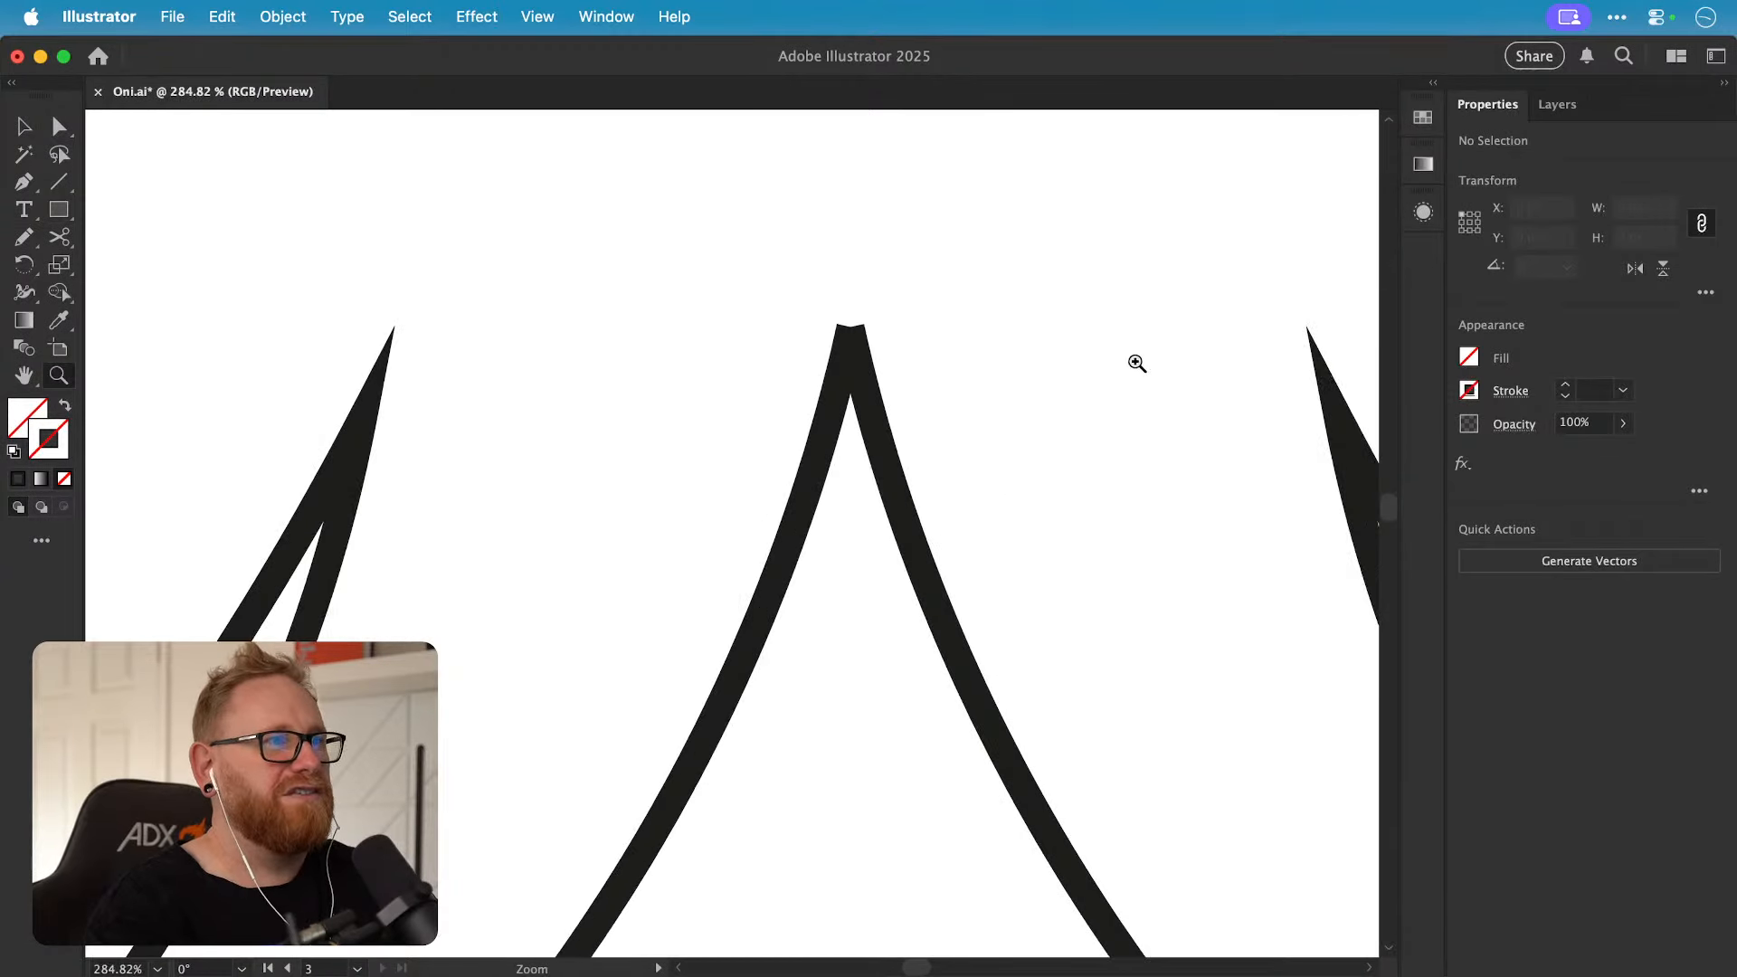
key("super+y")
left_click_drag(840, 319, 1131, 353)
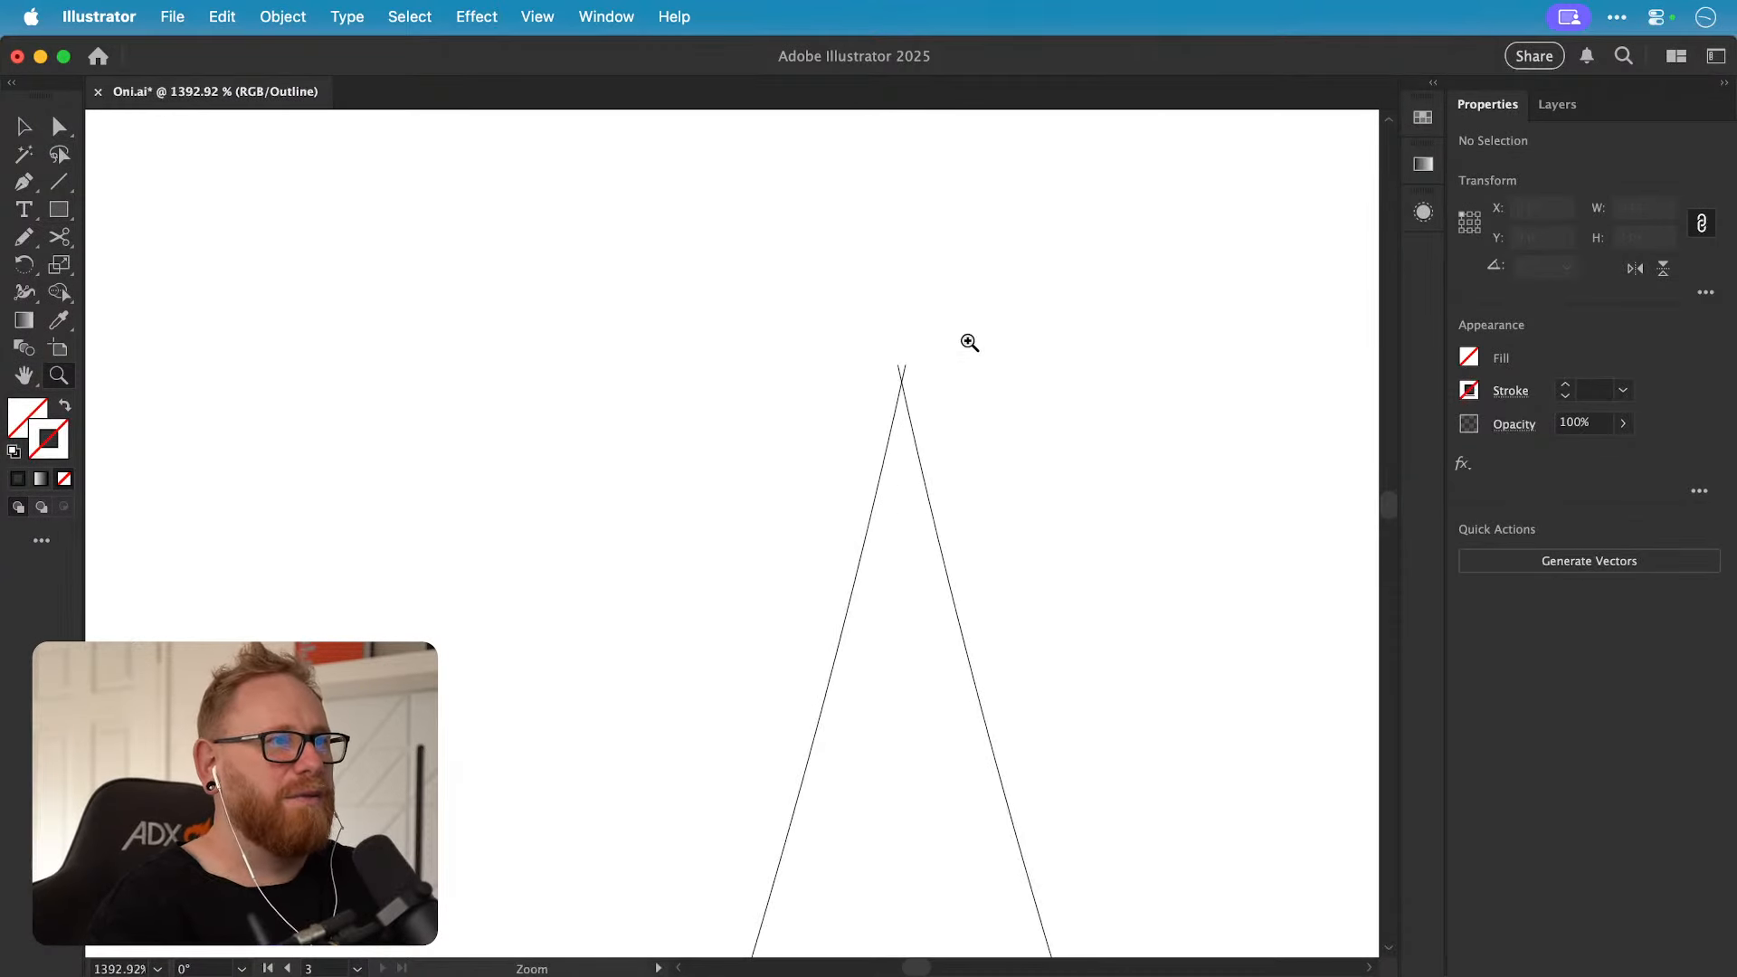
key("a")
left_click_drag(910, 355, 893, 371)
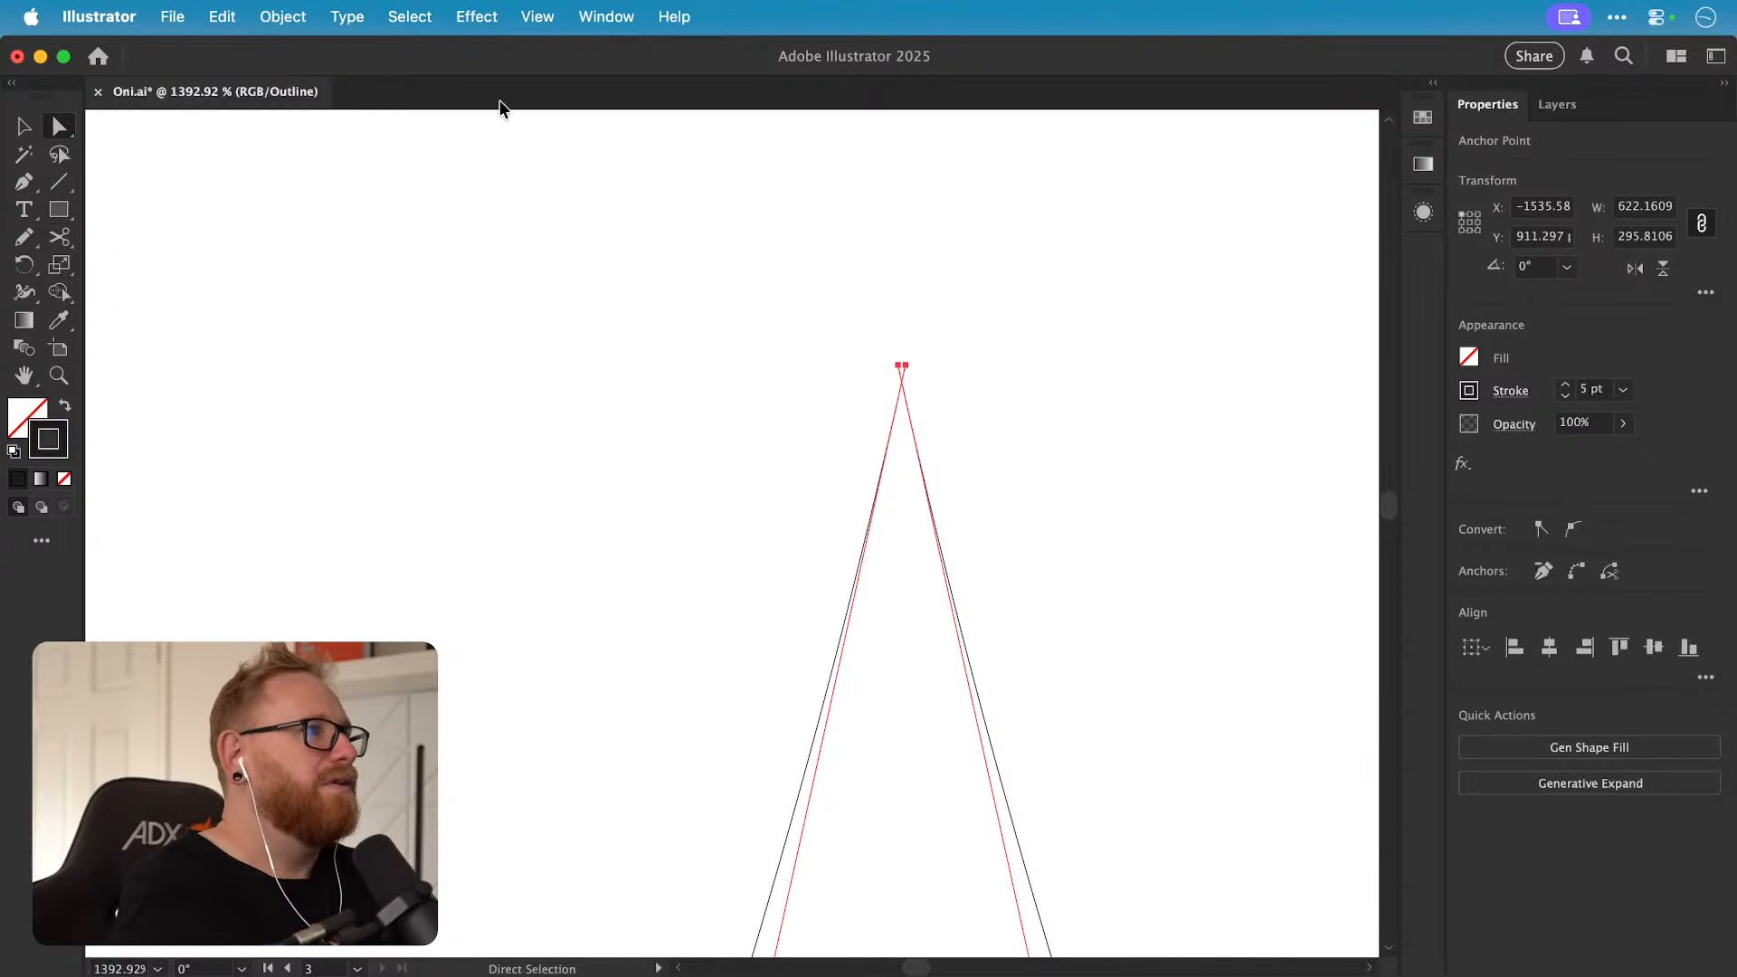
left_click(272, 16)
mouse_move(493, 729)
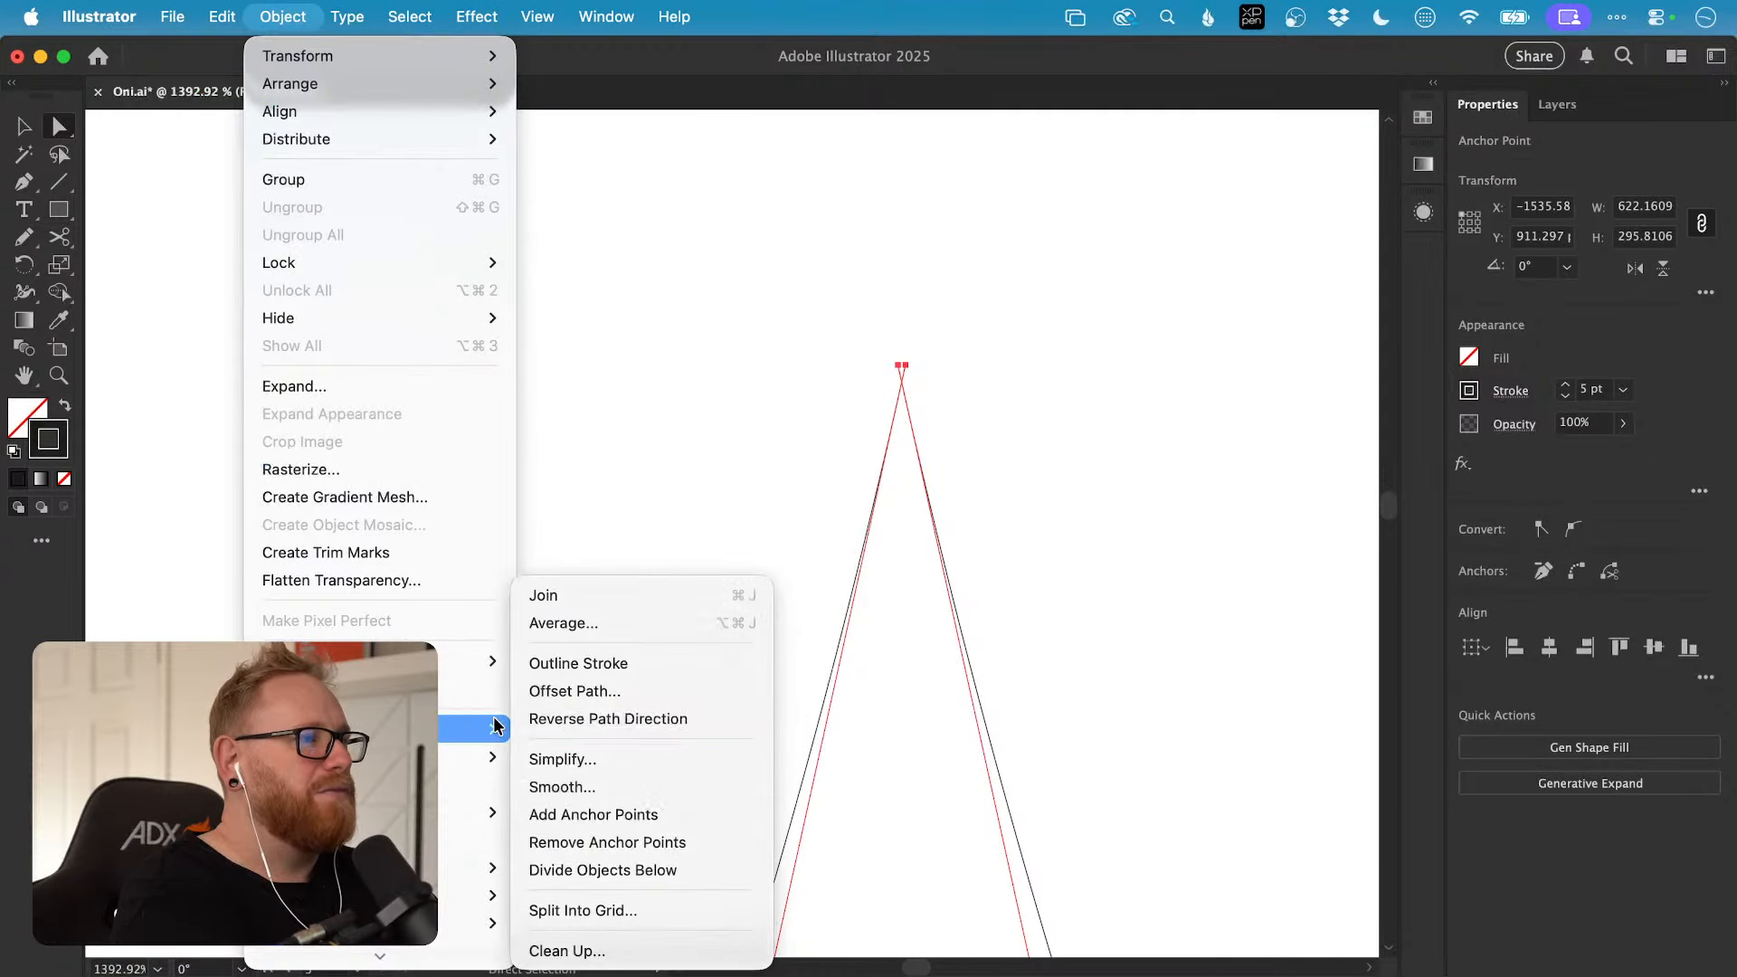
left_click(554, 628)
key("Return")
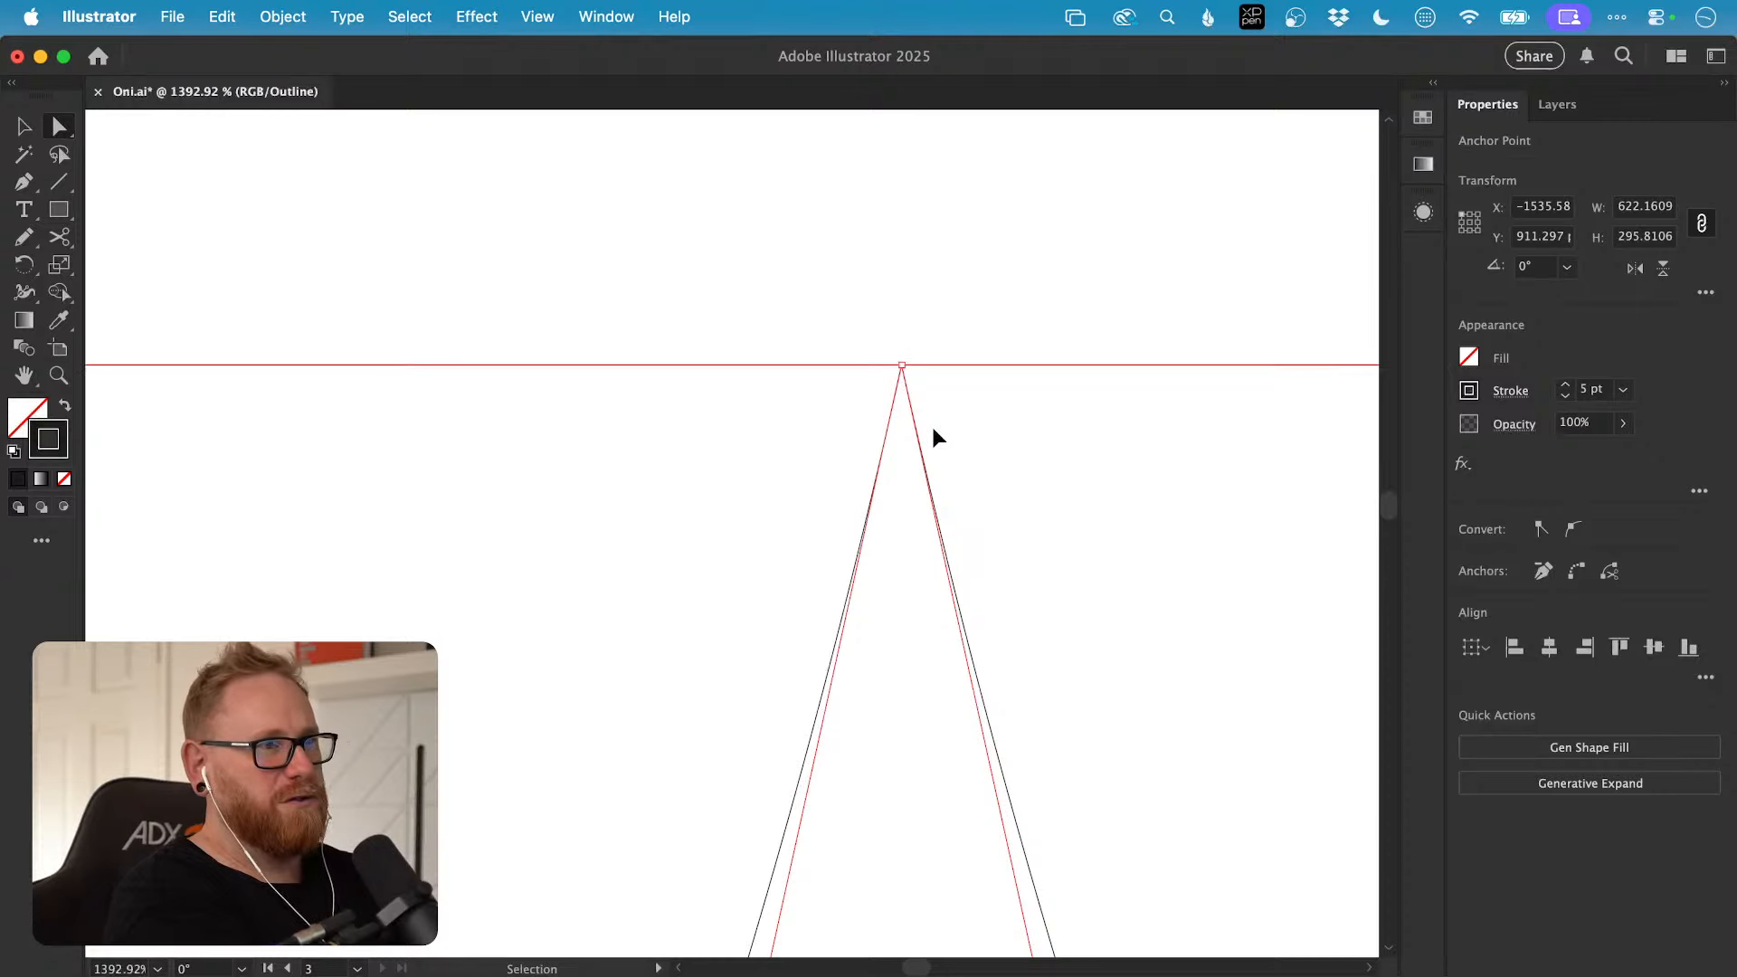
Step: Join the two open ends of the head outline at its top centre and return the mask to preview view
key("super+0")
key("super+minus")
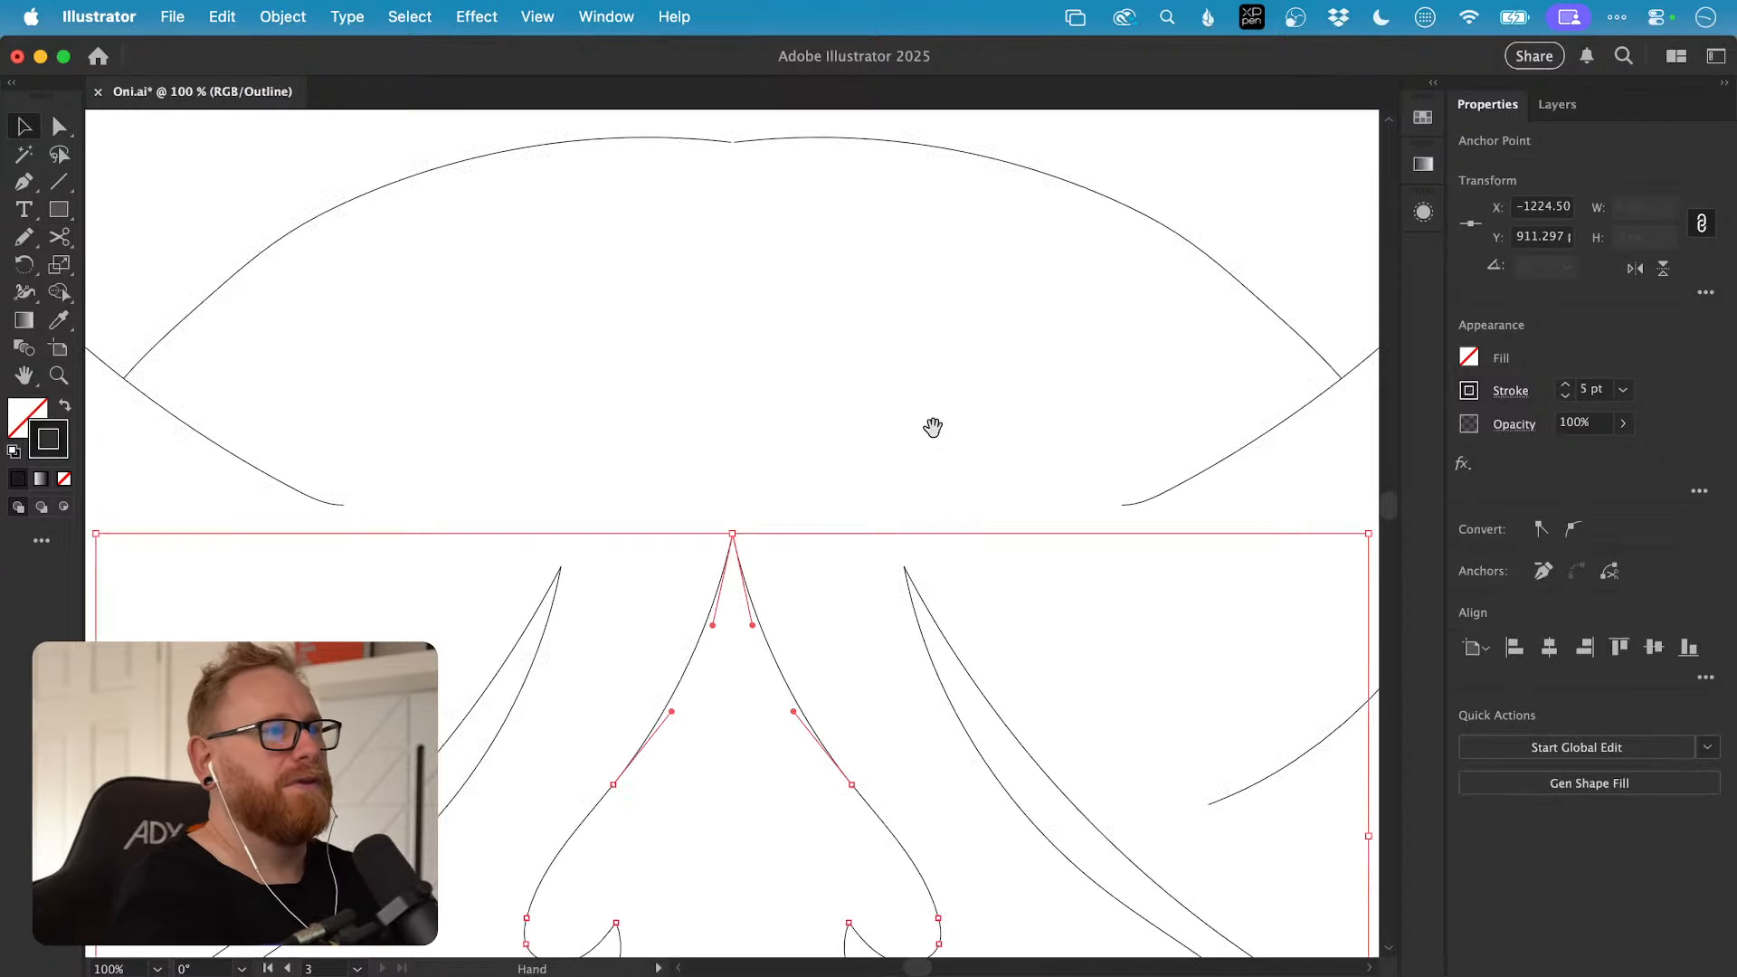
left_click_drag(768, 342, 760, 524)
left_click_drag(703, 318, 1176, 349)
left_click_drag(751, 377, 801, 301)
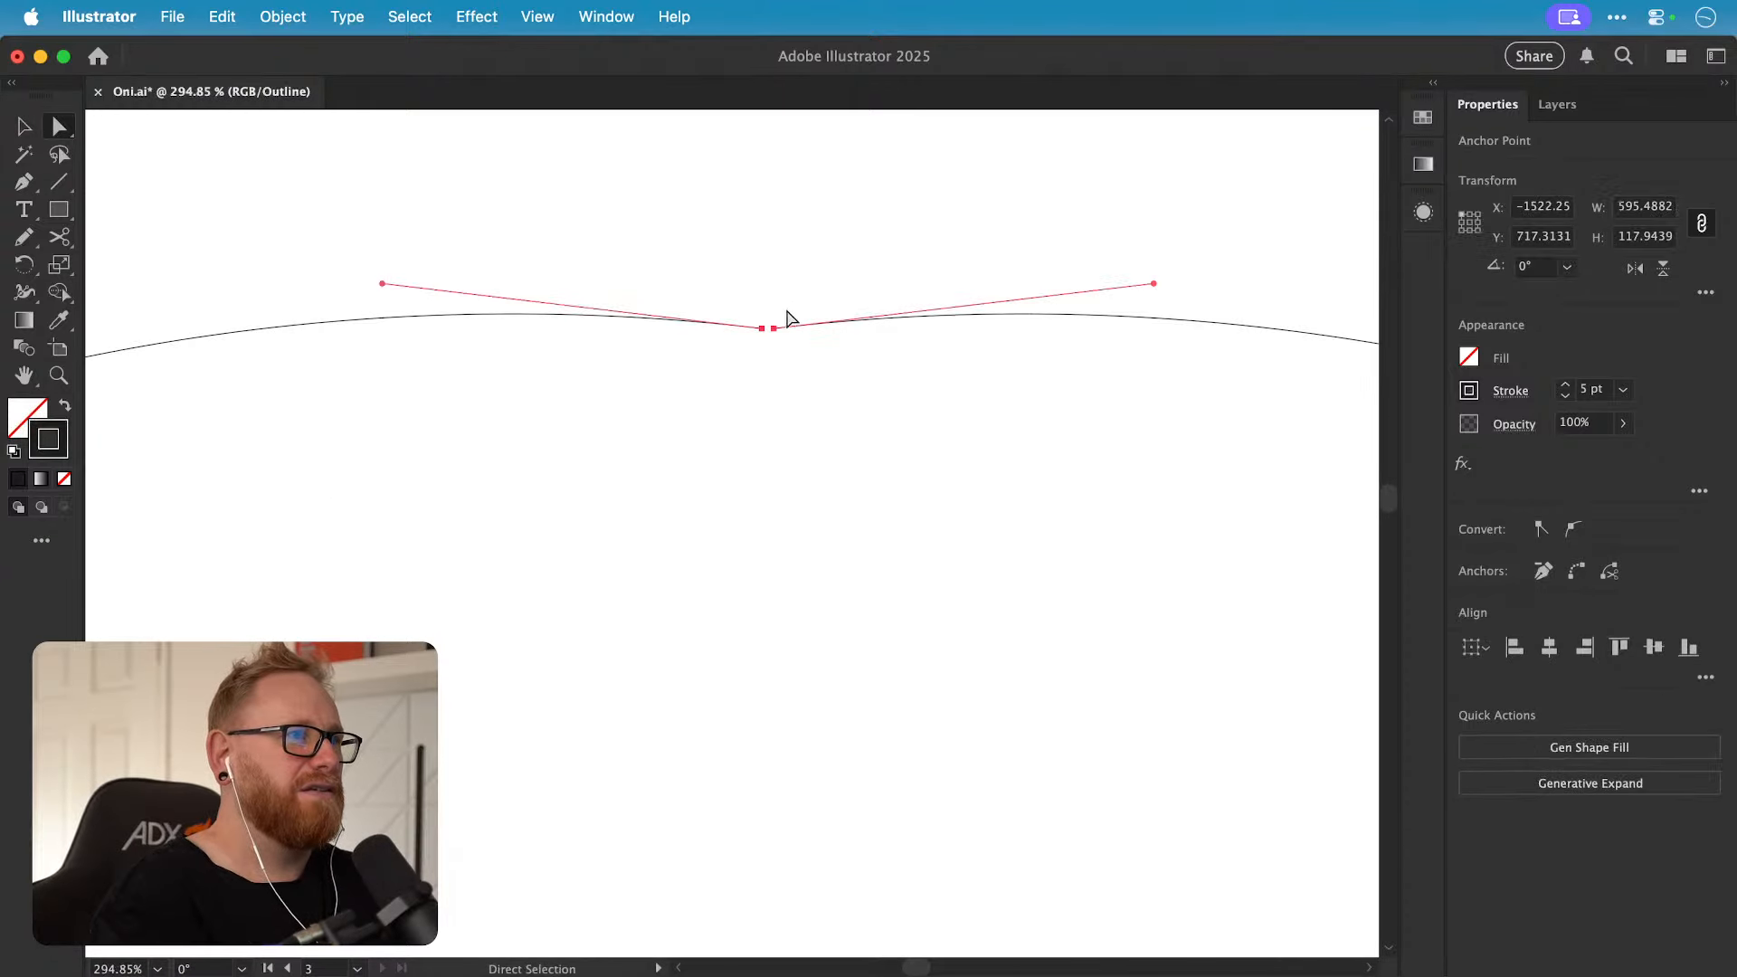
key("super+j")
key("super+minus")
key("super+minus")
key("super+minus")
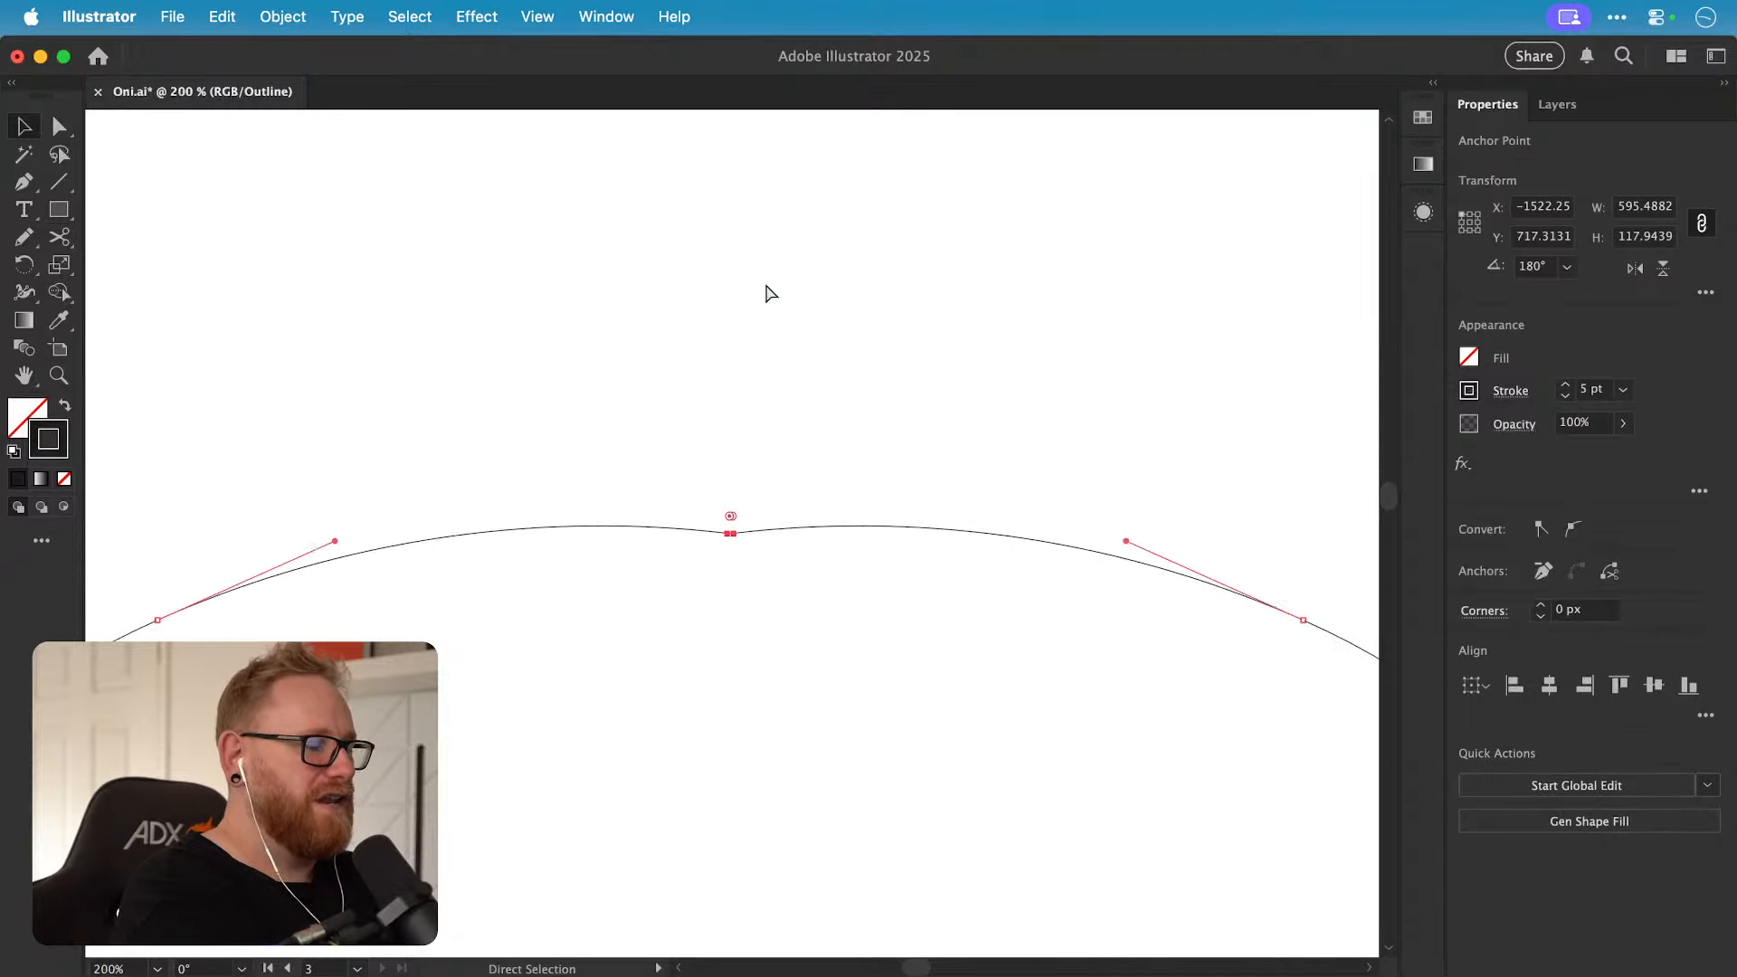
key("super+y")
key("super+minus")
key("super+minus")
key("super+minus")
key("super+minus")
left_click_drag(818, 798, 806, 546)
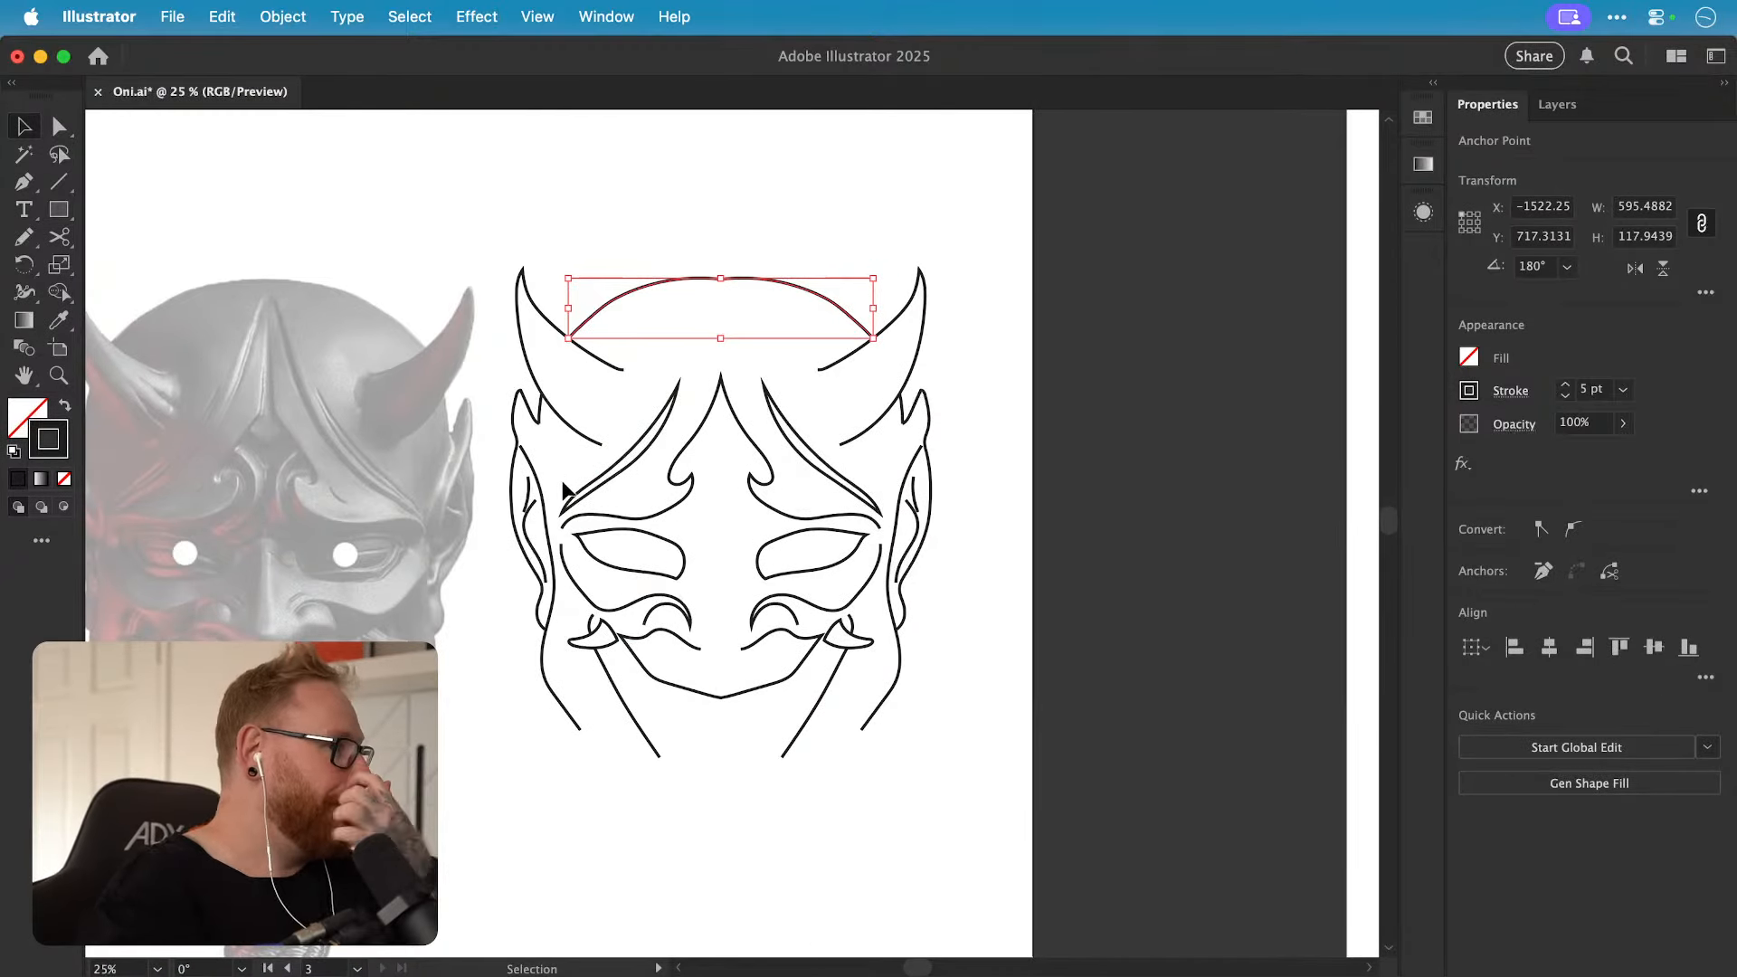
Step: Shorten the small inner crease of the left ear by moving its lower end point upward
key("z")
left_click_drag(508, 506, 817, 446)
key("a")
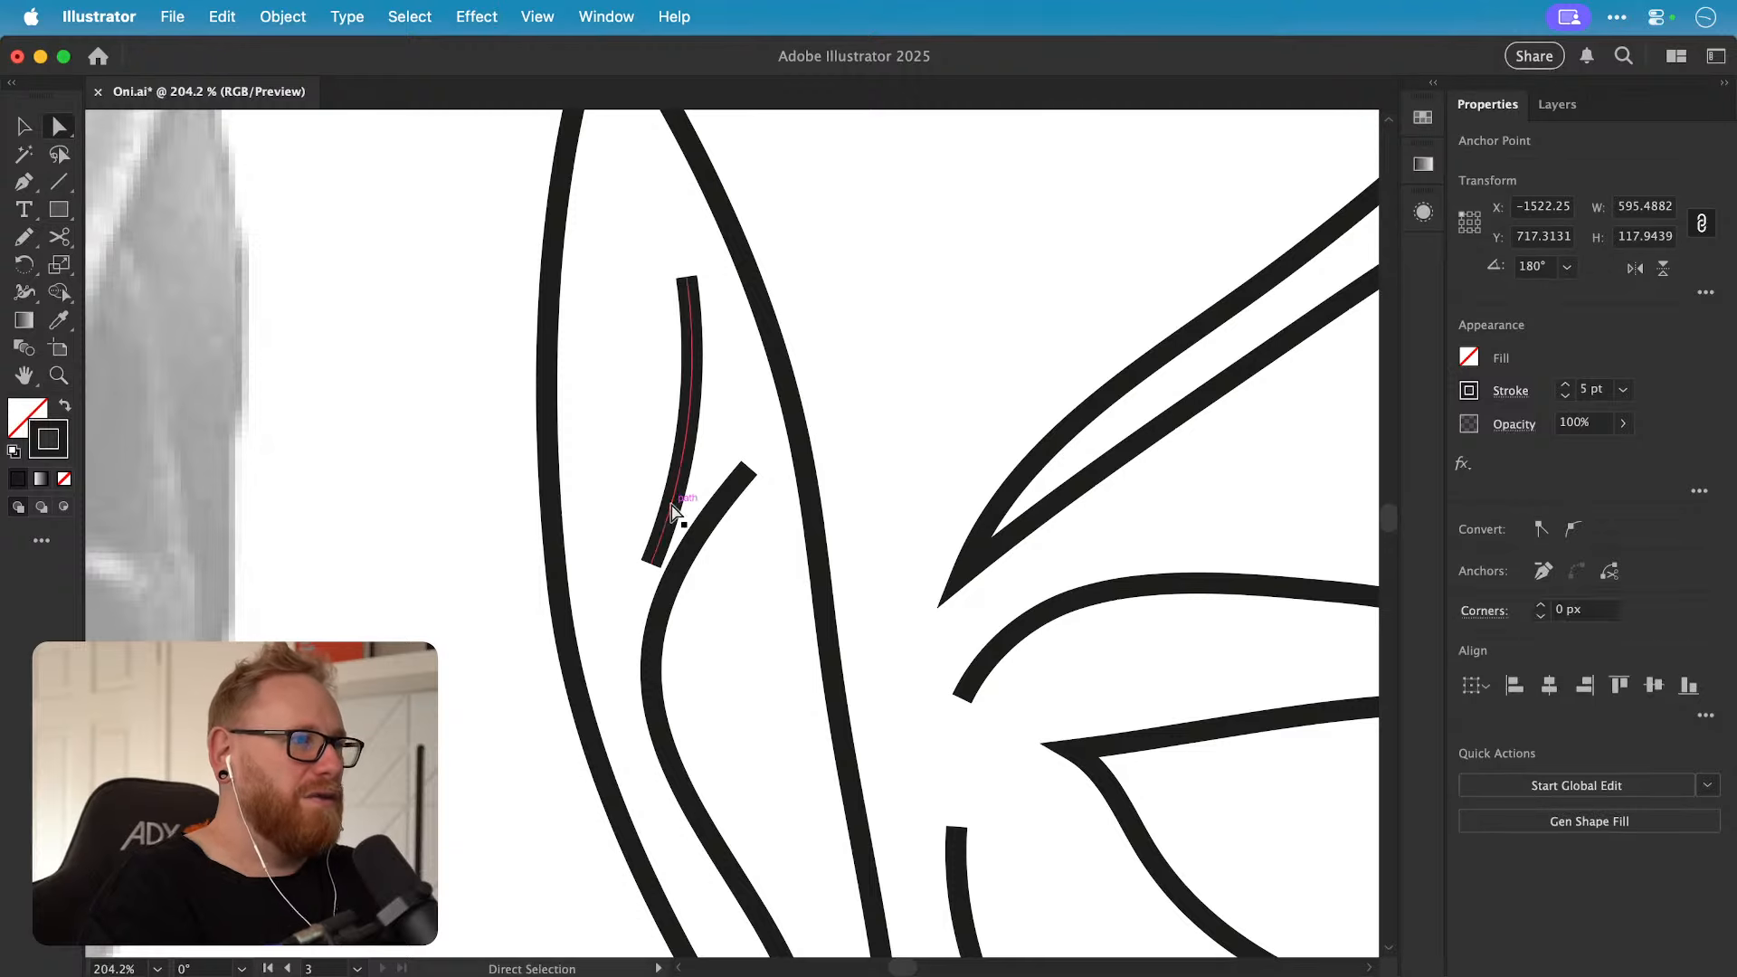
left_click_drag(655, 563, 659, 512)
key("super+minus")
key("super+minus")
key("super+minus")
key("super+minus")
key("super+minus")
key("super+minus")
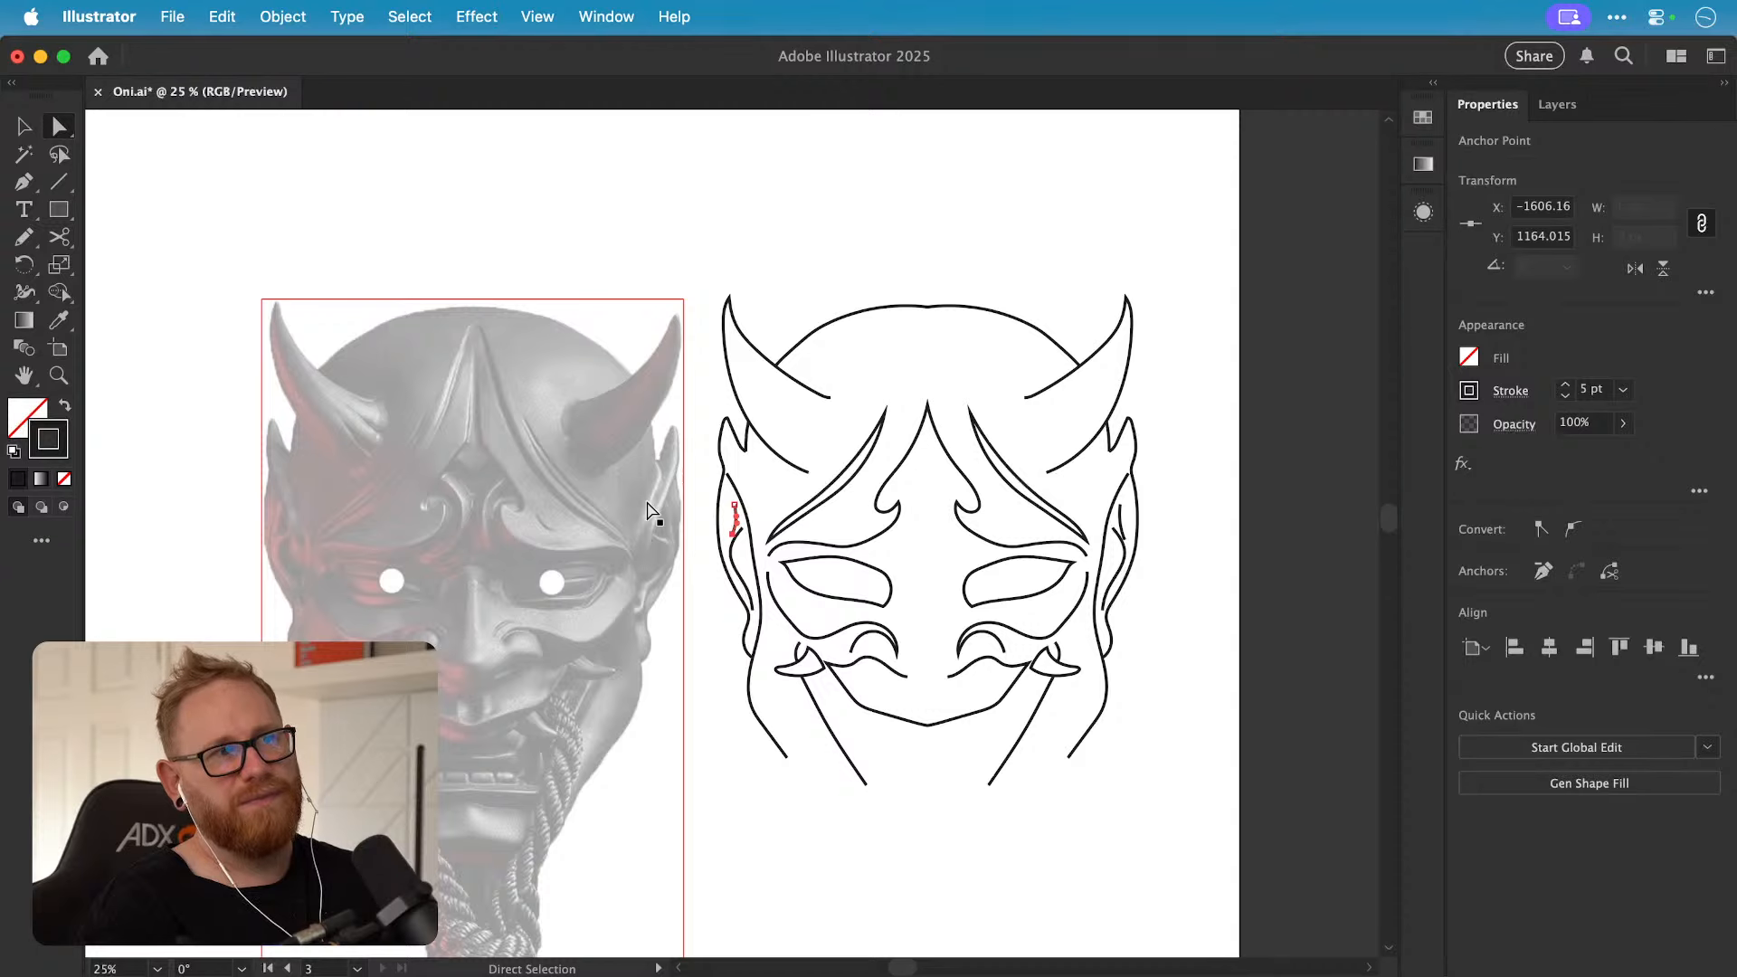
Step: Delete the right half of the mask, keeping only the left half's paths
left_click_drag(783, 577, 628, 597)
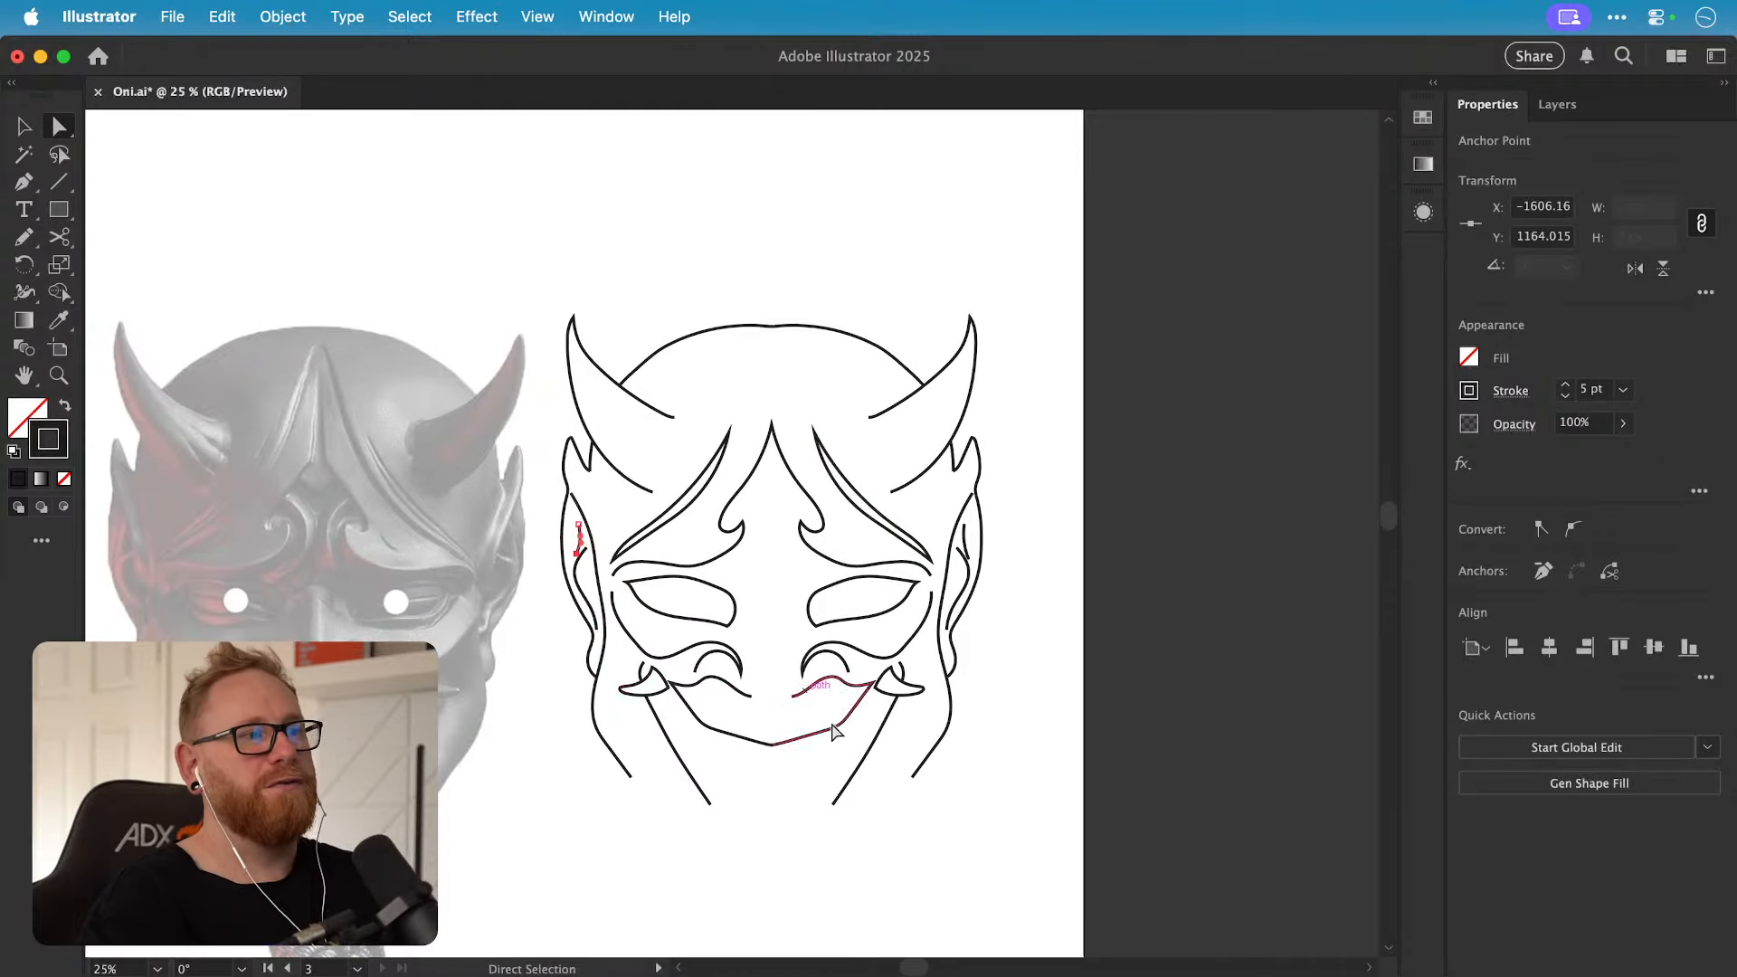
left_click_drag(803, 861, 949, 588)
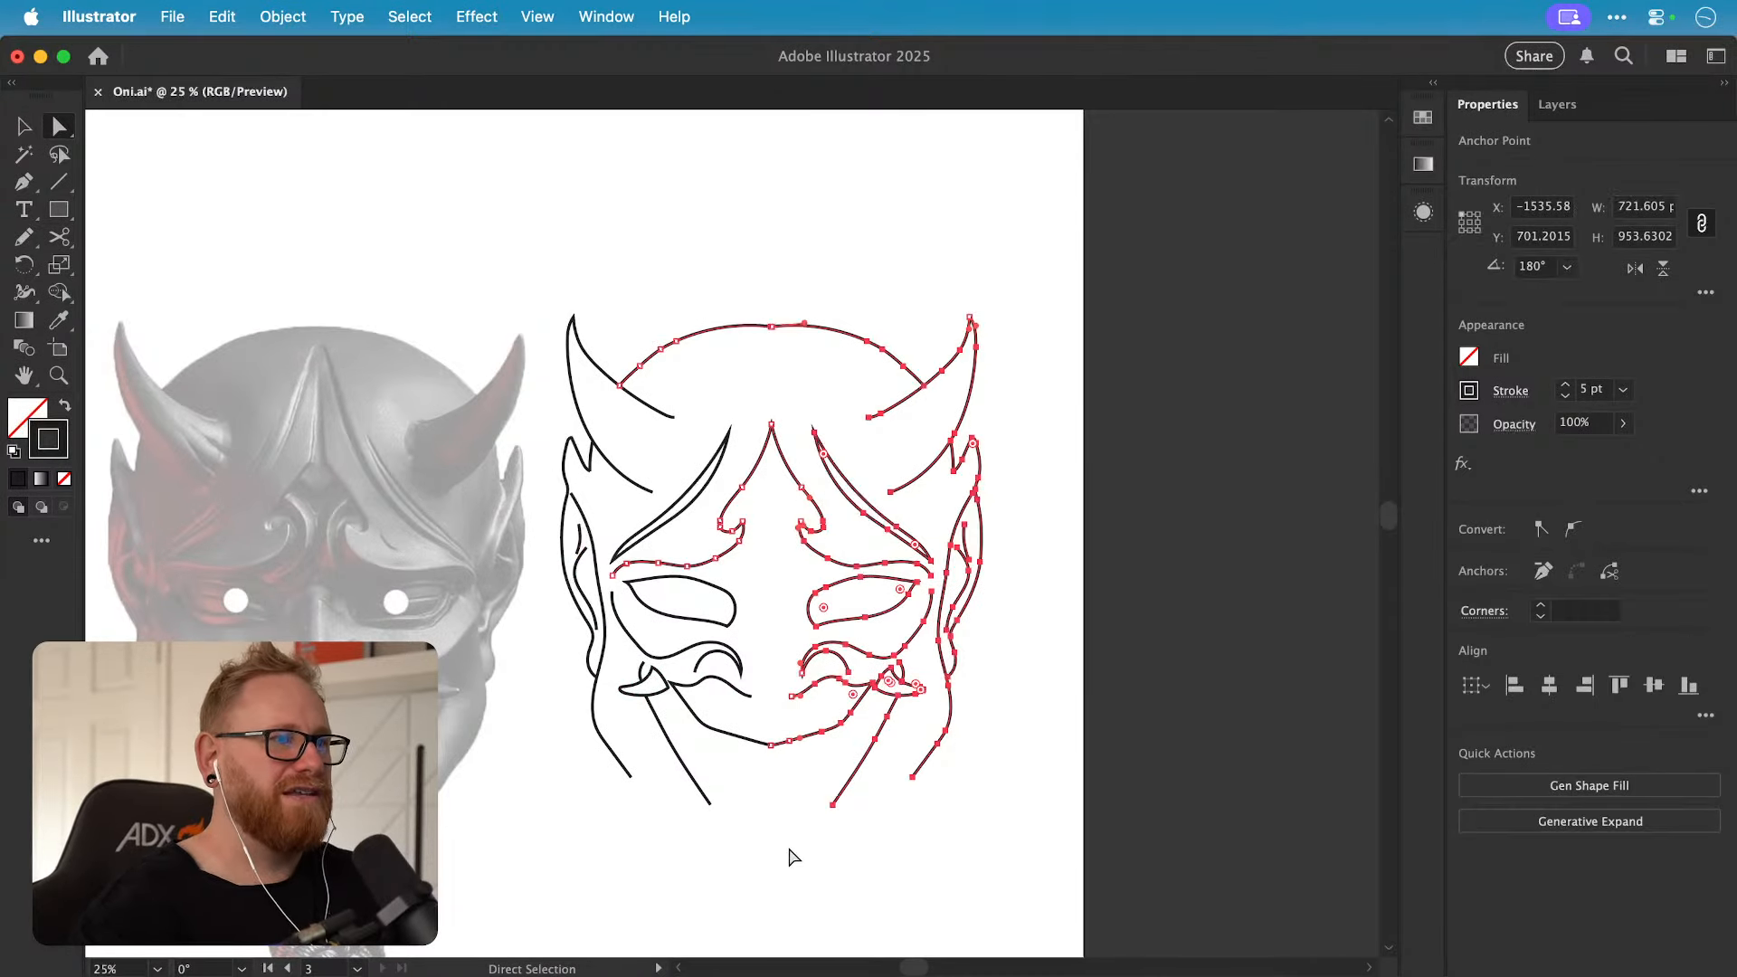
left_click_drag(790, 854, 1025, 244)
key("Delete")
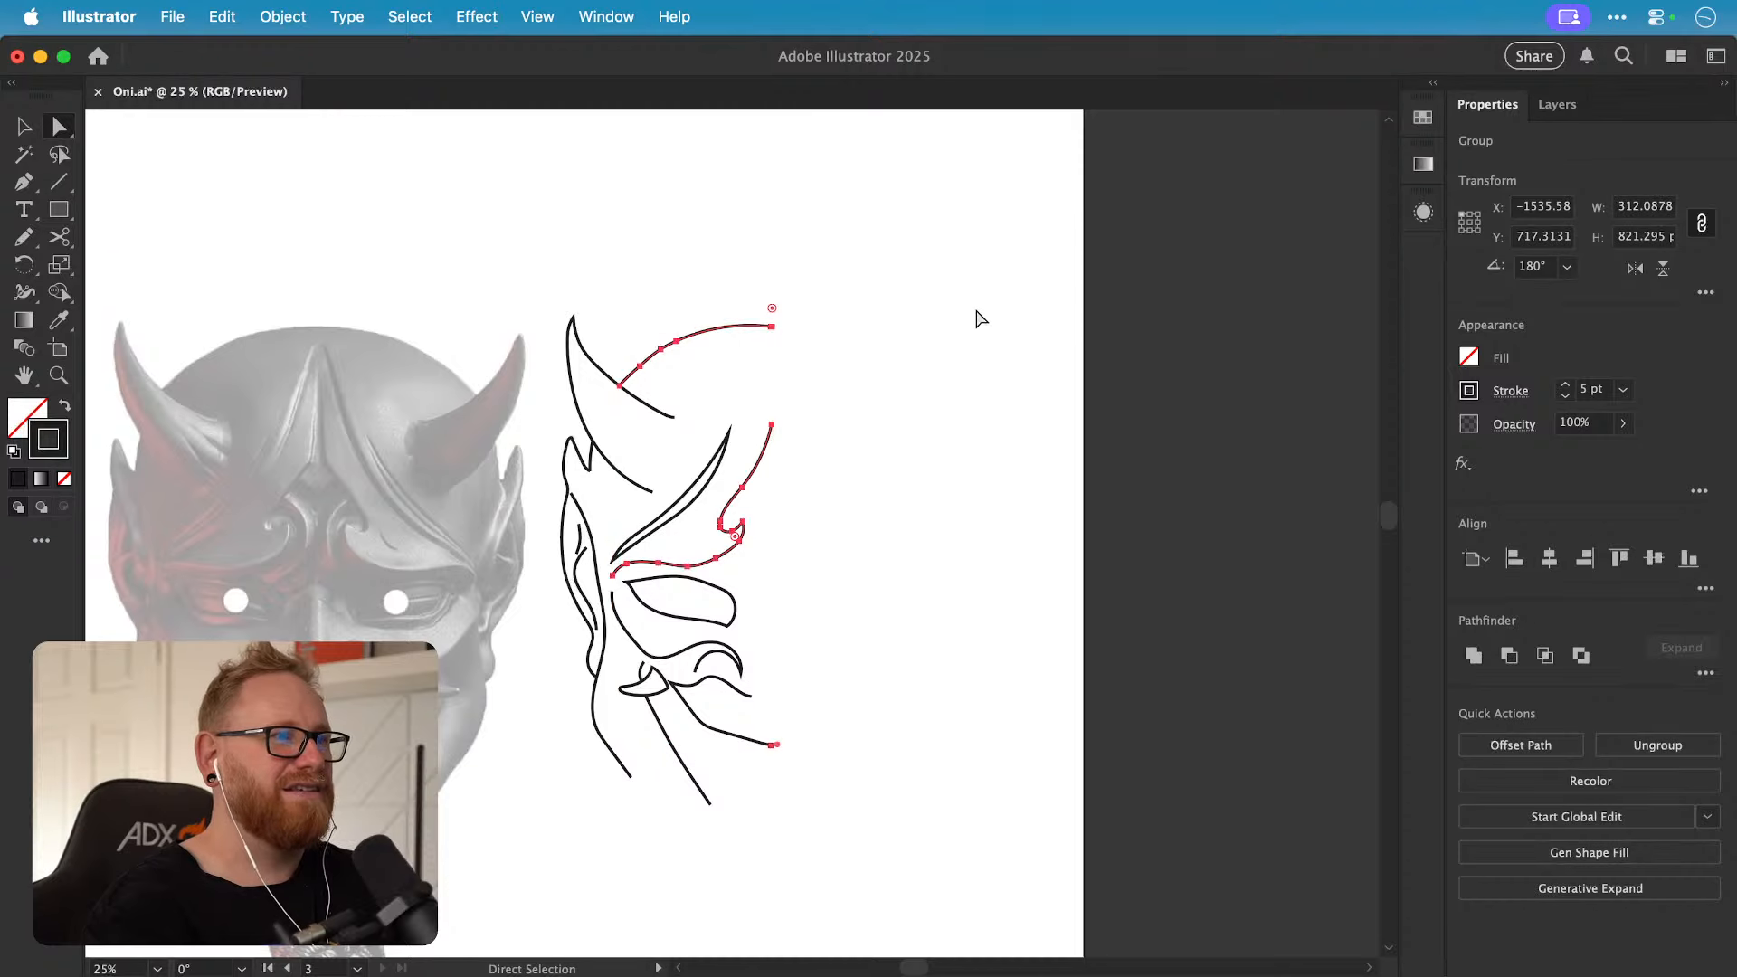
Step: Try reflecting a copy of the left half across the mask's vertical centre, and delete the reflected half again
key("v")
left_click(976, 311)
left_click_drag(577, 282, 828, 882)
key("o")
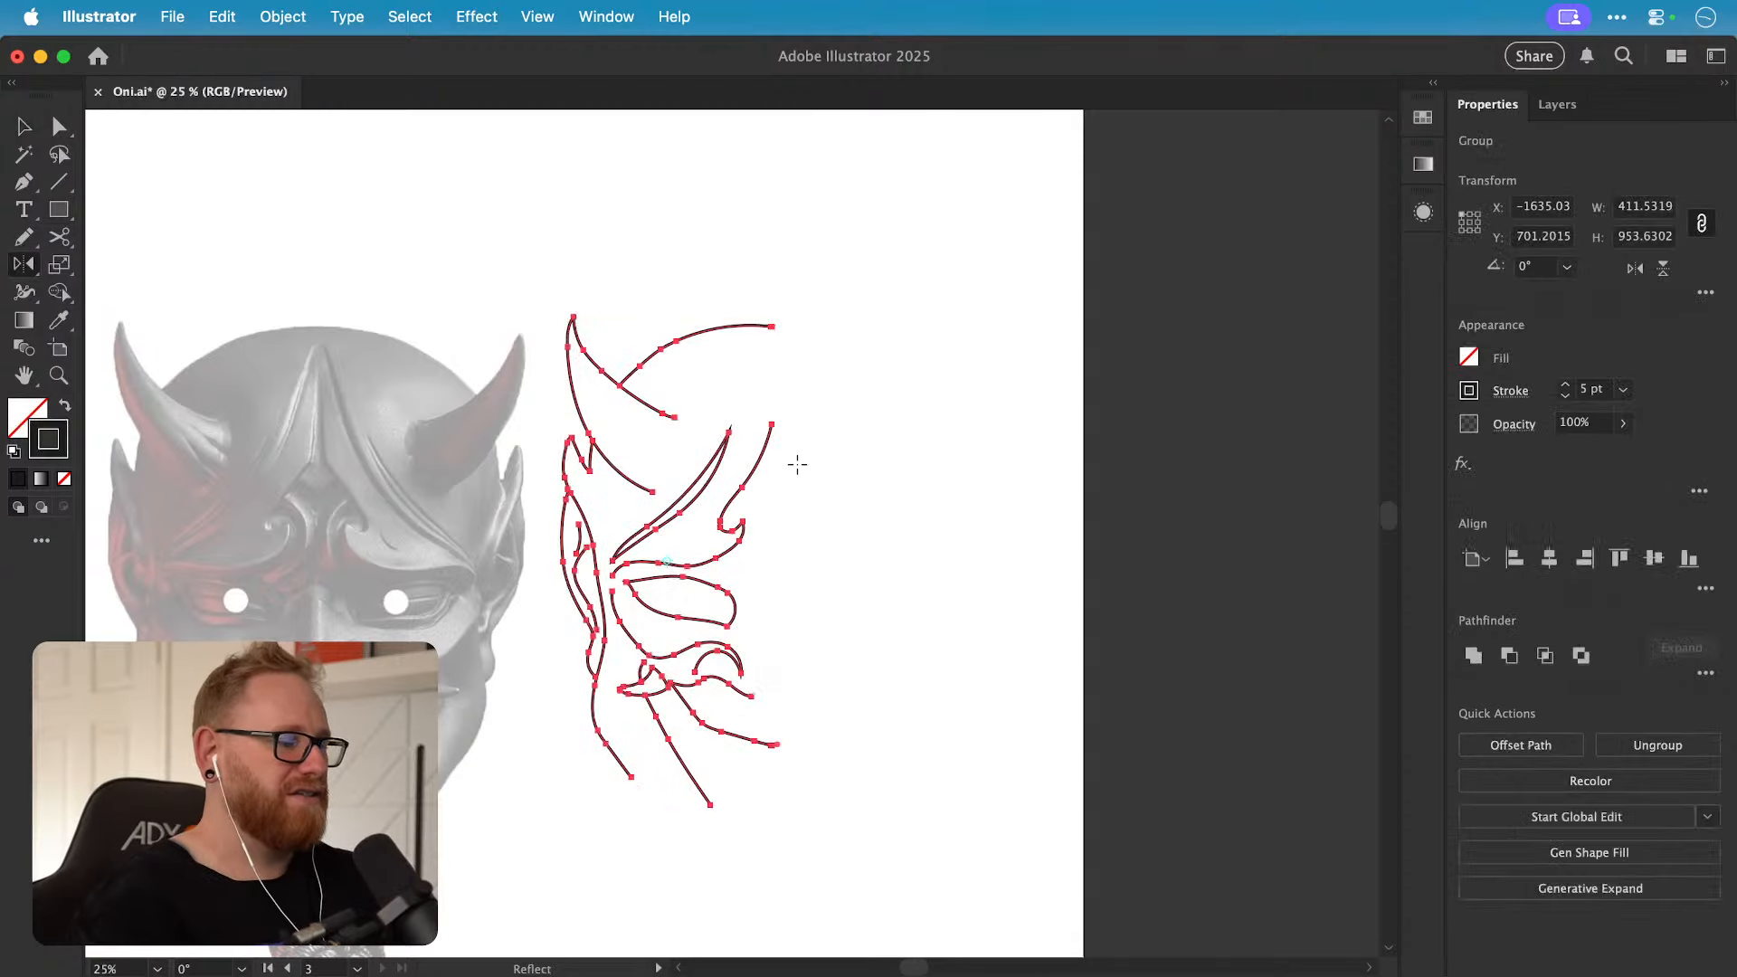
left_click(773, 323, "alt")
left_click(745, 667)
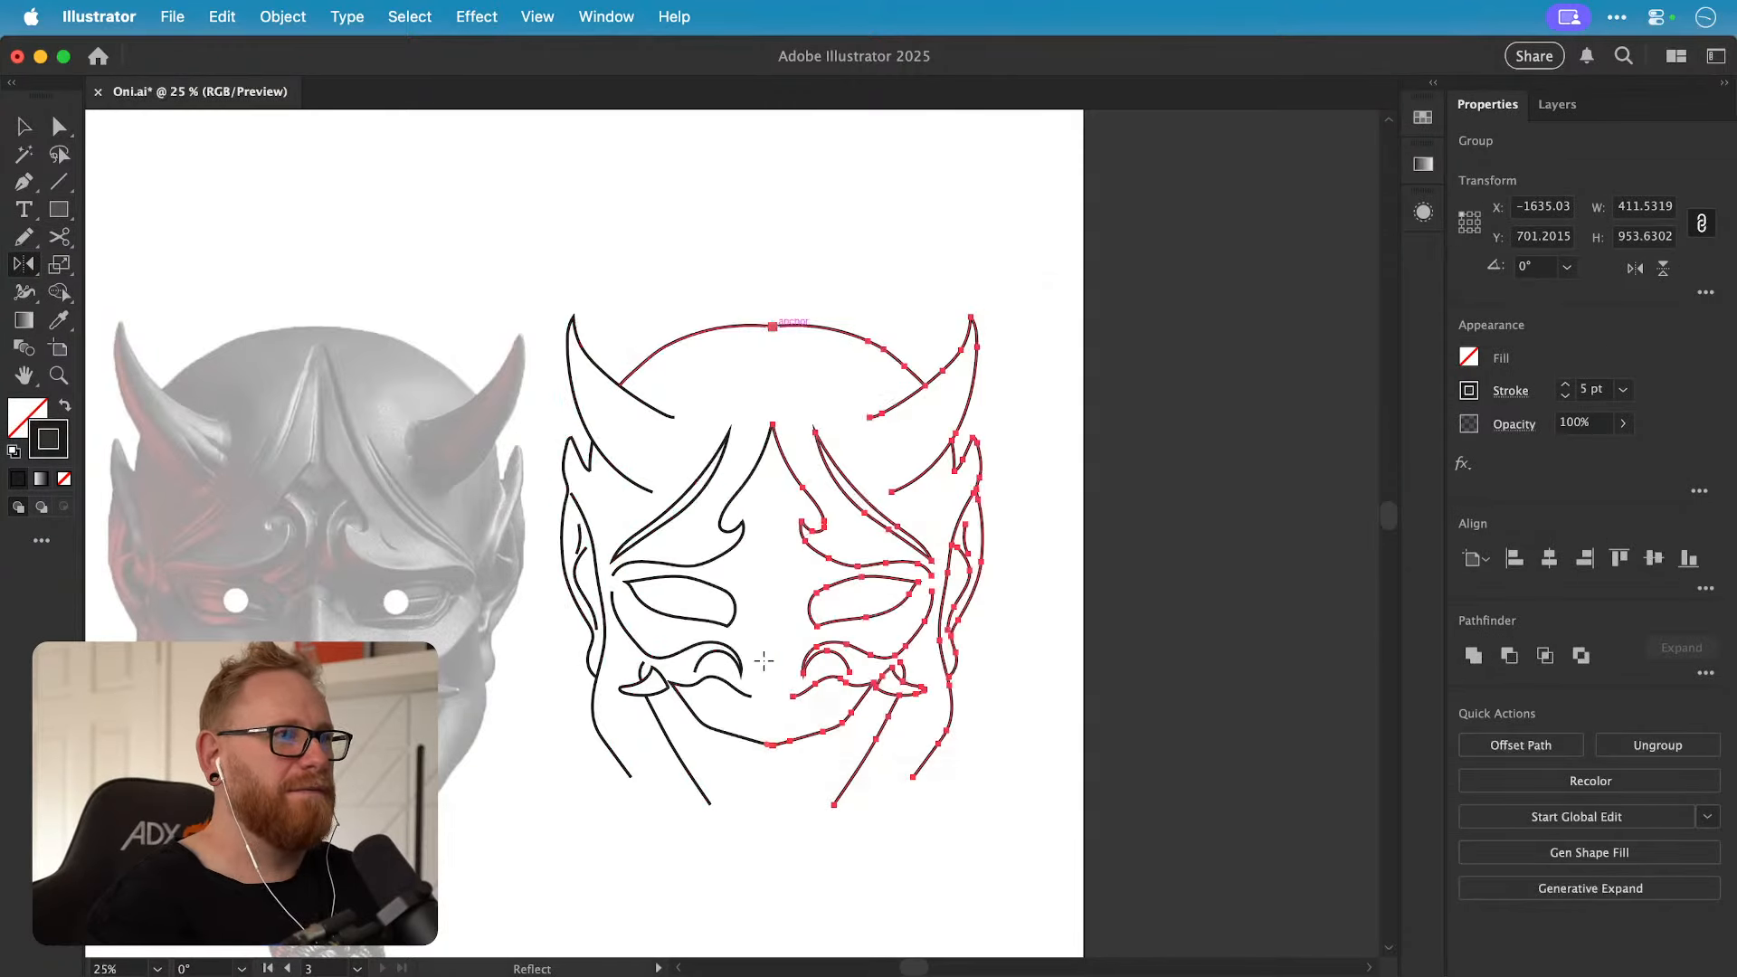
key("v")
left_click(941, 224)
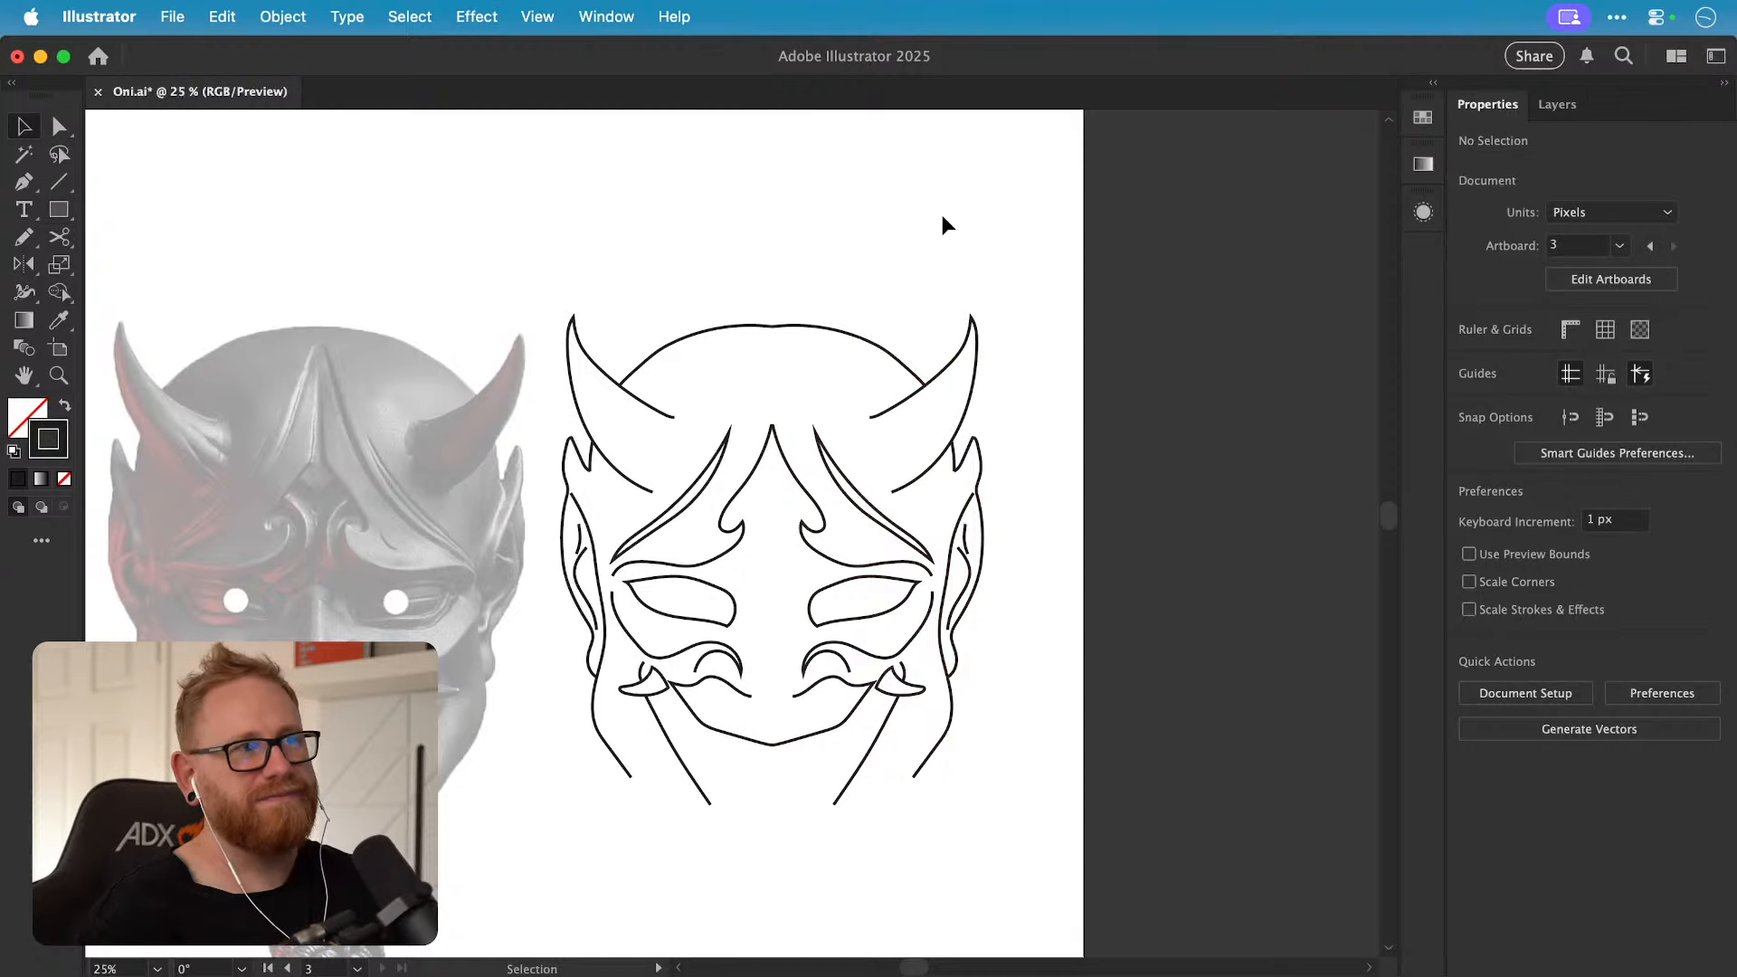
left_click_drag(996, 393, 789, 828)
key("Delete")
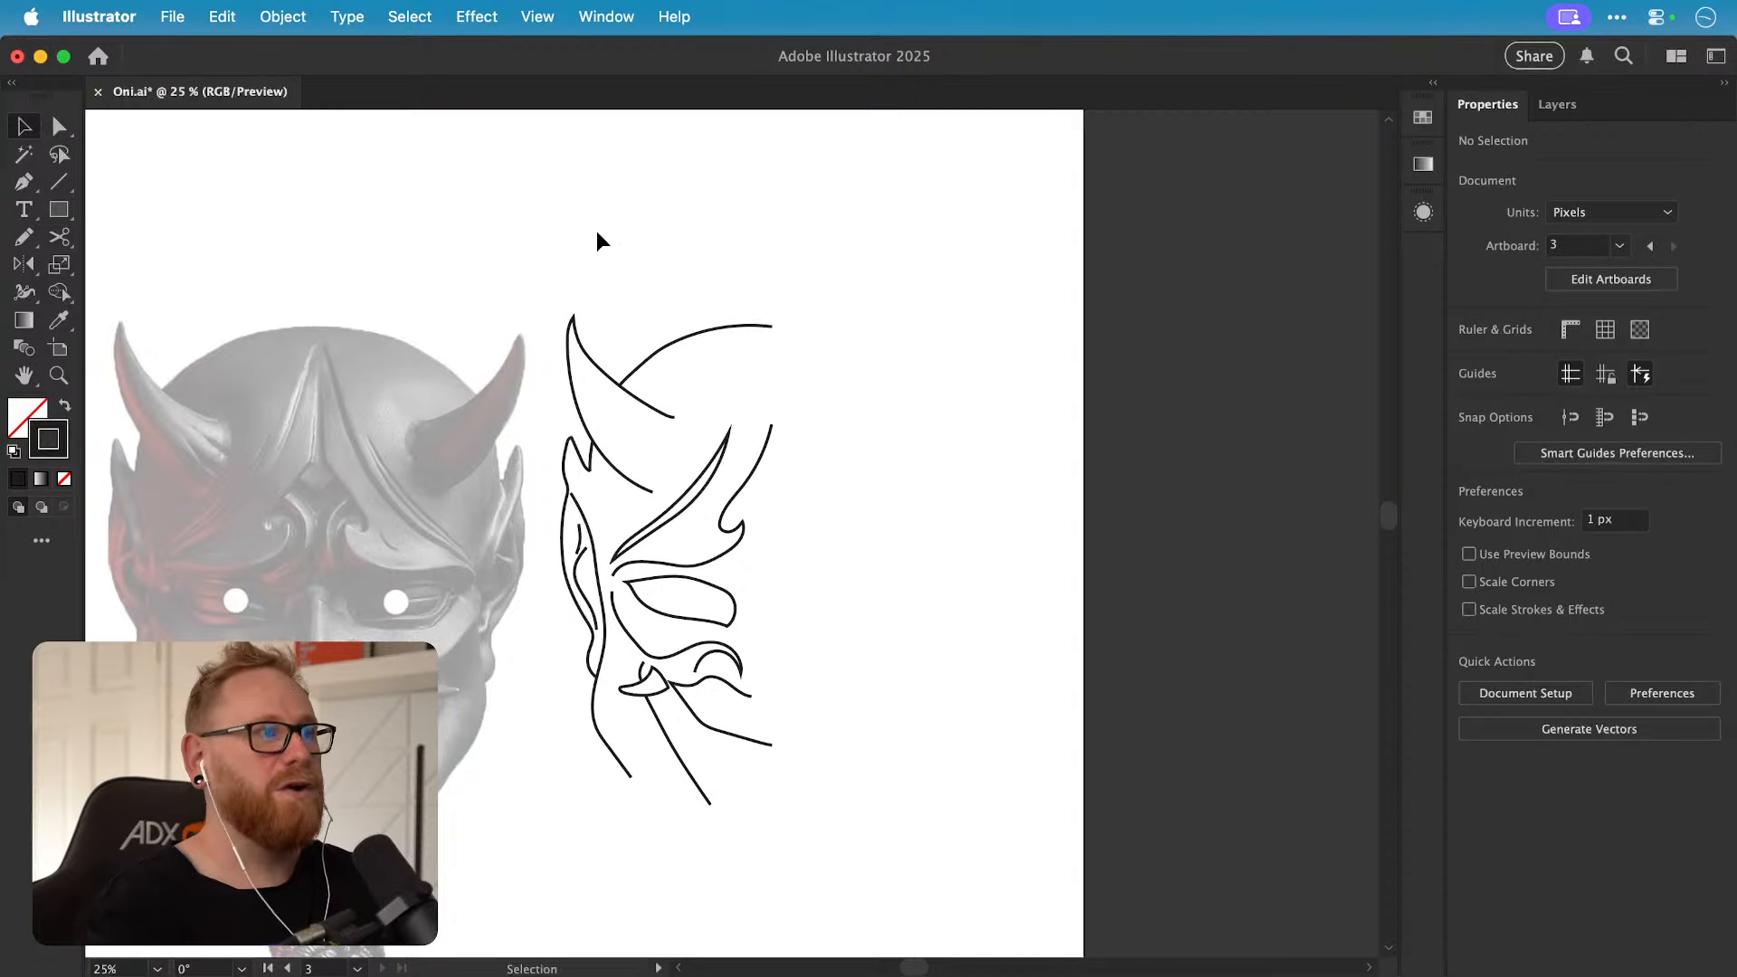
Step: Reflect a copy of the left half across the vertical axis through the top centre end point, and select the complete mask
left_click_drag(597, 240, 868, 833)
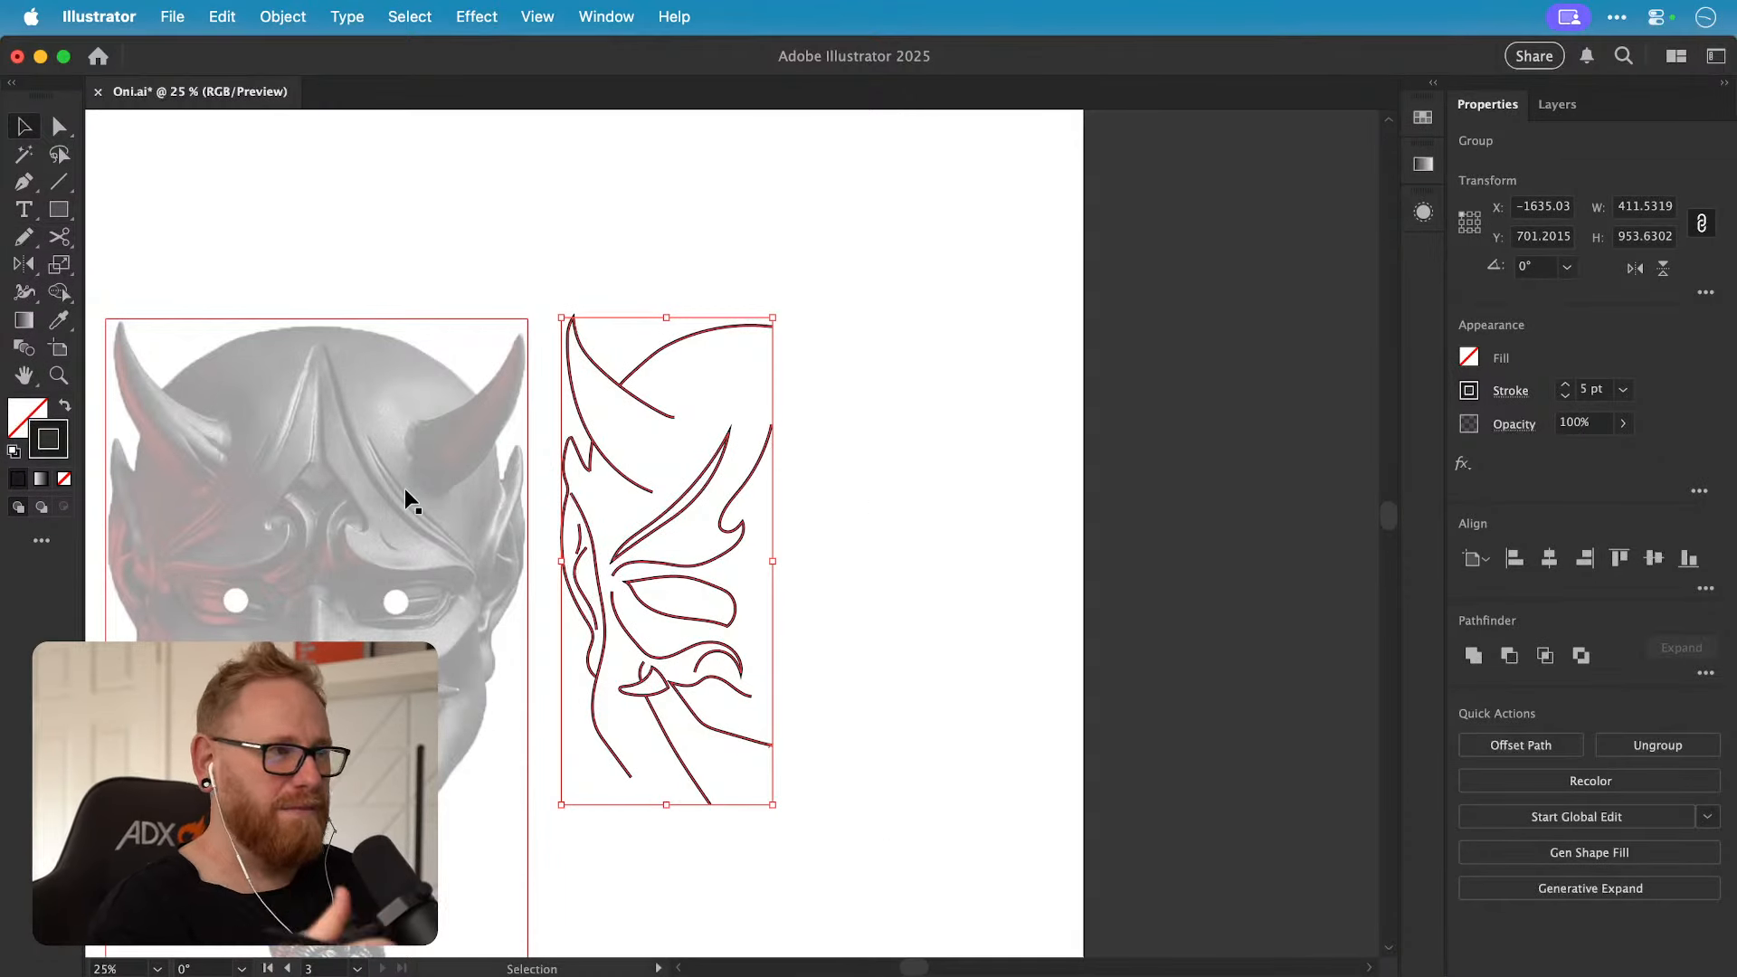
key("o")
left_click(772, 308)
left_click(776, 376, "alt+shift")
key("super+z")
key("super+shift+z")
key("v")
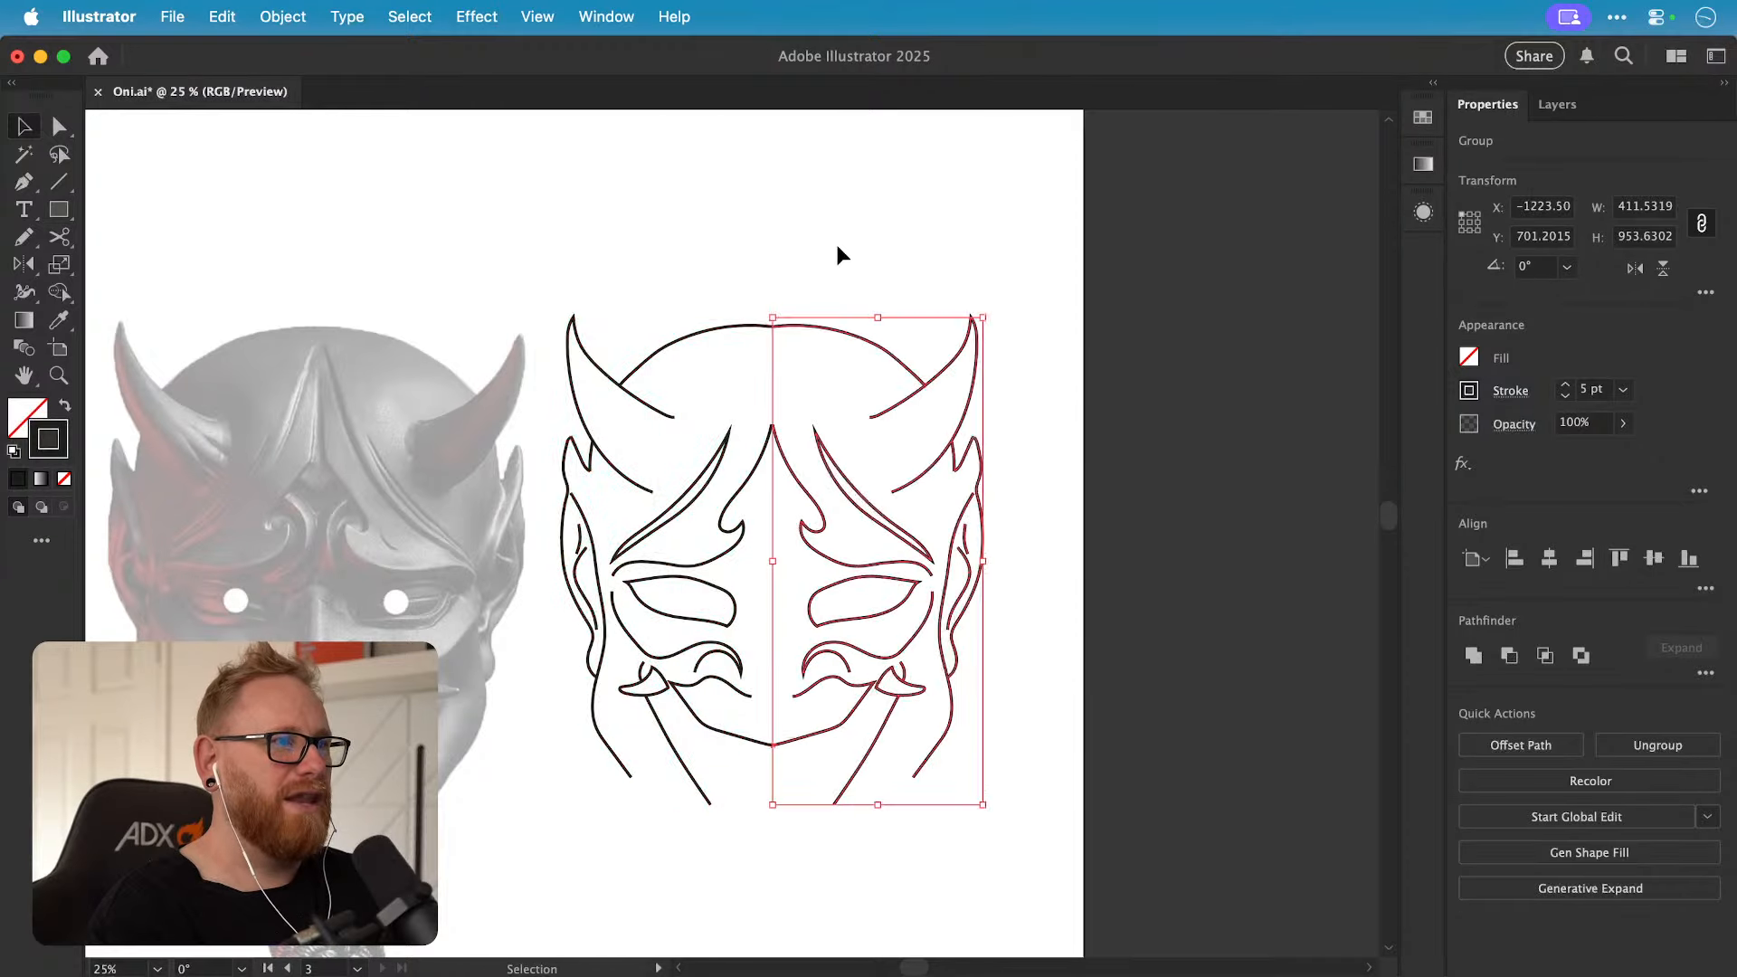
left_click(834, 241)
left_click(690, 775)
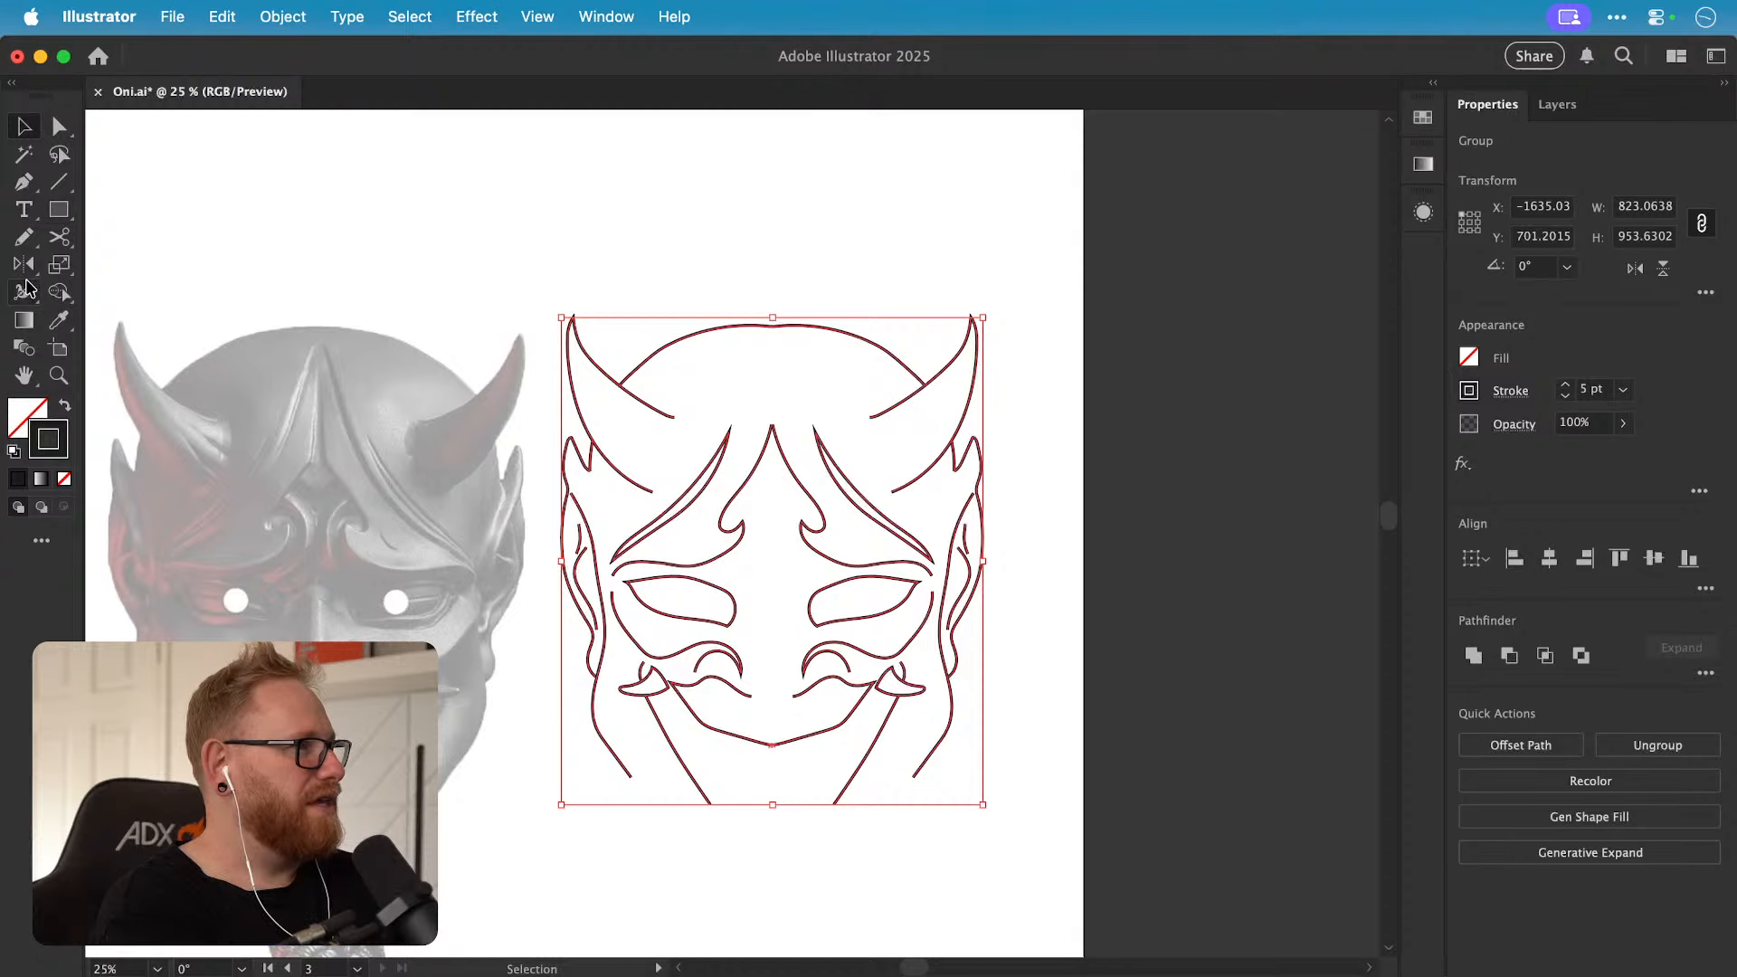
Step: Fill the mask's left eye and left cheek tusk with medium grey using Live Paint Bucket
left_click(59, 291)
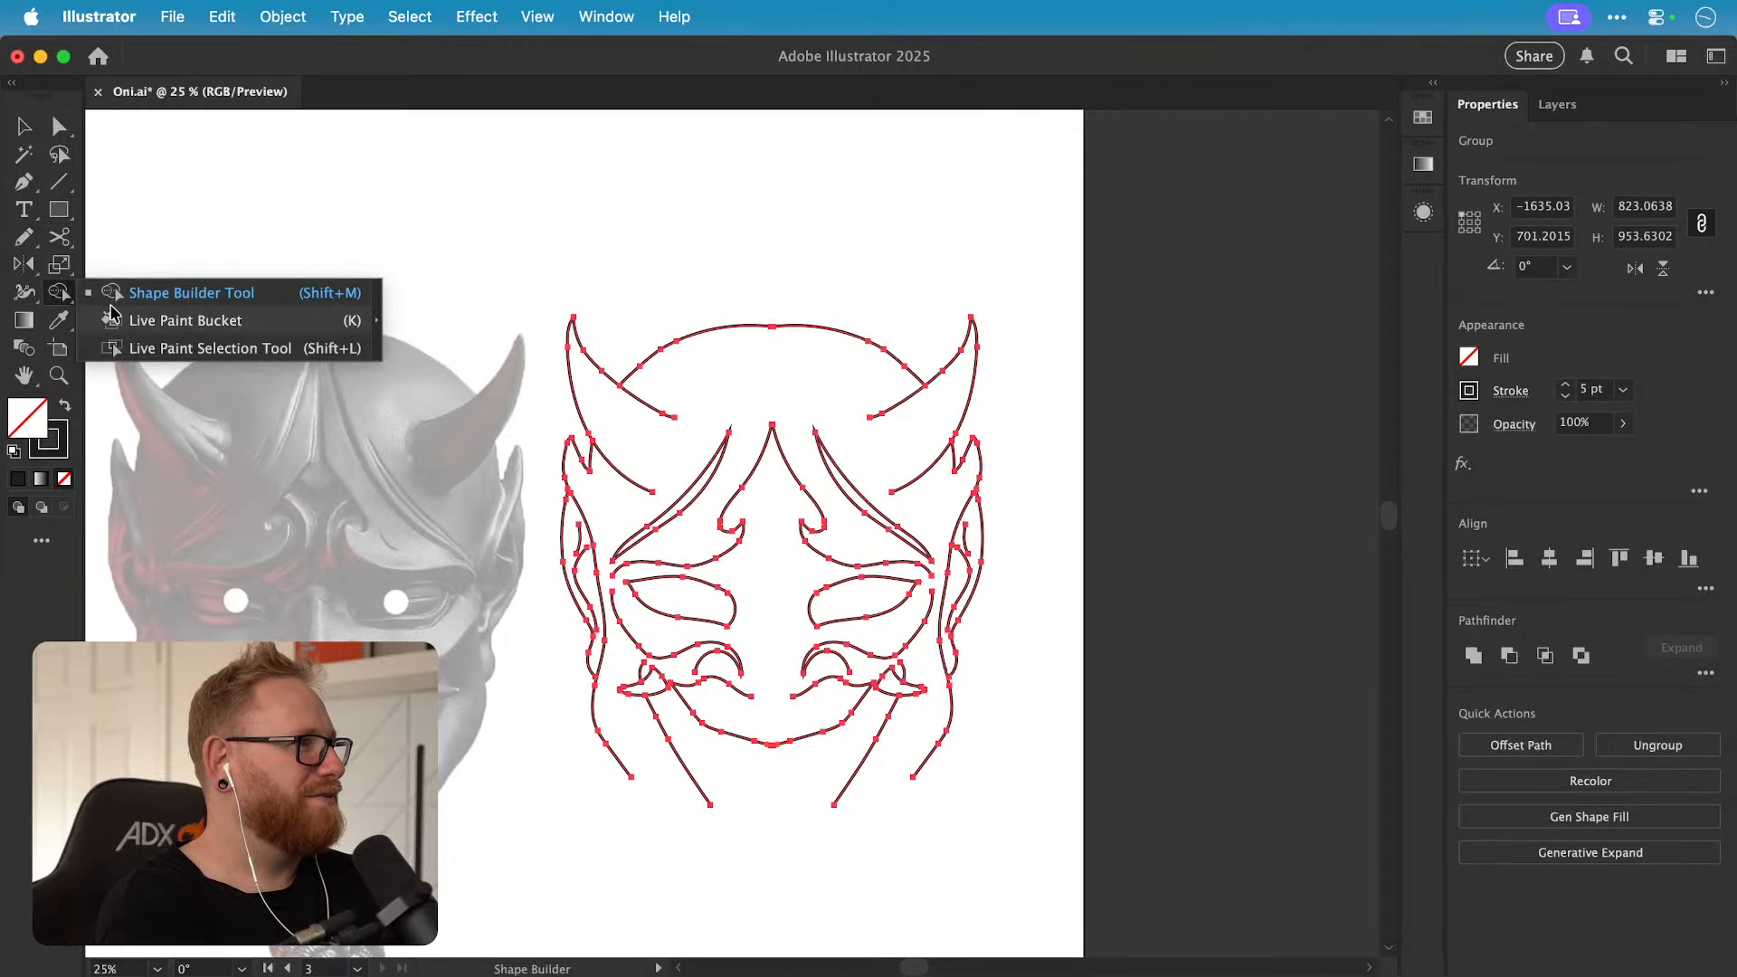
left_click(117, 321)
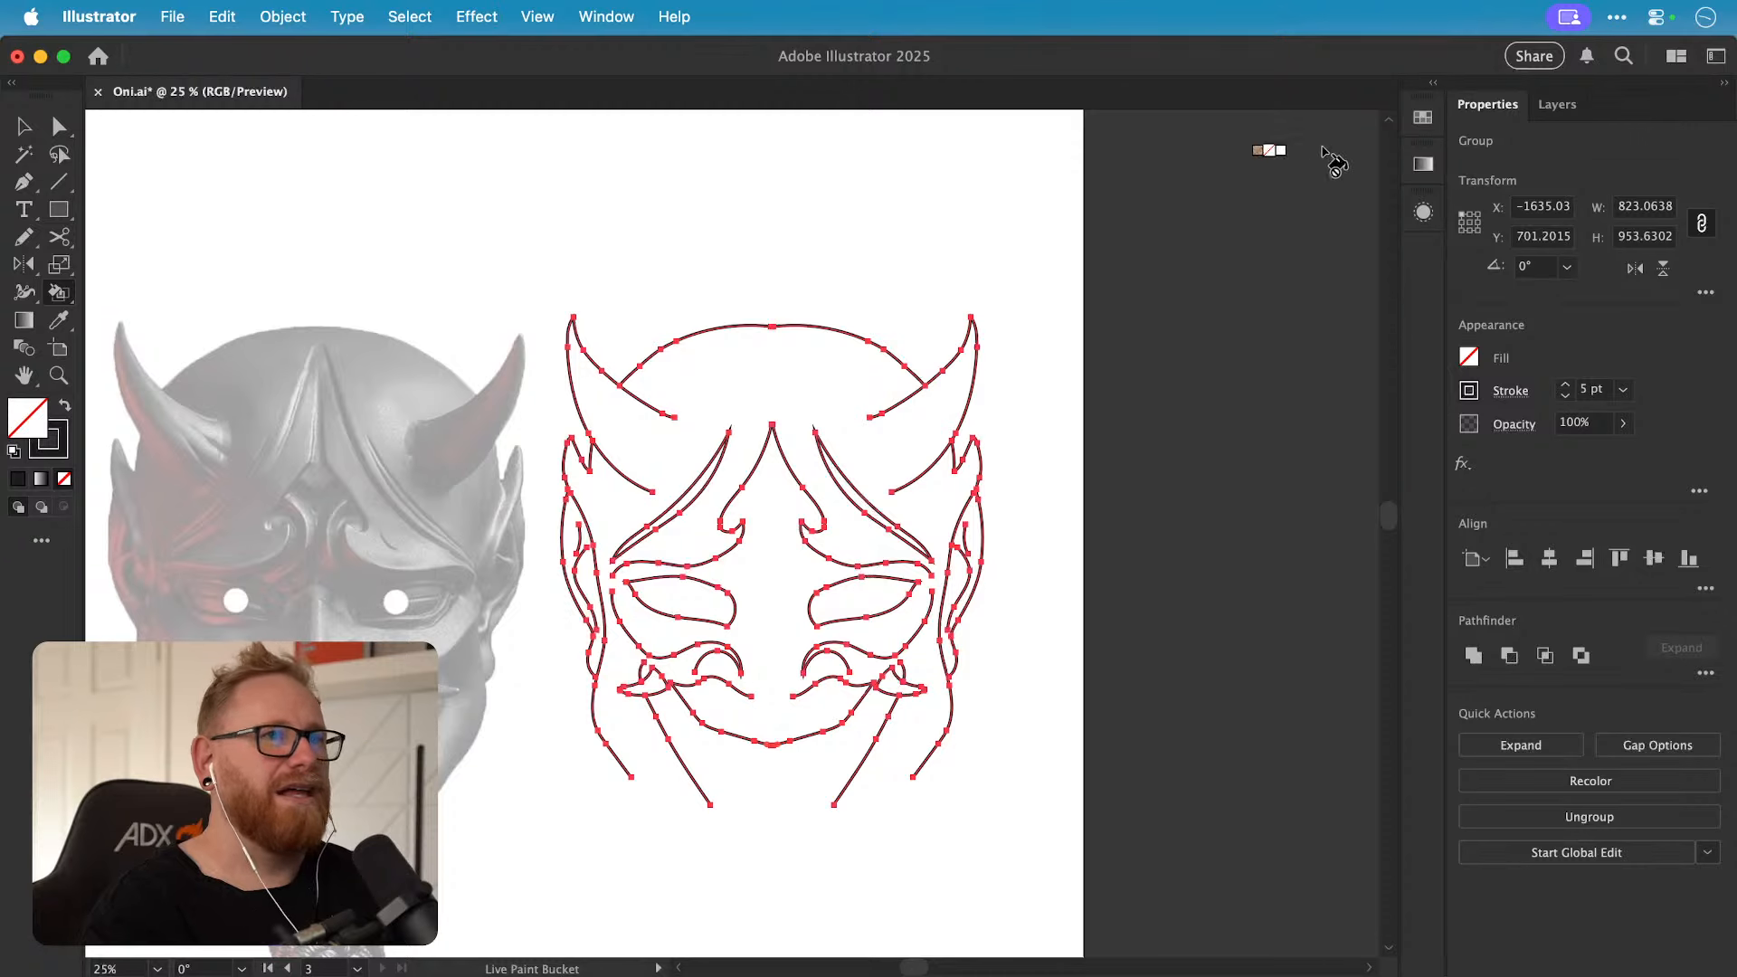
left_click(1426, 119)
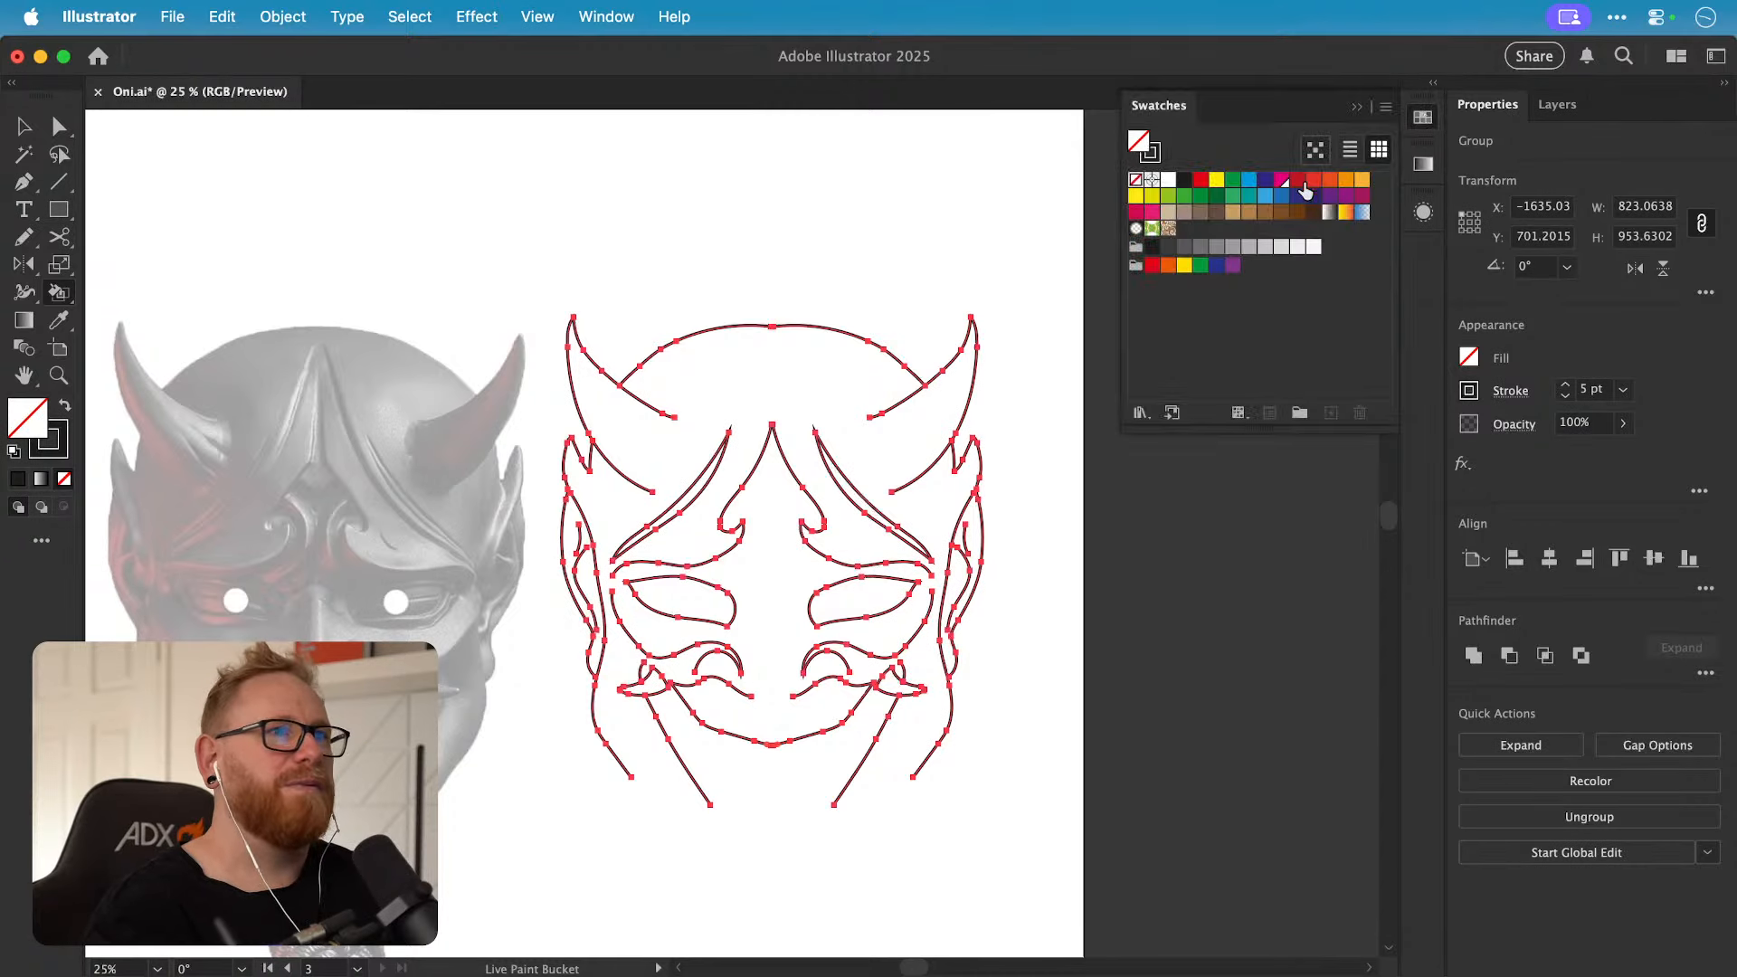
left_click(1219, 248)
left_click(677, 597)
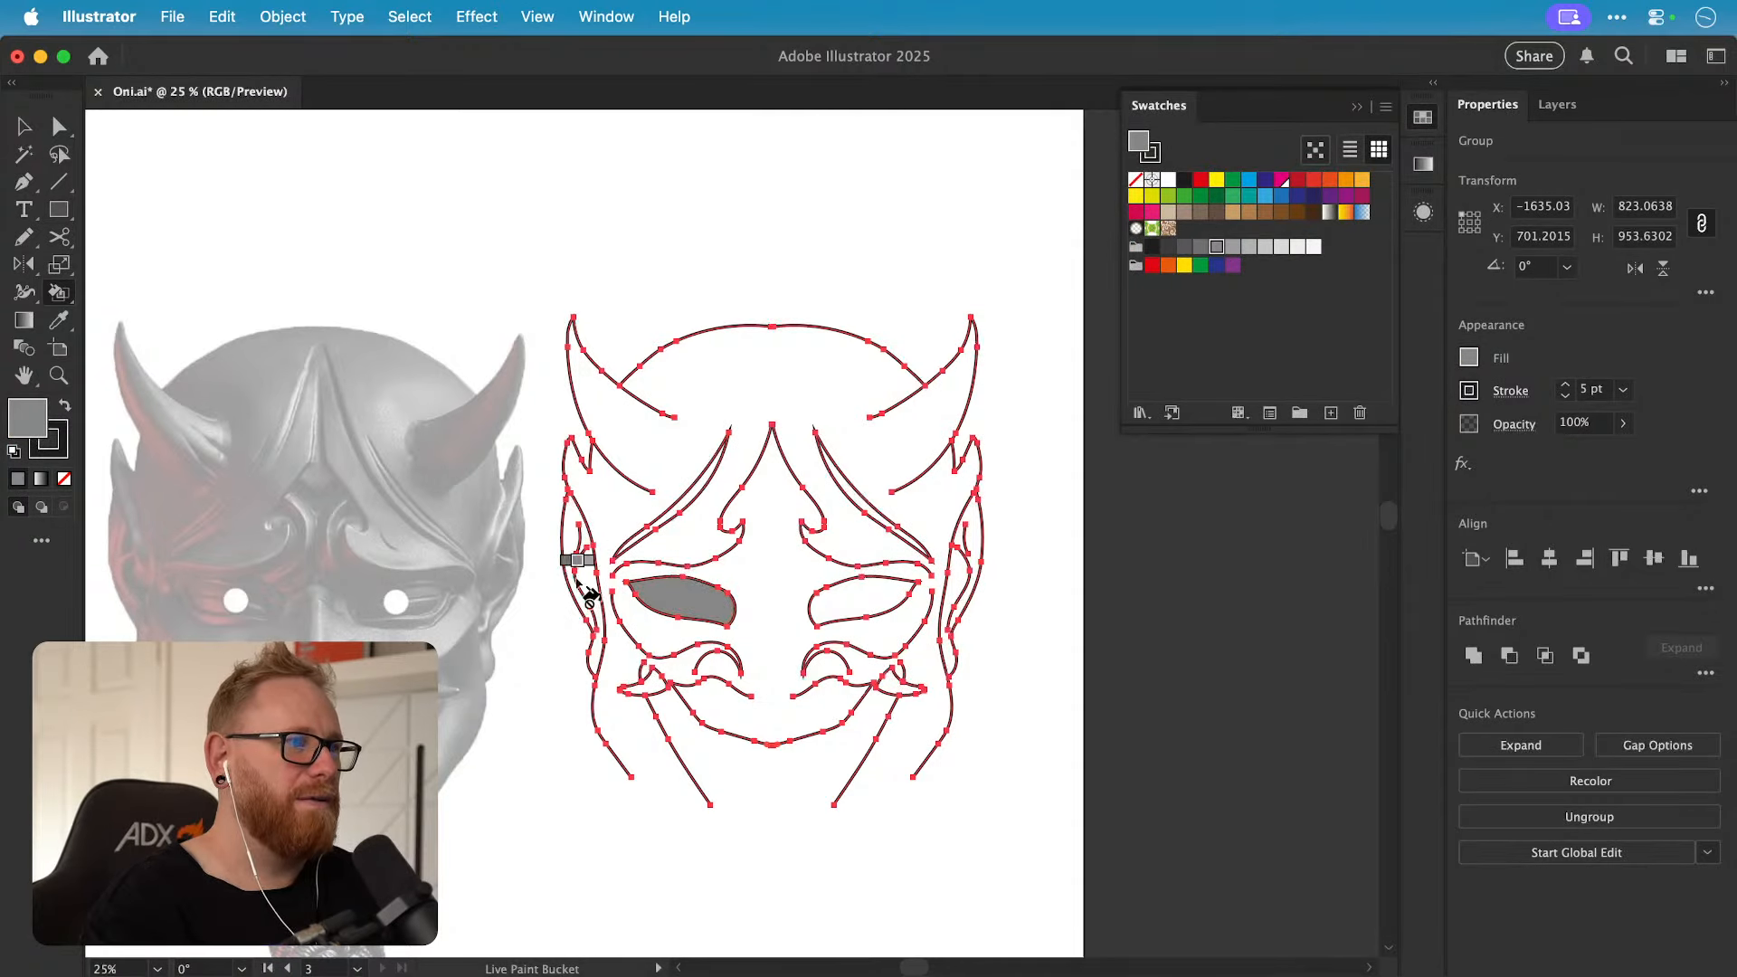
left_click(659, 691)
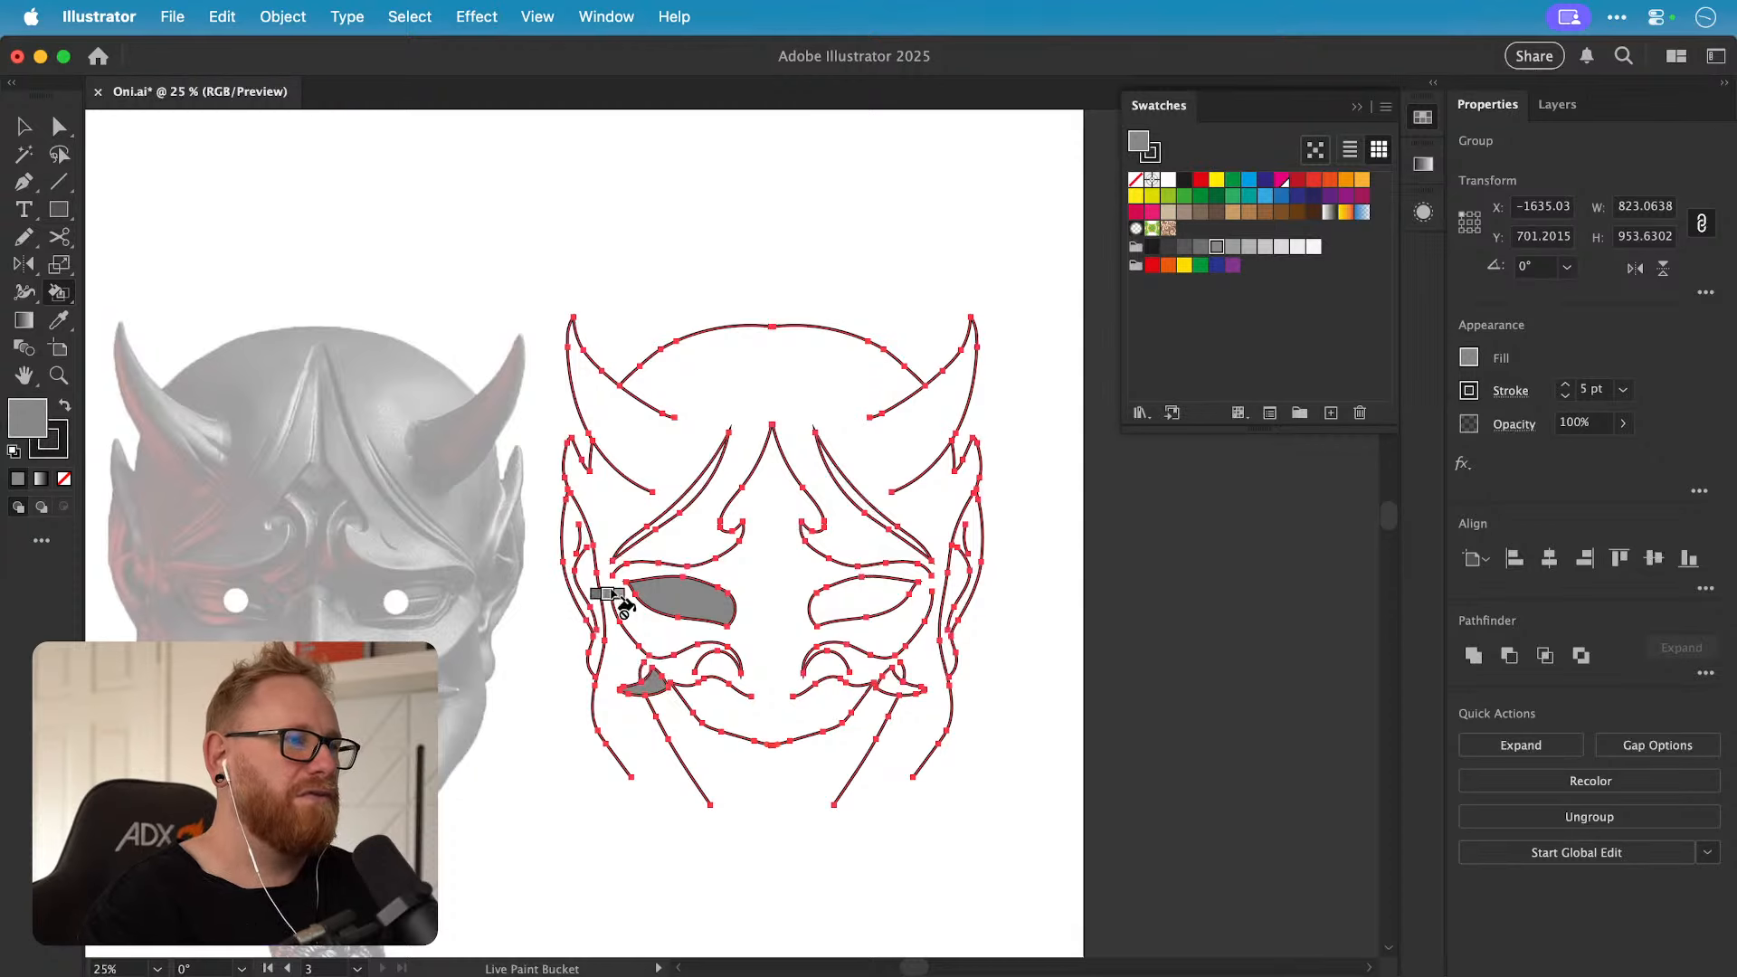
Step: Close the open base of the left horn with a straight Pen segment between its two end points
key("a")
left_click(667, 453)
scroll(667, 453, "up", 3)
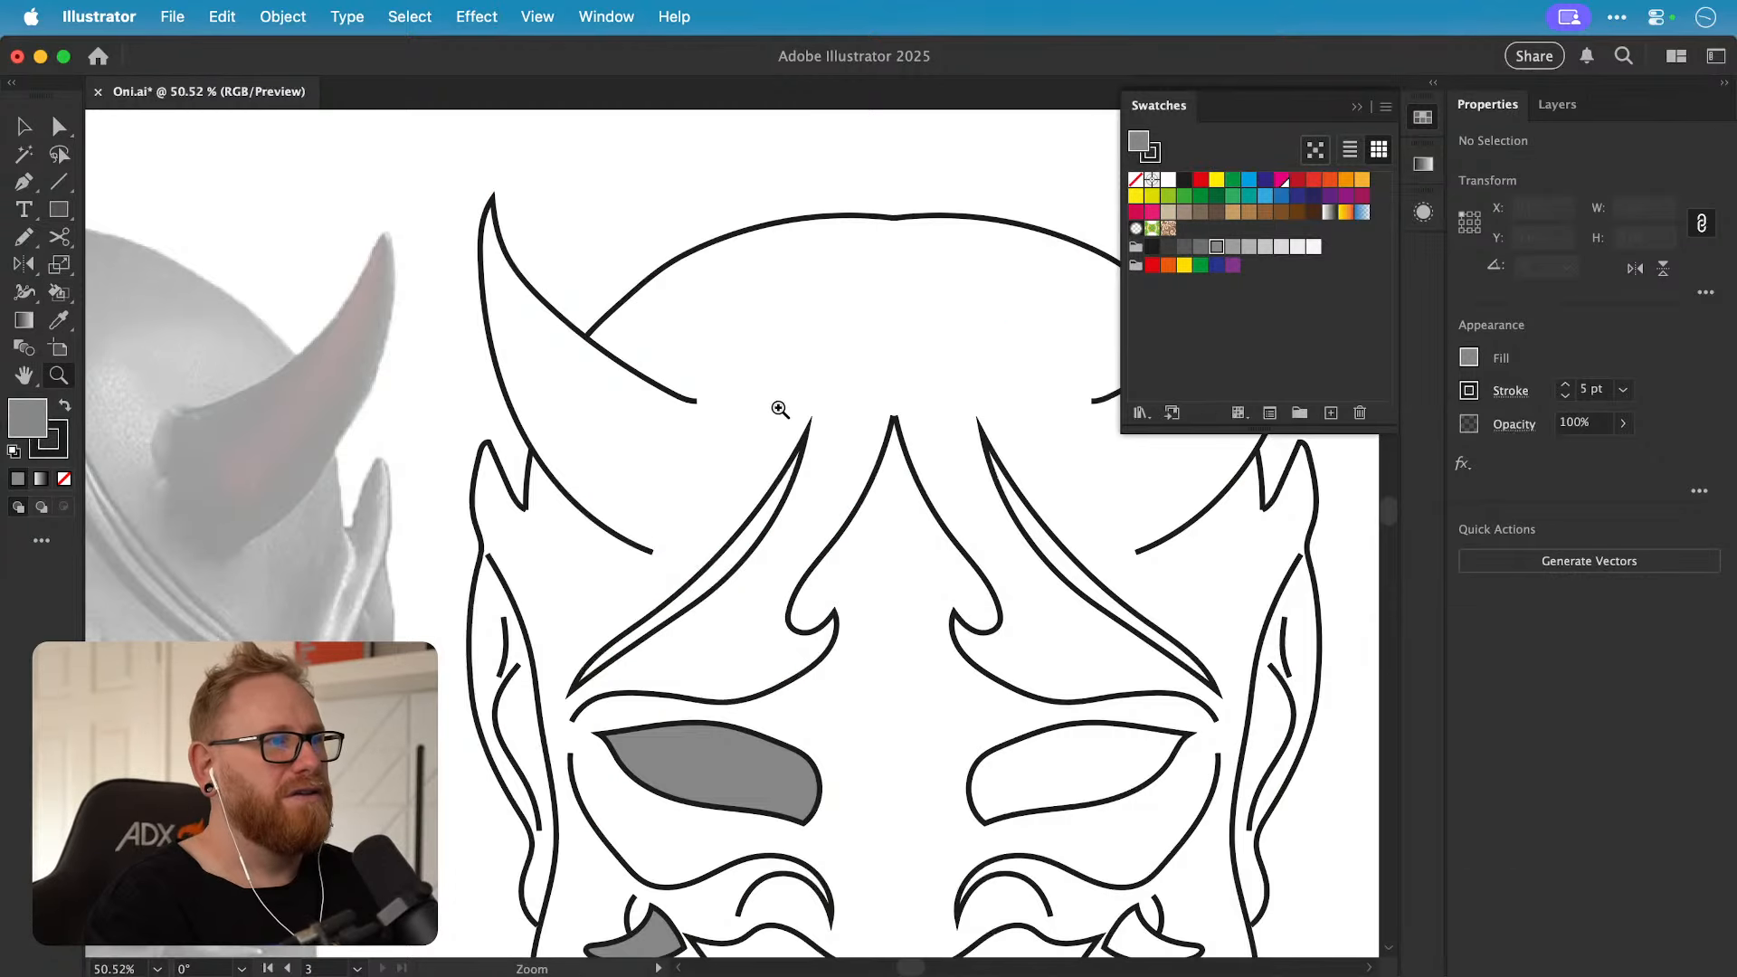
left_click(698, 402)
left_click(650, 548, "shift")
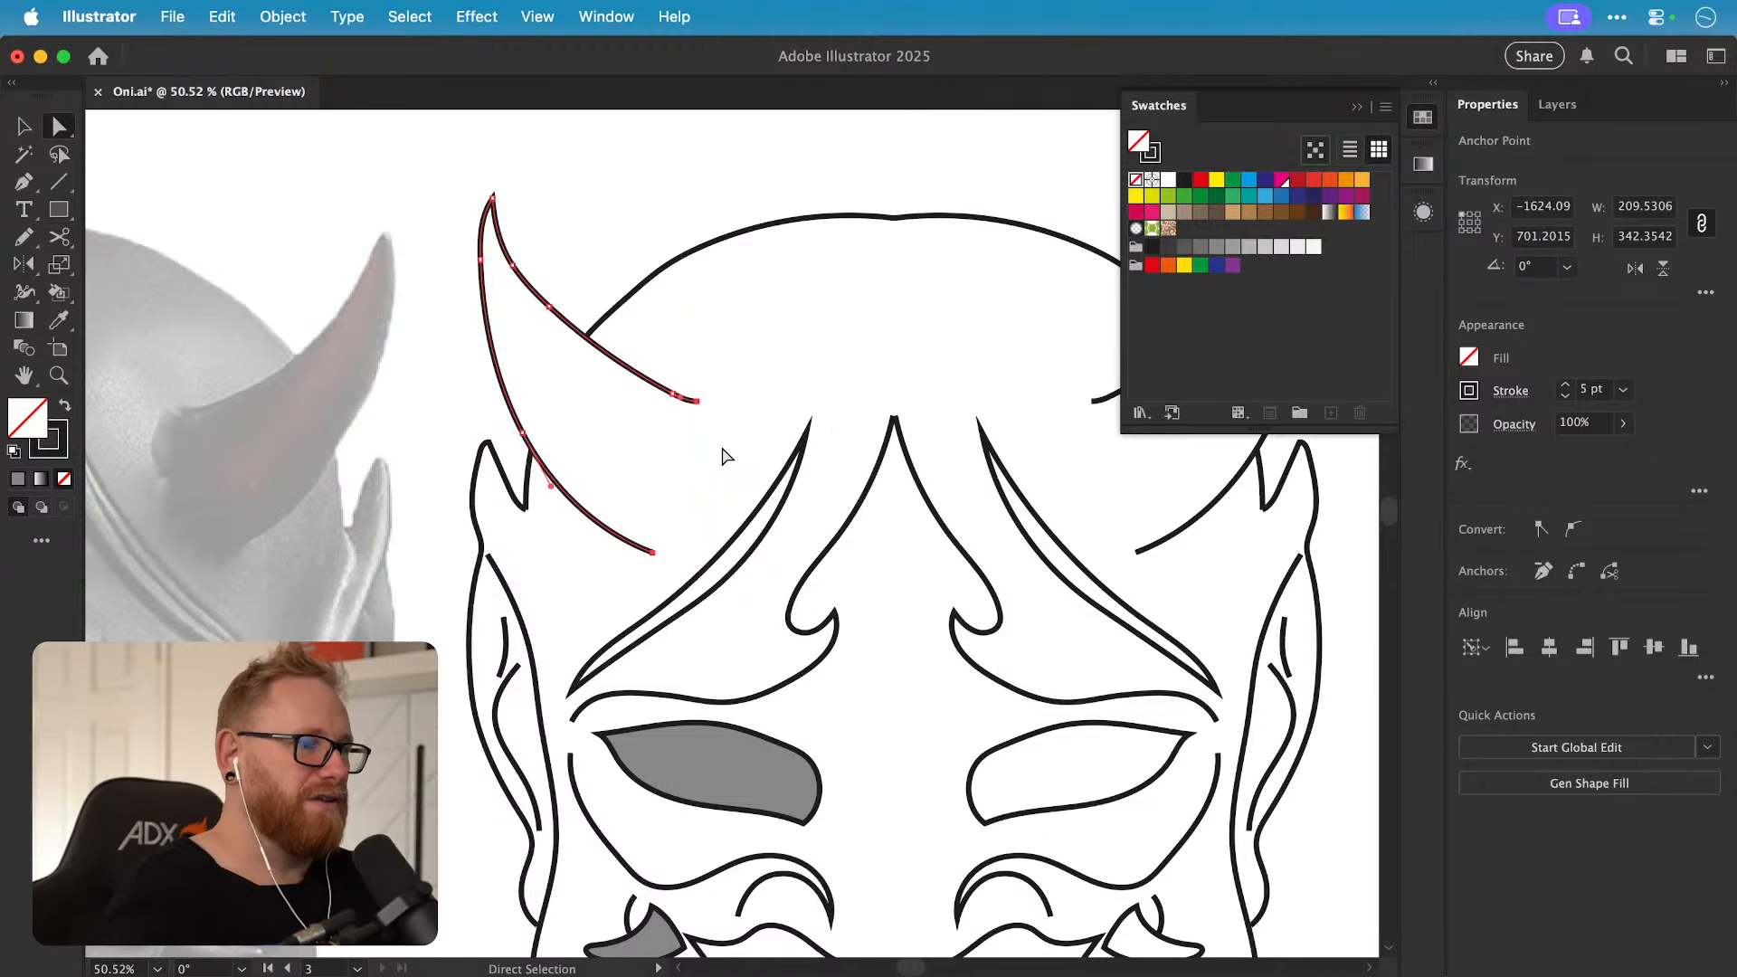
key("p")
left_click(697, 400)
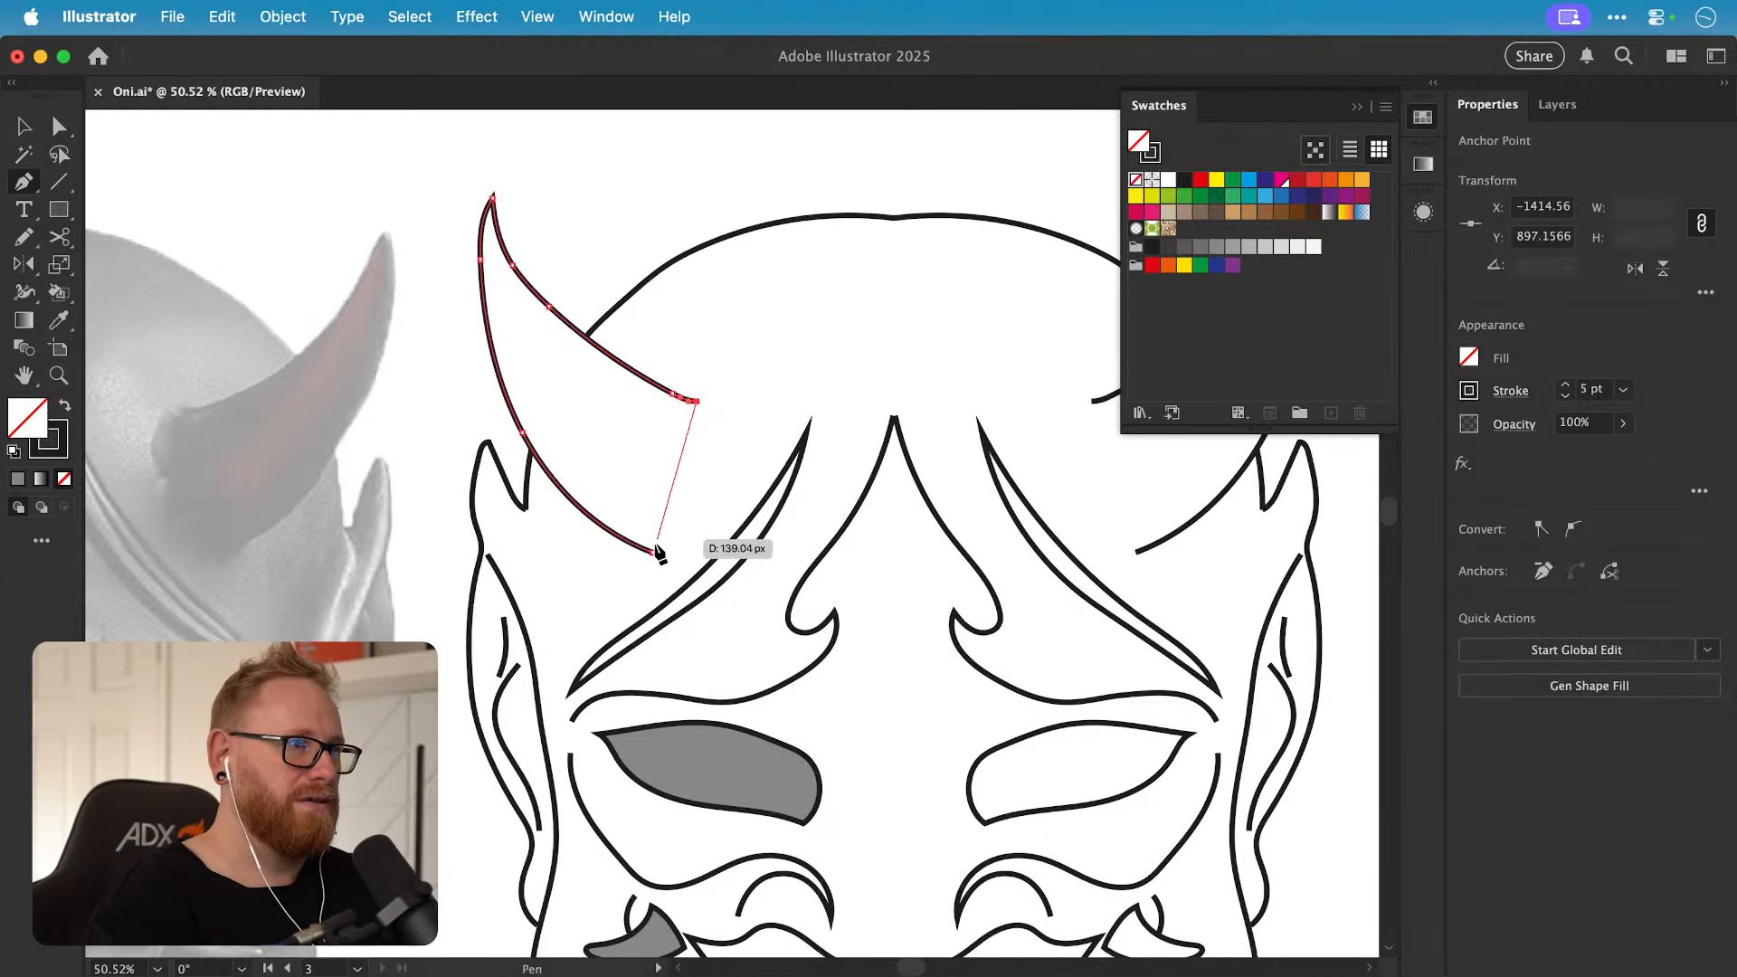
left_click(653, 551)
Step: Fill the closed left horn, the right eye and the right cheek tusk with the same grey Live Paint colour
key("v")
mouse_move(442, 341)
left_mouse_down()
mouse_move(686, 398)
mouse_move(789, 610)
left_mouse_up()
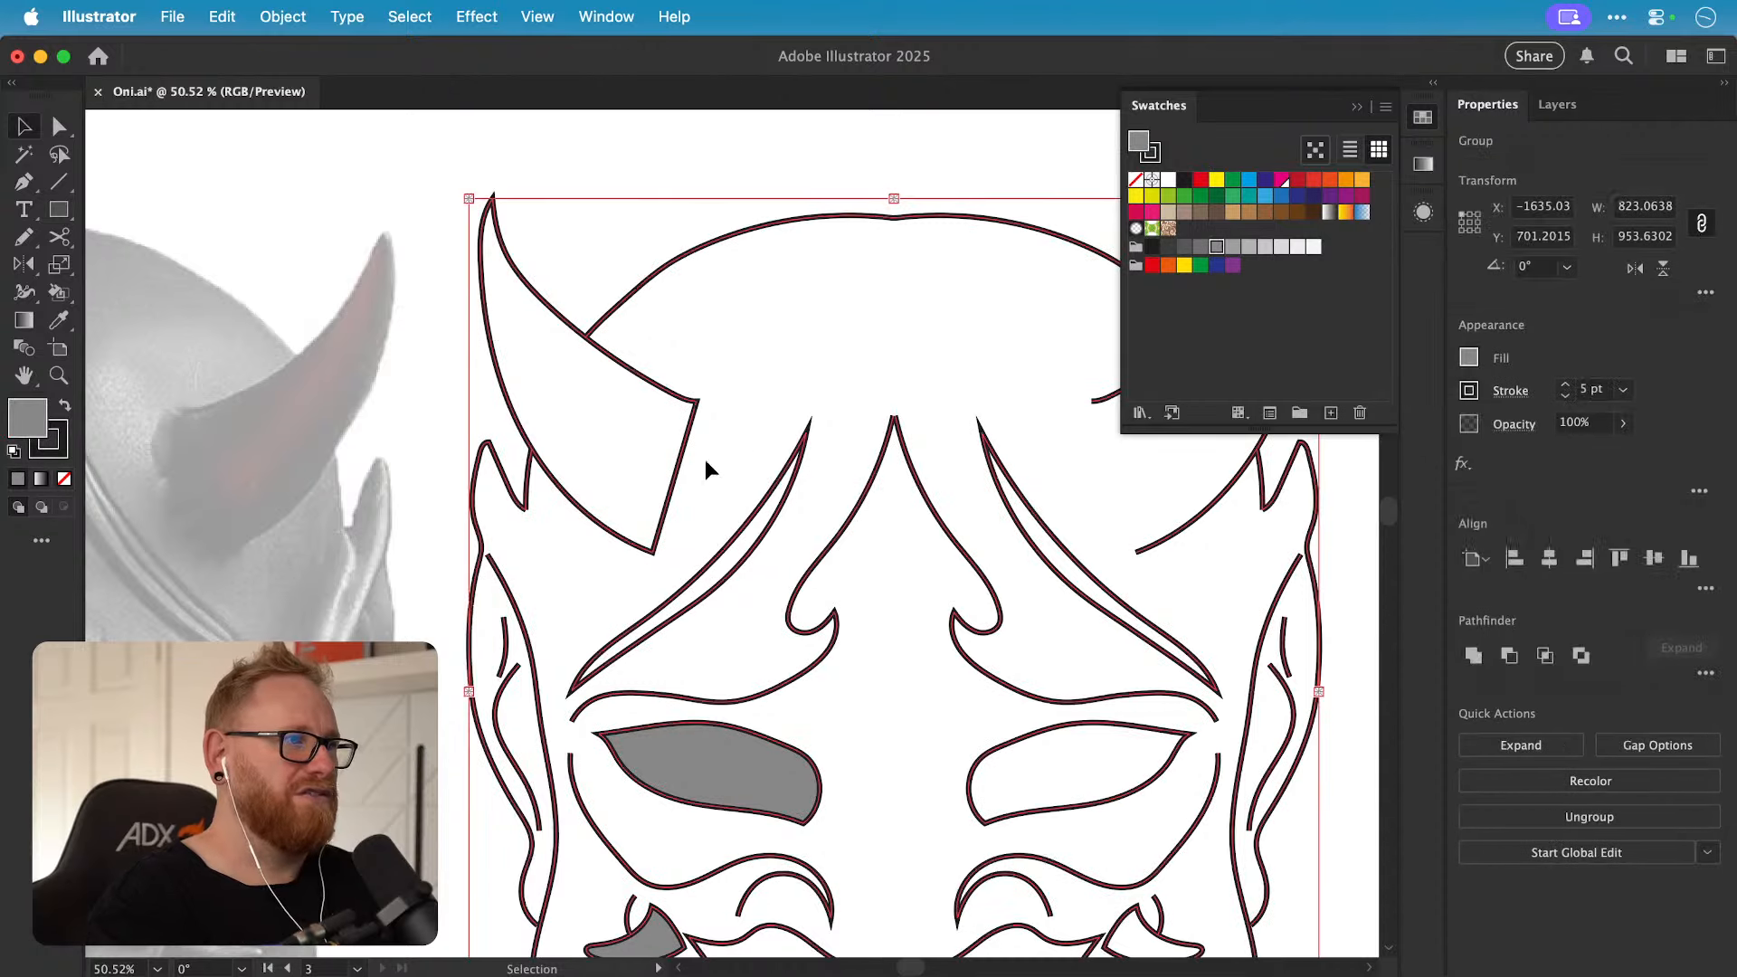
key("k")
left_click(620, 404)
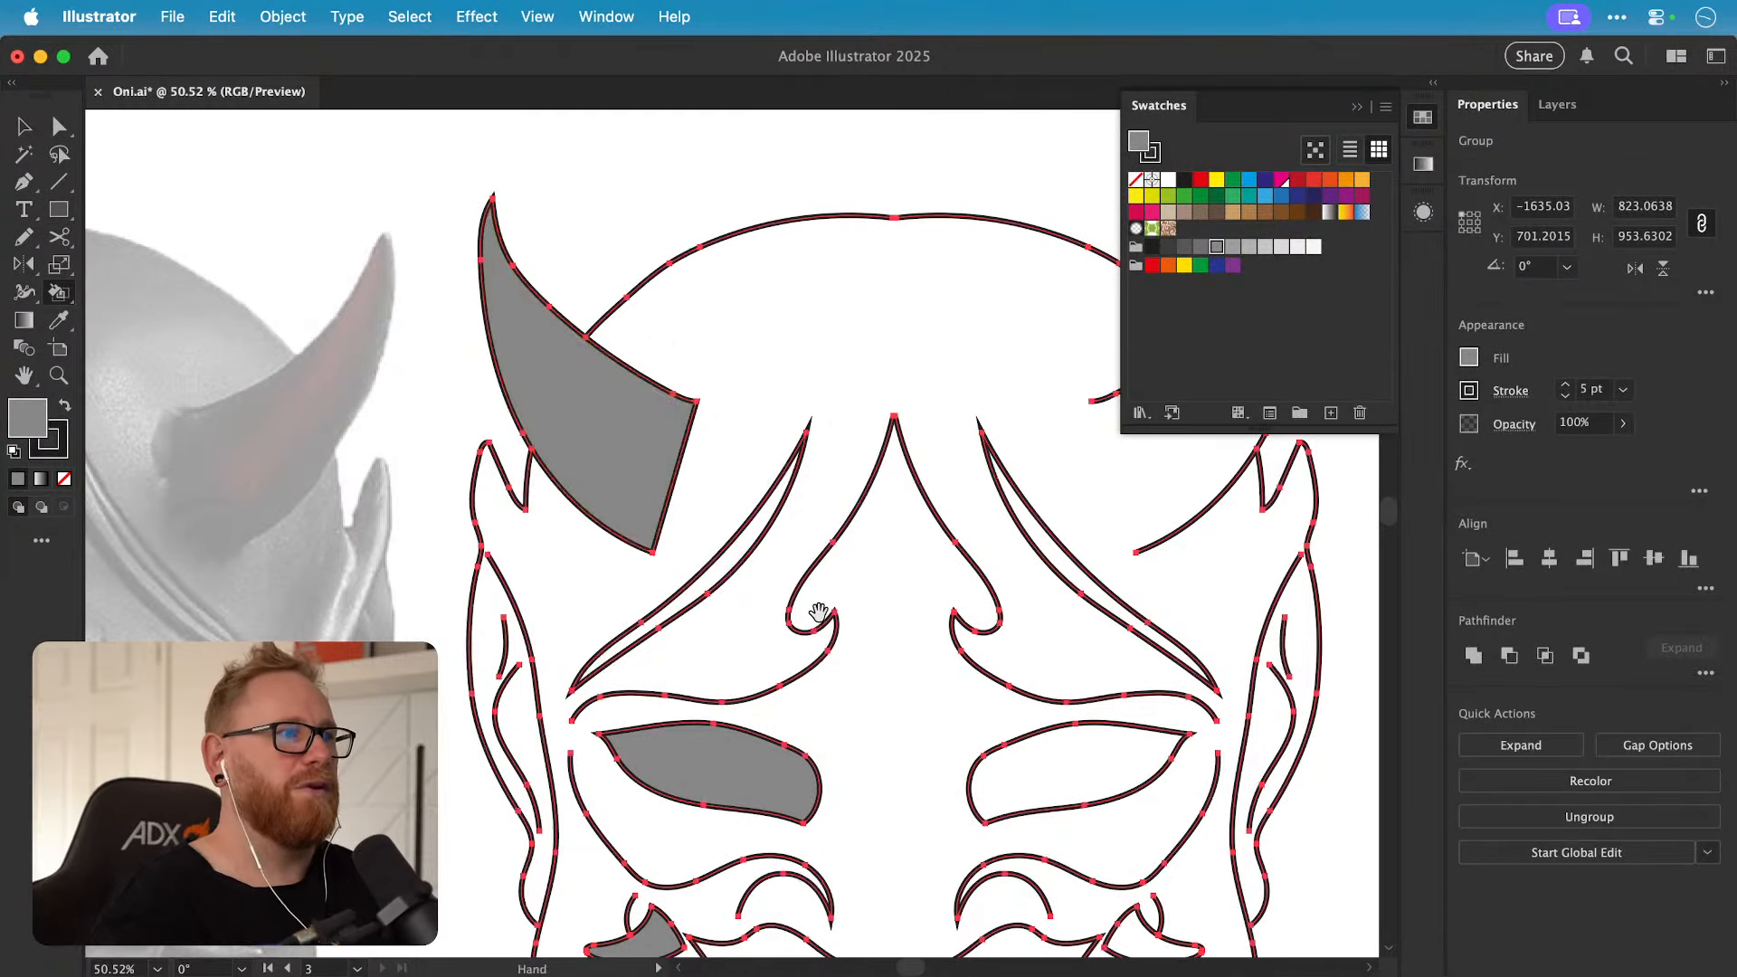
left_click_drag(981, 719, 742, 611)
left_click(808, 666)
left_click(904, 826)
key("v")
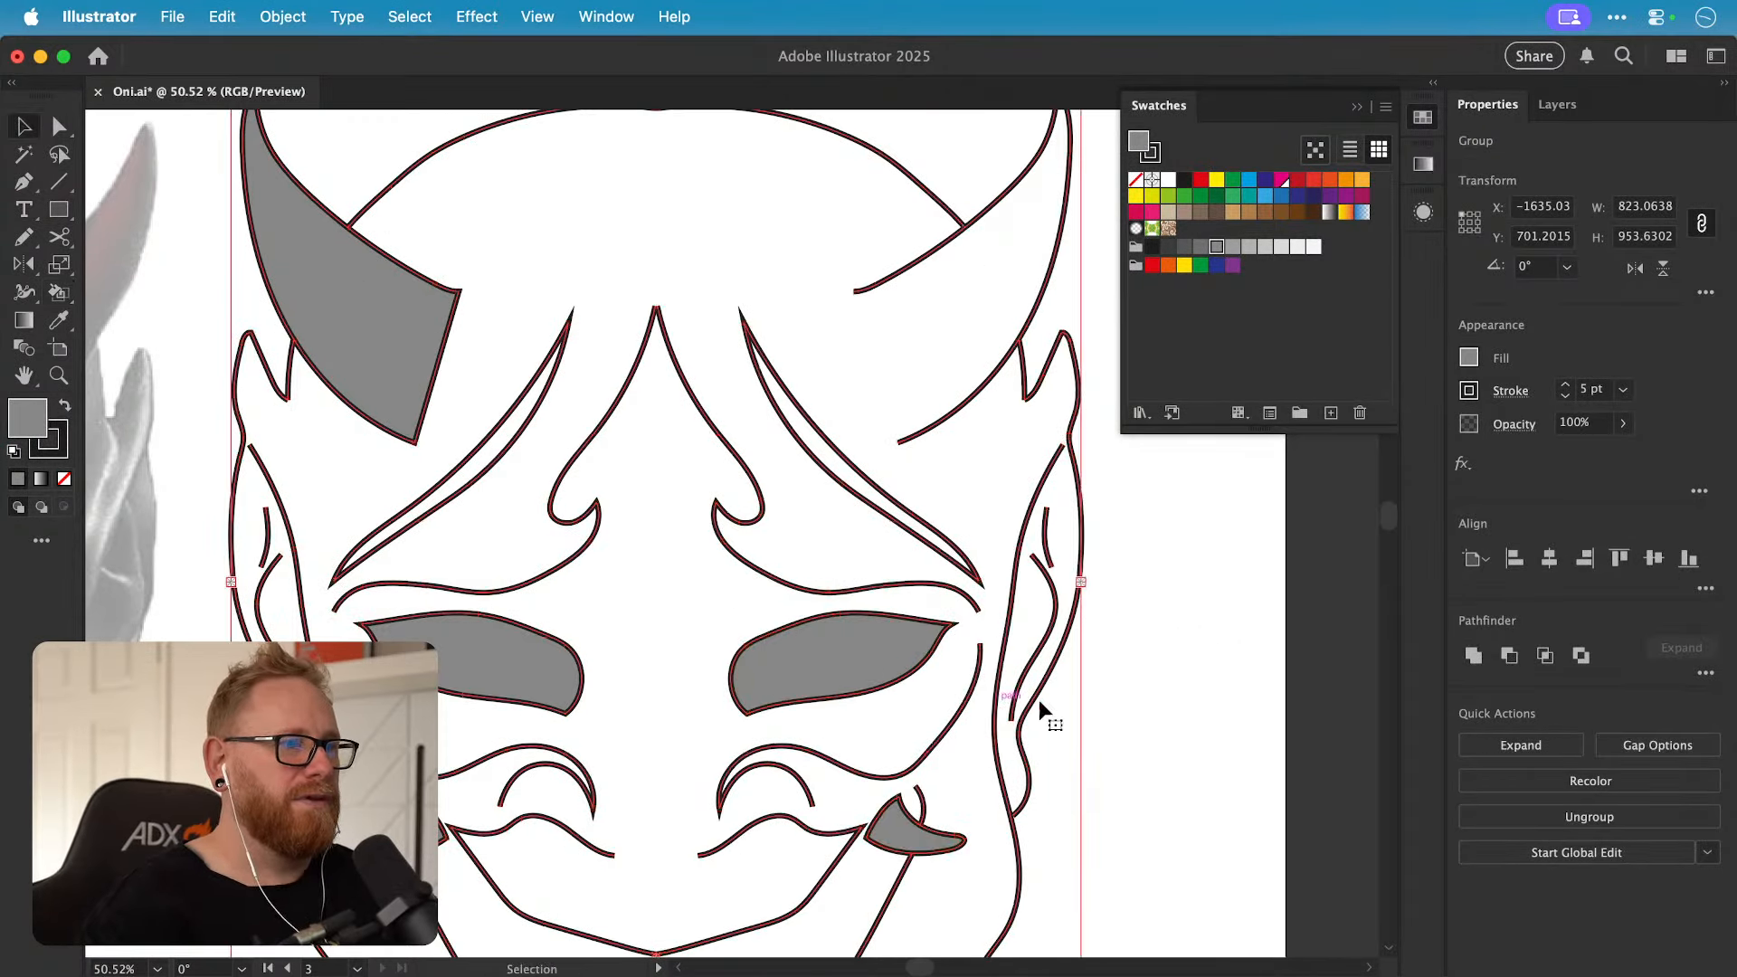
left_click(1121, 708)
left_click(985, 727)
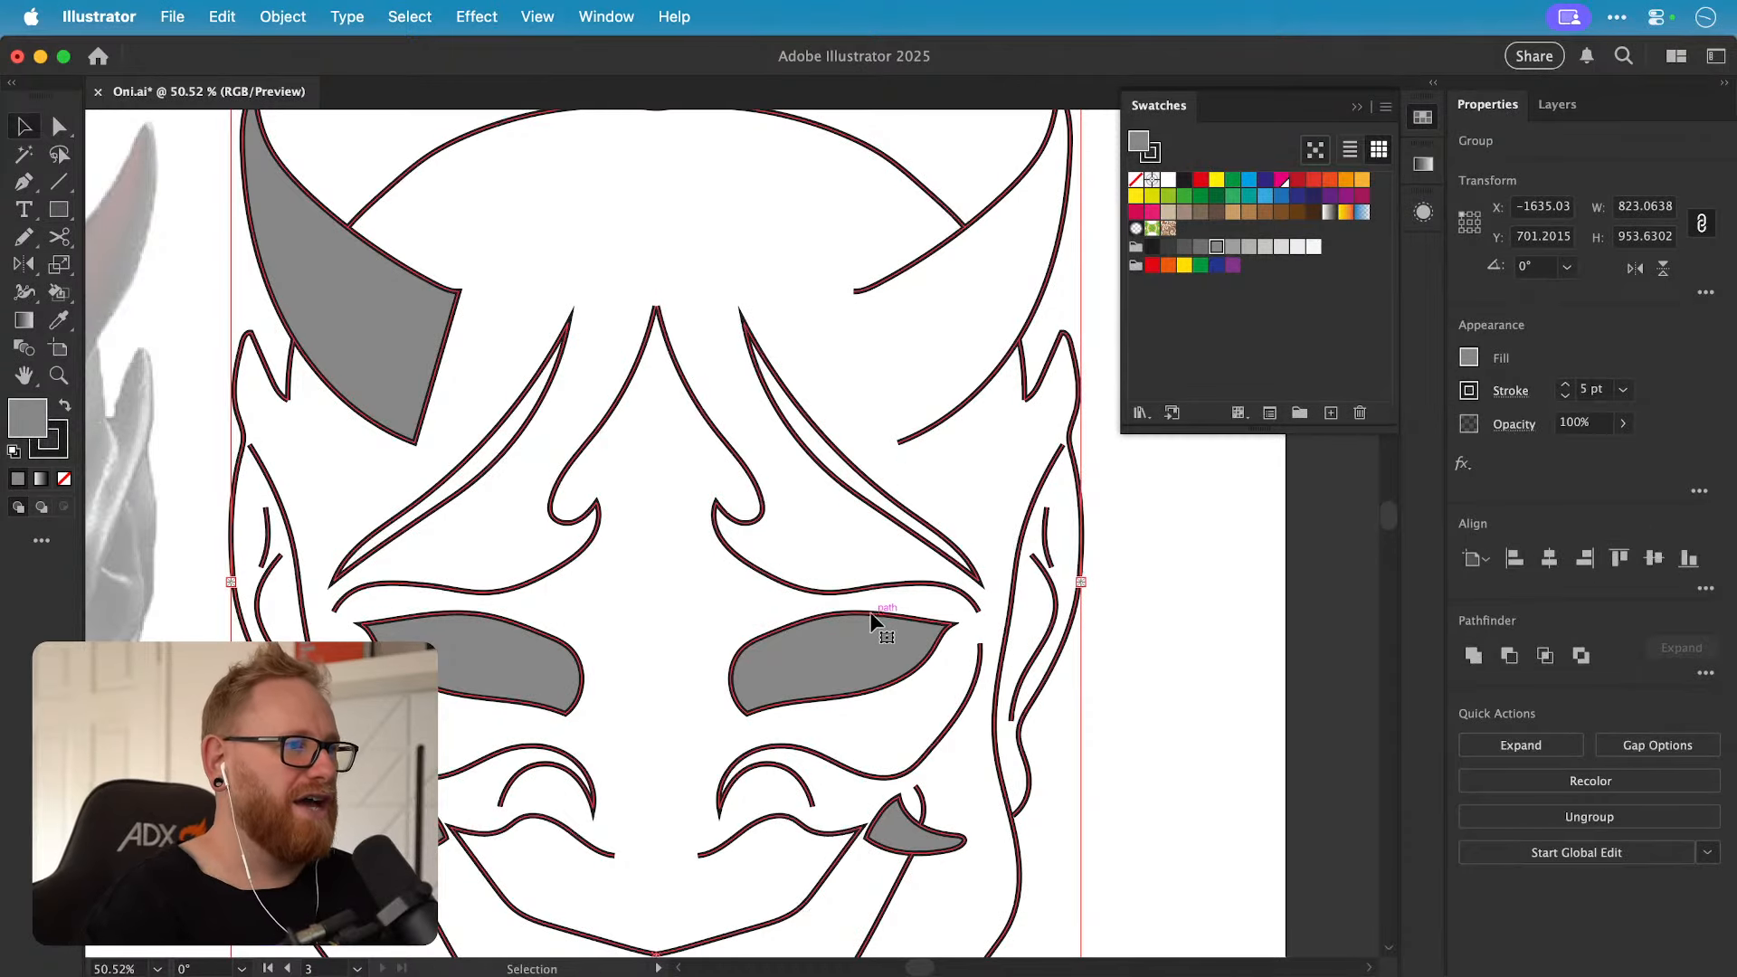
Step: Examine the finished greyscale Oni mask on the dark background of the rightmost artboard
key("a")
key("super+minus")
key("super+minus")
key("super+minus")
key("super+minus")
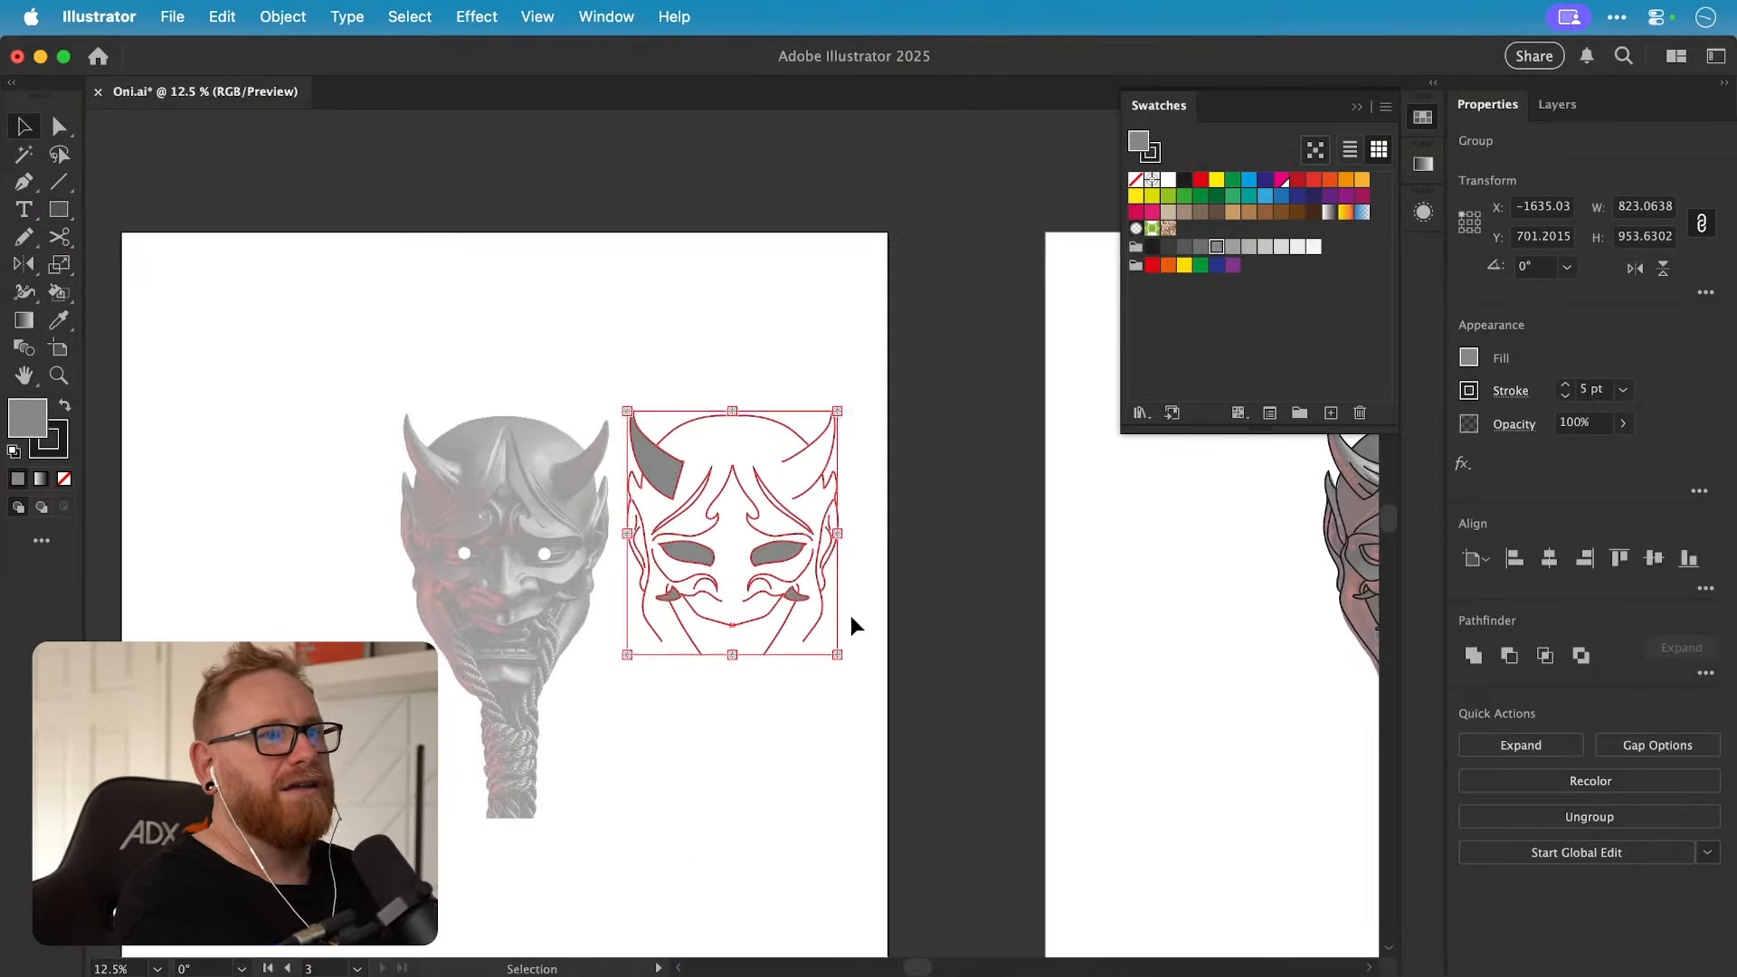
key("space")
left_click_drag(951, 595, 404, 593)
left_click_drag(1023, 574, 426, 616)
left_click_drag(970, 616, 483, 671)
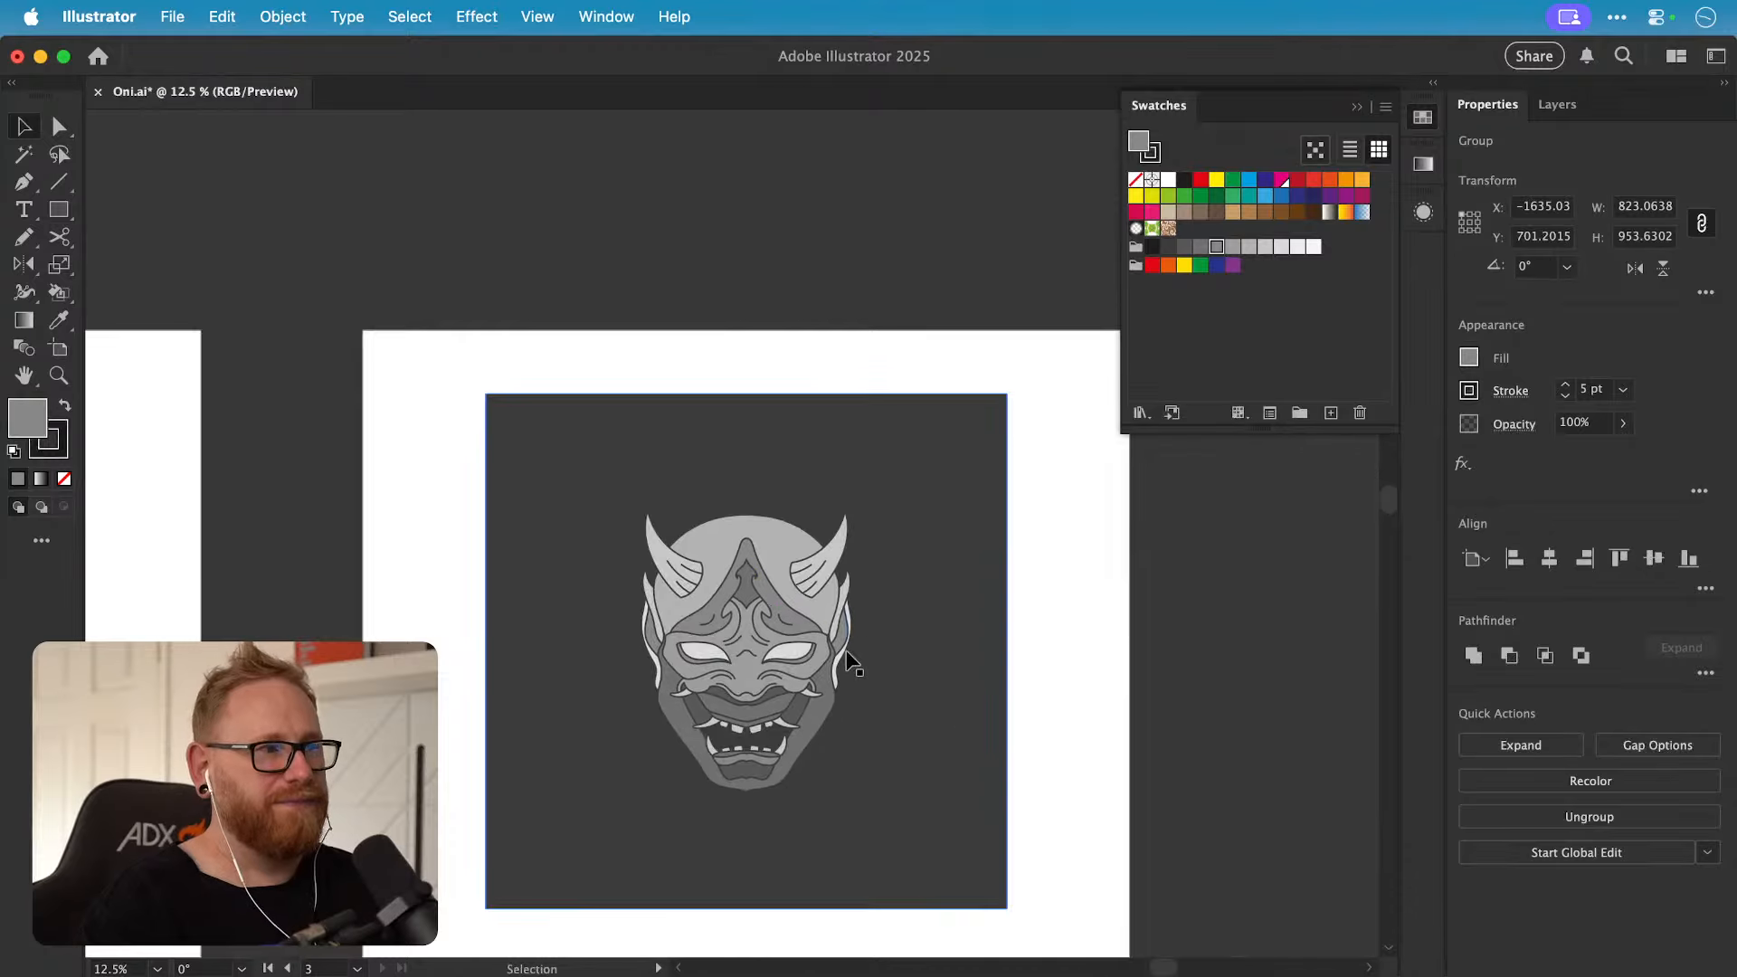
key("z")
left_click_drag(771, 693, 962, 638)
key("v")
key("space")
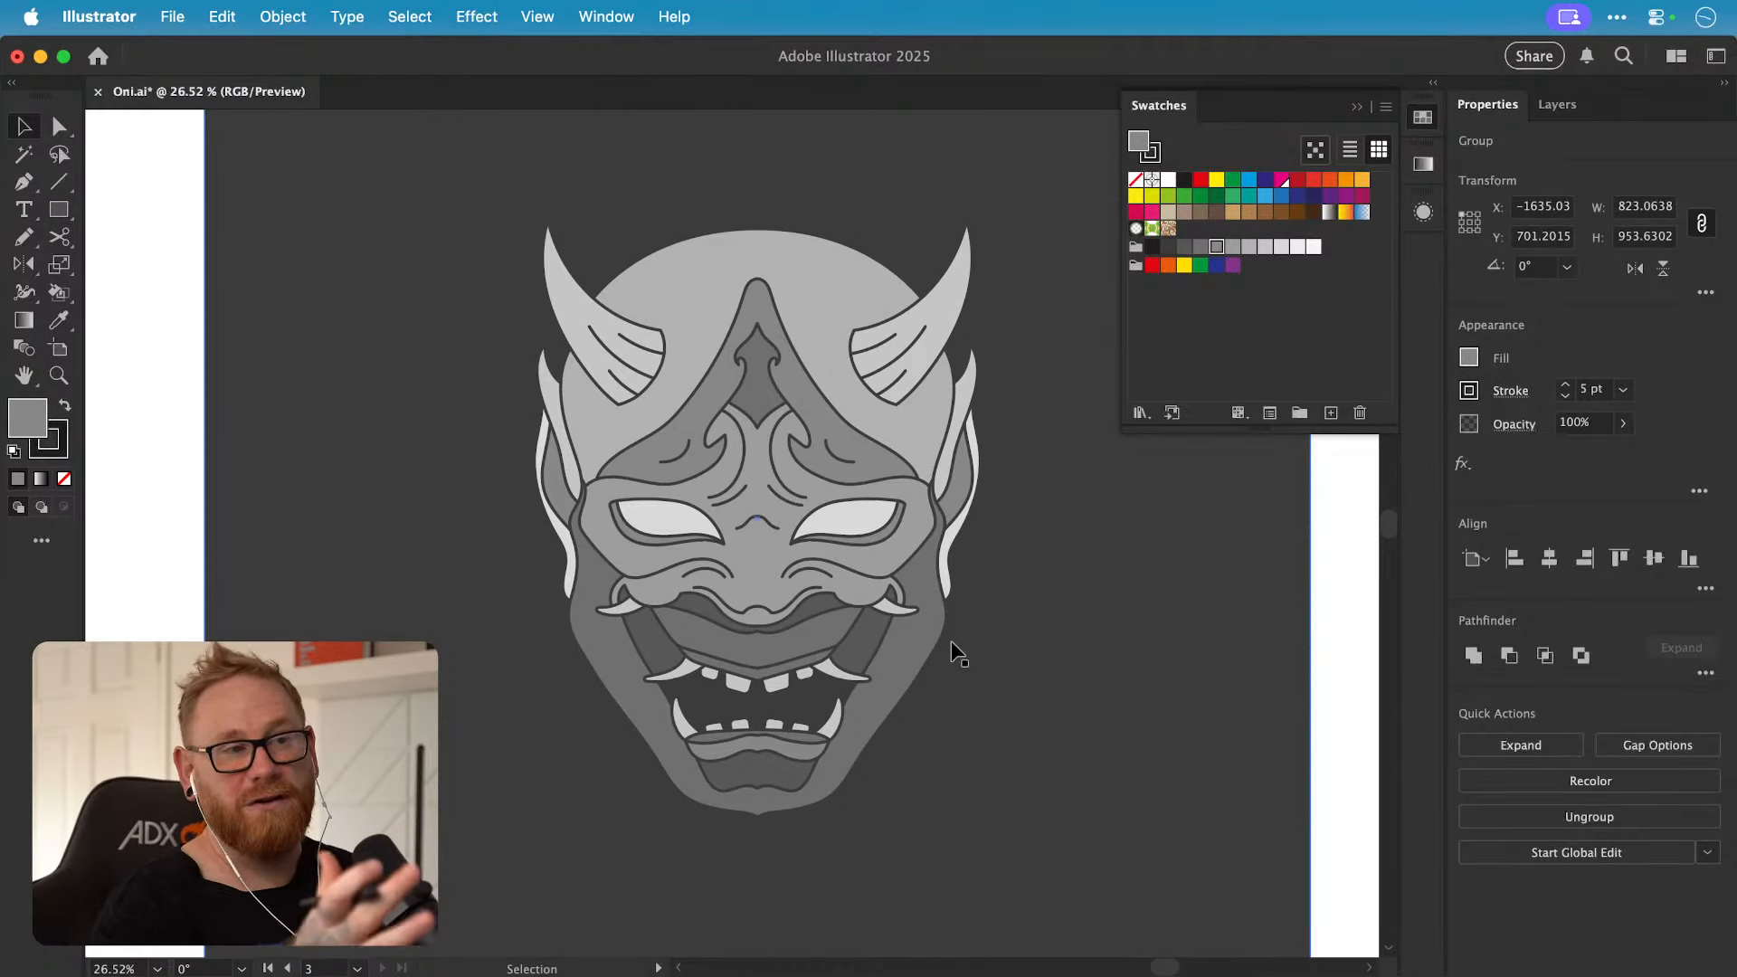
Step: Put the swatches away, deselect the traced mask and save the document
left_click(1422, 118)
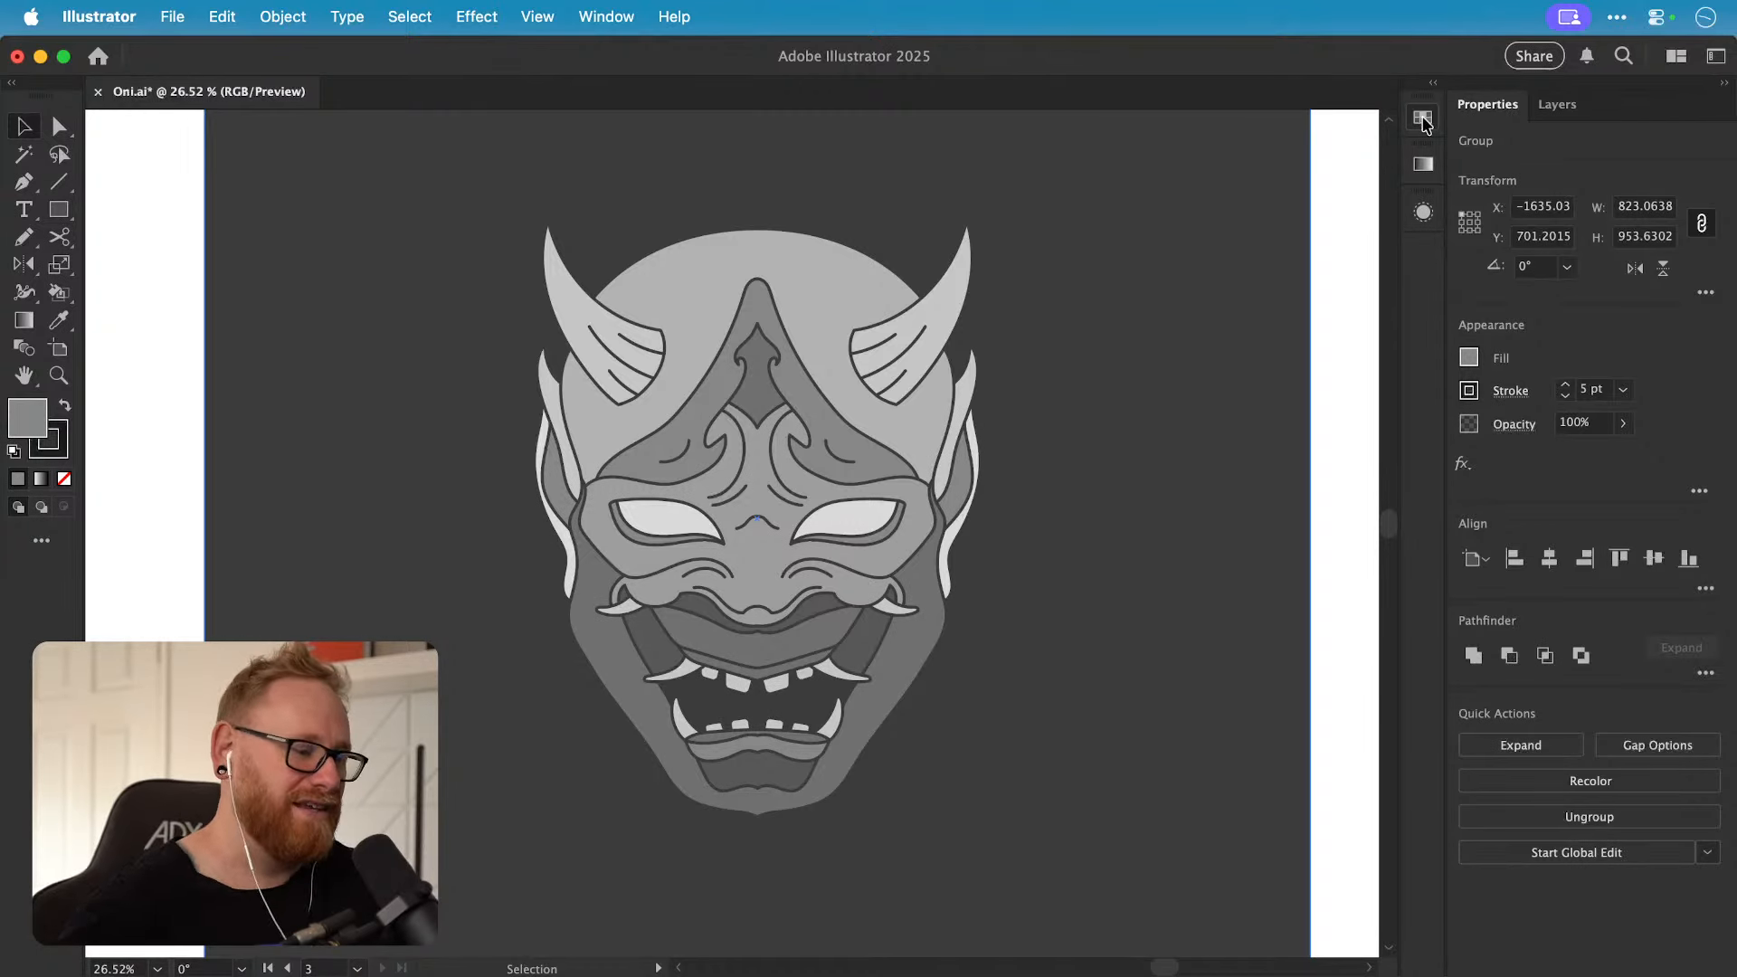
key("super+minus")
key("super+minus")
key("super+minus")
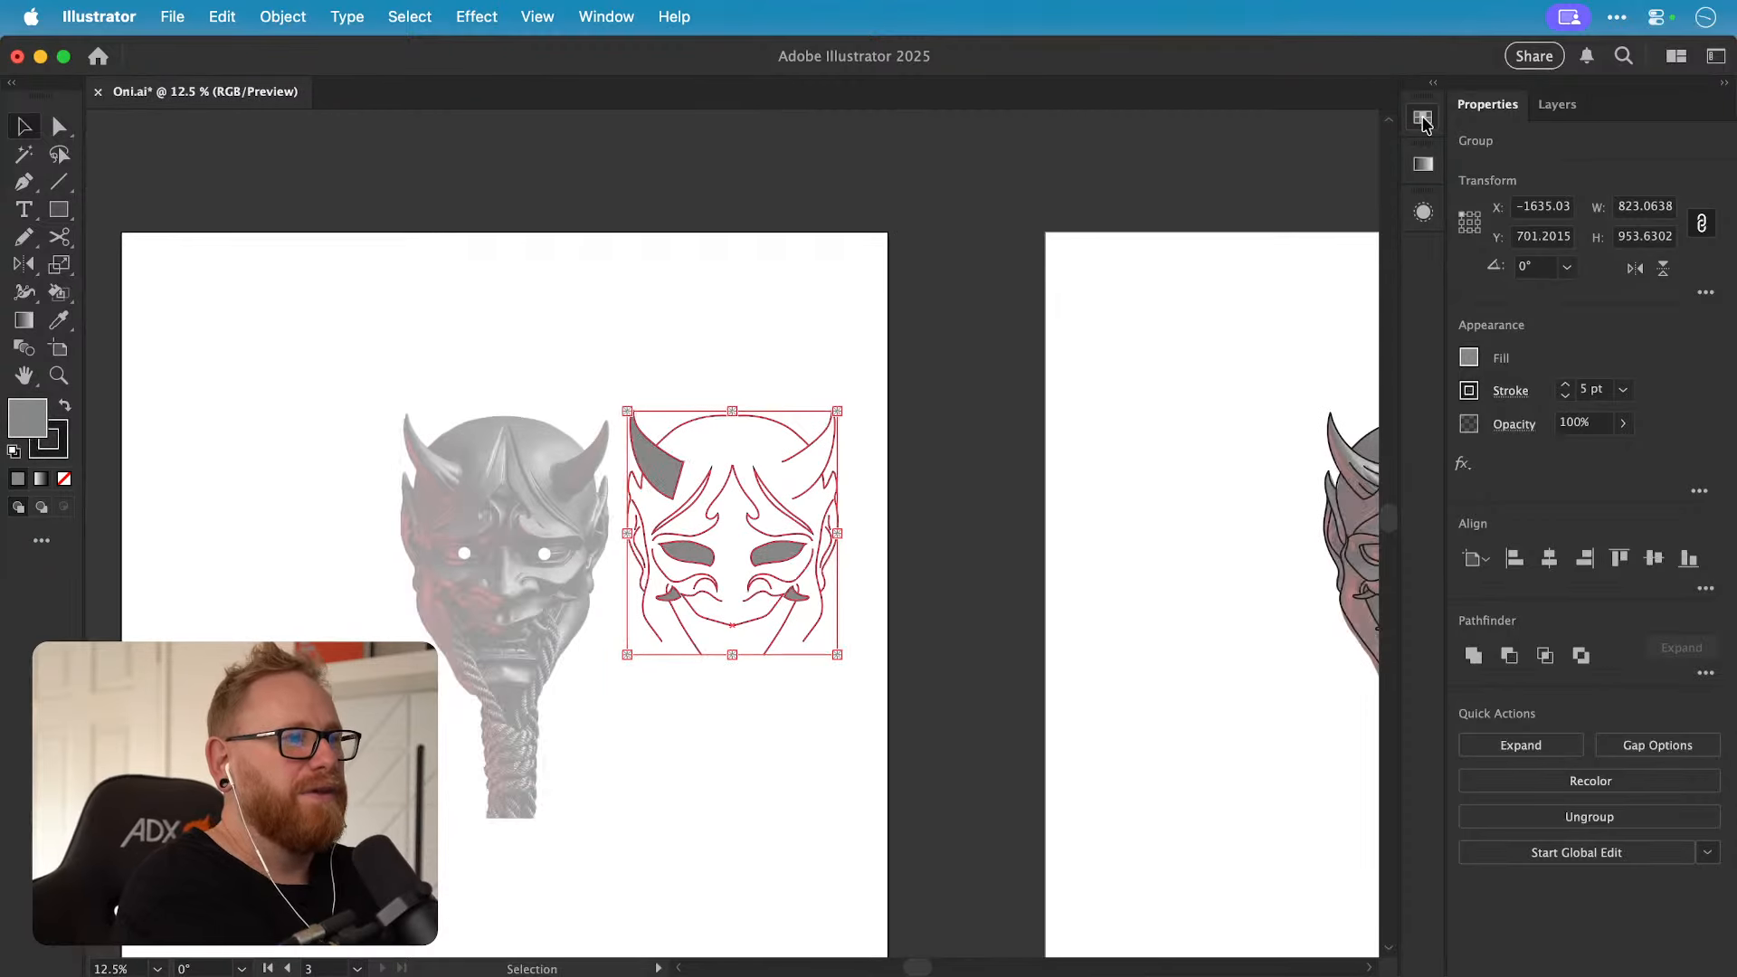
left_click(784, 318)
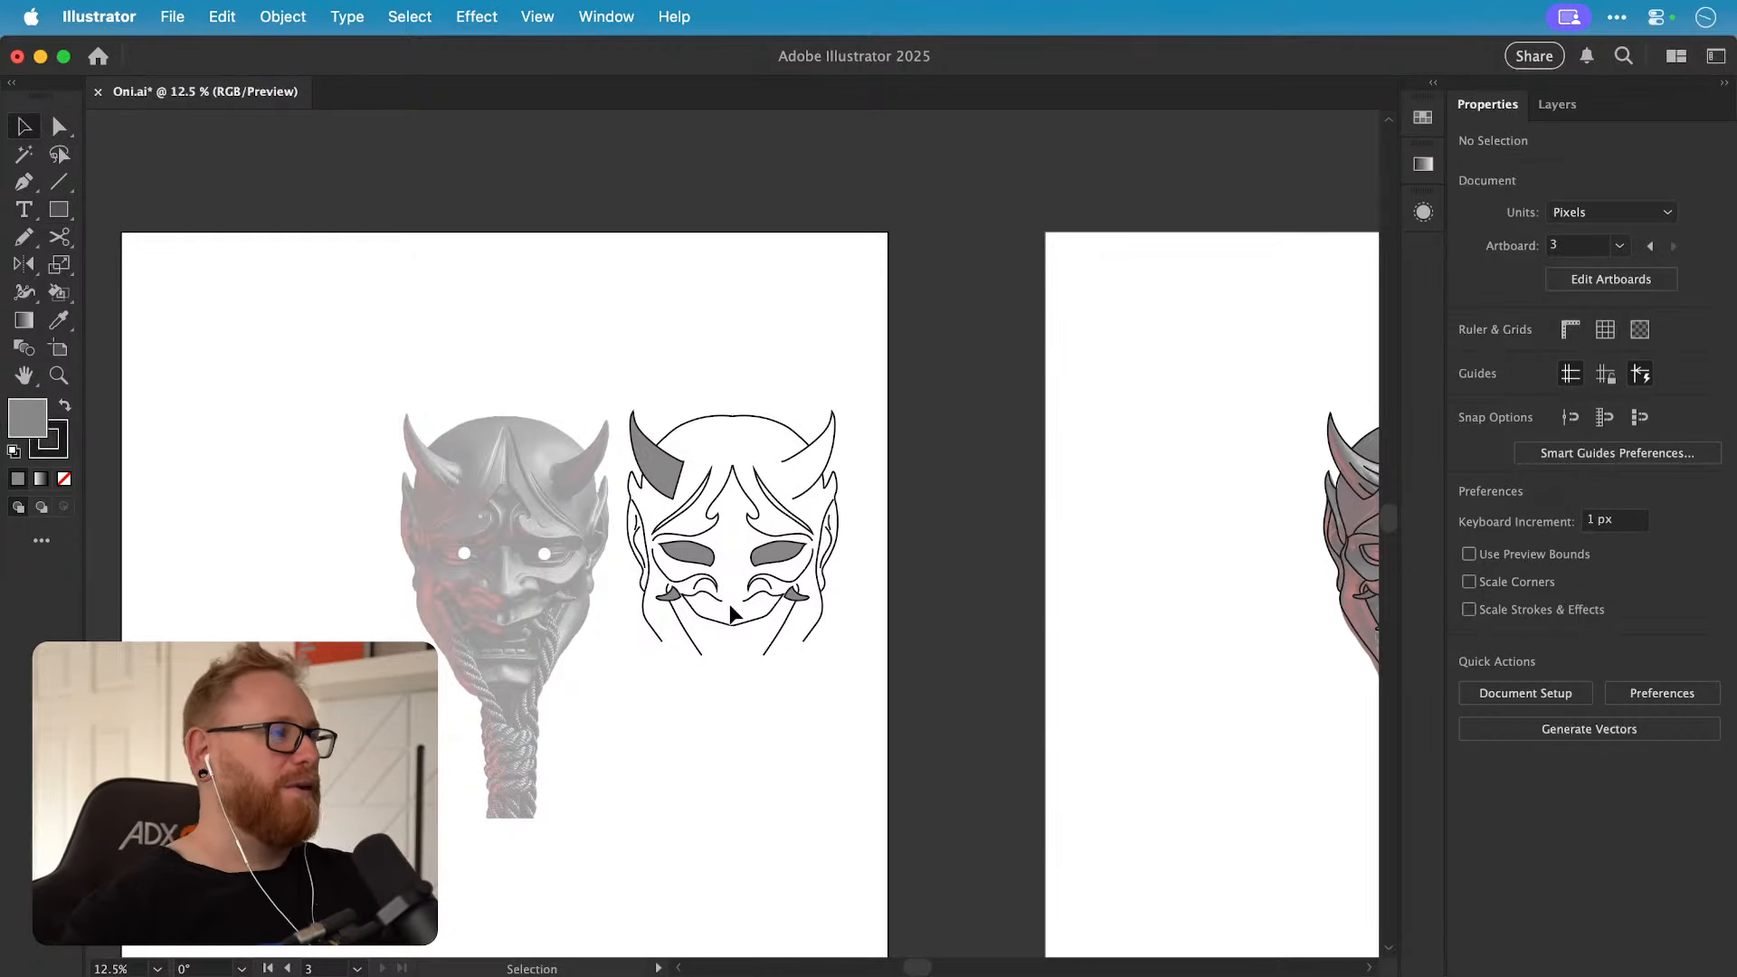
key("super+s")
Step: Compare the finished greyscale mask with the line art traced over the reference photo on the middle artboard
left_click_drag(1097, 550, 727, 570)
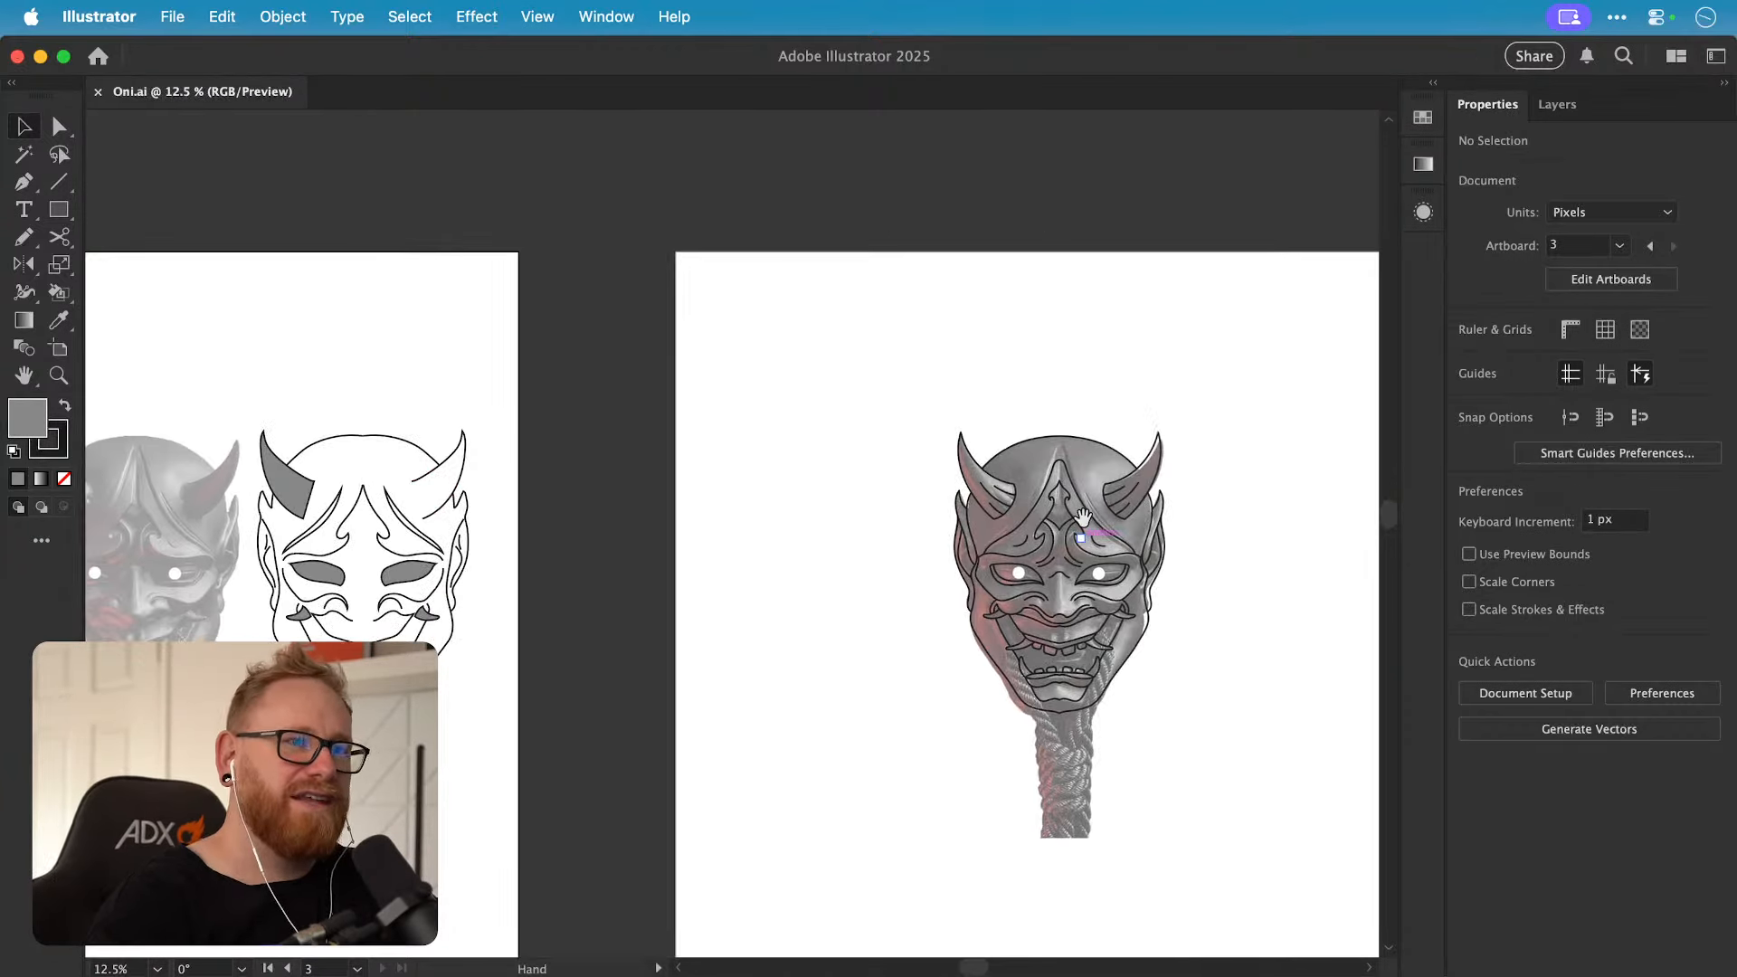
left_click_drag(1288, 576, 1011, 568)
left_click_drag(1364, 562, 748, 589)
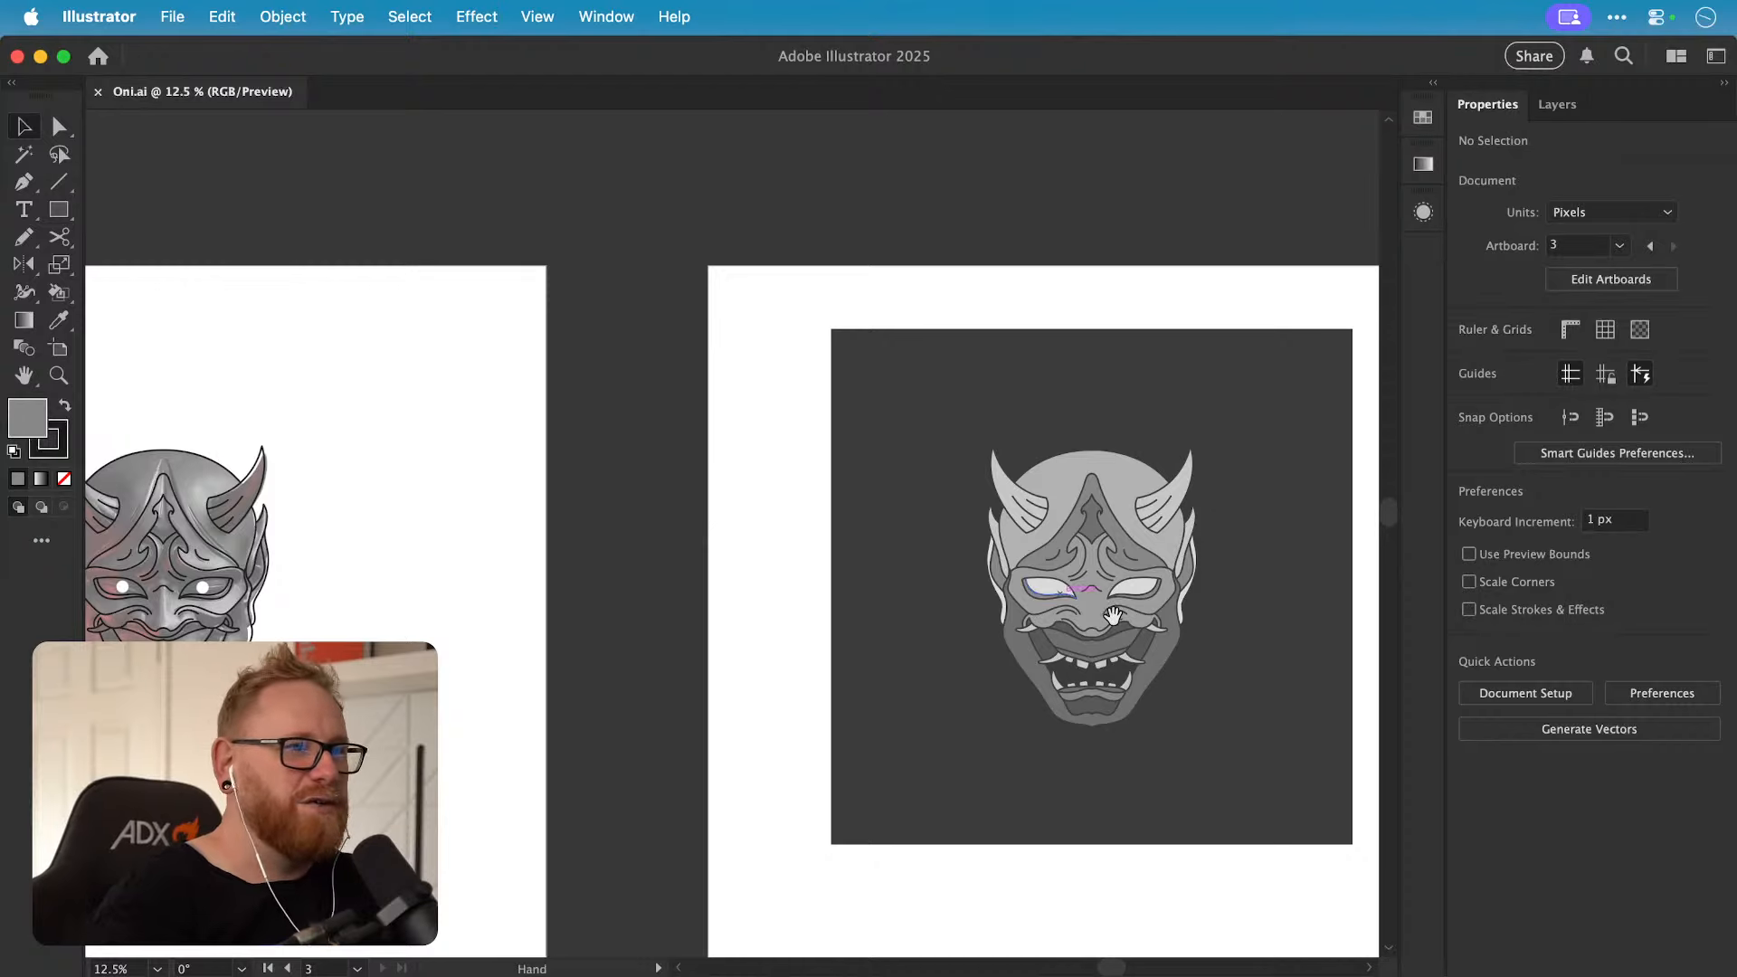
left_click_drag(1113, 616, 897, 590)
scroll(1027, 575, "up", 2)
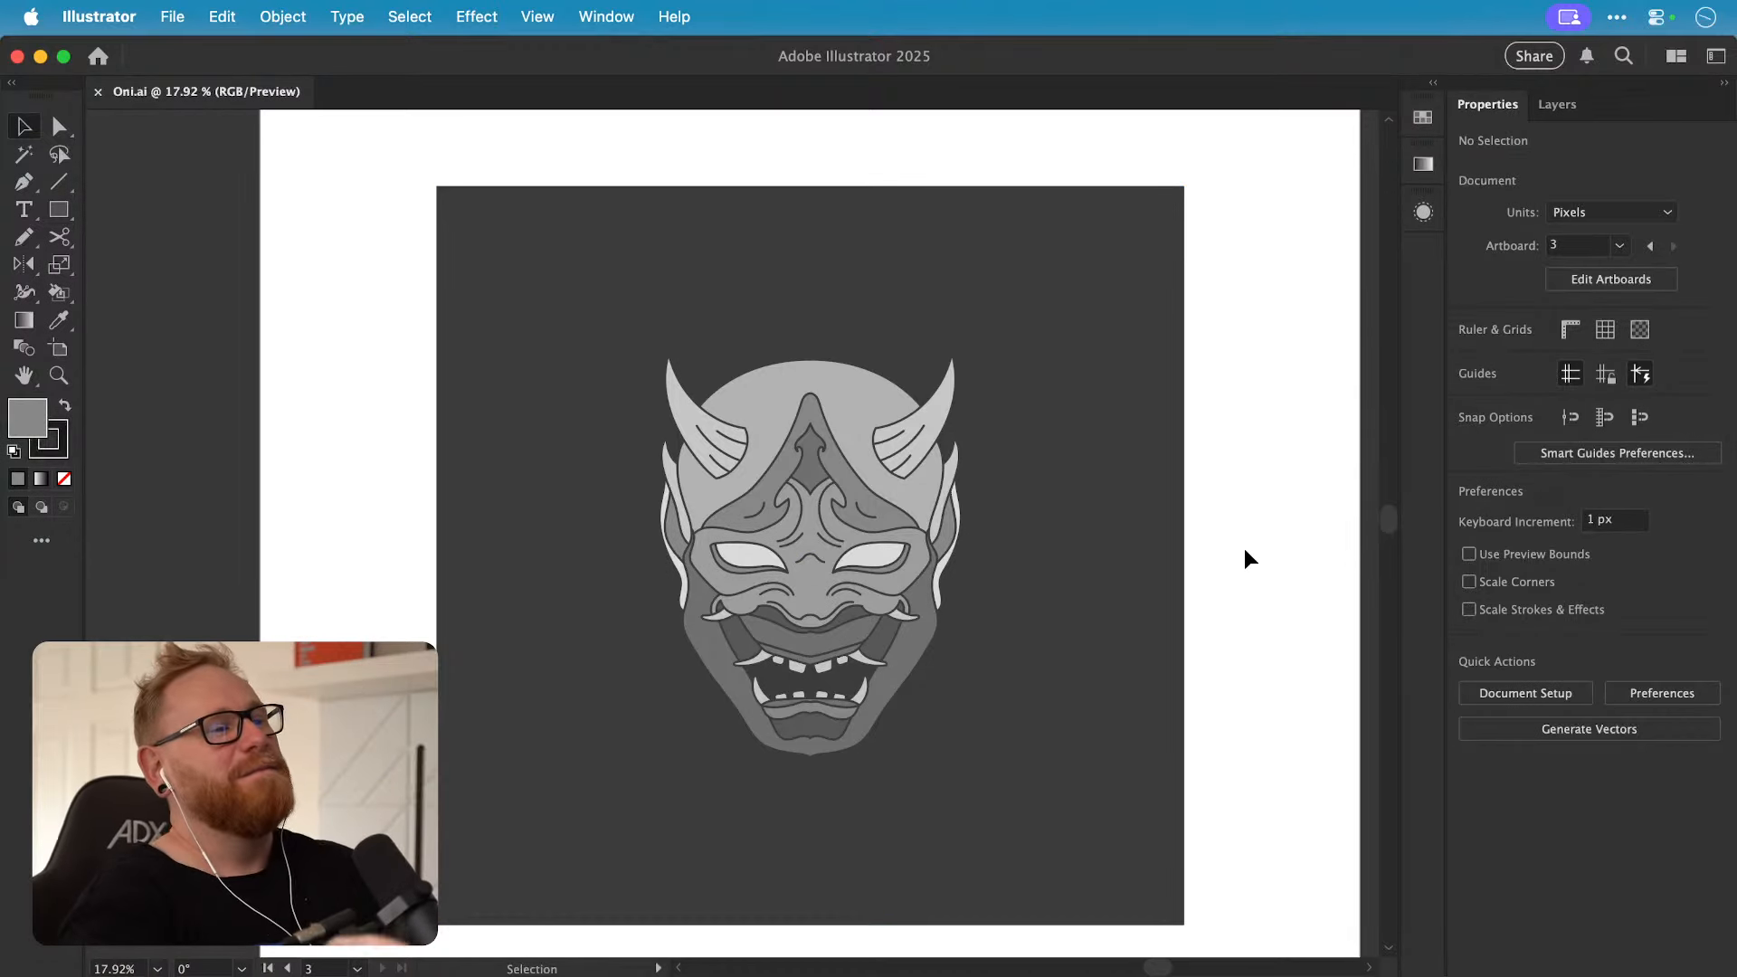
key("space")
scroll(633, 588, "left", 5)
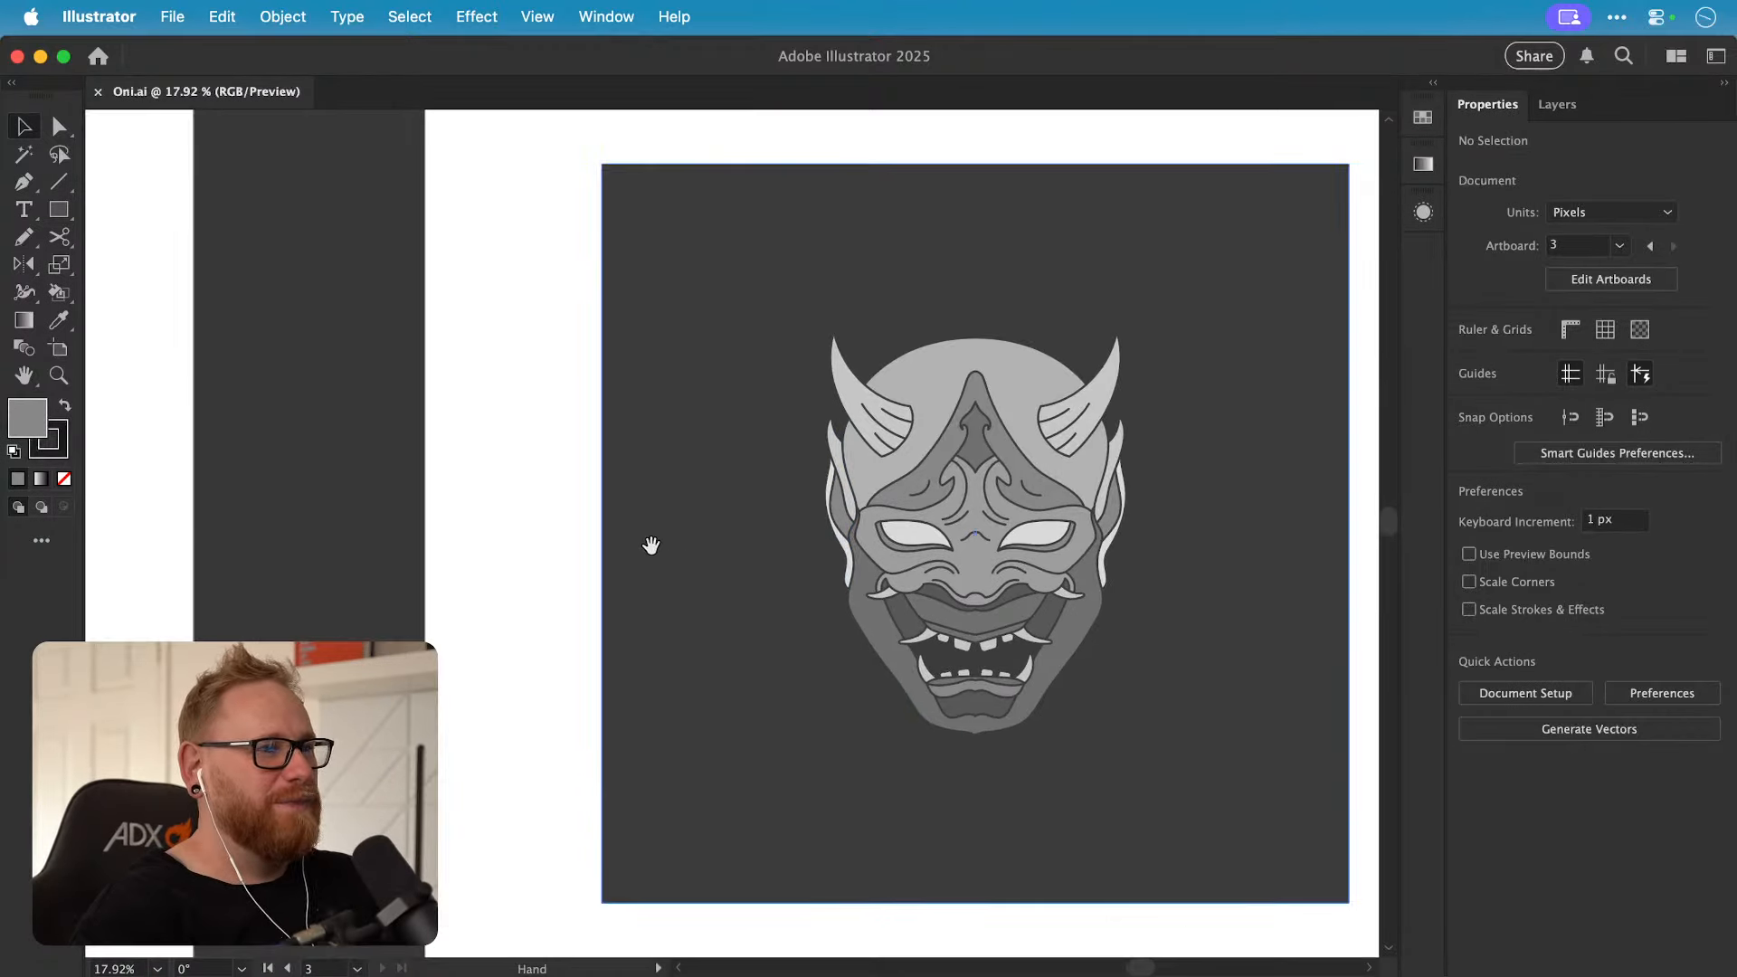
scroll(602, 574, "left", 10)
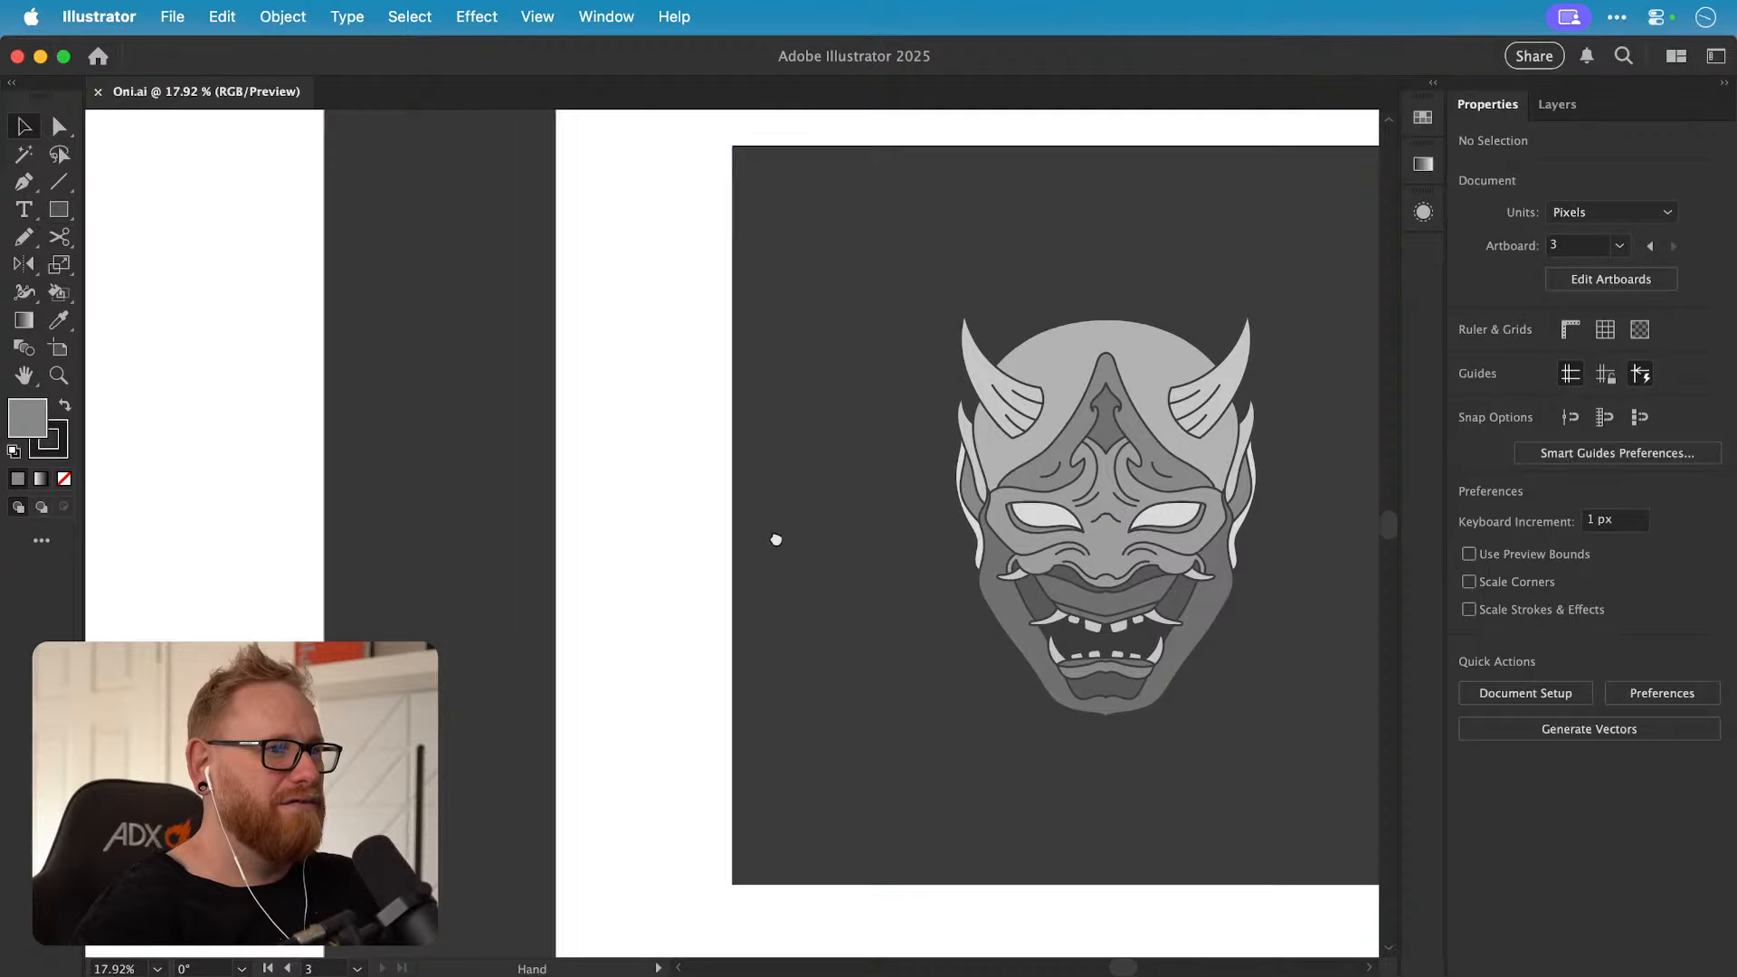
left_click_drag(712, 512, 853, 563)
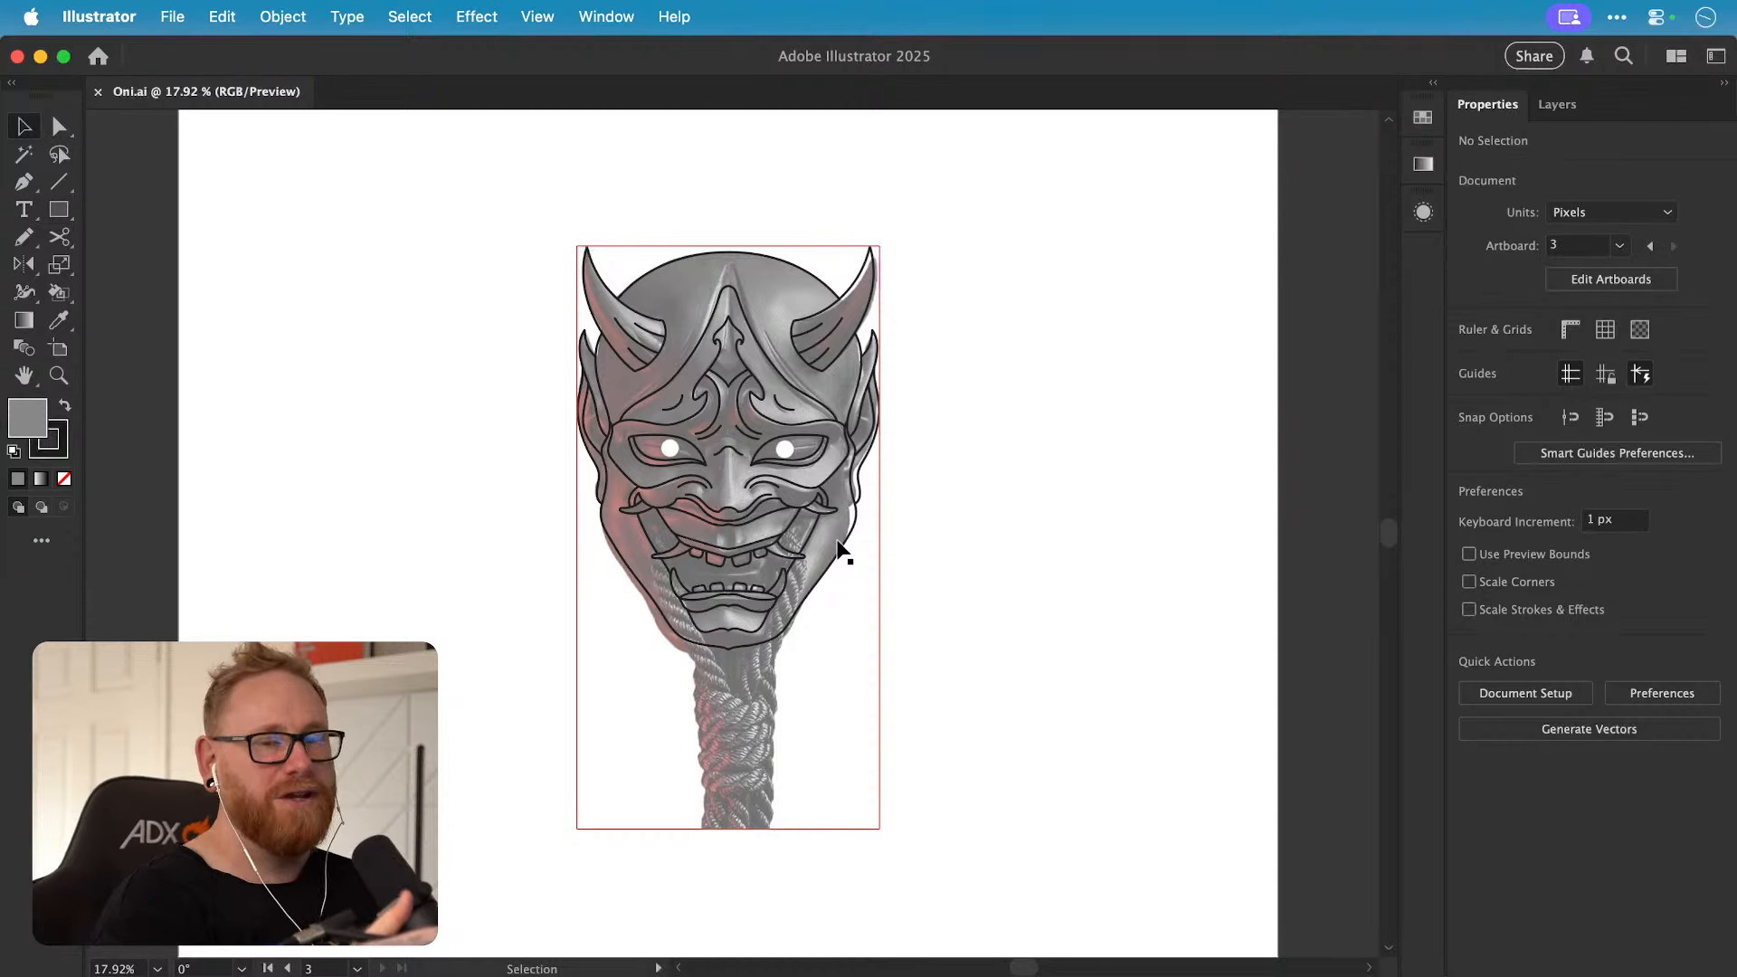
Step: Try moving the reference photo out from under the line art, and toggle the lock of Layer 2
left_click(756, 776)
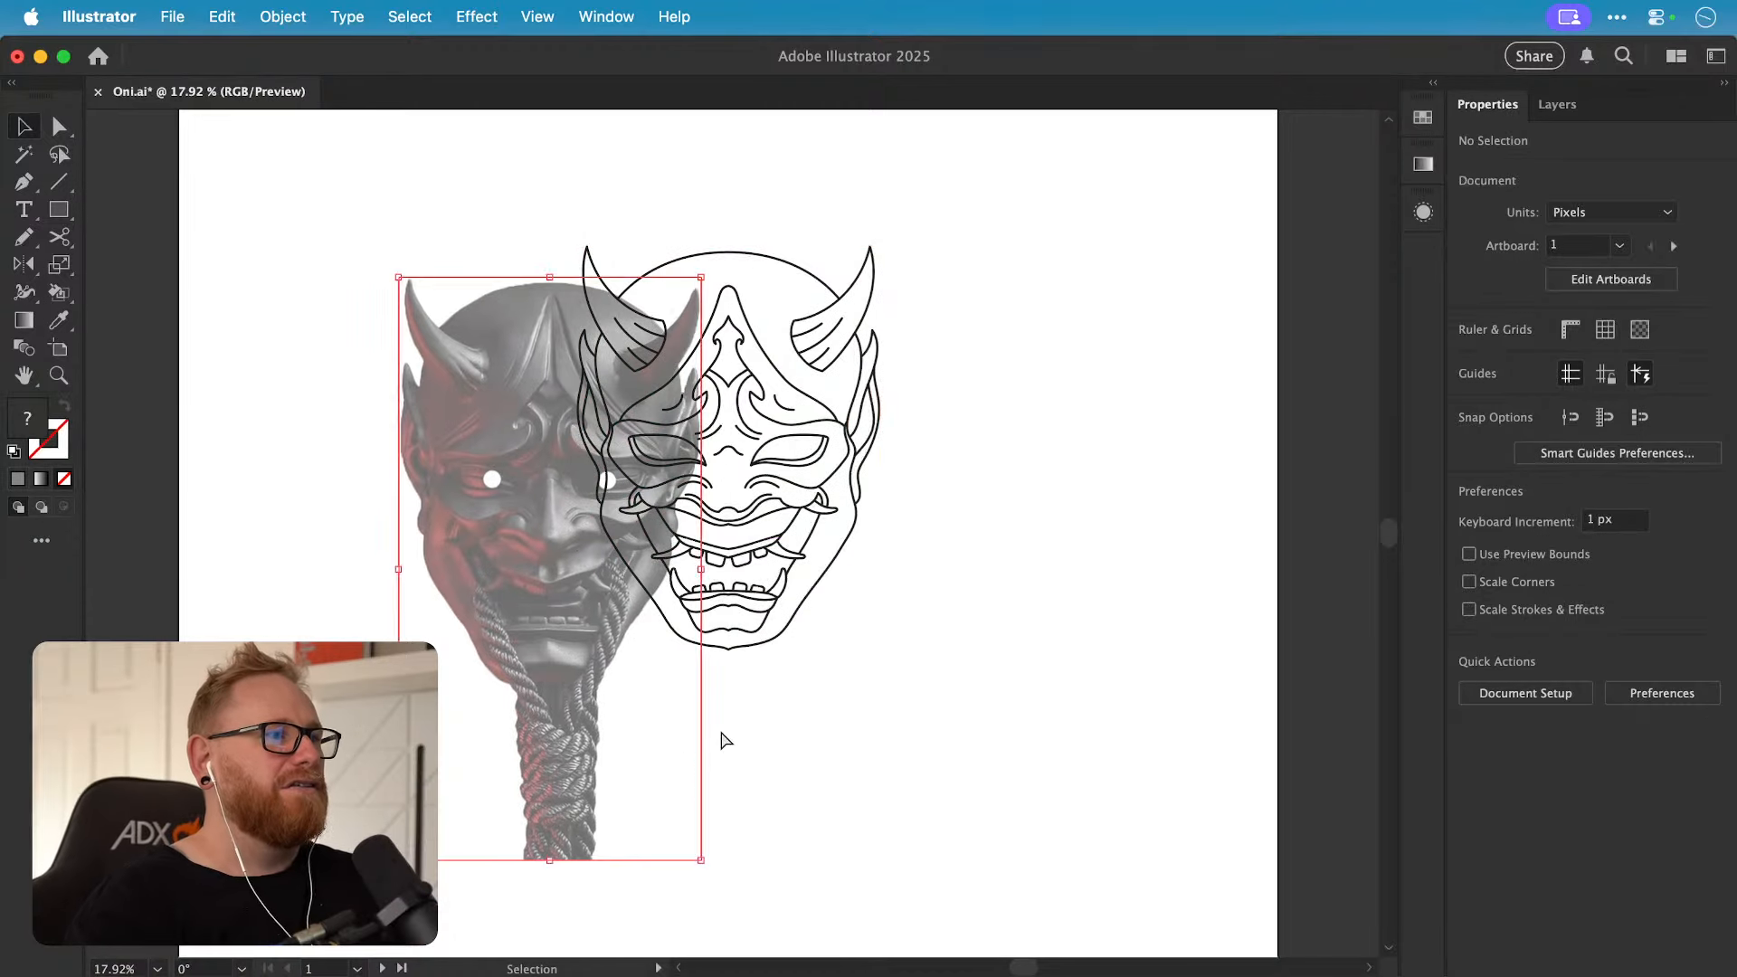
left_click(1538, 106)
left_click(1489, 207)
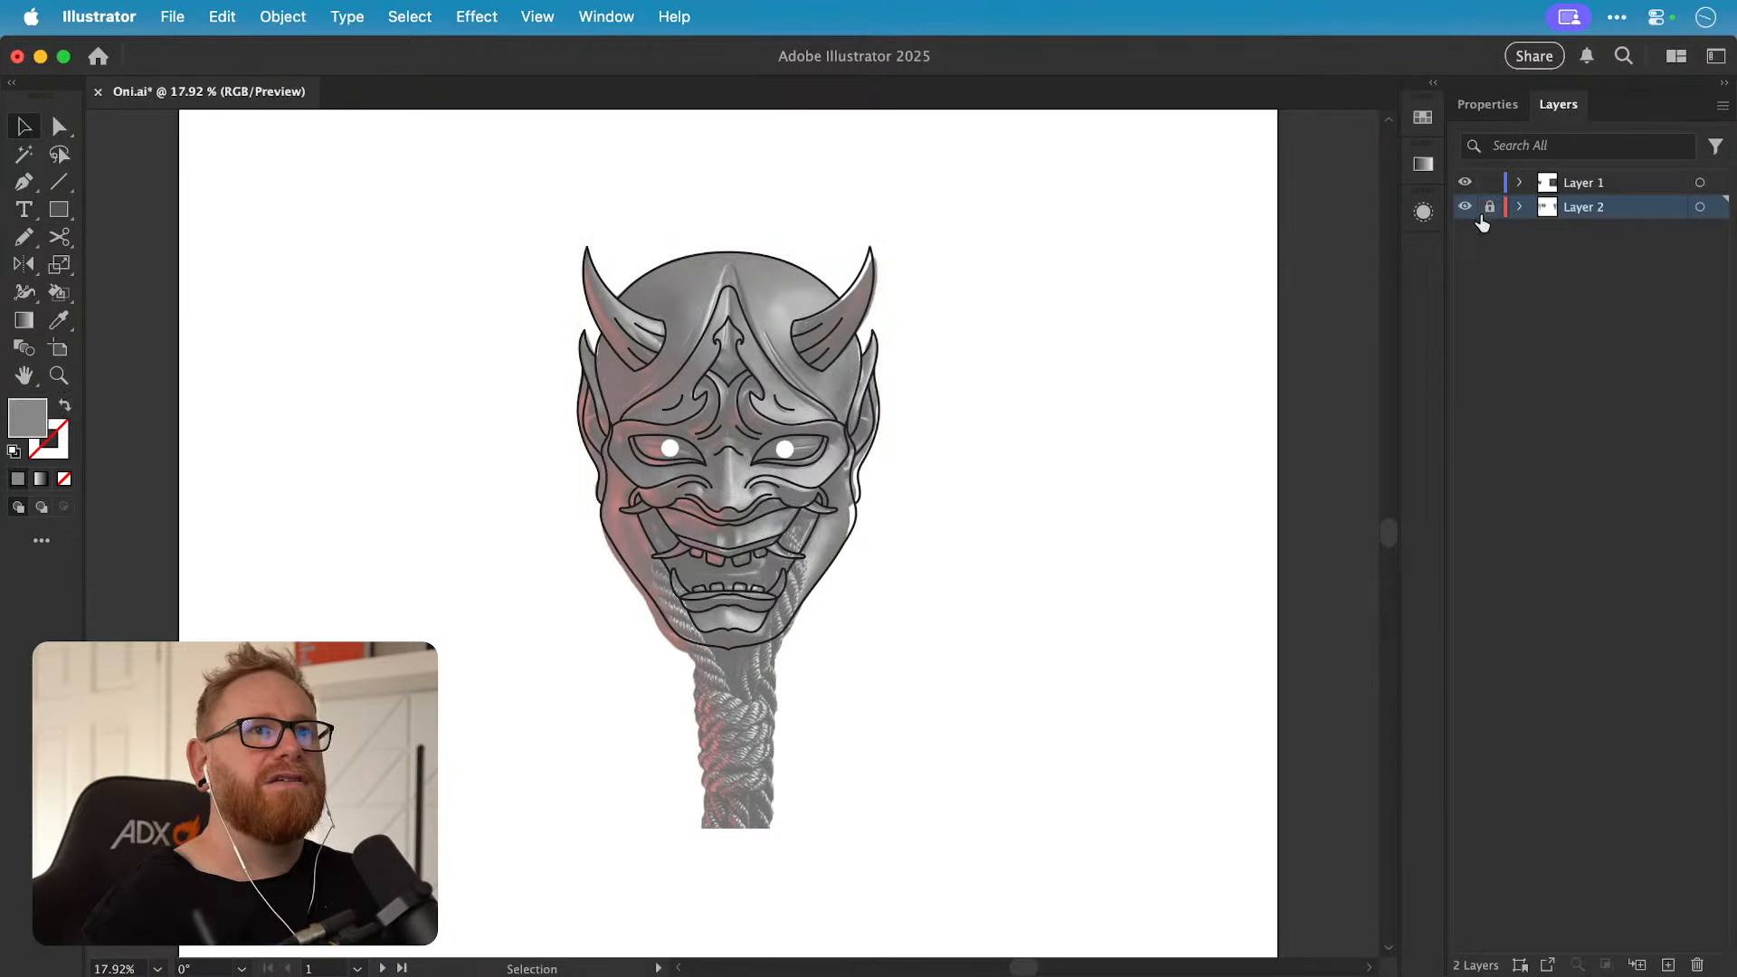
left_click(1489, 207)
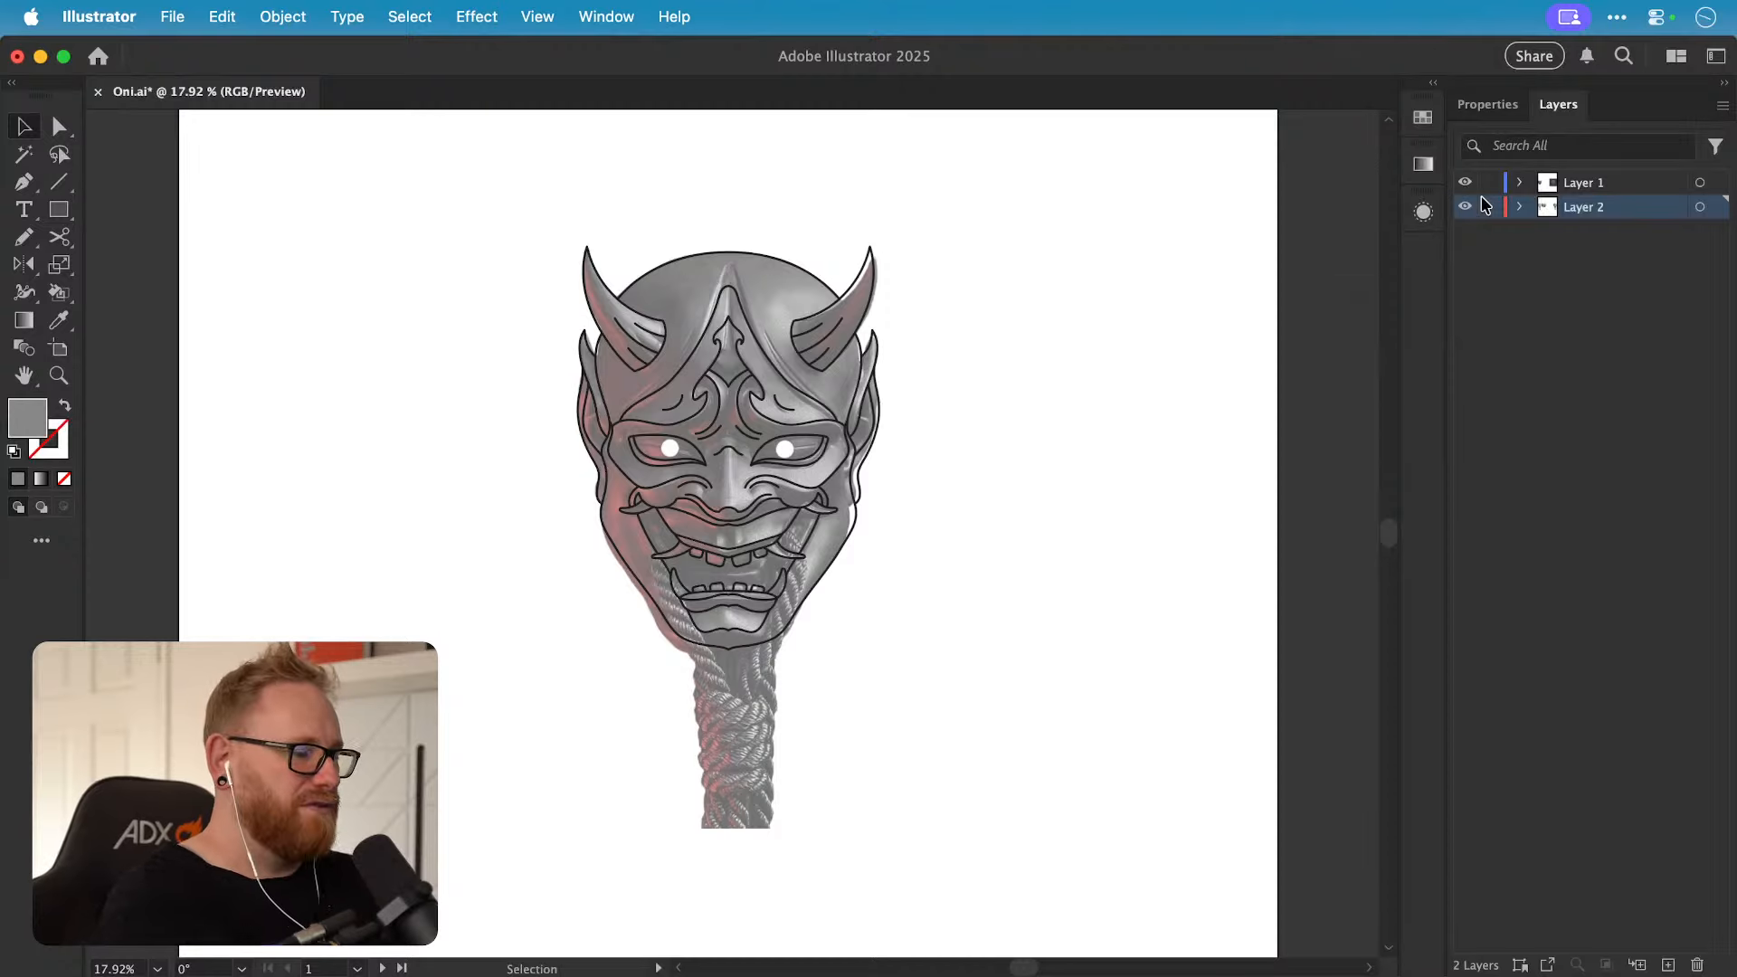
Step: Delete the practice line art and its faded reference photo from the leftmost artboard
key("super+alt+0")
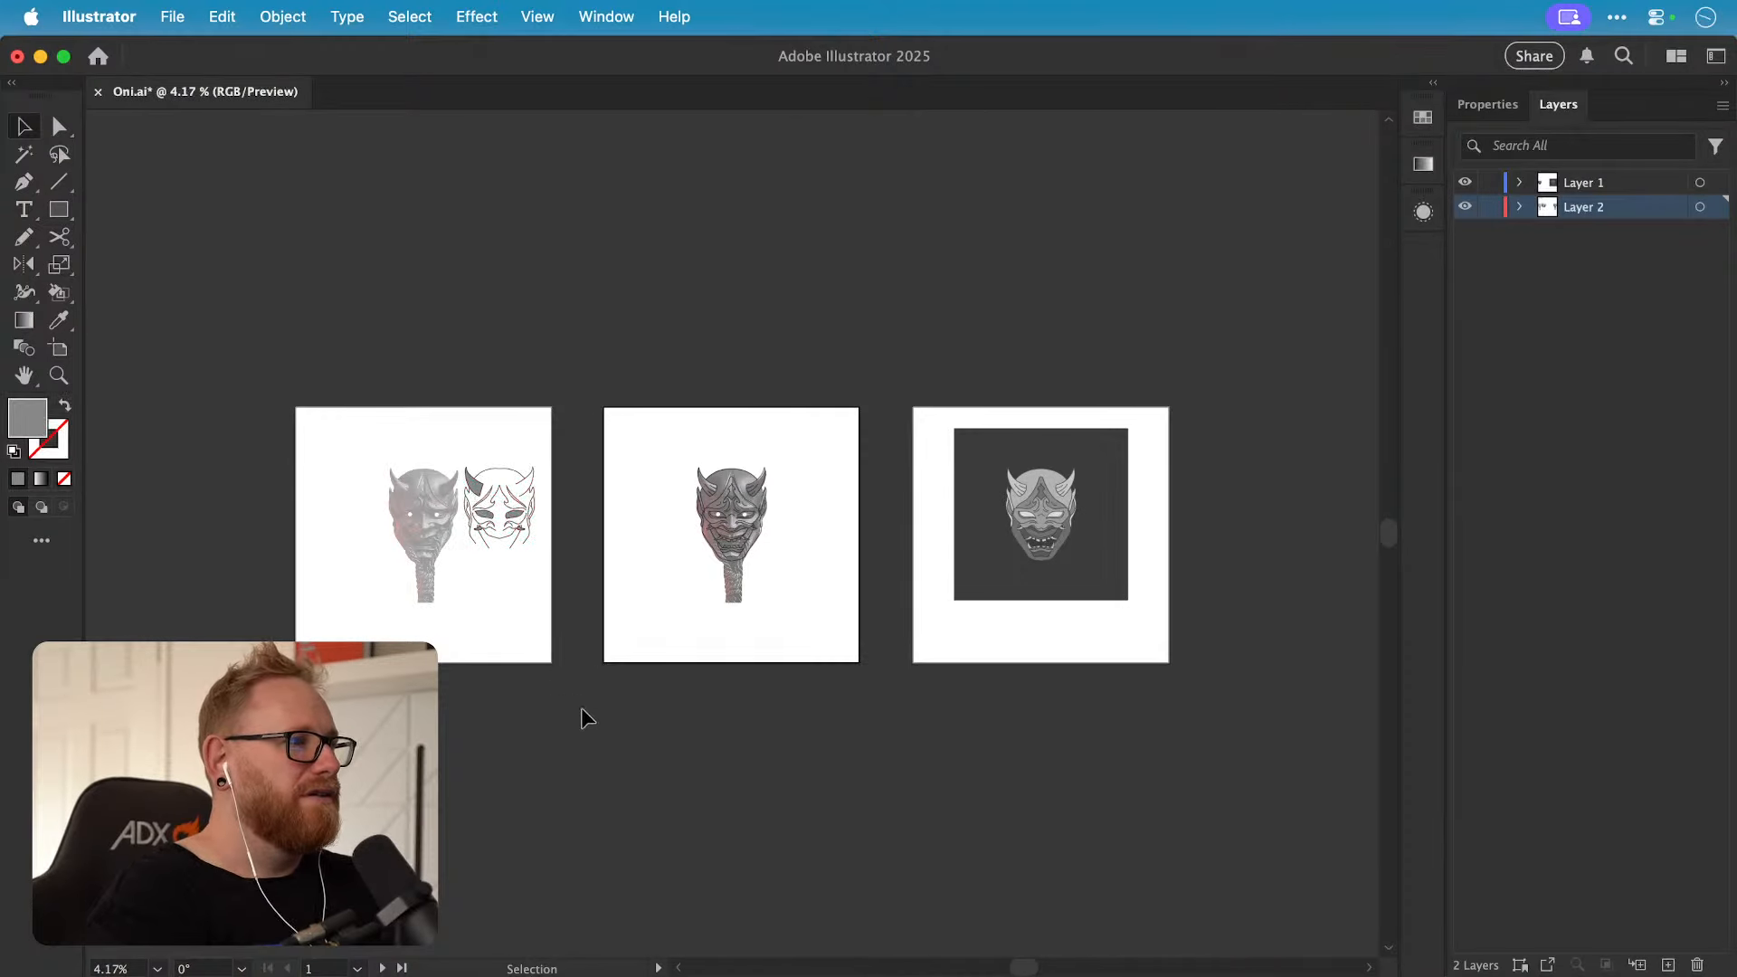
left_click(518, 543)
key("Delete")
Step: Remove the emptied leftmost artboard from the document
key("o")
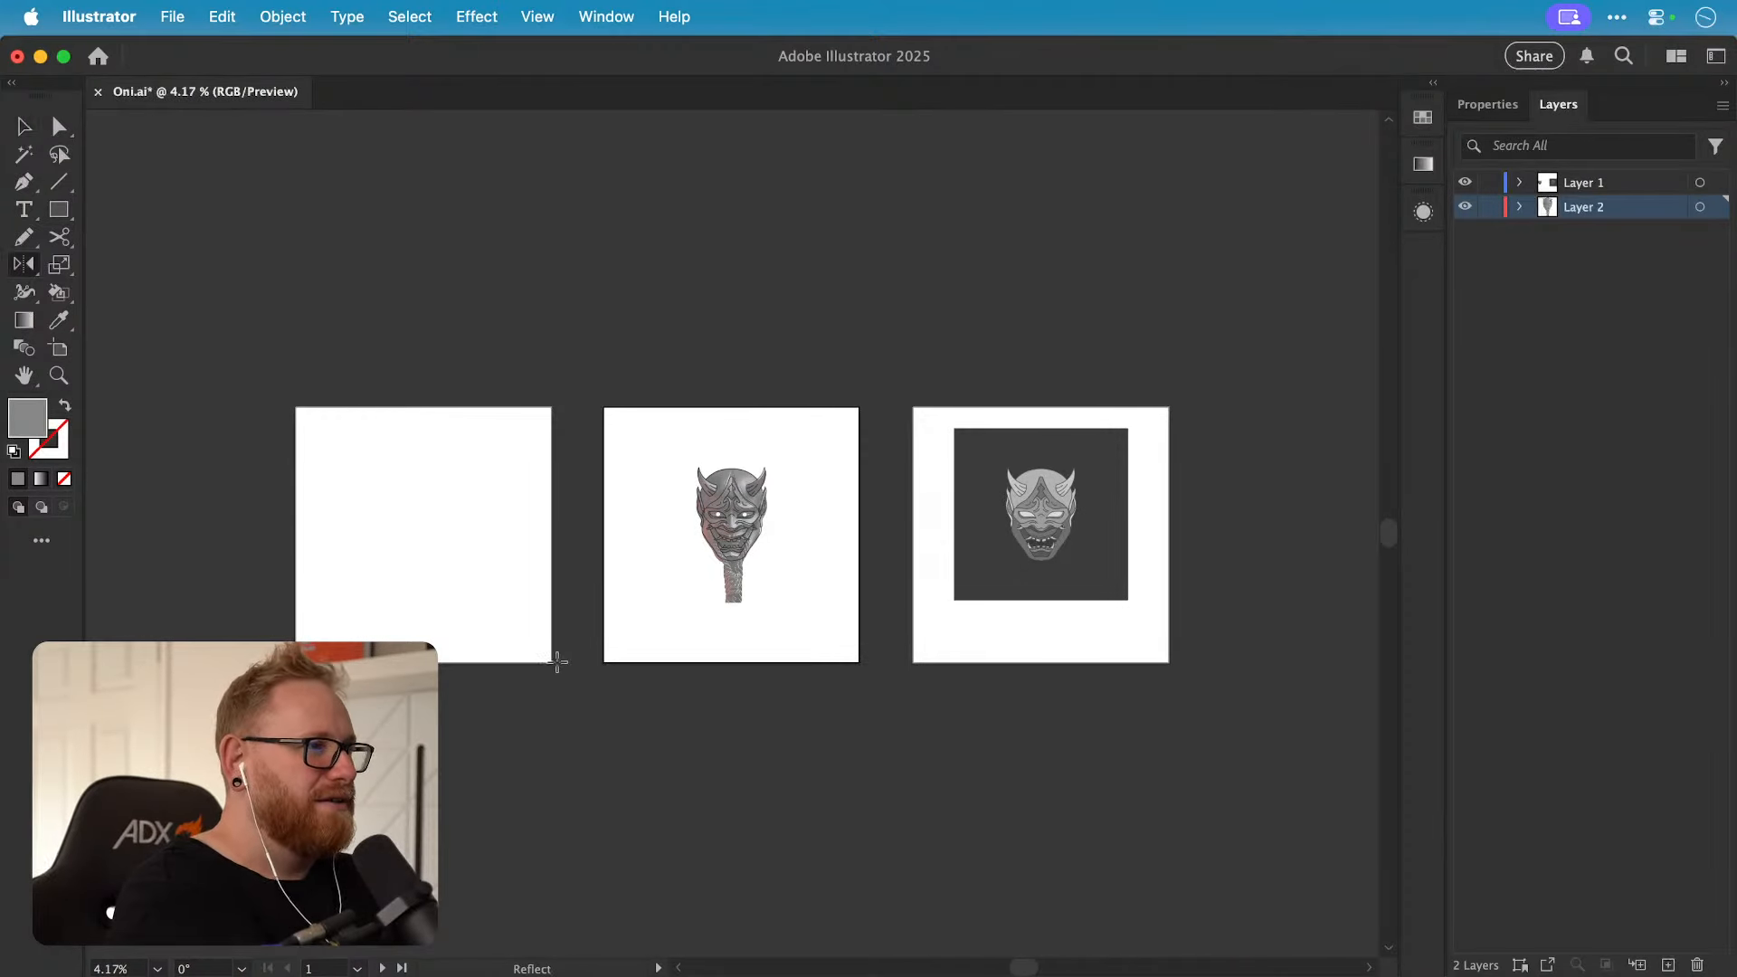
key("shift+o")
left_click(479, 589)
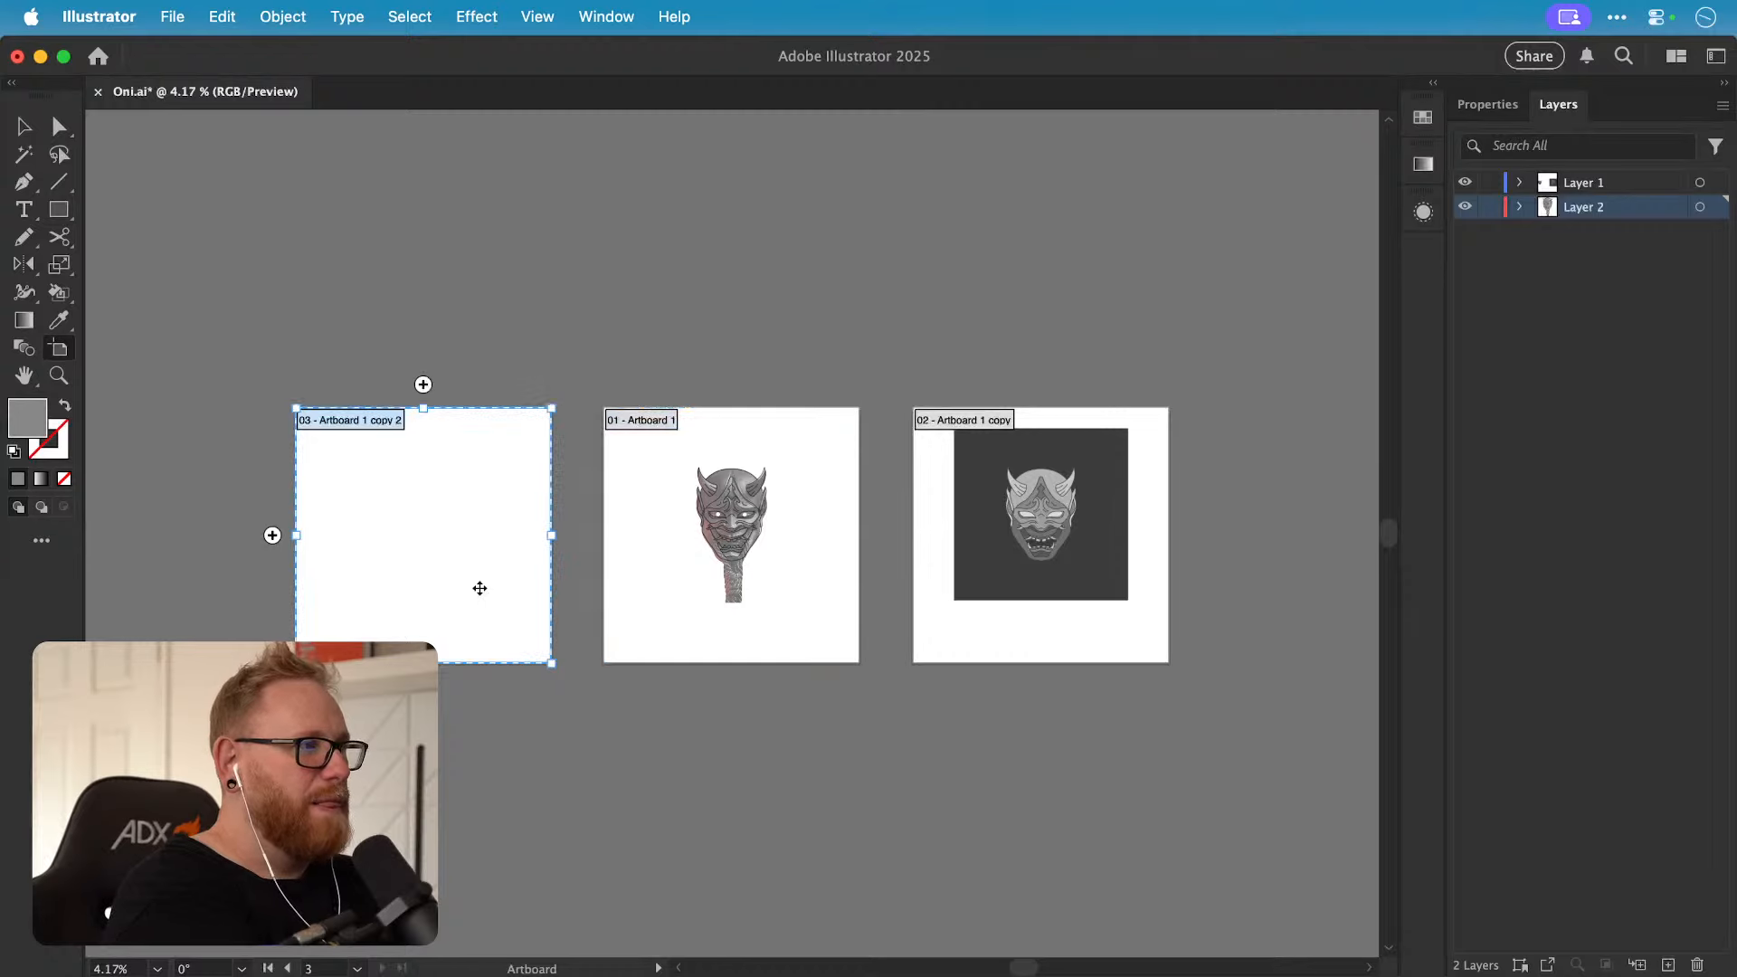
key("Delete")
key("v")
Step: Place a copy of the faded reference photo to the right of the traced mask and set its opacity to 100%
key("z")
left_click_drag(752, 533, 1040, 541)
key("v")
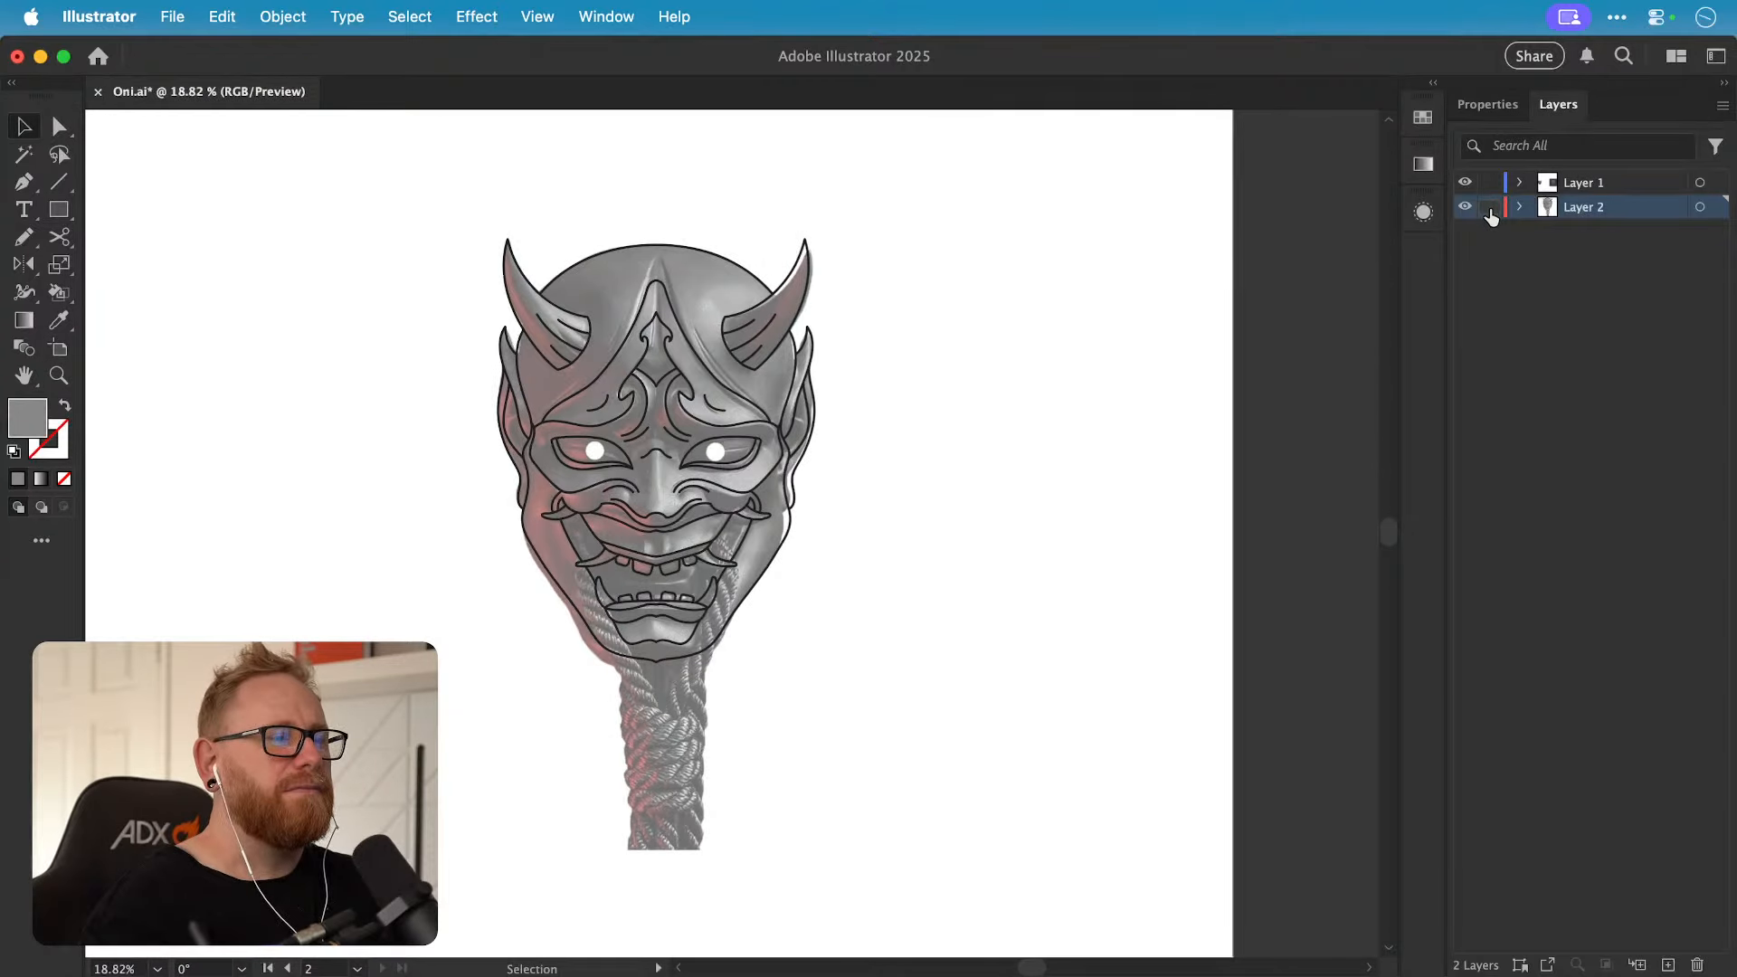
left_click_drag(699, 753, 1063, 775)
left_click(1486, 105)
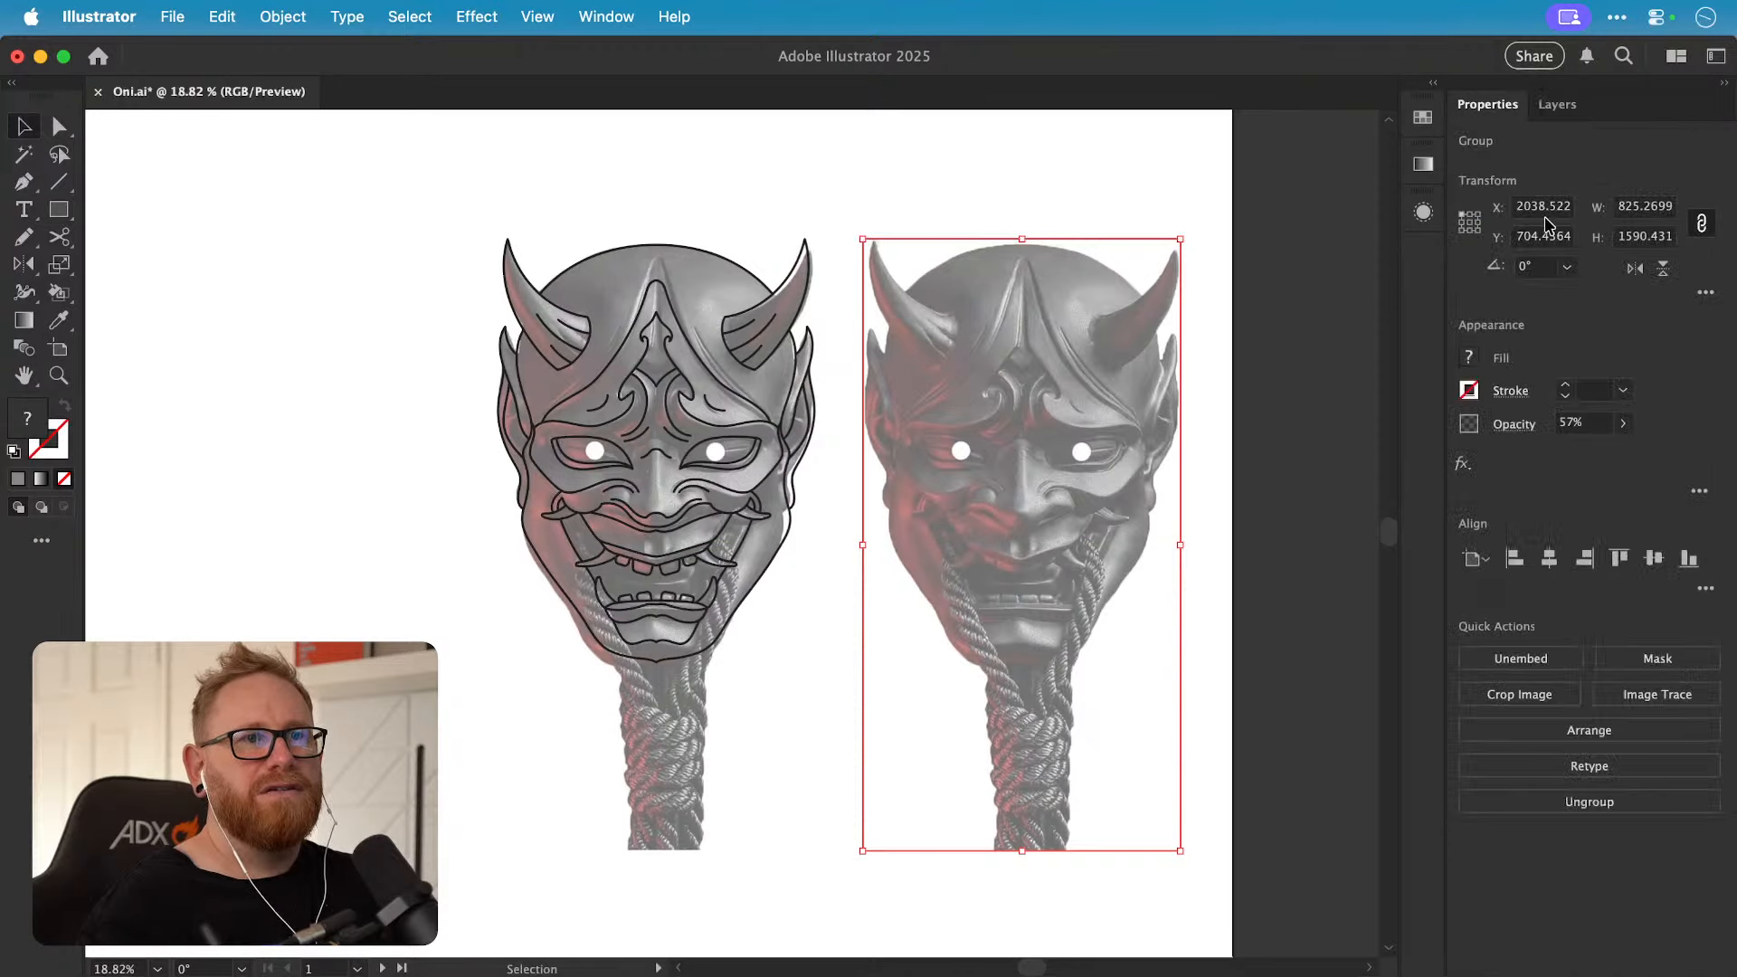
left_click(1623, 423)
left_click_drag(1579, 451, 1620, 451)
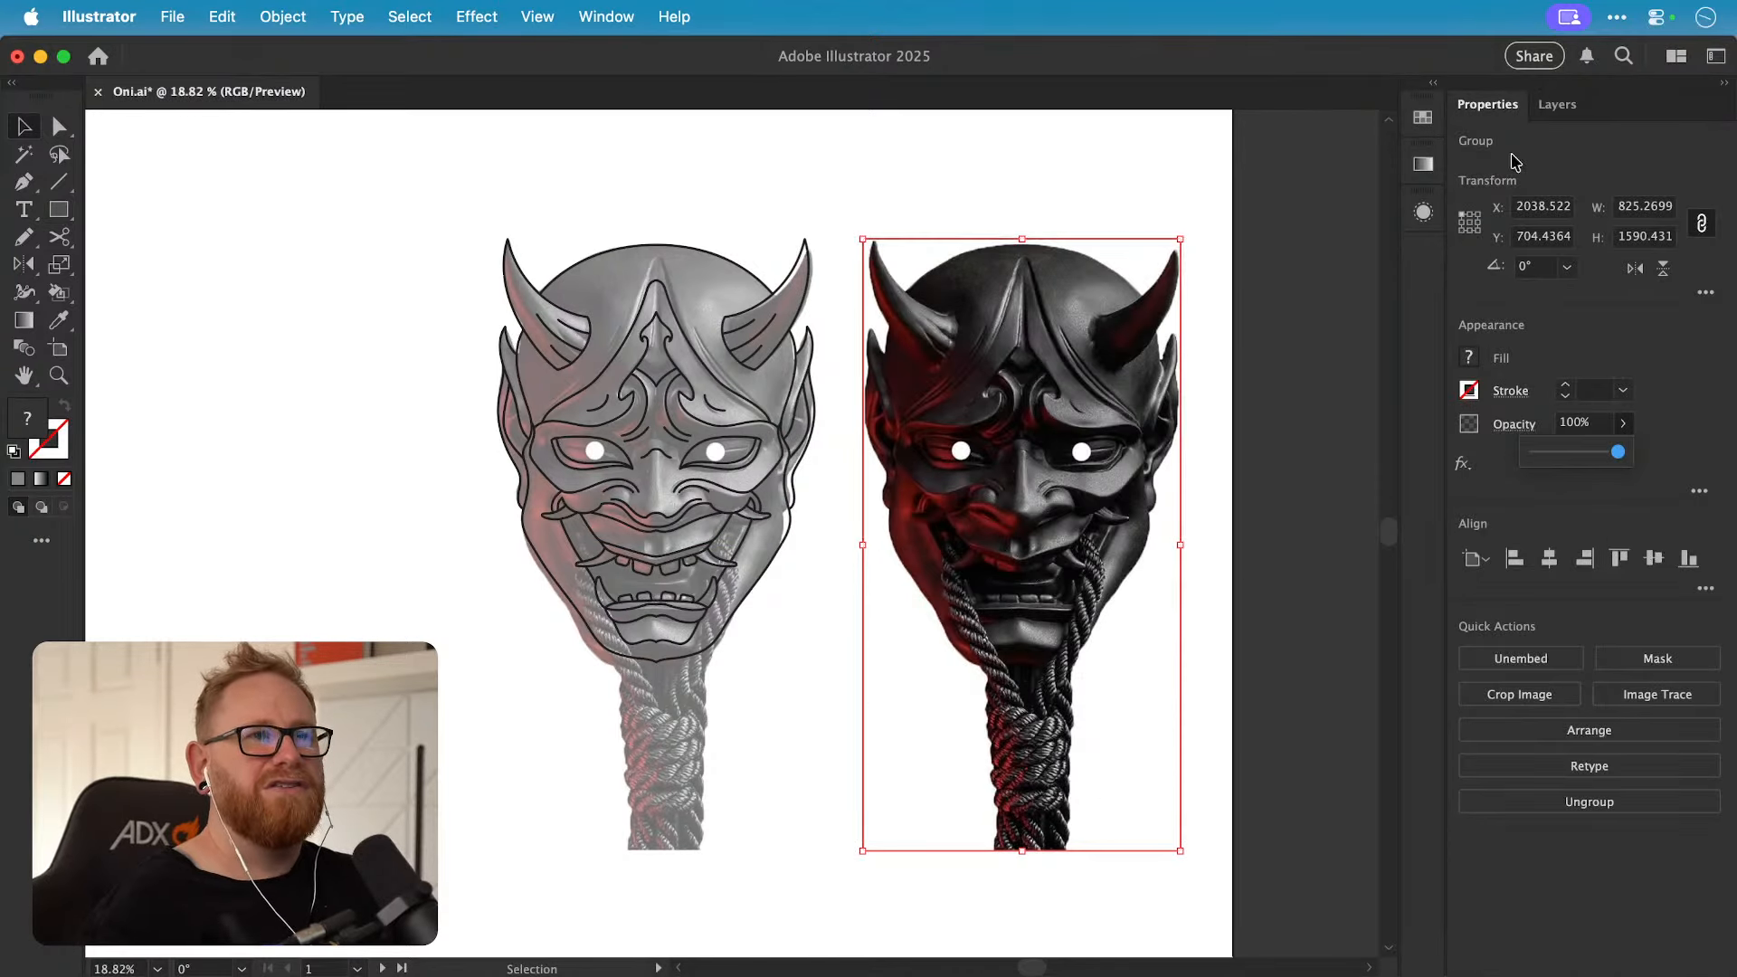
Step: Lock Layer 2 holding the reference photos and make Layer 1 with the line art active
left_click(1557, 104)
left_click(1490, 206)
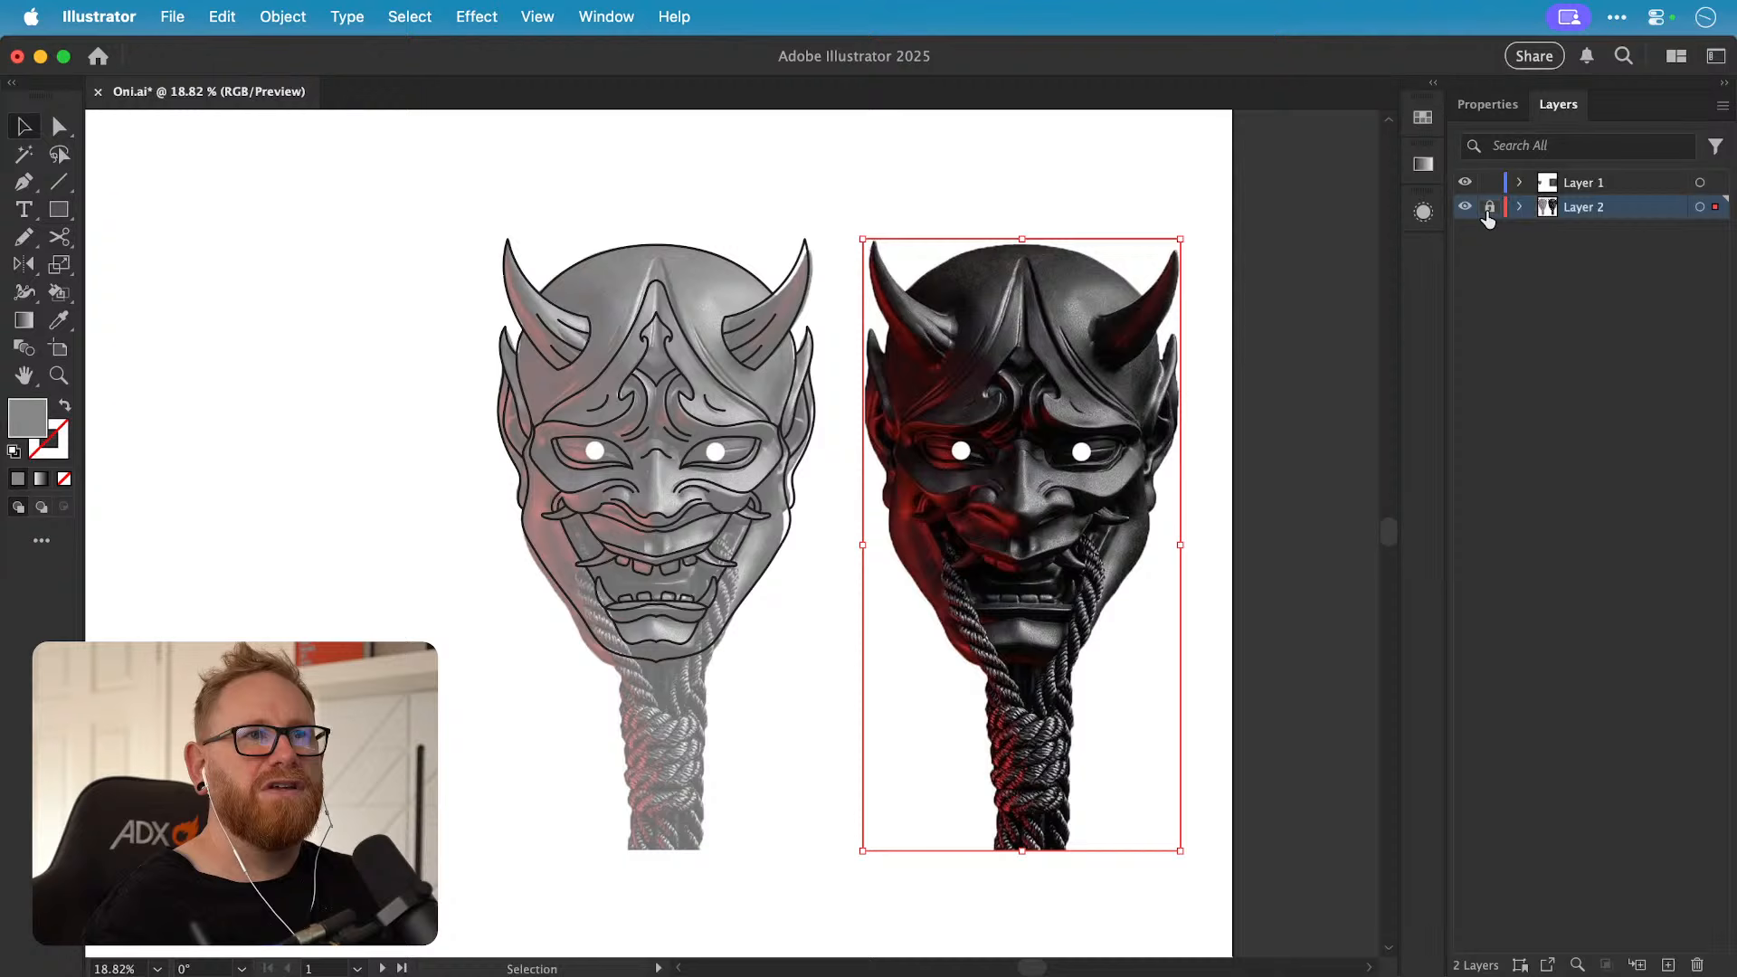
left_click(1586, 186)
scroll(814, 453, "right", 2)
left_click(701, 470)
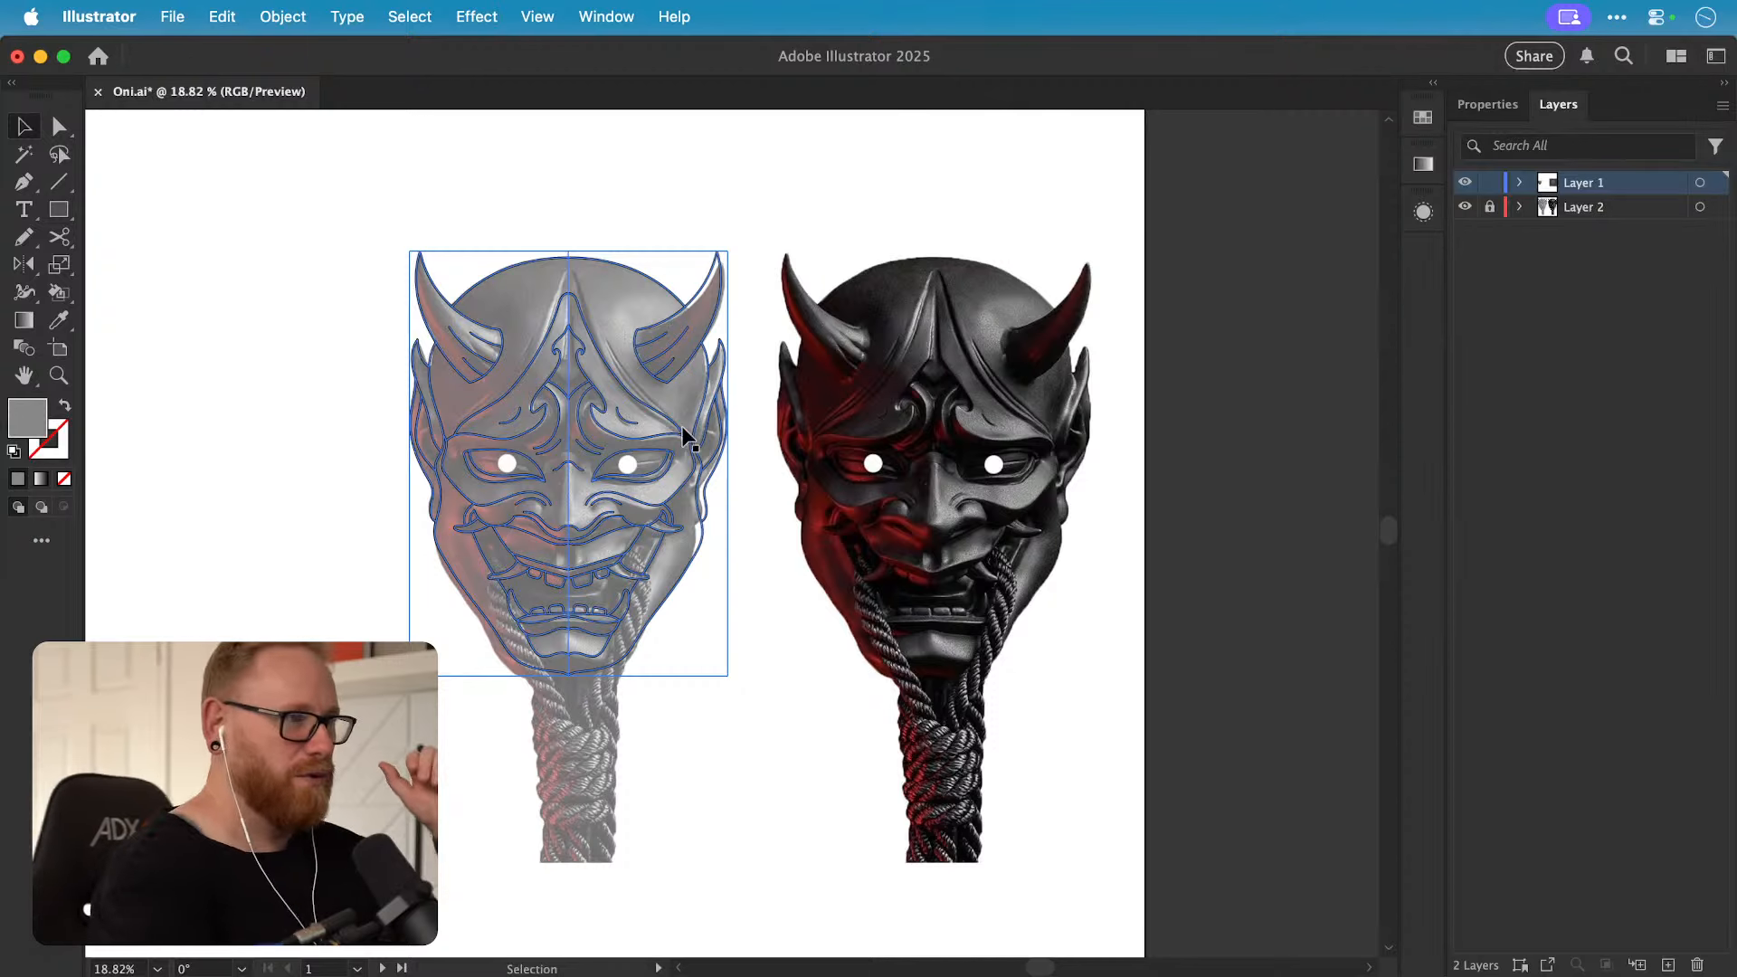
left_click(714, 750)
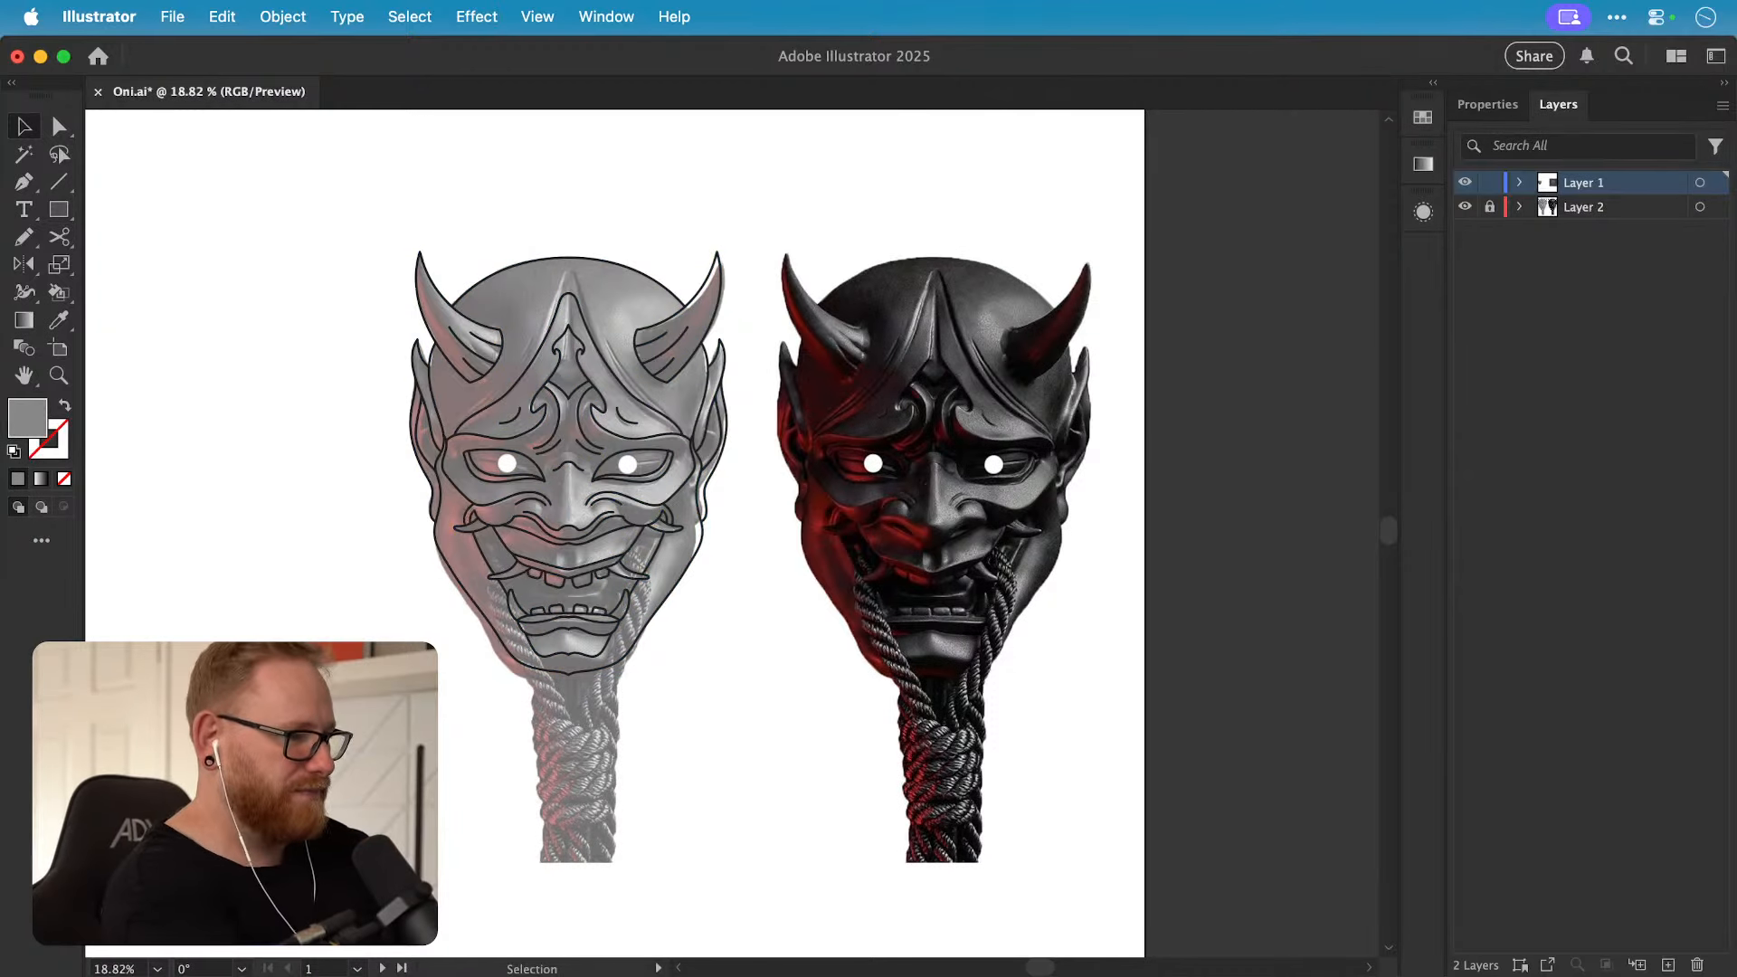
key("super+Tab")
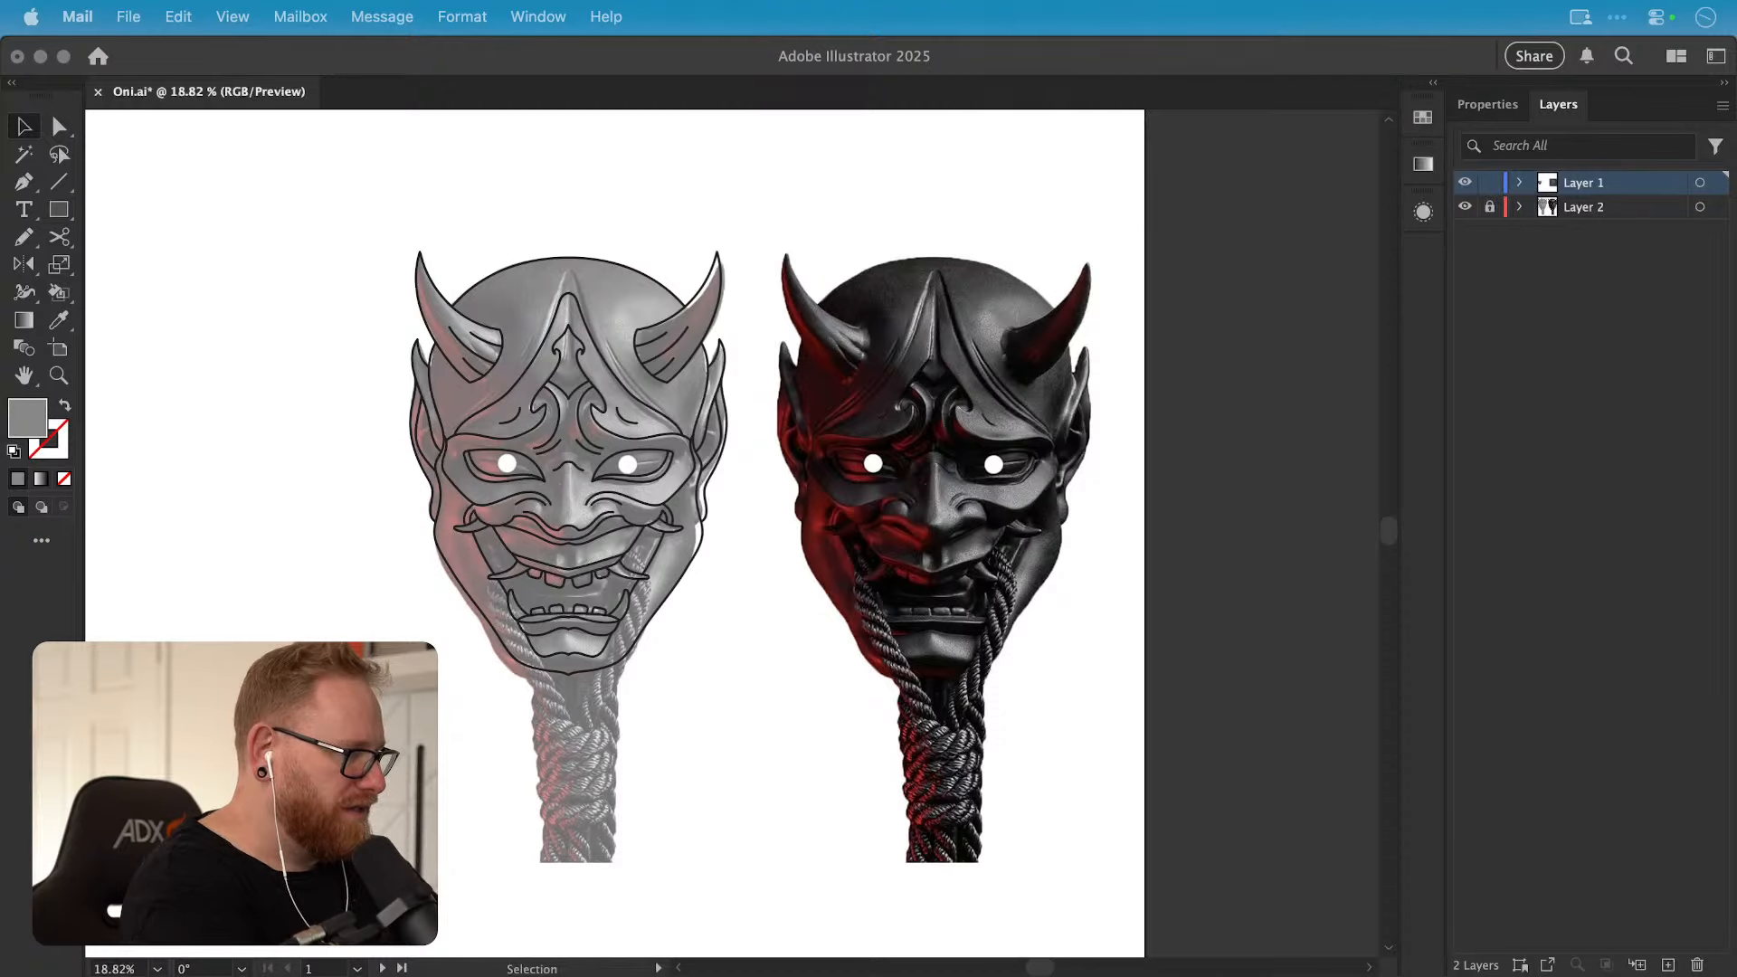
key("super+Tab")
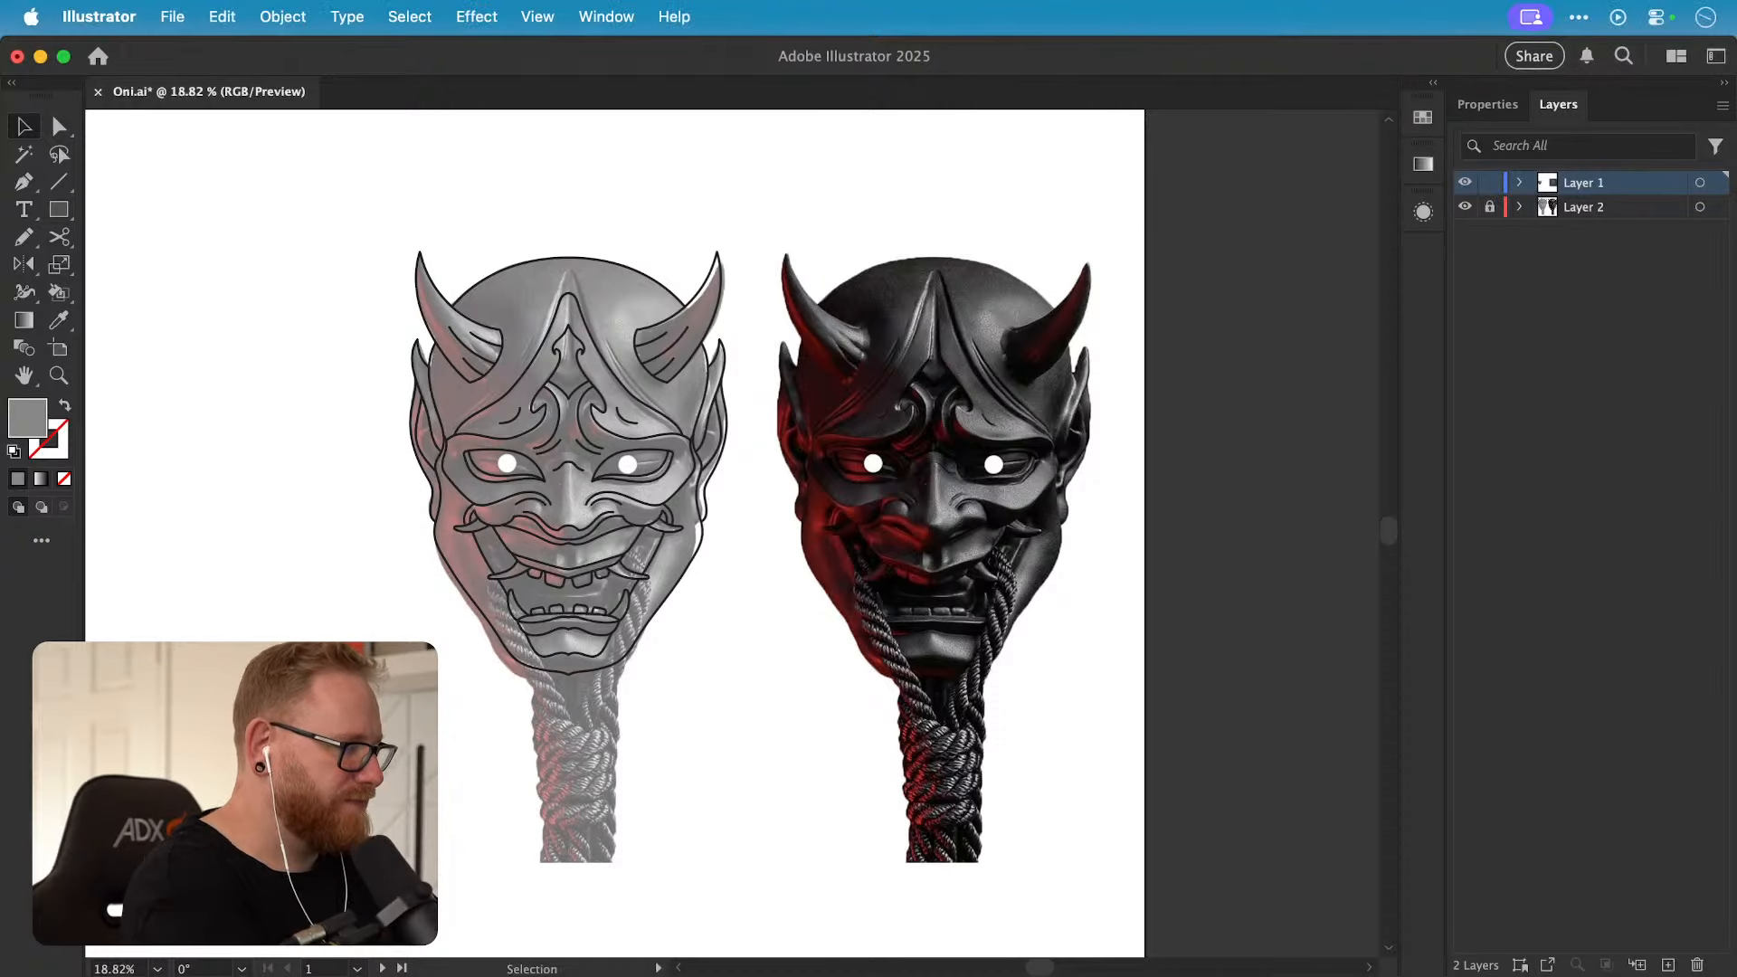
key("XF86AudioRaiseVolume")
key("XF86AudioRaiseVolume")
key("XF86AudioRaiseVolume")
key("XF86AudioRaiseVolume")
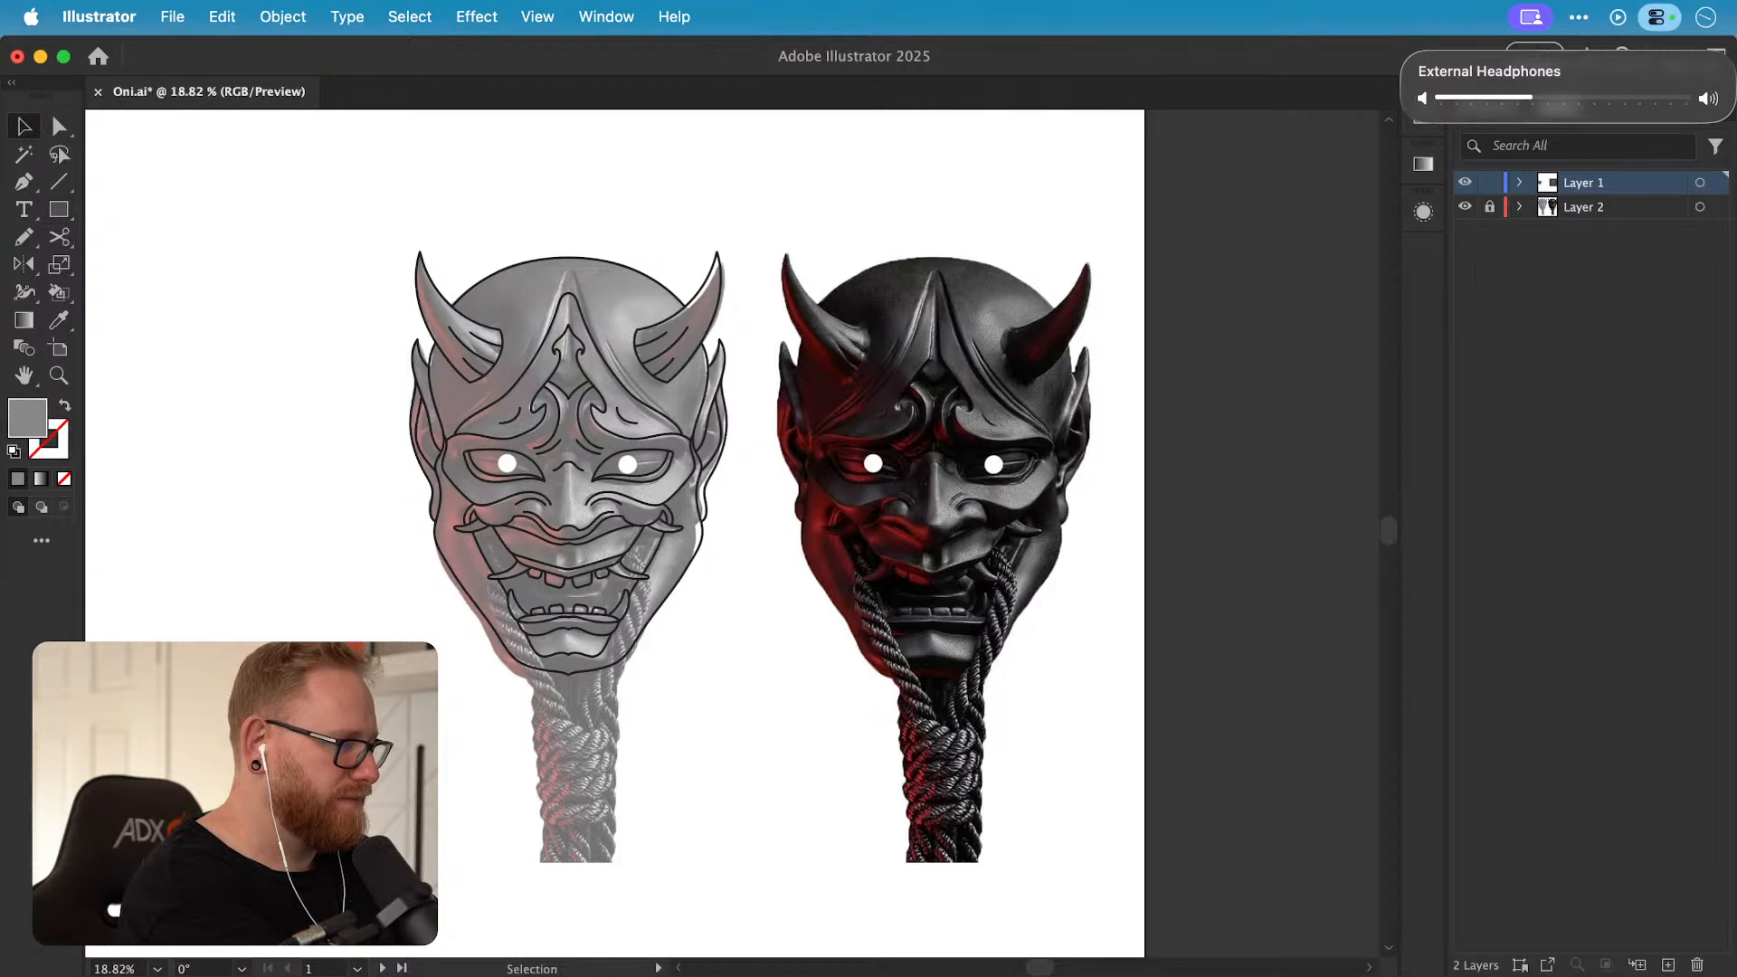
key("XF86AudioRaiseVolume")
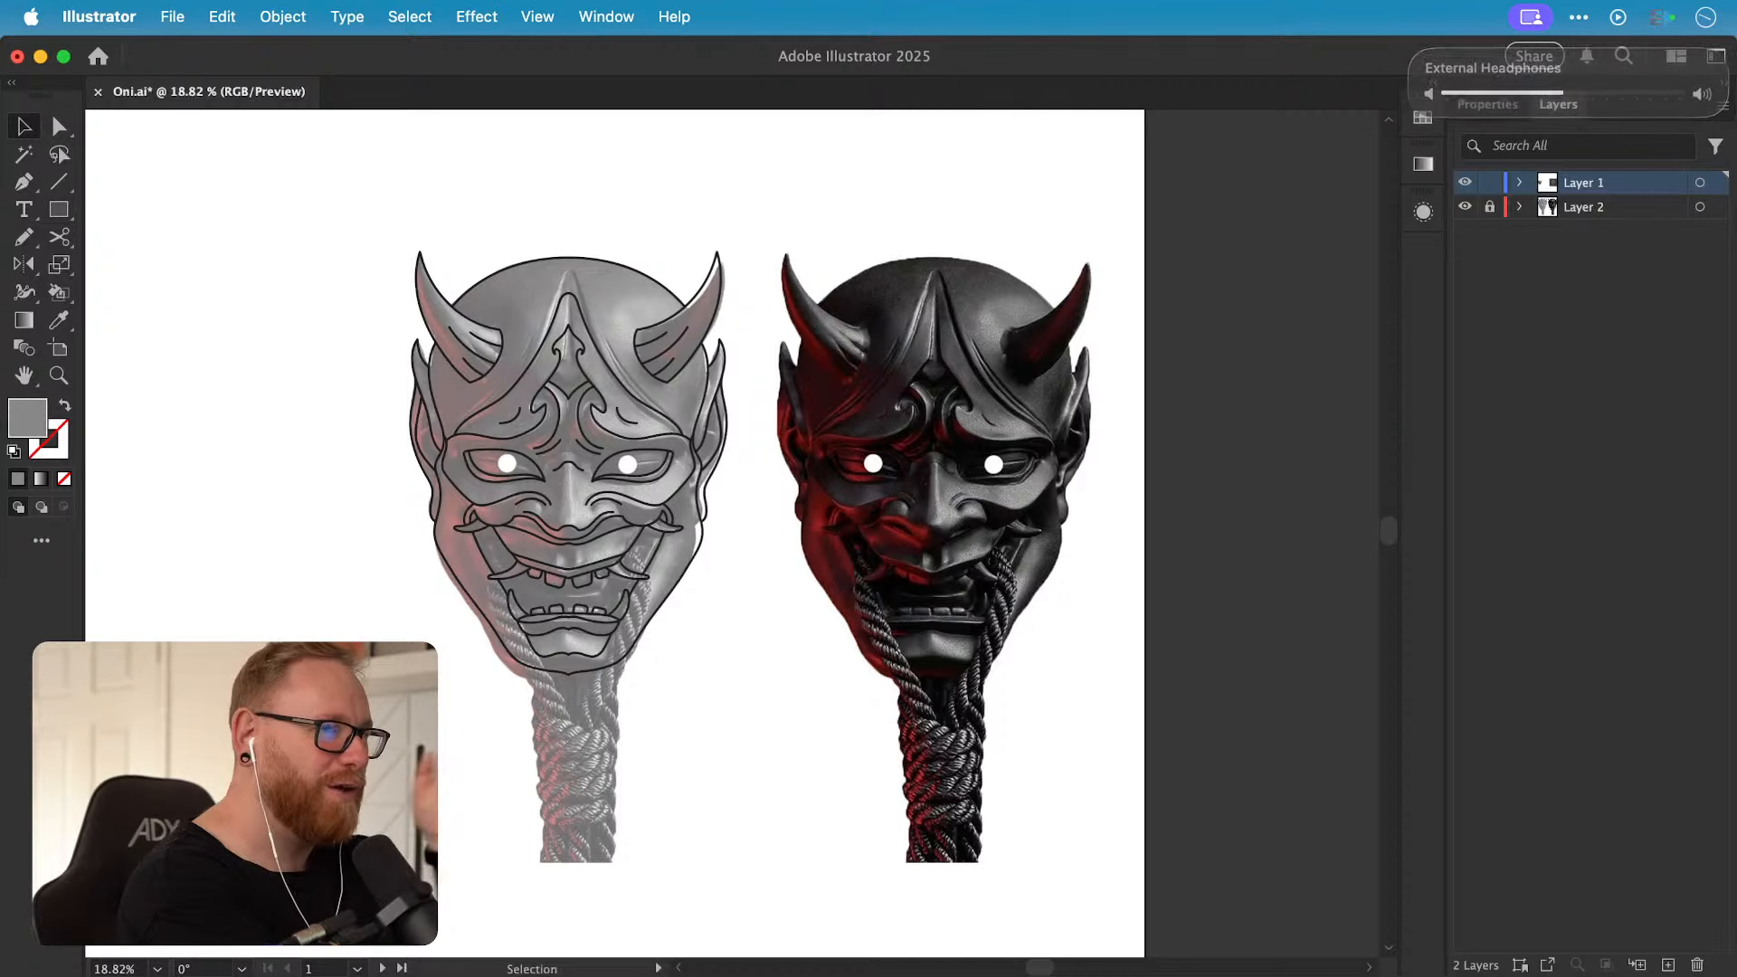
key("XF86AudioRaiseVolume")
key("XF86AudioLowerVolume")
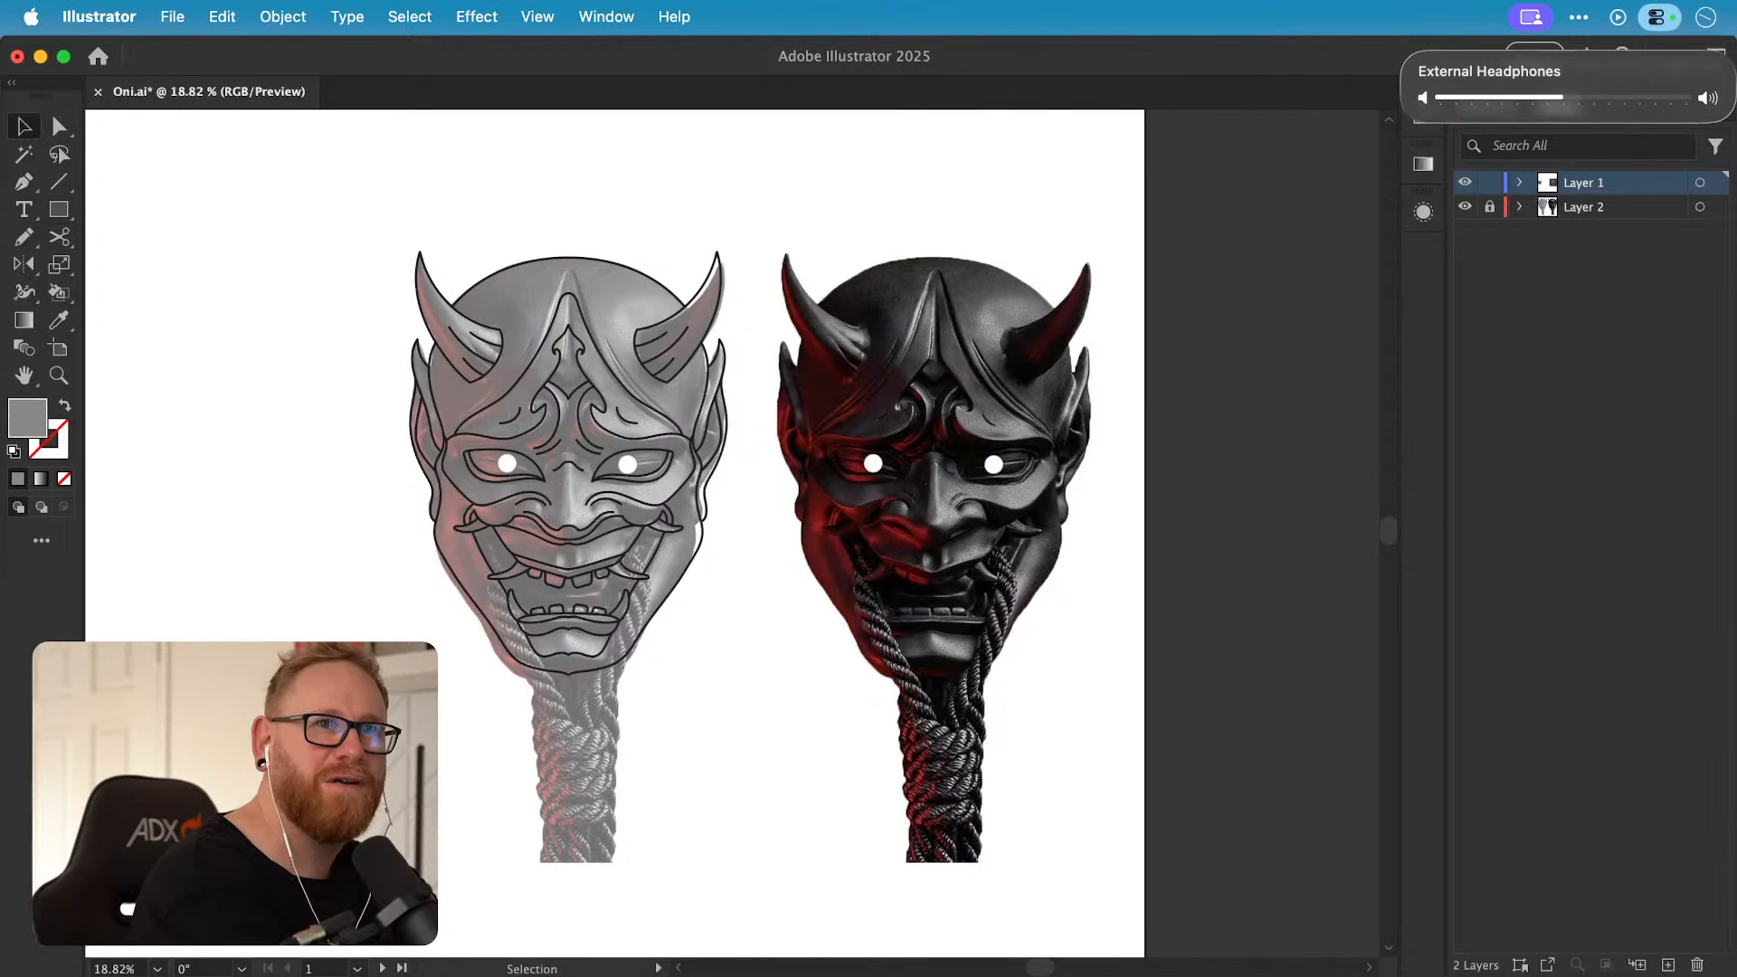
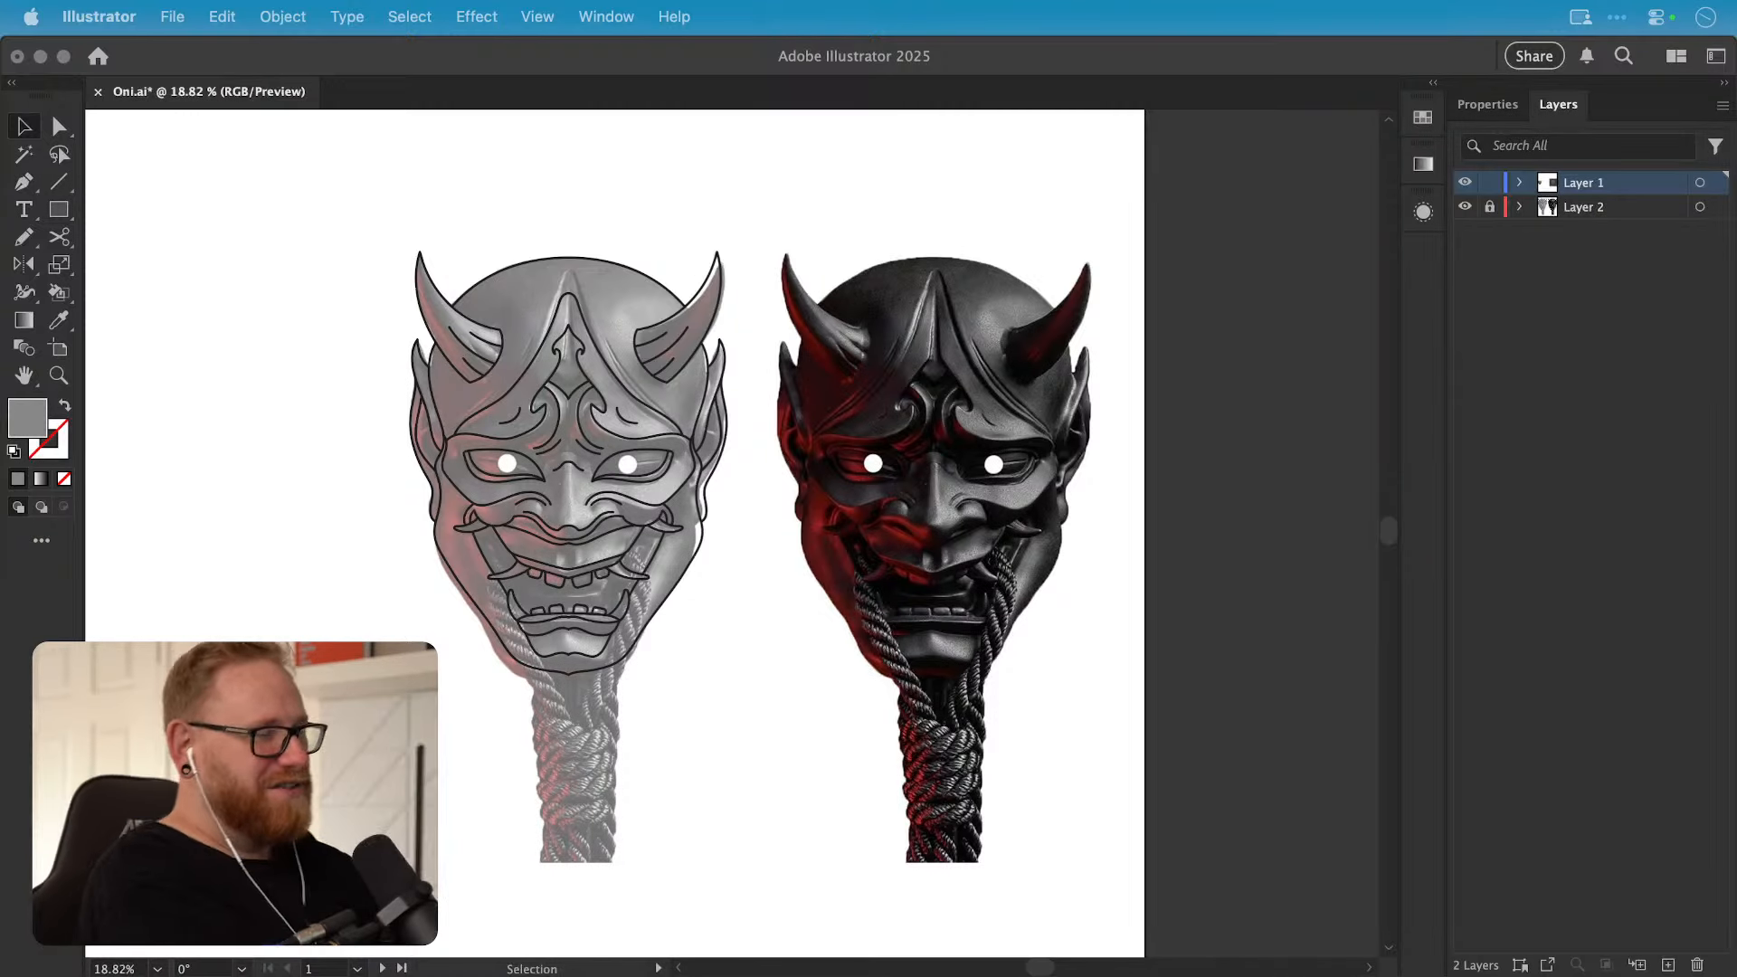
Step: Unlock Layer 2 and set the opacity of the faded reference photo beneath the line art to 20%
left_click(1125, 458)
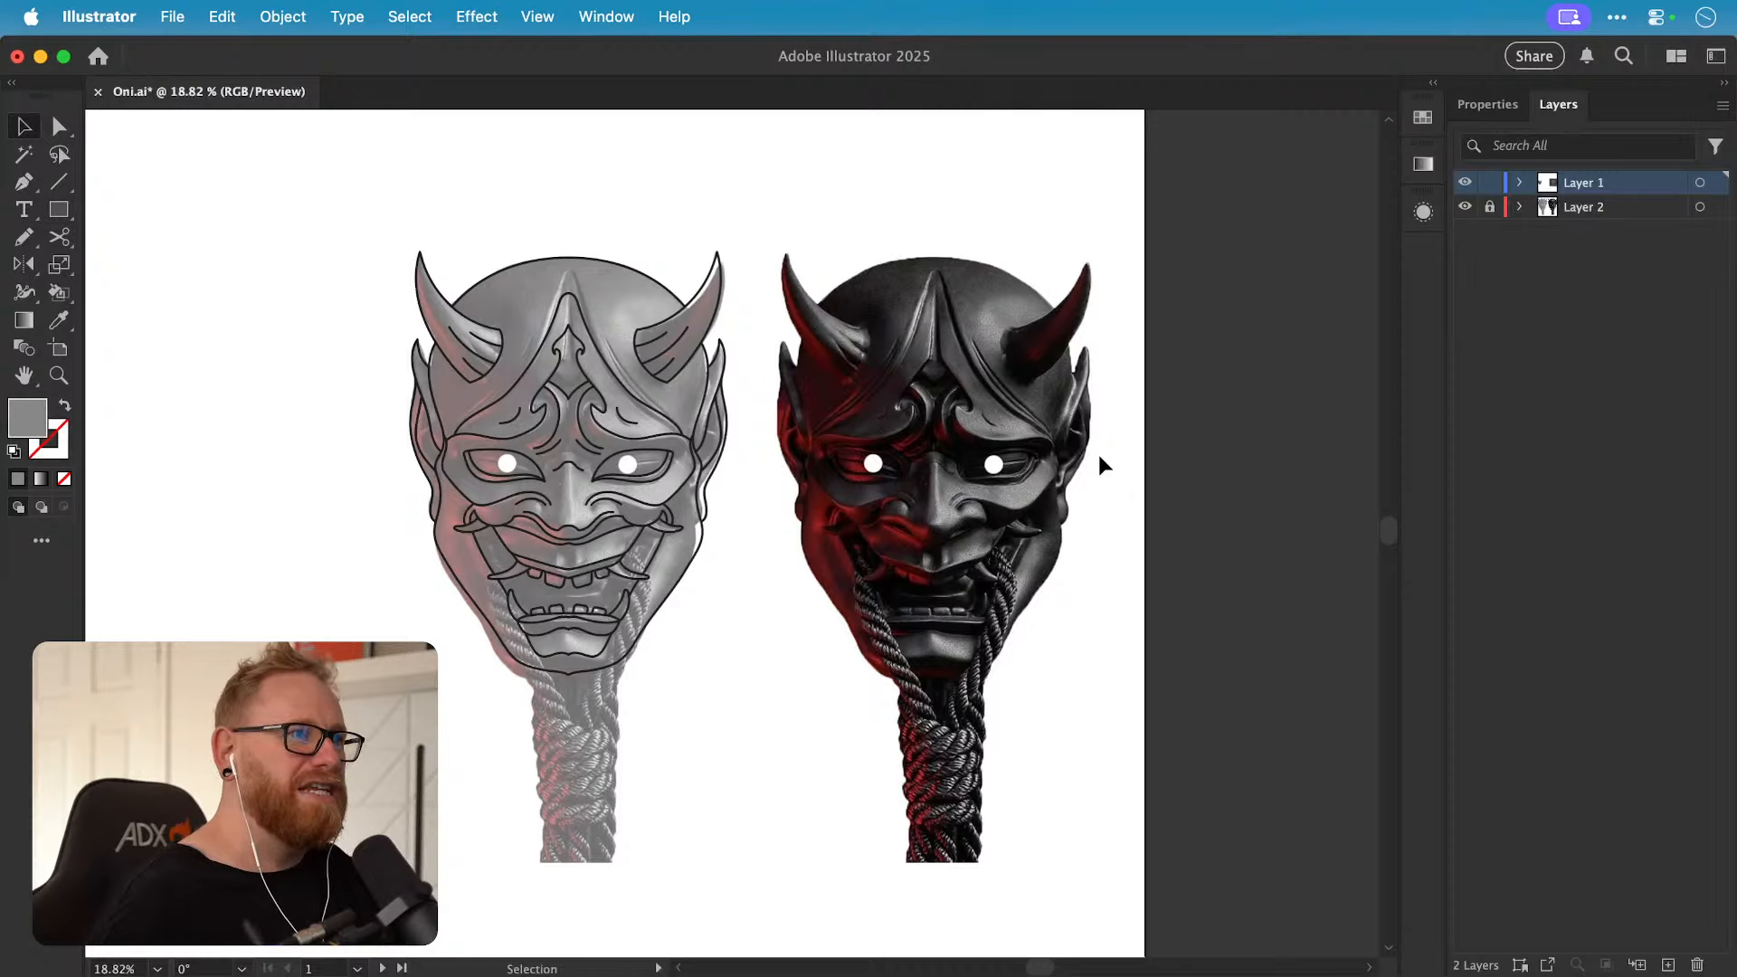
key("z")
left_click_drag(526, 411, 753, 529)
key("v")
left_click(638, 486)
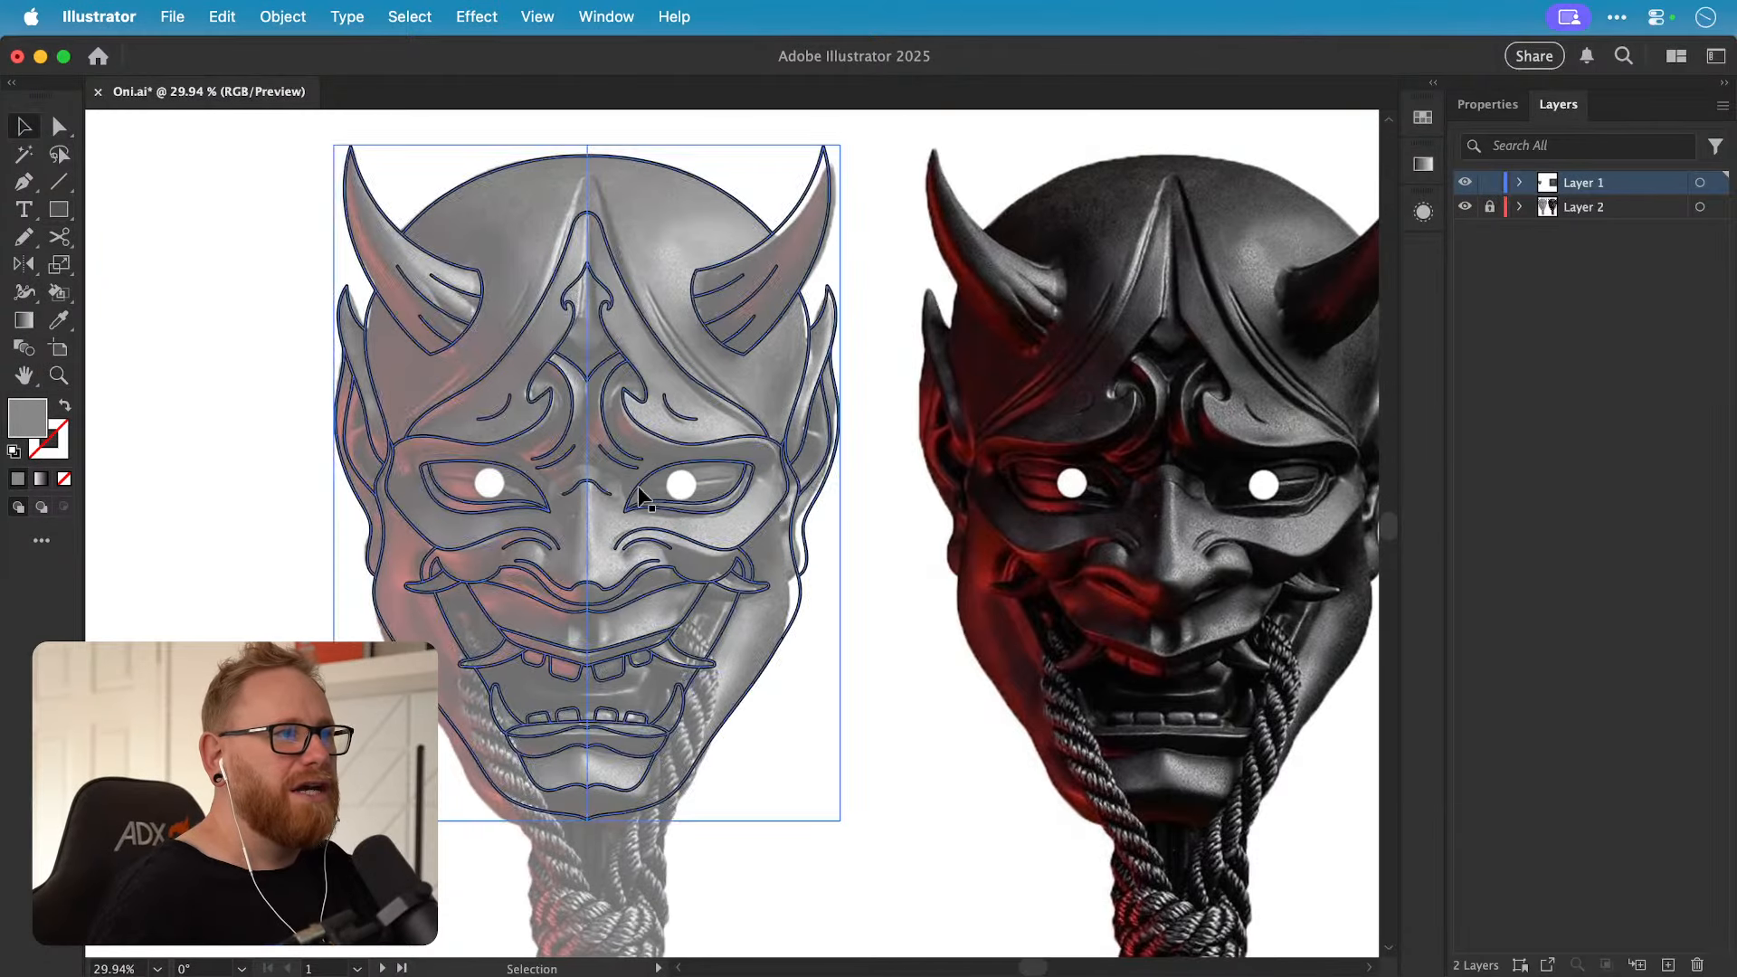
left_click(611, 871)
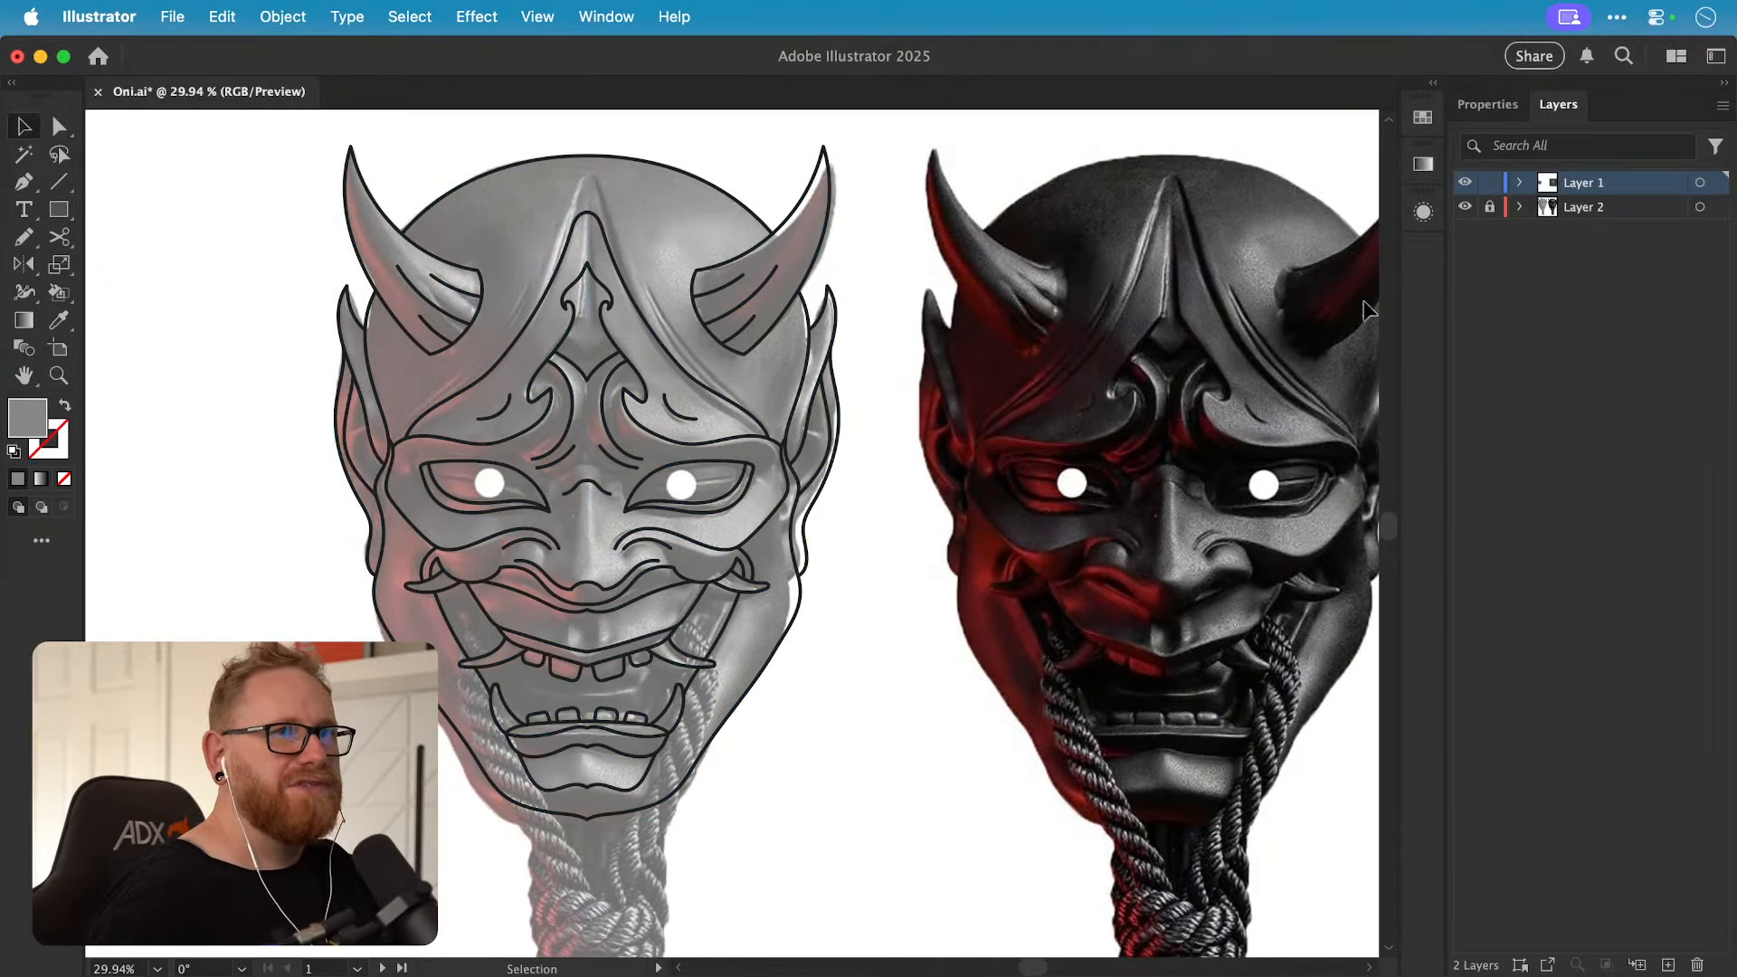
left_click(1487, 207)
left_click(537, 882)
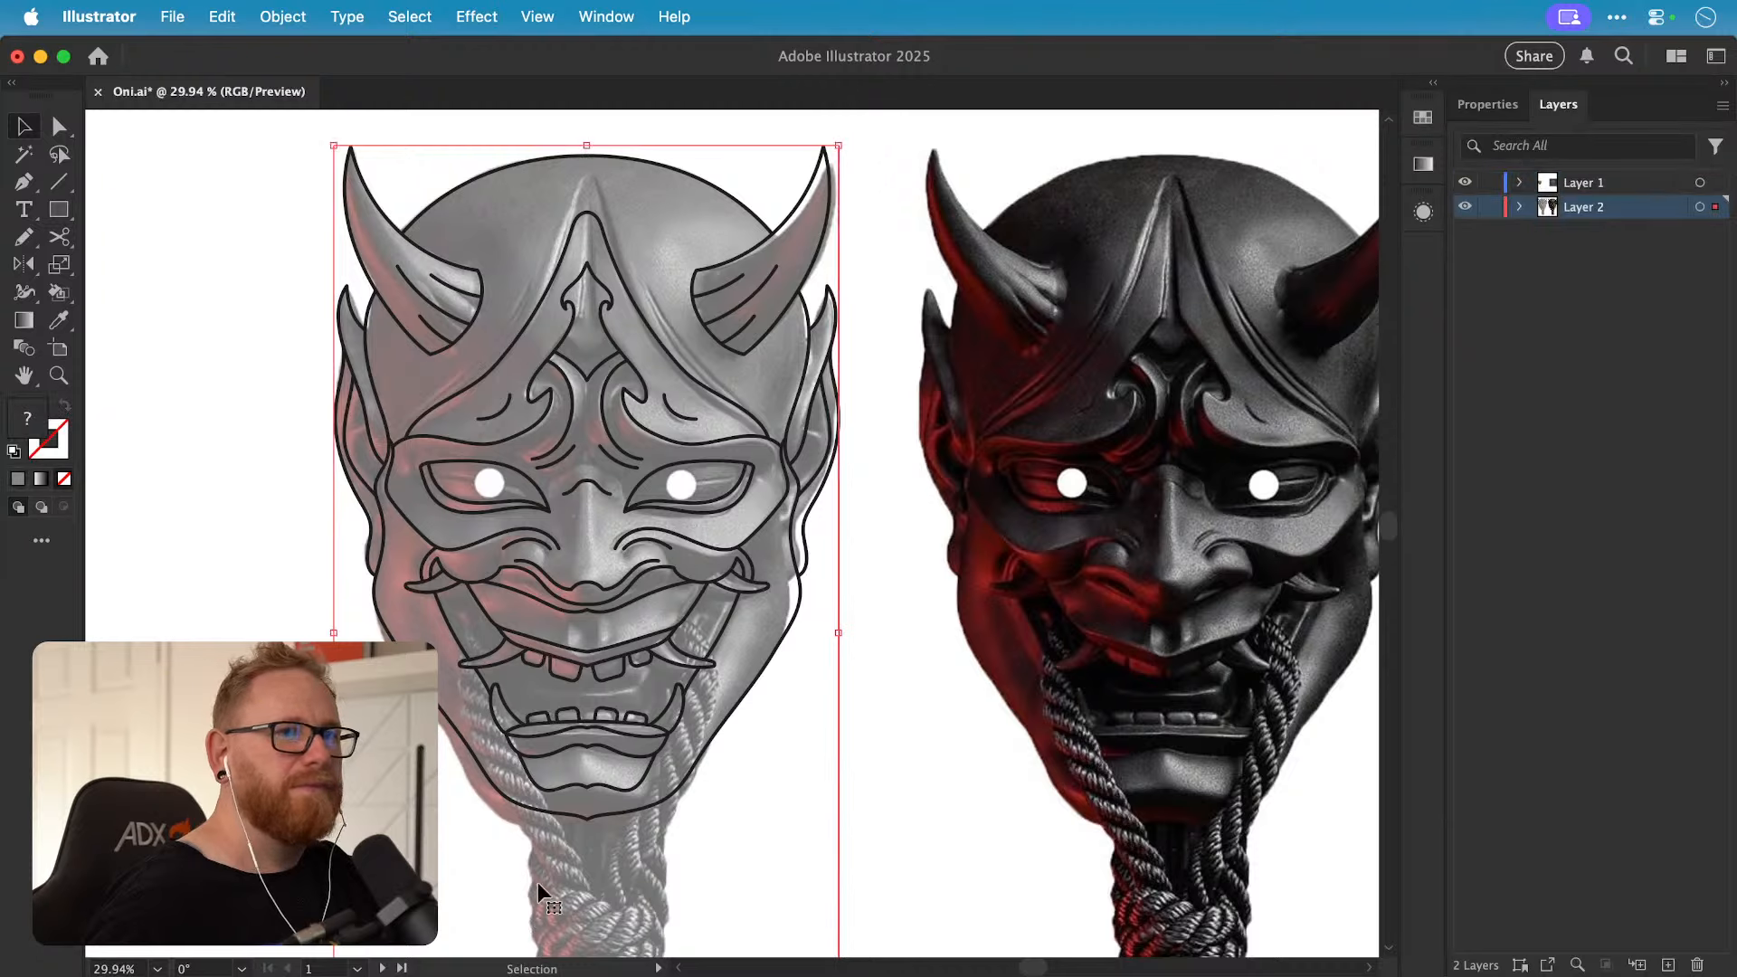
left_click(1487, 104)
left_click(1578, 422)
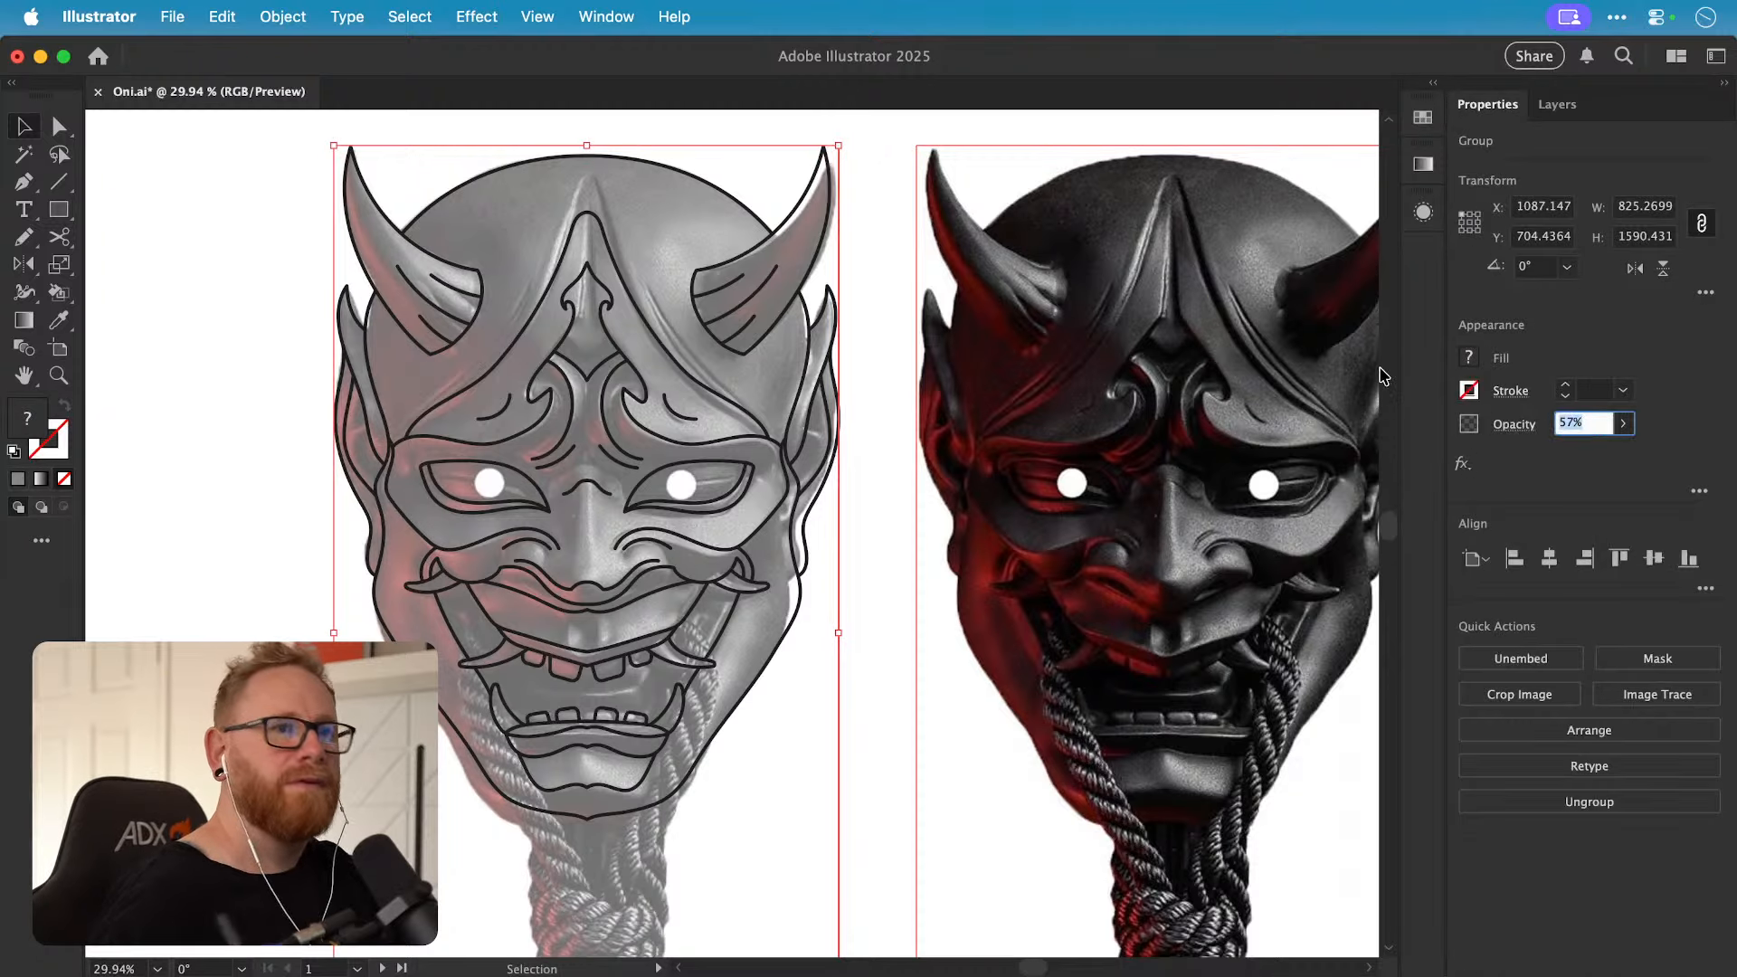
type("20")
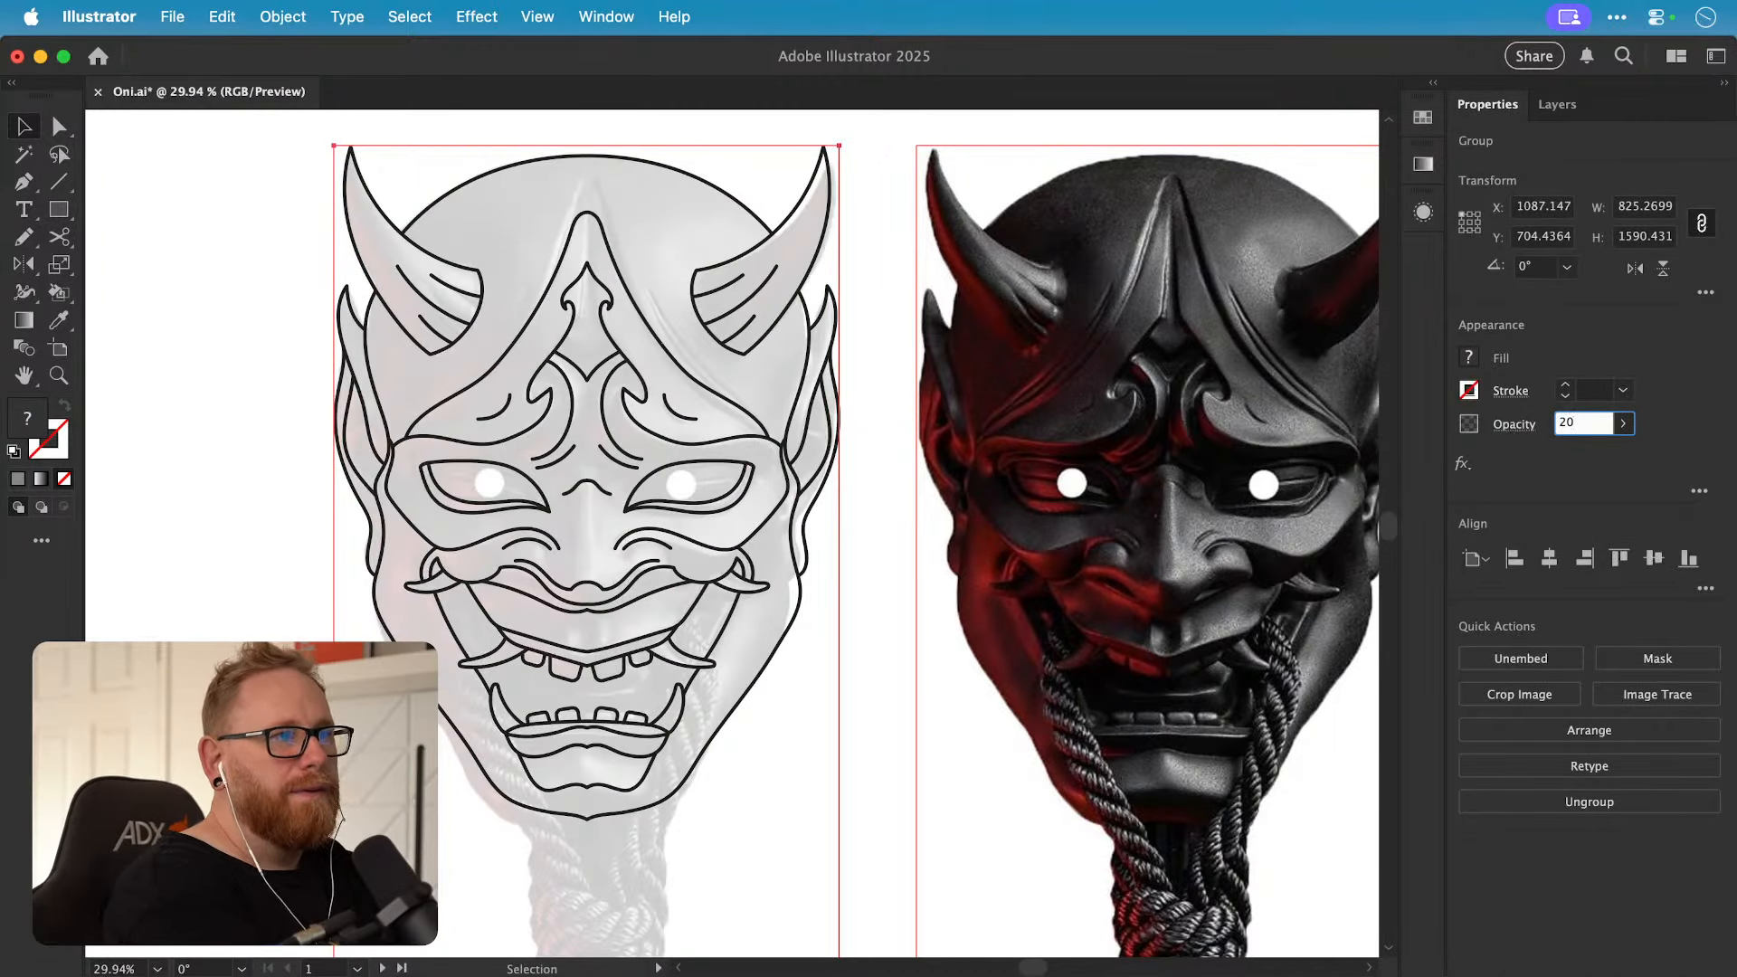
key("Return")
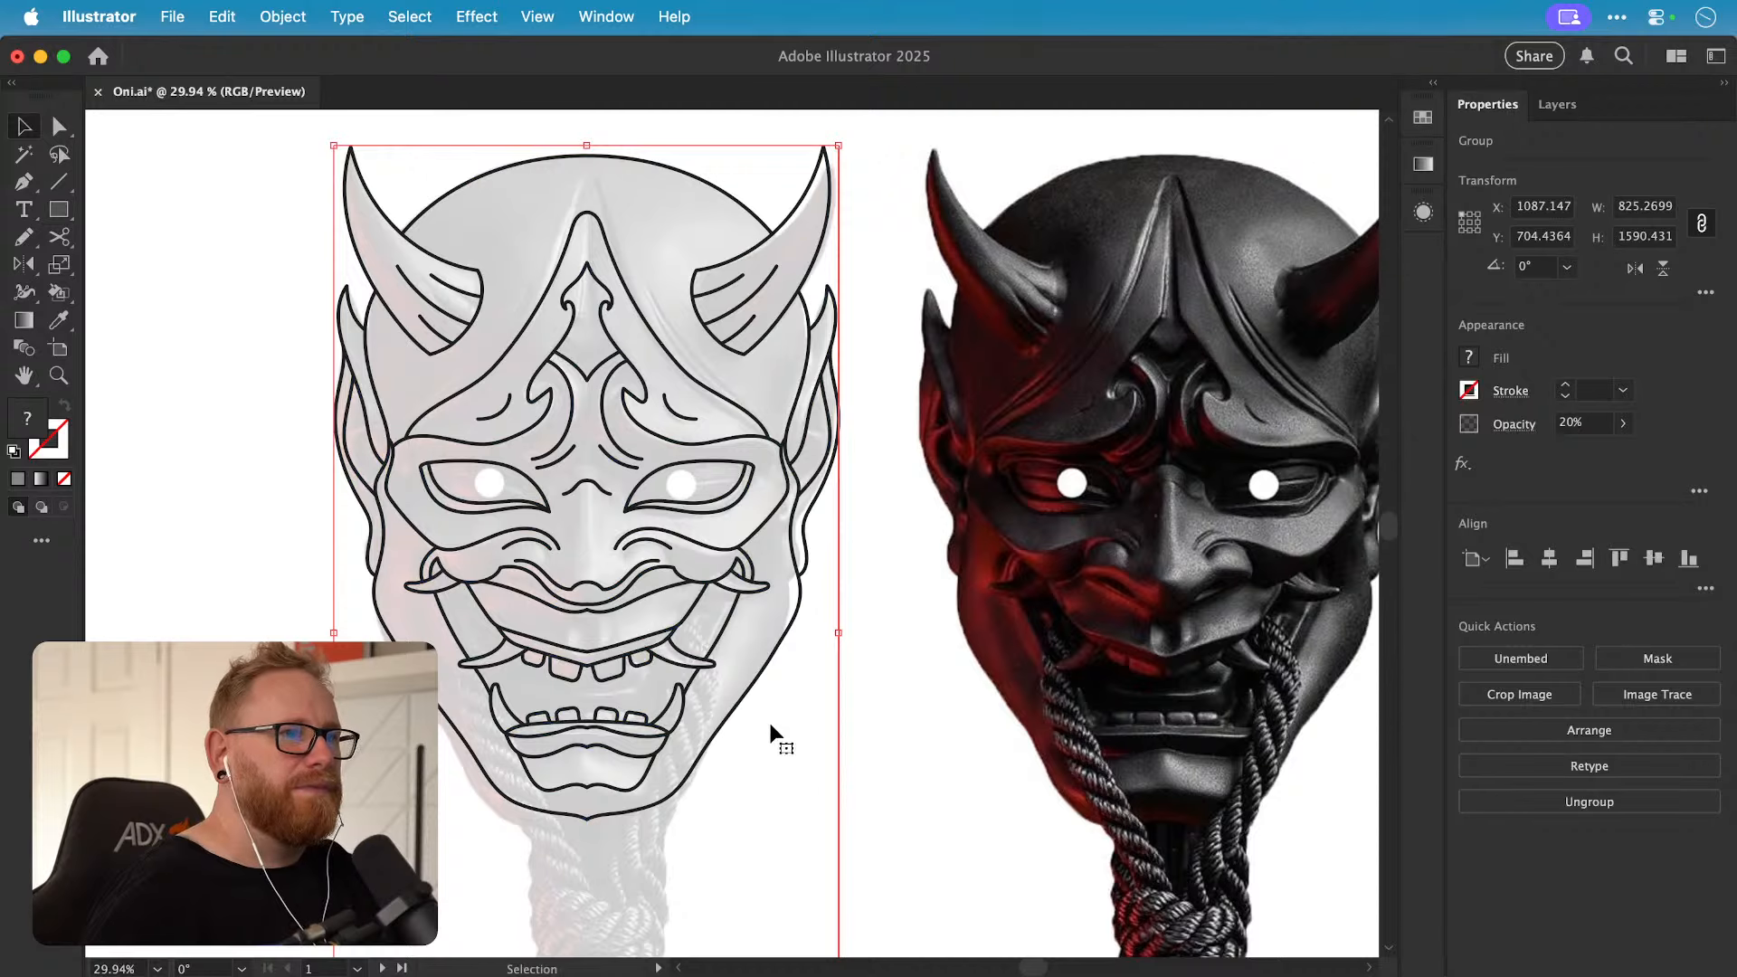
Step: Lock Layer 2 again to protect both reference photos while drawing
left_click(1557, 104)
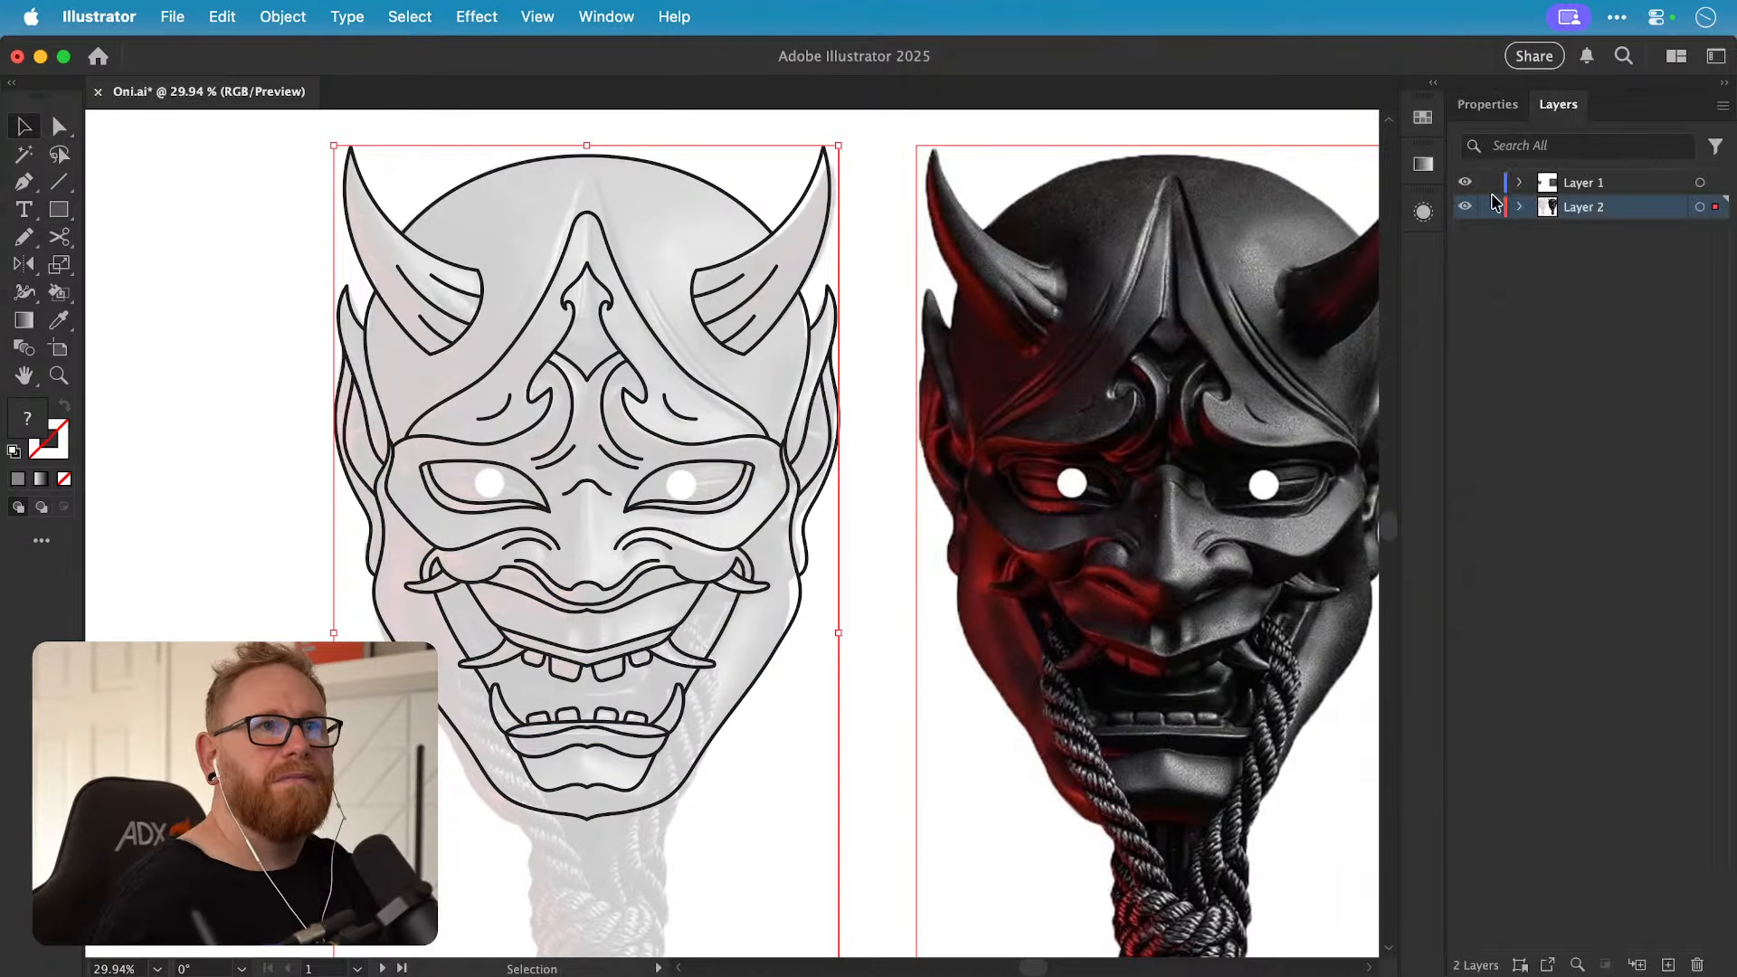
left_click(1490, 206)
left_click(1487, 104)
Step: Enter the mask line art's Mirror Repeat in isolation mode with nothing selected and the Pencil tool active
left_click_drag(837, 446, 731, 457)
key("n")
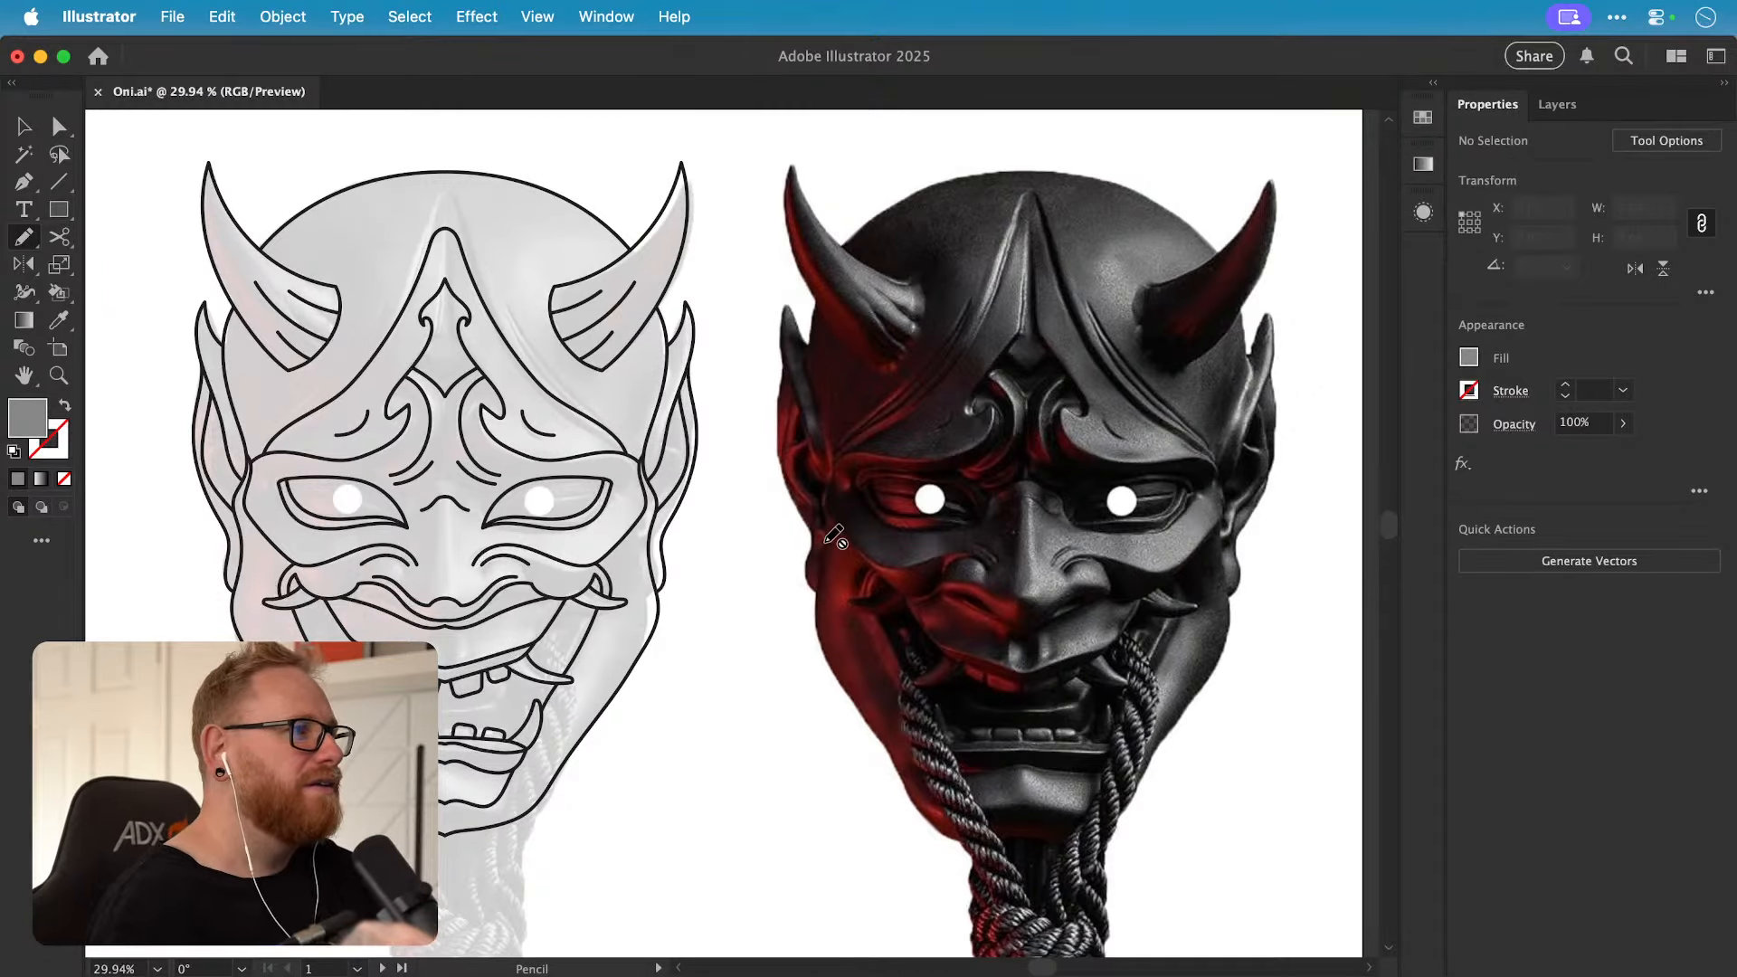
key("v")
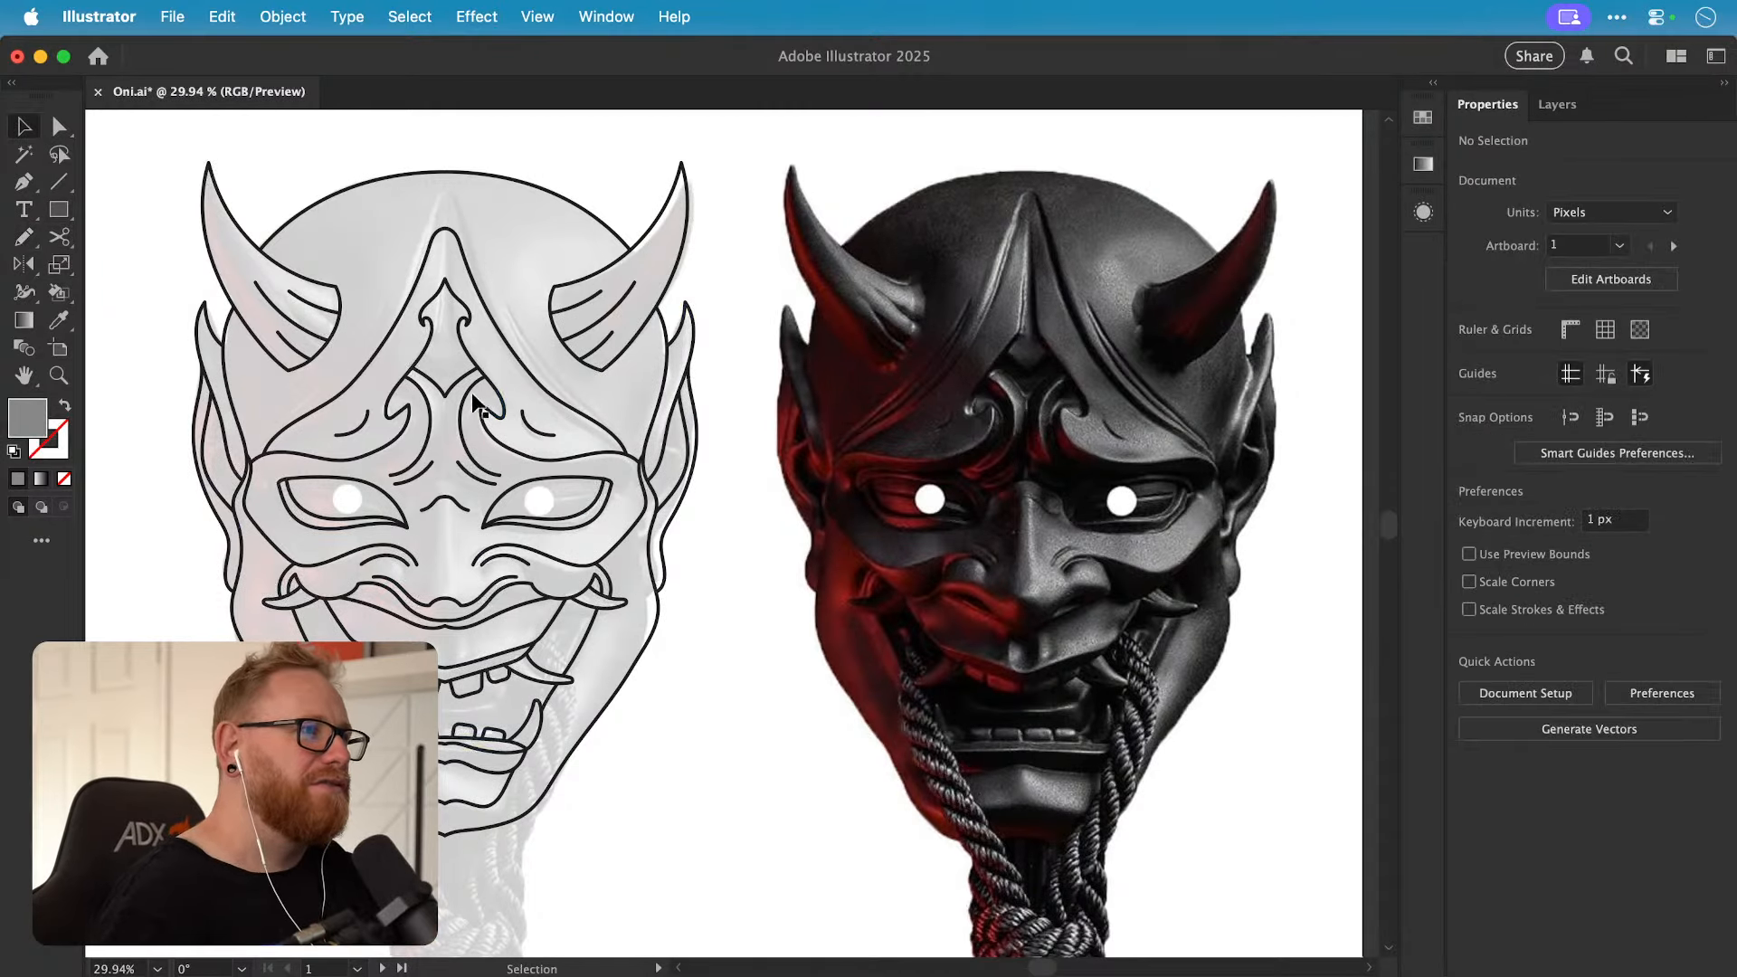
left_click(469, 398)
double_click(470, 398)
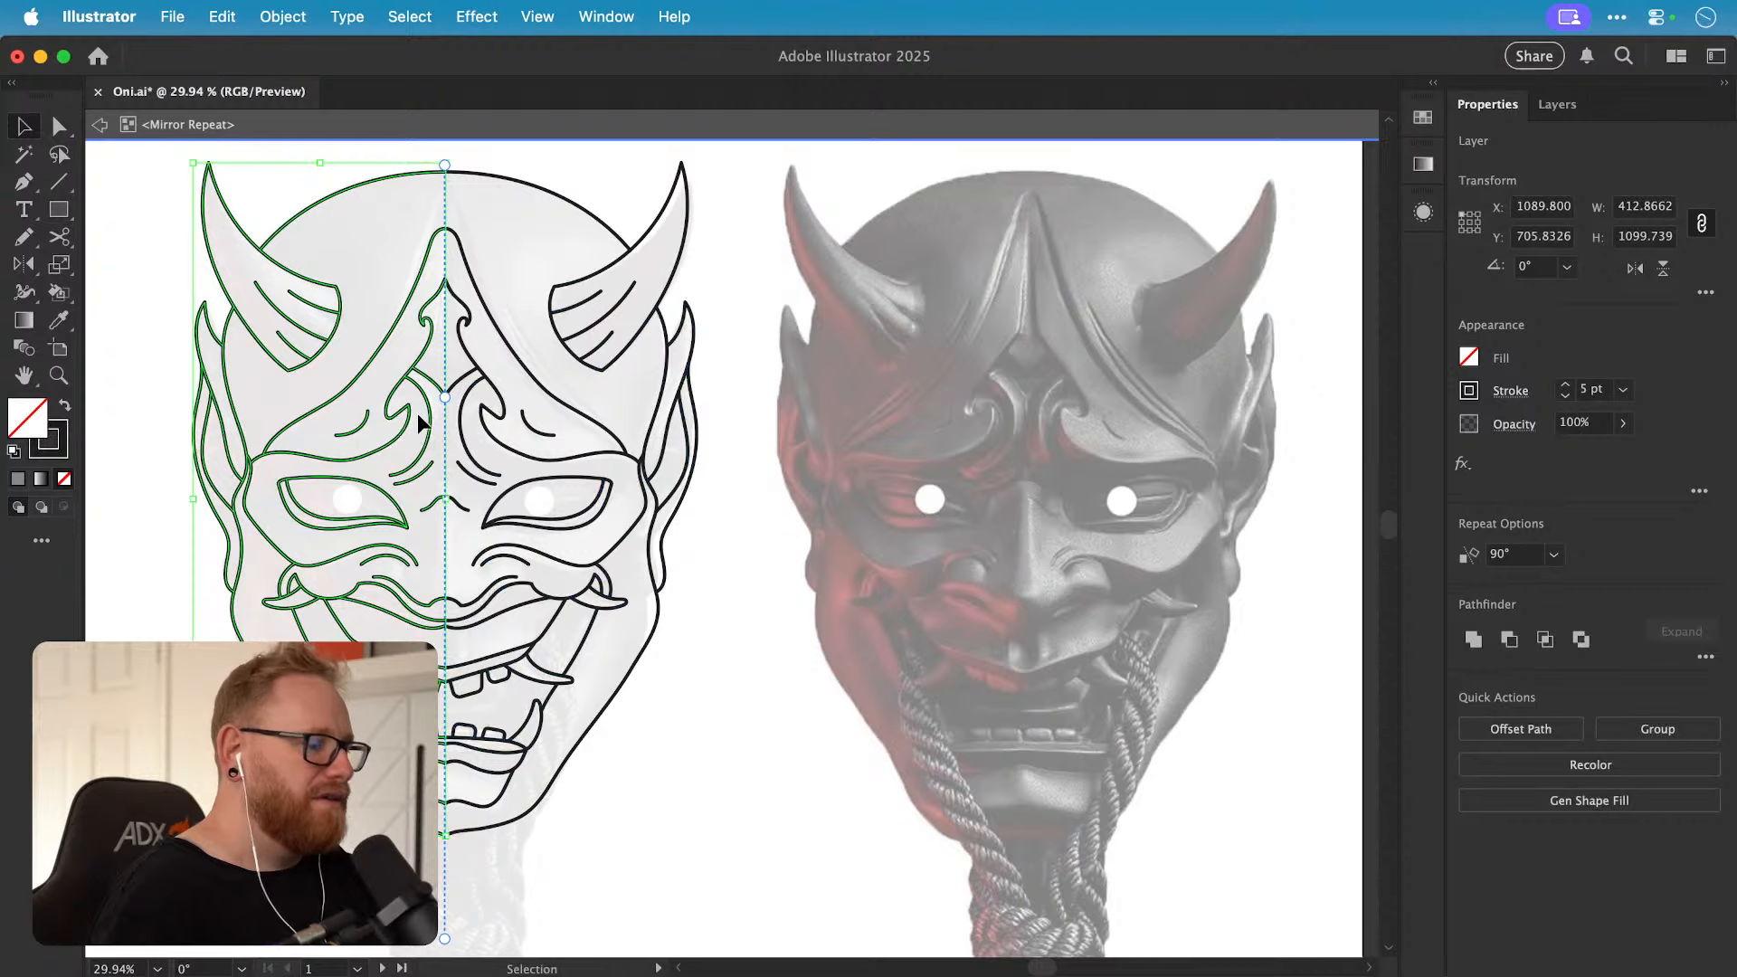
key("n")
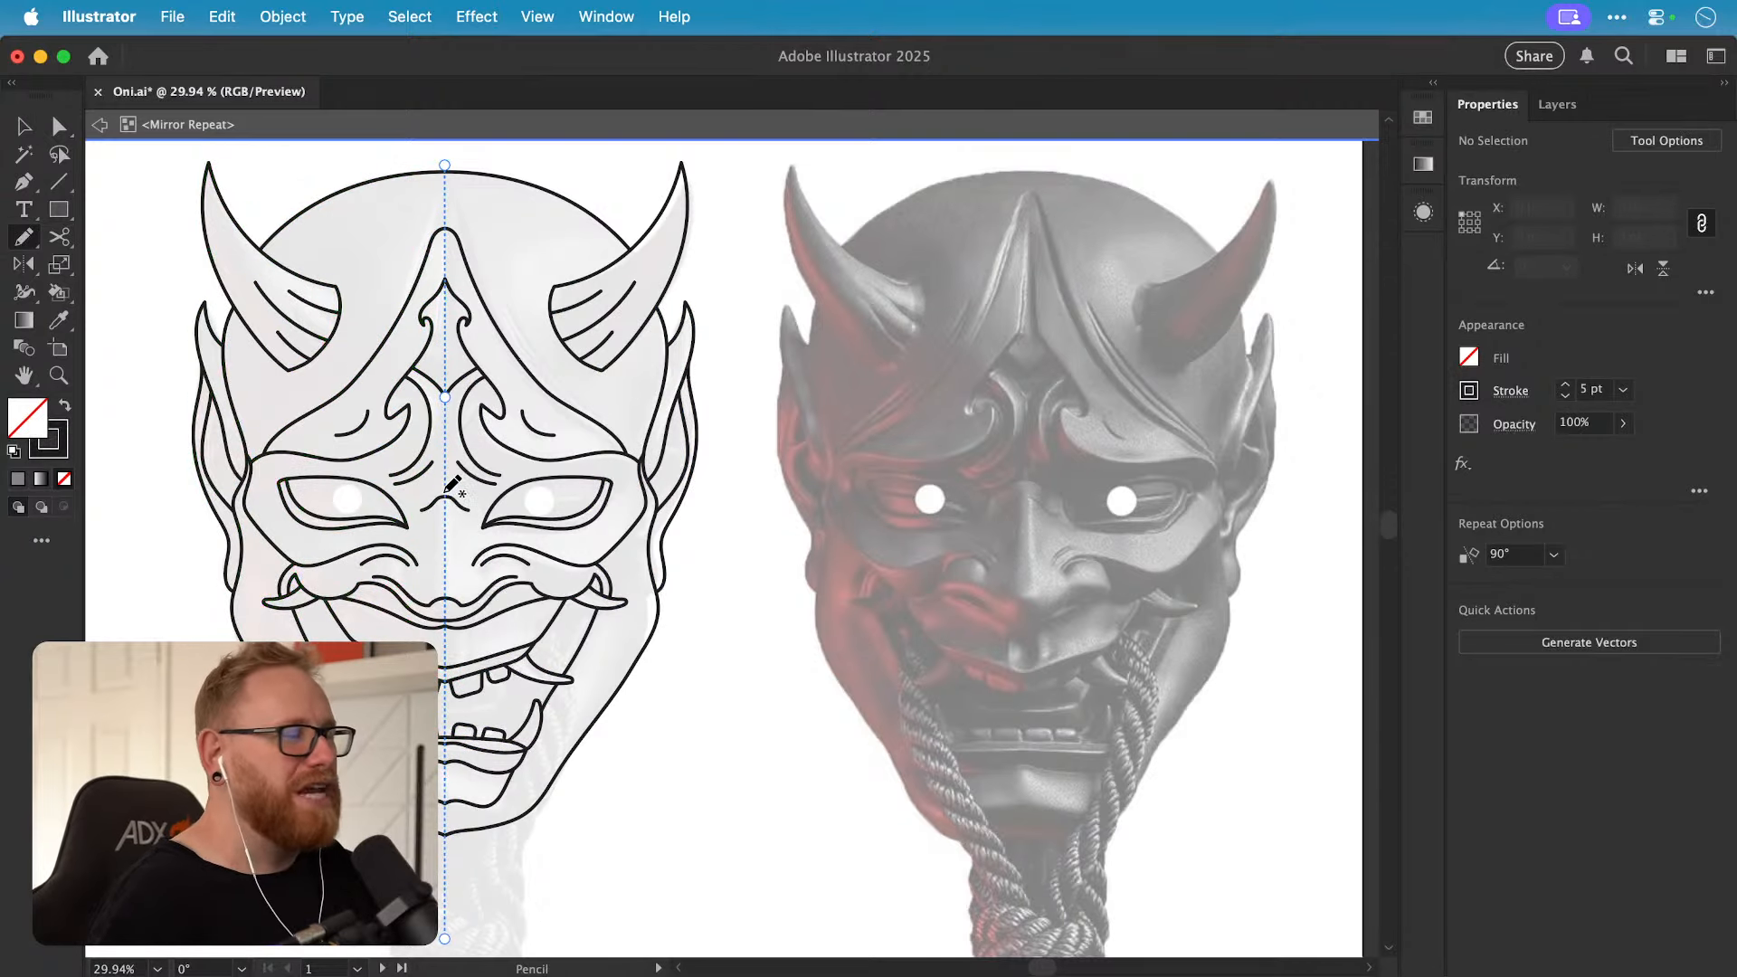
Step: Examine the forehead, brow and horn line art against the original photo for missing contours
scroll(449, 485, "up", 5)
scroll(449, 486, "left", 2)
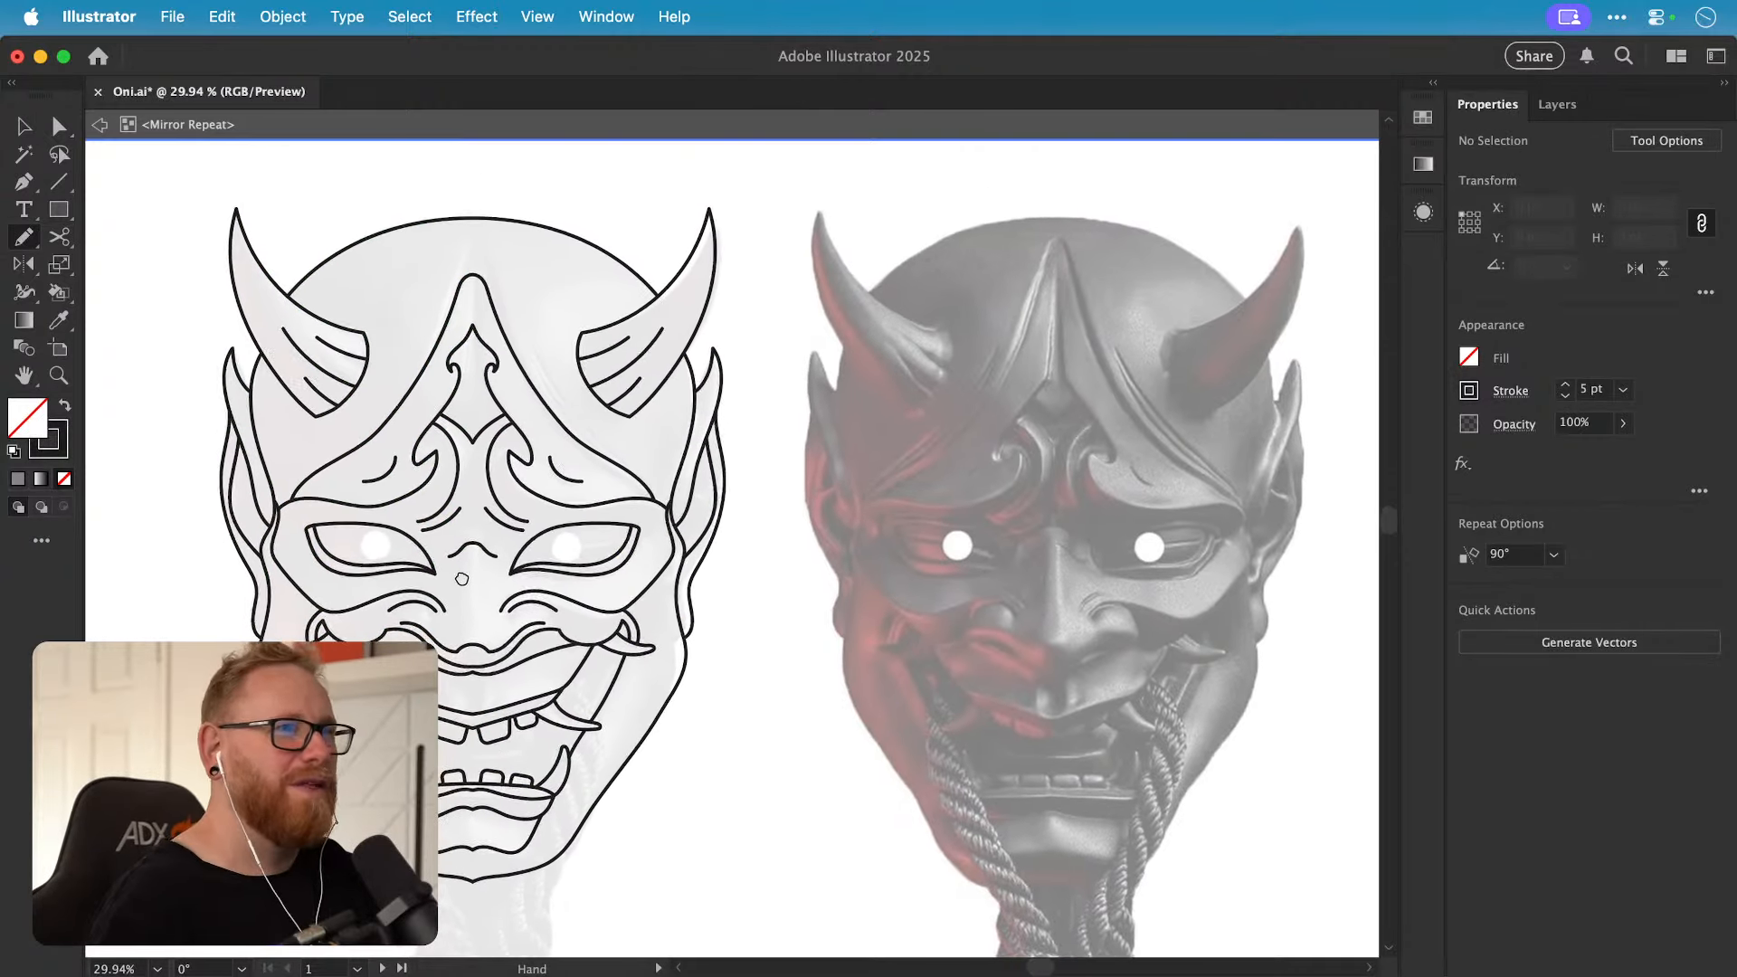
left_click_drag(482, 364, 450, 528)
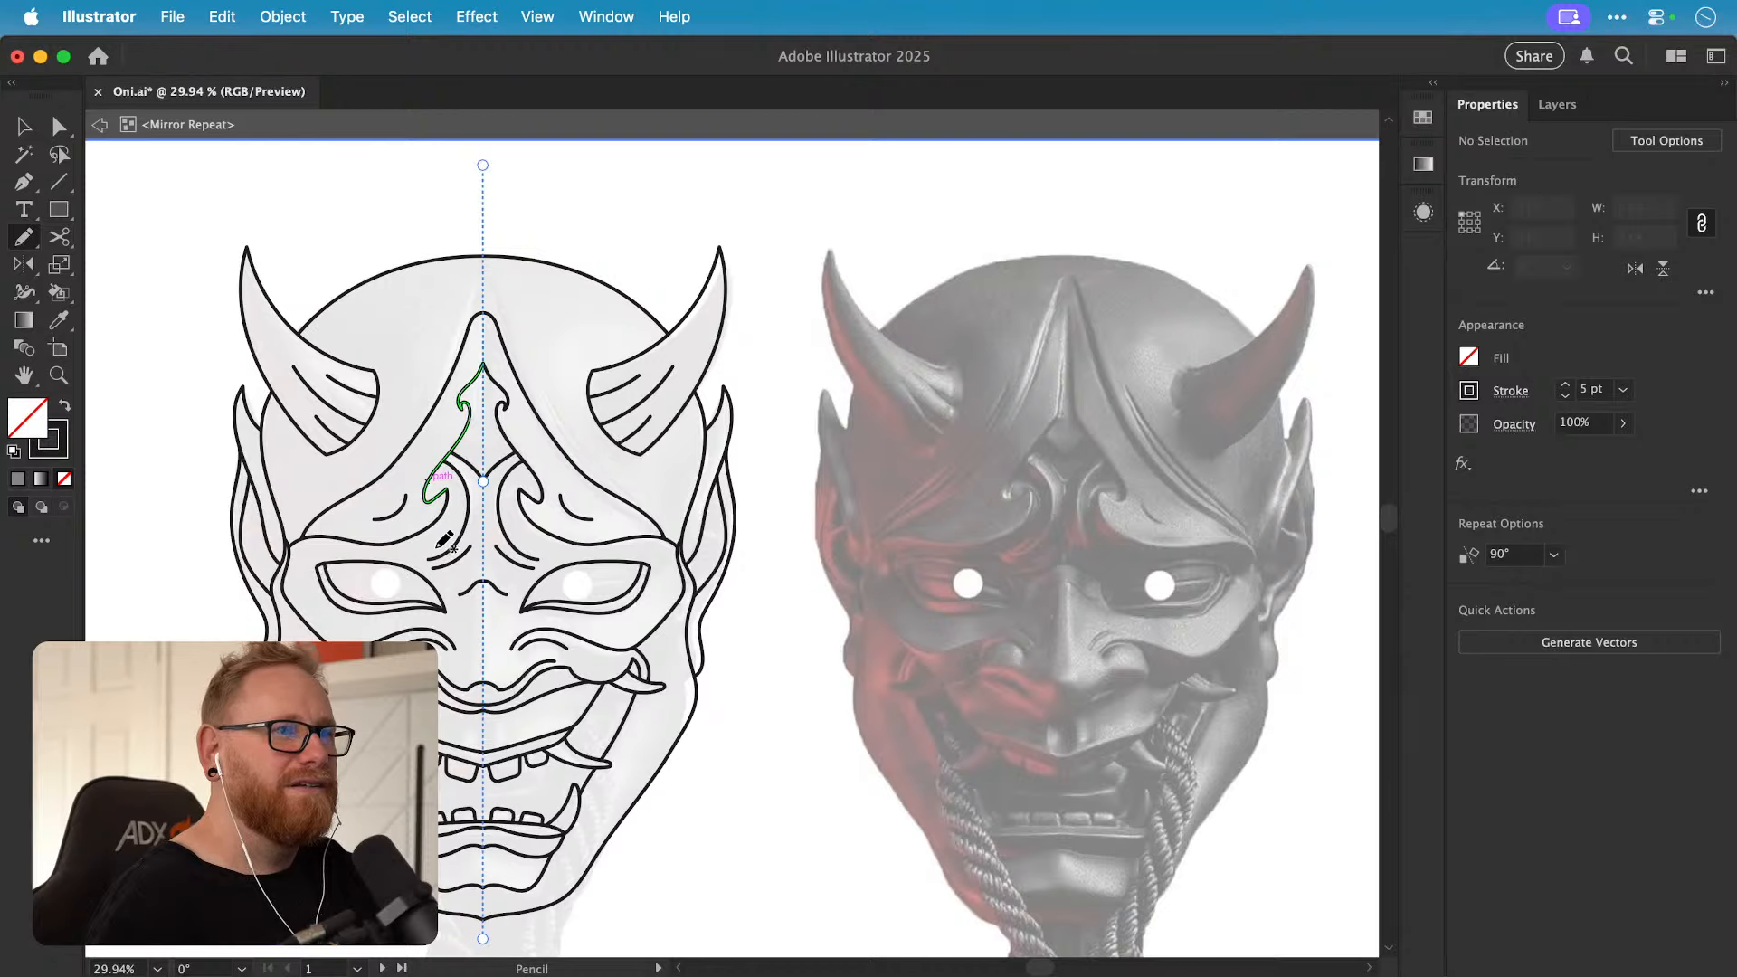
key("z")
mouse_move(367, 493)
left_mouse_down()
mouse_move(456, 512)
mouse_move(479, 497)
left_mouse_up()
key("n")
key("space")
mouse_move(958, 416)
left_mouse_down()
mouse_move(616, 469)
mouse_move(570, 495)
left_mouse_up()
key("super+minus")
key("super+minus")
key("space")
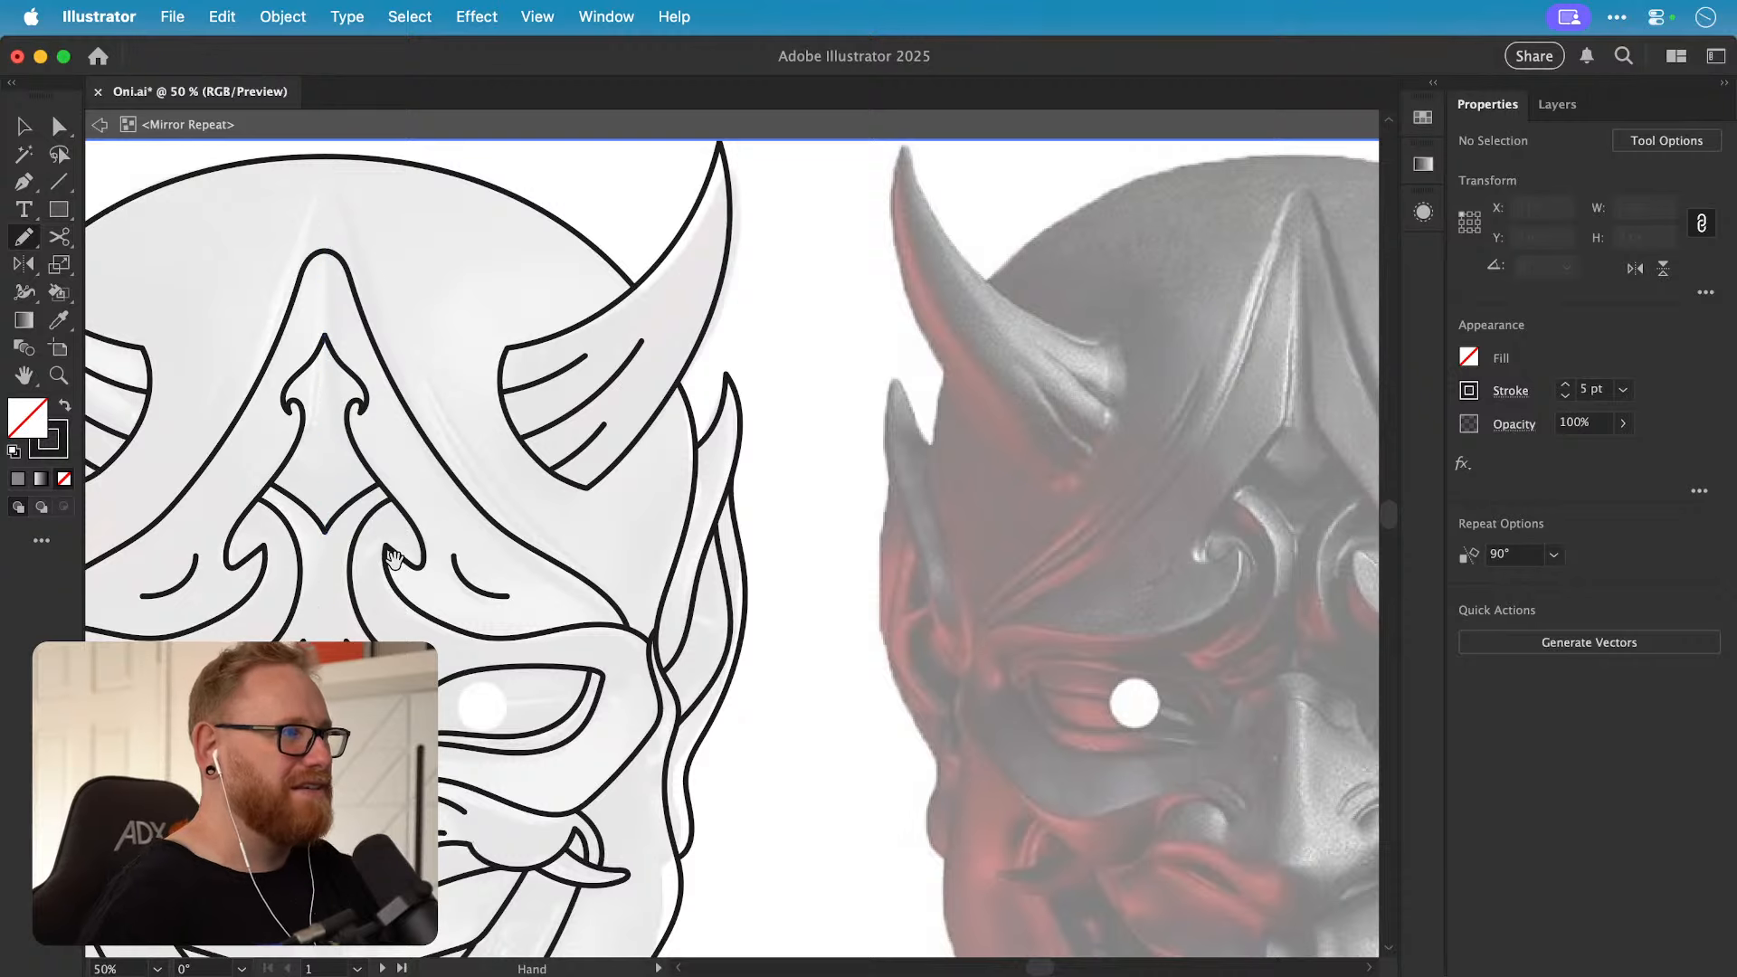
left_click_drag(394, 557, 449, 549)
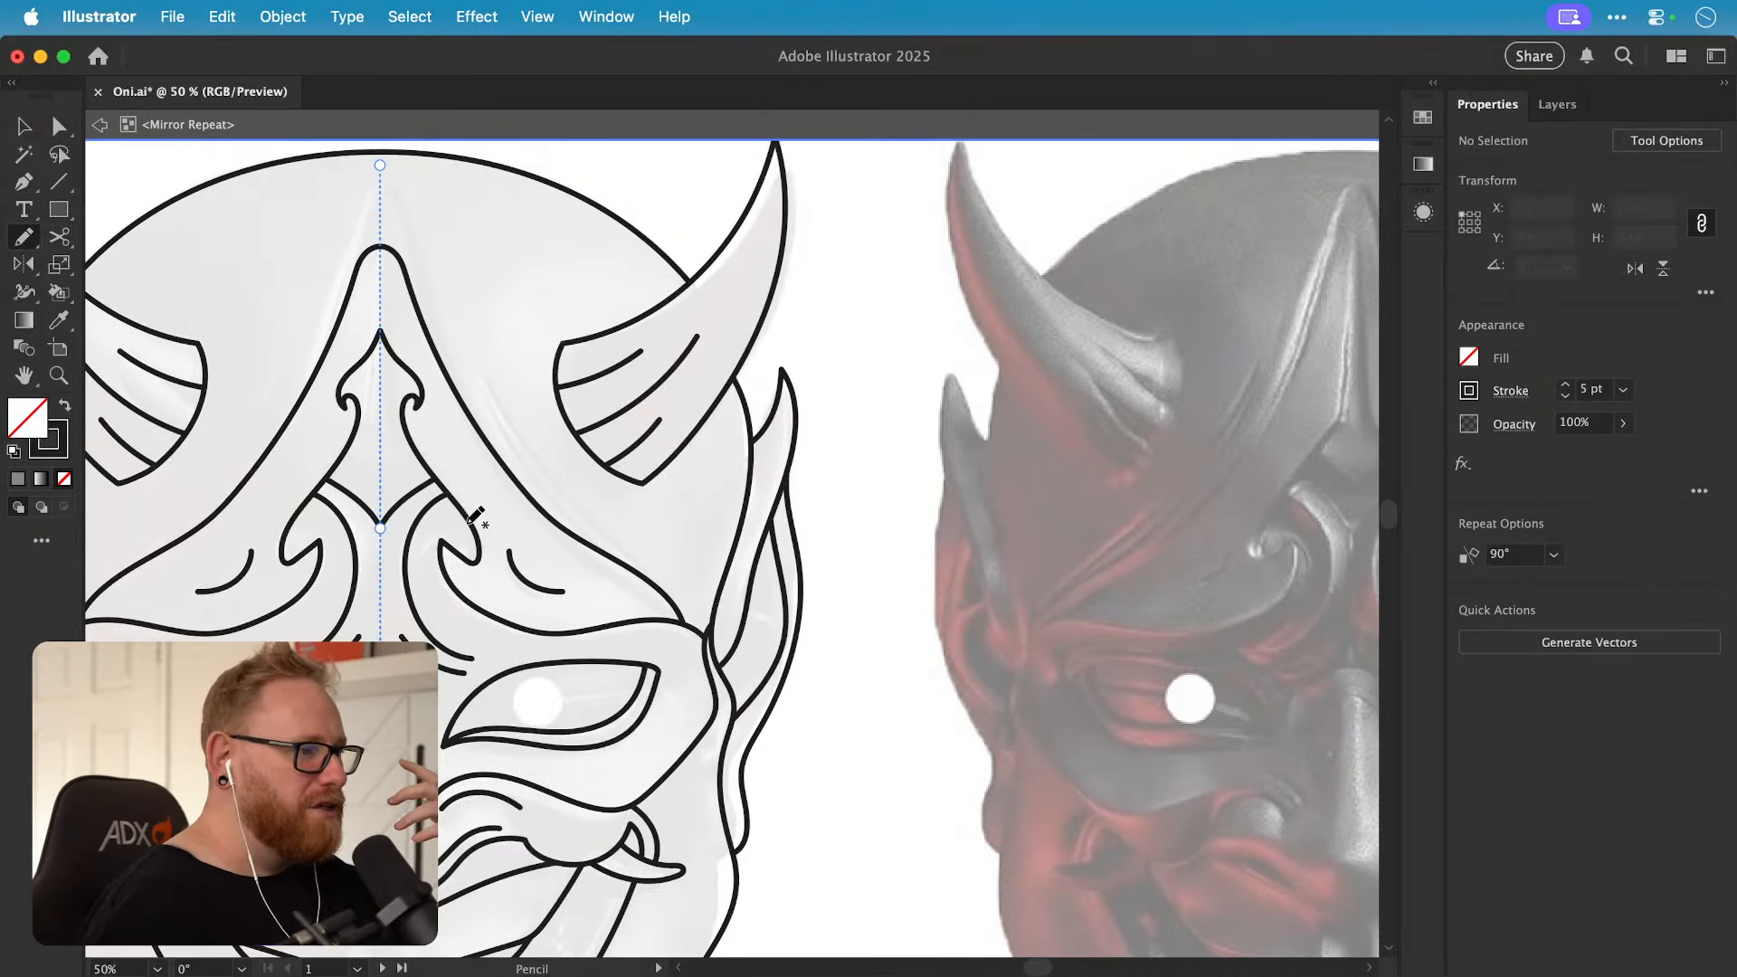
left_click_drag(562, 589, 459, 532)
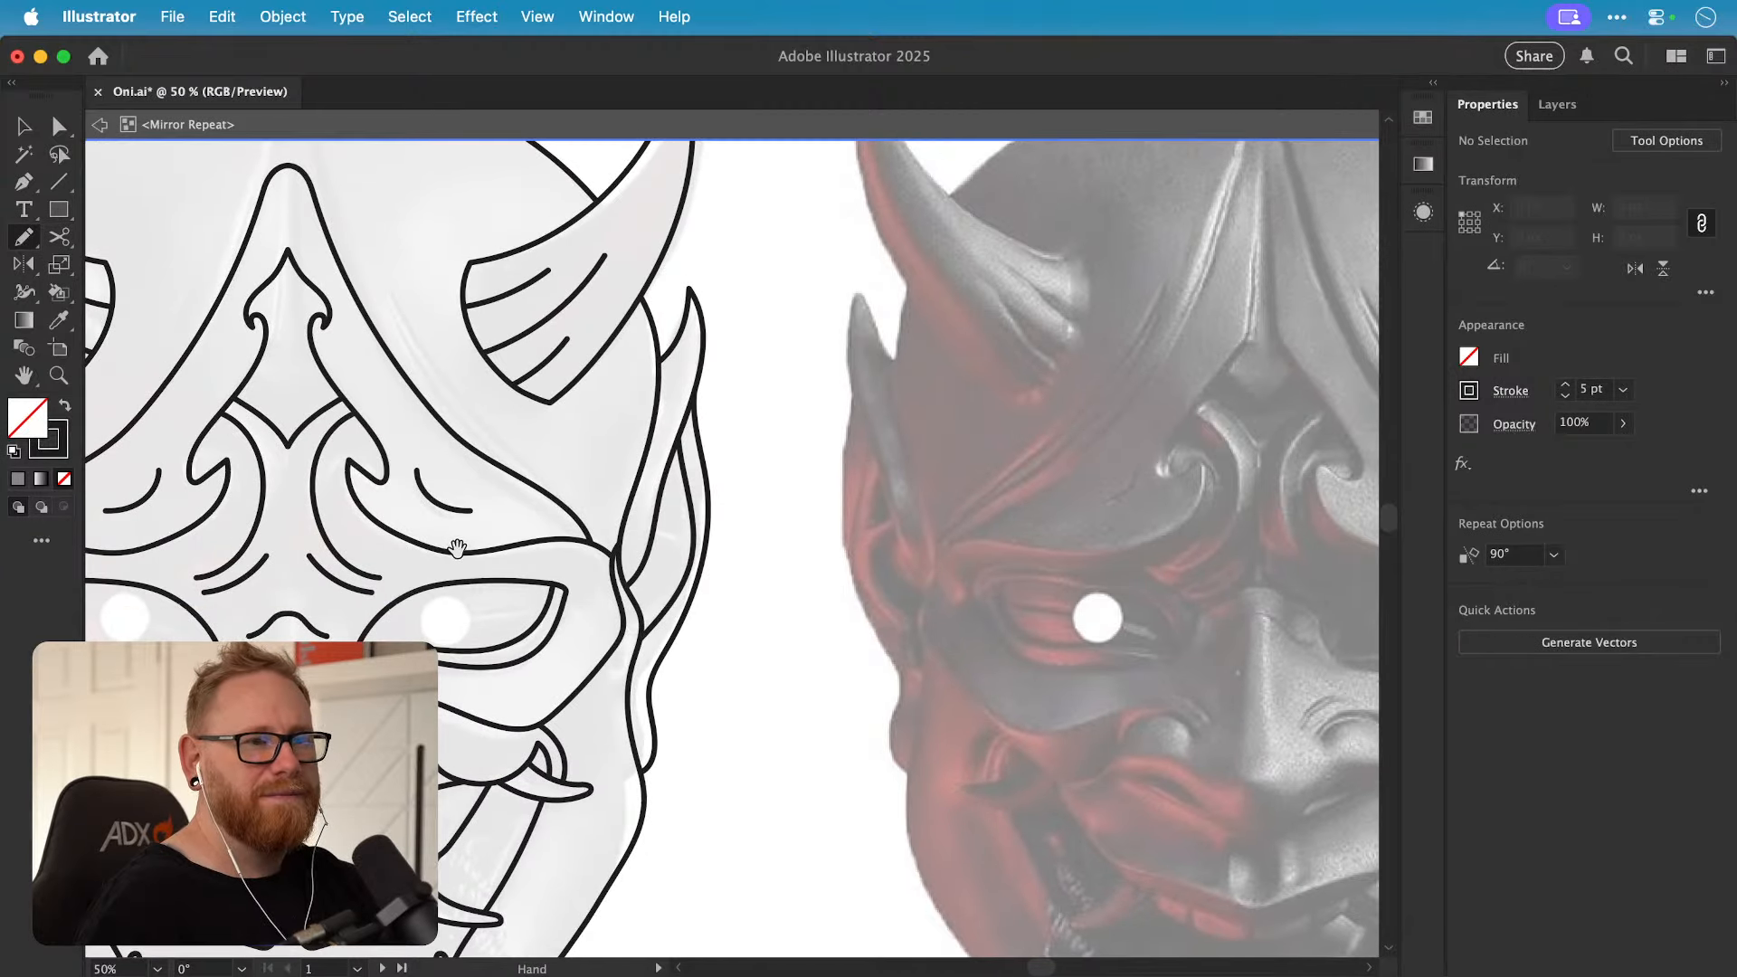
Step: Draw a second contour, about 276 by 348 px, along the outer edge of the left forehead ridge, from the brow's outer end to the peak
left_click_drag(473, 566, 447, 710)
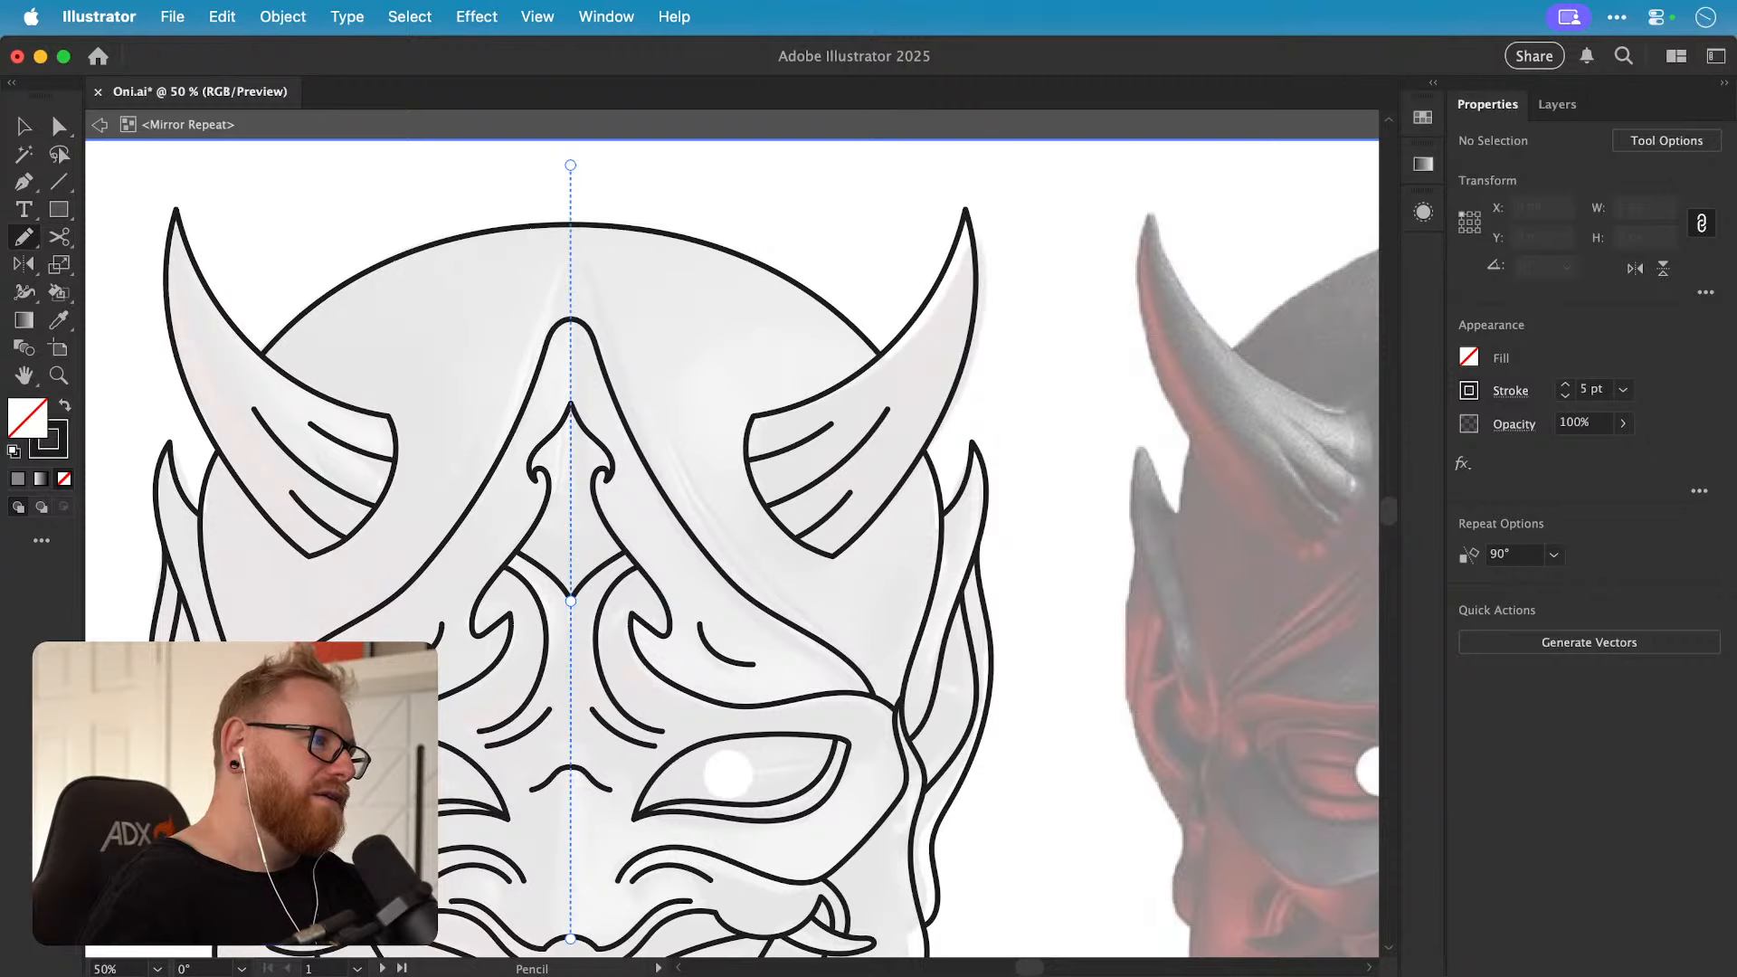
mouse_move(342, 608)
left_mouse_down()
mouse_move(441, 521)
mouse_move(548, 337)
left_mouse_up()
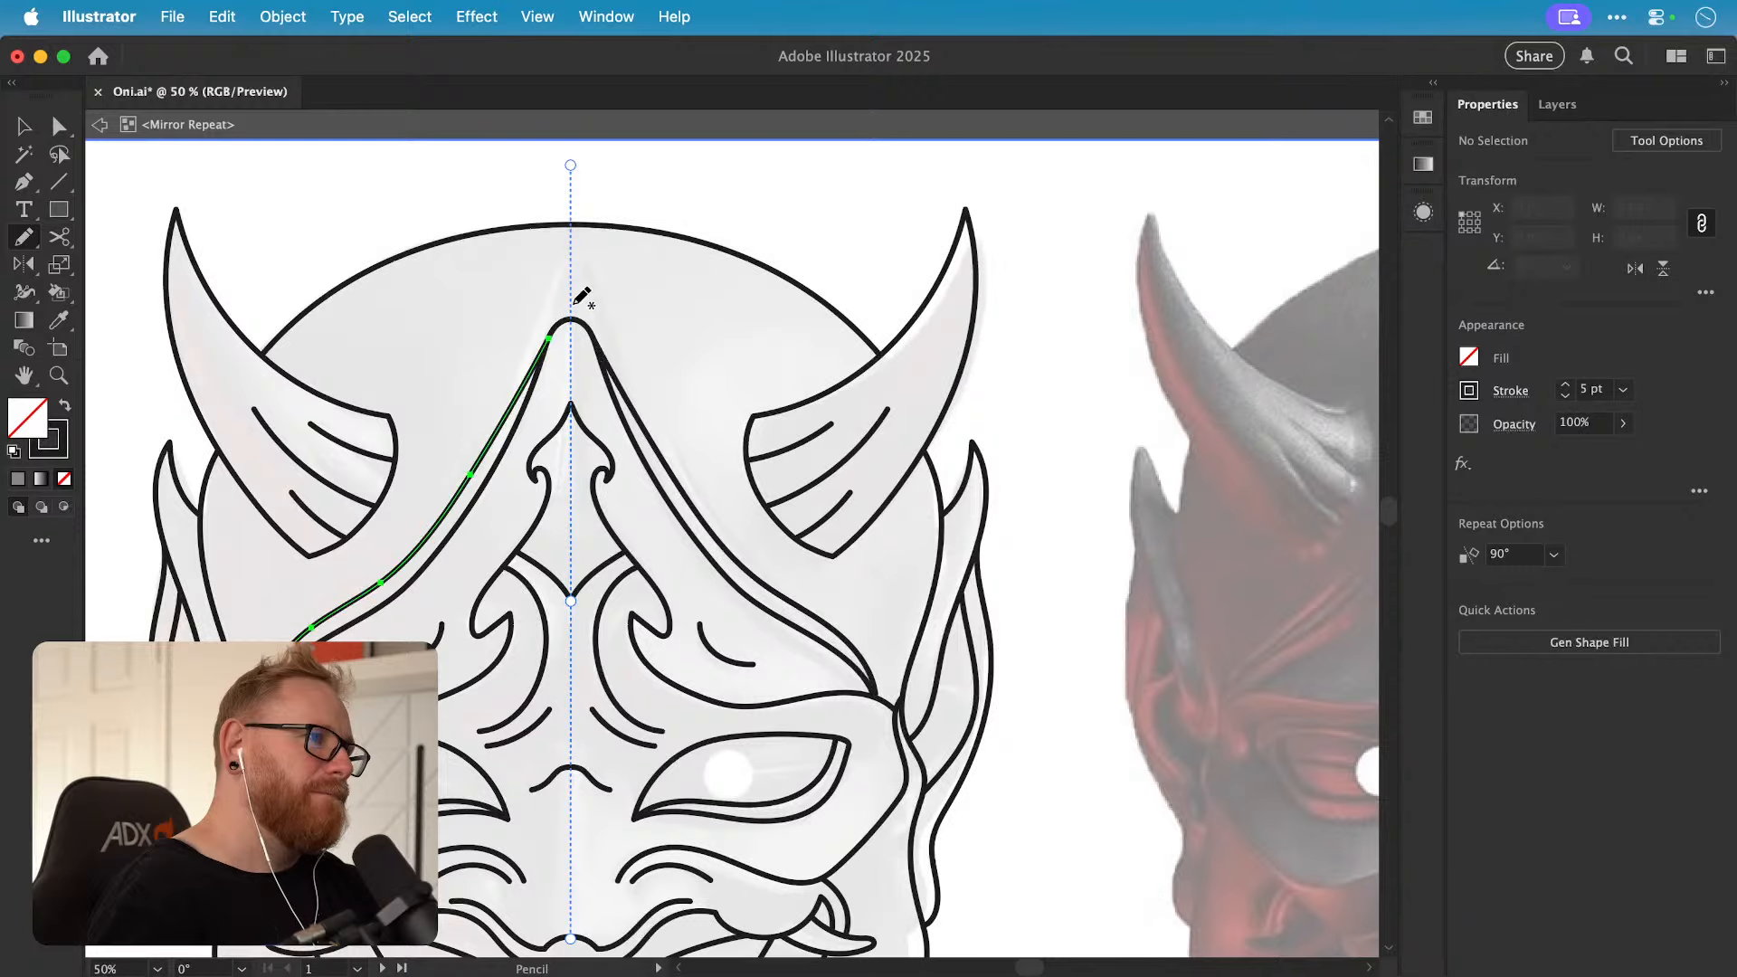
scroll(554, 512, "down", 2)
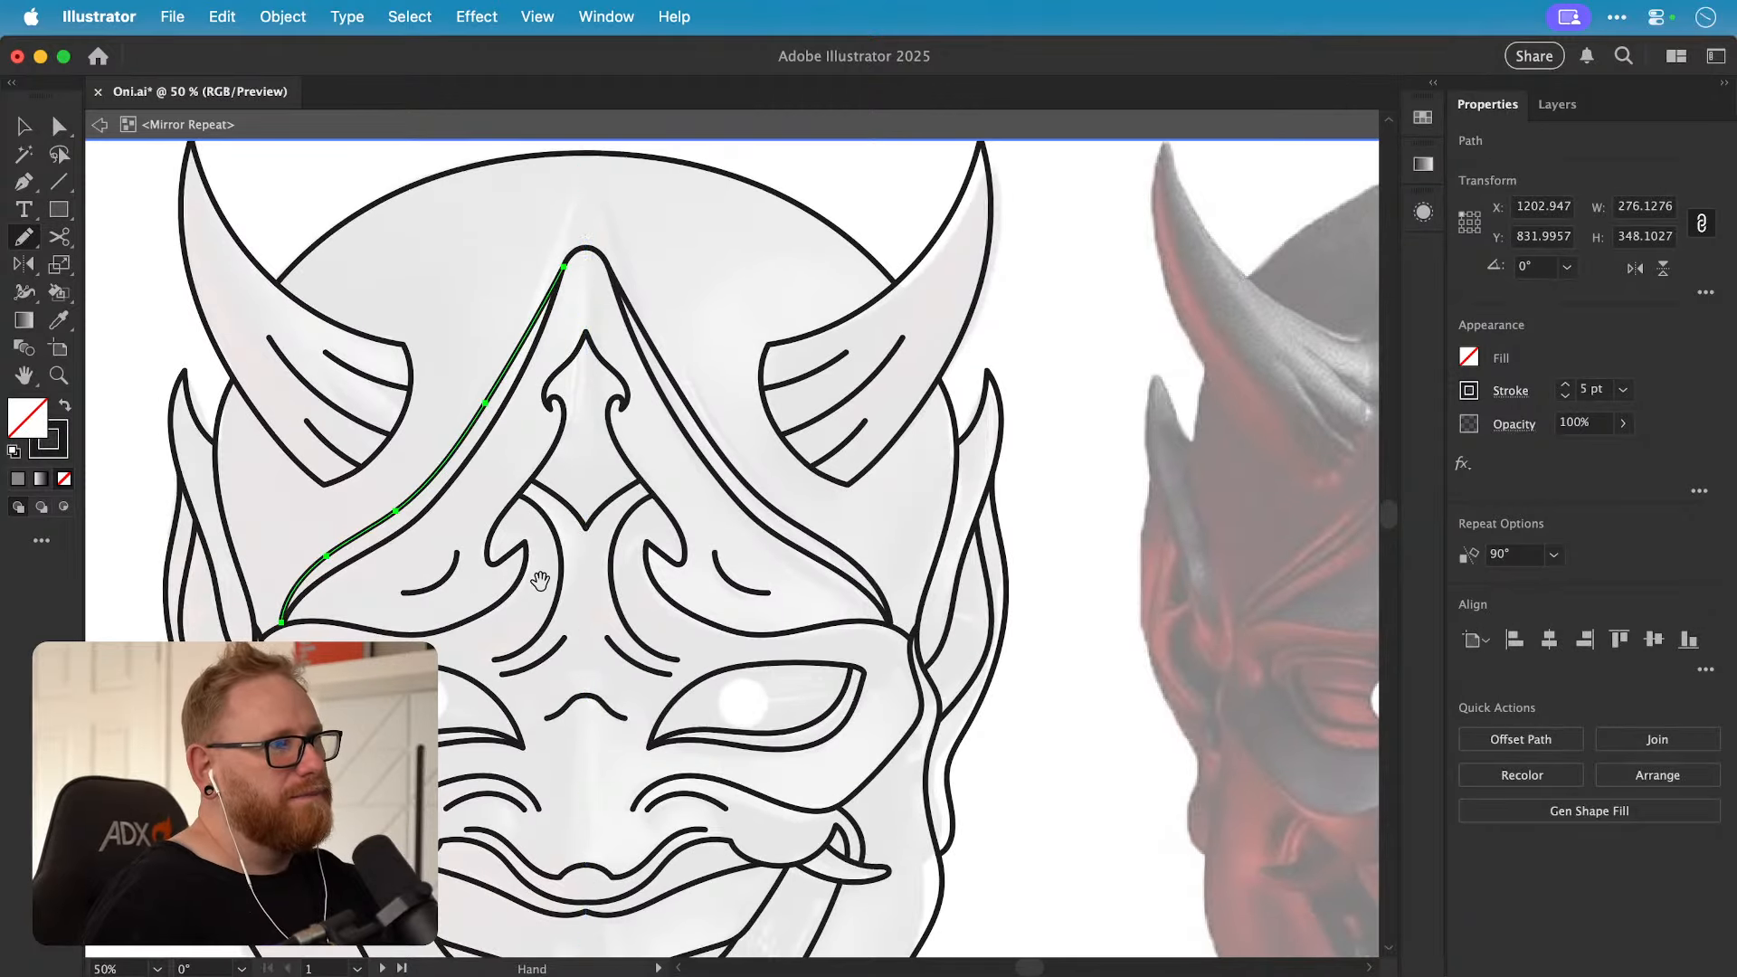
left_click_drag(542, 604, 642, 534)
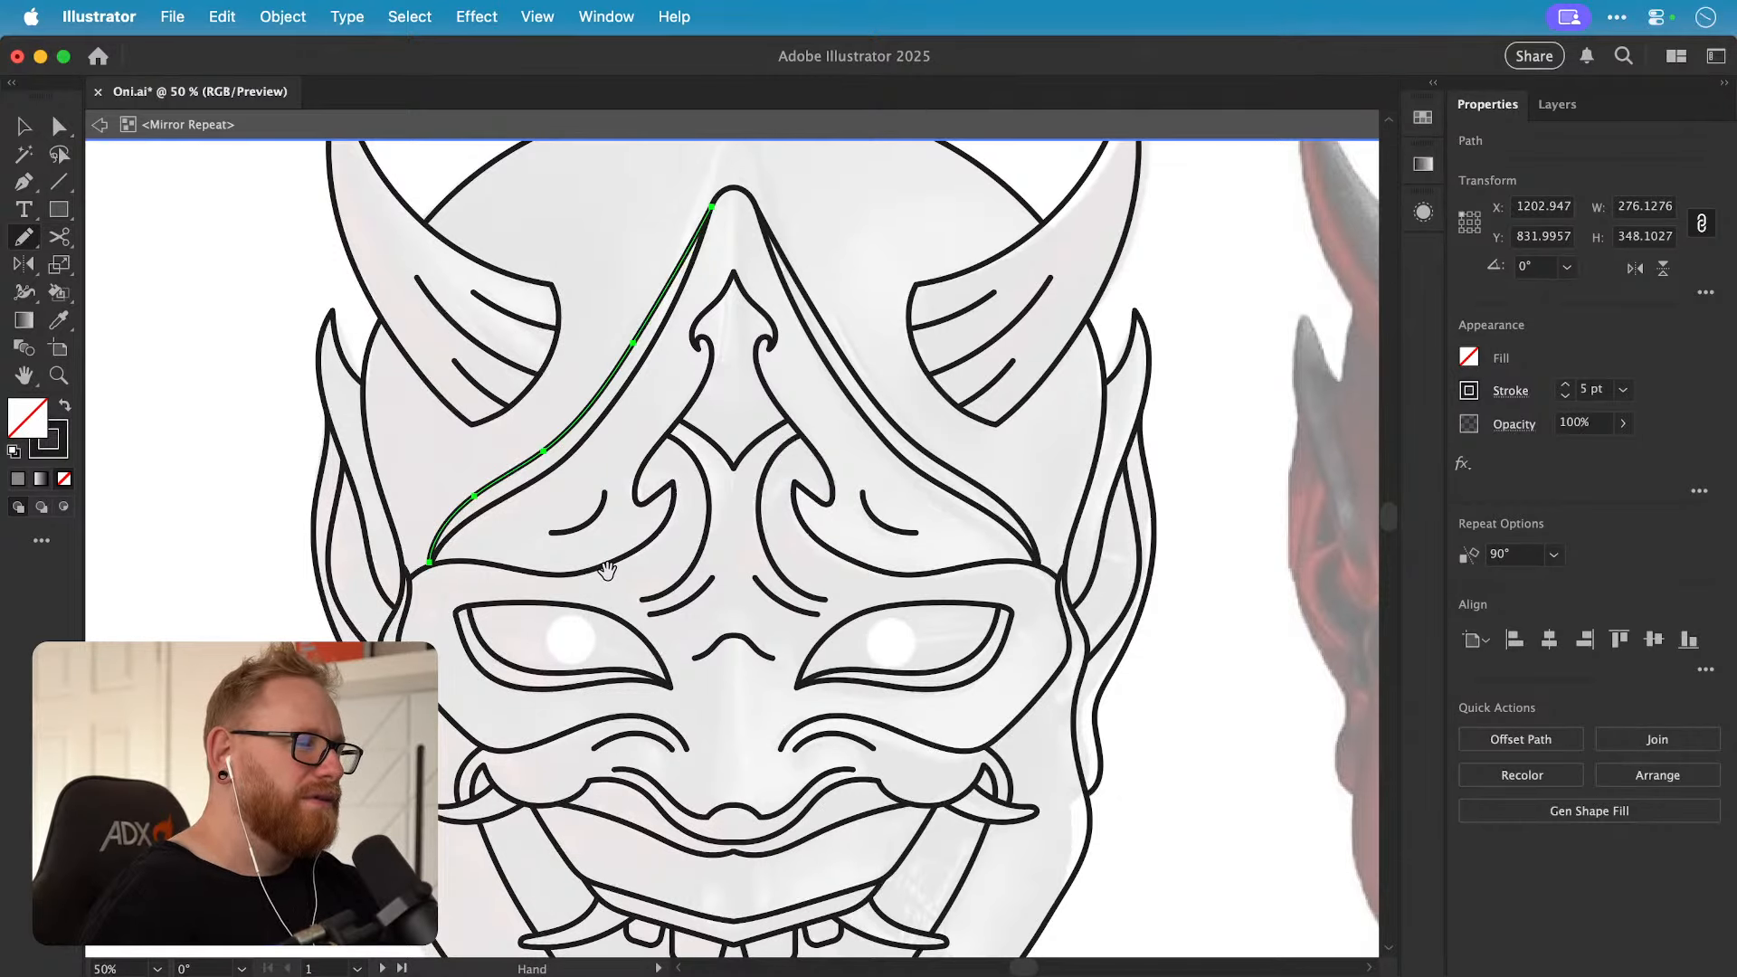
scroll(724, 561, "right", 10)
left_click_drag(570, 542, 975, 473)
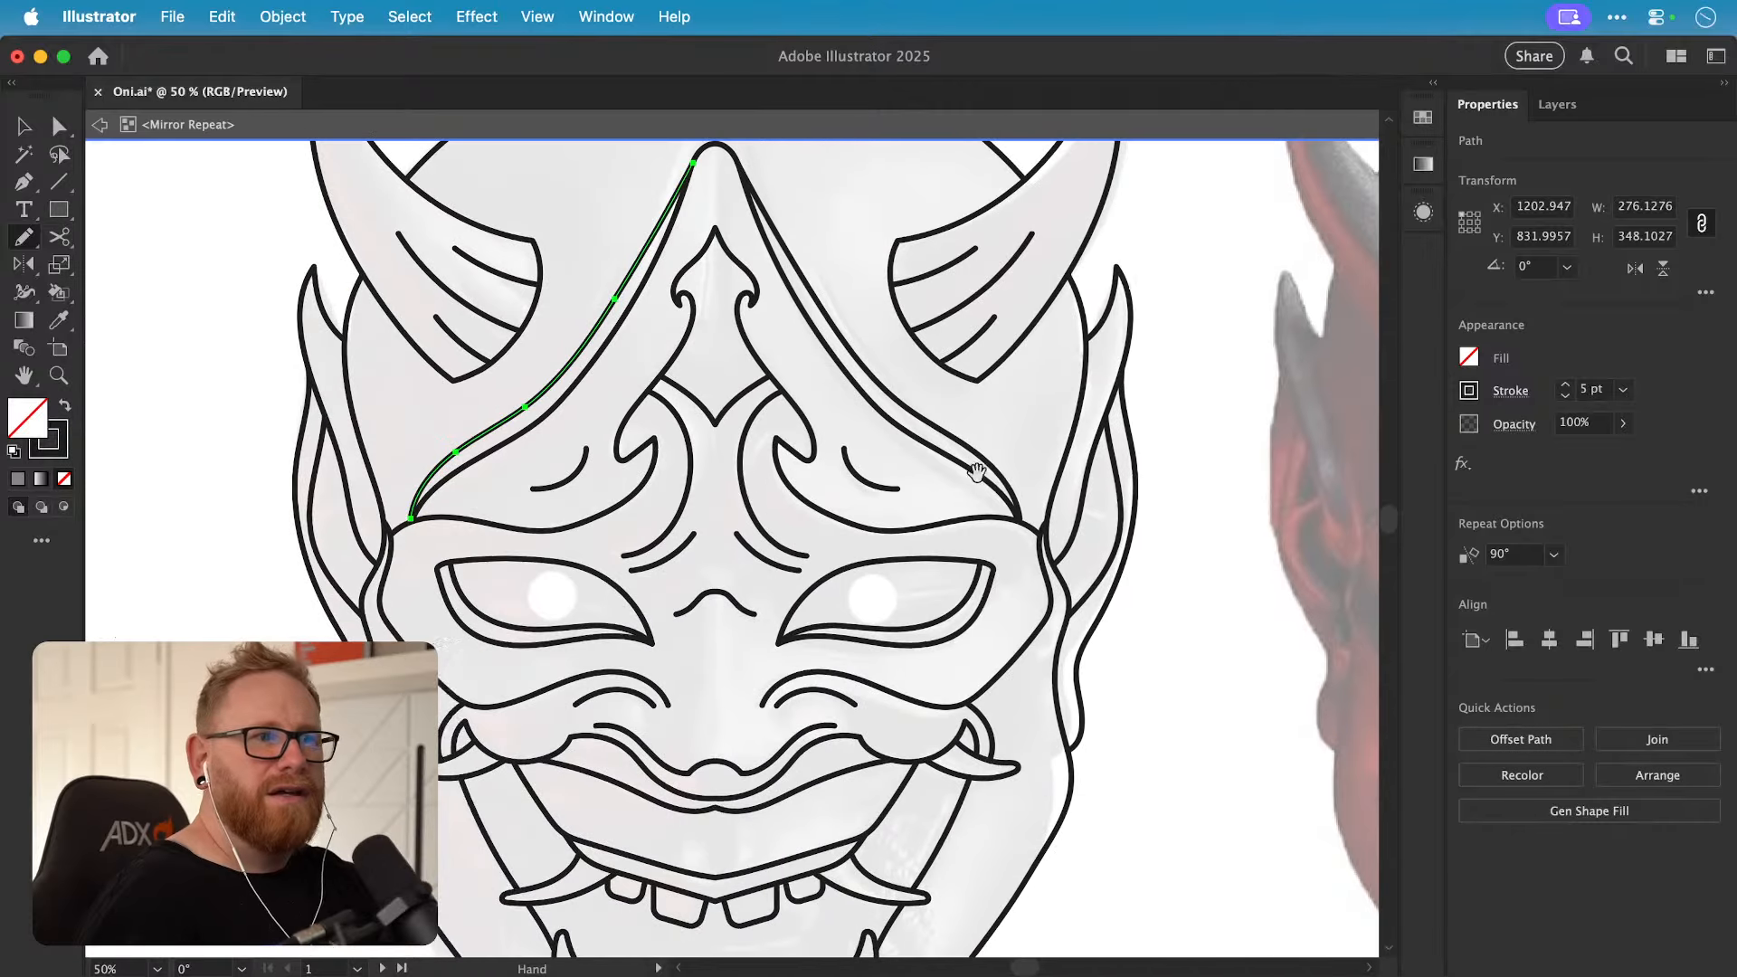
Step: Select the short curved crease above the left eye for extending with the Pencil tool
key("z")
left_click_drag(510, 471, 675, 480)
key("v")
scroll(604, 488, "up", 3)
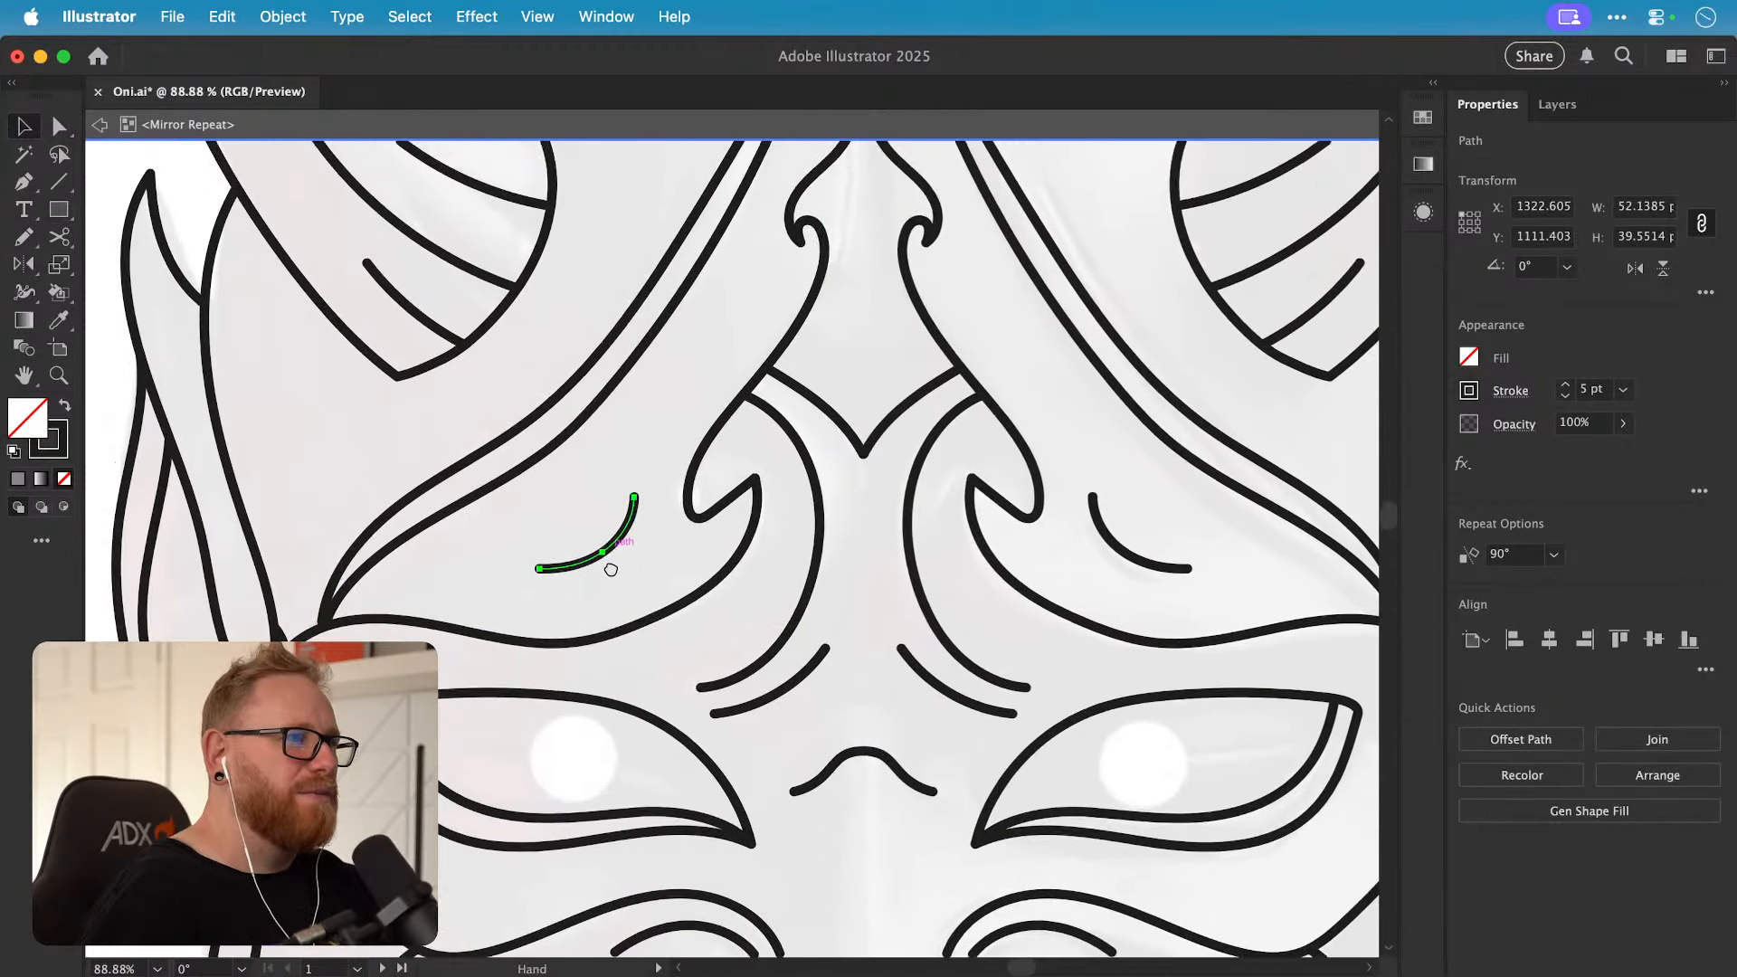
key("n")
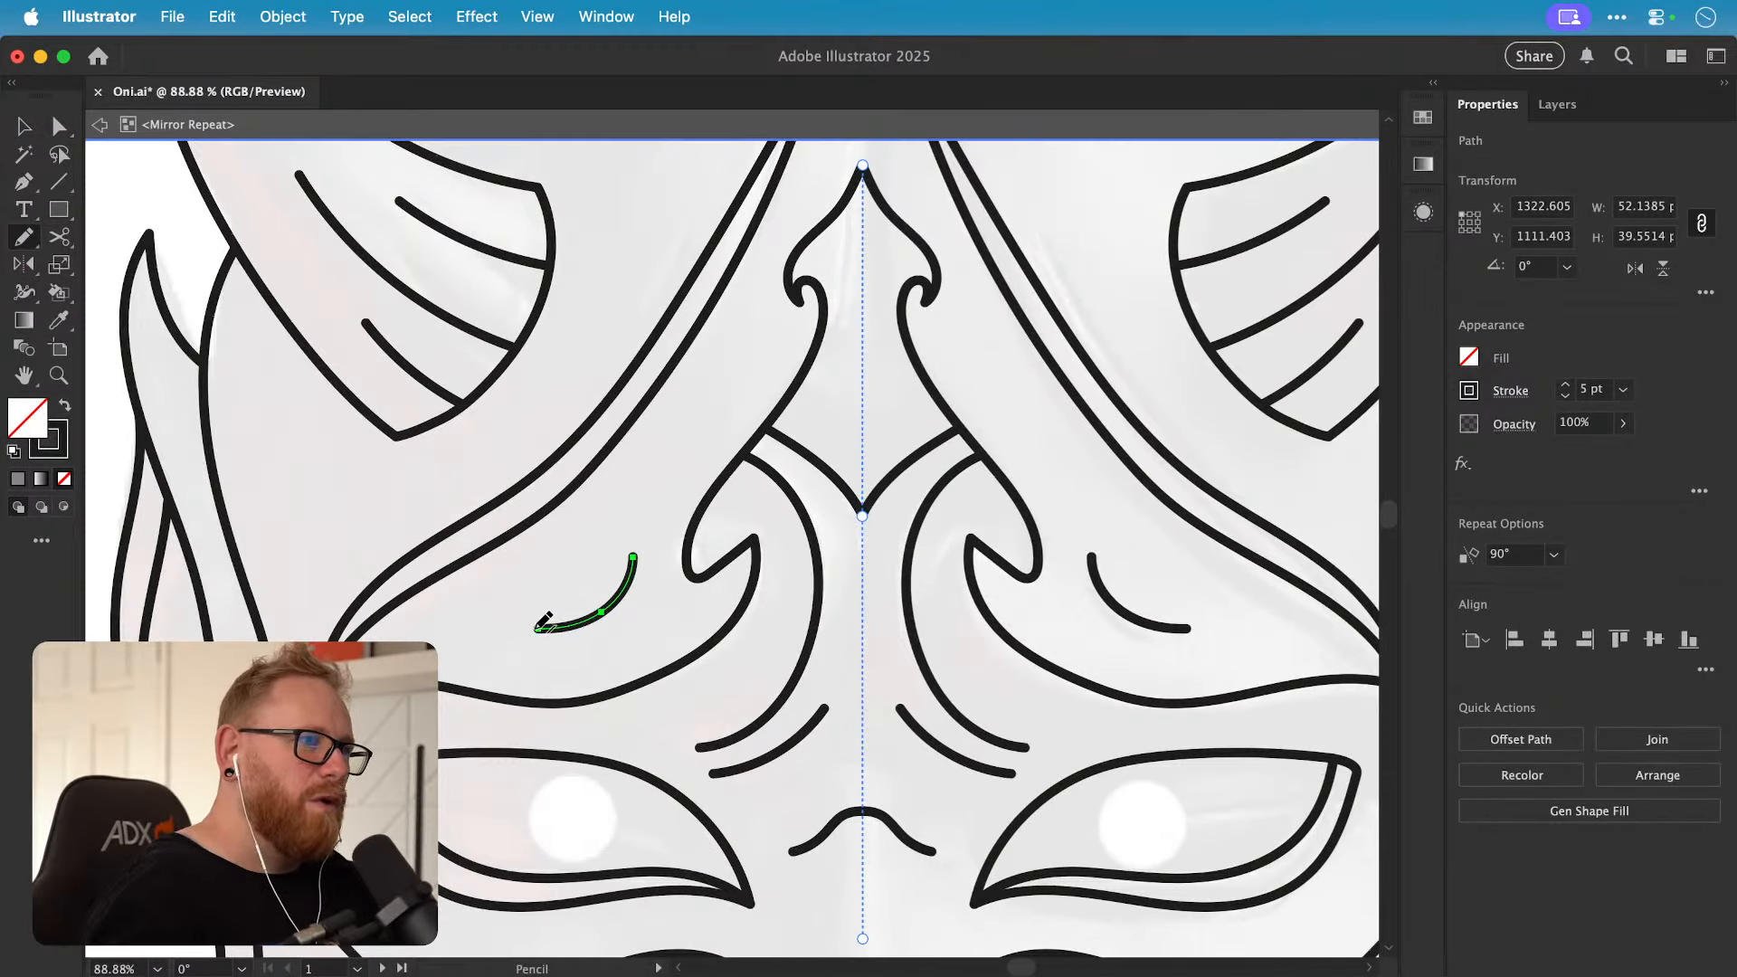
Step: Try to close the selected brow crease into a filled-out shape with a second freehand curve
left_click_drag(622, 564, 634, 555)
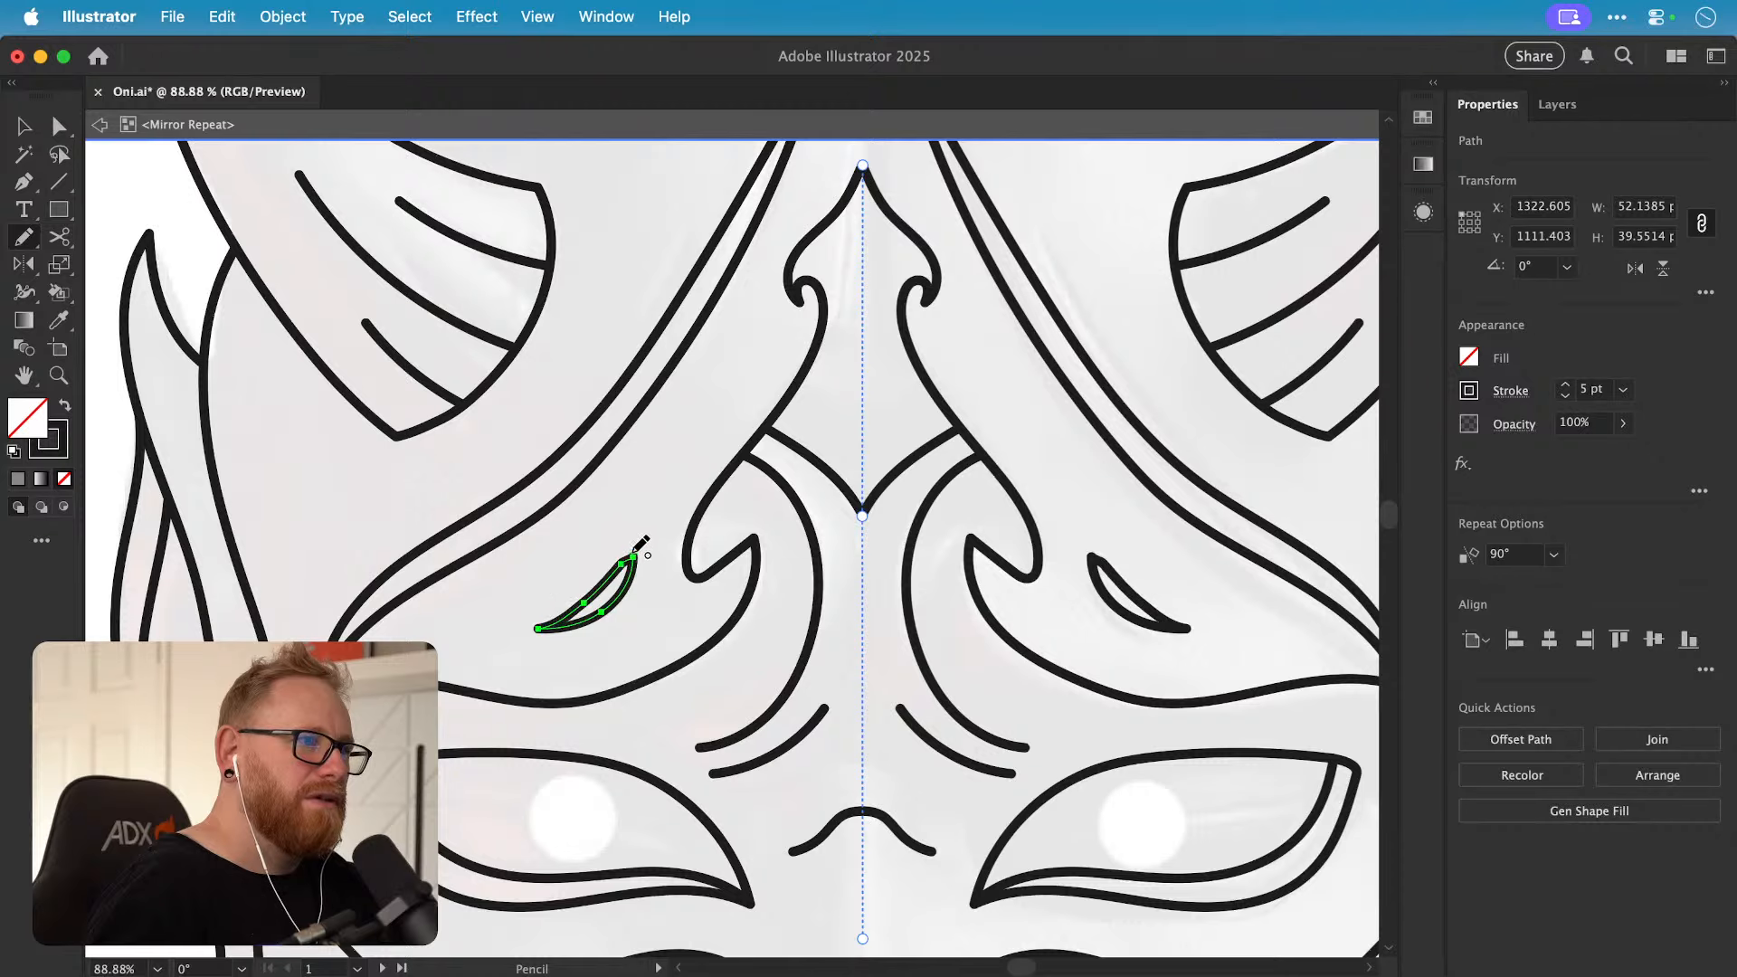
key("super+z")
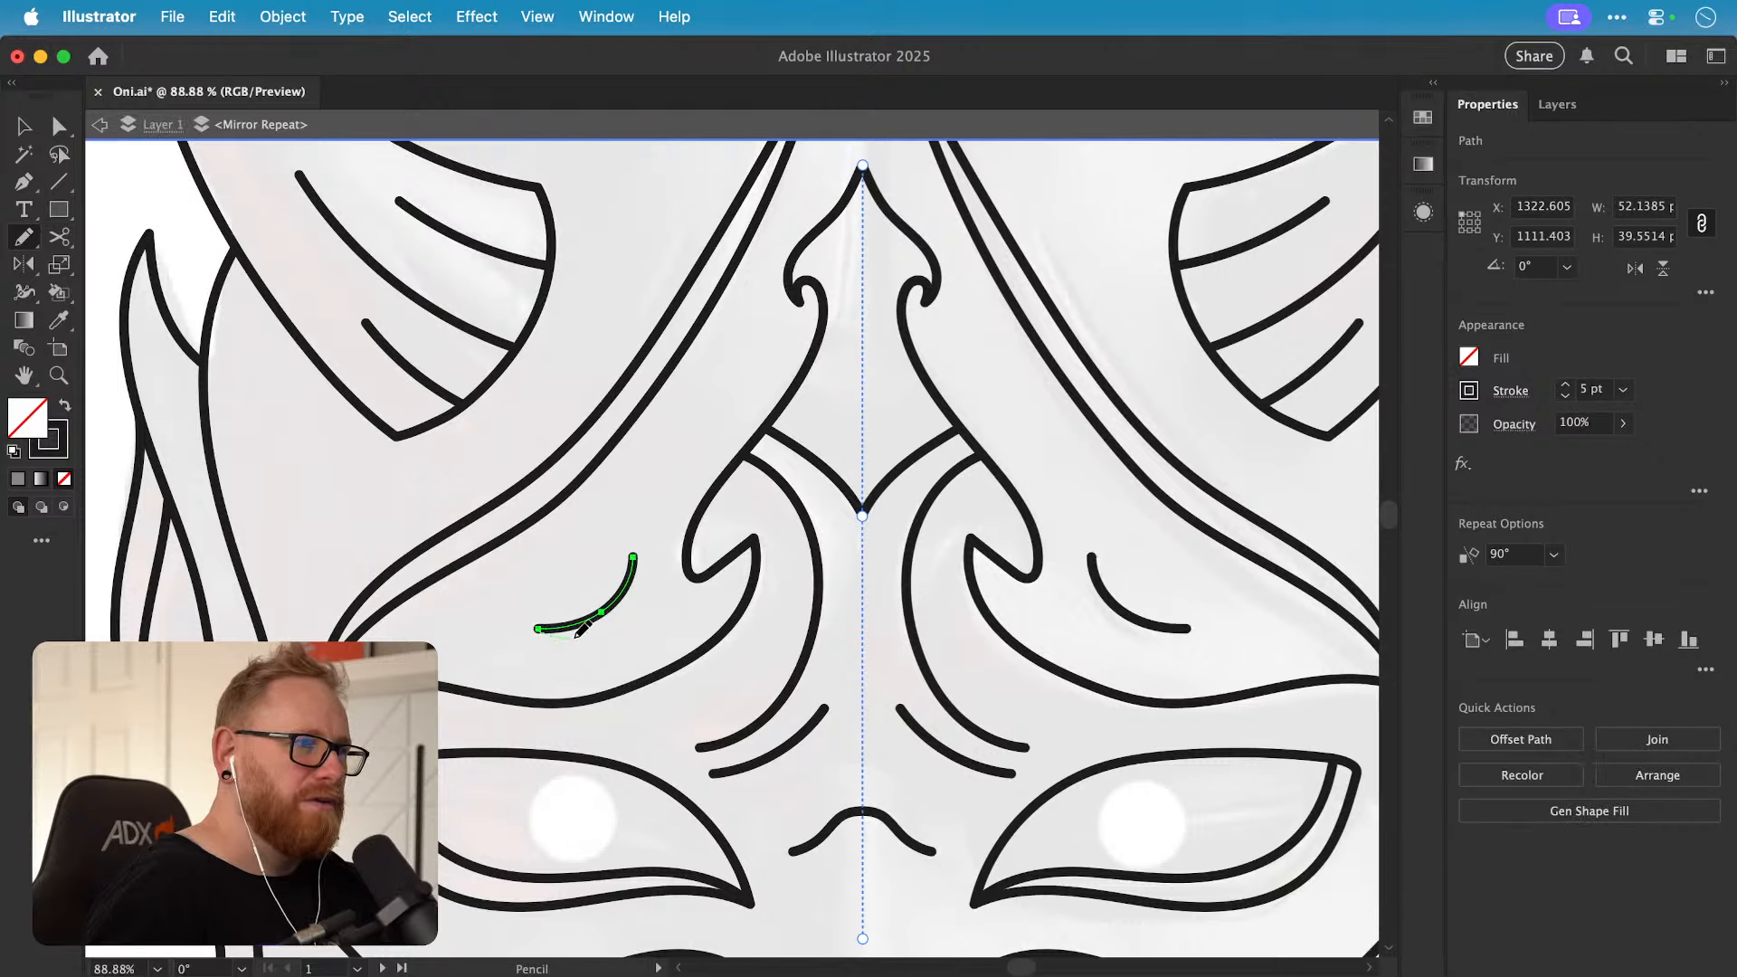
left_click_drag(619, 616, 631, 594)
key("super+z")
Step: Close the selected brow crease into a crescent about 55 by 44 px with a second curve along its lower side
left_click_drag(539, 630, 575, 635)
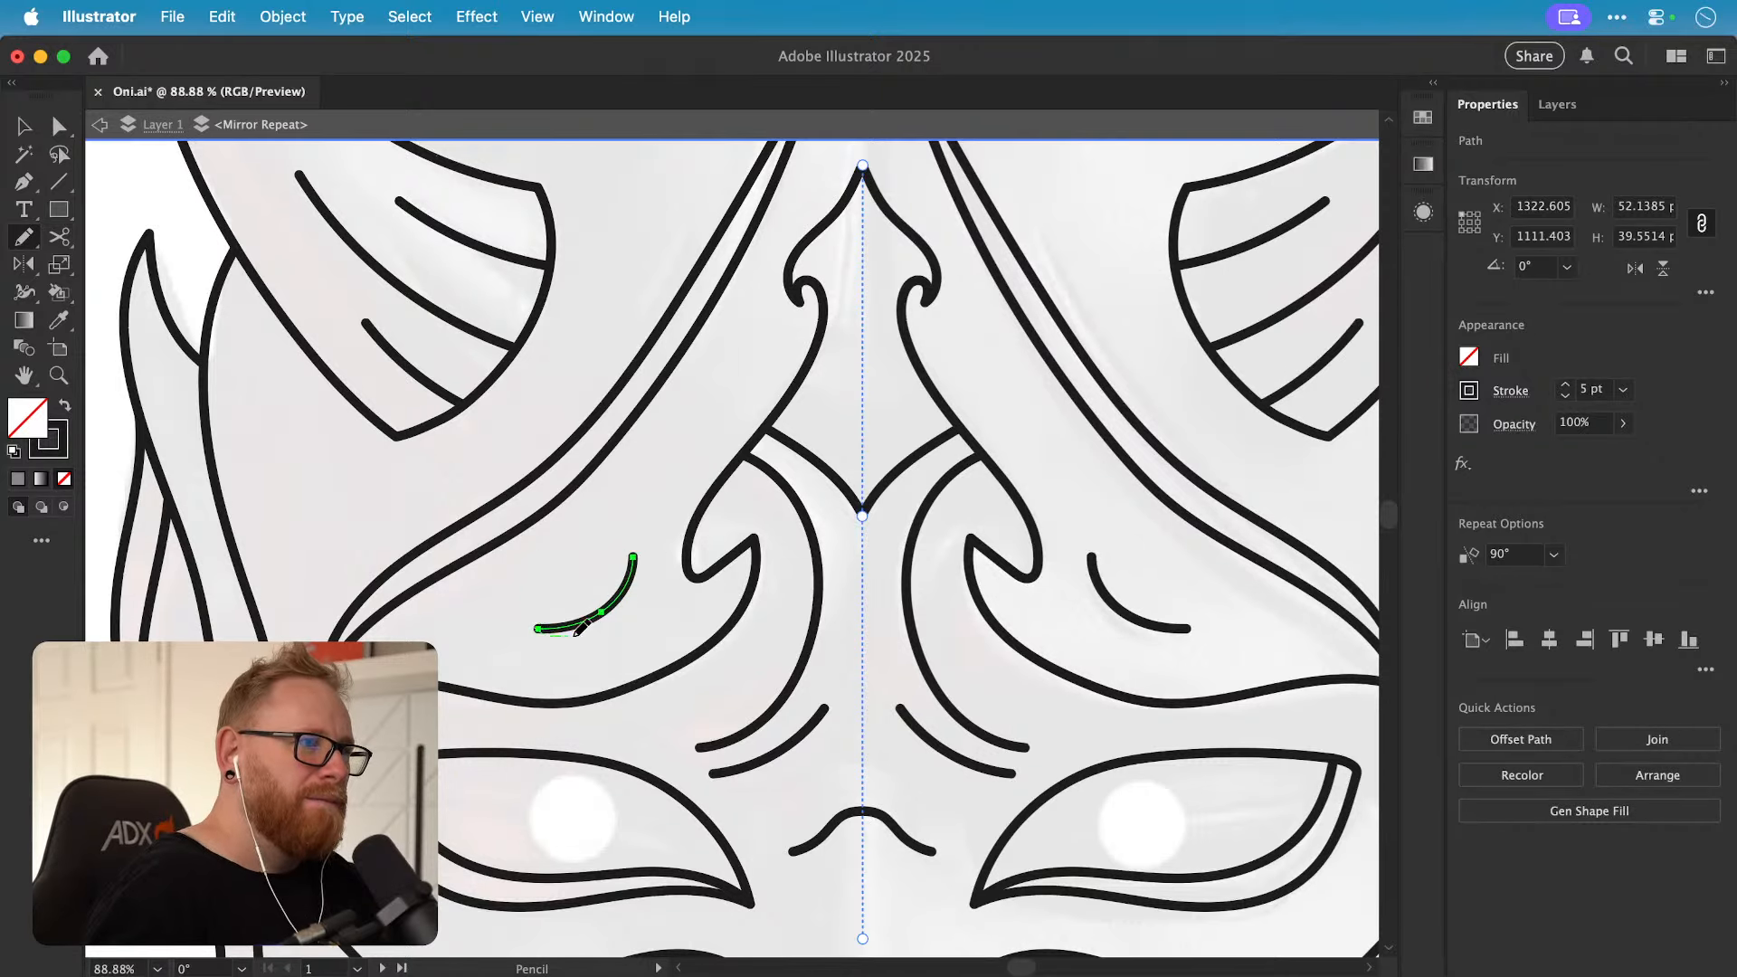
left_click_drag(643, 544, 636, 555)
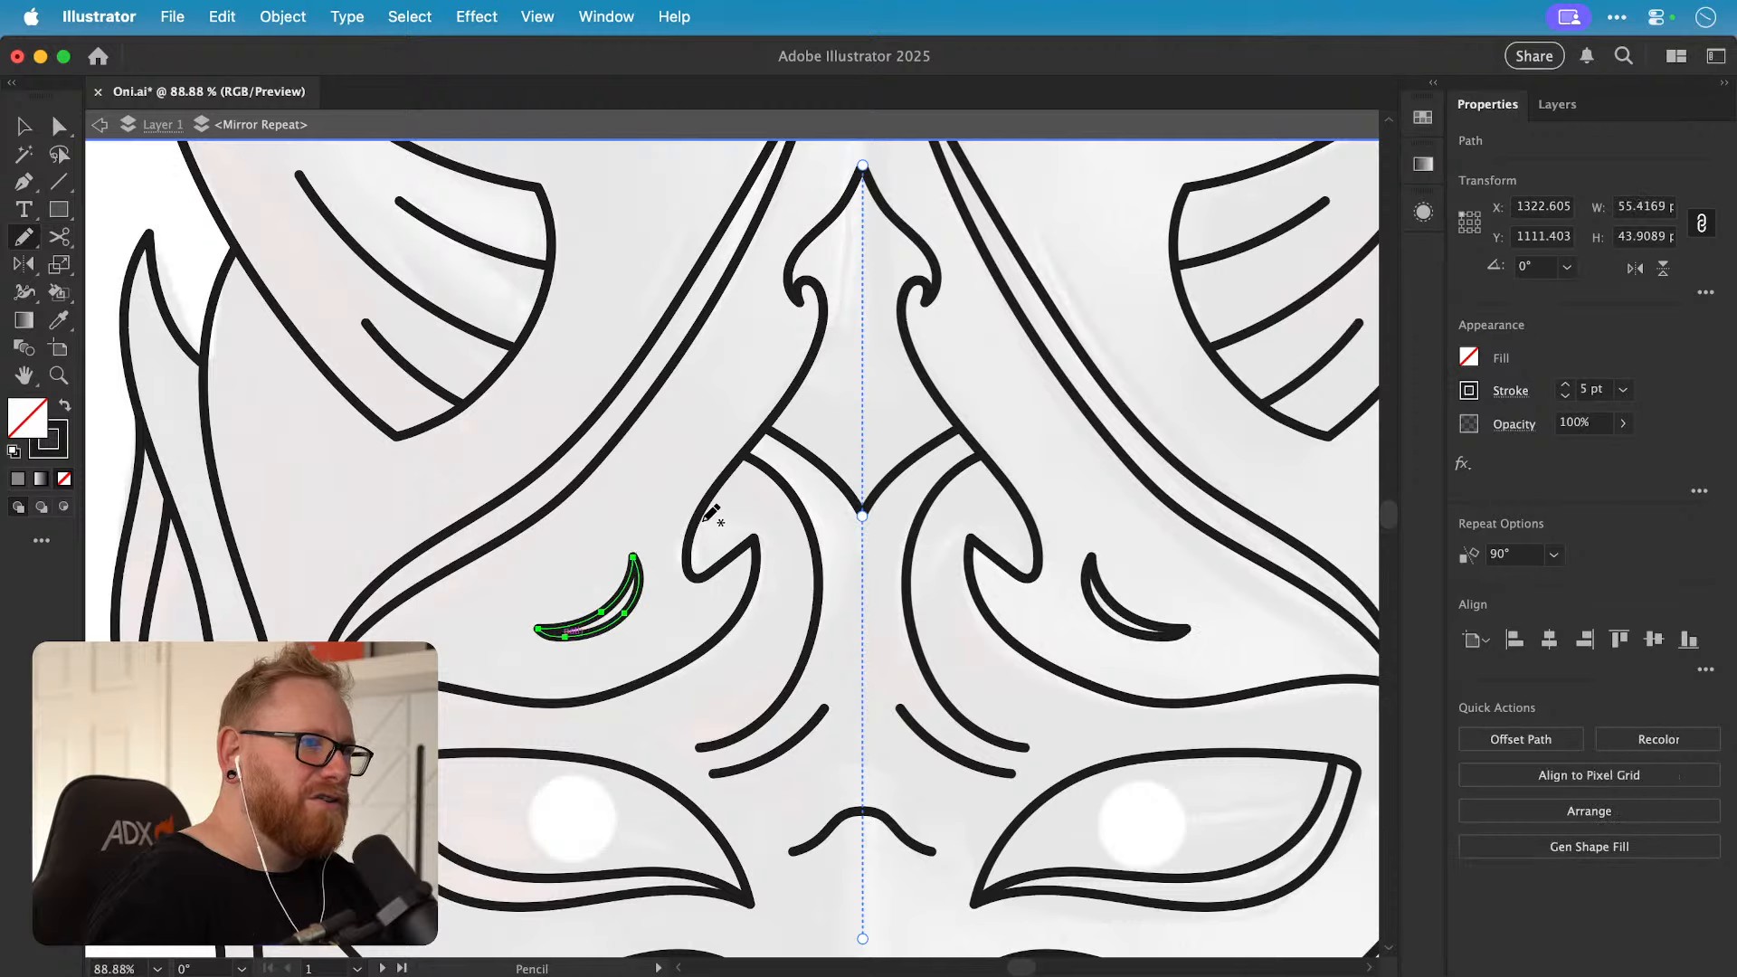
Step: Try the brow crescent as a solid black fill without a stroke, and switch it back to an unfilled outline
key("shift+x")
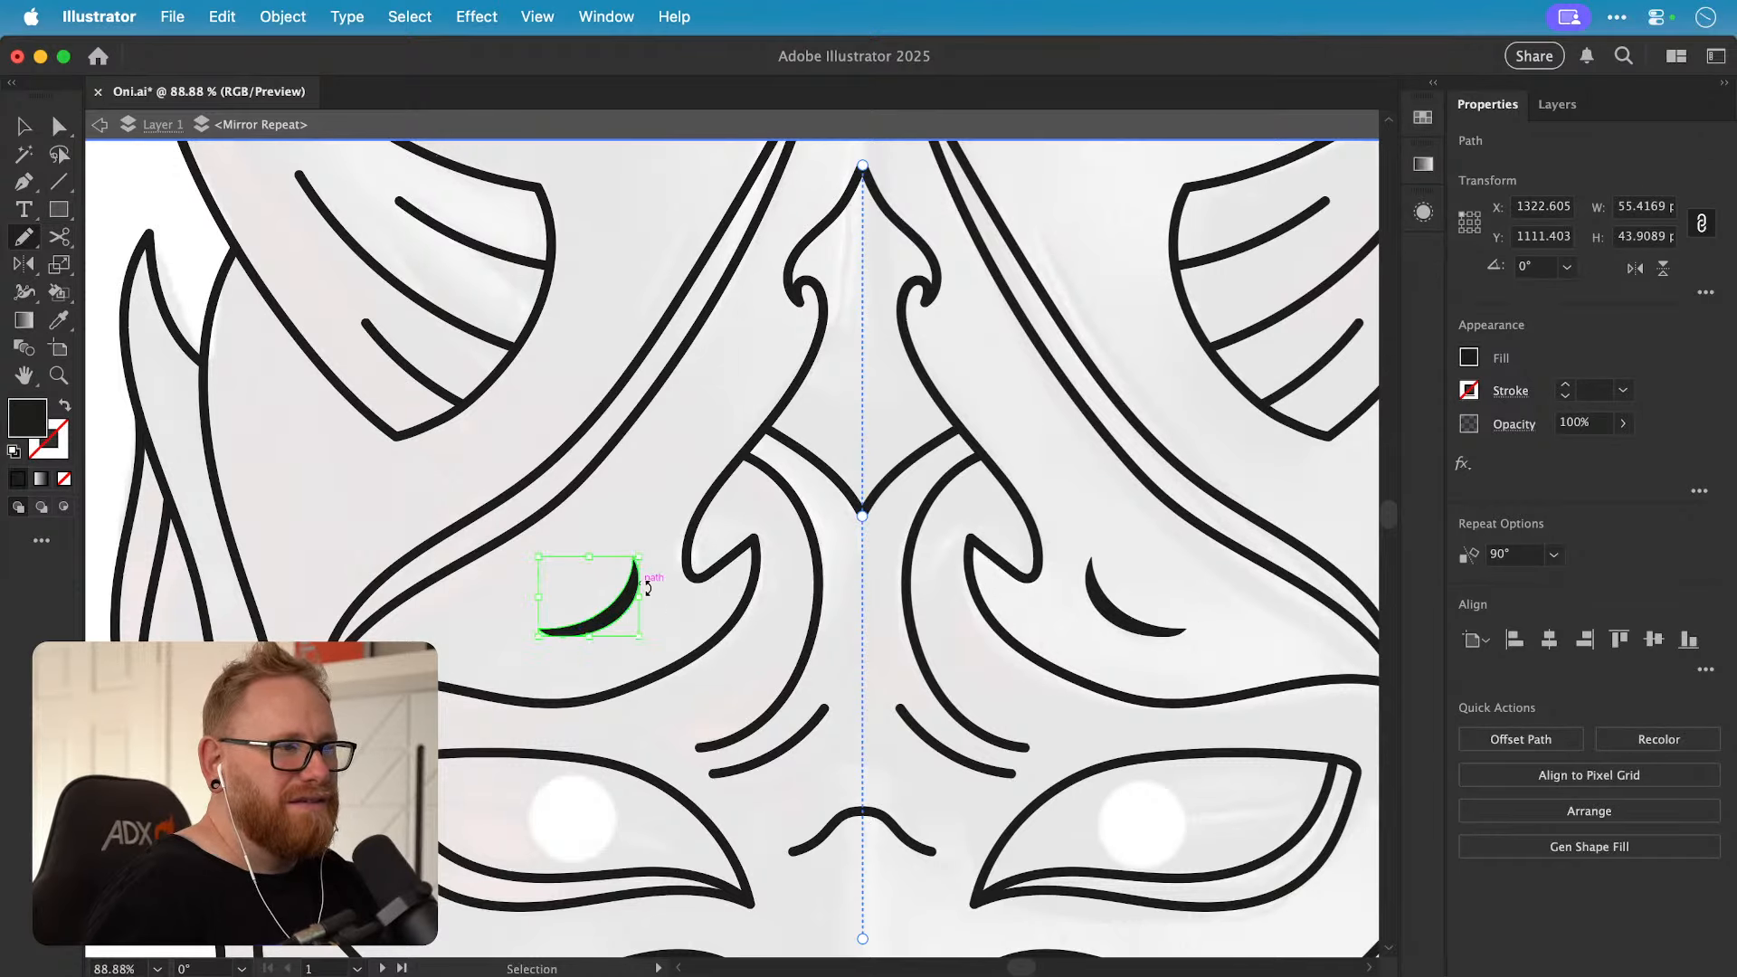
key("shift+x")
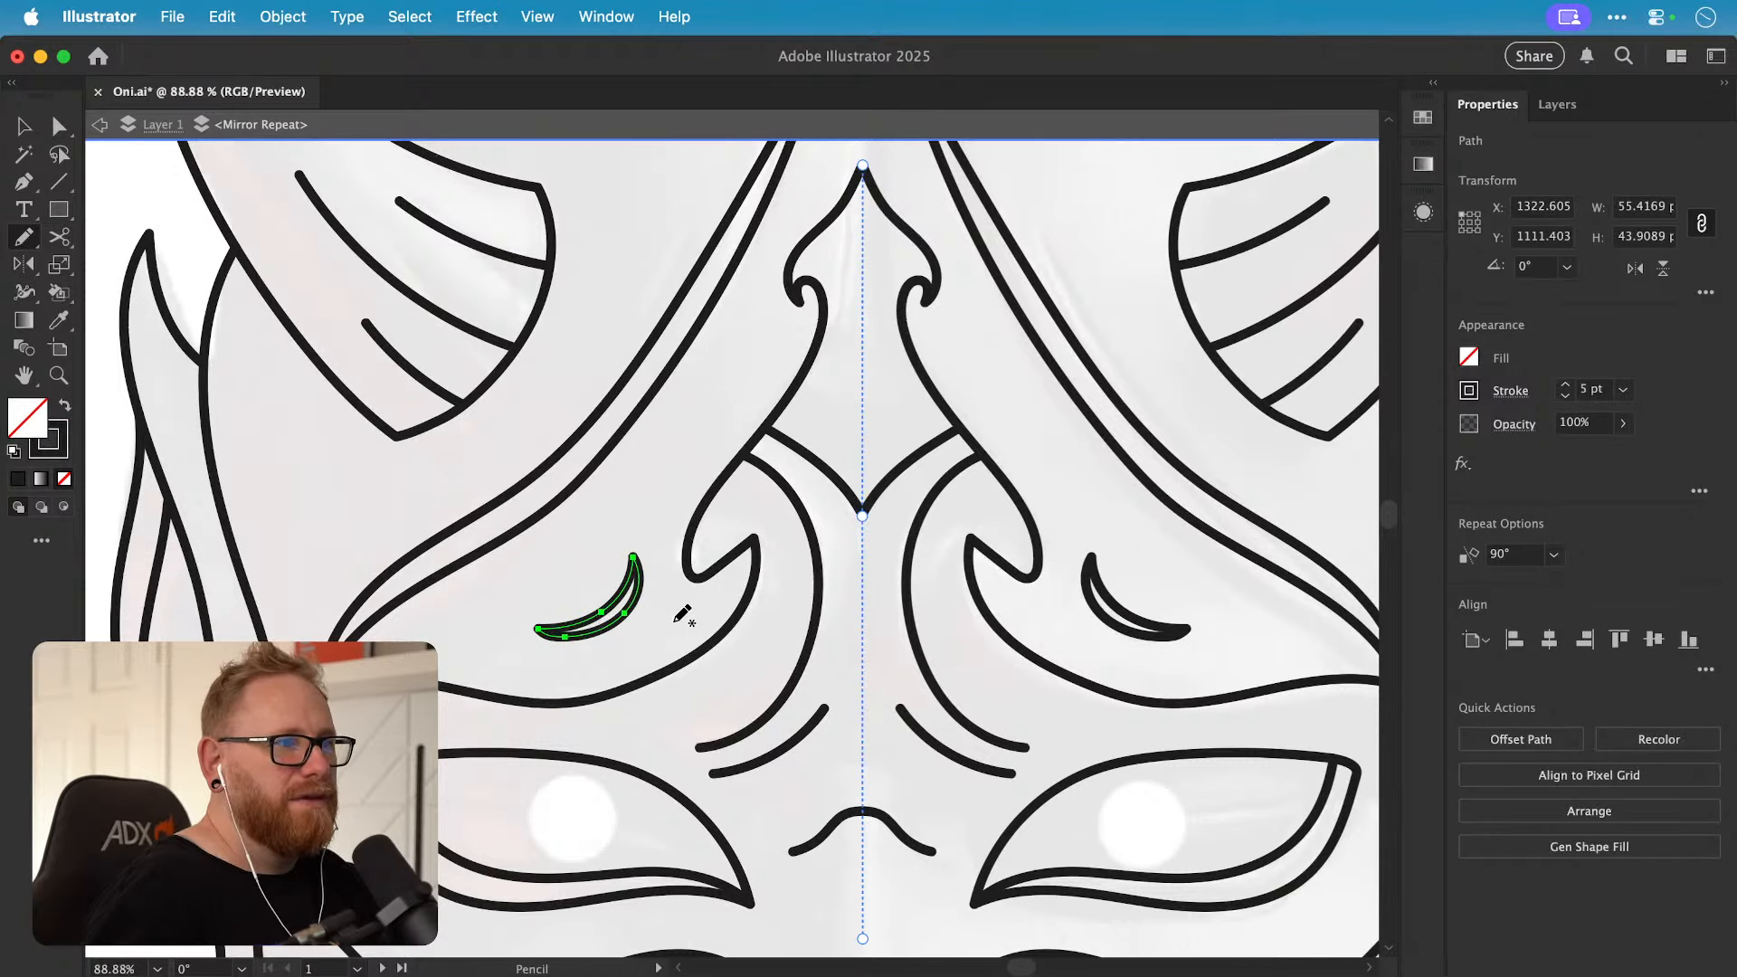
left_click_drag(670, 616, 633, 589)
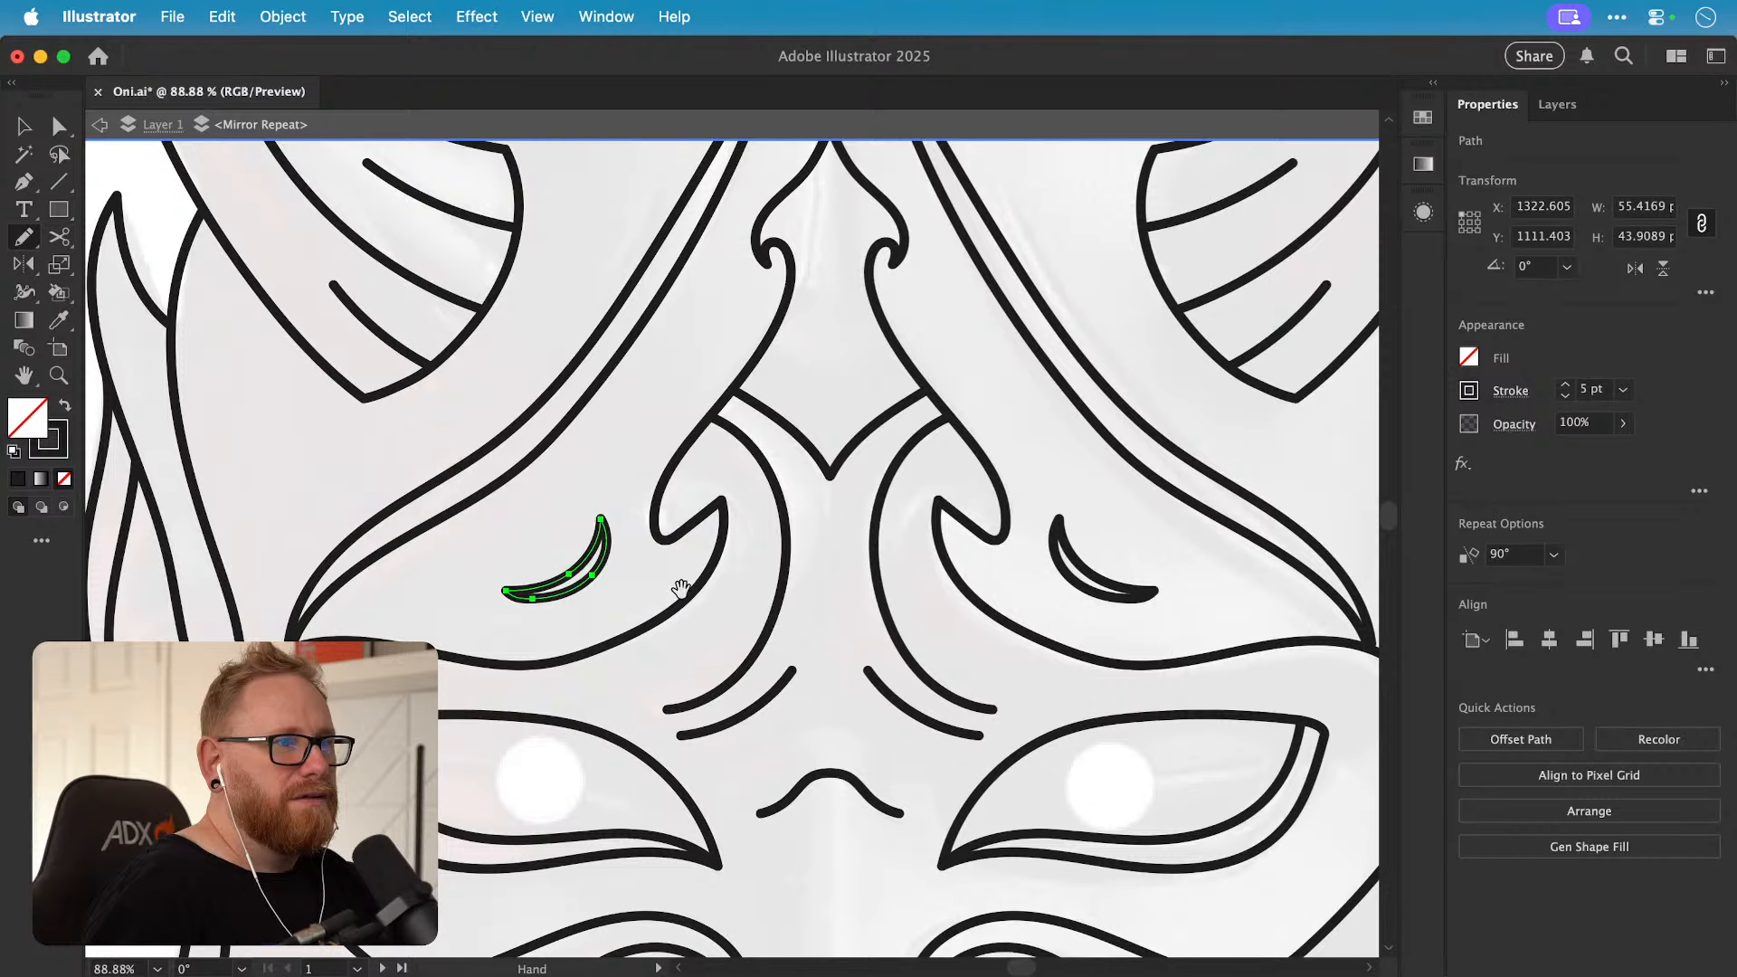
Step: Close the lower frown crease left of the mask's centre into a crescent about 61 by 40 px with a second curve
left_click(752, 711, "super")
left_click_drag(741, 736, 896, 736)
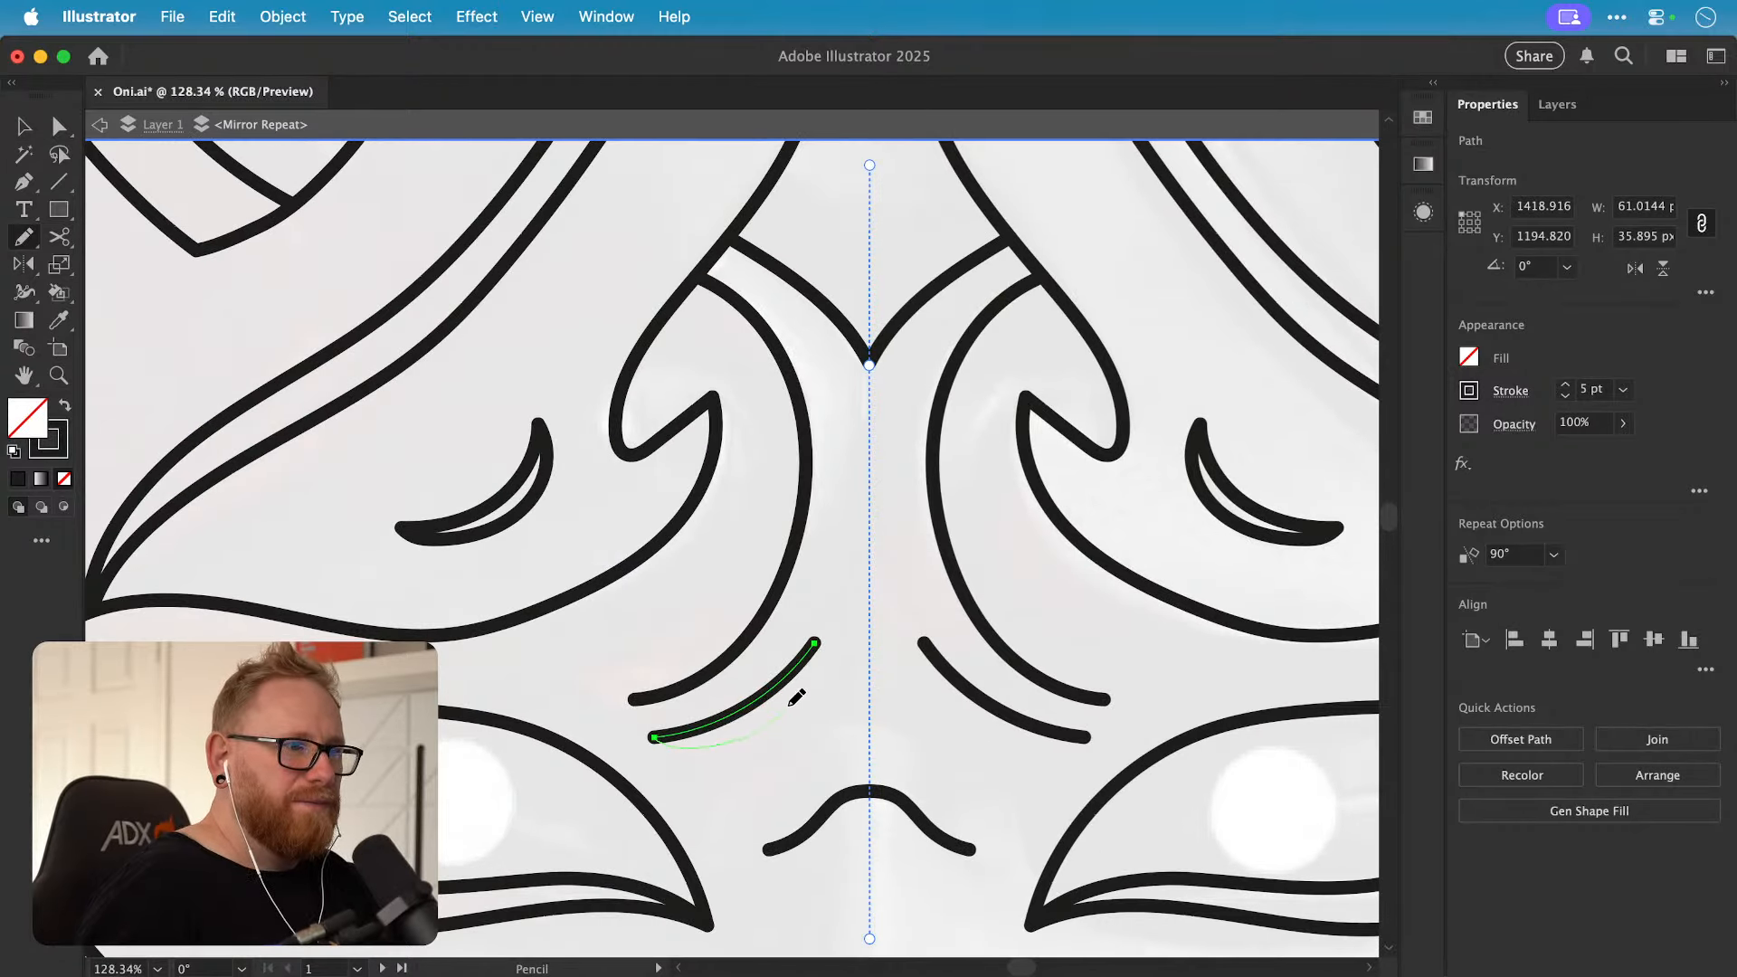
left_click_drag(817, 644, 819, 642)
Step: Add a second curve beneath the nose-bridge crease from its outer tip to the mirror axis, making the half shape about 38 by 23 px
scroll(849, 697, "down", 3)
key("v")
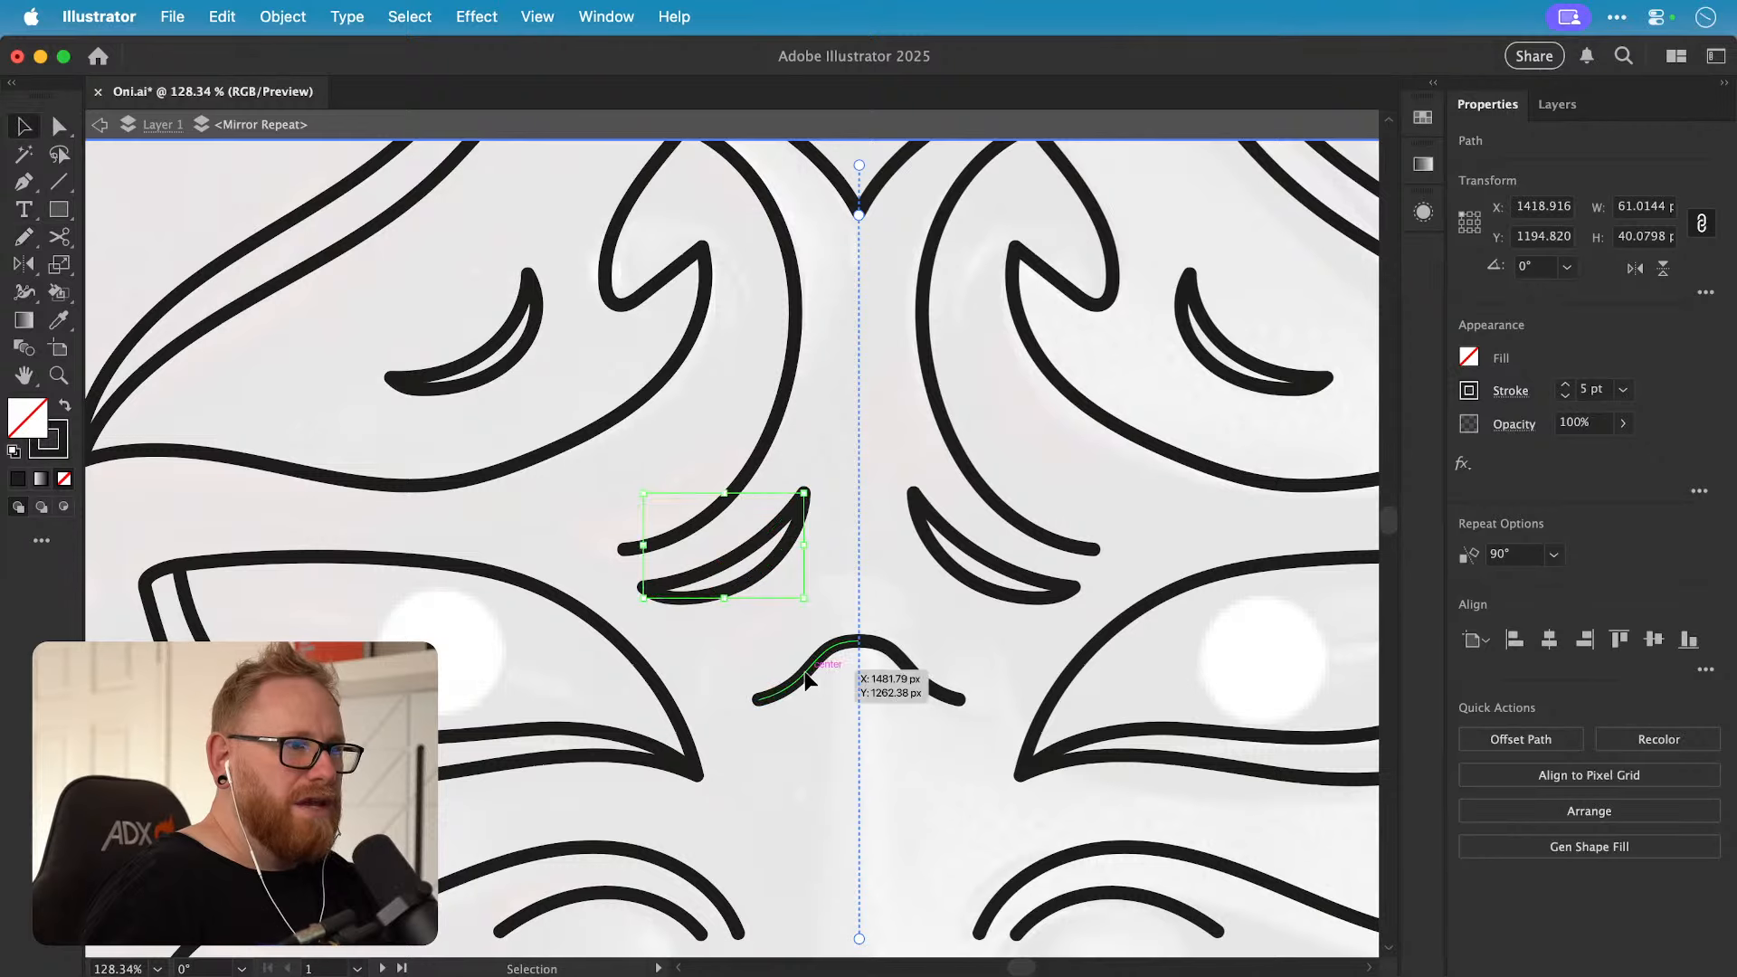
left_click(812, 685)
key("n")
mouse_move(759, 700)
left_mouse_down()
mouse_move(863, 667)
mouse_move(844, 687)
mouse_move(863, 673)
mouse_move(779, 653)
mouse_move(870, 710)
mouse_move(1118, 635)
left_mouse_up()
key("space")
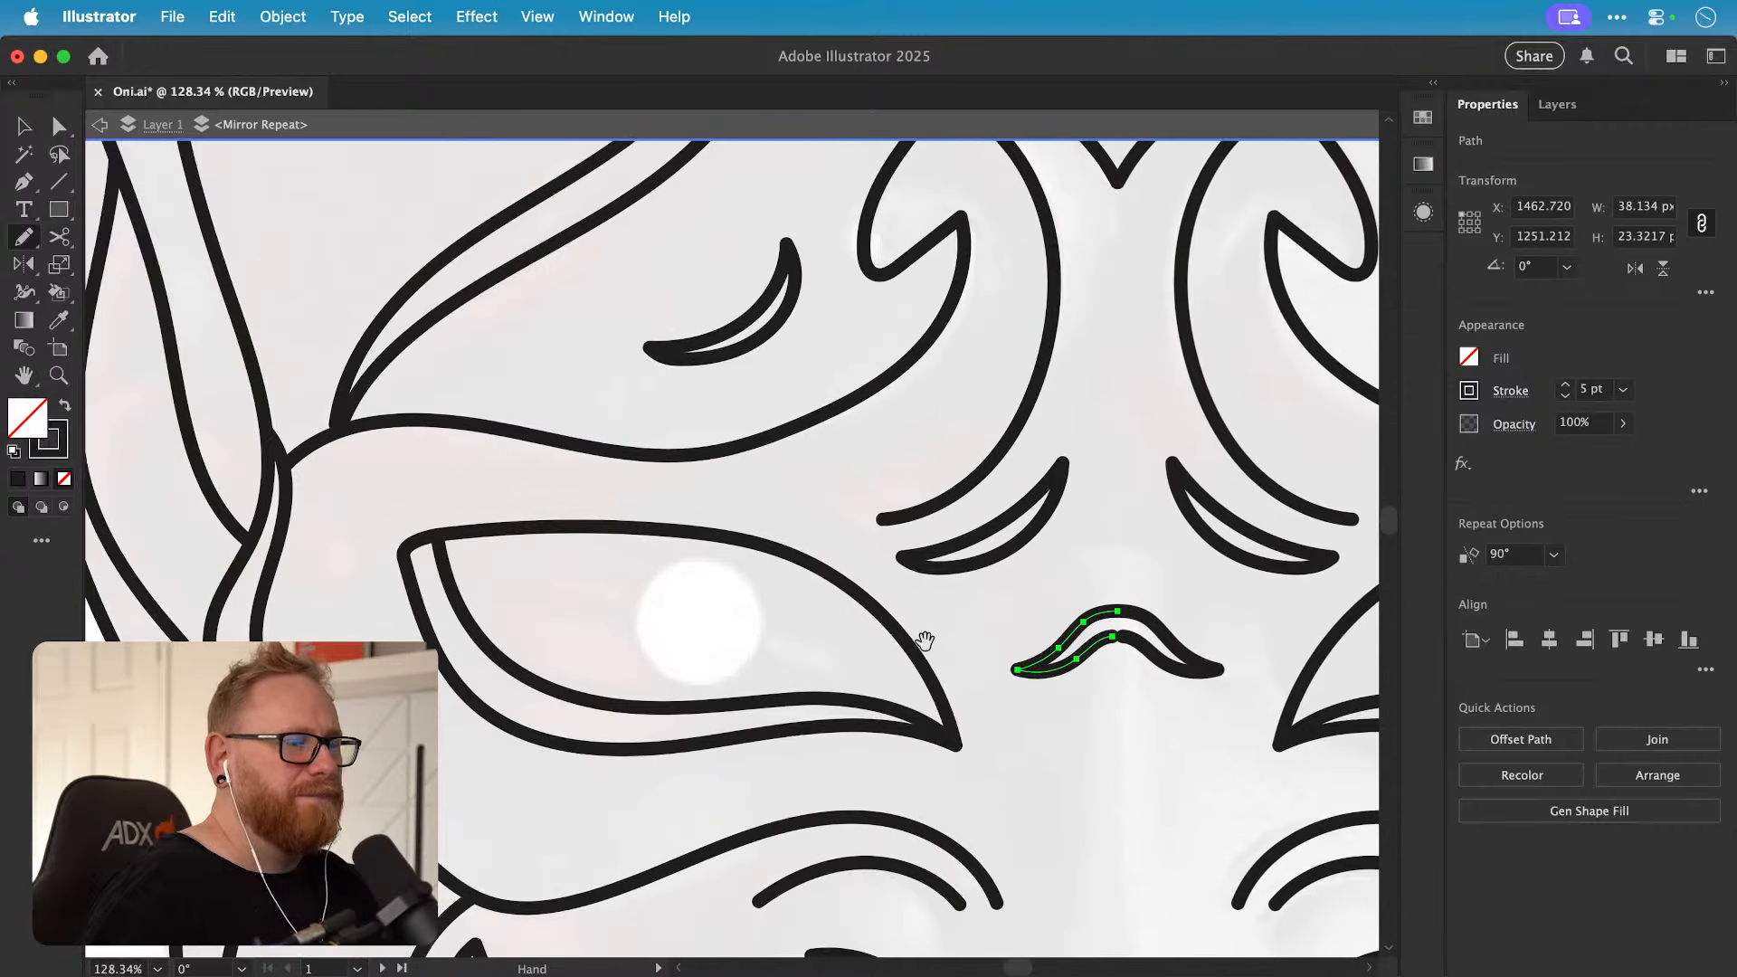
Step: Round the two sharp corners at the base of the left horn outline slightly
left_click_drag(925, 646, 845, 699)
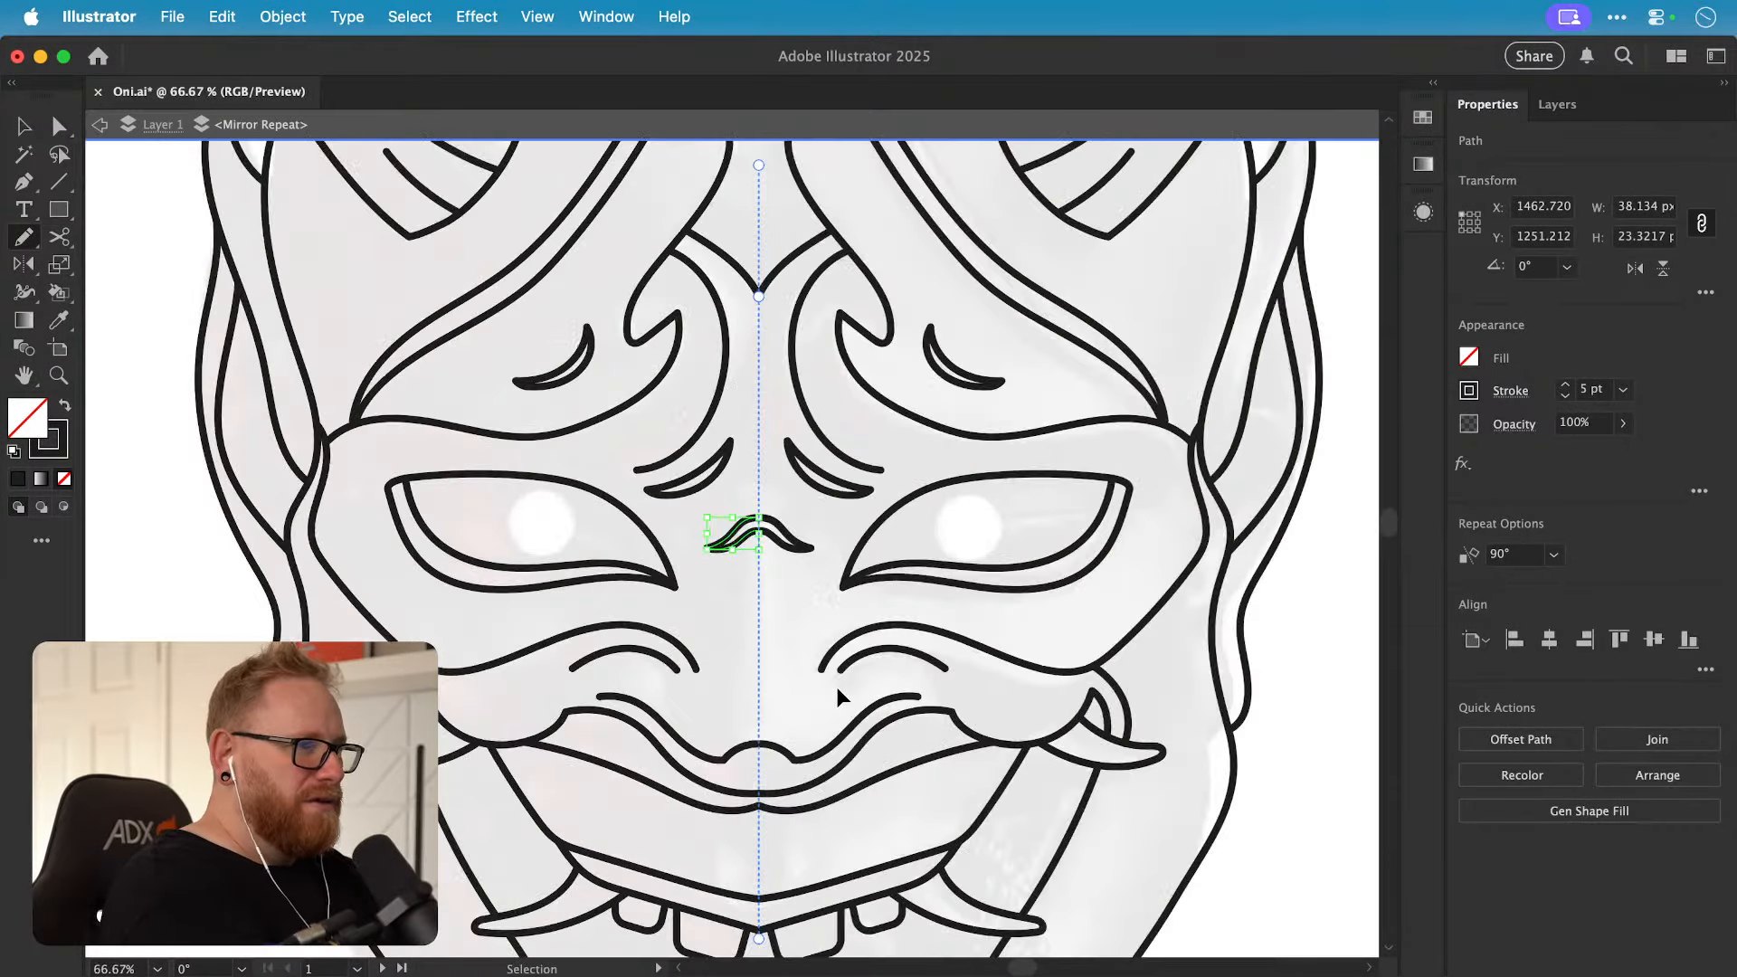
key("super+minus")
key("super+minus")
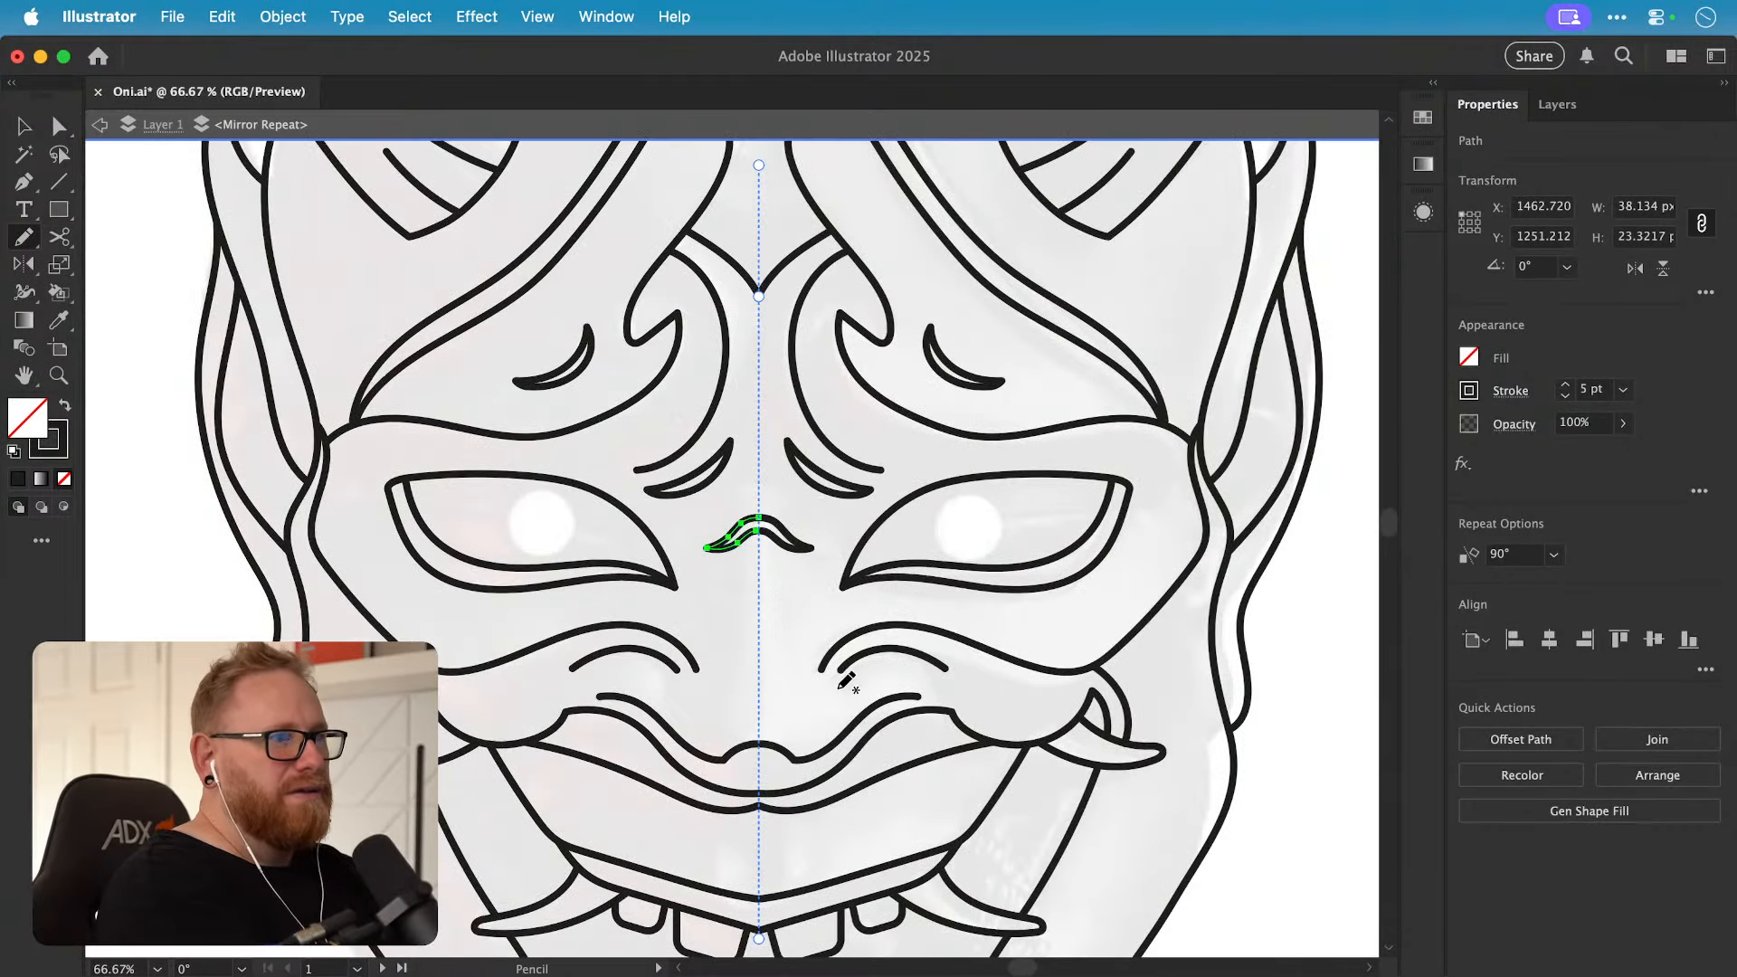
key("space")
mouse_move(665, 552)
left_mouse_down()
mouse_move(646, 690)
mouse_move(736, 611)
mouse_move(652, 798)
left_mouse_up()
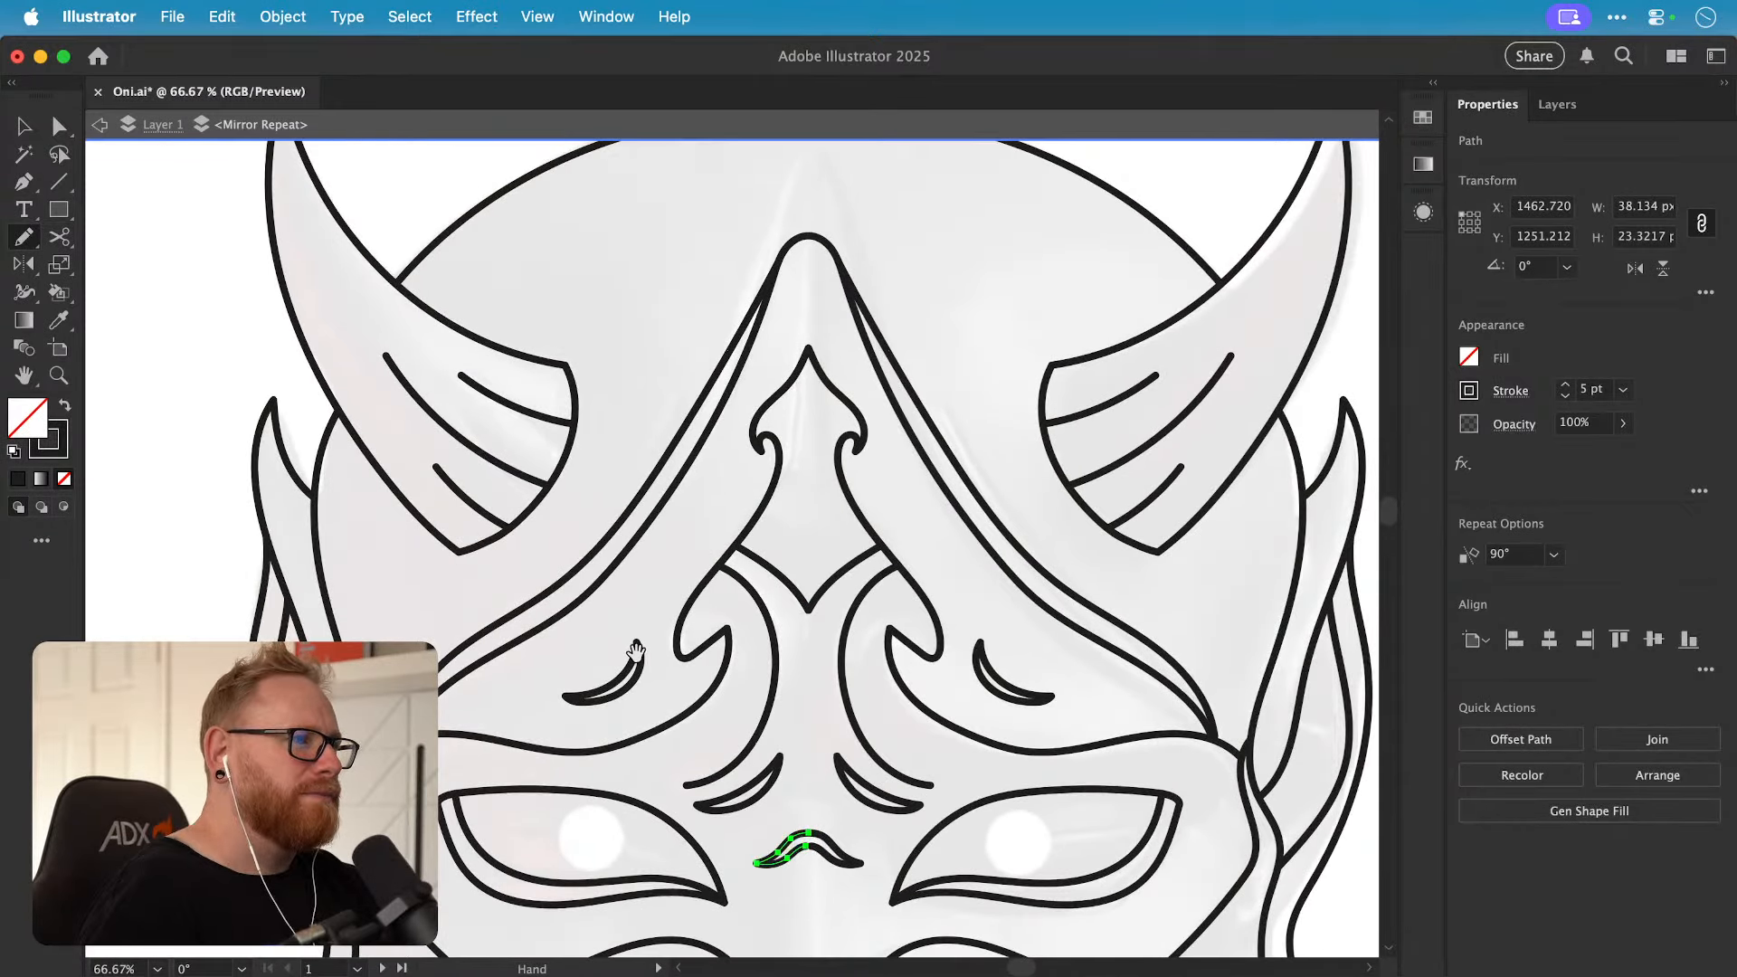
left_click_drag(636, 651, 644, 784)
key("super+space")
left_click_drag(480, 685, 505, 670)
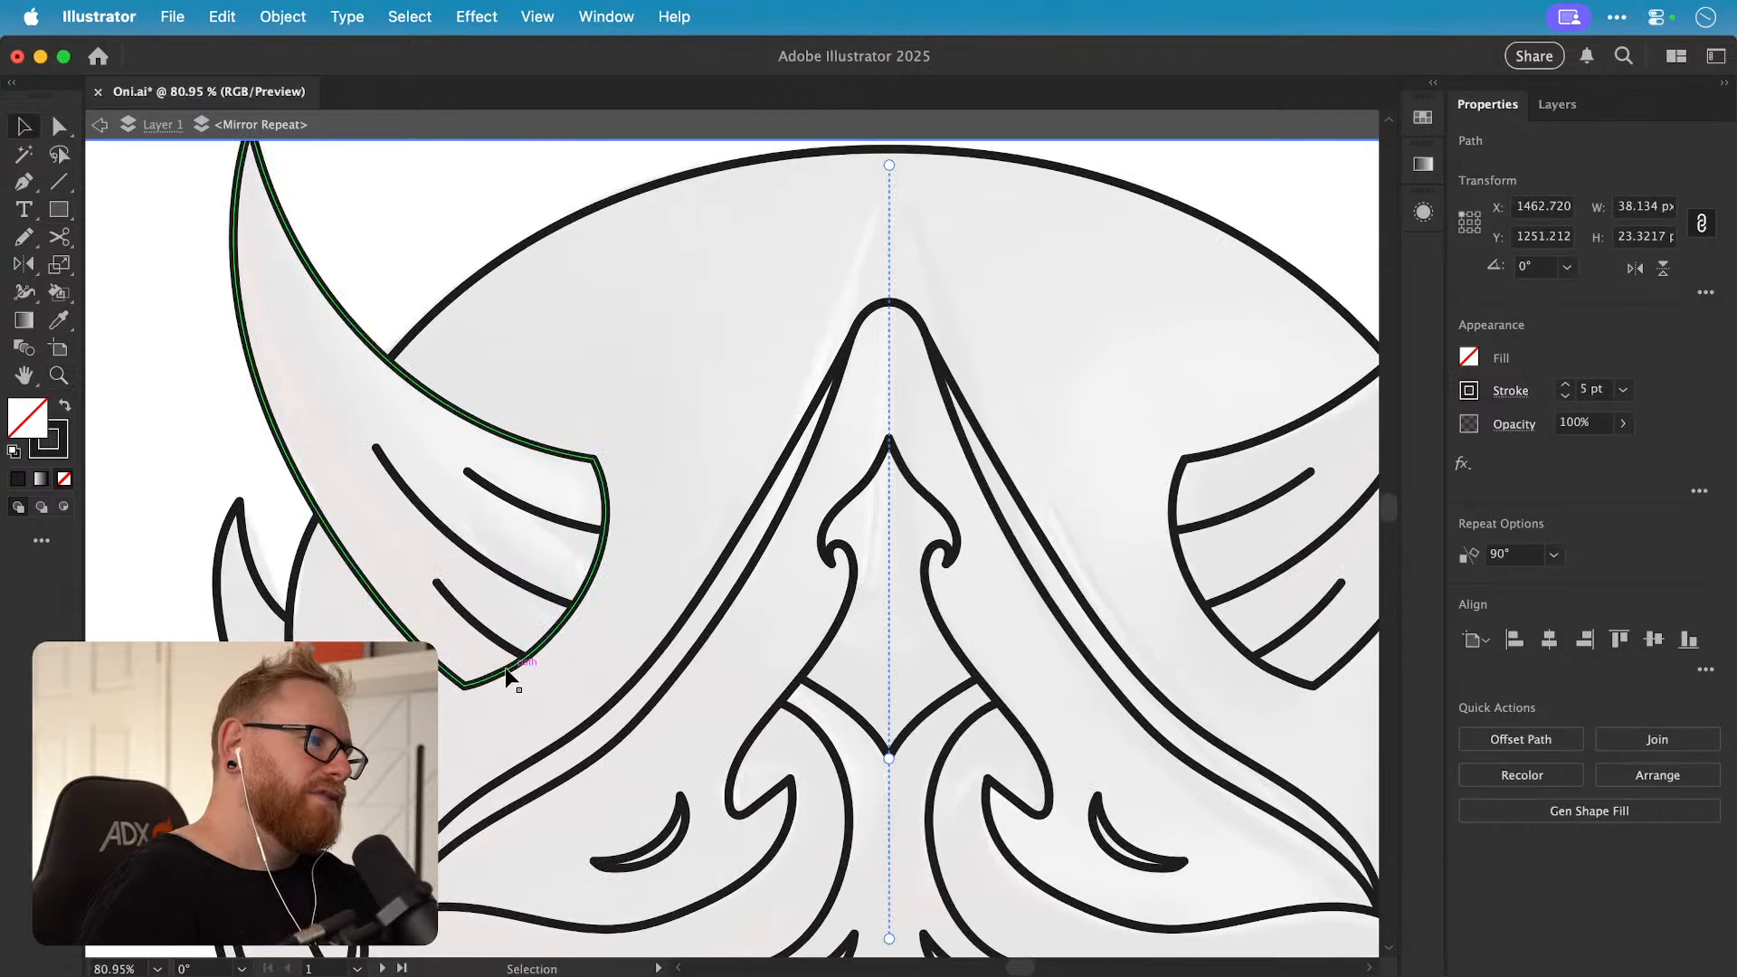
left_click(503, 673)
key("a")
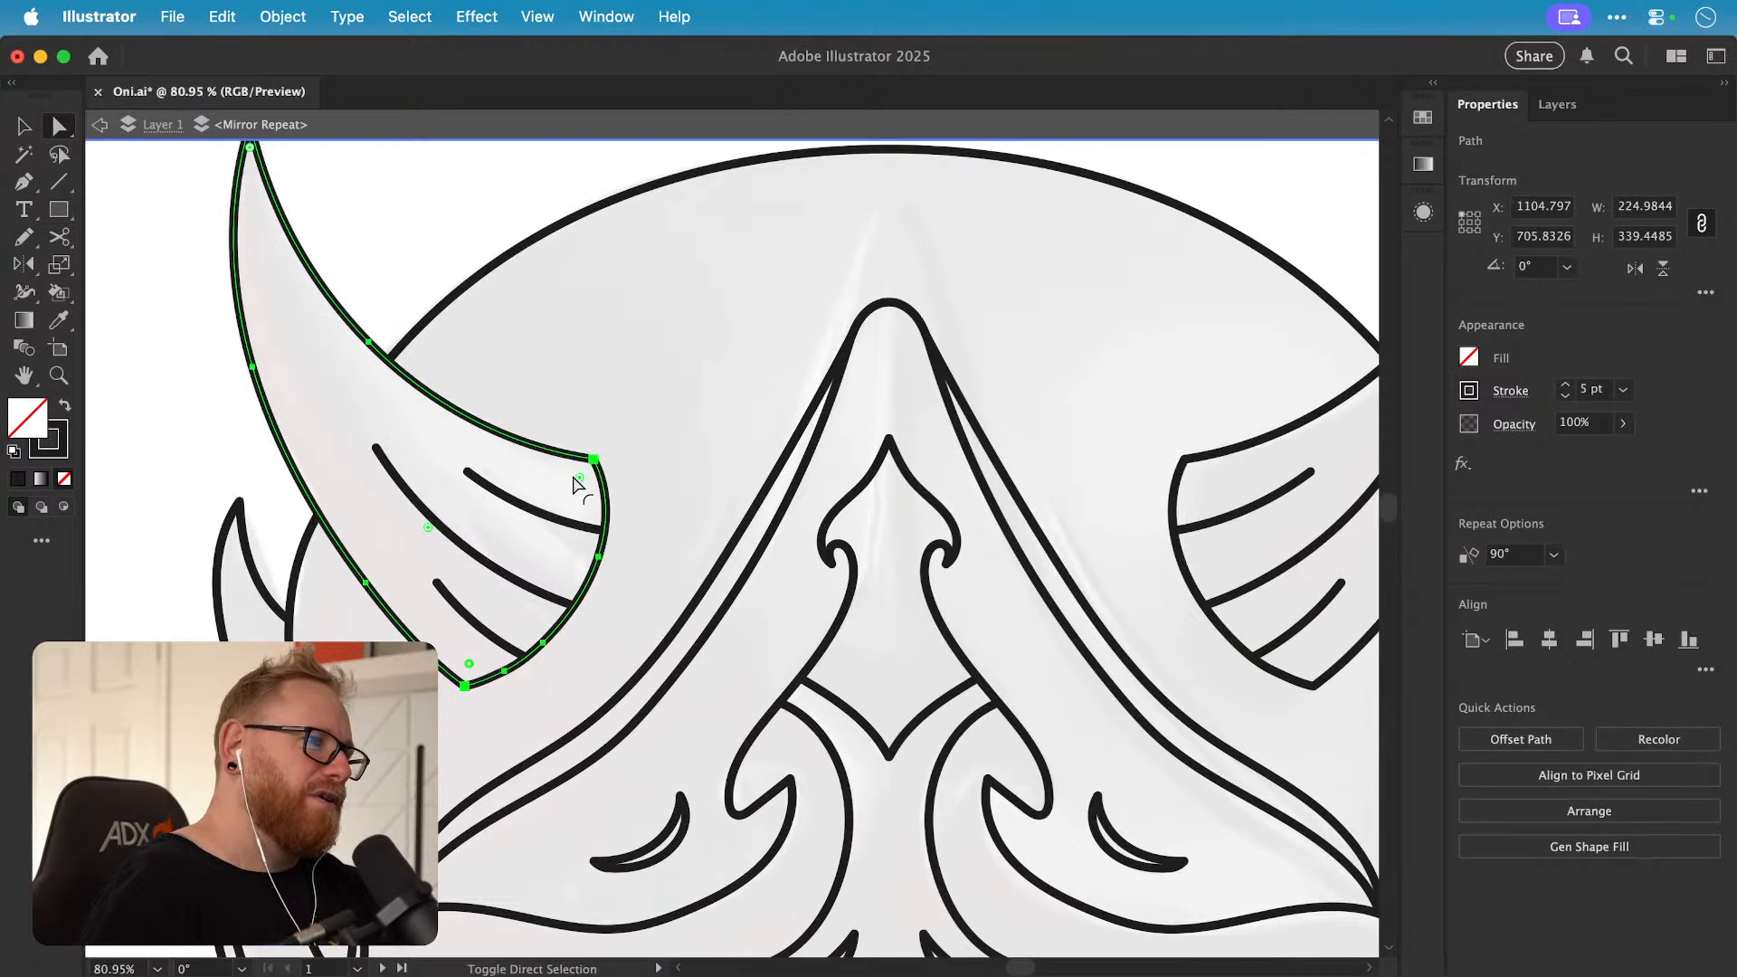
left_click_drag(579, 478, 575, 485)
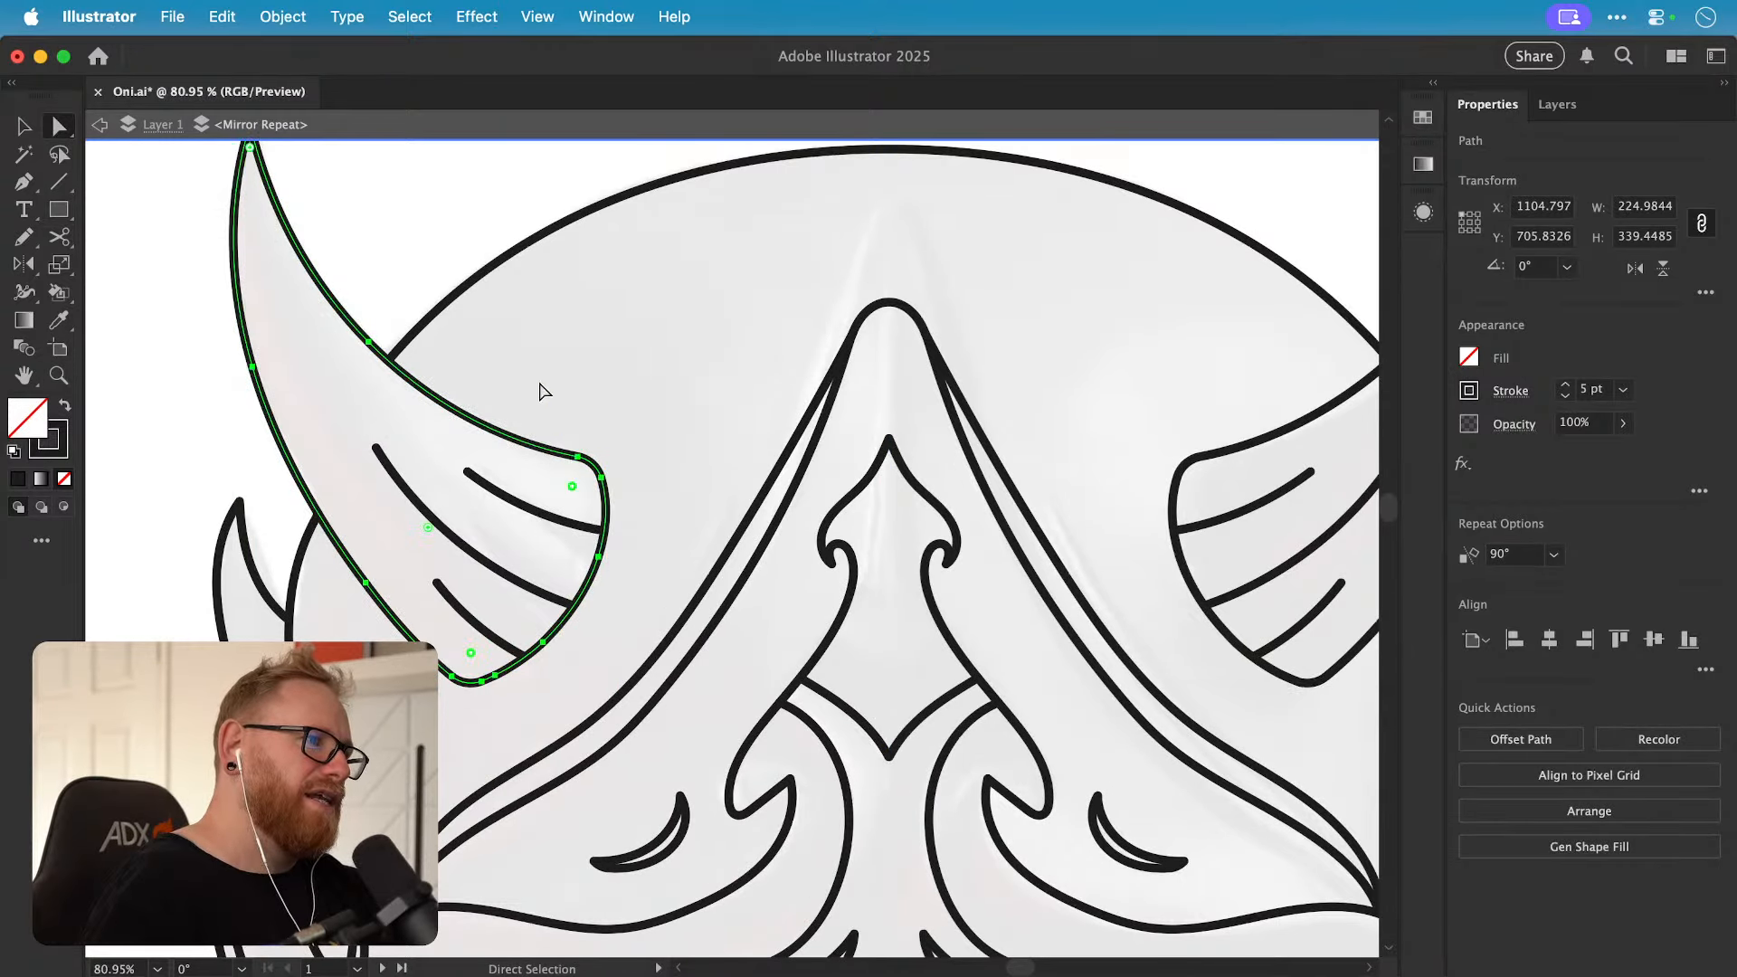
key("v")
left_click(454, 242)
Step: Widen the left horn's lowest and middle ridge lines into tapered wedges about 52 by 53 px and 129 by 95 px with second curves
left_click(481, 624)
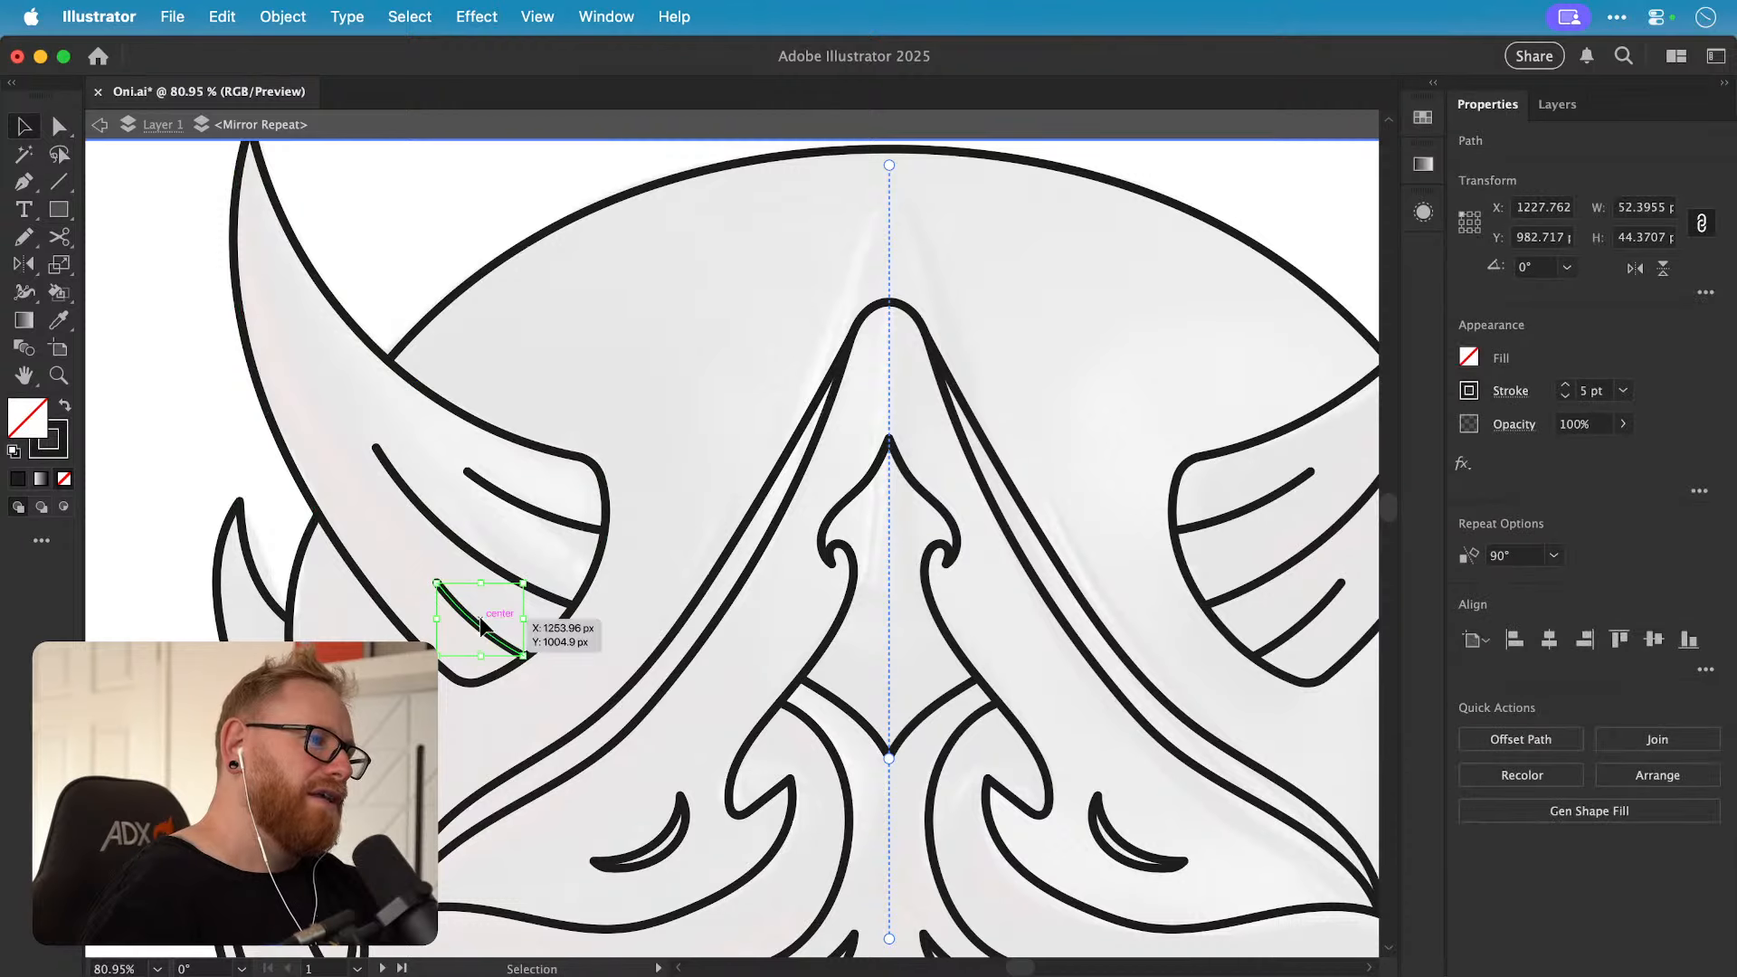
key("n")
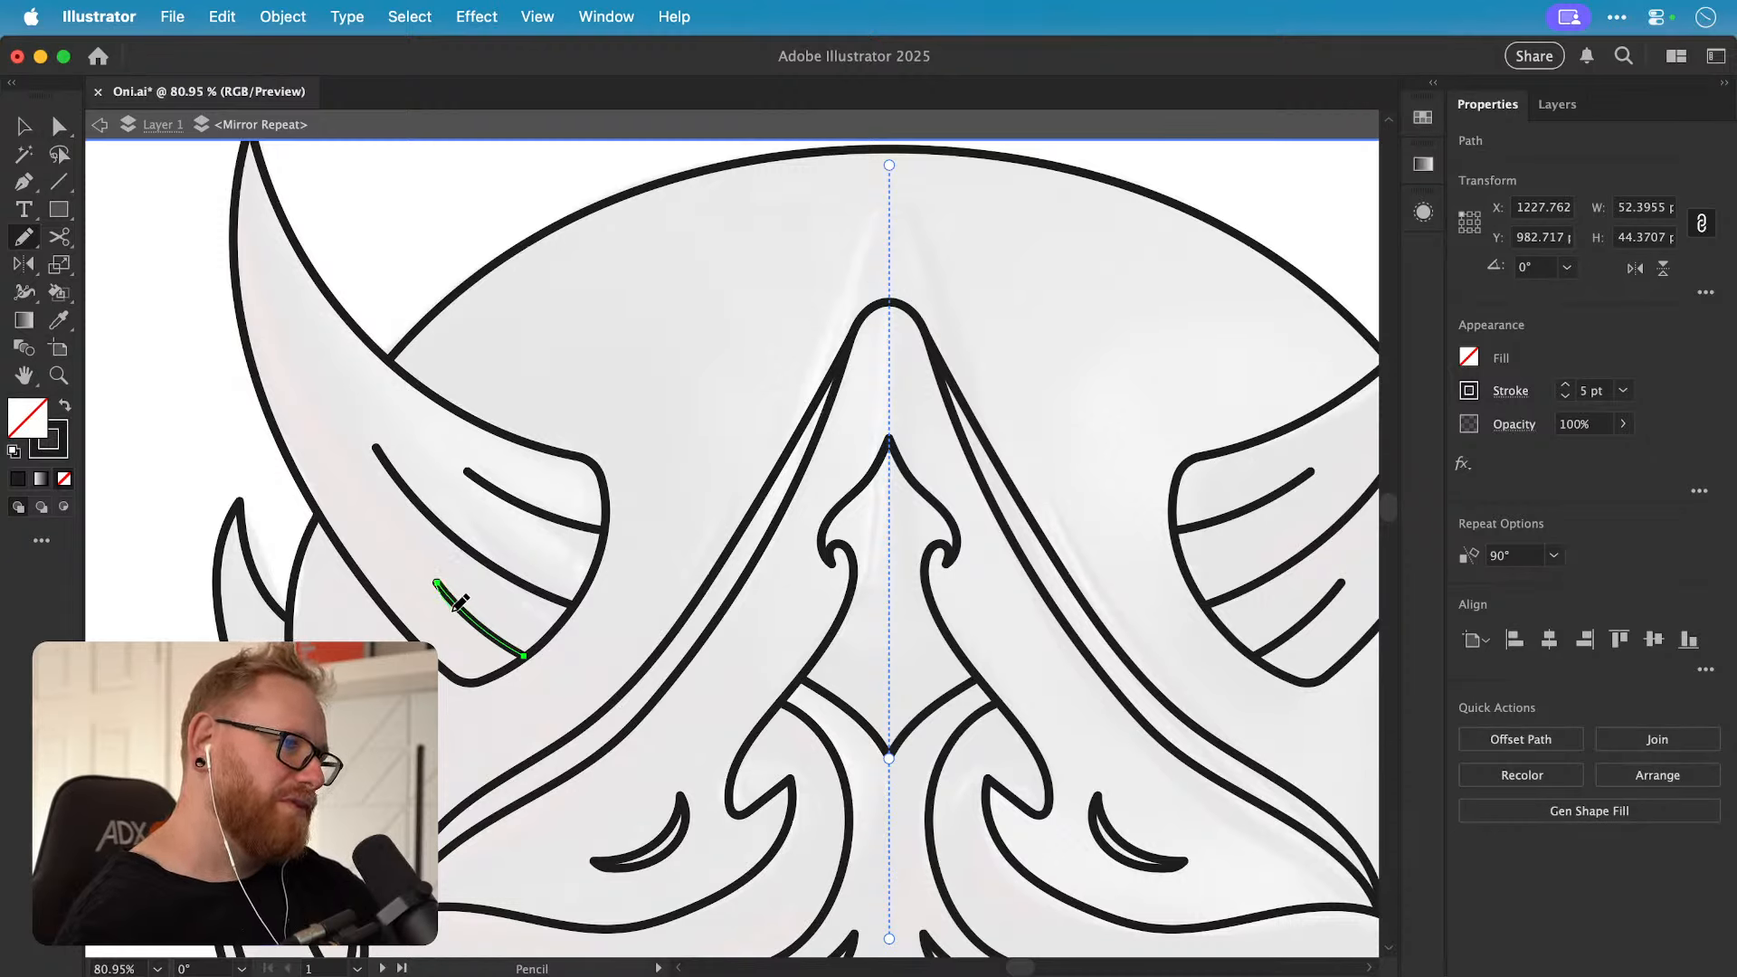
left_click_drag(504, 666, 503, 670)
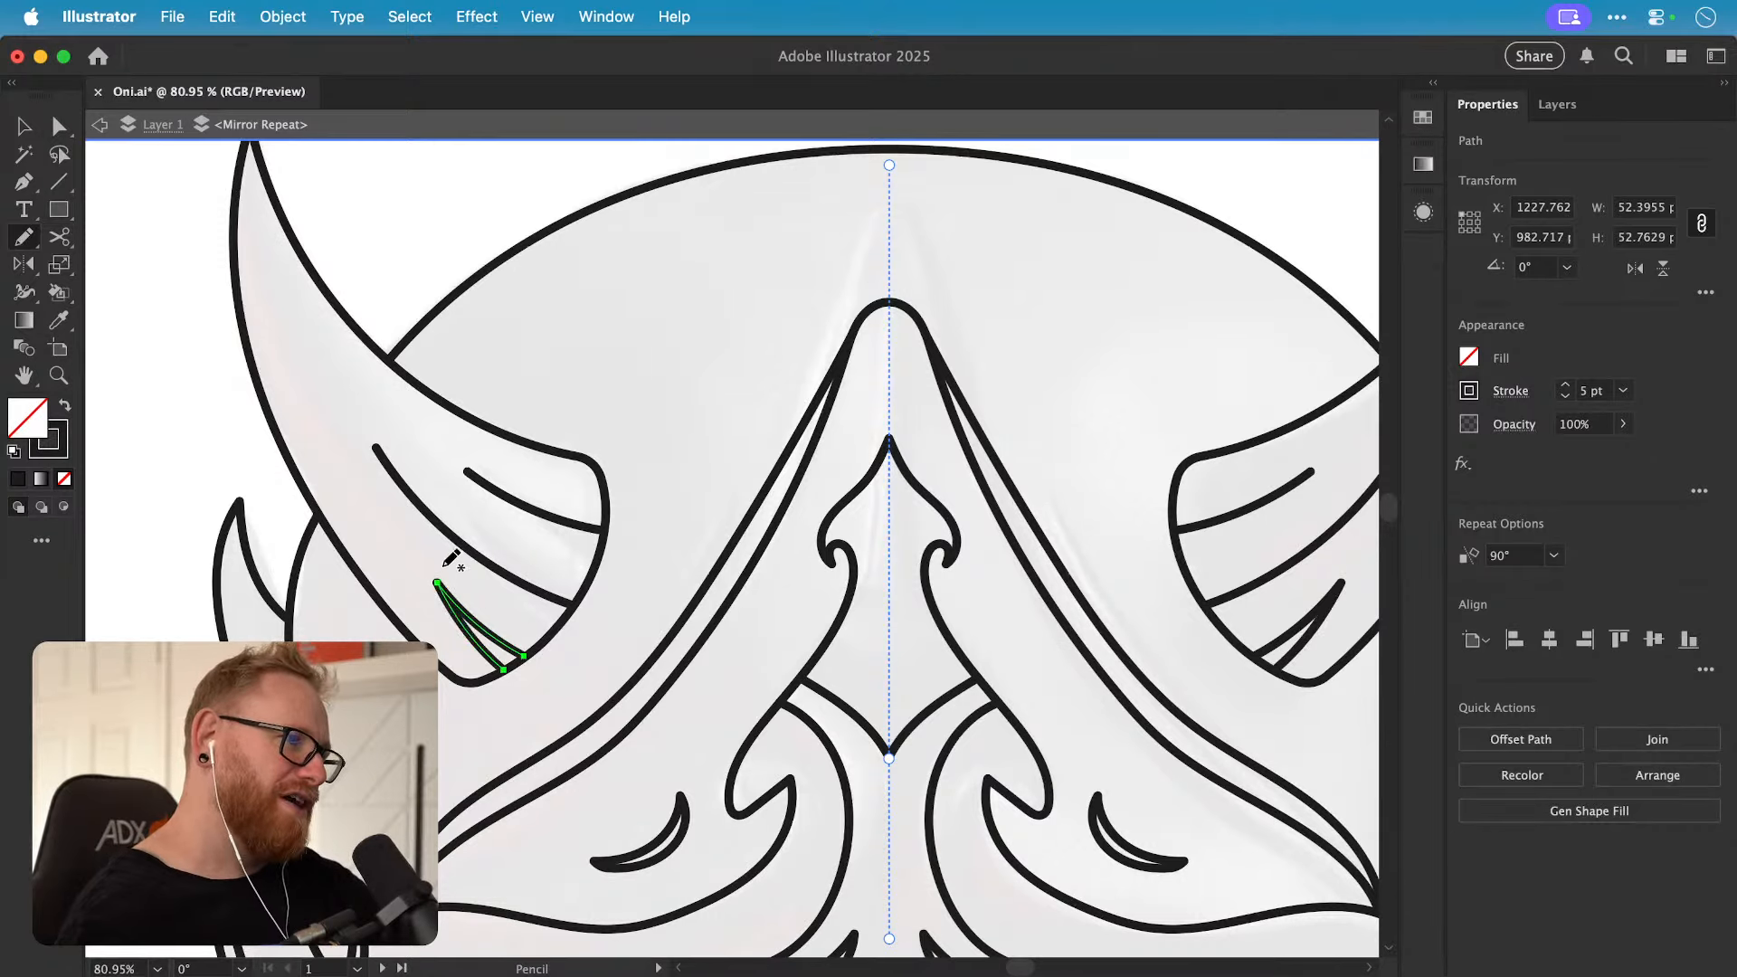
left_click(457, 512, "super")
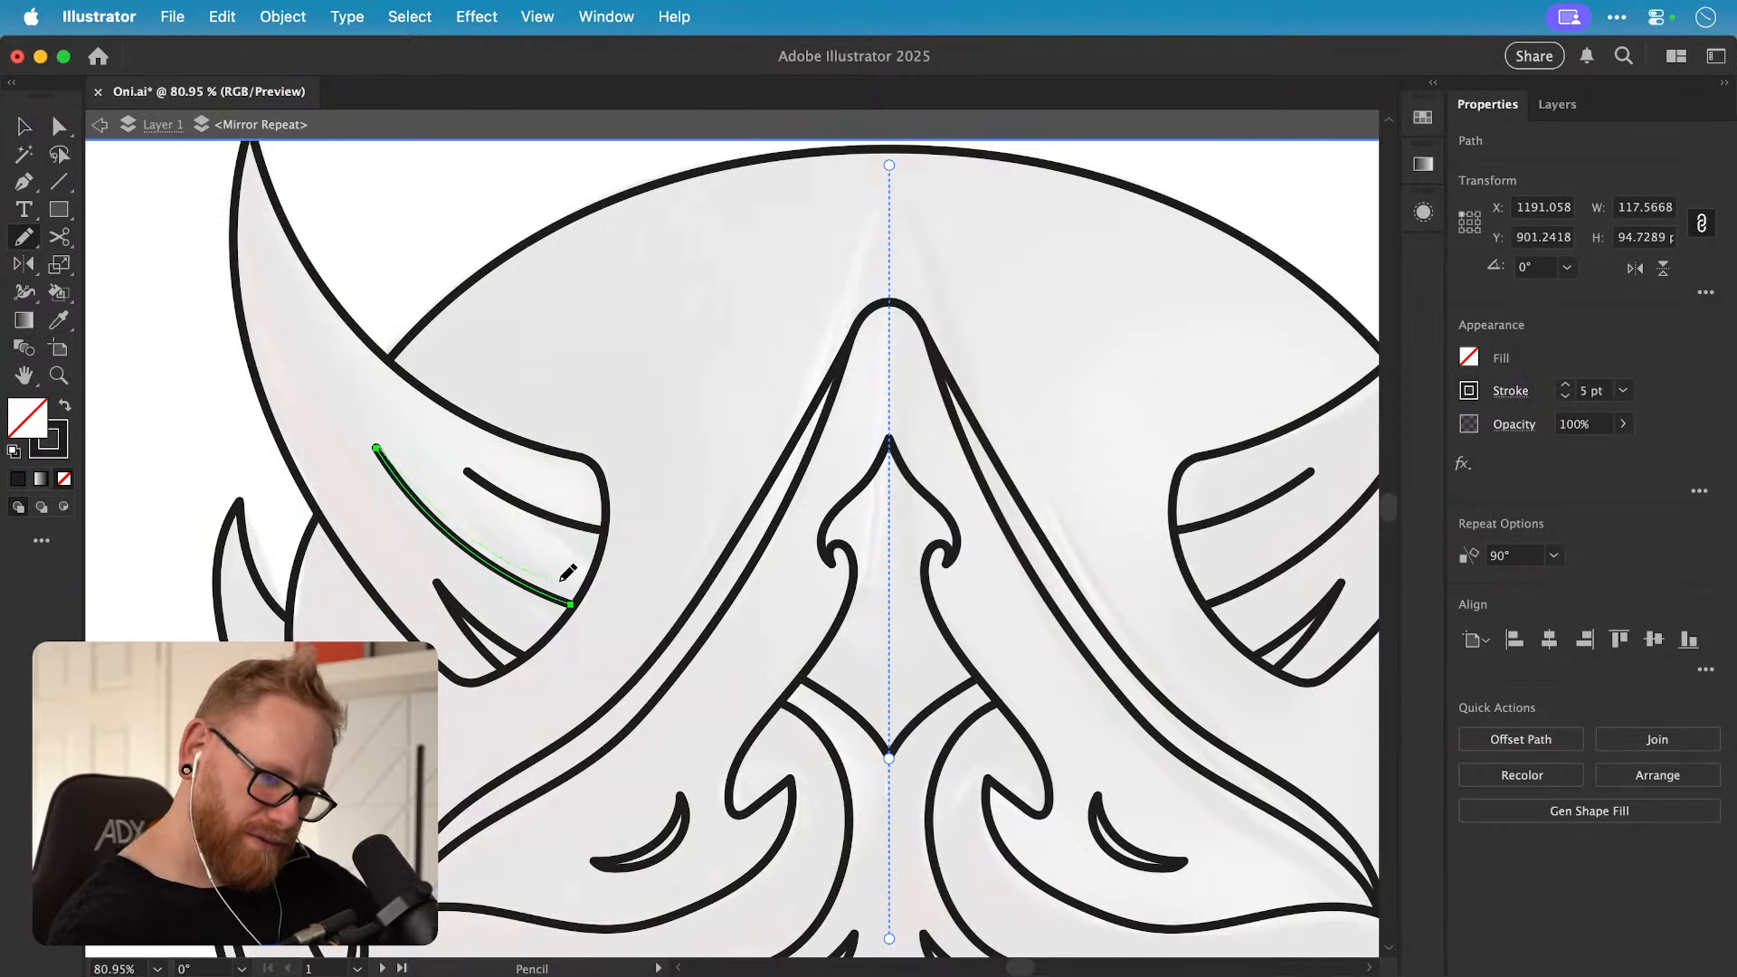
left_click_drag(589, 583, 591, 586)
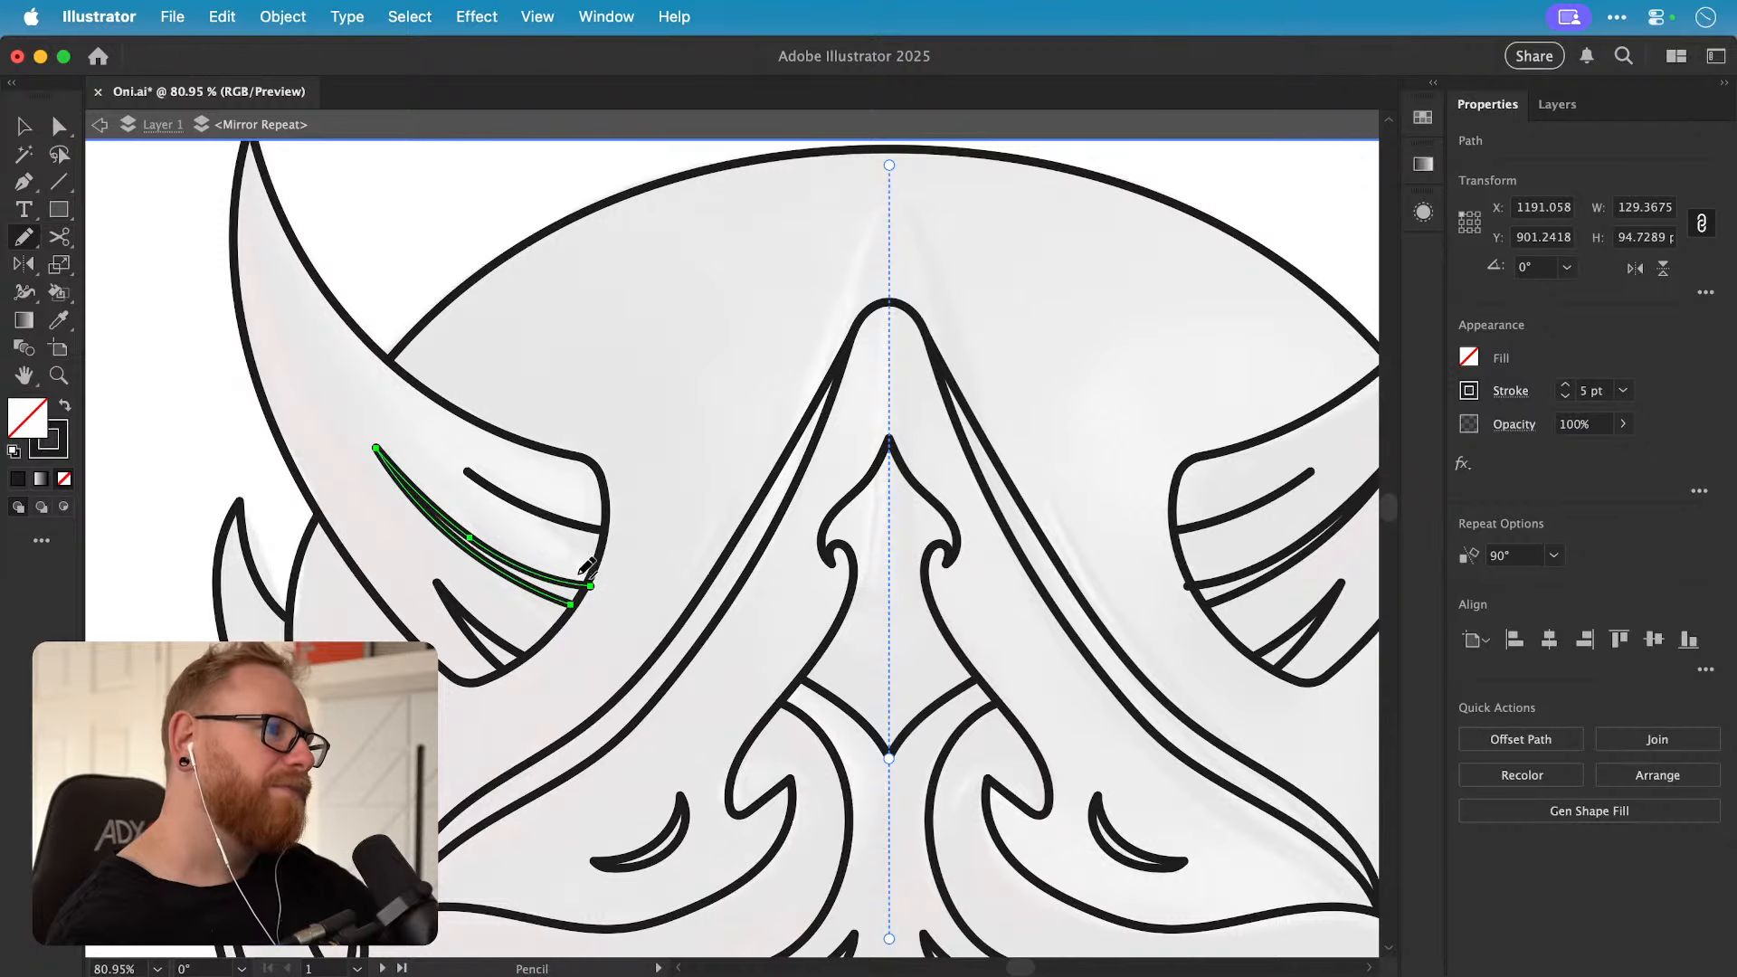
Step: Select the left horn's upper ridge line for extending with the Pencil tool
key("v")
left_click(497, 485)
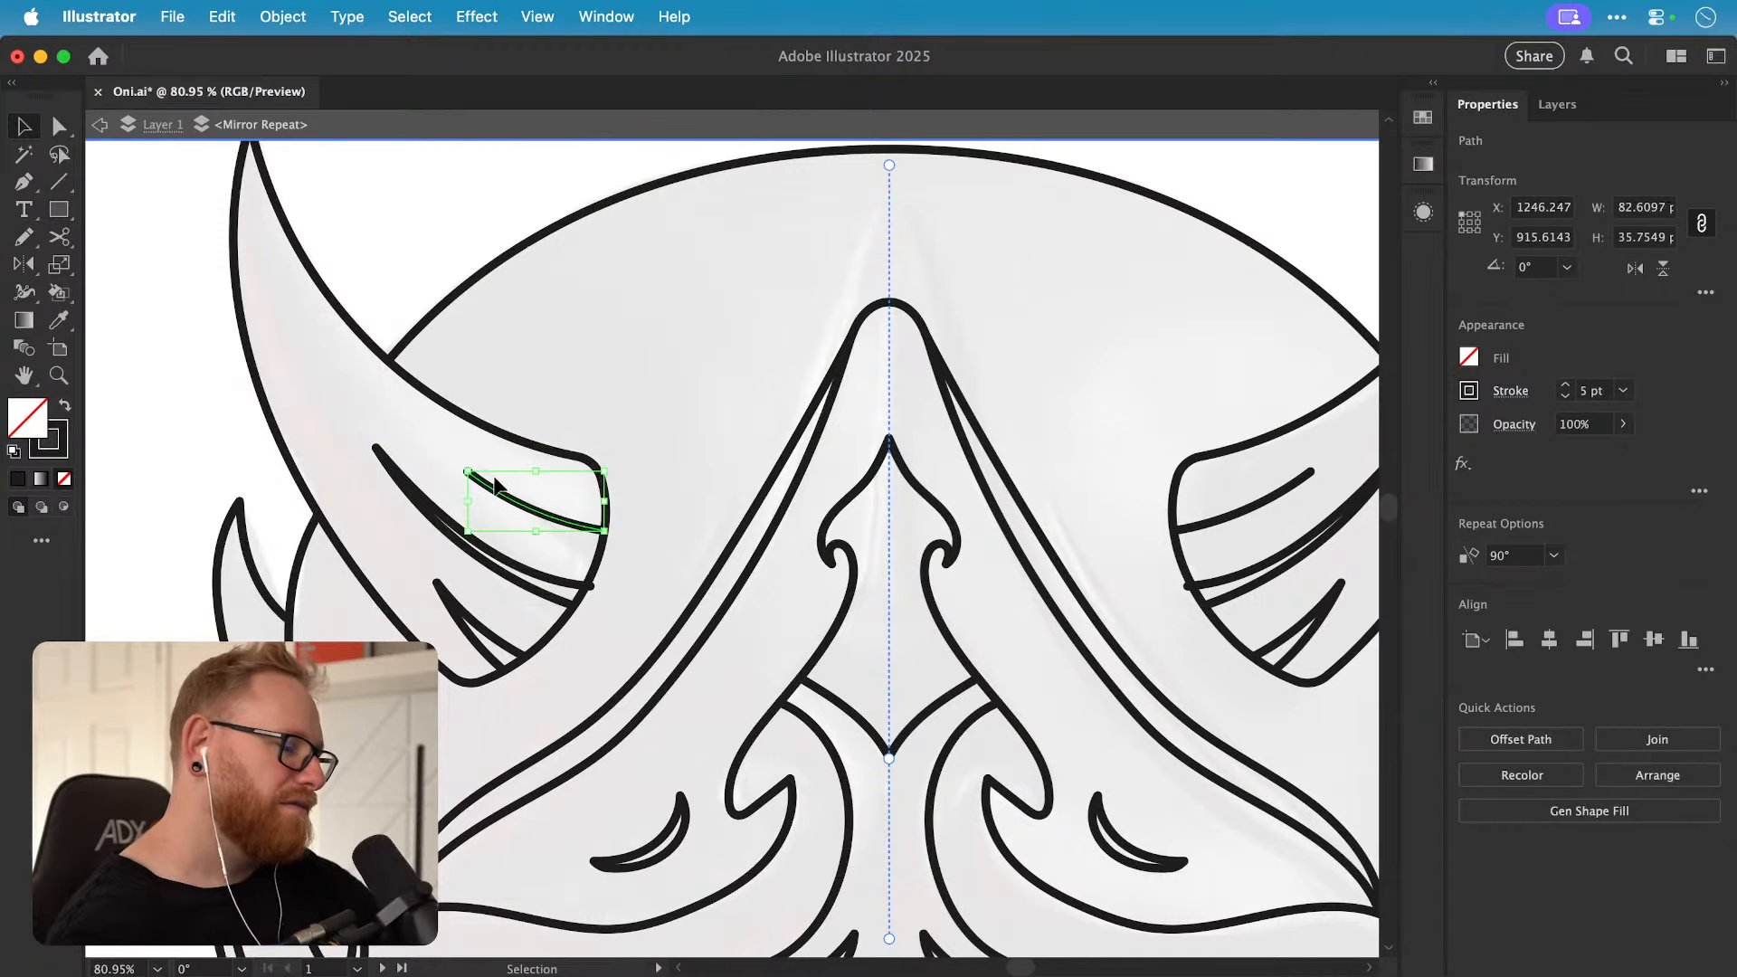
key("n")
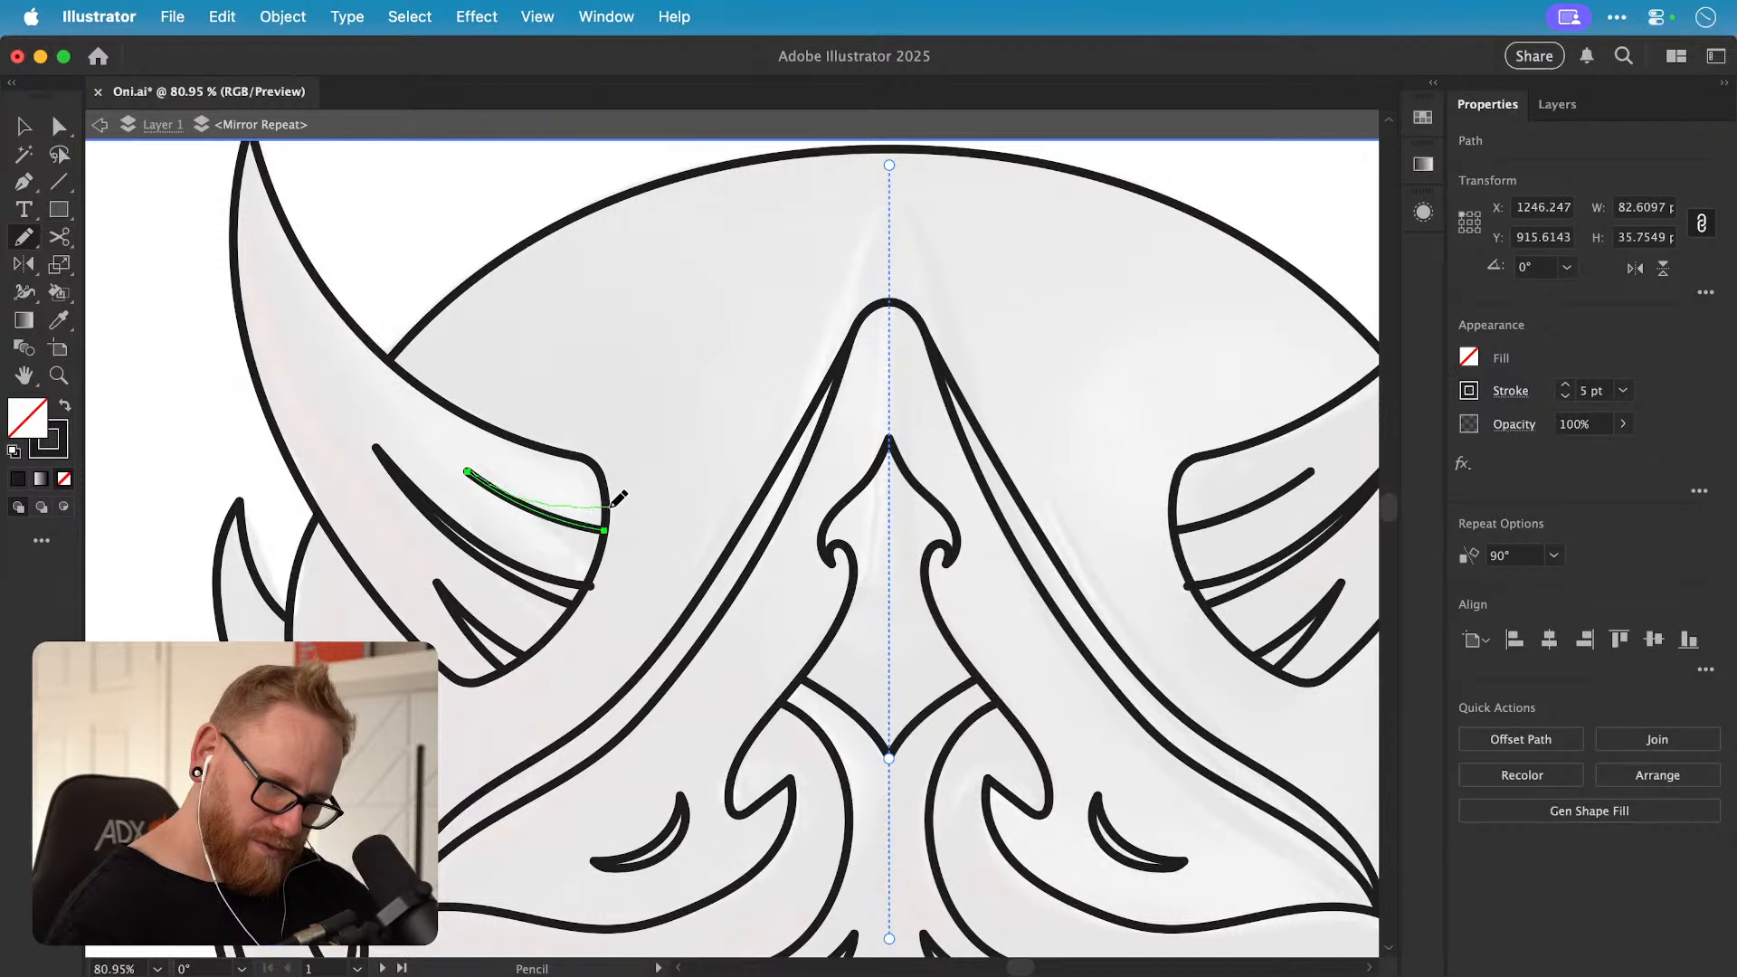
Step: Try to widen the left horn's upper ridge line with a second freehand curve, and undo the attempts
left_click_drag(612, 506, 604, 503)
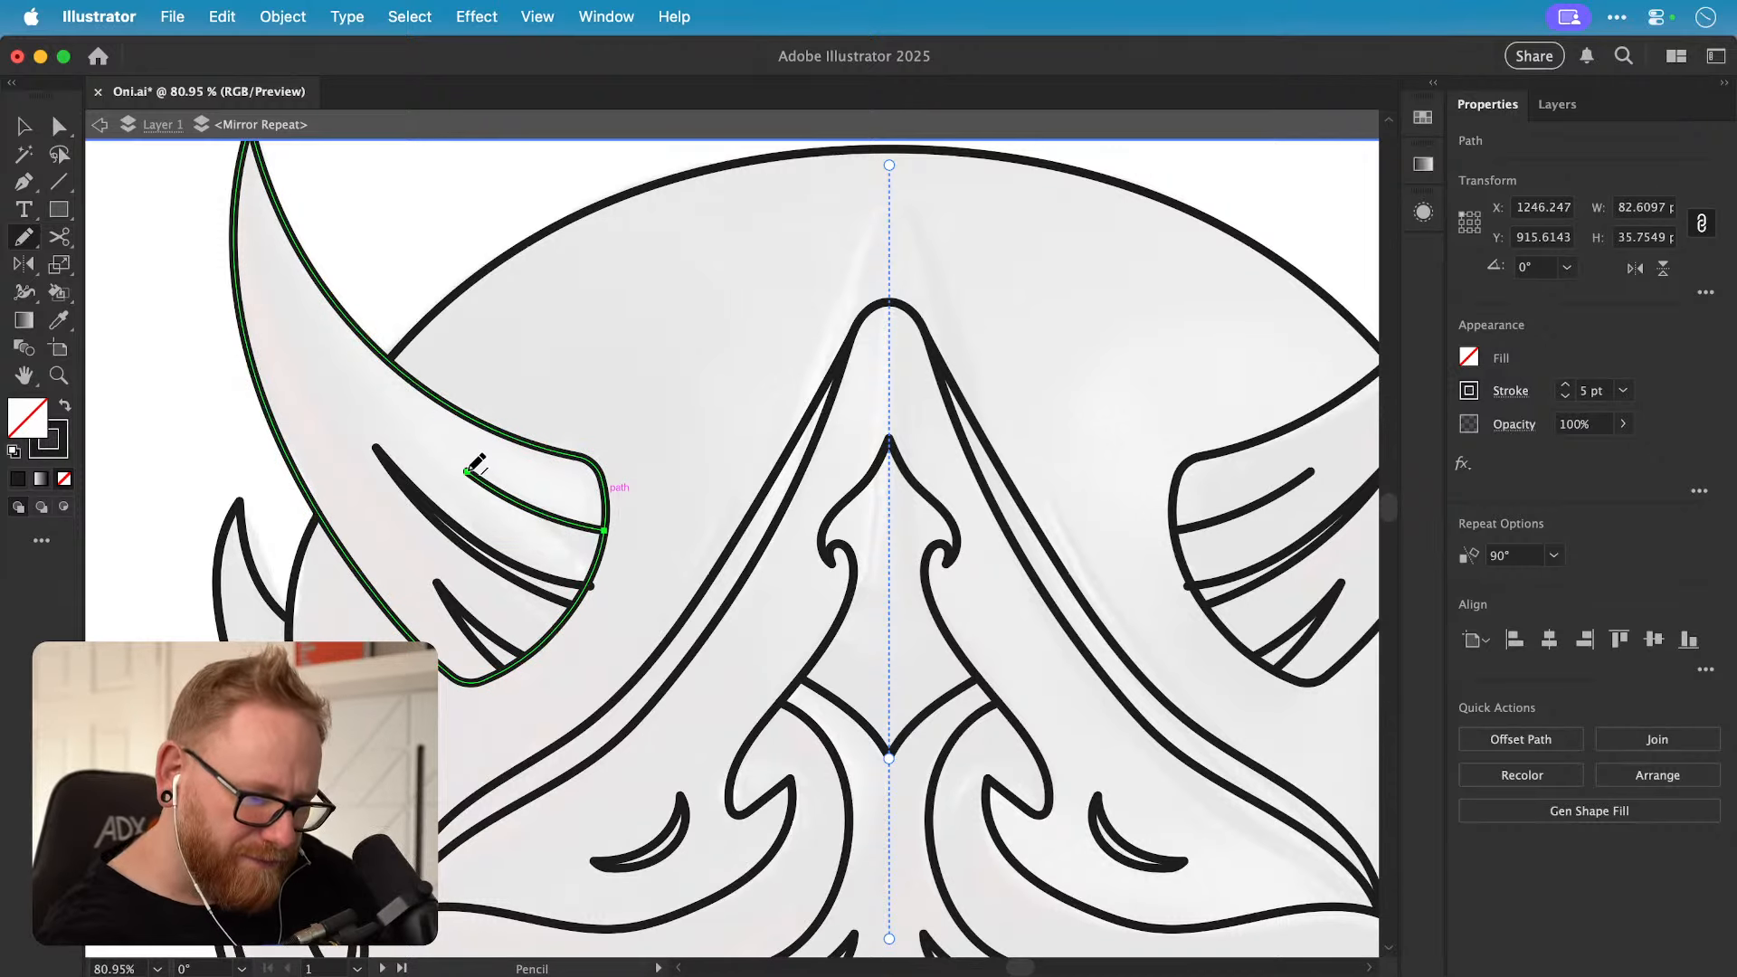
mouse_move(601, 497)
left_mouse_down()
mouse_move(523, 488)
mouse_move(601, 507)
mouse_move(550, 495)
mouse_move(604, 497)
left_mouse_up()
key("super+z")
key("super+z")
key("super+z")
key("super+z")
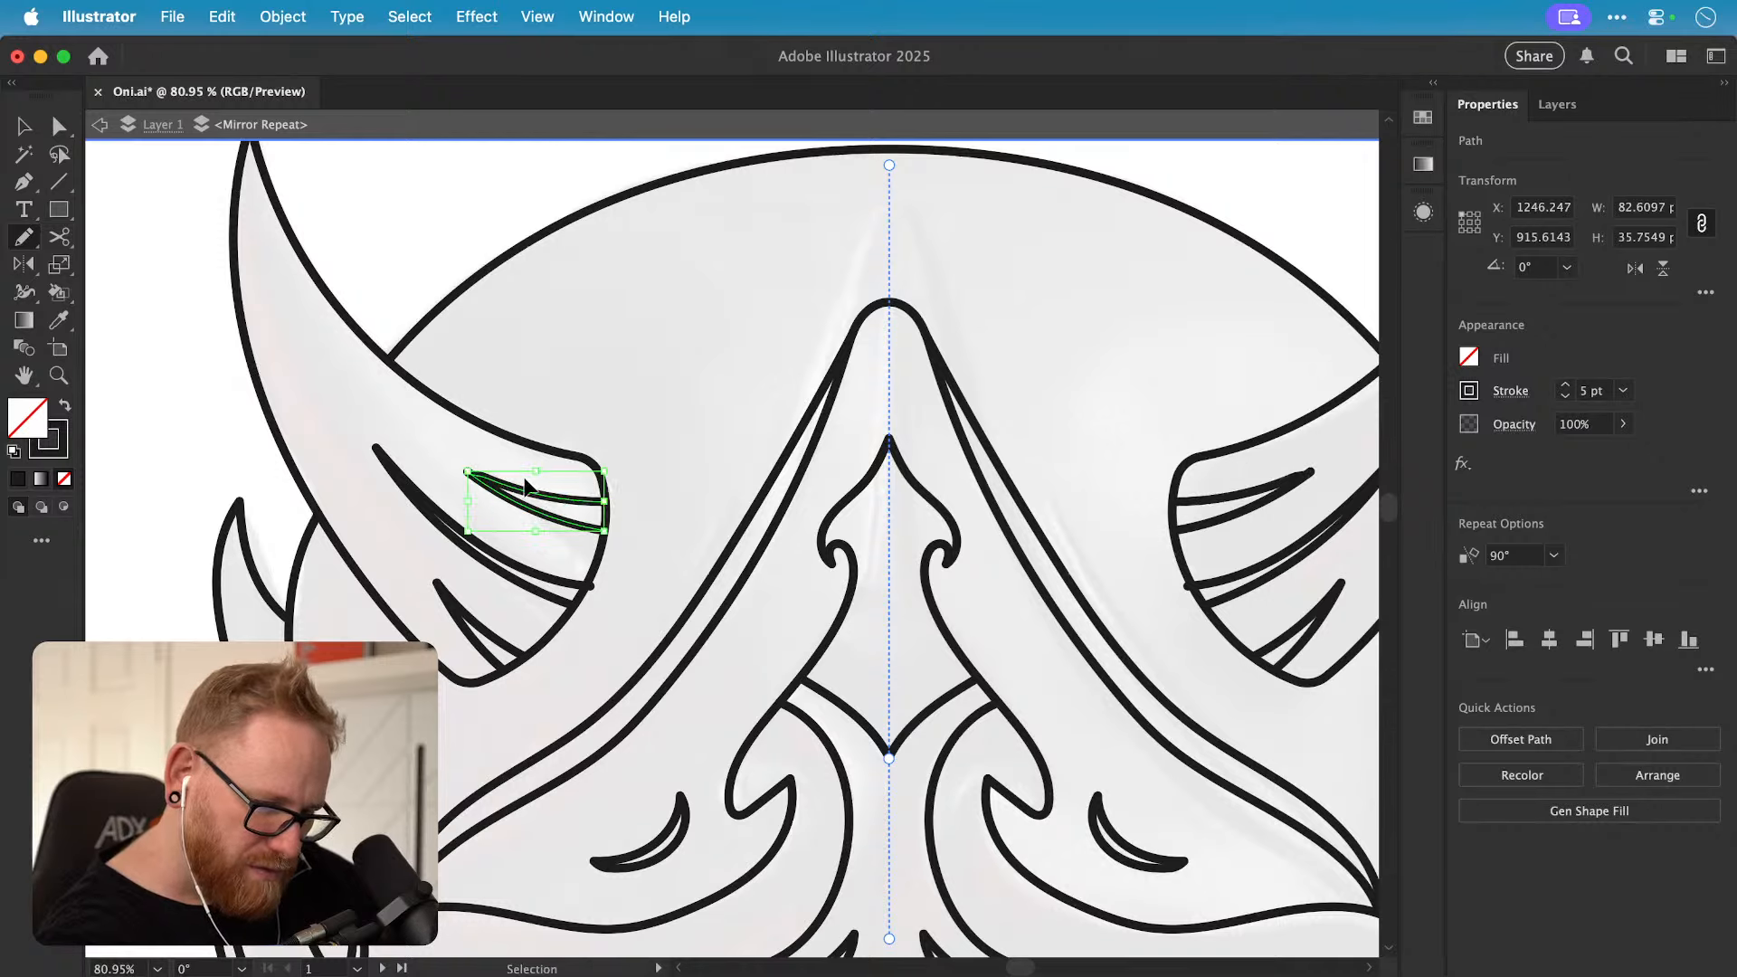
key("super+z")
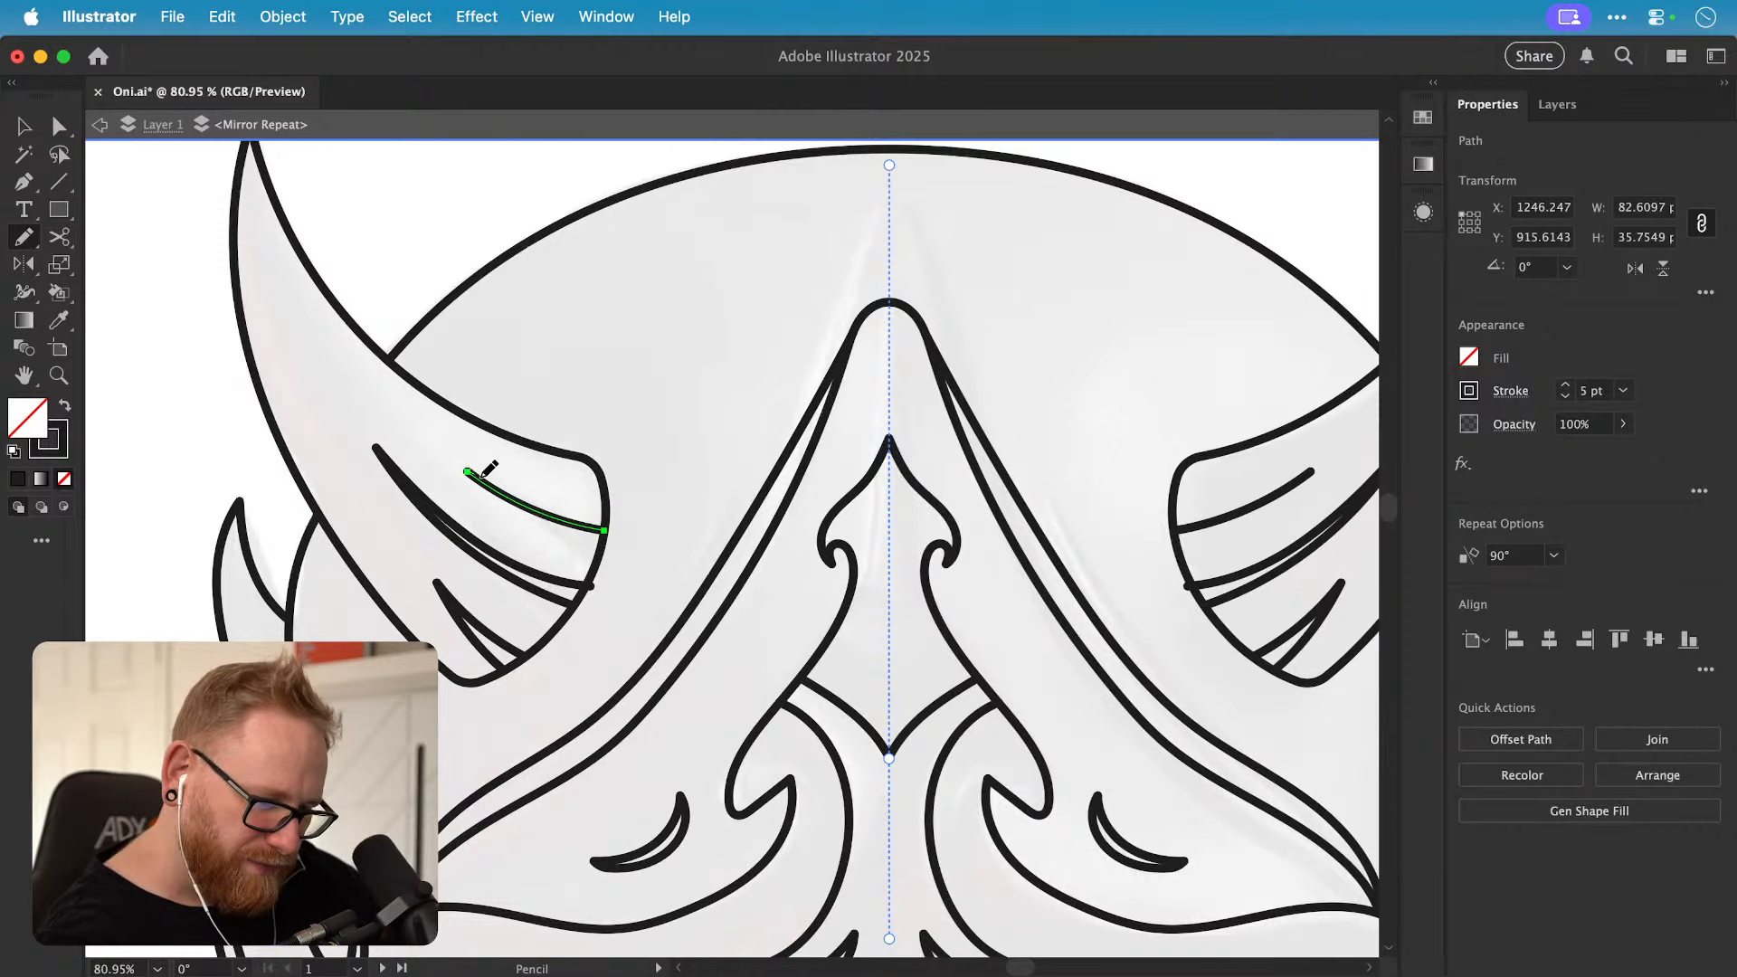
Step: Widen the left horn's upper ridge line into a tapered wedge about 83 by 36 px with a second curve to the horn's base
left_click_drag(570, 499, 606, 504)
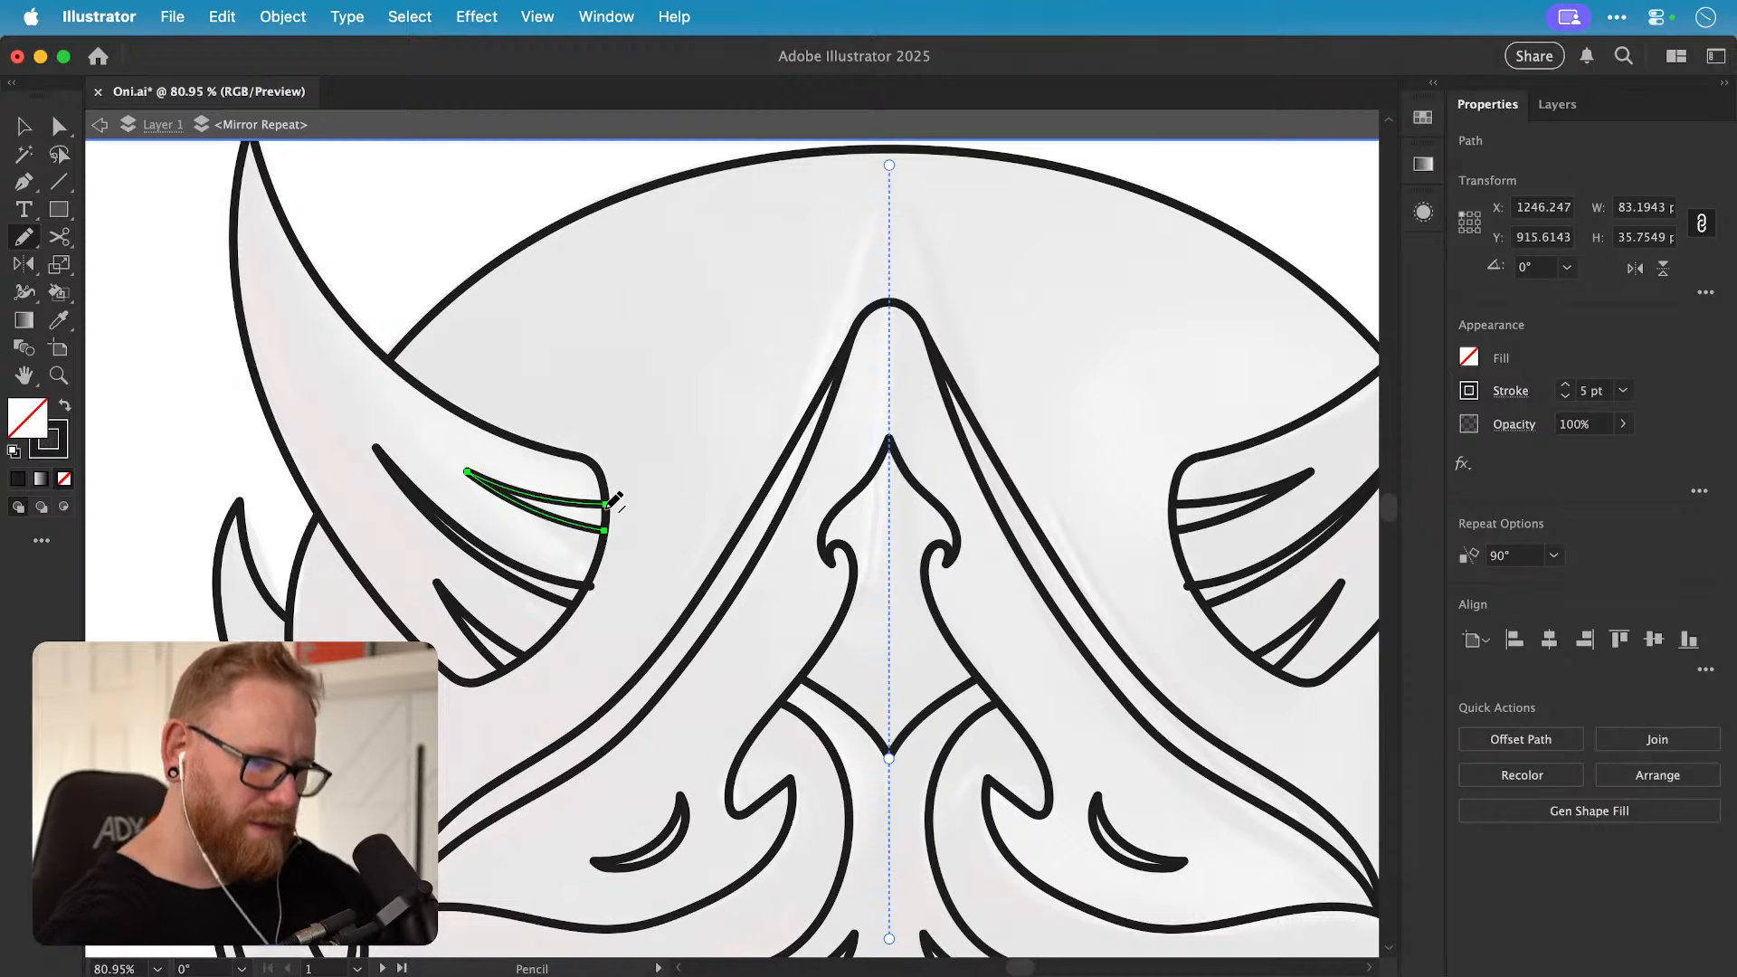
key("super+minus")
key("super+minus")
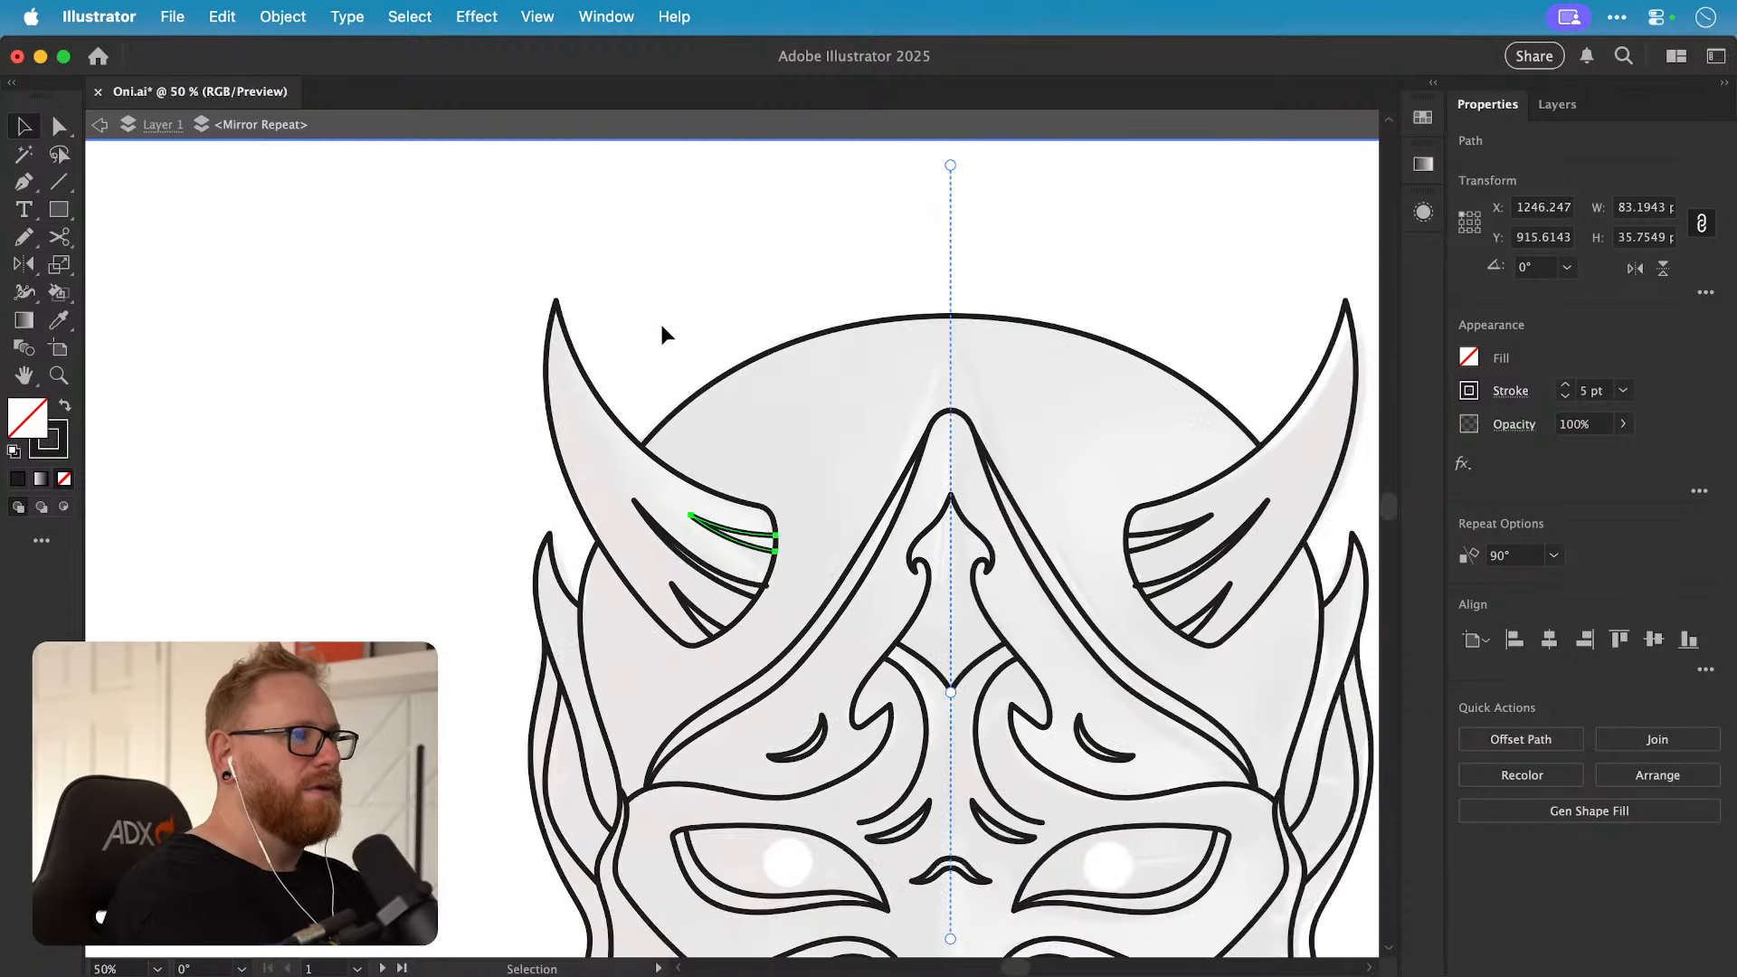
Step: Close the short inner cheek crease below the left eye into a crescent with a second curve along its lower side
scroll(660, 324, "down", 6)
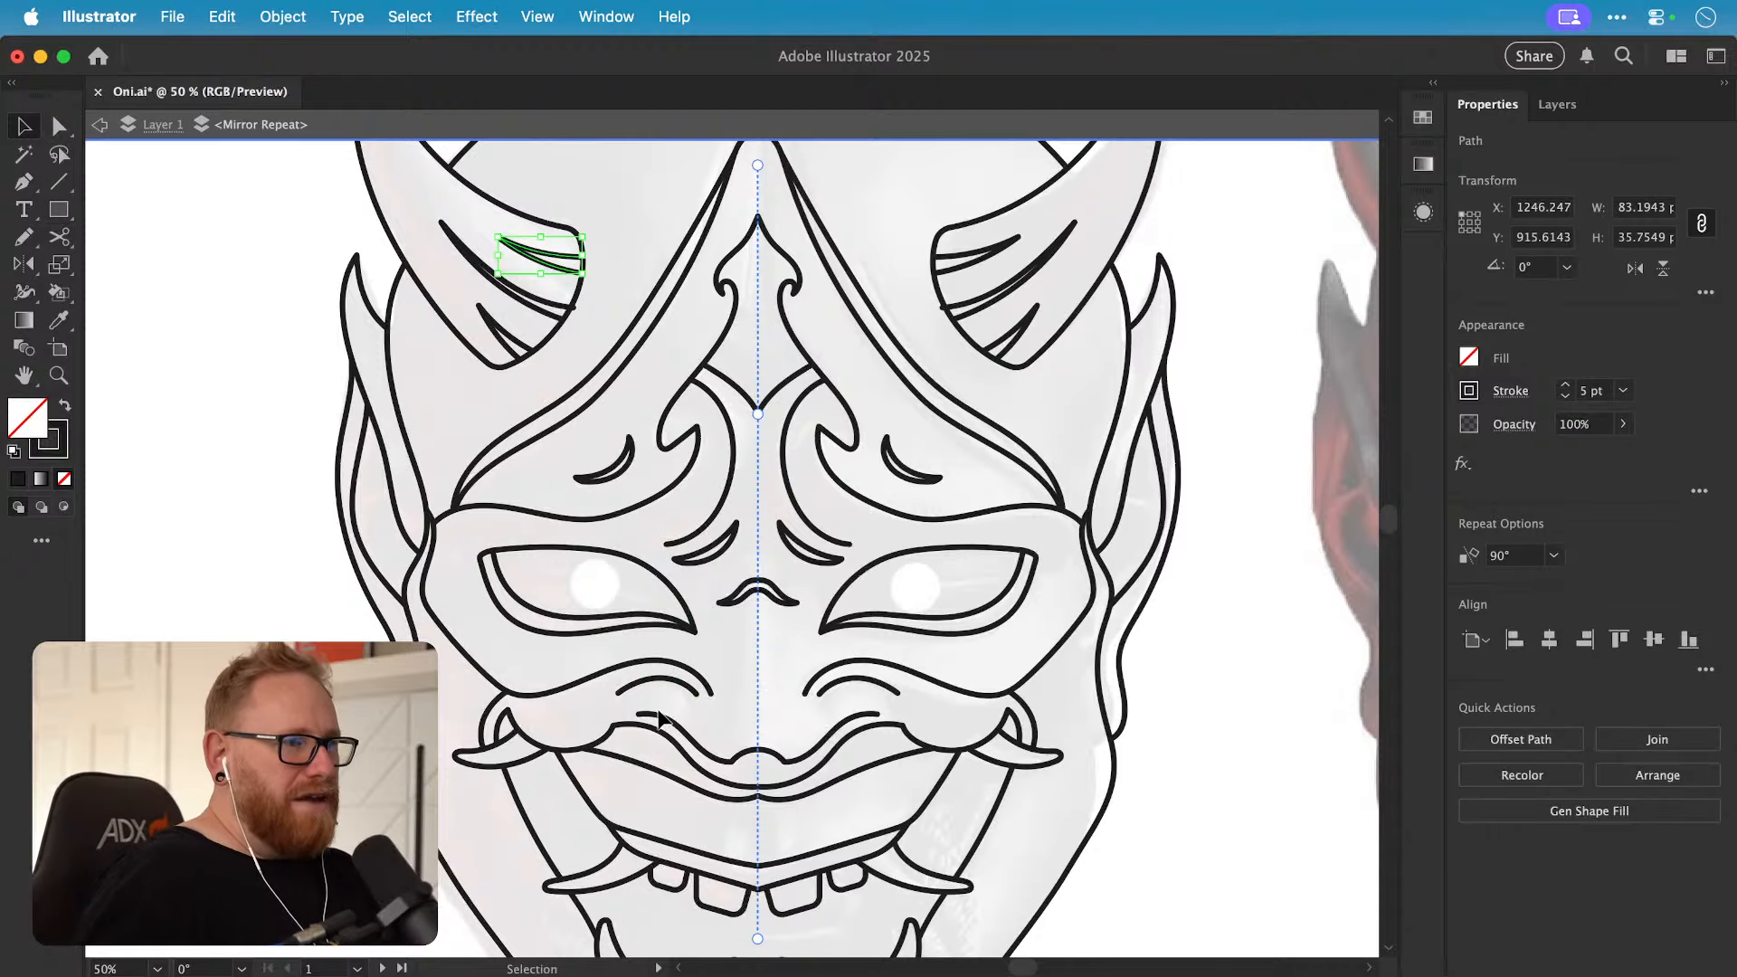
scroll(659, 717, "up", 6)
left_click(710, 597)
left_click_drag(710, 597, 817, 578)
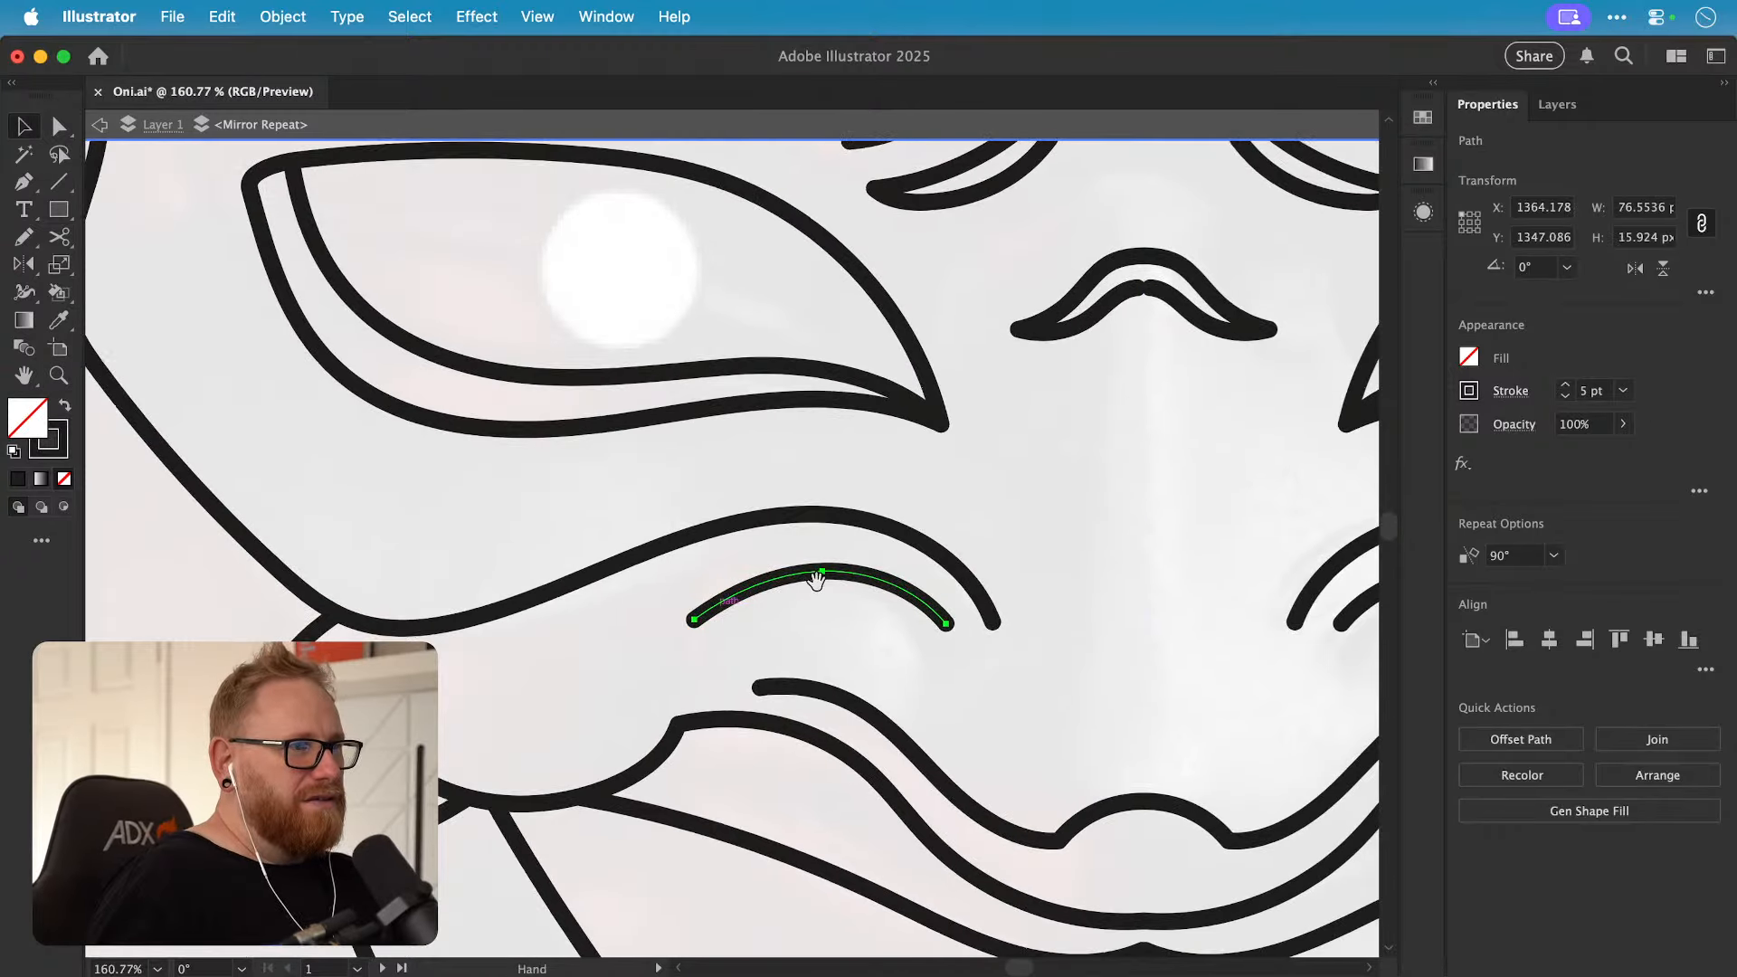
left_click_drag(822, 694, 765, 685)
left_click(863, 653)
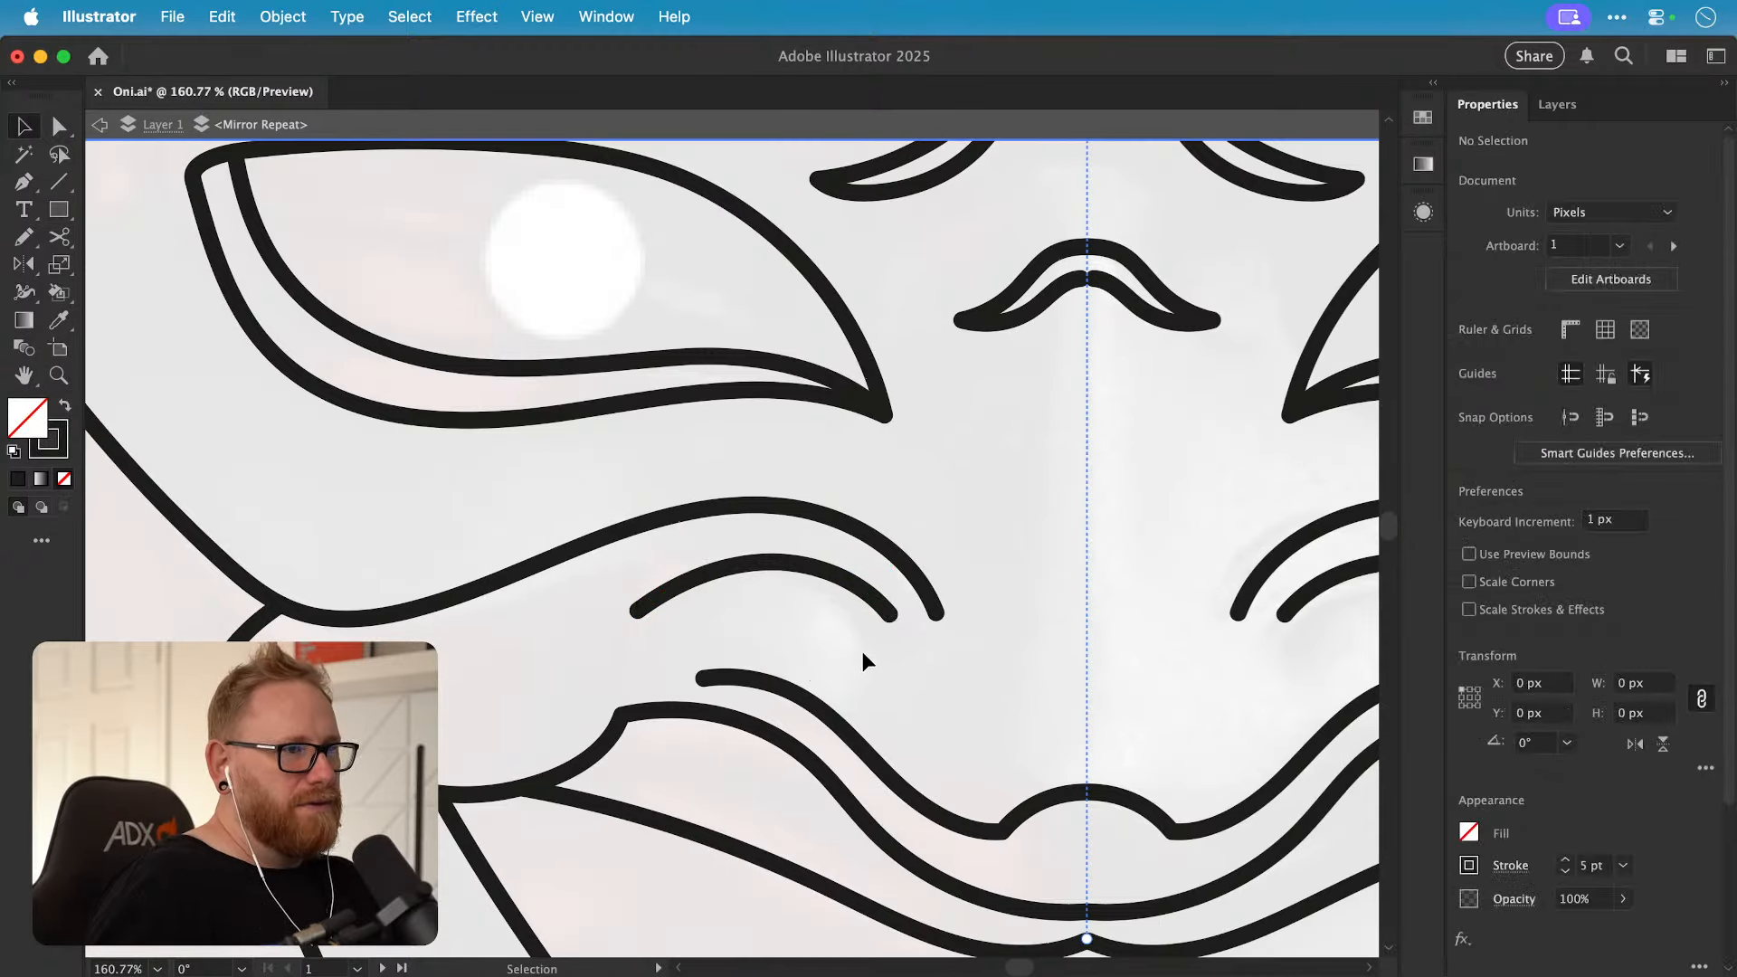
key("n")
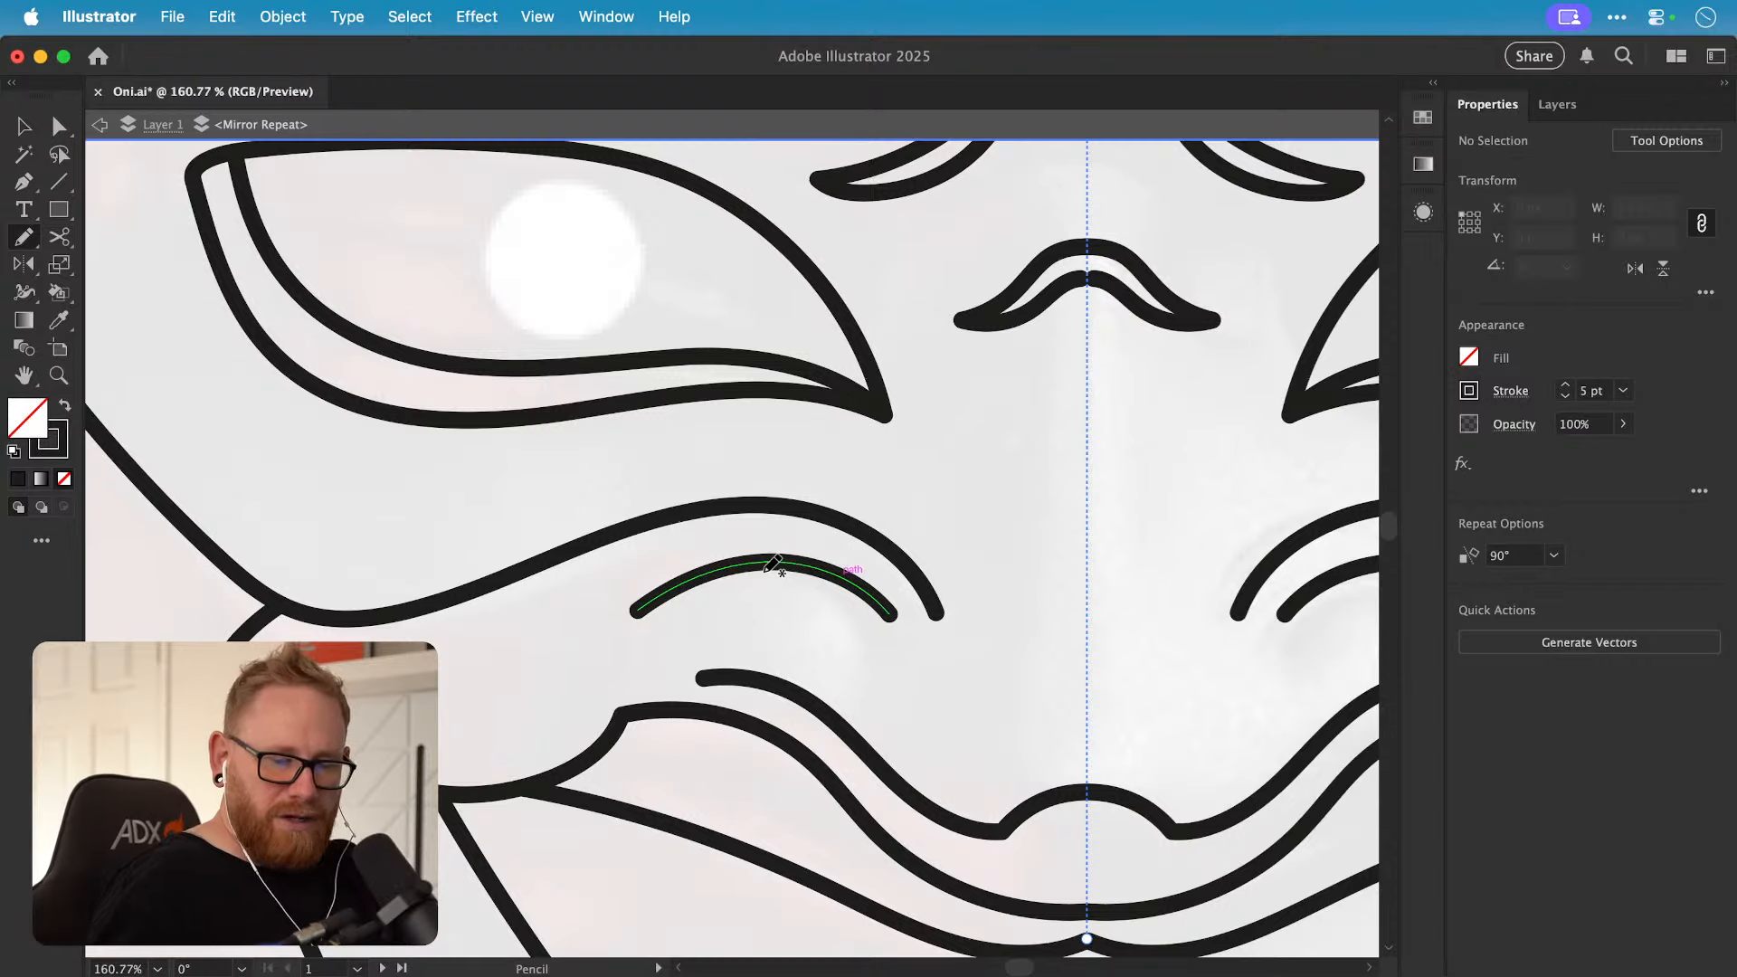
key("v")
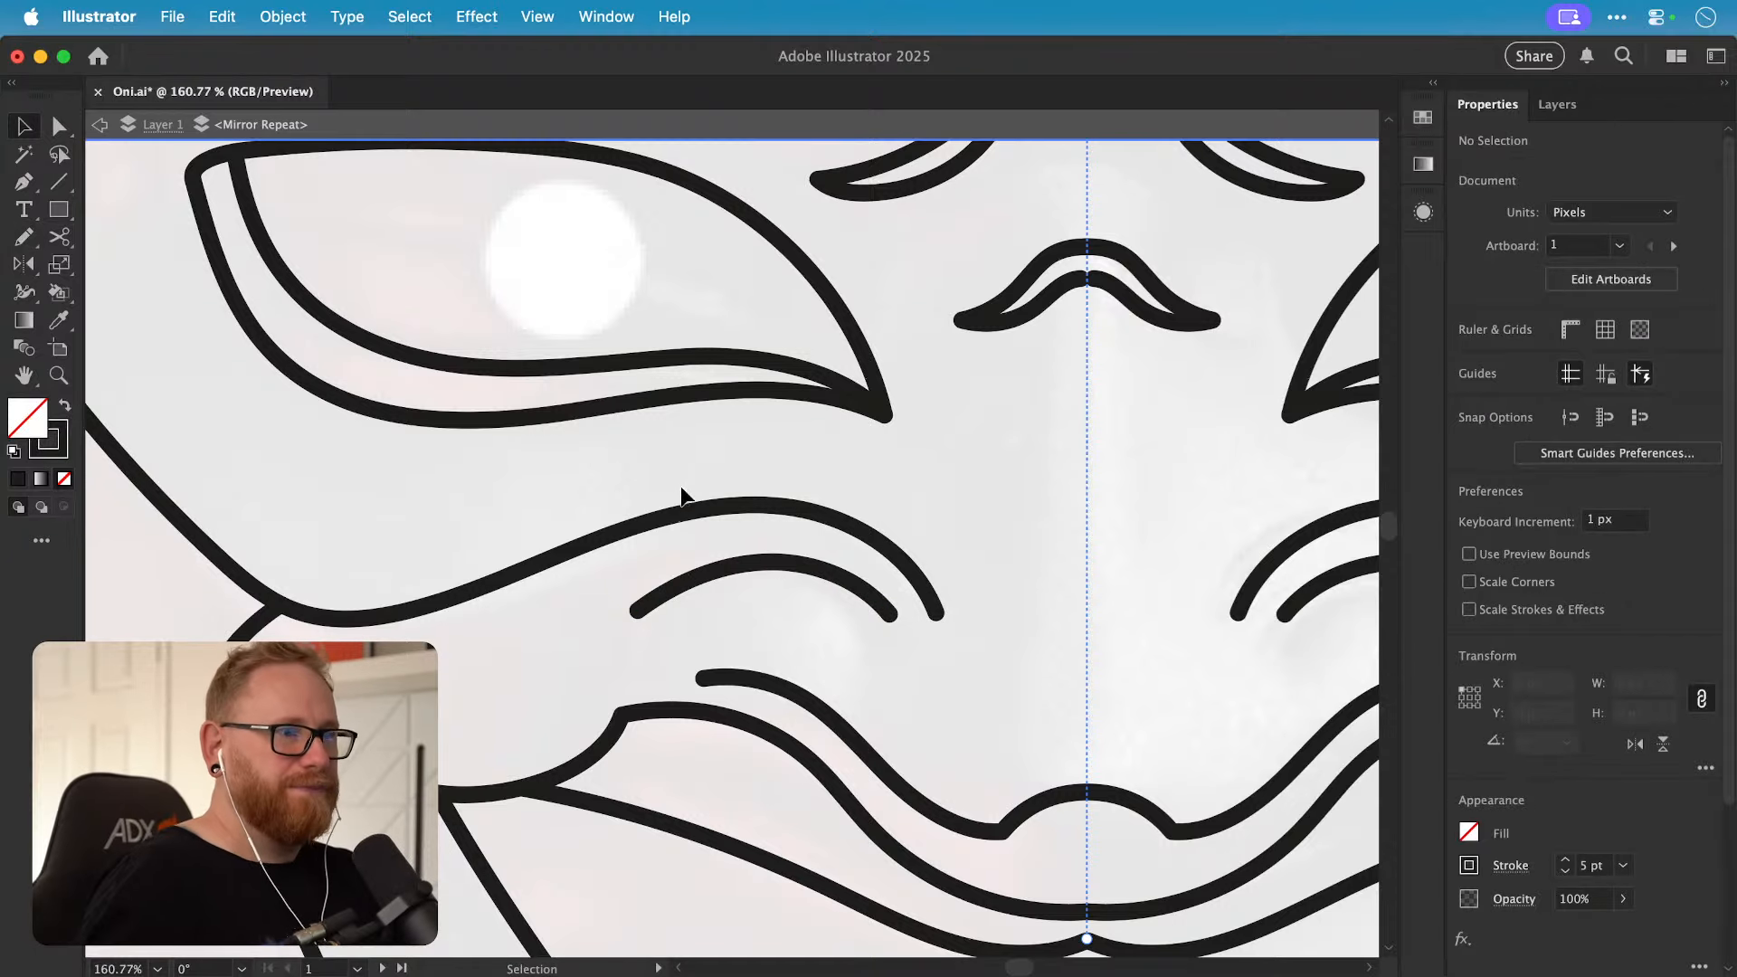
left_click(697, 580)
key("n")
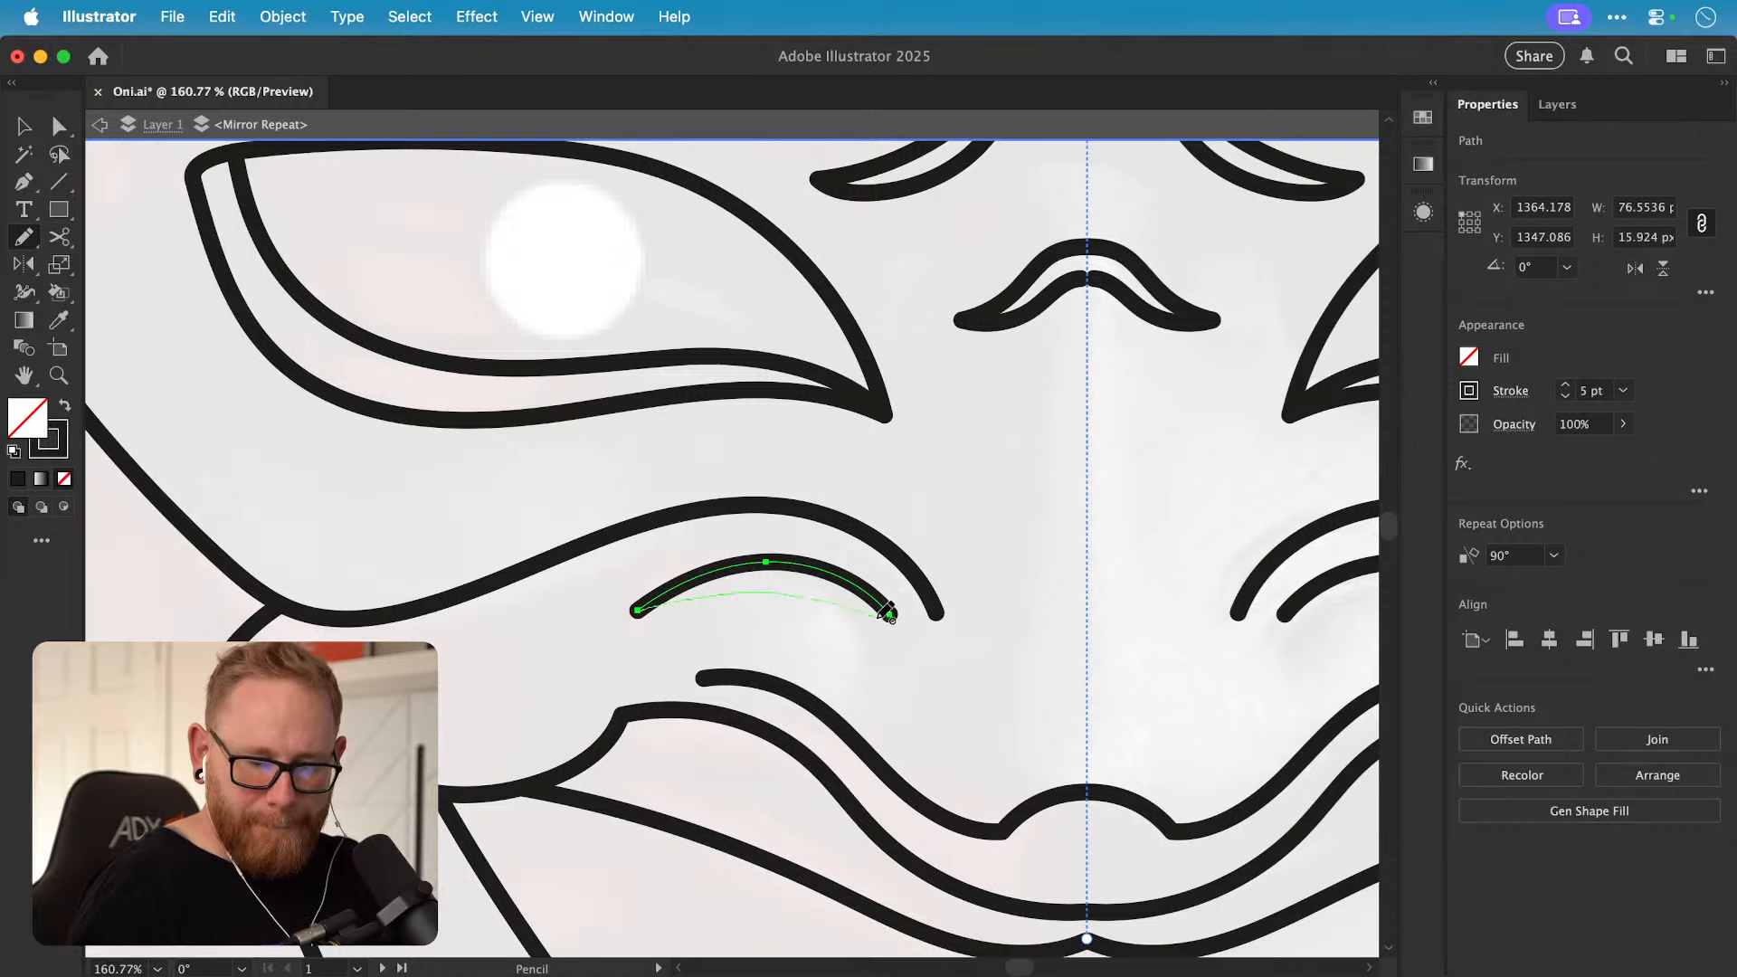
Step: Close the crescent below the left cheek fold by drawing its lower arc with the Pencil between both ends
left_click_drag(894, 623, 890, 615)
key("super+z")
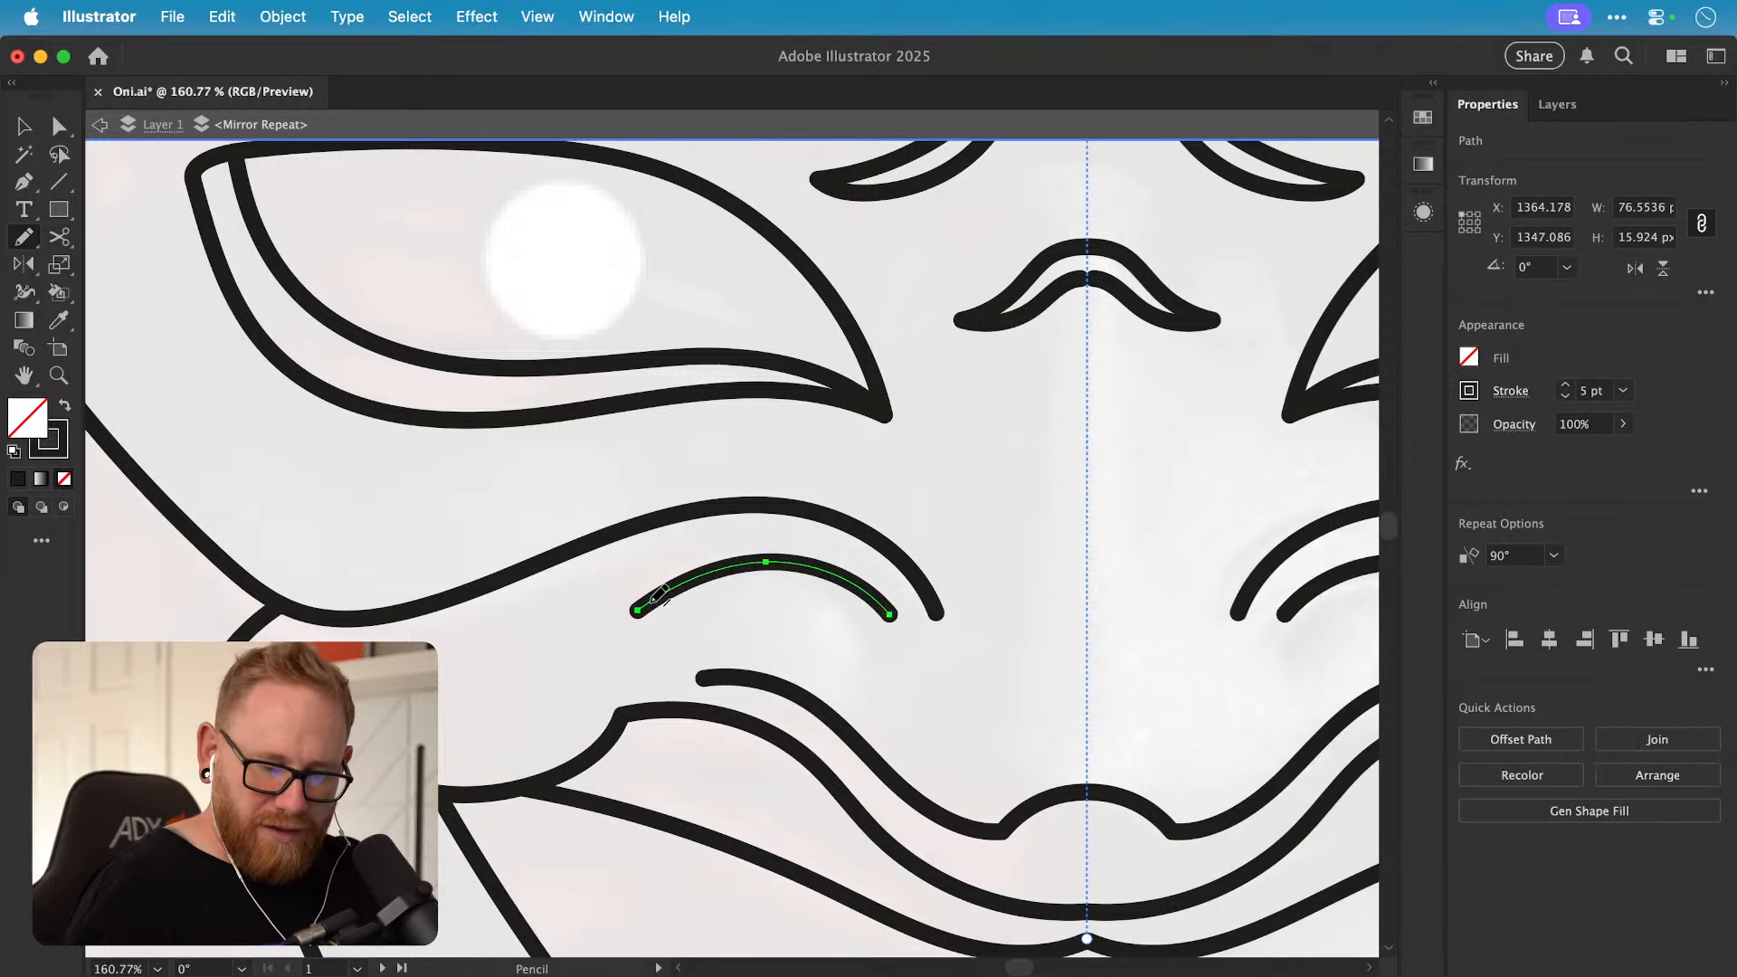
mouse_move(644, 604)
left_mouse_down()
mouse_move(766, 583)
mouse_move(893, 614)
left_mouse_up()
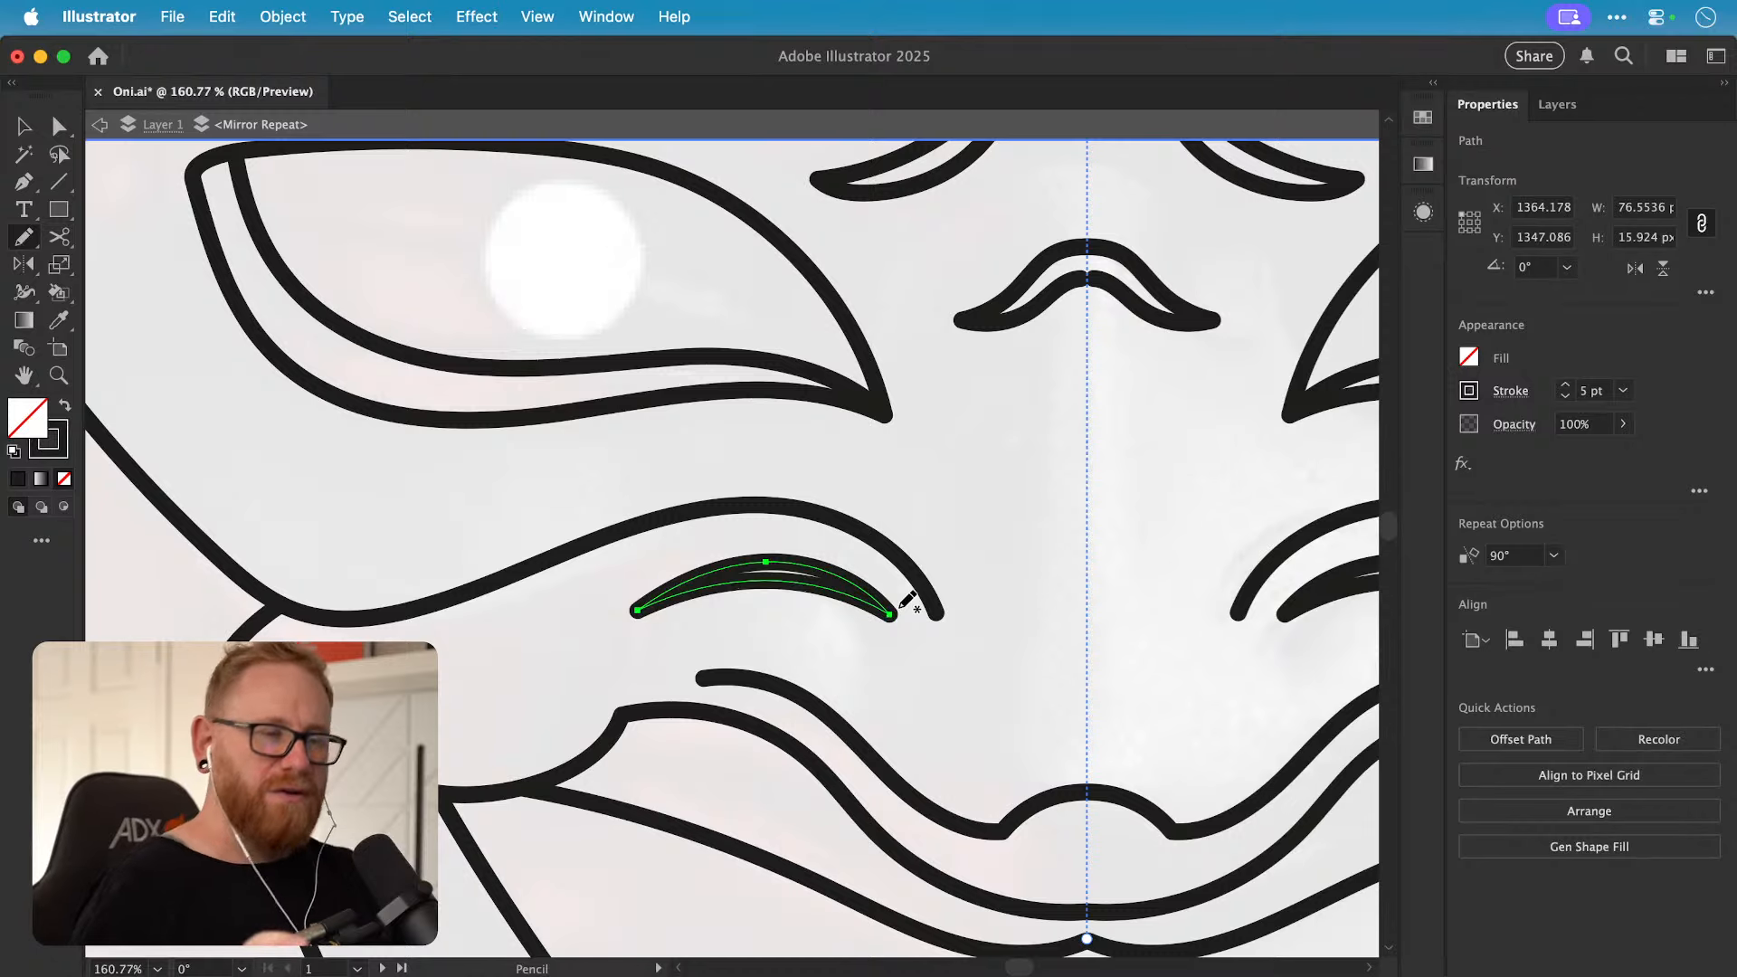
Step: Extend the inner end of the left cheek fold with the Pencil, curving it down to the corner of the nose tip
scroll(831, 612, "right", 2)
scroll(830, 612, "down", 1)
key("v")
left_click(891, 588)
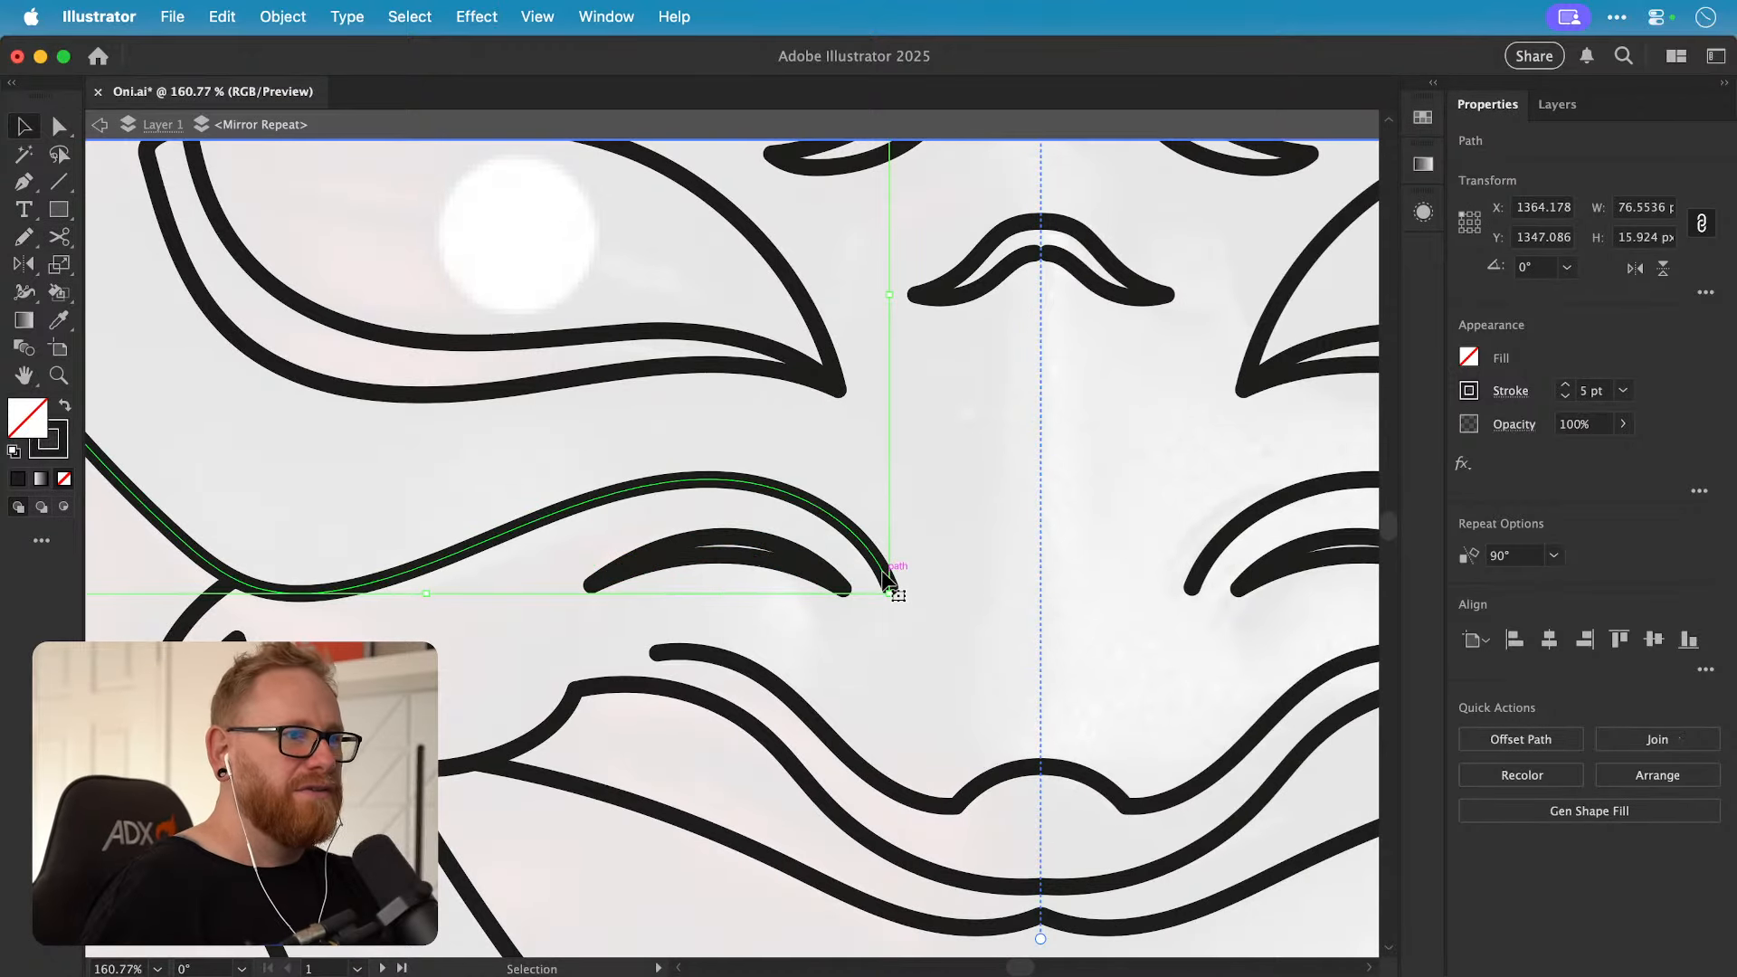
key("n")
scroll(787, 497, "down", 2)
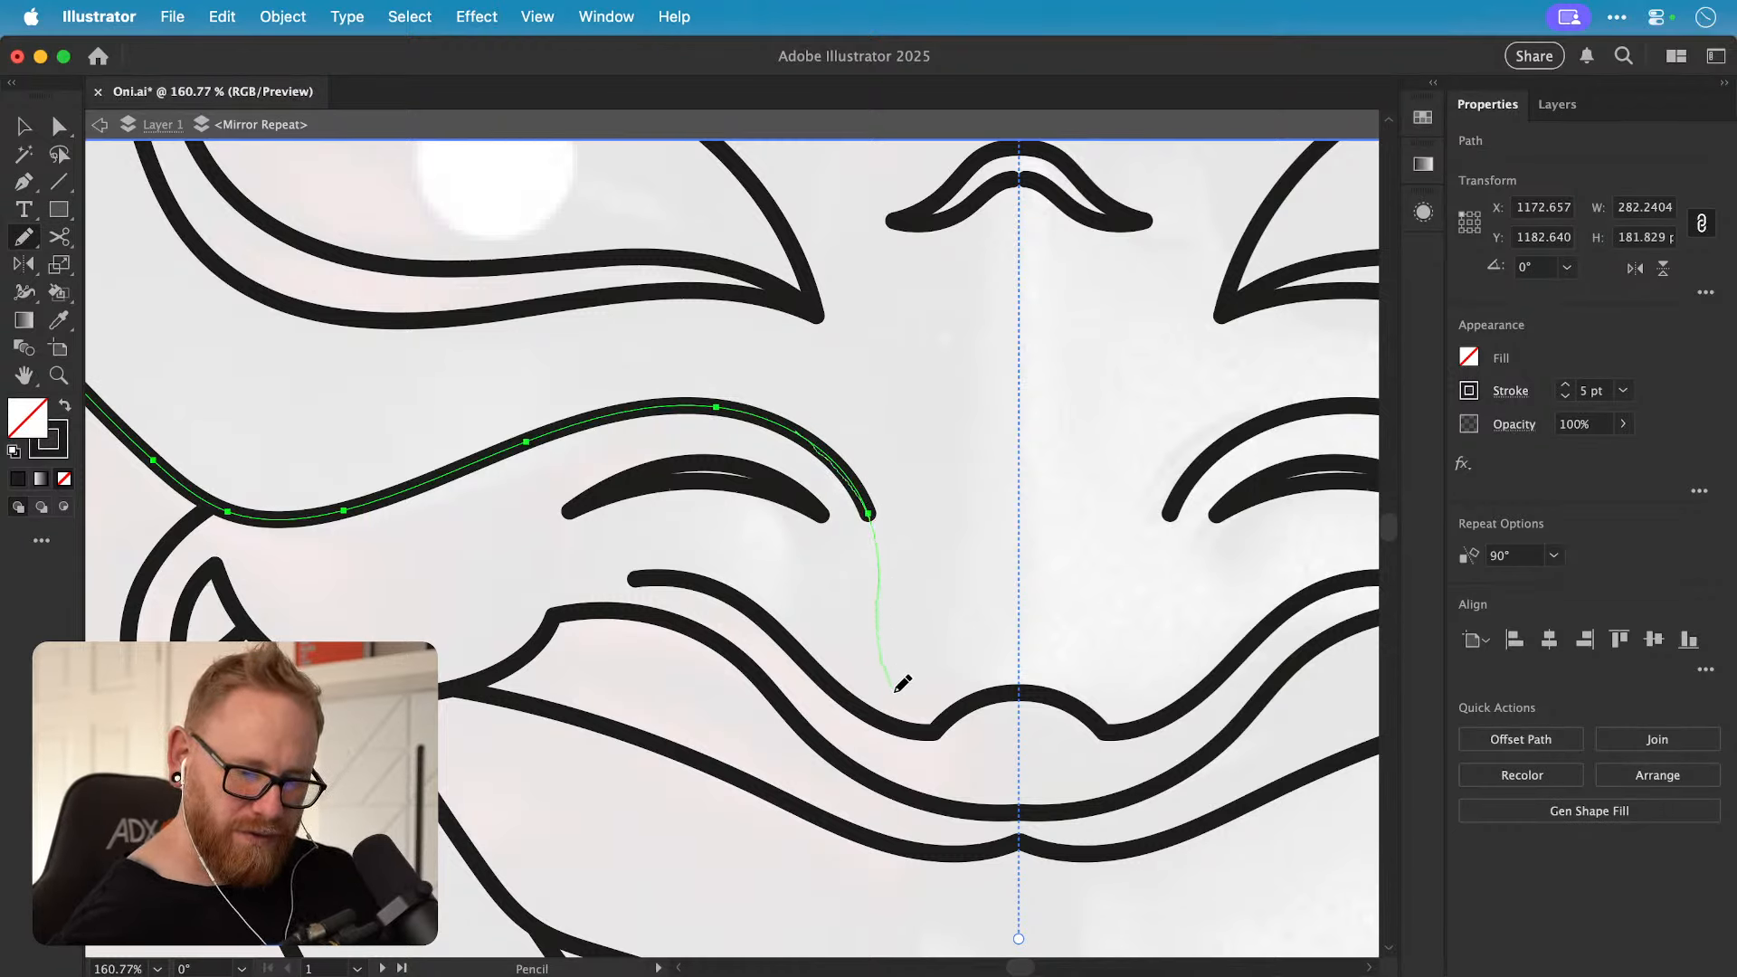
left_click_drag(938, 716, 934, 720)
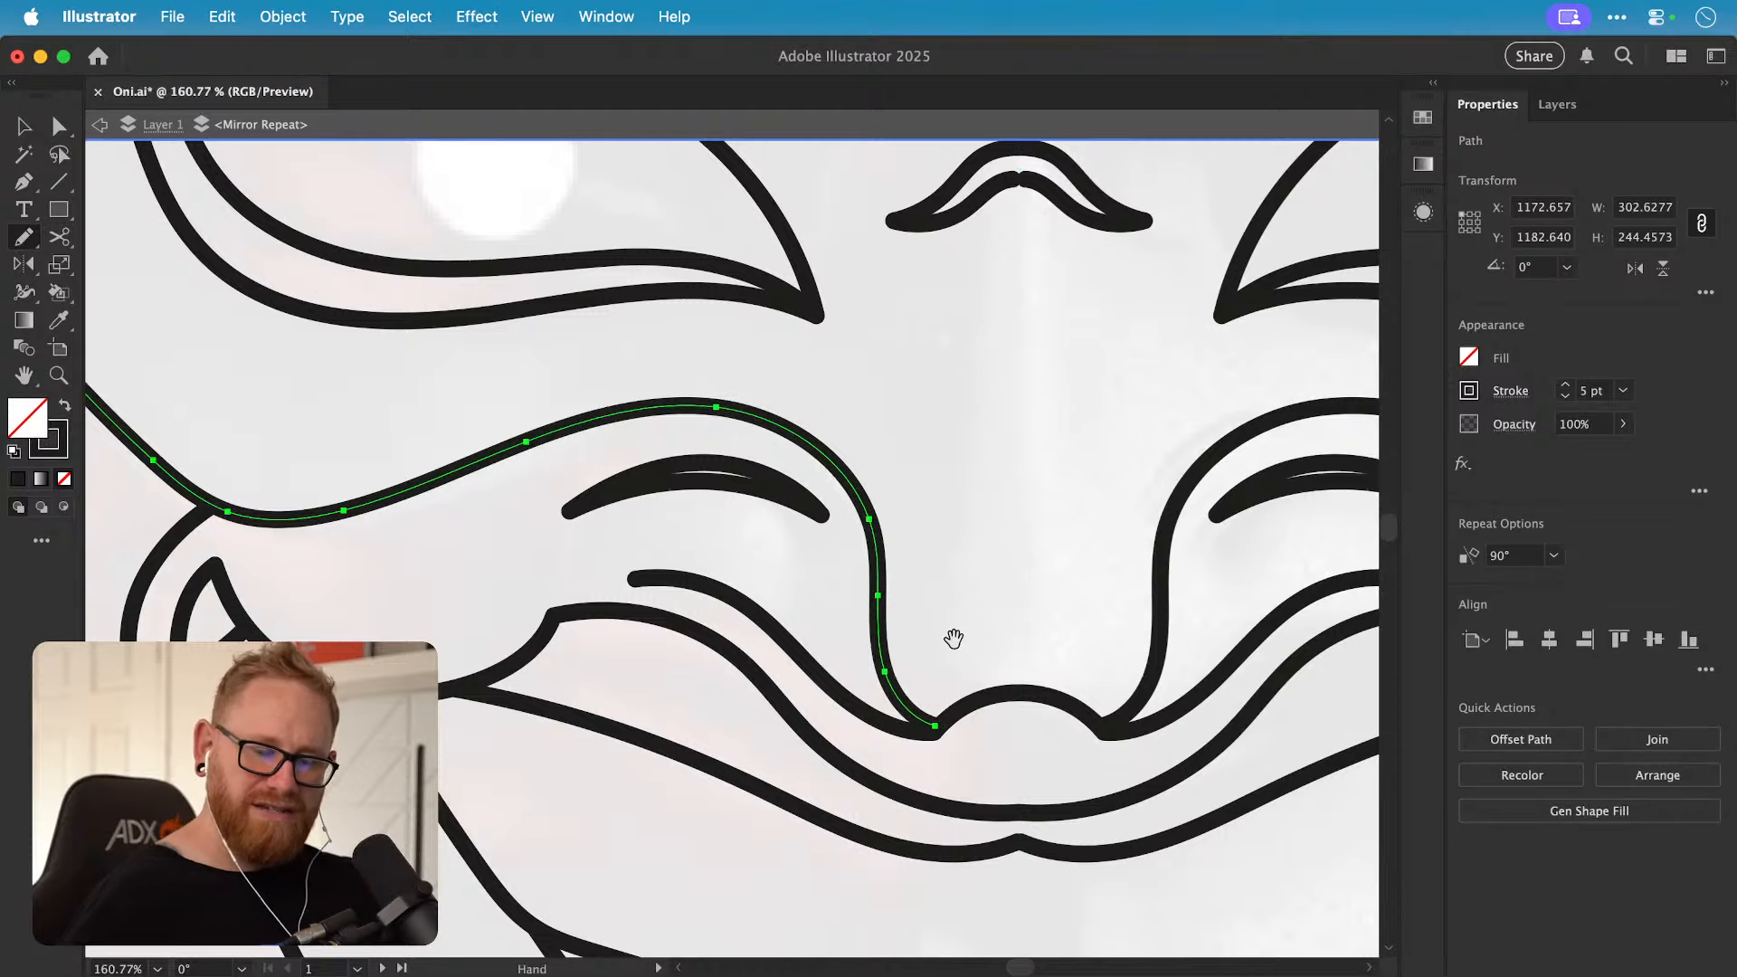
Step: Extend the outer end of the top lip line with the Pencil so it joins the pointed corner of the lip outline
left_click_drag(950, 633, 1136, 695)
key("v")
left_click(813, 633)
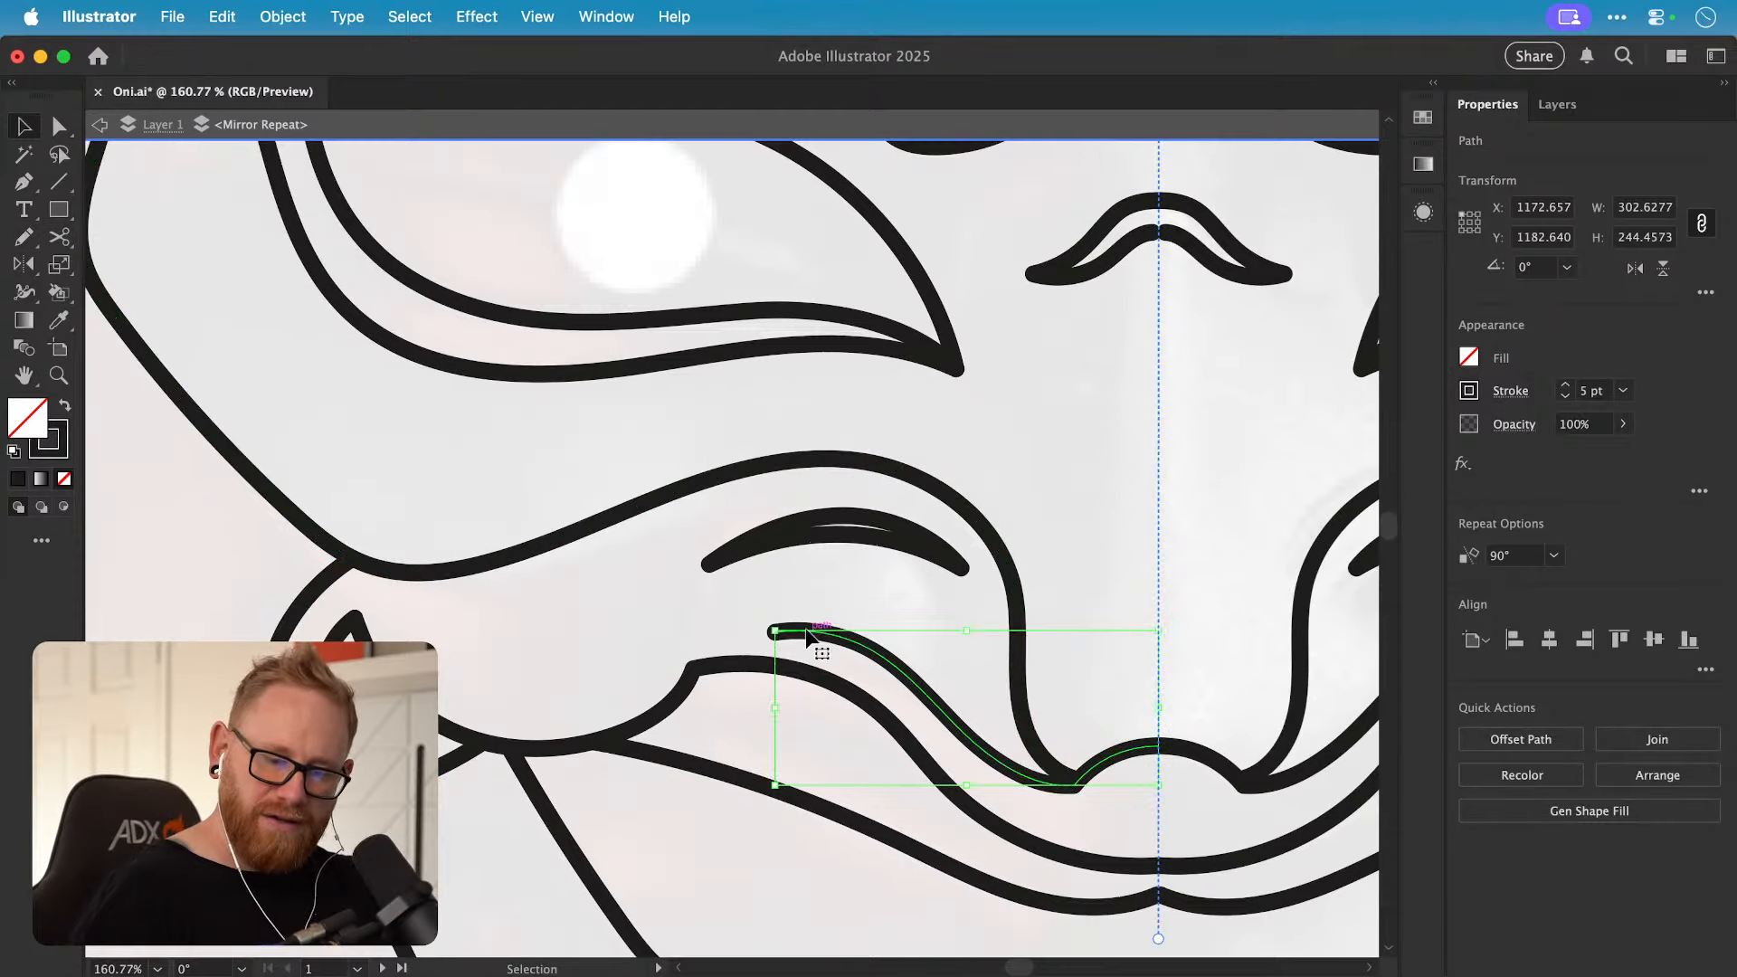
key("n")
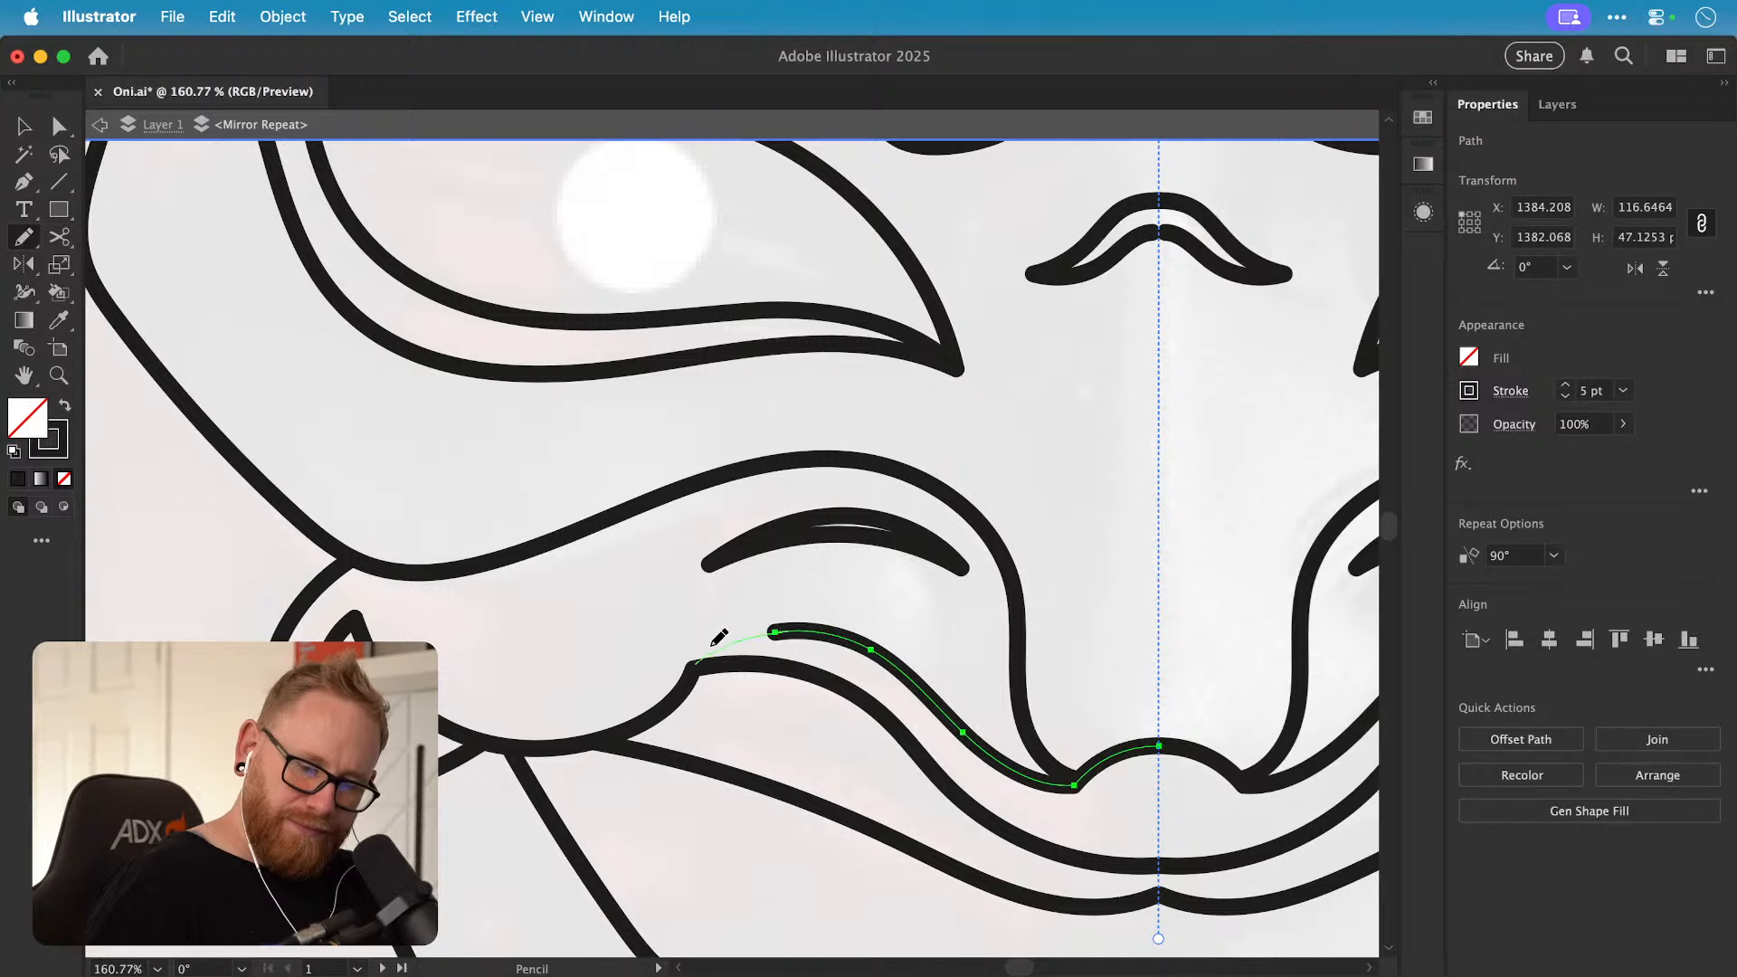
left_click_drag(713, 644, 771, 633)
key("v")
left_click(670, 605)
Step: Examine the linework of the mouth, teeth, chin and eyes for remaining gaps
left_click_drag(597, 621, 511, 572)
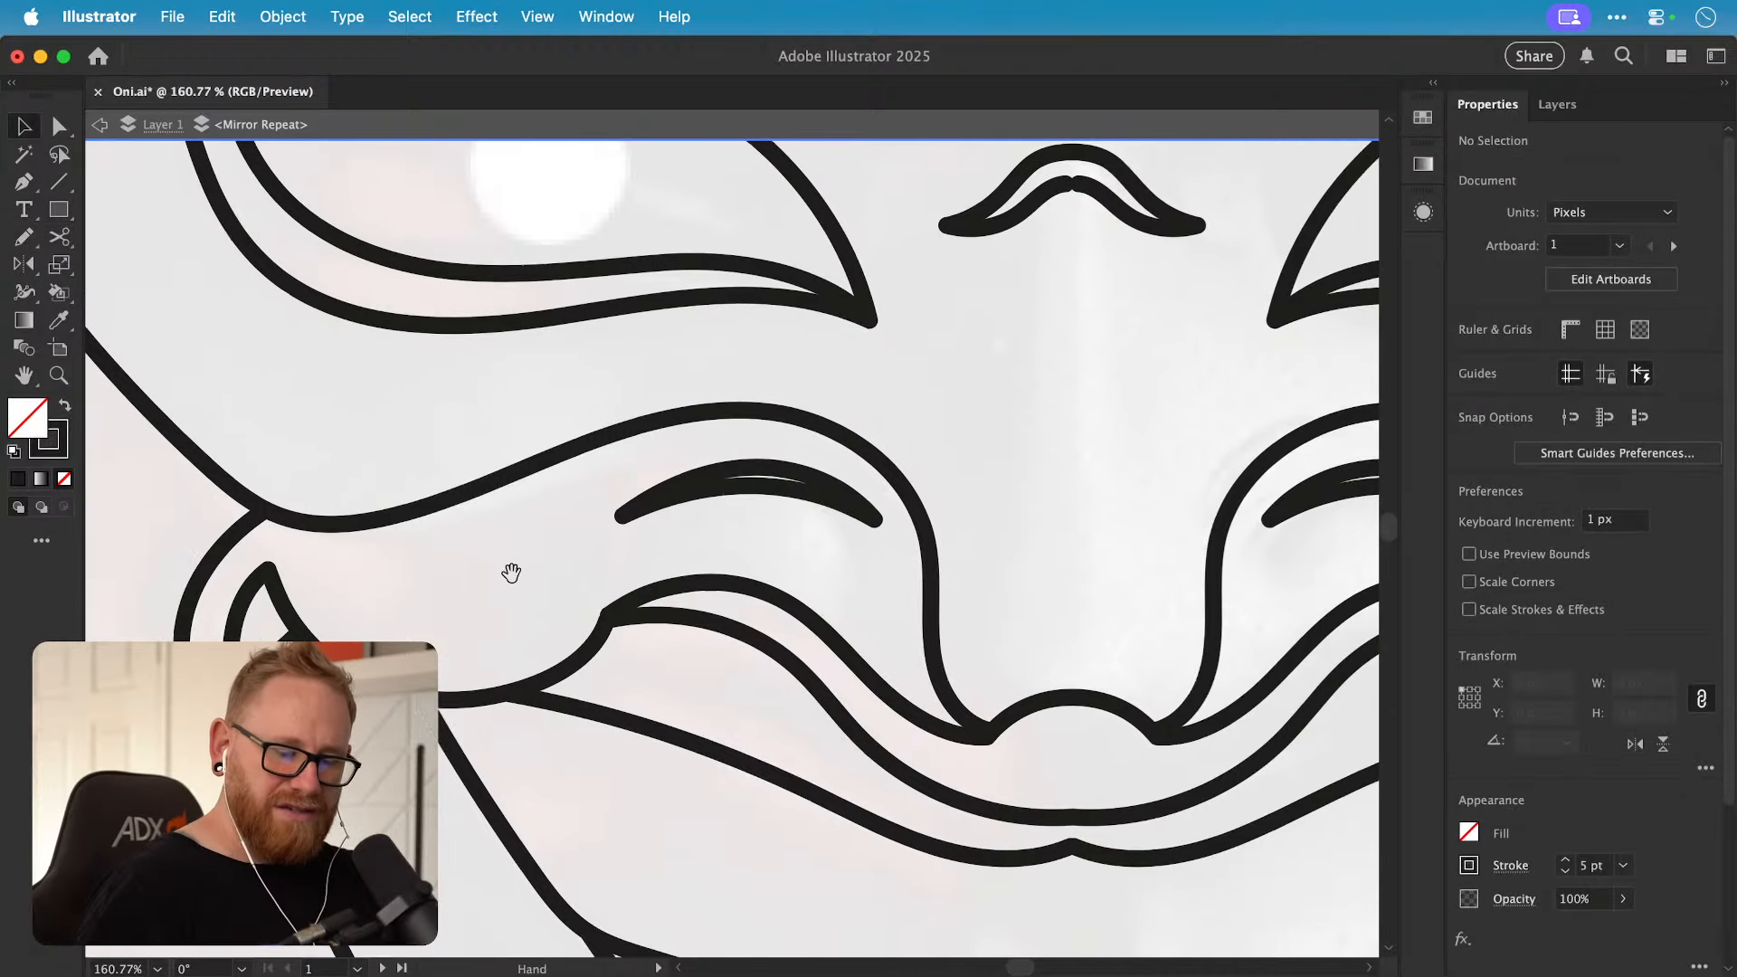
scroll(845, 709, "down", 5)
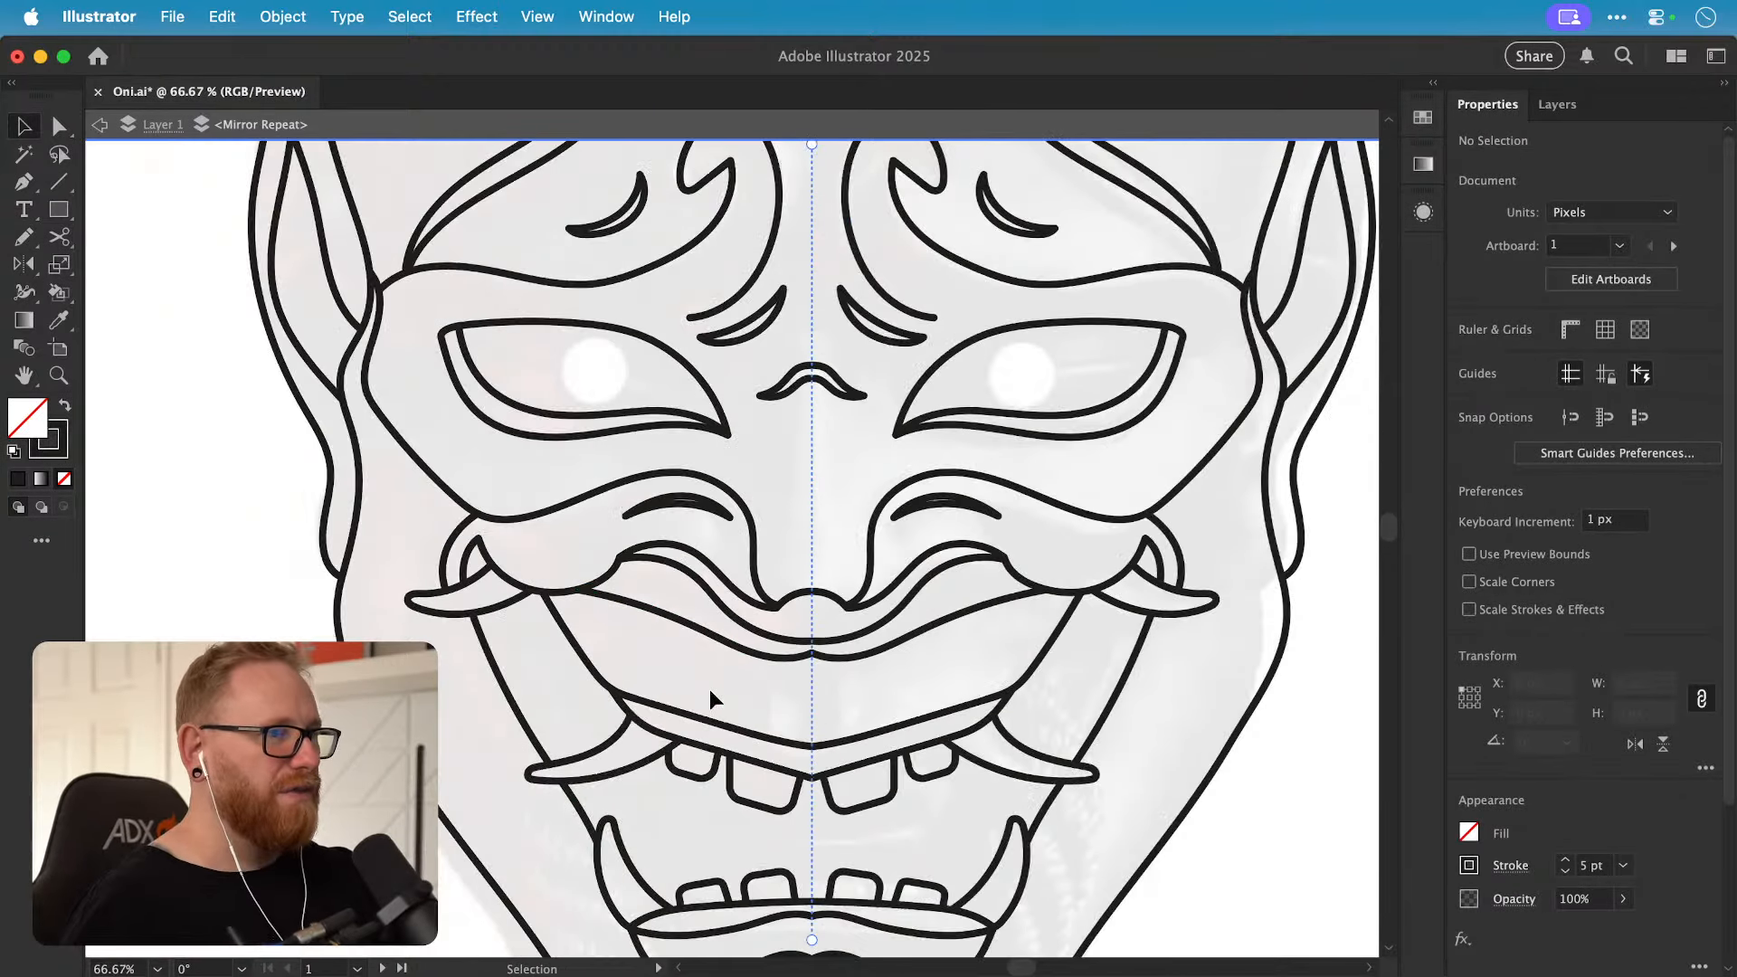
left_click_drag(790, 800, 743, 731)
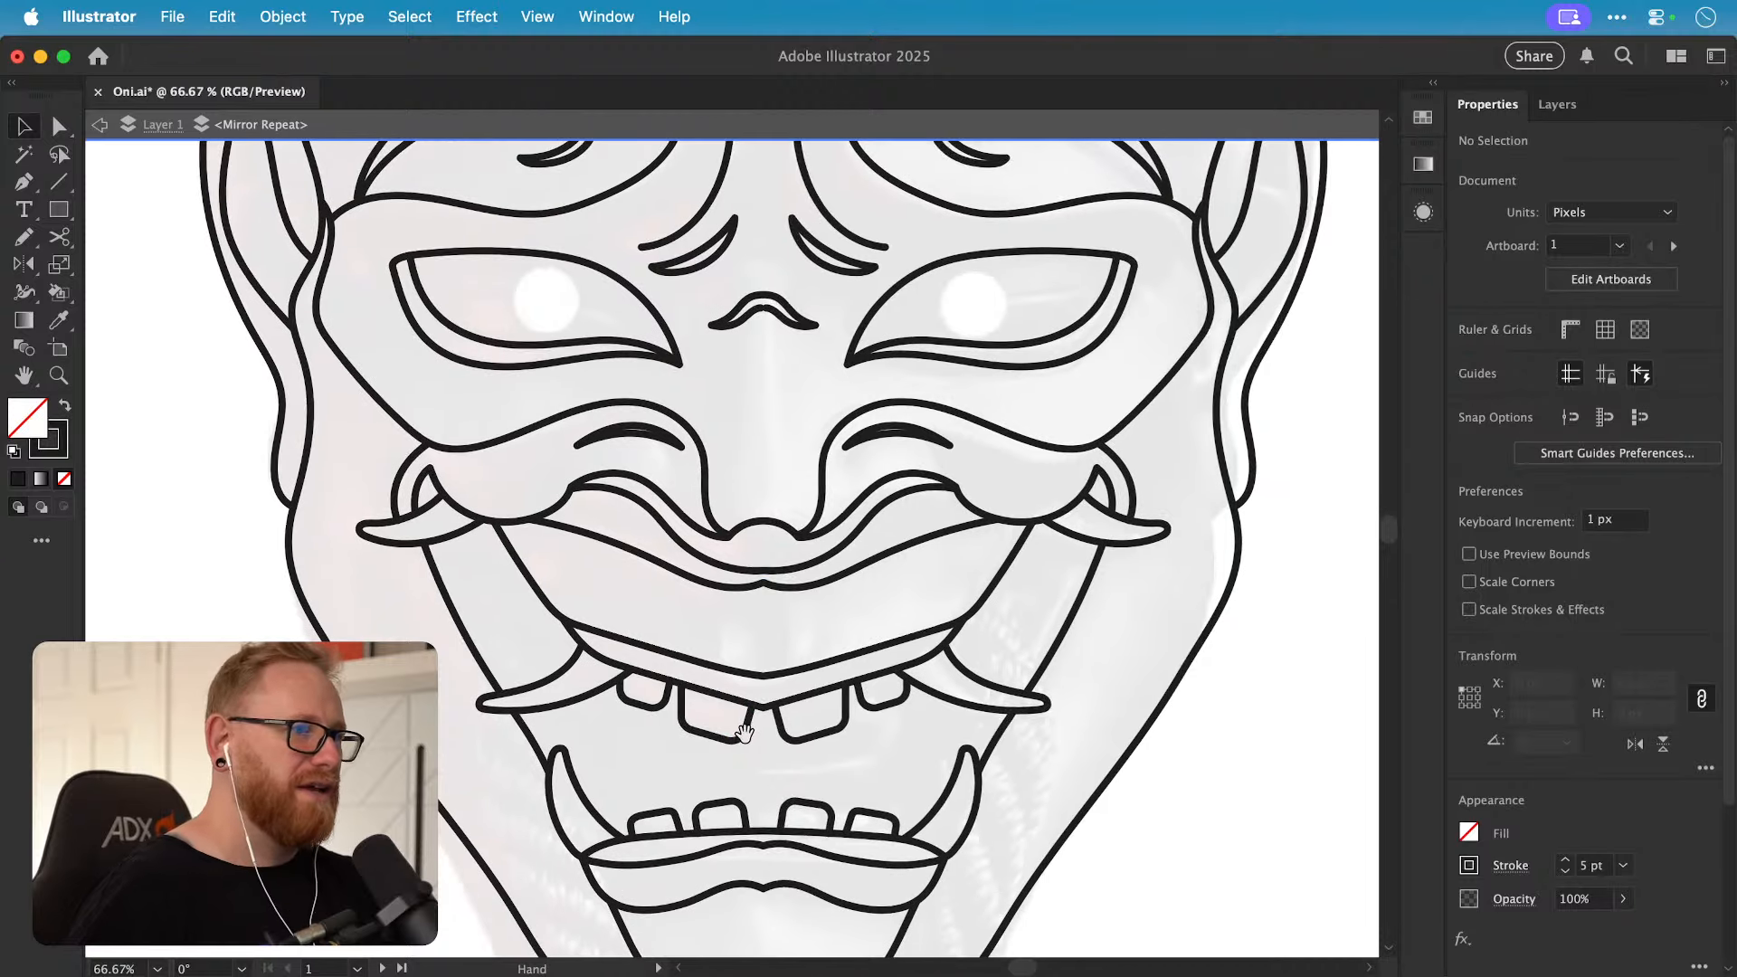
scroll(642, 633, "down", 2)
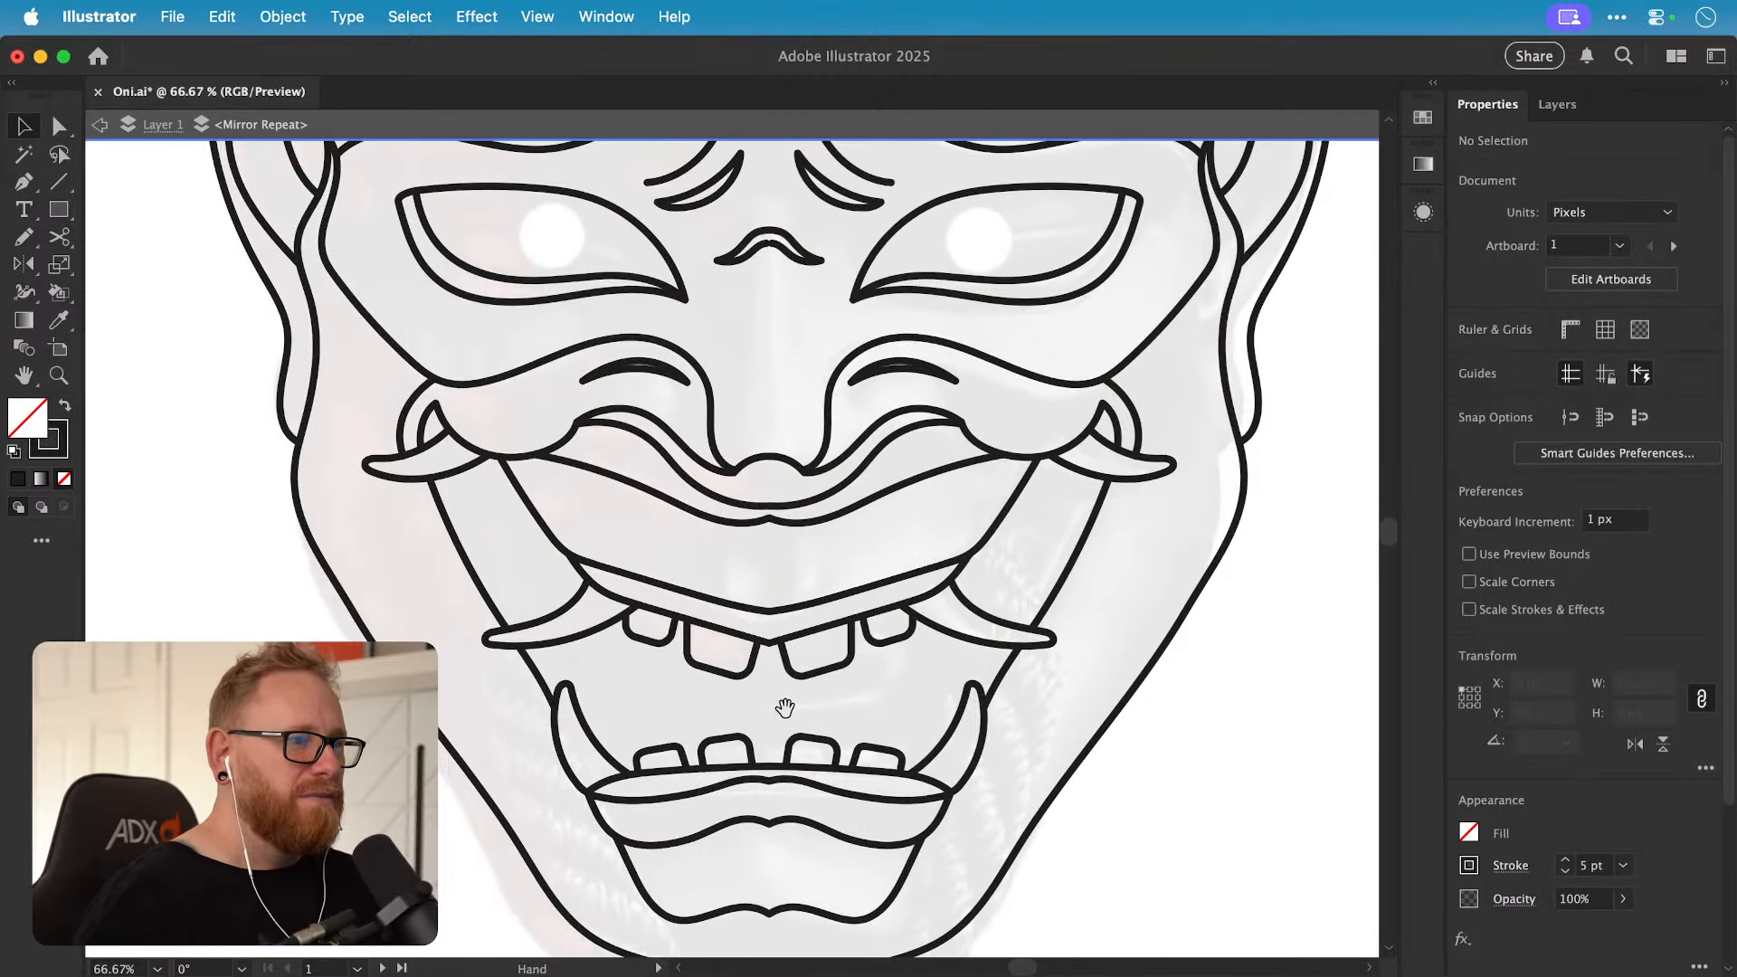
scroll(748, 802, "down", 2)
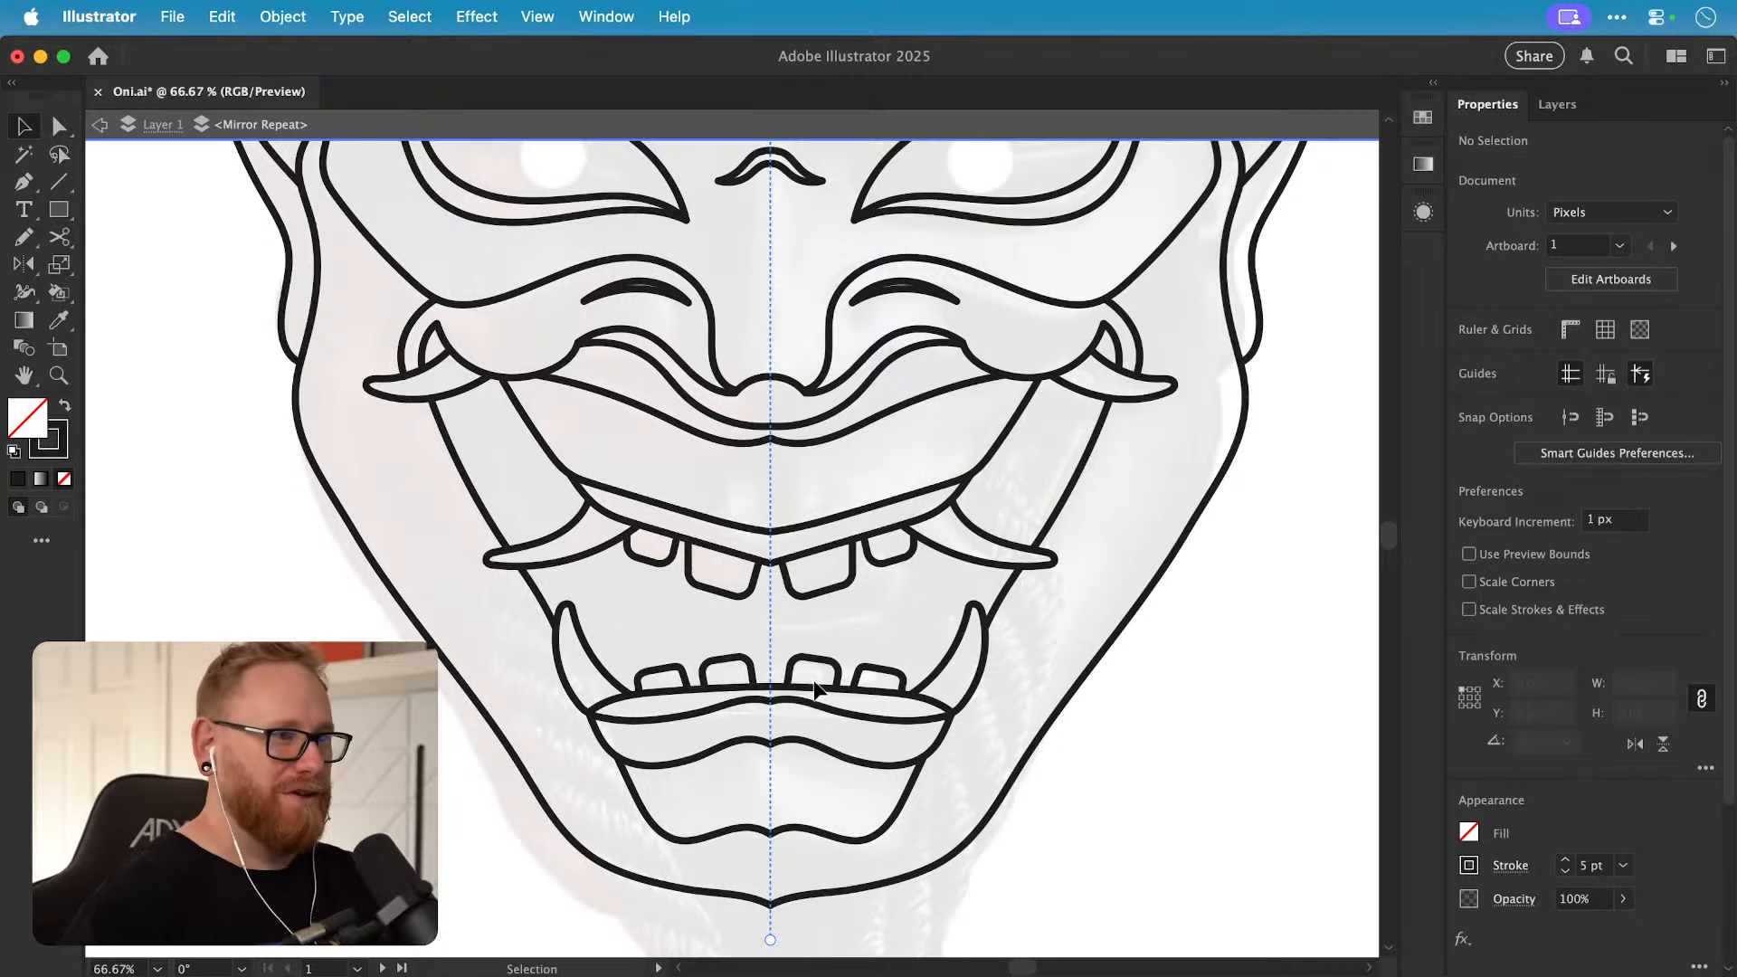
scroll(888, 433, "up", 5)
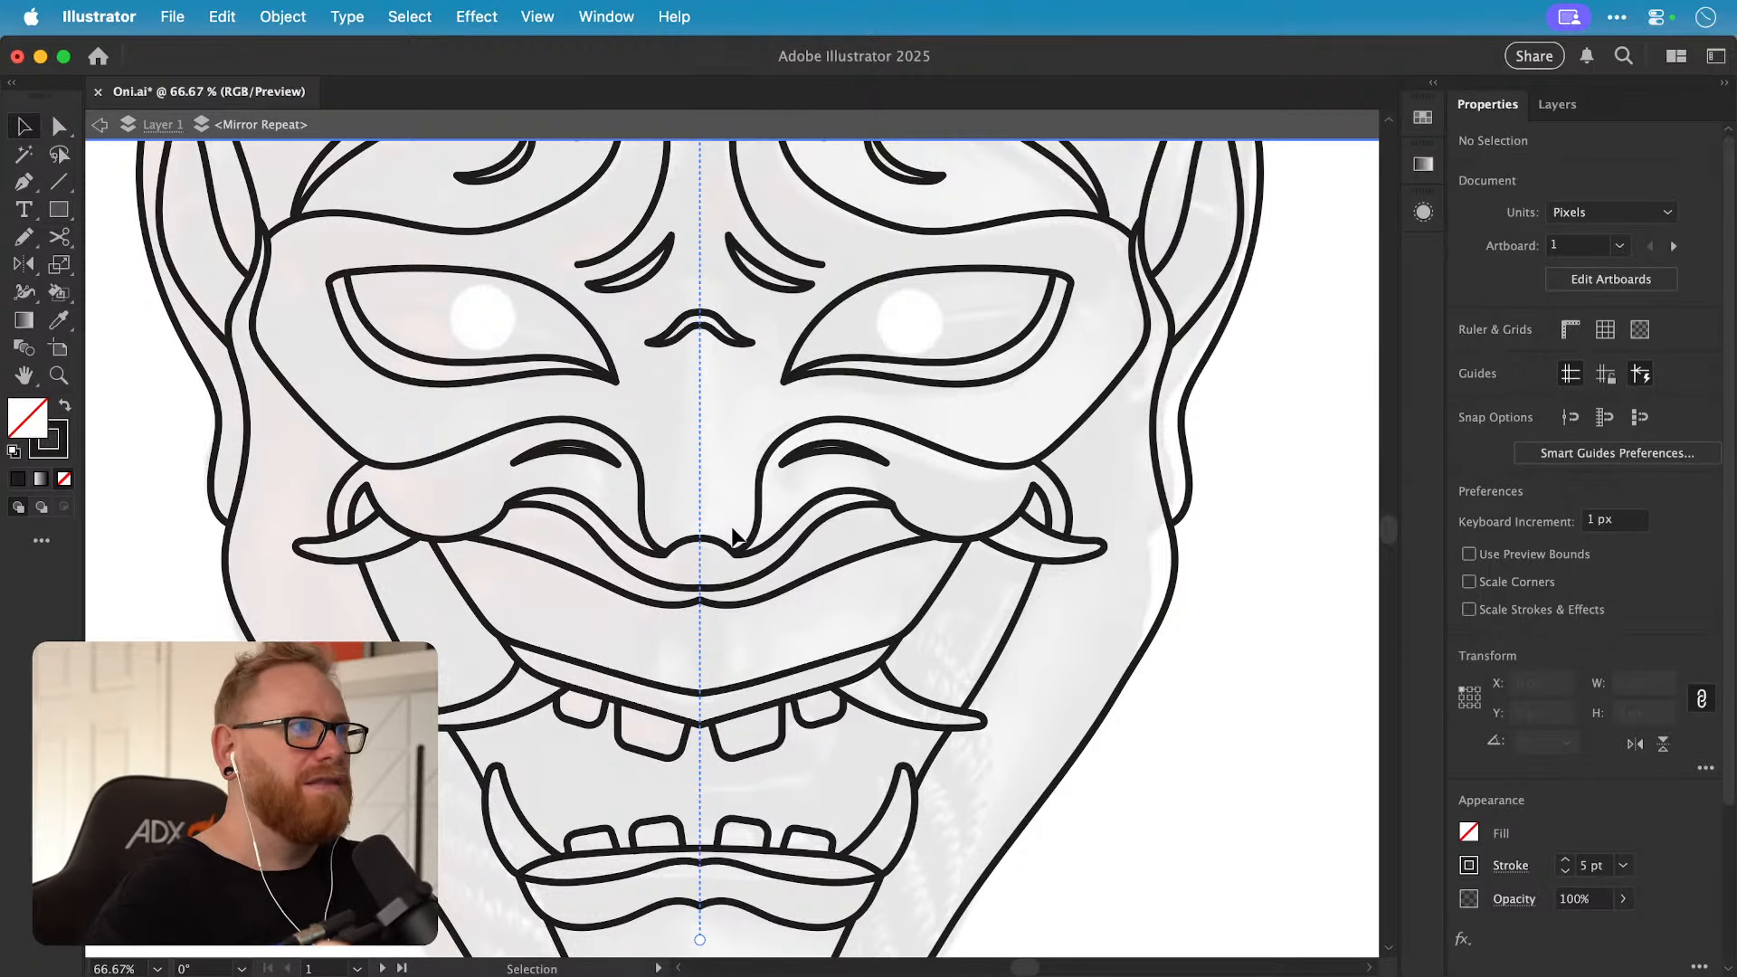
key("space")
left_click_drag(830, 383, 842, 590)
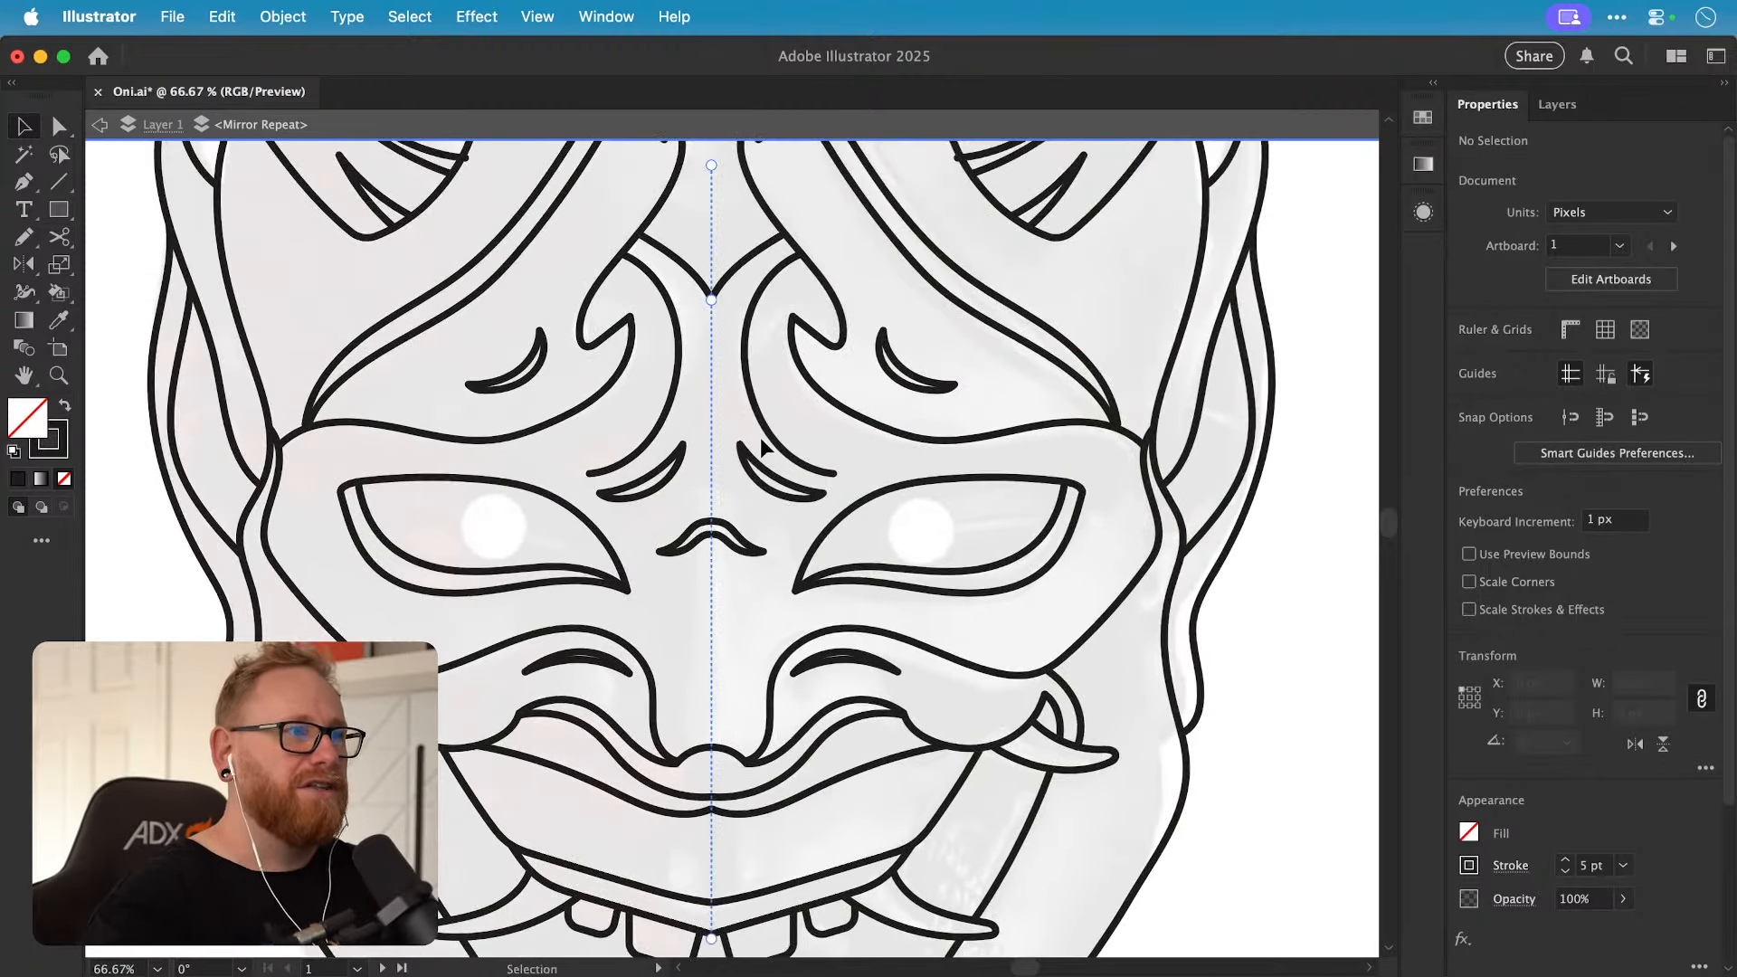
Step: Move the end anchor of the small nose-bridge wrinkle's lower line onto the mirror axis so both halves join
key("z")
left_click_drag(709, 508, 1303, 606)
key("a")
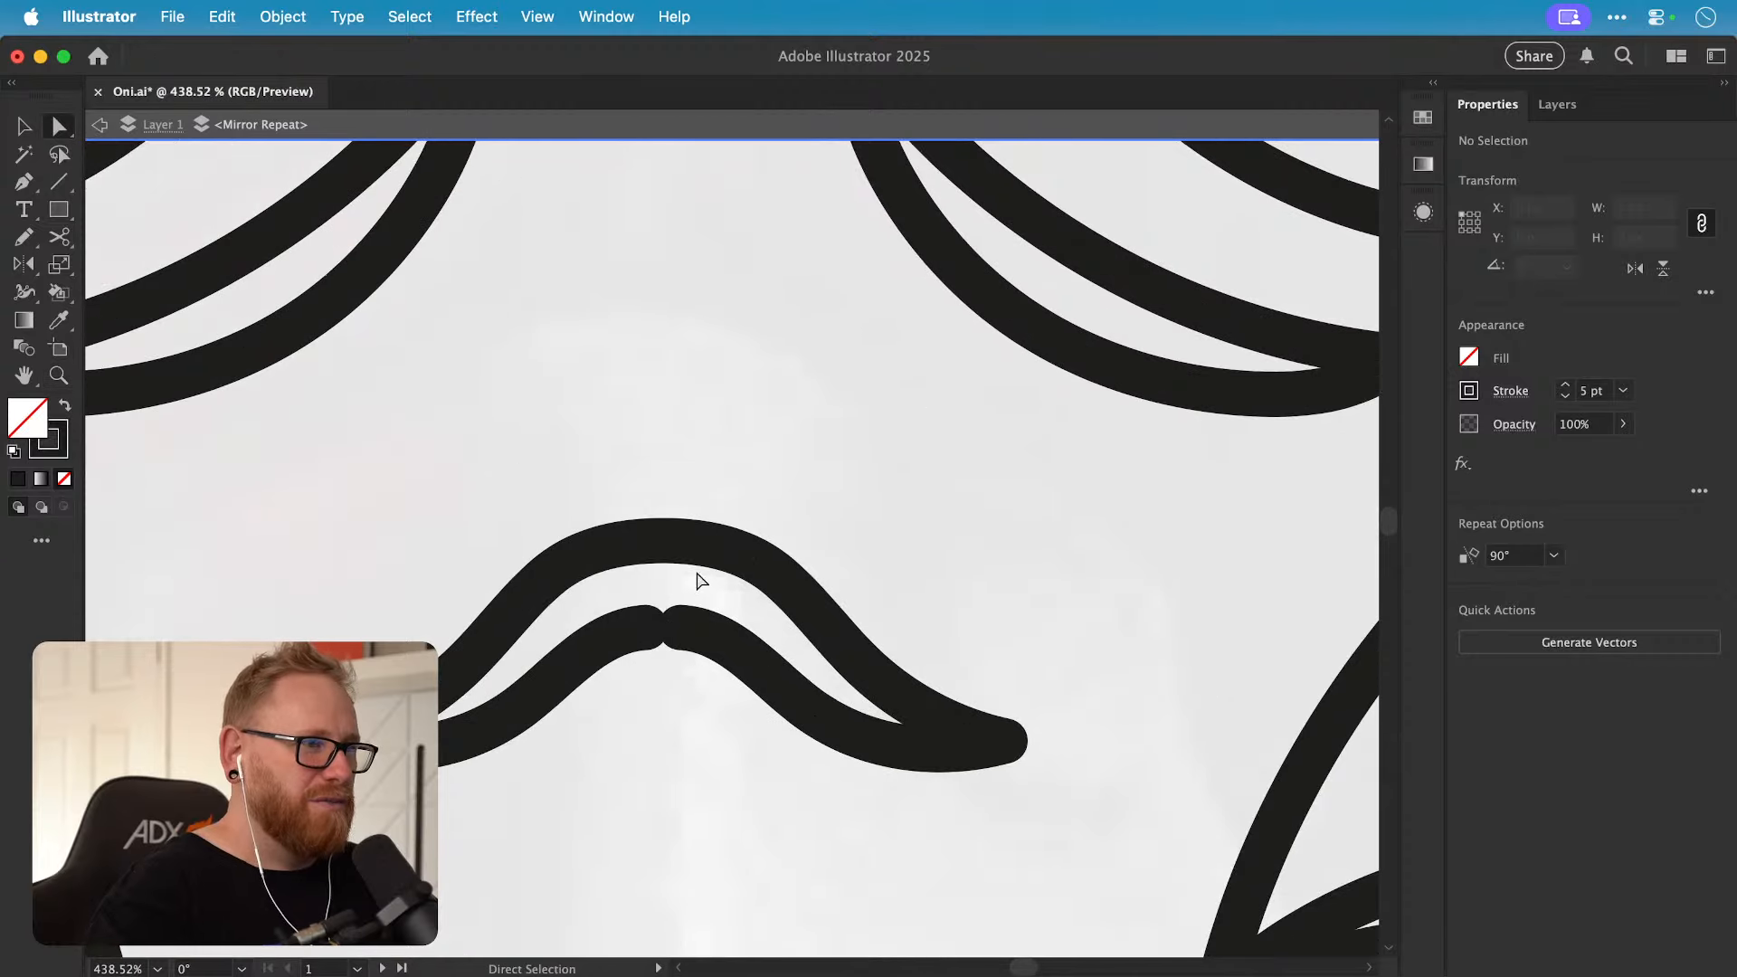
left_click(646, 628)
left_click_drag(647, 631, 666, 633)
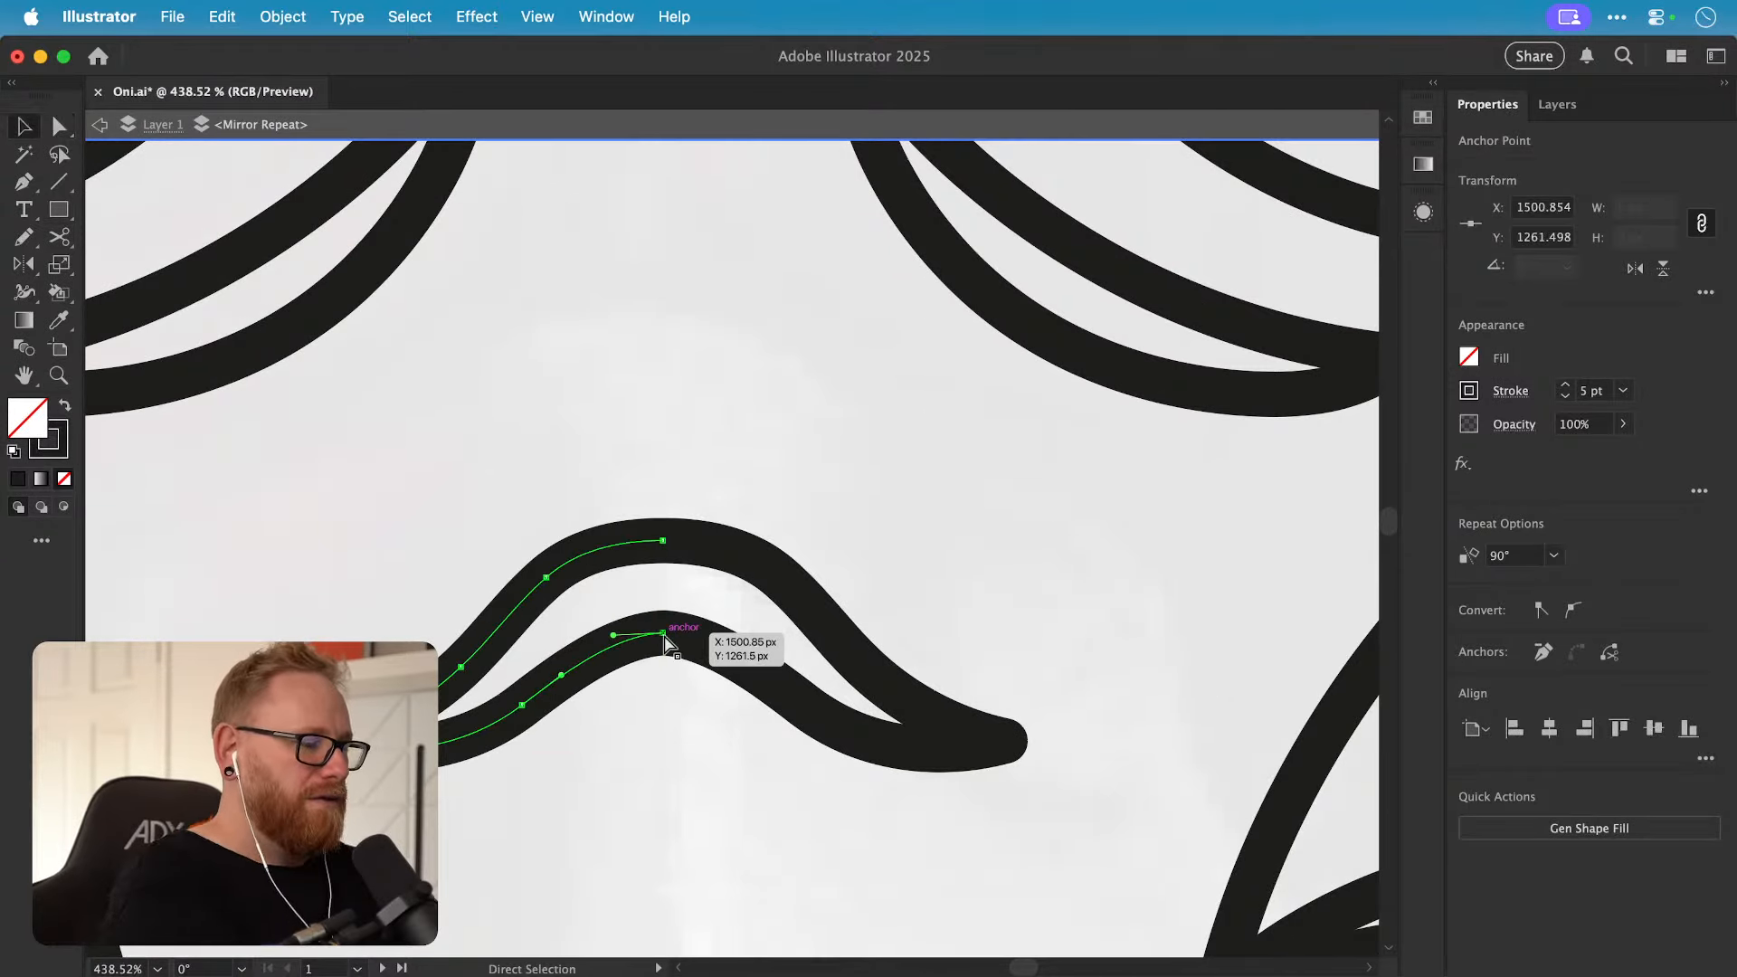
key("super+minus")
key("super+minus")
key("super+minus")
key("super+minus")
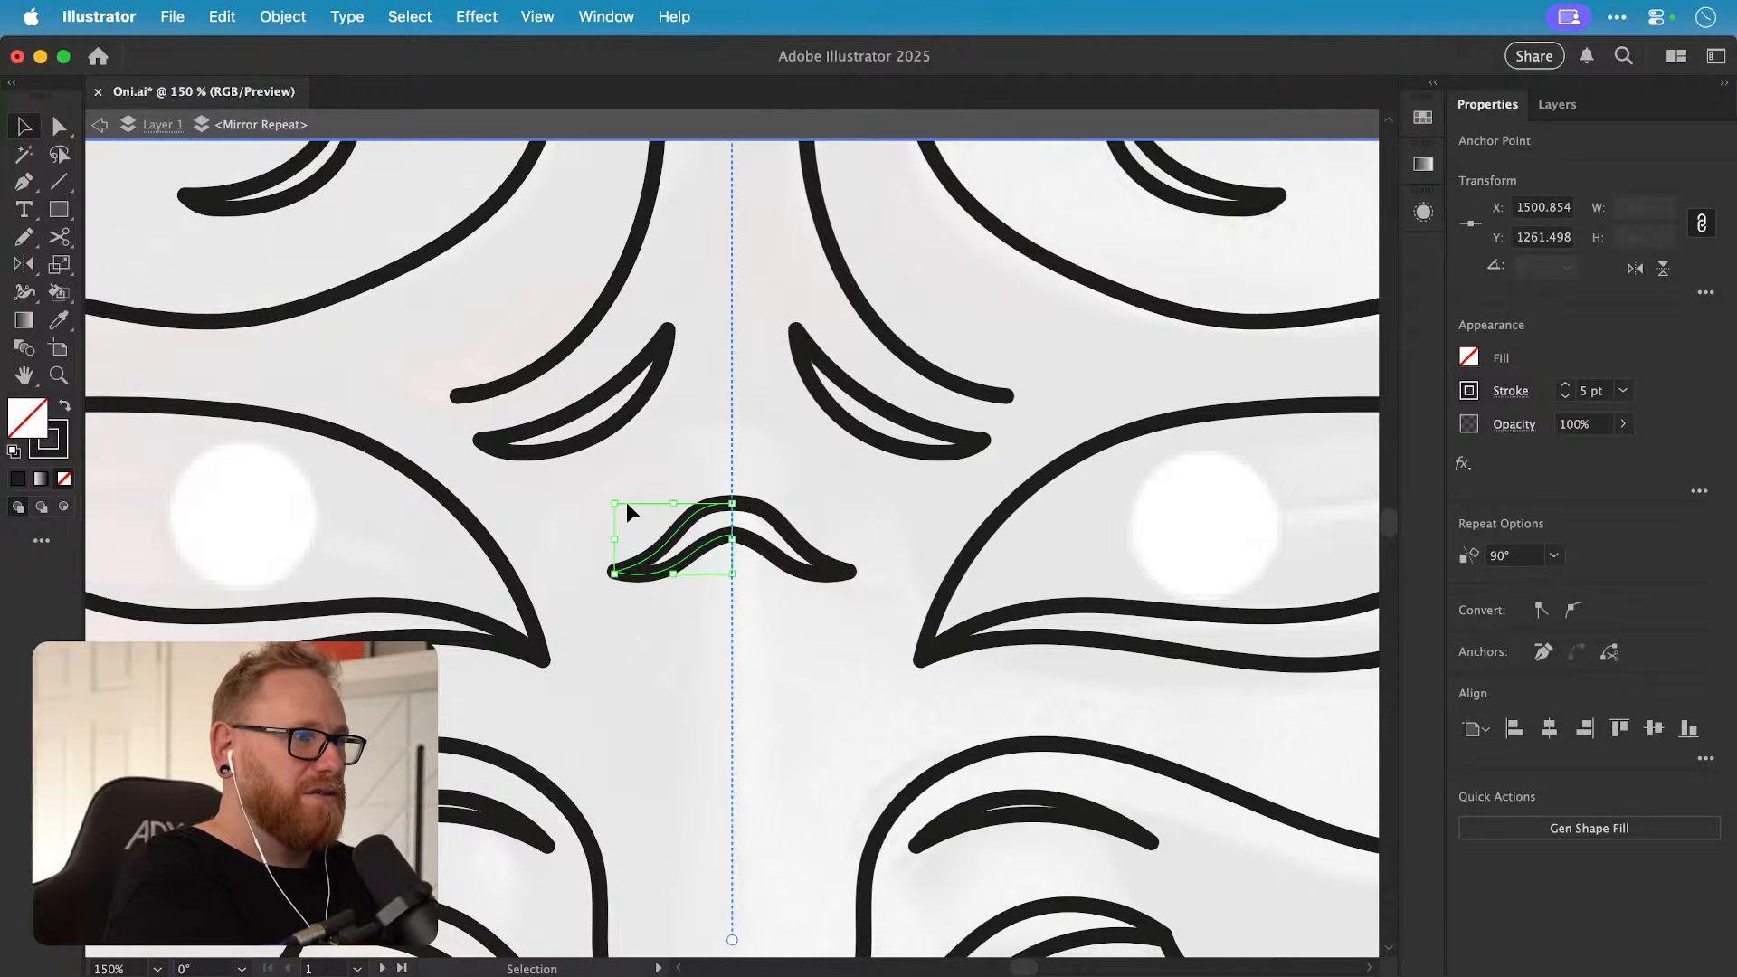
left_click(628, 506)
Step: Redraw the outer edge of the left forehead band with the Pencil so it meets the inner edge below the rounded peak
key("super+minus")
key("super+minus")
key("super+minus")
key("space")
left_click_drag(780, 472, 714, 667)
left_click_drag(599, 521, 598, 557)
key("z")
left_click_drag(457, 581, 574, 574)
key("v")
left_click(492, 568)
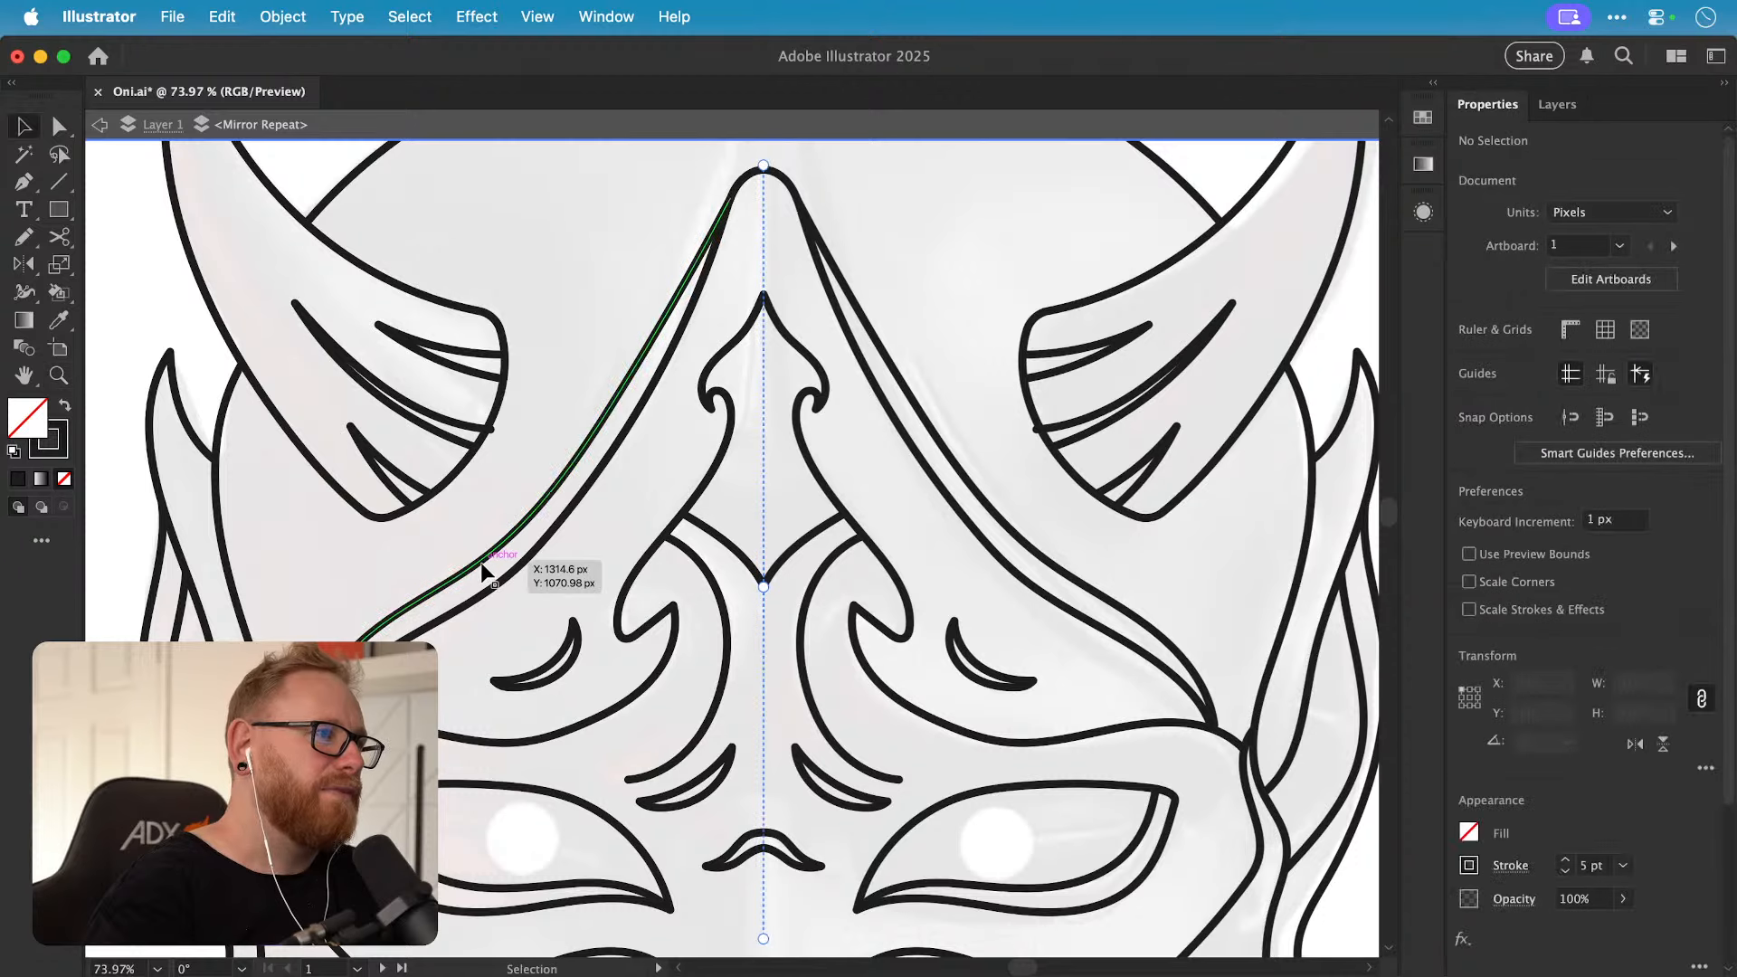
key("n")
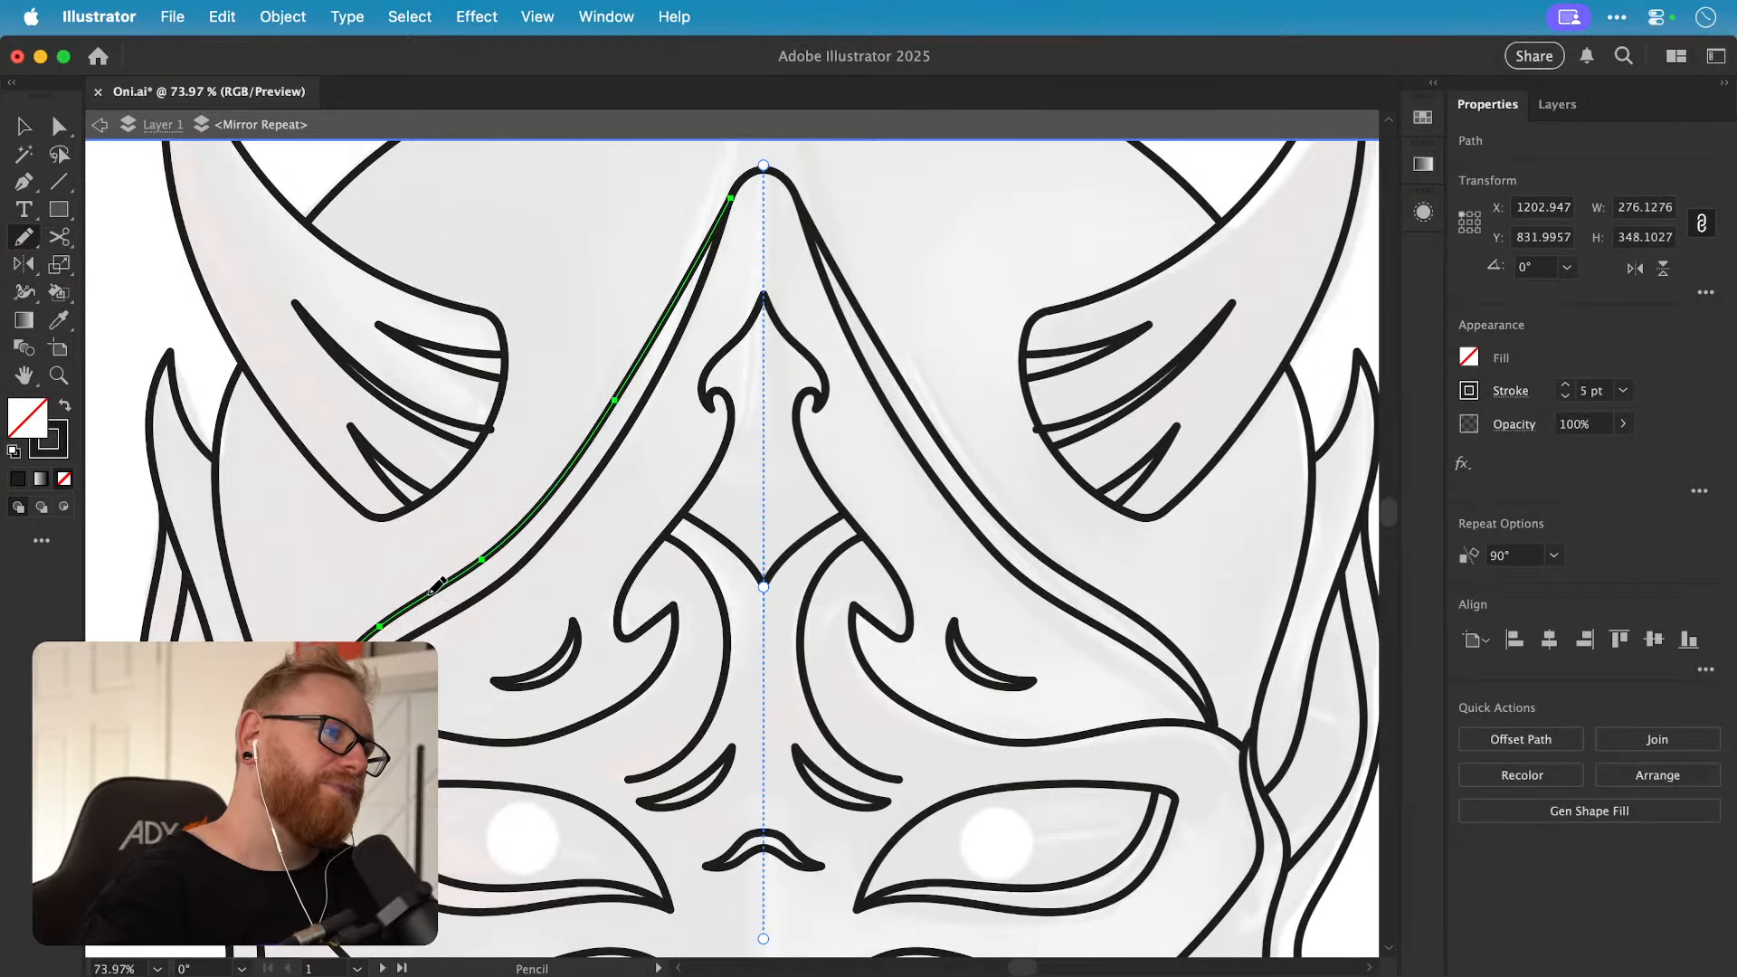
left_click_drag(480, 563, 487, 556)
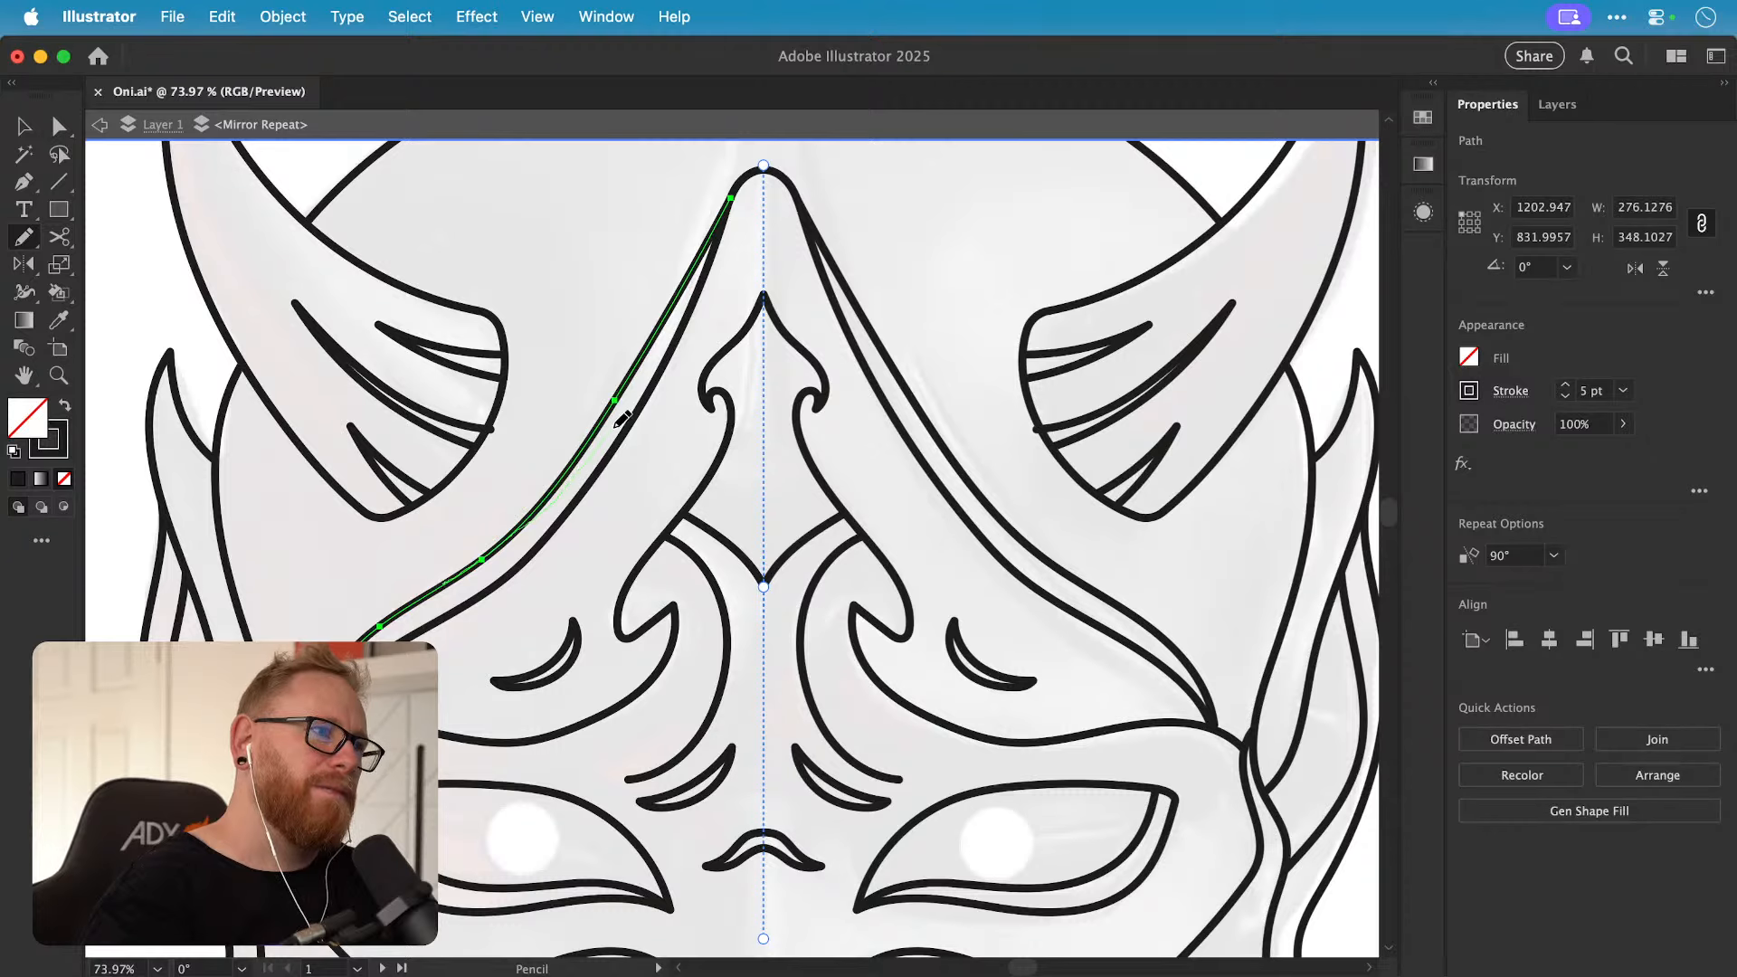
left_click_drag(663, 353, 735, 224)
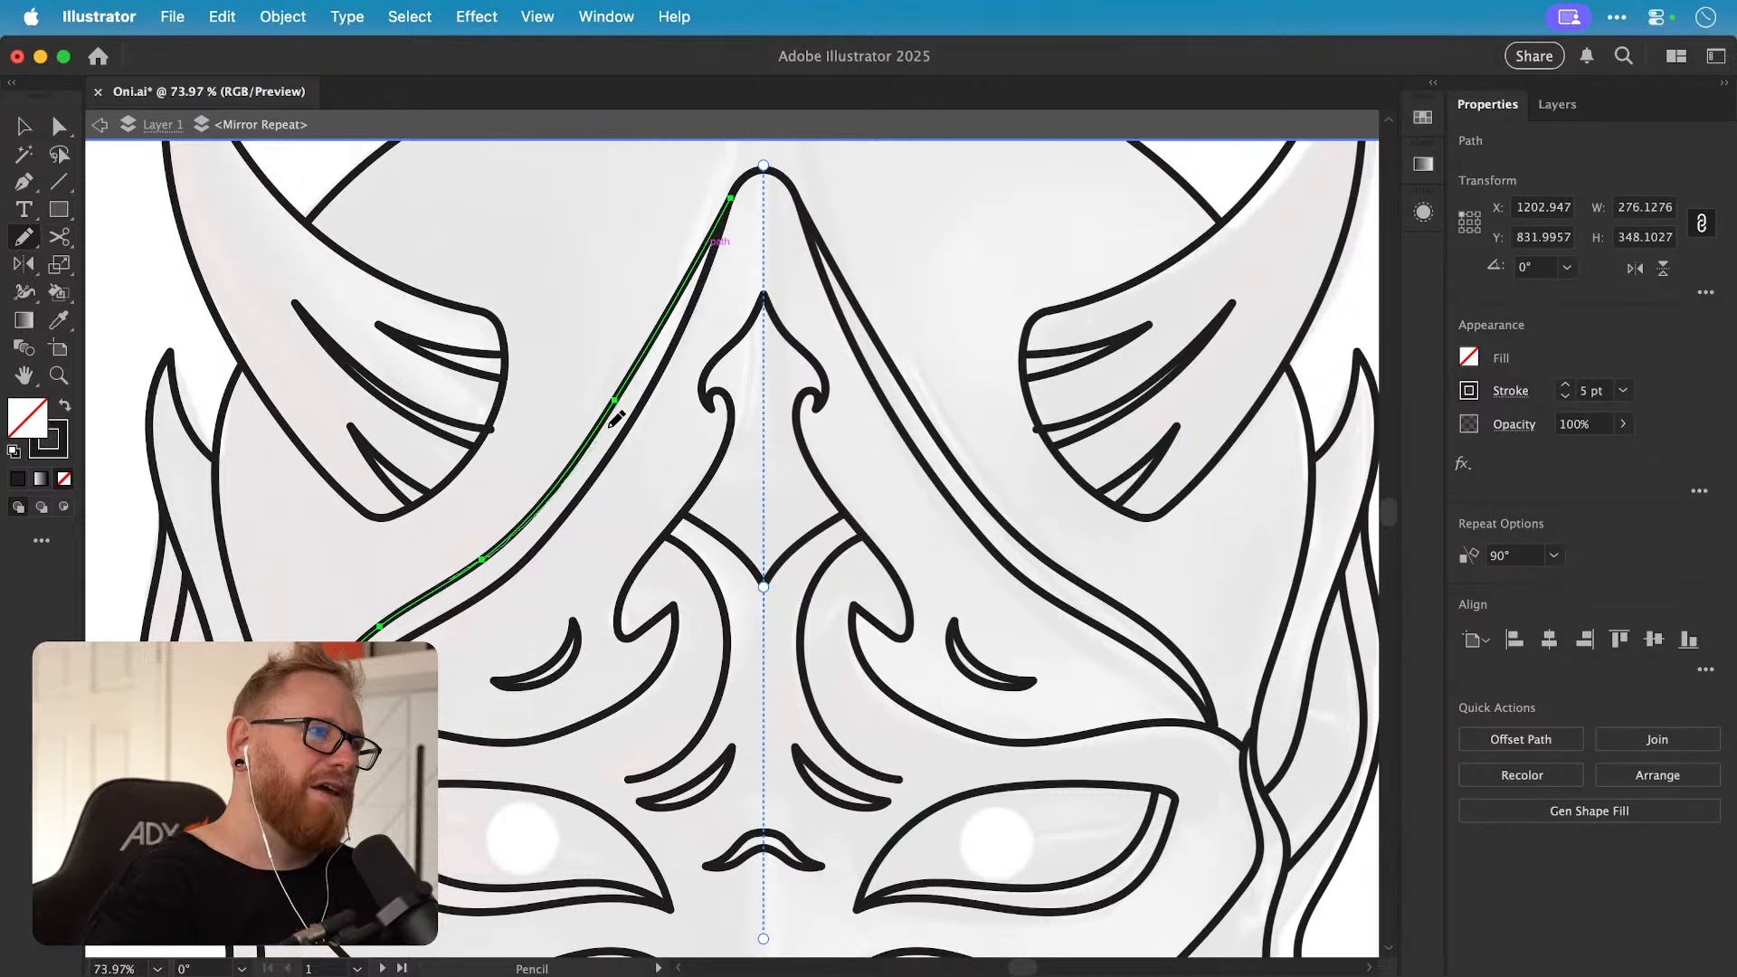
left_click_drag(699, 299, 702, 297)
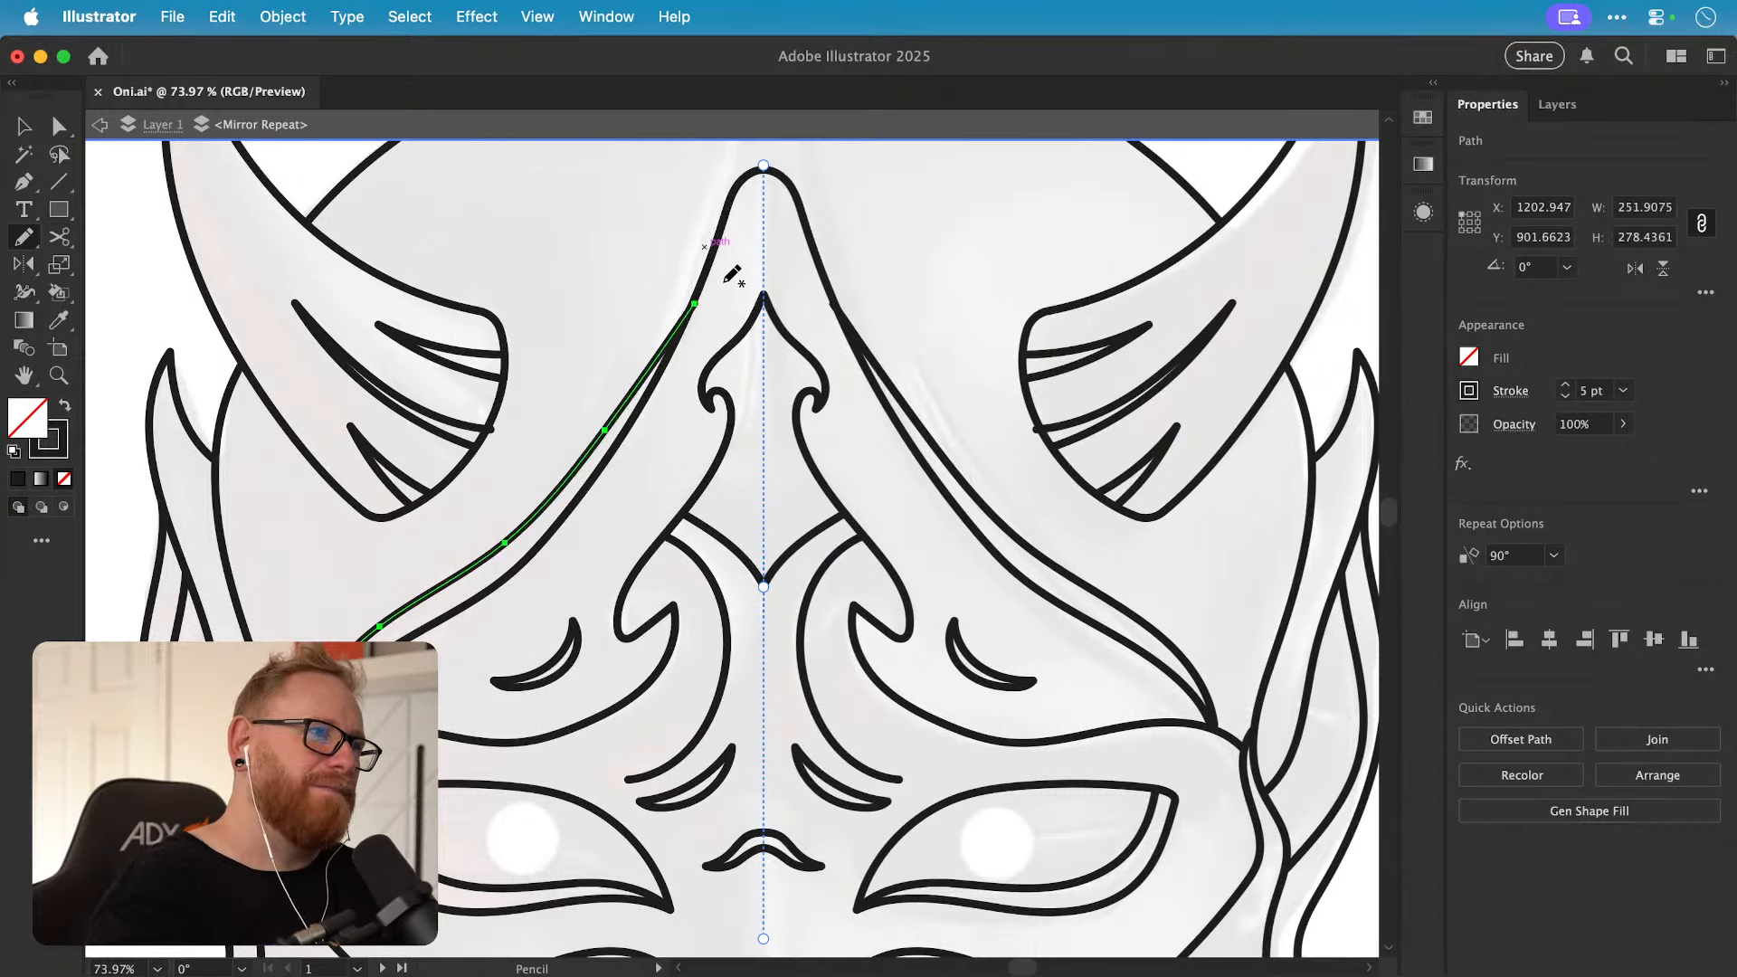
key("alt")
mouse_move(515, 534)
left_mouse_down()
mouse_move(618, 402)
mouse_move(558, 469)
mouse_move(835, 566)
mouse_move(531, 799)
mouse_move(745, 643)
mouse_move(691, 660)
left_mouse_up()
key("v")
left_click(600, 389)
Step: Draw a new line with the Pencil outside the left forehead band up to the mirror axis, and enlarge it to about 305 × 418 px
left_click_drag(768, 349, 799, 283)
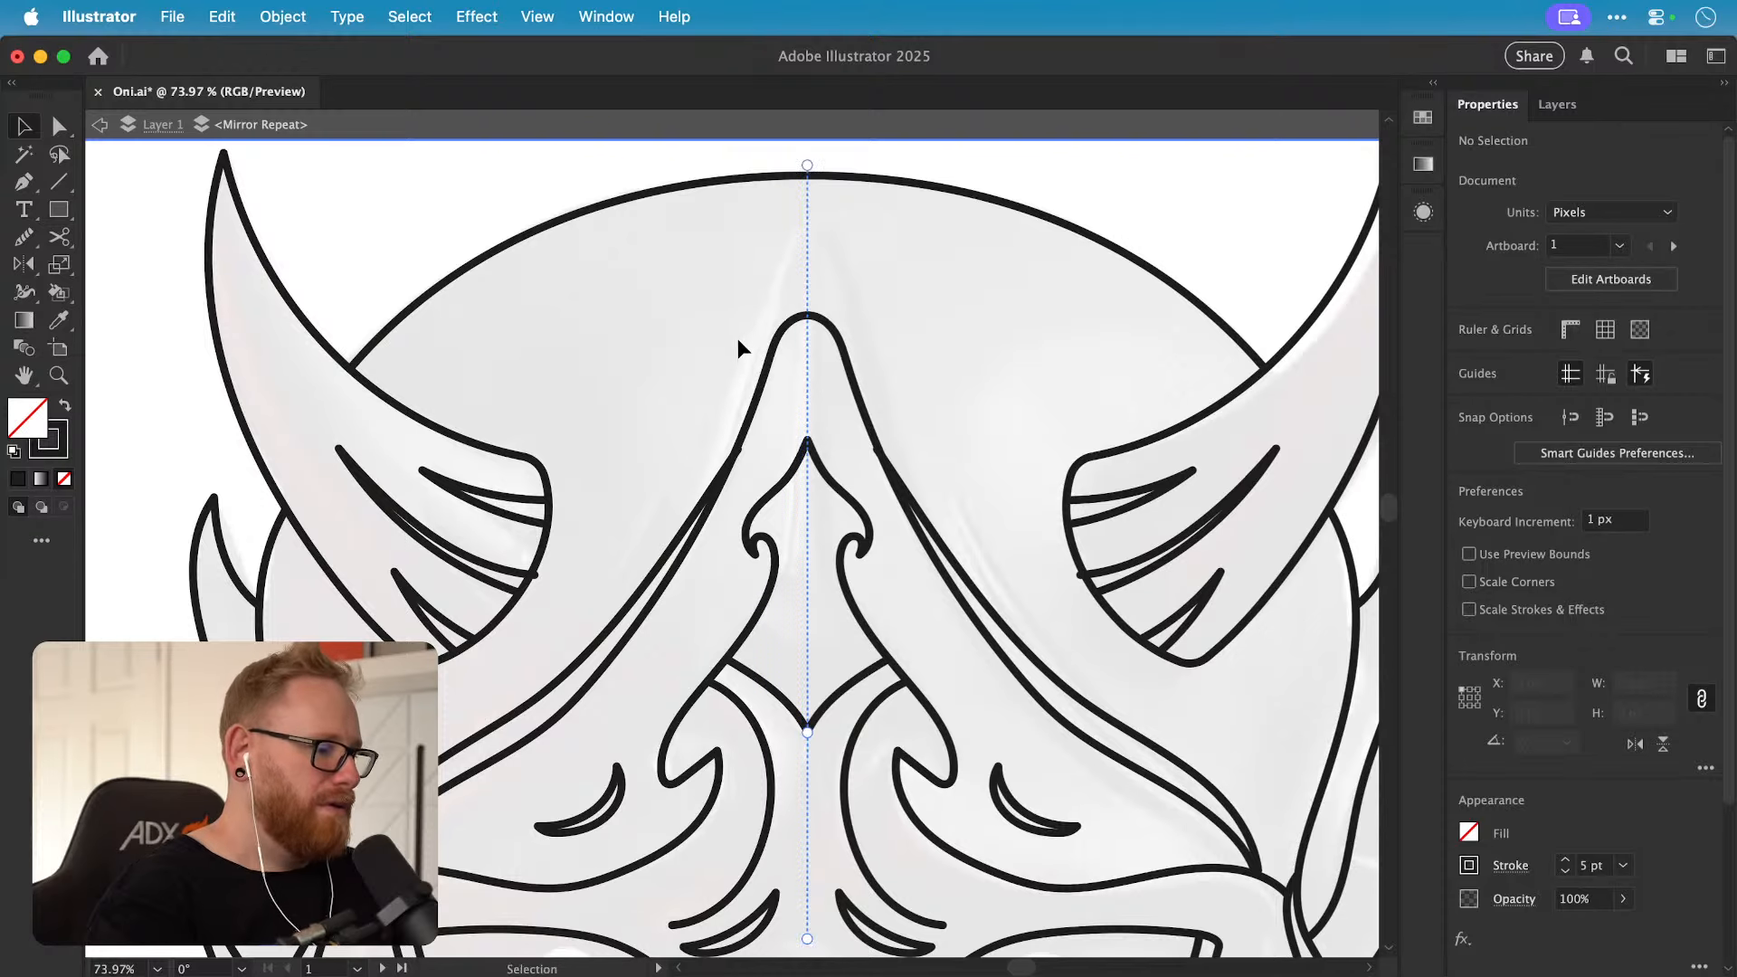
key("n")
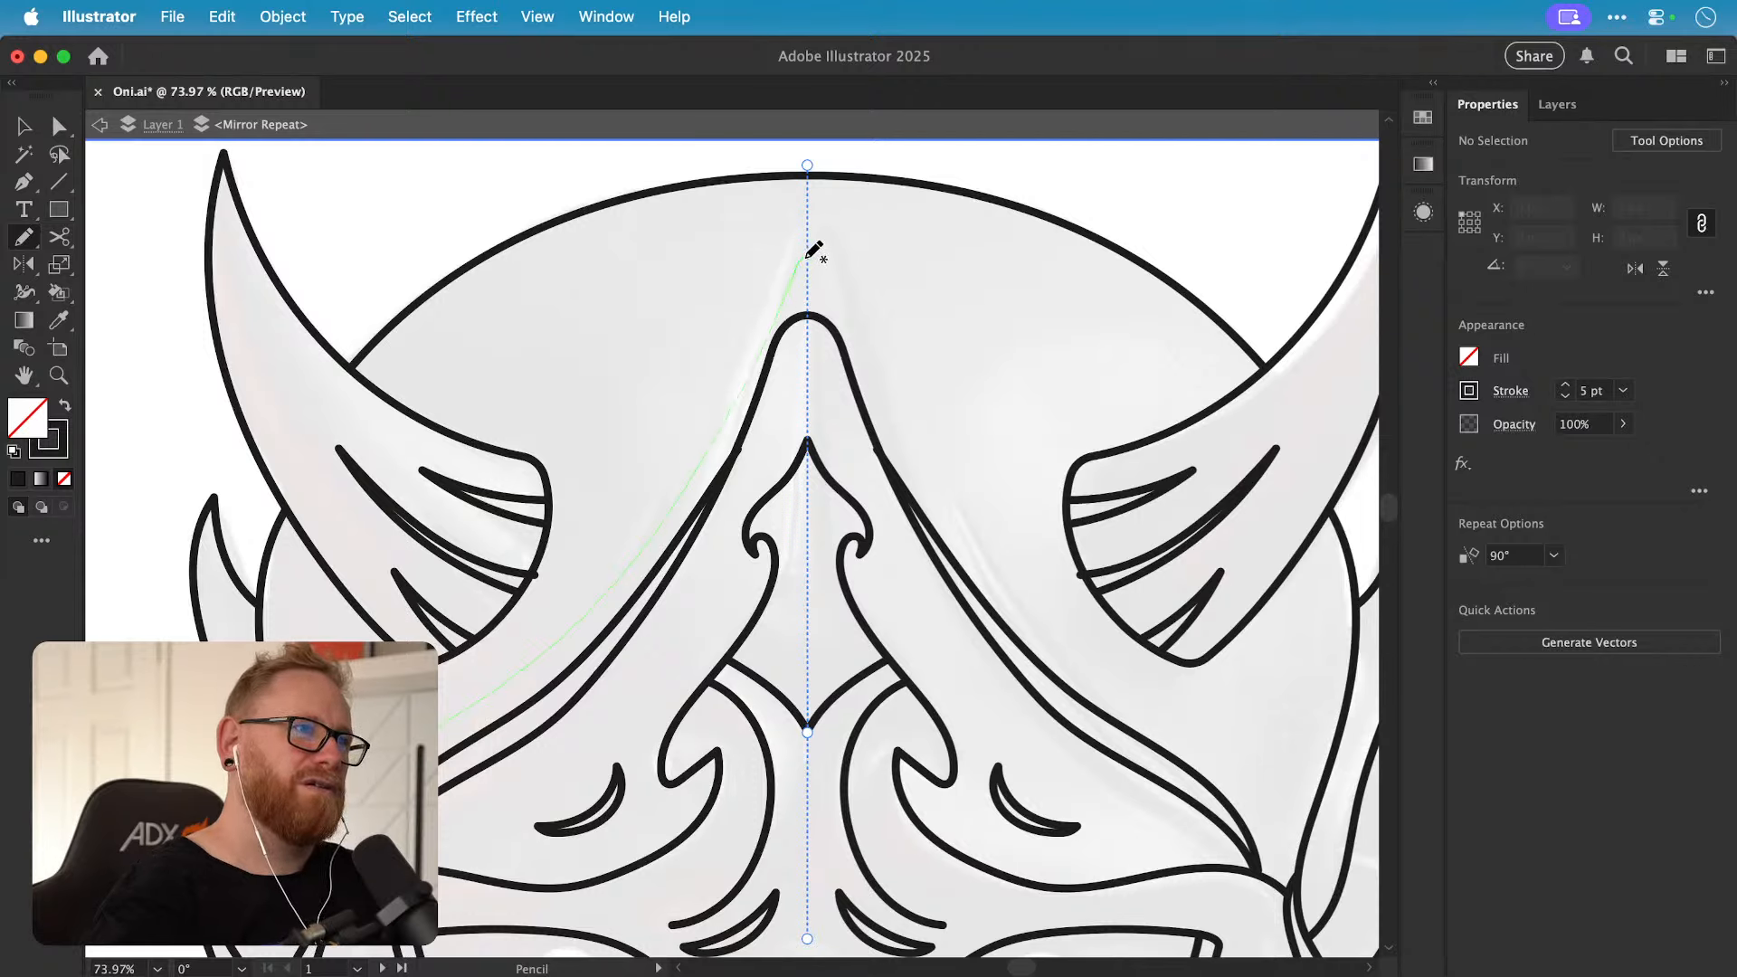
left_click_drag(807, 258, 812, 258)
key("v")
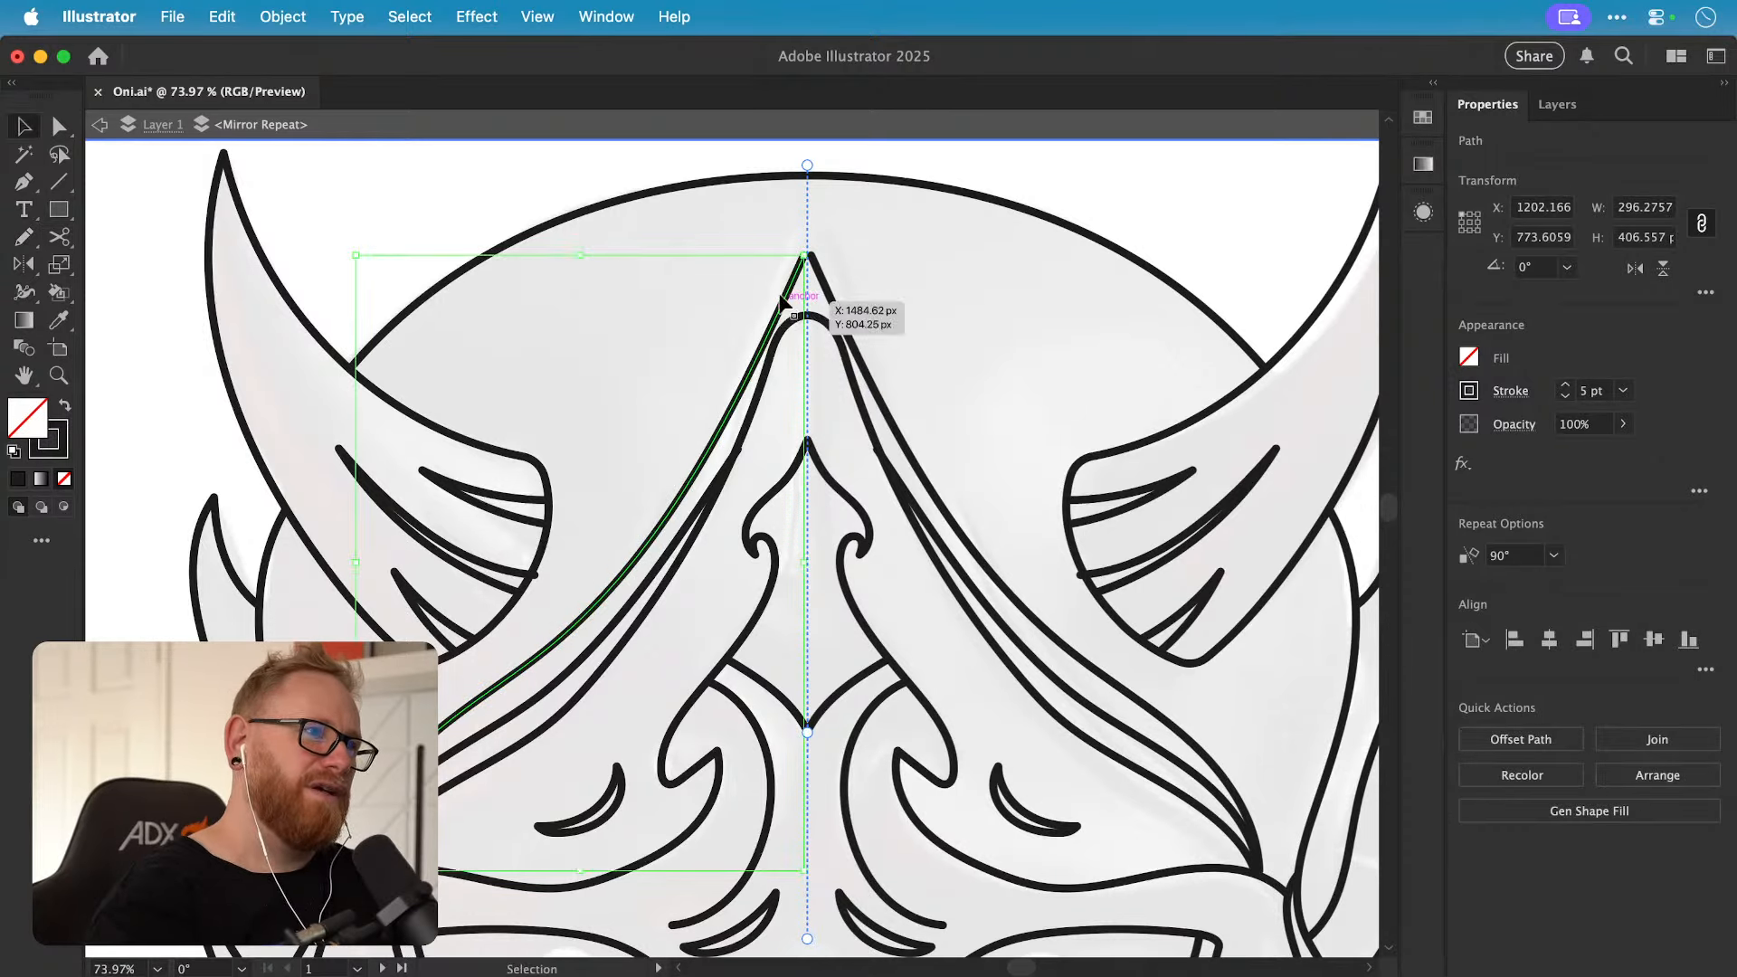
left_click_drag(363, 257, 338, 235)
left_click(849, 514)
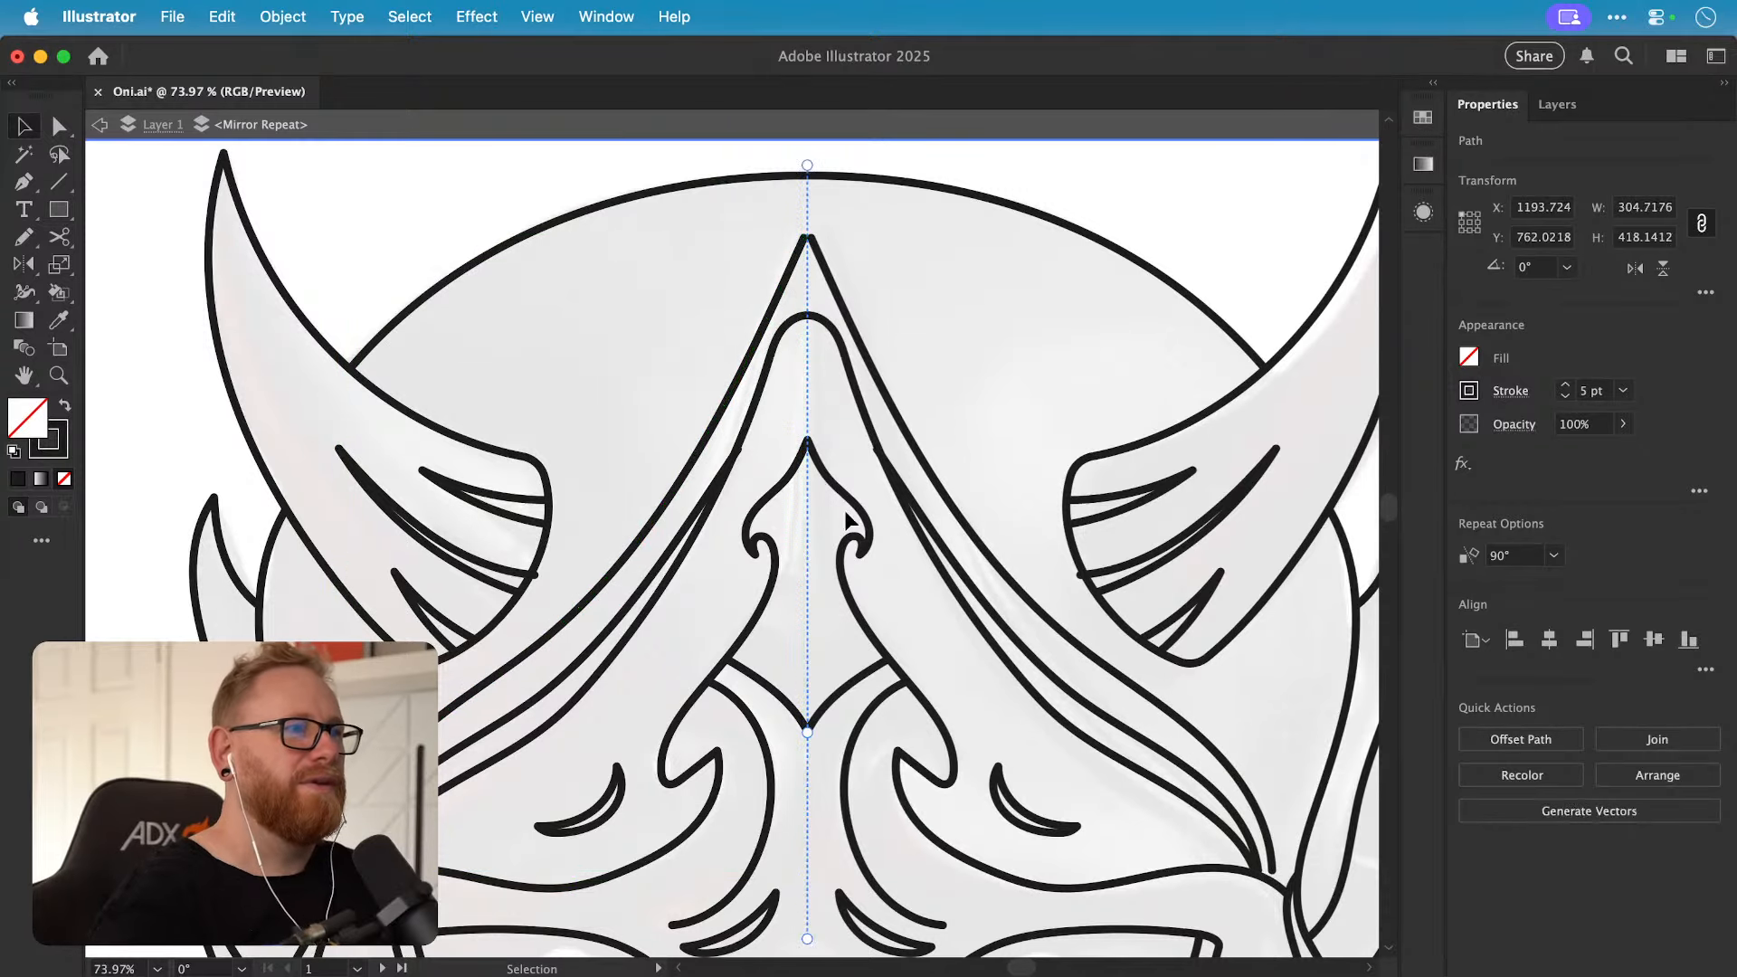
Step: Review the whole mask drawing from forehead to chin and compare it with the reference image
left_click_drag(849, 514, 719, 310)
key("super+minus")
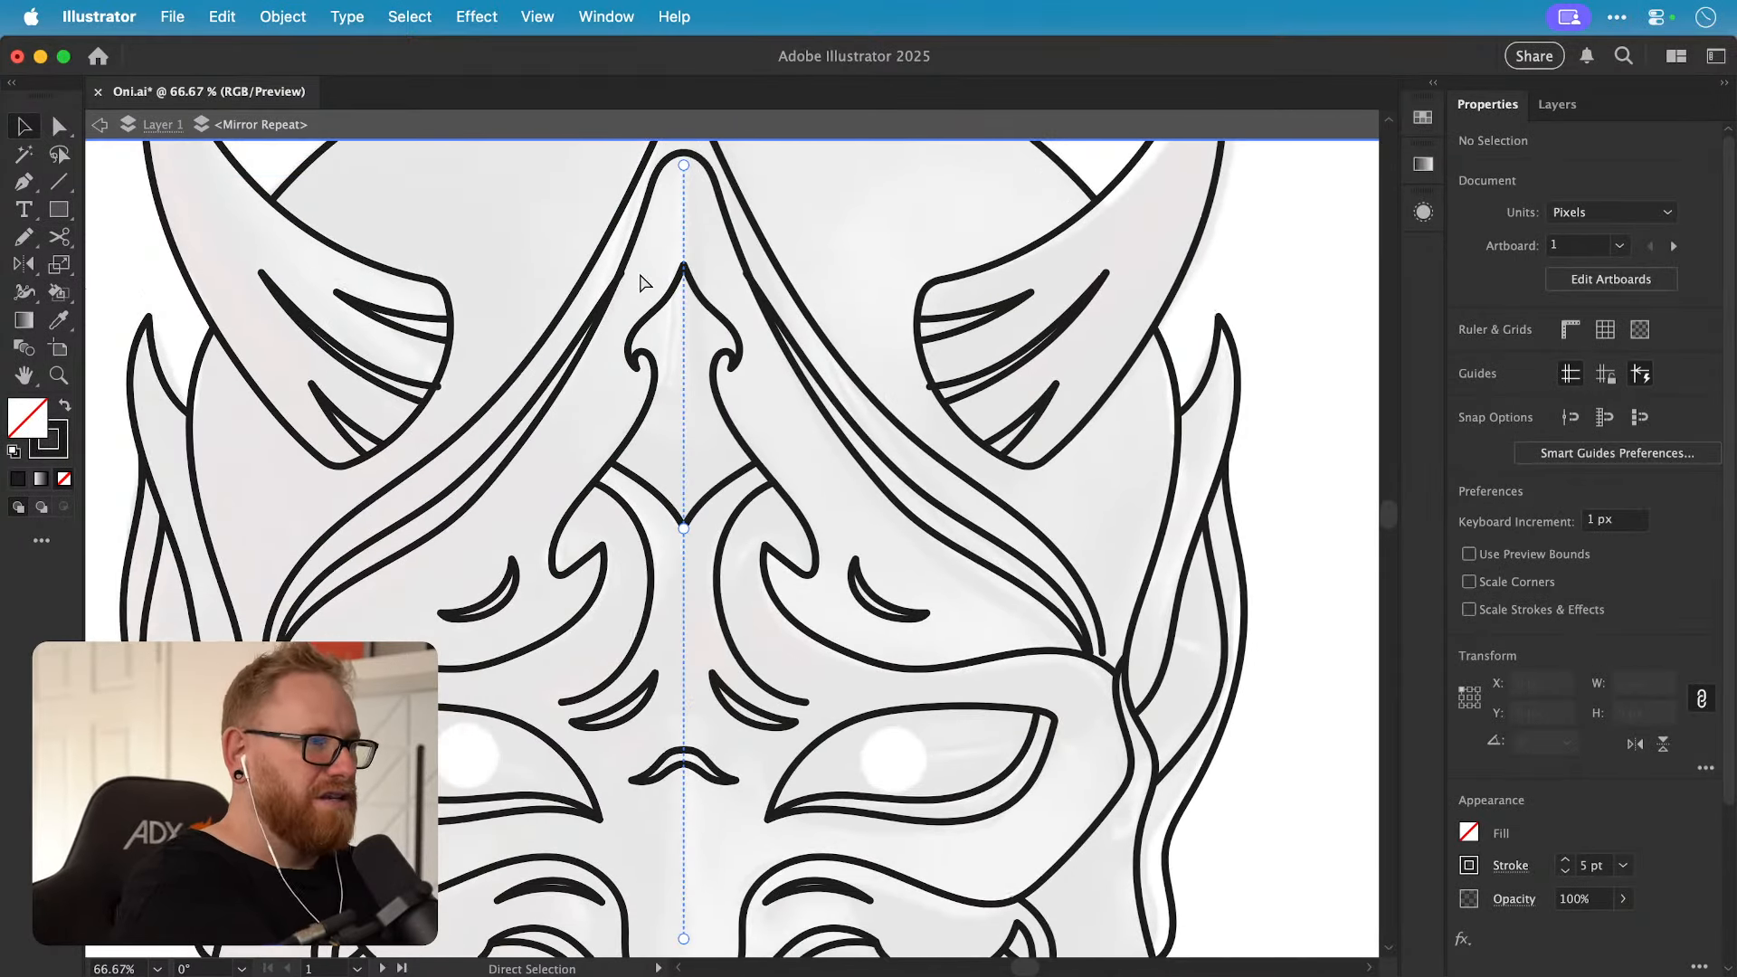
scroll(434, 452, "up", 1)
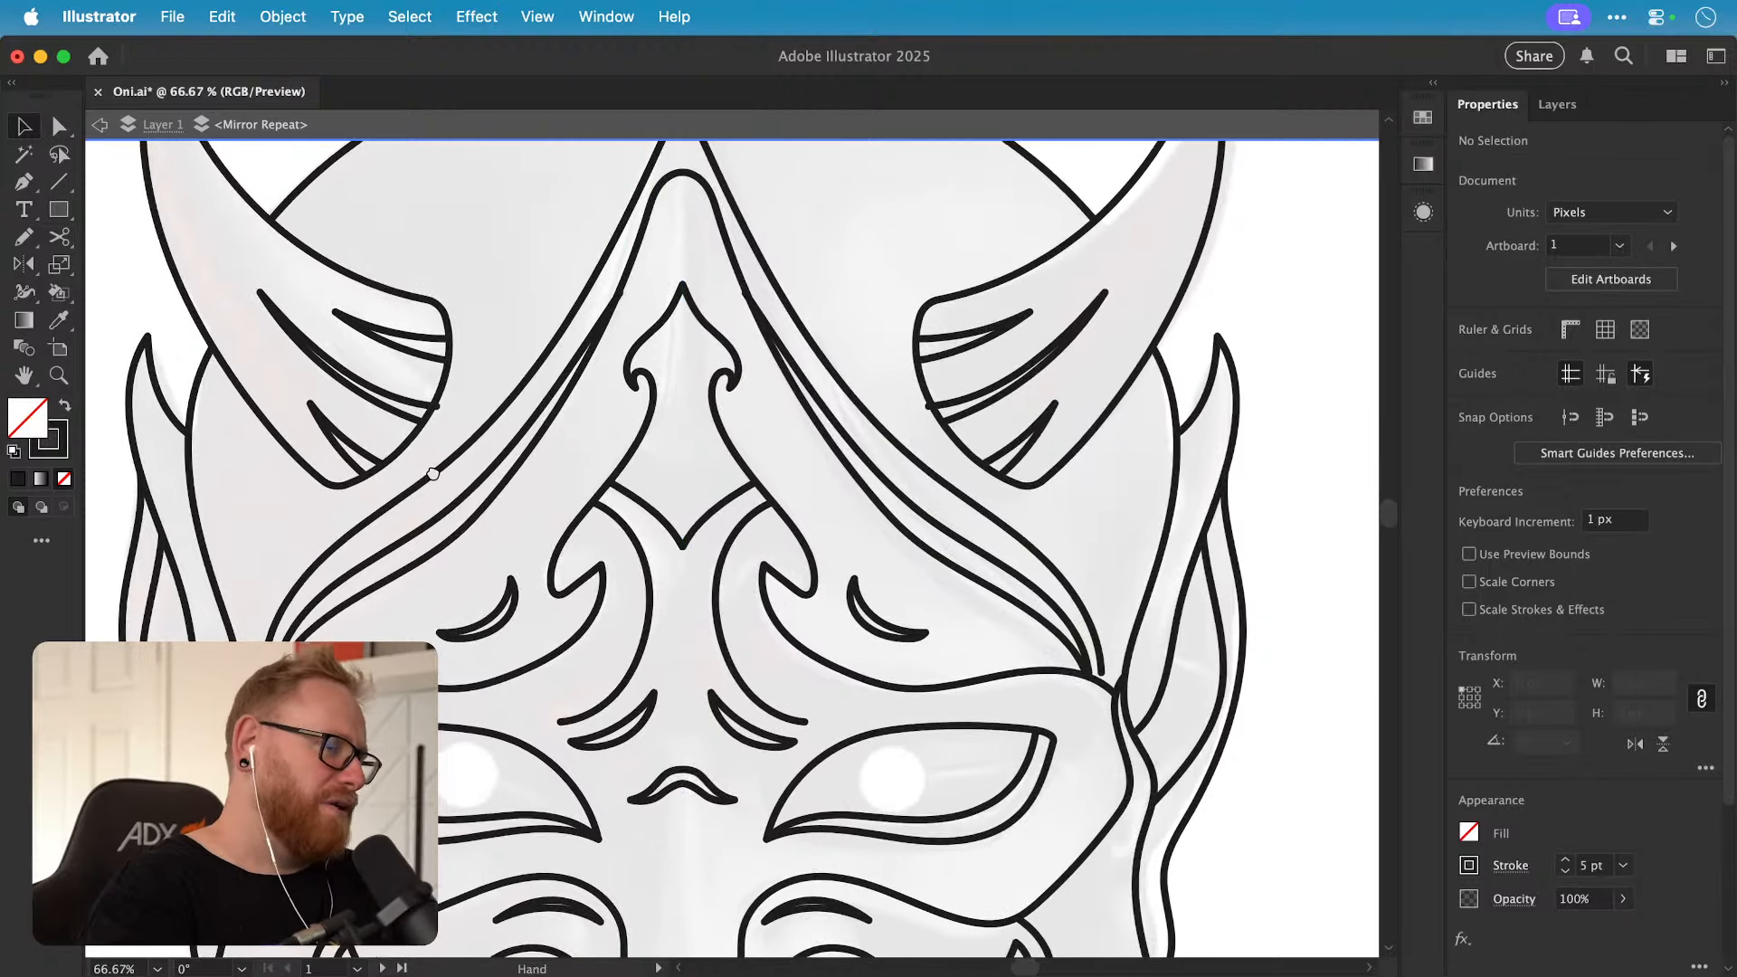
left_click(437, 486)
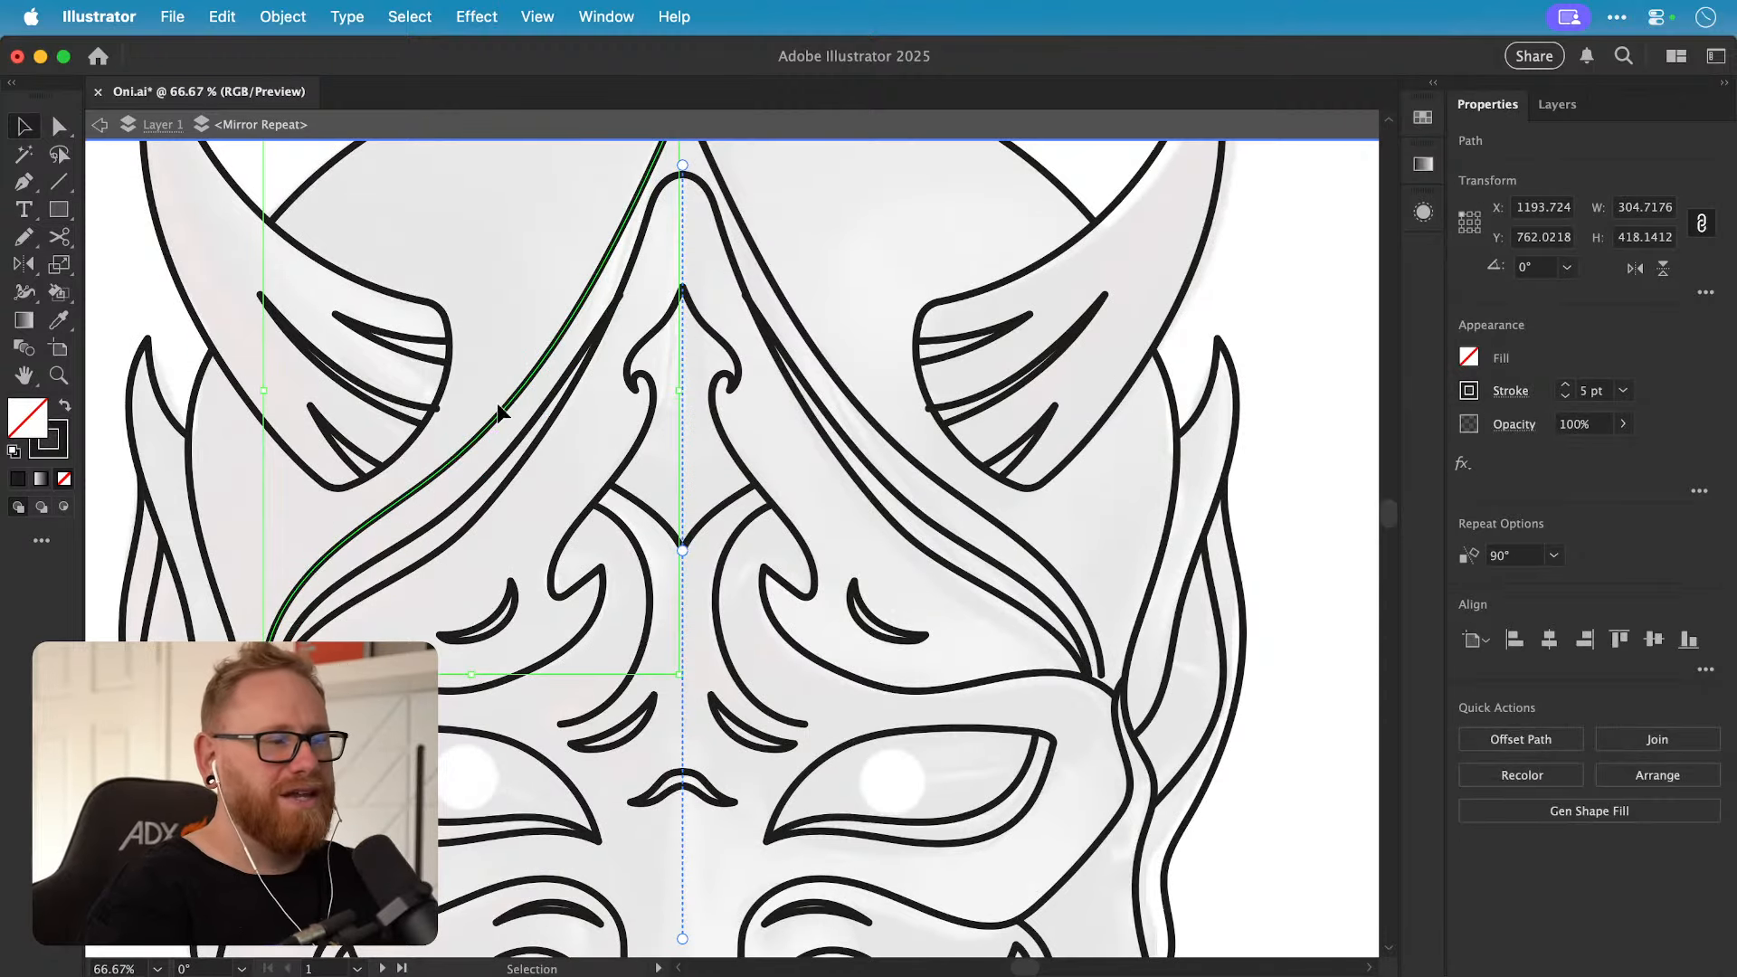
scroll(496, 404, "down", 6)
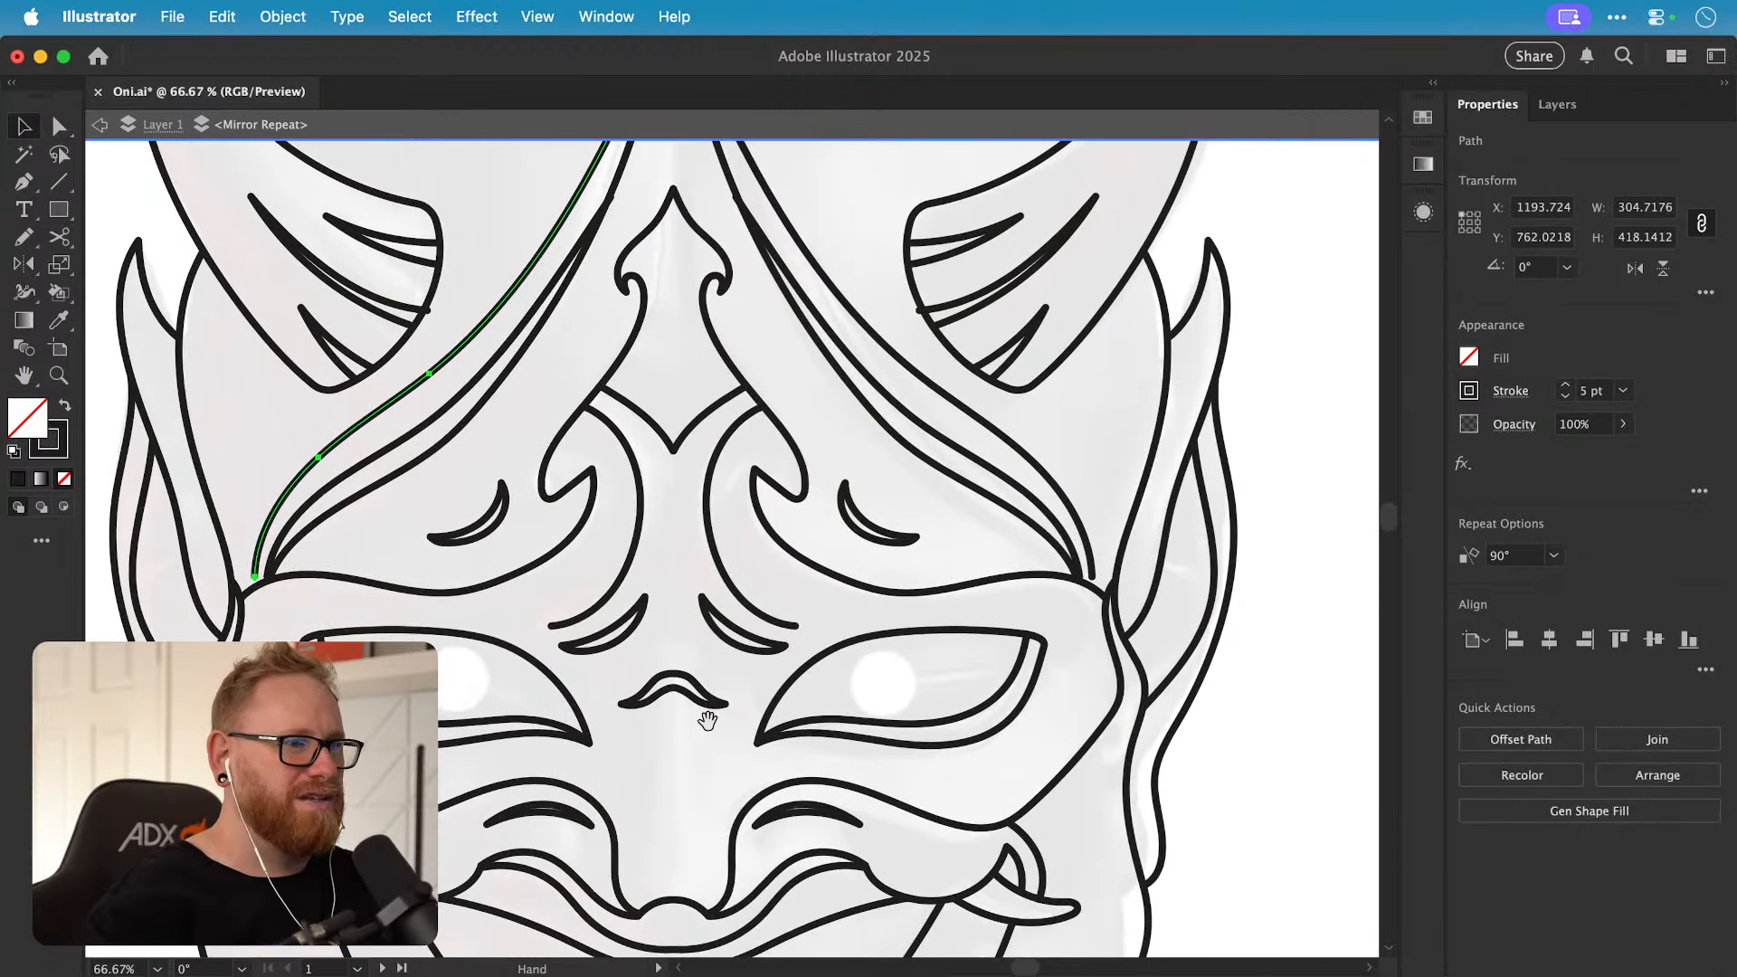
scroll(678, 698, "down", 3)
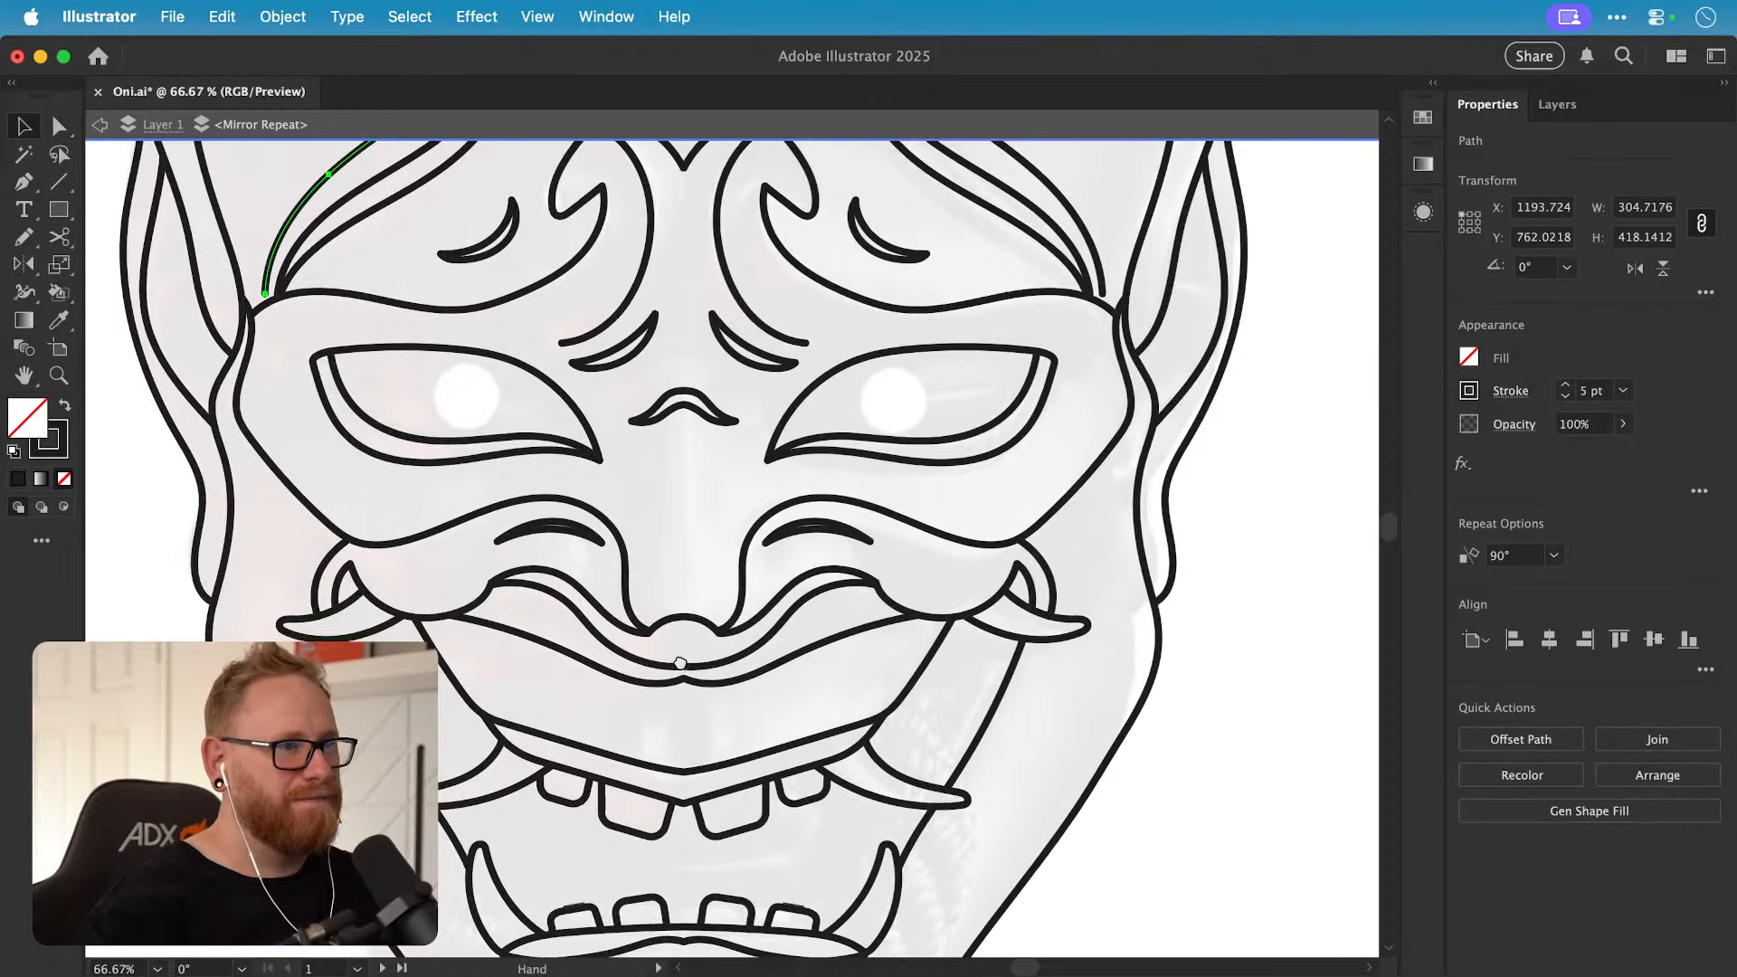
left_click_drag(672, 711, 682, 549)
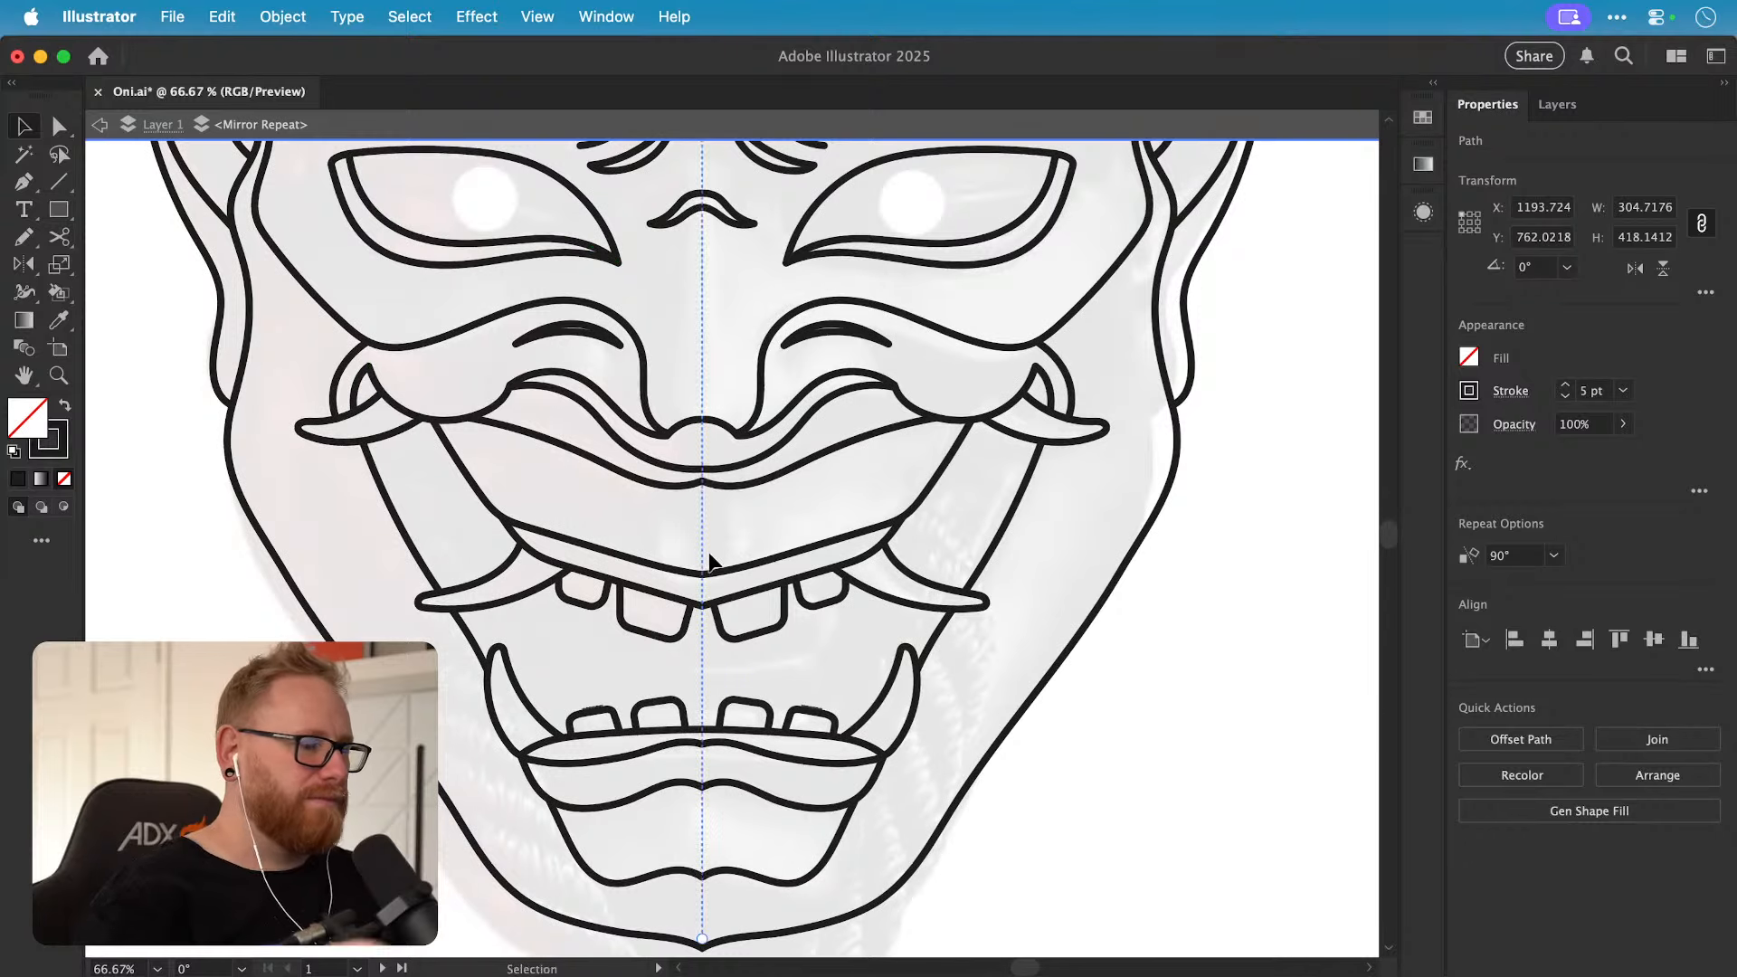
key("super+minus")
key("super+minus")
left_click_drag(830, 568, 523, 395)
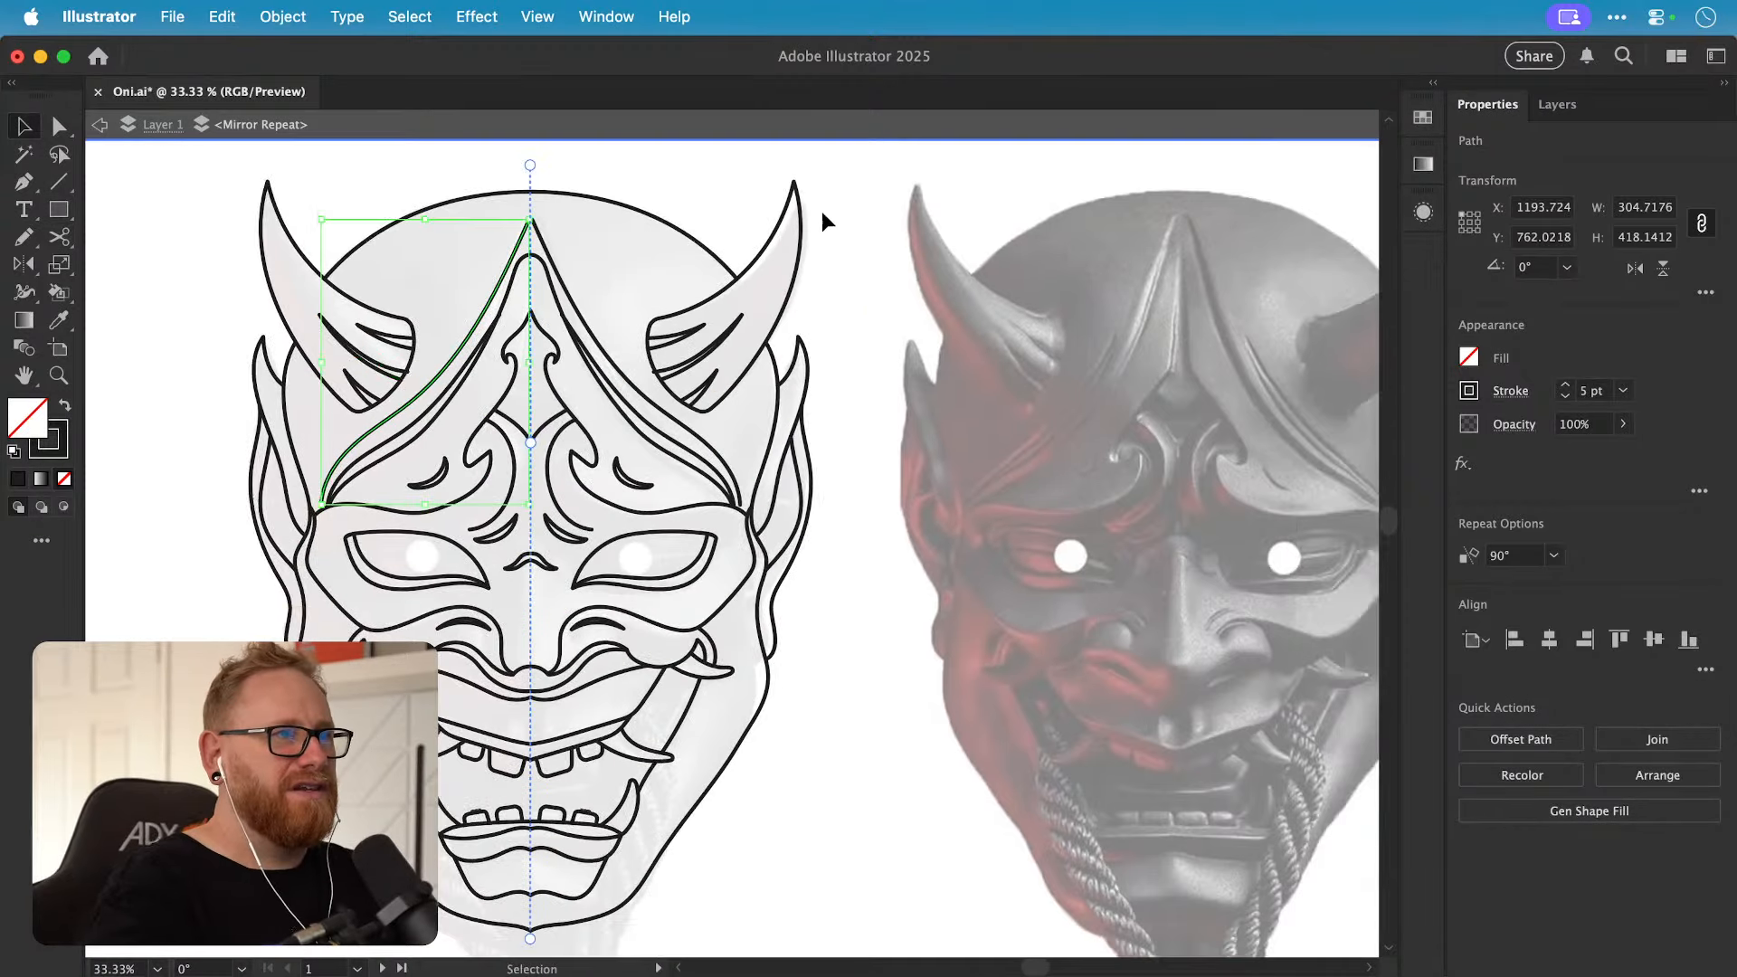
left_click(821, 210)
left_click_drag(788, 551, 699, 490)
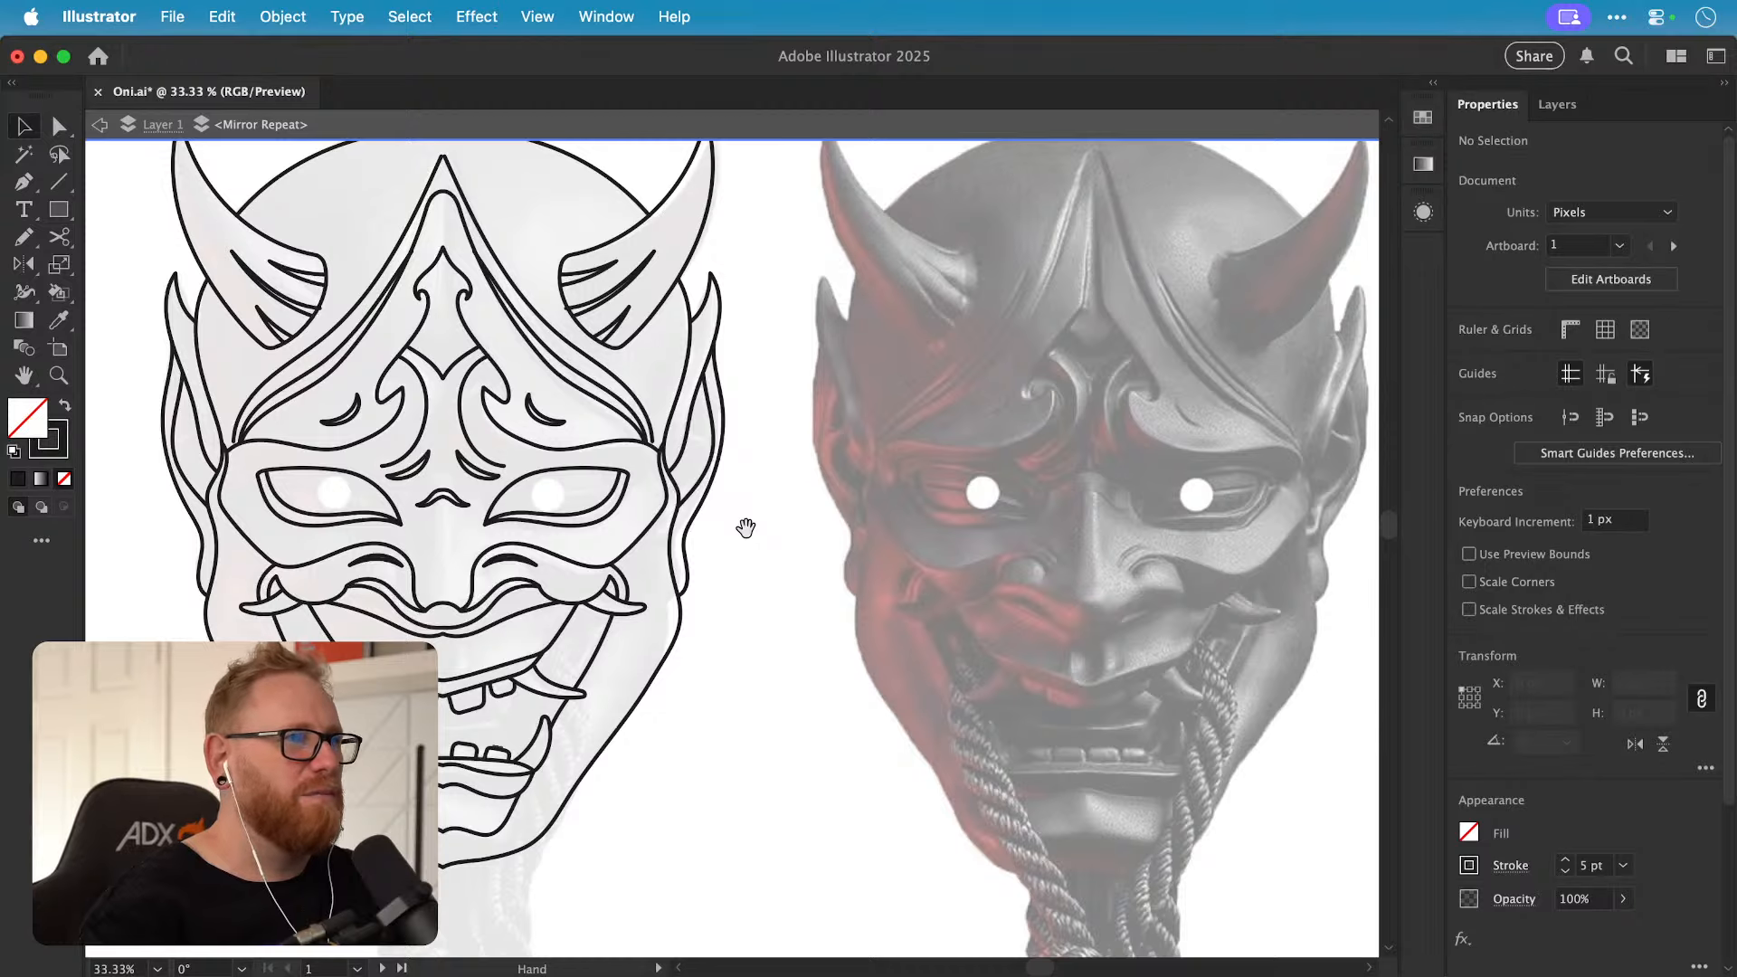
left_click_drag(661, 631, 733, 636)
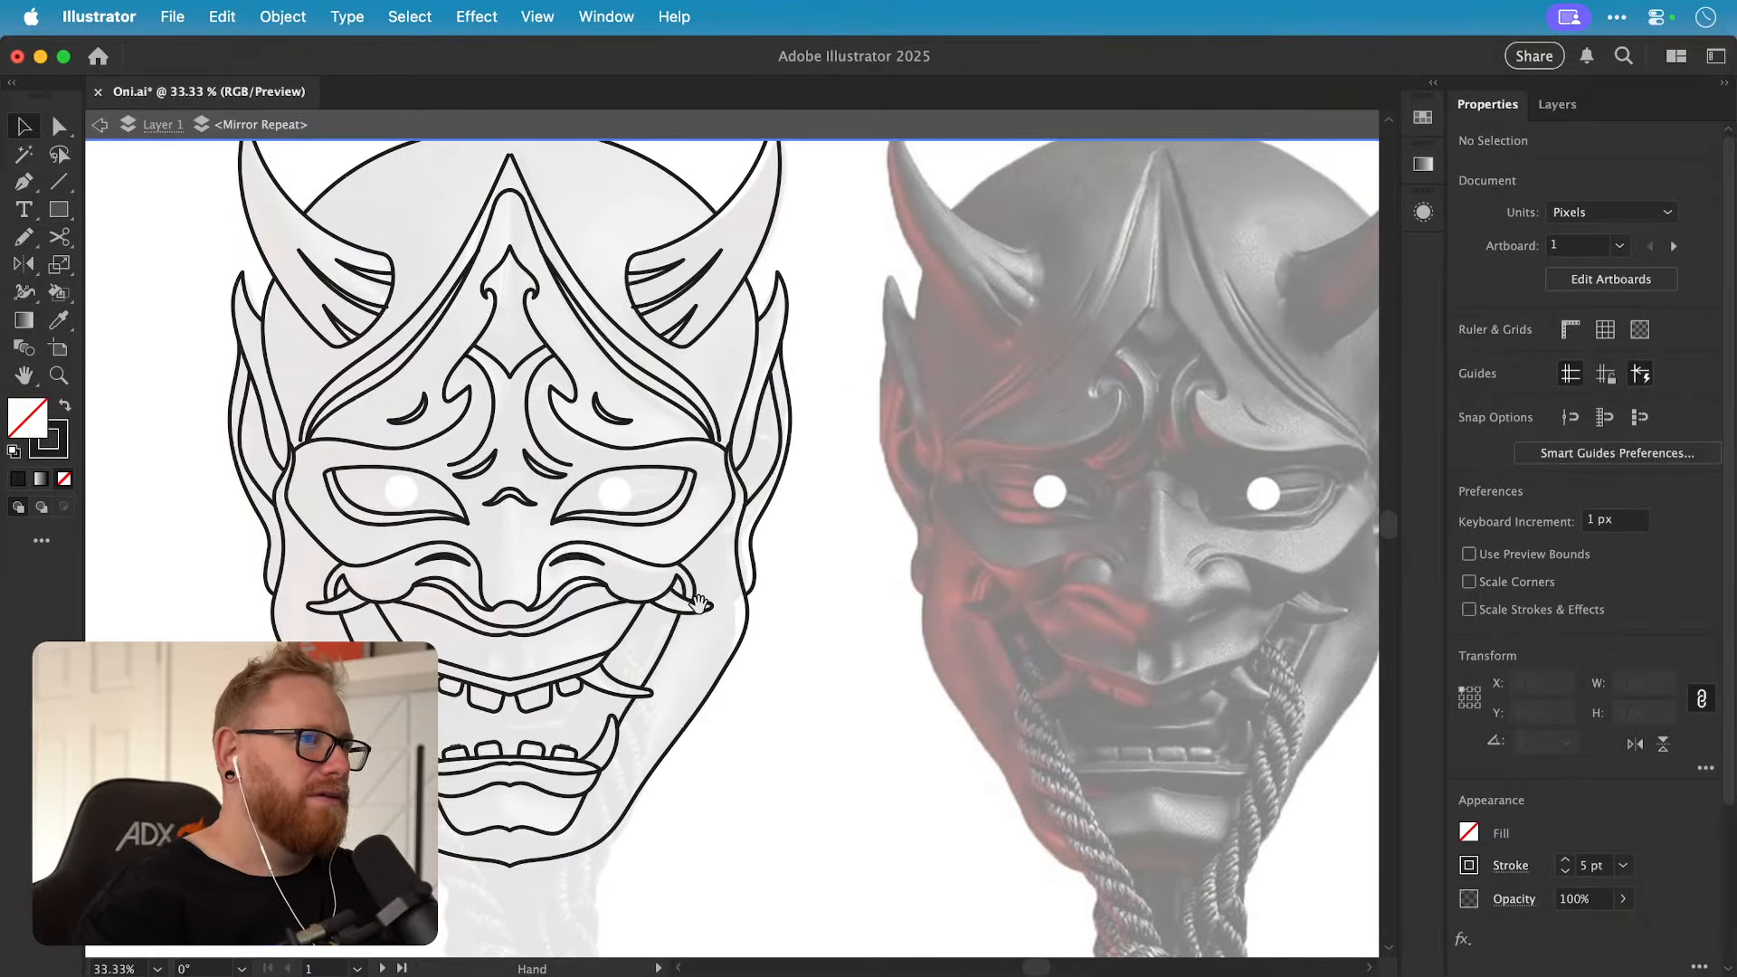
Step: Draw a small pointed fold inside the upper part of the left ear with the Pencil, ending on the ear's inner edge
key("z")
left_click_drag(231, 419, 273, 405)
key("n")
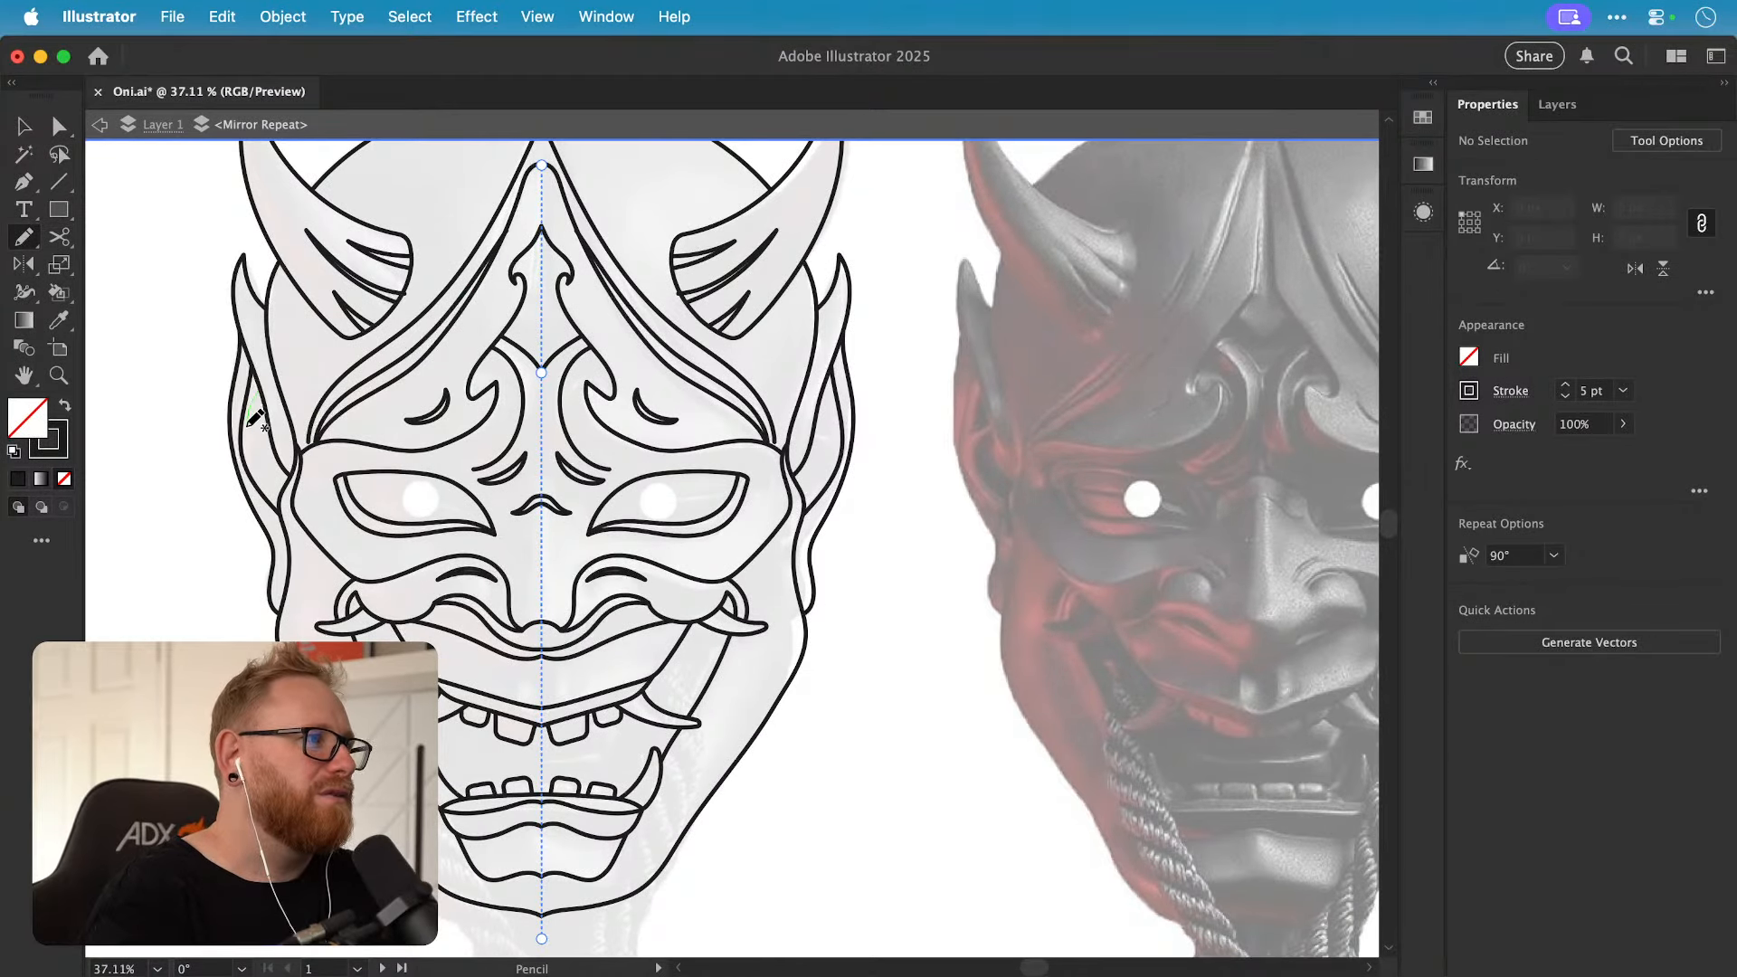
left_click_drag(256, 419, 274, 433)
key("super+shift+a")
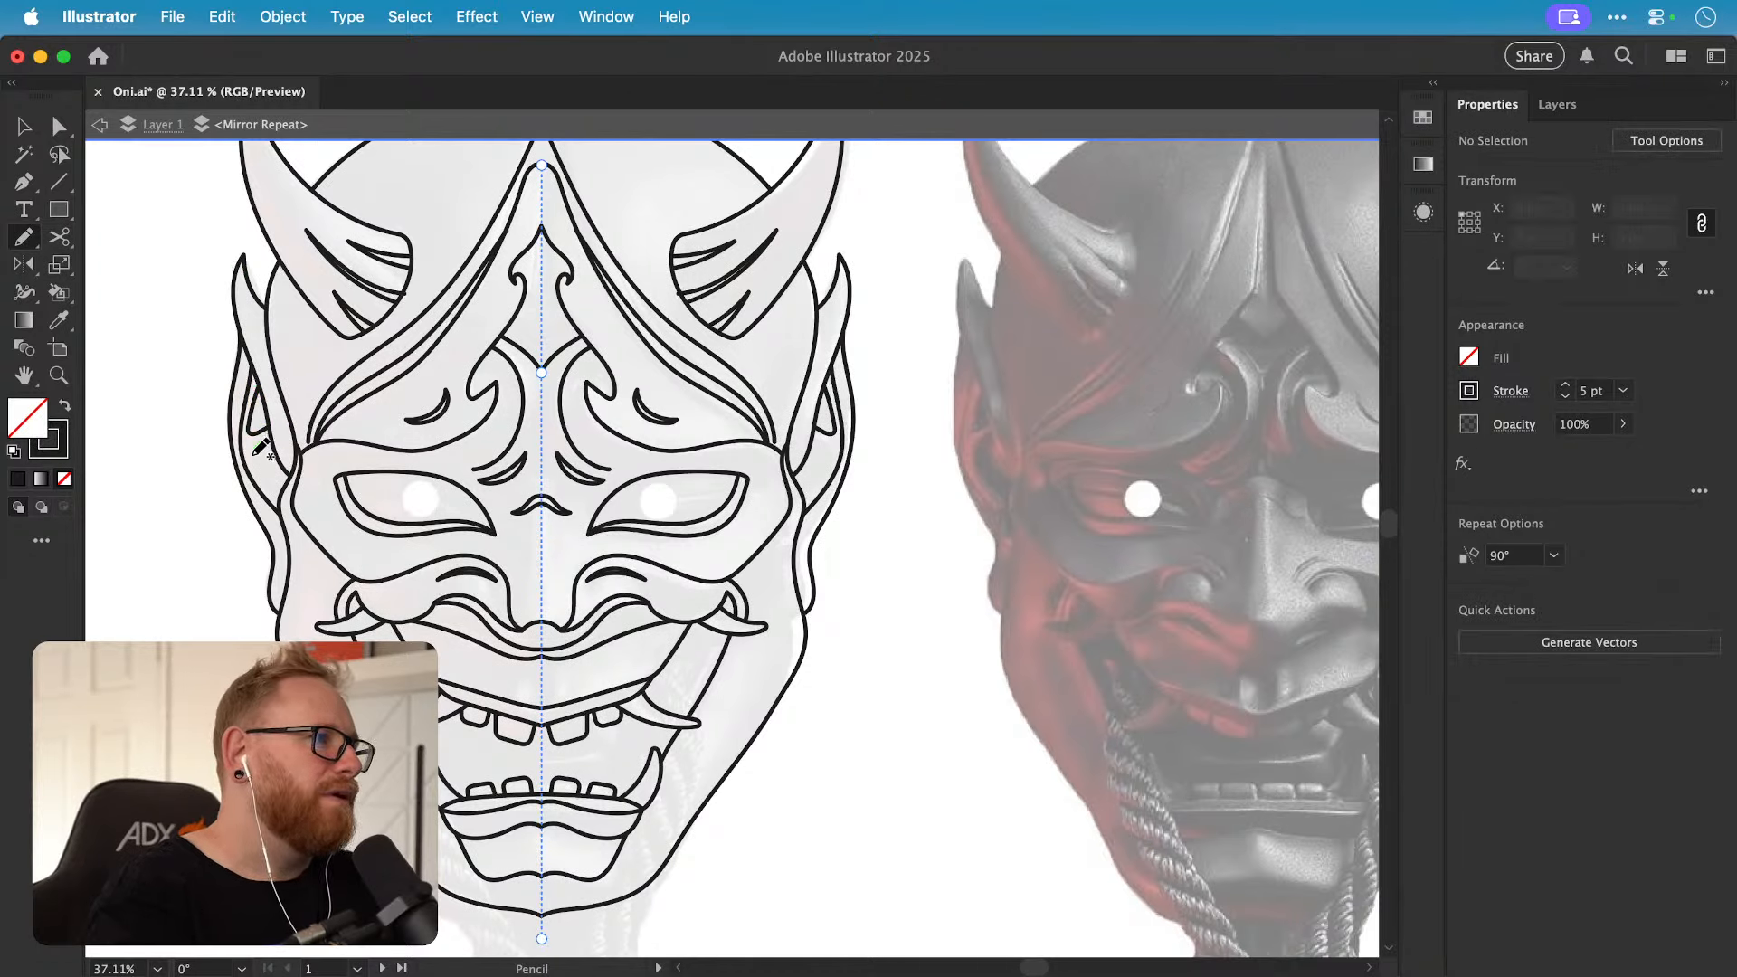
Step: Try to draw a second Pencil curve below the small fold inside the left ear, about 23 × 68 px
left_click_drag(258, 488, 275, 509)
key("v")
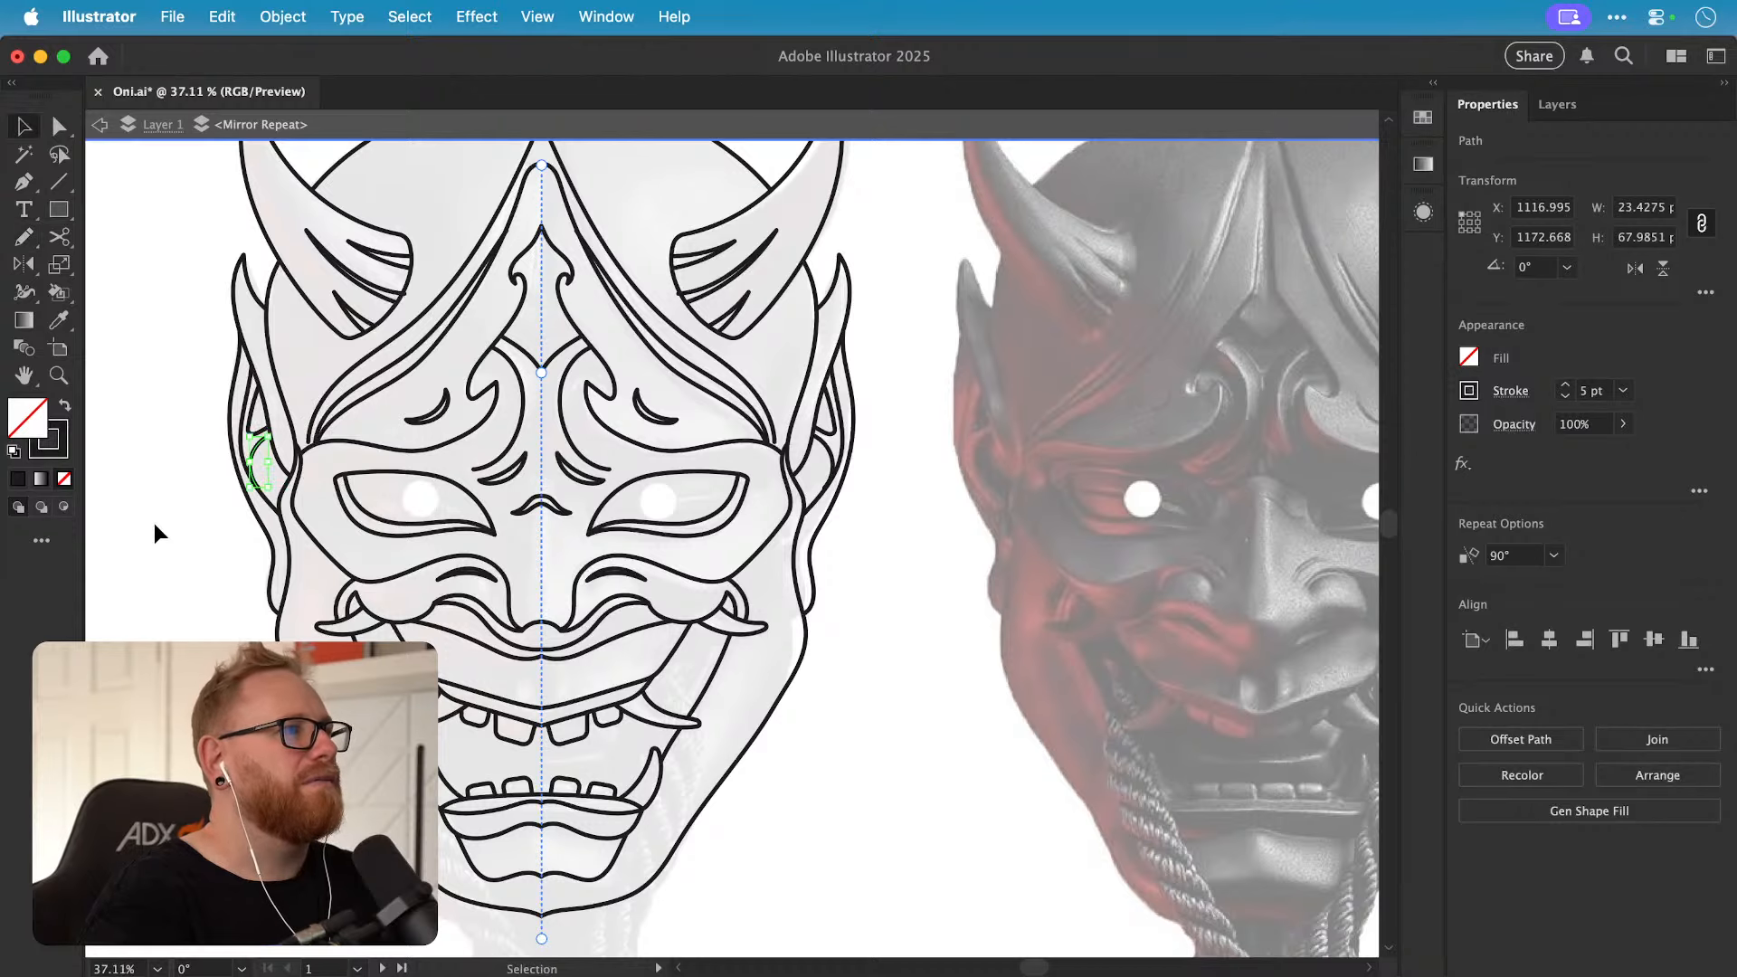
left_click(153, 523)
key("n")
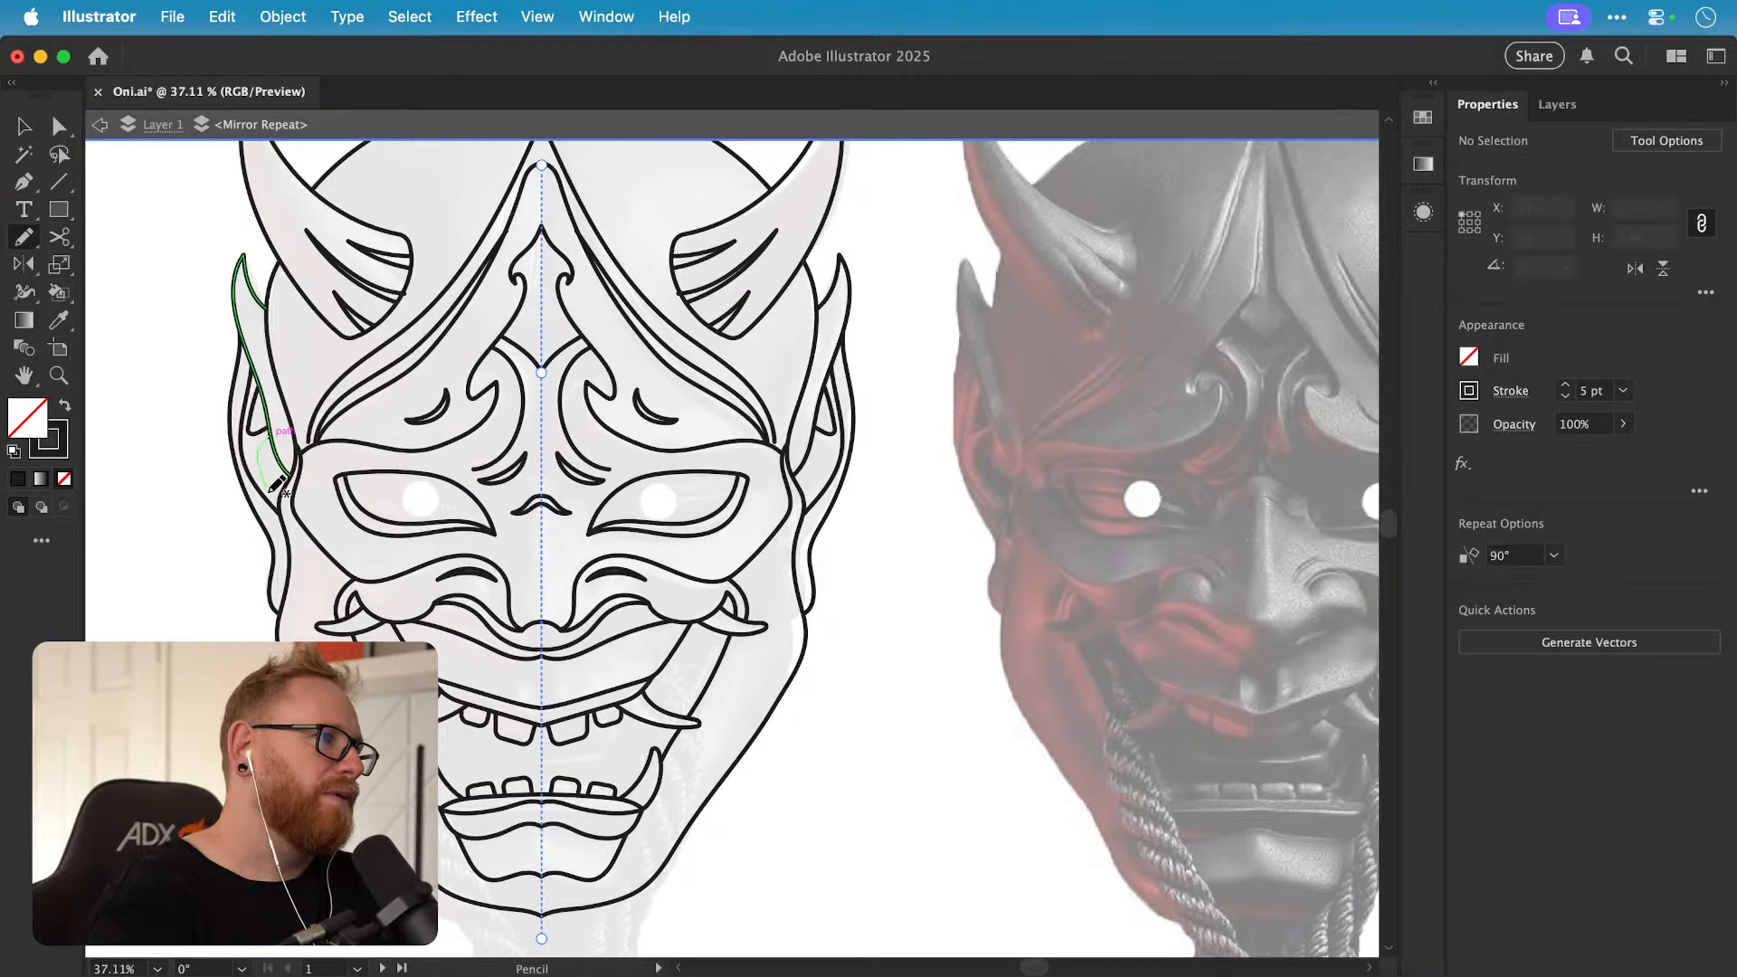
left_click_drag(279, 499, 281, 503)
key("v")
left_click(175, 542)
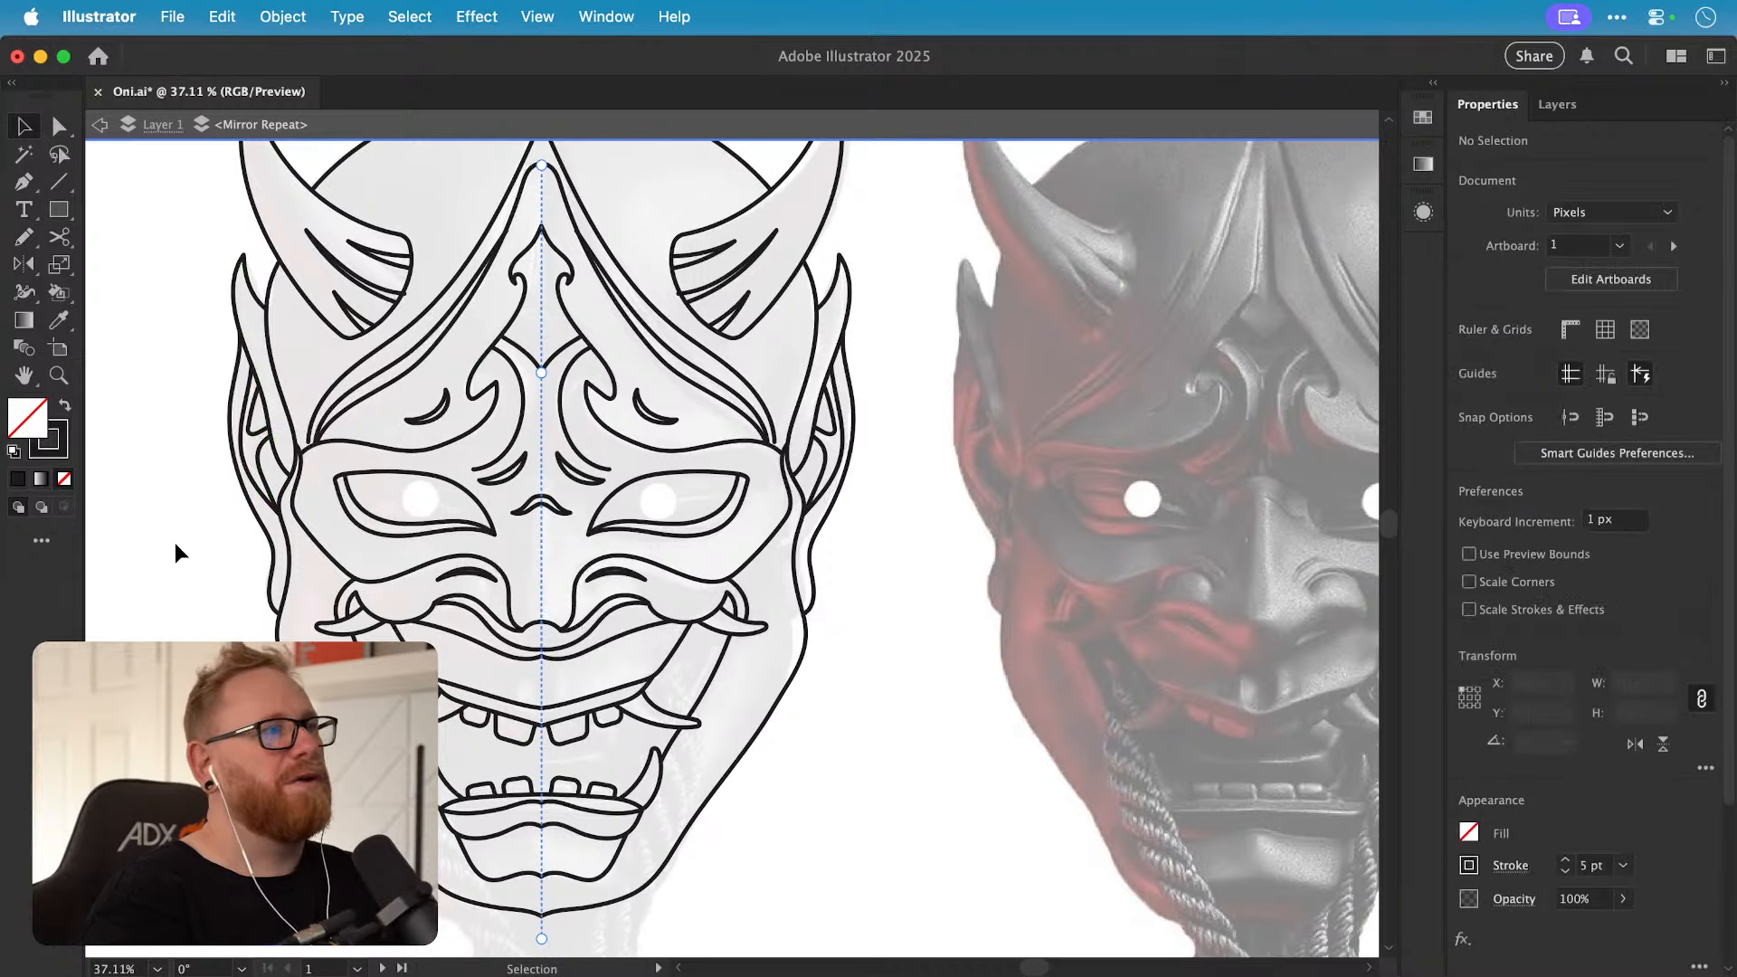
left_click(418, 16)
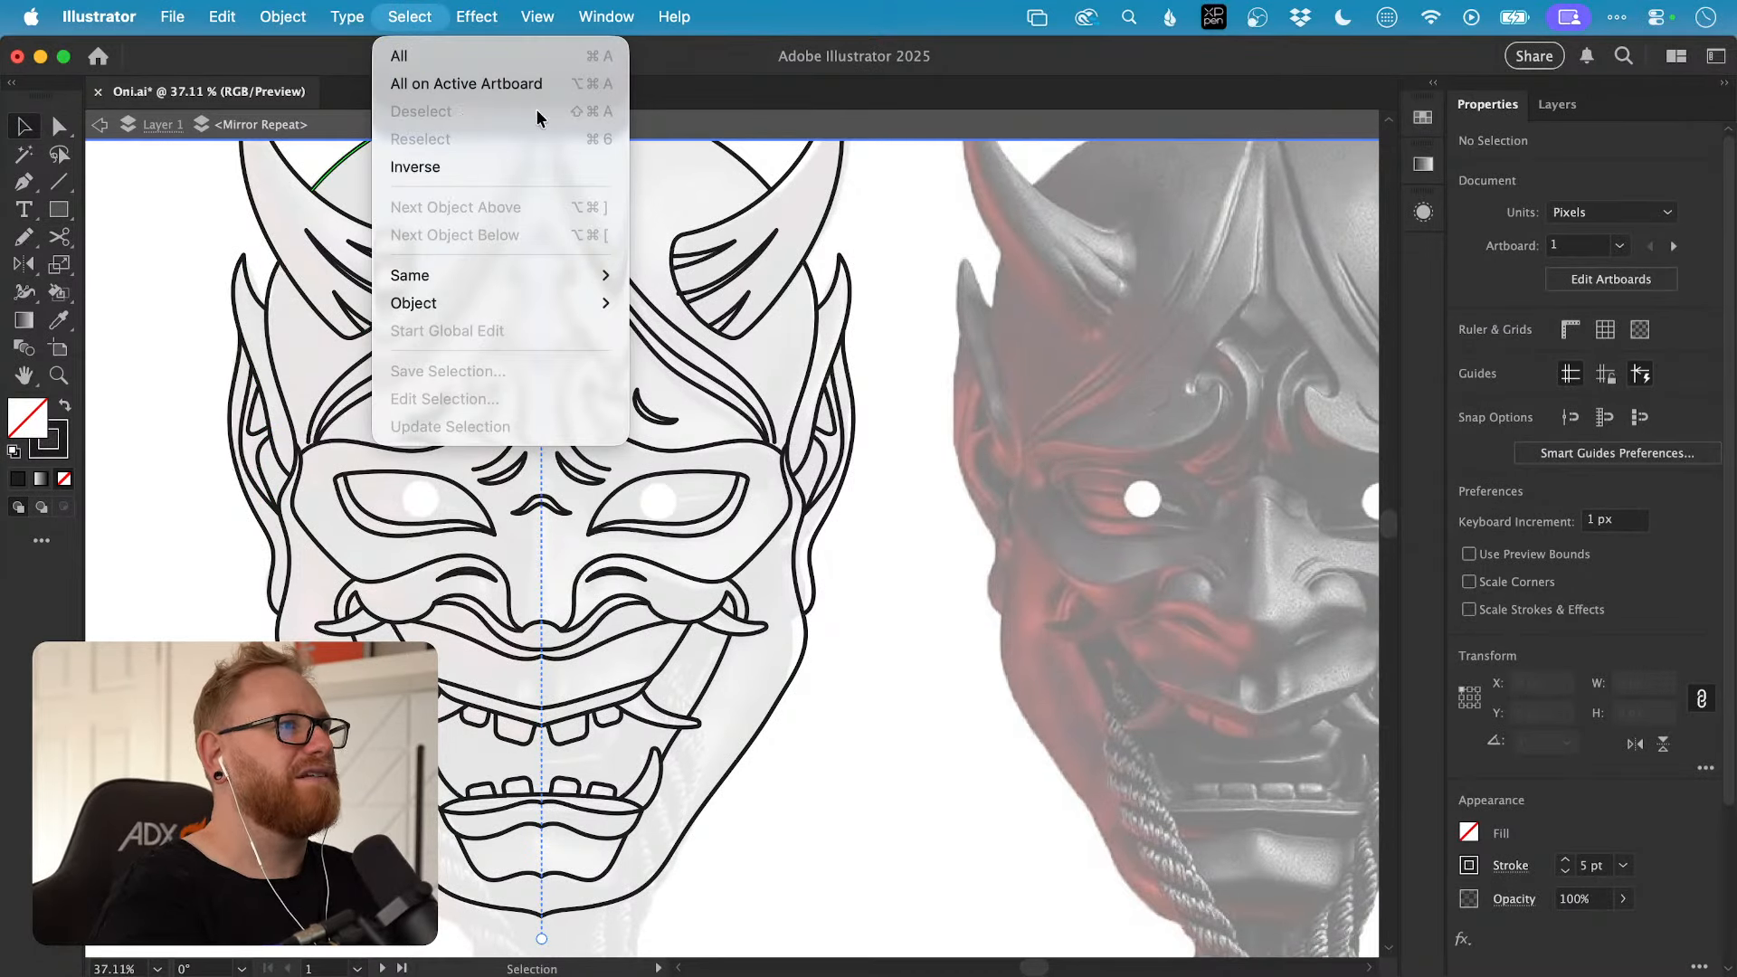
left_click(214, 461)
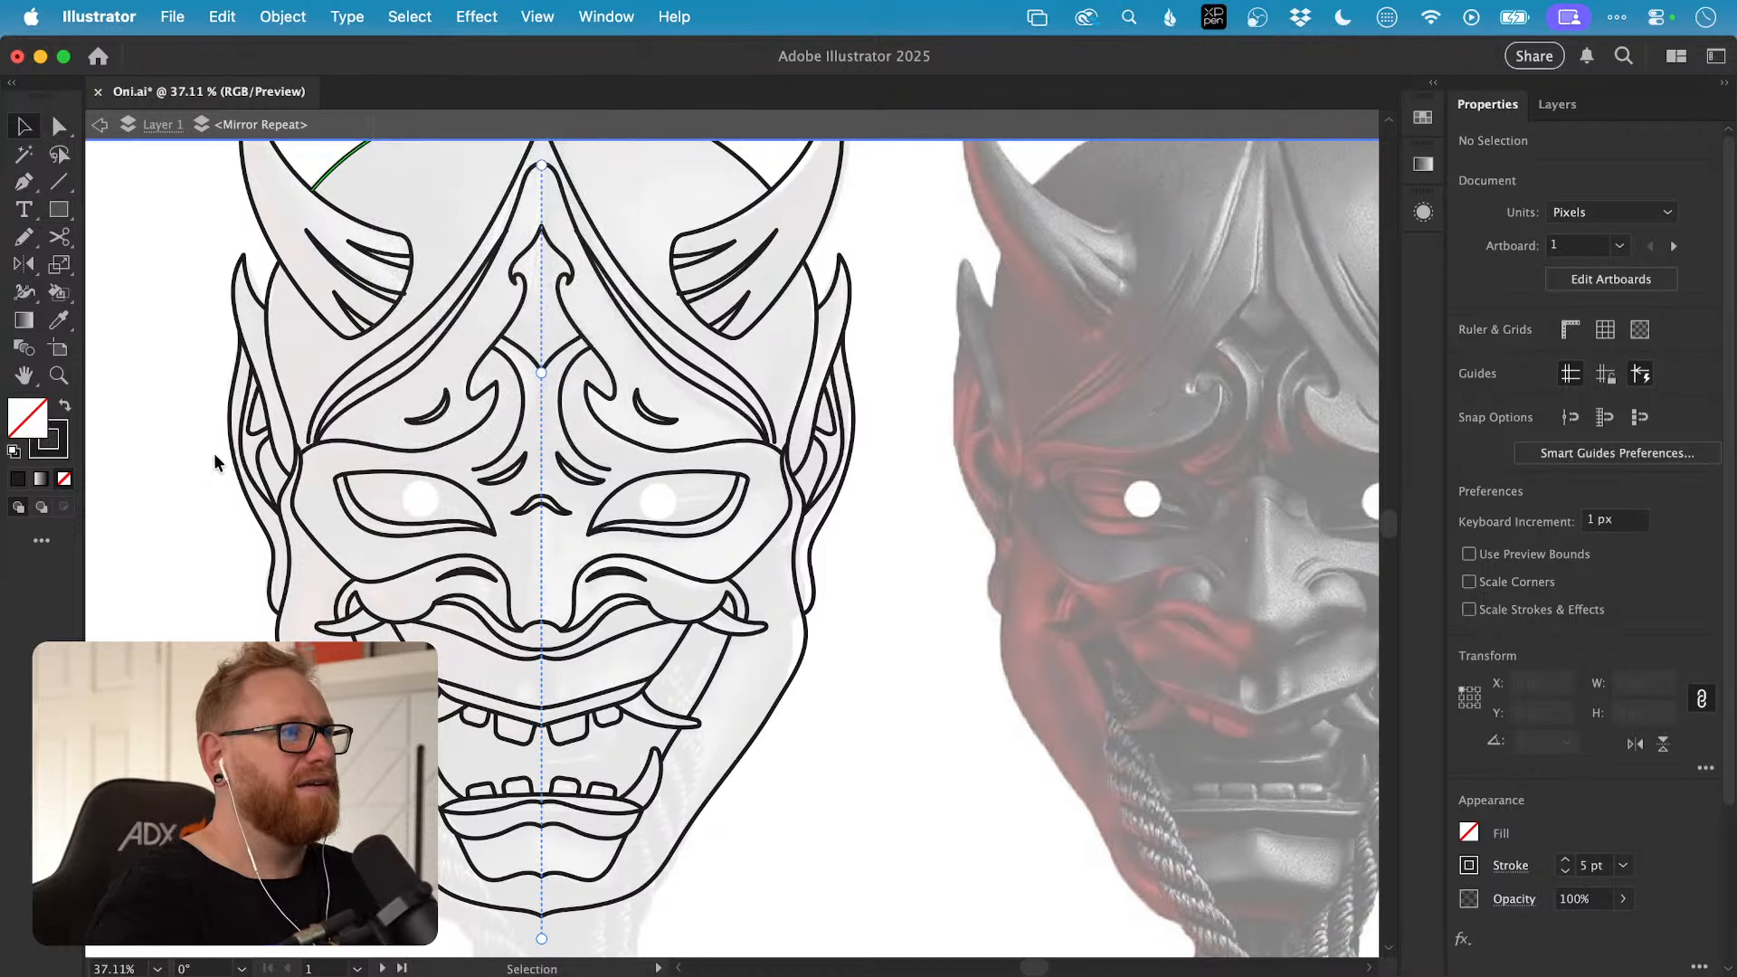
Step: Try to draw the lower inner-ear curve at closer range, about 39 × 88 px, and undo the attempts
key("super+space")
left_click_drag(291, 437, 362, 441)
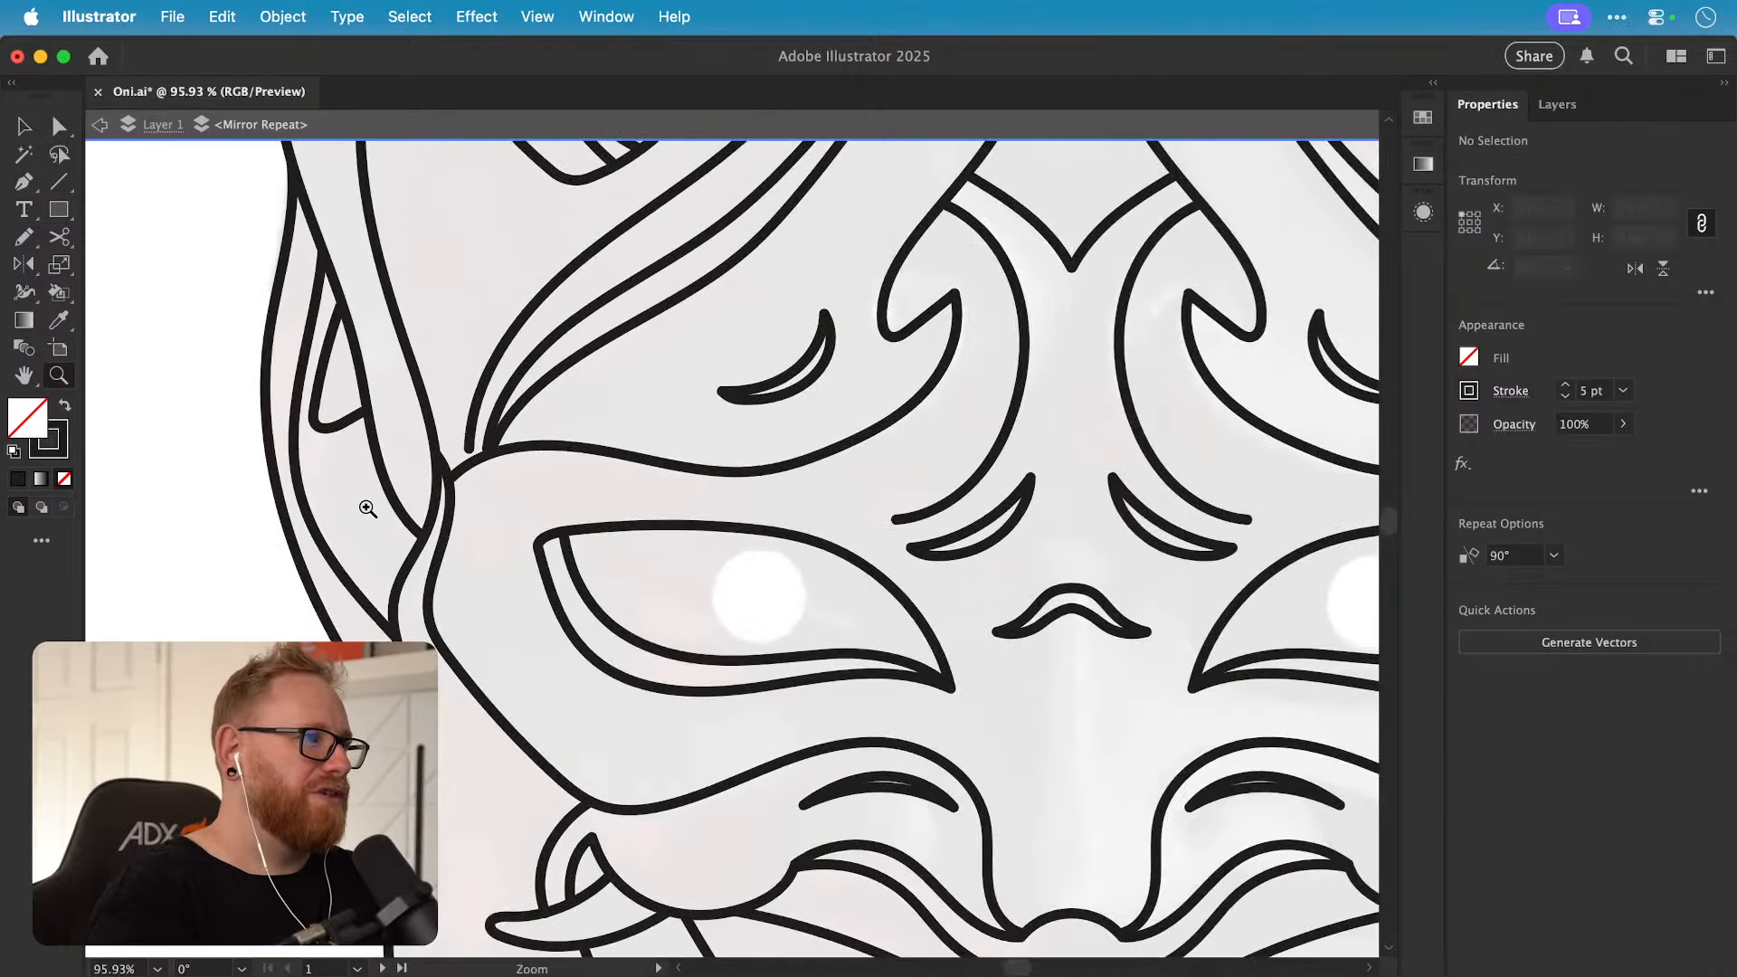
left_click(380, 432)
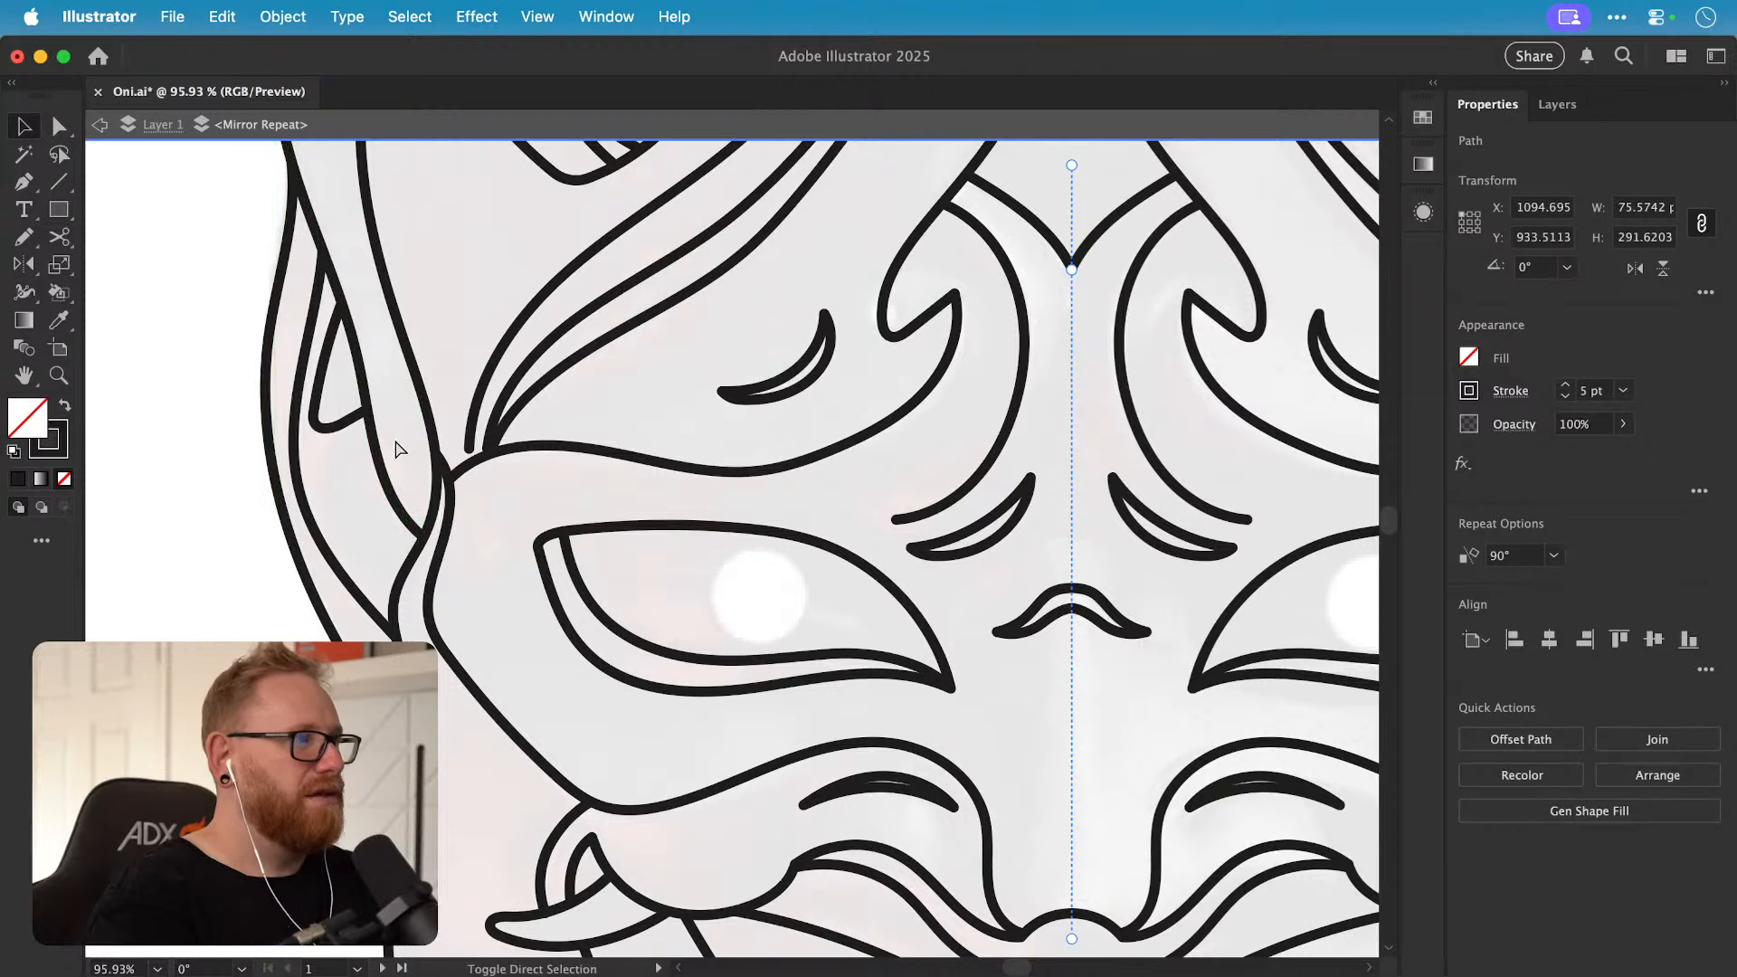
key("super+shift+a")
key("n")
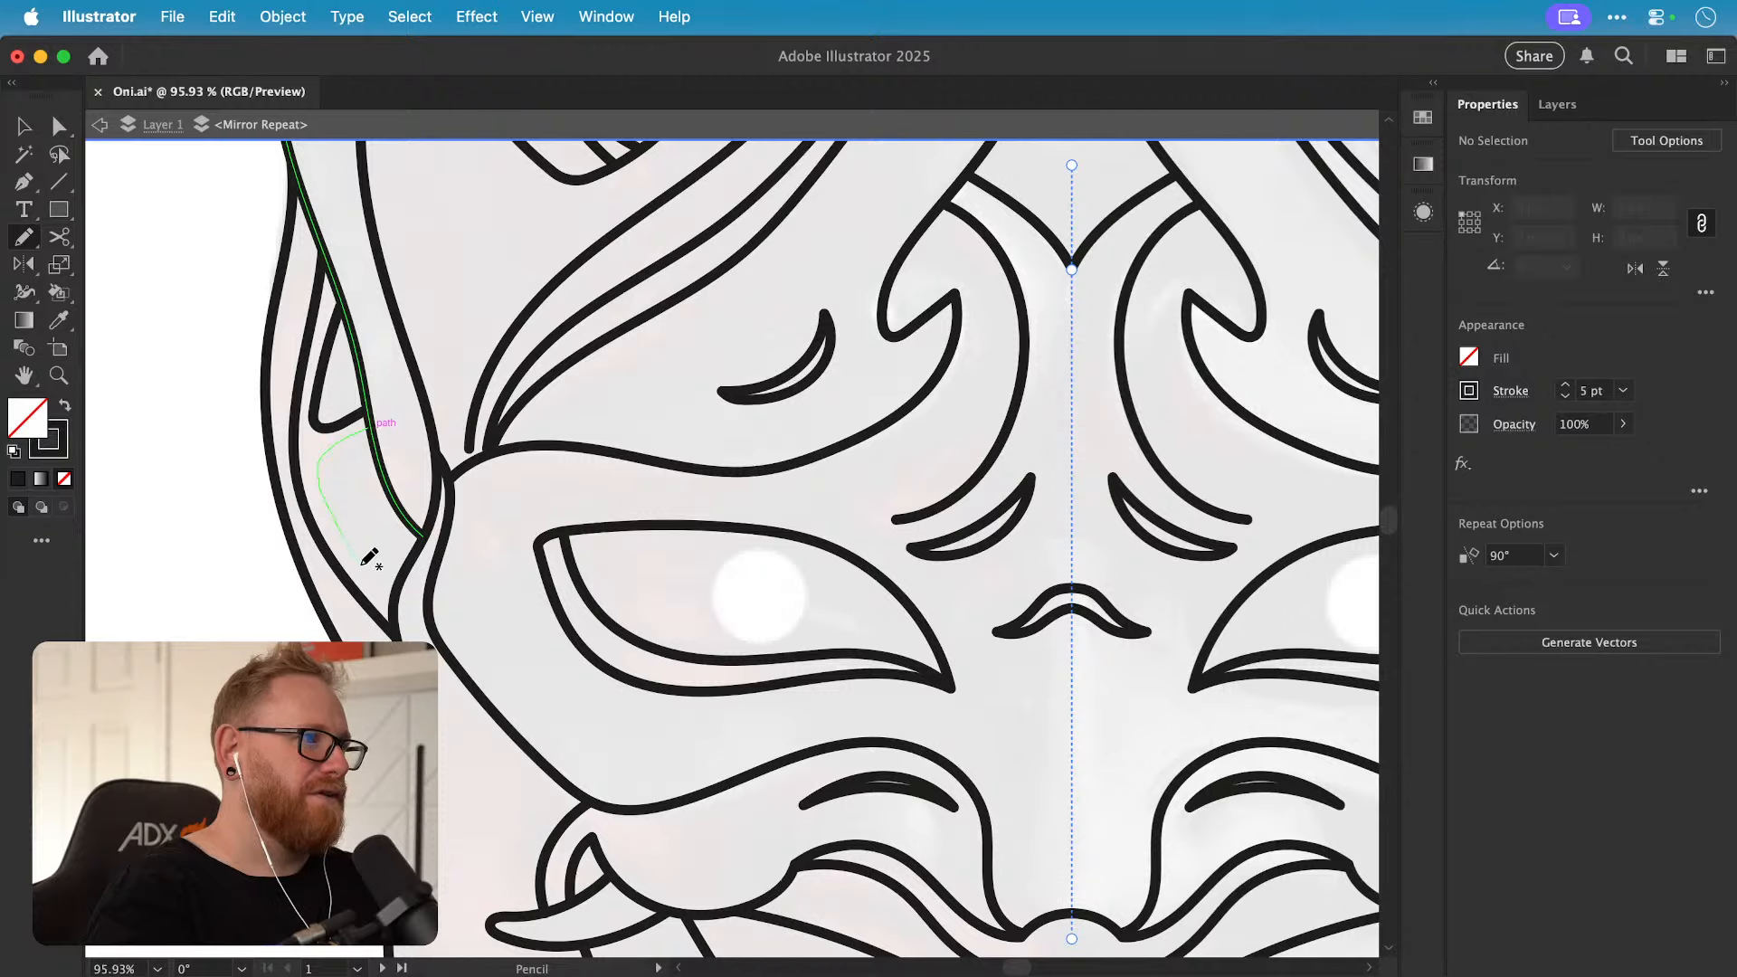
left_click_drag(394, 592, 396, 597)
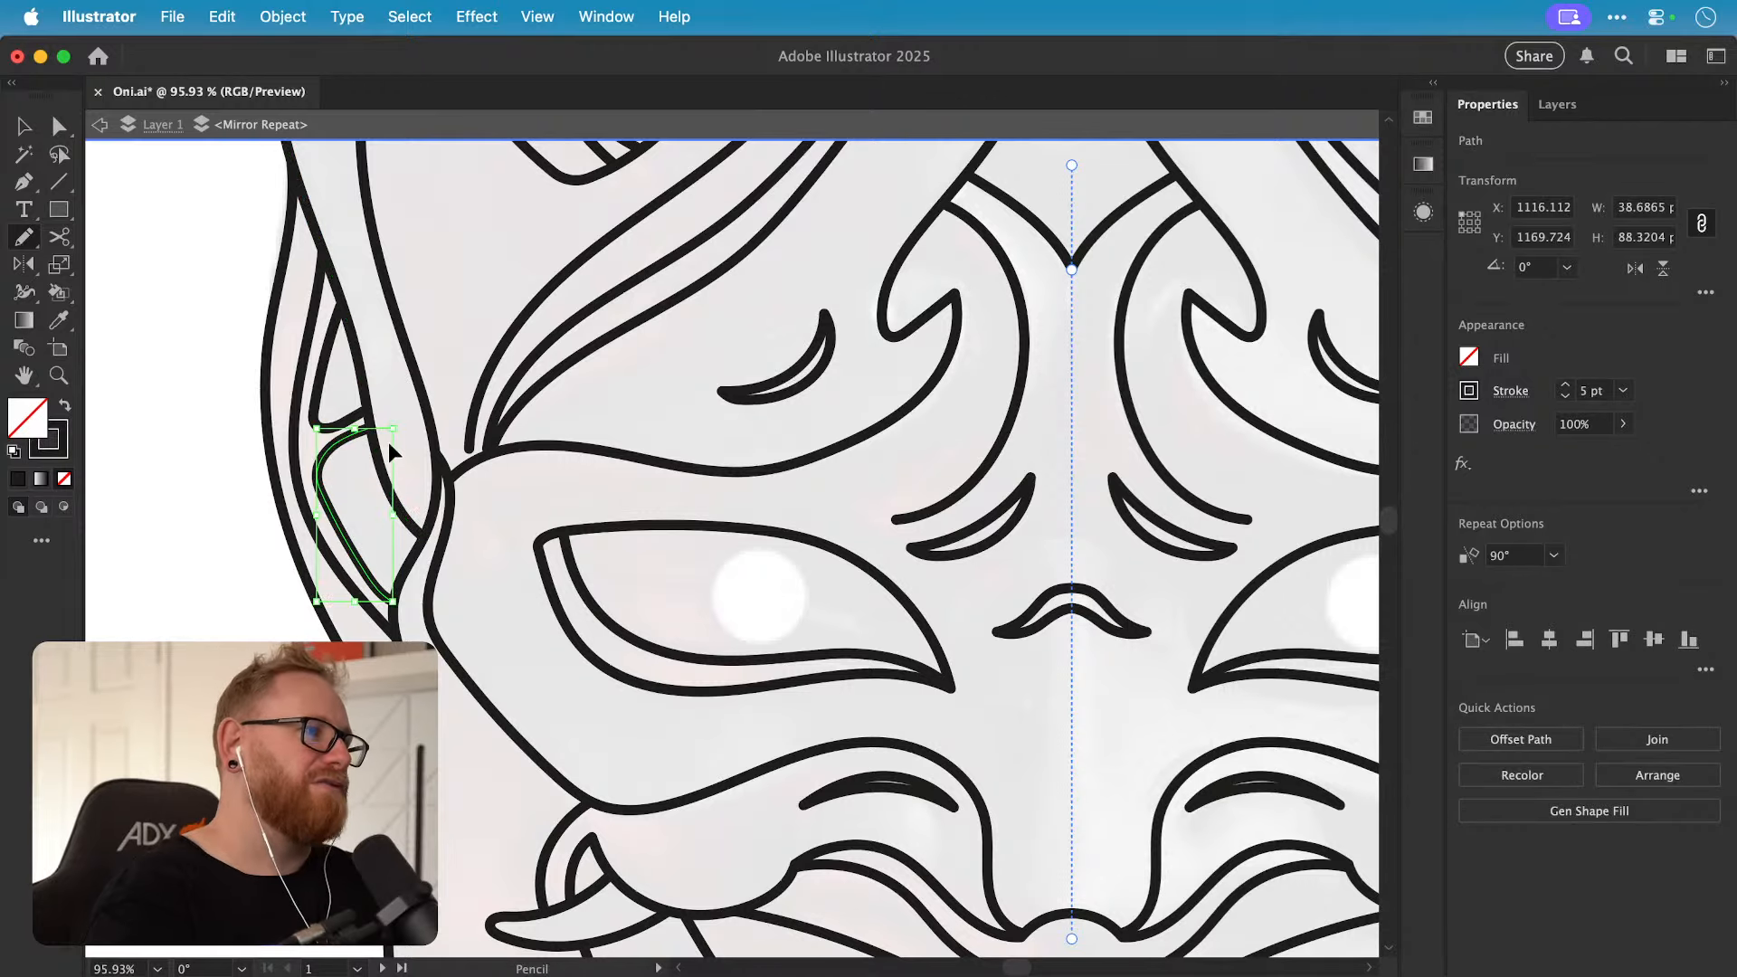
key("super+z")
left_click(378, 413, "super")
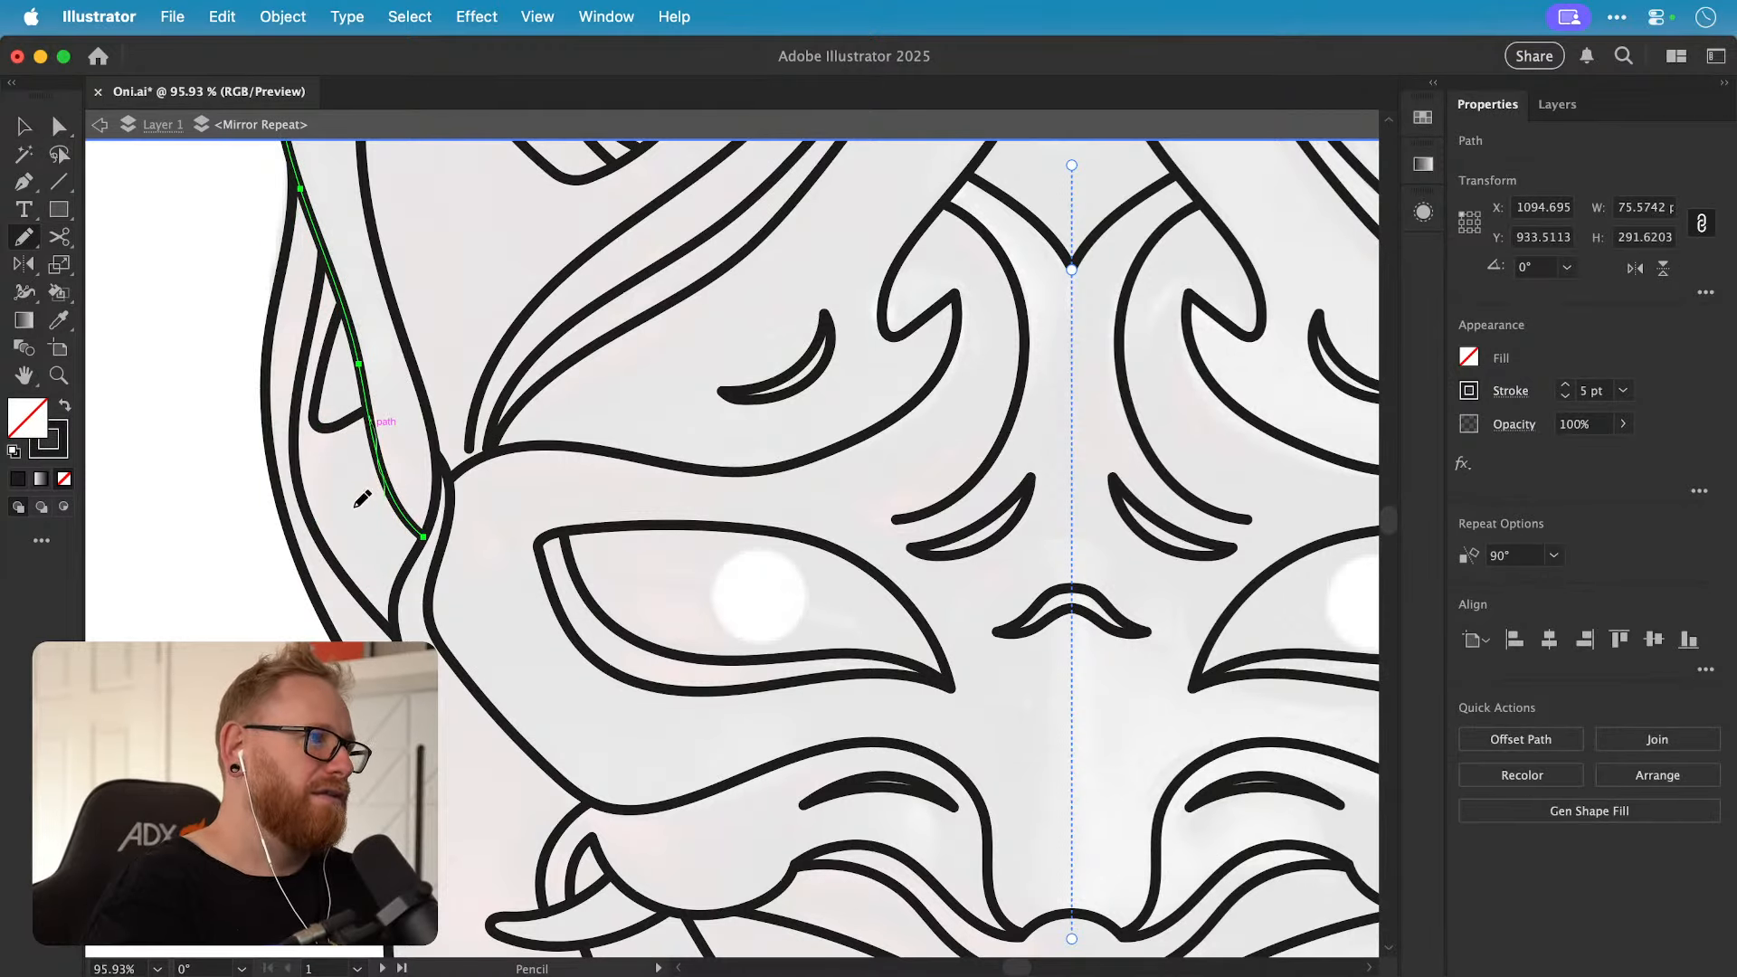
left_click_drag(354, 507, 282, 445)
key("super+z")
key("super+z")
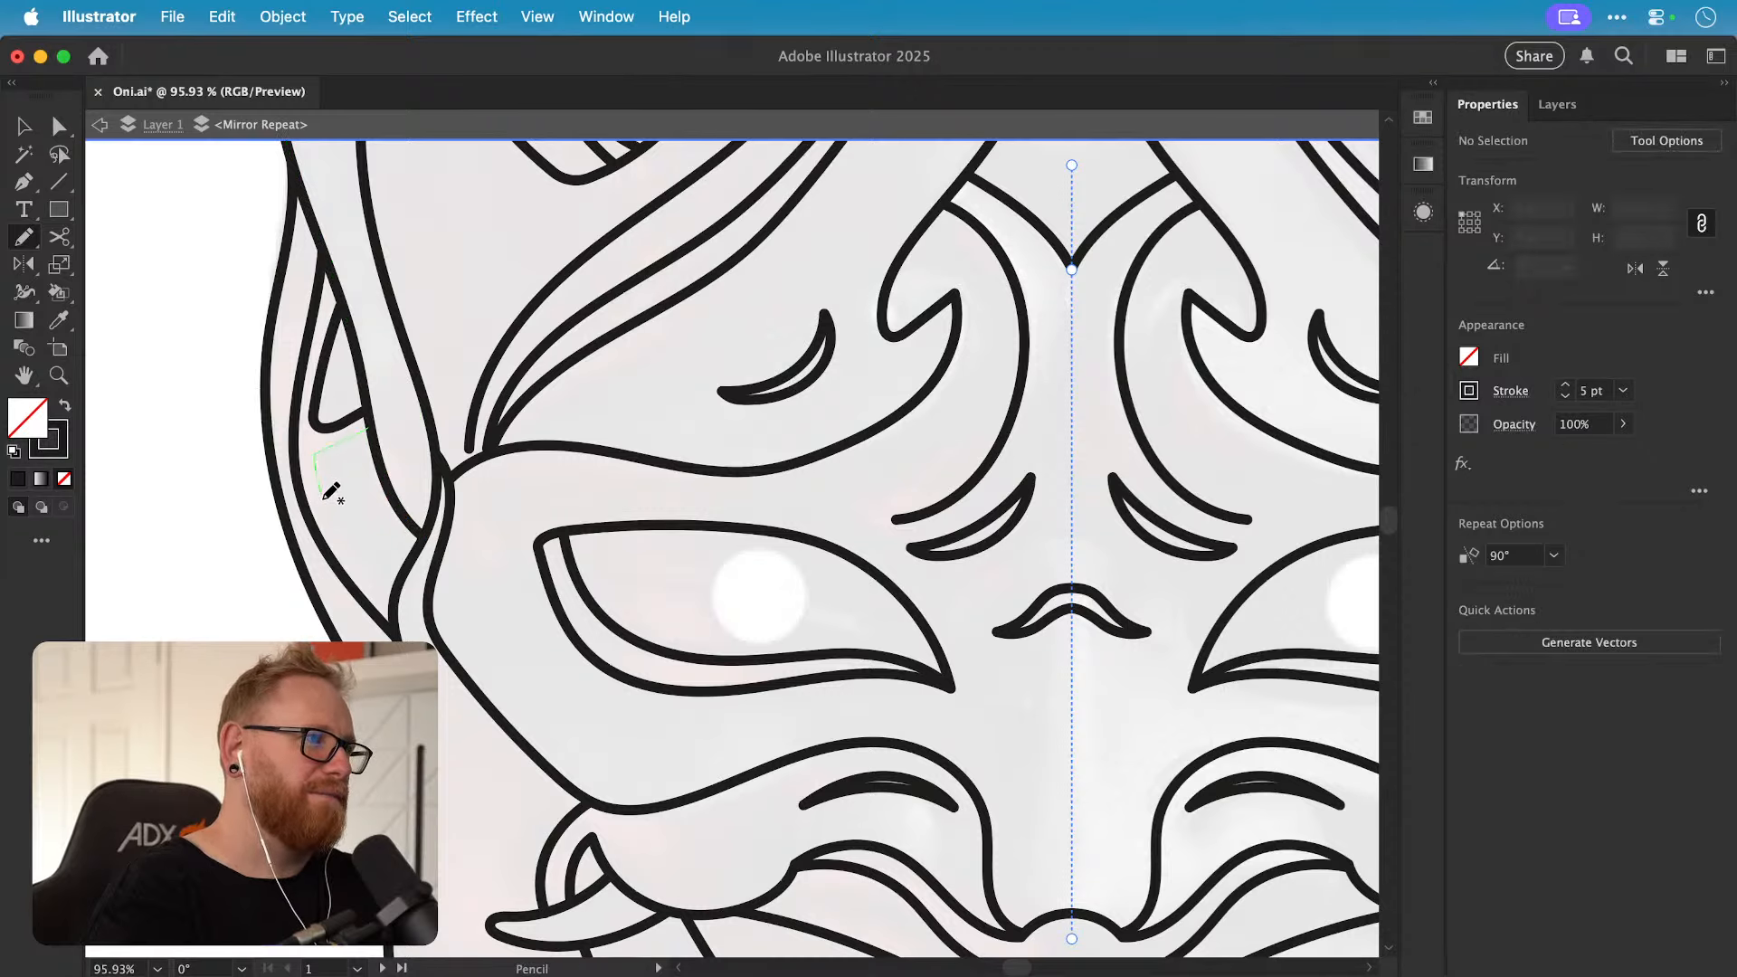
Step: Draw the left ear's lower inner line with the Pencil, about 28 × 86 px, and round its upper corner
left_click_drag(359, 593, 359, 596)
key("v")
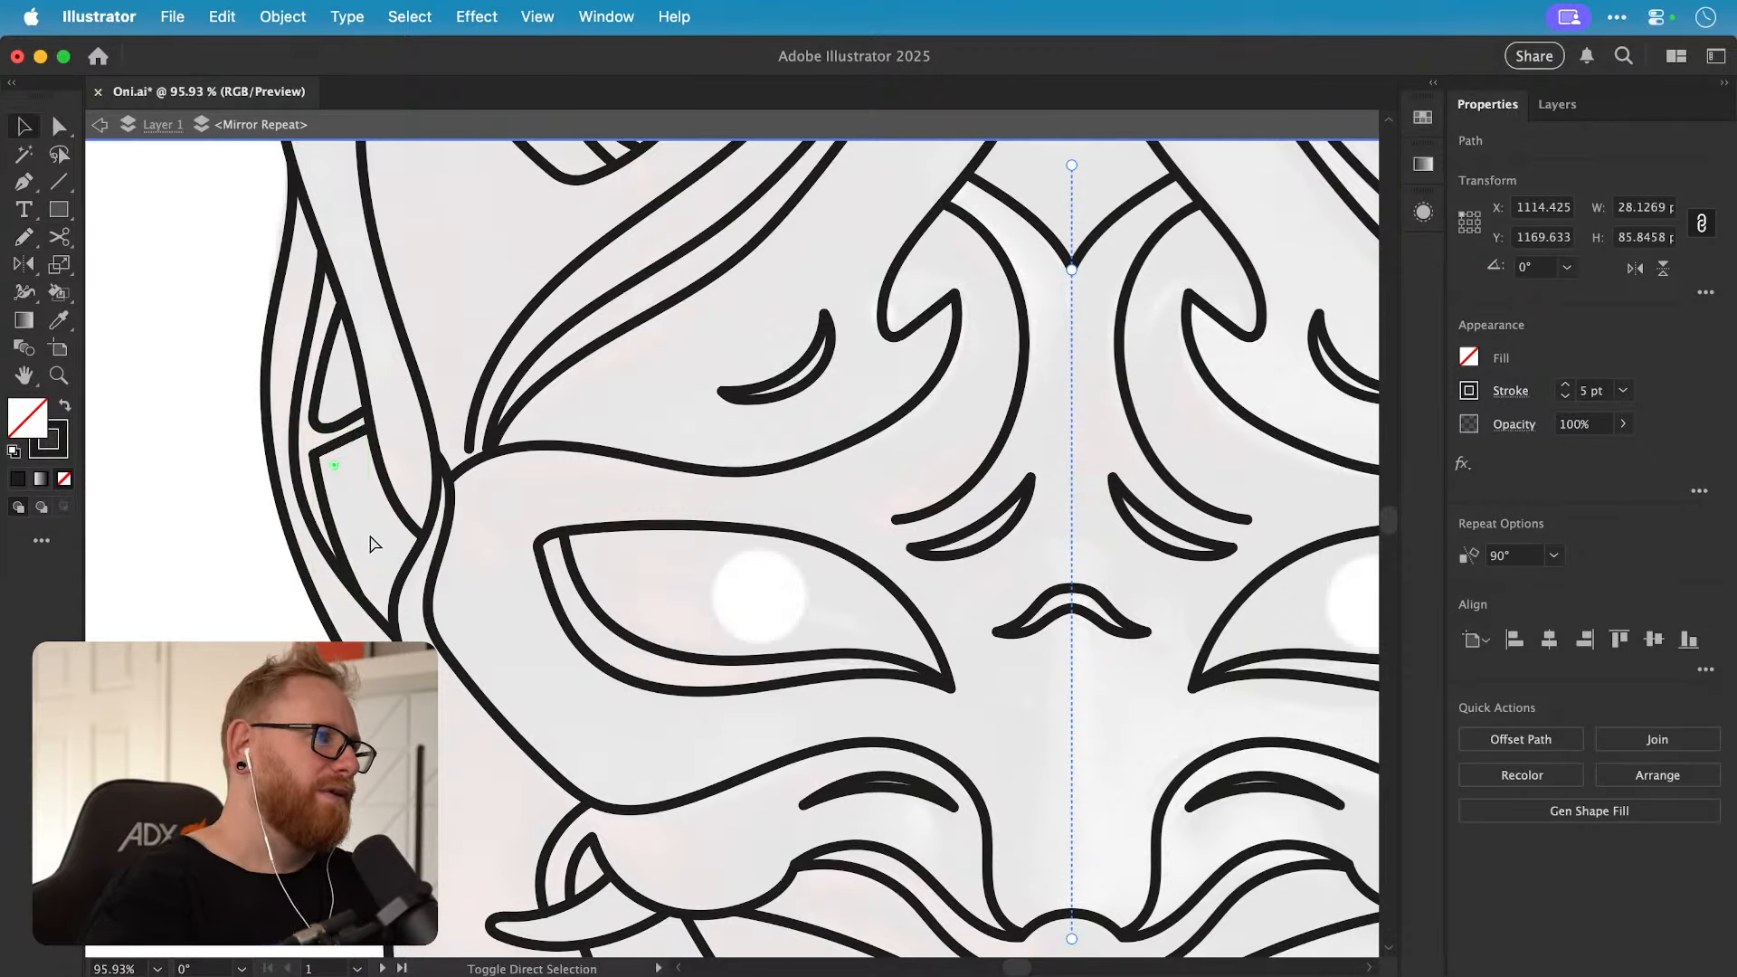
key("super+shift+a")
key("a")
left_click(320, 474)
left_click(329, 470)
key("v")
left_click(320, 478)
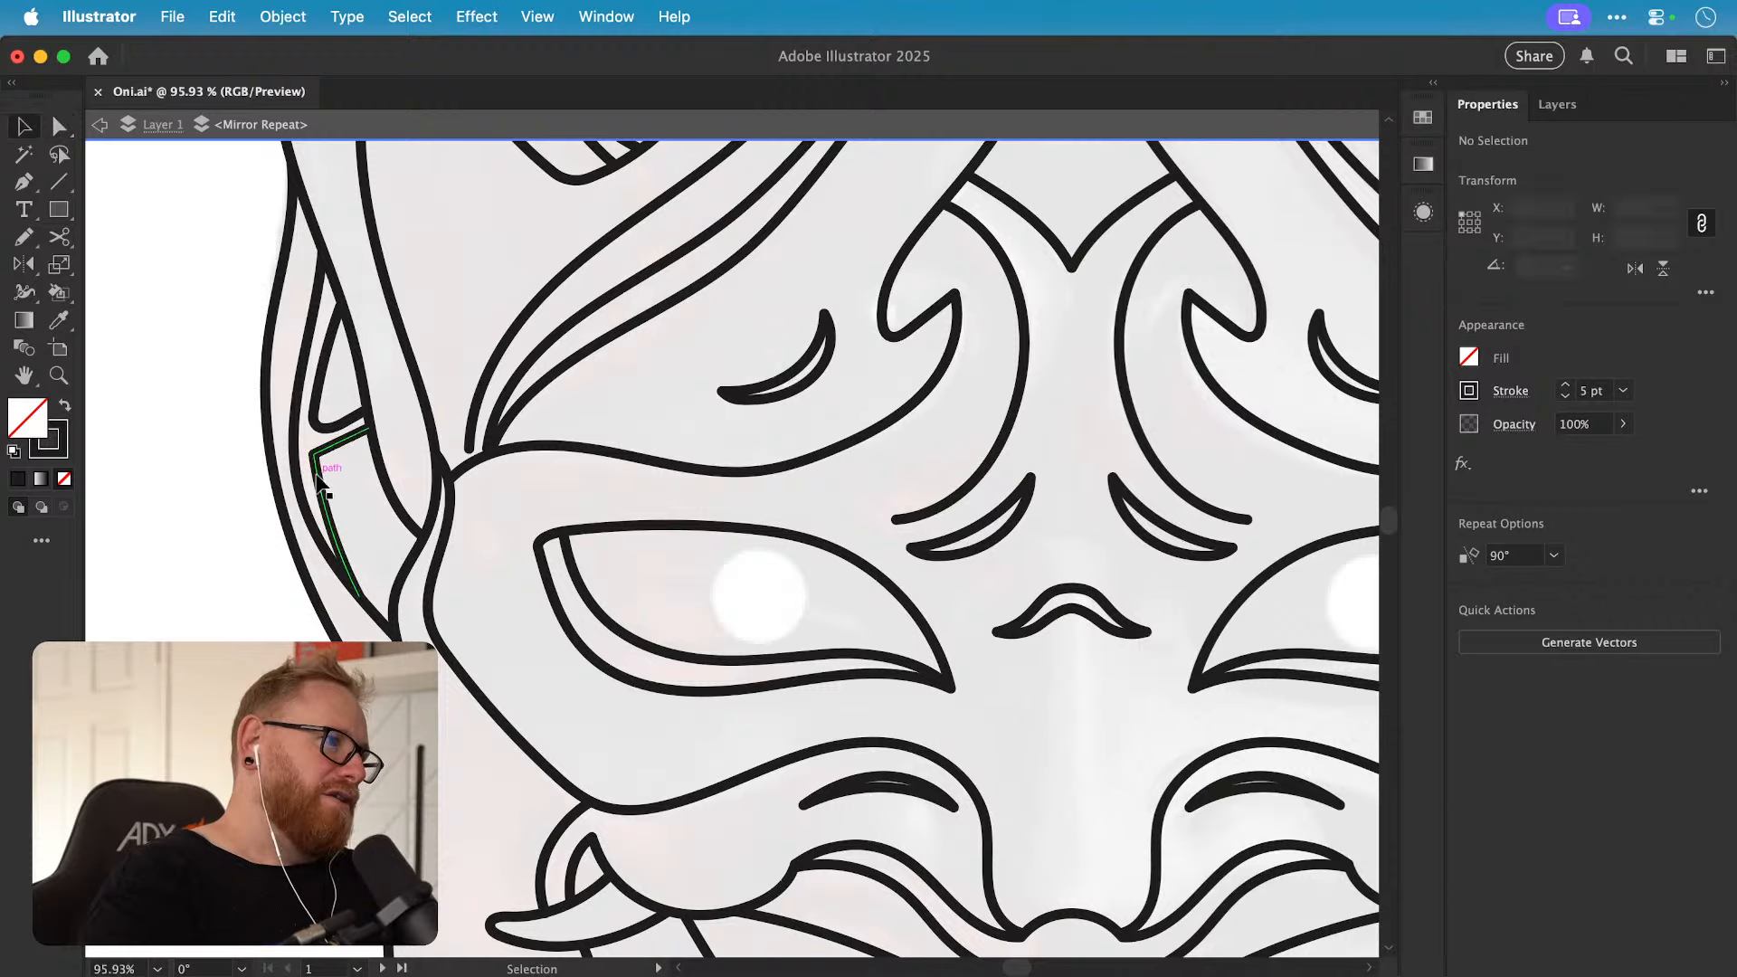
key("a")
left_click_drag(336, 465, 352, 475)
key("v")
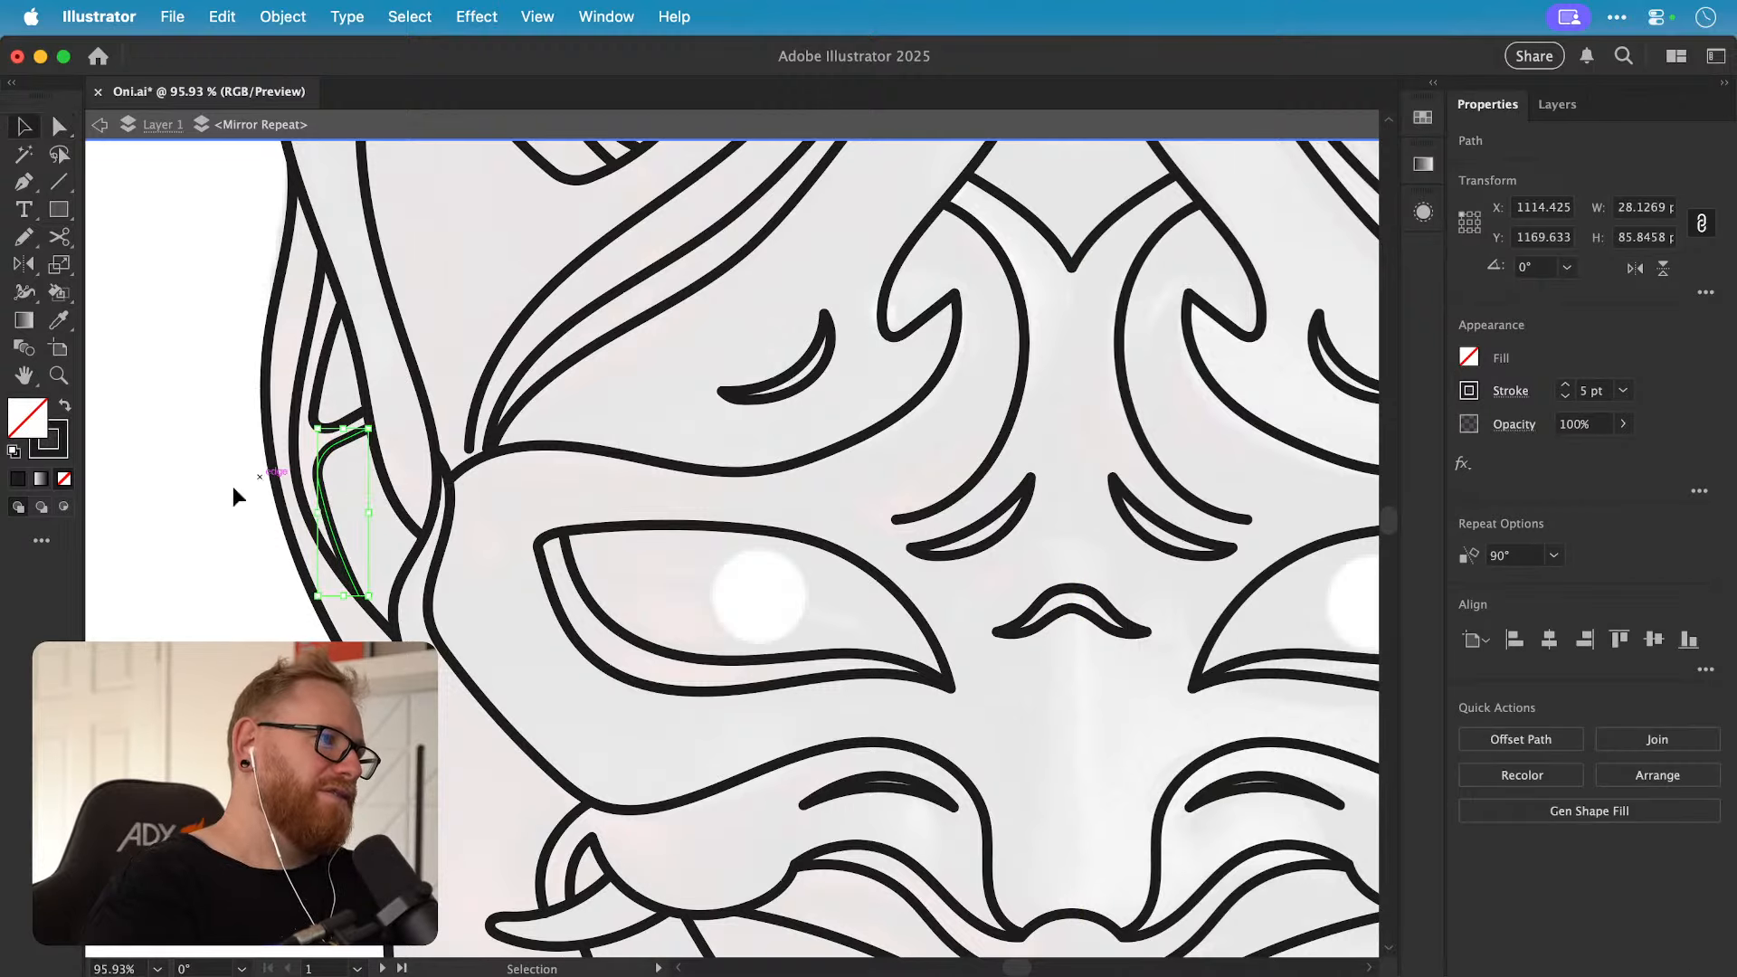
left_click(231, 486)
Step: Replace the left ear's lower inner line with a new Pencil curve of about 32 × 84 px below the small fold
key("super+minus")
key("super+minus")
key("super+minus")
key("space")
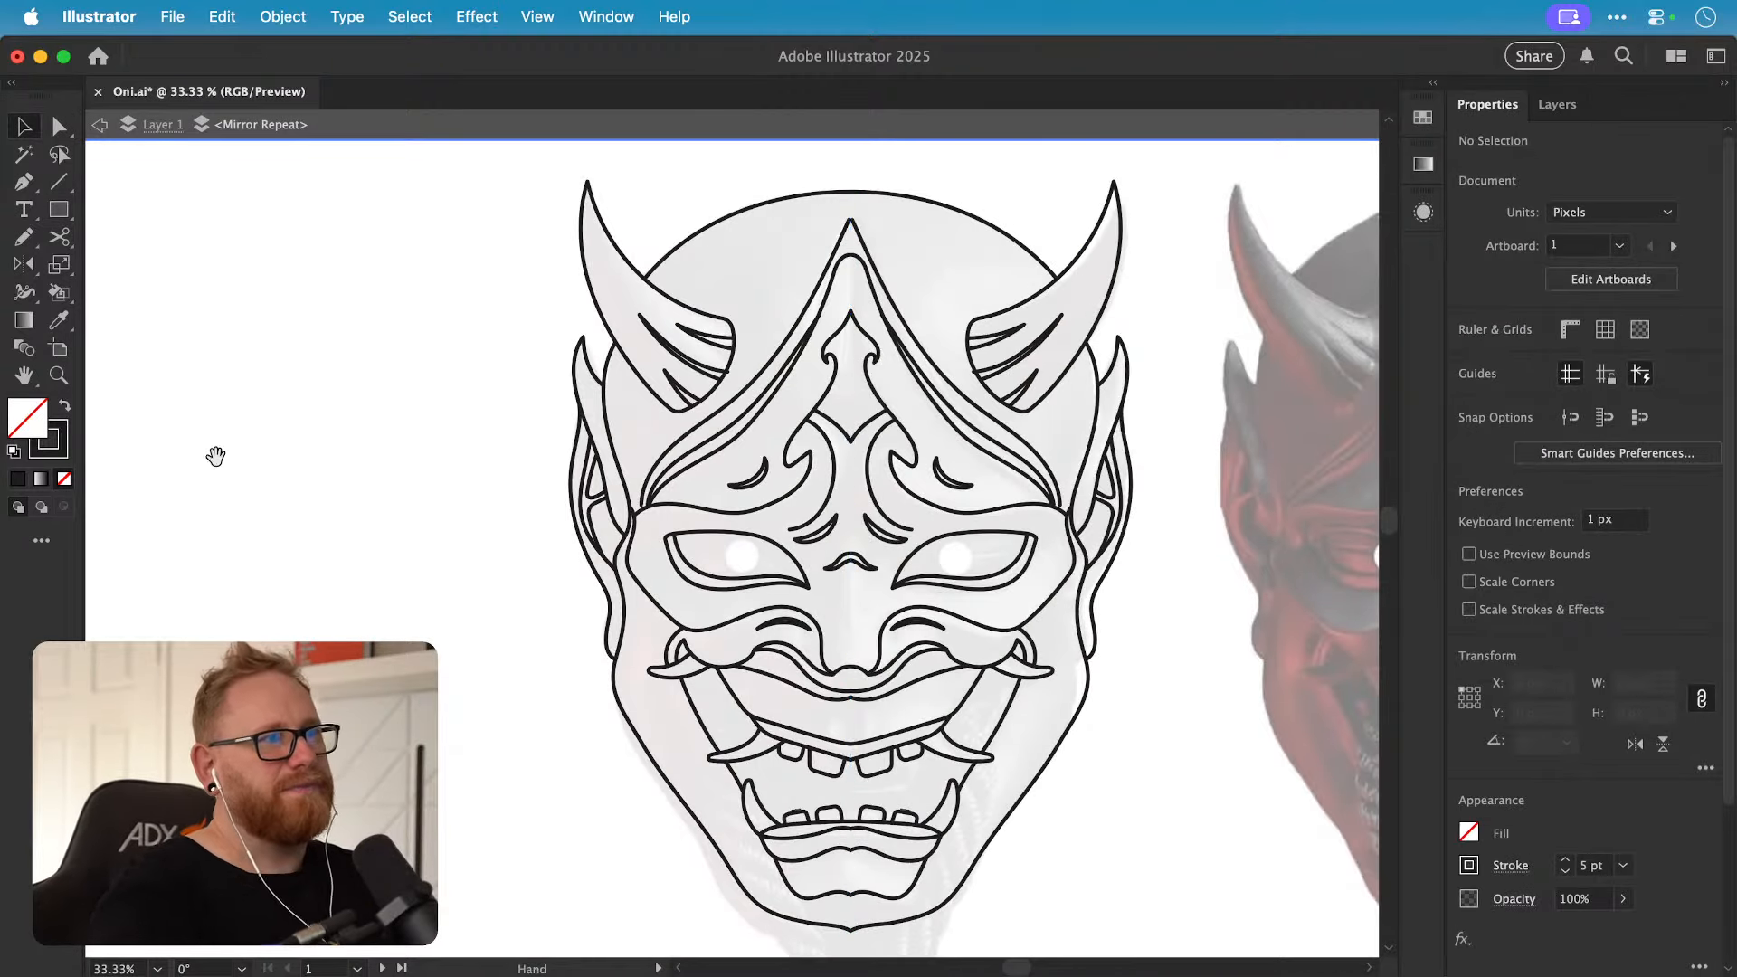
left_click_drag(773, 549, 566, 558)
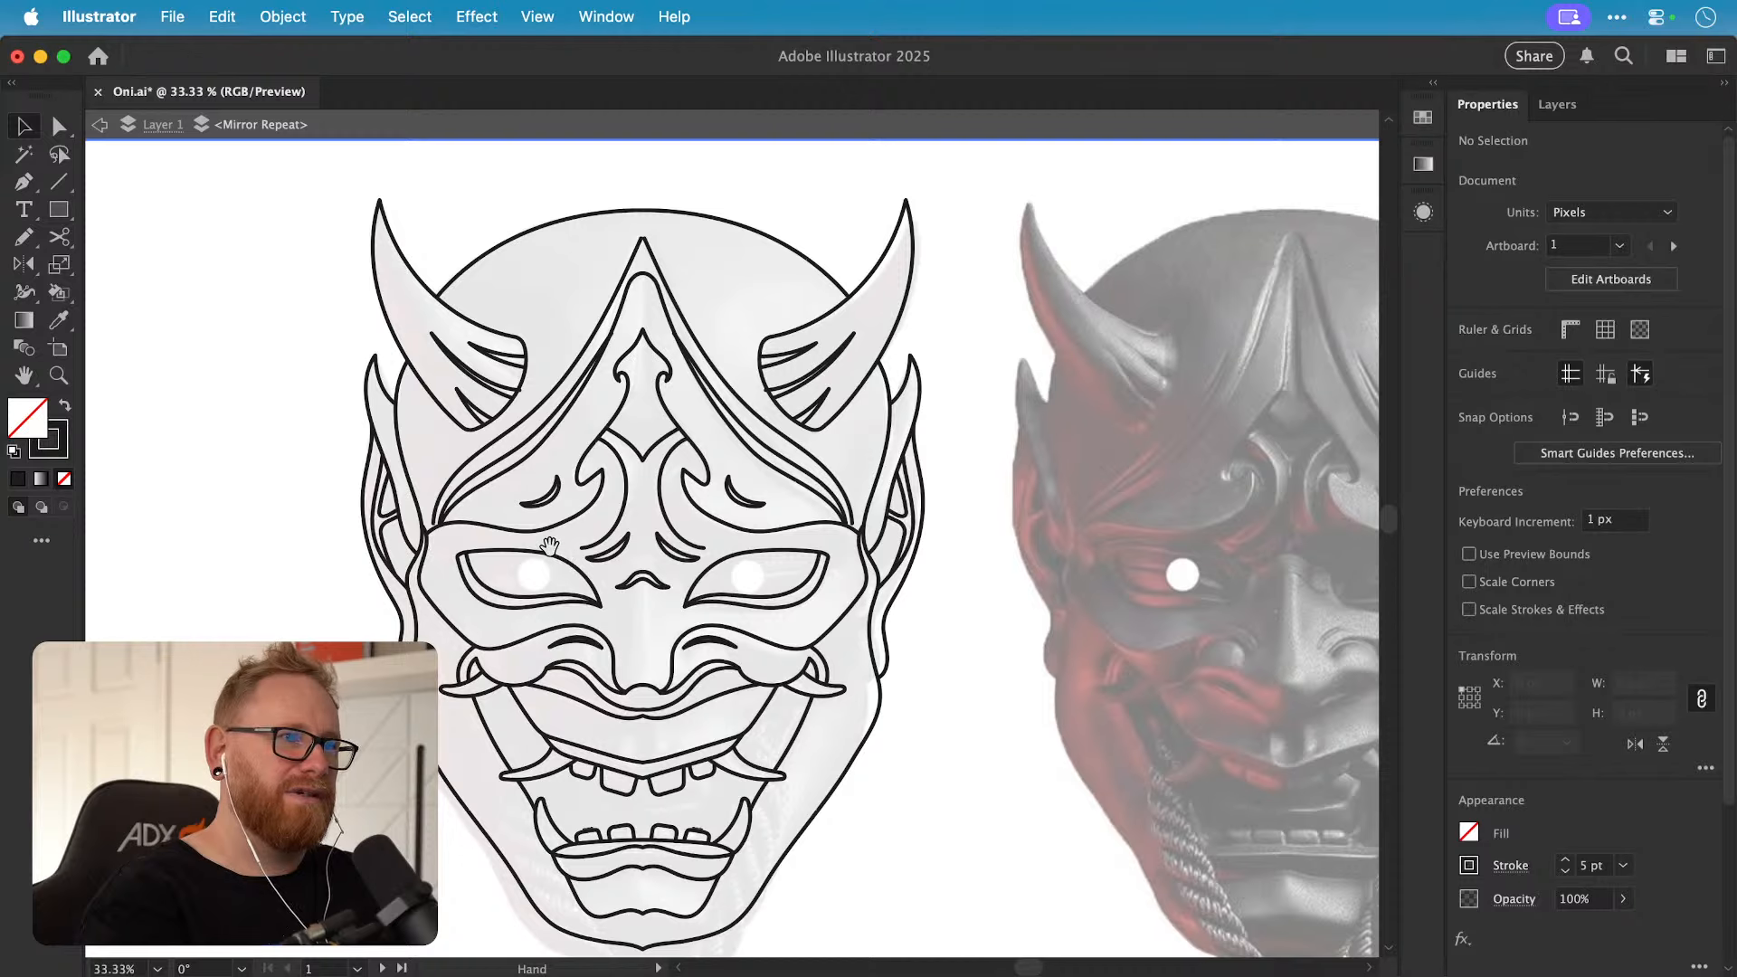
left_click(388, 543)
key("z")
key("super+shift+a")
left_click_drag(367, 544, 689, 543)
key("n")
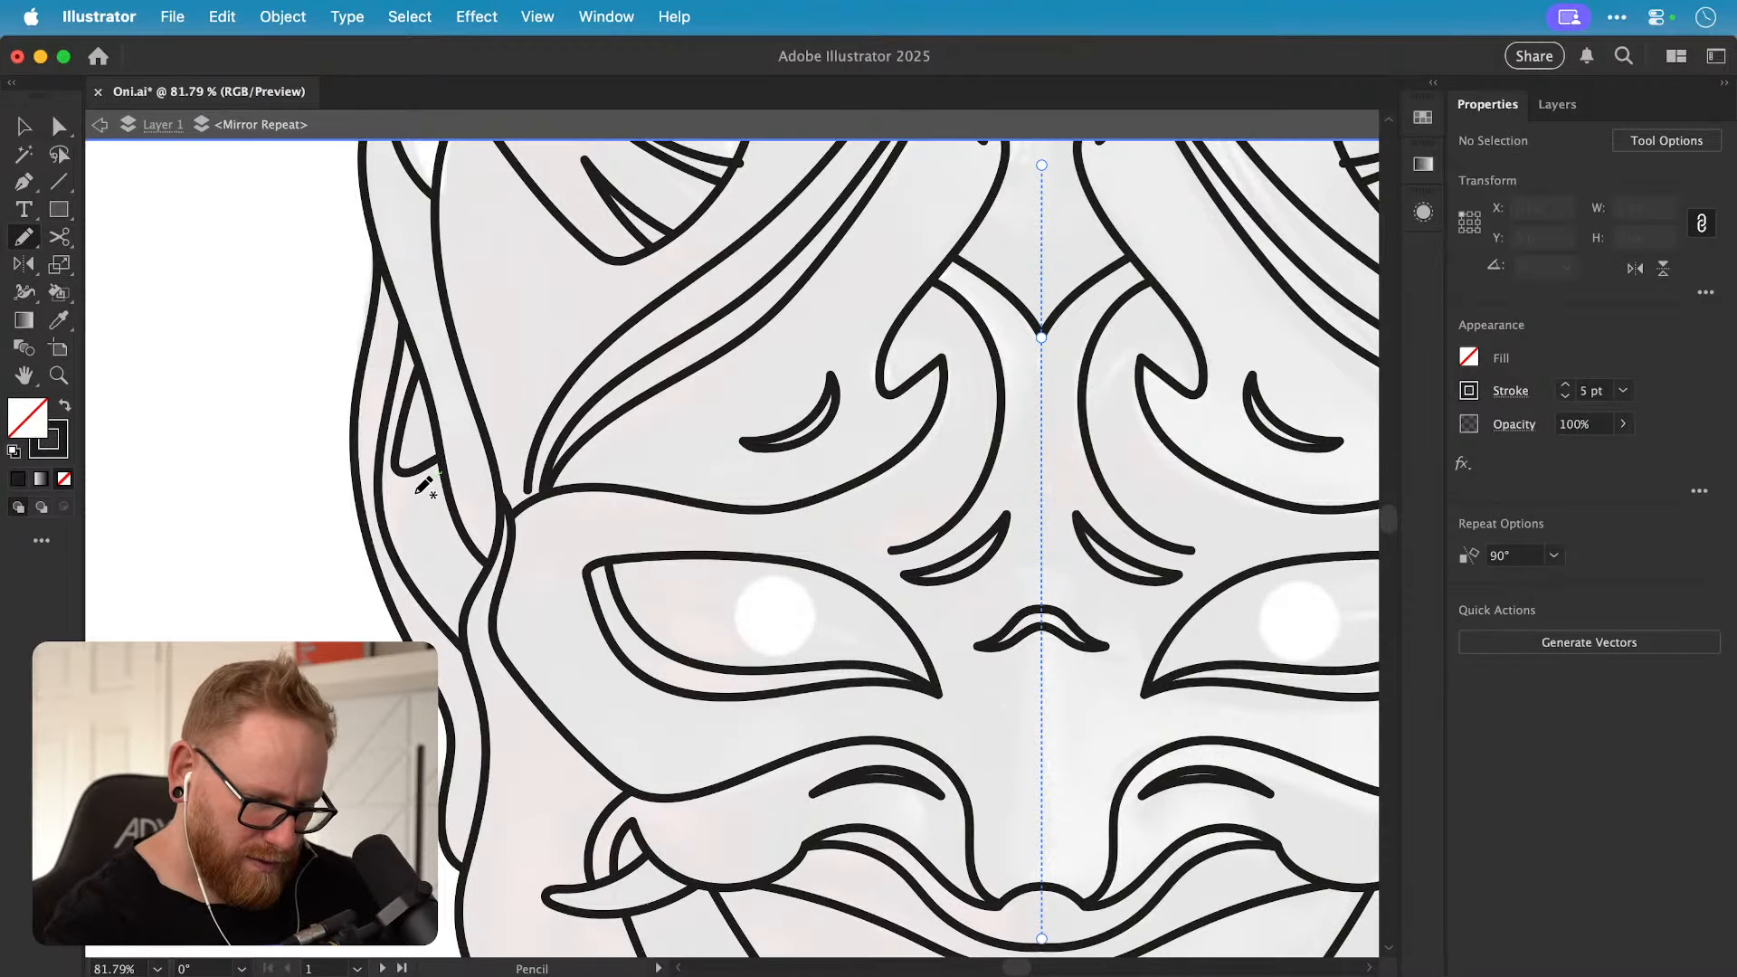
mouse_move(472, 589)
left_mouse_down()
mouse_move(403, 501)
mouse_move(402, 529)
mouse_move(466, 600)
mouse_move(441, 480)
mouse_move(410, 518)
mouse_move(463, 618)
left_mouse_up()
key("super+z")
key("super+z")
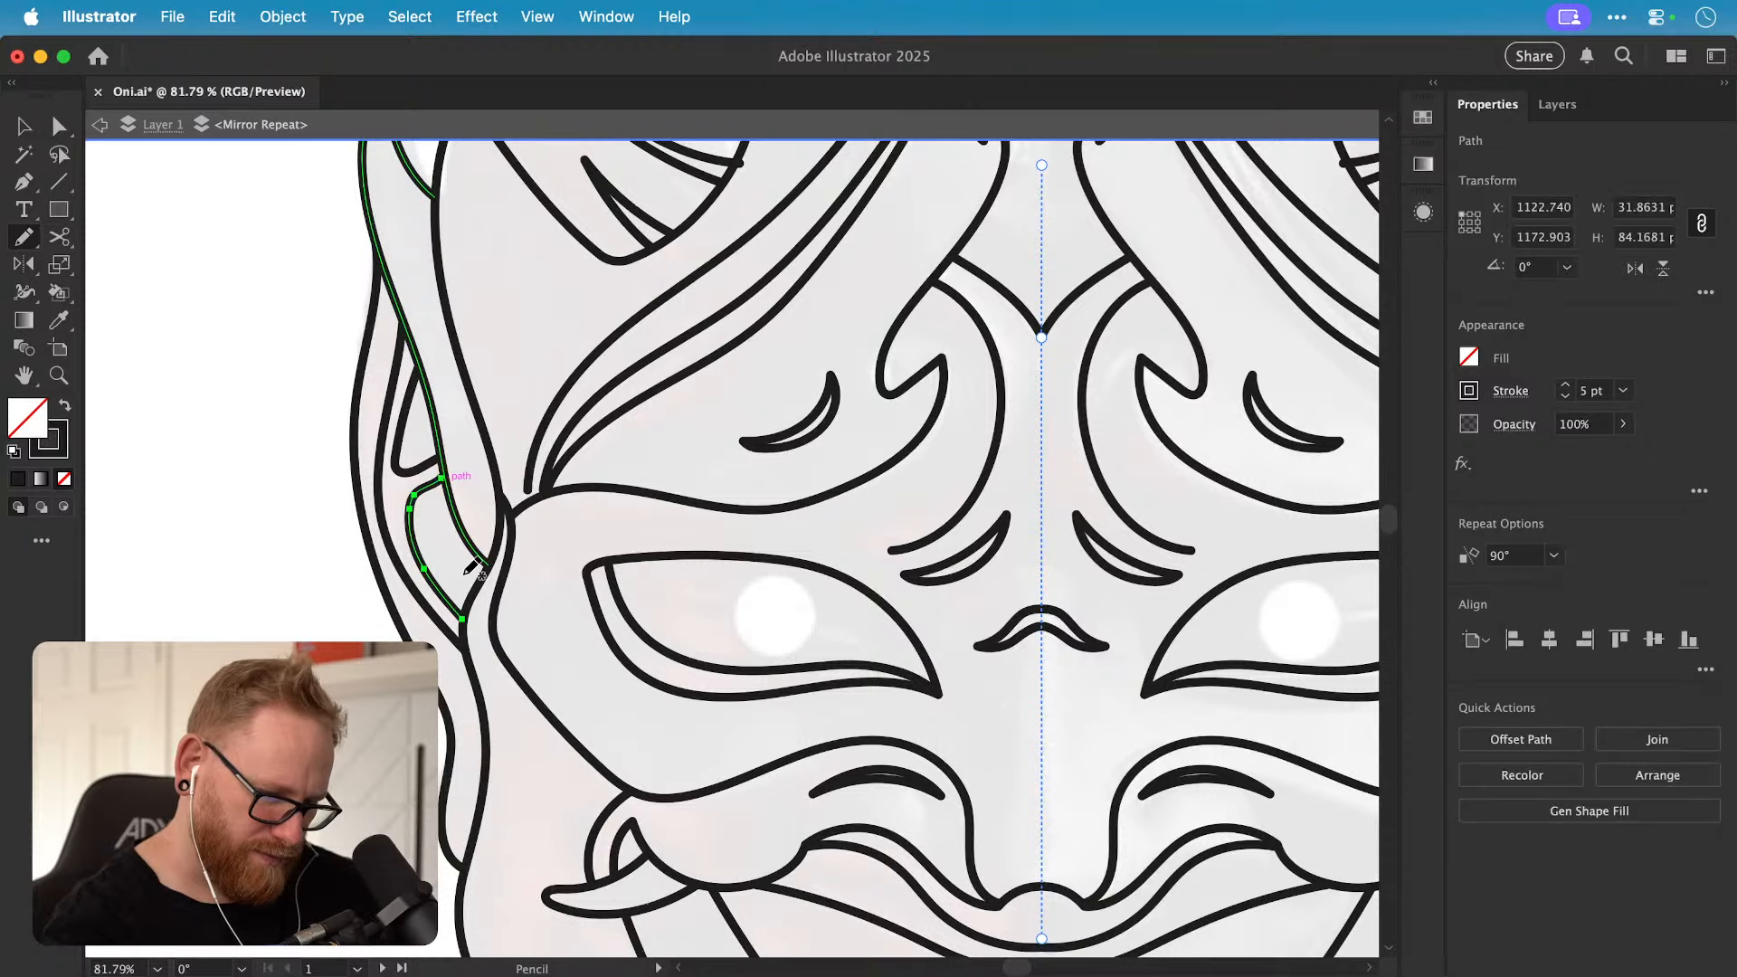
Step: Smooth the upper bend of the left ear's lower inner curve with the Smooth tool and deselect it
key("v")
left_click_drag(412, 510, 463, 473)
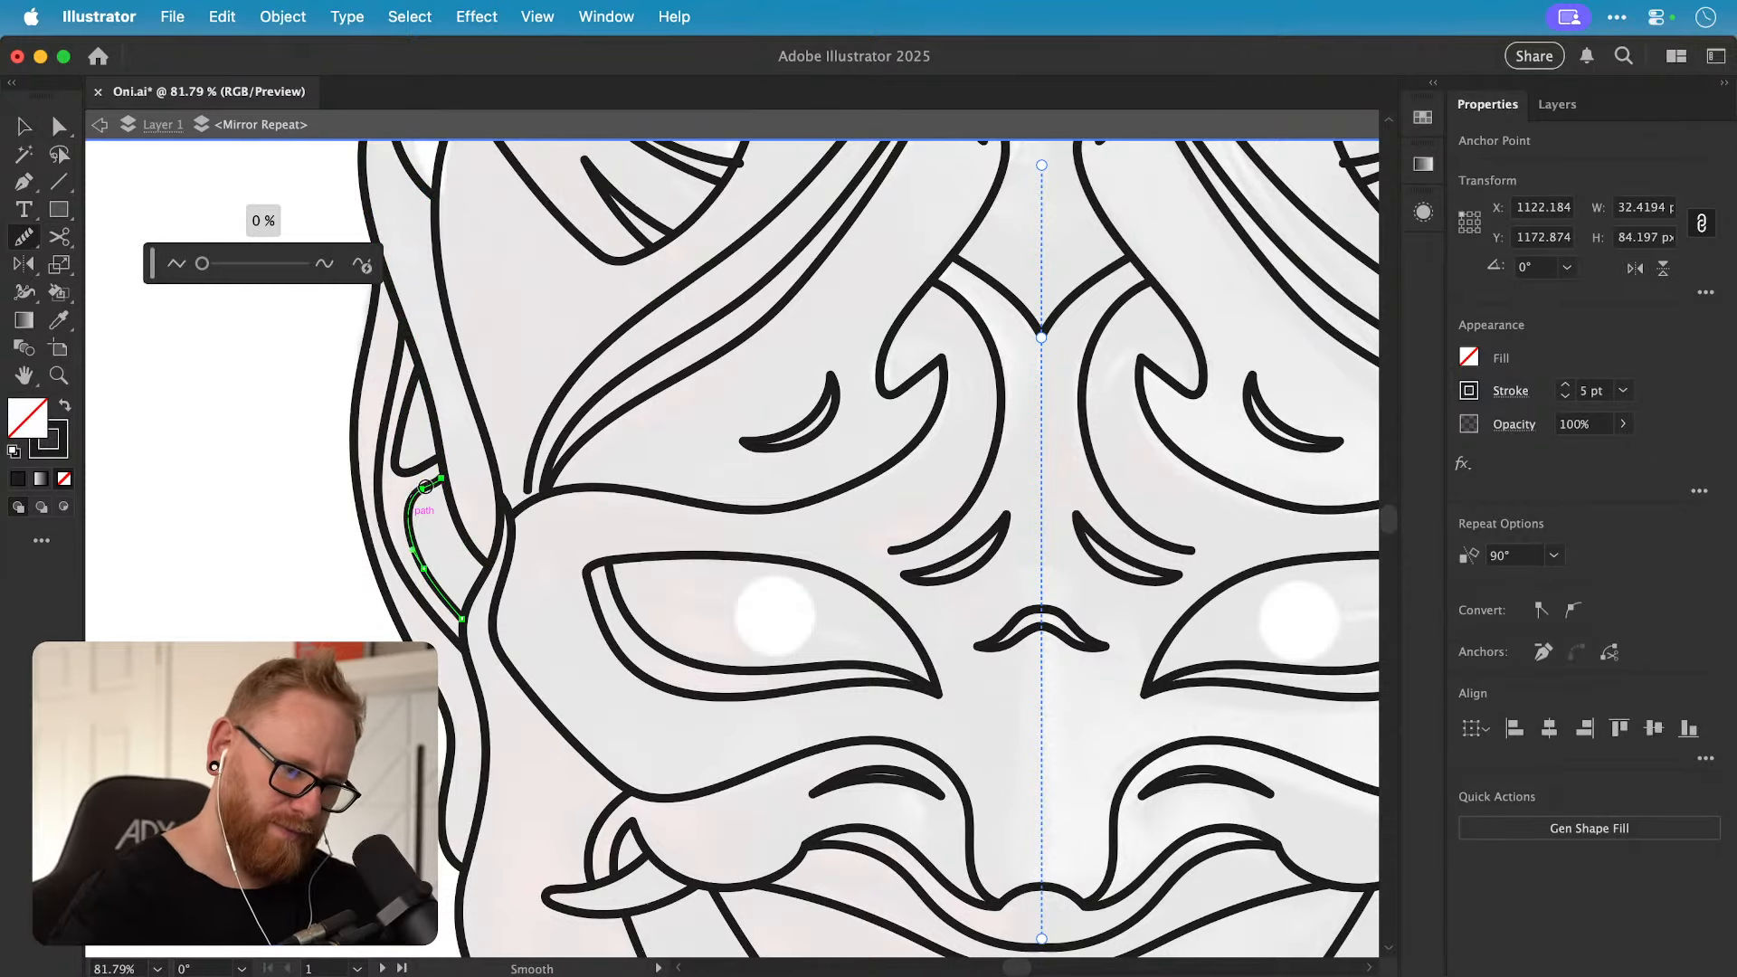
key("v")
left_click(323, 525)
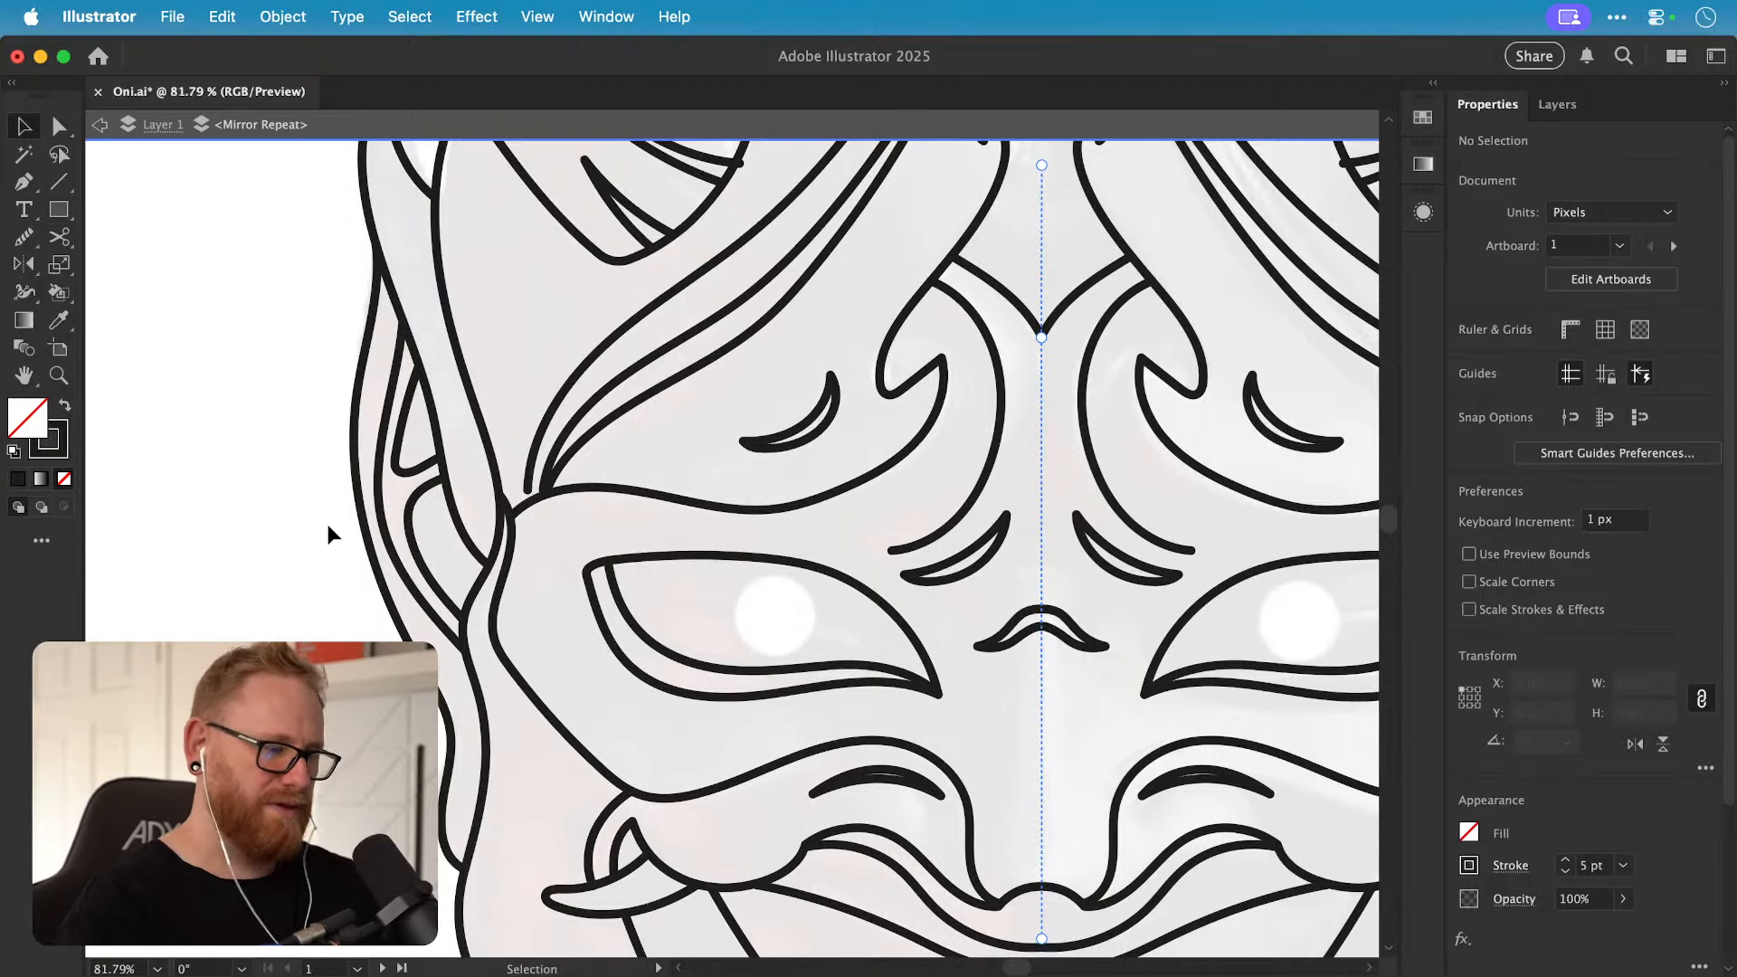
Step: Draw an upper eyelid line above the left eye with the Pencil, about 182 × 44 px, from the outer corner inward
key("super+minus")
key("super+minus")
key("super+minus")
left_click_drag(870, 541, 695, 477)
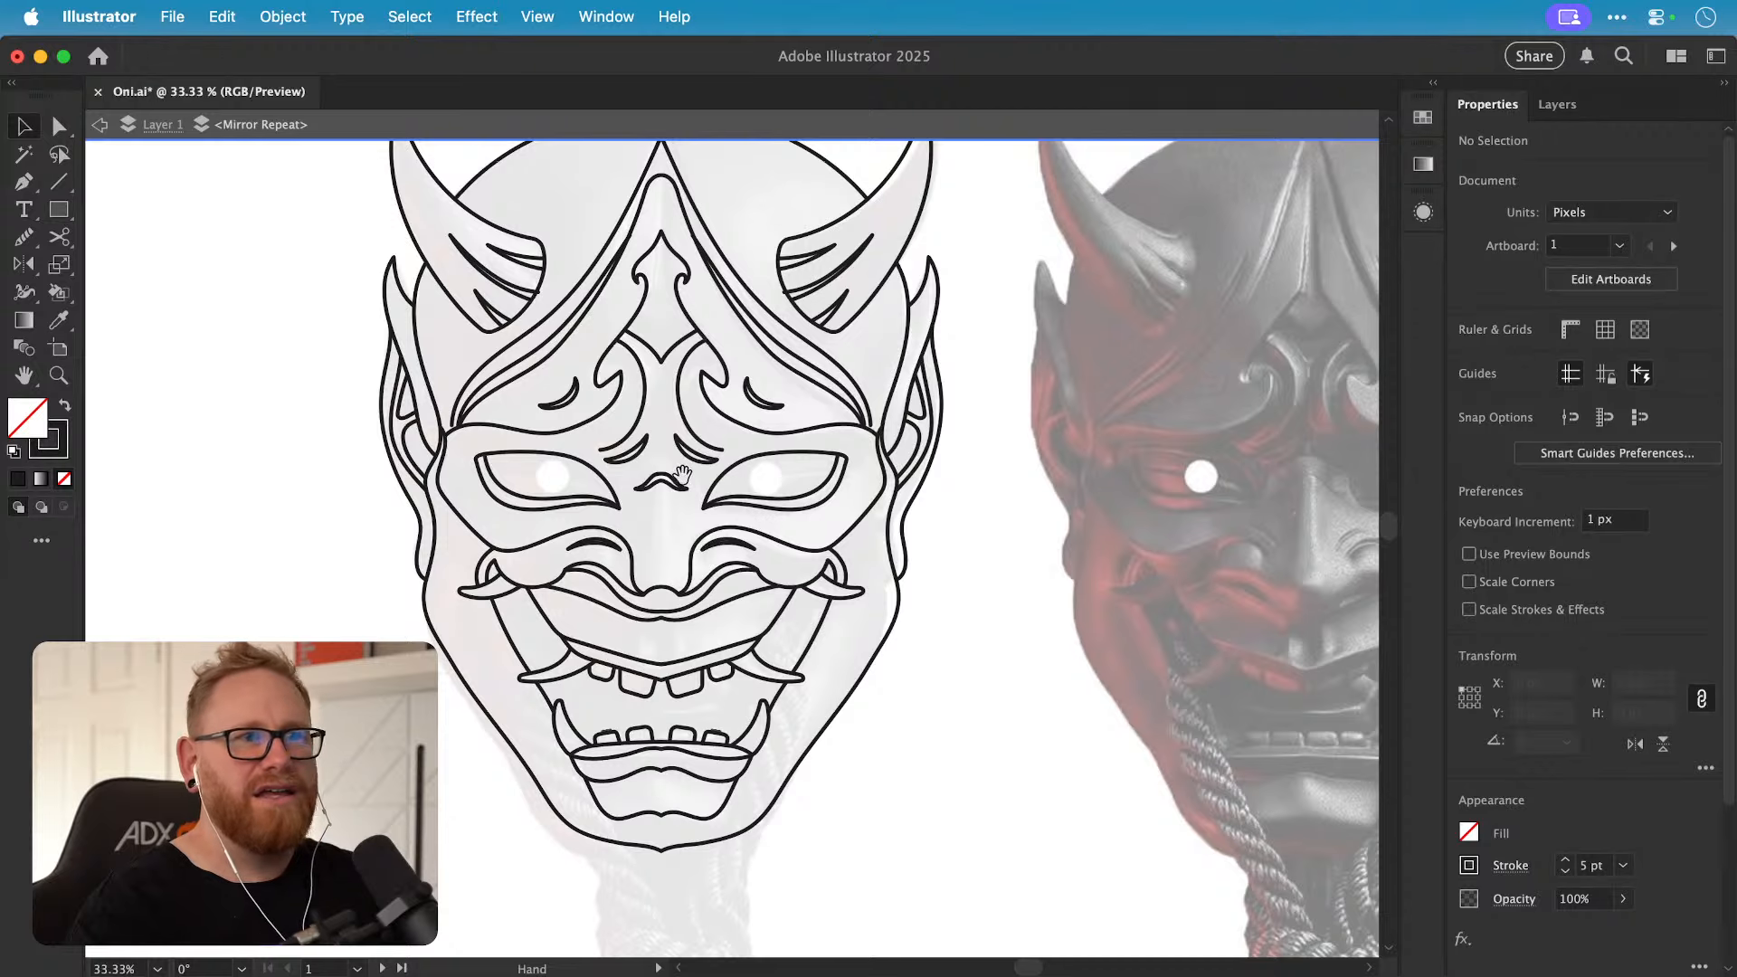
key("super+space")
left_click_drag(511, 437, 620, 438)
key("n")
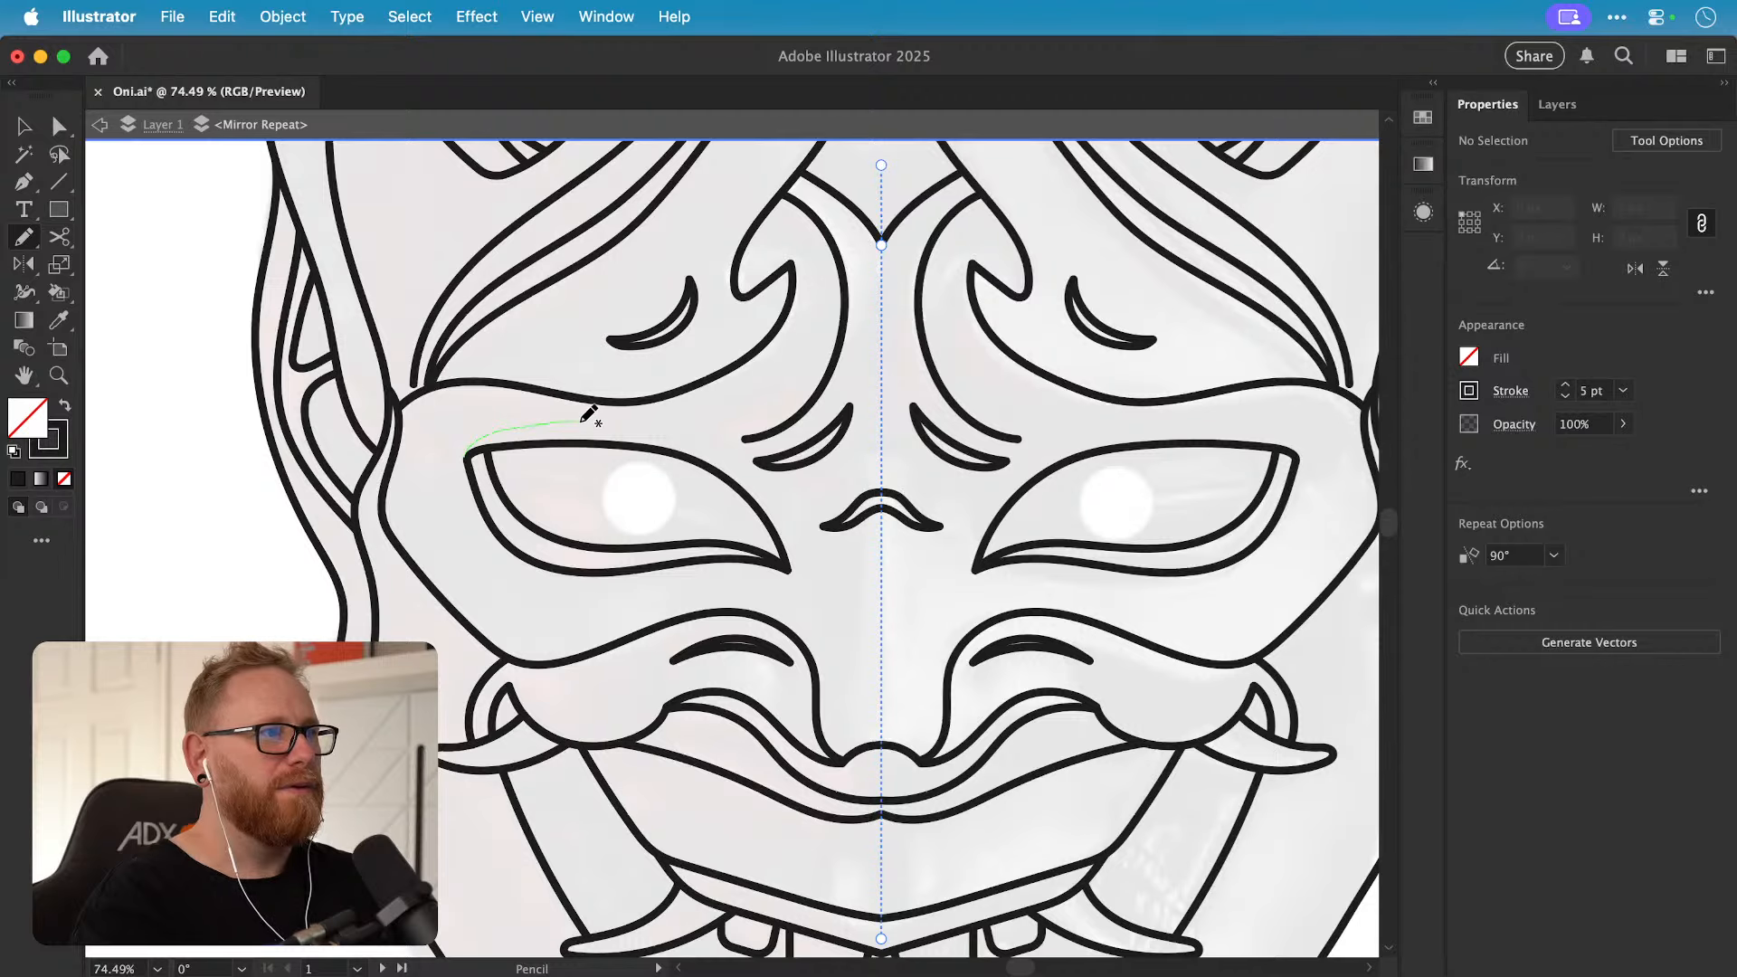
left_click_drag(740, 476, 742, 480)
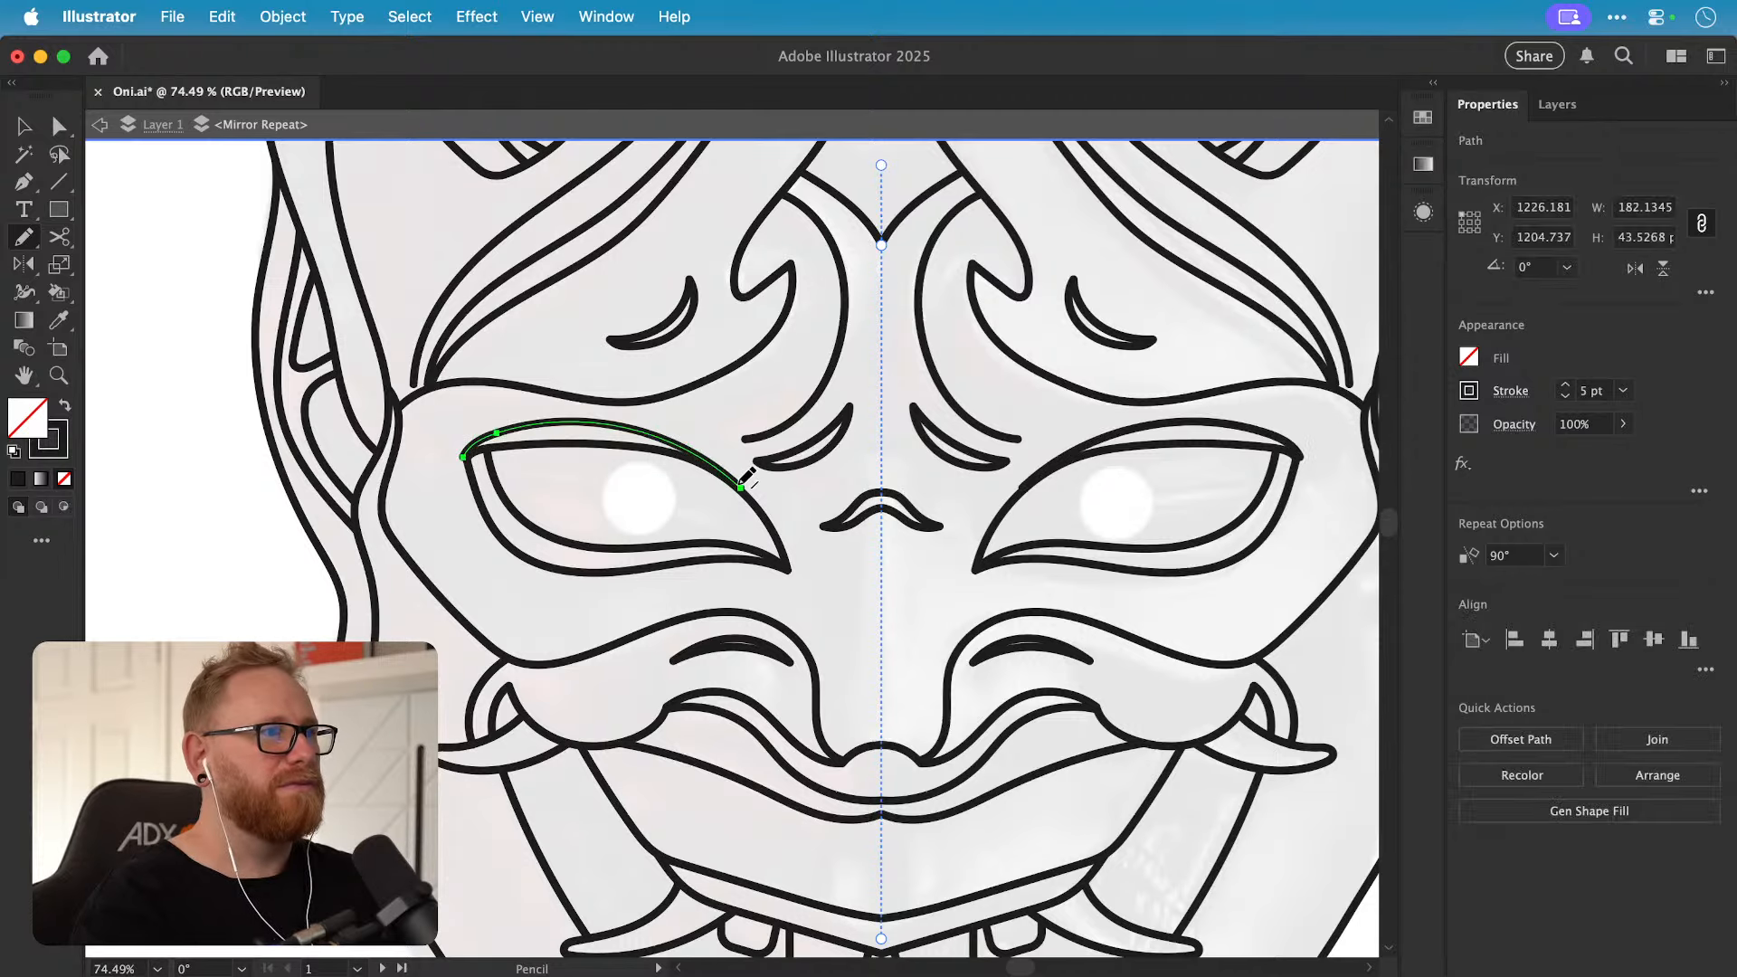
key("super+shift+a")
Step: Move the outer end anchor of the left eyelid line onto the eye's outer corner
key("z")
left_click_drag(514, 454, 796, 458)
key("v")
left_click(904, 444)
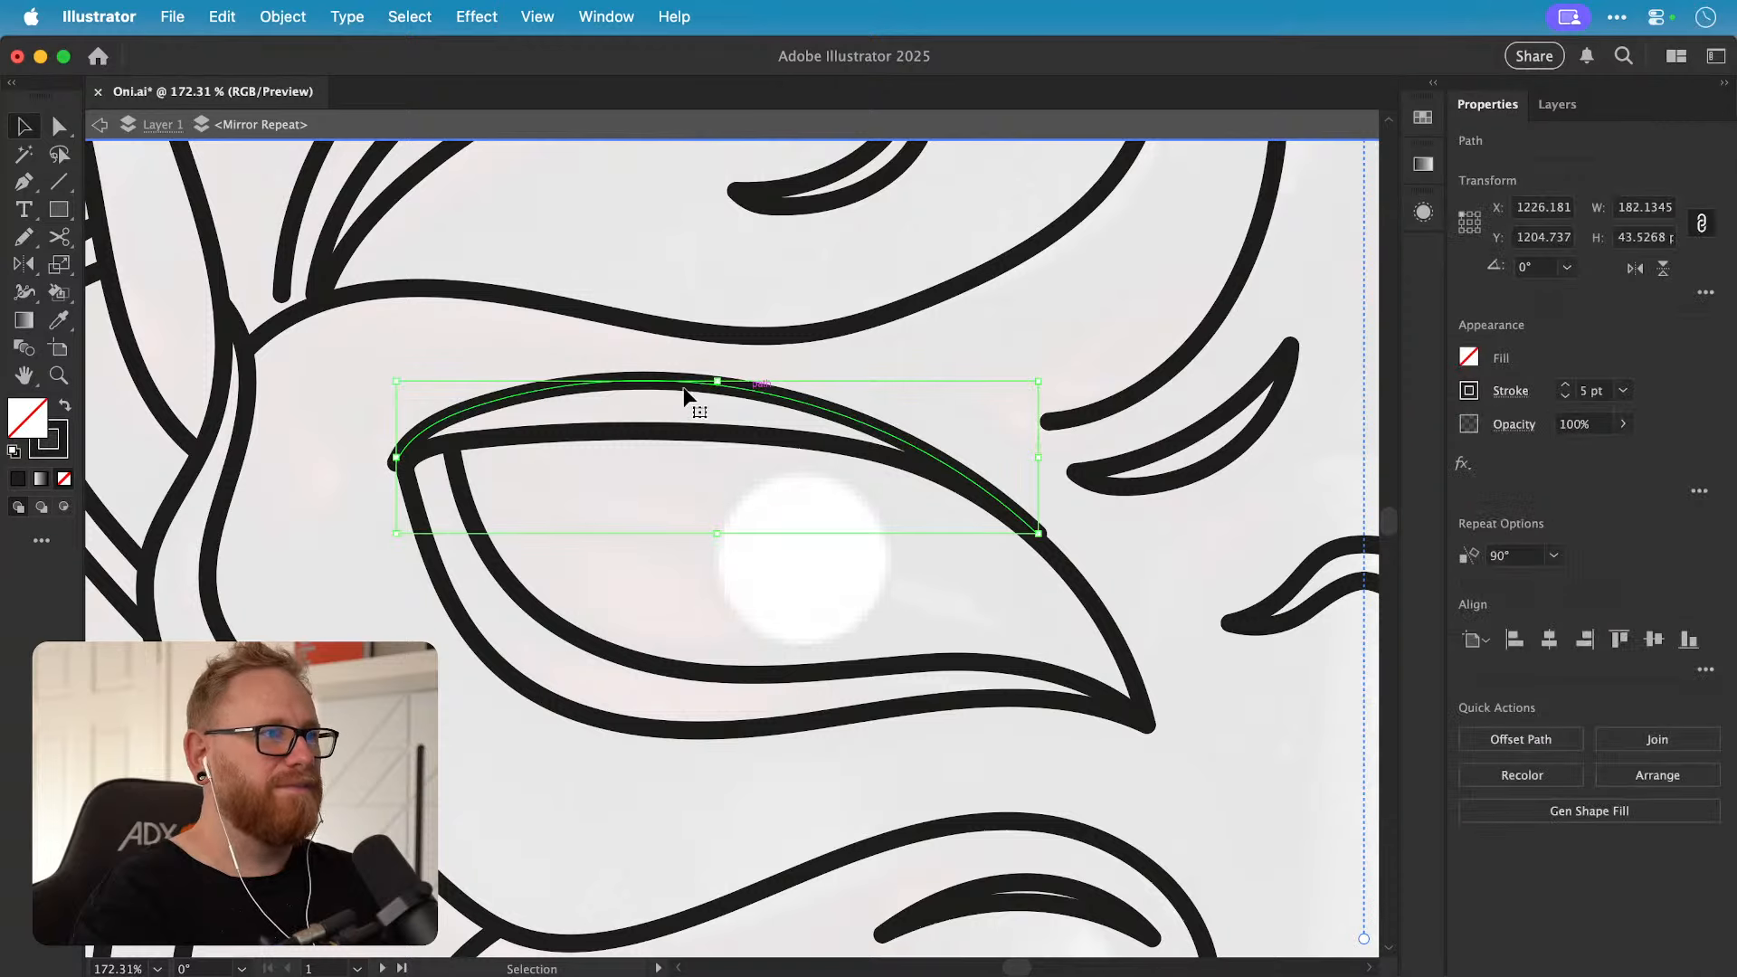
key("a")
key("super+shift+a")
mouse_move(395, 462)
left_mouse_down()
mouse_move(417, 422)
mouse_move(404, 467)
mouse_move(891, 441)
left_mouse_up()
Step: Smooth the arch of the left eyelid line with the Smooth tool
key("n")
key("v")
left_click(472, 391)
left_click(473, 406)
key("n")
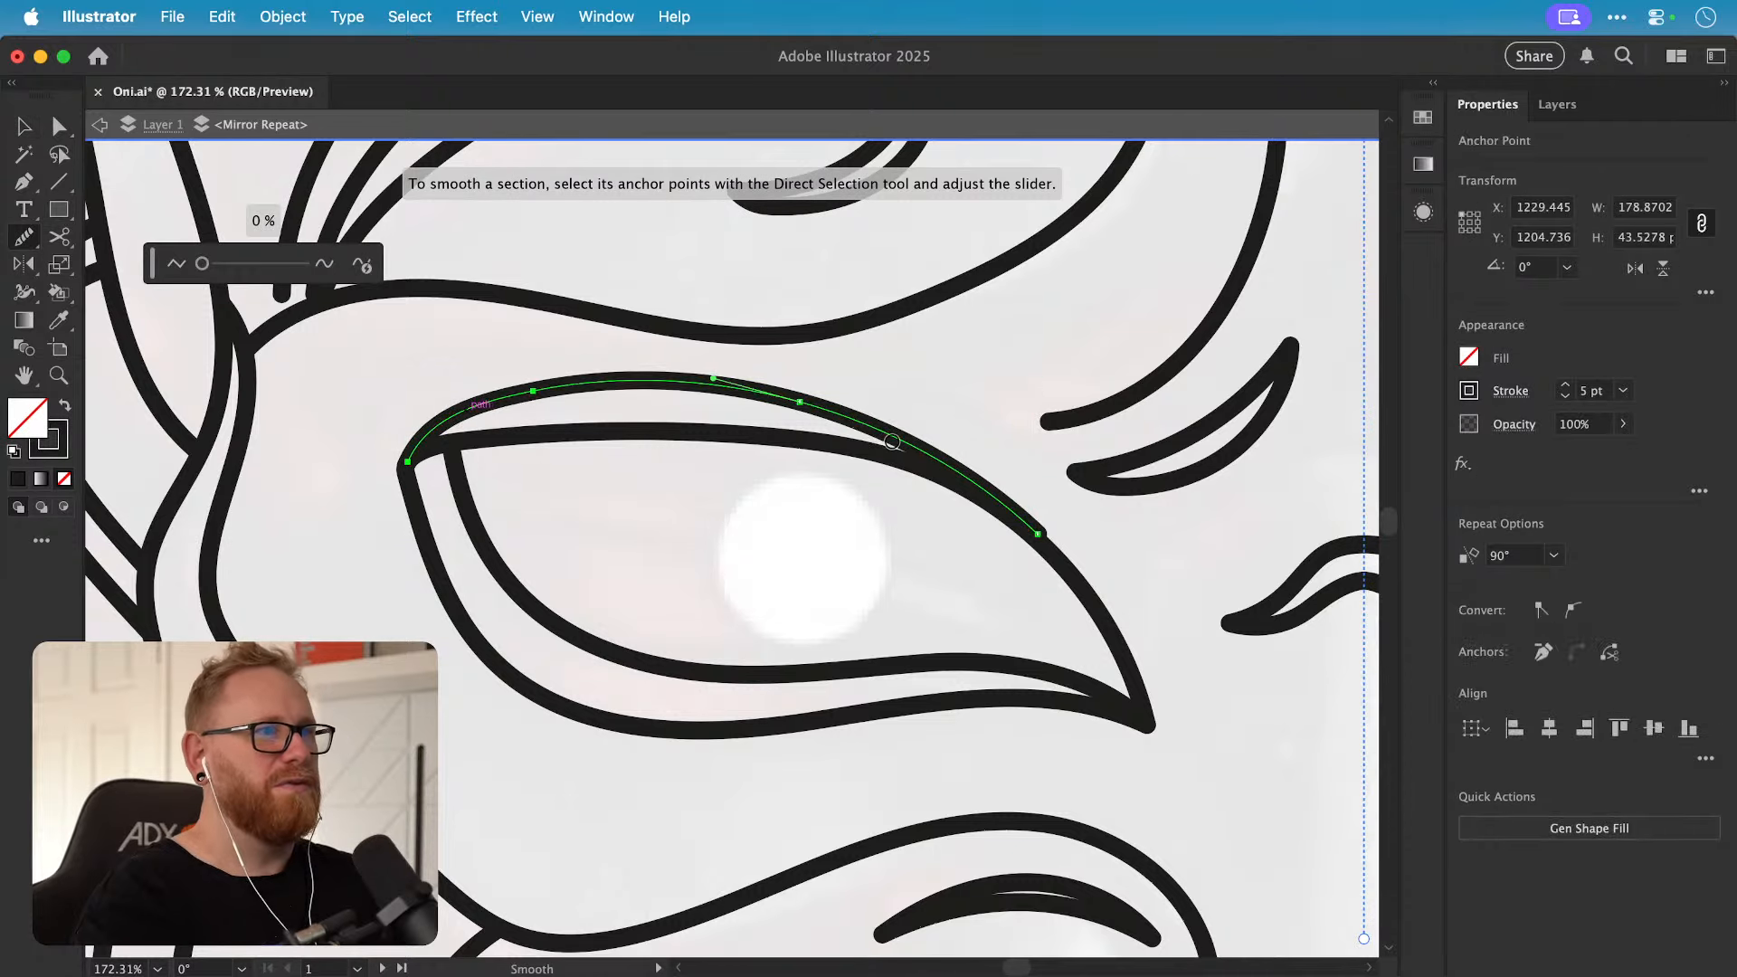
key("v")
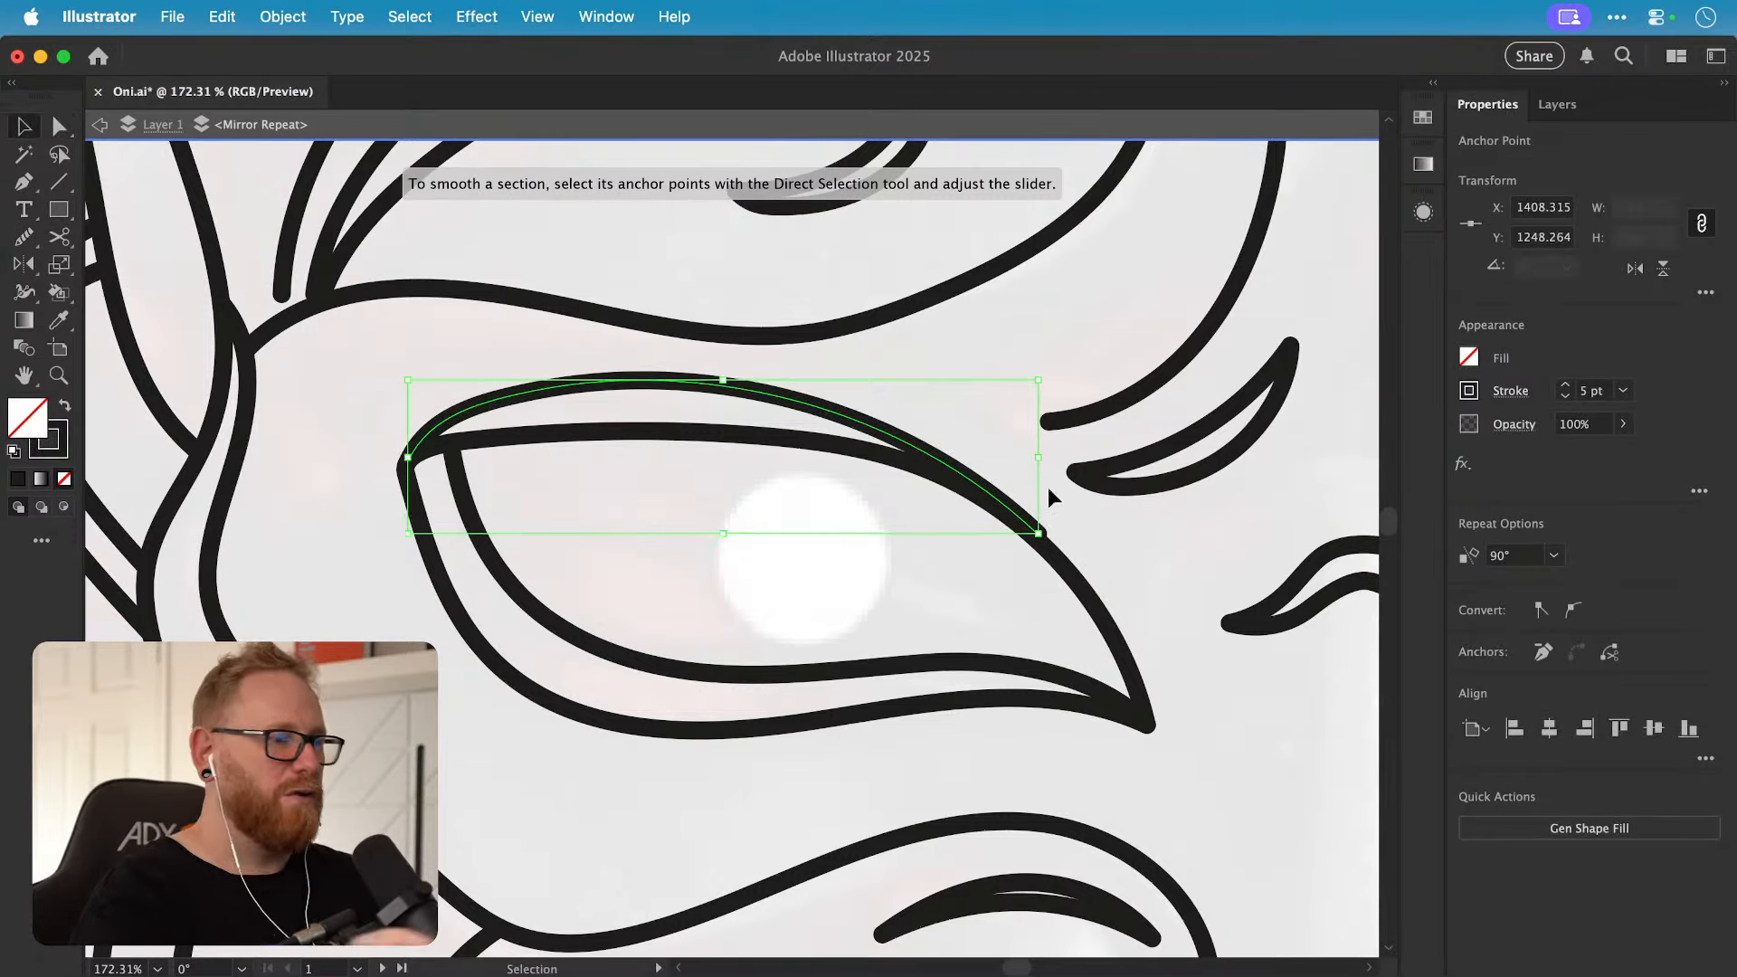
Step: Examine the whole mask line art and compare its details with the reference image
key("super+minus")
key("super+minus")
key("super+minus")
key("super+minus")
key("super+minus")
key("super+minus")
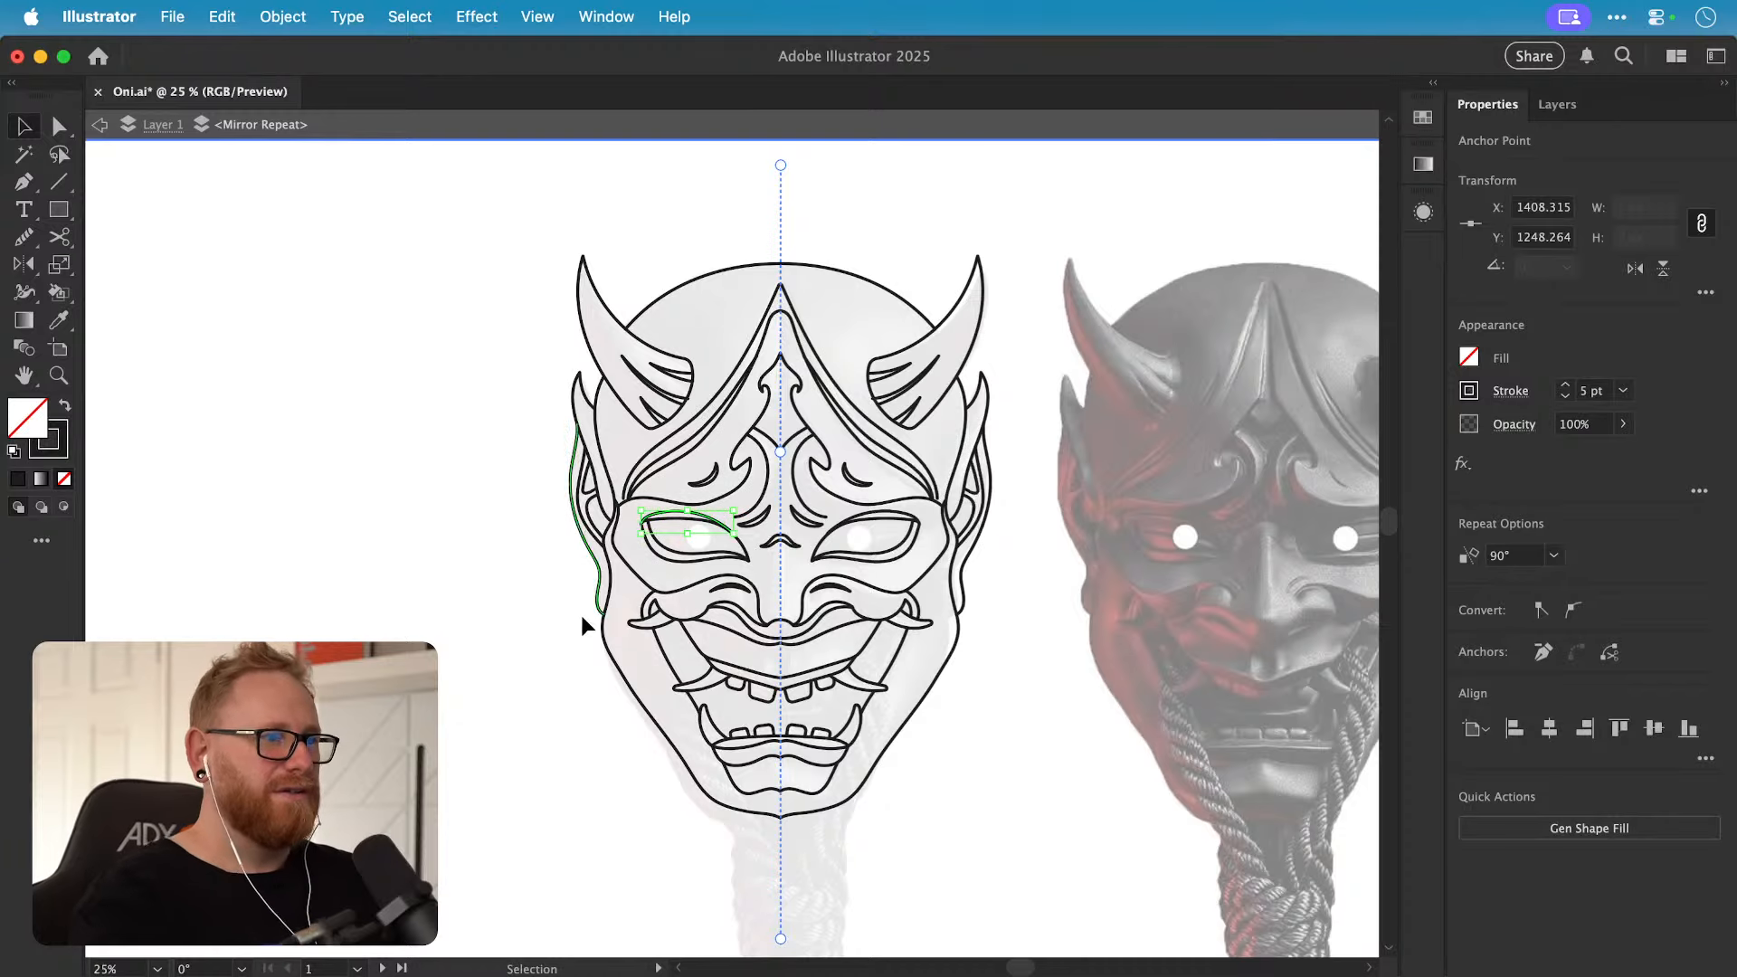
left_click(564, 633)
left_click_drag(562, 636, 399, 609)
left_click_drag(586, 579, 548, 595)
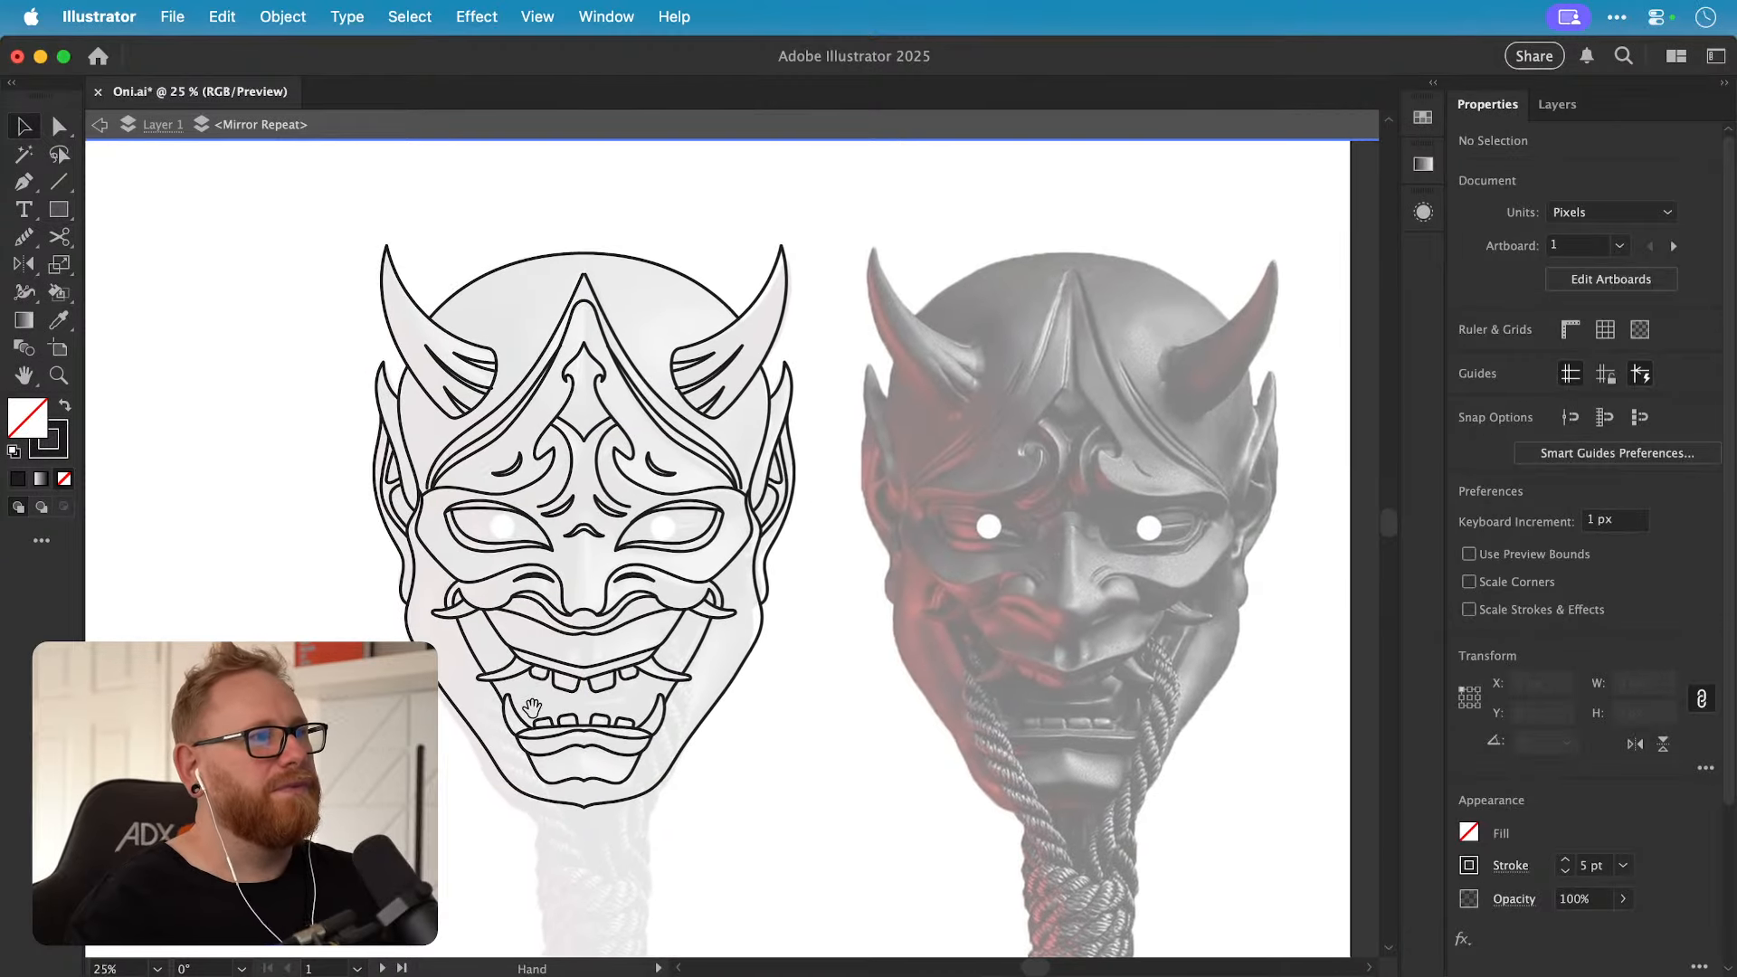
left_click_drag(532, 707, 513, 783)
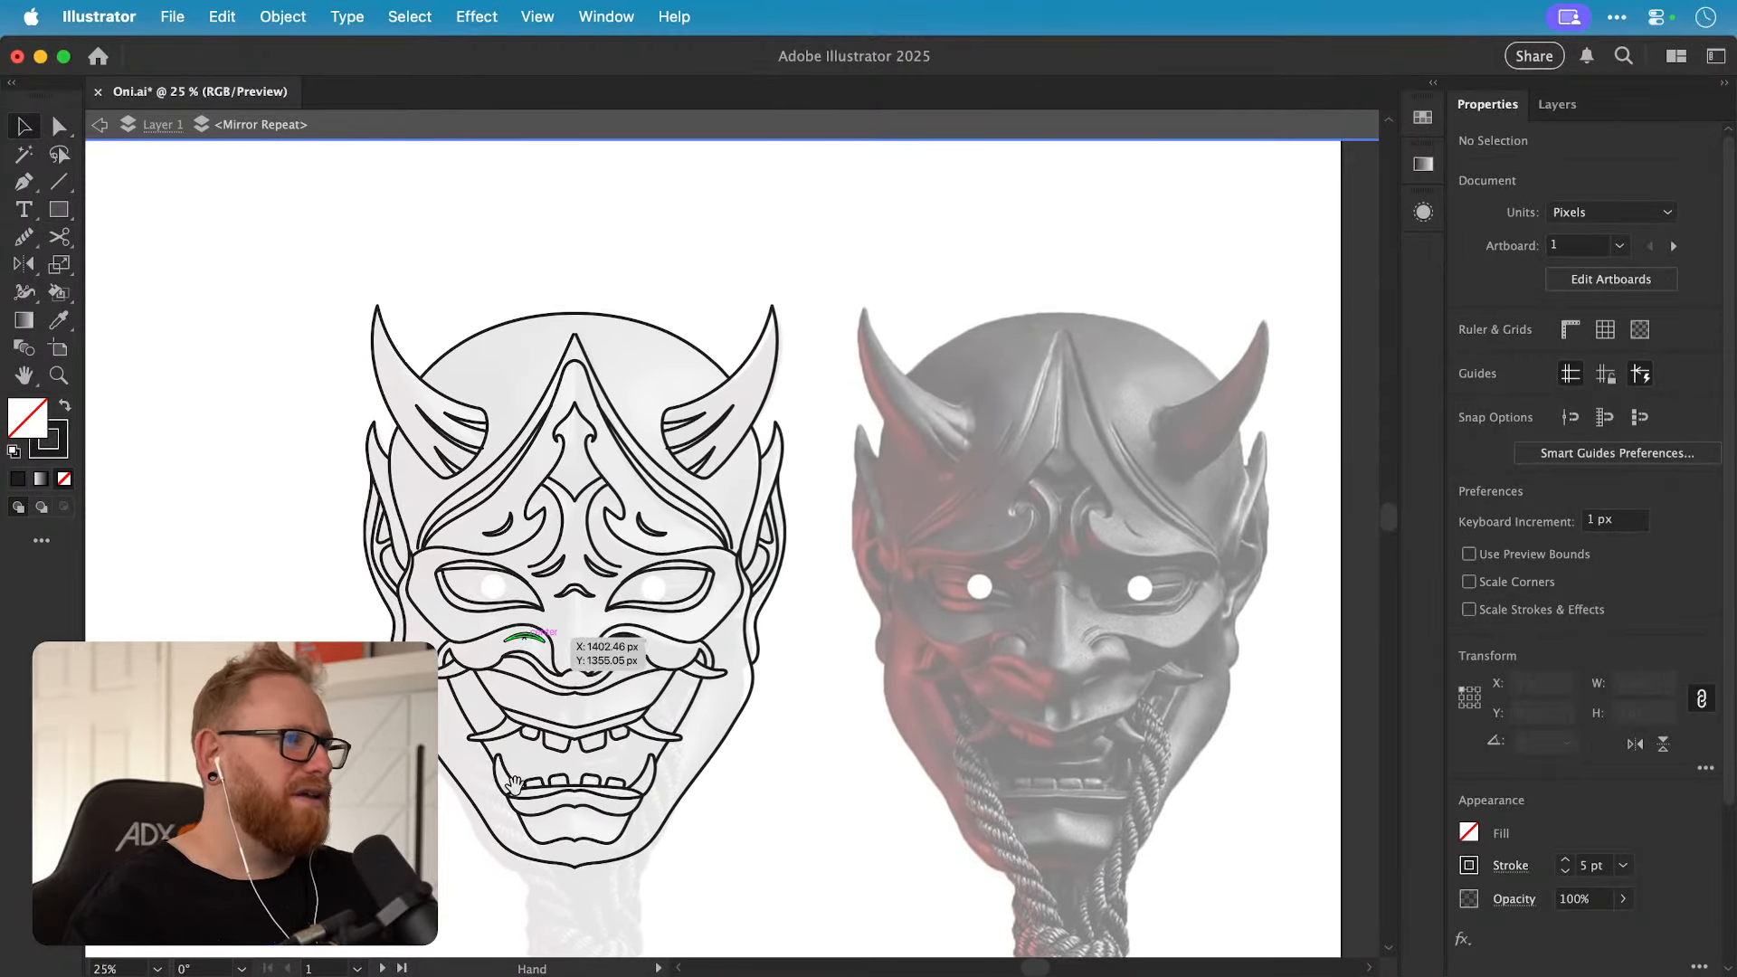
key("super+space")
left_click_drag(525, 619, 625, 597)
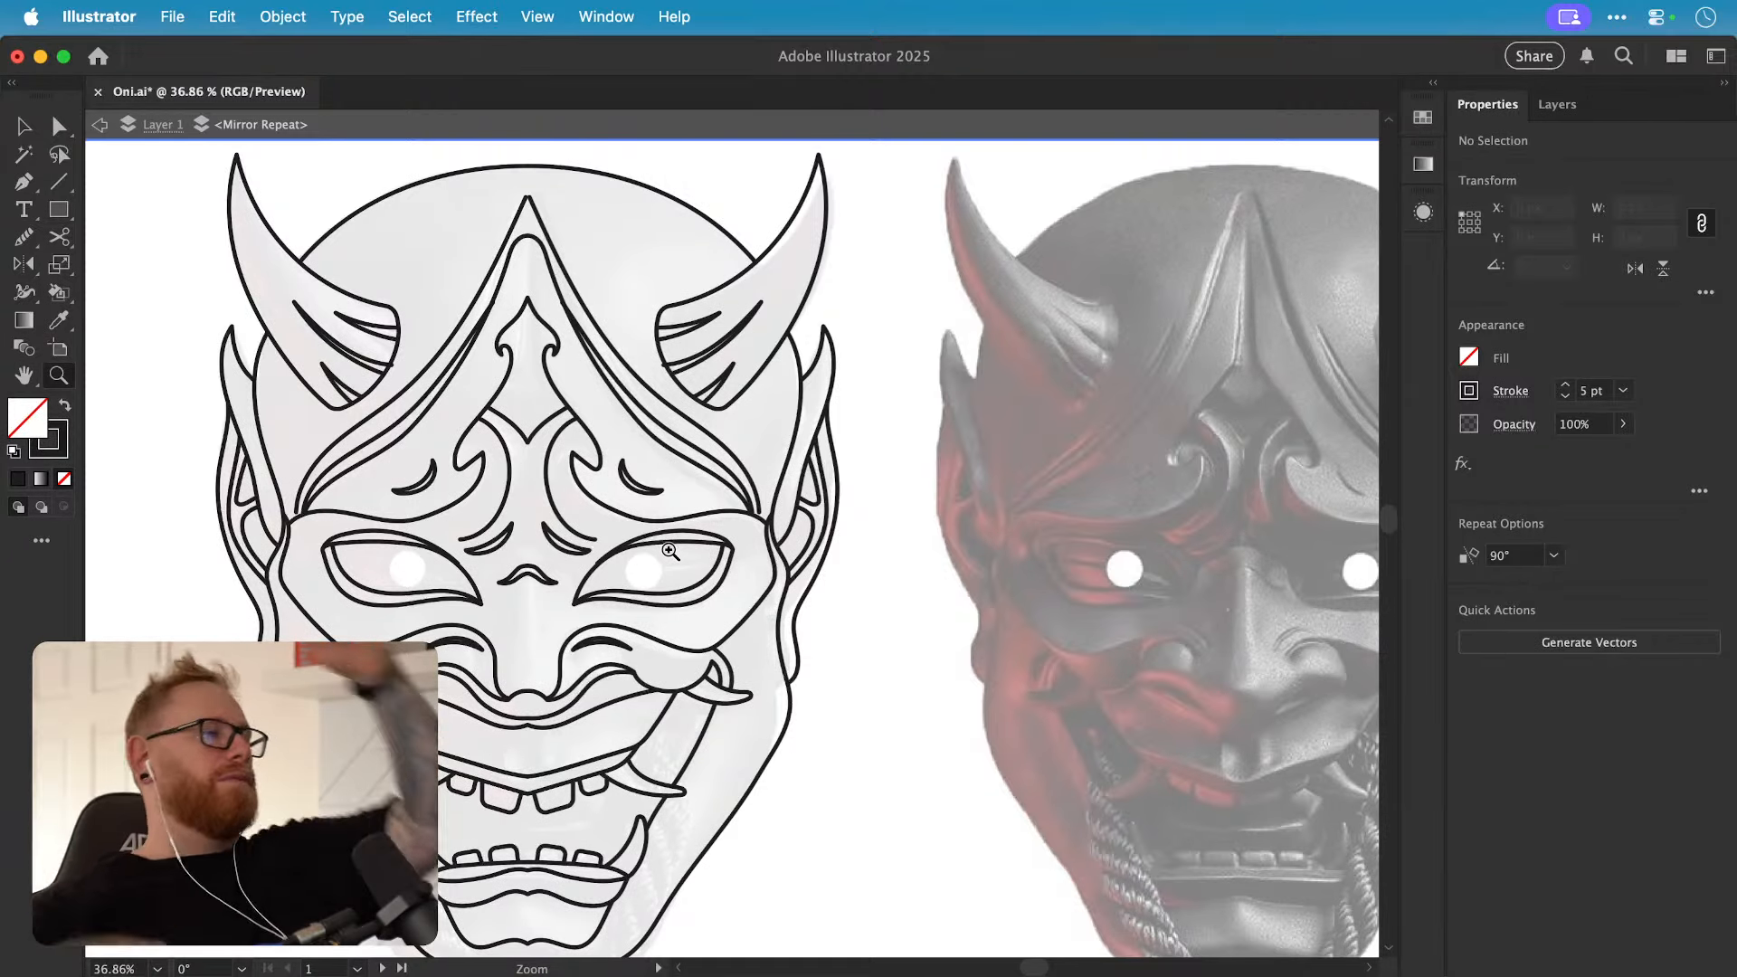
Step: Draw a curved Pencil line about 38 × 111 px from the tip of the left brow curl down to the end of the neighbouring inner brow line
left_click(449, 494)
scroll(585, 480, "right", 10)
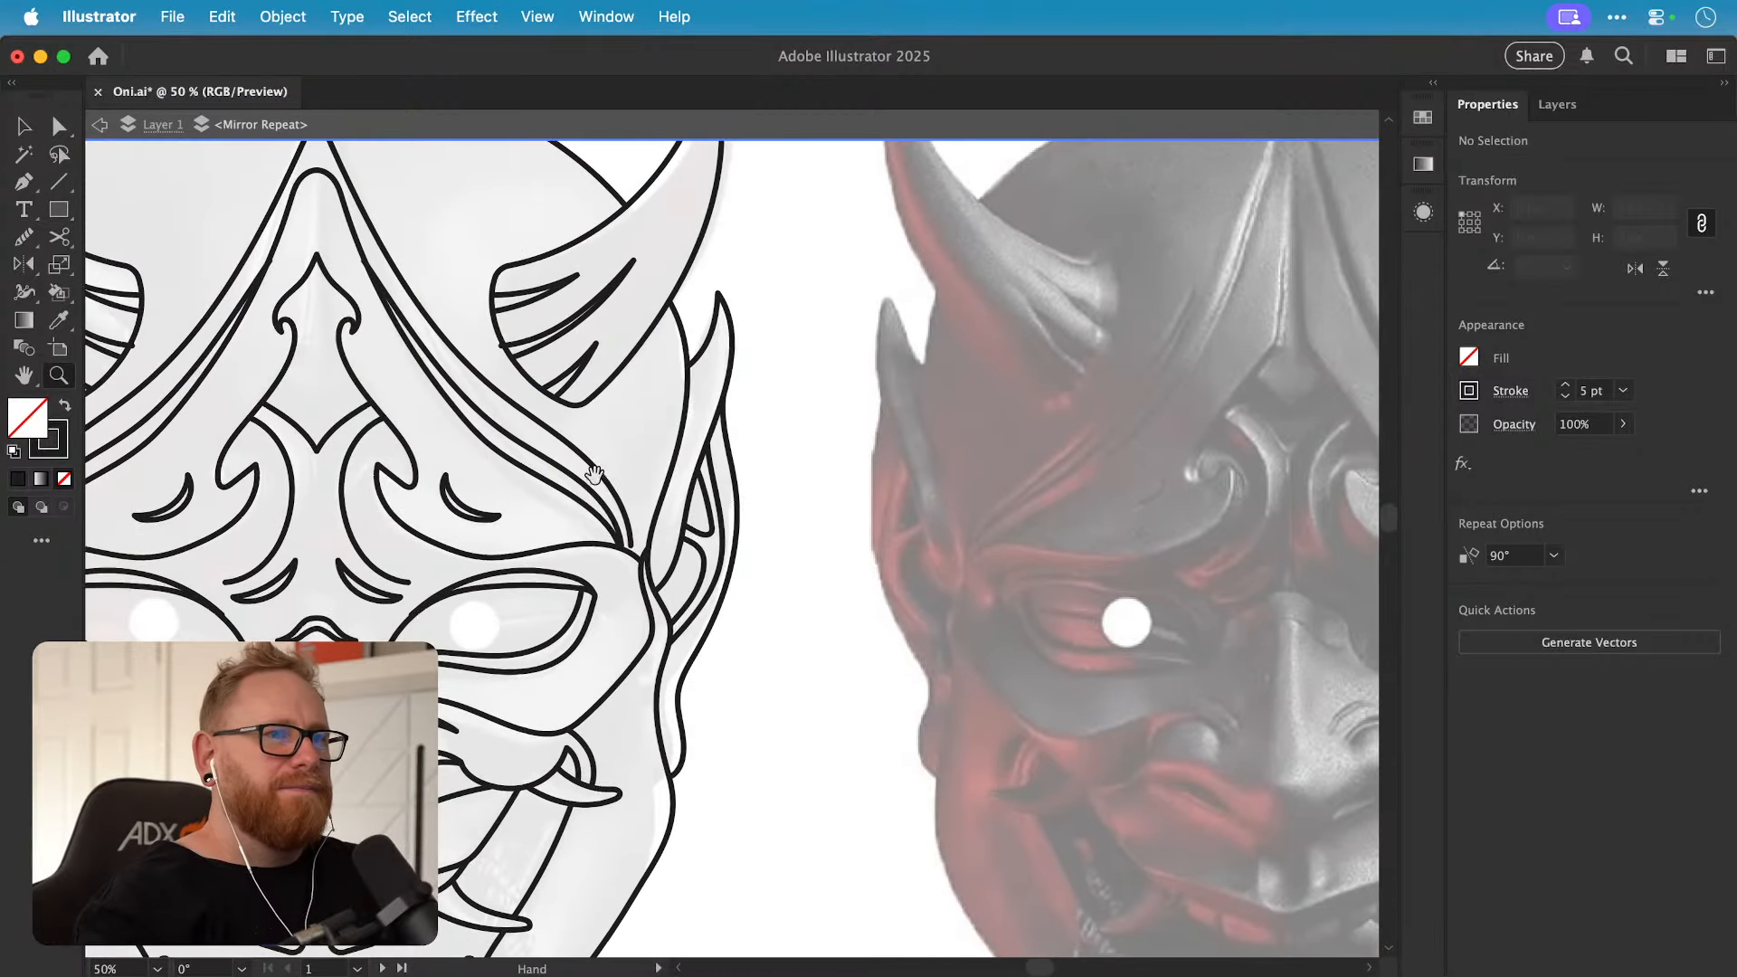
left_click_drag(598, 489, 891, 497)
left_click_drag(492, 503, 590, 500)
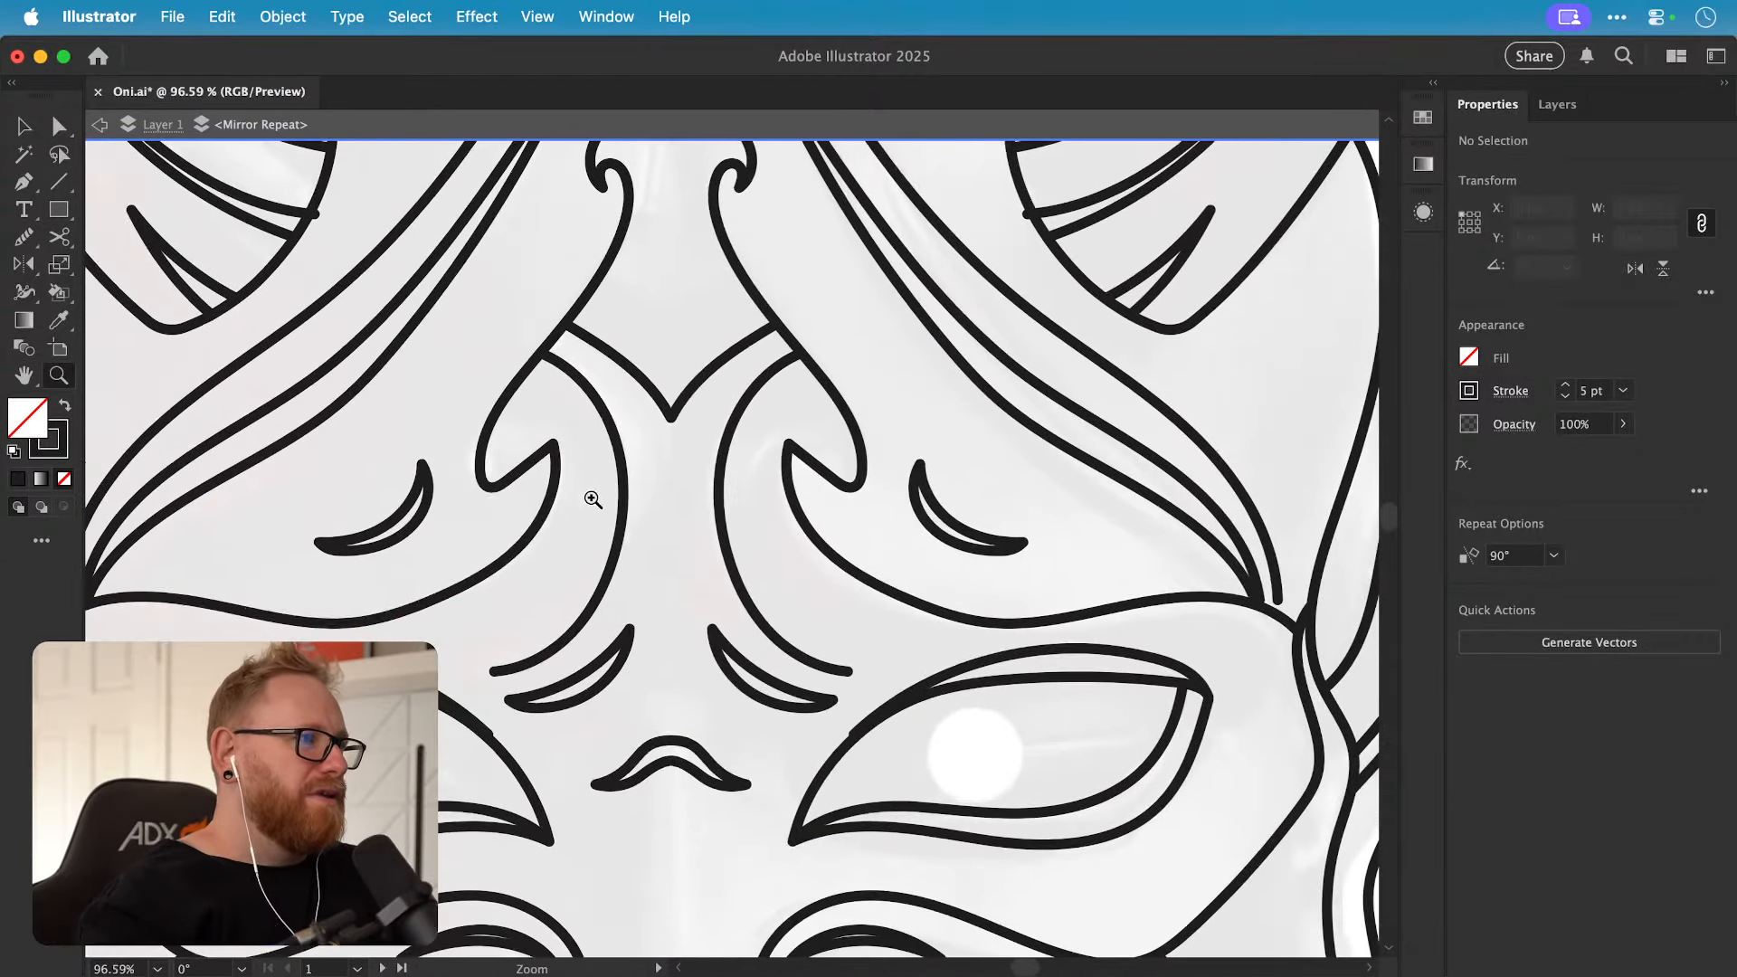
key("v")
left_click(548, 507)
key("n")
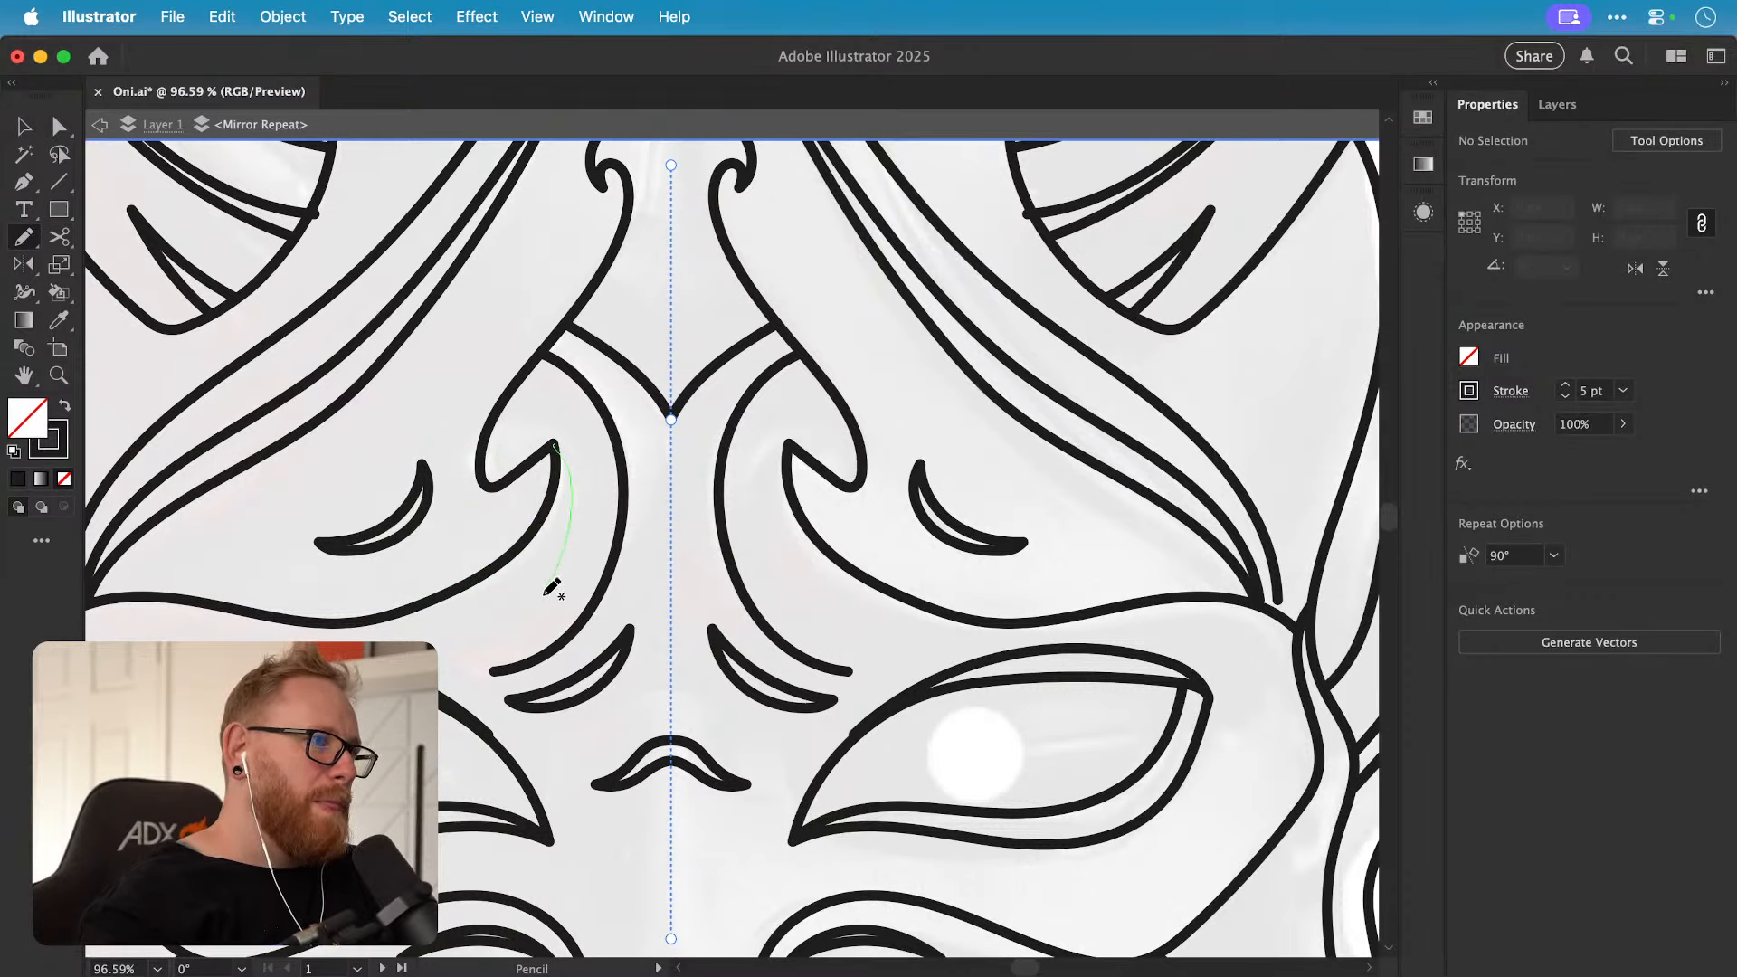
mouse_move(503, 647)
left_mouse_down()
mouse_move(496, 667)
mouse_move(569, 565)
mouse_move(564, 443)
left_mouse_up()
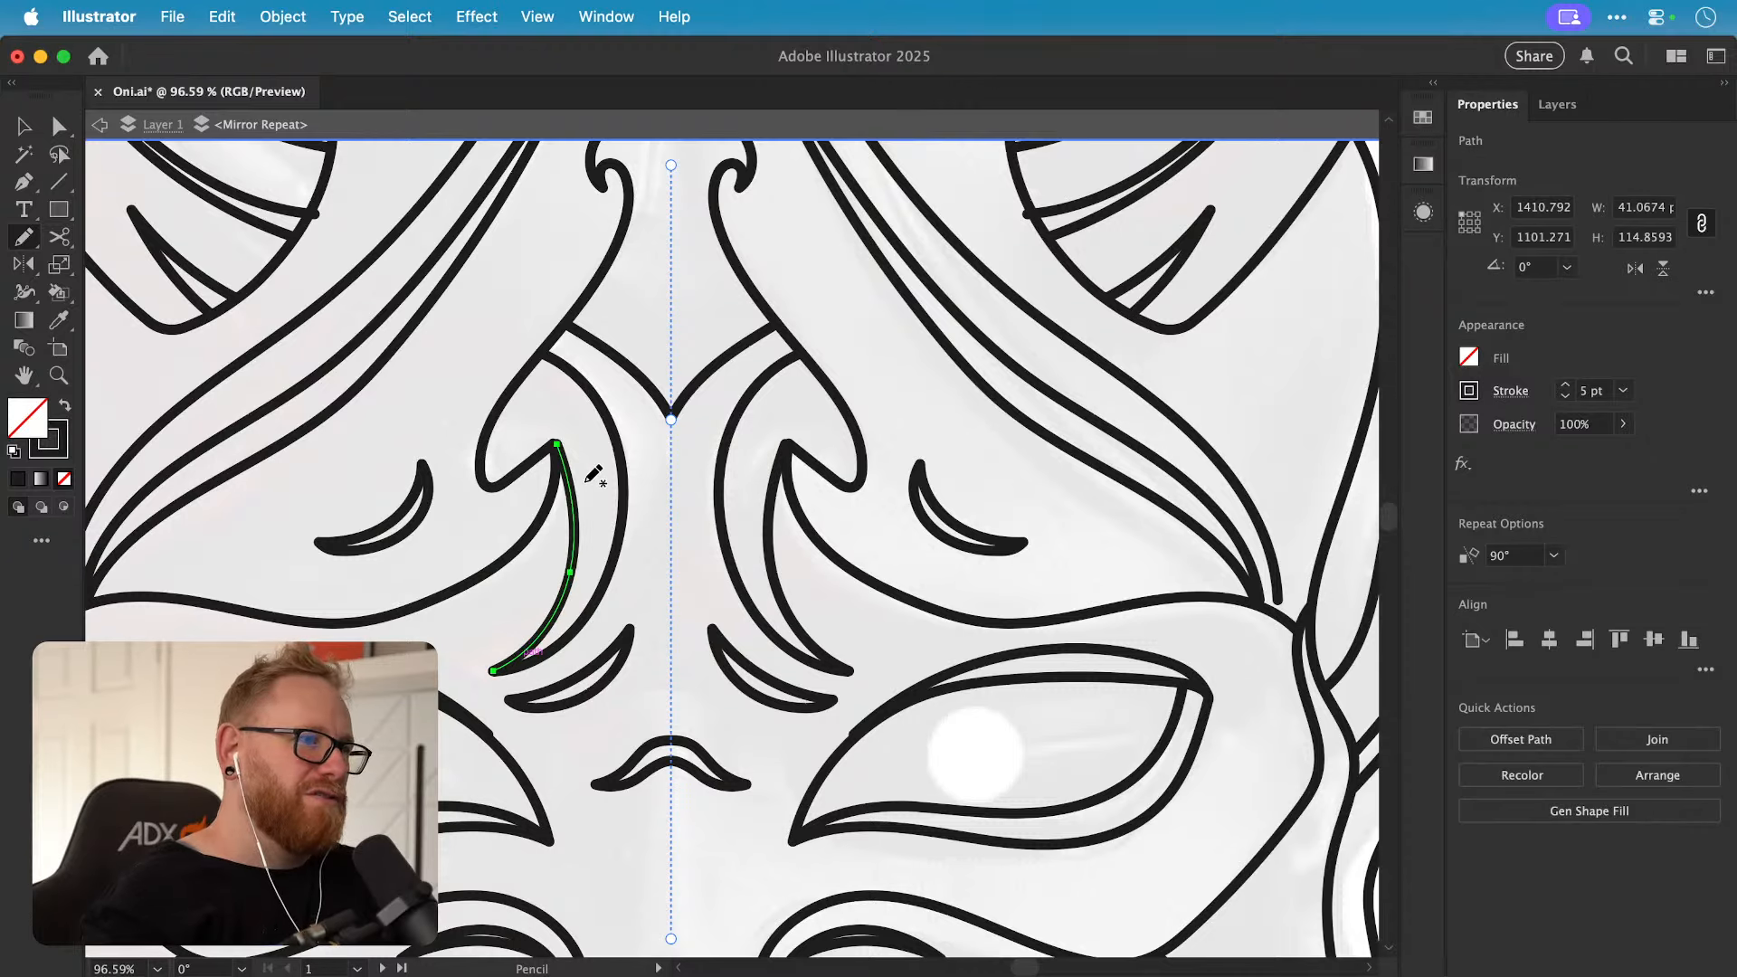
mouse_move(496, 668)
left_mouse_down()
mouse_move(562, 582)
mouse_move(563, 441)
left_mouse_up()
key("v")
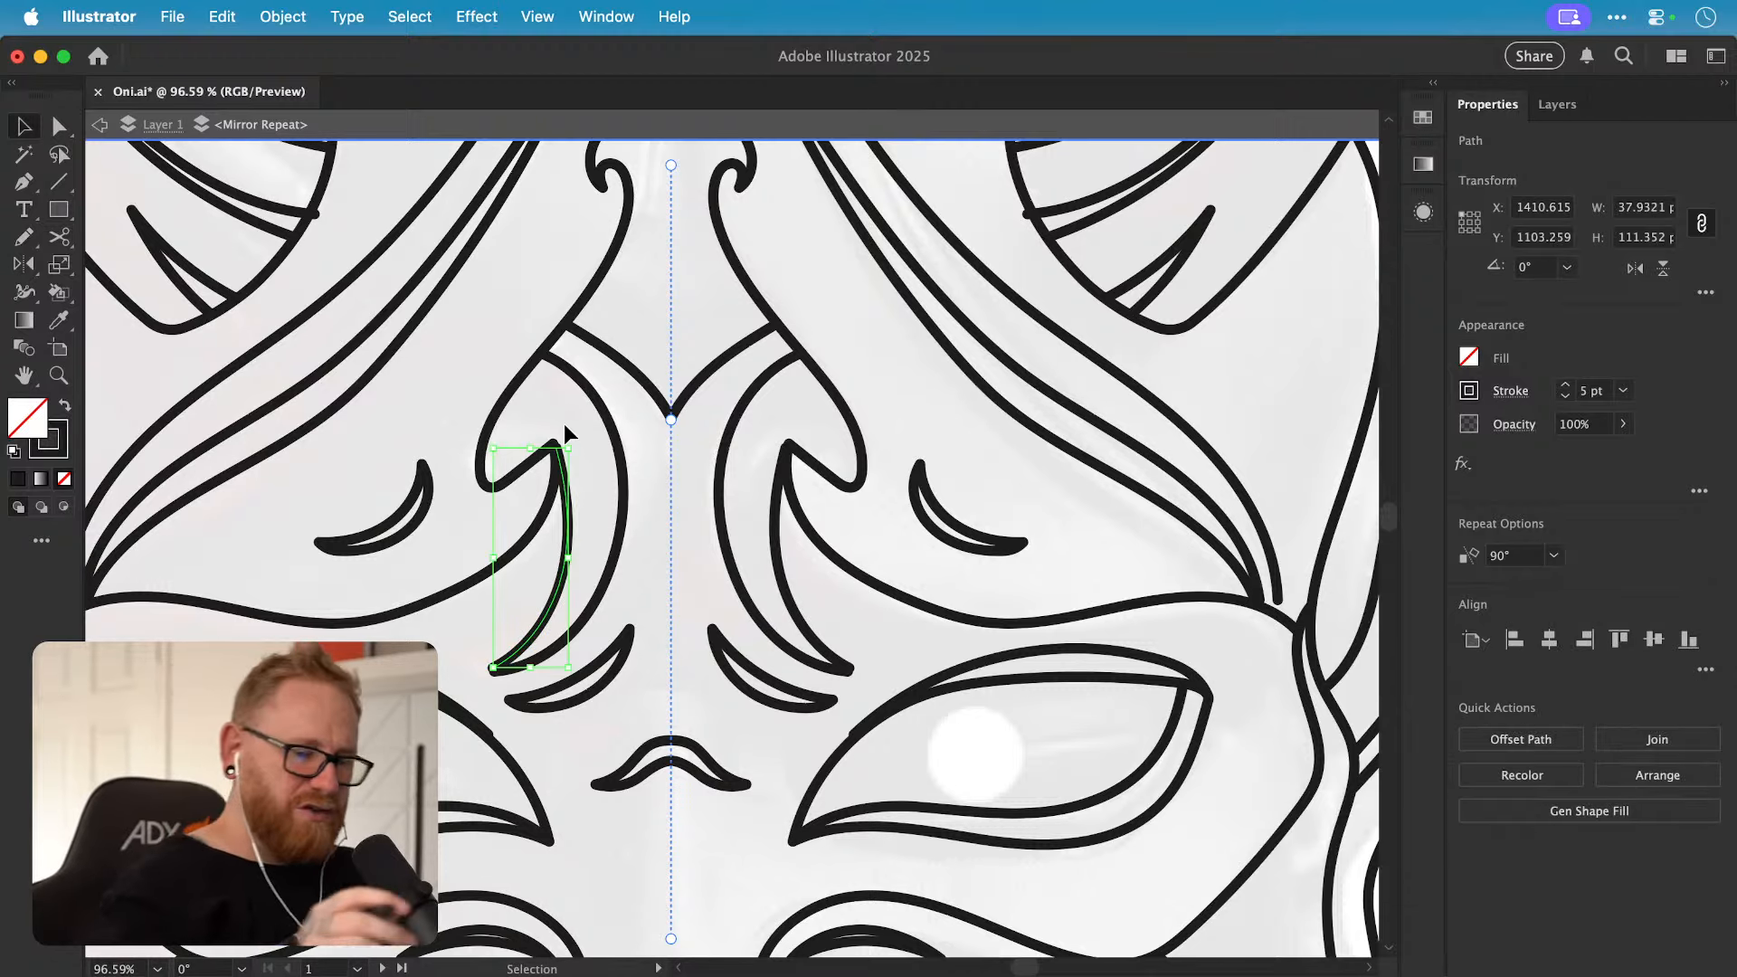
left_click(563, 424)
Step: Draw a short curve about 67 × 25 px with the Pencil below the left nostril, from the lip fold's outer corner inward to the lip line
key("super+minus")
key("super+minus")
key("super+minus")
key("super+minus")
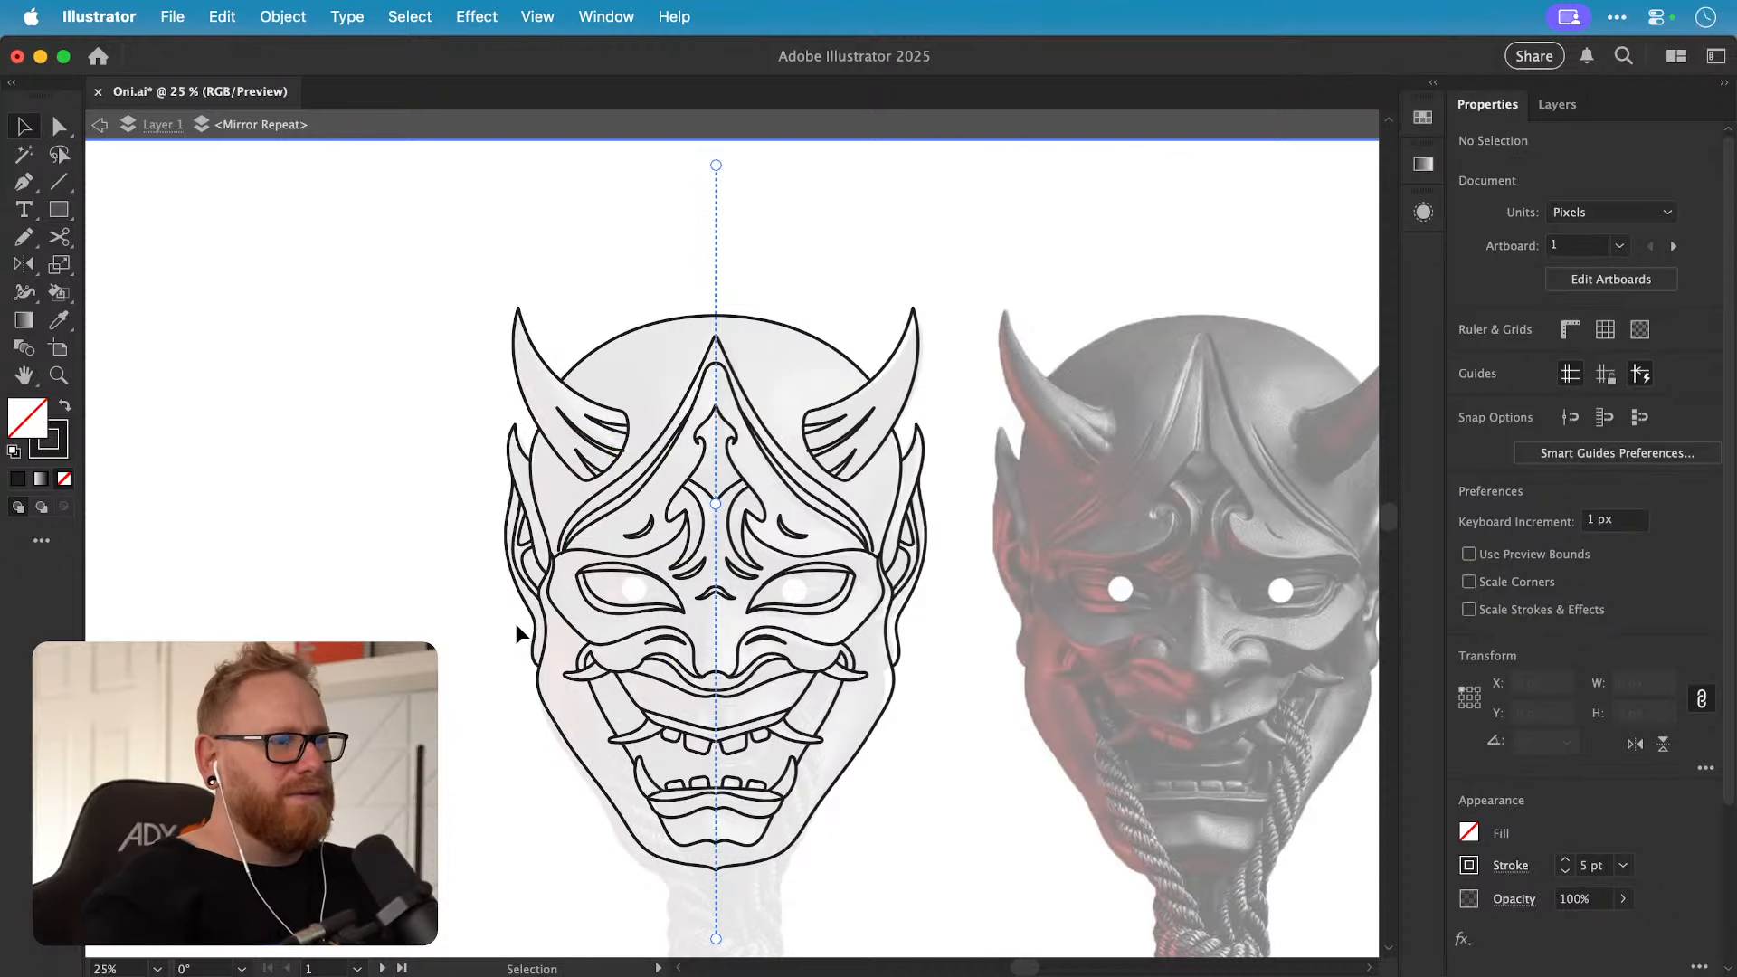
left_click_drag(388, 698, 368, 563)
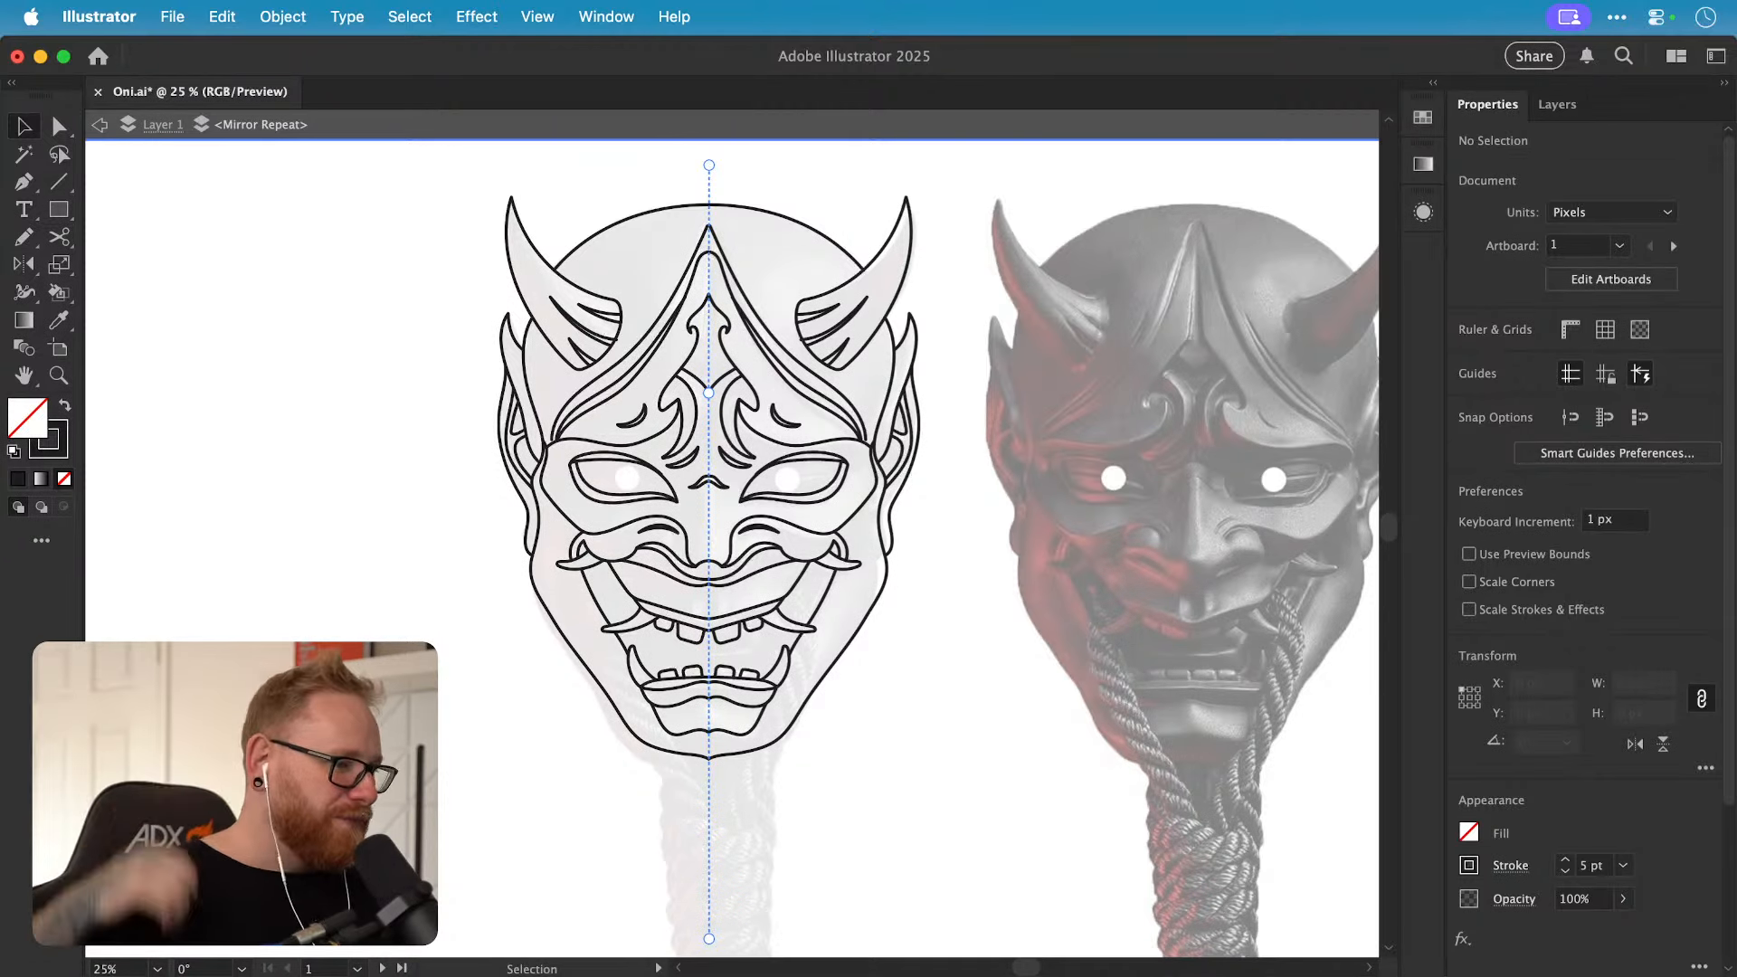
left_click_drag(702, 453, 569, 425)
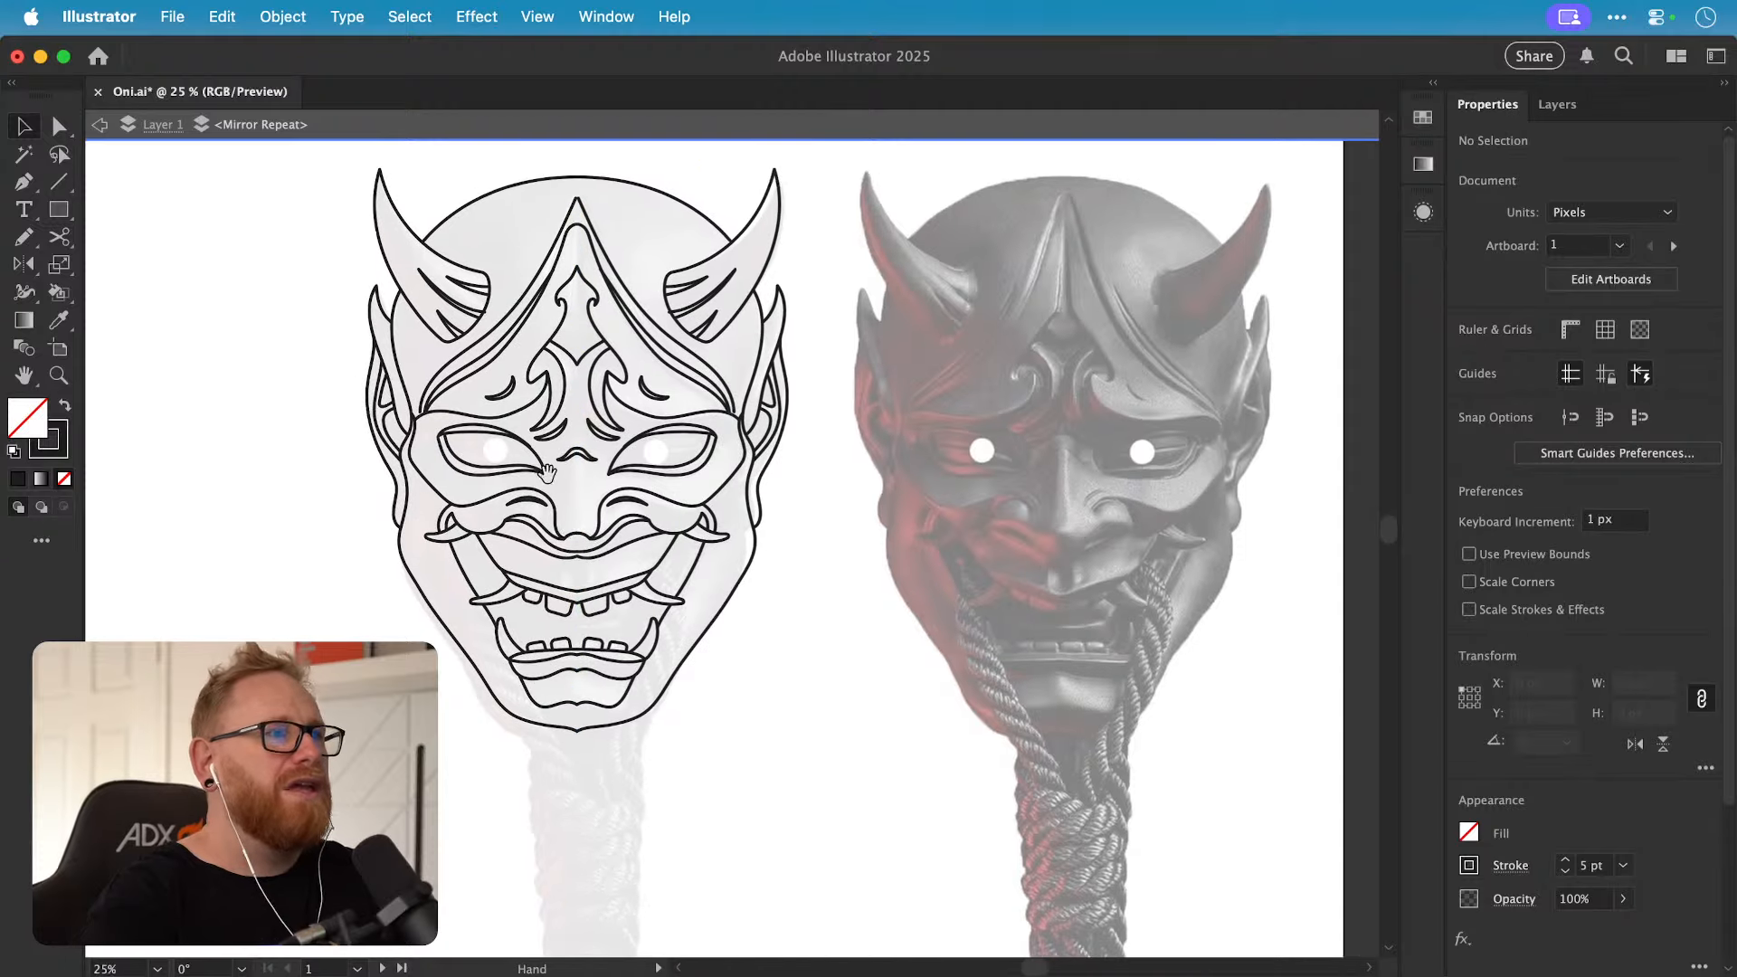
left_click_drag(643, 559, 644, 578)
key("z")
left_click_drag(553, 541, 558, 554)
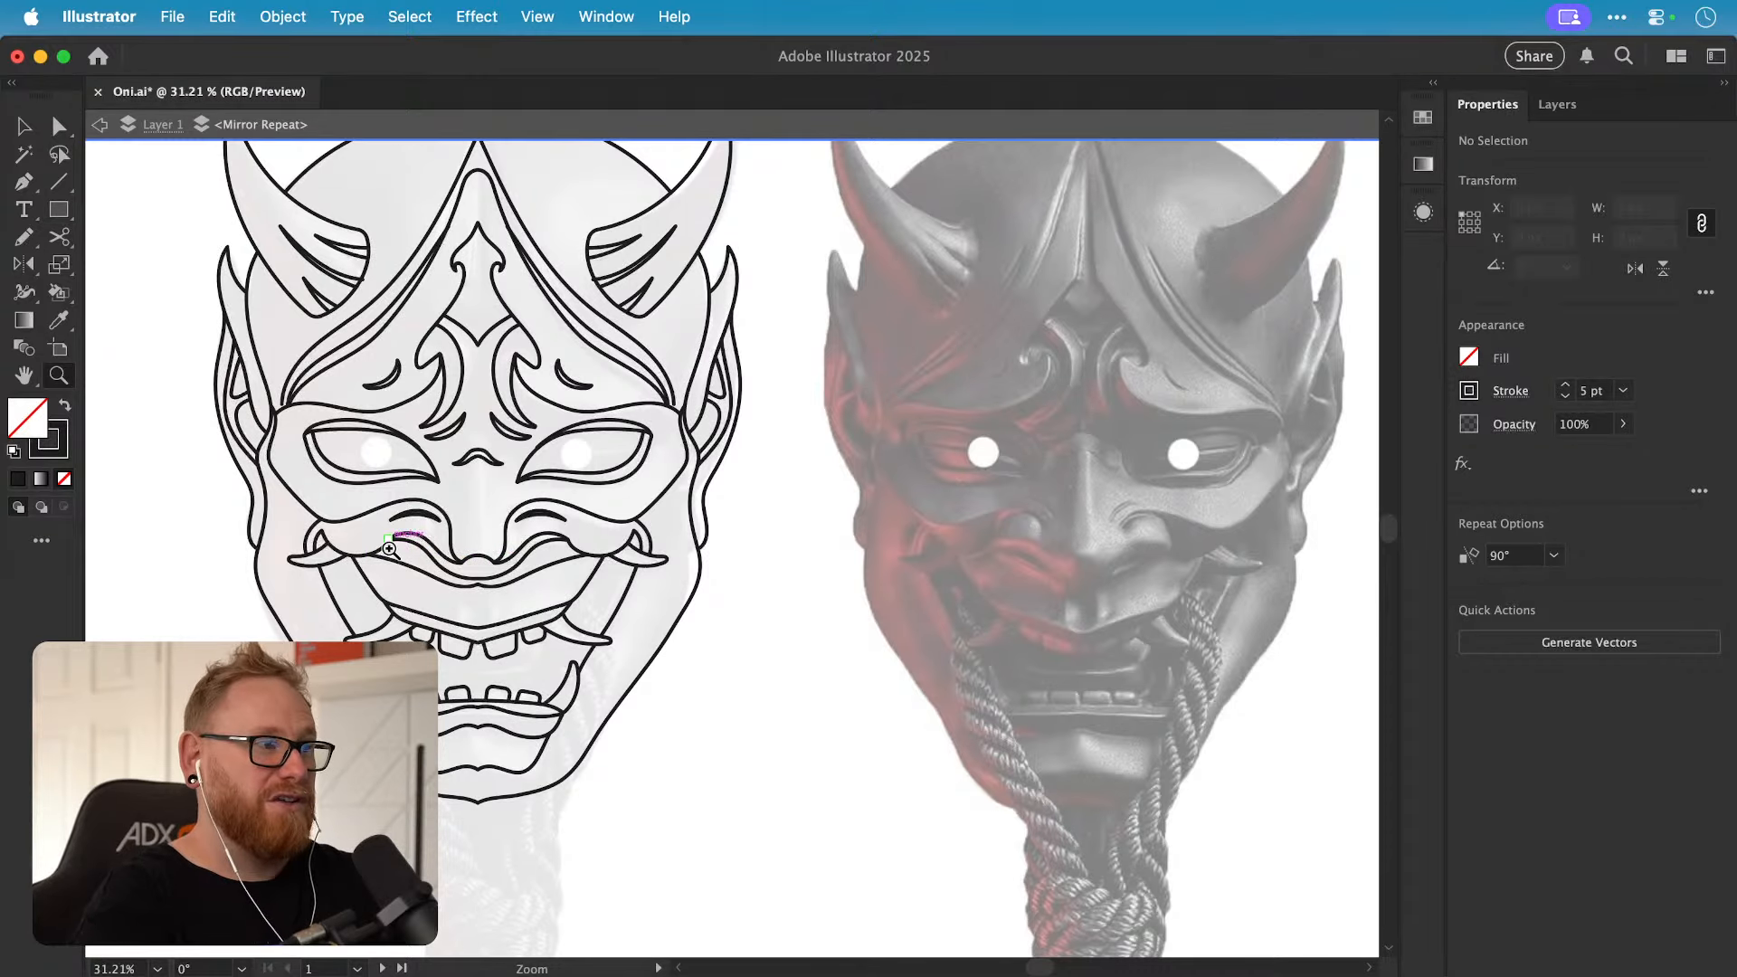
left_click_drag(389, 548, 534, 577)
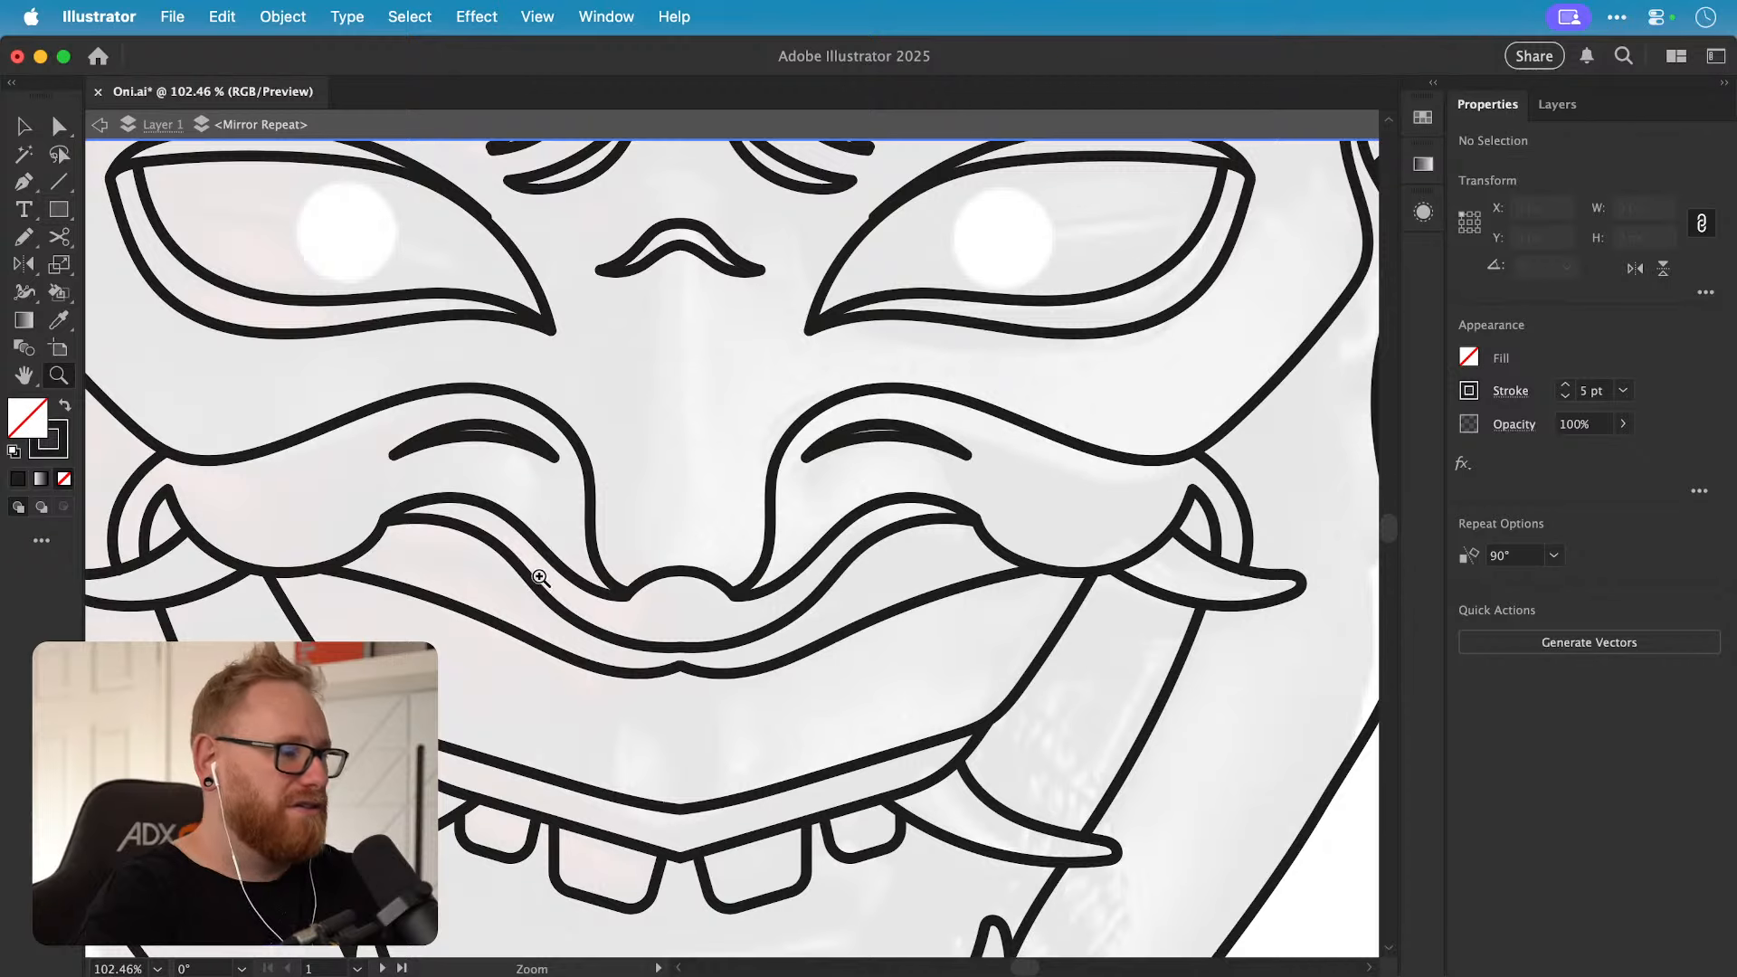
key("n")
left_click_drag(383, 520, 523, 570)
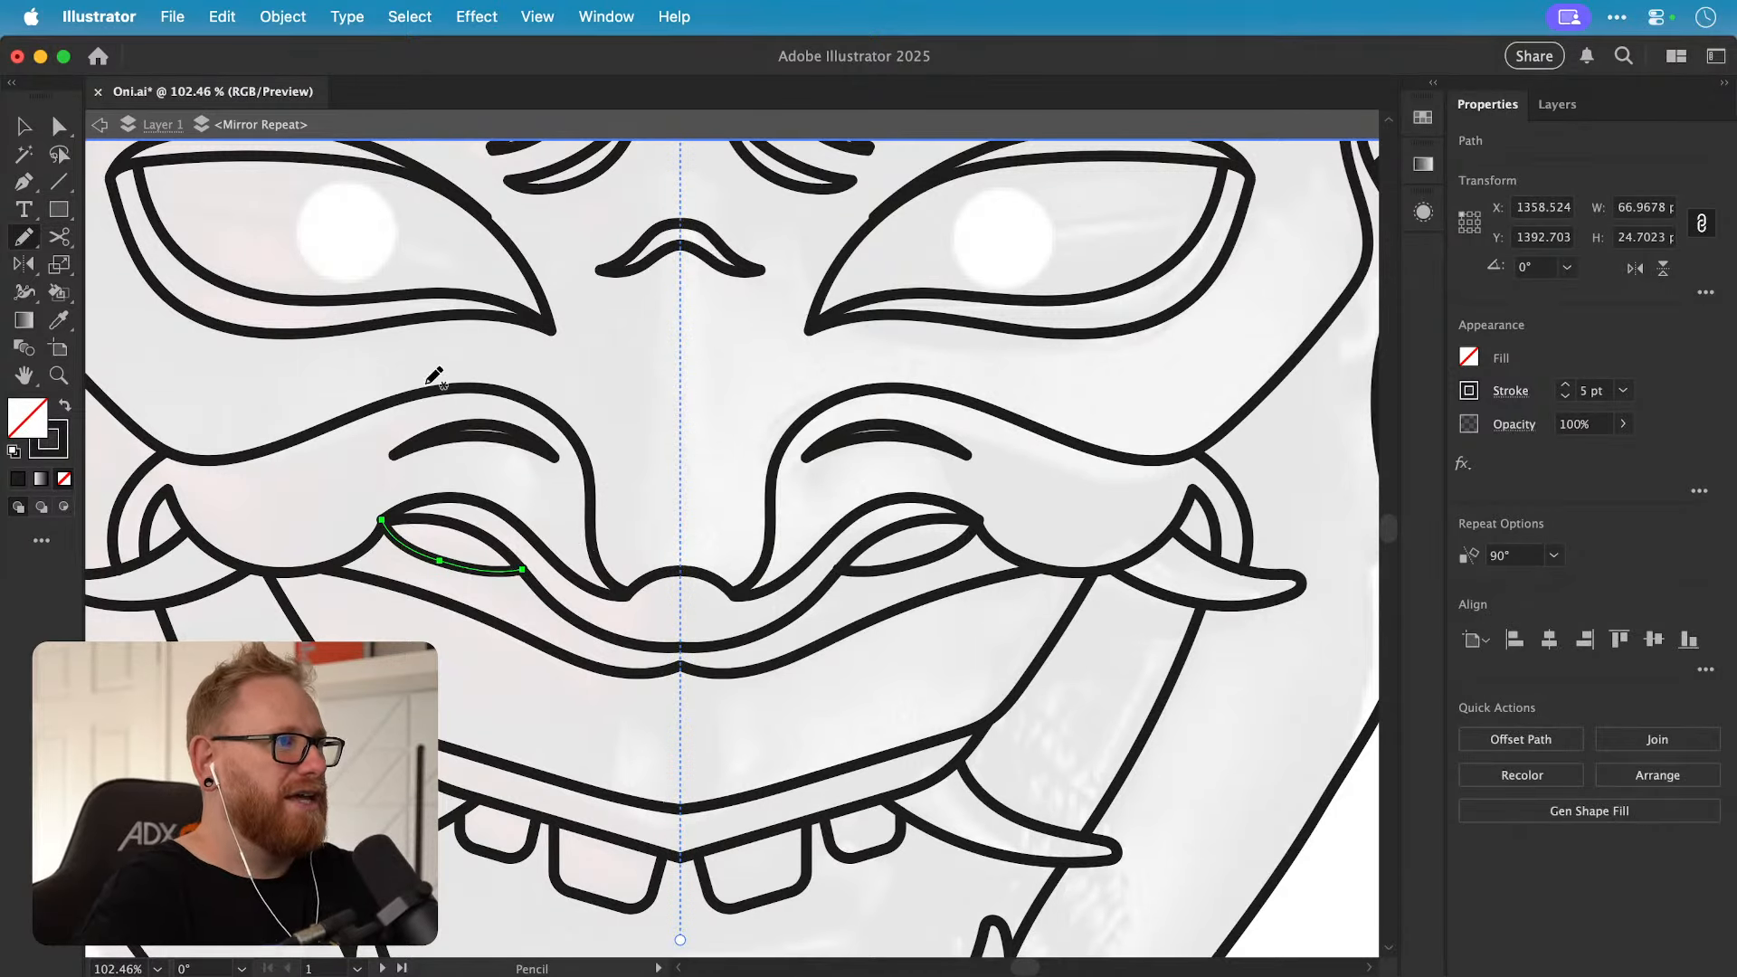
mouse_move(396, 399)
left_mouse_down()
mouse_move(348, 458)
mouse_move(379, 520)
mouse_move(352, 483)
left_mouse_up()
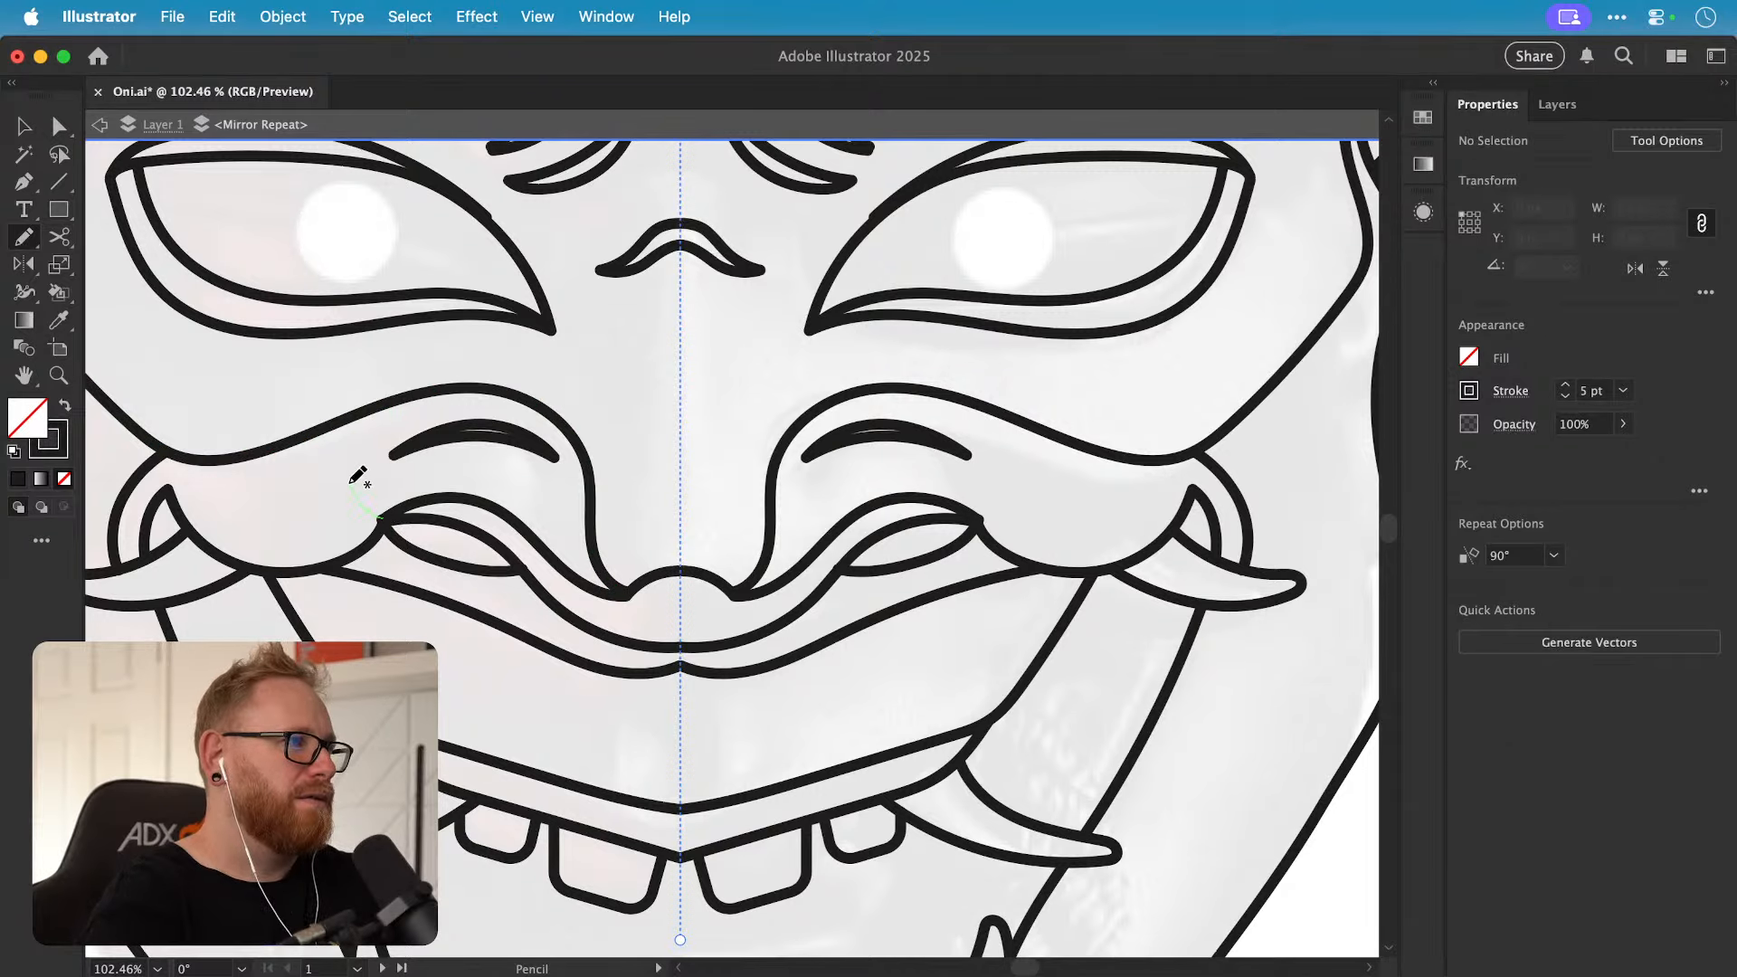
left_click_drag(352, 423, 370, 406)
key("super+z")
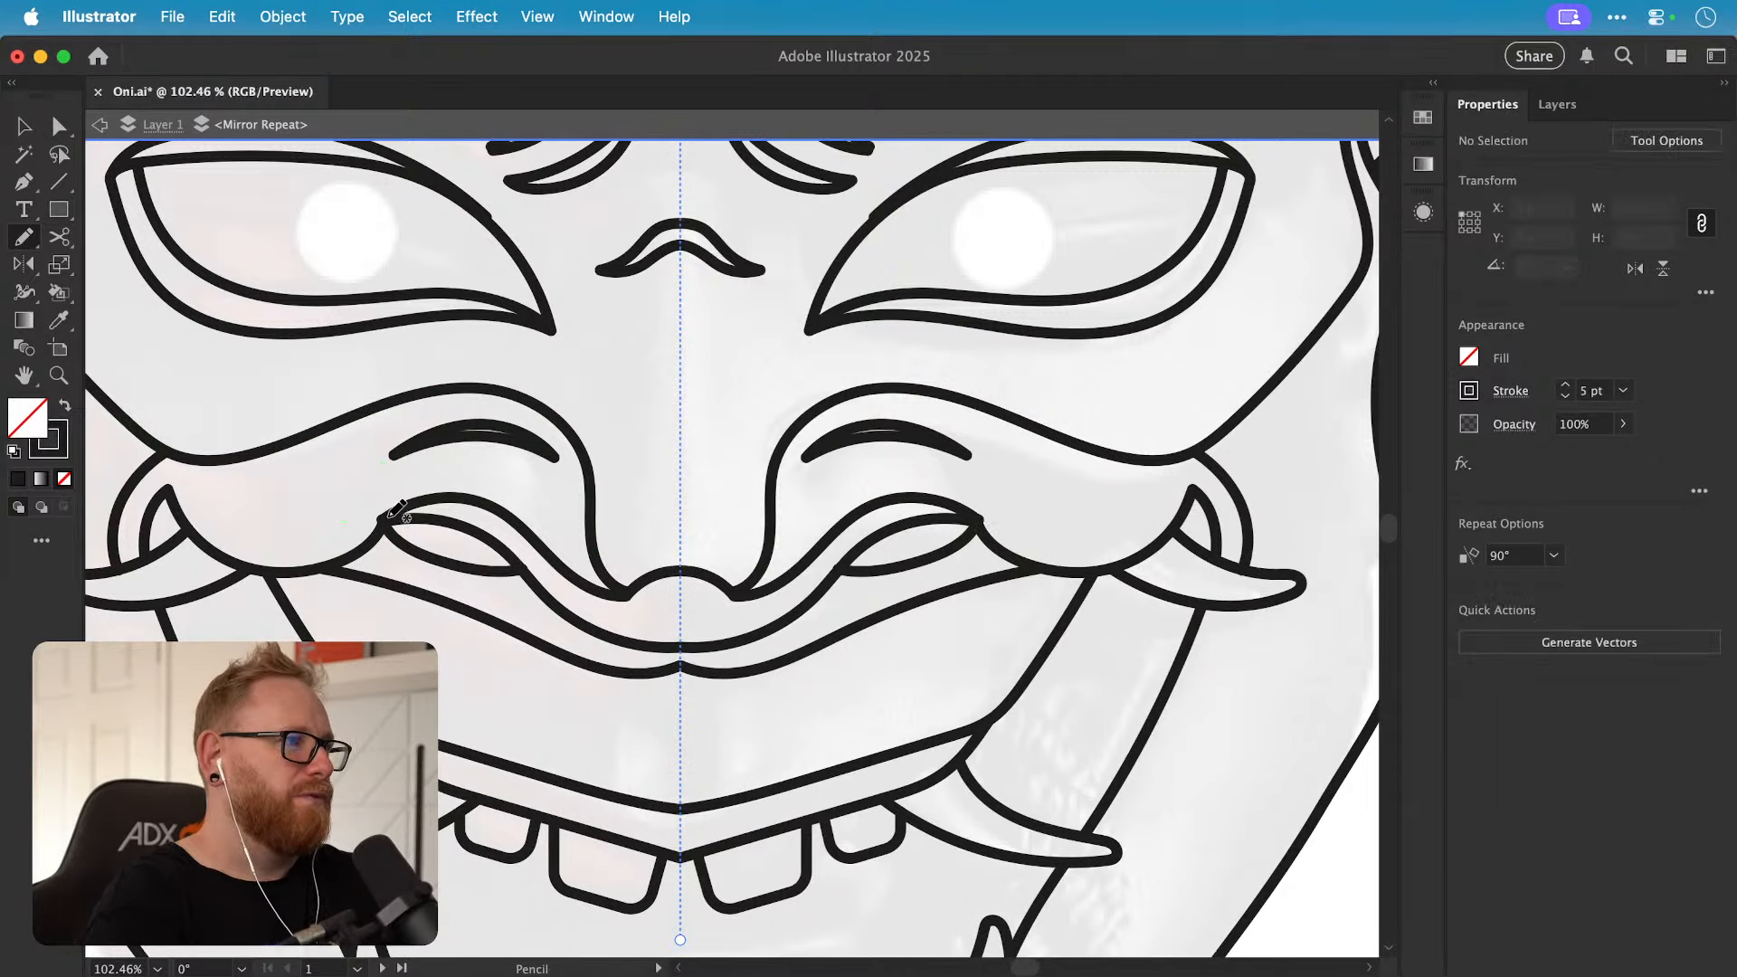
mouse_move(386, 517)
left_mouse_down()
mouse_move(338, 508)
mouse_move(330, 482)
mouse_move(371, 405)
left_mouse_up()
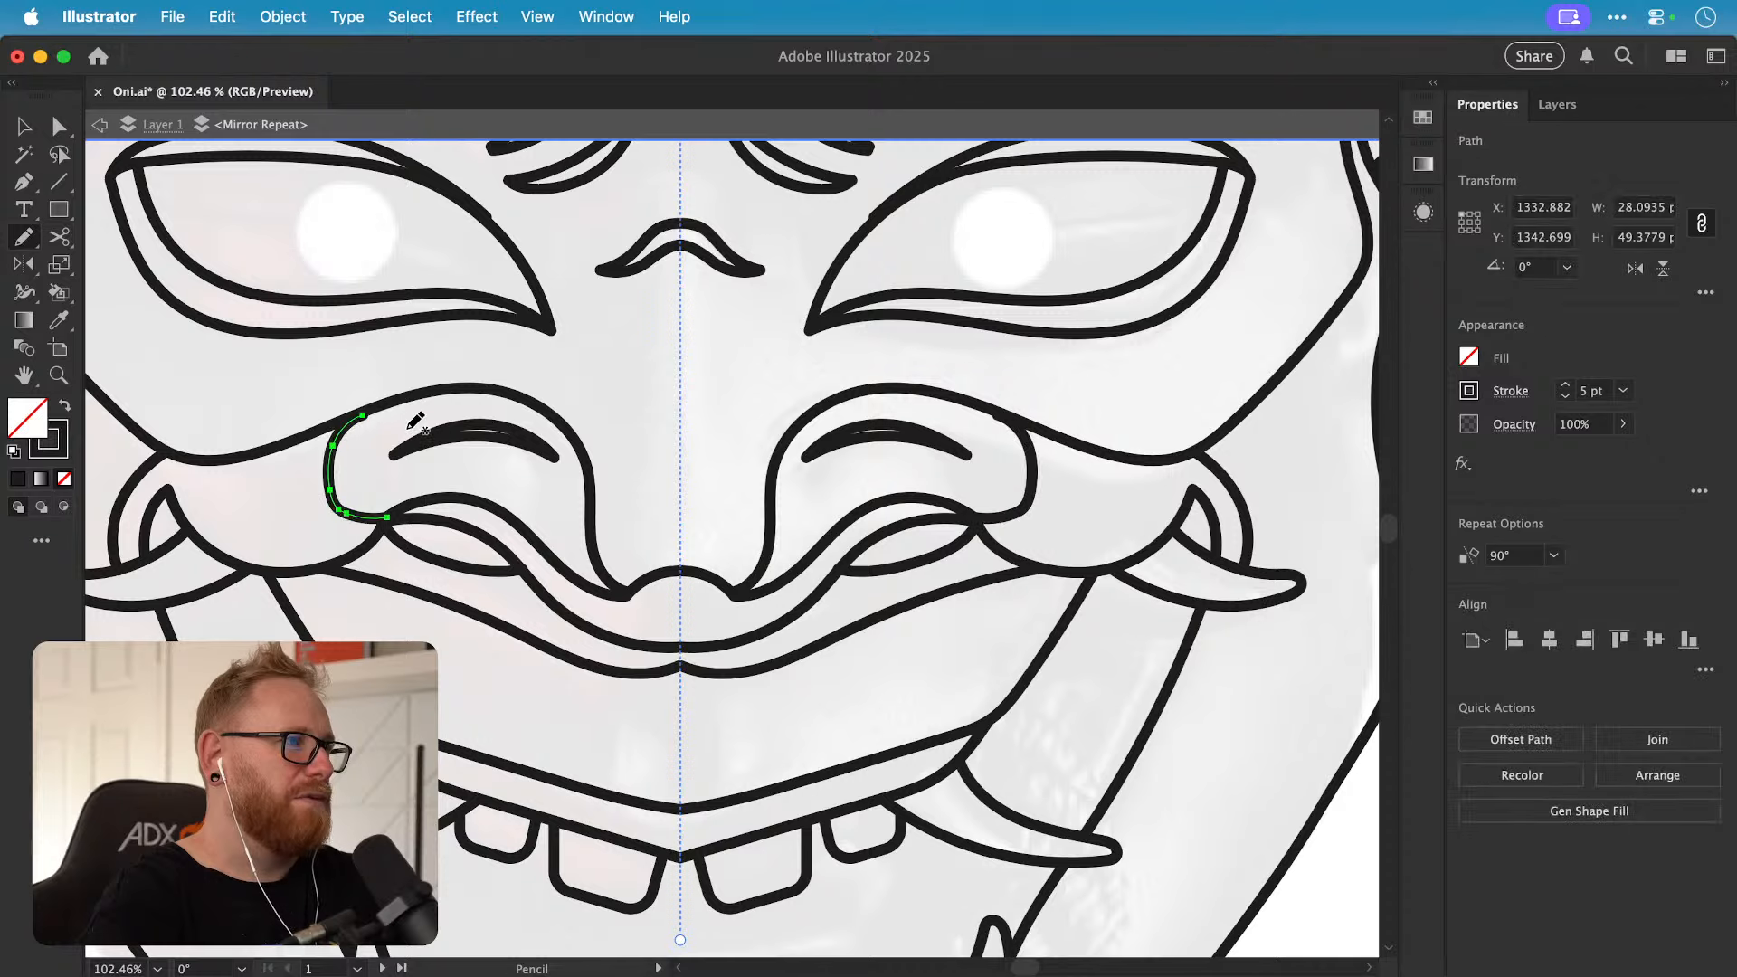
key("super+z")
Step: Draw the left nostril wing as an outer curve about 29 × 50 px, from the lip fold's outer corner up to the cheek line
left_click_drag(382, 517, 346, 513)
left_click_drag(334, 450, 360, 413)
key("v")
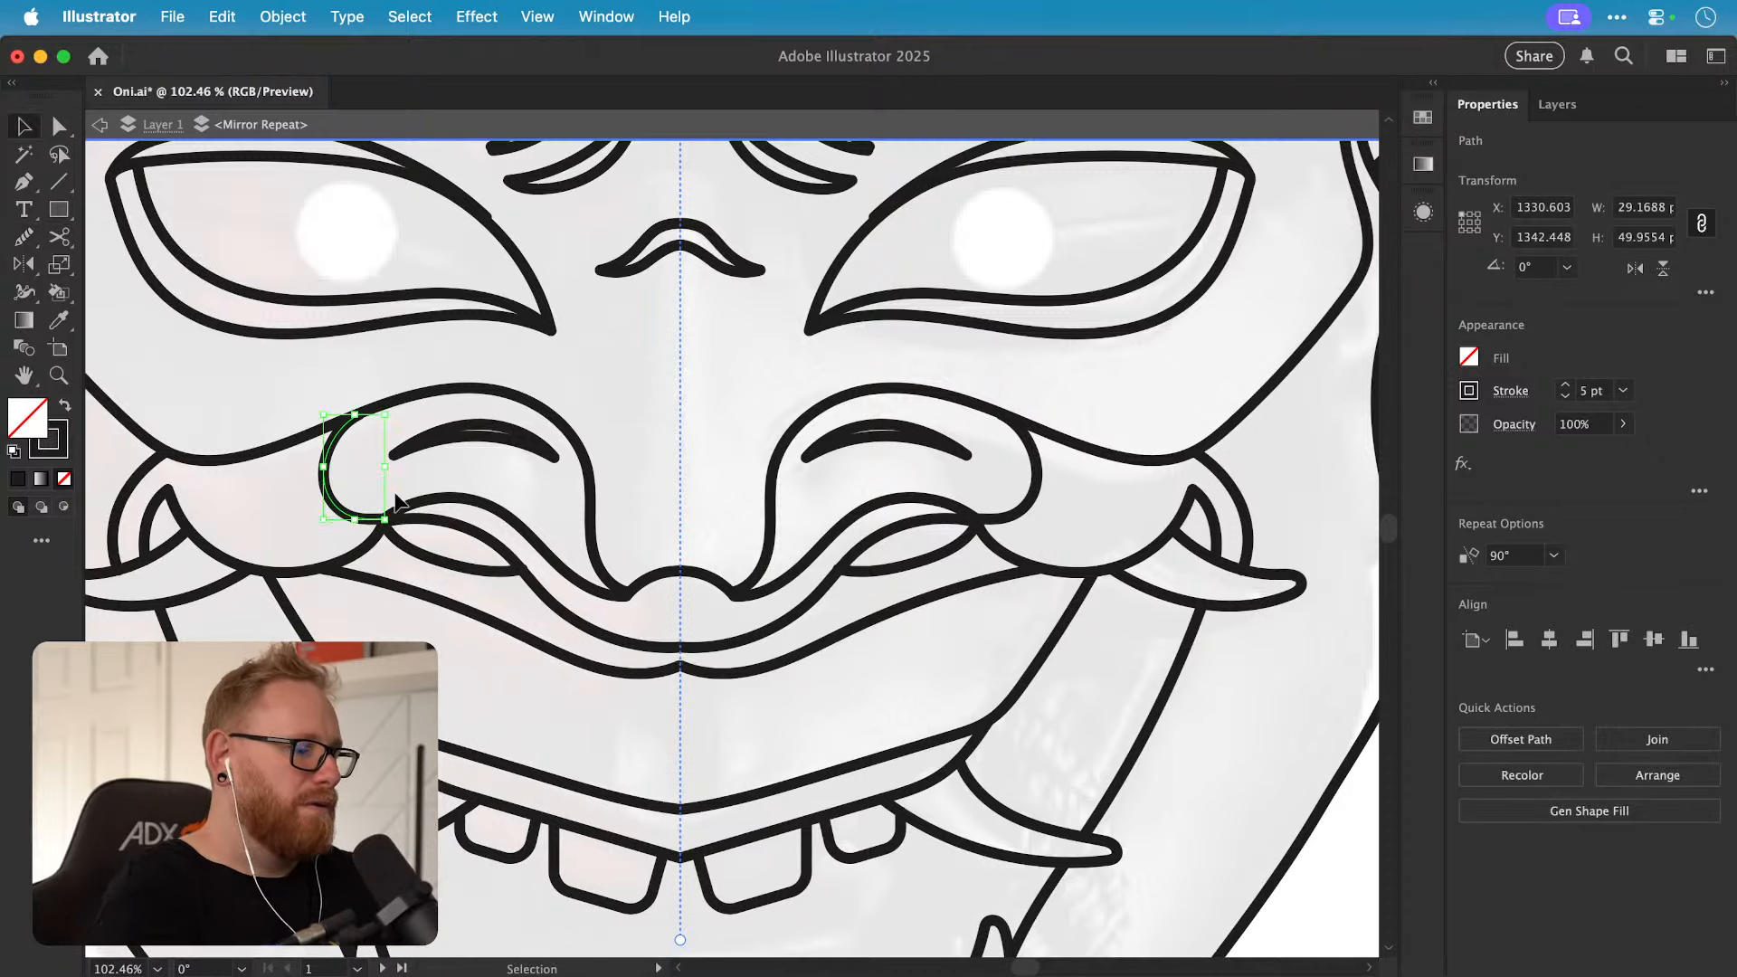
left_click(394, 494)
Step: Delete the small arched line at the nose tip between the two nostrils
key("super+minus")
key("super+minus")
key("super+minus")
key("super+minus")
key("super+minus")
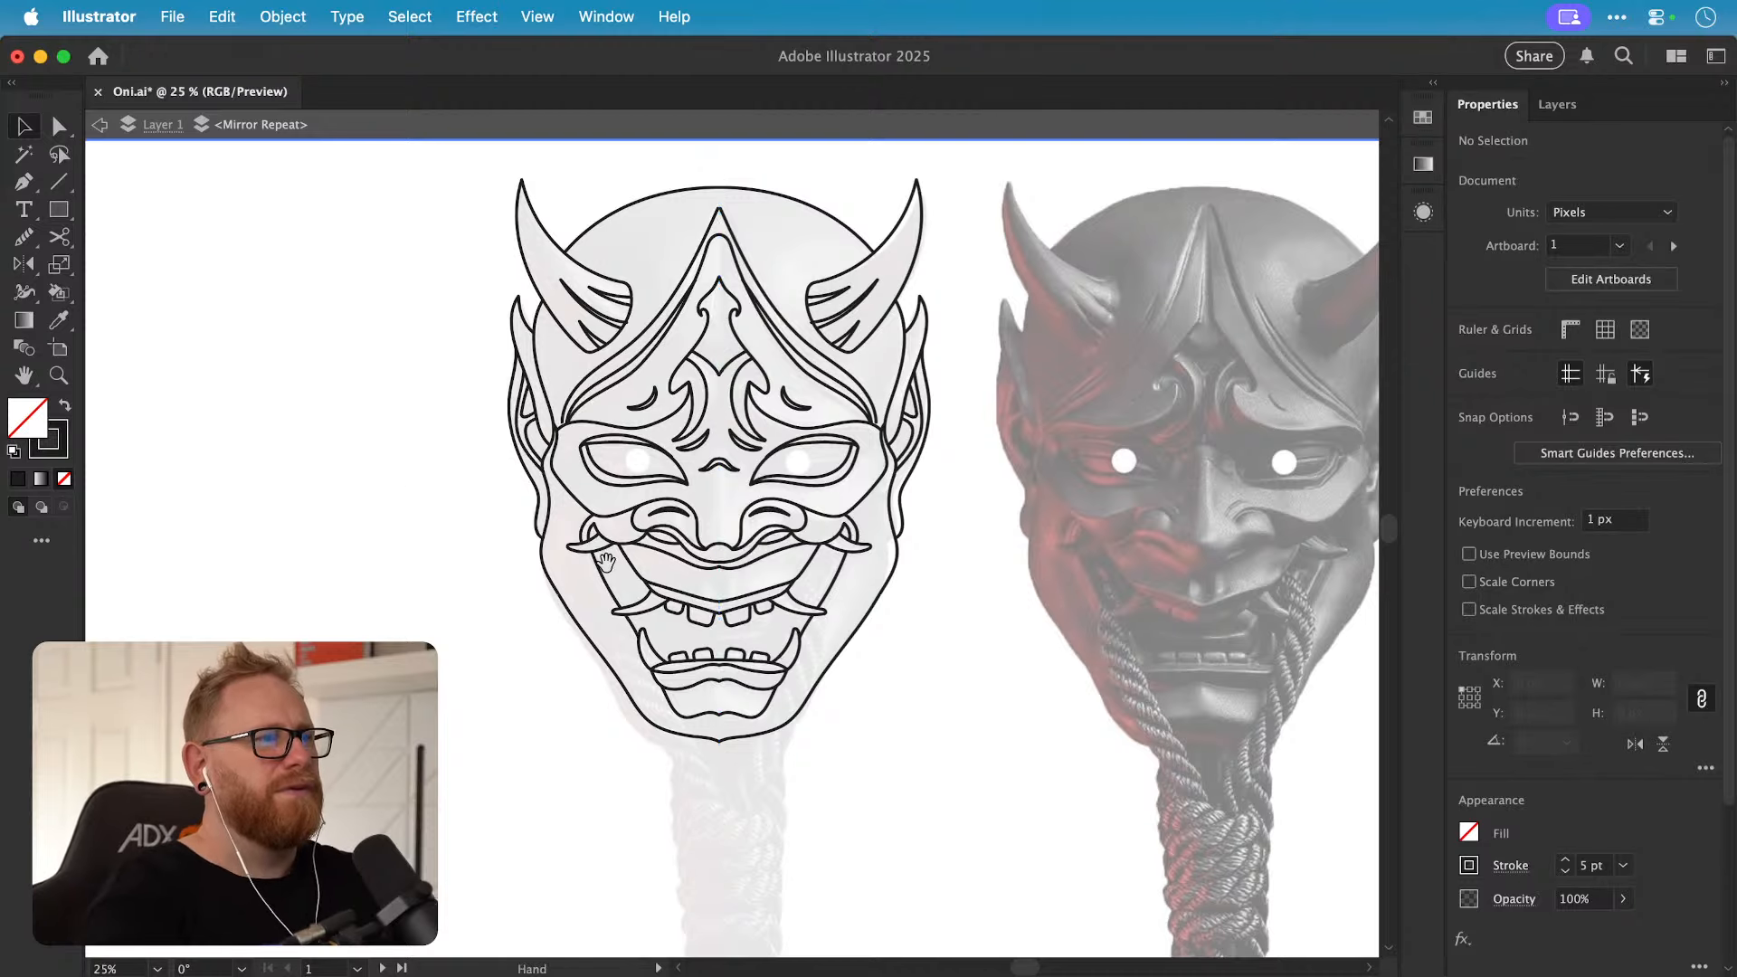
scroll(601, 557, "right", 3)
key("z")
left_click_drag(556, 526, 1203, 597)
key("a")
left_click(596, 612)
key("Delete")
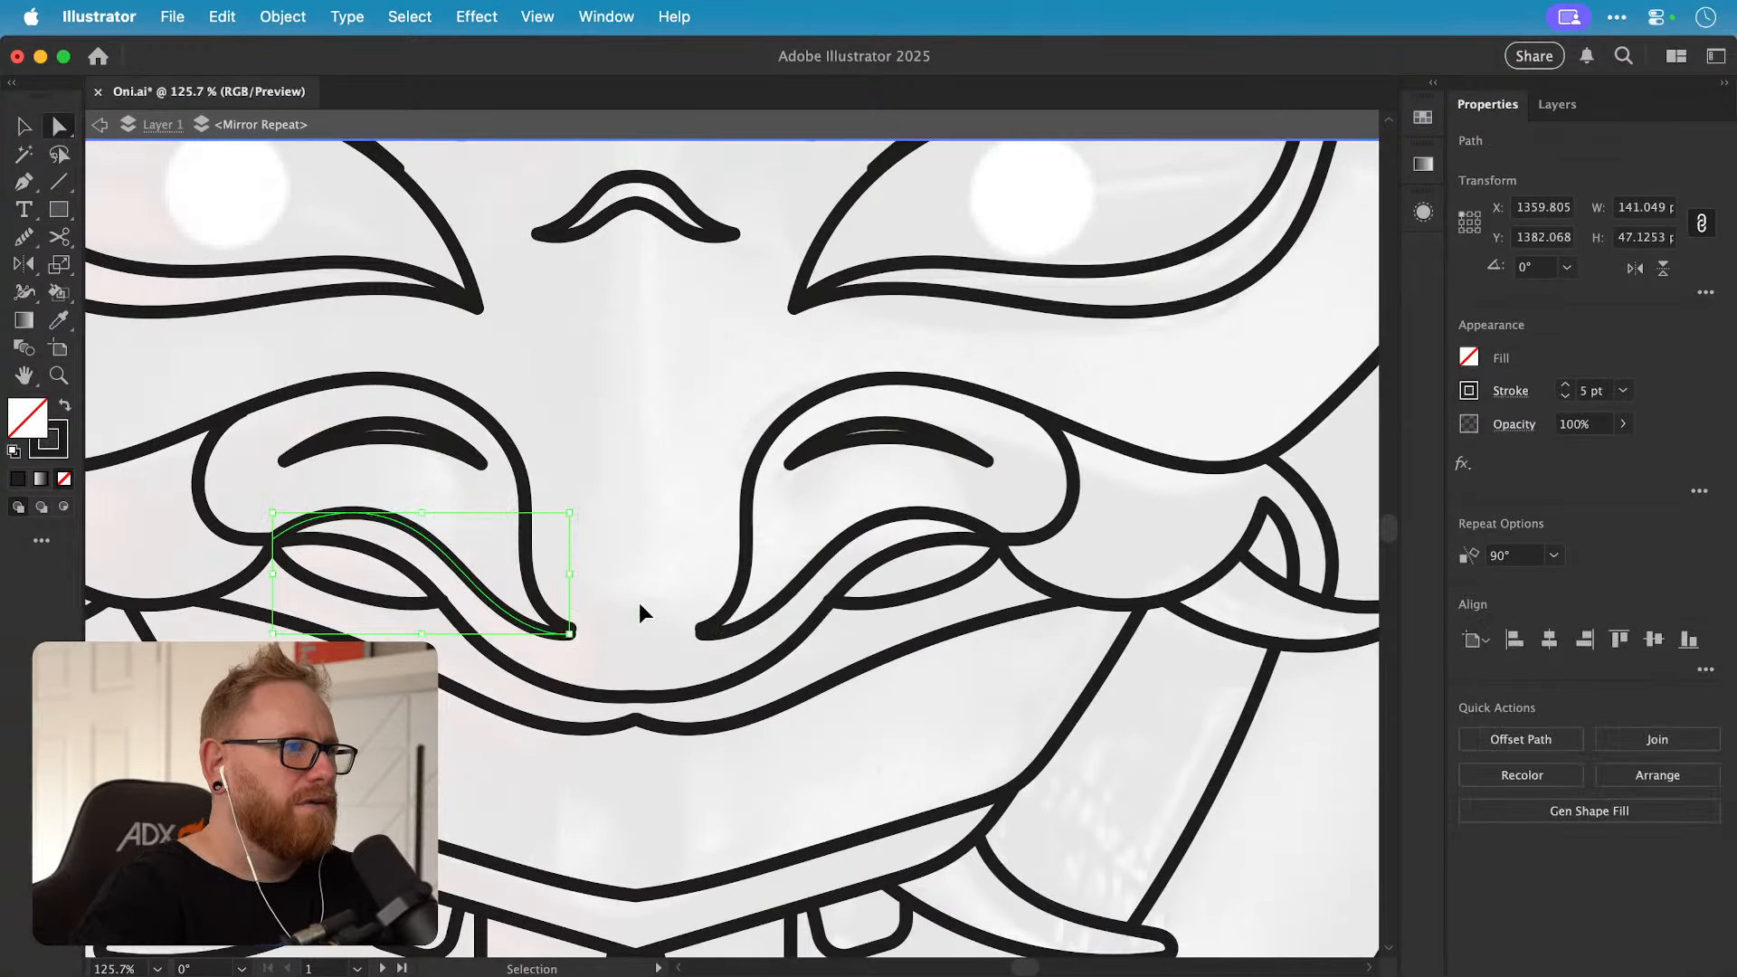
left_click(574, 613)
Step: Extend the left nose outline with the Pencil from its lower end along the nose's underside to the mirror axis
key("n")
left_click(563, 617, "super")
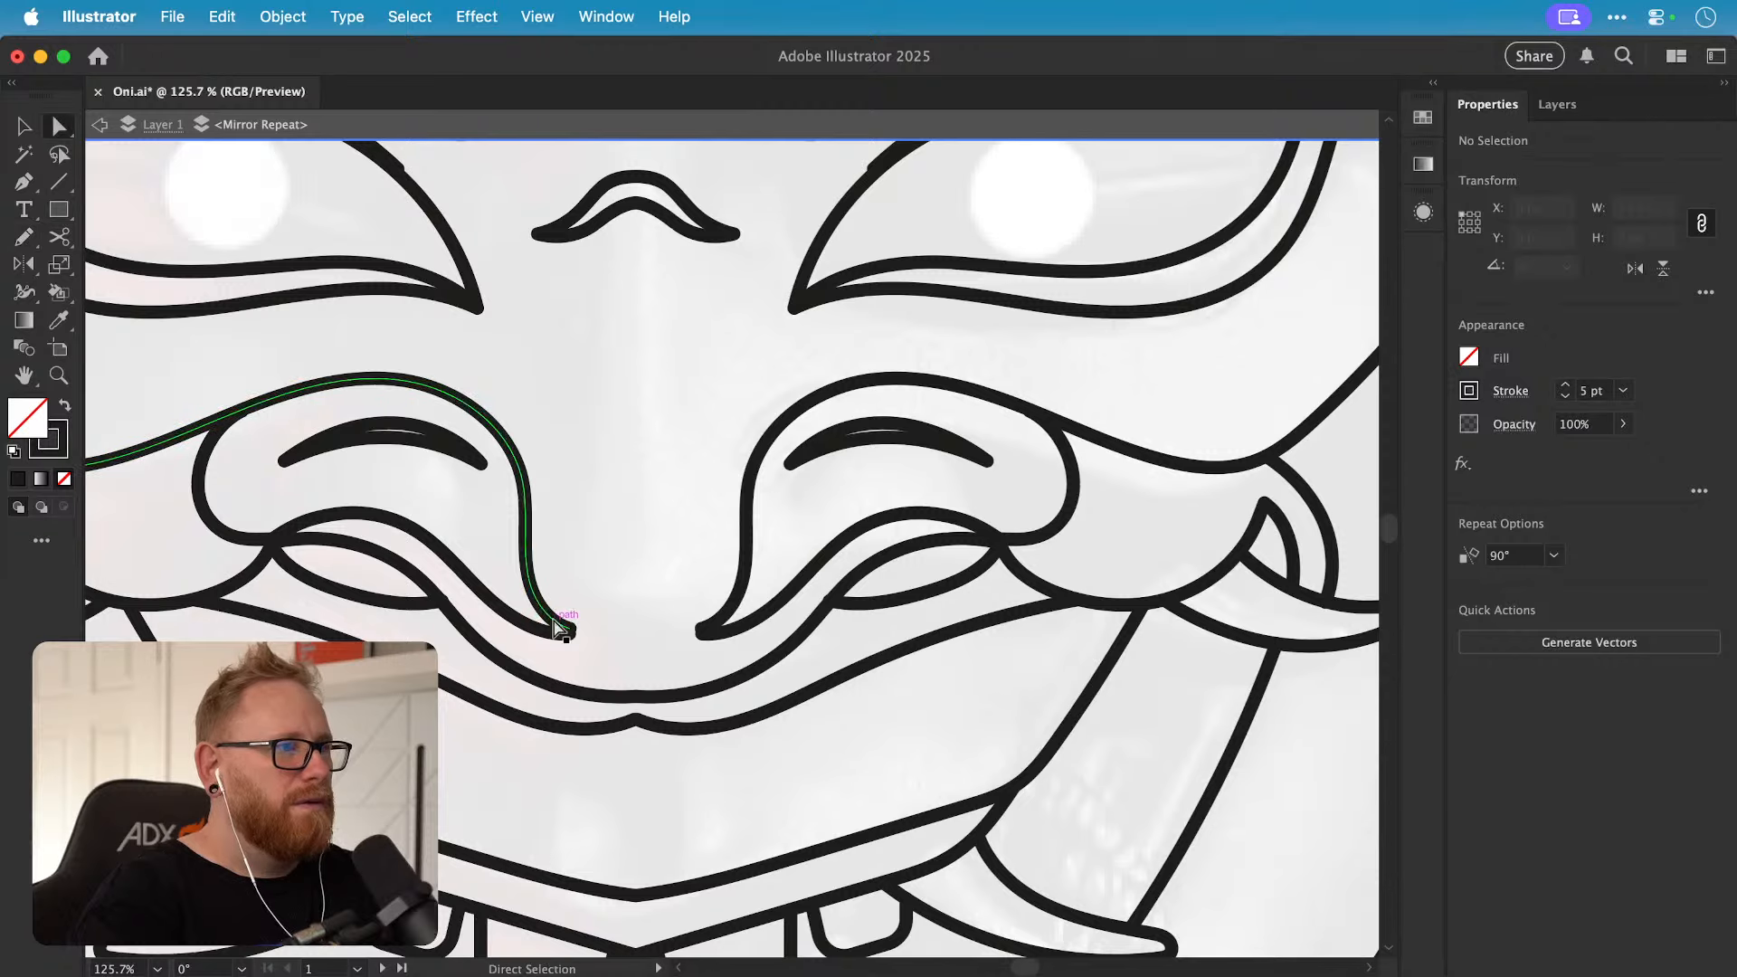
left_click(558, 613, "super")
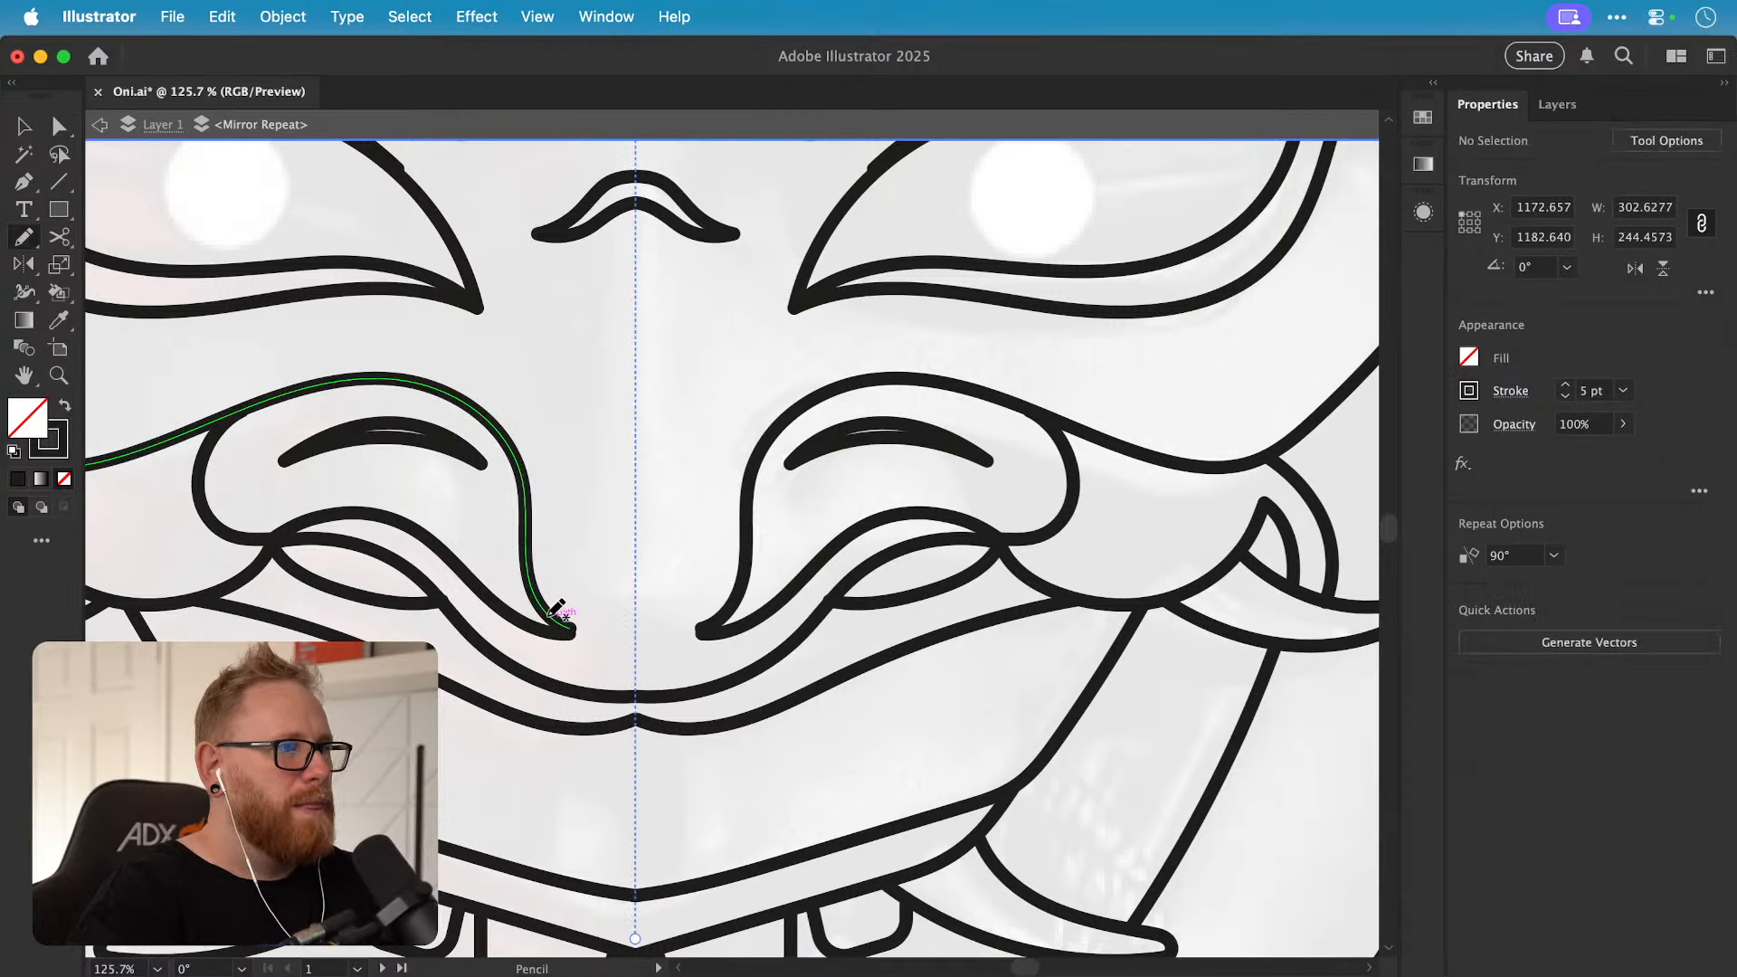
key("v")
left_click(562, 623)
key("n")
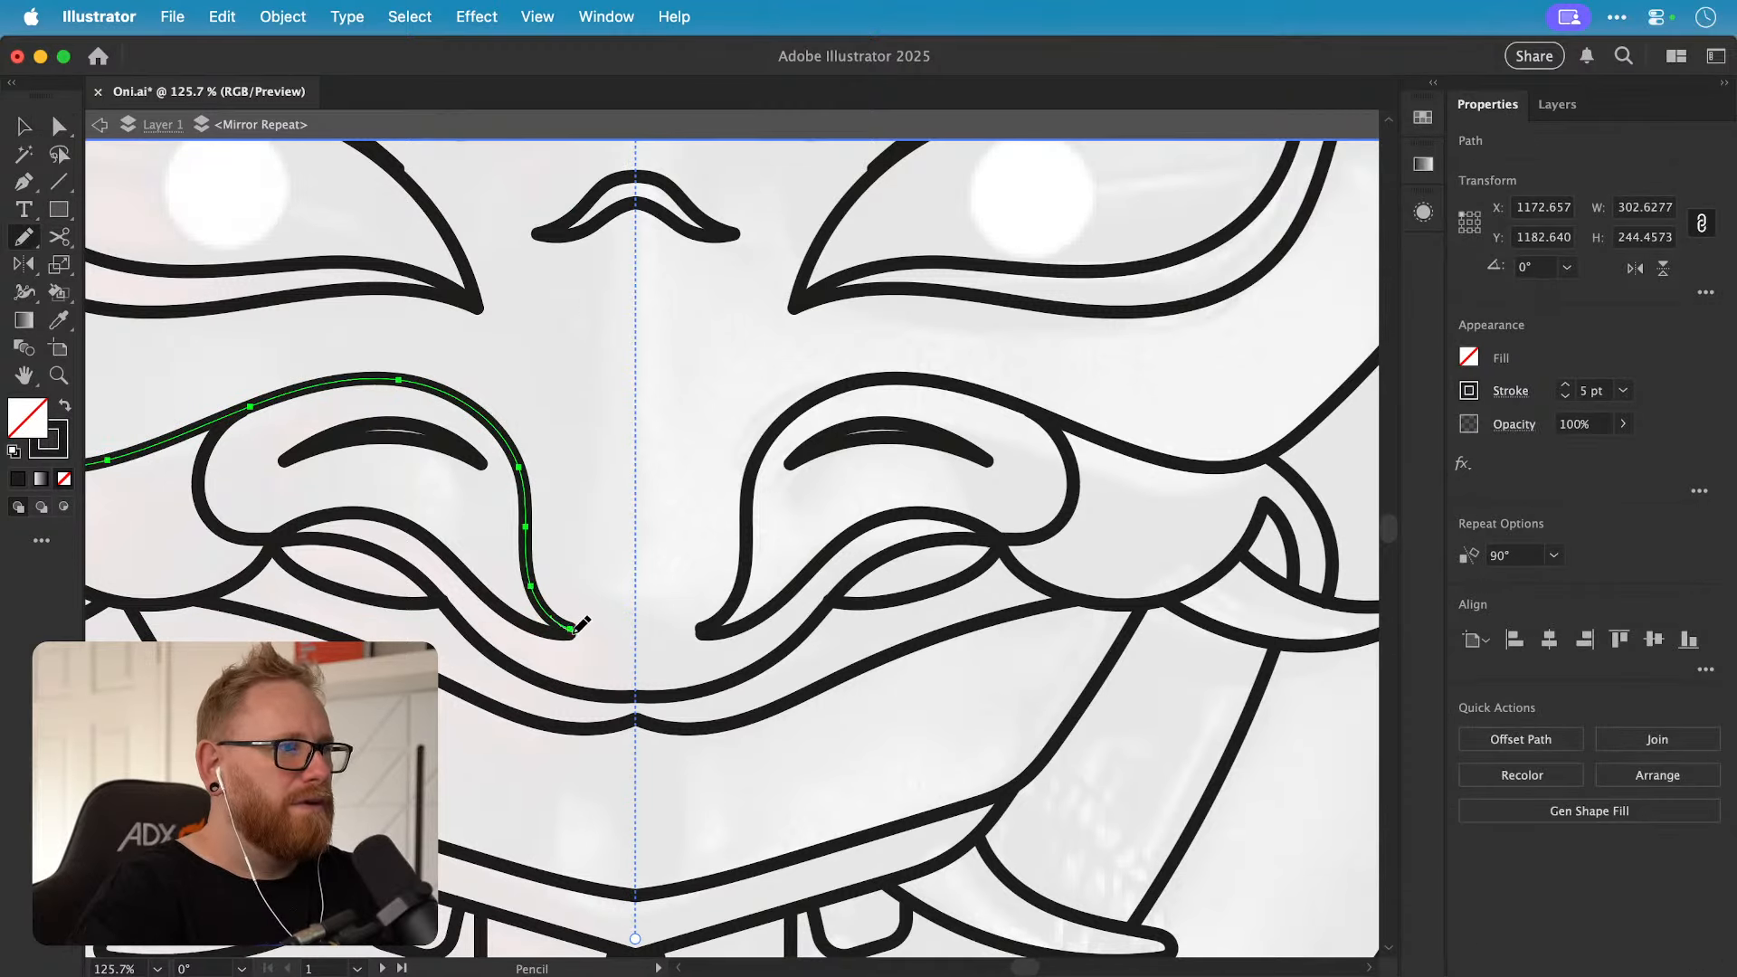
left_click_drag(637, 640, 638, 640)
key("v")
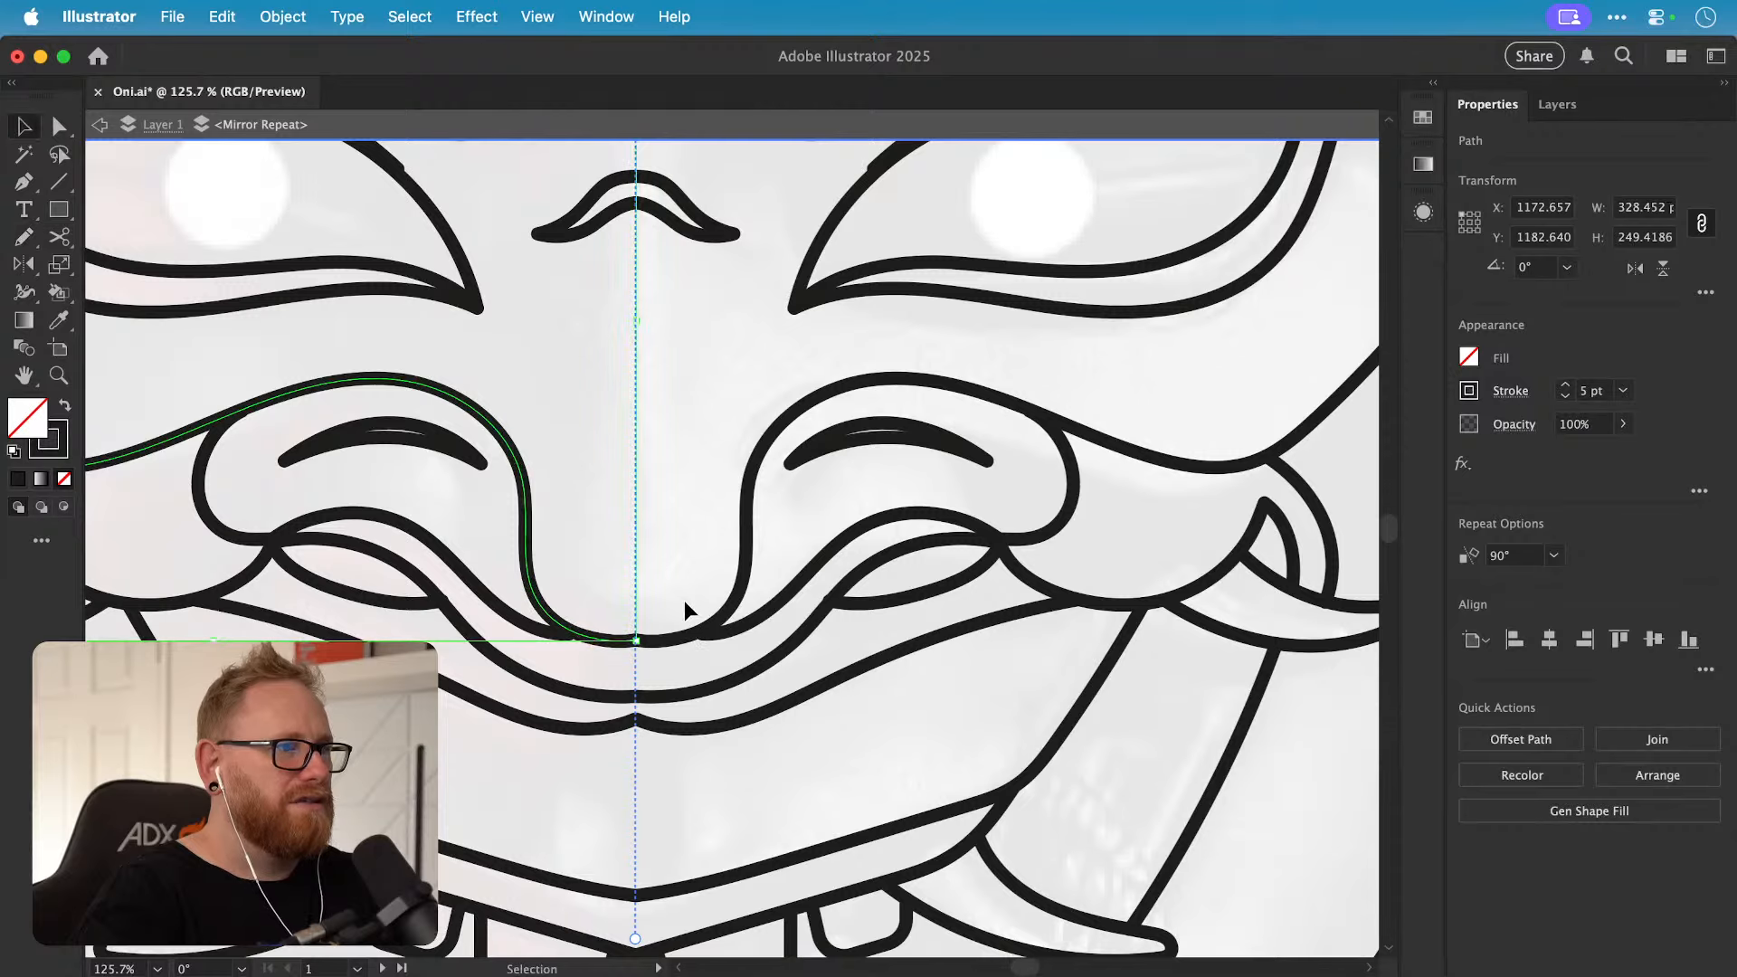
left_click(684, 573)
Step: Delete the side segment of the left nose outline beside the nostril
key("super+minus")
key("super+minus")
key("super+minus")
key("super+minus")
key("super+minus")
key("super+minus")
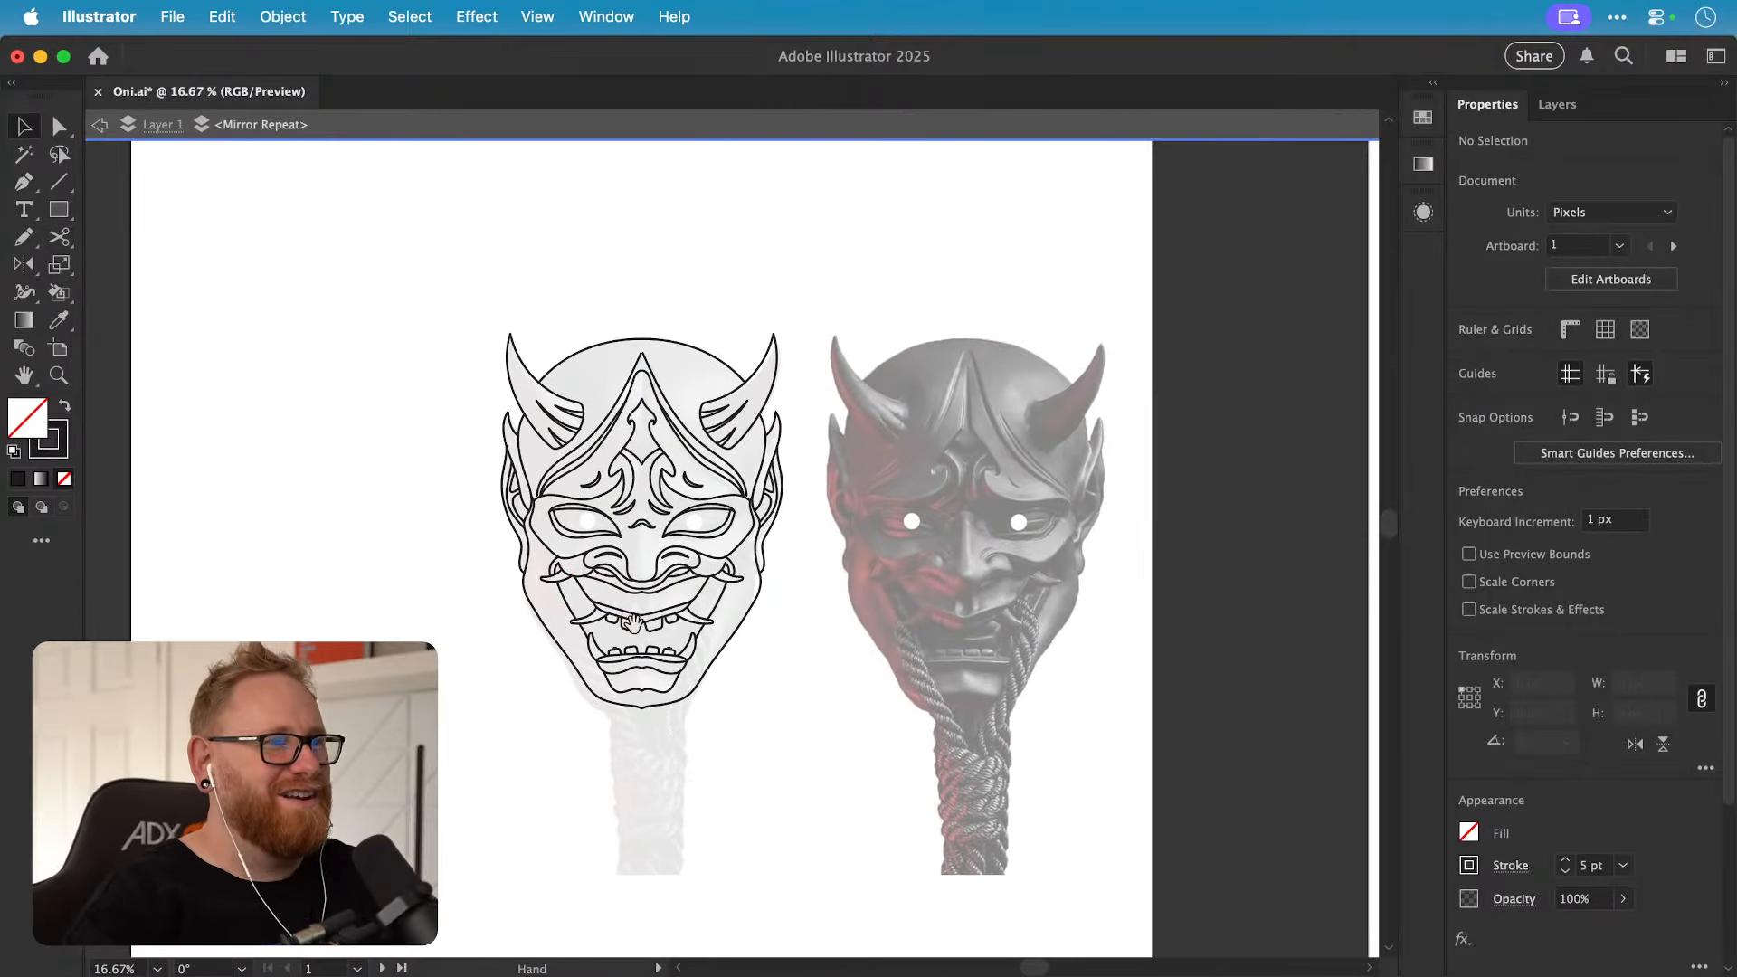
key("z")
left_click_drag(642, 561, 847, 584)
left_click_drag(809, 577, 749, 579)
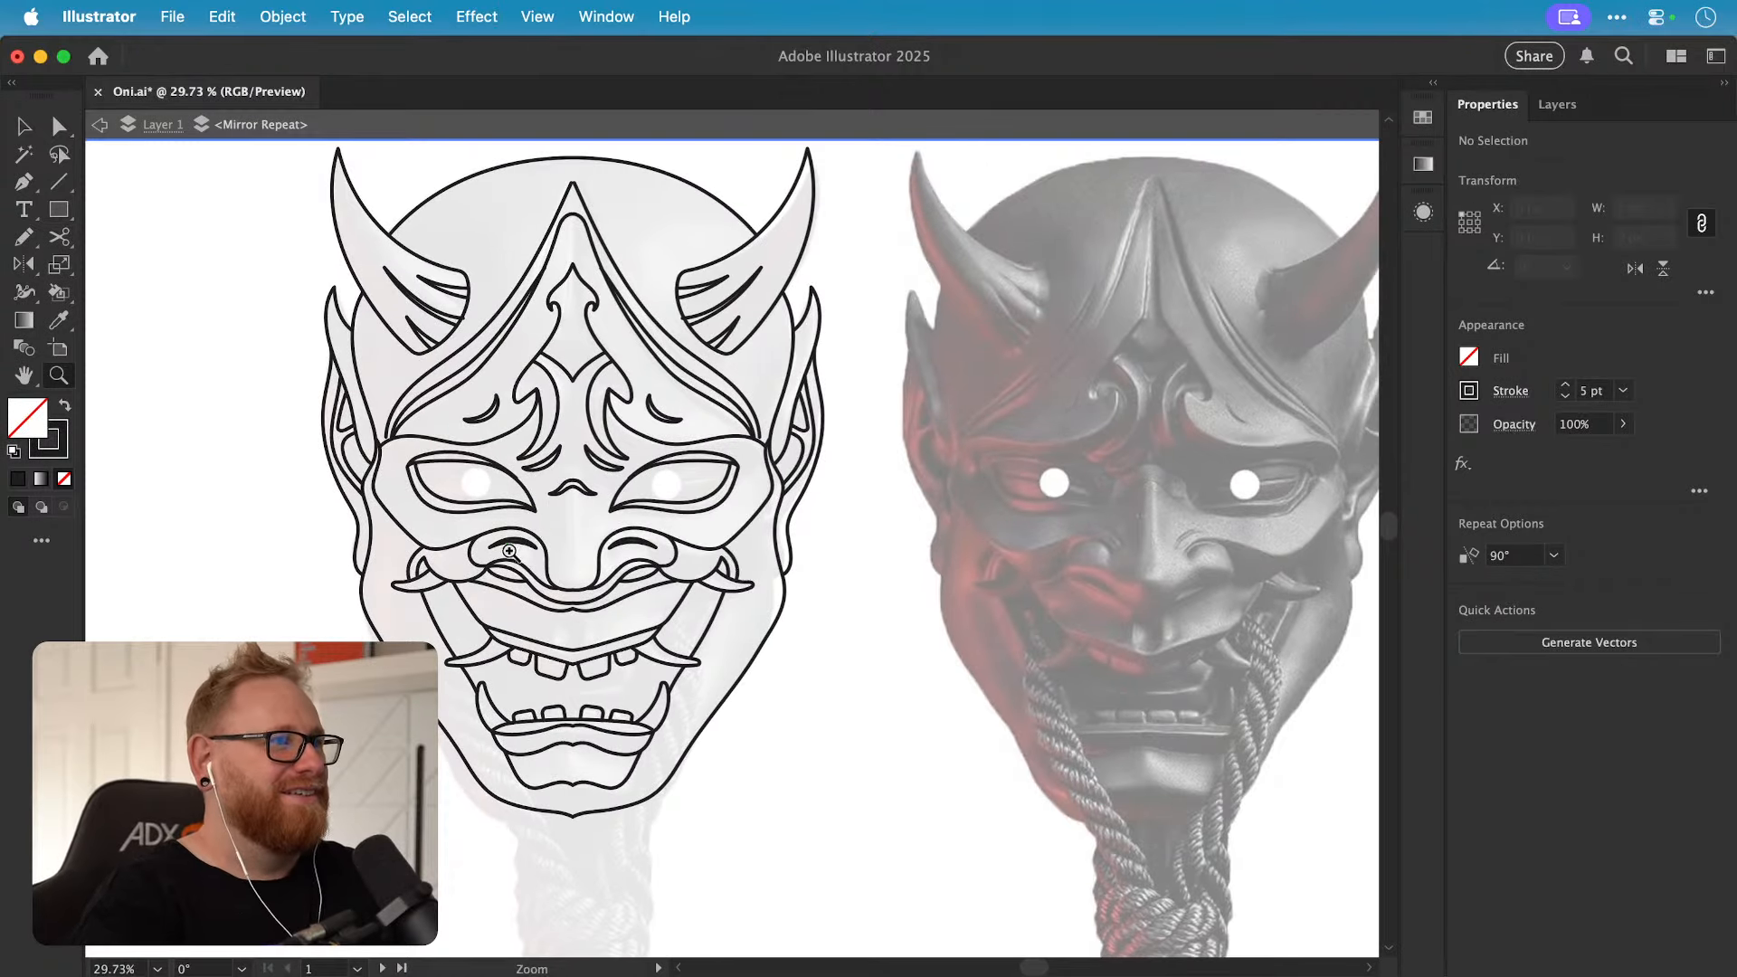
left_click_drag(458, 570, 683, 572)
key("a")
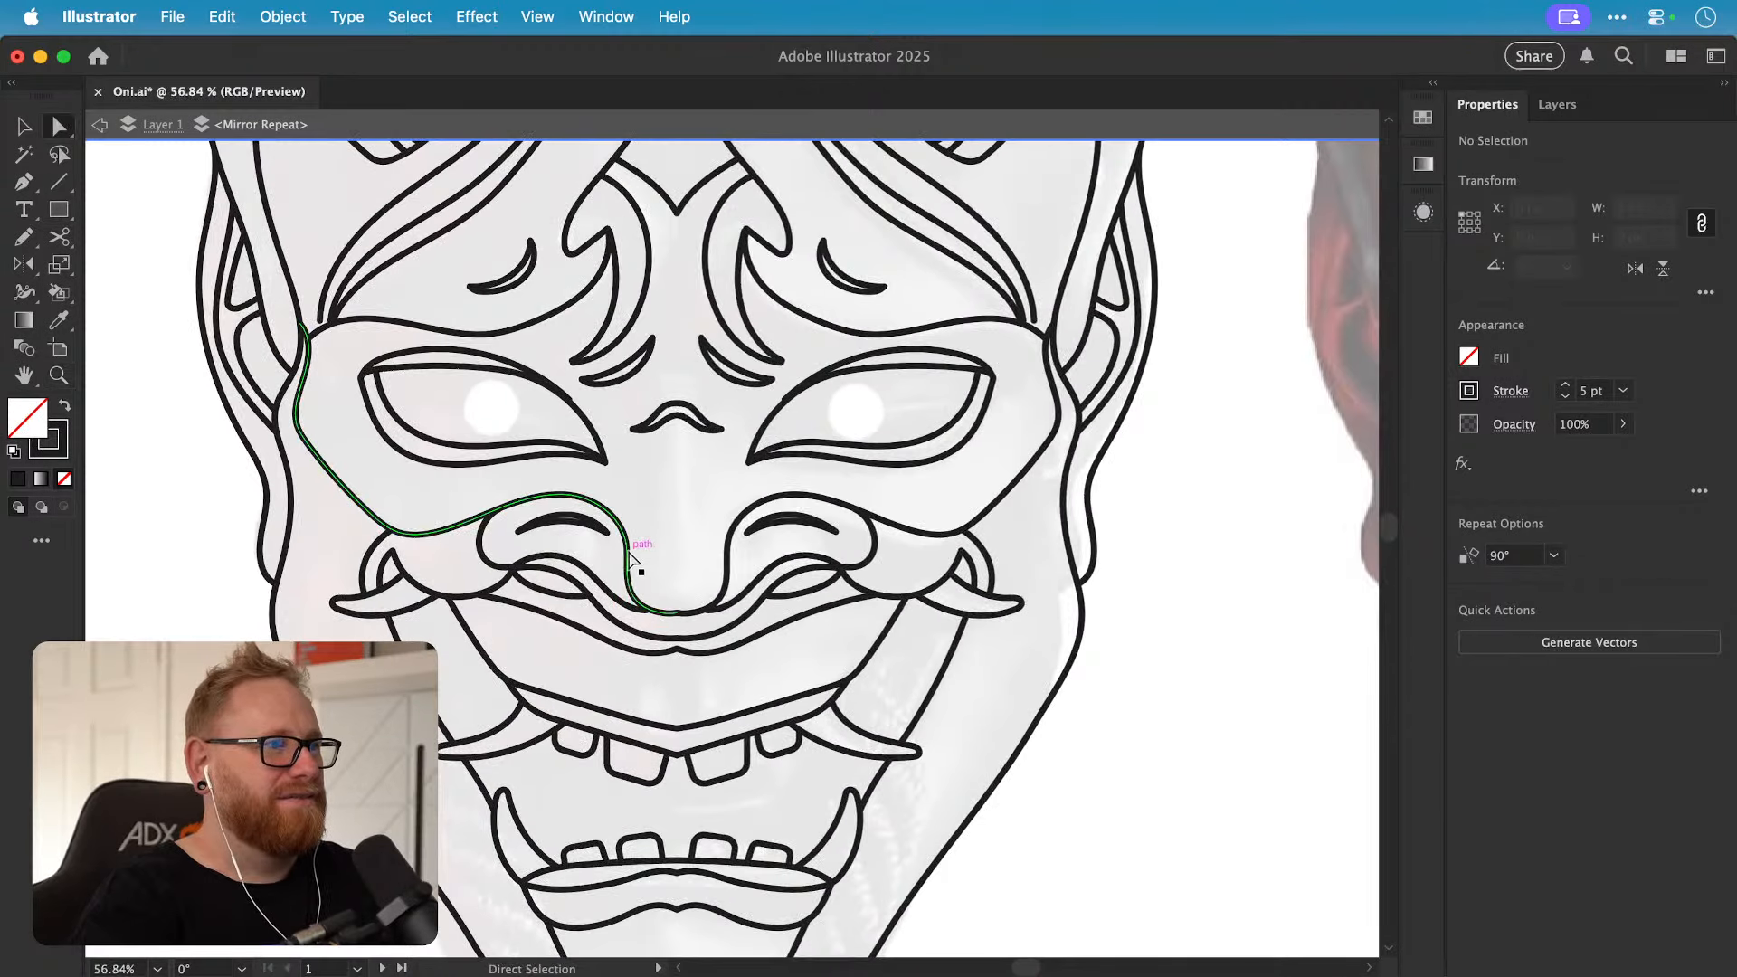
left_click(627, 553)
key("Delete")
left_click(641, 552, "super")
left_click(635, 588, "super")
left_click(648, 574)
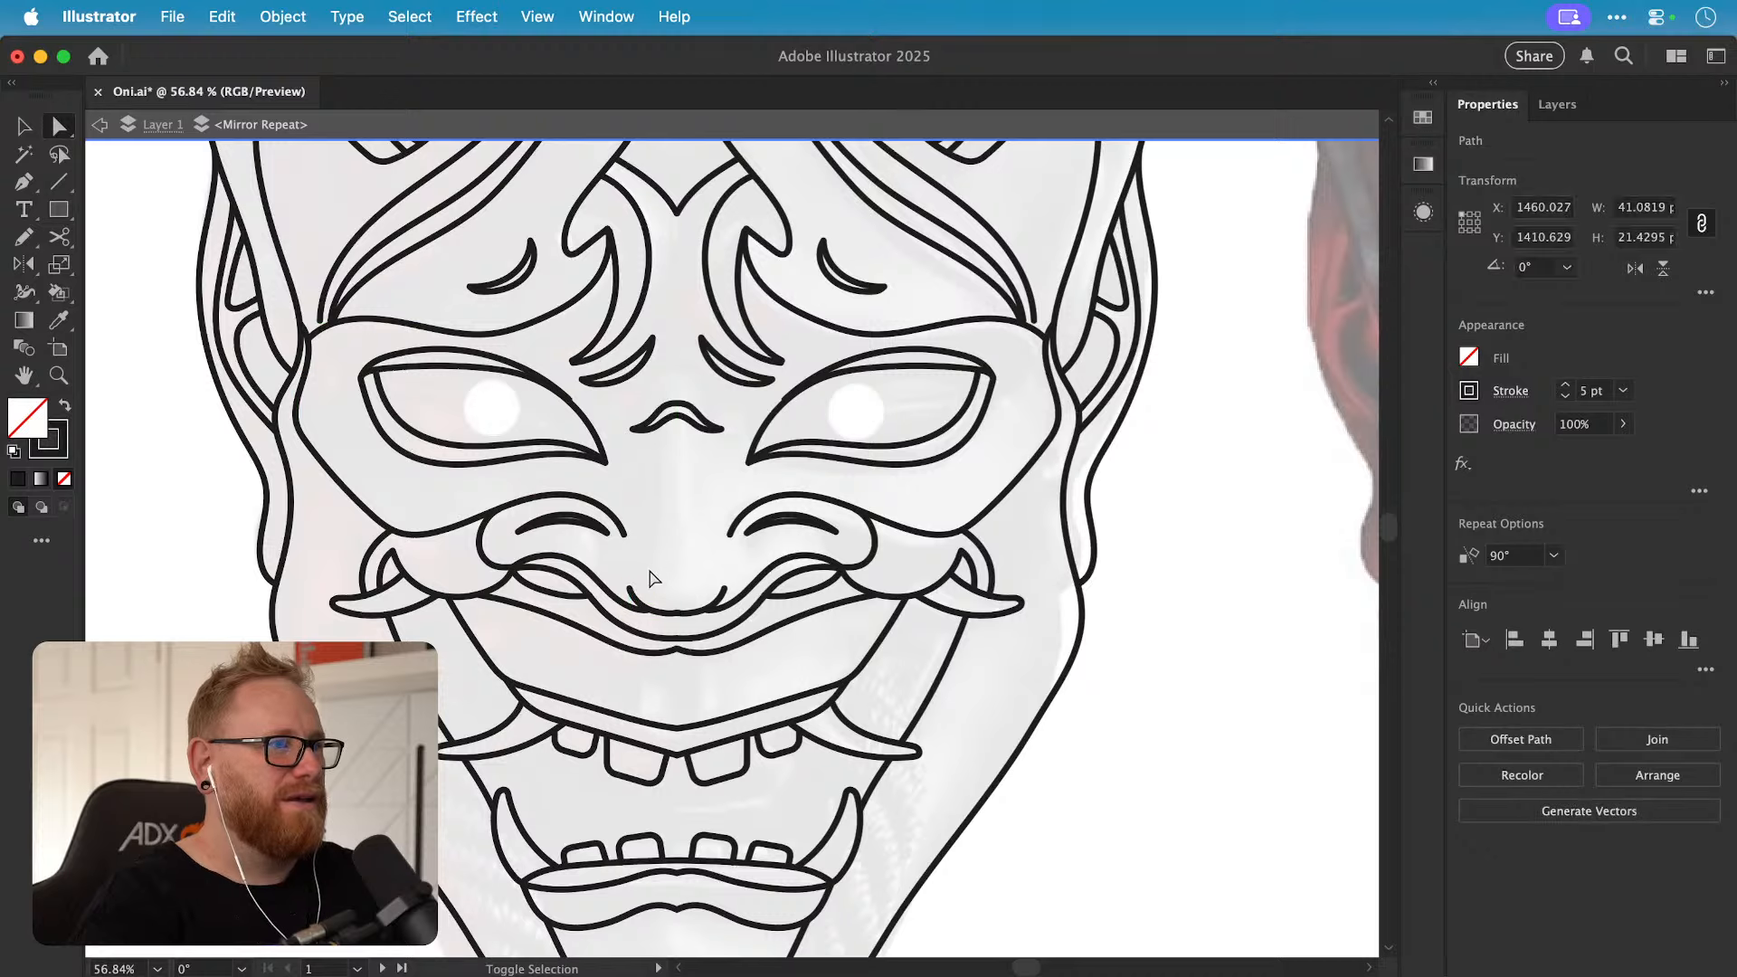
Step: Delete the leftover nose underside piece and trim the cheek line's inner end back to the arch above the left nostril
left_click(630, 589)
key("Delete")
key("Delete")
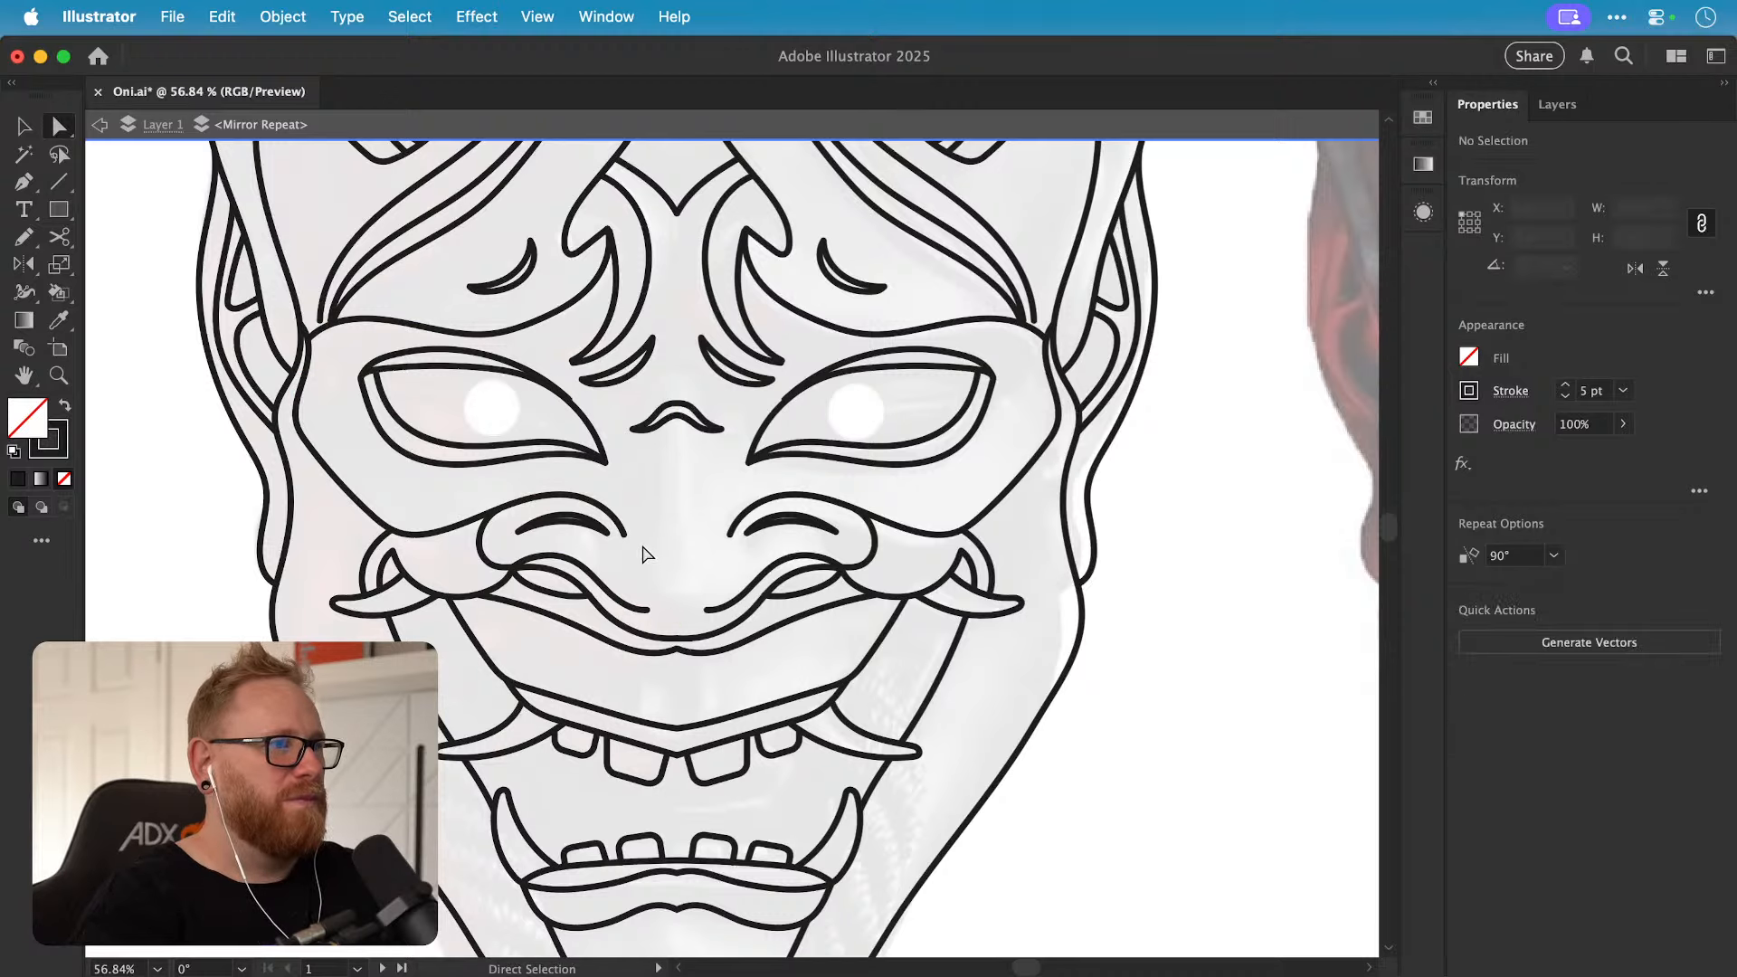
left_click(626, 534)
key("Delete")
left_click(628, 530)
Step: Continue the cheek line with the Pencil from its inner end, curling inside the left nostril wing and above the lip fold to the mirror axis
key("z")
key("v")
mouse_move(485, 490)
left_mouse_down()
mouse_move(653, 507)
mouse_move(573, 522)
left_mouse_up()
left_click(568, 520)
key("n")
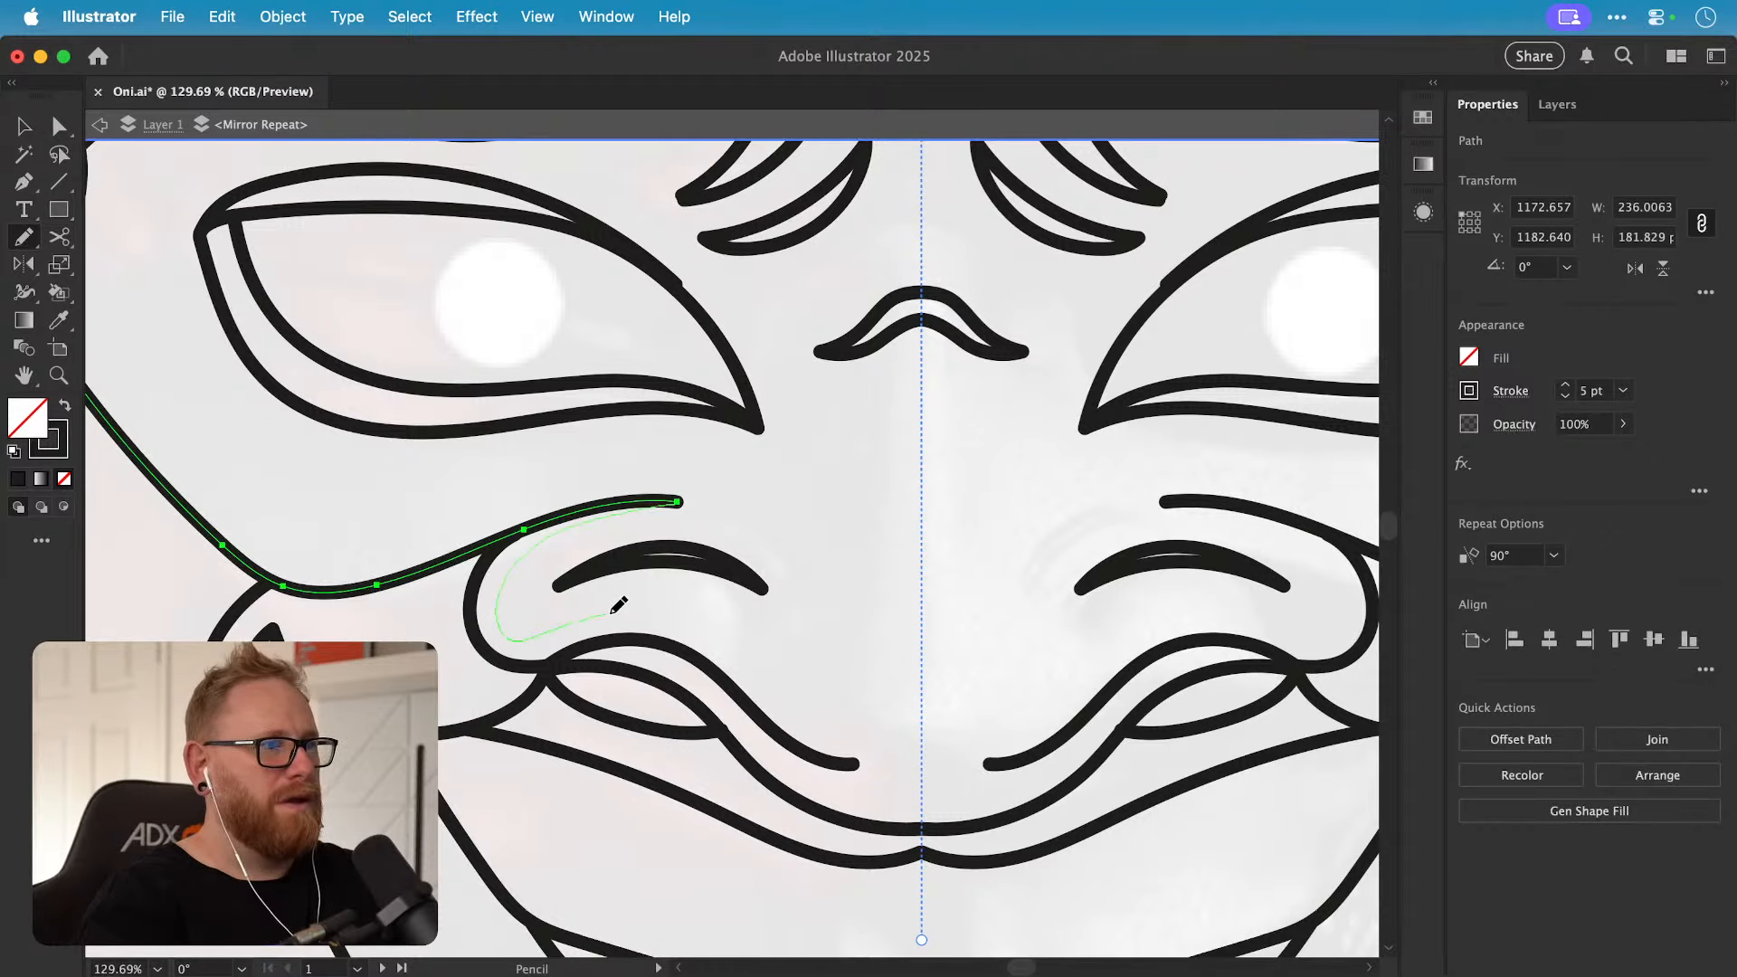
mouse_move(619, 605)
left_mouse_down()
mouse_move(669, 600)
mouse_move(732, 633)
left_mouse_up()
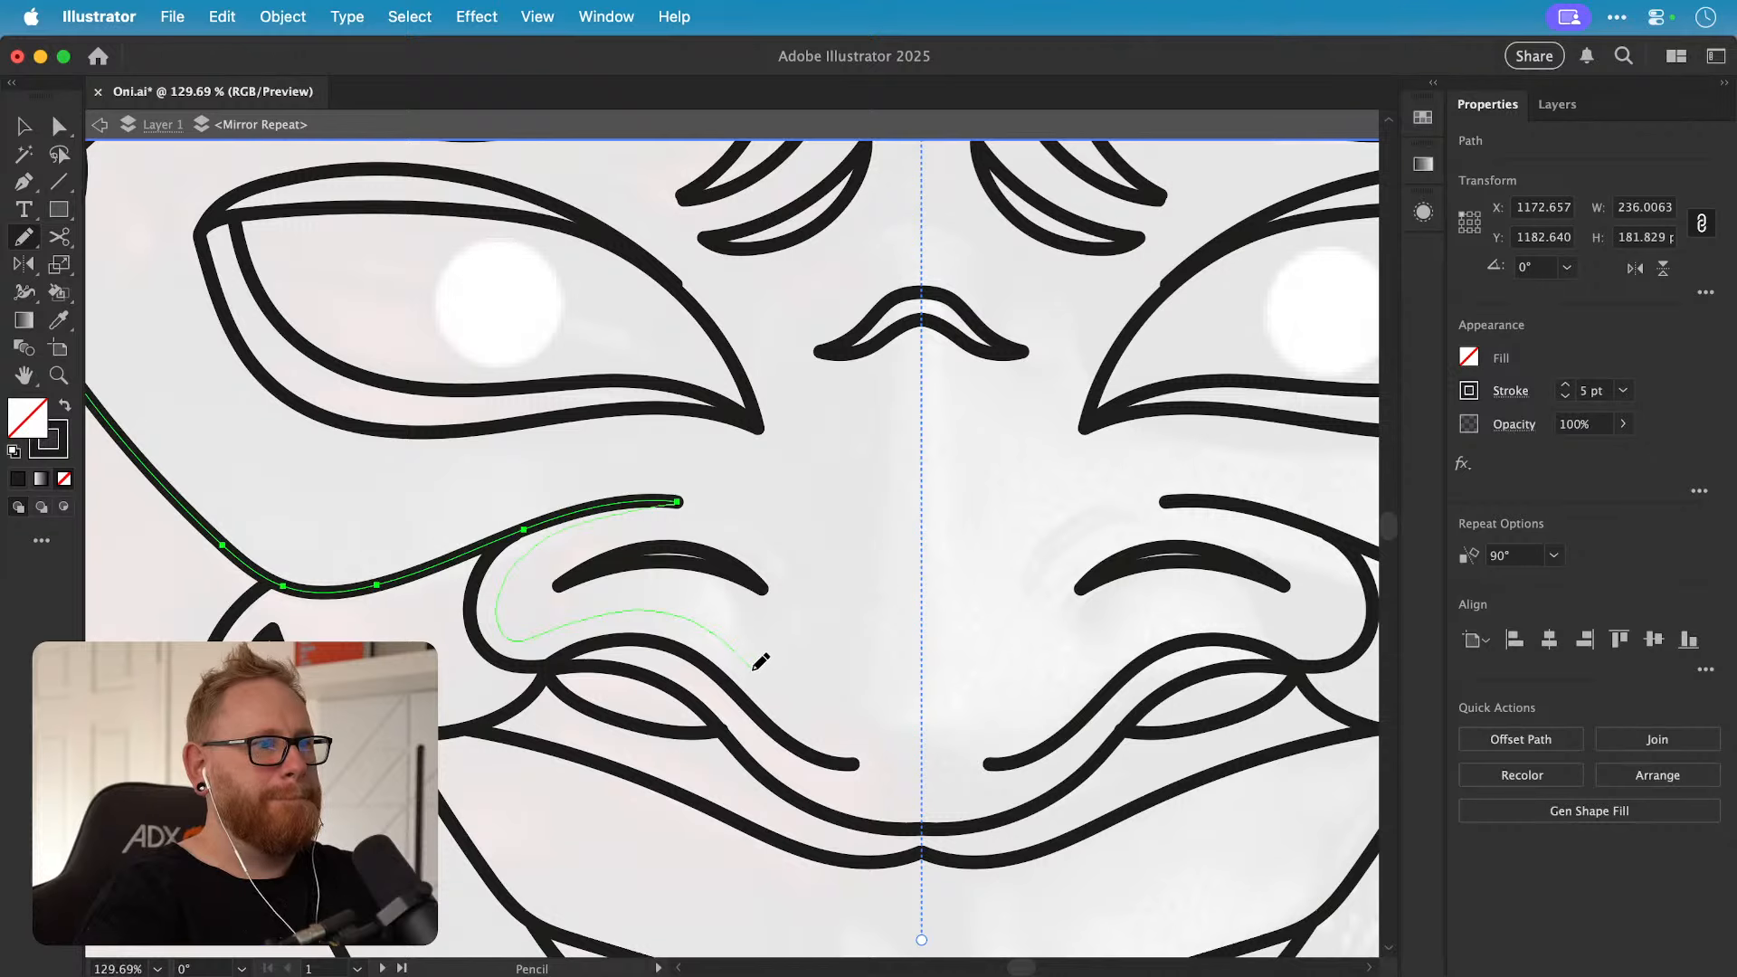
mouse_move(932, 758)
left_mouse_down()
mouse_move(886, 769)
mouse_move(923, 767)
left_mouse_up()
Step: Move the inner end anchor of the left lip fold line onto the mirror axis under the nose
key("a")
left_click(853, 766)
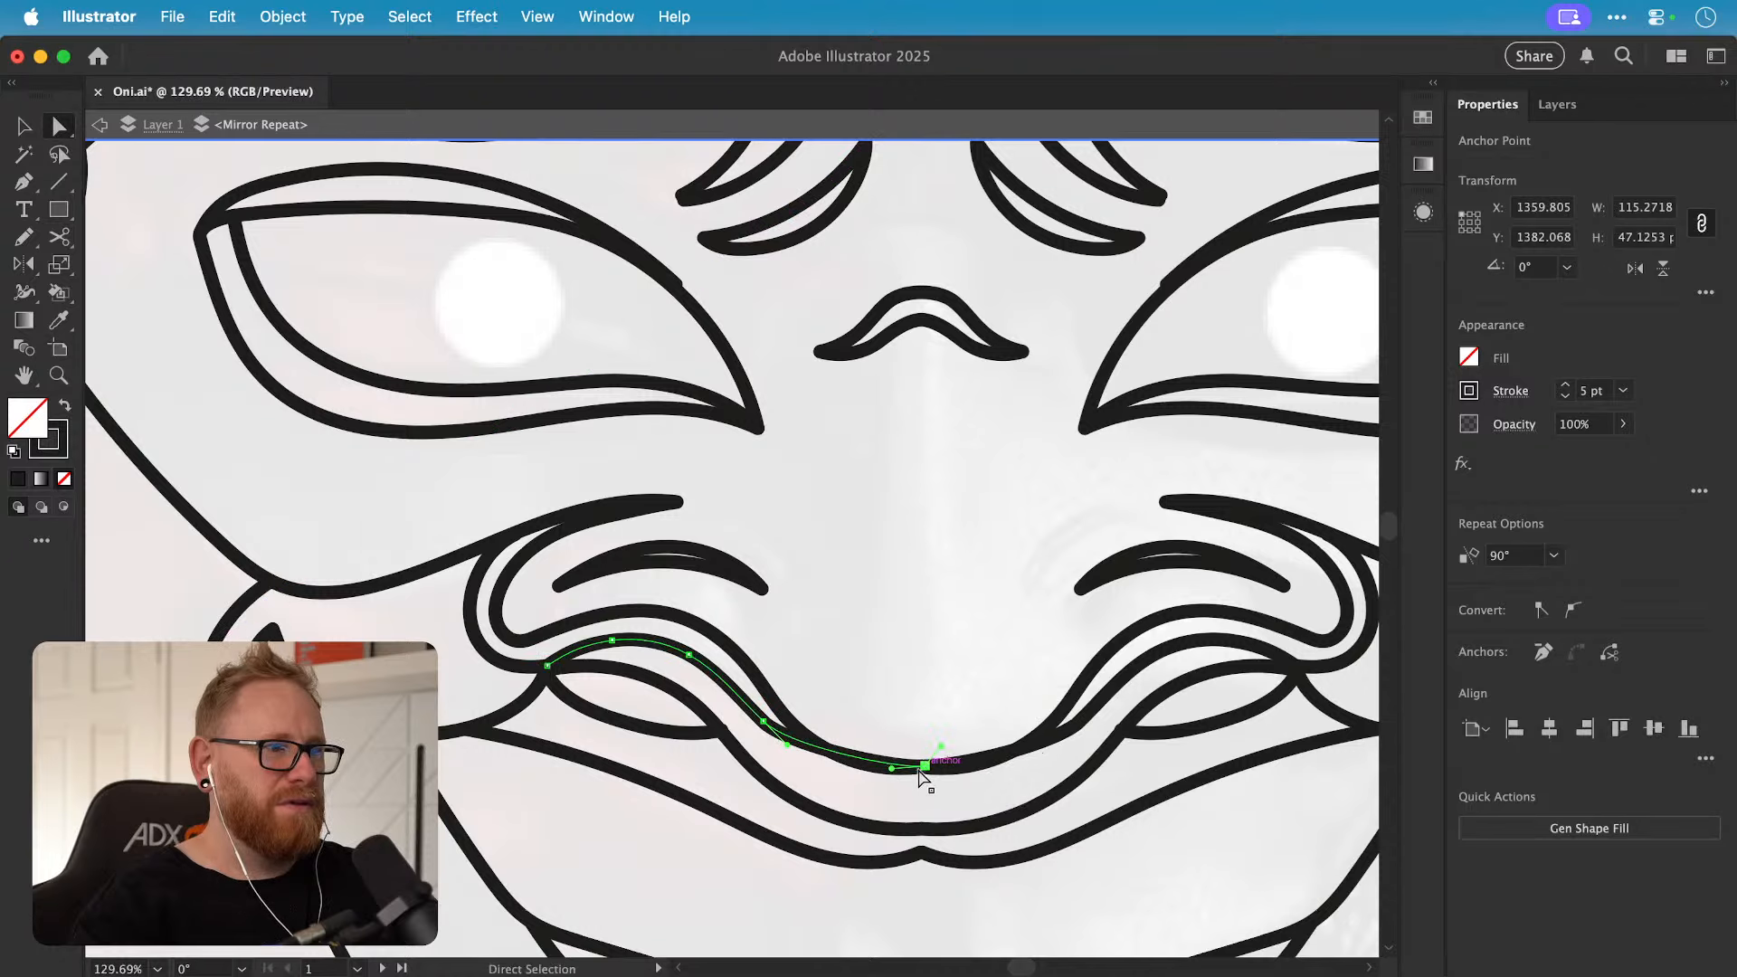
left_click(811, 744)
Step: Smooth the inner part of the left lip fold line with the Smooth tool
key("v")
left_click(795, 750)
key("n")
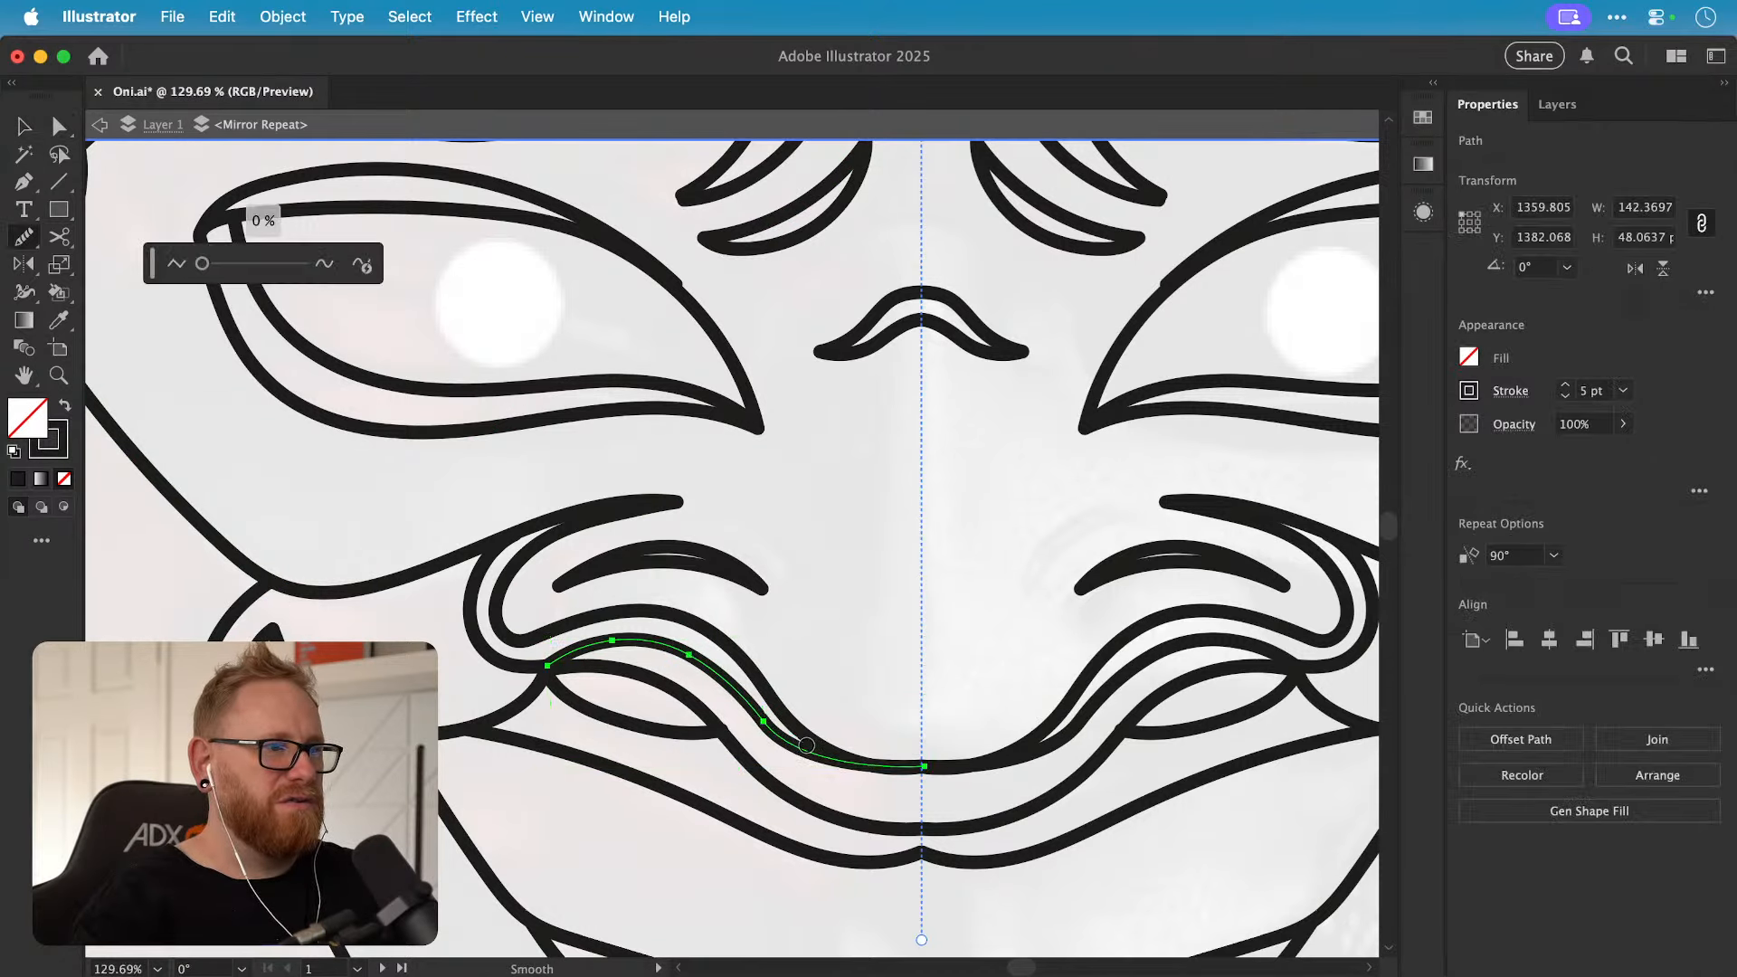
mouse_move(864, 760)
left_mouse_down()
mouse_move(774, 723)
mouse_move(858, 746)
left_mouse_up()
key("ctrl+shift+a")
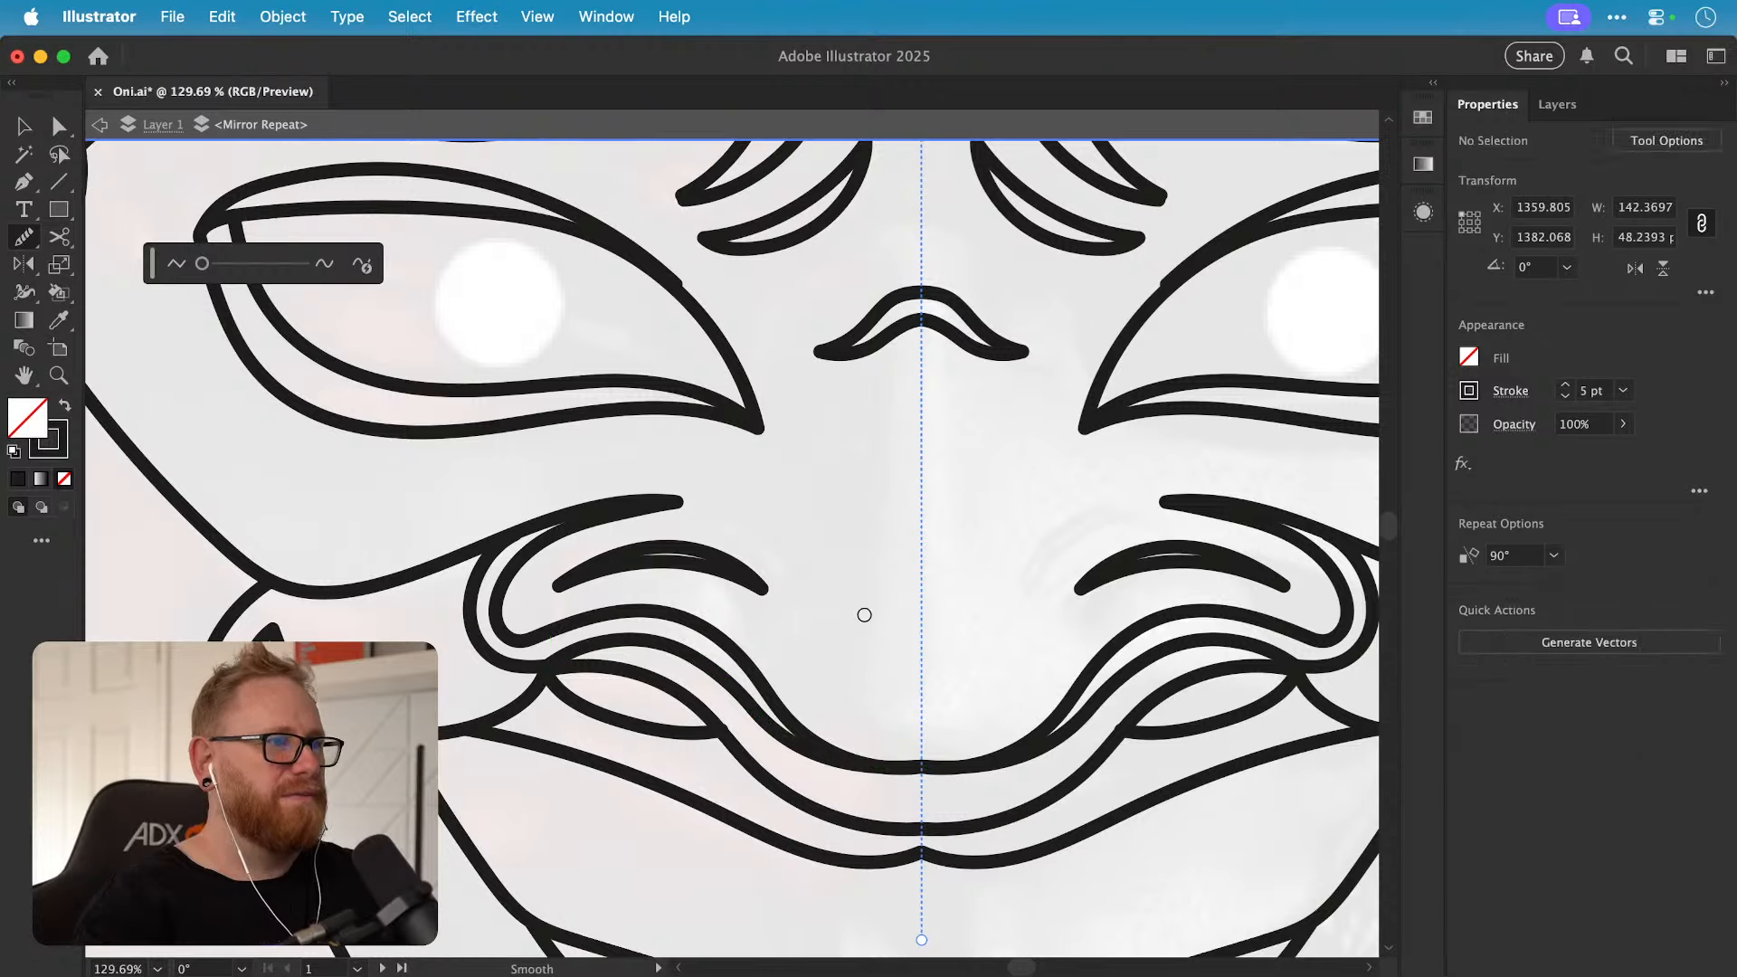
Step: Delete the upper bend of the inner nostril curl between the nostril wing and the cheek line's inner end
key("v")
key("ctrl+minus")
key("ctrl+minus")
key("ctrl+minus")
key("ctrl+minus")
key("space")
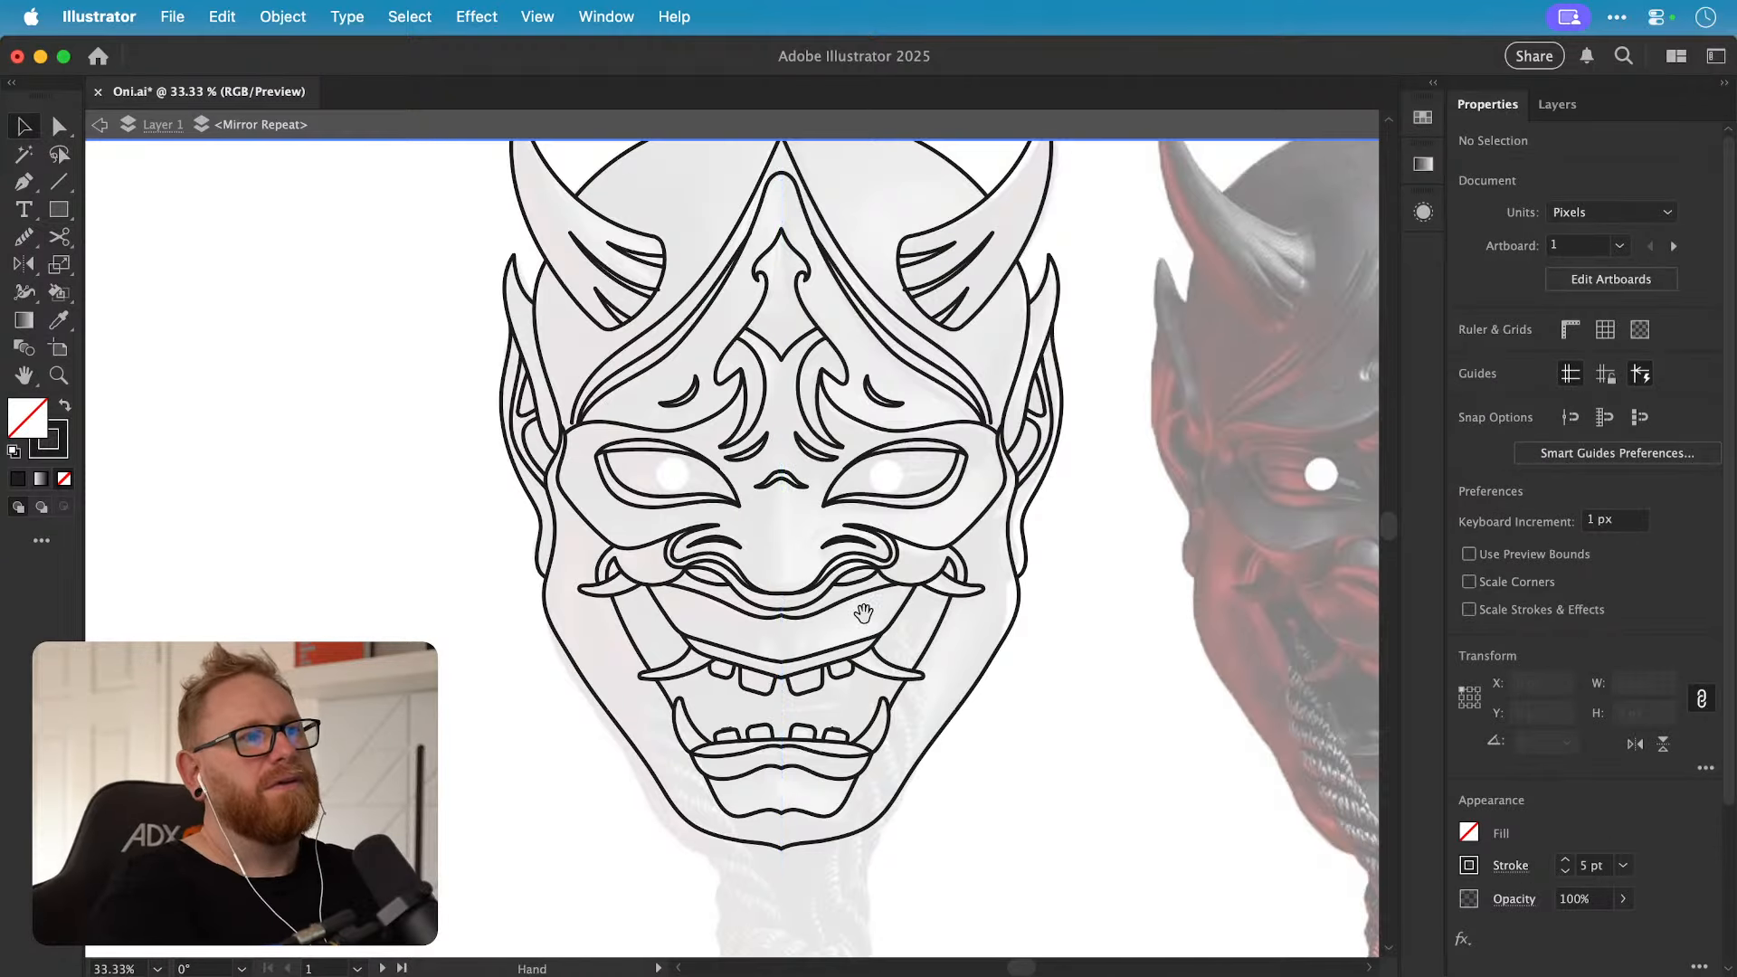
left_click_drag(864, 615, 772, 637)
key("z")
left_click_drag(633, 586, 836, 575)
key("a")
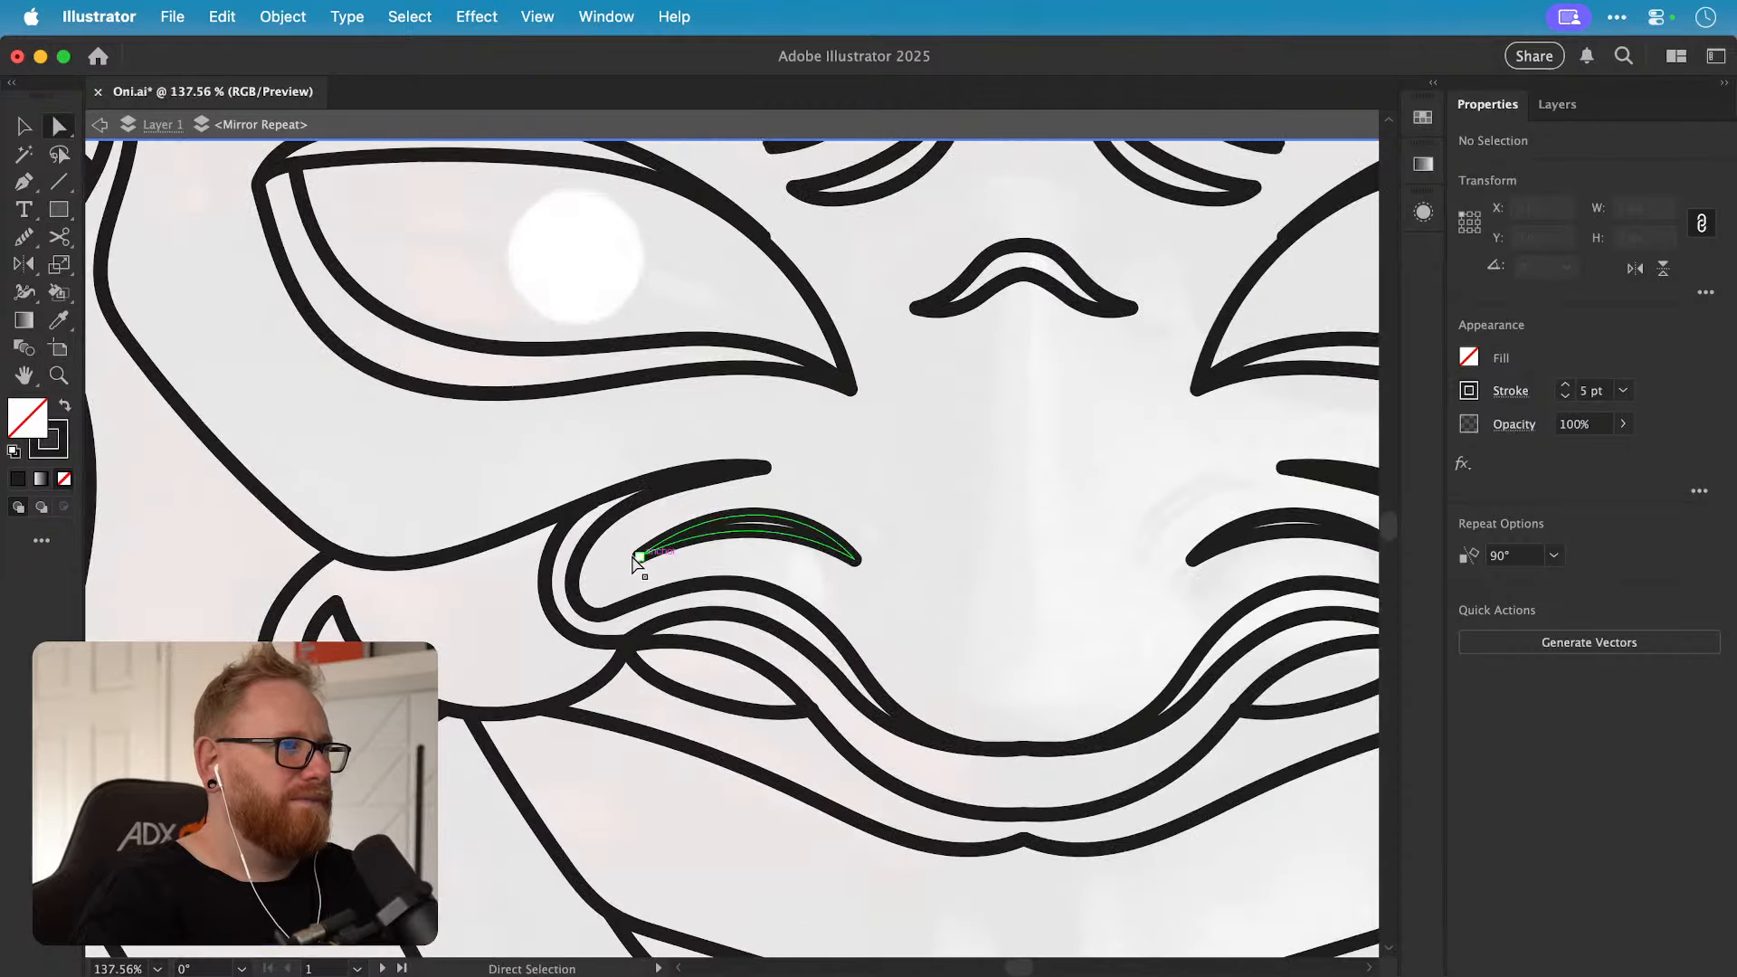
left_click(571, 593)
left_click(608, 542)
left_click(626, 504)
key("Delete")
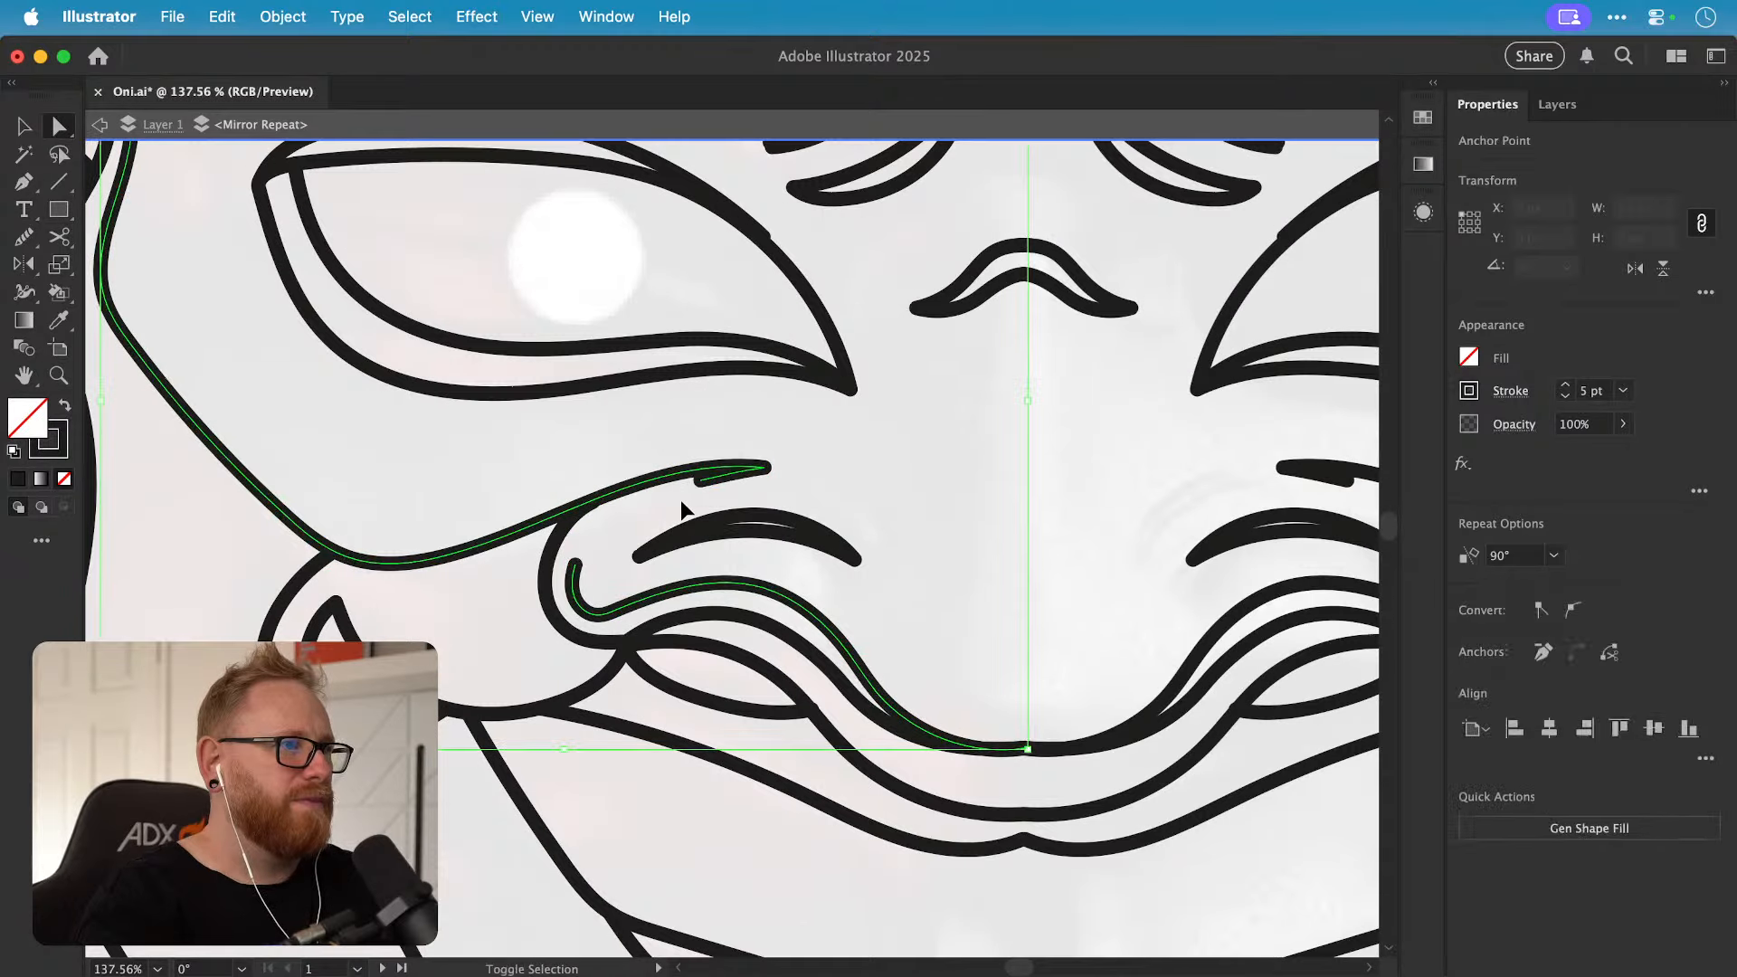
Step: Delete the leftover stub beneath the cheek line's inner end above the left nostril
left_click(683, 506)
left_click(699, 482)
key("Delete")
left_click(695, 489)
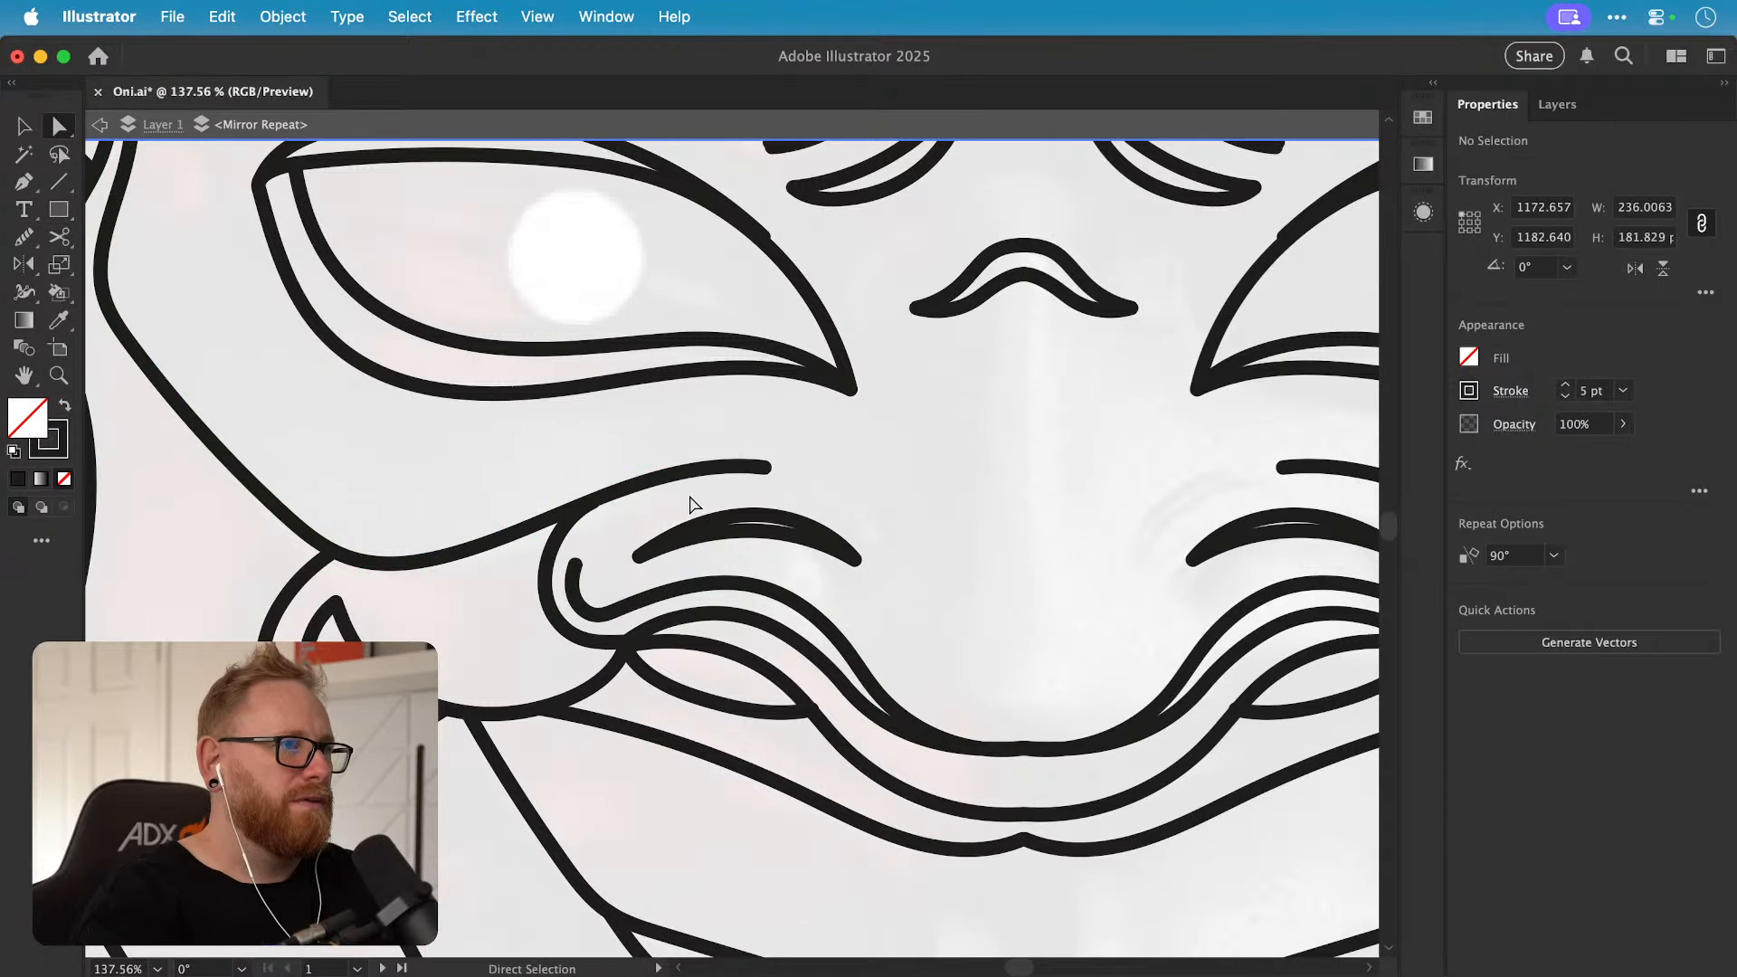
Step: Delete the remaining curl anchors at the outer end of the left lip fold line inside the nostril wing
left_click(577, 564)
key("Delete")
key("super+shift+a")
left_click(574, 595)
key("Delete")
key("super+shift+a")
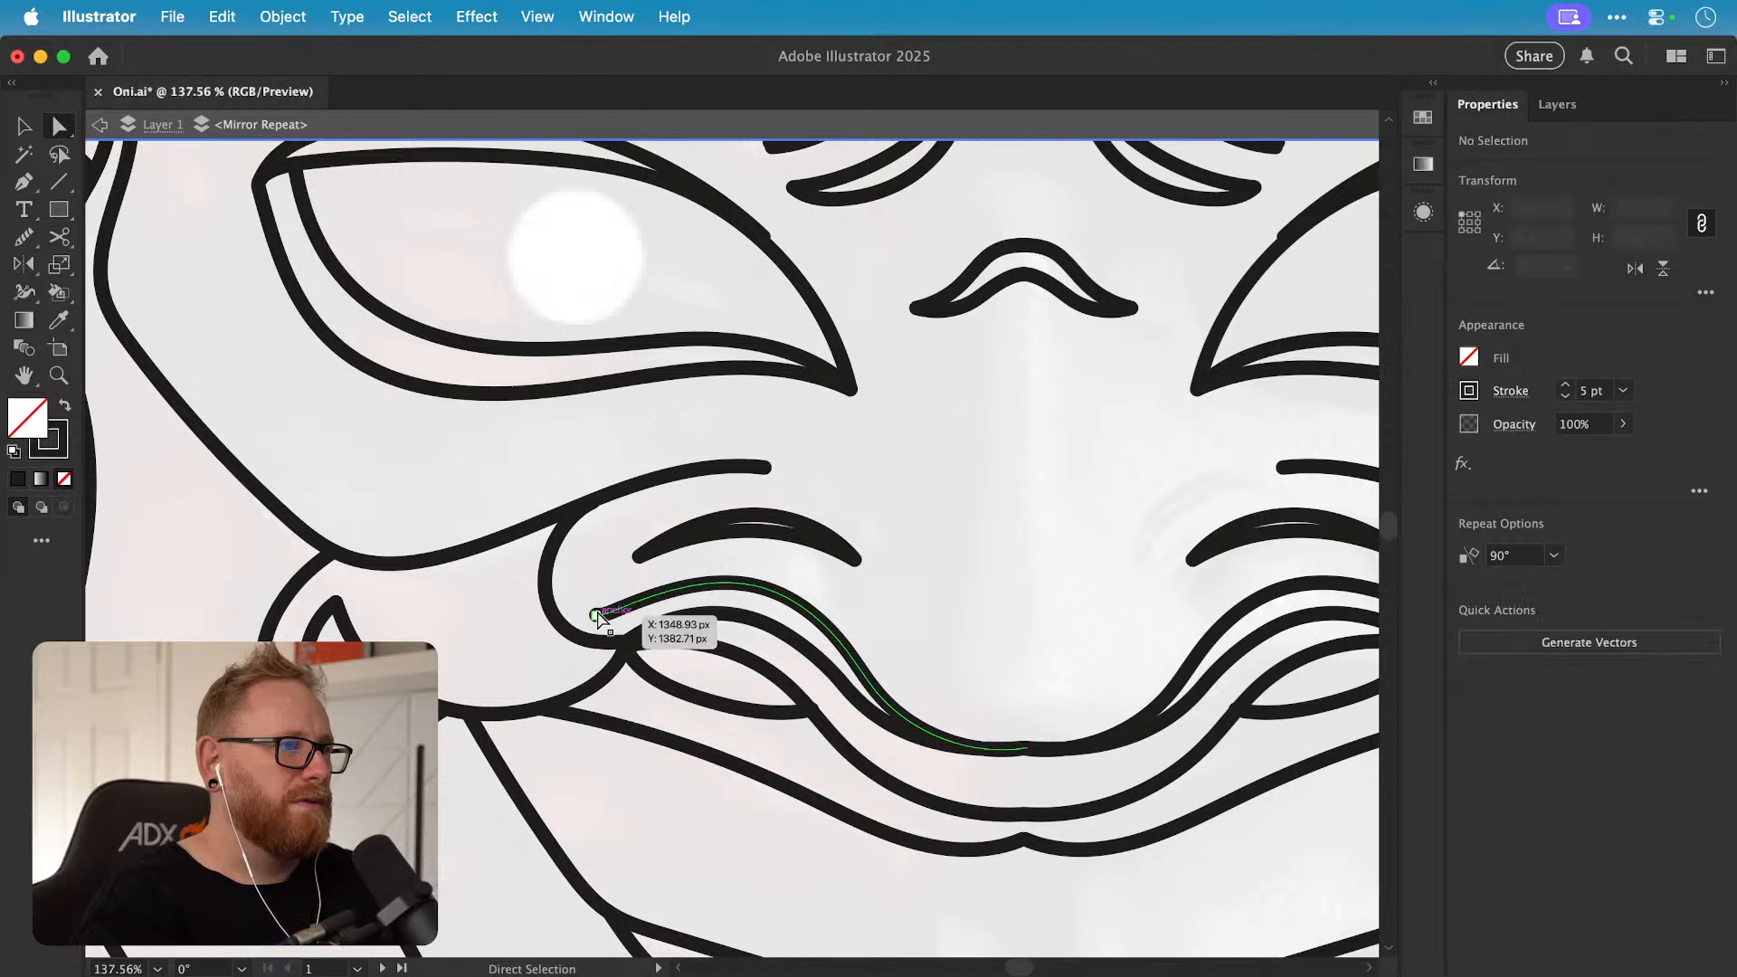
left_click(596, 615)
key("Delete")
Step: Extend the outer end of the left lip fold line with the Pencil tool to meet the nostril wing's curve
key("n")
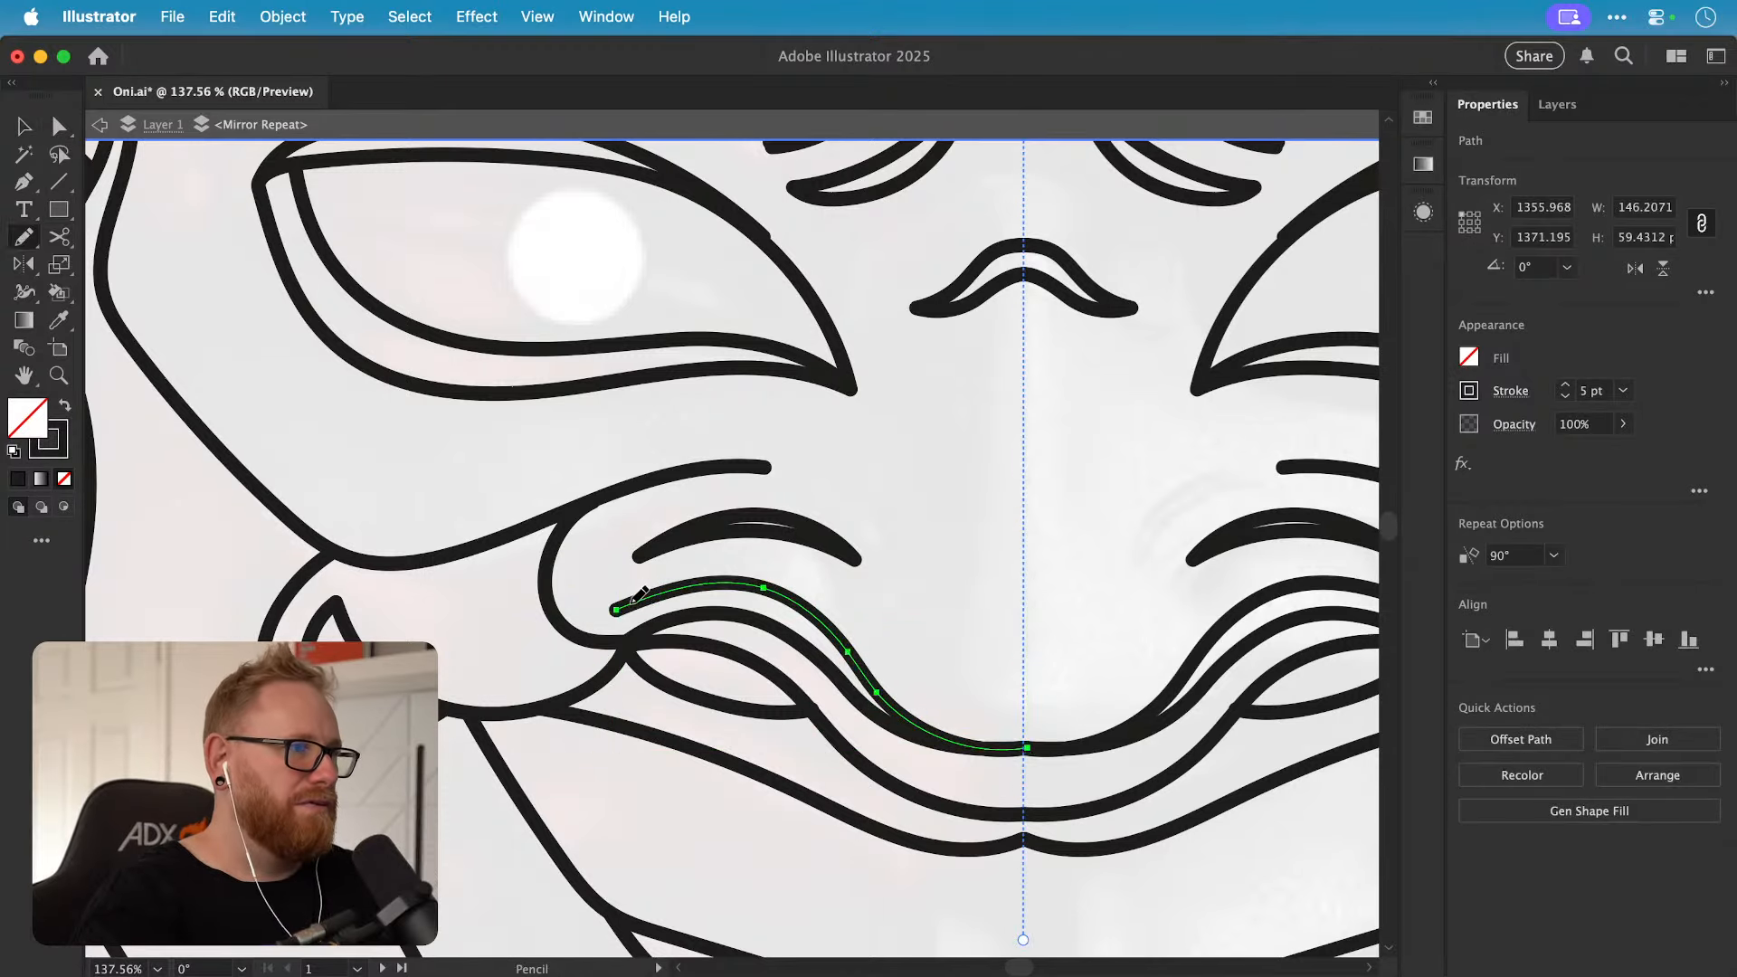
left_click_drag(583, 623, 567, 625)
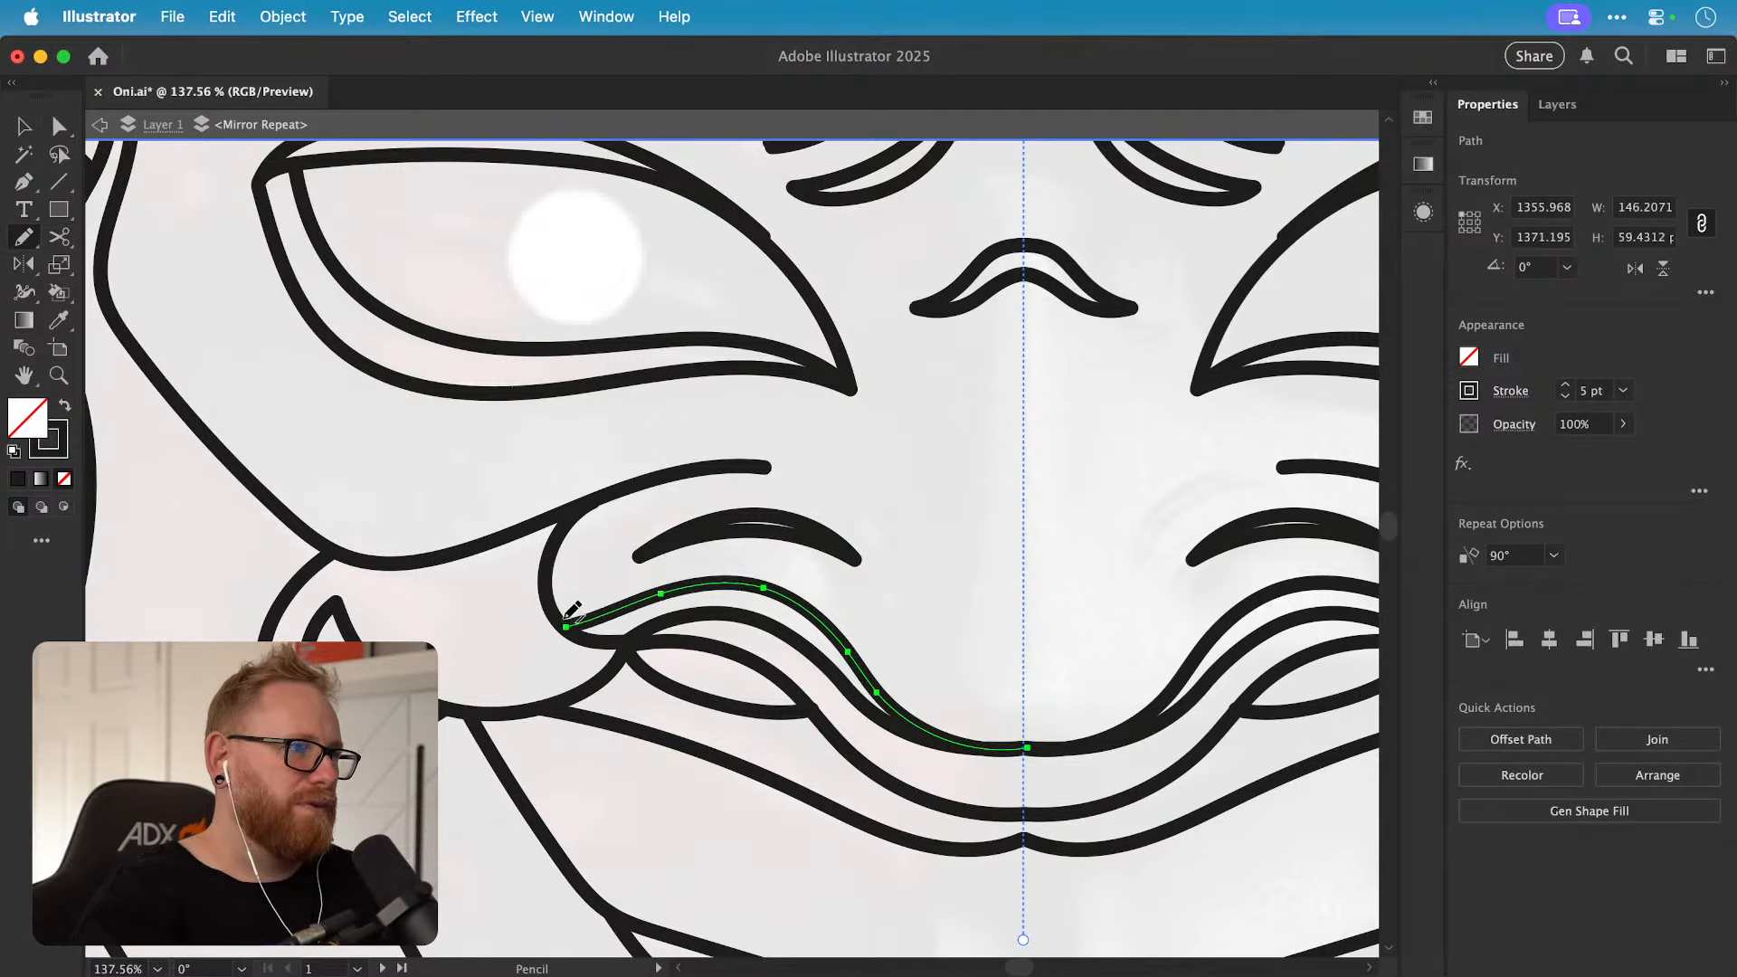
key("super+shift+a")
left_click_drag(723, 595, 576, 615)
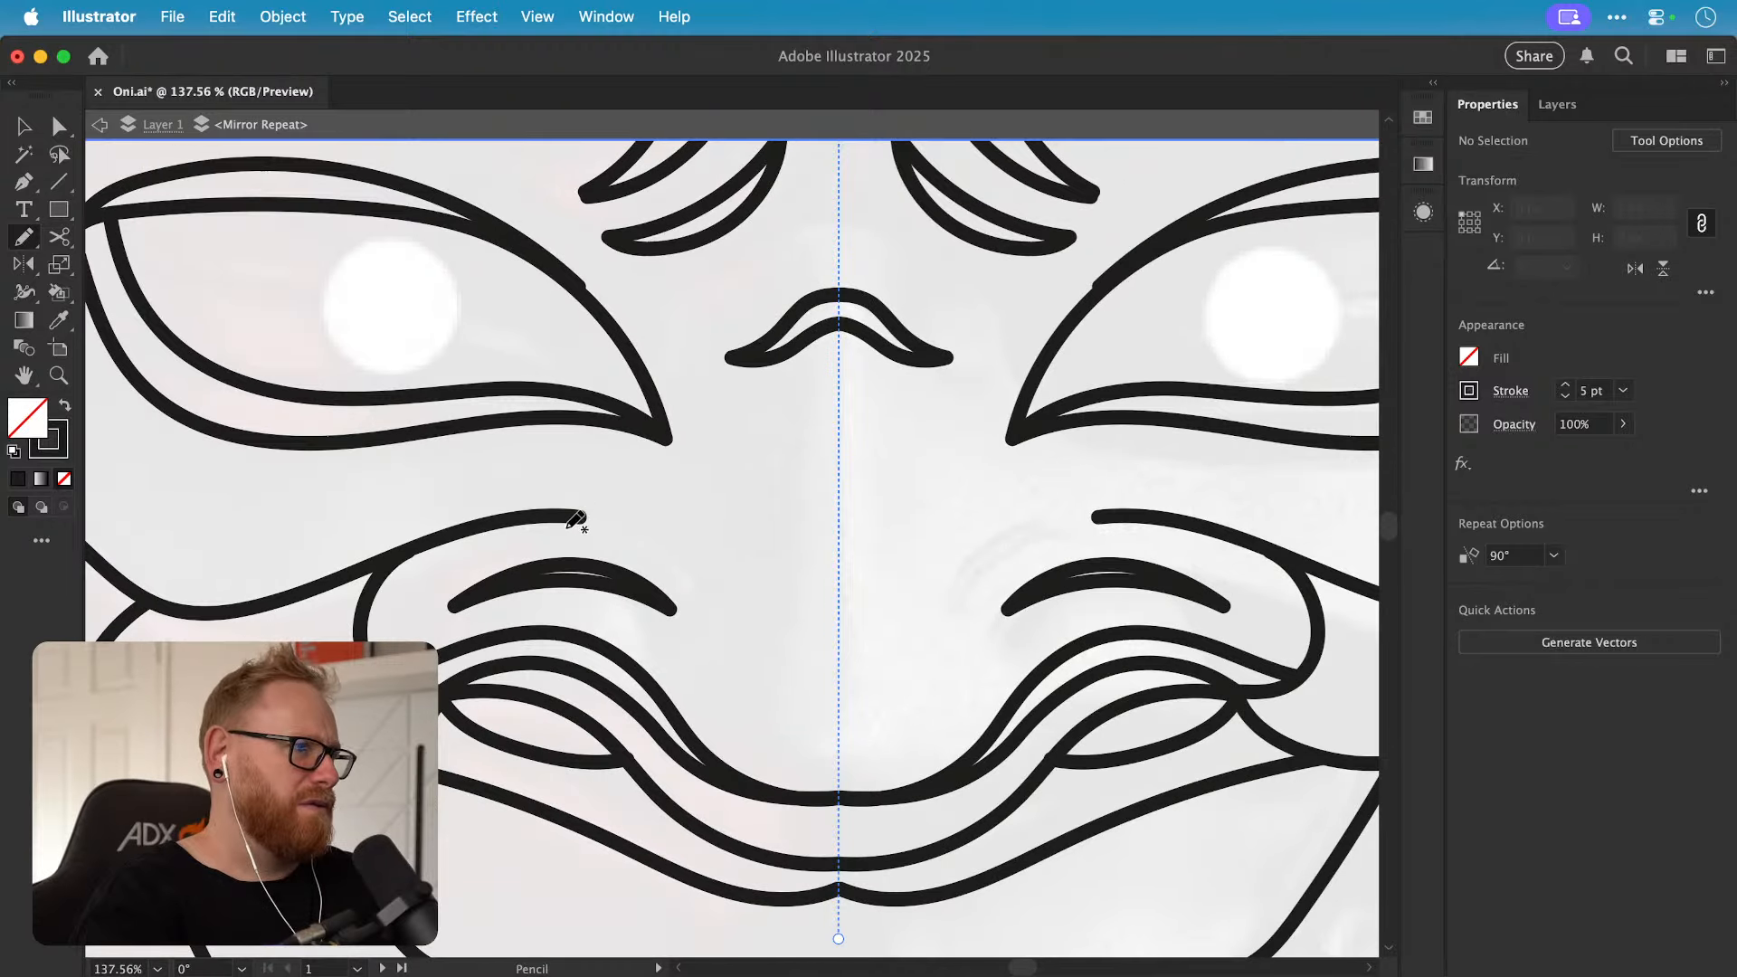
Step: Draw a second contour inside the left cheek line with the Pencil tool, from the brow's outer corner down and round to the line's inner end
left_click_drag(446, 554, 815, 672)
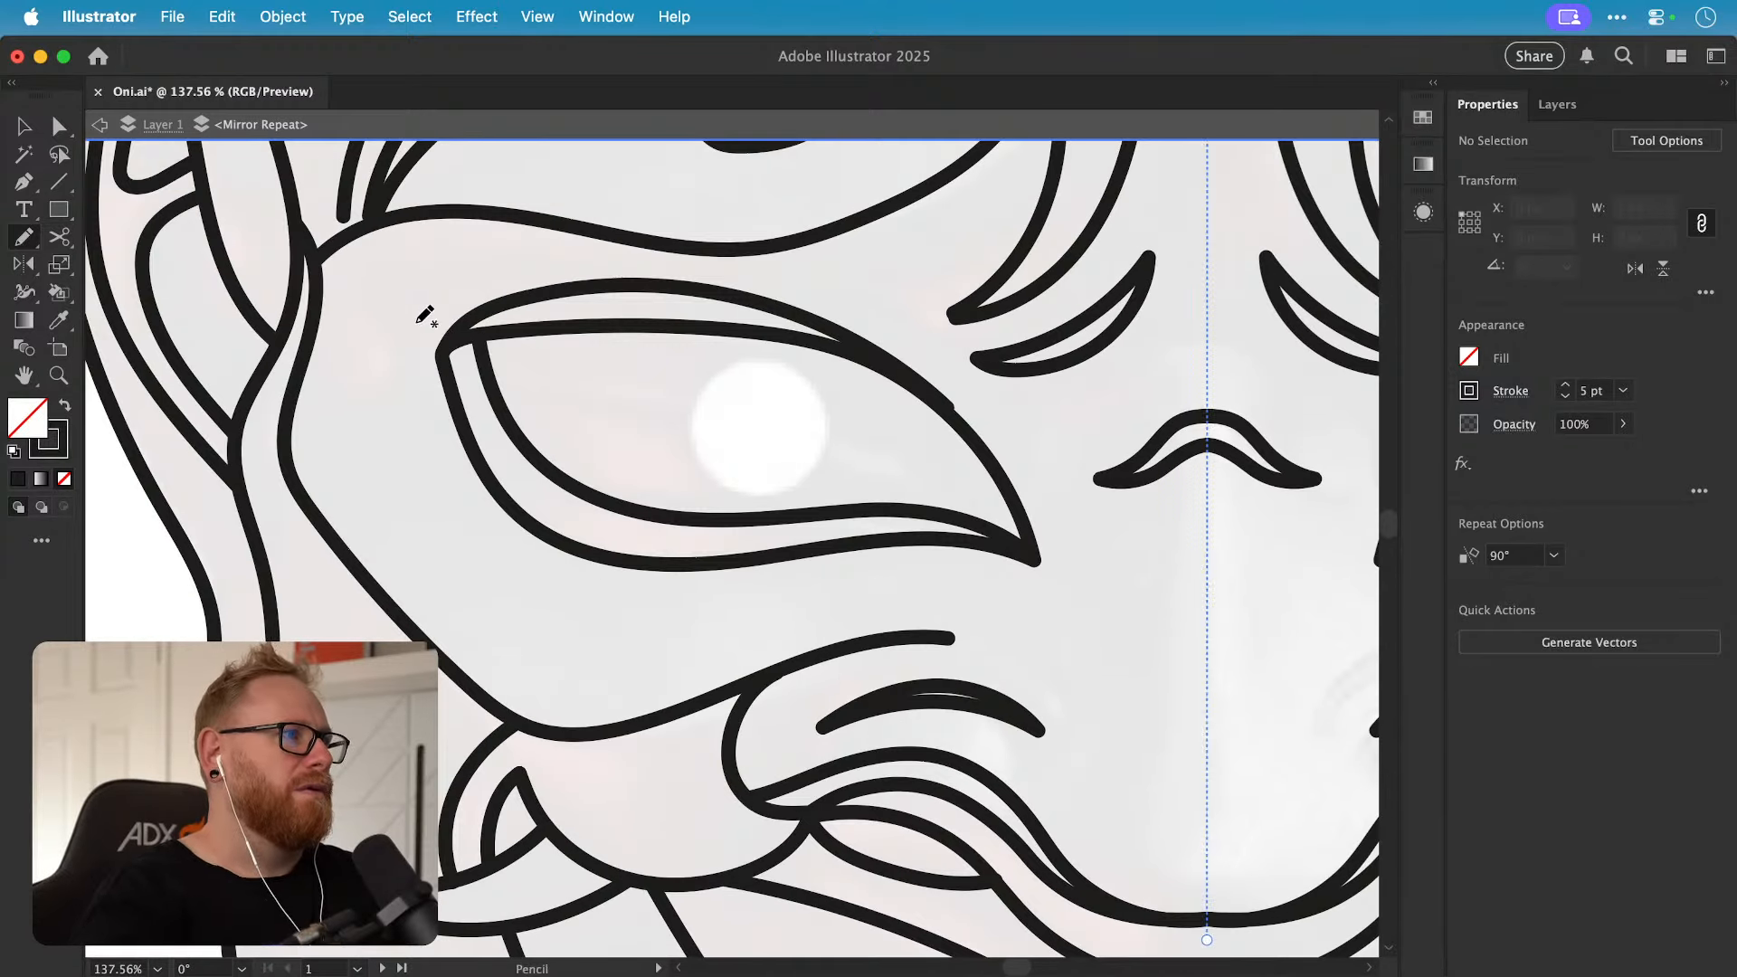
left_click_drag(315, 259, 338, 319)
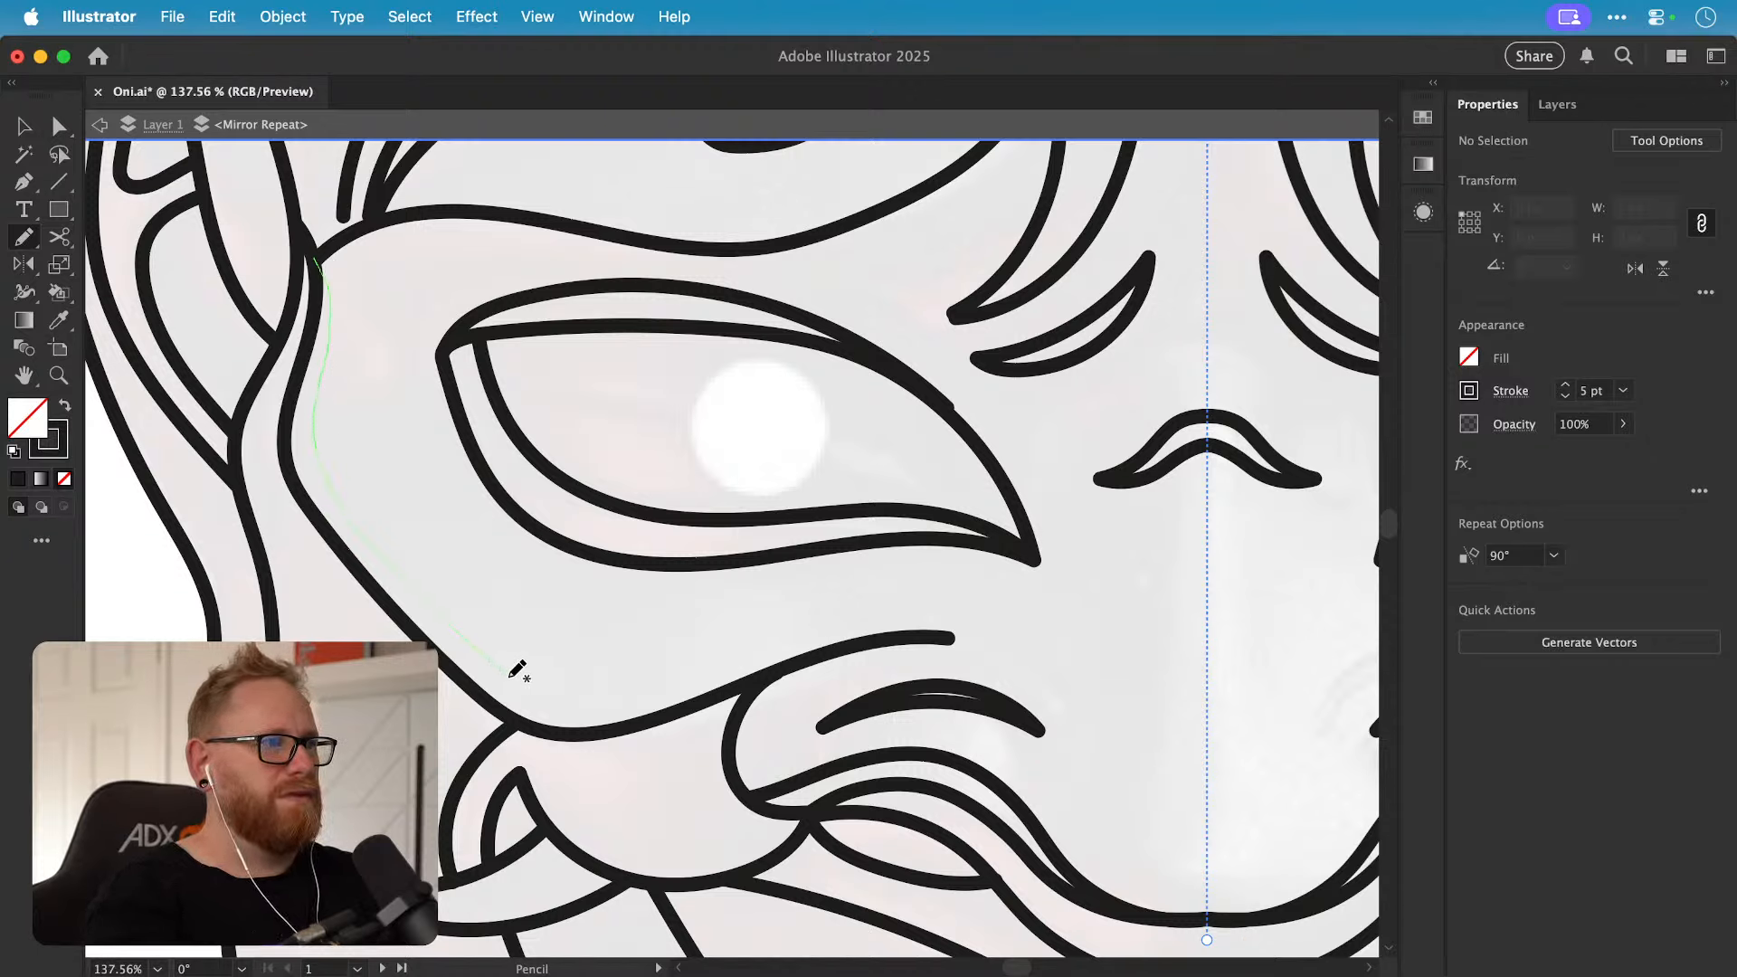
left_click_drag(512, 676, 553, 705)
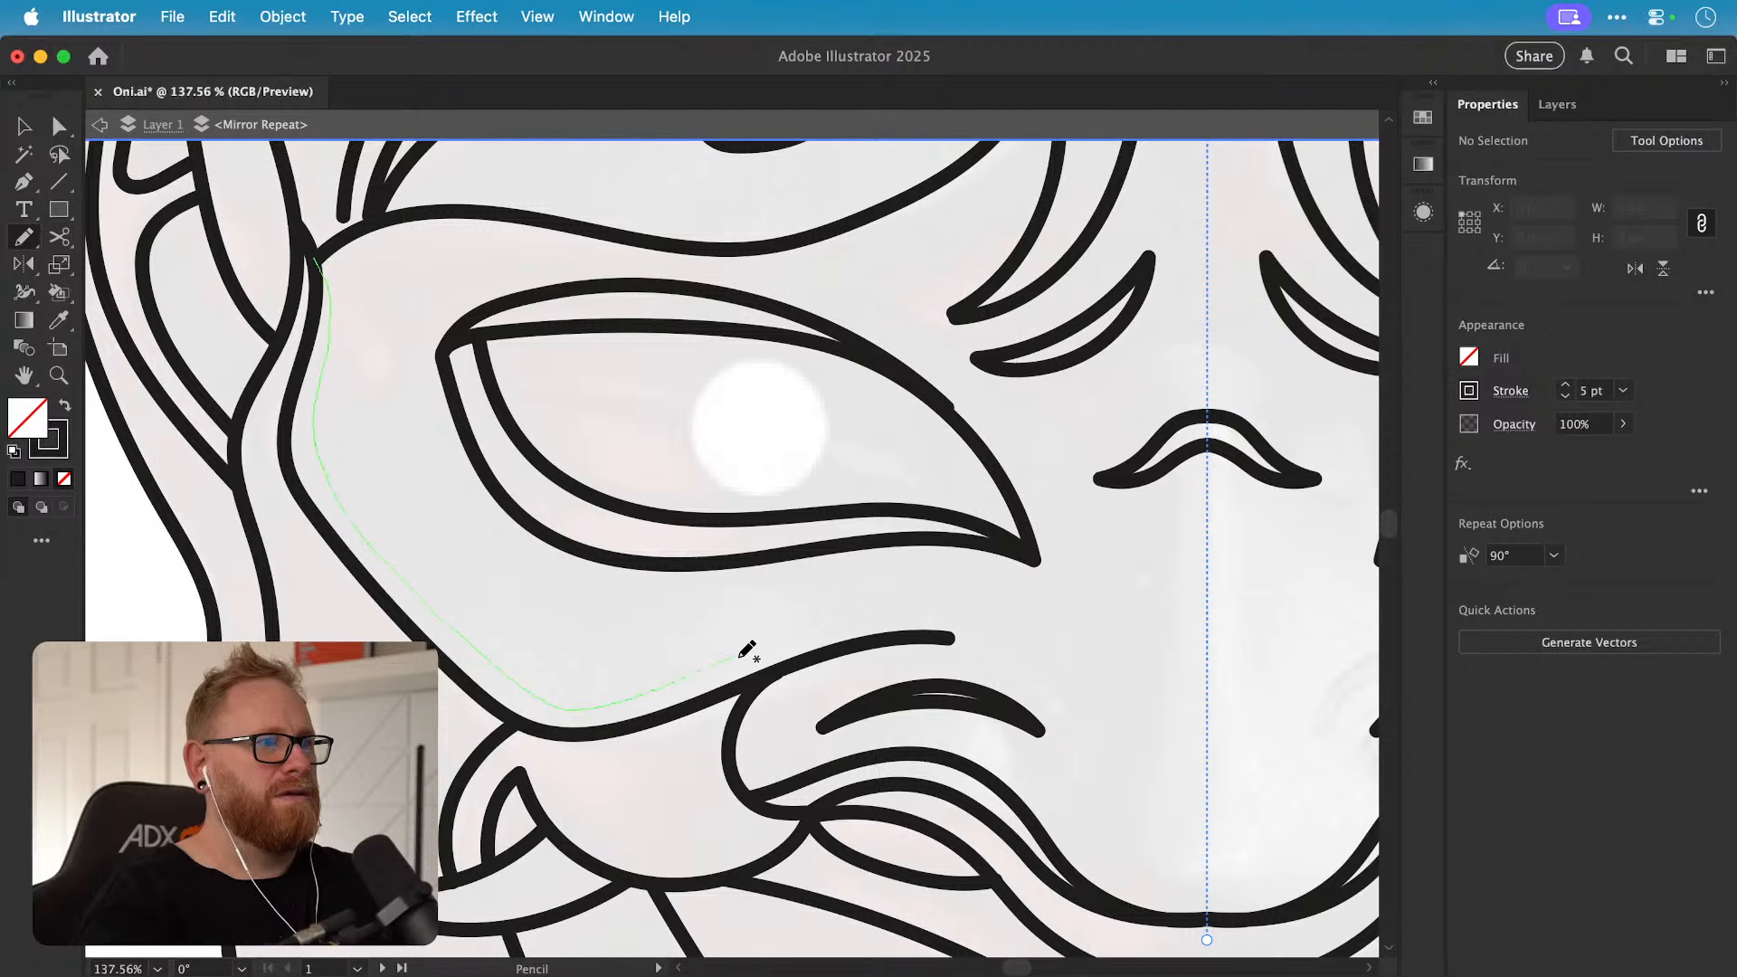
left_click_drag(805, 639, 950, 638)
left_click(714, 642, "super")
left_click_drag(629, 723, 577, 757)
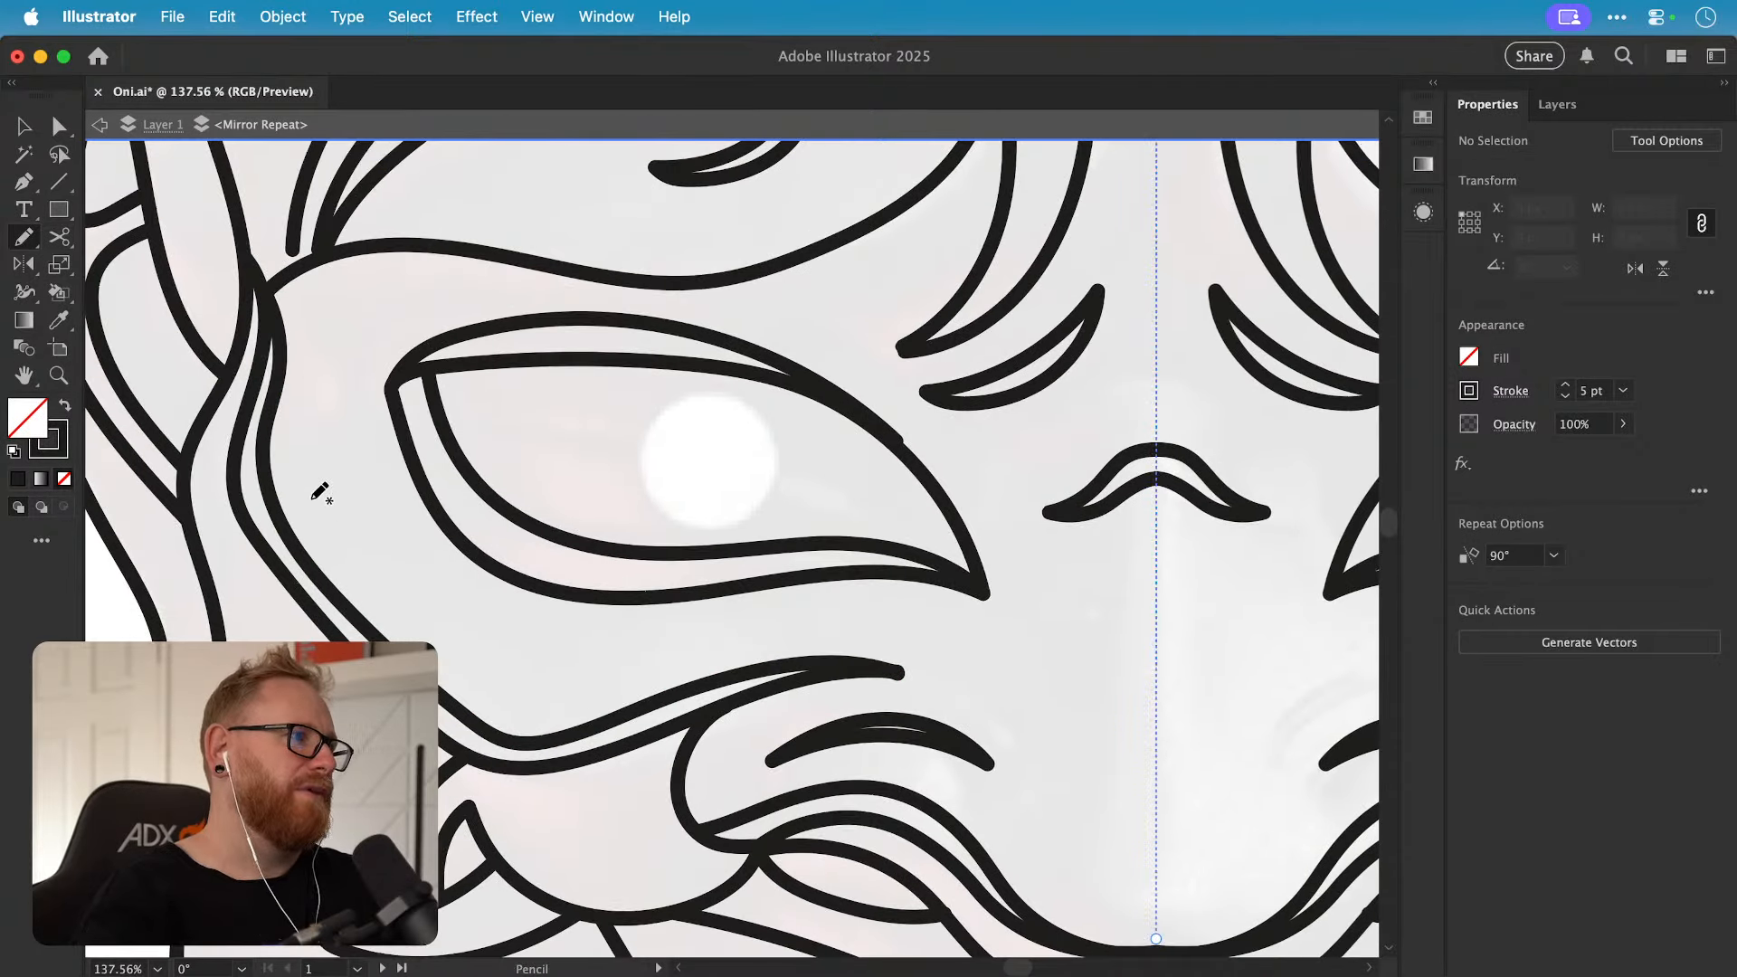
Step: Redraw the outer bend of the inner cheek contour beside the left eye with the Pencil tool and smooth it
left_click(268, 483, "super")
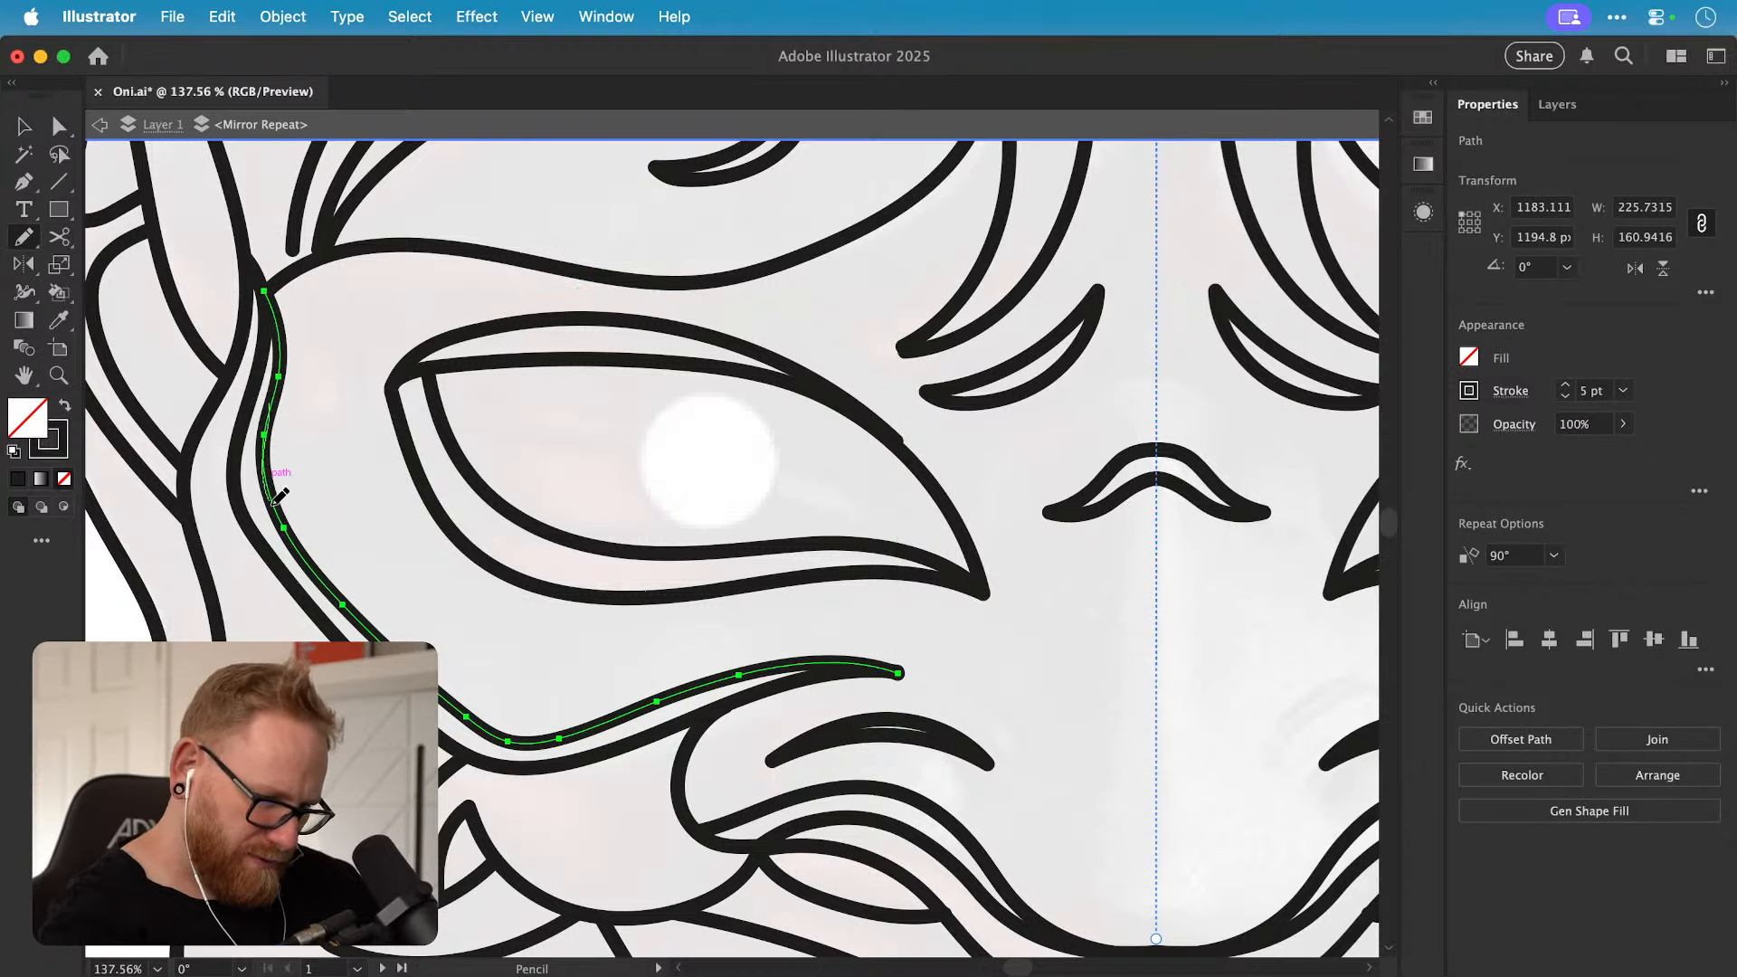
left_click_drag(272, 504, 287, 539)
key("super+z")
left_click_drag(265, 445, 305, 563)
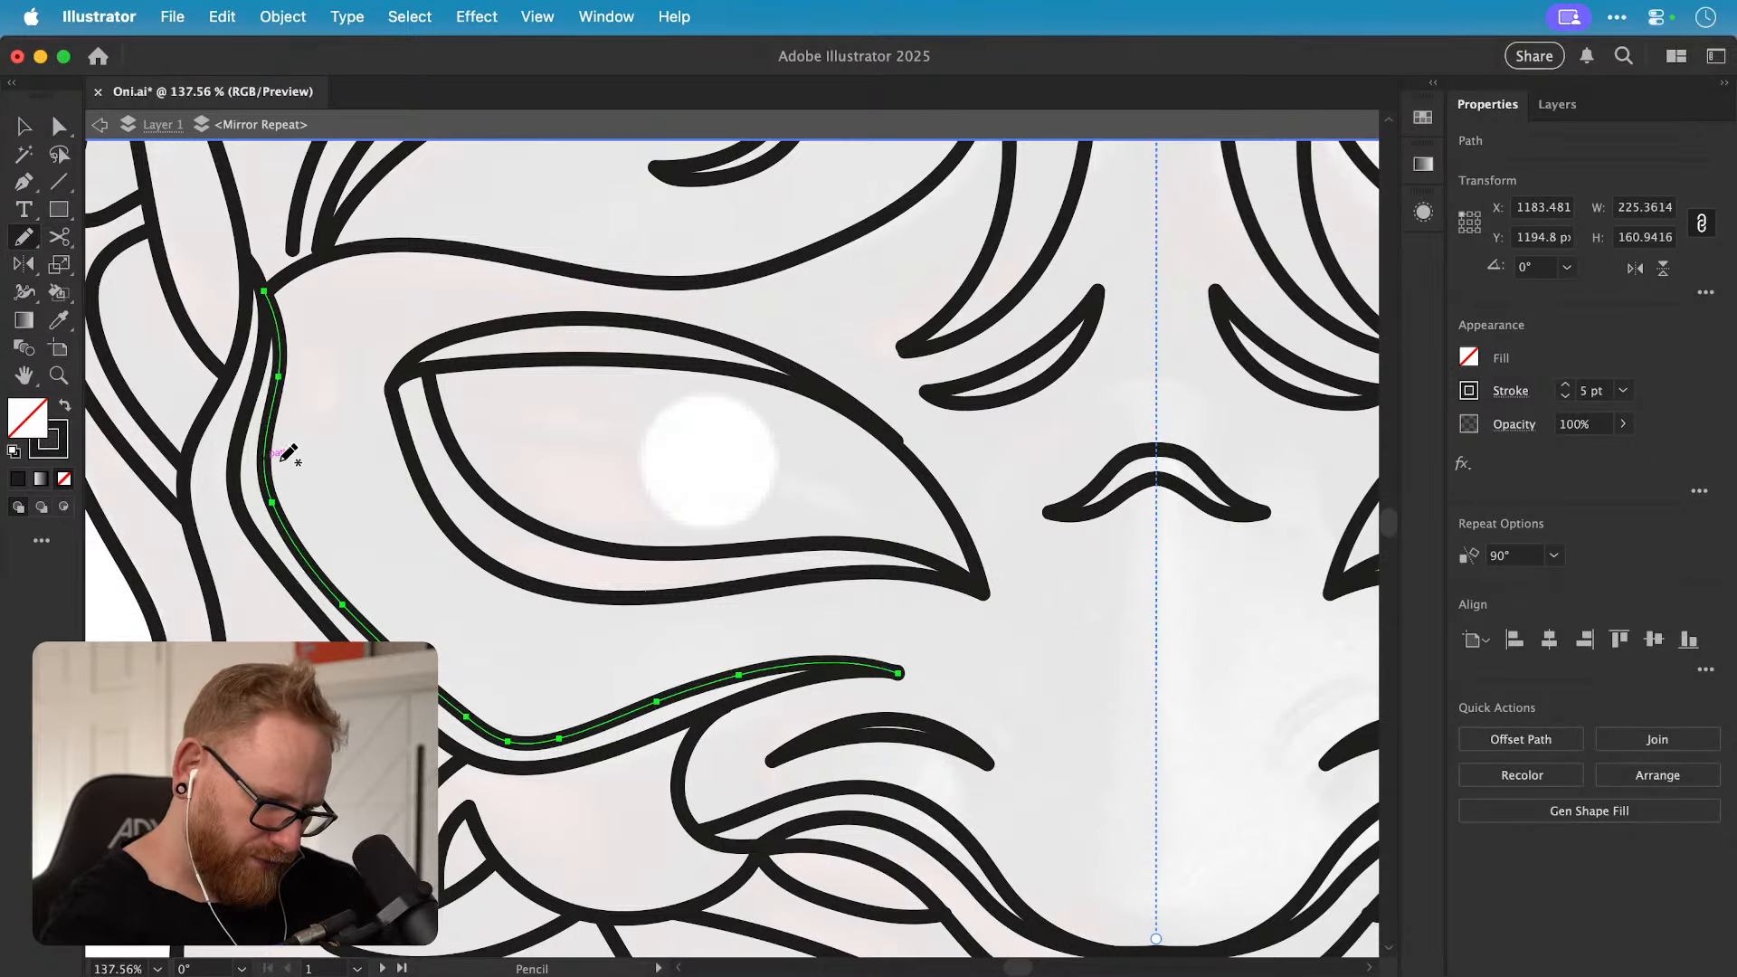
left_click_drag(267, 420, 307, 562)
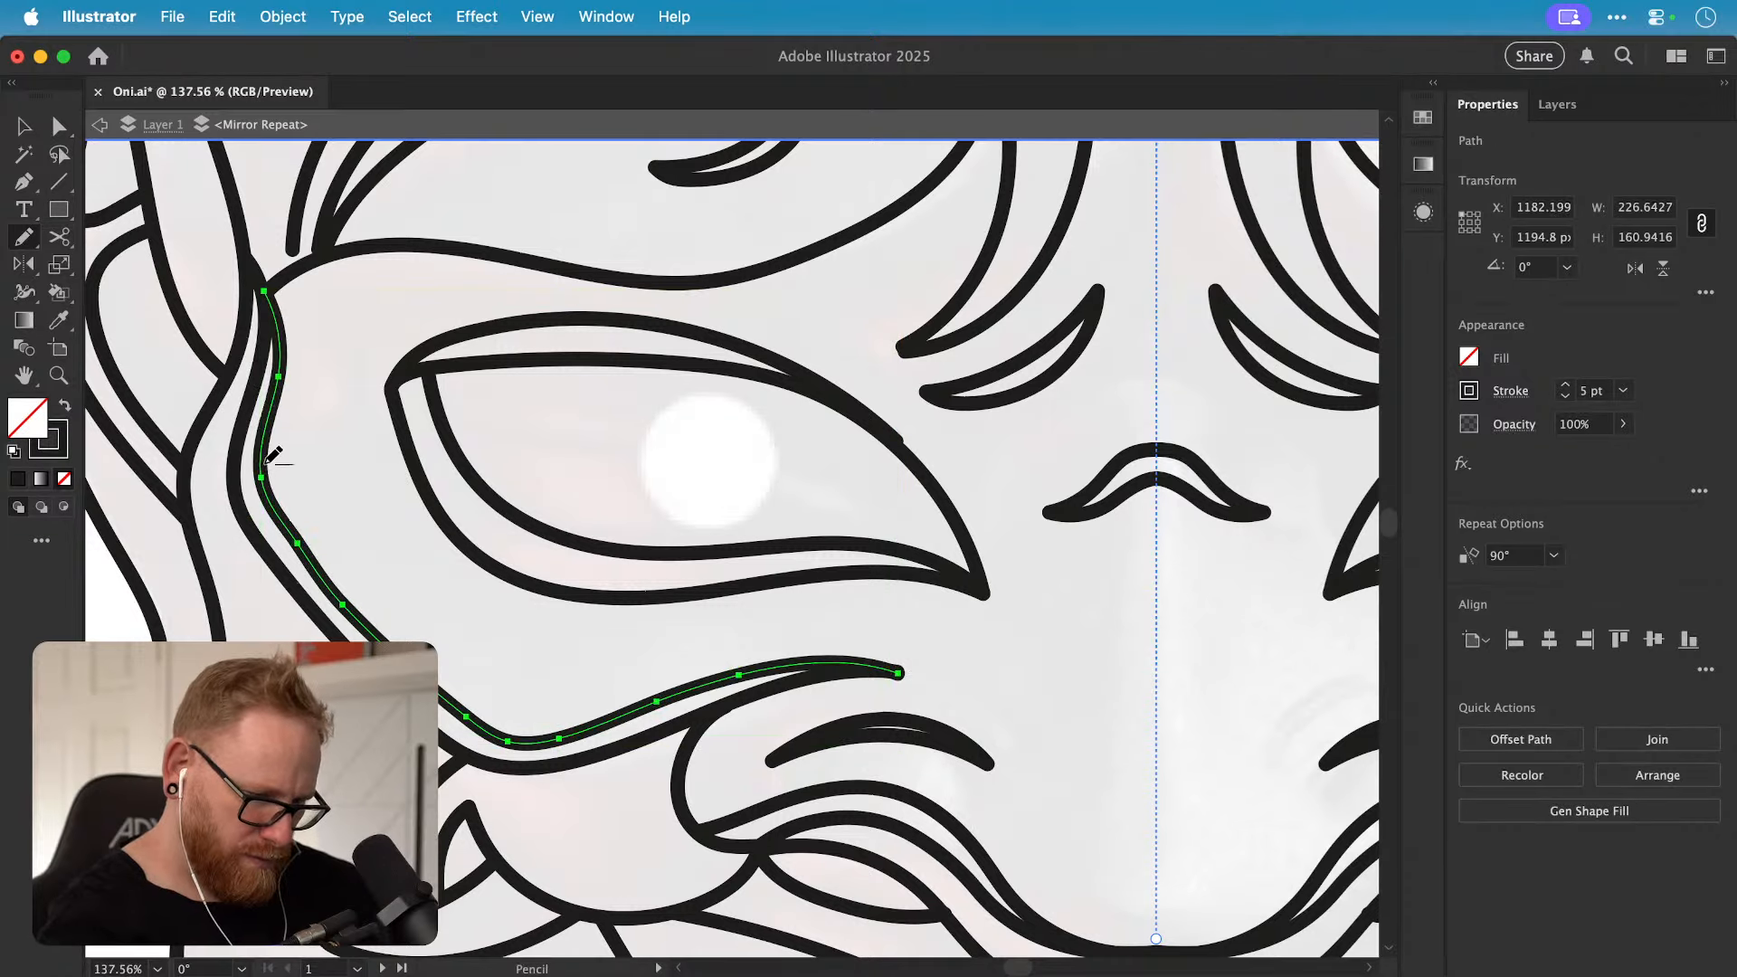
key("alt")
left_click_drag(266, 470, 312, 570)
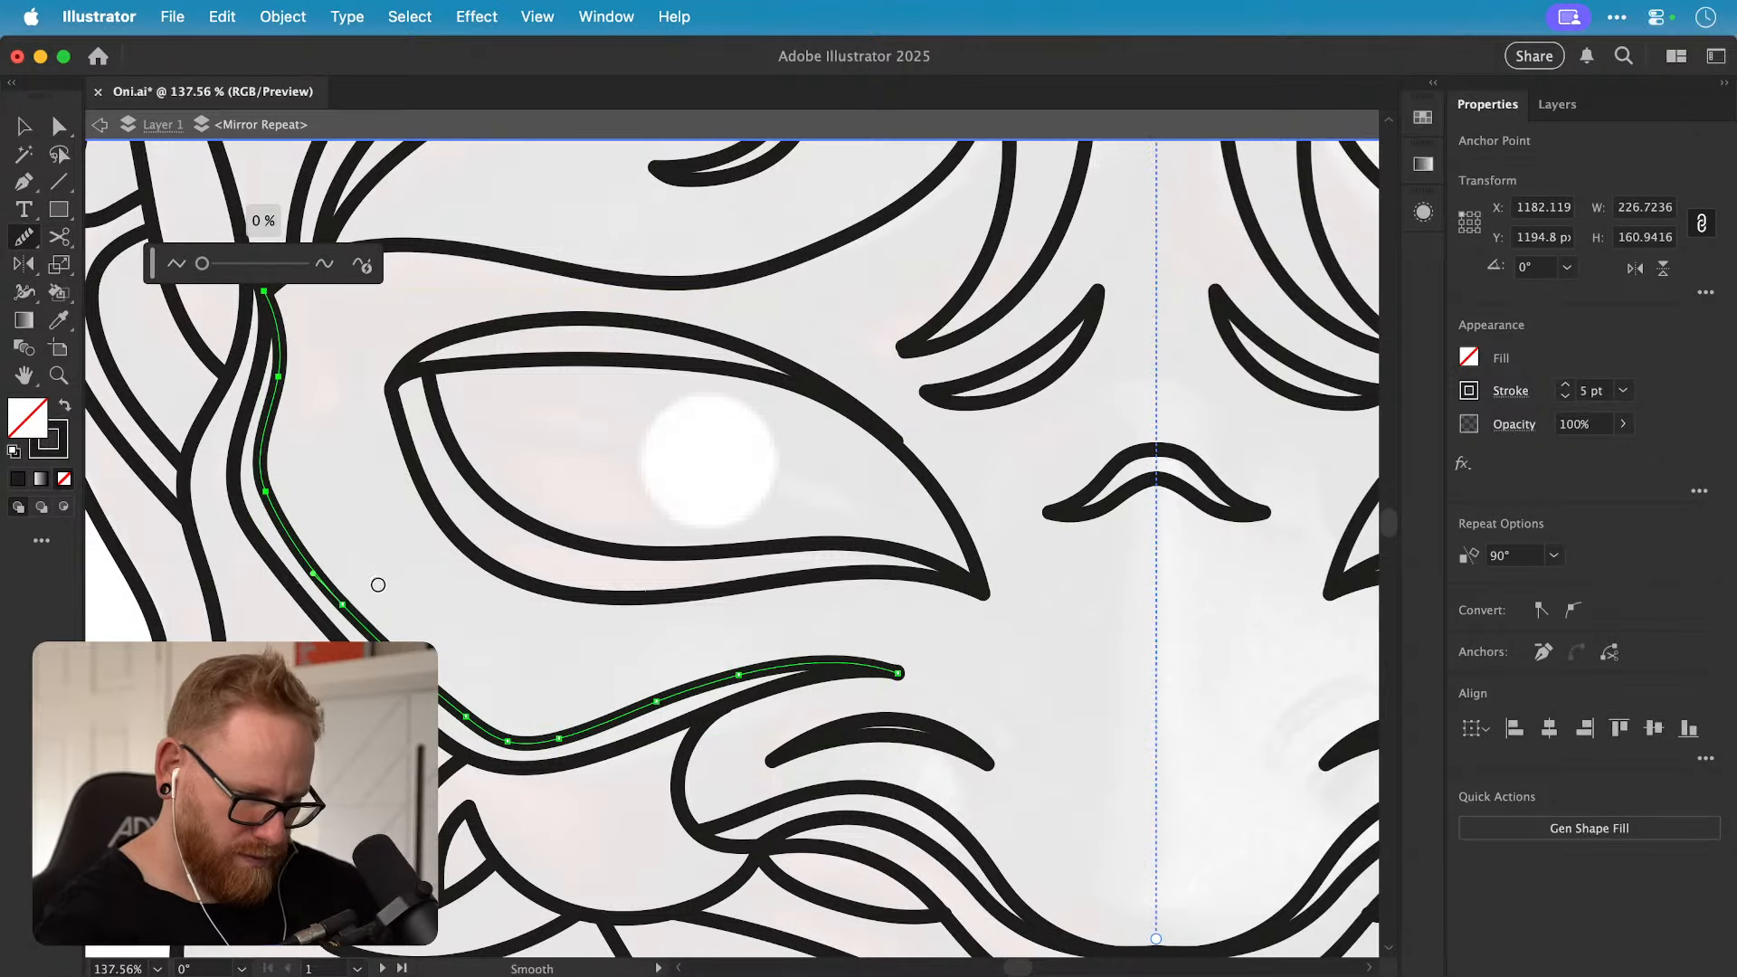
Step: Reselect the inner cheek contour and redraw its slanting part below the outer bend with the Pencil tool
key("super+shift+a")
key("v")
left_click(503, 729)
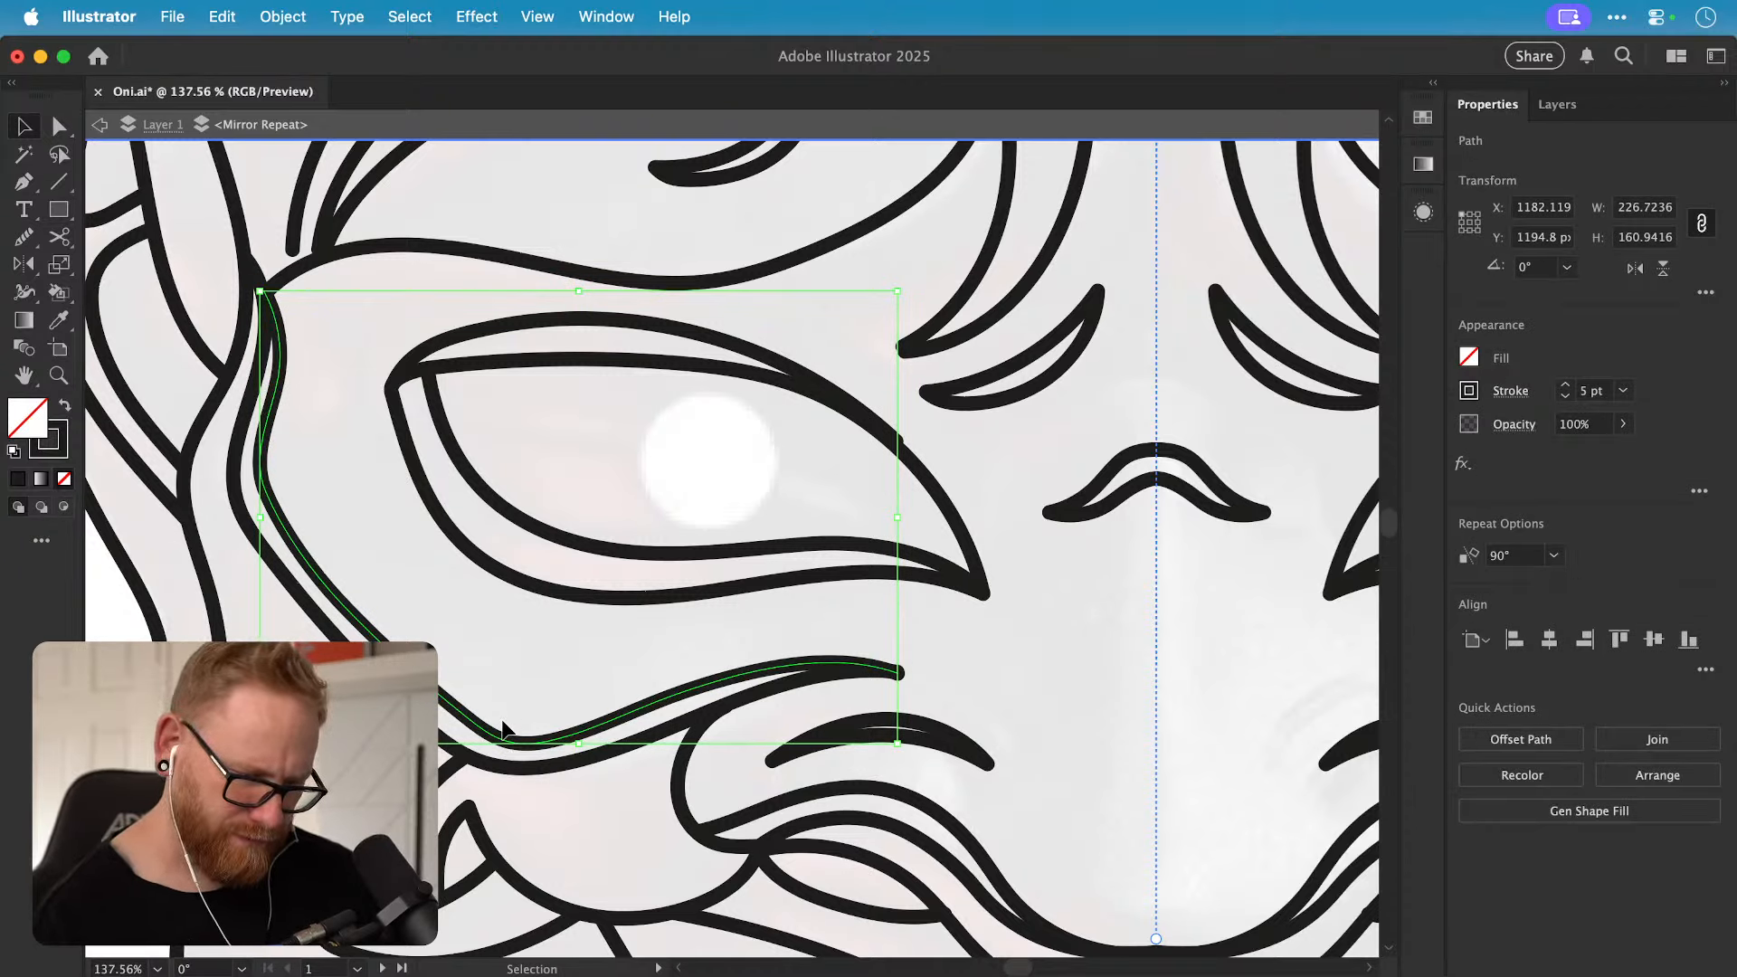
key("super+shift+a")
left_click(688, 694)
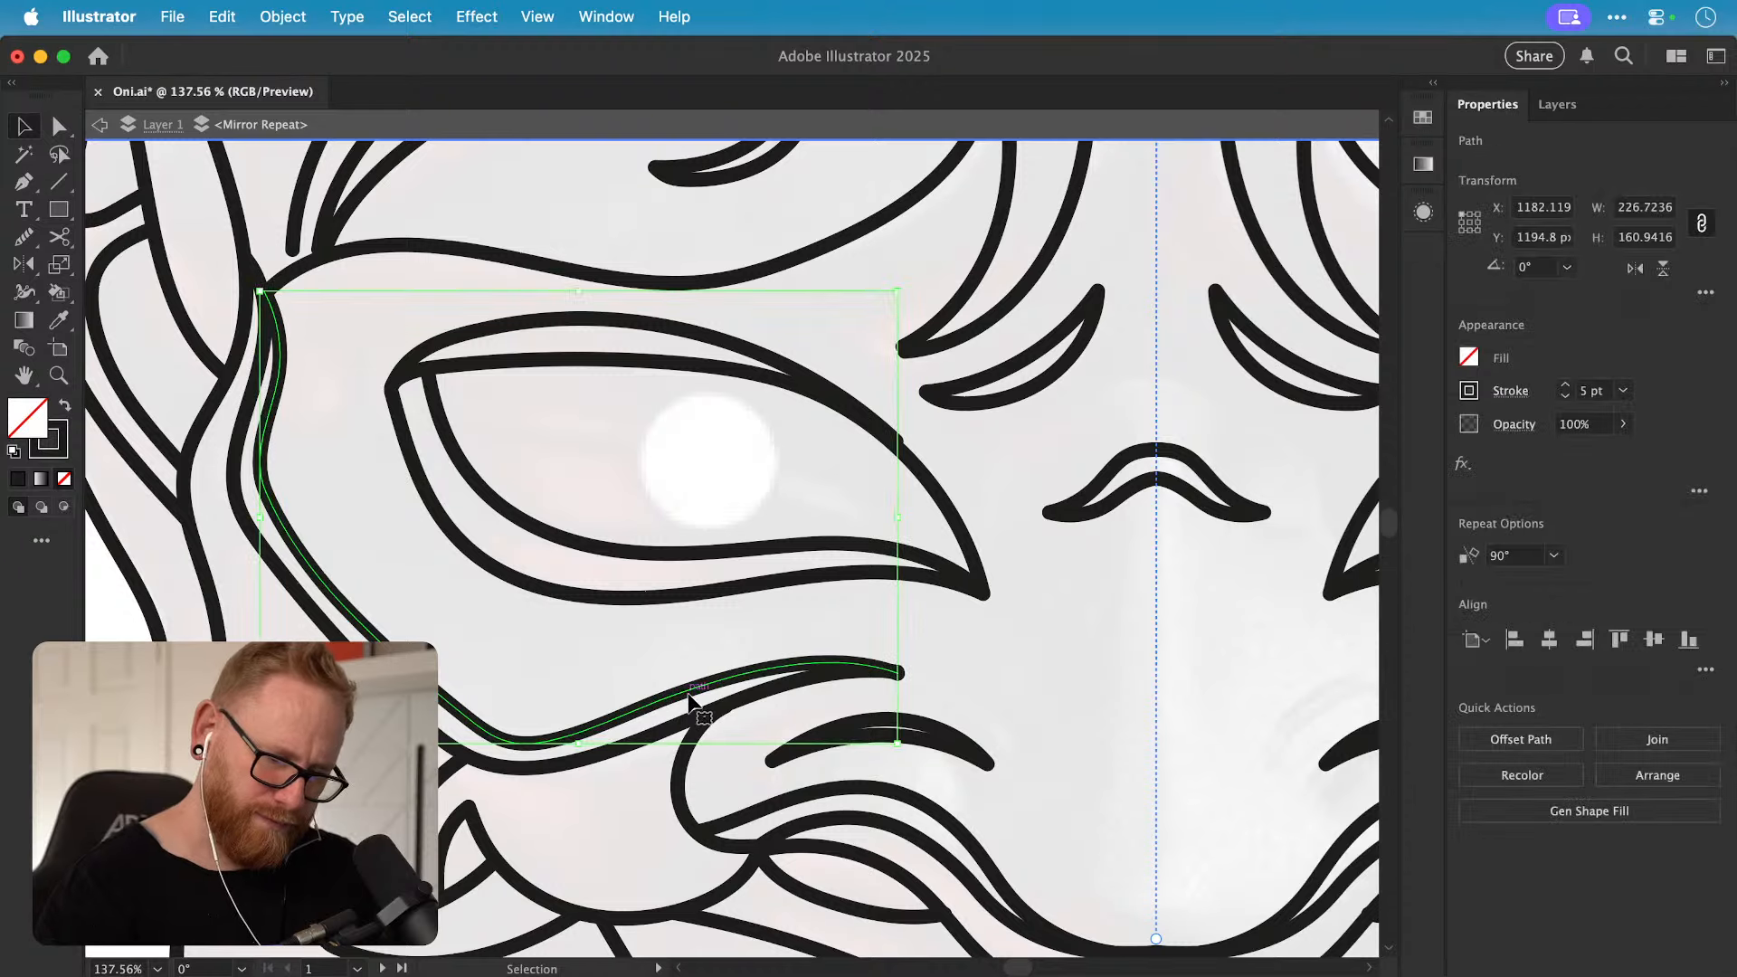
key("n")
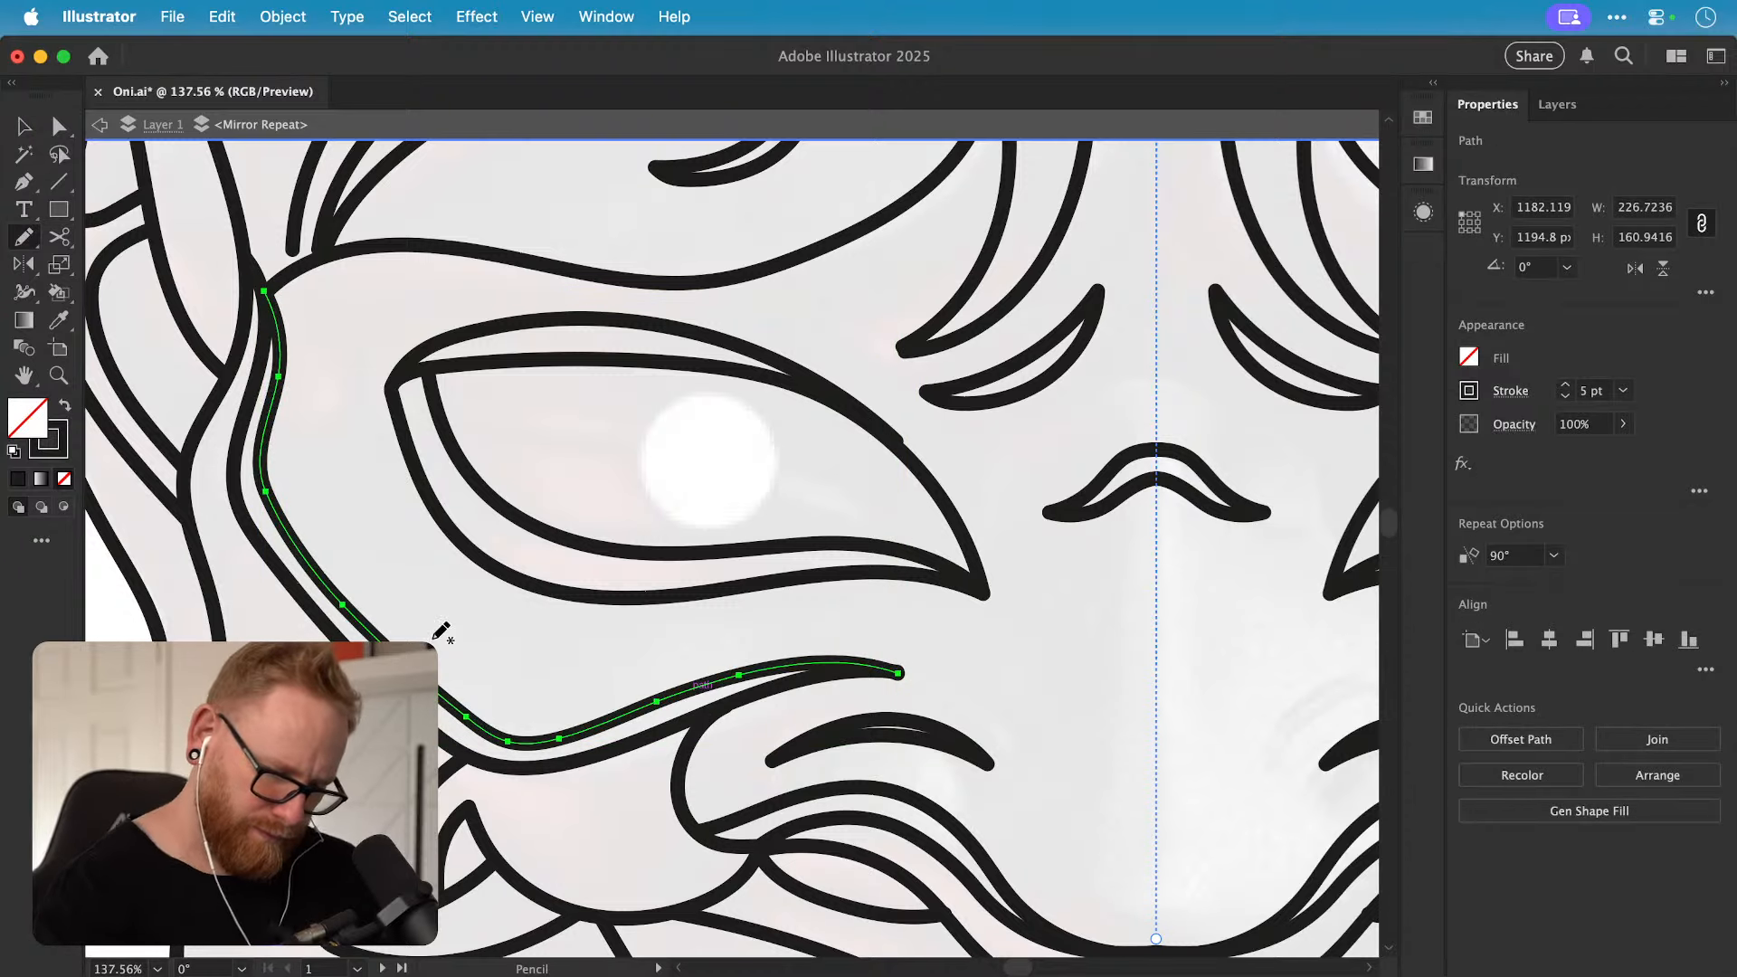
left_click_drag(261, 457, 336, 588)
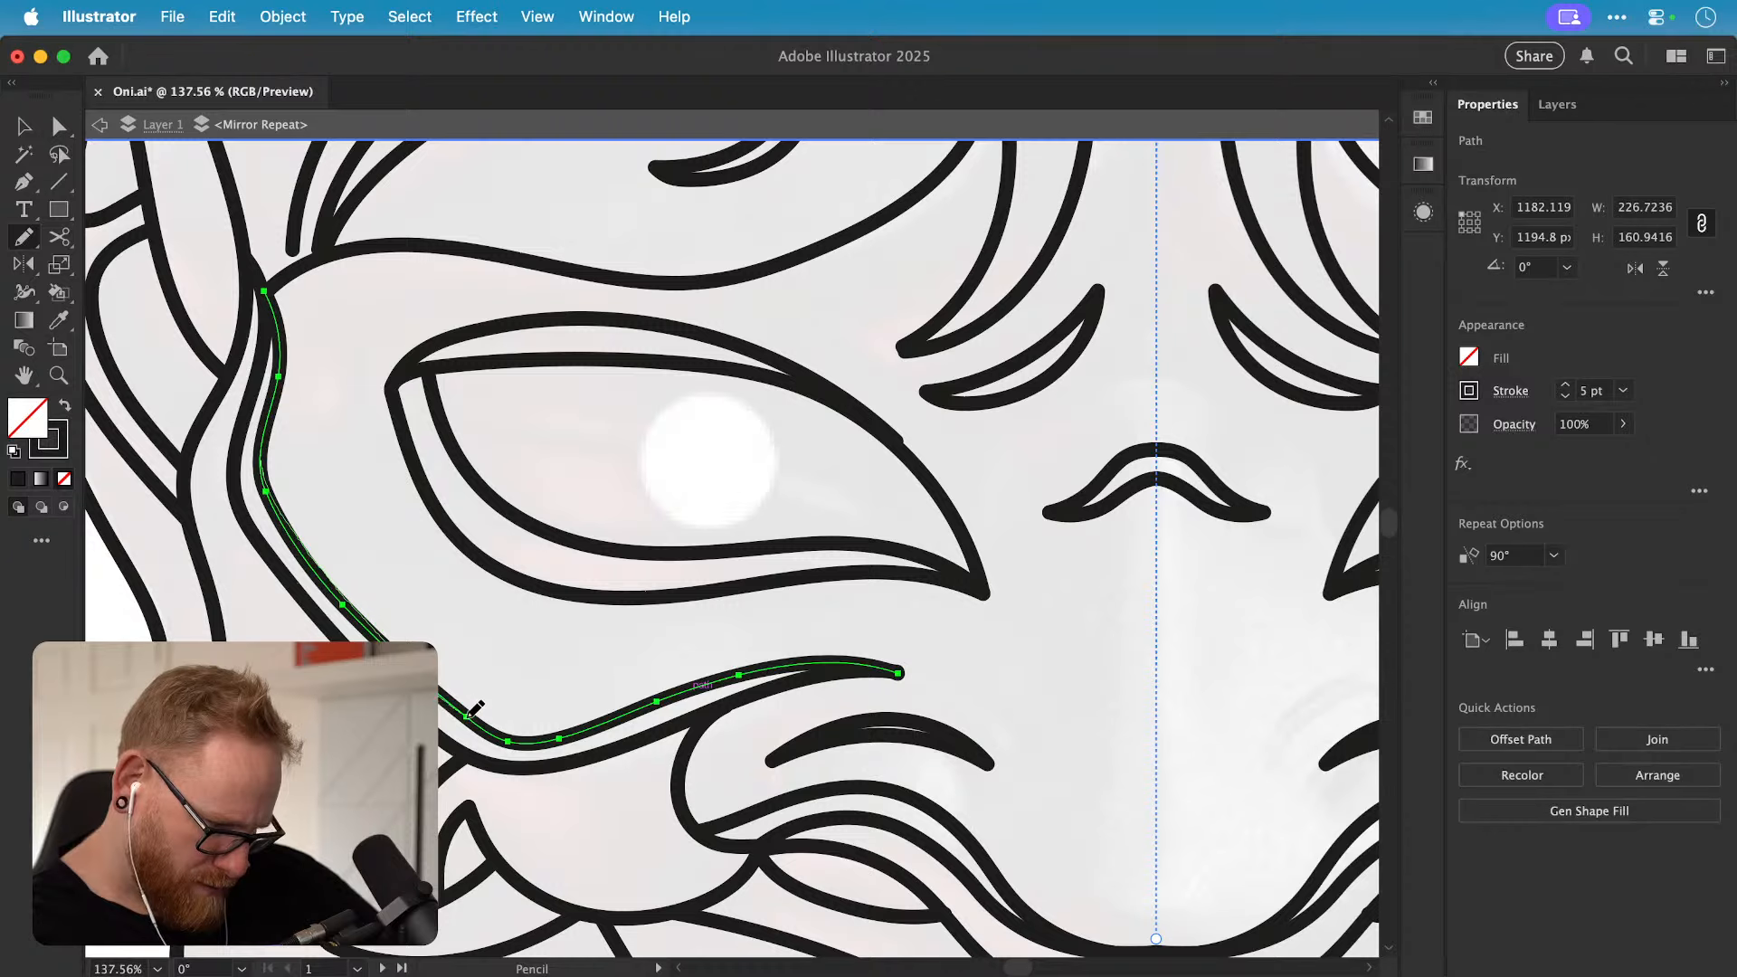
Step: Redraw the inner cheek contour's lowest bend beneath the left eye and smooth its rise toward the nose
mouse_move(466, 716)
left_mouse_down()
mouse_move(527, 739)
mouse_move(584, 723)
left_mouse_up()
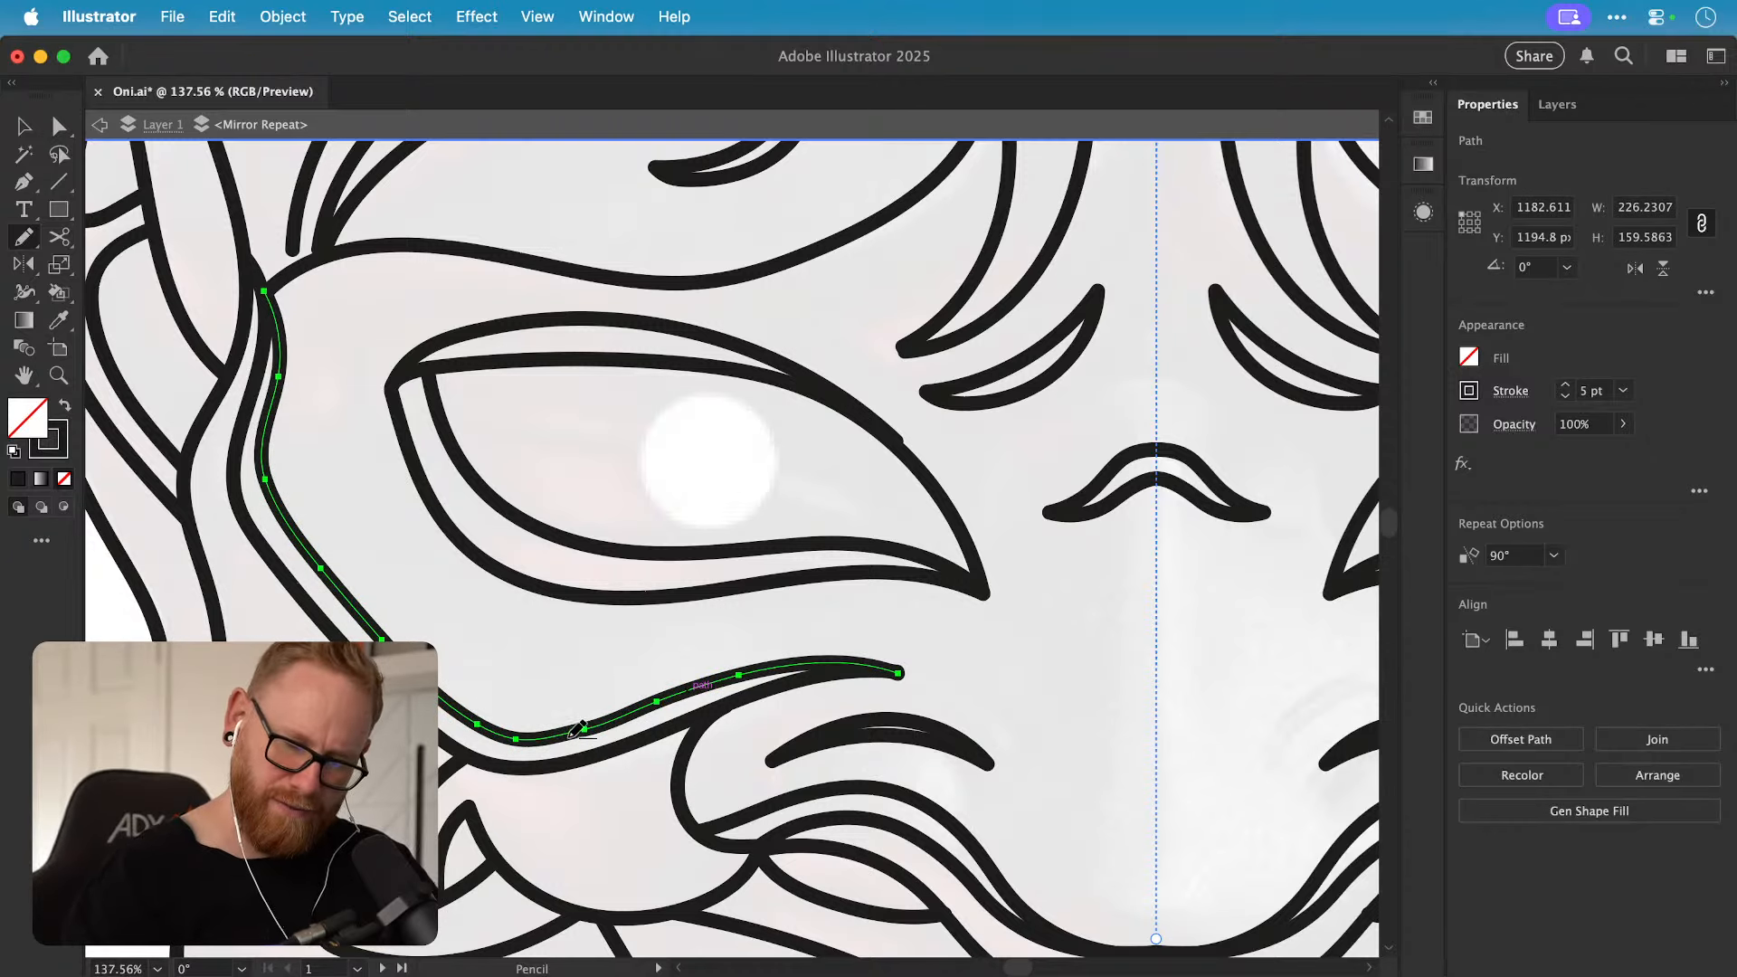
left_click_drag(563, 729, 705, 665)
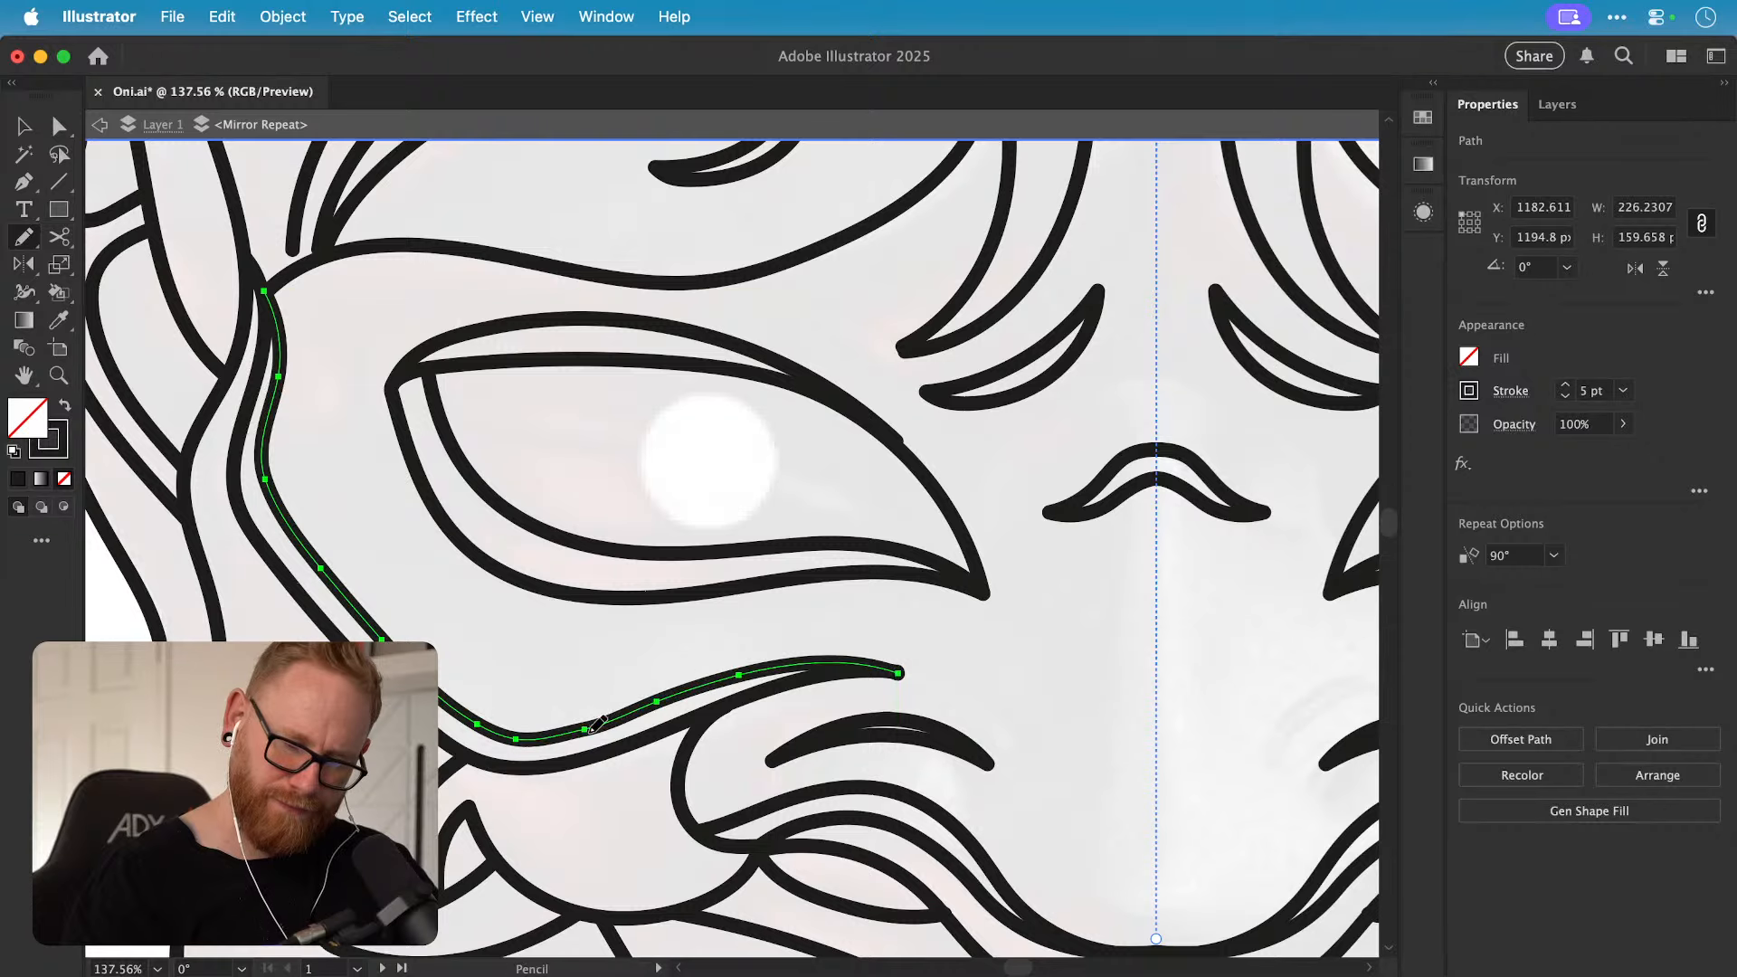
key("alt")
left_click_drag(563, 731, 679, 709)
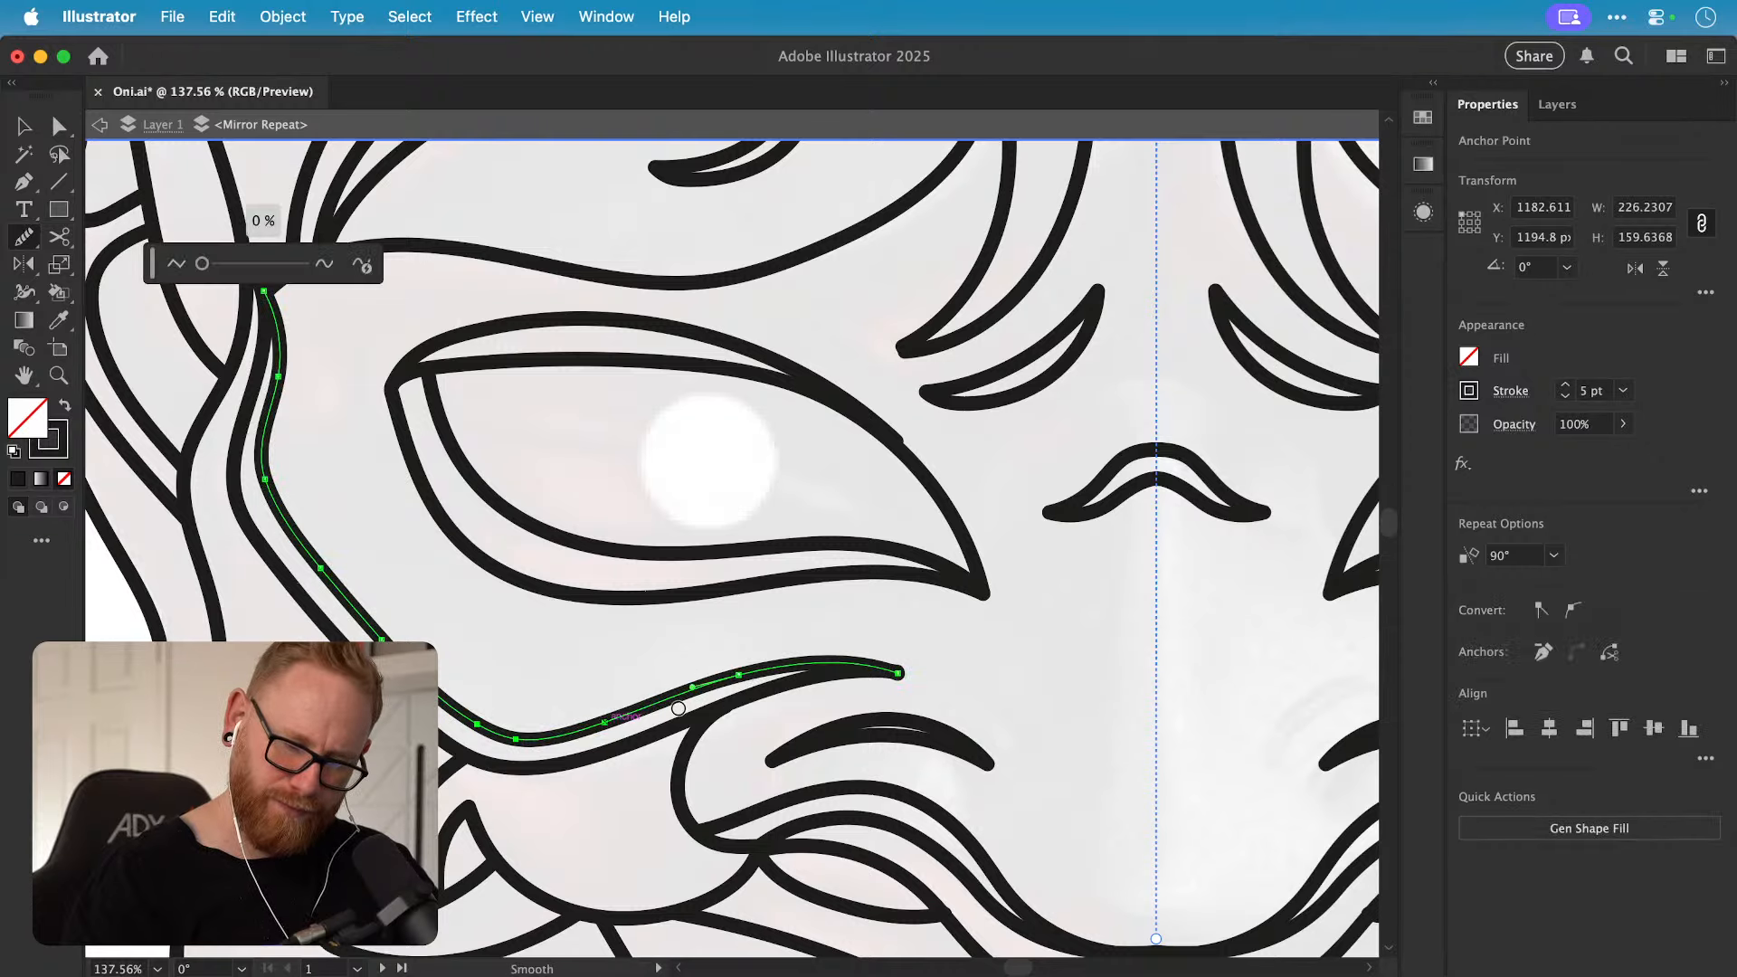
key("v")
left_click(876, 645)
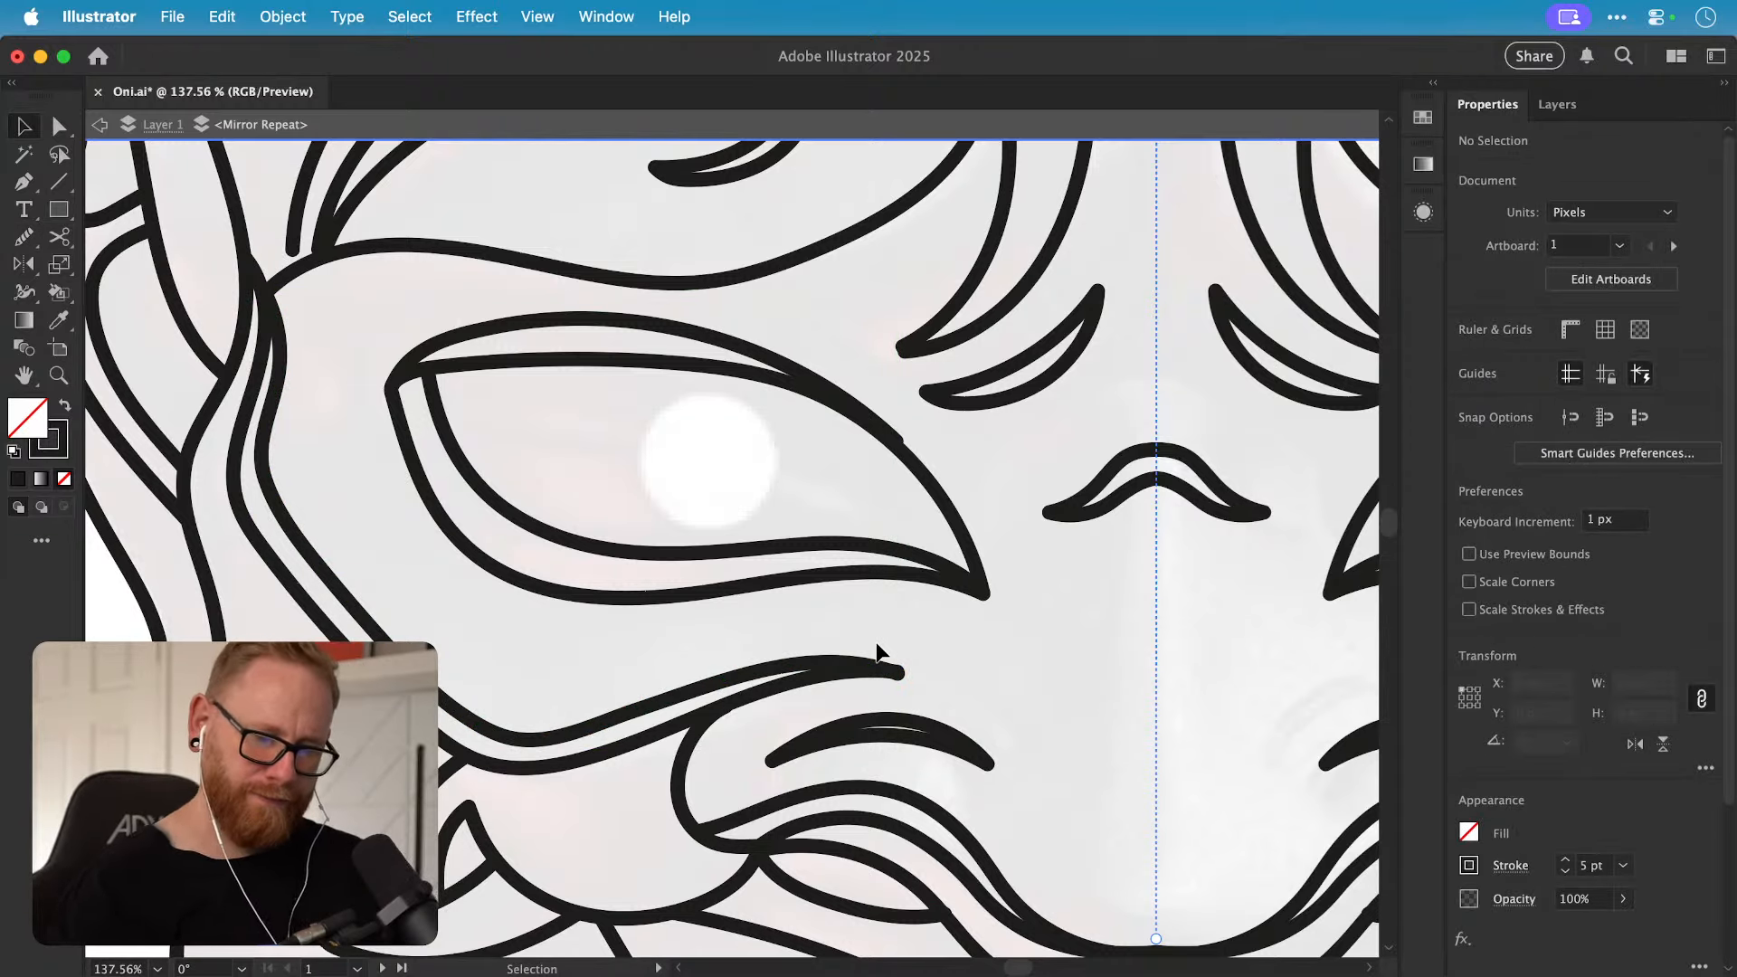
Step: Review the whole traced mask beside the reference image
key("super+minus")
key("super+minus")
key("super+minus")
key("super+minus")
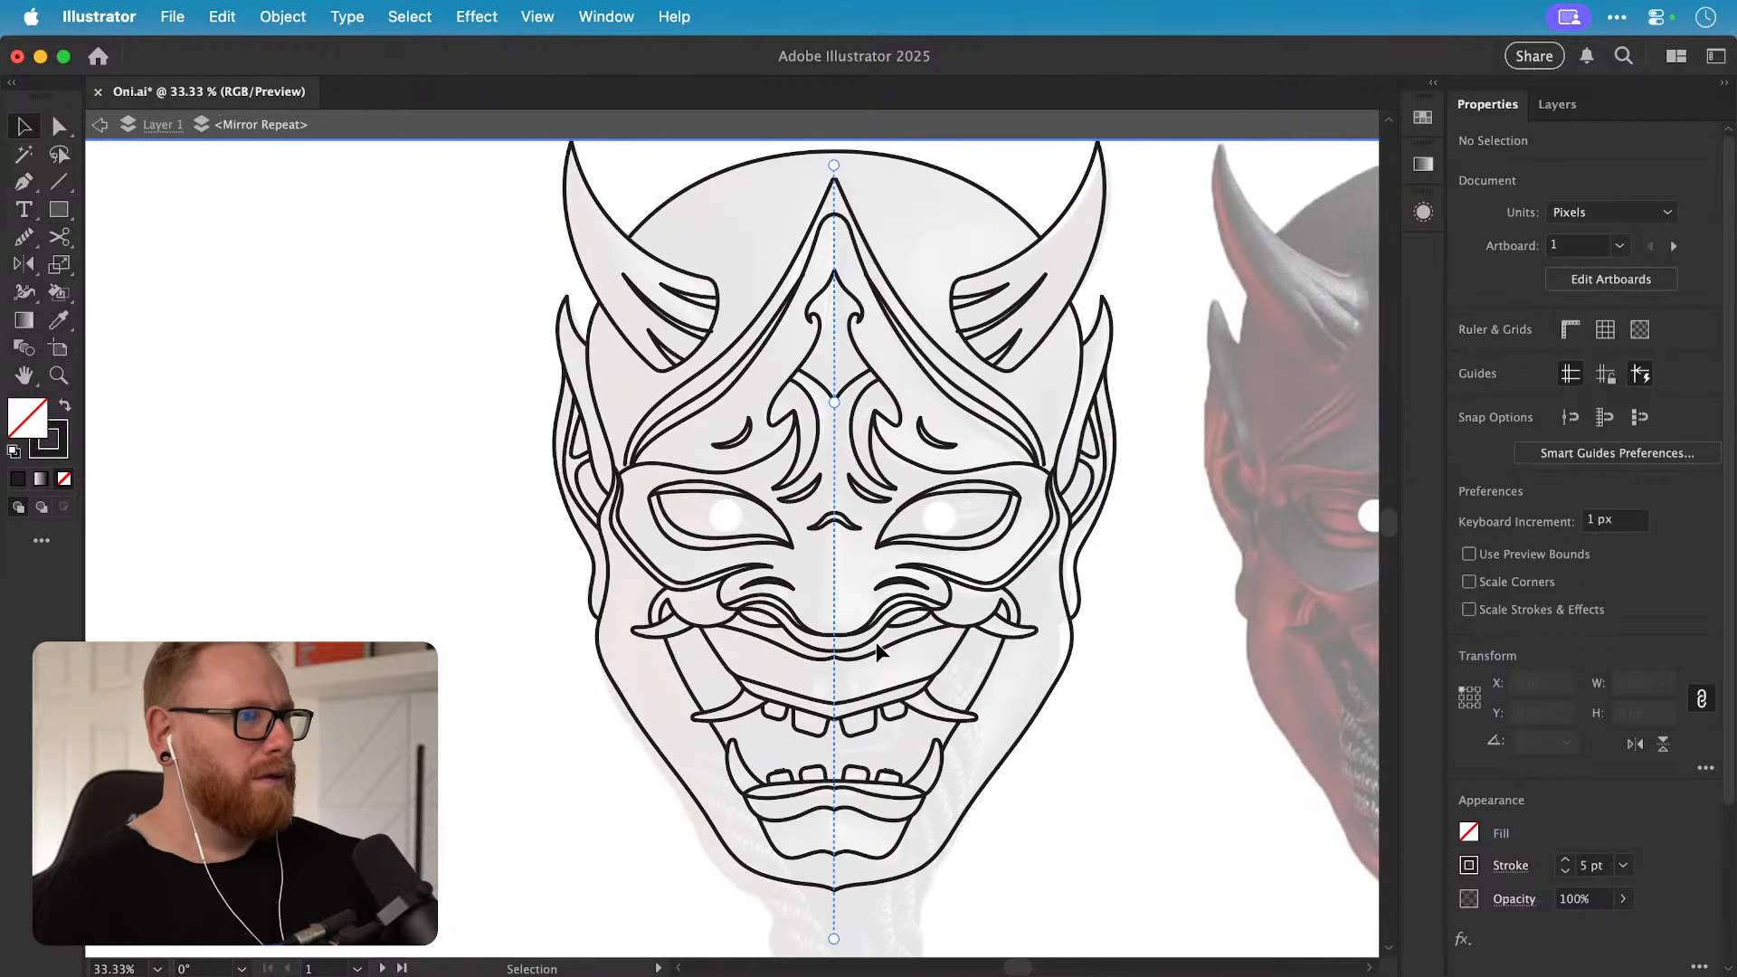
key("space")
left_click_drag(914, 631, 838, 570)
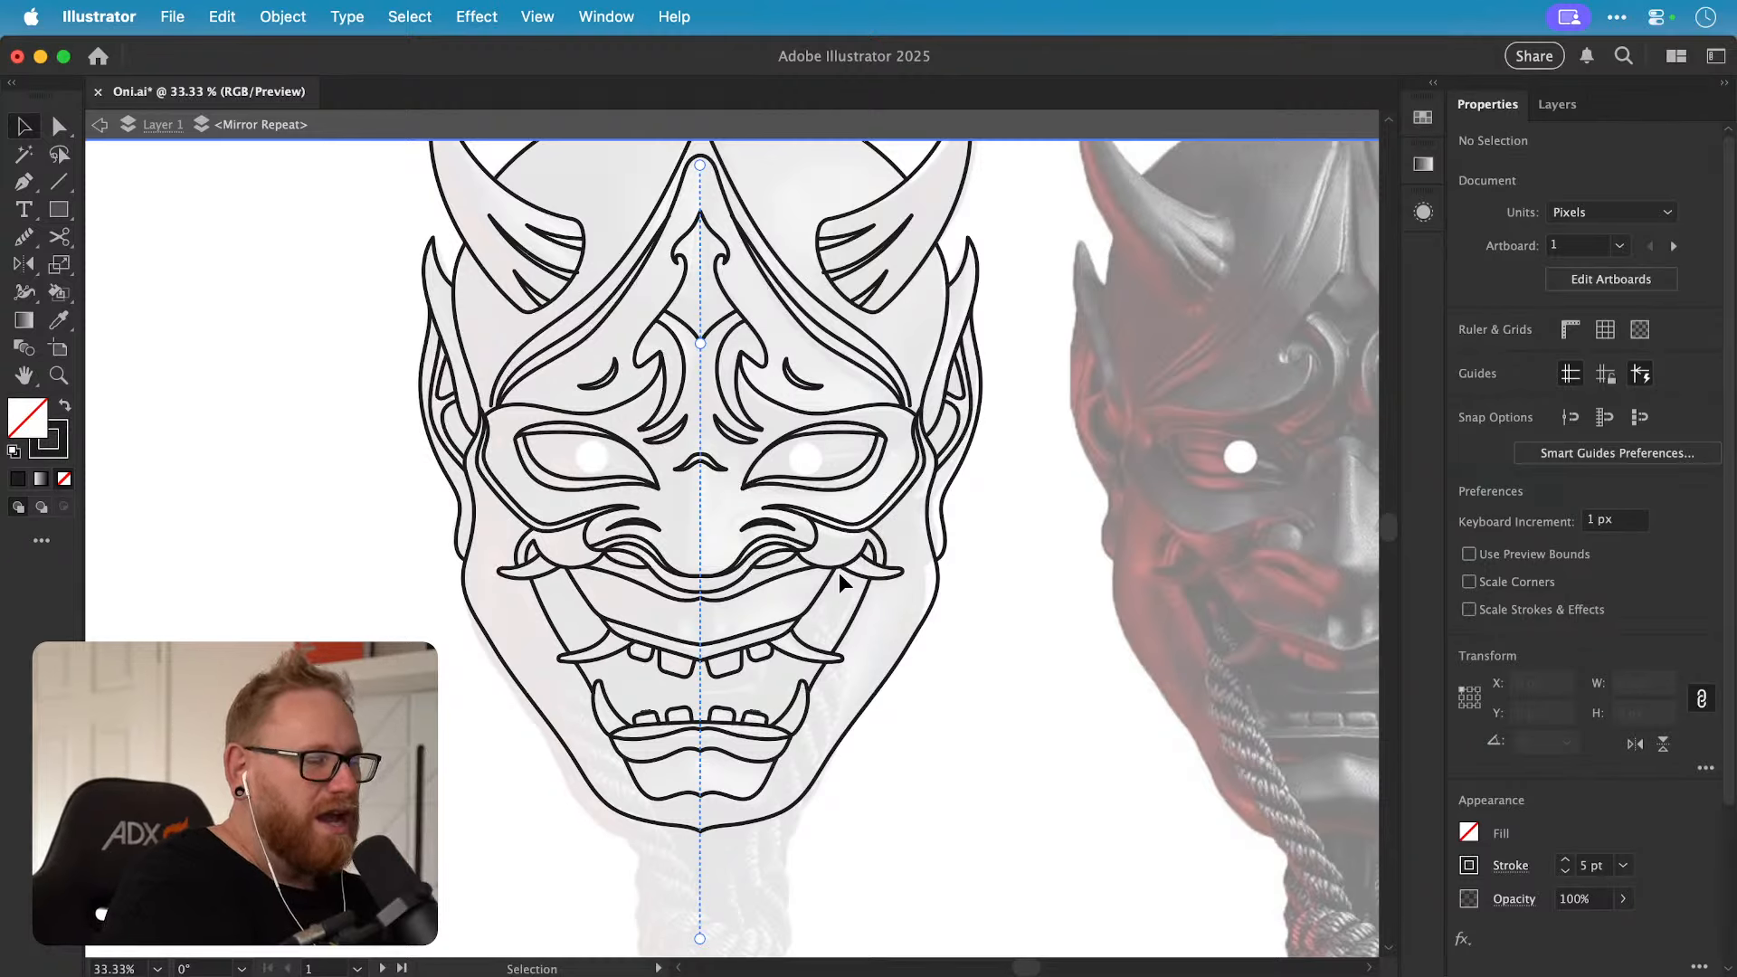
scroll(1213, 398, "right", 3)
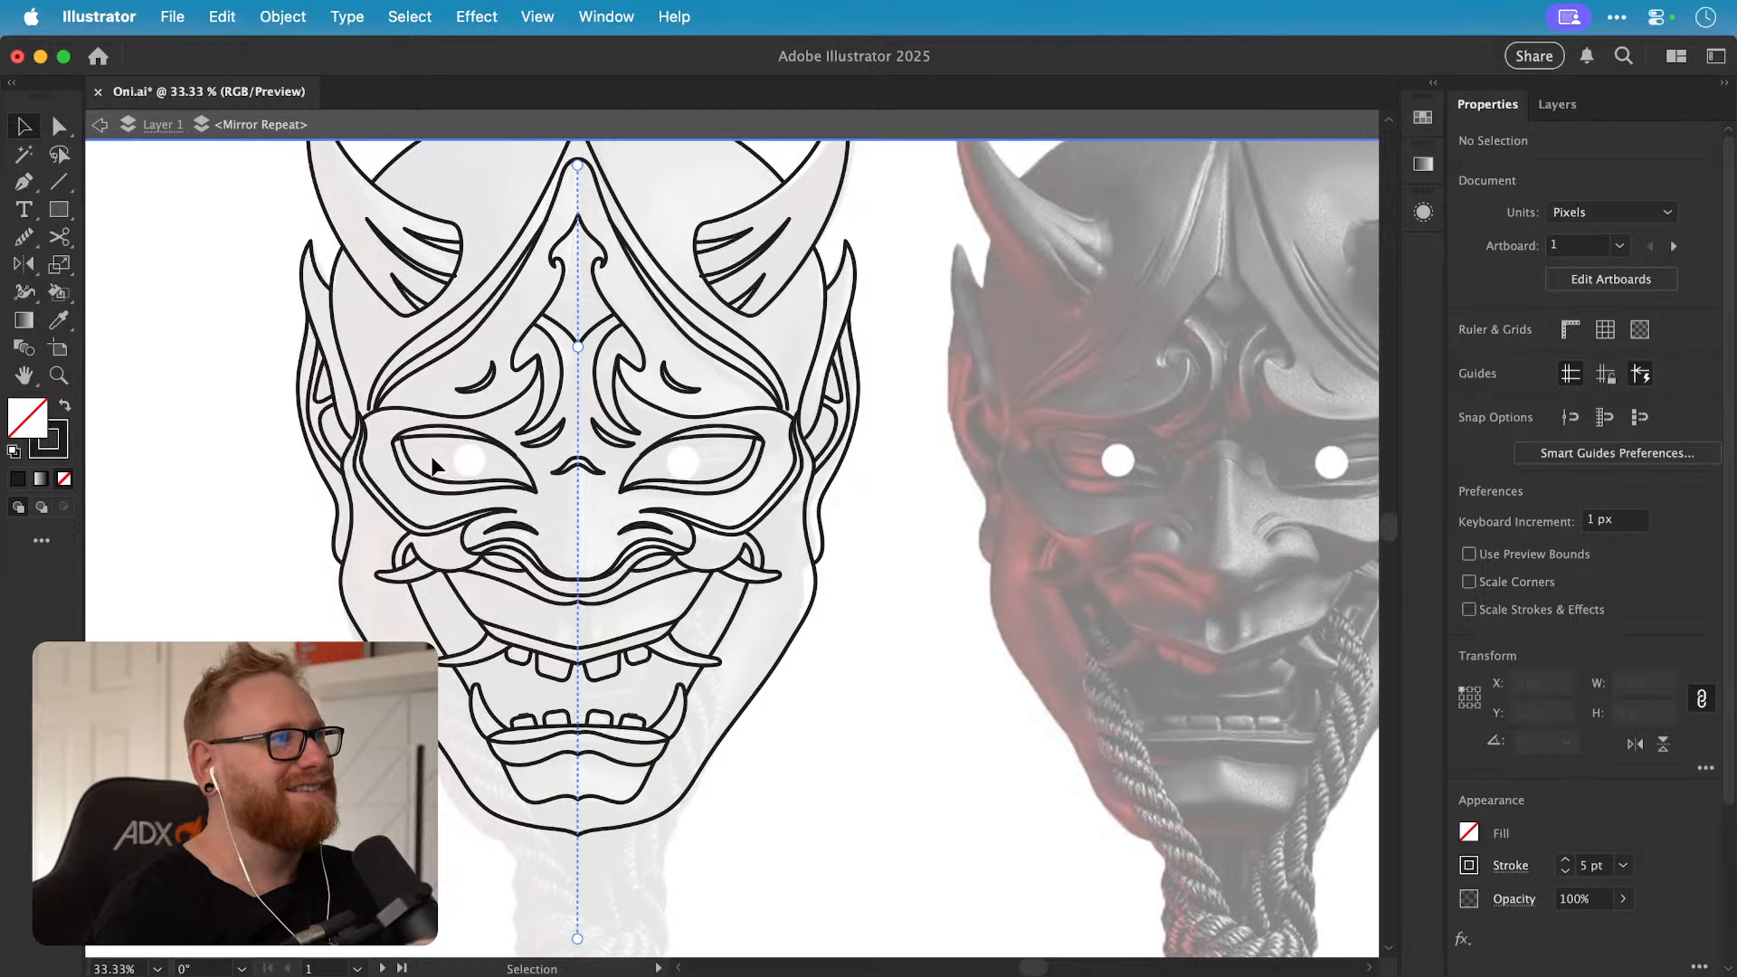
left_click(417, 22)
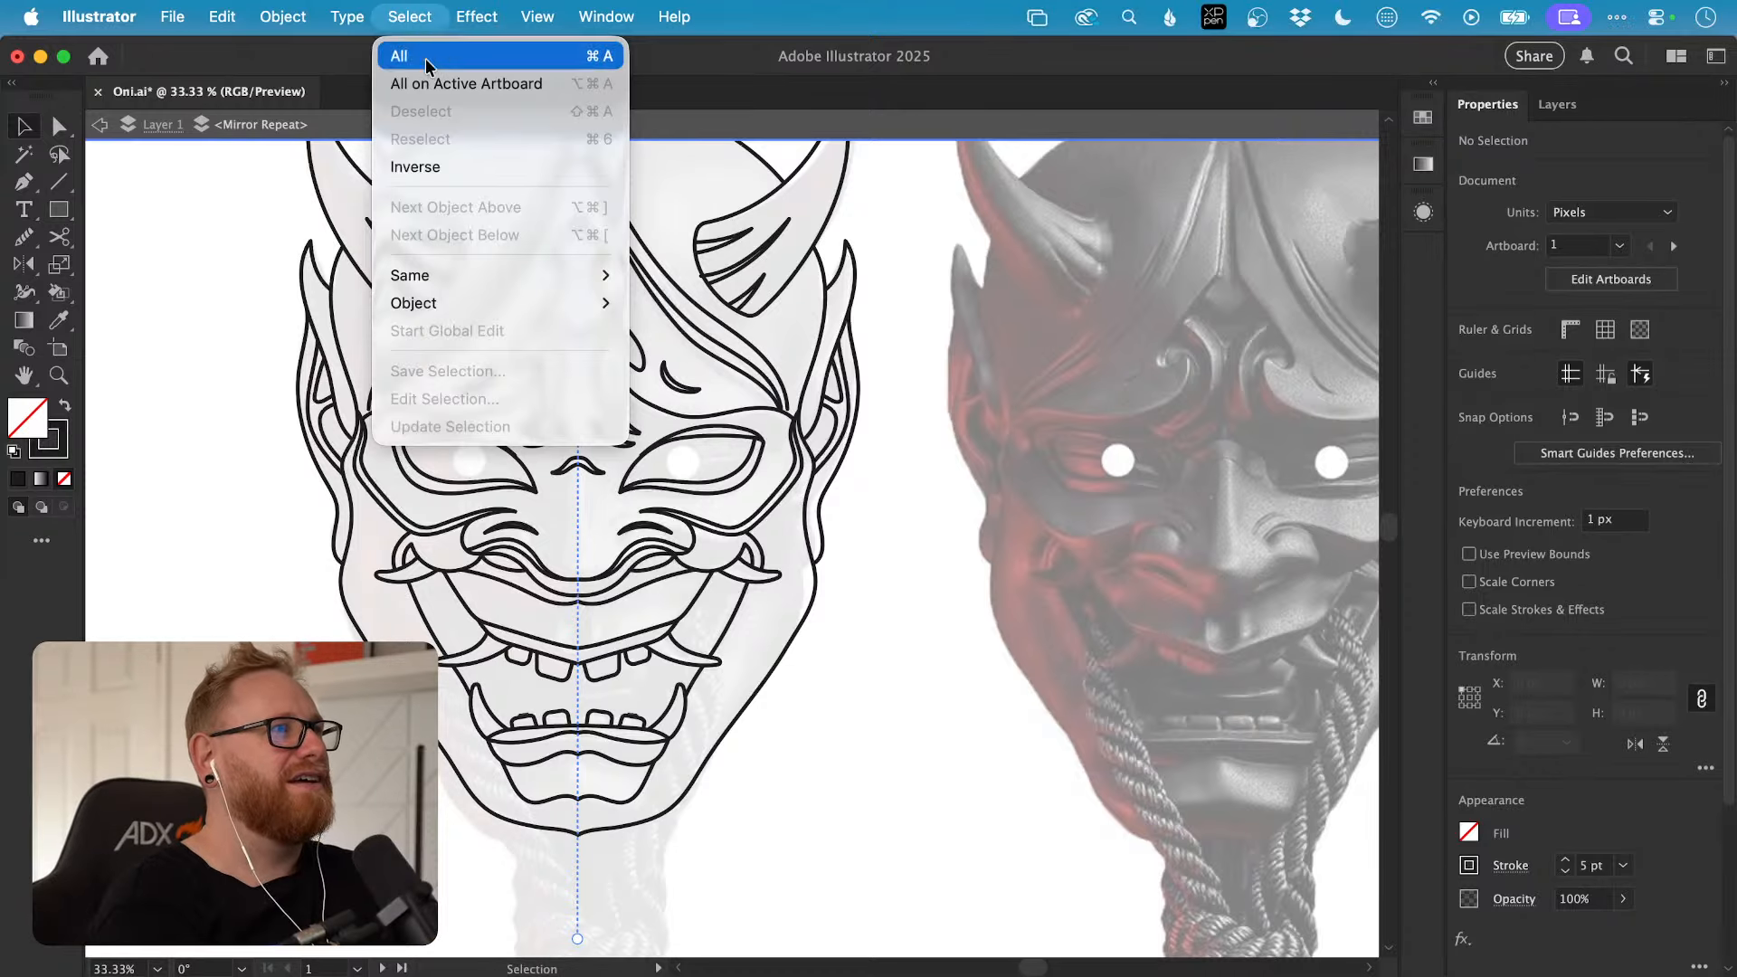
left_click(418, 18)
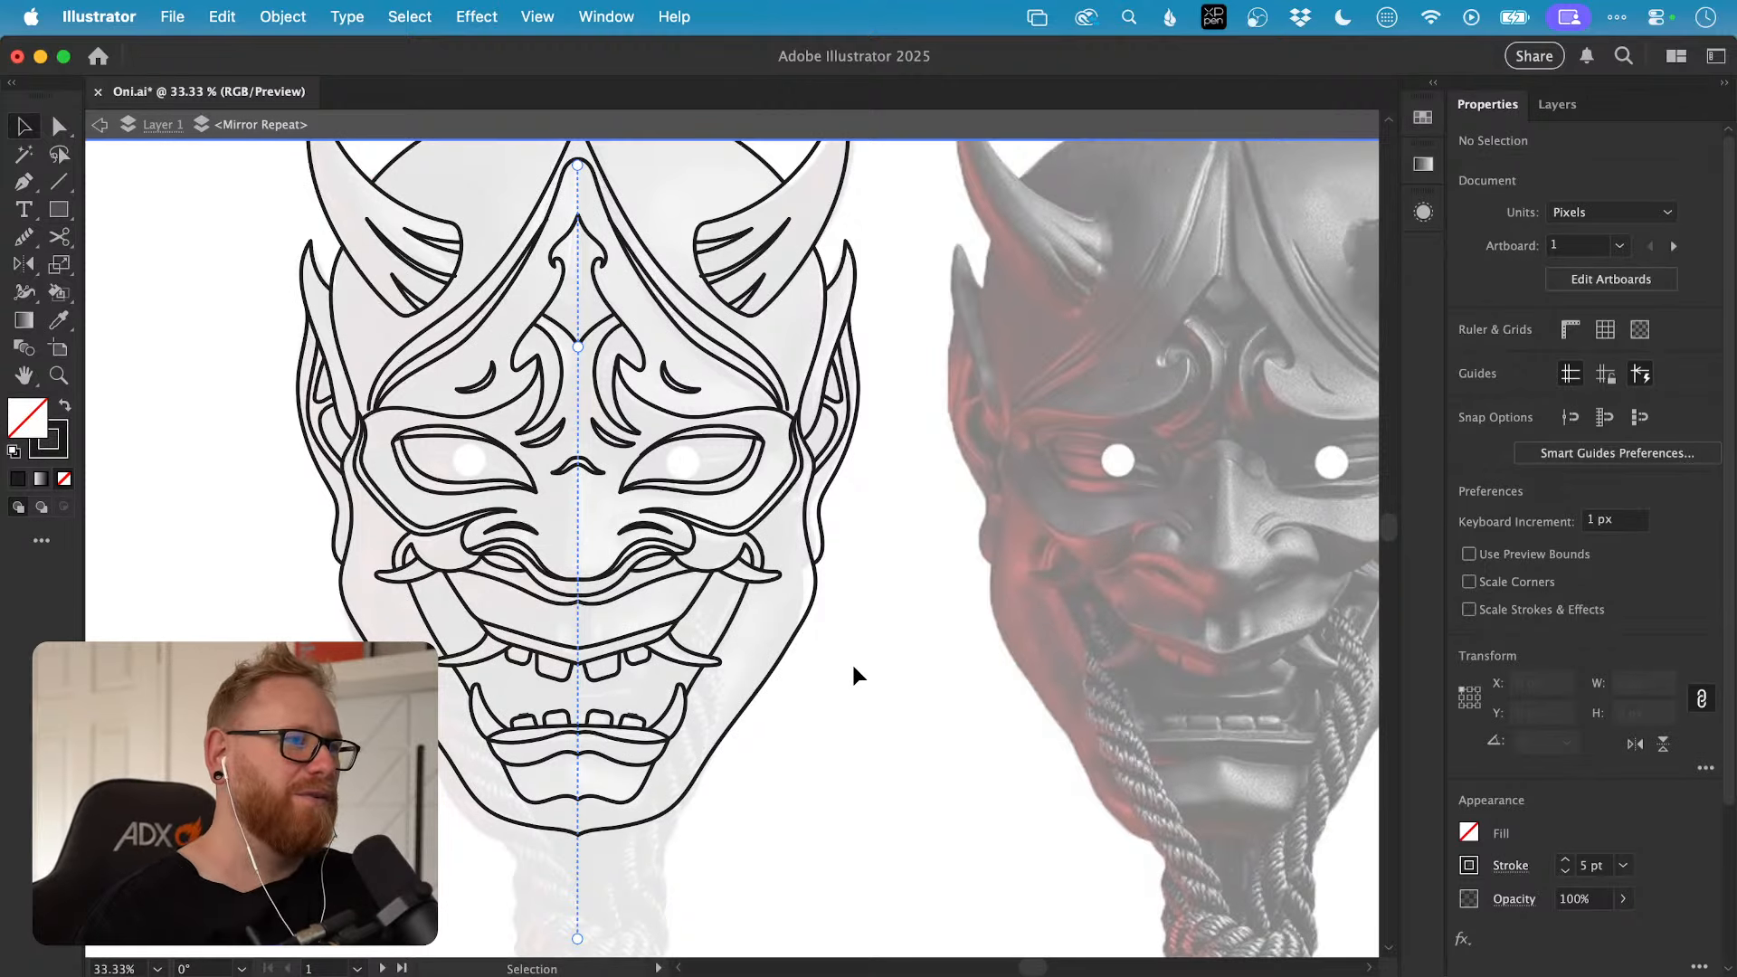
Step: Redraw the left half of the chin outline with a raised centre notch at the mirror axis and smooth its curve
key("space")
scroll(804, 742, "down", 2)
left_click_drag(802, 777, 788, 660)
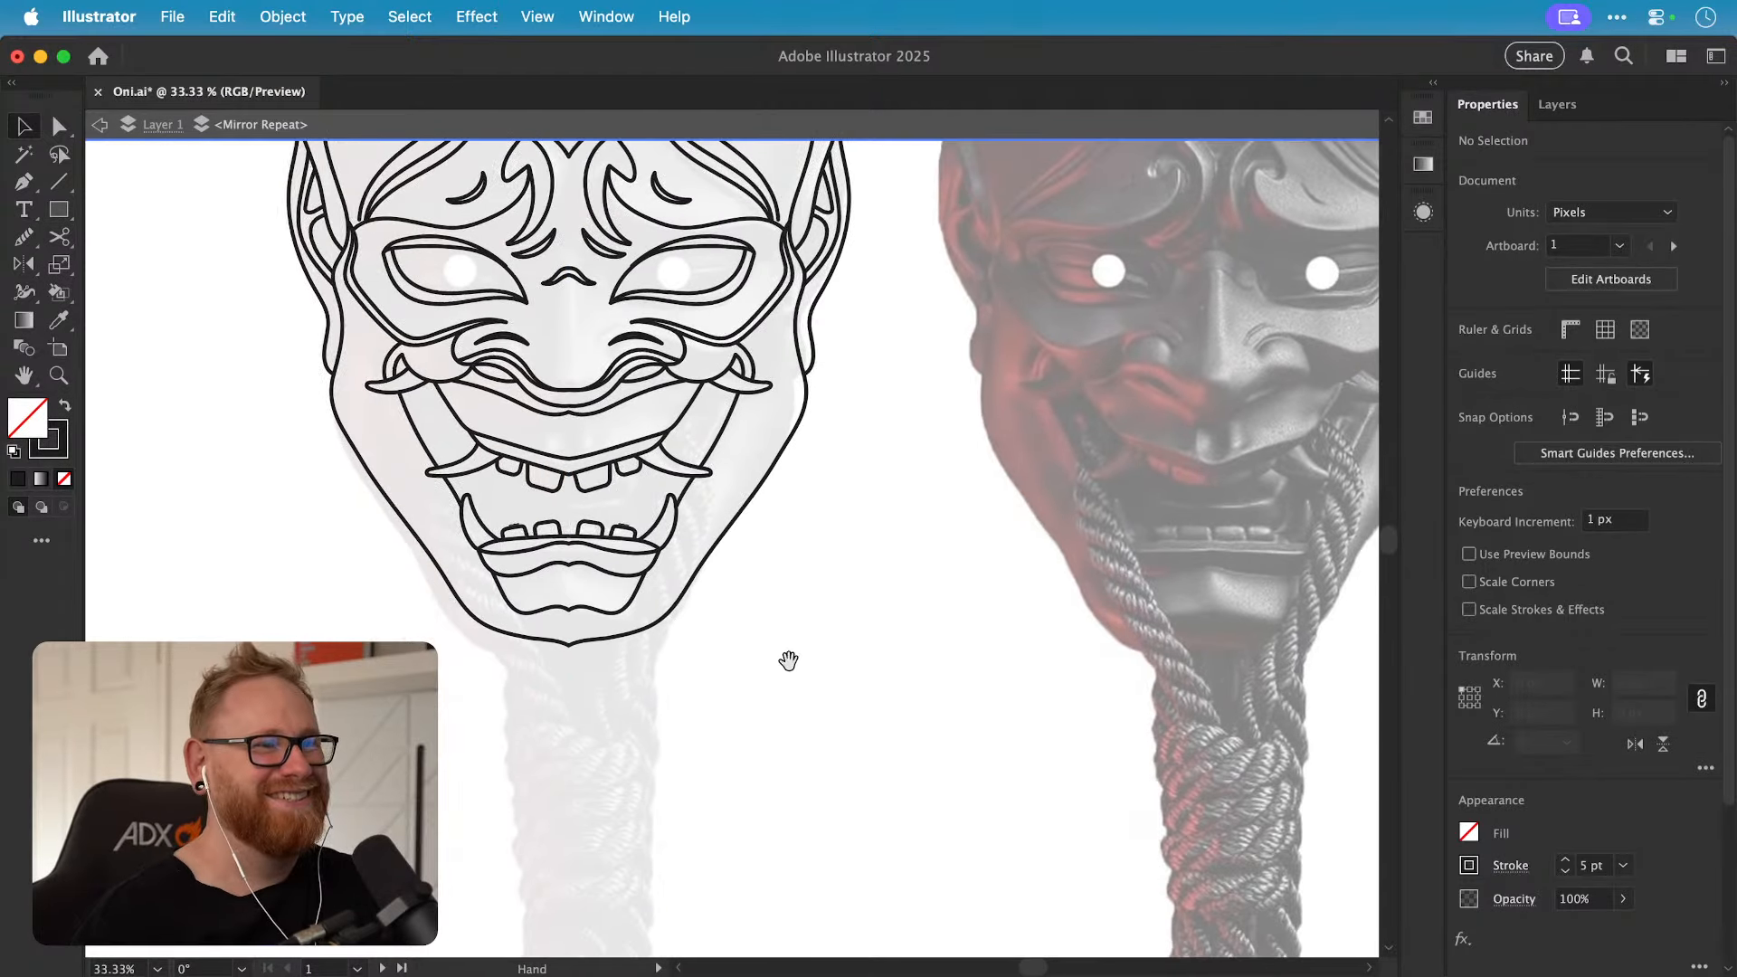
key("super+space")
left_click_drag(493, 624, 860, 646)
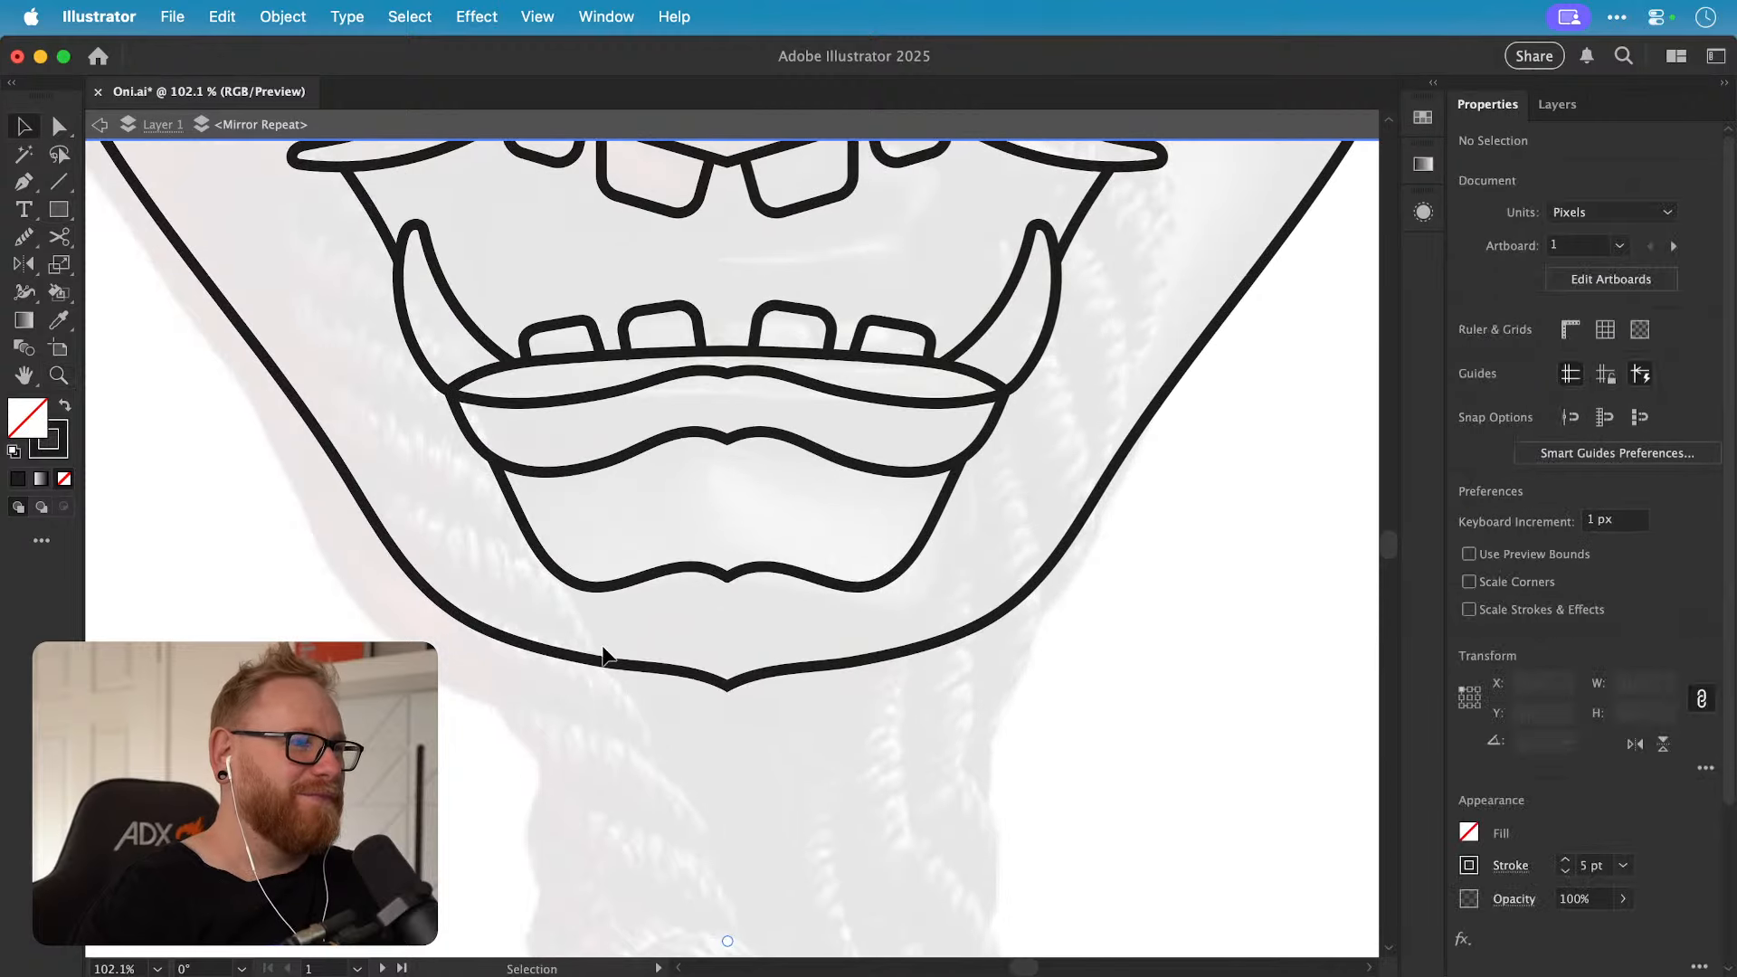
left_click(620, 663)
key("n")
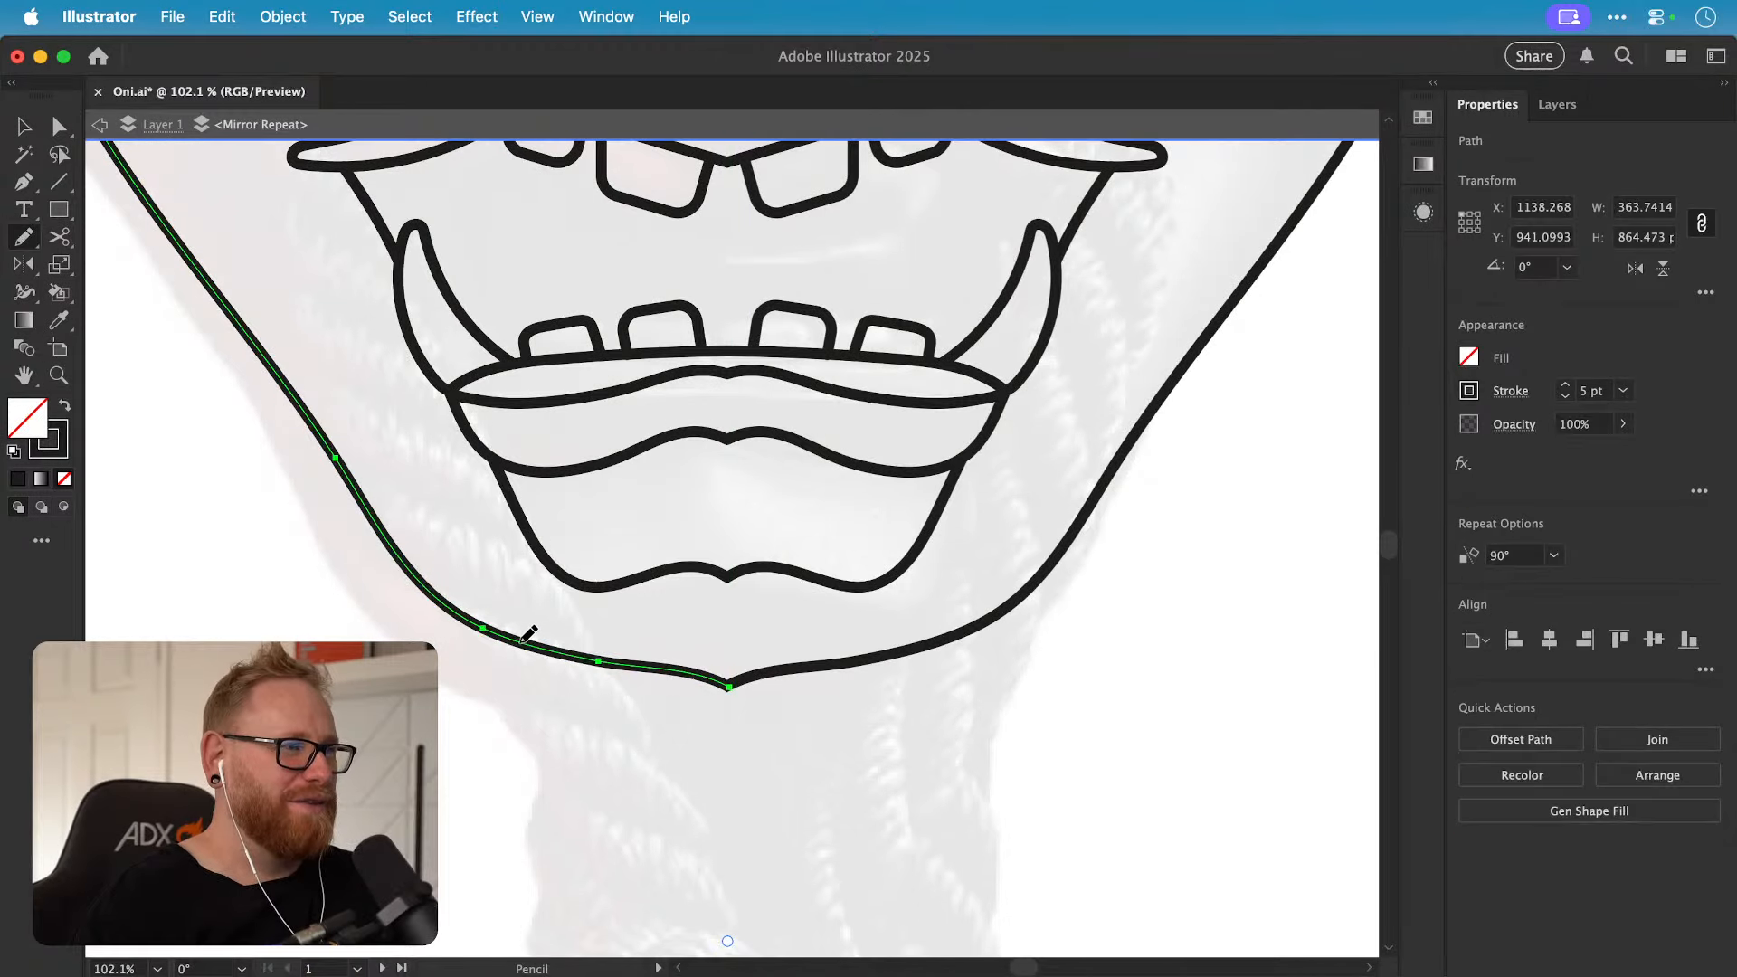
left_click_drag(730, 645, 732, 644)
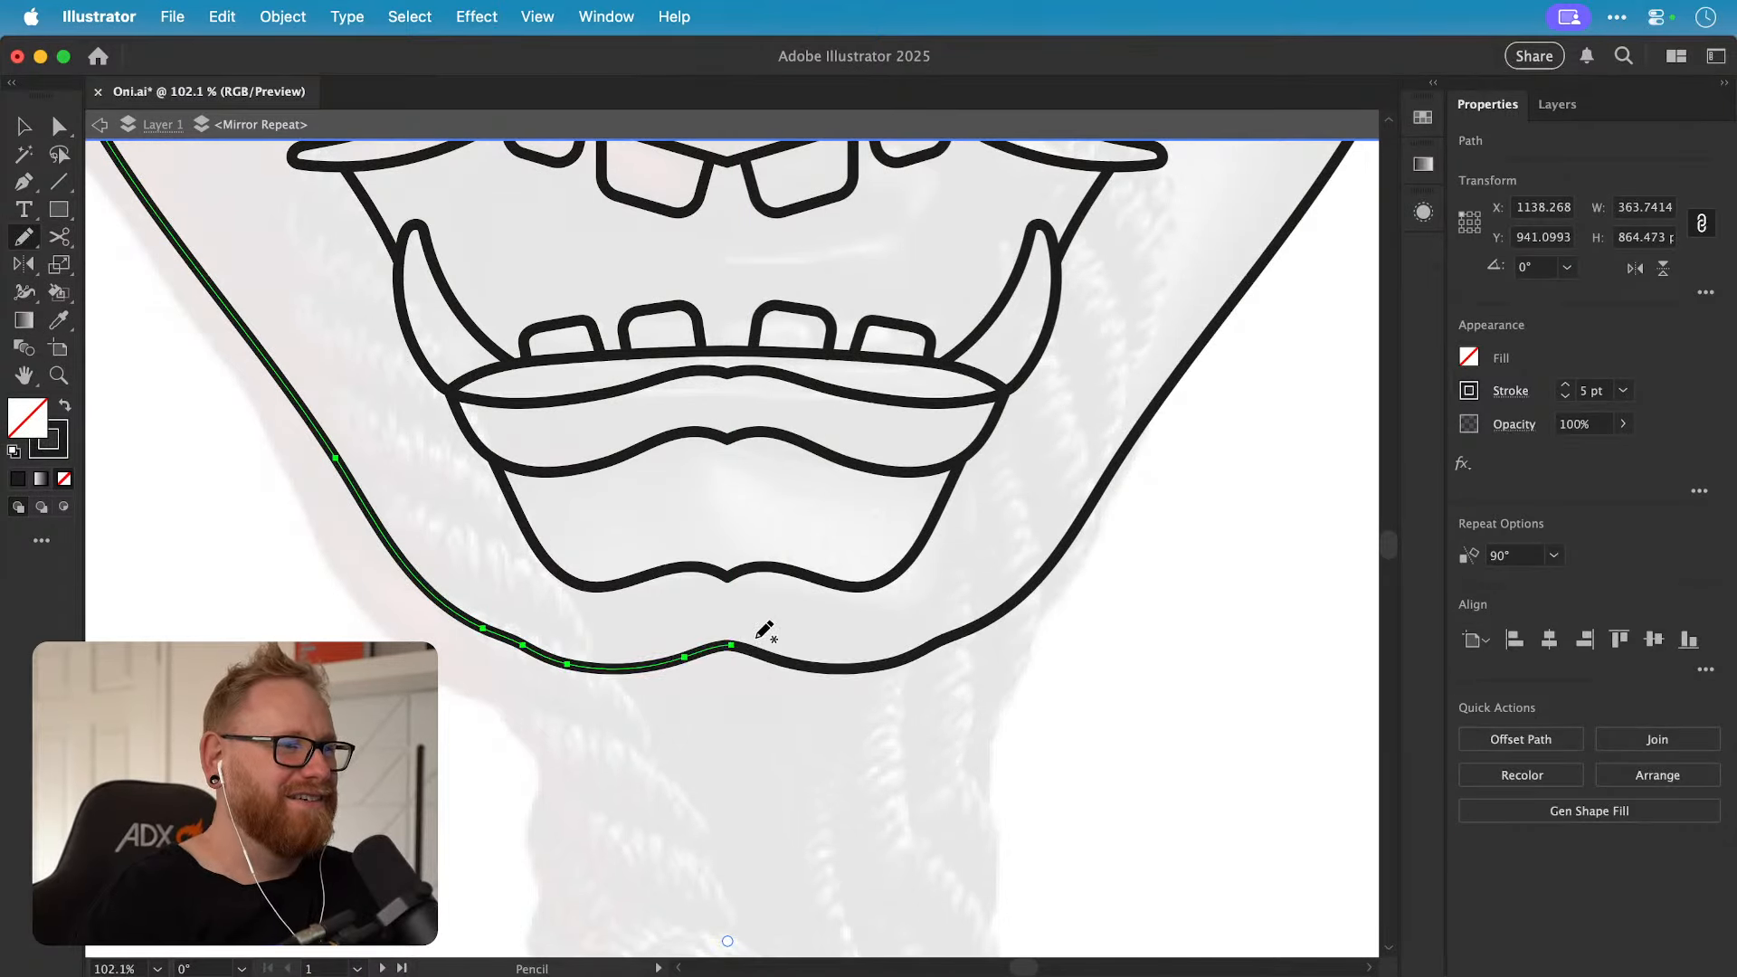
key("alt")
left_click_drag(489, 635, 644, 657)
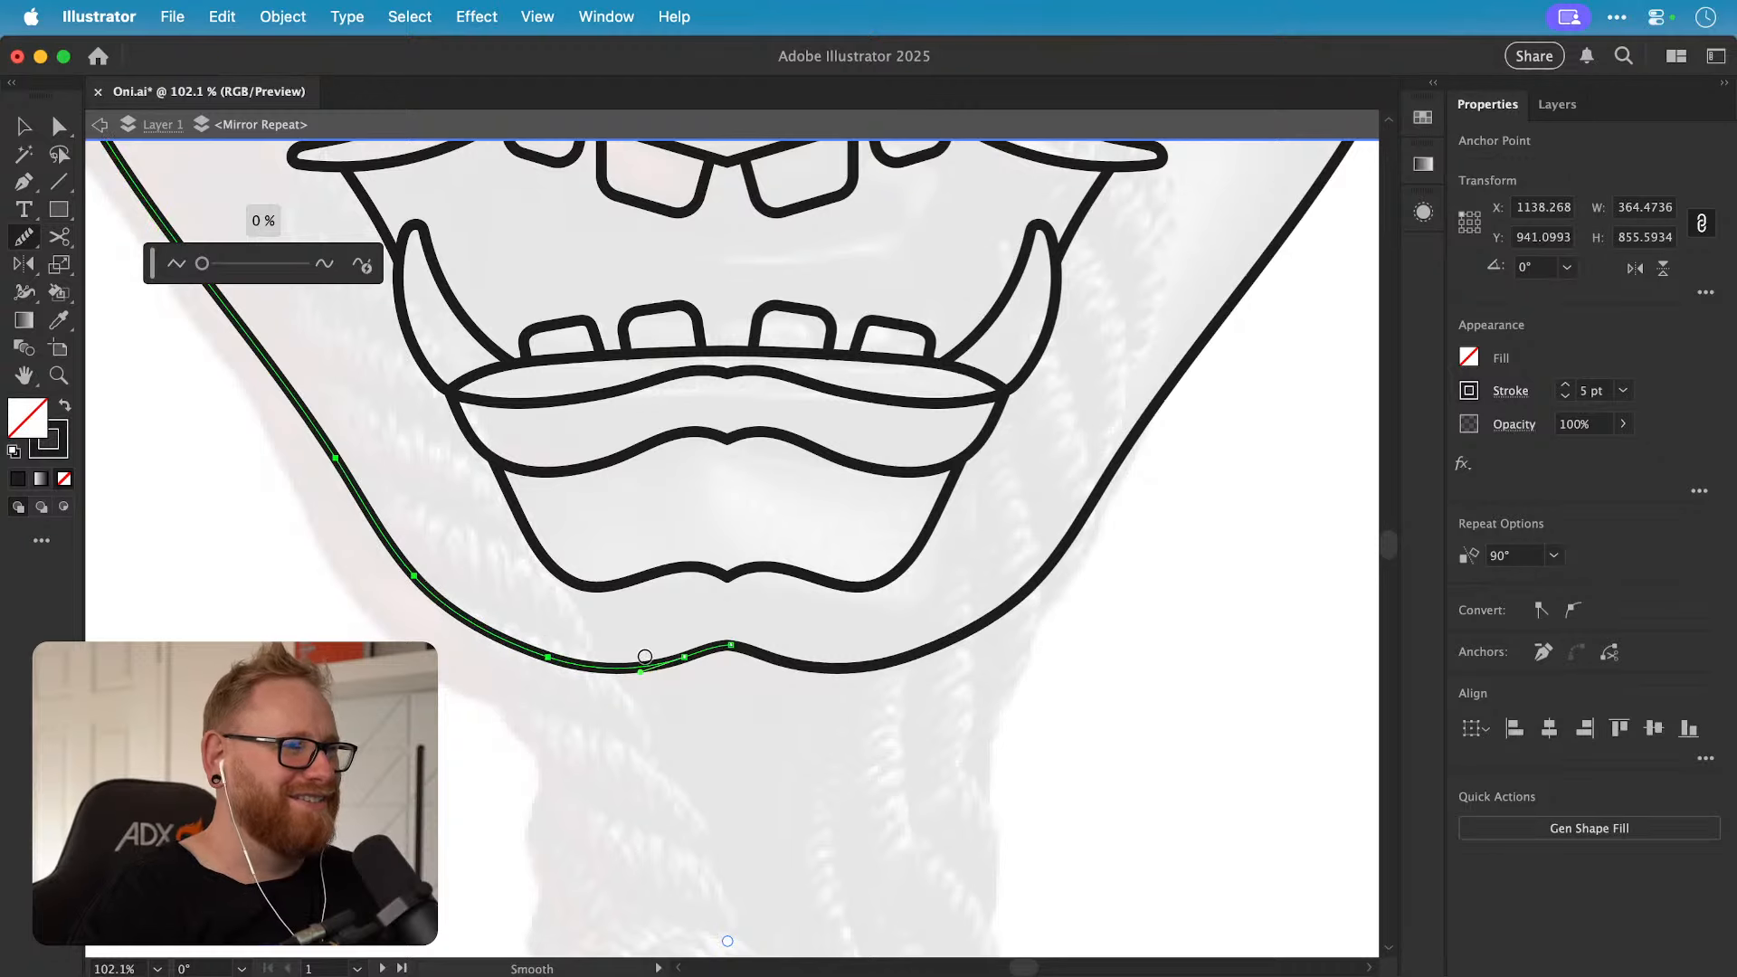
key("v")
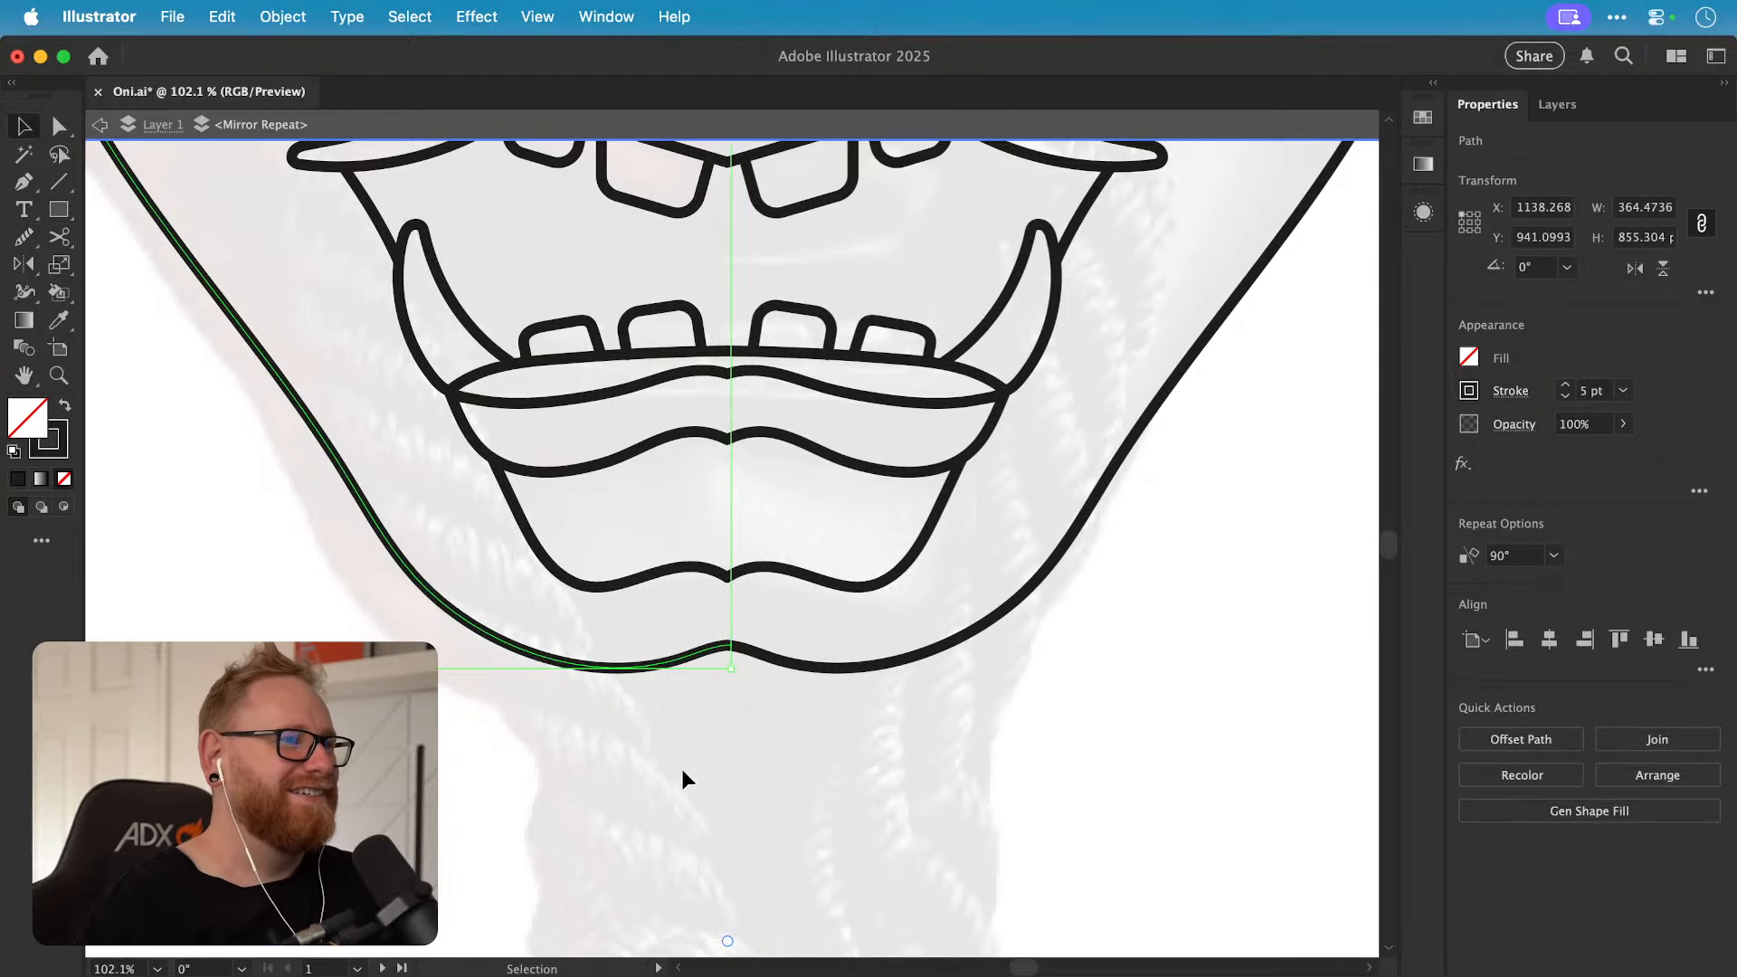
Step: Delete the inner part of the lower lip's upper contour, between the left half of the lip and the mirror axis
key("super+minus")
key("super+minus")
key("super+minus")
key("super+minus")
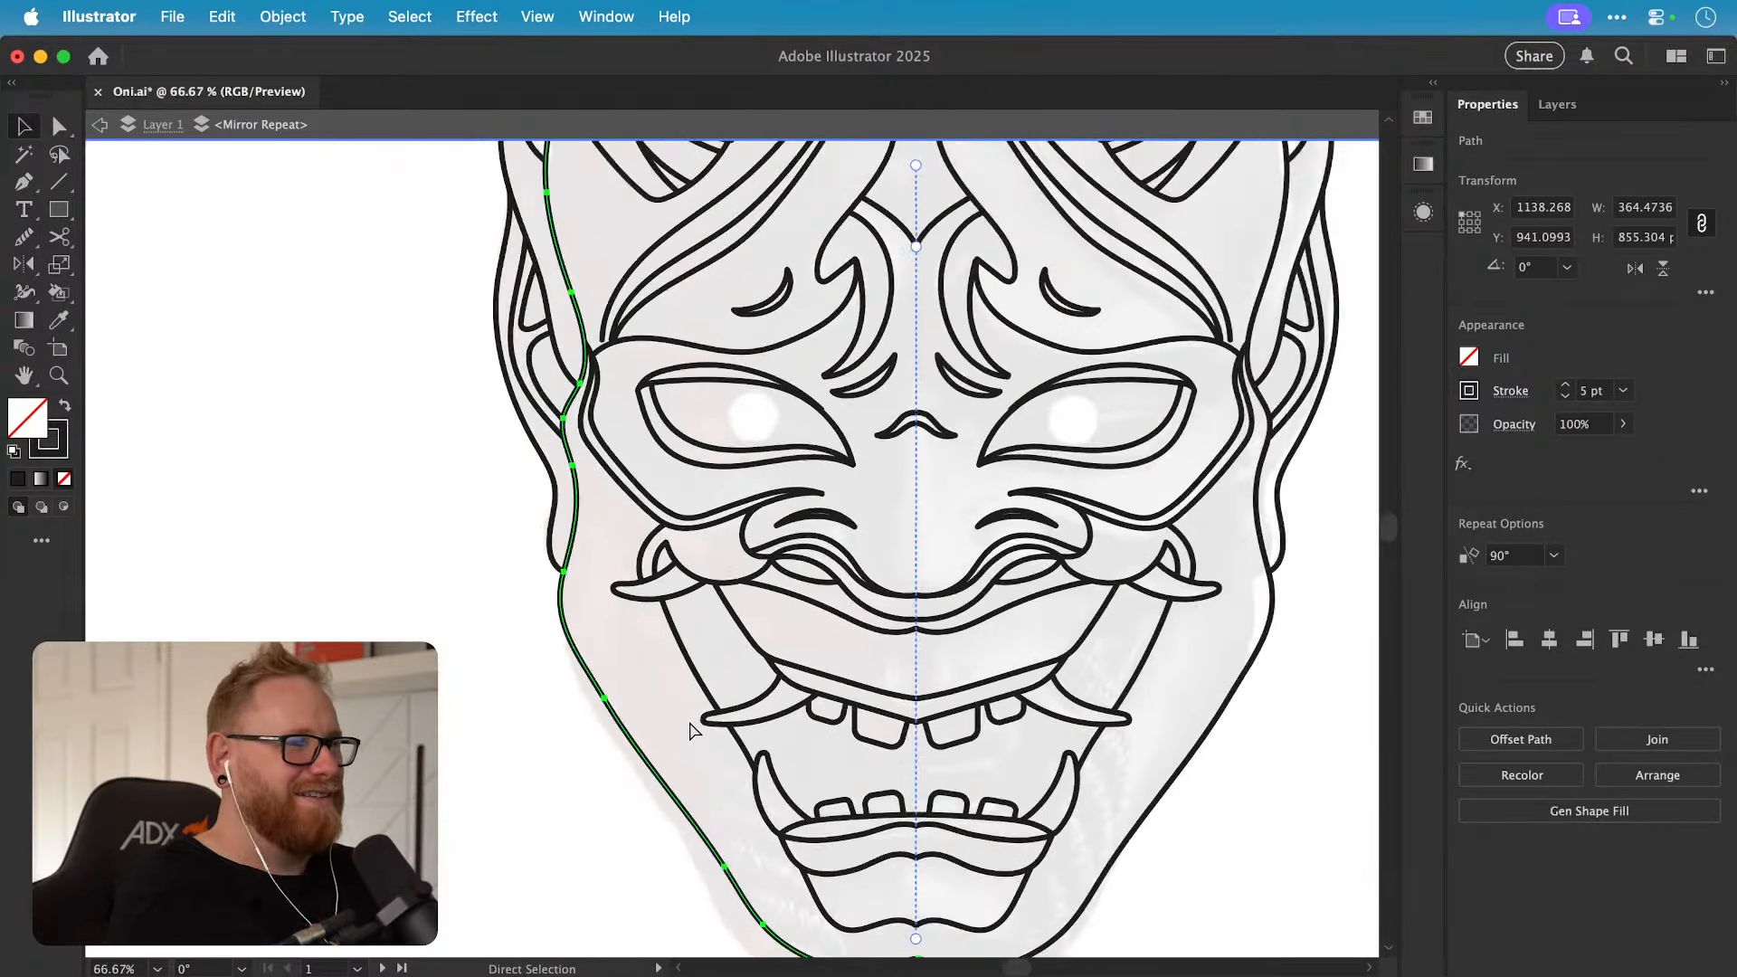
left_click_drag(689, 721, 454, 693)
left_click(797, 650)
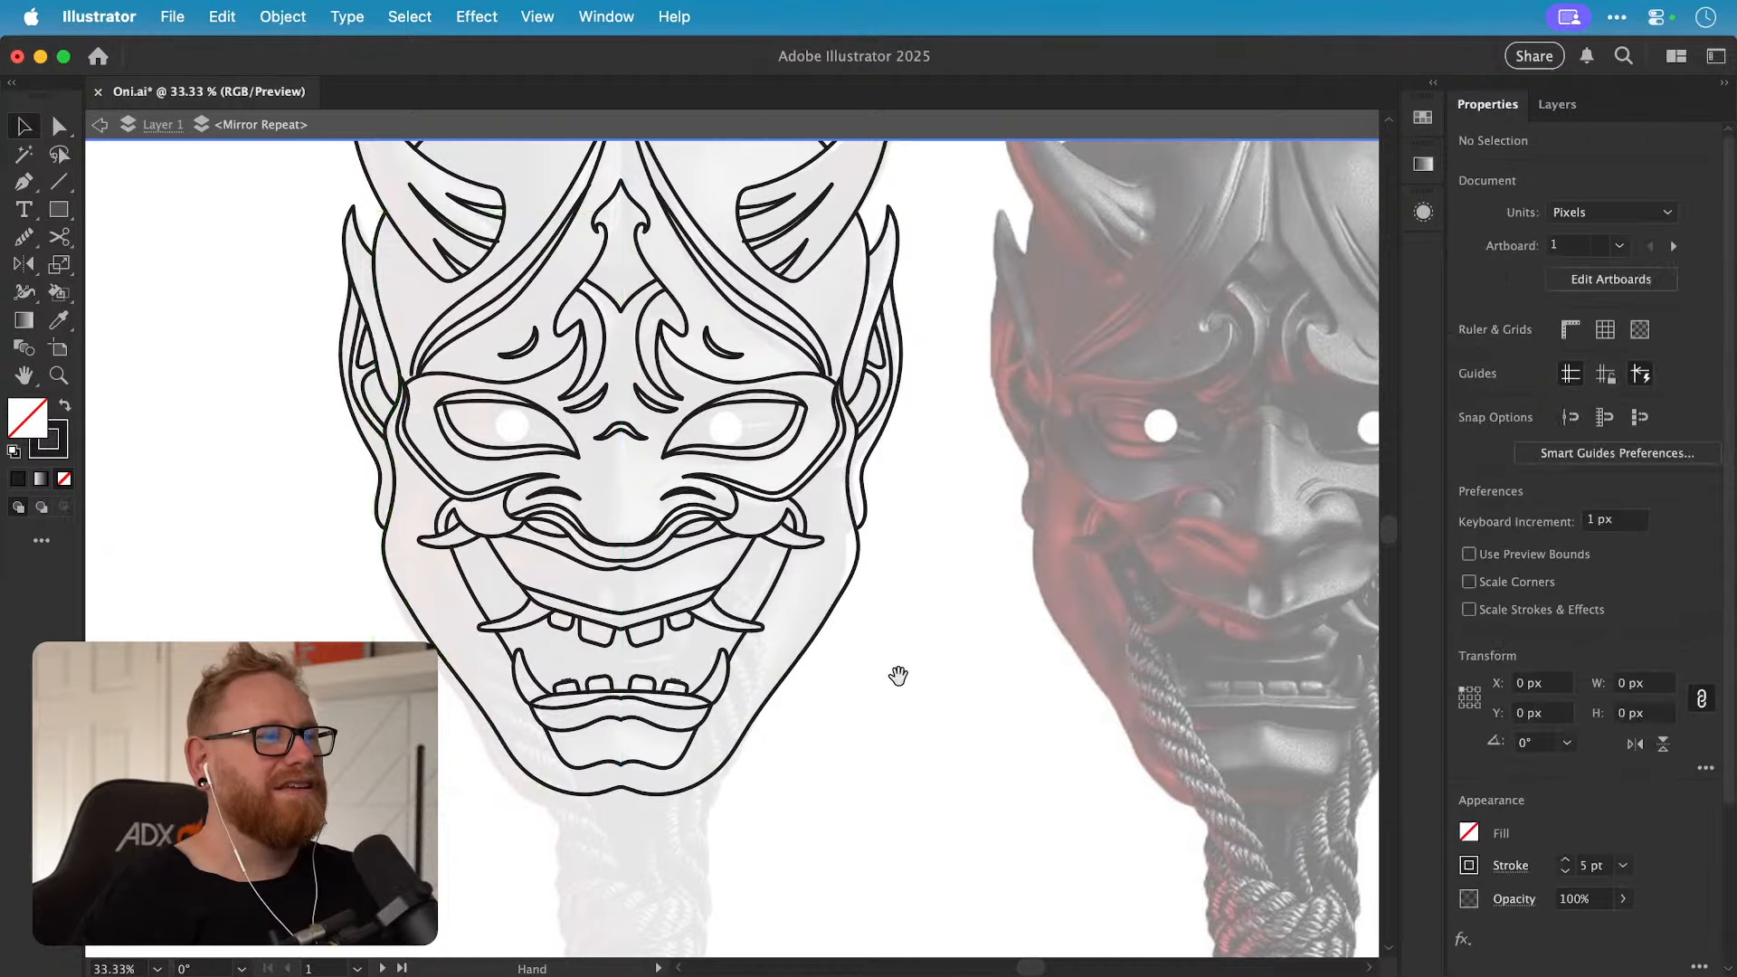
left_click_drag(895, 675, 848, 709)
left_click_drag(521, 684, 682, 729)
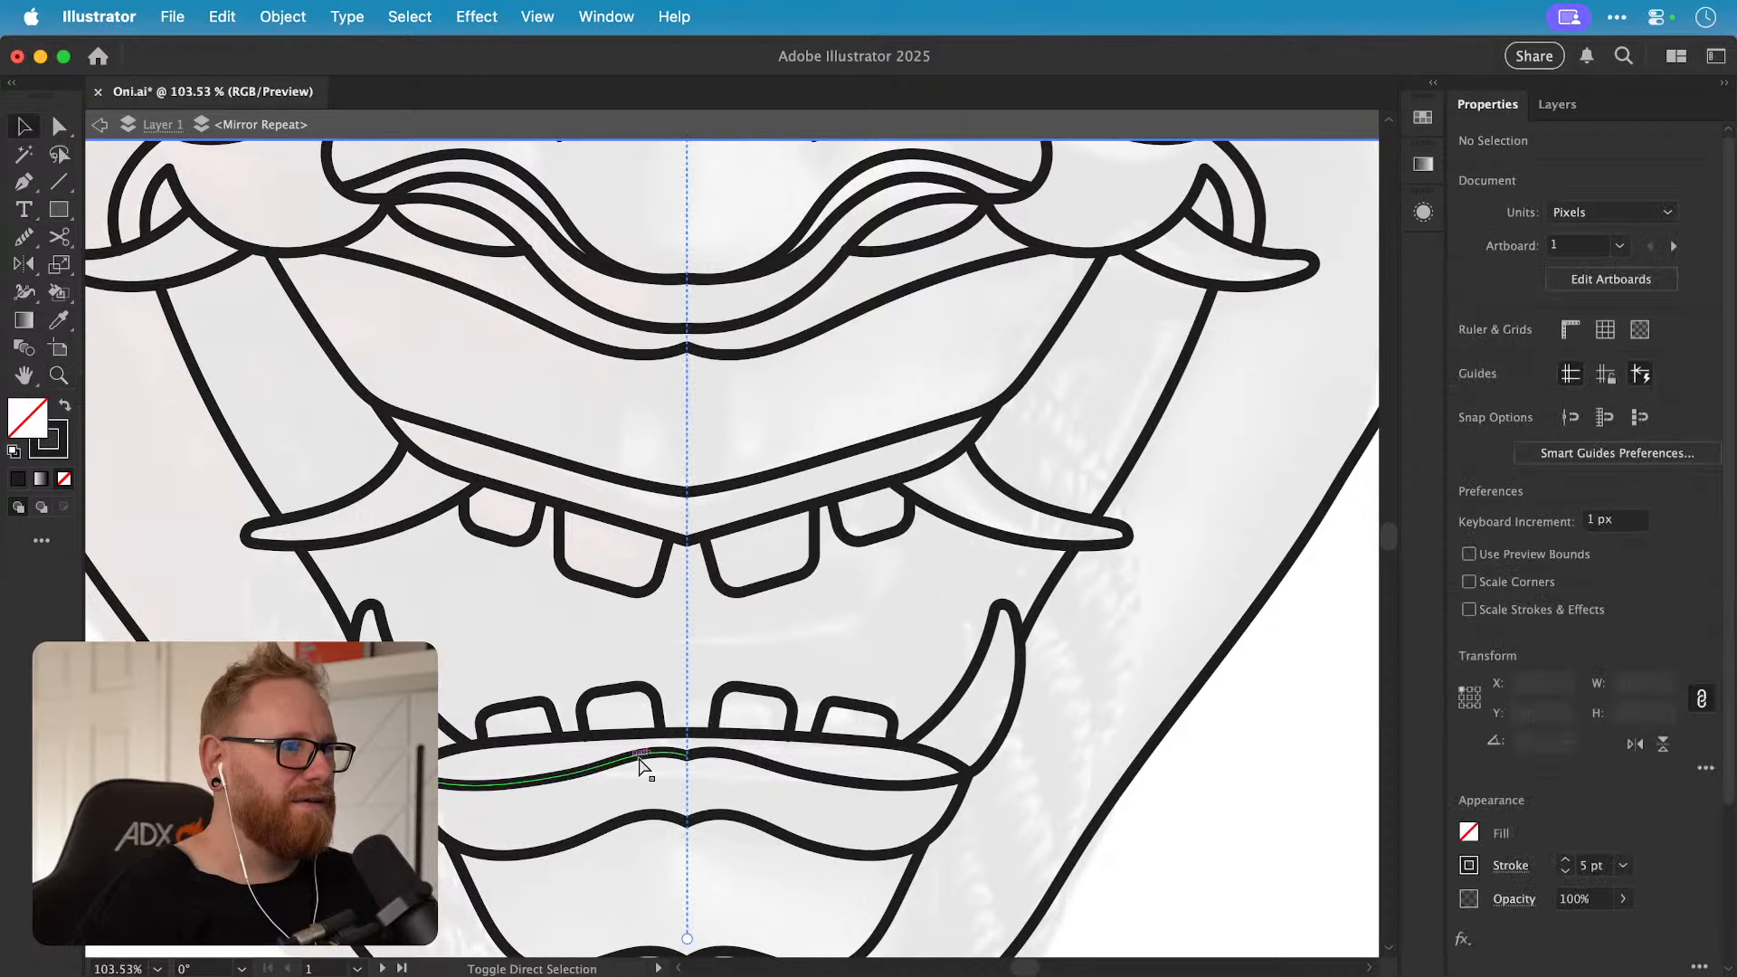
key("a")
left_click(682, 755)
key("Delete")
left_click(638, 758)
key("Delete")
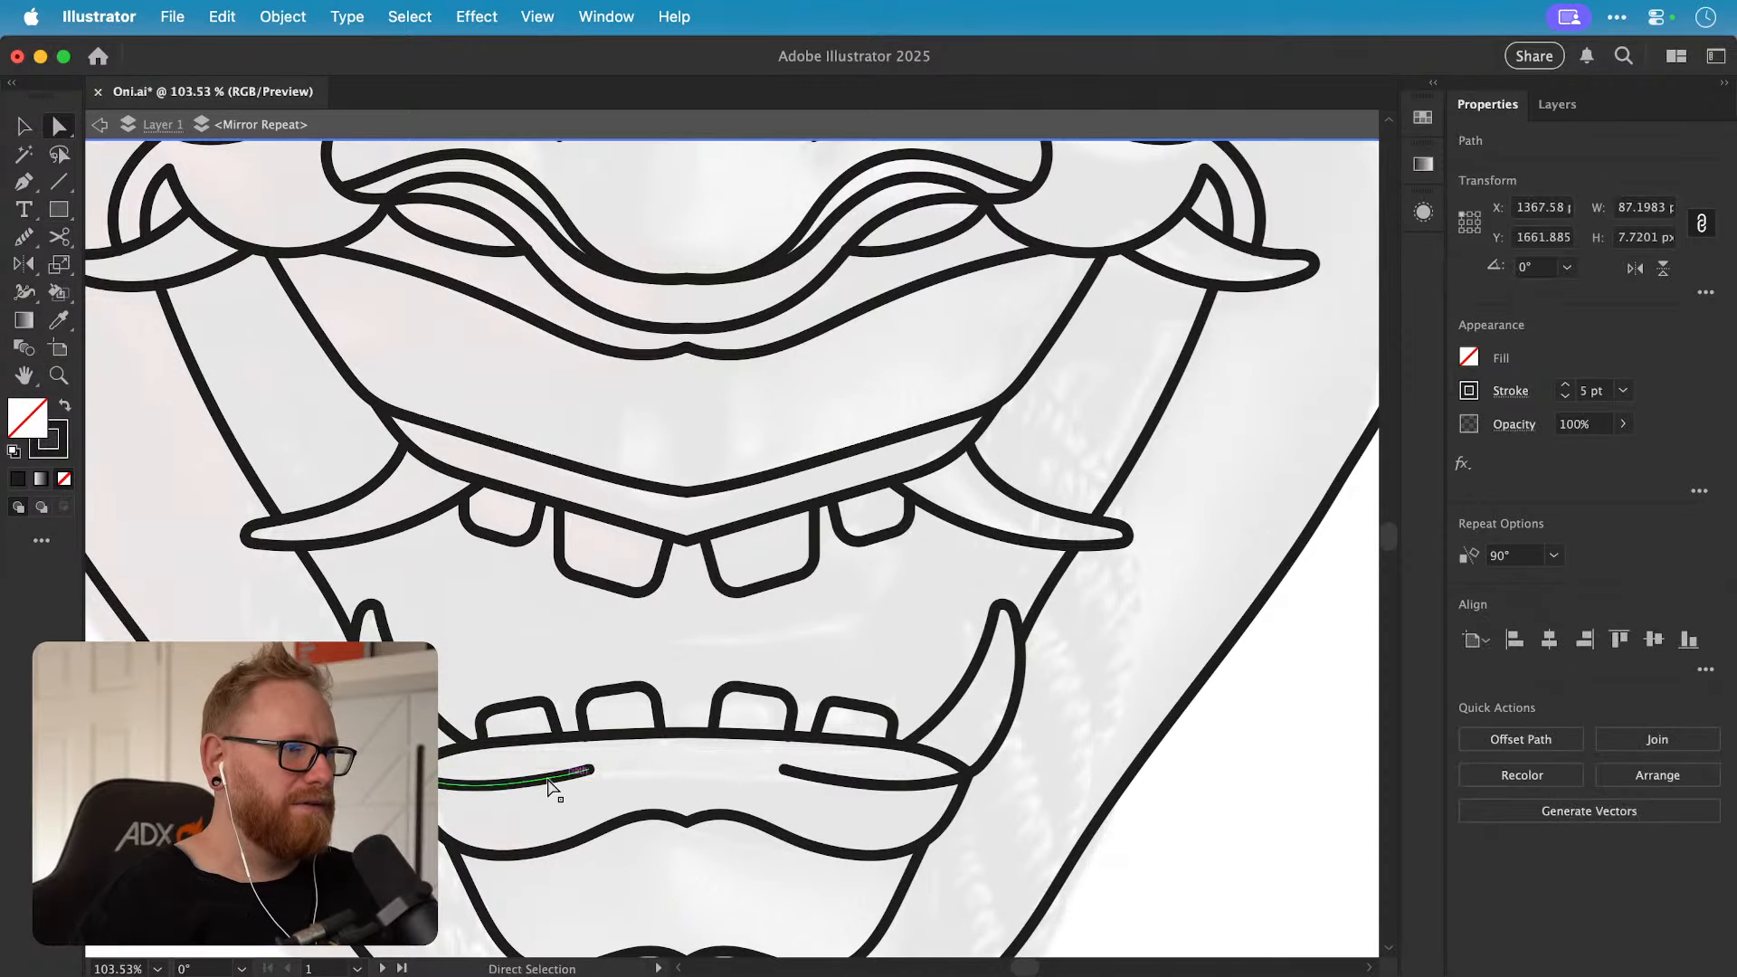
Step: Delete the remaining upper contour line inside the left half of the lower lip
key("super+shift+a")
left_click(586, 769)
key("Delete")
key("super+shift+a")
left_click(546, 780)
key("Delete")
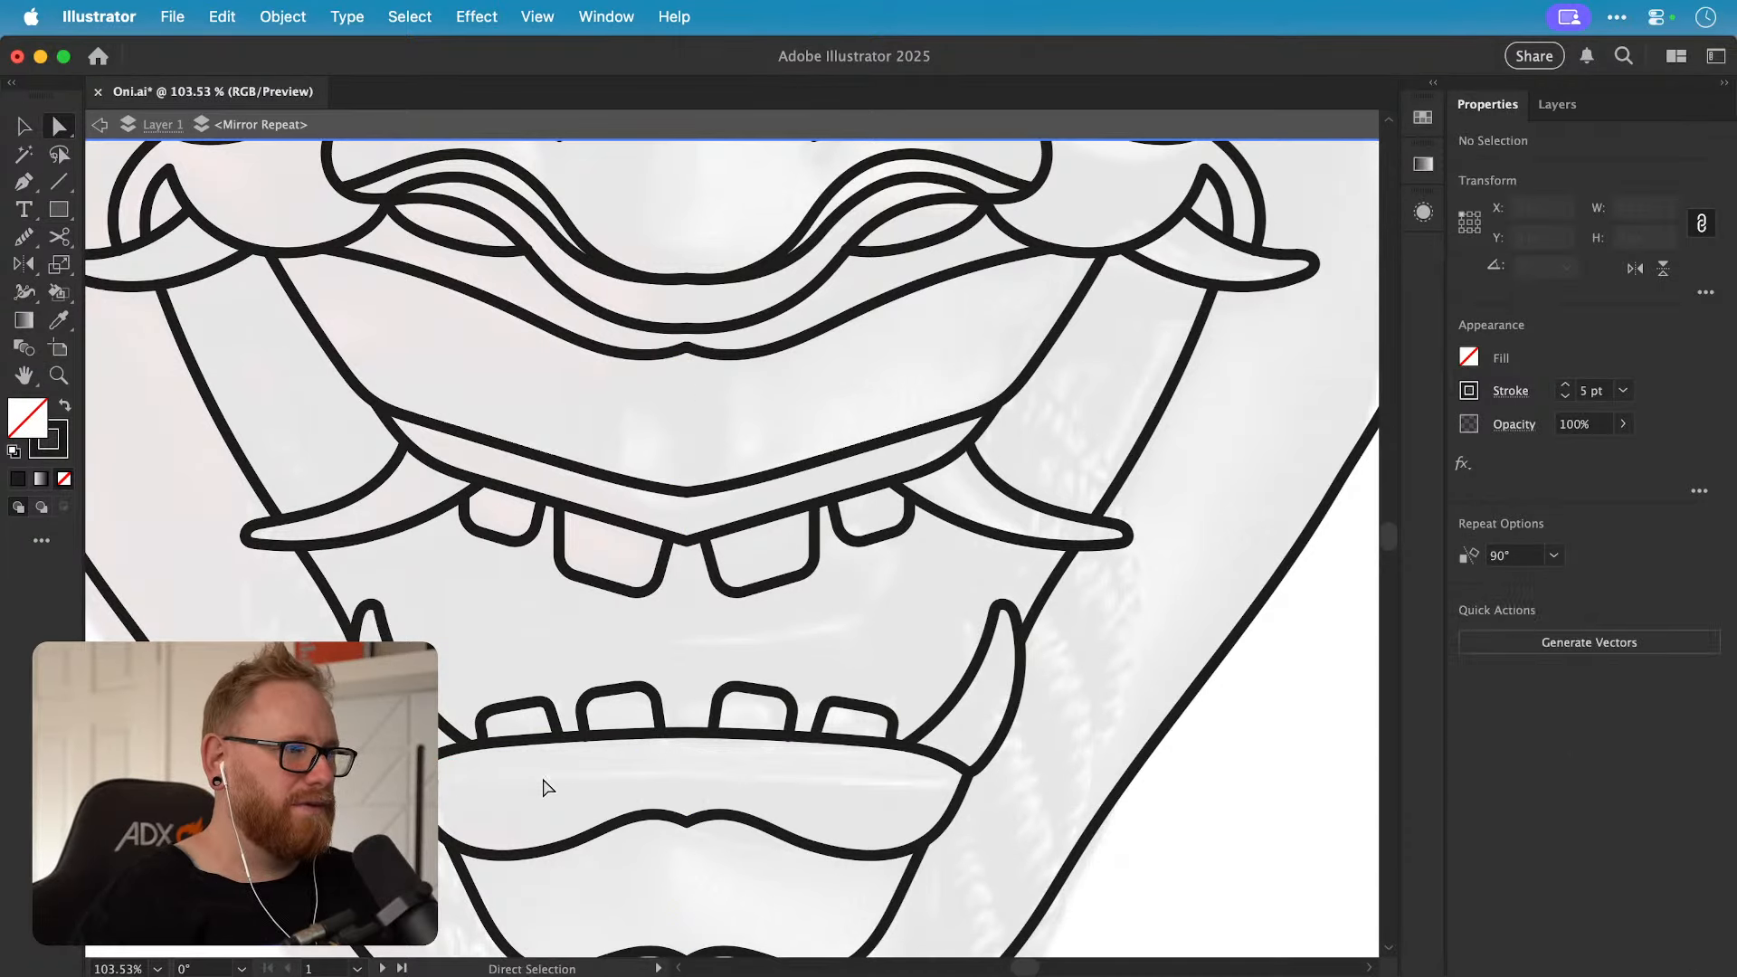
Step: Draw a new lower lip contour with the Pen tool from the lip's left corner, running level to the mirror axis
key("p")
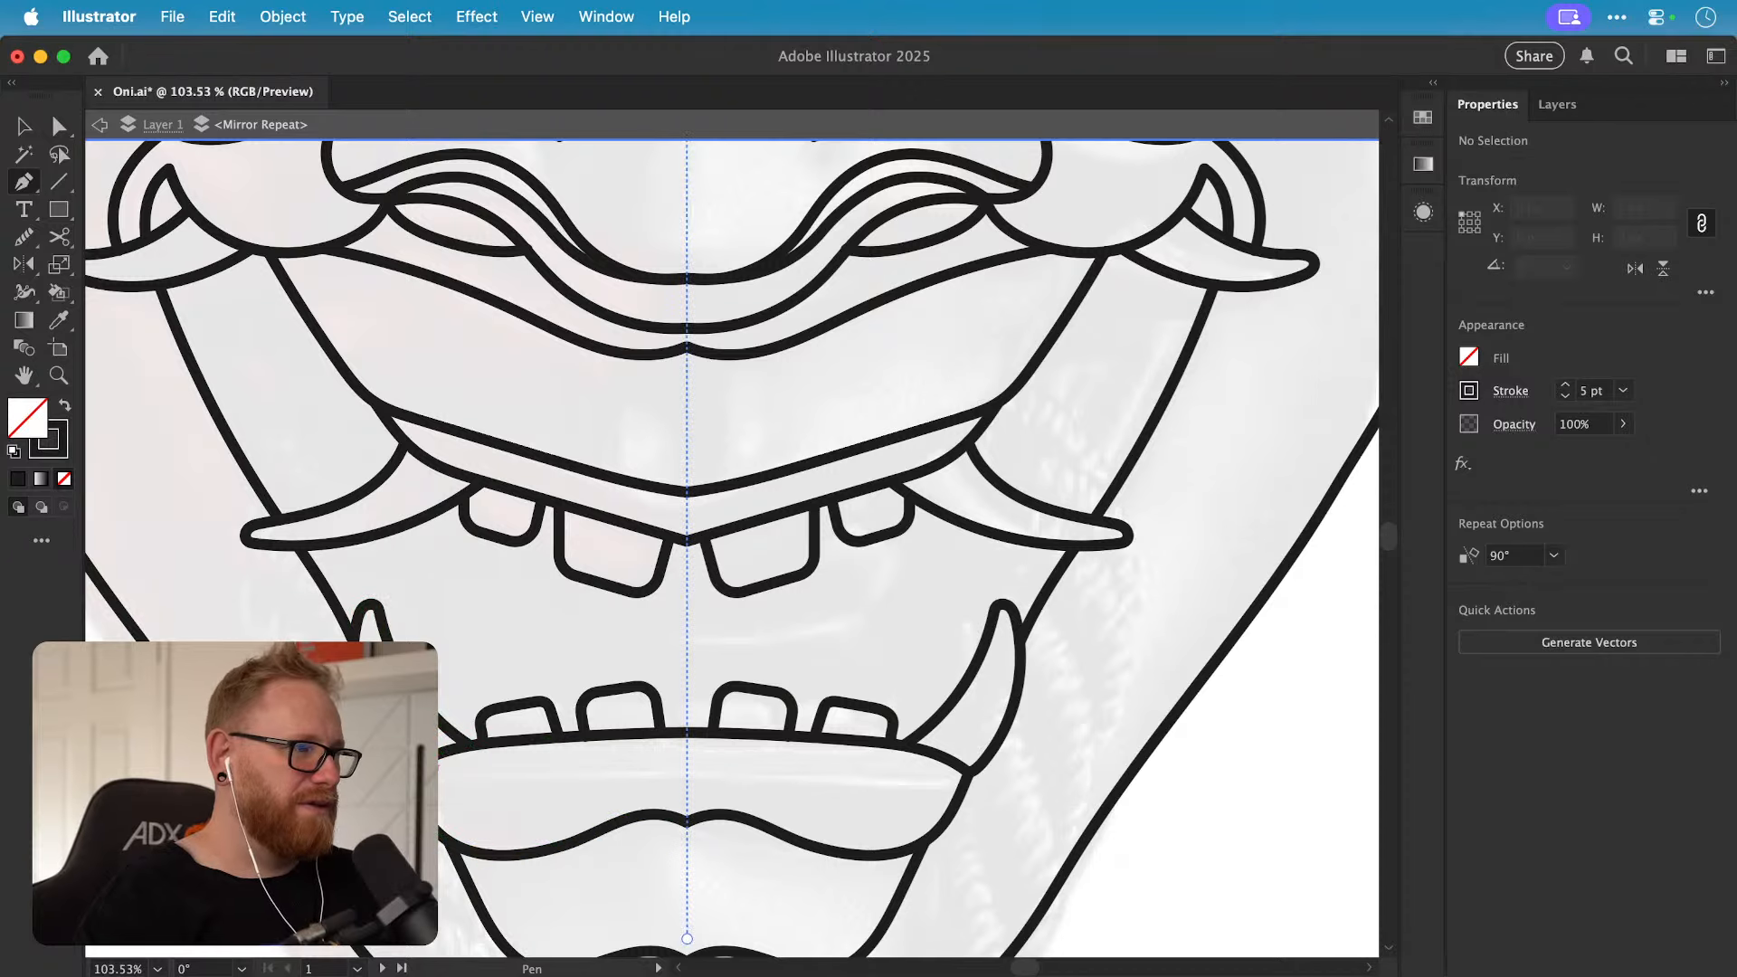
left_click_drag(487, 784, 536, 792)
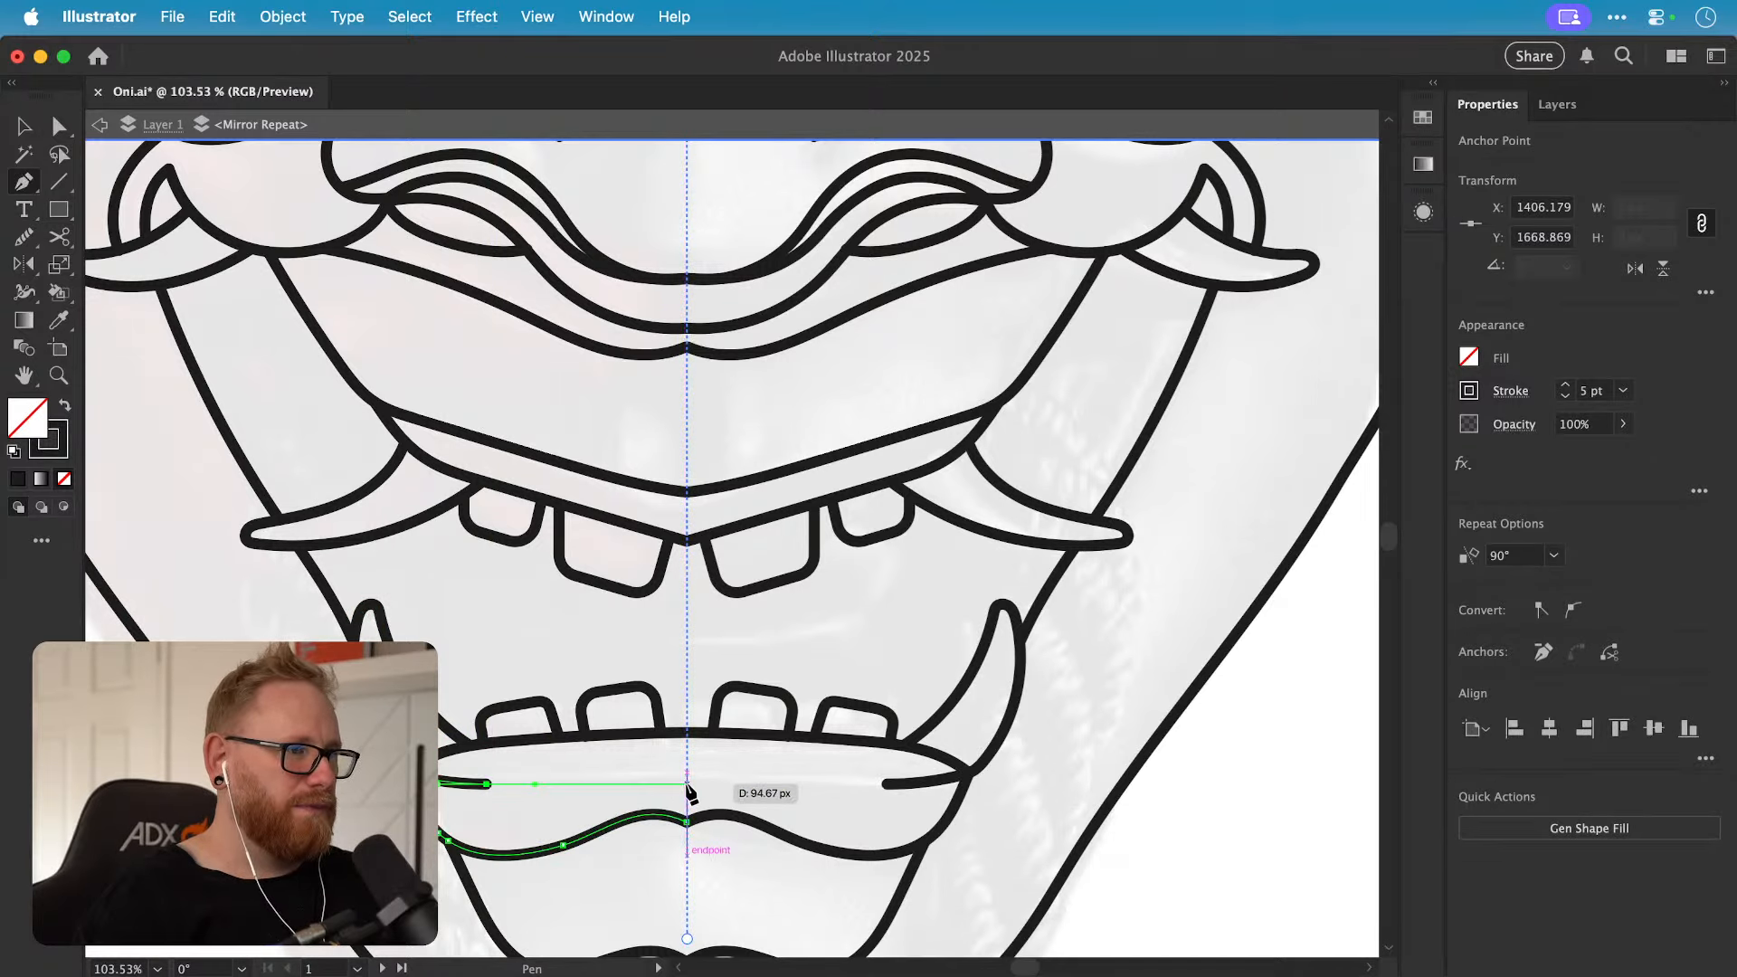
left_click(687, 783)
key("super+shift+a")
key("v")
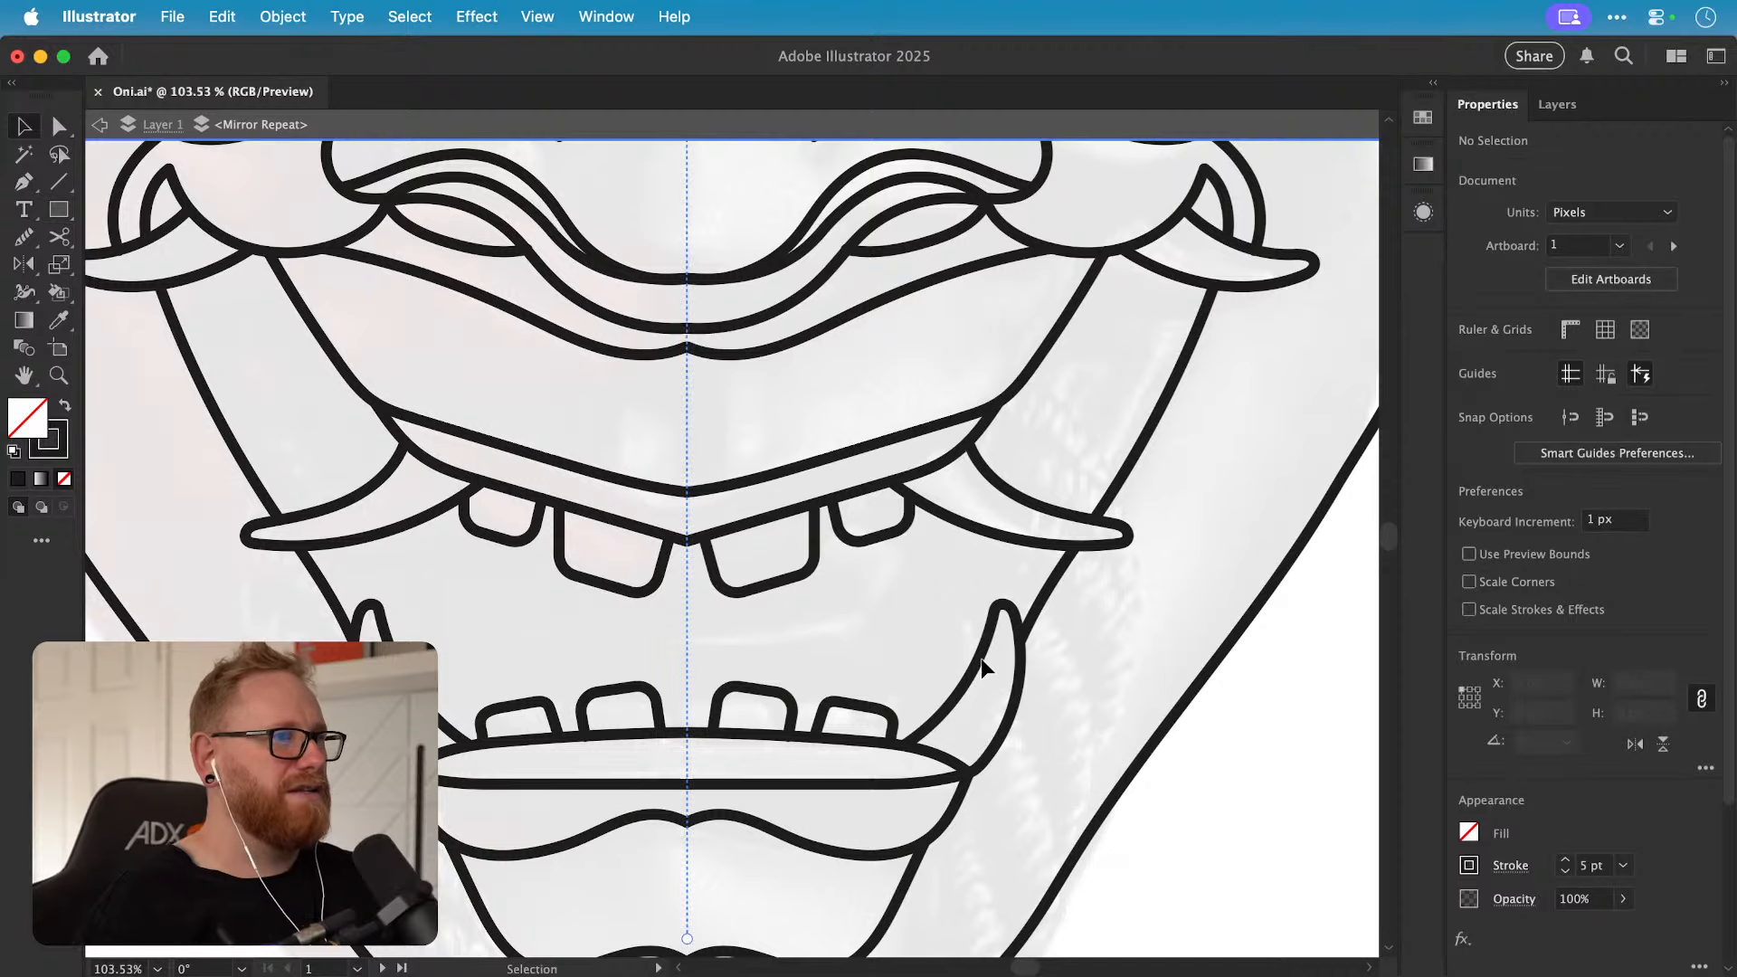
Step: Inspect the upper lip's centre, the left eye and the whole traced mask beside the reference image
key("super+minus")
key("super+minus")
key("super+minus")
key("z")
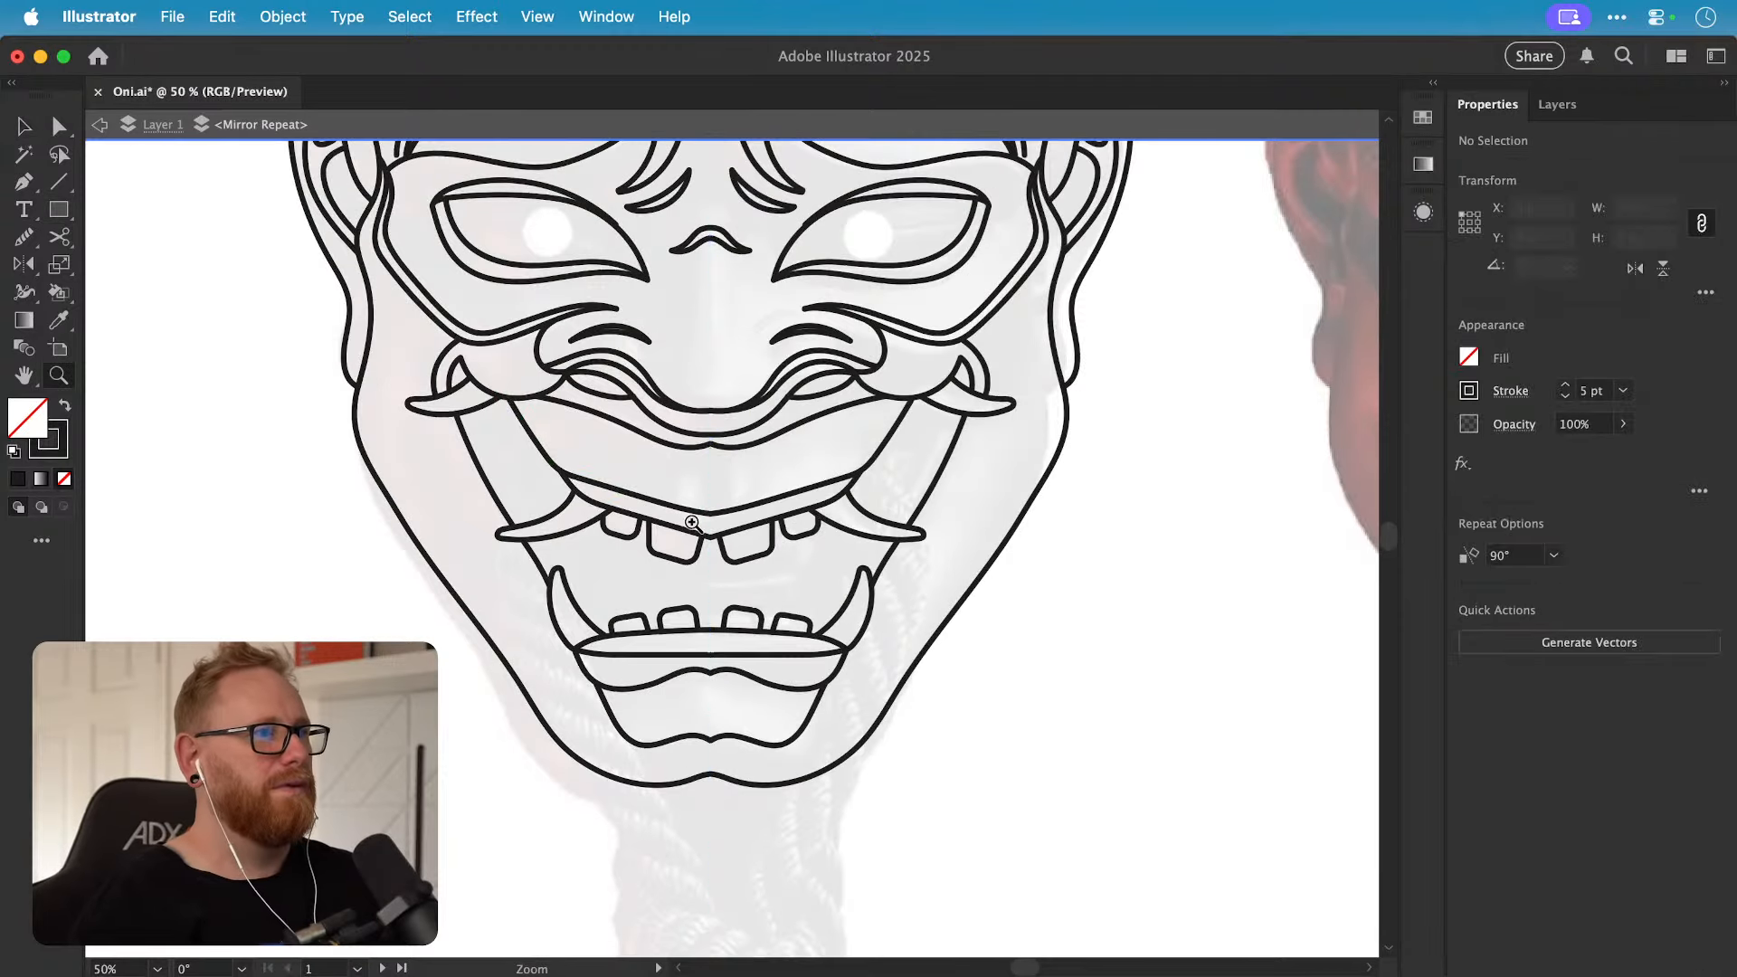
left_click_drag(690, 521, 1216, 608)
key("v")
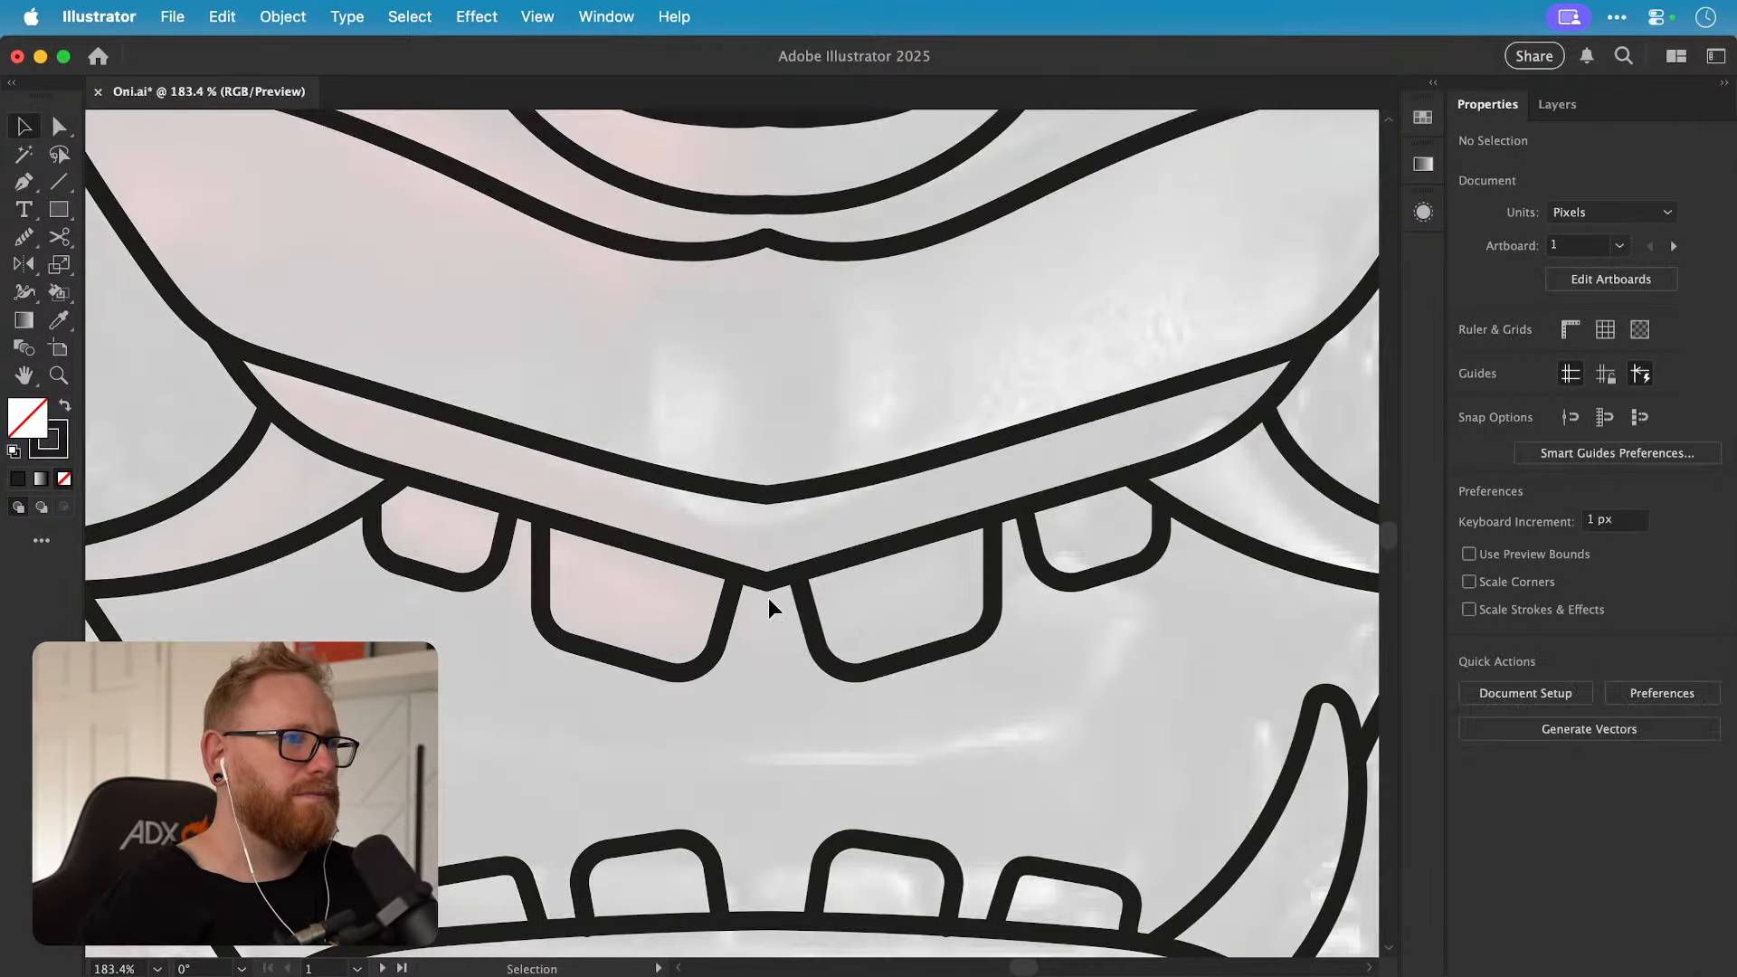
double_click(772, 589)
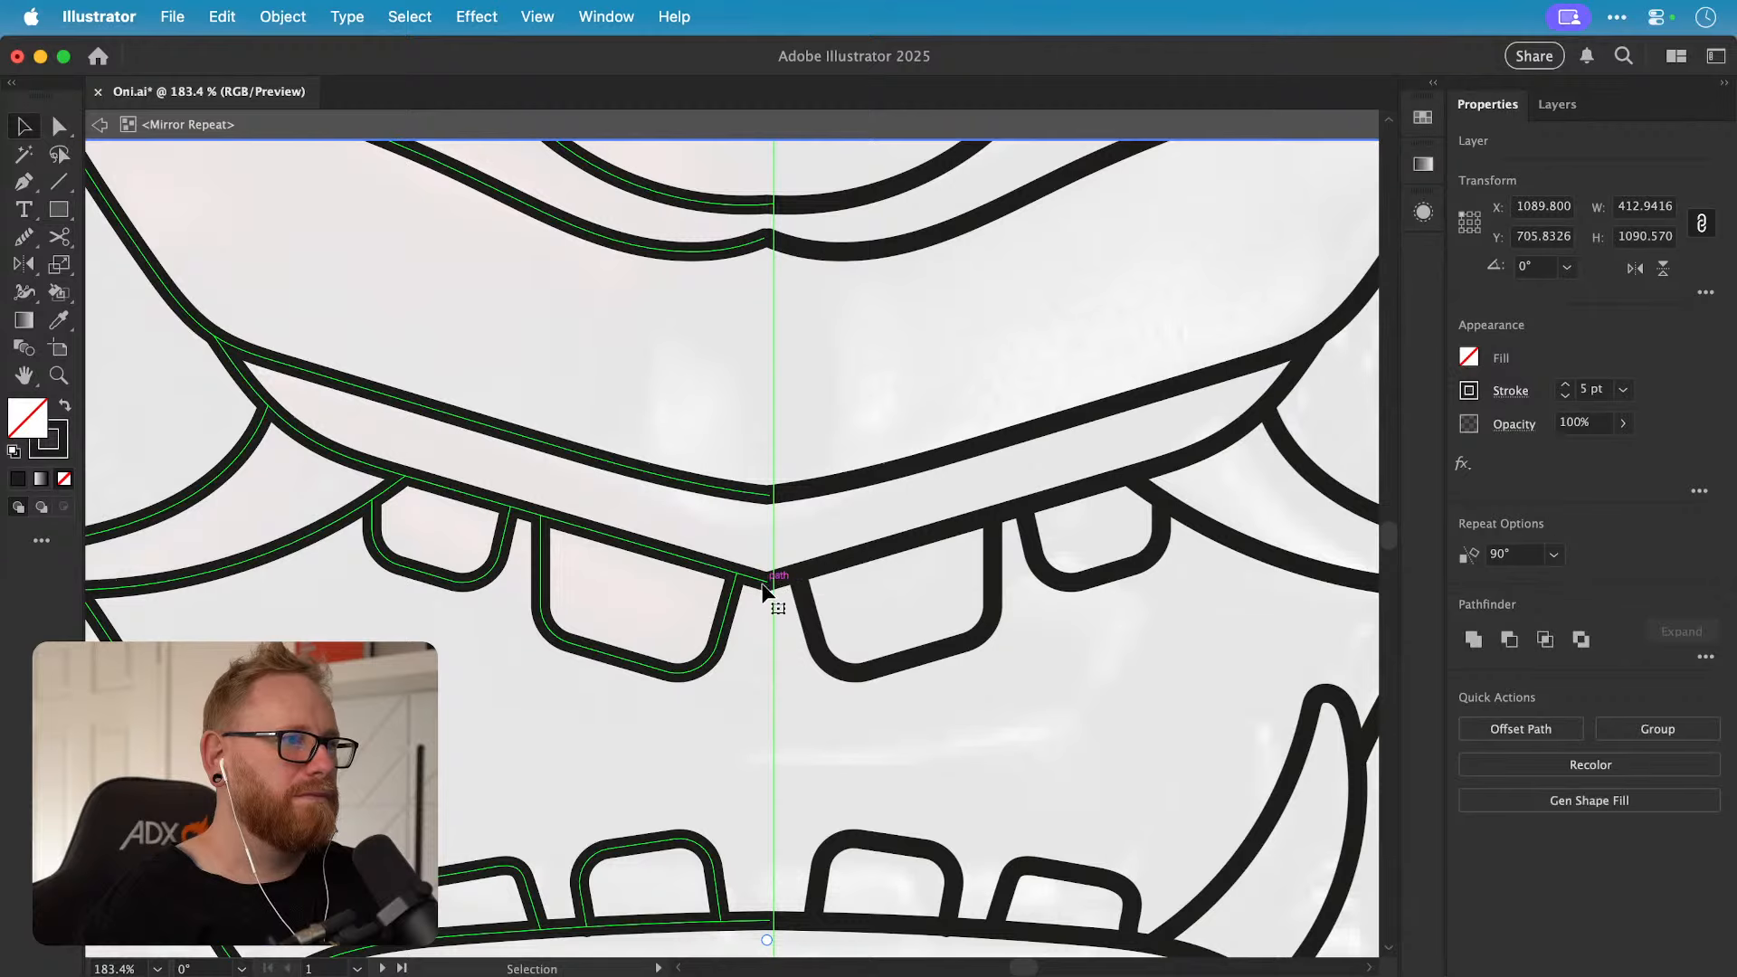
key("a")
scroll(798, 505, "up", 10)
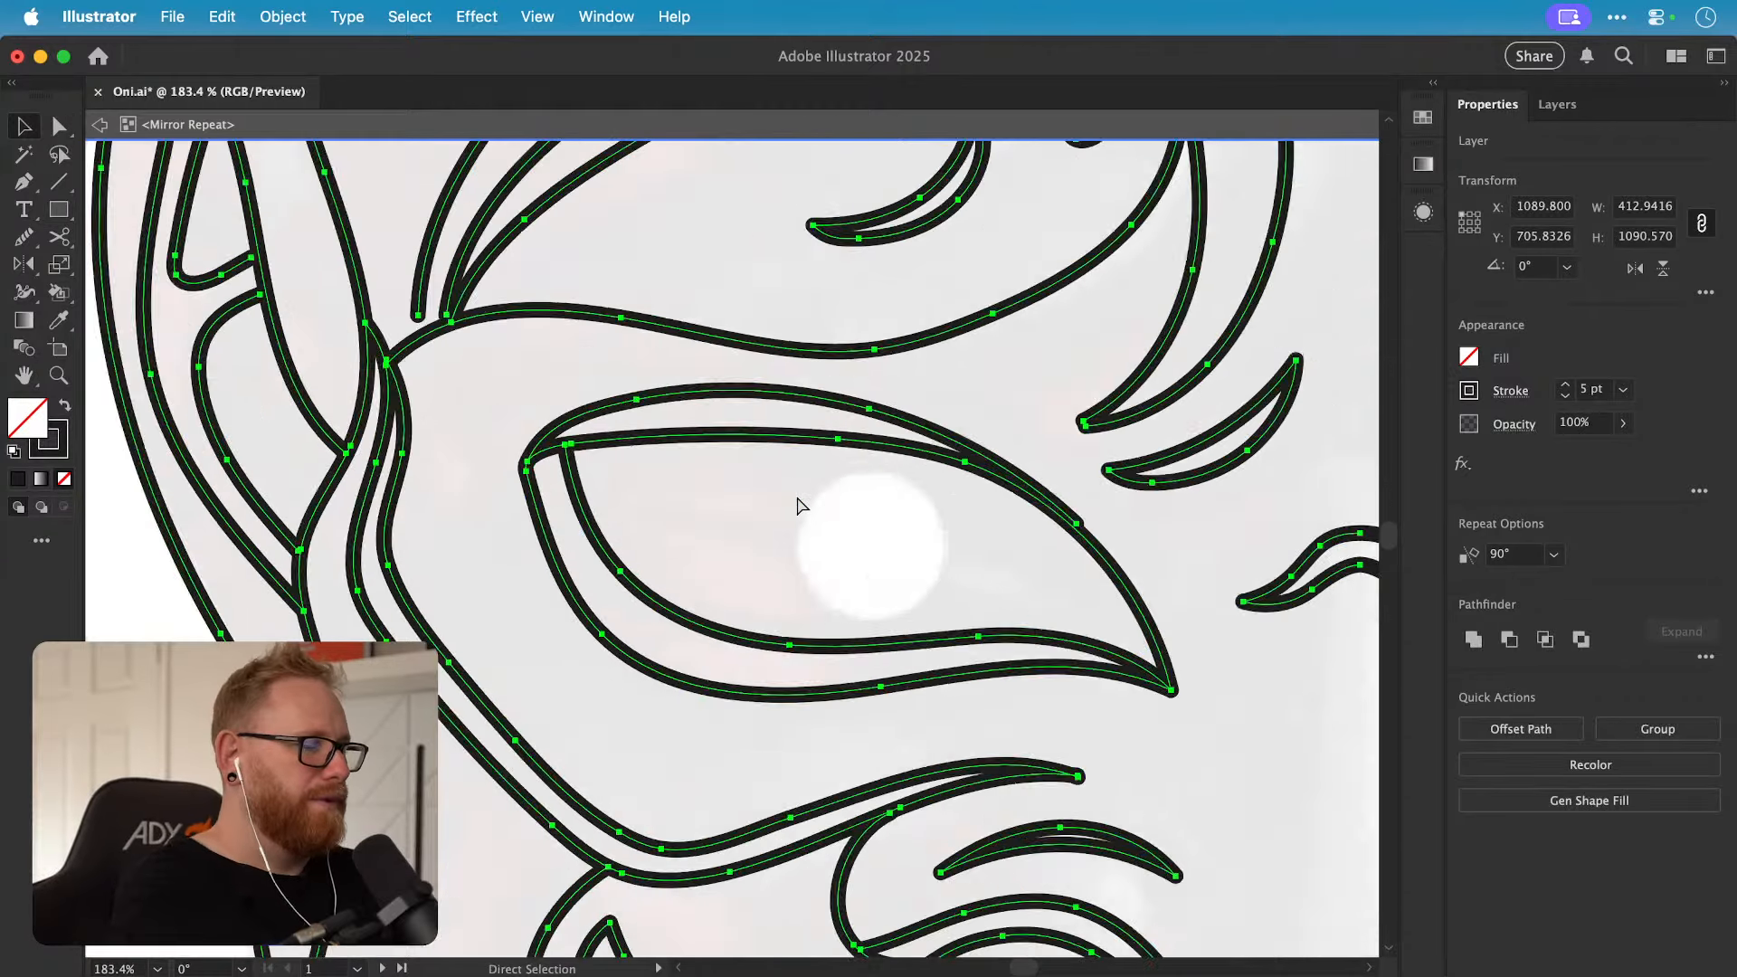
scroll(798, 505, "down", 10)
key("v")
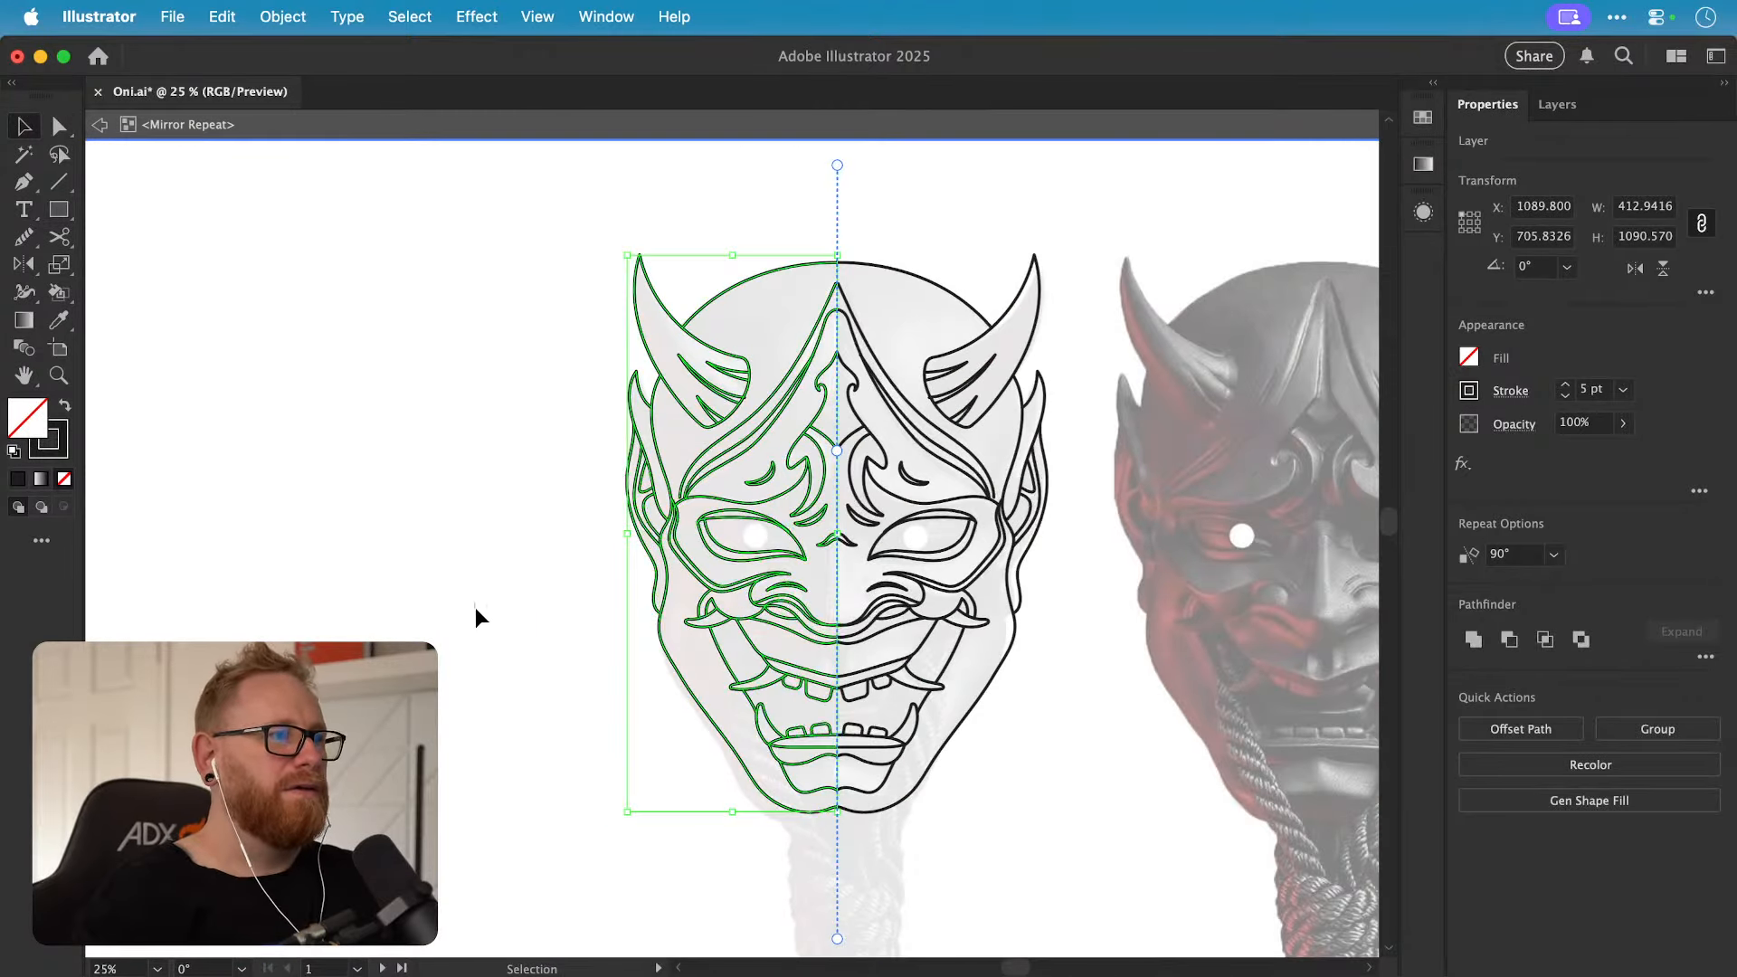
double_click(475, 606)
scroll(542, 602, "right", 5)
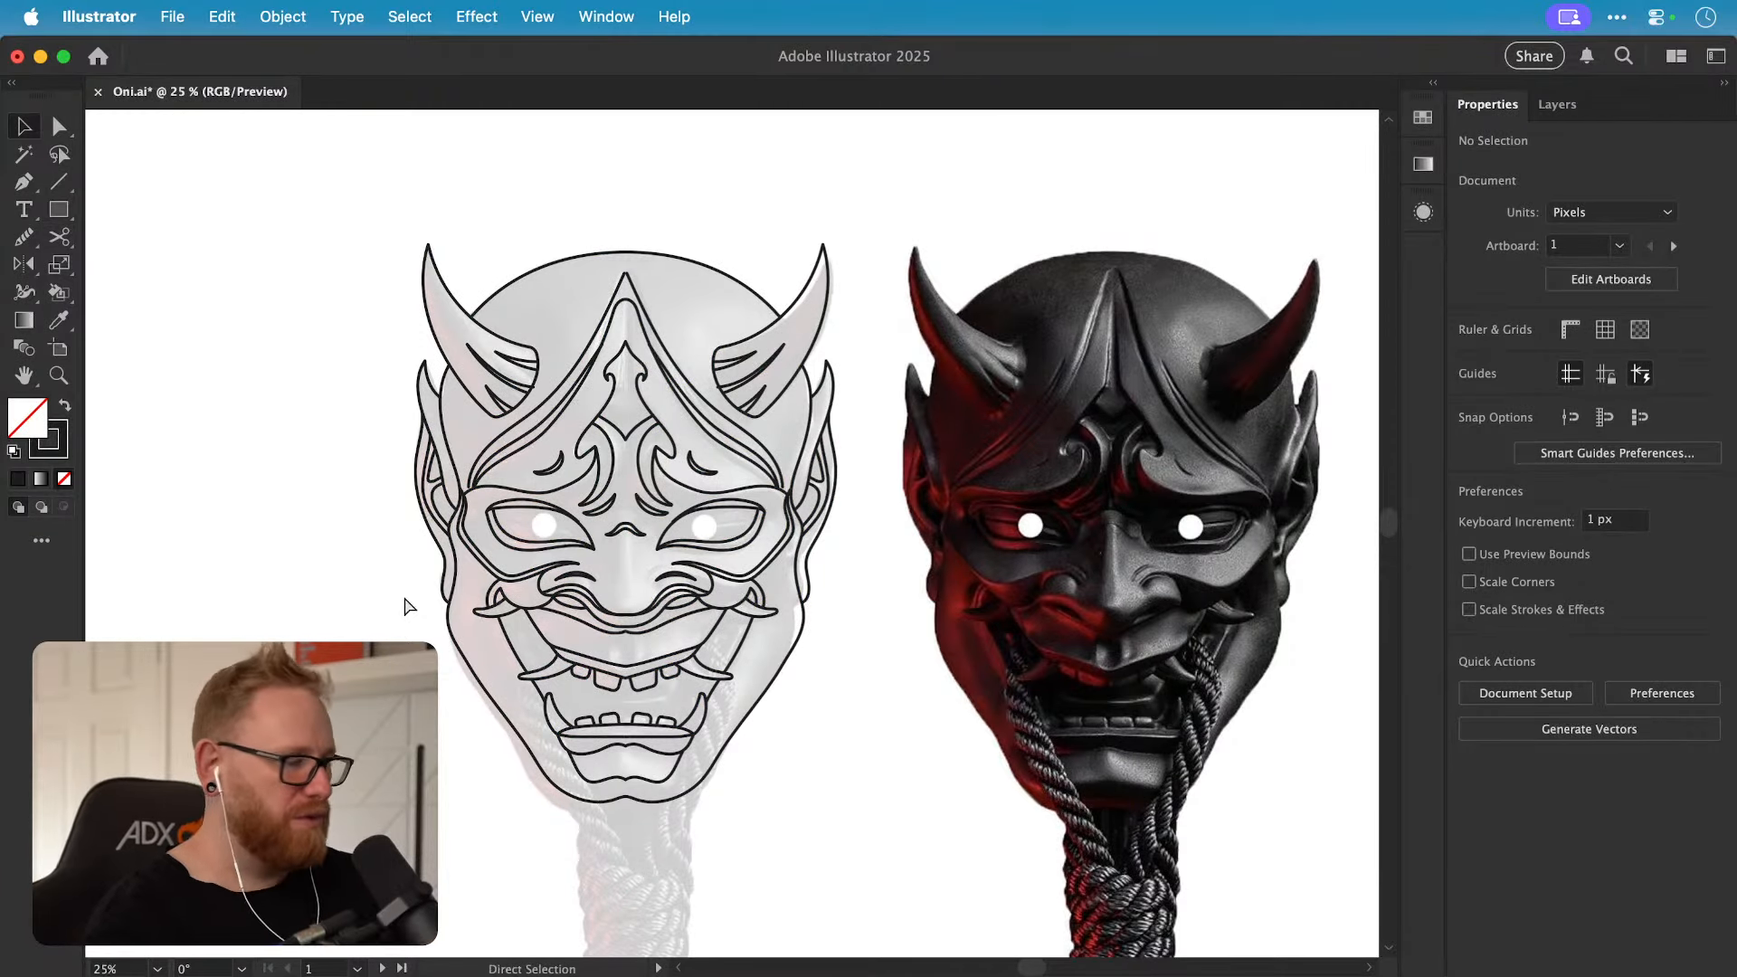
Step: Switch the artwork to outline view and inspect the forehead line ends above the left eye's outer corner
key("super+y")
key("a")
scroll(471, 475, "up", 15)
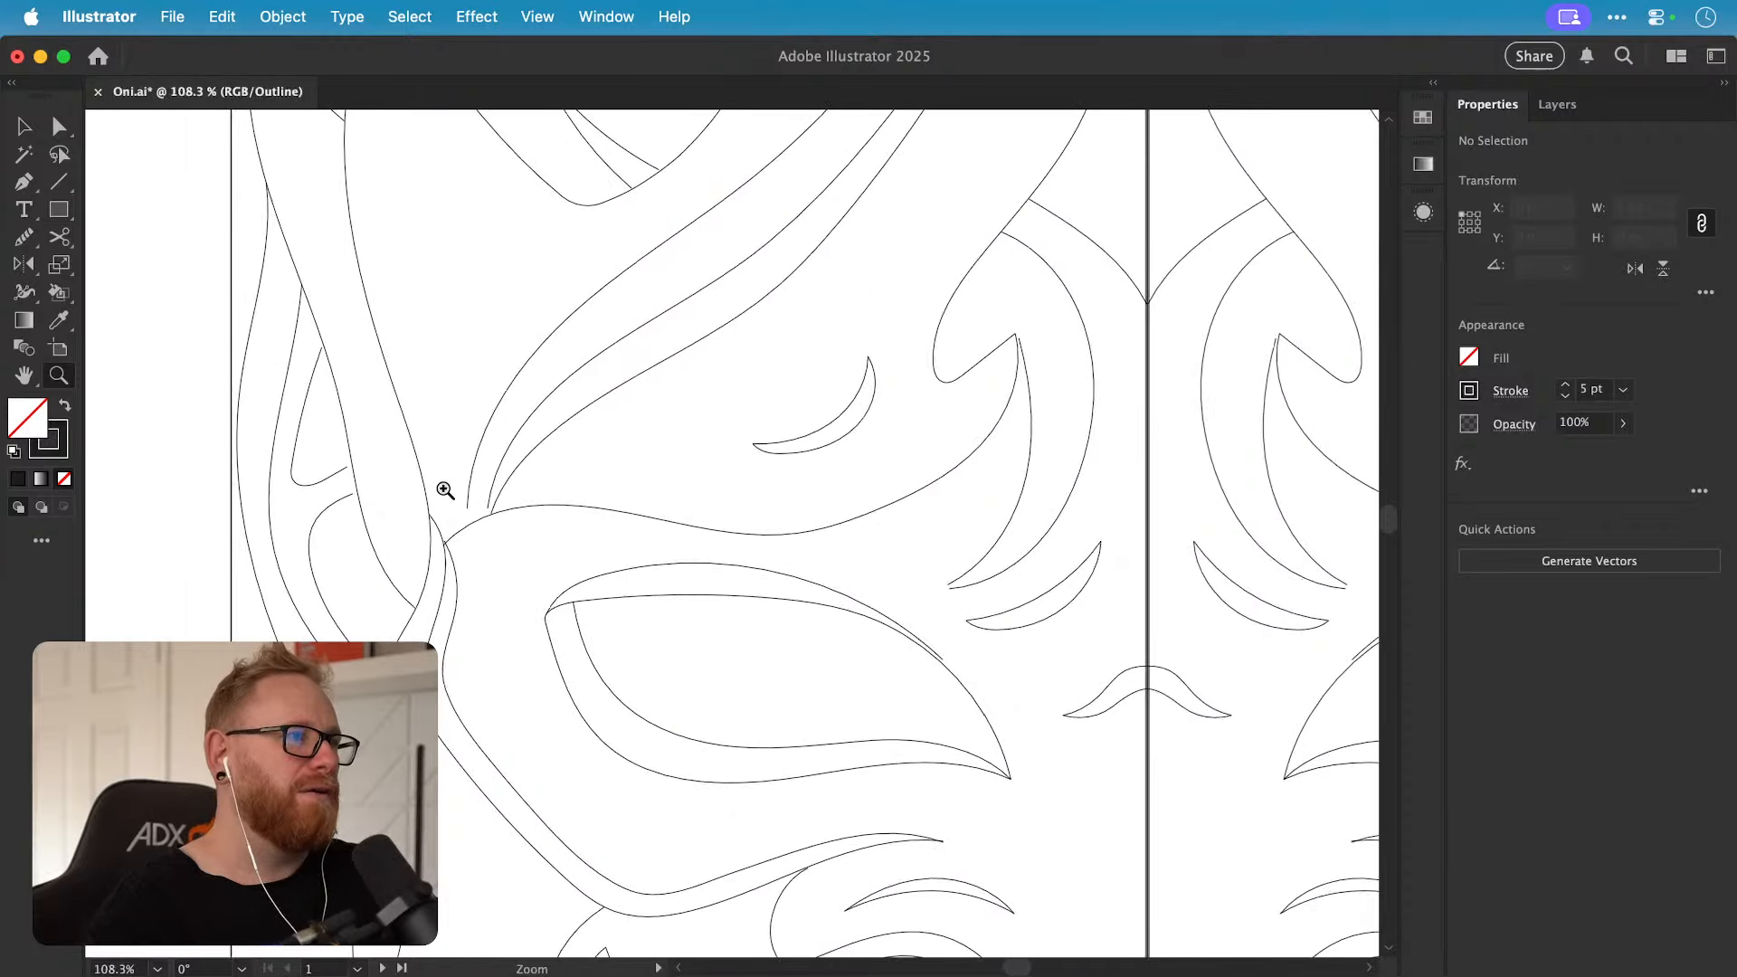
key("v")
left_click(575, 512)
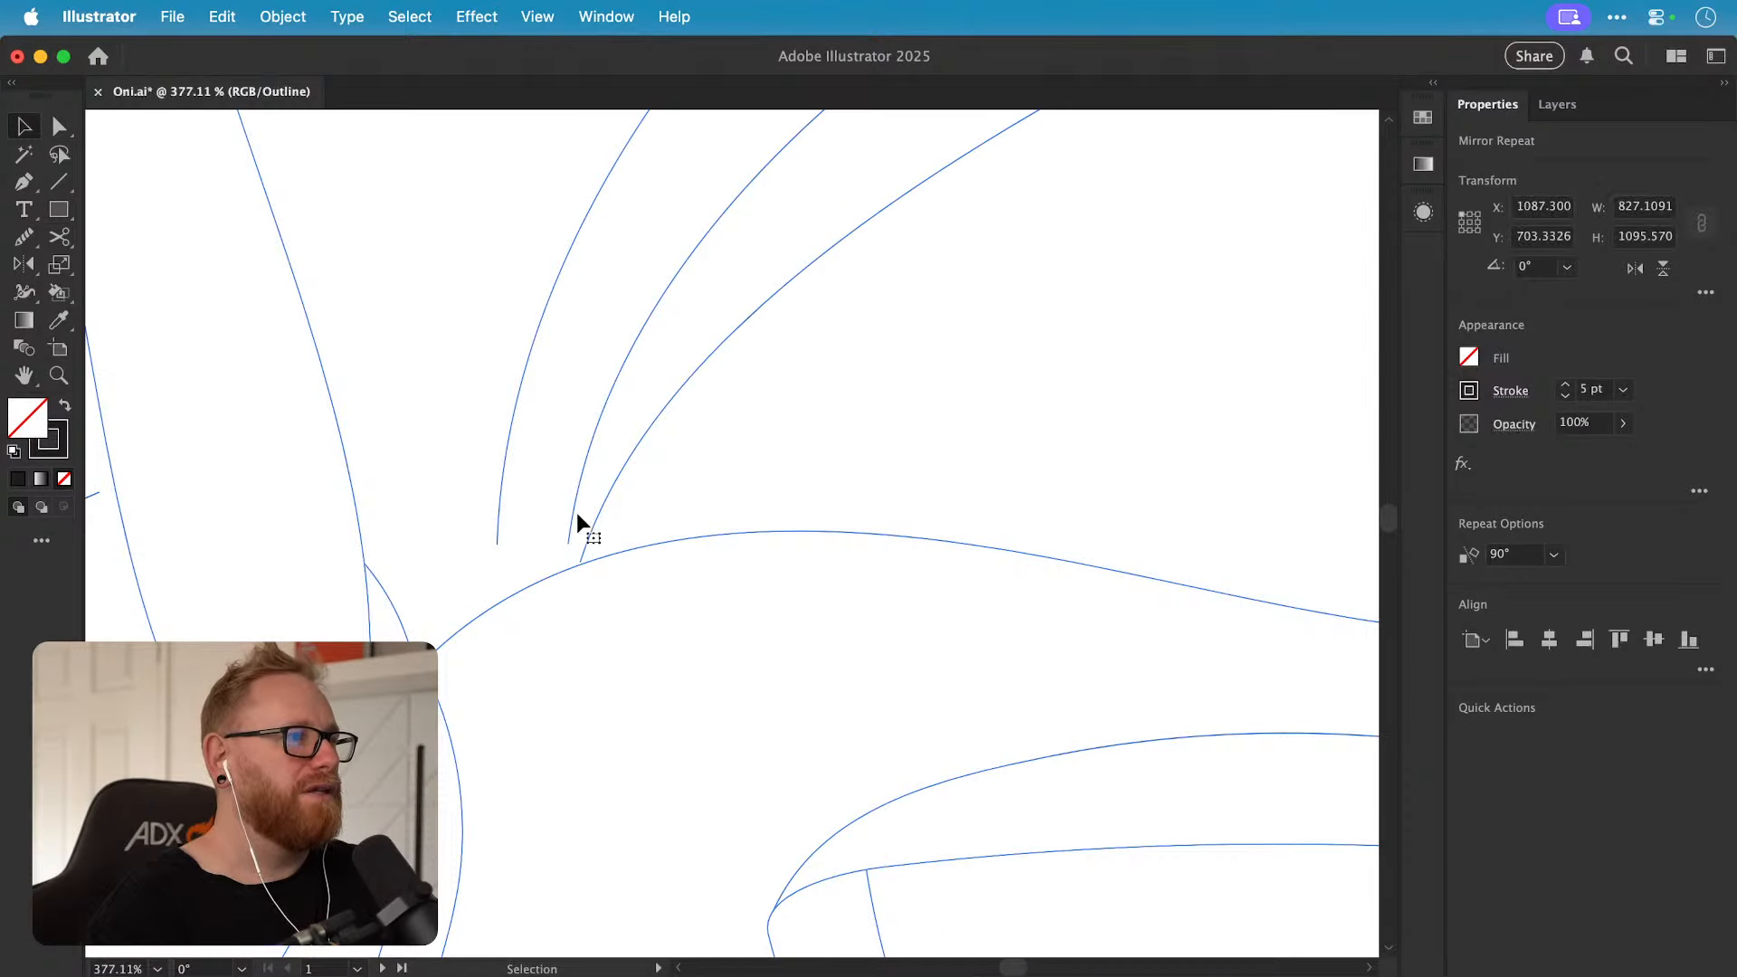
key("a")
left_click(481, 533)
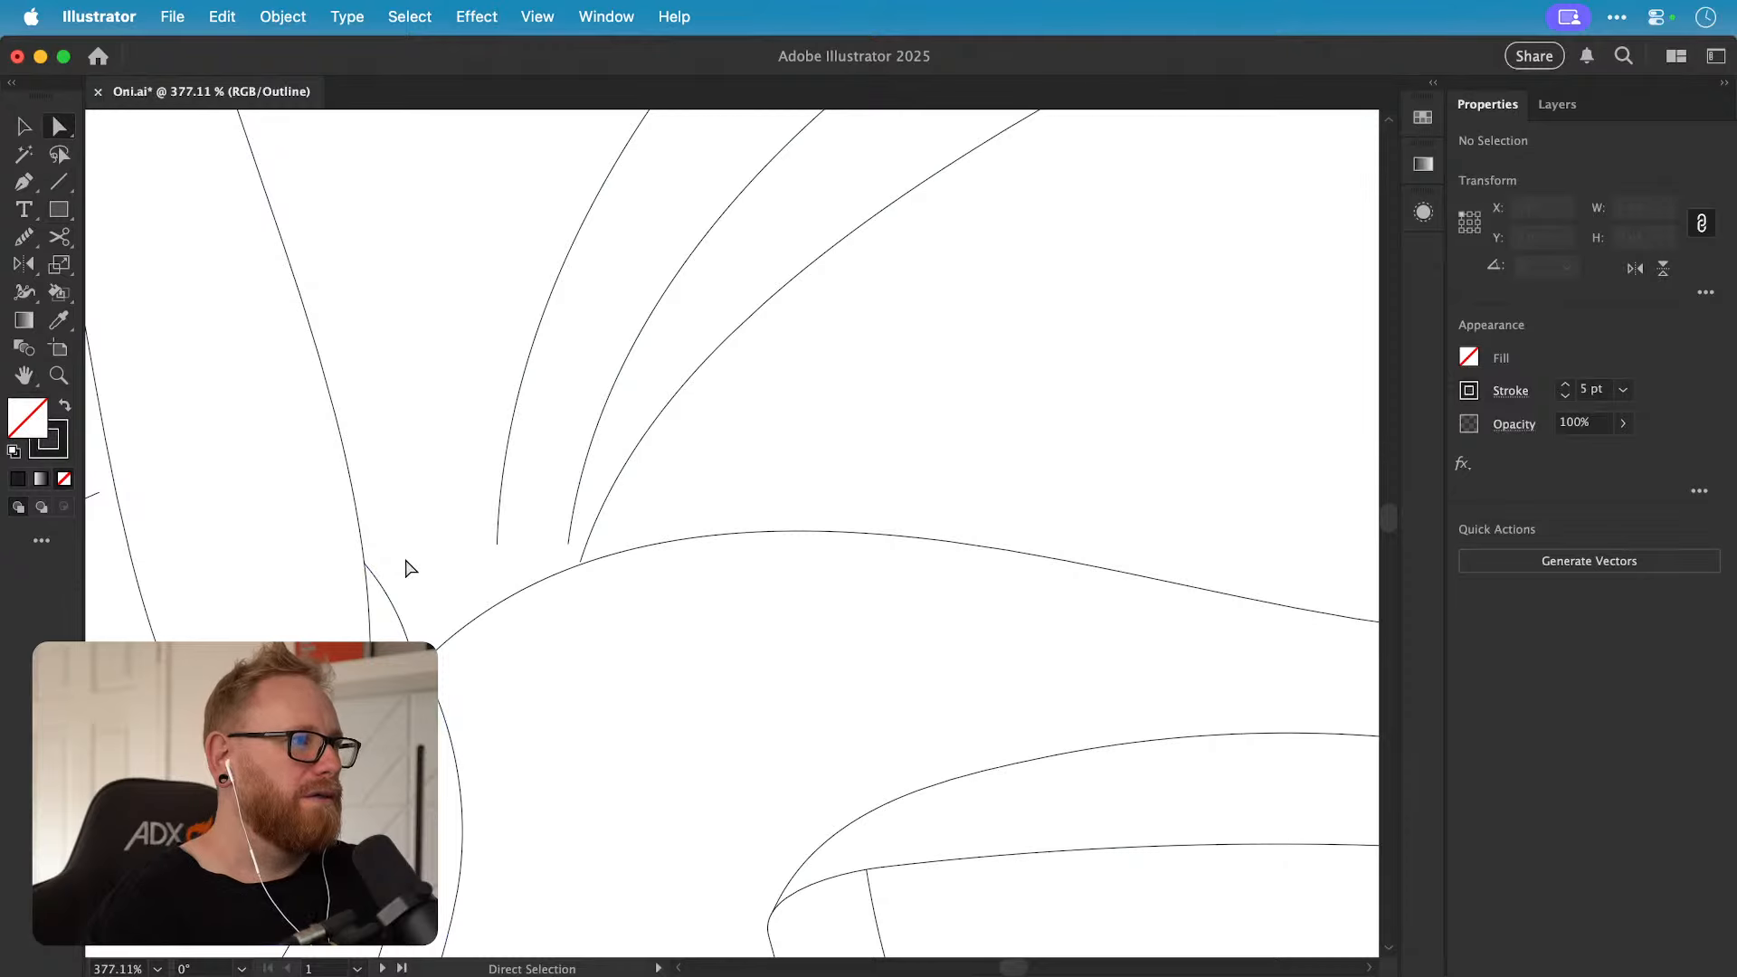
key("super+minus")
key("super+minus")
key("super+minus")
key("super+minus")
key("super+minus")
key("super+minus")
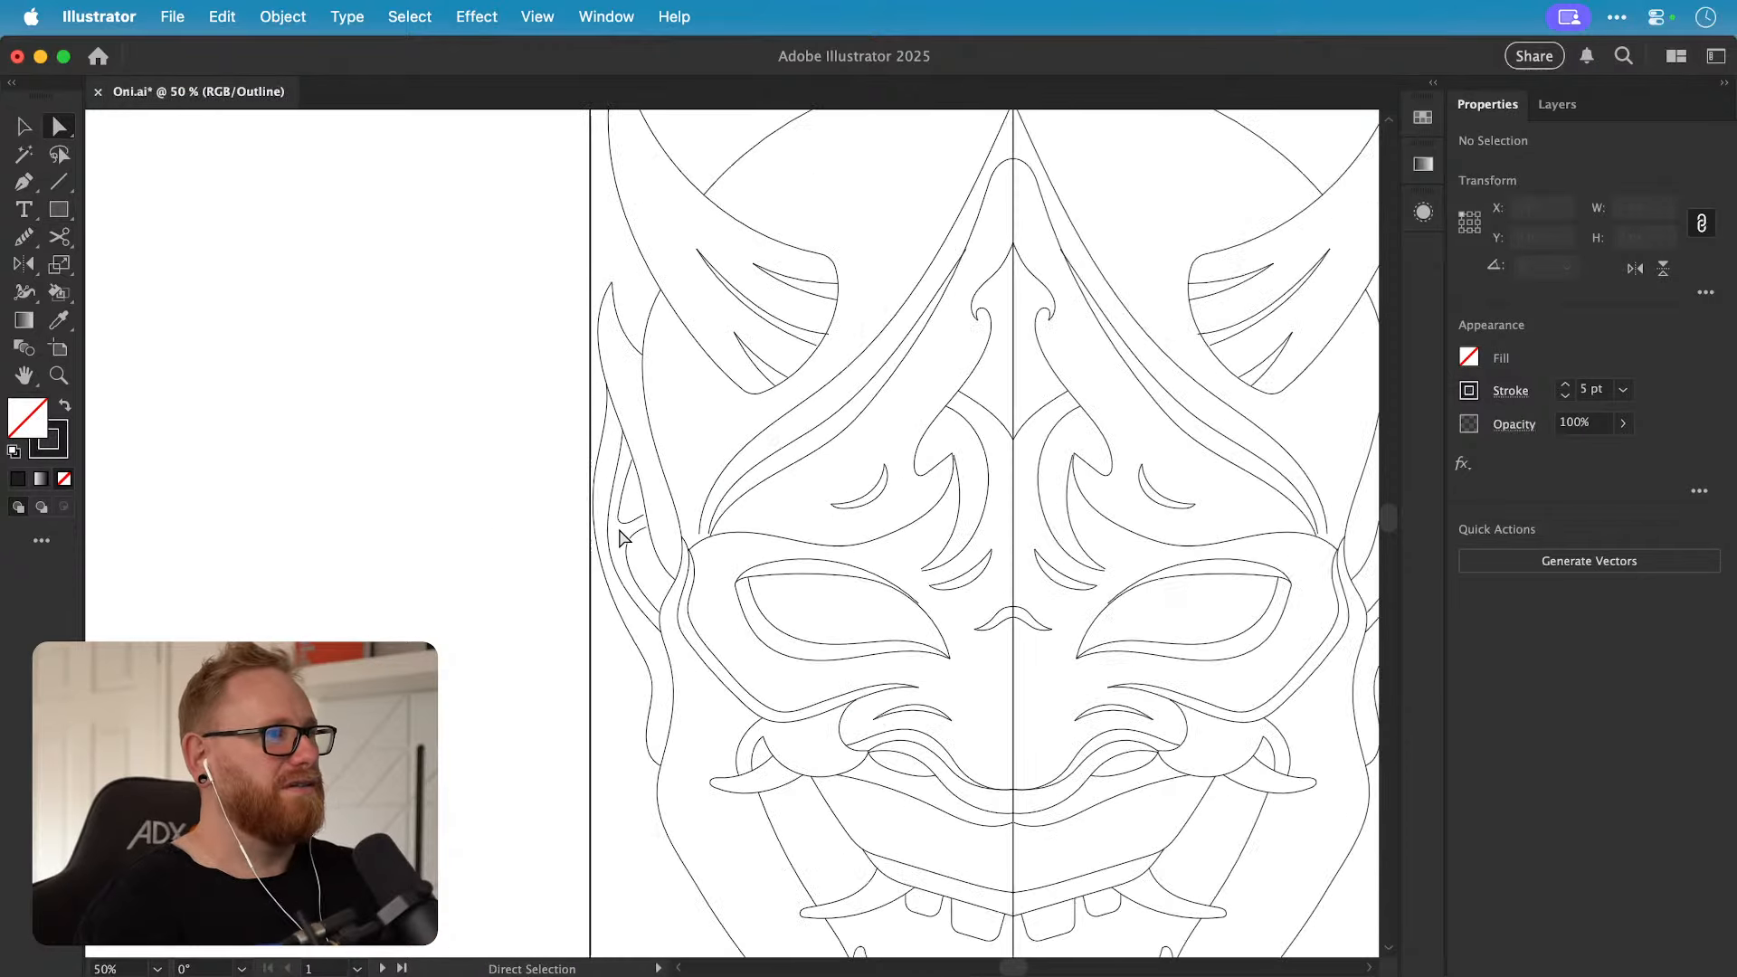
key("v")
left_click(756, 497)
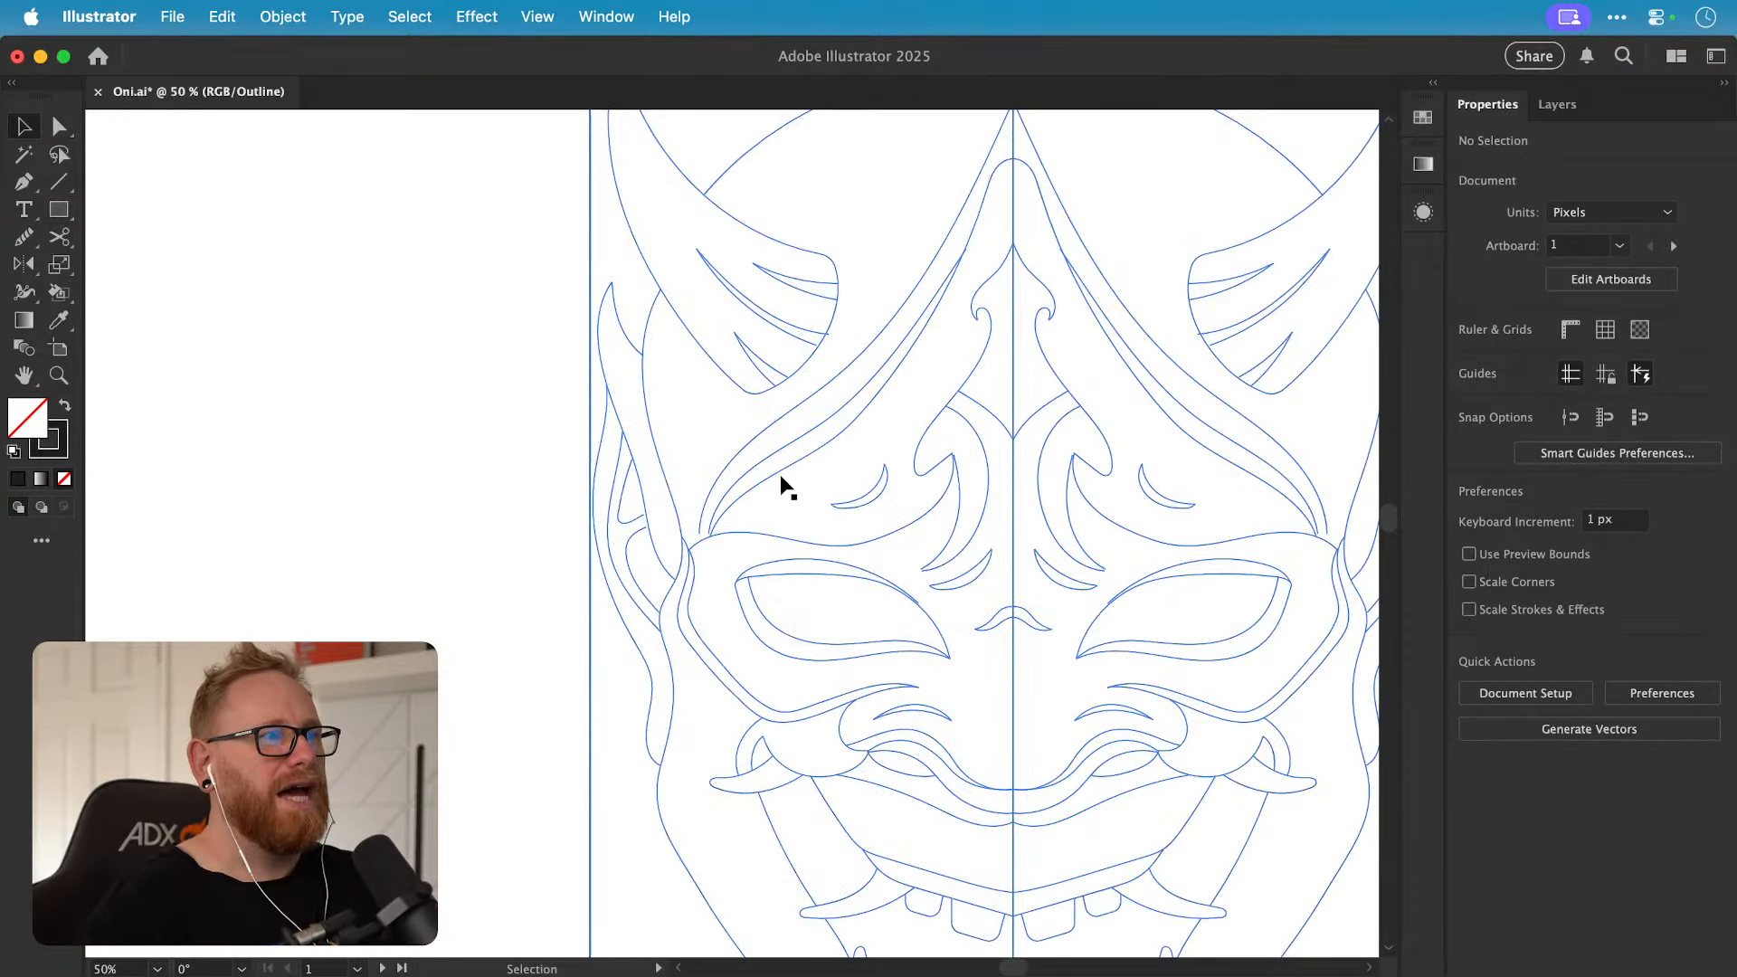
Step: Isolate the mirror repeat and move the lower ends of the two inner forehead lines onto the left brow curve
double_click(780, 475)
key("z")
left_click_drag(712, 523, 695, 606)
key("a")
left_click(675, 579)
key("z")
left_click_drag(682, 598, 1134, 611)
left_click_drag(756, 581, 859, 583)
key("a")
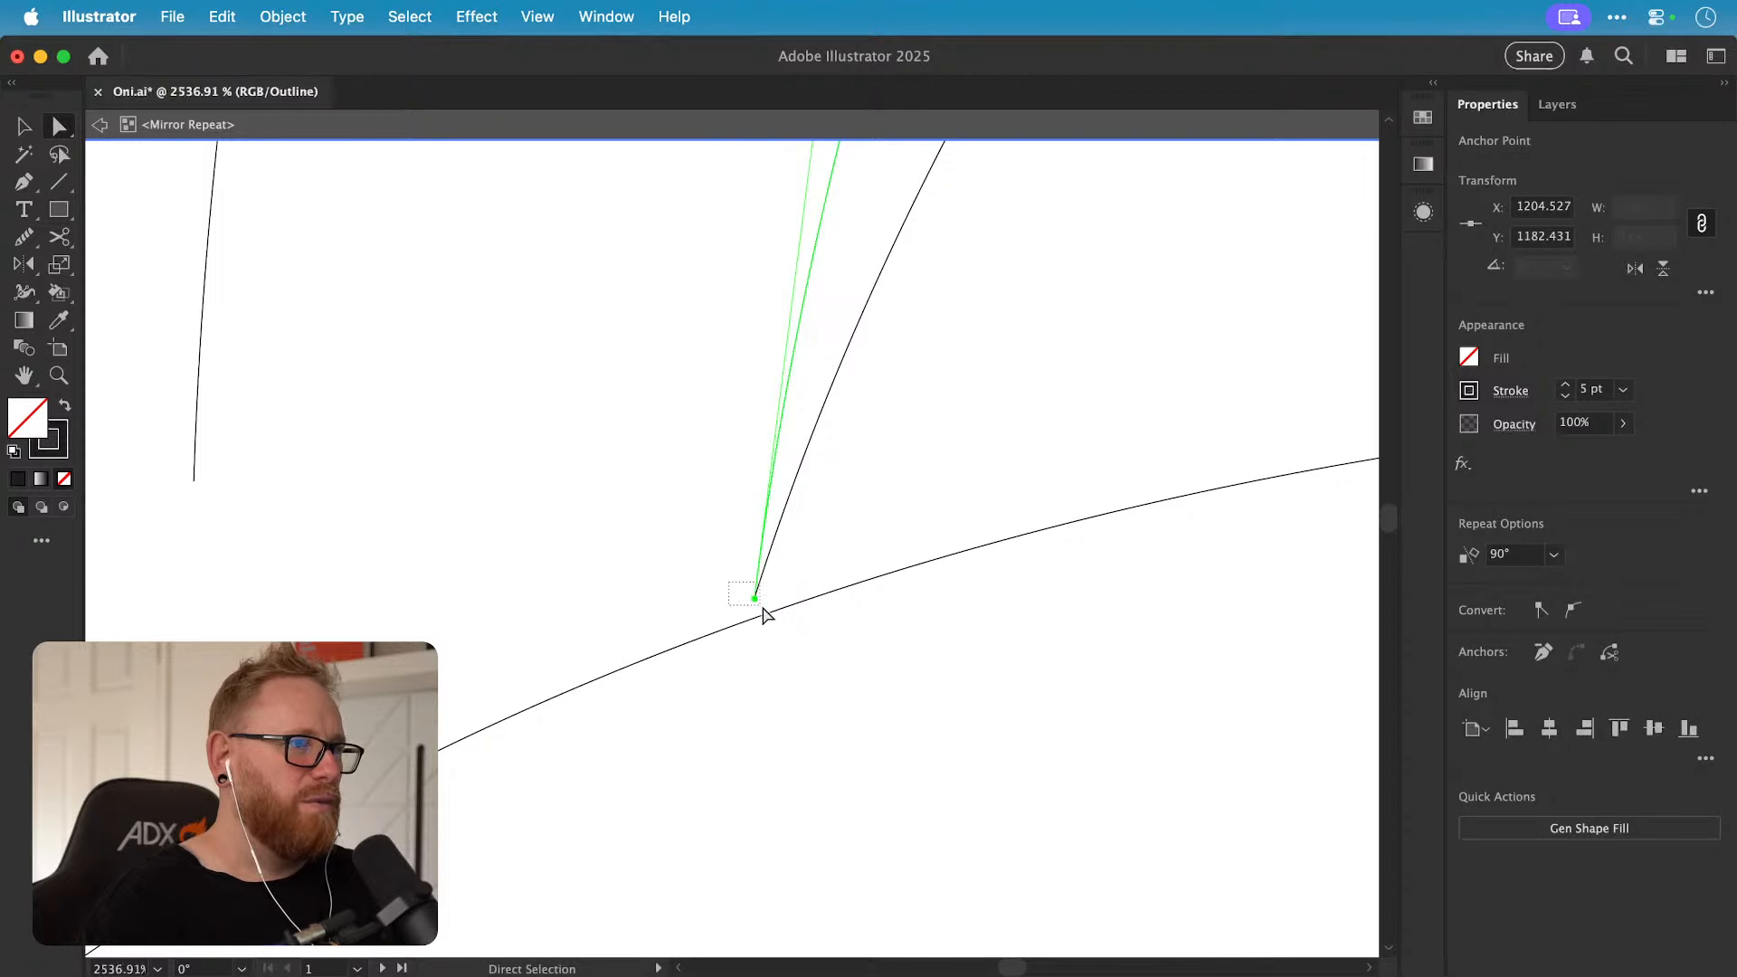
left_click_drag(763, 608, 752, 617)
left_click(717, 609)
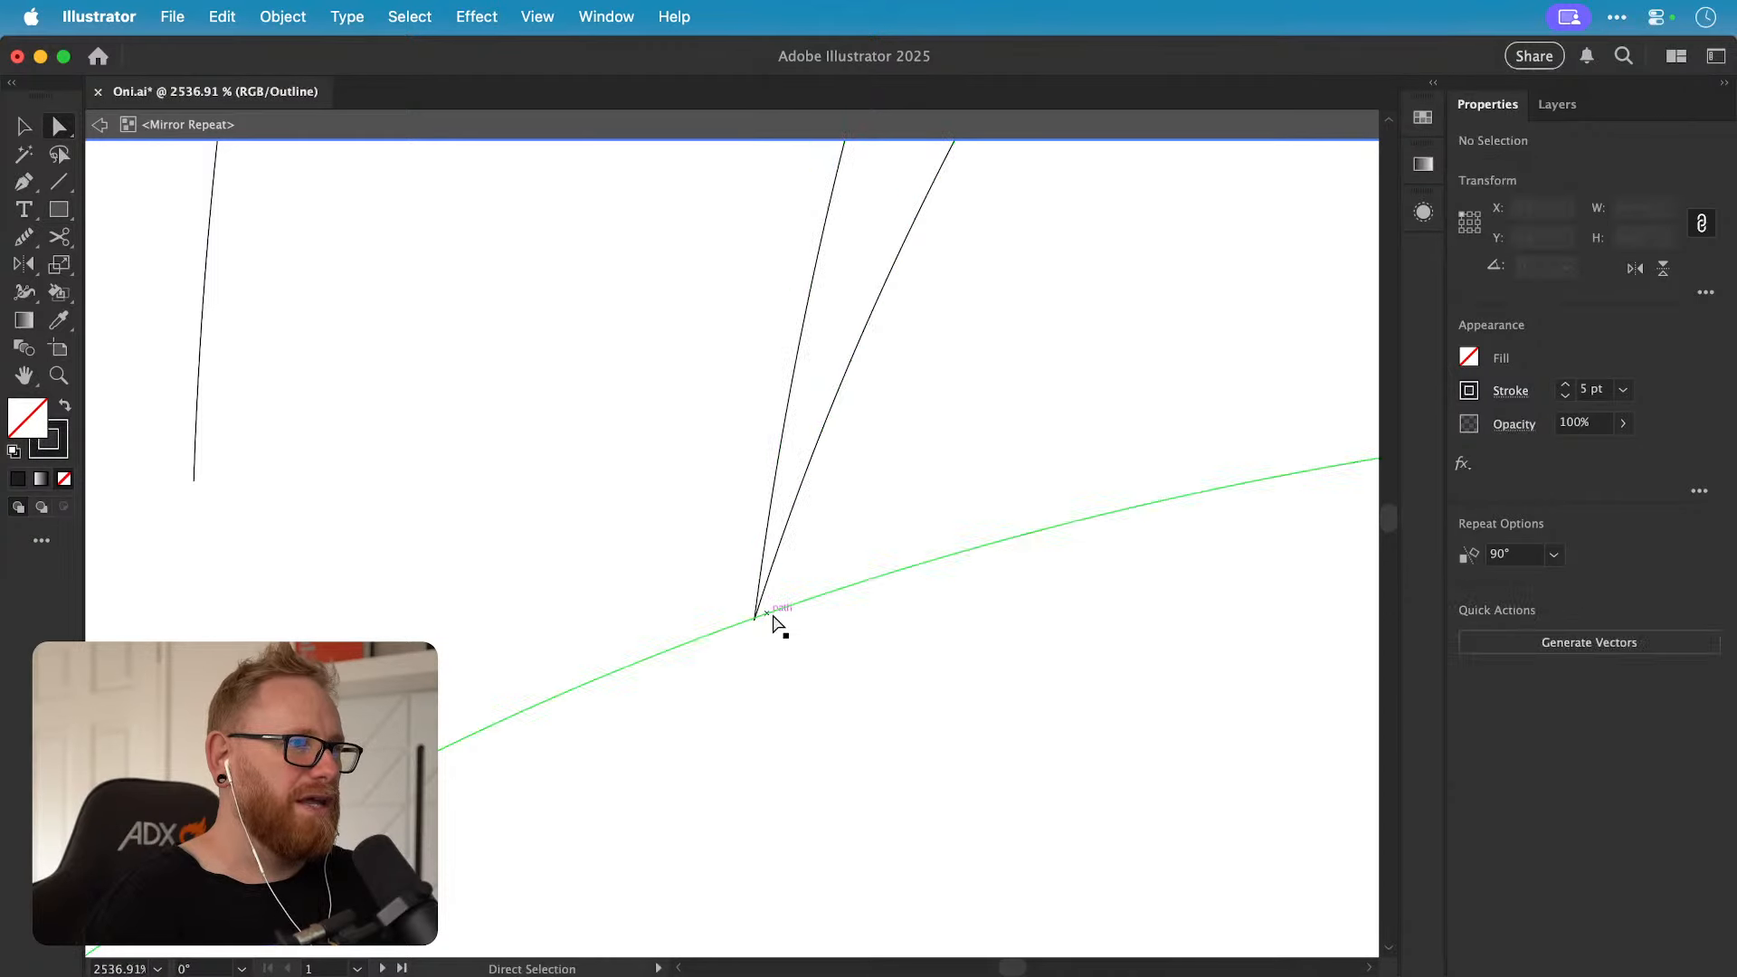
Step: Snap the lower end of the outer forehead line to the point where the two inner lines meet the brow curve
left_click_drag(194, 480, 755, 619)
key("z")
left_click_drag(735, 613, 1337, 745)
left_click_drag(857, 637, 891, 670)
key("v")
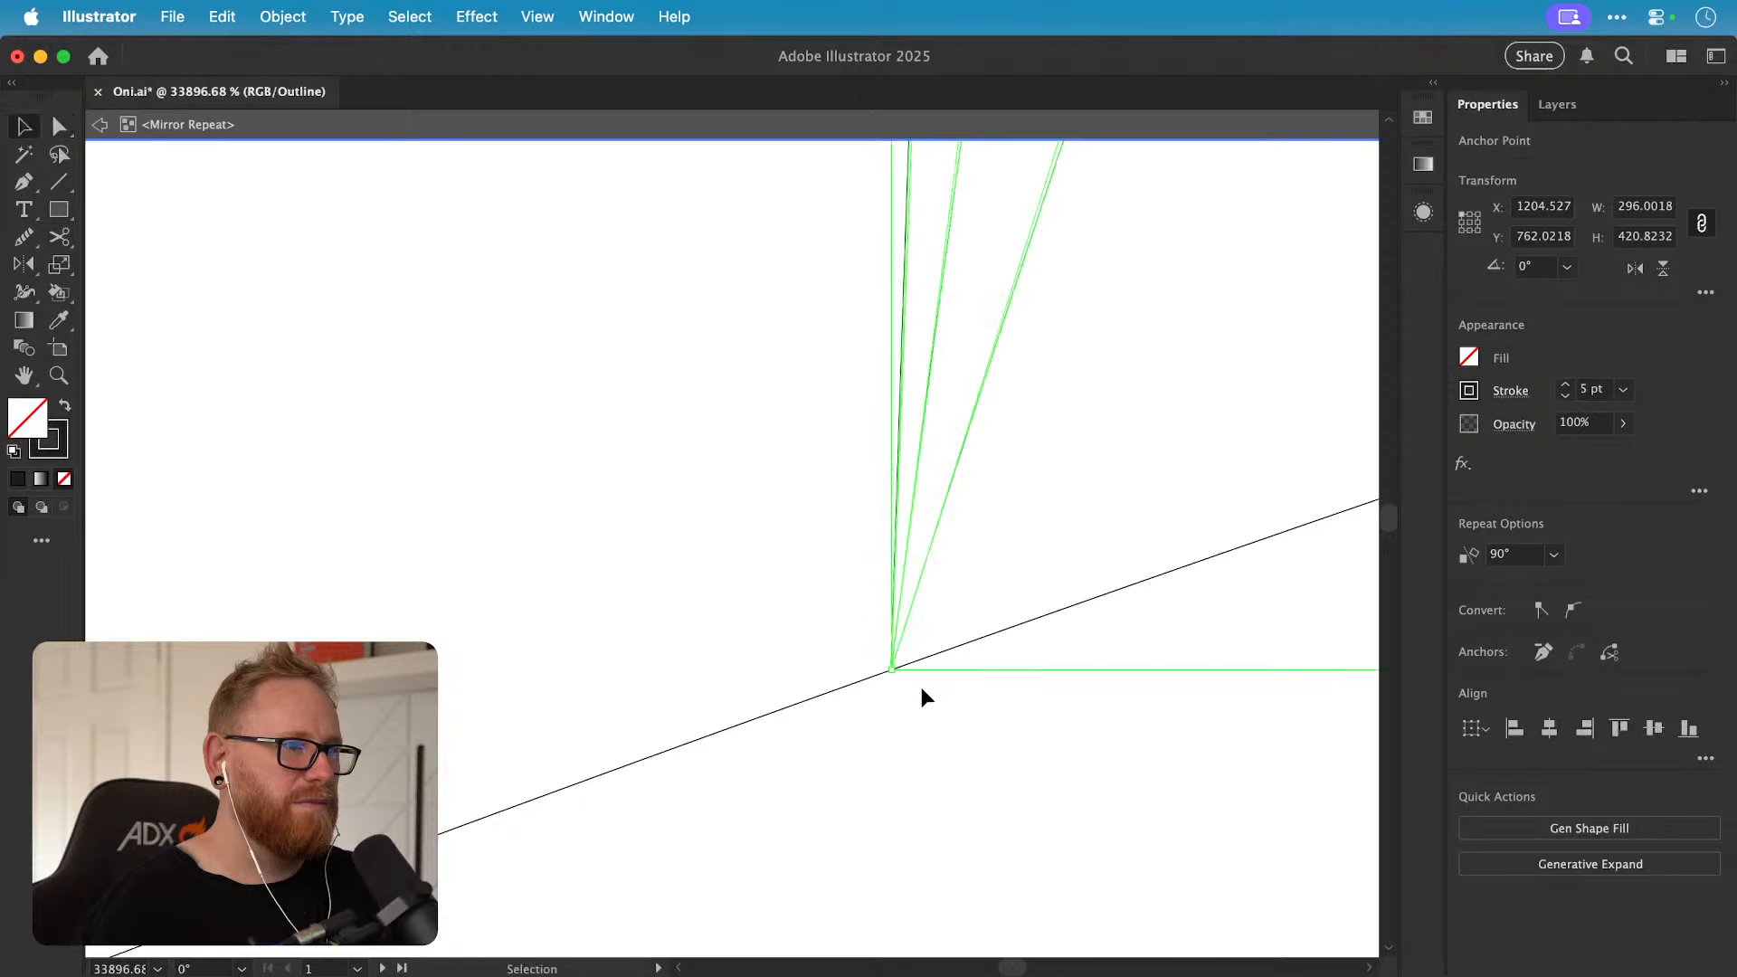
left_click(927, 692)
key("super+minus")
key("super+minus")
key("super+minus")
key("super+minus")
key("super+minus")
key("super+minus")
key("super+minus")
key("super+minus")
key("super+minus")
key("super+minus")
key("super+minus")
key("super+minus")
key("super+minus")
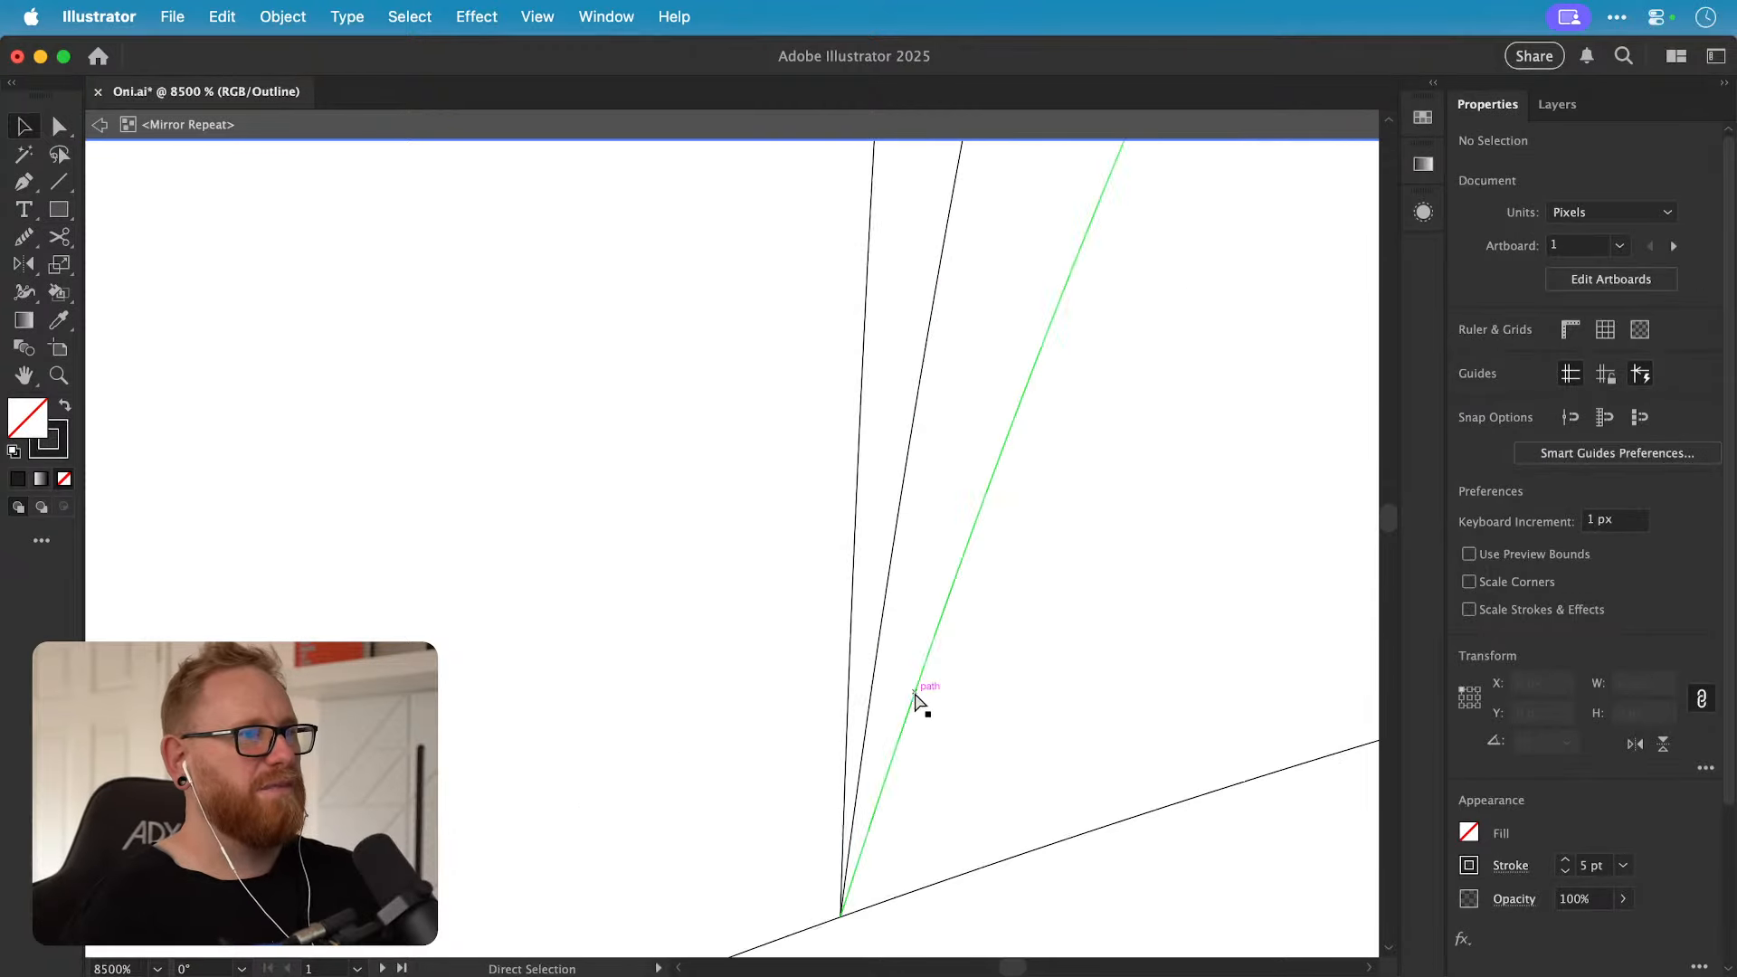
key("super+minus")
key("super+minus")
key("super+minus")
key("super+minus")
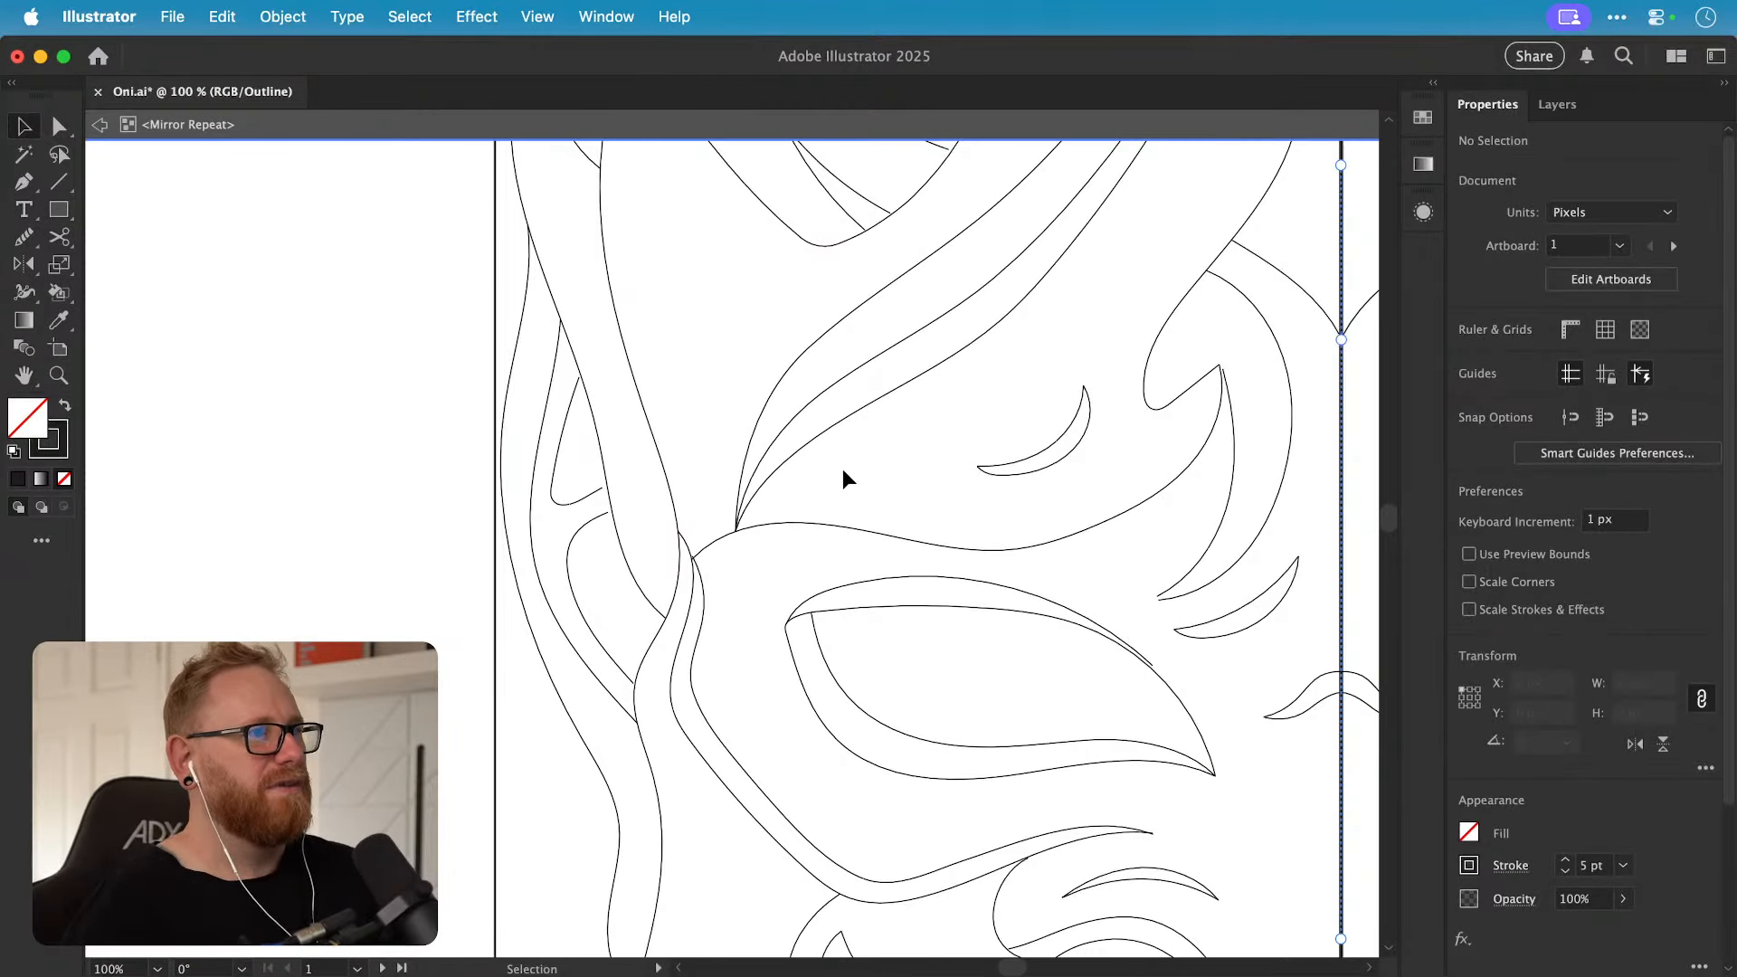
Step: Move the open end of the left ear's inner fold line onto the adjacent ear contour
left_click_drag(595, 488, 633, 481)
key("a")
left_click_drag(632, 551, 624, 791)
left_click(677, 498)
left_click_drag(506, 397, 548, 397)
left_click_drag(537, 501, 542, 496)
scroll(543, 507, "up", 5)
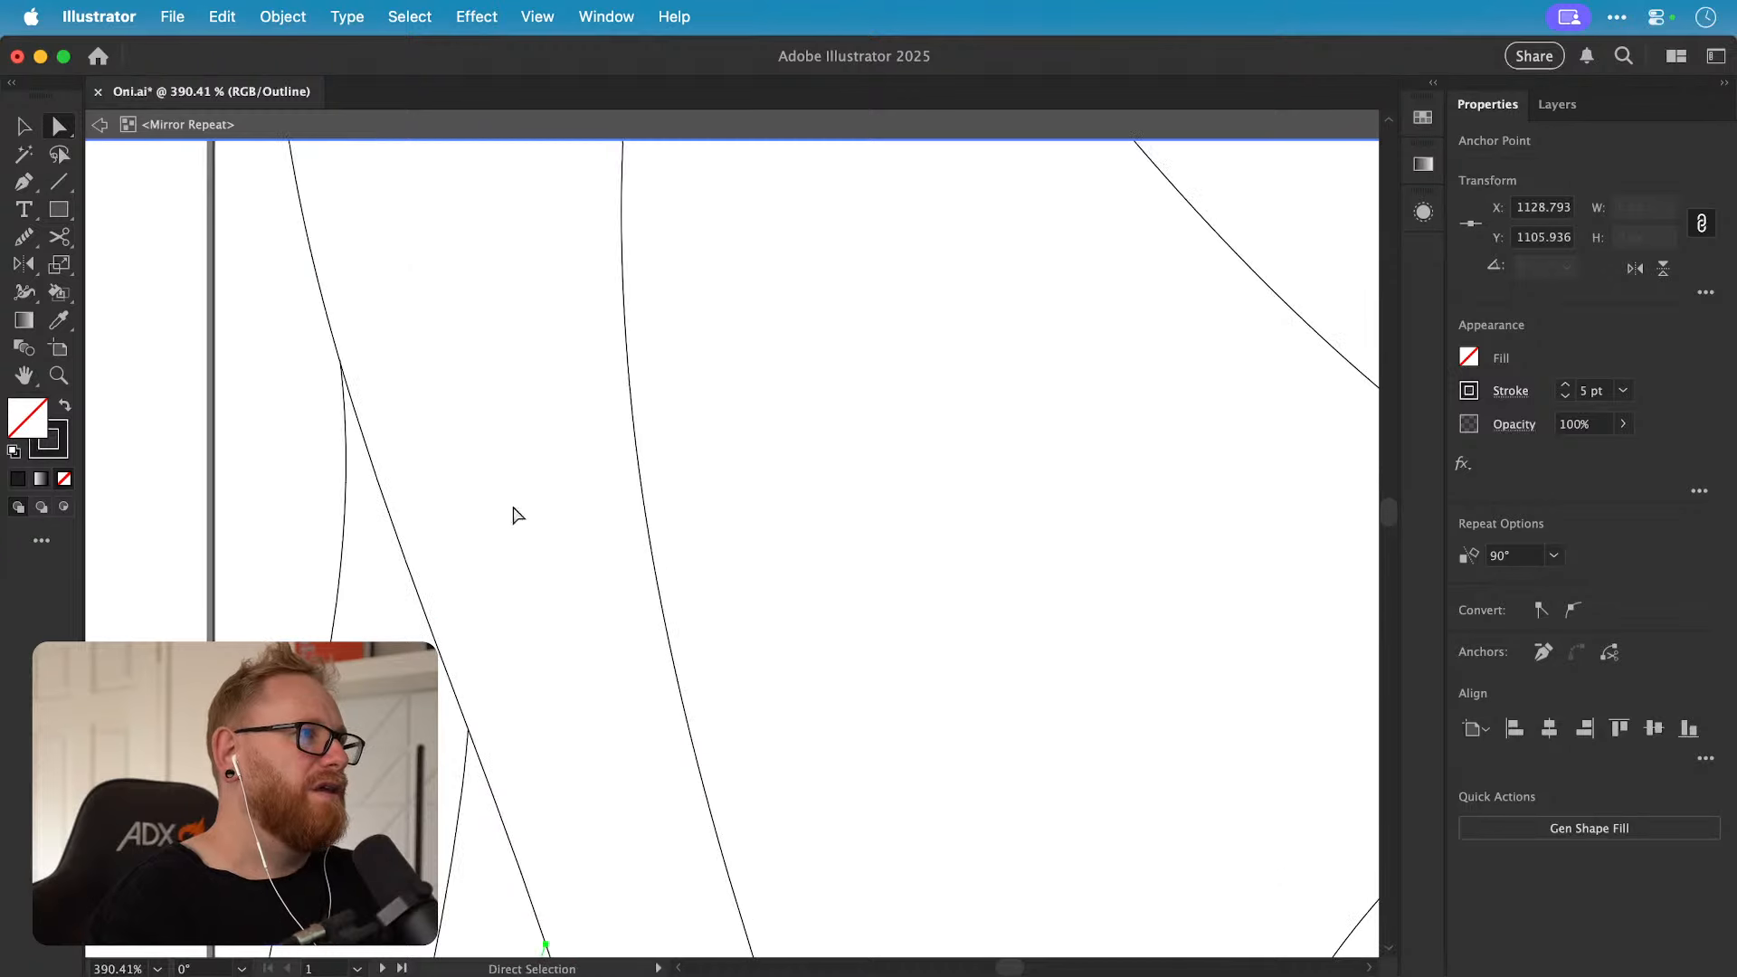
Step: Trim the overshoot where the left ear's side line crosses the ear contour, using the Shape Builder tool
left_click(477, 425)
key("z")
left_click_drag(331, 347, 753, 398)
left_click_drag(401, 440, 663, 429)
key("v")
left_click_drag(337, 502, 480, 541)
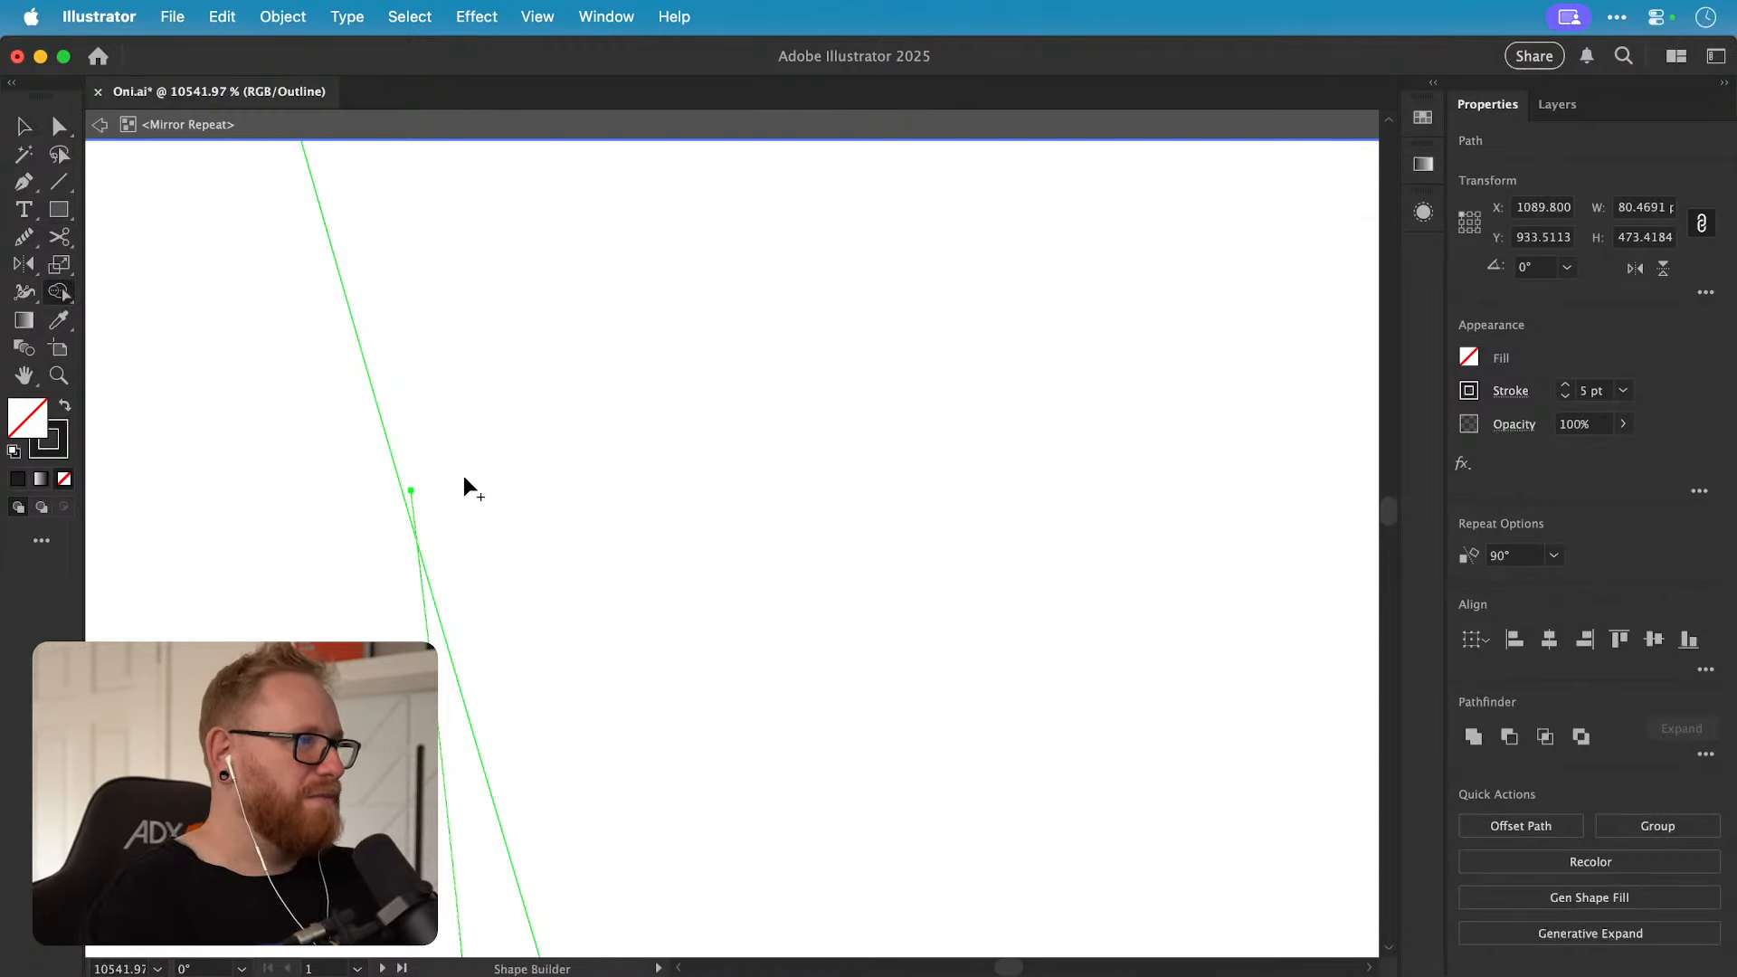
key("v")
left_click(475, 505)
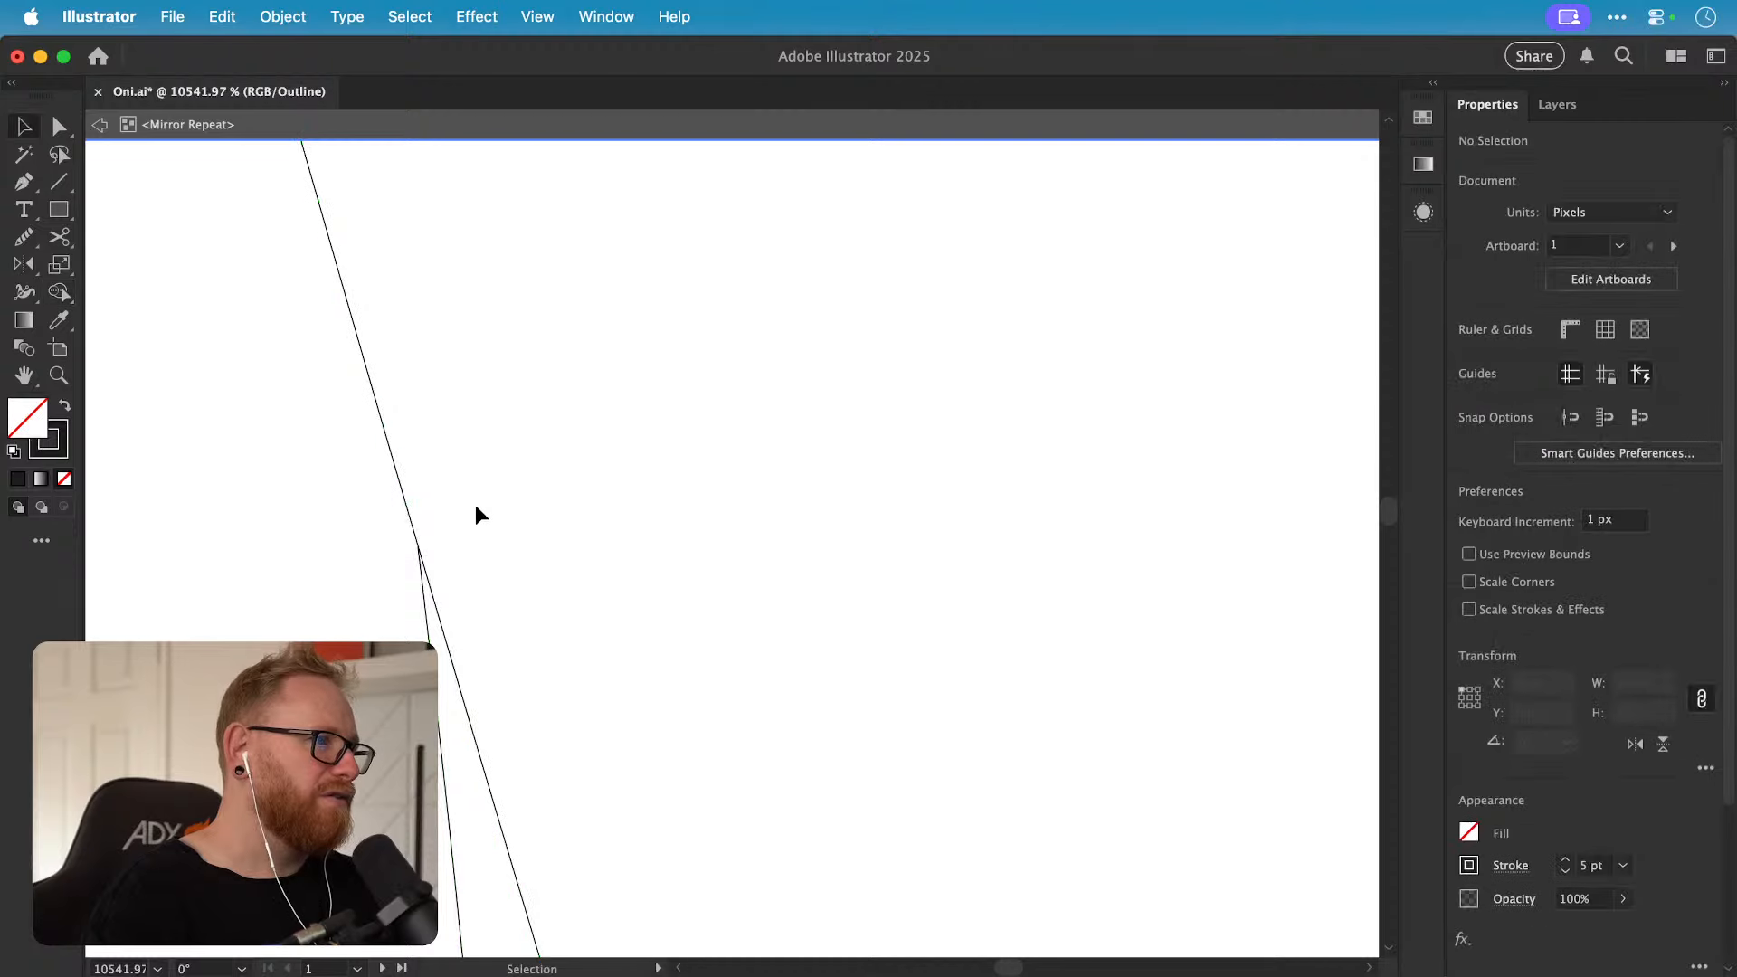
Step: Snap the open end of the left ear tip's inner edge onto the side contour of the head
key("super+minus")
key("super+minus")
key("super+minus")
key("super+minus")
key("super+minus")
key("super+minus")
key("super+minus")
key("super+minus")
key("super+minus")
key("super+minus")
key("super+minus")
key("super+minus")
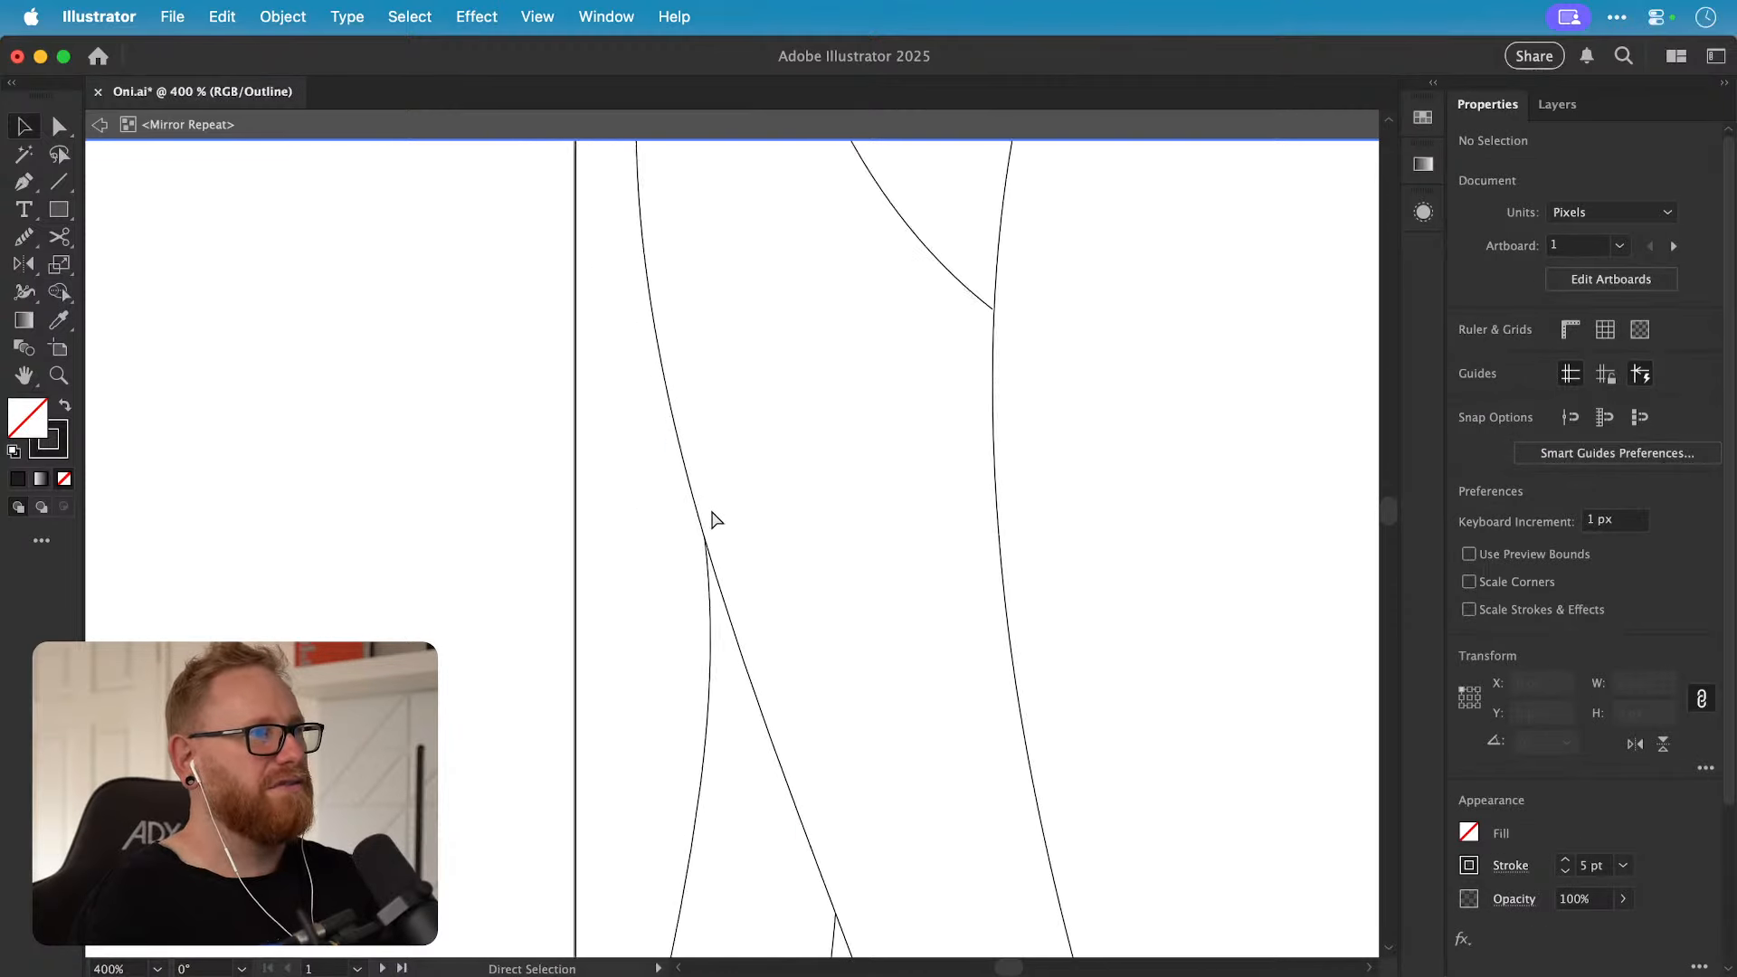
left_click_drag(743, 454, 595, 532)
key("z")
left_click_drag(725, 541, 1192, 551)
left_click_drag(621, 521, 926, 535)
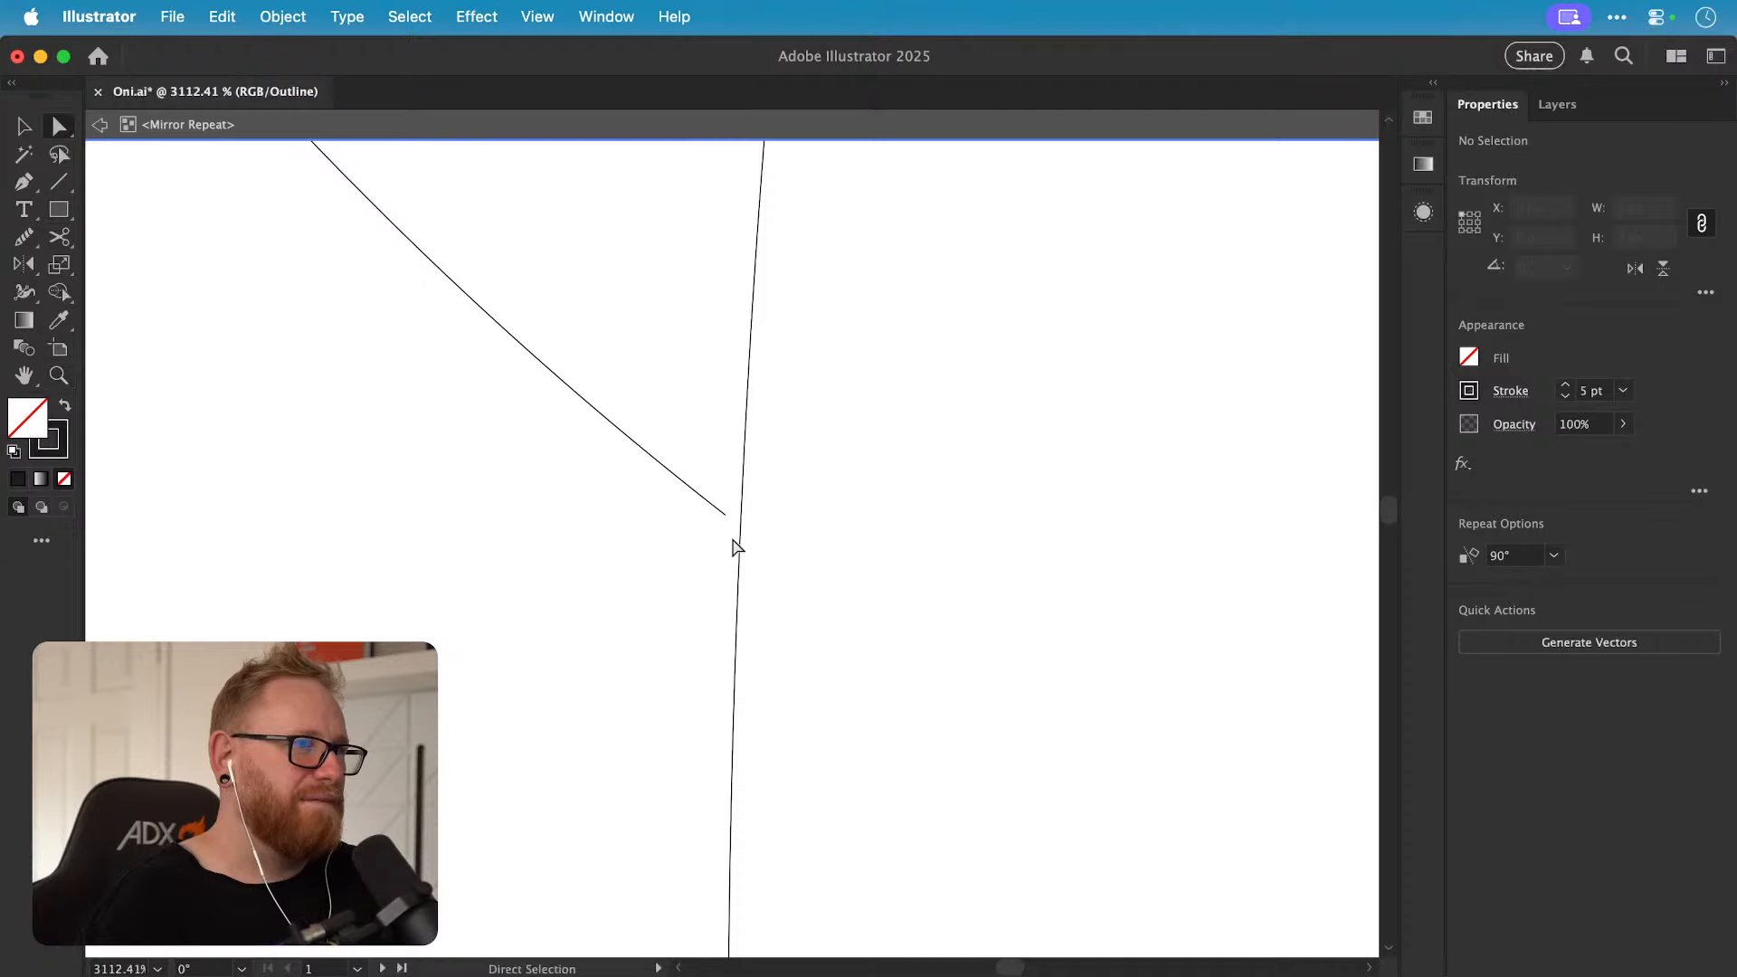
left_click_drag(725, 514, 740, 527)
left_click(809, 516)
Step: Snap the open ends of the left horn's lowest groove lines onto the horn's base curve
key("super+minus")
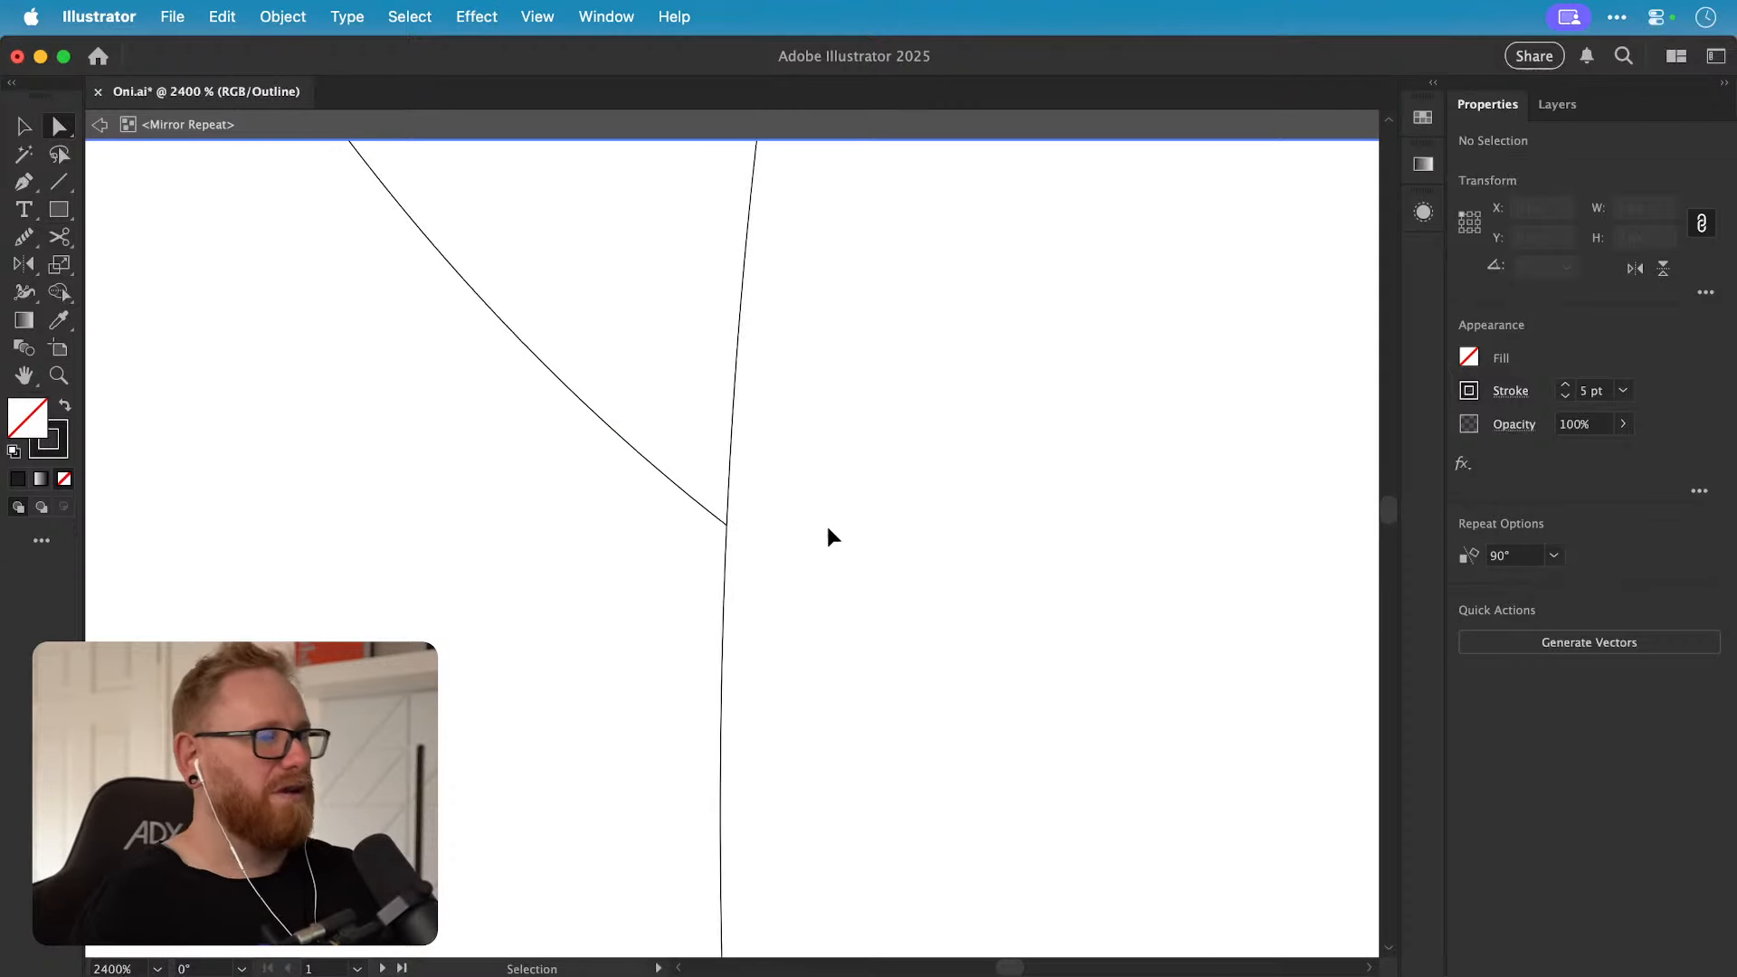
key("super+minus")
key("super+minus")
key("super+minus")
key("super+minus")
key("super+minus")
key("super+minus")
key("super+minus")
left_click_drag(795, 298, 923, 386)
key("z")
mouse_move(805, 407)
left_mouse_down()
mouse_move(935, 431)
mouse_move(813, 425)
left_mouse_up()
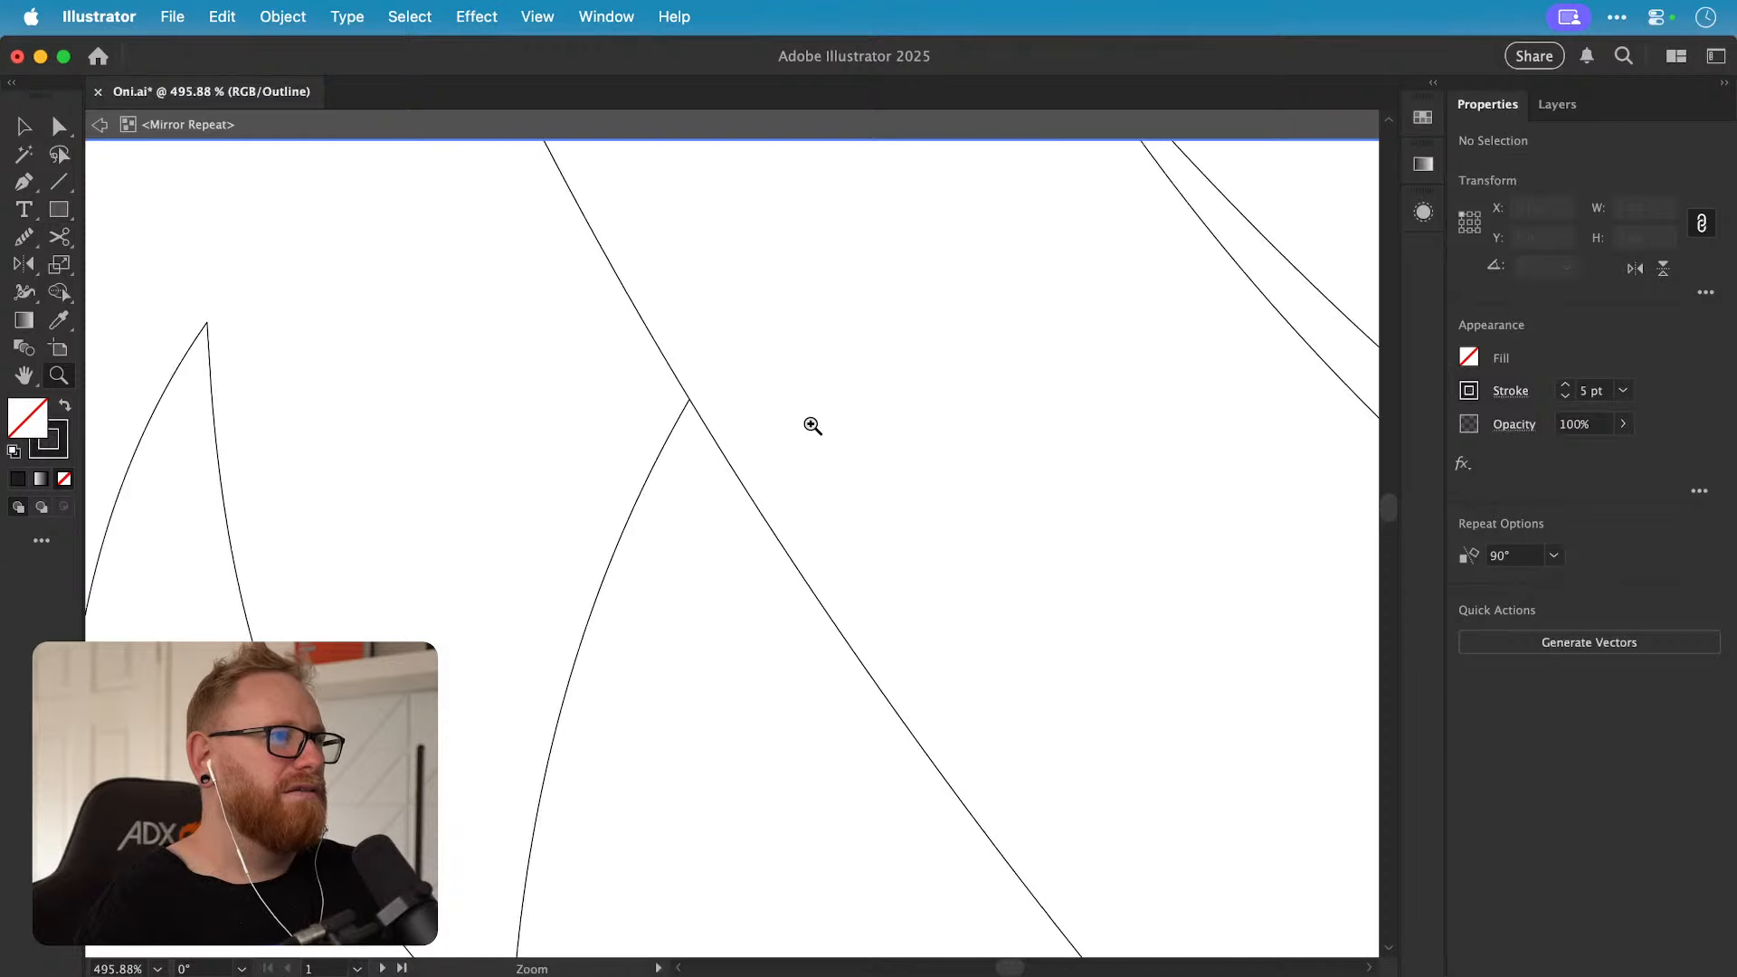
left_click_drag(907, 473, 751, 464)
left_click_drag(987, 599, 589, 446)
left_click_drag(865, 692, 1085, 674)
left_click_drag(973, 626, 1067, 626)
key("a")
left_click_drag(918, 674, 931, 684)
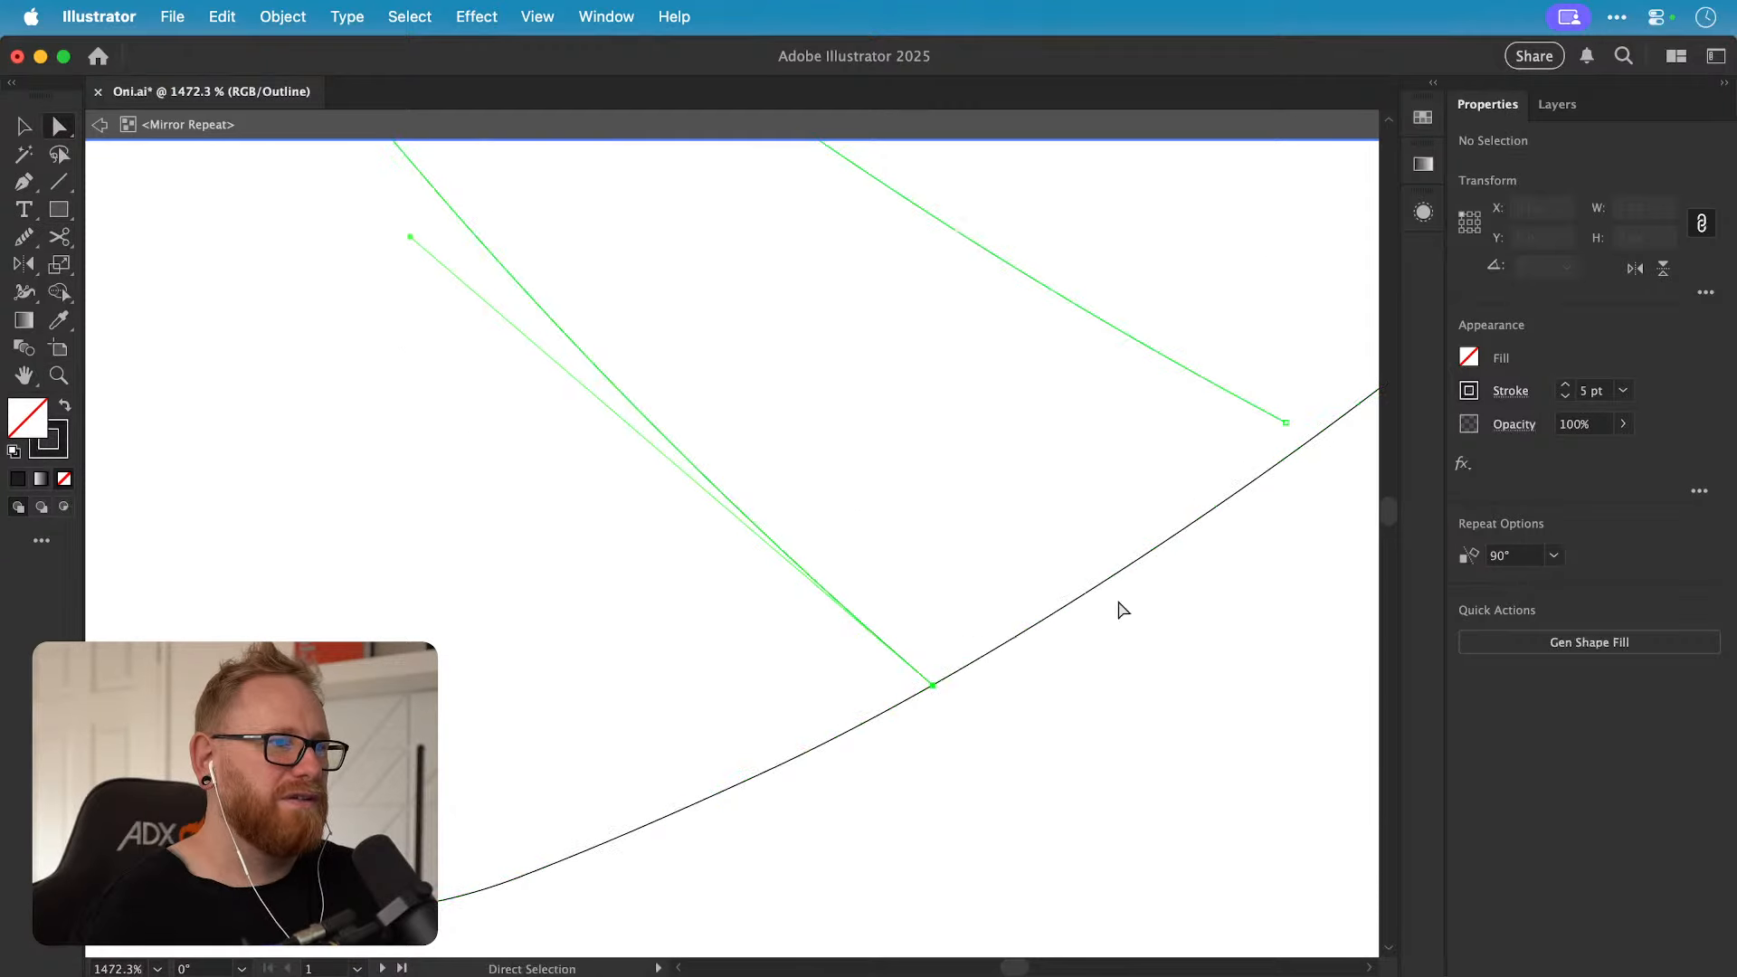
left_click_drag(1288, 422, 1312, 438)
Step: Extend the lower line of the left horn's middle groove to meet the horn's base curve
key("z")
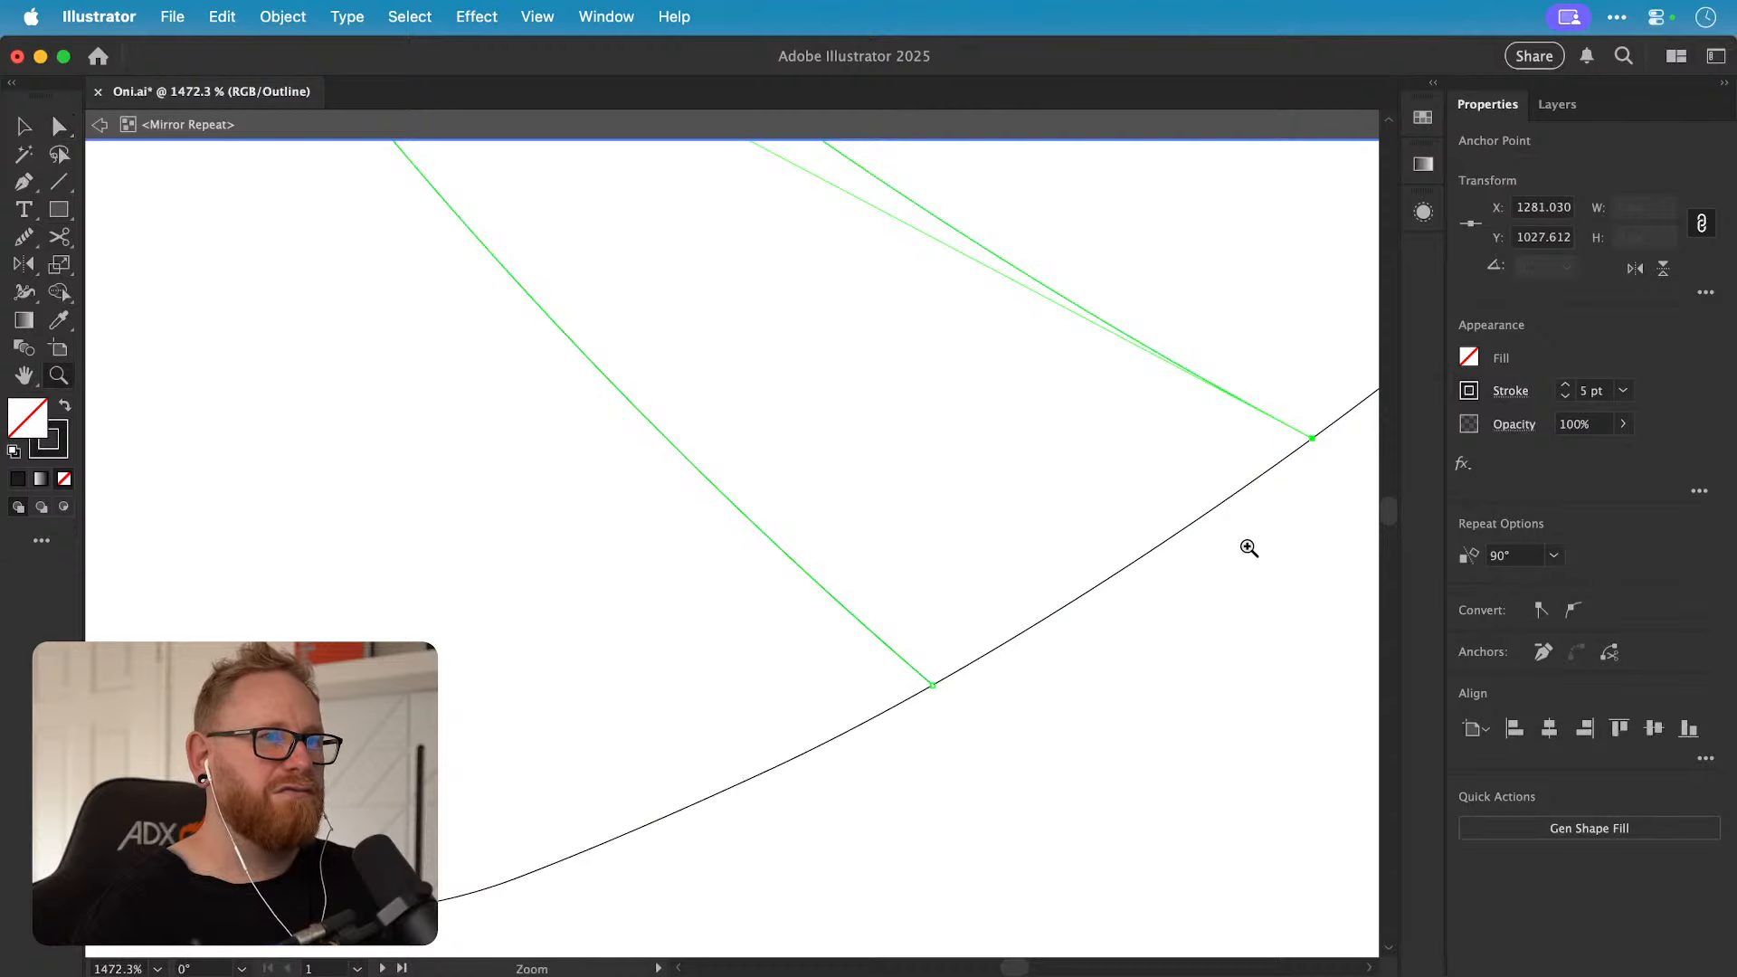
left_click_drag(1249, 548, 1167, 548)
left_click_drag(1198, 418, 545, 649)
left_click_drag(1052, 380, 977, 497)
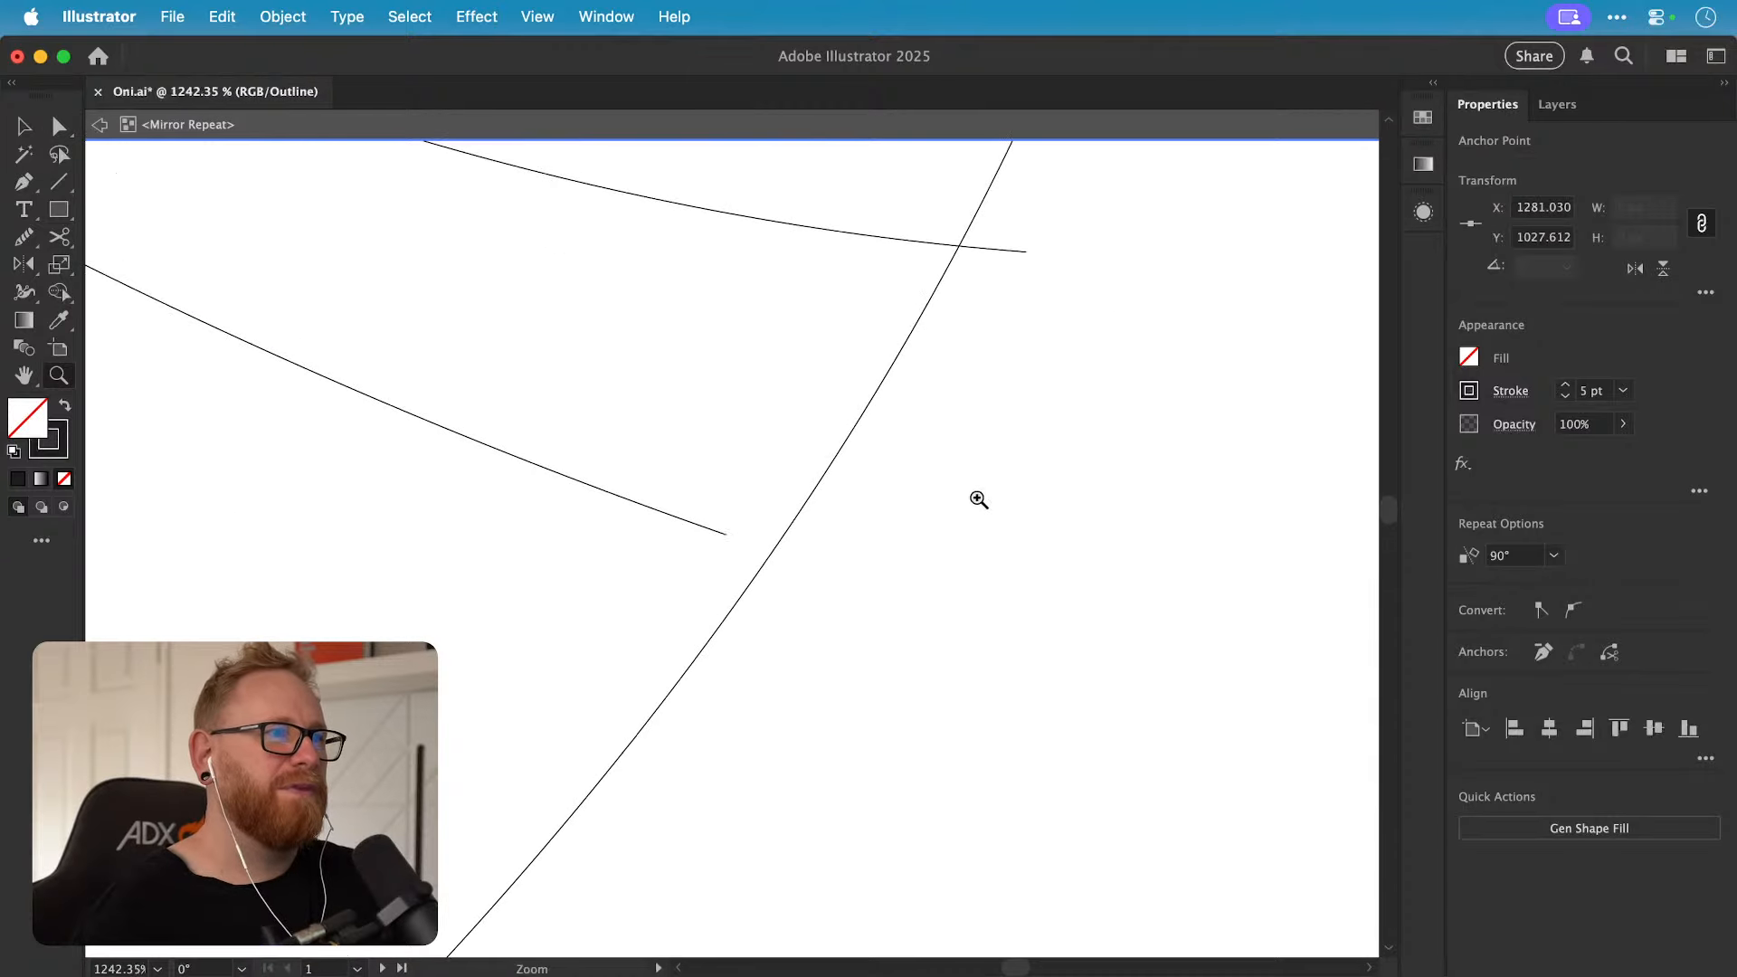
key("a")
left_click_drag(724, 532, 770, 553)
Step: Trim the middle groove's upper line where it overshoots the left horn's base curve, using the Shape Builder tool
key("v")
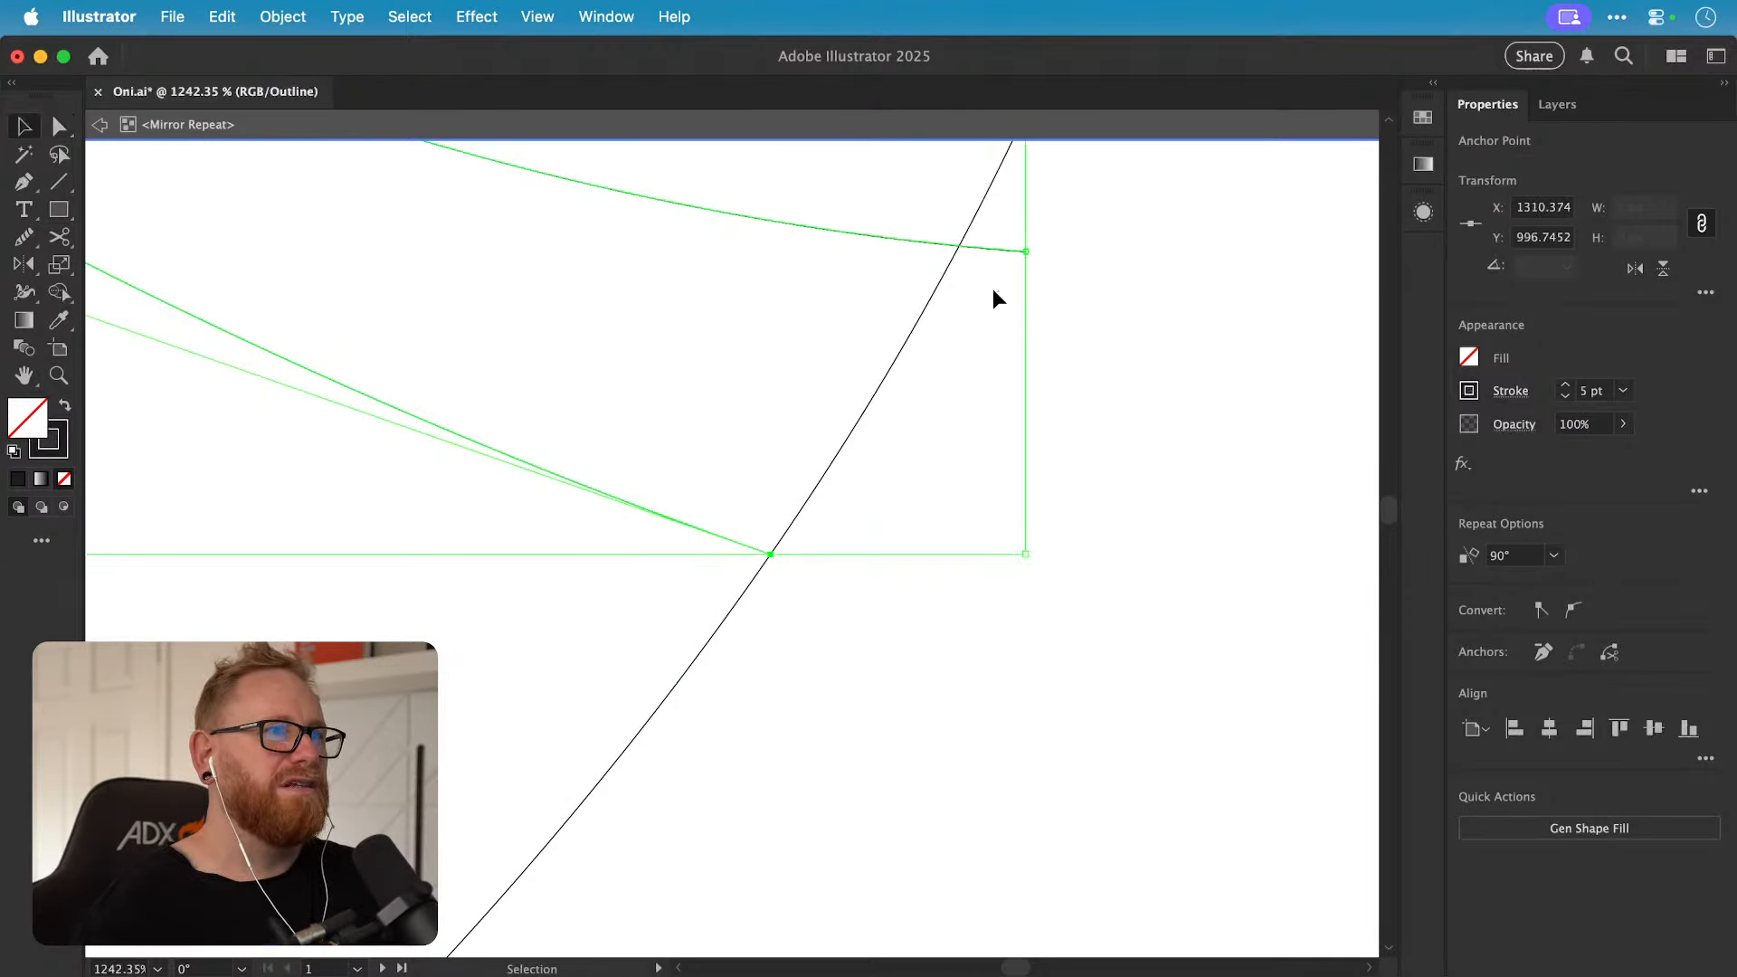
key("super+a")
key("shift+m")
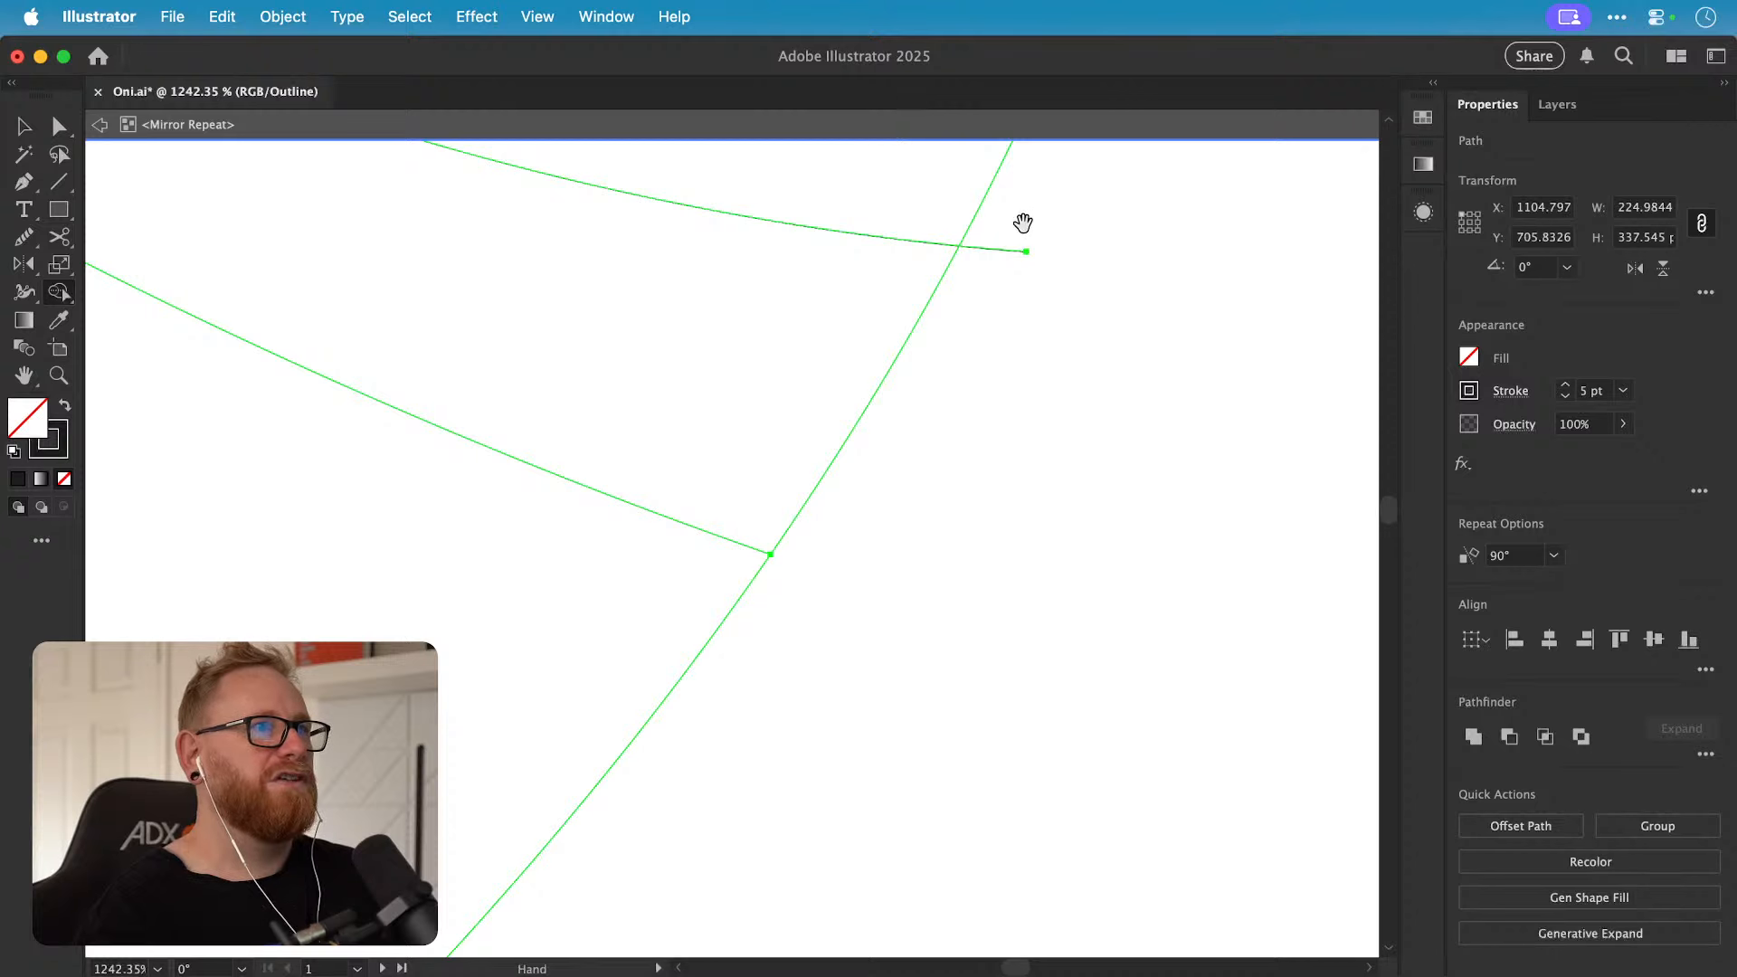
left_click(1002, 250, "alt")
mouse_move(1018, 145)
left_mouse_down()
mouse_move(791, 522)
mouse_move(656, 794)
left_mouse_up()
mouse_move(881, 335)
left_mouse_down()
mouse_move(826, 458)
mouse_move(757, 753)
left_mouse_up()
key("v")
key("super+shift+a")
Step: Snap the lower line end of the left horn's upper groove onto the horn's base curve
key("z")
left_click_drag(739, 473, 1149, 502)
key("a")
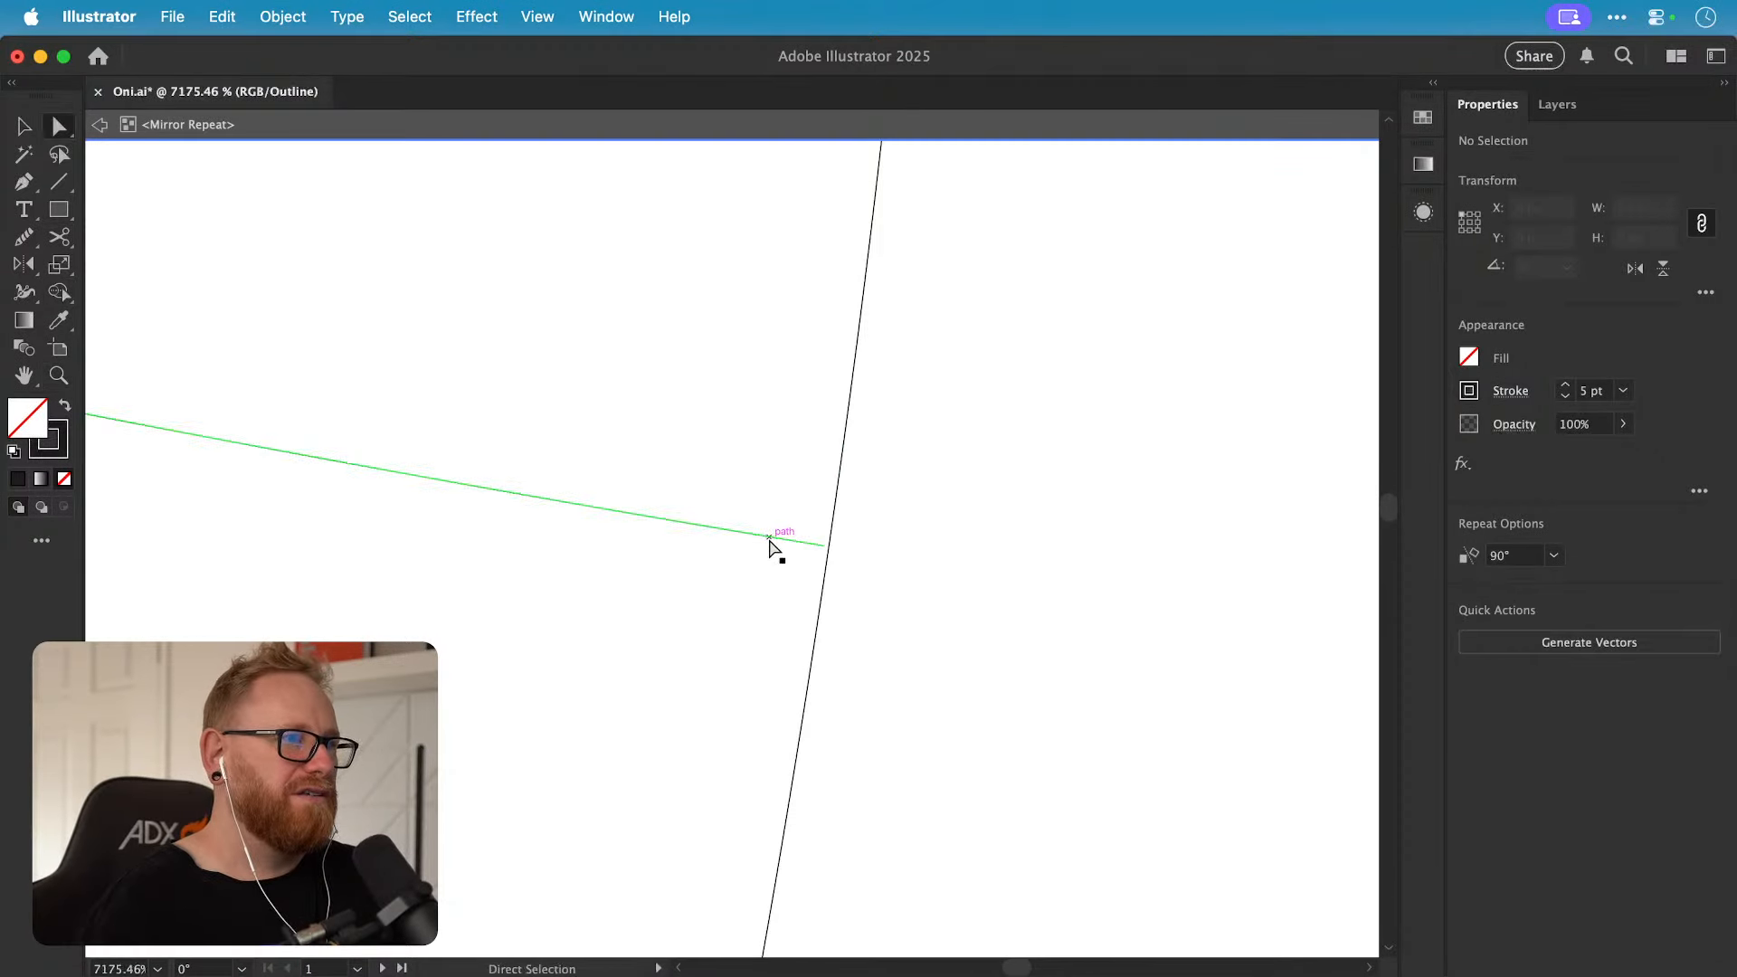
left_click(774, 541)
left_click_drag(819, 550, 828, 548)
Step: Snap the upper line end of the left horn's upper groove onto the horn's base curve
left_click_drag(893, 432, 783, 694)
left_click_drag(891, 217, 772, 621)
key("z")
left_click_drag(873, 489, 715, 495)
left_click_drag(895, 393, 738, 588)
left_click_drag(778, 479, 706, 500)
left_click_drag(828, 436, 748, 438)
left_click_drag(784, 347, 775, 621)
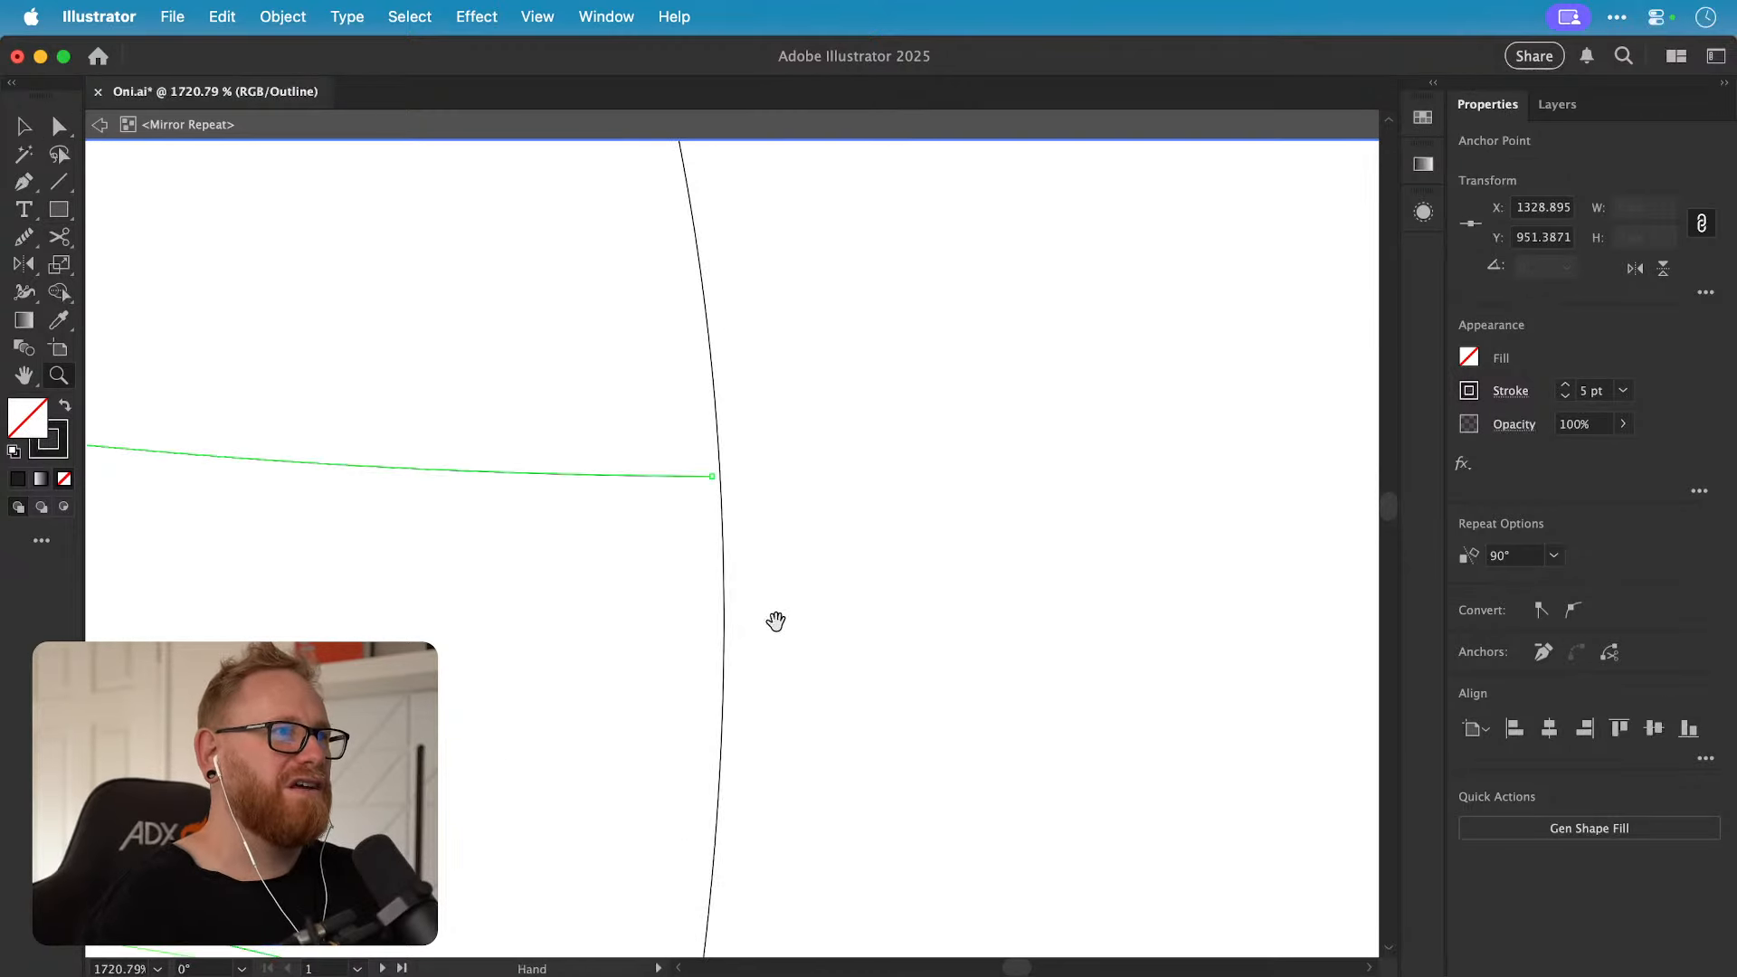
left_click_drag(721, 460, 1077, 512)
key("a")
left_click_drag(719, 515, 748, 516)
key("v")
key("super+minus")
key("super+minus")
key("super+minus")
key("super+minus")
key("super+minus")
key("super+minus")
key("super+minus")
key("super+minus")
key("super+minus")
key("super+minus")
key("super+minus")
key("super+minus")
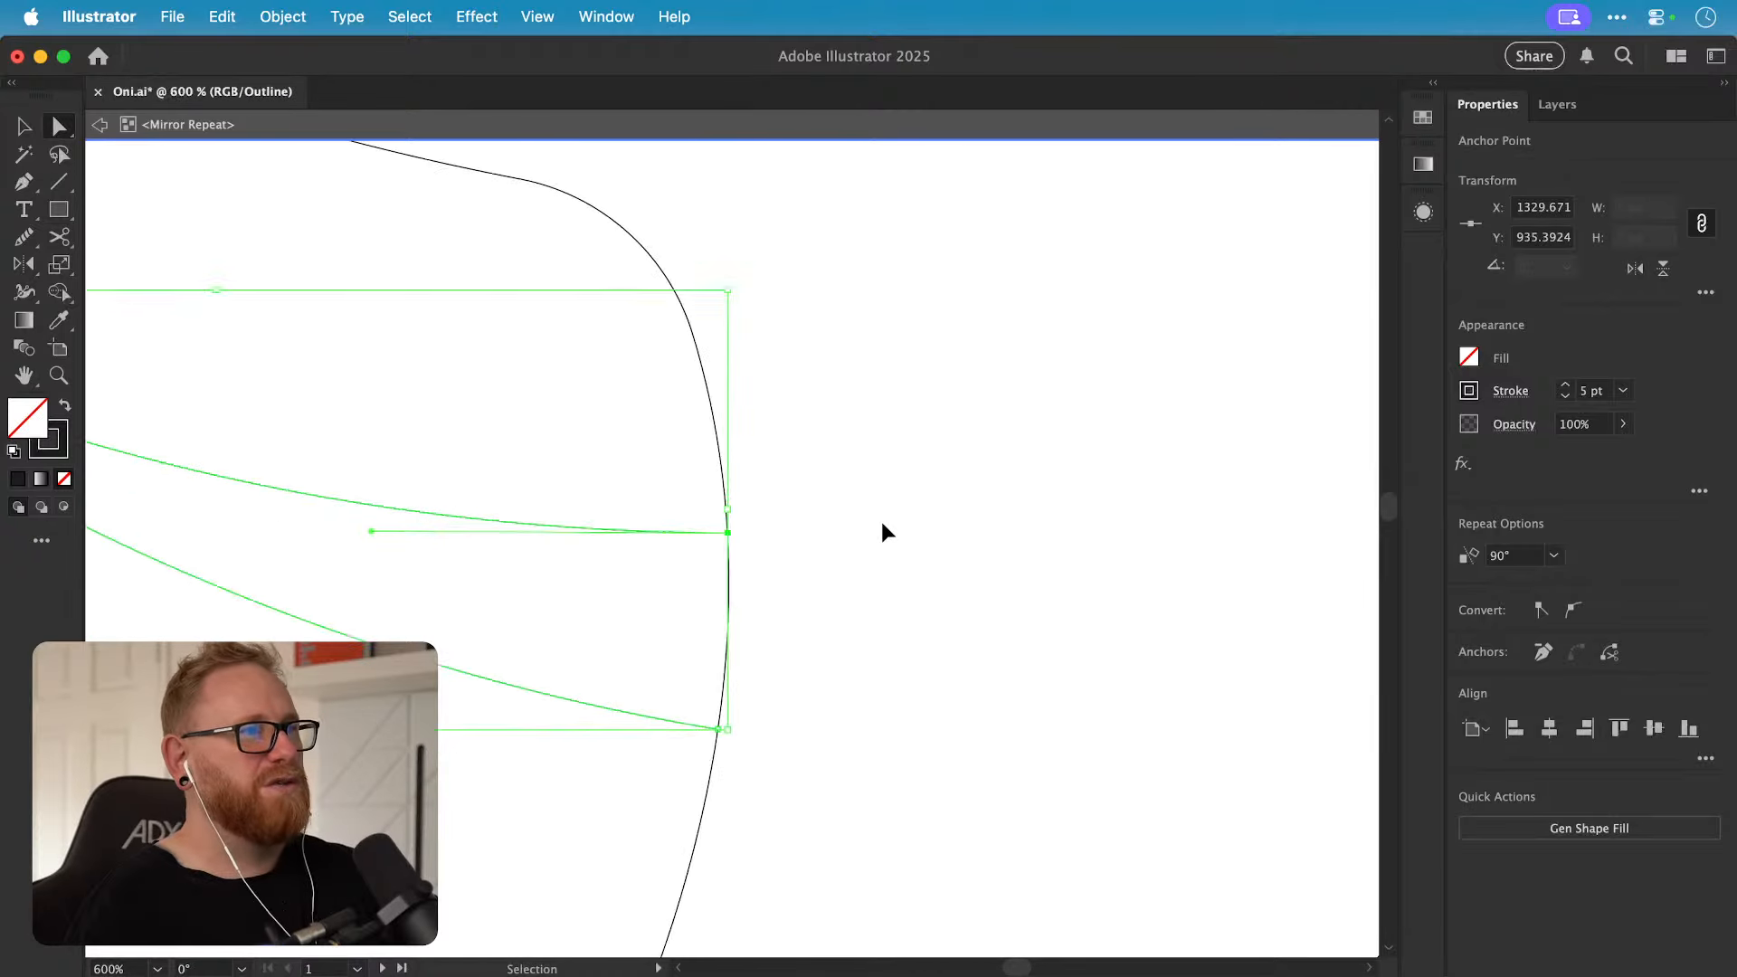
key("super+minus")
left_click(883, 391)
Step: Snap the top end of the outer forehead line onto the central mirror axis
left_click_drag(934, 450, 706, 457)
key("z")
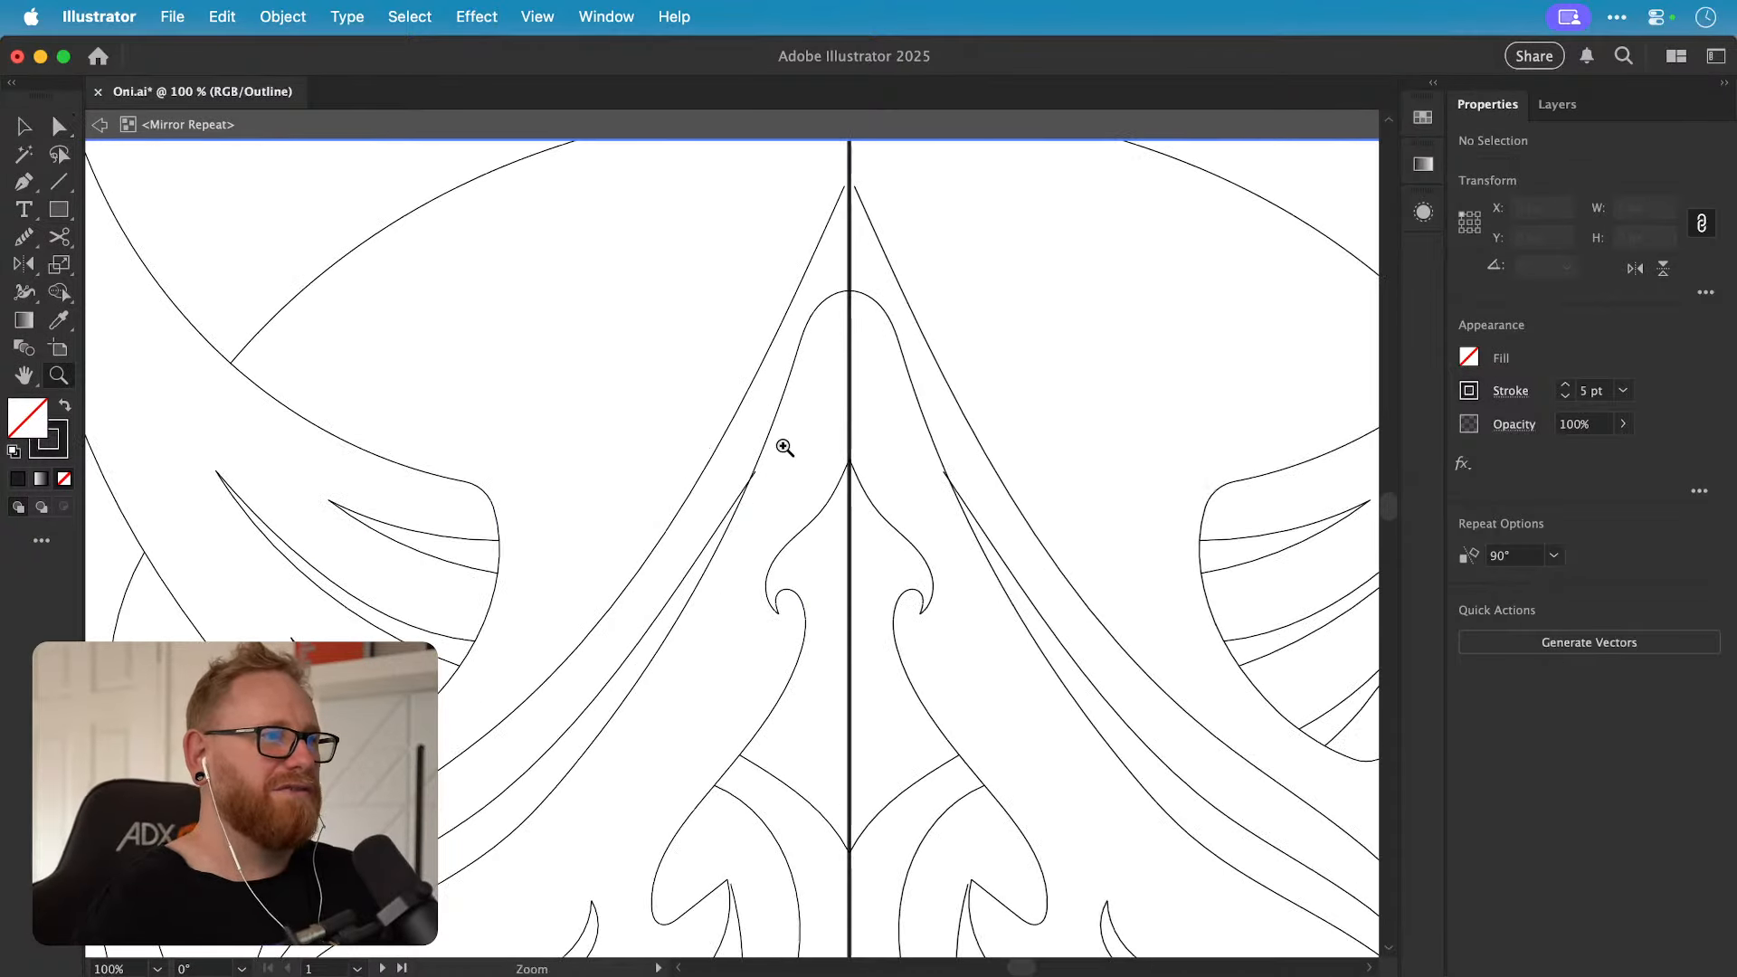
left_click_drag(848, 316, 731, 520)
left_click_drag(721, 356, 1053, 481)
key("a")
left_click_drag(756, 459, 788, 489)
scroll(744, 407, "down", 10)
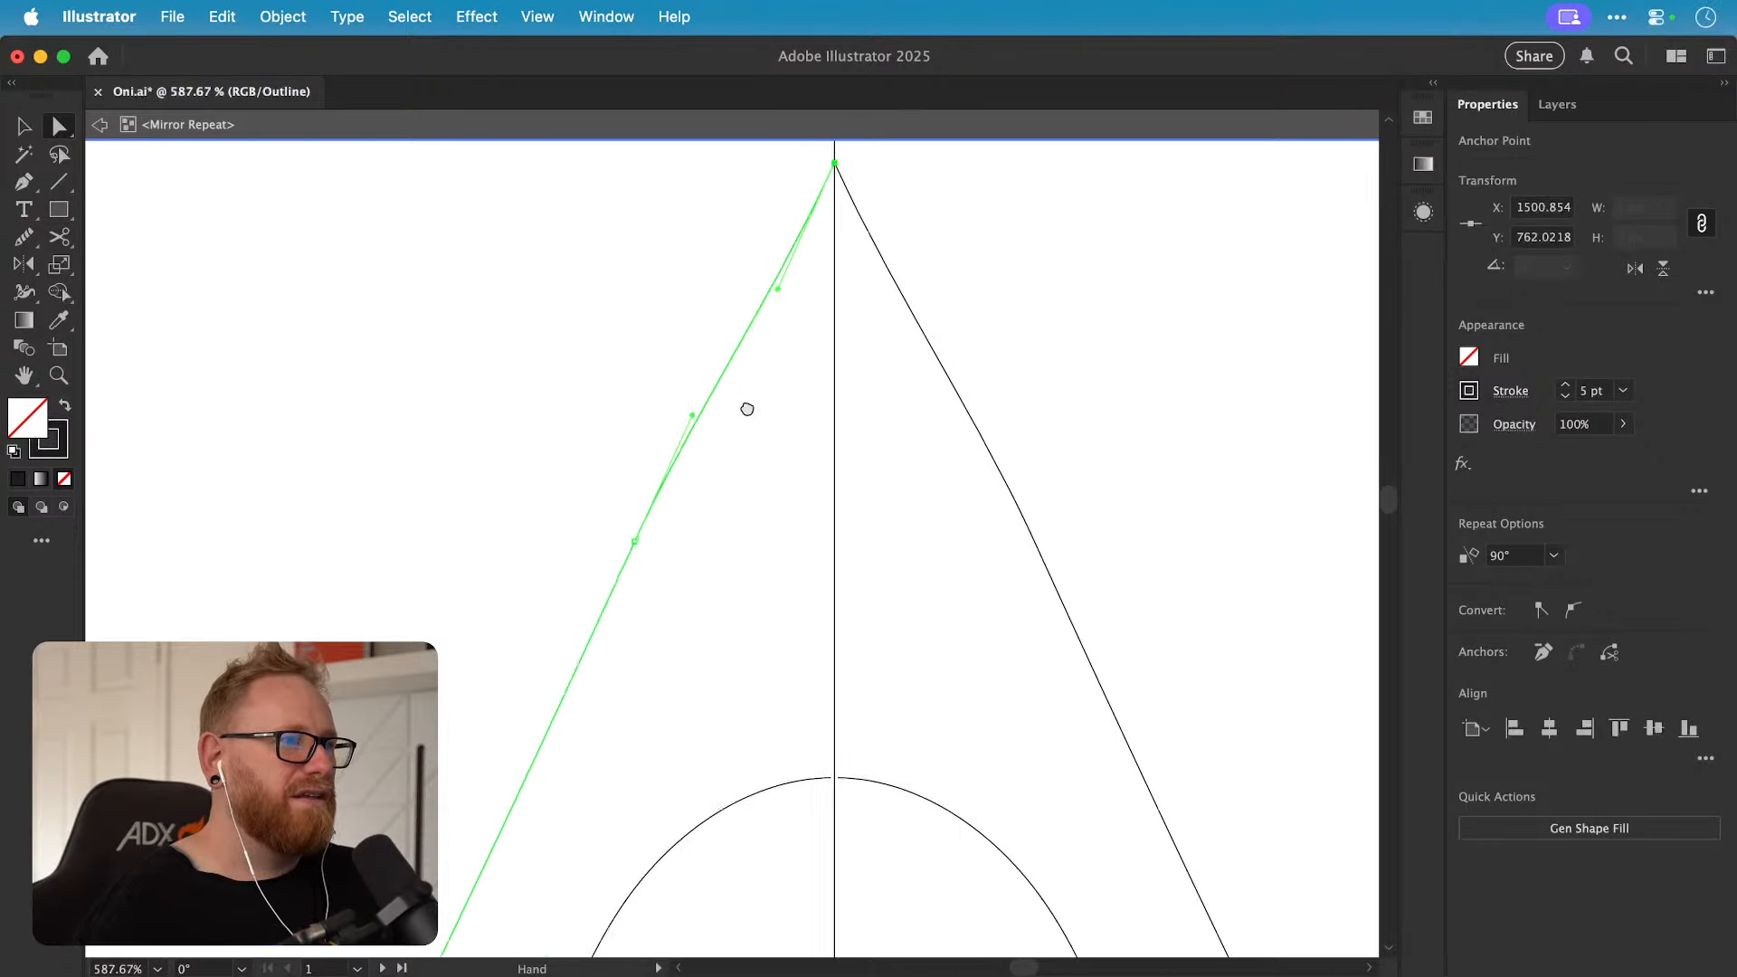
Step: Snap the top end of the rounded inner forehead arch onto the mirror axis
left_click_drag(856, 545, 1022, 546)
left_click_drag(879, 516, 892, 515)
left_click(947, 491)
key("super+minus")
key("super+minus")
key("super+minus")
key("super+minus")
key("super+minus")
key("super+minus")
key("super+minus")
key("super+minus")
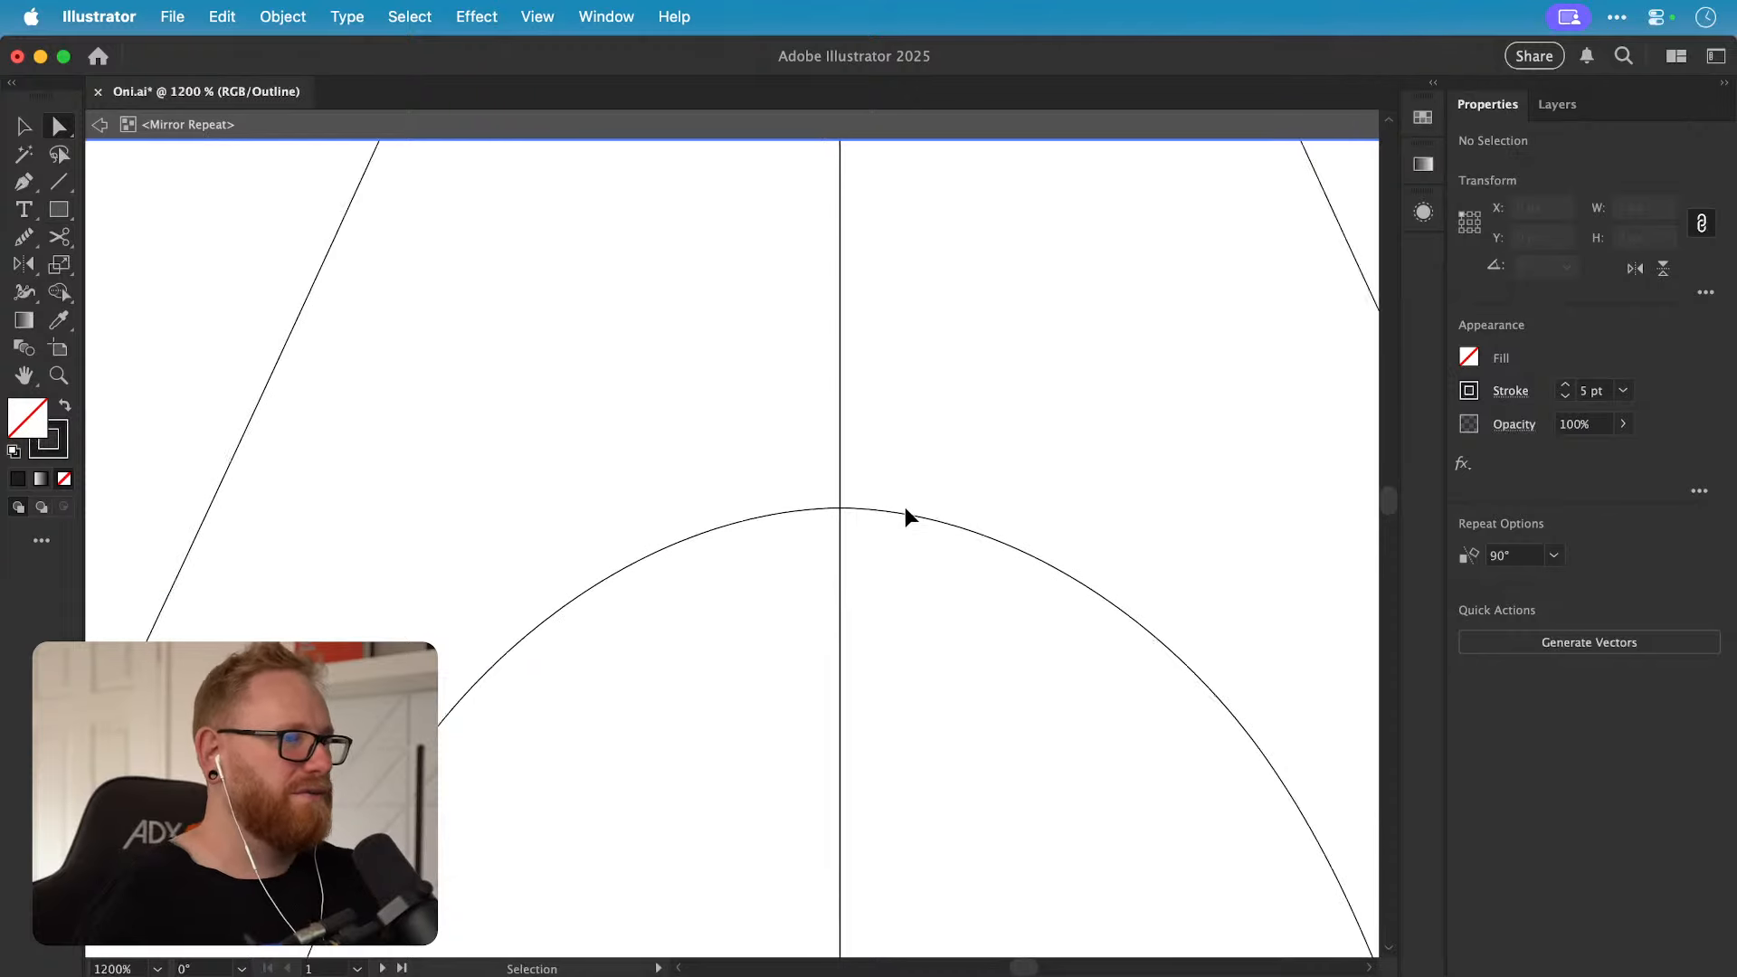
Step: Pull the overshooting upper end of the left brow ridge line back onto the inner forehead line
left_click_drag(661, 746, 769, 472)
key("z")
left_click_drag(706, 540, 1313, 512)
key("v")
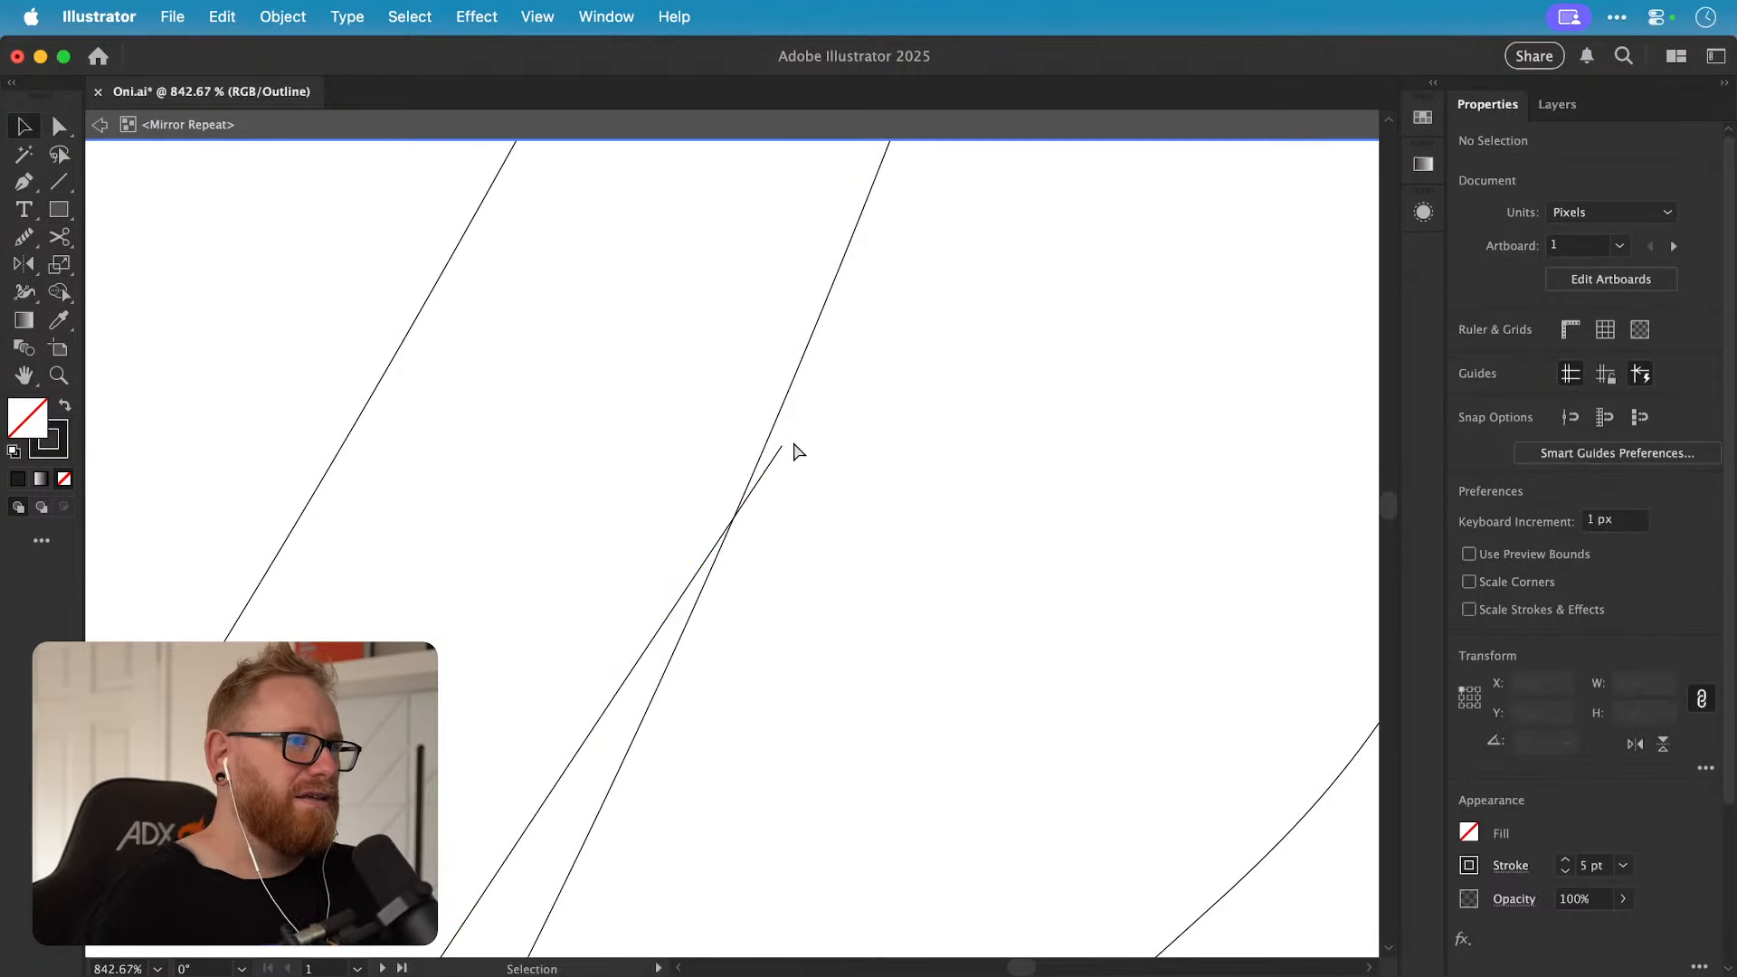
key("a")
left_click_drag(781, 446, 762, 459)
left_click_drag(891, 543, 535, 496)
left_click_drag(942, 535, 775, 543)
scroll(886, 534, "down", 5)
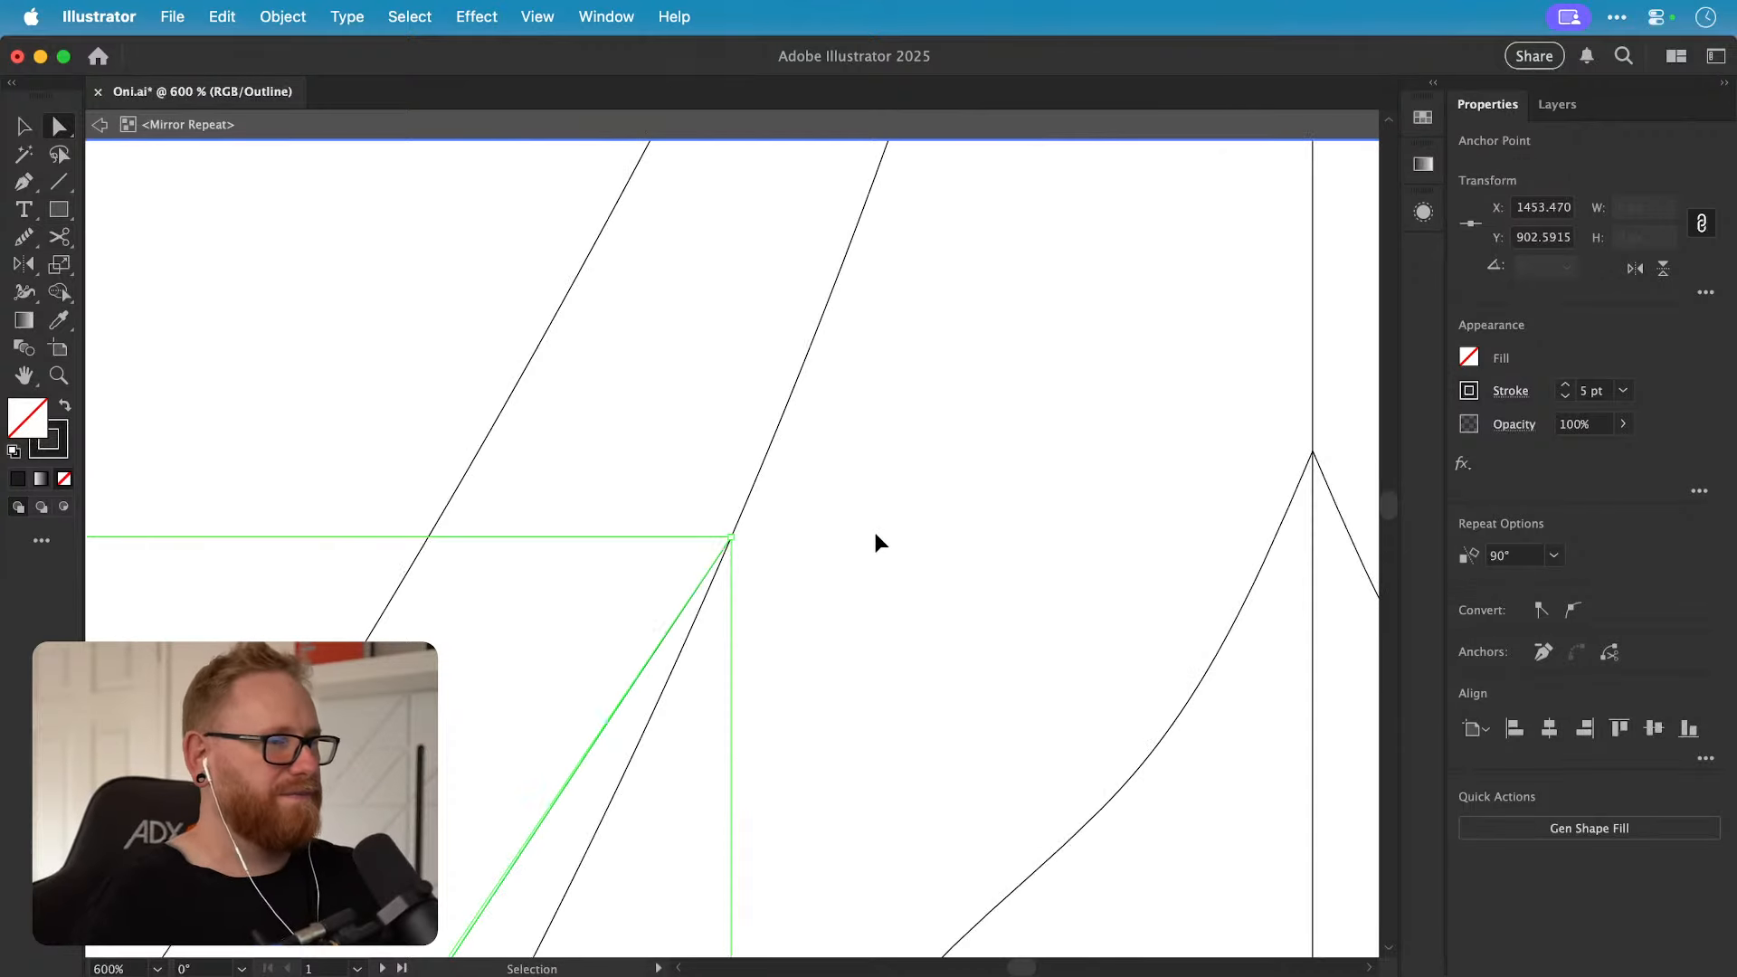
Step: Save the document and reopen the mirror repeat in isolation mode
key("v")
key("super+s")
scroll(877, 535, "down", 3)
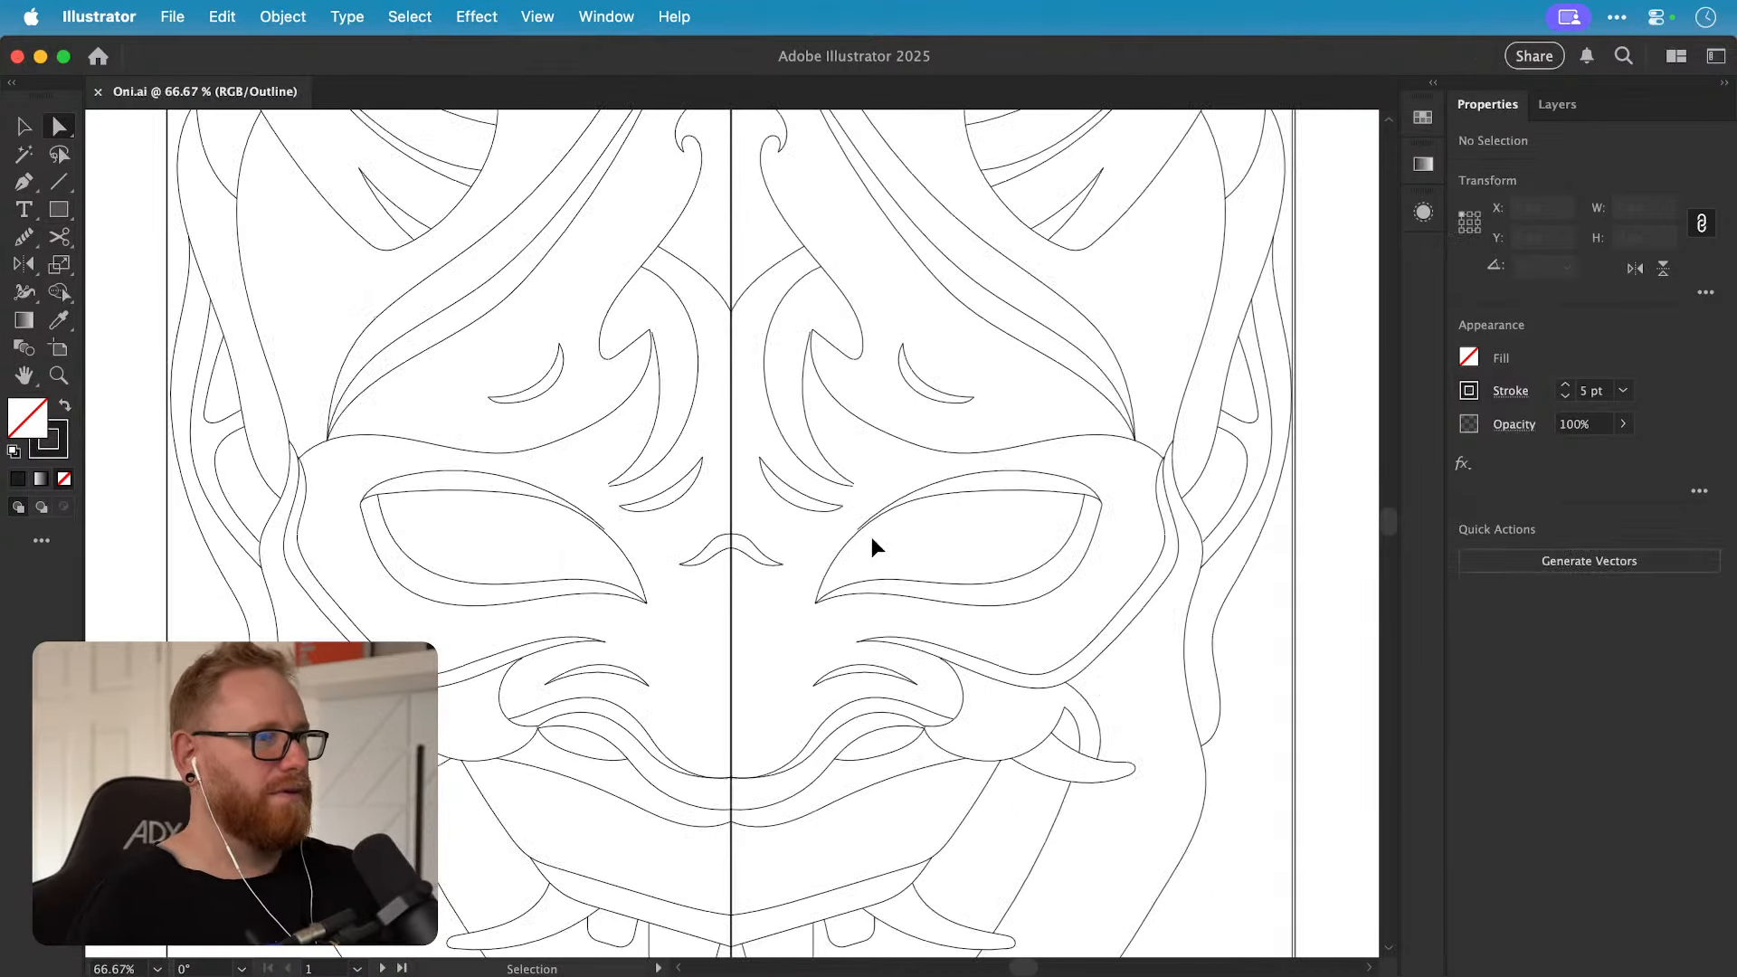
left_click(624, 537)
double_click(581, 509)
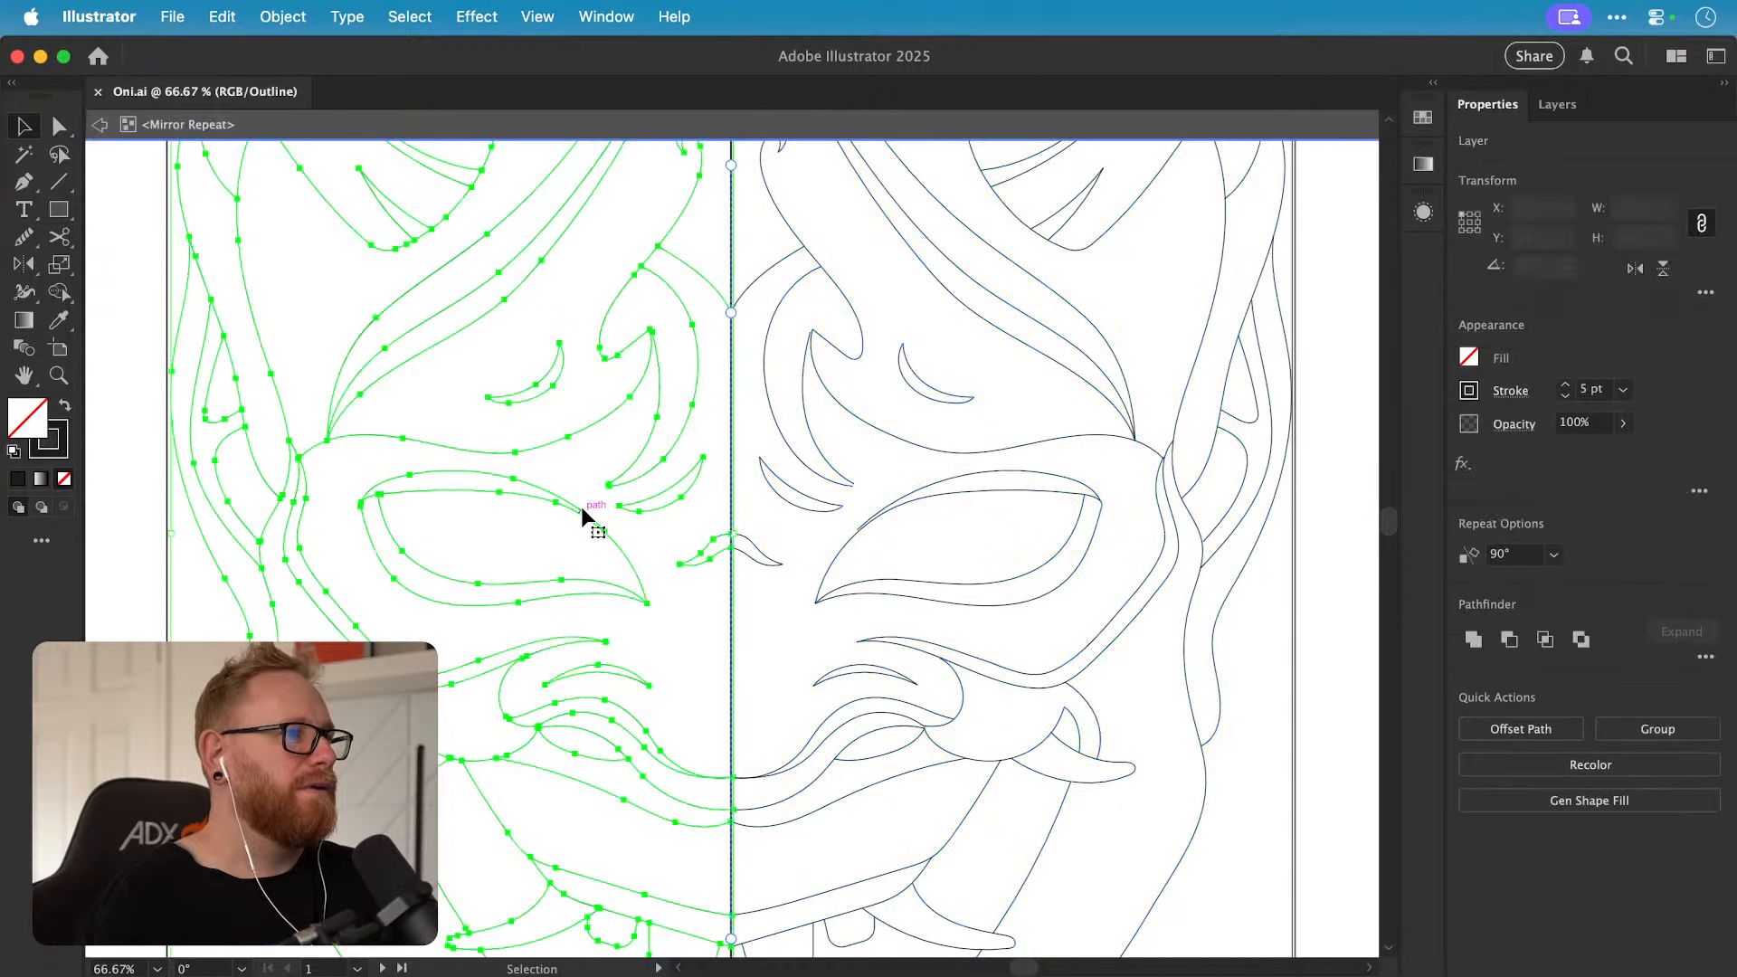
left_click(659, 552)
key("z")
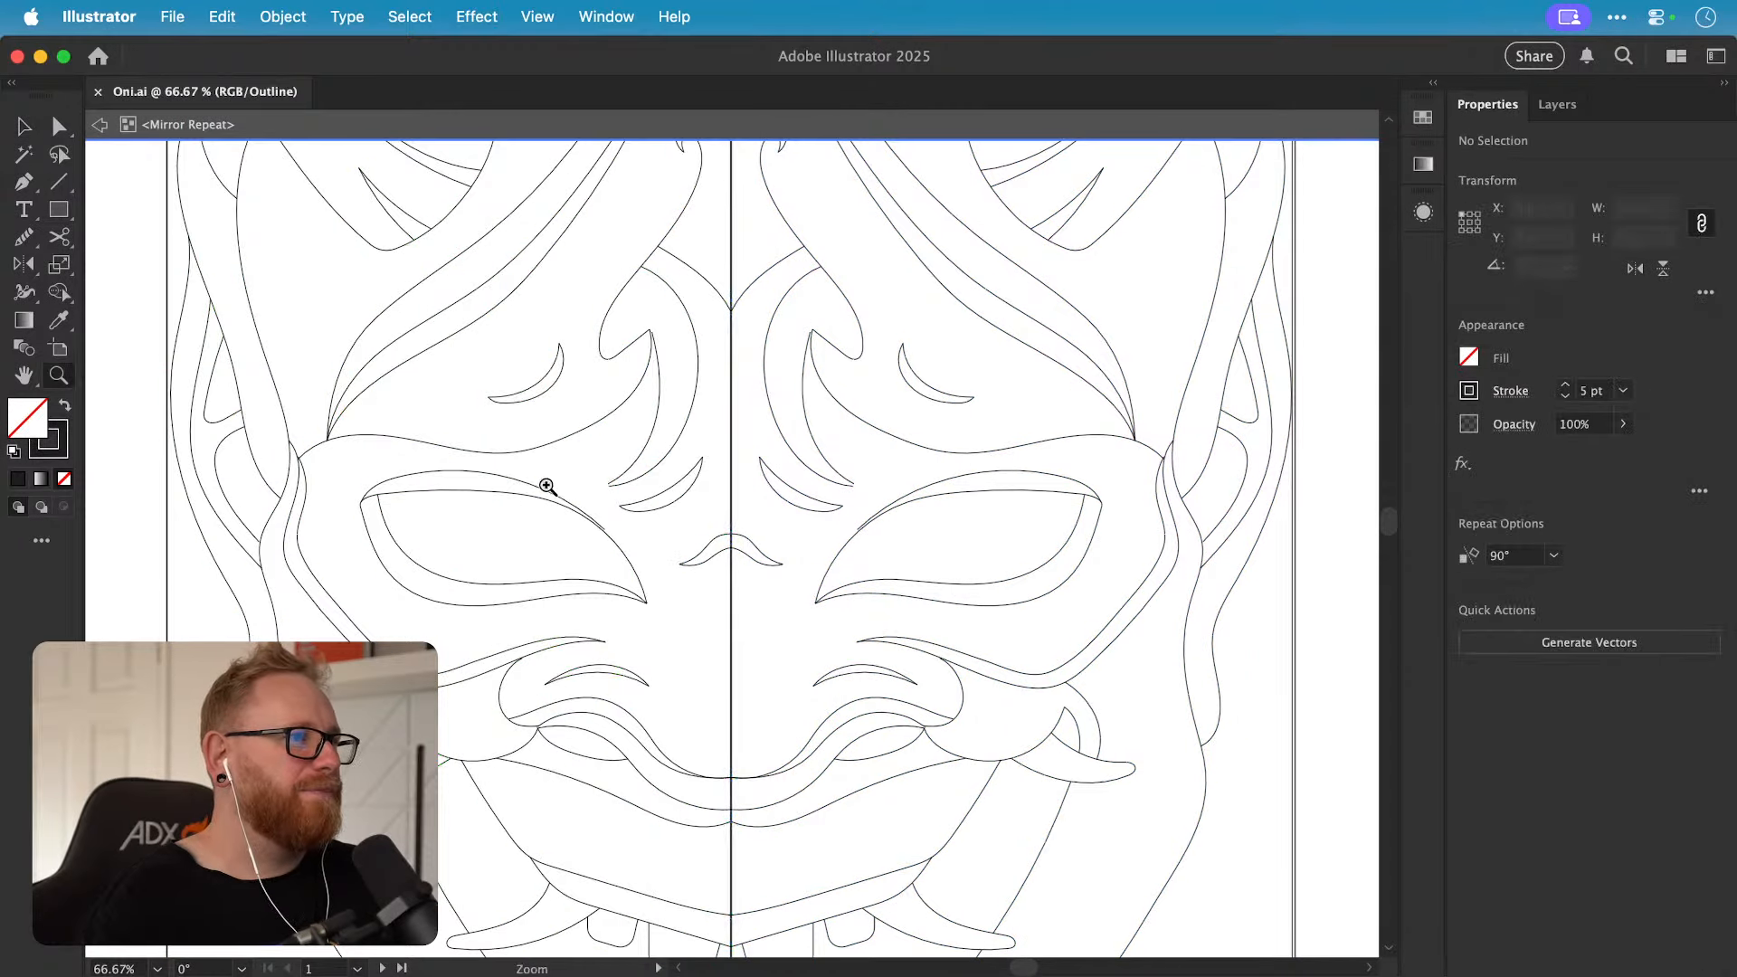
Step: Snap the inner end of the left eye's lid line onto the eye's upper outline
left_click_drag(583, 468, 1158, 533)
key("a")
mouse_move(708, 534)
left_mouse_down()
mouse_move(815, 535)
mouse_move(692, 545)
left_mouse_up()
Step: Move the upper outline's end at the left eye's outer corner farther down along the corner curve
left_click_drag(806, 613, 1333, 567)
left_click_drag(582, 558, 1135, 537)
key("z")
left_click_drag(762, 556, 1158, 594)
key("a")
key("super+y")
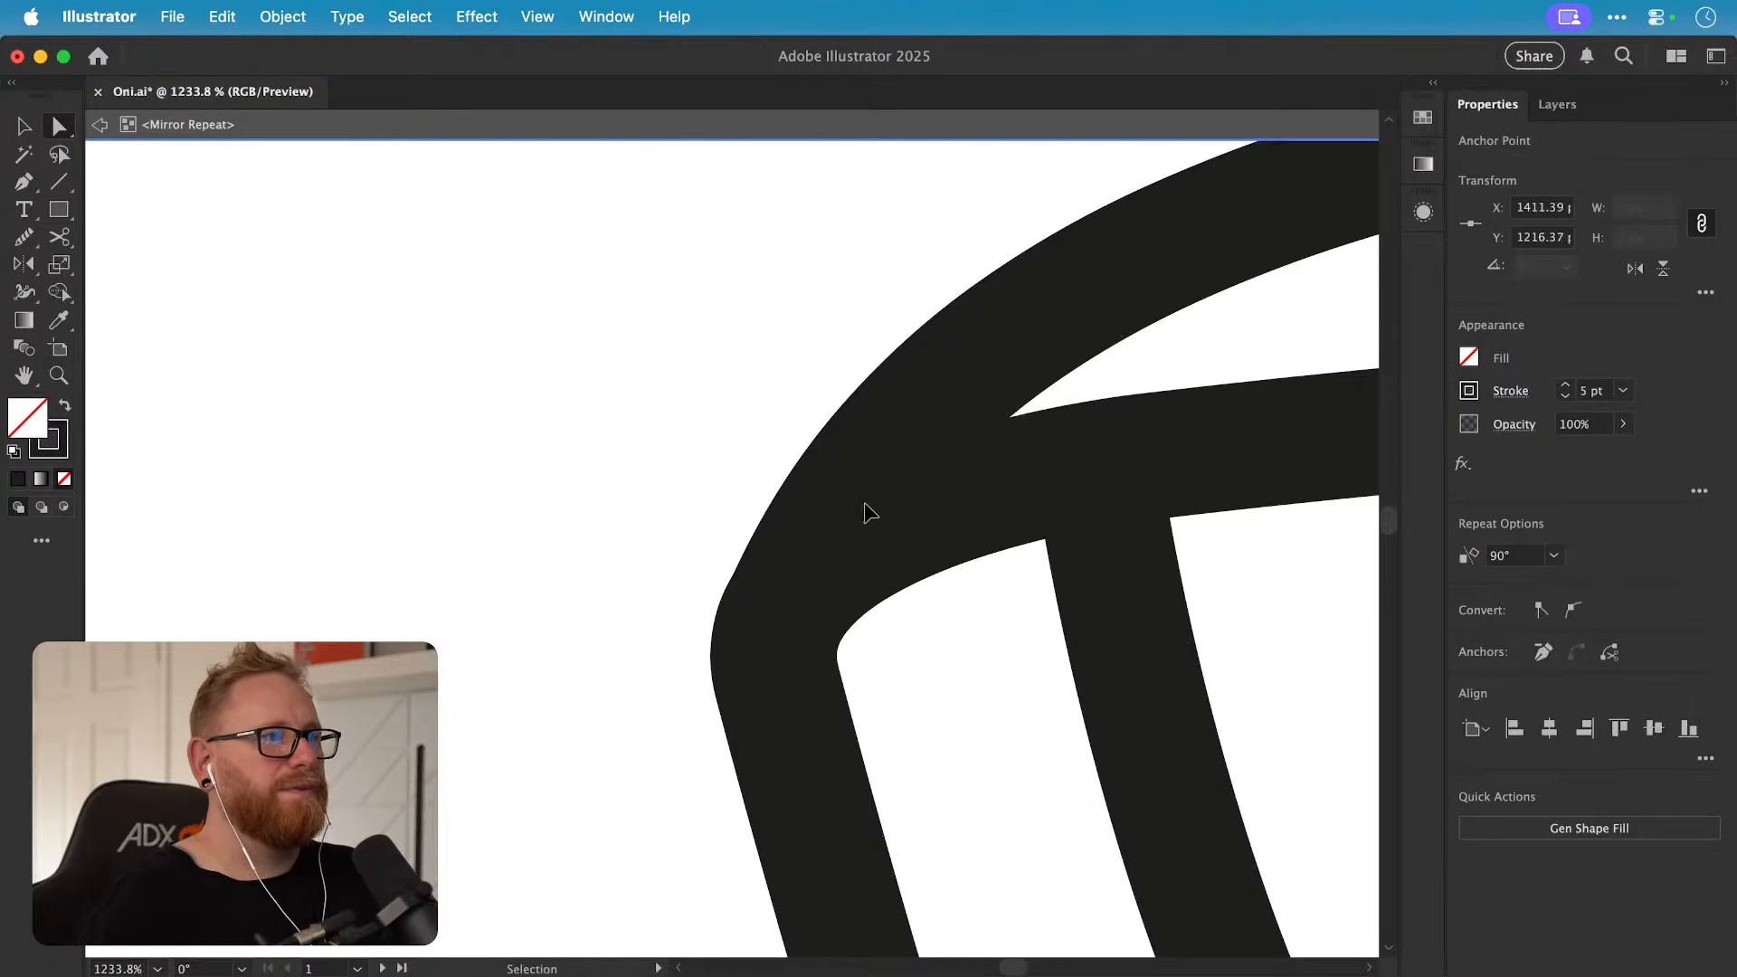
key("super+y")
left_click(789, 602)
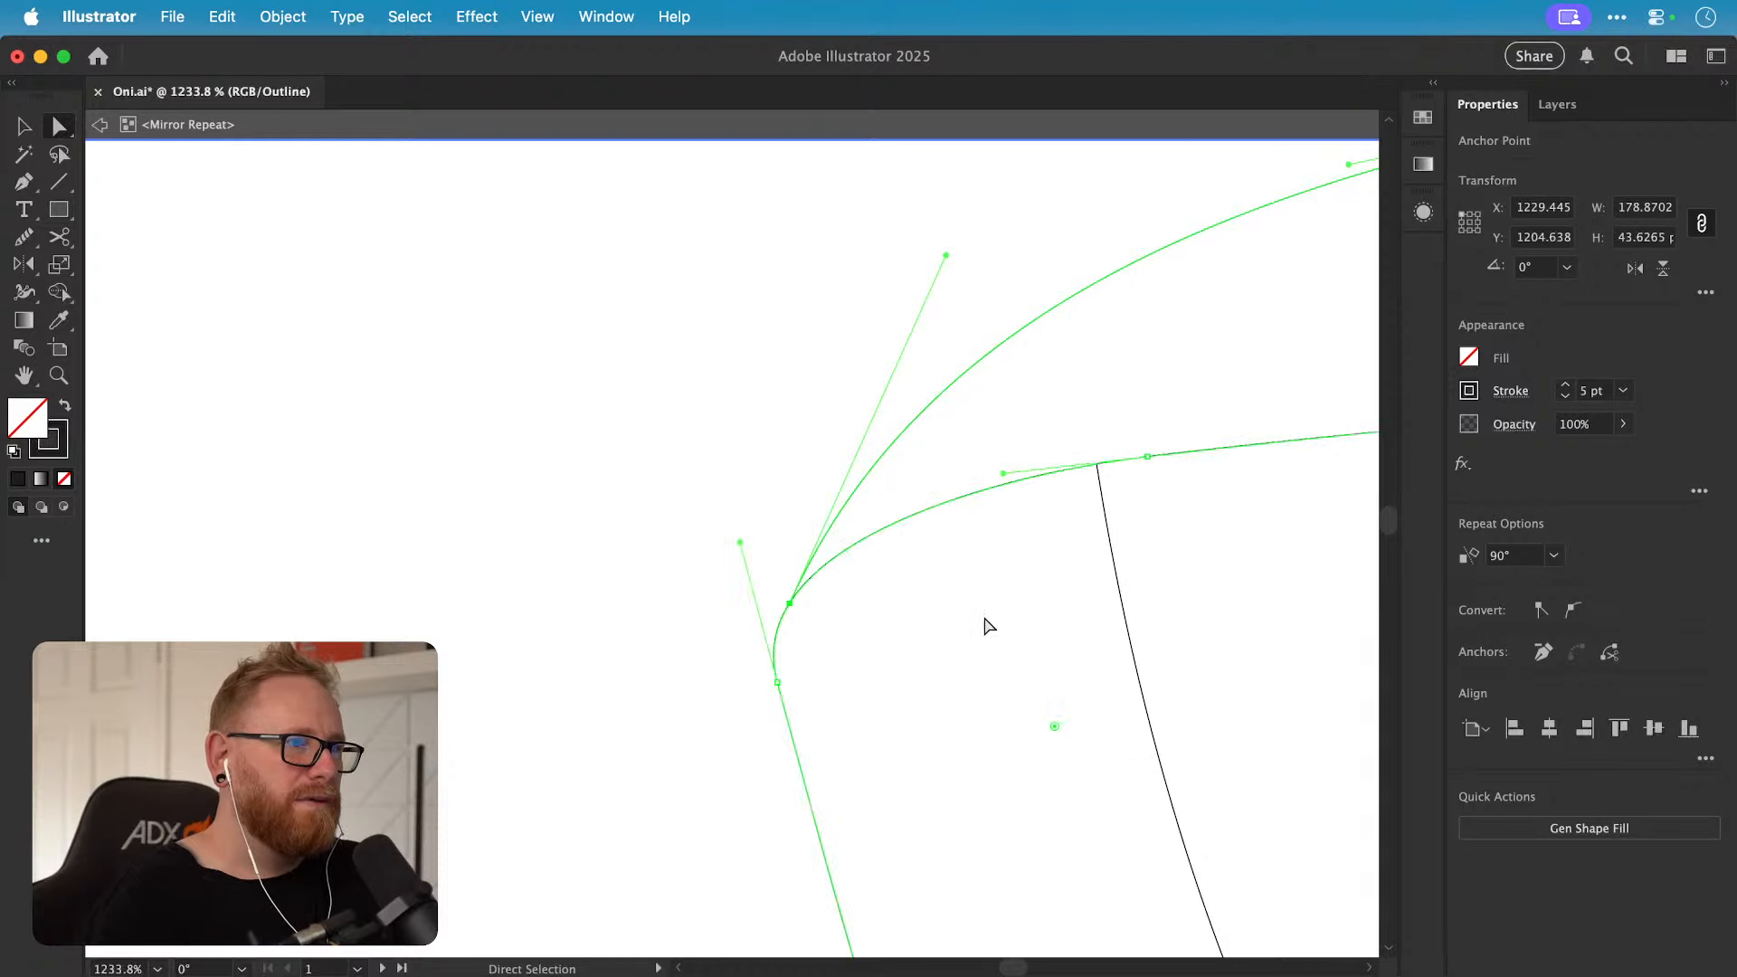
left_click(827, 515)
key("z")
left_click_drag(783, 594, 776, 667)
key("a")
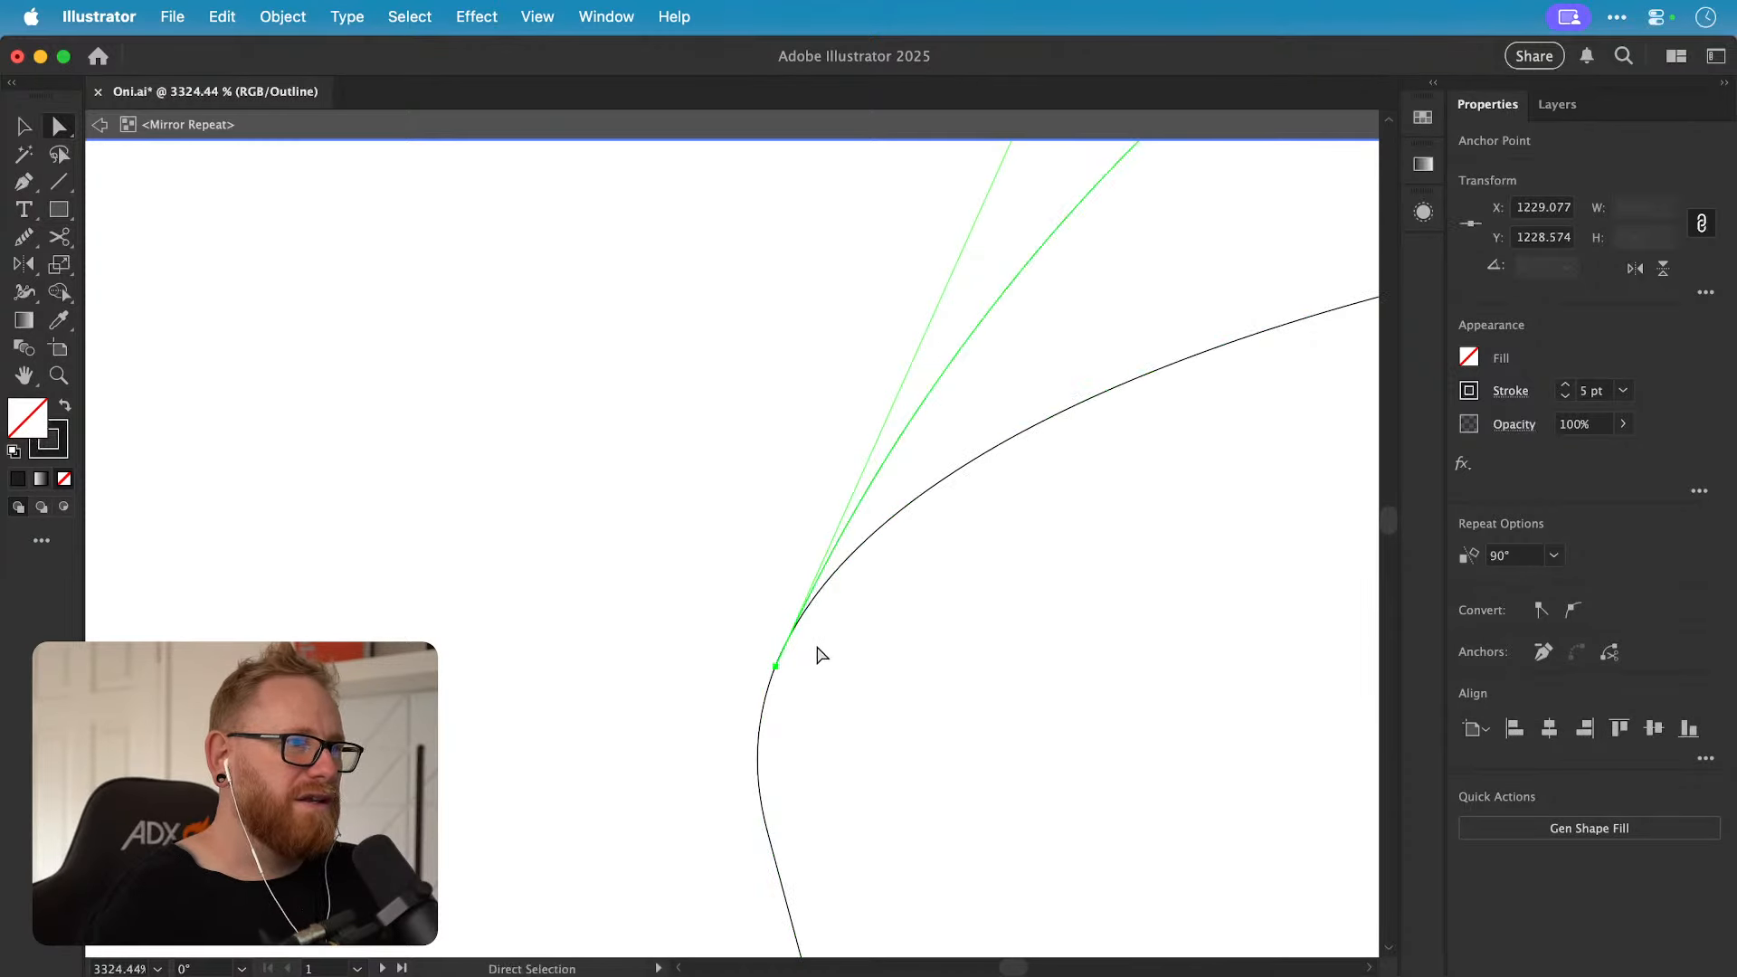
key("super+y")
key("super+y")
key("super+minus")
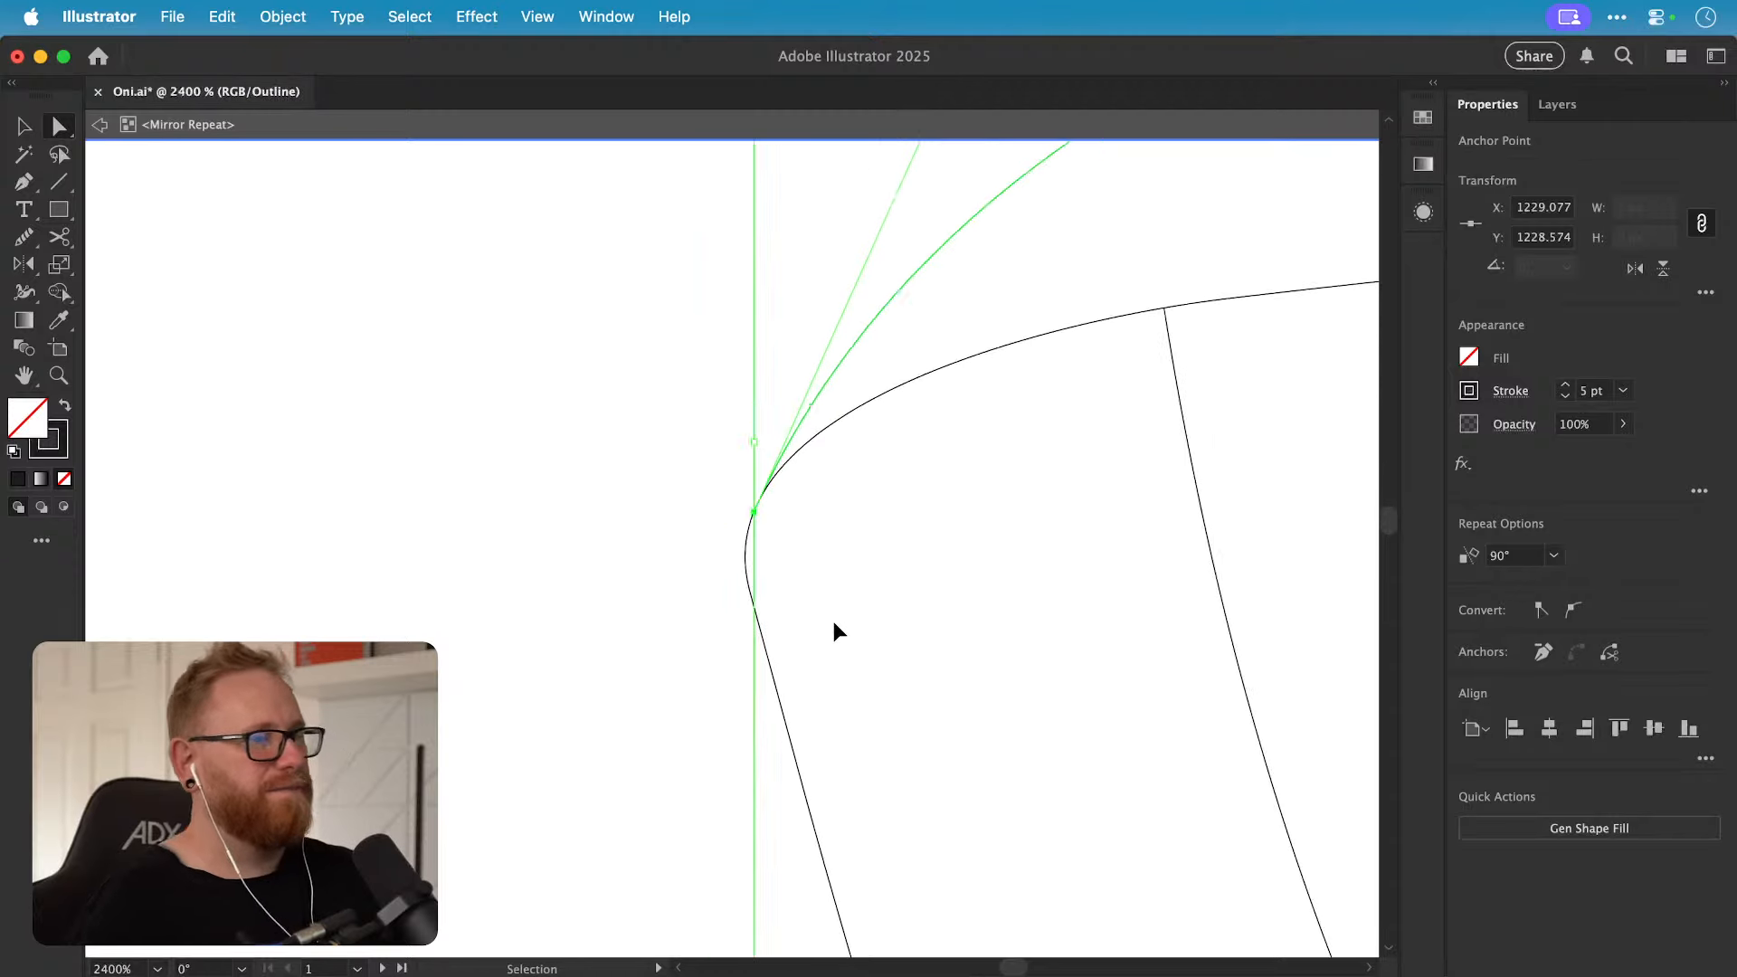
key("super+minus")
key("super+minus")
key("super+minus")
key("super+minus")
key("super+minus")
key("super+minus")
Step: Fine-tune the lid line's inner end where it merges into the left eye's upper outline
left_click_drag(1315, 594, 855, 515)
left_click_drag(1147, 582, 803, 562)
left_click_drag(888, 651, 559, 538)
key("z")
key("a")
left_click_drag(673, 435, 677, 449)
key("v")
left_click(620, 313)
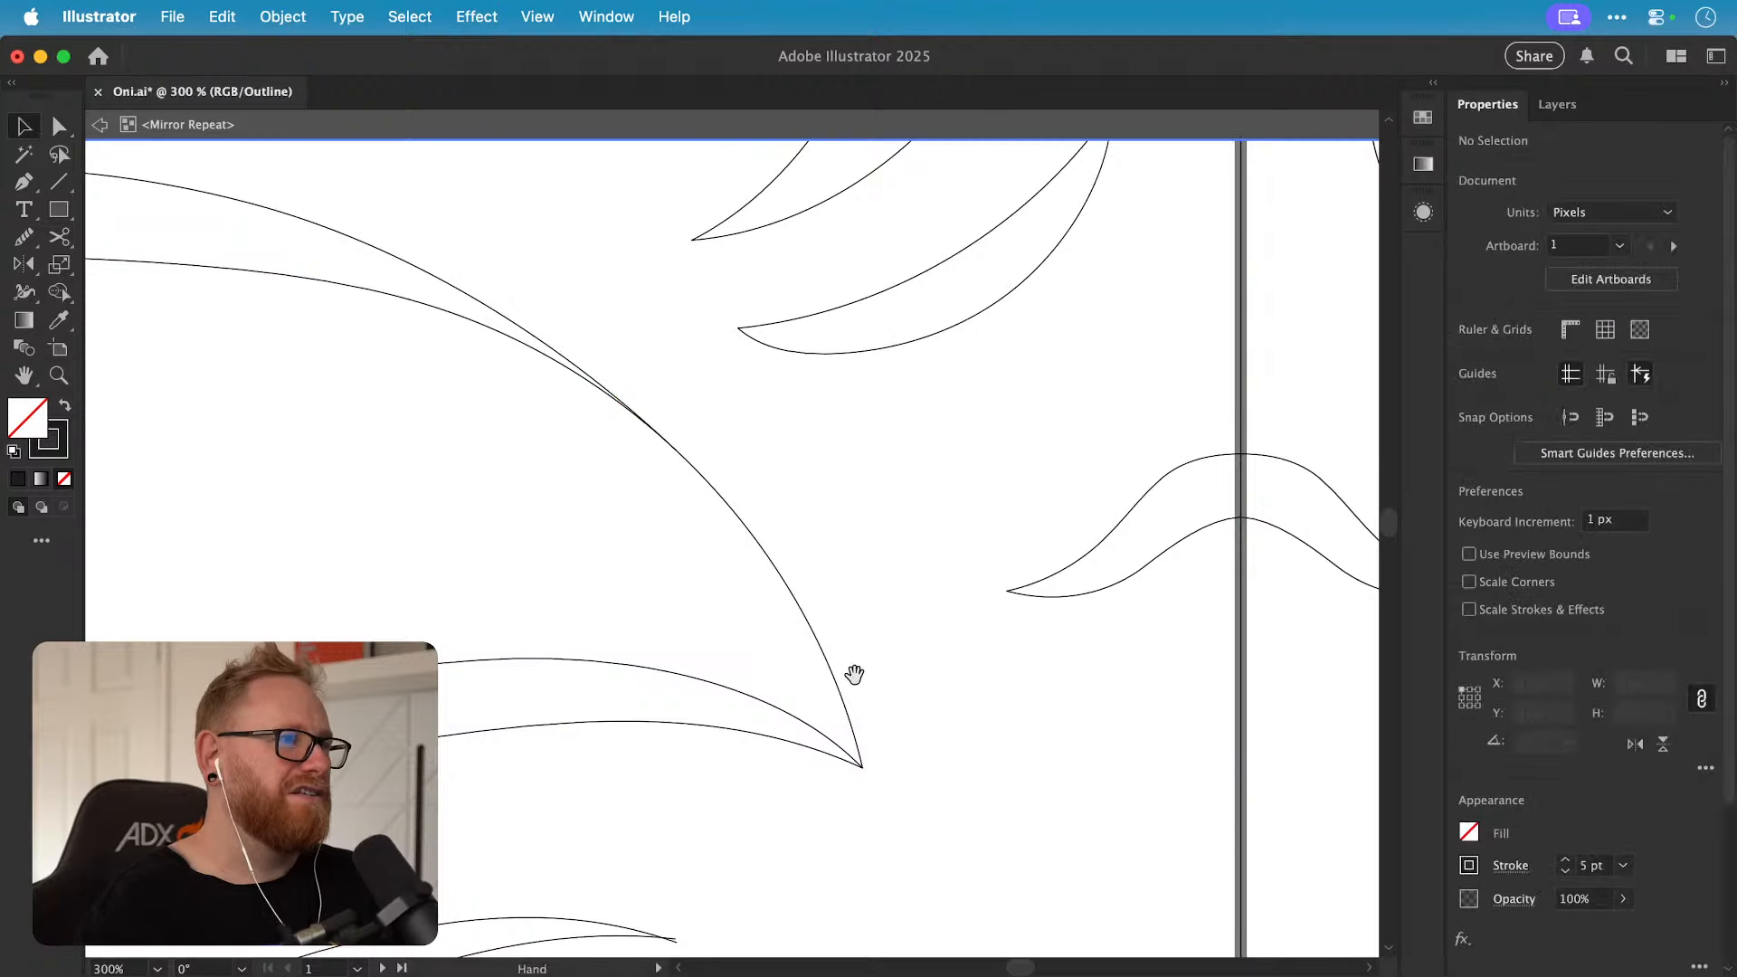
Step: Merge the two overlapping line ends at the tip of the left cheek fold into one corner point
left_click_drag(853, 666, 808, 564)
left_click_drag(1002, 483, 717, 605)
left_click_drag(834, 457, 1204, 636)
key("z")
left_click_drag(879, 709, 398, 608)
left_click_drag(726, 826, 888, 481)
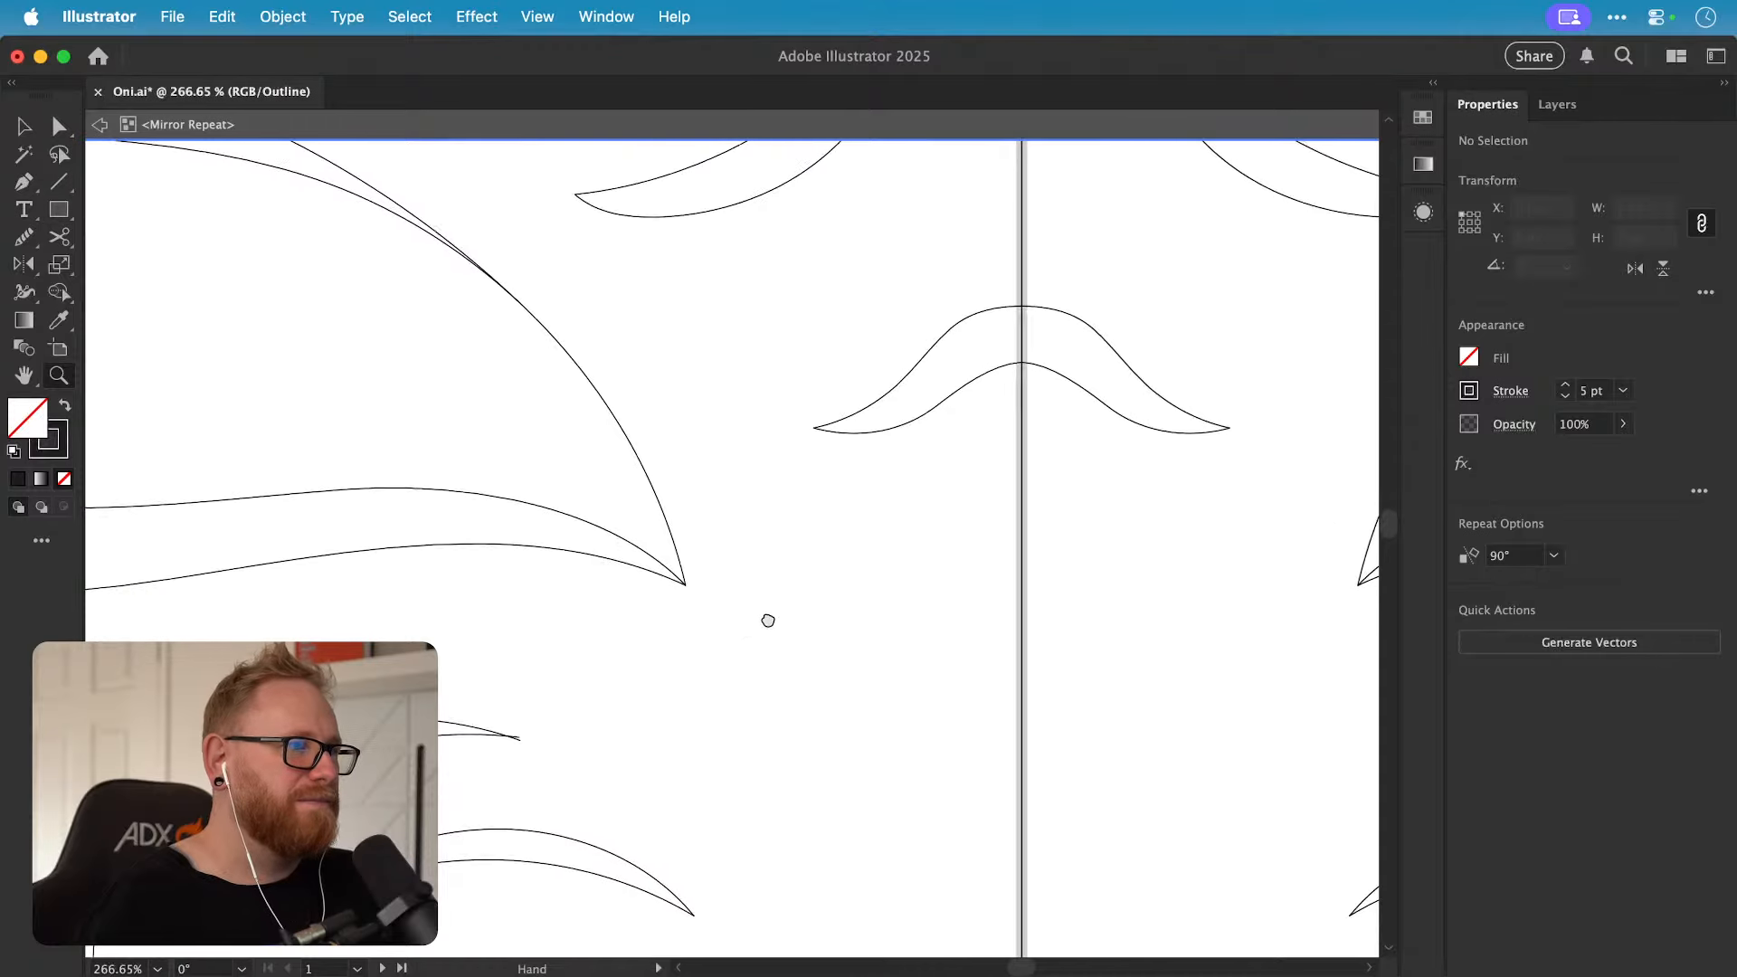
left_click_drag(486, 658, 940, 589)
left_click_drag(986, 652, 949, 678)
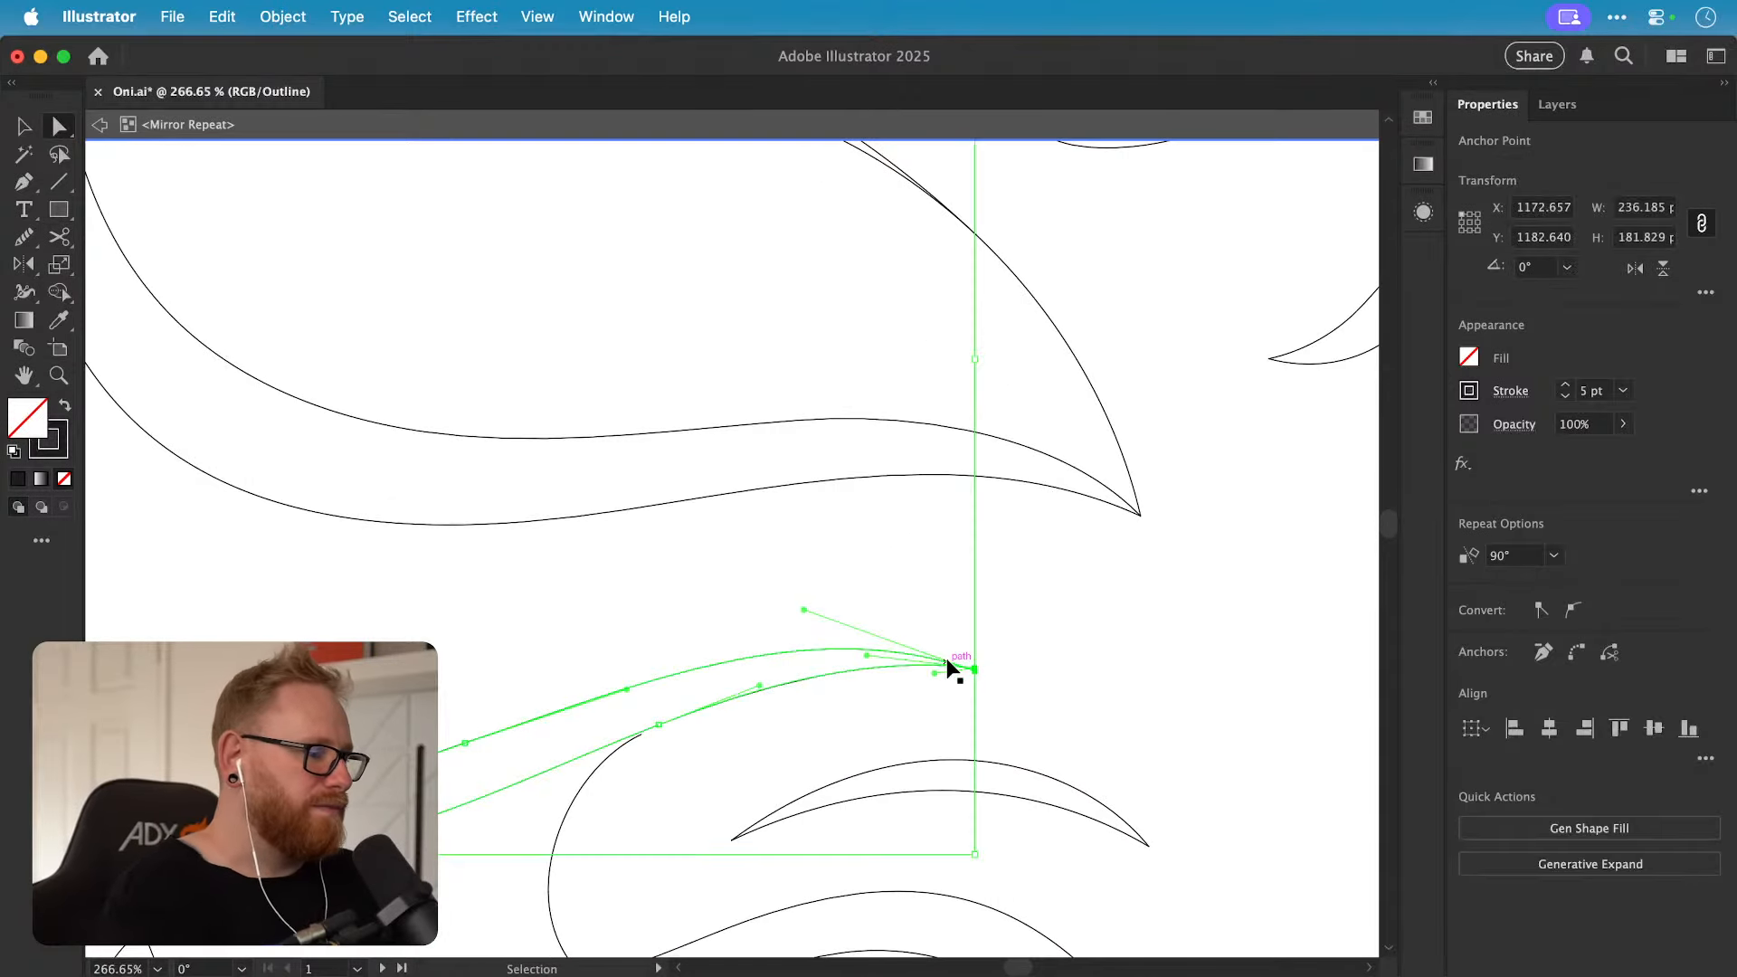
key("alt+super+j")
key("Return")
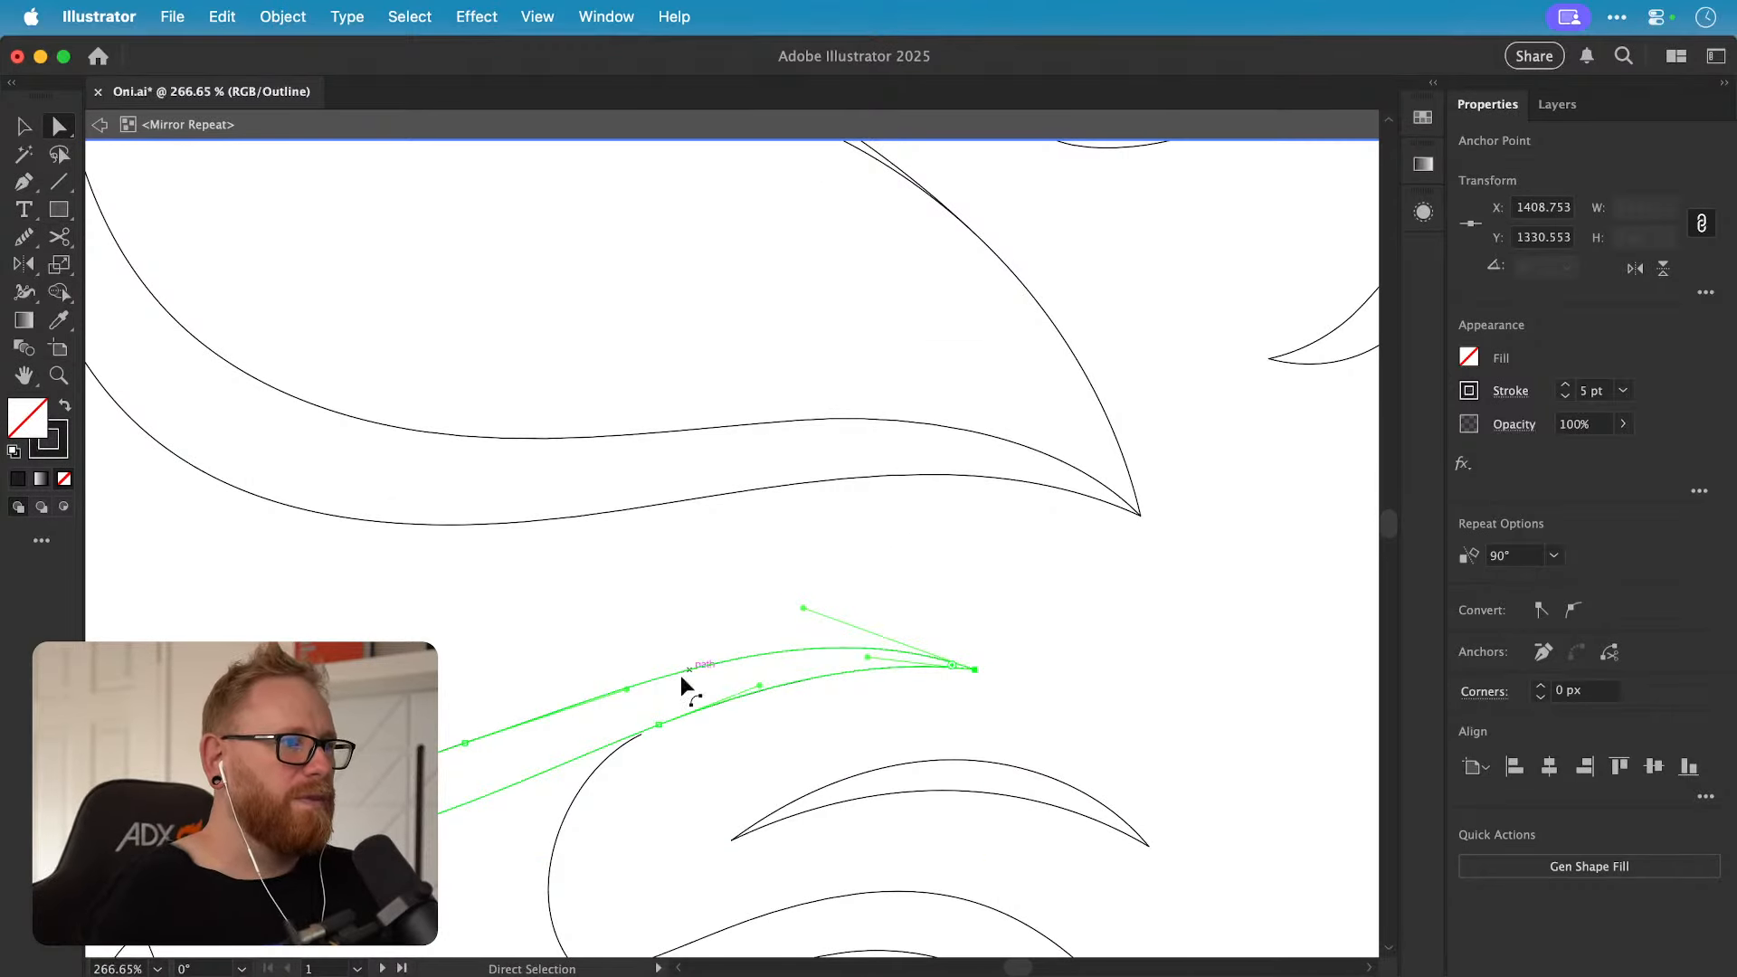
Step: Snap the upper end of the left nostril curve onto the cheek fold's lower line
scroll(685, 688, "up", 6)
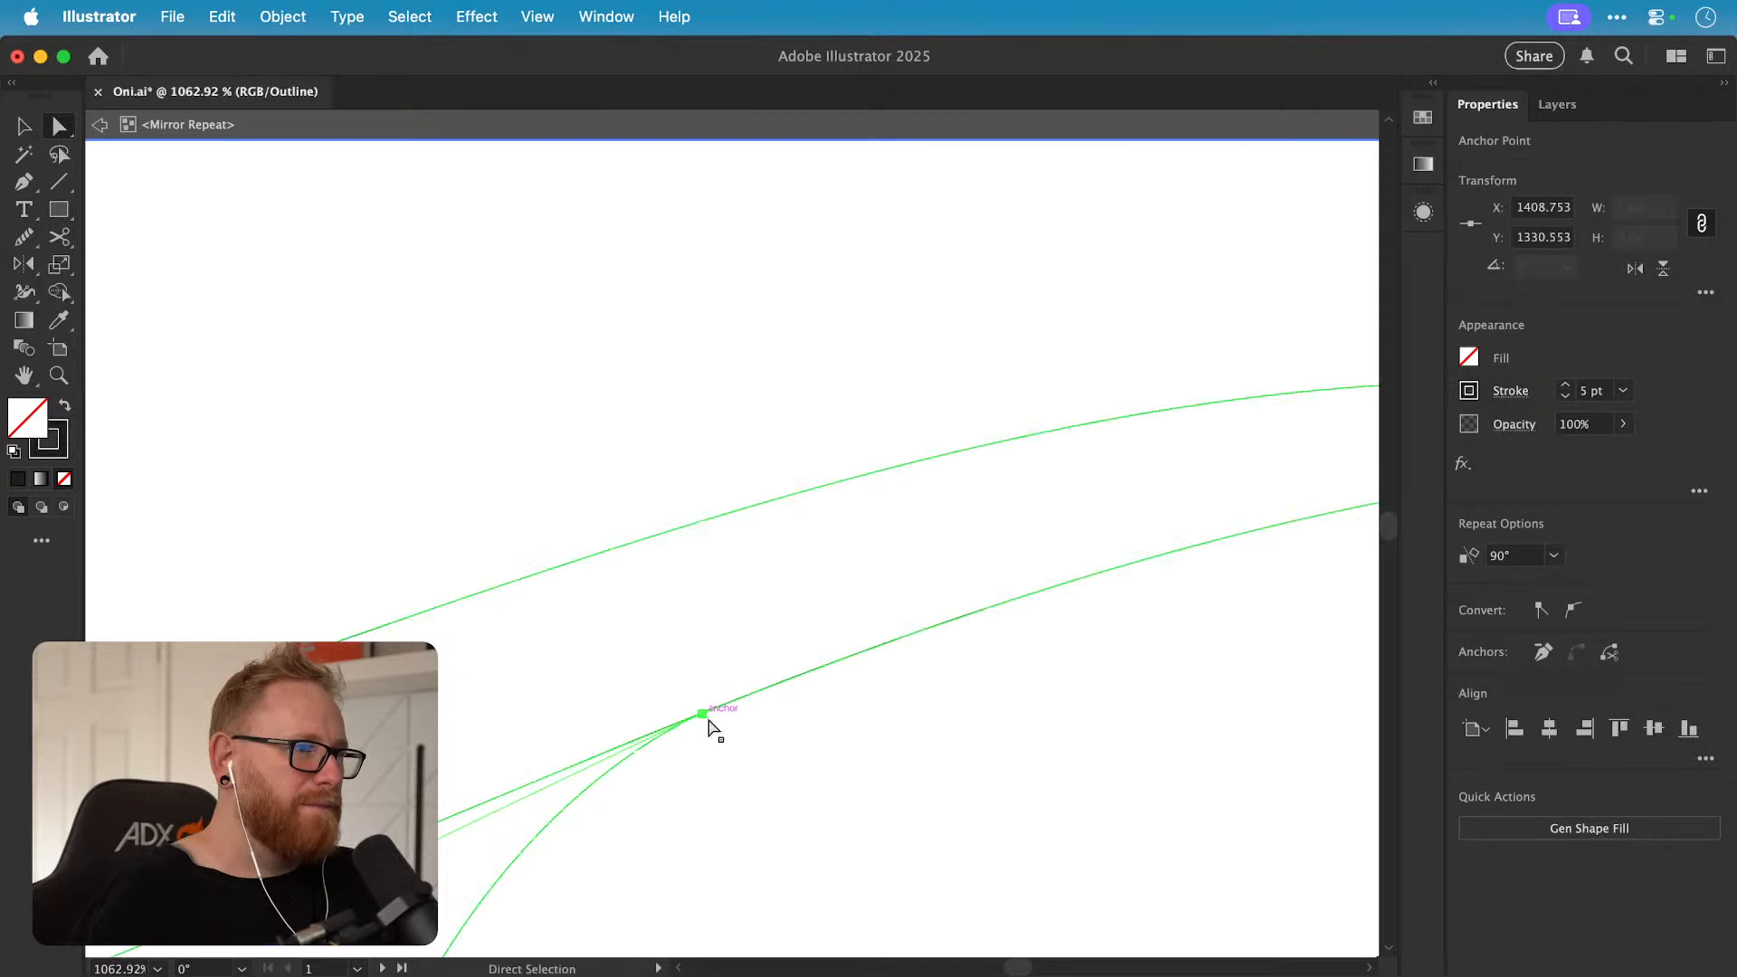
left_click(775, 747)
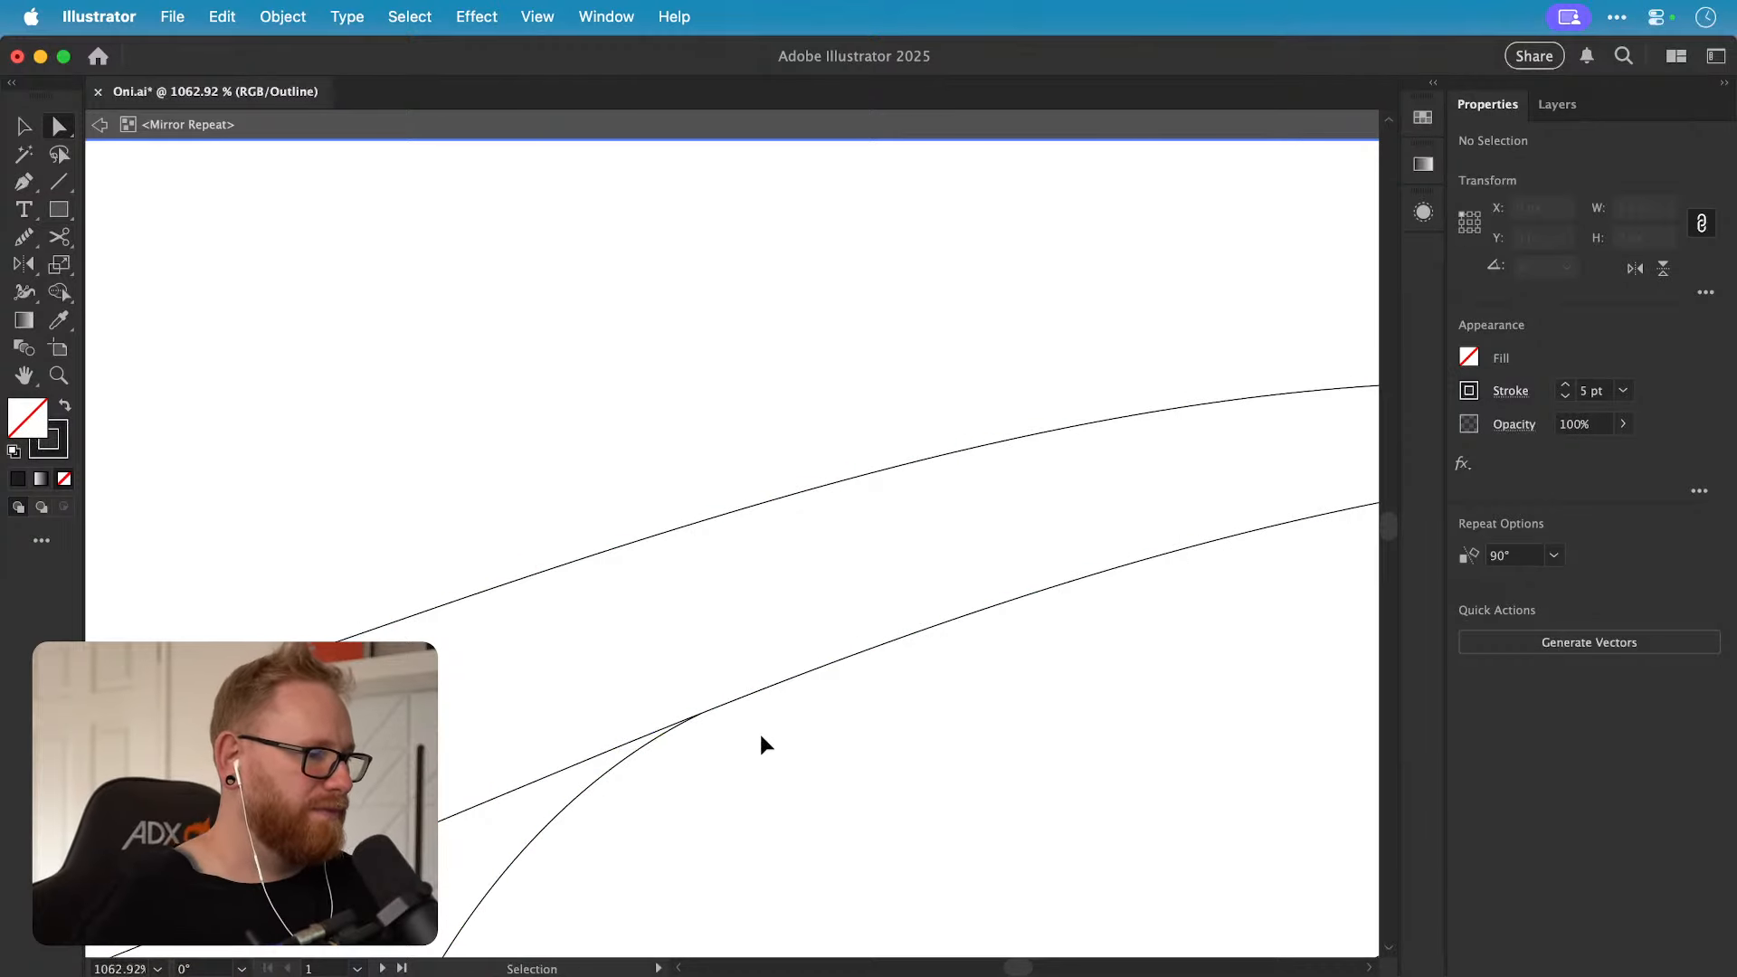
scroll(761, 736, "down", 5)
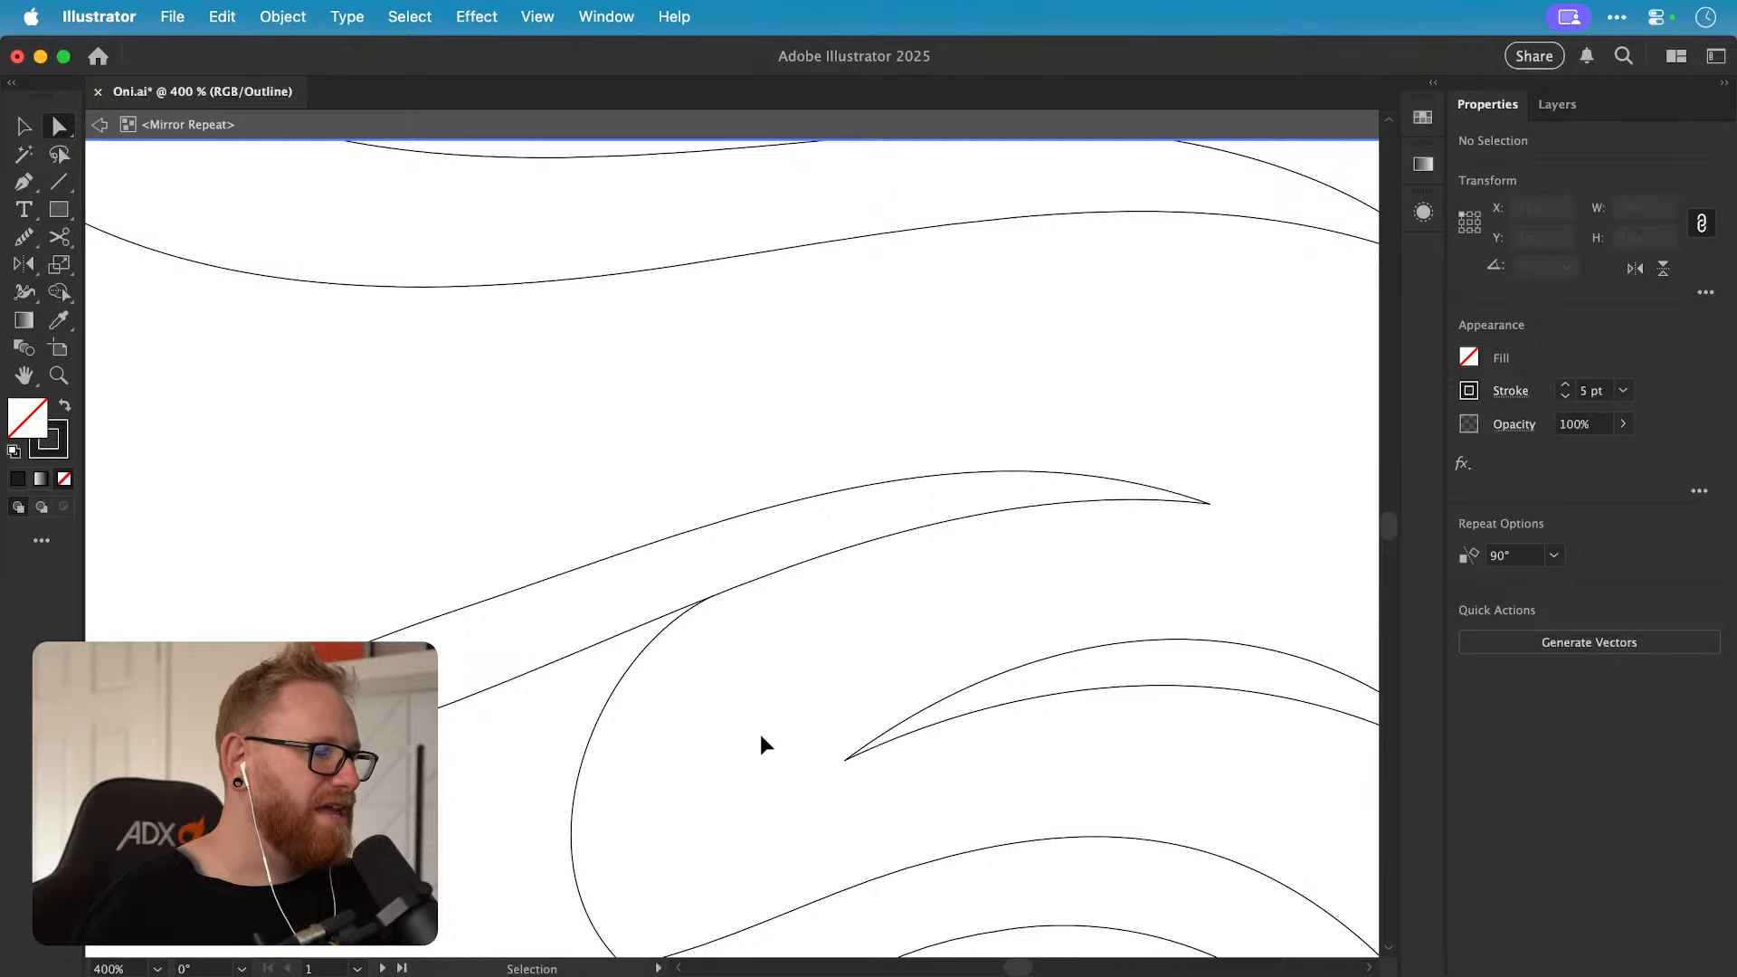
scroll(760, 734, "down", 4)
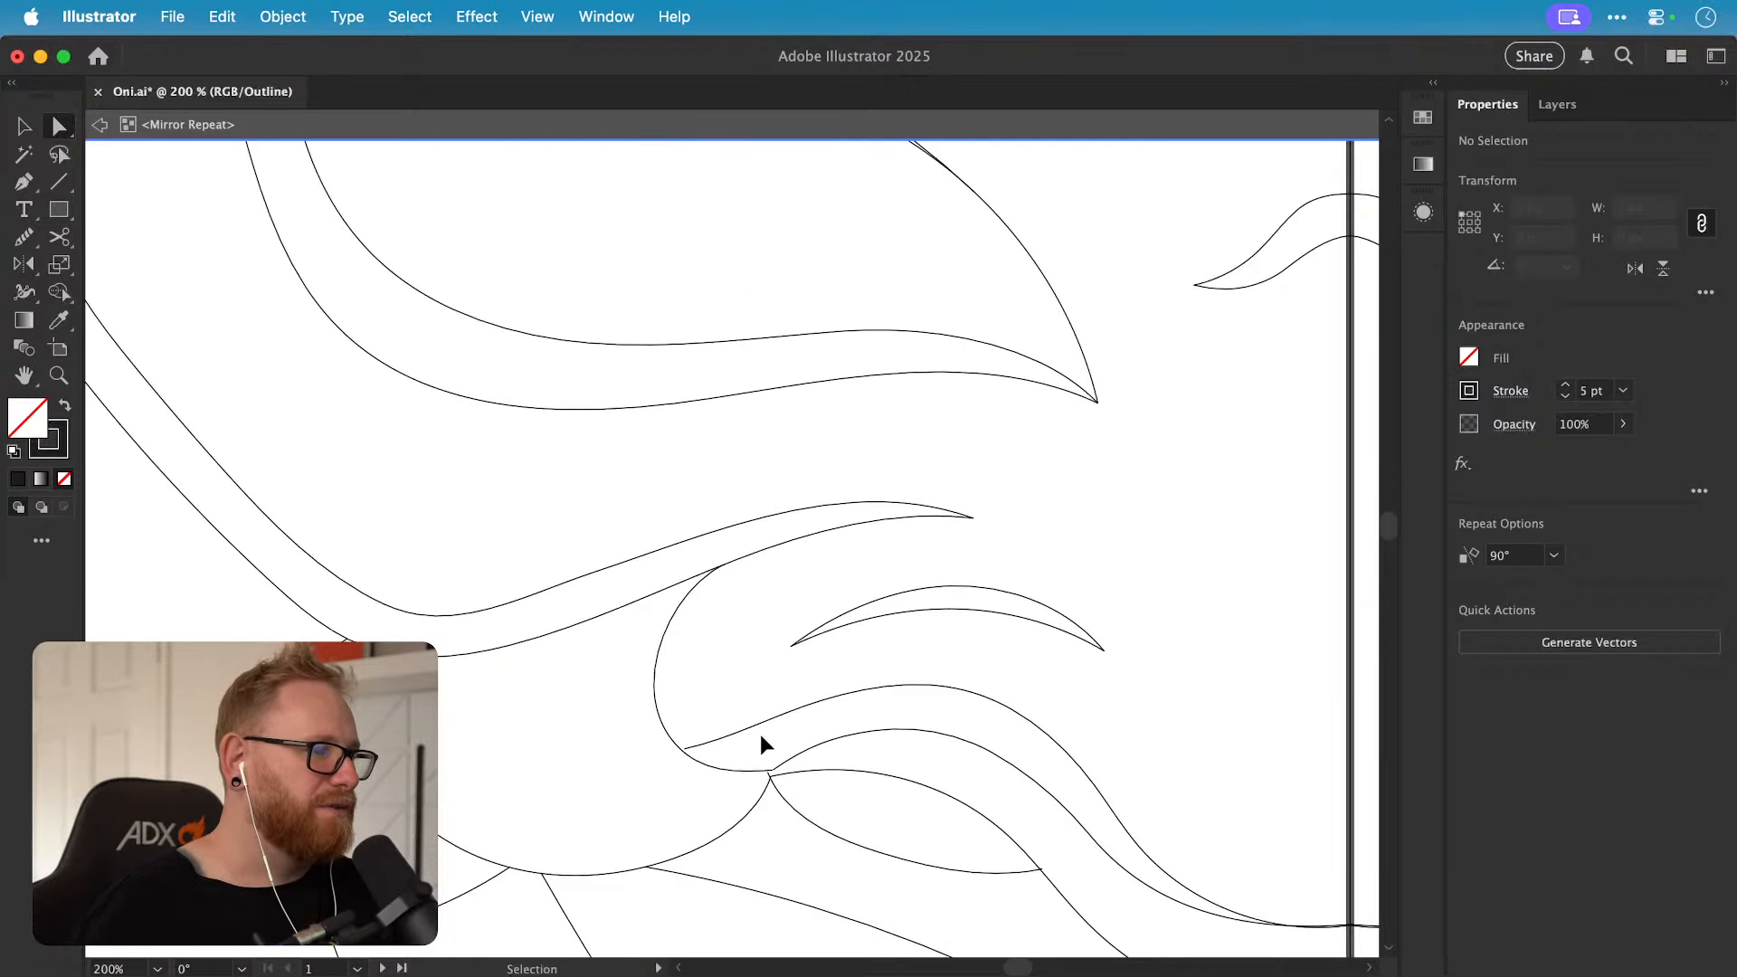
left_click(27, 268)
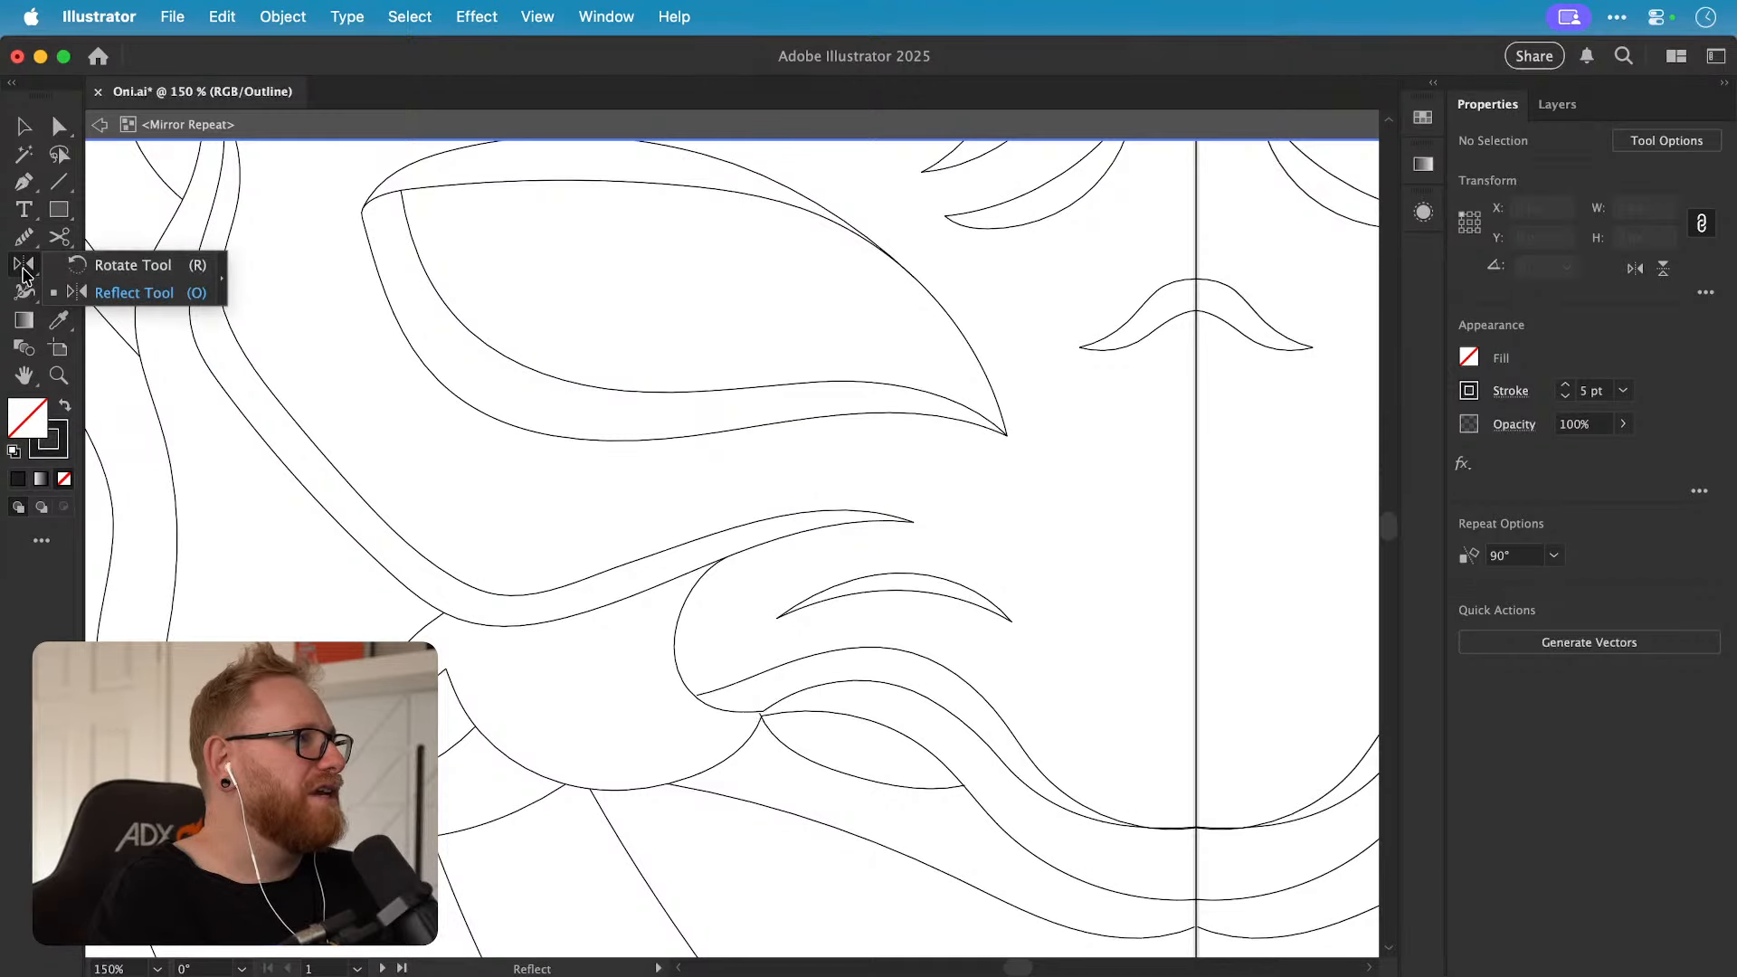
left_click(25, 133)
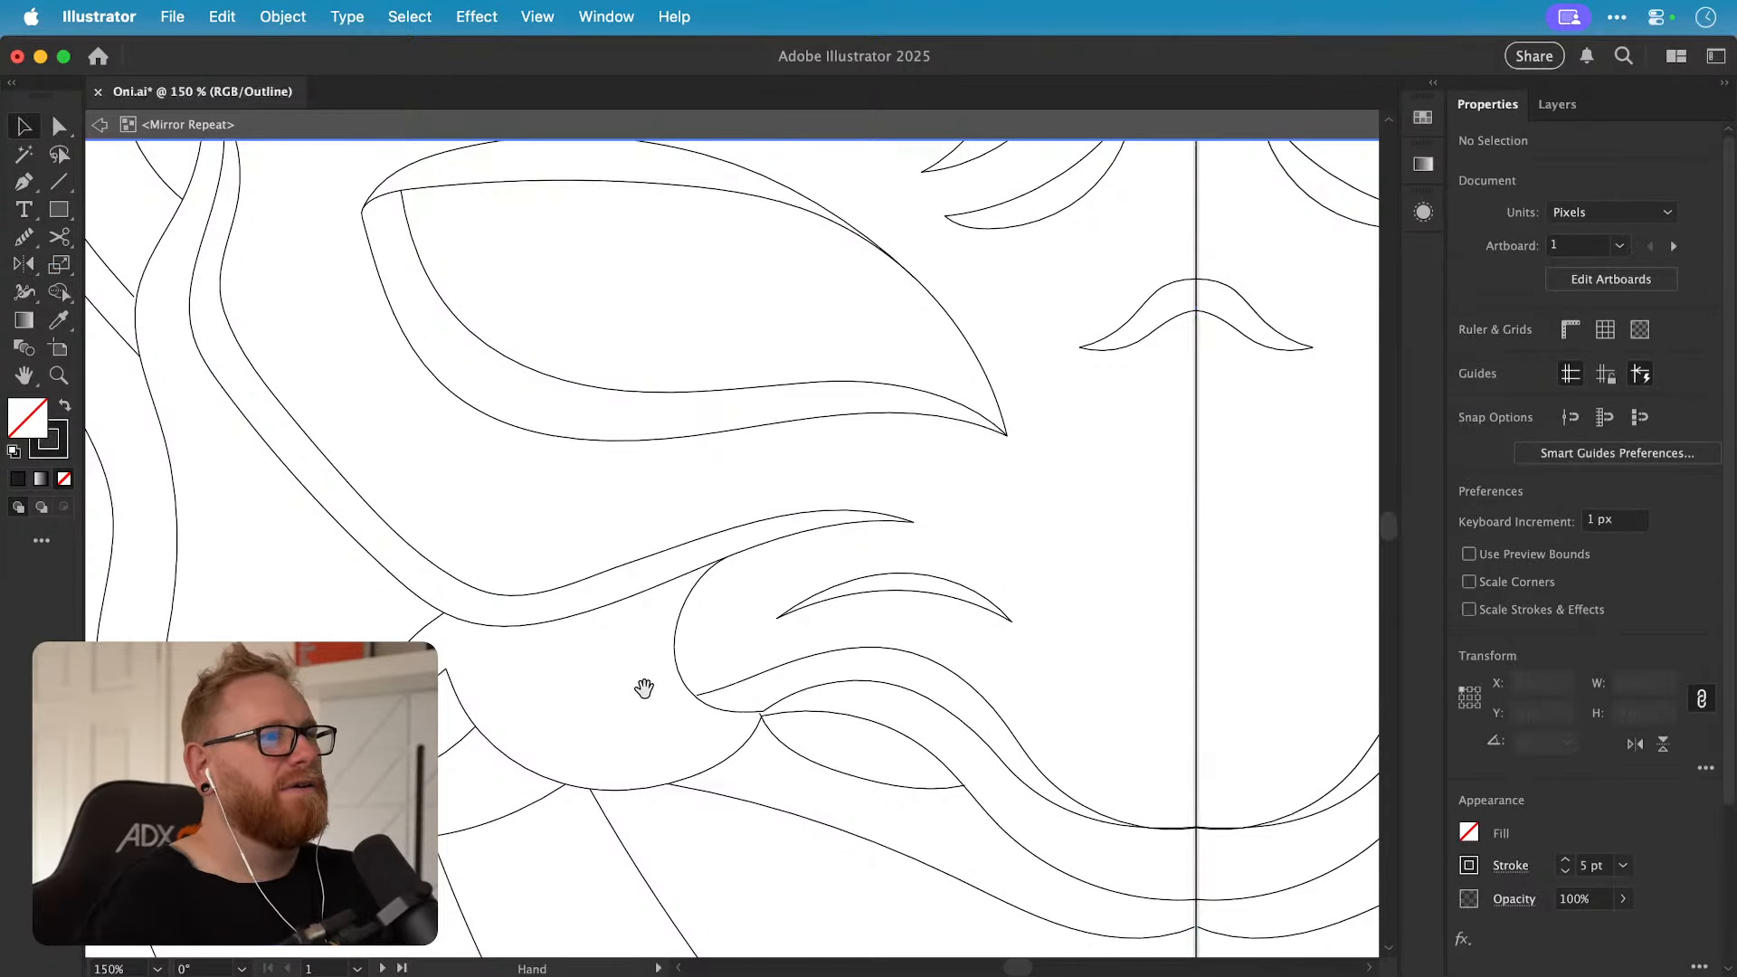
Step: Snap the lower end of the outer arc behind the left tusk onto the tusk's upper edge
left_click_drag(643, 688, 788, 603)
key("z")
left_click_drag(598, 685, 784, 652)
left_click_drag(660, 667, 651, 648)
left_click_drag(941, 653, 830, 670)
left_click(843, 682)
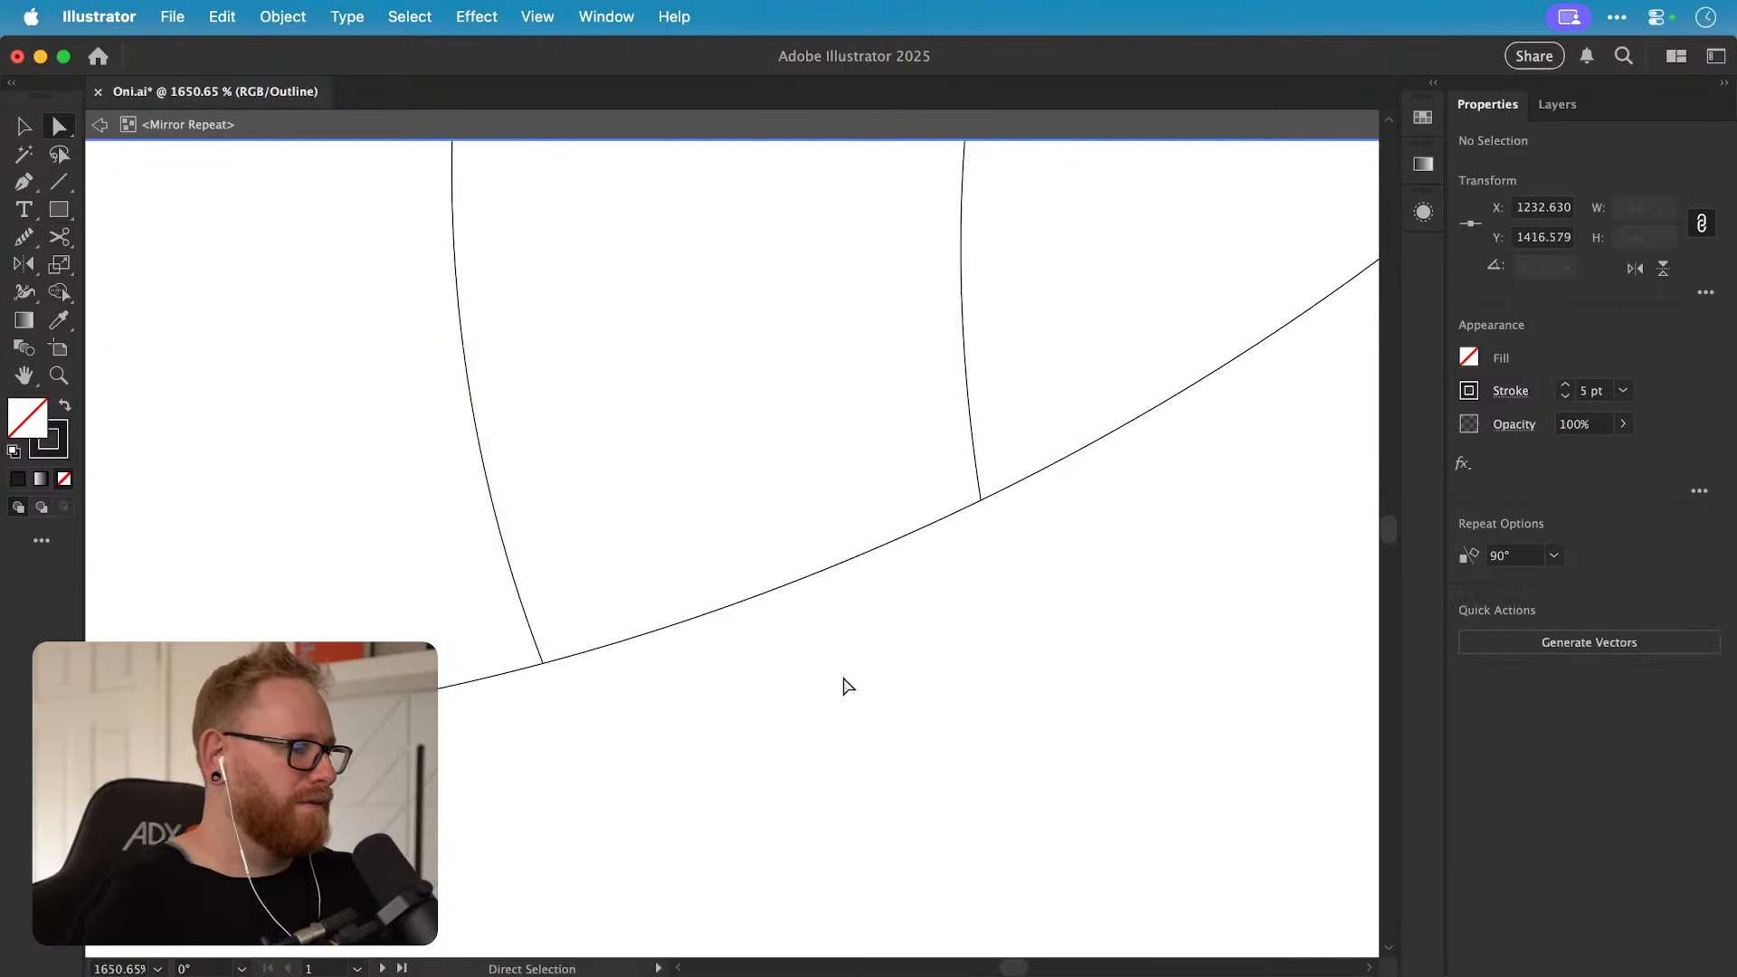
key("super+minus")
key("super+minus")
key("super+minus")
key("super+minus")
key("super+minus")
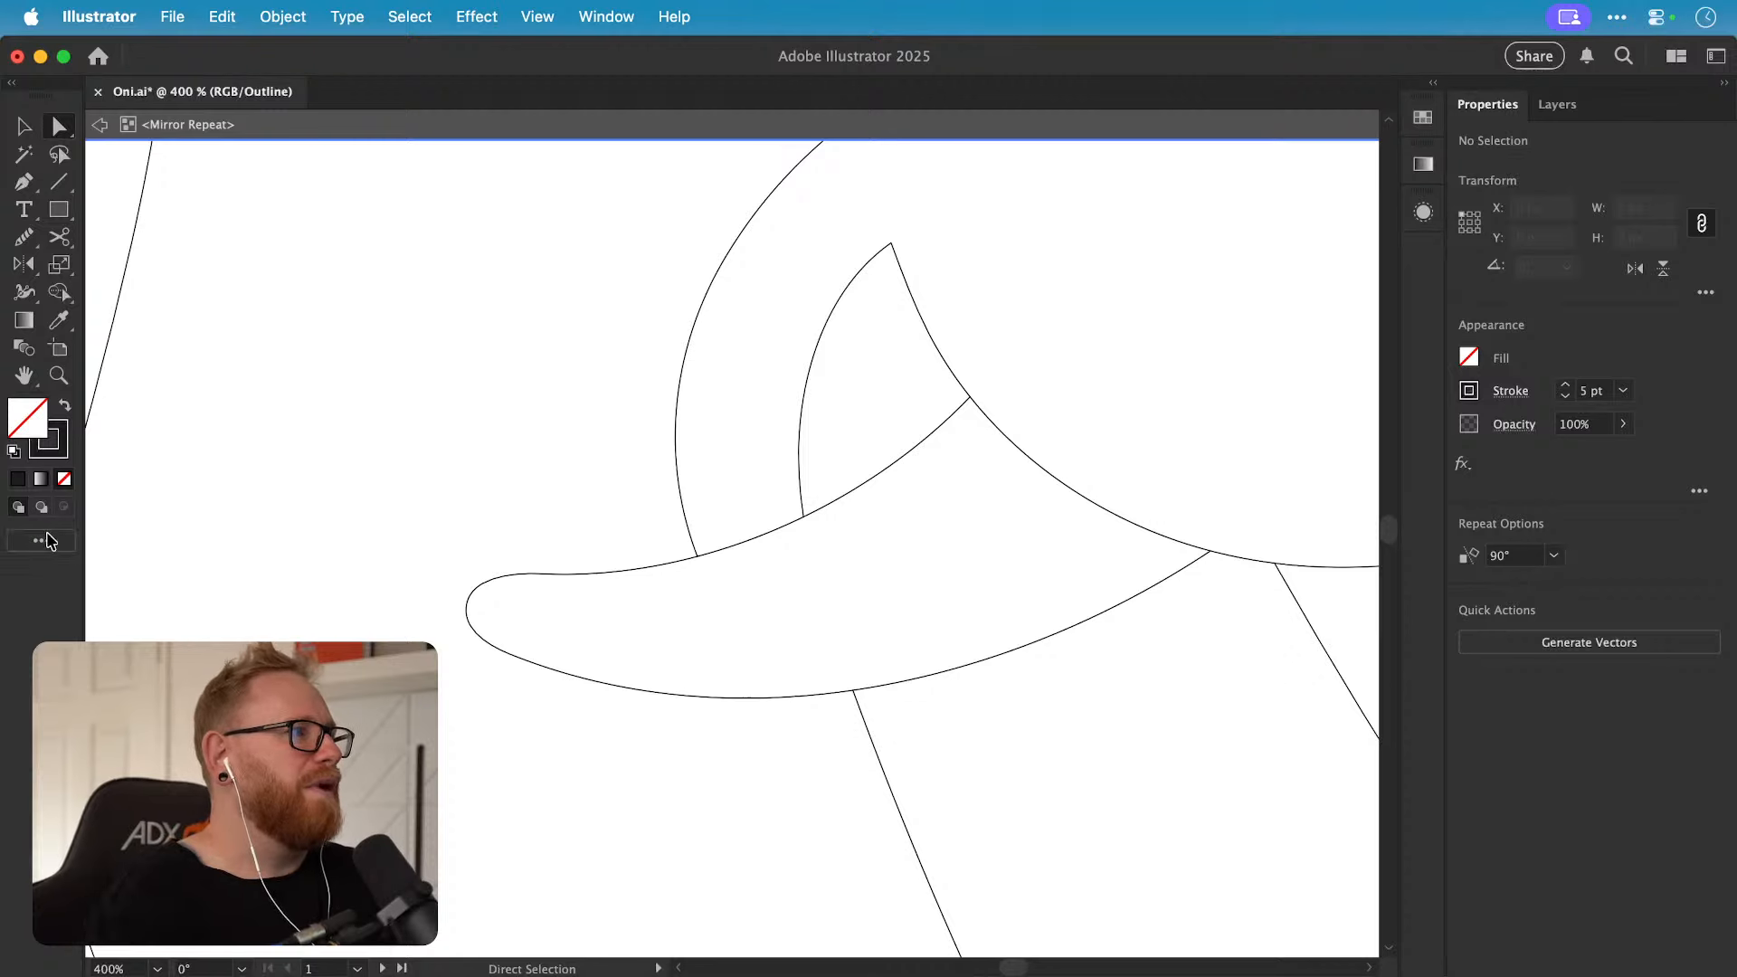
Step: Check which toolbar preset is active in the full tool list's options
left_click(48, 541)
left_click(368, 85)
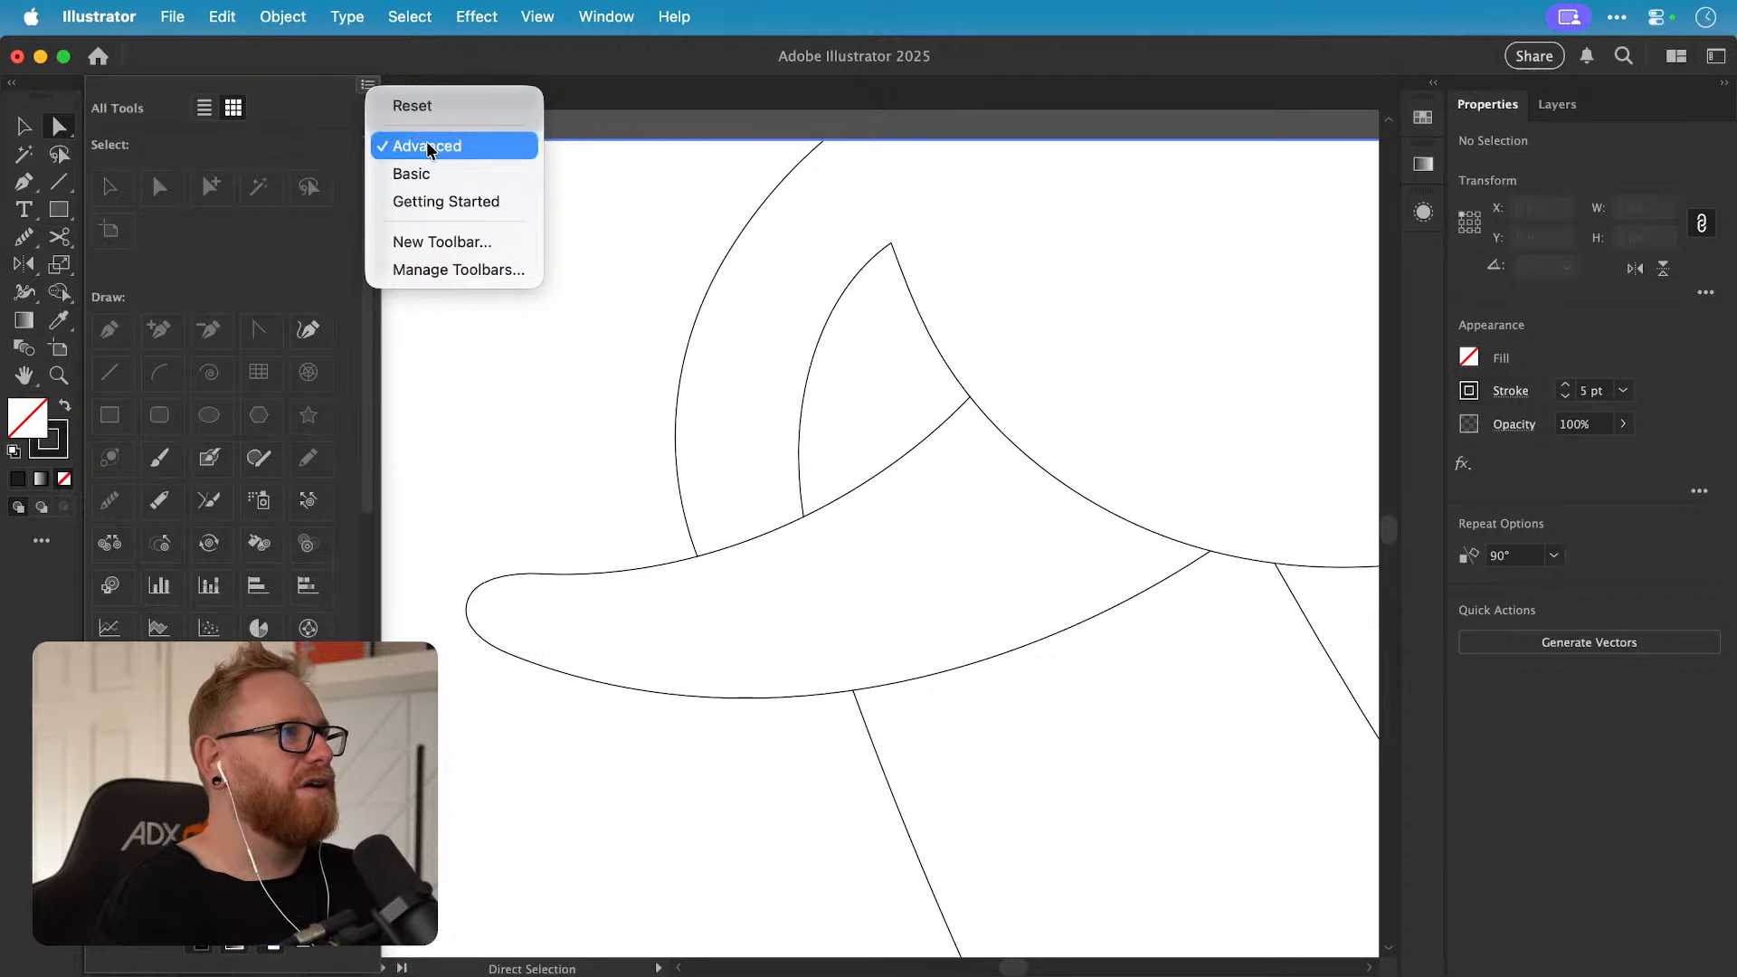
left_click(63, 476)
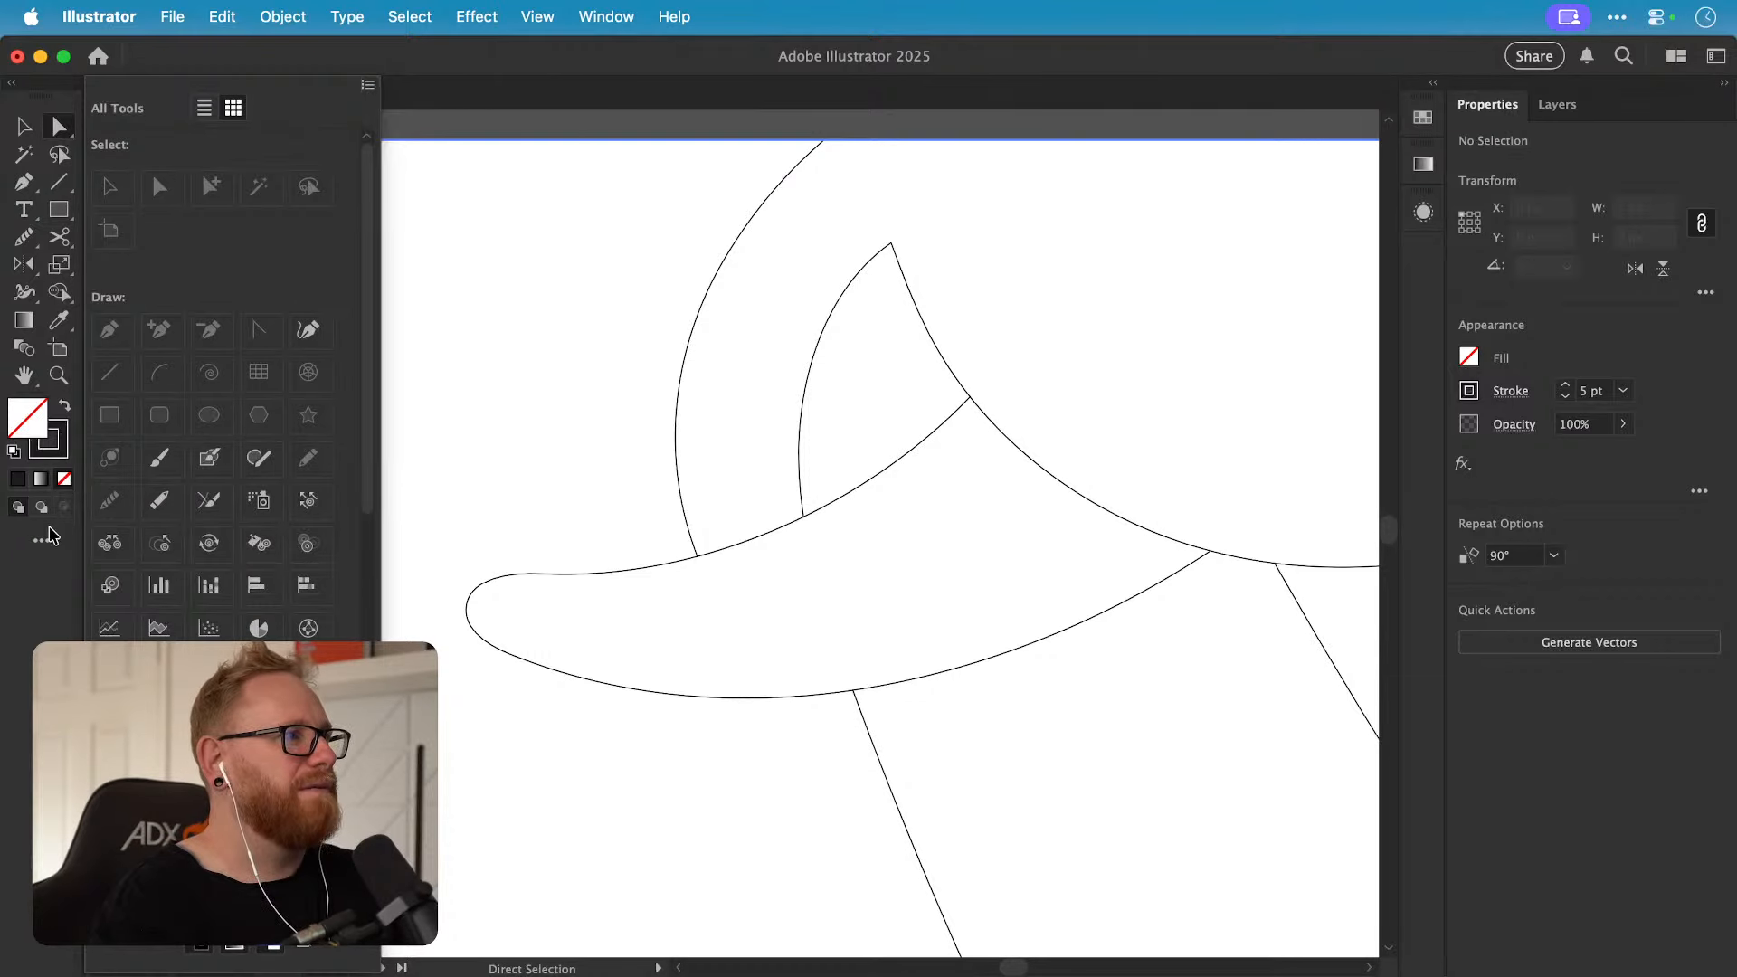
left_click(53, 543)
Step: Snap the outer end of the topmost lip fold line onto the left nostril curve
left_click_drag(751, 671, 616, 618)
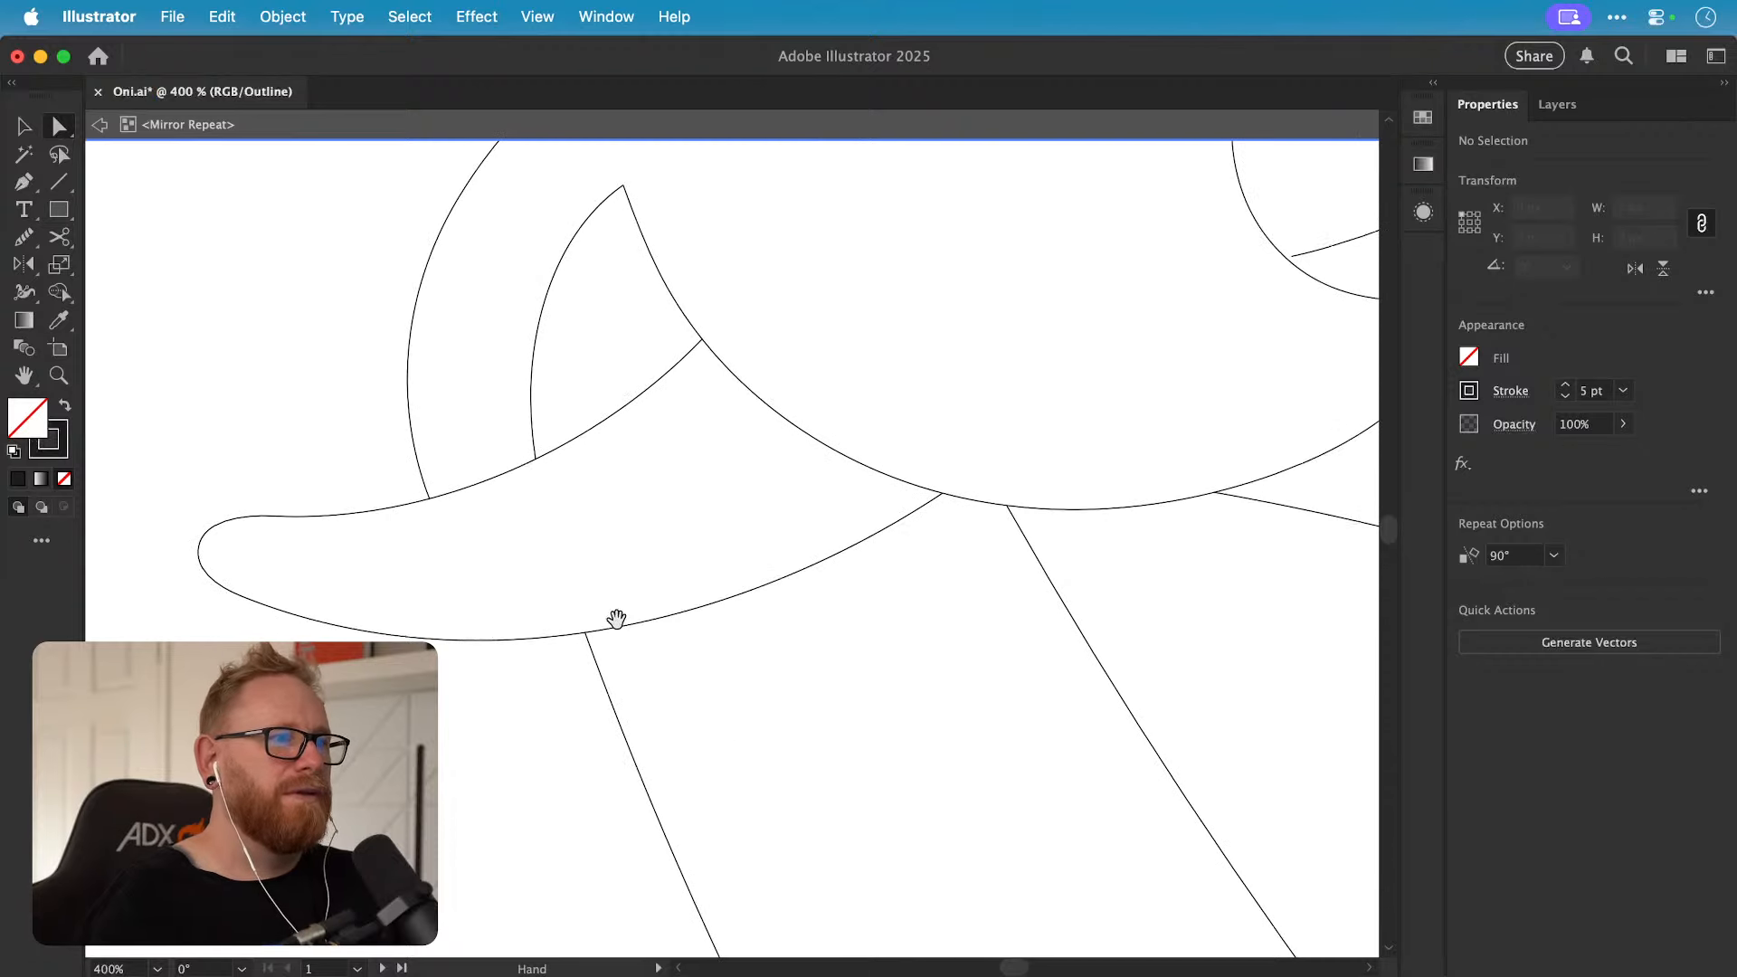
left_click_drag(784, 624, 675, 637)
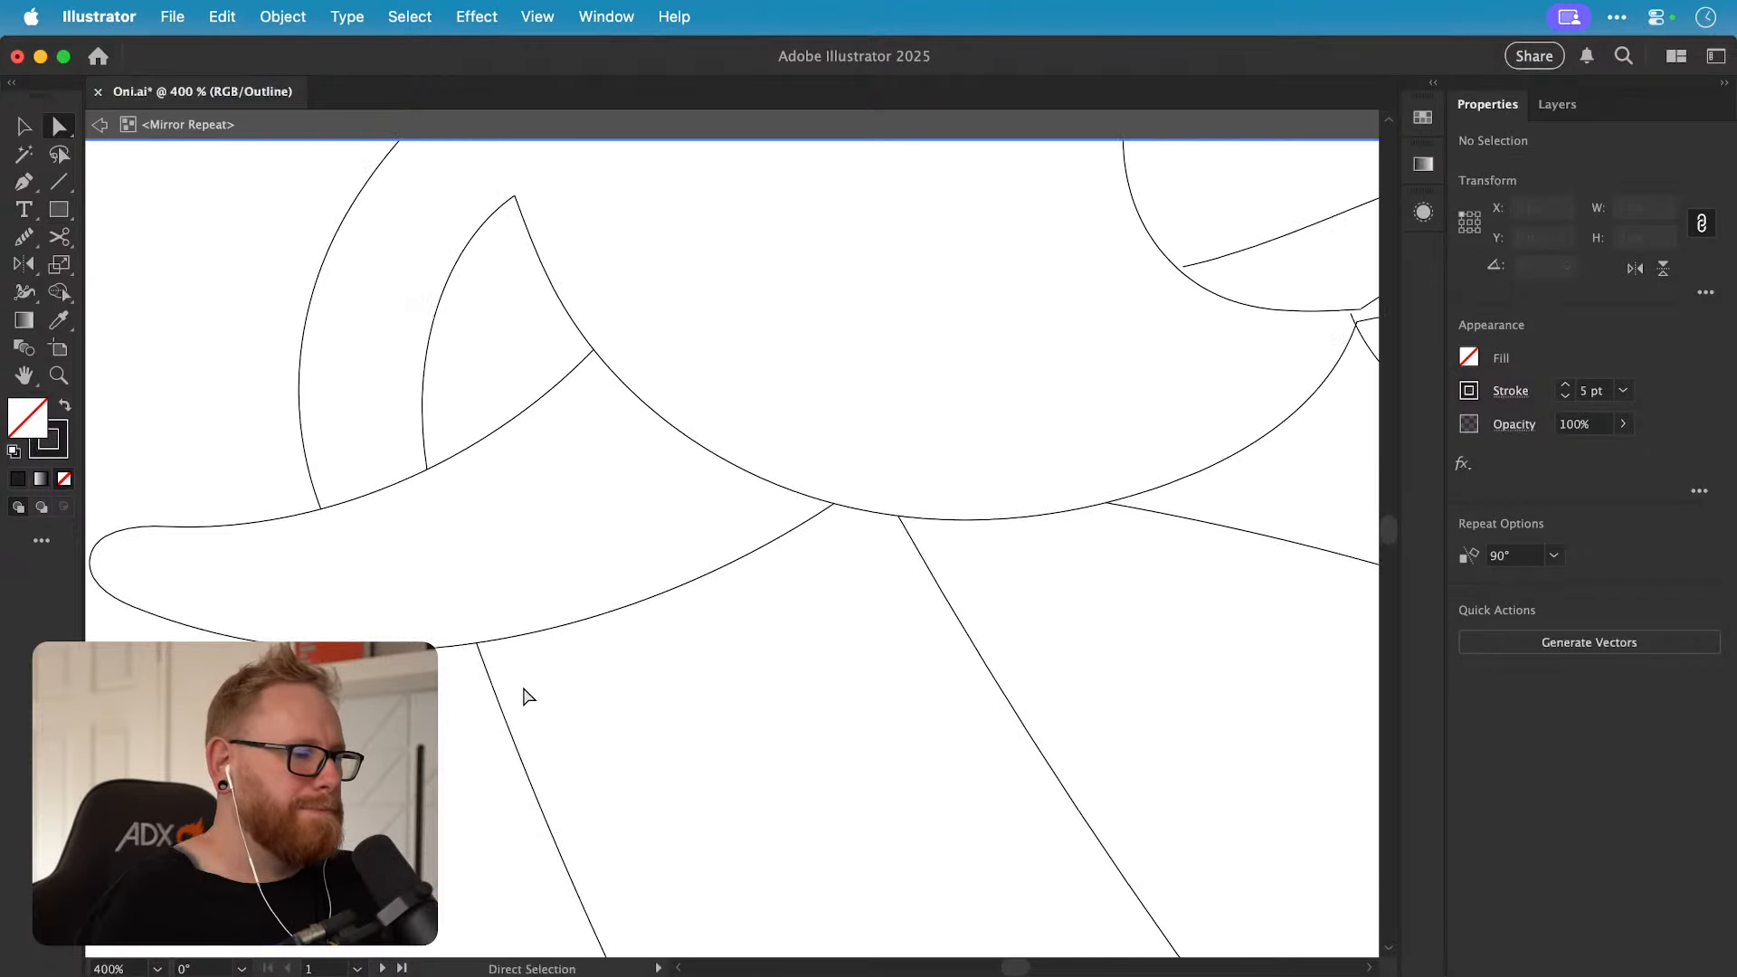
left_click_drag(467, 645, 914, 582)
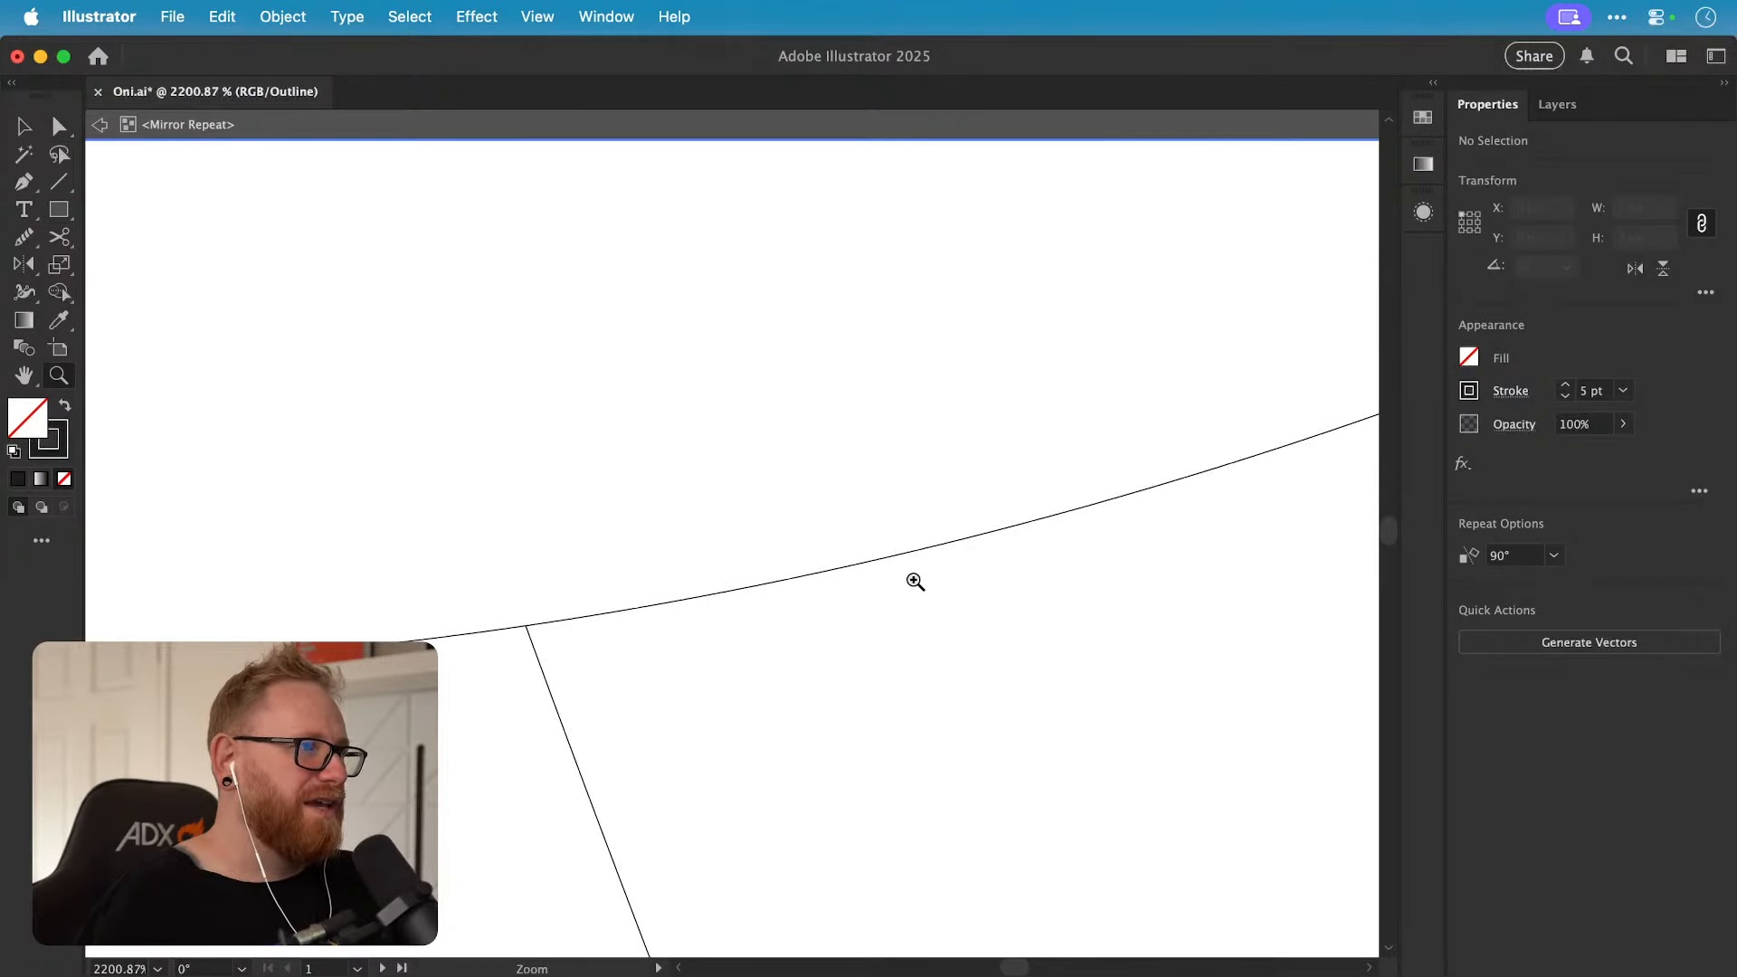
left_click_drag(693, 666, 371, 652)
left_click_drag(912, 620, 669, 619)
left_click_drag(954, 560, 471, 685)
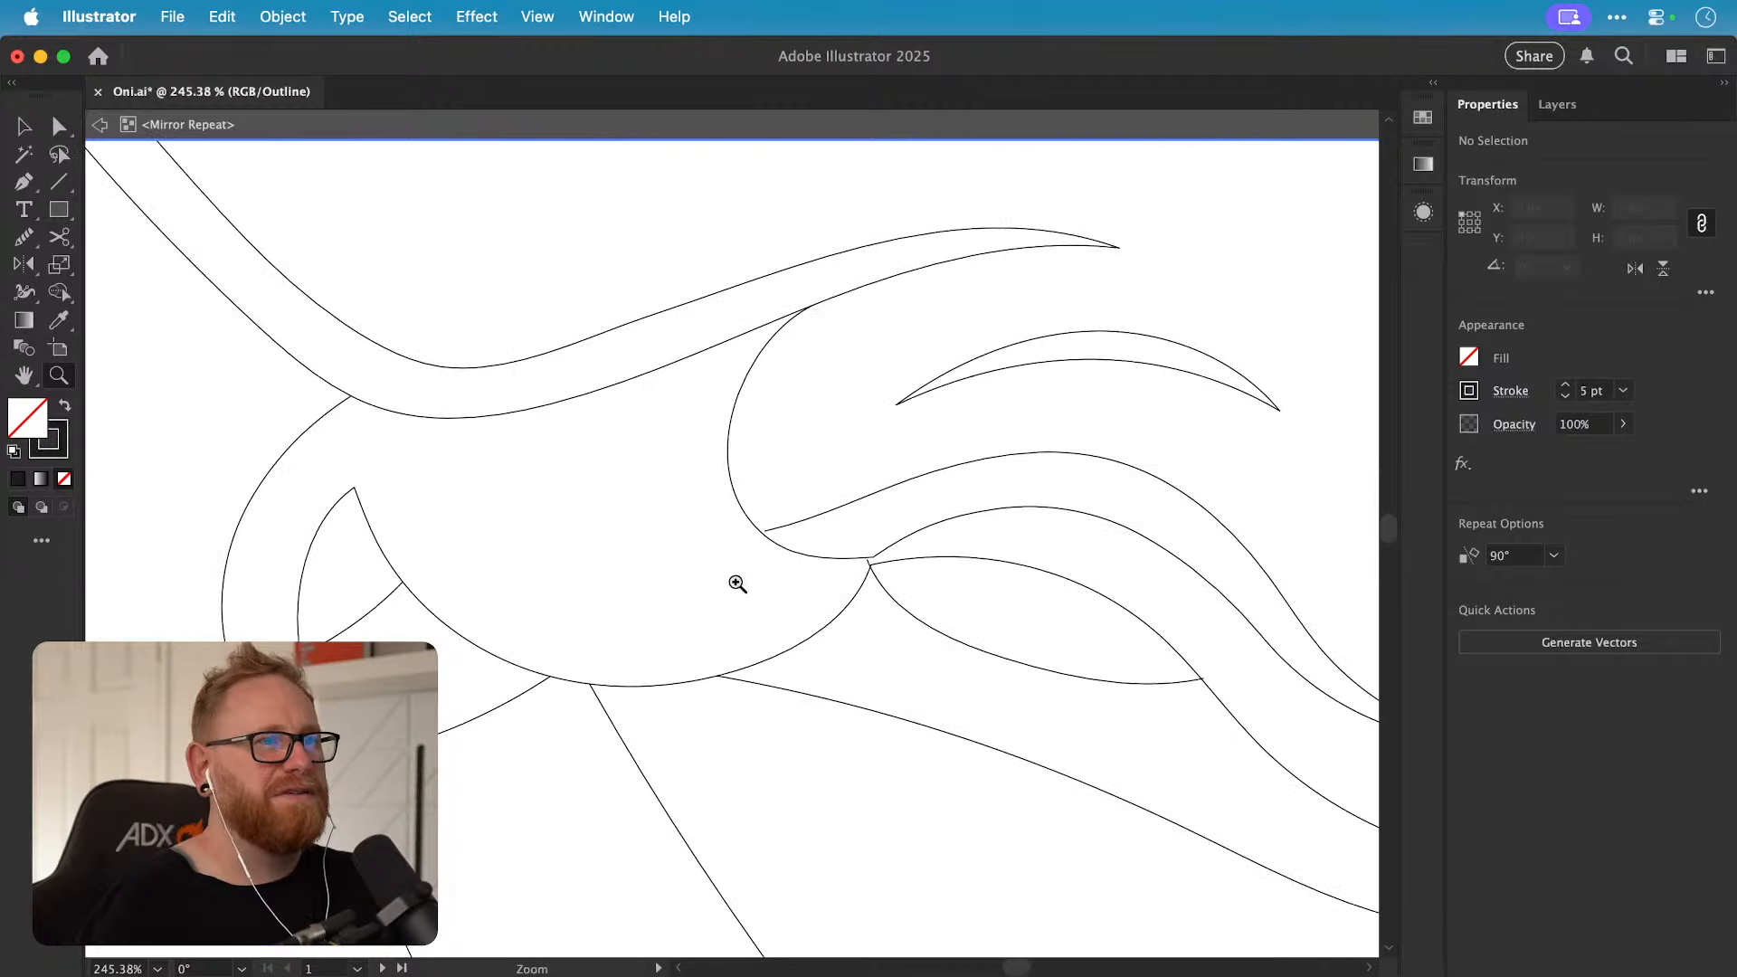
left_click_drag(744, 518, 995, 544)
mouse_move(786, 573)
left_mouse_down()
mouse_move(910, 573)
mouse_move(790, 578)
left_mouse_up()
left_click_drag(1003, 620, 784, 588)
left_click_drag(938, 568, 1052, 567)
left_click_drag(1052, 567, 697, 515)
left_click_drag(784, 609, 493, 786)
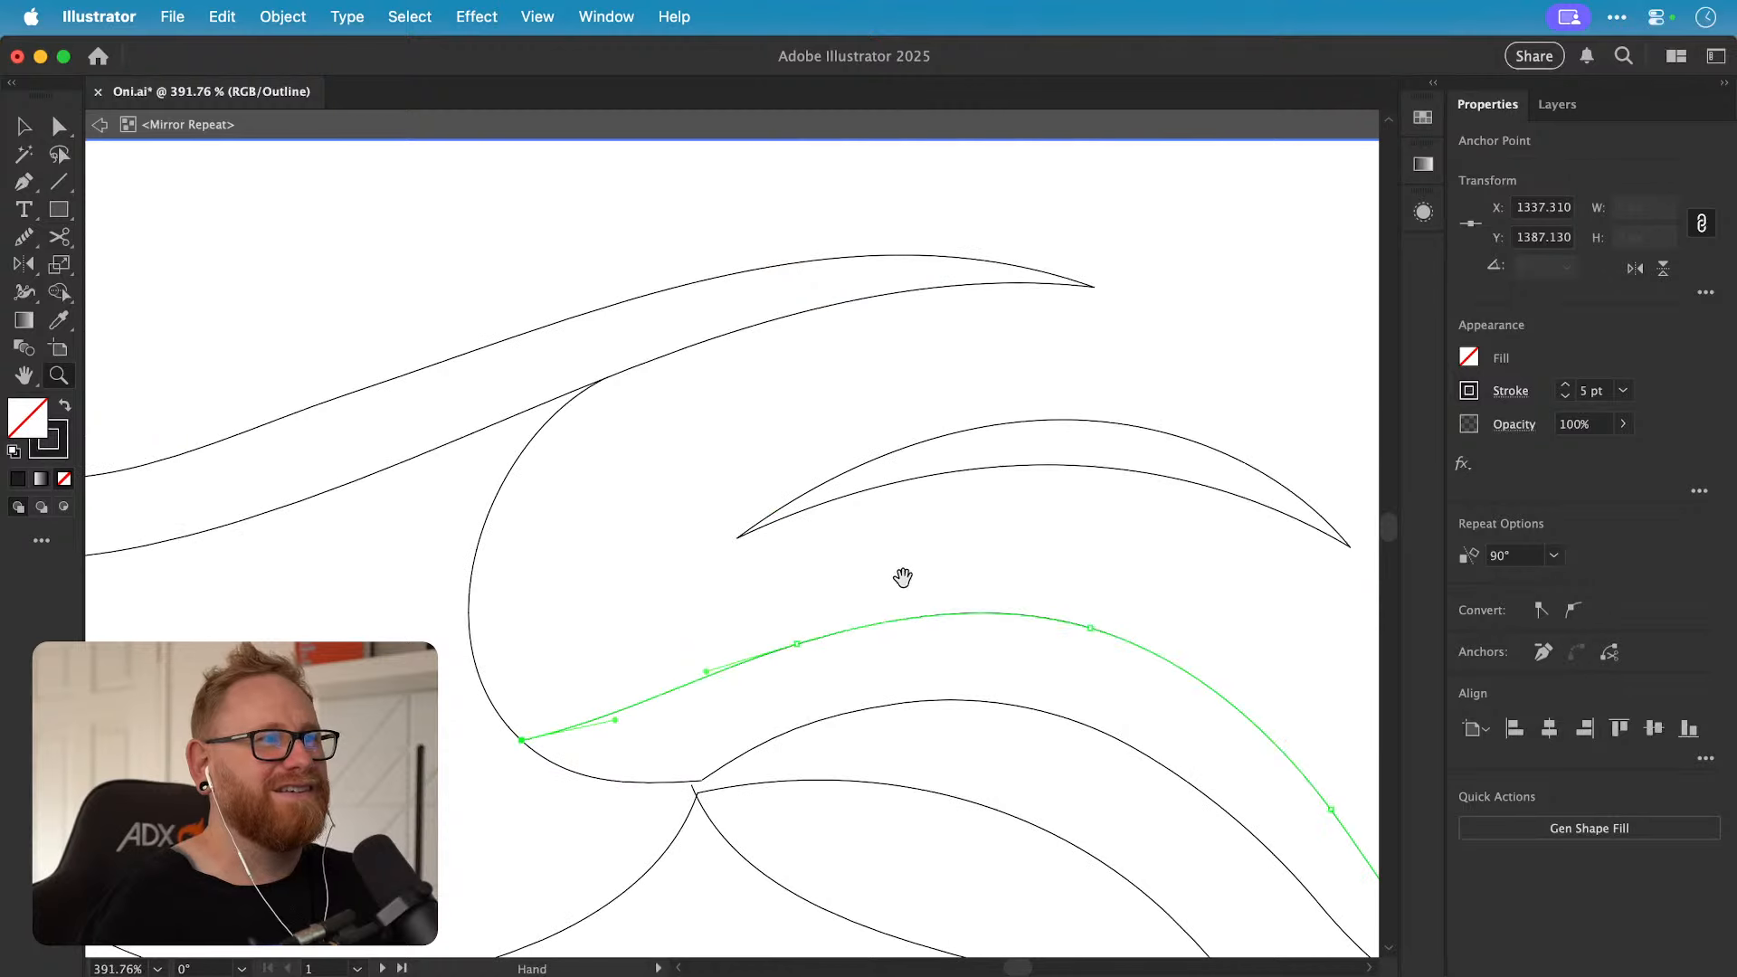
Step: Average the facing end points of the left nostril curve and the second nose fold line so they meet
left_click_drag(904, 574, 668, 575)
left_click_drag(898, 711, 907, 600)
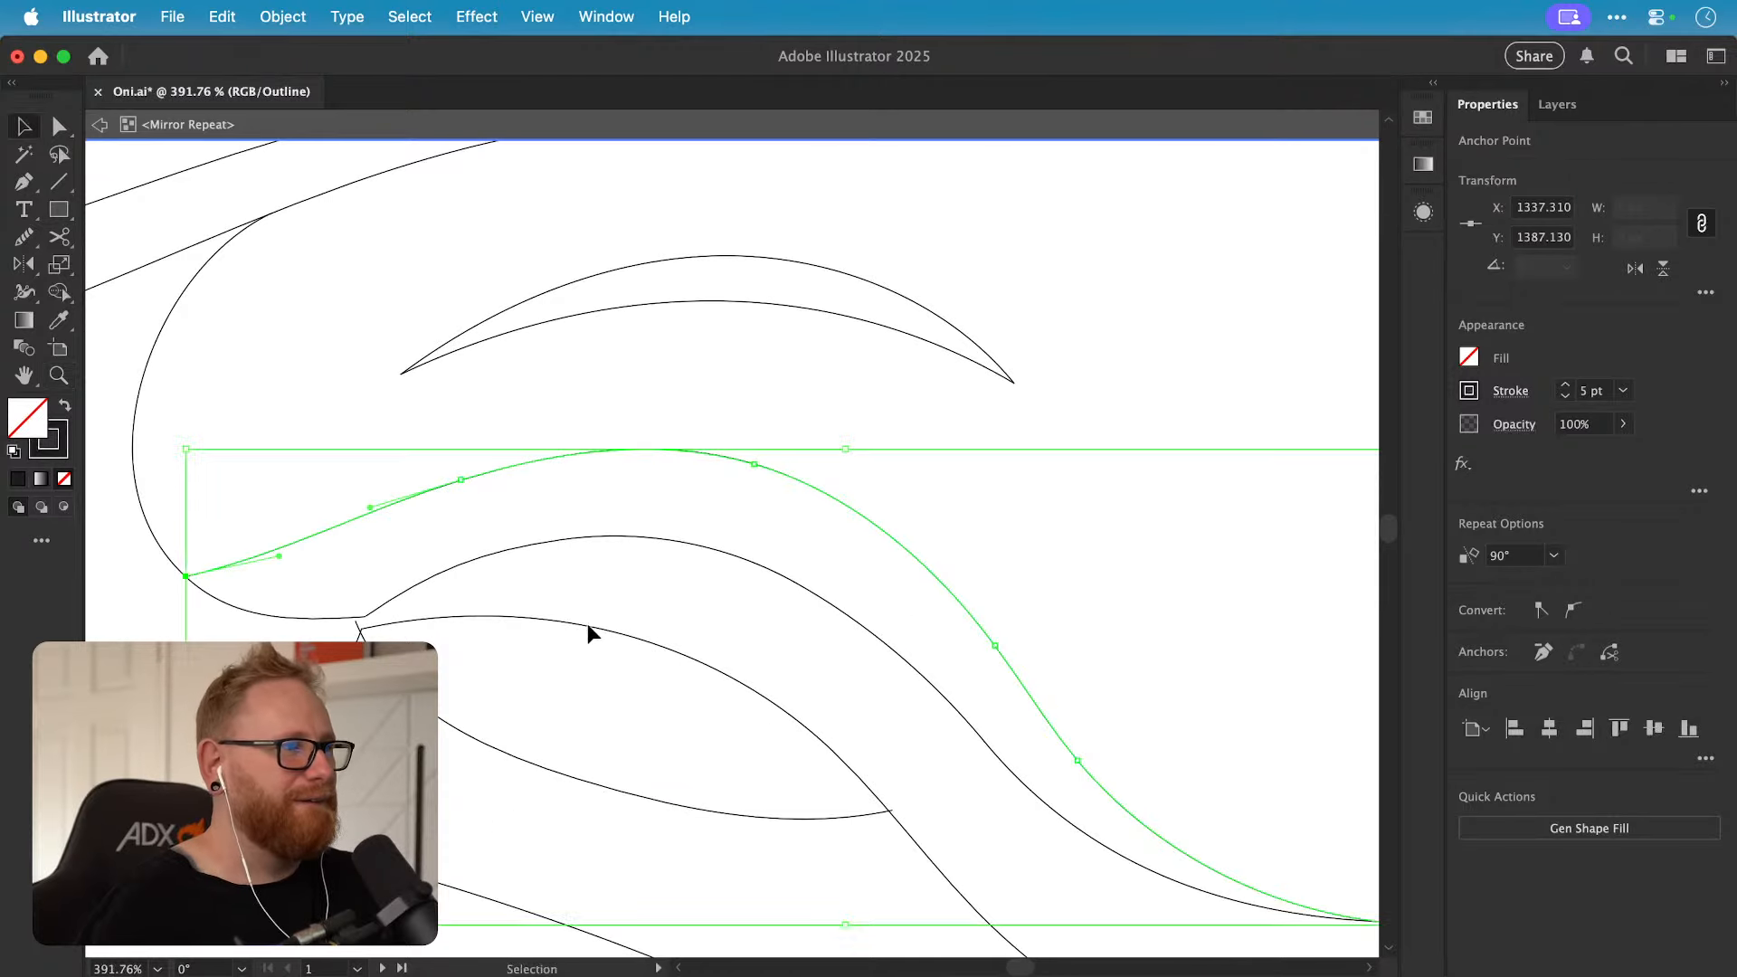
left_click_drag(377, 628, 997, 593)
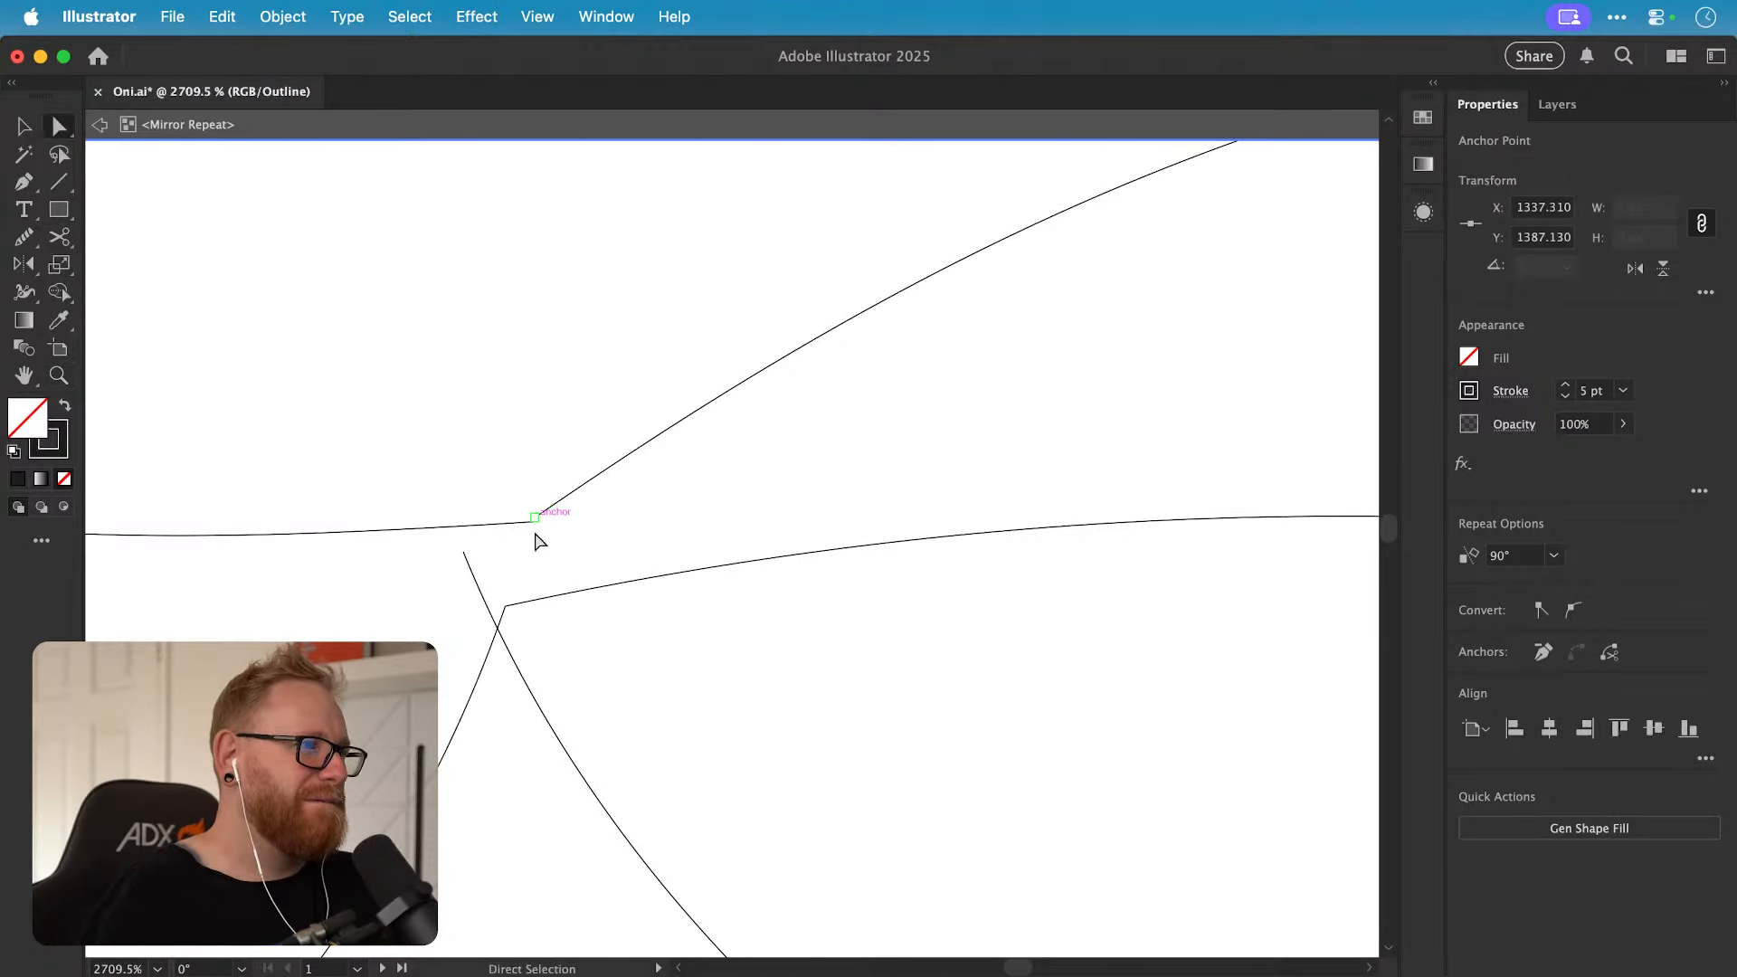
left_click_drag(535, 533, 561, 471)
key("super+alt+j")
key("Return")
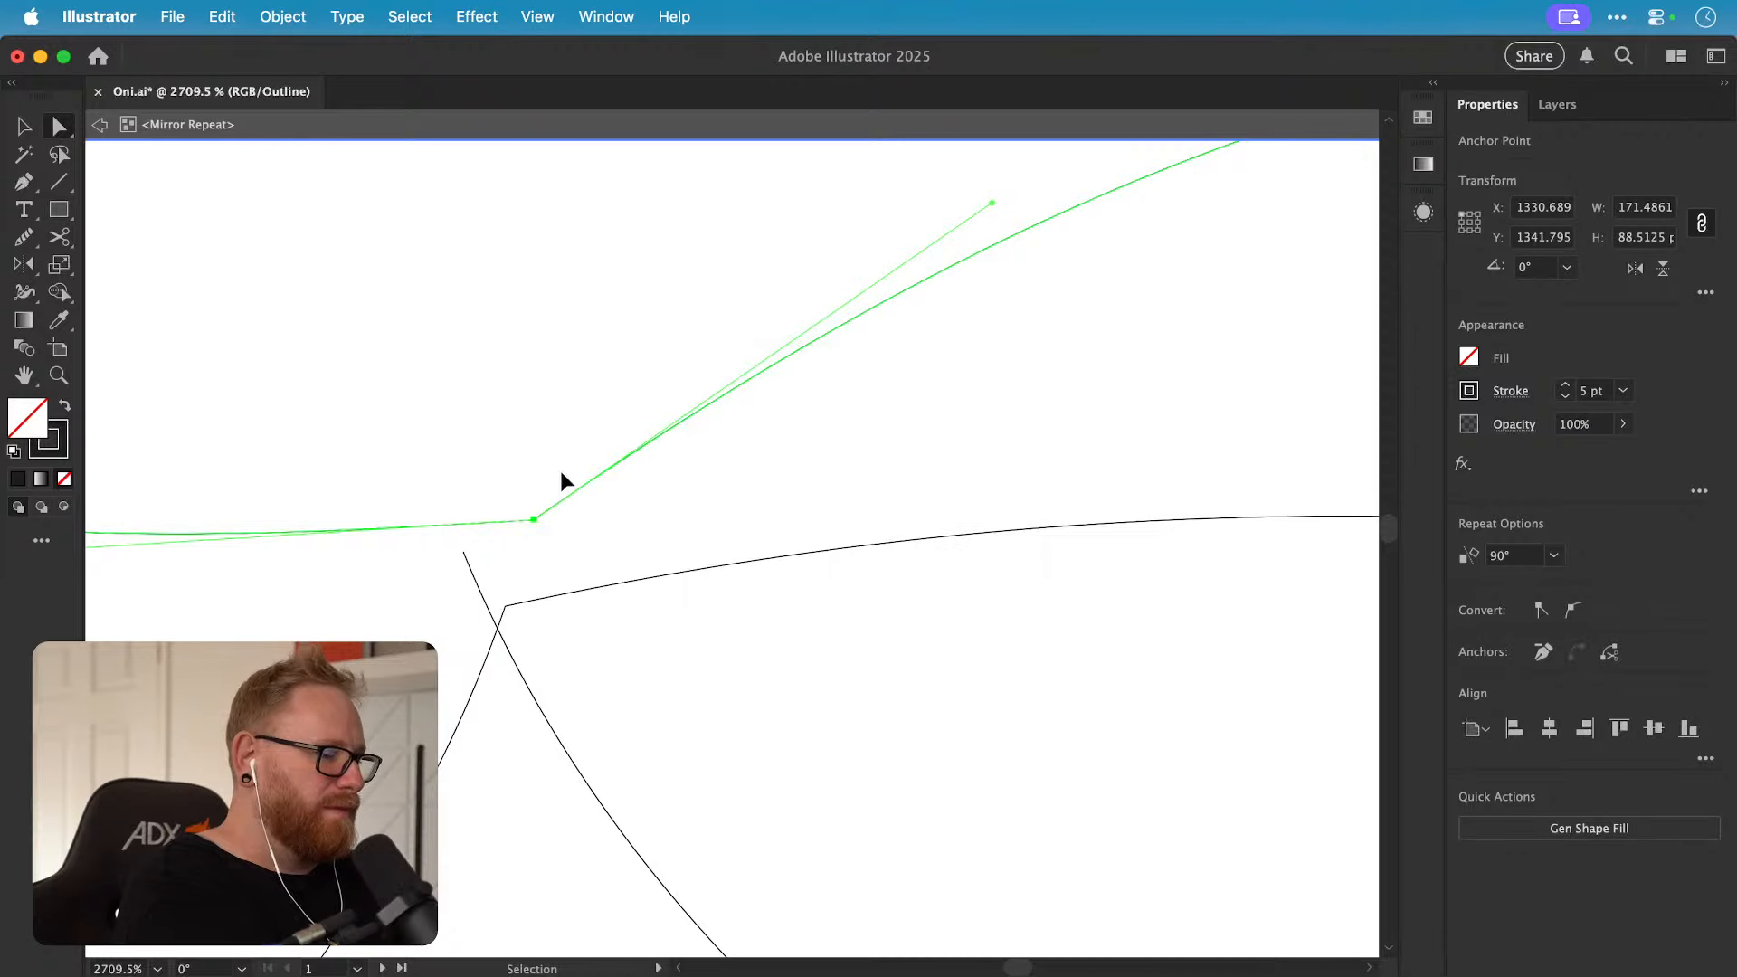
Step: Snap the overshooting upper end of the left nostril opening's lower line onto the corner beneath the nostril curve
left_click_drag(463, 552, 505, 606)
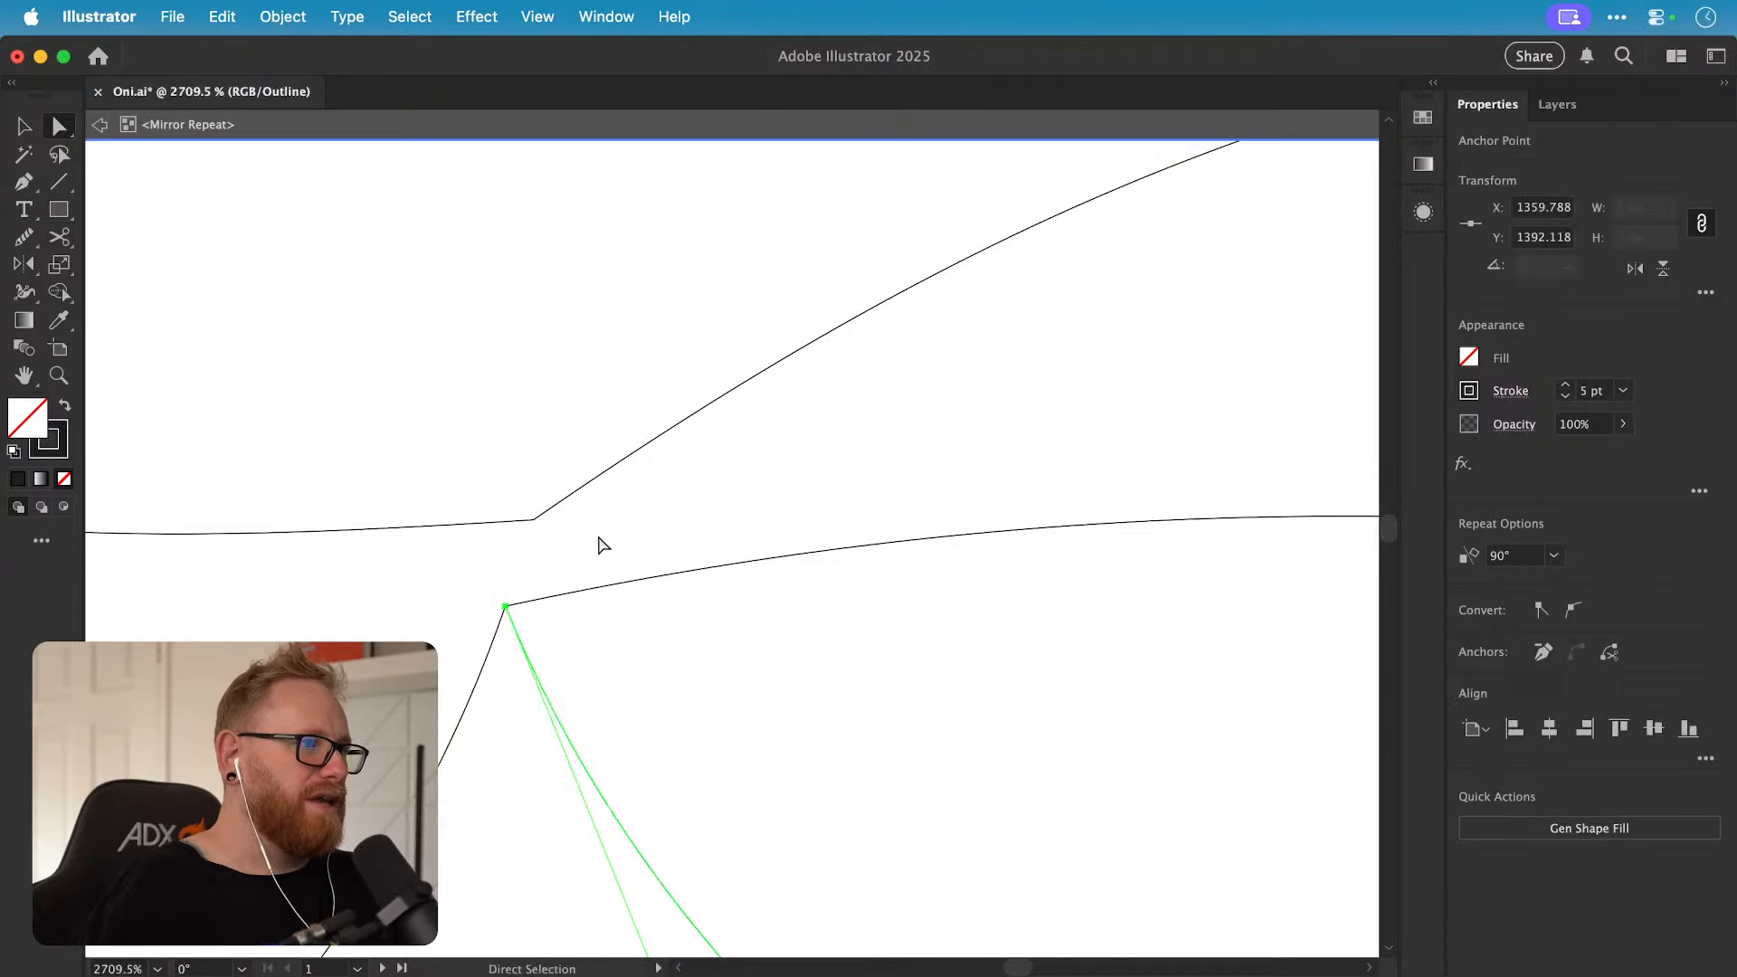
left_click(601, 544)
key("super+minus")
key("super+minus")
key("super+minus")
key("super+minus")
key("super+minus")
key("super+minus")
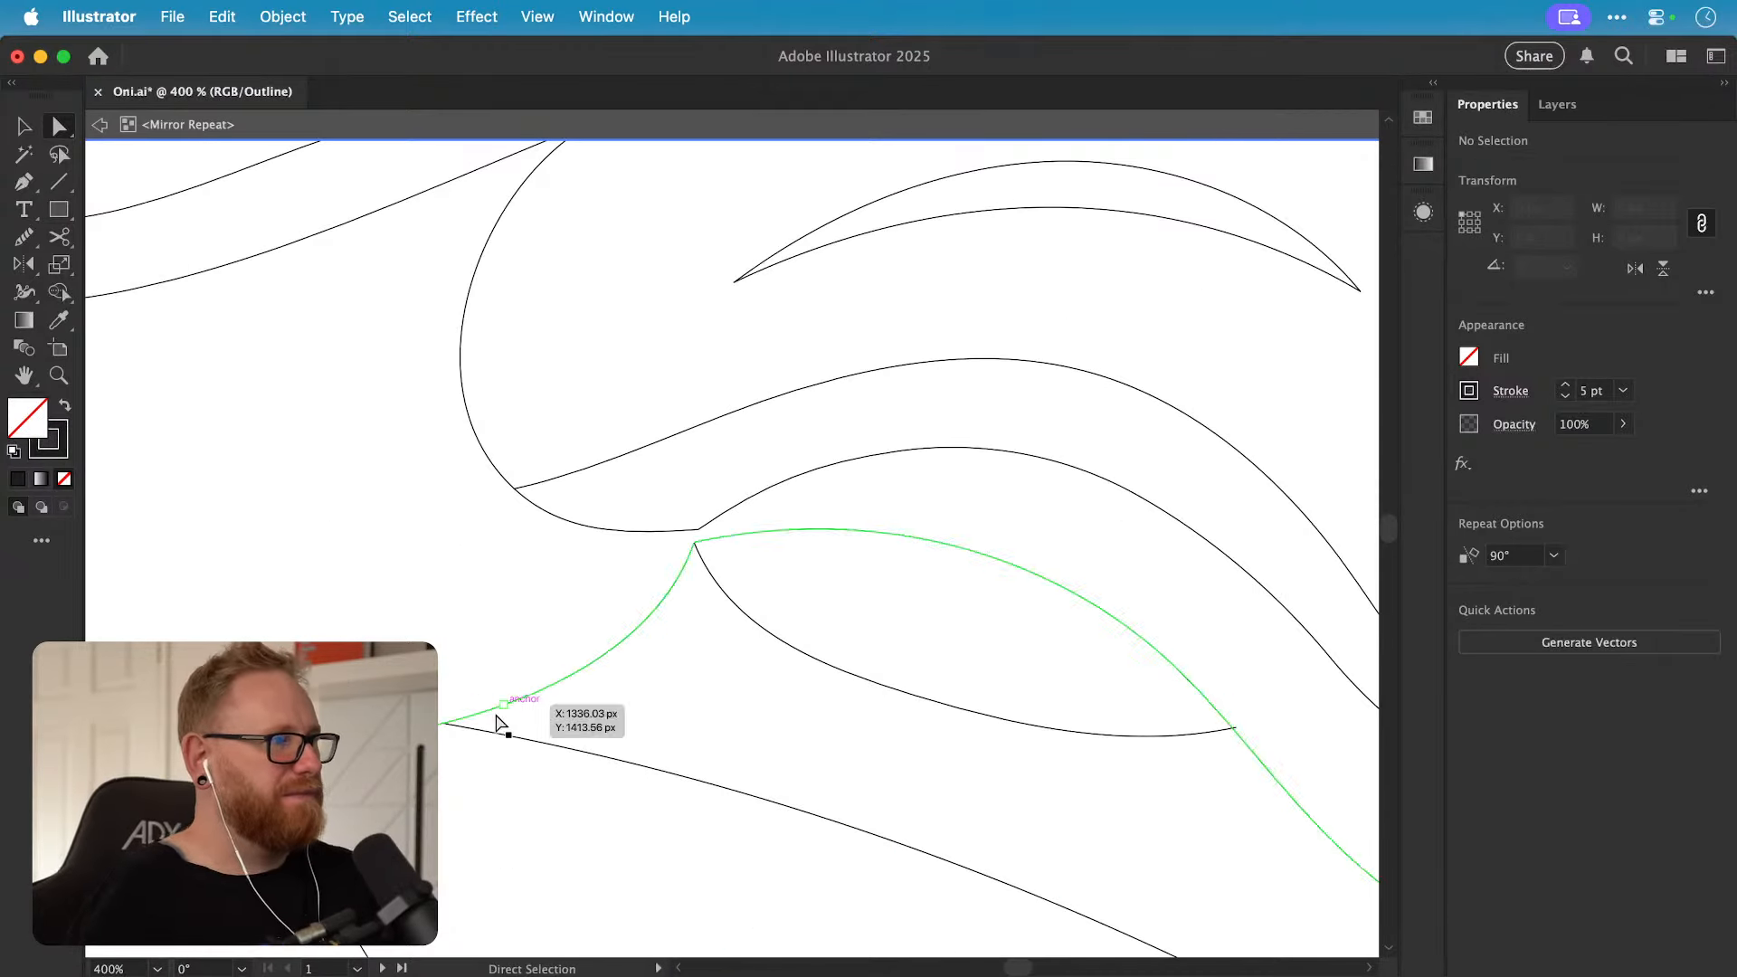
Step: Examine the line junctions from the left cheek along the upper lip and teeth to the mirror axis
left_click_drag(728, 721, 1158, 647)
left_click_drag(693, 666, 656, 584)
left_click_drag(407, 358, 317, 426)
left_click_drag(745, 686, 633, 597)
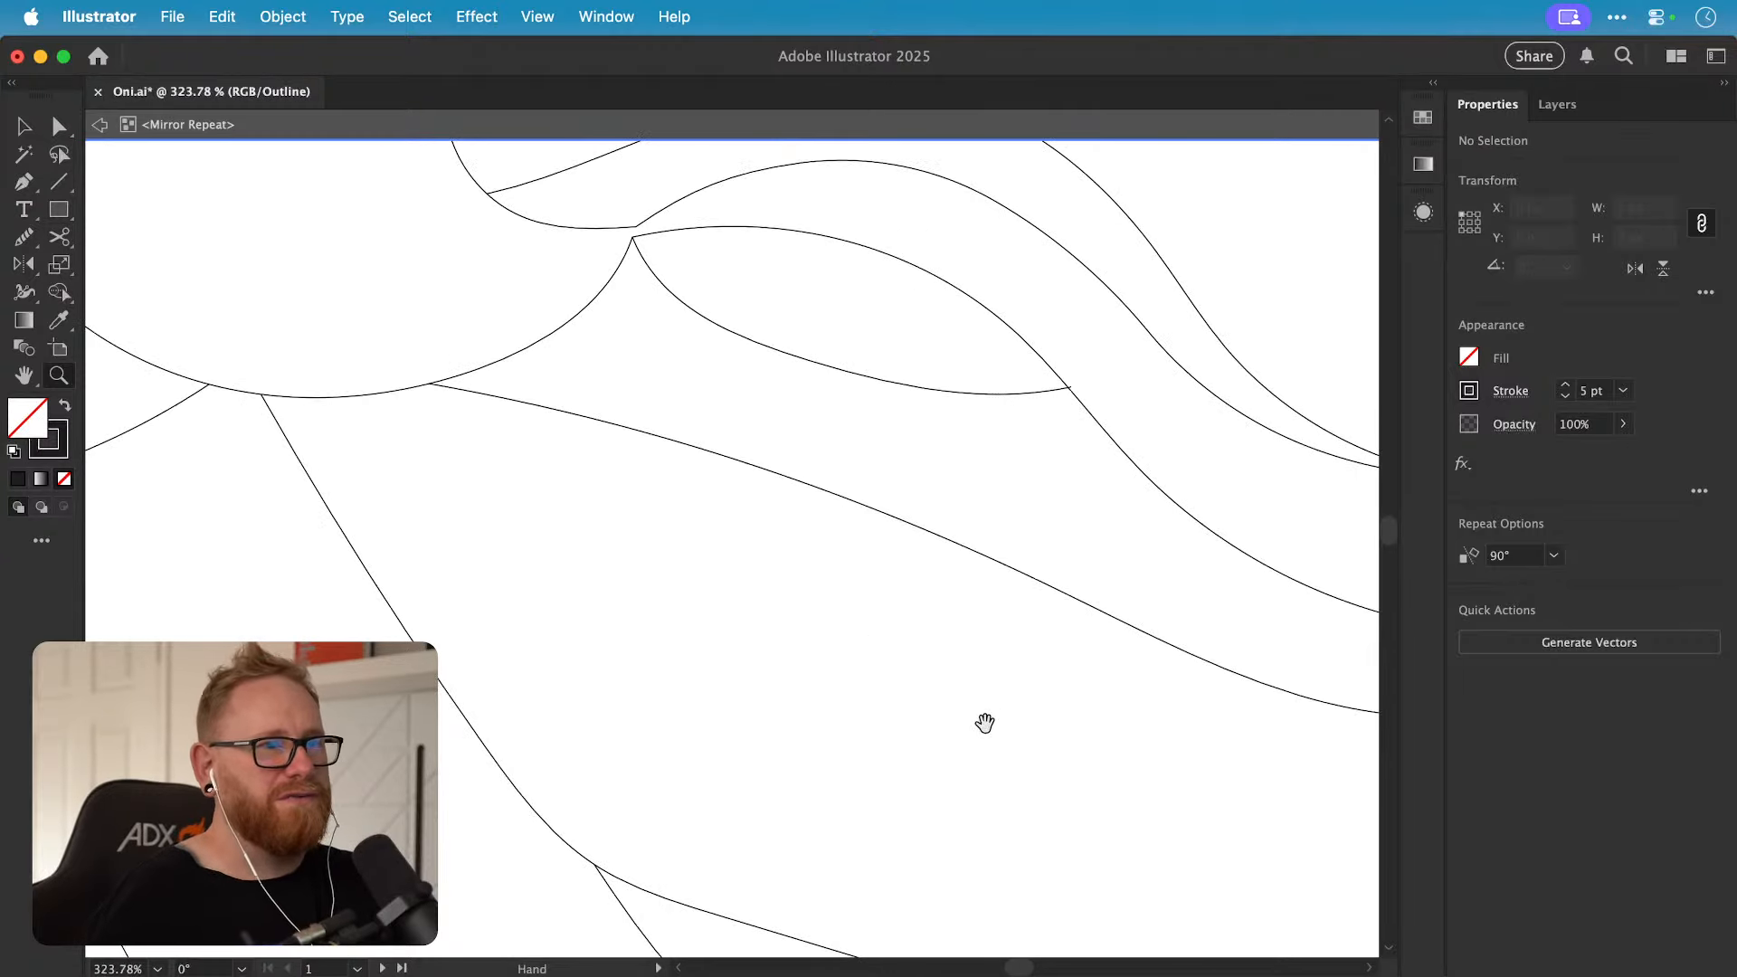
left_click_drag(985, 721, 889, 596)
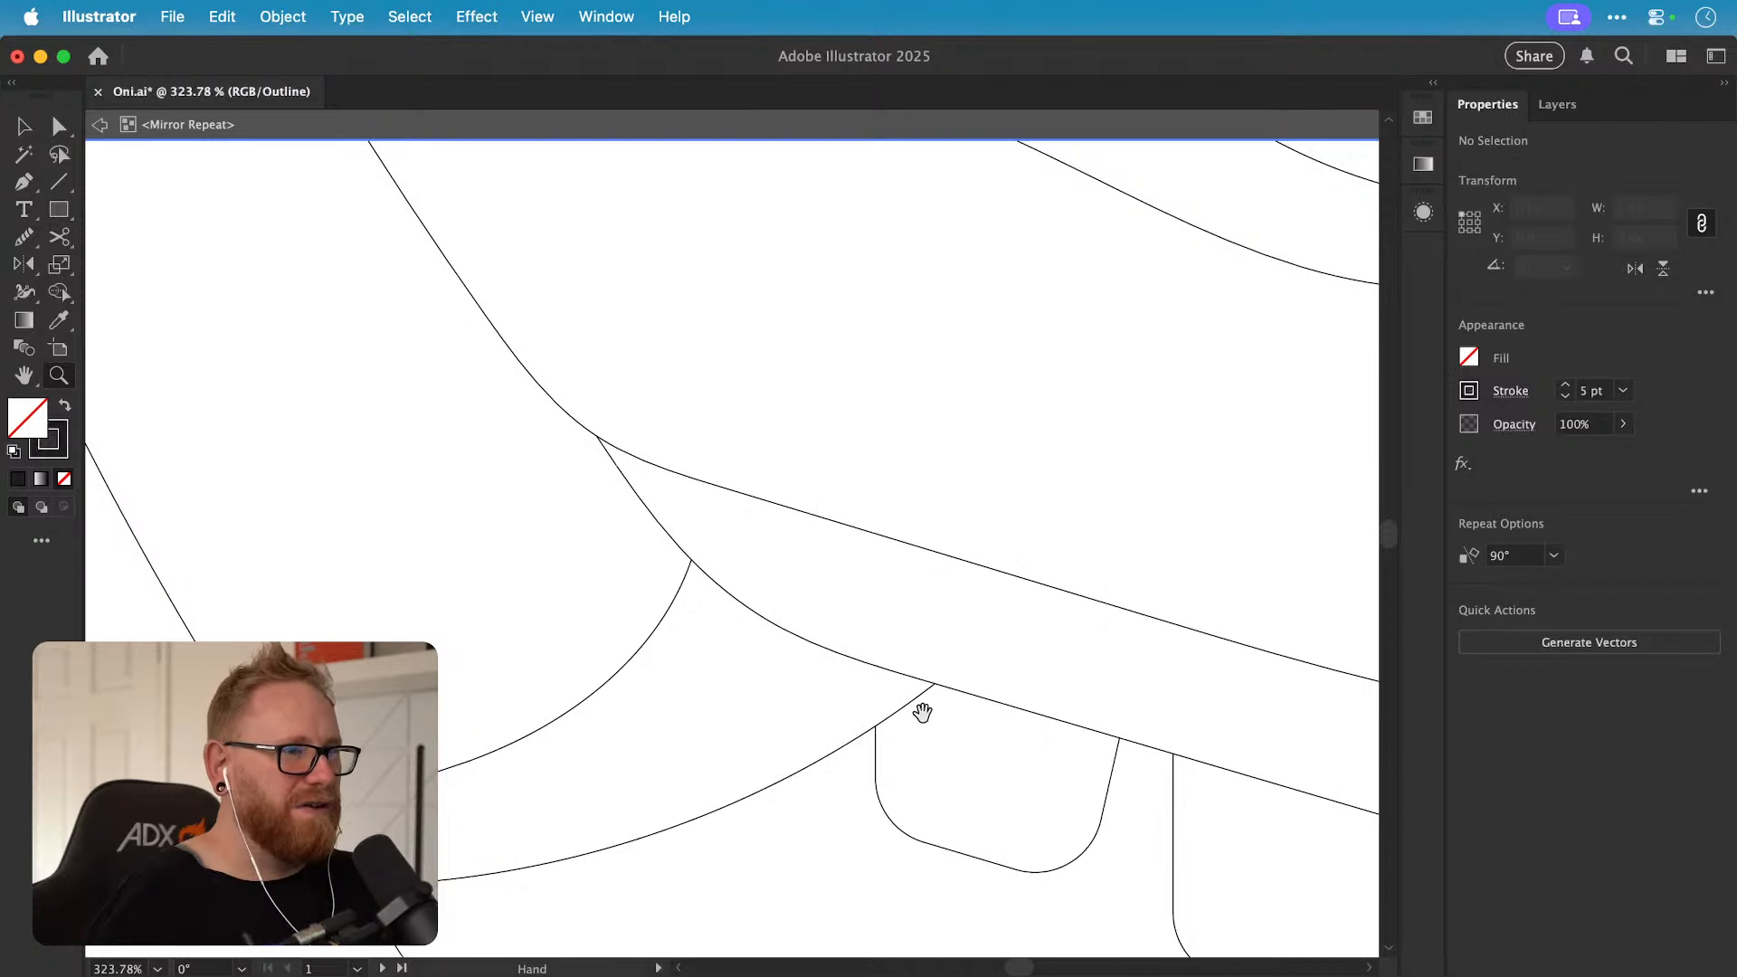
left_click_drag(922, 712, 805, 675)
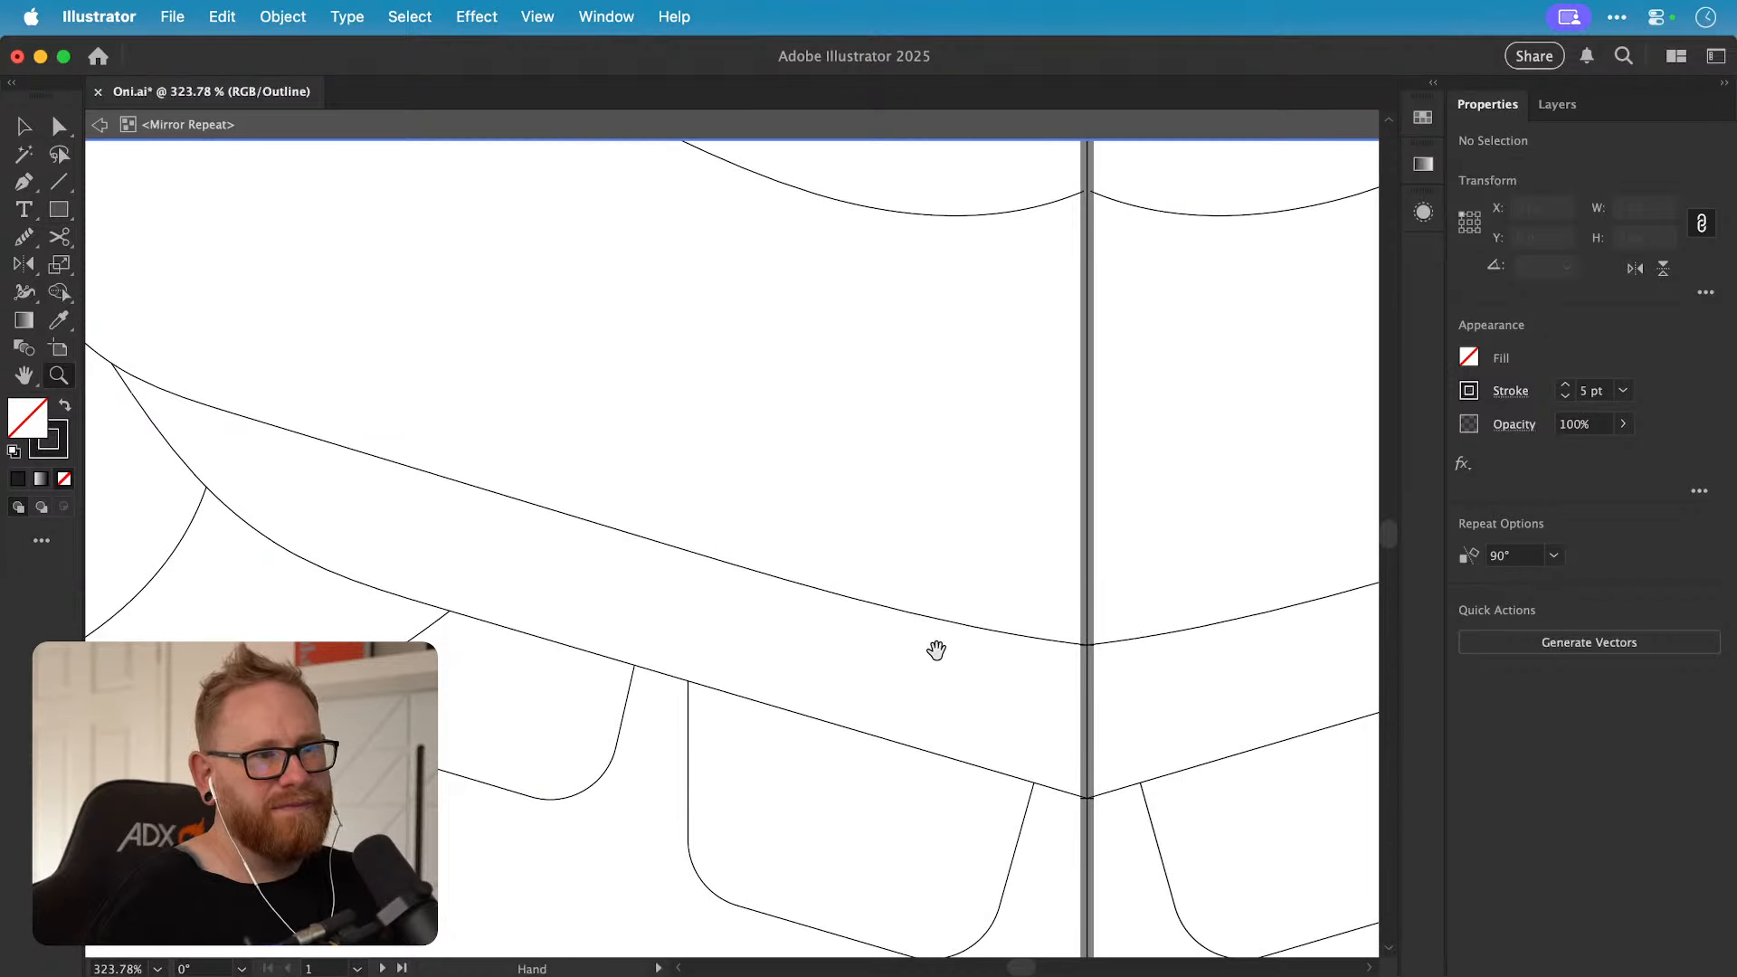
left_click_drag(937, 650, 729, 631)
left_click_drag(730, 556, 1182, 633)
left_click_drag(704, 512, 977, 570)
left_click_drag(857, 554, 789, 546)
left_click(850, 473)
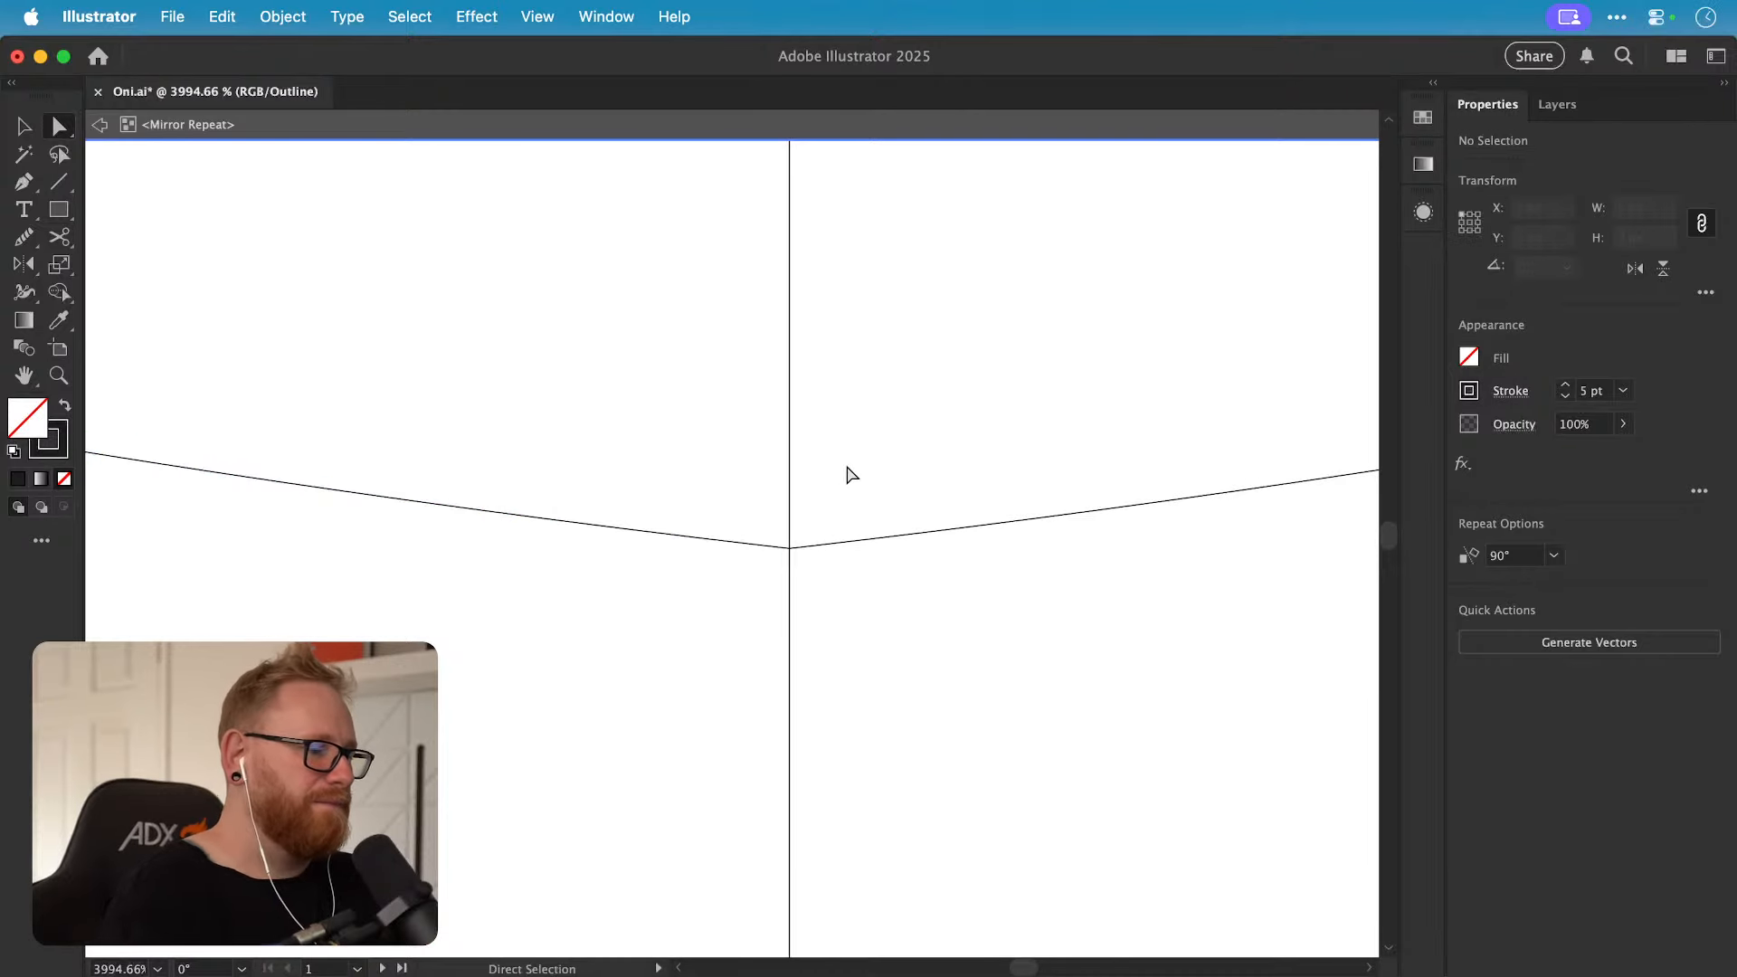
key("super+minus")
key("super+minus")
key("super+minus")
key("super+minus")
key("super+minus")
key("super+minus")
key("super+minus")
key("super+minus")
key("space")
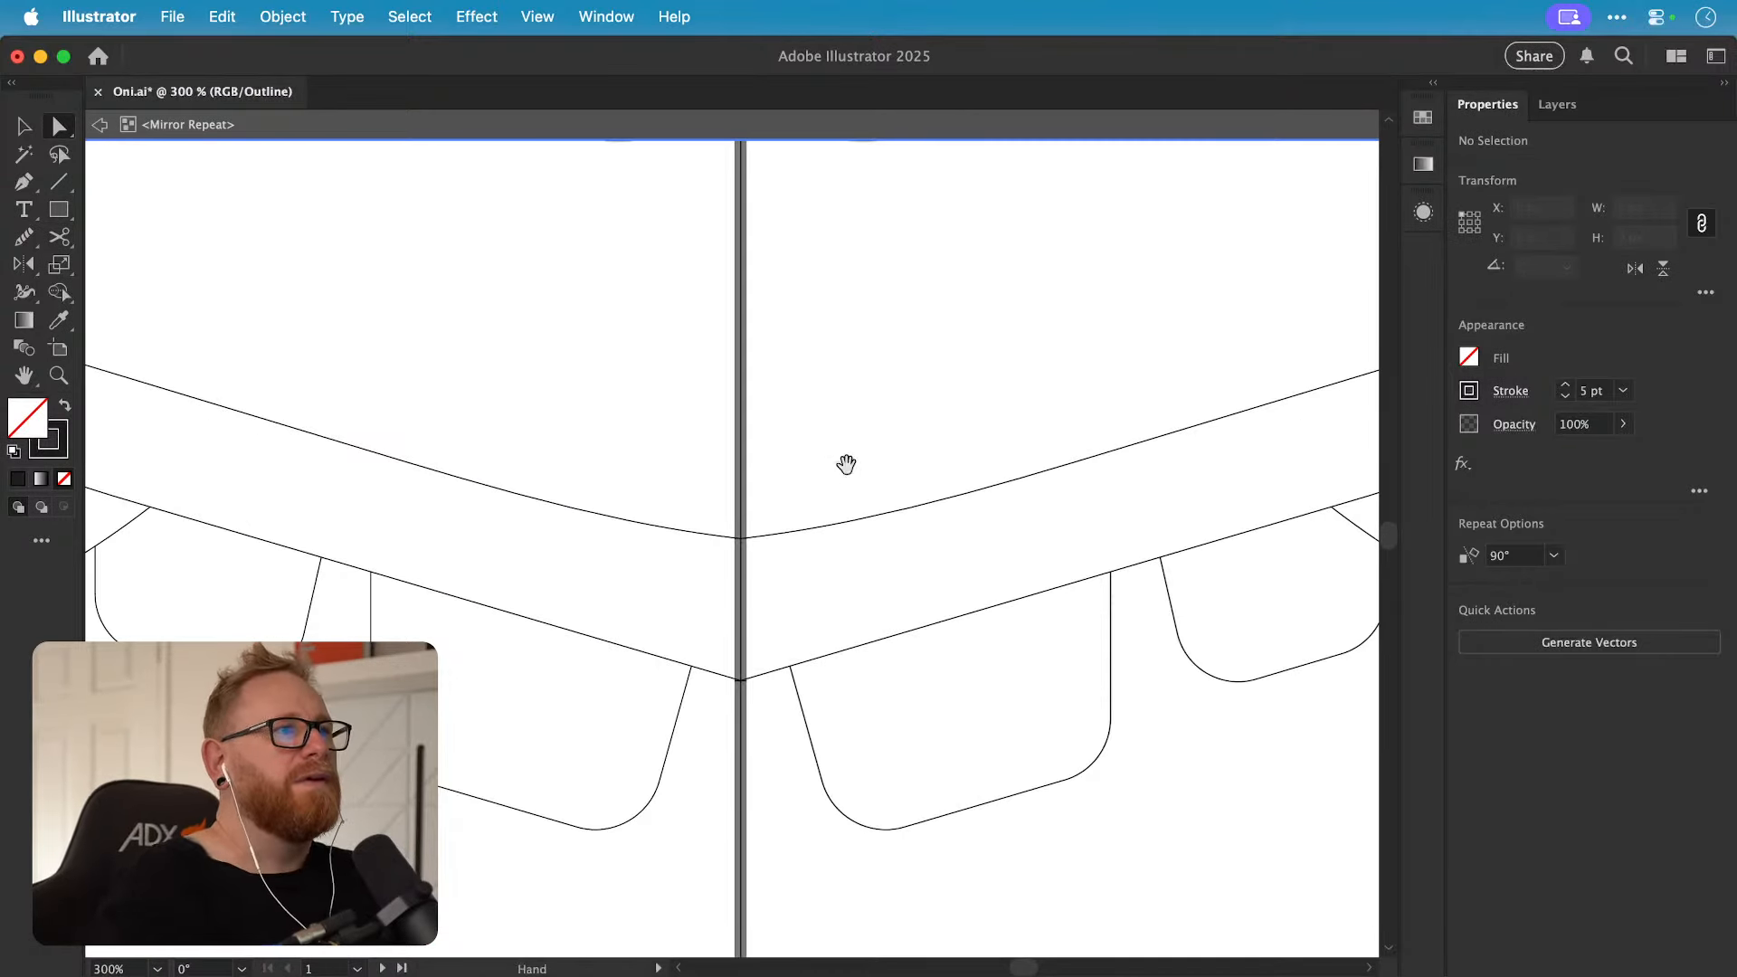
Step: Extend the inner end of the lowest line under the nose onto the mirror axis
left_click_drag(717, 278, 650, 704)
key("super+space")
left_click_drag(672, 568, 1176, 608)
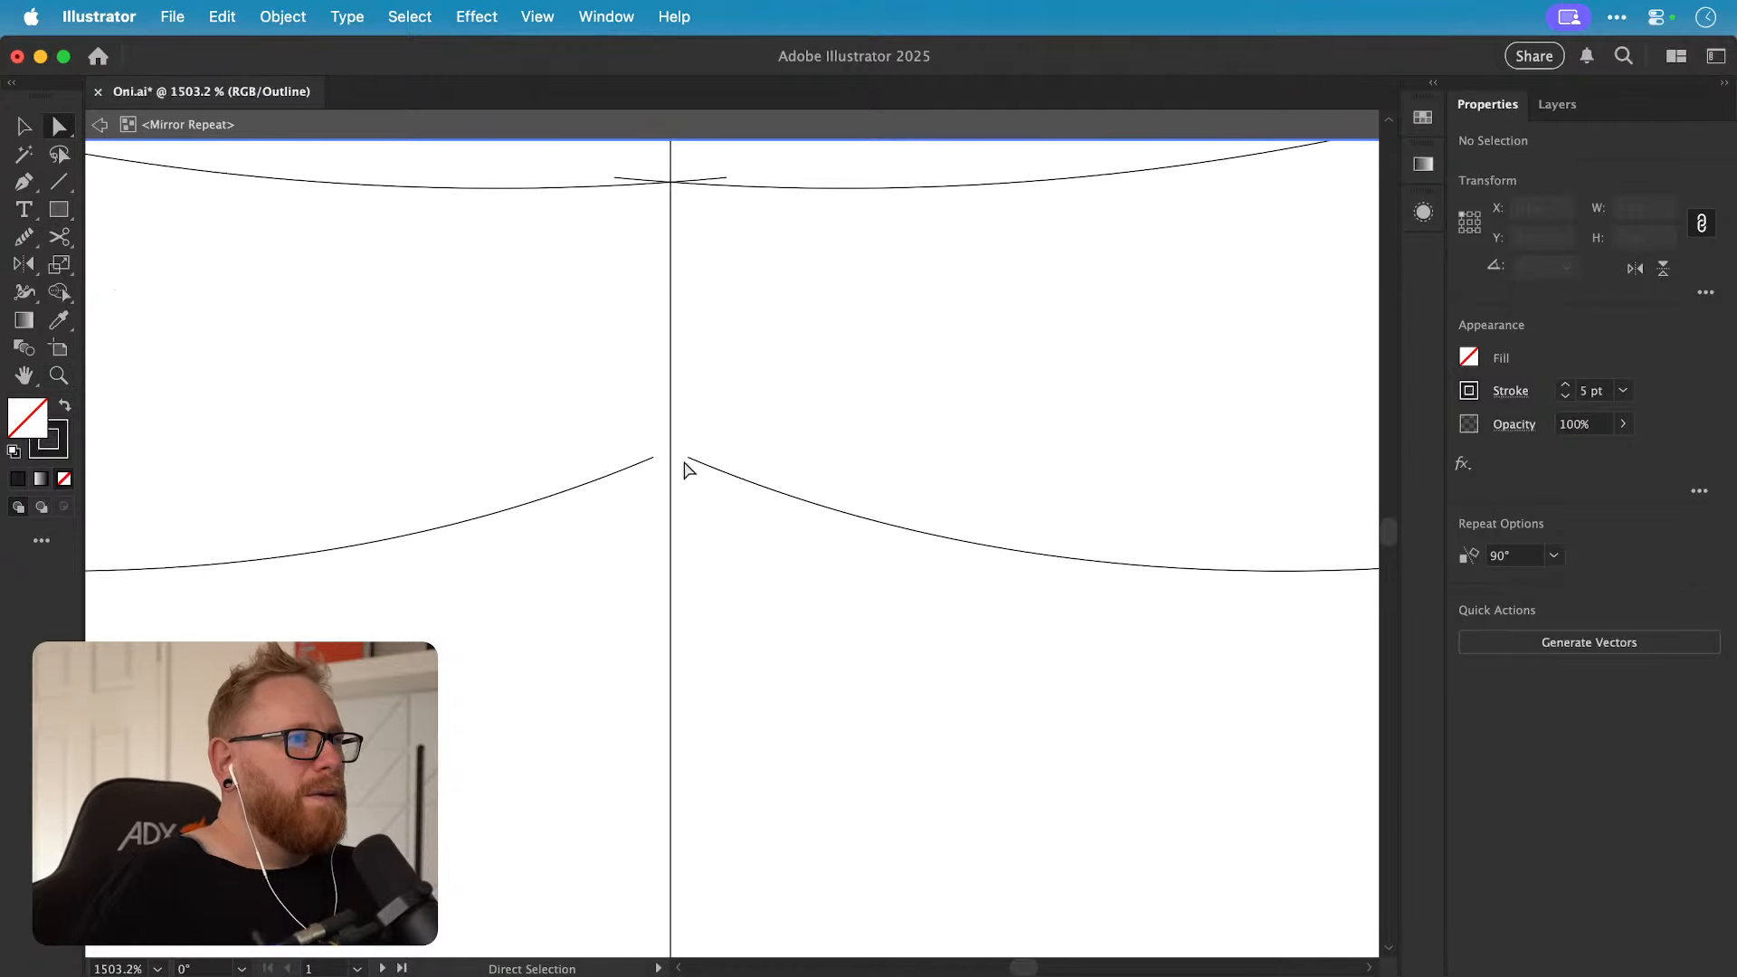
left_click_drag(653, 458, 670, 458)
Step: Pull the overshooting inner end of the line above it back onto the mirror axis
scroll(670, 465, "up", 5)
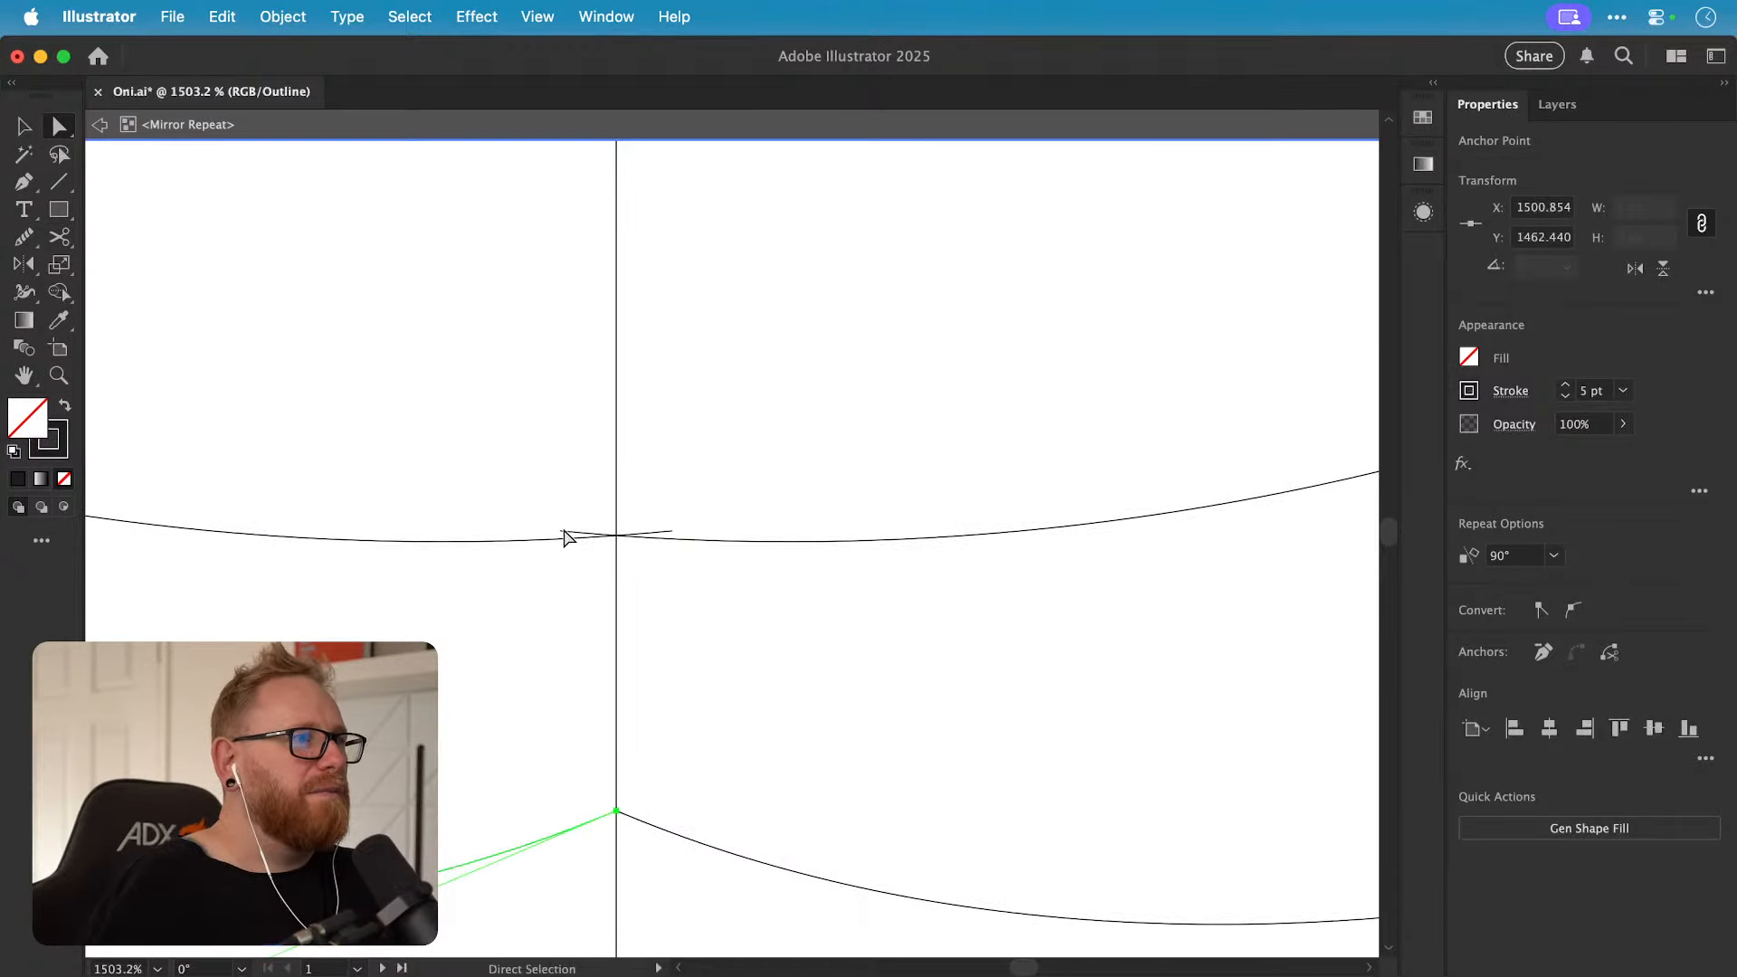
left_click_drag(671, 531, 616, 533)
key("space")
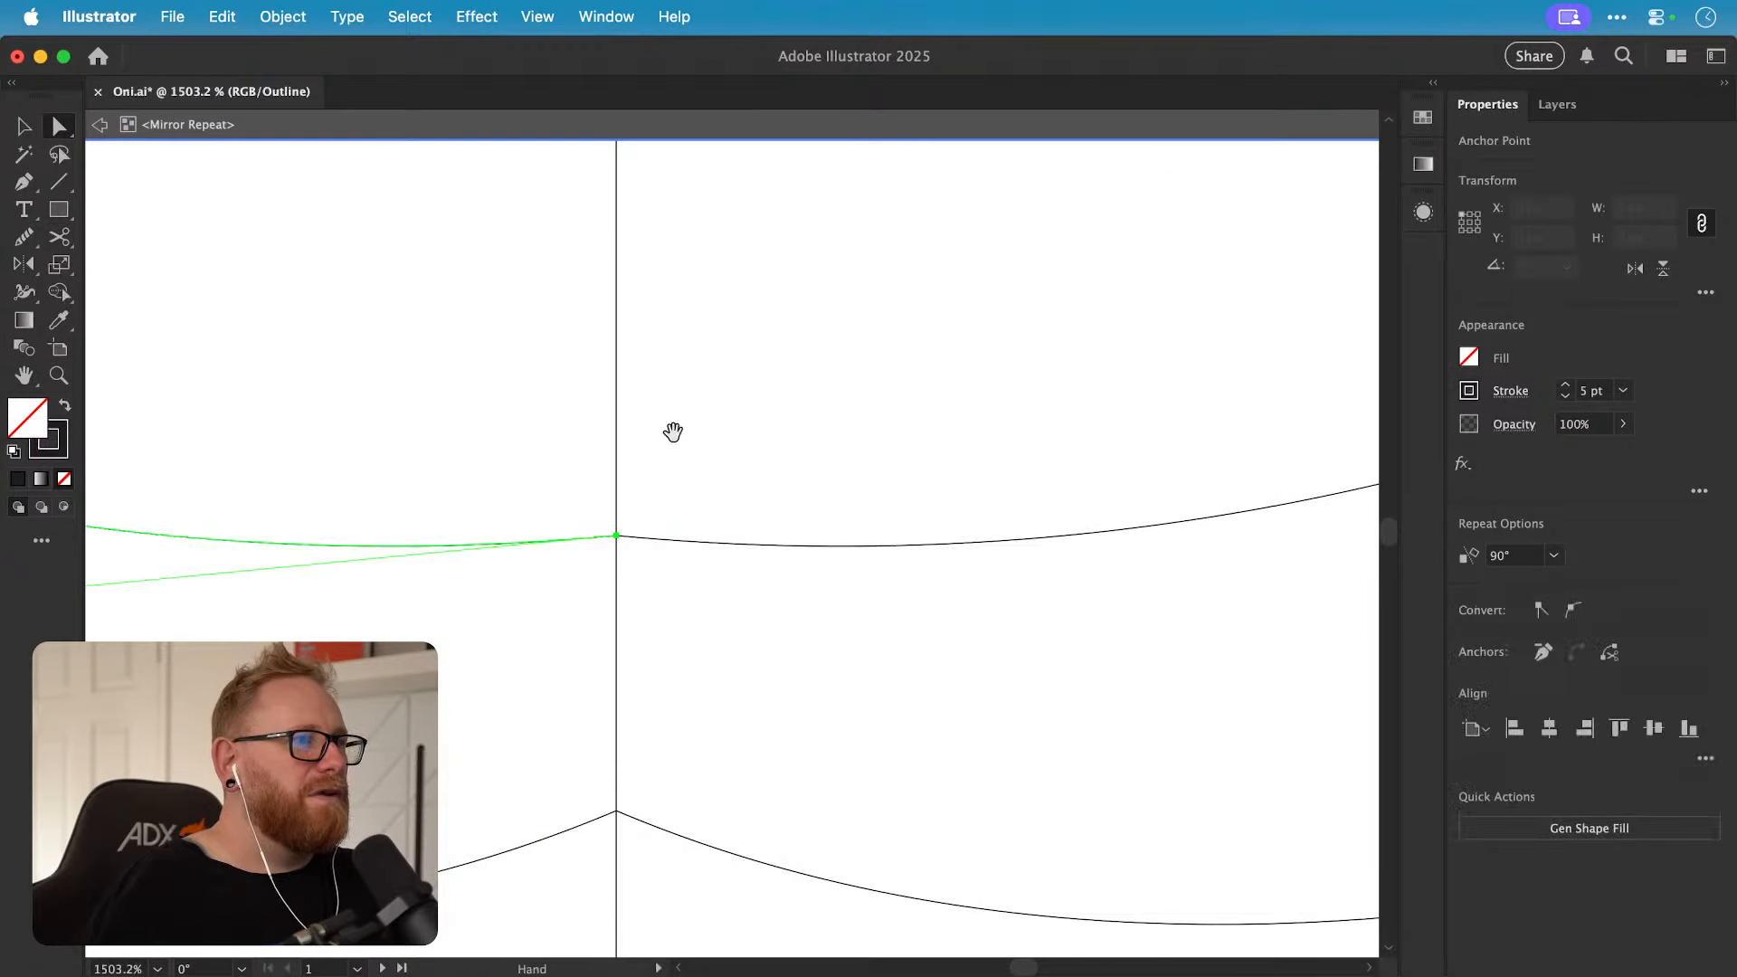
left_click_drag(667, 362, 1019, 433)
key("super+minus")
key("super+minus")
key("super+minus")
key("super+minus")
key("super+minus")
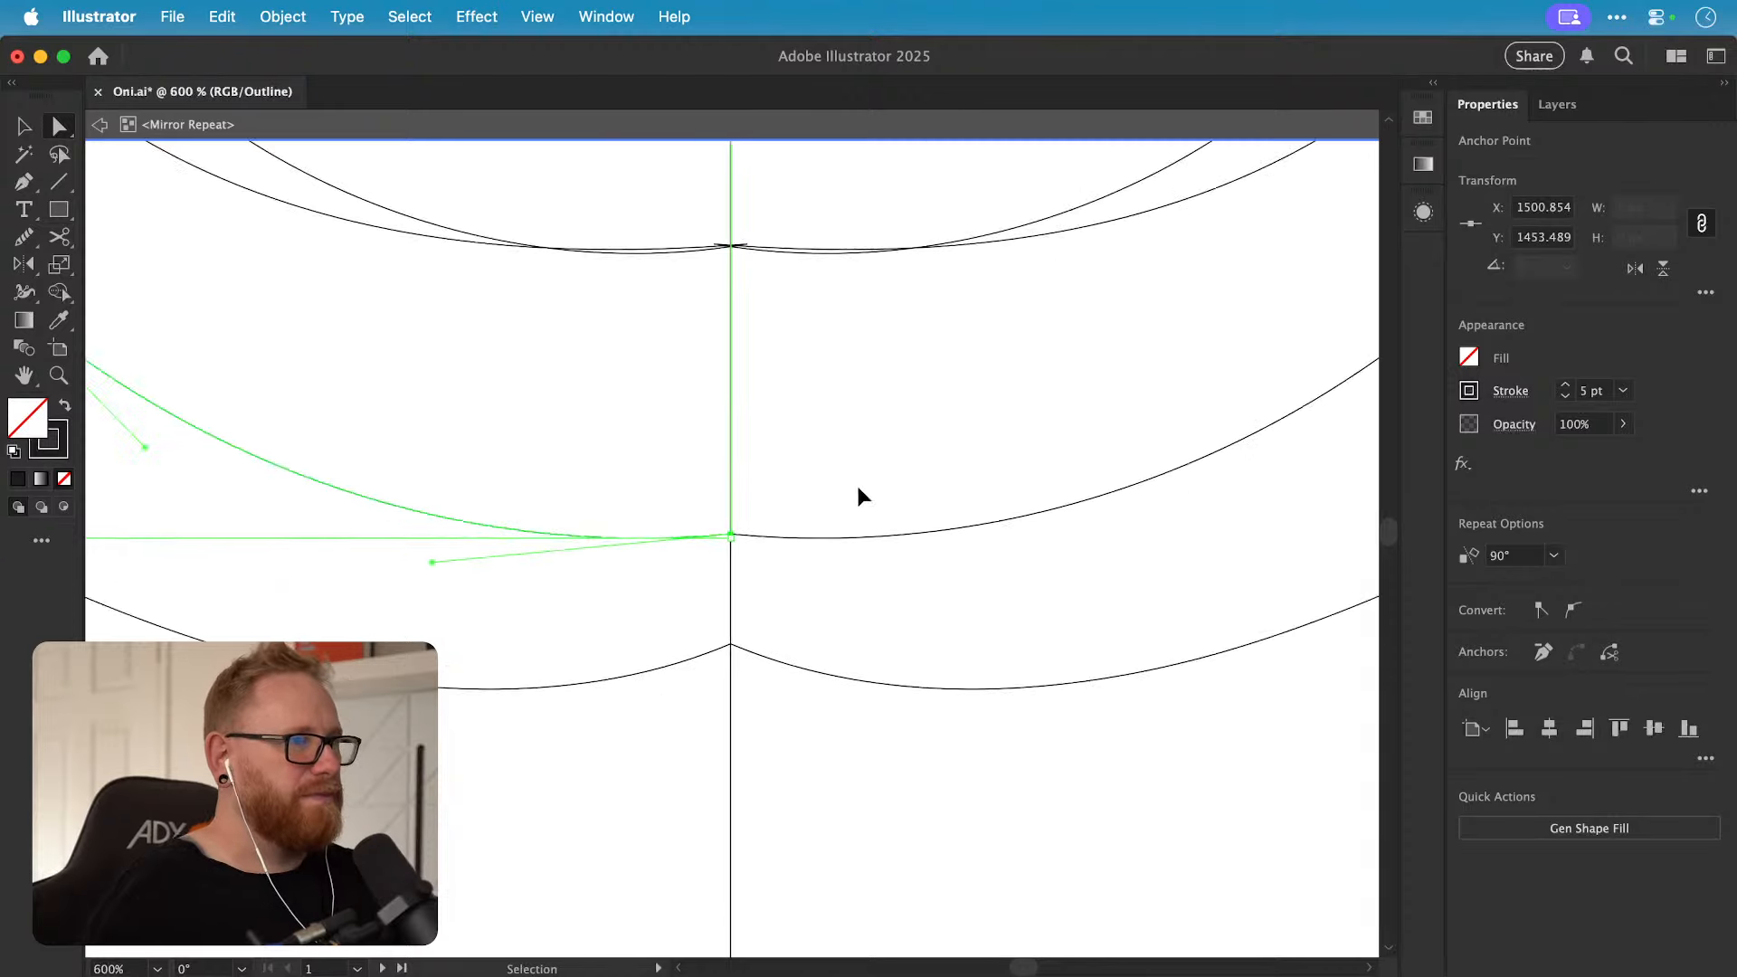
Step: Snap the inner ends of the two upper nose fold lines onto the same point on the mirror axis
left_click_drag(587, 548, 542, 660)
left_click(628, 459)
key("space")
key("super+space")
left_click_drag(556, 553, 792, 629)
left_click(493, 577)
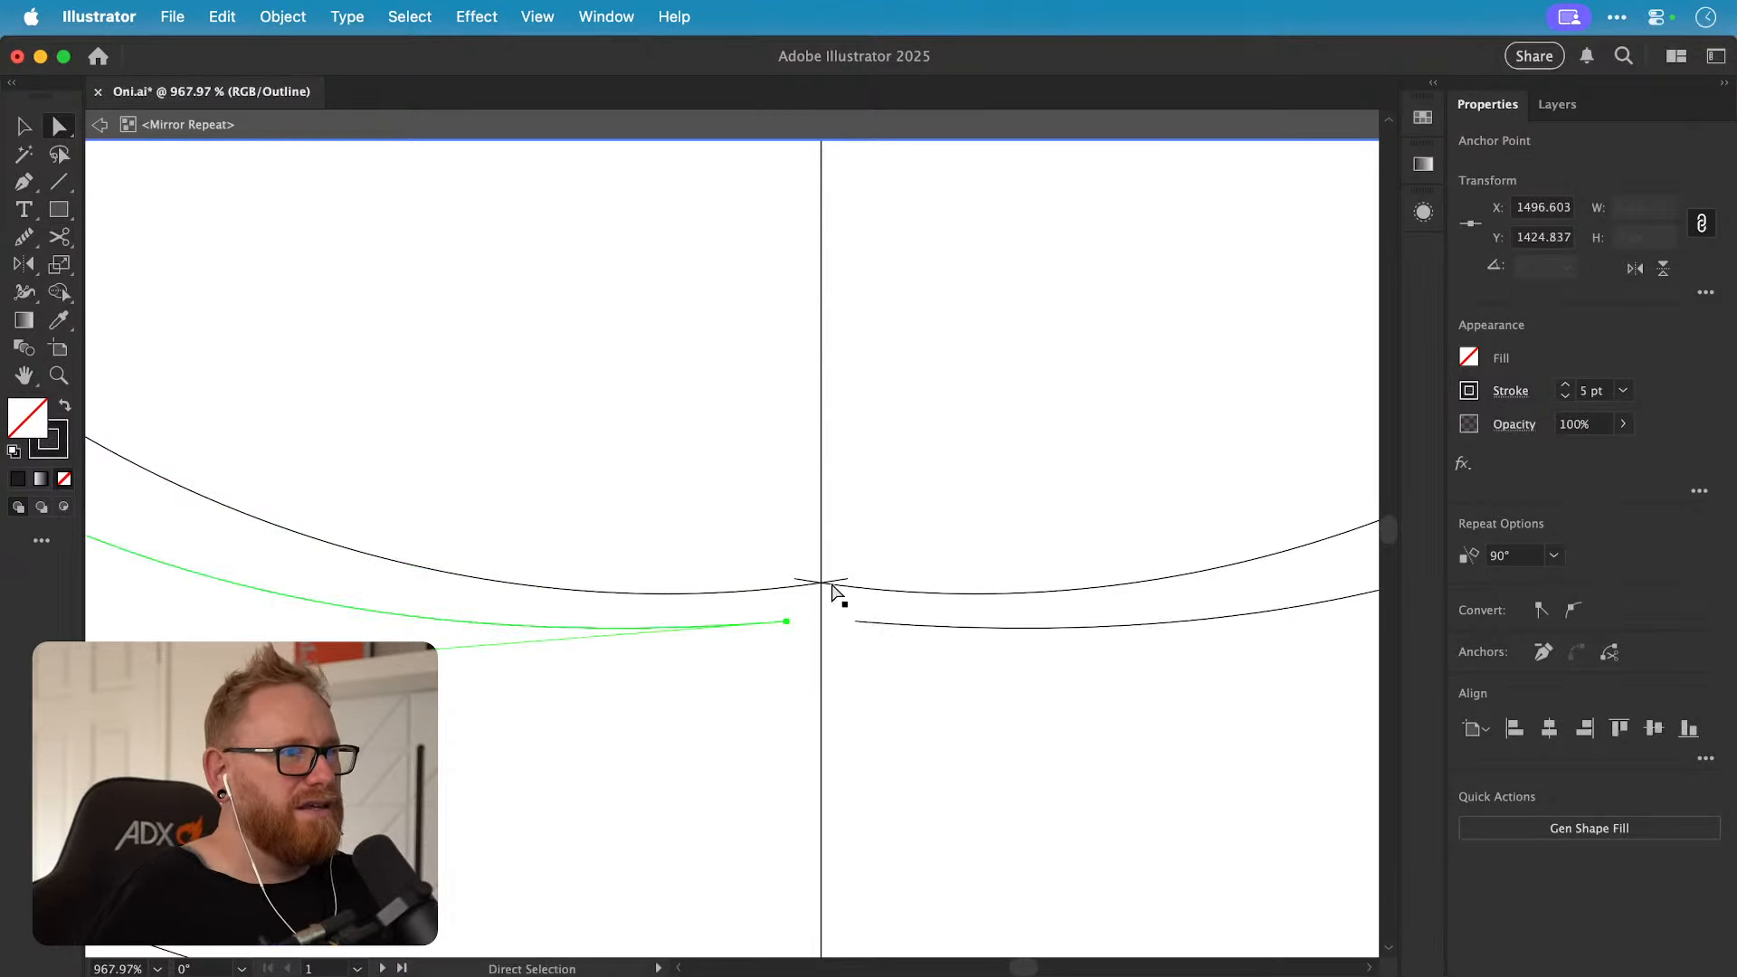
left_click_drag(846, 579, 821, 585)
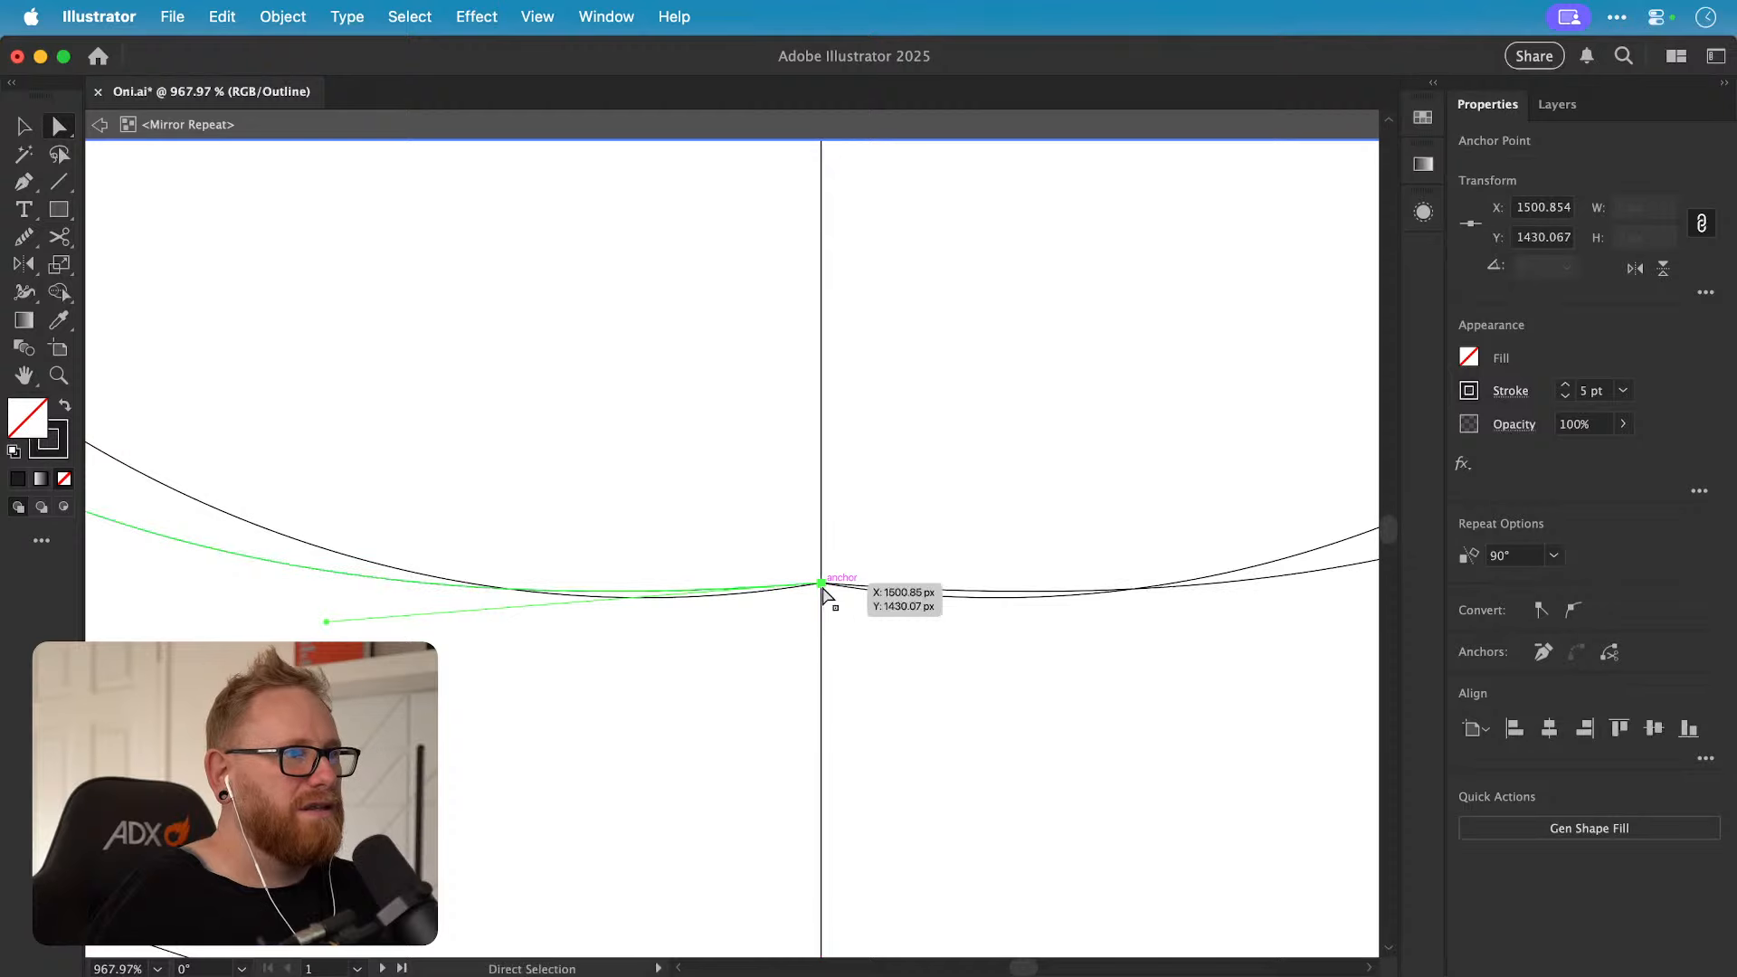
Step: Lower the direction handle of the second nose fold line so it curves clear below the topmost fold line
left_click_drag(327, 621, 331, 679)
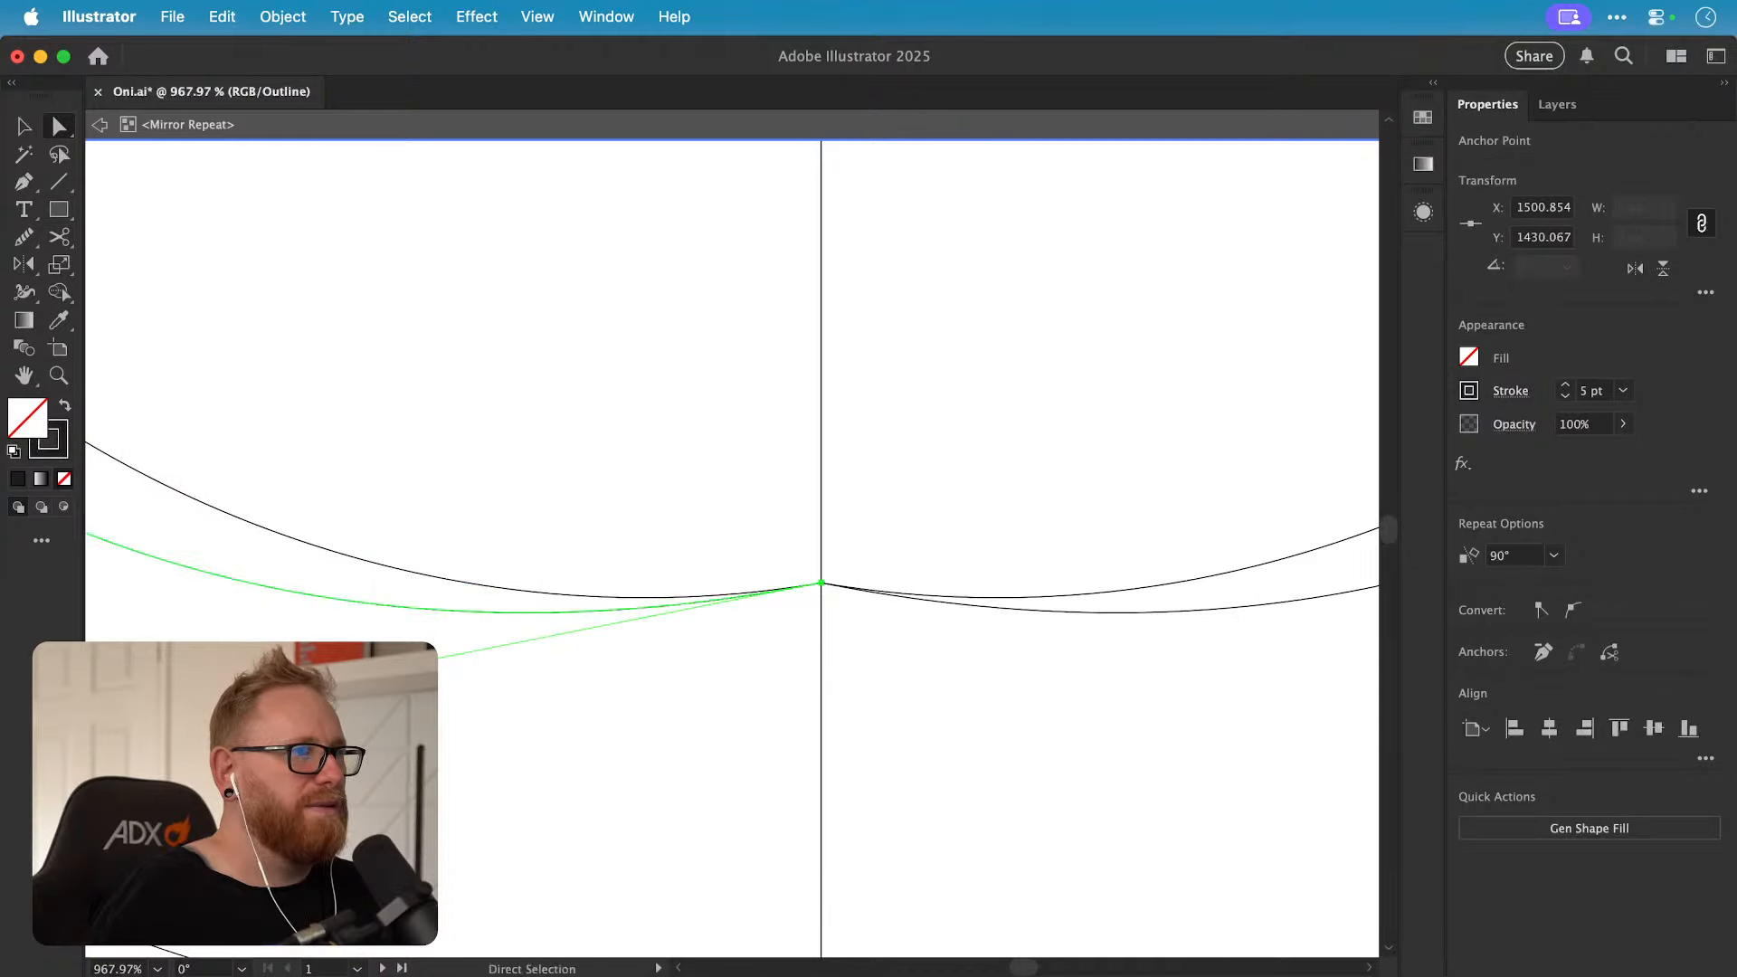
key("v")
left_click(611, 459)
key("super+minus")
key("super+minus")
key("super+minus")
key("super+minus")
key("super+minus")
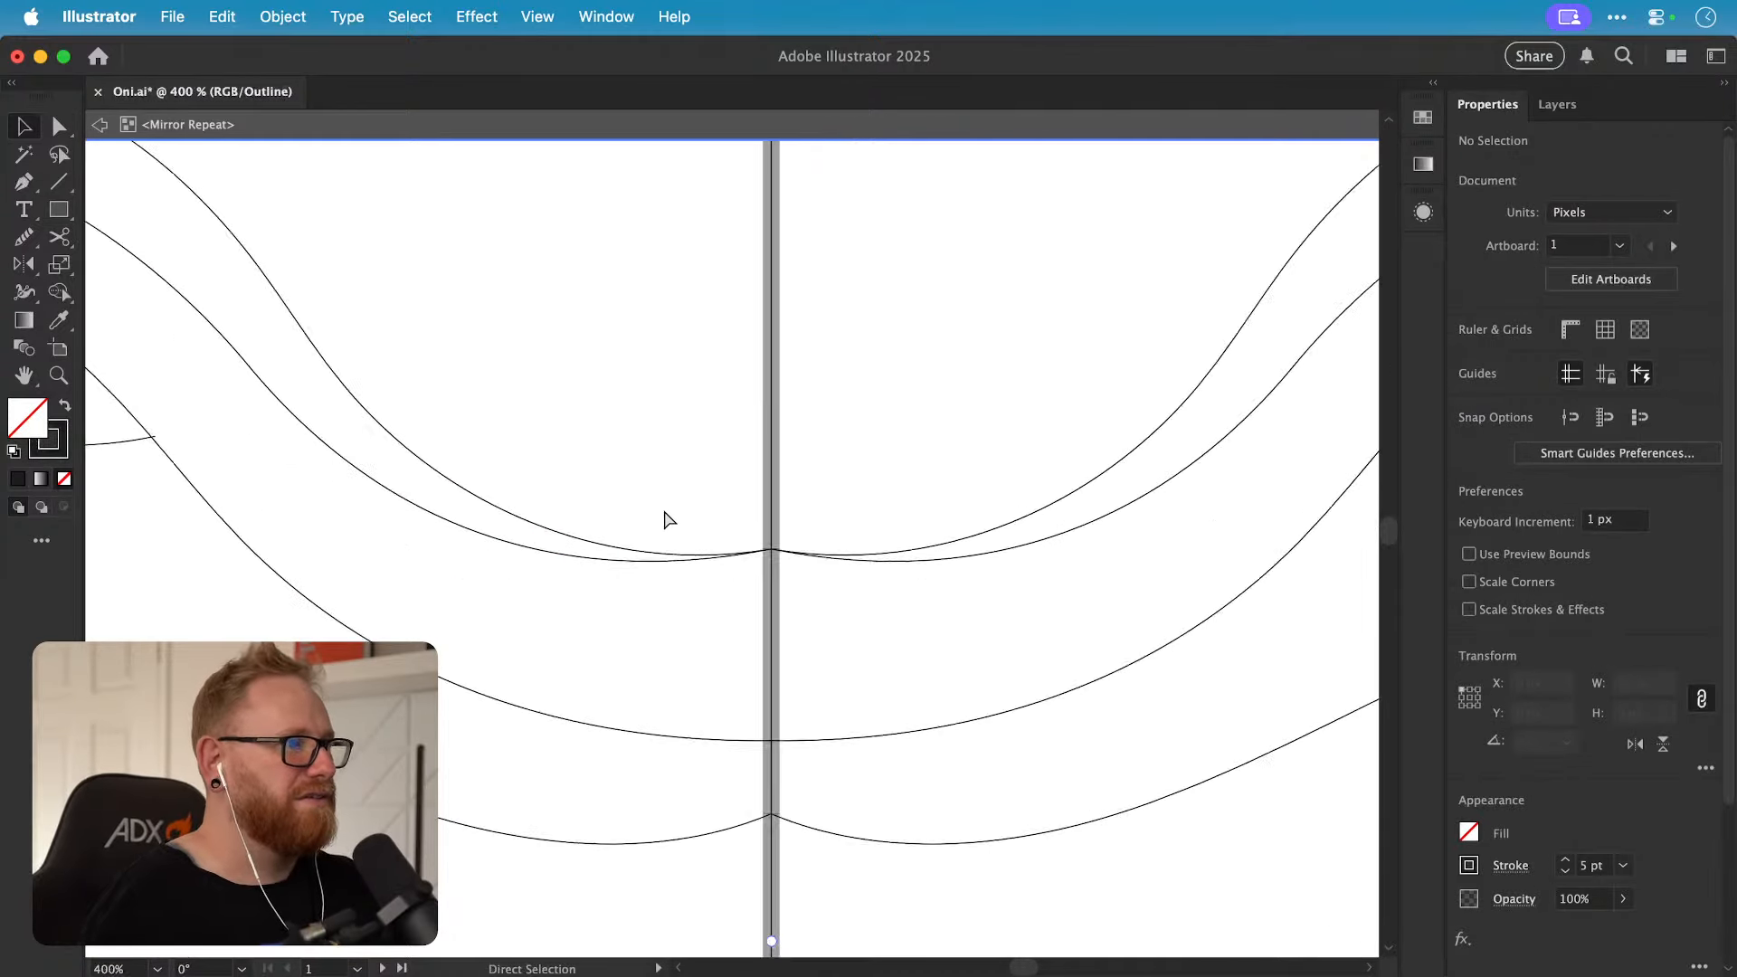
Step: Snap the inner end of the left nostril opening's lower line onto the fold line it crosses
key("z")
left_click_drag(389, 465, 689, 605)
key("a")
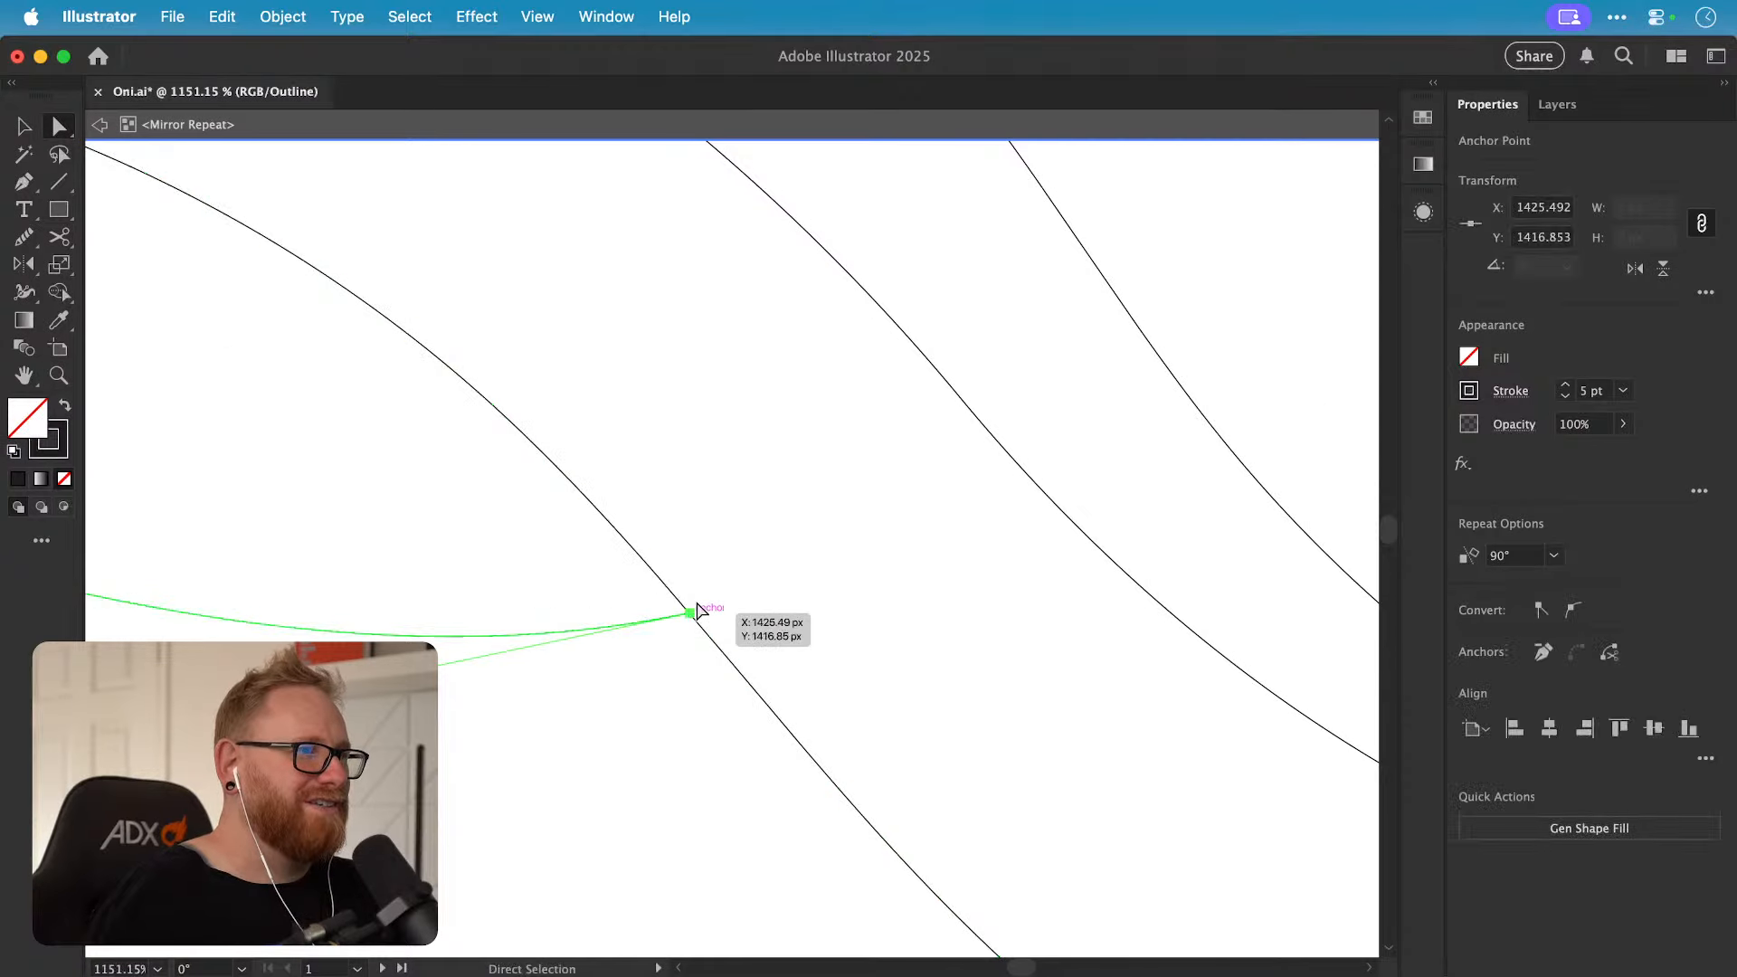
key("super+minus")
key("super+minus")
key("super+minus")
key("super+minus")
key("super+minus")
left_click(674, 601)
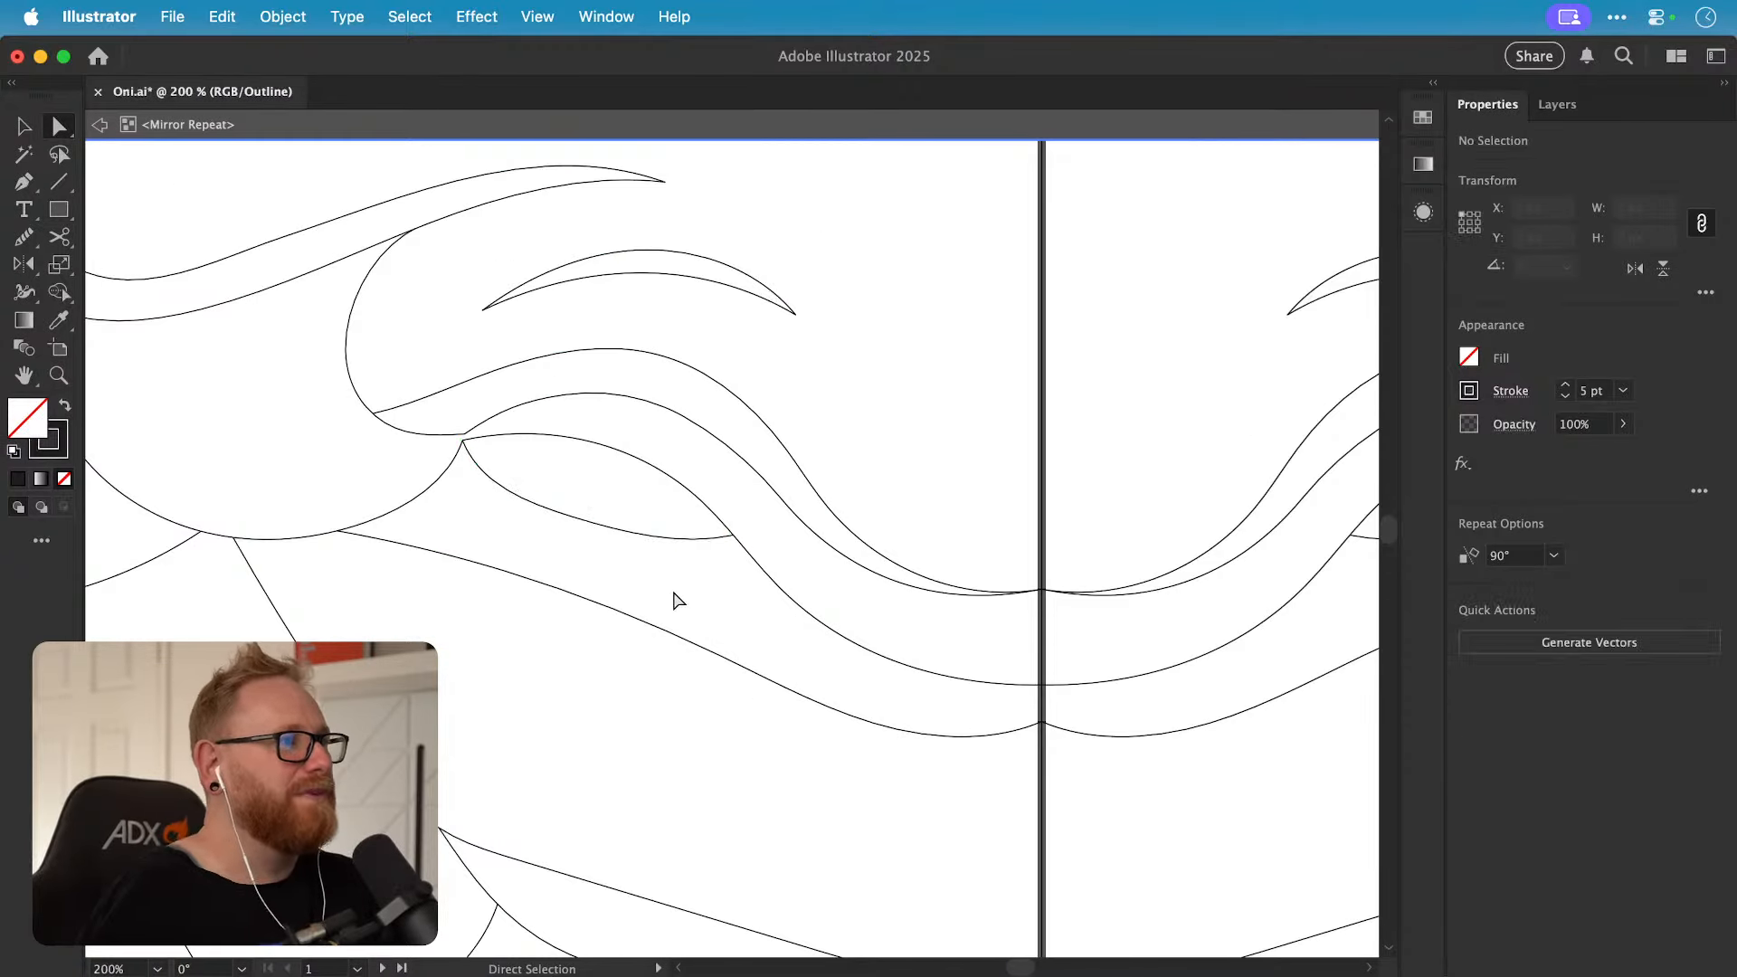
Step: Snap the upper end of the left forehead spike's inner curve onto the pointed corner and swing its handle outward
left_click_drag(1007, 527, 701, 556)
scroll(706, 555, "up", 2)
scroll(705, 555, "right", 2)
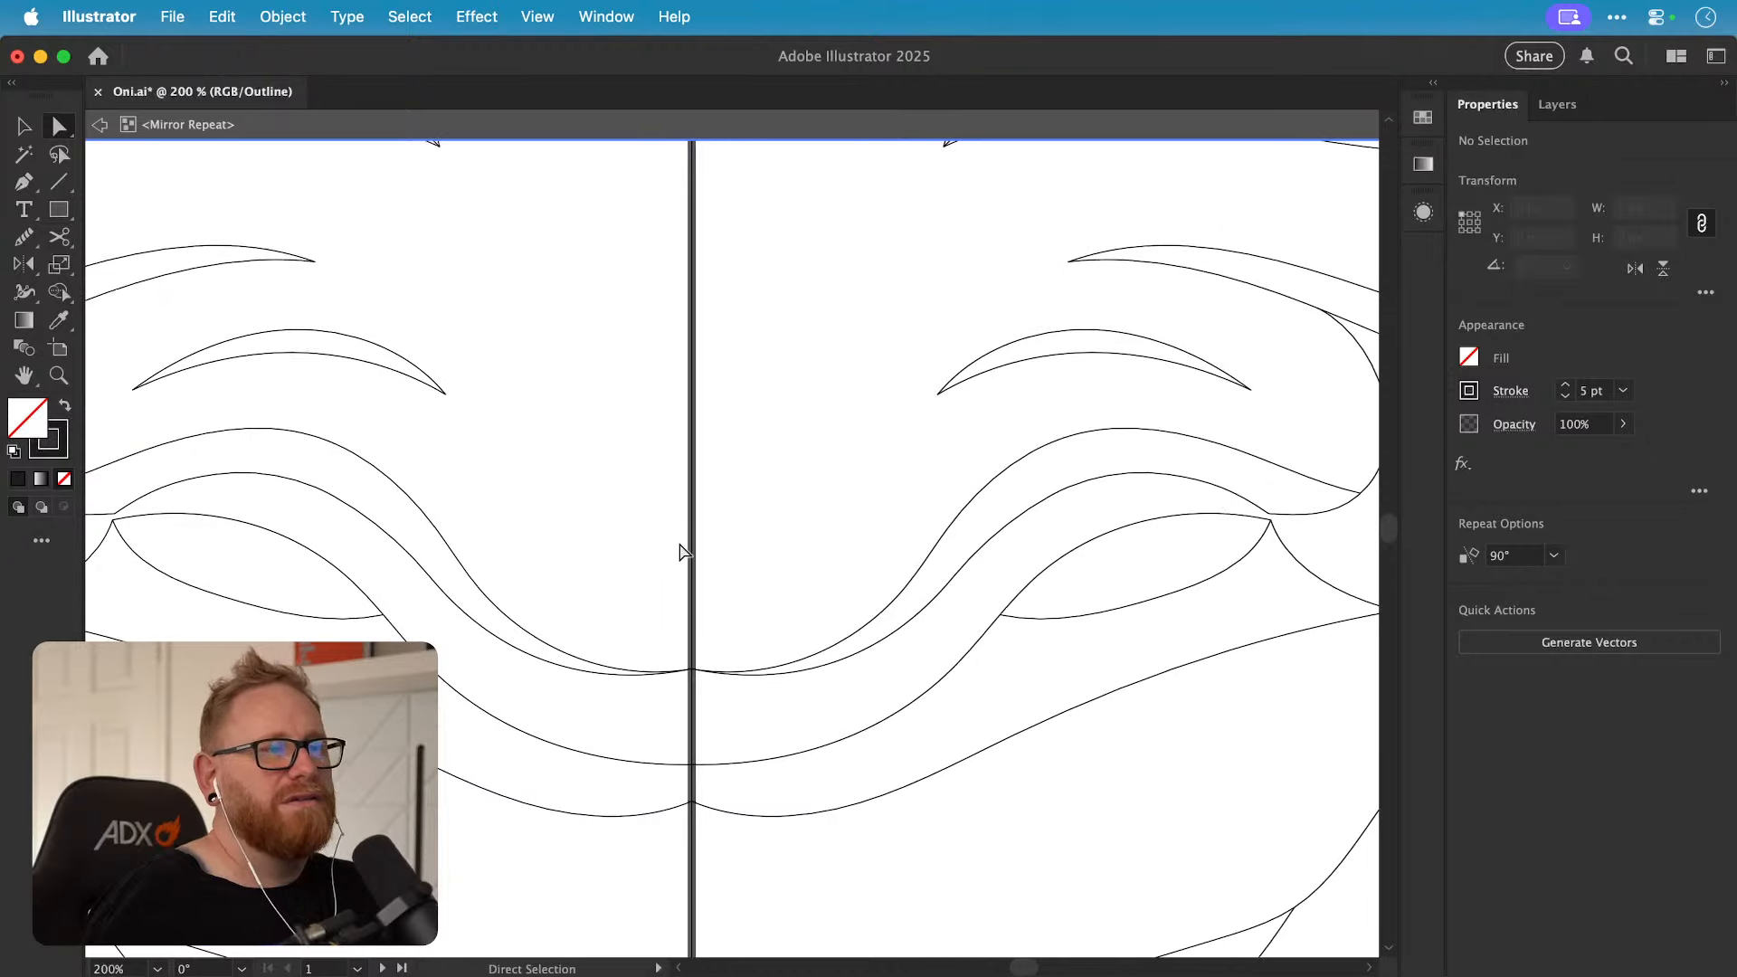
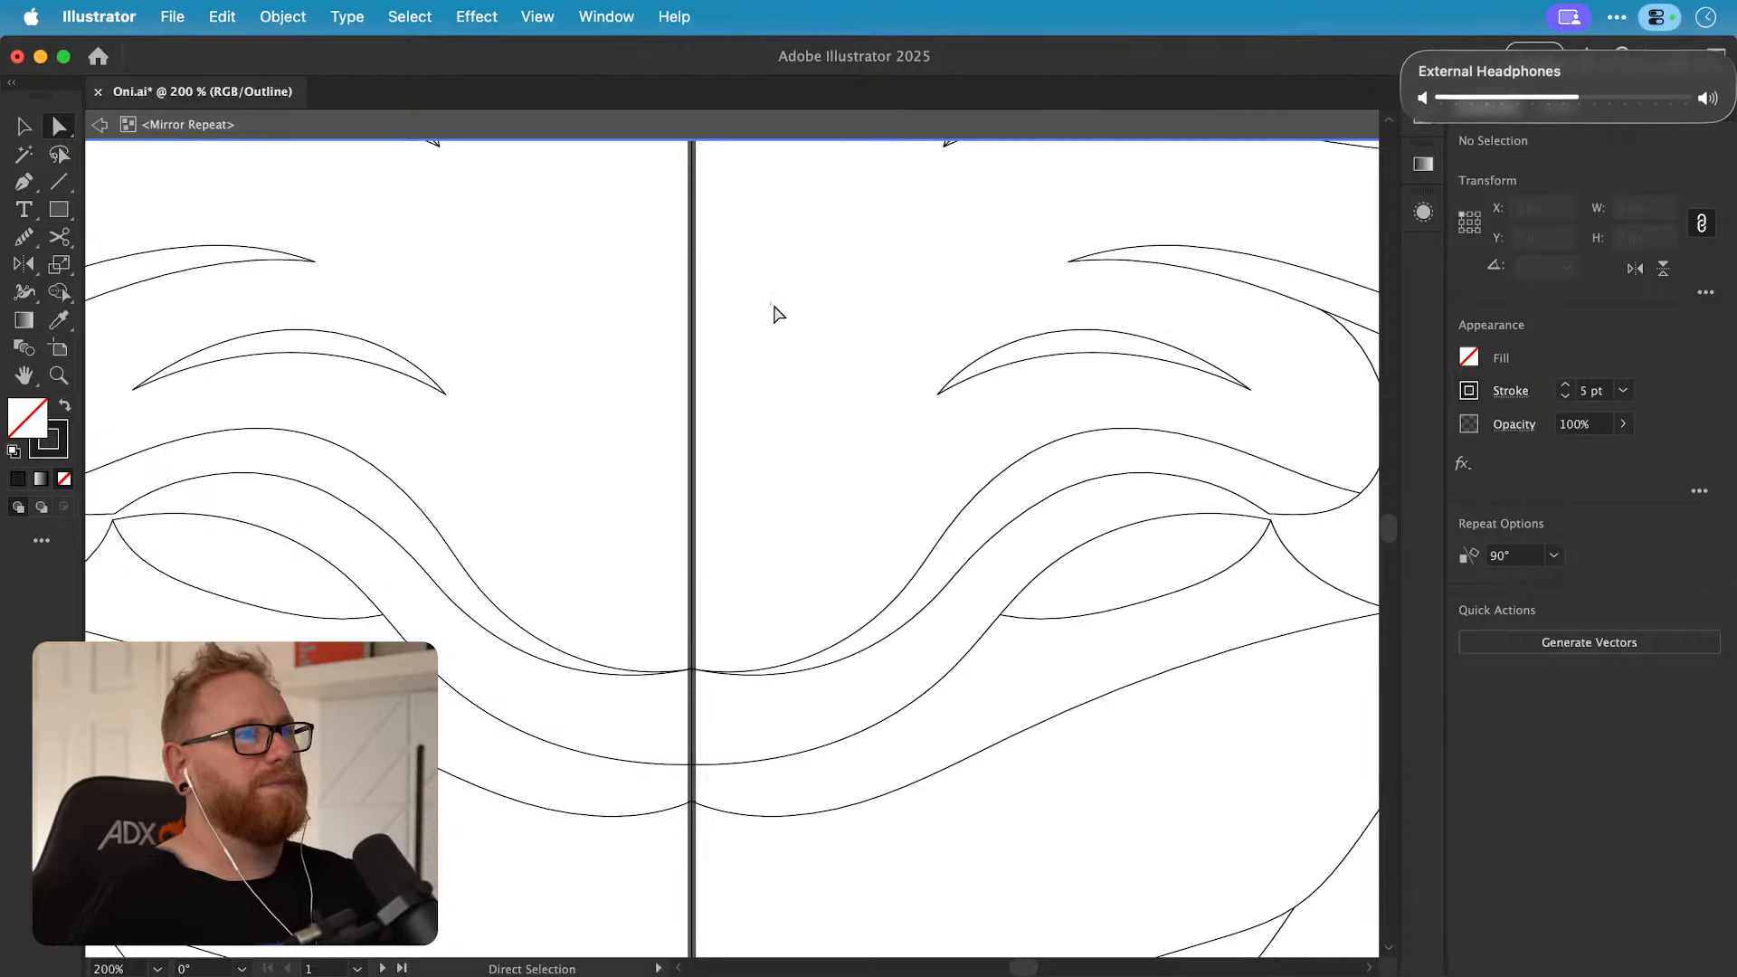
left_click_drag(776, 310, 667, 664)
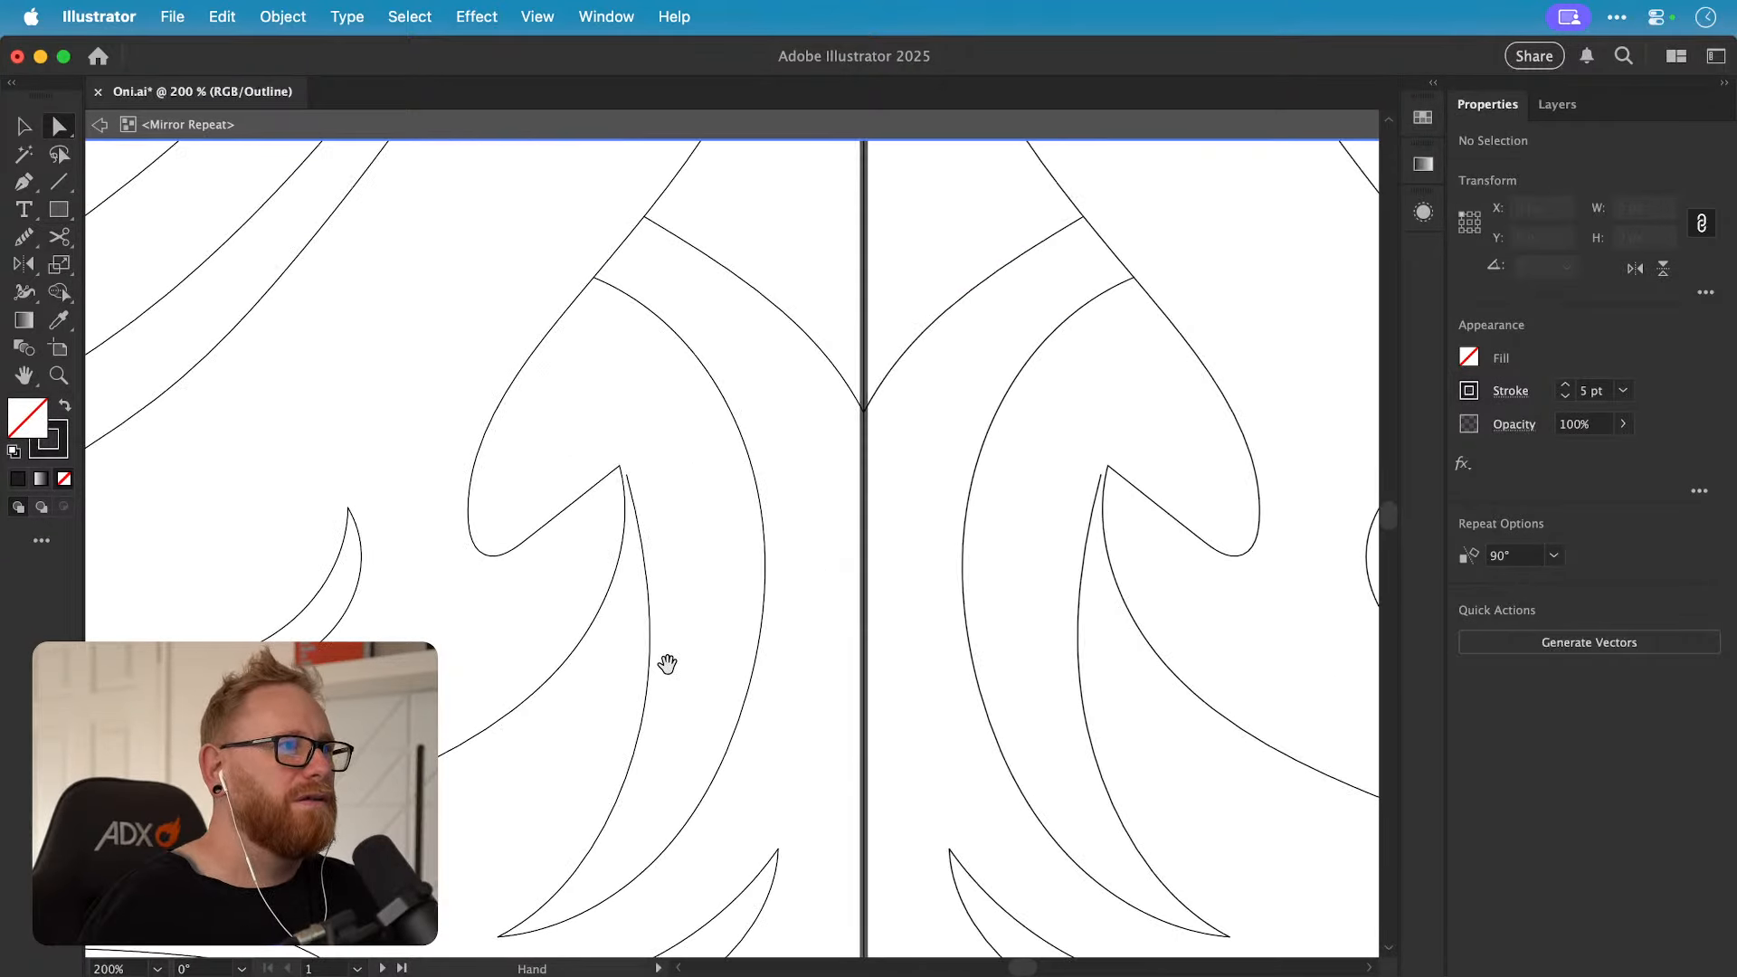
scroll(682, 492, "up", 10)
left_click_drag(666, 475, 656, 464)
left_click_drag(716, 765, 791, 717)
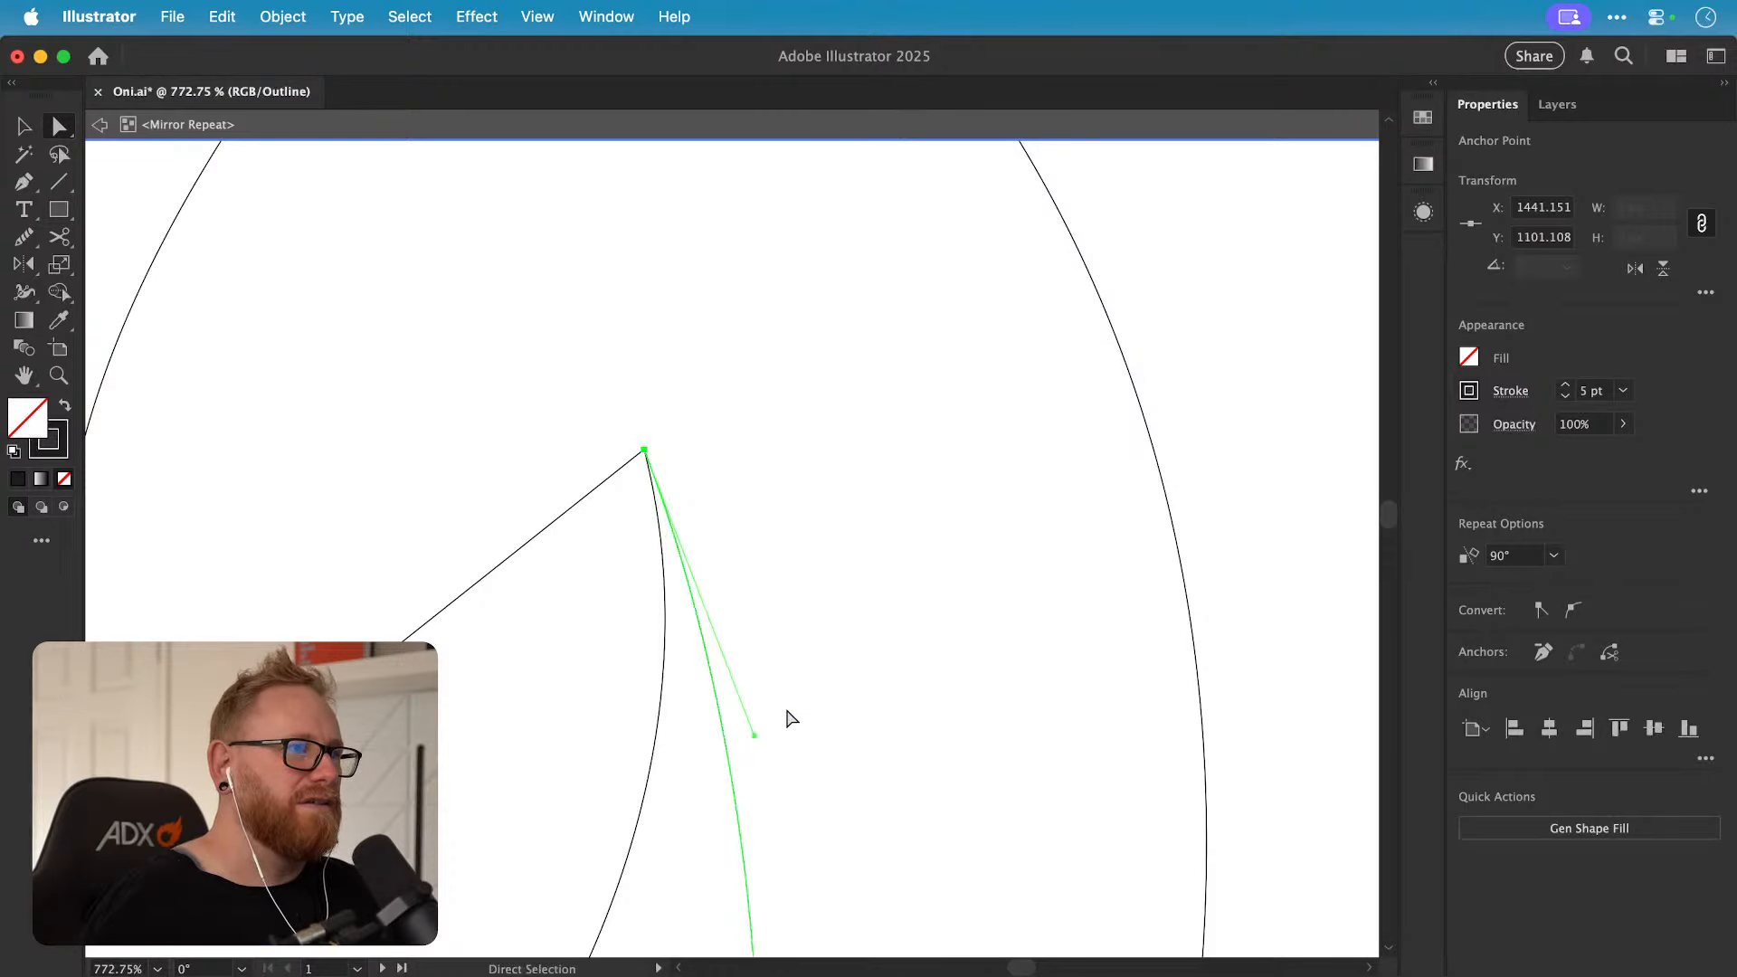
key("super+minus")
key("super+minus")
key("super+minus")
key("super+minus")
left_click(905, 620)
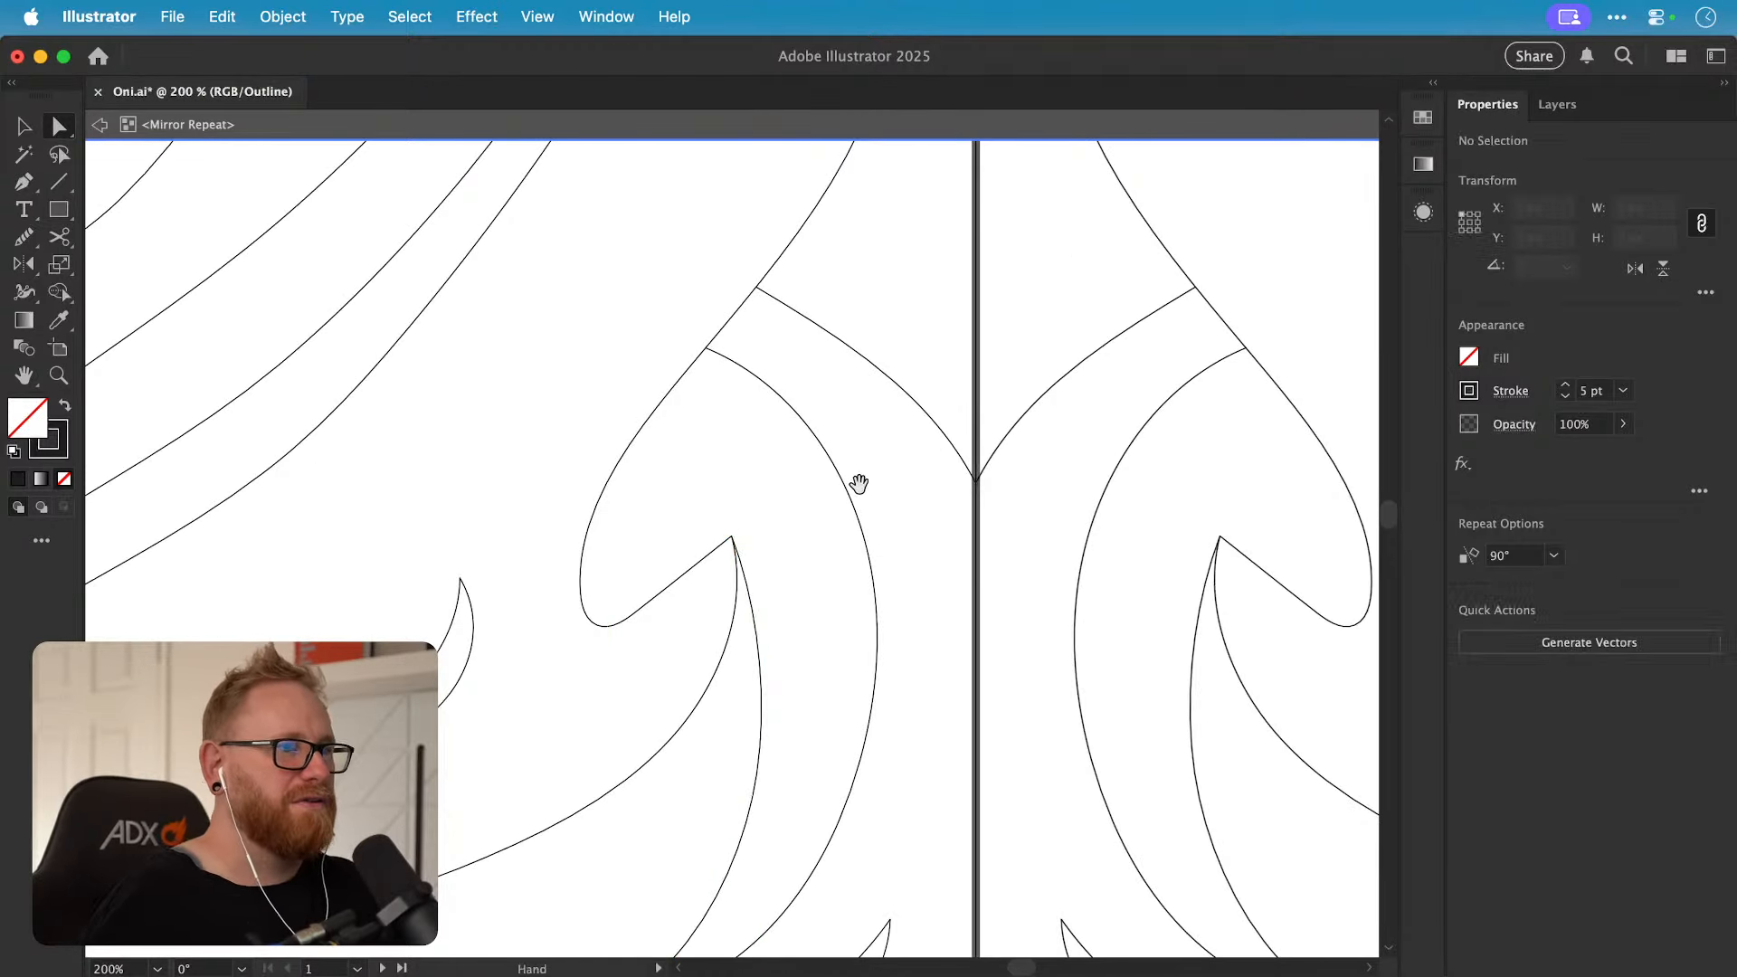
Step: Round off both pointed tips of the small crescent above the left brow line
left_click_drag(826, 513, 781, 619)
left_click_drag(730, 682, 932, 504)
left_click_drag(692, 634, 912, 588)
key("v")
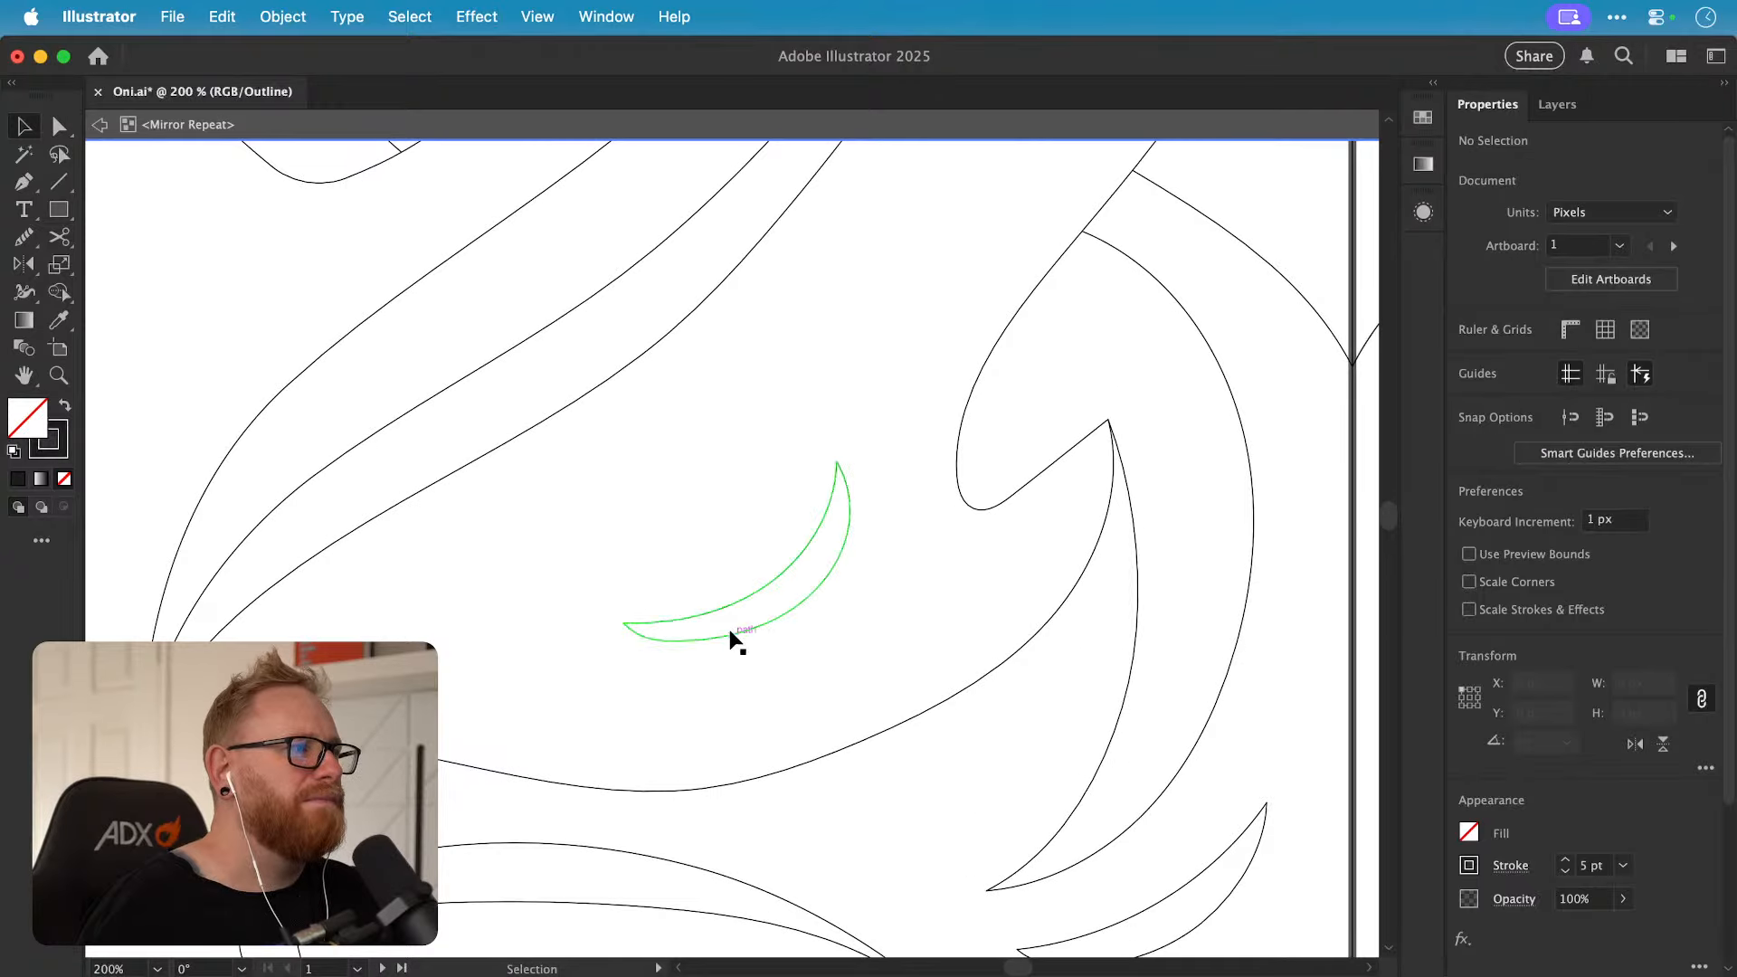
left_click(800, 567)
left_click_drag(842, 486, 843, 468)
left_click(870, 459)
key("v")
Step: Round off both pointed tips of the crescent below the left forehead spike
left_click_drag(891, 608, 657, 460)
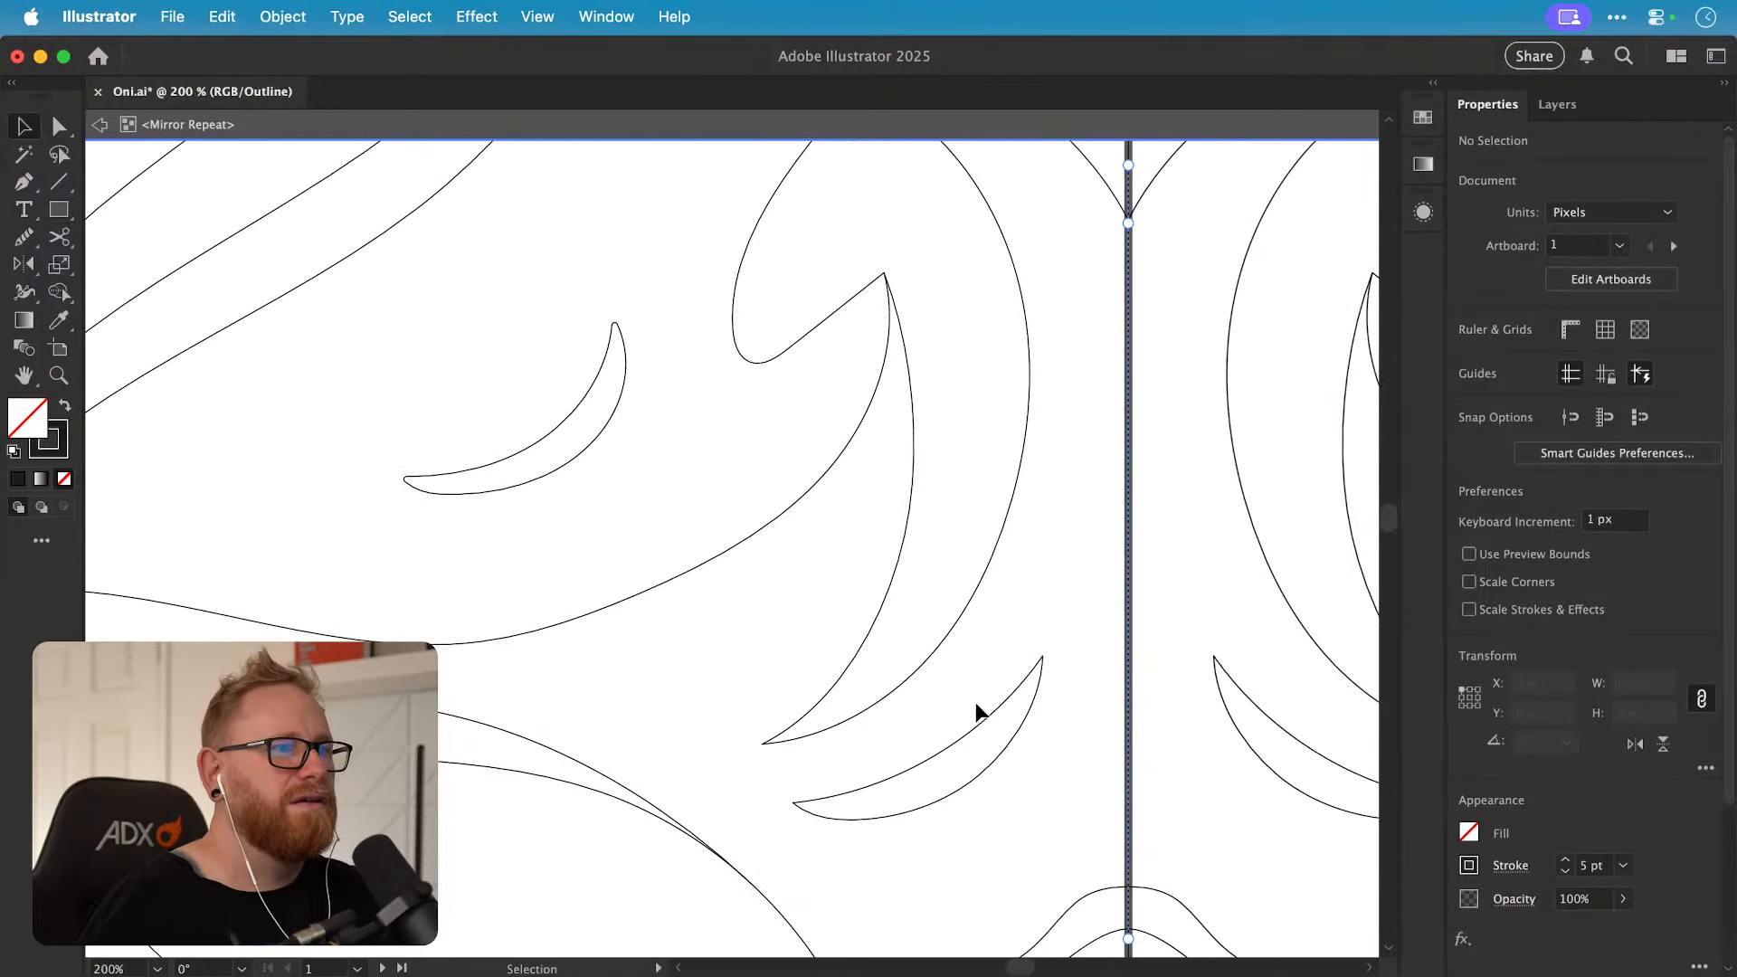
key("a")
left_click_drag(1037, 674, 833, 438)
key("v")
left_click(1040, 698)
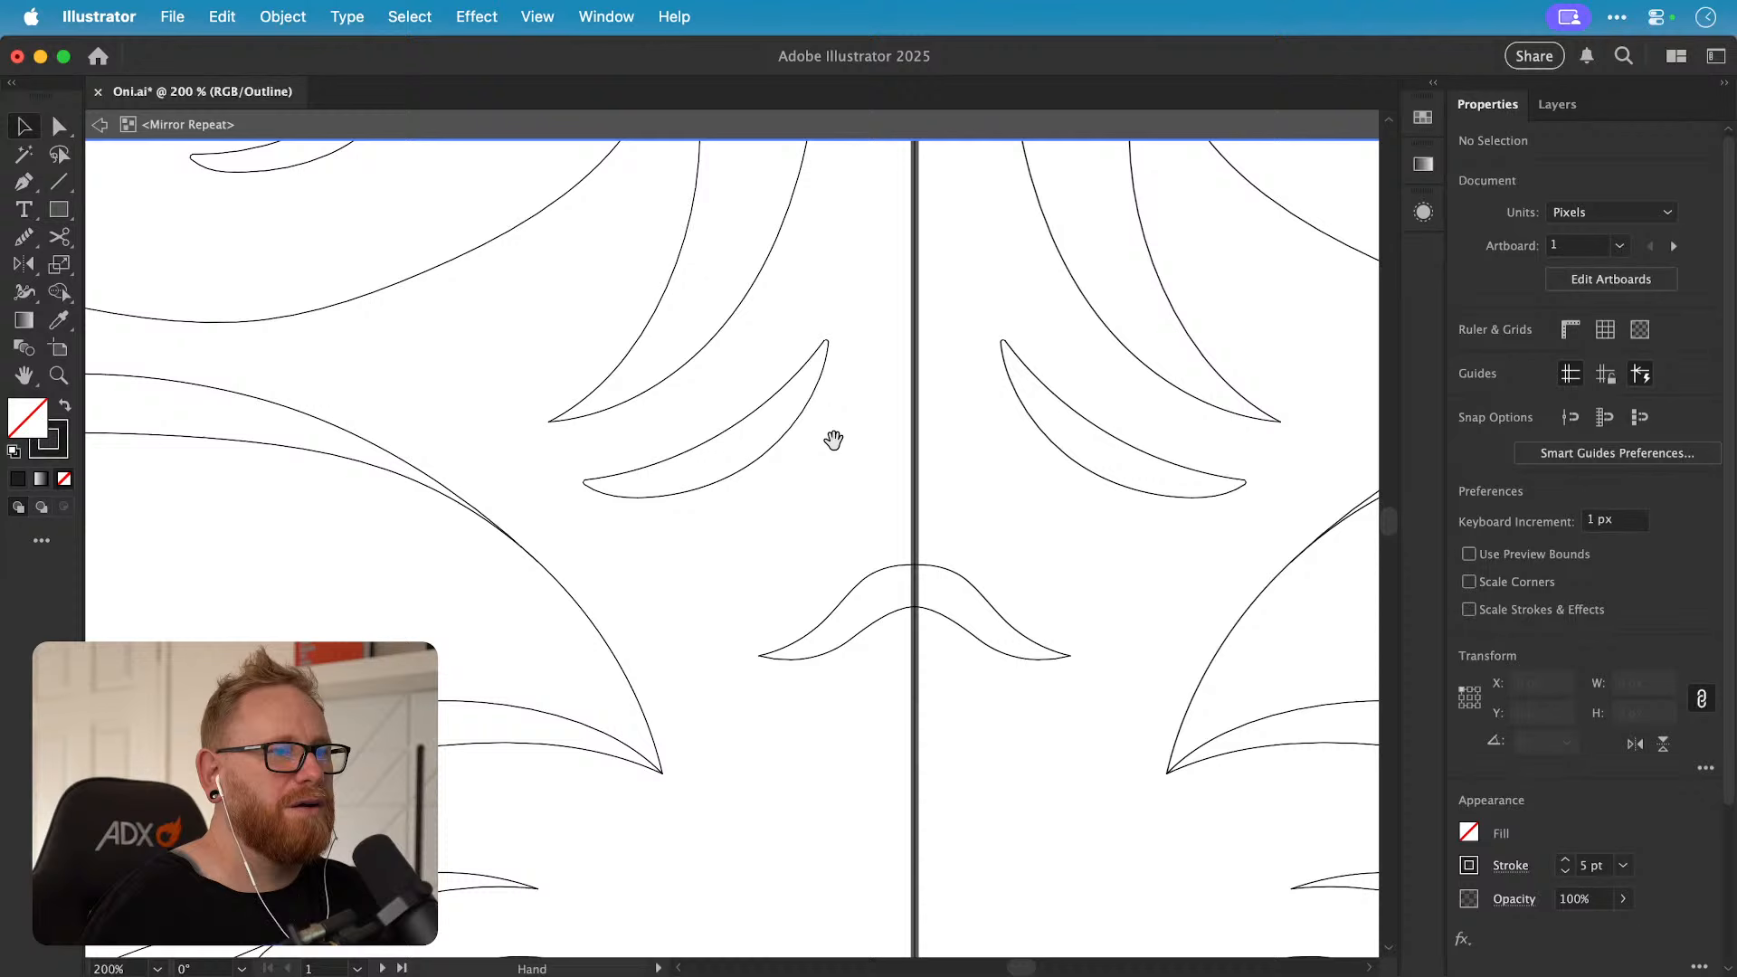
Step: Round off the outer tip of the curved wrinkle shape crossing the mirror axis between the eyes
left_click(844, 604)
key("z")
left_click_drag(795, 658, 924, 645)
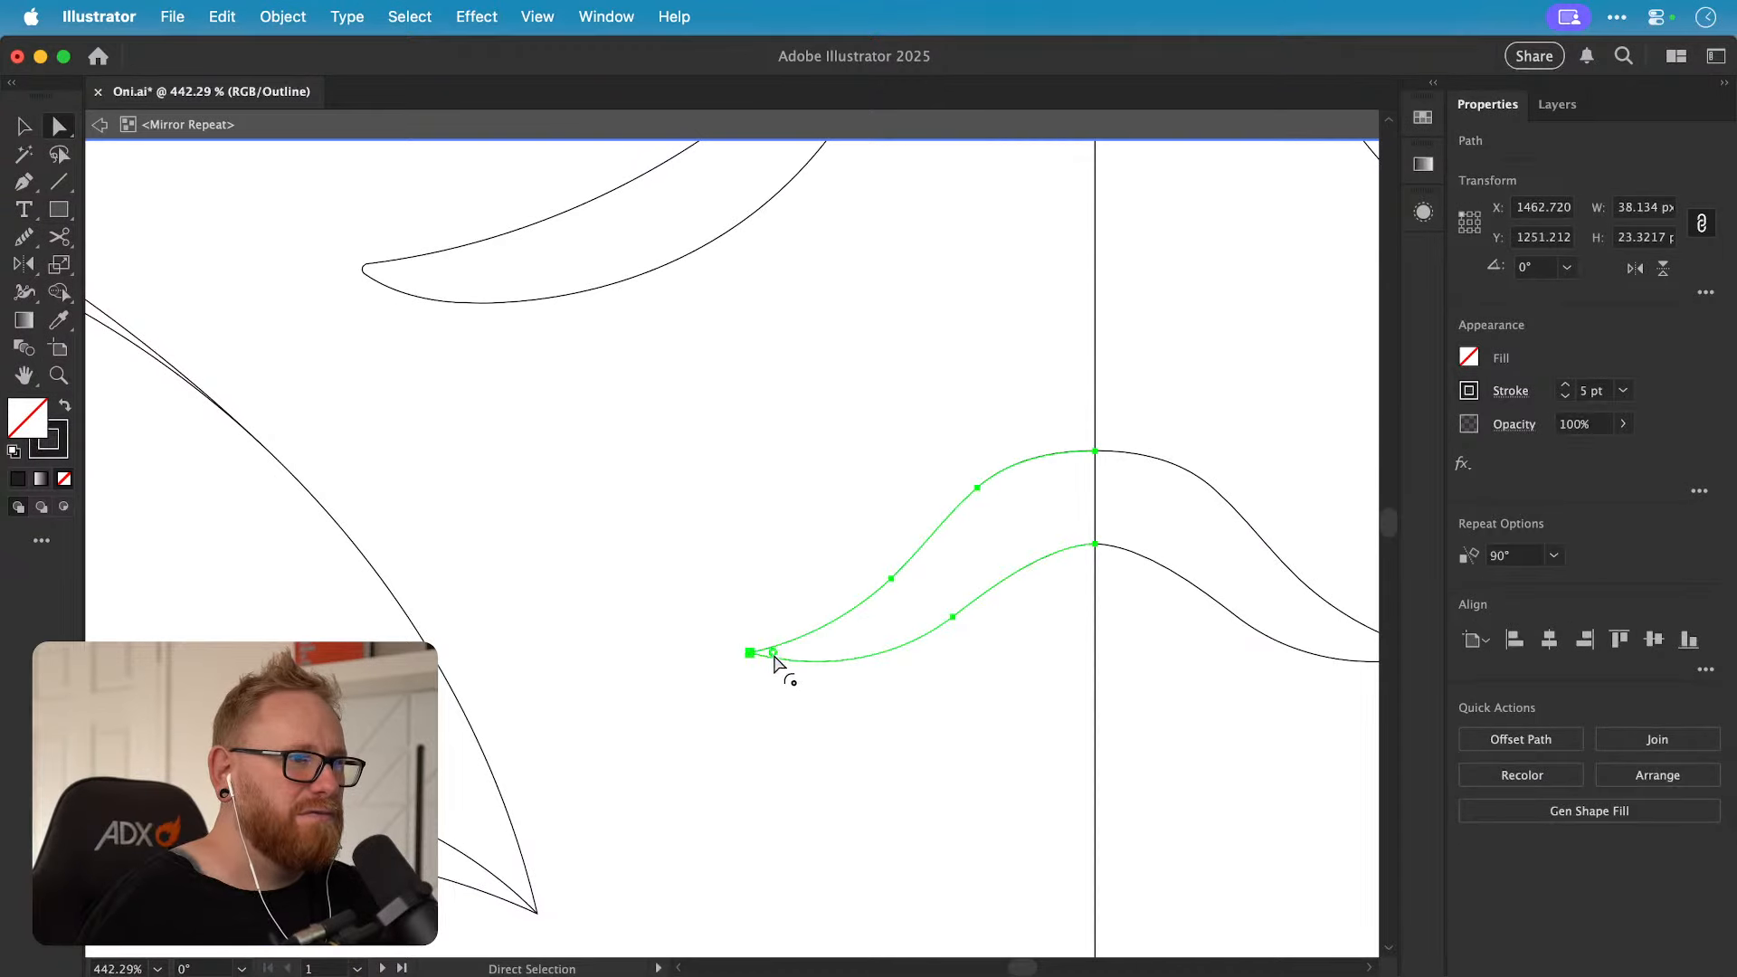
left_click_drag(774, 663, 777, 655)
key("v")
left_click(787, 737)
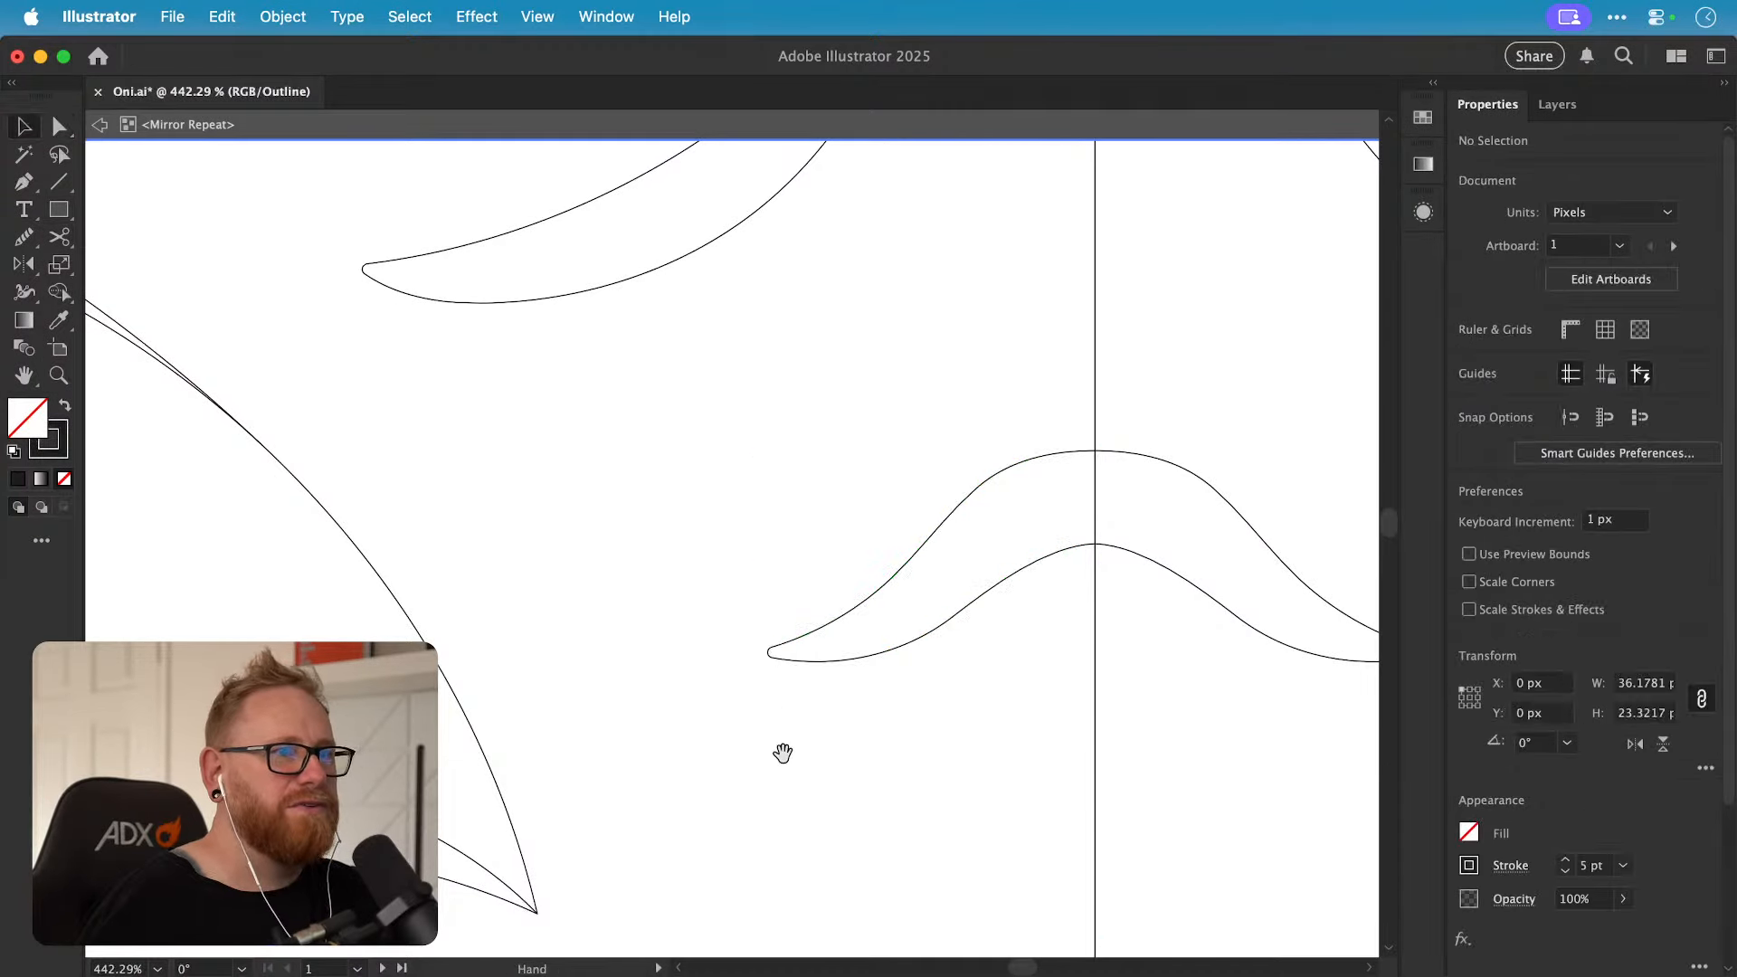
Step: Round off both pointed tips of the crescent above the left nostril
left_click_drag(784, 751, 1090, 502)
key("super+minus")
key("super+minus")
key("super+minus")
key("super+minus")
key("super+minus")
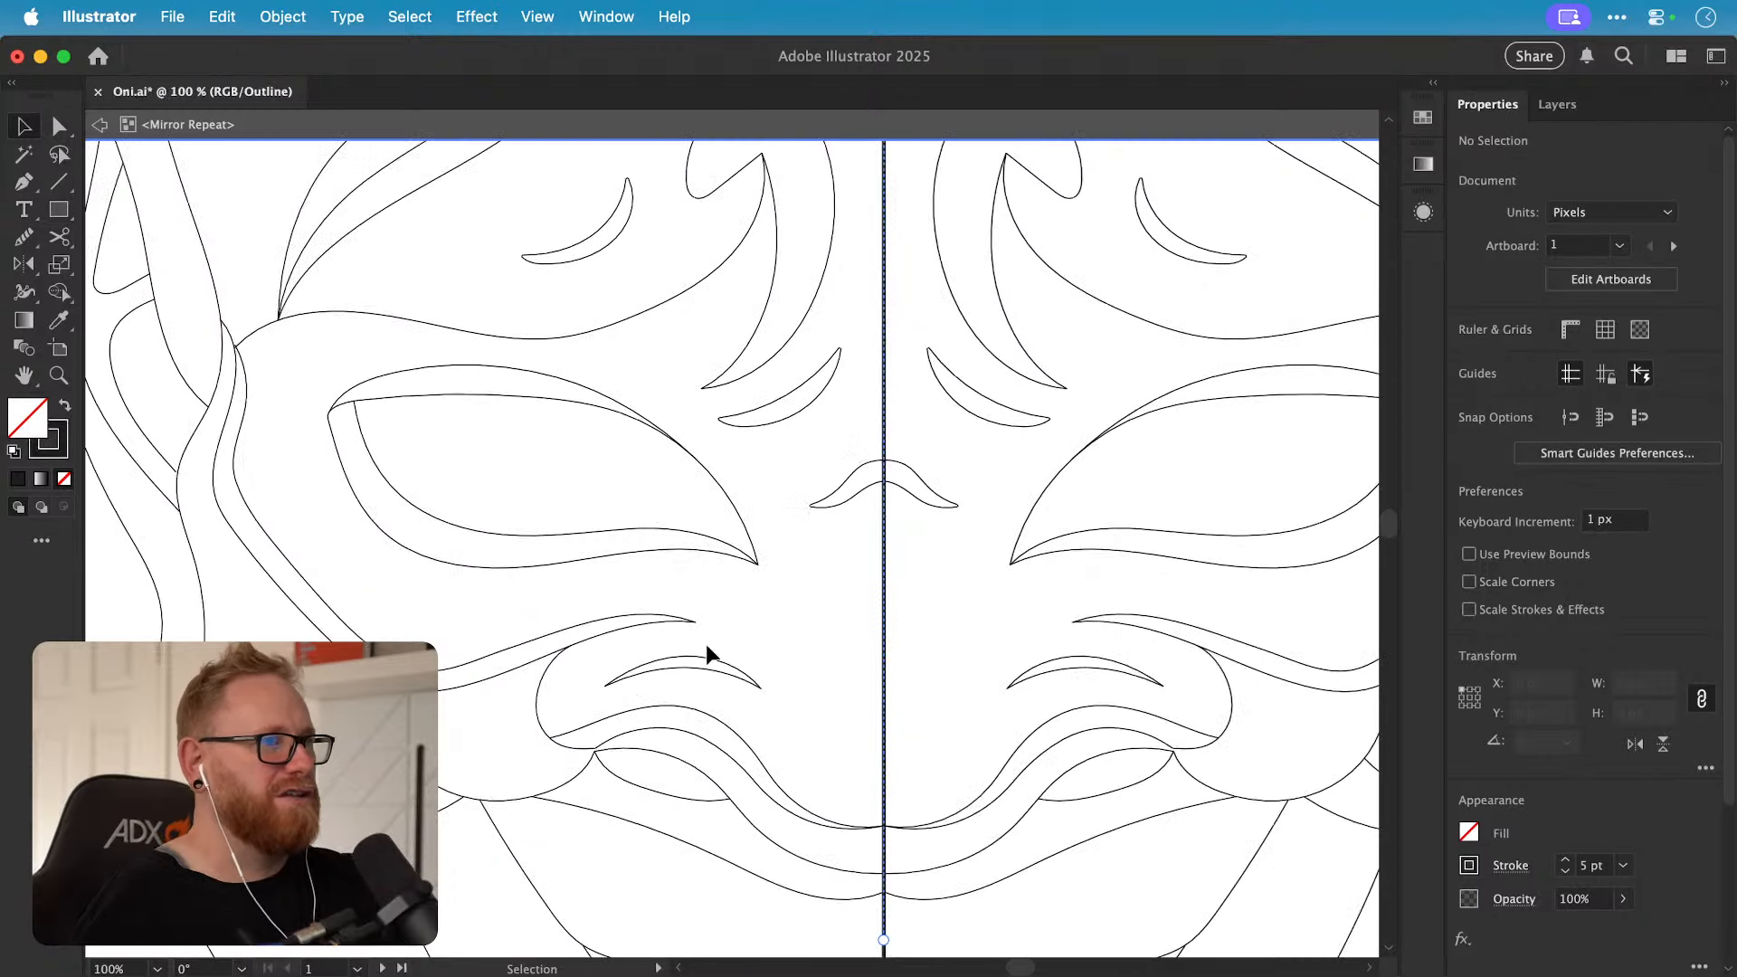
key("z")
left_click_drag(662, 646, 1020, 643)
key("a")
left_click(764, 659)
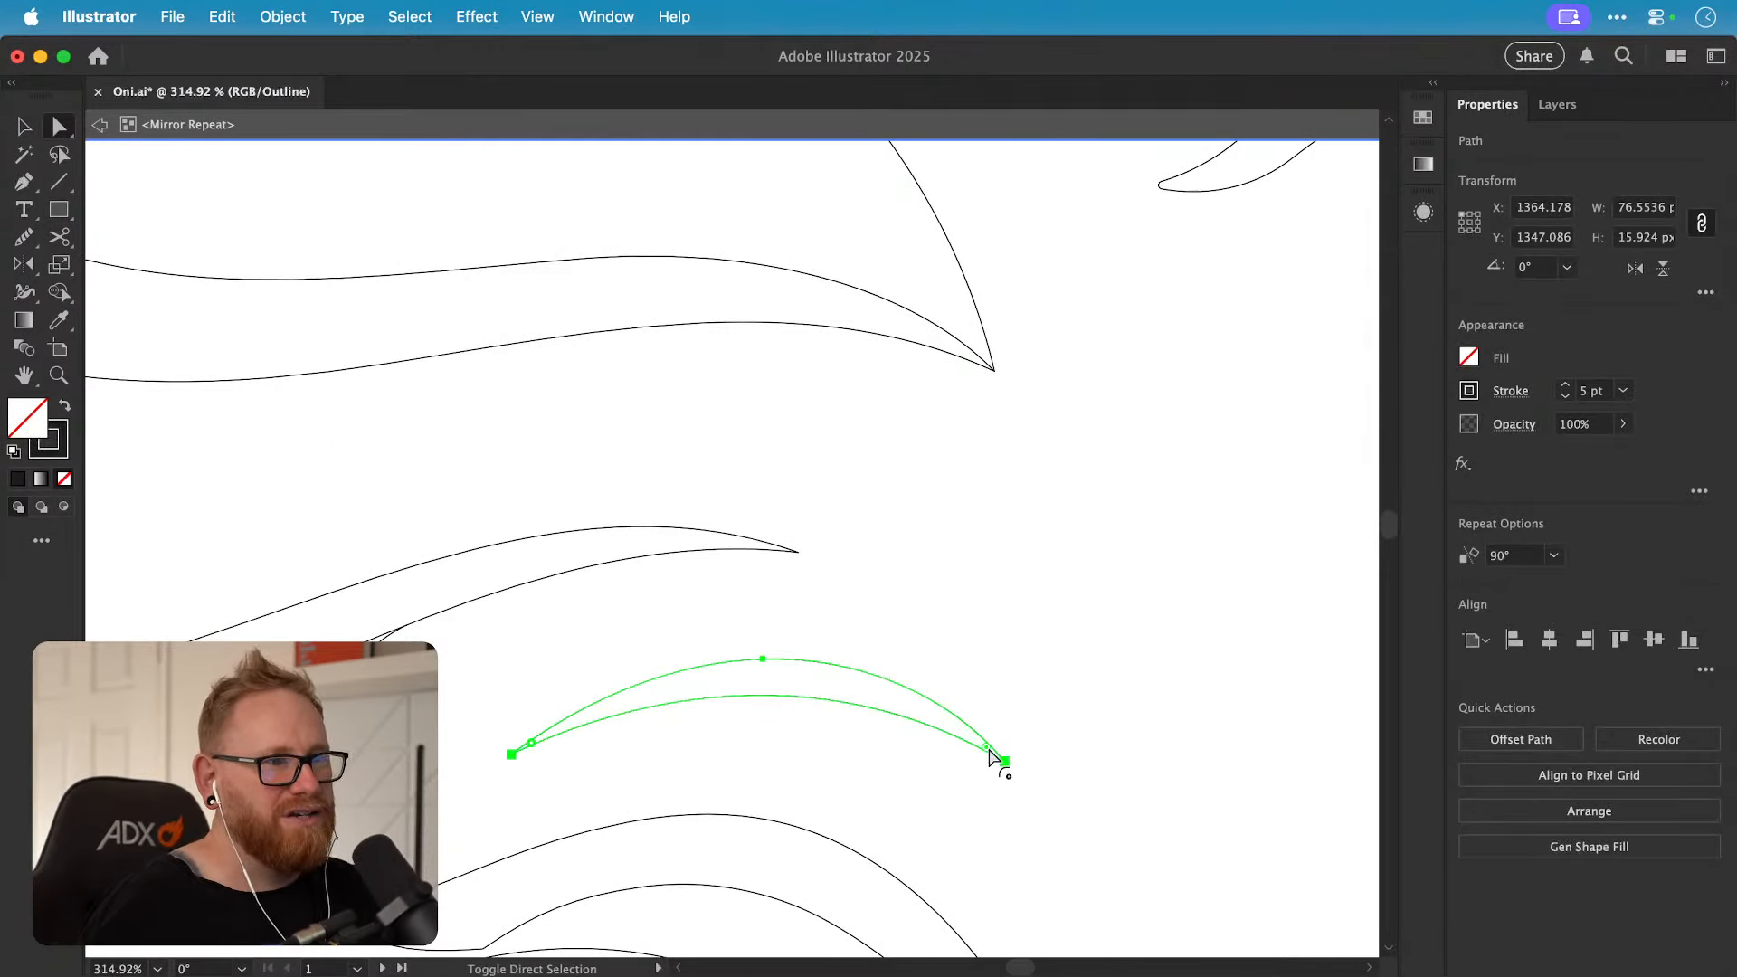
left_click_drag(986, 749, 1001, 758)
Step: Round off the pointed inner tip of the left cheek fold beneath the eye
left_click(777, 553)
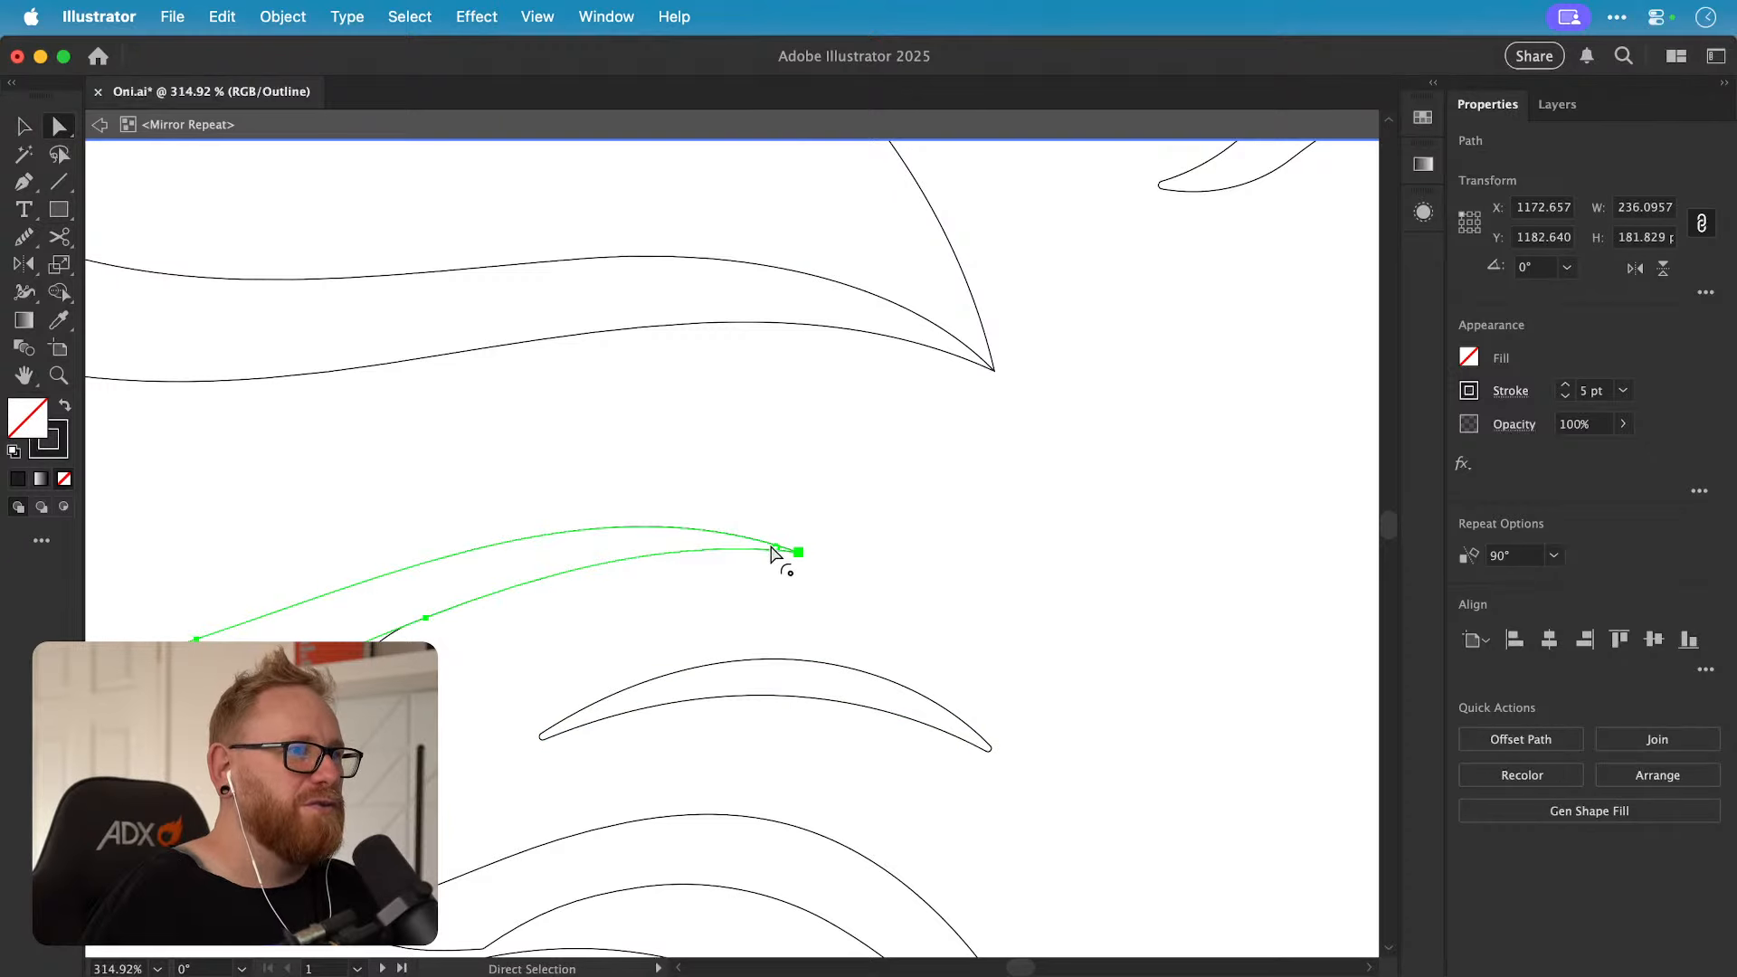
left_click_drag(770, 547, 783, 550)
left_click(827, 486)
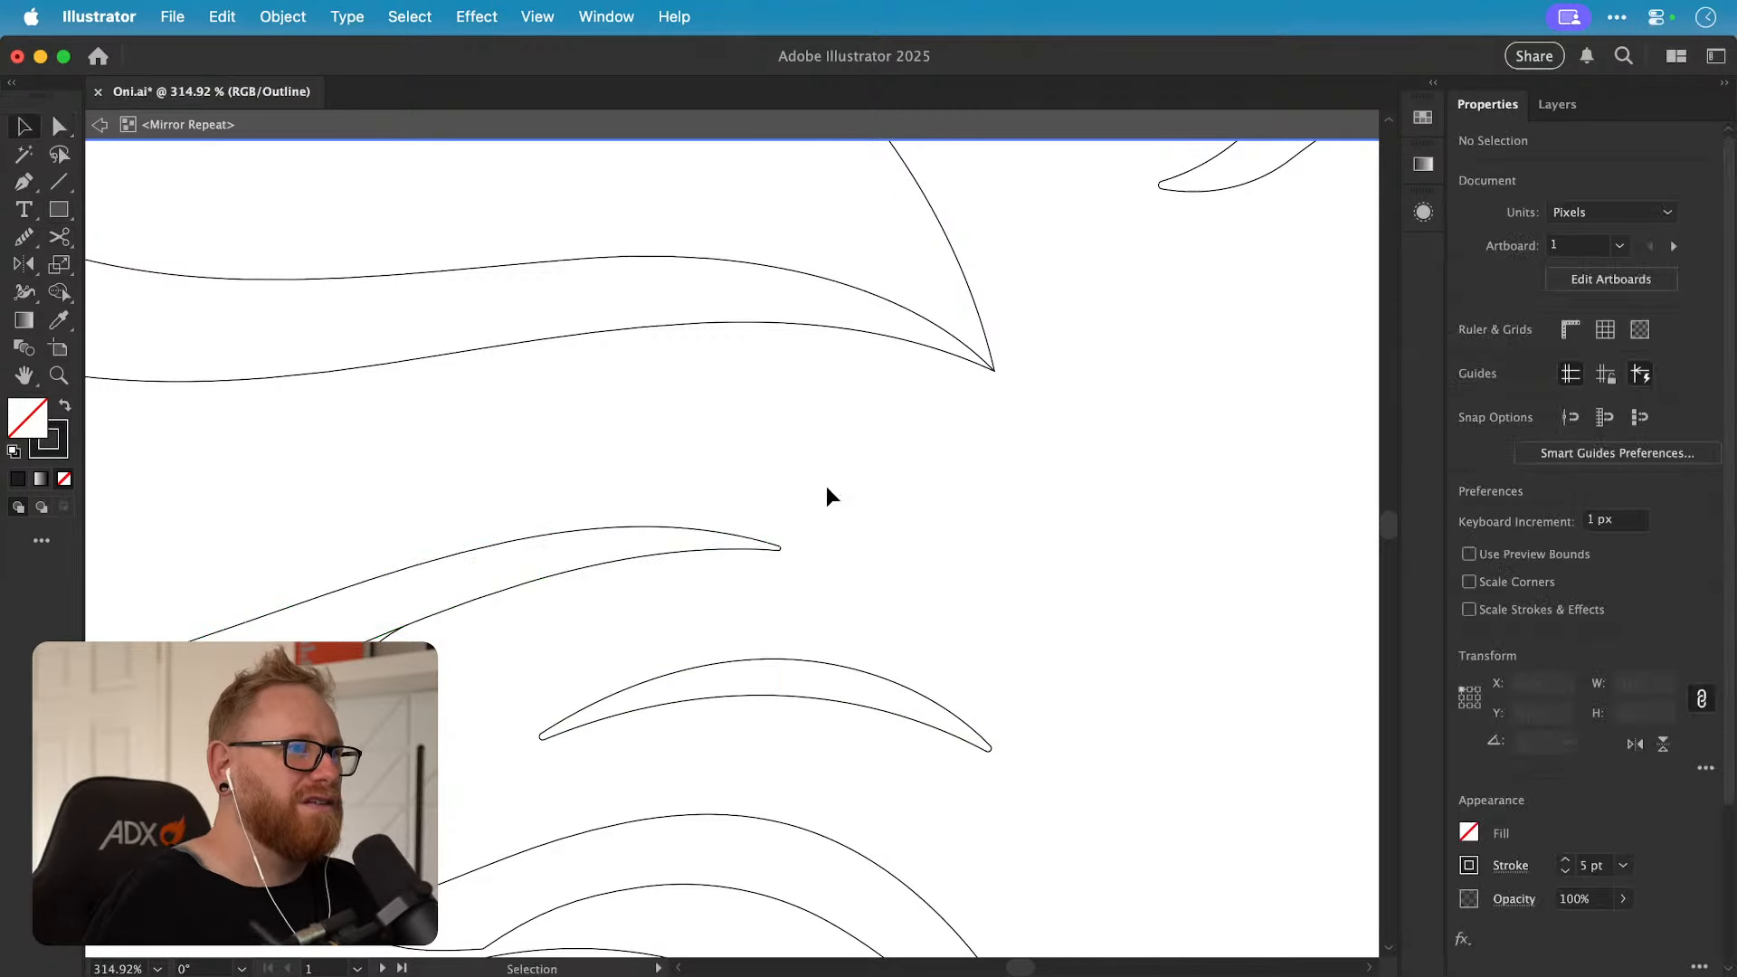
key("super+1")
key("super+minus")
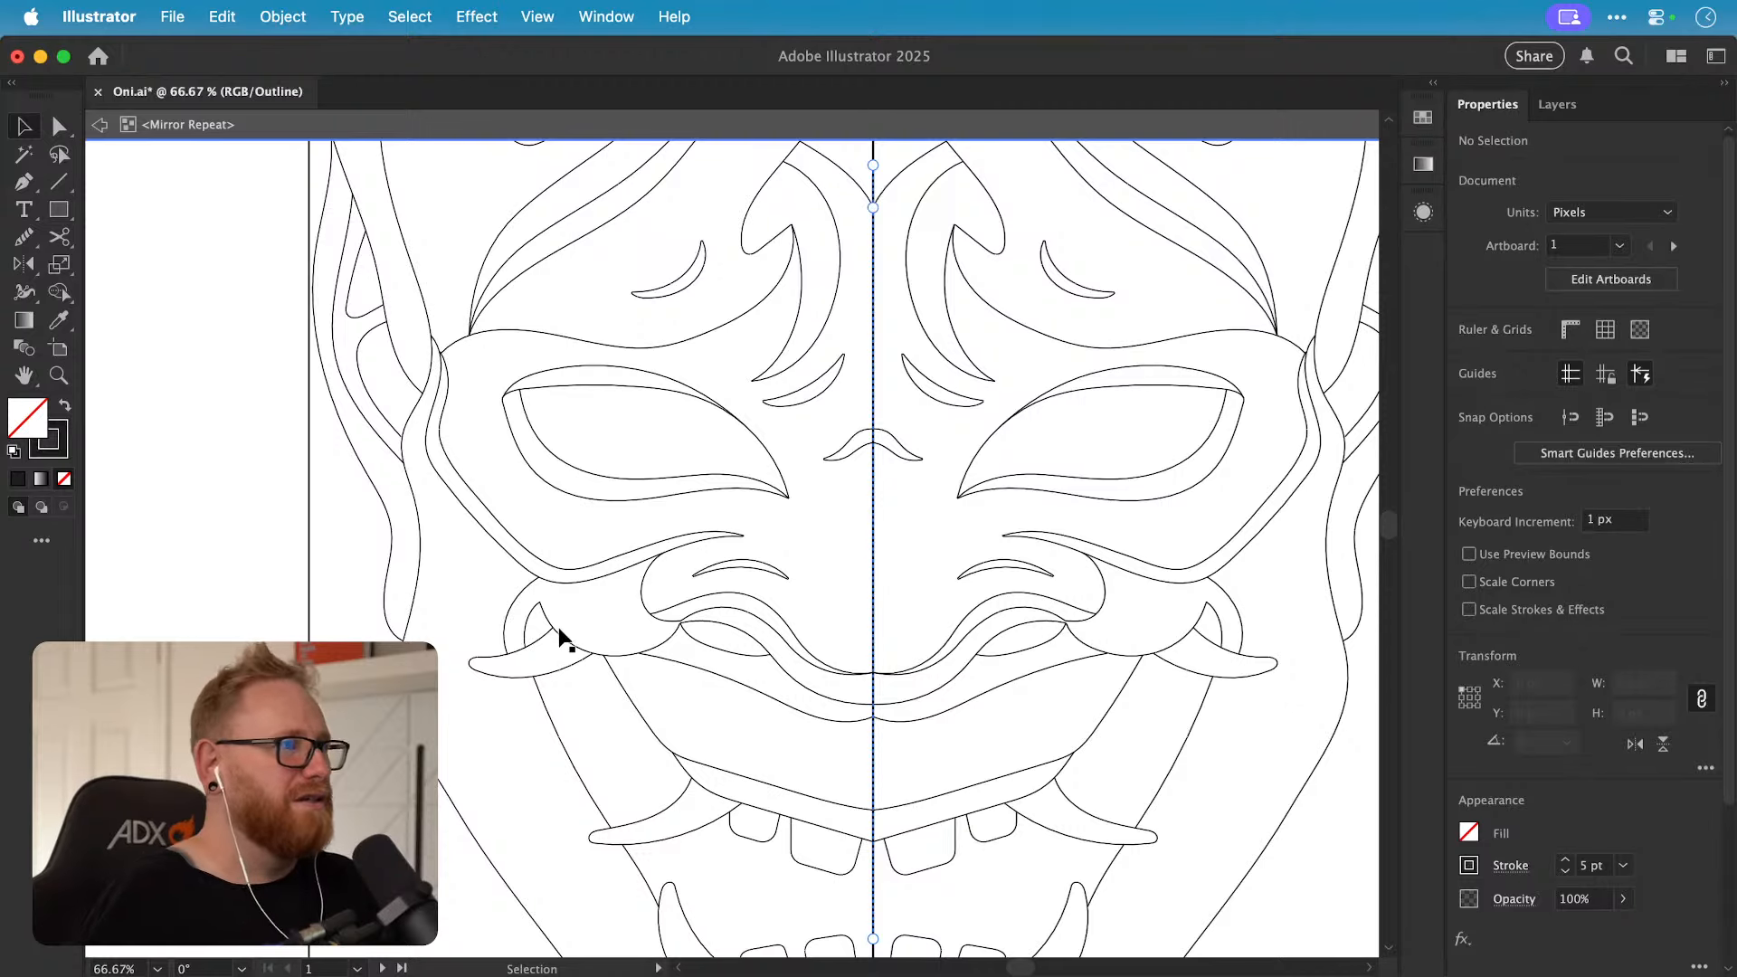
Step: Attach the lower end of the left ear's inner line to the face contour
left_click_drag(568, 627, 579, 681)
key("z")
left_click_drag(395, 466, 570, 705)
key("a")
left_click(570, 687)
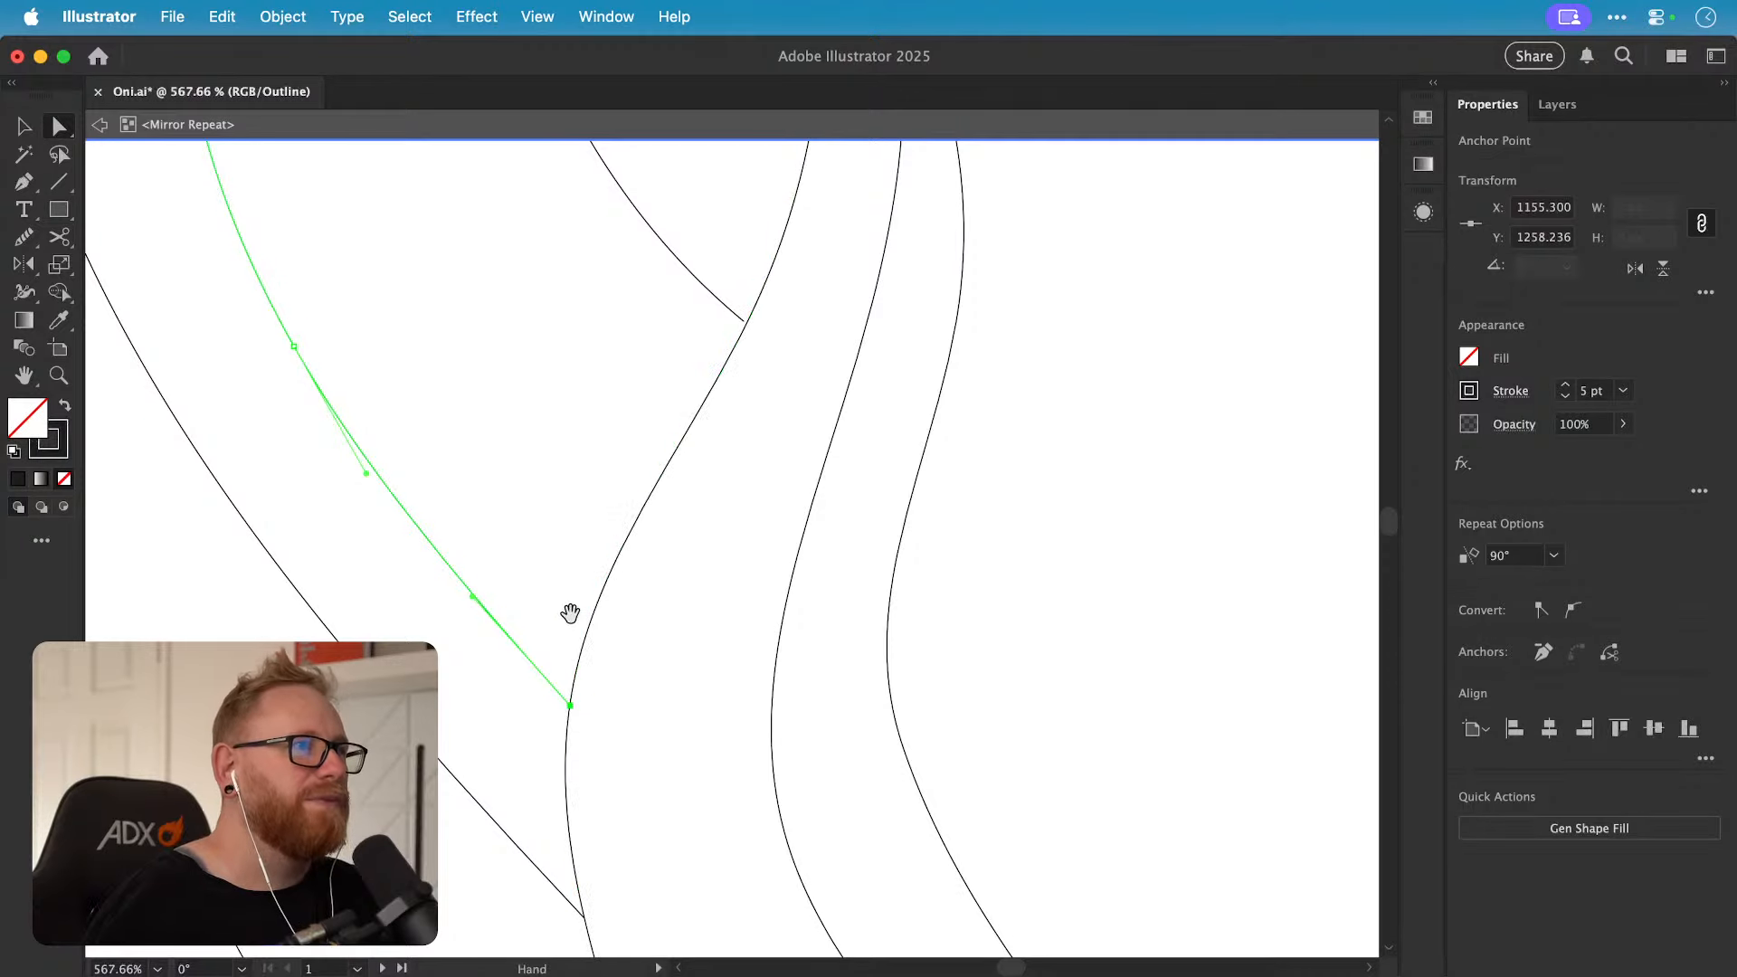
Step: Snap the lower end of the curve above the left ear's inner line onto the face contour beside the eye
key("super+space")
left_click_drag(742, 330, 1249, 349)
left_click_drag(747, 280, 762, 293)
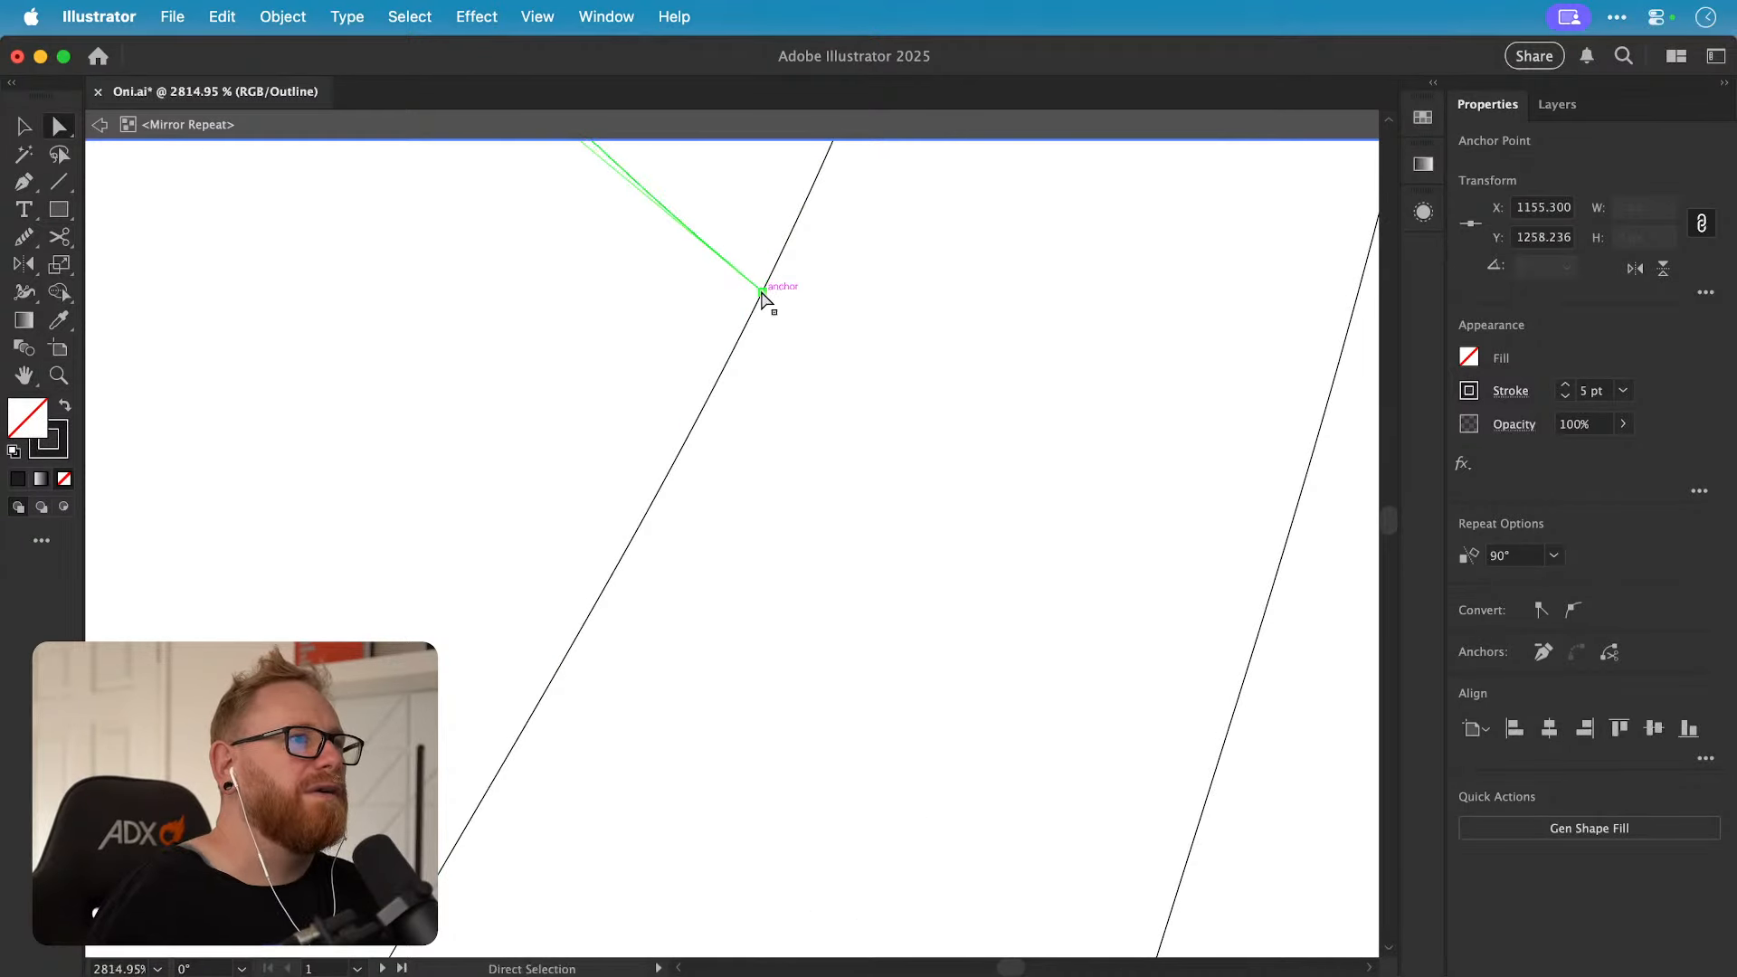
key("super+minus")
key("super+minus")
key("super+minus")
key("super+minus")
key("super+minus")
key("super+minus")
left_click(985, 383)
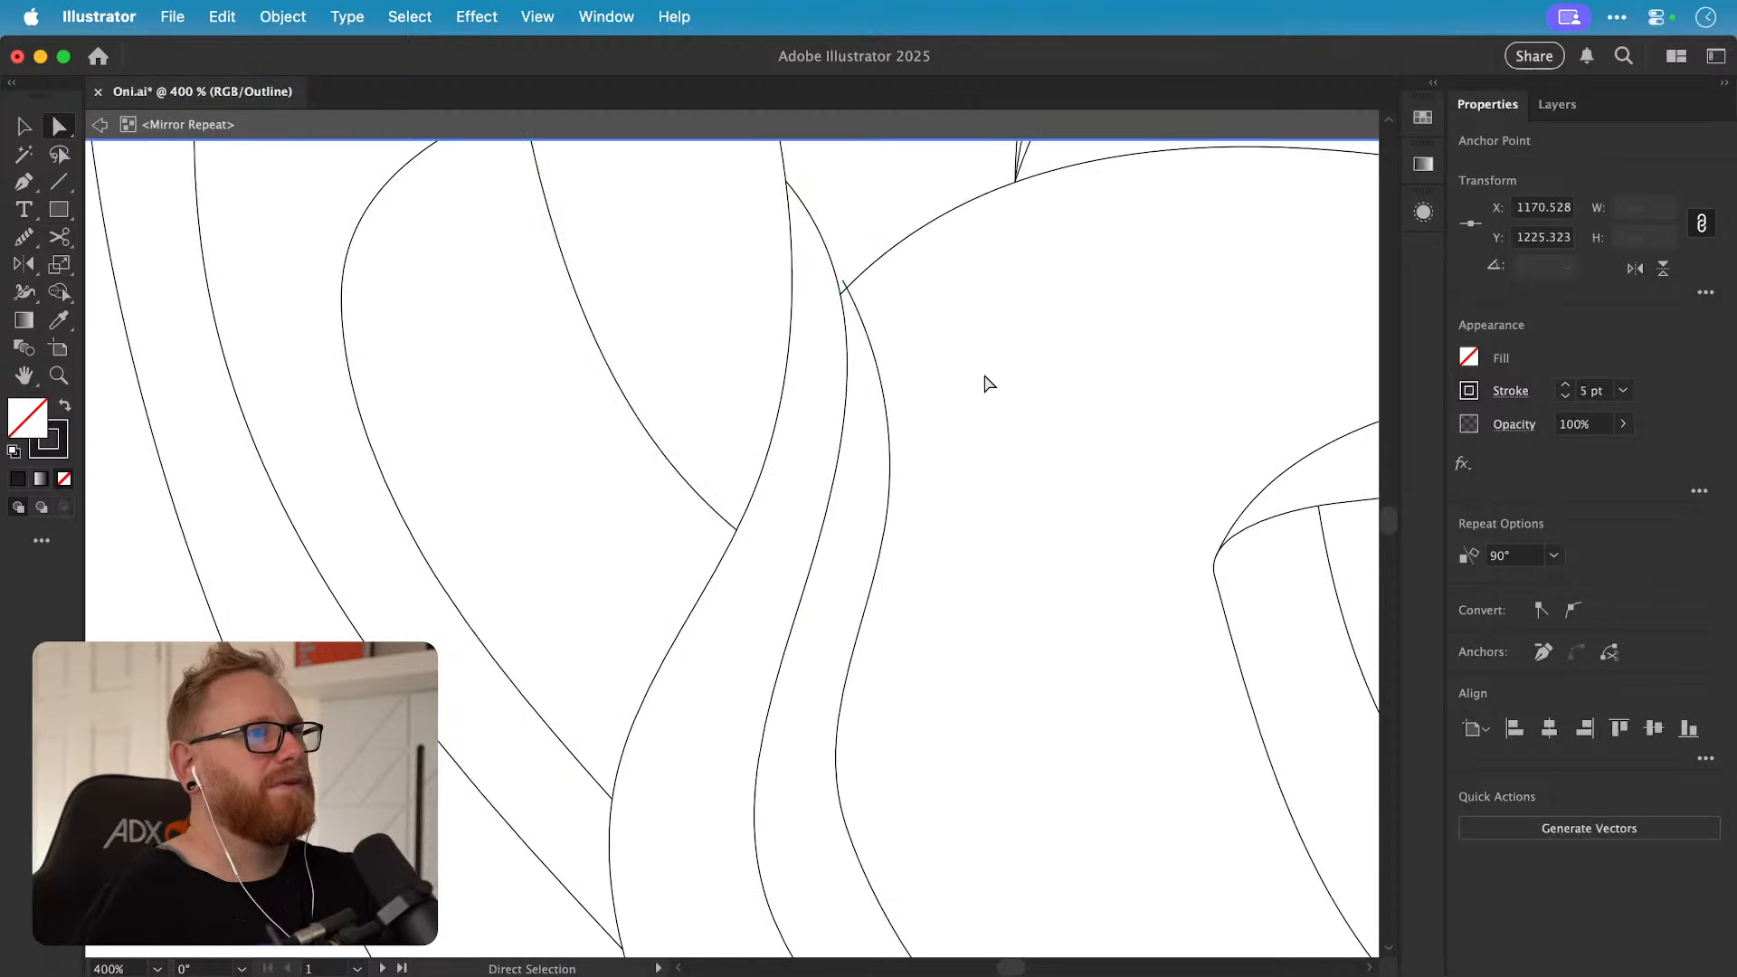
Step: Move the upper end of the left eye-socket contour onto the point where the brow line meets the face edge
key("space")
left_click_drag(656, 507, 530, 743)
key("super+space")
left_click_drag(717, 493, 926, 543)
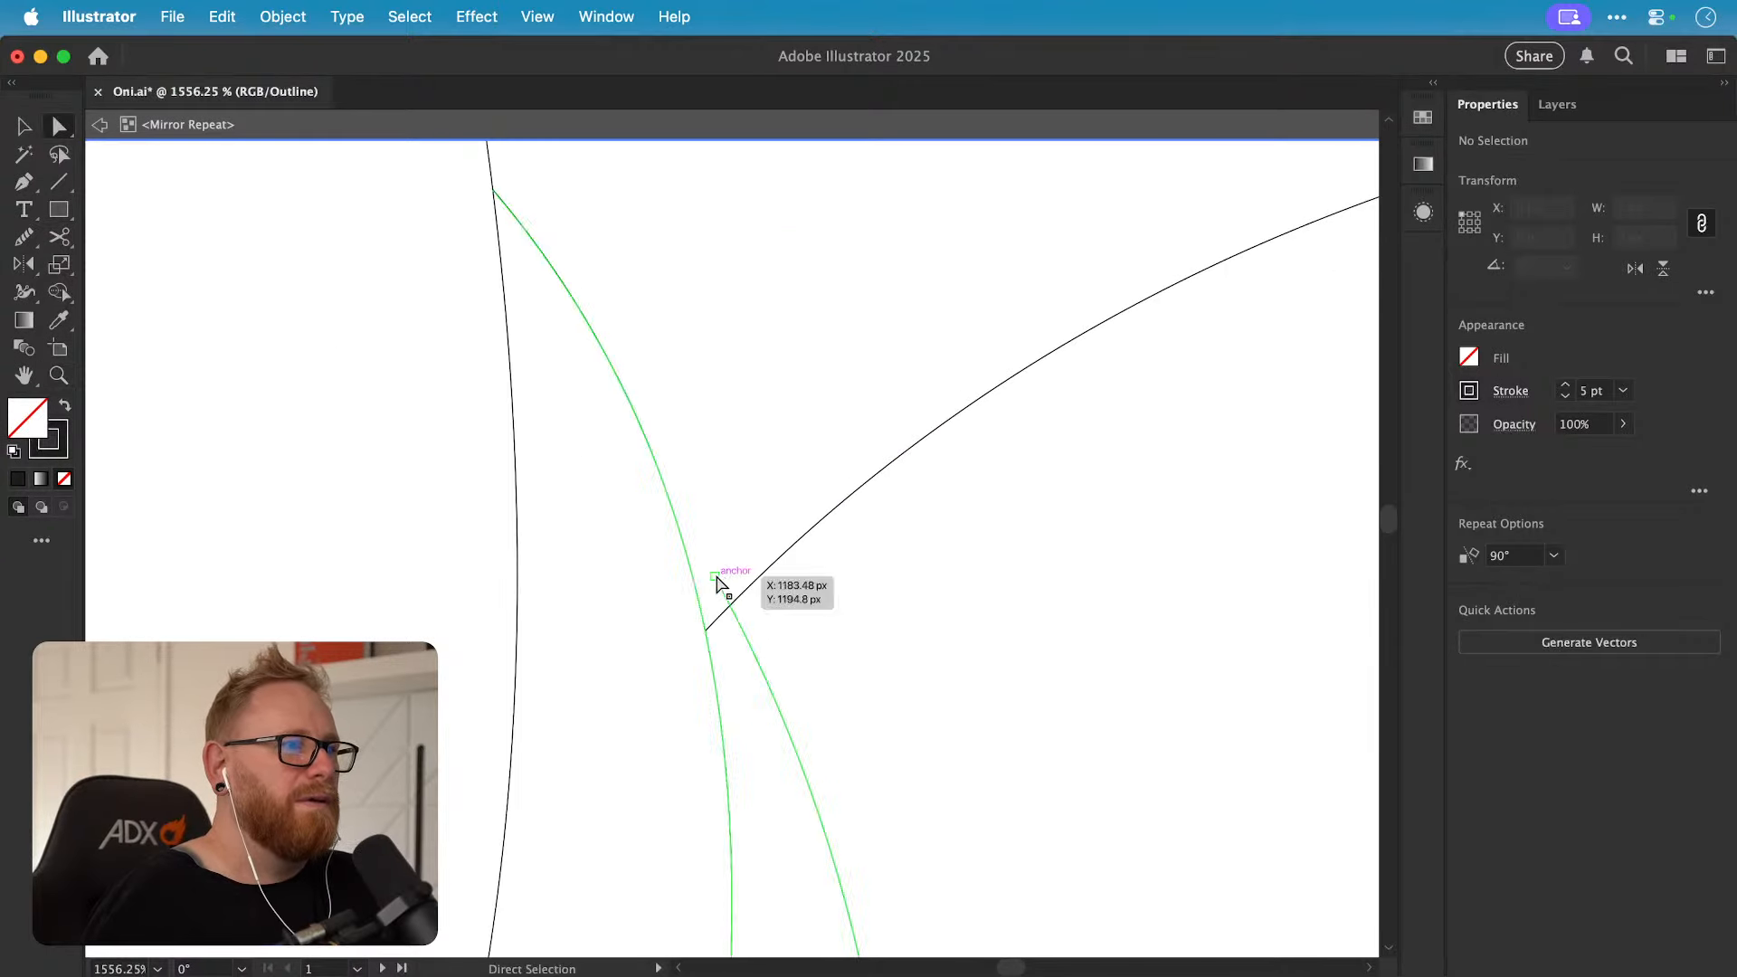
left_click_drag(714, 578, 709, 622)
left_click(837, 586)
key("super+minus")
key("super+minus")
key("super+minus")
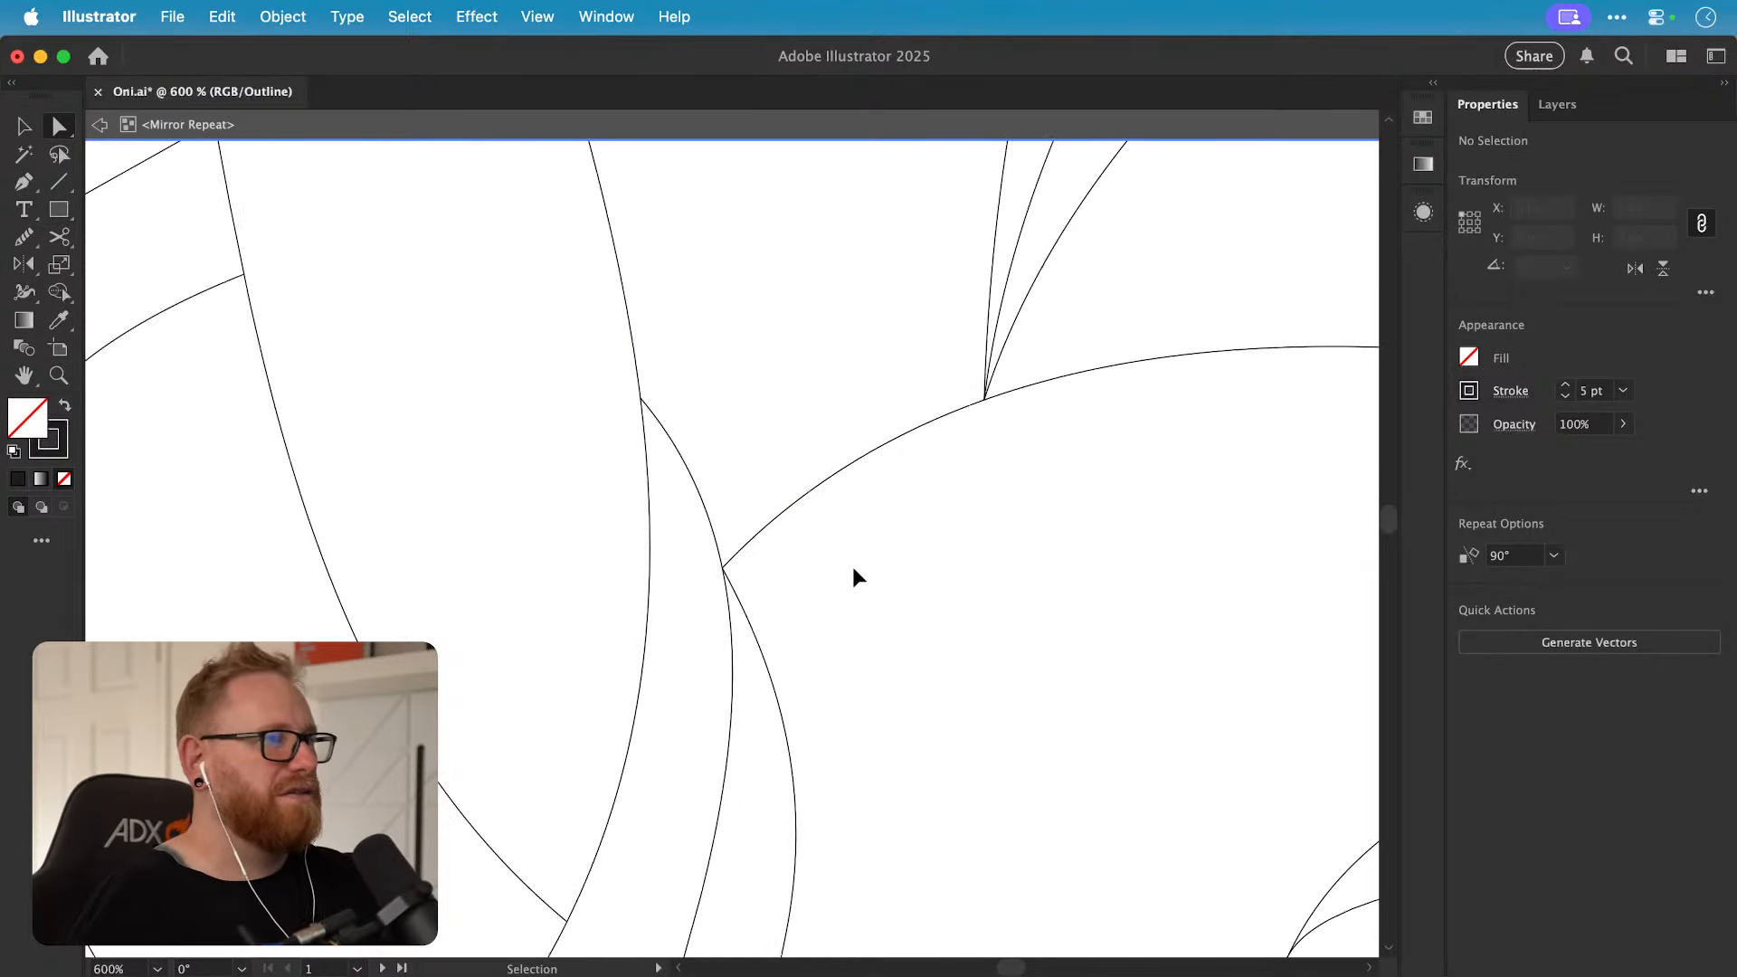
Step: Examine the line junctions around the left ear, the horn and the hair for gaps and overshoots
key("space")
left_click_drag(566, 547, 921, 628)
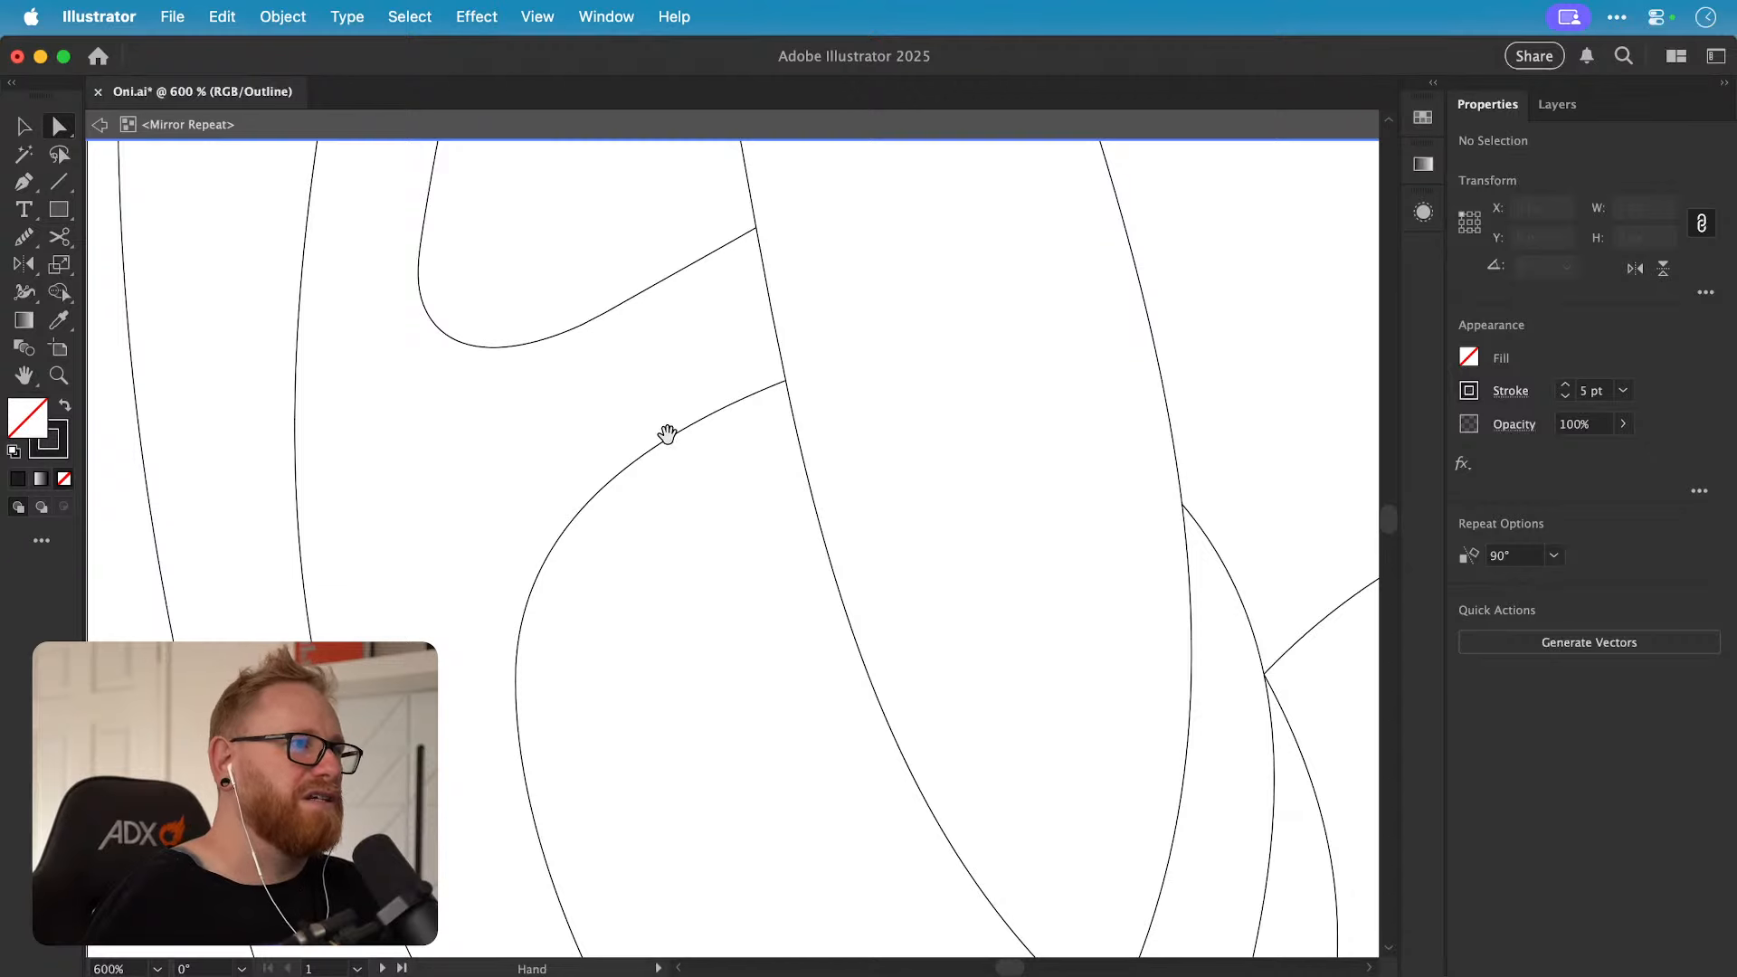
left_click_drag(664, 467, 639, 698)
left_click_drag(648, 534, 621, 739)
left_click_drag(622, 414, 612, 628)
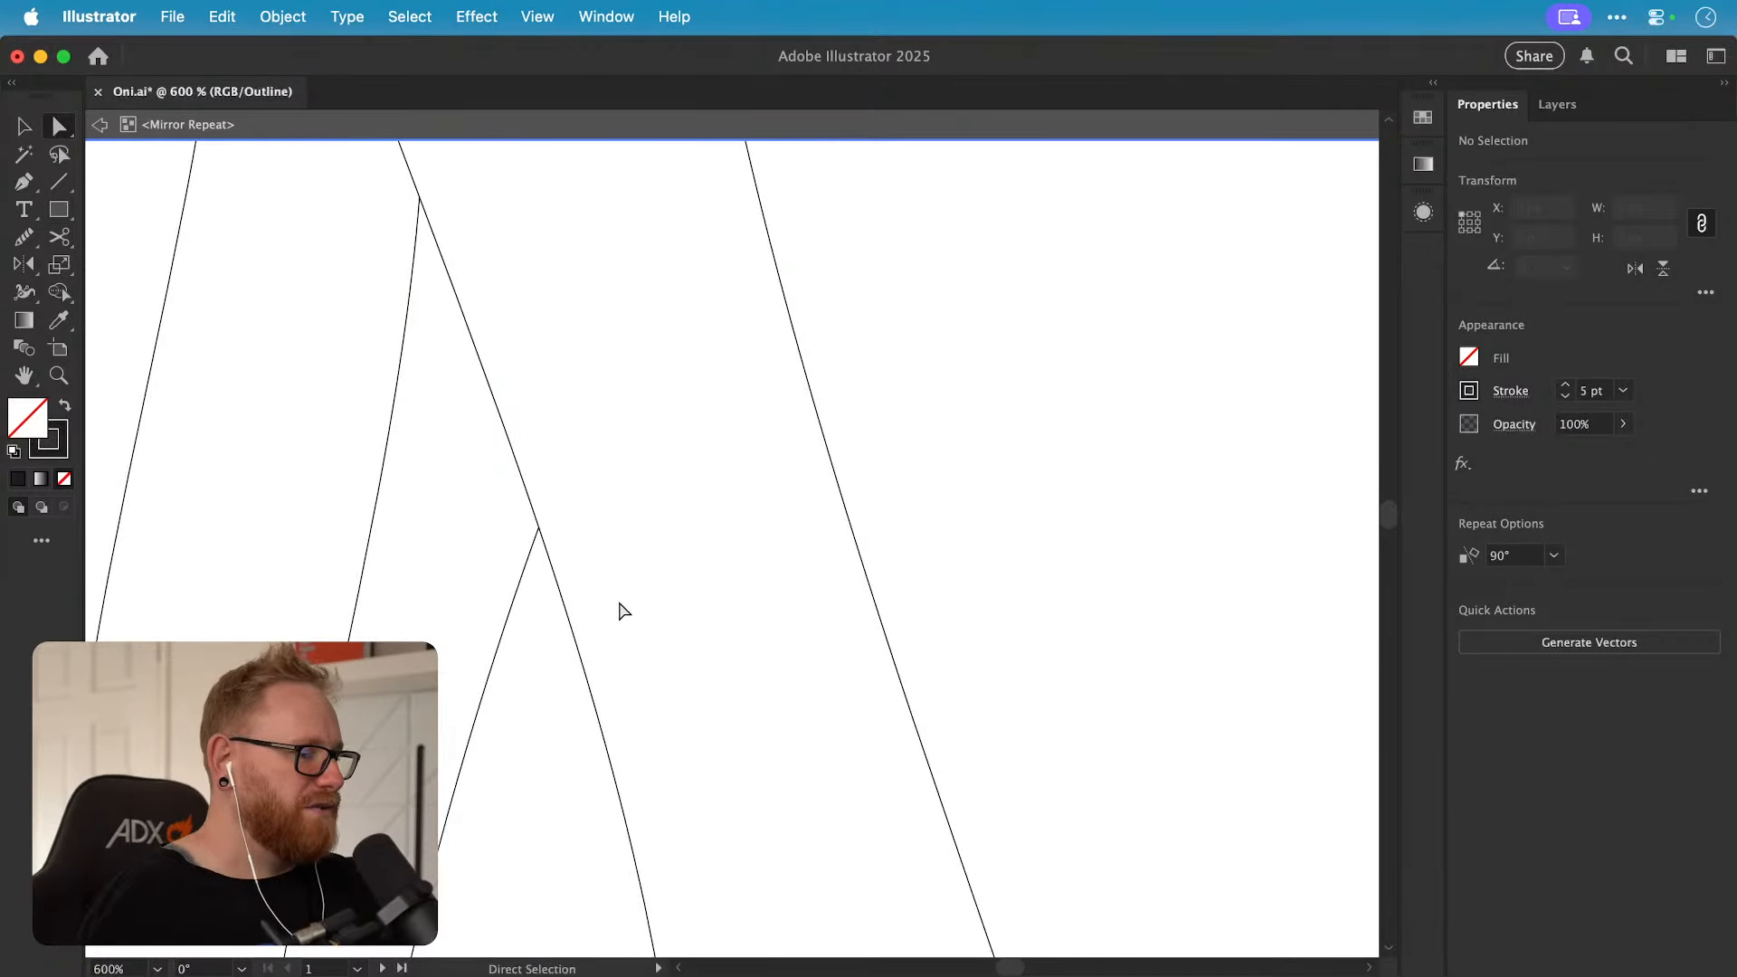
key("super+minus")
key("super+minus")
key("super+minus")
key("super+minus")
key("super+minus")
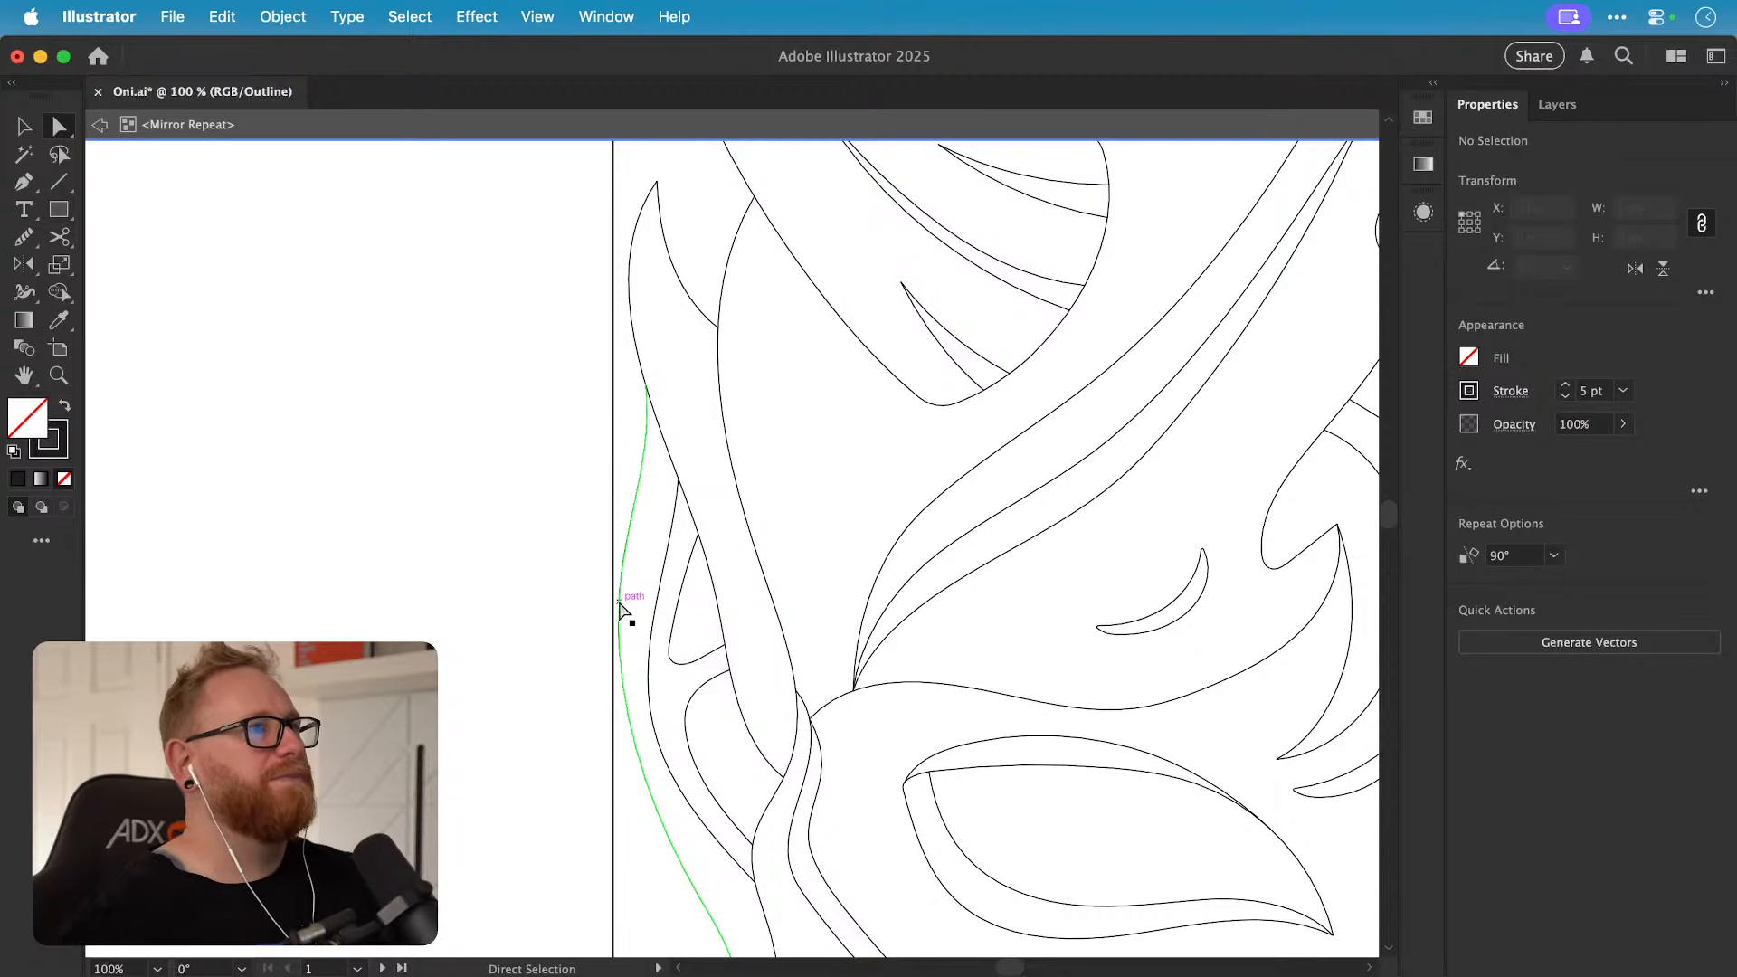
left_click_drag(760, 423, 702, 619)
key("z")
left_click_drag(663, 520, 800, 530)
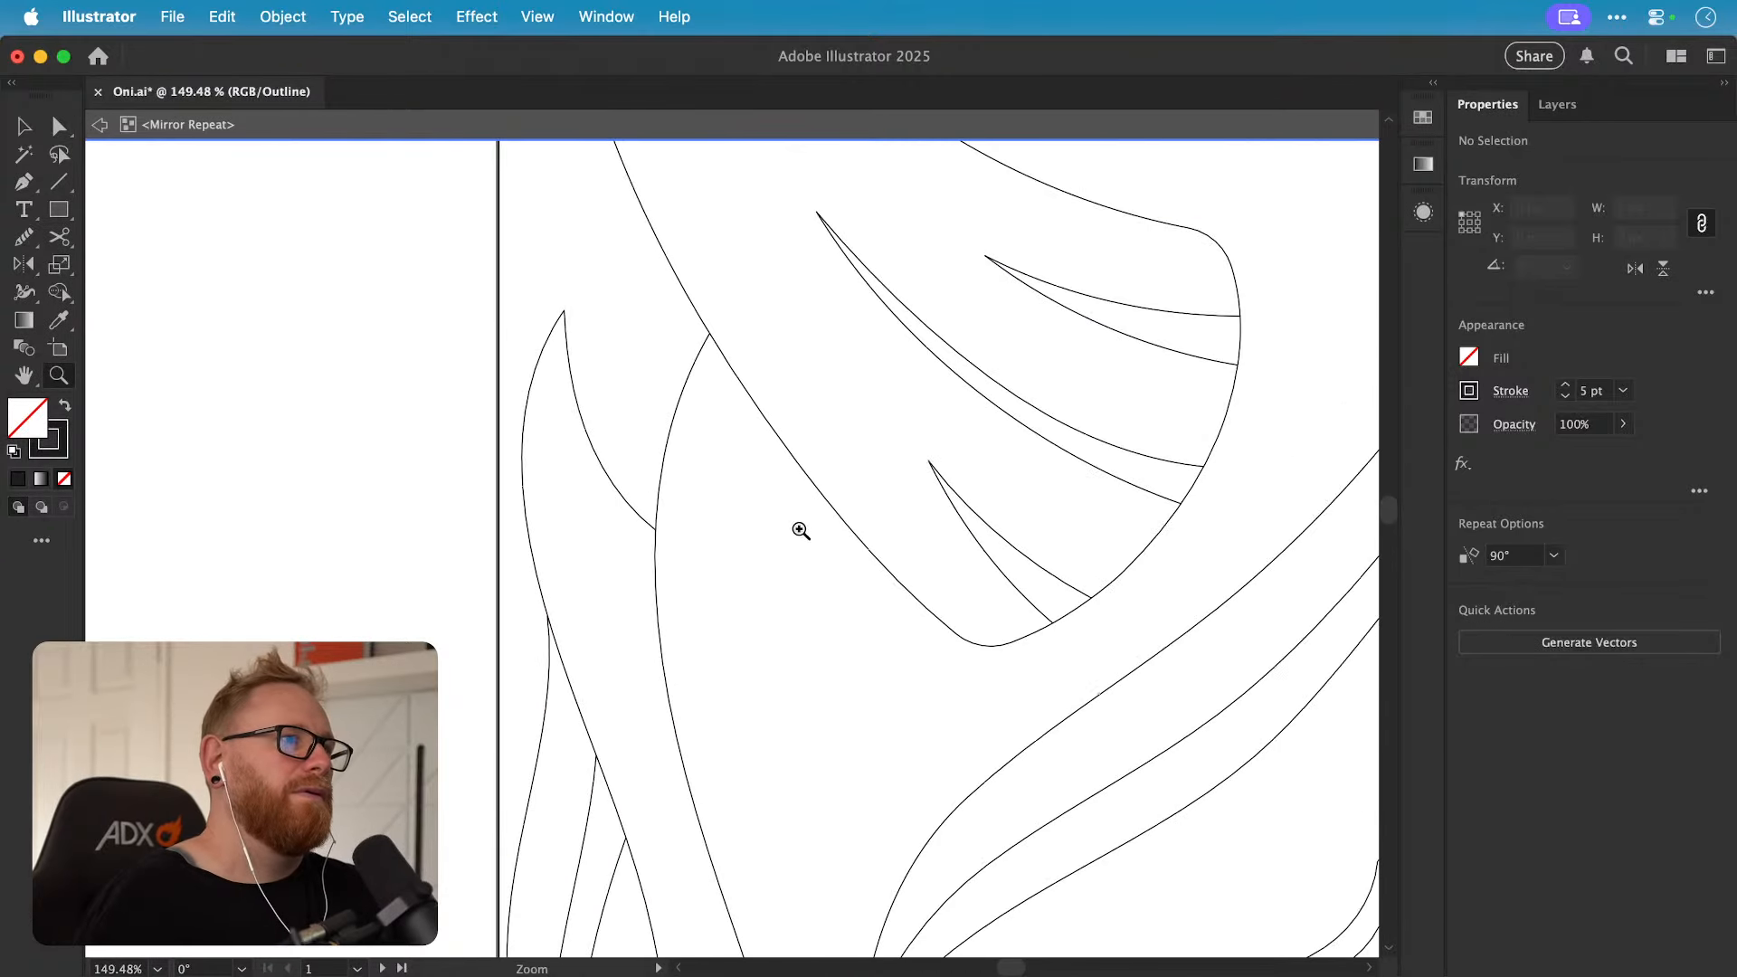
left_click_drag(879, 572, 771, 586)
left_click_drag(859, 532, 664, 474)
left_click_drag(907, 493, 817, 703)
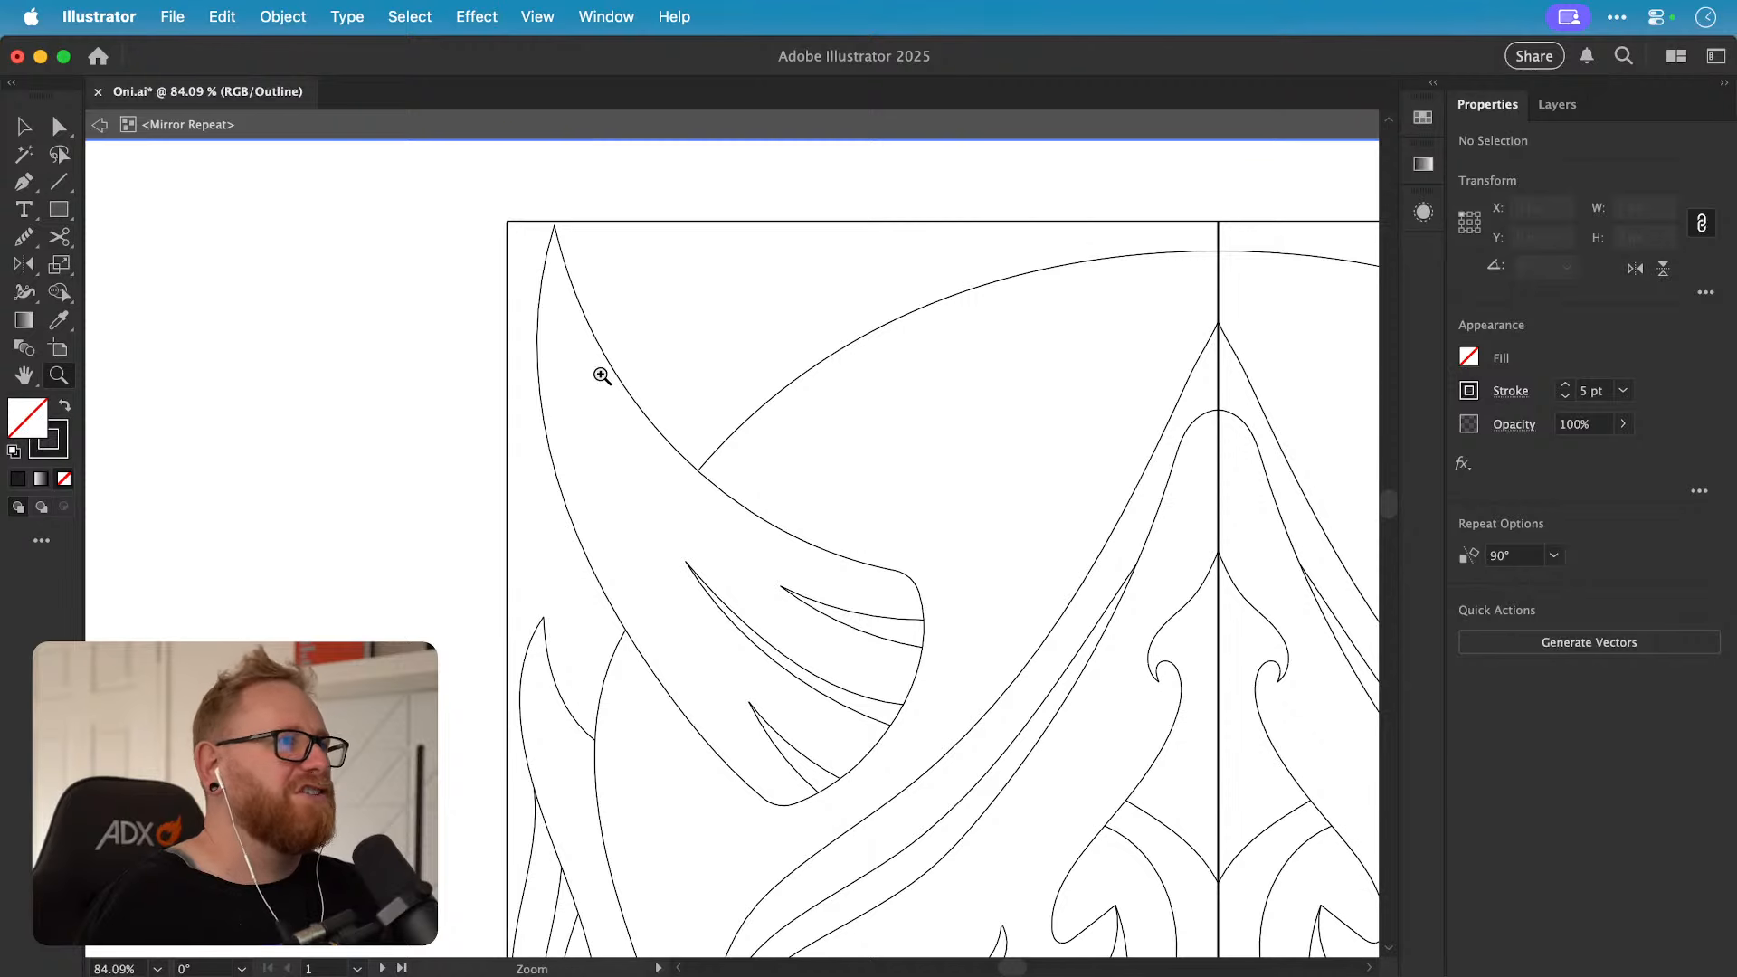
Step: Round off the pointed tip of the left horn
left_click_drag(551, 207, 1067, 253)
key("v")
key("a")
left_click(571, 298)
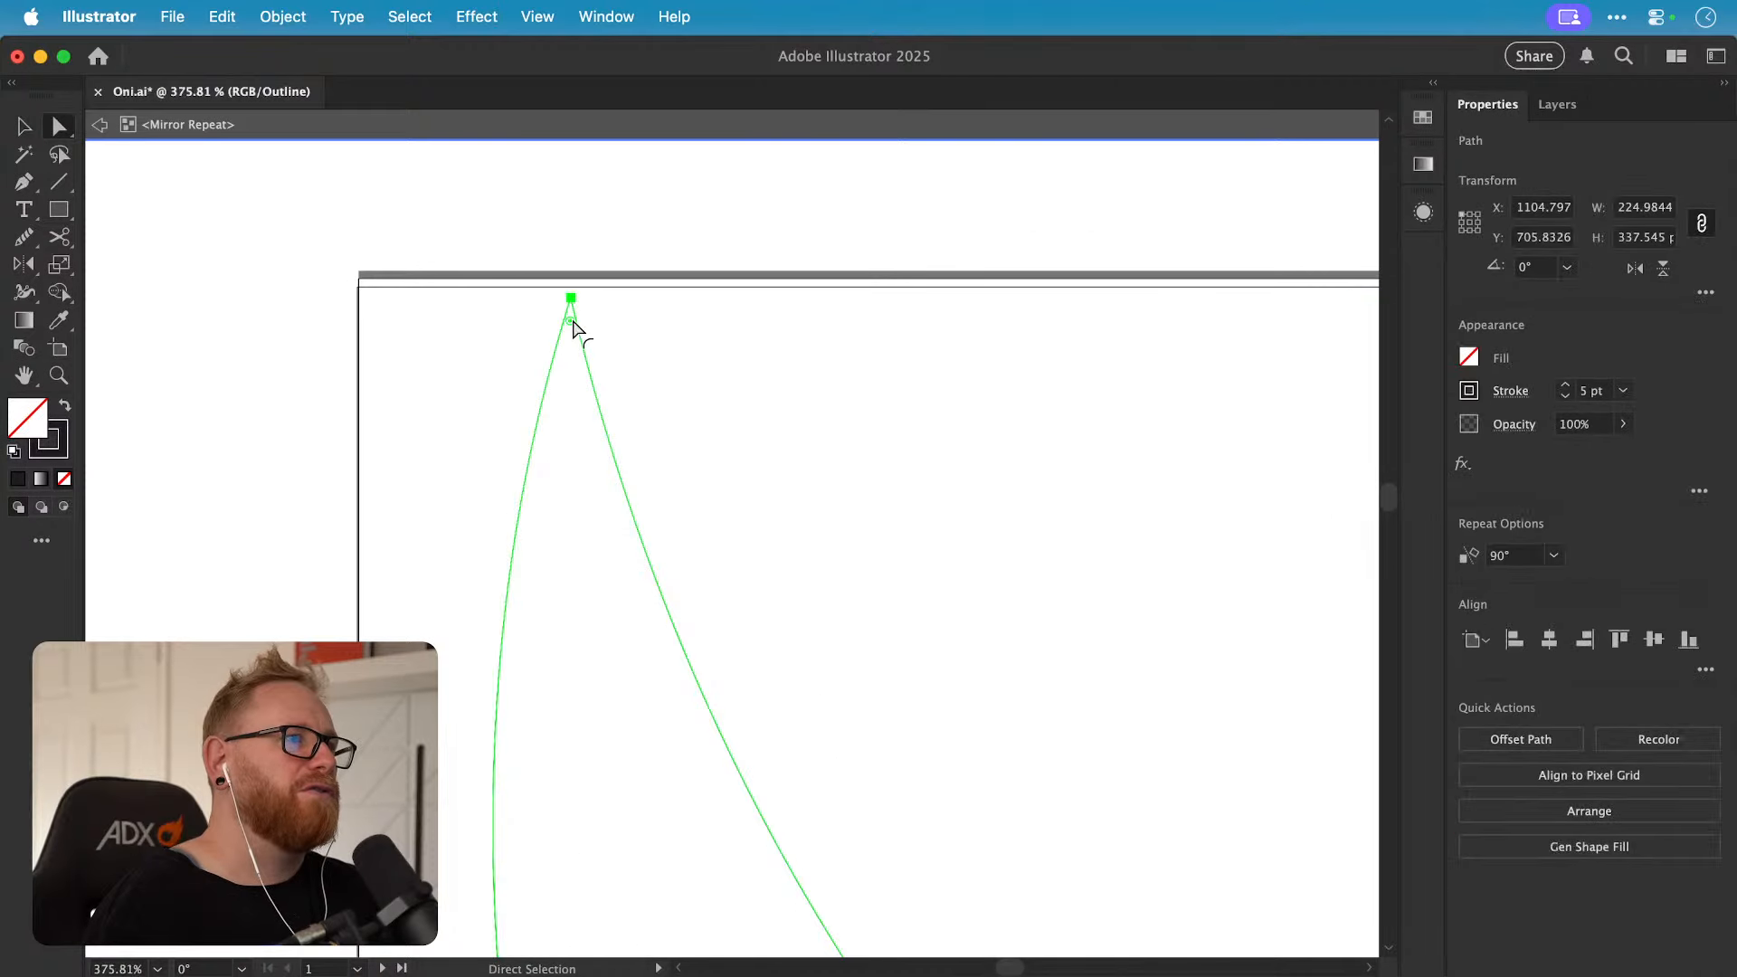
left_click_drag(572, 328, 574, 335)
key("v")
left_click(693, 314)
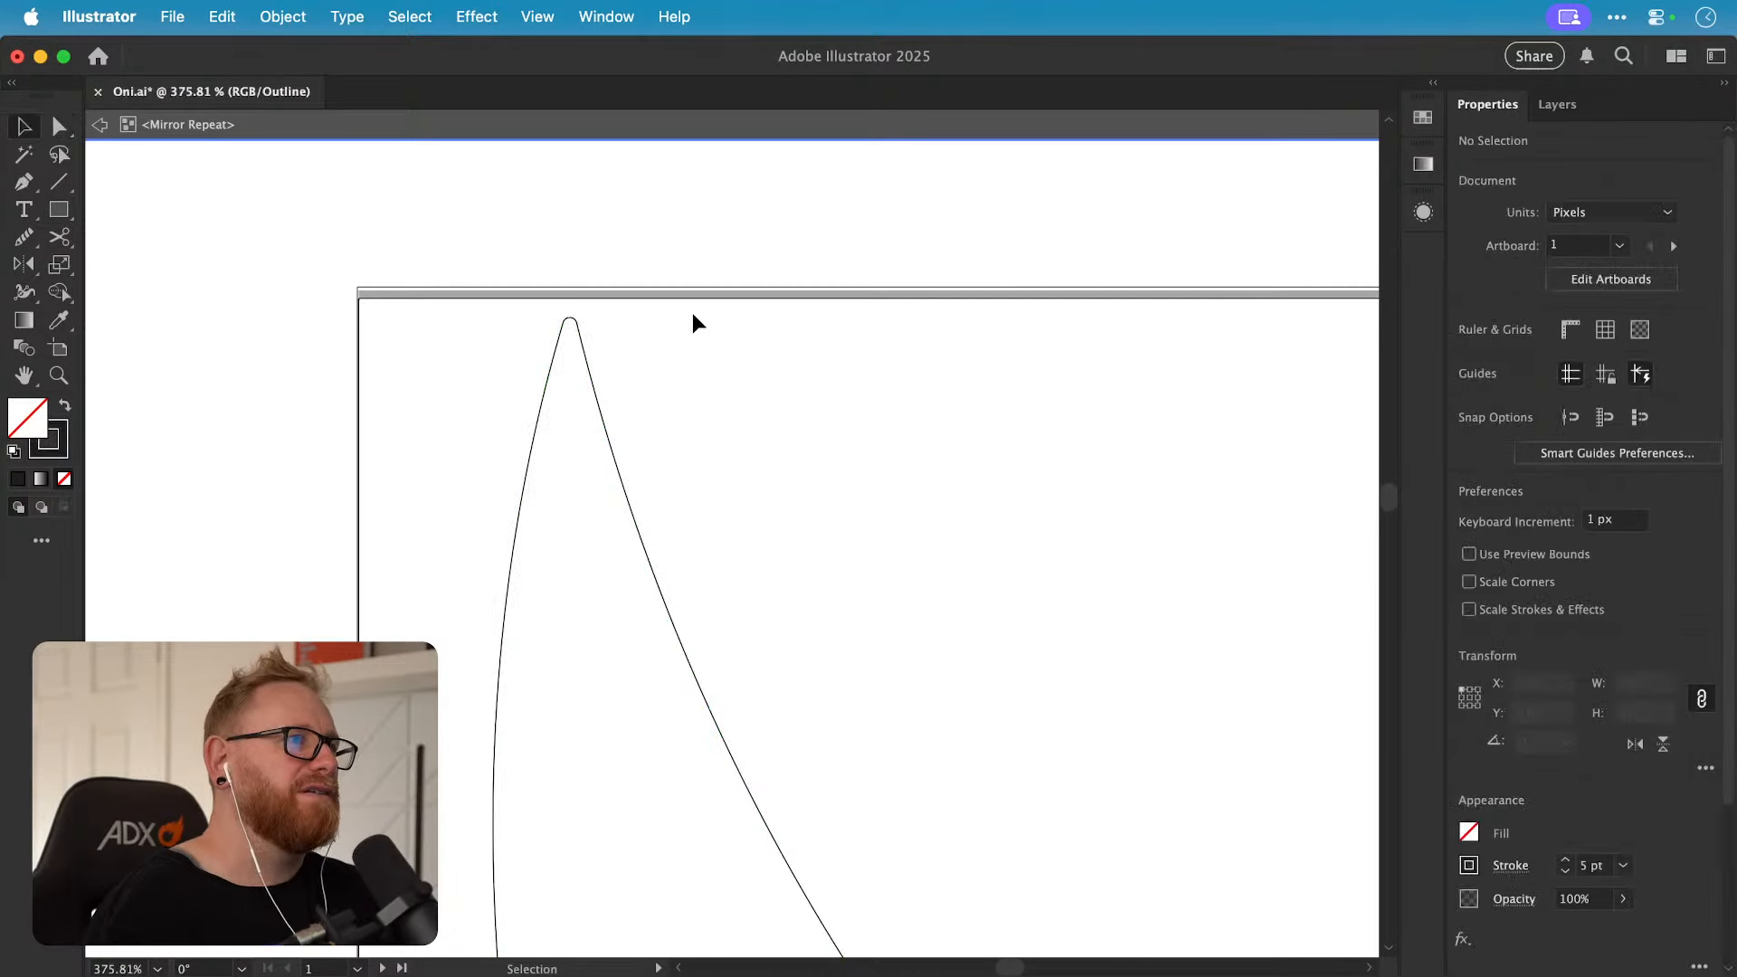
key("super+minus")
key("super+minus")
key("super+minus")
key("super+minus")
key("super+minus")
key("super+minus")
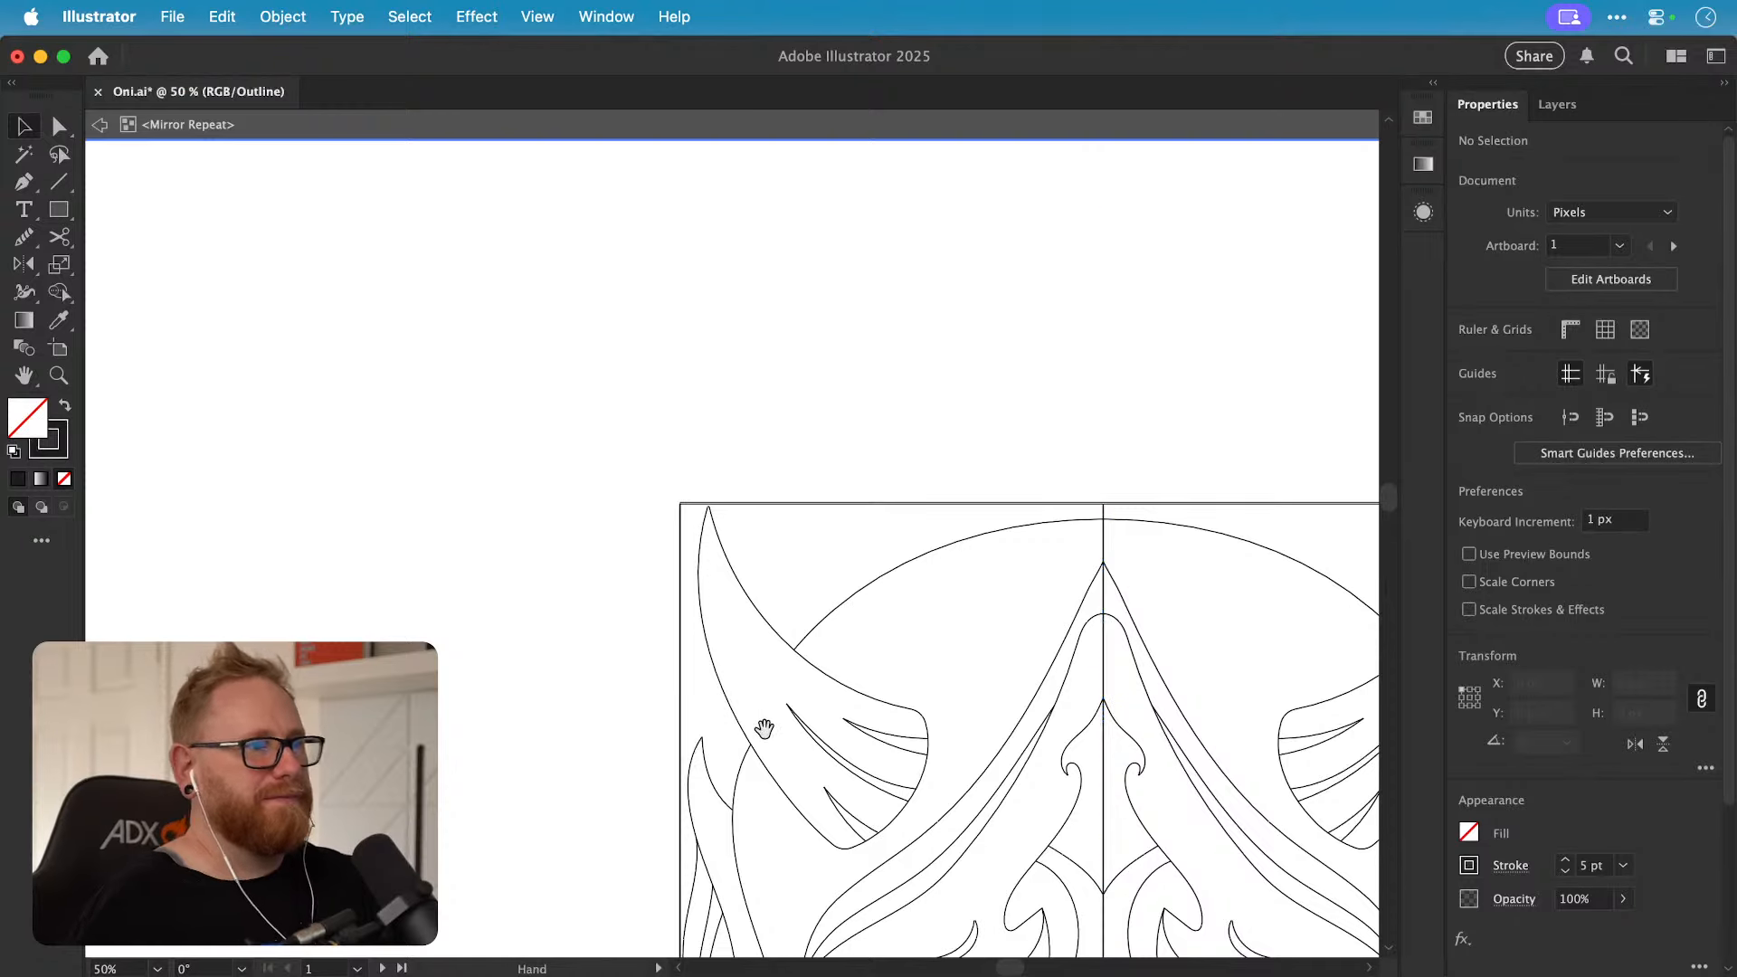
Step: Round off the pointed upper tip of the left ear
key("super+space")
left_click_drag(696, 752, 1082, 702)
key("a")
left_click(712, 719)
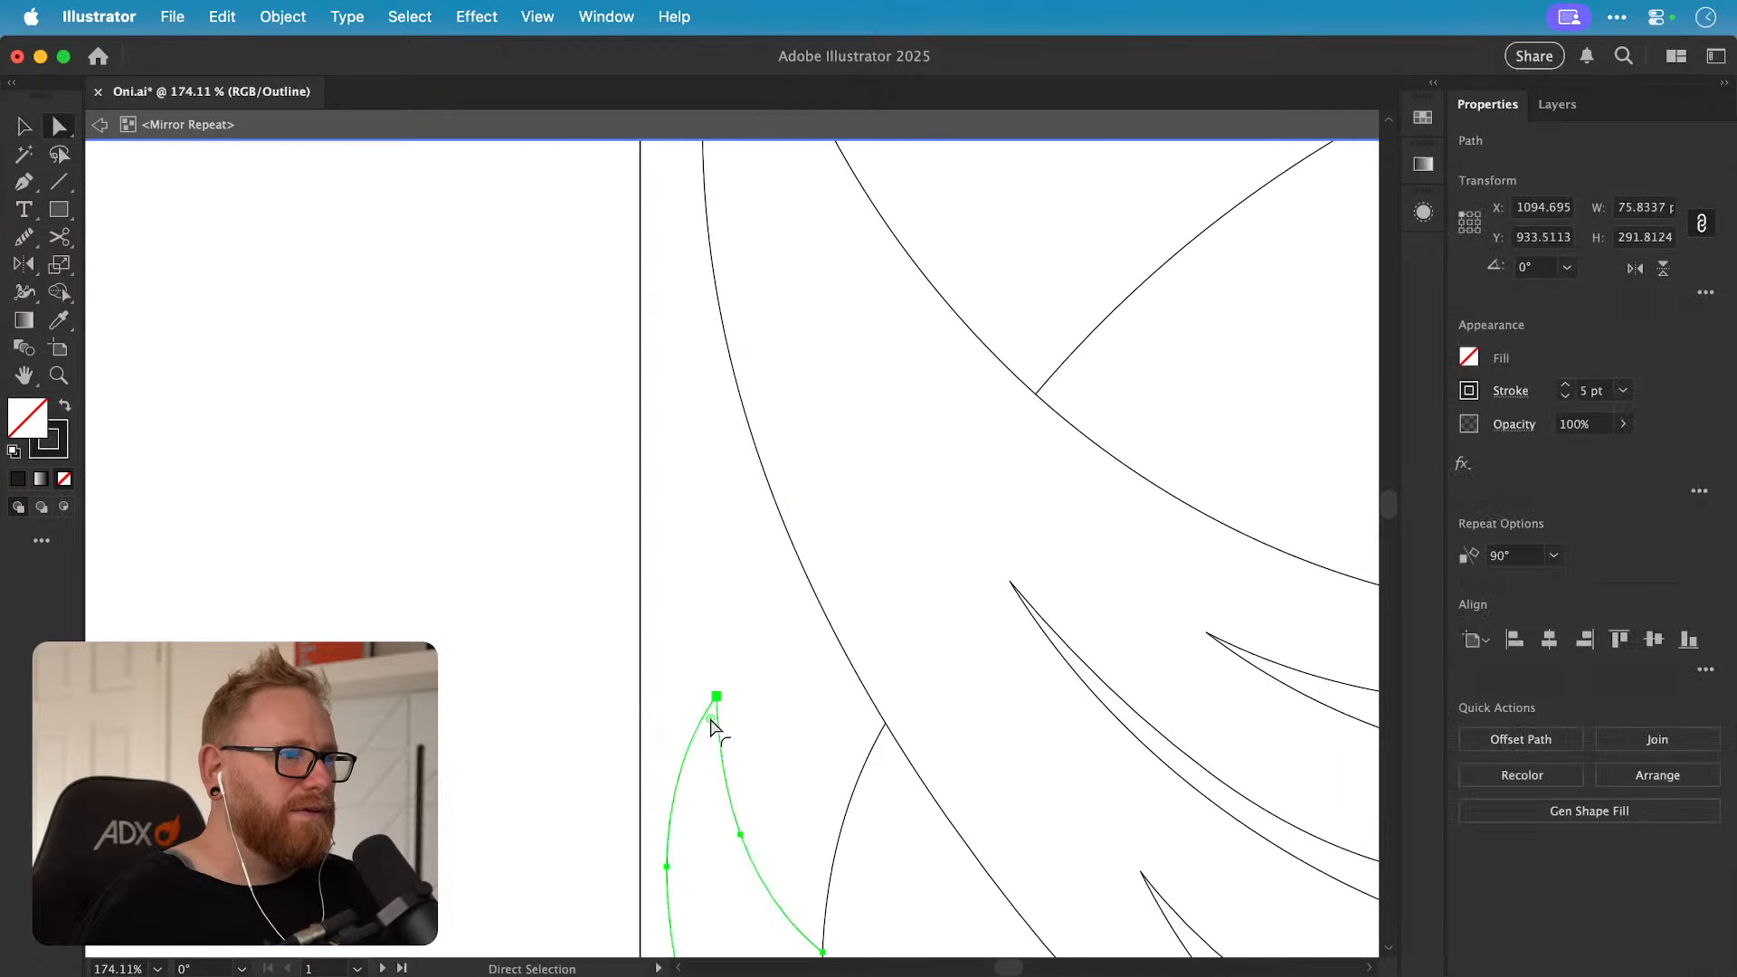
left_click_drag(711, 723, 569, 329)
key("v")
left_click(783, 745)
Step: Round off the pointed inner tips of the three groove shapes at the base of the left horn
key("space")
left_click_drag(939, 454, 648, 589)
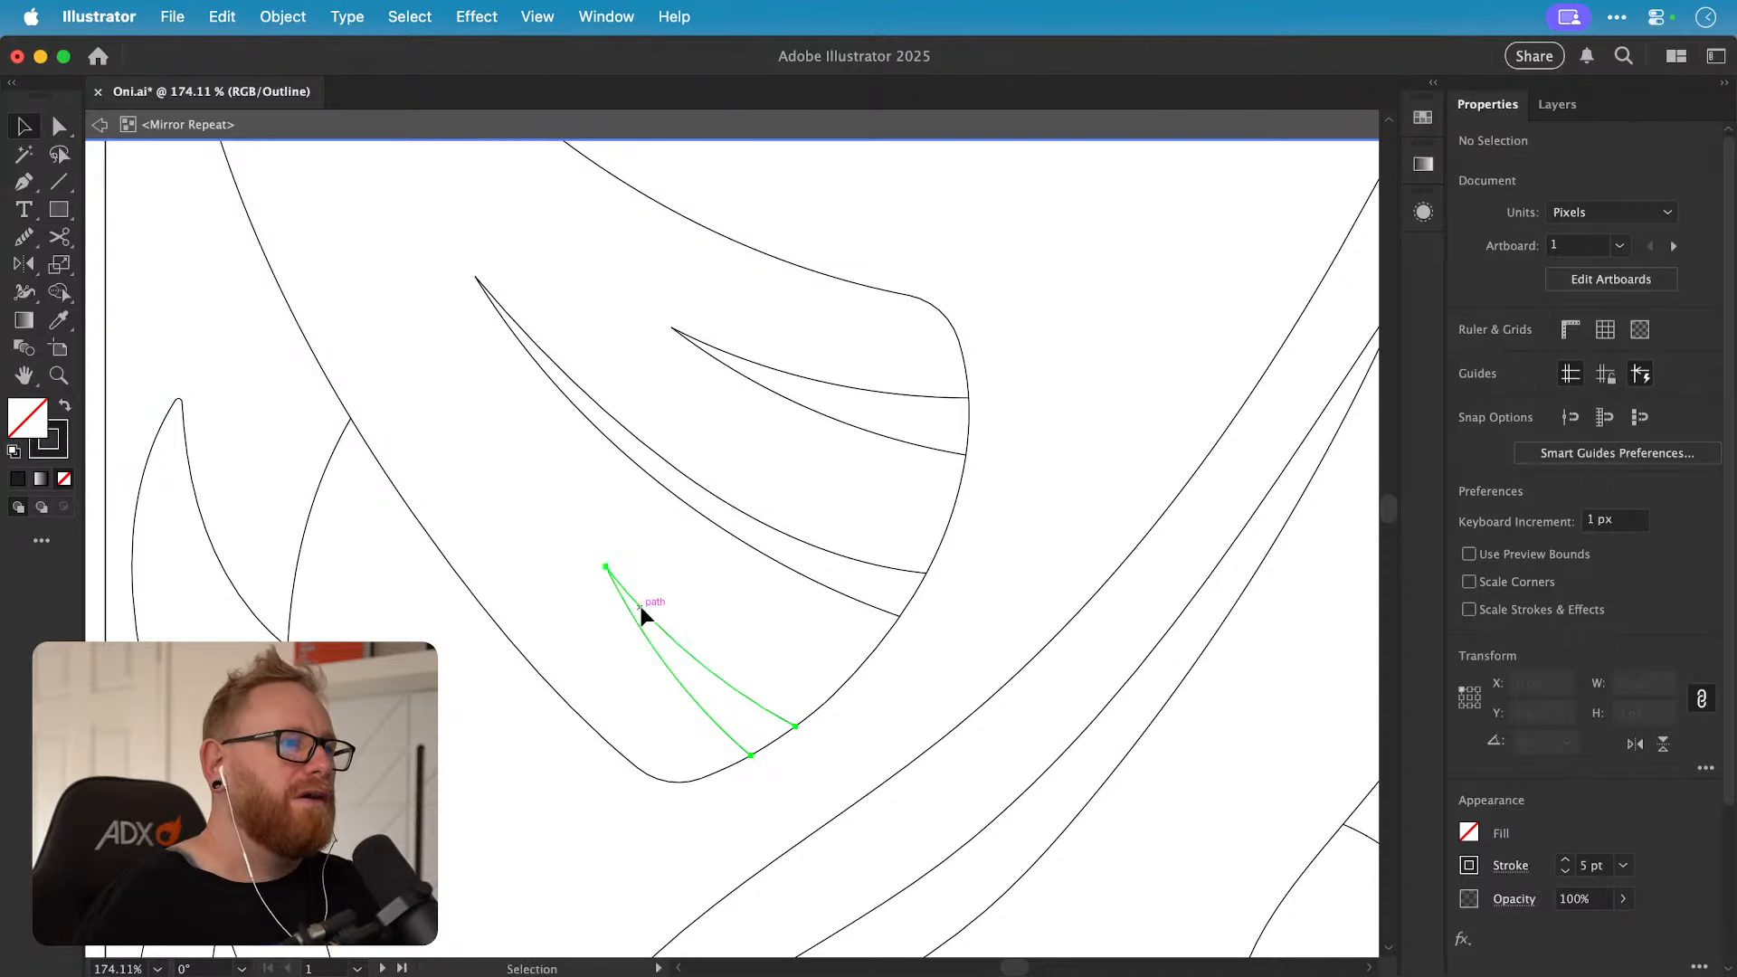
left_click(639, 602)
key("a")
left_click(608, 569)
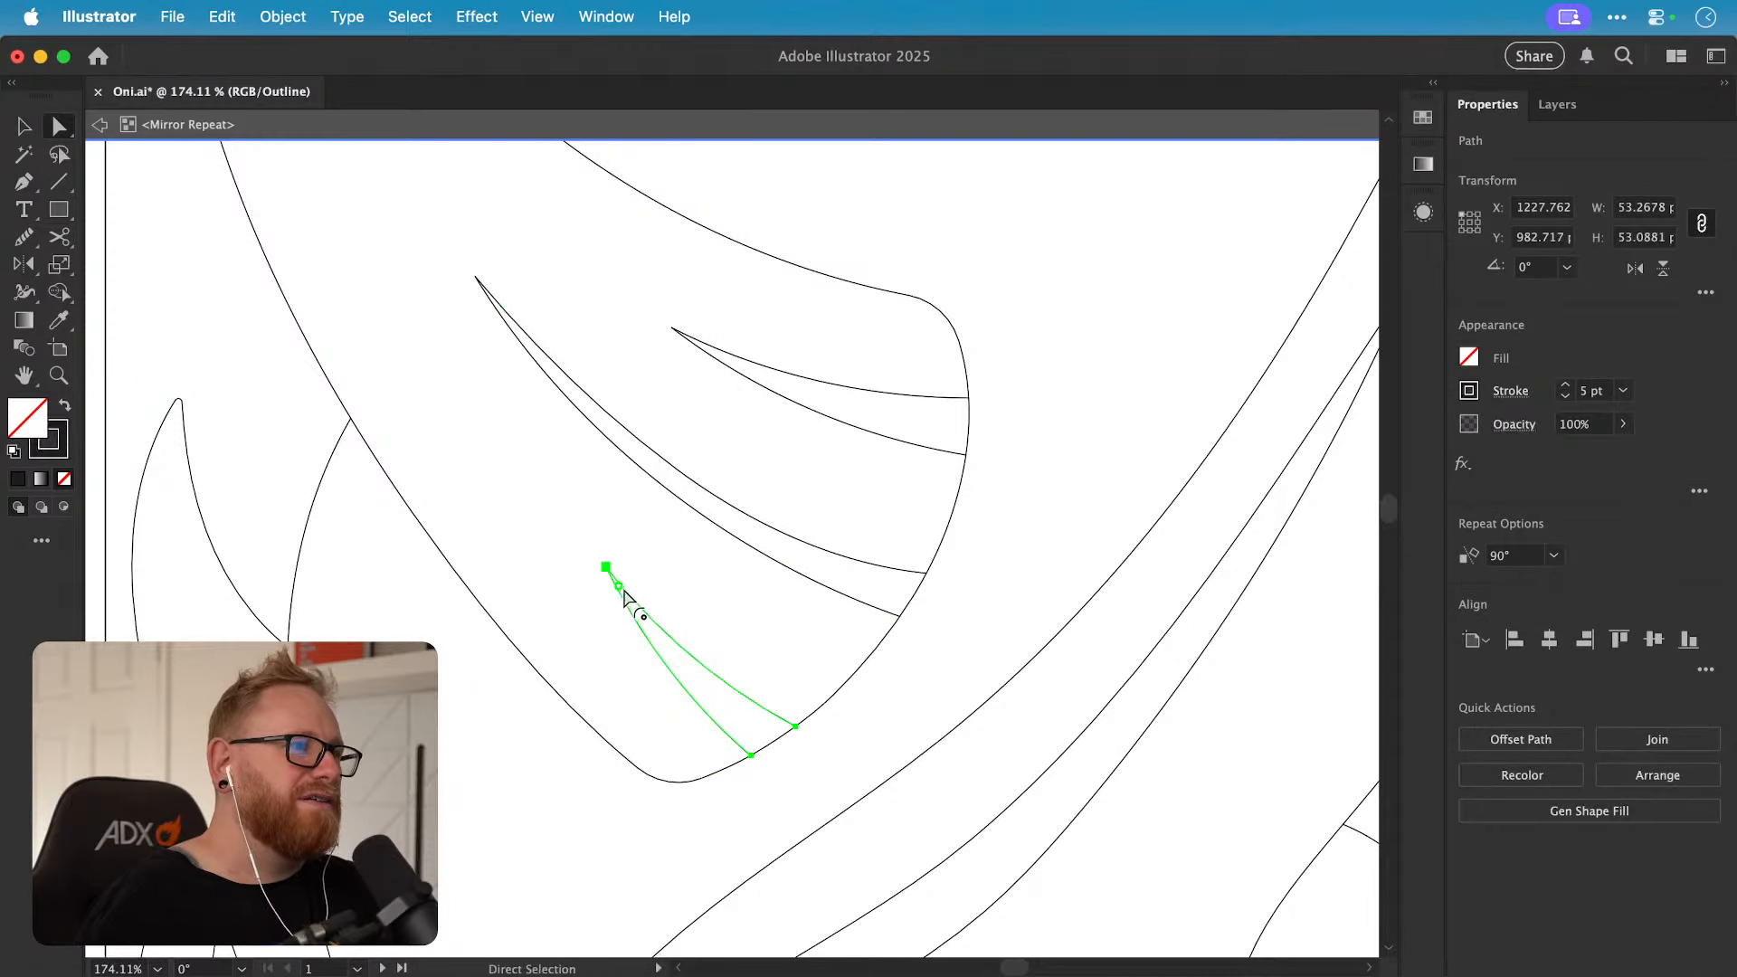
left_click_drag(623, 590, 494, 303)
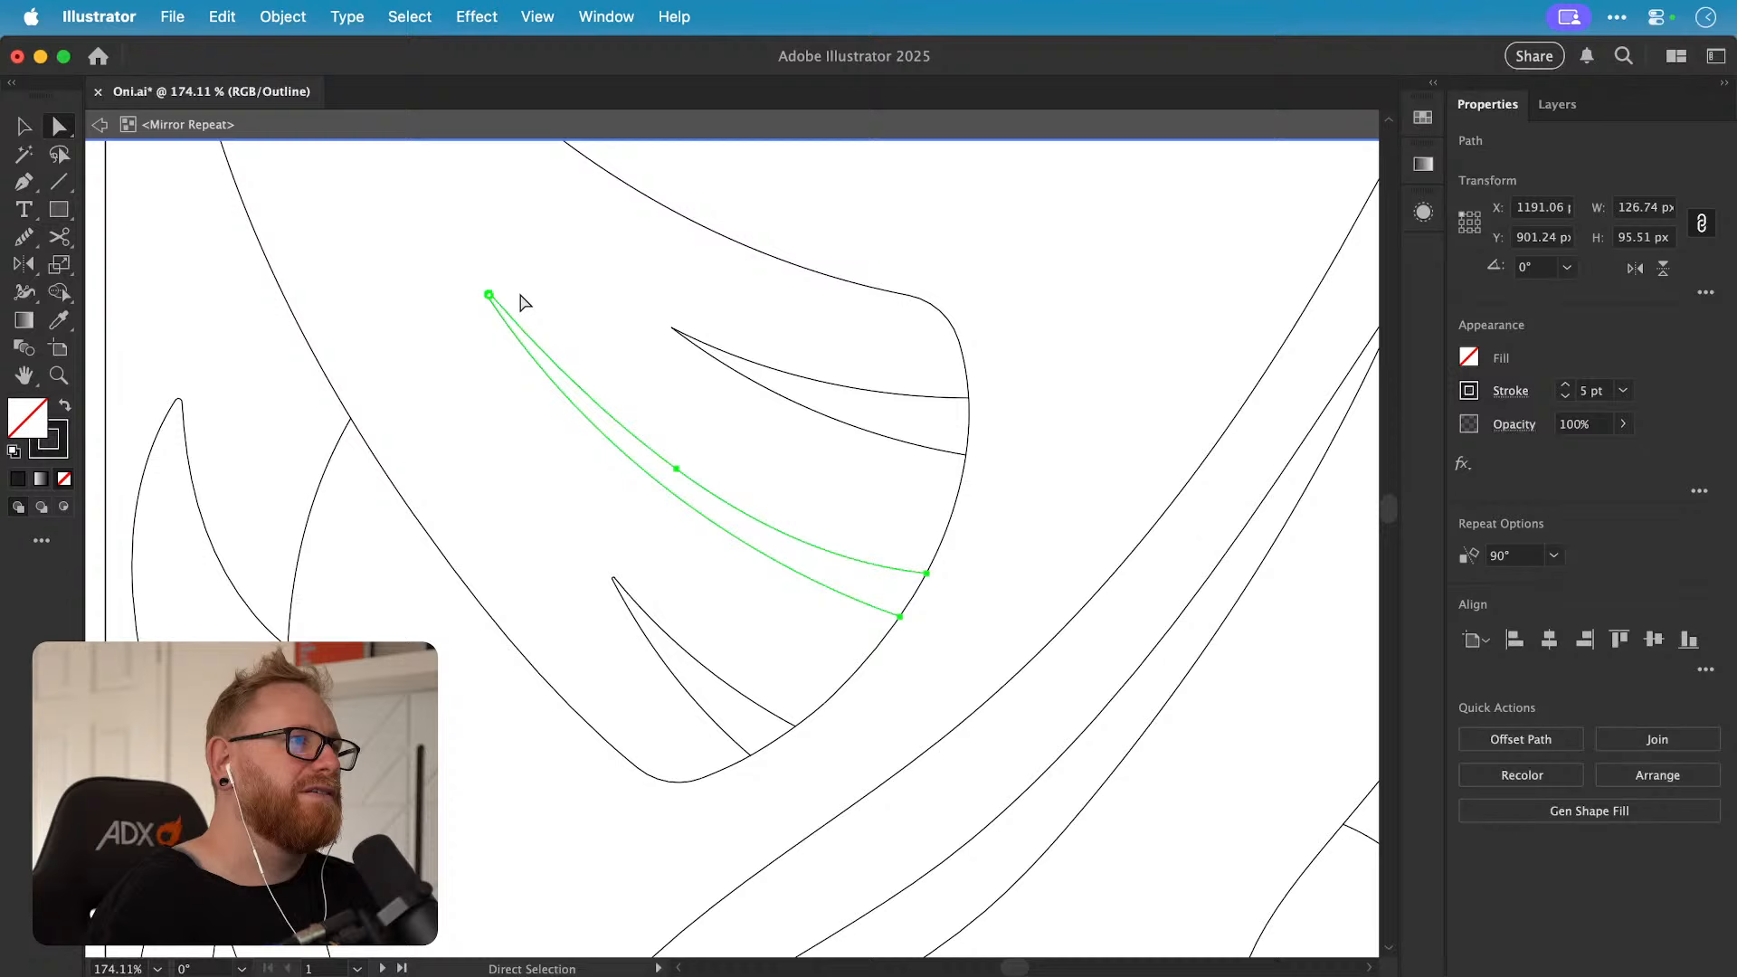
left_click(688, 345, "super")
left_click_drag(690, 343, 684, 336)
key("v")
left_click(801, 207)
Step: Examine the brow, mouth, teeth and forehead line work for remaining sharp tips
left_click_drag(668, 701, 788, 289)
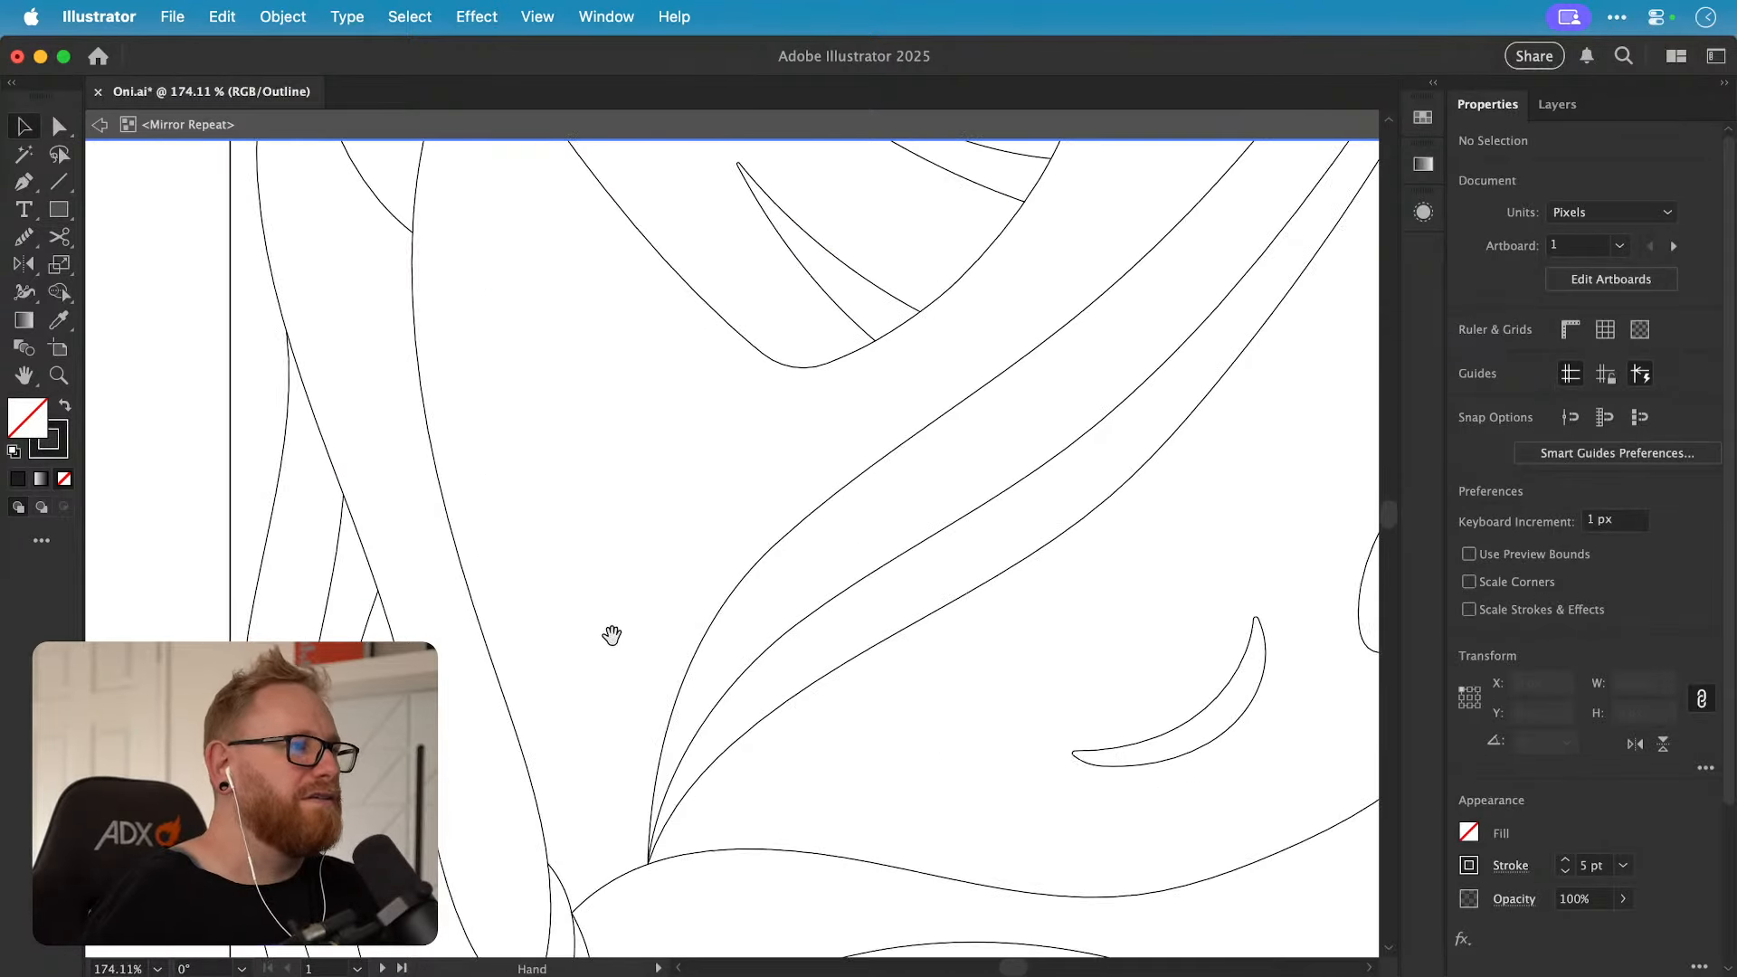
left_click_drag(575, 667, 651, 371)
left_click_drag(776, 628, 486, 427)
left_click_drag(966, 686, 767, 609)
left_click_drag(1069, 688, 1090, 531)
key("z")
left_click_drag(946, 714, 586, 419)
left_click_drag(878, 718, 904, 542)
left_click_drag(780, 719, 733, 757)
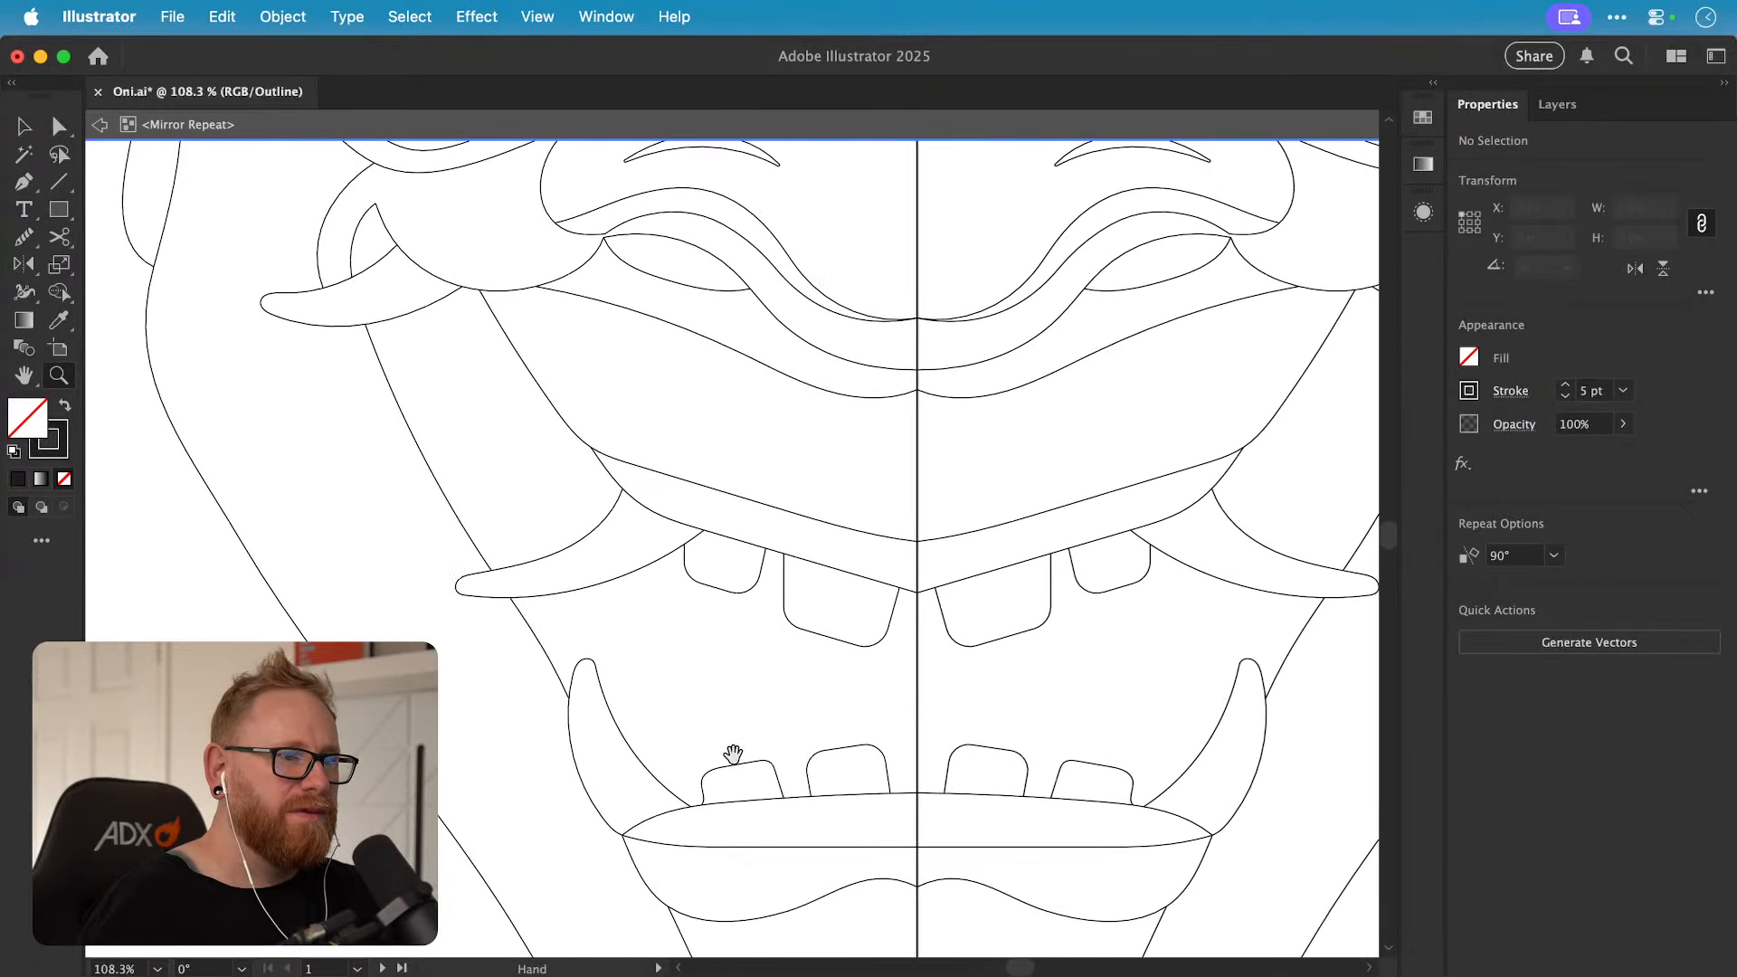
left_click_drag(782, 611, 725, 862)
left_click_drag(755, 656, 719, 880)
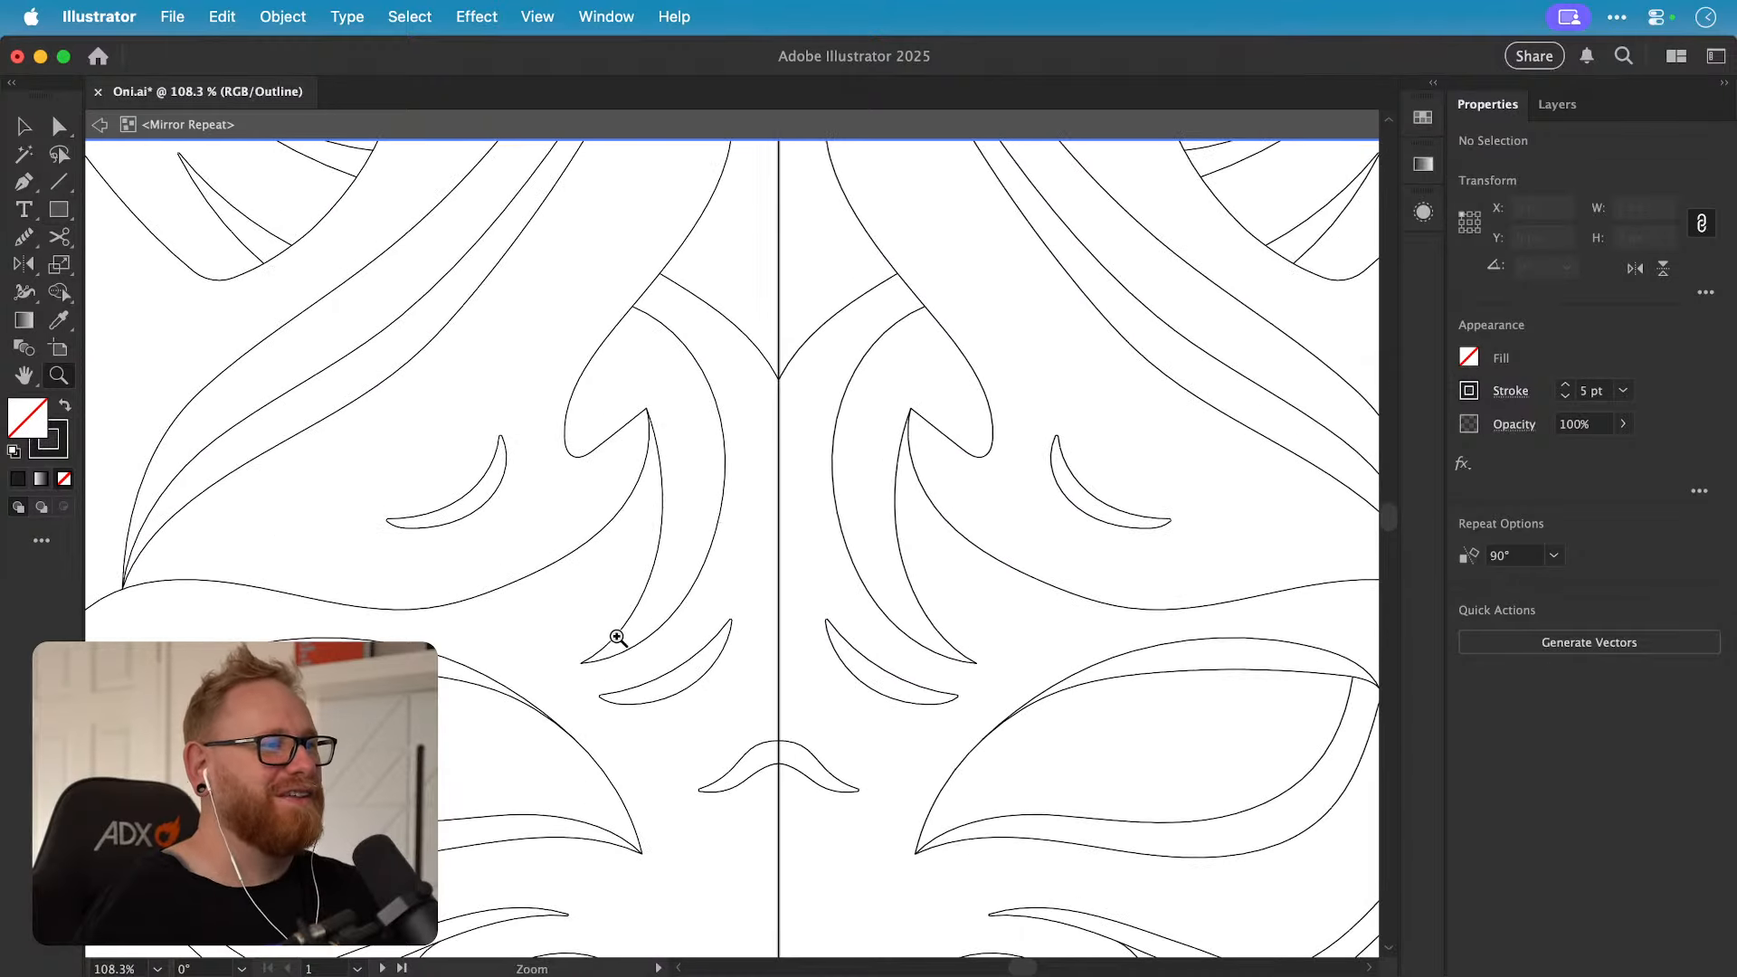
Step: Round off the pointed lower tip of the long curved spike on the left side of the forehead
scroll(613, 640, "up", 6)
key("a")
left_click(647, 660)
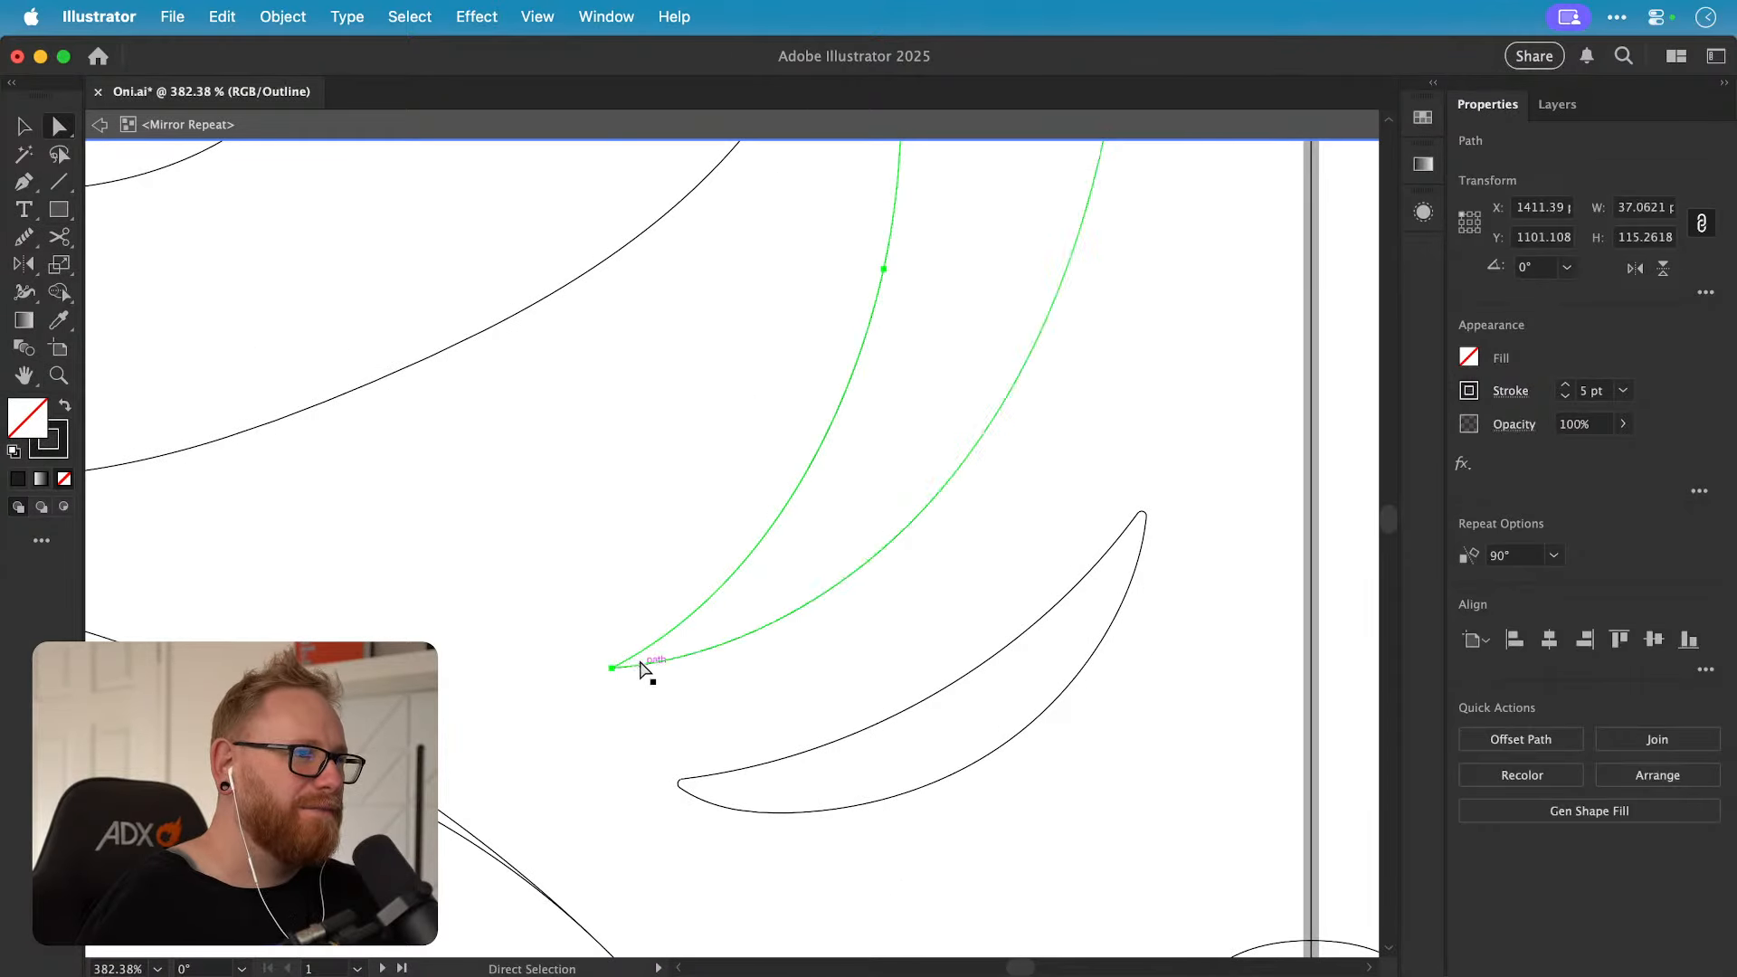
key("v")
mouse_move(644, 665)
left_mouse_down()
mouse_move(660, 687)
mouse_move(603, 640)
mouse_move(639, 666)
left_mouse_up()
key("super+z")
key("a")
key("v")
left_click(656, 600)
key("super+minus")
key("super+minus")
key("super+minus")
key("super+minus")
key("super+minus")
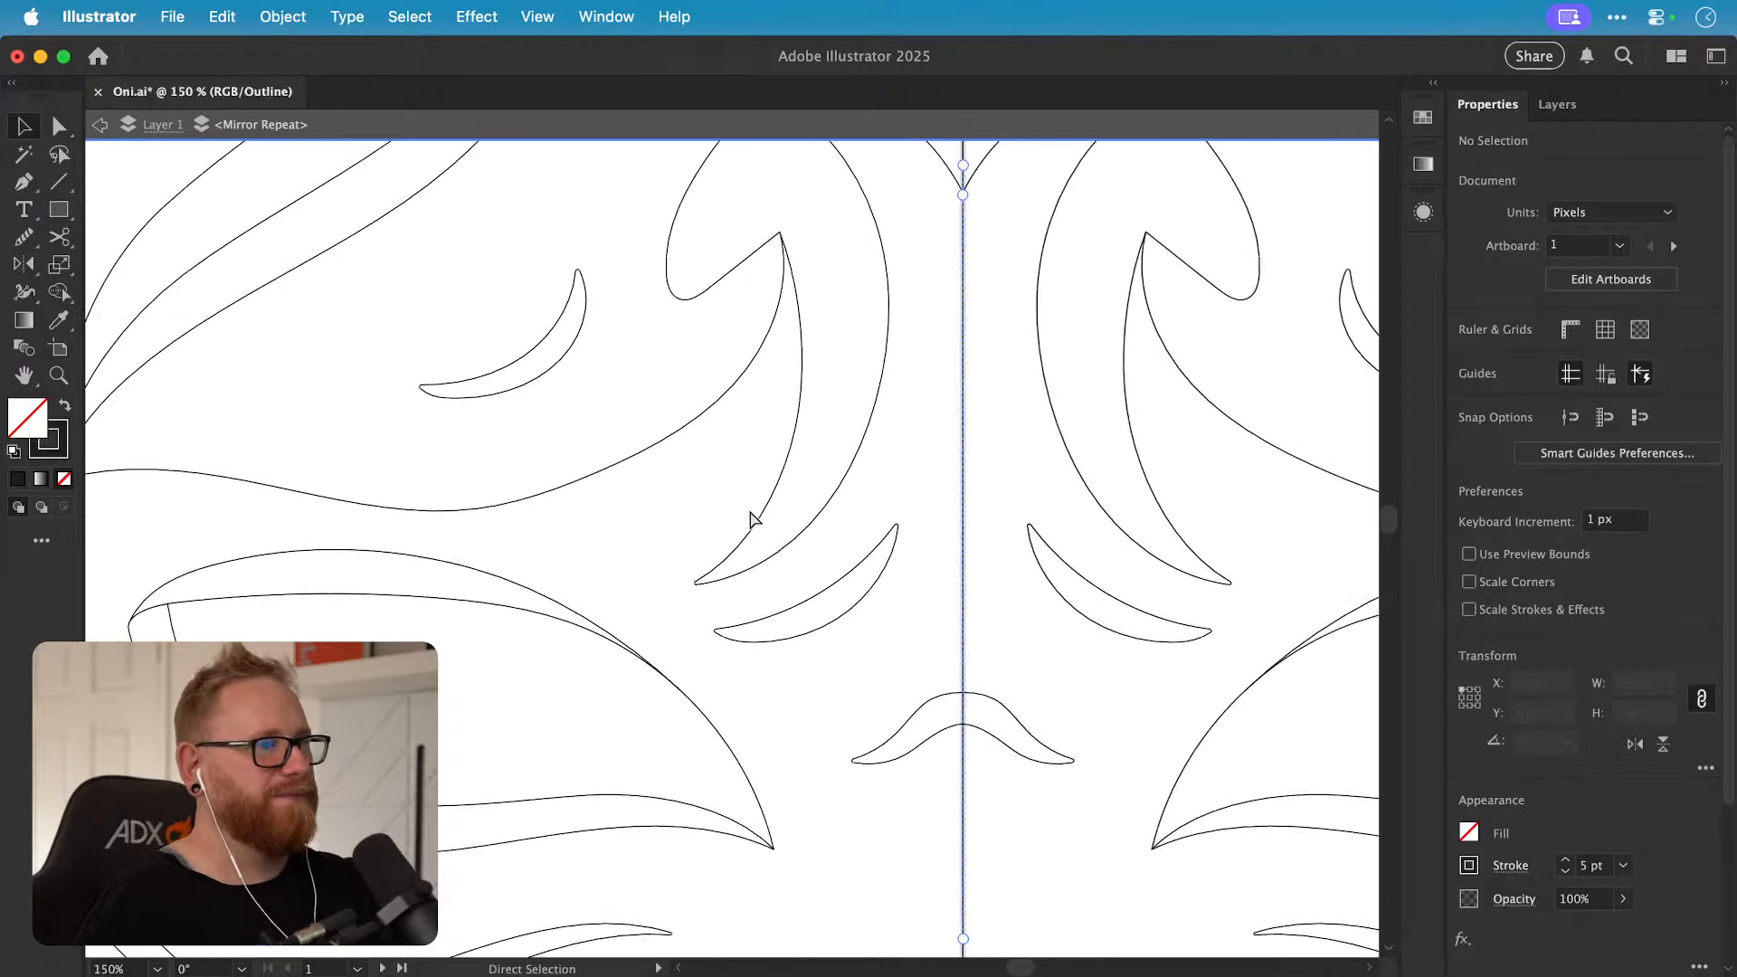
Step: Redraw the straight stretch between the left forehead curl's rounded bottom and its spike tip as a flowing curve with the Pencil tool
key("z")
left_click_drag(751, 411, 1169, 434)
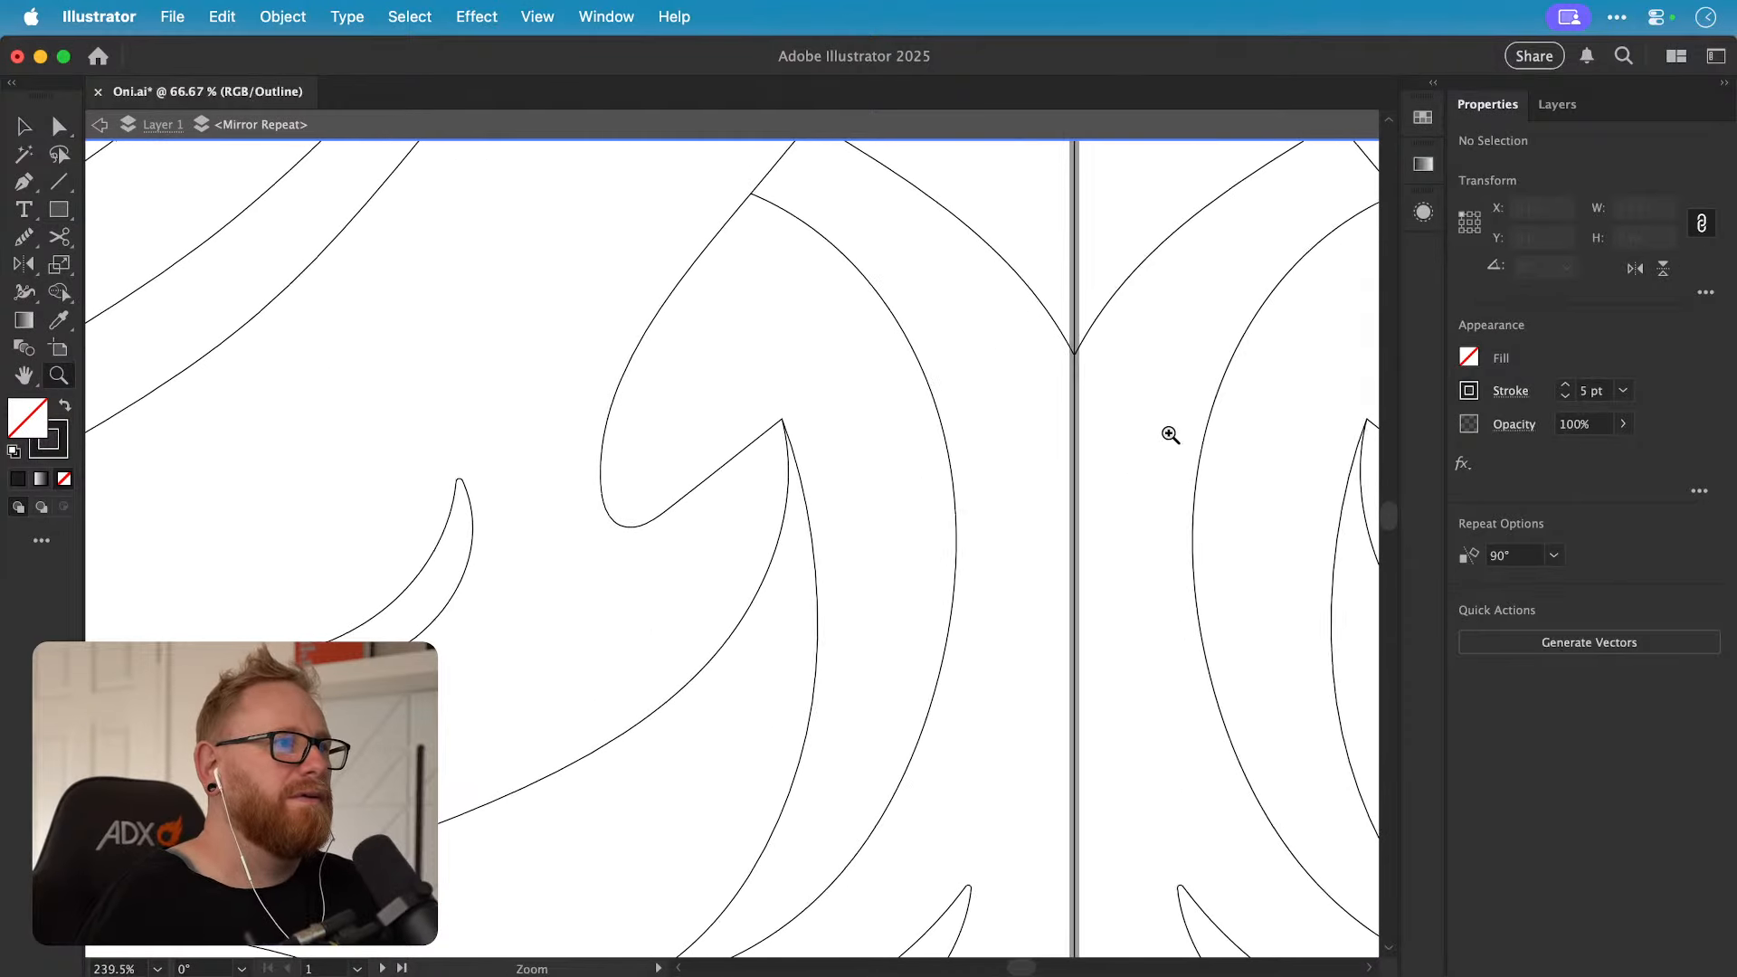
key("v")
left_click(746, 448)
key("z")
left_click_drag(731, 446, 866, 445)
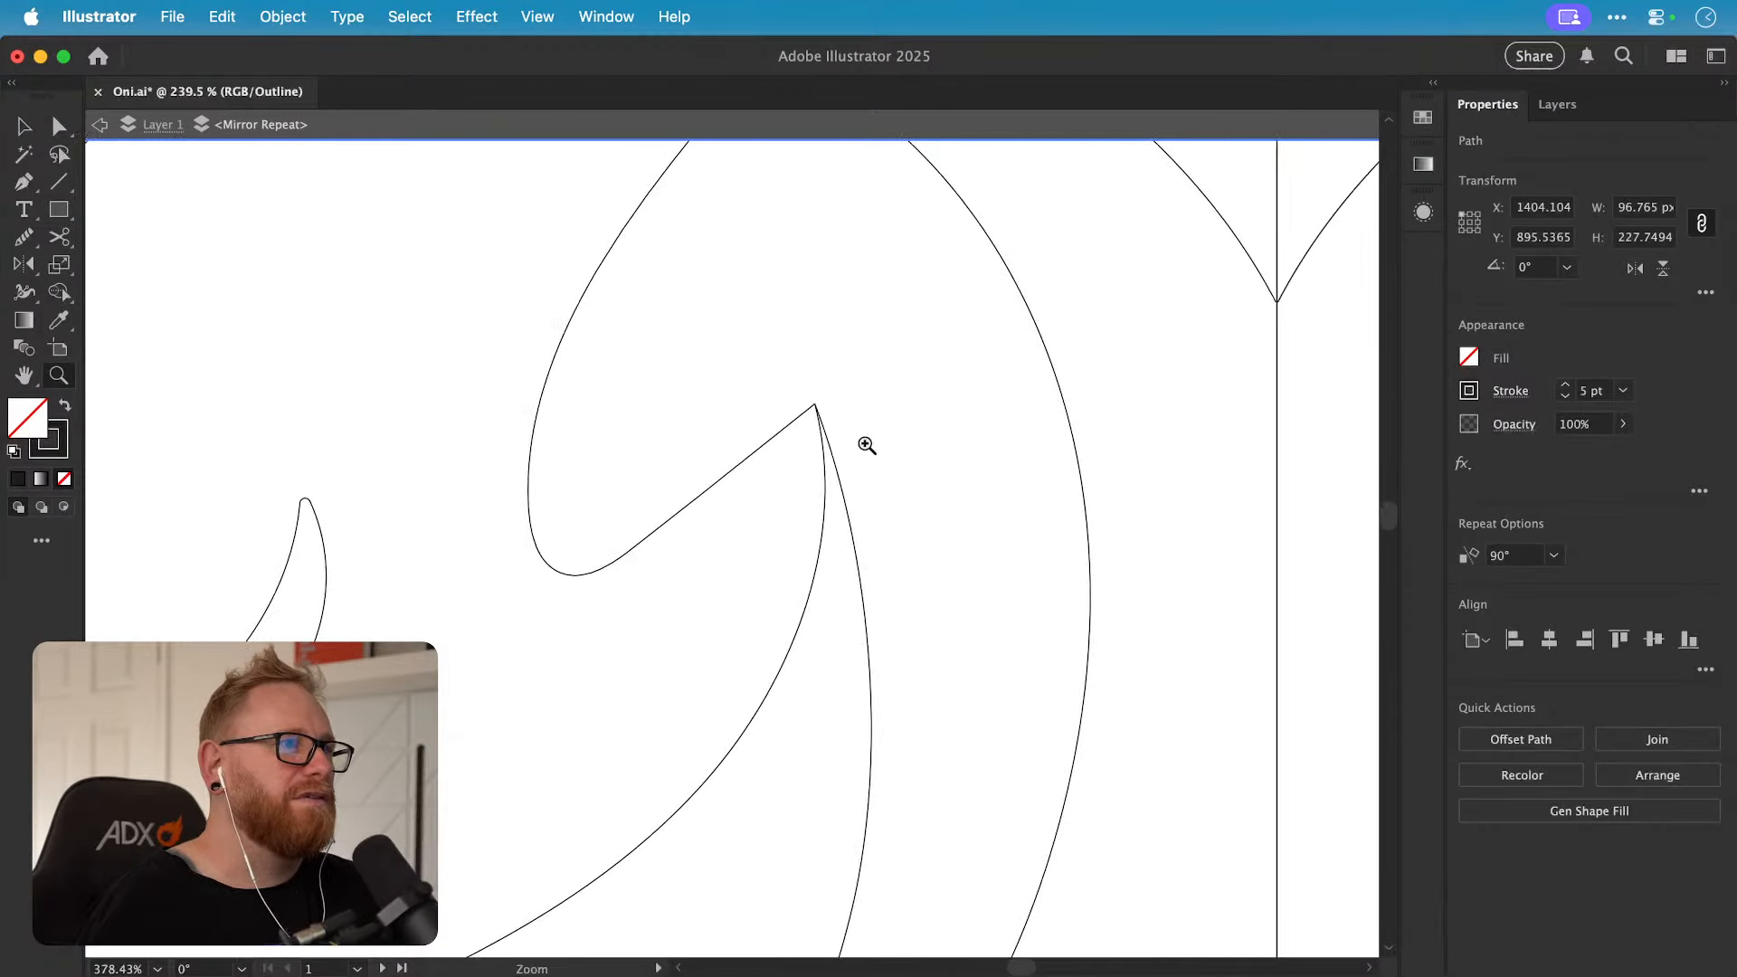
key("v")
key("n")
left_click_drag(598, 568, 633, 548)
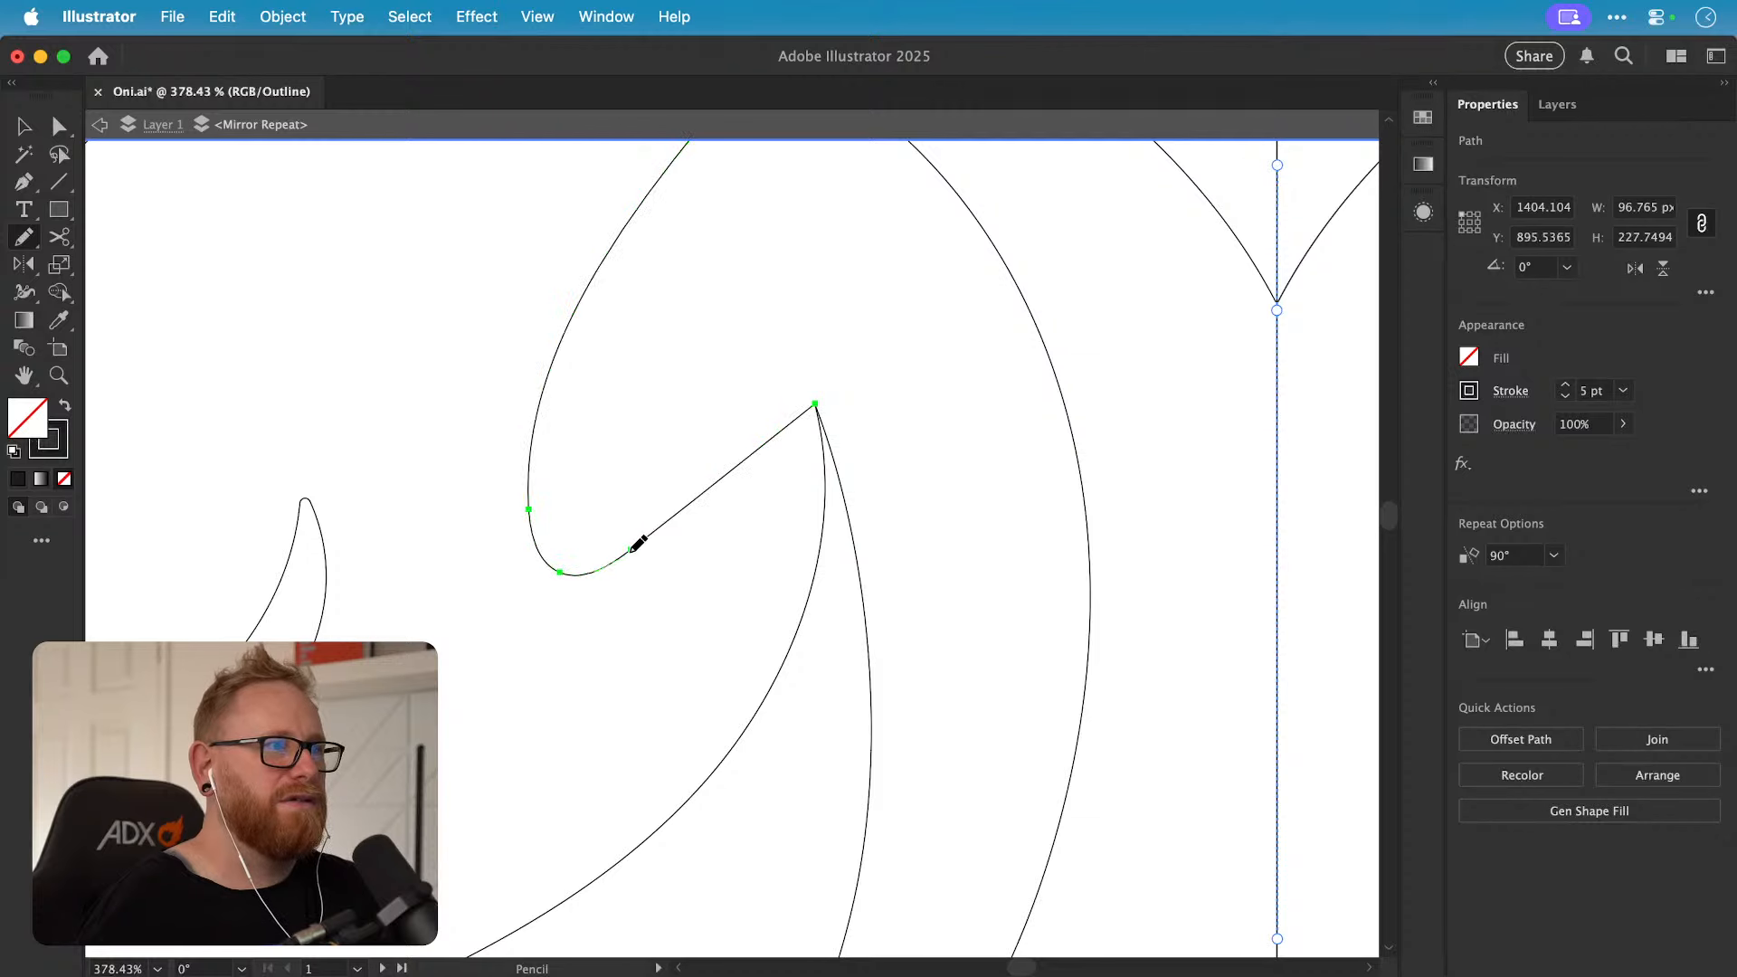
left_click_drag(784, 424, 817, 405)
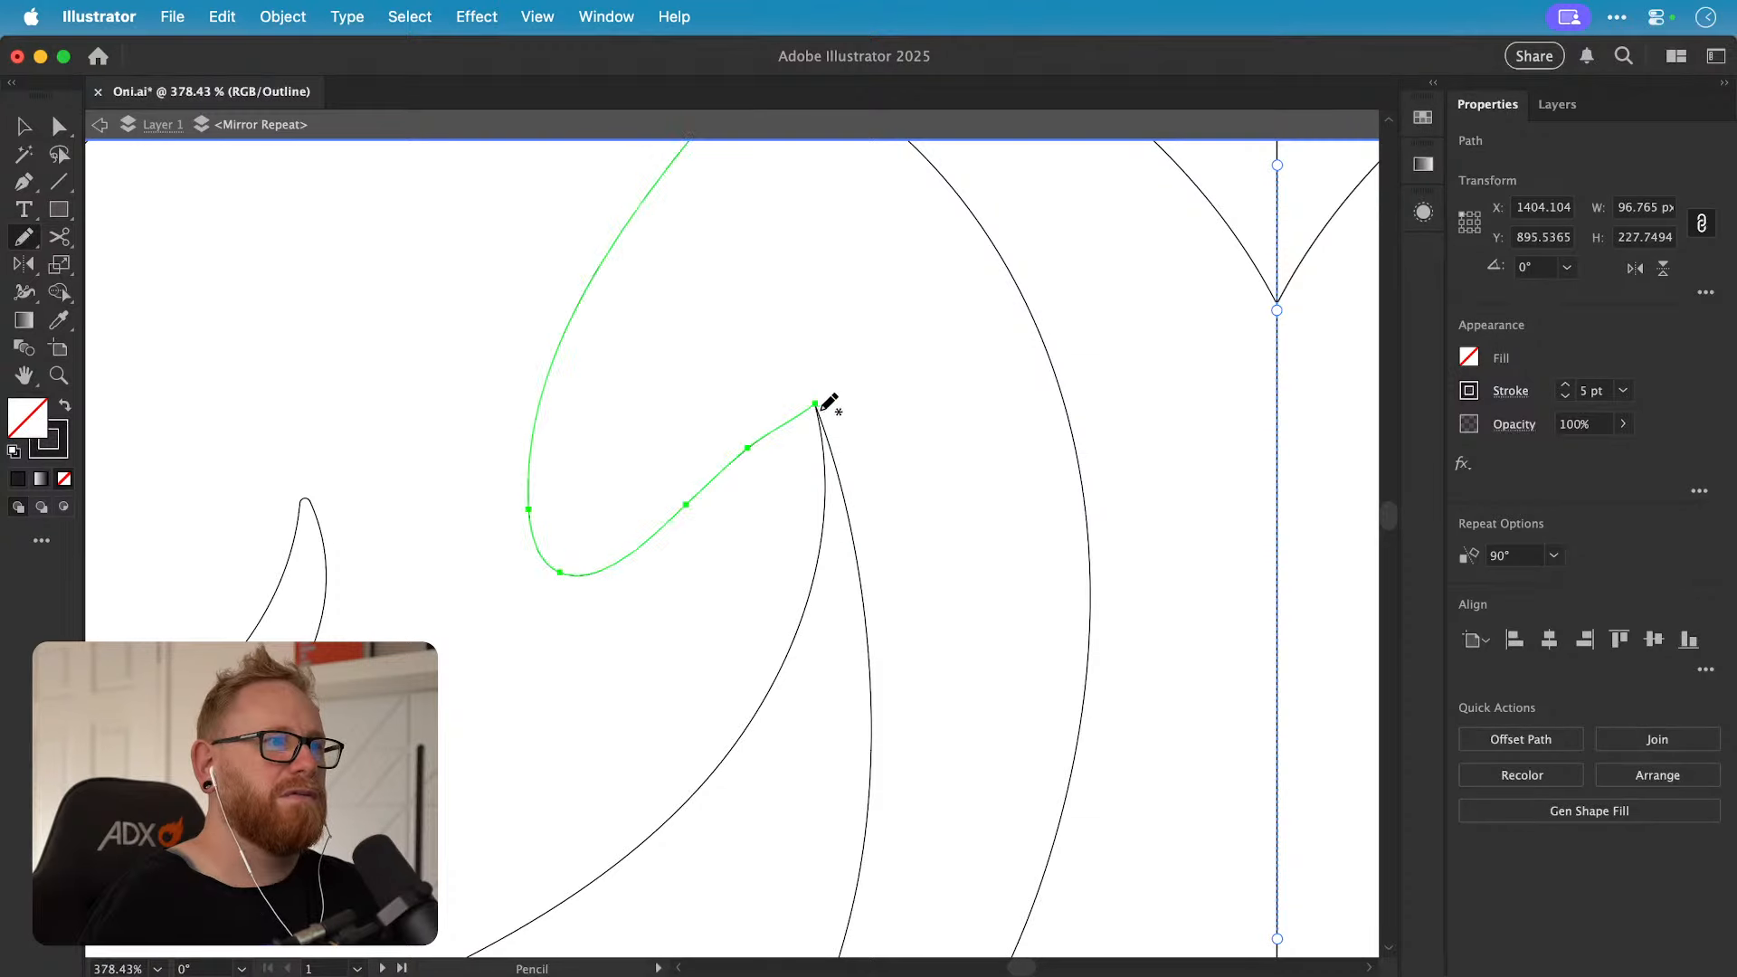
left_click_drag(572, 570, 622, 551)
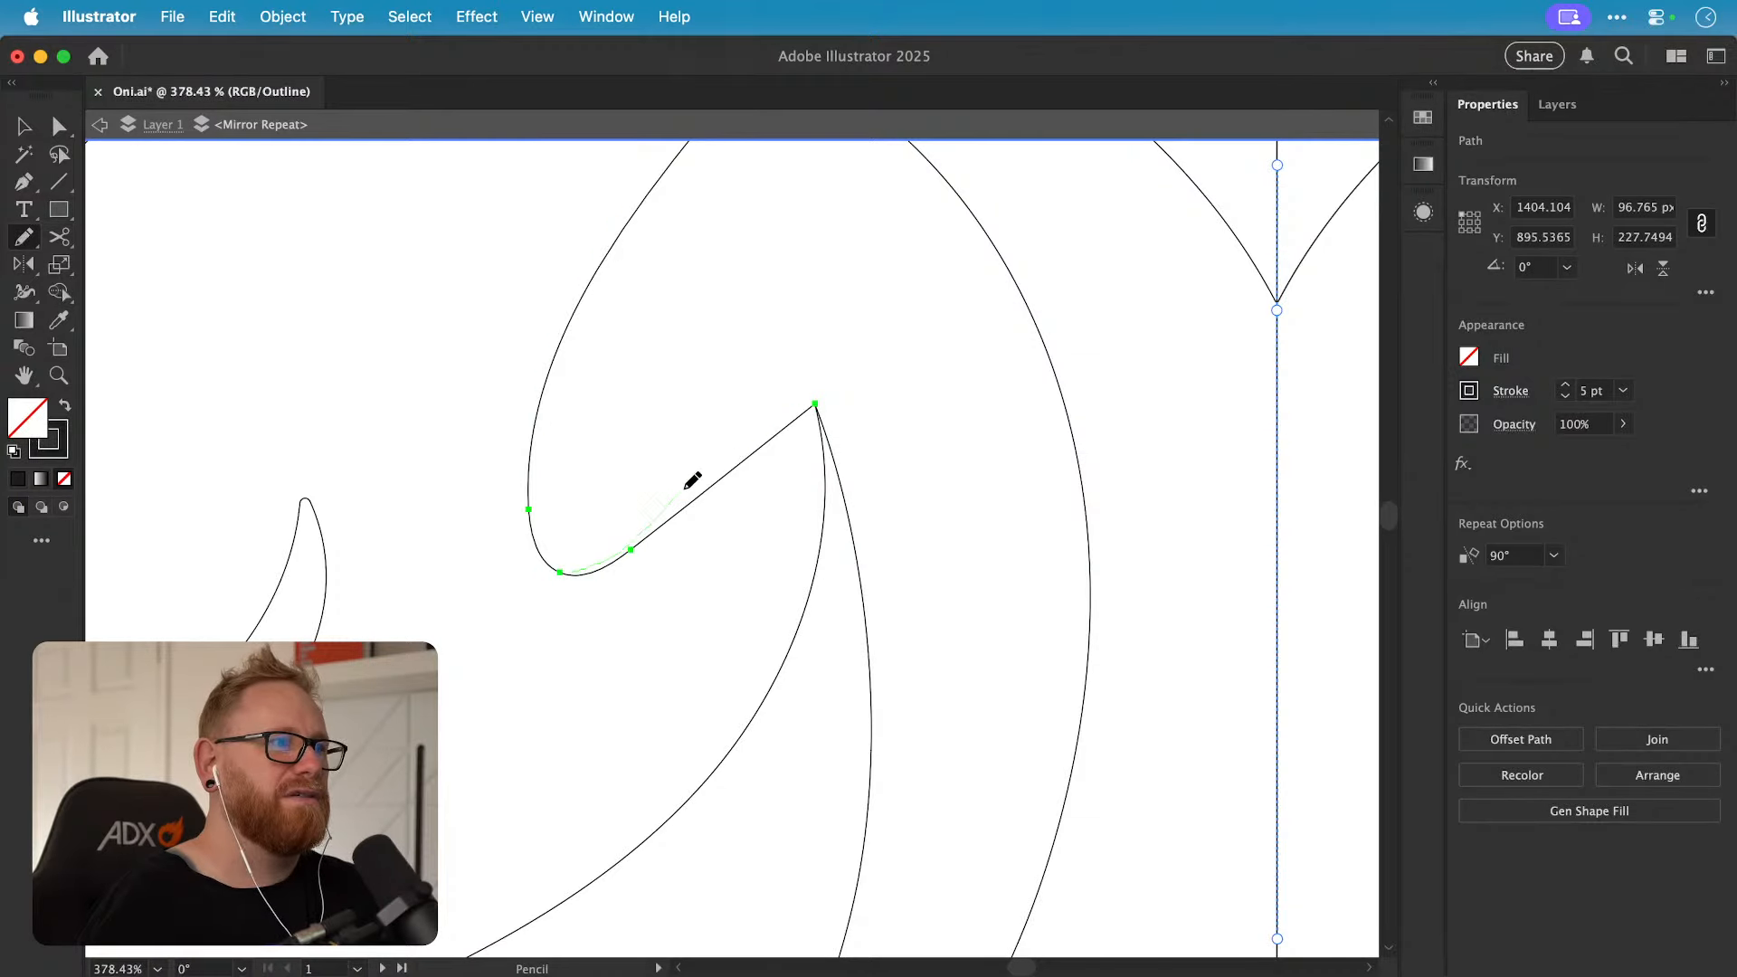
Step: Average the loose path endpoints at the left forehead spike's upper tip so they meet at one point
left_click_drag(812, 404, 1237, 446)
key("z")
key("a")
left_click_drag(819, 384, 874, 456)
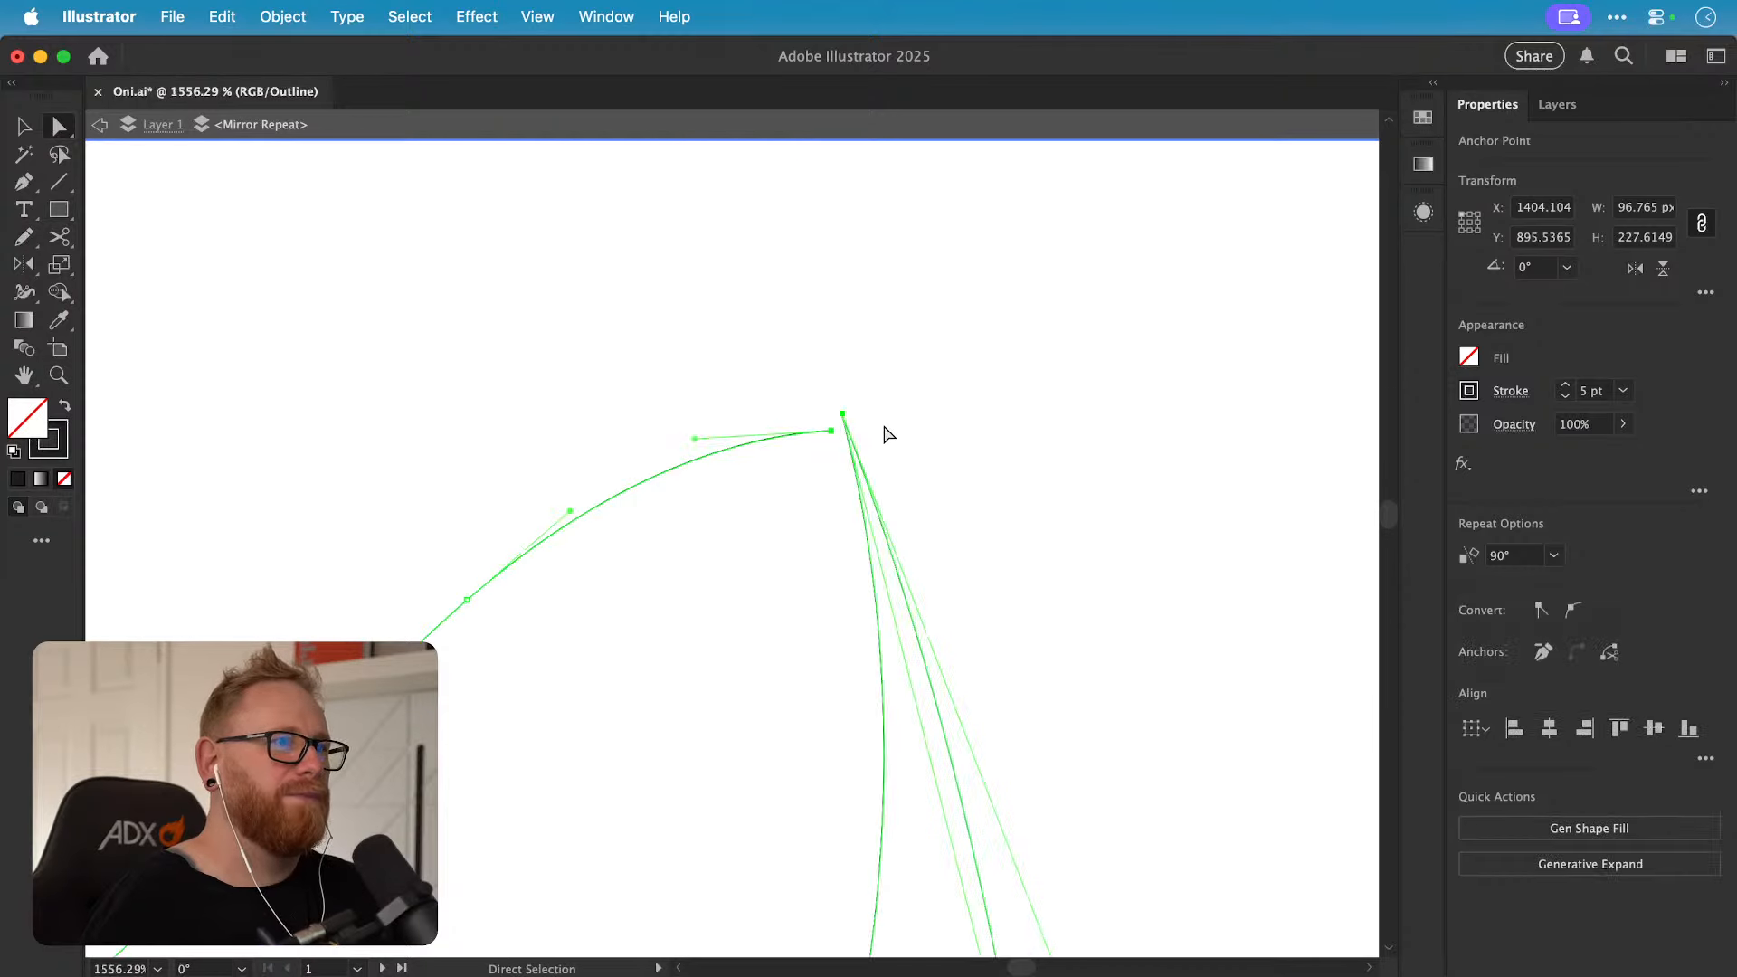
key("alt+super+j")
key("Return")
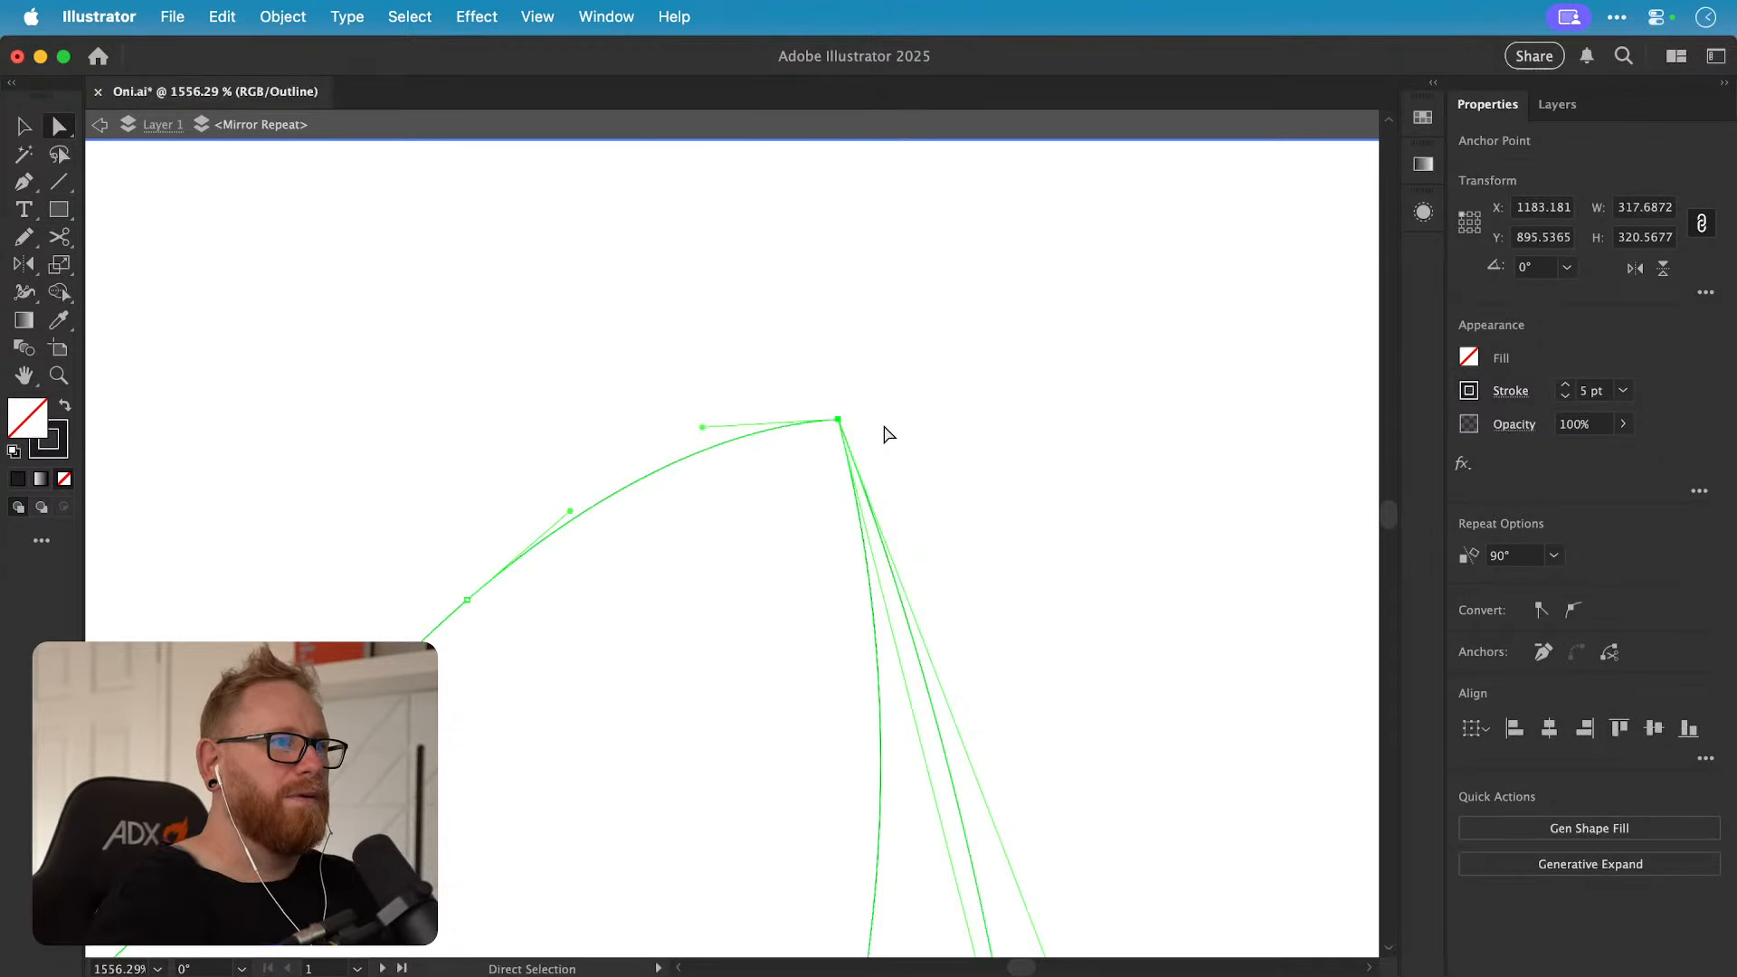
key("super+minus")
key("super+minus")
key("super+minus")
key("super+minus")
key("super+minus")
key("super+minus")
key("super+minus")
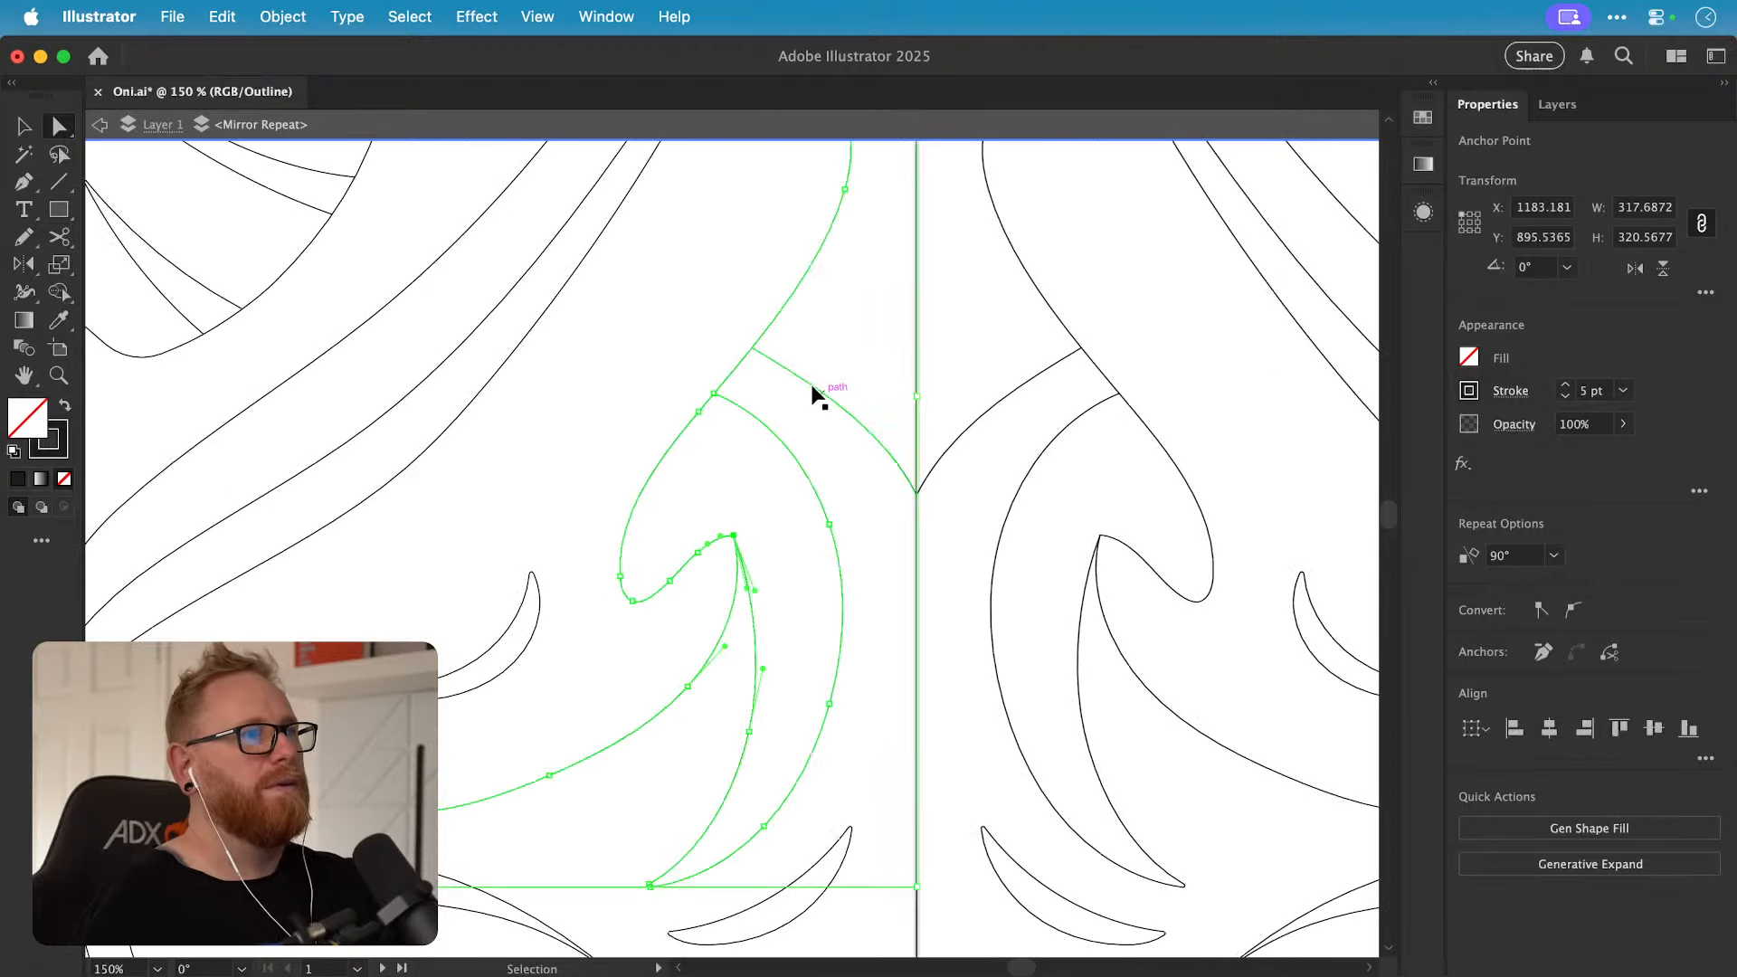
left_click(690, 326)
Step: Round off the pointed tip of the small hook on the left side of the upper forehead ornament
left_click_drag(749, 372, 616, 648)
key("z")
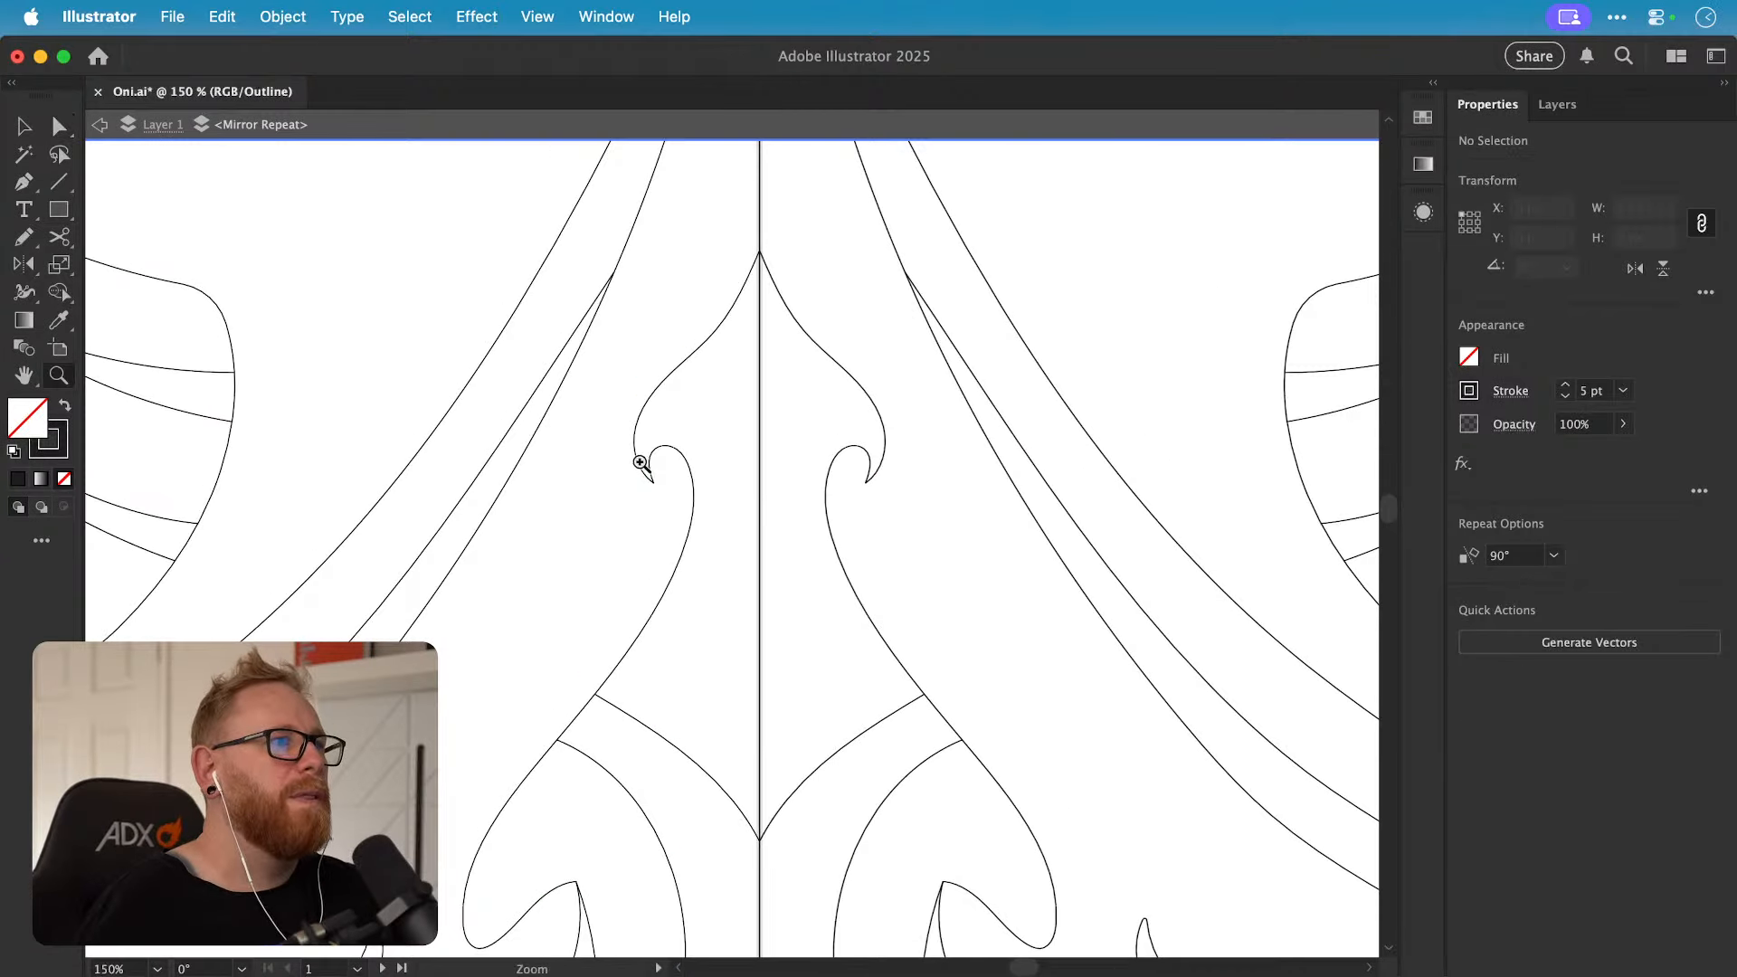
left_click_drag(640, 461, 1203, 514)
key("v")
left_click(704, 572)
key("a")
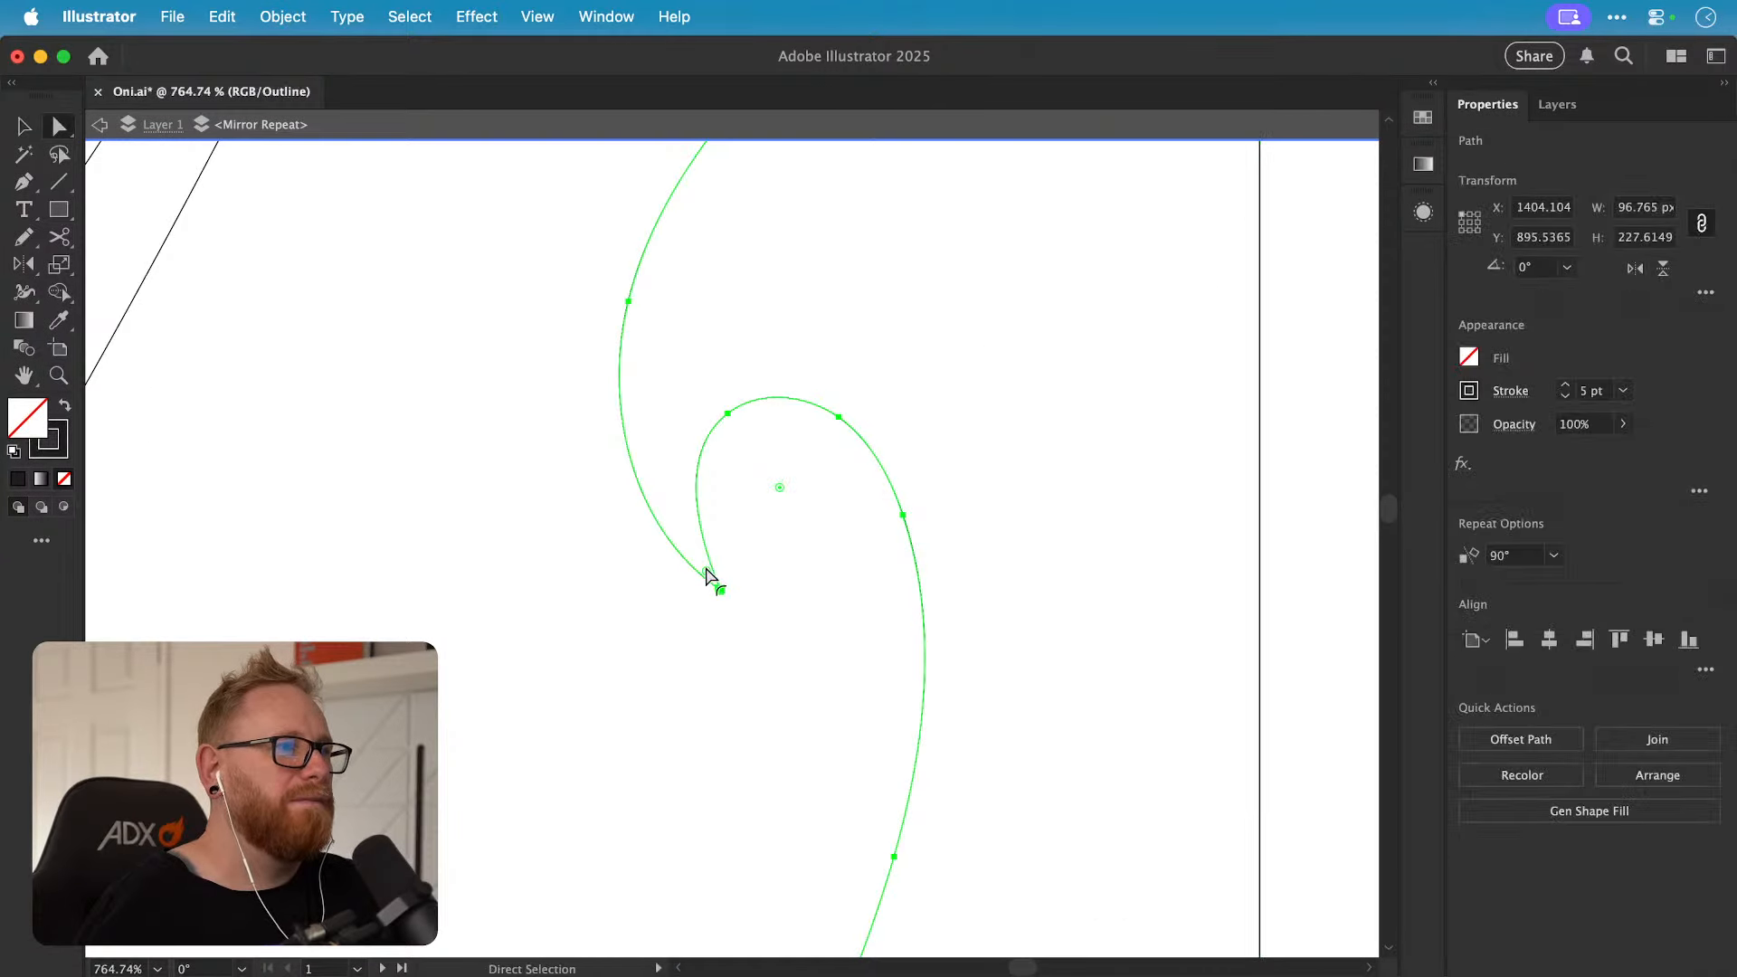
left_click_drag(706, 566, 716, 582)
key("v")
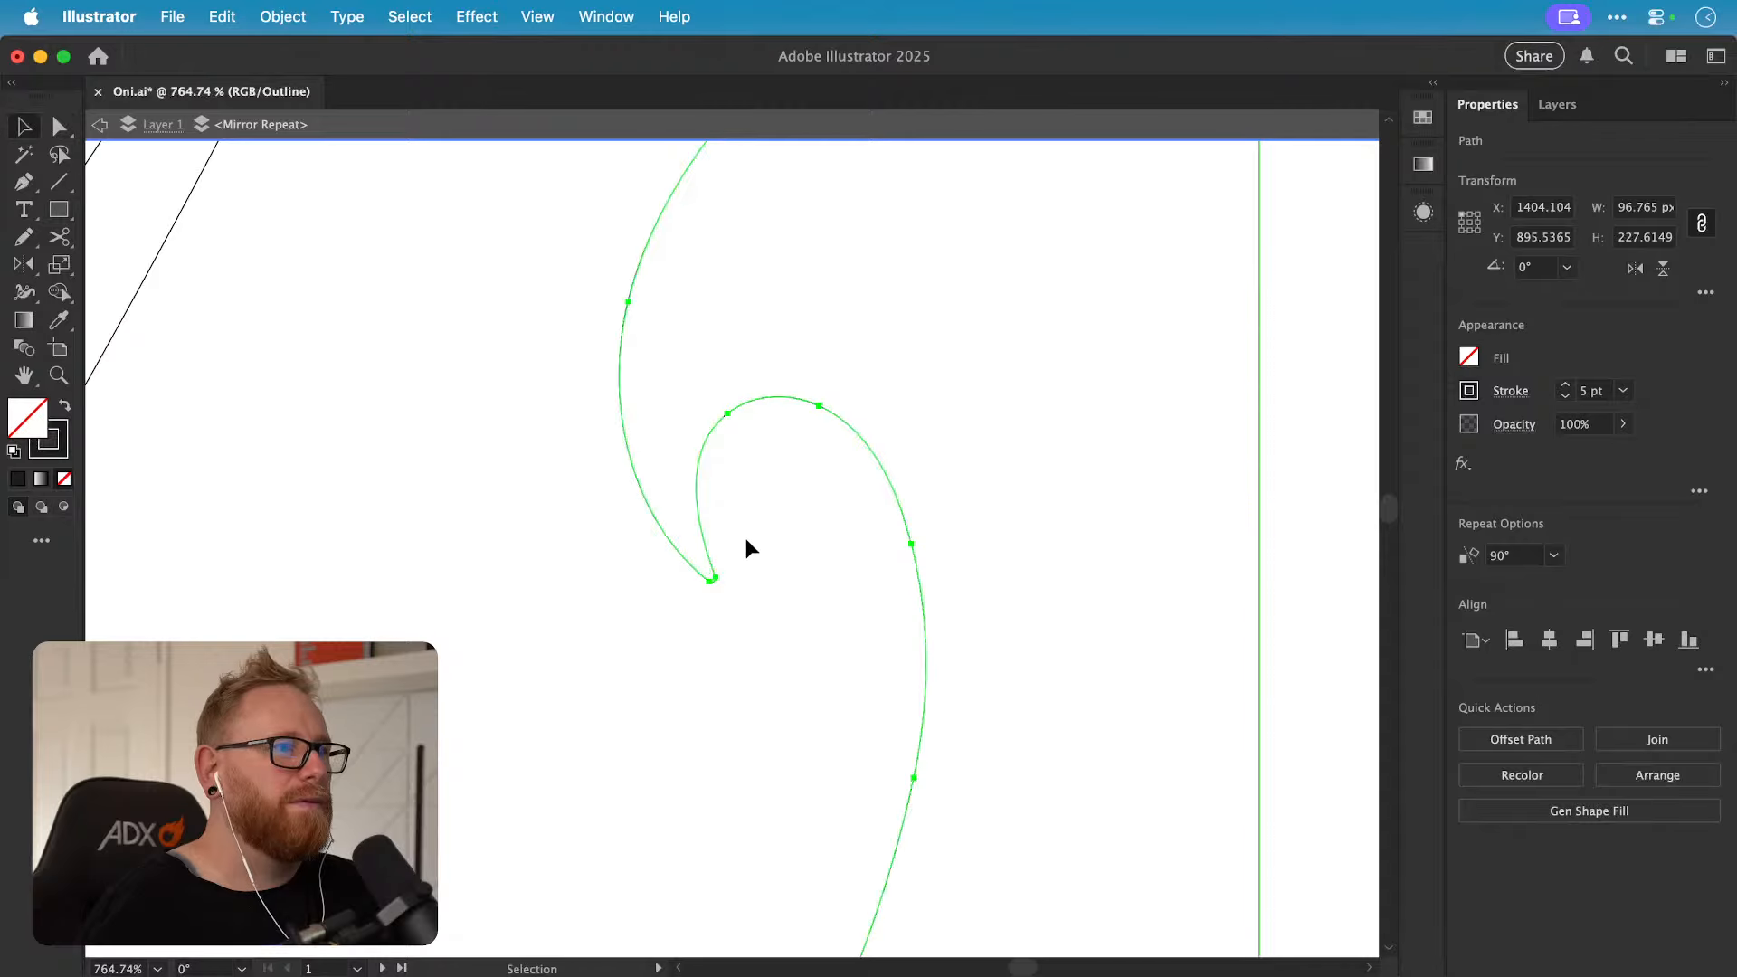
left_click(760, 527)
scroll(767, 529, "down", 5)
key("a")
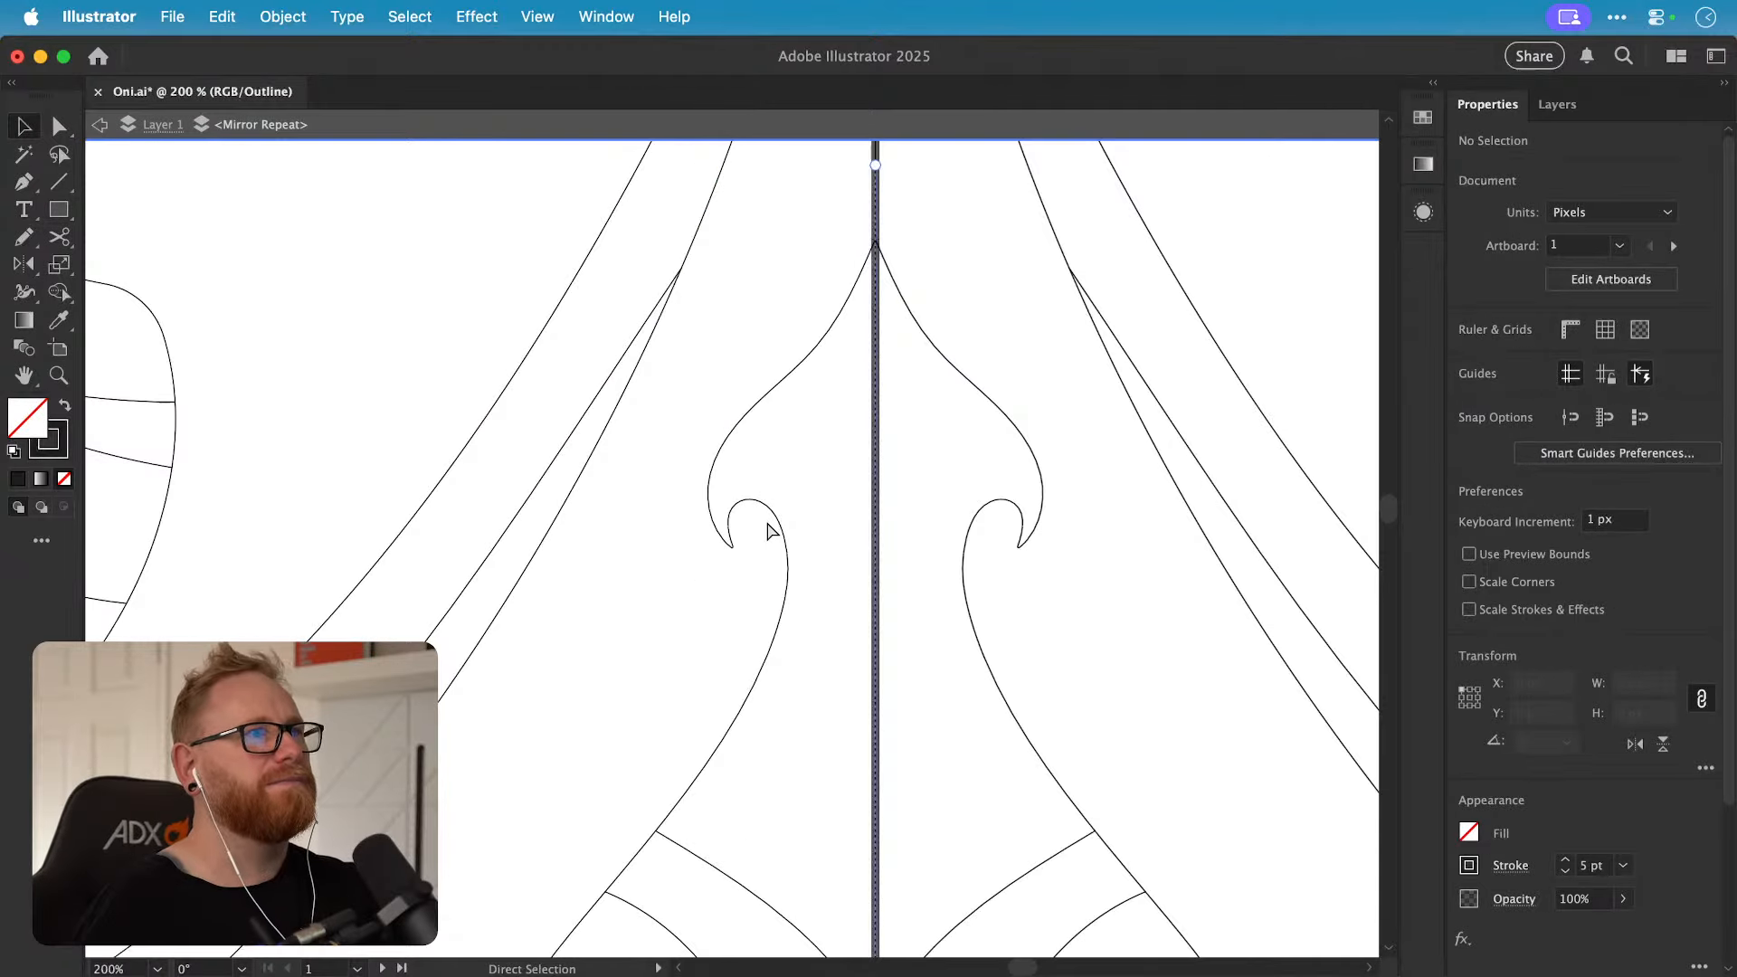
scroll(767, 529, "down", 3)
scroll(767, 529, "down", 2)
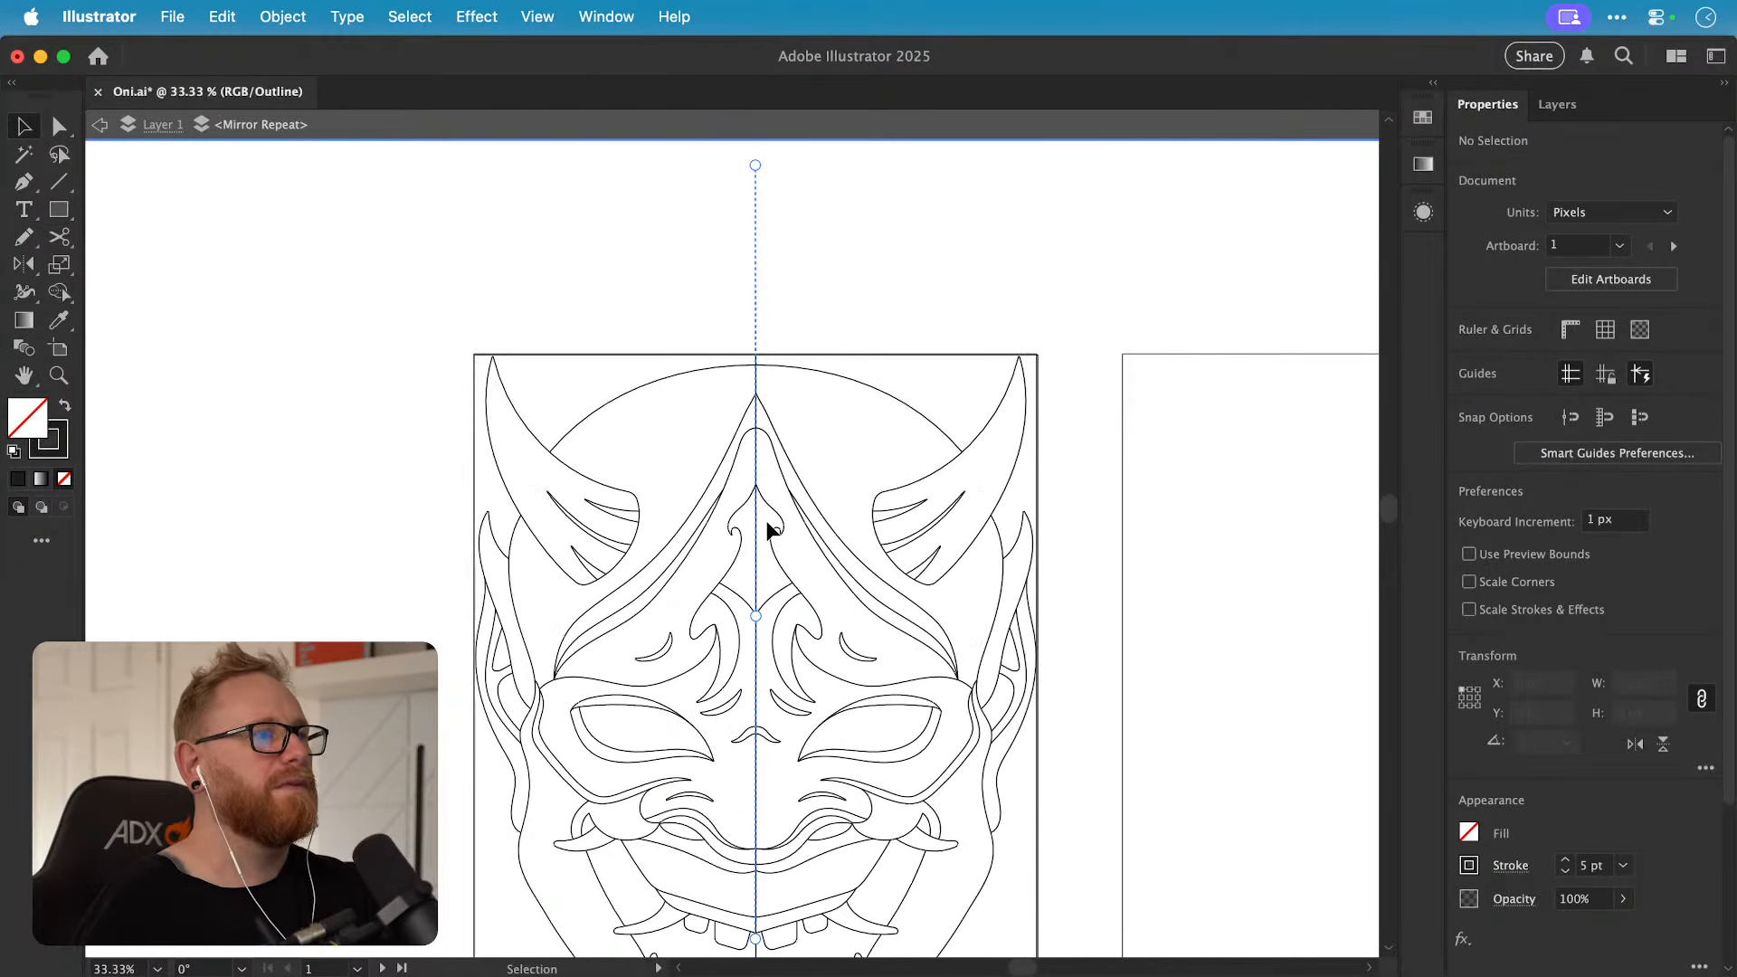
Step: Remove the middle line running inside the left forehead band between its outer and inner edges
key("z")
left_click_drag(663, 582, 995, 552)
key("v")
left_click(671, 643)
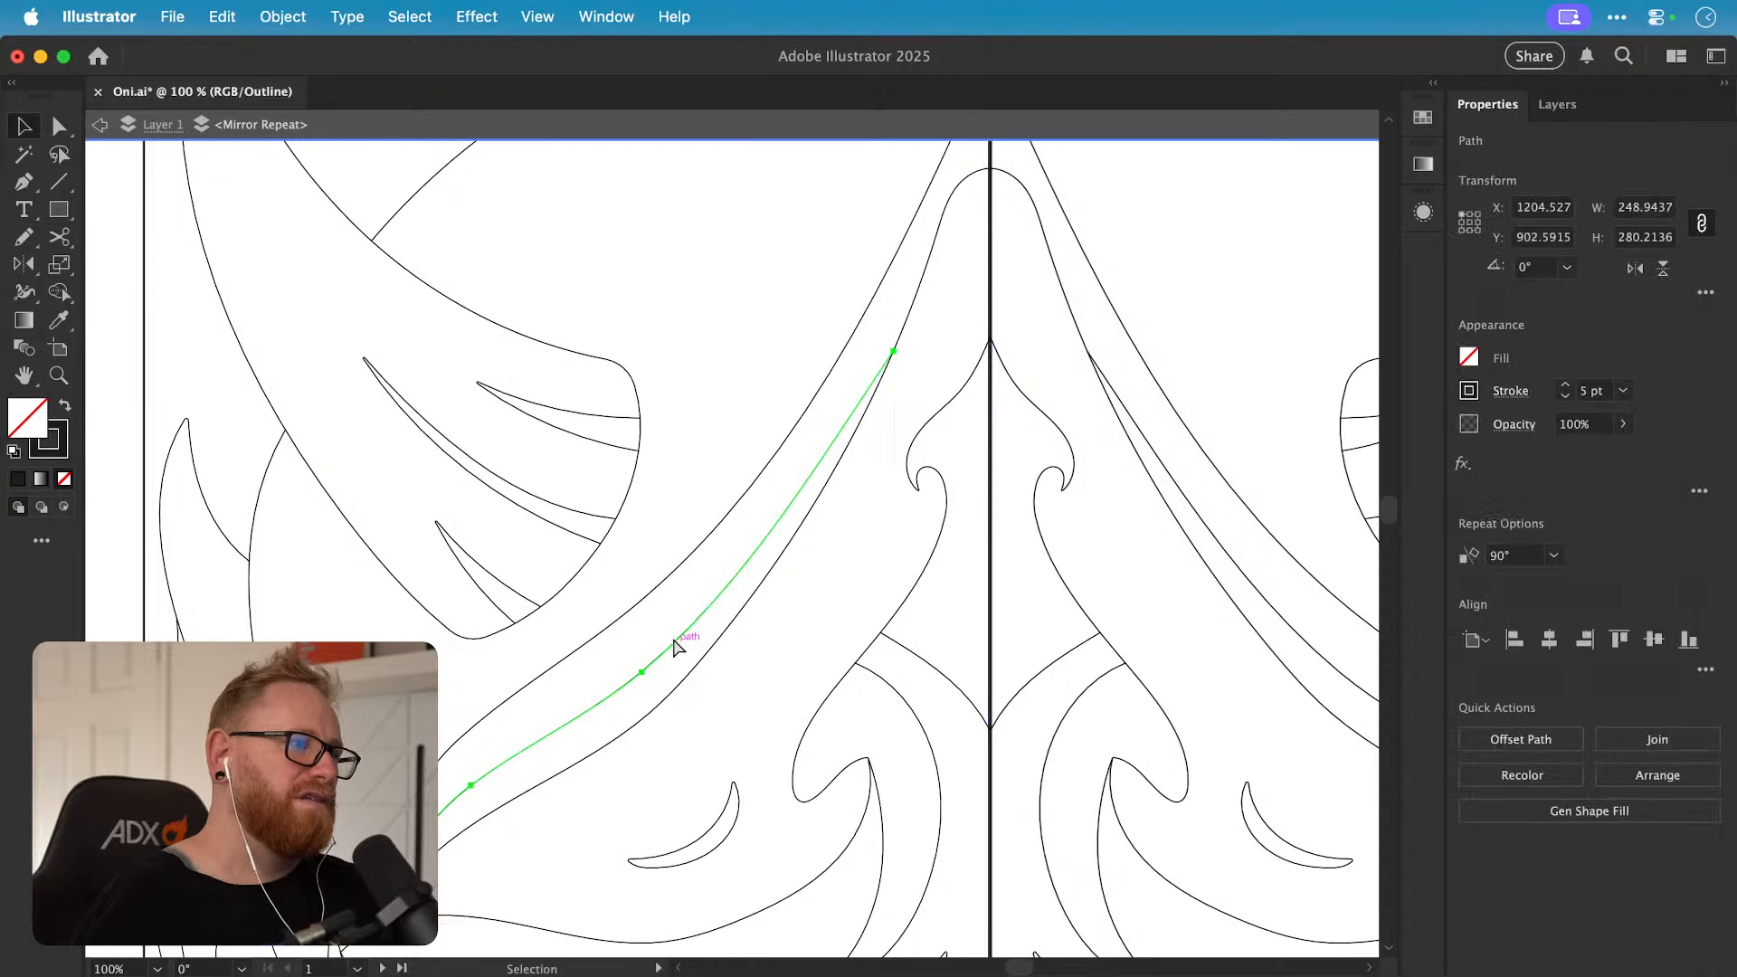
key("super+x")
left_click_drag(642, 671, 701, 553)
Step: Redraw the left forehead band's middle line with the Pen tool, from the brow corner up to the mirror axis
key("p")
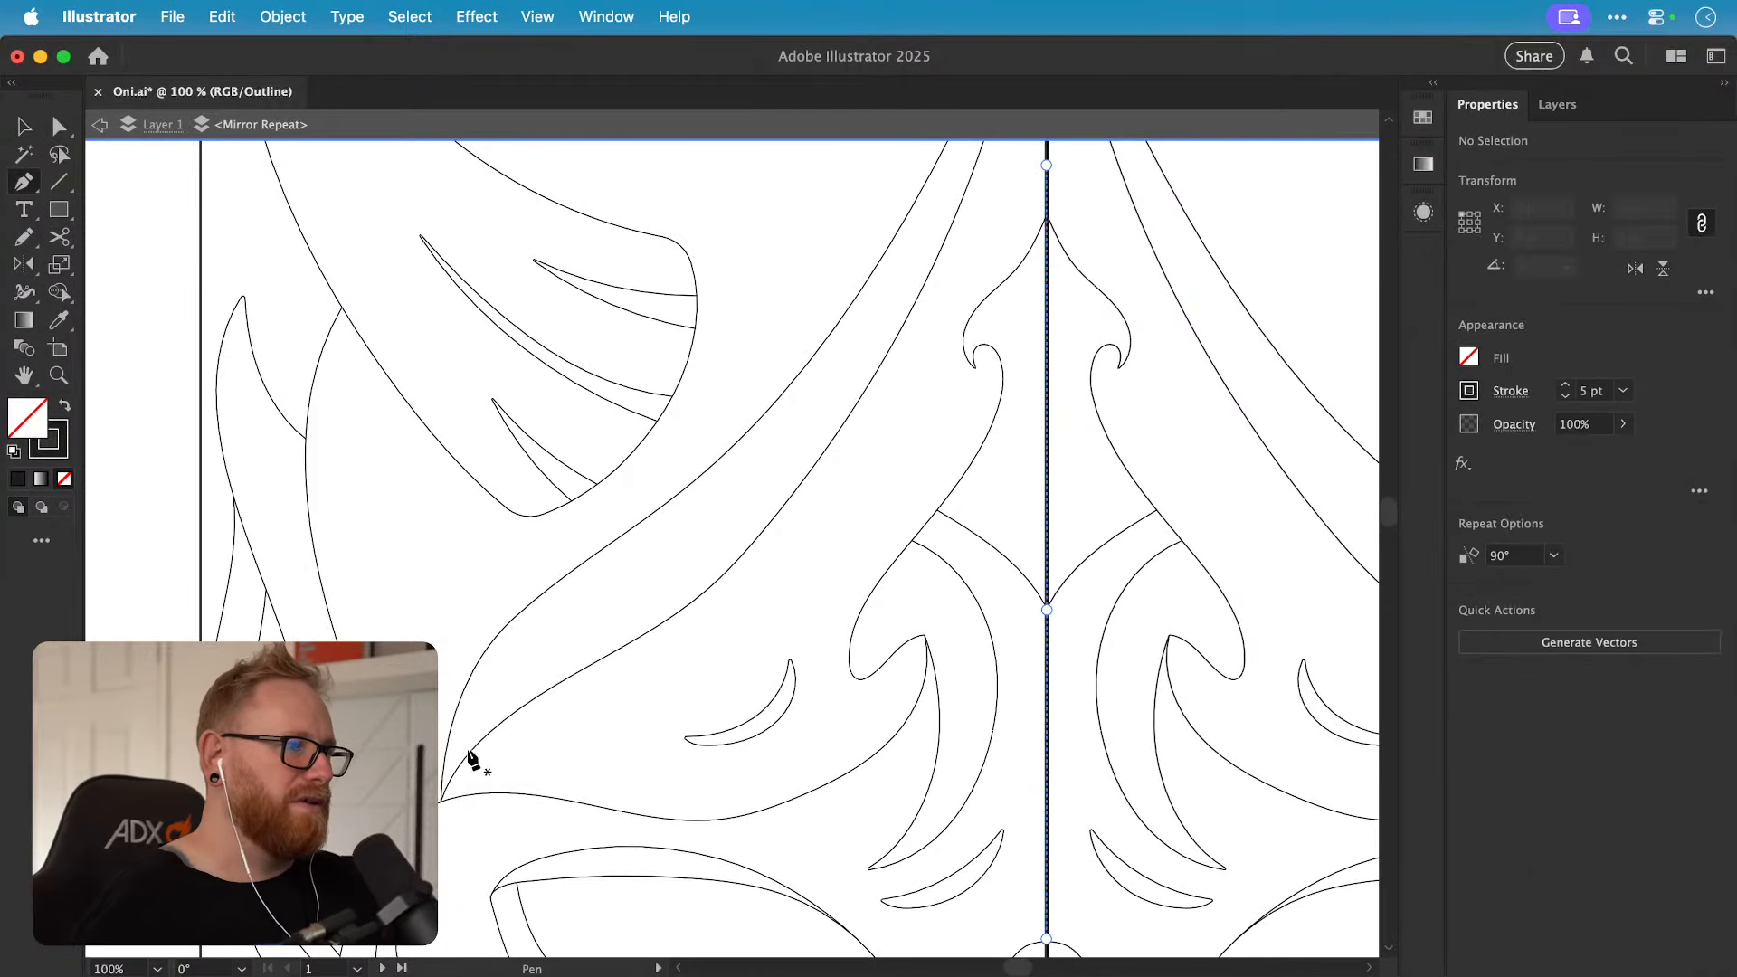
left_click_drag(442, 801, 551, 659)
left_click_drag(624, 589, 783, 491)
left_click_drag(783, 490, 693, 638)
left_click_drag(823, 395, 837, 376)
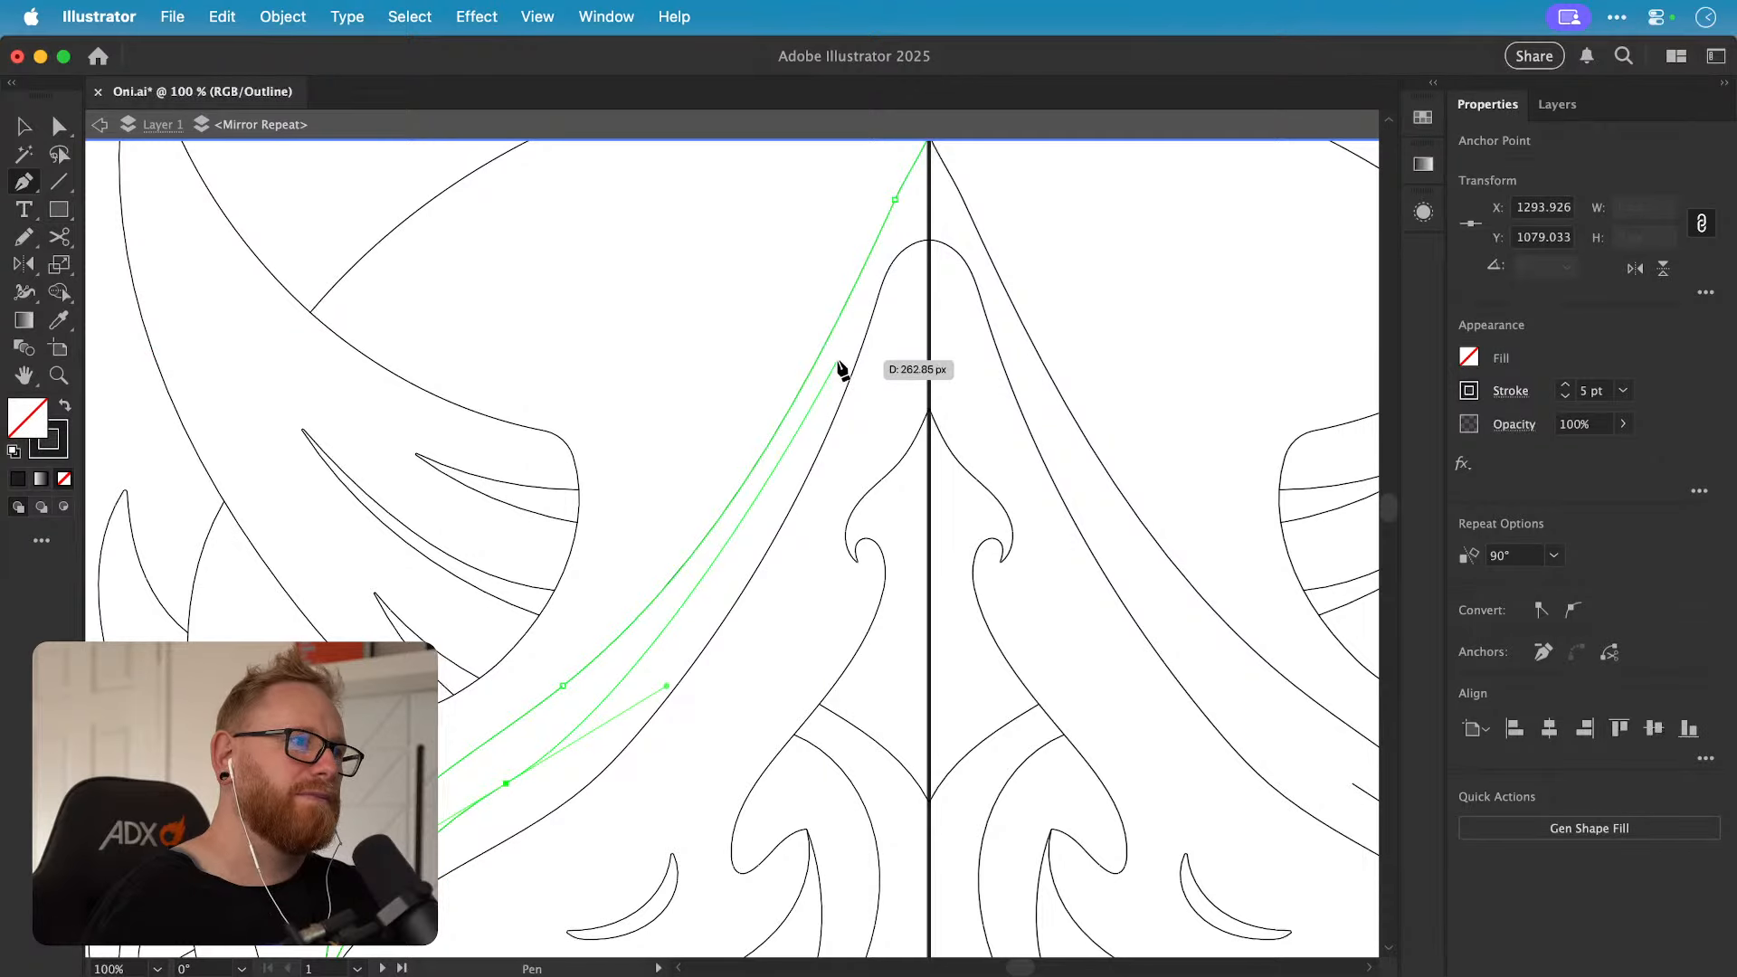
left_click_drag(837, 360, 916, 207)
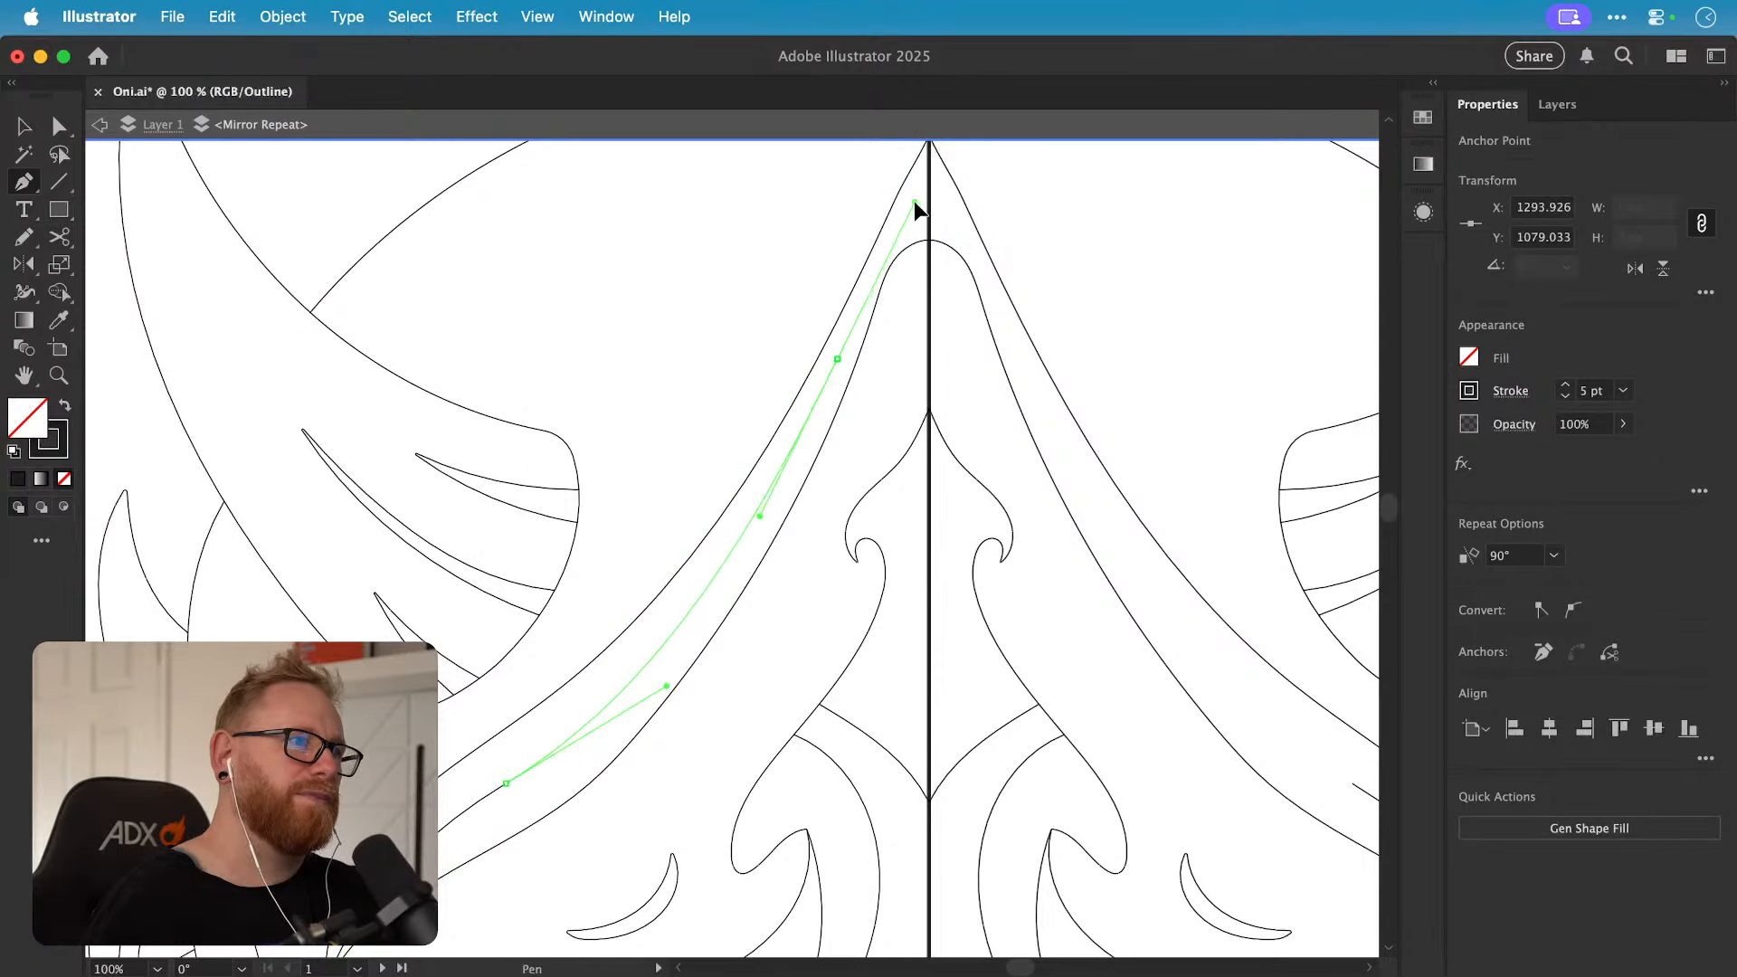
left_click_drag(927, 326, 807, 524)
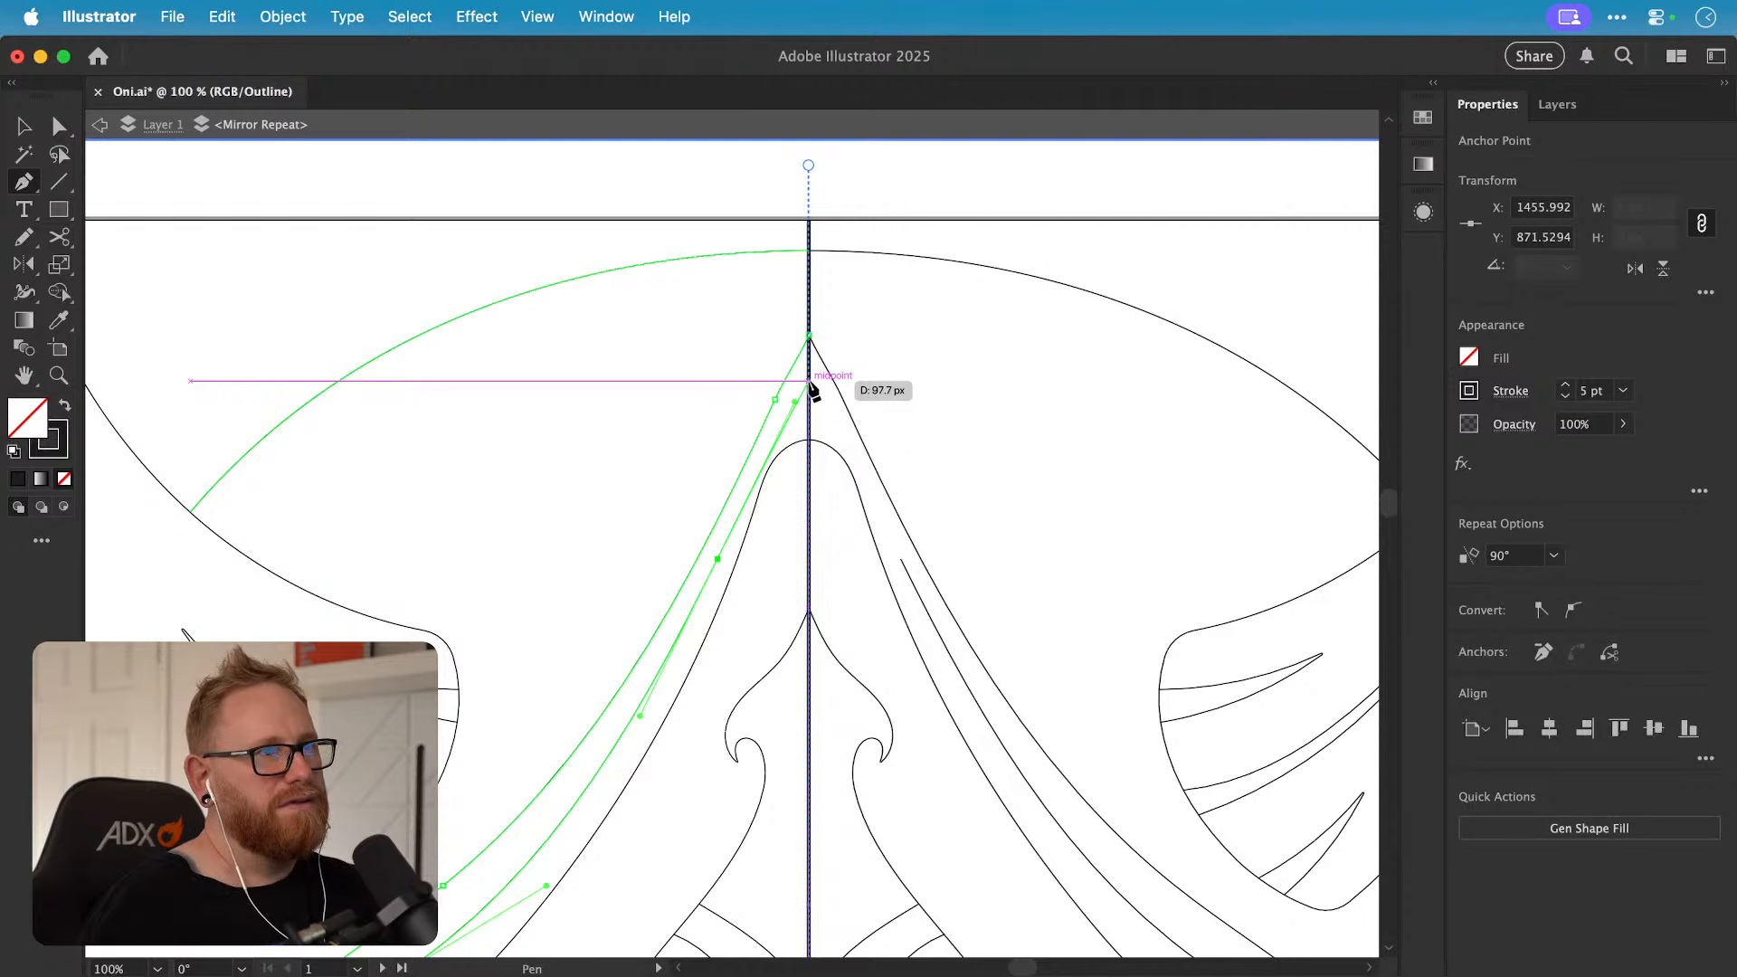
left_click_drag(808, 388, 829, 438)
left_click(928, 382, "super")
Step: Pull out the handle at the middle line's upper endpoint to give the line a fuller curve into the mirror axis
left_click_drag(734, 448, 1086, 427)
key("a")
left_click_drag(800, 414, 678, 493)
key("super+shift+a")
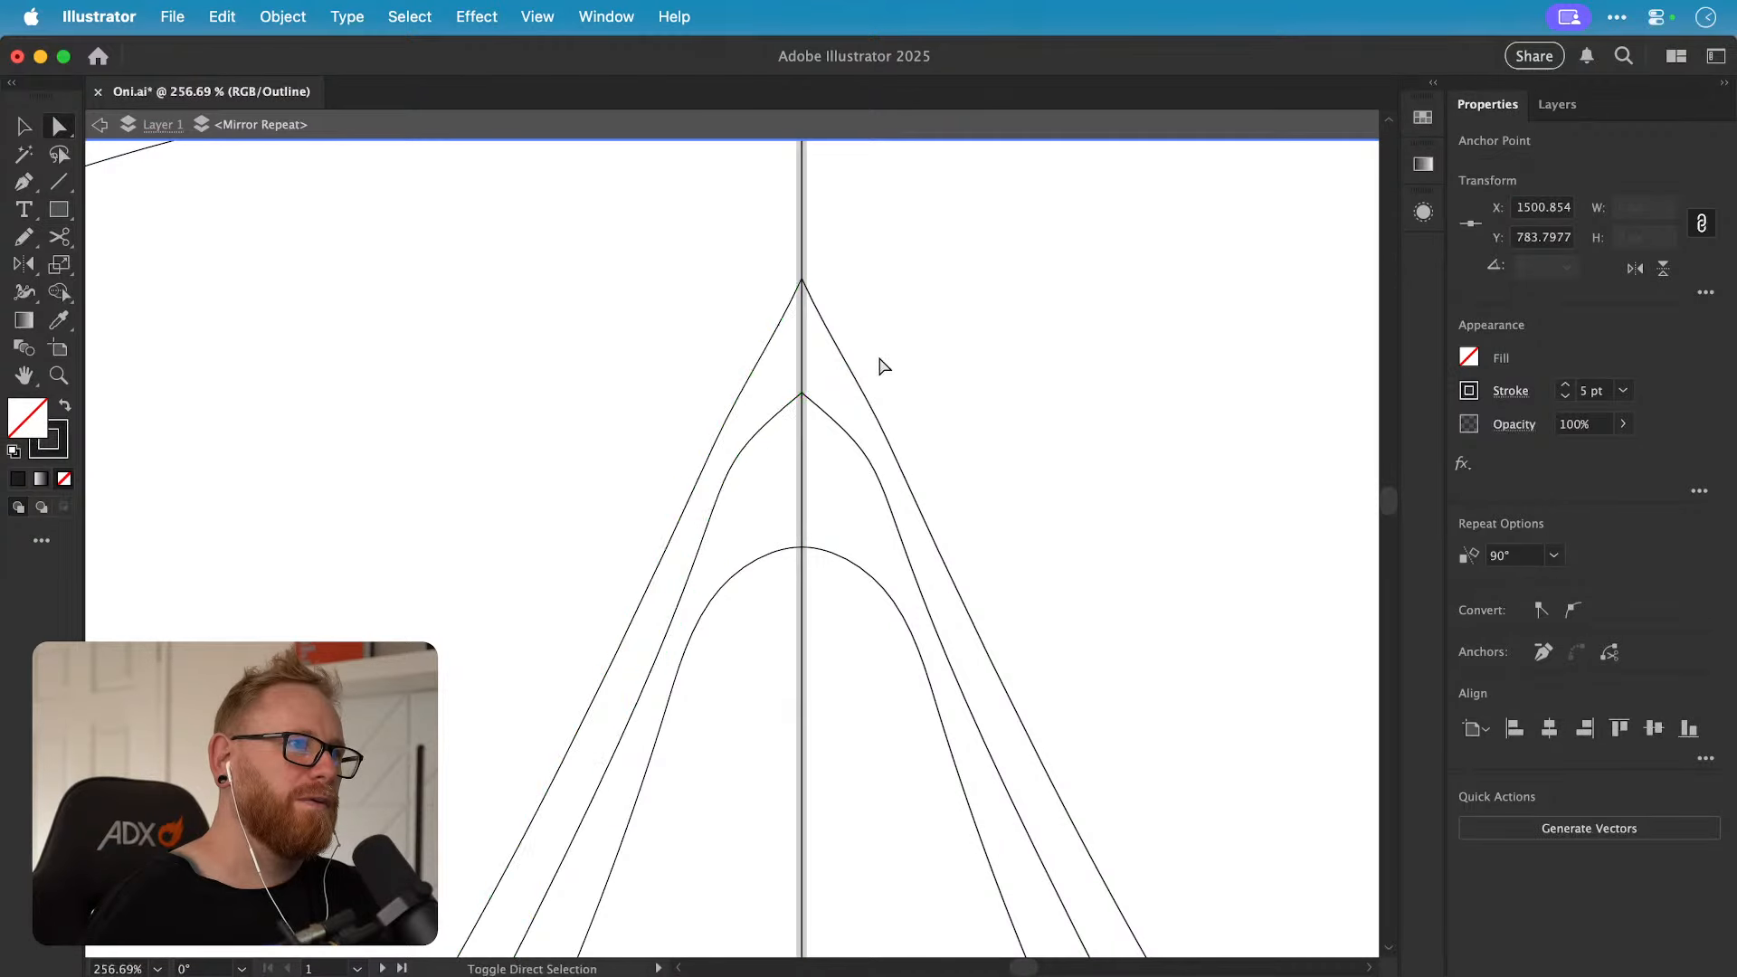
key("v")
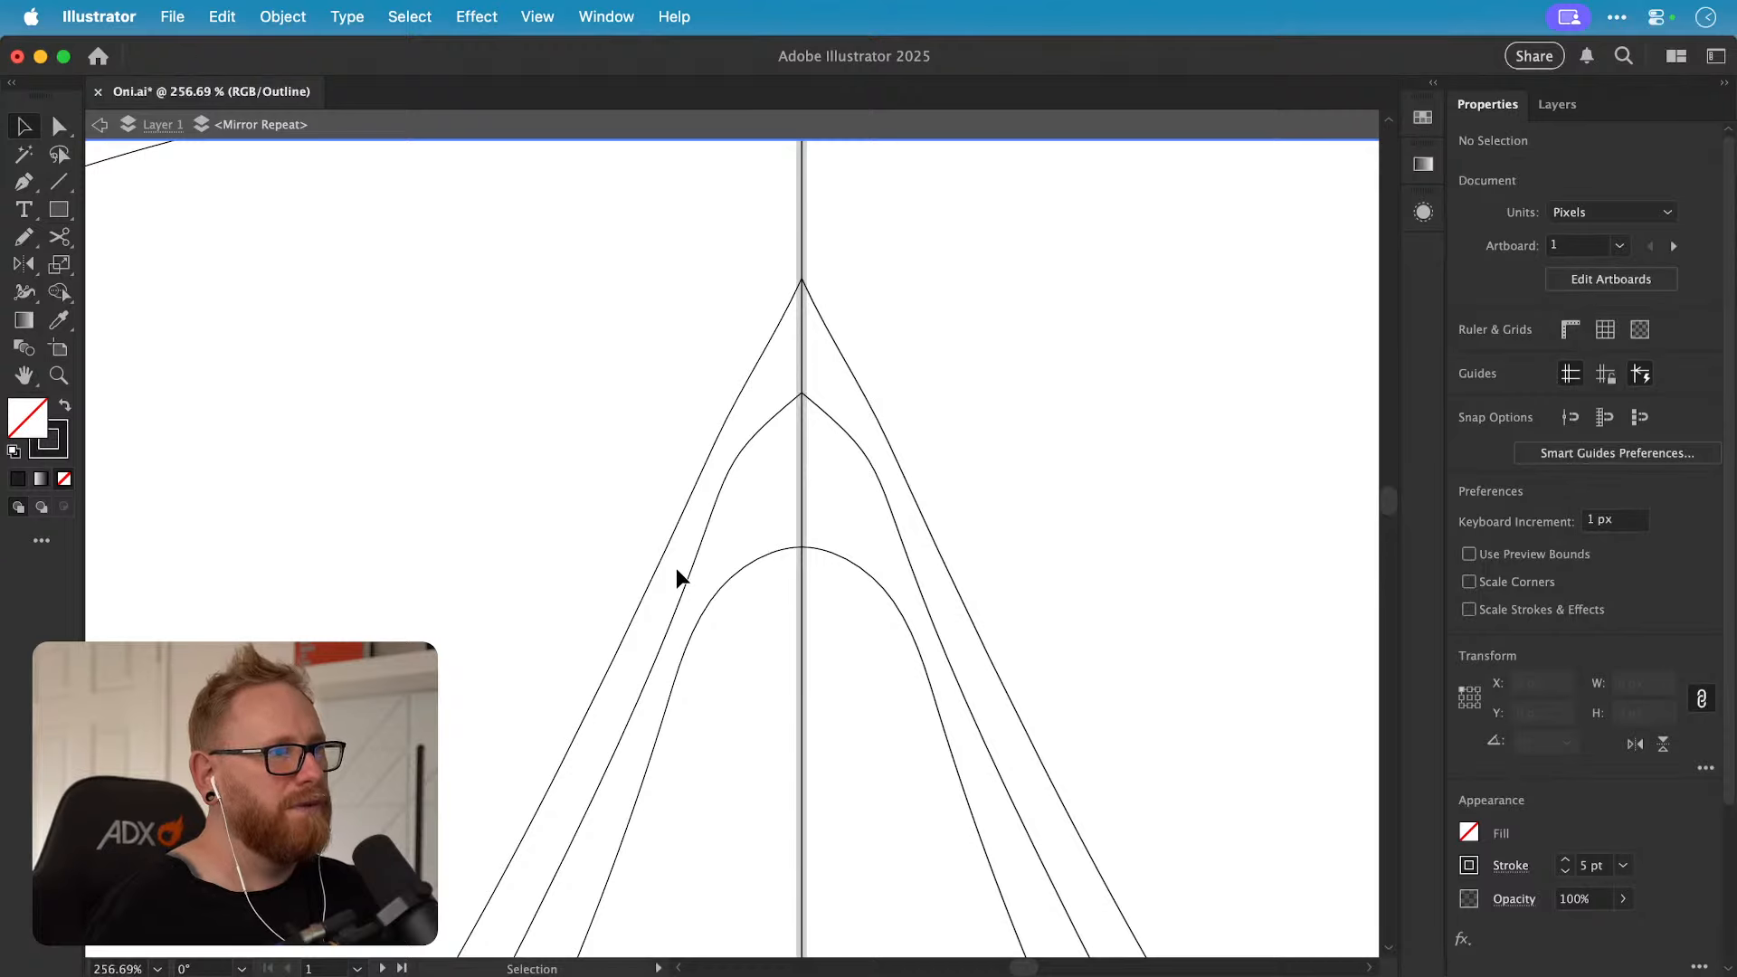
key("super+minus")
key("super+minus")
key("super+minus")
key("super+minus")
left_click_drag(763, 630, 811, 533)
key("z")
key("v")
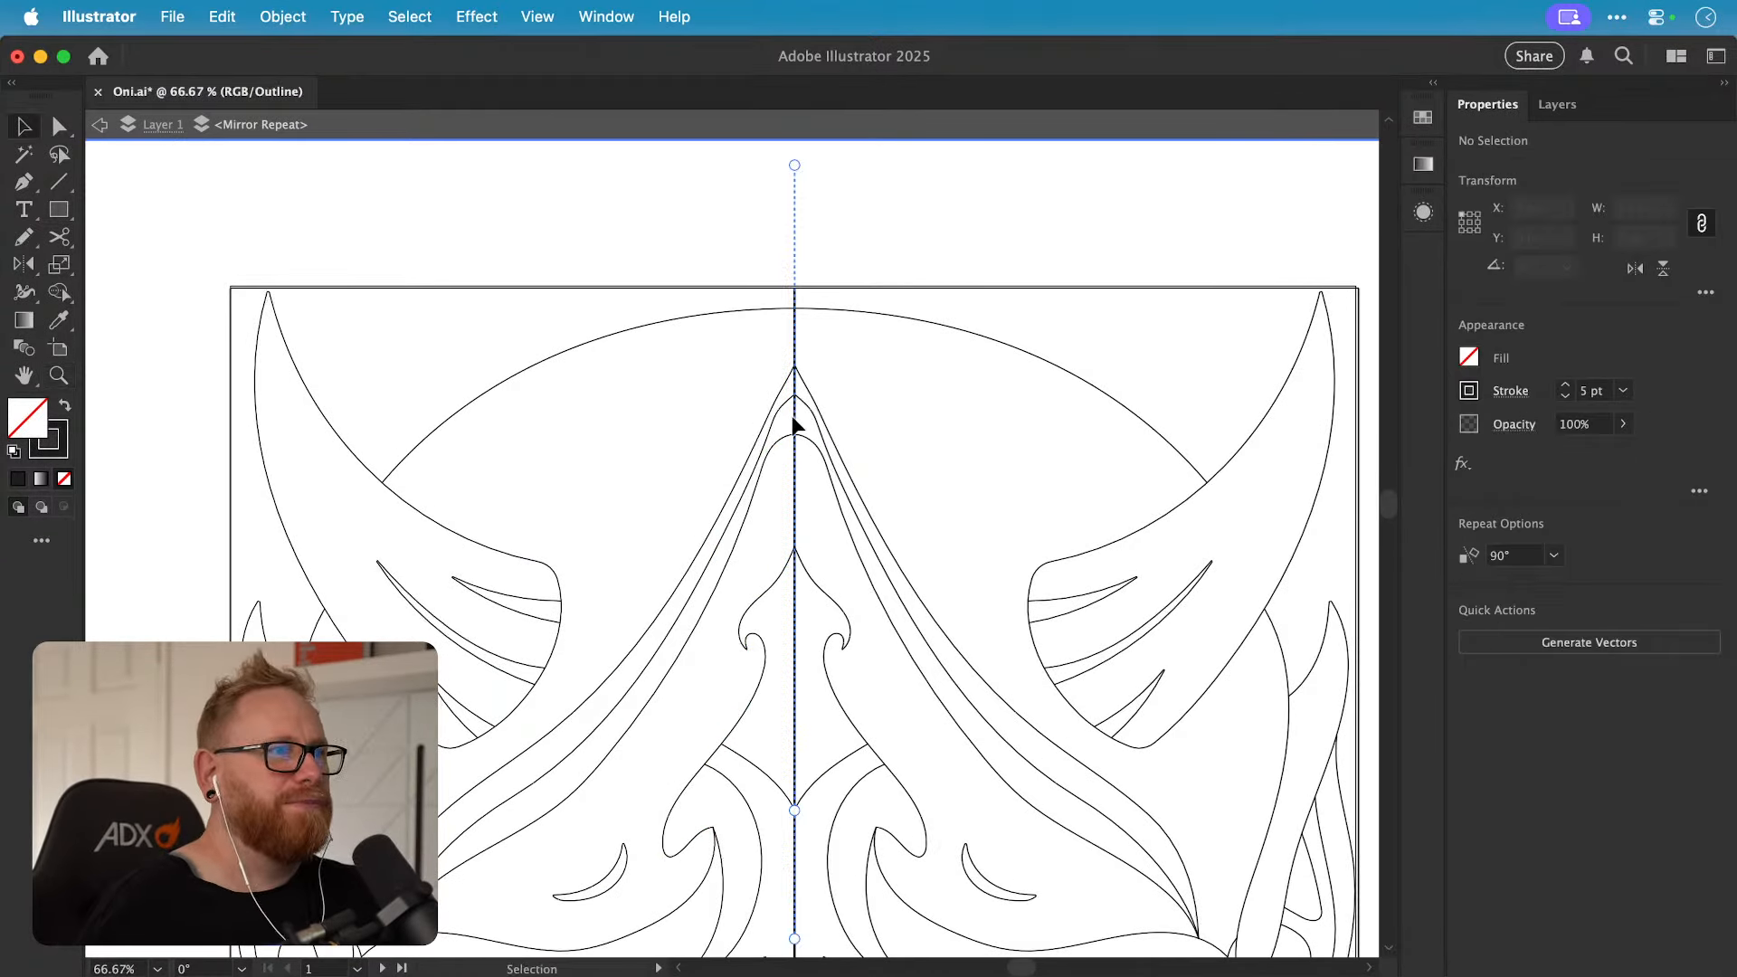
Step: Delete the uppermost segment of the left forehead band's middle line, including its endpoint at the mirror axis
left_click(785, 414)
left_click(693, 646)
left_click_drag(689, 649, 752, 521)
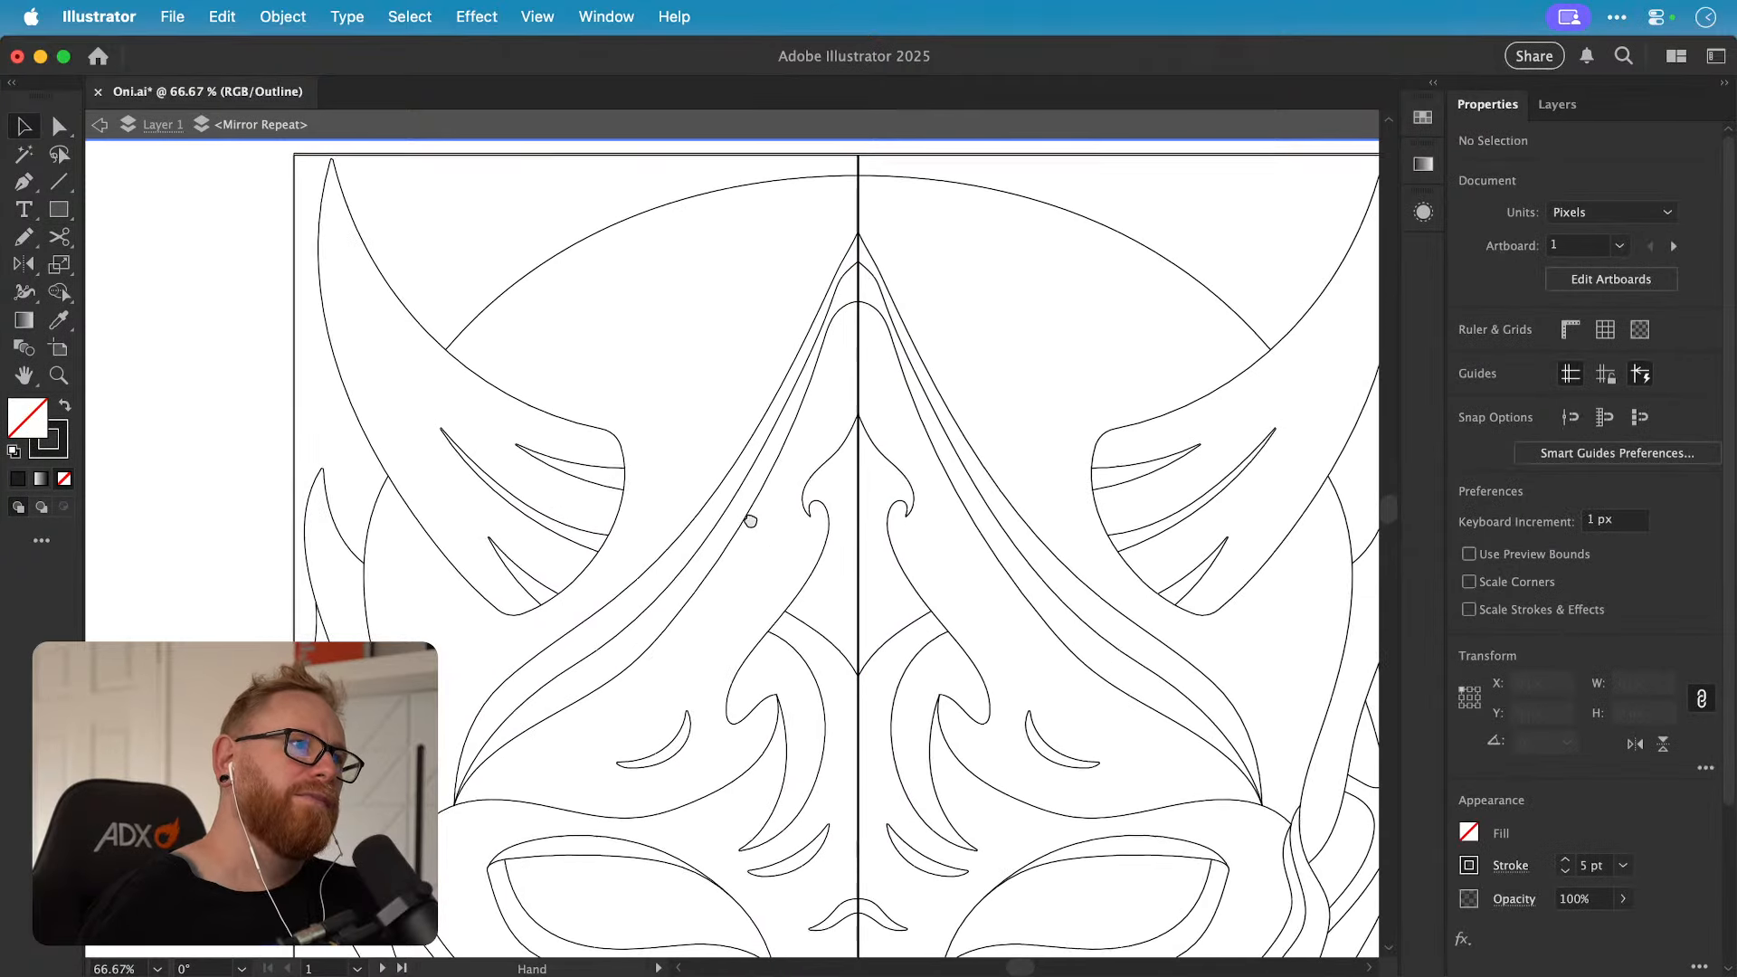
left_click(845, 311)
key("a")
left_click(872, 281)
left_click_drag(846, 283, 1011, 302)
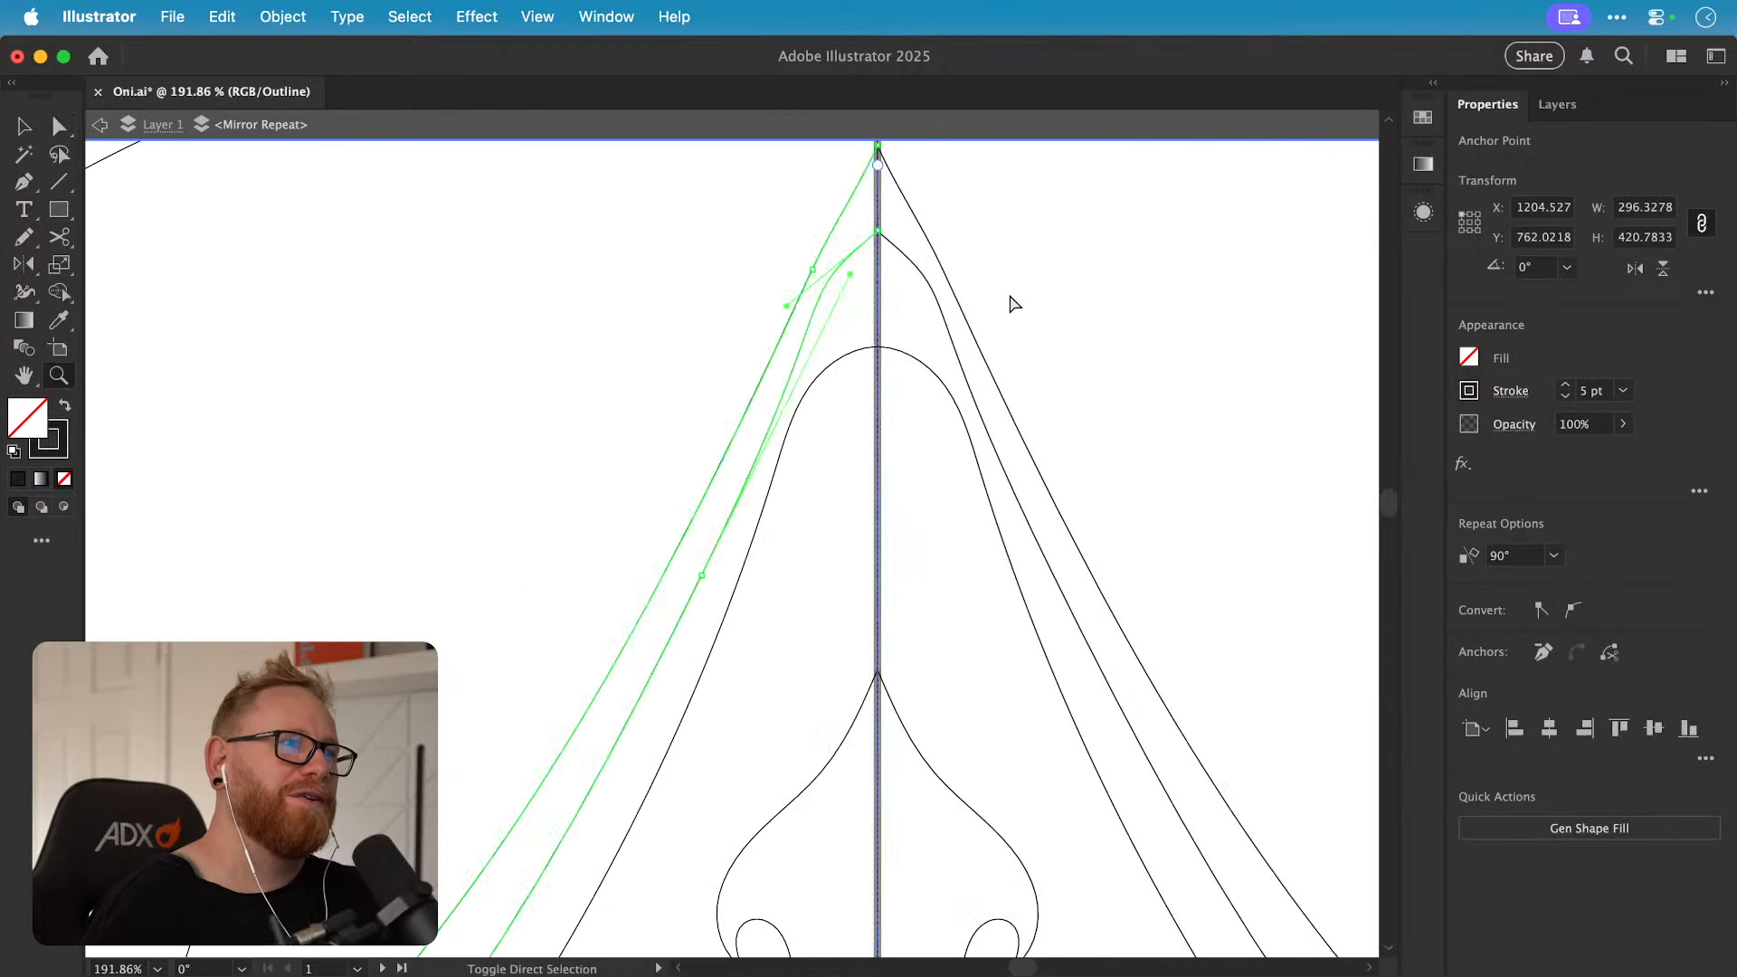
left_click(1012, 303)
left_click(843, 275)
key("BackSpace")
left_click(849, 269)
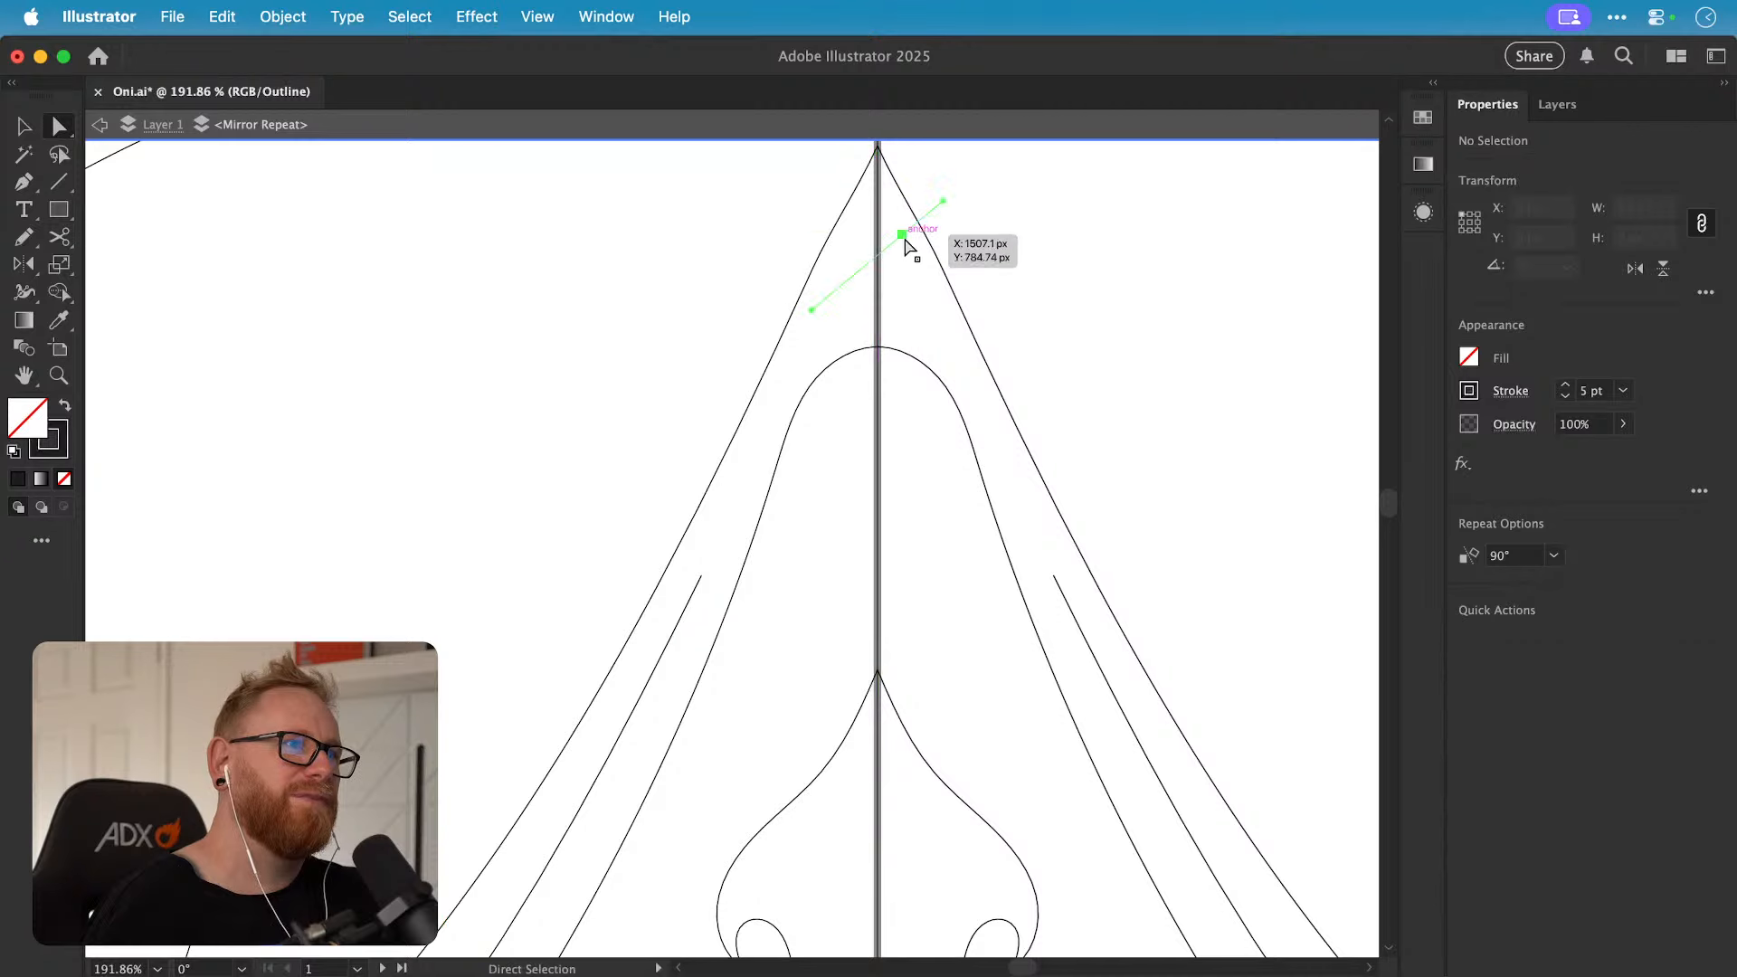
Step: Continue the middle line from its open end with the Pen tool, through one intermediate curve point to the mirror axis
key("p")
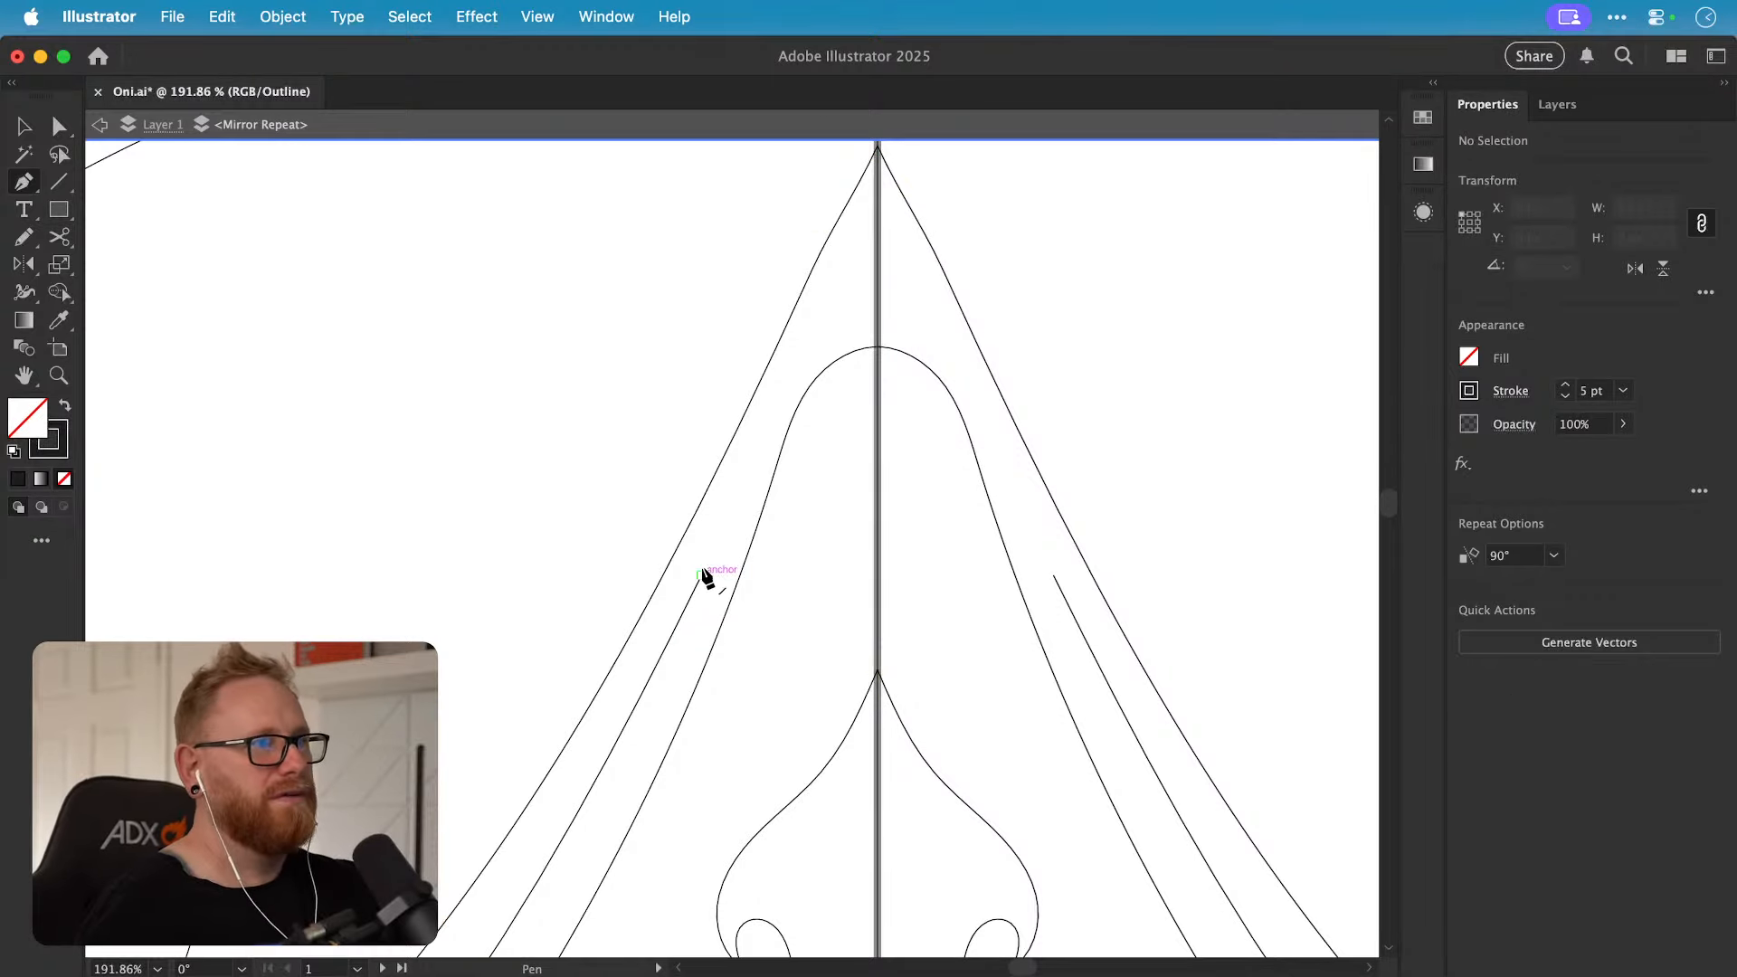
left_click(702, 574)
left_click_drag(779, 393, 793, 369)
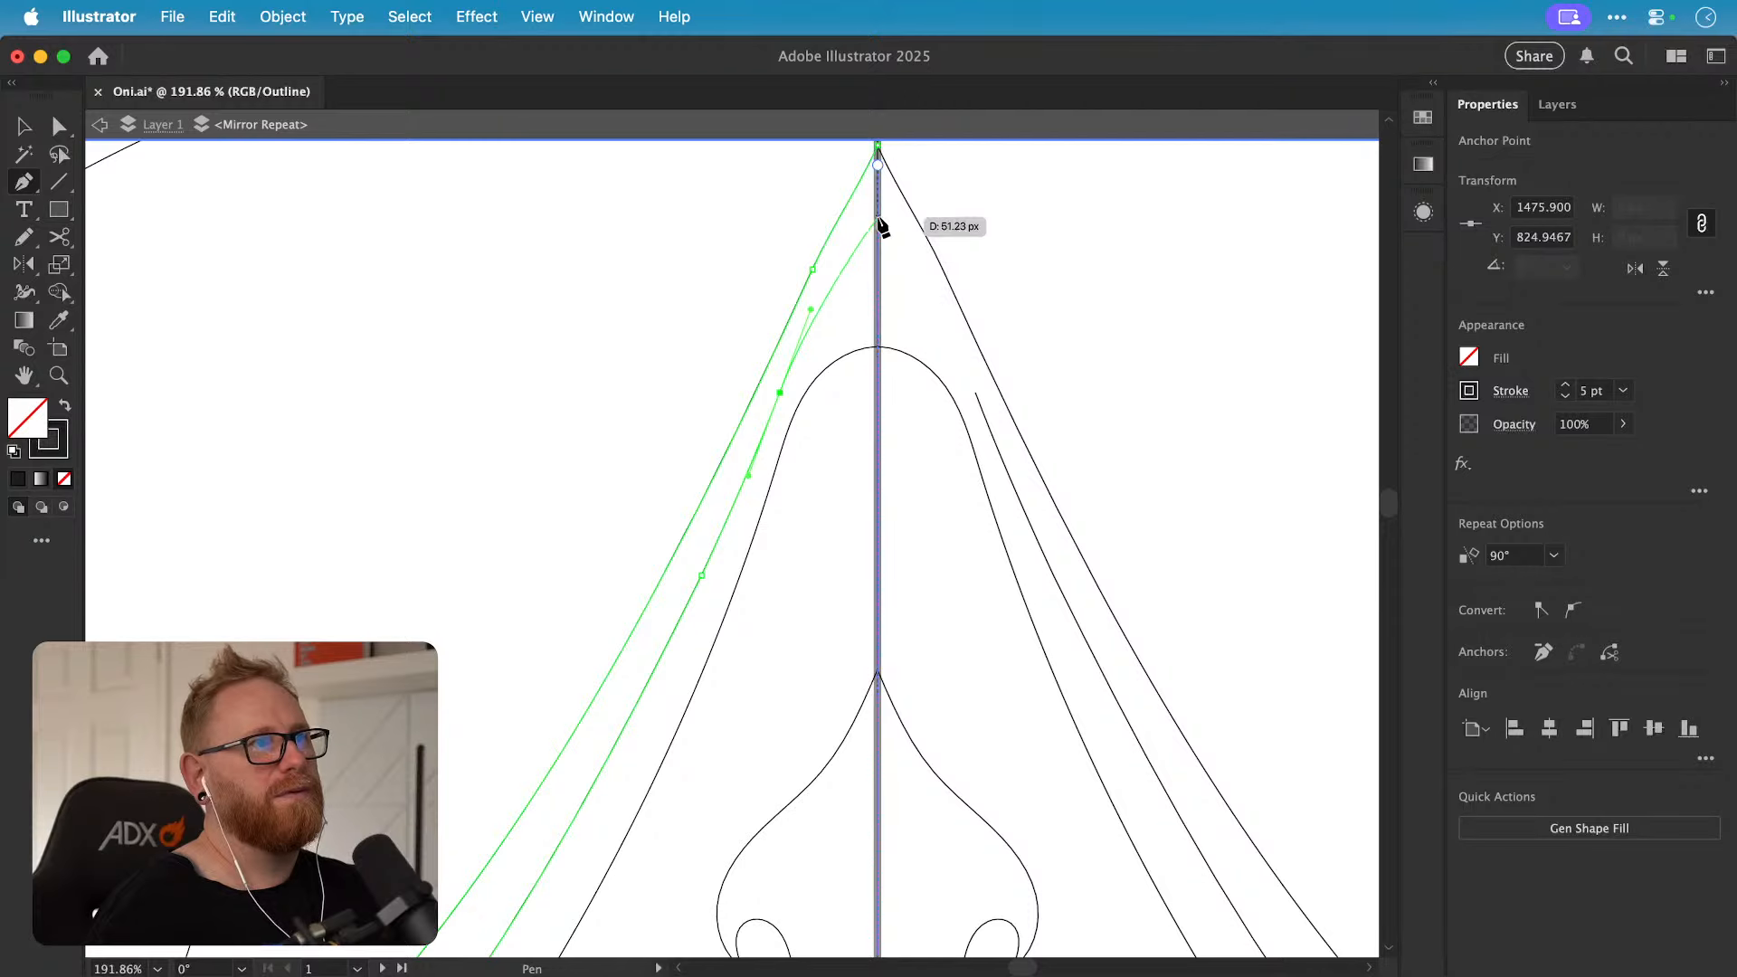
left_click_drag(877, 218, 889, 203)
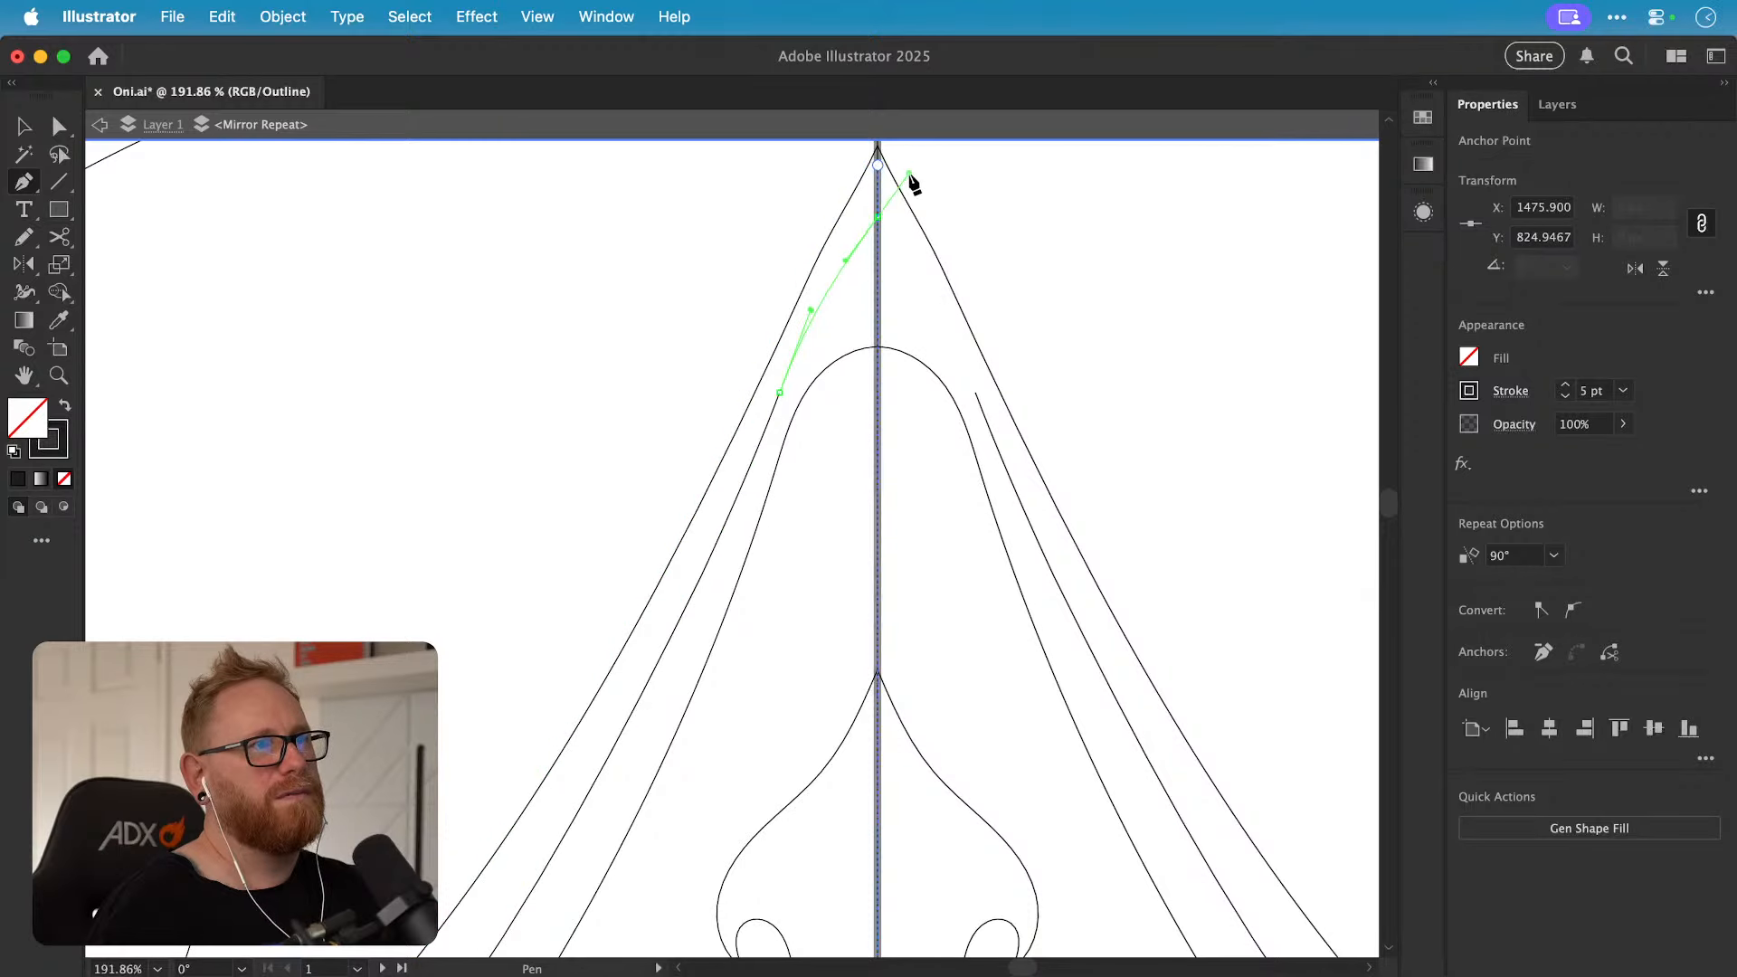
key("v")
left_click(993, 232)
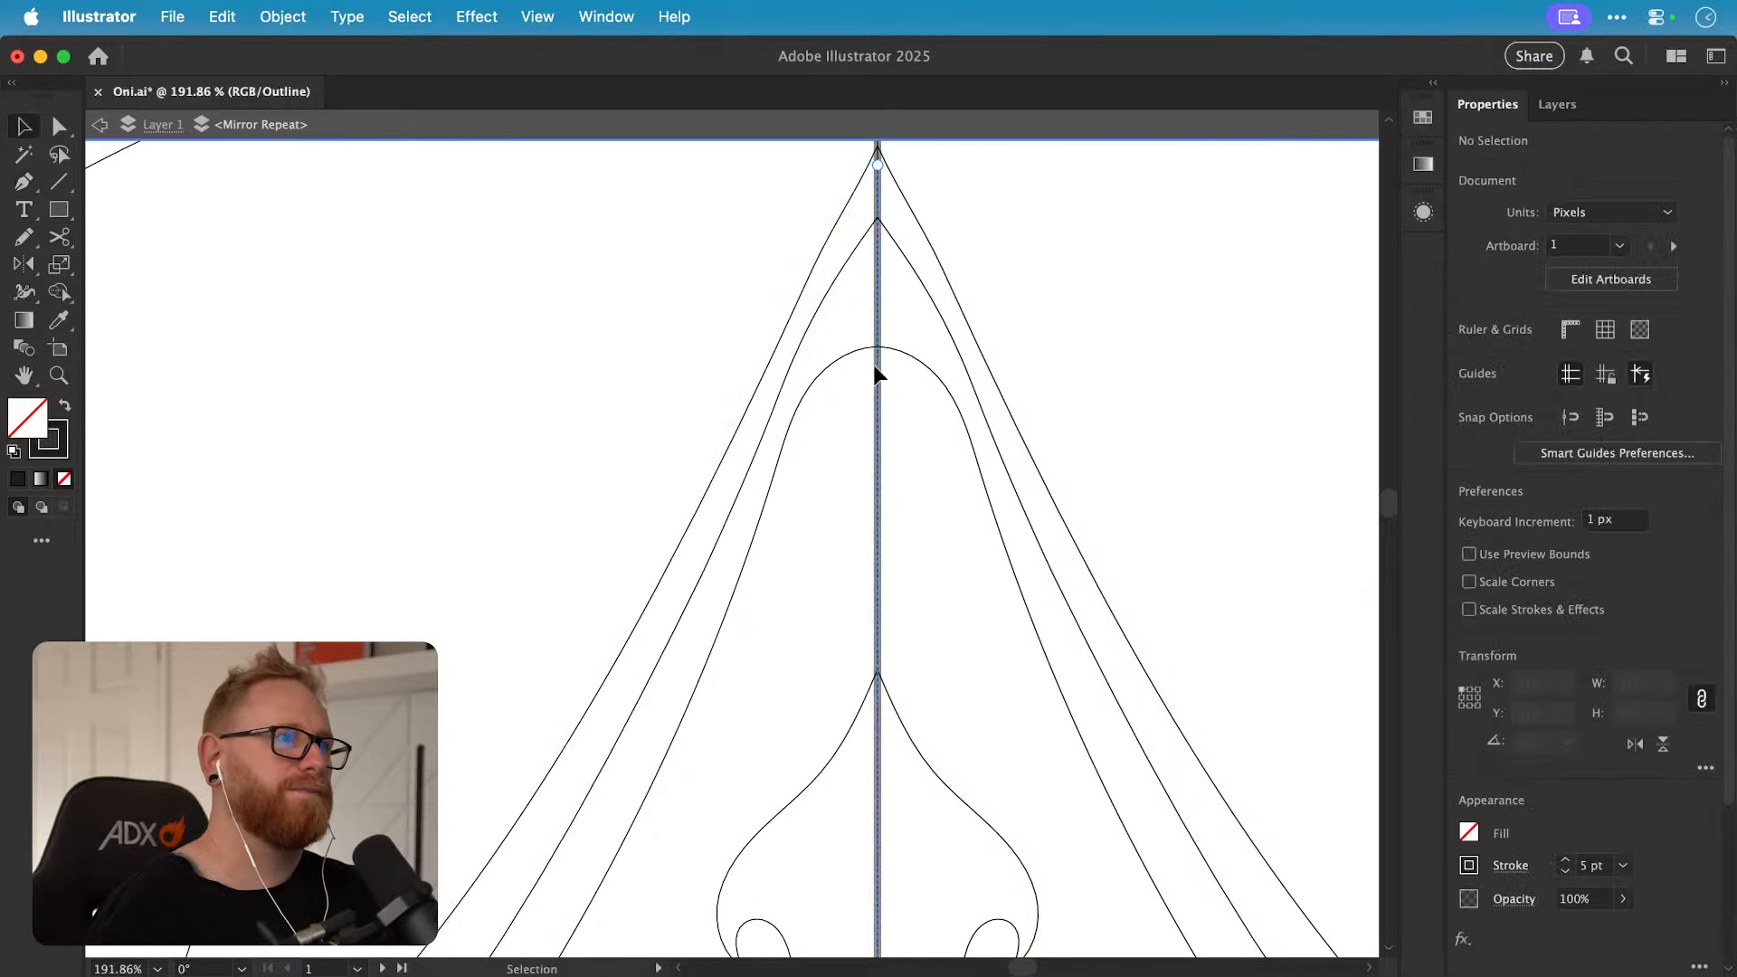
left_click(775, 414)
left_click(1041, 304)
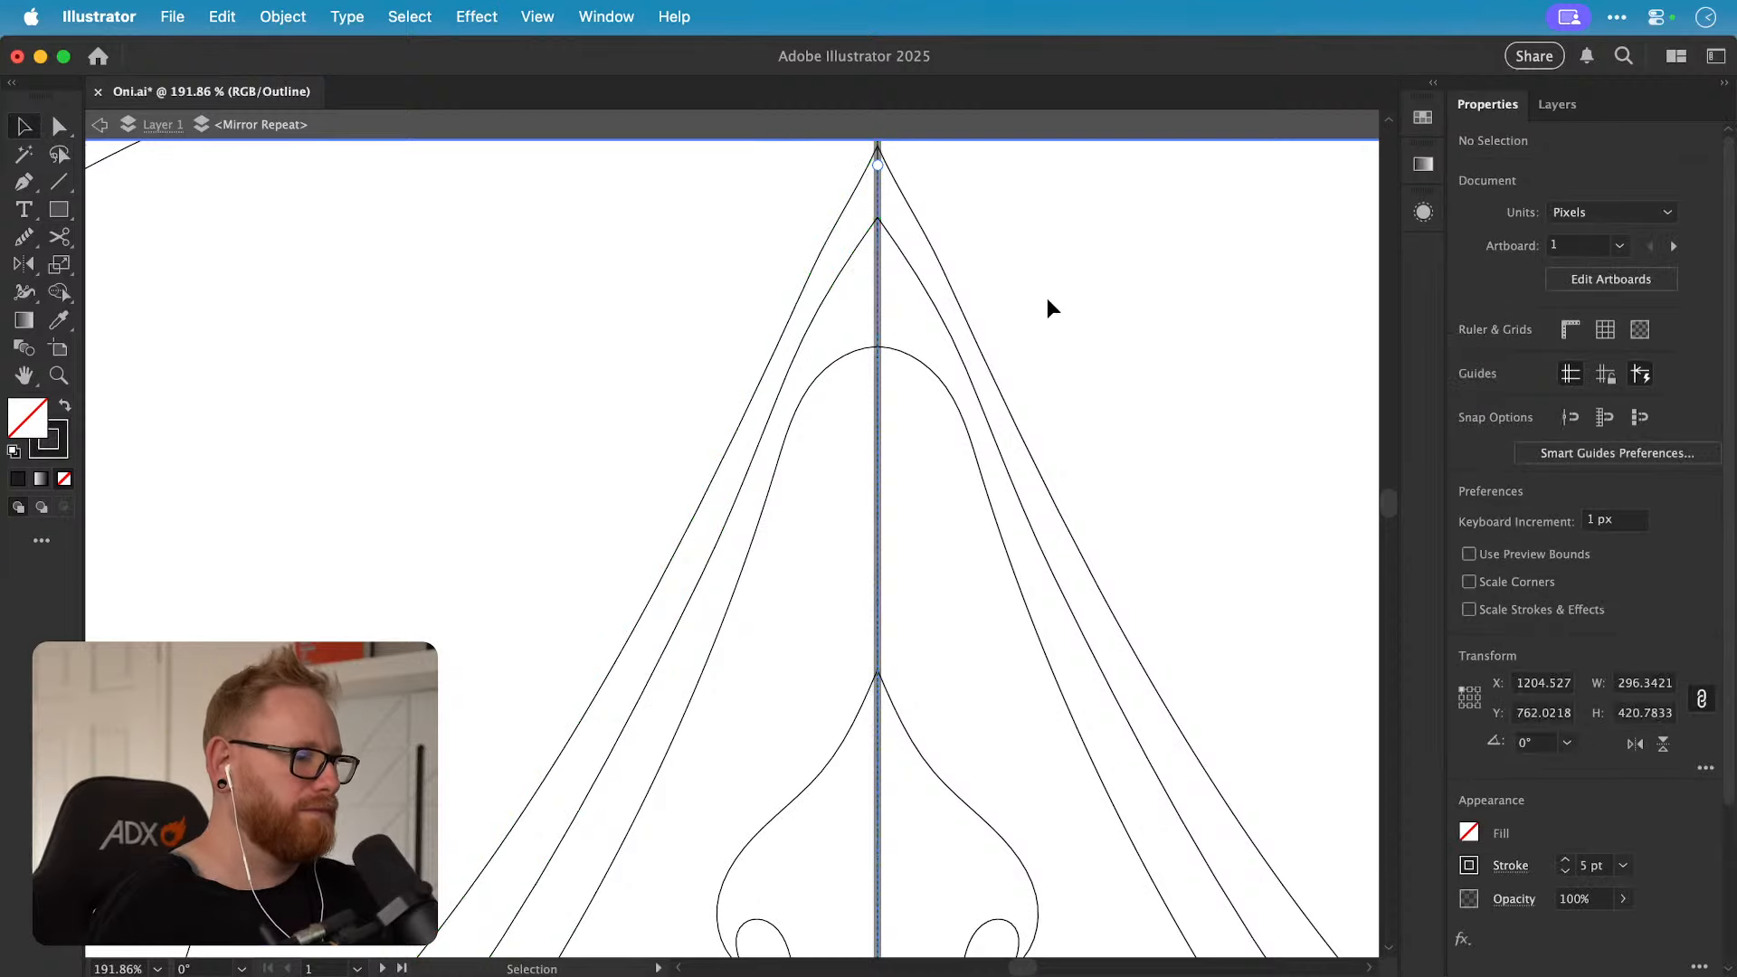
Step: Redraw the rounded top of the forehead band's inner edge as a pointed peak at the mirror axis with the Pencil tool
key("super+minus")
key("super+minus")
key("super+minus")
key("super+minus")
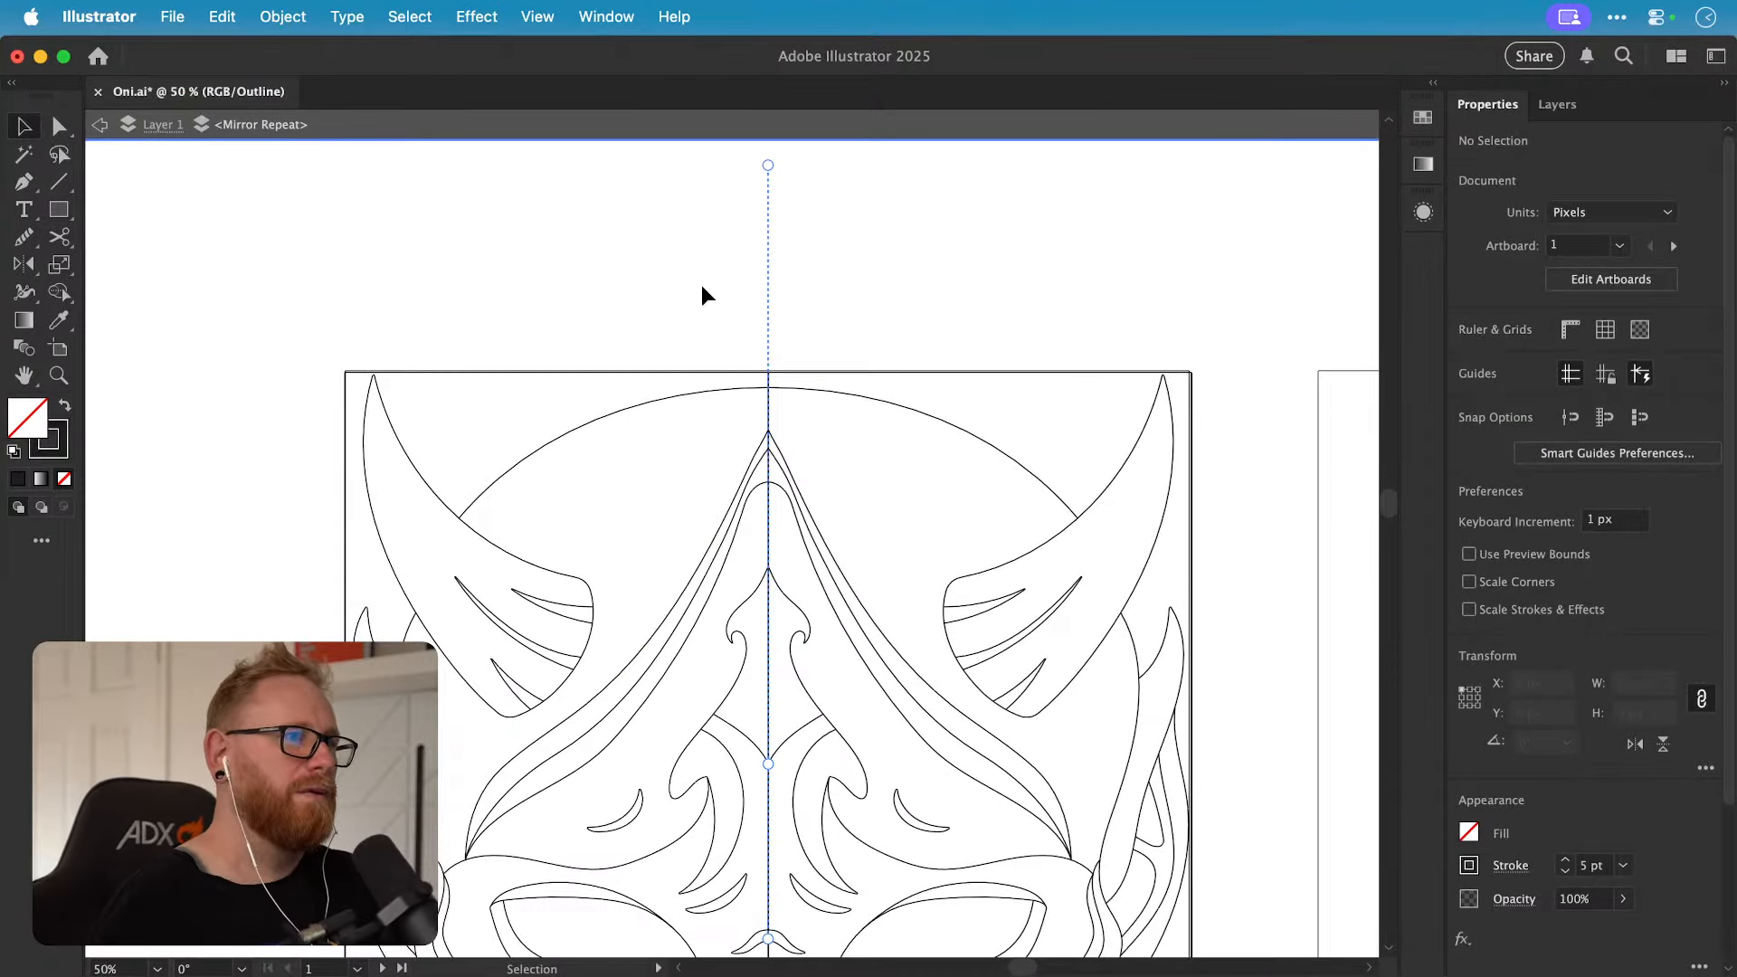
scroll(751, 542, "up", 5)
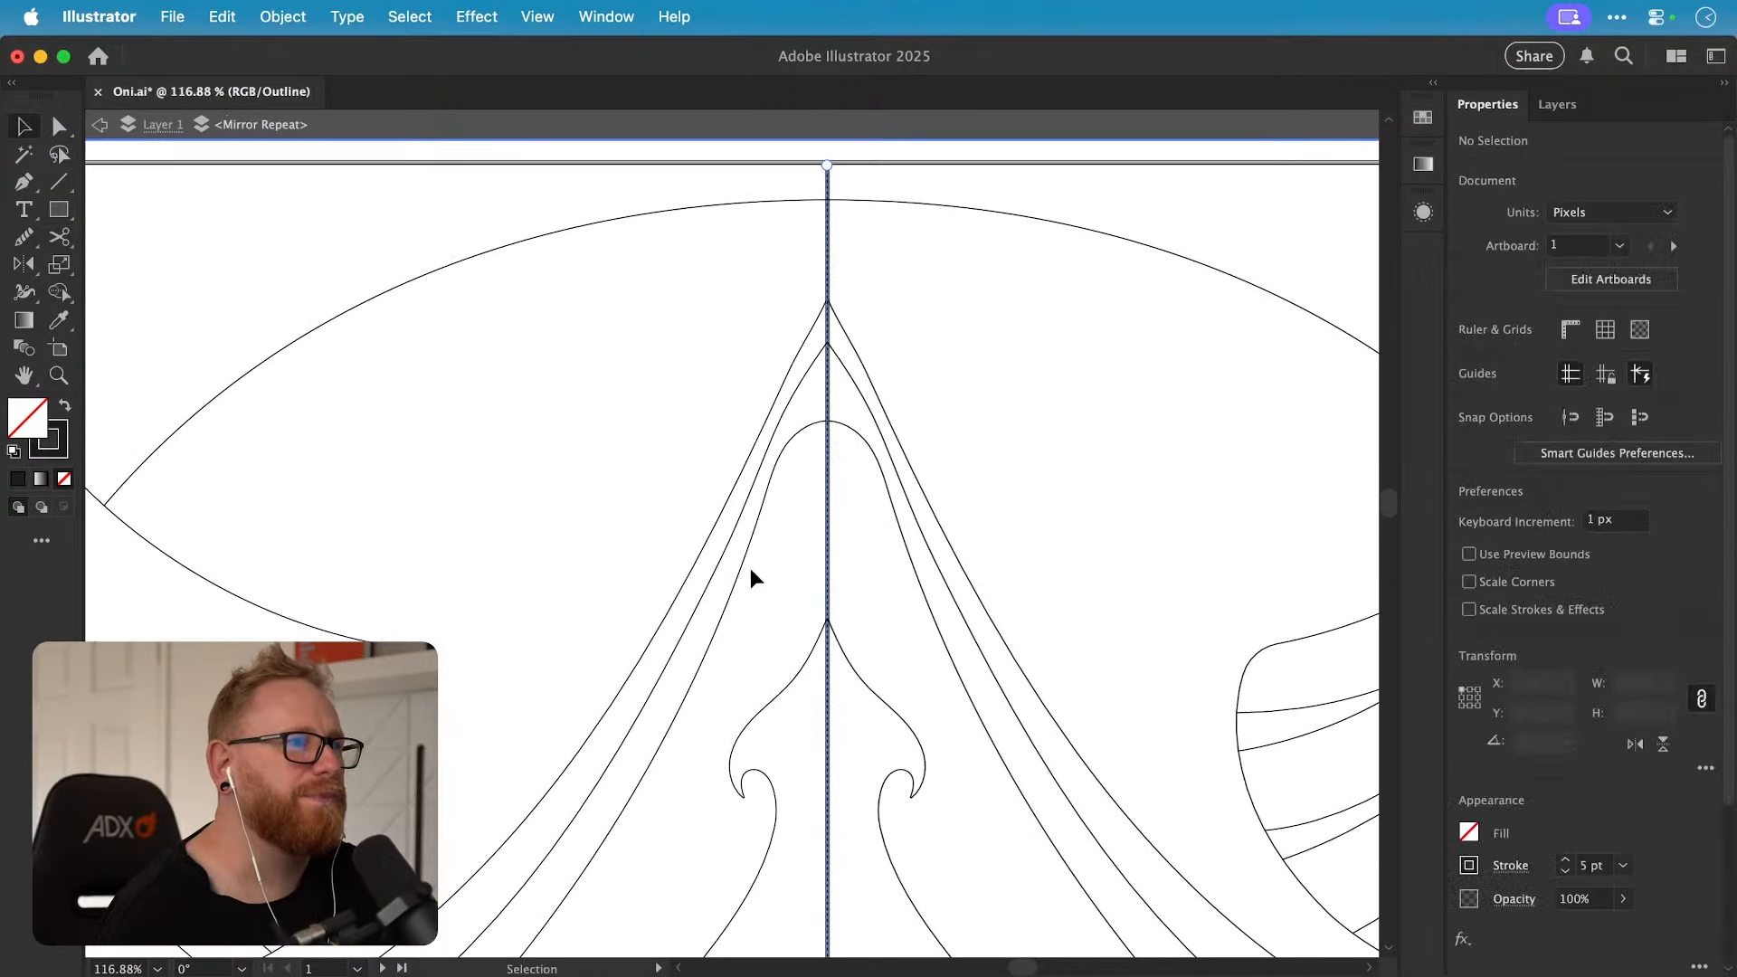
left_click(740, 507)
key("n")
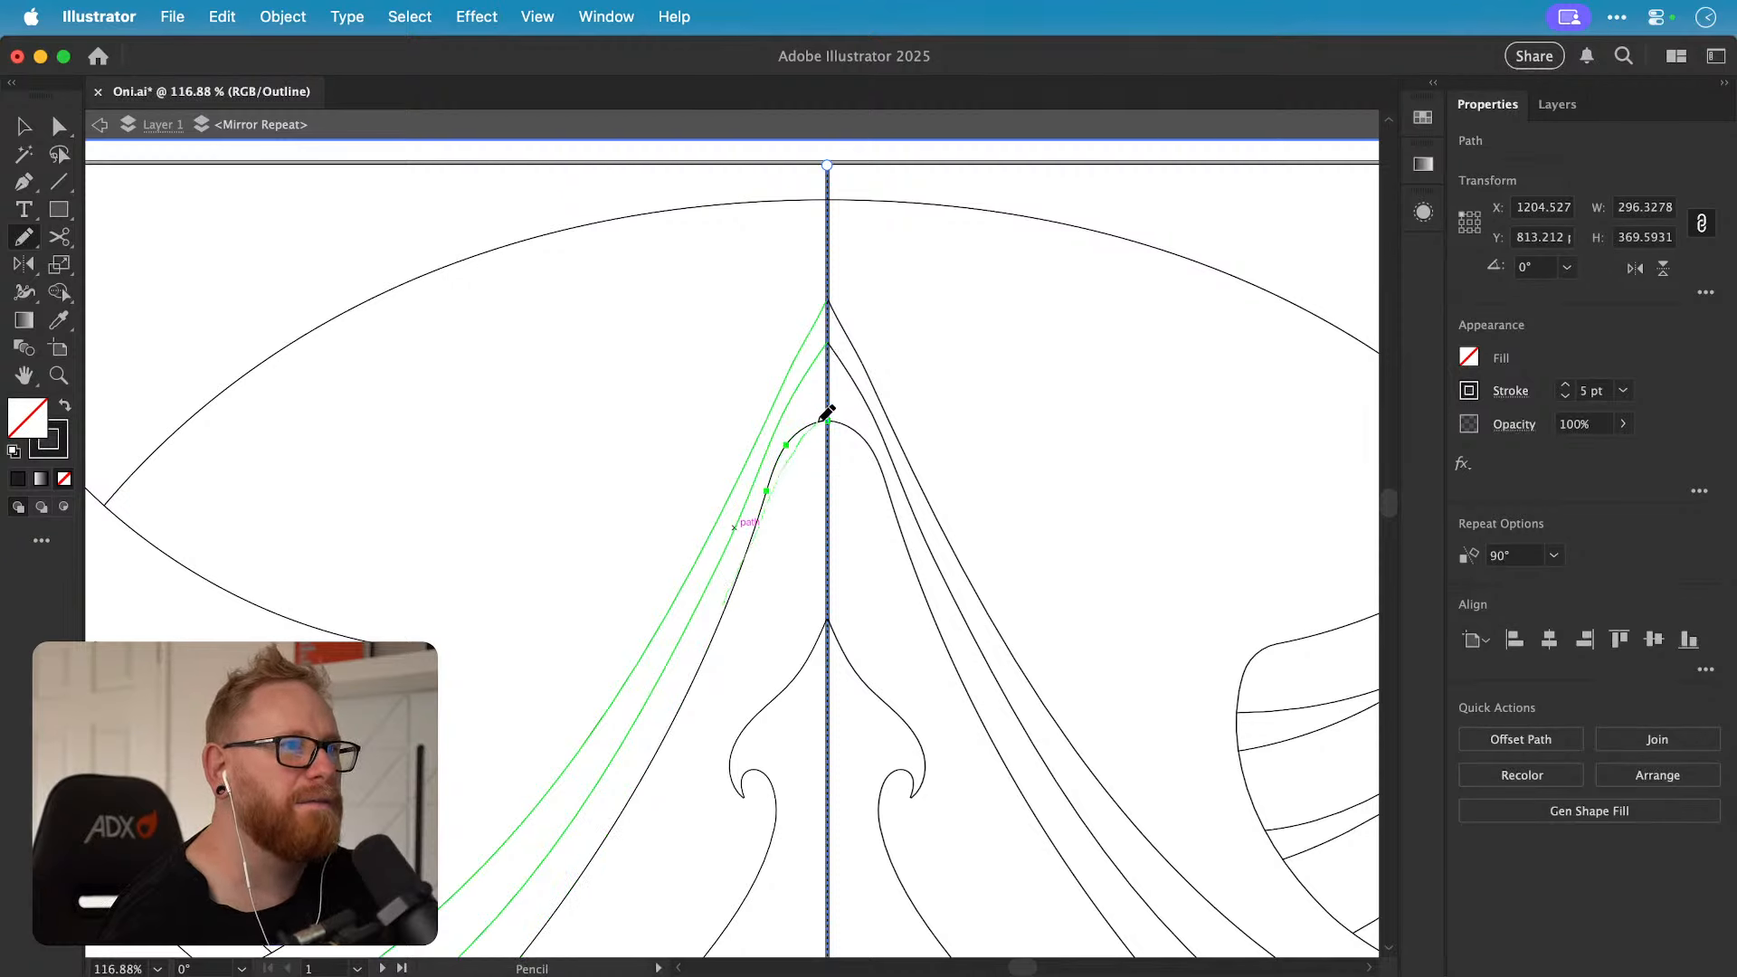
key("v")
left_click(1038, 360)
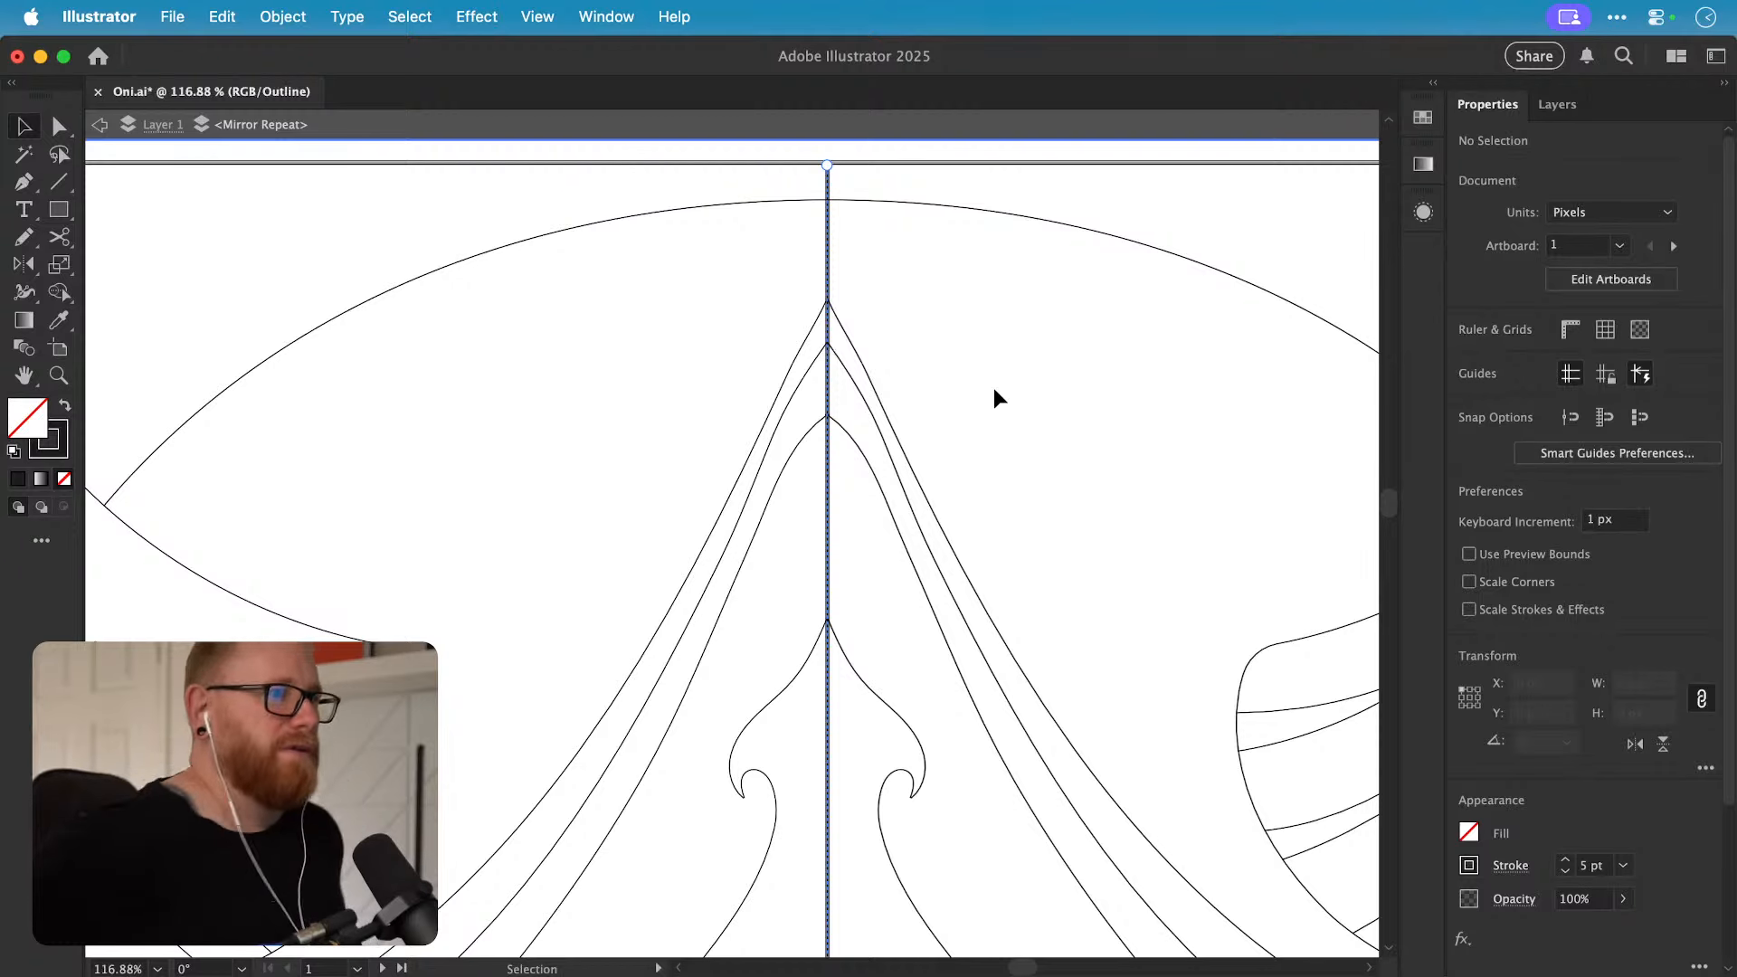
Step: Delete the middle line's top stretch and redraw it with the Pen tool as one curve reaching the mirror axis between the neighbouring peaks
key("a")
left_click(759, 480)
key("Delete")
key("super+shift+a")
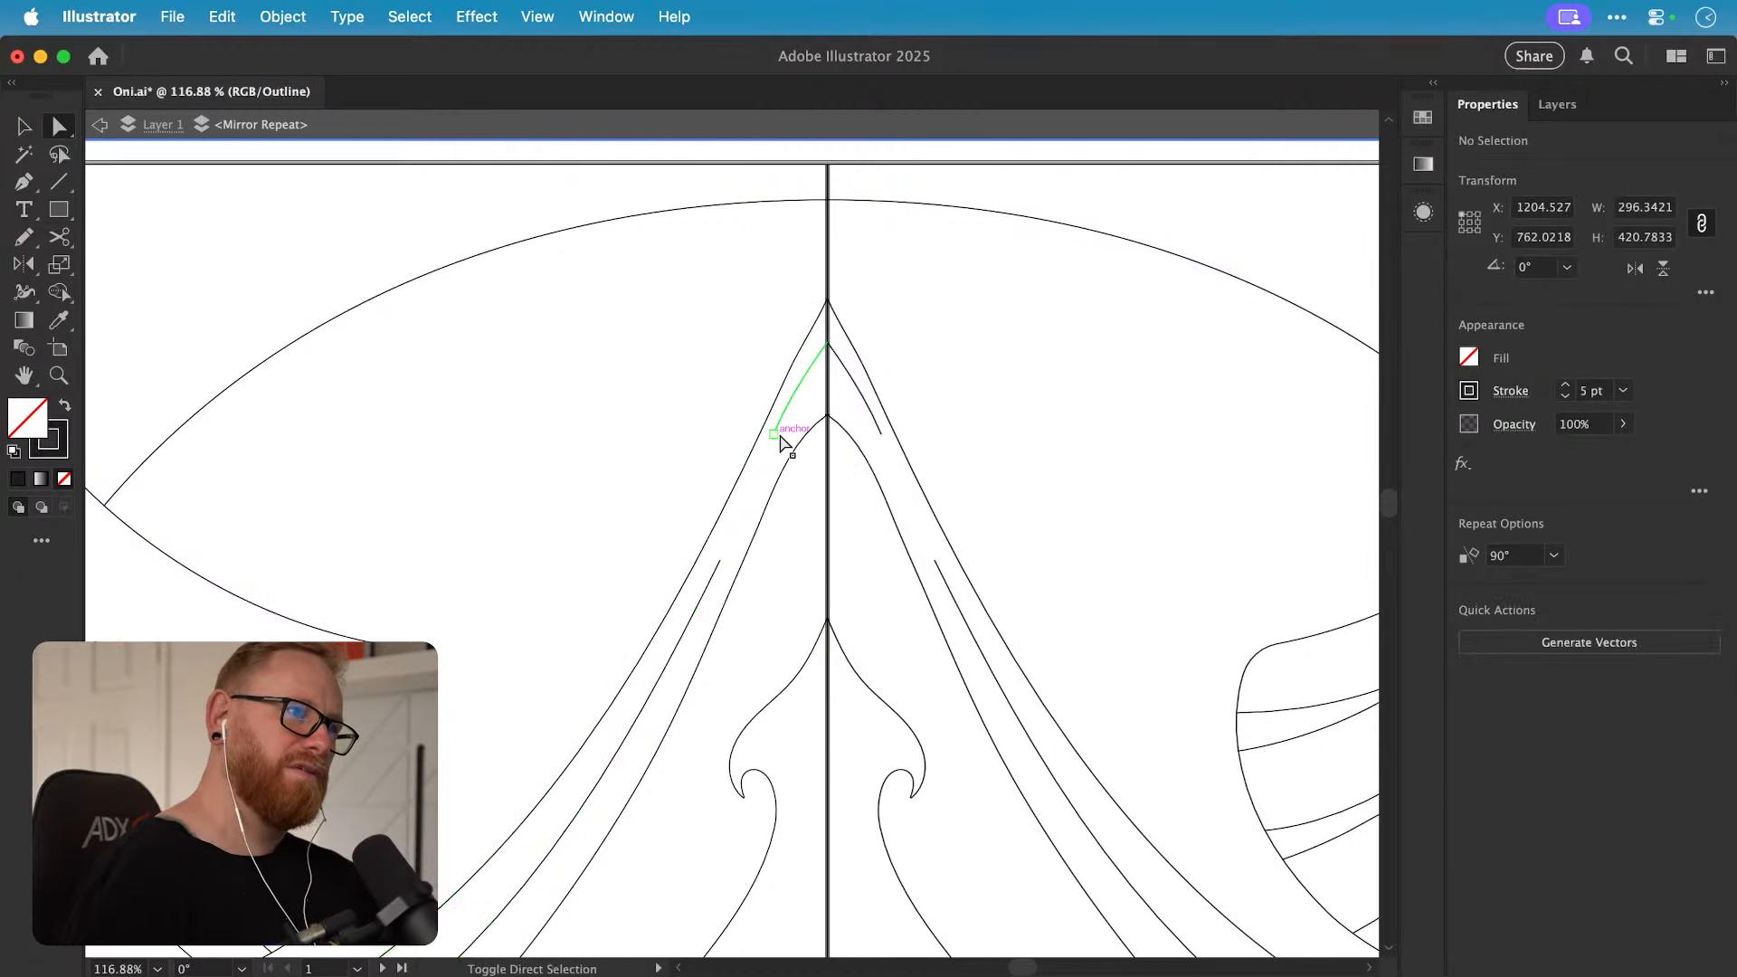
key("p")
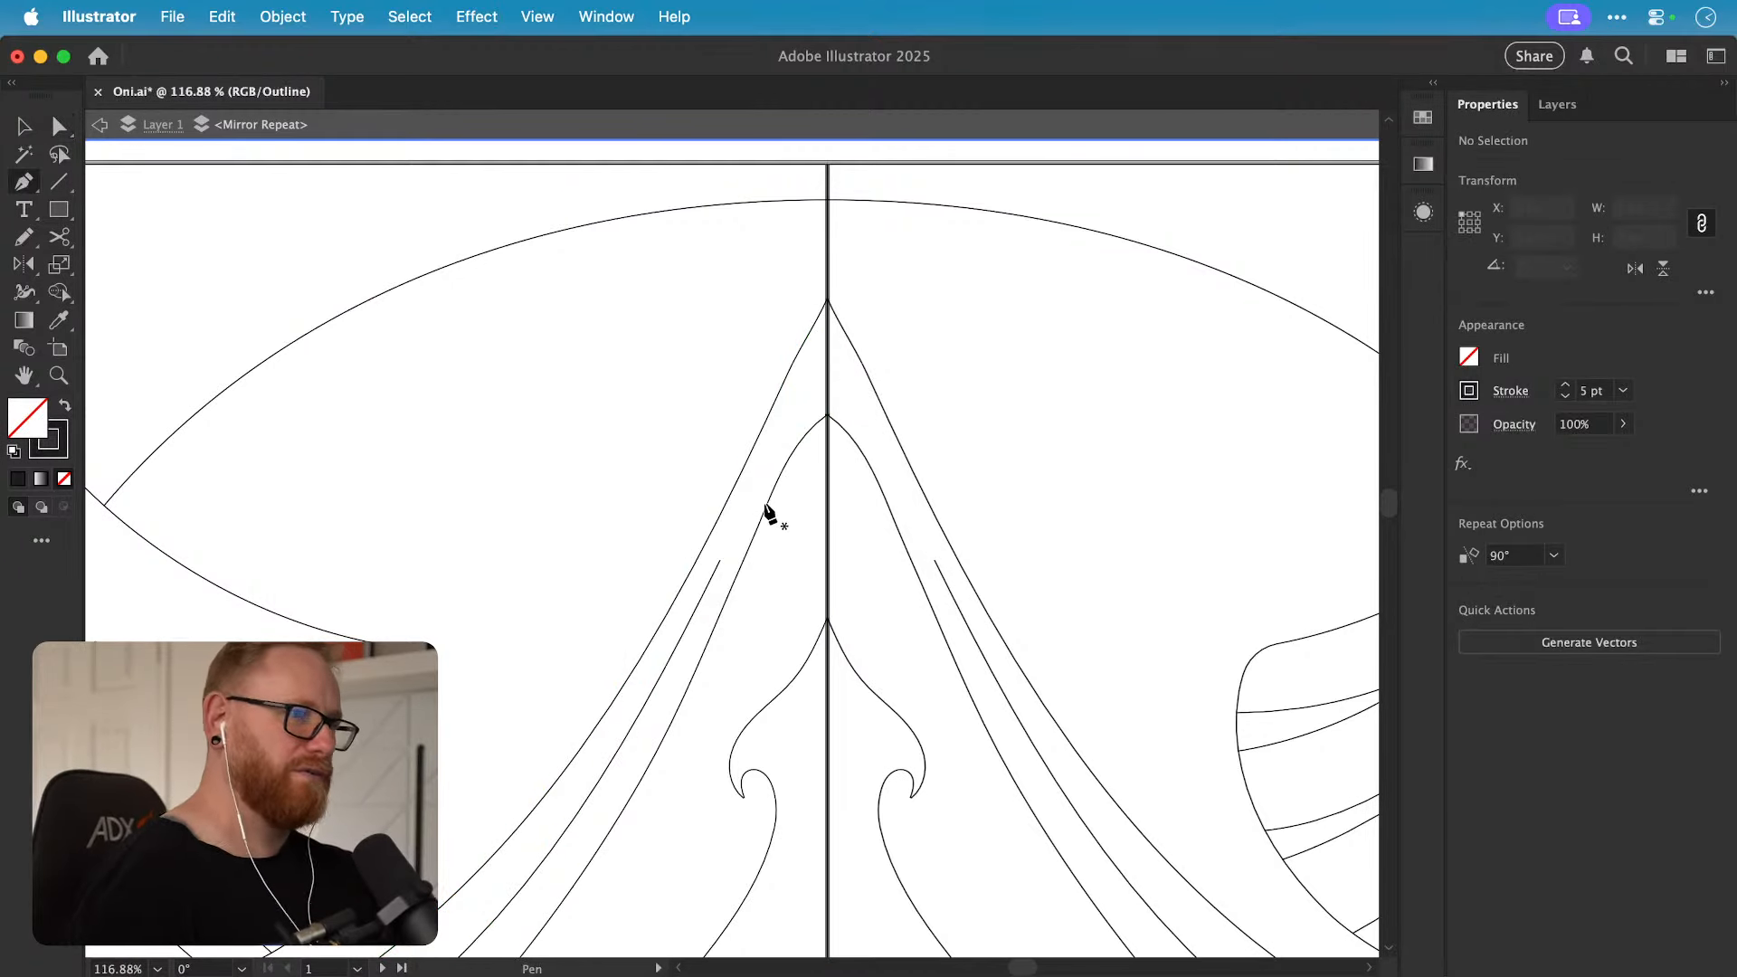
left_click(721, 561)
left_click_drag(826, 300, 865, 327)
left_click(869, 340, "super")
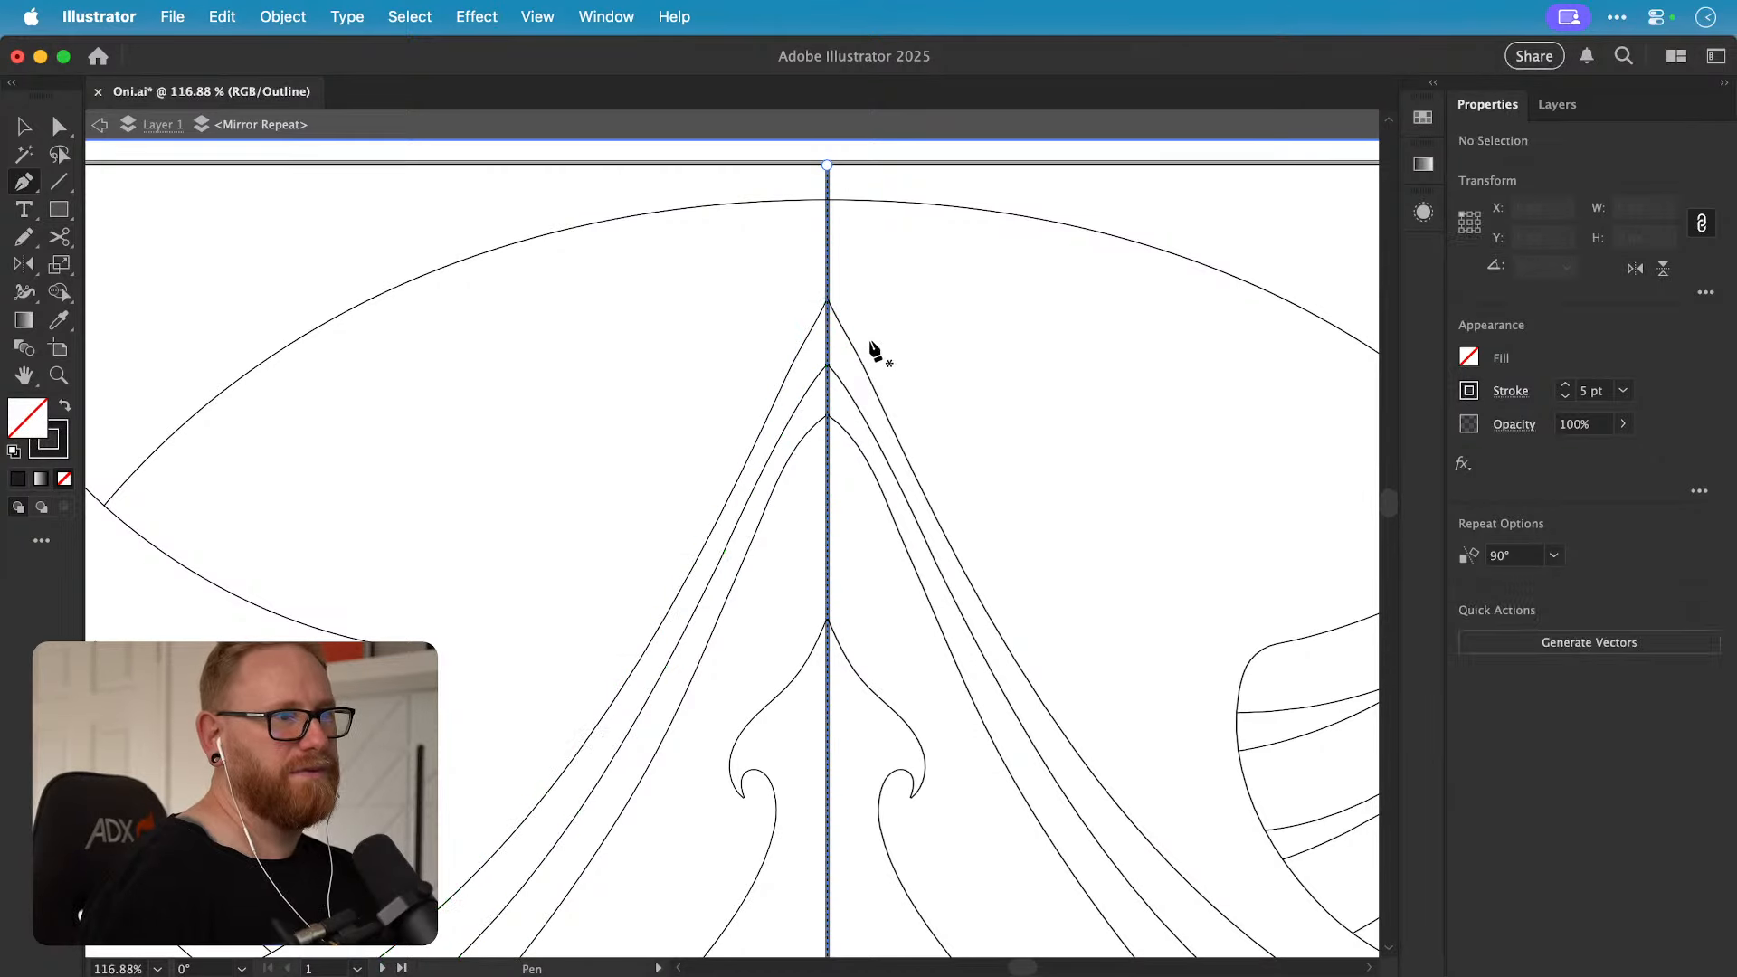
Step: Move the upper endpoint of the forehead band's inner edge exactly onto the mirror axis
scroll(870, 355, "up", 15)
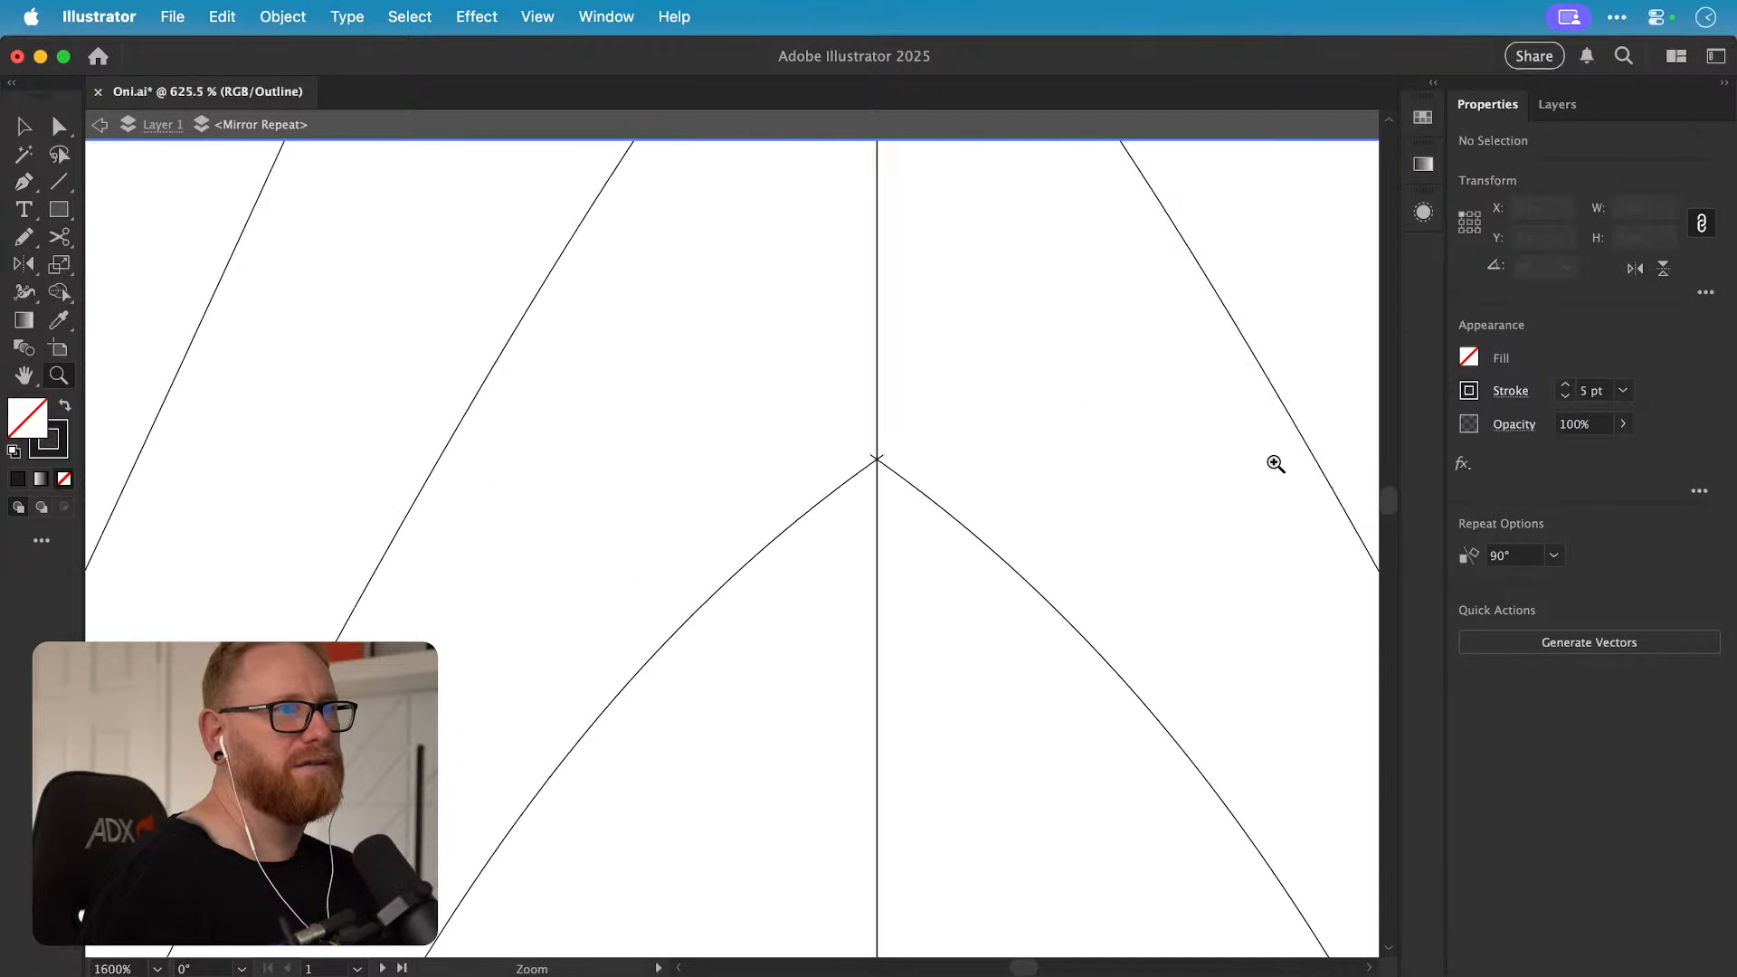
left_click_drag(860, 488, 850, 489)
left_click(901, 449)
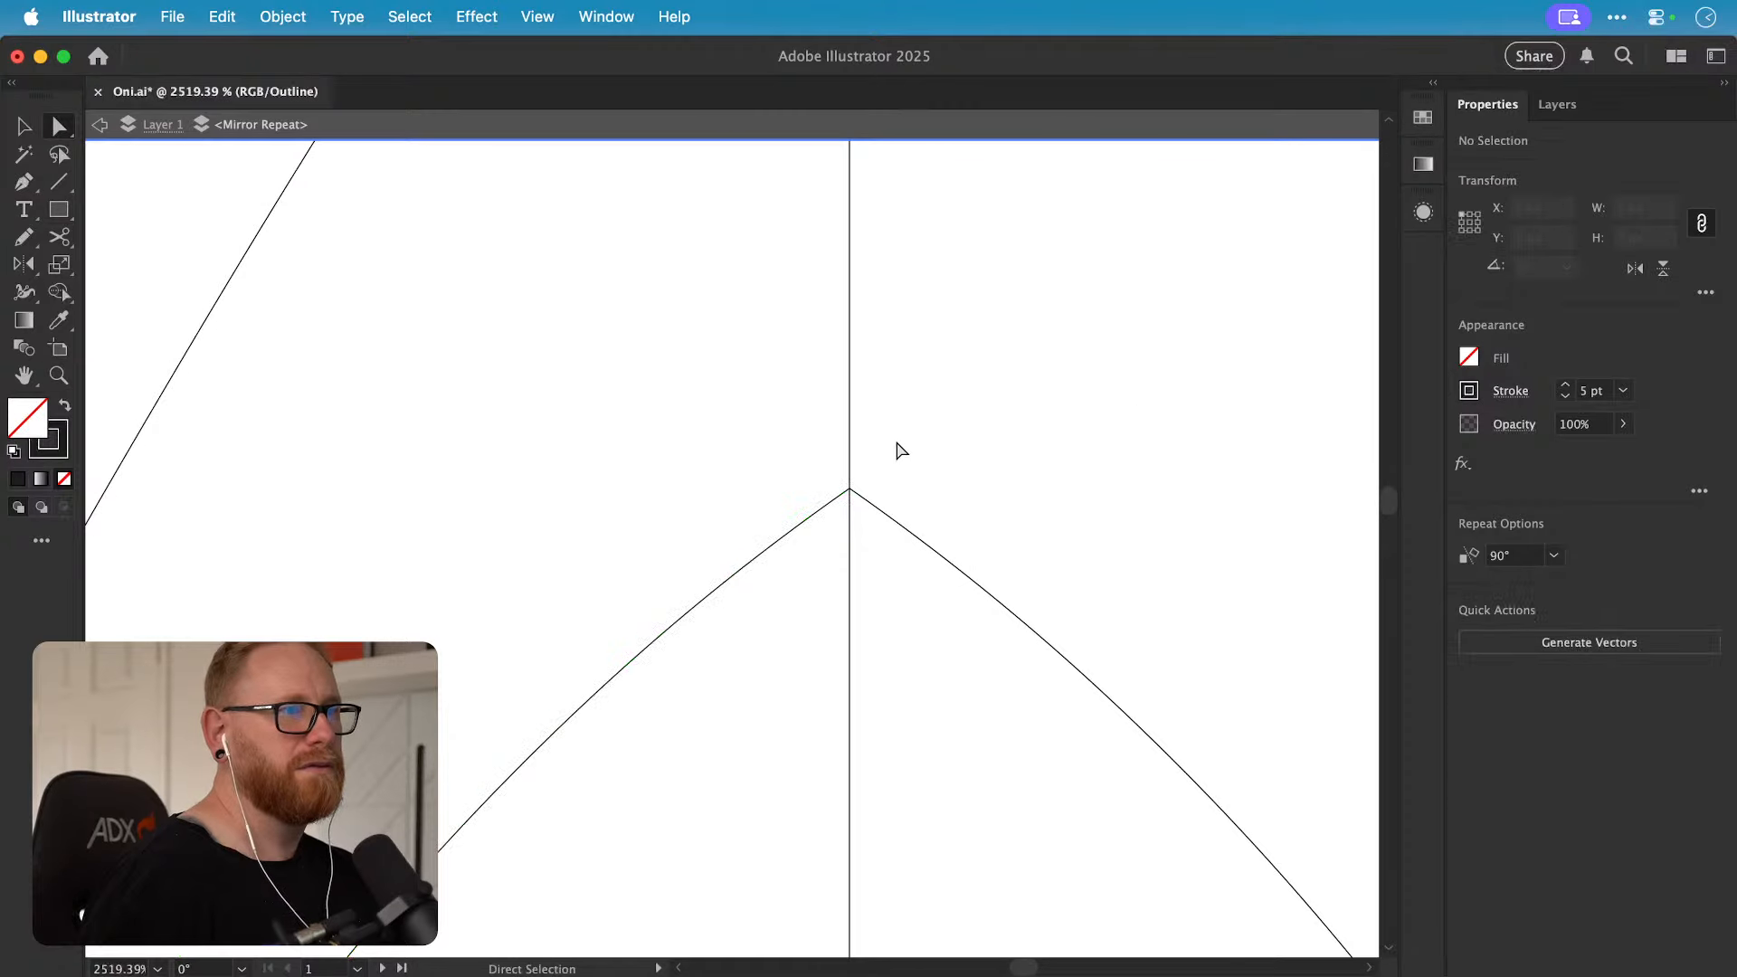
Step: Check up close whether the middle line's upper endpoint meets the mirror axis
key("super+minus")
key("super+minus")
key("super+minus")
key("super+minus")
key("z")
left_click_drag(766, 172, 767, 209)
key("space")
key("a")
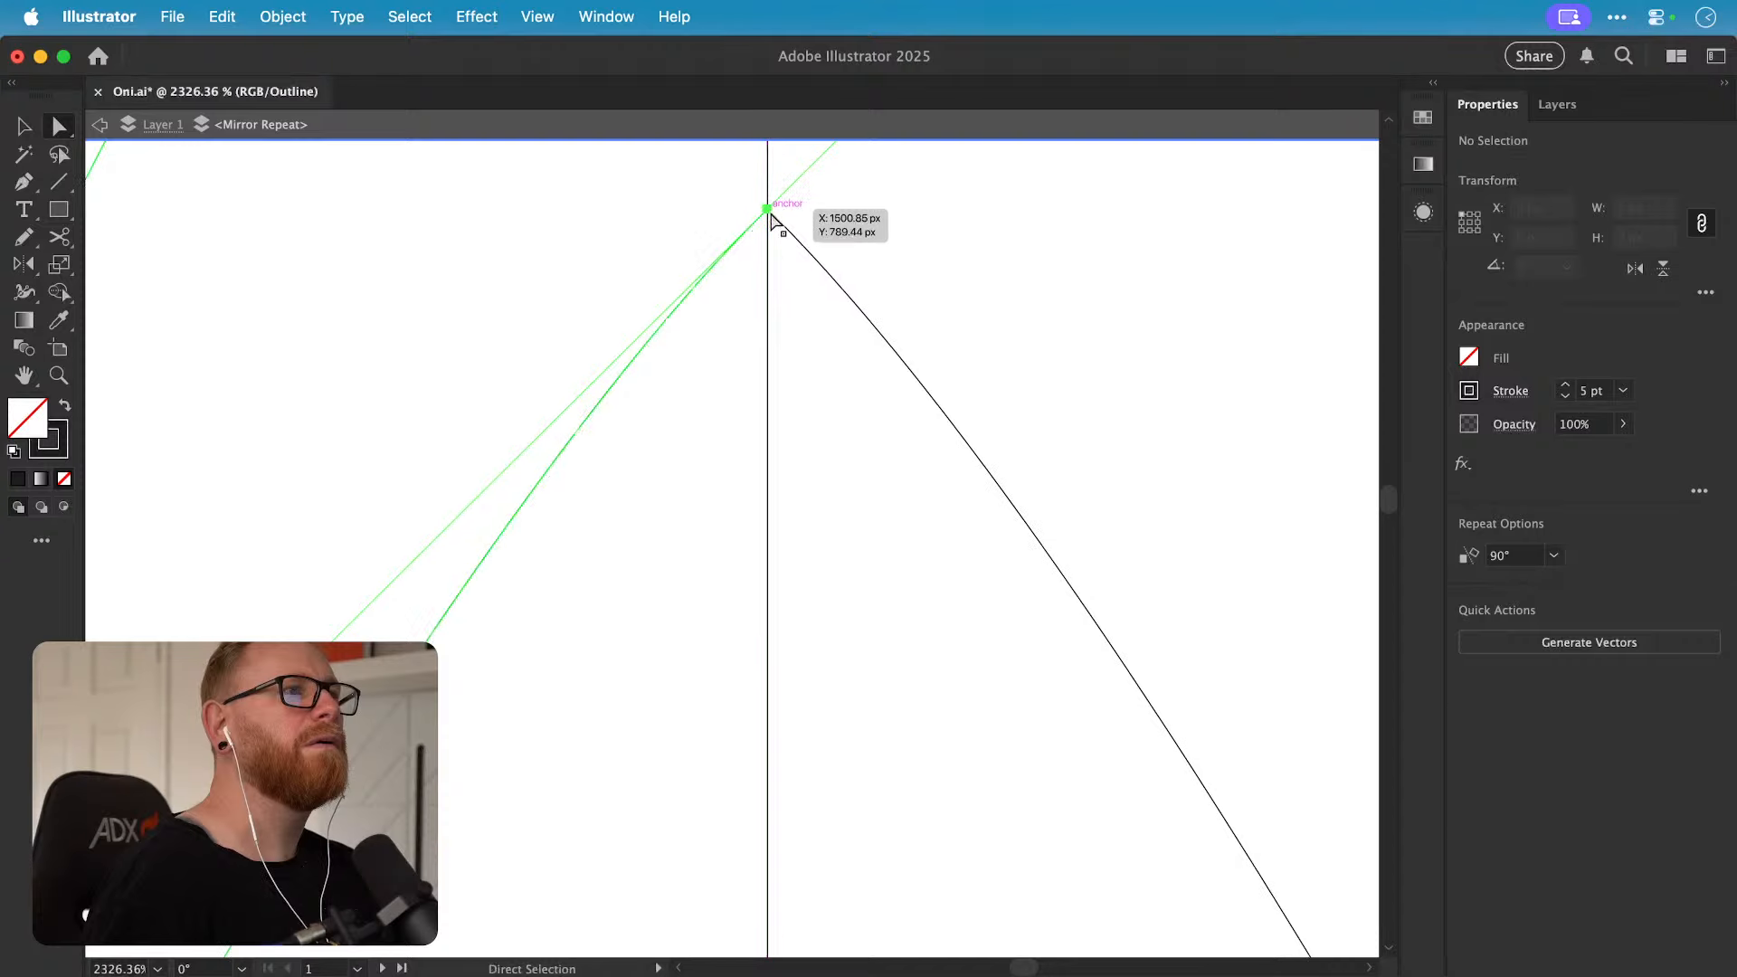
key("v")
left_click(815, 204)
key("a")
Step: Leave the mirror repeat's isolation mode and bring the whole mask into view
key("super+minus")
key("super+minus")
key("super+minus")
key("super+minus")
key("super+minus")
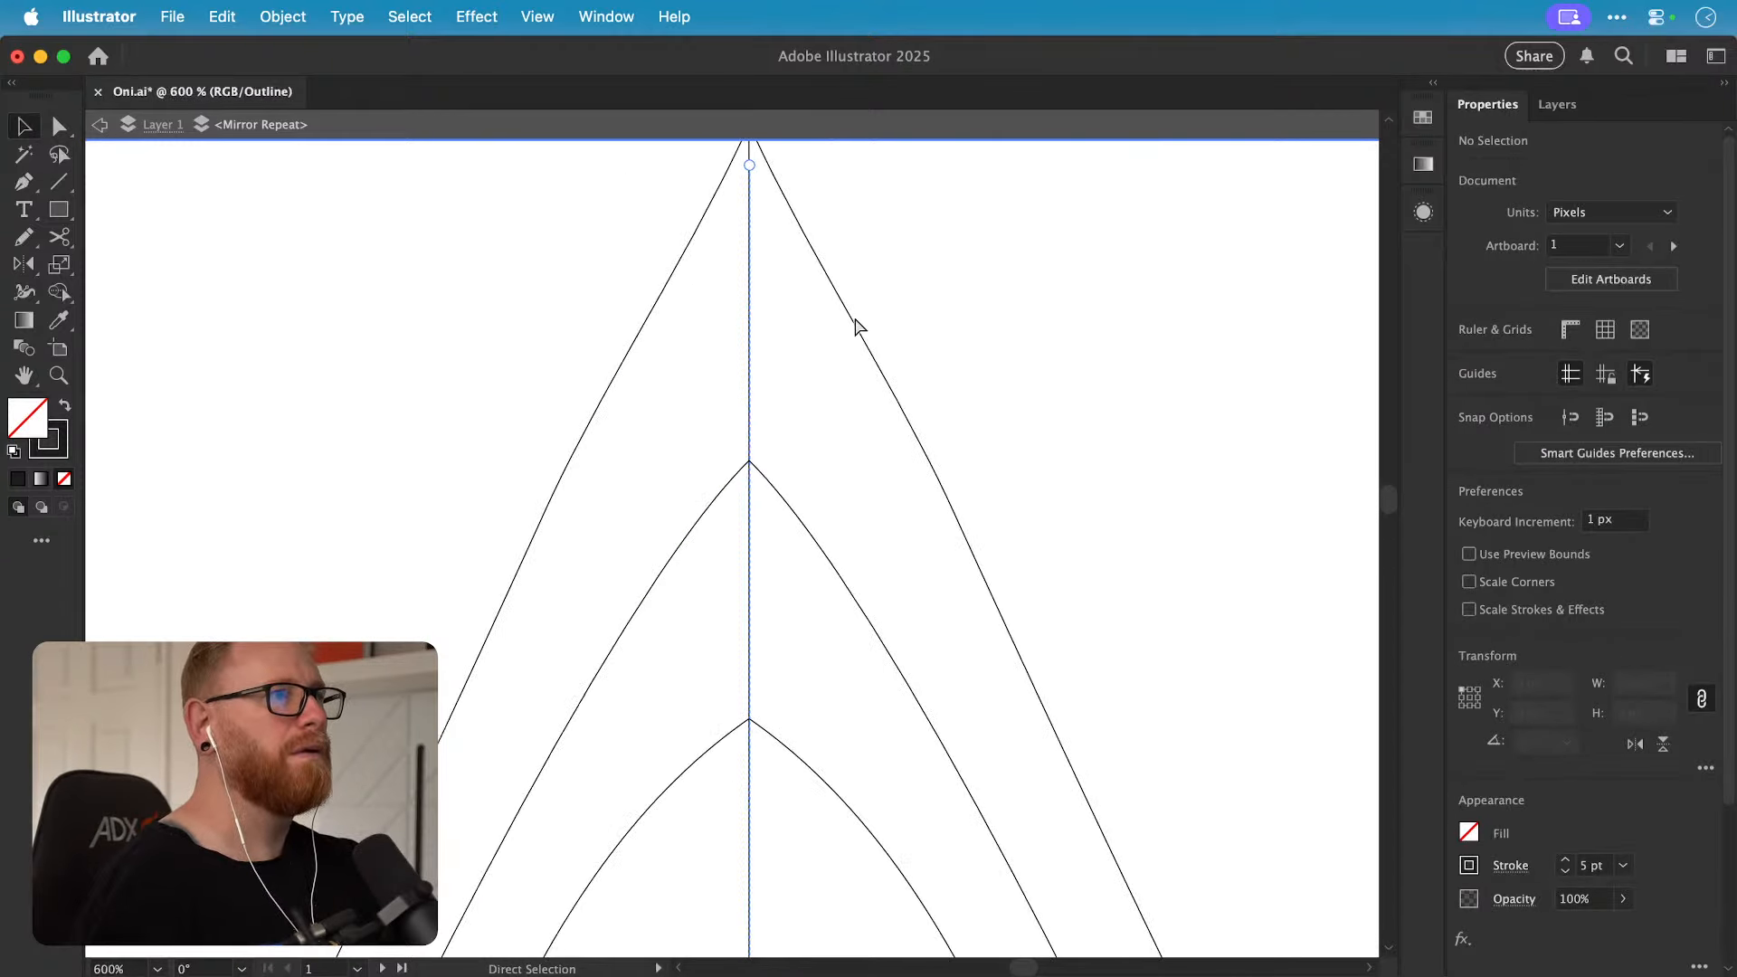
key("super+minus")
key("super+minus")
key("super+minus")
key("super+minus")
key("super+minus")
key("super+minus")
key("super+minus")
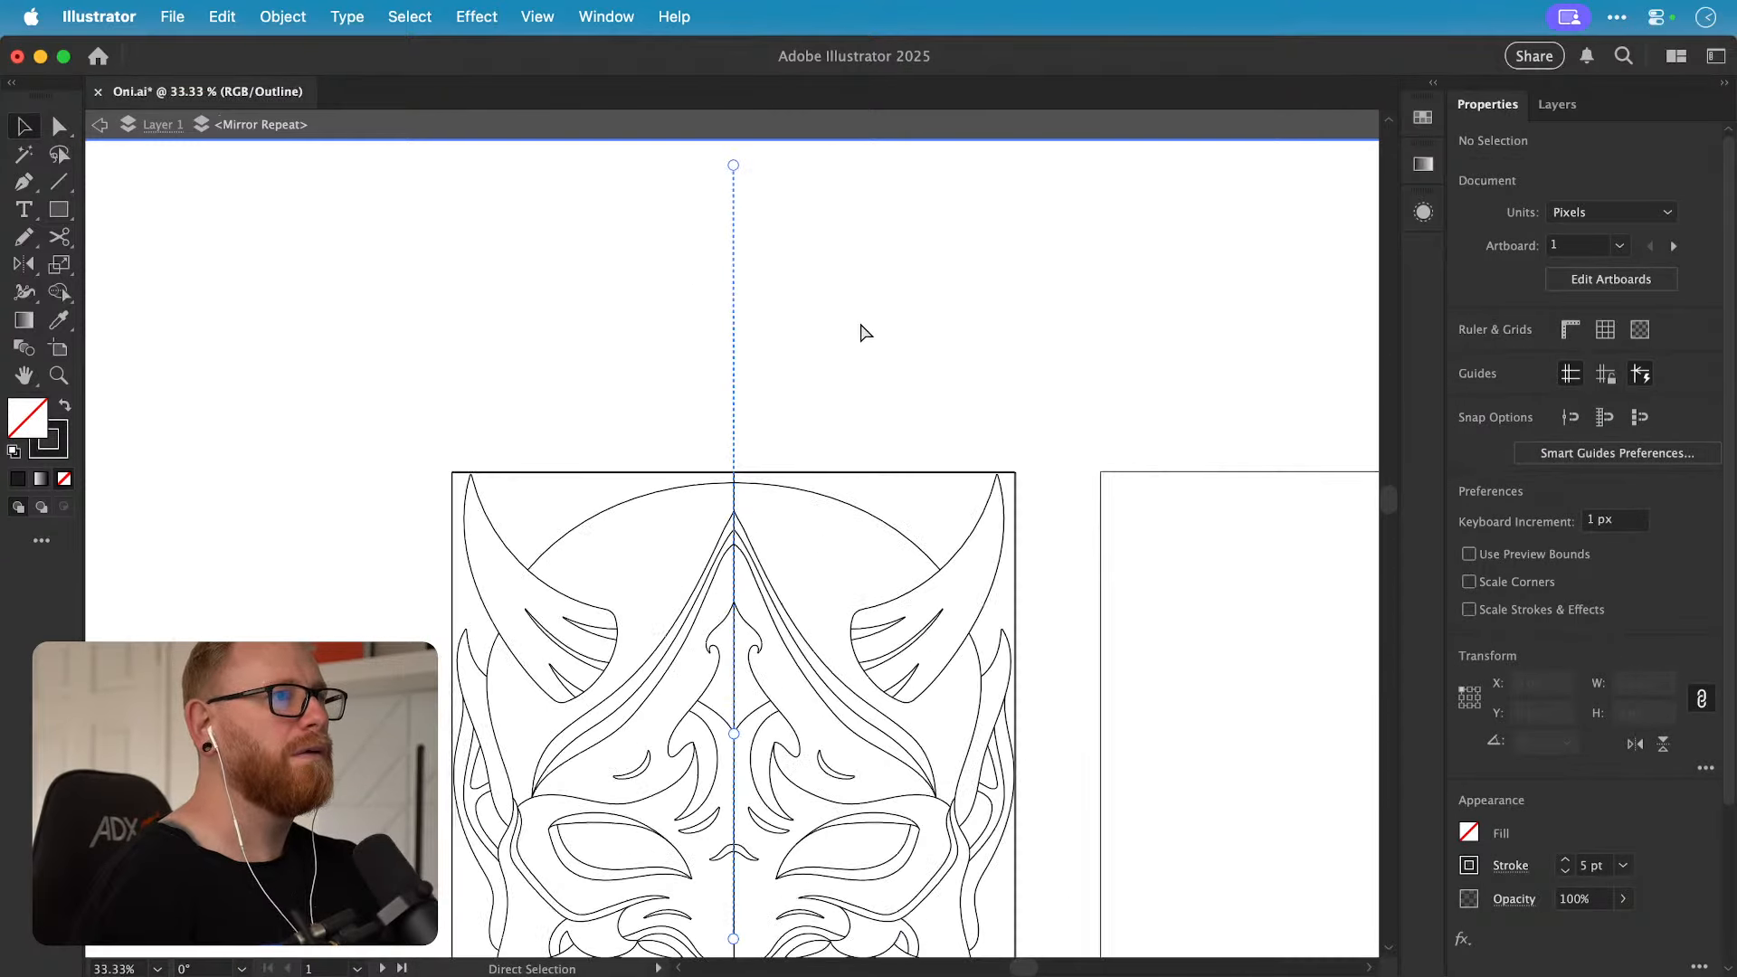
key("Escape")
scroll(671, 299, "down", 5)
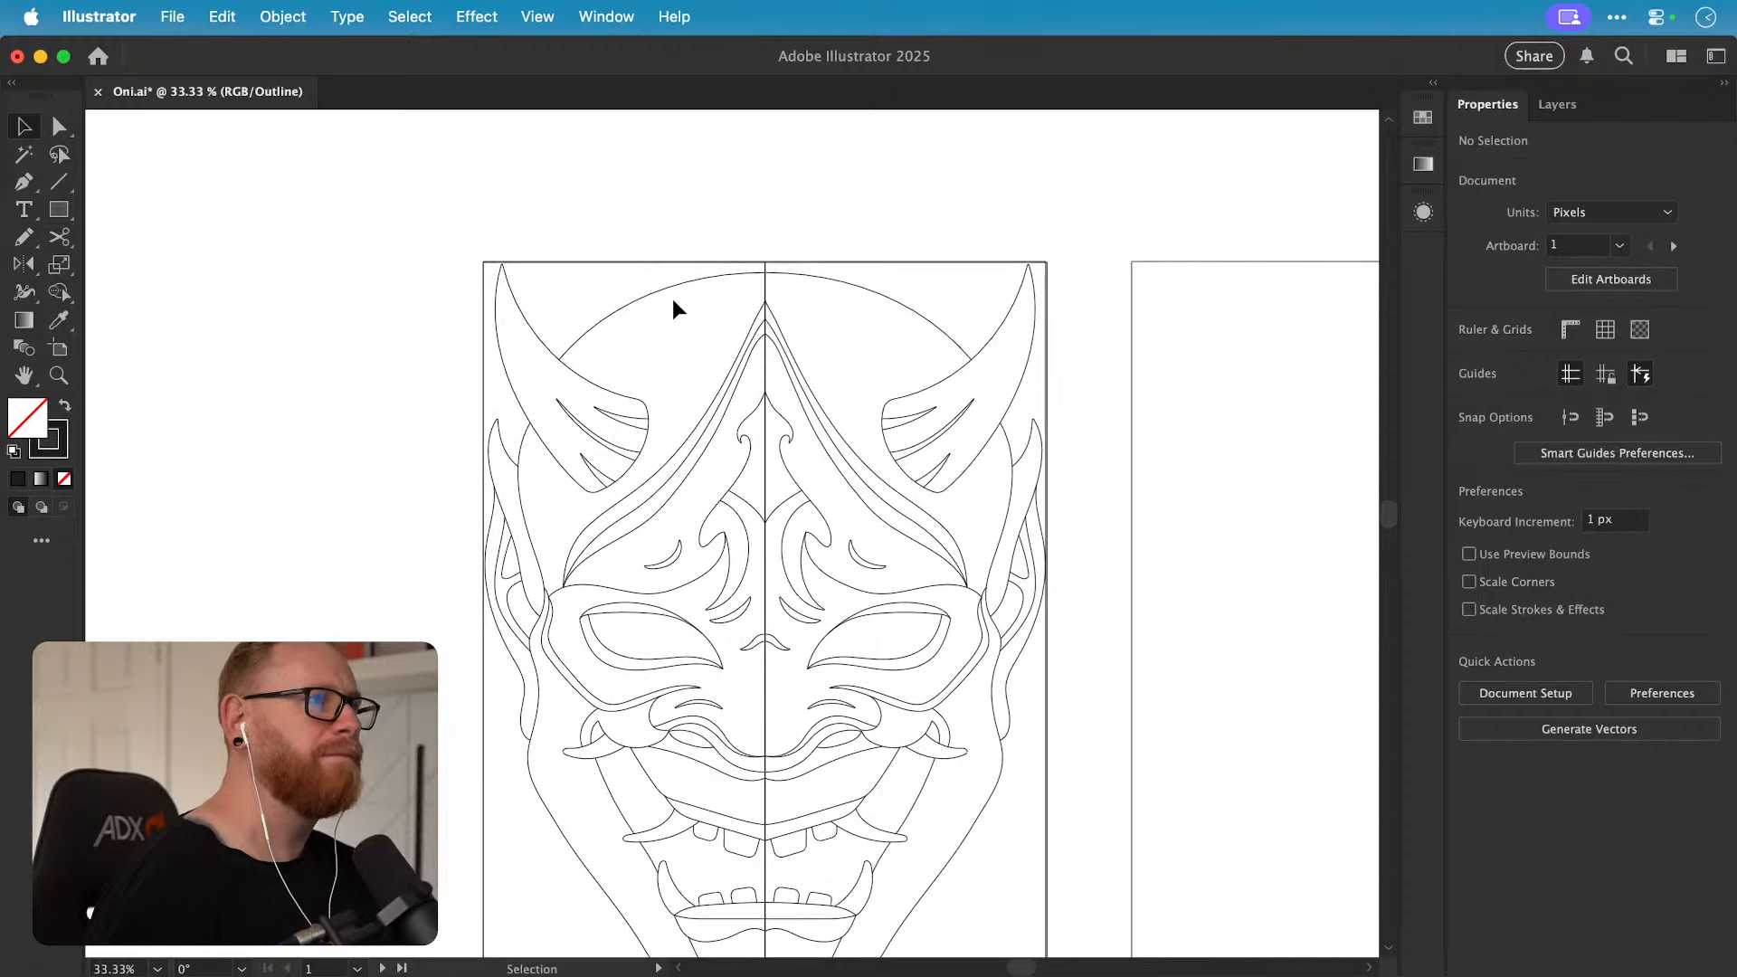
Step: Switch the display from outline to preview and save the document
key("super+y")
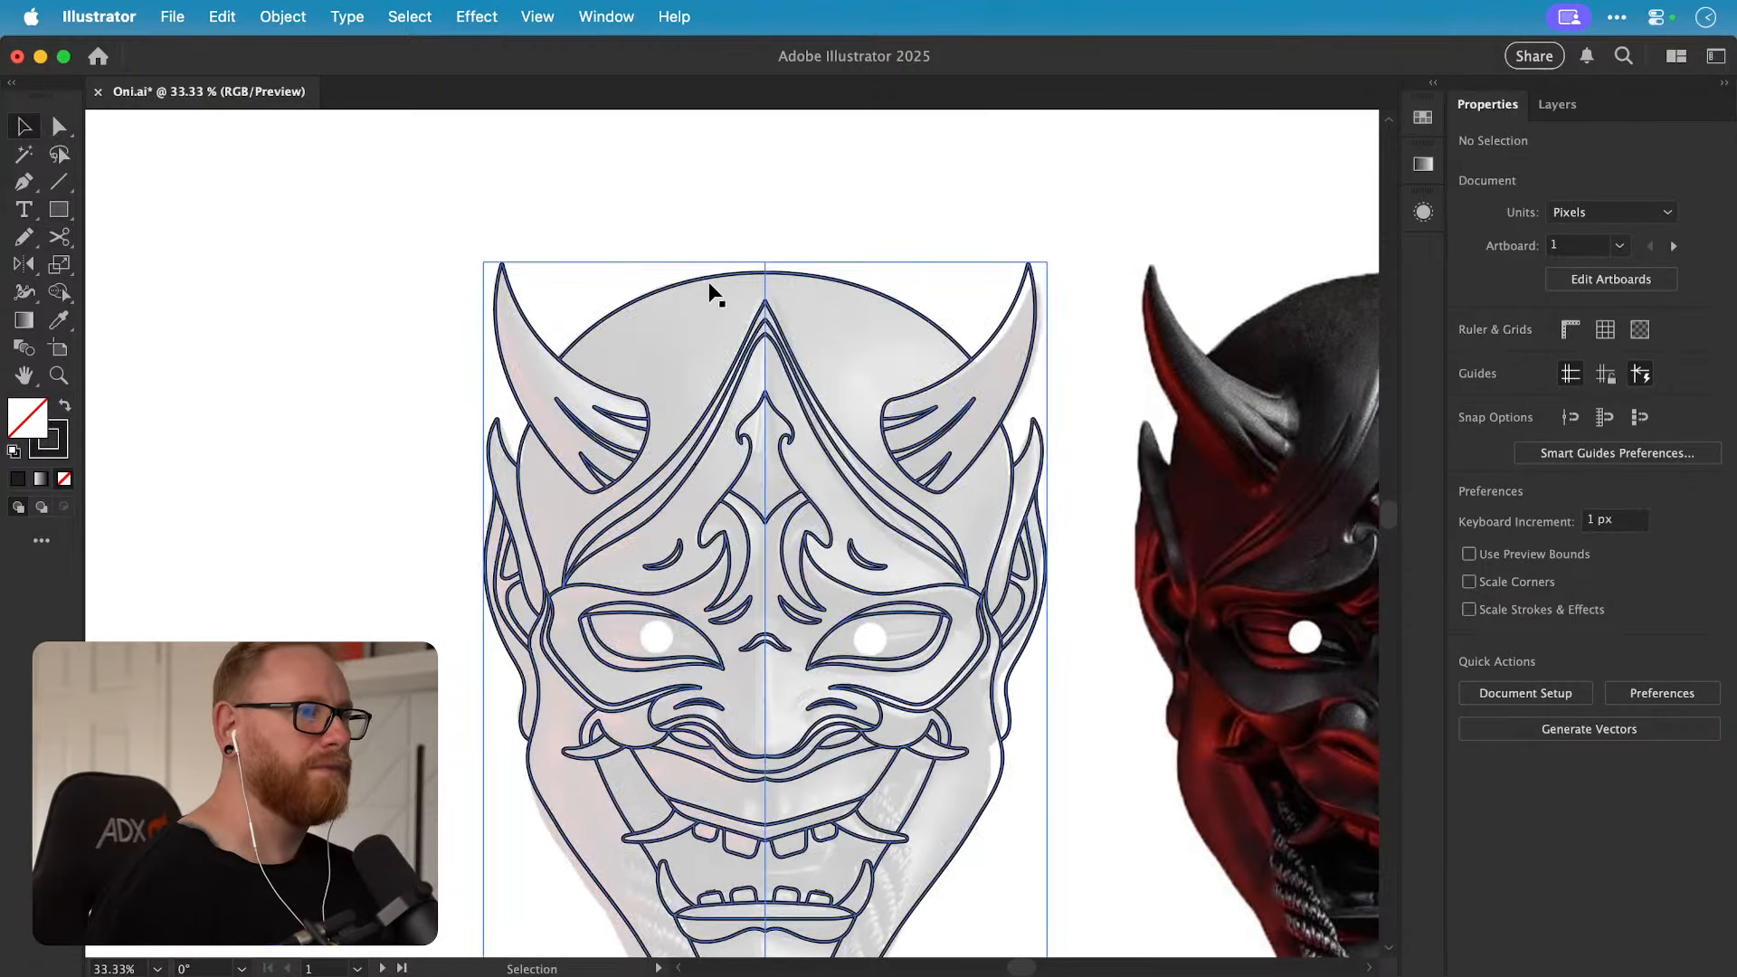
key("v")
key("super+s")
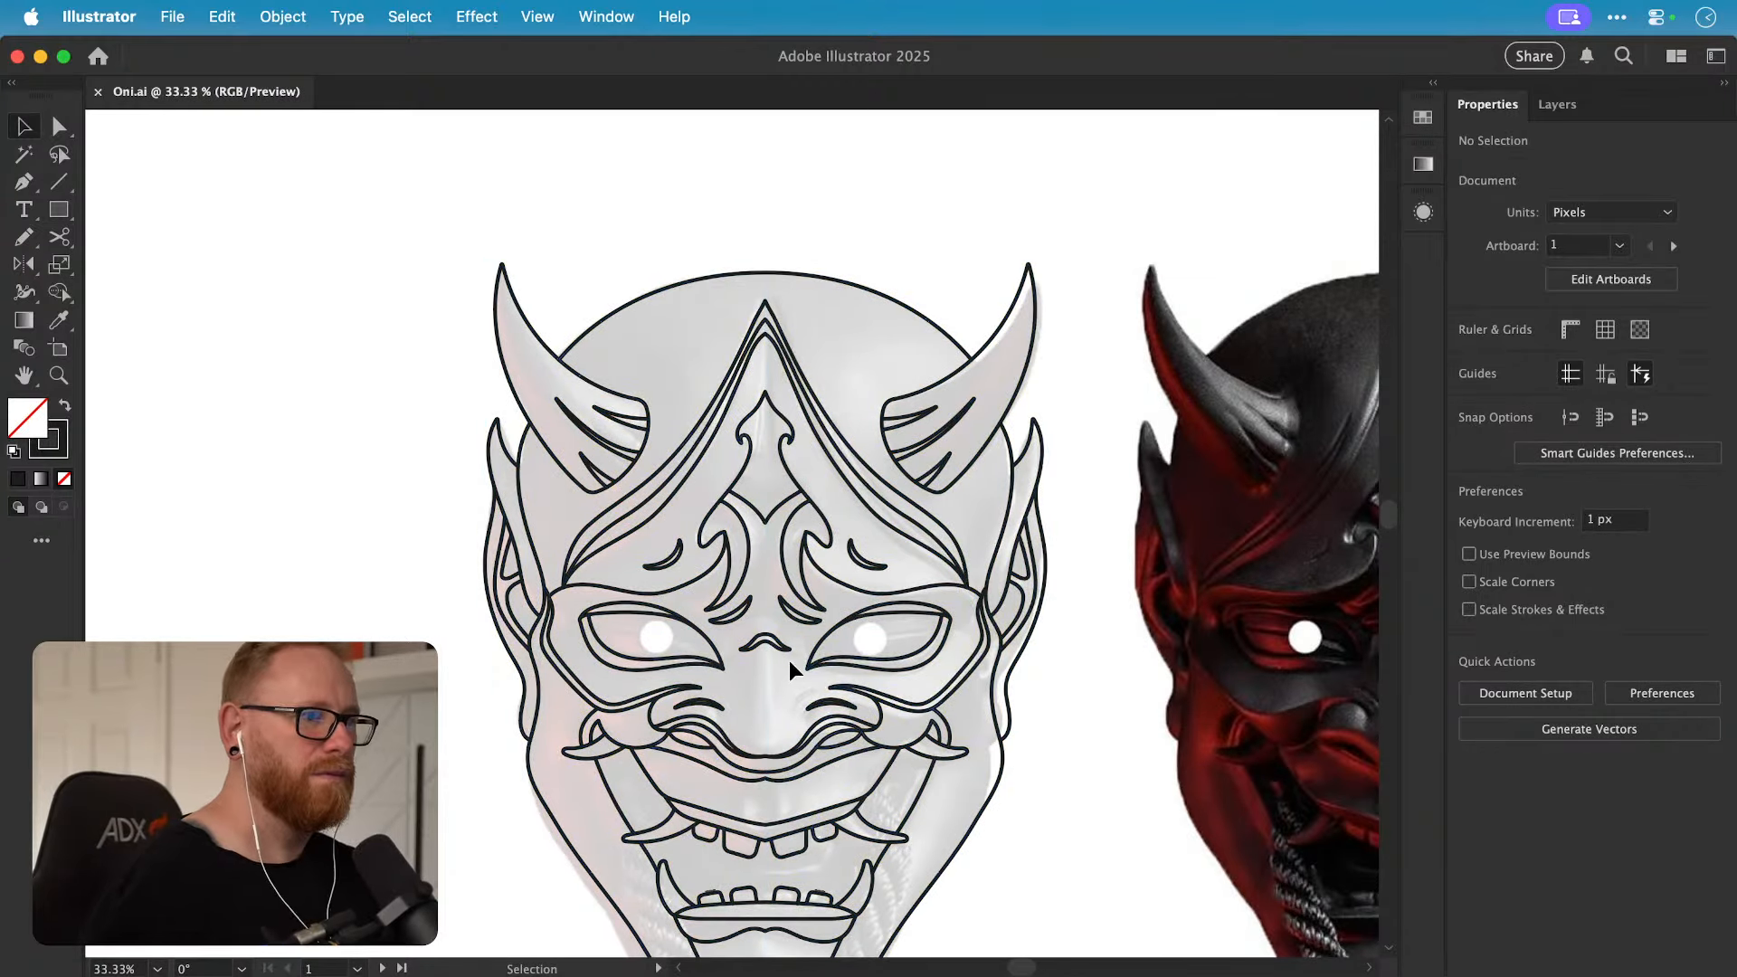
Step: Examine the mask line art beside the reference photo, including a close look at the nose and mouth
key("super+minus")
scroll(446, 508, "down", 3)
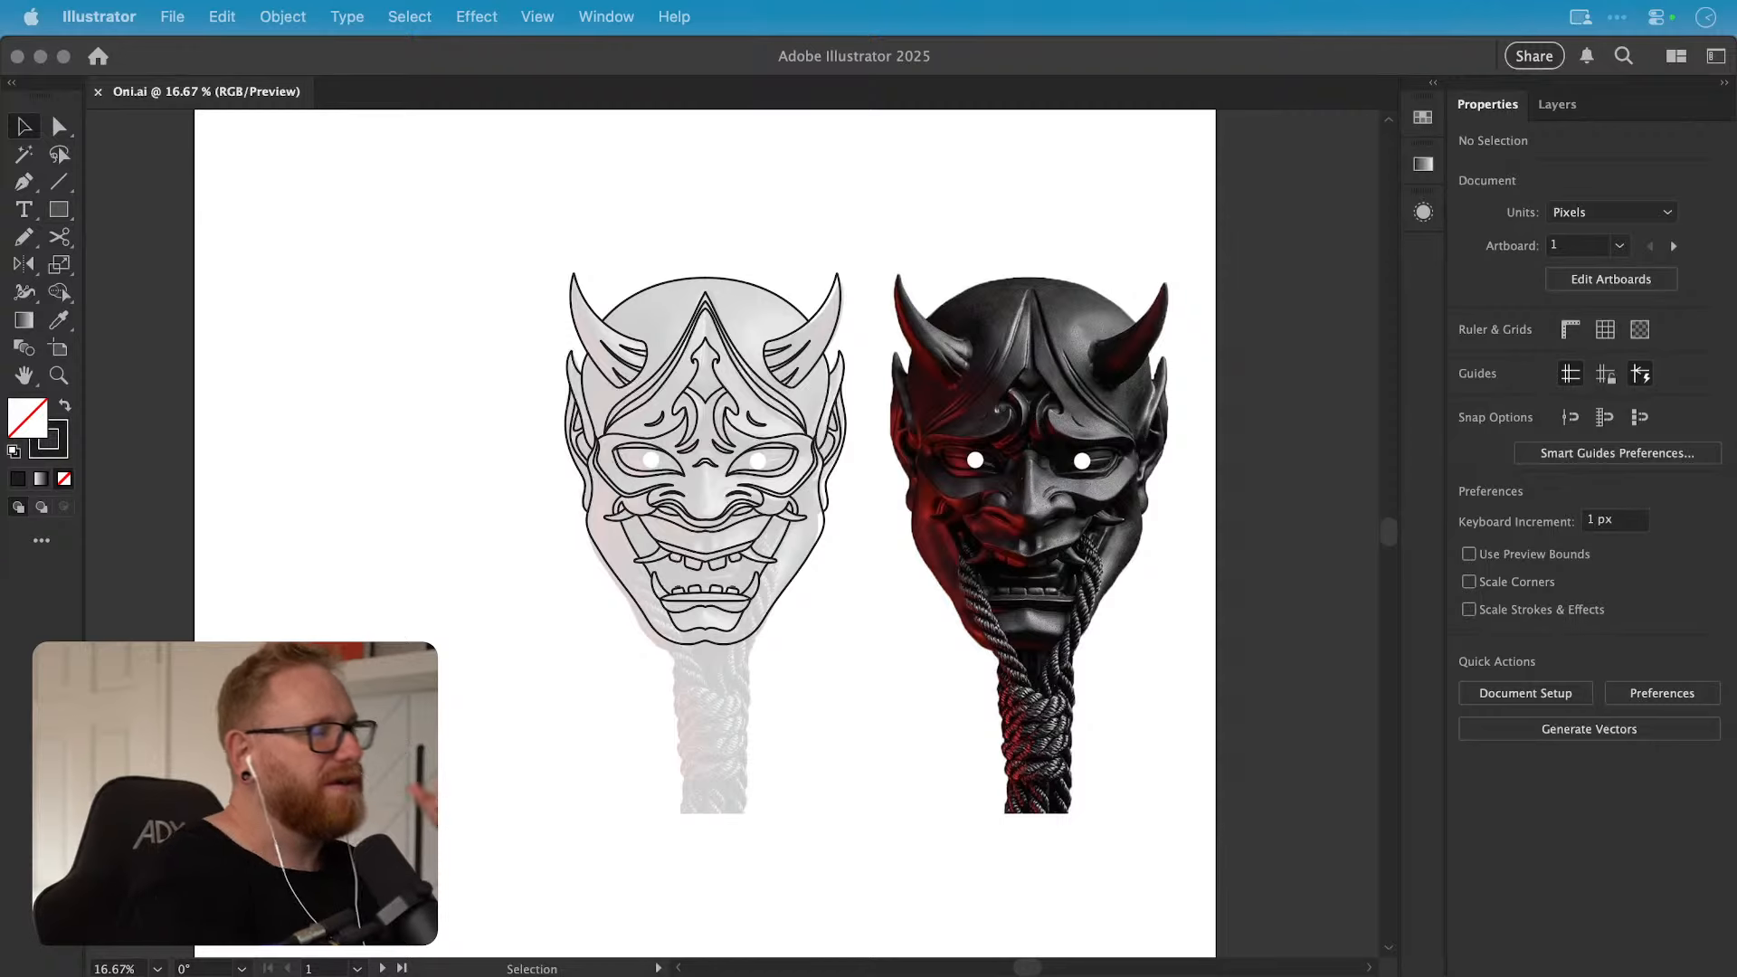
left_click(573, 373)
left_click_drag(768, 423, 679, 440)
key("z")
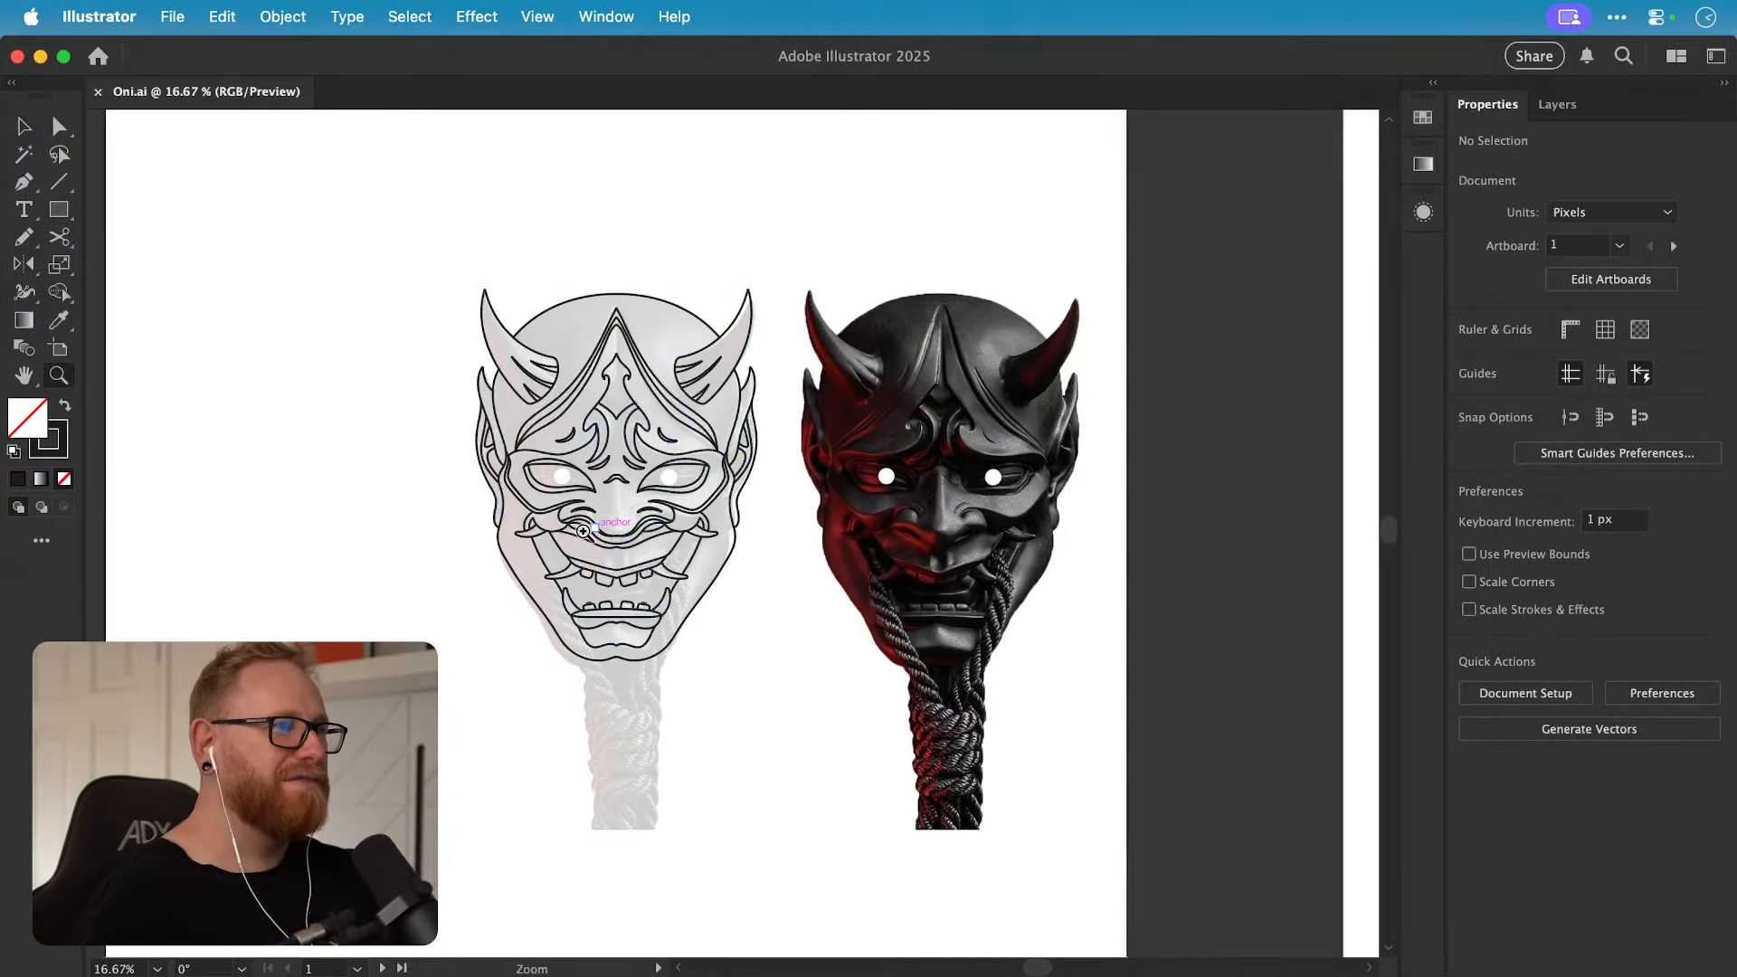
left_click_drag(583, 530, 925, 546)
left_click_drag(671, 577, 1004, 606)
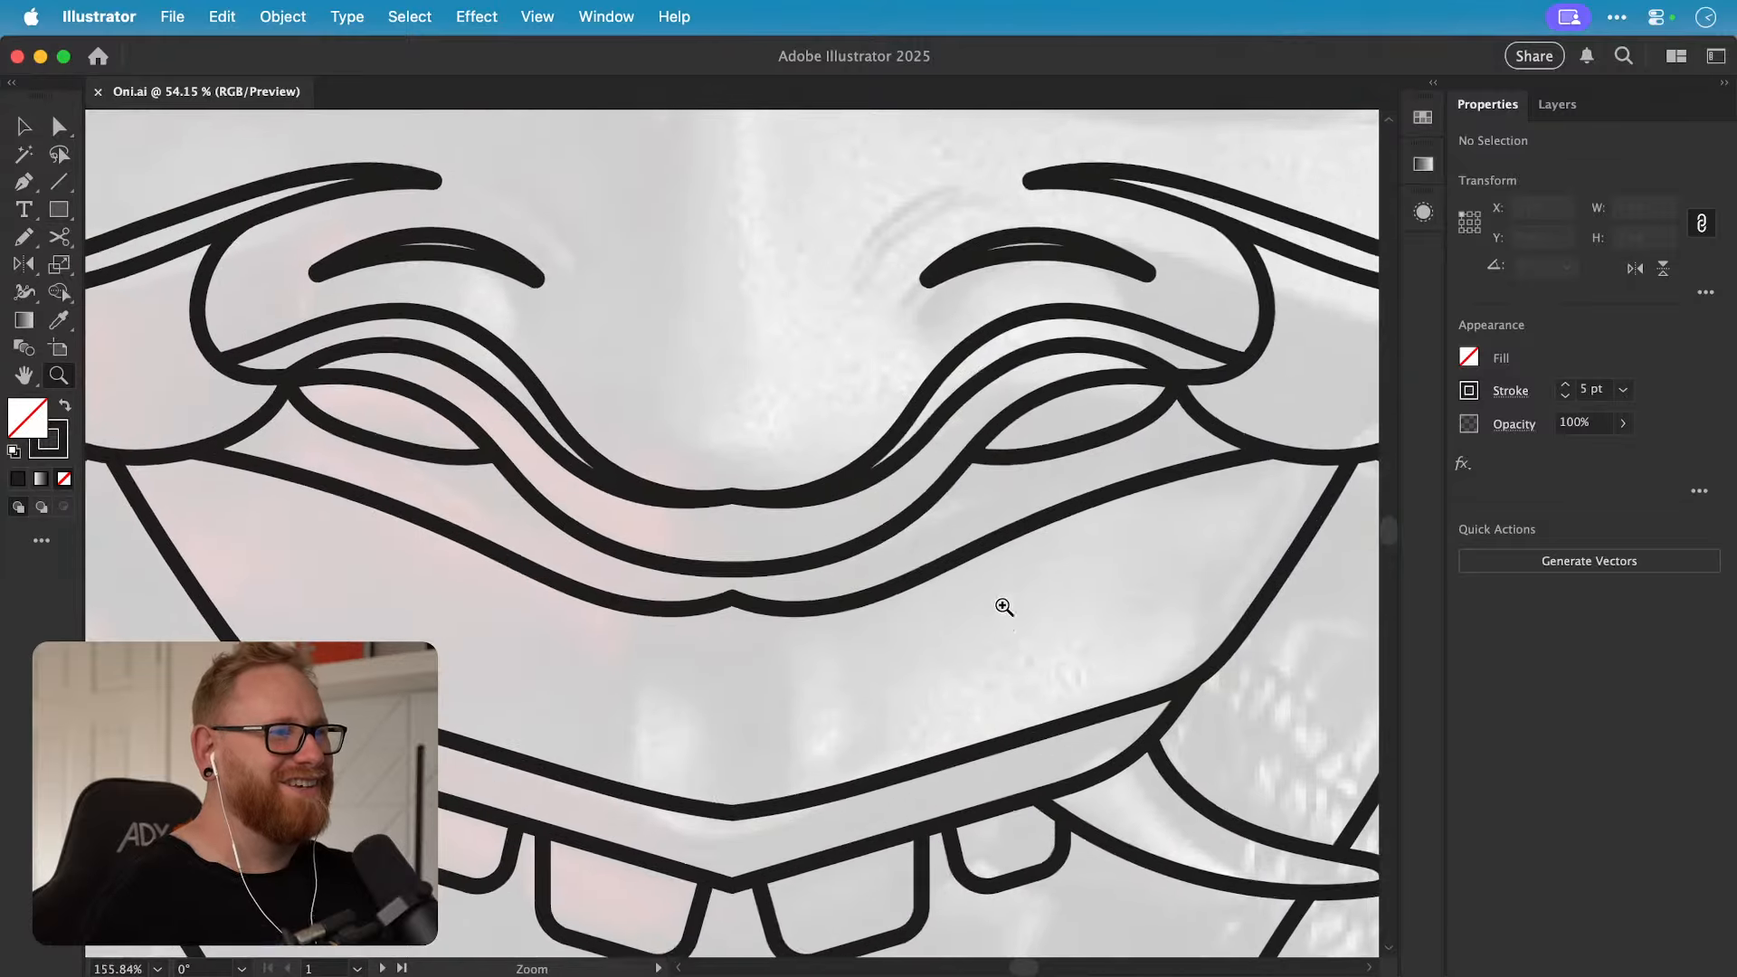
key("v")
key("z")
left_click_drag(898, 644, 806, 578)
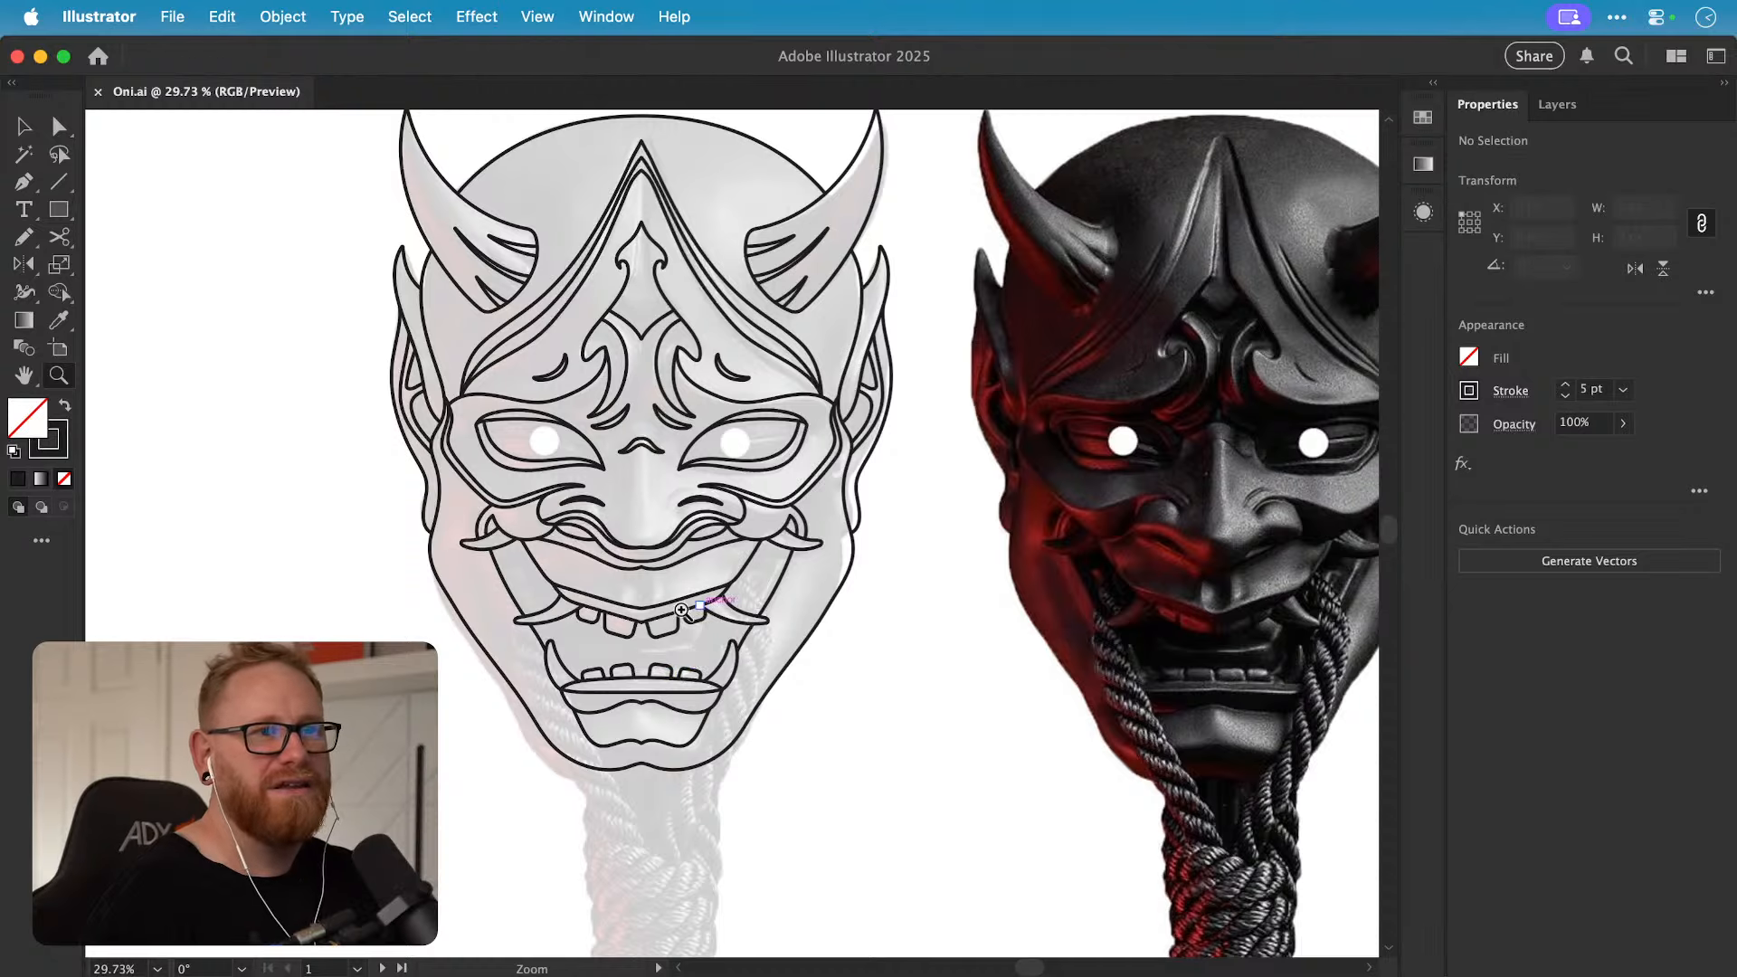
Step: Compare the mask's mouth and teeth line art with the reference photo, including a close look between the teeth rows
left_click_drag(671, 640, 826, 641)
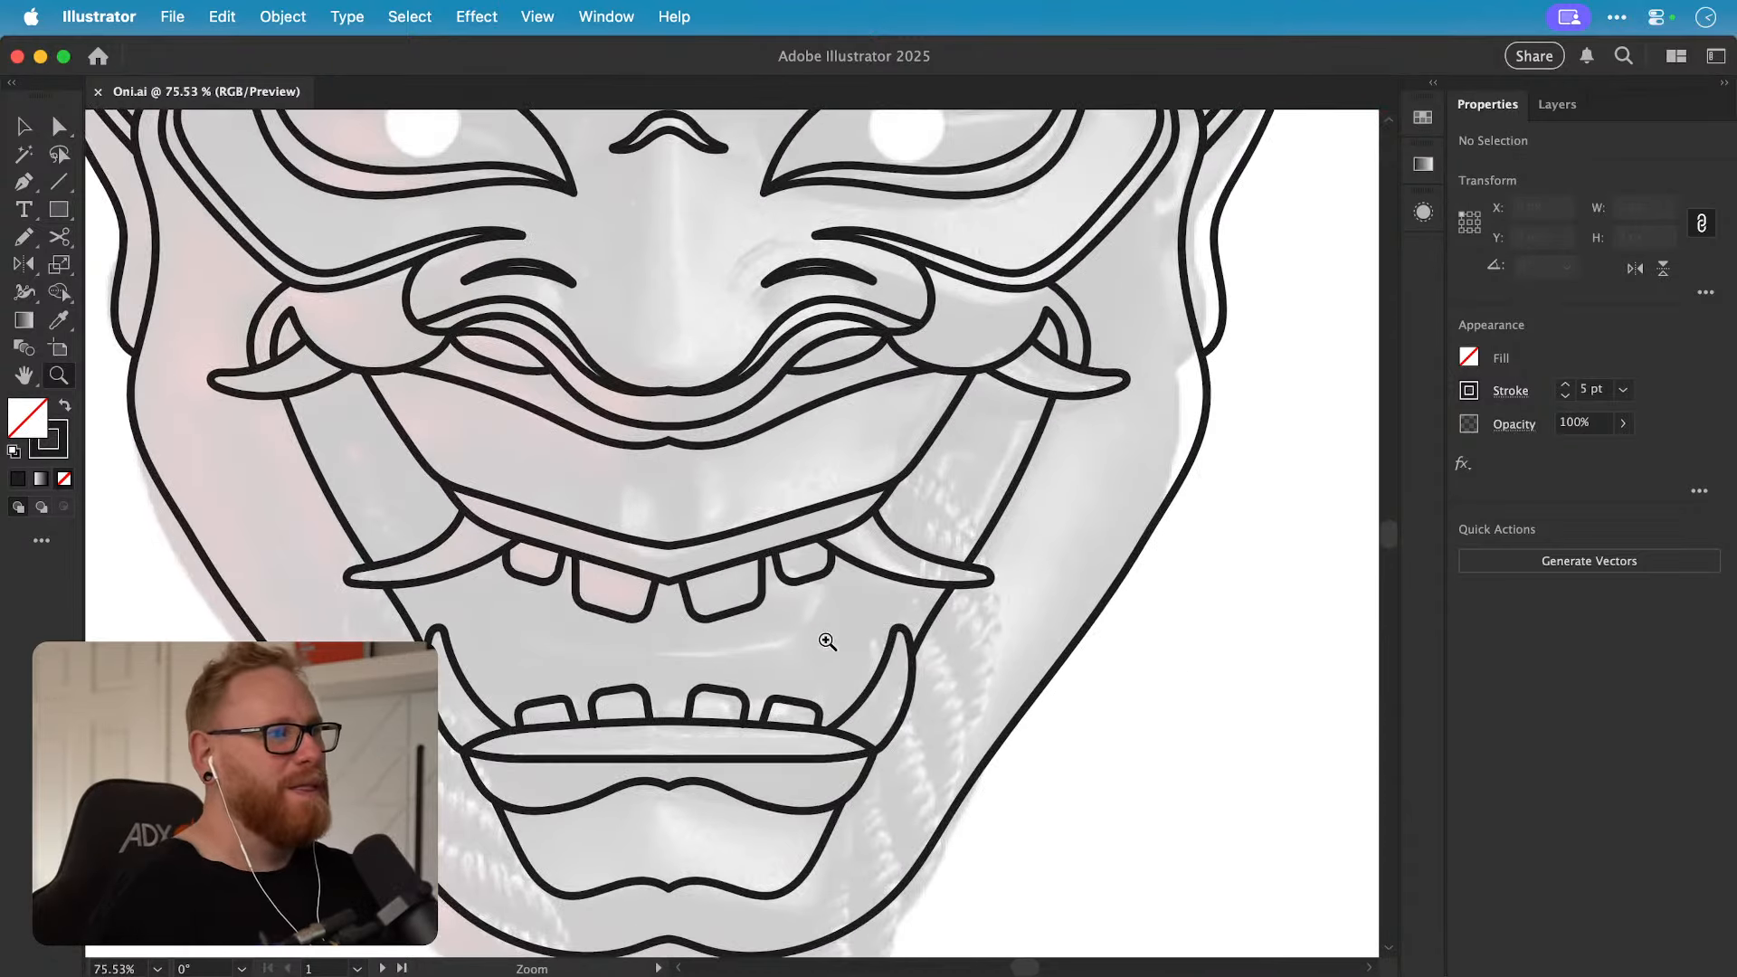
left_click_drag(617, 639, 639, 640)
key("b")
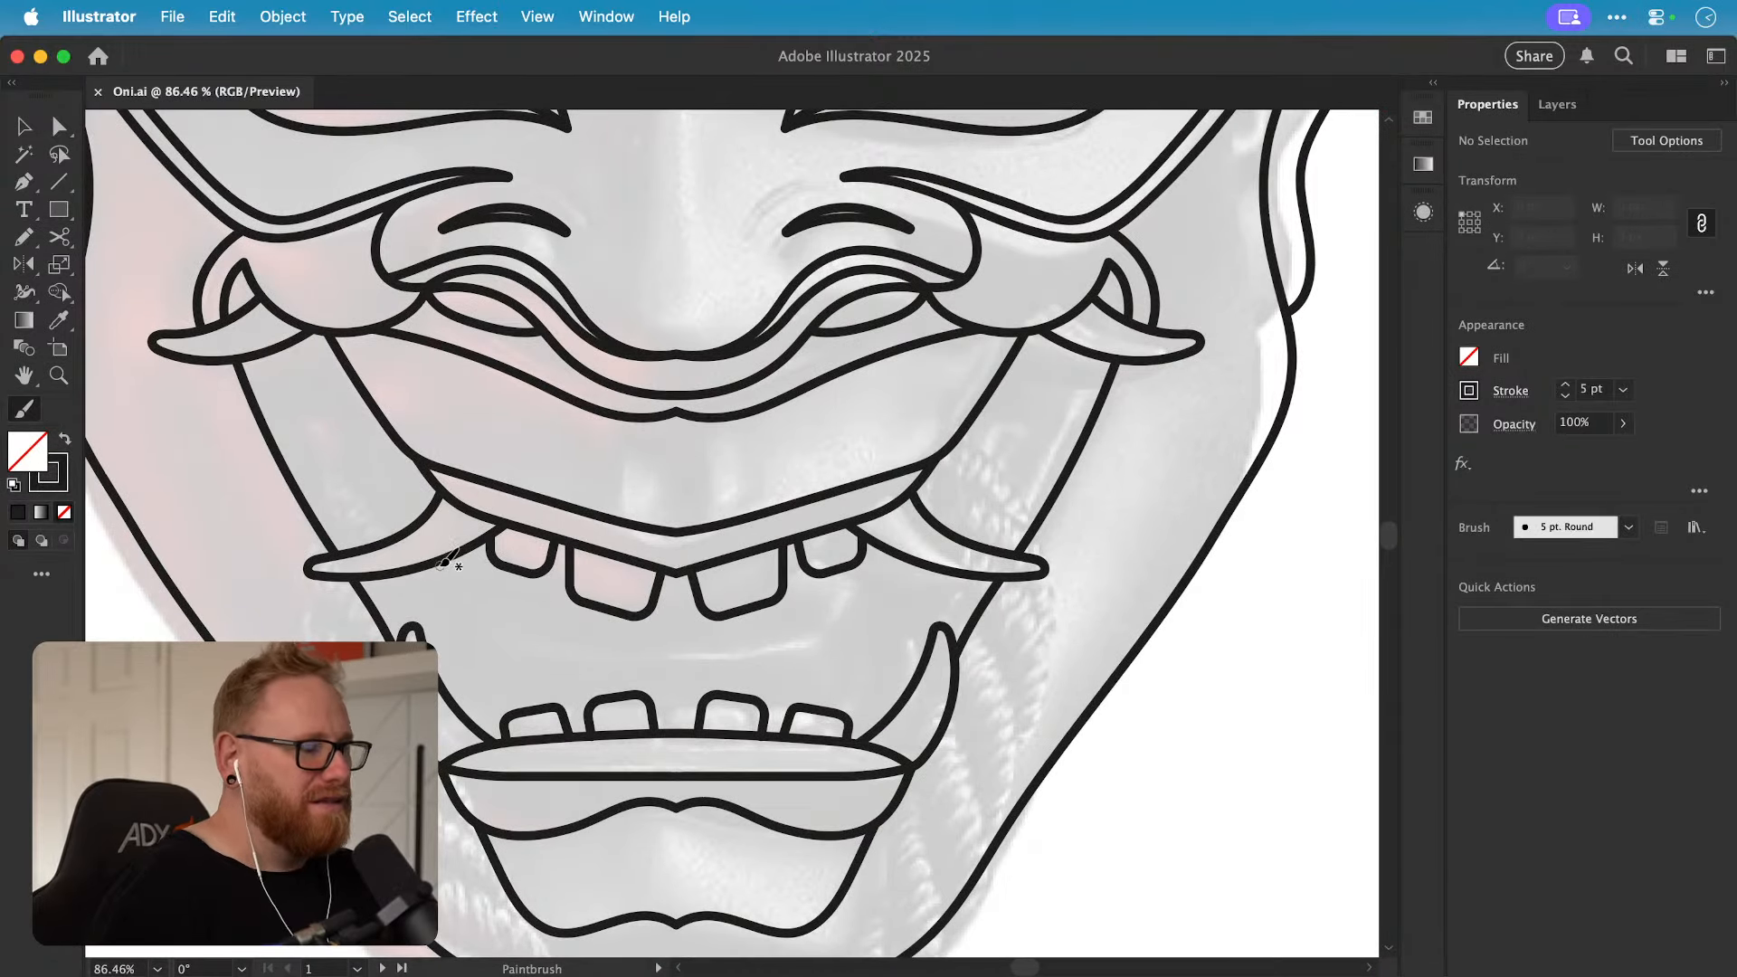
key("n")
key("z")
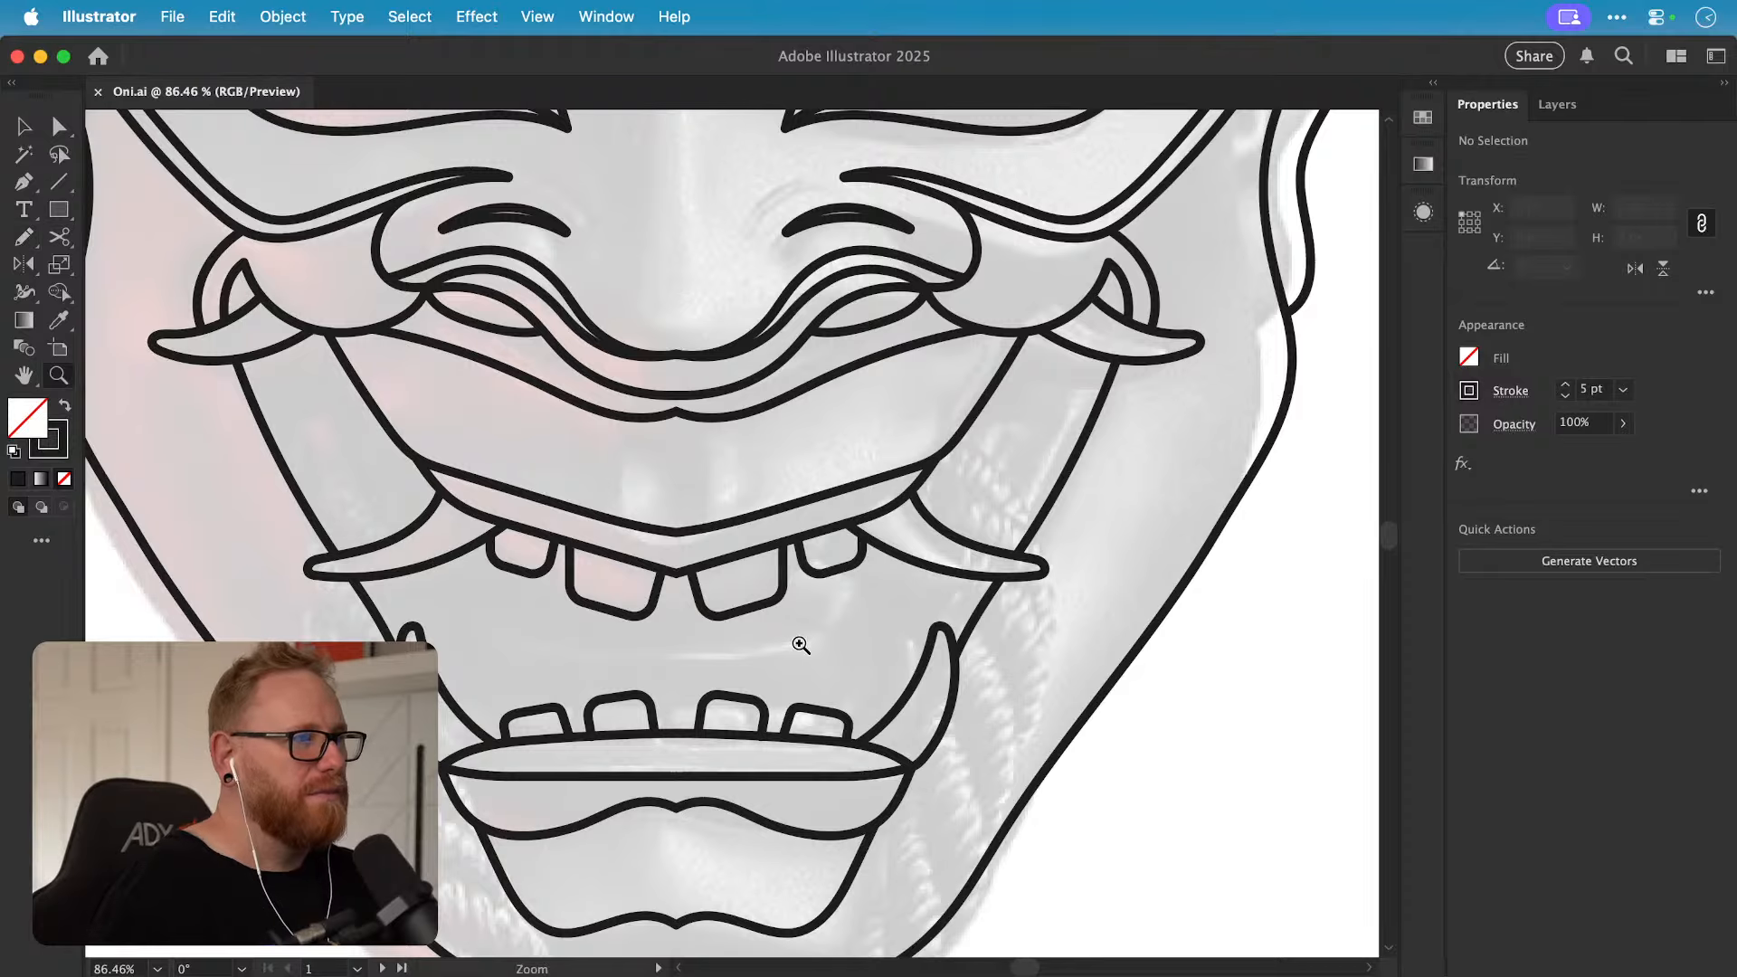
left_click_drag(834, 651, 508, 586)
left_click_drag(765, 614, 501, 604)
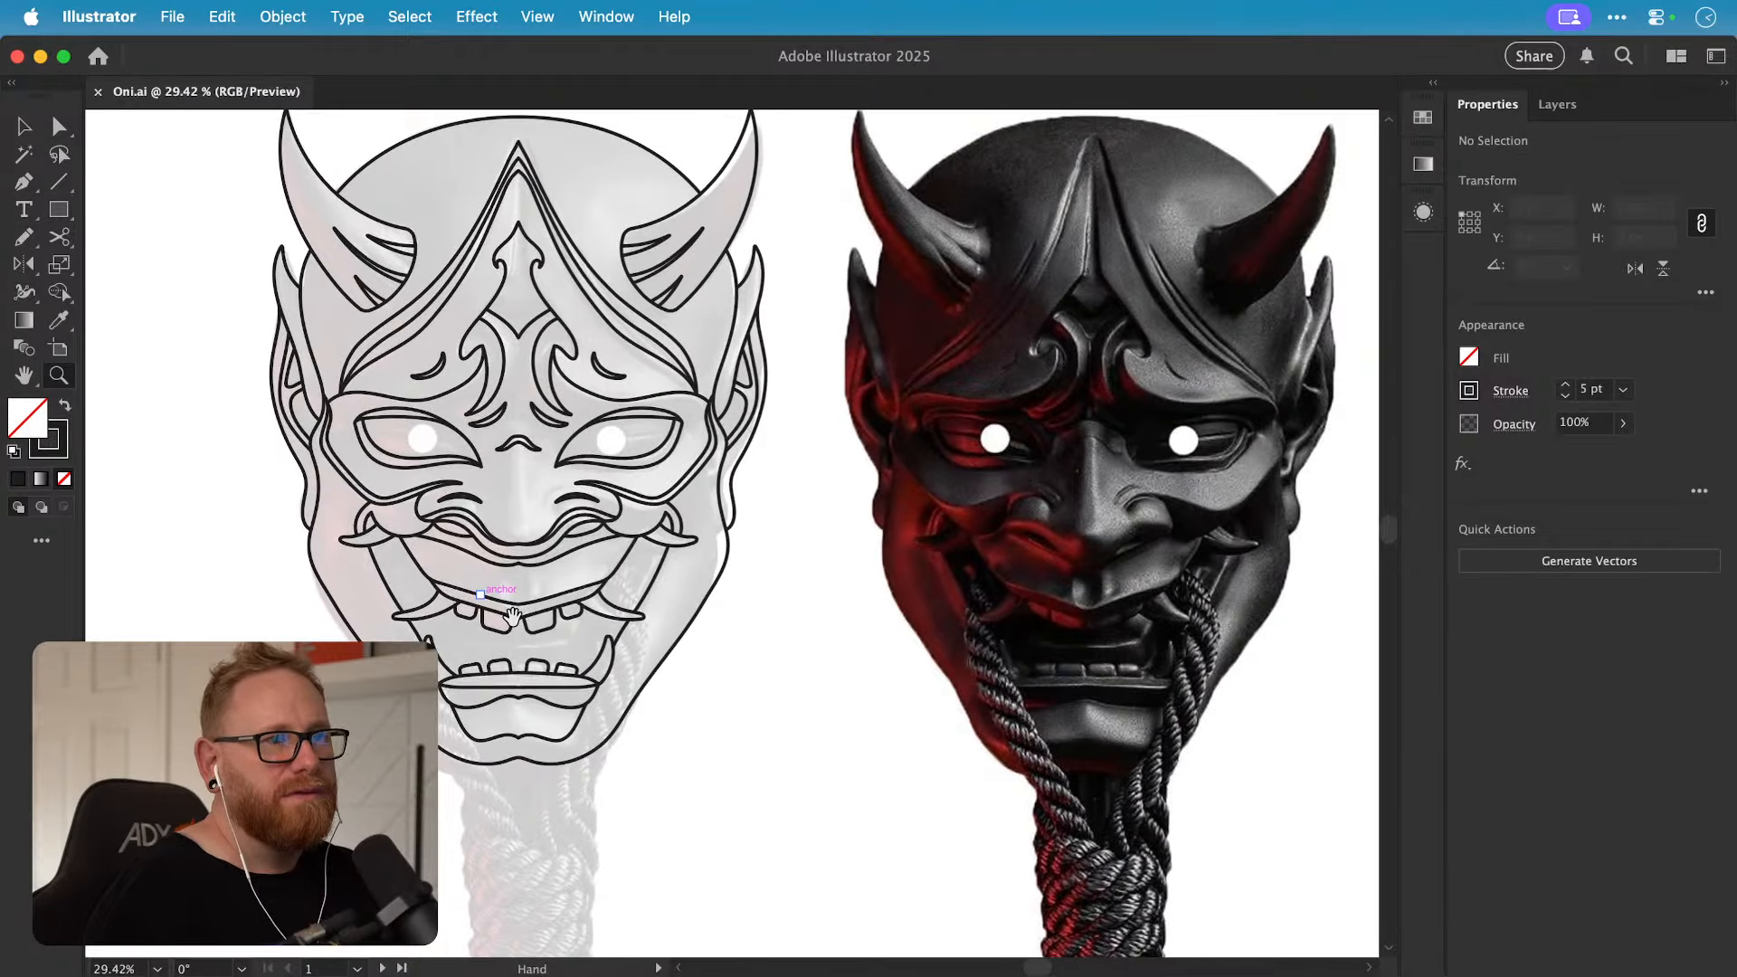
mouse_move(488, 624)
left_mouse_down()
mouse_move(780, 644)
mouse_move(594, 623)
mouse_move(753, 633)
left_mouse_up()
Step: Open the mirror repeat in isolation mode and ready the Pencil tool for drawing inside the mouth
key("n")
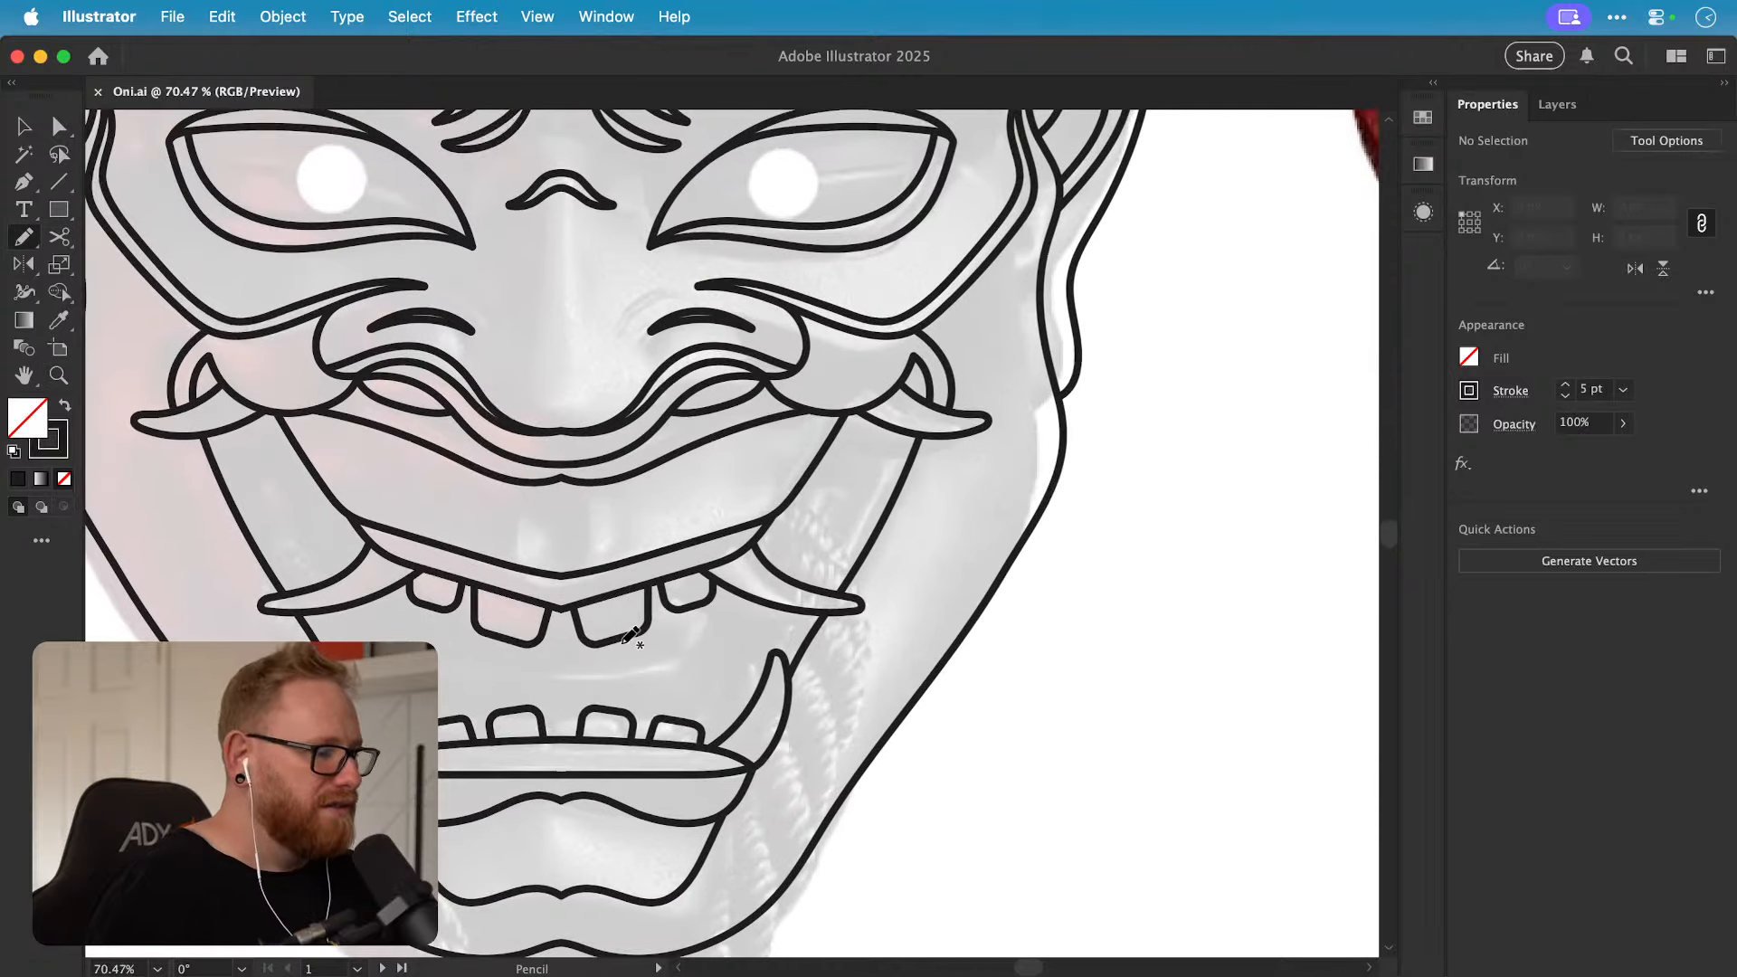
key("v")
left_click(612, 639)
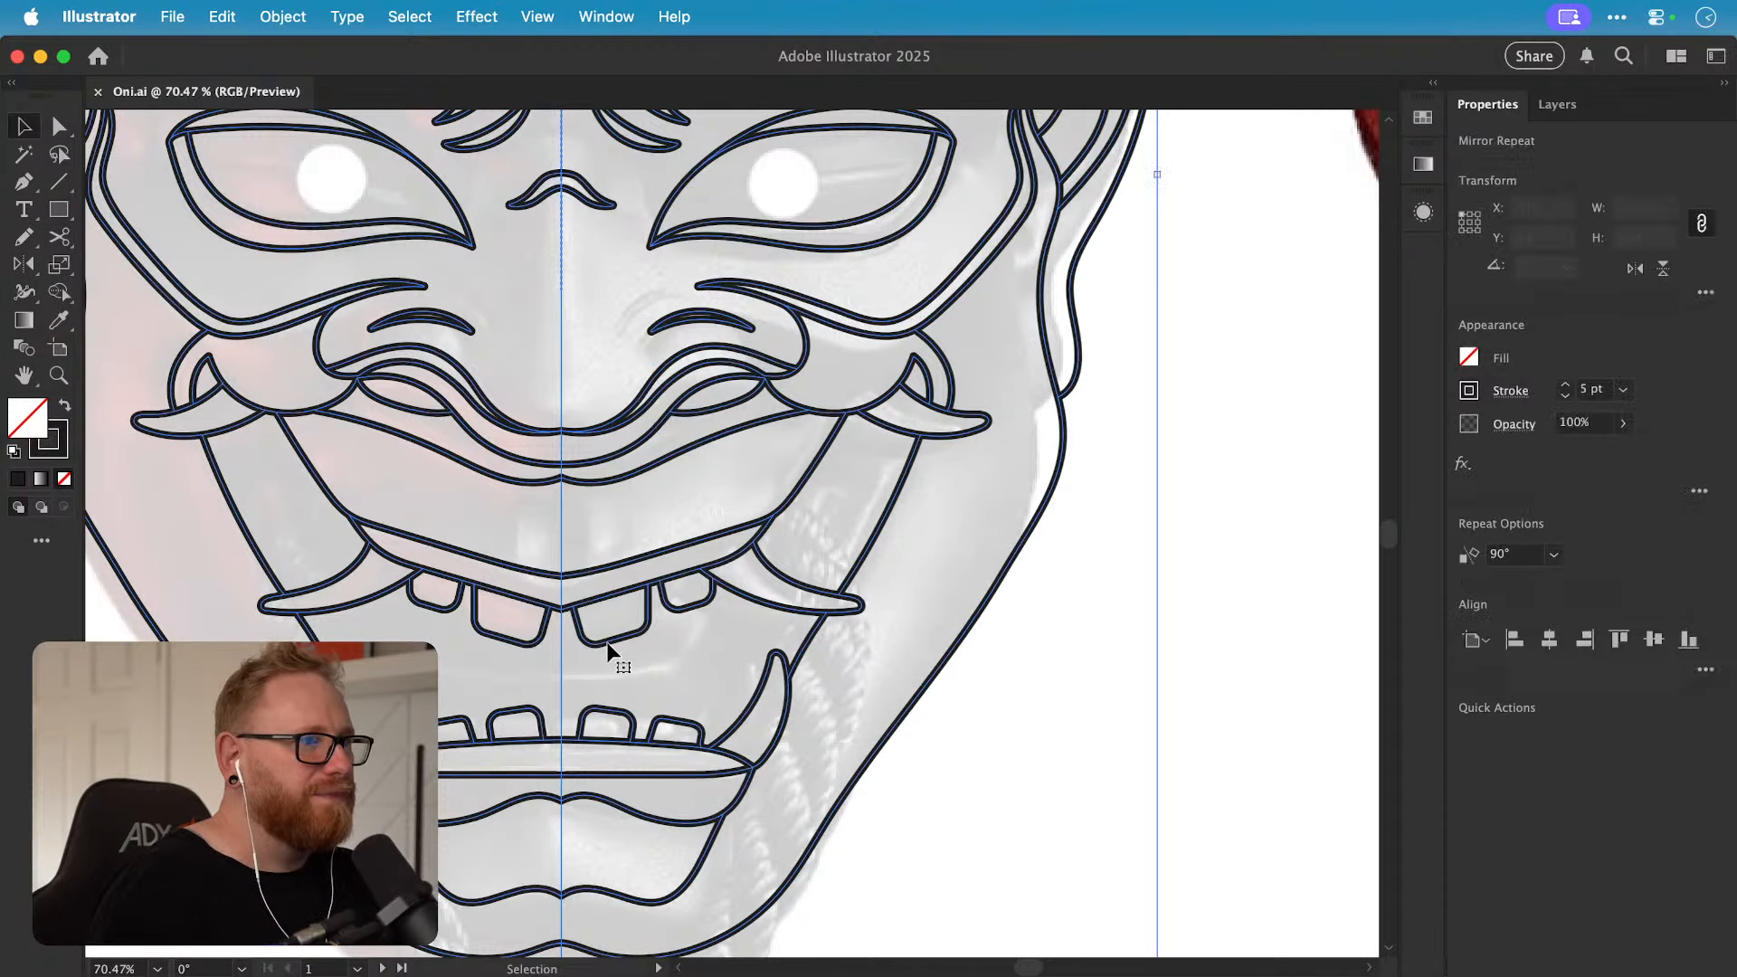
double_click(612, 639)
key("n")
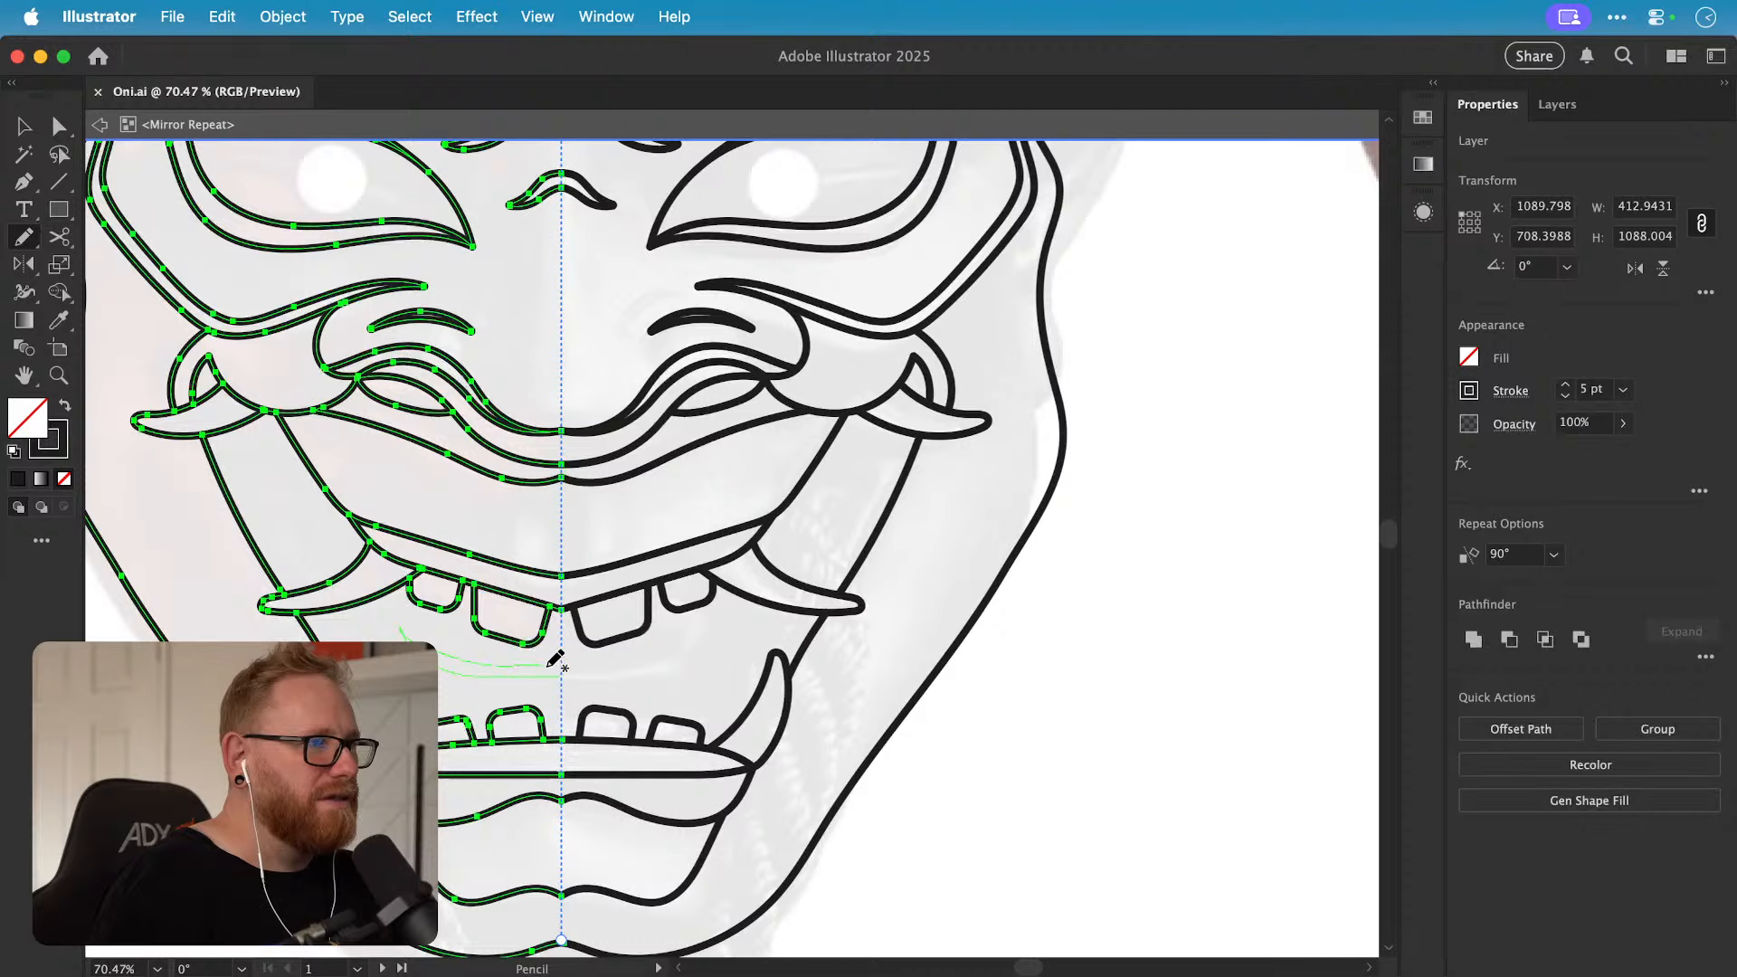
left_click_drag(547, 667, 821, 664)
key("z")
key("super+z")
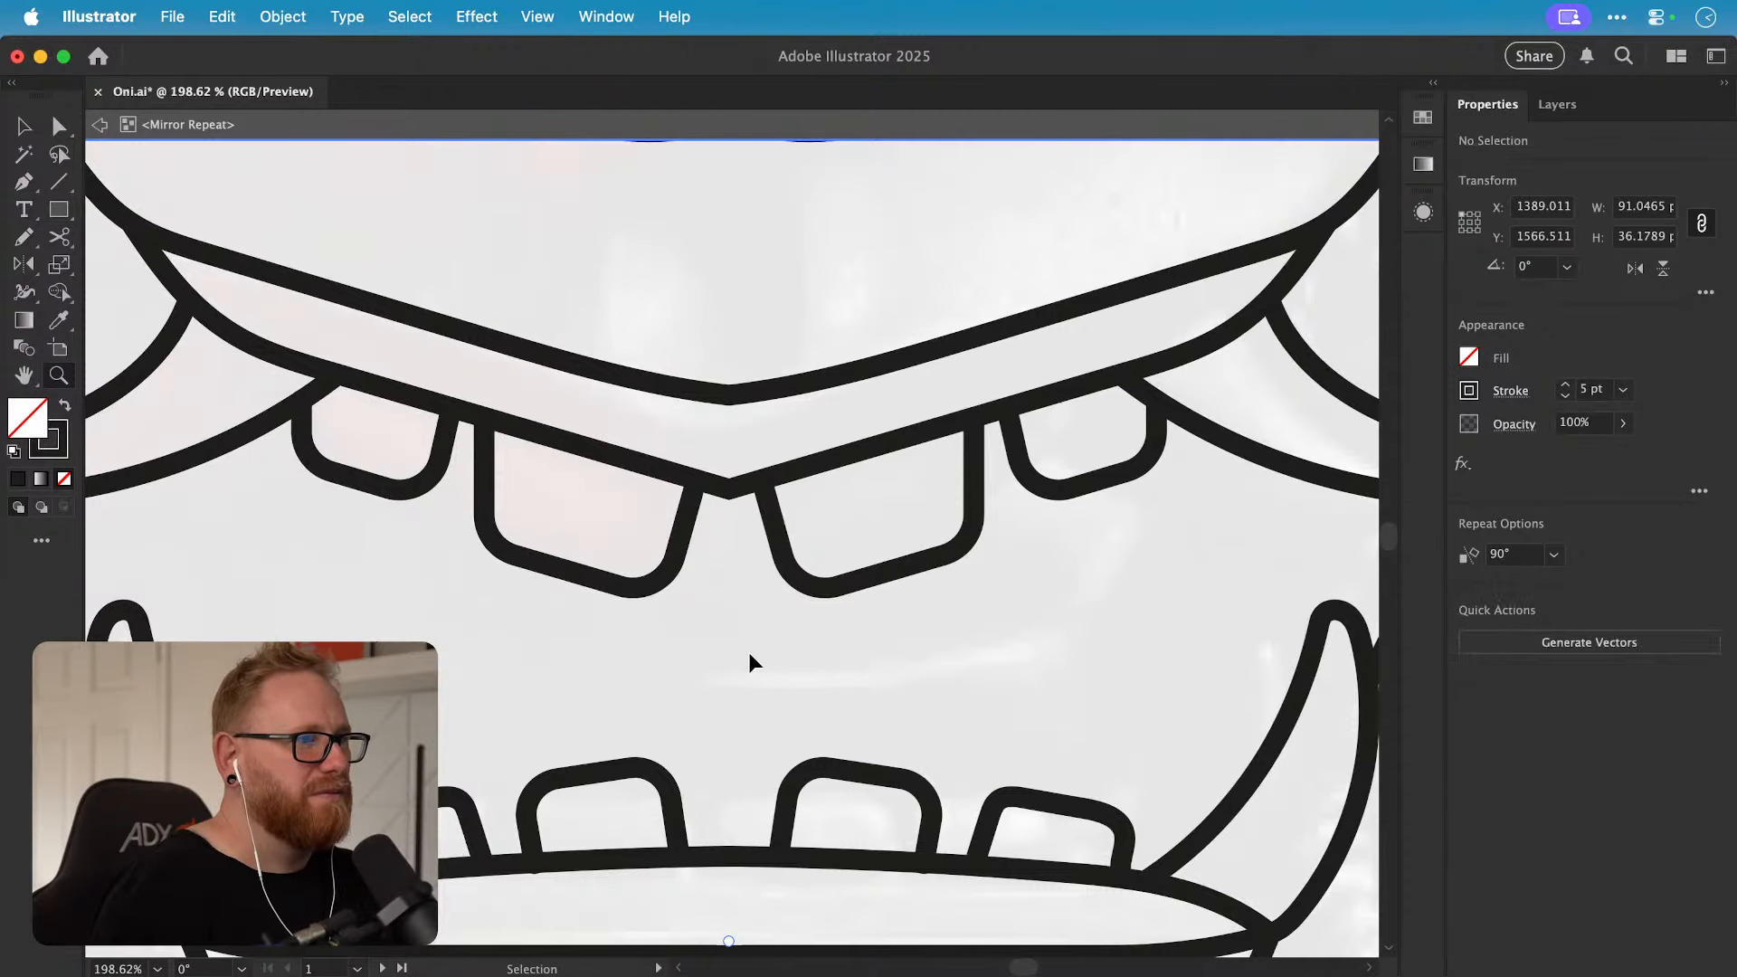
key("v")
left_click(655, 588)
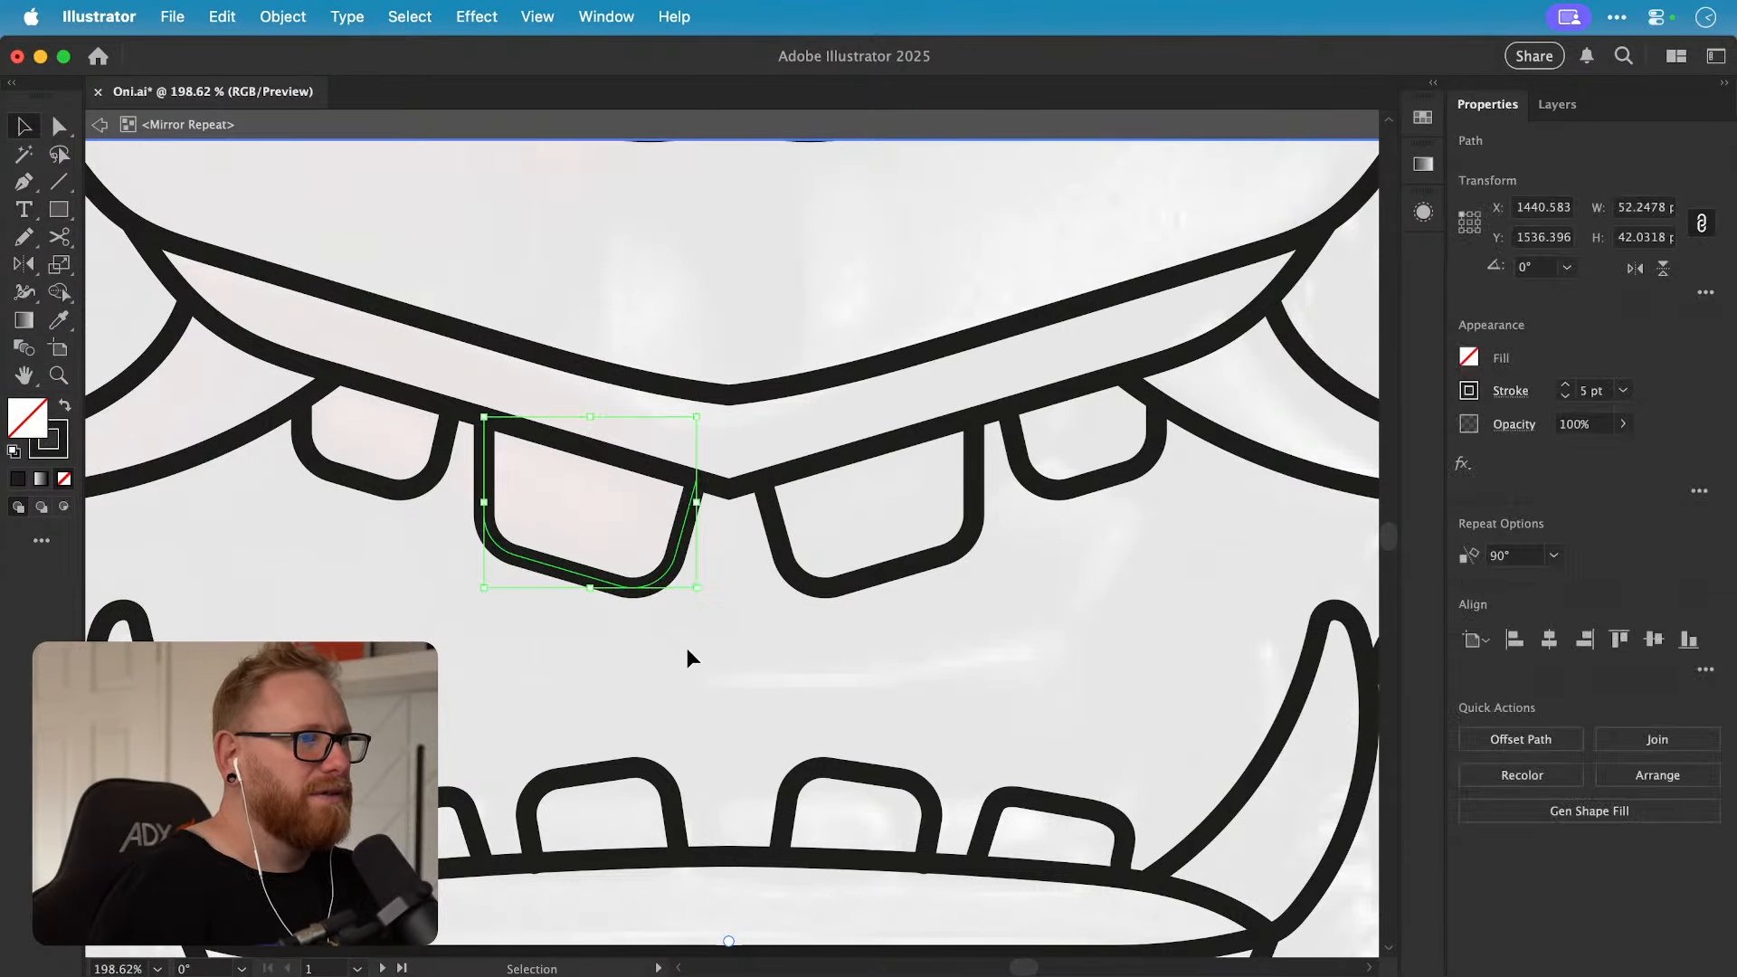
left_click(738, 667)
Step: Draw a thin crescent between the upper and lower teeth with the Pen tool, each mirrored half about 115 by 40 px
key("super+1")
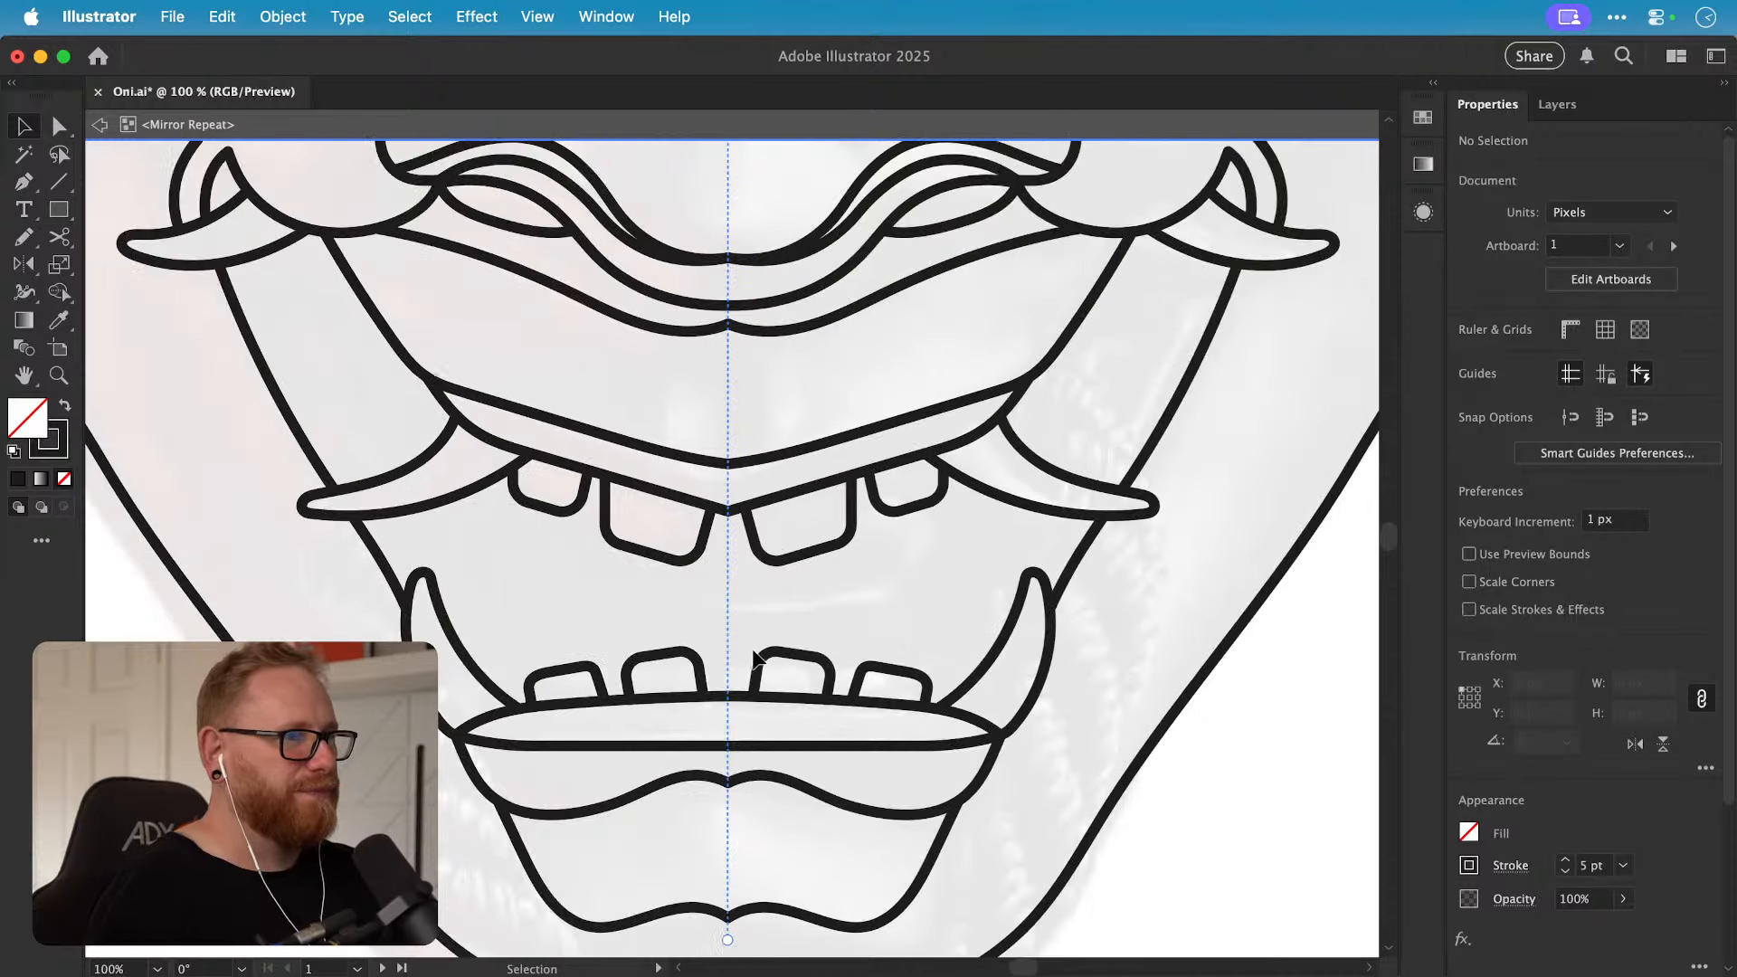
key("p")
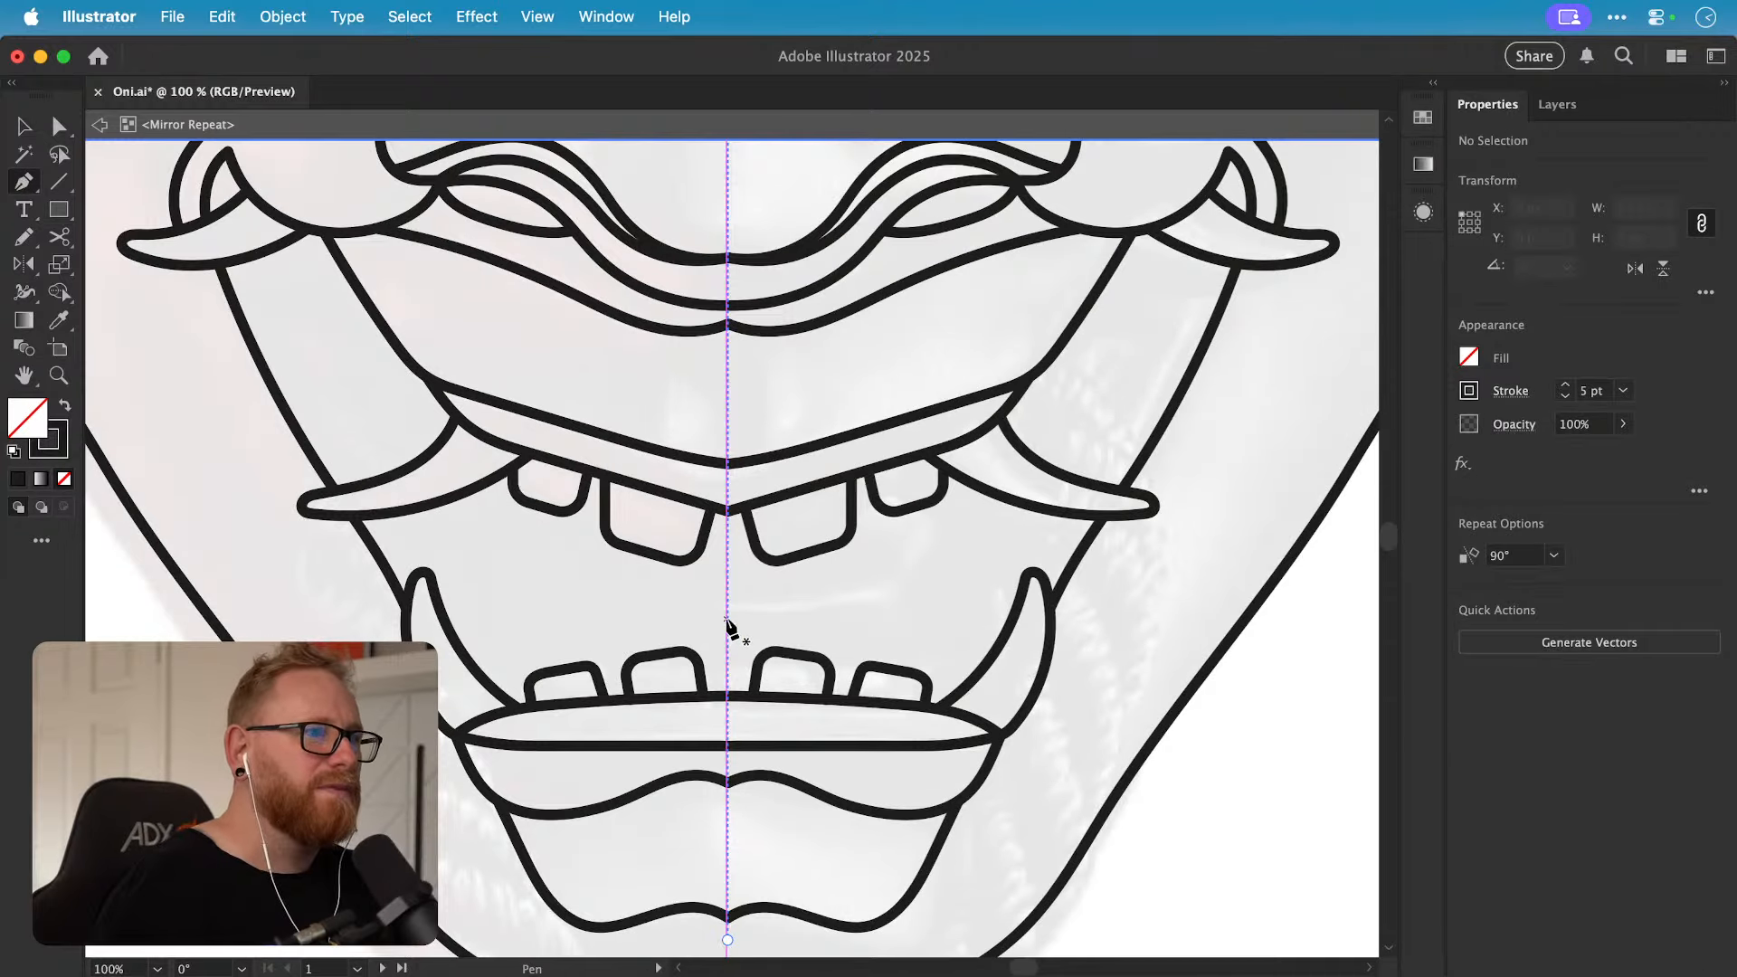
left_click(728, 619)
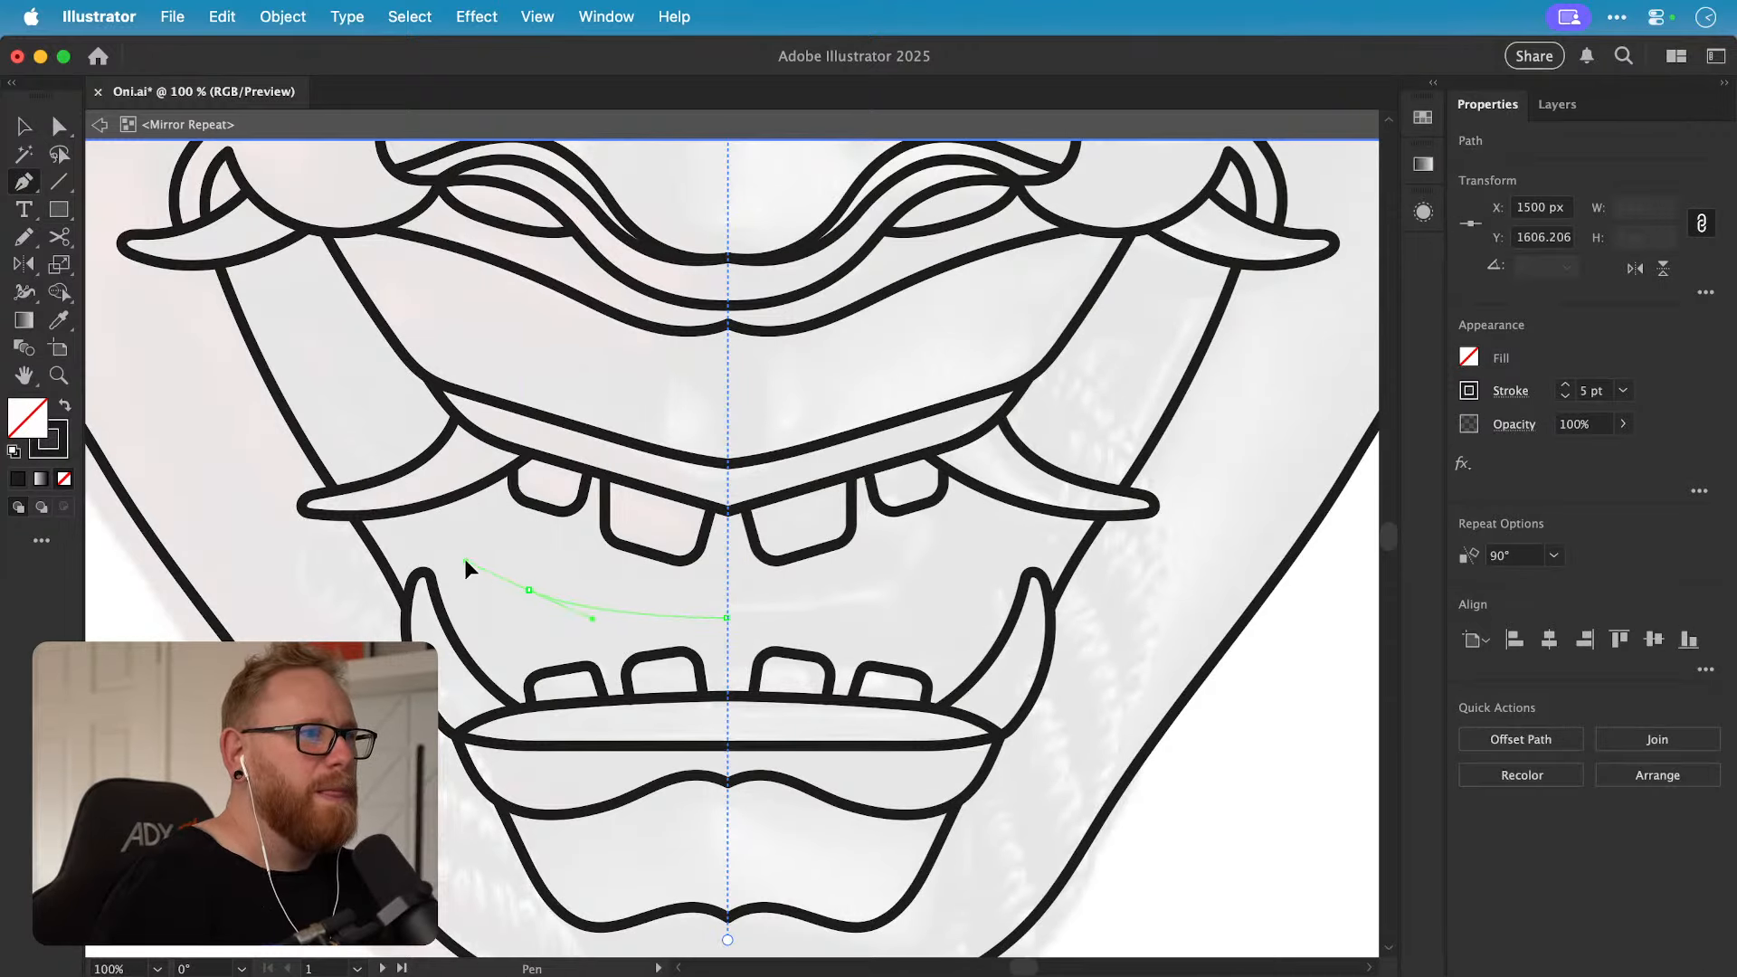
mouse_move(528, 590)
left_mouse_down()
mouse_move(492, 536)
mouse_move(552, 588)
left_mouse_up()
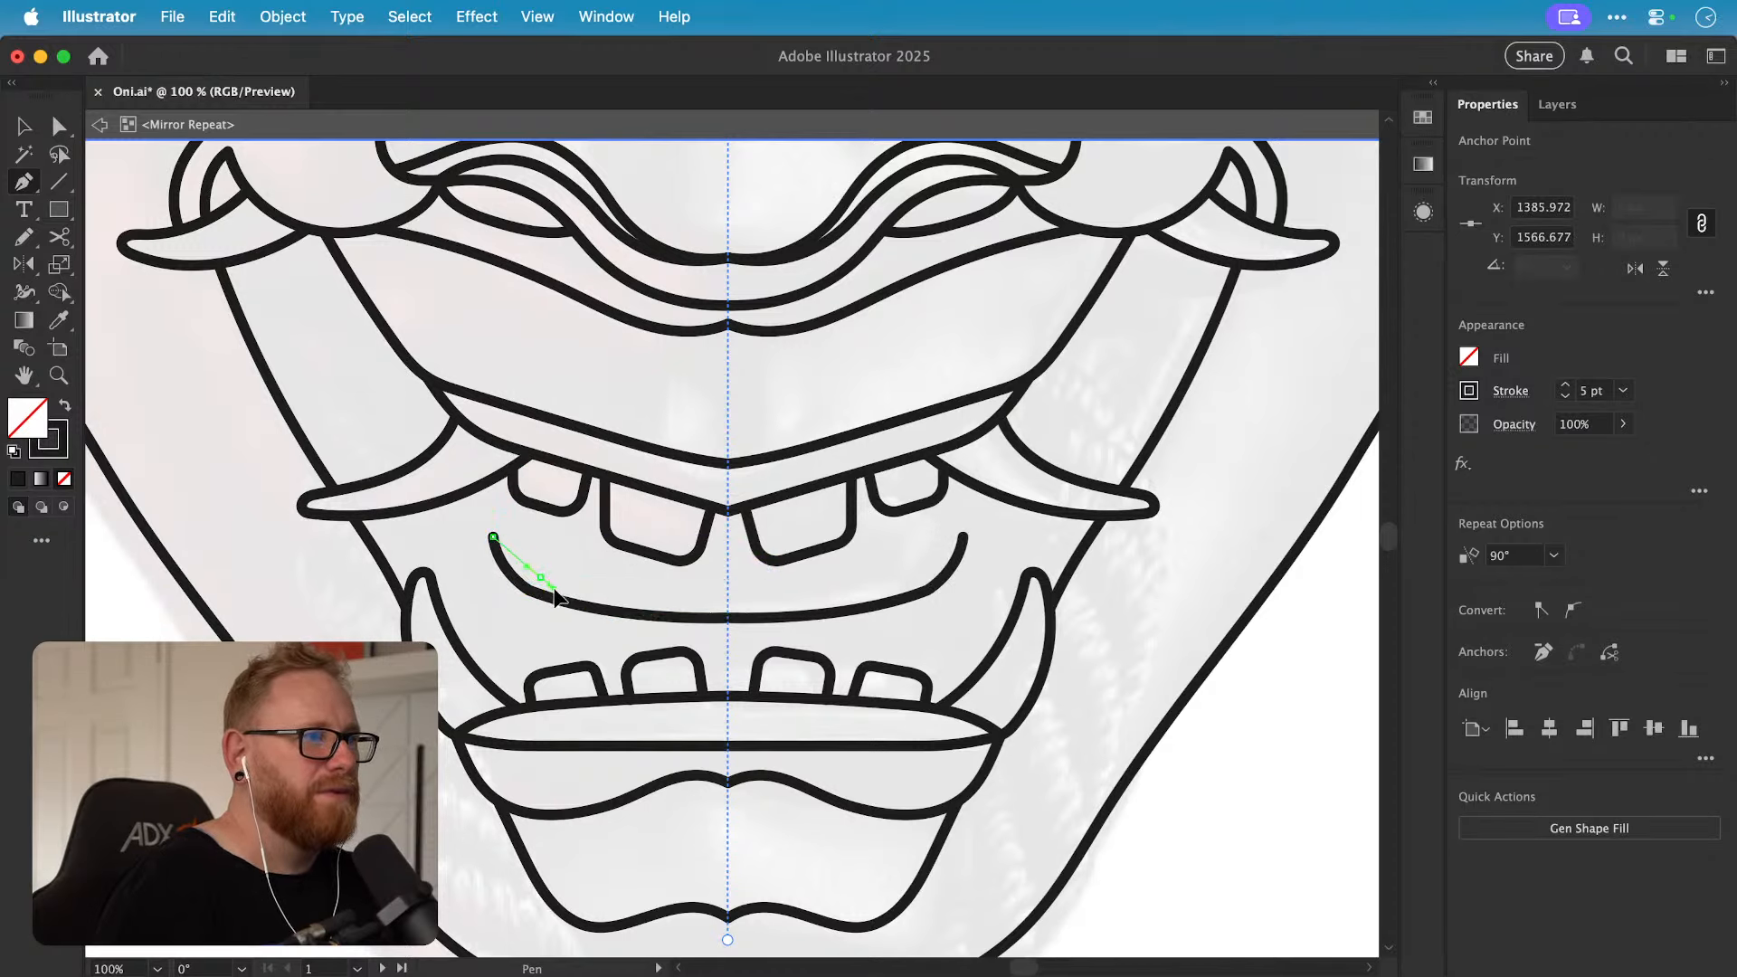
left_click(540, 577)
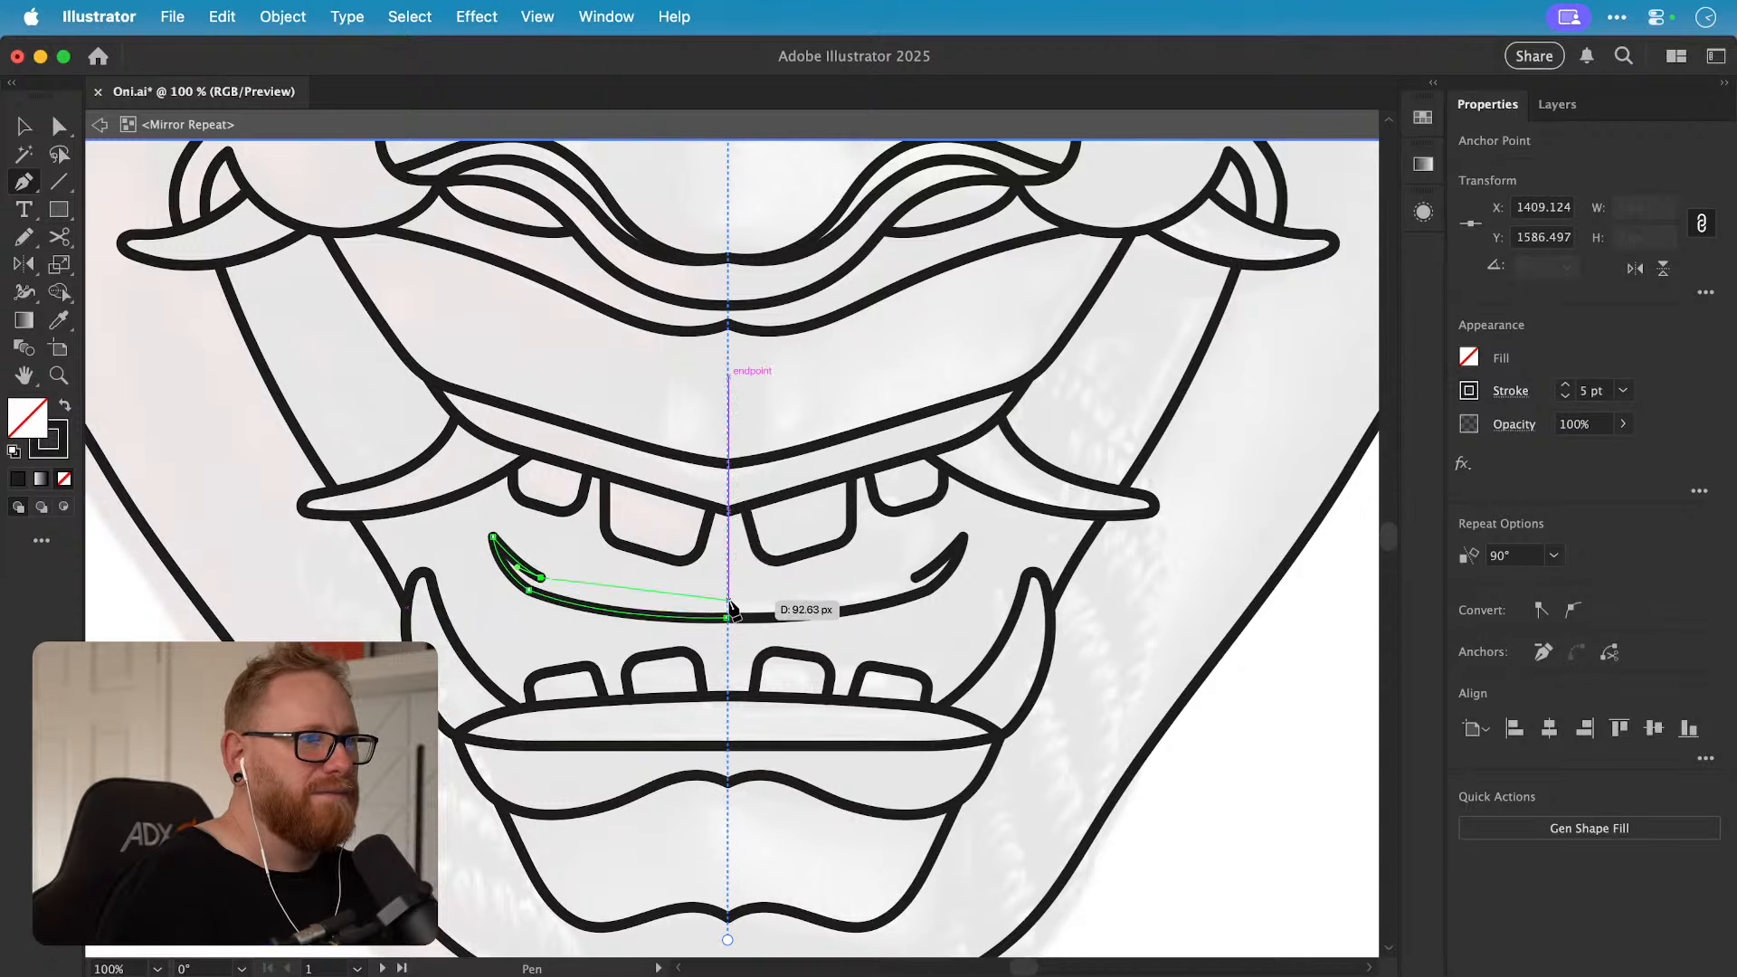
left_click_drag(863, 582, 865, 582)
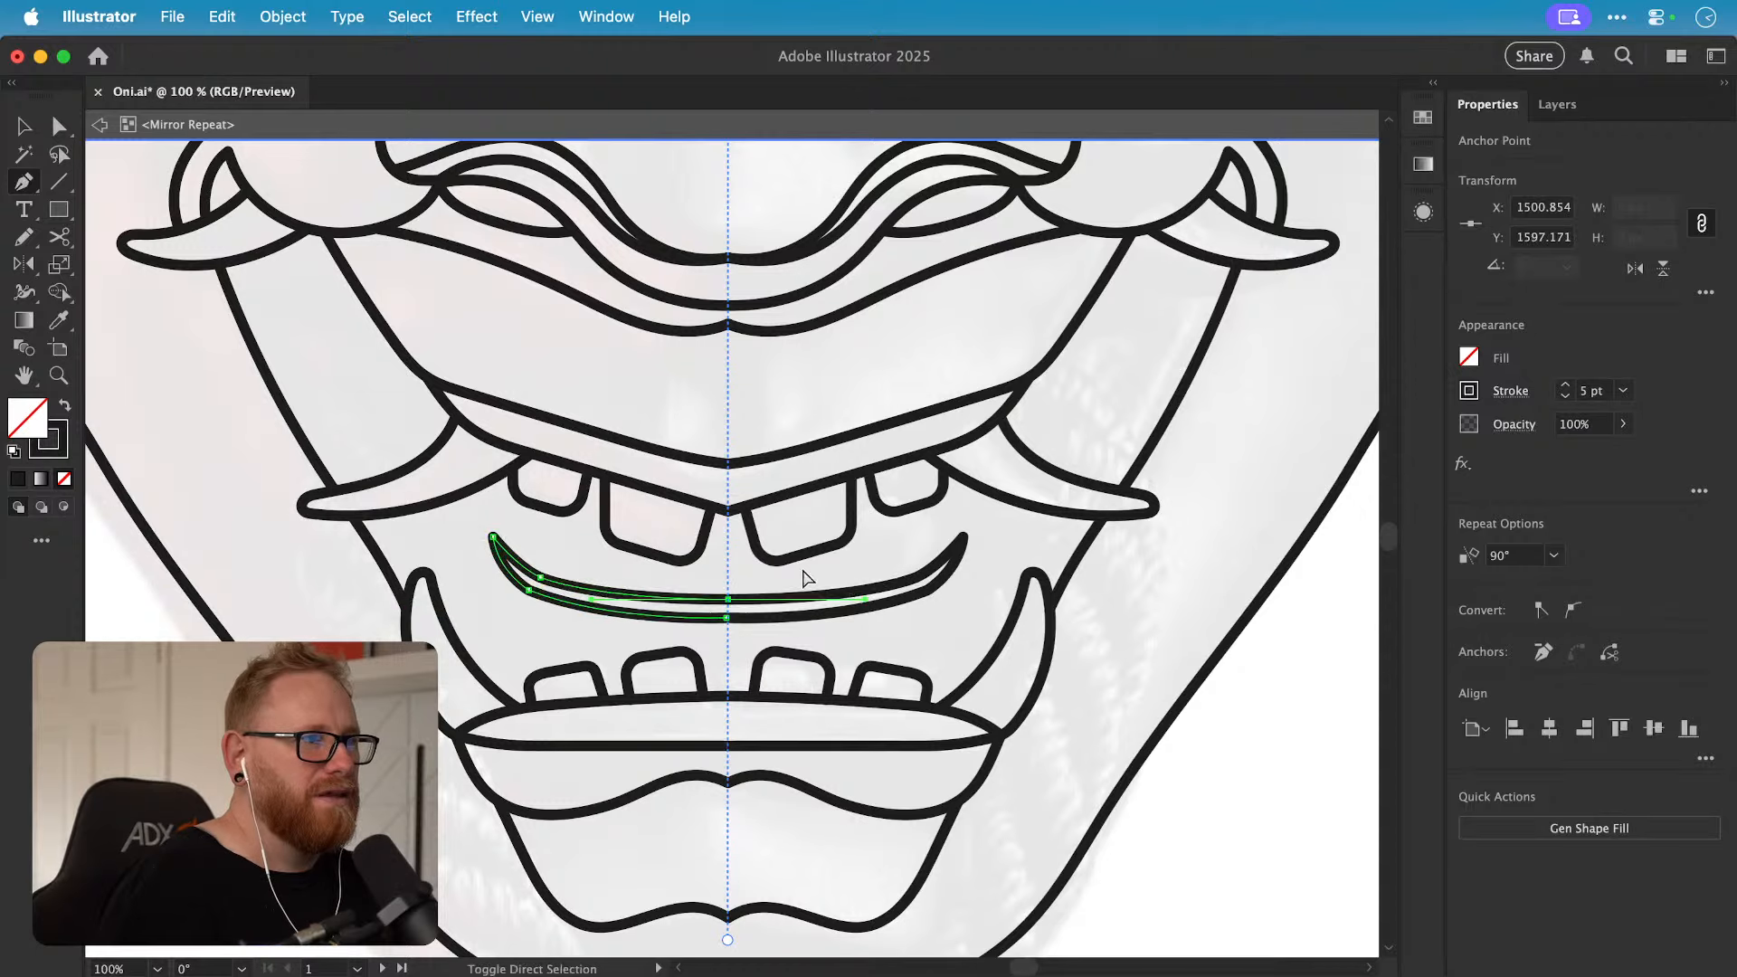
left_click(711, 647, "super")
Step: Move the crescent's lower endpoint at the mirror axis slightly down to widen the gap between its two edges
key("z")
left_click_drag(477, 596, 787, 609)
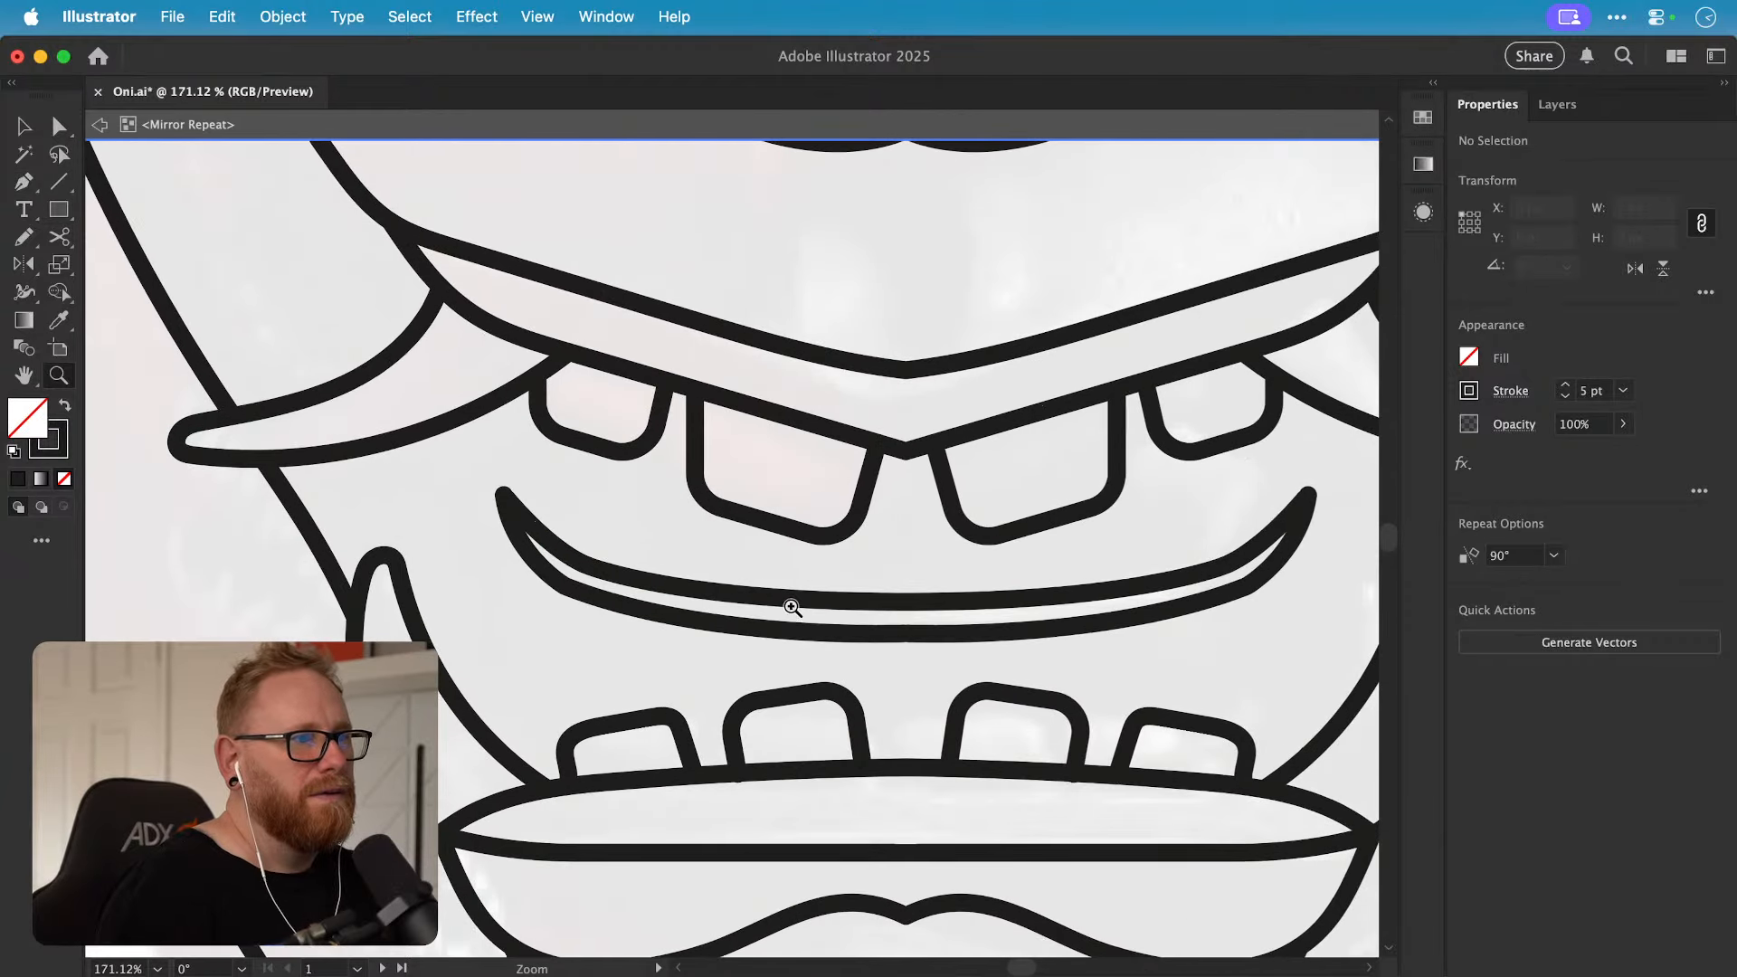
key("a")
left_click(920, 605)
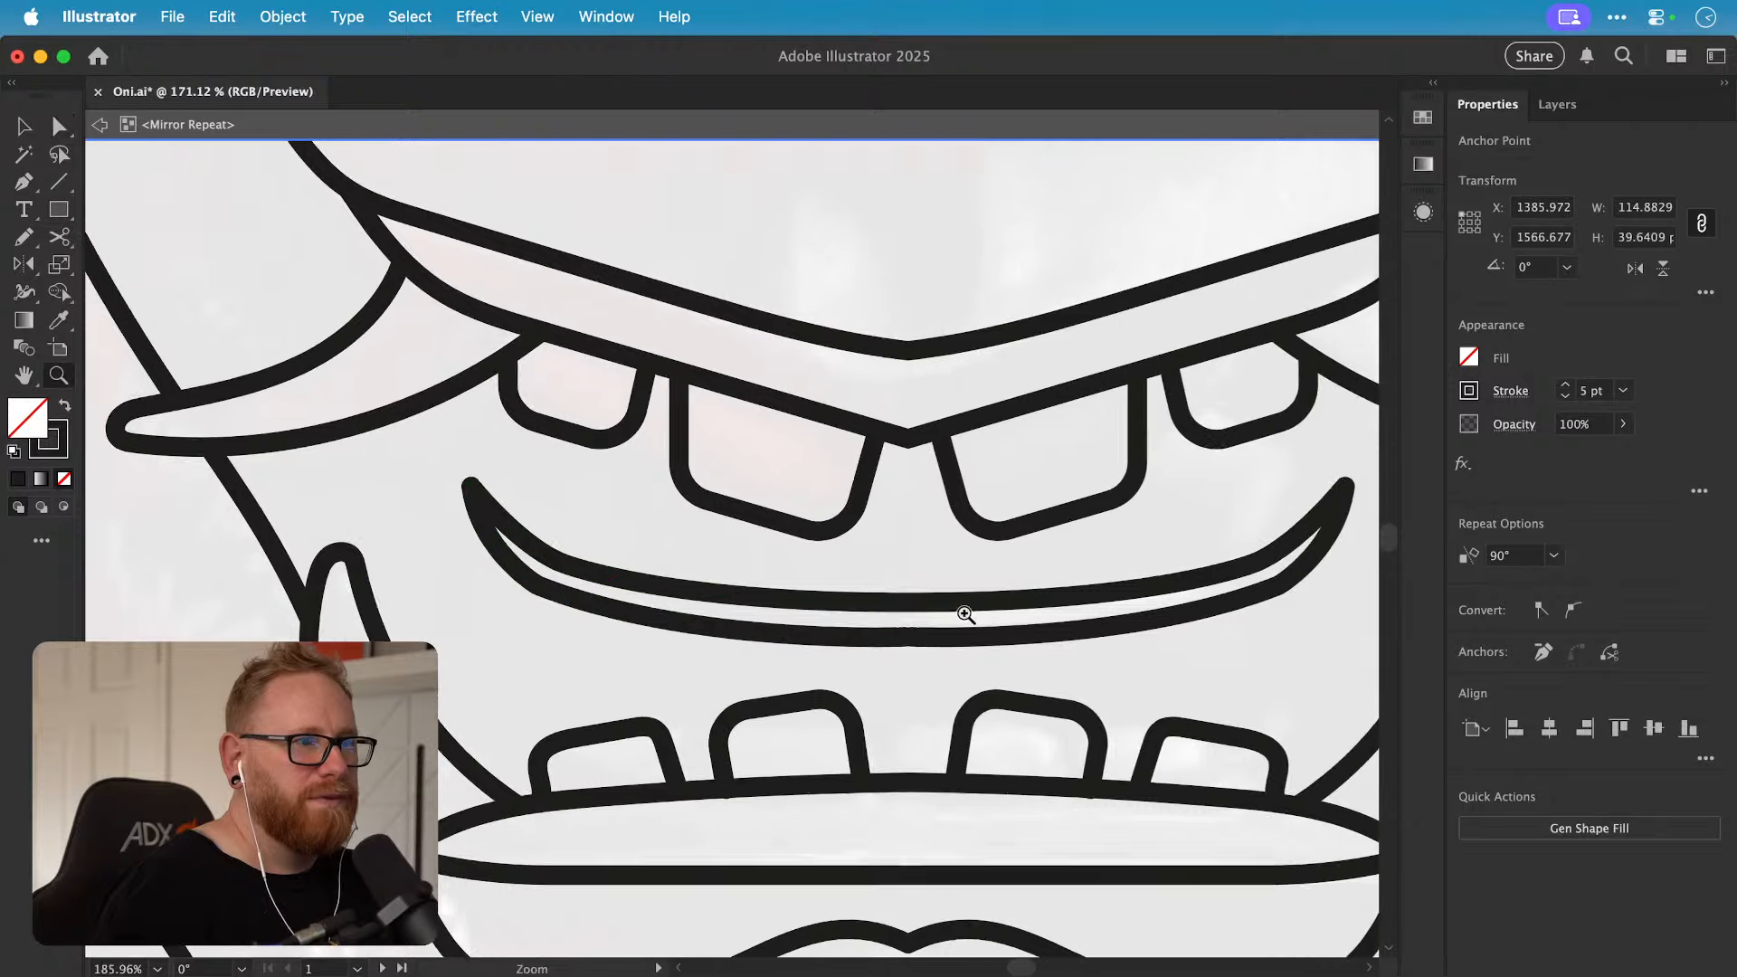
scroll(920, 606, "up", 3)
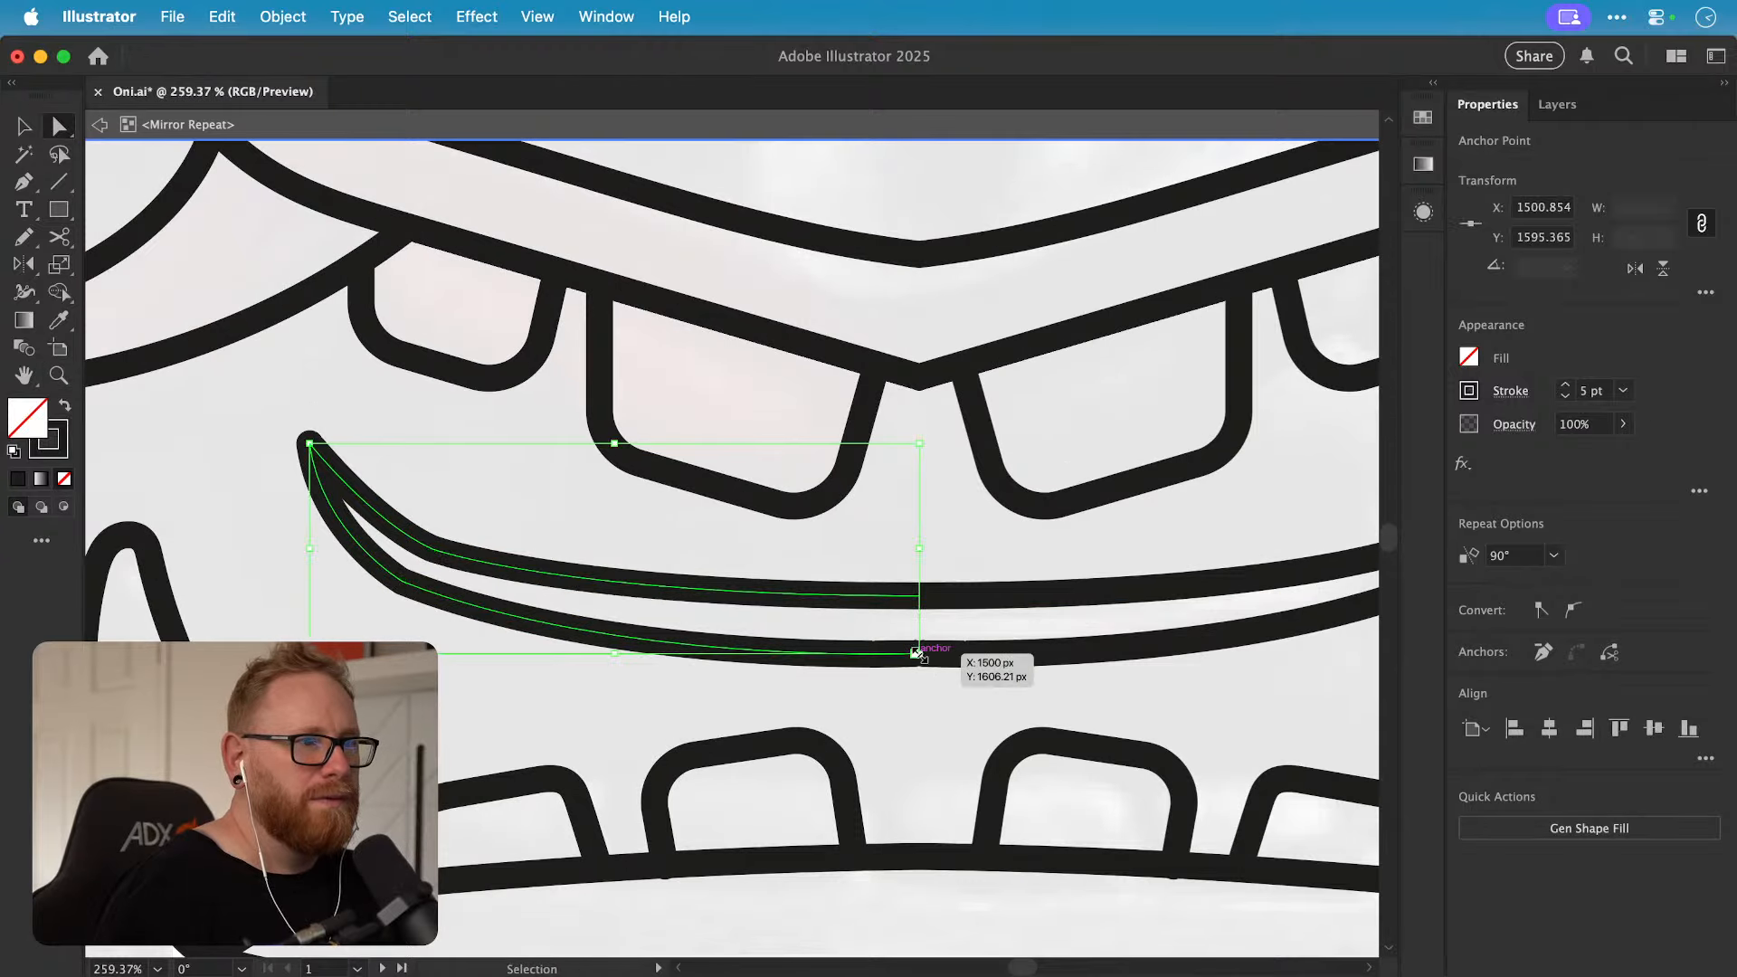
left_click_drag(914, 653, 915, 666)
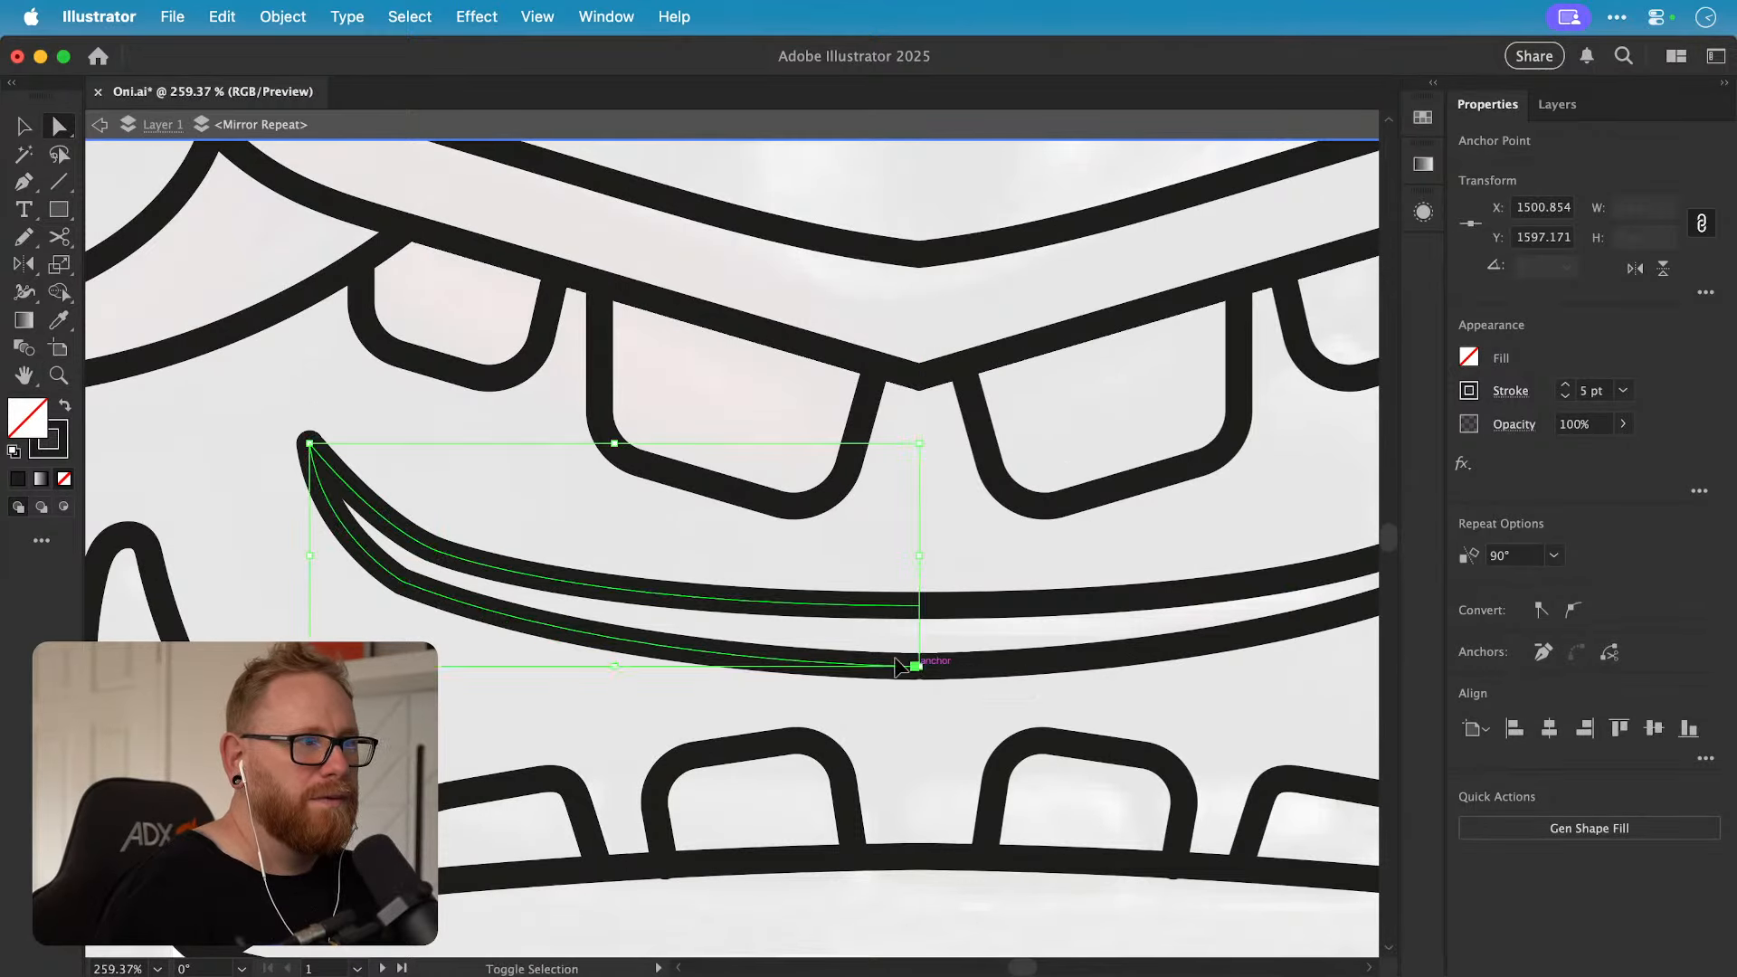
key("shift+super+a")
Step: Smooth the bend in the crescent's upper edge with the Smooth tool
key("v")
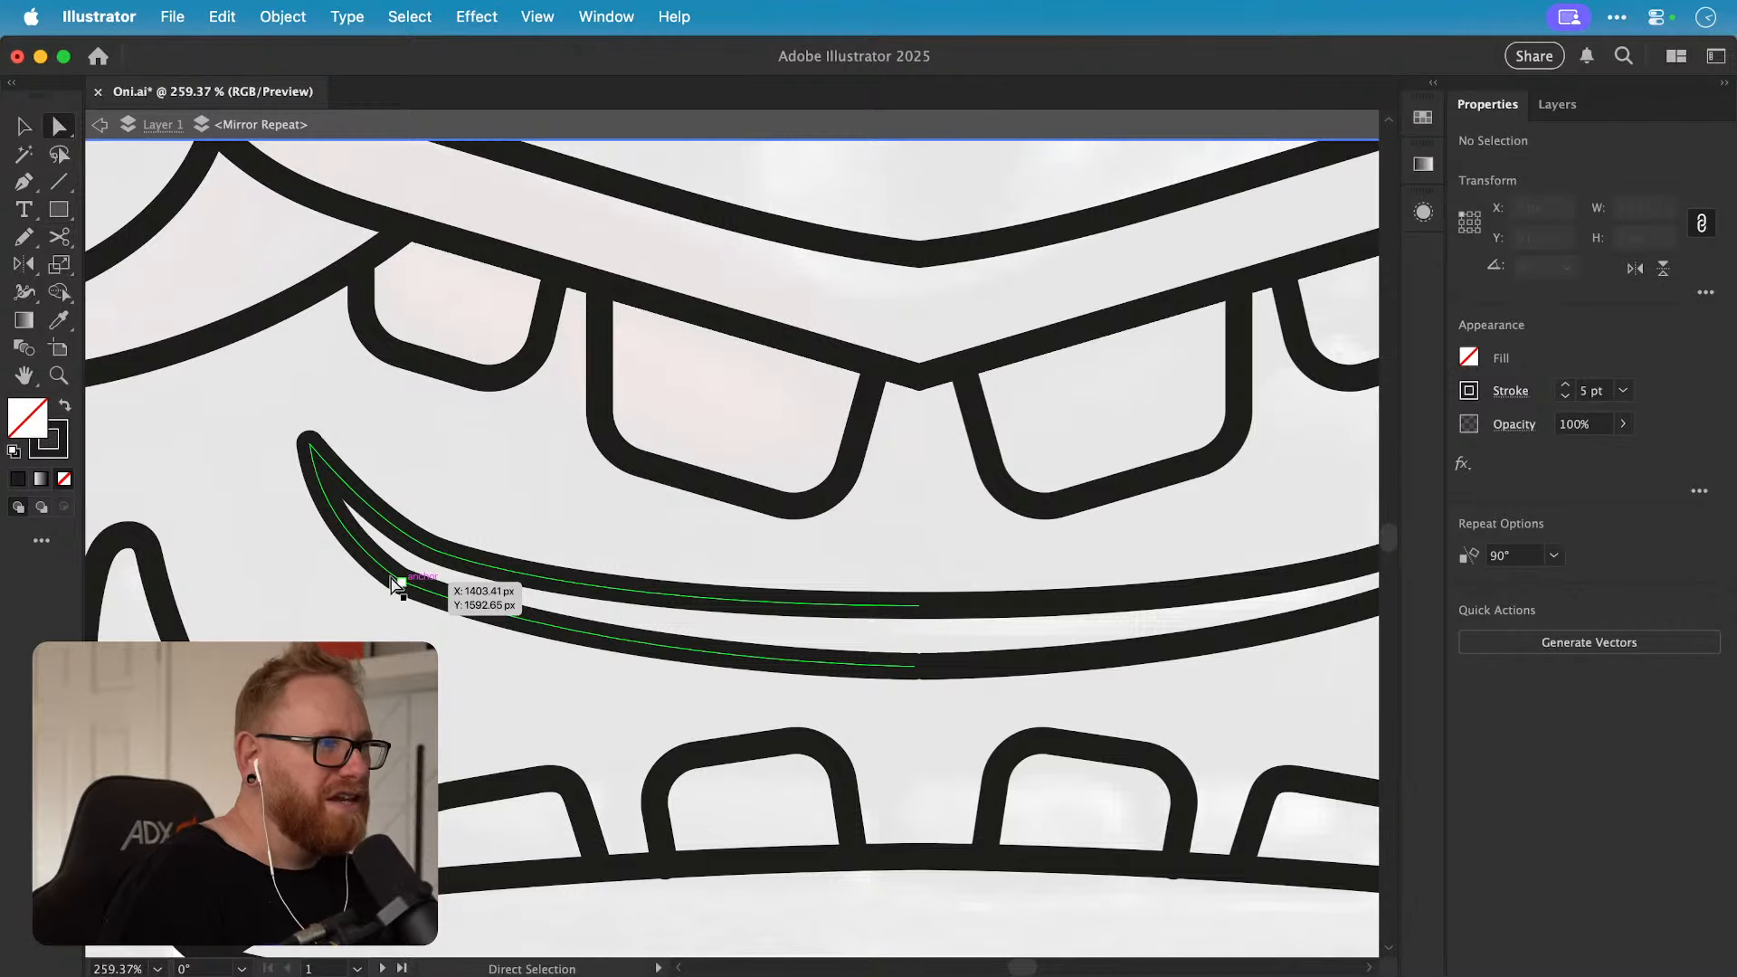
left_click(446, 559)
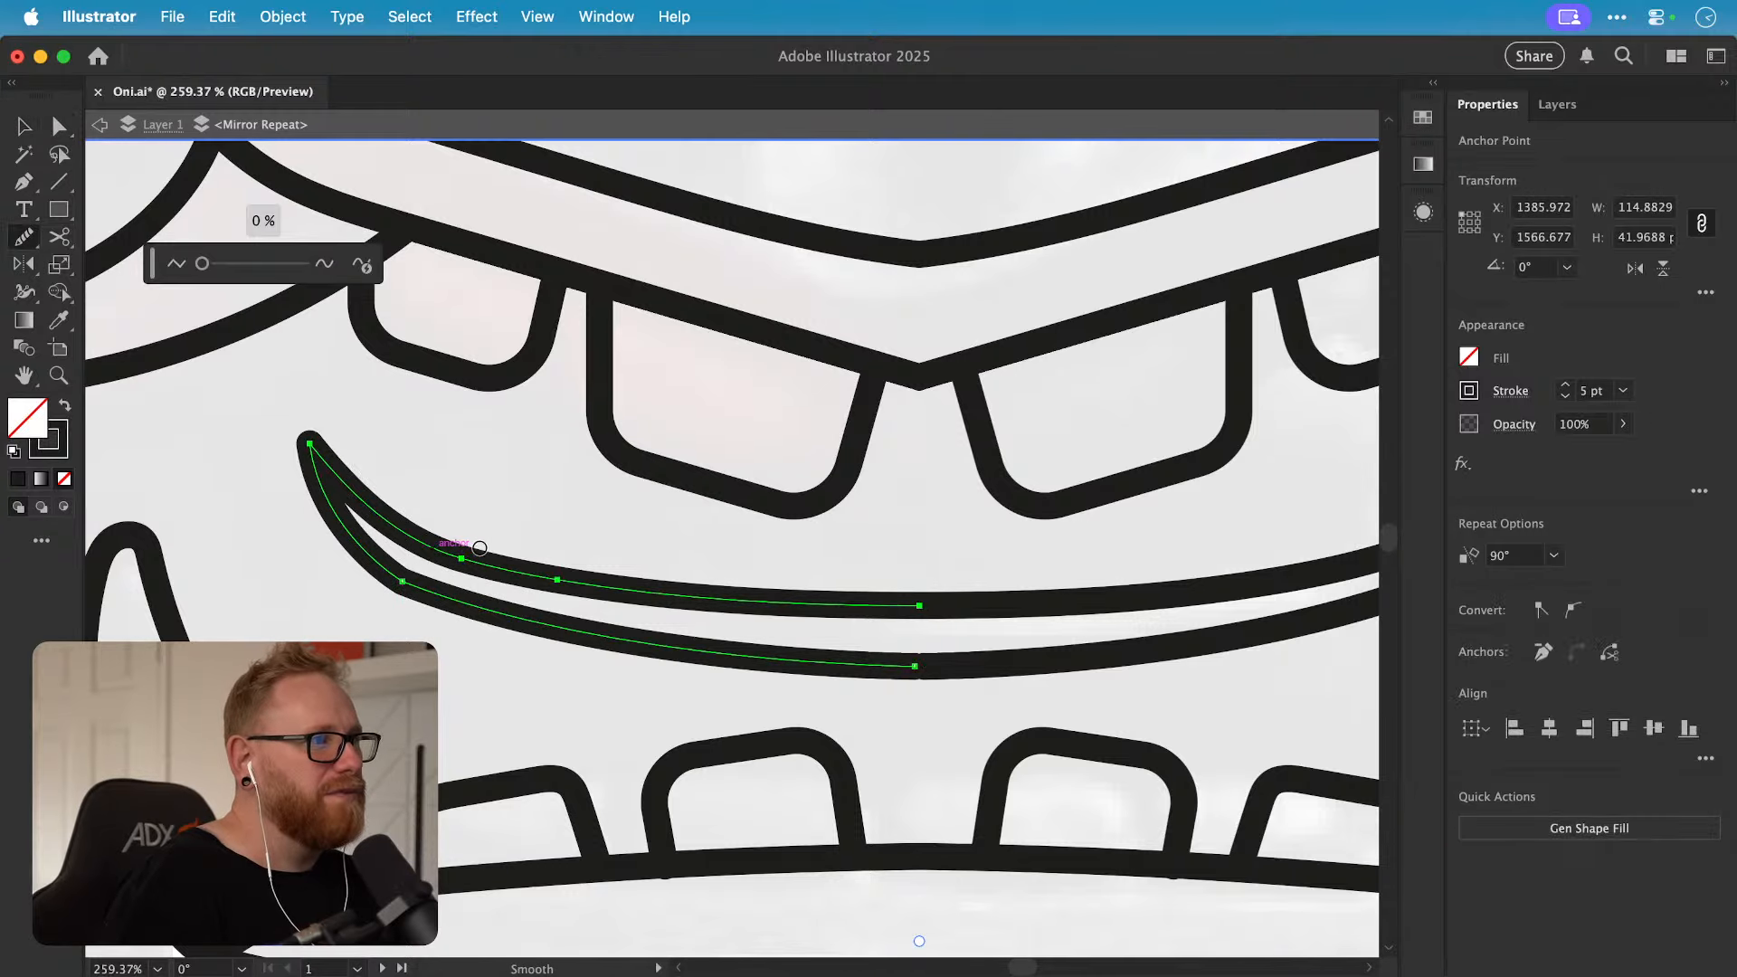
left_click(496, 509)
Step: Smooth the crescent's lower edge with the Smooth tool and deselect it
key("z")
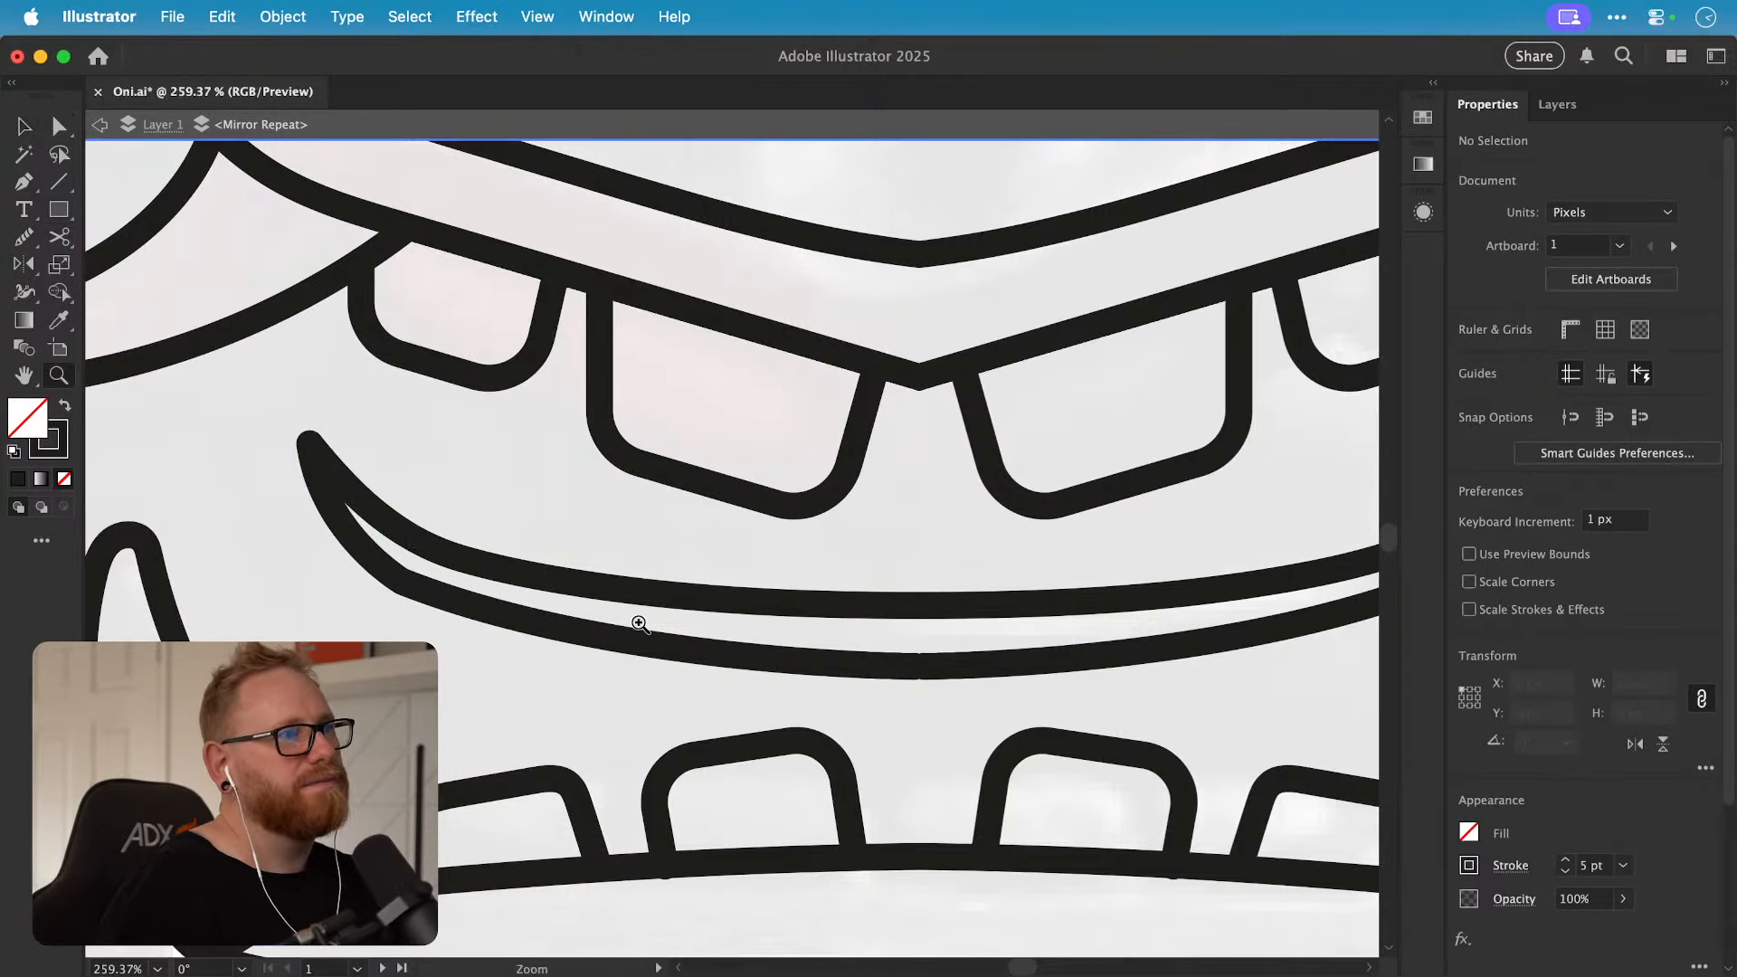
left_click_drag(637, 600, 1113, 597)
key("v")
left_click(440, 687, "super")
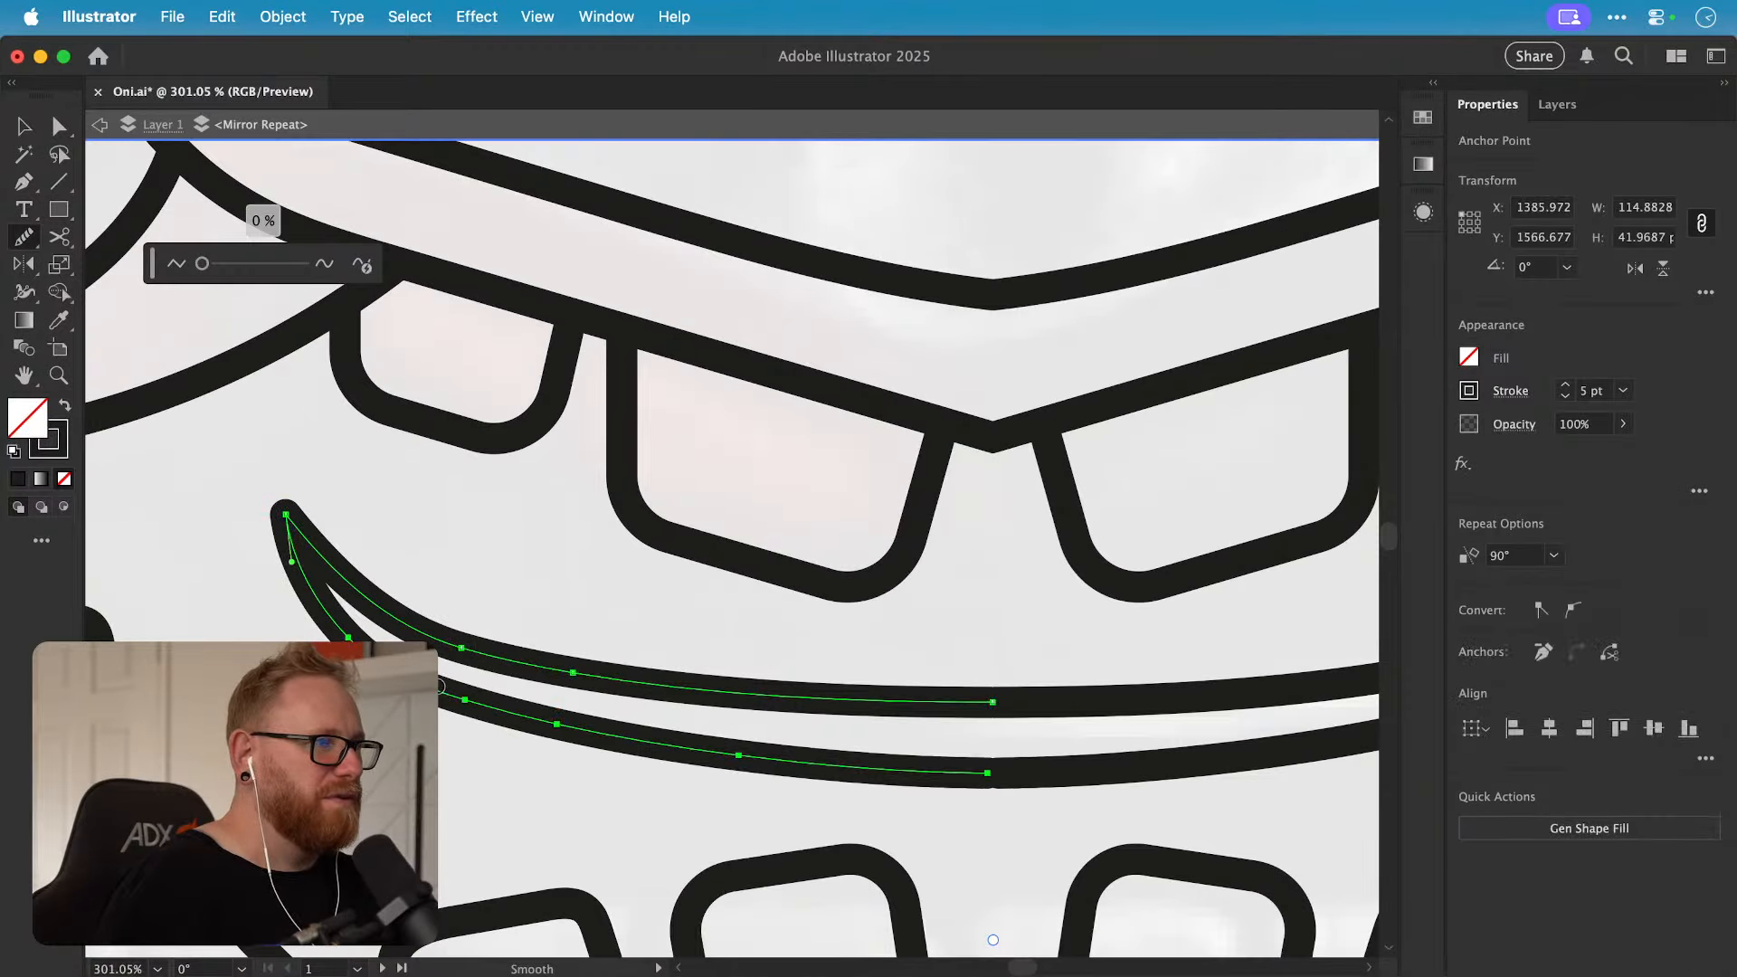
left_click_drag(465, 699, 587, 731)
key("v")
left_click(547, 611)
Step: Examine the new crescent within the whole mask beside the reference photo, including a closer look at the mouth
key("super+minus")
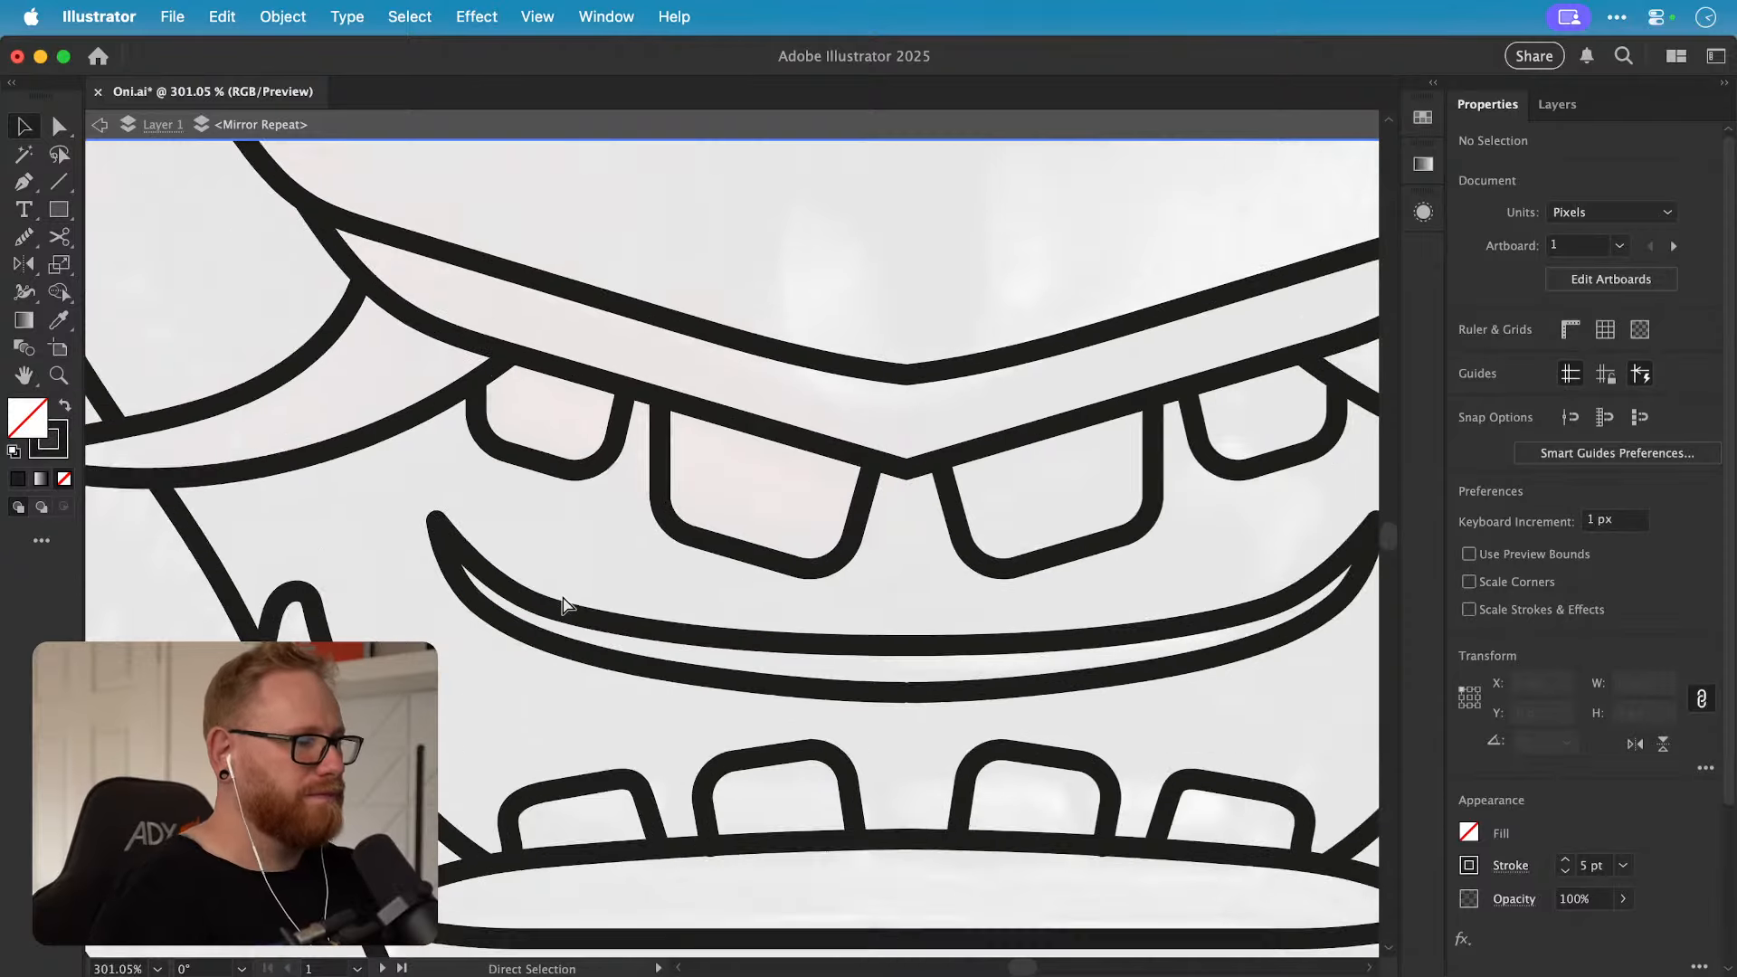
key("super+minus")
key("super+minus")
key("super+minus")
key("super+minus")
left_click_drag(777, 602, 398, 615)
key("z")
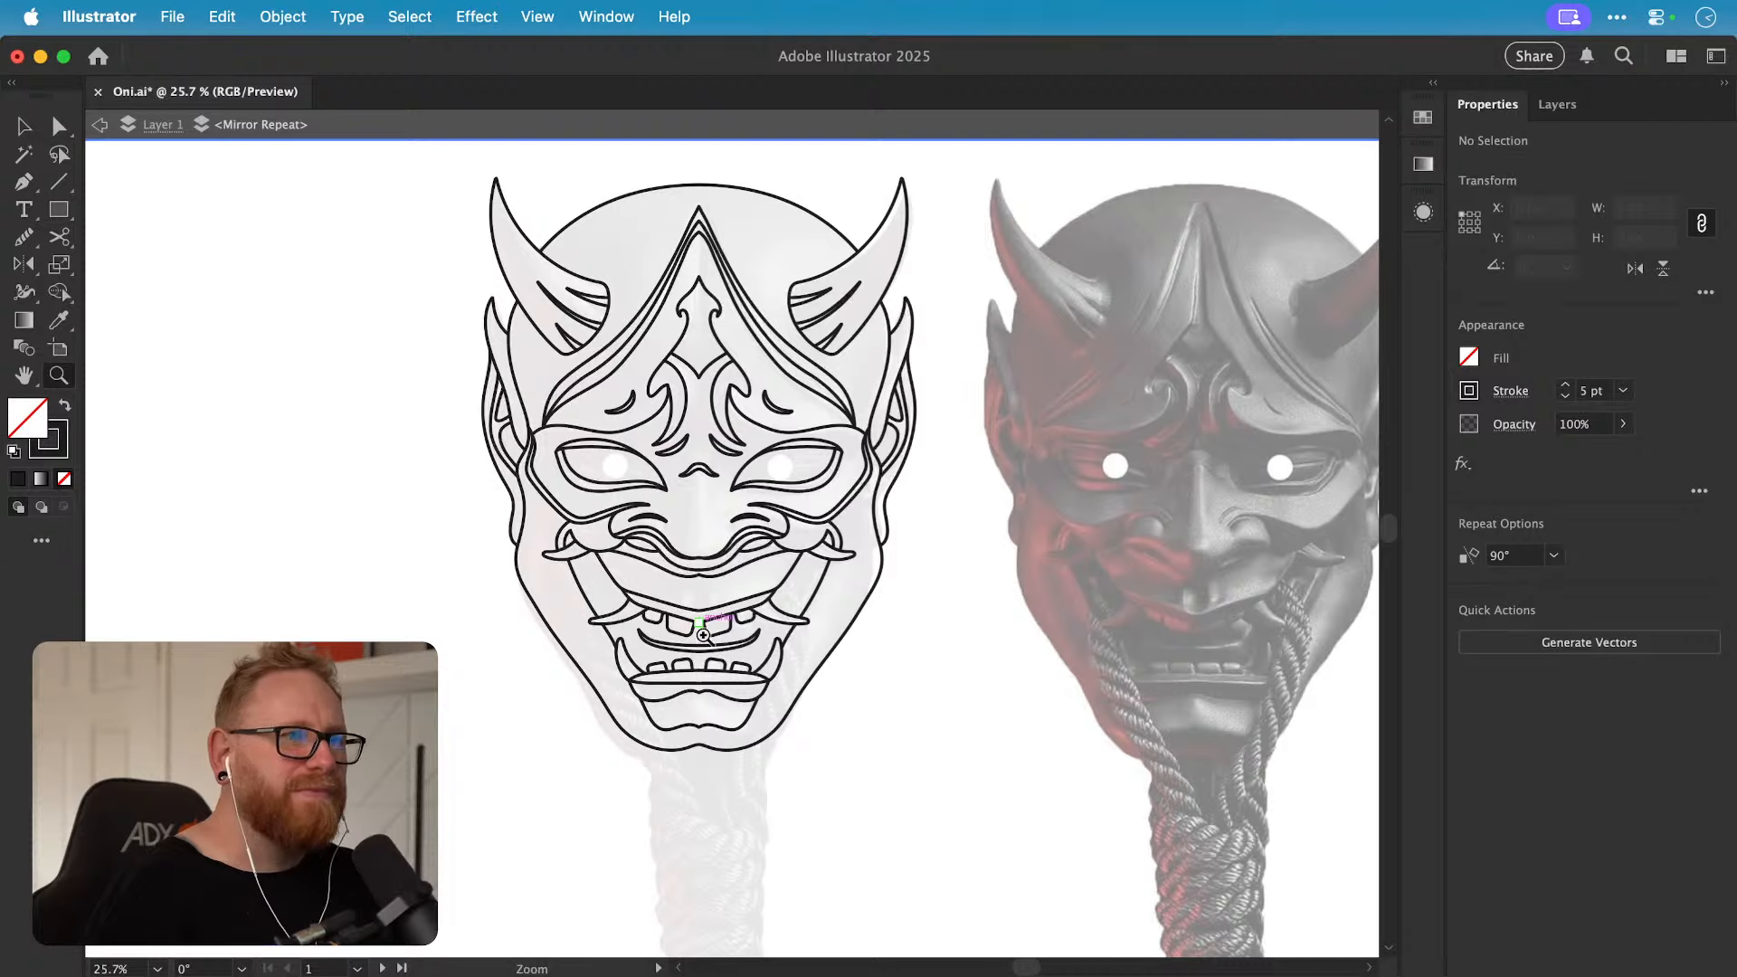
left_click_drag(728, 642, 958, 625)
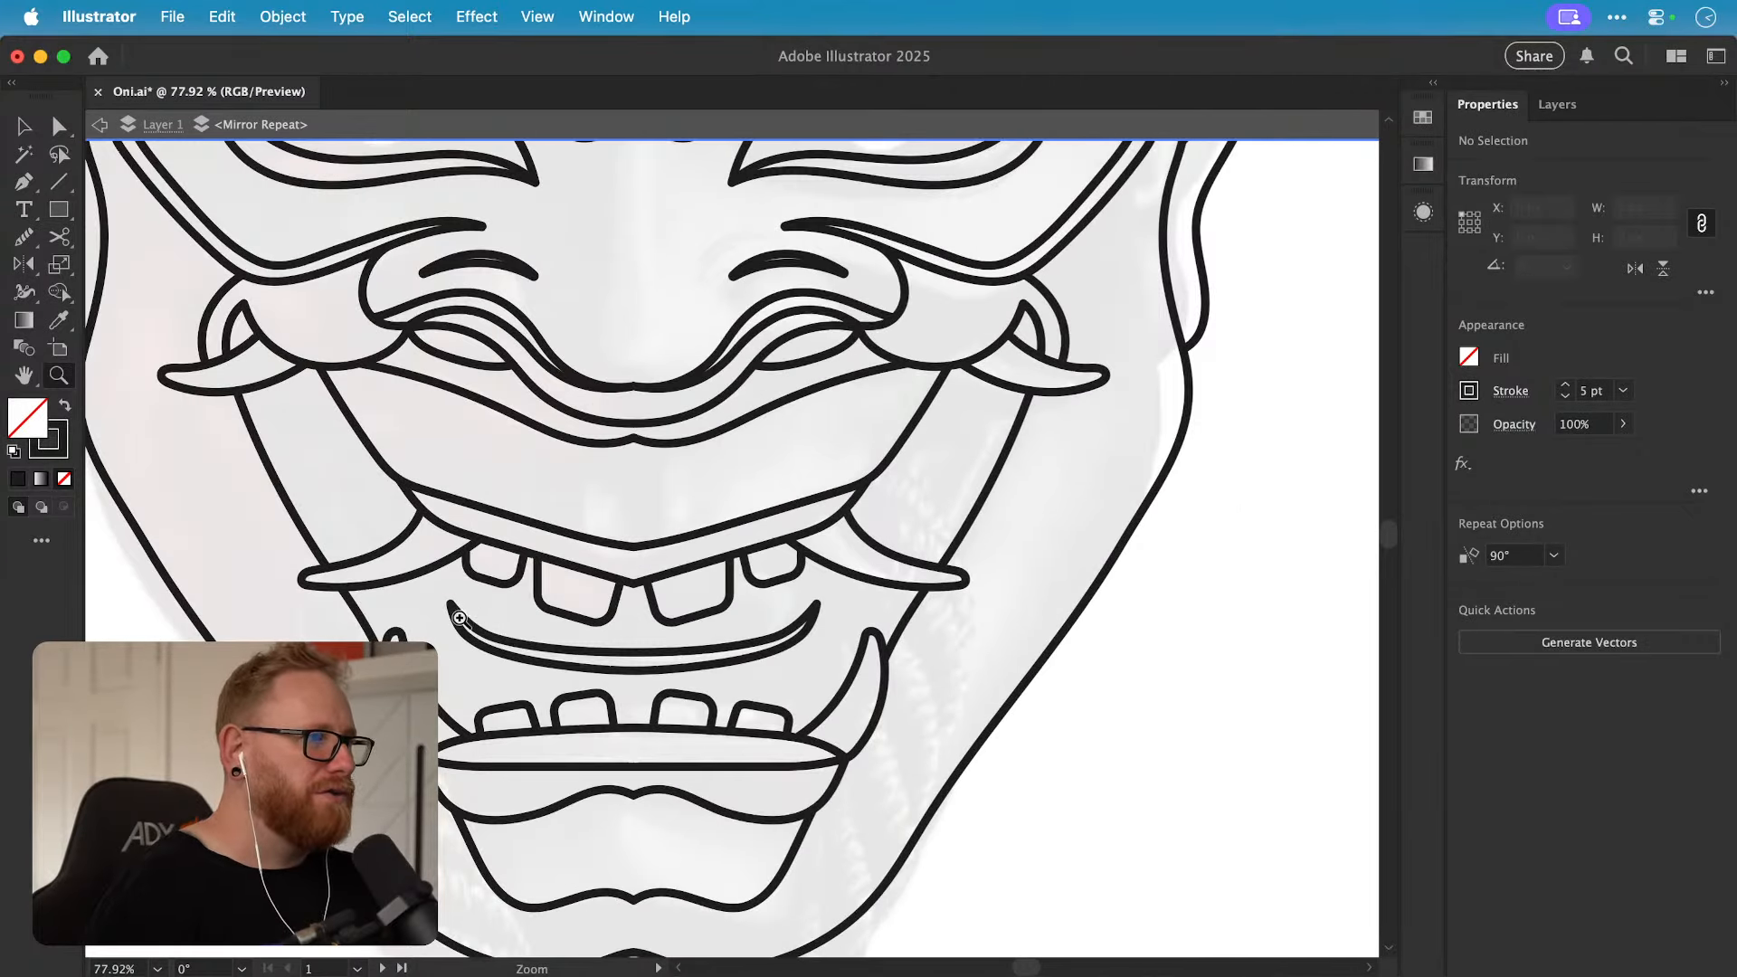
Step: Draw a short freehand curve with the Pencil tool from the crescent's outer tip up to the outermost upper tooth
left_click_drag(449, 604, 504, 604)
key("v")
left_click(455, 608)
key("m")
key("n")
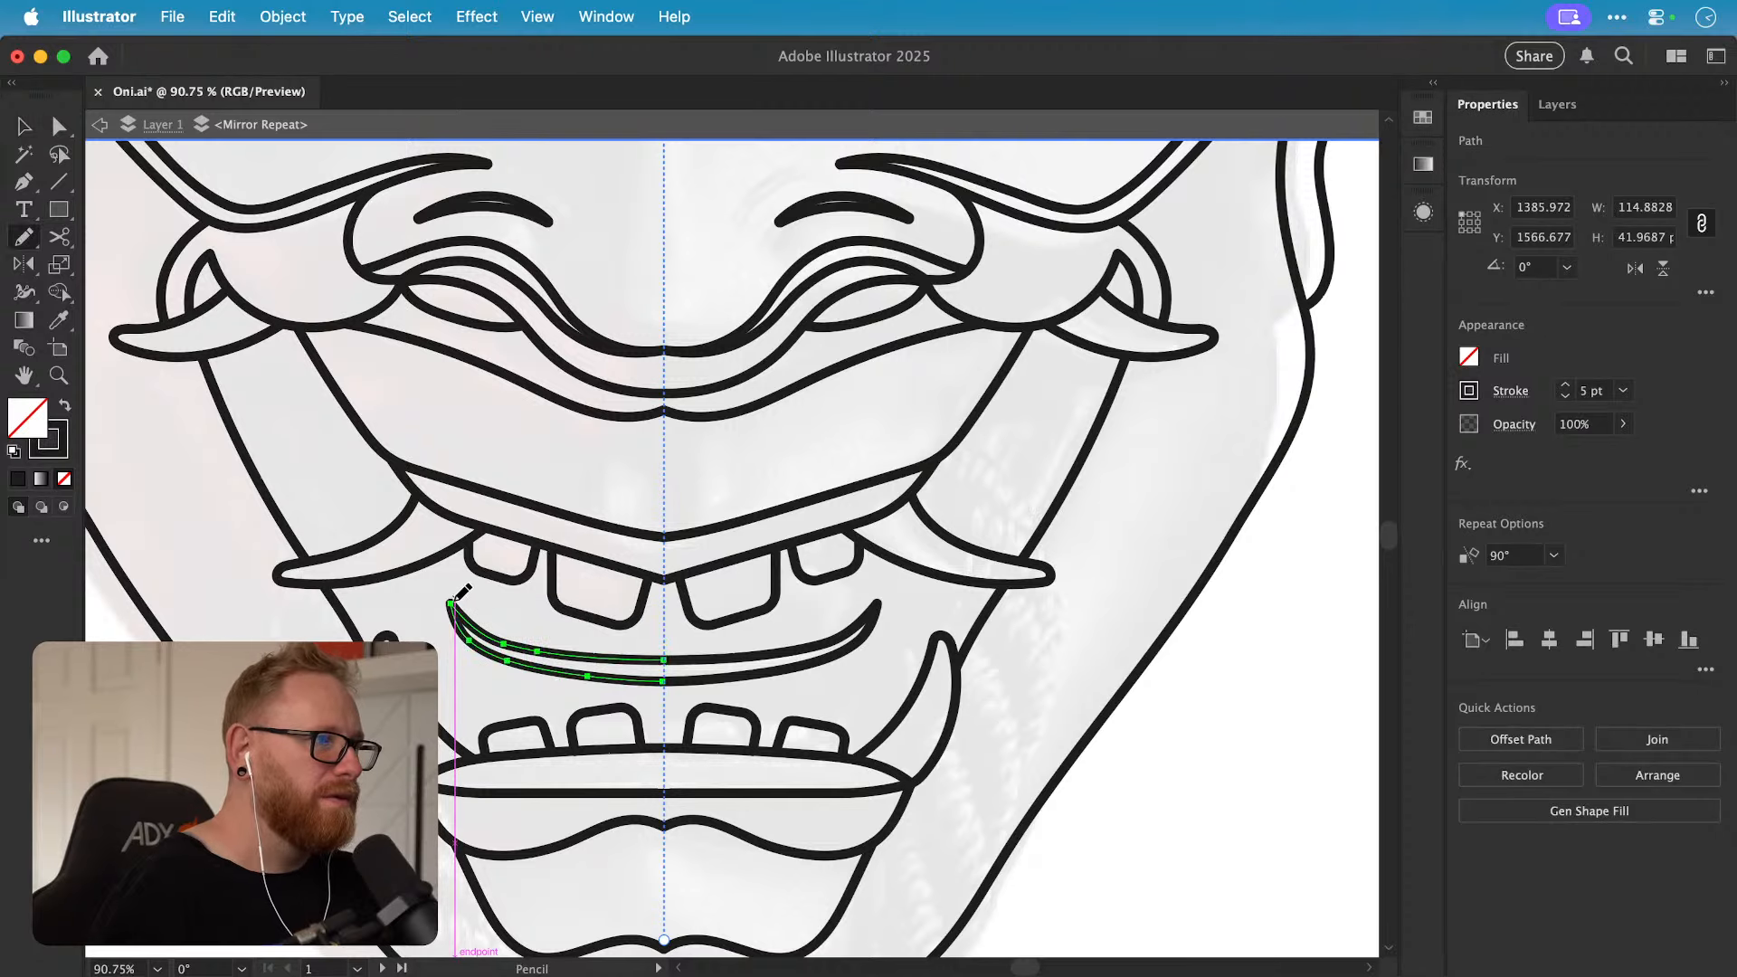
key("super+shift+a")
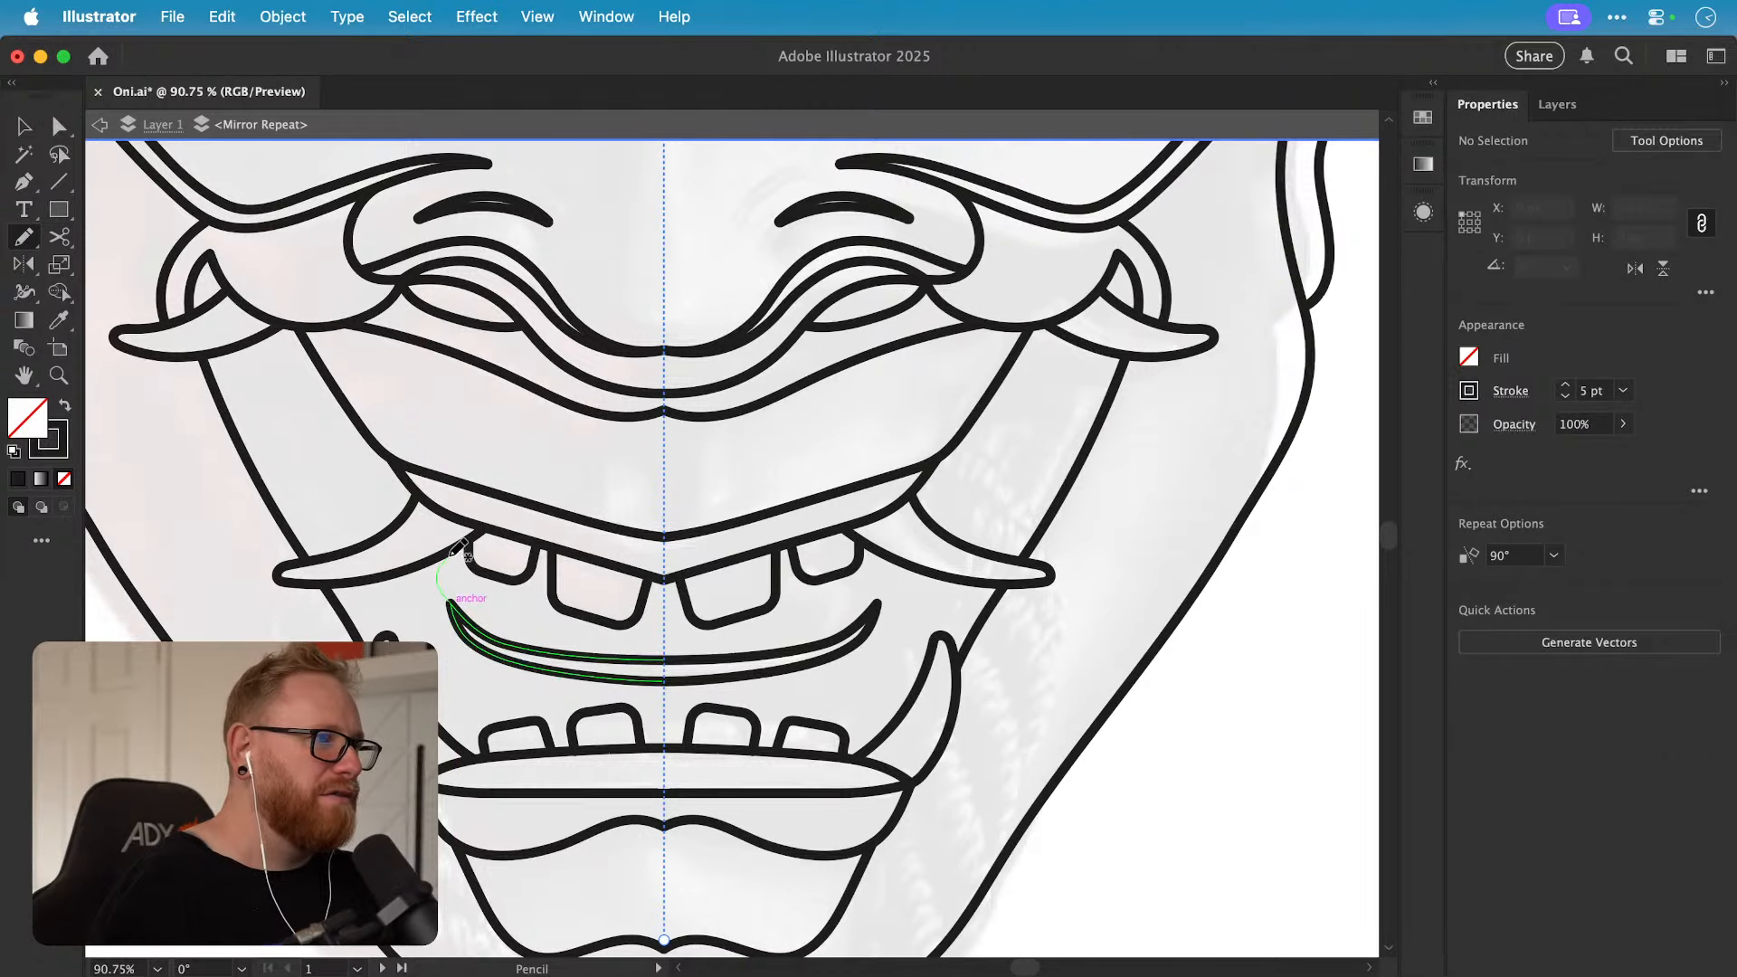
key("super+z")
left_click_drag(450, 554, 1063, 598)
key("super+shift+a")
Step: Reposition both endpoints of the short connecting curve onto the tooth outline and the crescent's outer tip
key("z")
key("a")
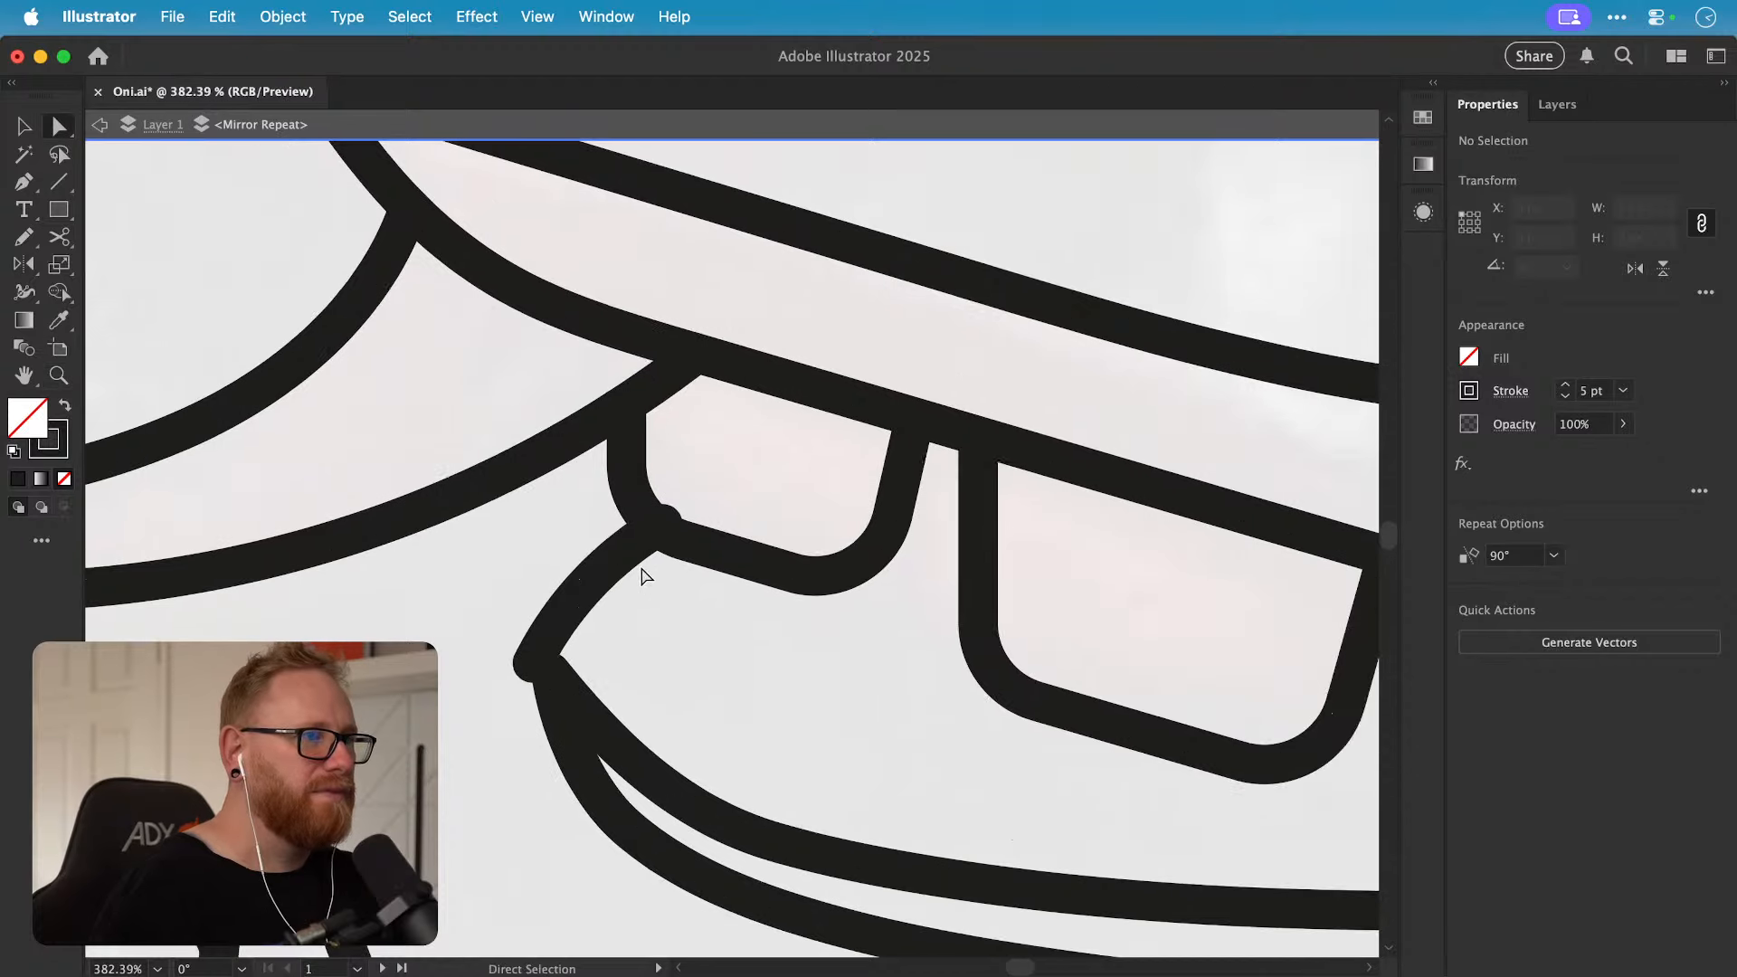
left_click(633, 557)
left_click_drag(663, 524, 683, 541)
mouse_move(533, 662)
left_mouse_down()
mouse_move(580, 618)
mouse_move(590, 644)
mouse_move(551, 672)
left_mouse_up()
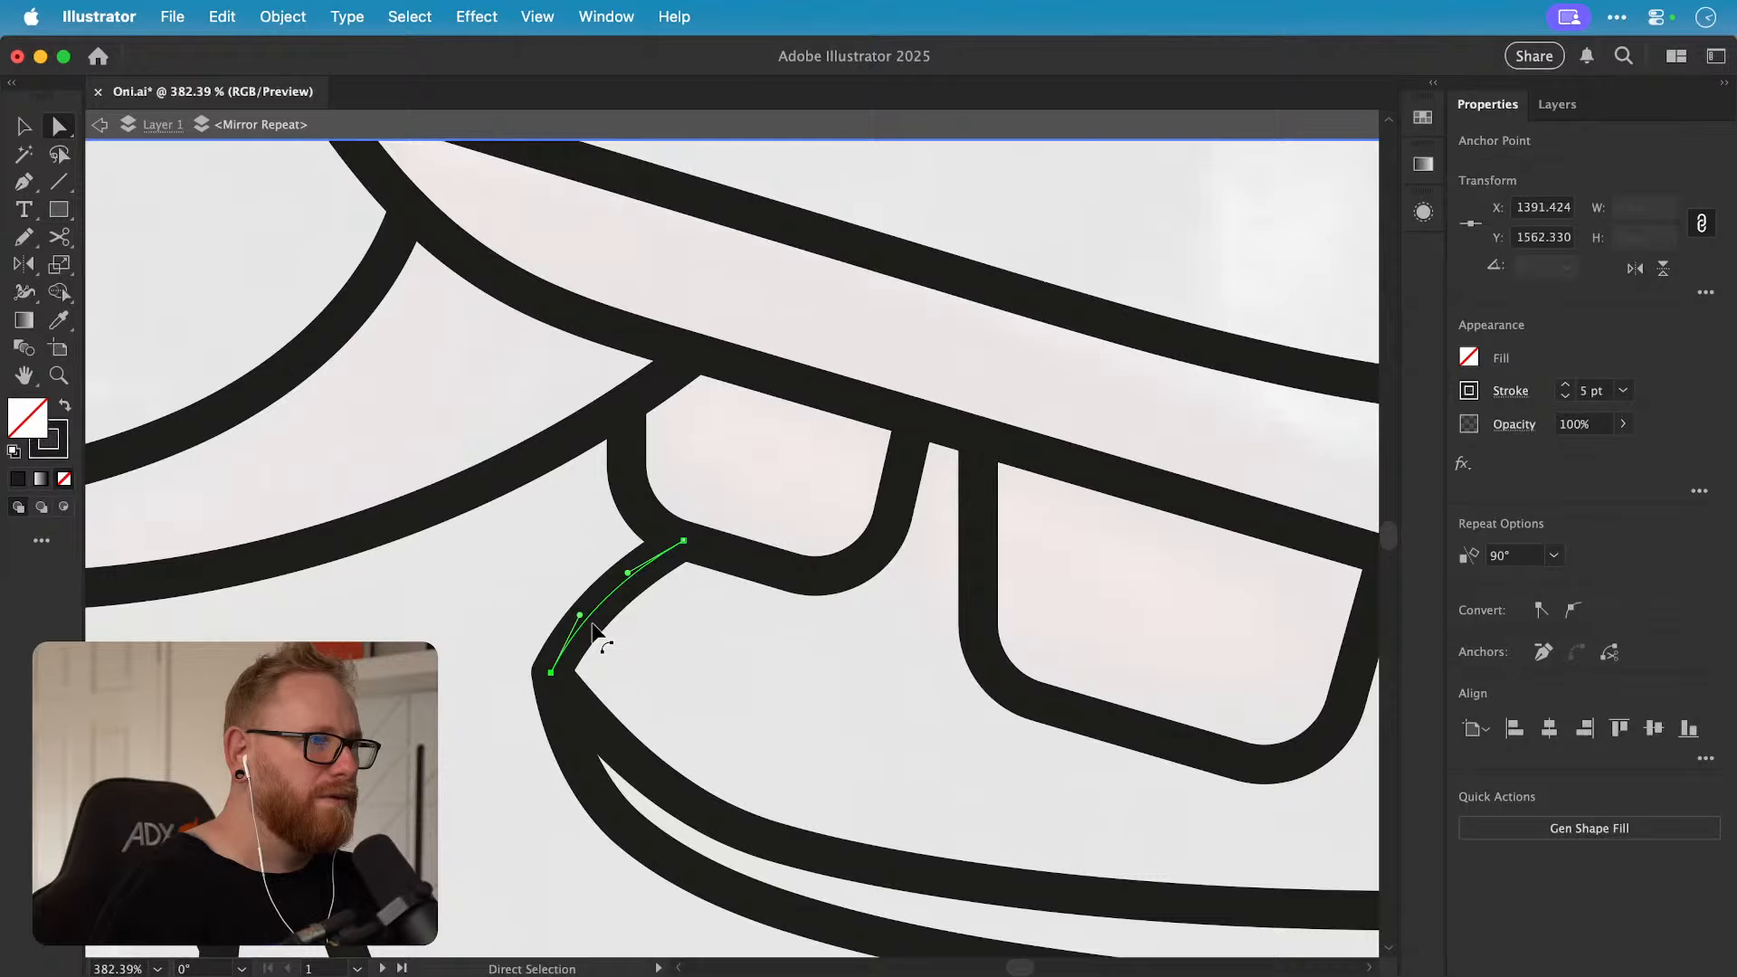
left_click(691, 621, "super")
Step: Compare the whole mask, with the curve joining crescent and tooth, against the reference photo
key("super+minus")
key("super+minus")
key("super+minus")
key("super+minus")
key("super+minus")
key("super+minus")
key("super+minus")
key("super+minus")
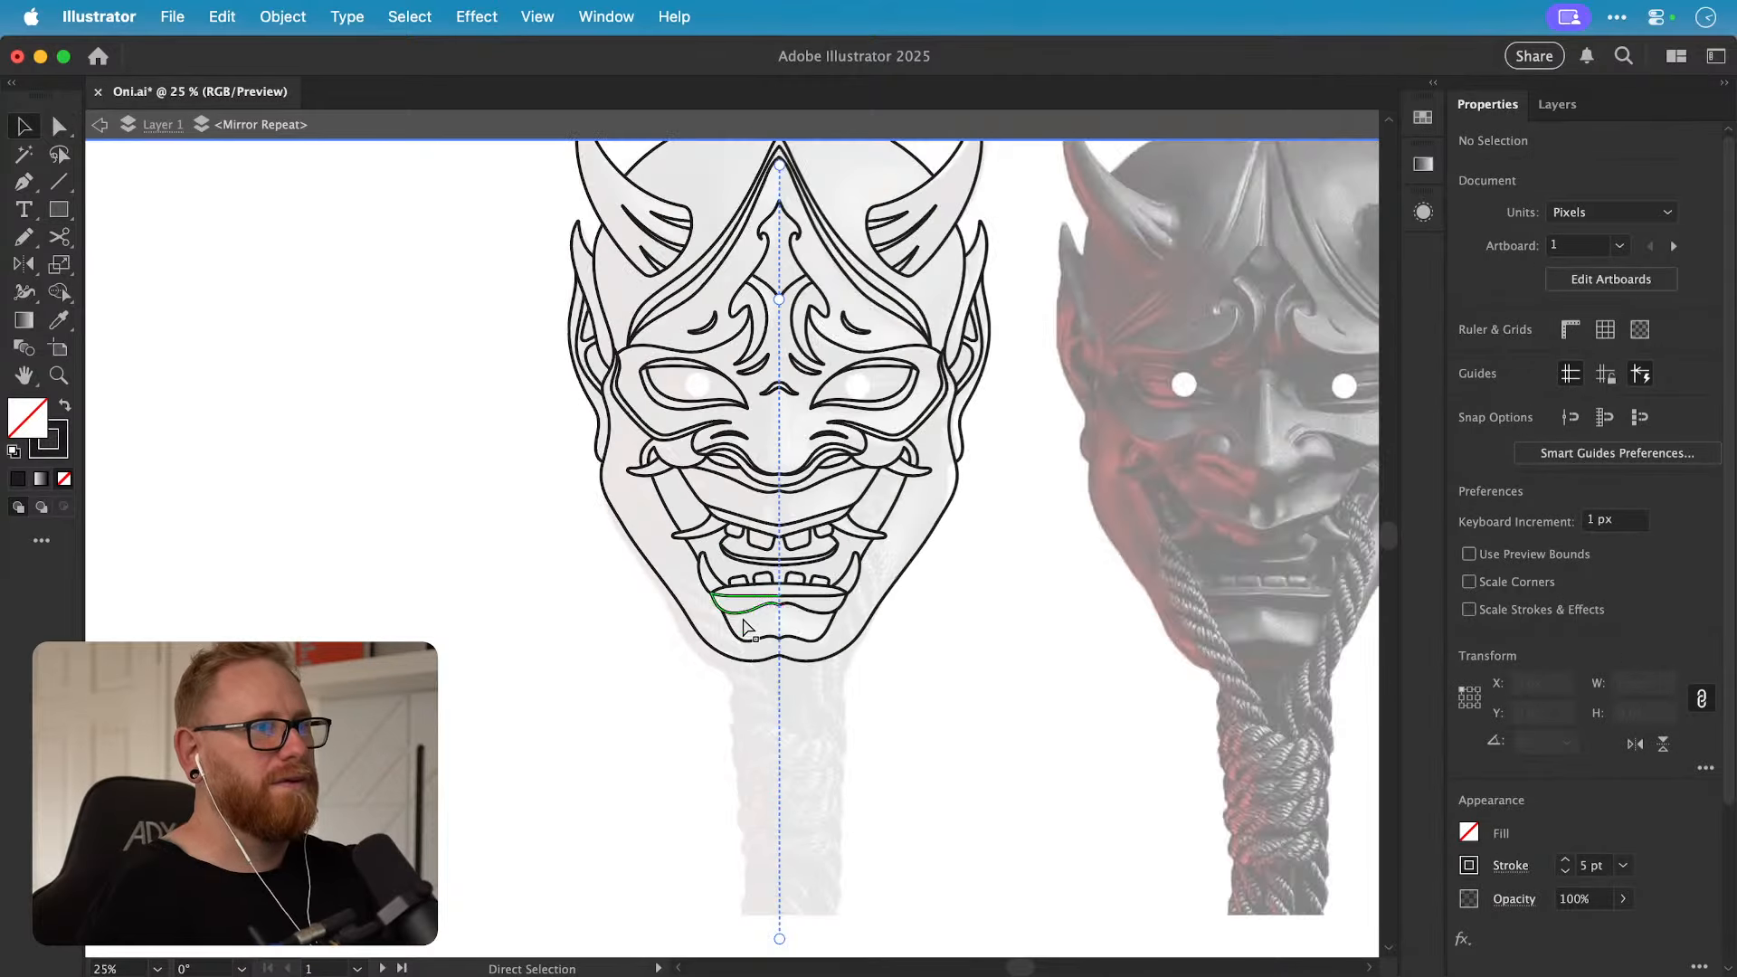
left_click_drag(867, 587, 808, 586)
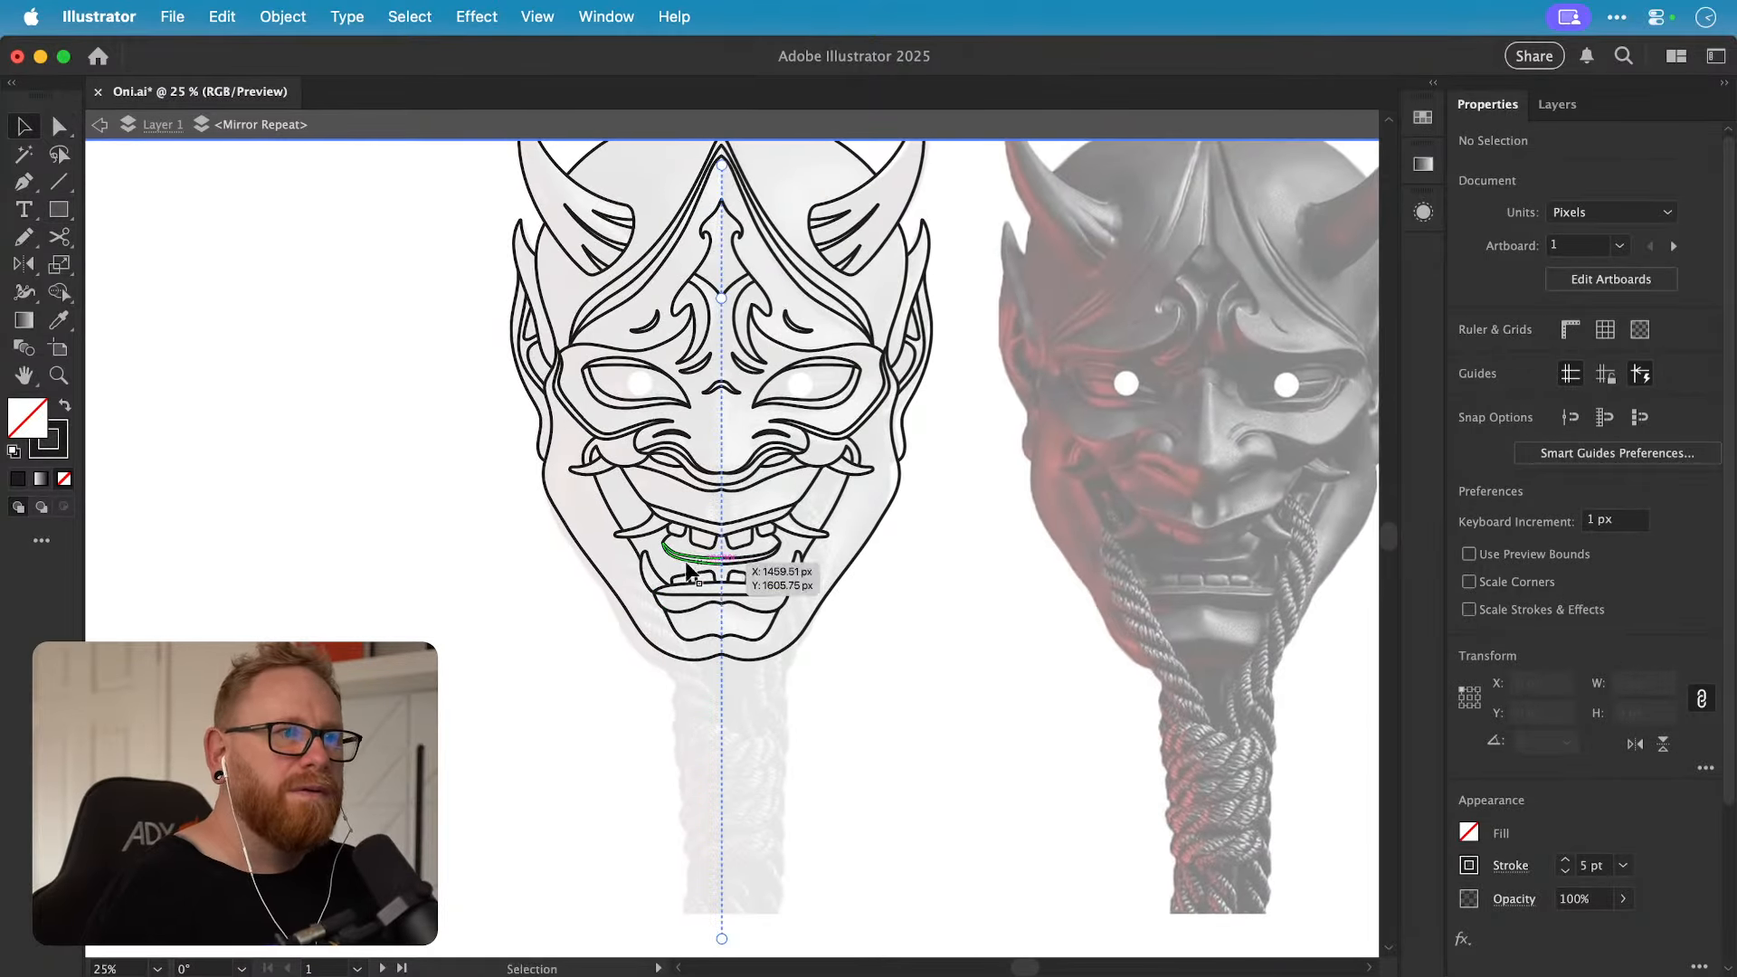
scroll(688, 570, "up", 10)
key("n")
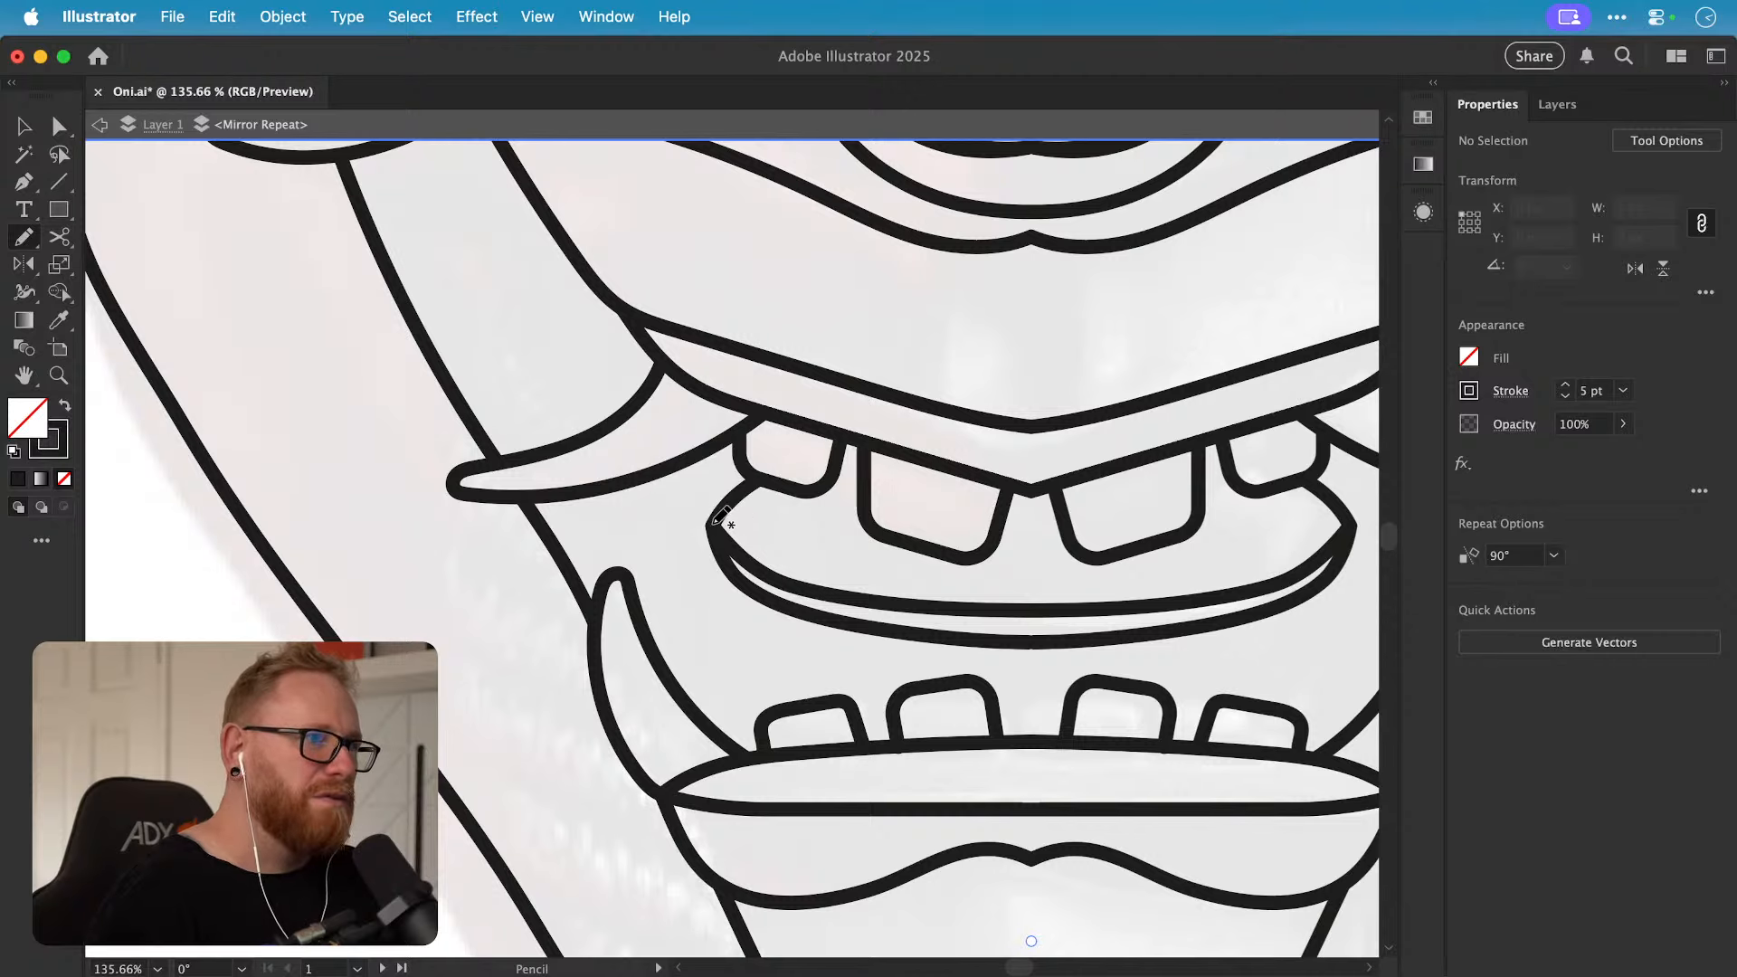
left_click_drag(683, 628, 678, 687)
left_click_drag(730, 595, 564, 619)
key("super+z")
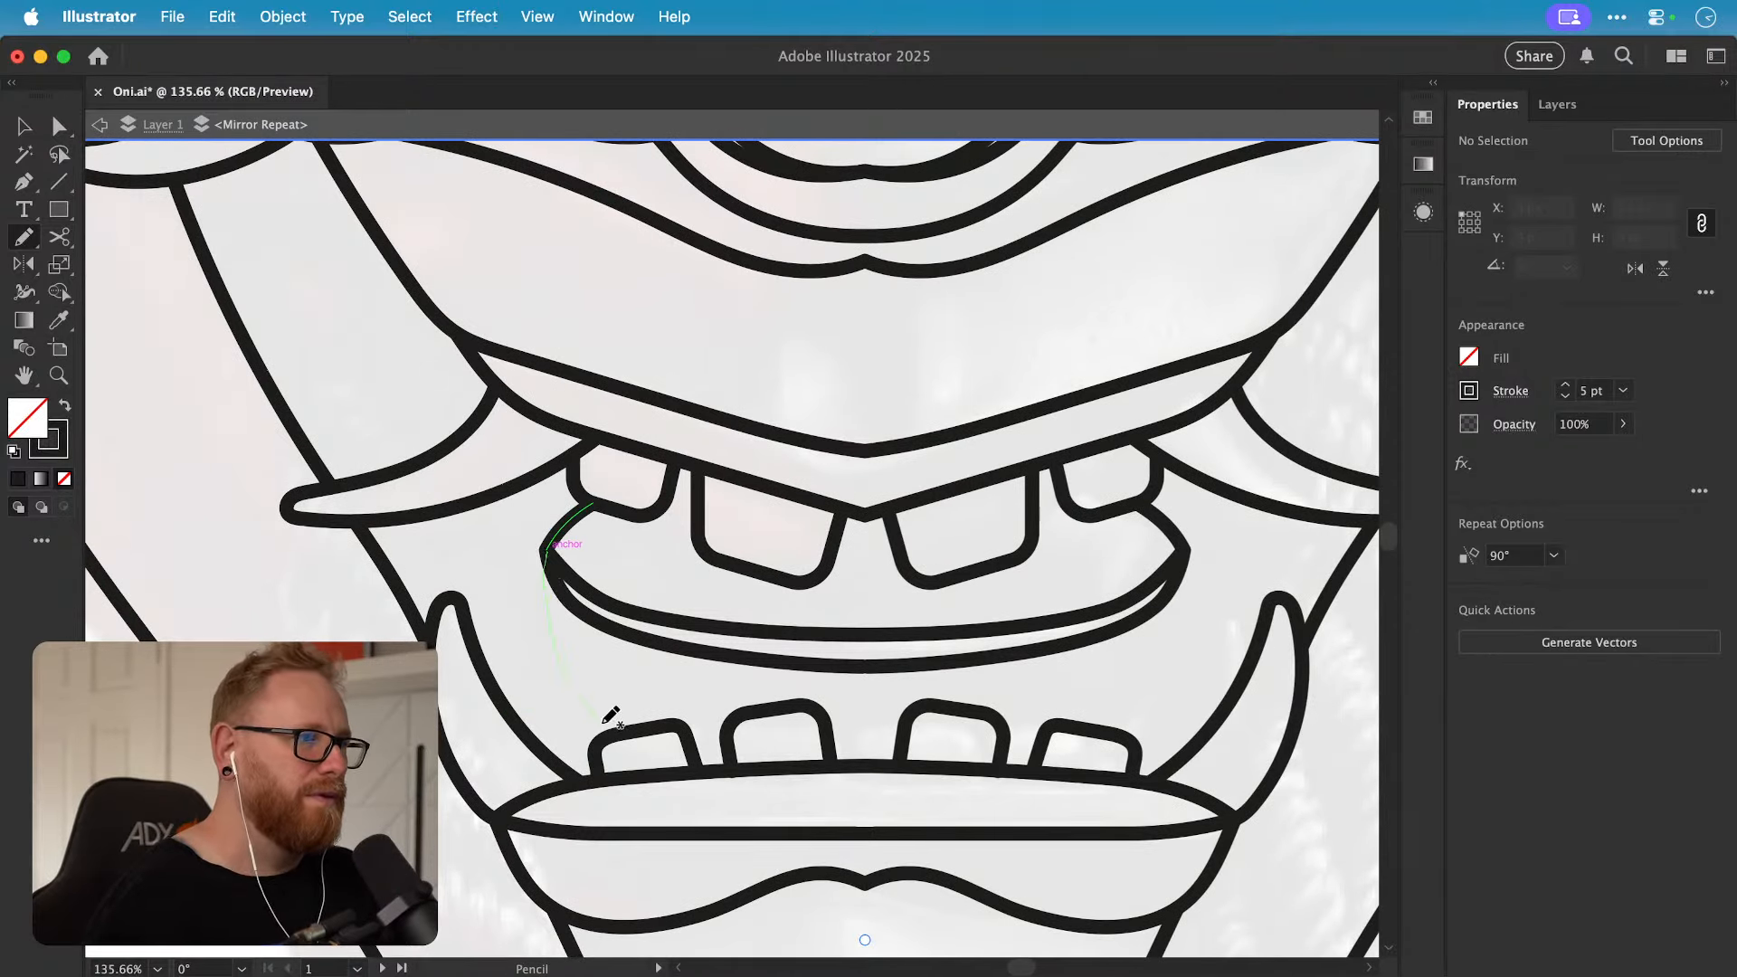
left_click_drag(604, 724, 613, 734)
key("z")
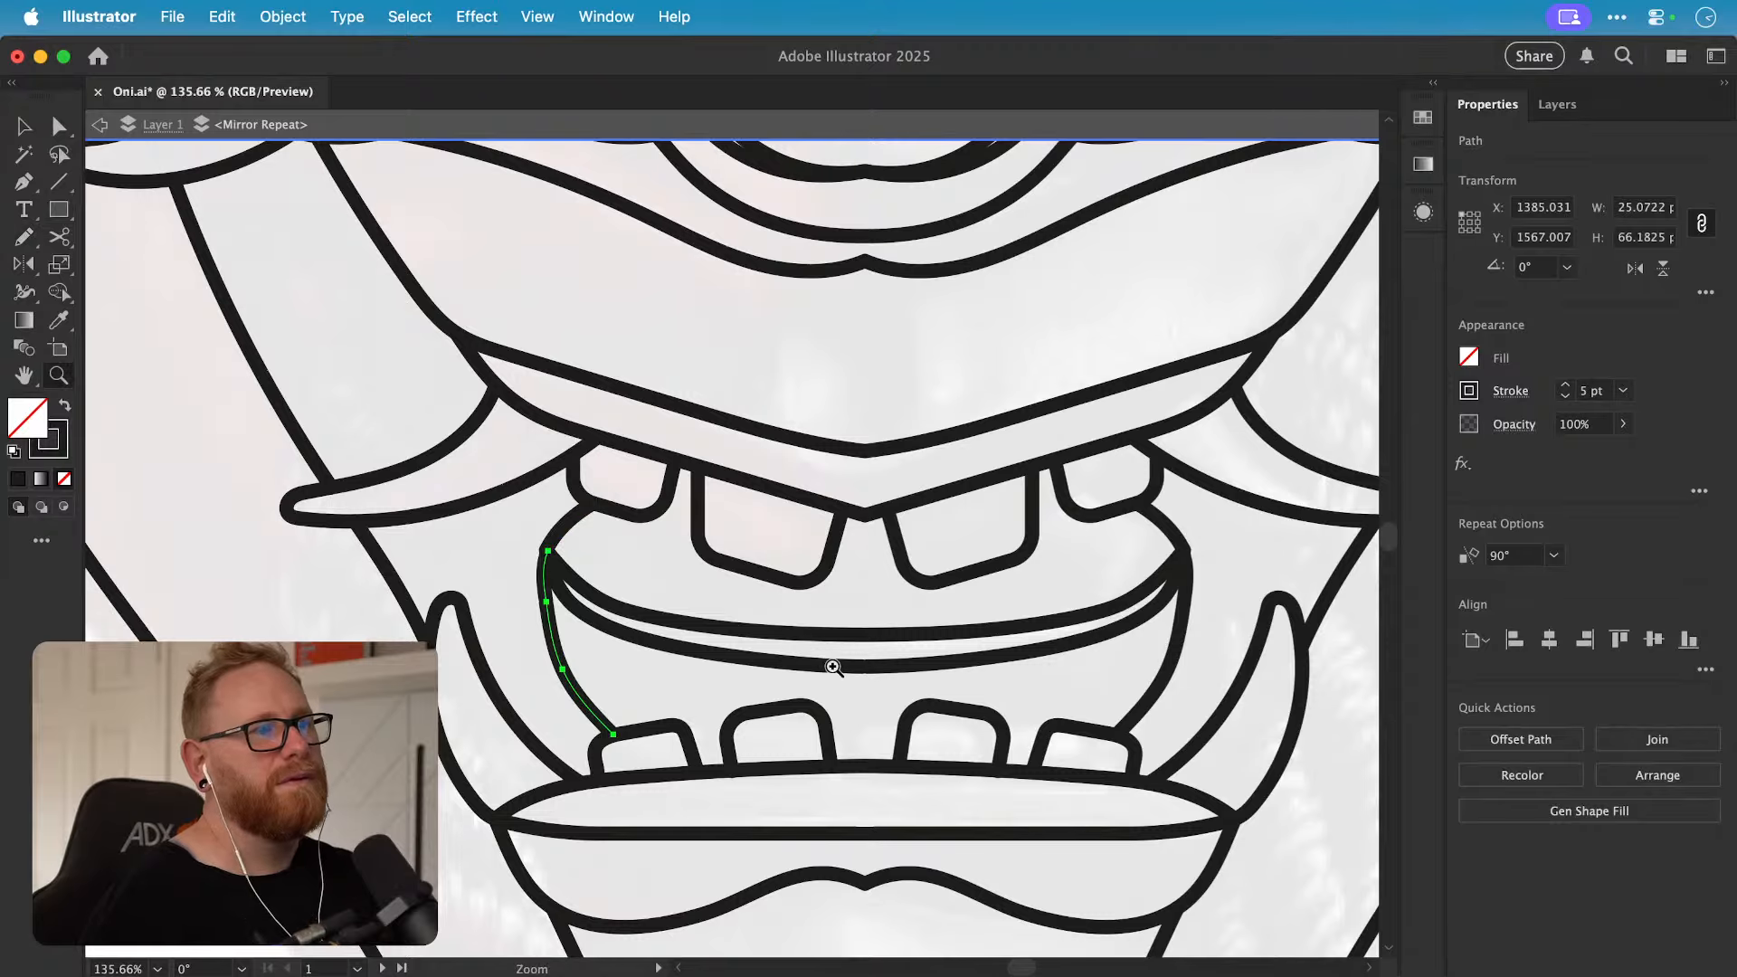
left_click_drag(830, 663, 434, 562)
key("v")
left_click(518, 654)
Step: Draw a nearly vertical freehand line about 50 px tall down from the crescent's outer tip towards the lower teeth
key("z")
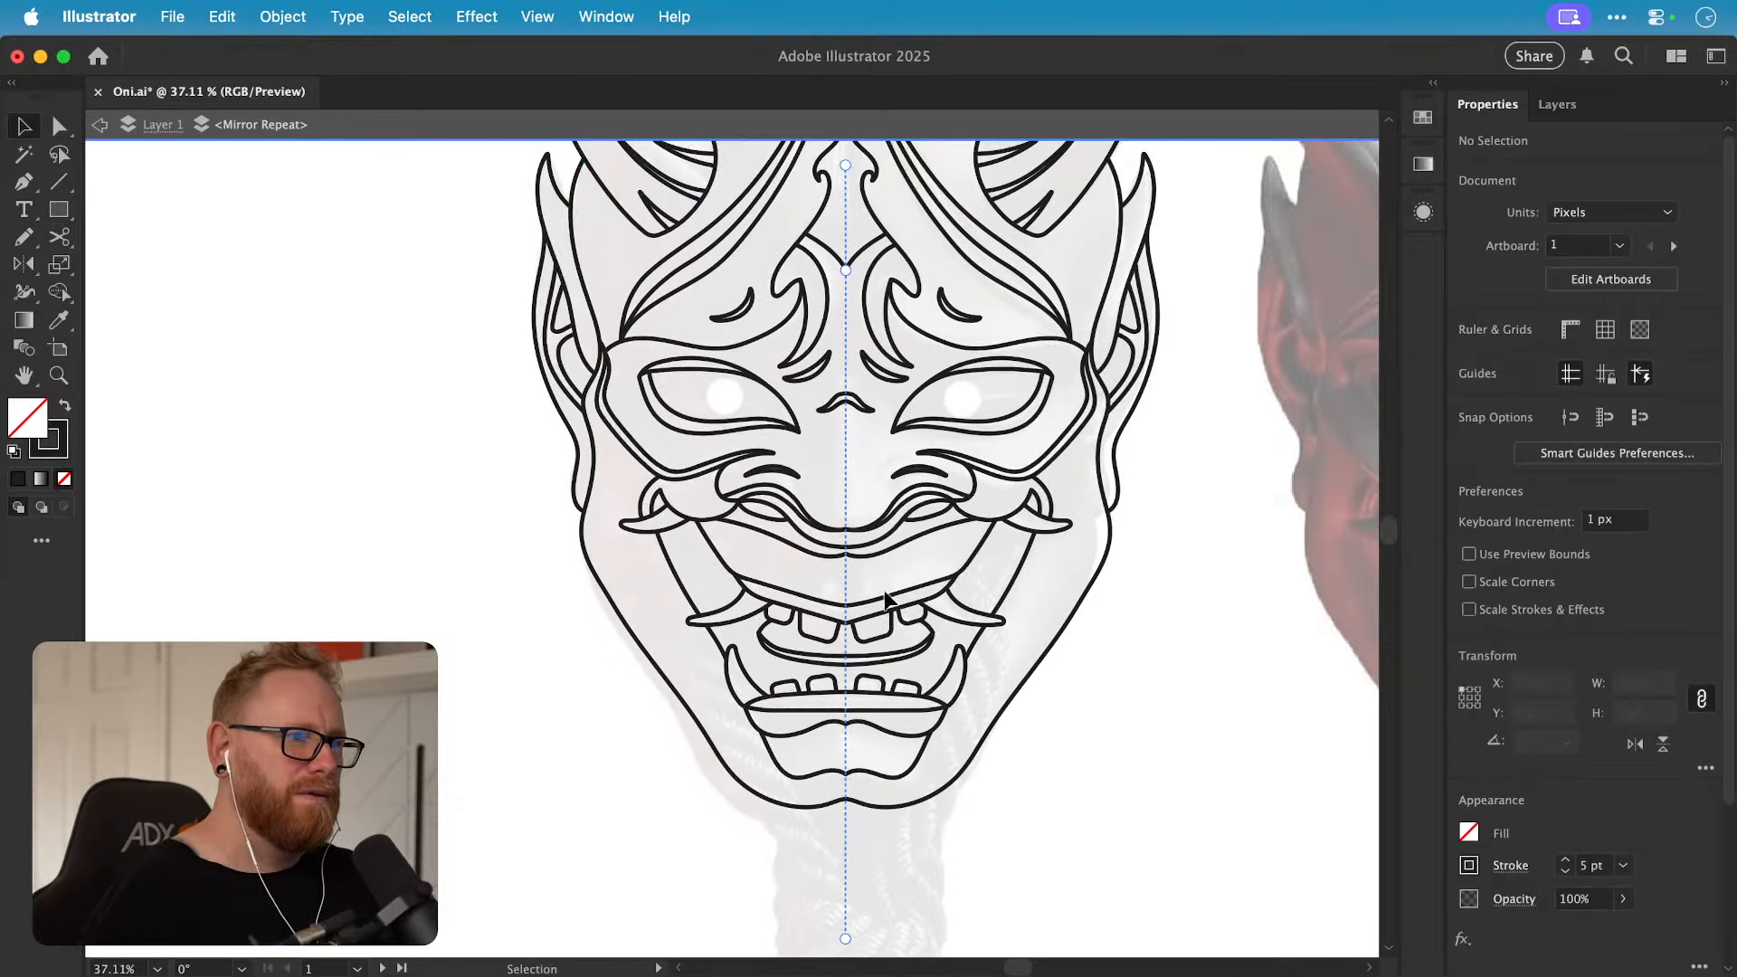
left_click_drag(823, 638, 943, 659)
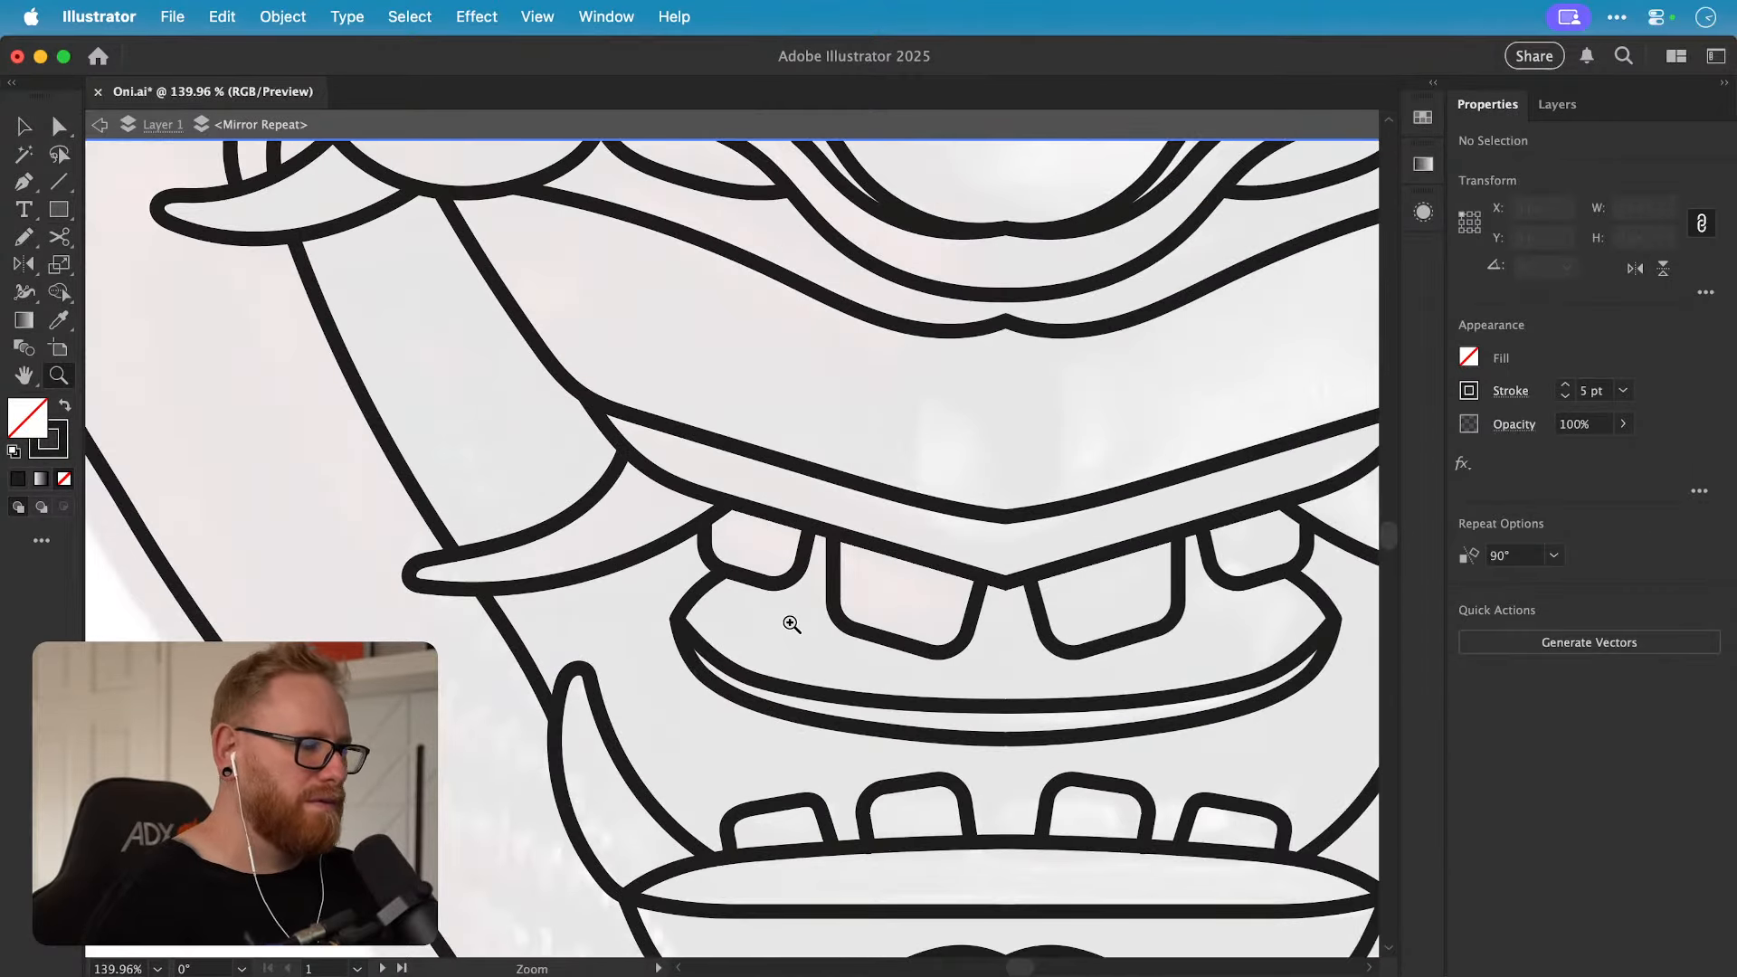
key("n")
left_click_drag(669, 748, 667, 760)
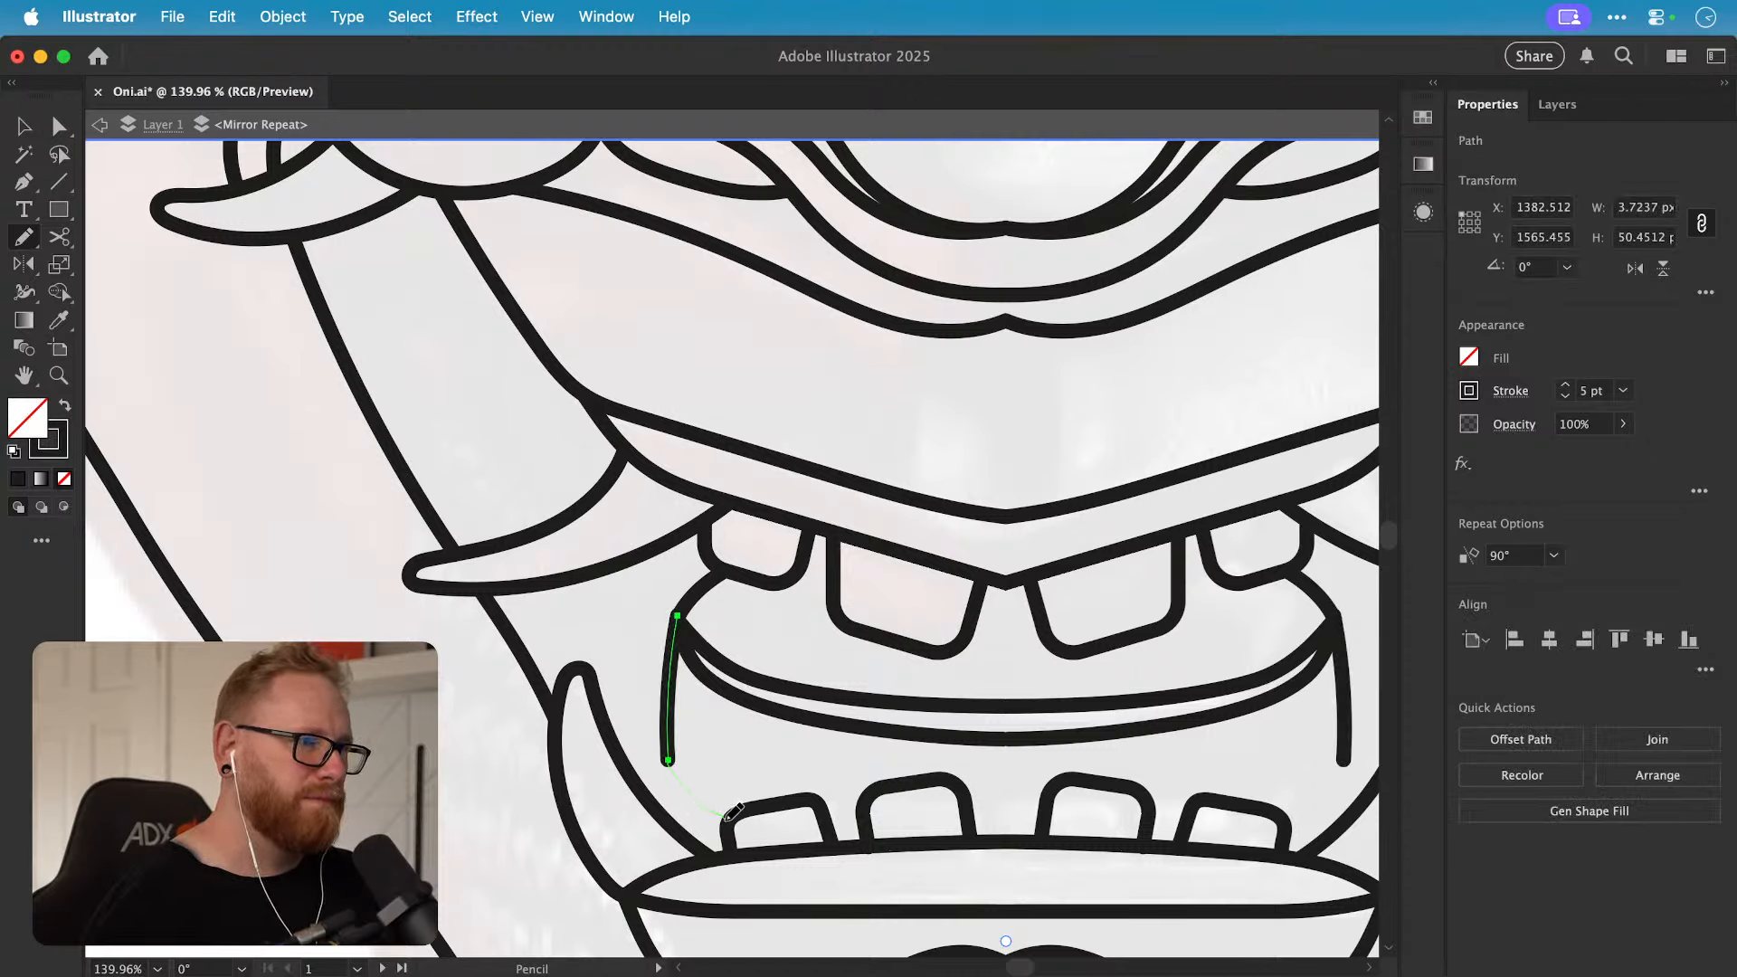
Step: Extend the mouth-corner line with the Pencil from its lower end to the outer lower tooth
left_click_drag(725, 817, 725, 819)
key("super+z")
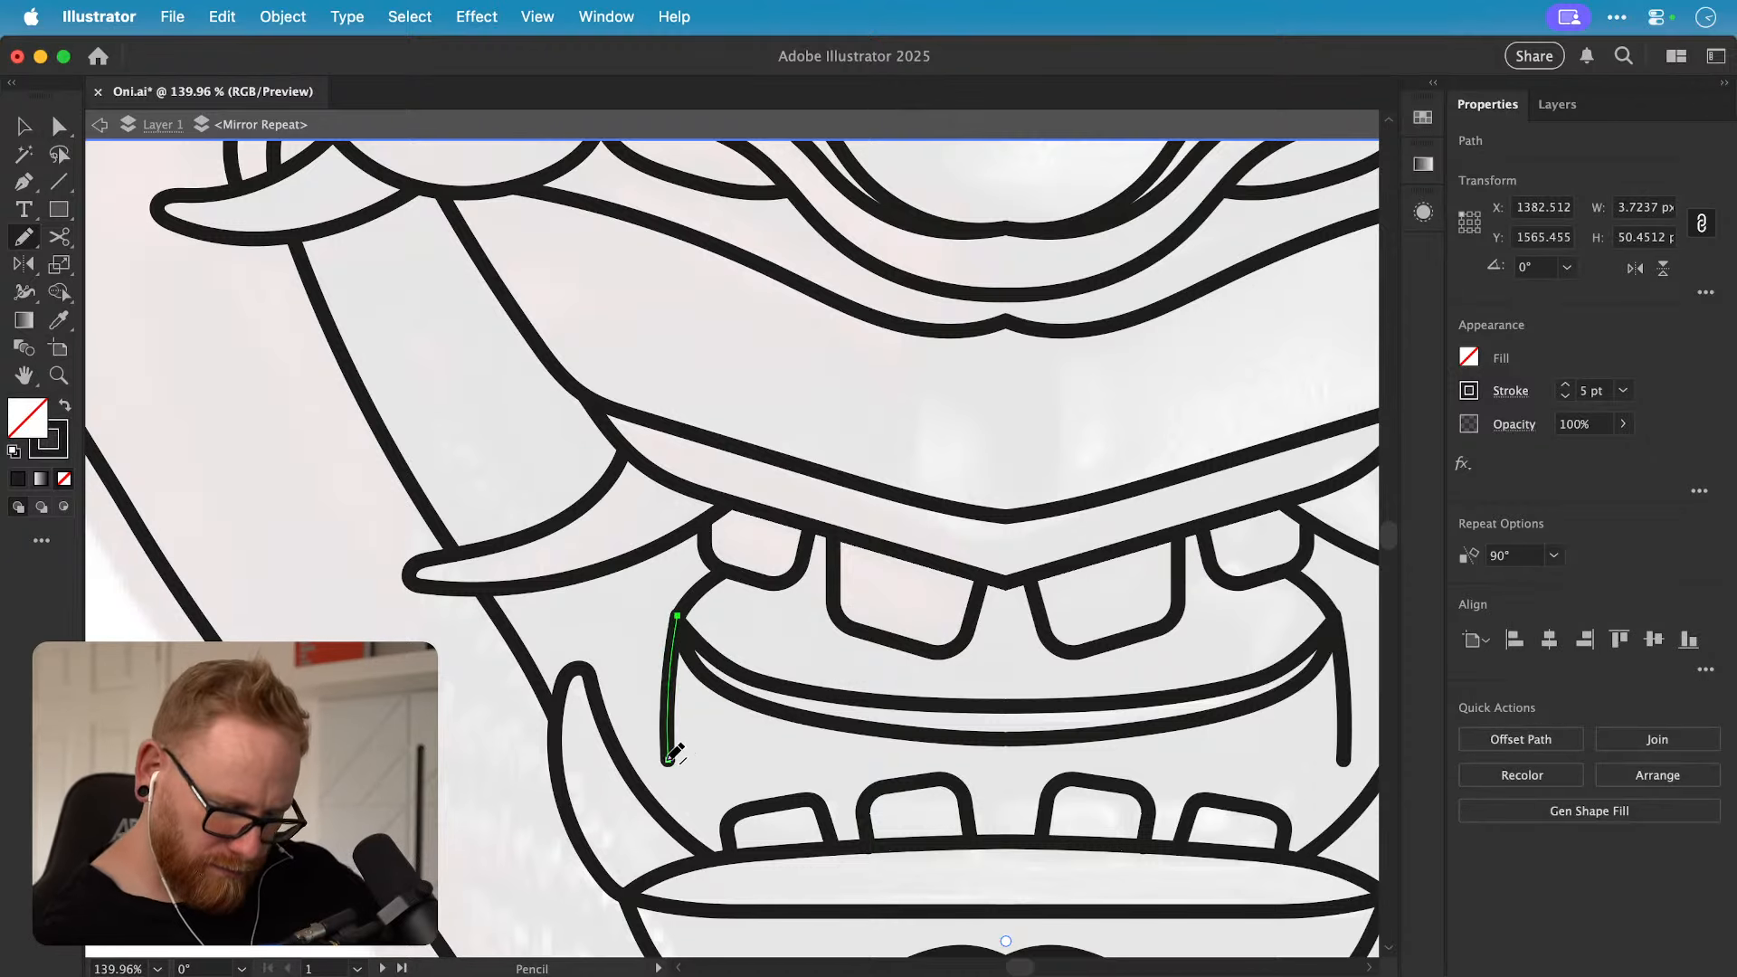
left_click_drag(674, 765, 729, 810)
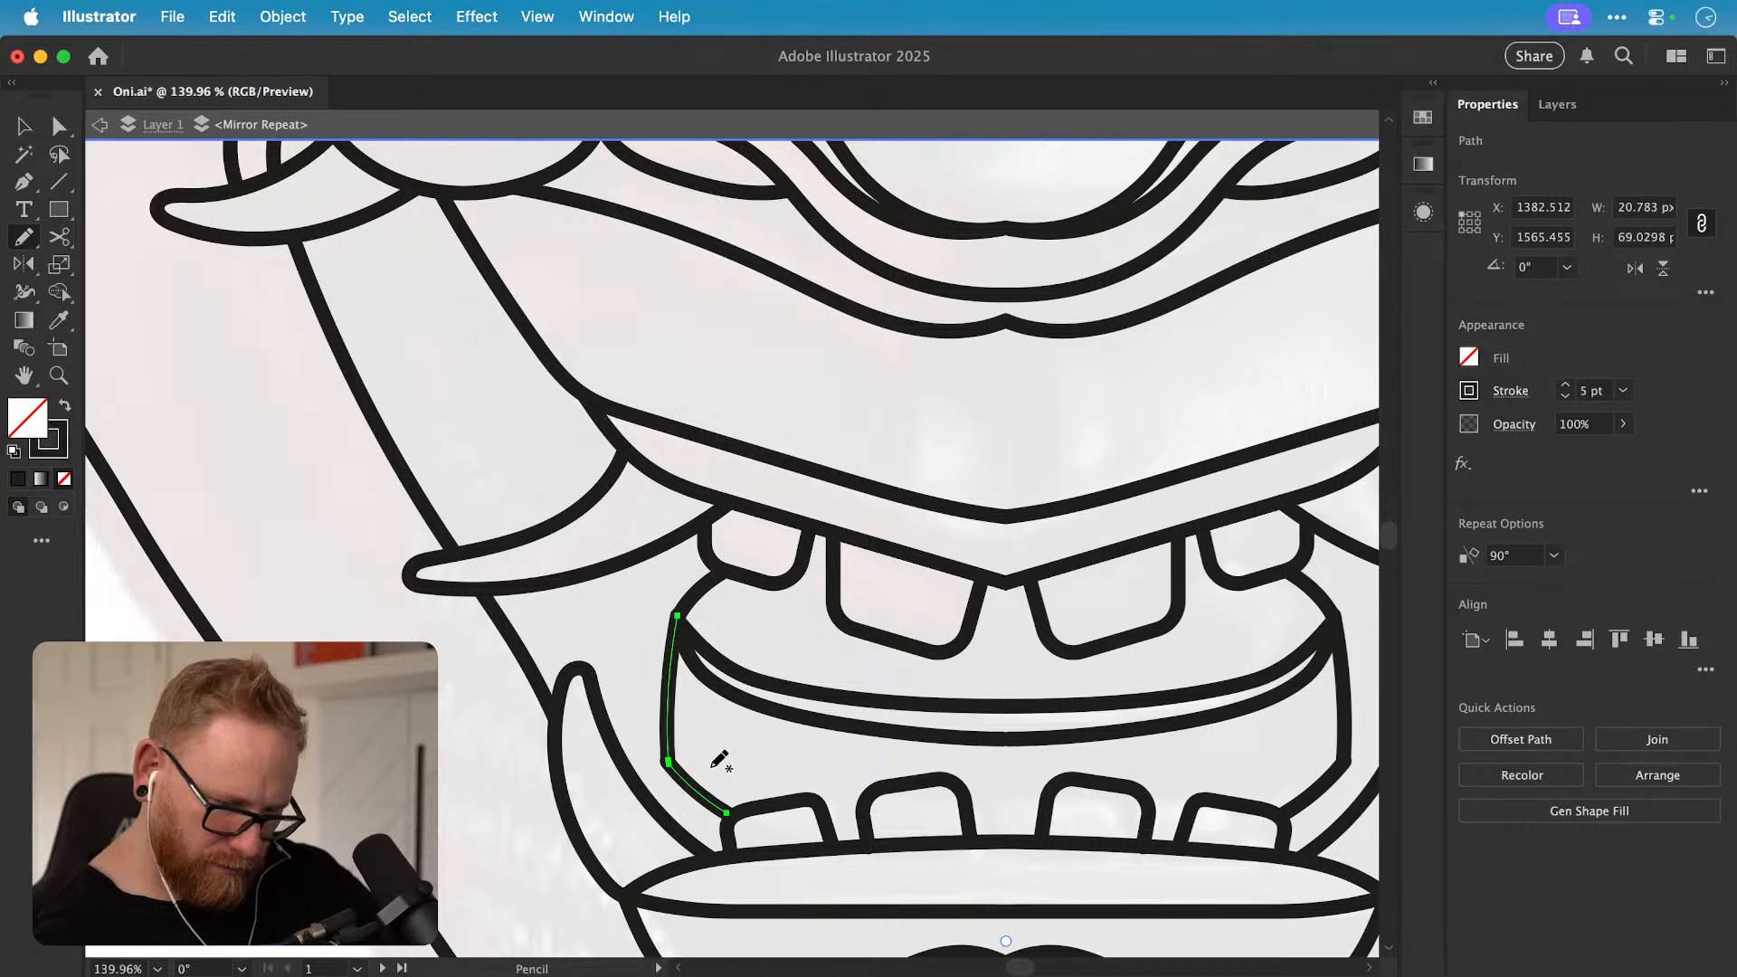
key("super+shift+a")
Step: Clean up the kink in the mouth-corner line by reducing the extra anchor points at its bend to one corner point
key("z")
left_click_drag(642, 781, 1011, 734)
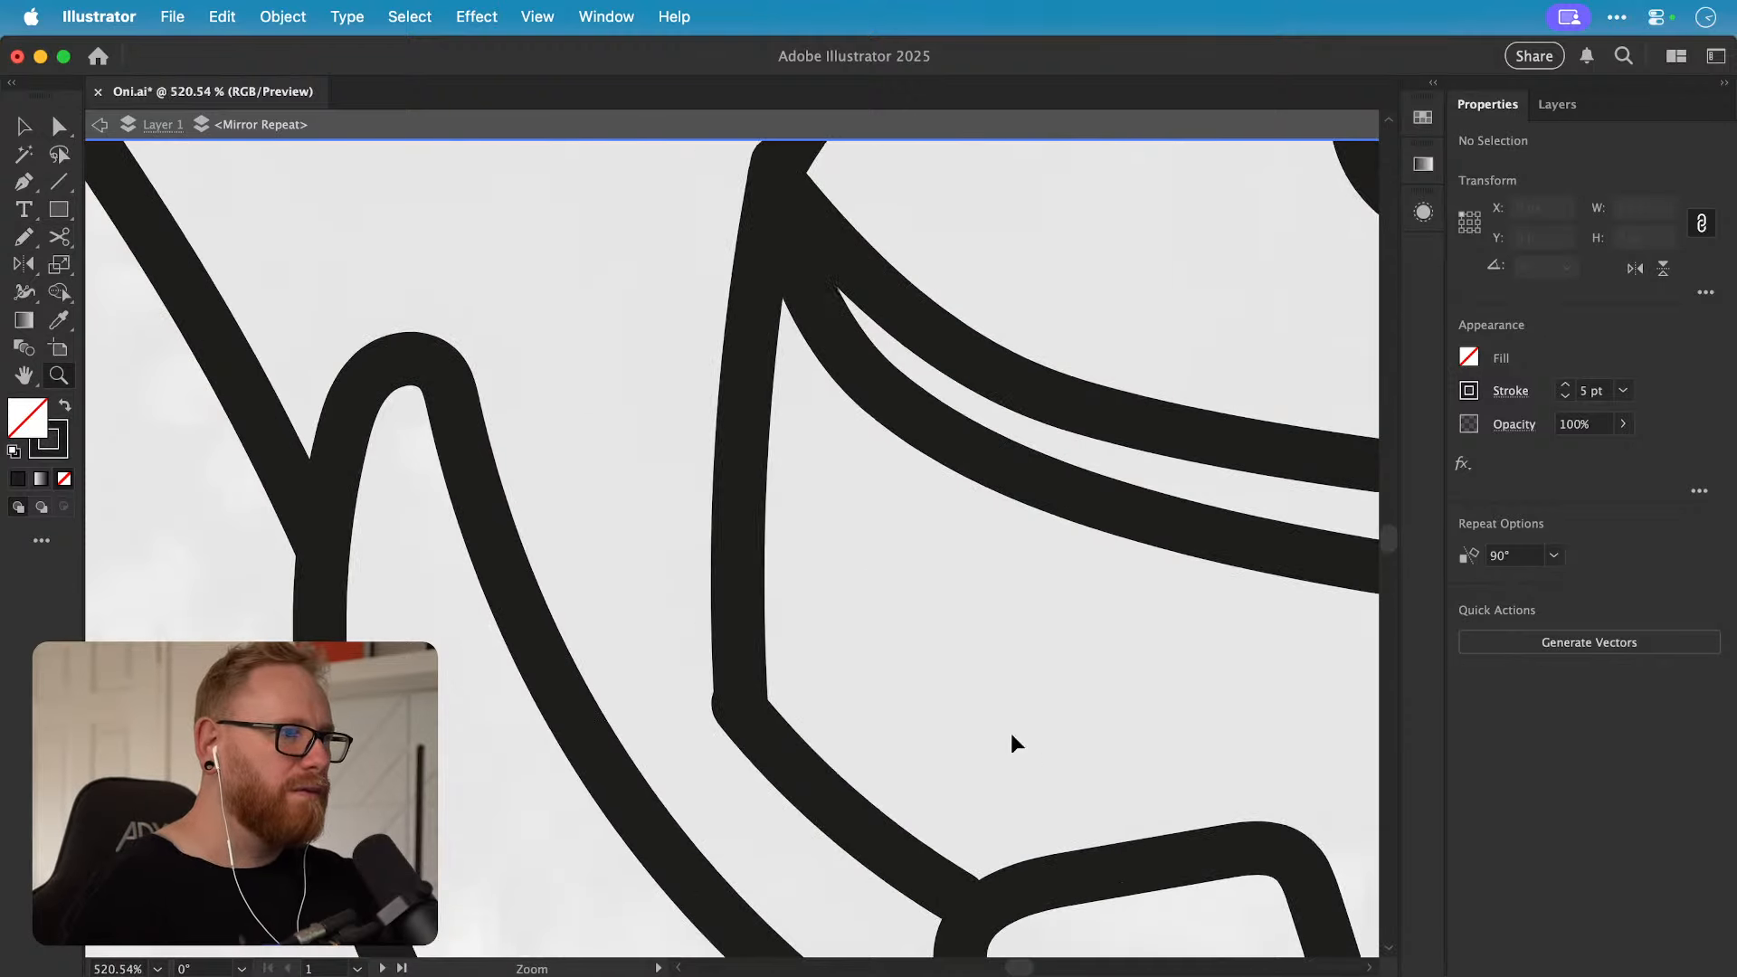
key("super+y")
left_click_drag(740, 702, 1020, 652)
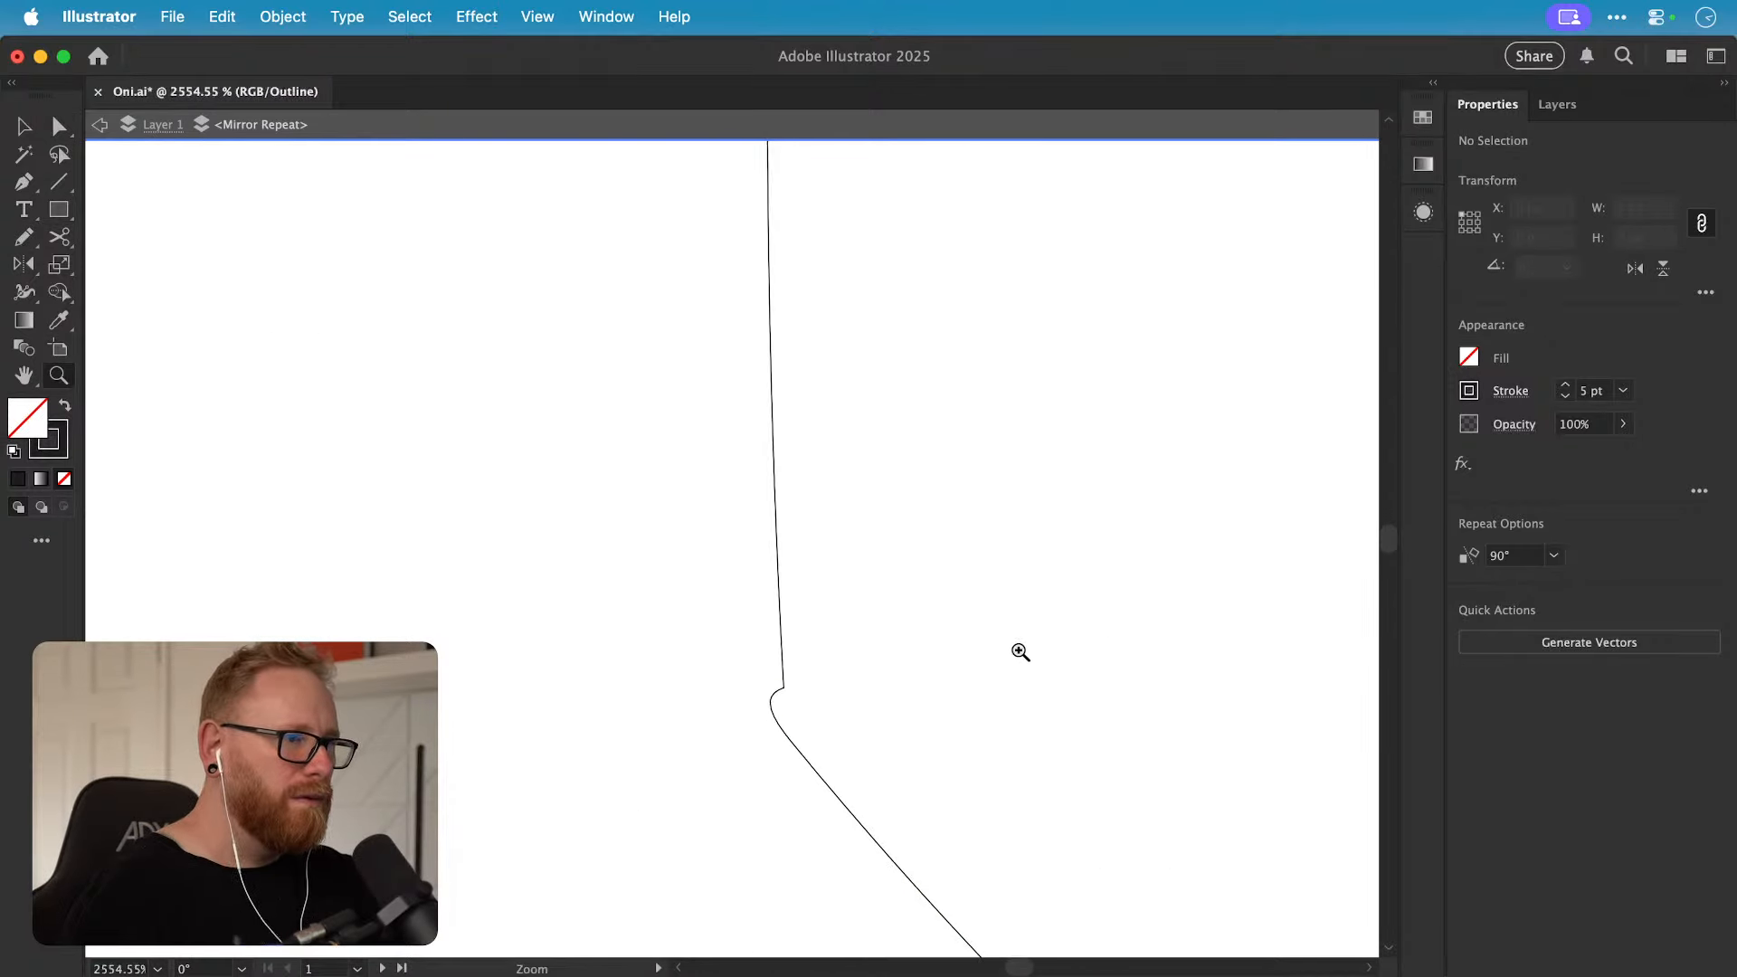
key("a")
left_click_drag(745, 678, 774, 727)
key("super+shift+a")
left_click(803, 757)
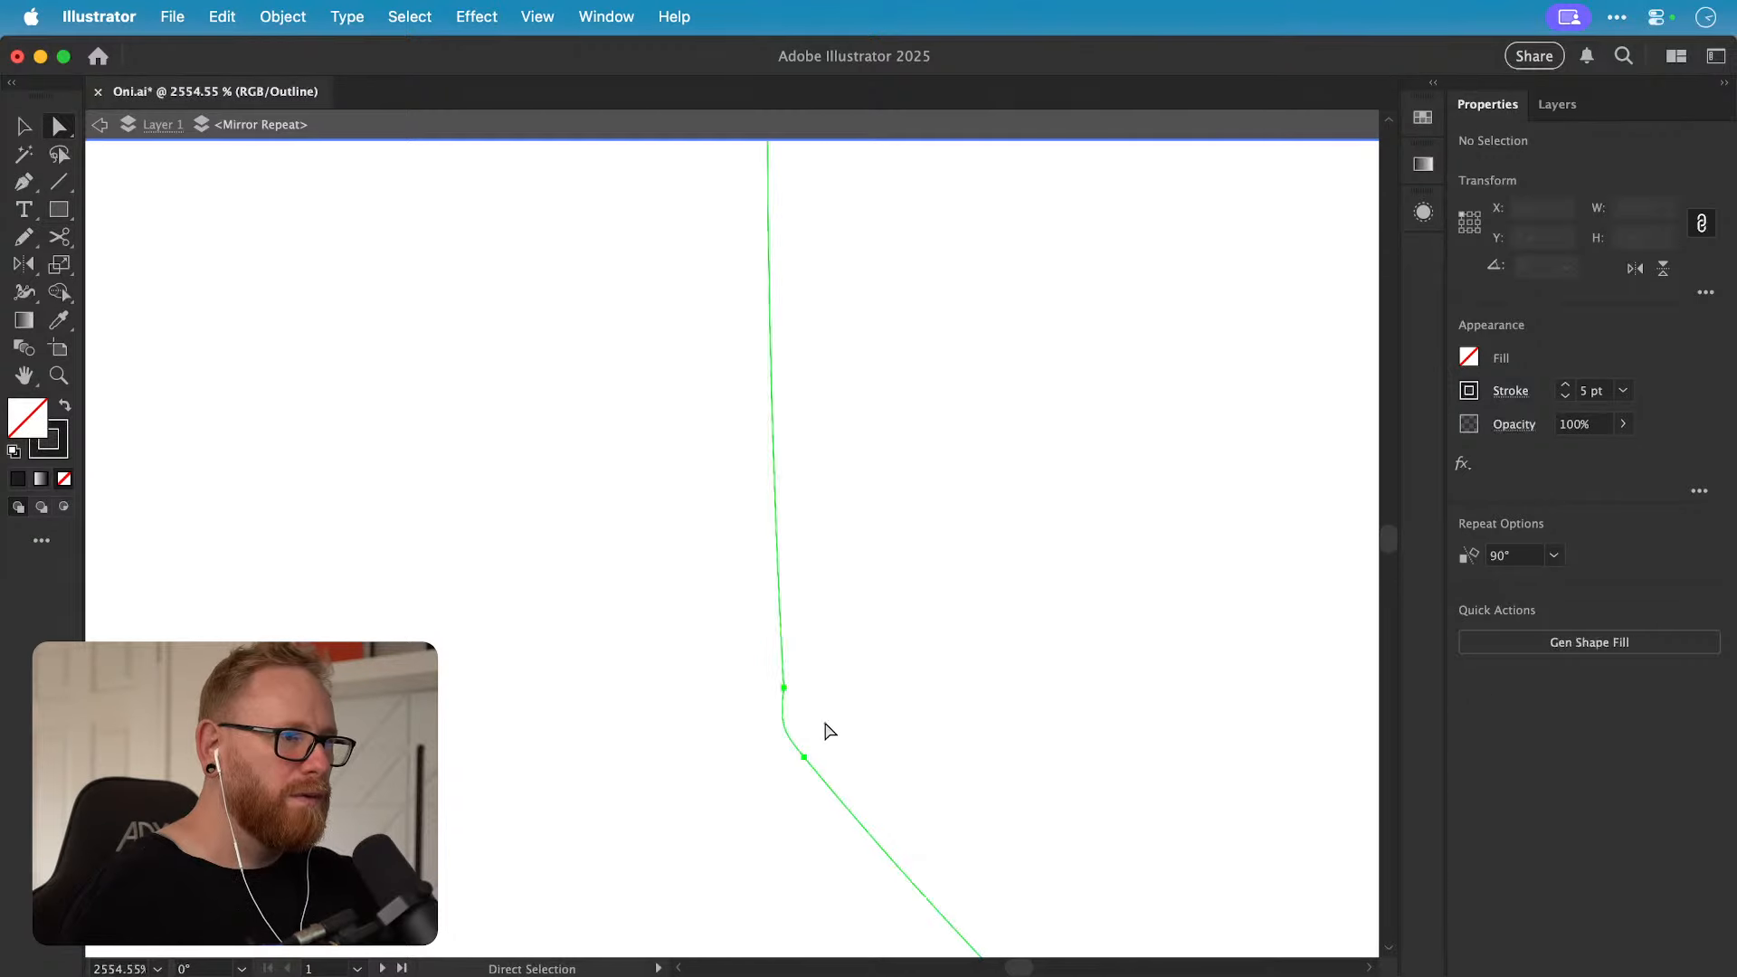
left_click(783, 726)
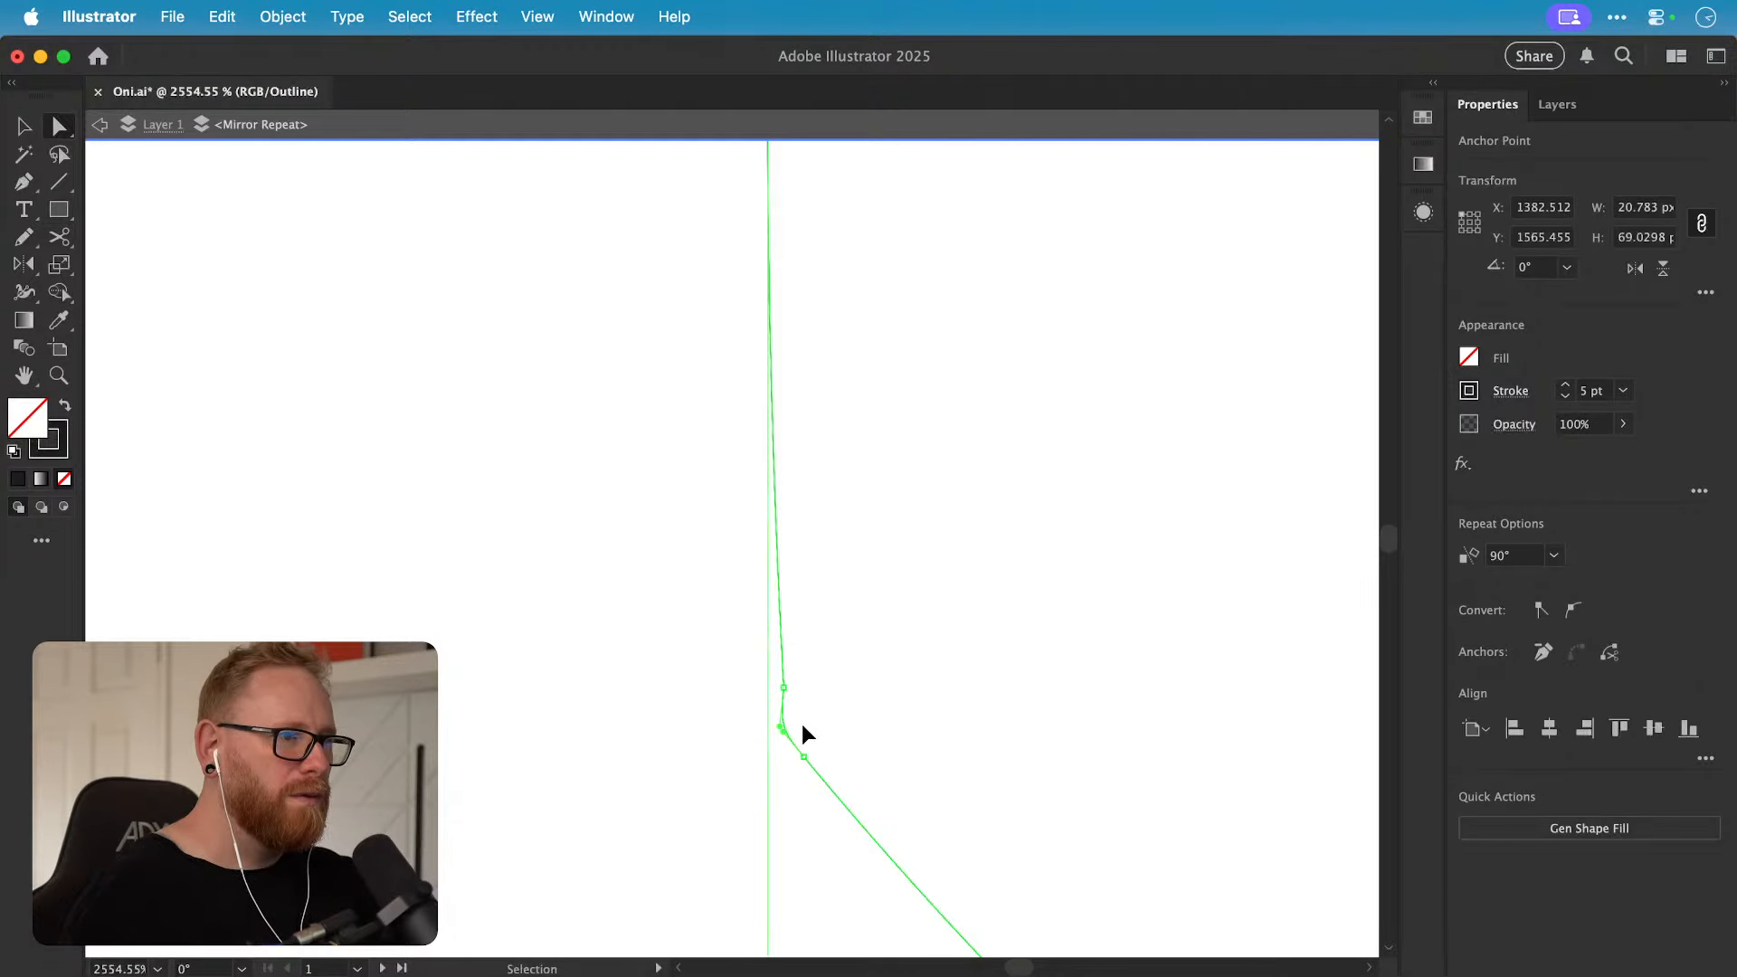
left_click_drag(803, 756, 784, 690)
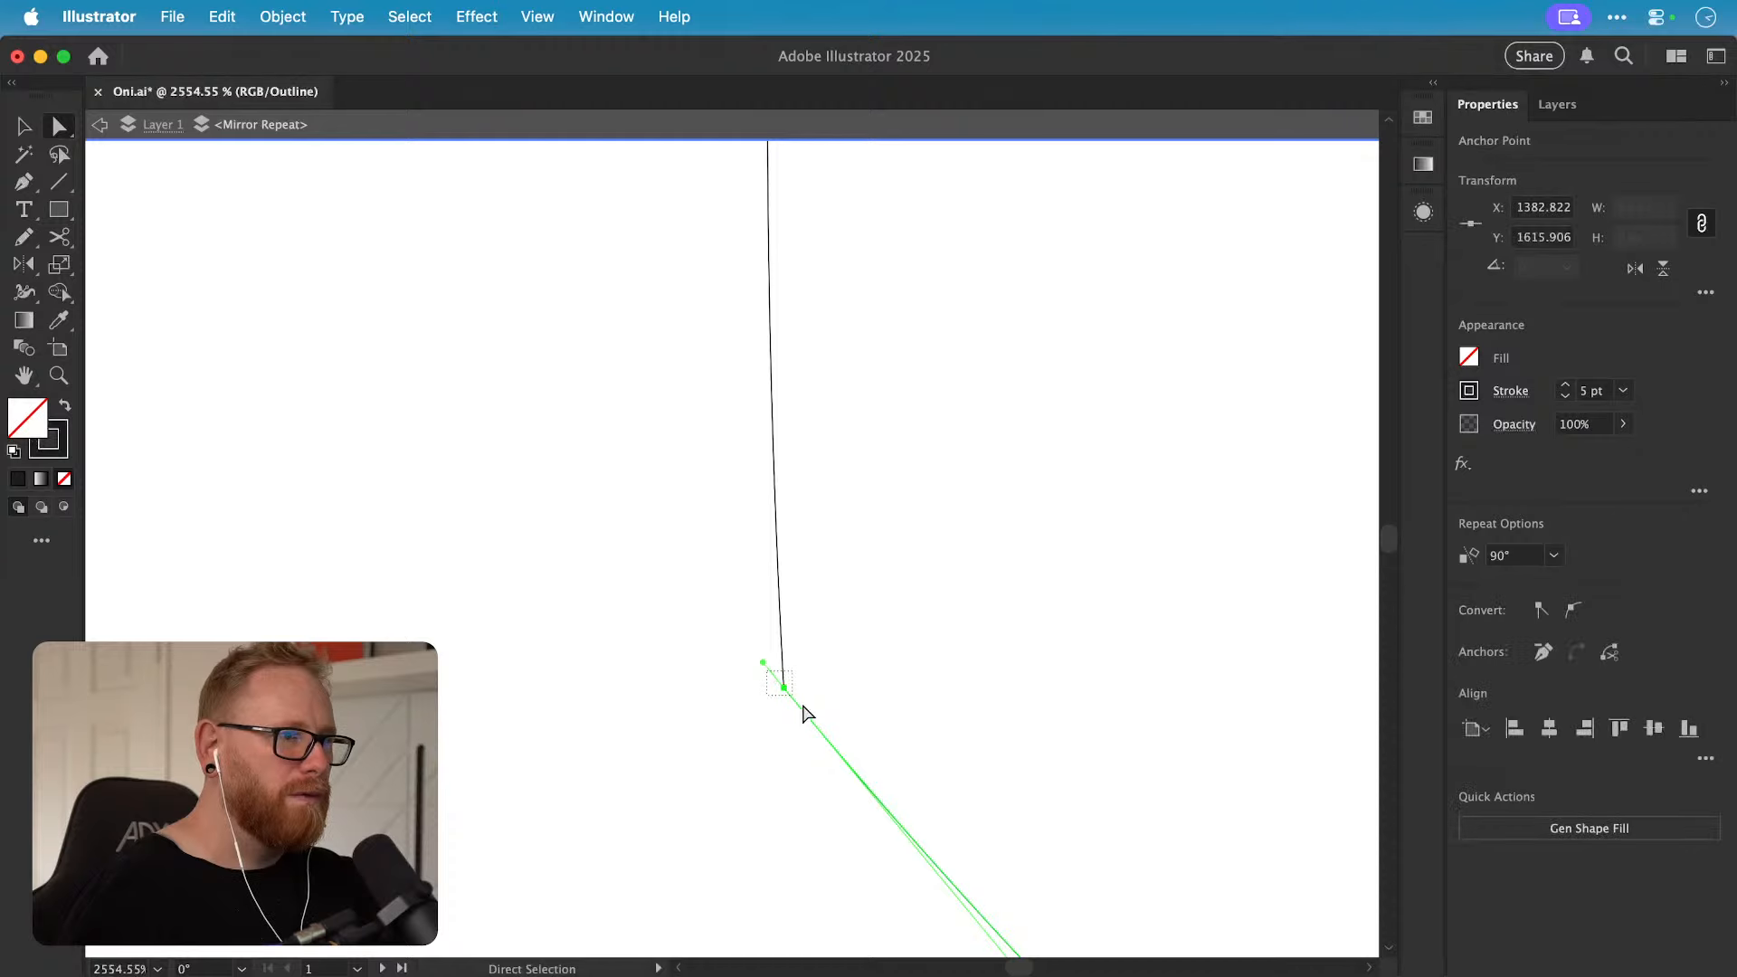
Step: Snap the lower end anchor of the mouth-corner line onto the outline of the outer lower tooth
key("super+minus")
key("super+minus")
key("super+minus")
key("super+minus")
key("super+minus")
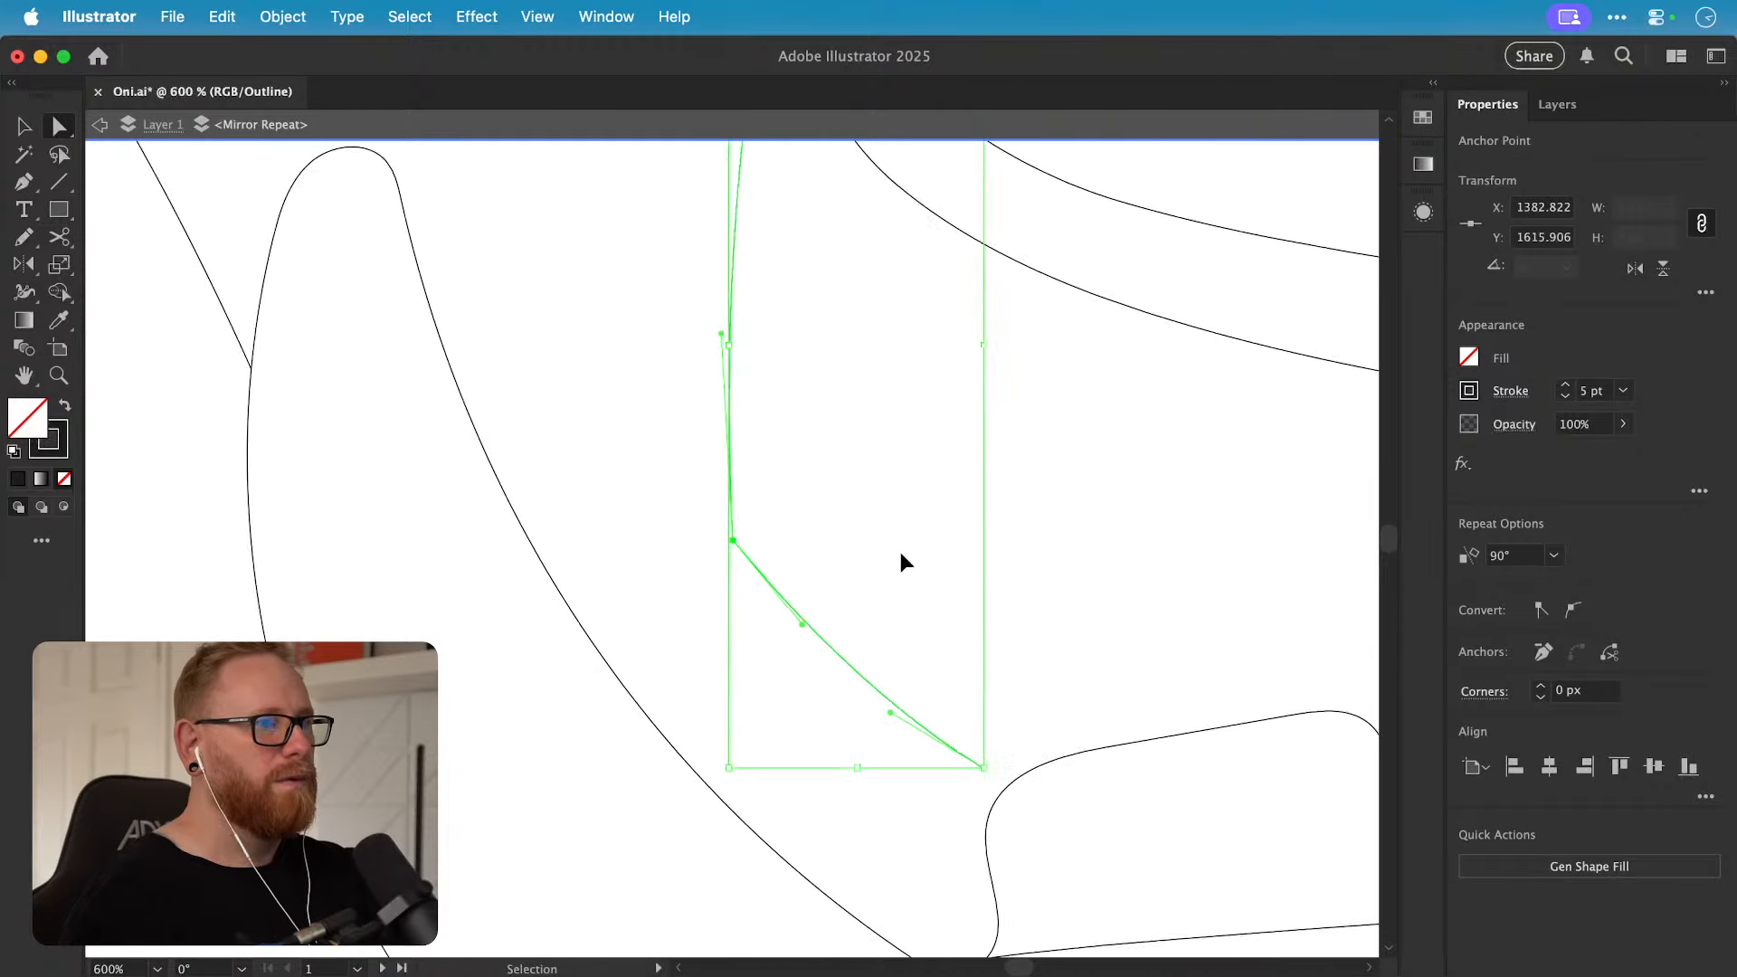
key("super+minus")
left_click_drag(896, 683, 911, 693)
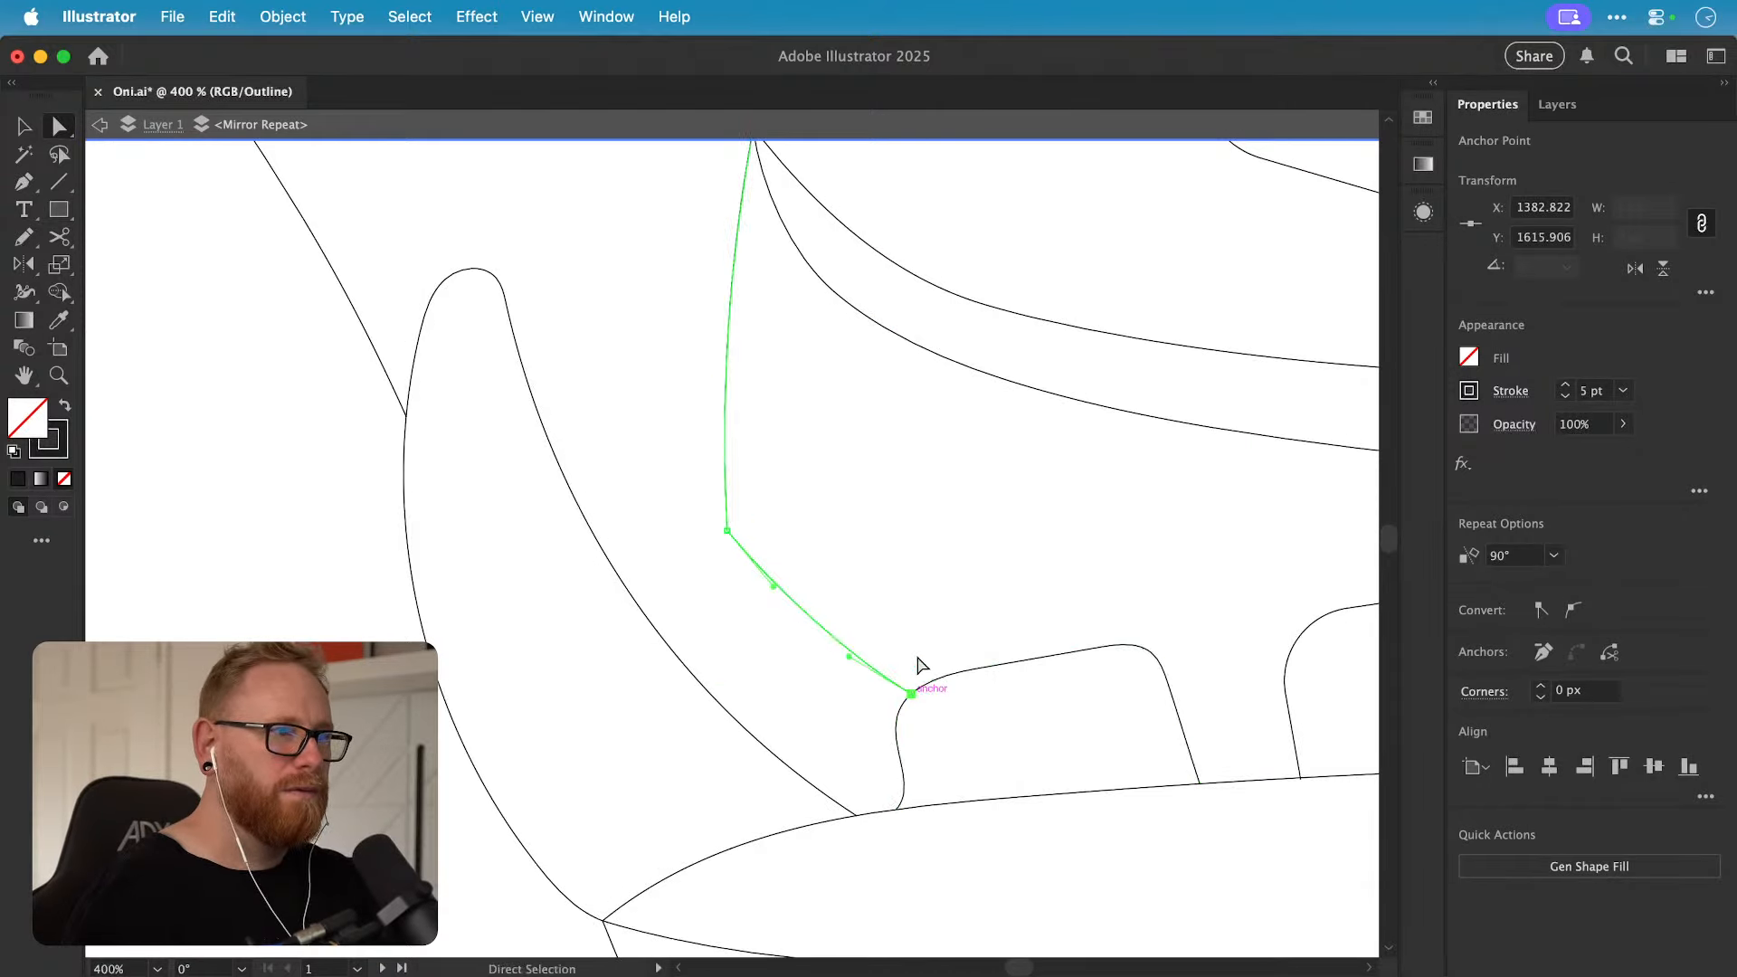
left_click(828, 626)
Step: Snap the upper end anchor of the mouth-corner line onto the point where the inner mouth lines meet
scroll(826, 616, "up", 5)
key("z")
left_click_drag(715, 404, 1330, 424)
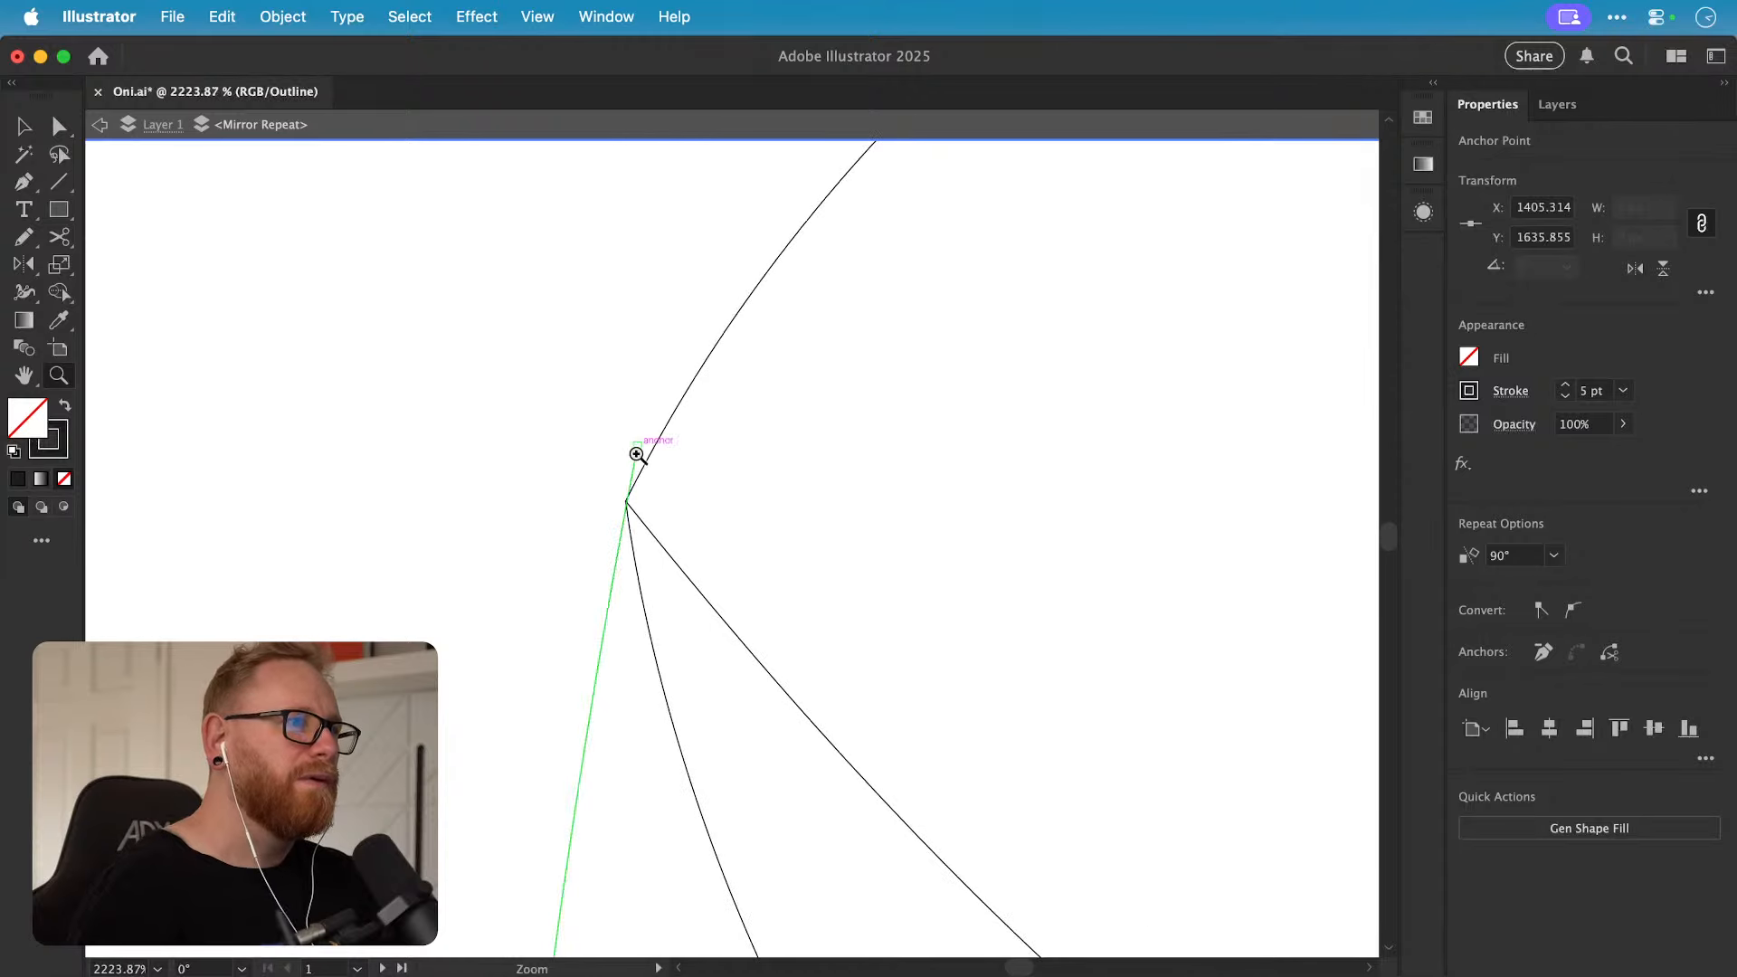
key("a")
left_click_drag(637, 452, 624, 500)
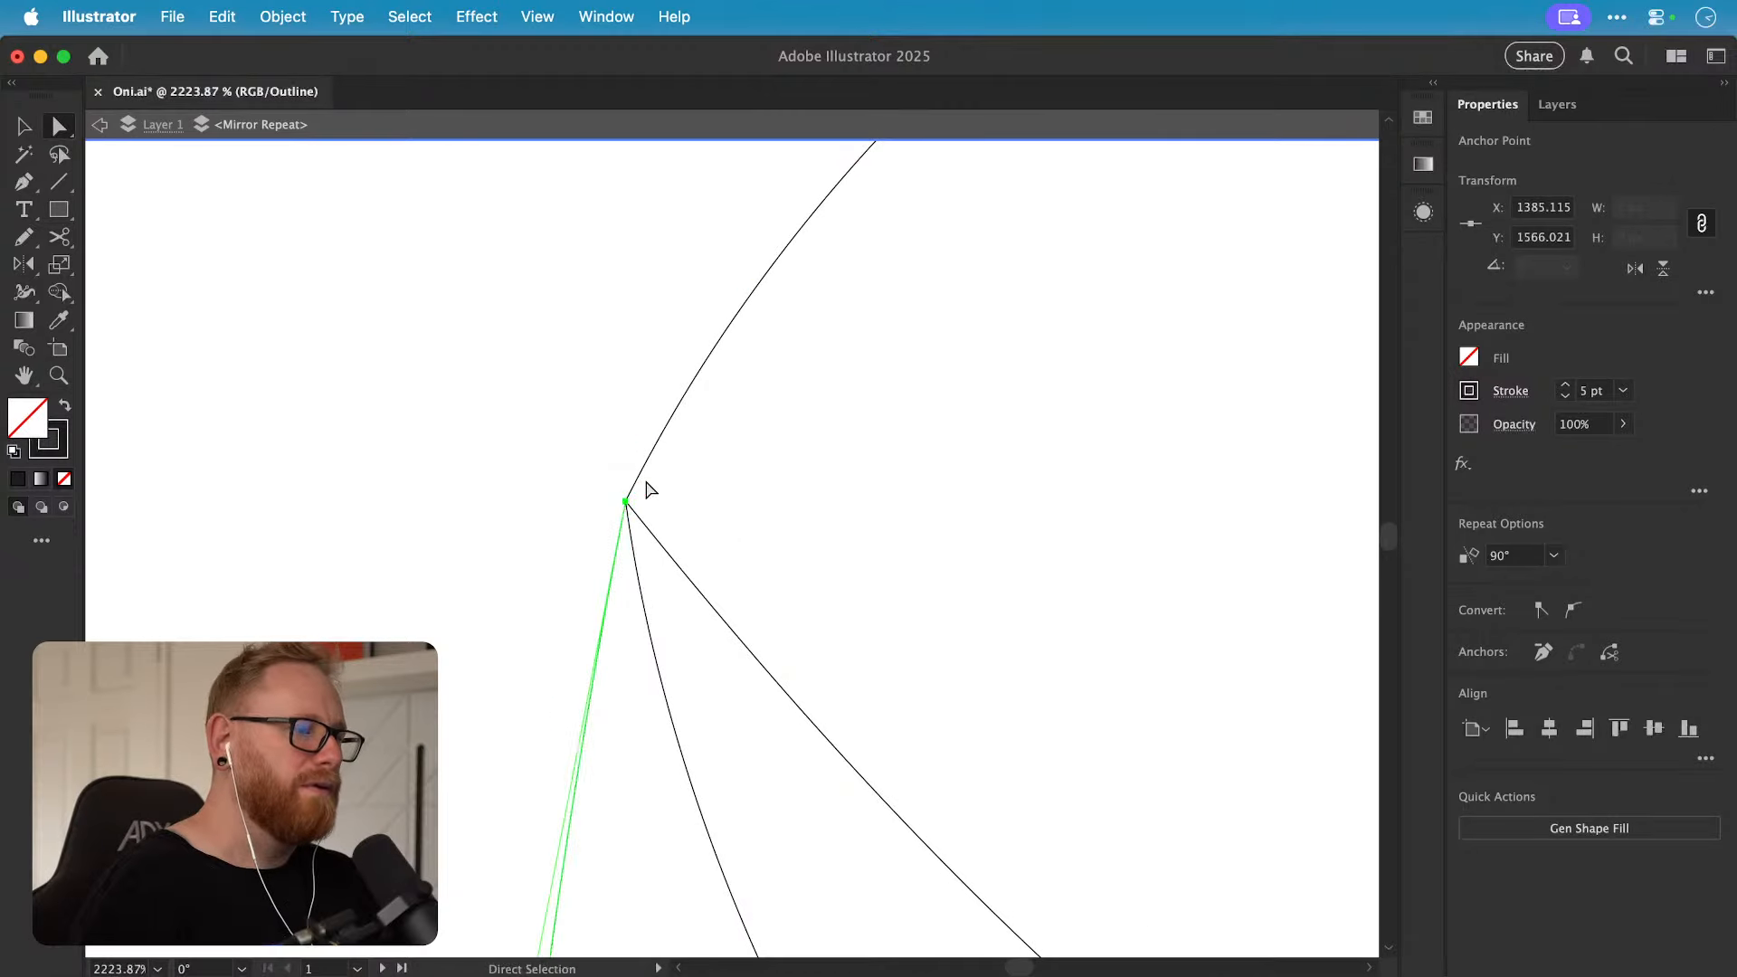
Step: Compare the whole line-art mask with the reference photo, checking how the open mouth reads
key("super+y")
key("super+minus")
key("super+minus")
key("super+minus")
key("super+minus")
key("super+minus")
key("super+minus")
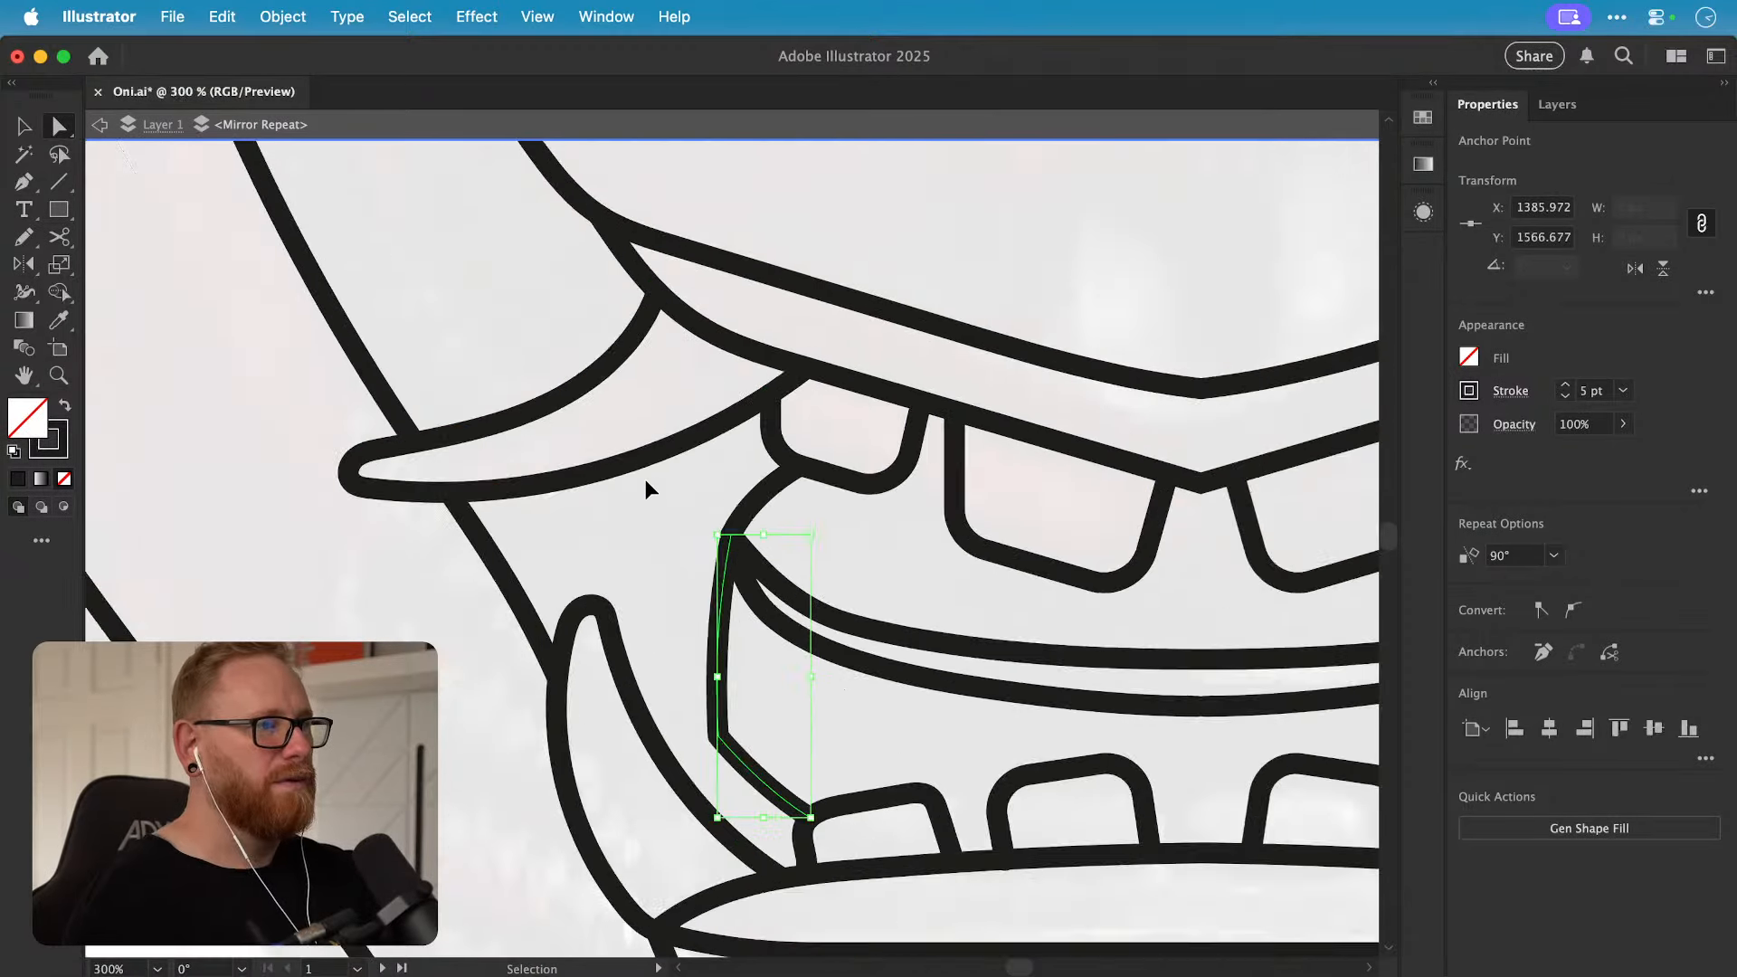
key("super+minus")
key("super+minus")
key("super+minus")
key("super+minus")
key("super+minus")
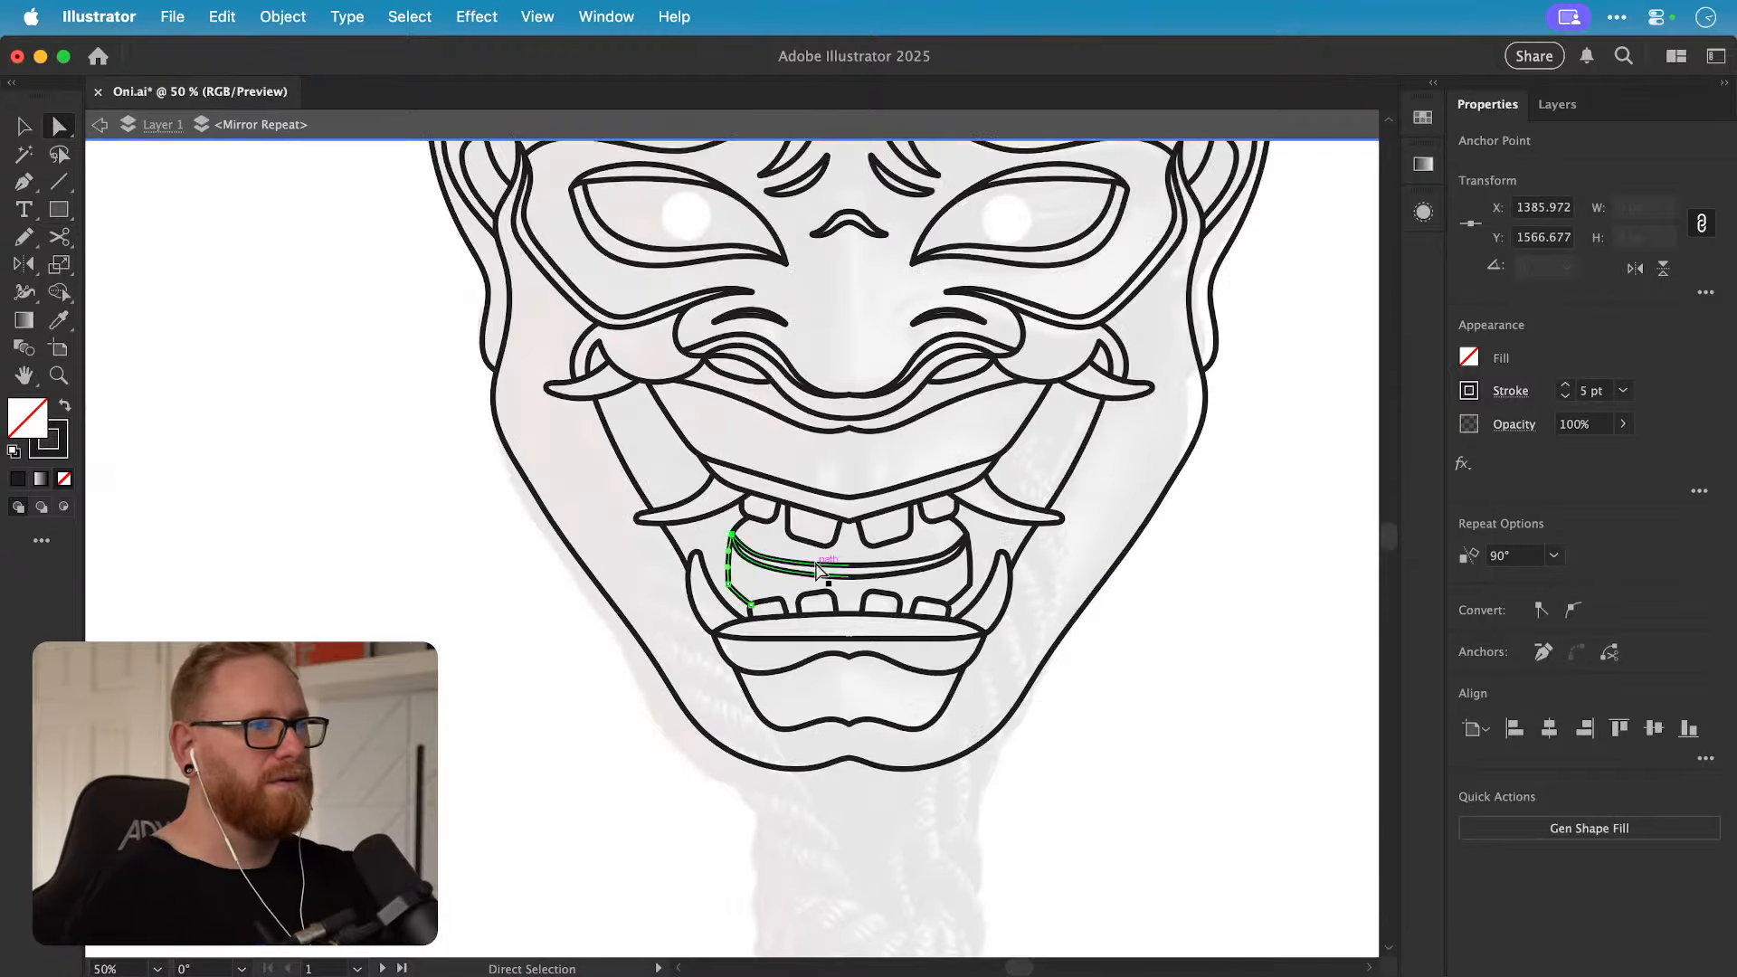
left_click(482, 611)
left_click_drag(783, 561, 597, 622)
left_click_drag(882, 597, 648, 523)
left_click_drag(900, 556, 752, 561)
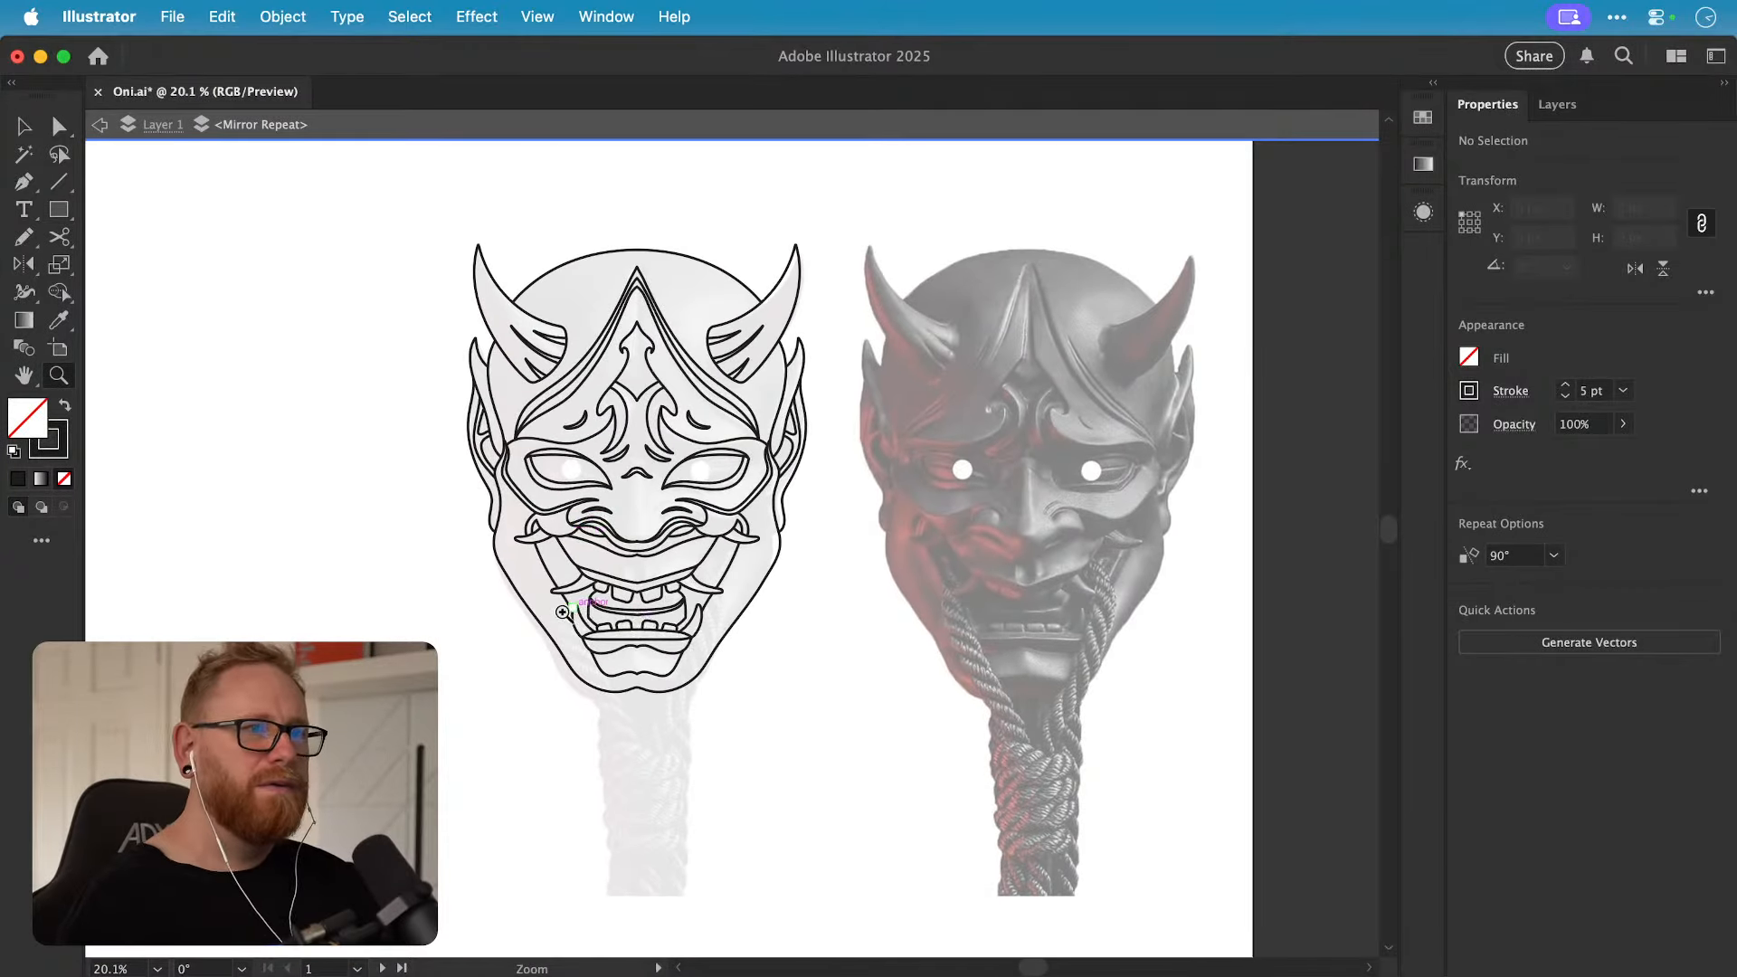
left_click_drag(609, 624, 747, 617)
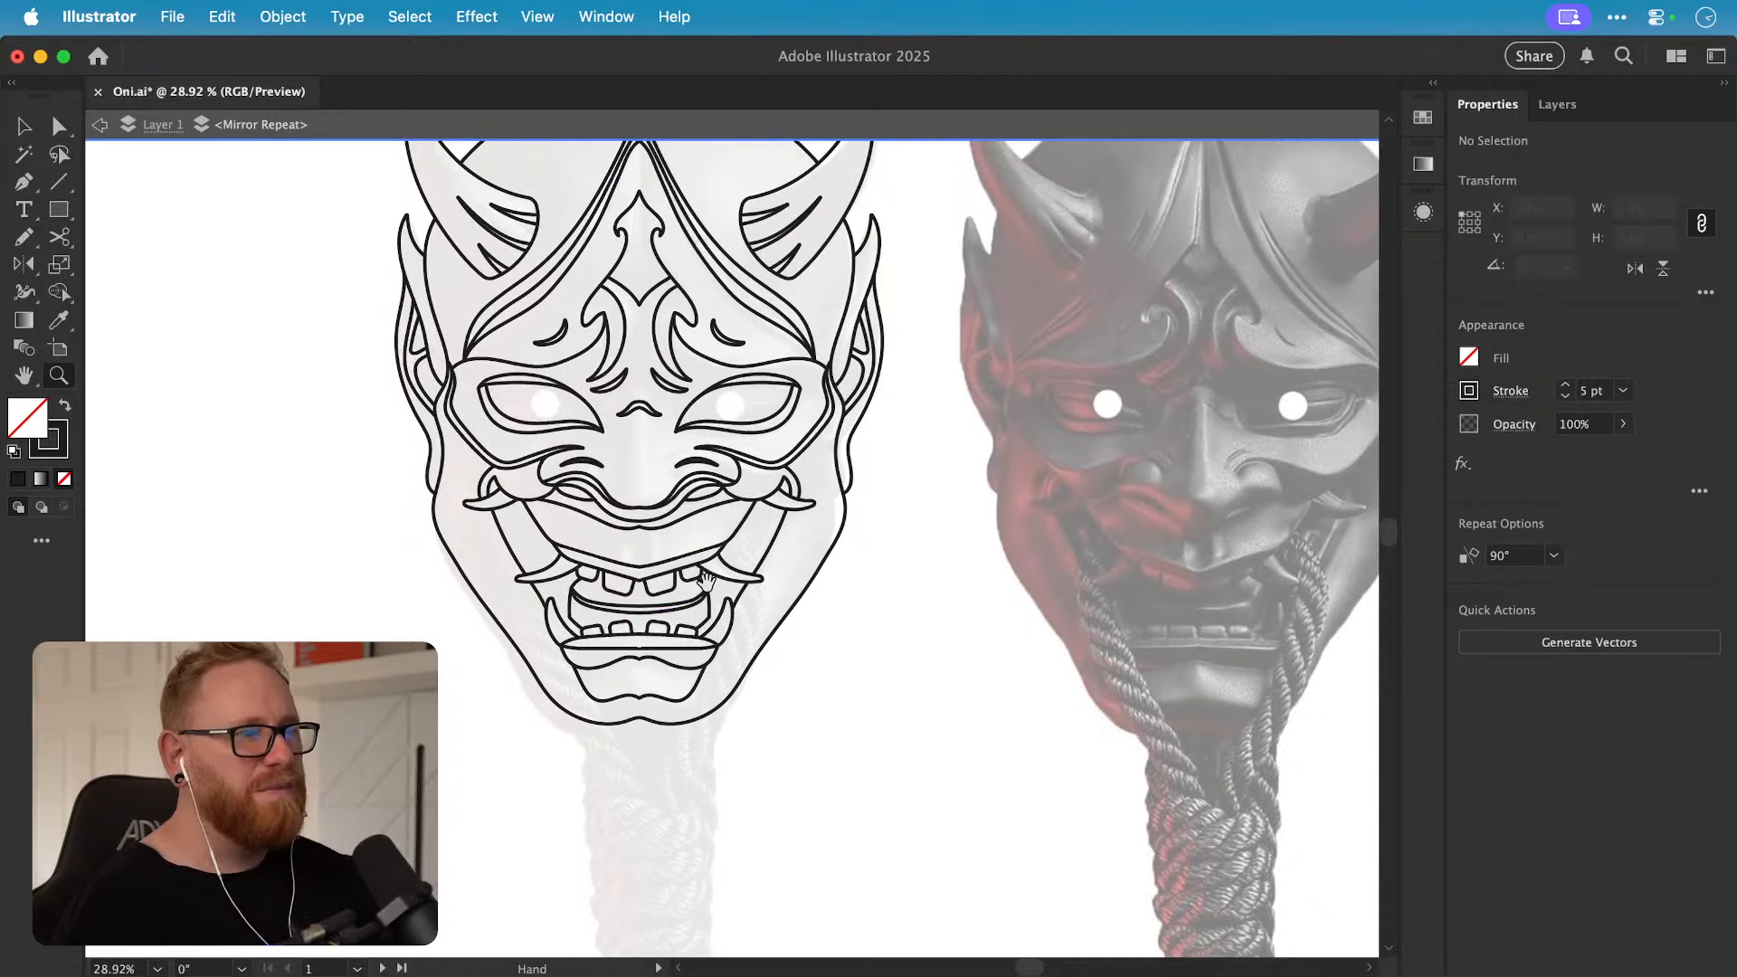
Step: Try the mouth without the curved lip lines between the upper and lower teeth, and undo their deletion
left_click_drag(631, 611, 817, 619)
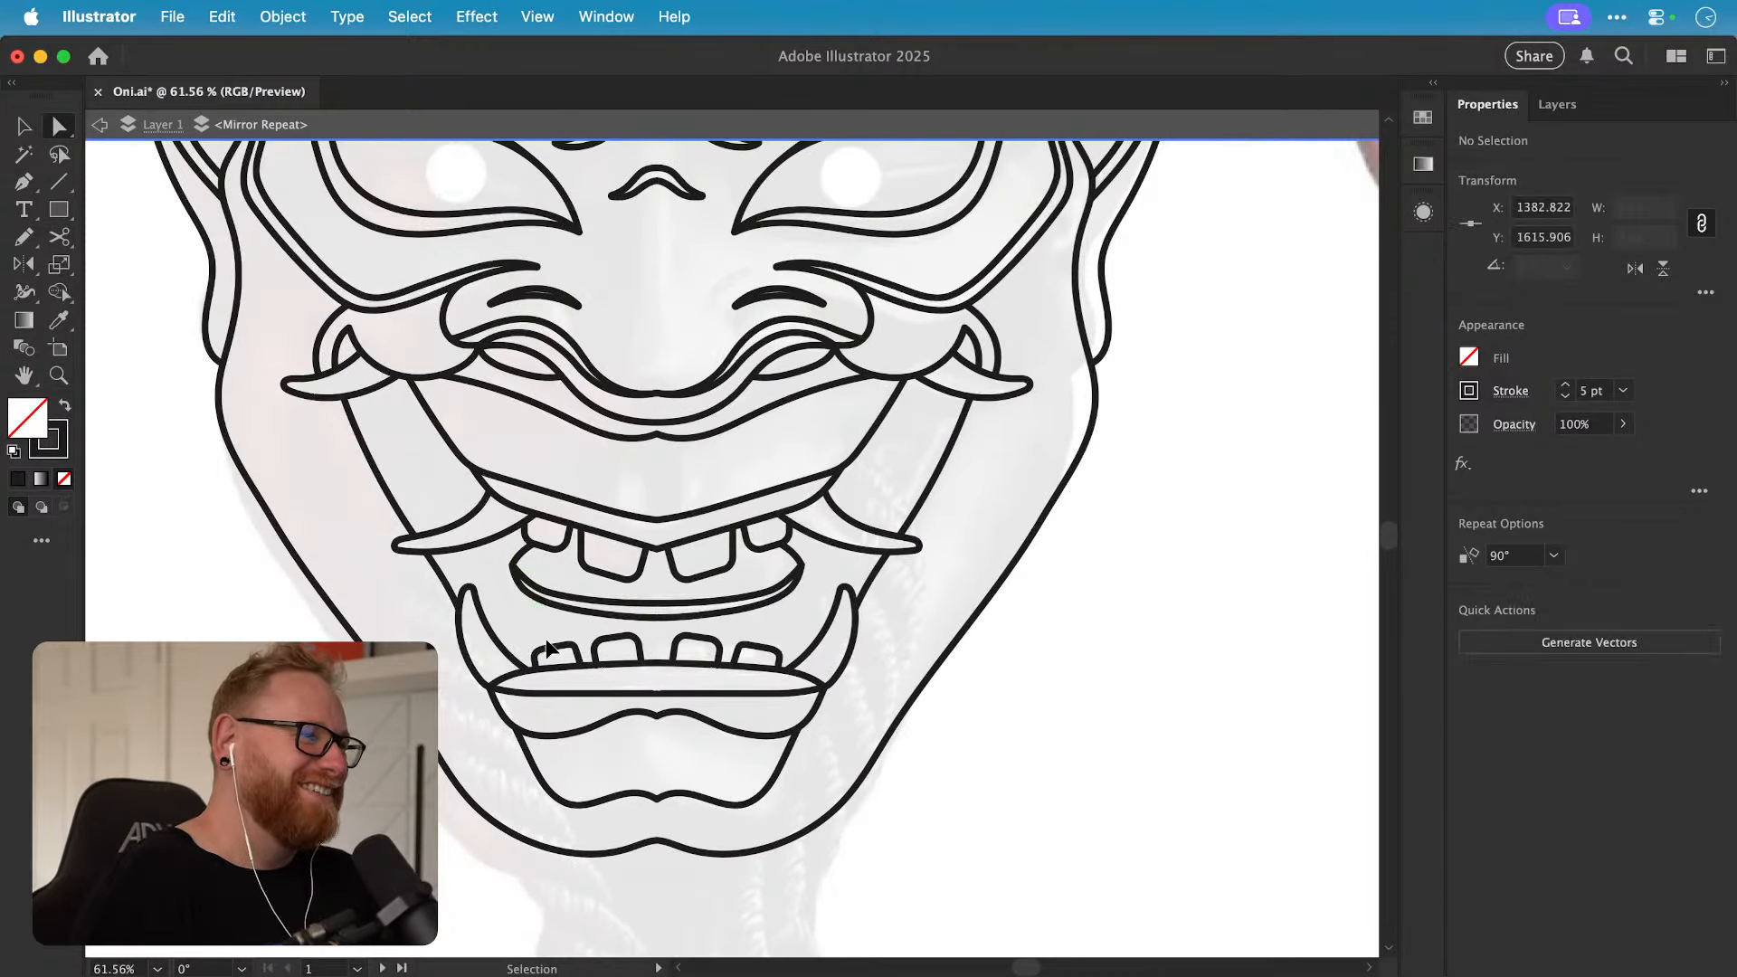
mouse_move(572, 588)
left_mouse_down()
mouse_move(802, 615)
mouse_move(483, 547)
mouse_move(546, 566)
mouse_move(545, 594)
left_mouse_up()
key("BackSpace")
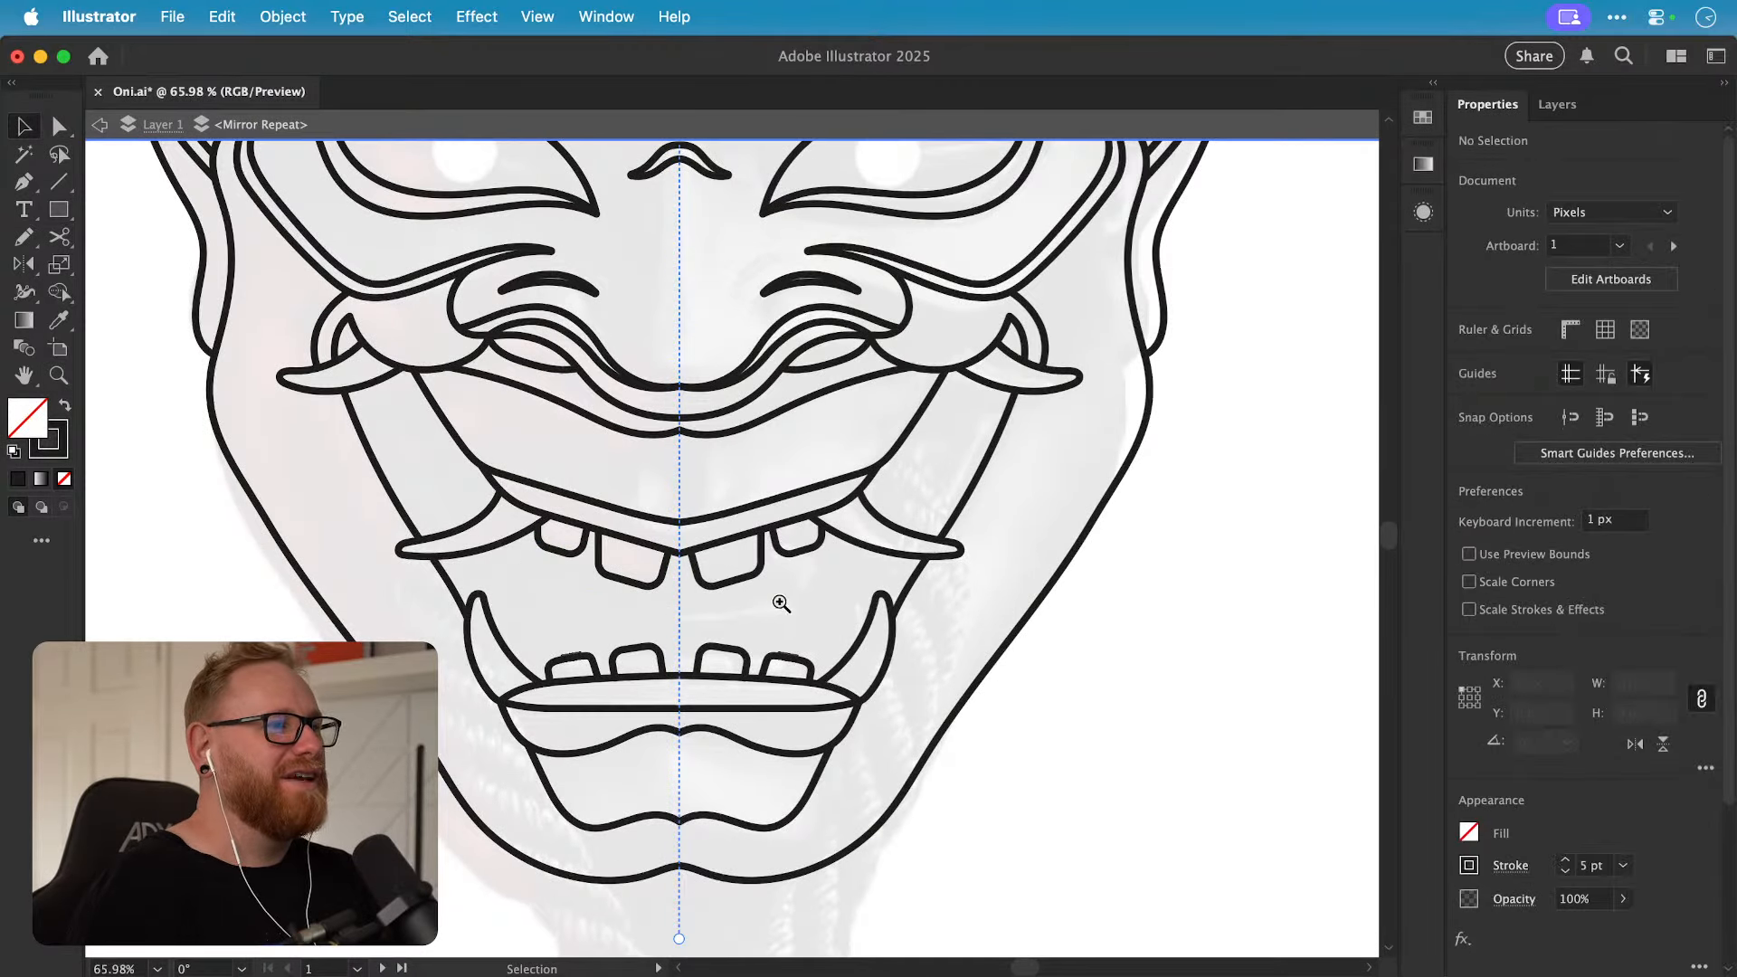
key("z")
left_click_drag(775, 601, 500, 560)
left_click_drag(753, 620, 594, 626)
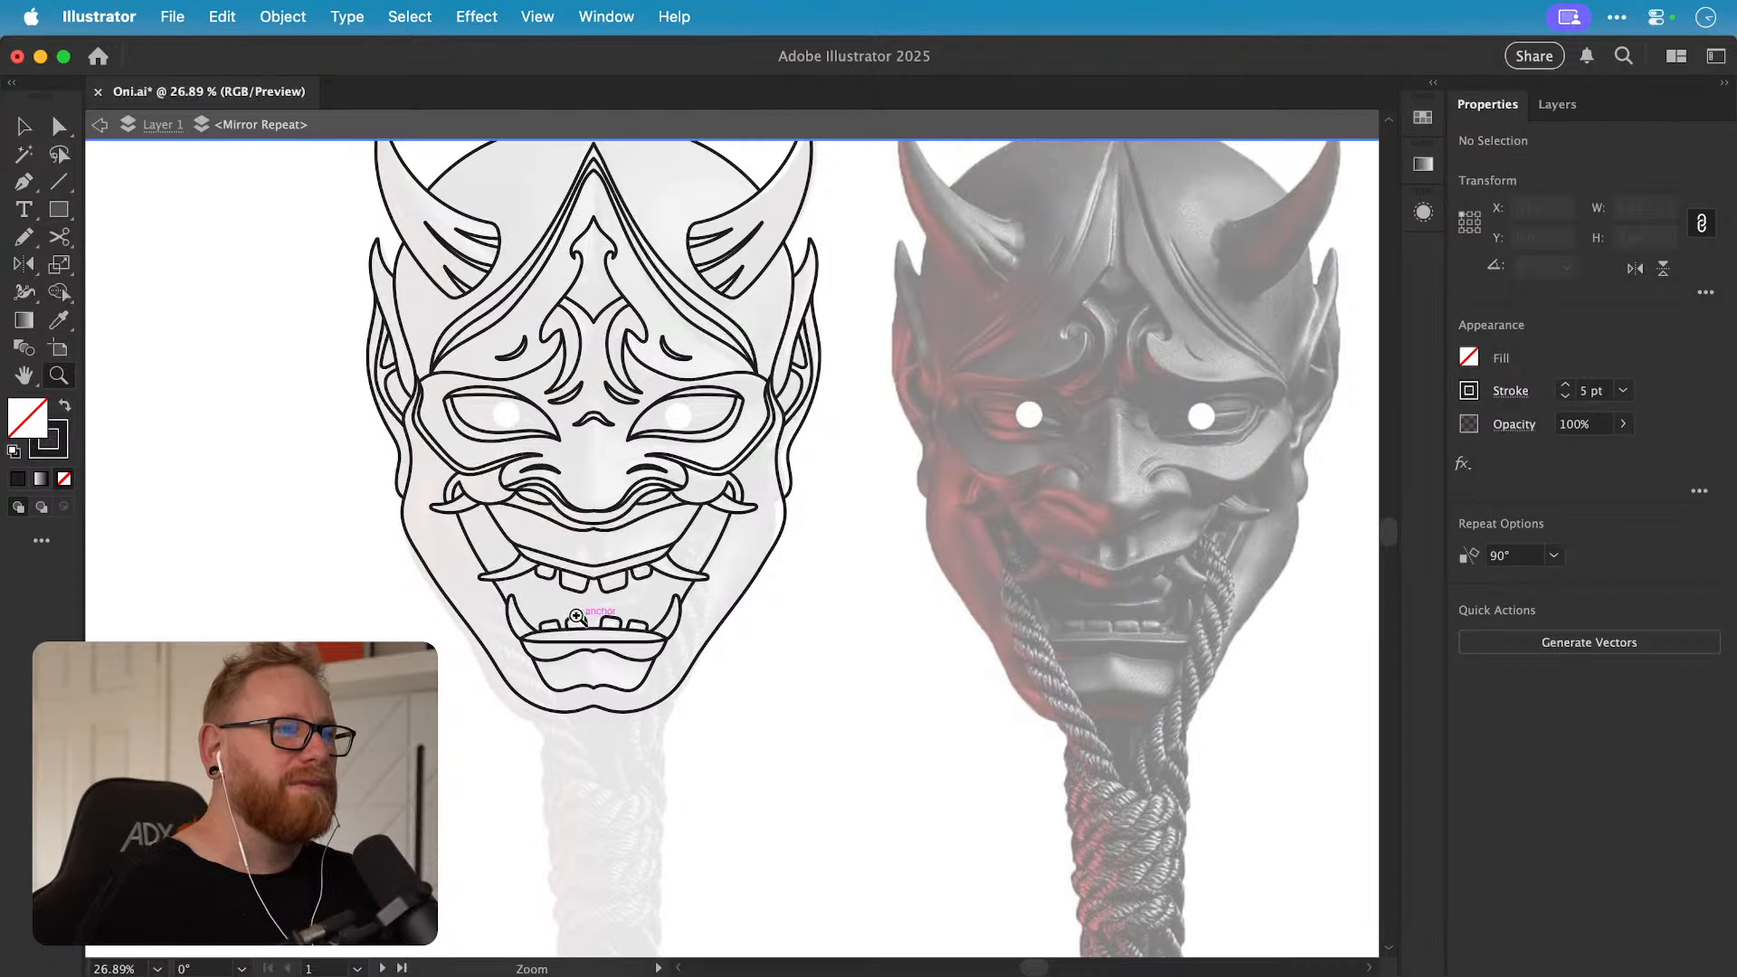
key("super+z")
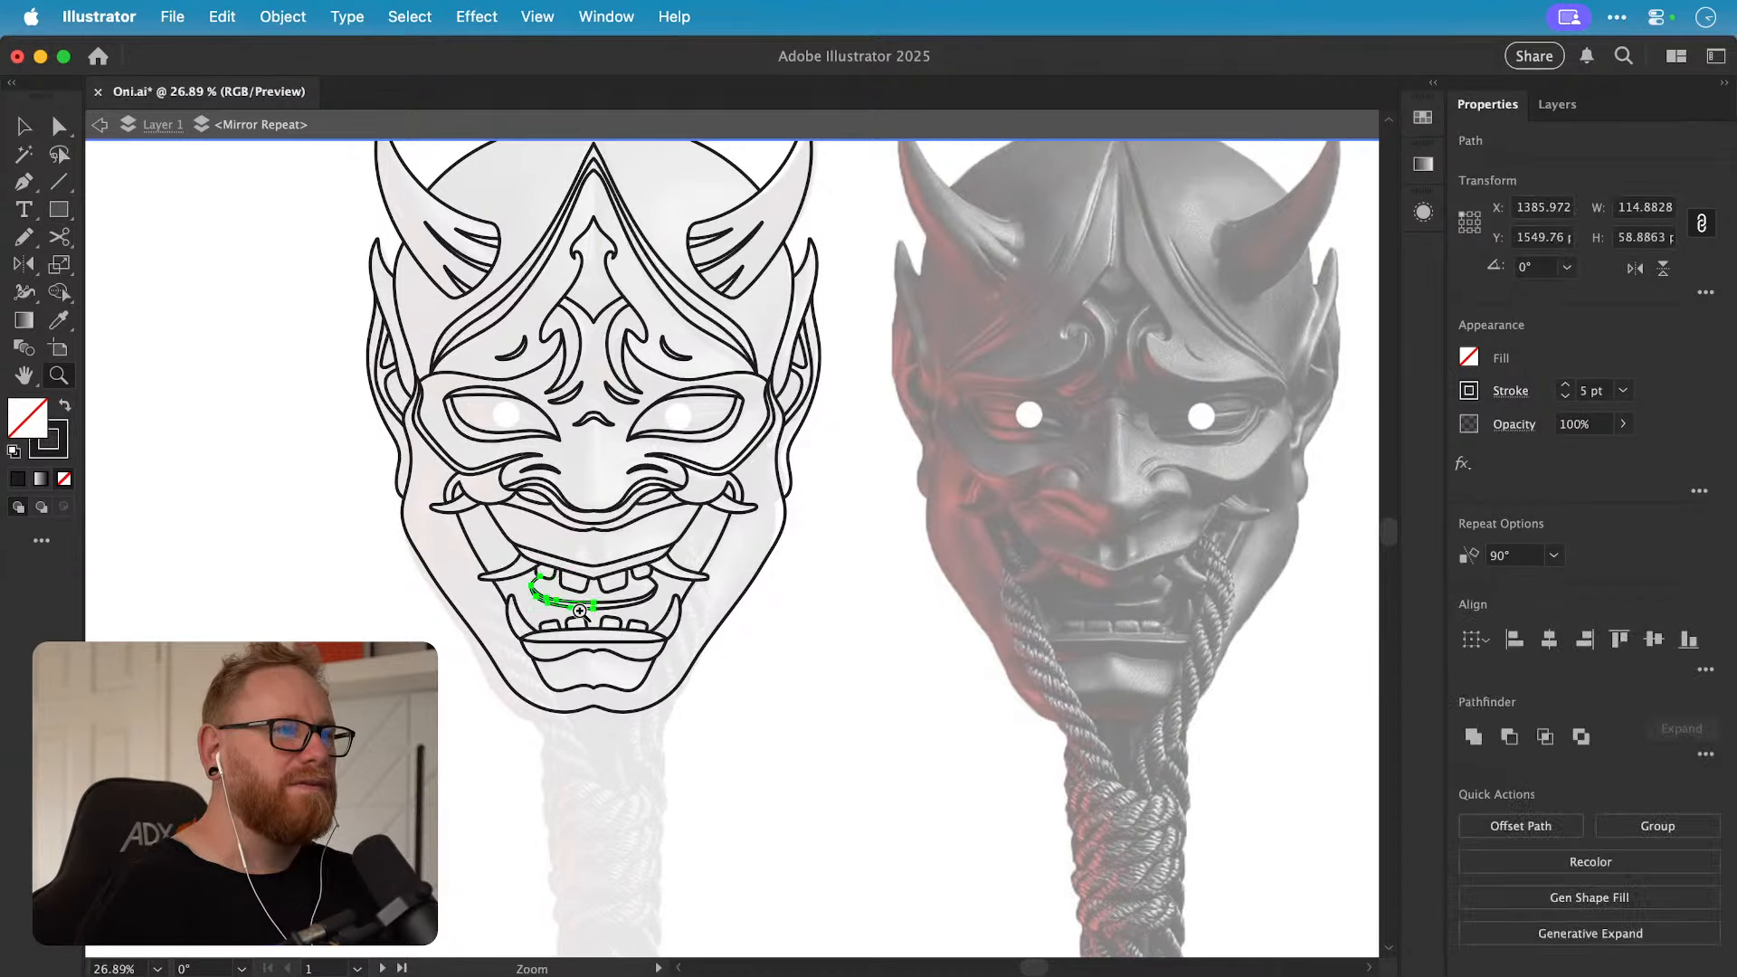
key("super+shift+a")
Step: Delete the short line joining the mouth corner to the outer upper tooth, keeping the crescent between the teeth
left_click_drag(535, 575, 560, 580)
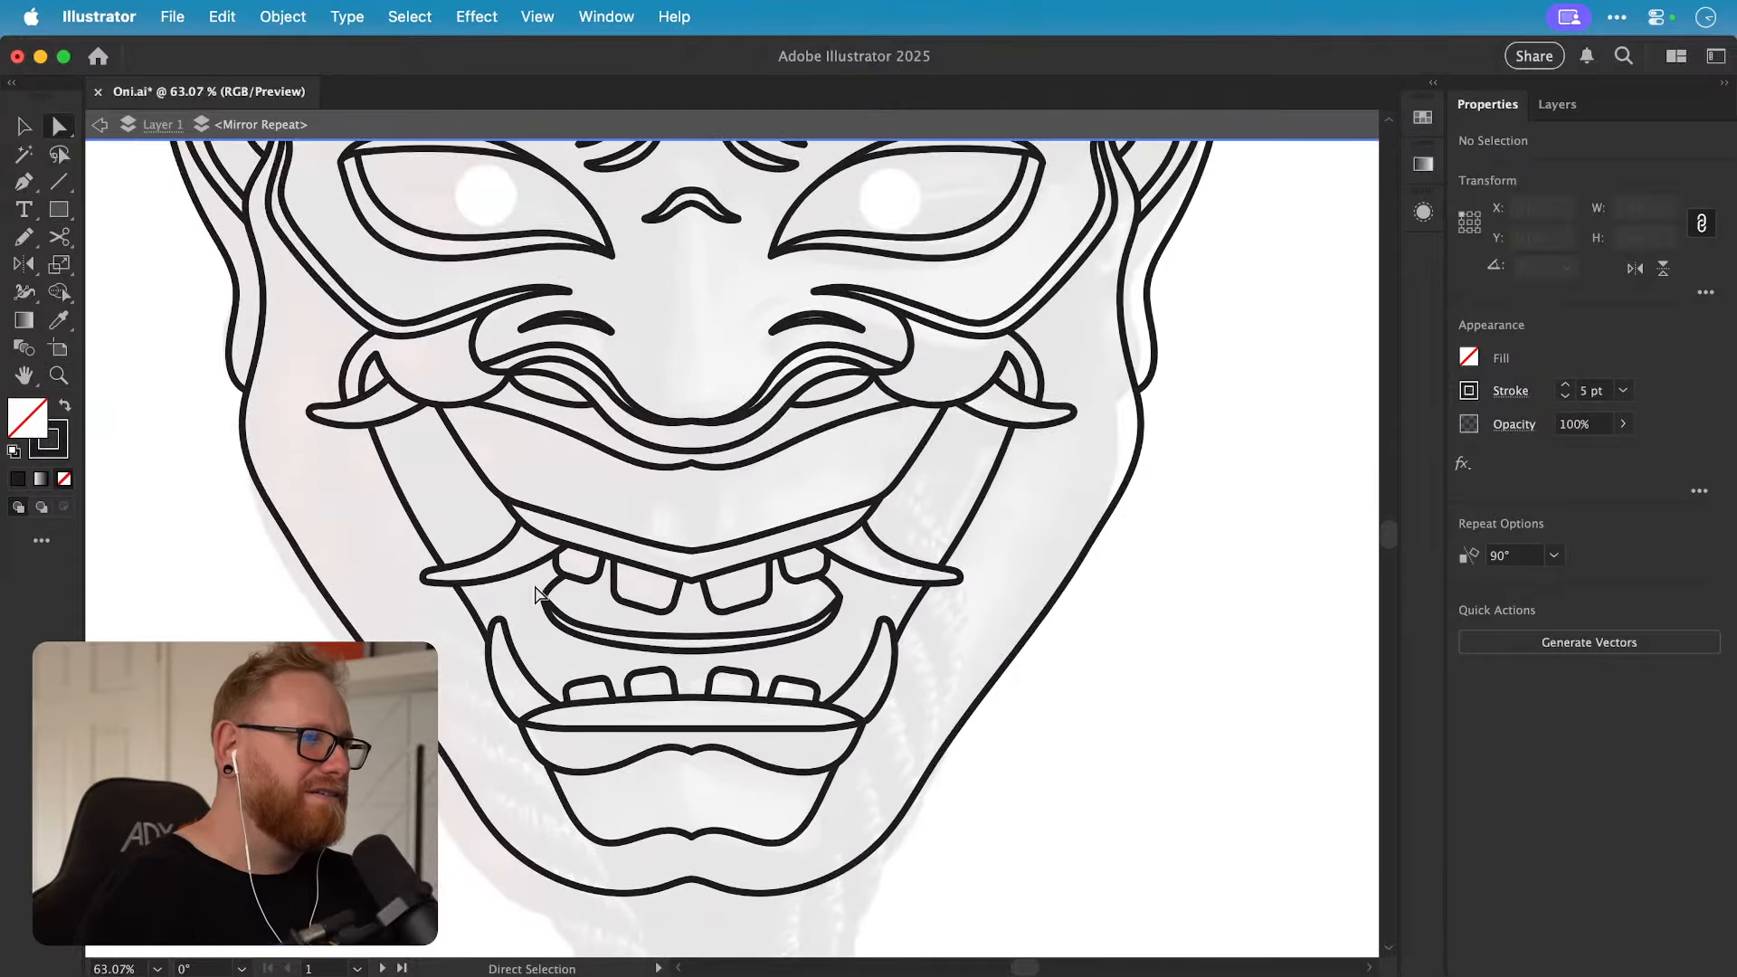
left_click_drag(835, 635, 344, 586)
key("super+0")
key("v")
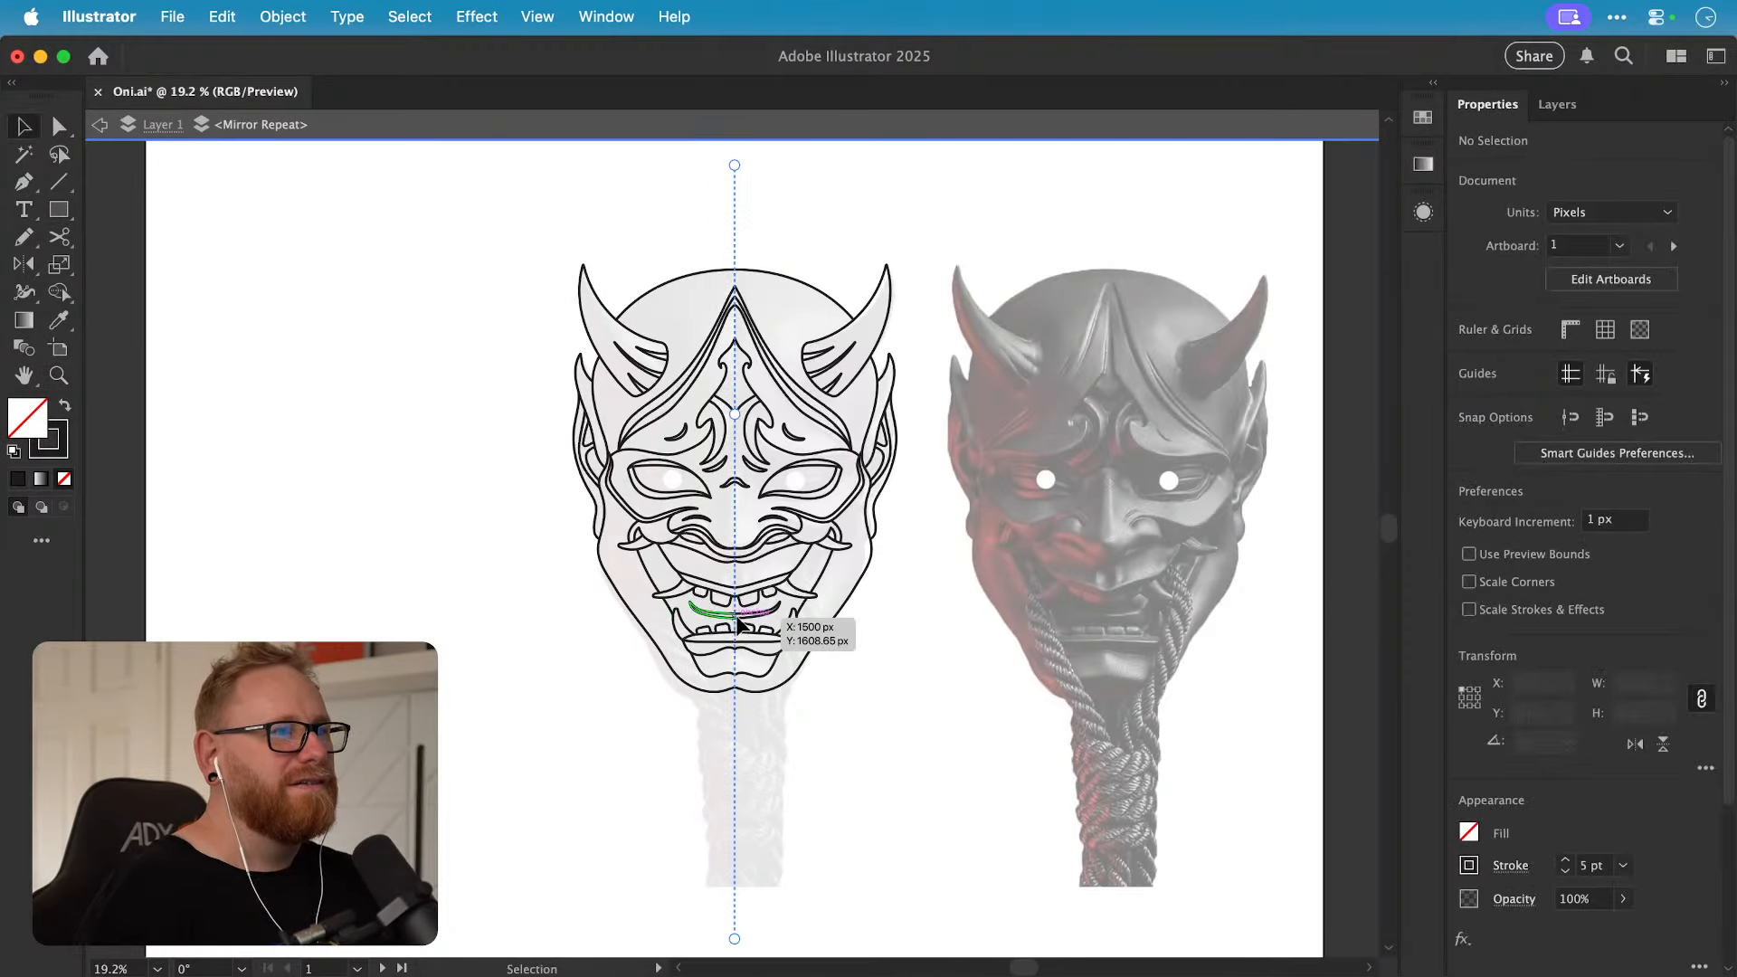
left_click(724, 613)
left_click(901, 640)
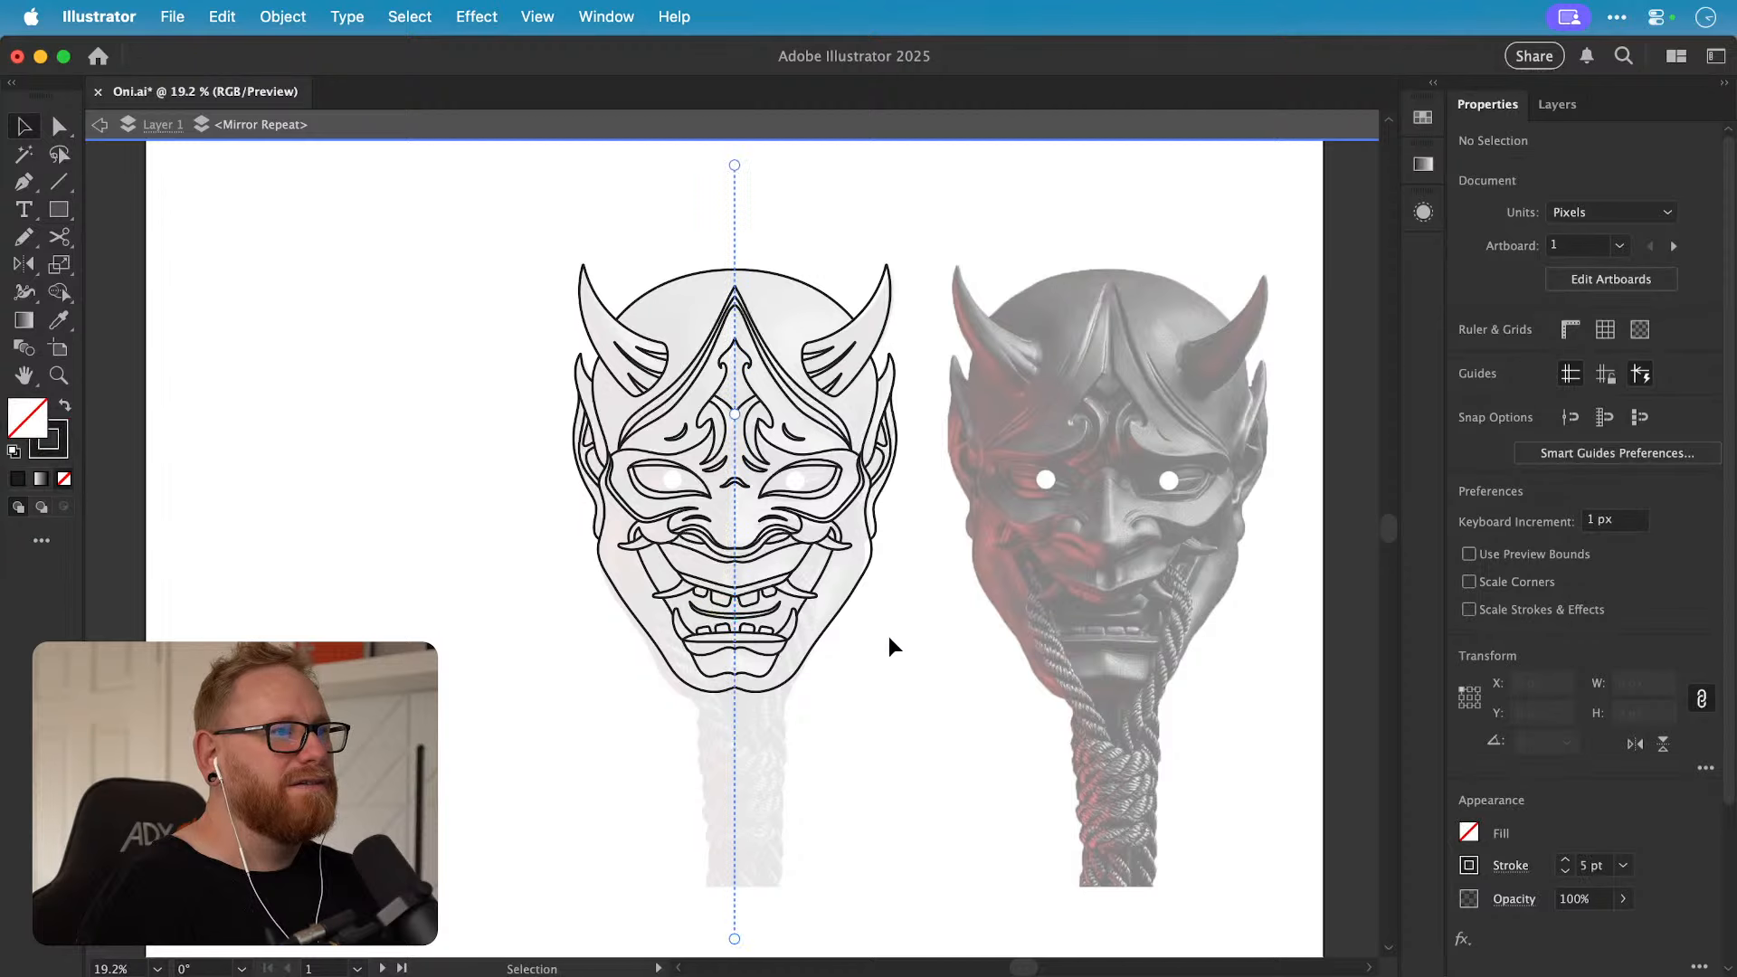
Step: Inspect in outline view how the paths meet around the nose, upper lip and mirror axis
left_click_drag(879, 637, 782, 633)
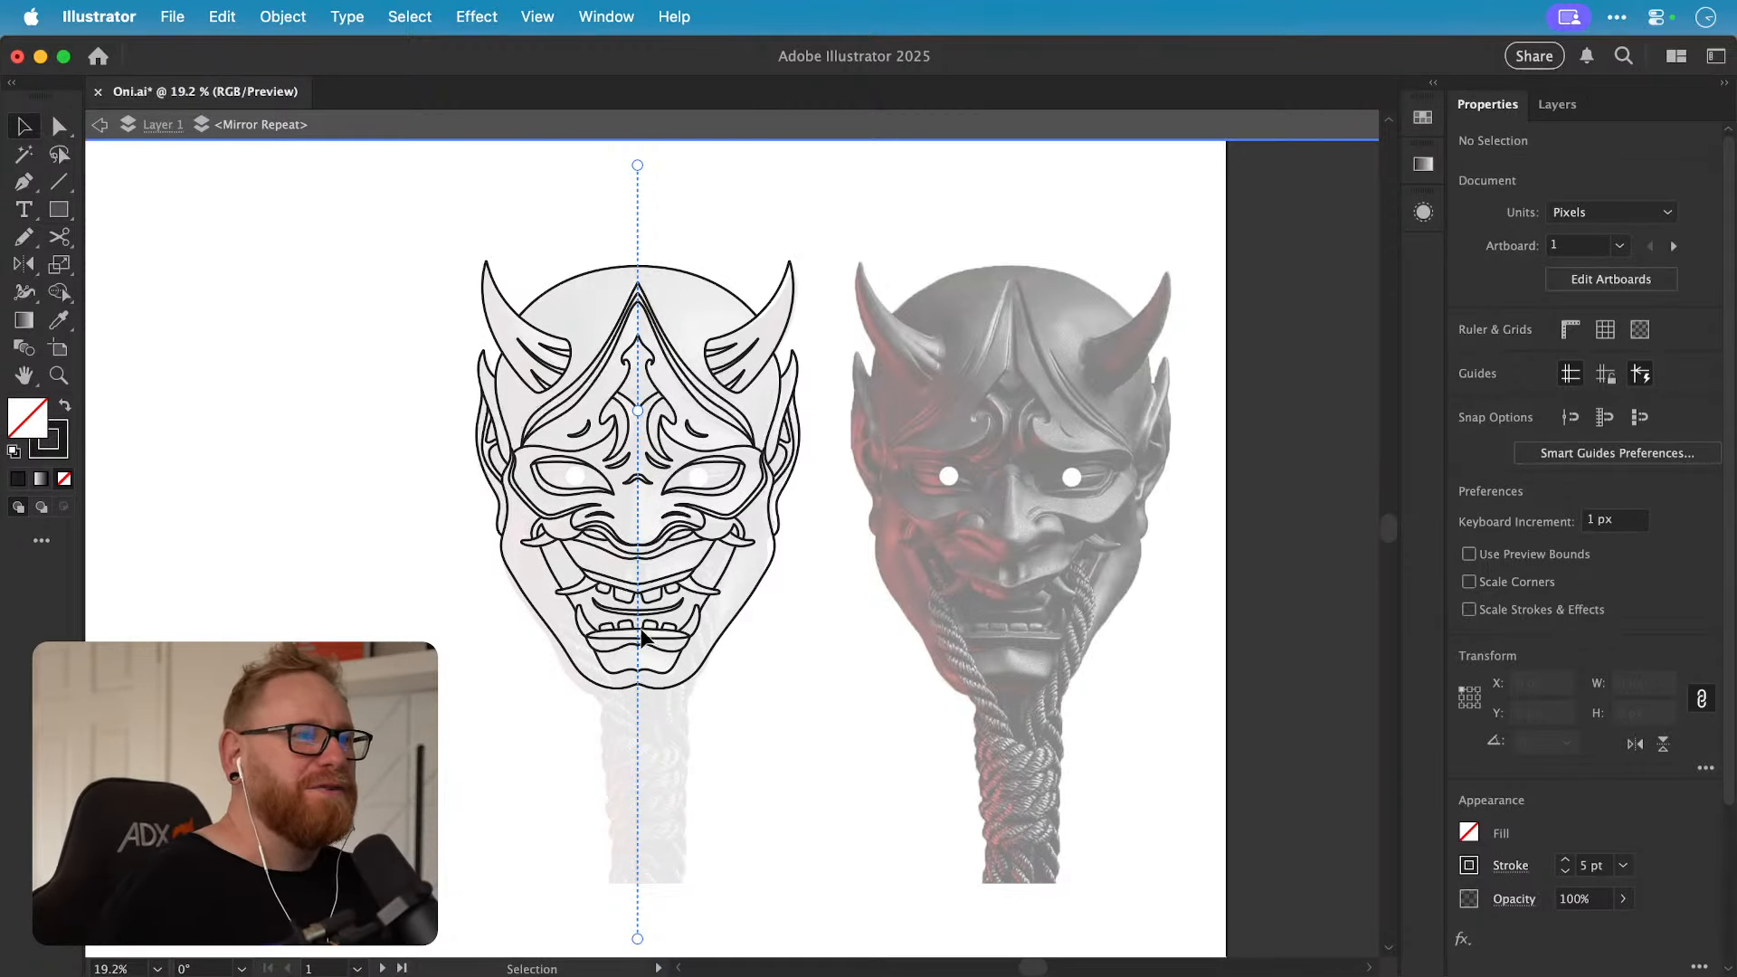
key("z")
left_click_drag(587, 564, 841, 570)
key("super+y")
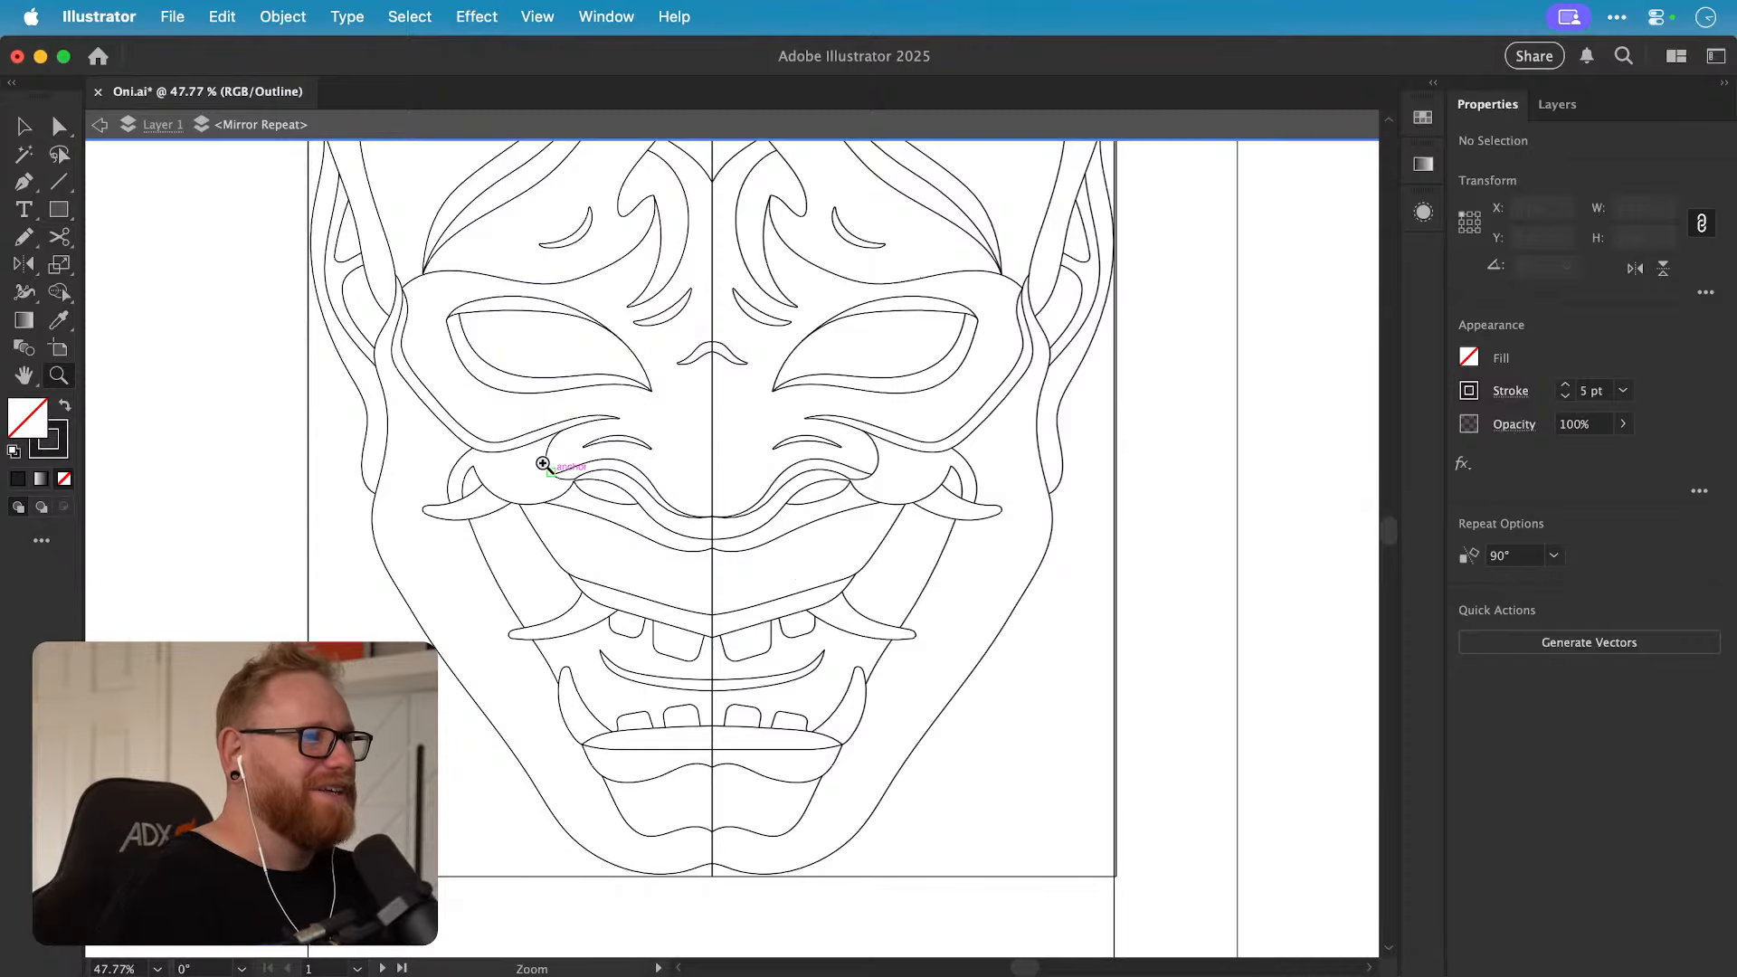
left_click_drag(543, 465, 845, 481)
left_click_drag(588, 535, 581, 580)
key("a")
key("v")
left_click(500, 621)
key("super+1")
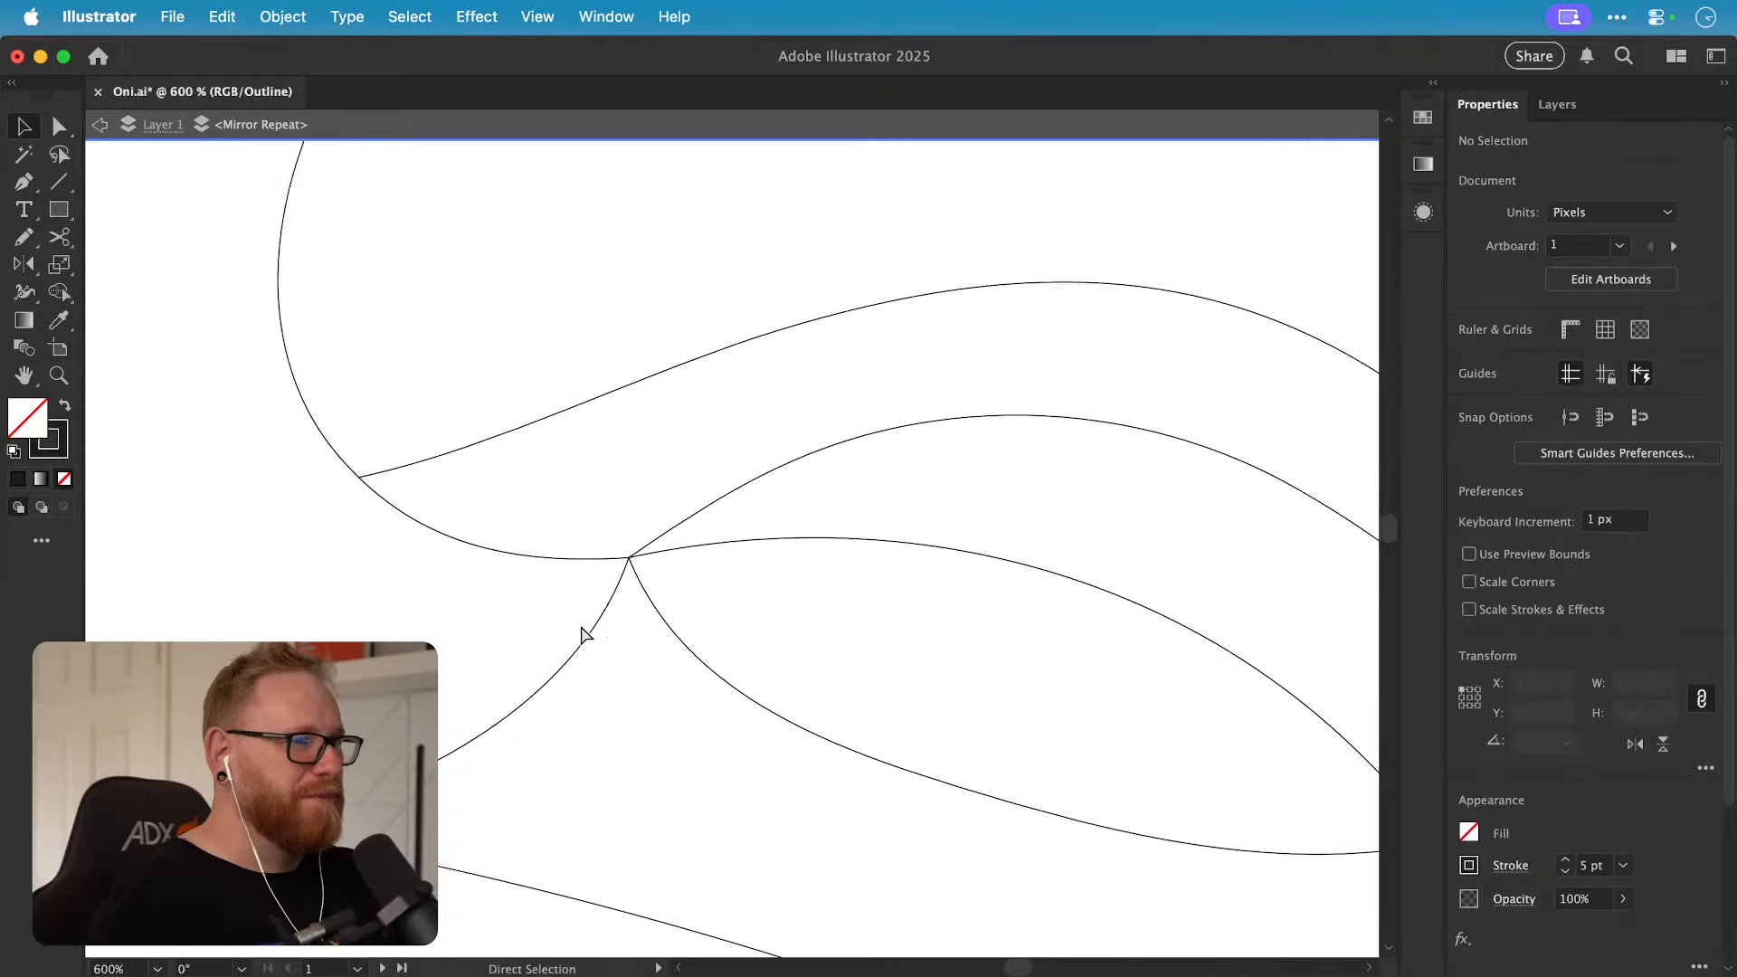
key("z")
left_click_drag(778, 638, 926, 565)
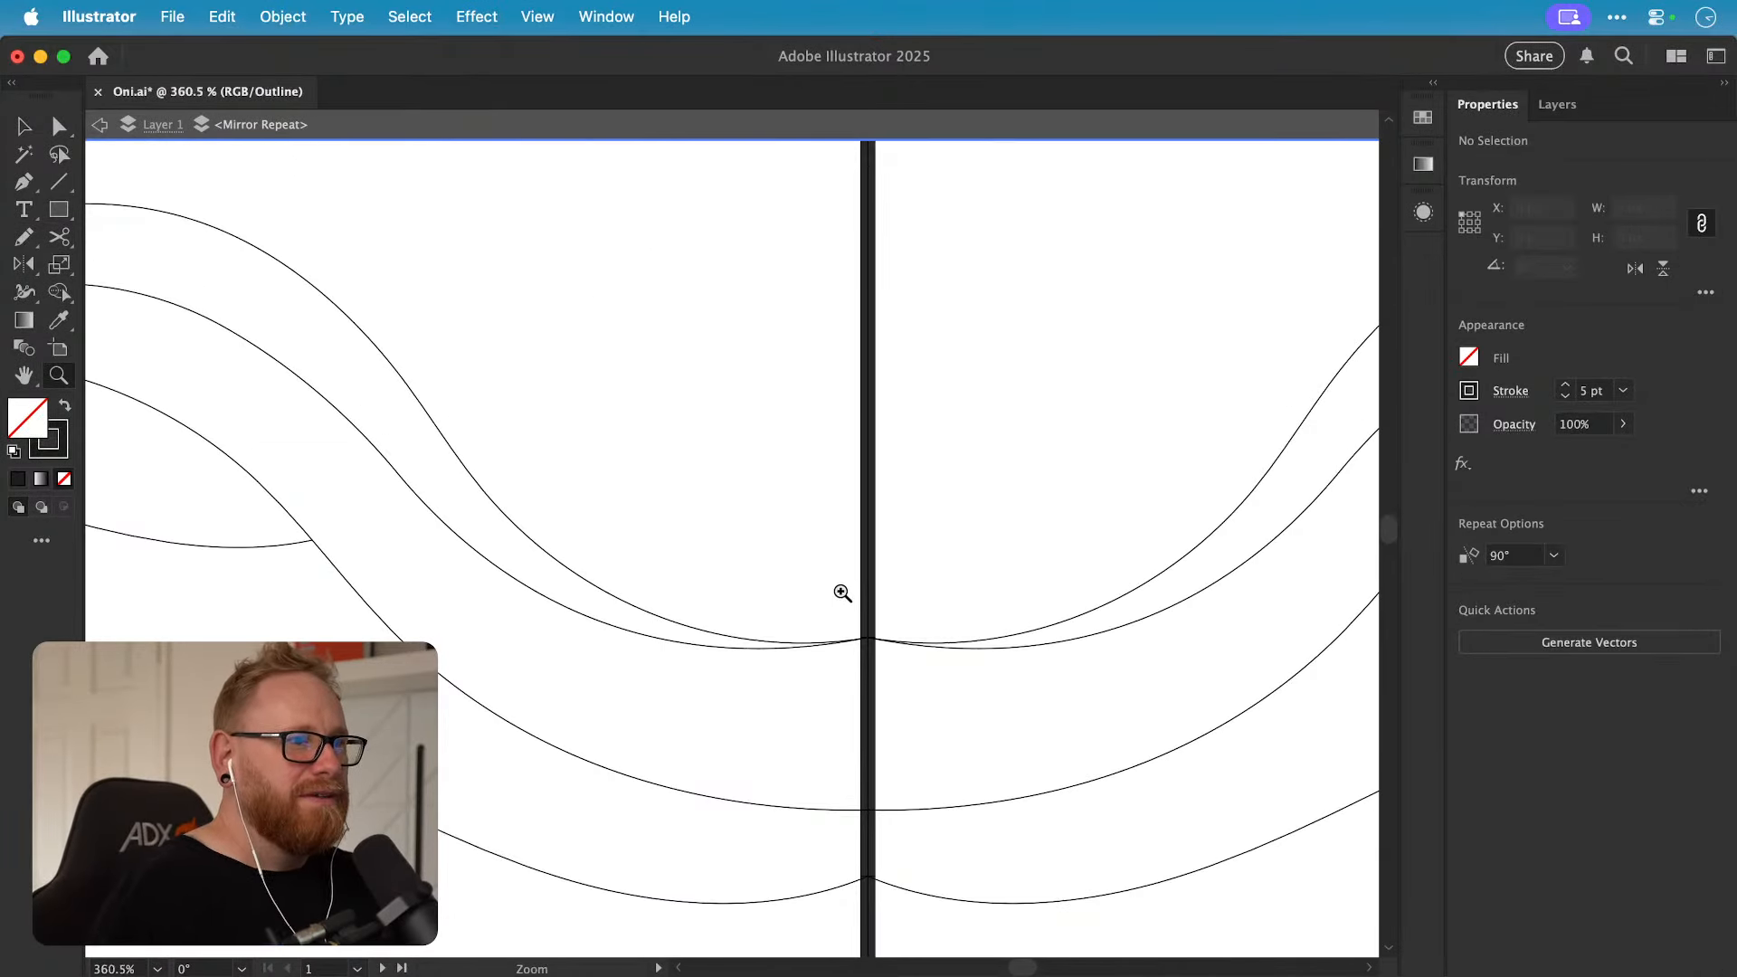
left_click_drag(895, 695, 388, 562)
left_click_drag(700, 693, 651, 518)
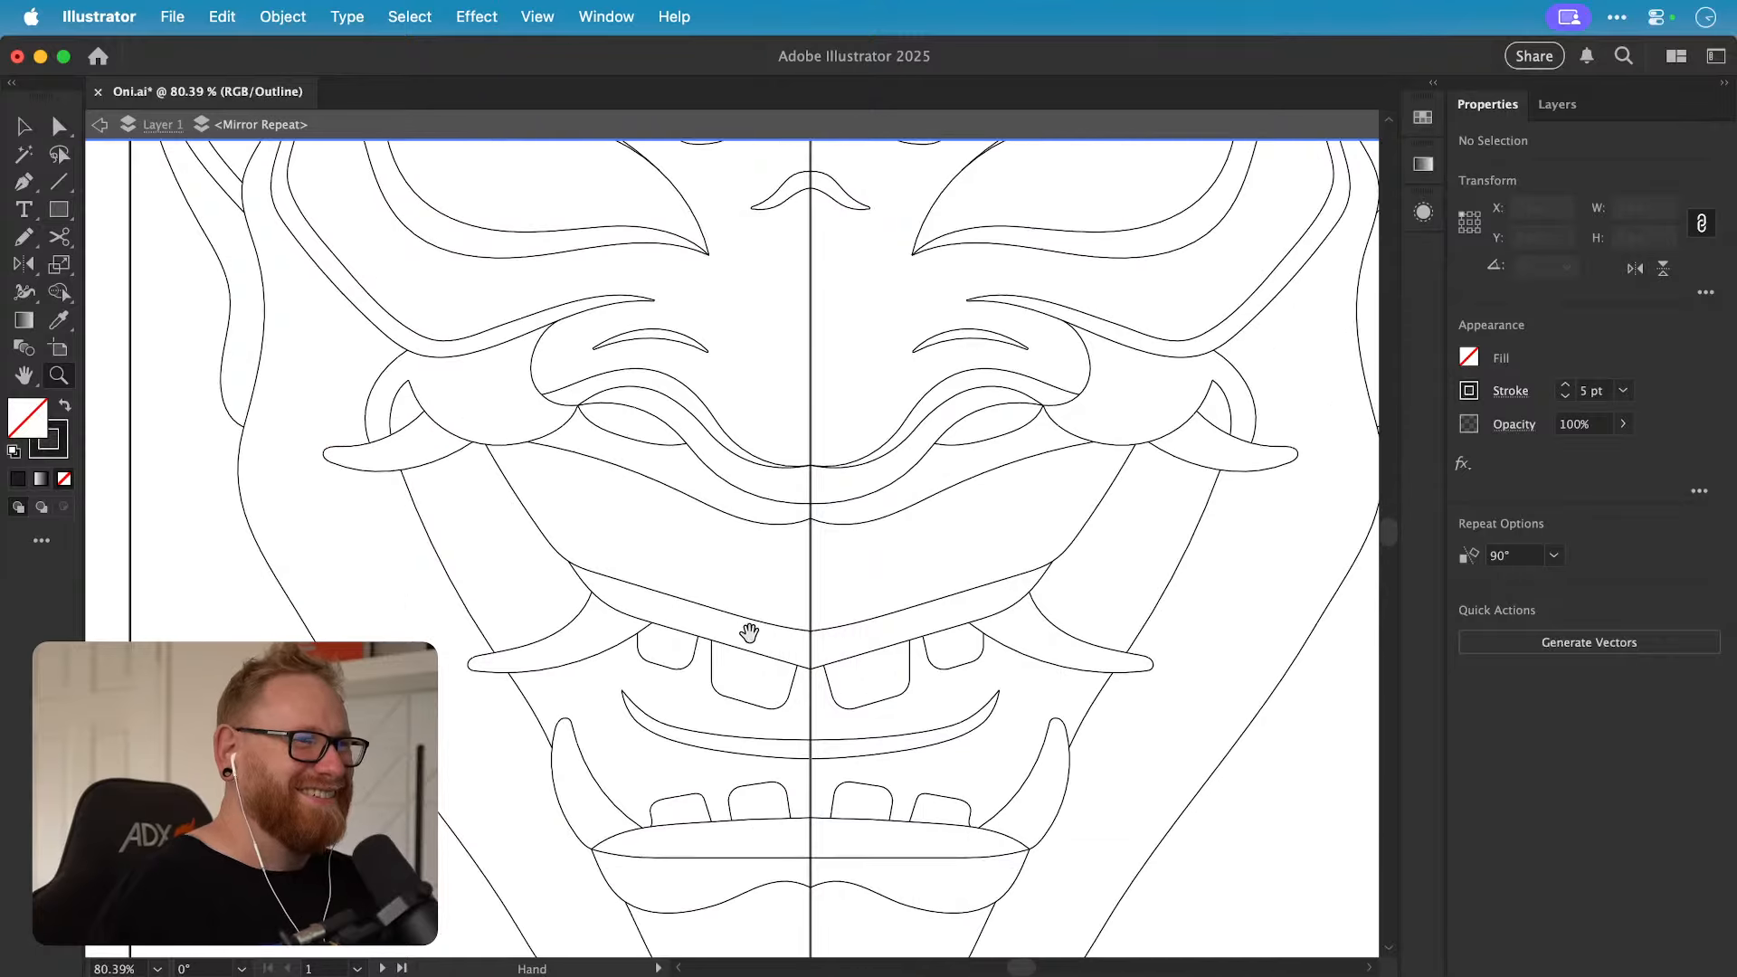
left_click_drag(749, 633, 685, 651)
key("super+y")
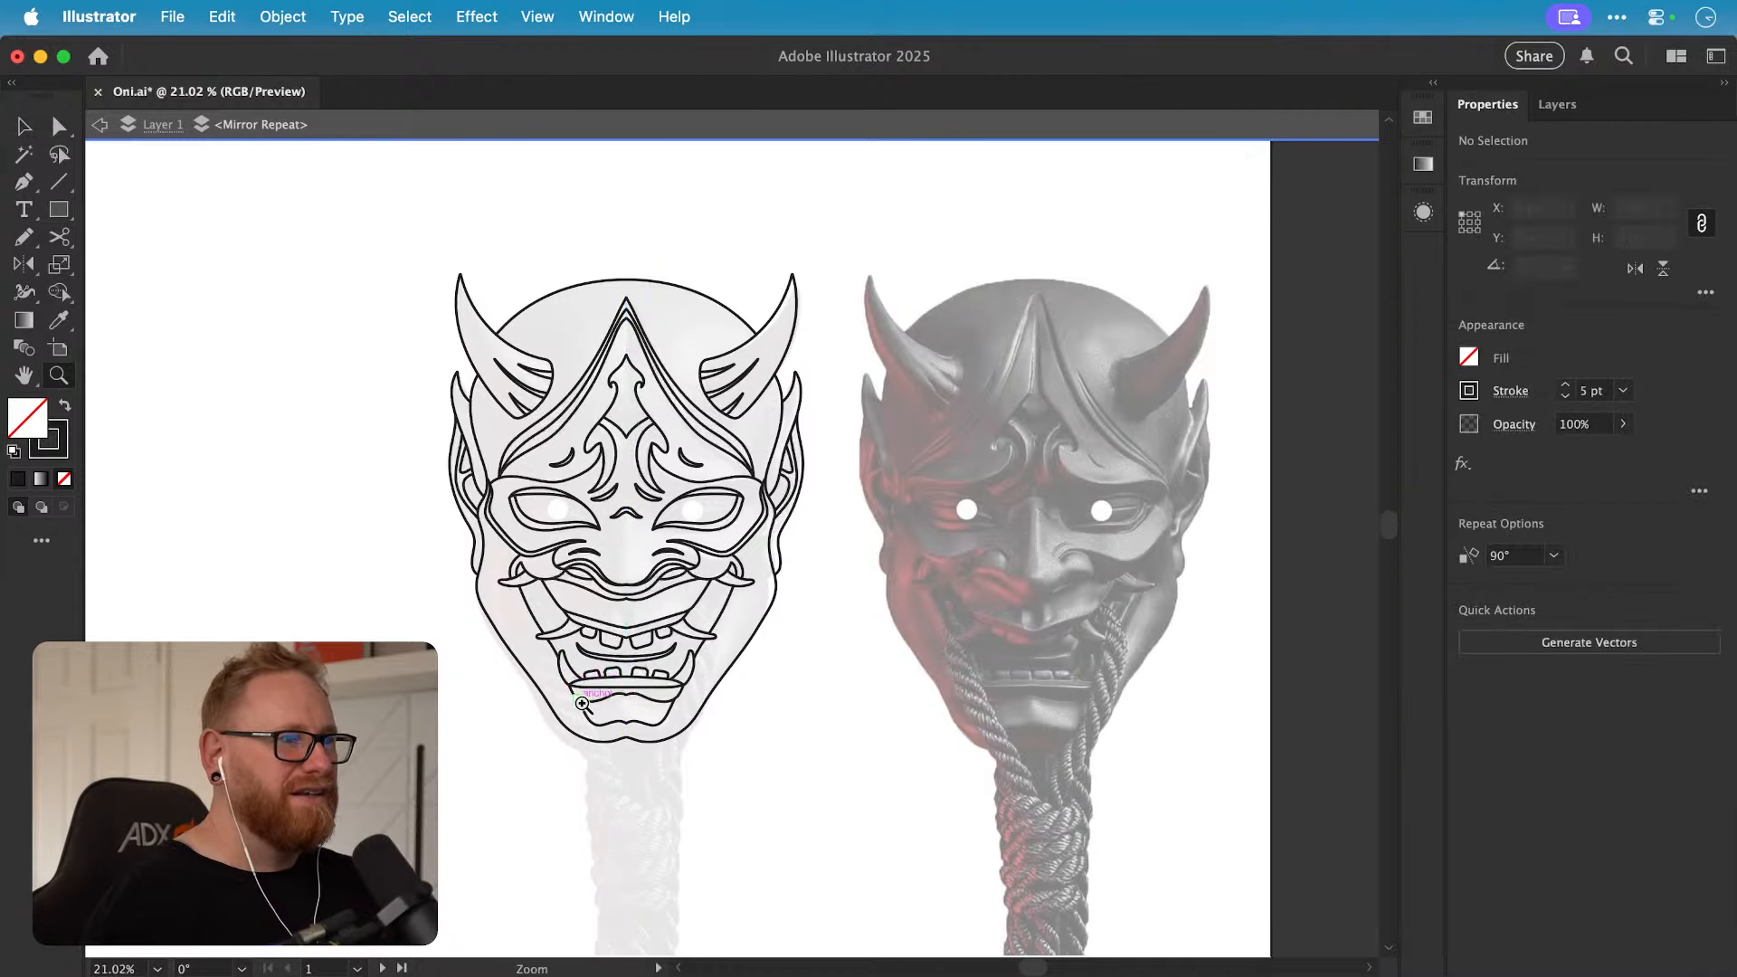
Step: Redraw the centre of the lower lip's bottom line with the Pencil as a smooth rise instead of a dip
left_click_drag(603, 706, 1204, 680)
left_click(644, 671)
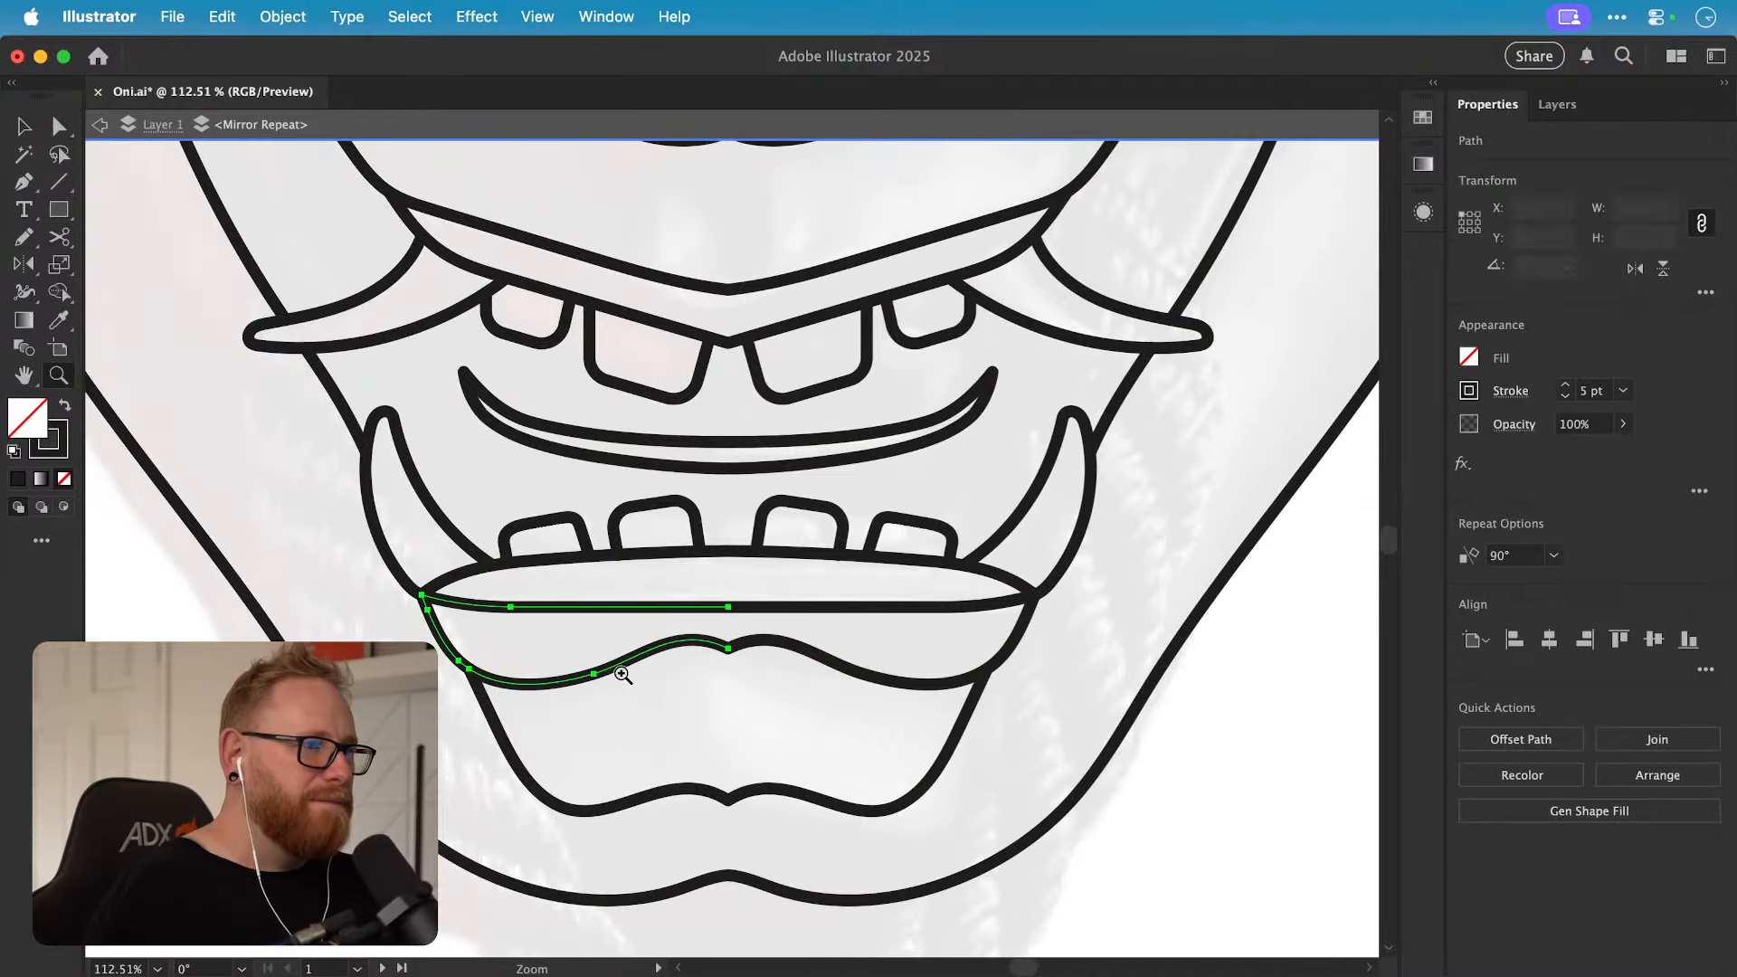
left_click_drag(621, 667, 717, 660)
key("n")
mouse_move(541, 685)
left_mouse_down()
mouse_move(770, 626)
mouse_move(1221, 701)
left_mouse_up()
Step: Level the end handle of the lower lip's bottom line and move its end anchor onto the mirror axis
key("z")
key("a")
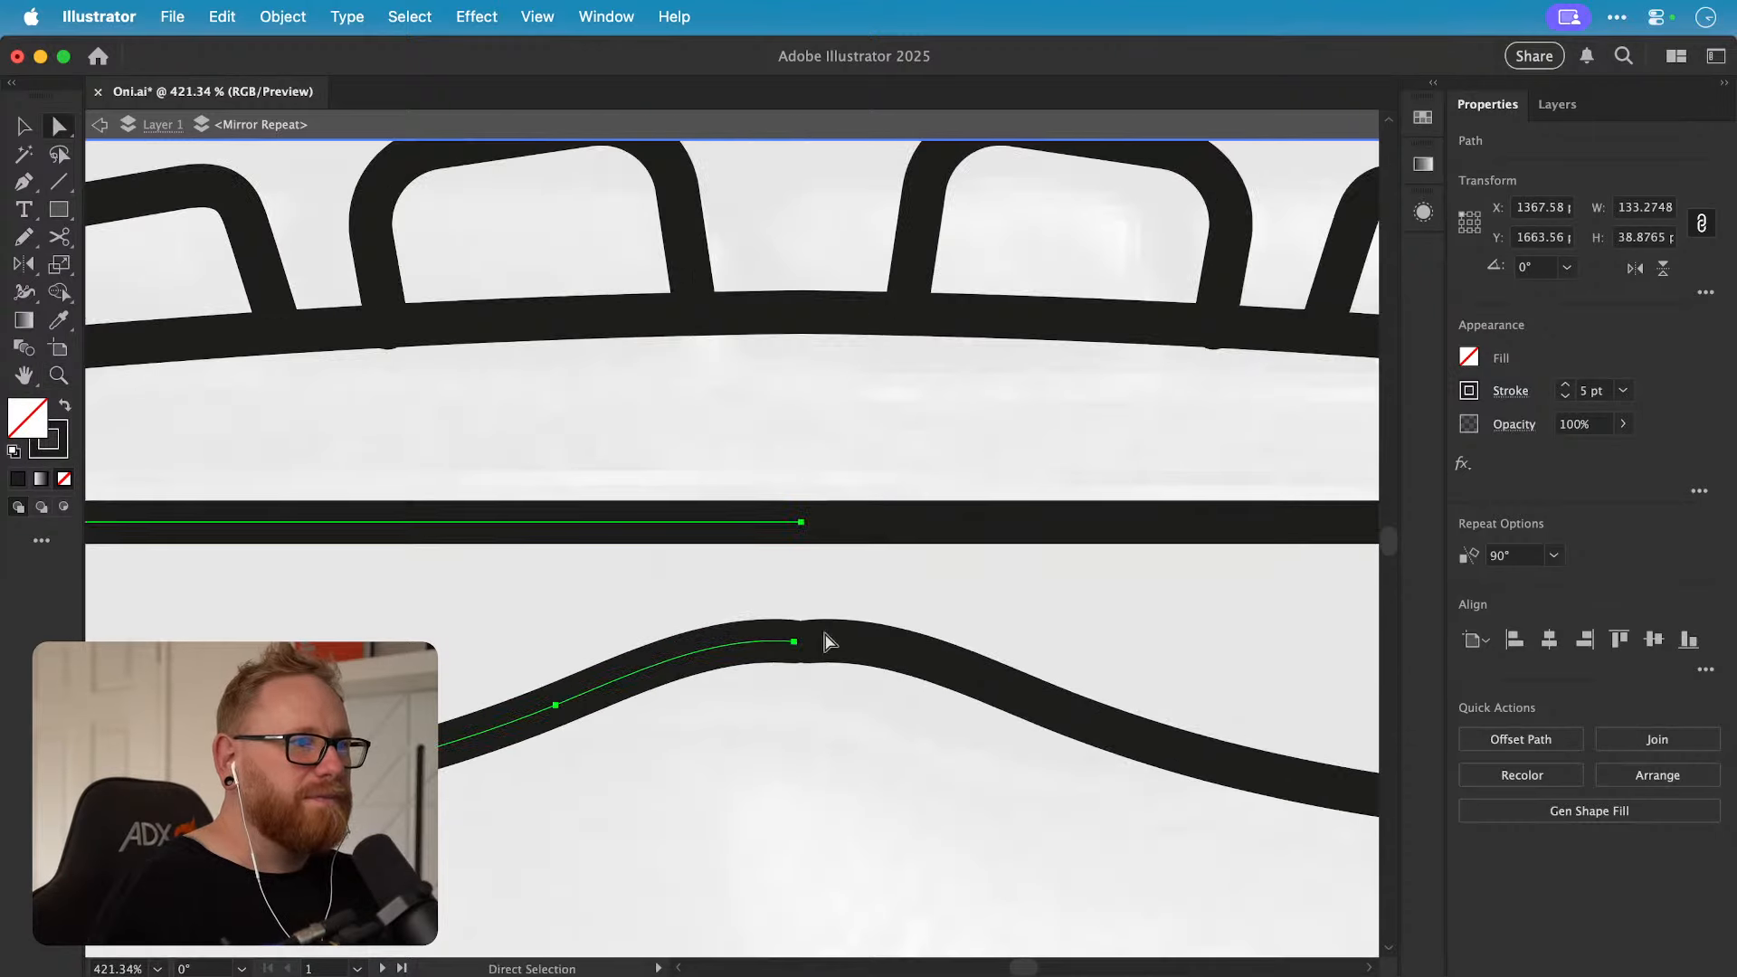
left_click(798, 644)
left_click_drag(800, 644, 695, 643)
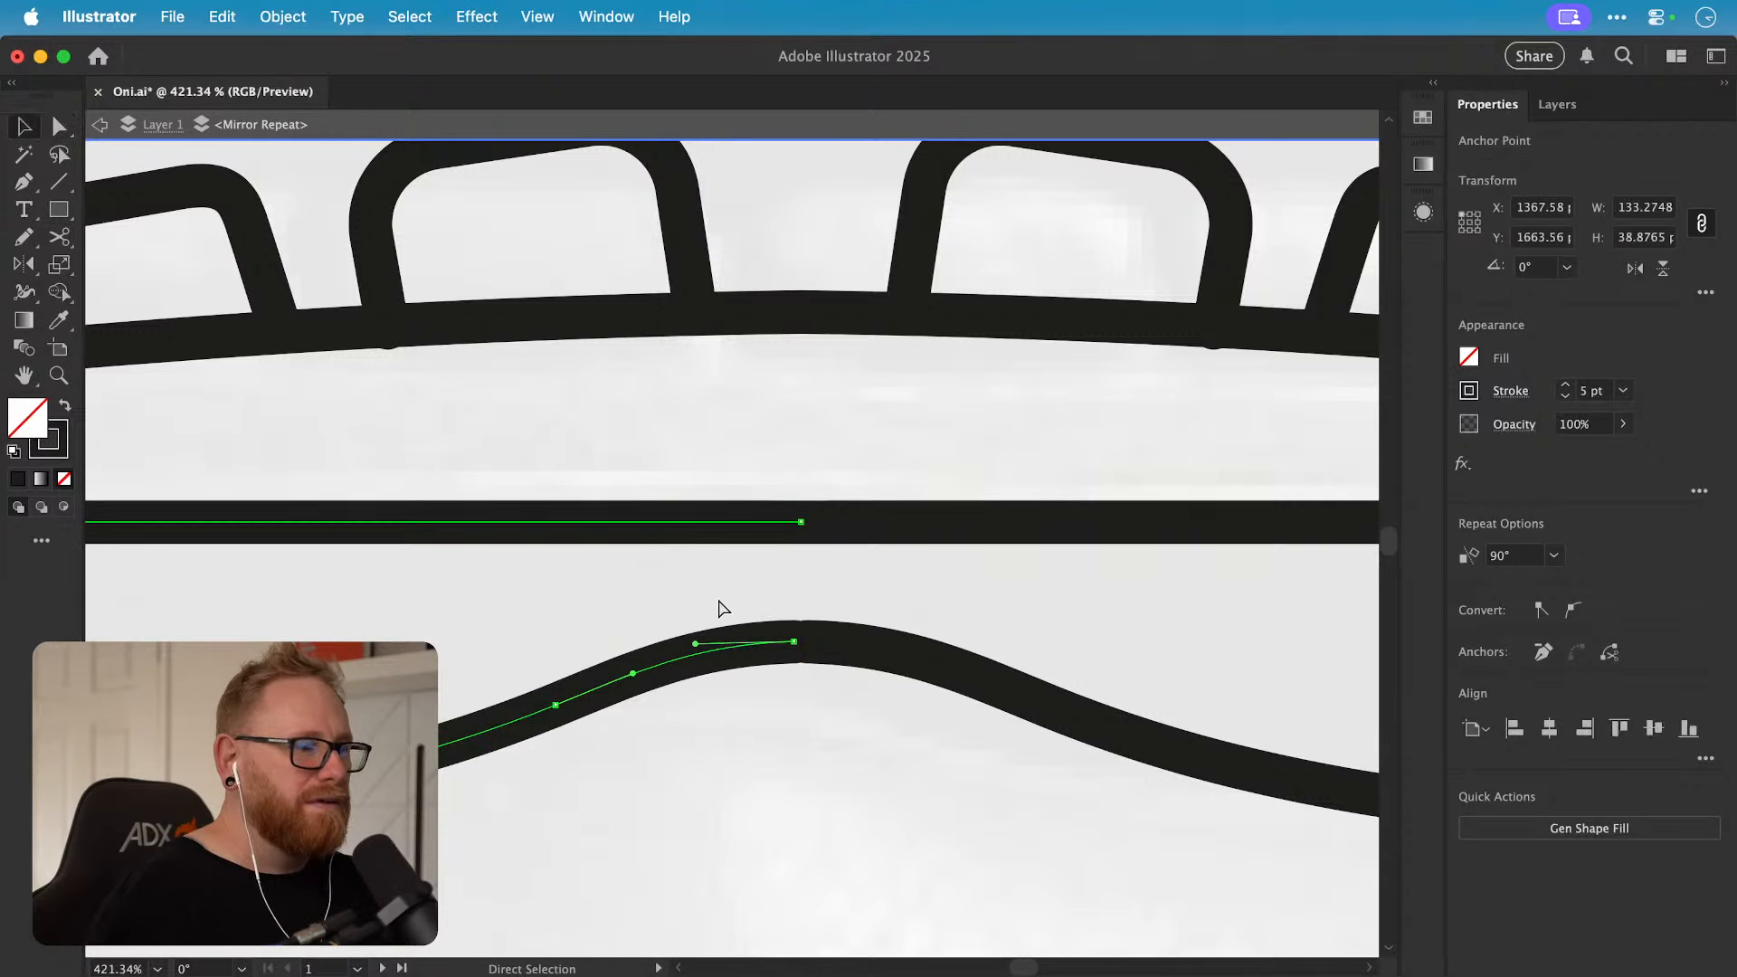
key("super+y")
scroll(830, 636, "up", 5)
left_click_drag(815, 639, 838, 635)
key("v")
left_click(902, 589)
key("super+y")
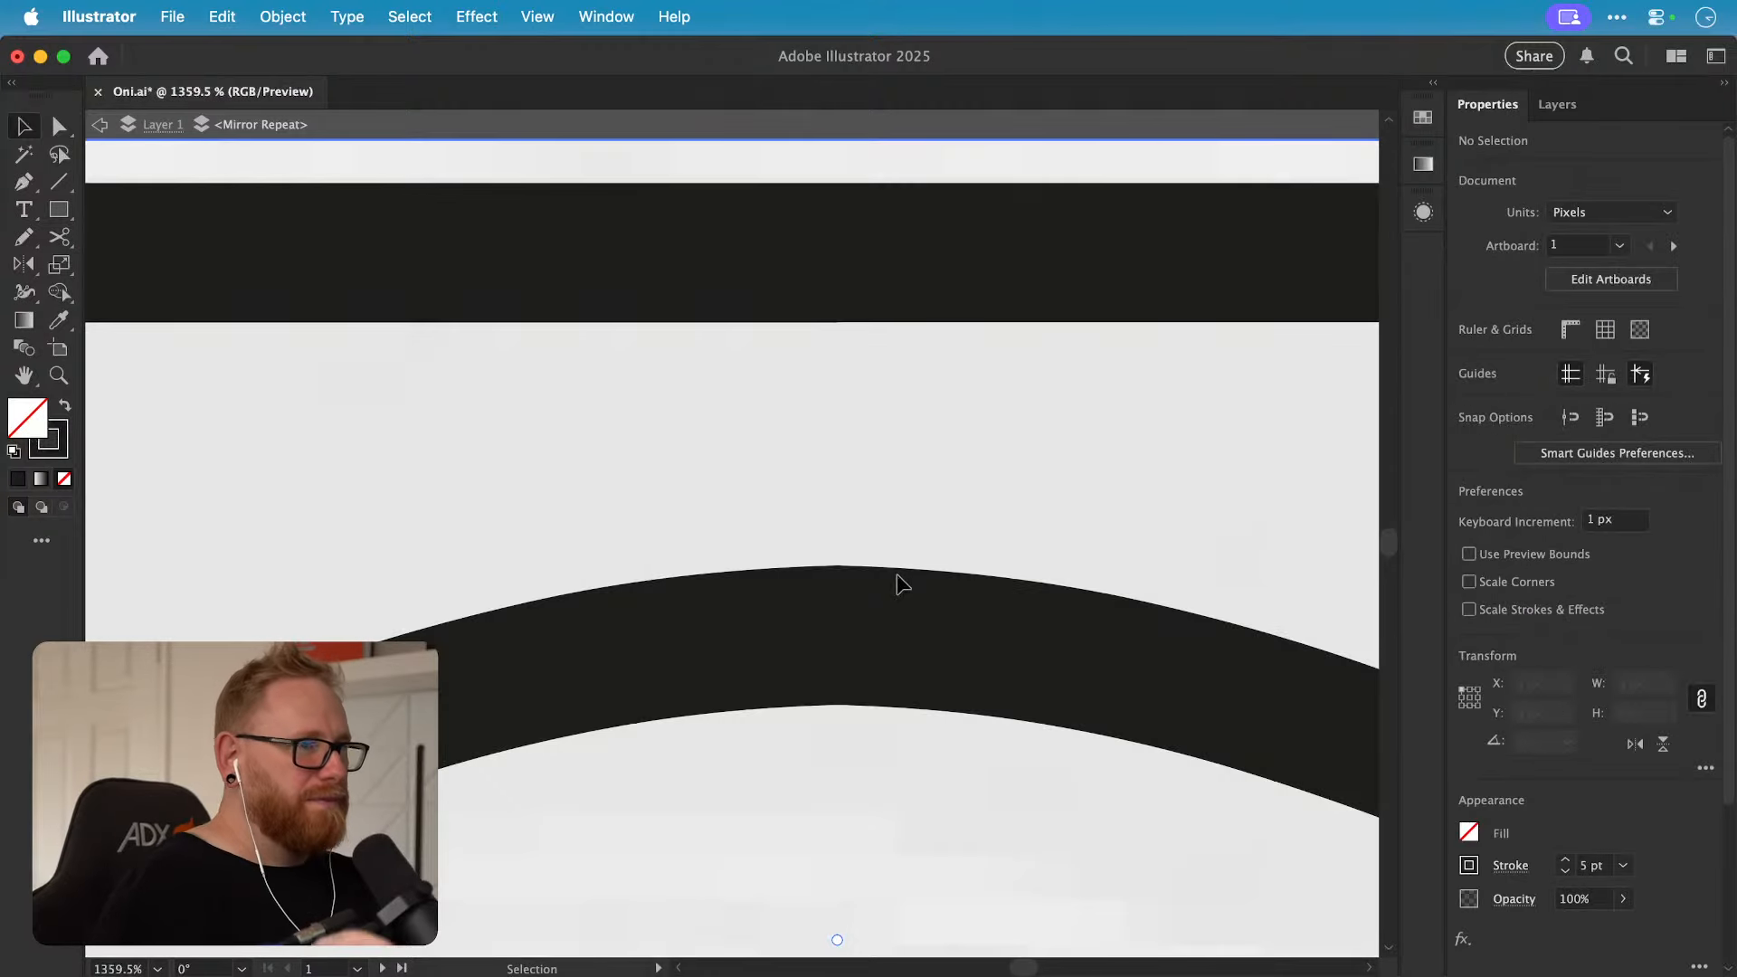
Step: Exit the mirror repeat's isolation mode and bring the forehead and horns into view beside the reference
key("super+minus")
key("super+minus")
key("super+minus")
key("super+minus")
key("super+minus")
key("super+minus")
key("super+minus")
key("super+minus")
key("super+minus")
key("super+minus")
key("super+minus")
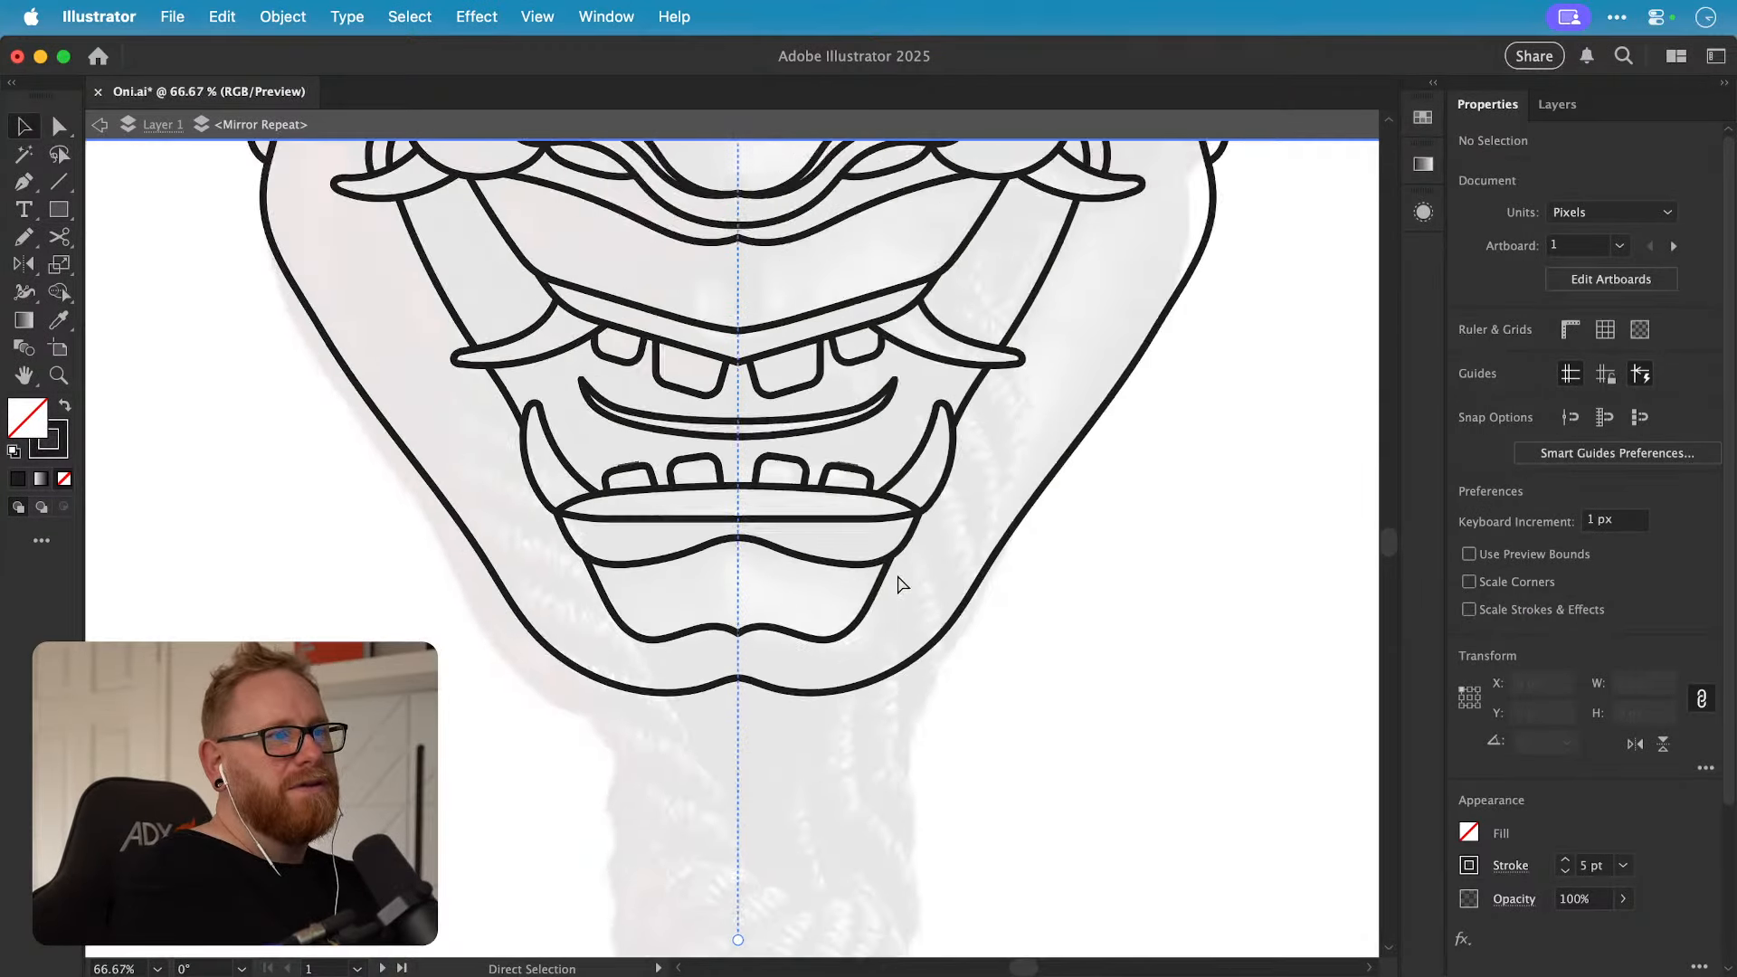
key("space")
left_click_drag(801, 629, 724, 946)
key("Escape")
key("z")
left_click_drag(760, 434, 794, 435)
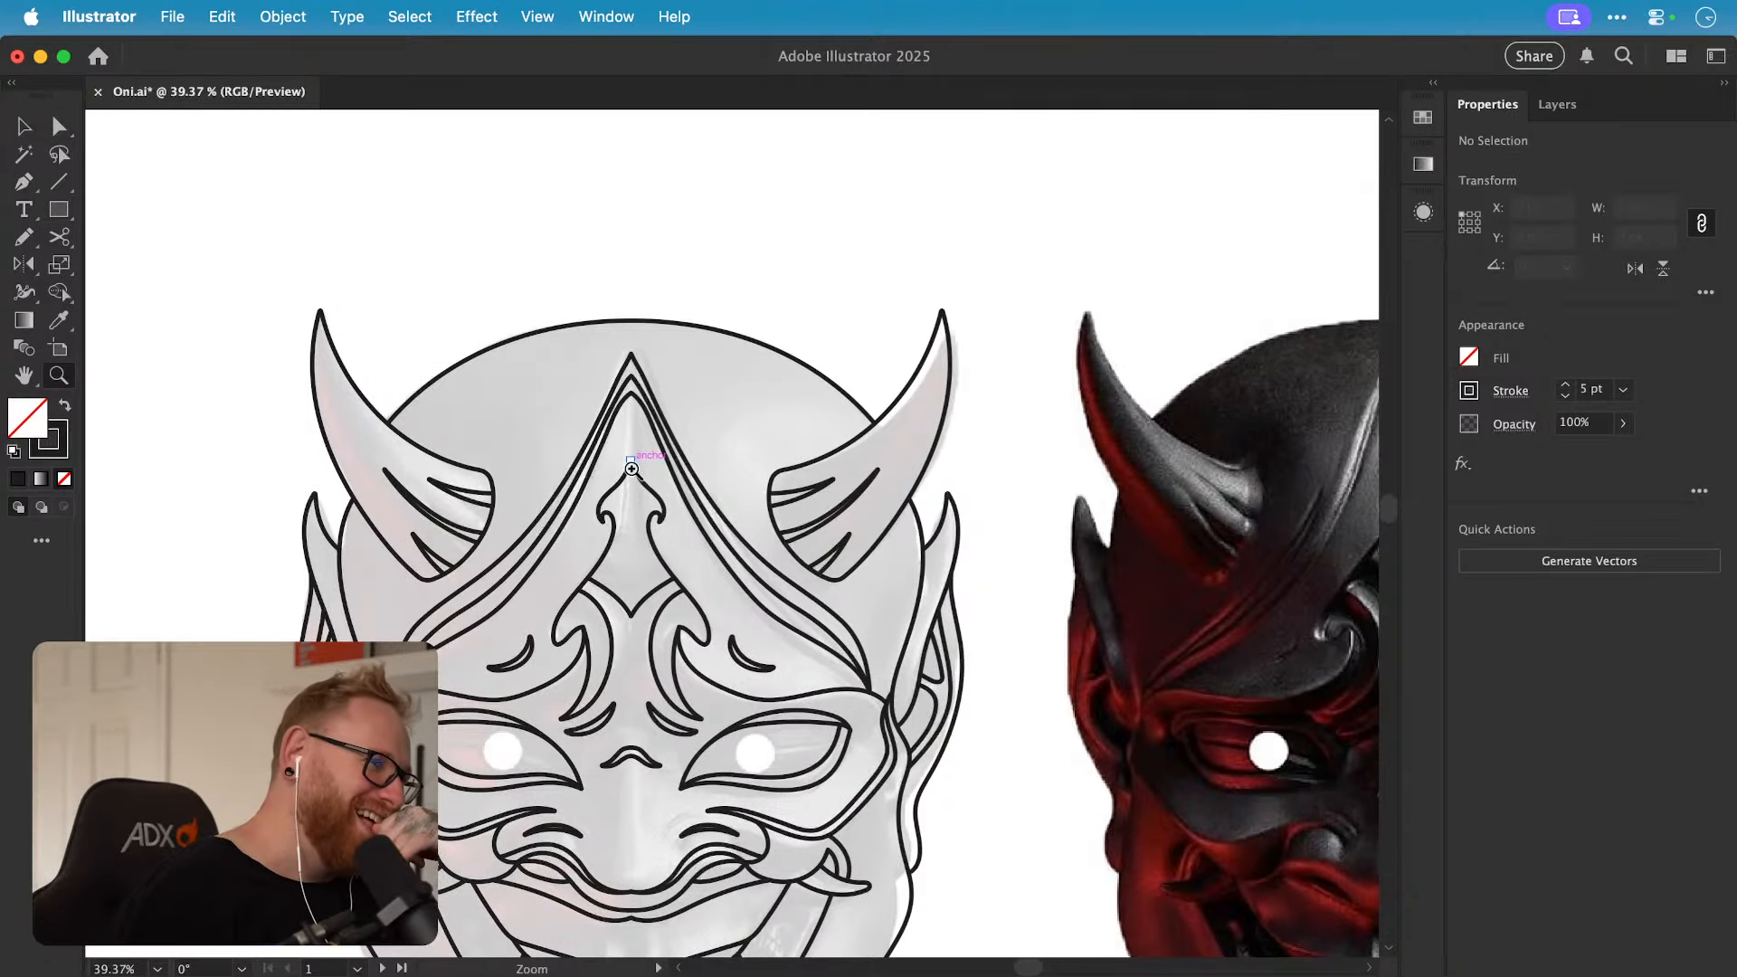
scroll(552, 553, "right", 3)
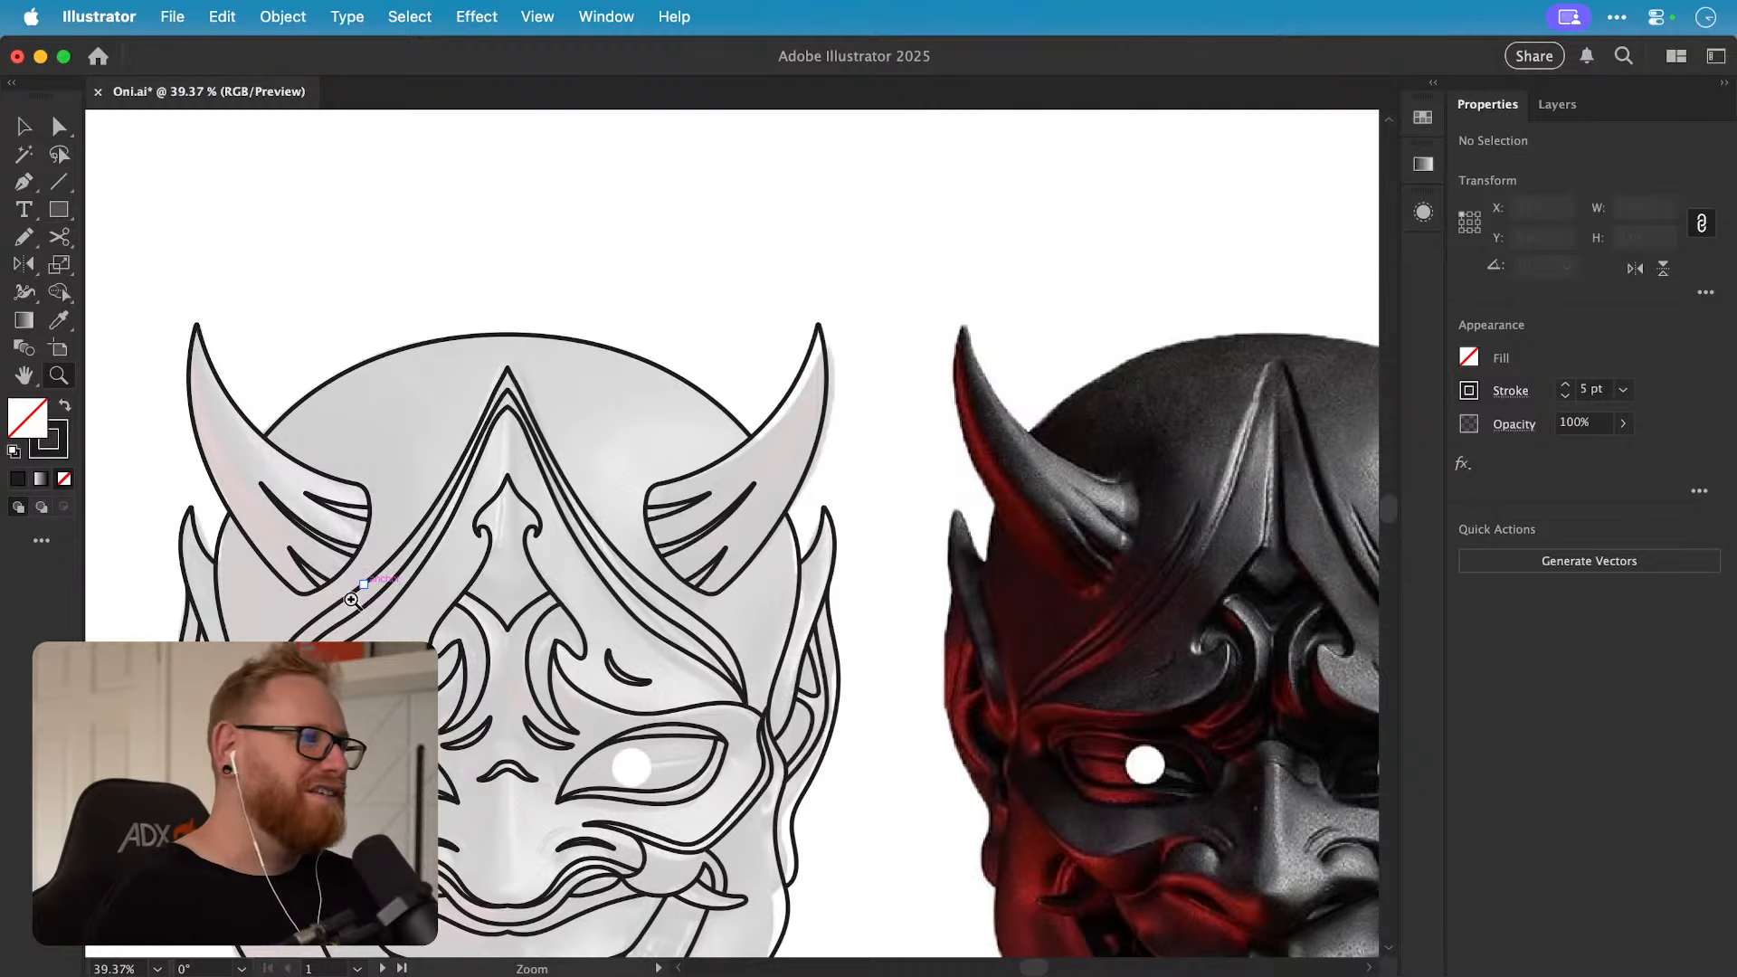
Step: Inside the mirror repeat, raise the inner forehead fold line's top anchor on the axis to the middle line's peak and adjust its handle
left_click_drag(331, 637, 489, 583)
key("v")
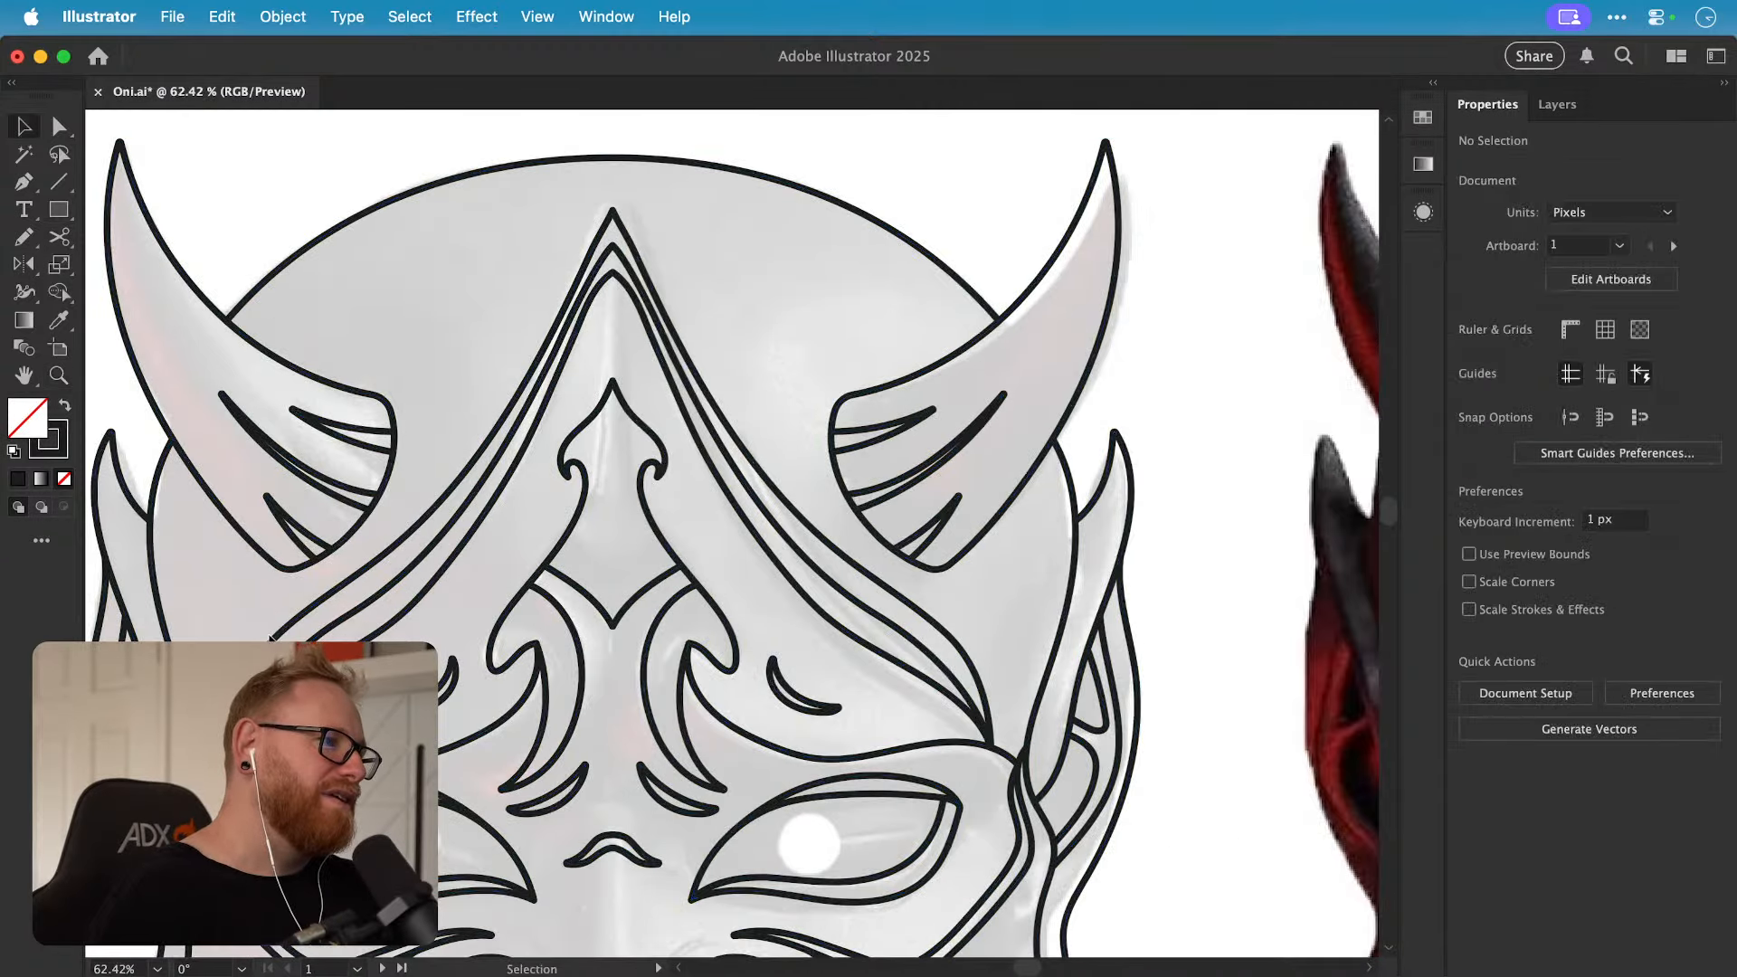
key("super+a")
key("n")
key("v")
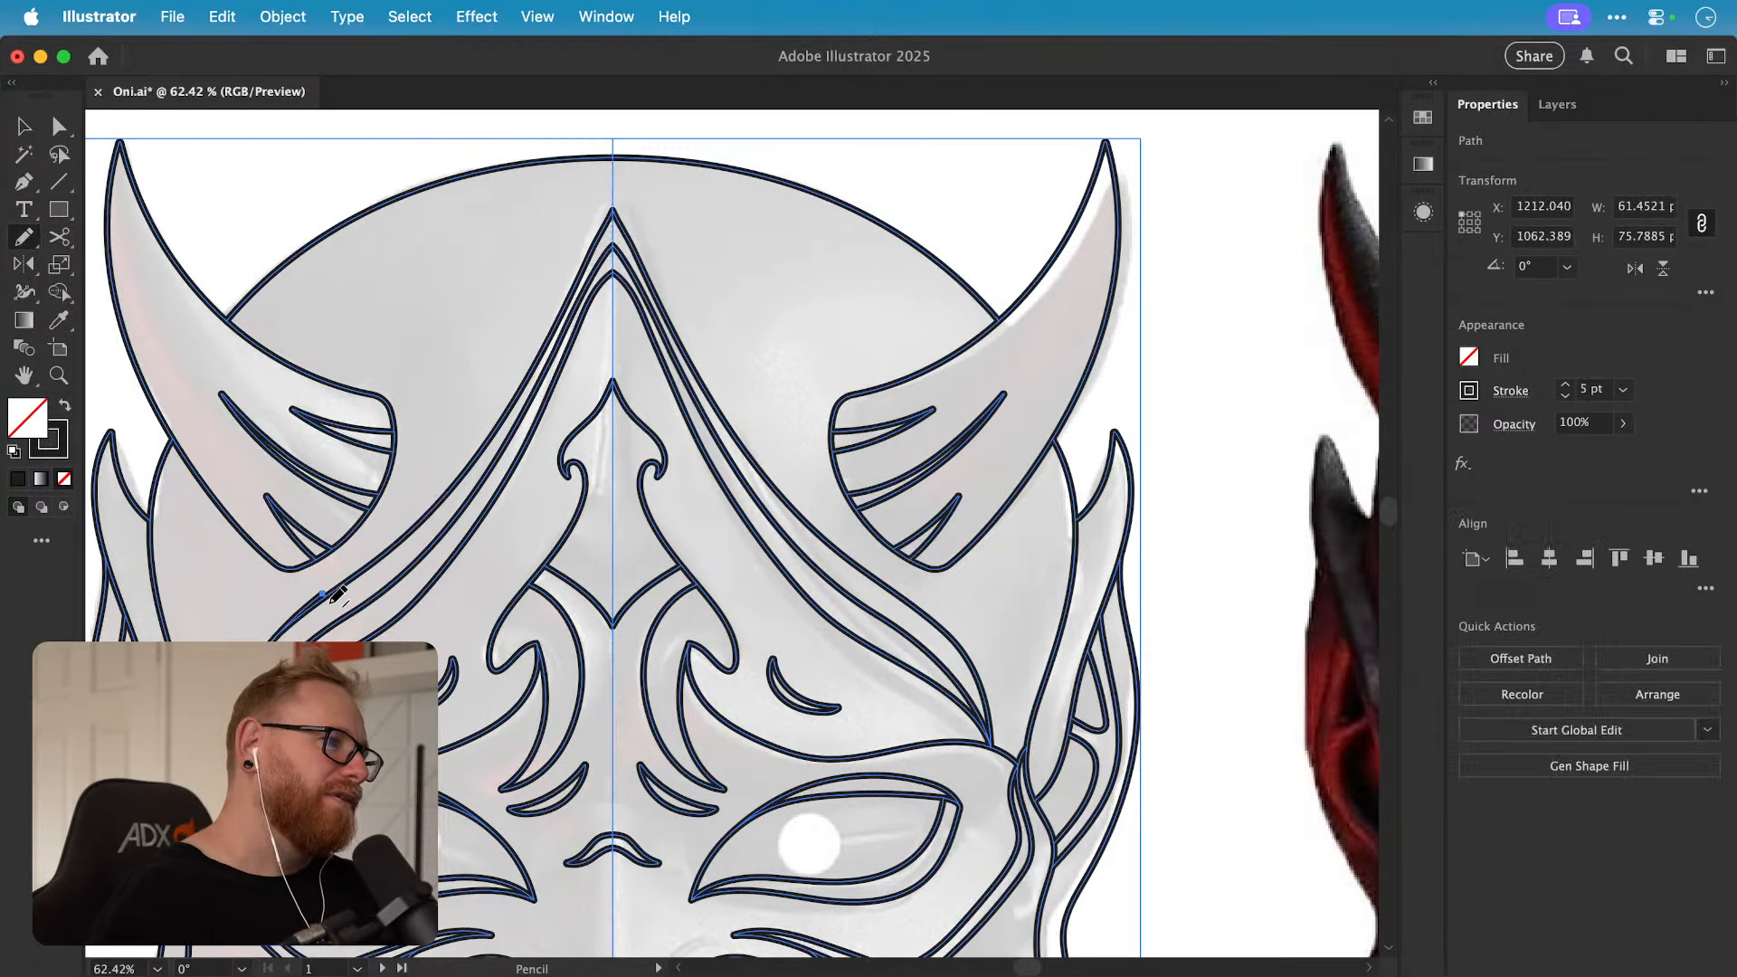
double_click(314, 616)
key("z")
left_click_drag(597, 261, 904, 261)
key("a")
left_click_drag(636, 292, 636, 218)
left_click_drag(578, 217, 597, 274)
key("v")
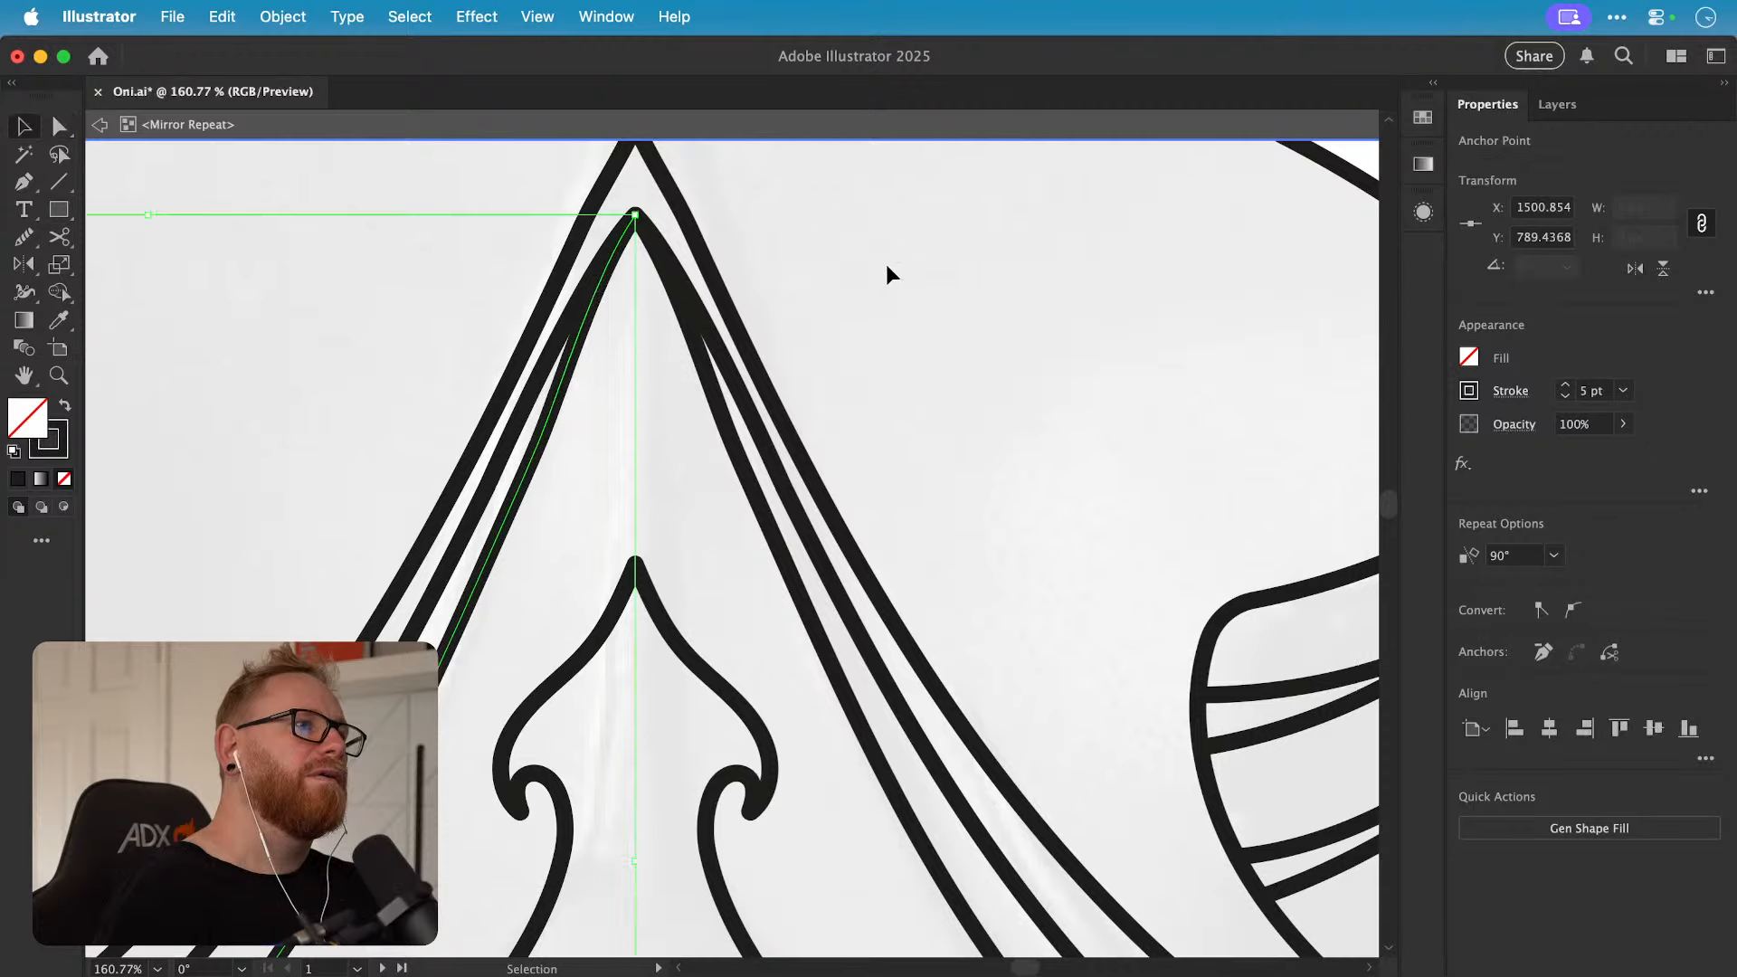
left_click(865, 253)
Step: Lower the outermost forehead fold line's top anchor along the mirror axis to meet the other fold lines at their peak
key("super+minus")
key("super+minus")
key("super+minus")
key("super+minus")
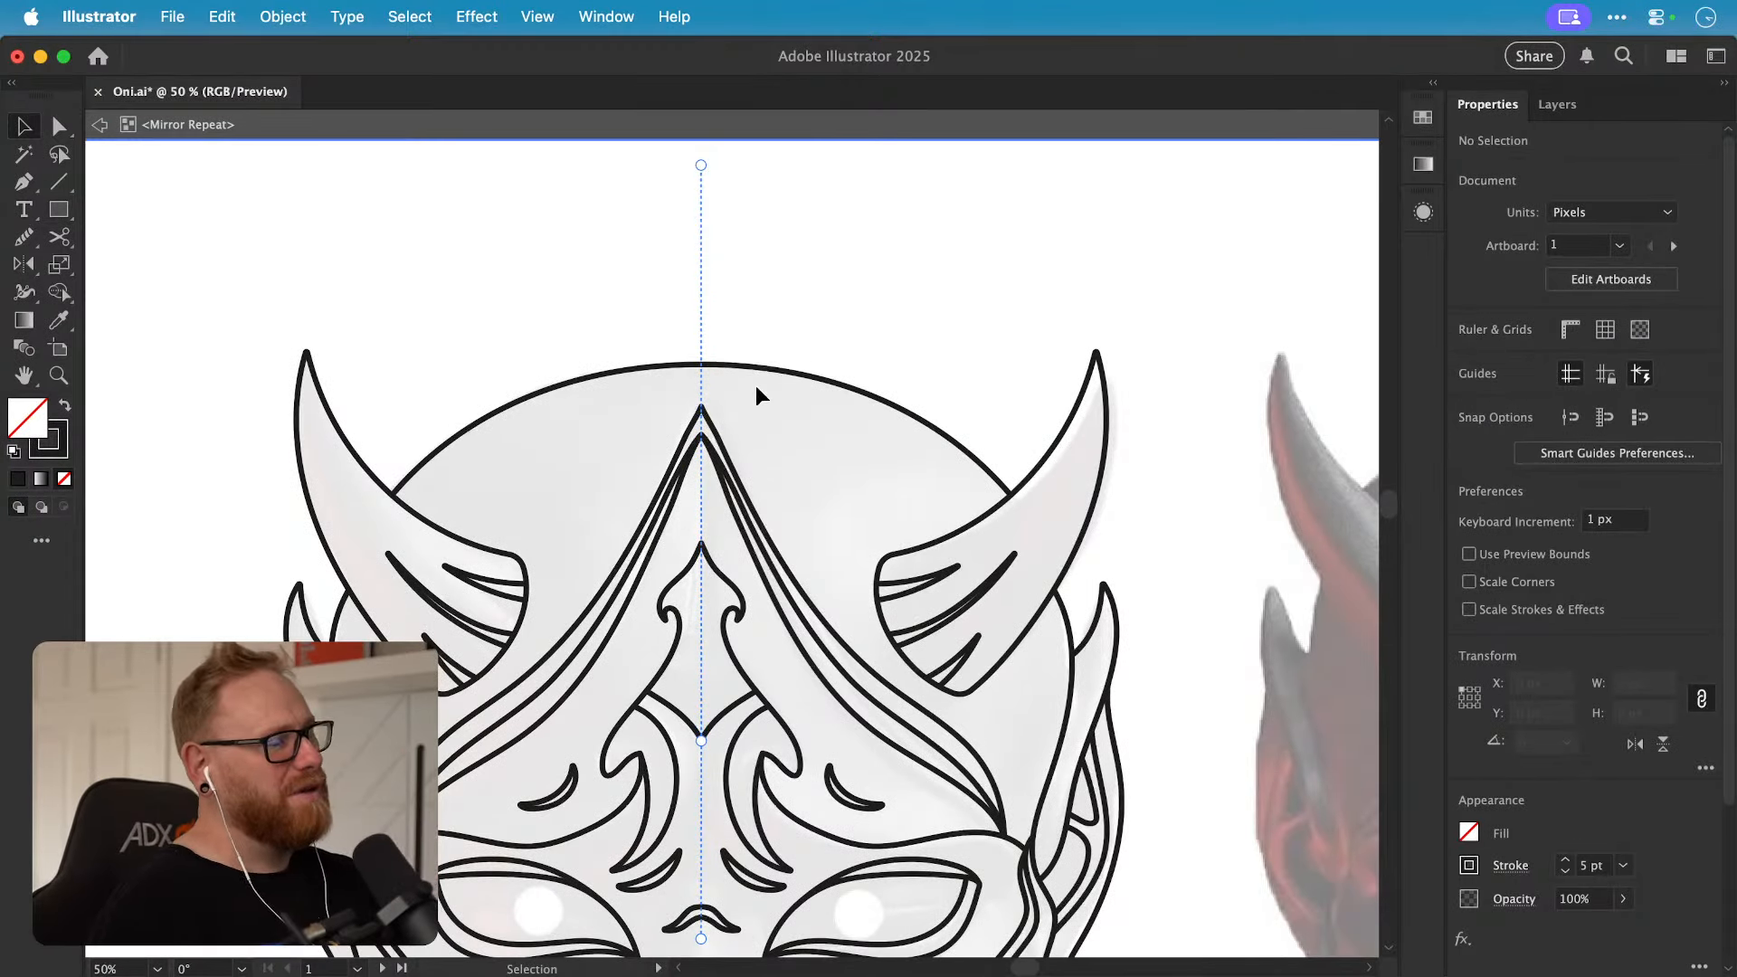
key("z")
left_click_drag(673, 414, 1004, 419)
key("a")
left_click_drag(741, 399, 741, 468)
key("super+minus")
key("super+minus")
key("super+minus")
key("super+minus")
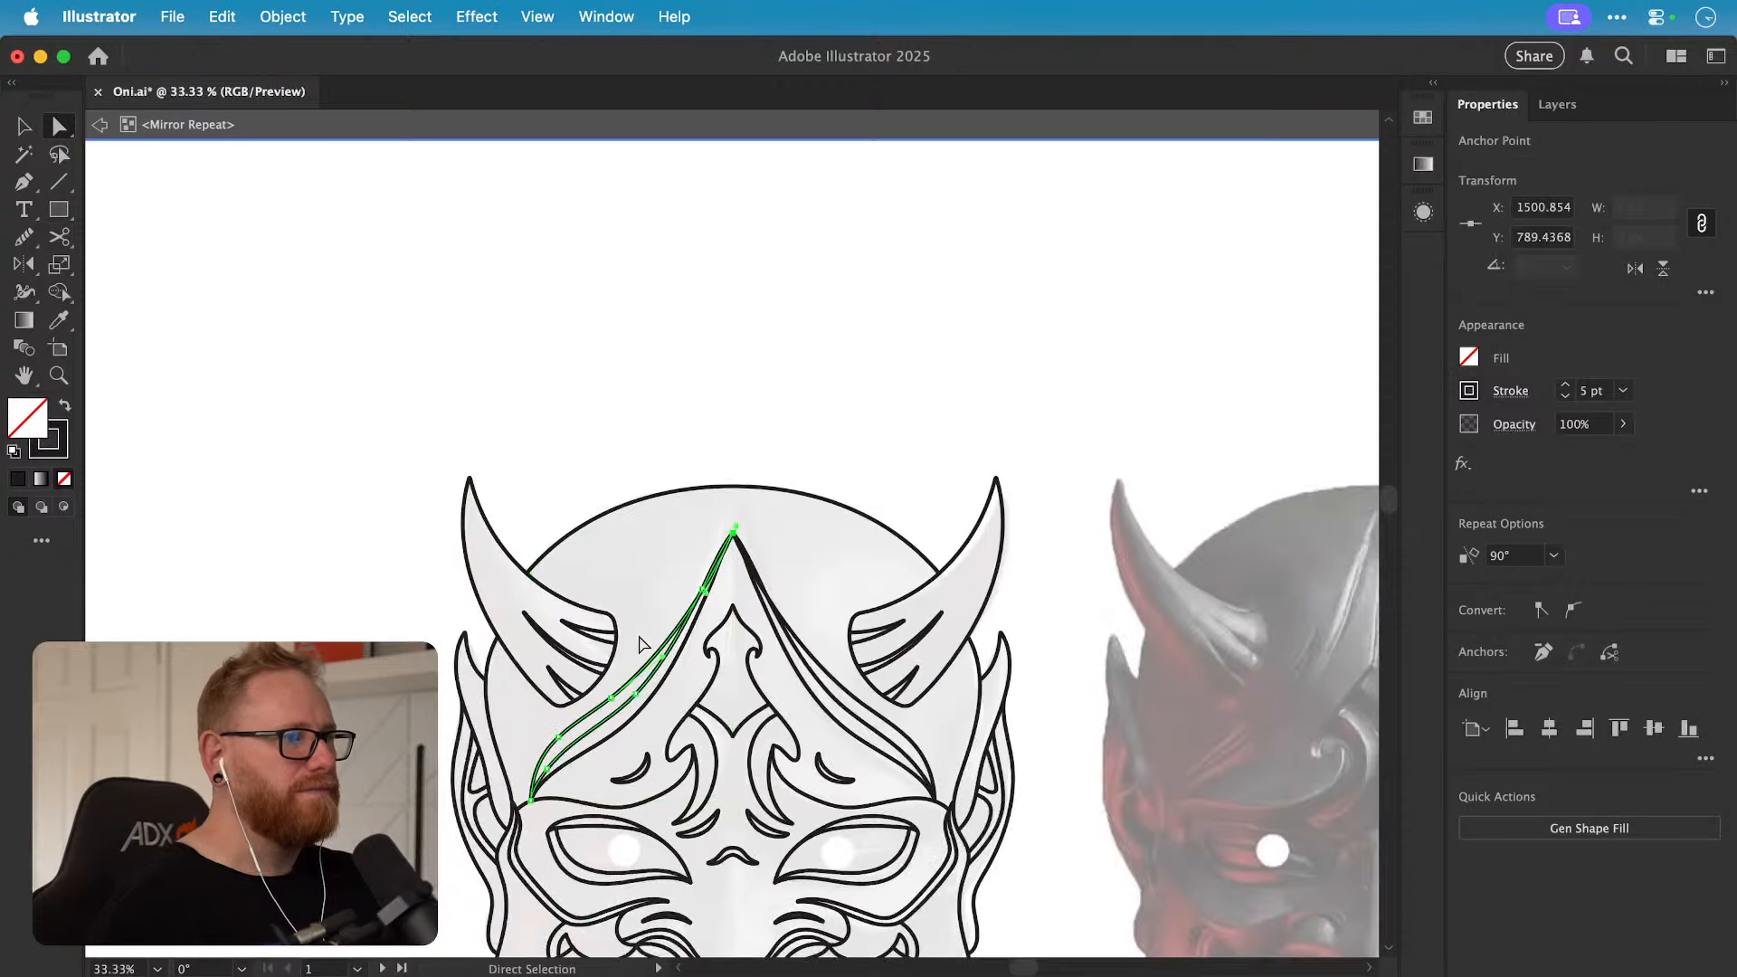
Step: Remove the surplus middle line running between the outer and inner edges of the forehead fold
left_click(633, 662)
left_click(639, 702)
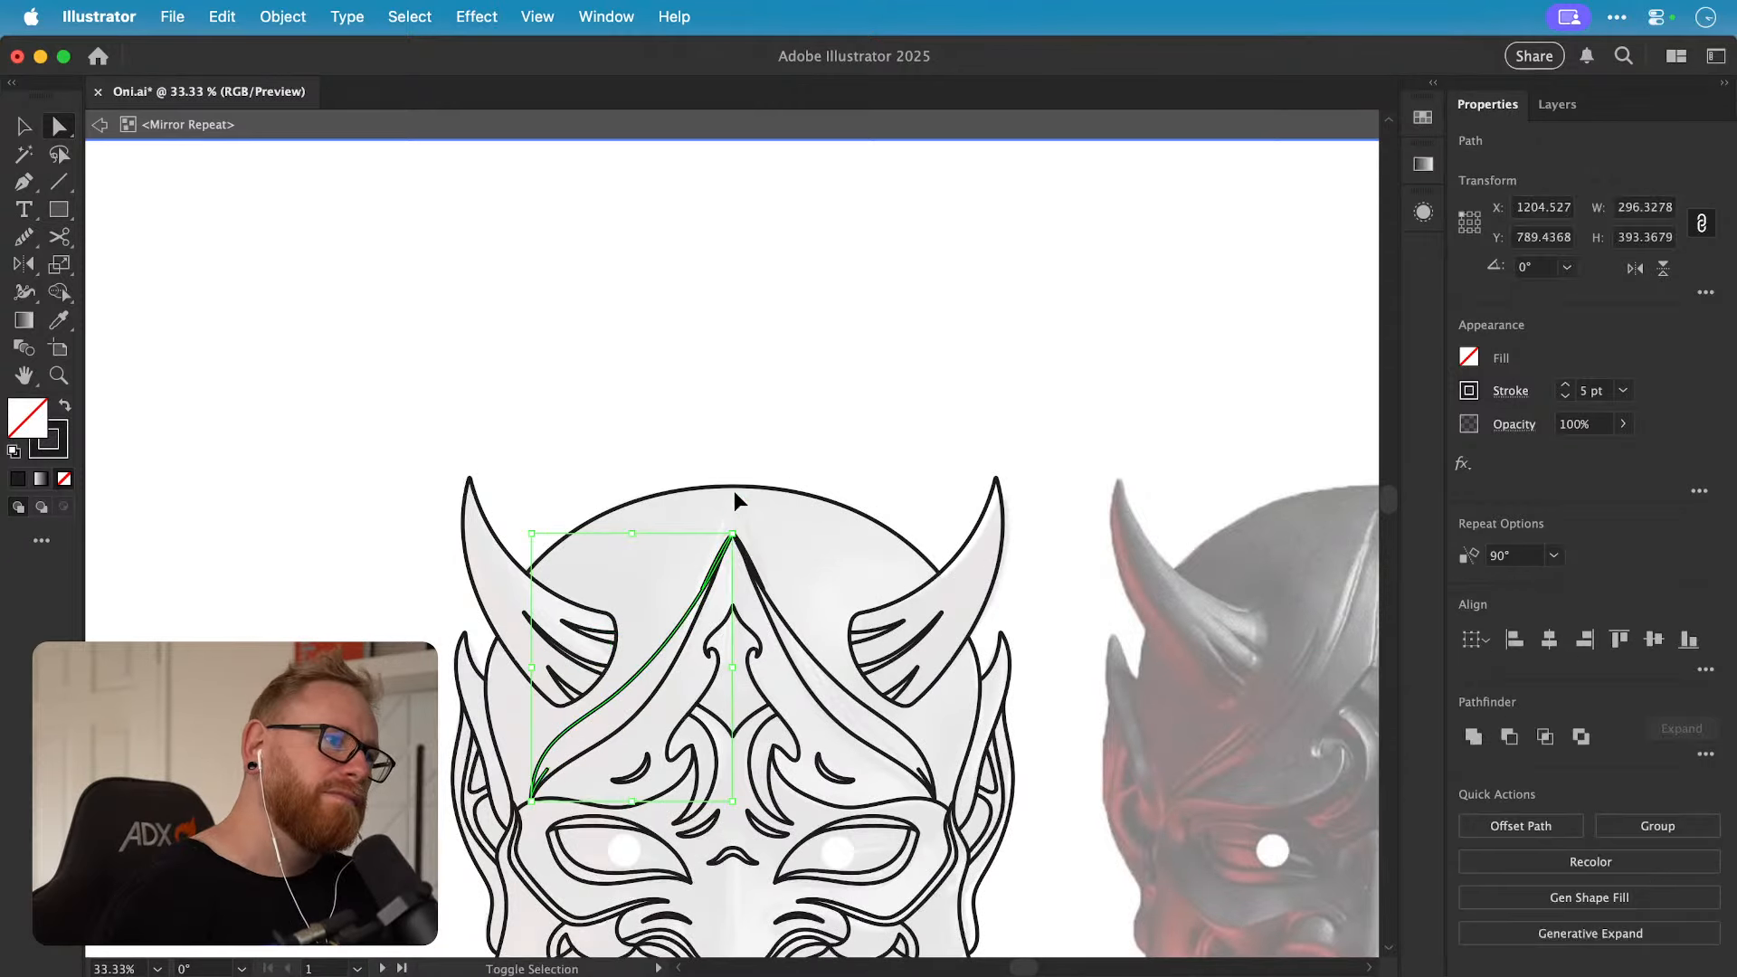
left_click(779, 516)
key("space")
left_click_drag(779, 515, 706, 450)
key("super+space")
left_click_drag(573, 619, 688, 608)
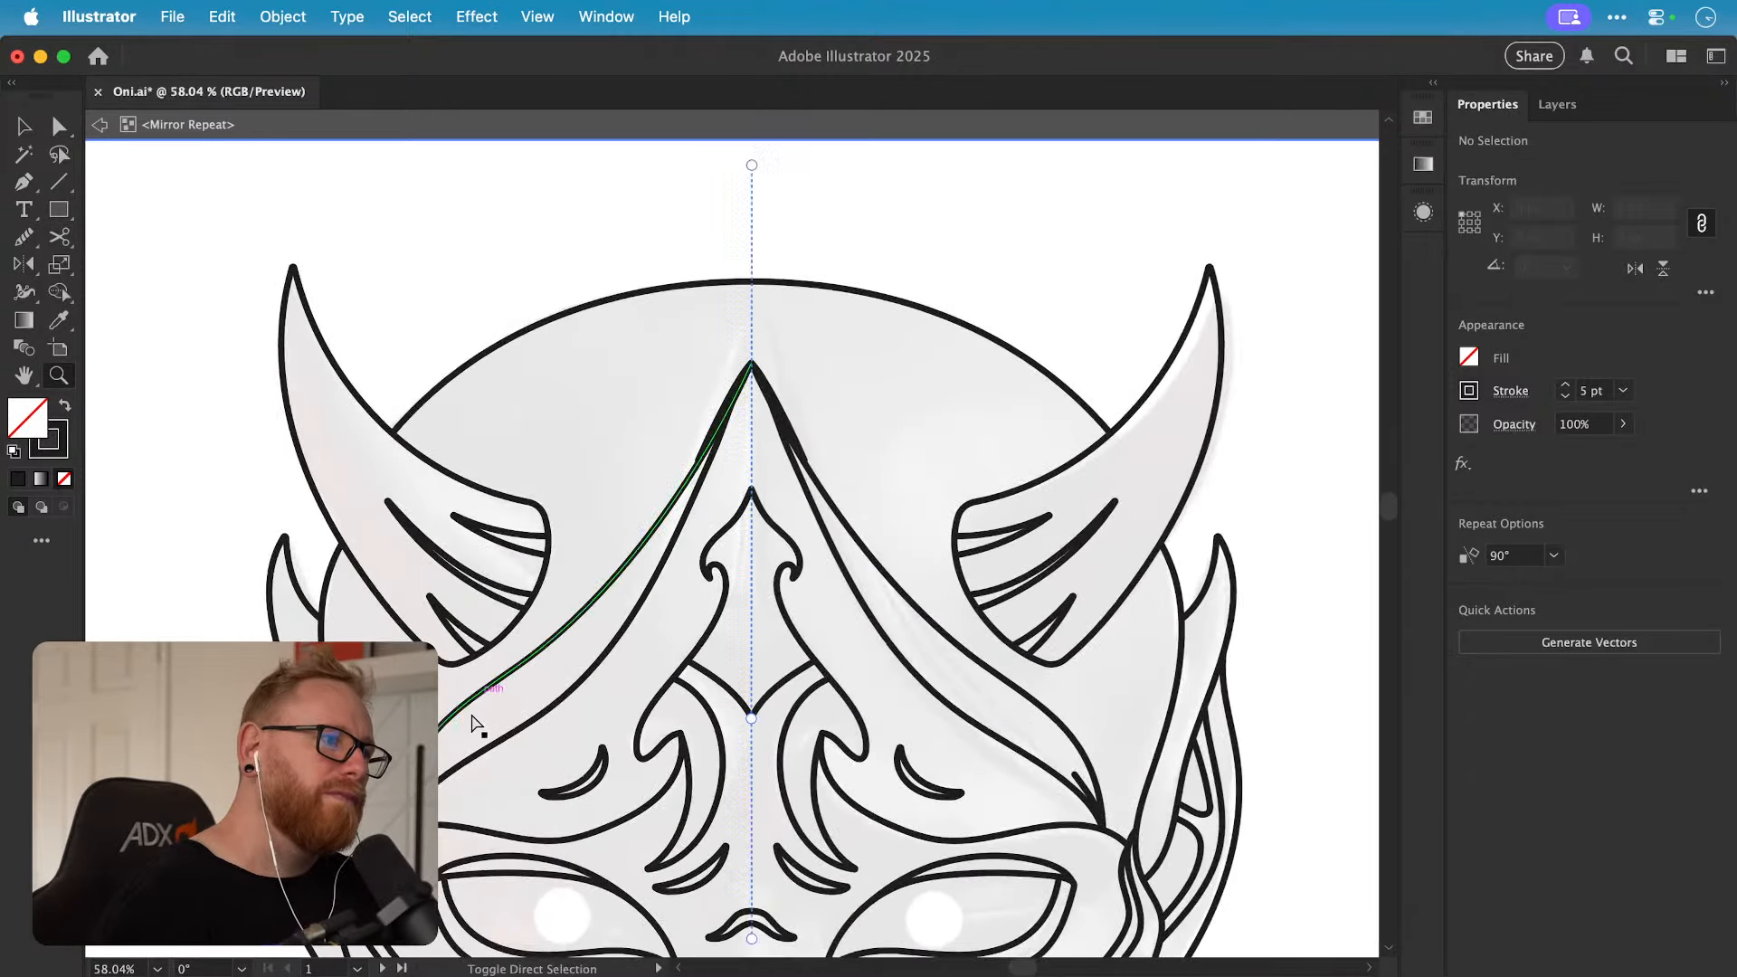
left_click(443, 772)
left_click(440, 769)
Step: Adjust the outer fold line's curve handle at the forehead peak so the line bows outward away from the inner one
key("super+space")
left_click_drag(722, 388, 905, 388)
key("a")
left_click(887, 246)
left_click_drag(787, 292, 782, 274)
key("v")
key("a")
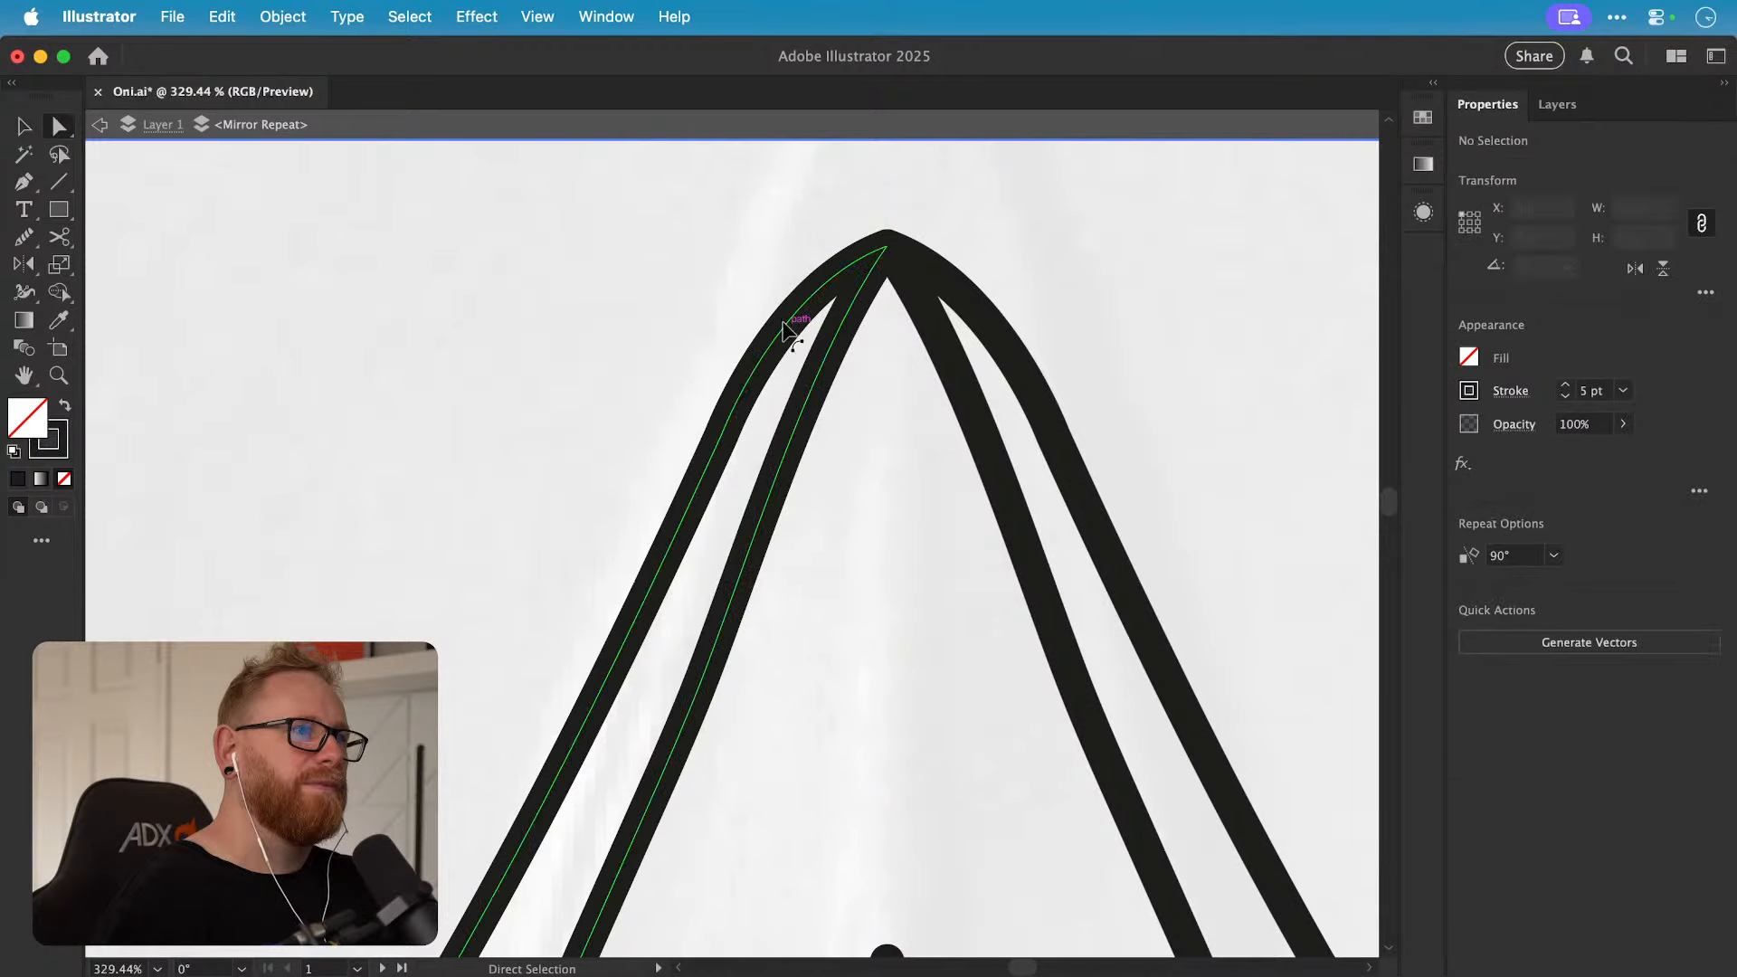
left_click(780, 289)
key("v")
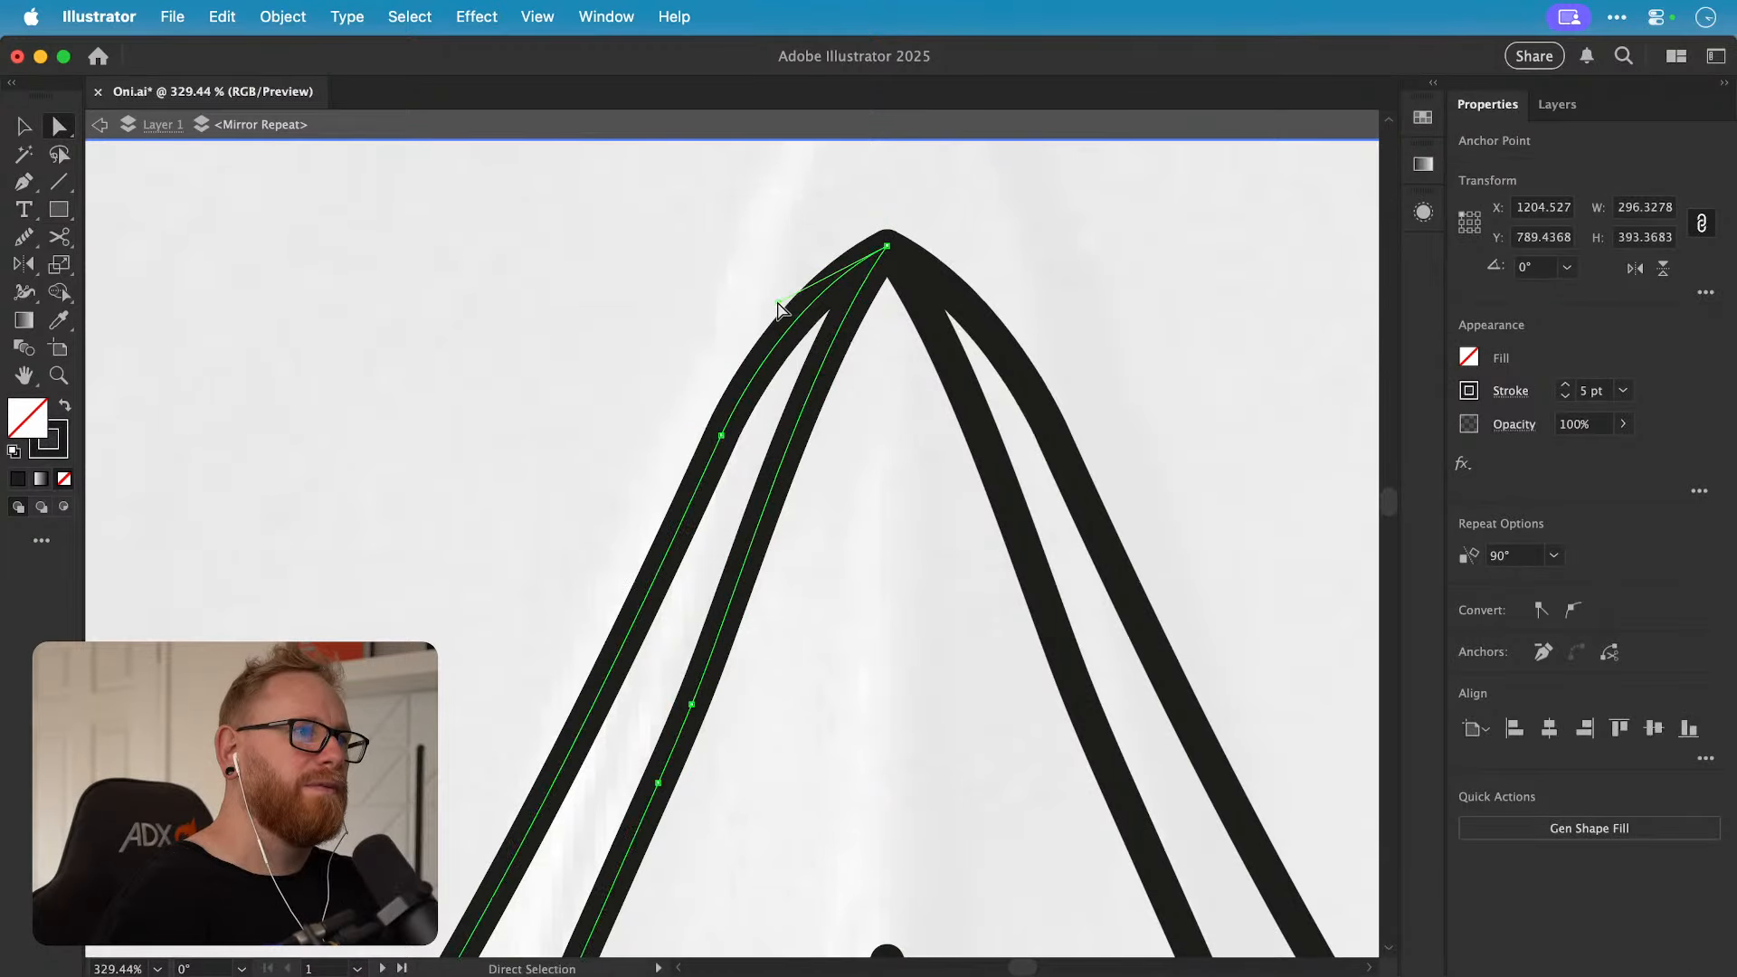
left_click(725, 310)
Step: Leave the mirror repeat and examine the complete mask line art beside the reference photo
key("super+minus")
key("super+minus")
key("super+minus")
key("super+minus")
key("super+minus")
key("super+minus")
key("super+minus")
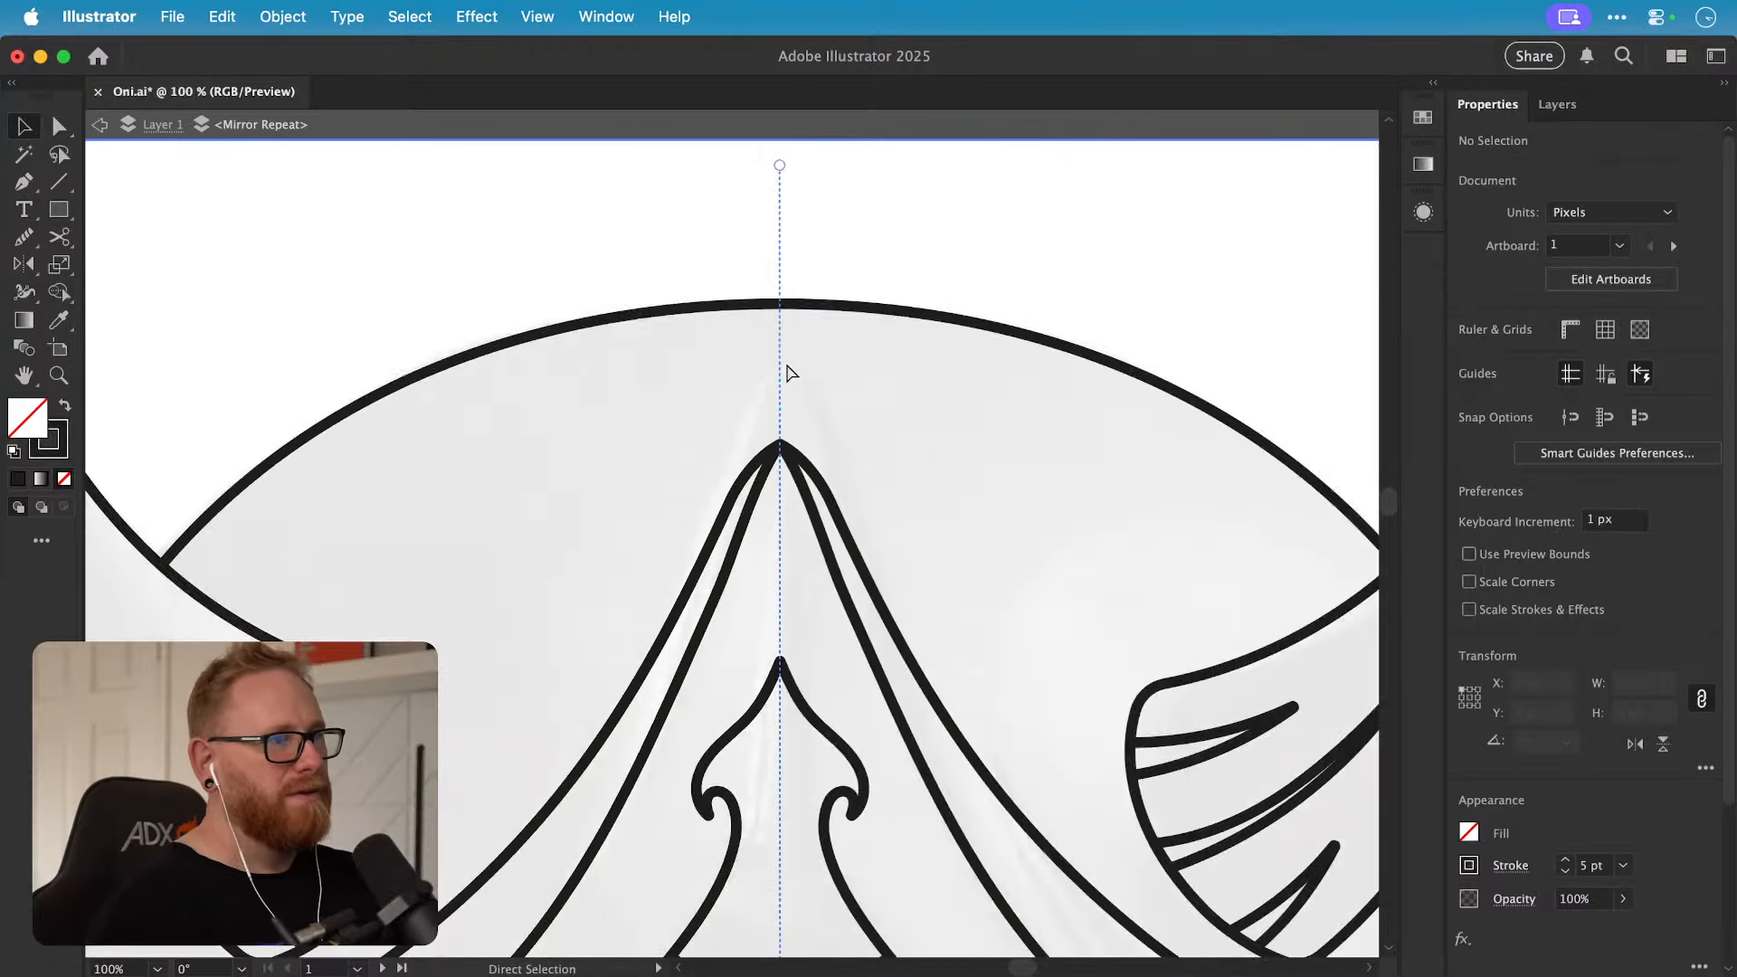
scroll(868, 389, "down", 5)
scroll(868, 389, "right", 3)
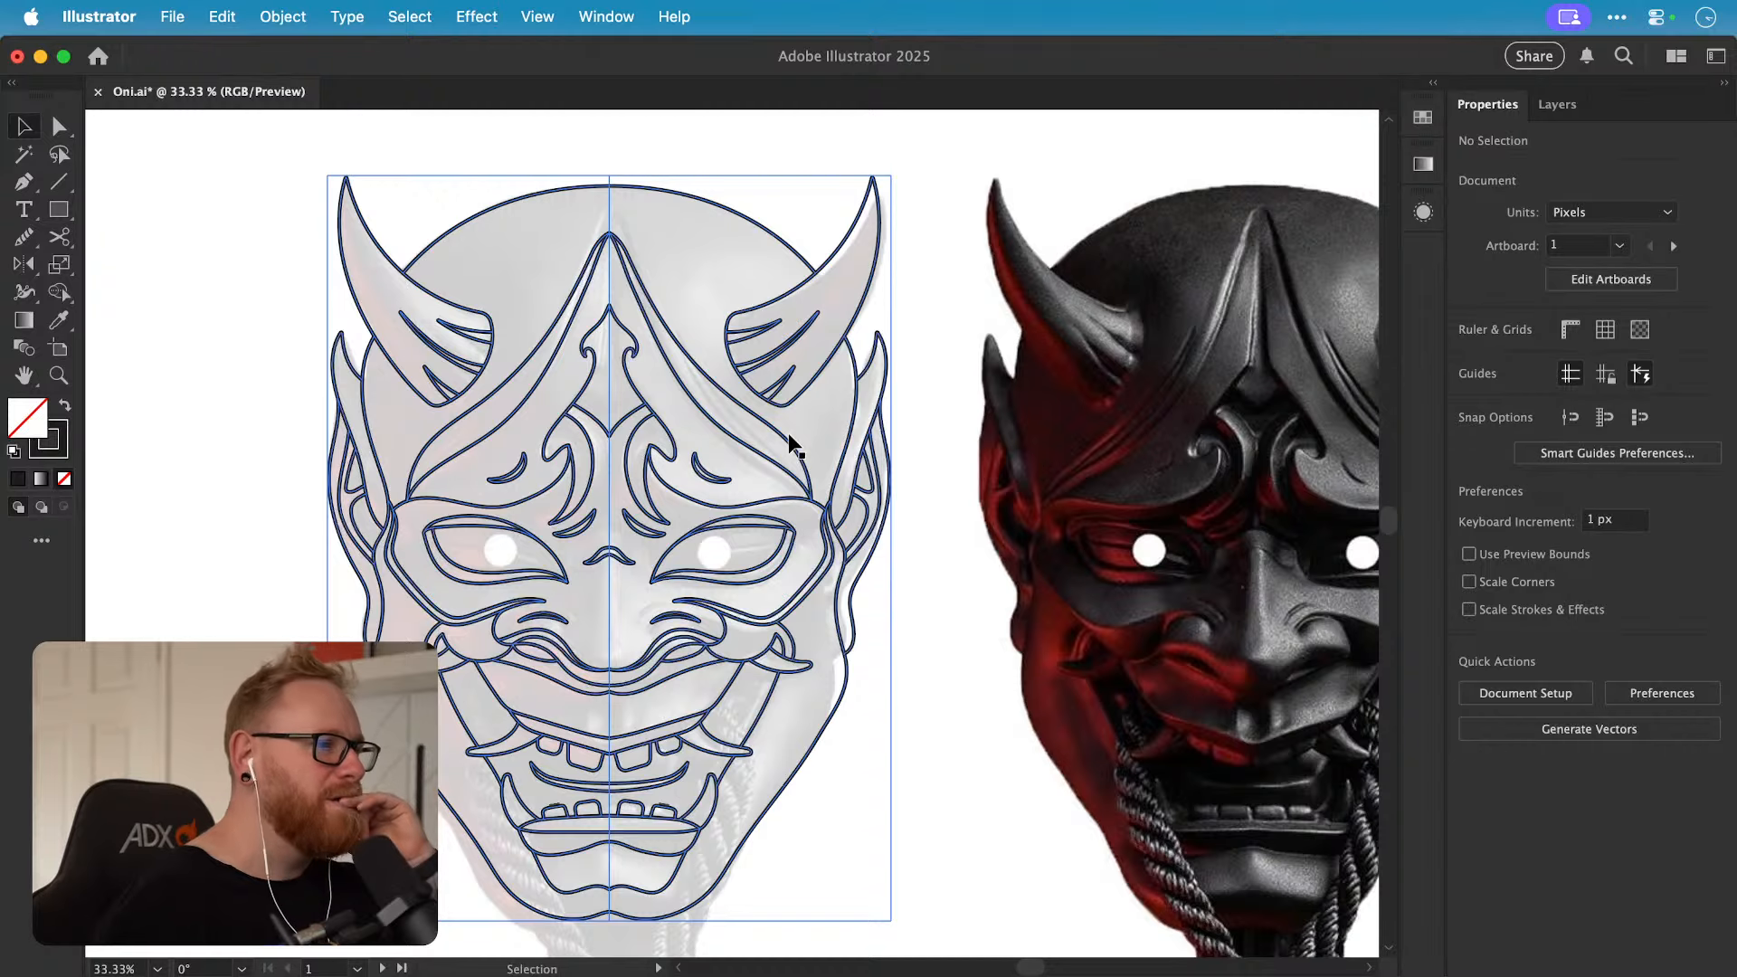
key("super+minus")
key("super+minus")
key("super+minus")
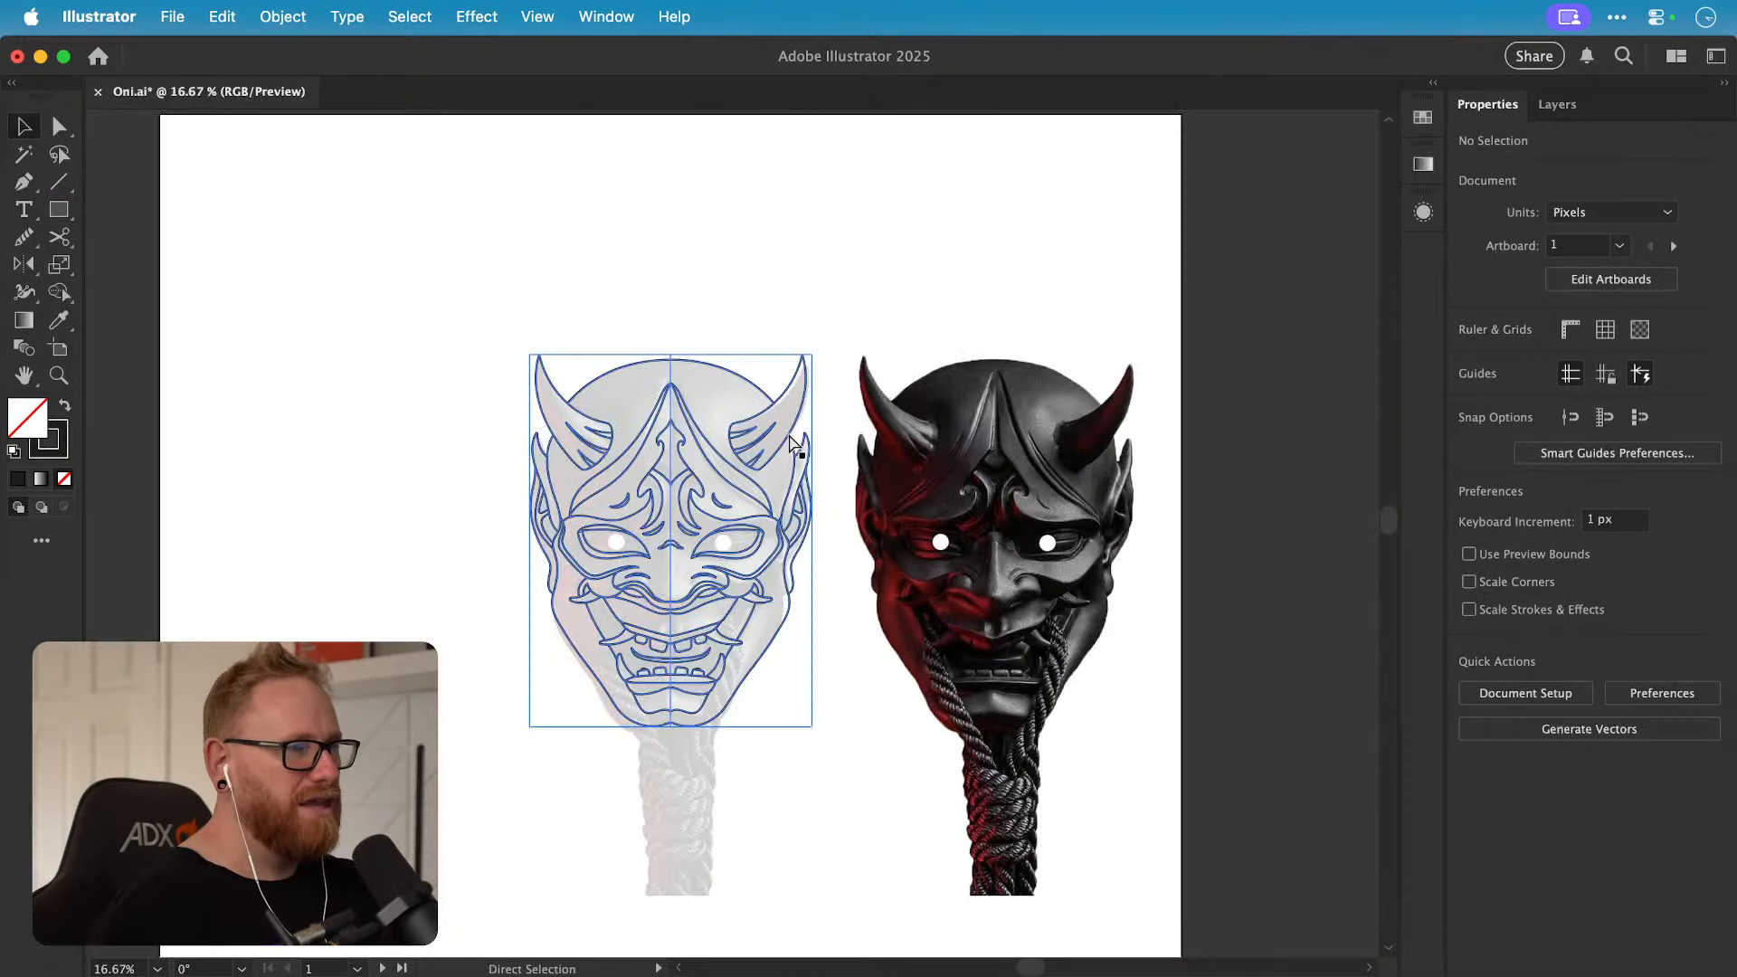
scroll(788, 432, "right", 10)
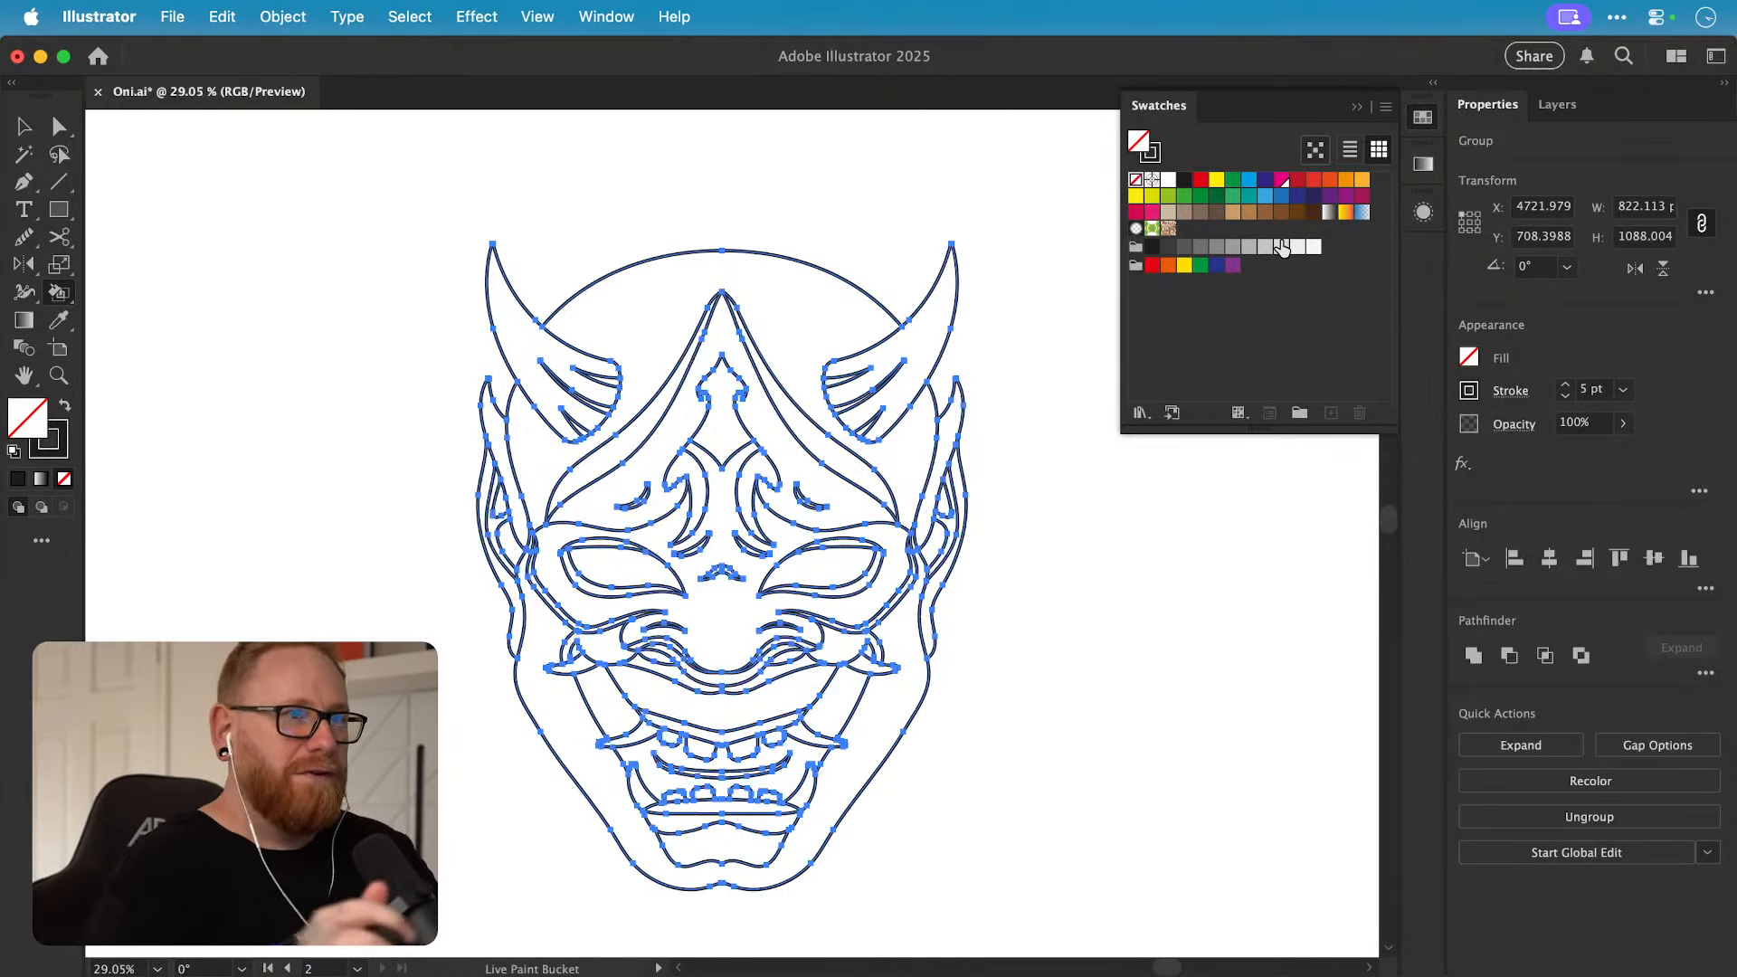
Step: With Live Paint, fill the mouth interior and the gaps beside it dark grey, and the thin tongue shape mid grey
left_click(1185, 246)
left_click(721, 784)
left_click(608, 708)
mouse_move(620, 736)
left_mouse_down()
mouse_move(814, 718)
mouse_move(787, 717)
left_mouse_up()
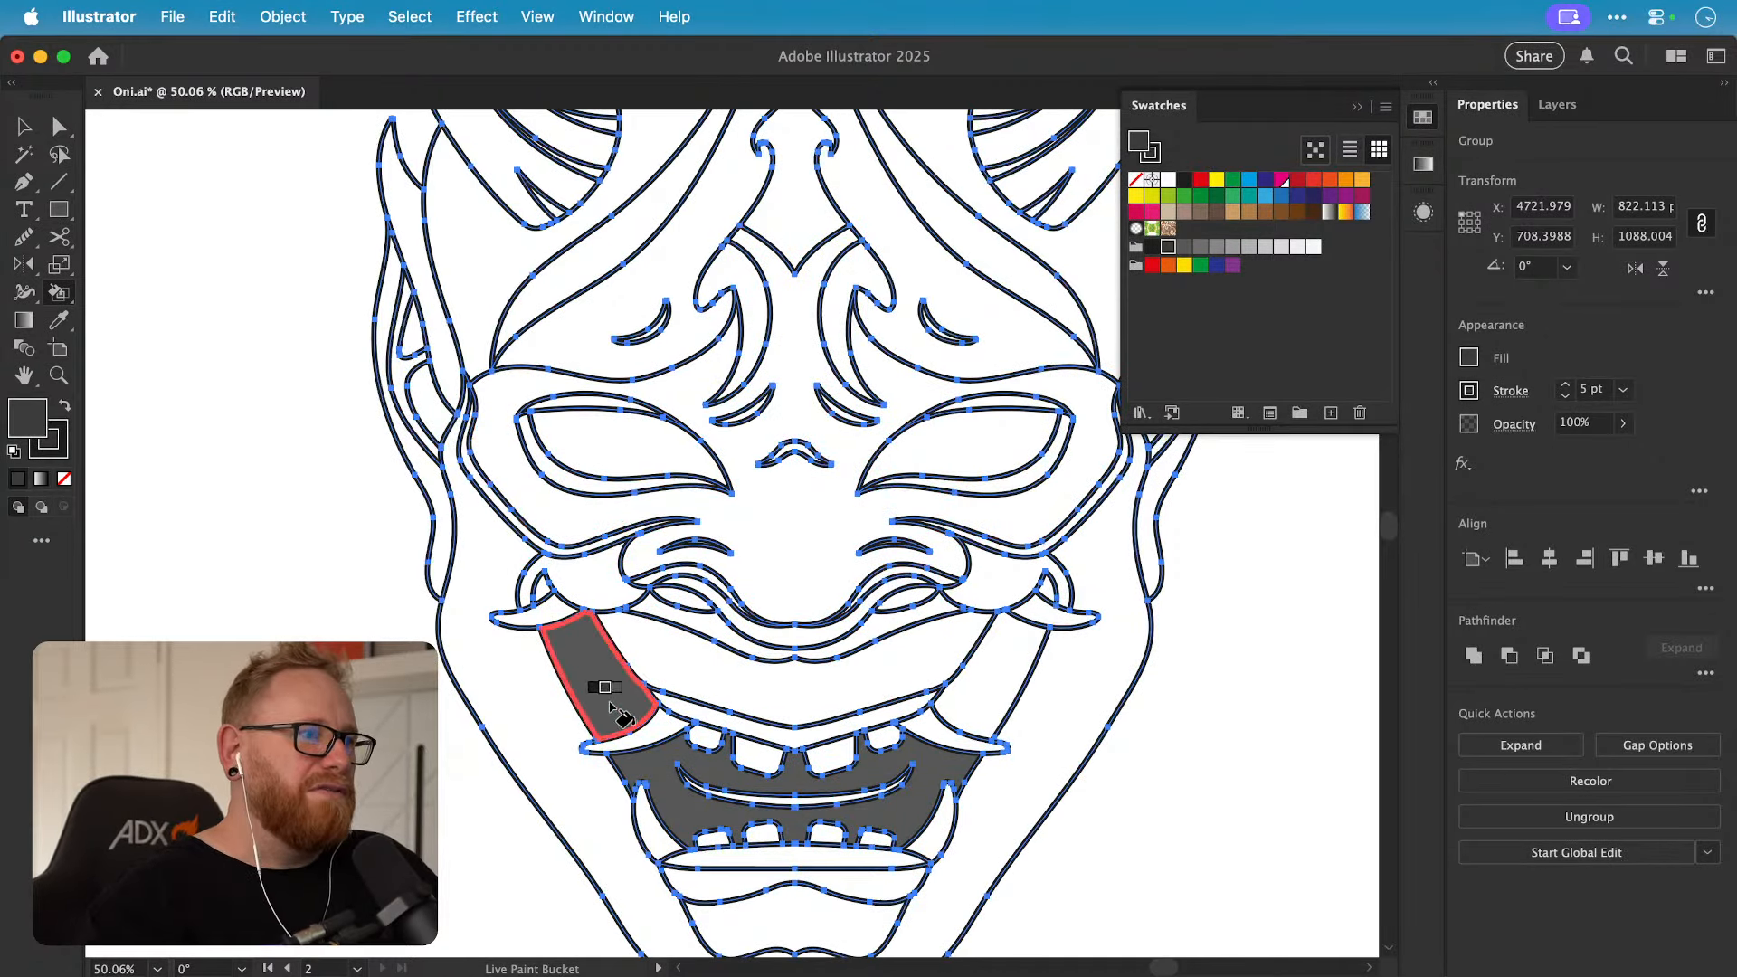
left_click(583, 689)
left_click(688, 776)
left_click(993, 697)
scroll(993, 696, "right", 2)
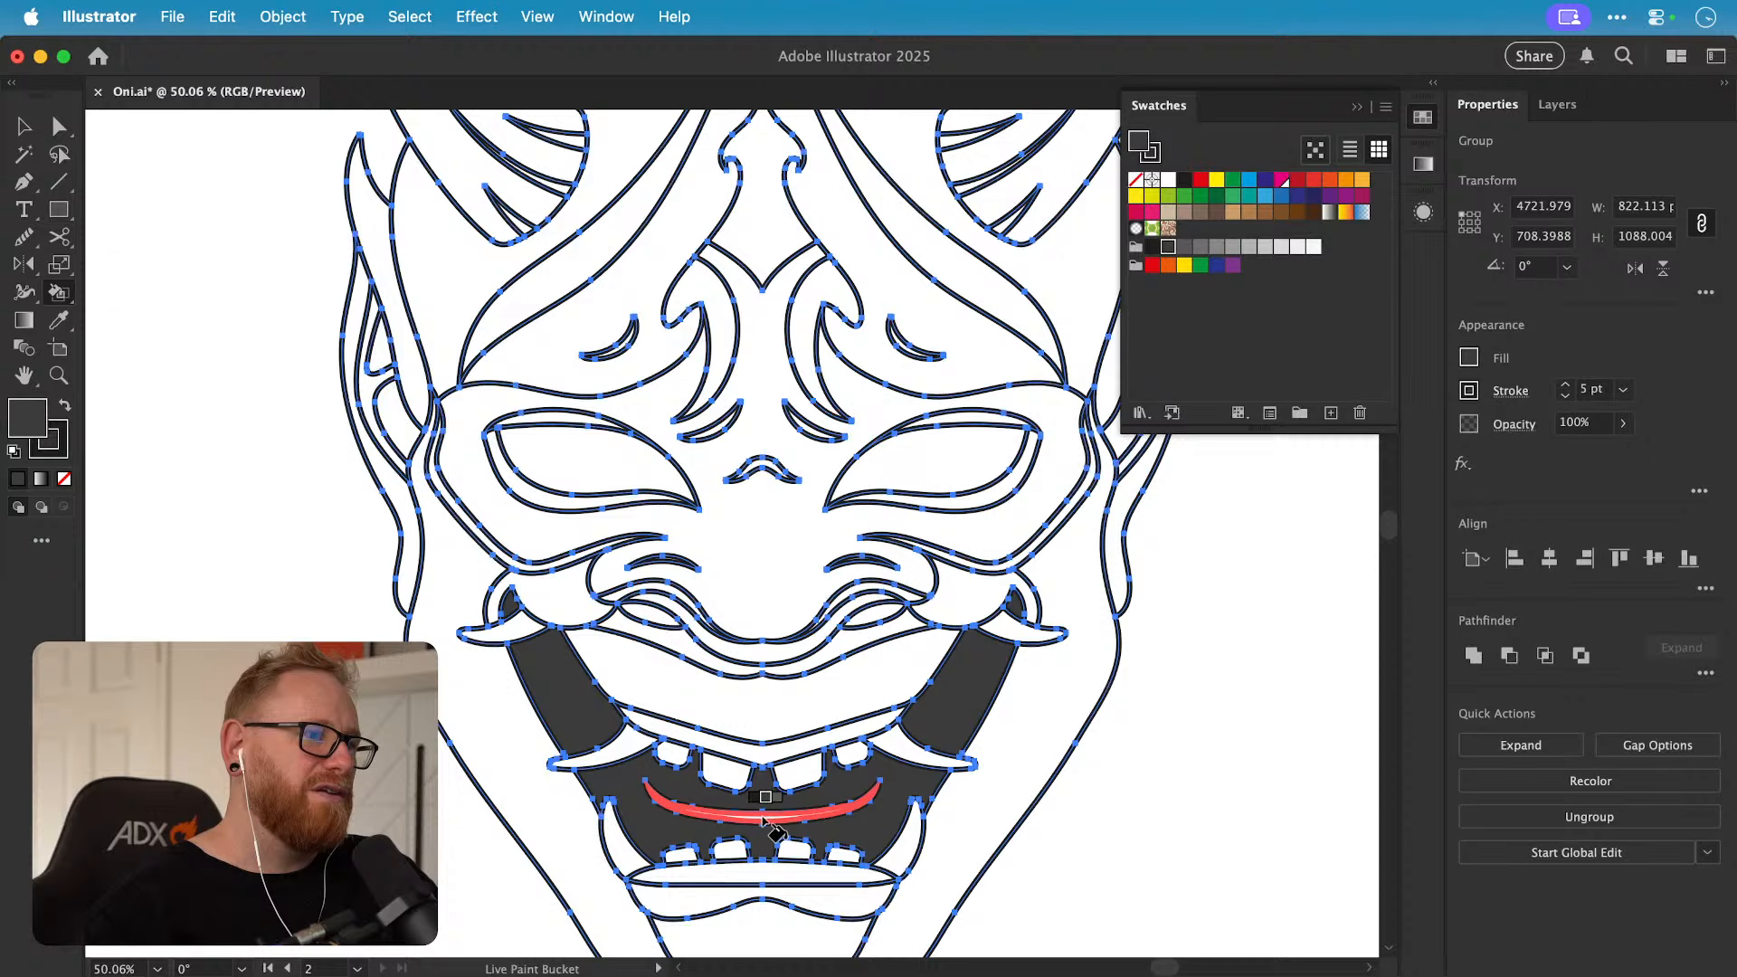
left_click(1218, 258)
left_click(763, 811)
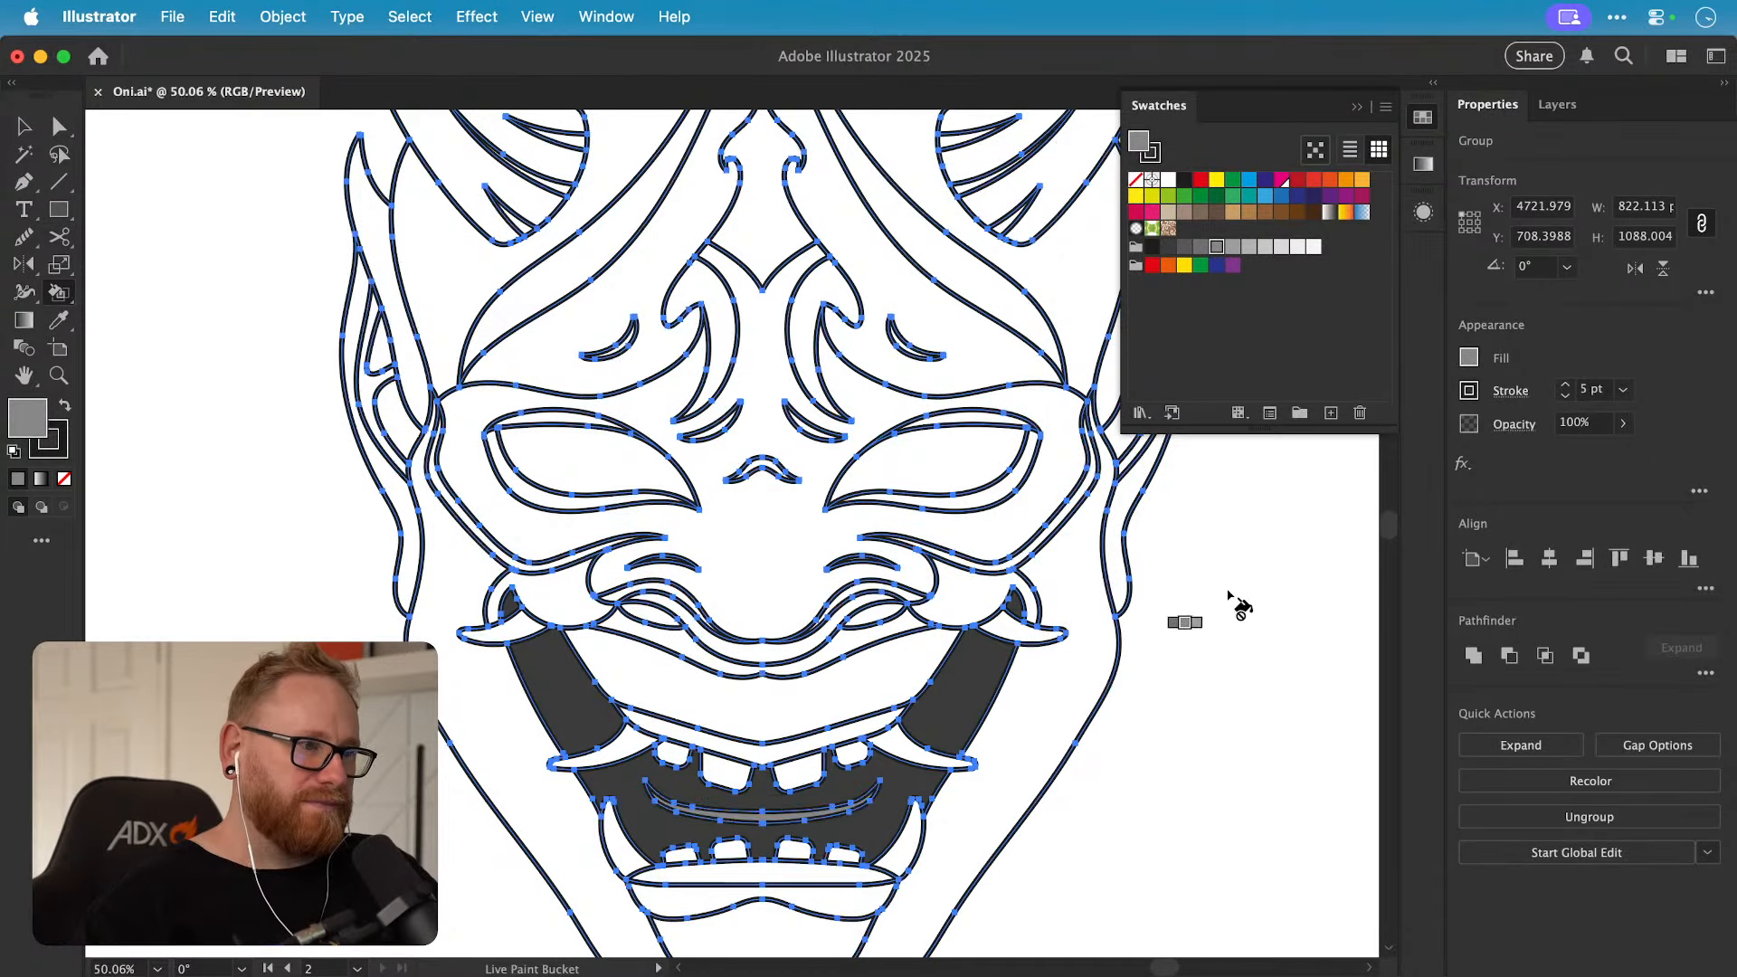
Step: Set the stroke weight of the whole mask group to 1 pt
key("v")
left_click(1565, 396)
left_click(1565, 397)
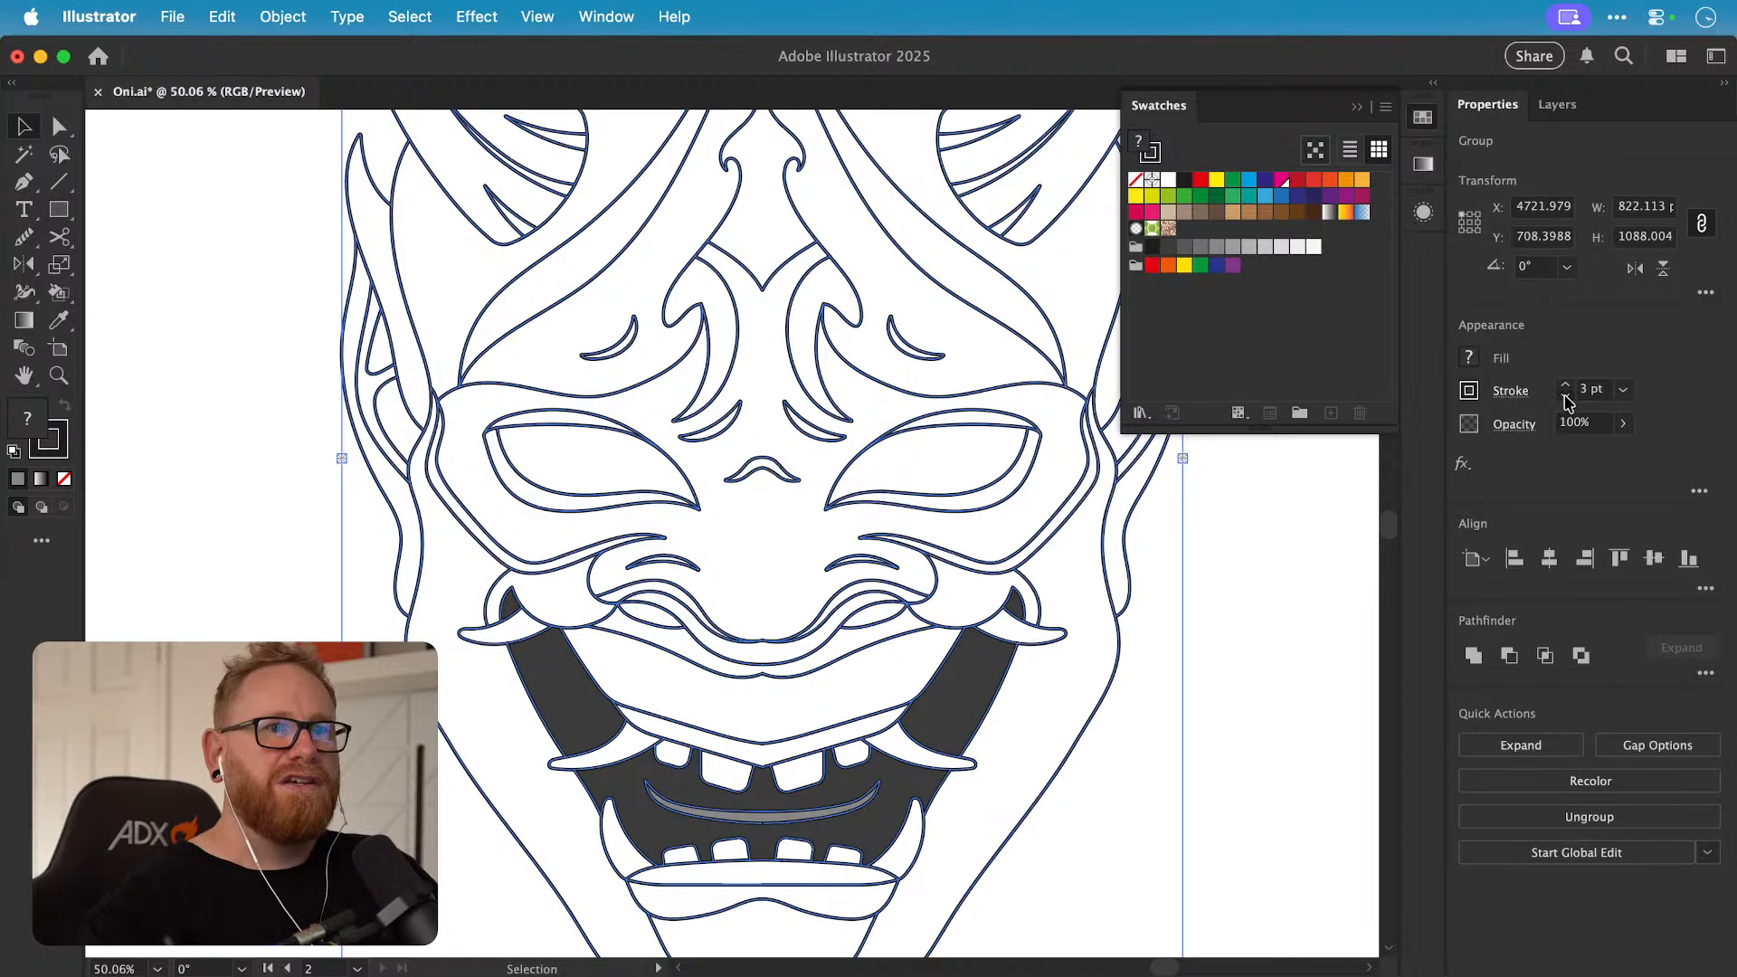
left_click(1566, 398)
left_click(1566, 398)
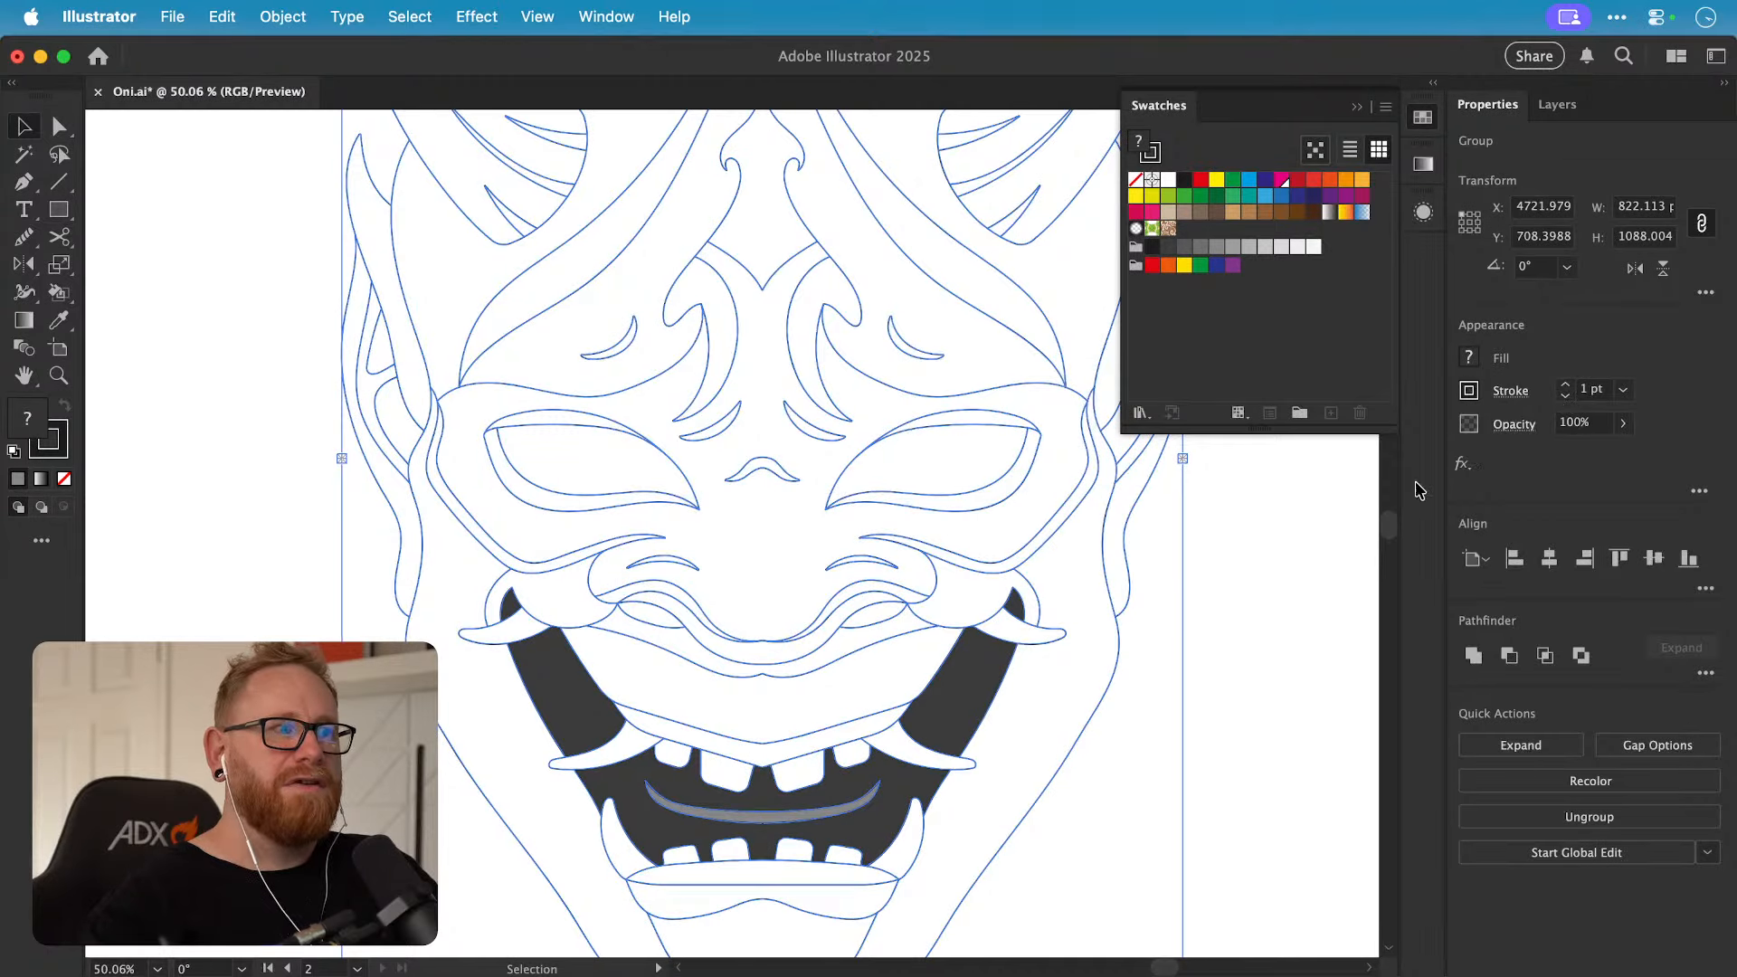
Step: Fill all six tusks around the mouth with a light grey swatch using the Live Paint Bucket
key("k")
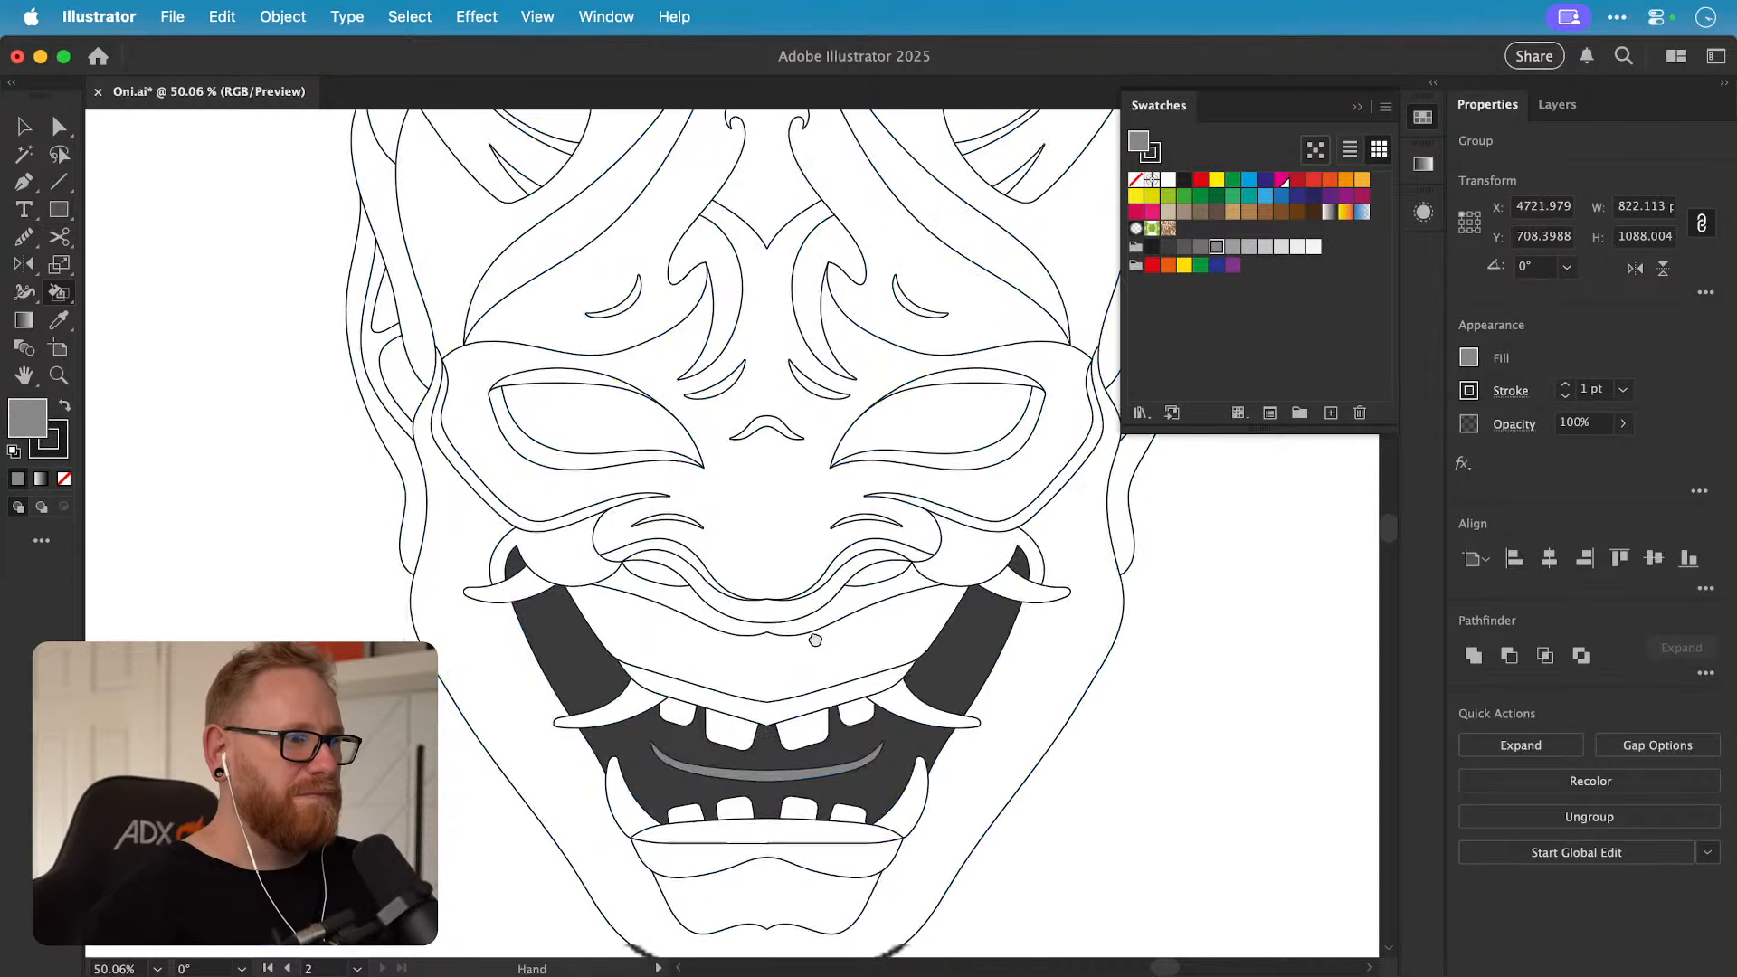
scroll(815, 701, "down", 3)
key("space")
left_click_drag(1025, 345, 1008, 396)
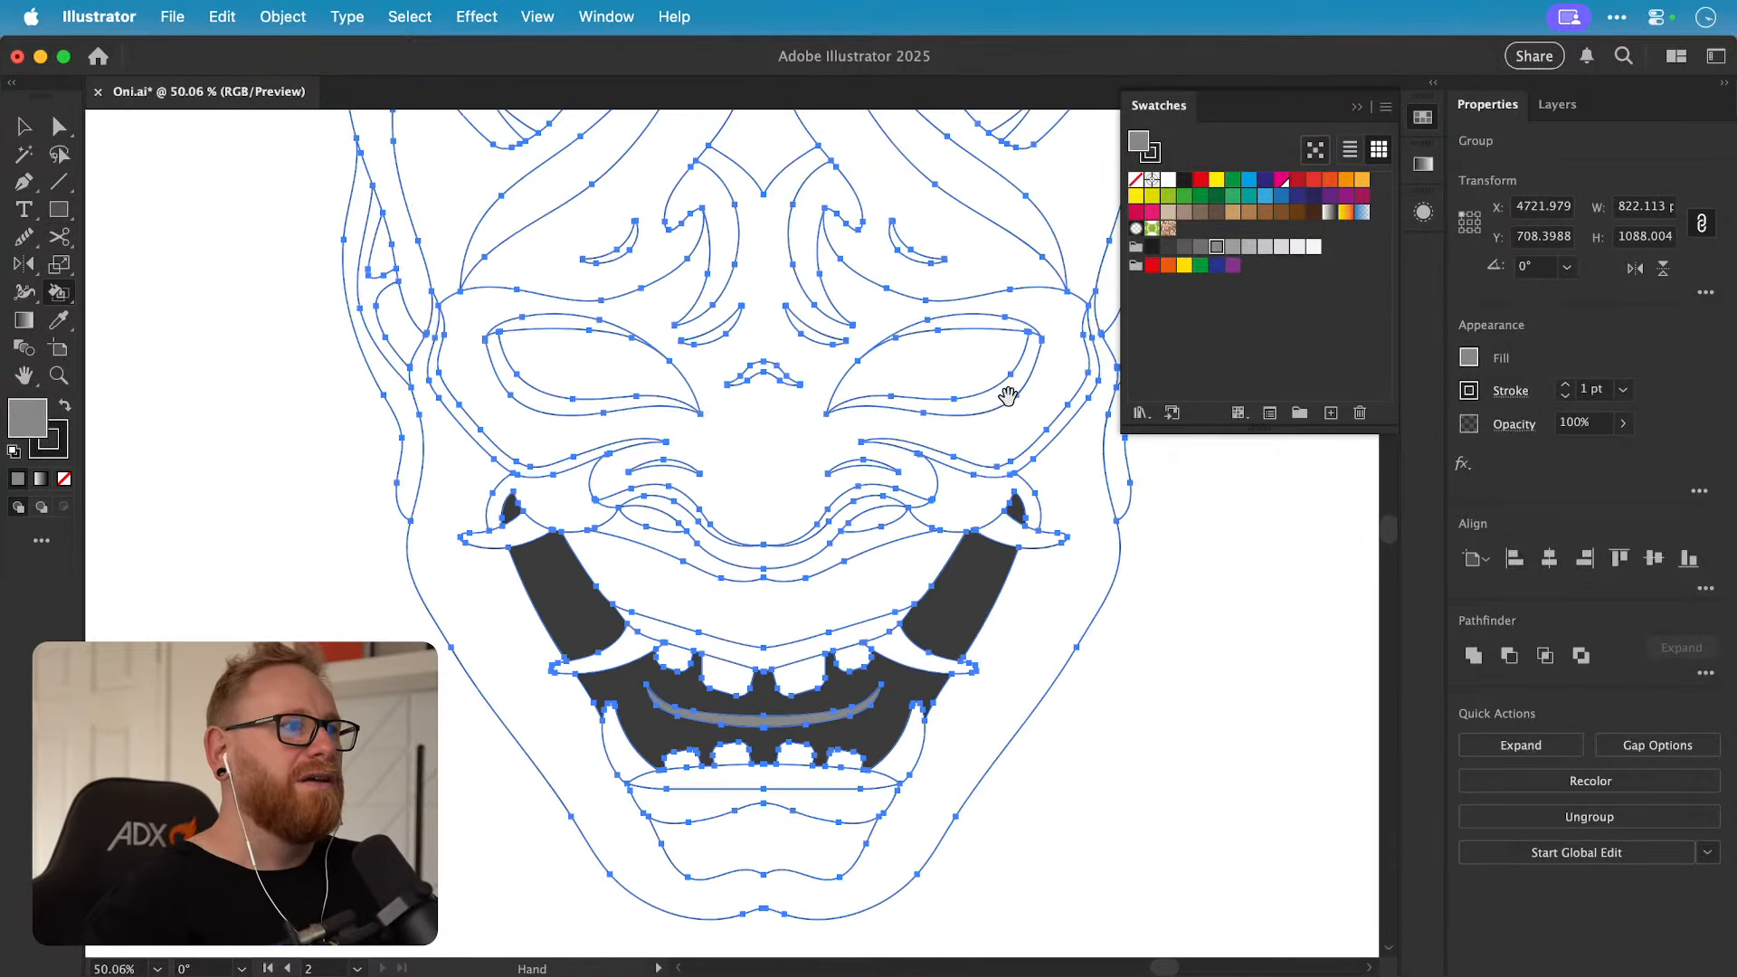
left_click(1281, 246)
left_click(505, 528)
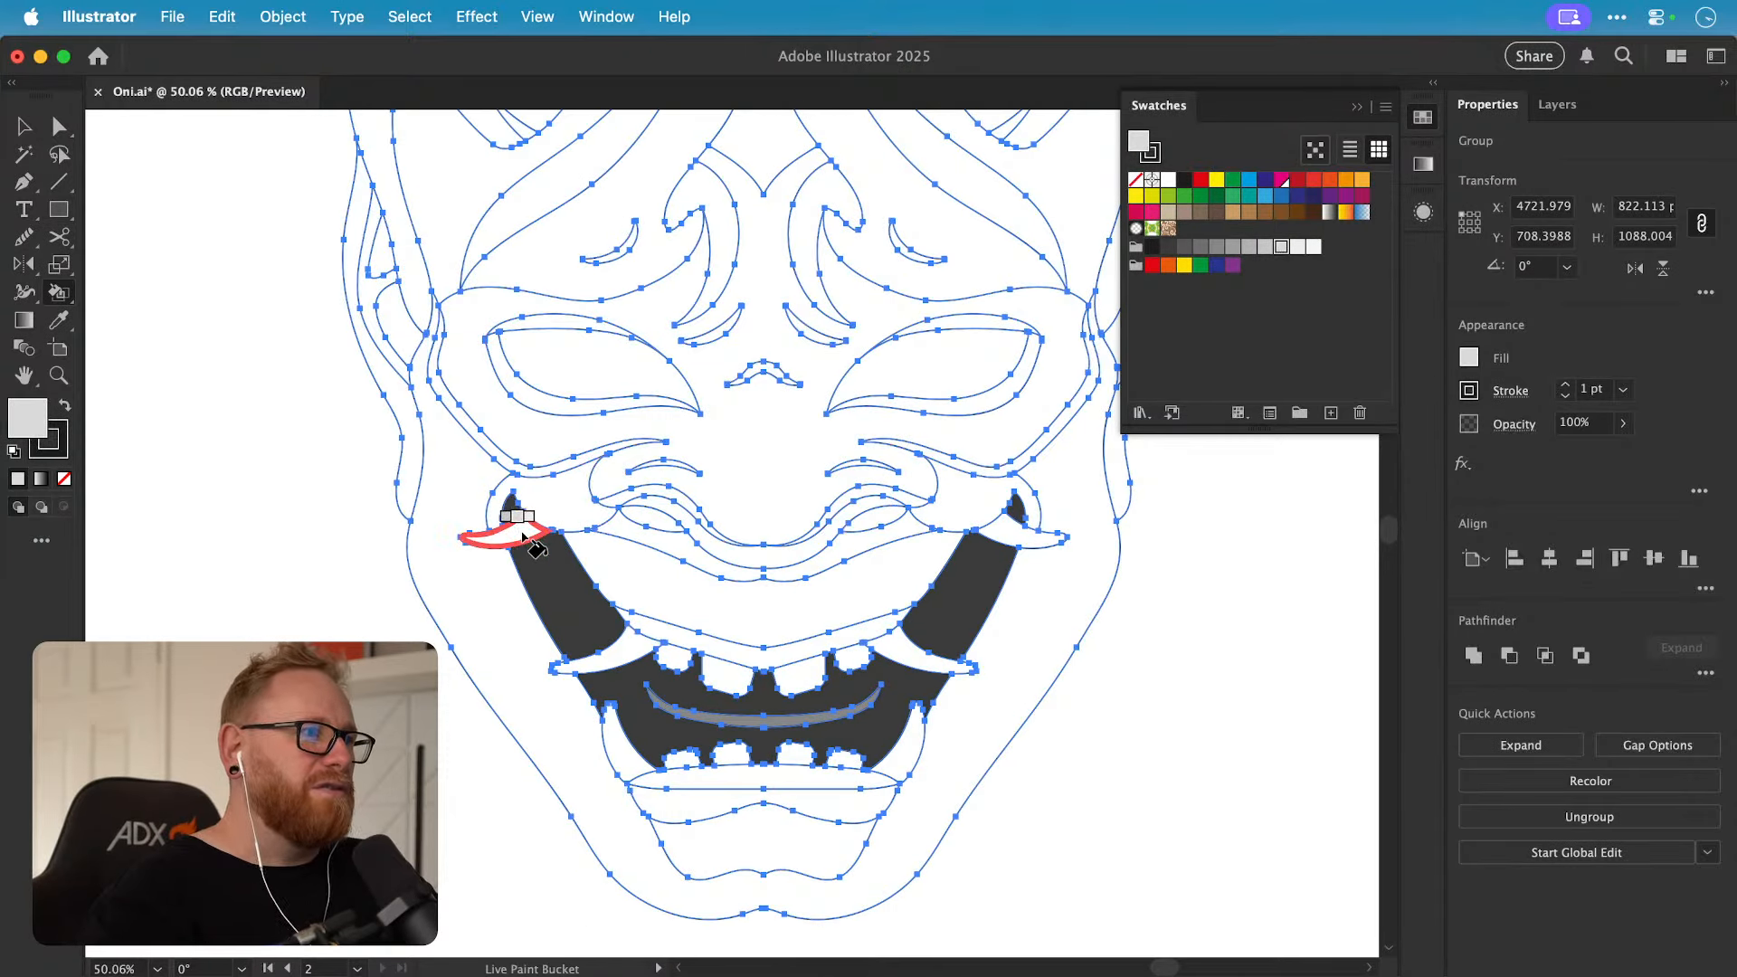
left_click(633, 651)
left_click(615, 744)
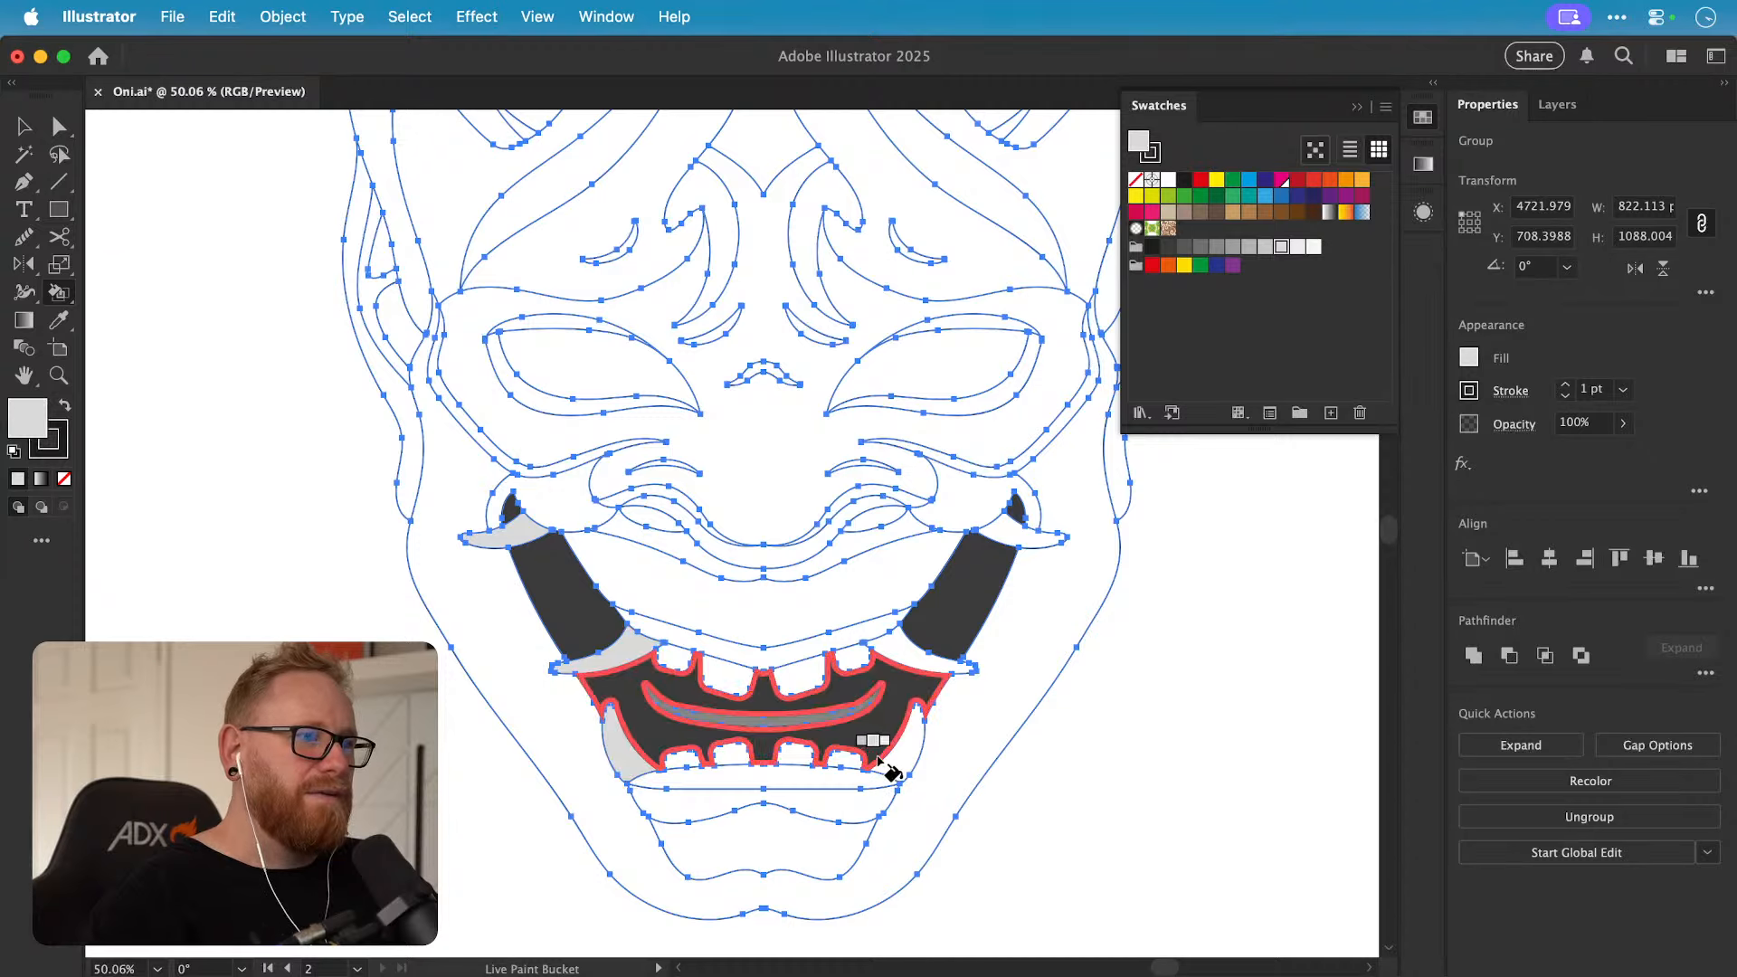
left_click(910, 717)
left_click(904, 659)
left_click(1021, 532)
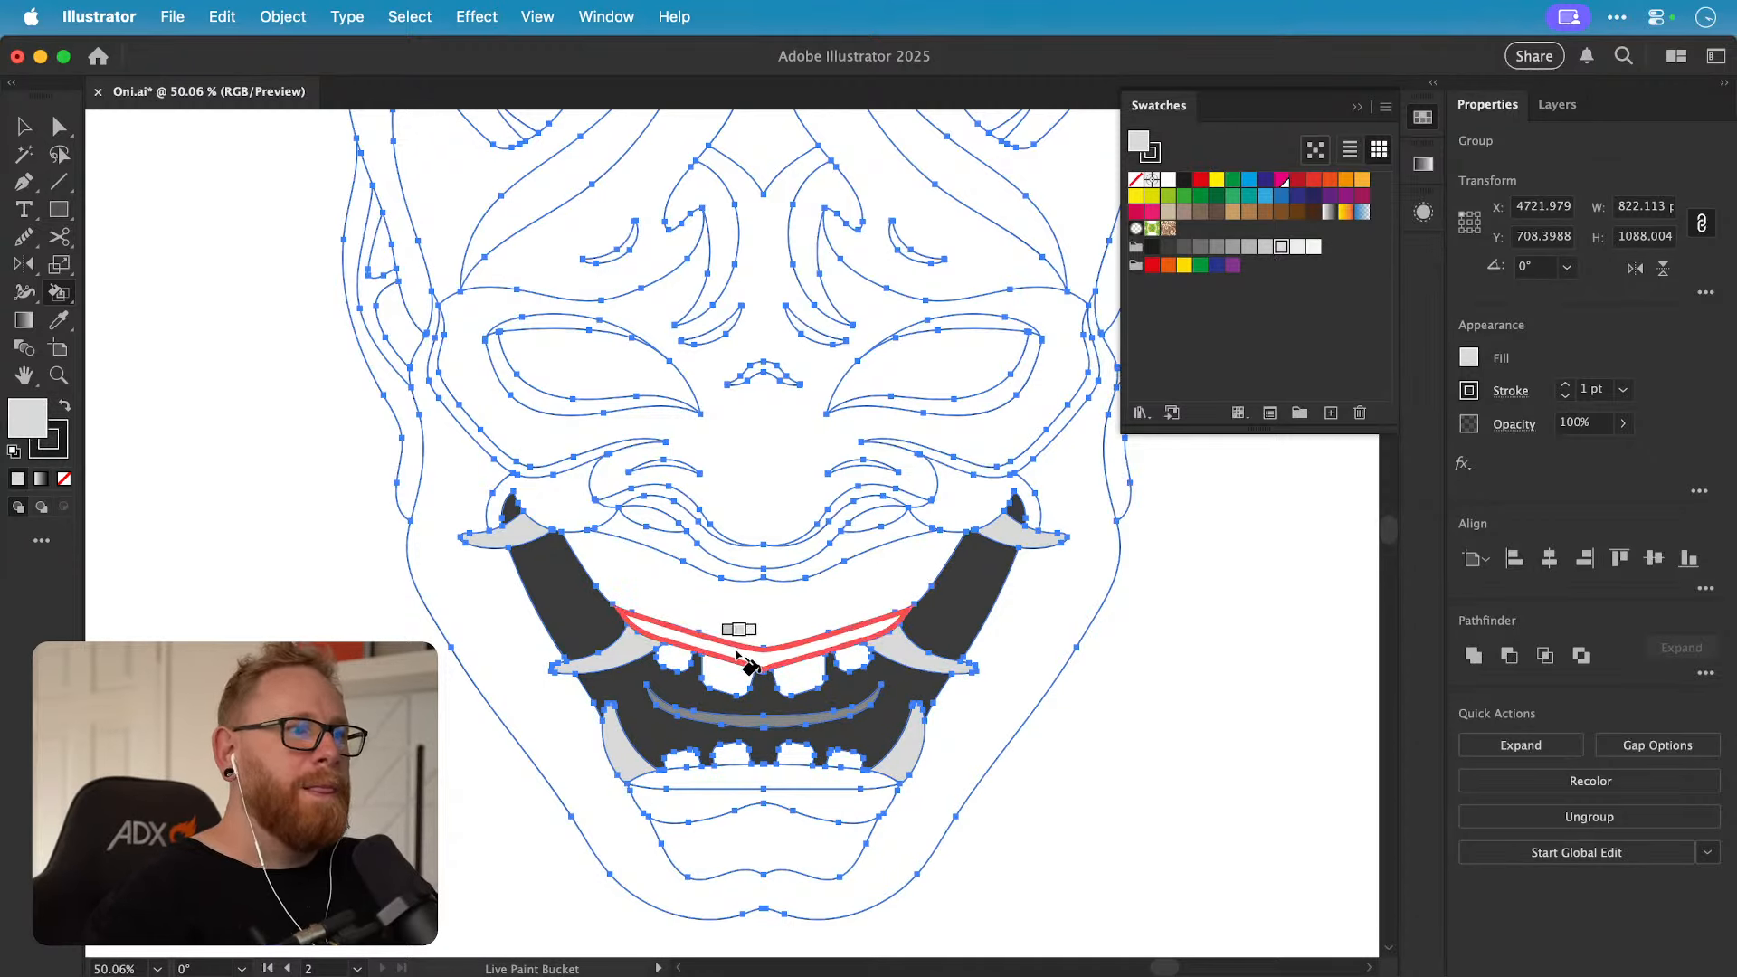
Step: Fill the teeth and the narrow band along the upper lip's lower edge with mid greys, and the upper lip light grey
left_click(681, 665)
left_click(728, 678)
left_click(793, 676)
left_click(851, 658)
key("Left")
left_click(763, 615)
scroll(763, 615, "up", 2)
key("Left")
key("Left")
left_click(783, 729)
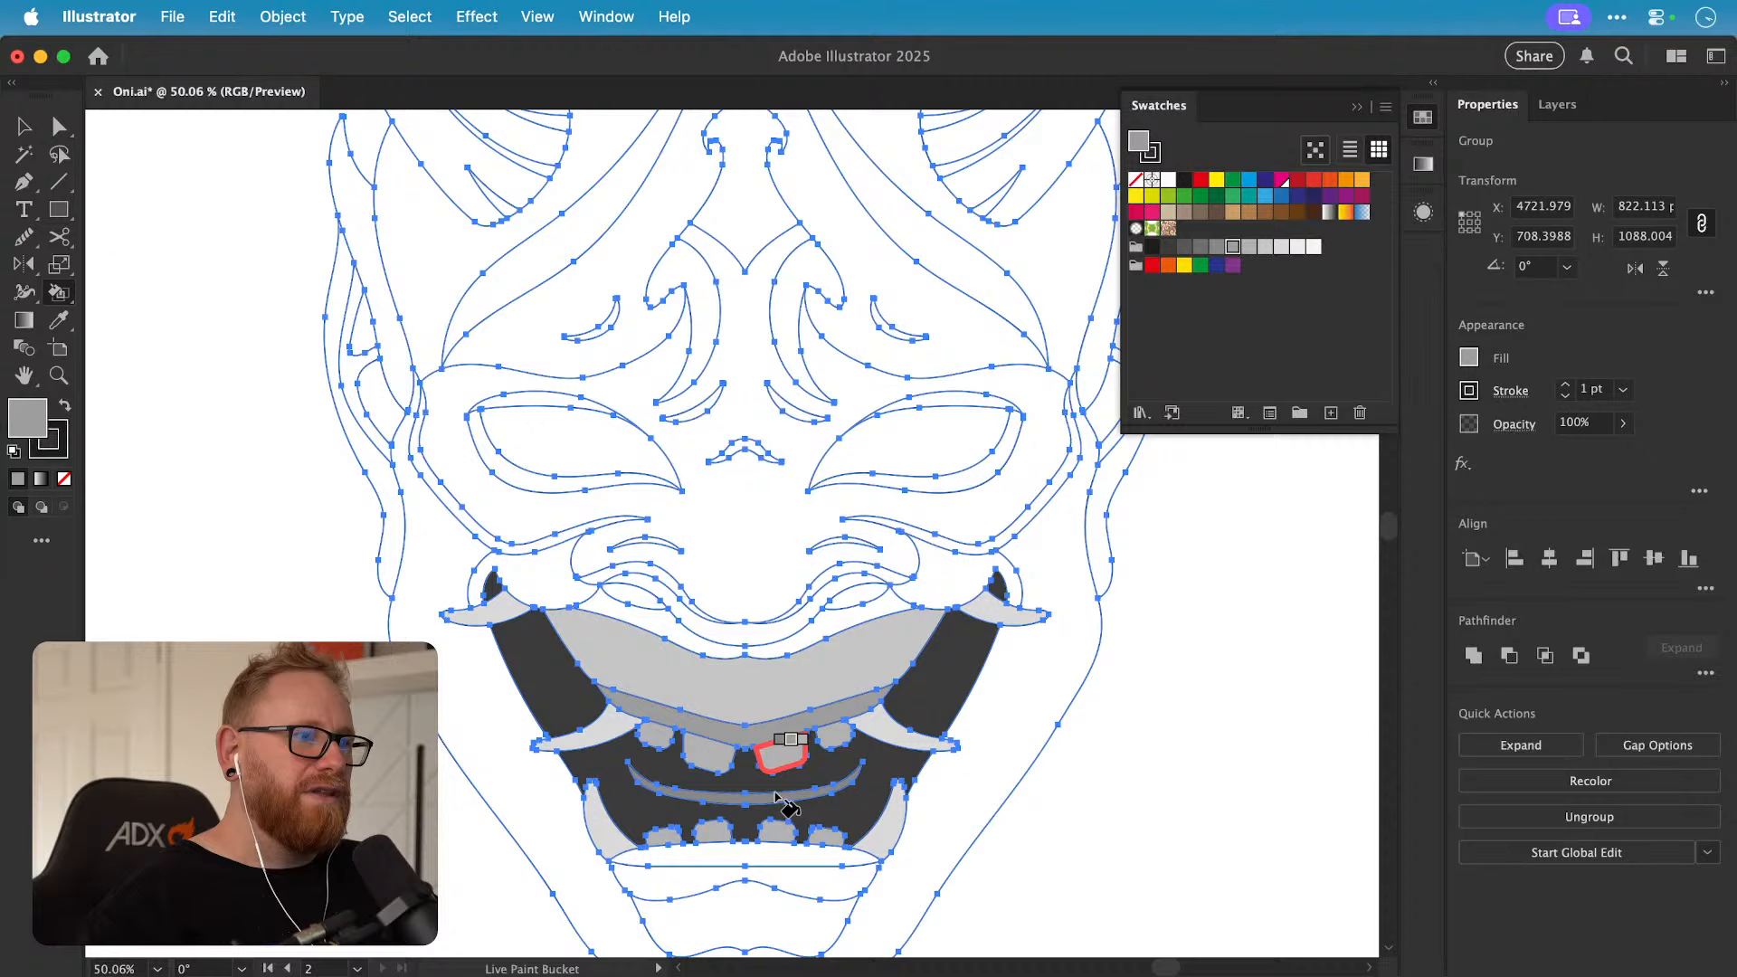
Step: Fill the two bands of the lower lip and the chin section beneath them with successively darker greys
left_click(771, 852)
key("Left")
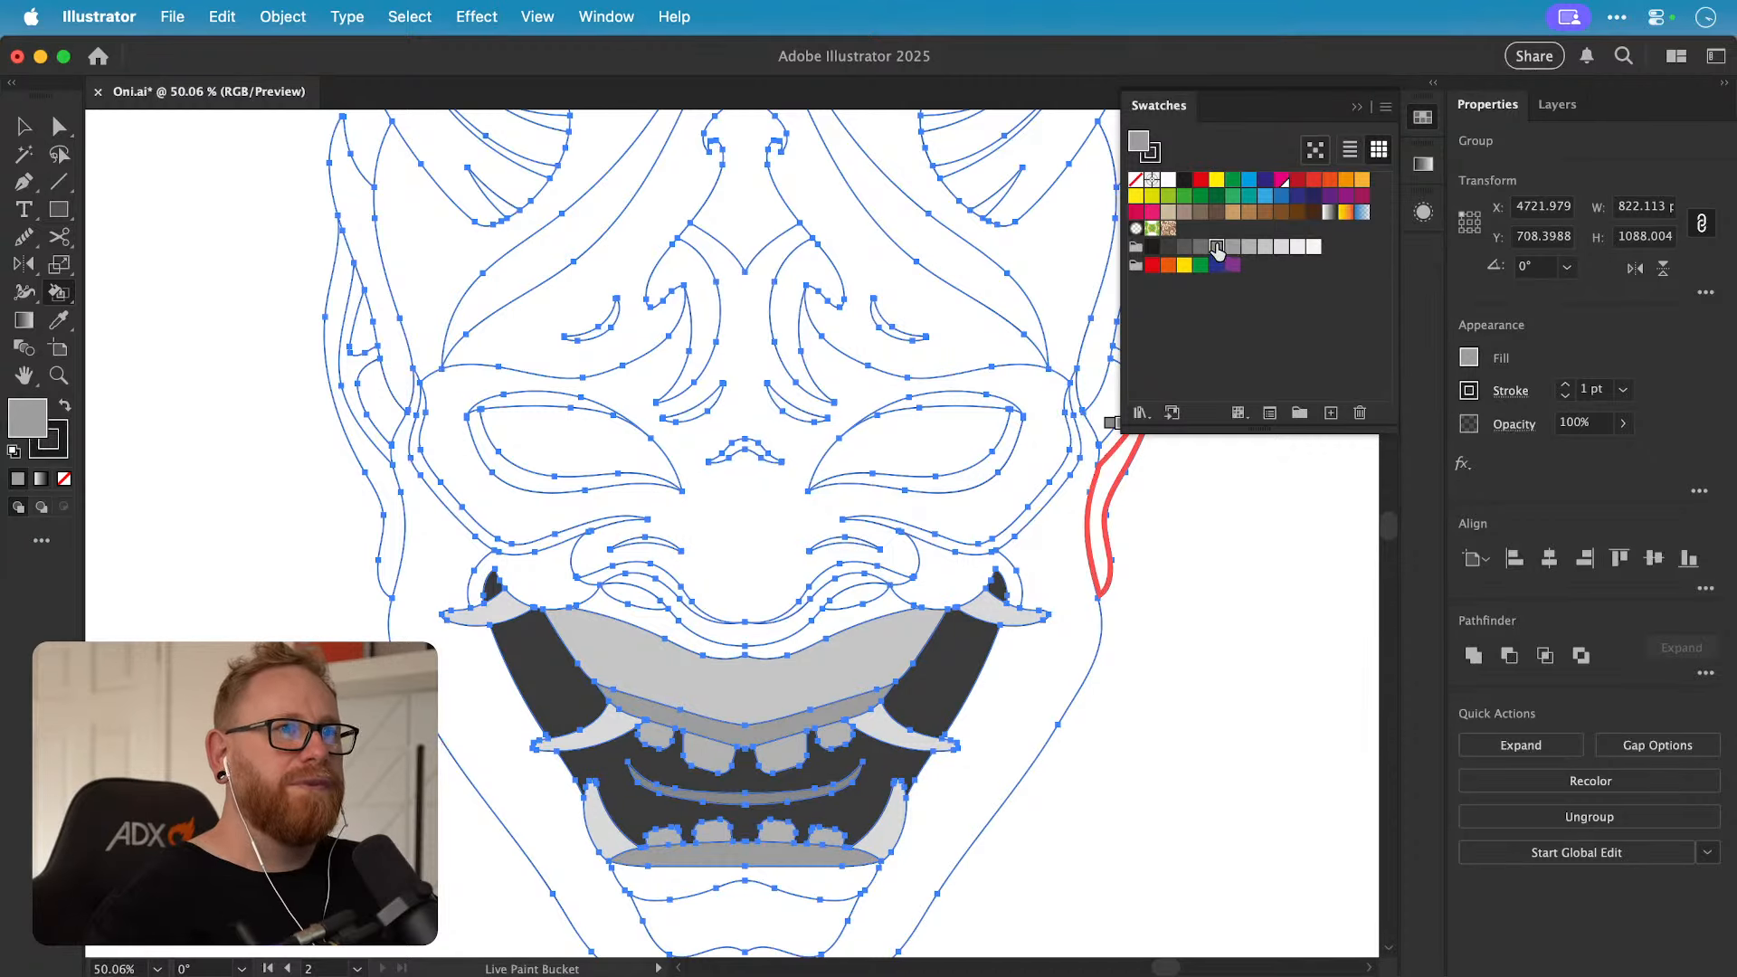
left_click(848, 884)
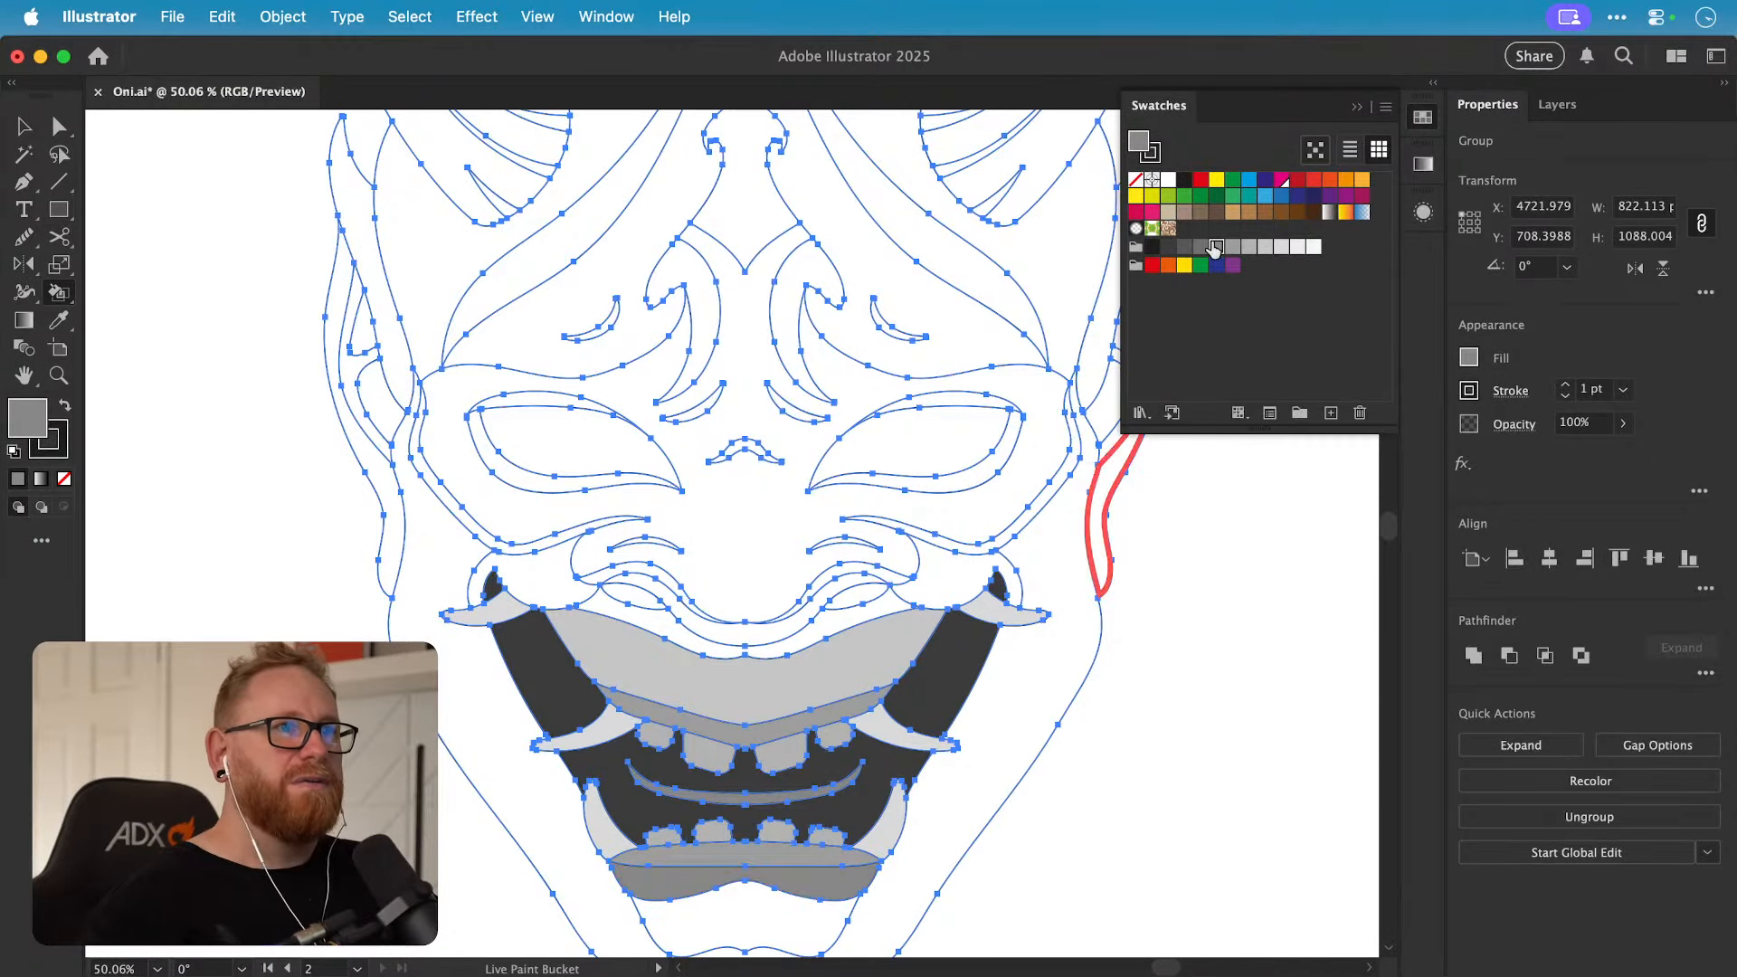
key("Left")
left_click(774, 925)
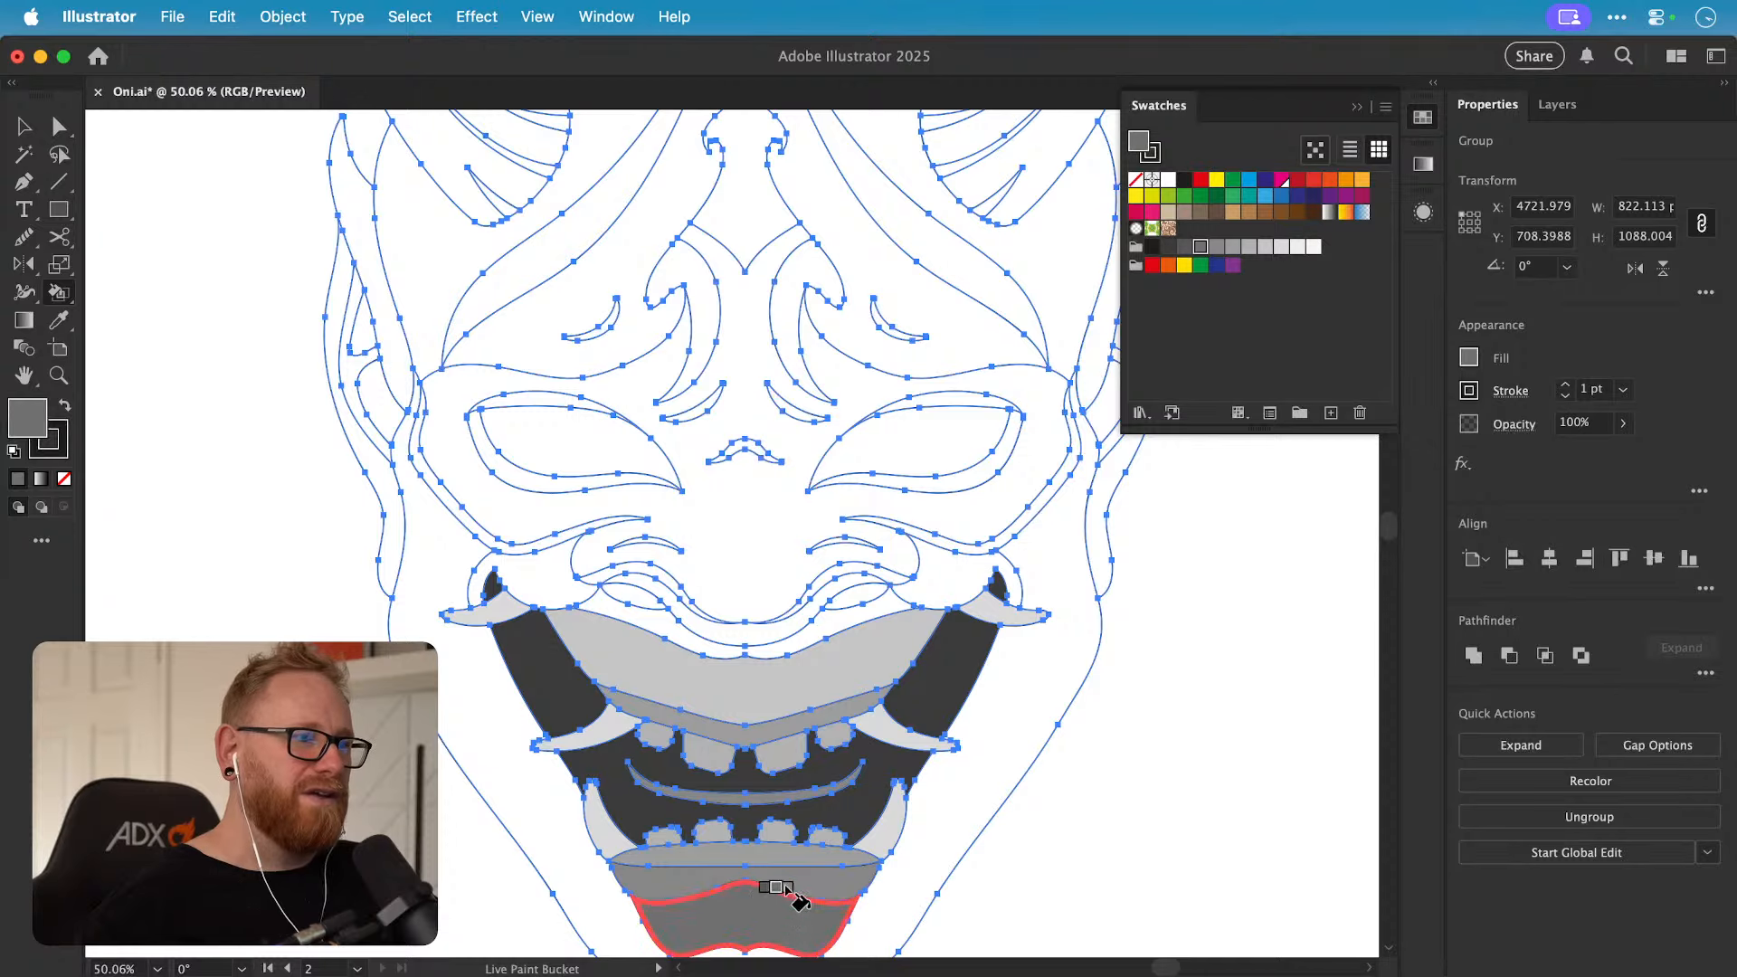
Step: Fill the jaw and cheek sides and the skull around the horns with mid grey
left_click(1217, 247)
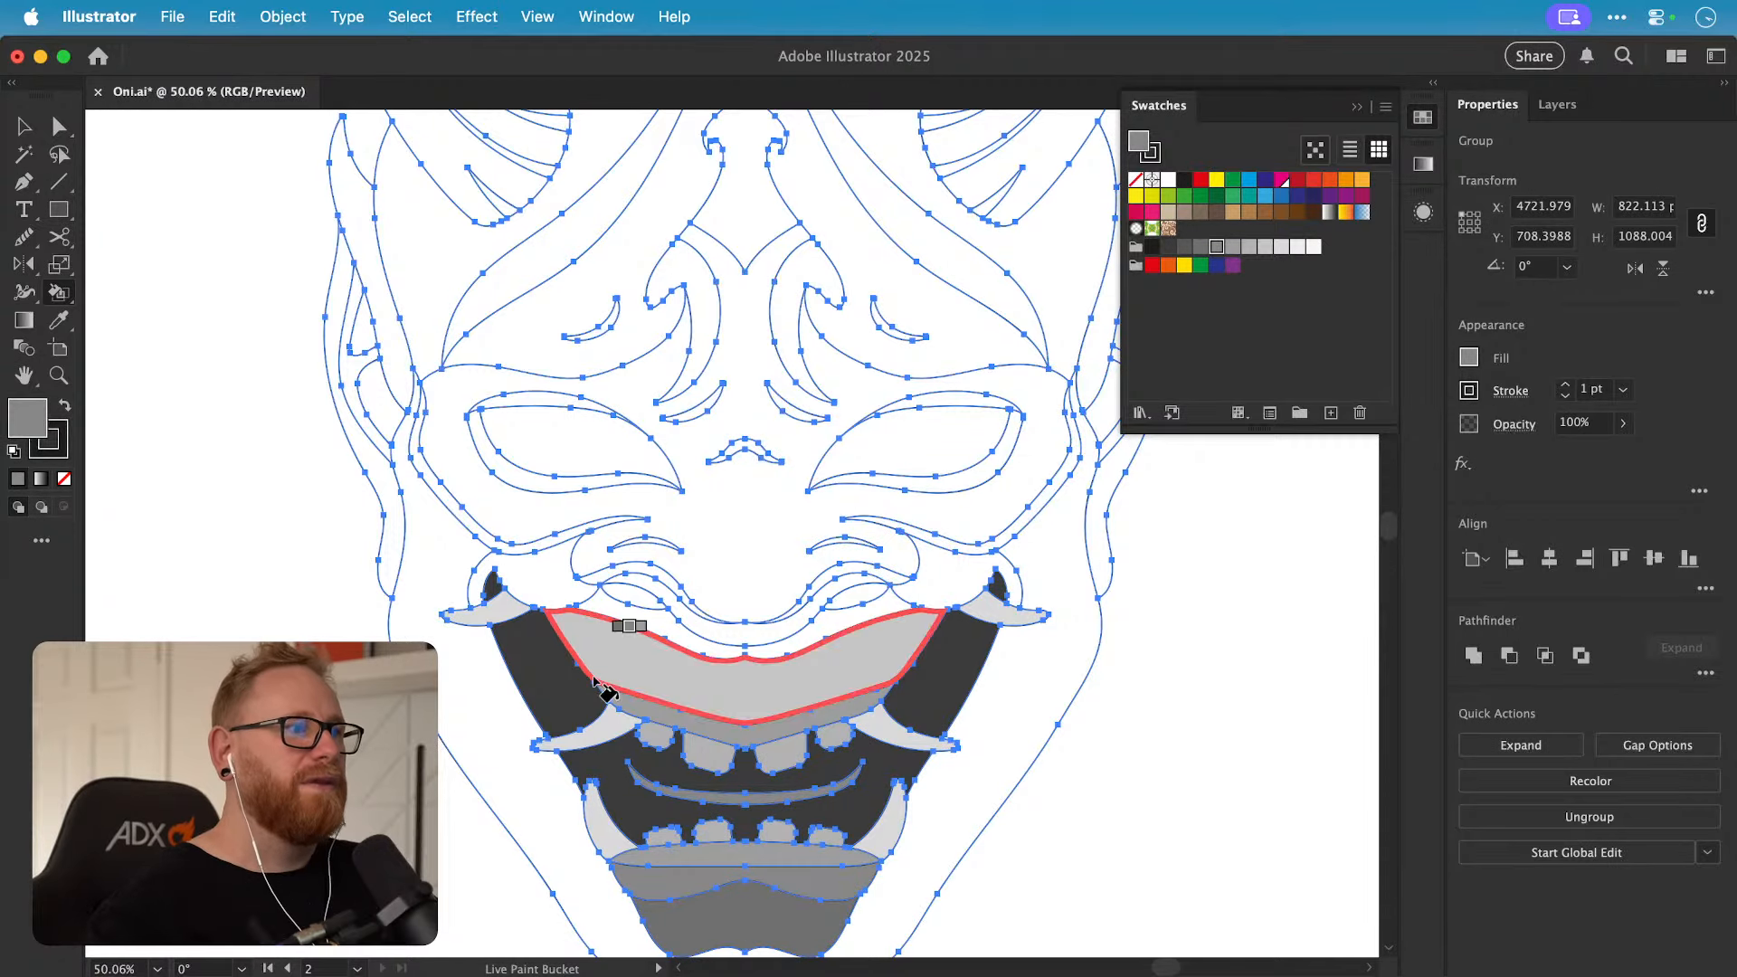
left_click(496, 702)
left_click_drag(556, 489, 539, 707)
left_click(404, 441)
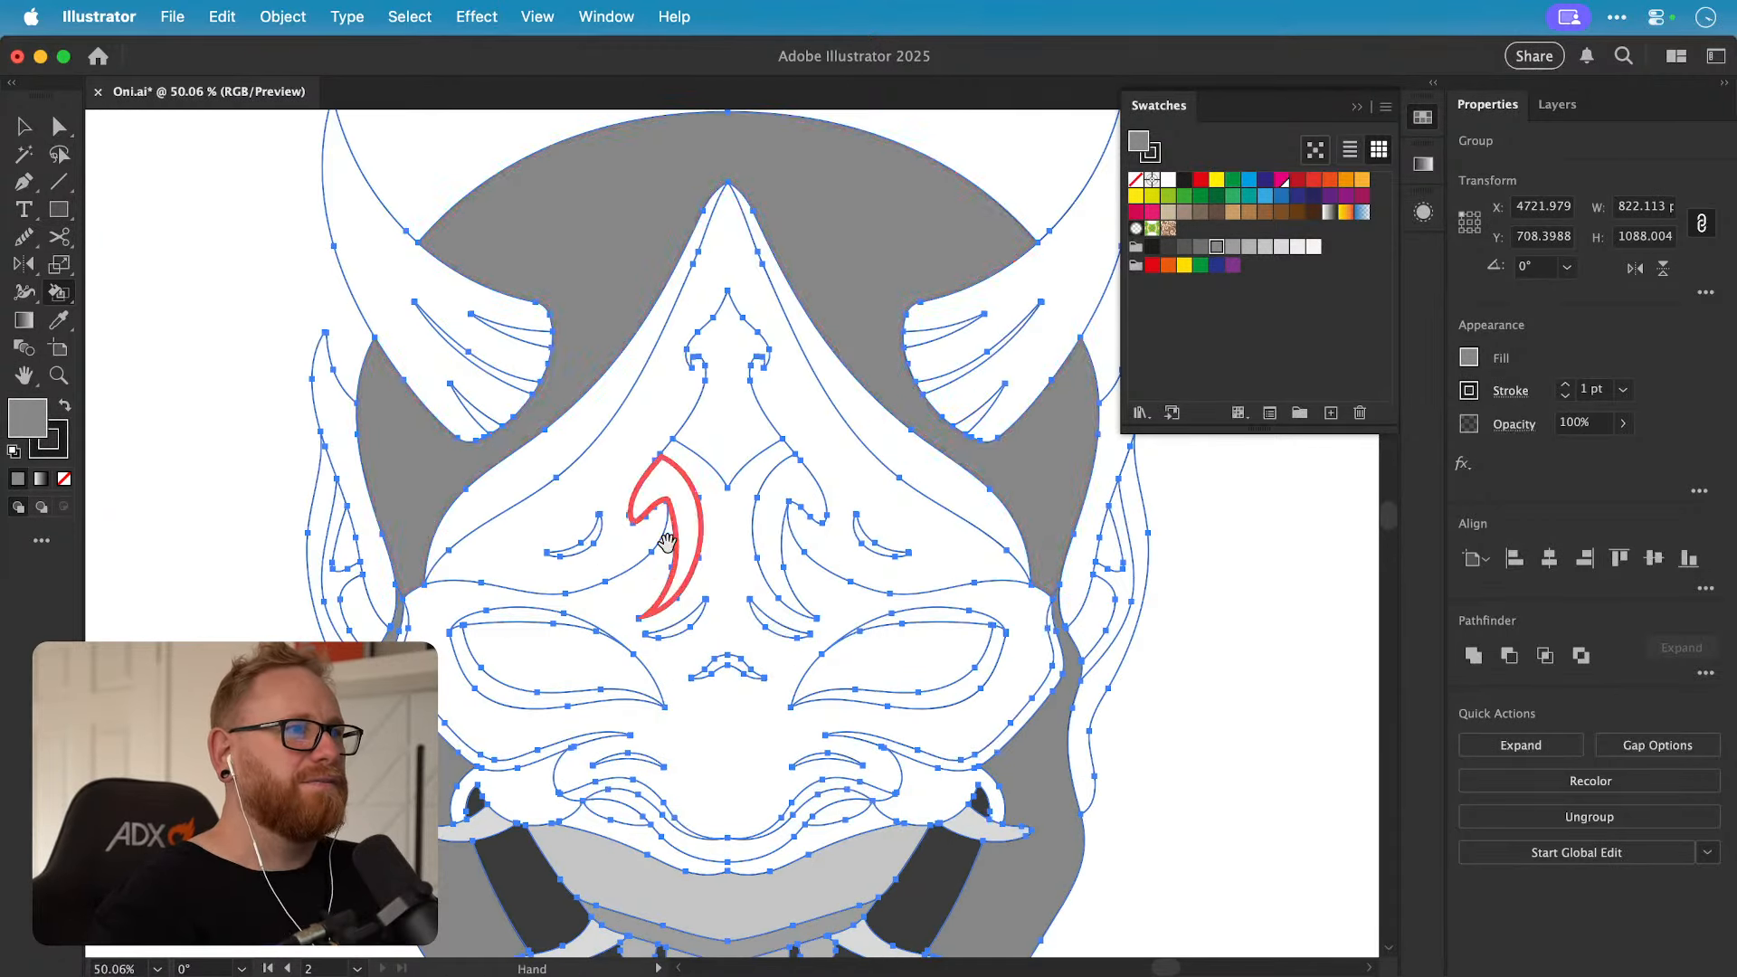
Step: Fill both horns and both sides of the forehead's outer fold with a grey one shade darker than the skull
scroll(687, 534, "up", 1)
scroll(687, 534, "right", 1)
left_click(1199, 248)
scroll(708, 407, "up", 2)
left_click(380, 388)
left_click(579, 542)
left_click(837, 543)
left_click(1033, 389)
Step: Fill the narrow ridge grooves on both horns with a grey one shade darker than the horns
left_click(1183, 248)
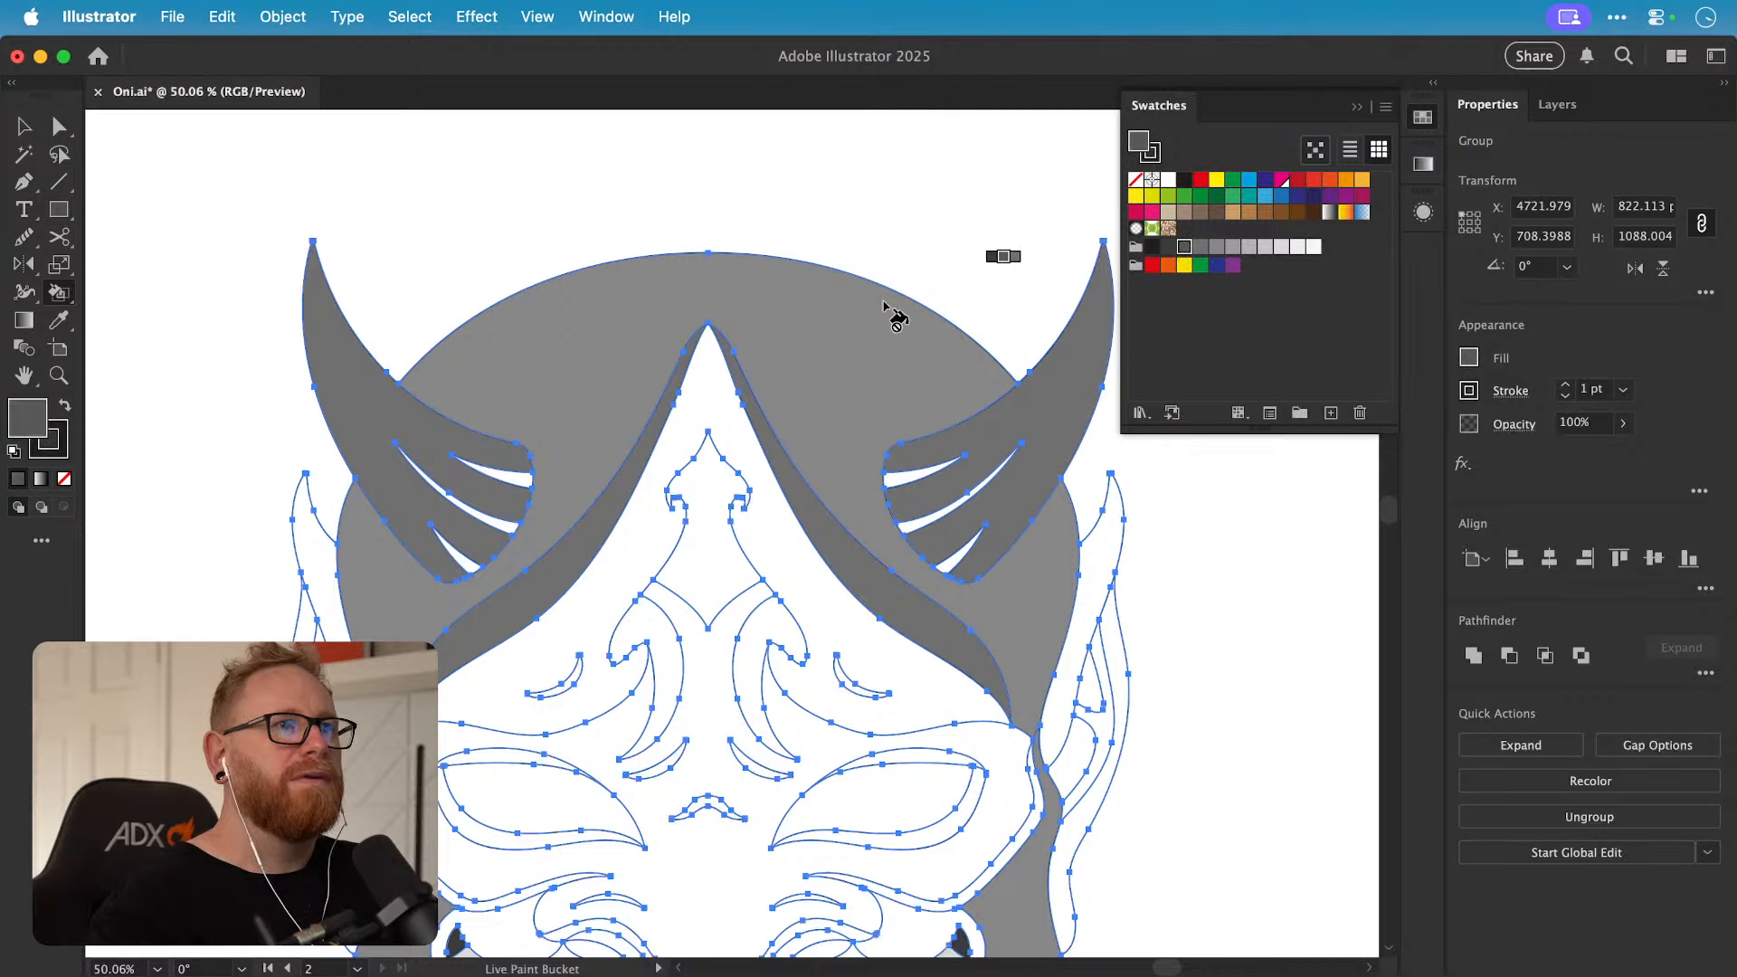
left_click(466, 565)
left_click(496, 521)
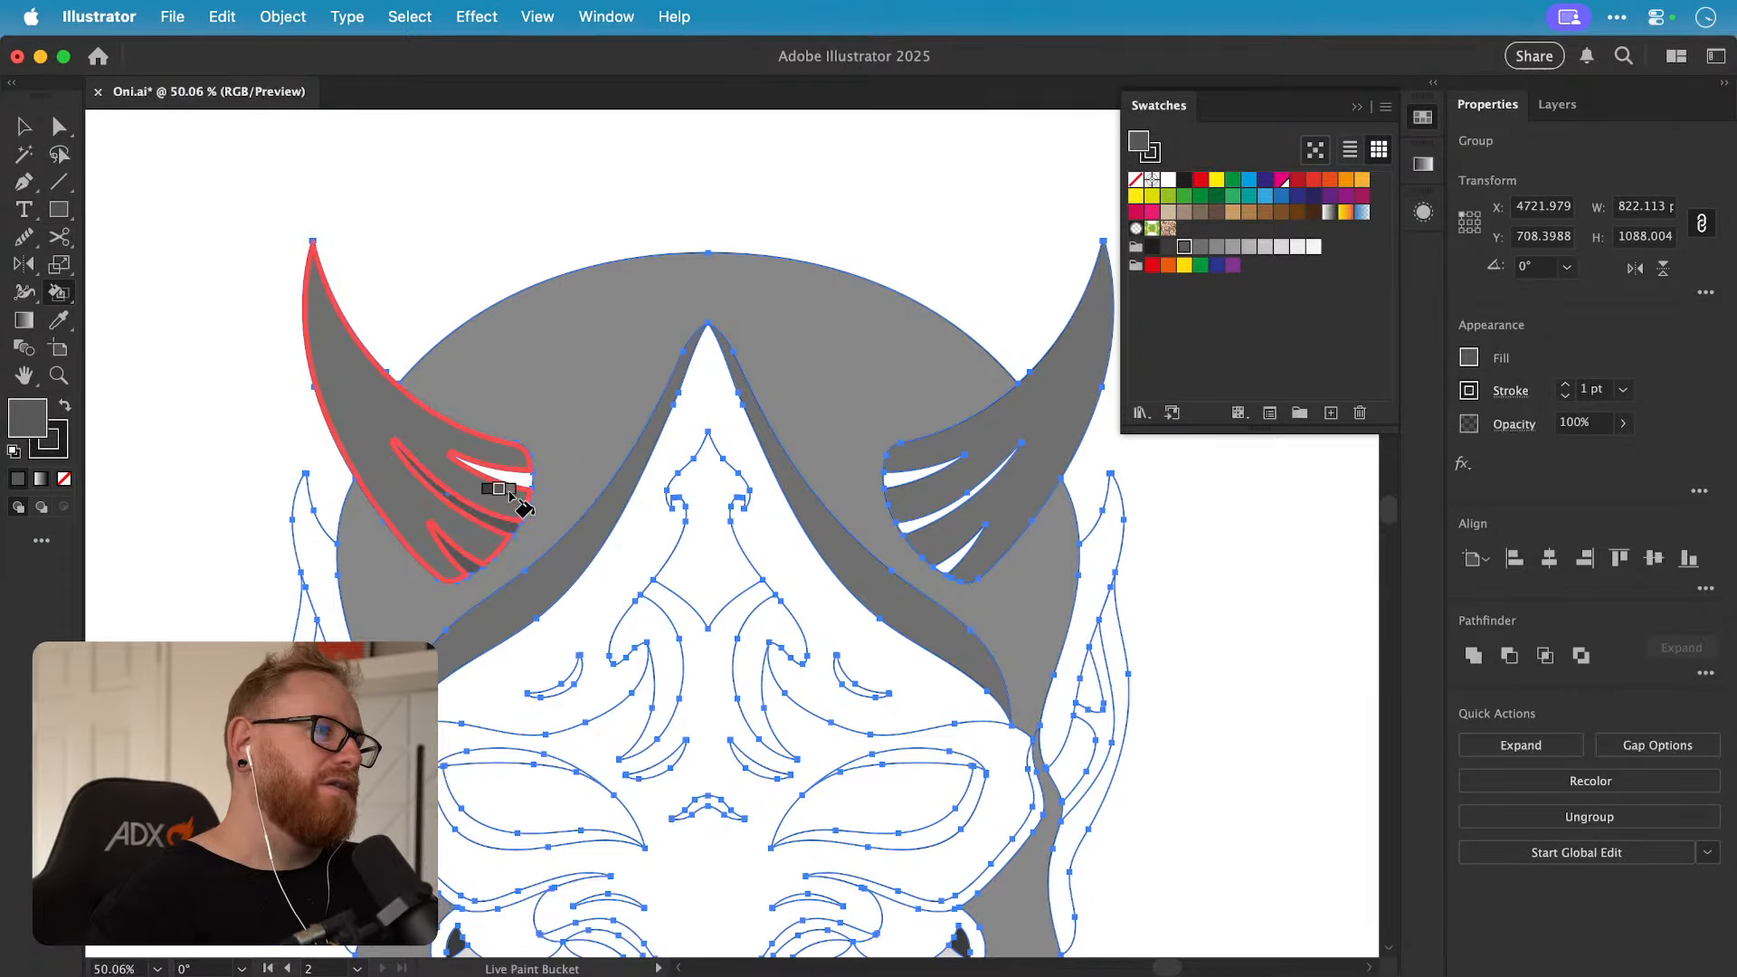
left_click(512, 474)
left_click(907, 474)
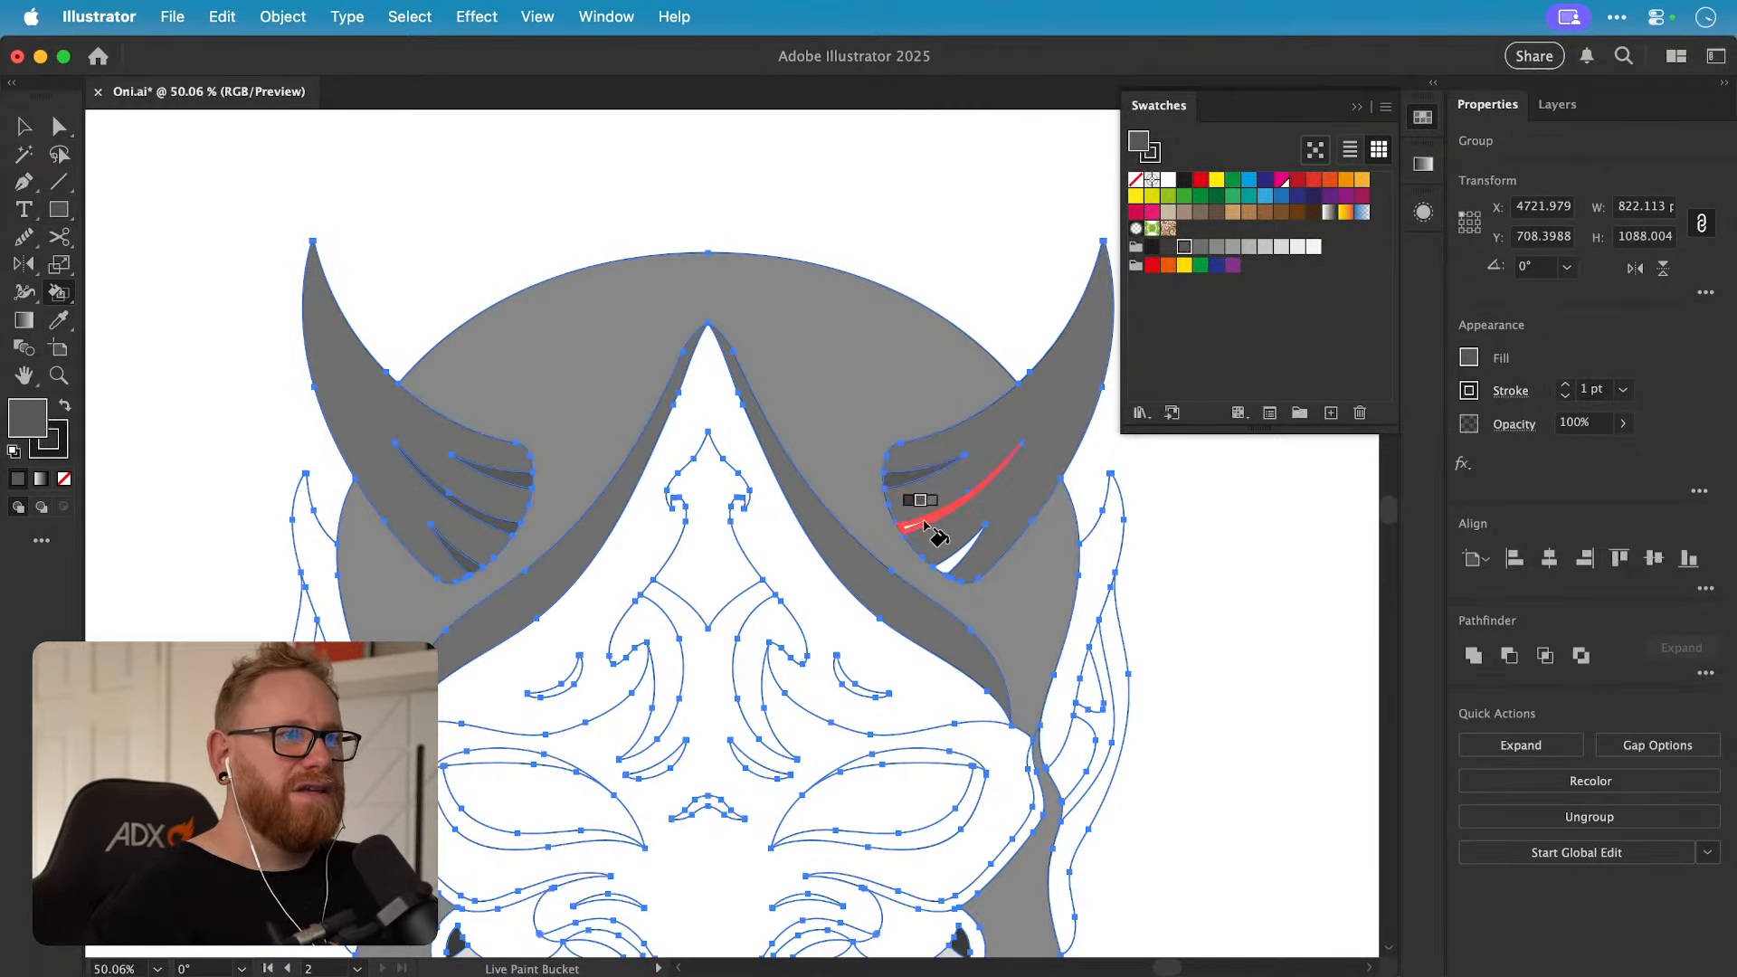
left_click(931, 512)
left_click(954, 563)
Step: Fill the brow and nose area dark grey and the forehead's central pointed ornament one shade darker
left_click(708, 688)
left_click(1167, 246)
left_click(709, 543)
Step: Fill the two curls below the forehead ornament one shade lighter than the brow, and the small forehead crescents dark grey
left_click(1183, 246)
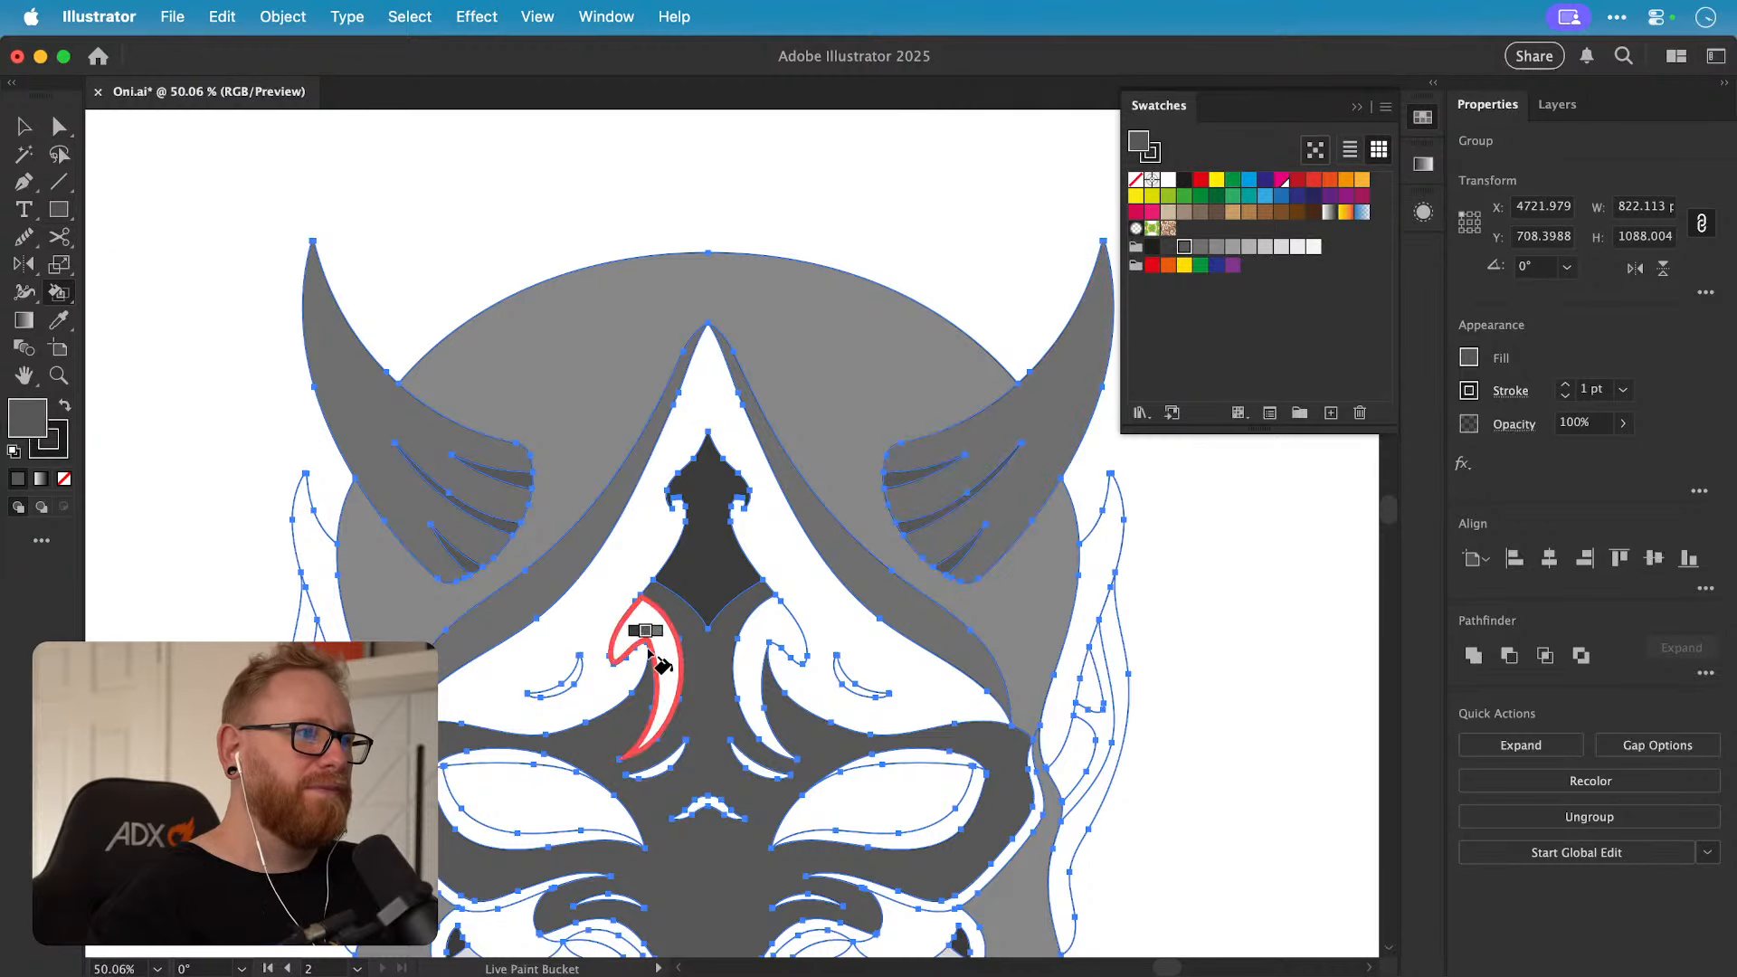
left_click(1200, 248)
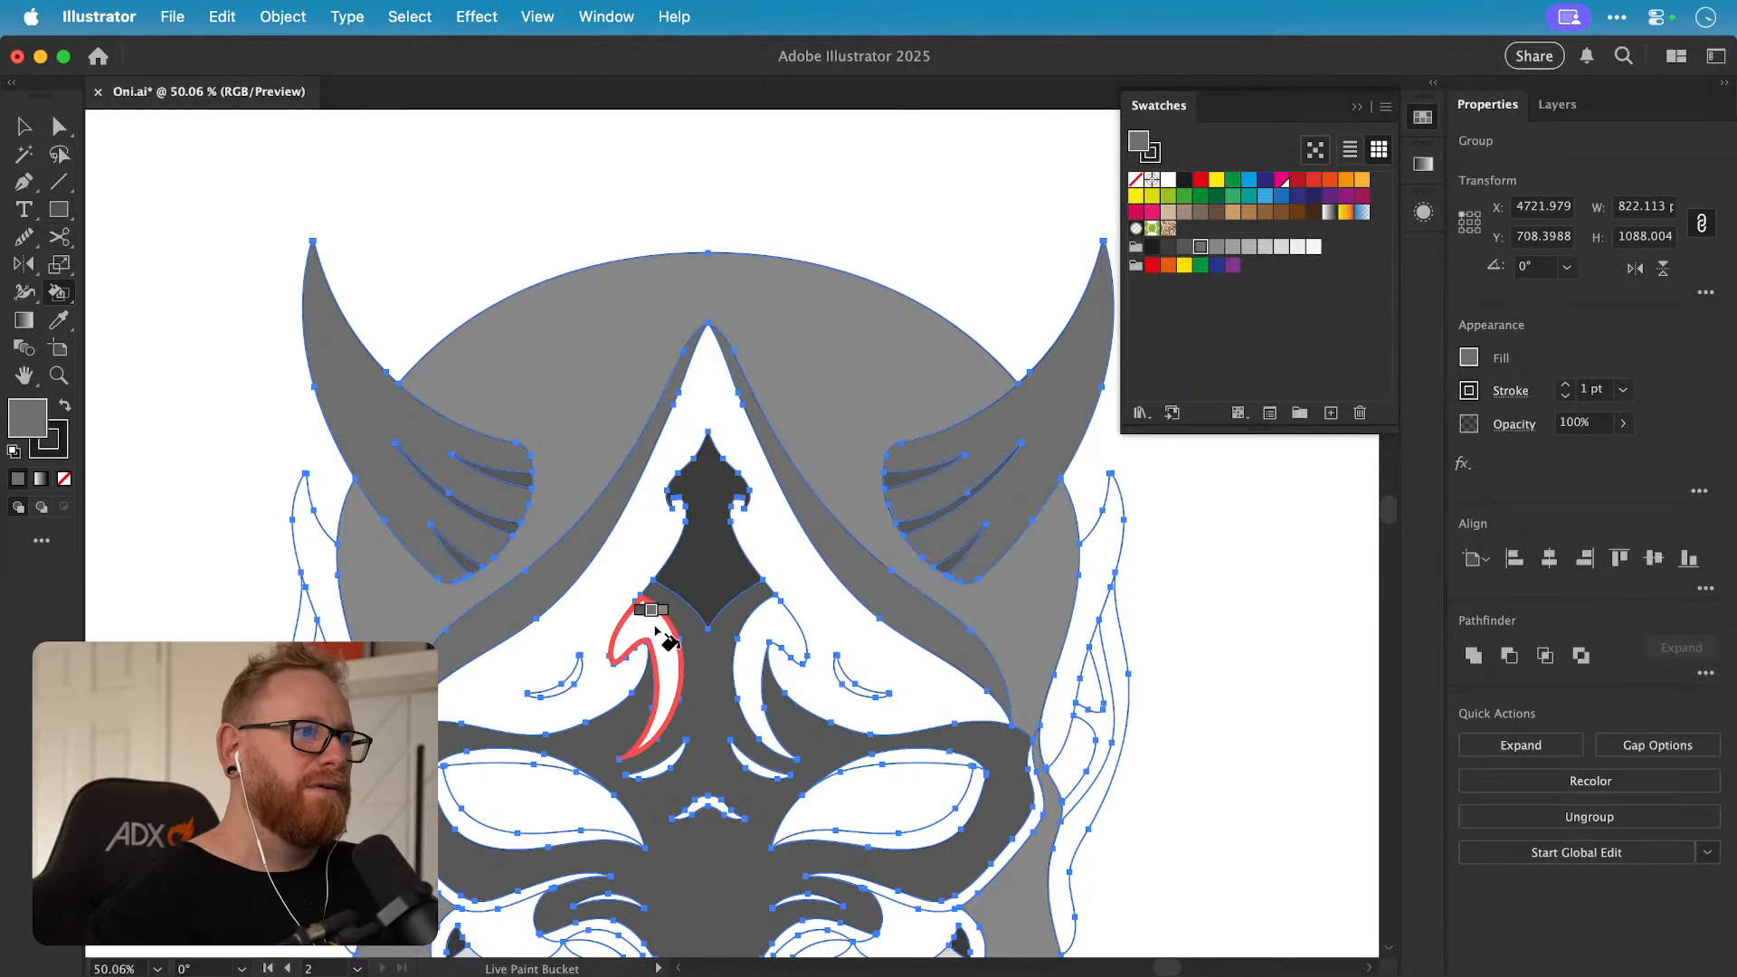
left_click(1184, 246)
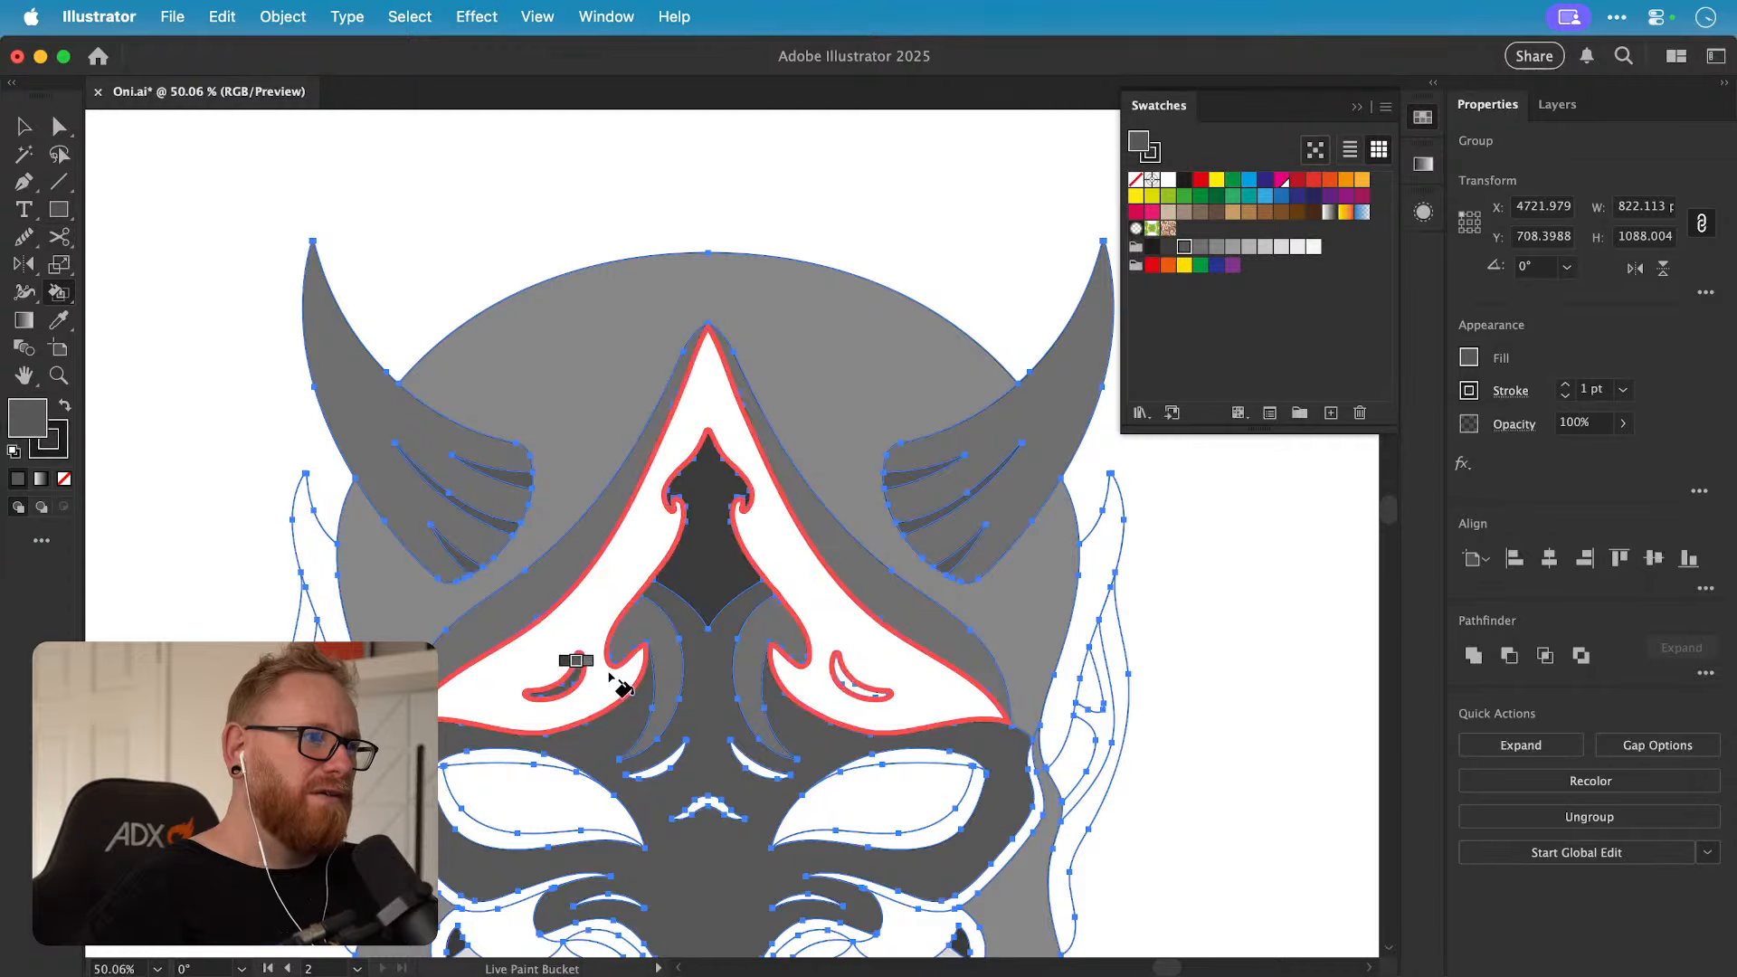
Step: Fill the brow creases, nose bridge mark, left nostril crease and opening, and the nose's lower edges one shade darker than the brow
left_click_drag(765, 756, 915, 548)
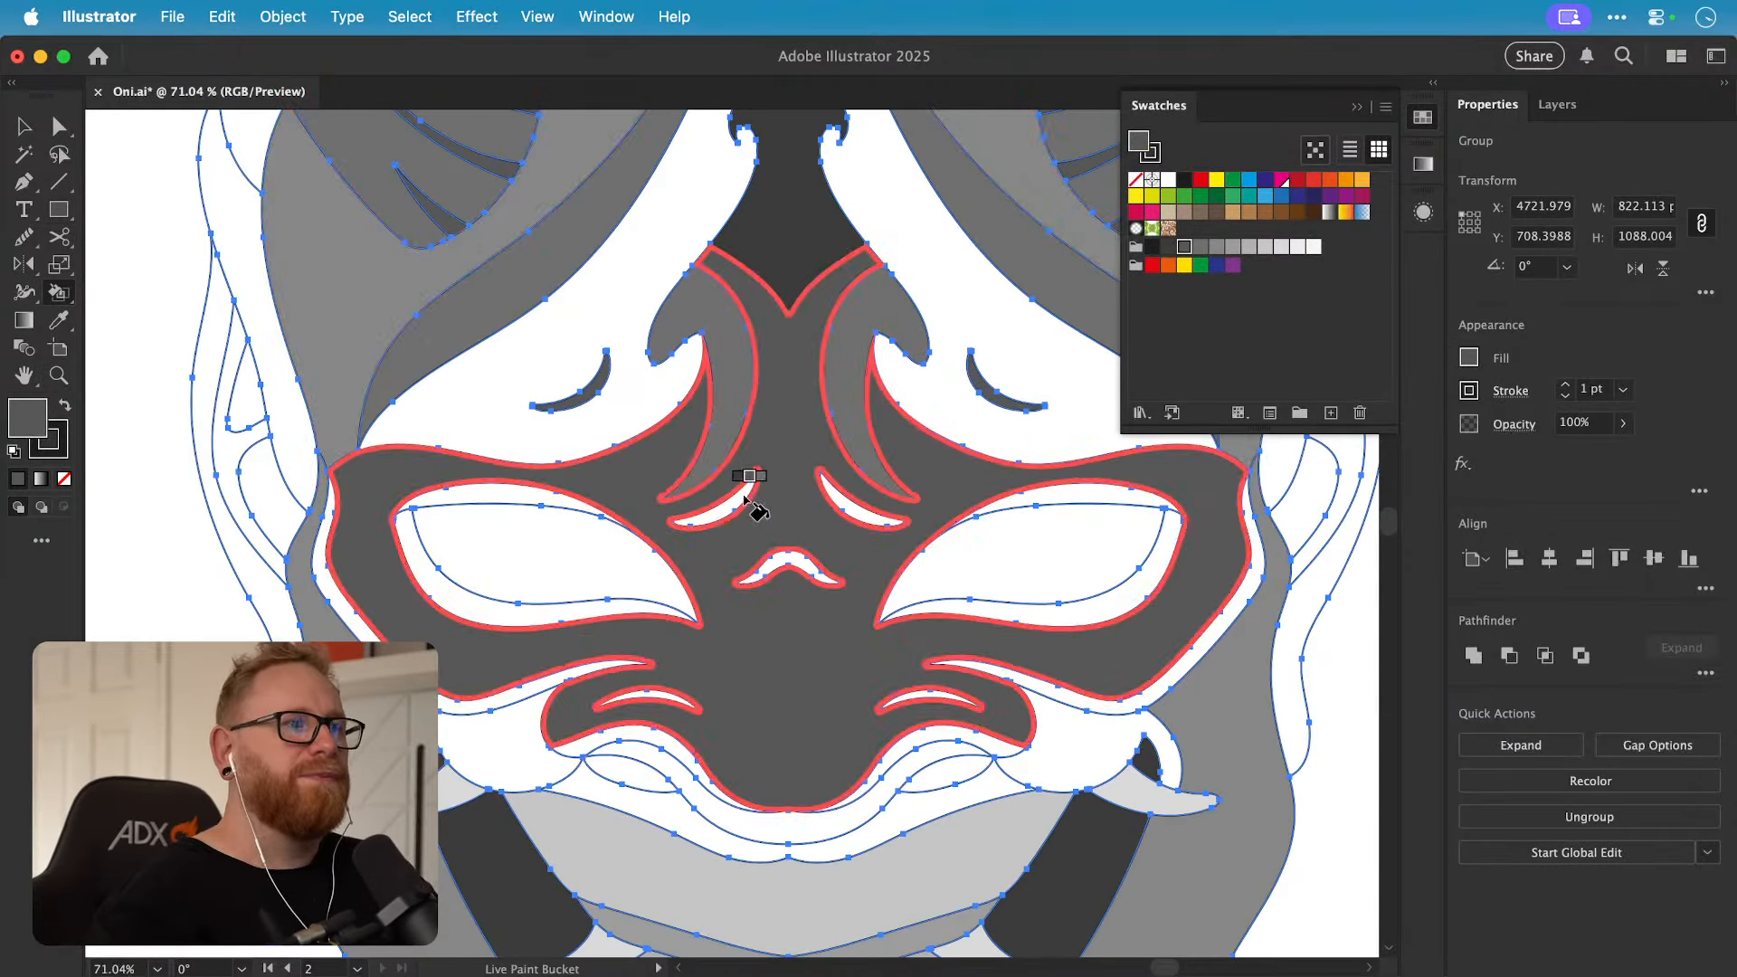
key("Left")
left_click(721, 517)
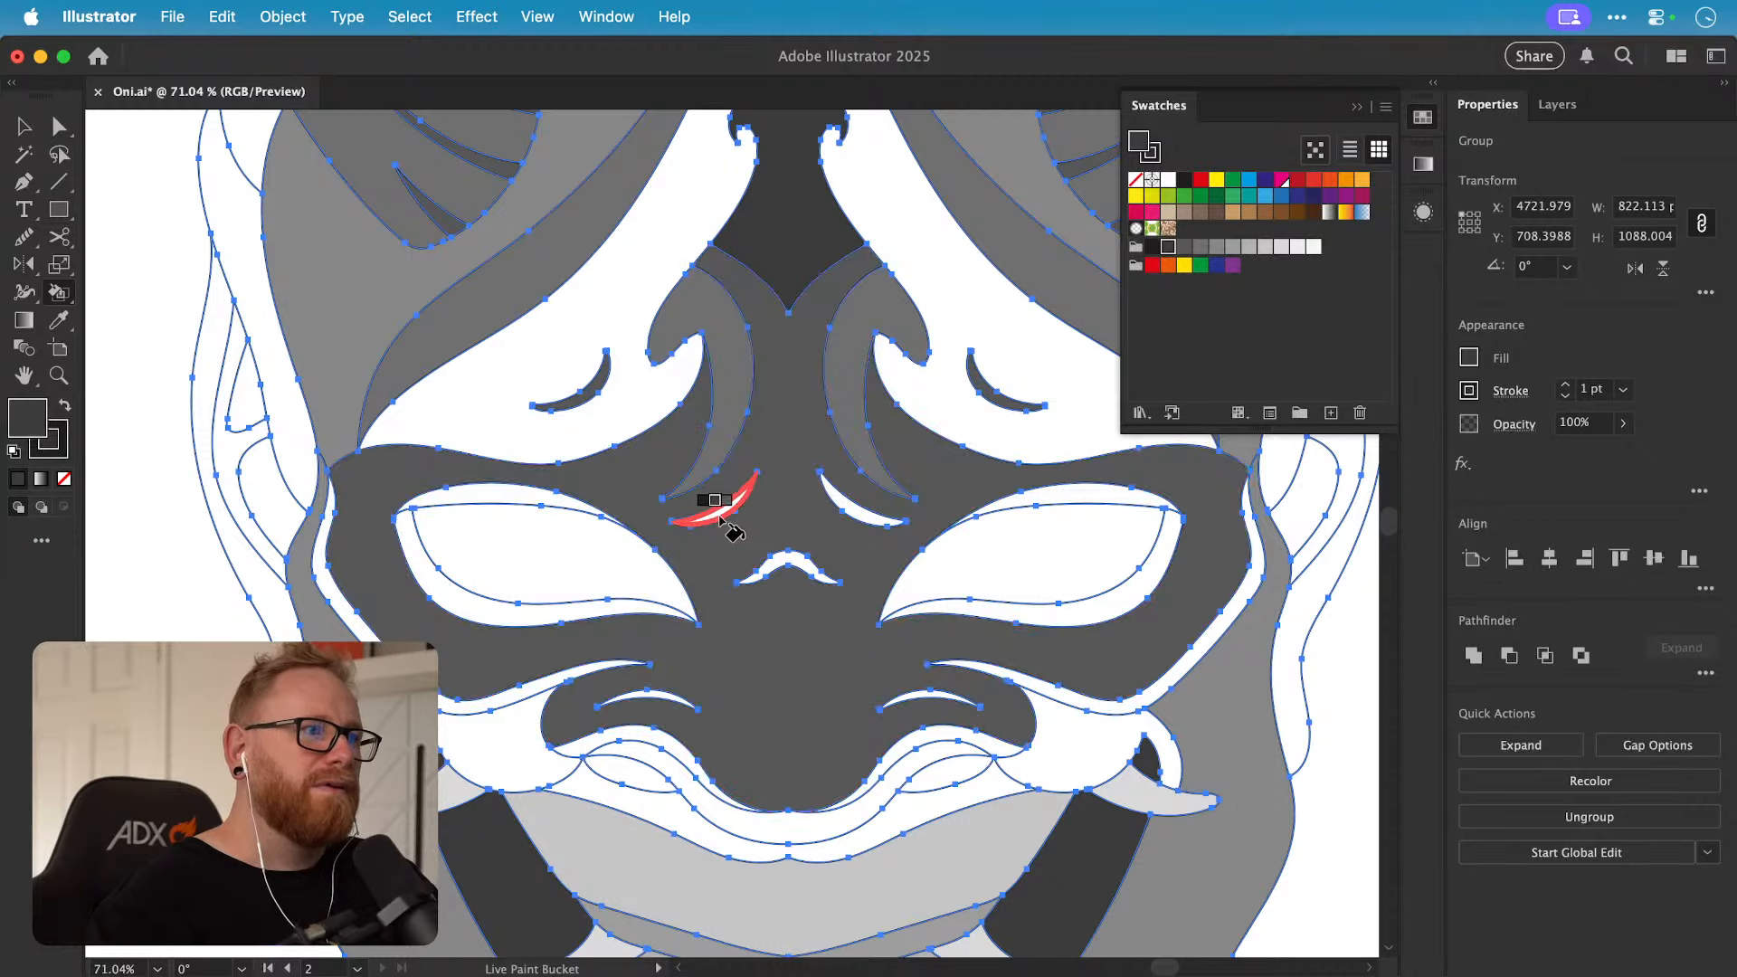
left_click(779, 572)
left_click(861, 516)
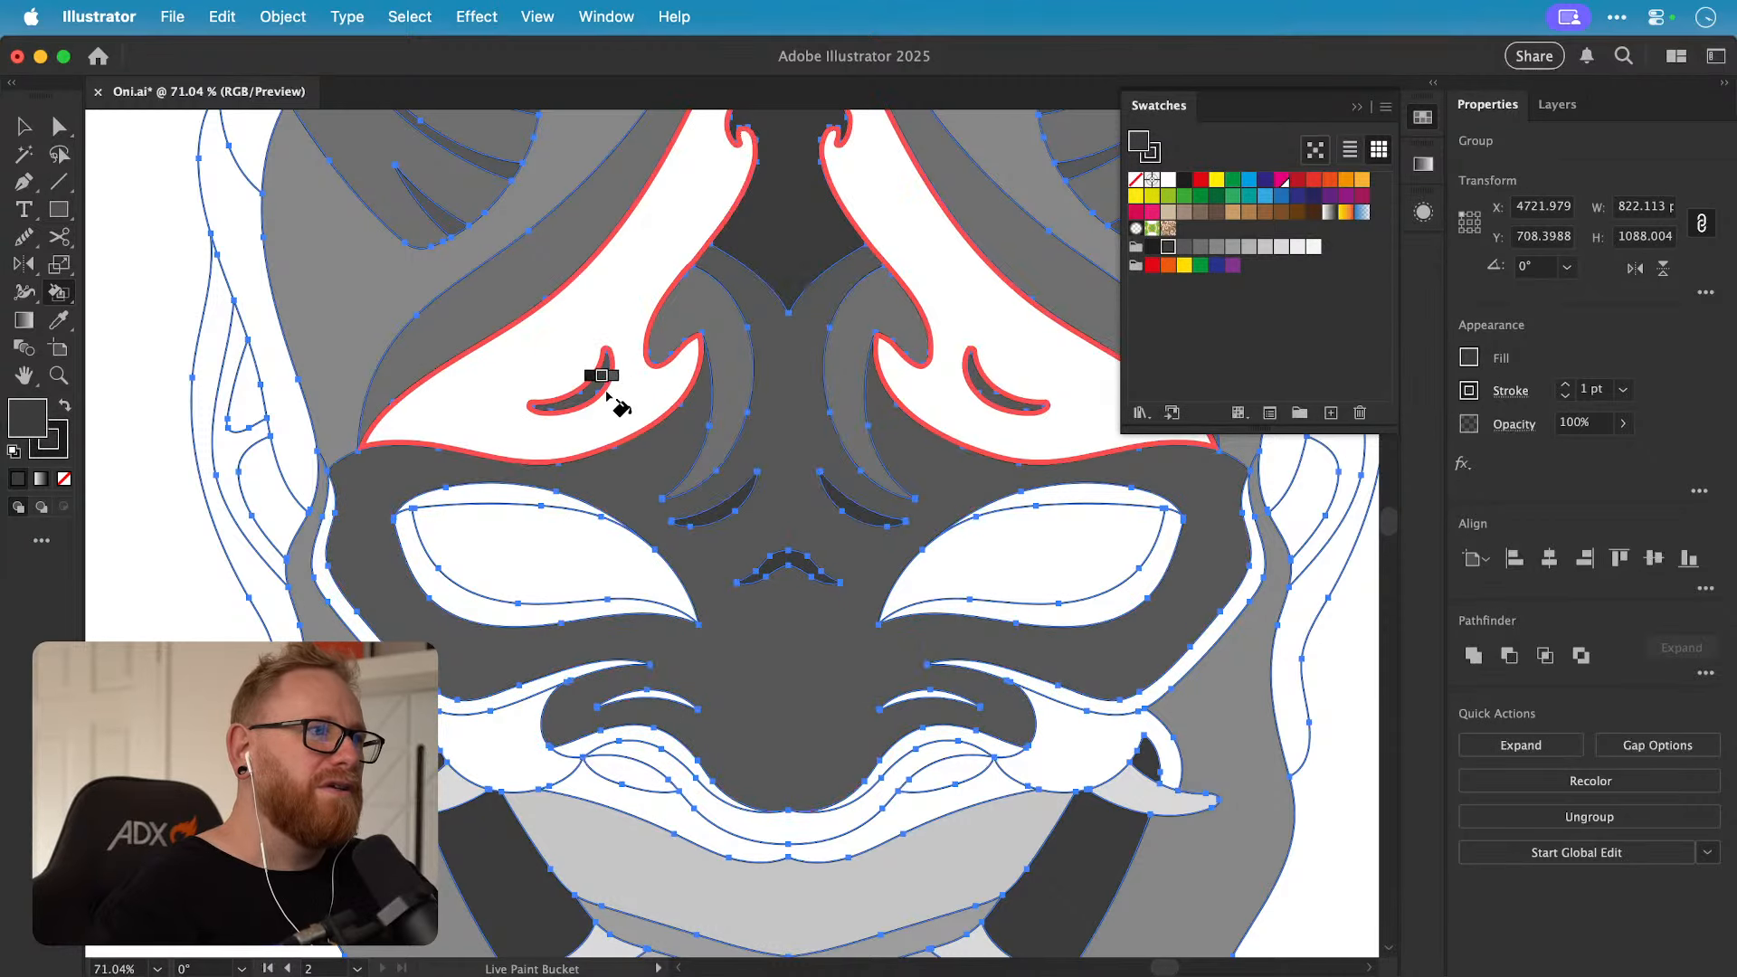
left_click(668, 706)
left_click(665, 733)
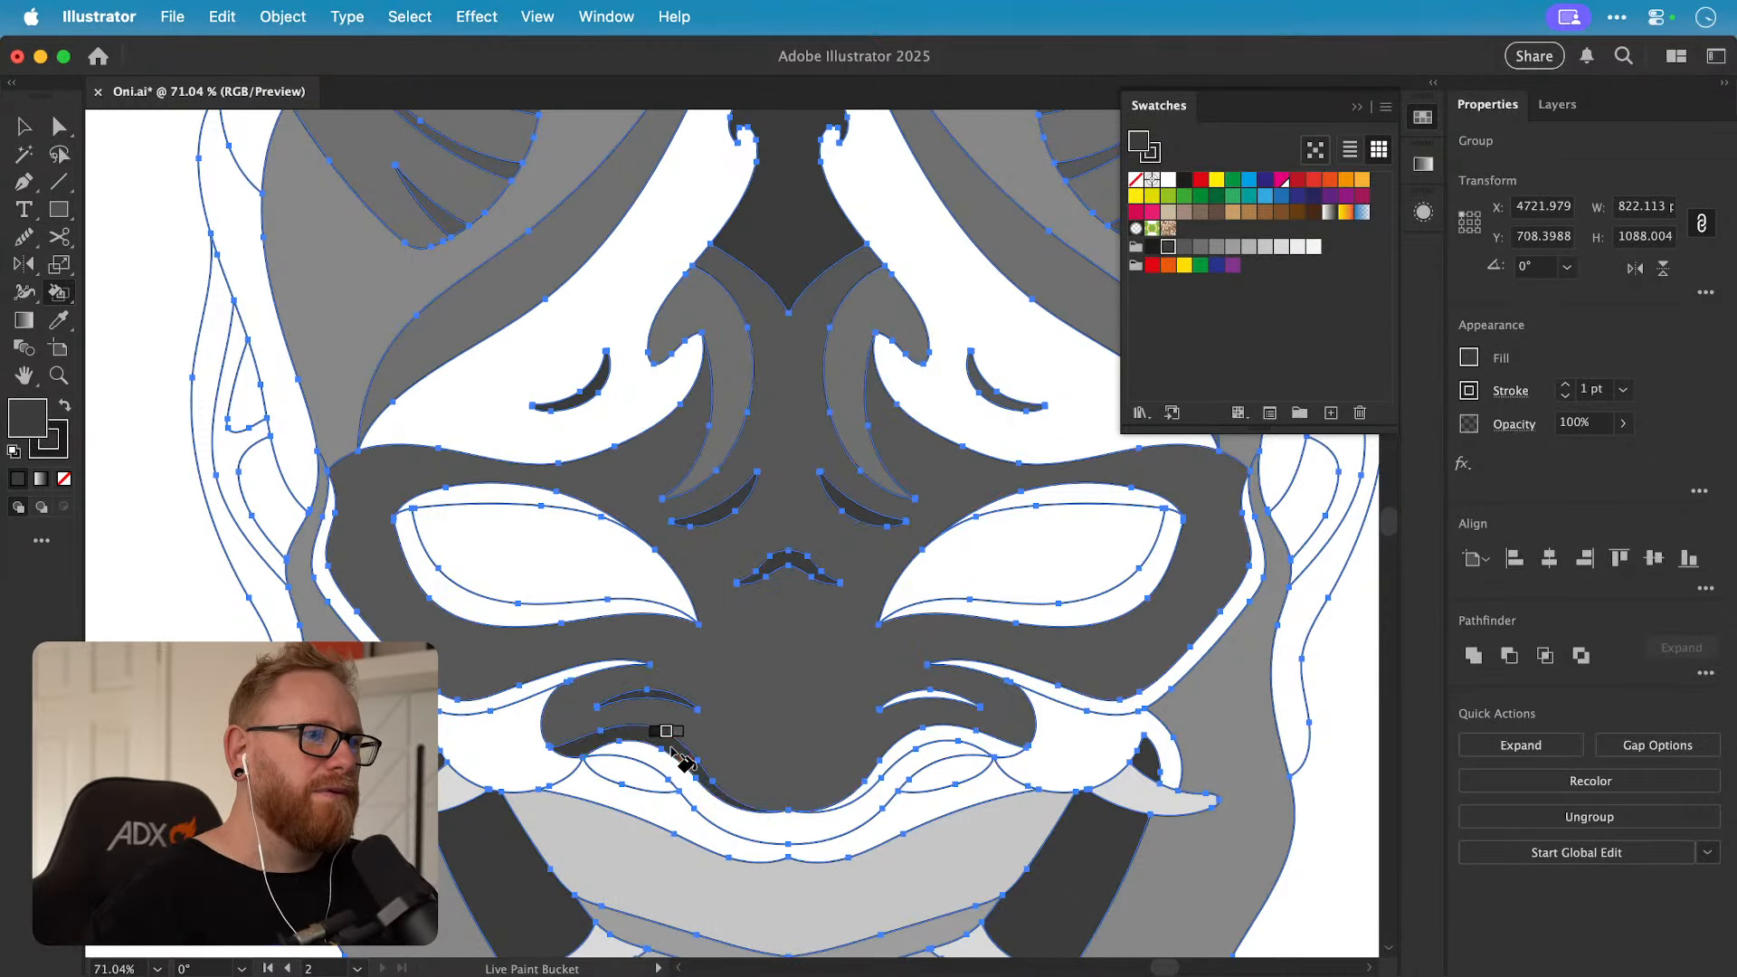
left_click(917, 747)
left_click_drag(783, 740, 795, 588)
left_click(660, 623)
left_click_drag(724, 739, 715, 750)
Step: Fill the curved band under the nose with the skull's mid grey and the lip band below it one shade darker
left_click(1200, 249)
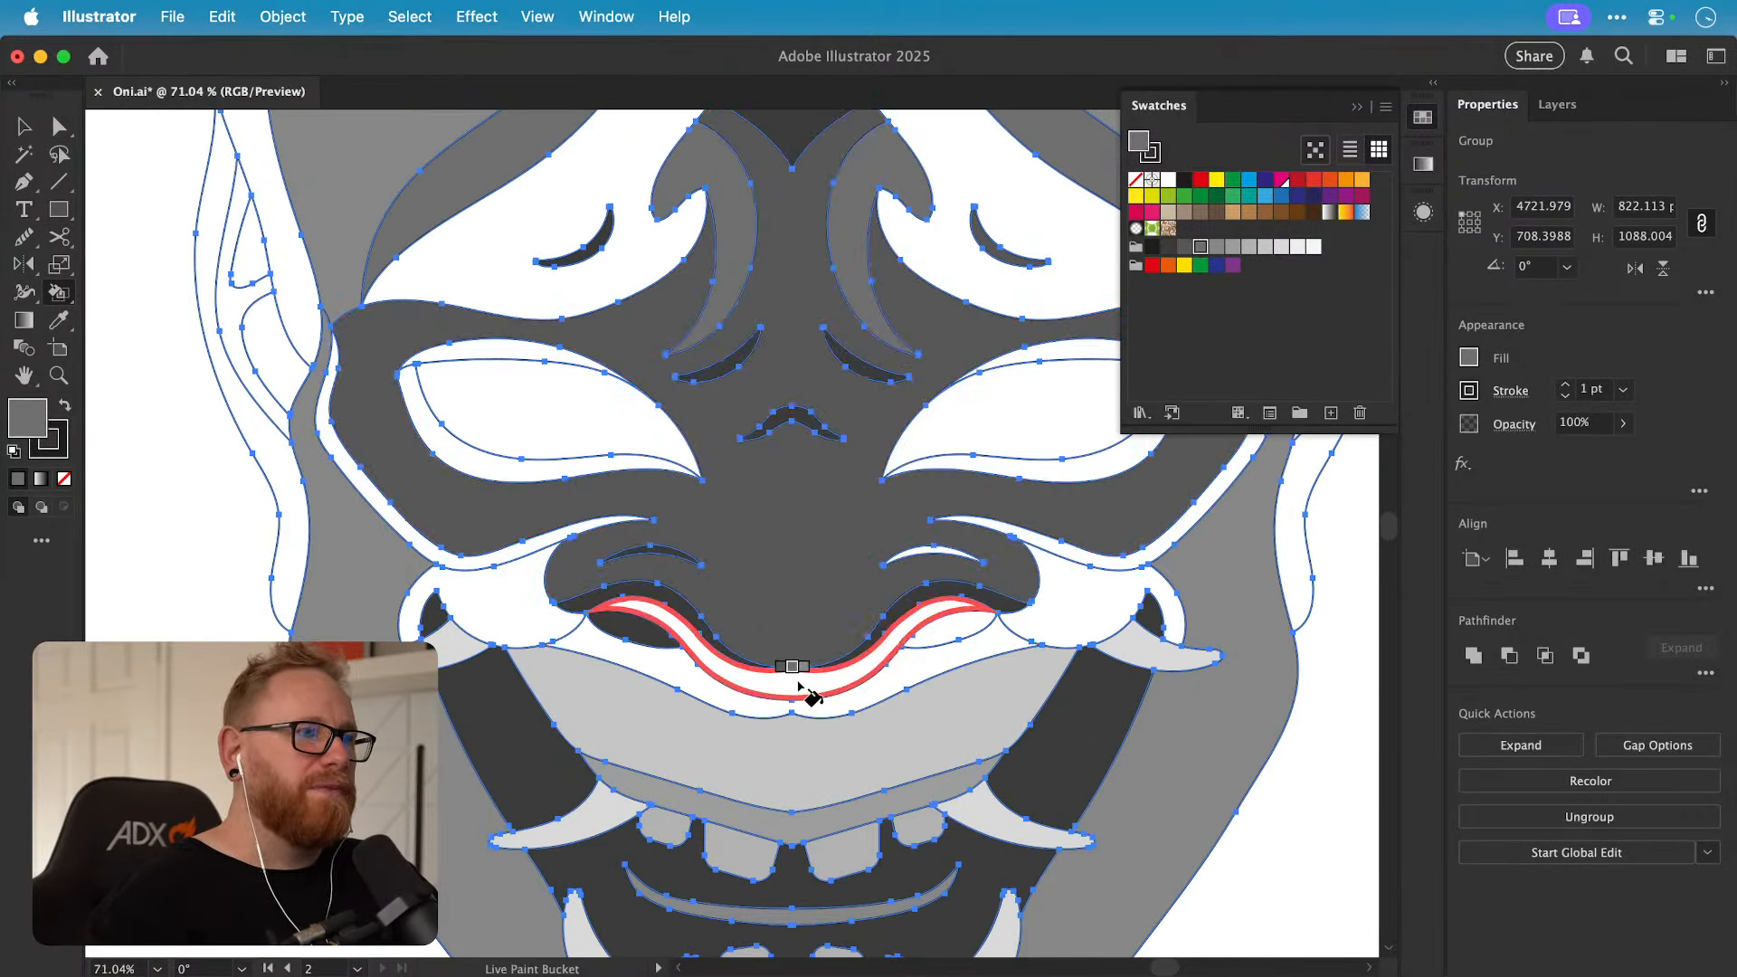
left_click(1216, 248)
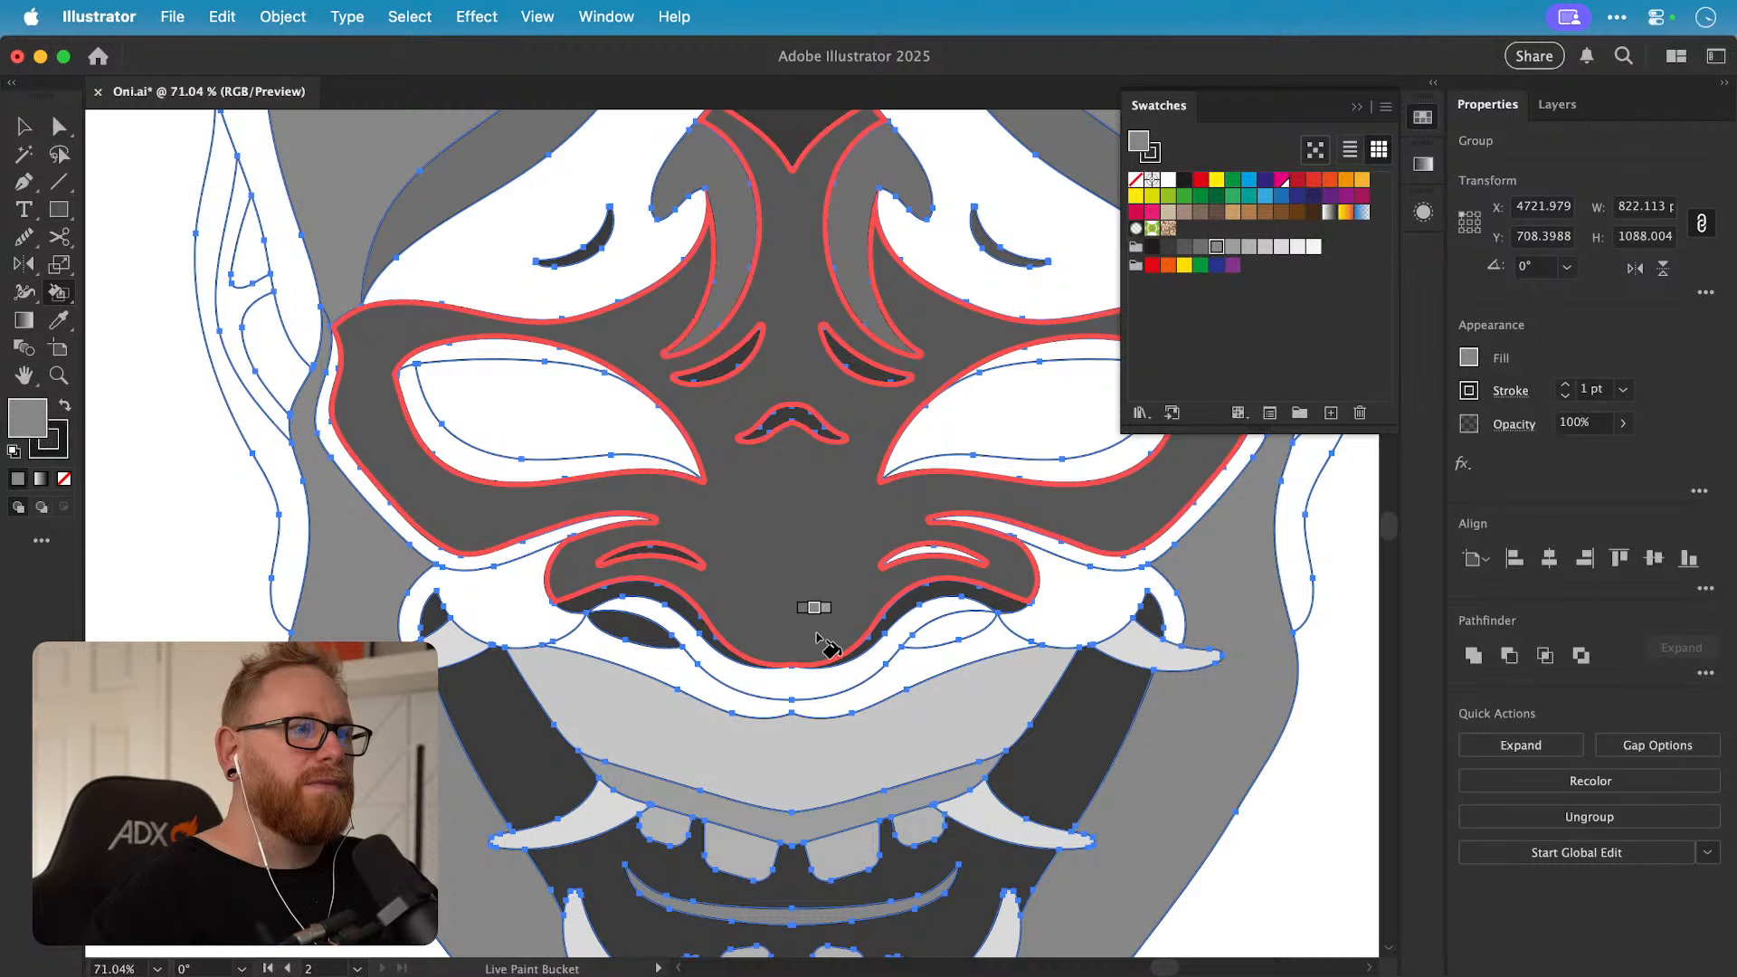
left_click(814, 681)
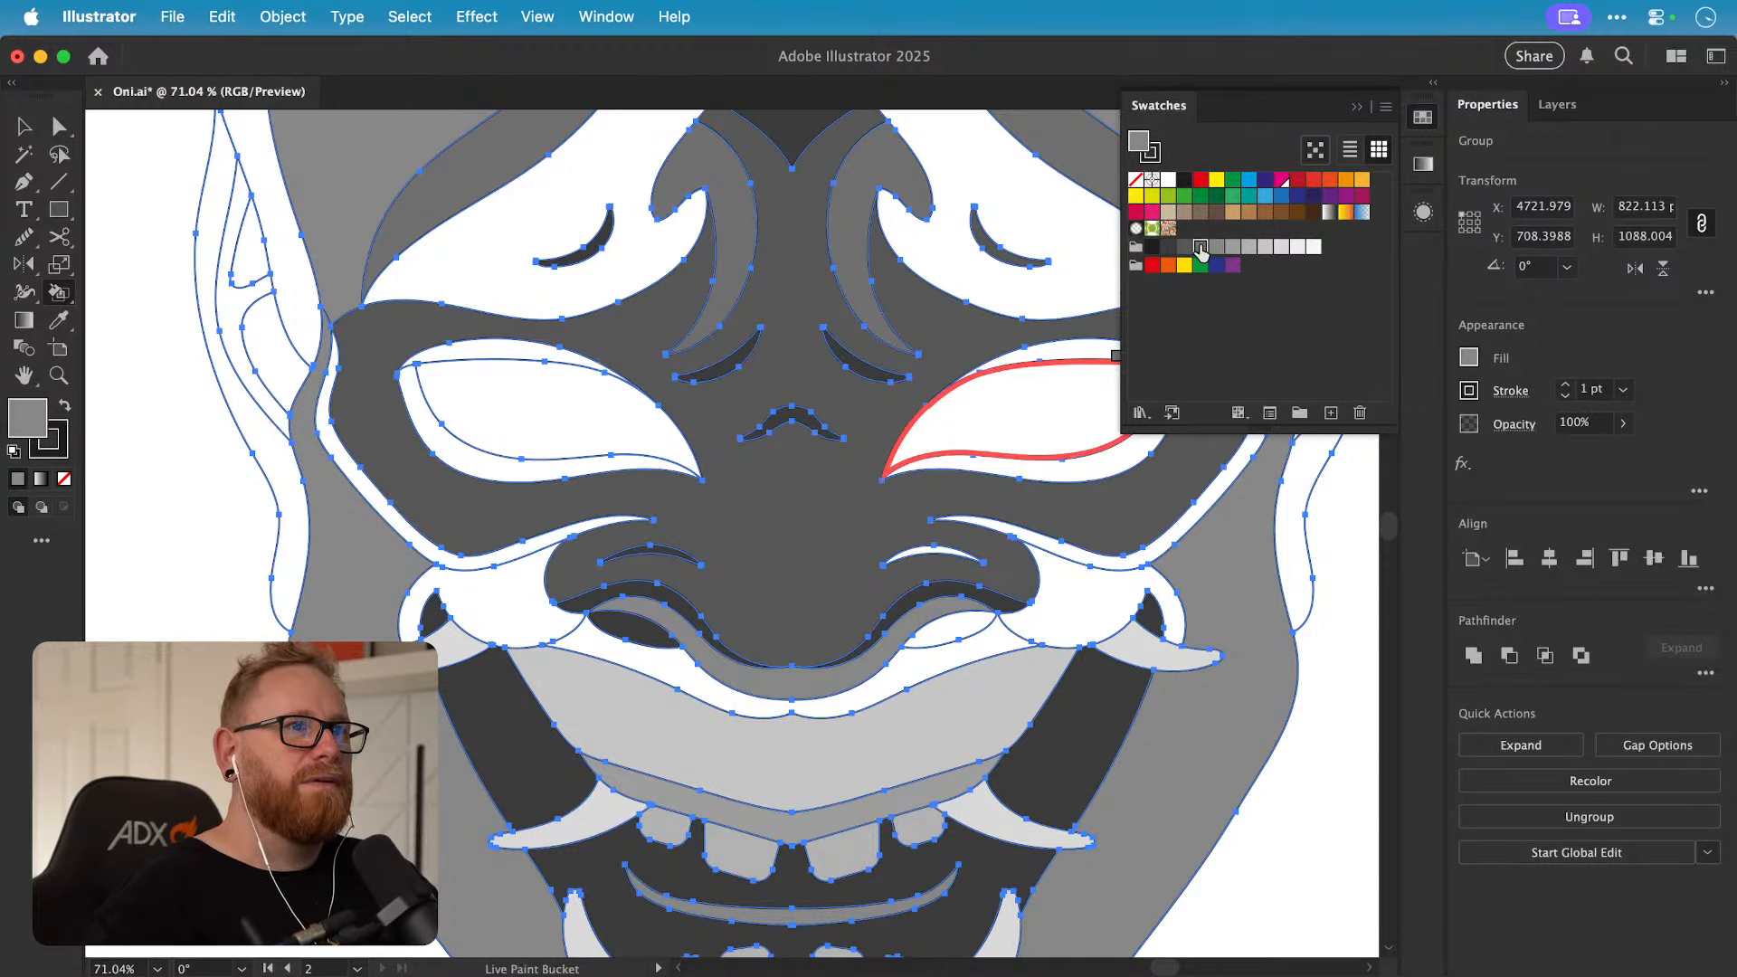
left_click(692, 683)
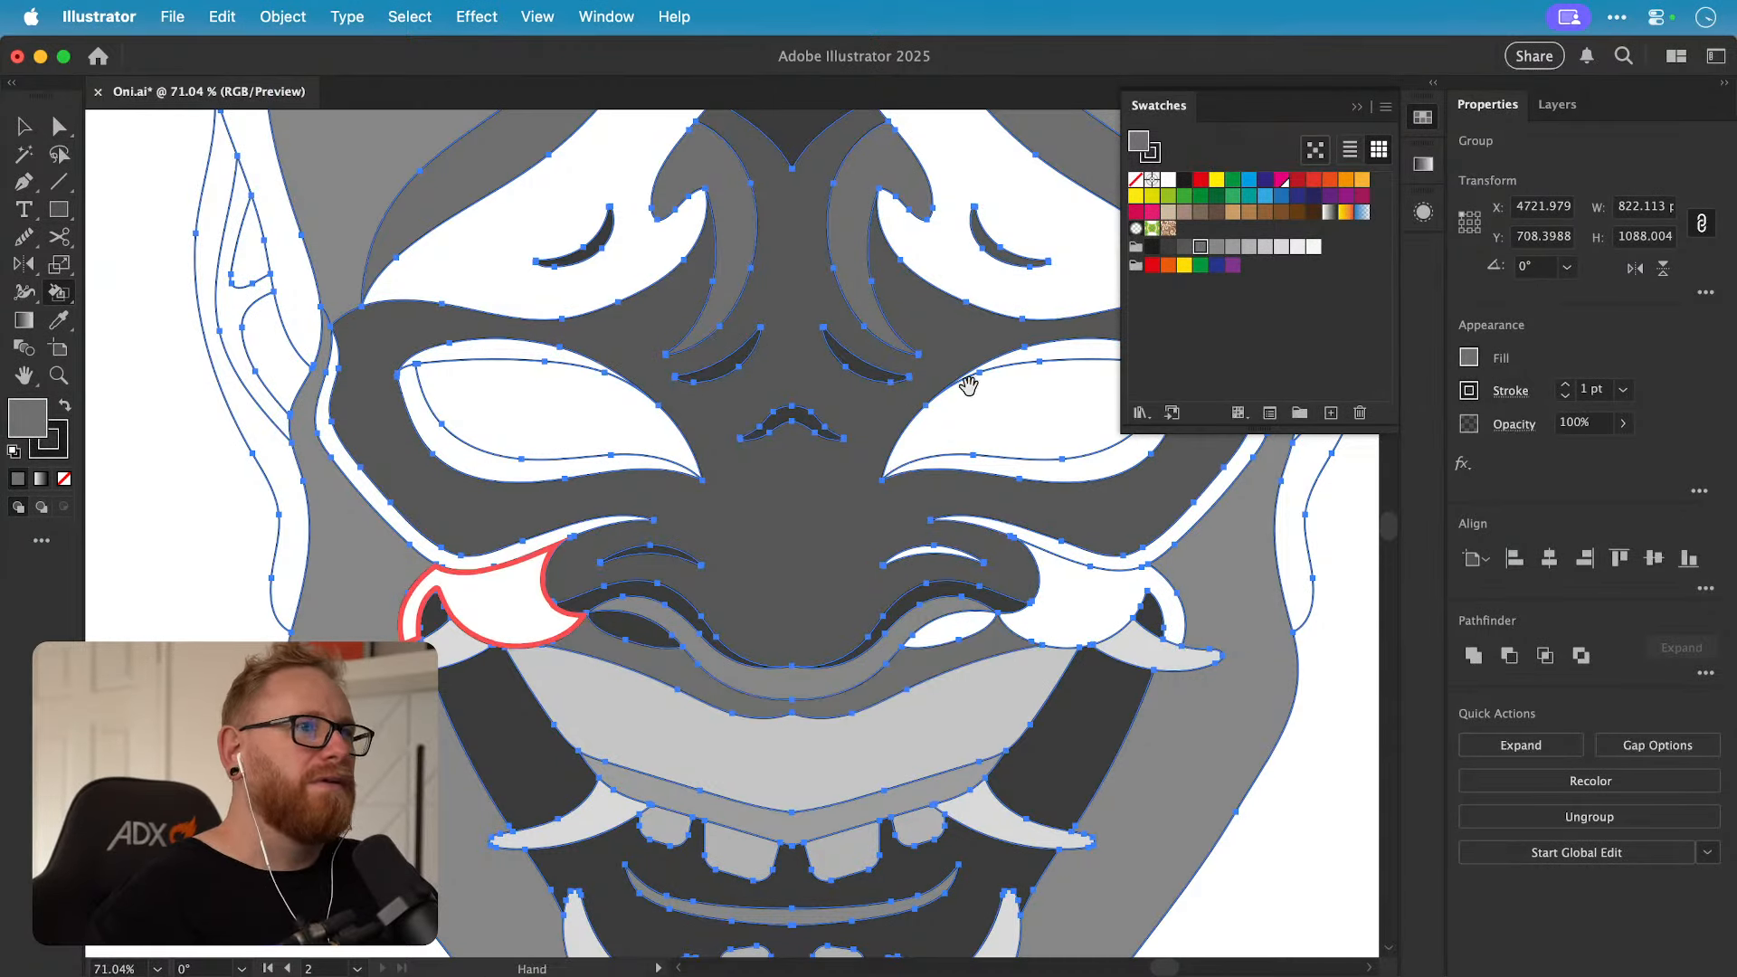
Step: Fill the left cheek bulge light grey and the thin cheek line above it one shade lighter
left_click(1248, 247)
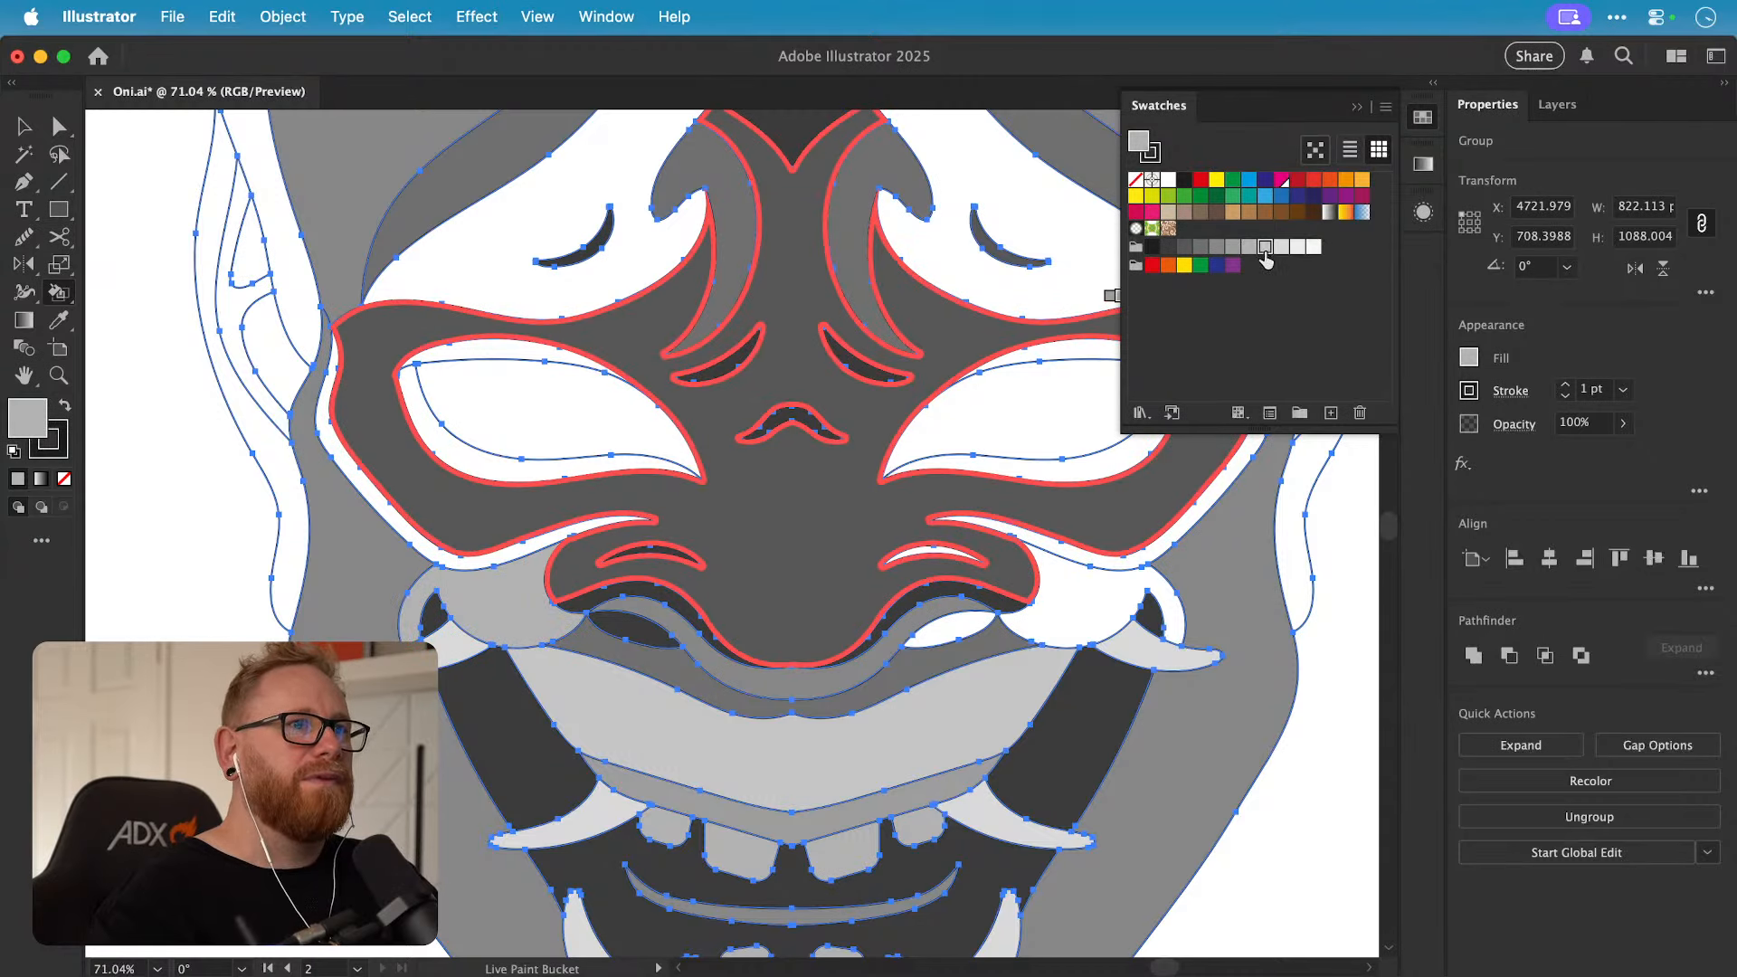
left_click(558, 563)
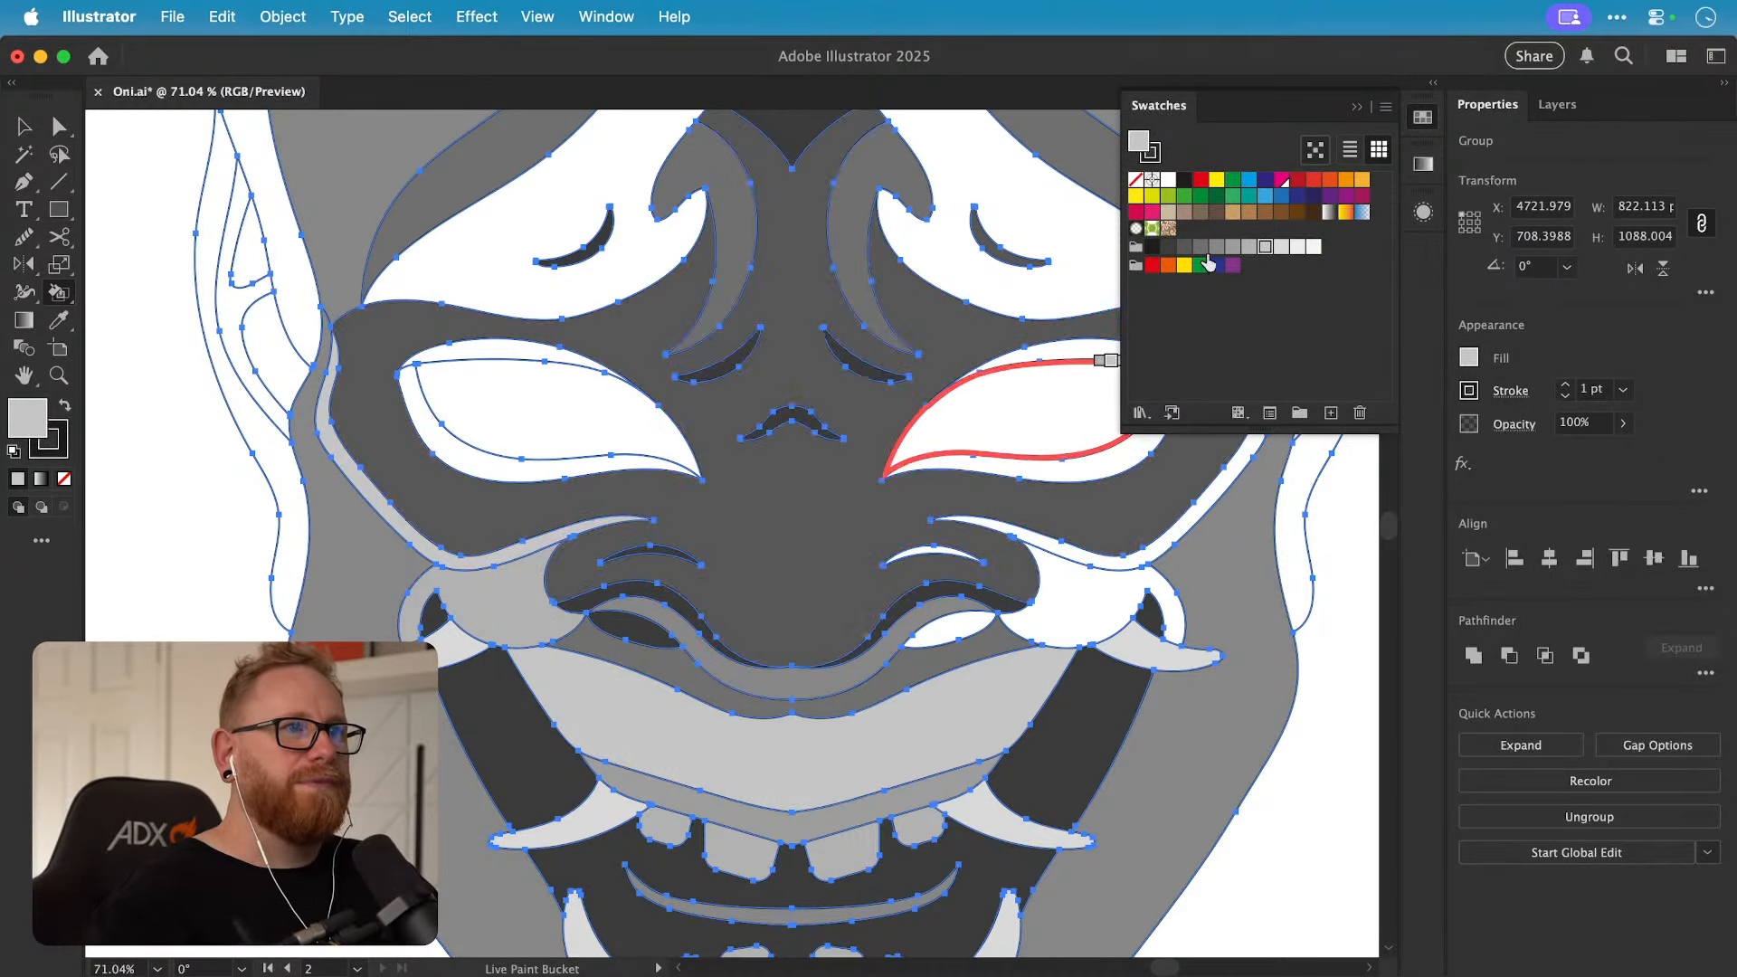
Step: Fill the right opening under the nose with the same darkest grey as the left one
key("Left")
key("Left")
key("Left")
key("Left")
key("Left")
key("Left")
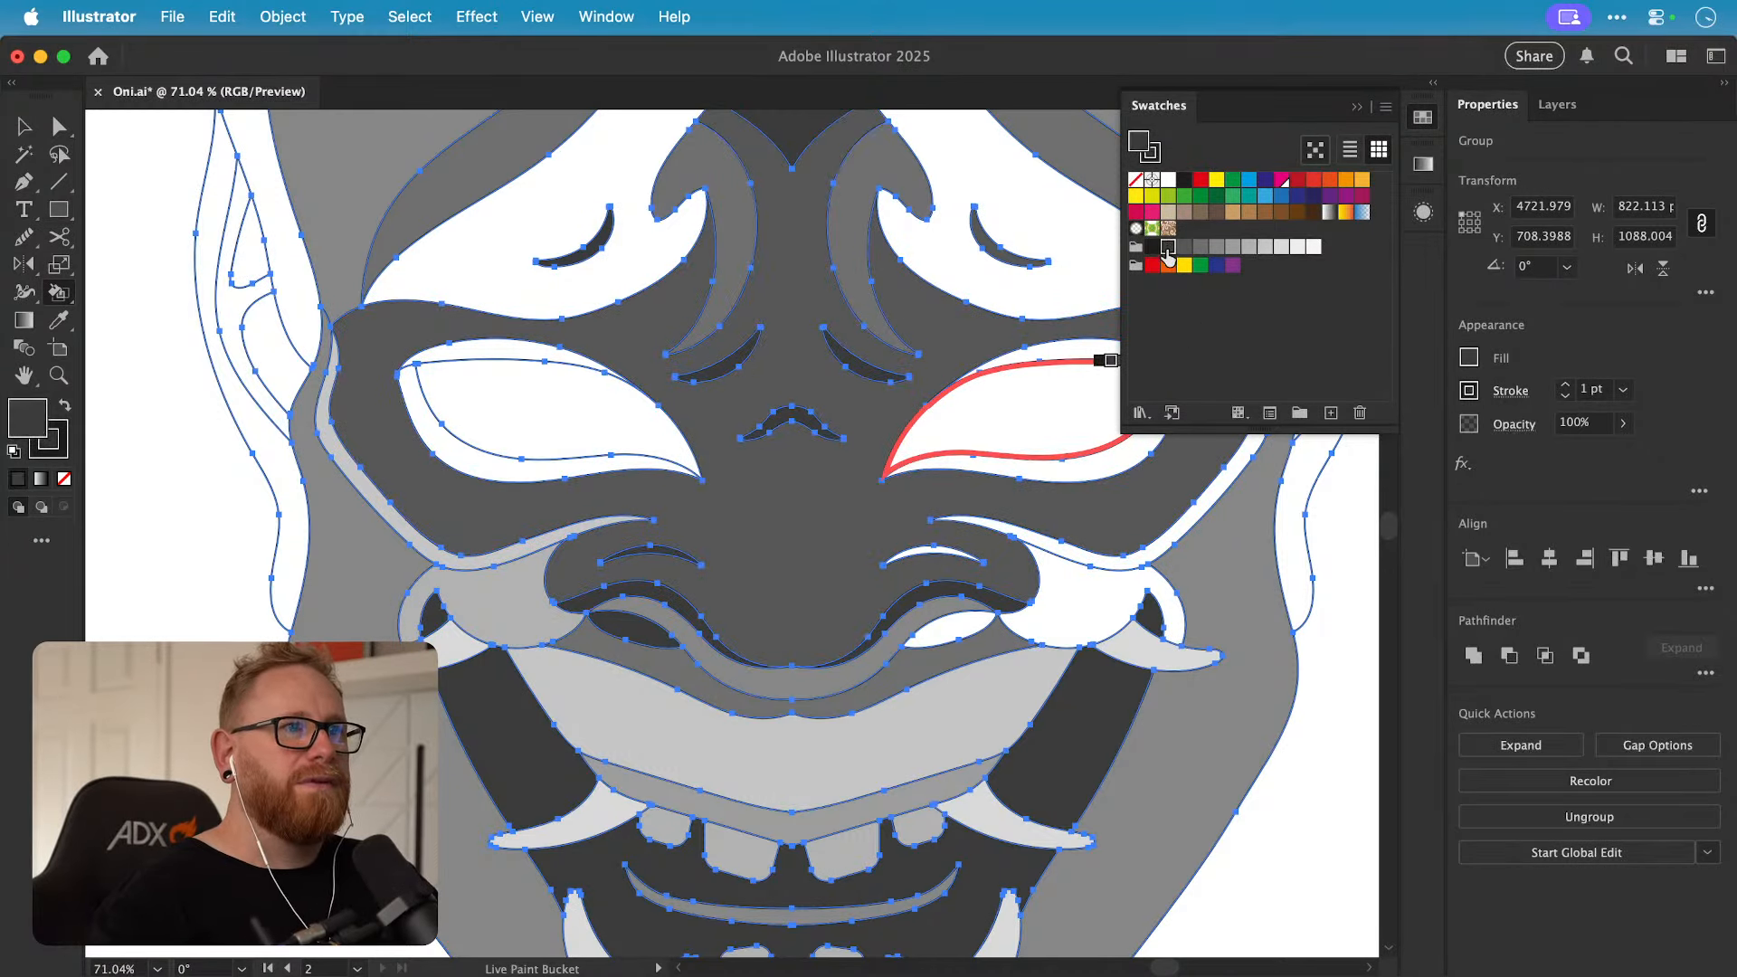
left_click(955, 633)
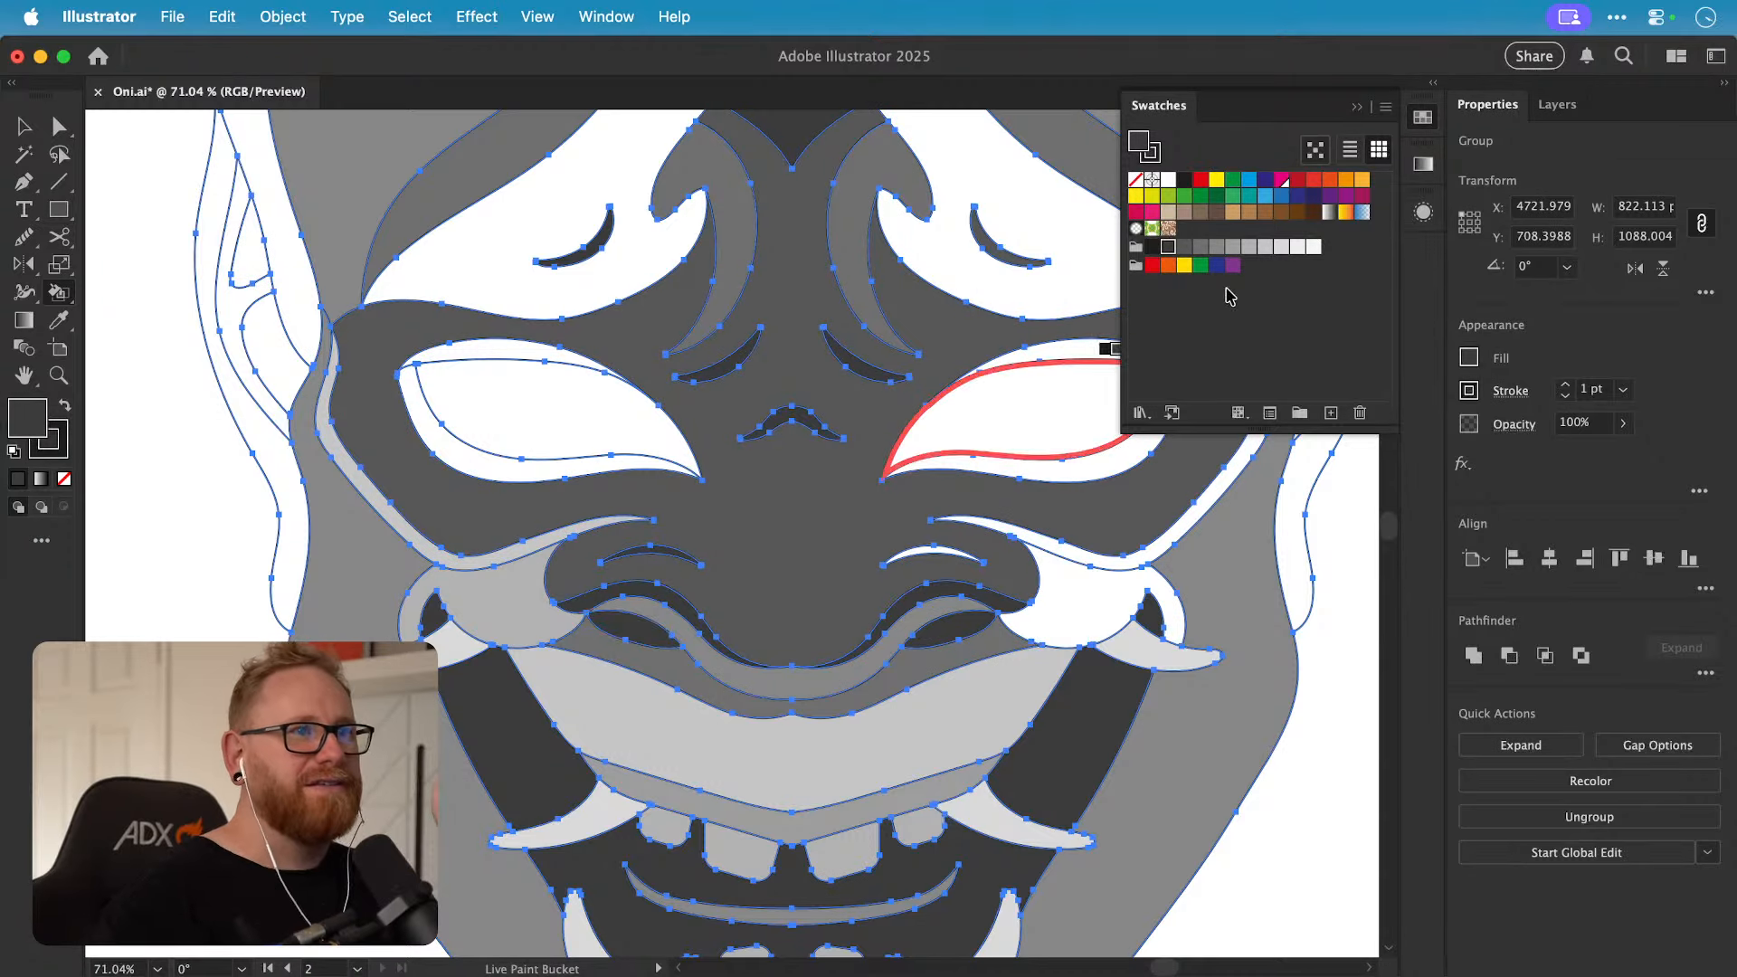
Step: Fill the right cheek bulge and the thin line above it with the same light greys as the left side
left_click(1280, 247)
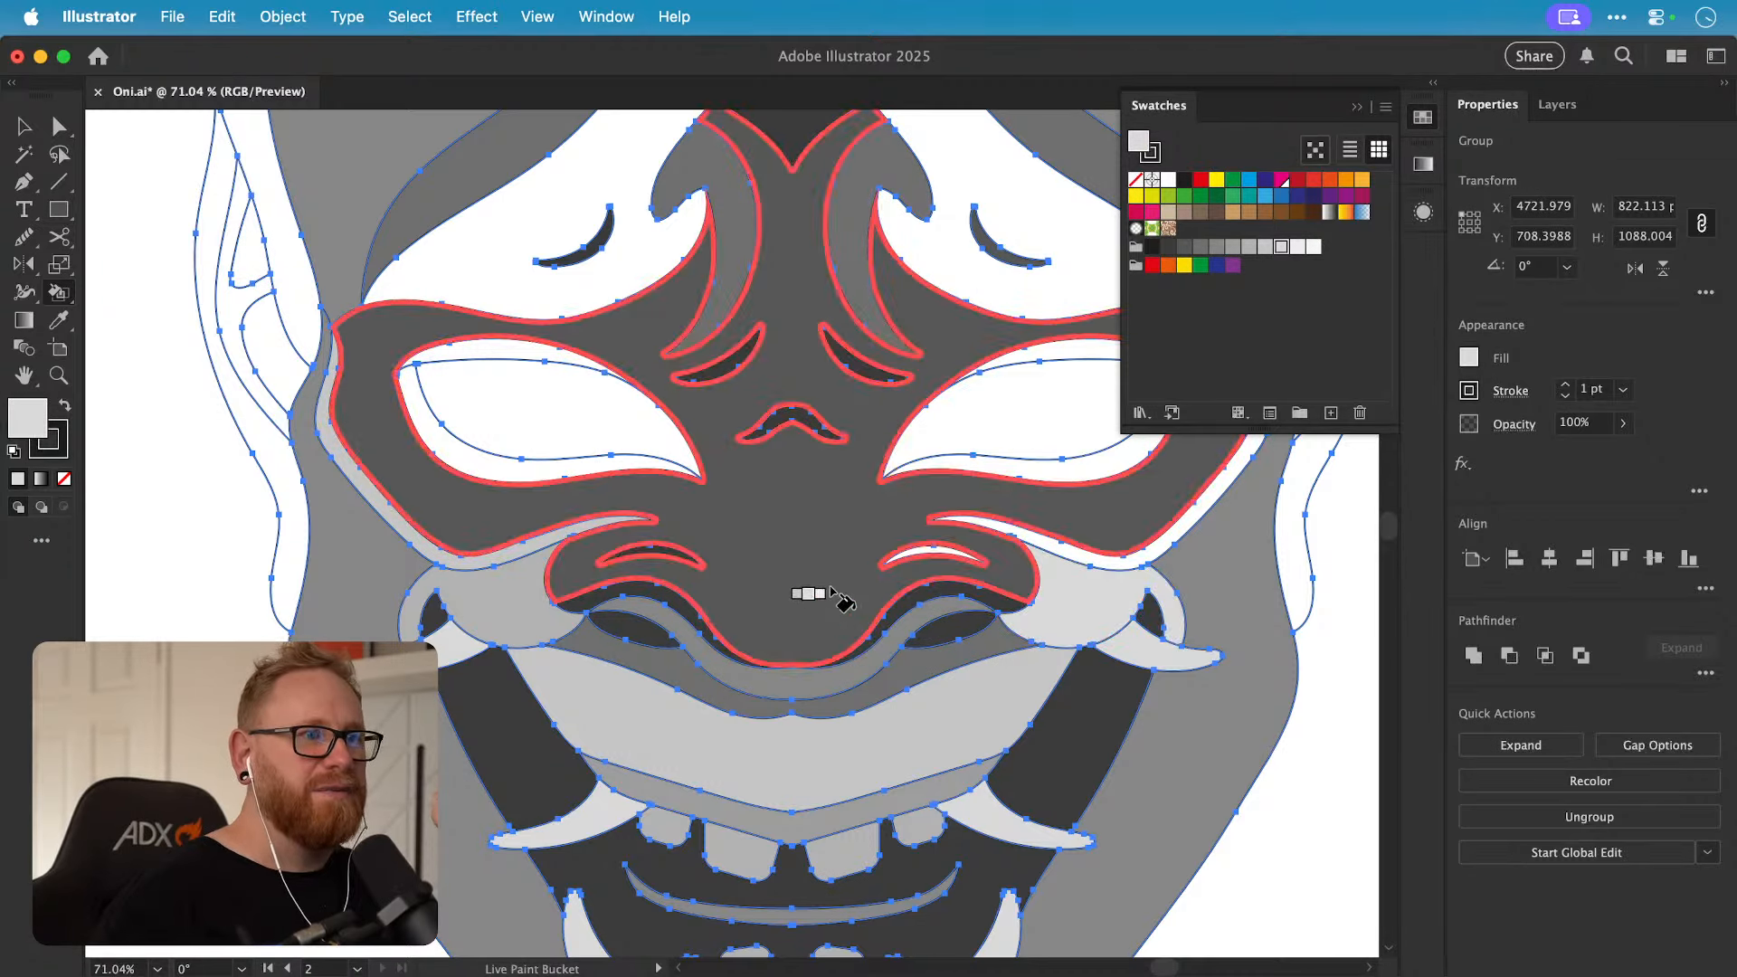
left_click(1249, 247)
left_click(1097, 609)
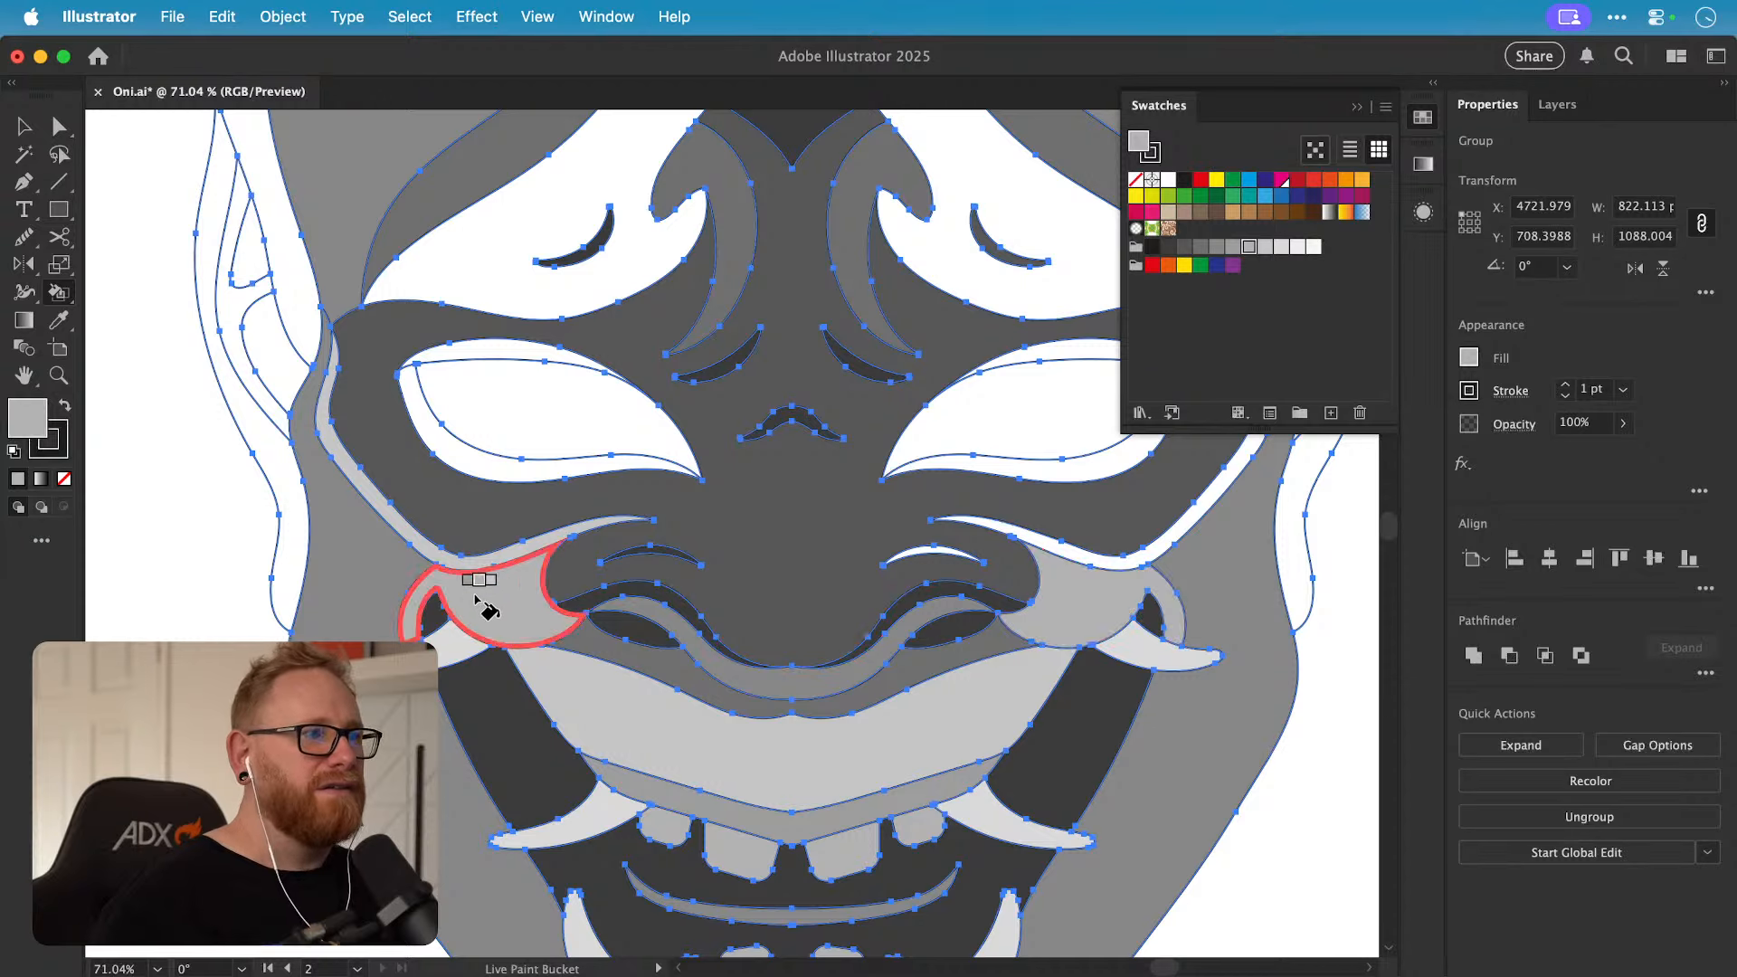
left_click_drag(988, 539, 955, 555)
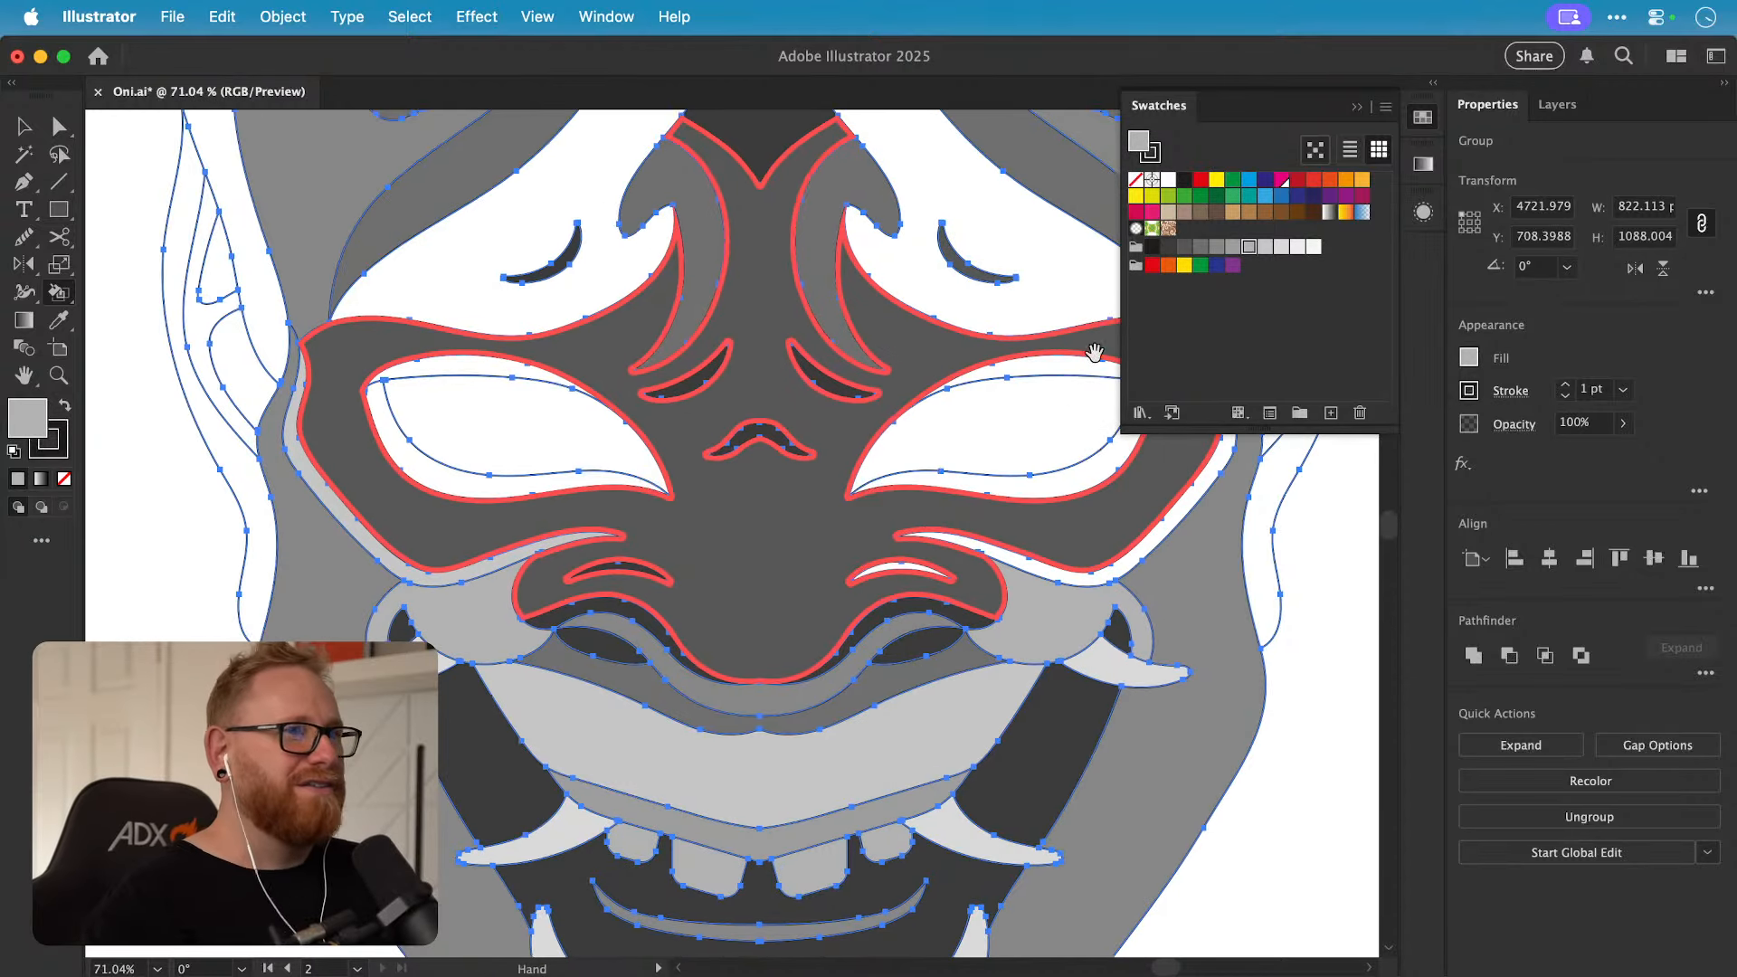
left_click(1265, 247)
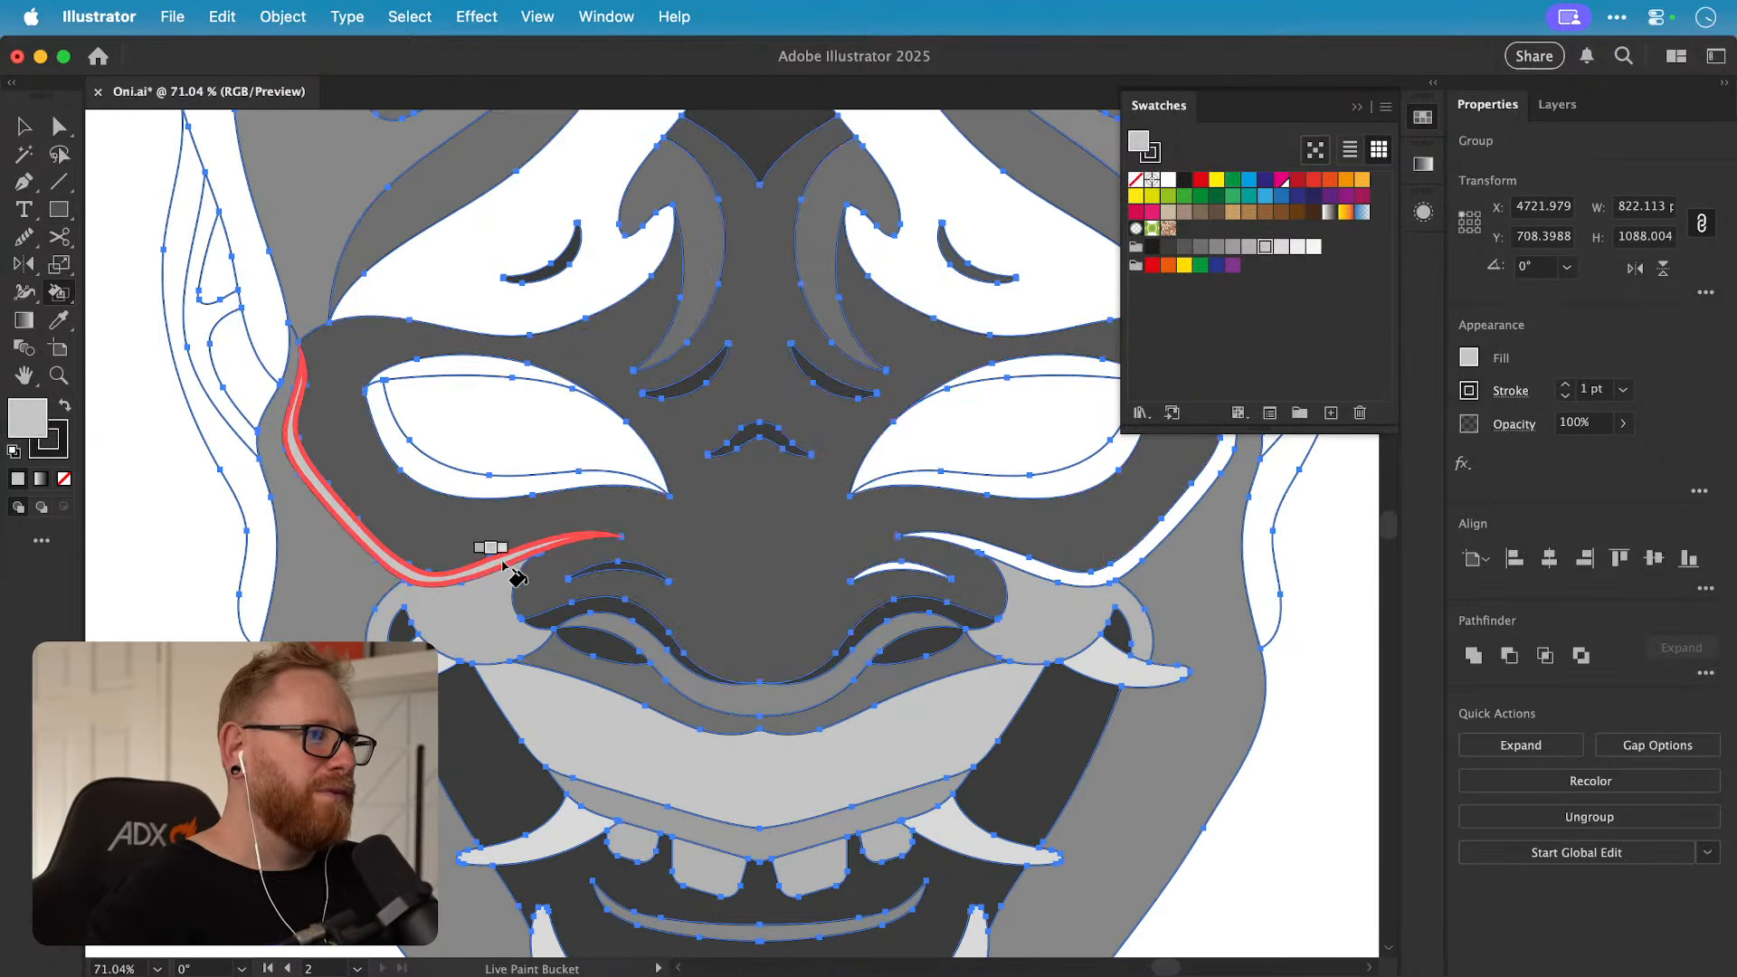
left_click(1068, 572)
Step: Fill the right nostril crease and both upper eye rims one shade darker than the brow, and the lower eye rims in brow grey
left_click(1168, 247)
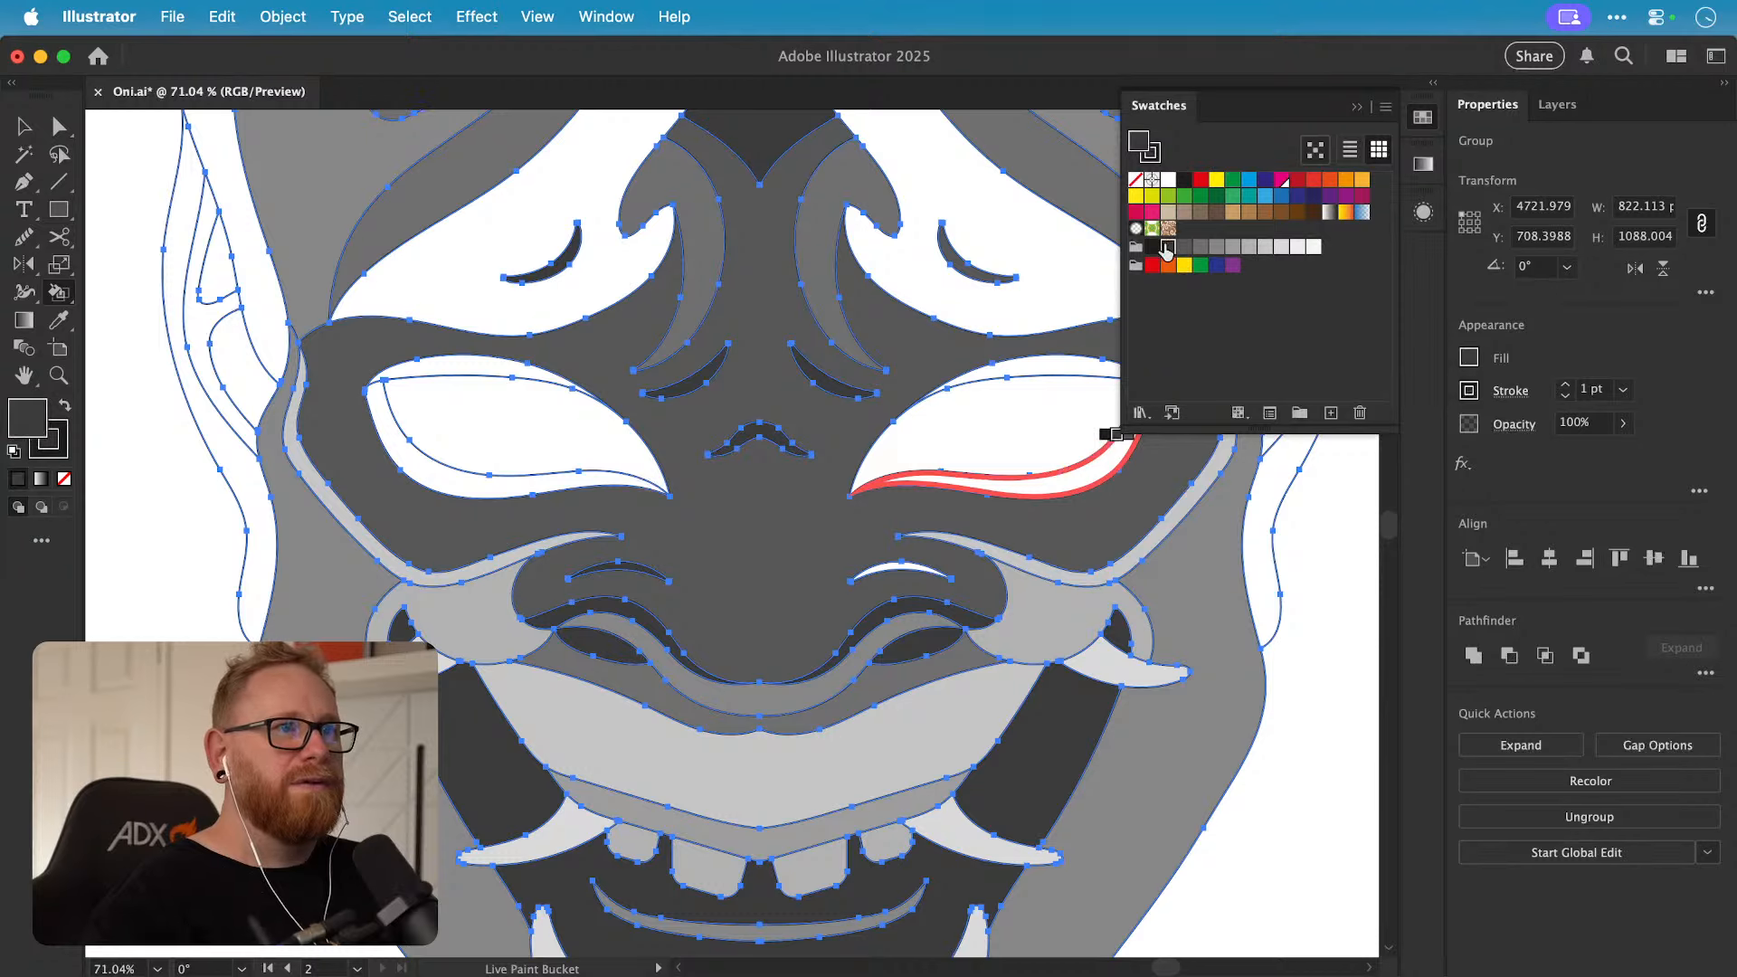
left_click(915, 569)
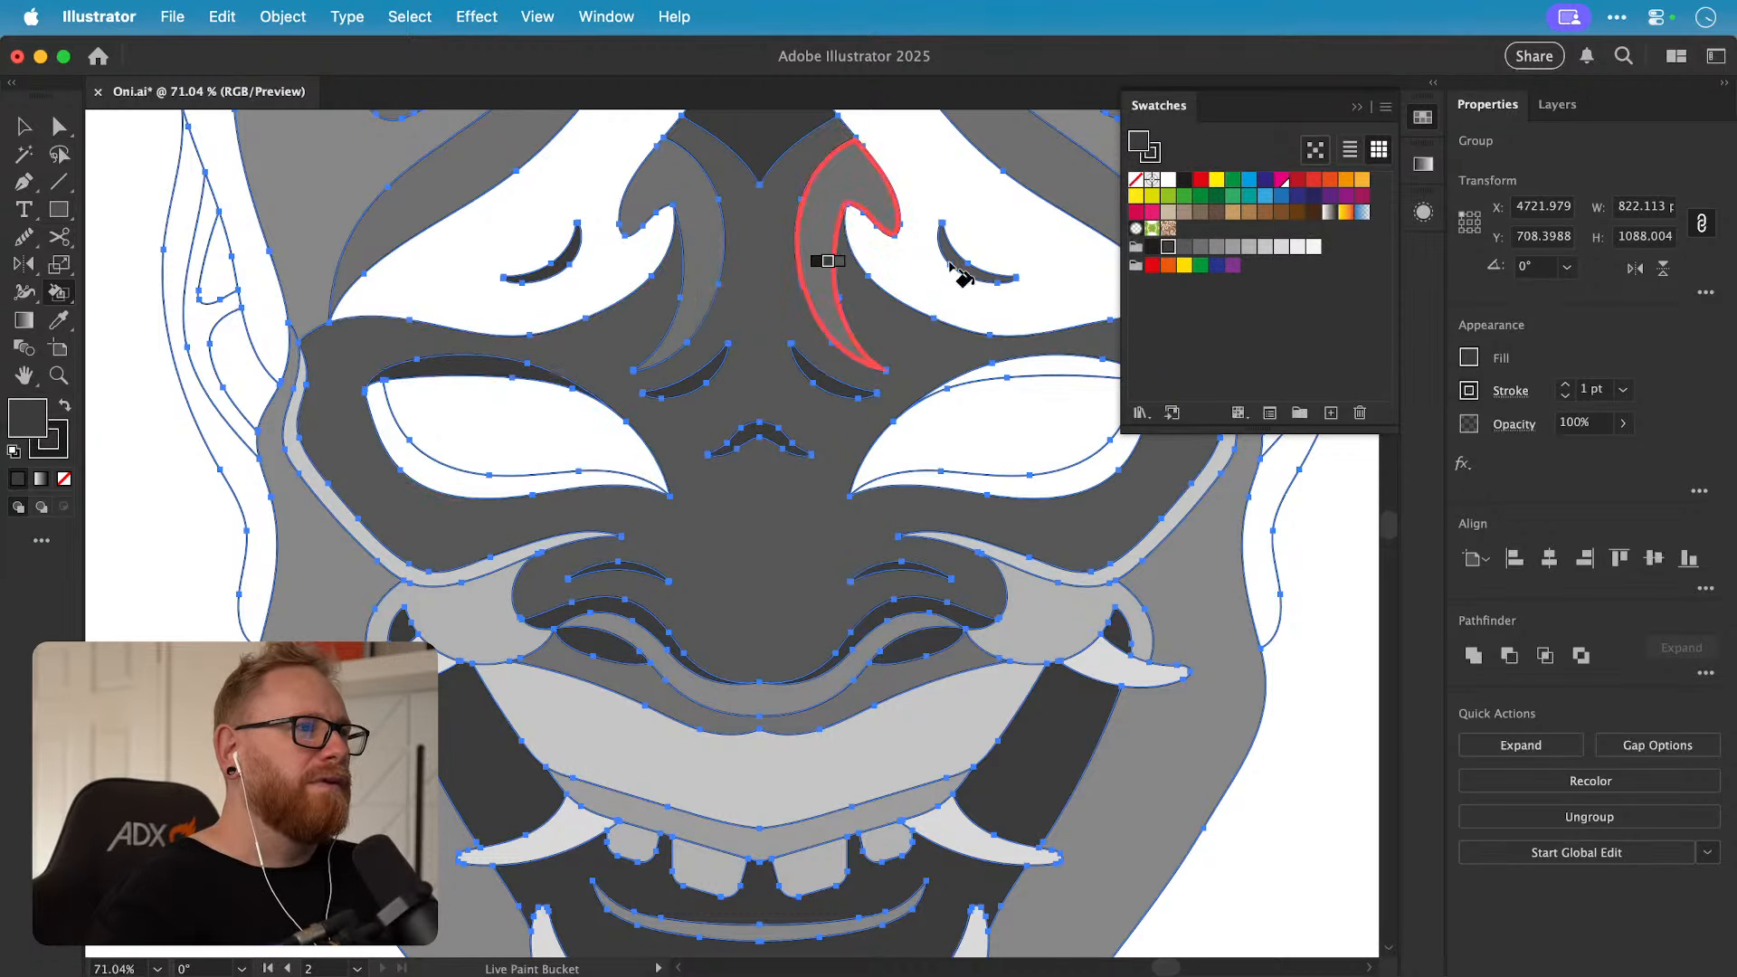
left_click(1184, 247)
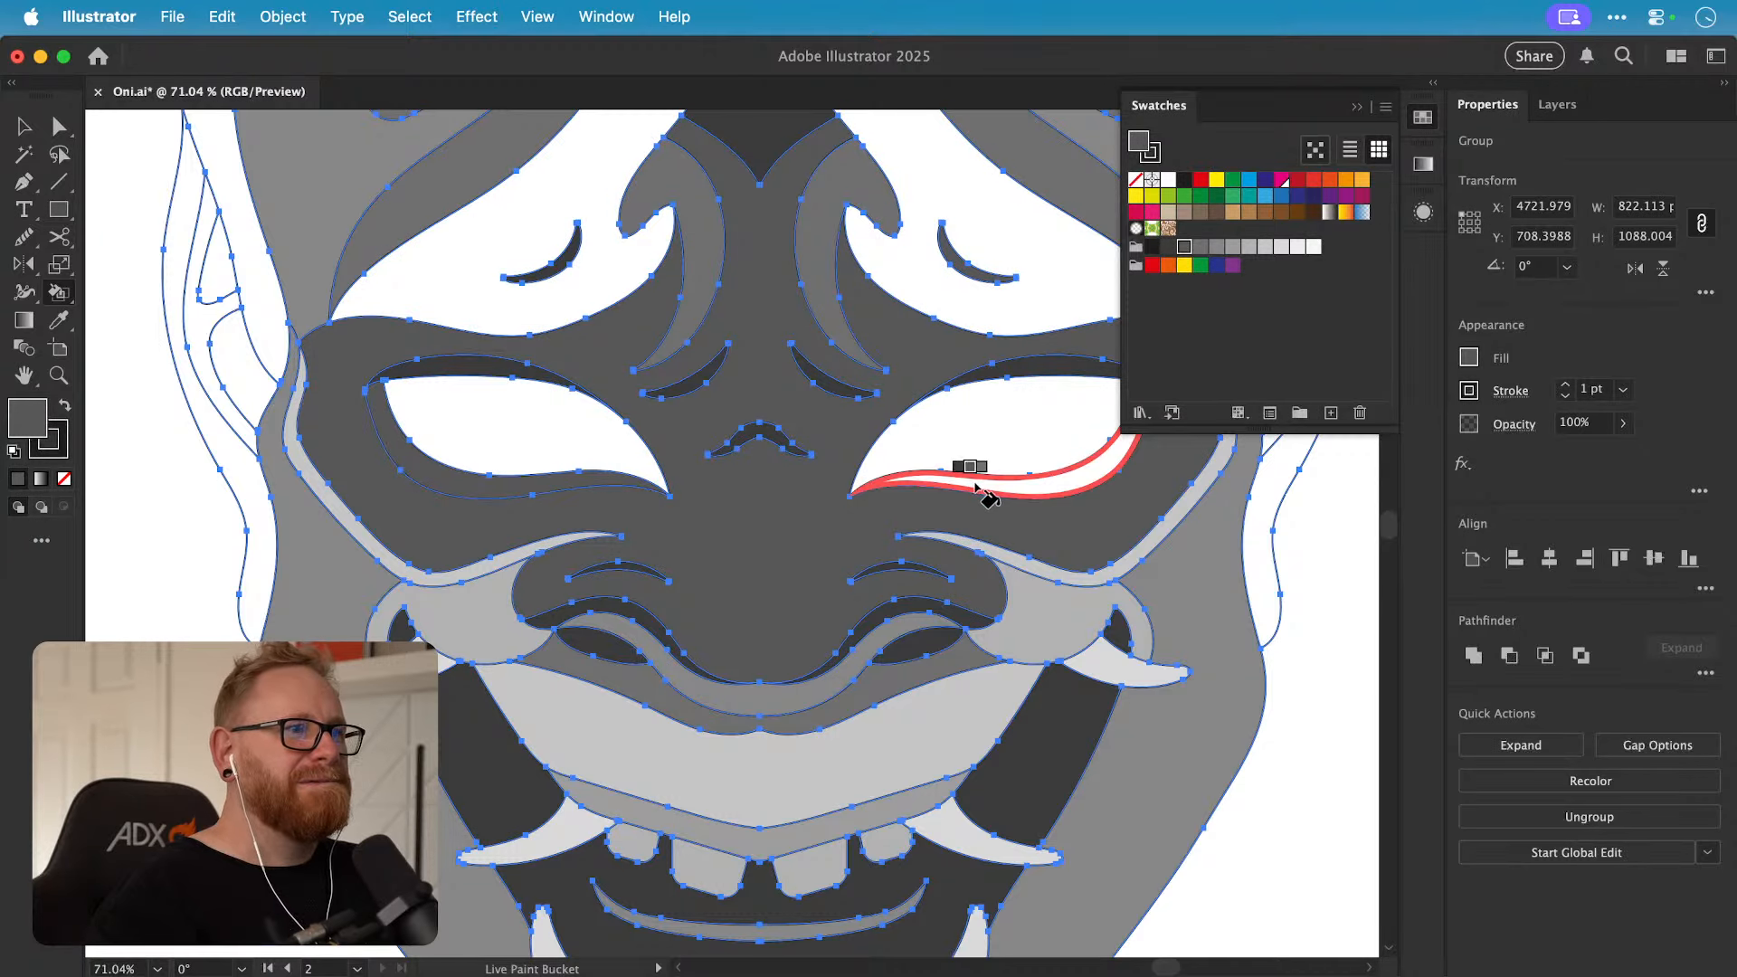
Step: Try a red fill on the mask's left eye and undo it
scroll(509, 554, "up", 5)
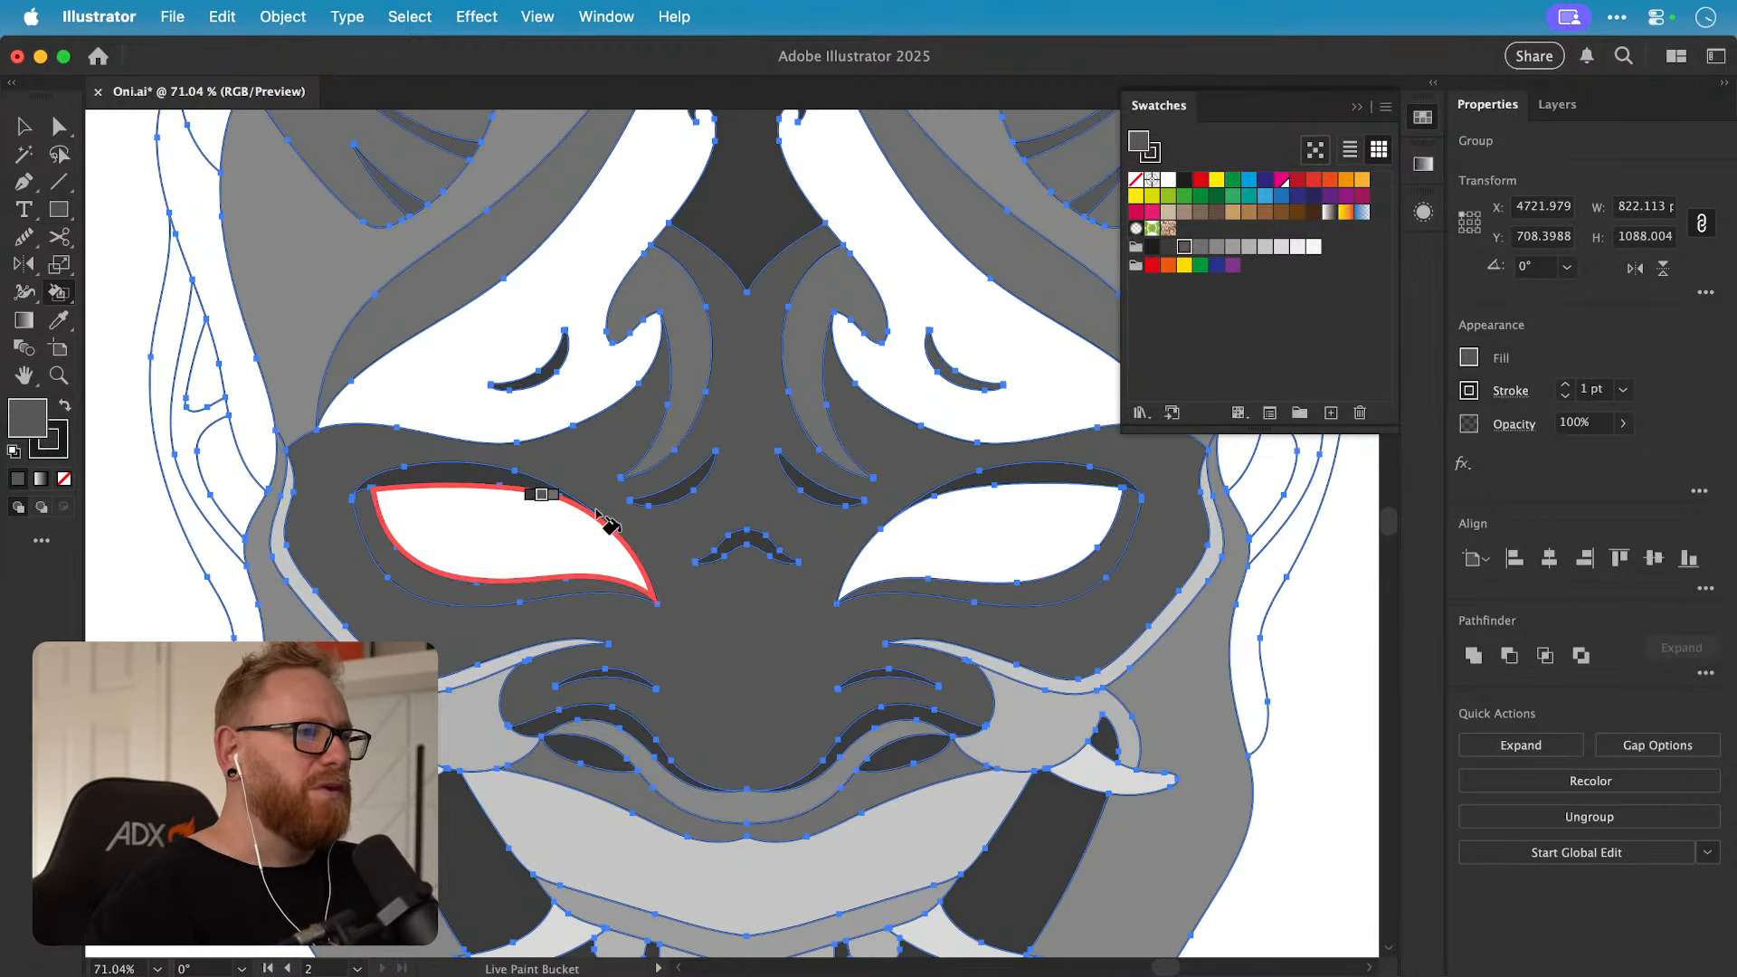
left_click(1297, 185)
left_click(1314, 185)
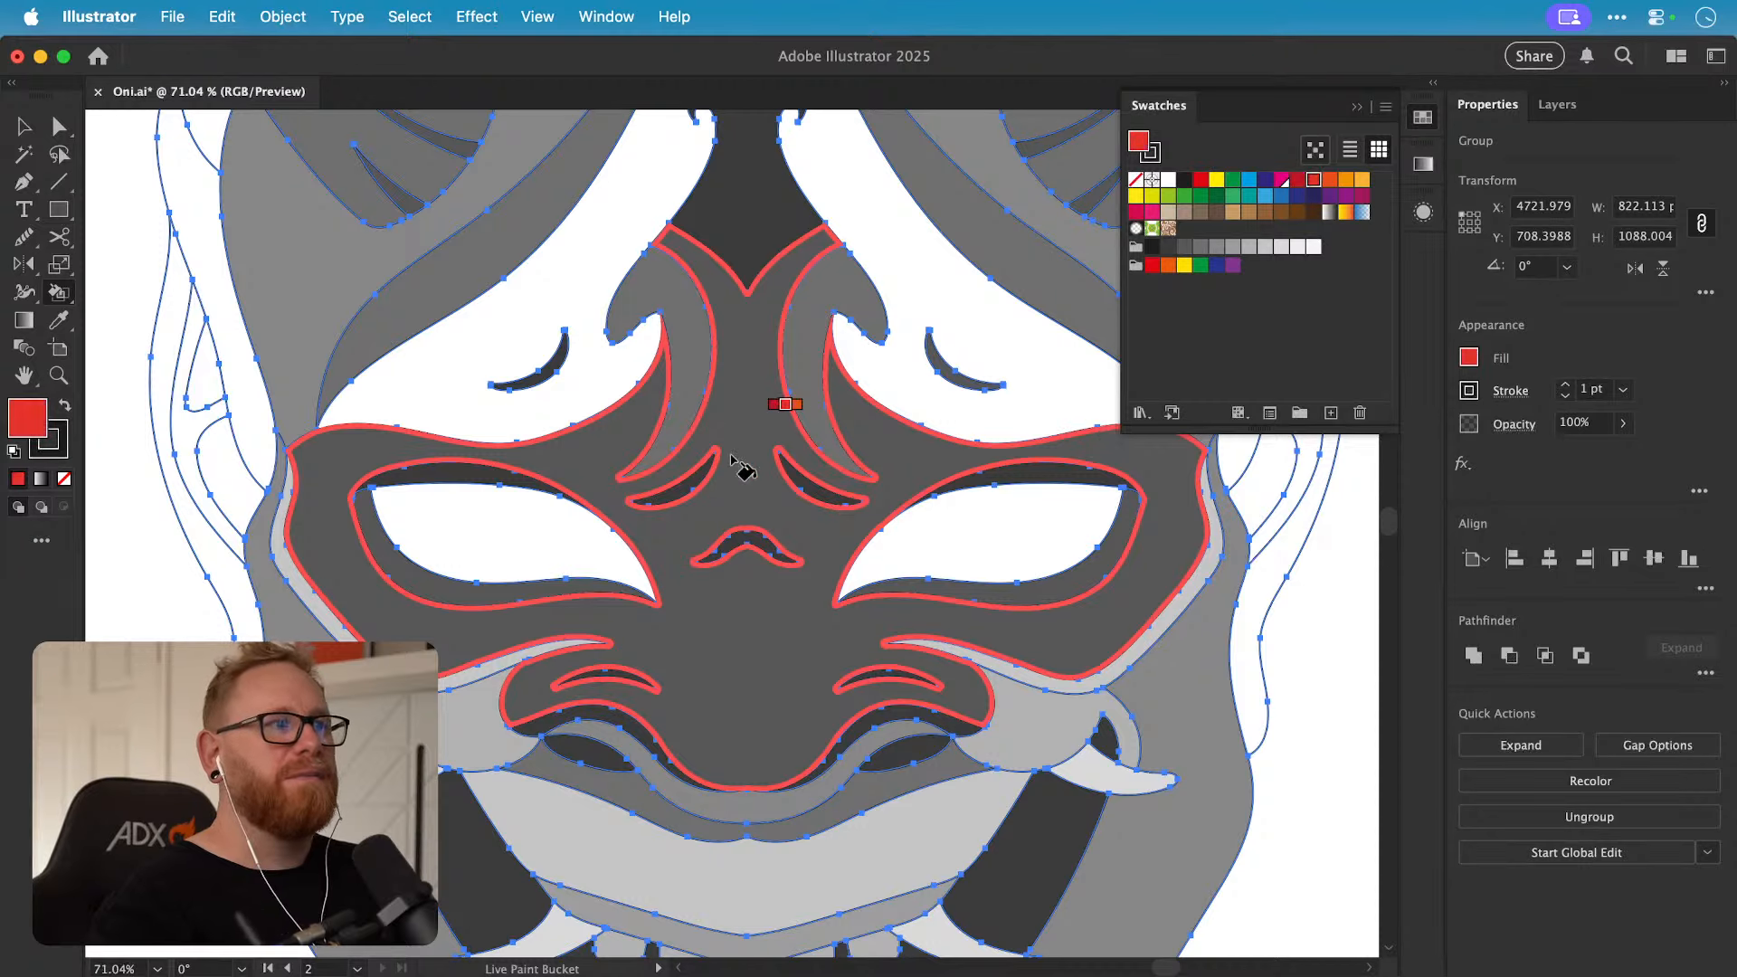
left_click(516, 563)
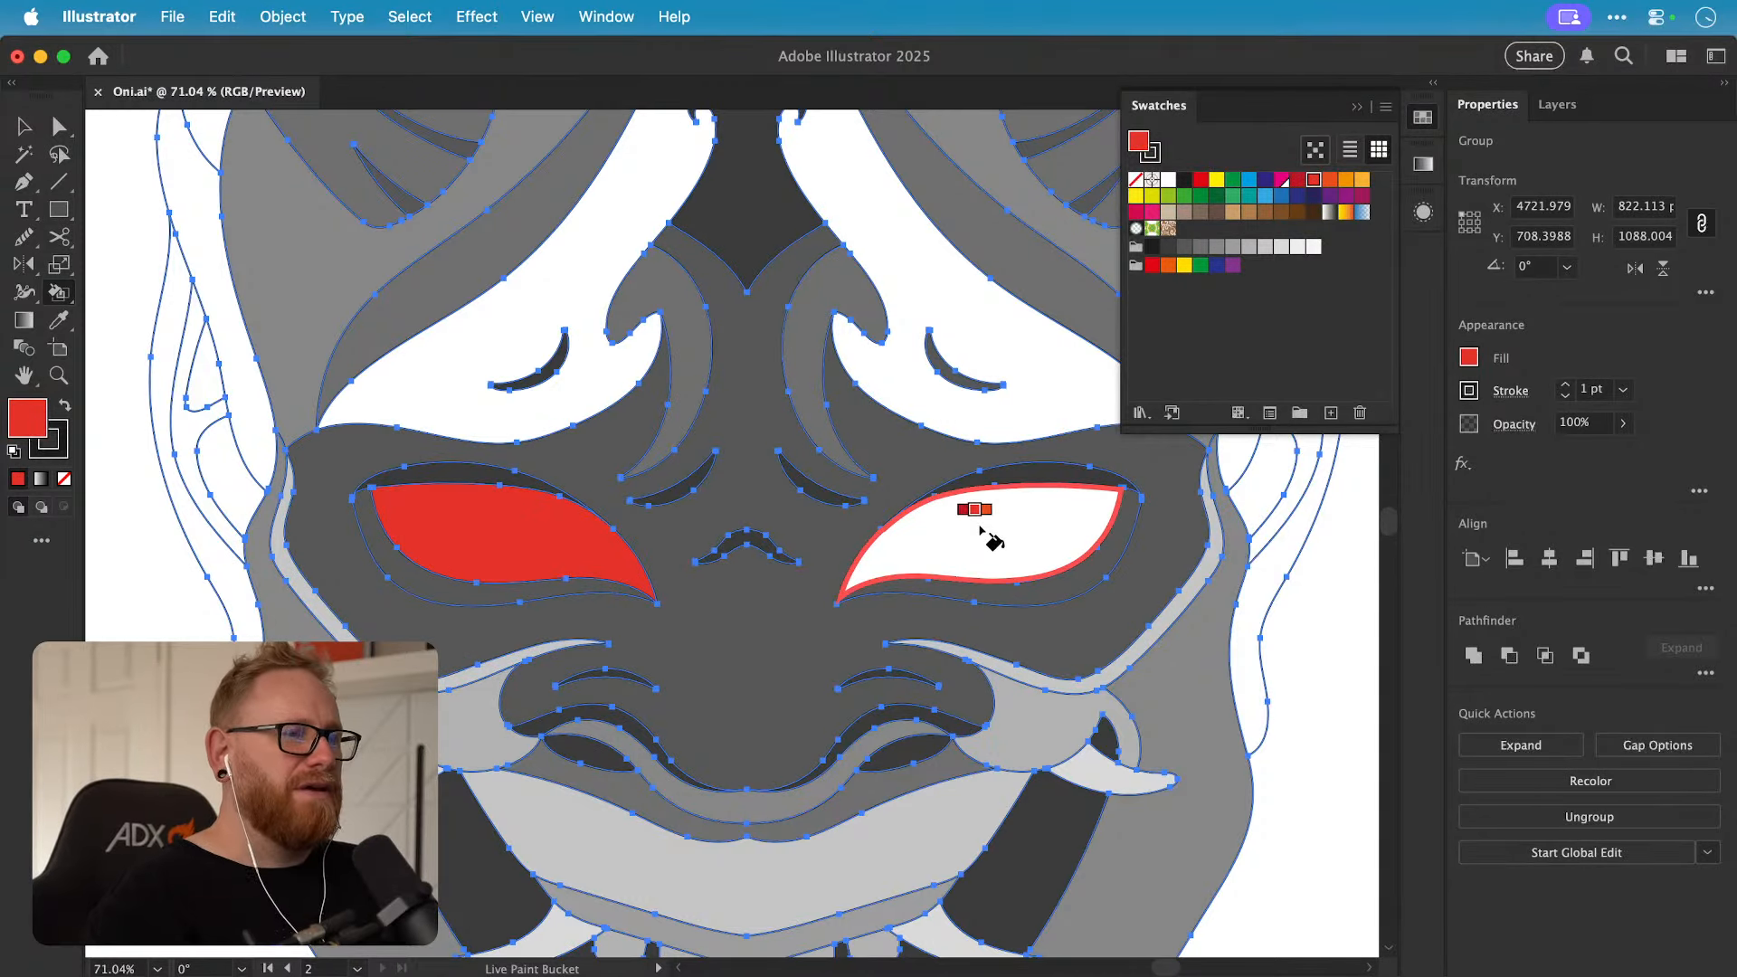
key("super+z")
Step: Fill both eyes with the lightest, near-white grey of the grey swatch group
left_click(1314, 247)
left_click(599, 520)
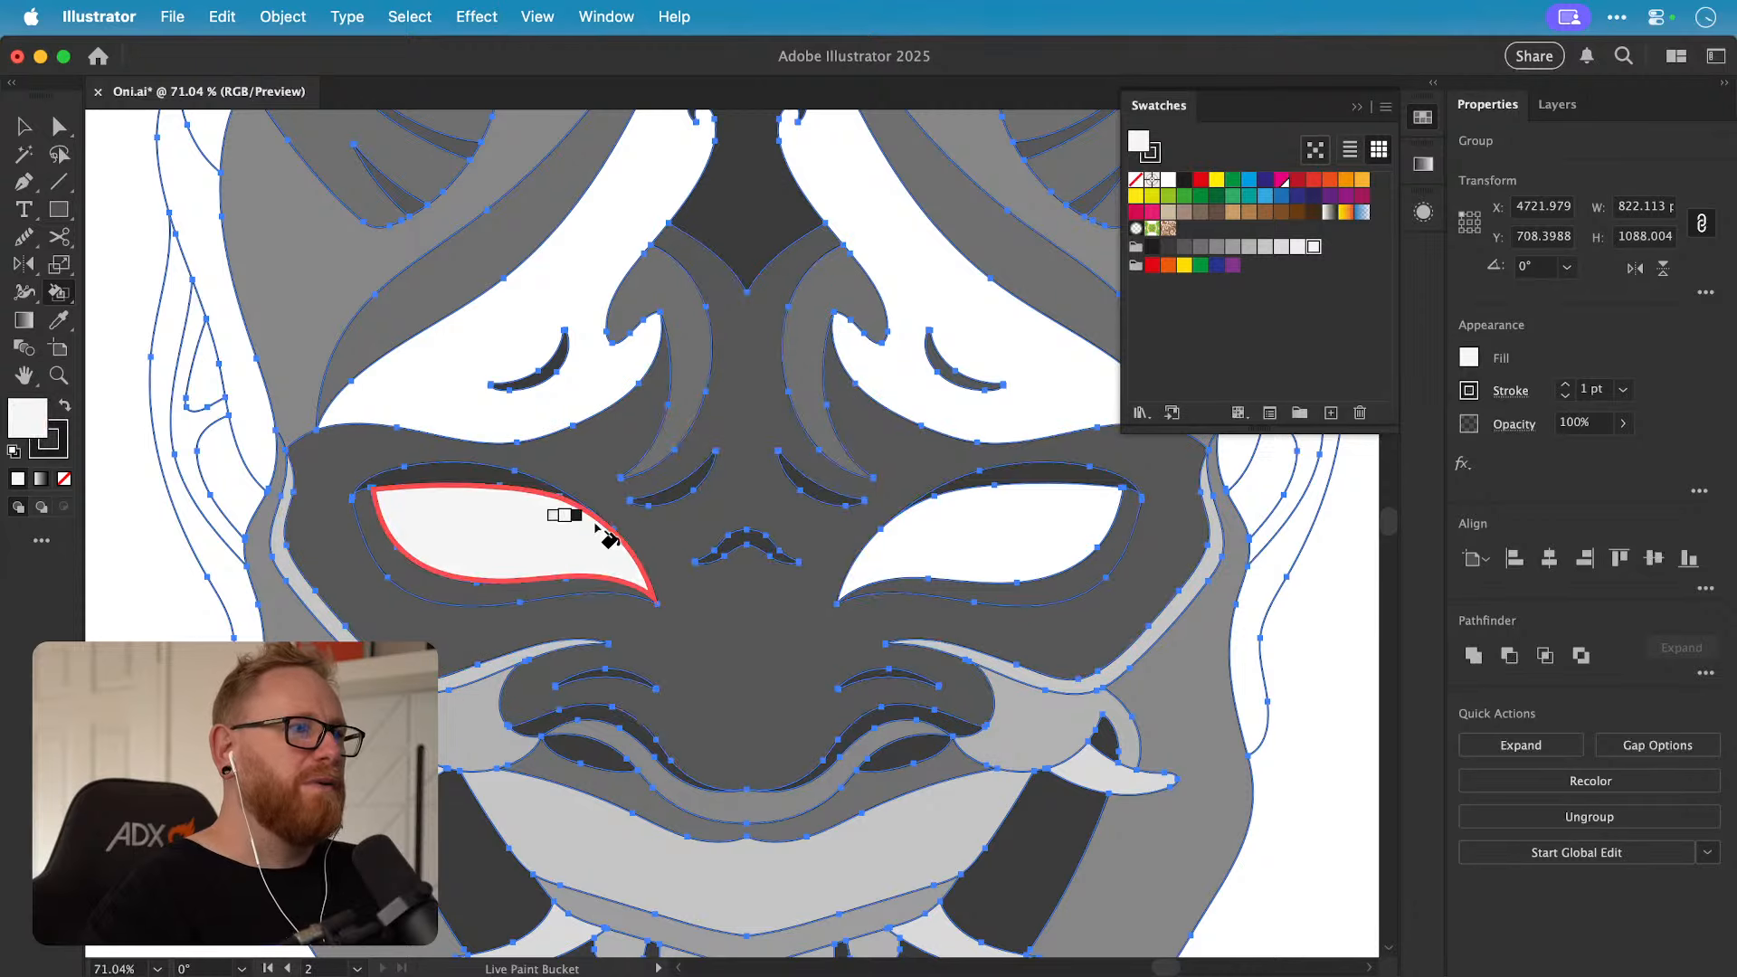
left_click(991, 529)
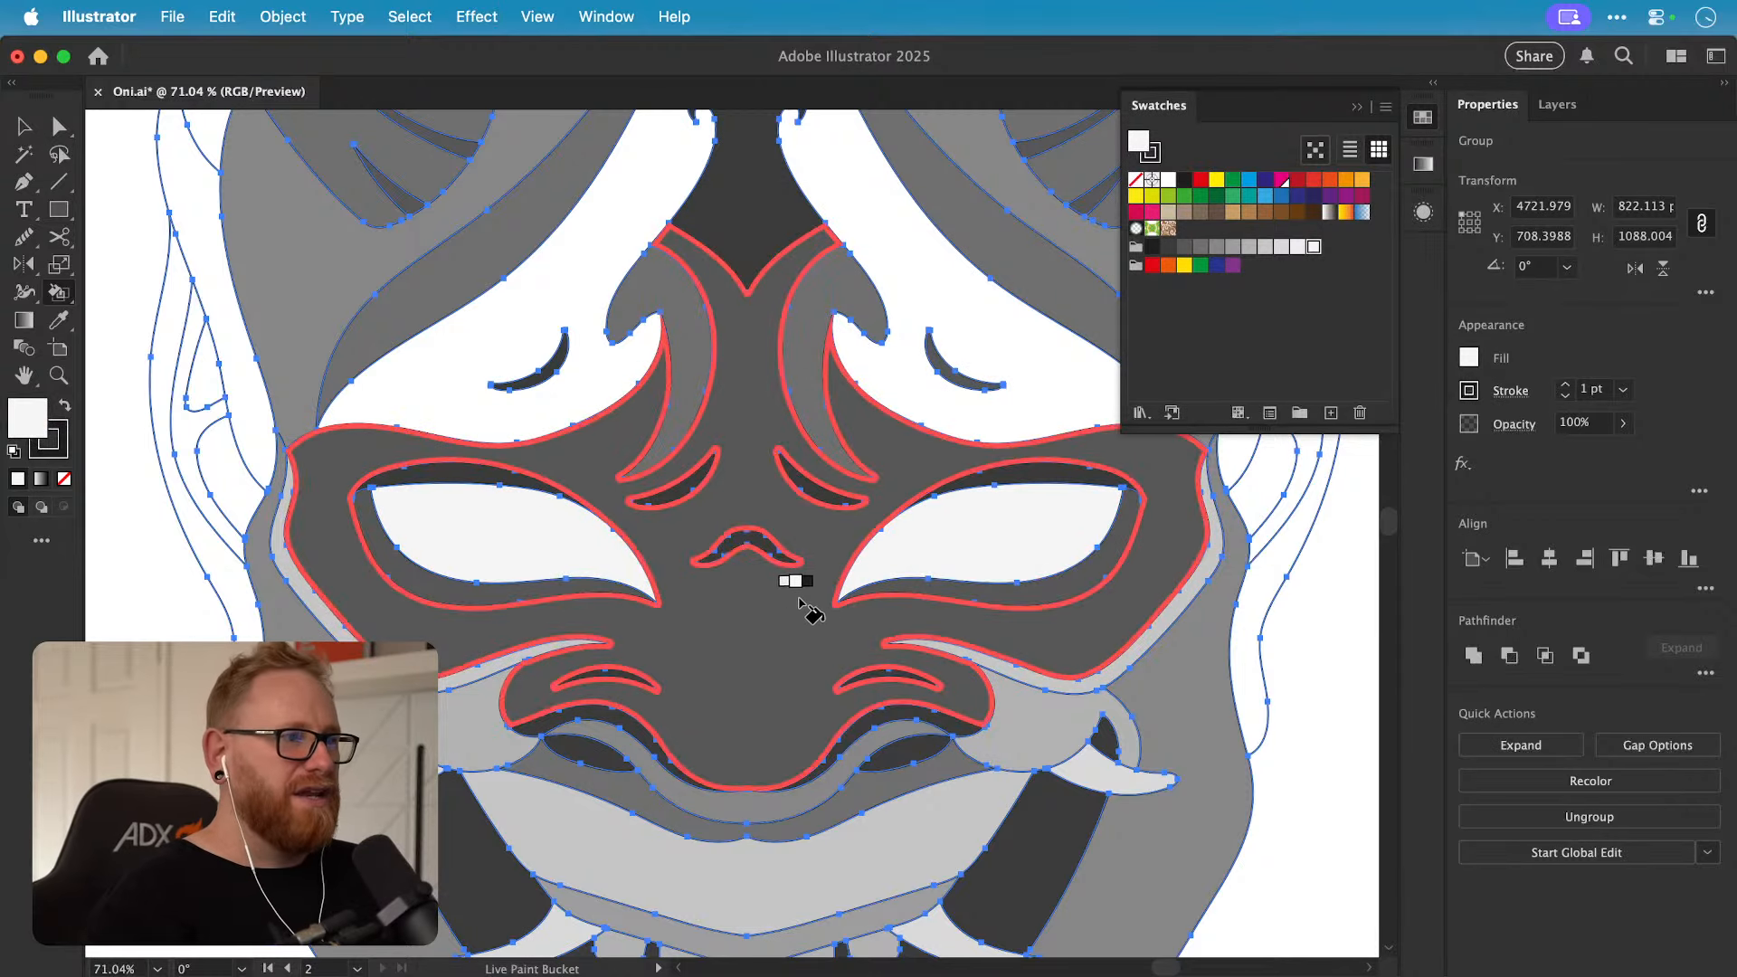
Step: Fill the forehead panel around the central ornament with the same mid grey as the skull
scroll(690, 579, "up", 4)
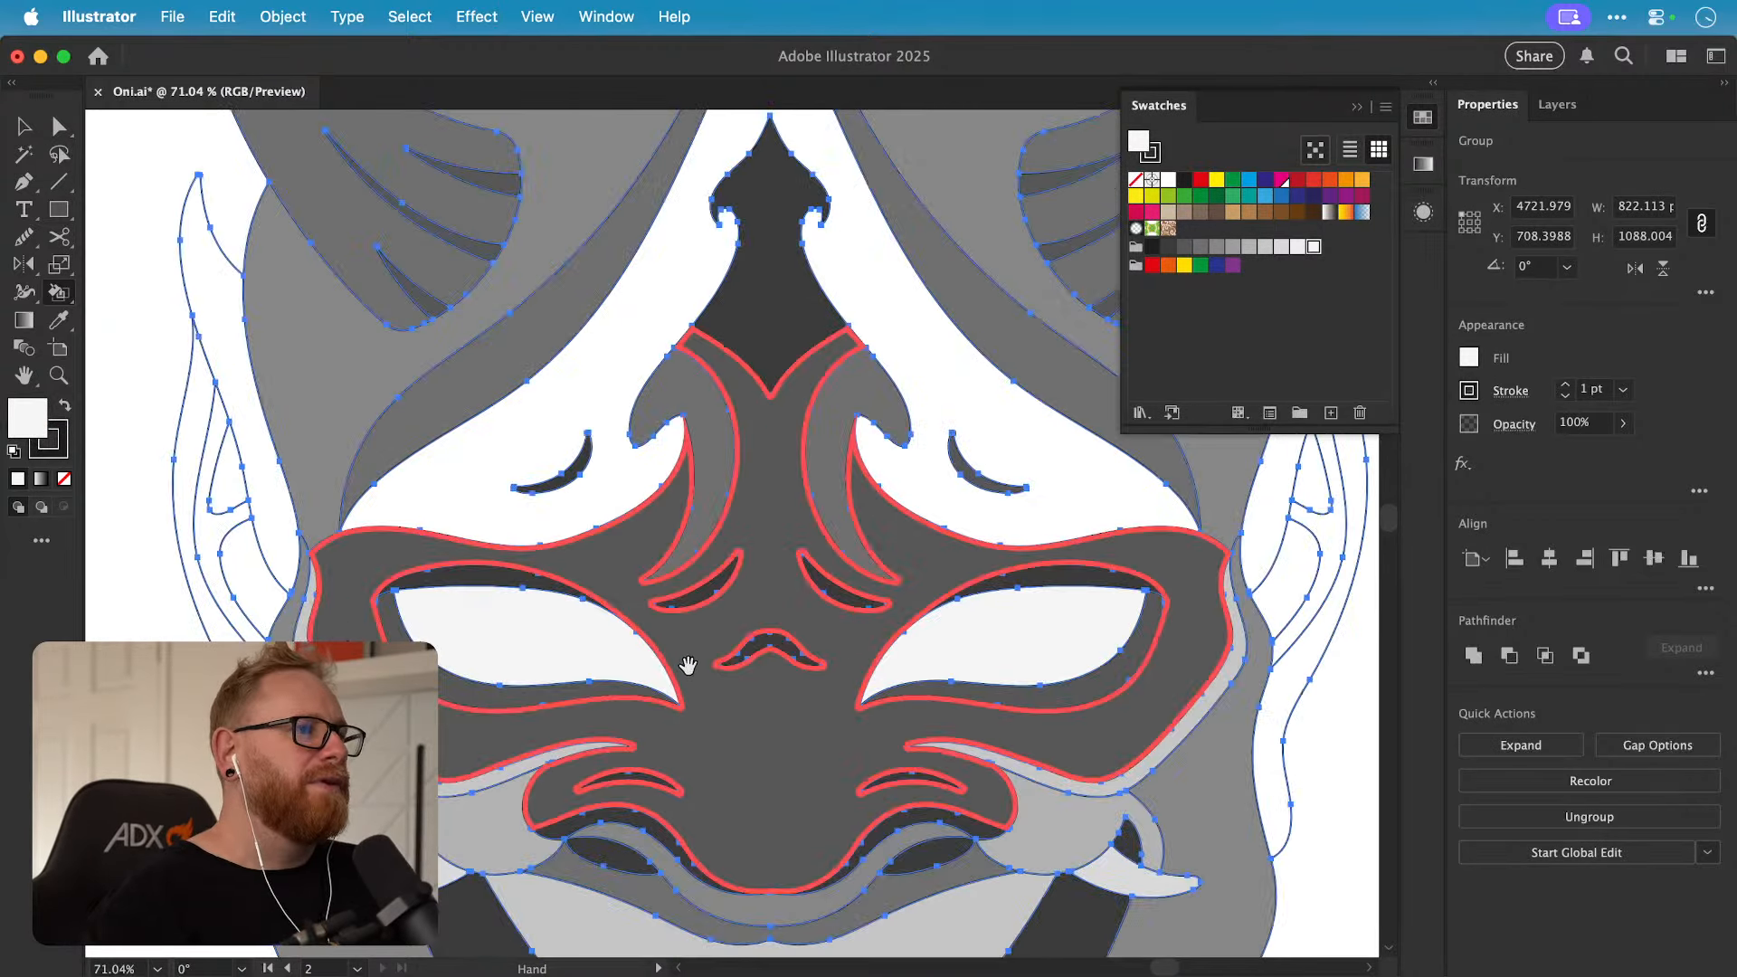
left_click(1216, 247)
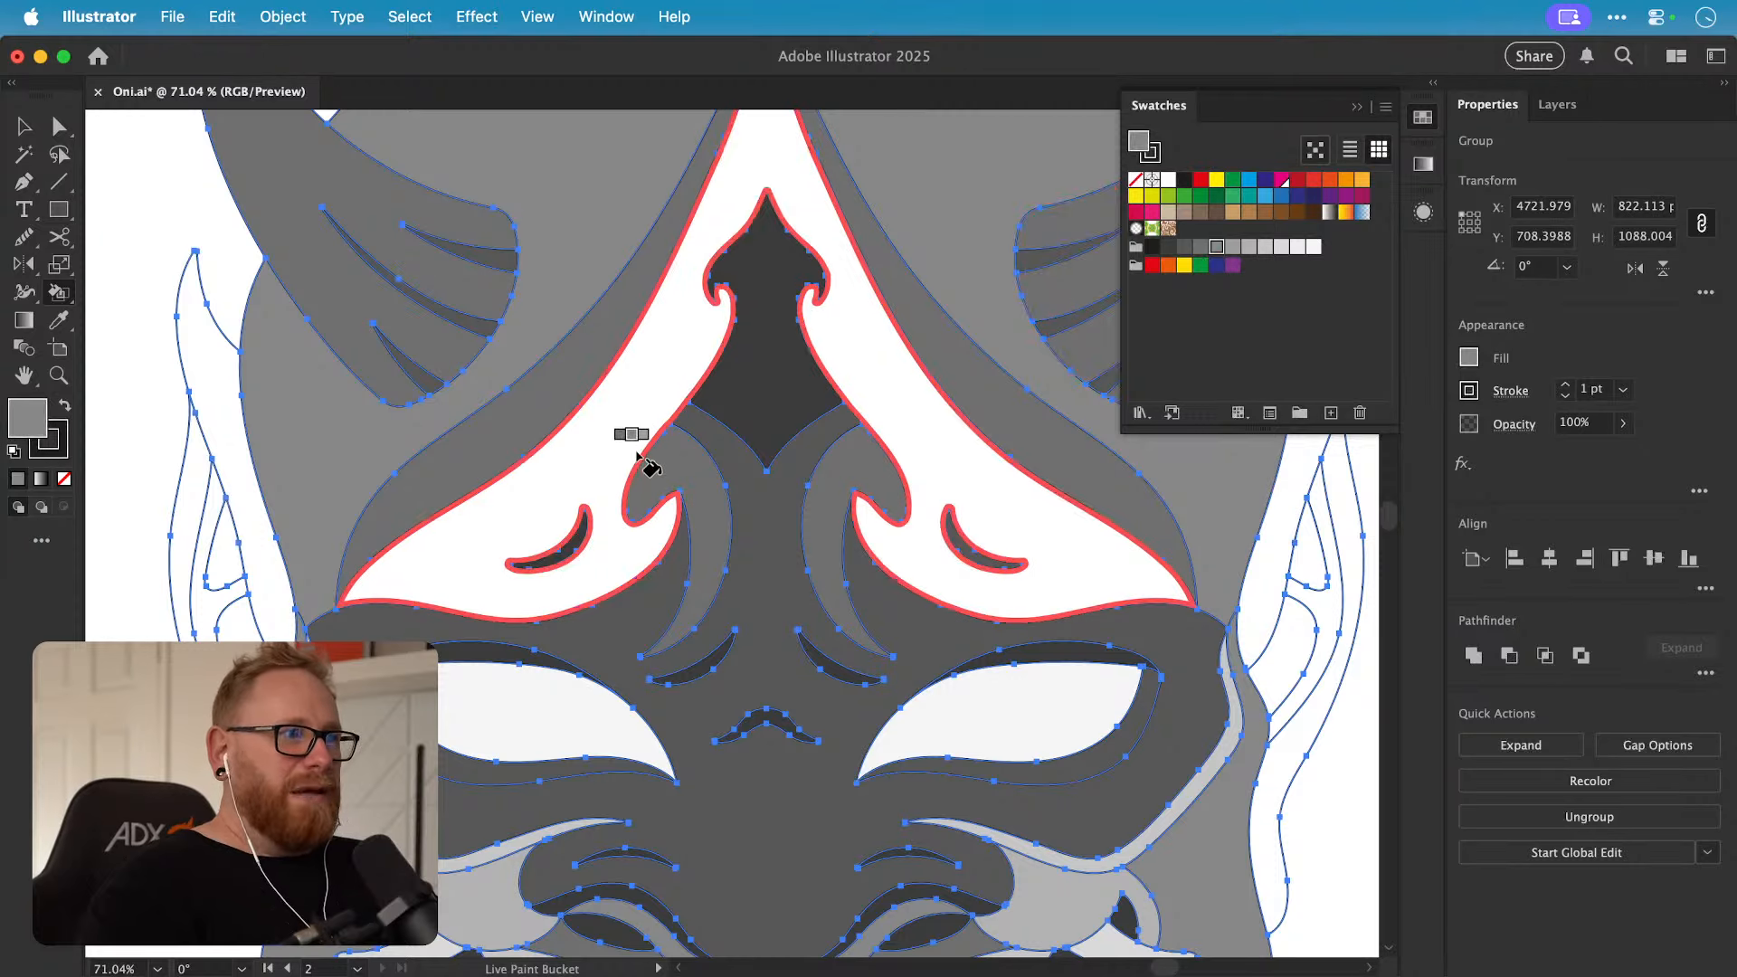
left_click(624, 433)
Step: Recolour the jaw and cheek sides and the skull around the horns with the brow's dark grey
left_click_drag(770, 377, 694, 415)
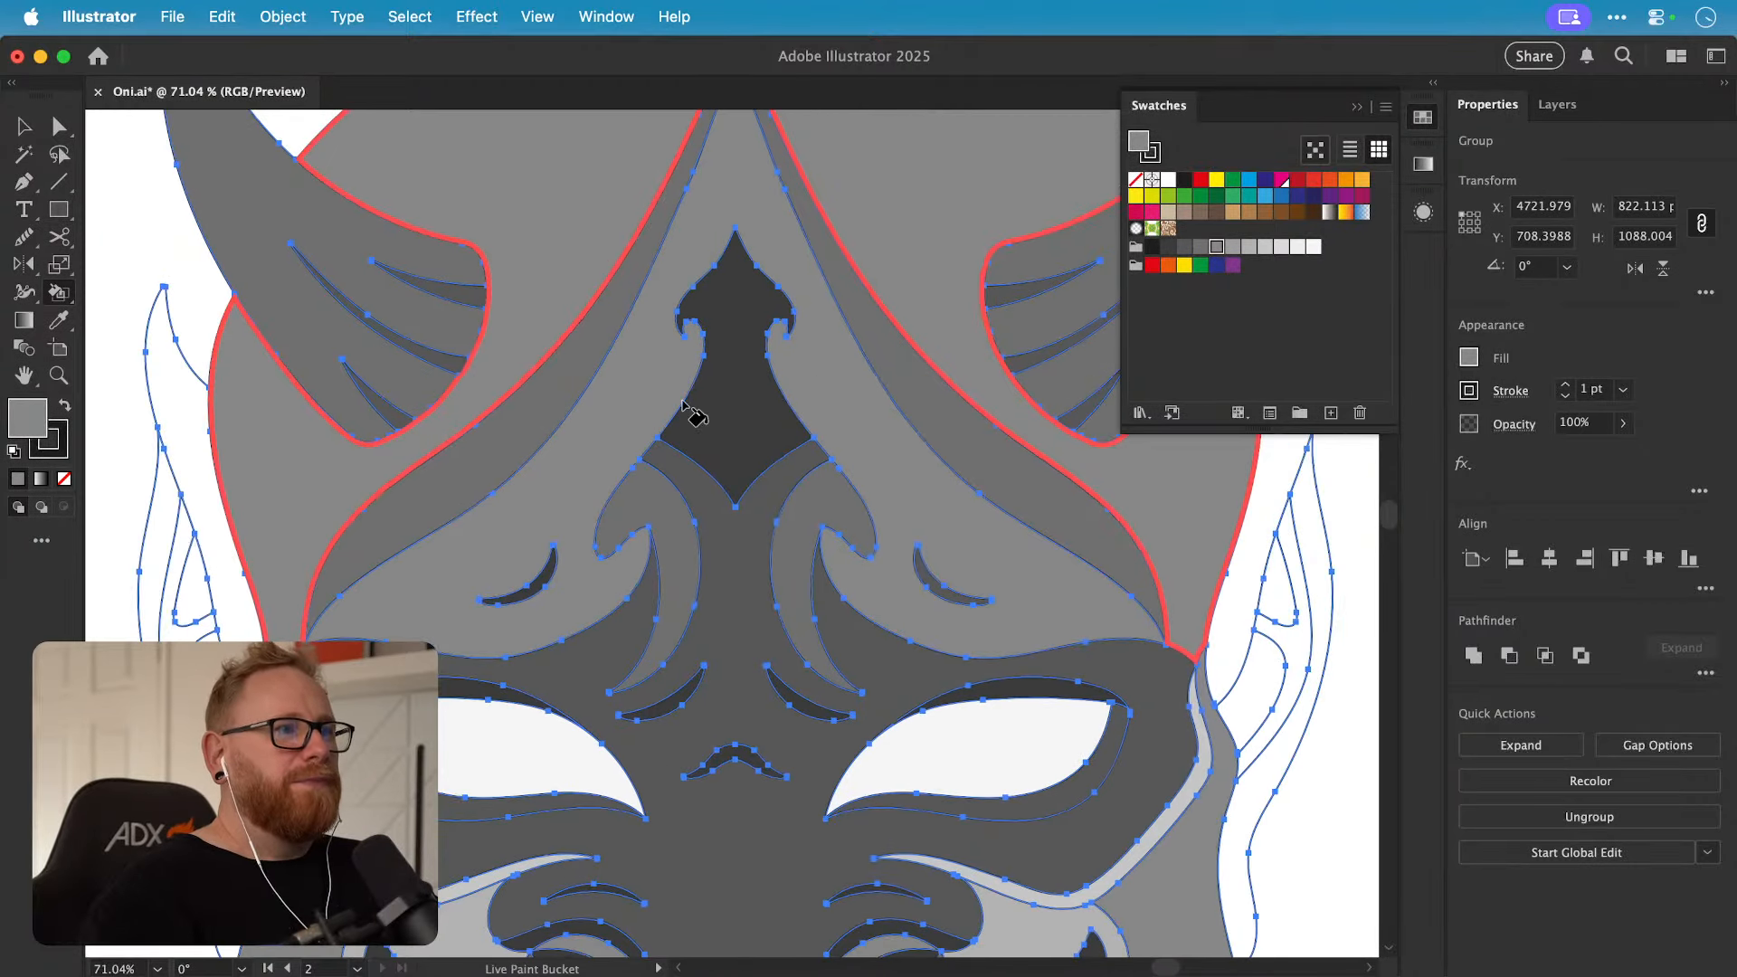
scroll(683, 407, "down", 5)
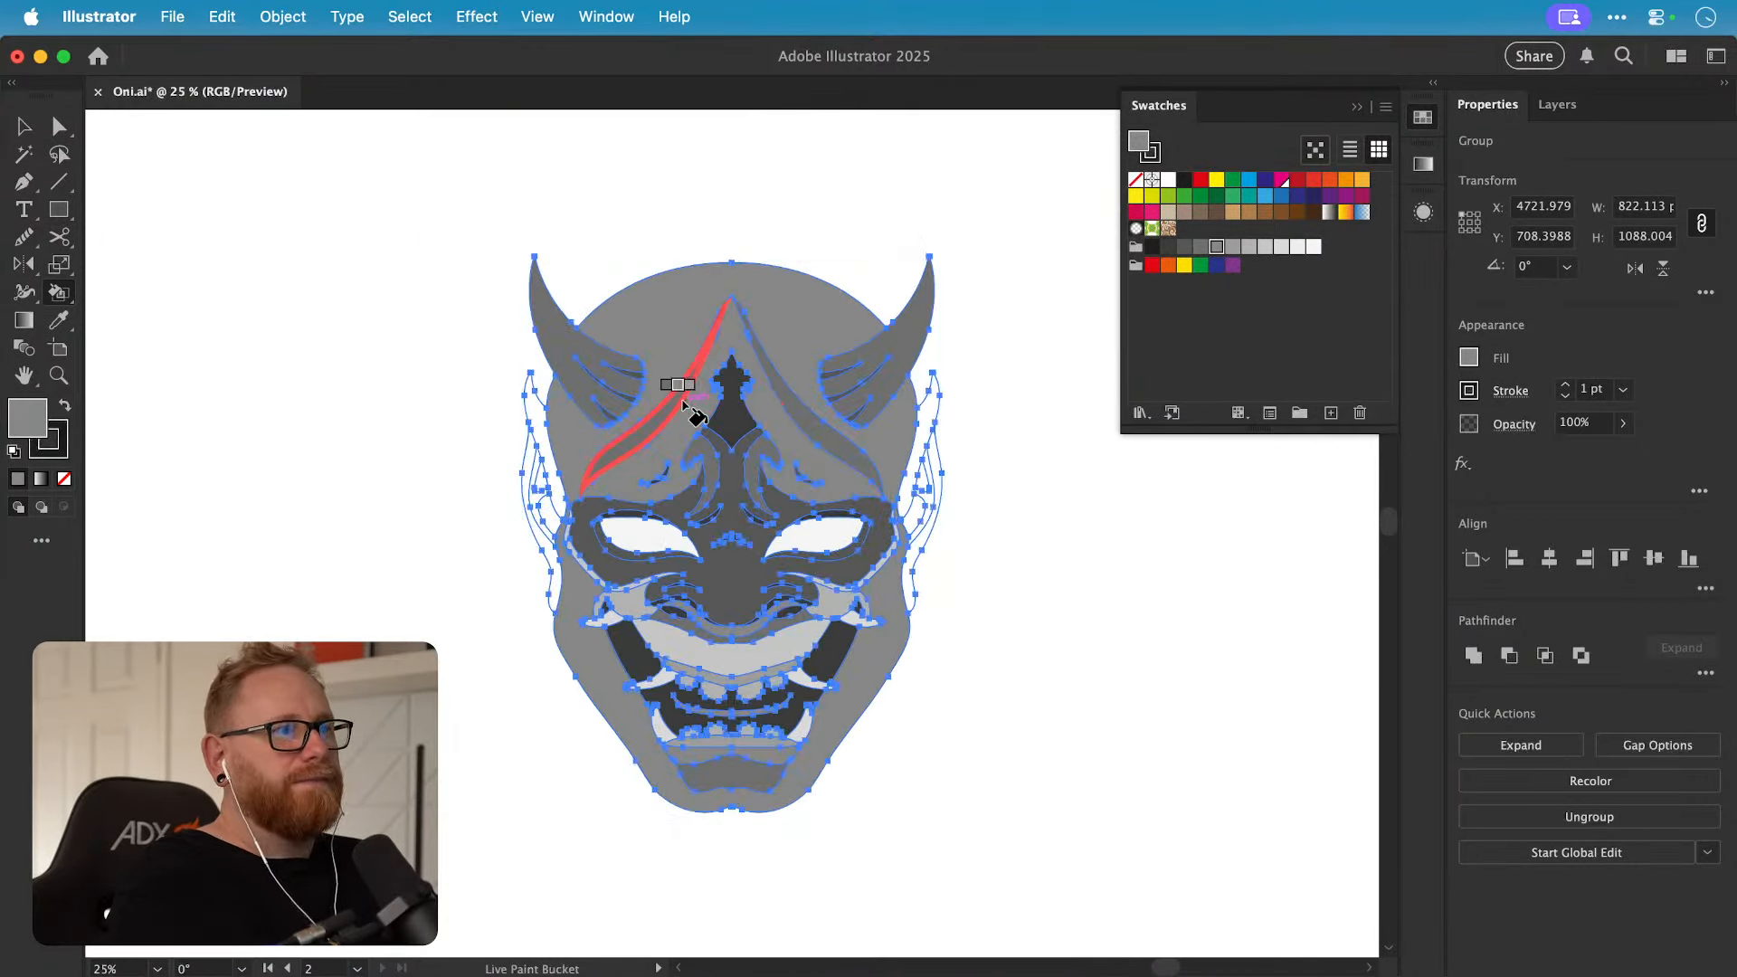
left_click_drag(927, 547, 933, 640)
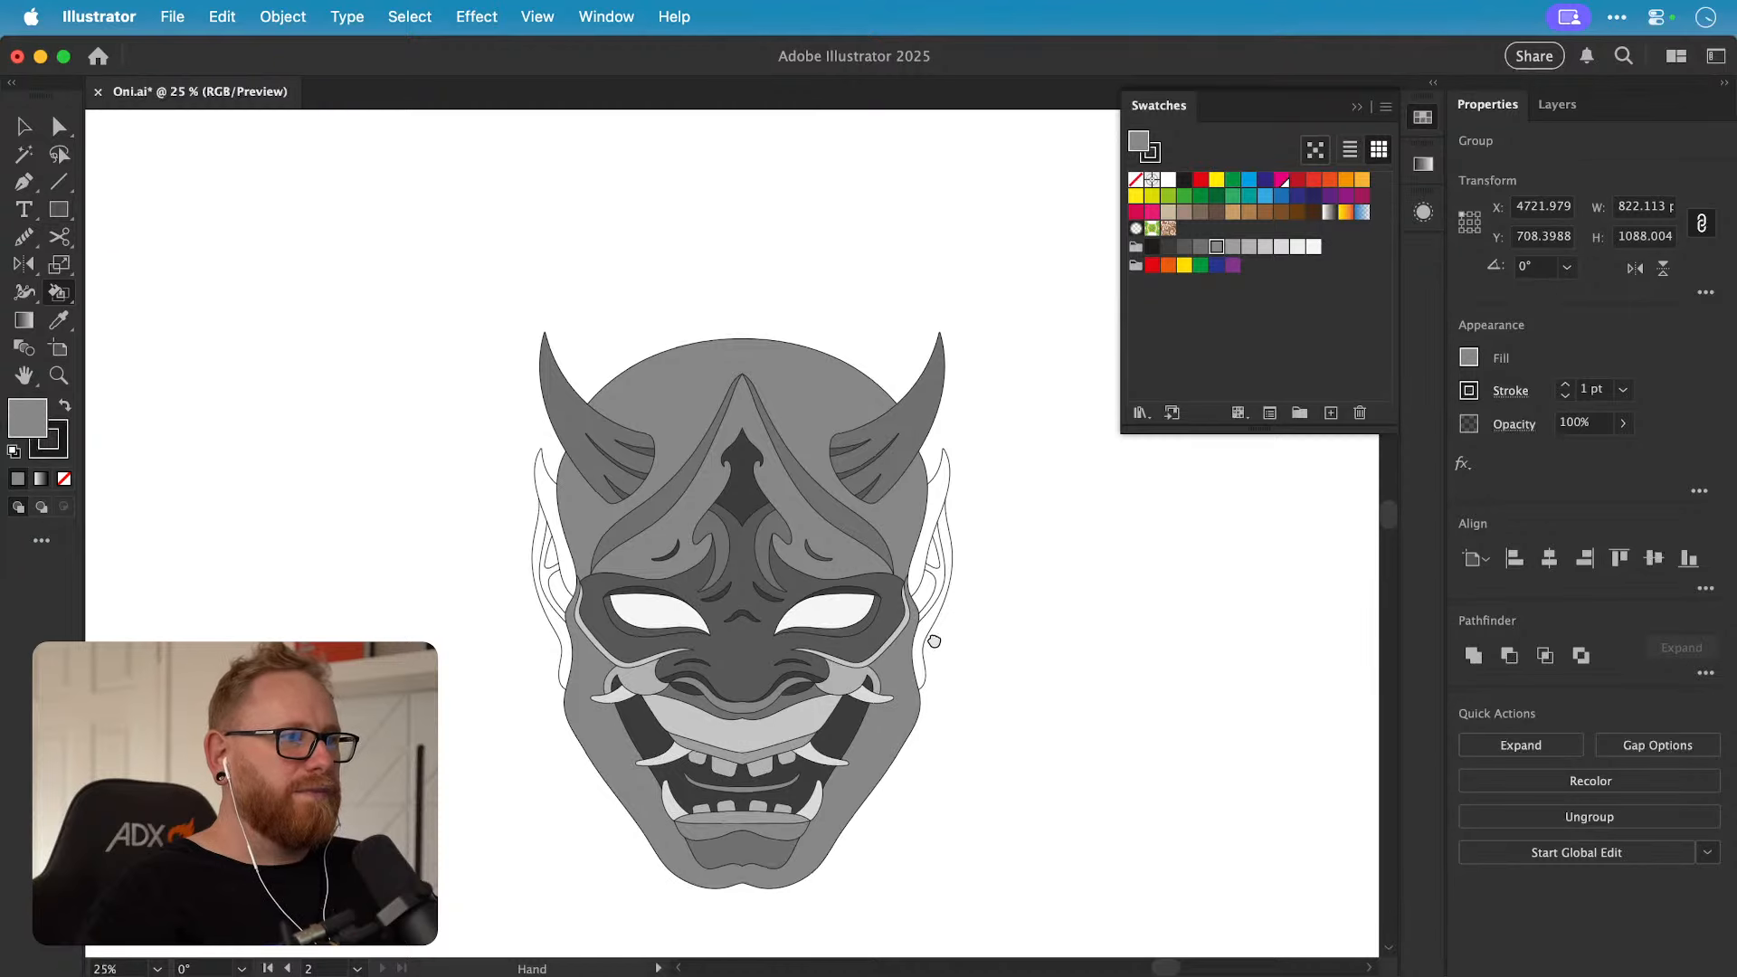
left_click(1200, 249)
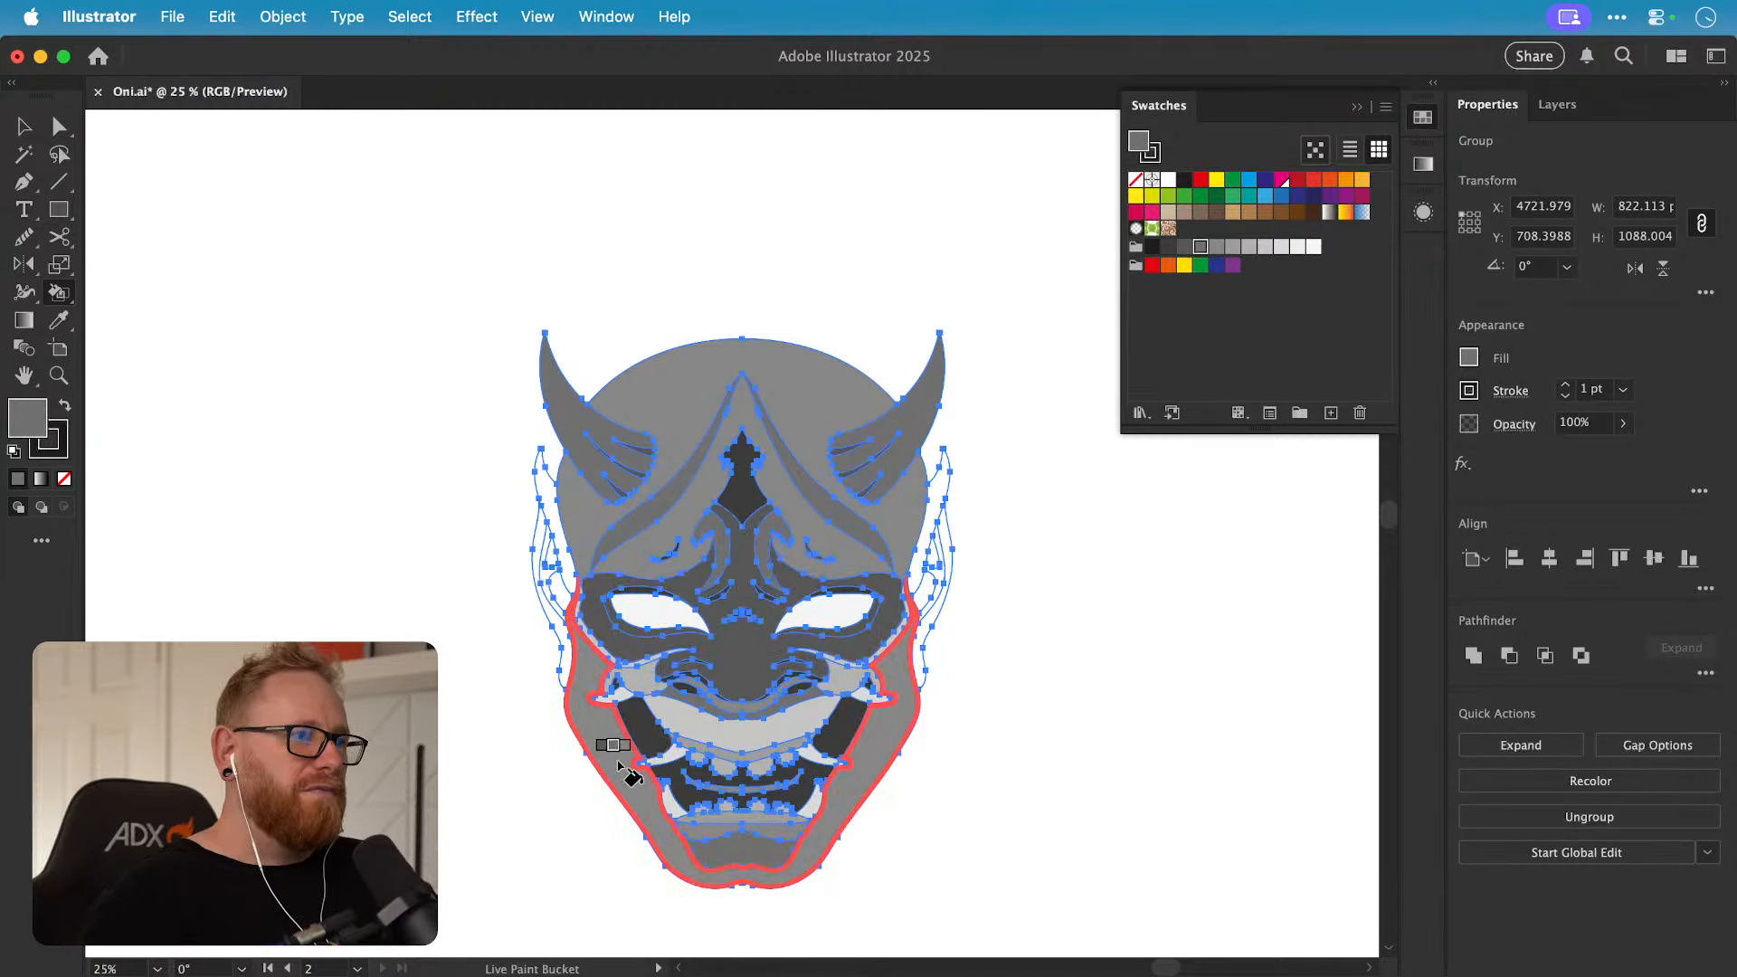
left_click(1184, 246)
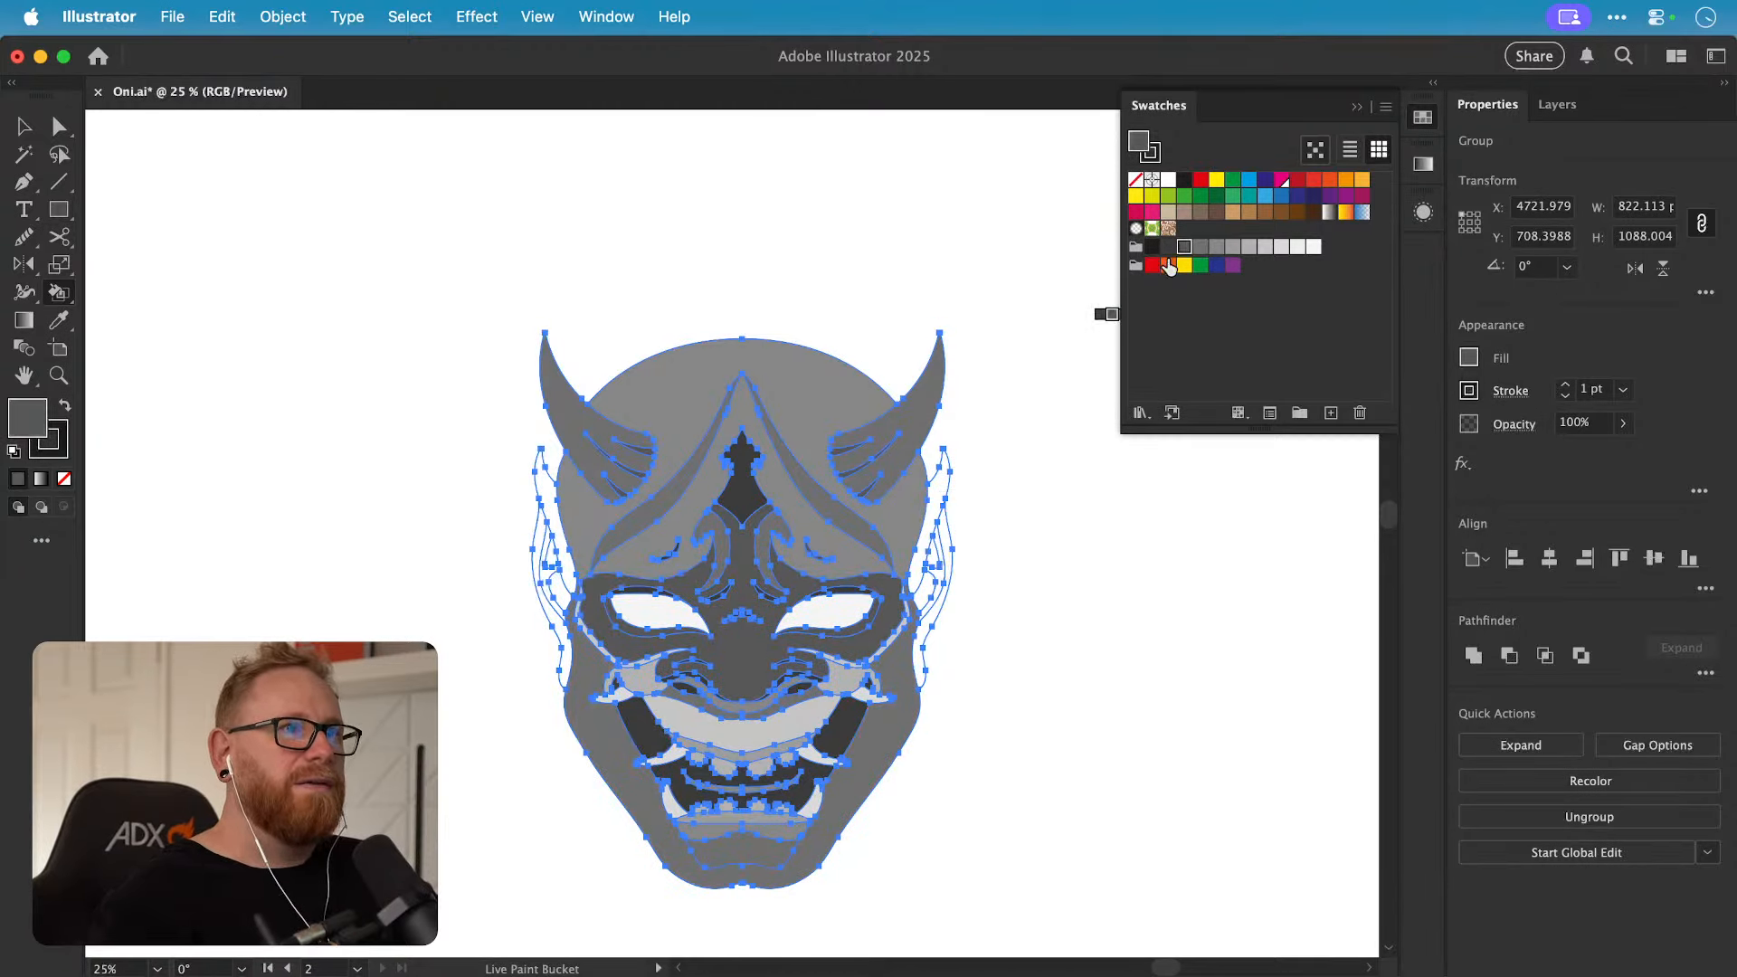
left_click(583, 706)
left_click(674, 398)
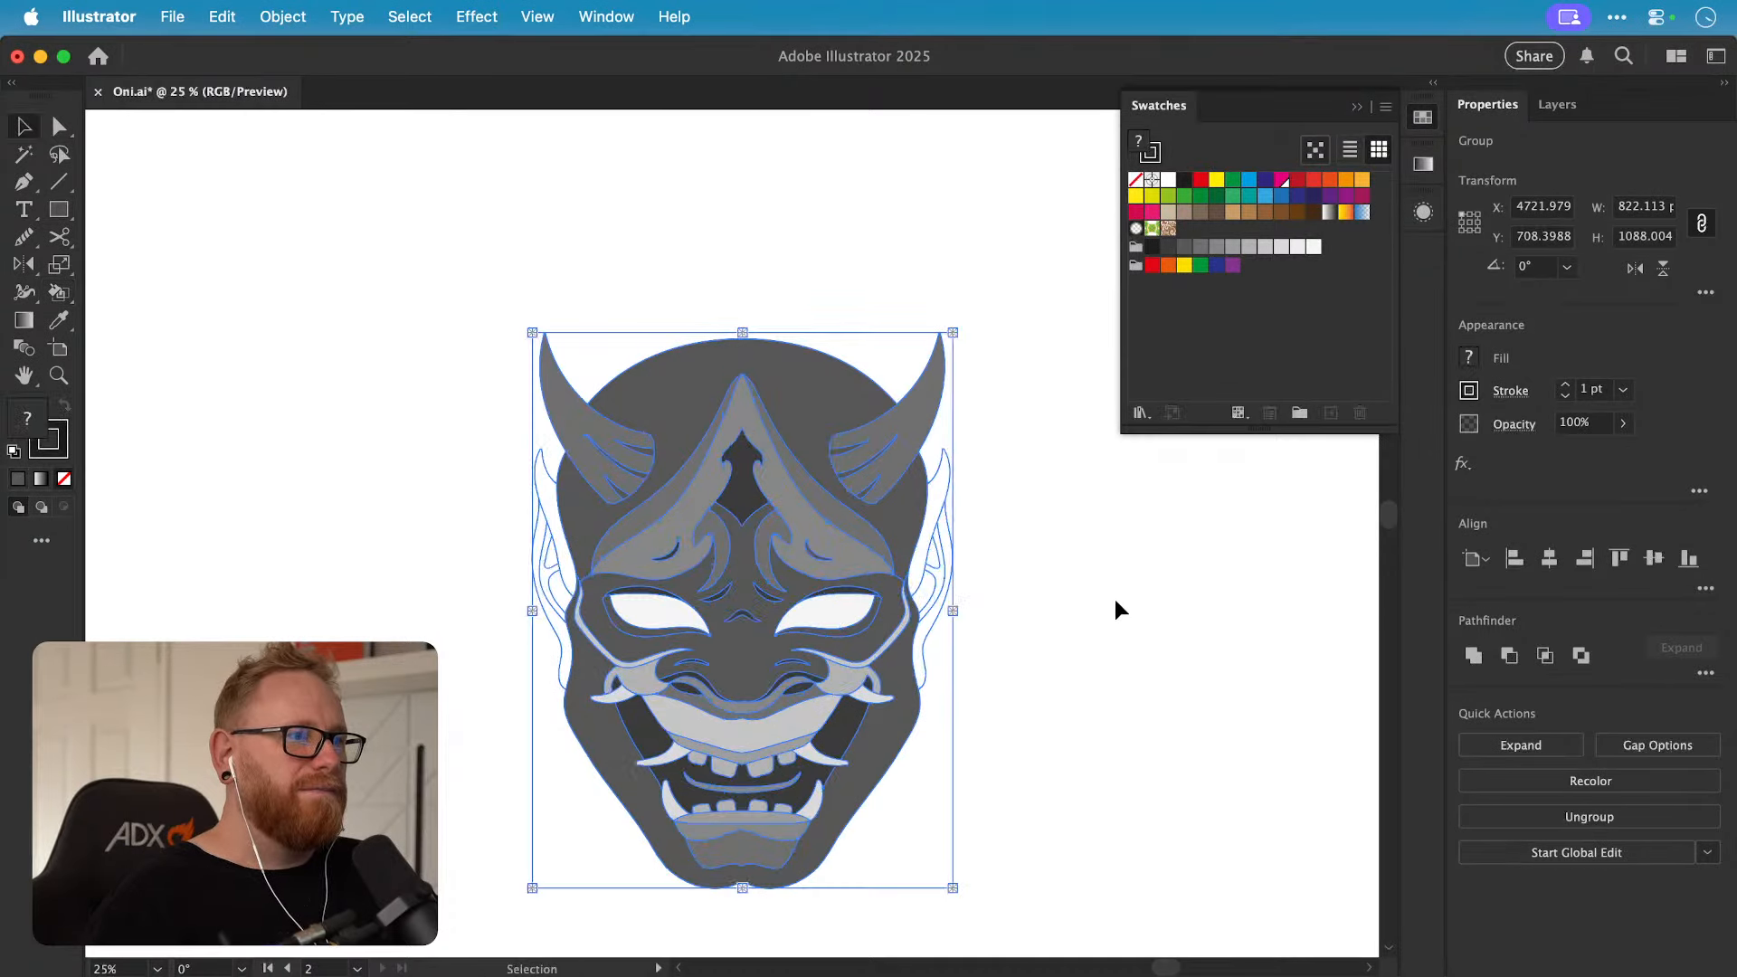
Step: Fill the left ear's inner ridge with the fifth-darkest swatch of the grey group and its hollows with the third-darkest grey
key("z")
left_click_drag(681, 498, 774, 535)
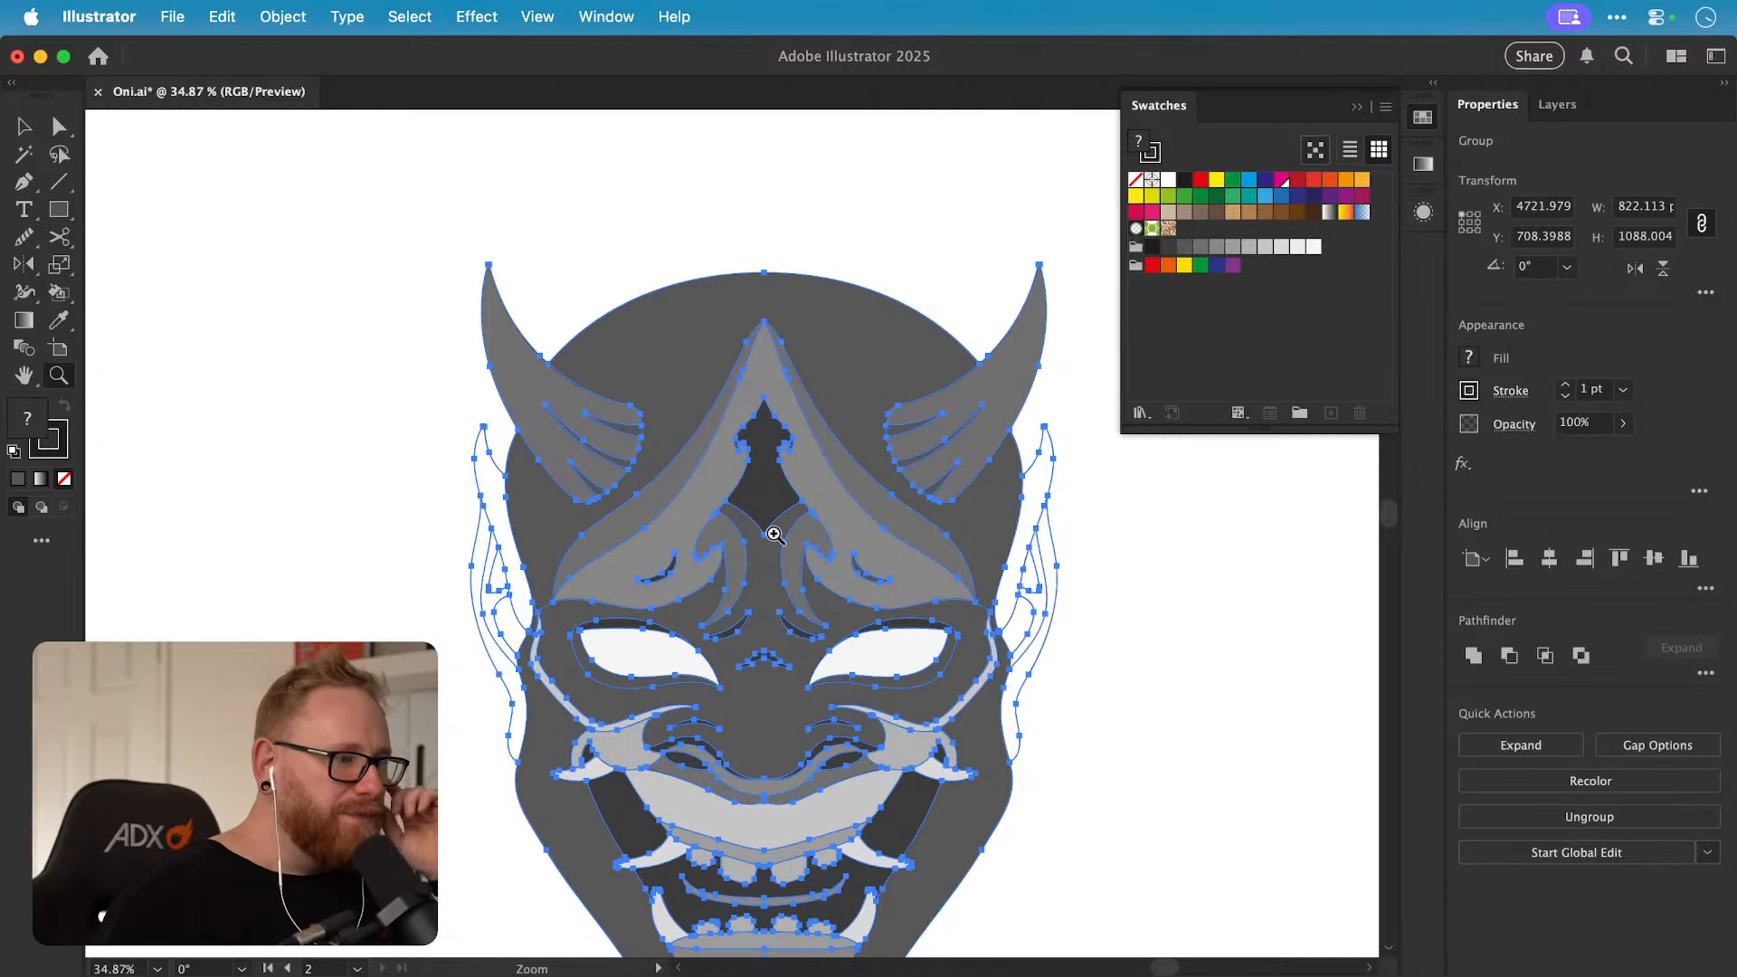
key("v")
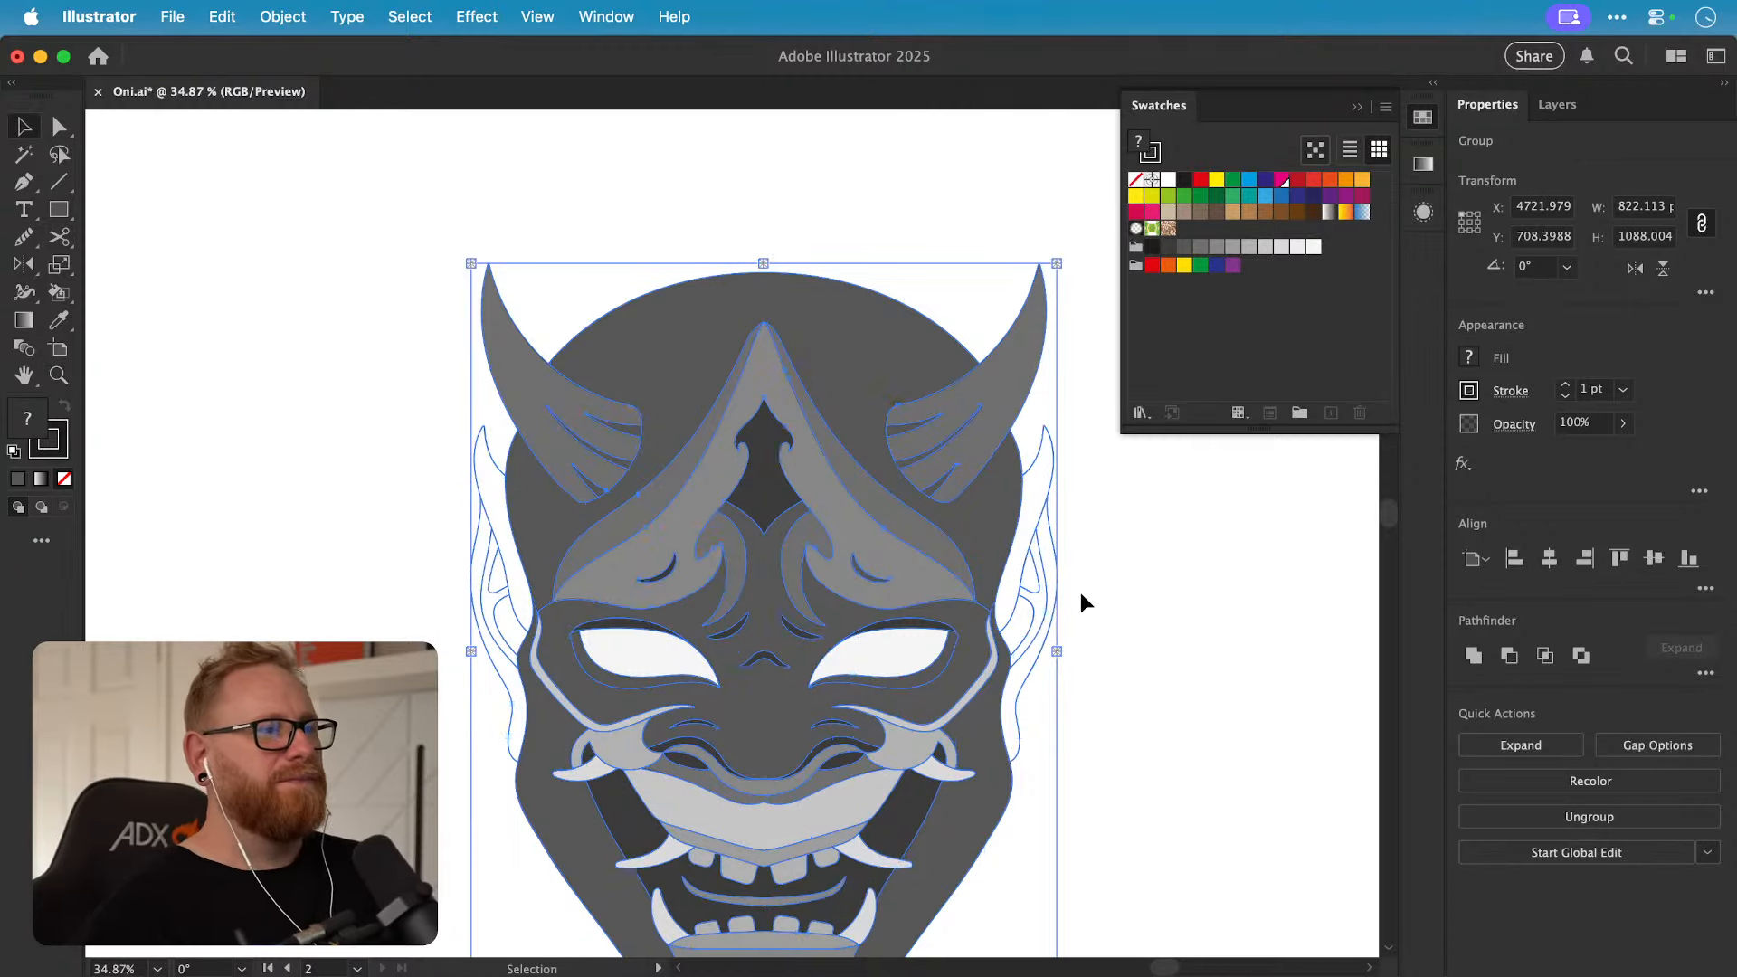
left_click(1109, 615)
scroll(1059, 606, "down", 2)
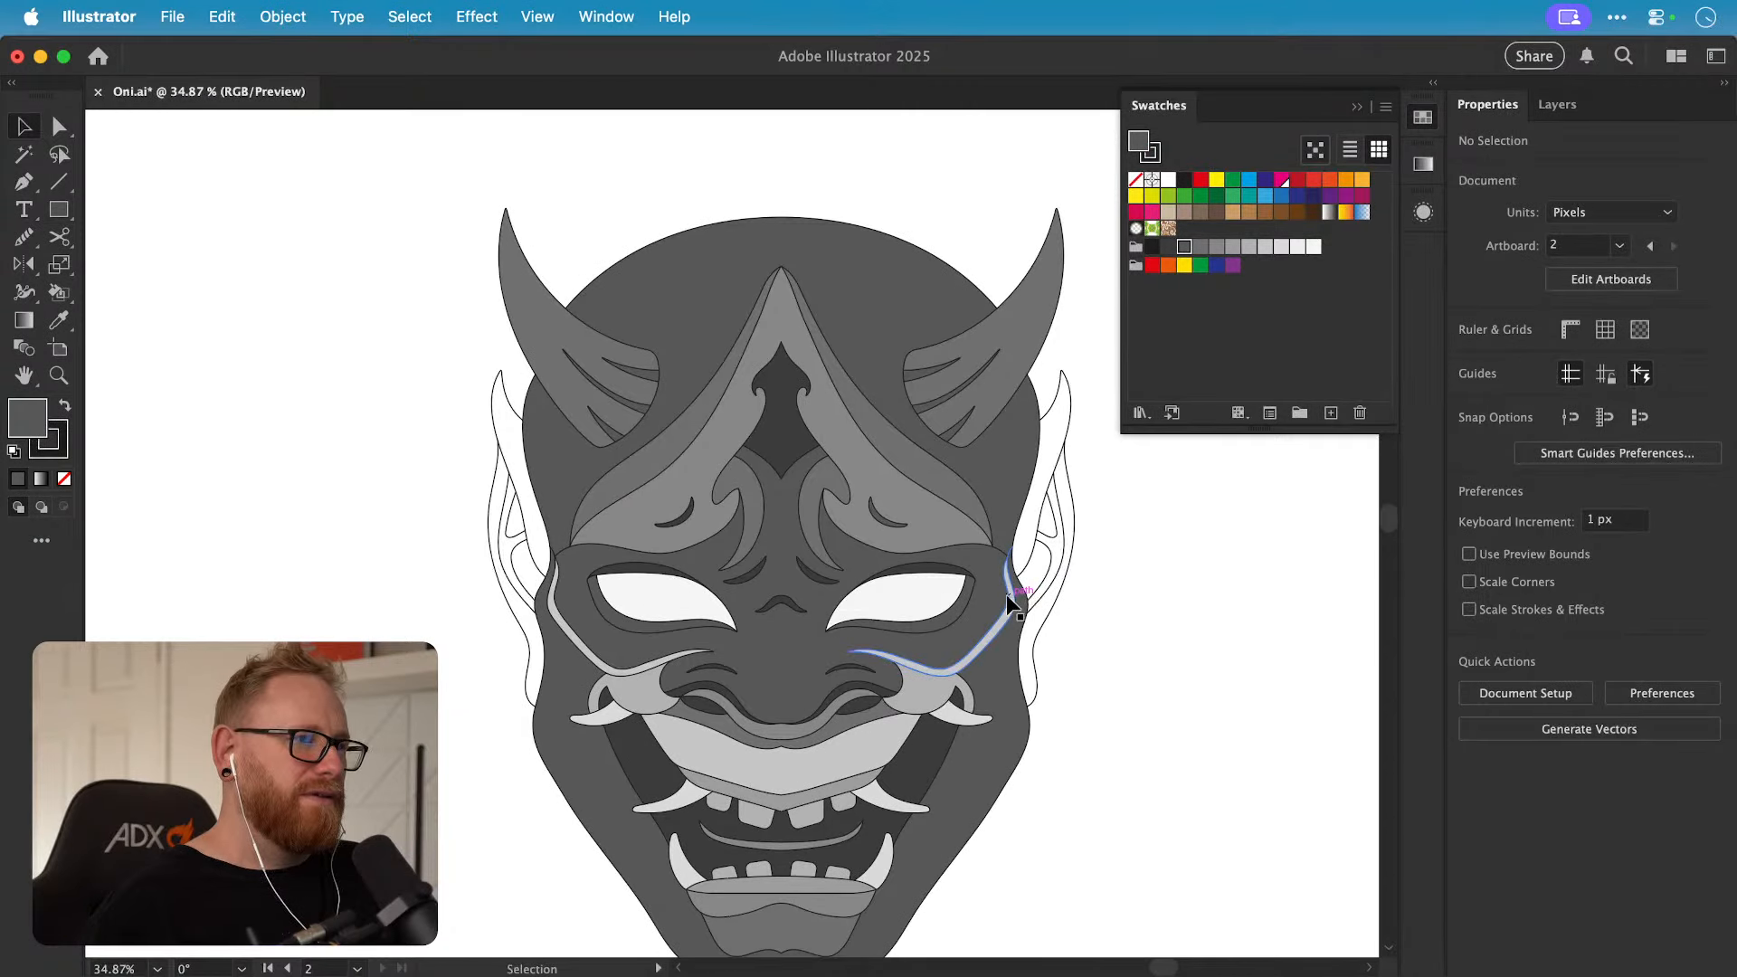
key("z")
mouse_move(575, 548)
left_mouse_down()
mouse_move(648, 548)
mouse_move(620, 544)
left_mouse_up()
key("v")
left_click(568, 517)
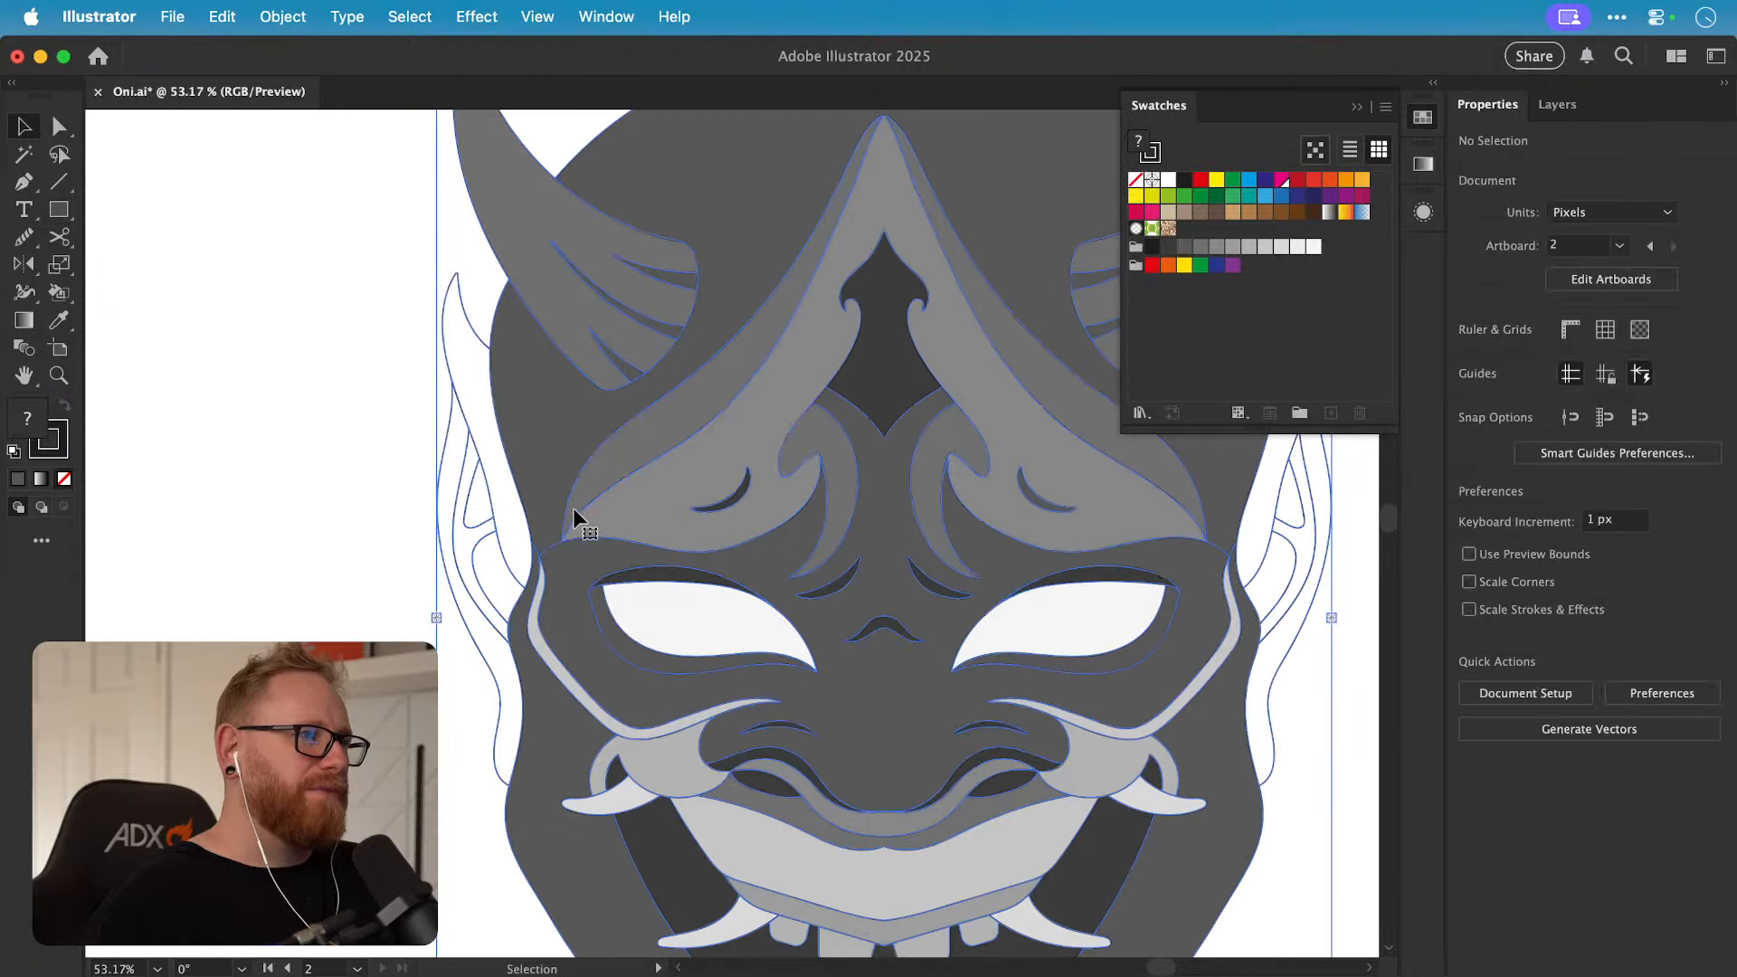
key("k")
left_click(1216, 246)
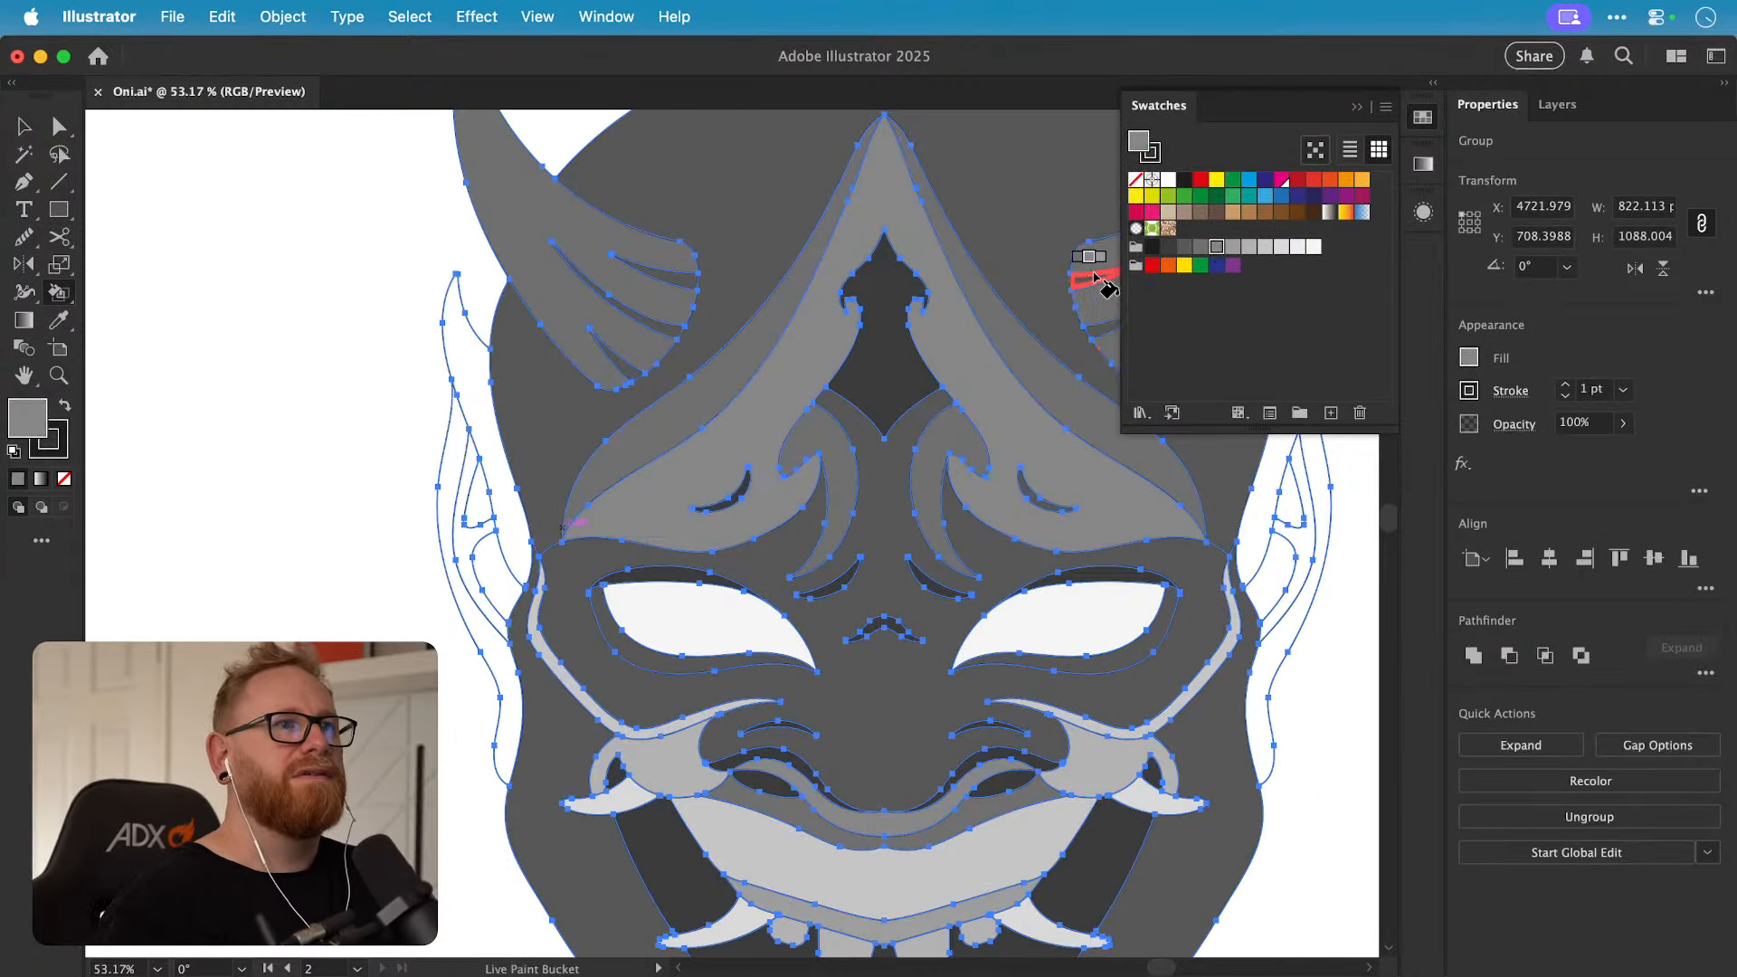
left_click(477, 565)
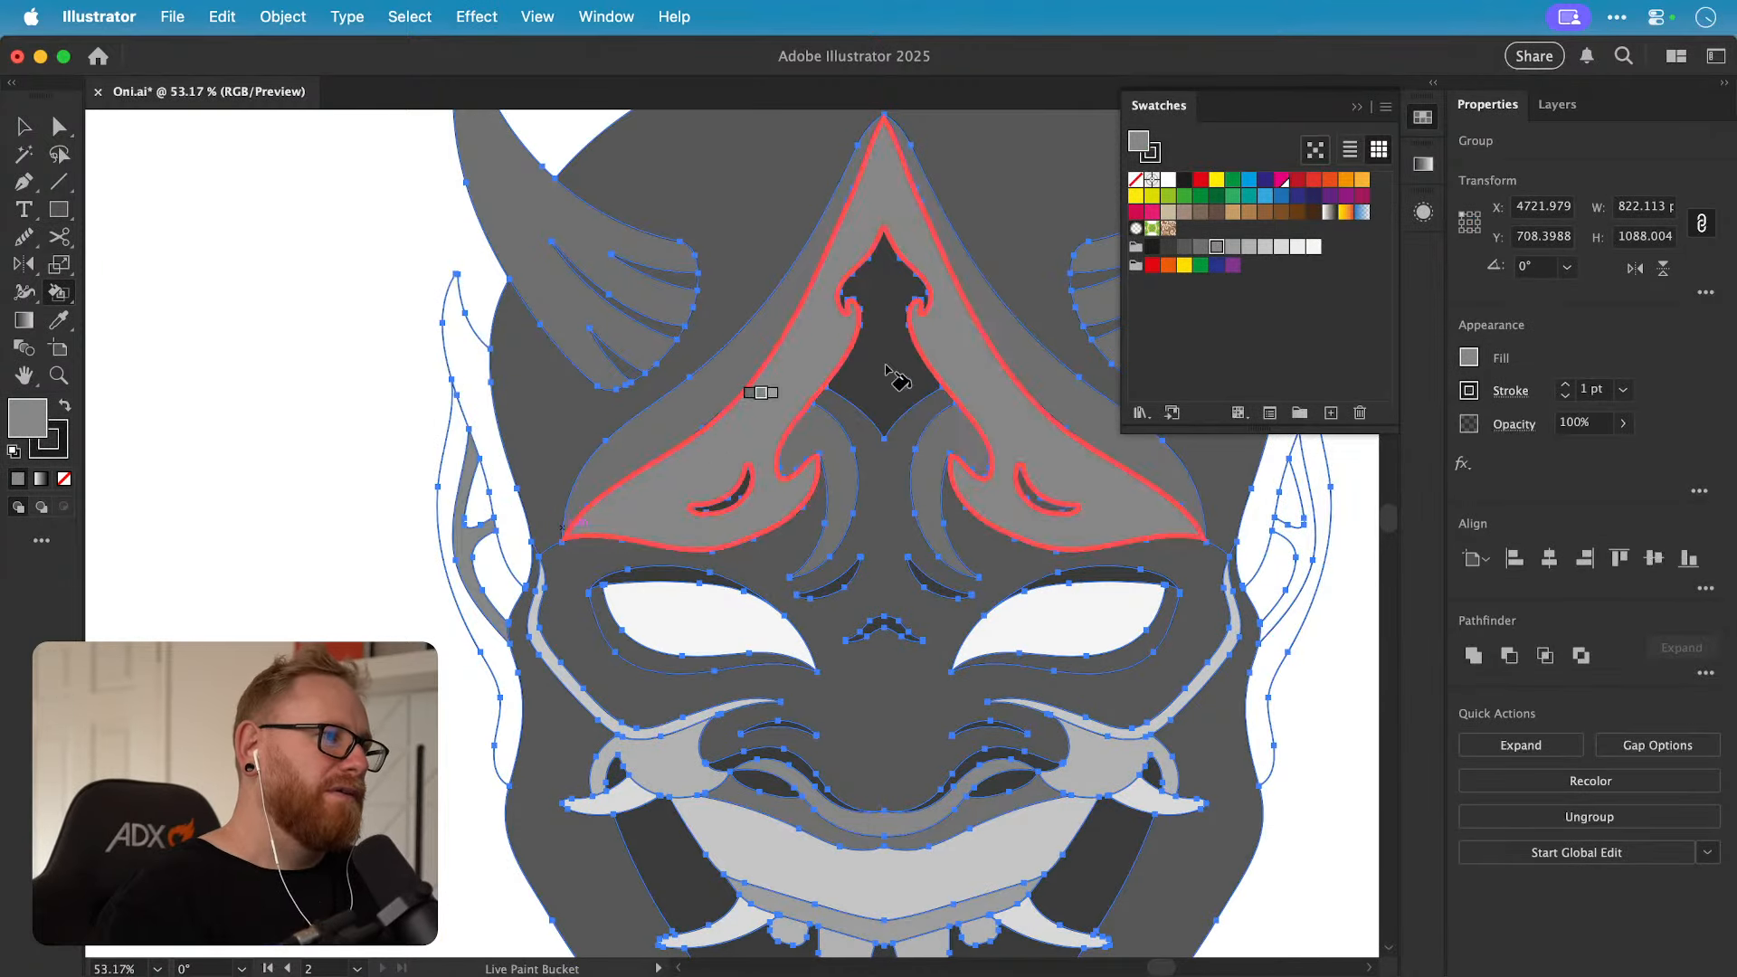
left_click(1183, 246)
left_click(489, 515)
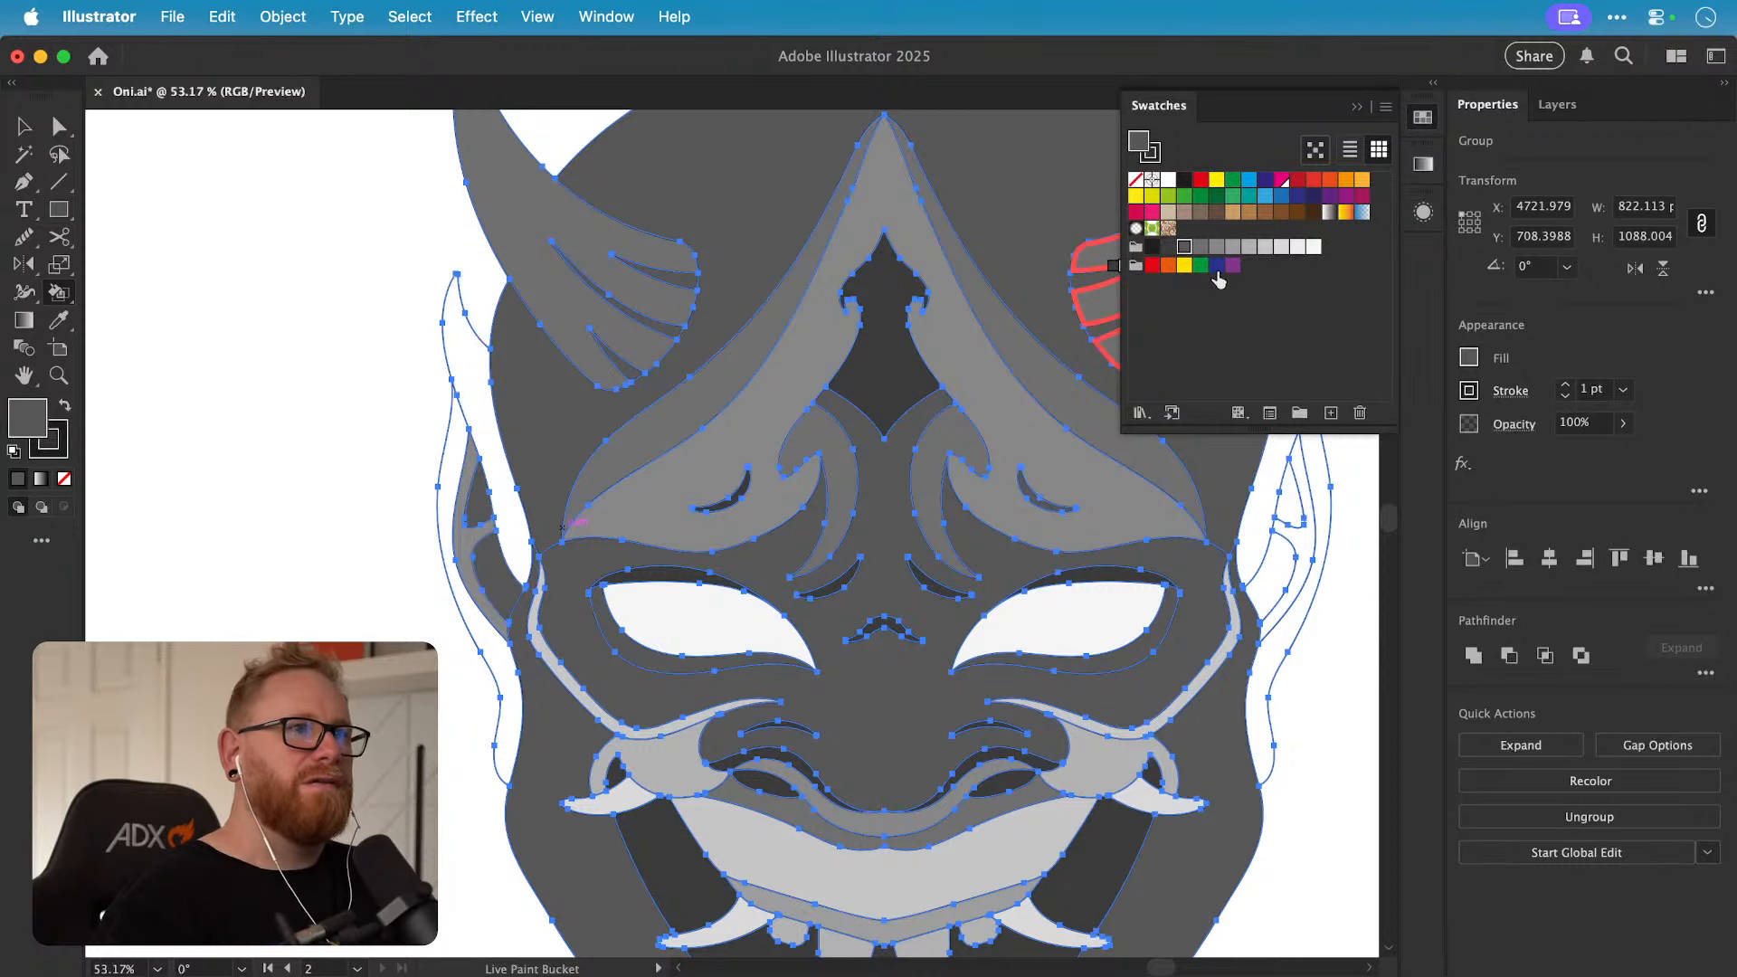
Step: Fill the left ear's outer rim with the seventh-darkest grey and its front flap with the sixth-darkest grey
left_click(1247, 250)
left_click(440, 460)
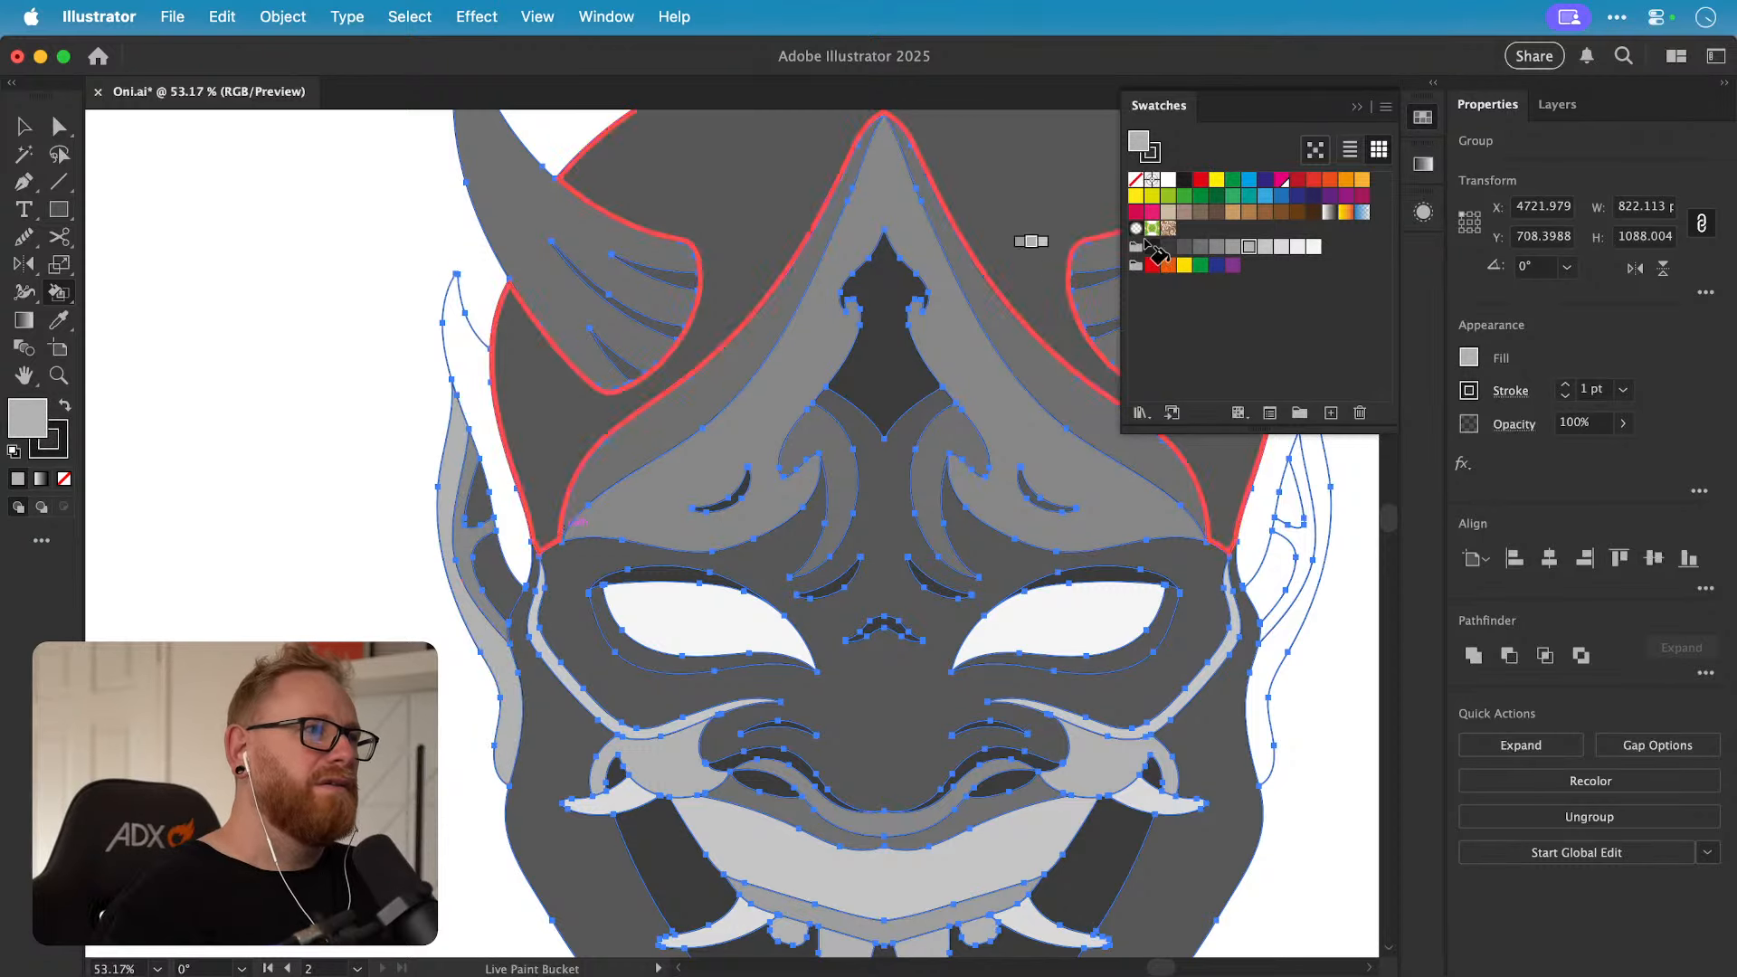
left_click(1265, 247)
left_click(482, 389)
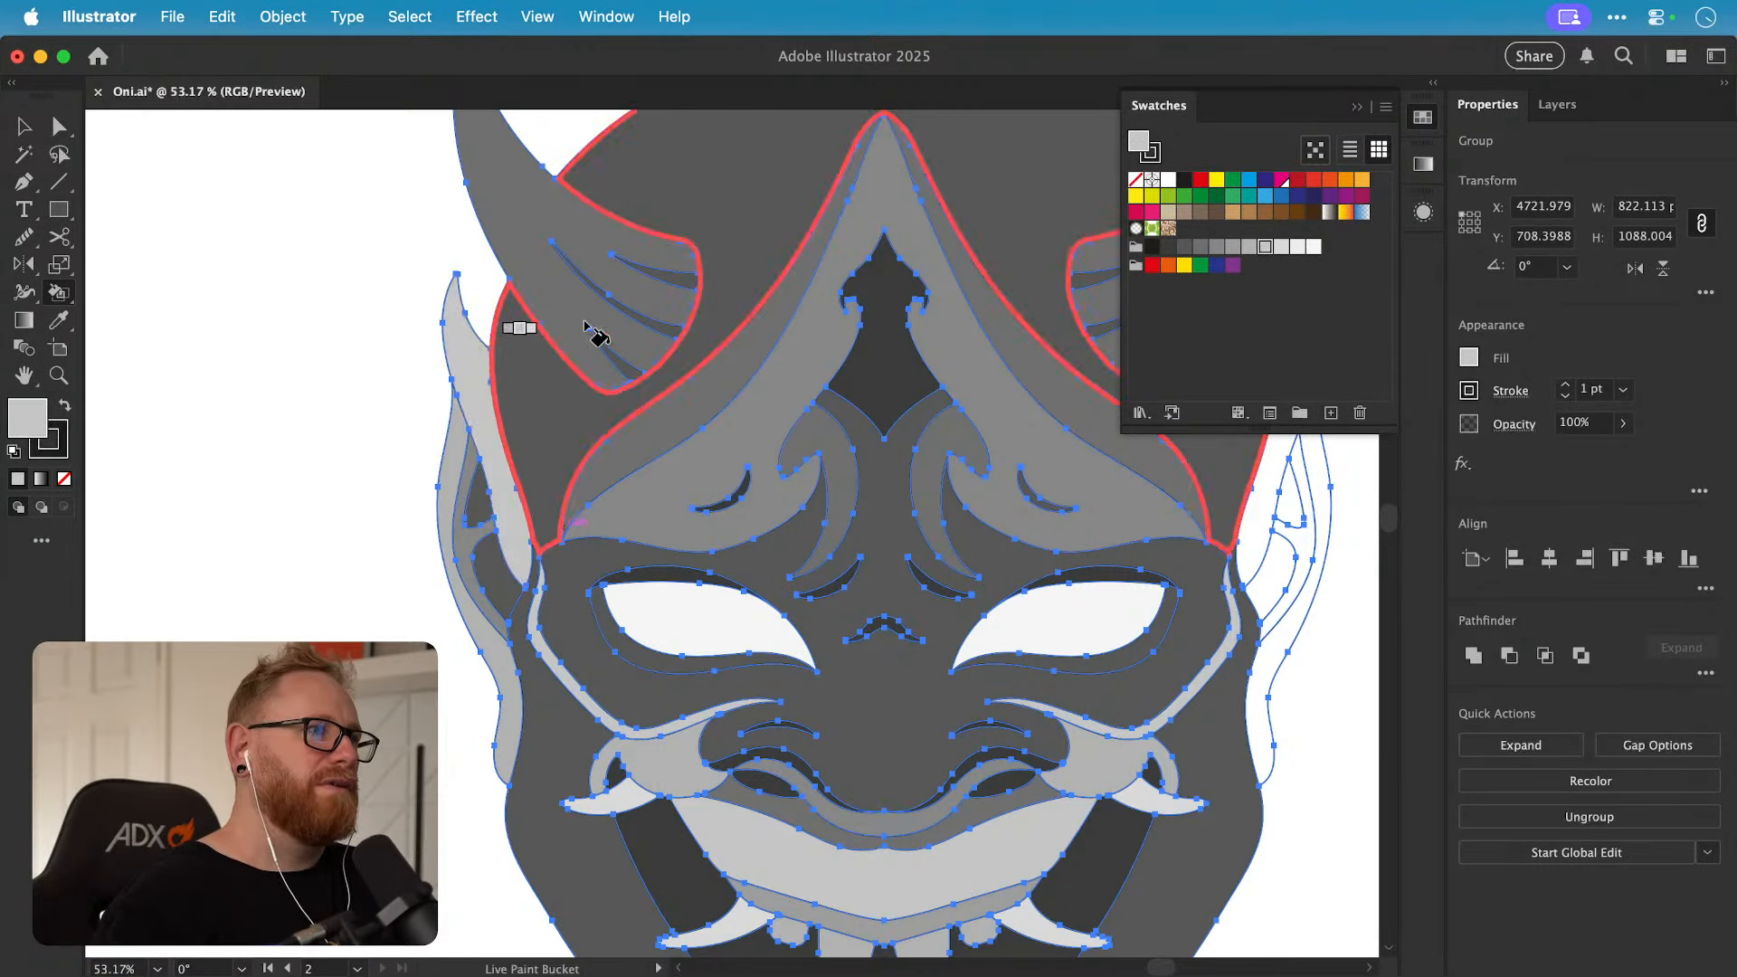
left_click(1232, 247)
left_click(471, 383)
key("v")
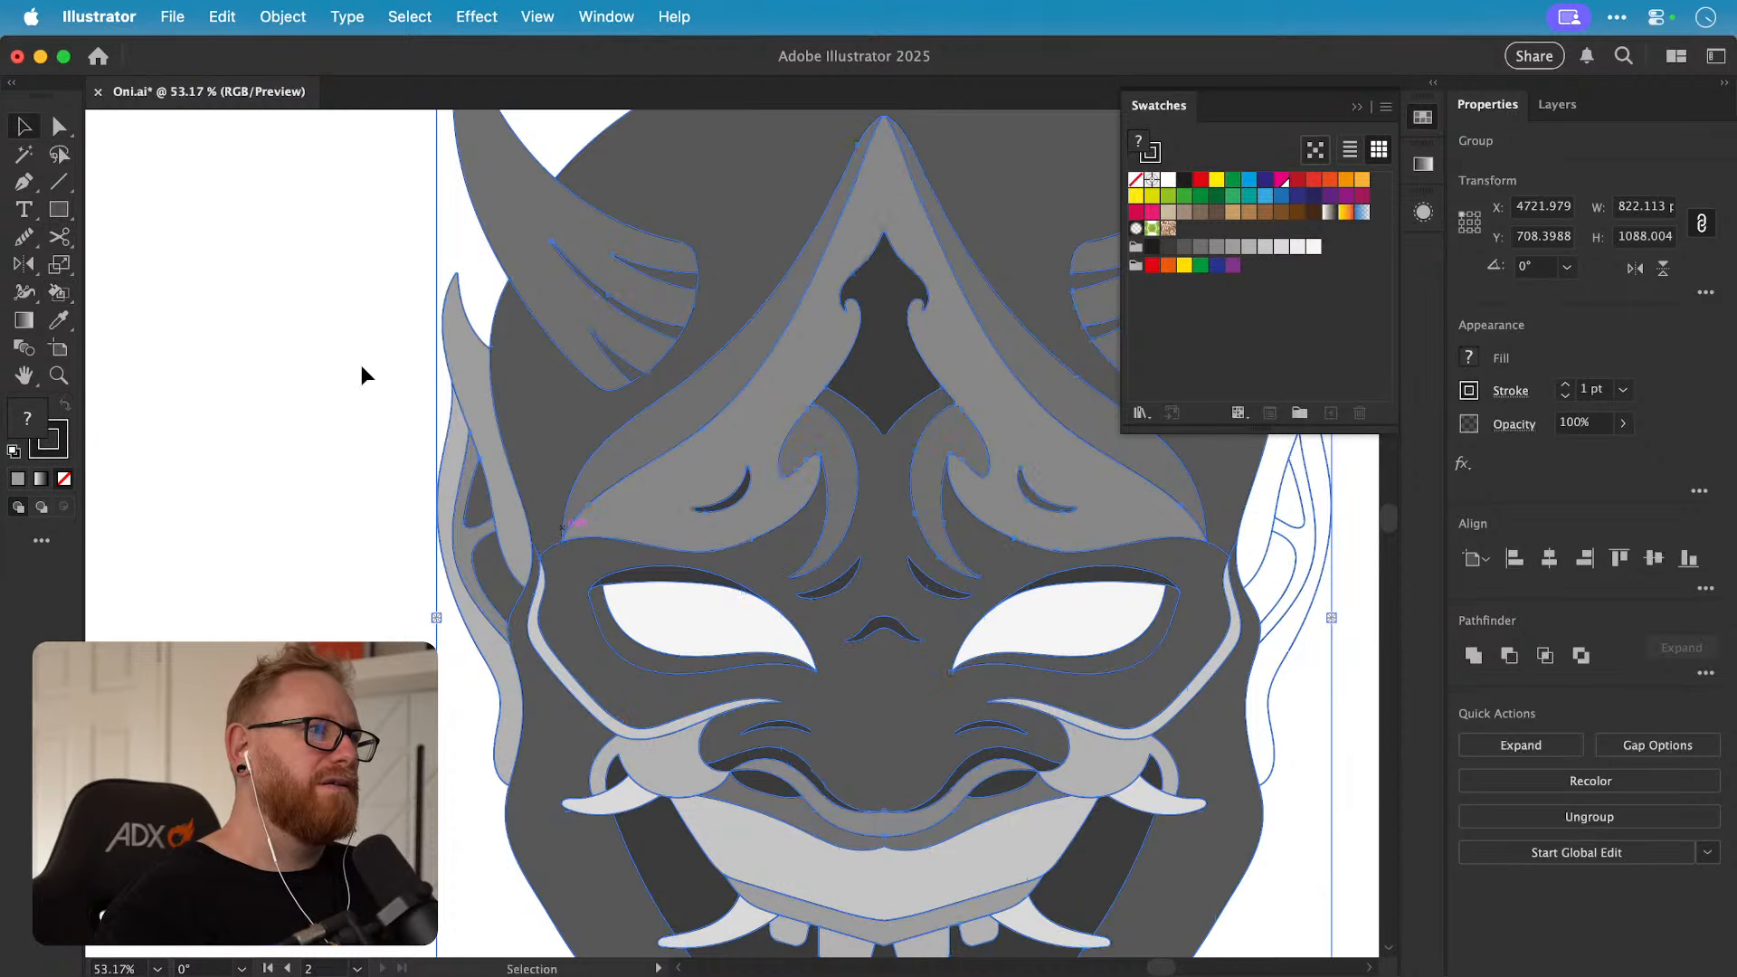
Step: Fill the right ear's front flap and outer rim with the same greys as the matching parts of the left ear
left_click_drag(794, 429, 605, 452)
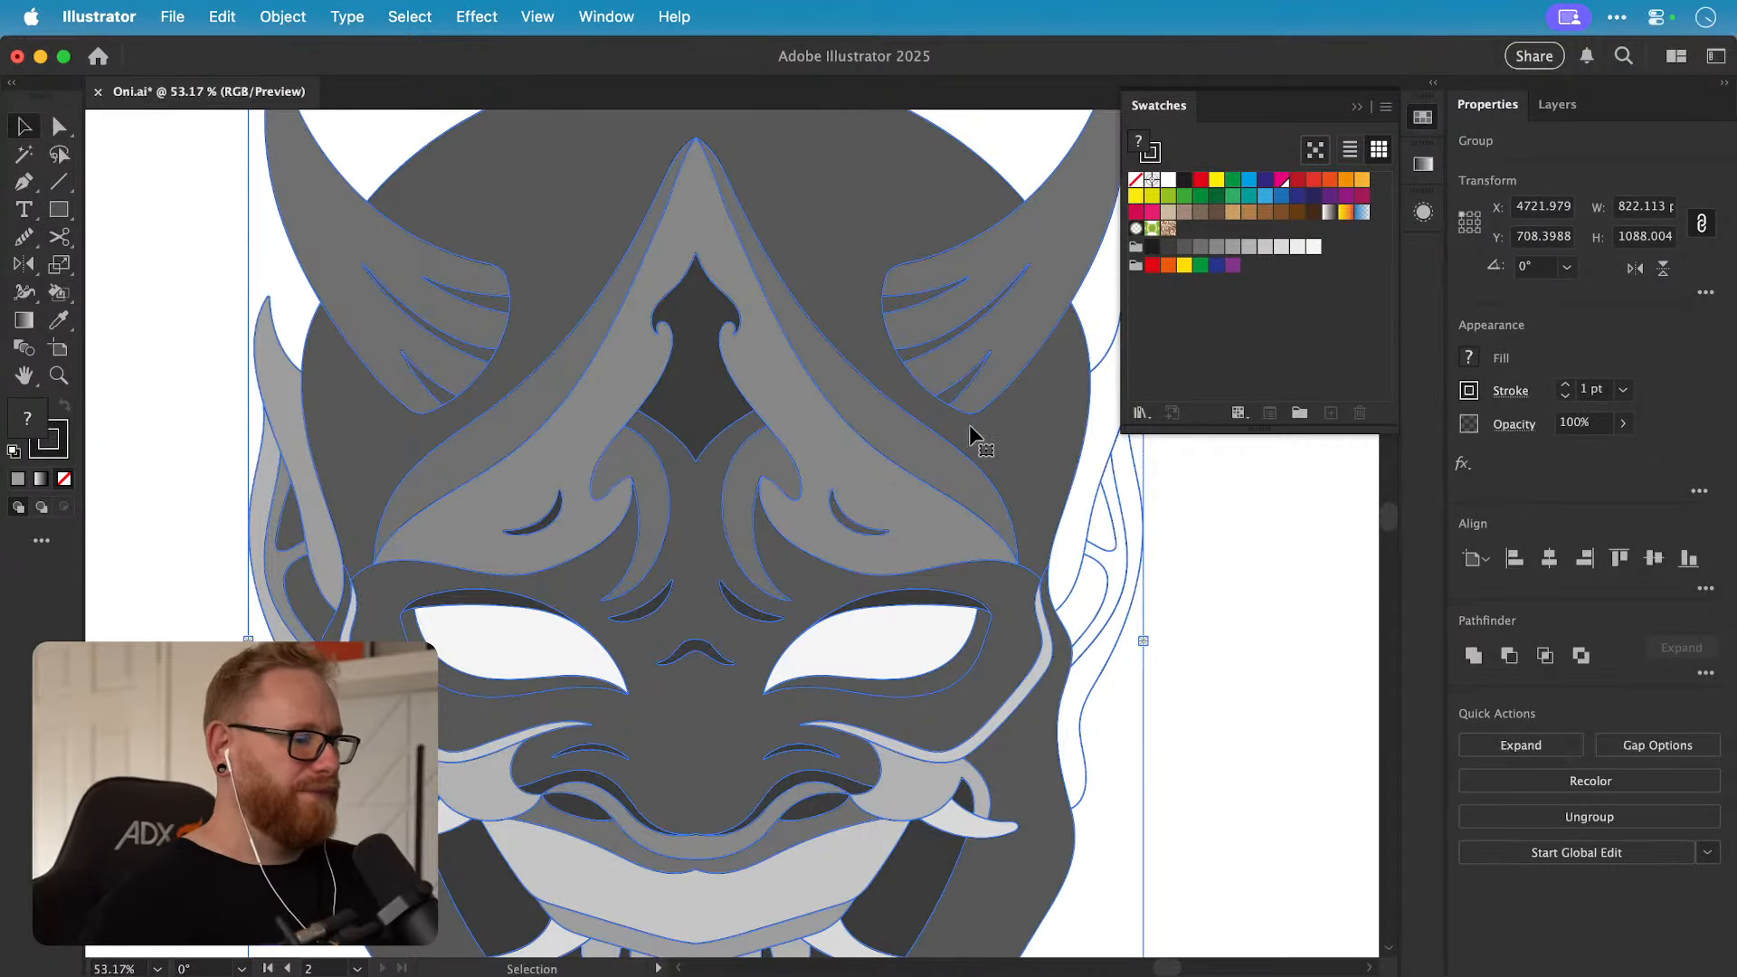
key("k")
left_click(1105, 439)
left_click_drag(763, 493, 721, 494)
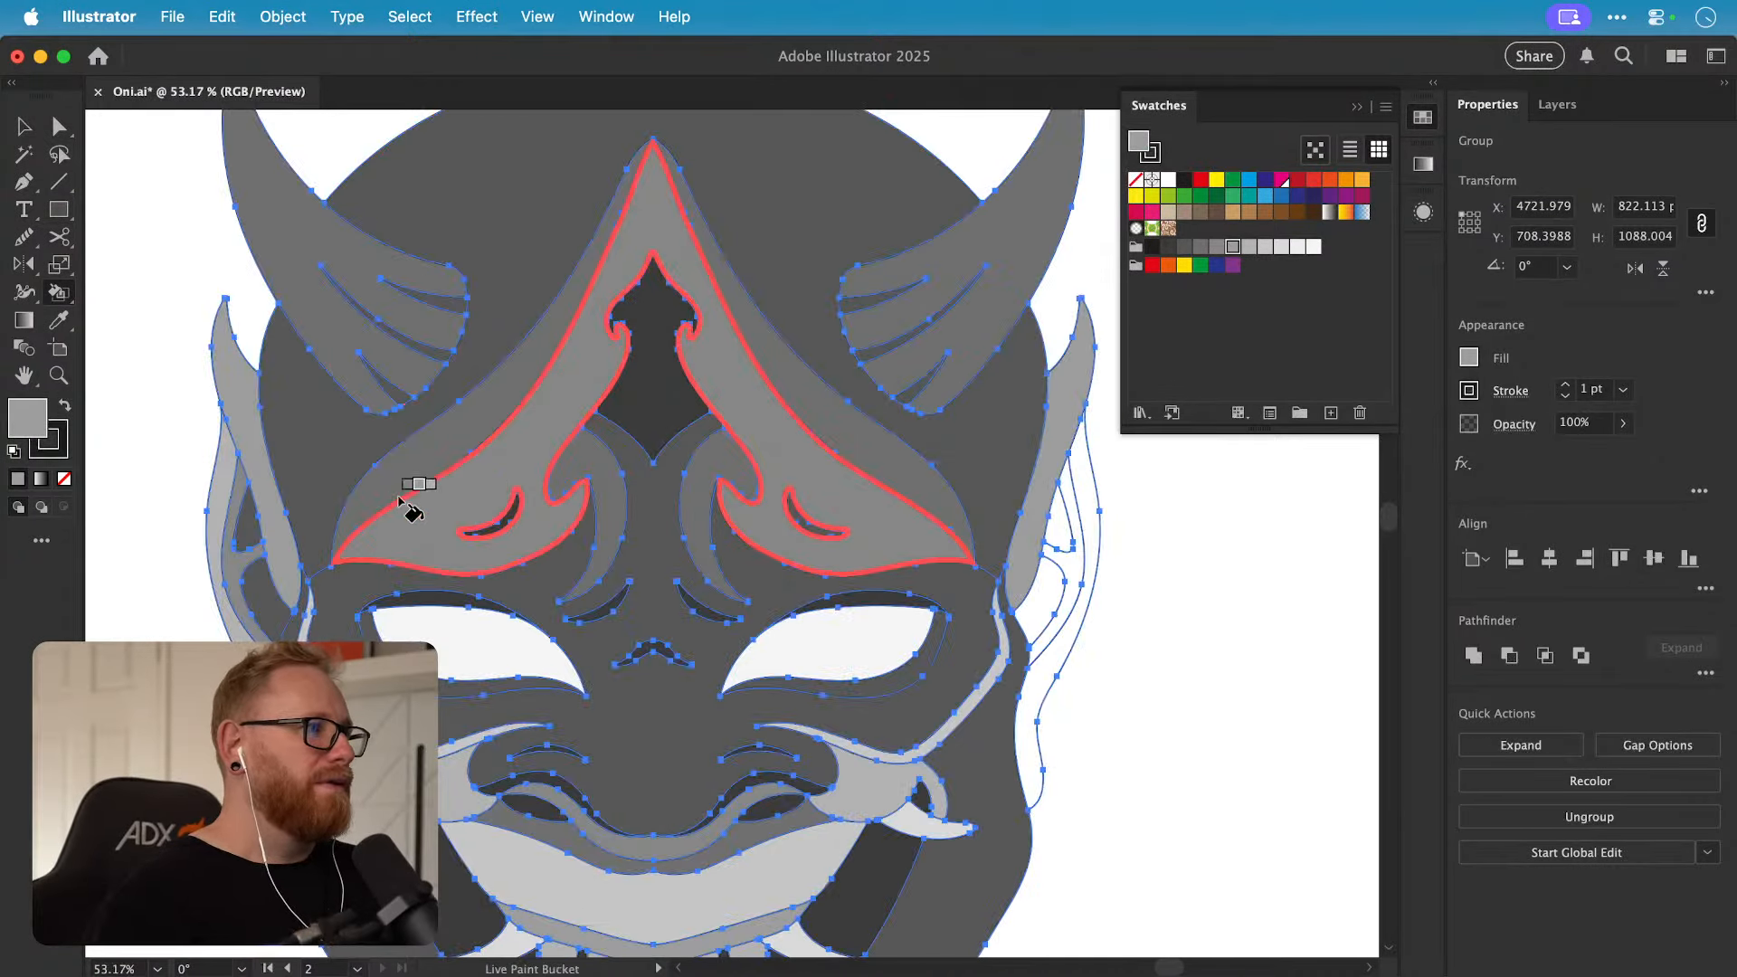
left_click(1247, 247)
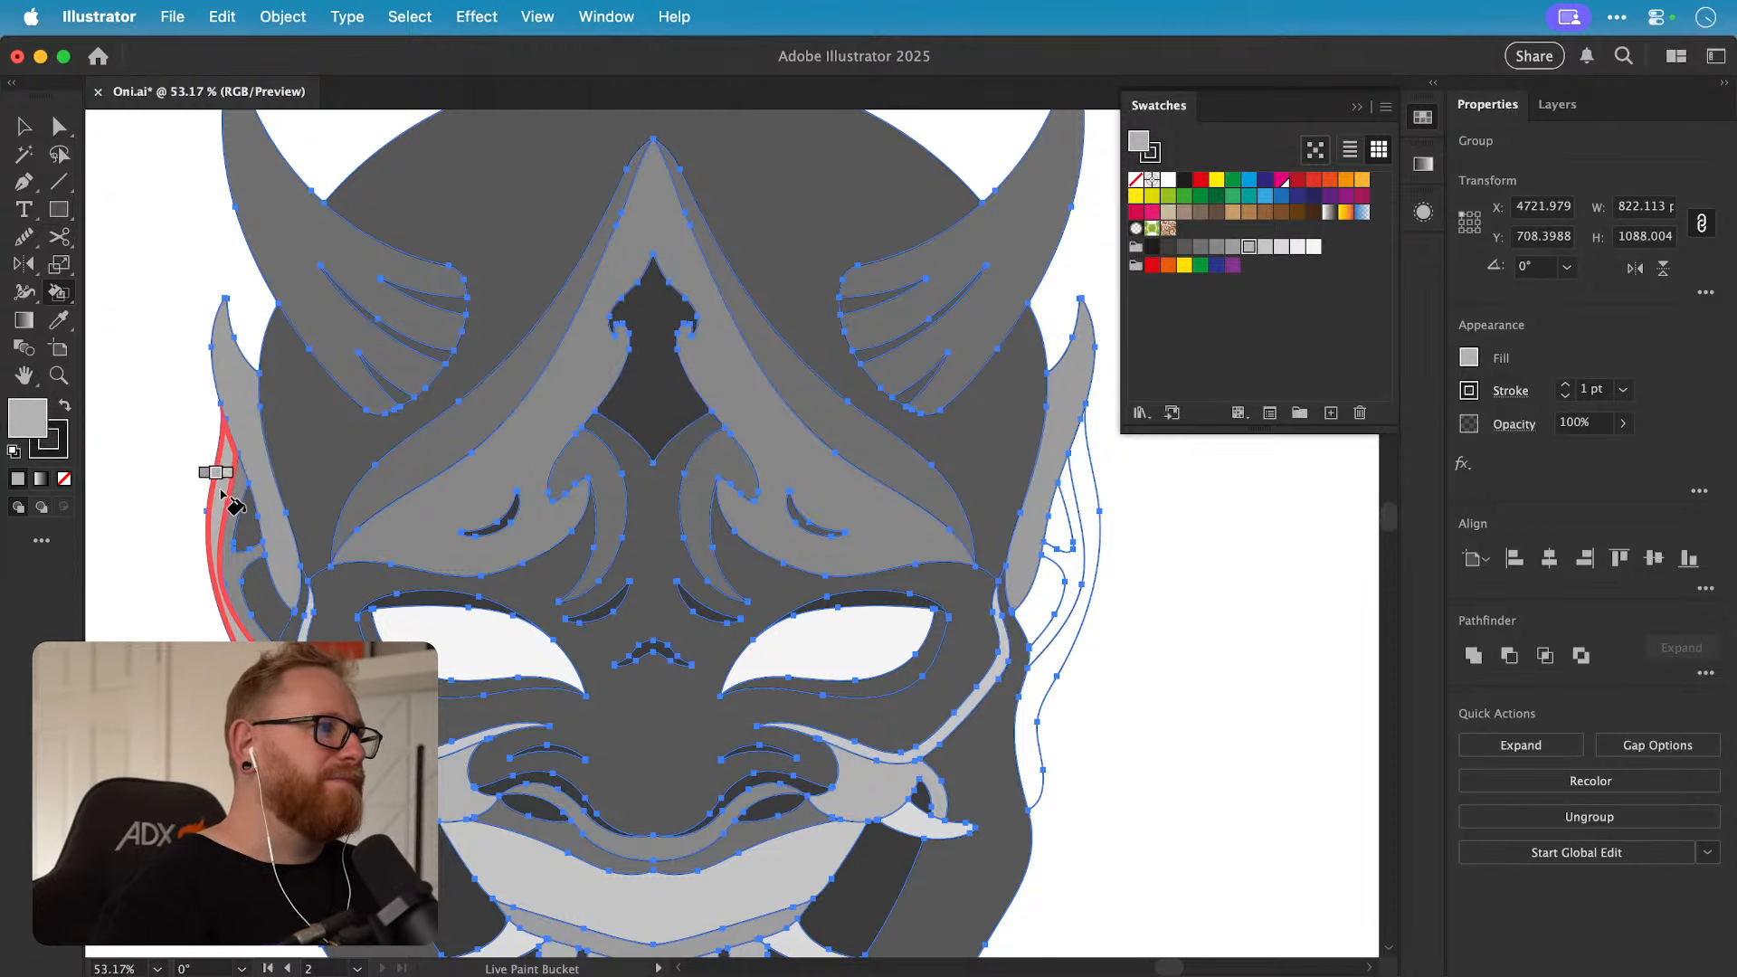
left_click(1090, 472)
key("Left")
key("Left")
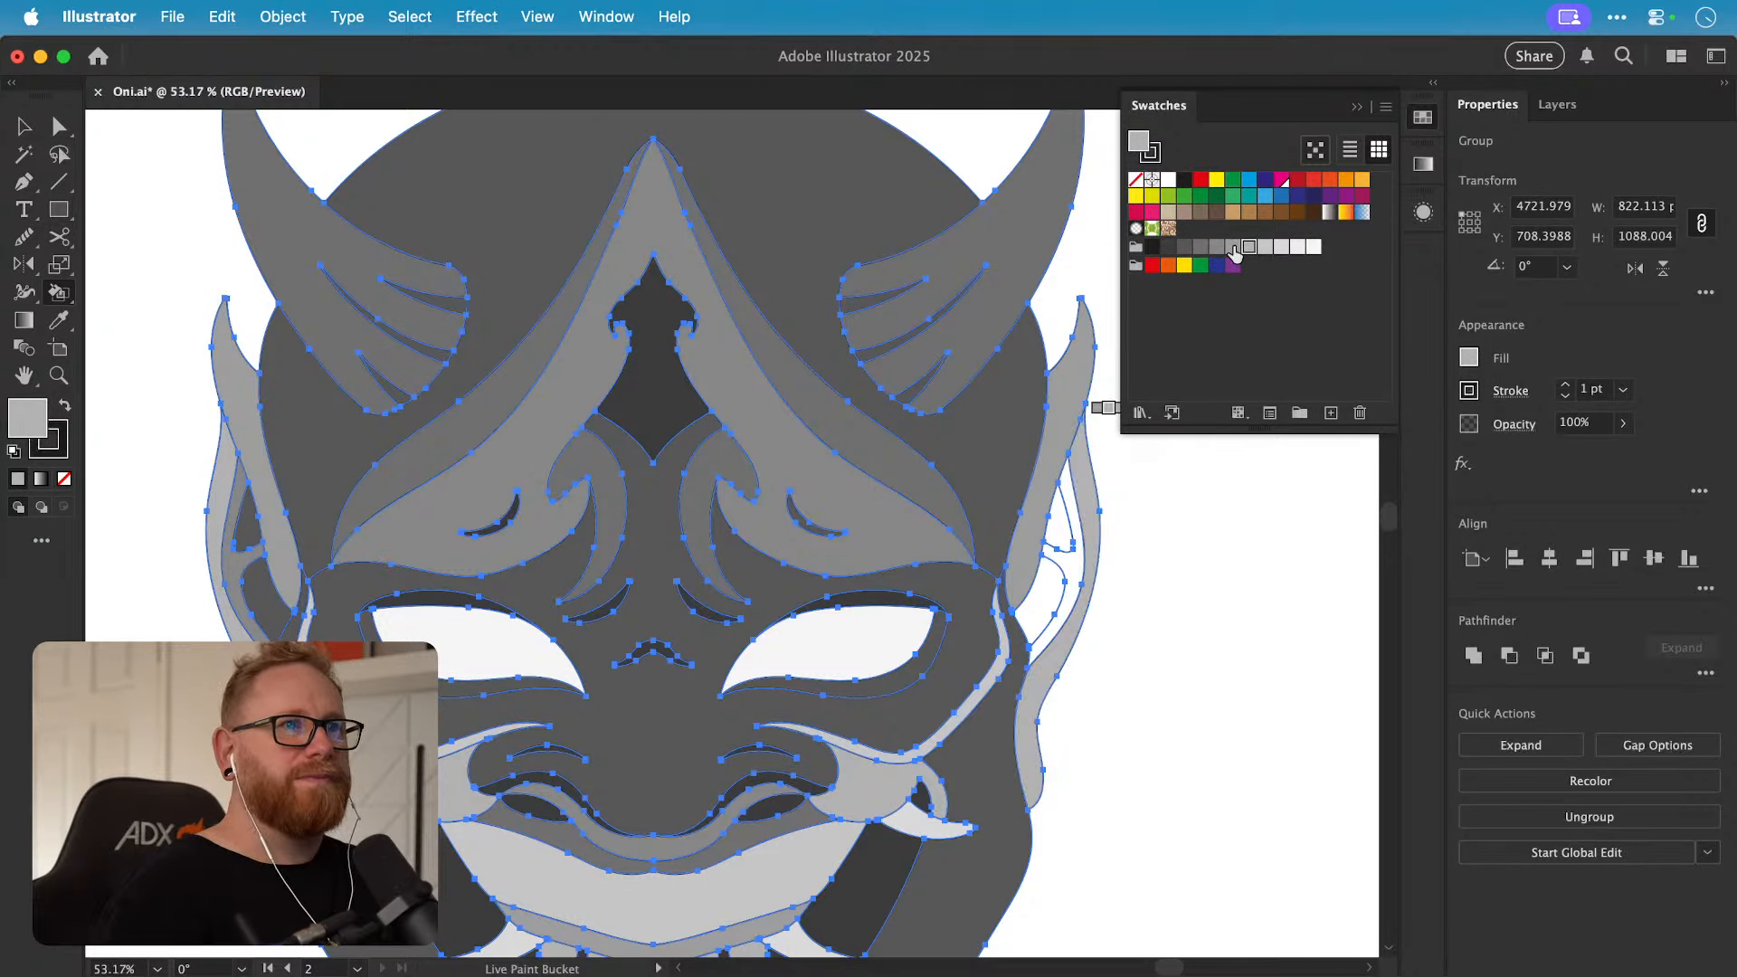
Step: Fill the right ear's inner ridge with the fifth-darkest grey and its hollows with the third-darkest grey, matching the left ear
left_click(239, 568)
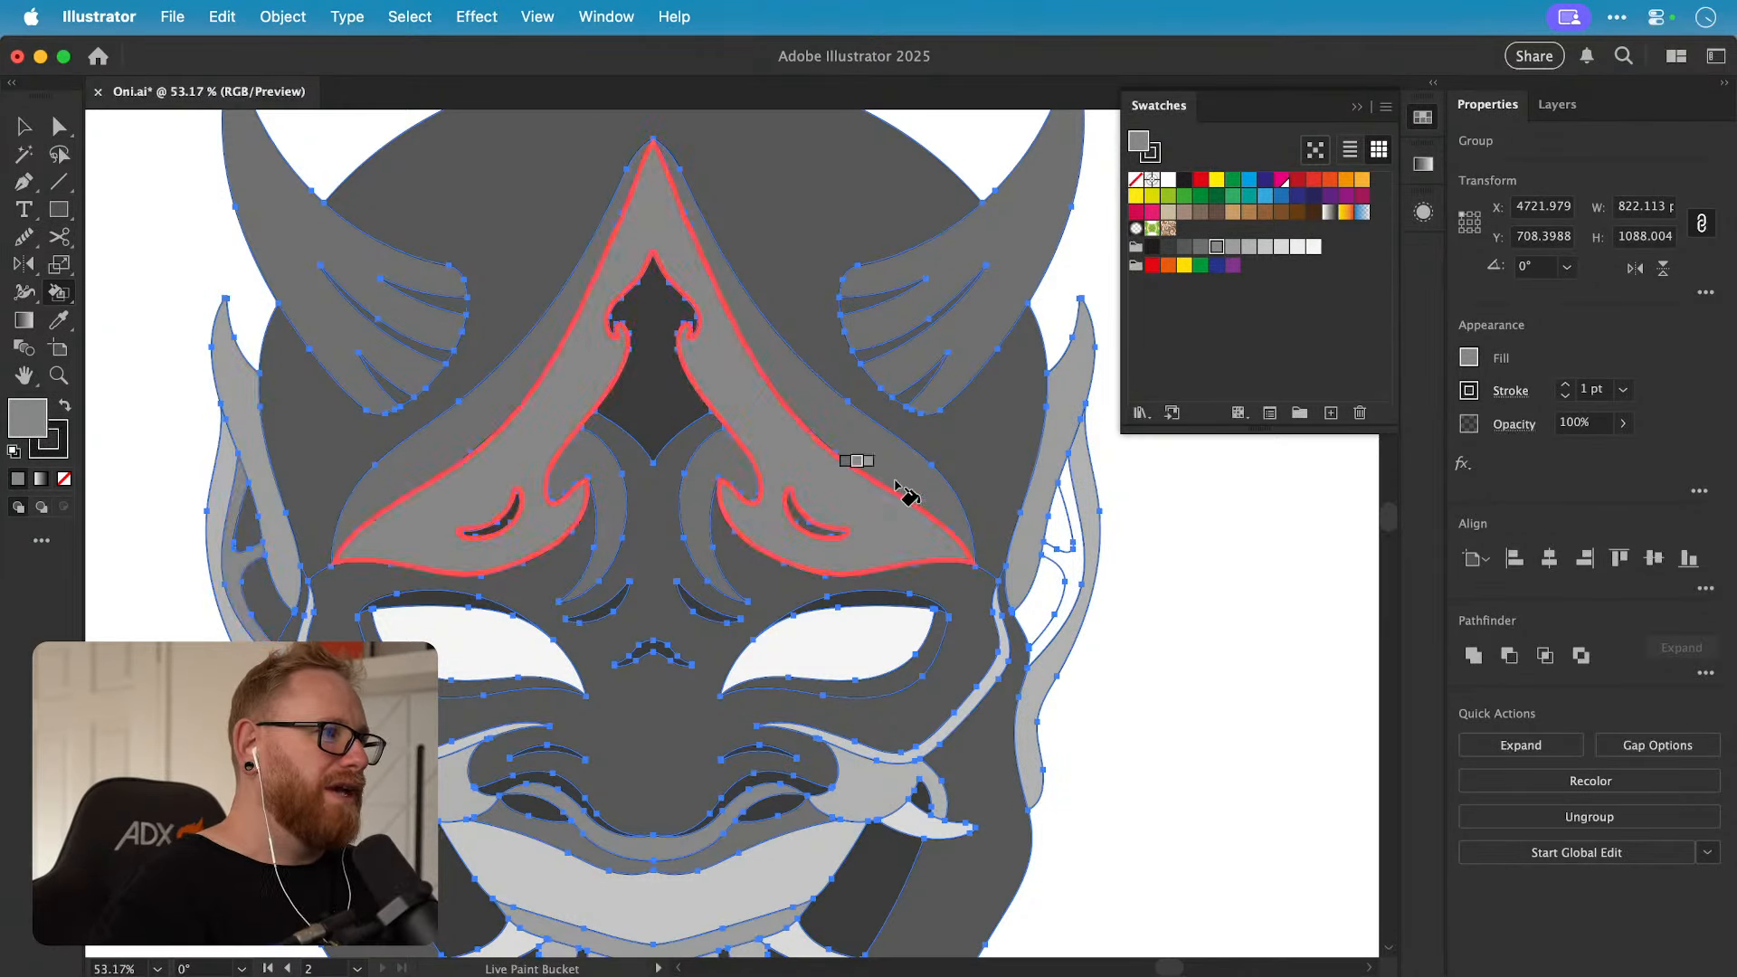
left_click(1072, 521)
left_click(1184, 246)
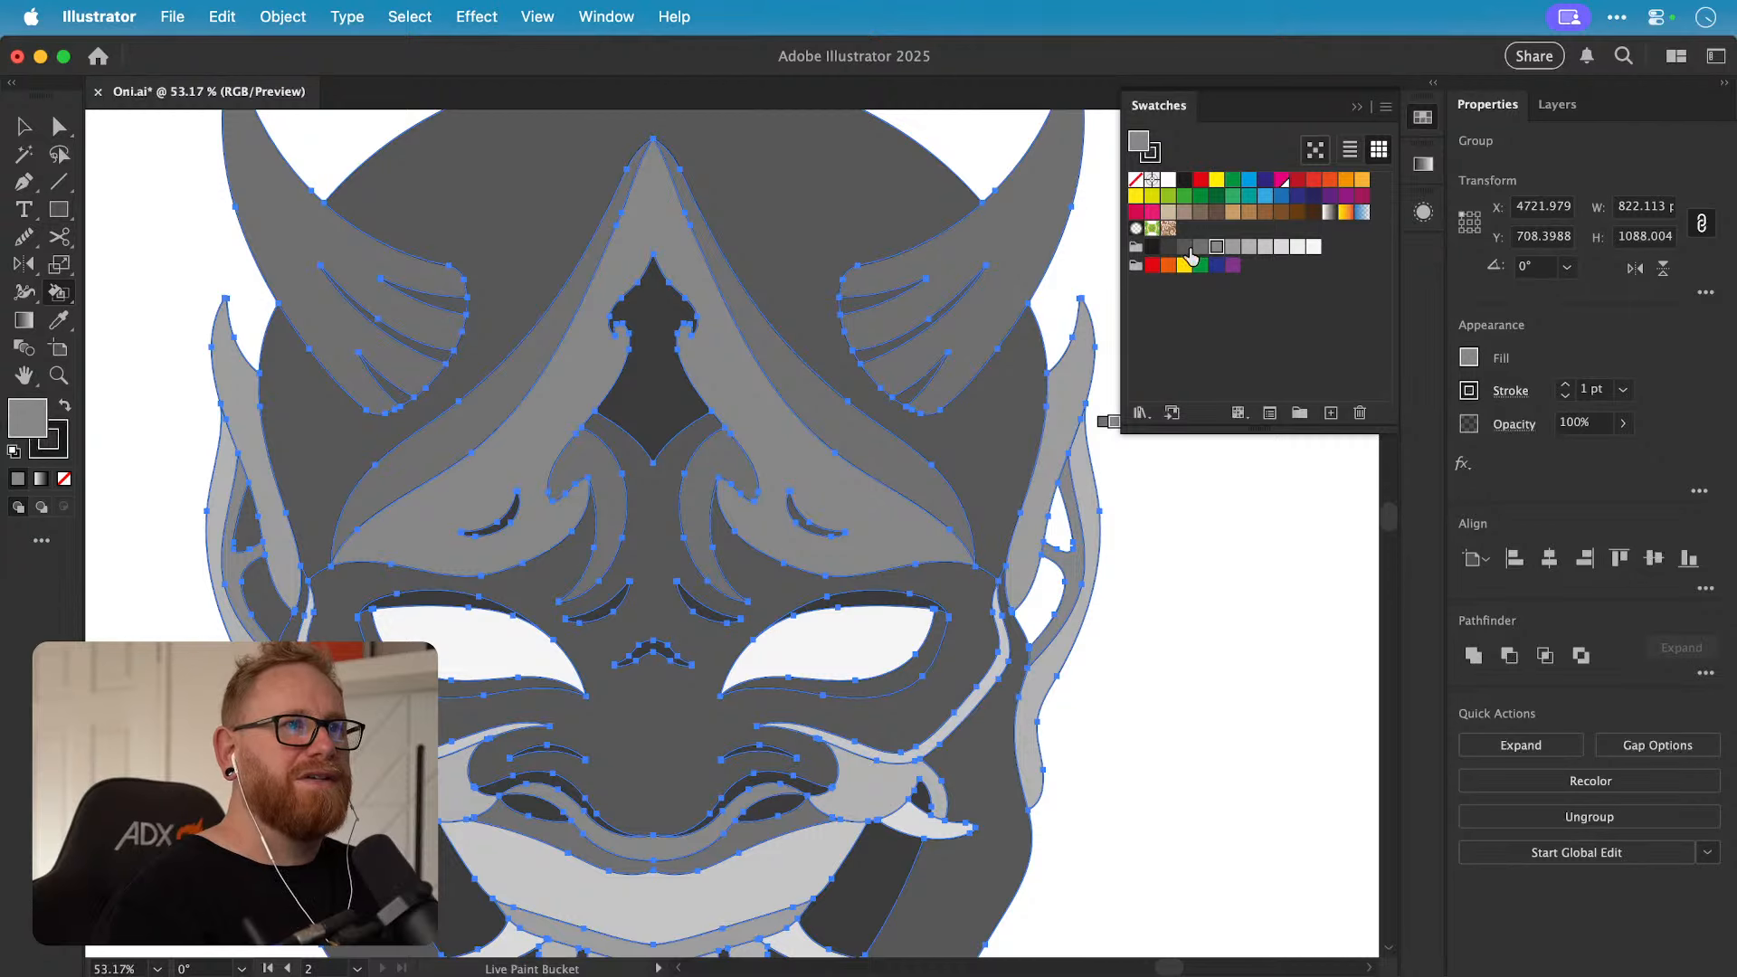
left_click(270, 597)
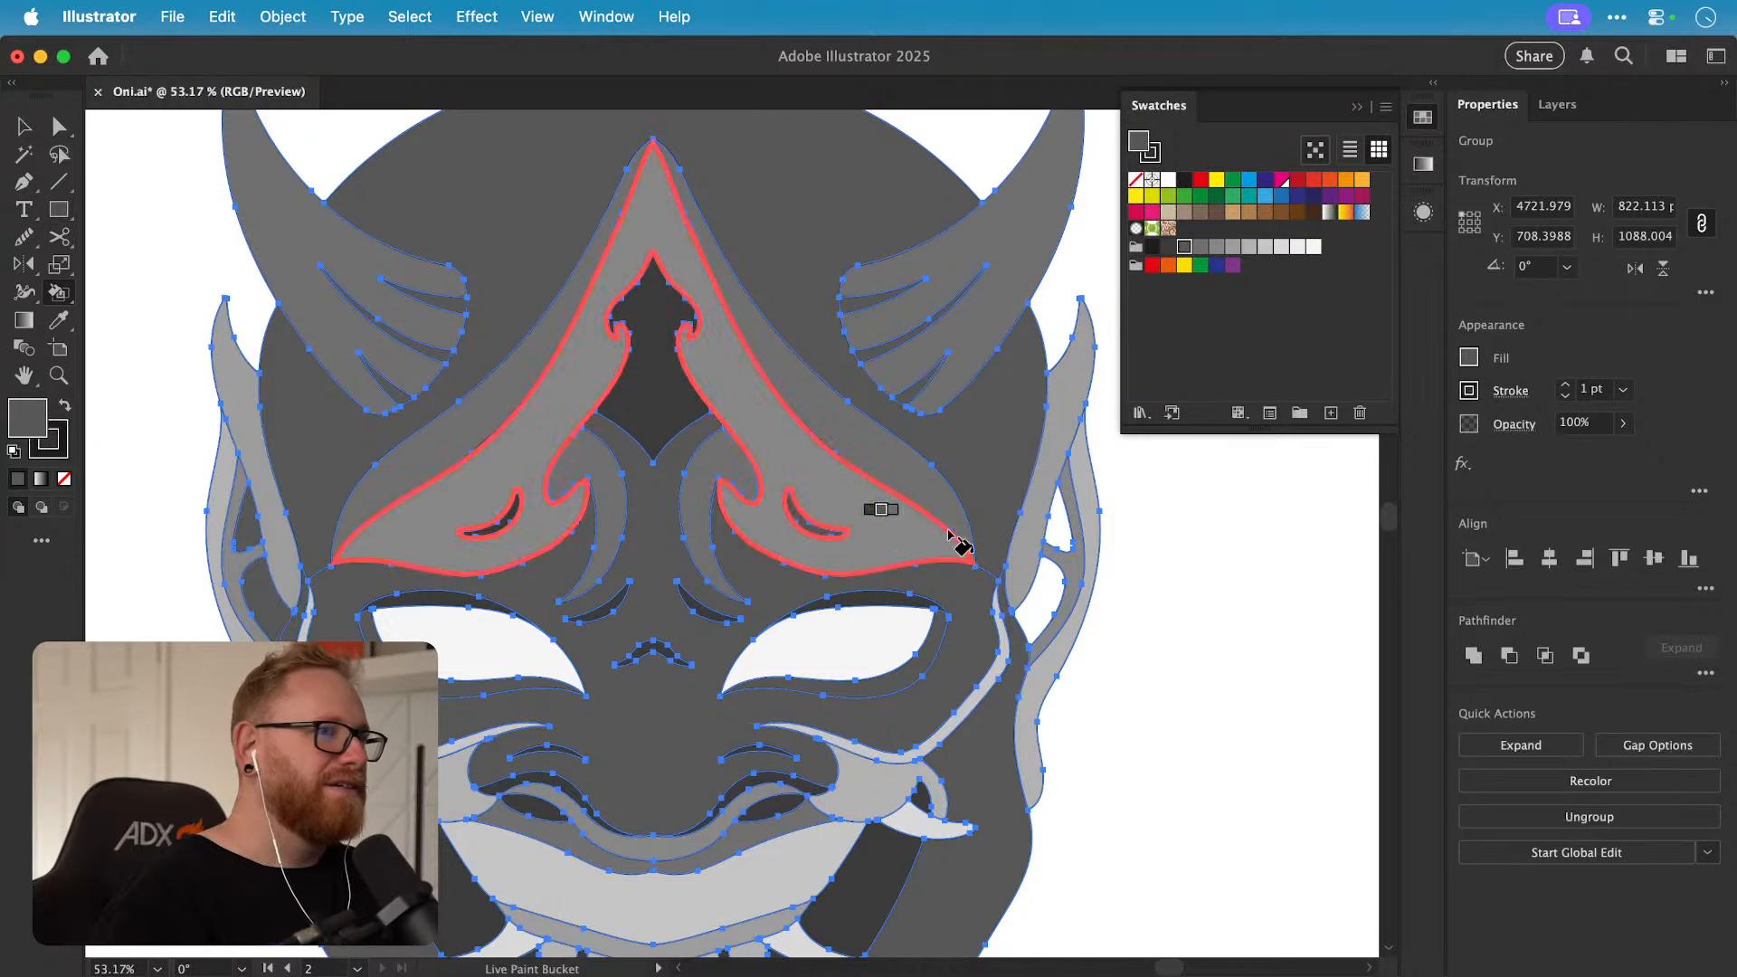
scroll(1022, 641, "down", 5)
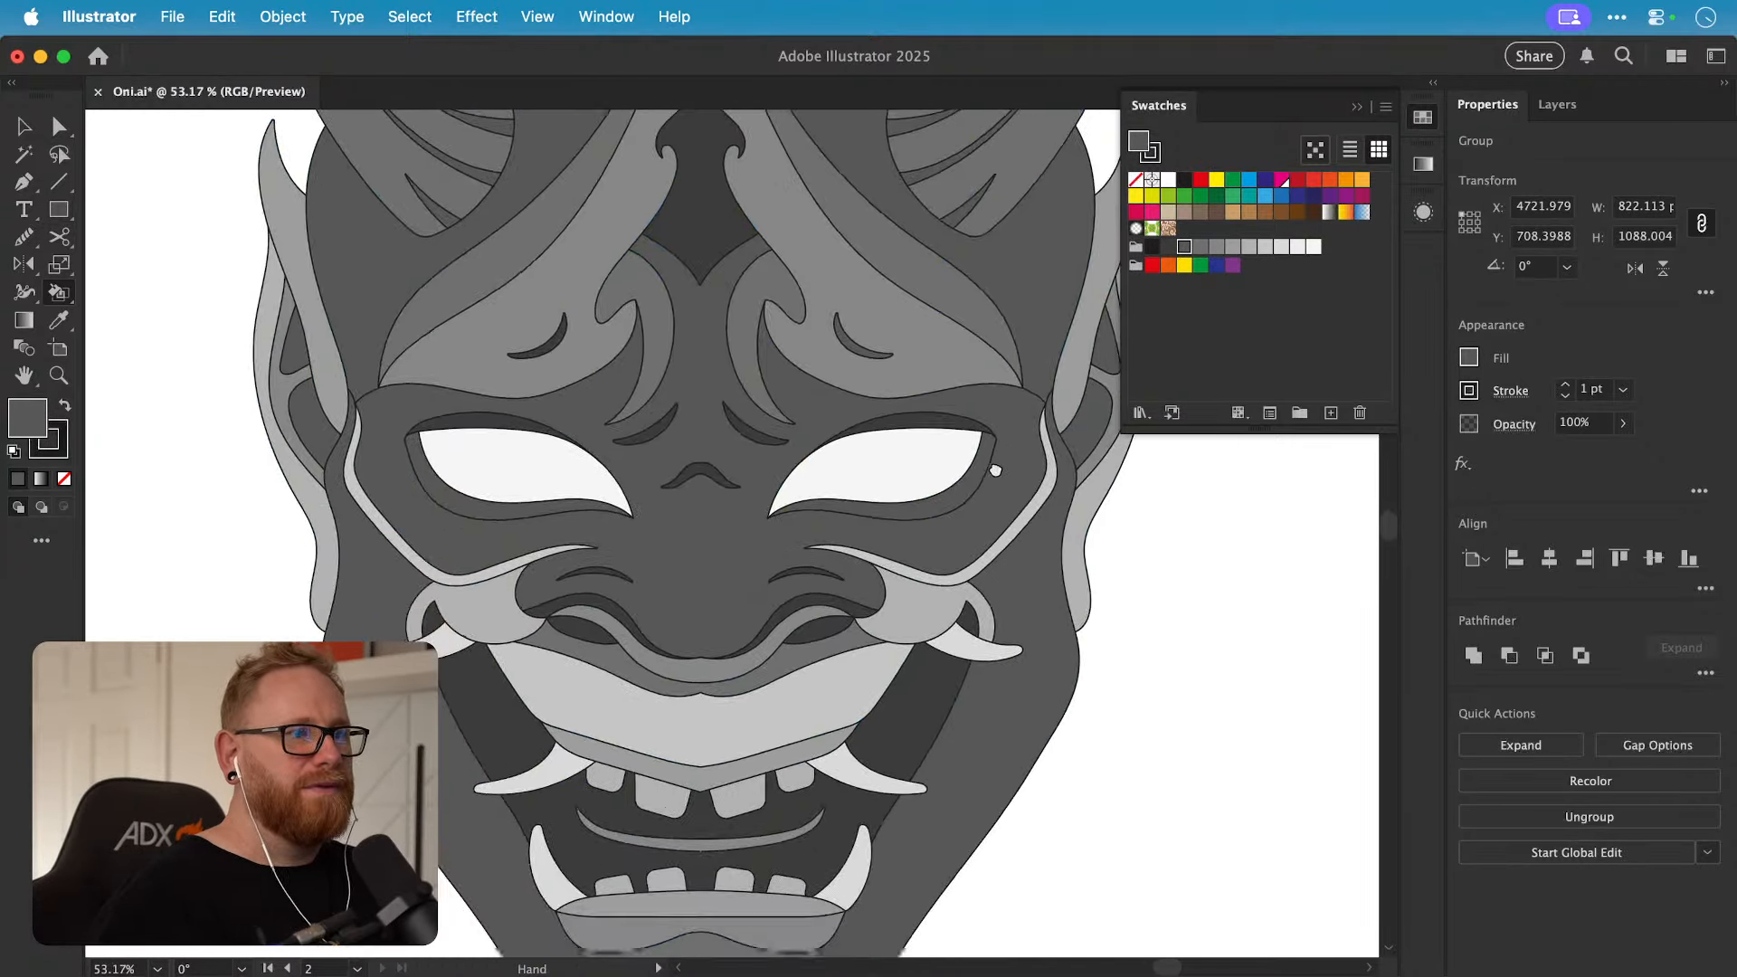
key("v")
left_click(1167, 616)
Step: Set the stroke of the whole Live Paint mask group to none
key("super+minus")
key("super+minus")
key("super+minus")
key("super+minus")
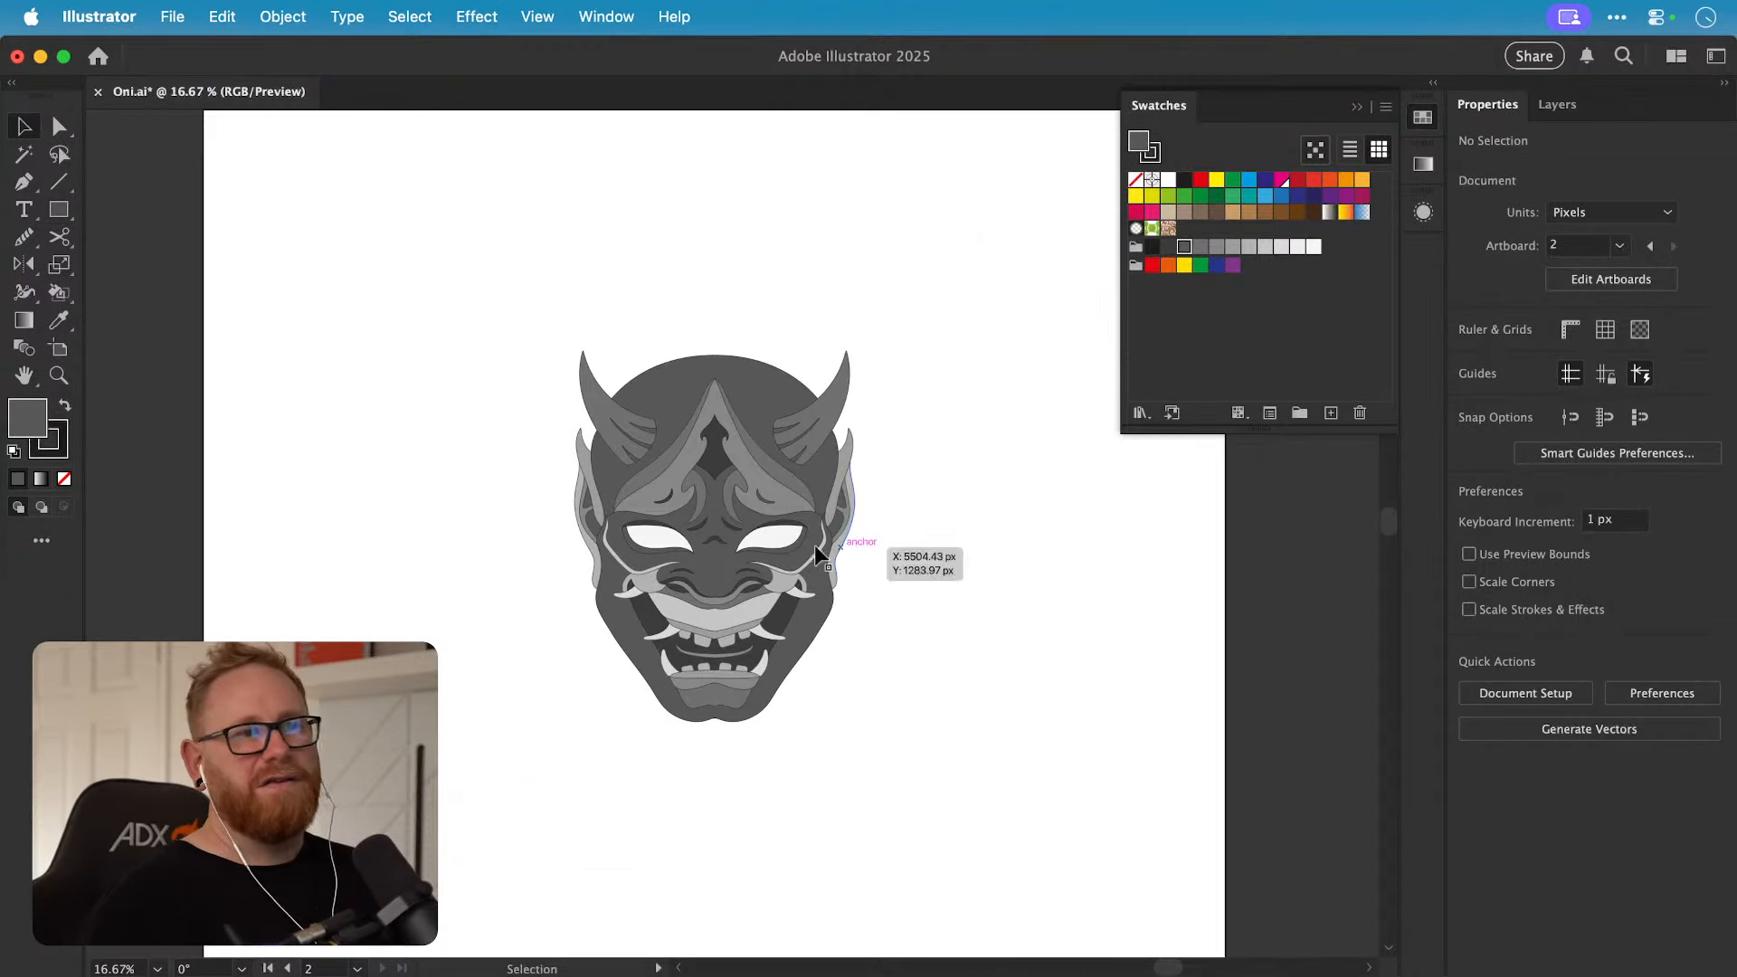
scroll(796, 547, "up", 3)
left_click(704, 627)
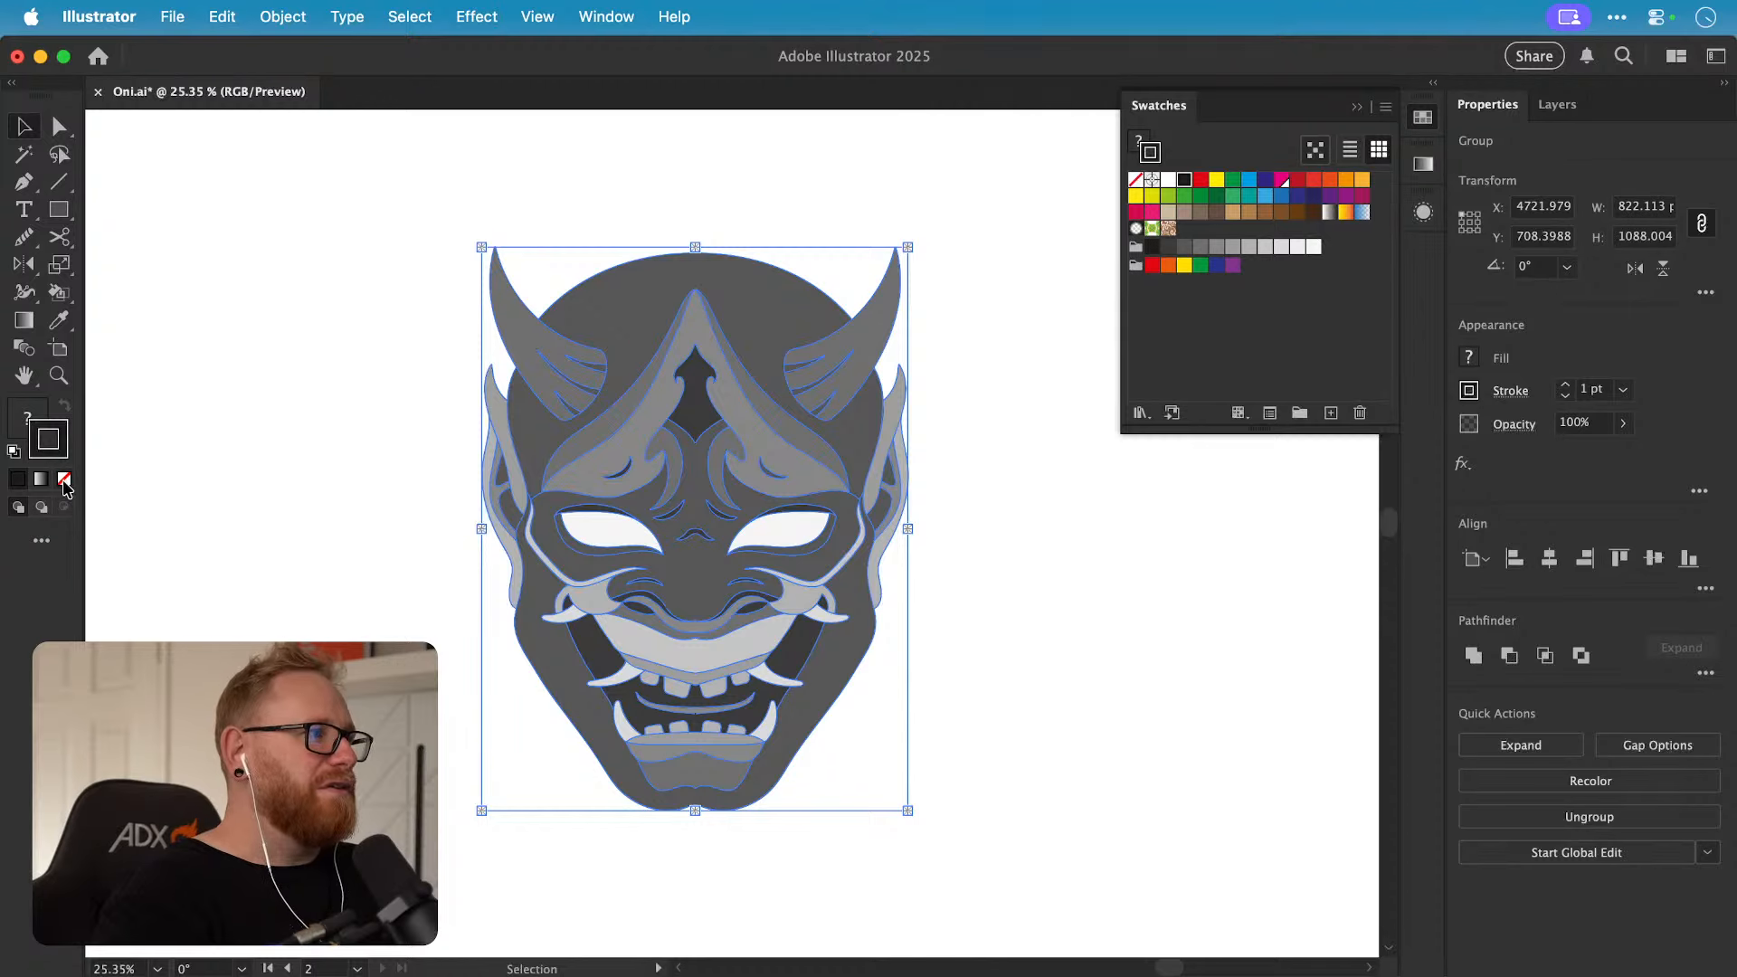
left_click(243, 490)
key("z")
scroll(815, 533, "up", 1)
key("v")
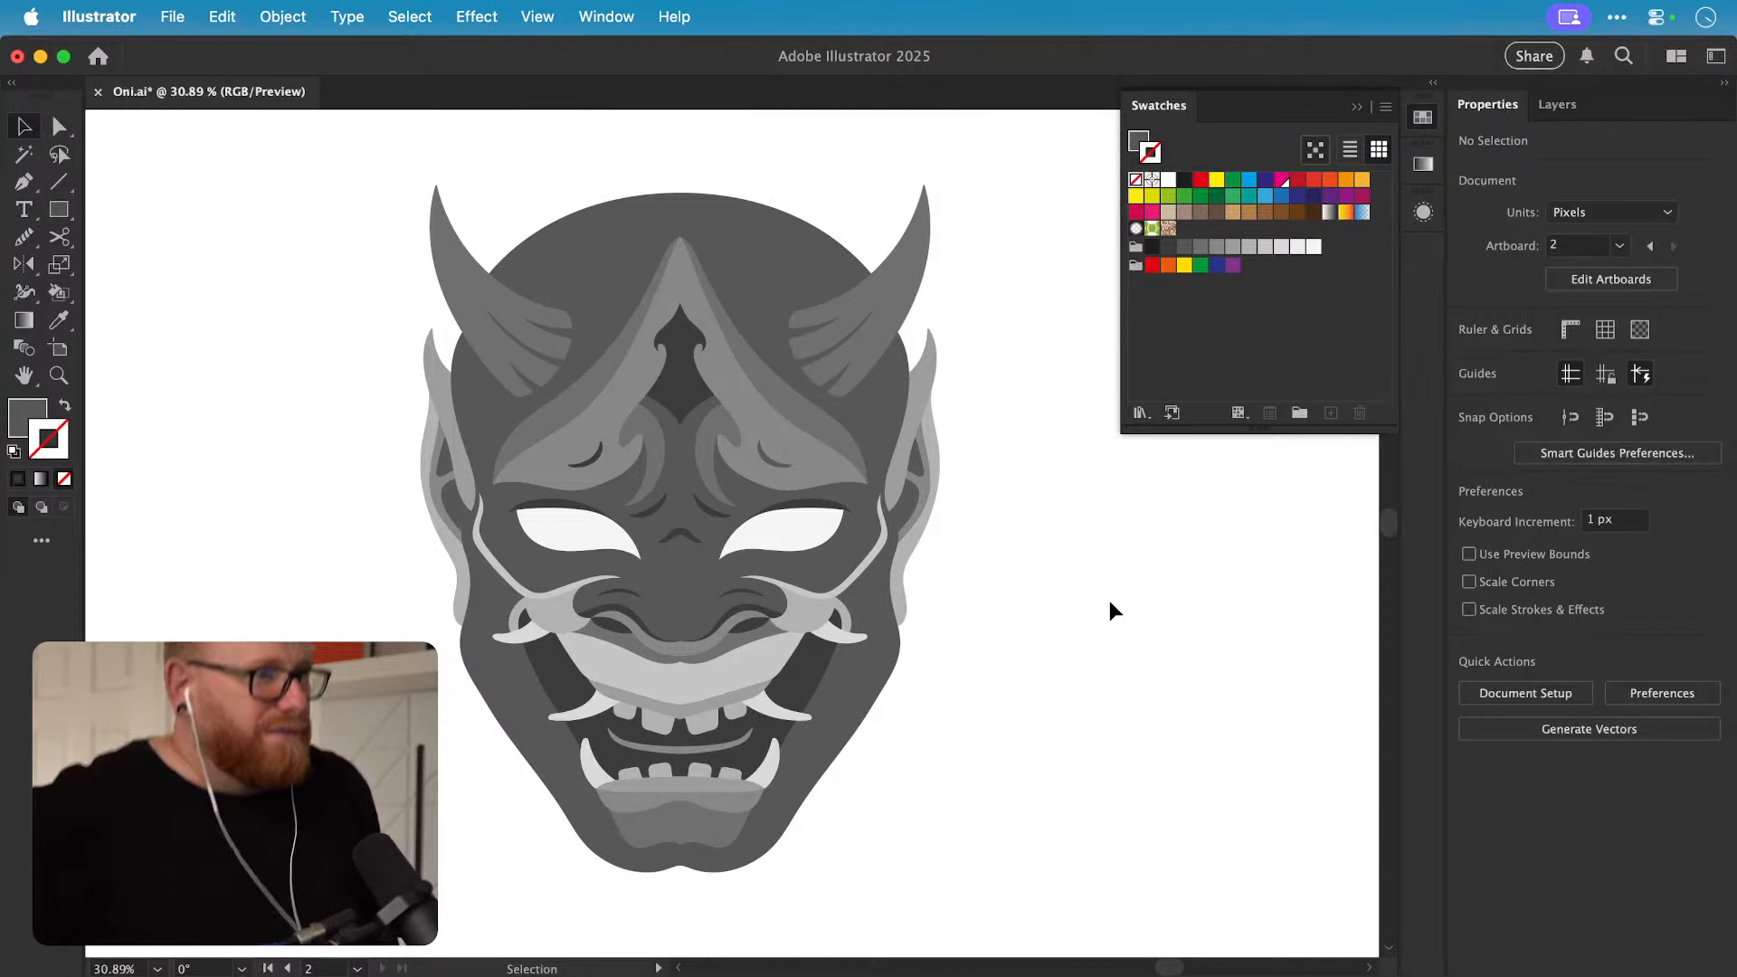
Step: Check the strokeless mask in outline and preview modes, and save the document
key("super+y")
key("super+y")
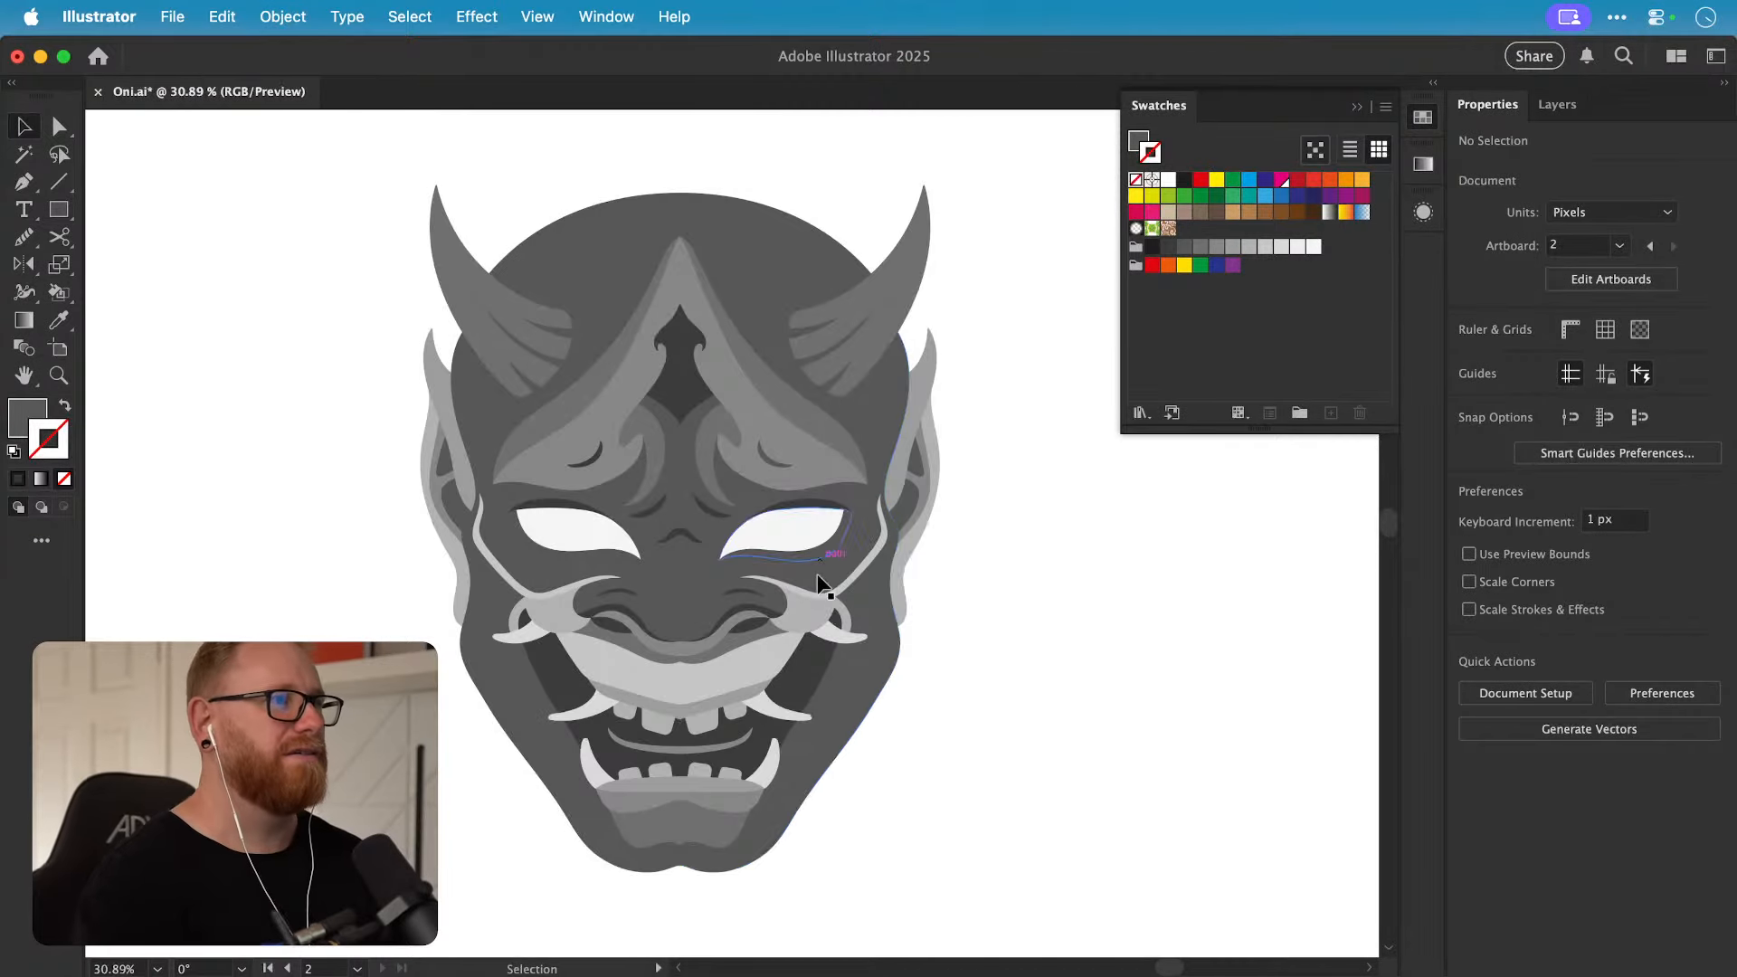
key("z")
left_click_drag(648, 829, 945, 571)
left_click_drag(945, 571, 784, 755)
left_click_drag(931, 652, 864, 653)
key("v")
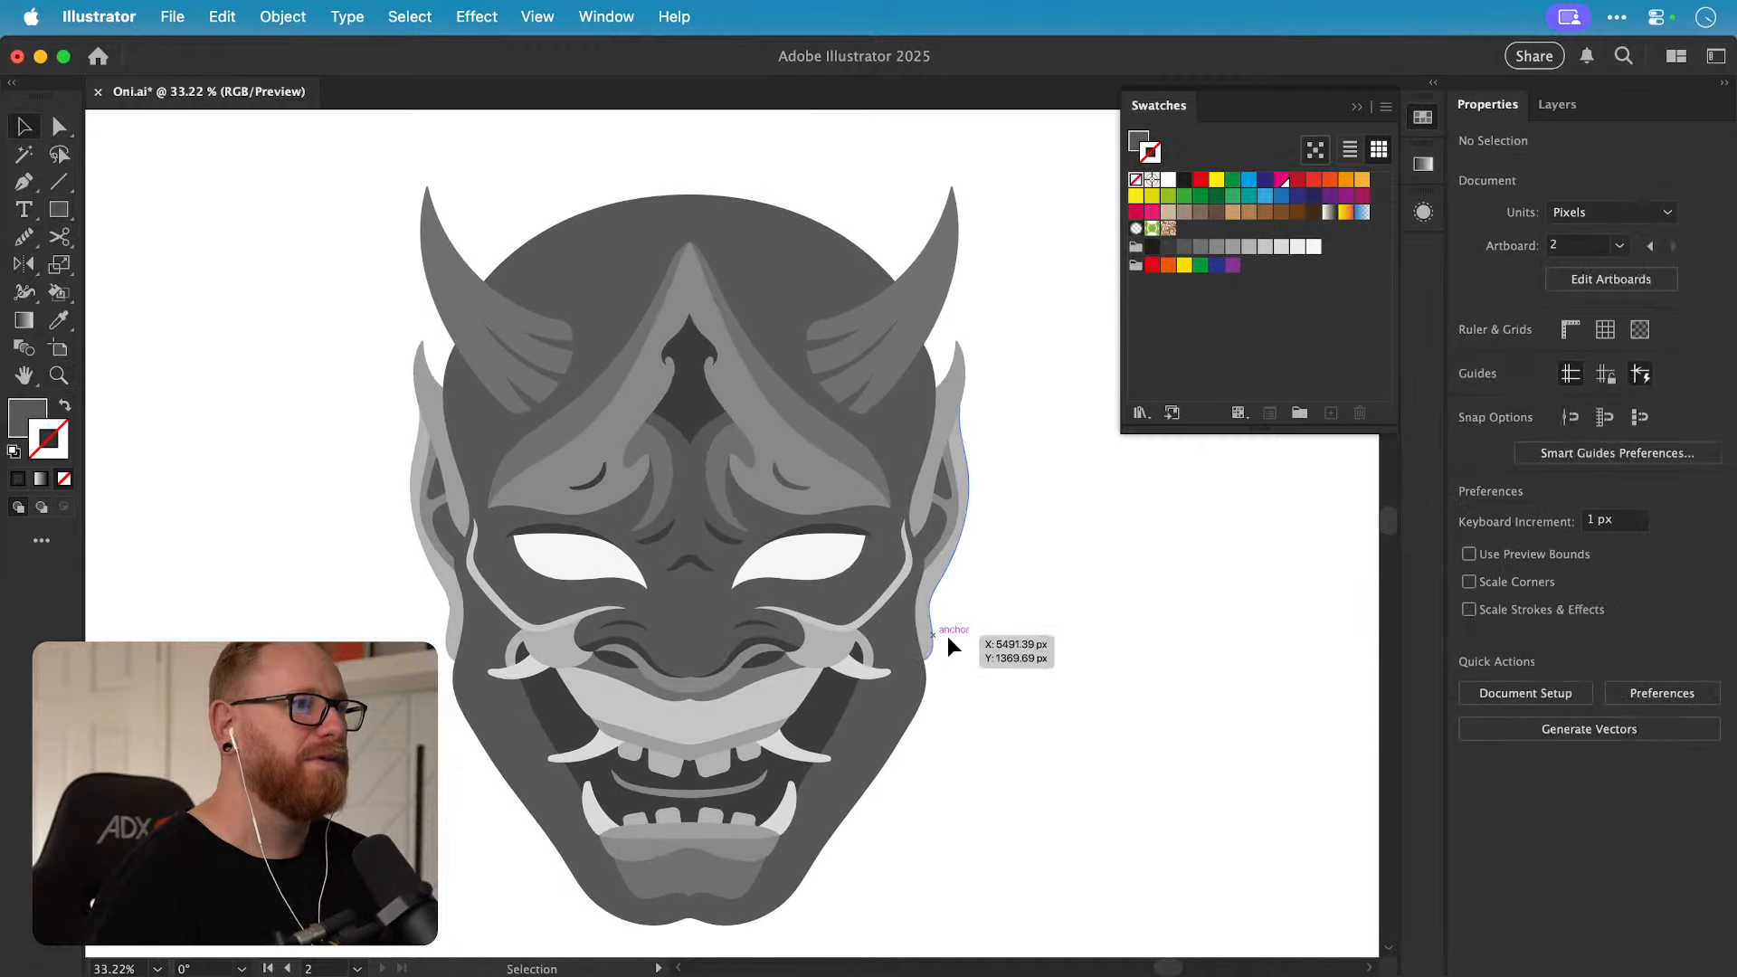
left_click_drag(991, 631, 1000, 600)
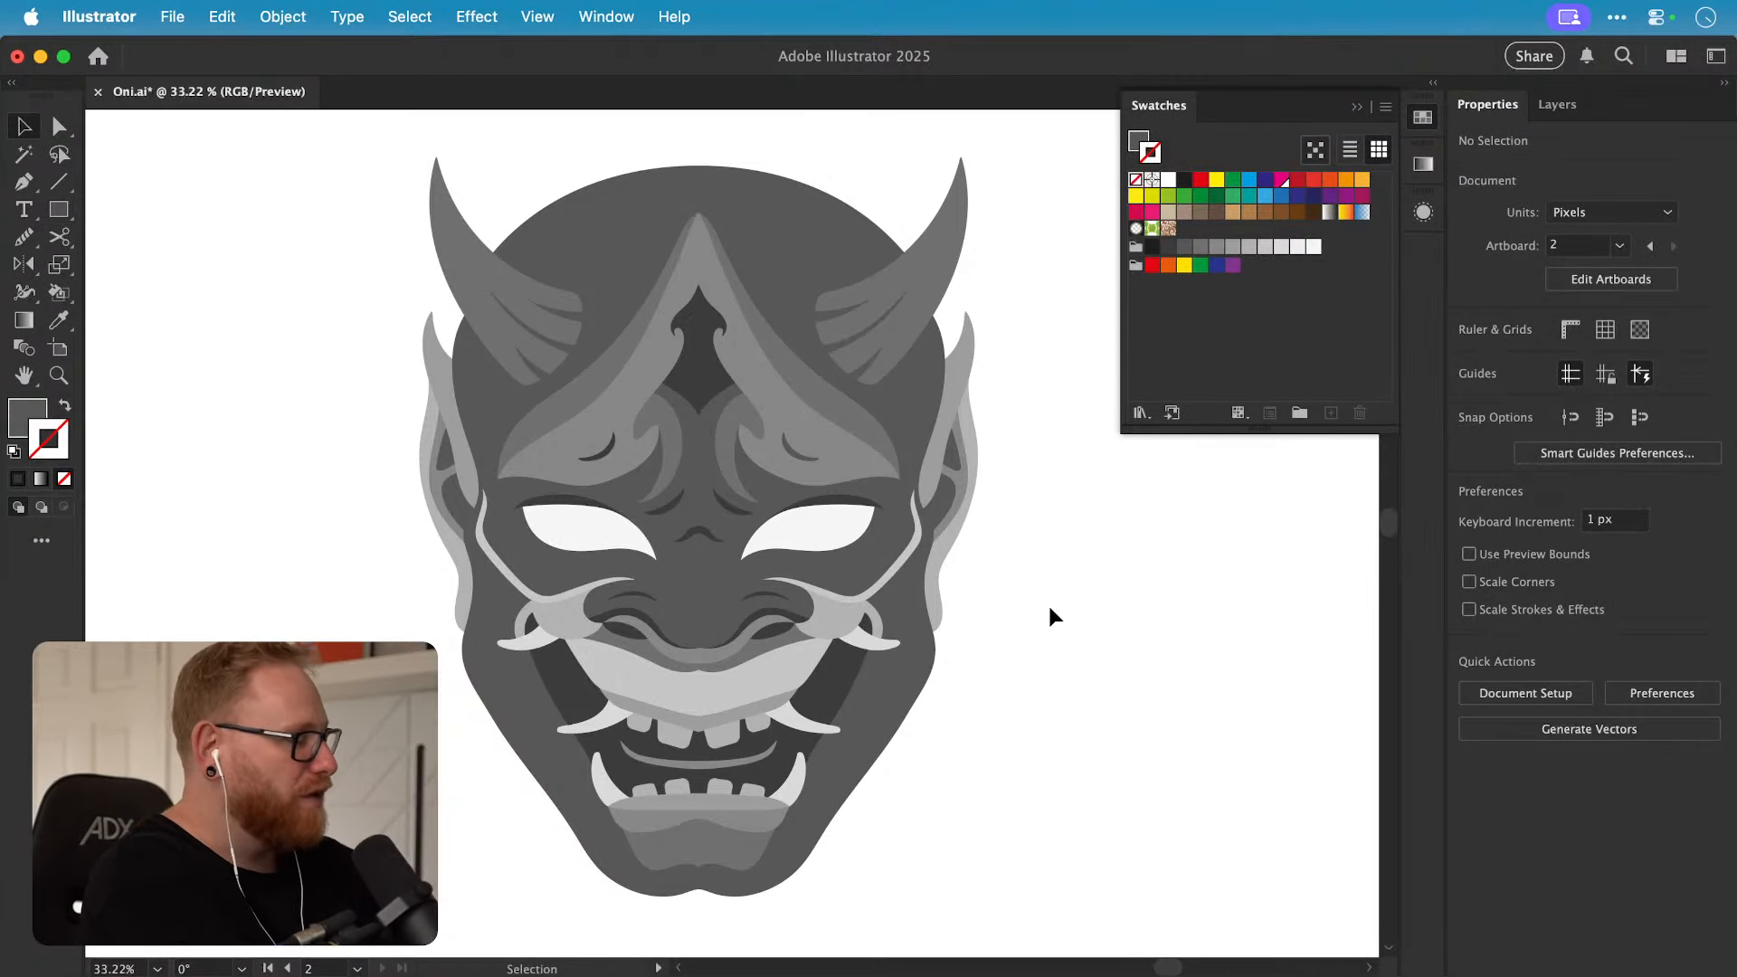
key("super+s")
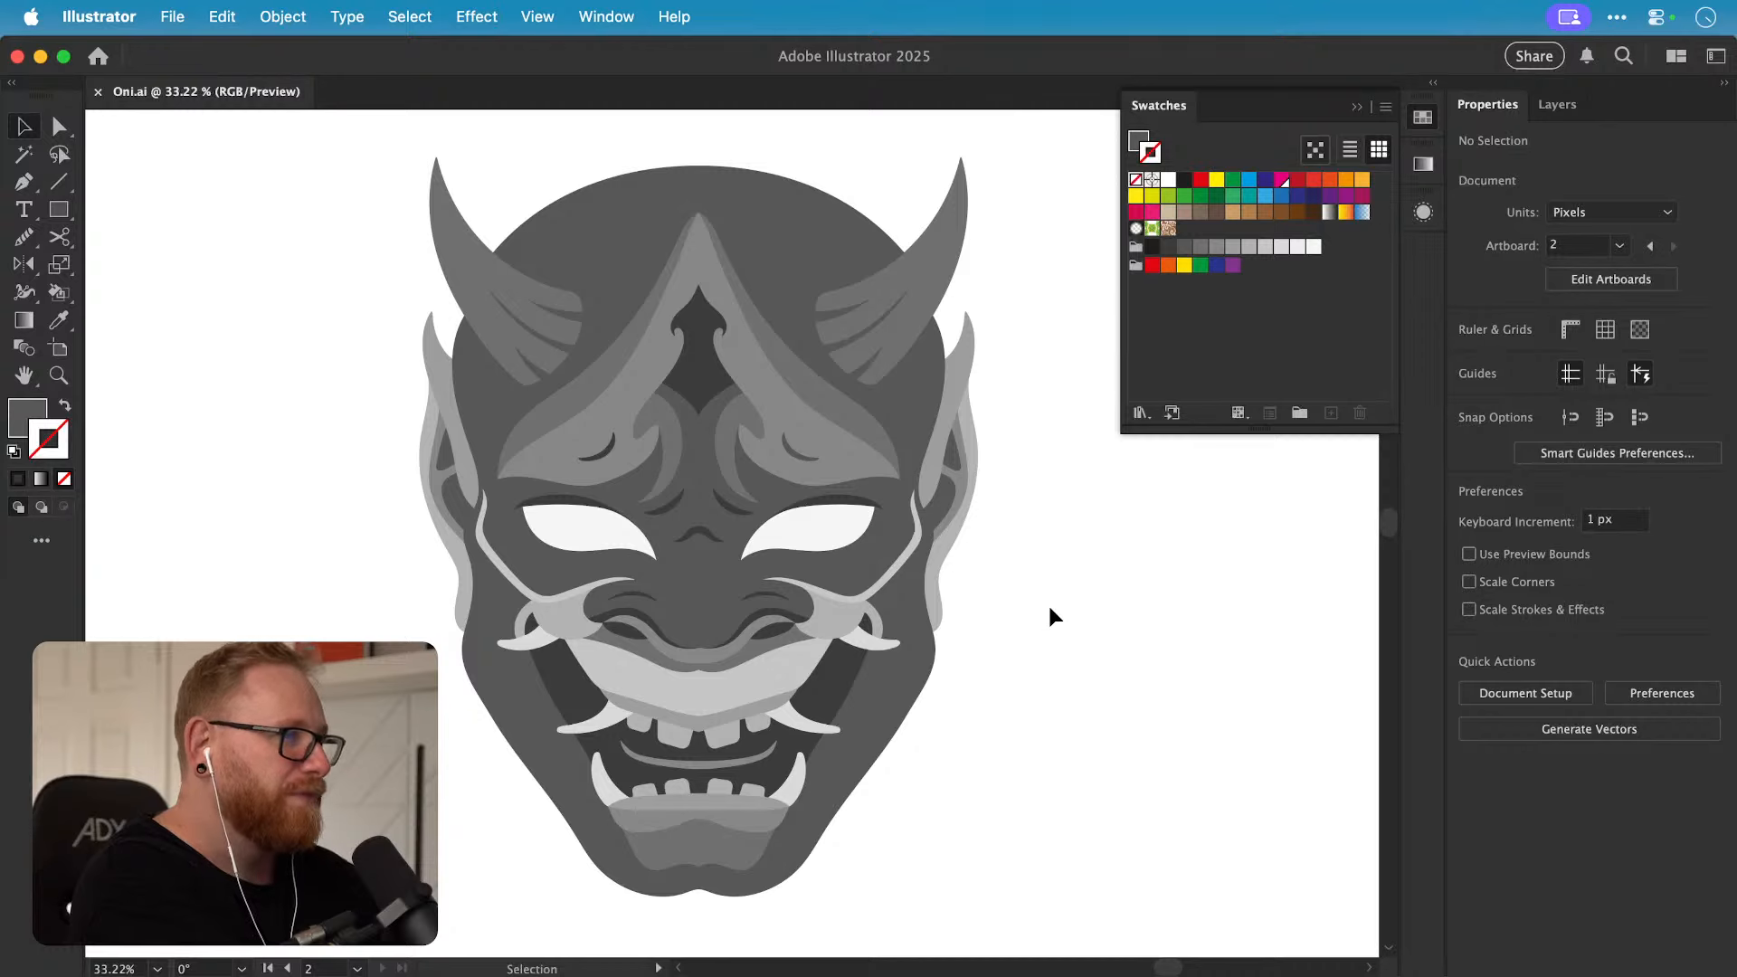
Step: Try the second-darkest grey on the thin rims beneath both eyes
key("super+space")
left_click_drag(646, 482, 810, 508)
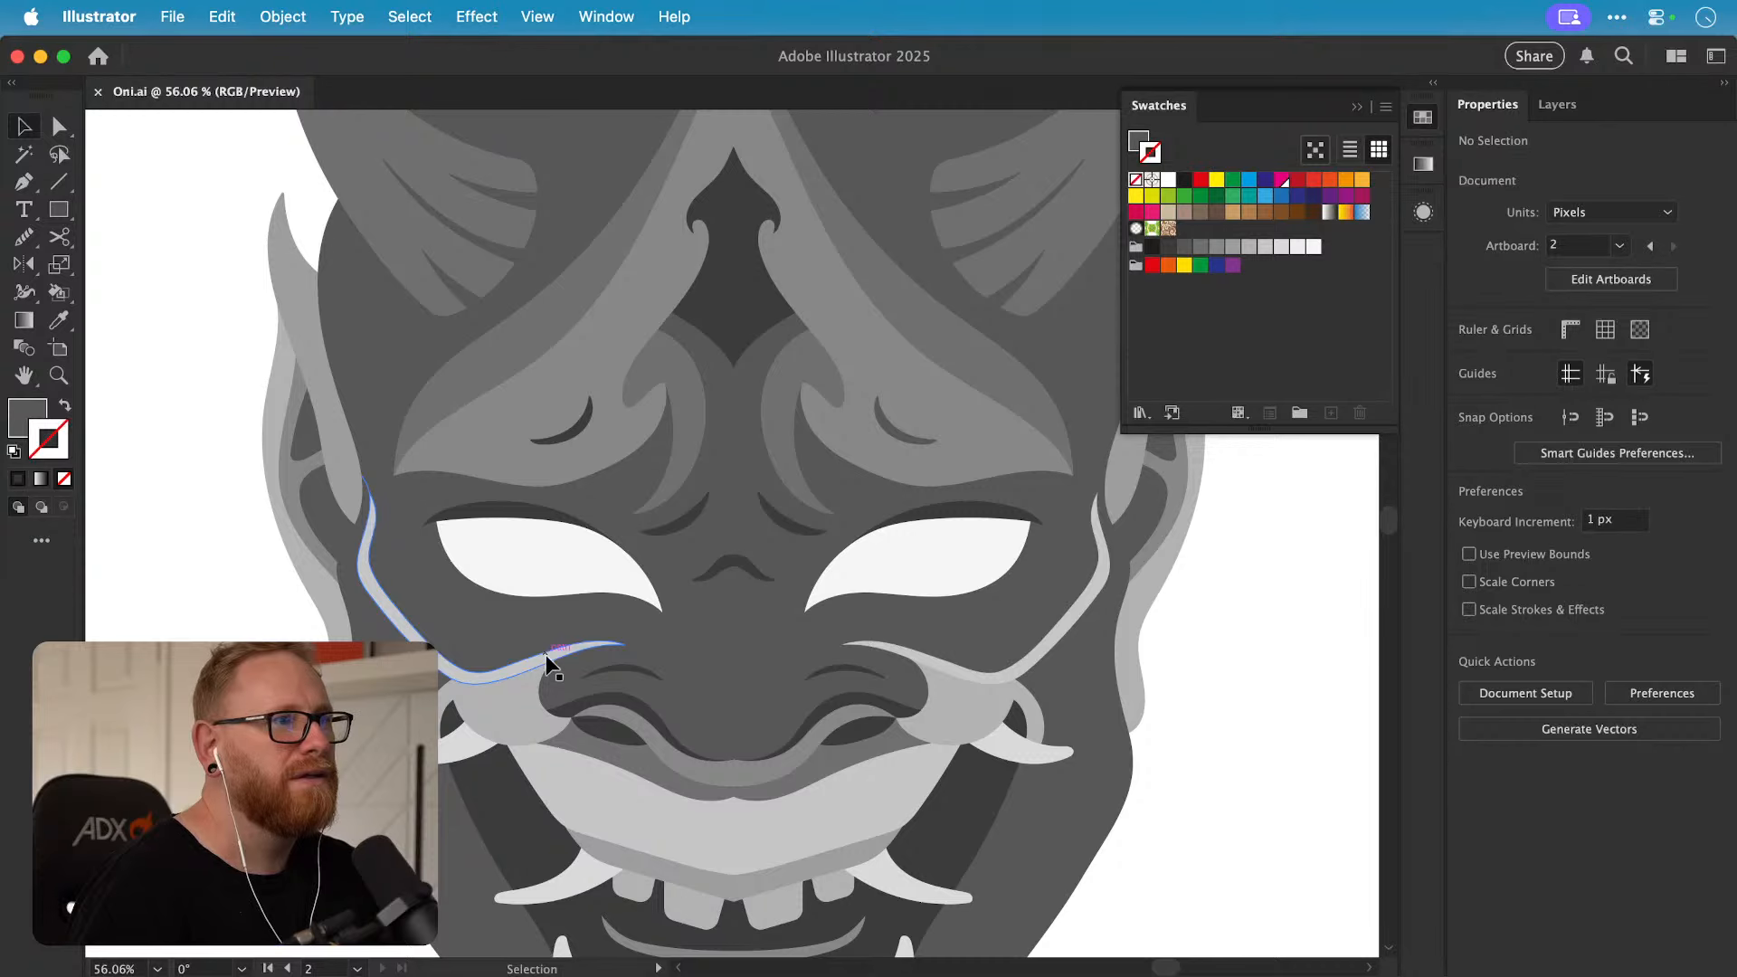
left_click(583, 426)
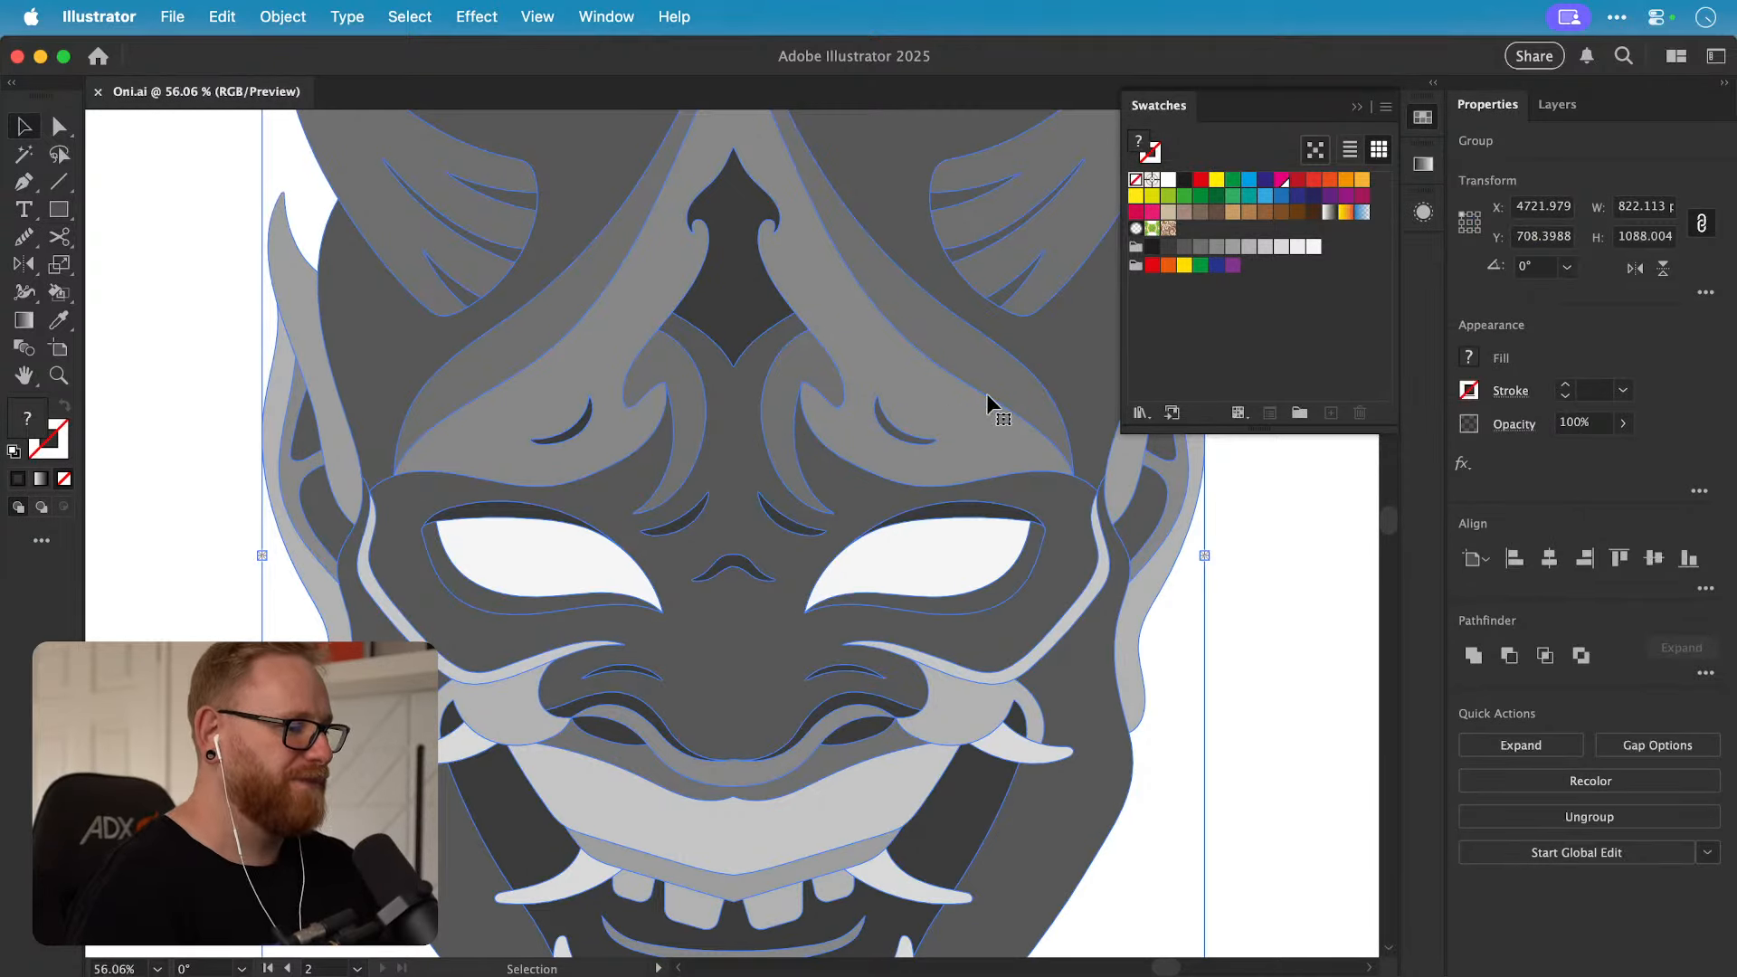
key("k")
left_click(1168, 246)
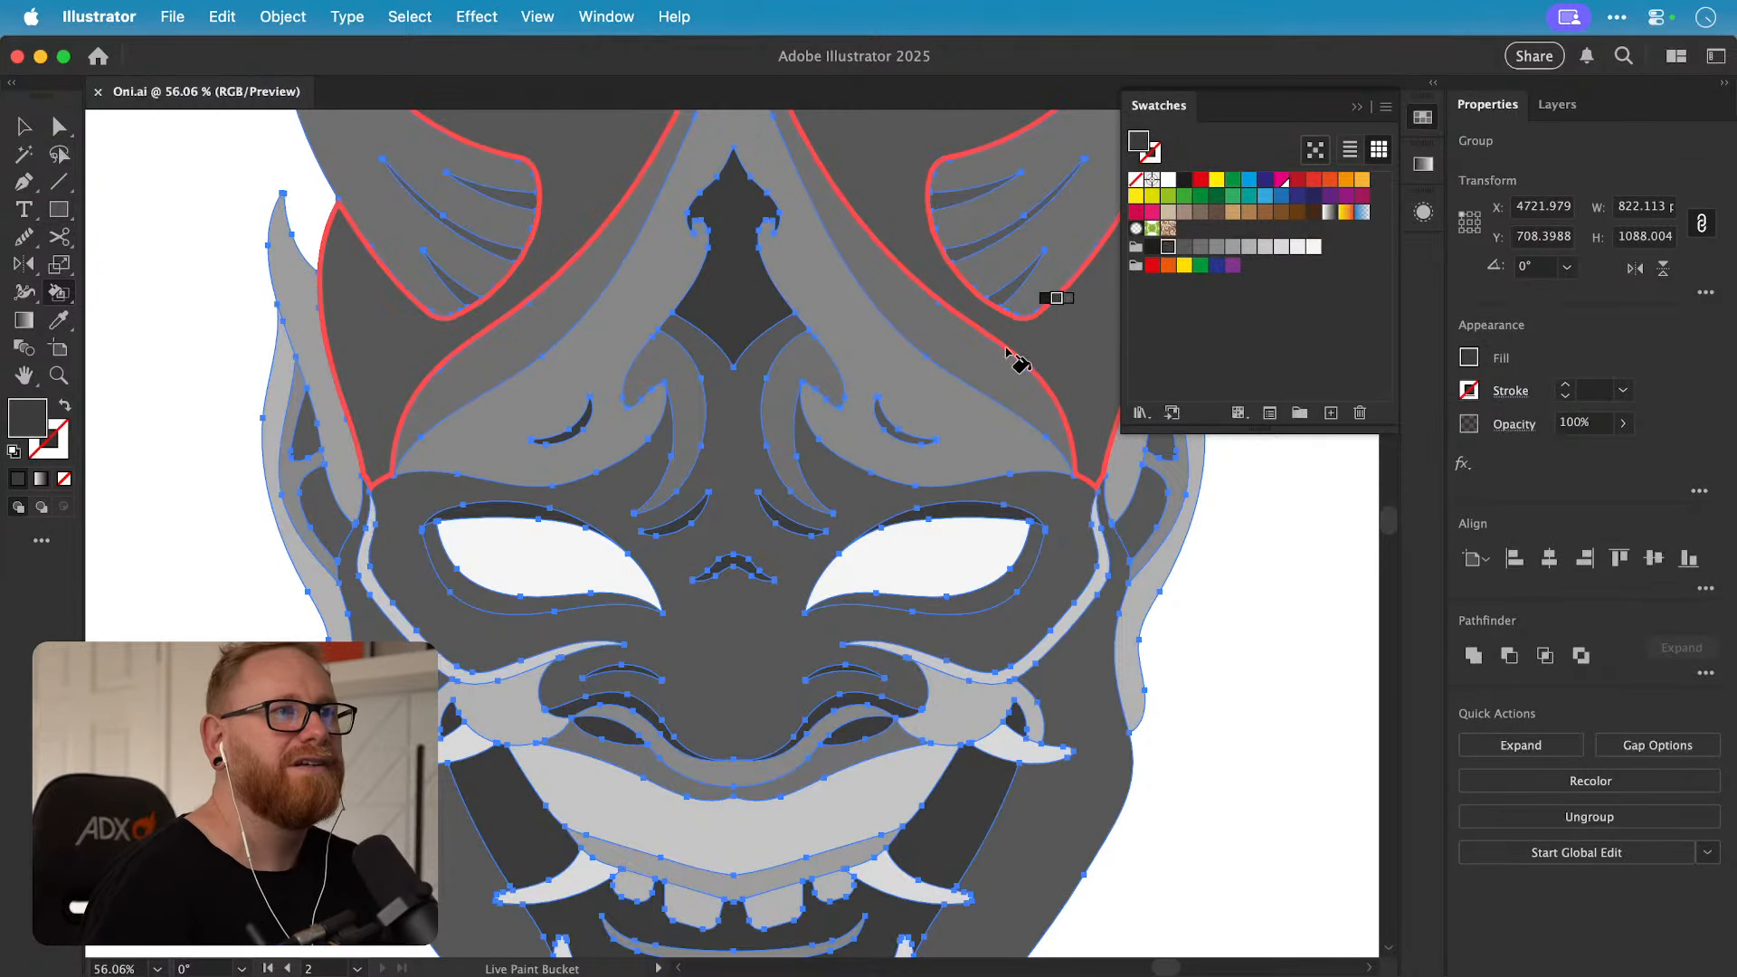
left_click(904, 435)
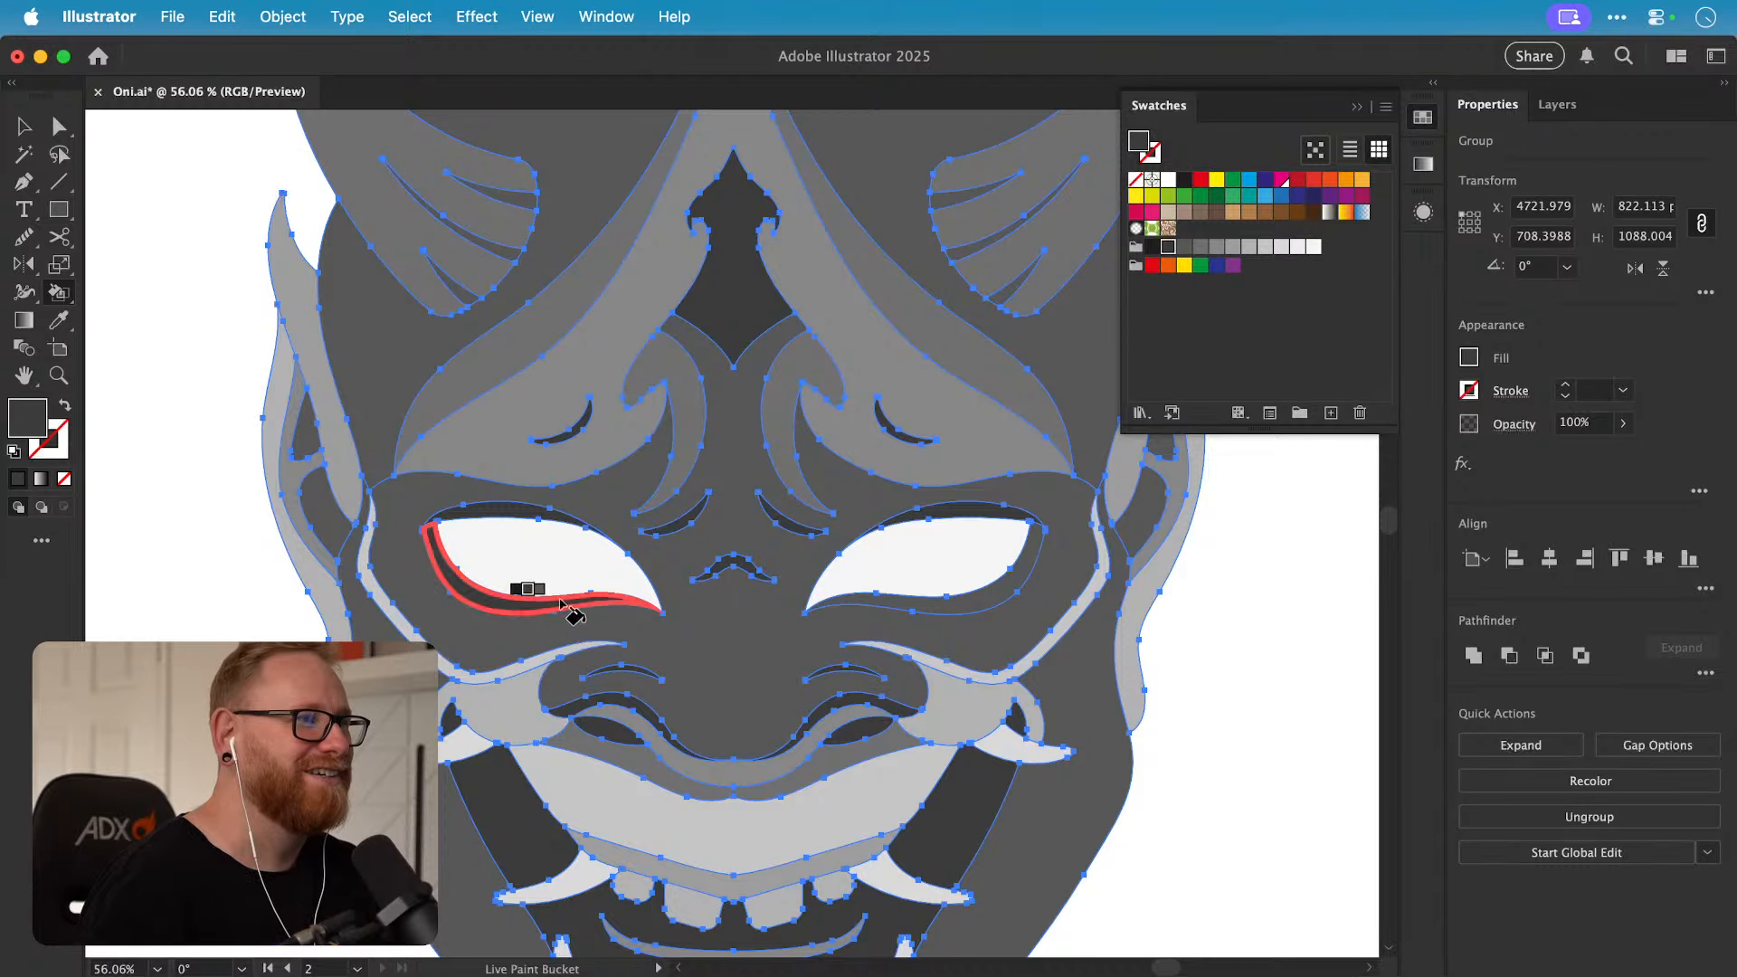
left_click(934, 610)
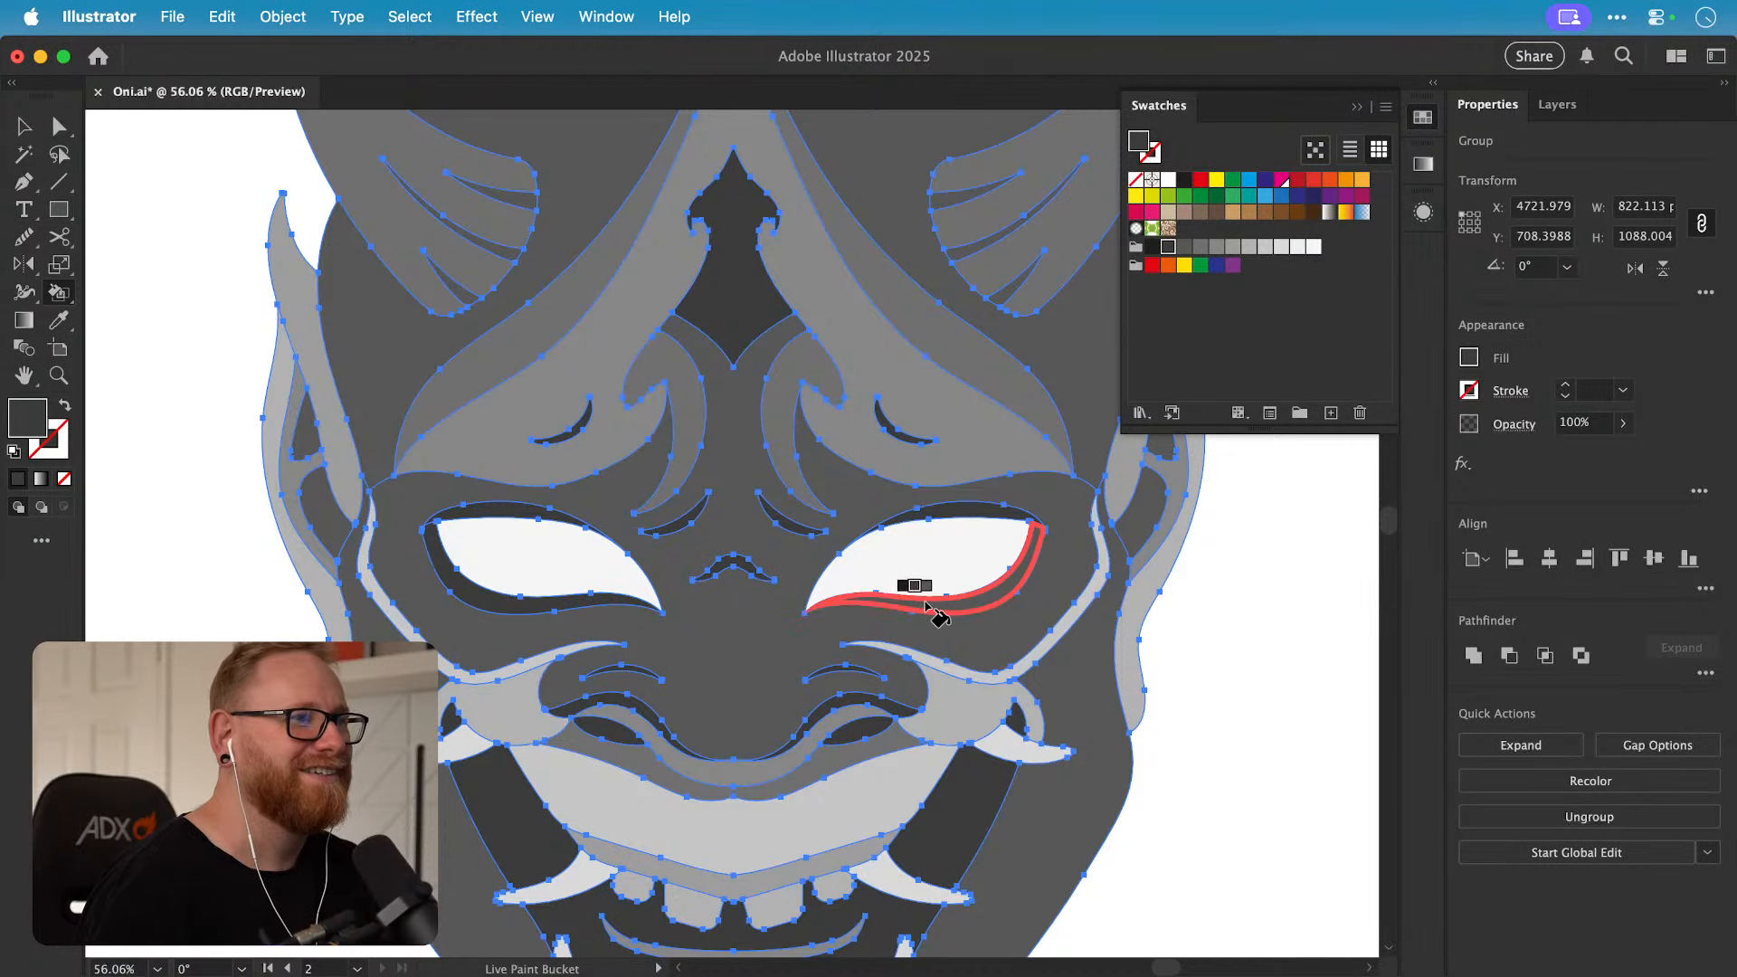
Step: Recolour the thin rims beneath both eyes with the fourth-darkest grey and review the deselected mask
left_click(1185, 246)
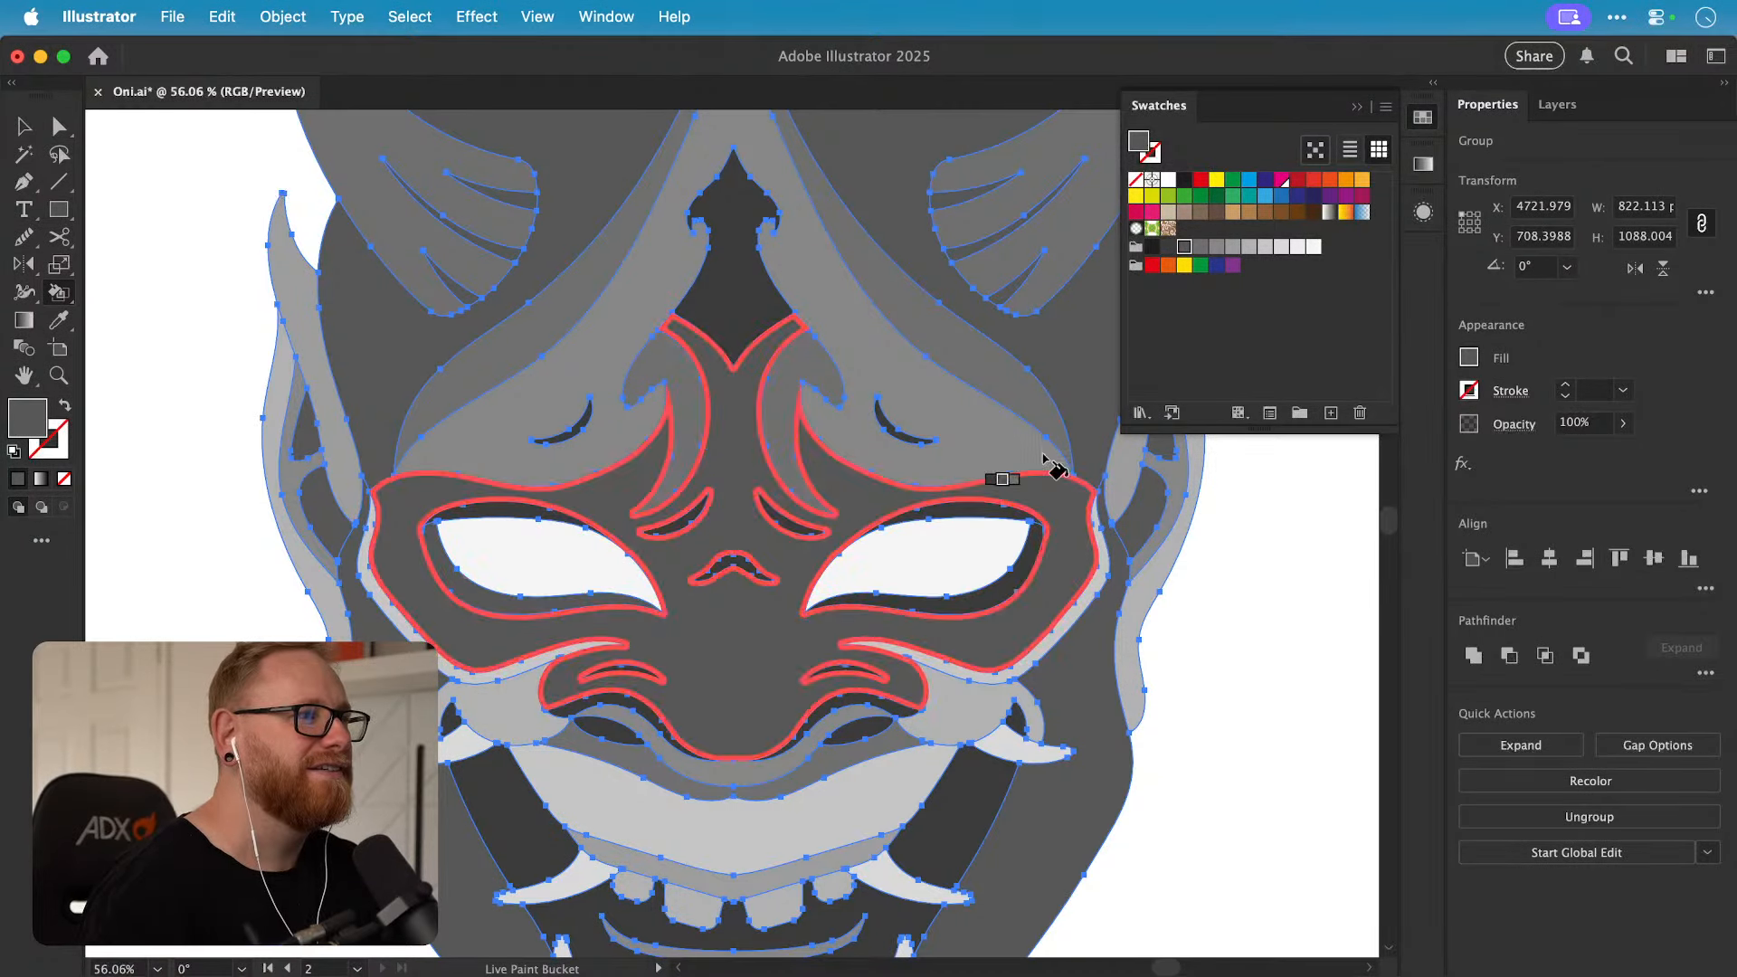
key("Right")
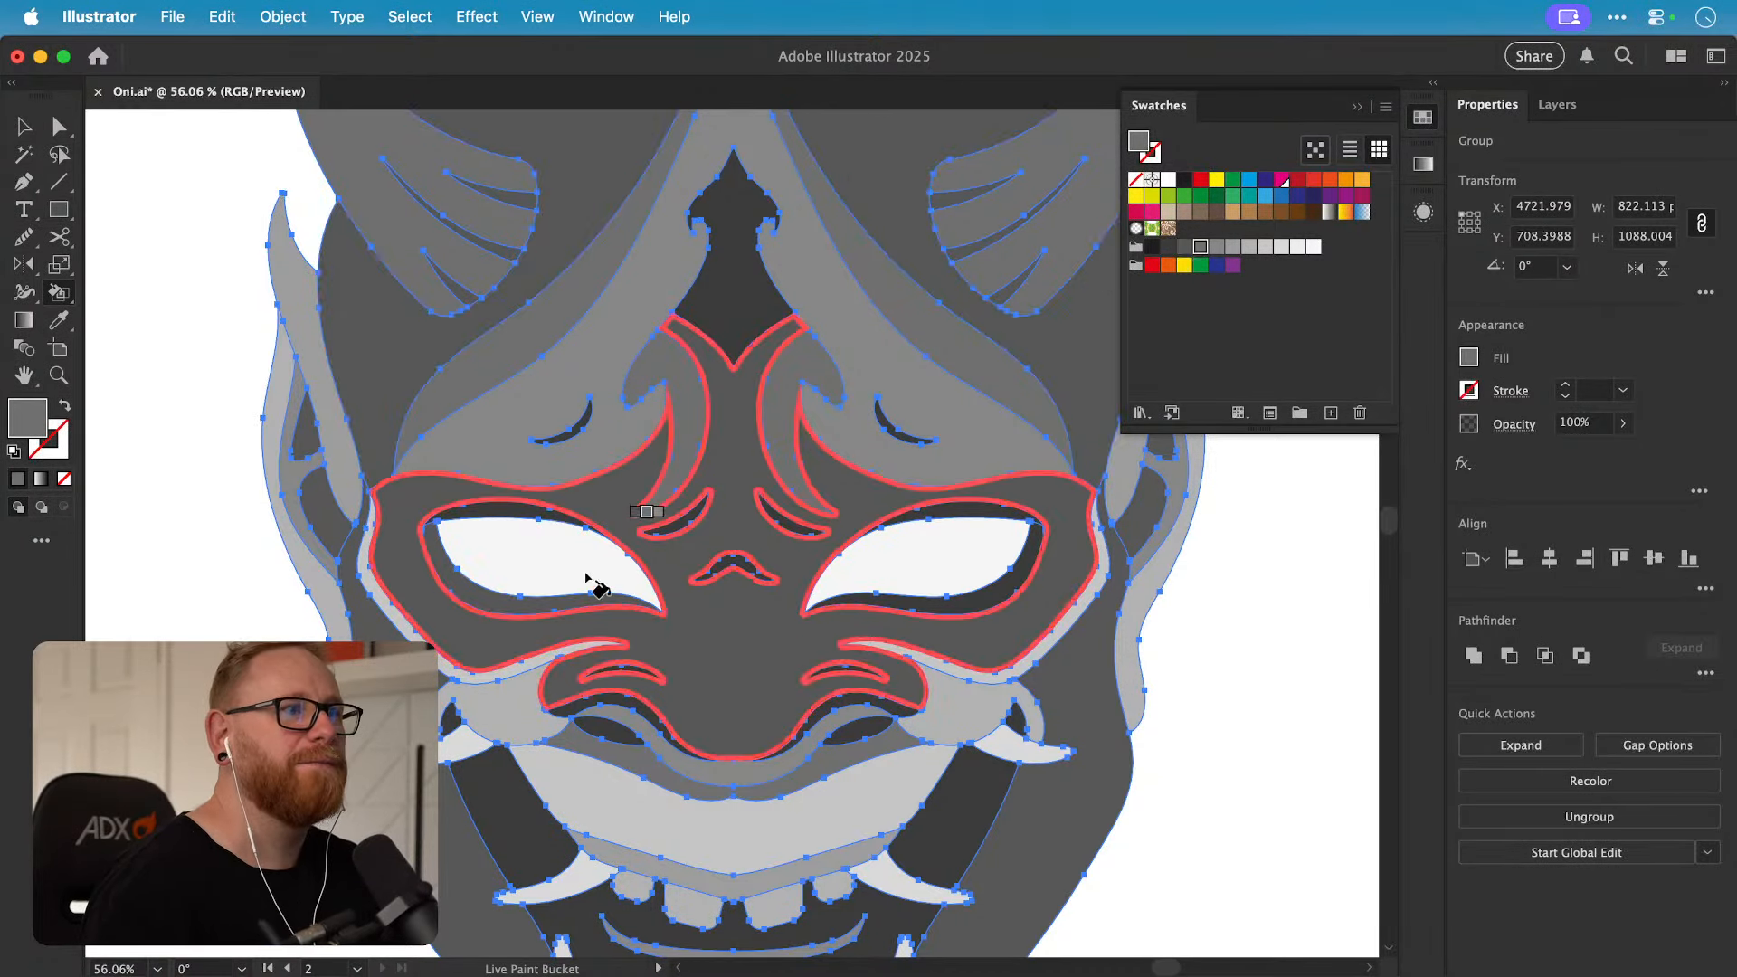
left_click(986, 601)
key("v")
left_click(1248, 574)
left_click_drag(1164, 614, 1131, 574)
left_click_drag(883, 654, 839, 640)
key("z")
left_click_drag(944, 641, 845, 616)
key("v")
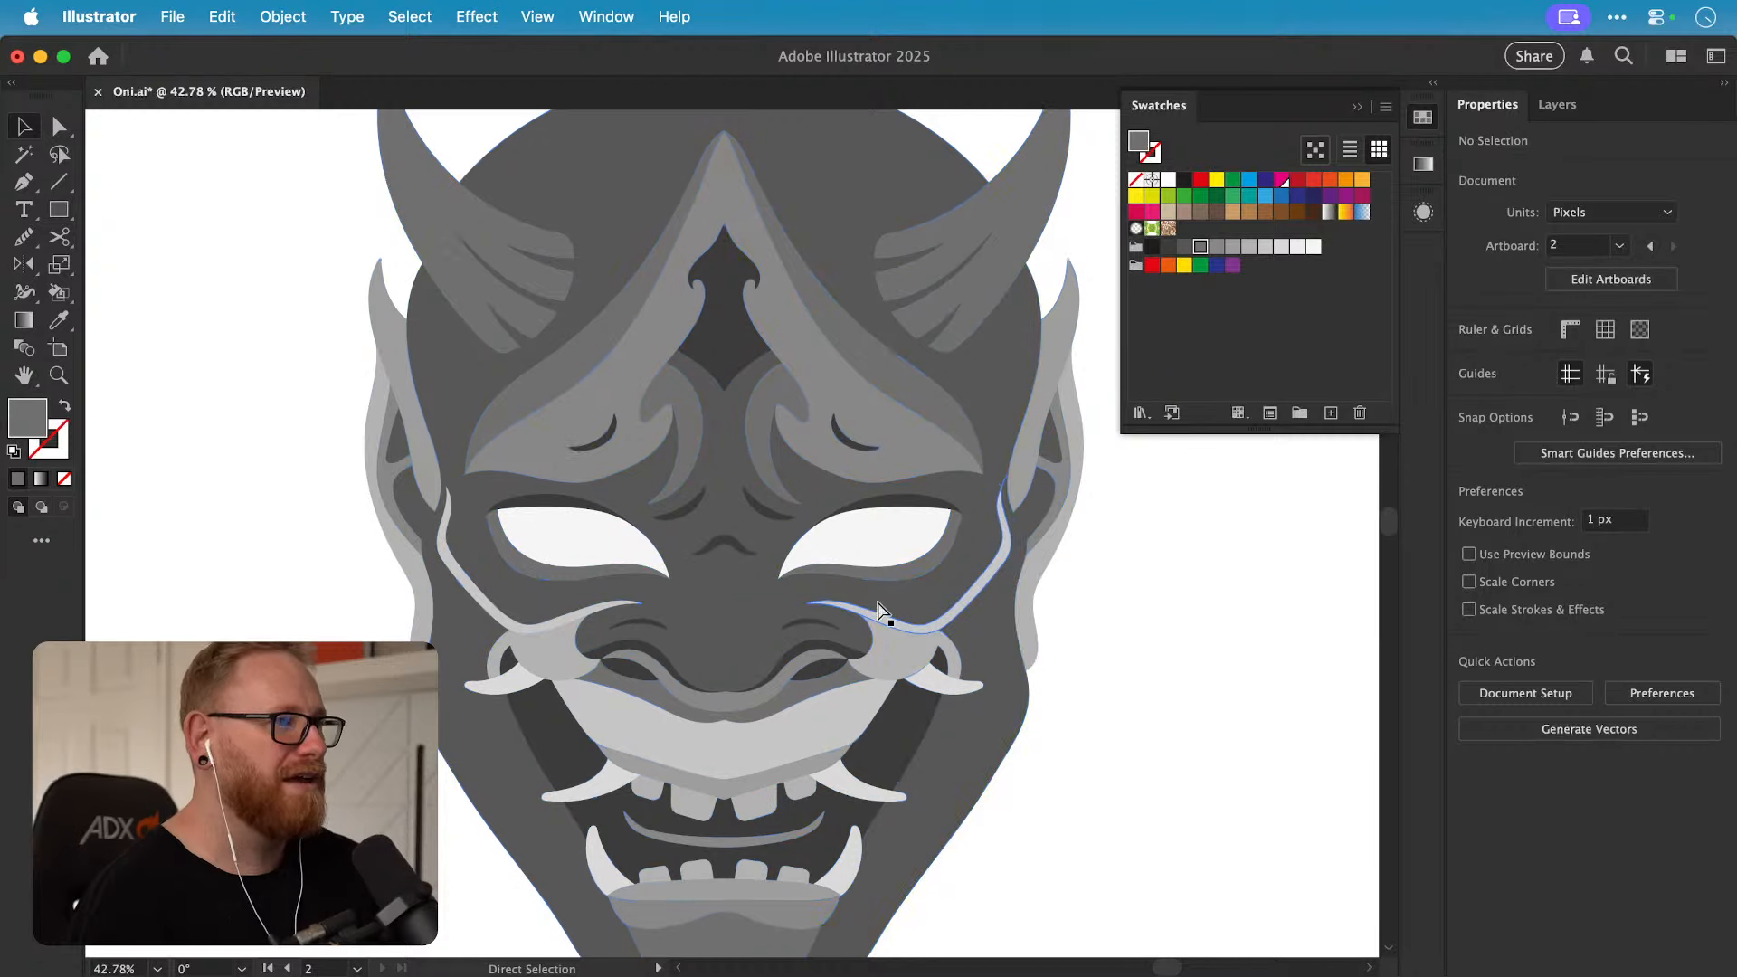
key("super+y")
key("super+y")
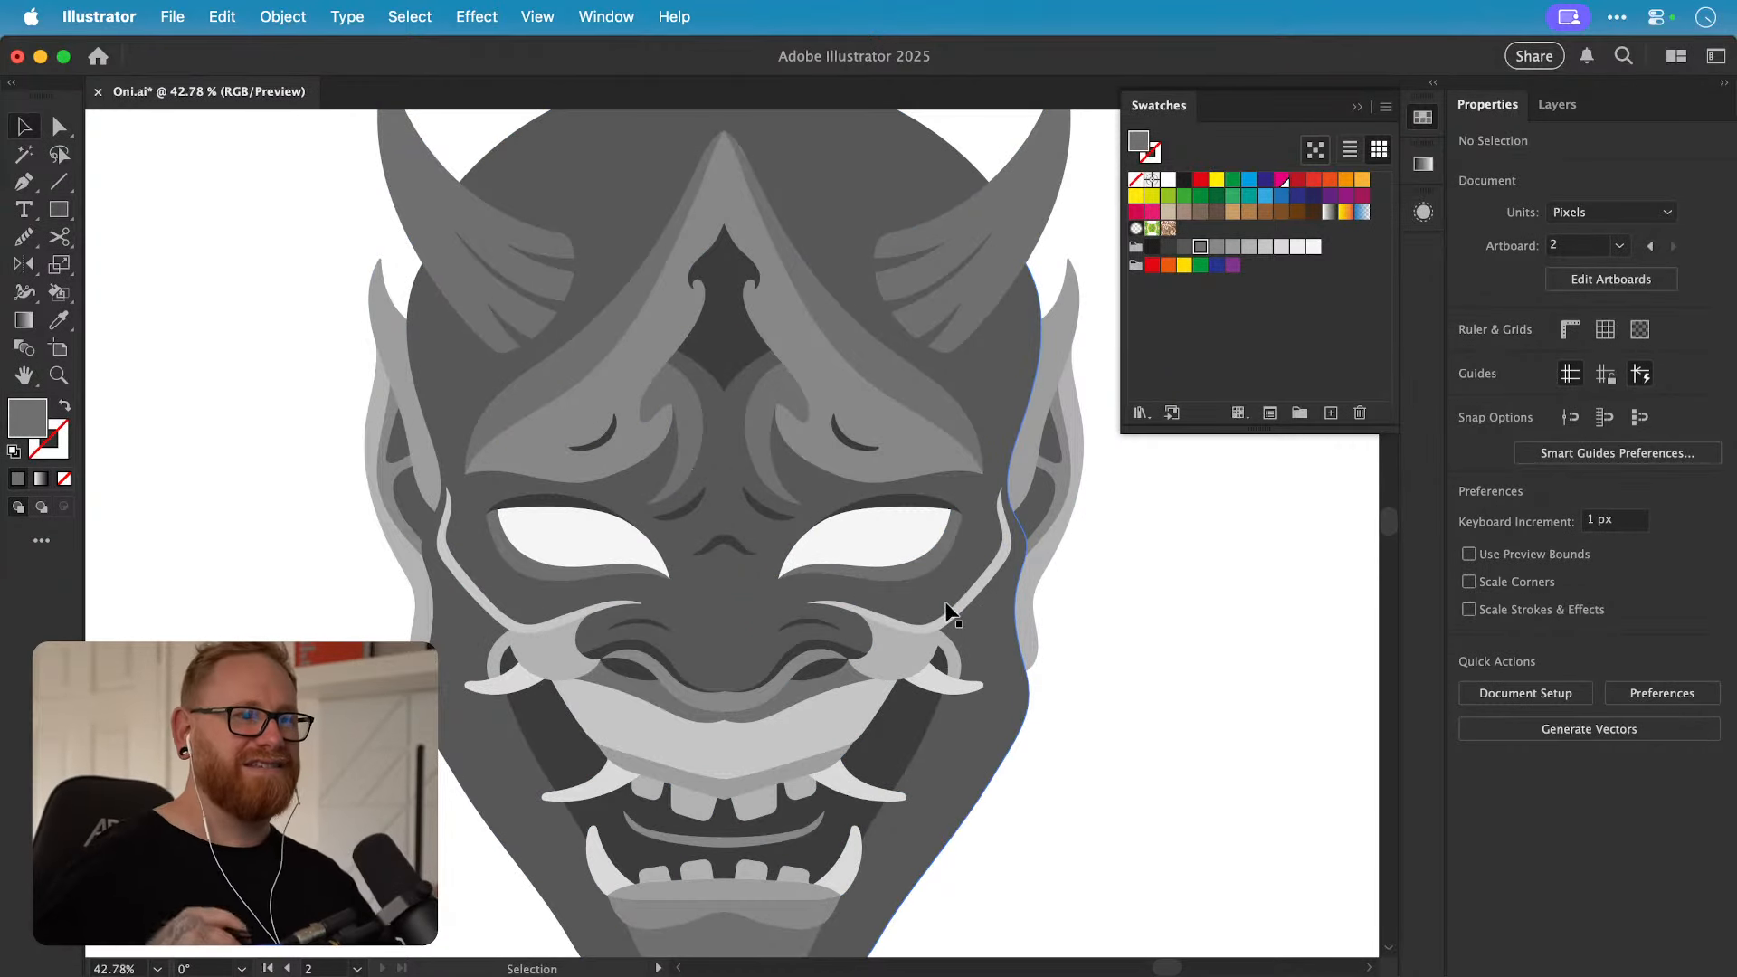
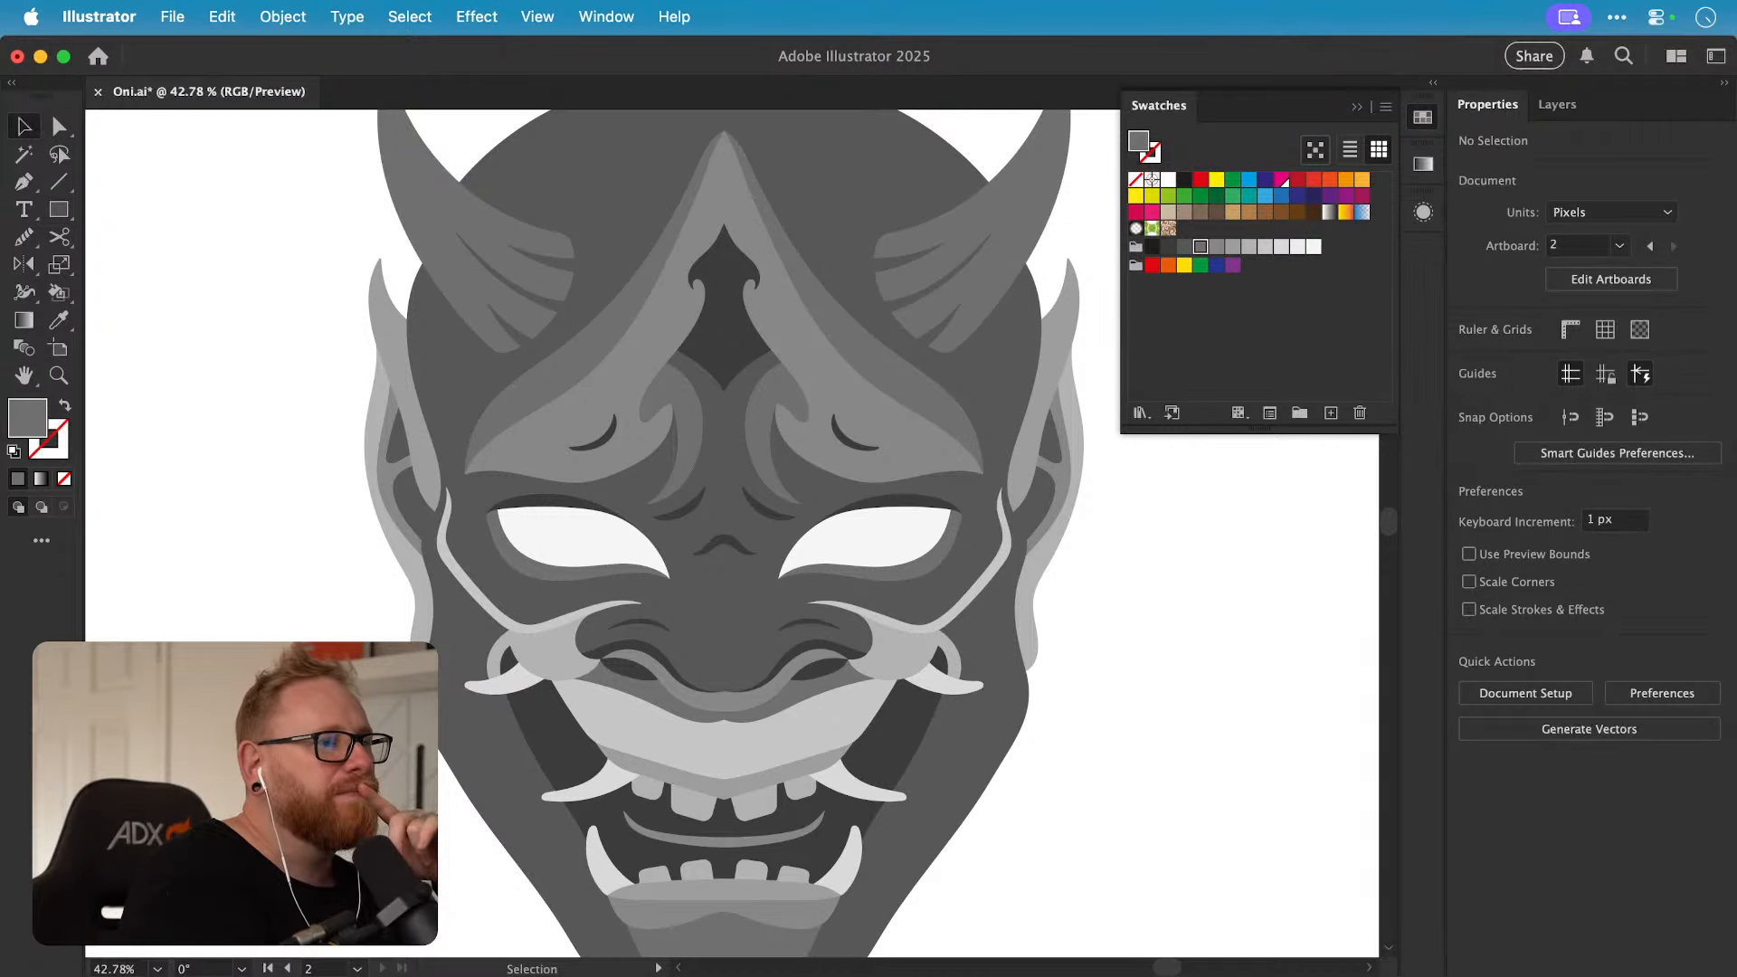
Step: Examine the finished grey mask as a whole on its artboard and beside the reference photo
key("super+minus")
key("super+minus")
key("super+minus")
key("super+minus")
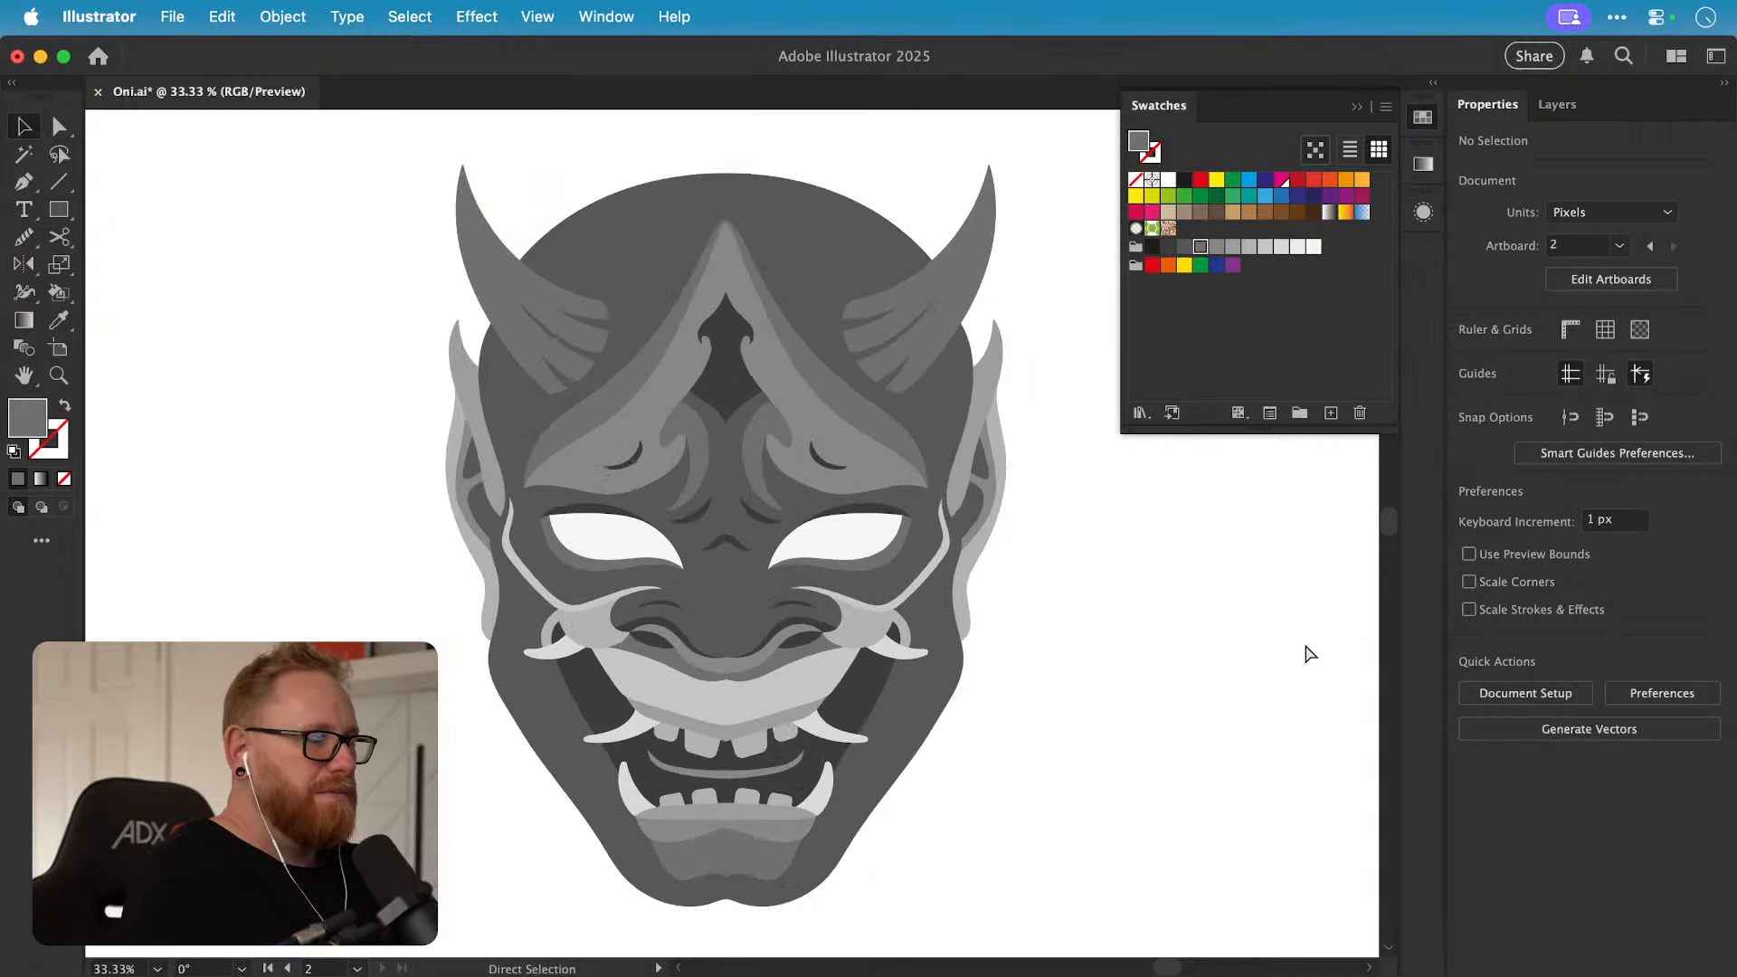
left_click_drag(896, 428, 966, 392)
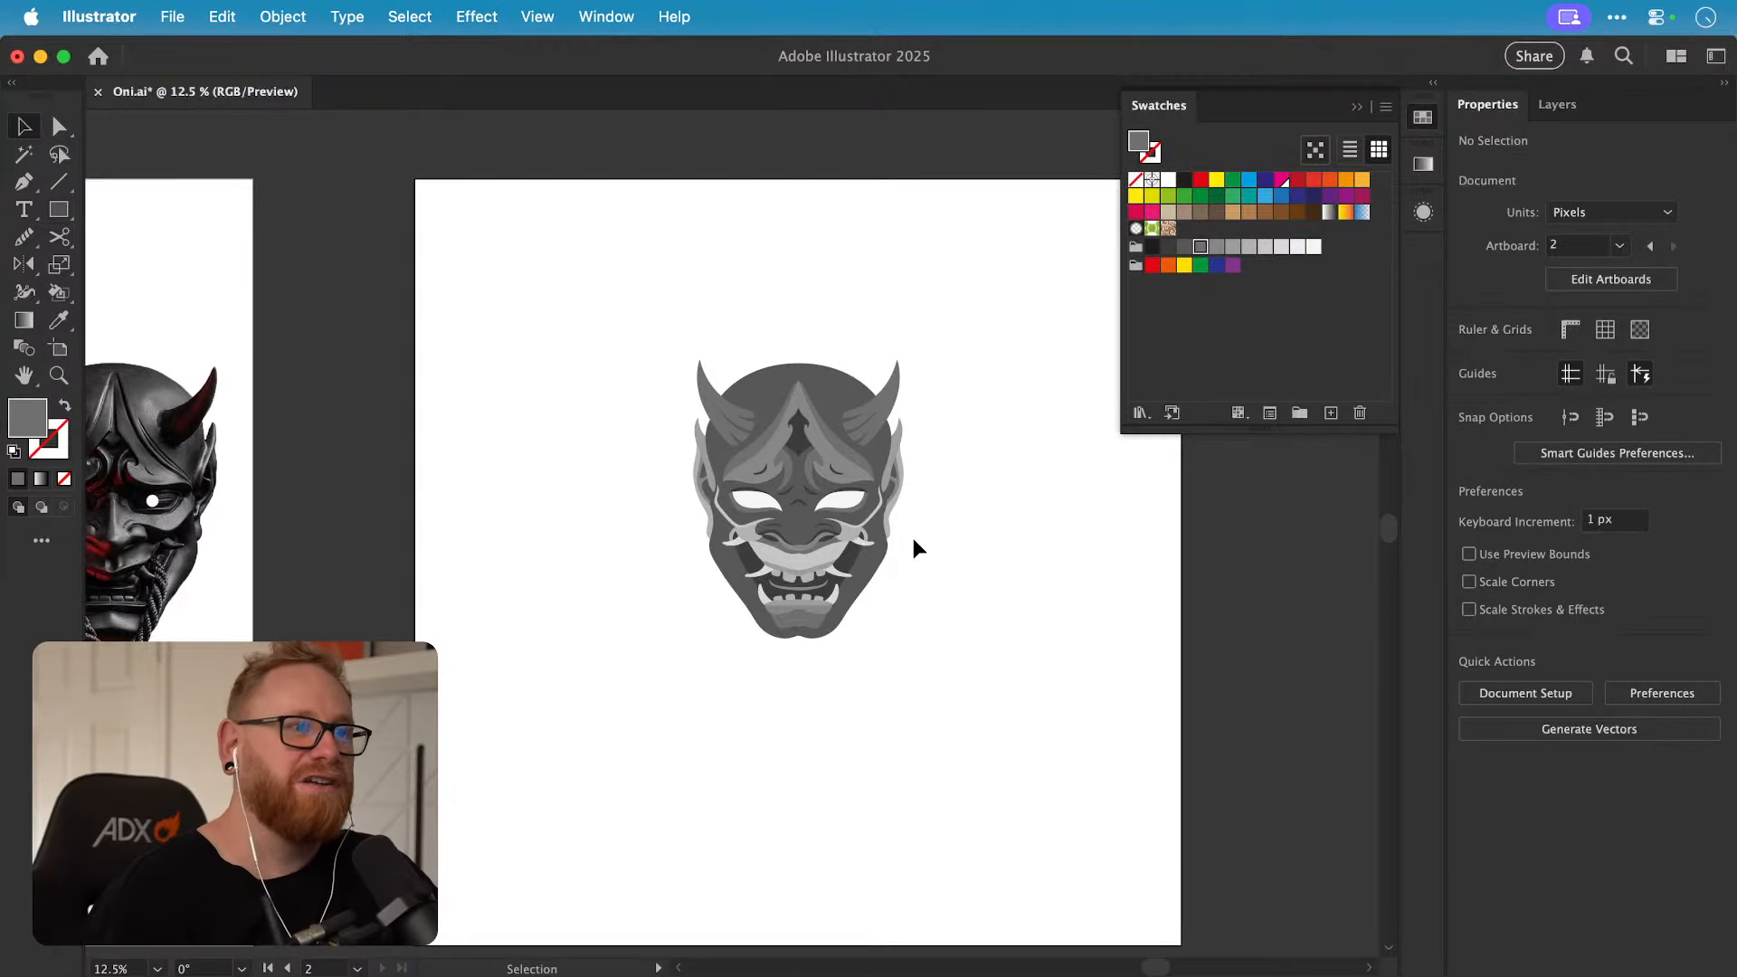
left_click_drag(942, 599, 1046, 606)
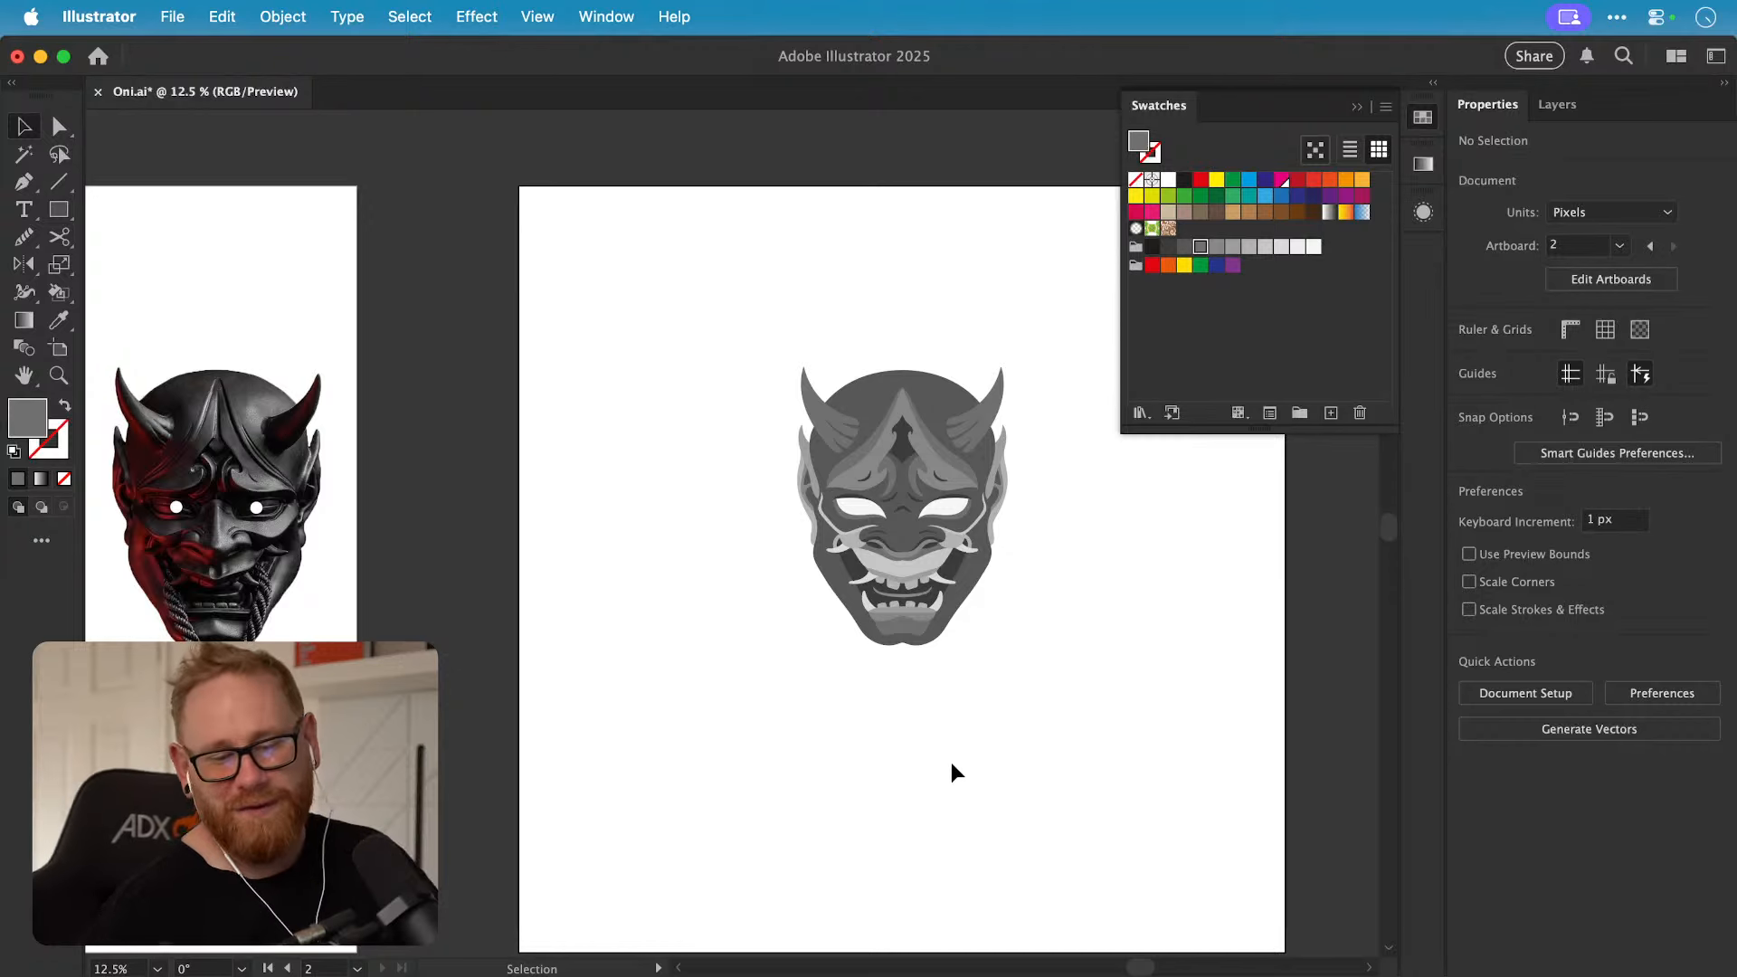
left_click_drag(1023, 611, 839, 630)
Step: Duplicate the Live Paint mask group on the artboard, placing the copy beside the original
key("z")
left_click_drag(833, 570, 1046, 616)
key("v")
left_click_drag(564, 343, 454, 325)
left_click_drag(876, 706, 680, 419)
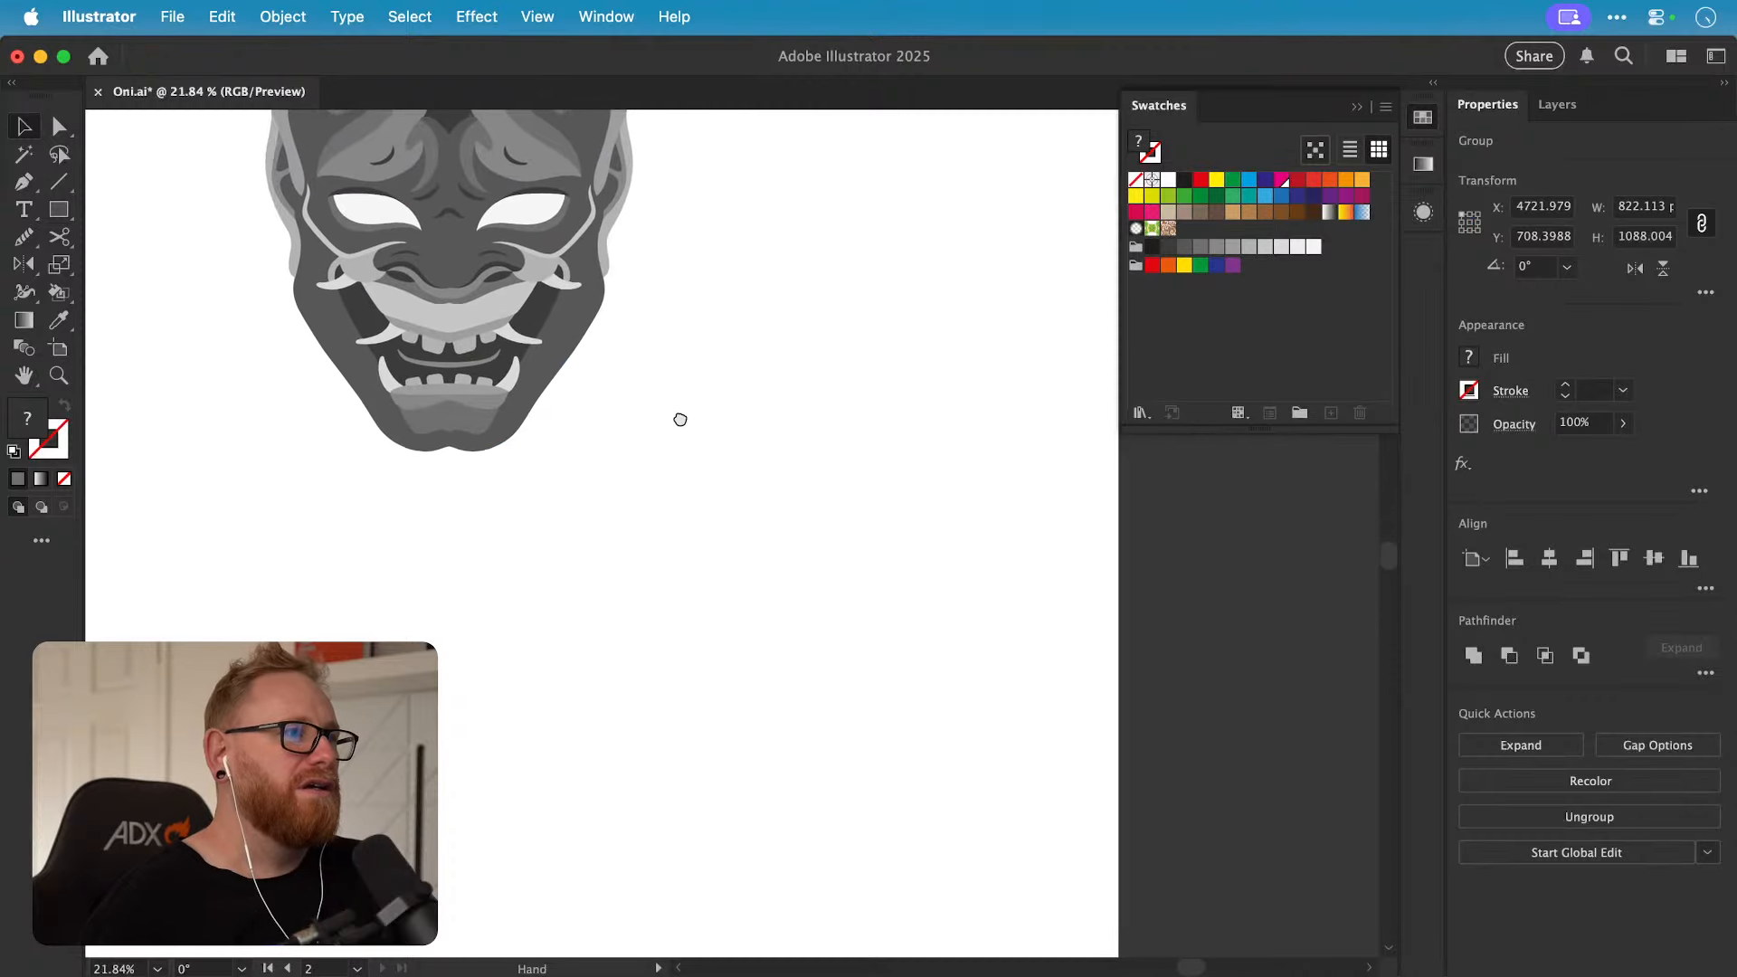
left_click_drag(570, 367, 1043, 368)
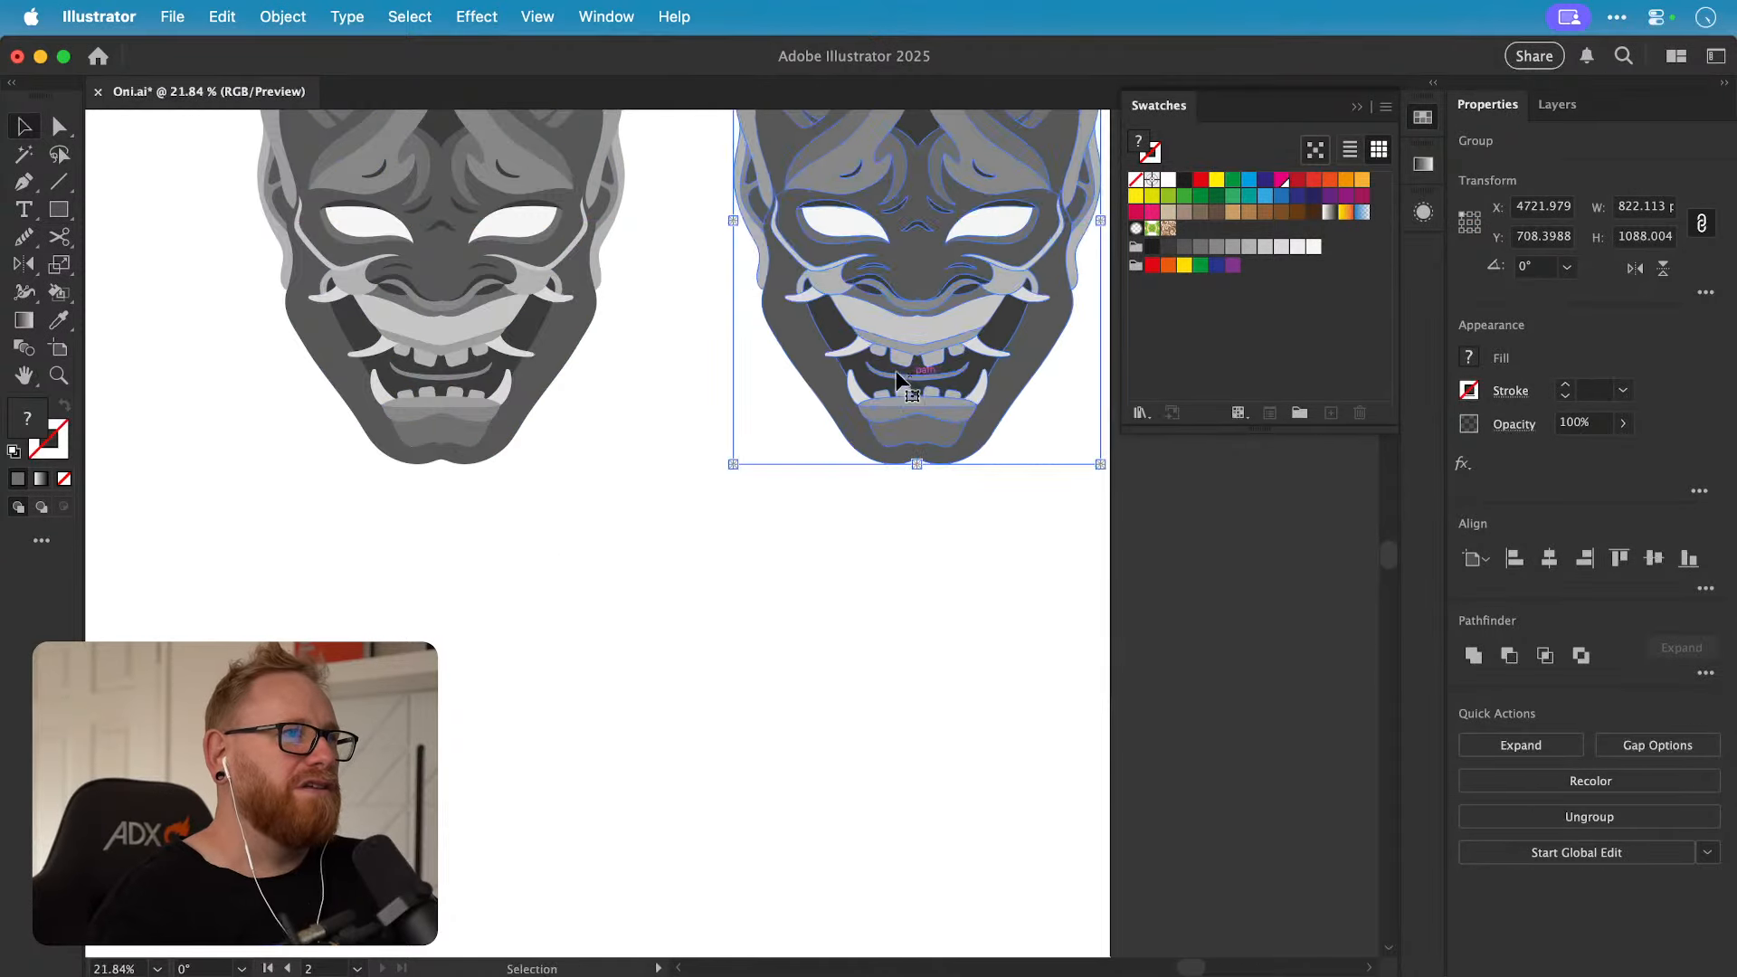
scroll(896, 380, "up", 5)
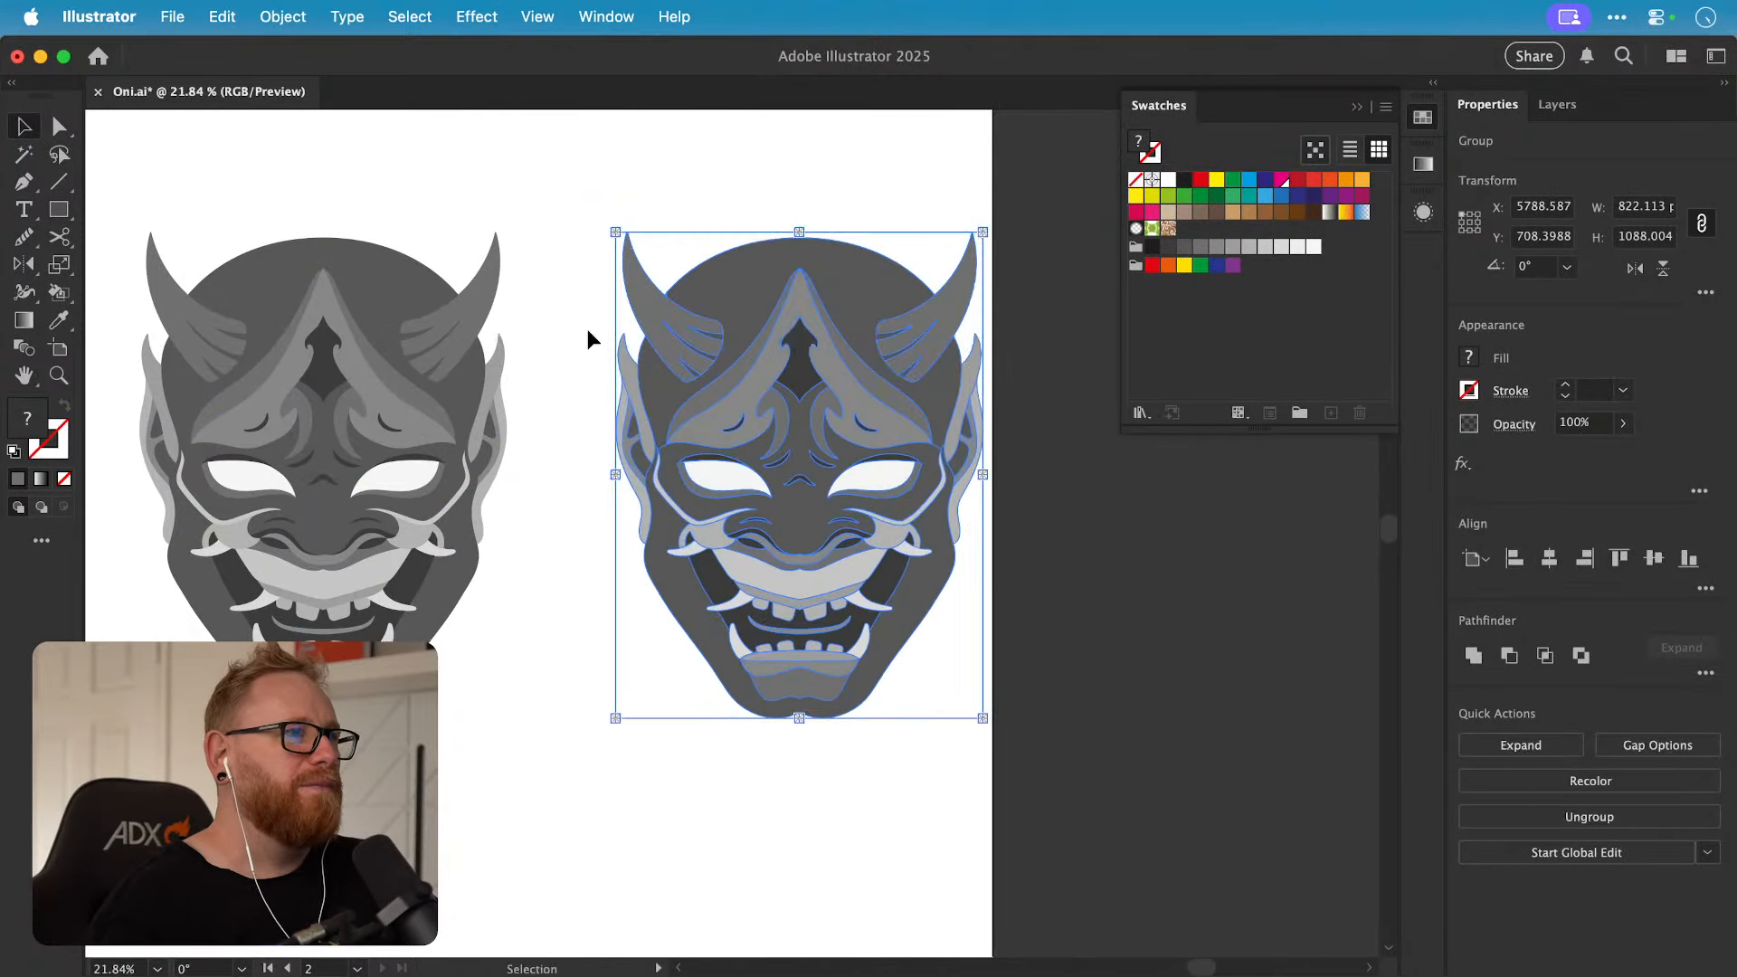
Step: Try the Expand command on the duplicated mask and delete that copy
left_click(301, 18)
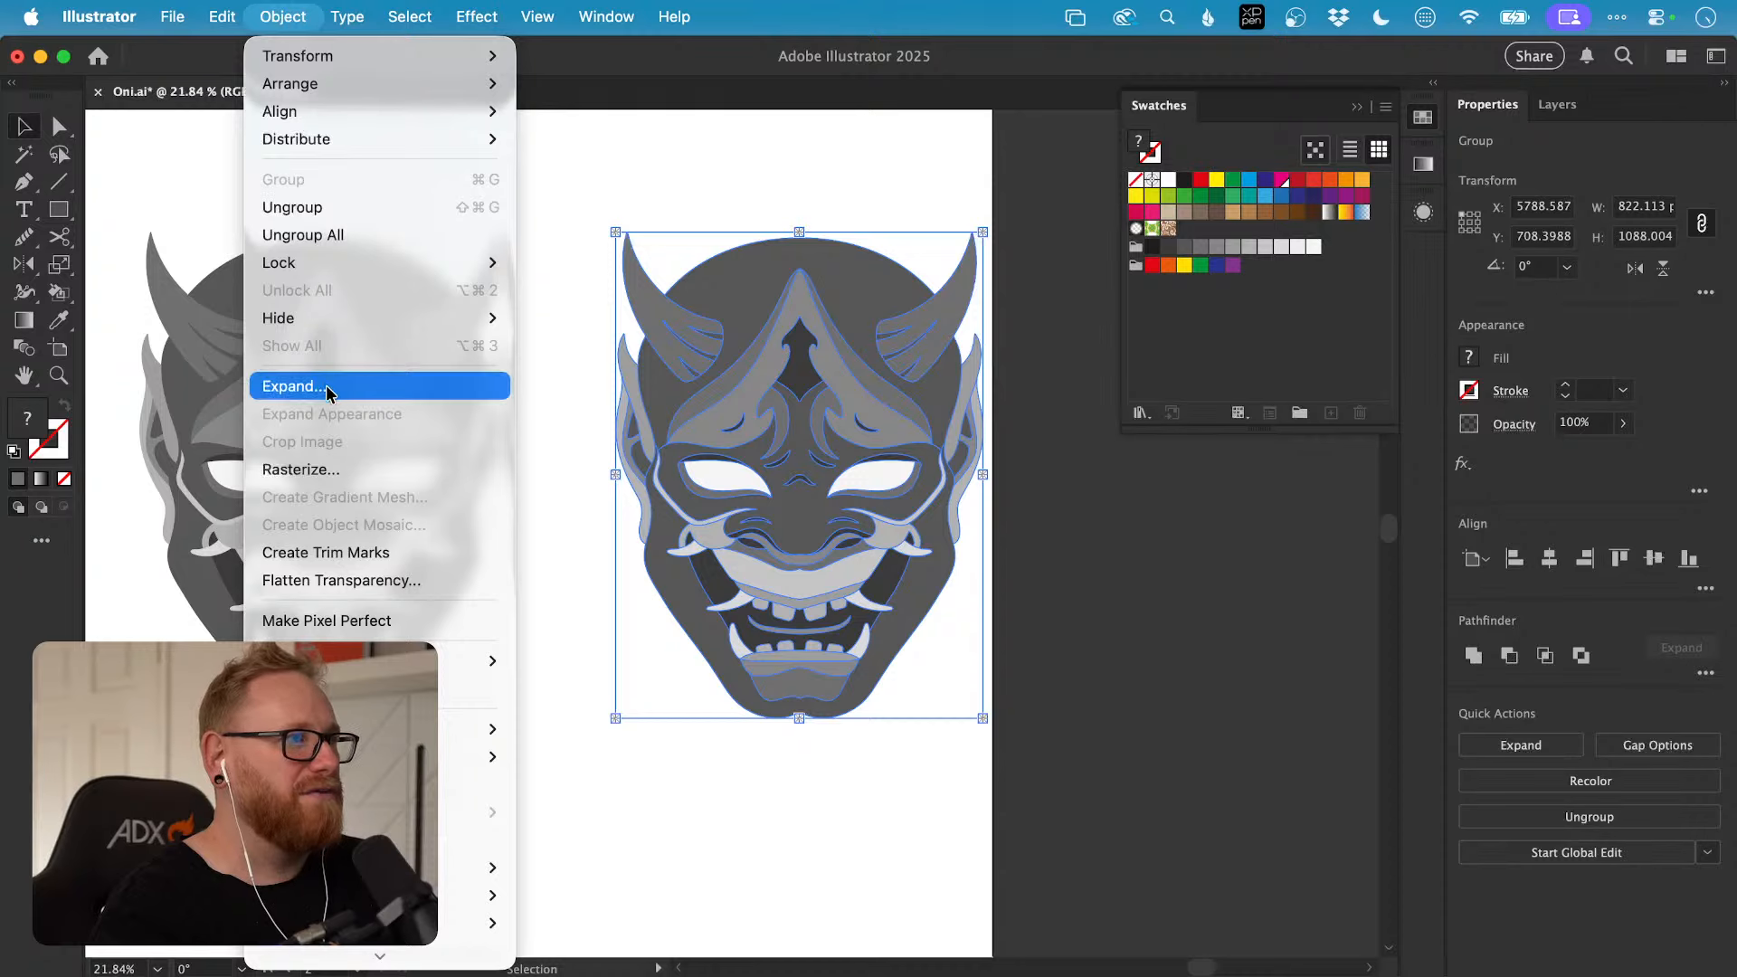
left_click(403, 401)
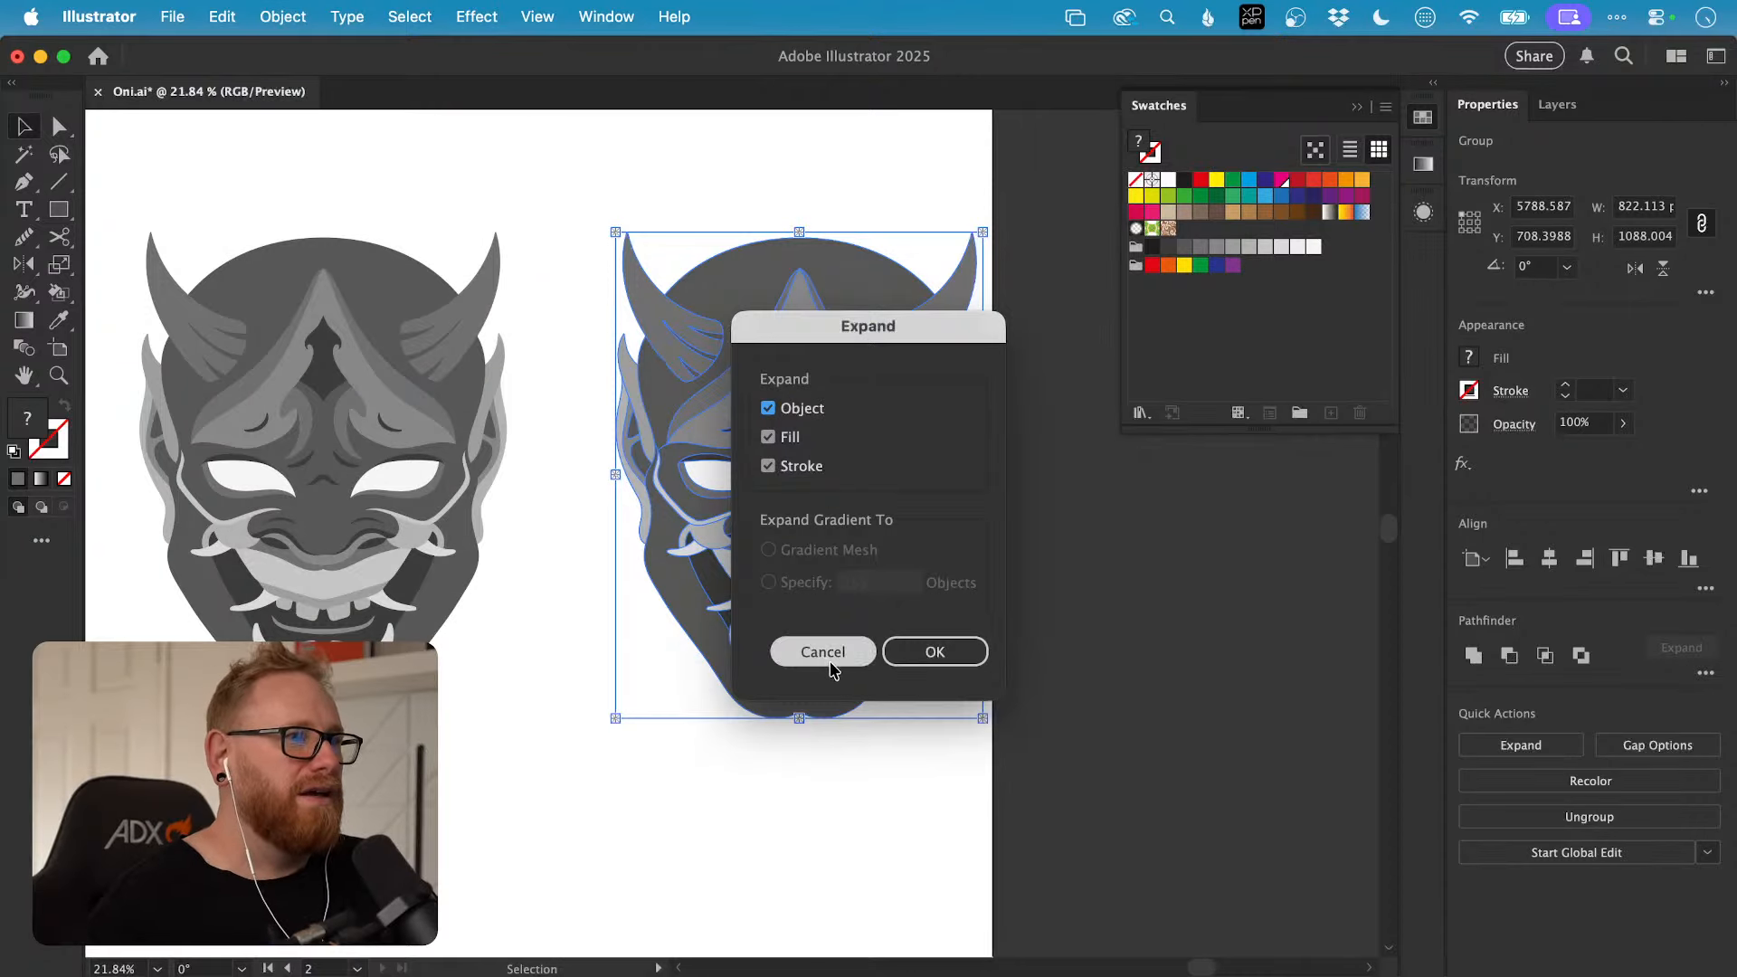
key("Return")
key("BackSpace")
Step: Make a new copy of the original Live Paint mask and place it alongside, level with the original
left_click_drag(597, 567, 837, 598)
key("z")
mouse_move(465, 508)
left_mouse_down()
mouse_move(513, 528)
mouse_move(469, 519)
left_mouse_up()
key("v")
left_click_drag(671, 510, 1076, 558)
left_click_drag(905, 554, 588, 547)
Step: Expand the copied Live Paint mask with Object, Fill and Stroke all included
left_click(283, 17)
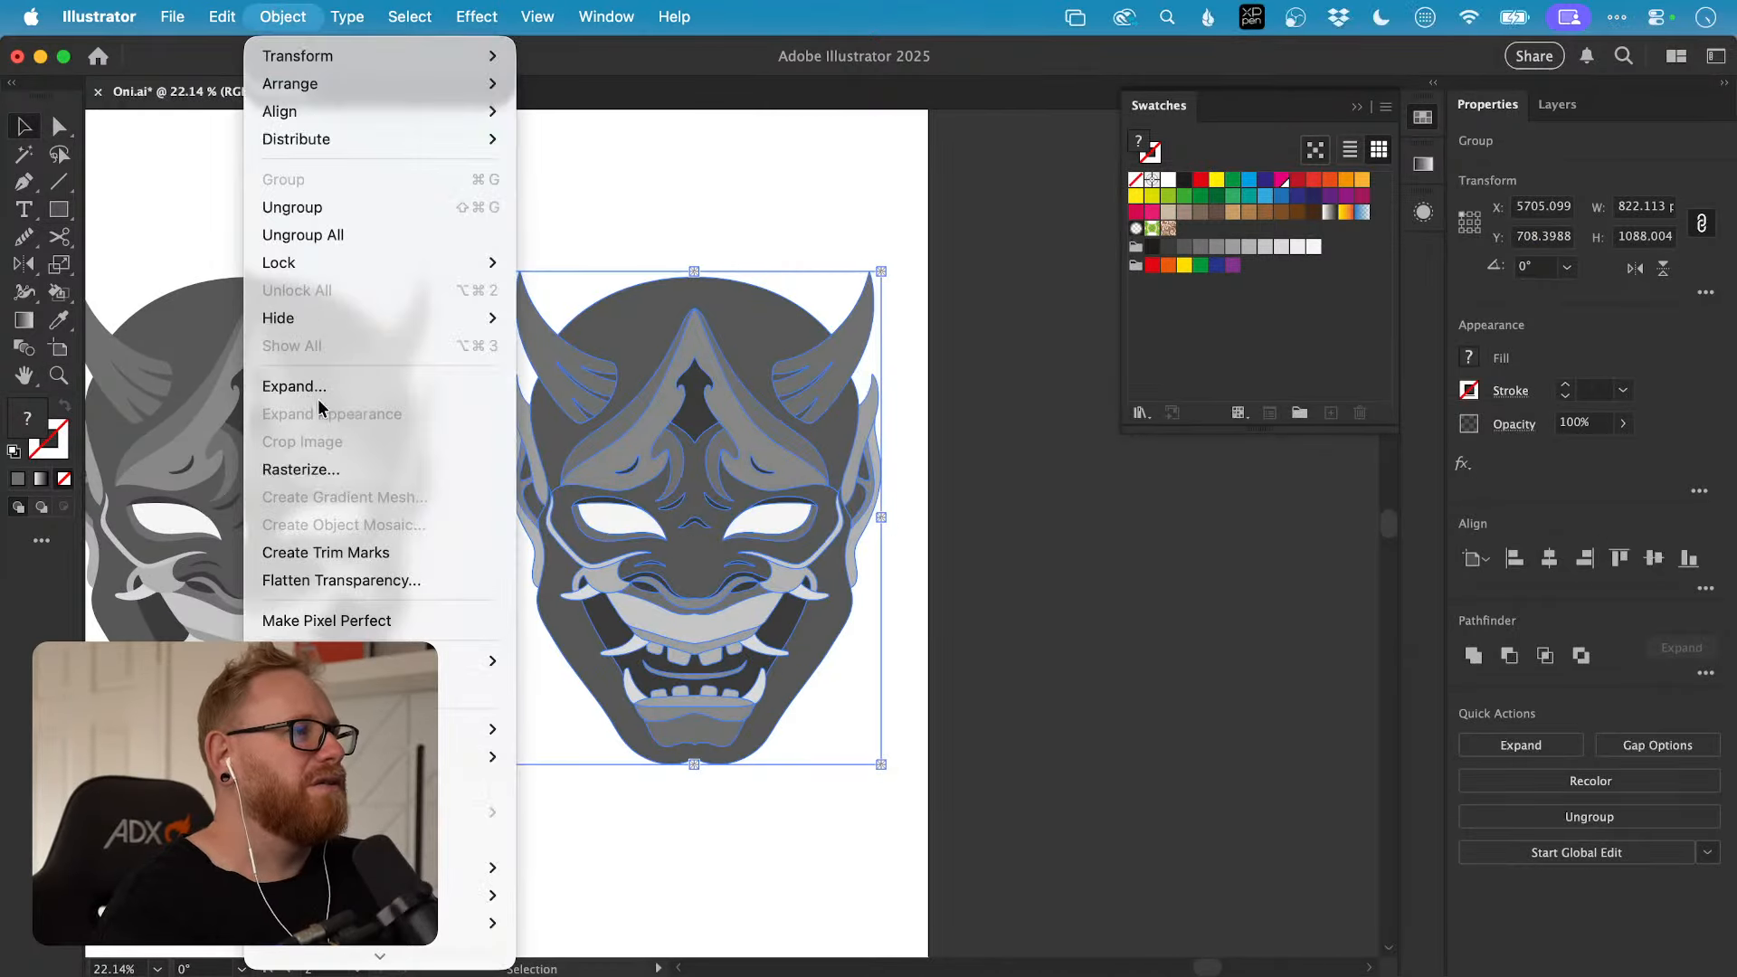
left_click(290, 386)
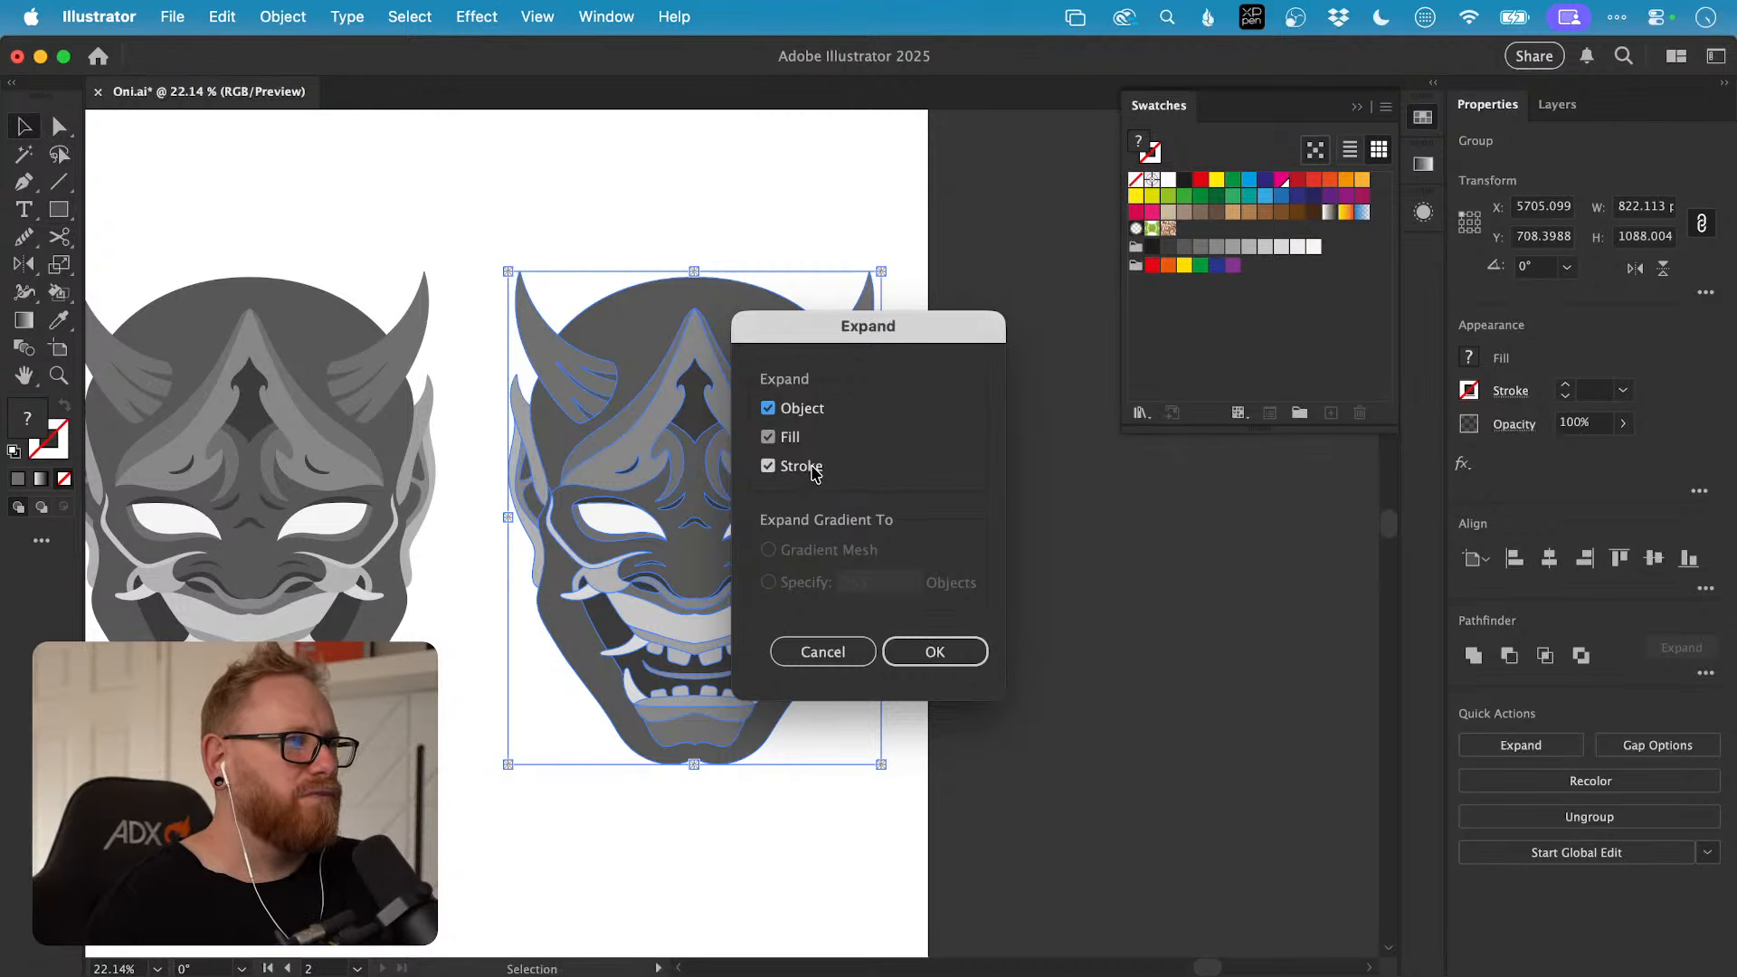
left_click(932, 649)
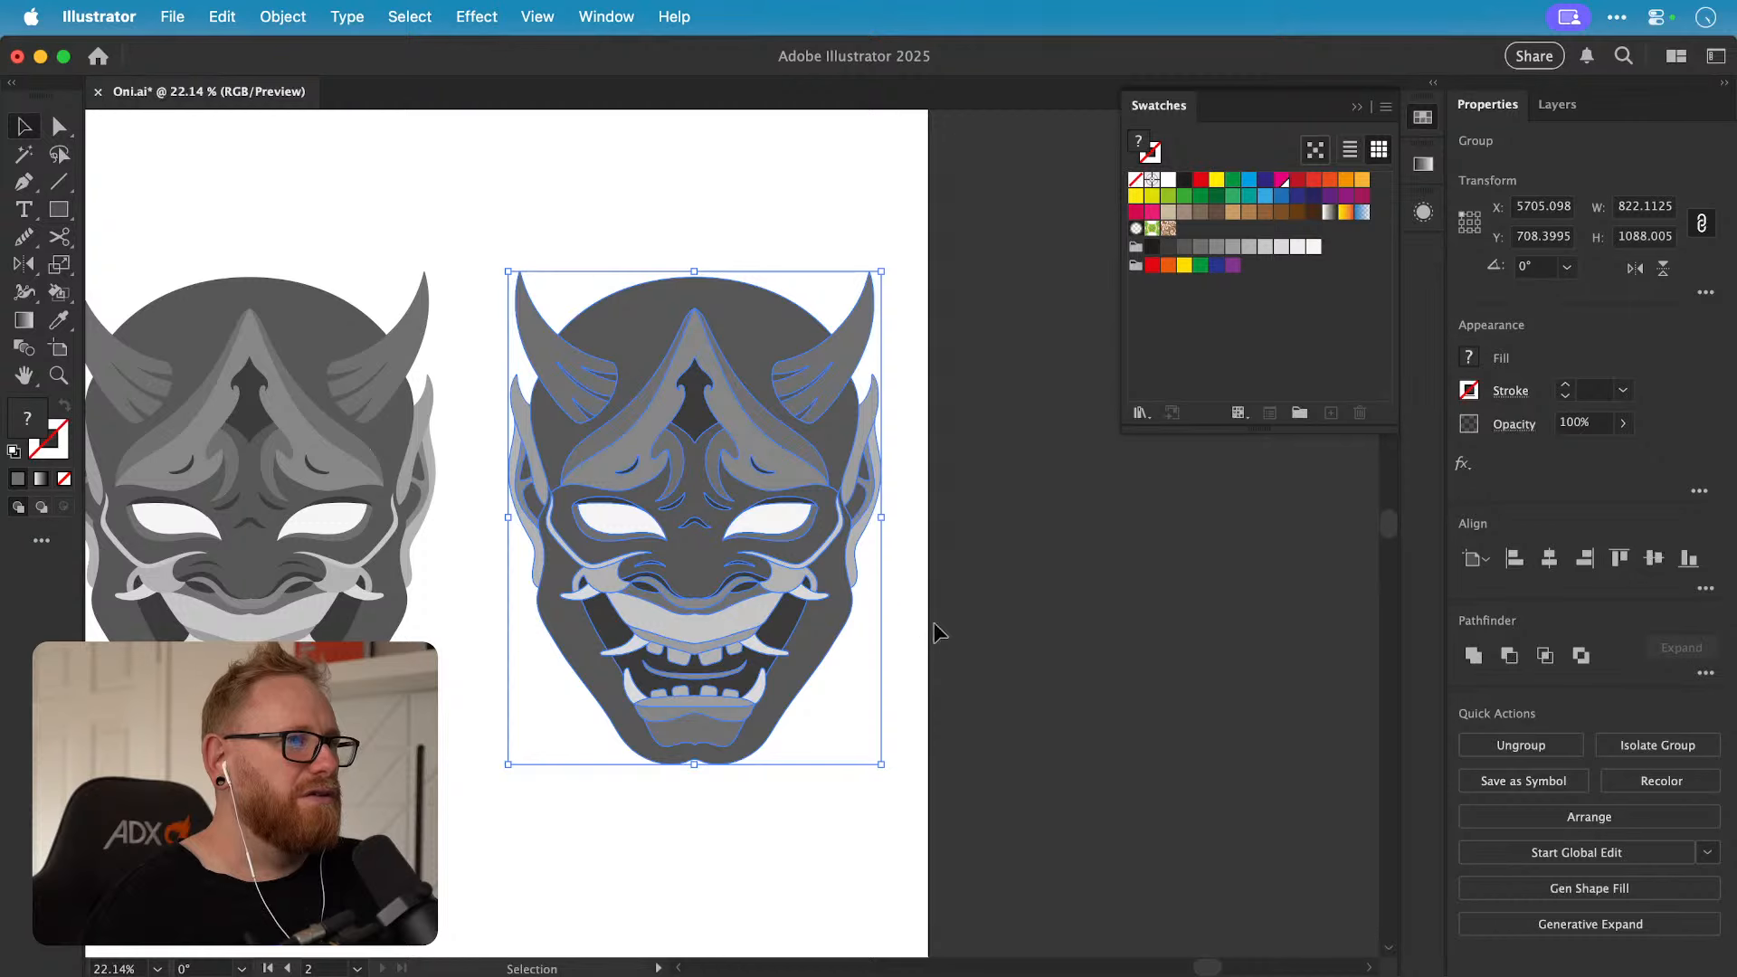
Step: Ungroup the expanded mask copy completely into separate shapes and deselect them
left_click(934, 623)
left_click(806, 578)
left_click_drag(701, 419, 753, 420)
key("super+z")
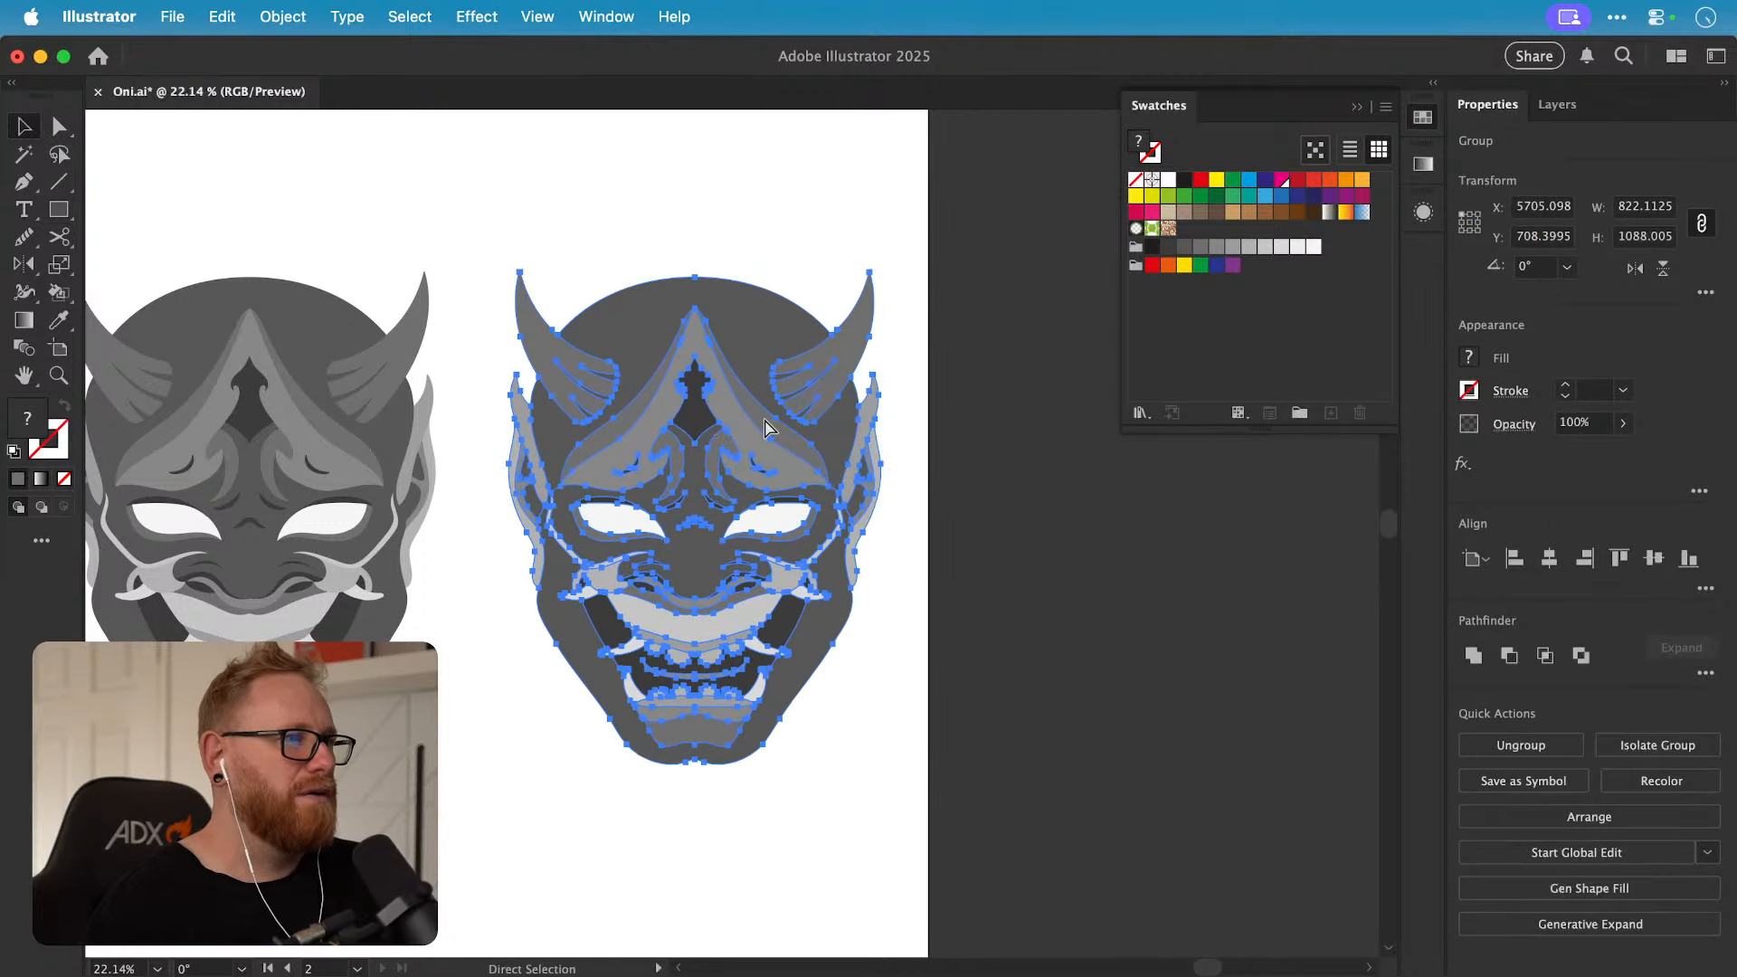
key("shift+super+g")
key("shift+super+a")
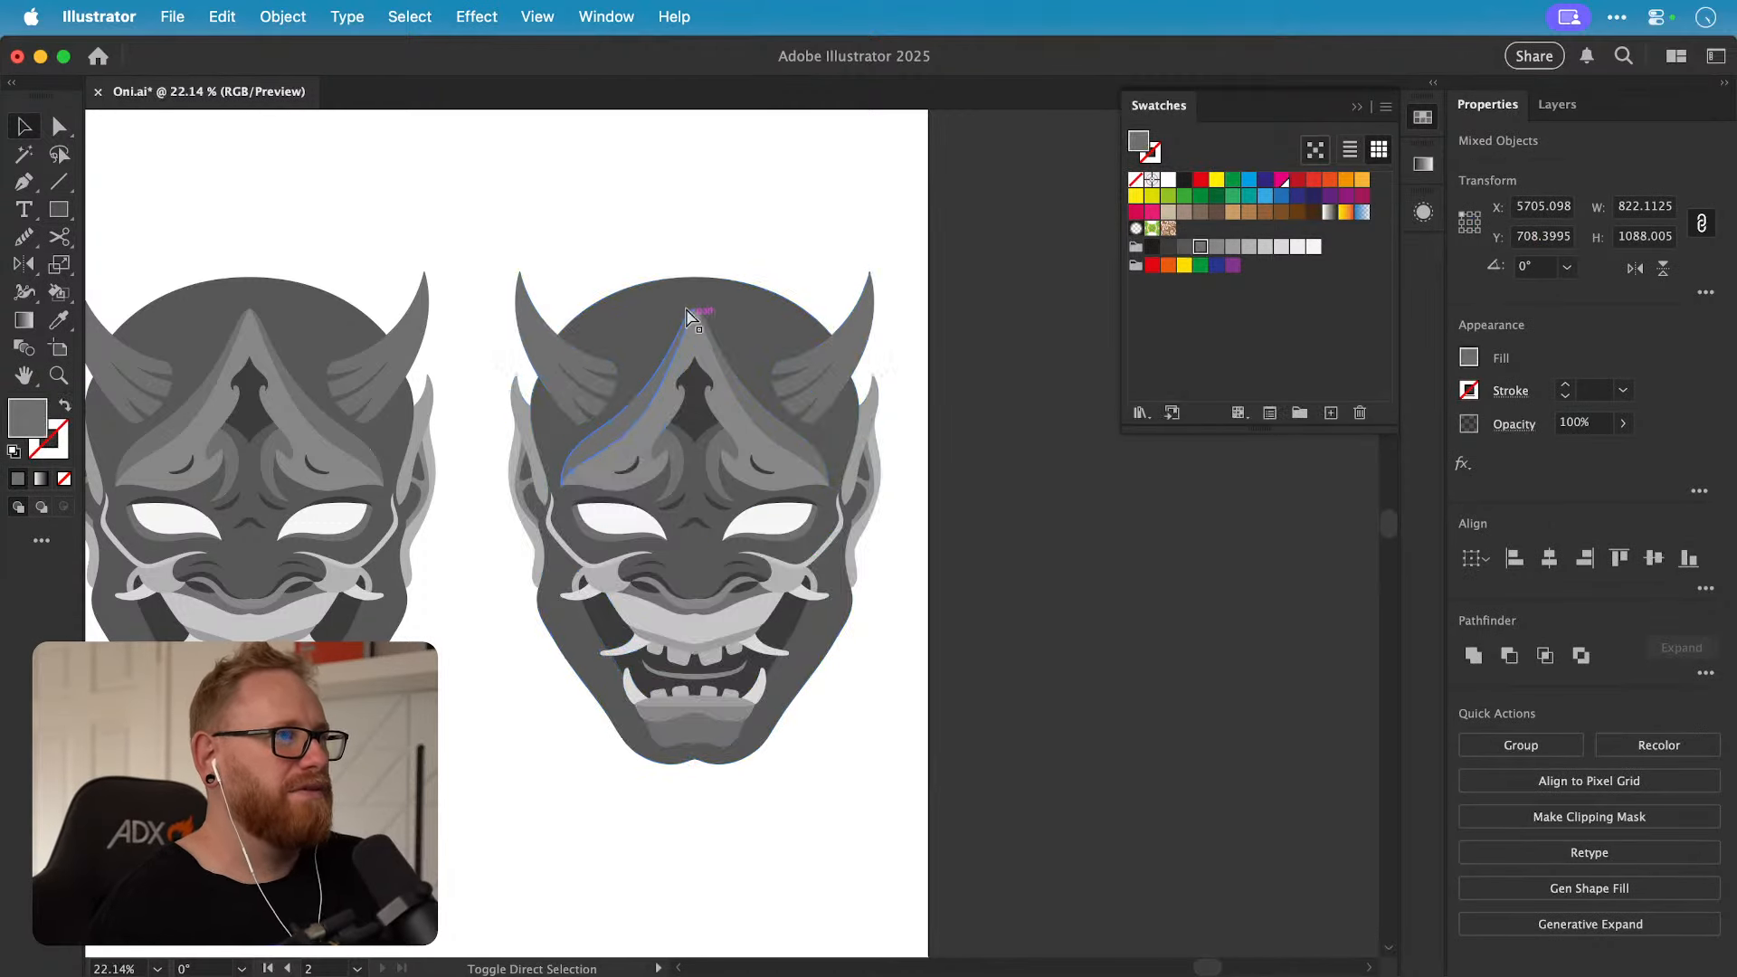
Step: Try moving individual shapes of the ungrouped mask copy, such as the face, and undo each move
left_click(535, 340)
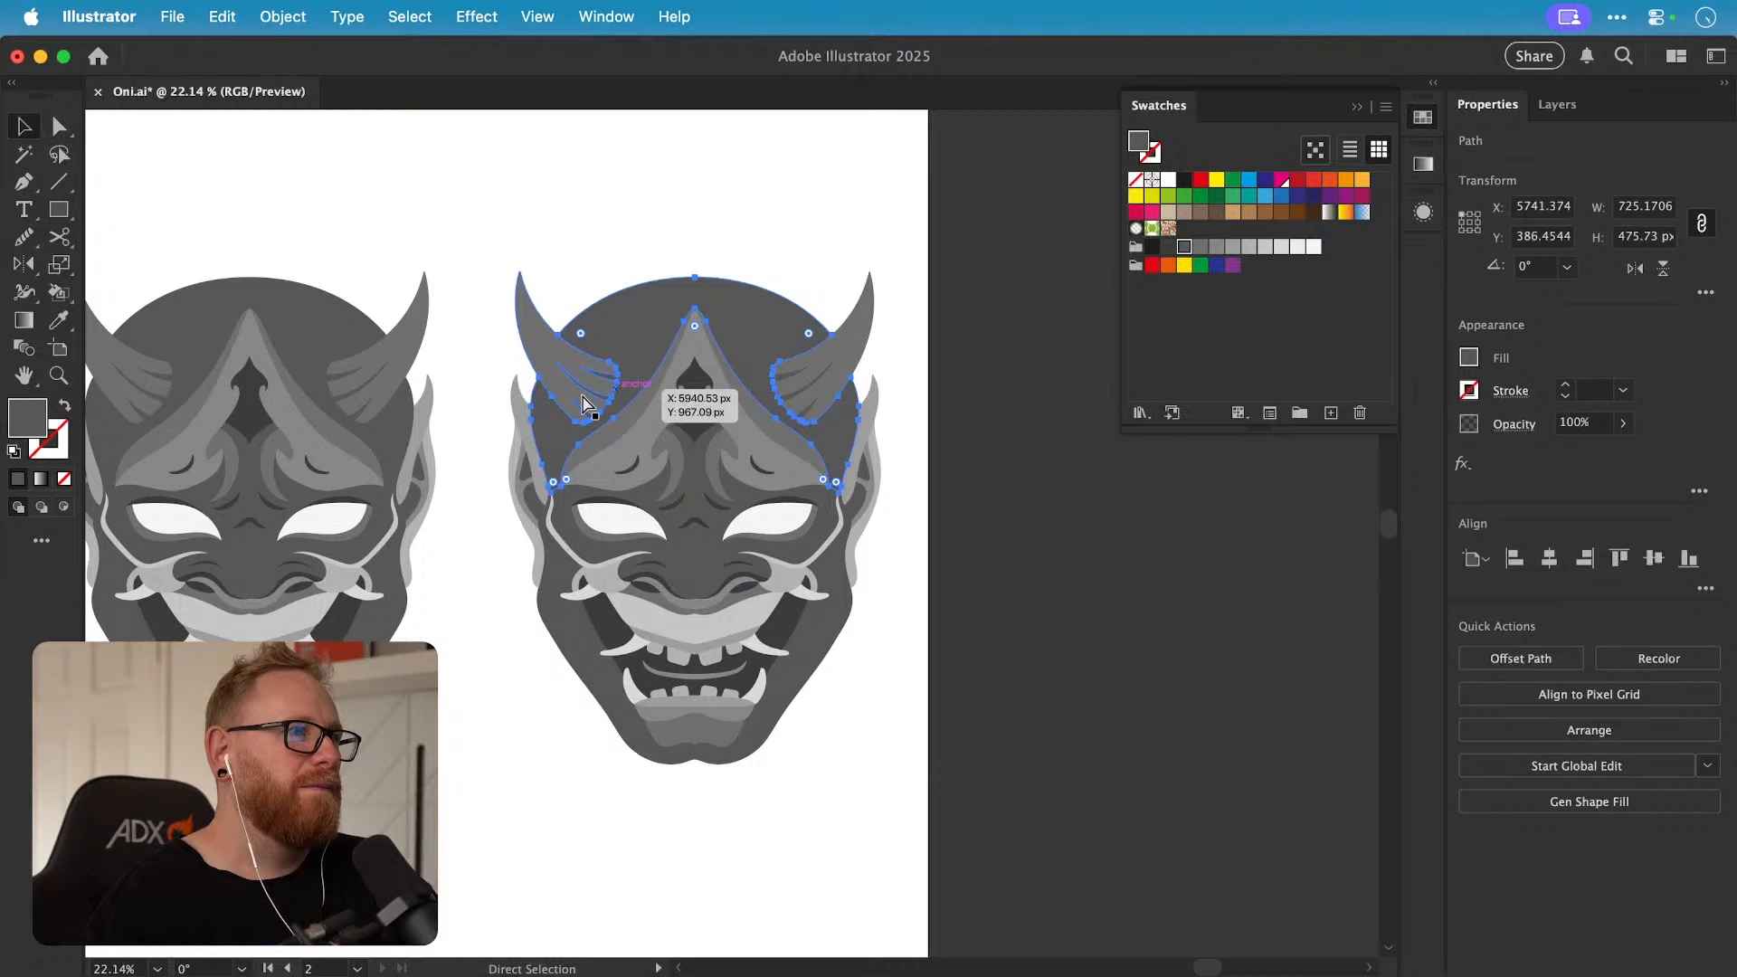
left_click(533, 342)
left_click_drag(482, 586, 482, 587)
key("super+z")
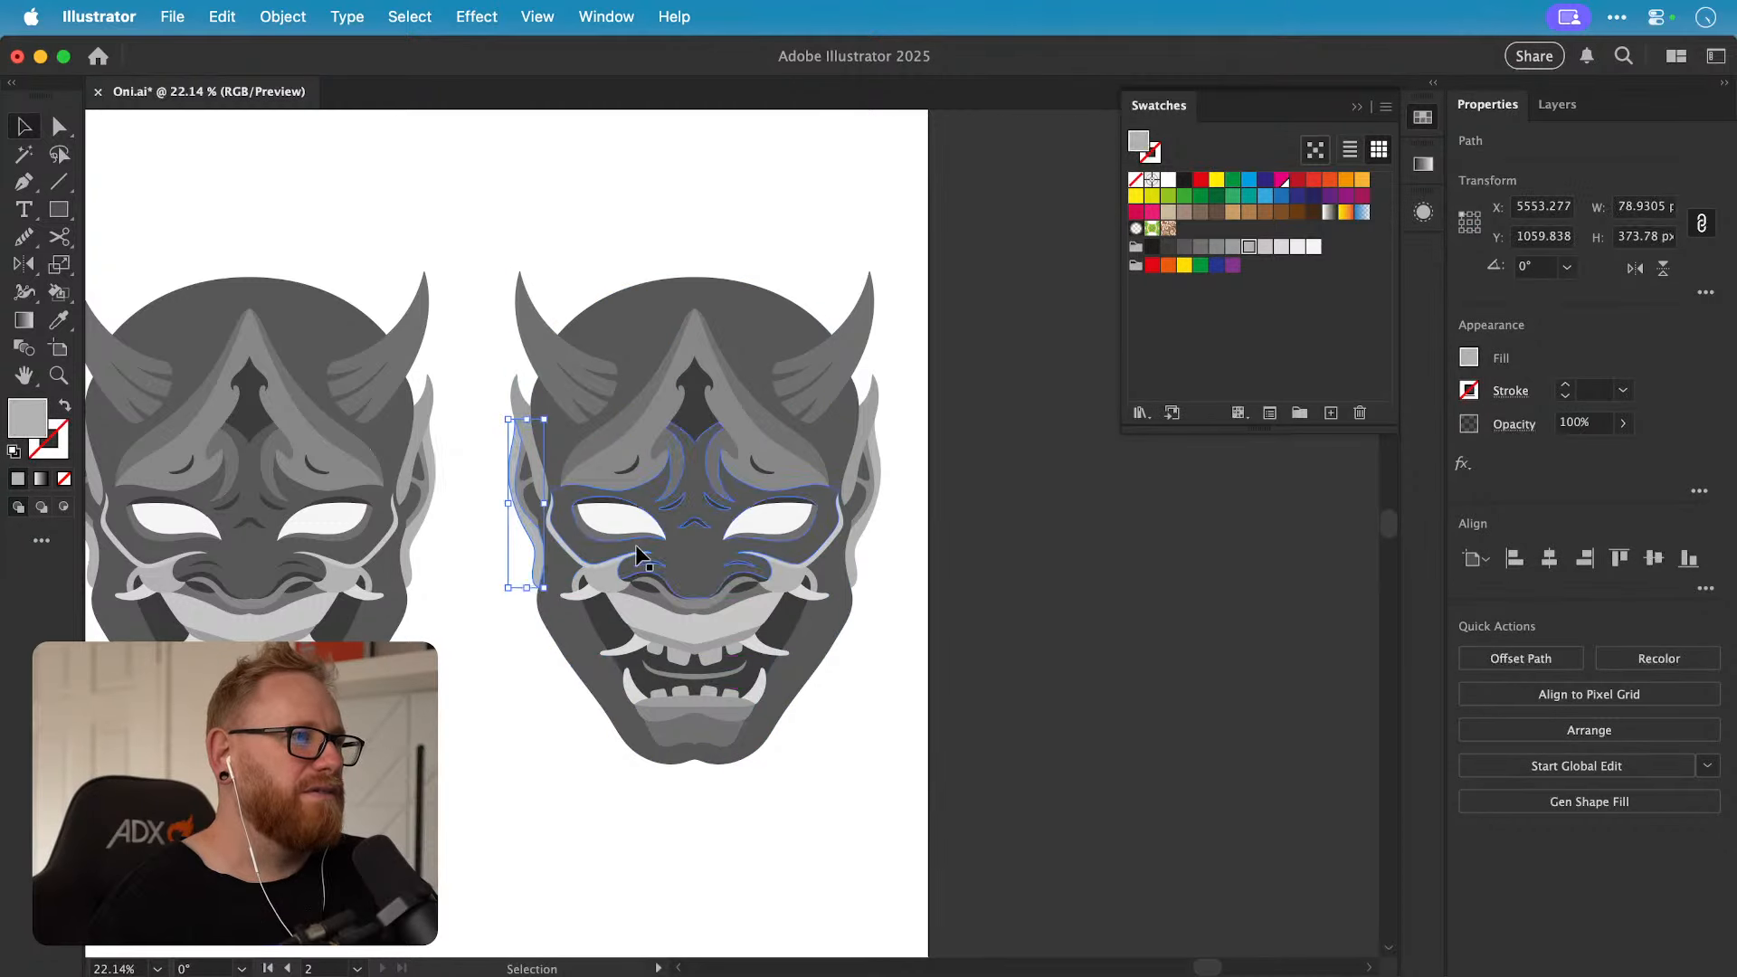
left_click_drag(681, 560, 807, 878)
key("super+z")
left_click_drag(608, 723, 583, 859)
key("super+z")
Step: Select every shape of the ungrouped mask copy, save the document and copy the selection
left_click_drag(496, 177, 910, 806)
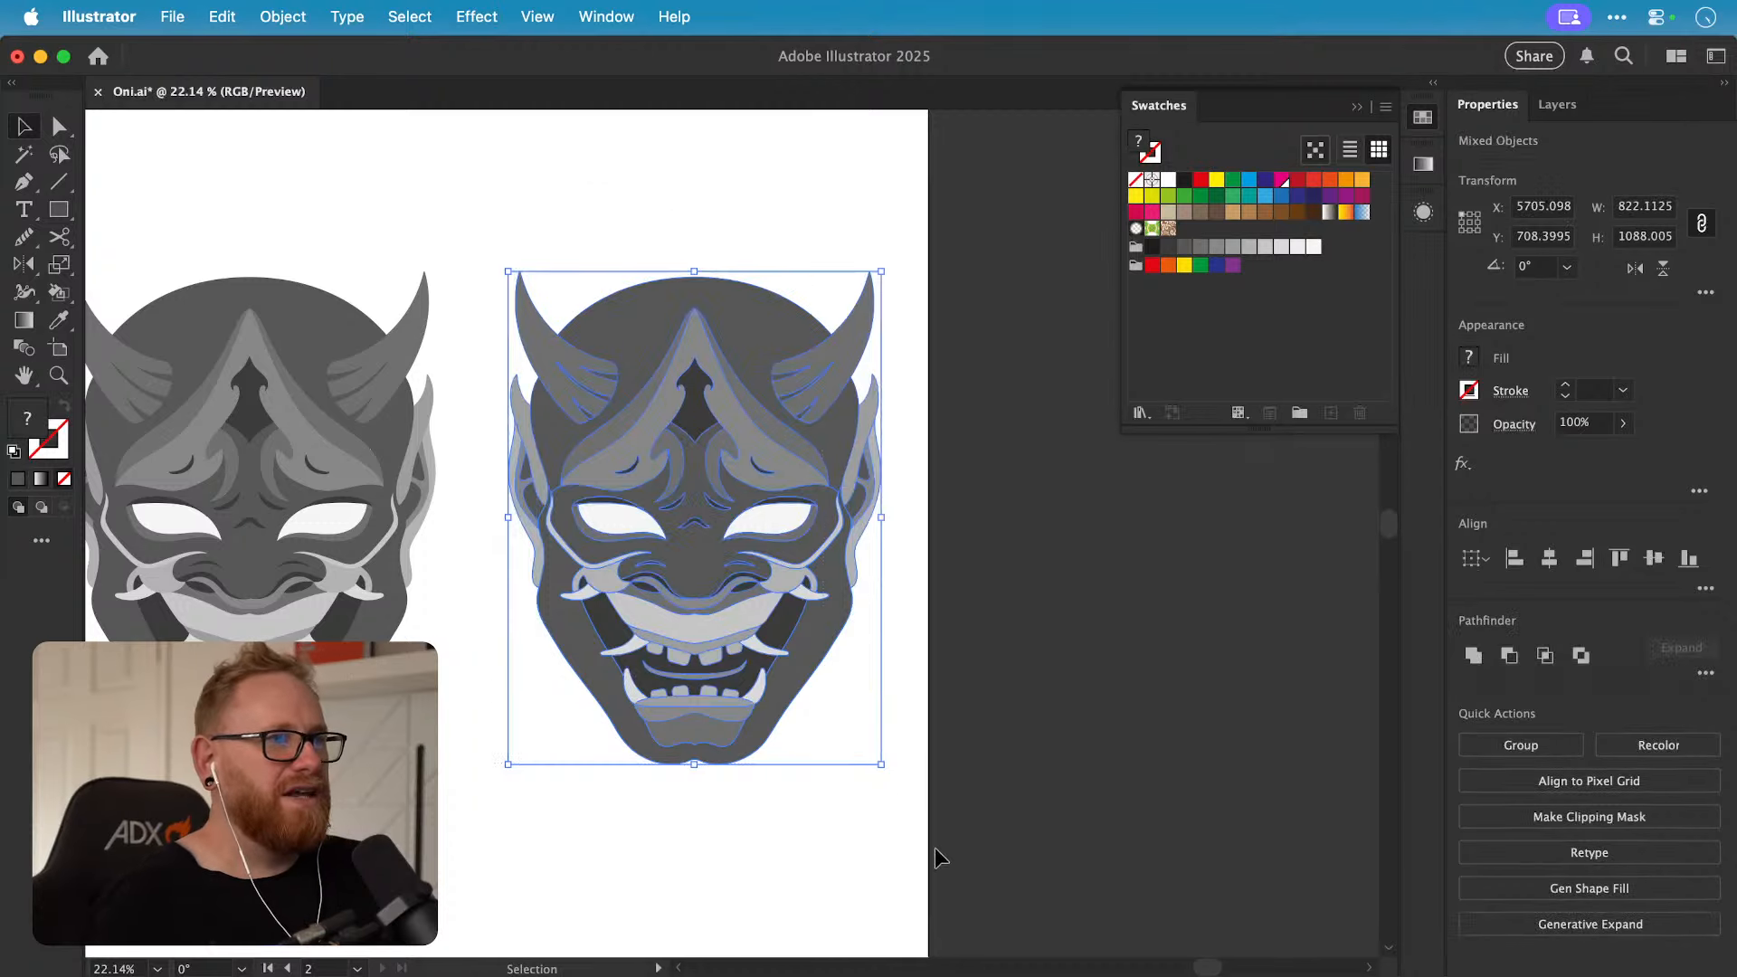
key("super+s")
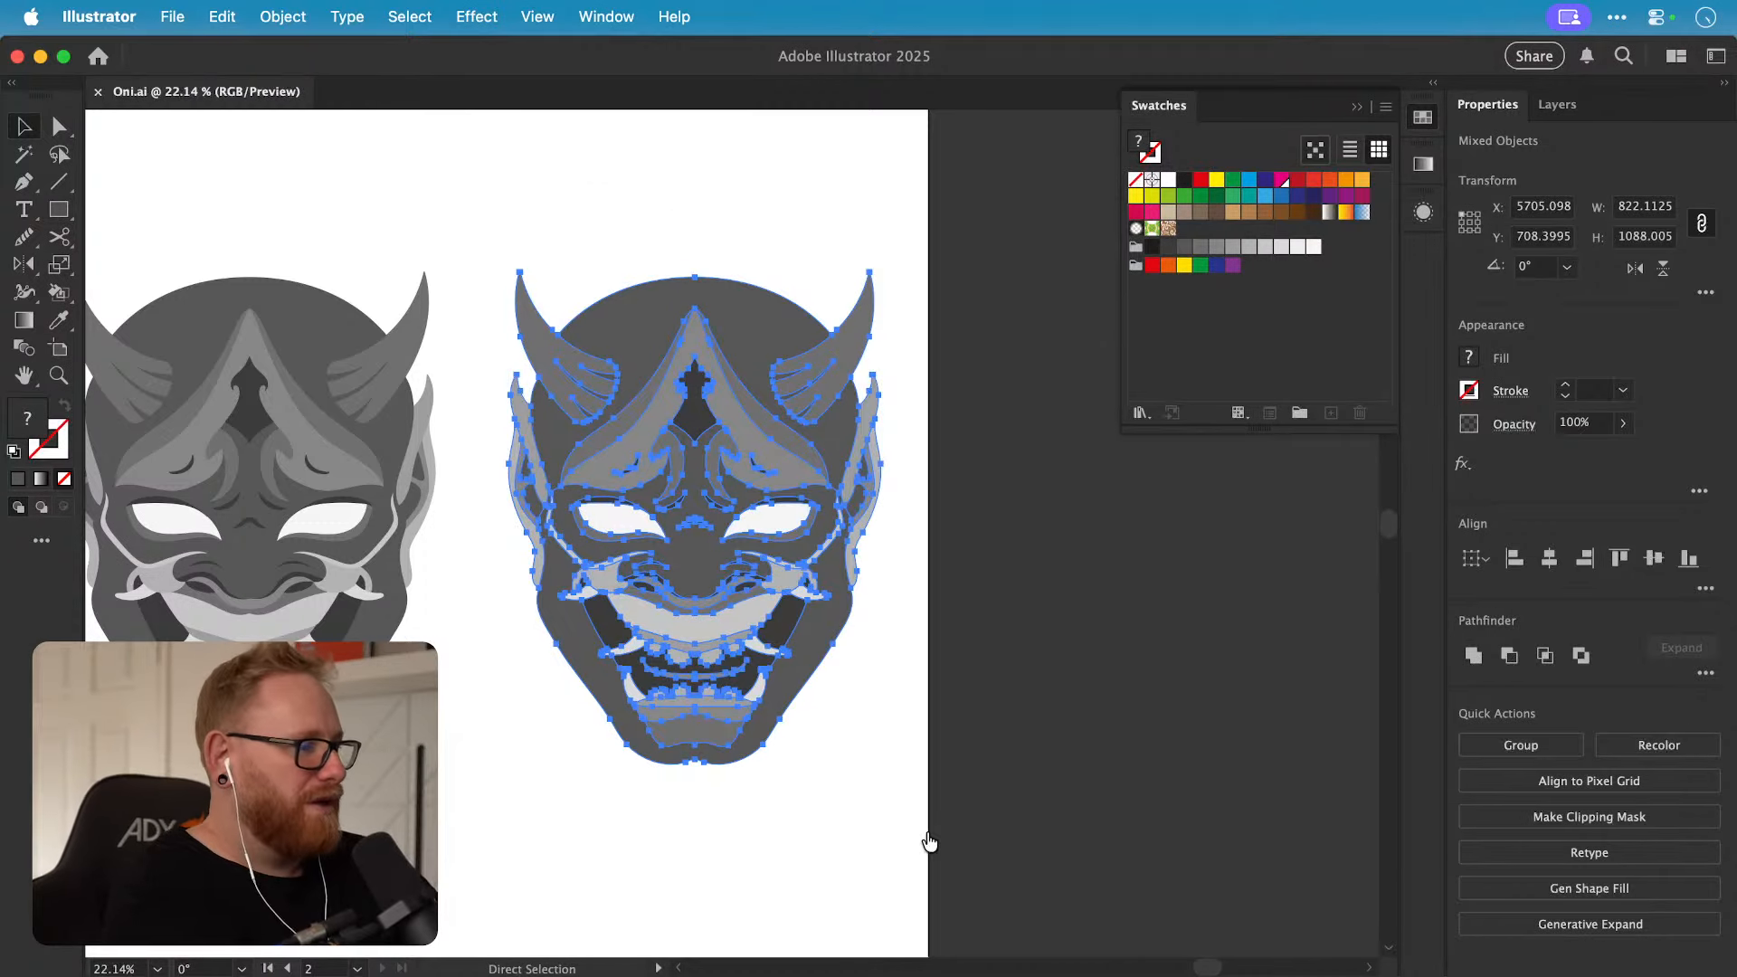
left_click(929, 841)
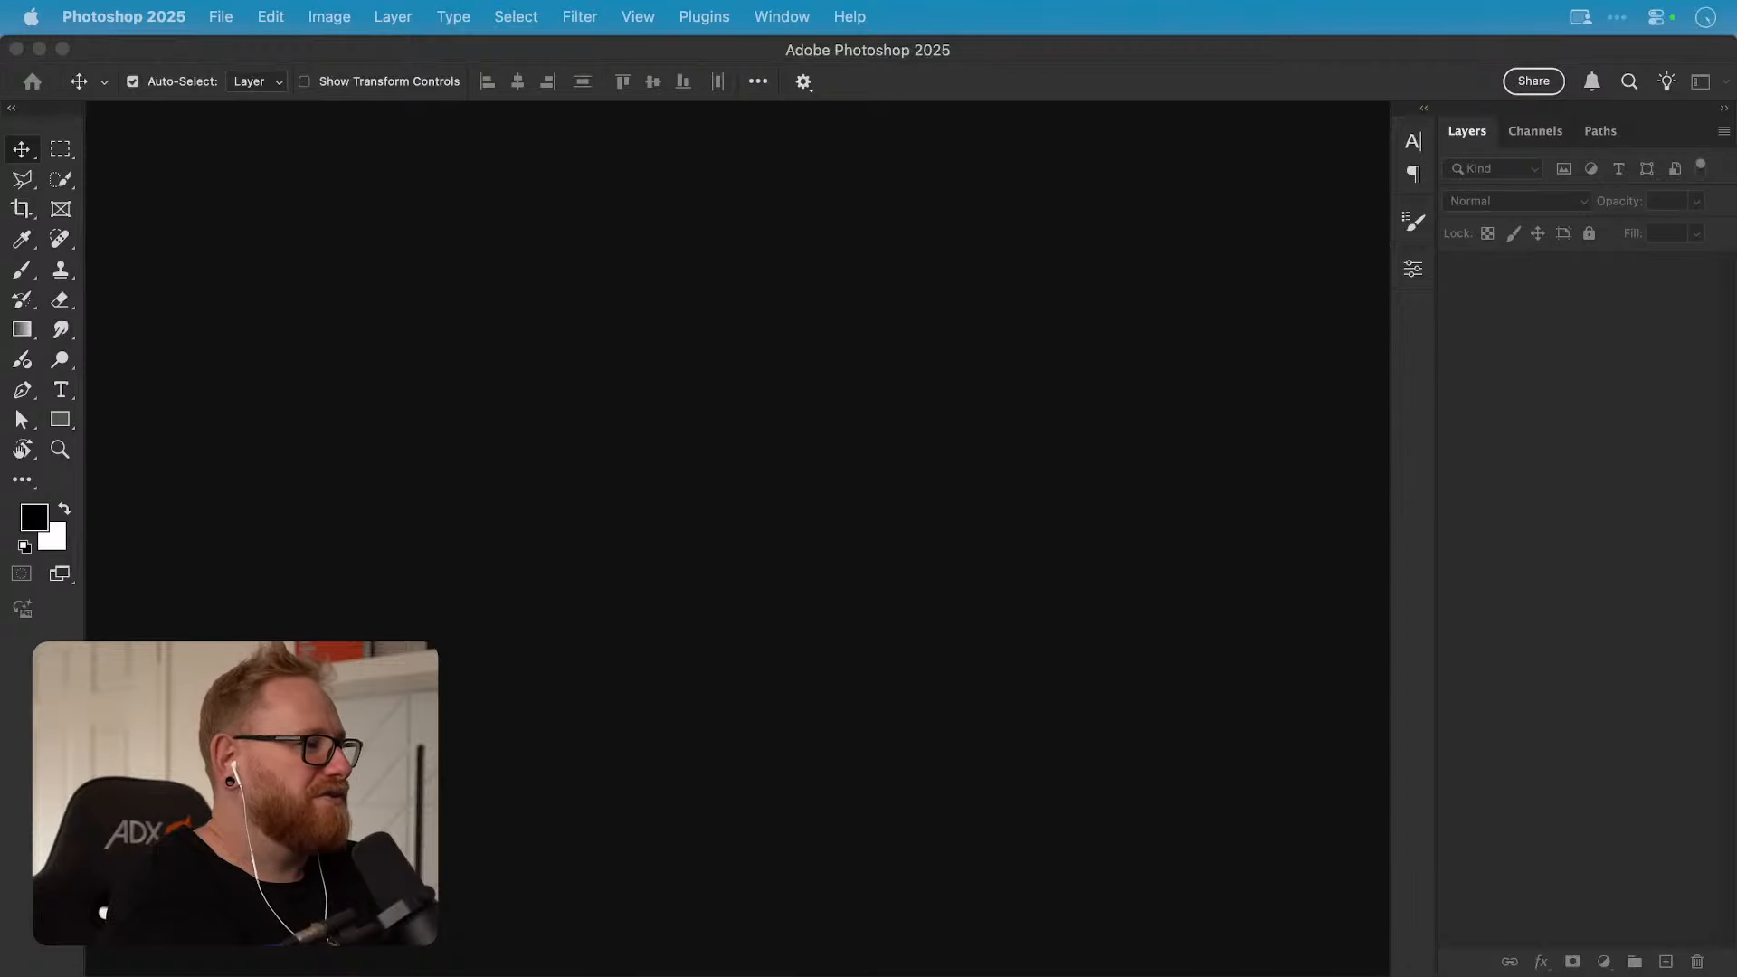
Step: Switch to Photoshop and set up a new document 6000 pixels wide and 6000 pixels high
left_click_drag(1330, 976, 1011, 143)
left_click_drag(937, 270, 964, 125)
double_click(975, 322)
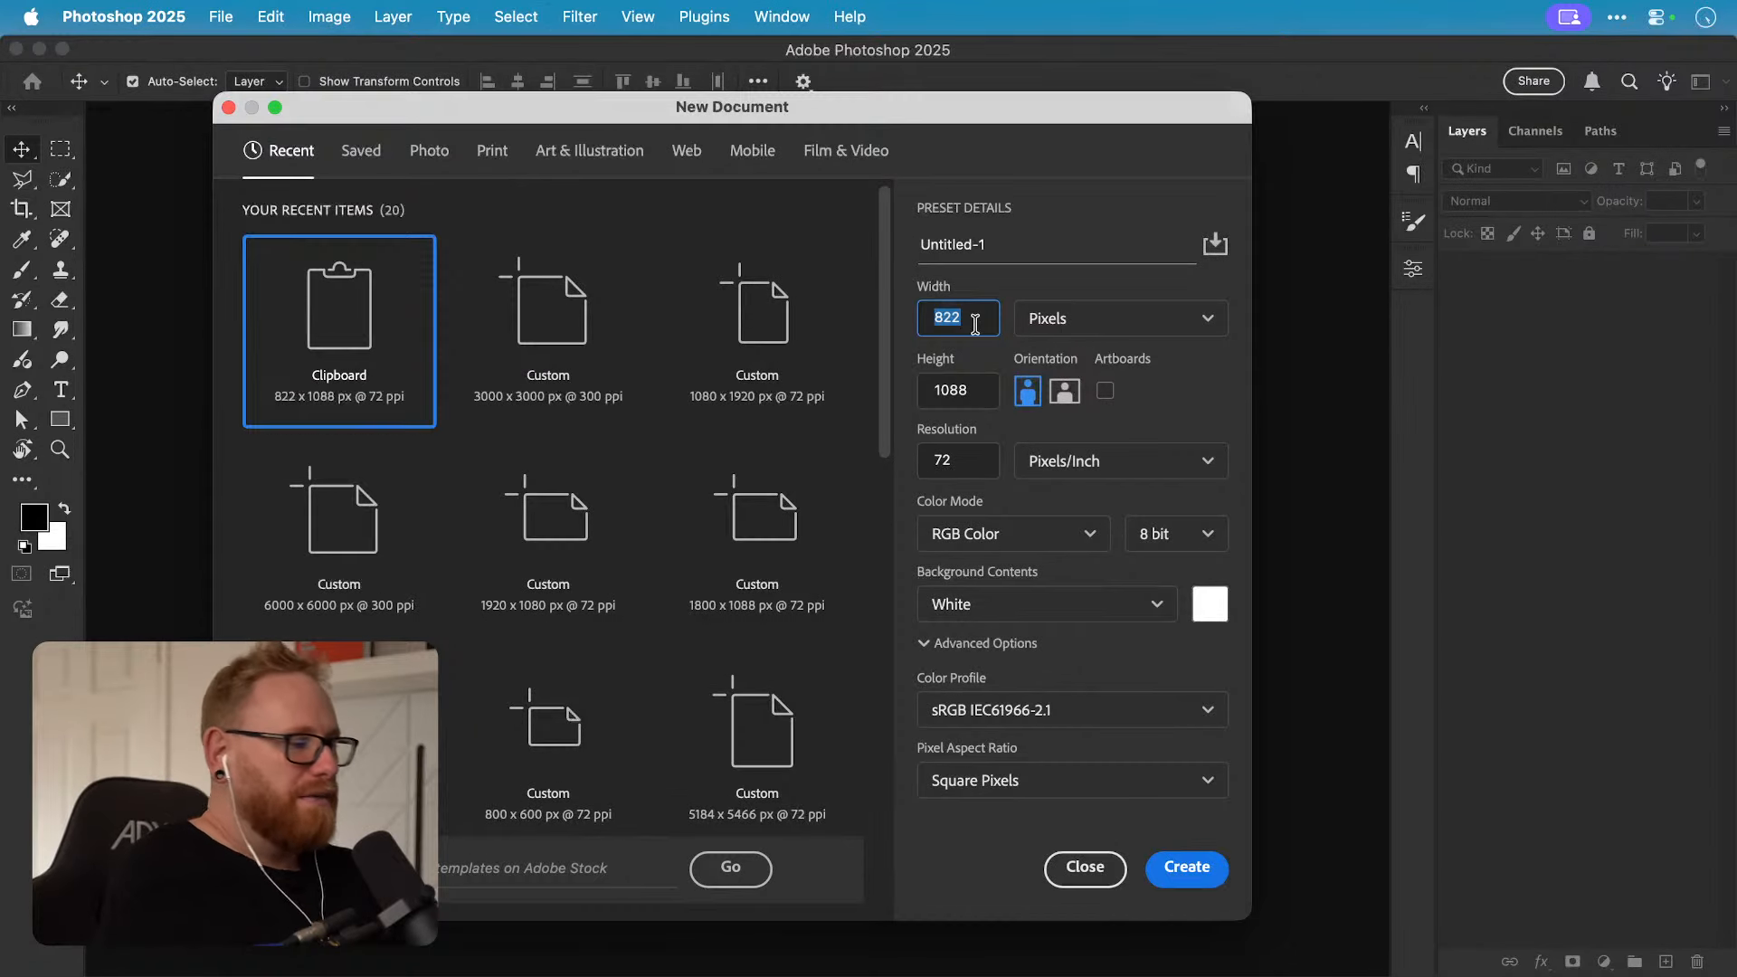
type("6000")
key("Tab")
type("7")
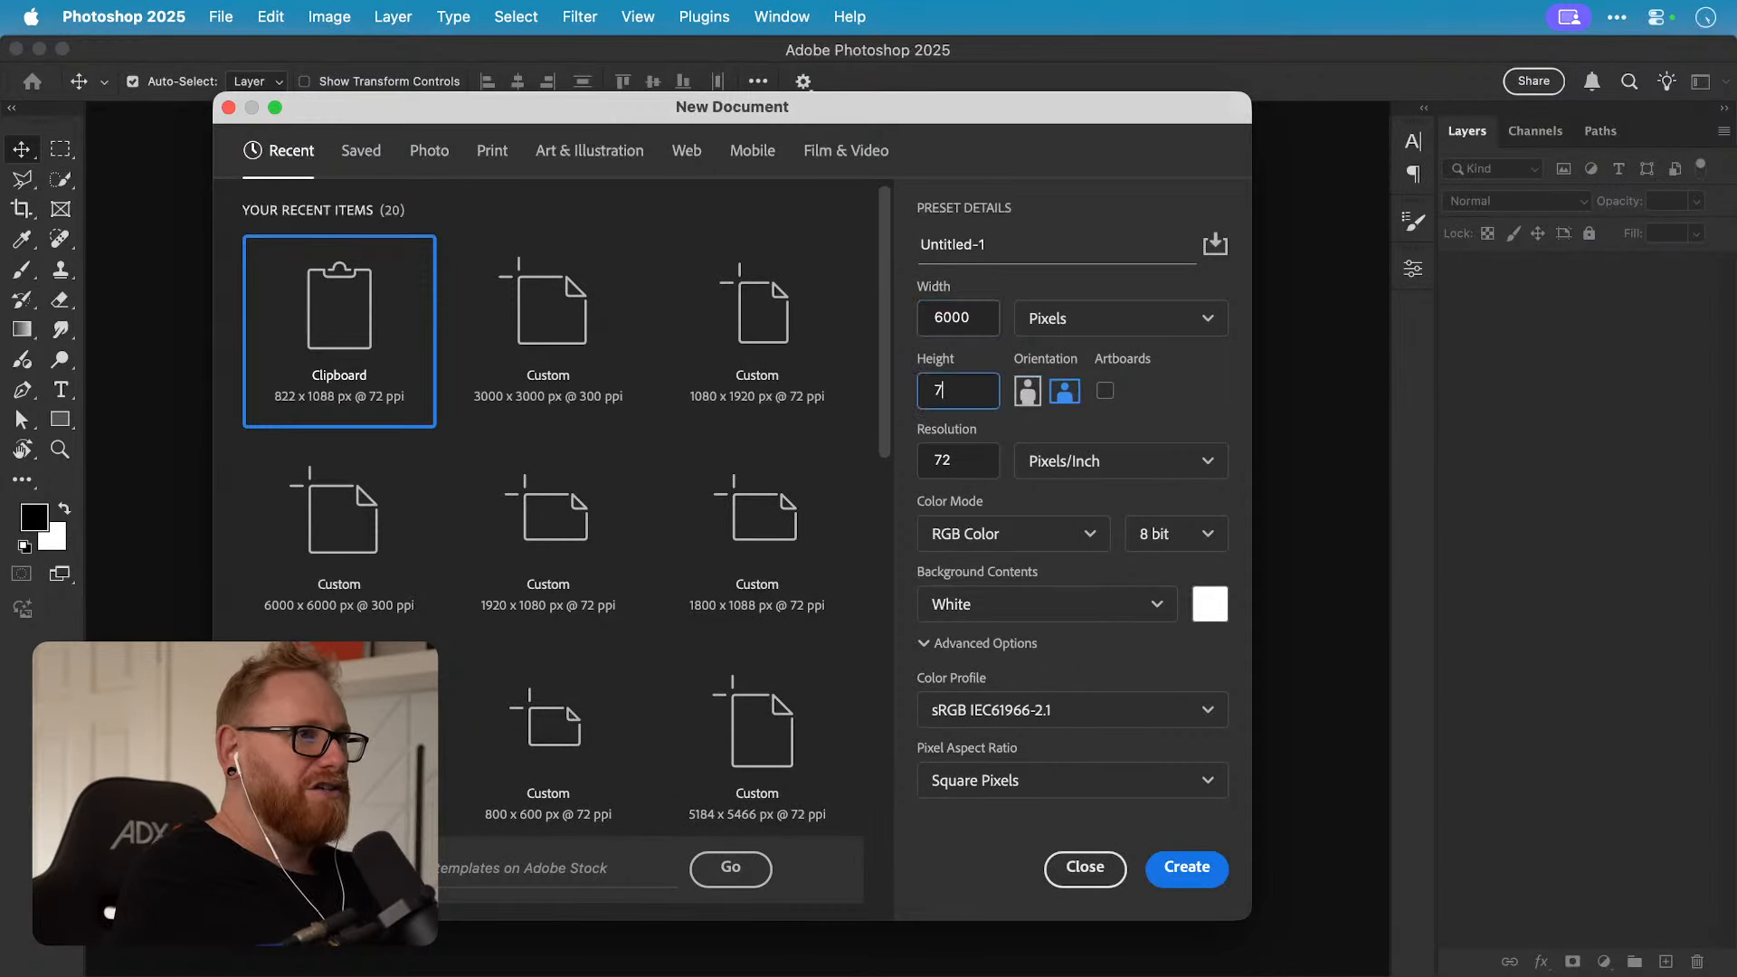
type("00")
key("super+a")
type("60")
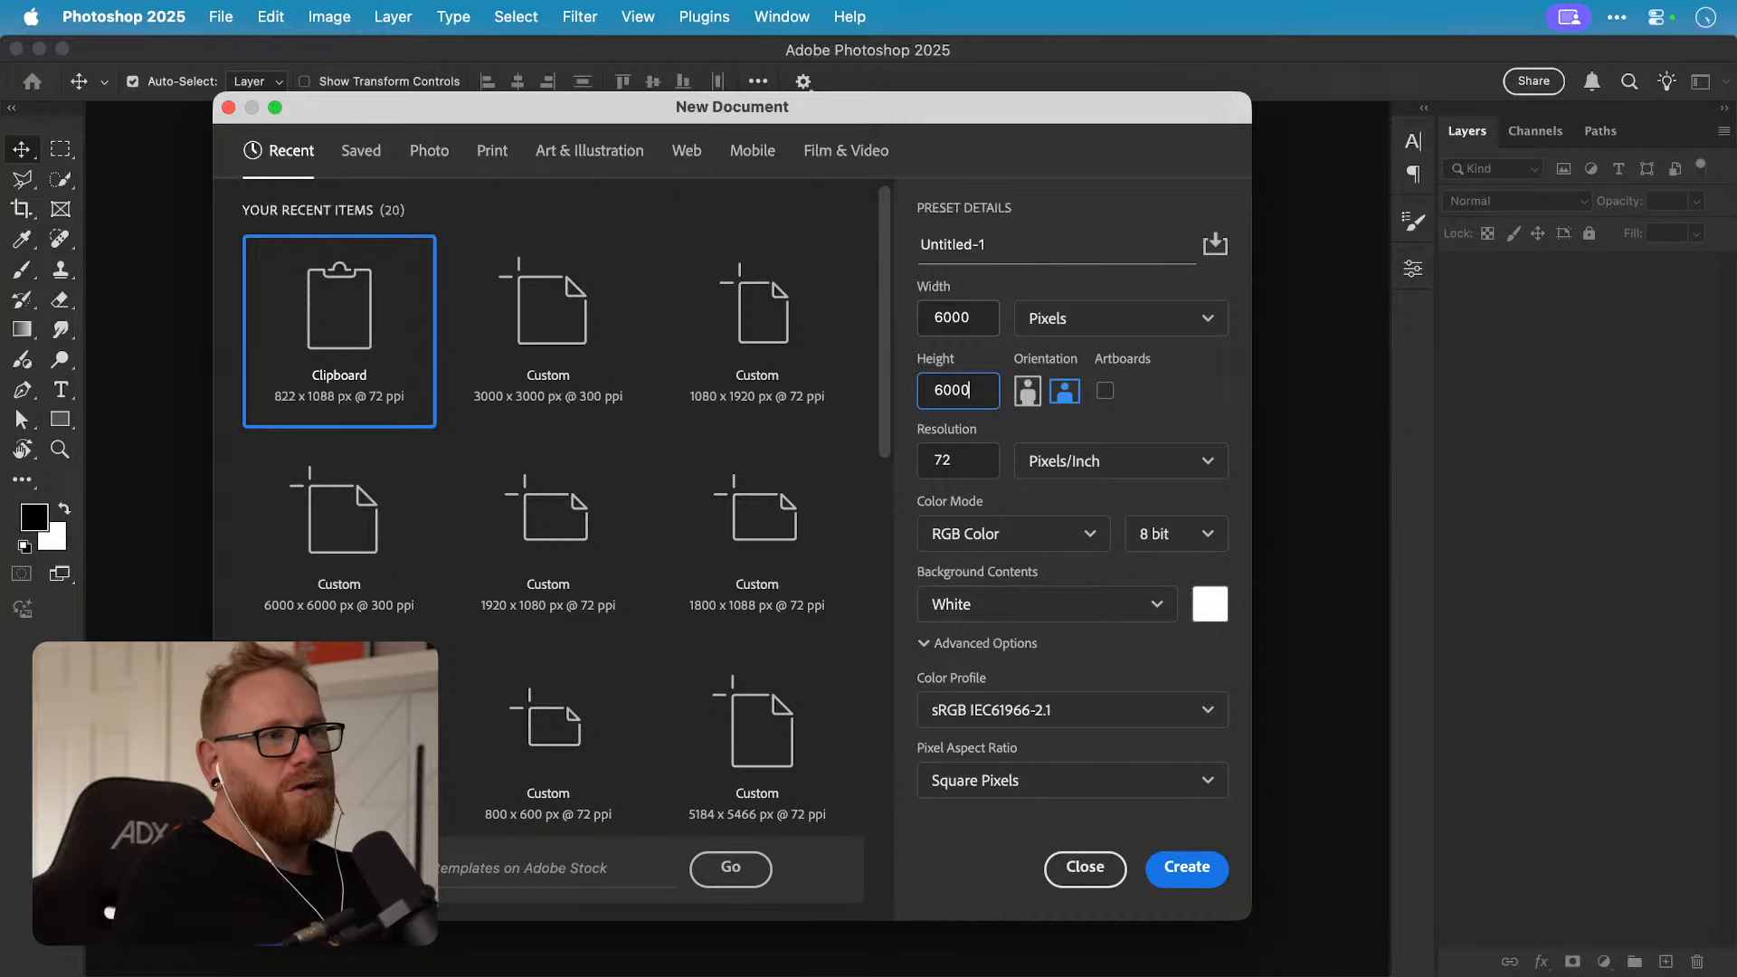
Step: Set the new document's resolution to 300 pixels/inch and create it
left_click(969, 457)
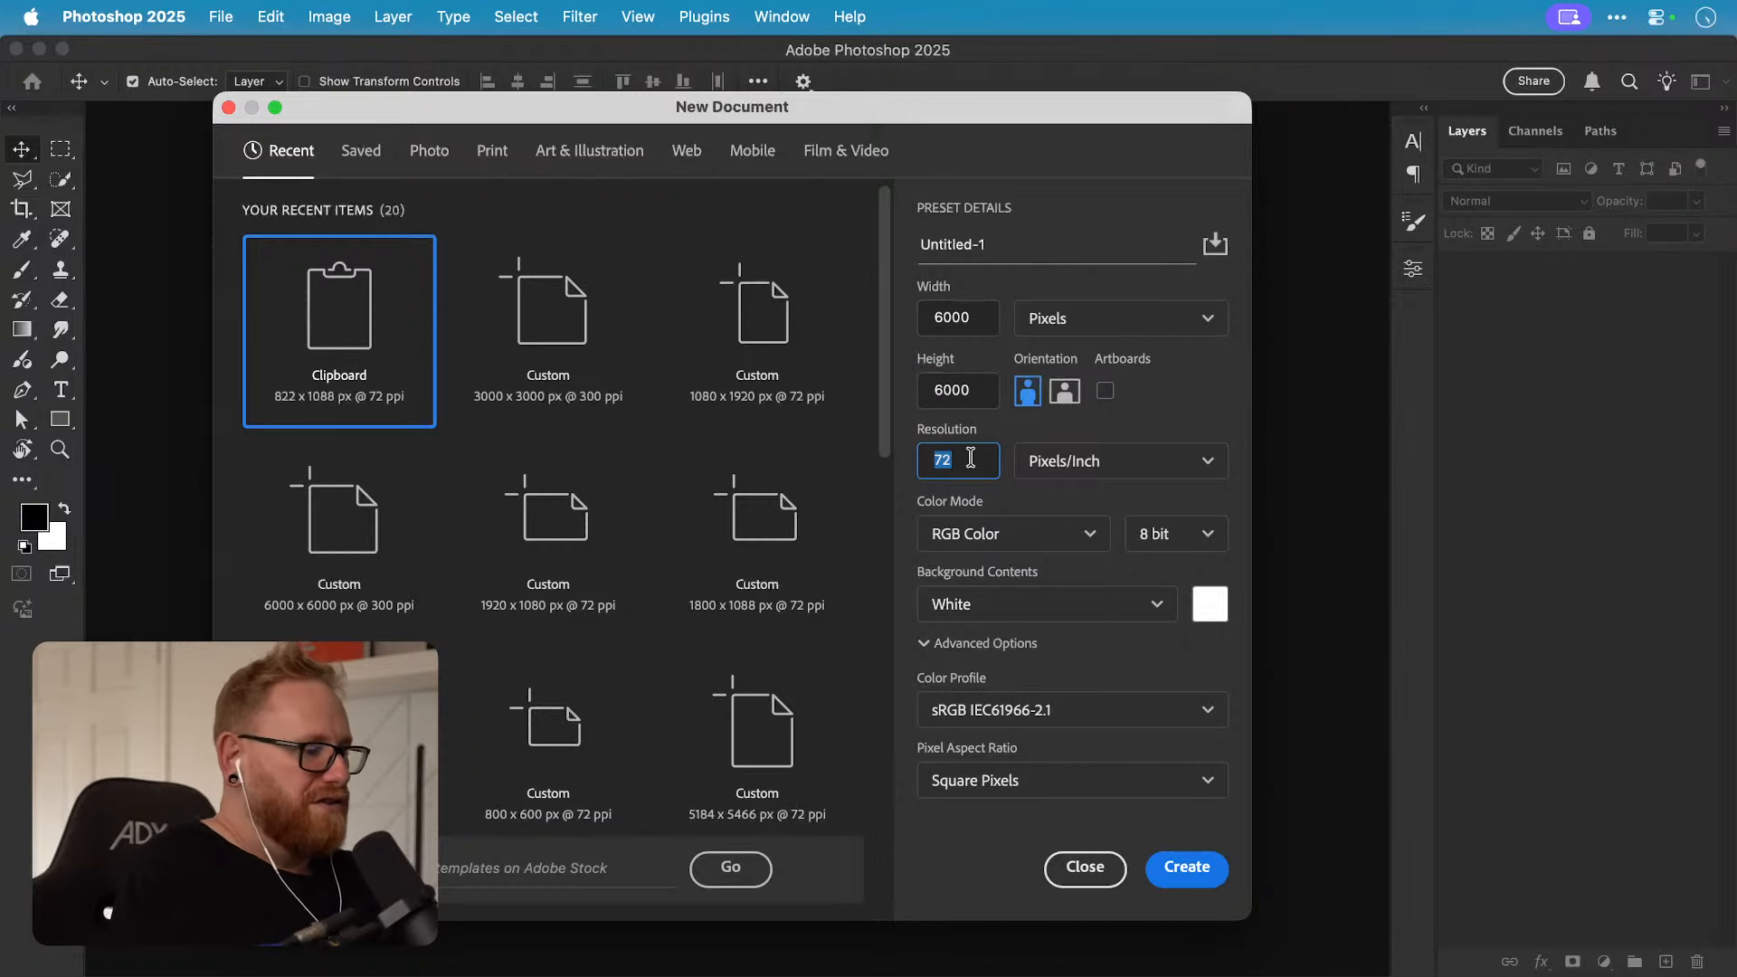
type("300")
key("Tab")
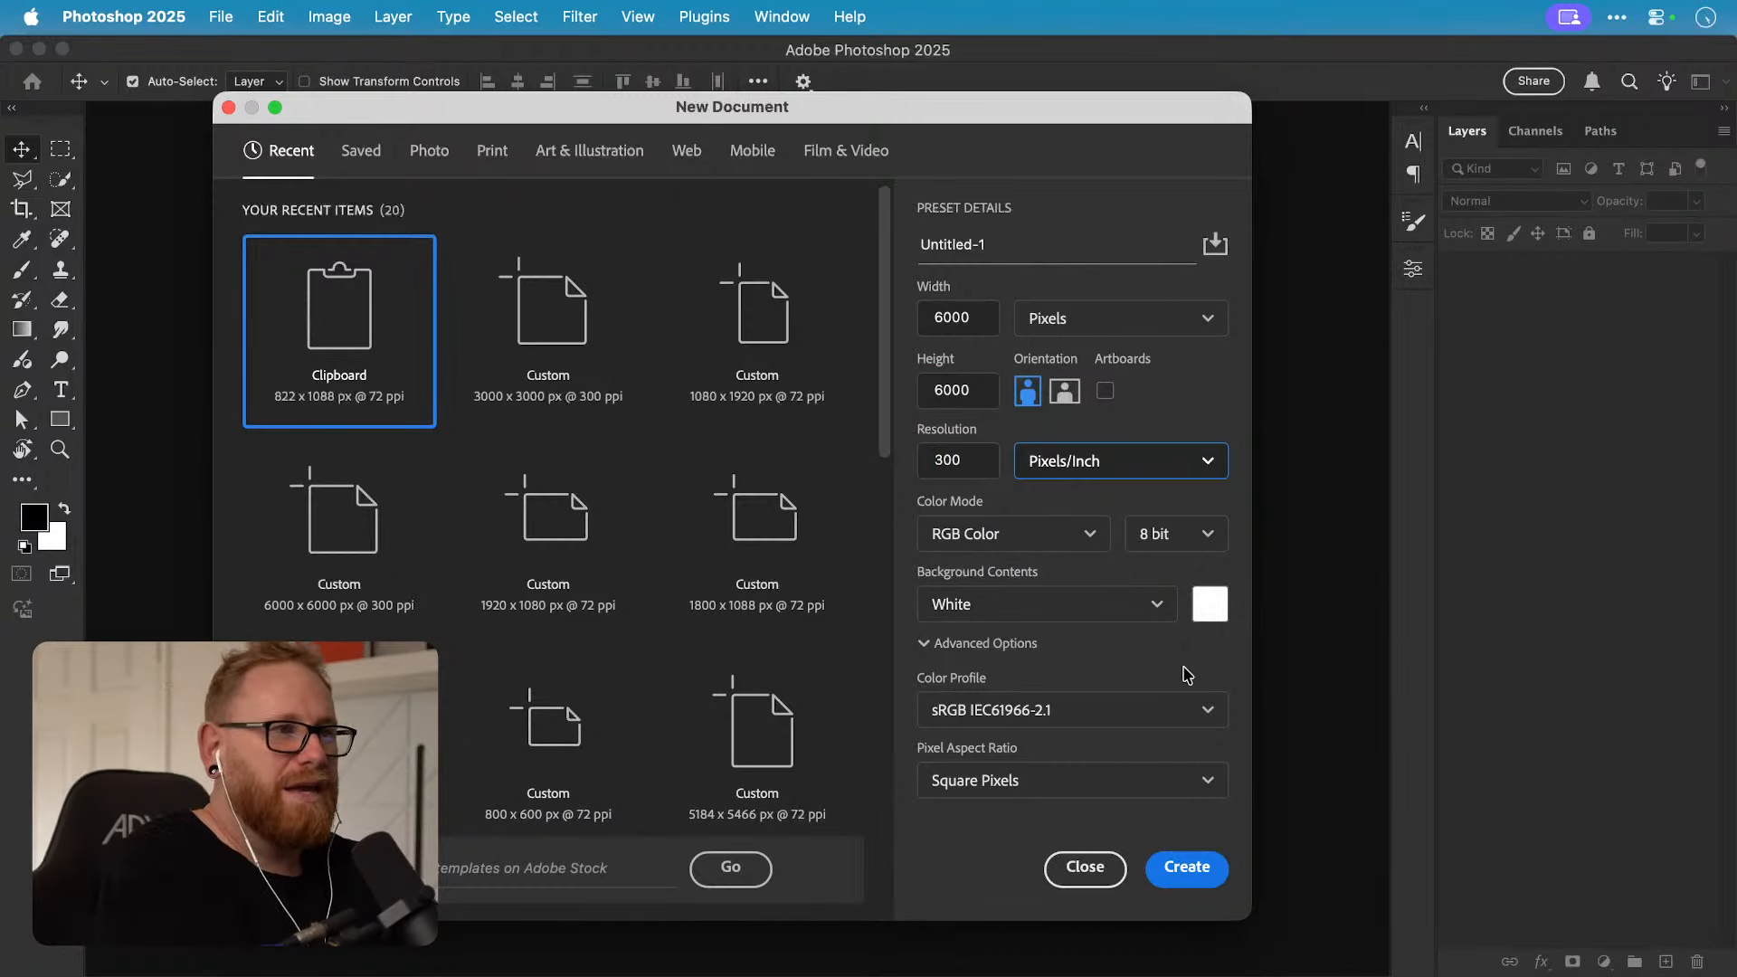
left_click(1169, 874)
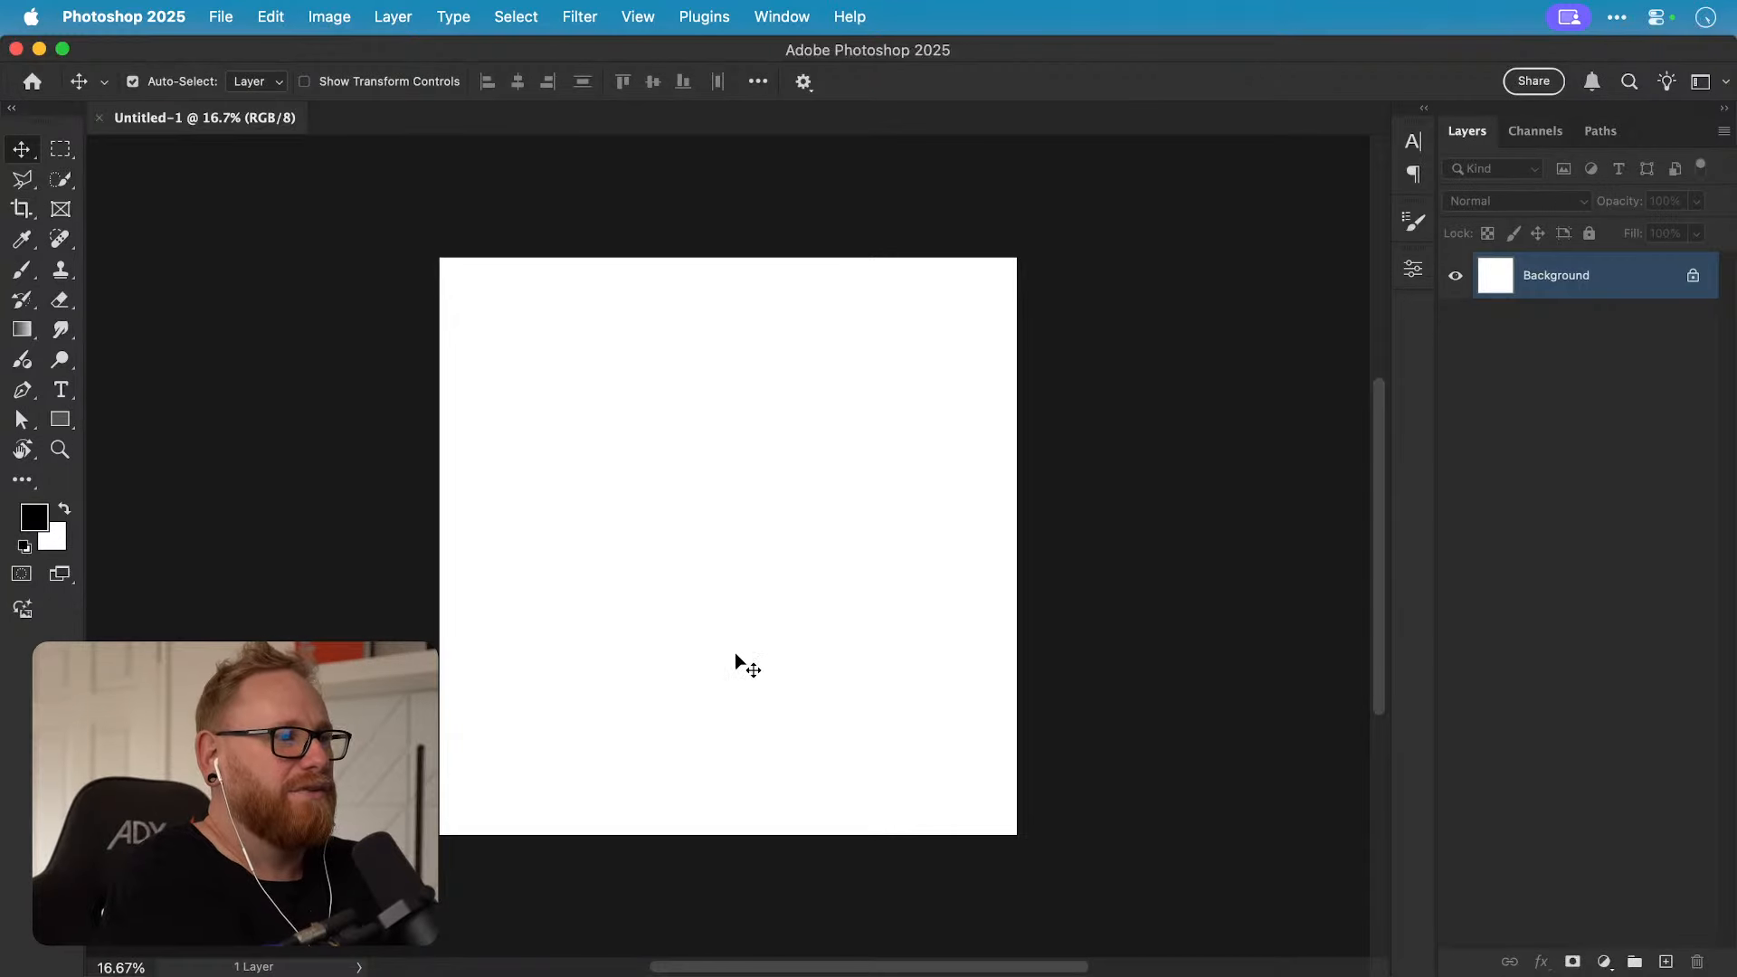
Step: Paste the copied mask artwork into the blank canvas as Layers
key("super+v")
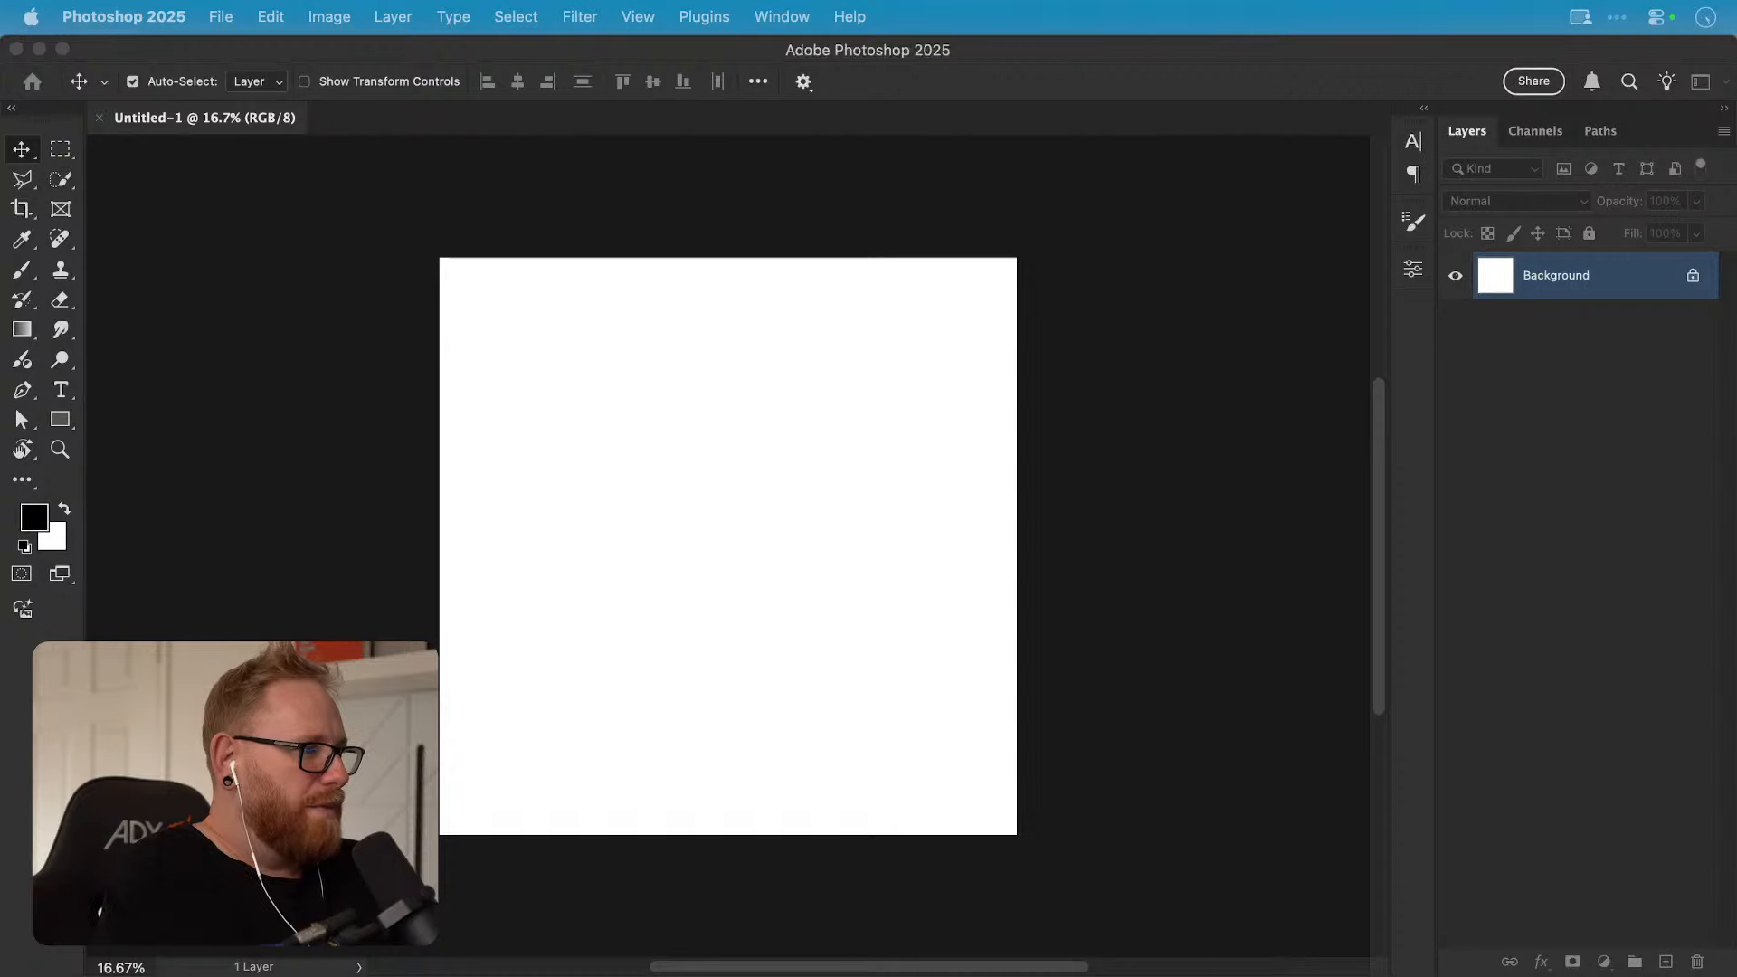
left_click_drag(1225, 244, 1066, 623)
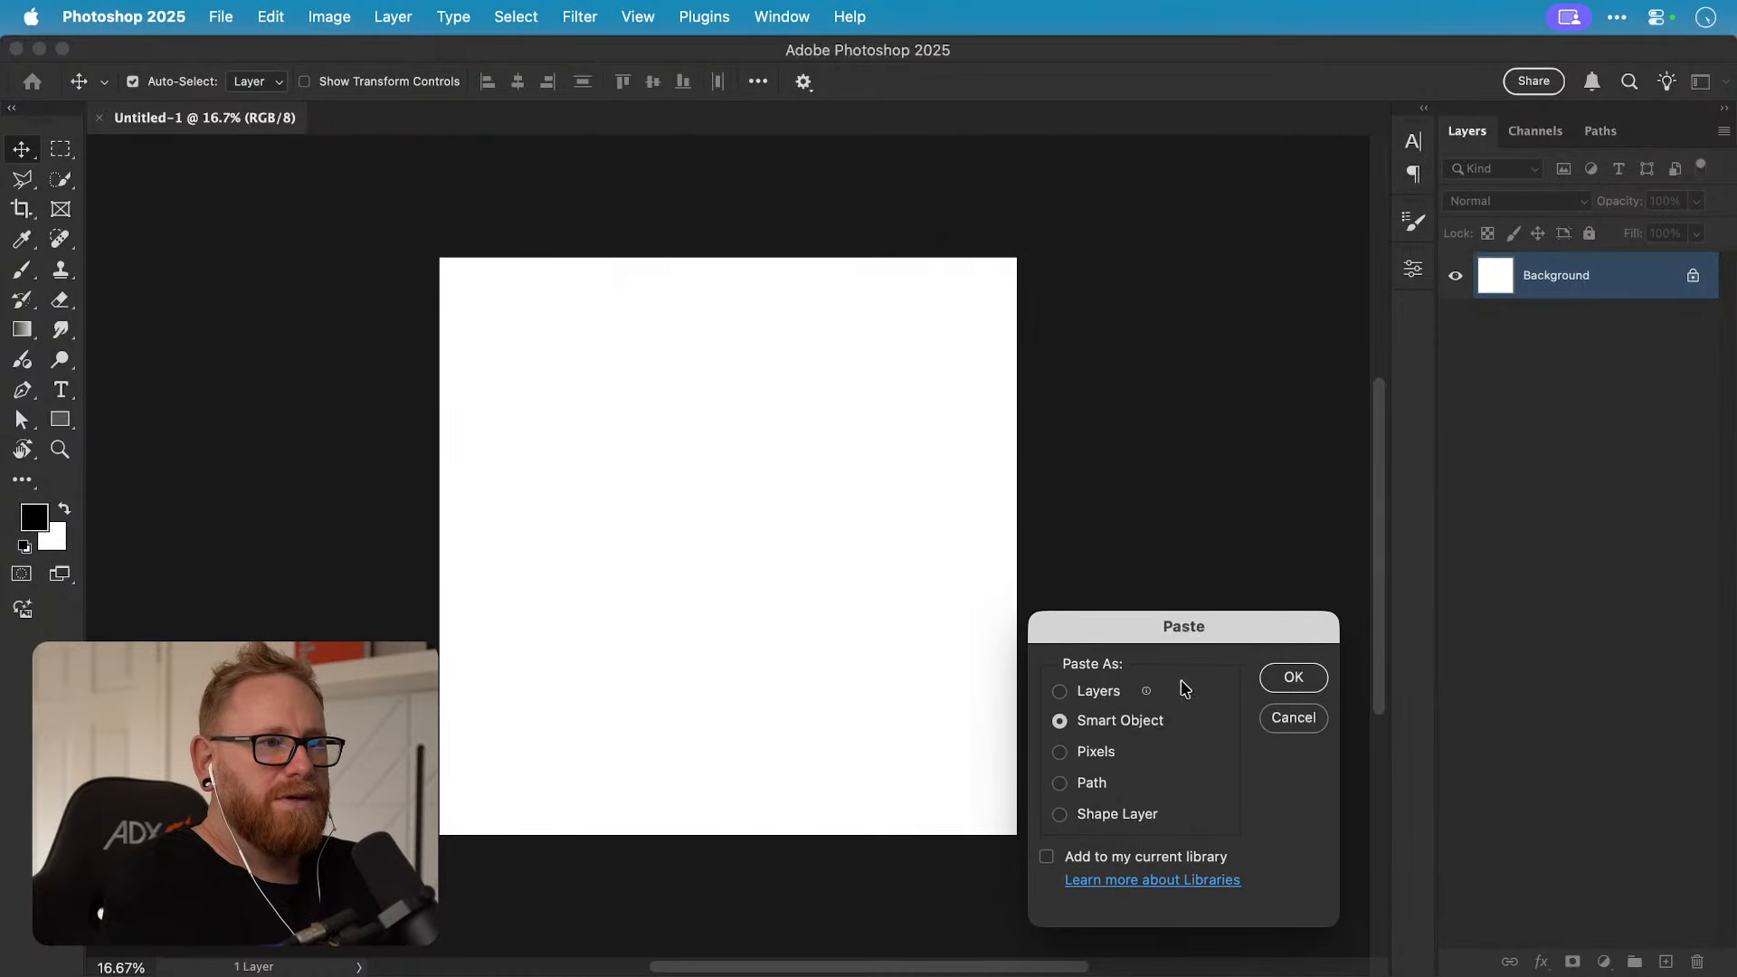
left_click(1065, 691)
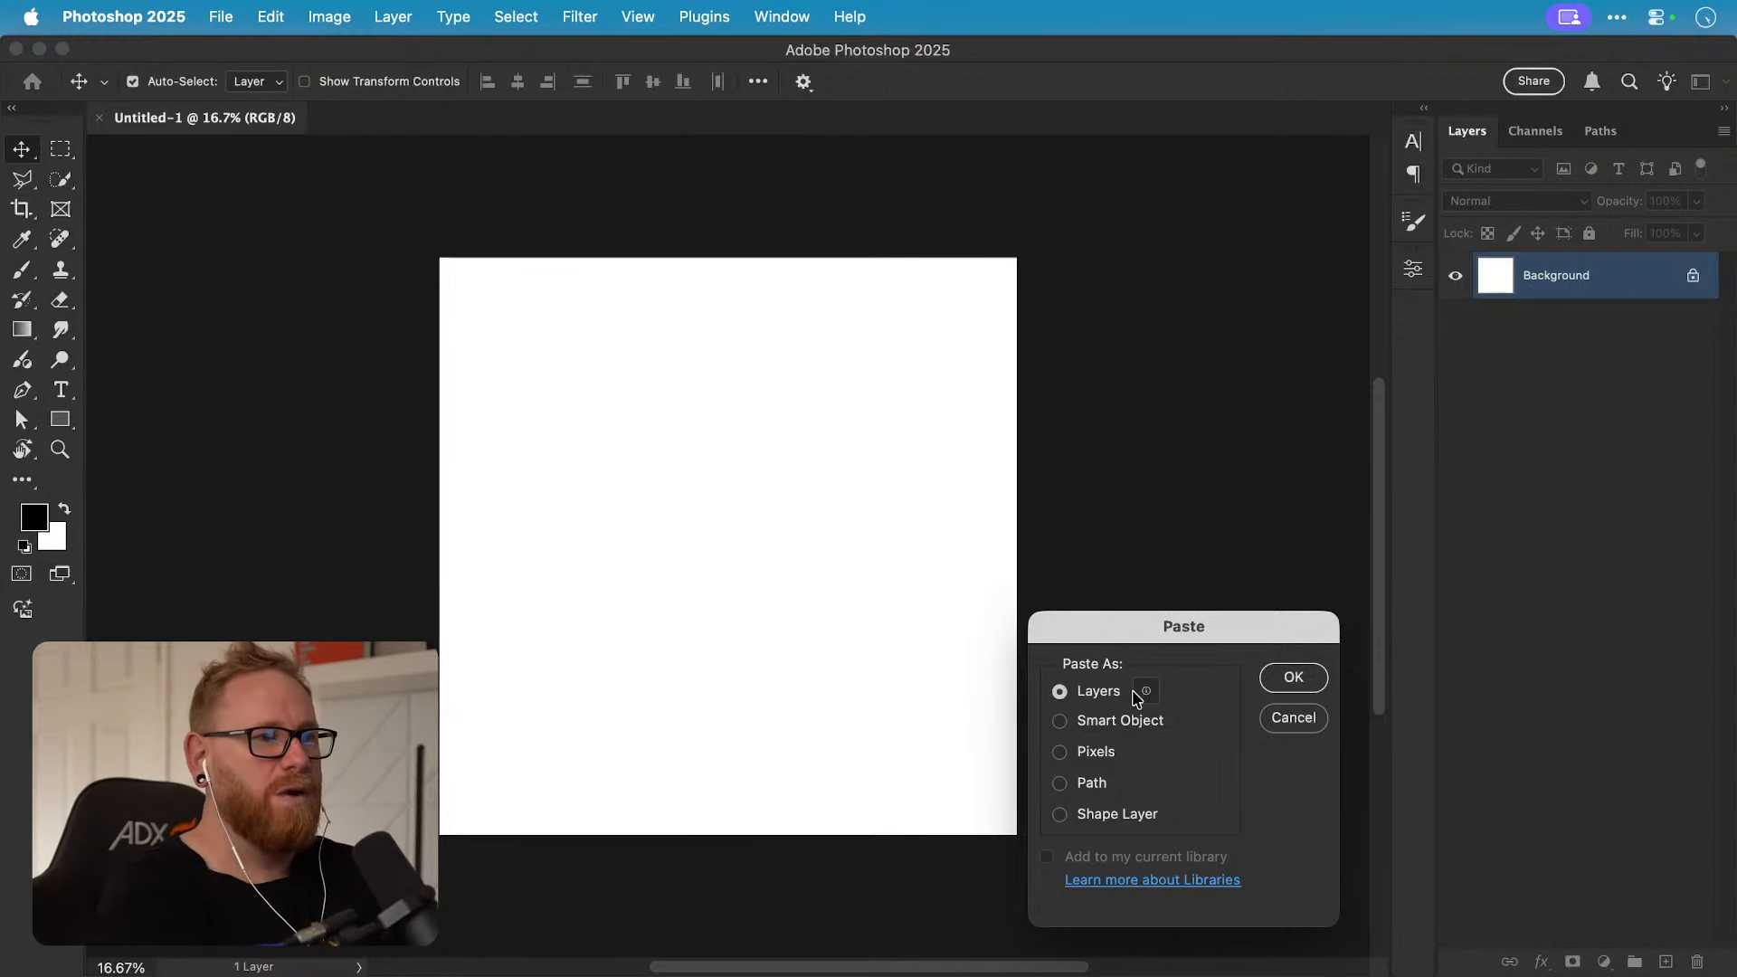
left_click(1293, 677)
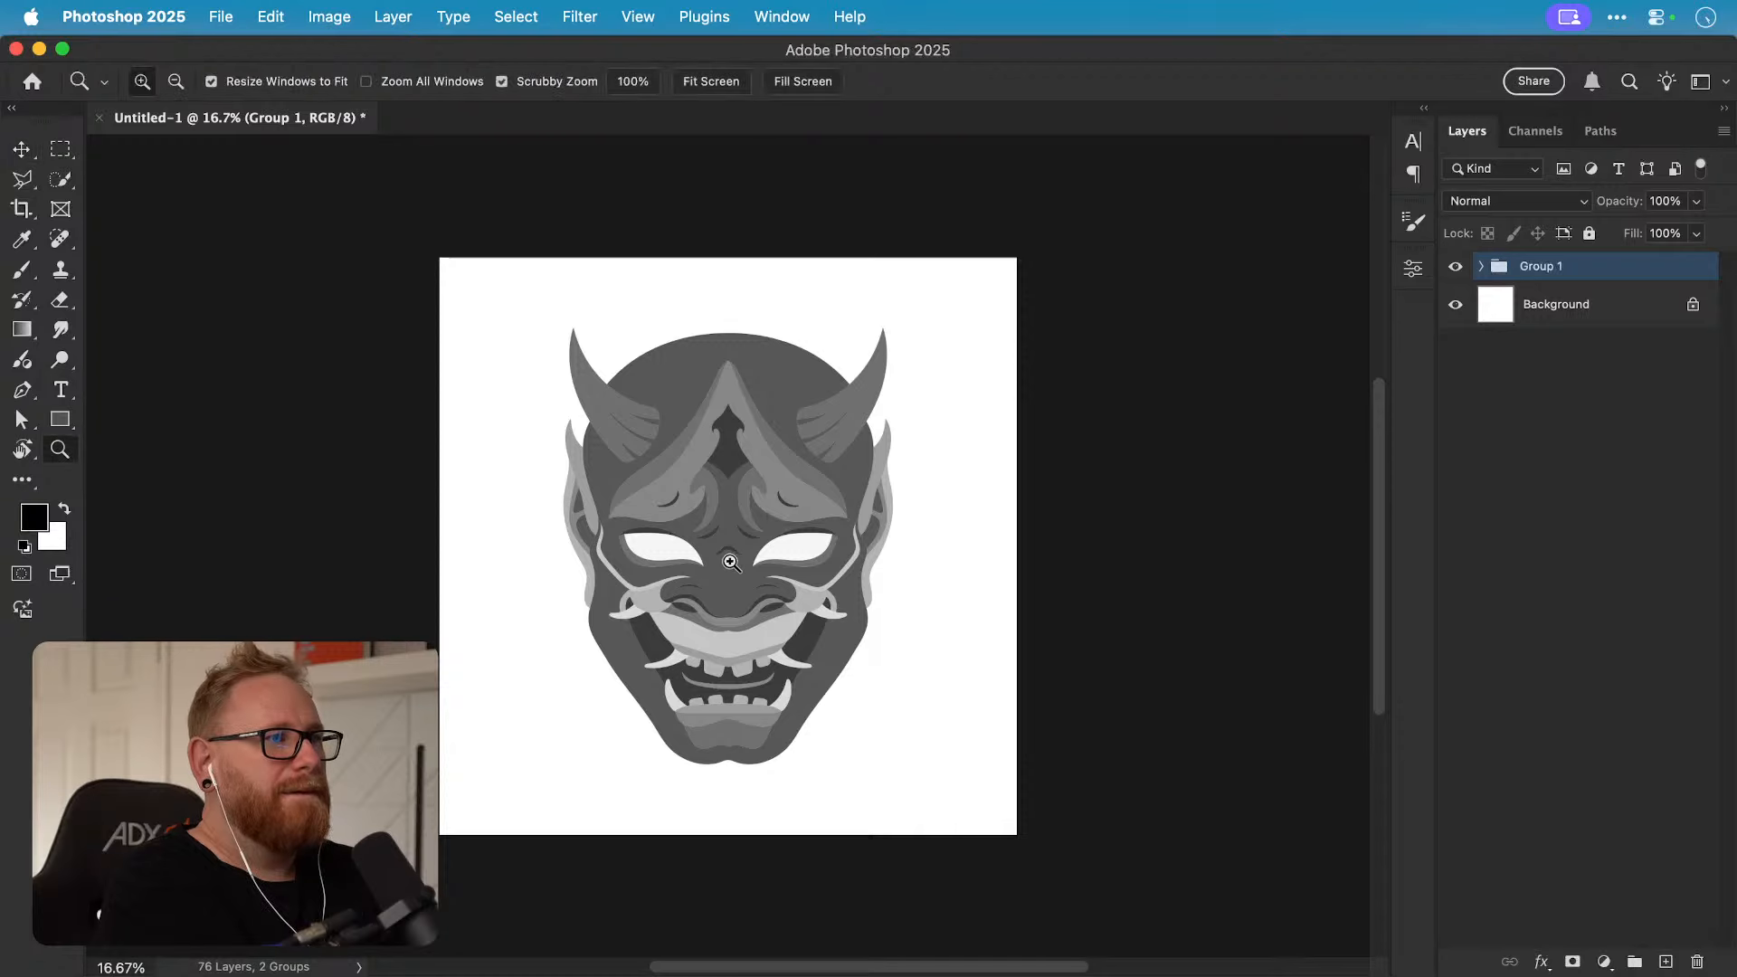
Step: Ungroup Group 1 and its nested Layer 1 group so all mask paths become standalone layers, and deselect them
left_click(732, 564, "super")
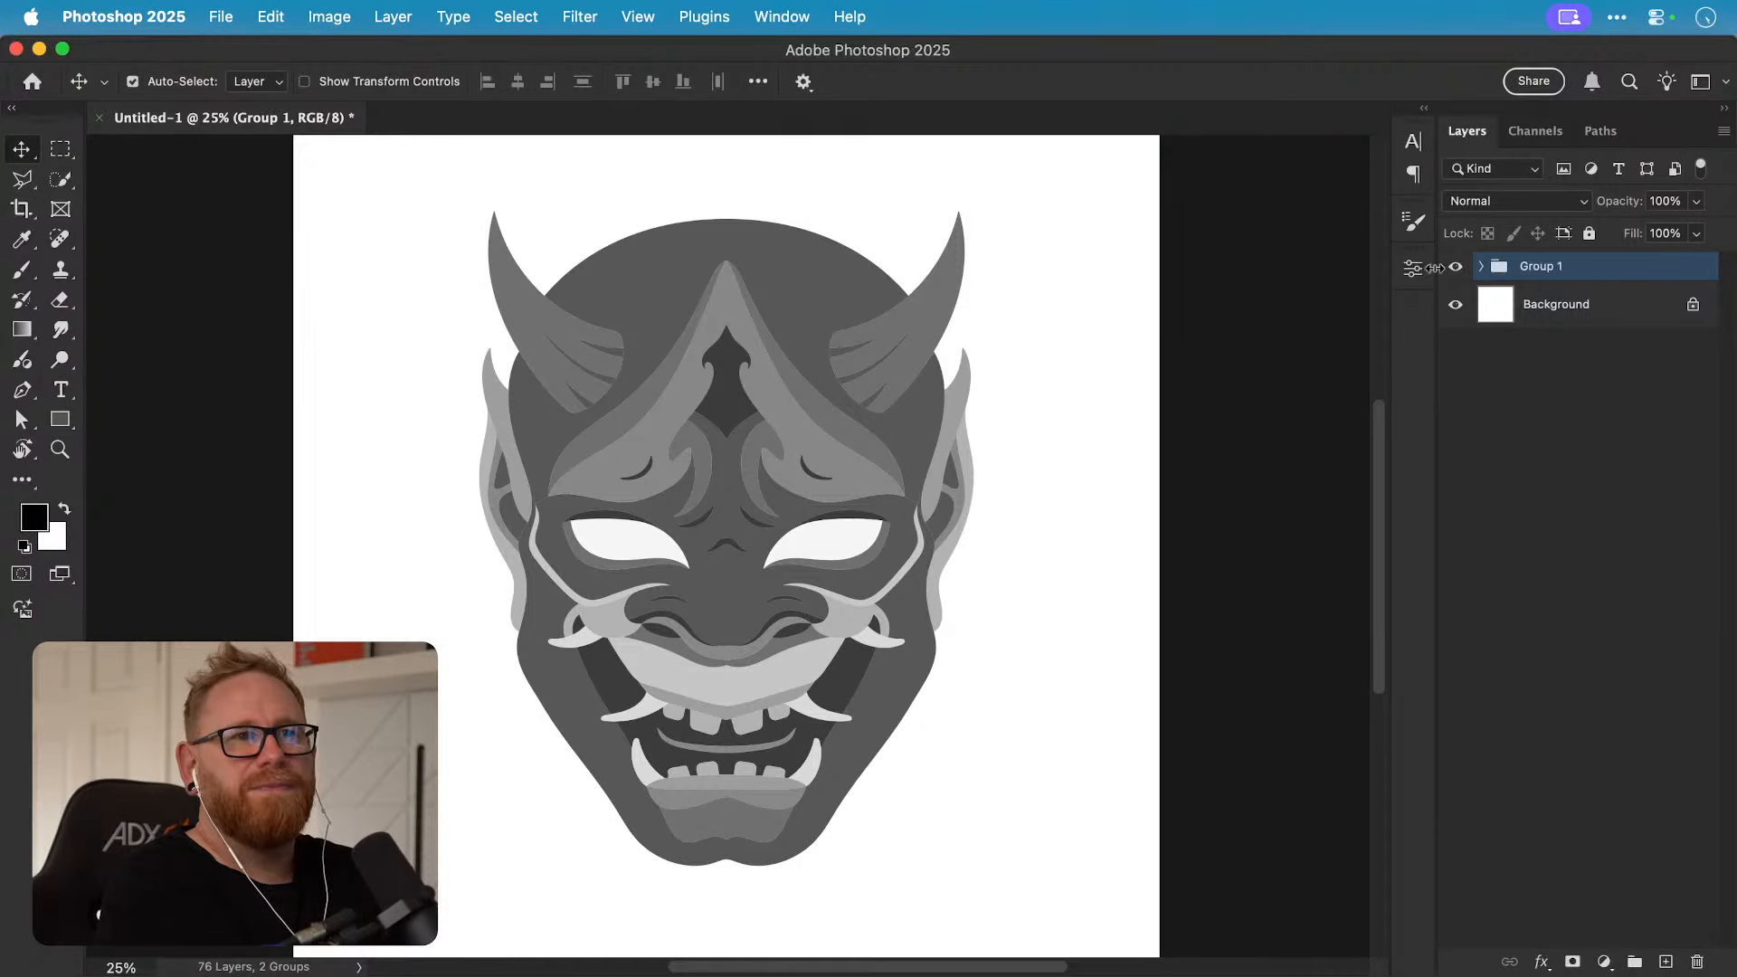
left_click(1482, 268, "super")
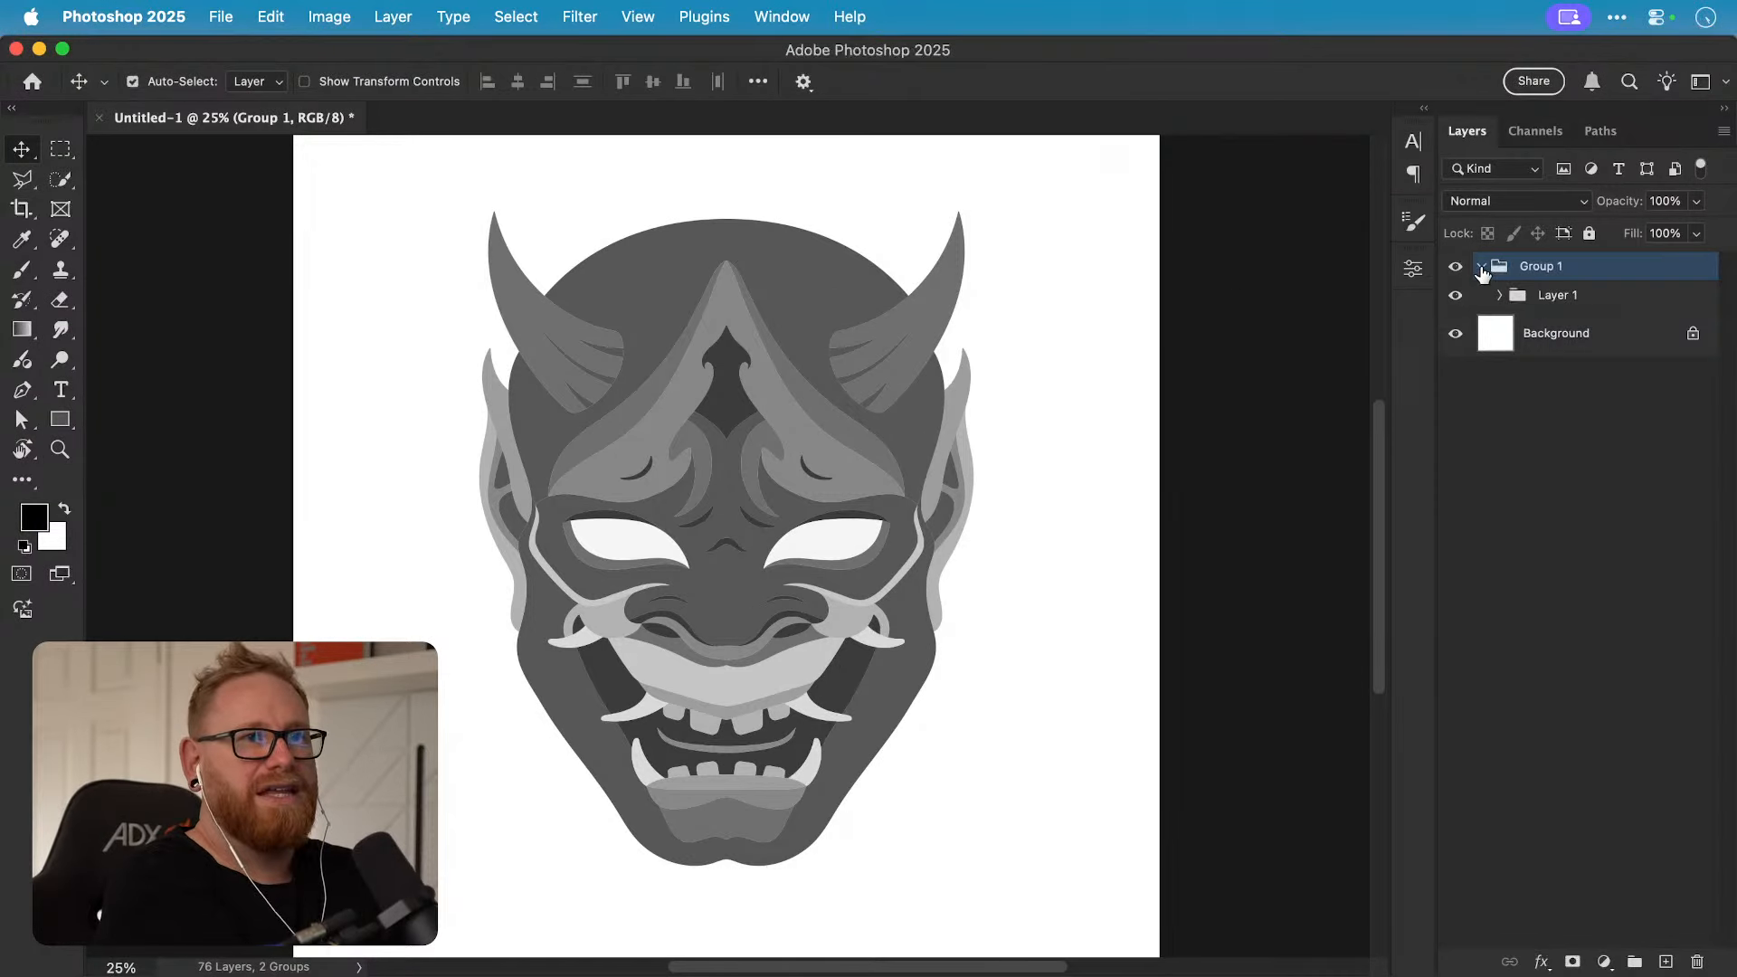
left_click(1499, 295)
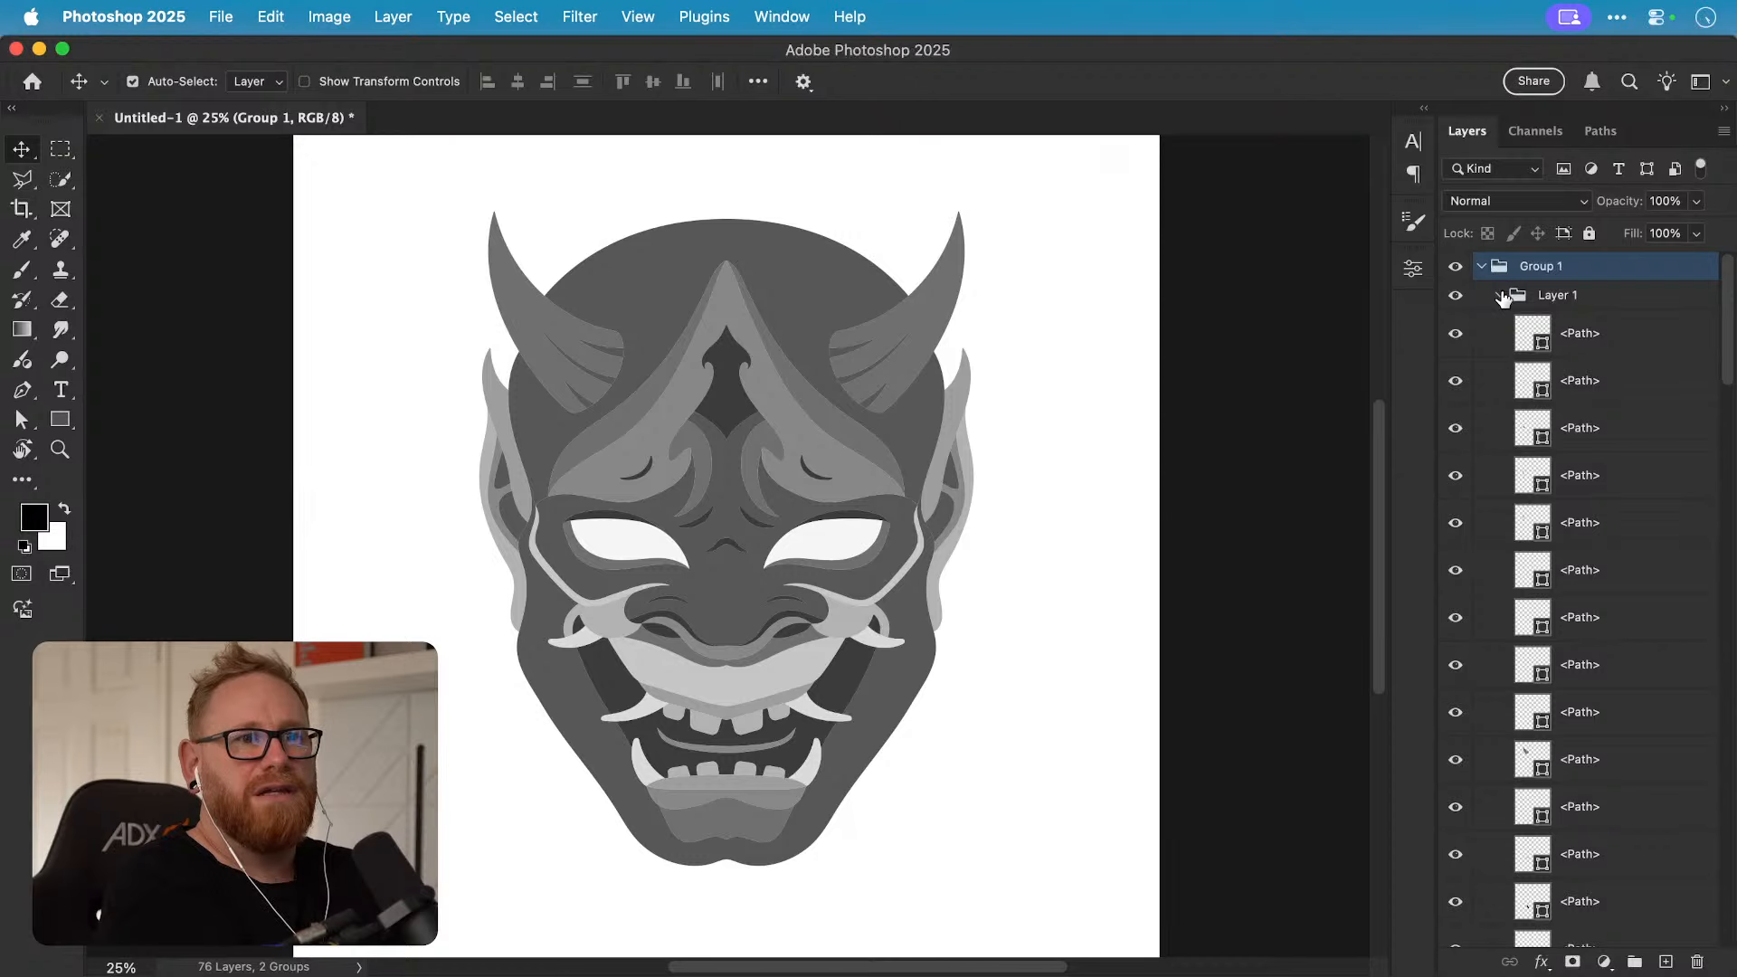
key("shift+super+g")
key("shift+super+g")
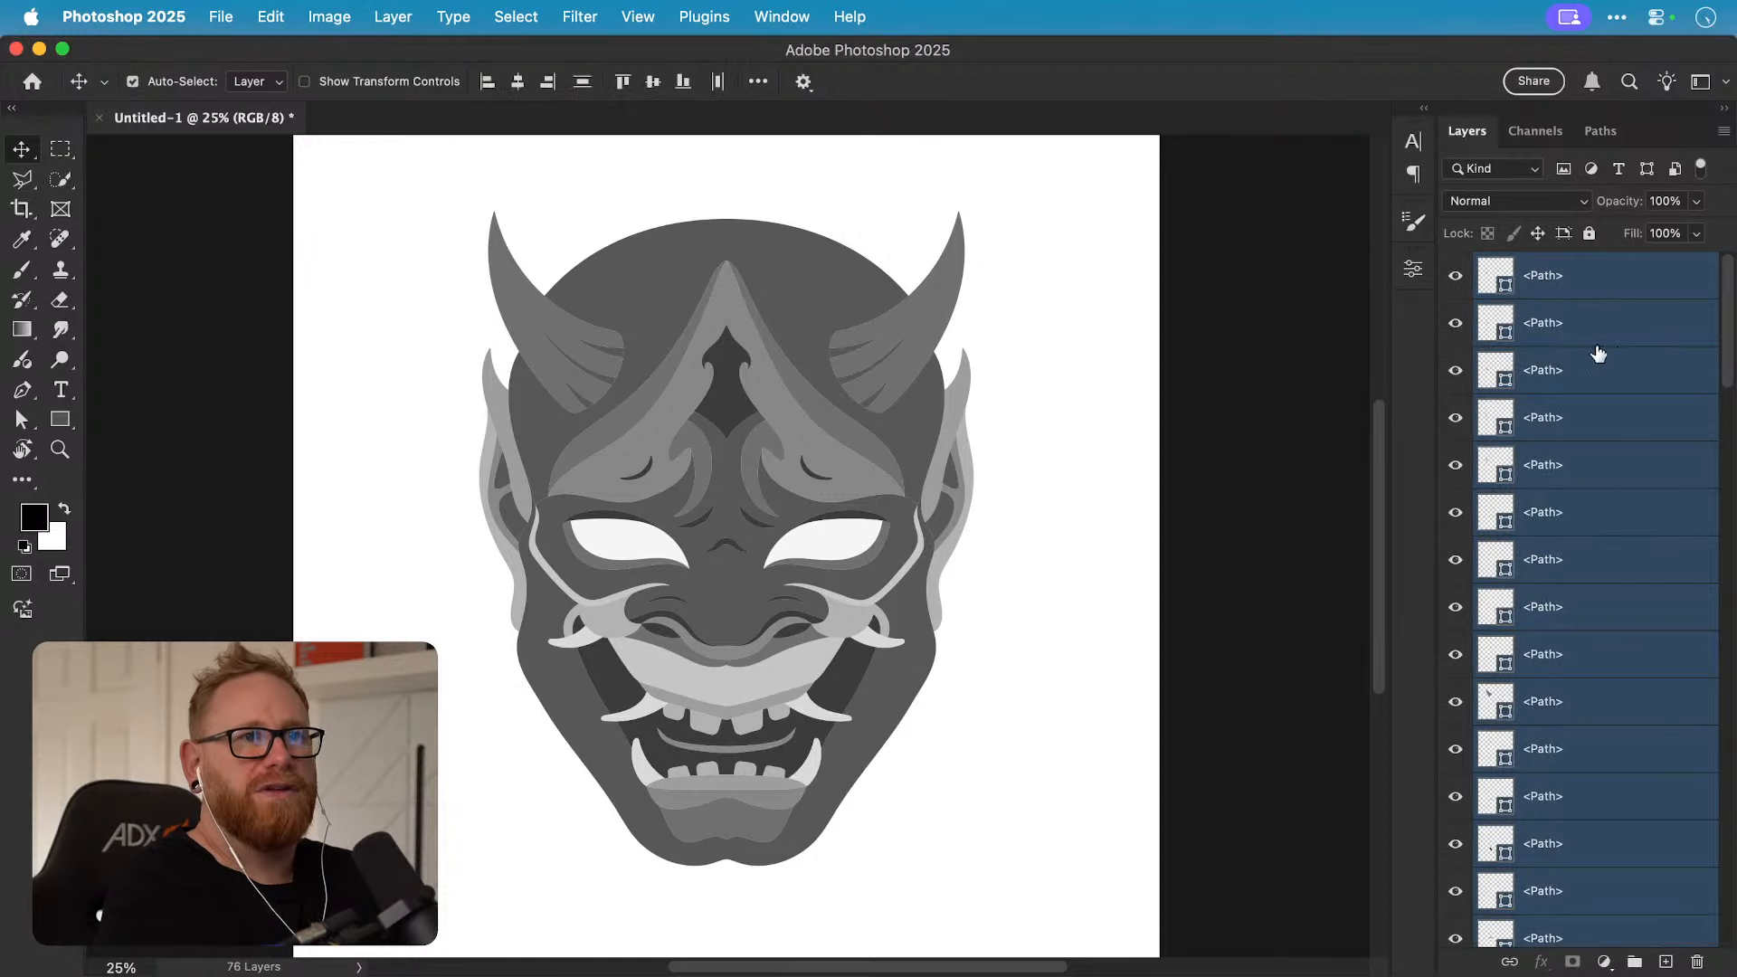
scroll(1598, 353, "down", 15)
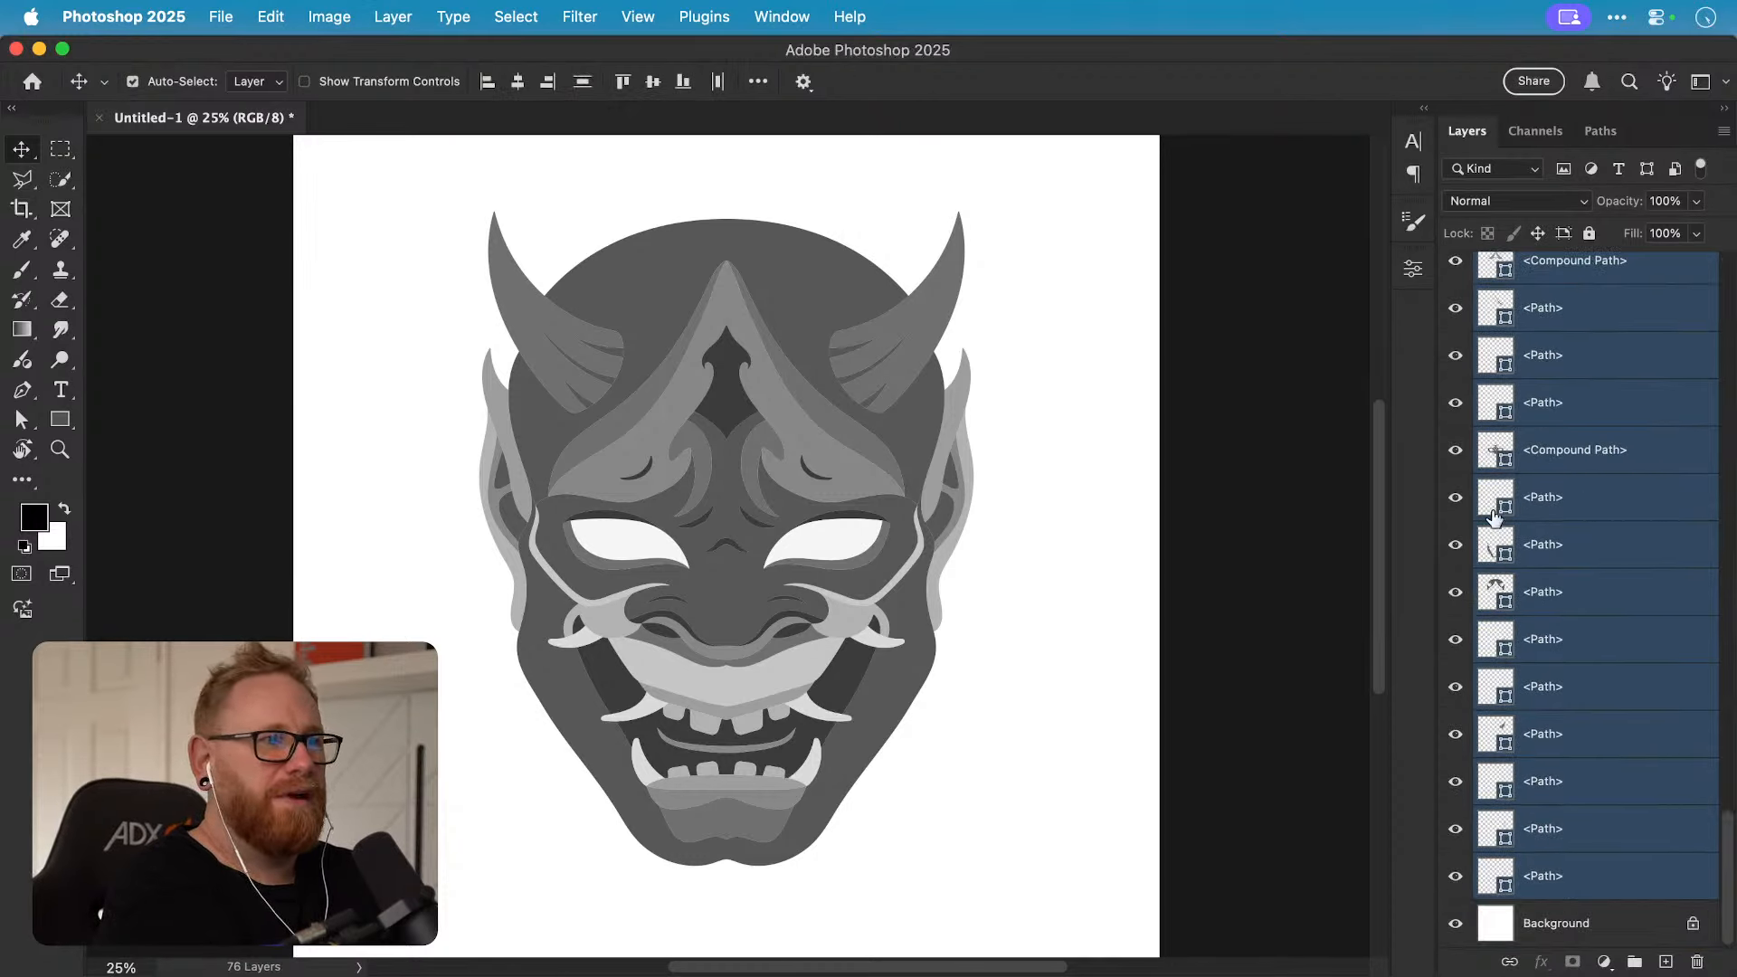
left_click(1173, 640)
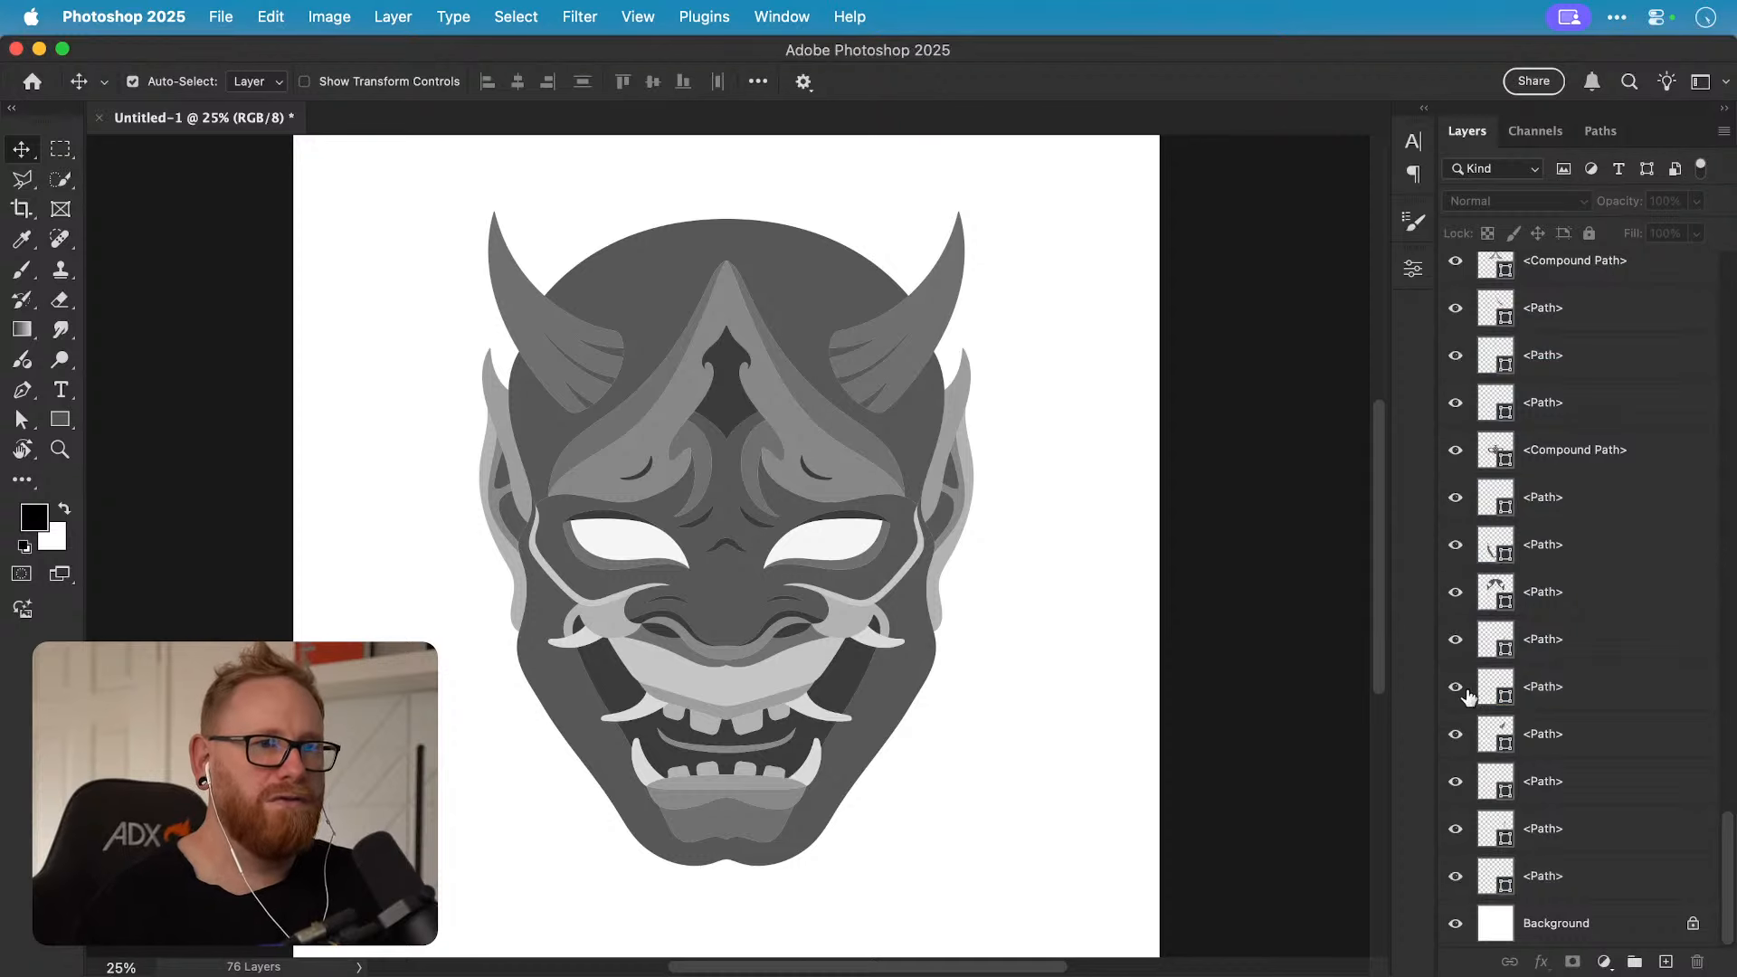
Step: Try moving individual mask path layers on the canvas and undo each move
left_click_drag(746, 600, 777, 526)
key("super+z")
left_click_drag(808, 300, 818, 259)
key("super+z")
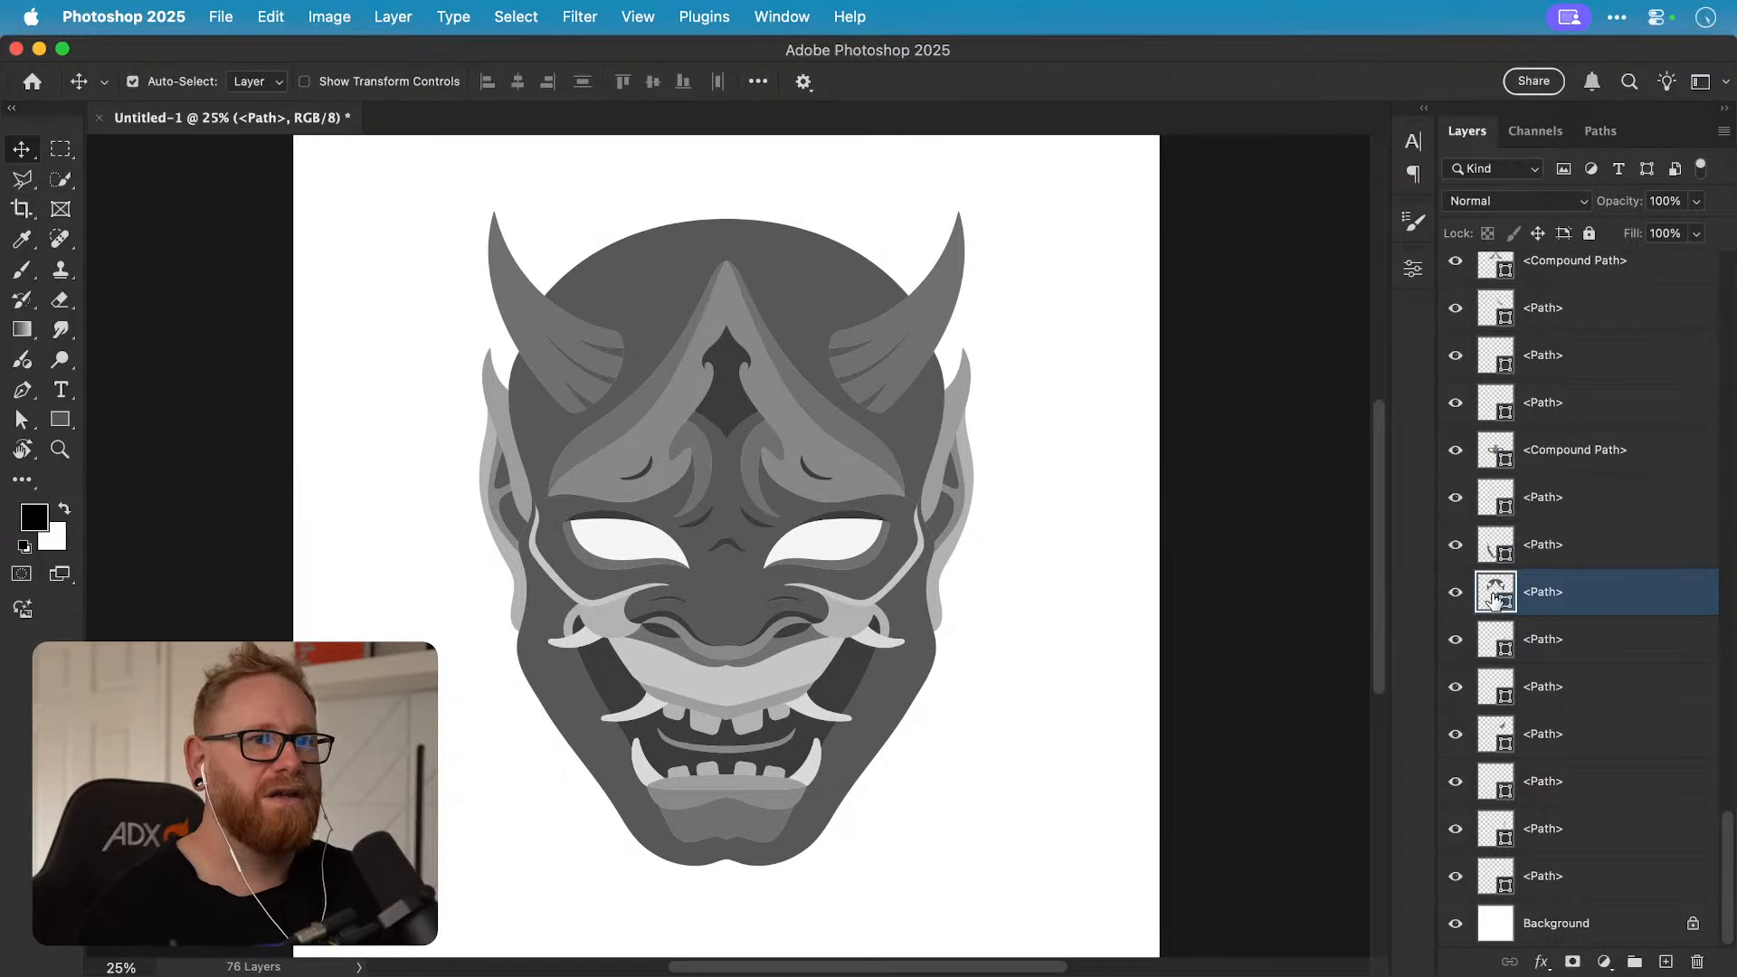
double_click(1503, 602)
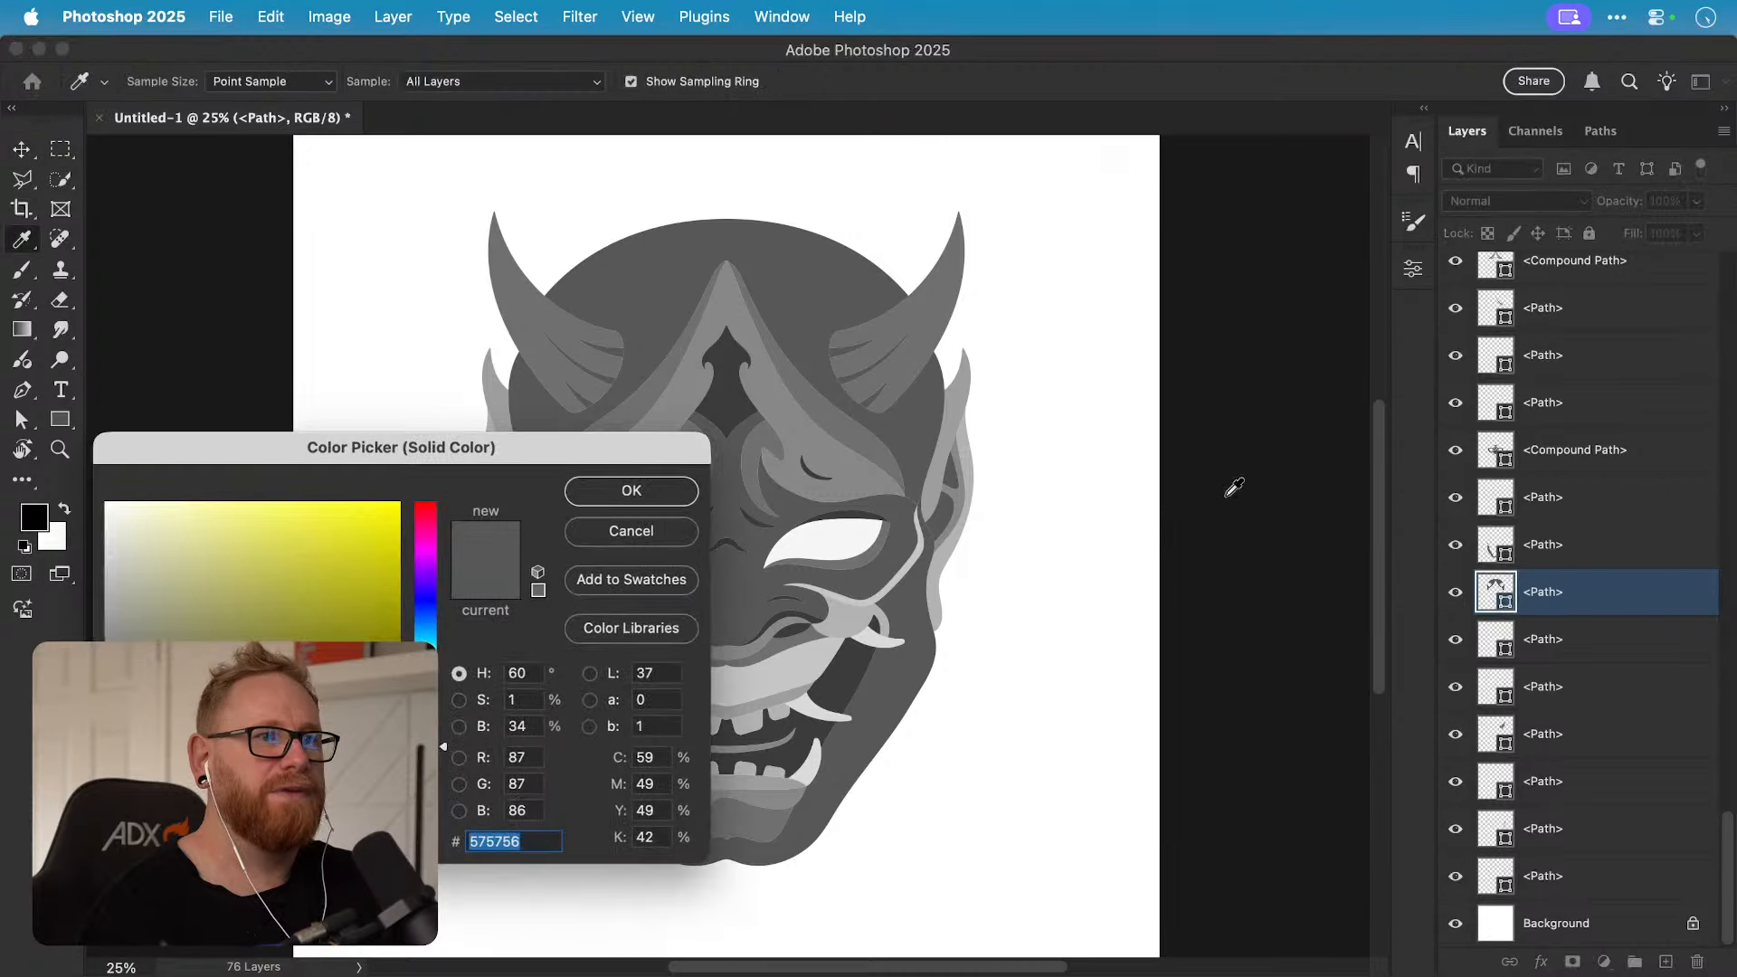
left_click(370, 504)
left_click(421, 519)
mouse_move(423, 521)
left_mouse_down()
mouse_move(434, 702)
mouse_move(430, 547)
left_mouse_up()
left_click(641, 530)
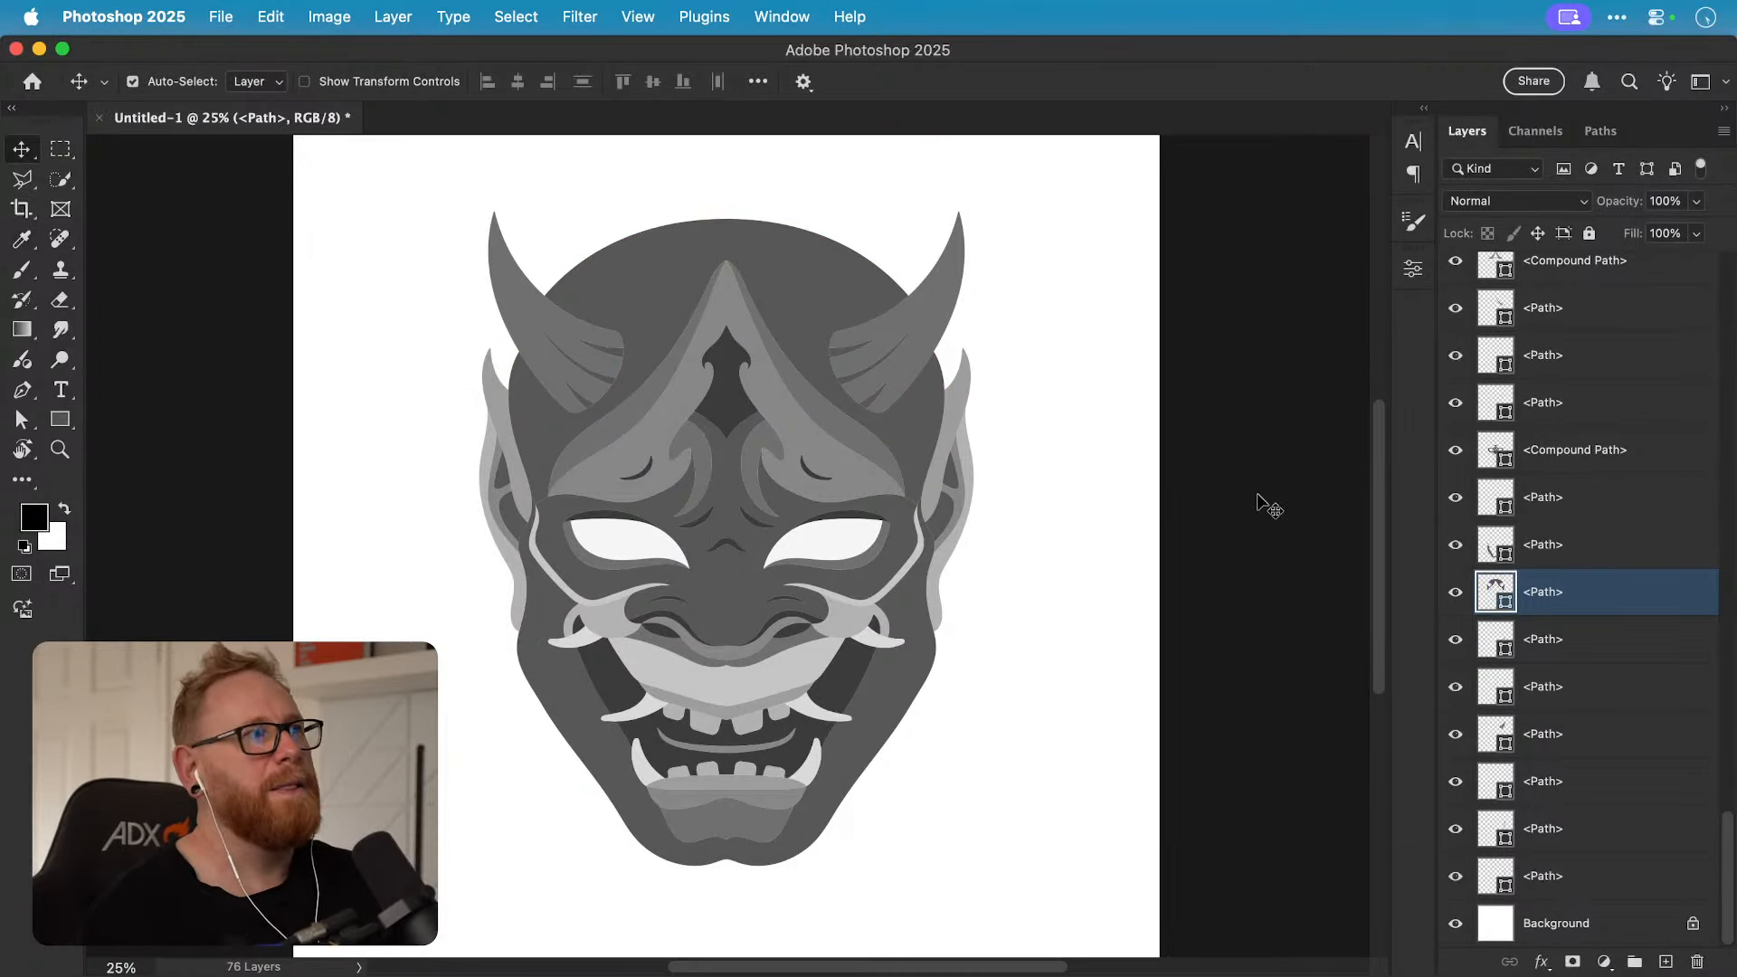
Step: Save the document to the Desktop as Oni.psd in Photoshop format
key("super+s")
type("Oni")
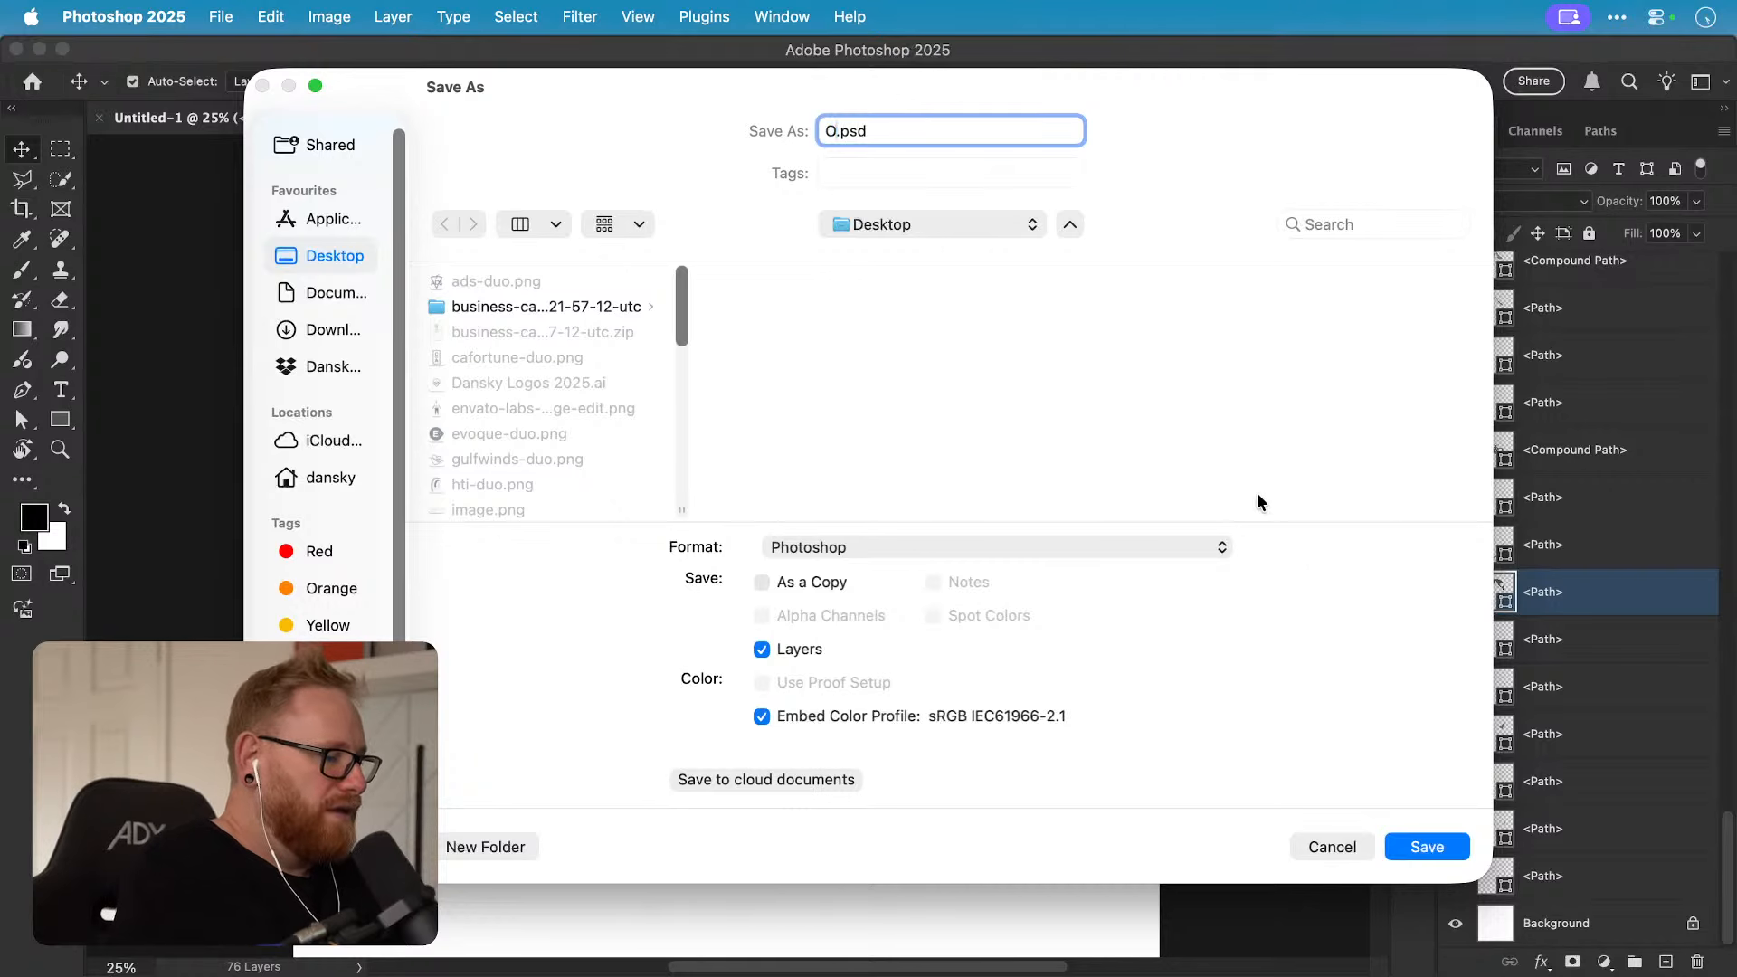
key("Return")
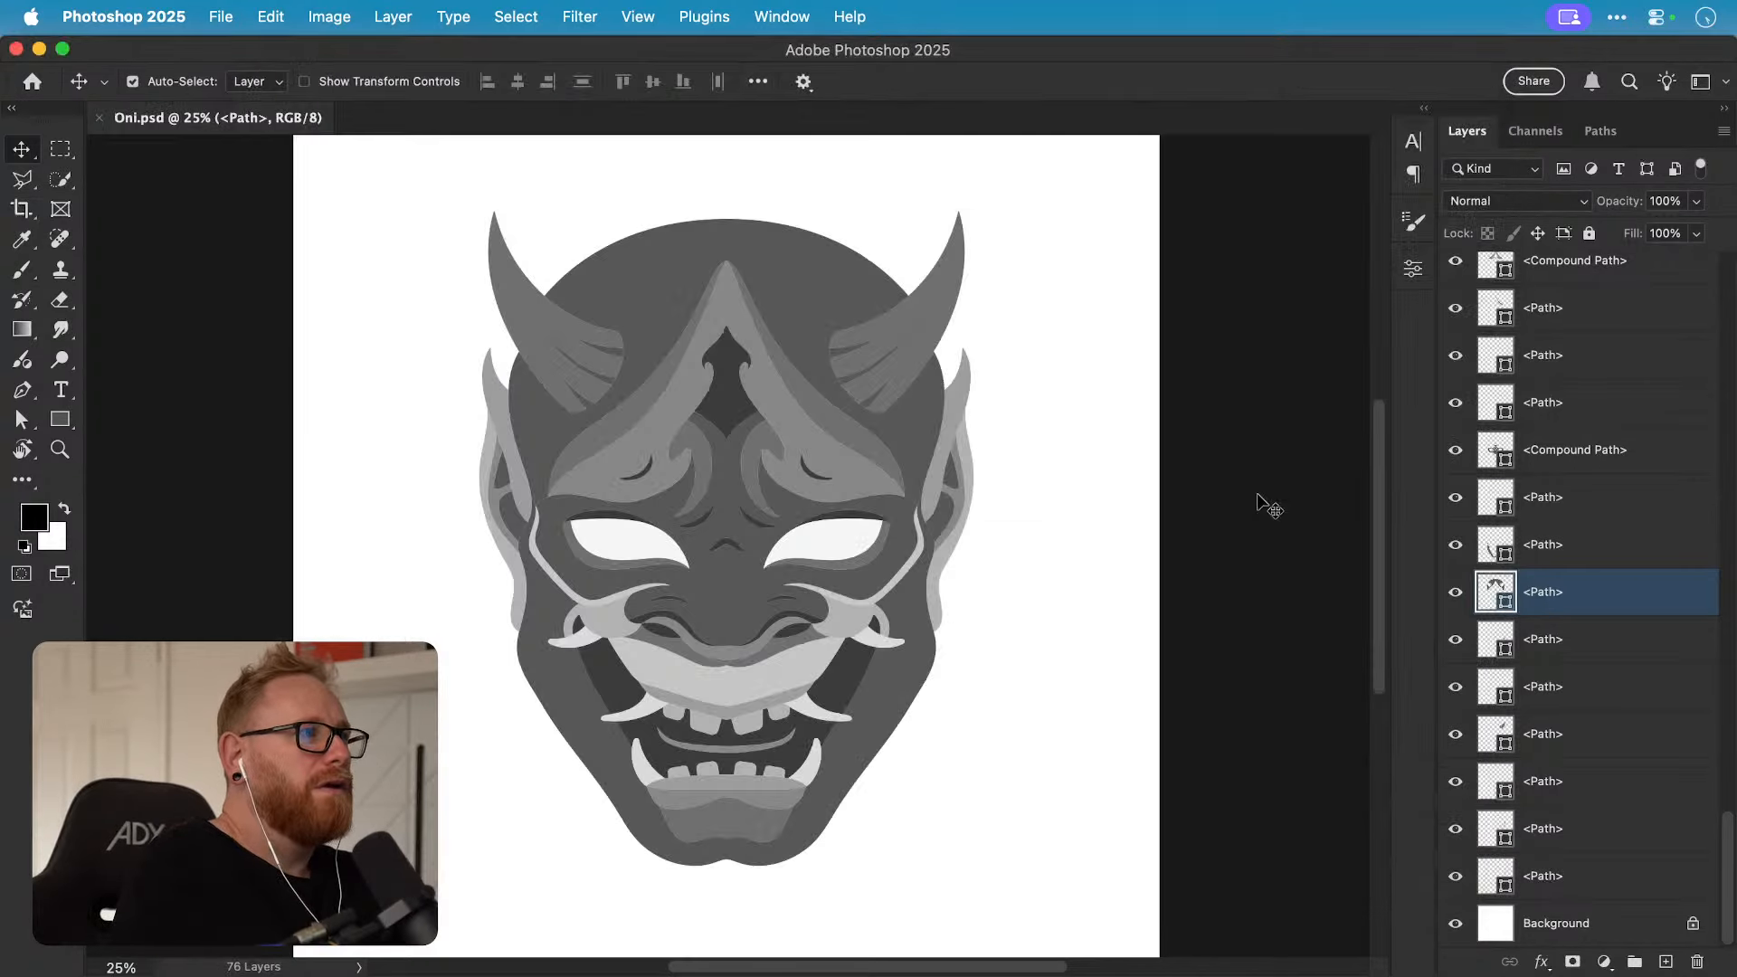
key("super+0")
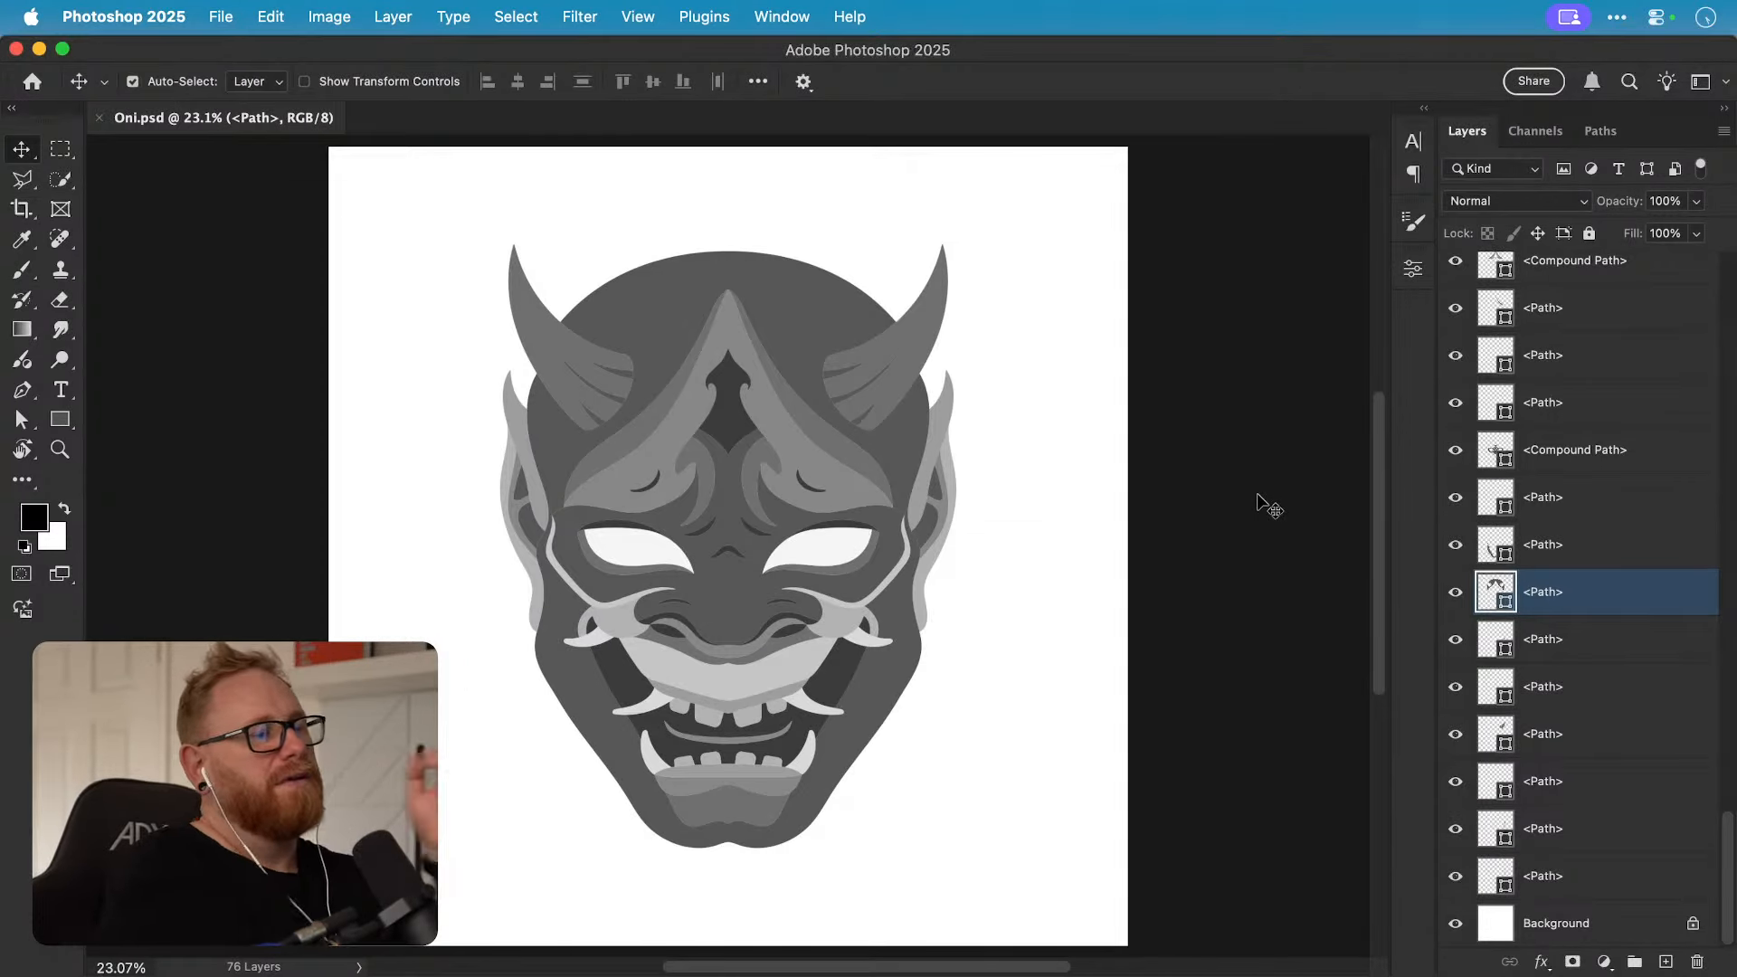
Step: Set the foreground colour to light grey #c4c4c4 and fill the Background layer with it
left_click(1579, 932)
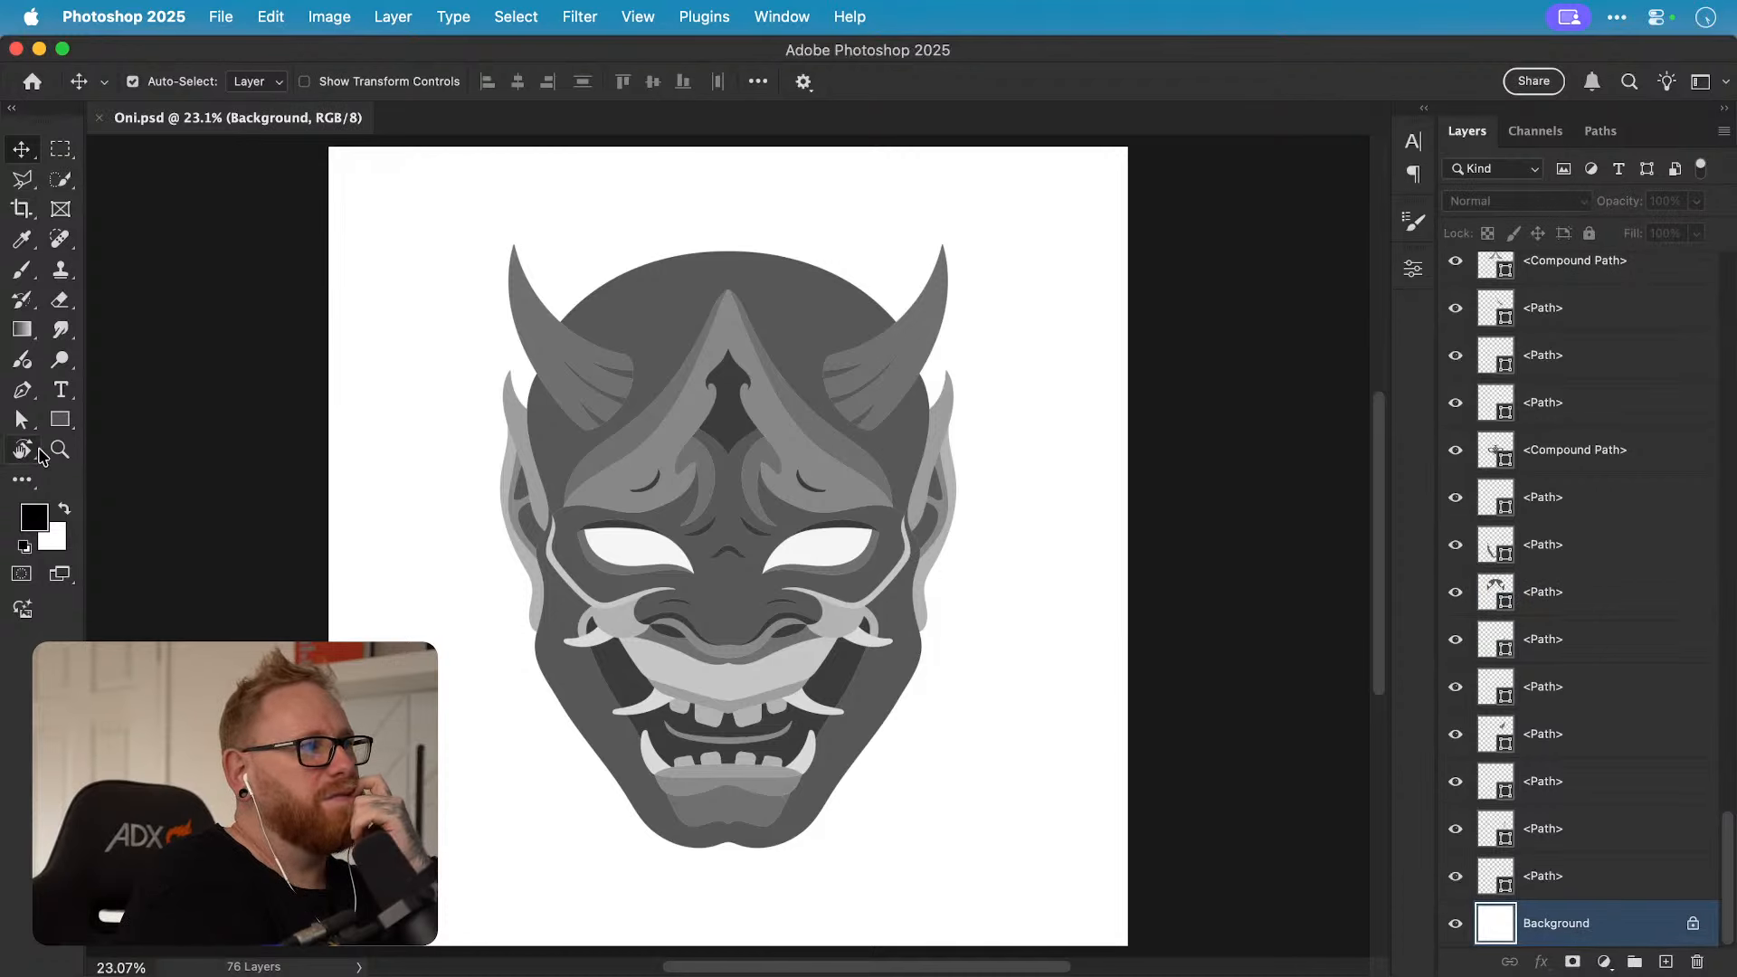
left_click(36, 517)
left_click_drag(118, 687, 34, 576)
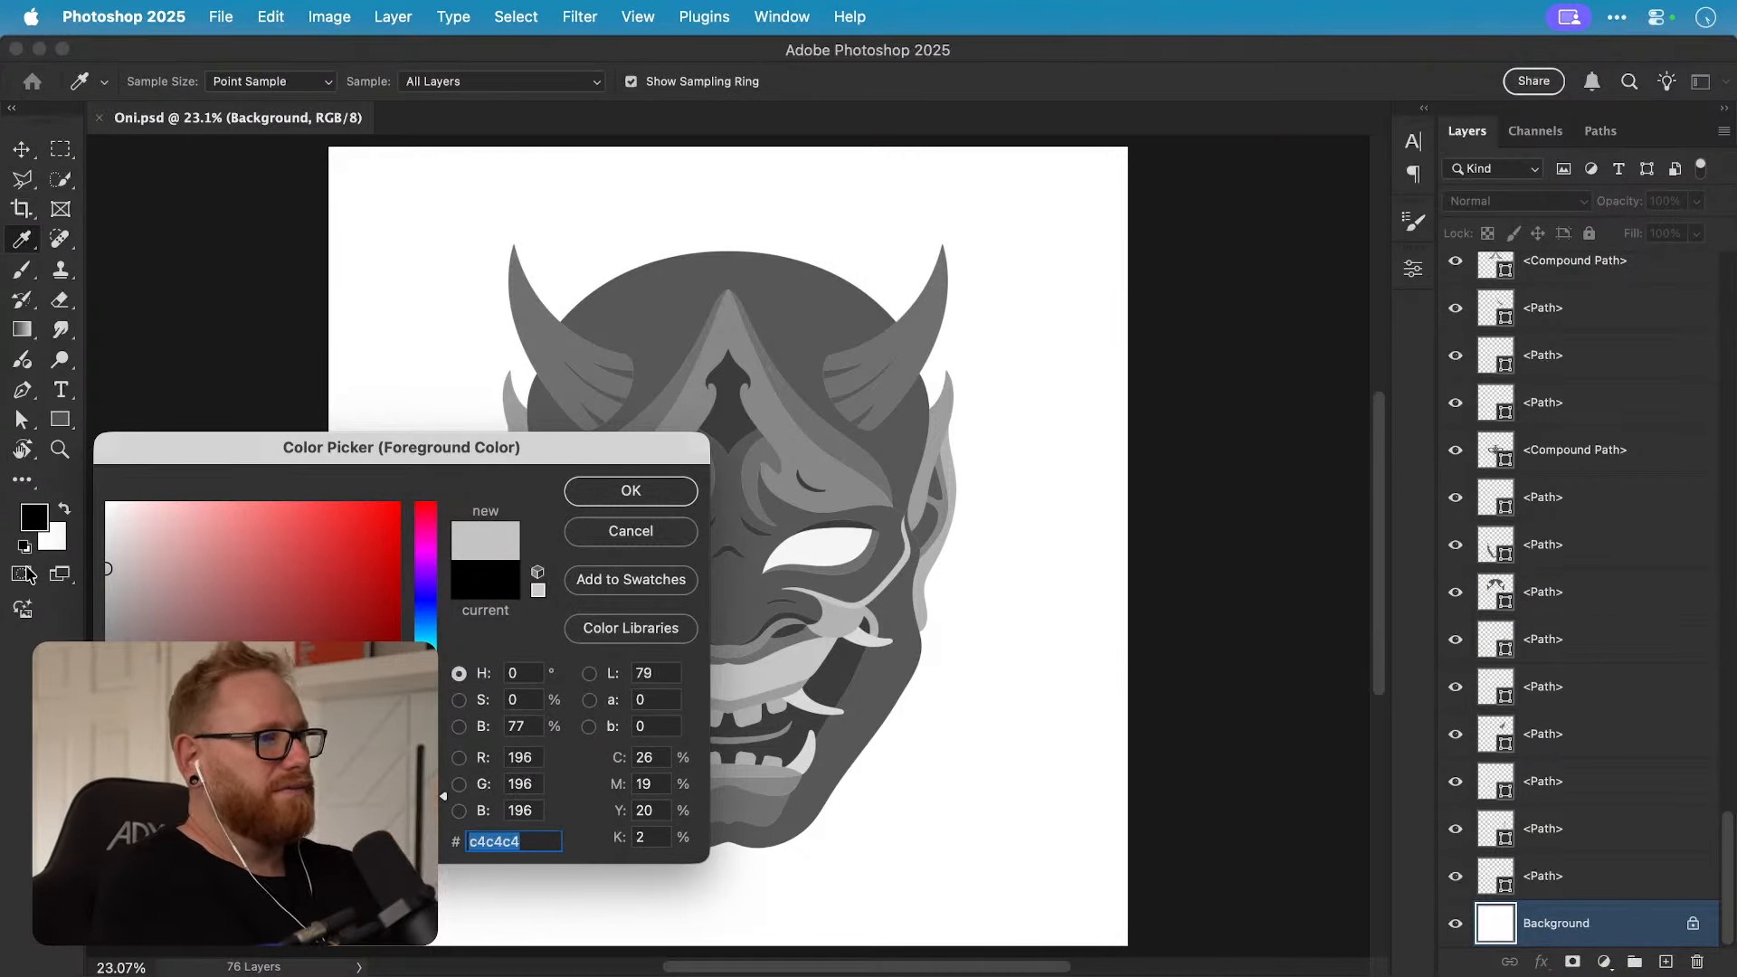
key("Return")
key("g")
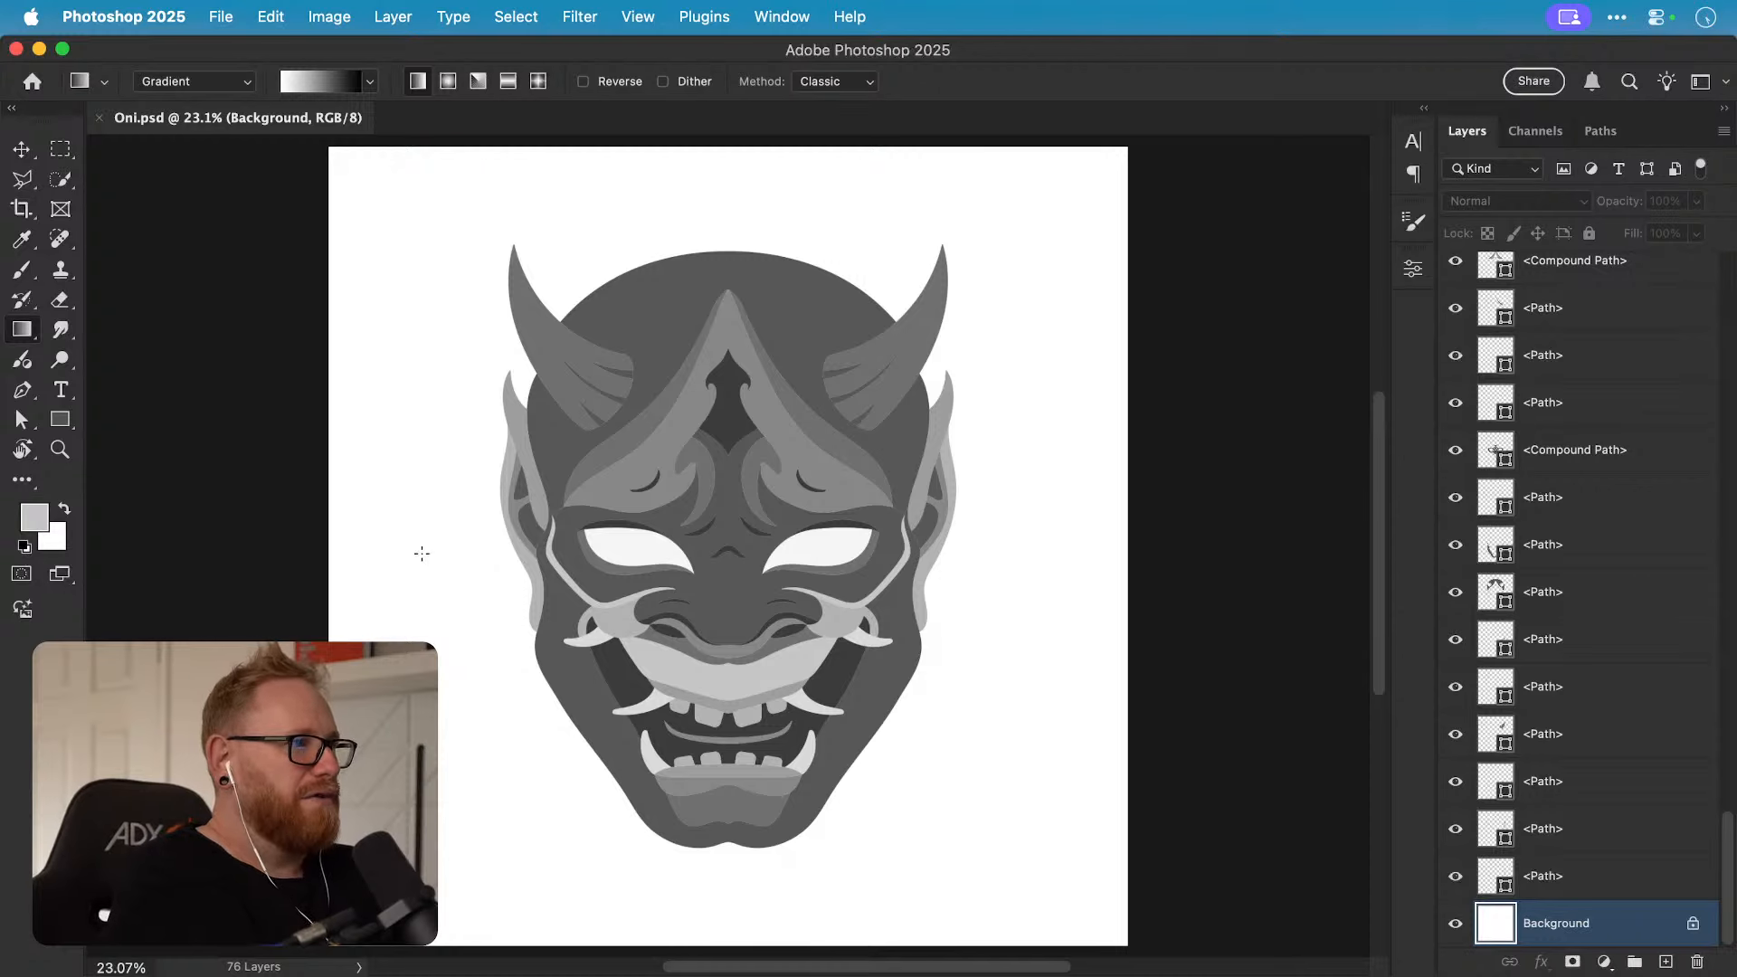
key("v")
key("alt+BackSpace")
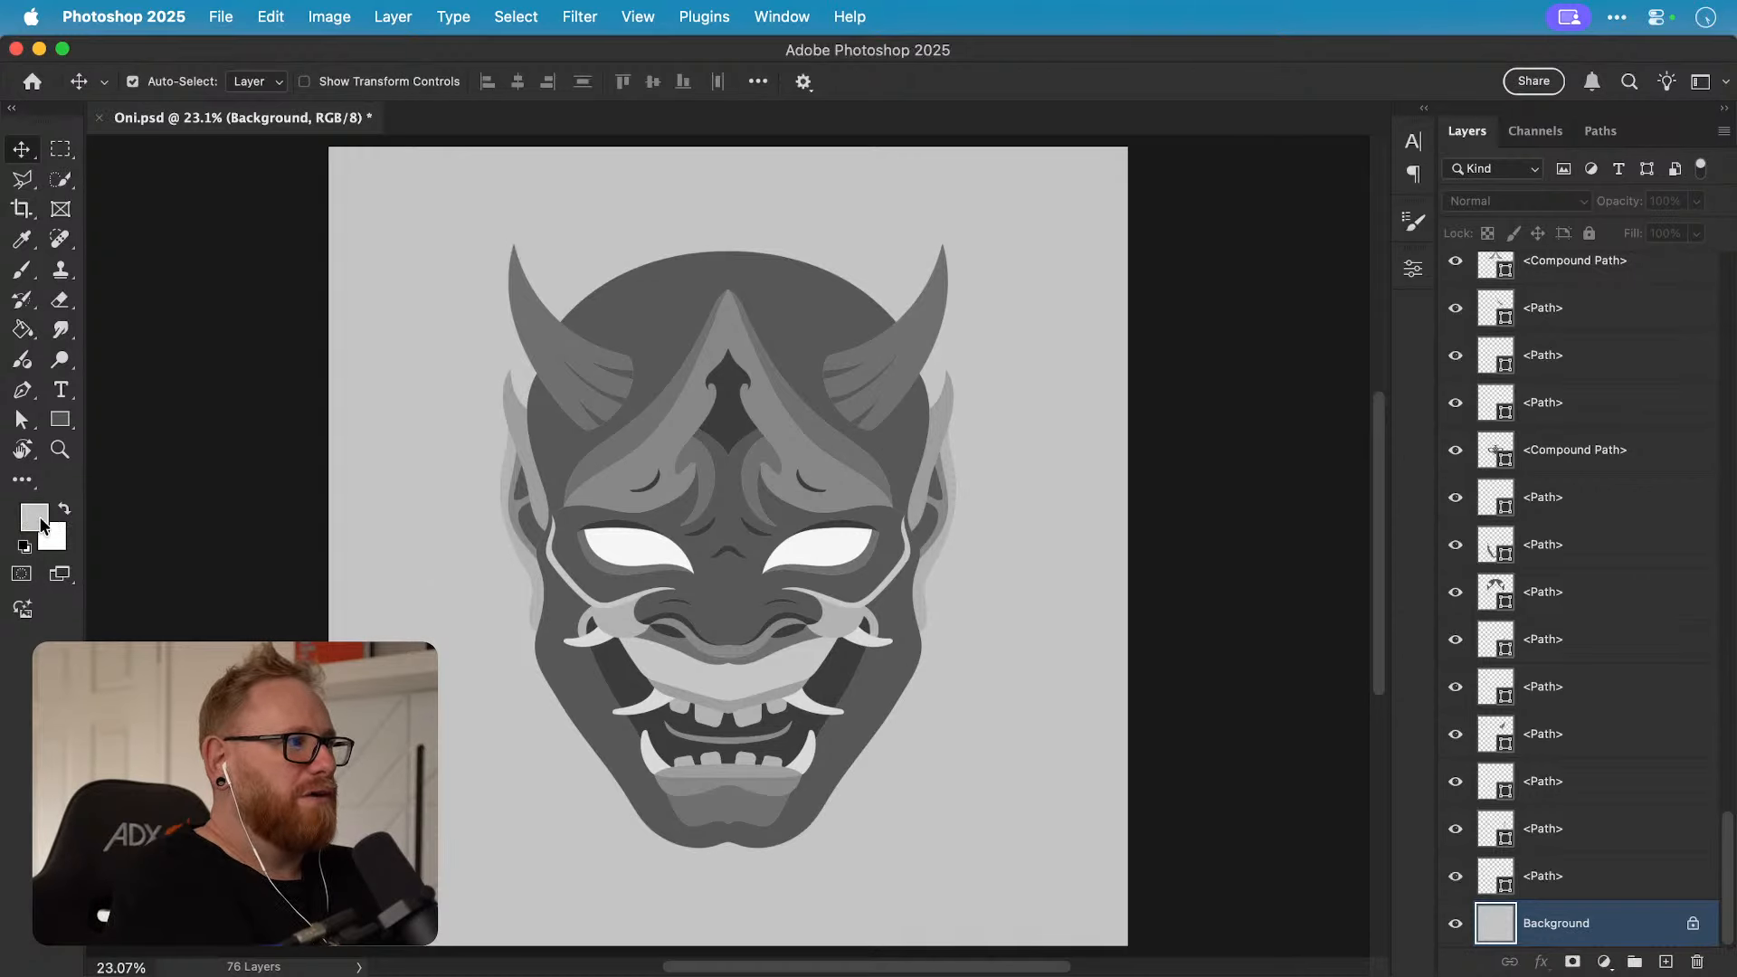
Step: Lighten the foreground colour to #dddddd and refill the Background layer with it
left_click(40, 518)
left_click_drag(206, 561, 87, 540)
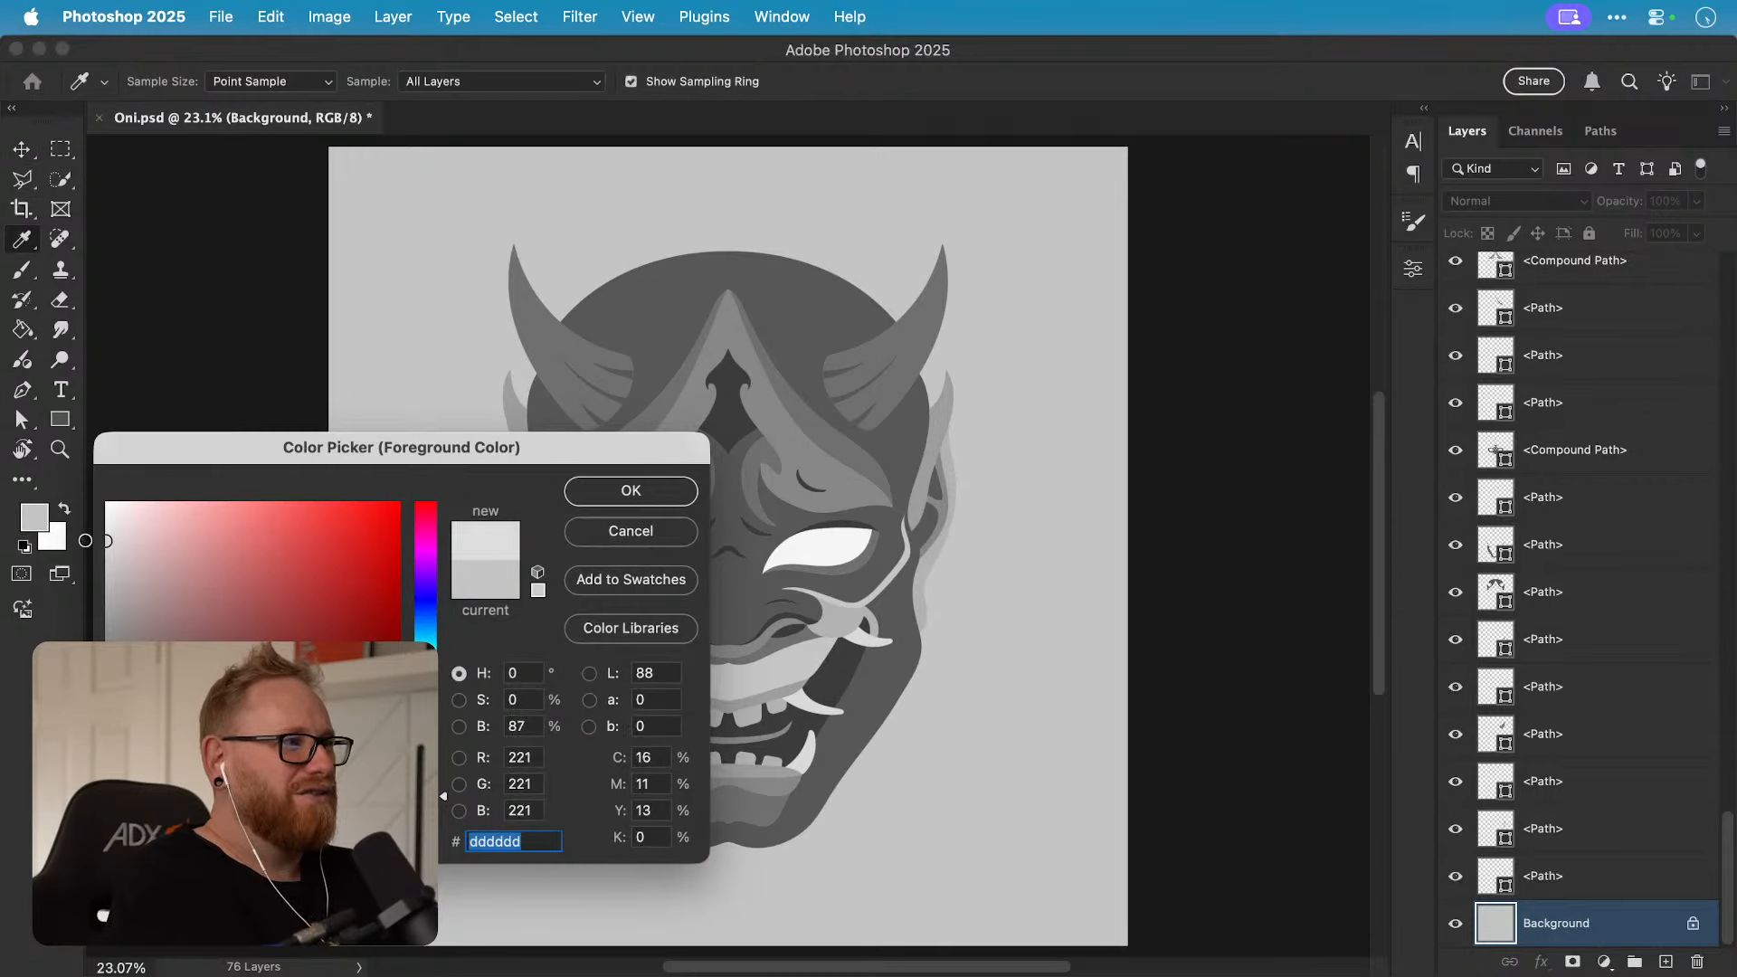
left_click(588, 491)
key("g")
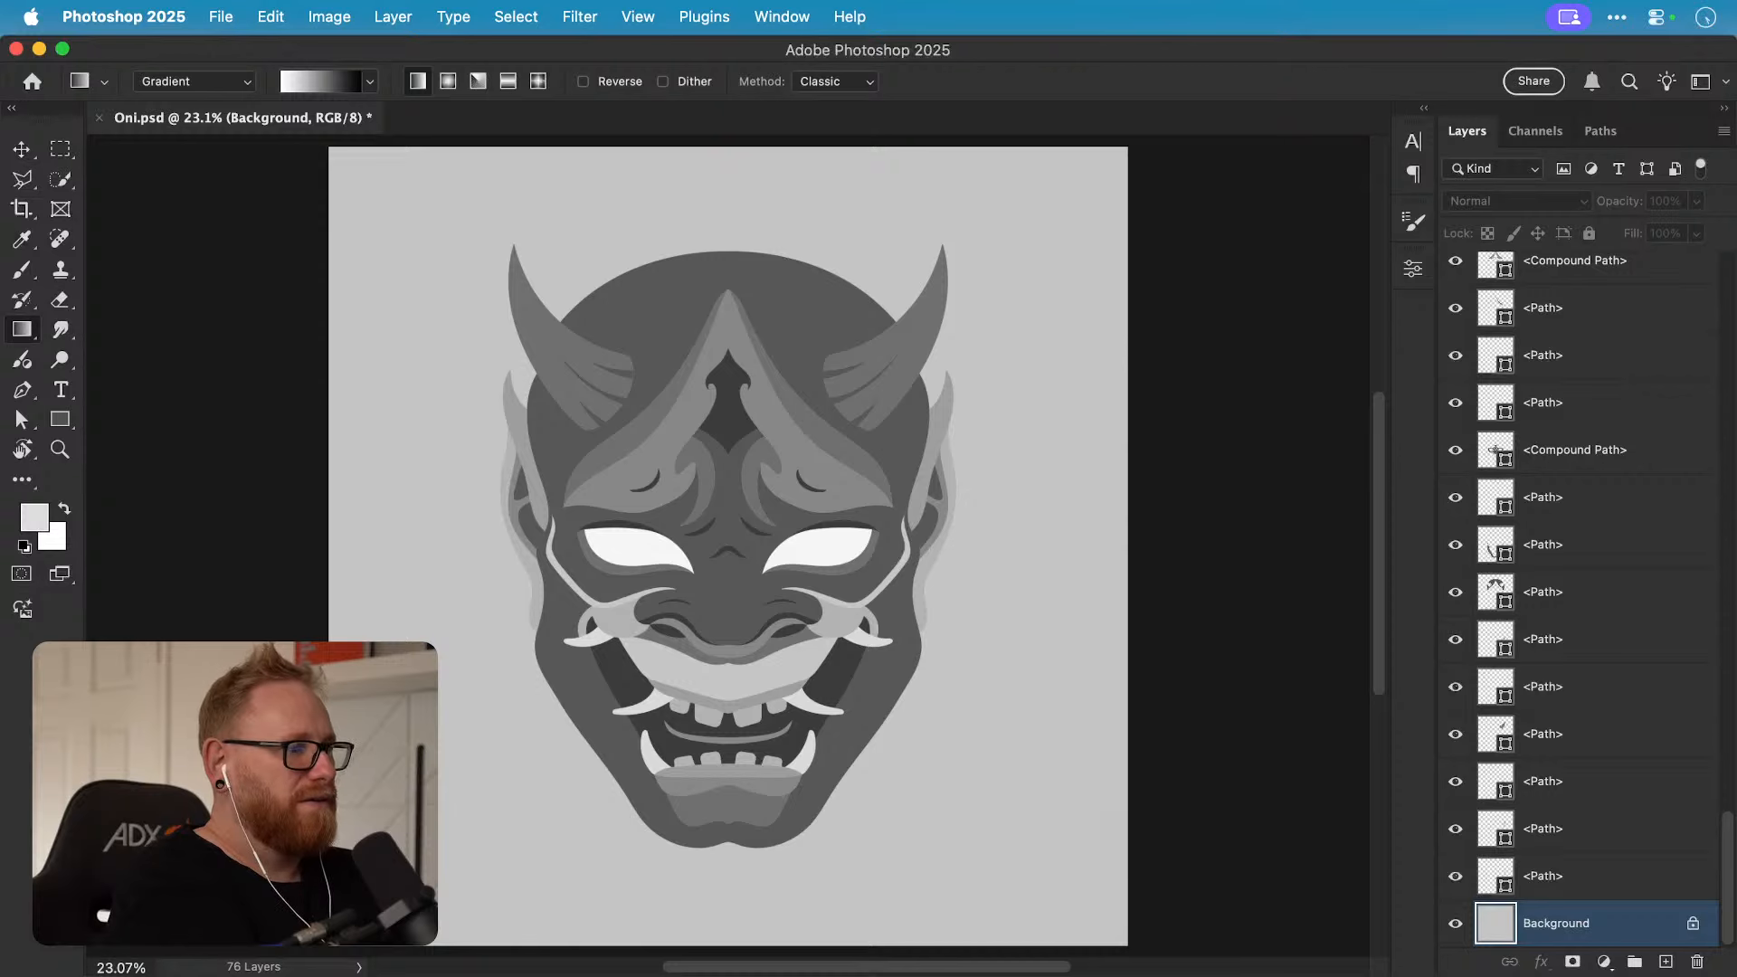
key("alt+BackSpace")
key("v")
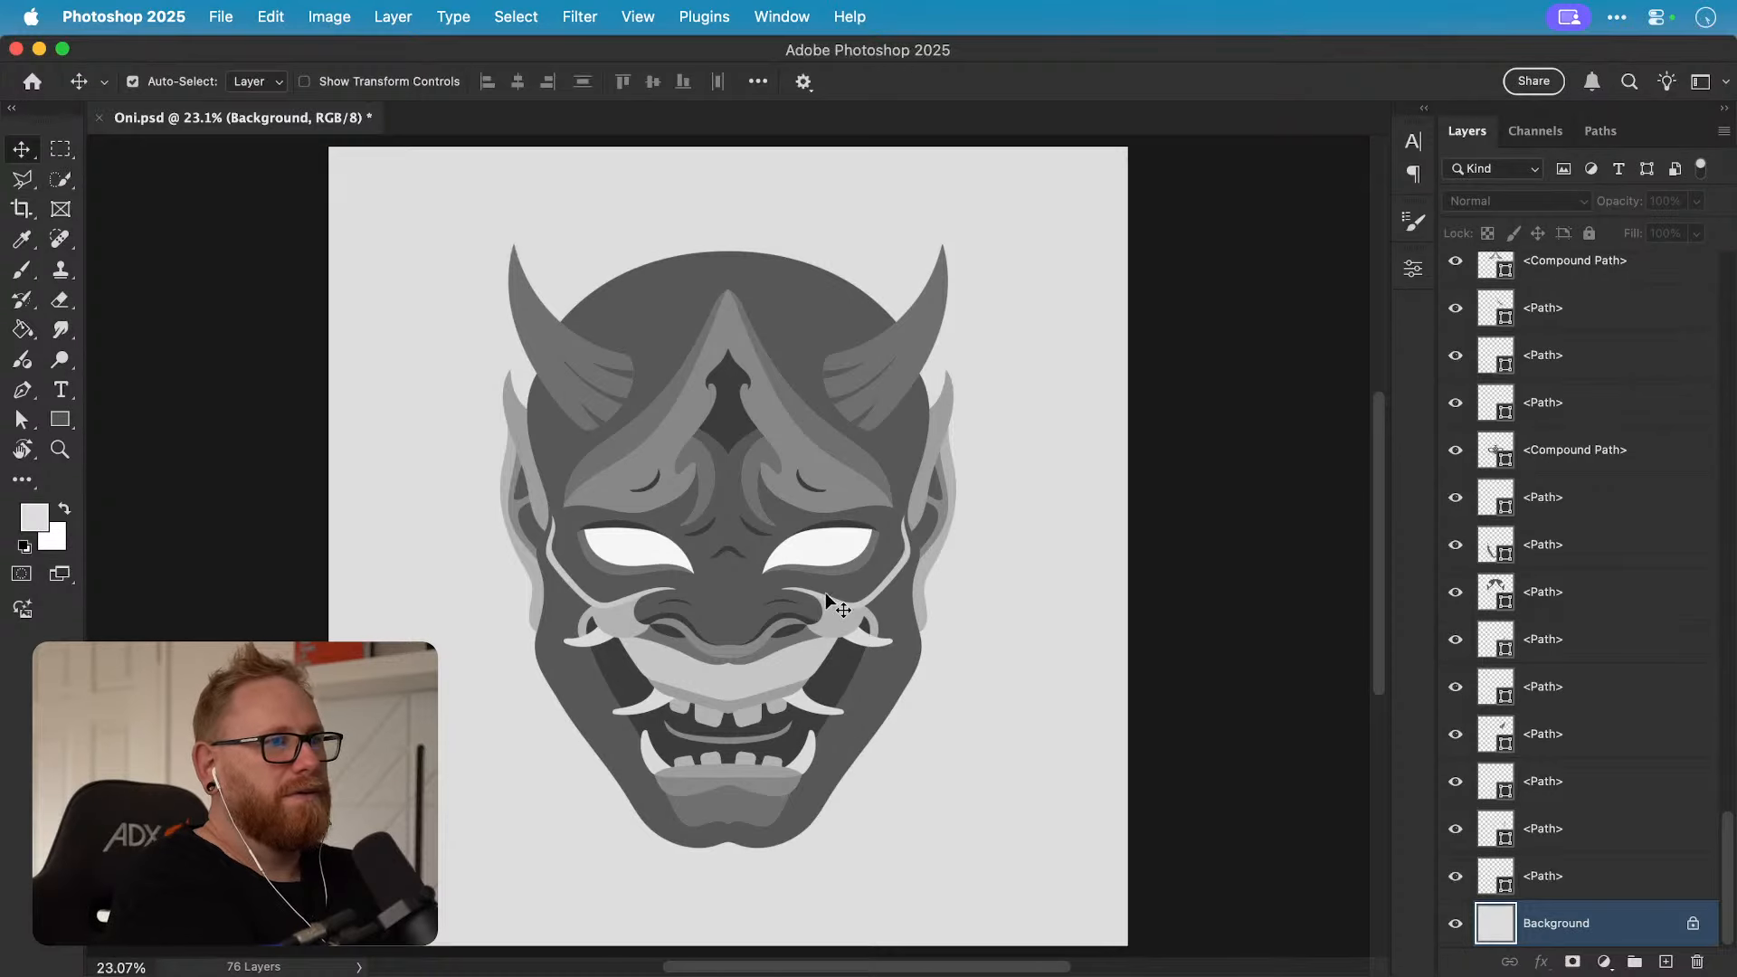
Step: Select every mask path layer above the Background, label them all Indigo, and reduce the selection to a single layer
left_click(1581, 876)
scroll(1579, 868, "up", 10)
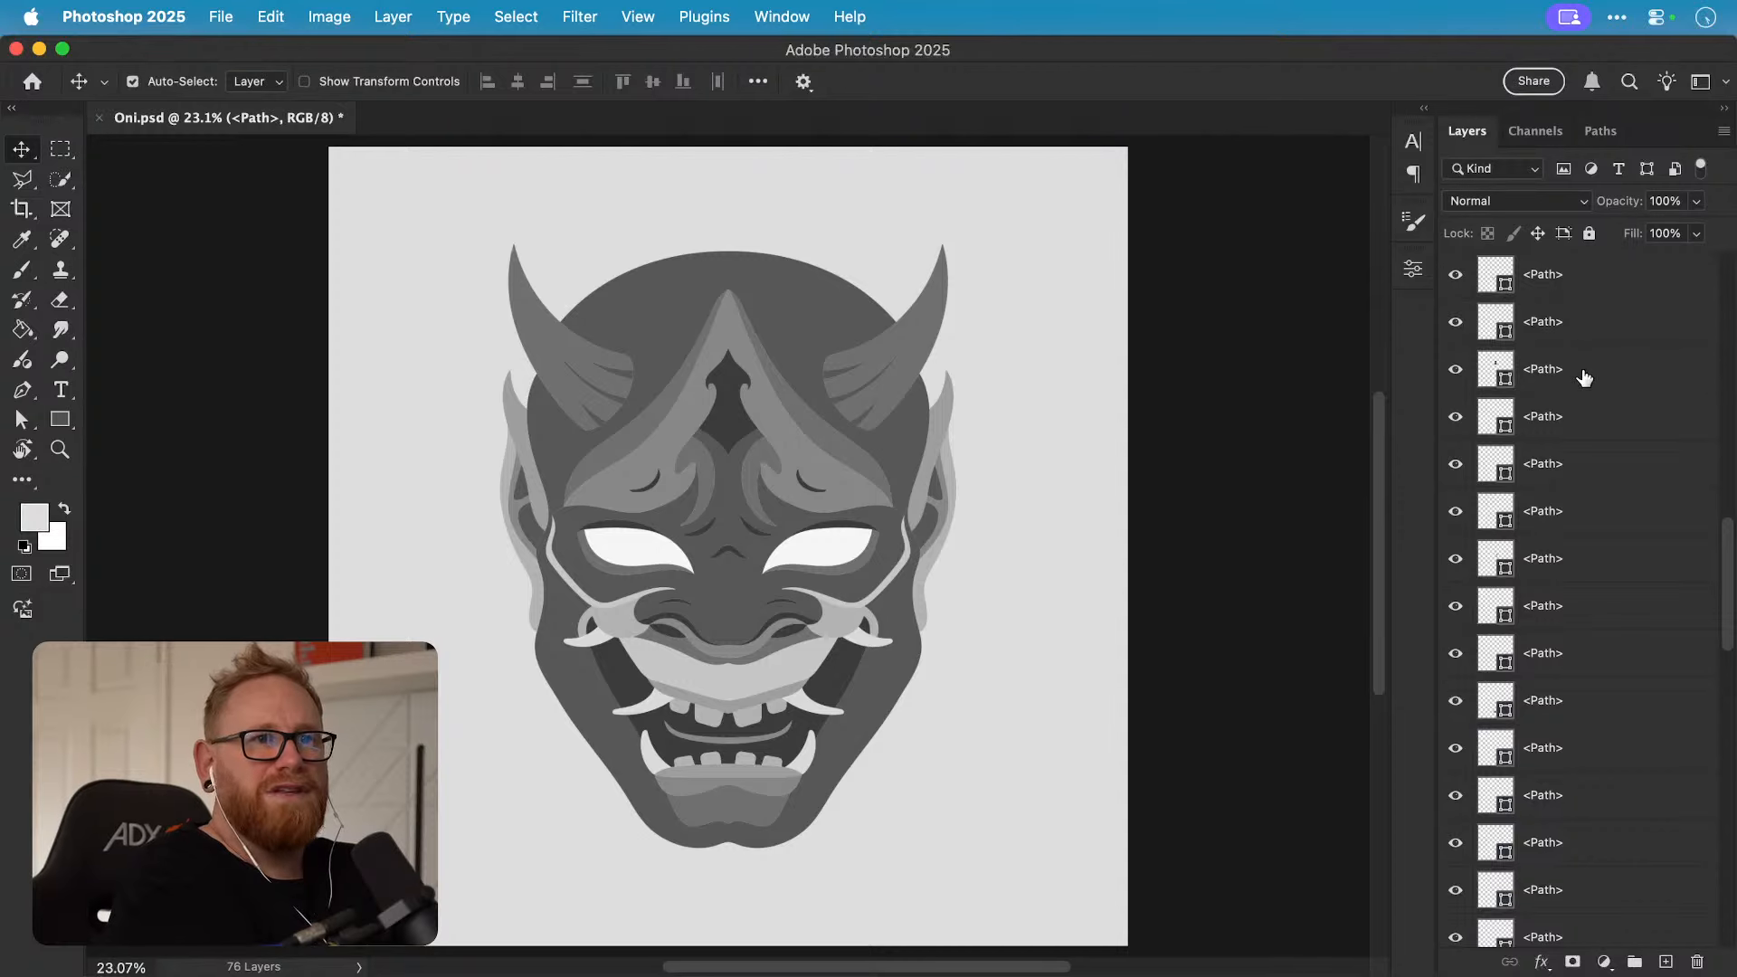
scroll(1583, 378, "up", 5)
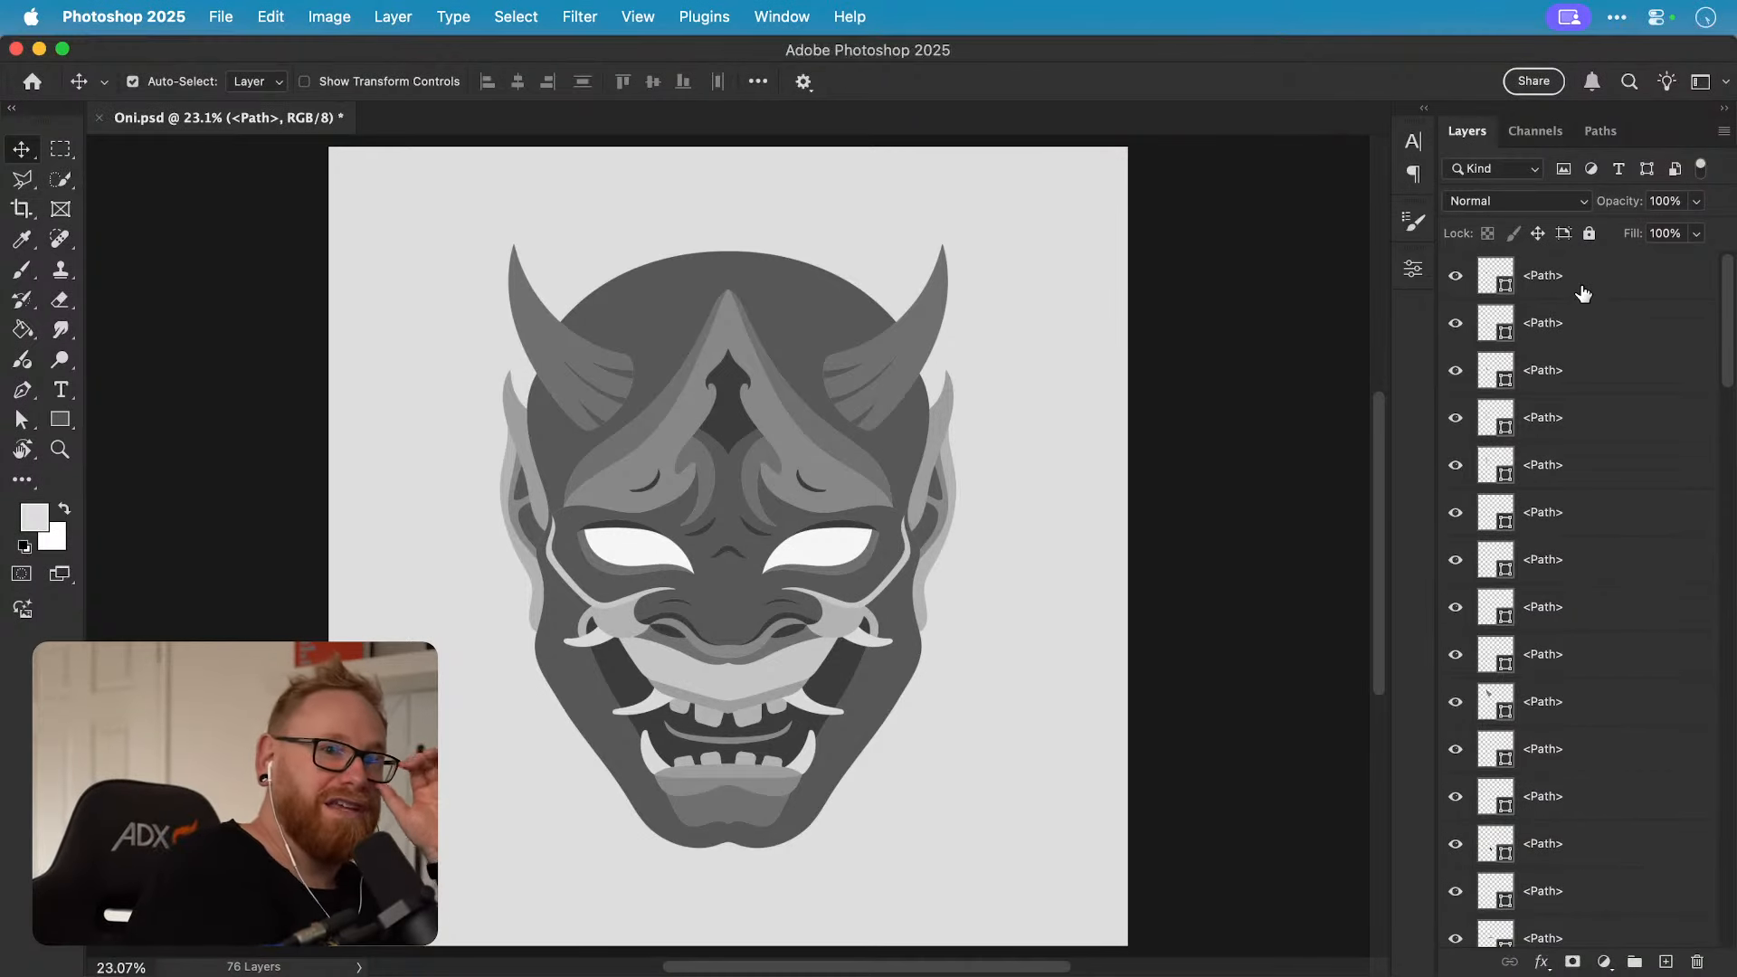
scroll(1583, 293, "down", 15)
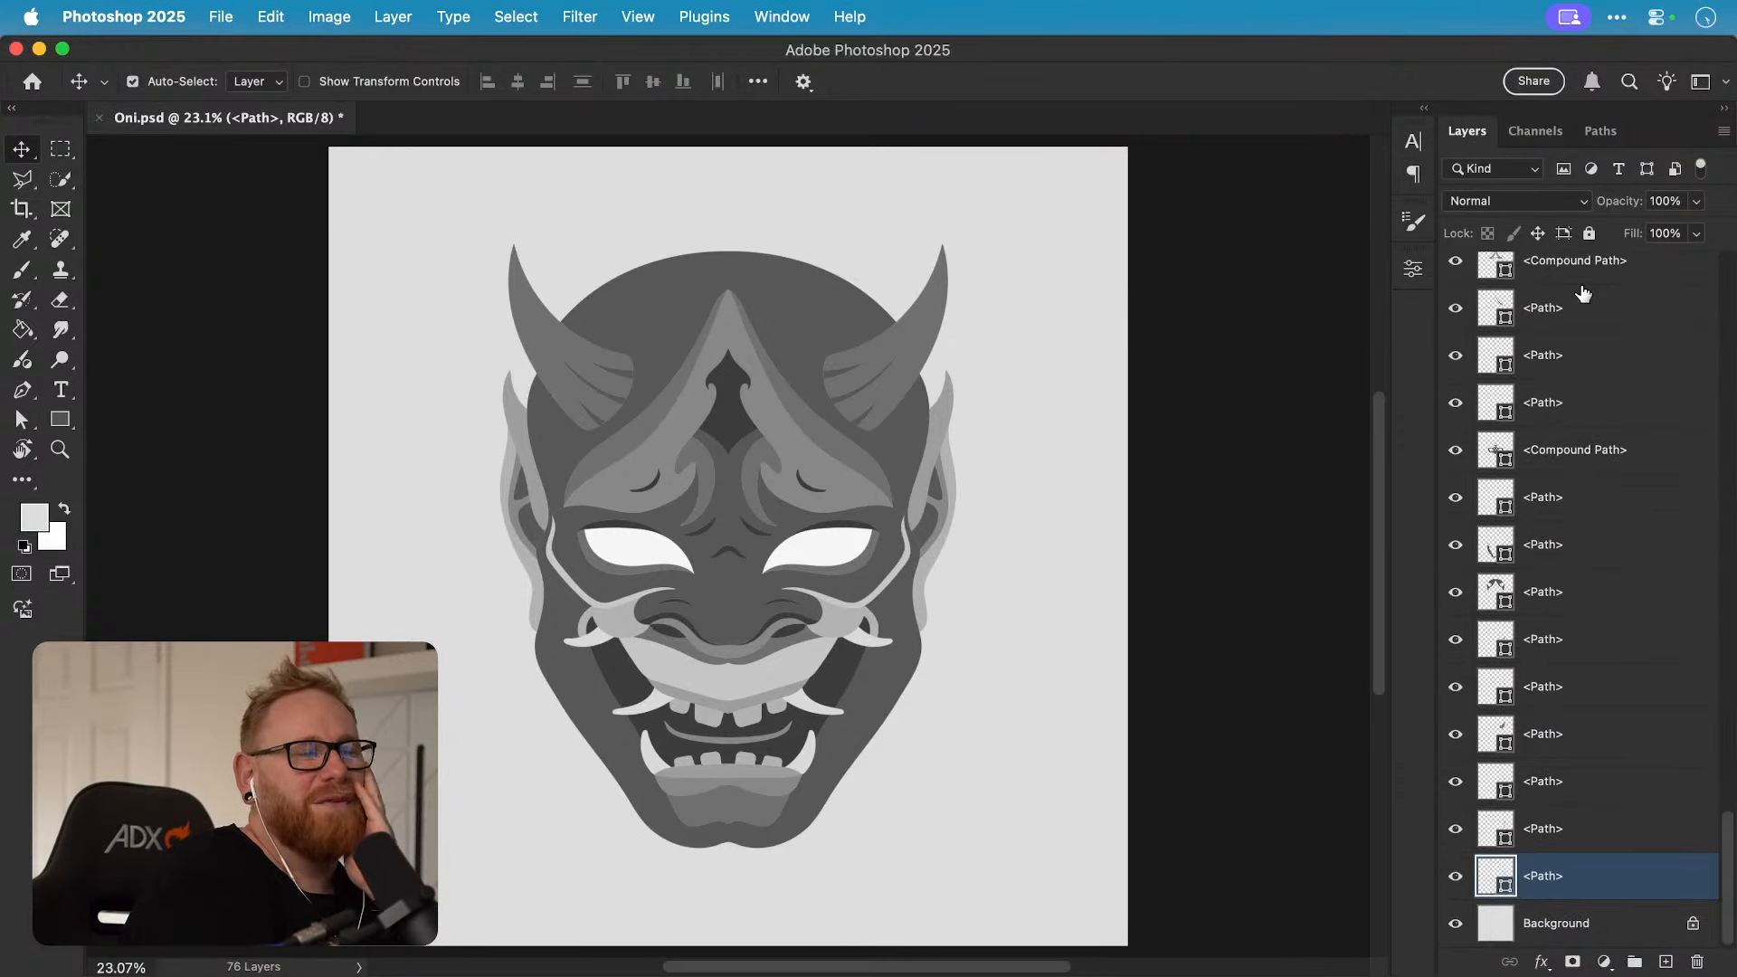
scroll(1583, 293, "up", 15)
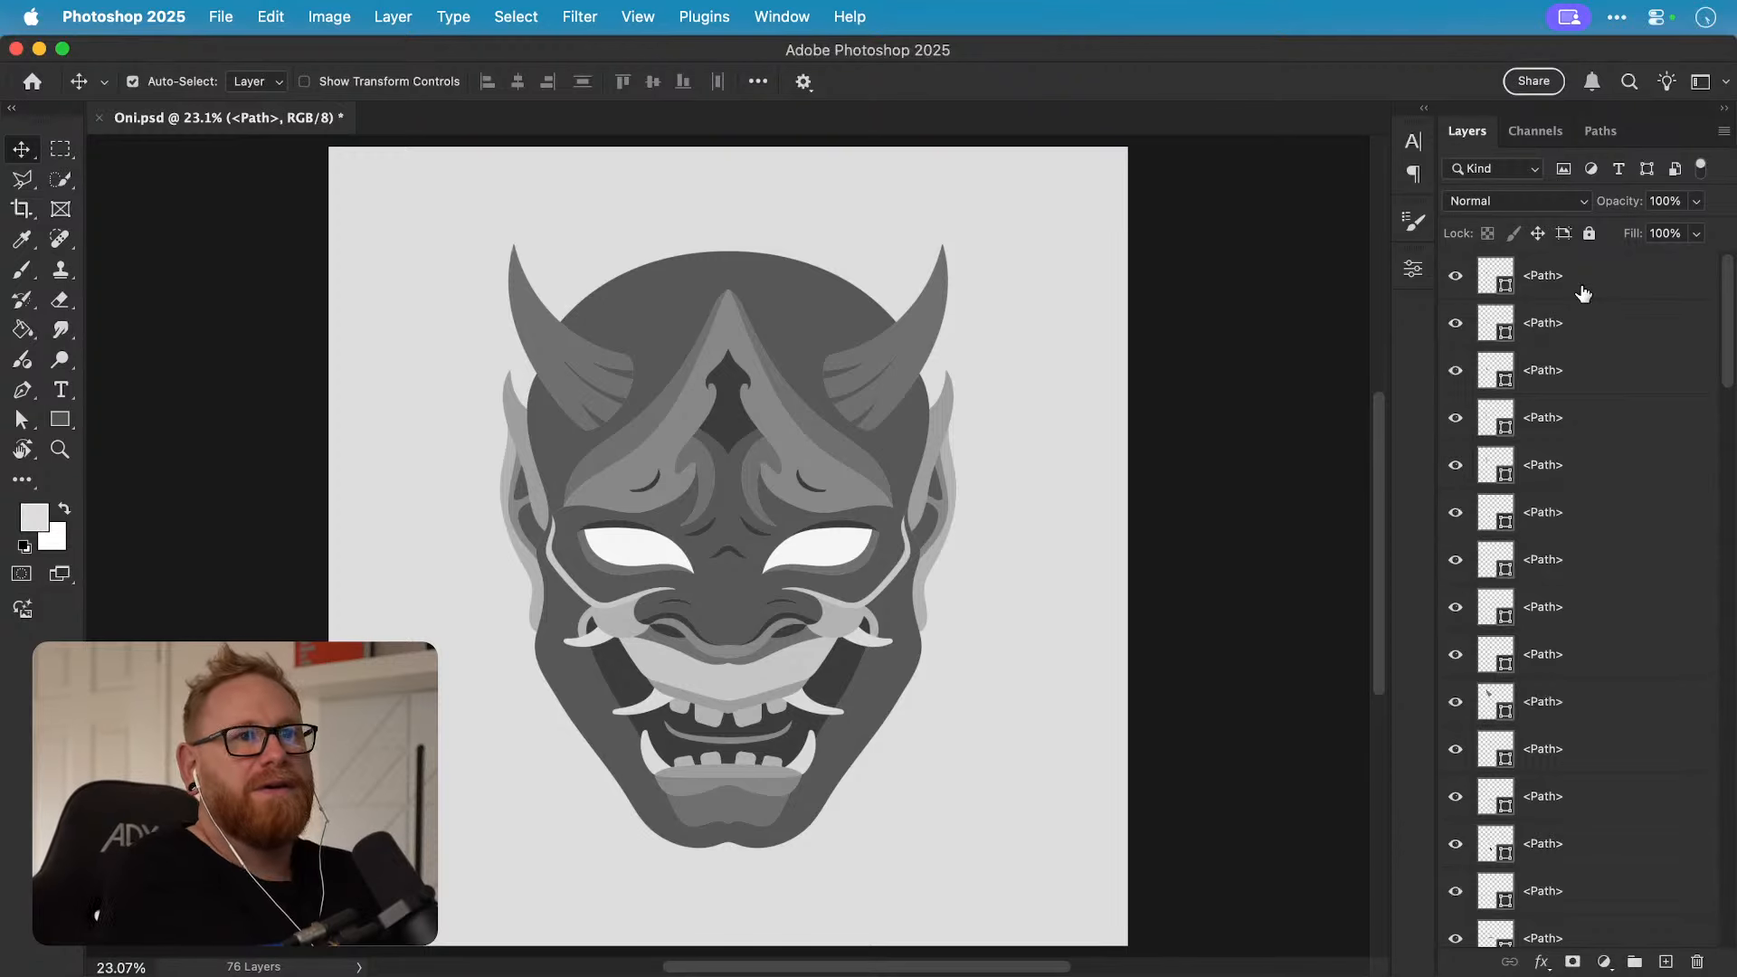
left_click(1583, 292, "shift")
right_click(1583, 292)
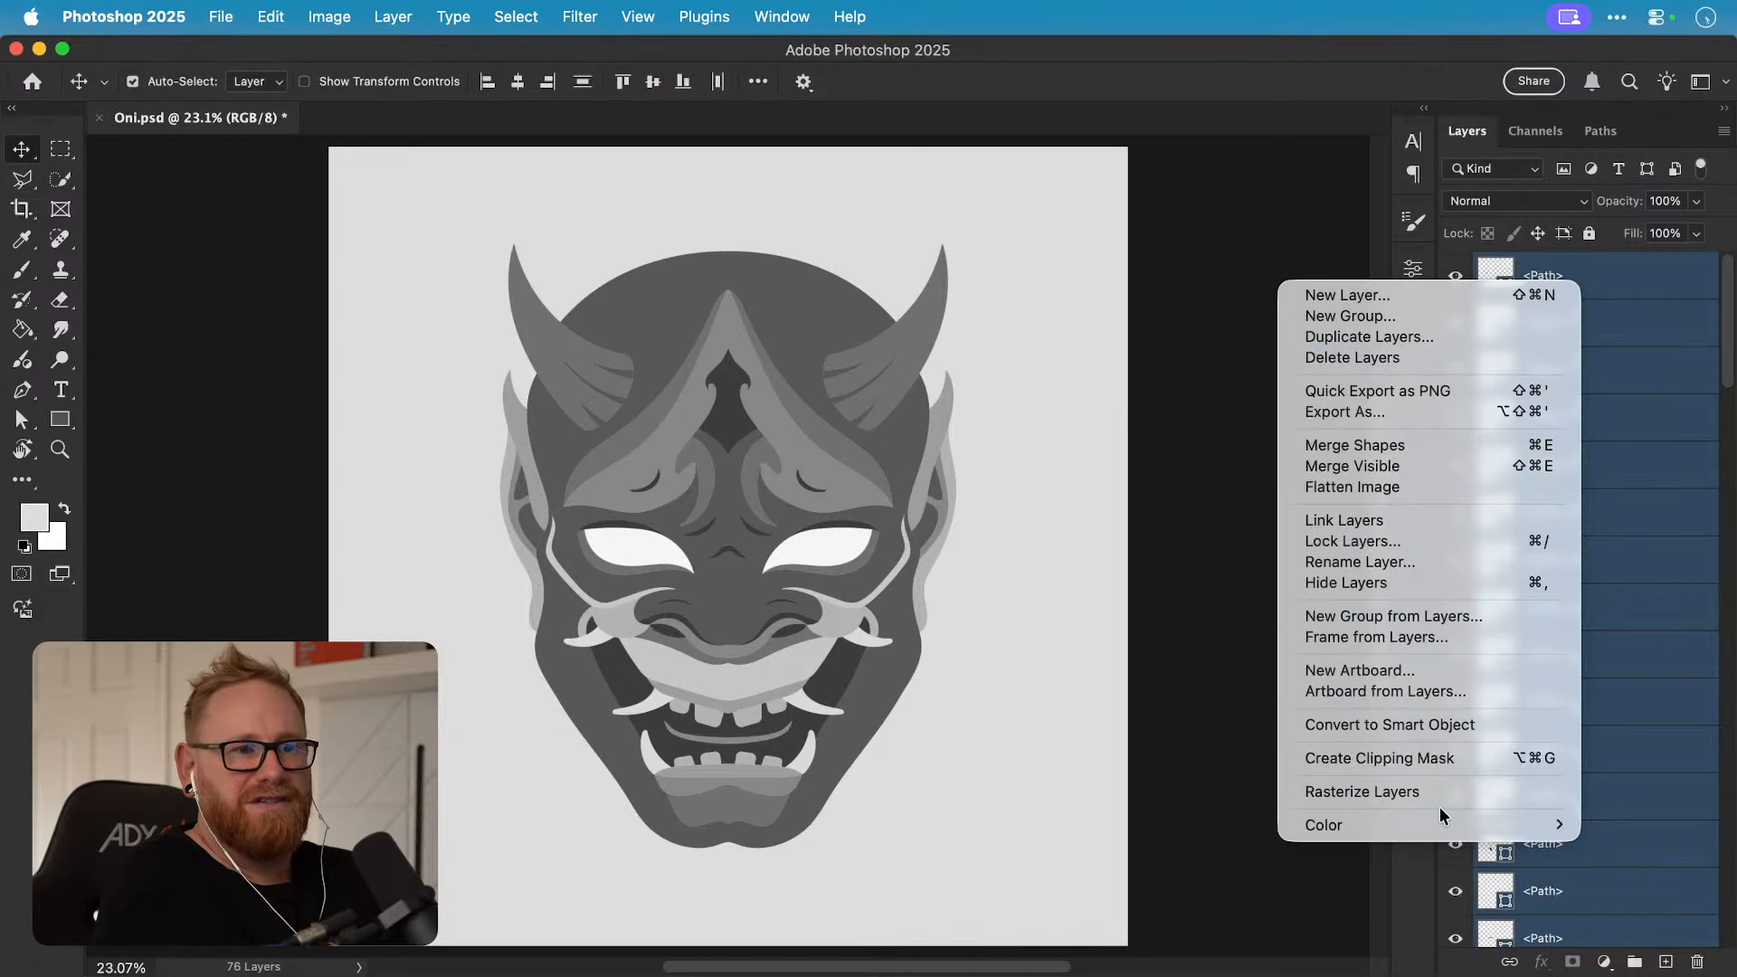
mouse_move(1426, 820)
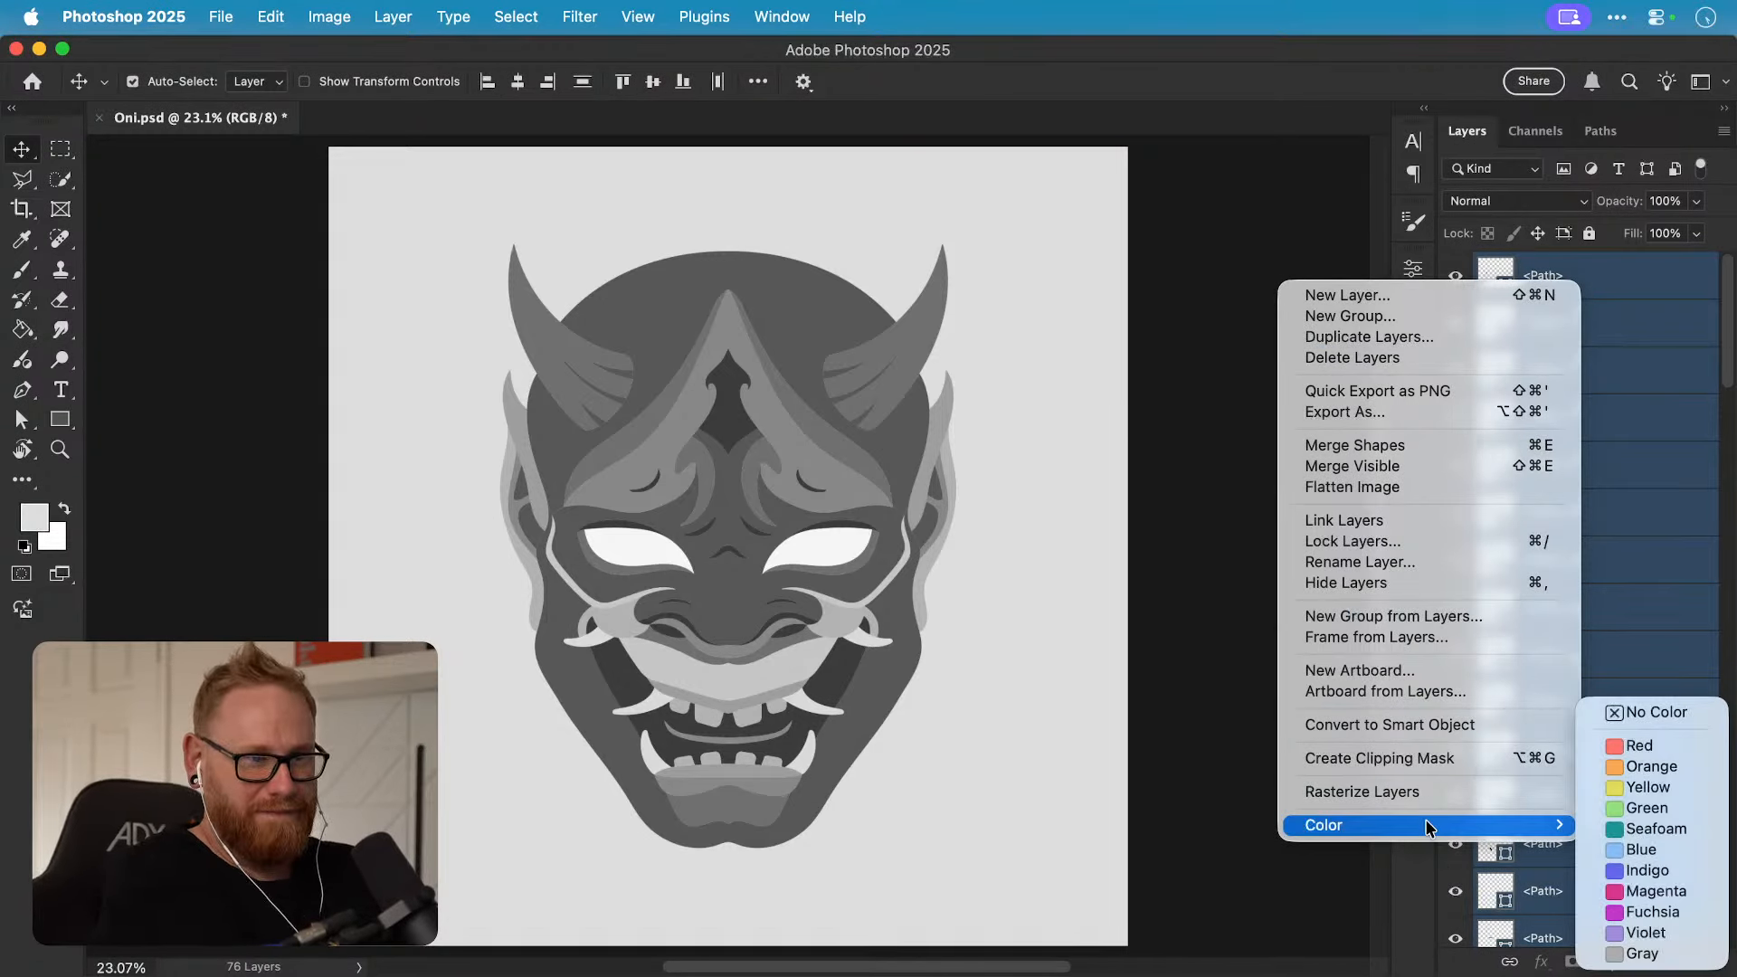
left_click(1660, 871)
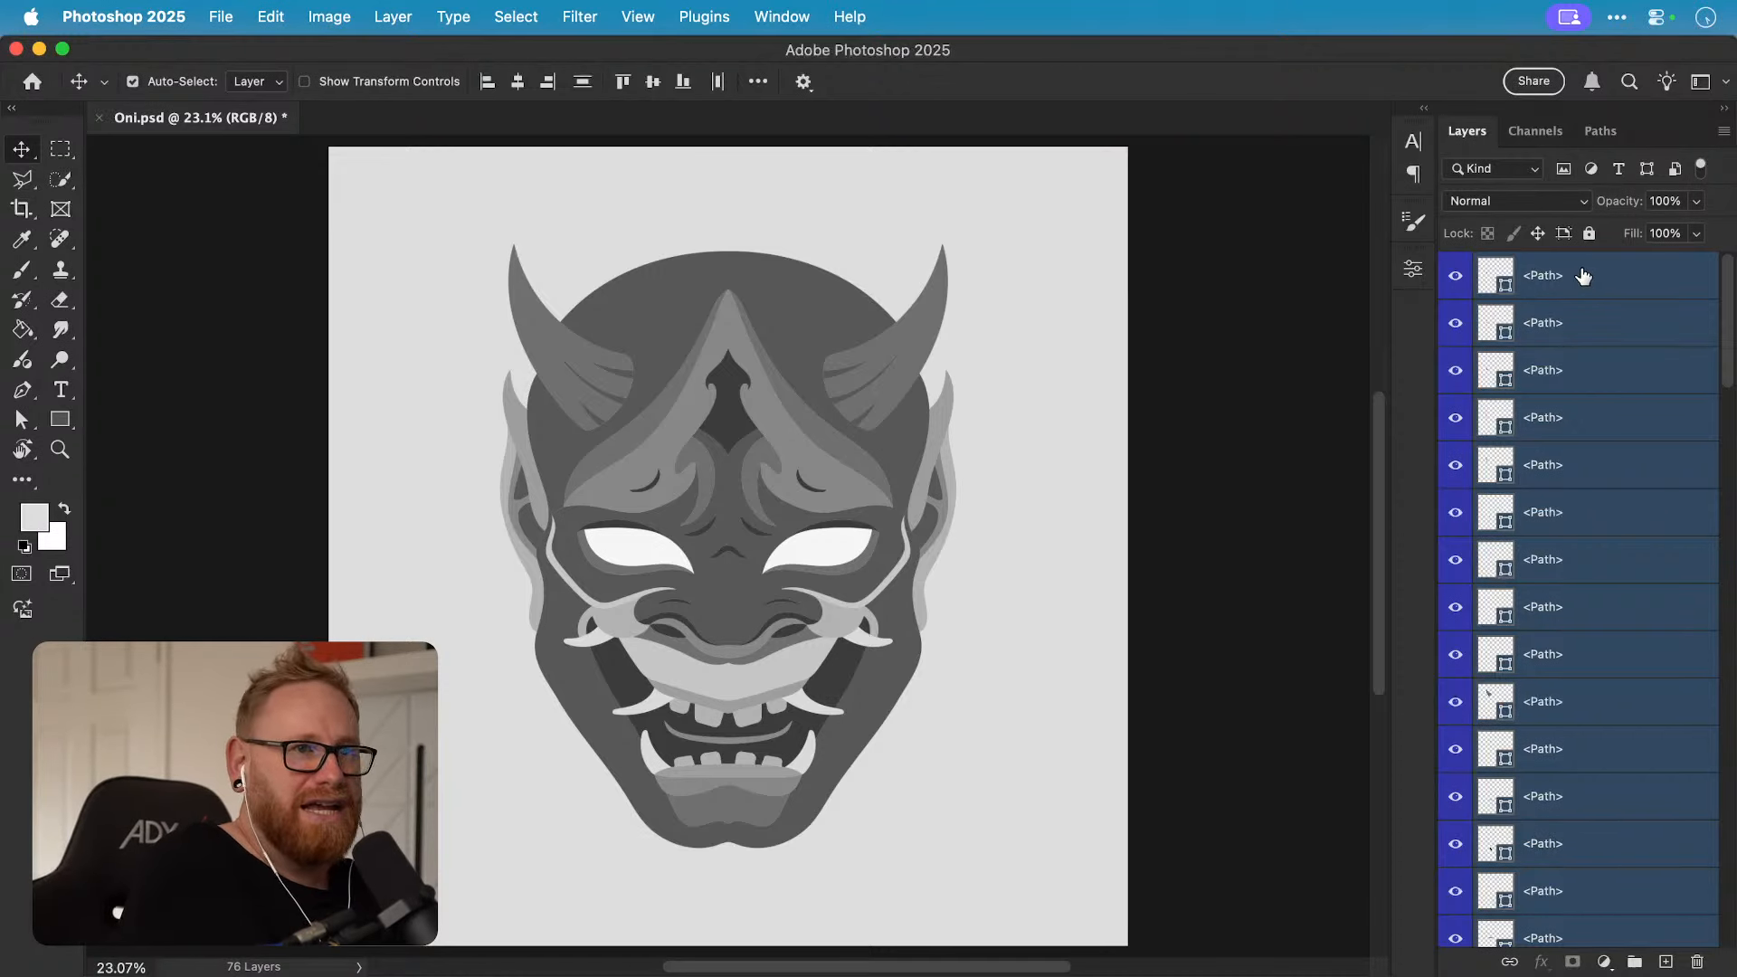
left_click(1615, 526)
scroll(1614, 526, "down", 10)
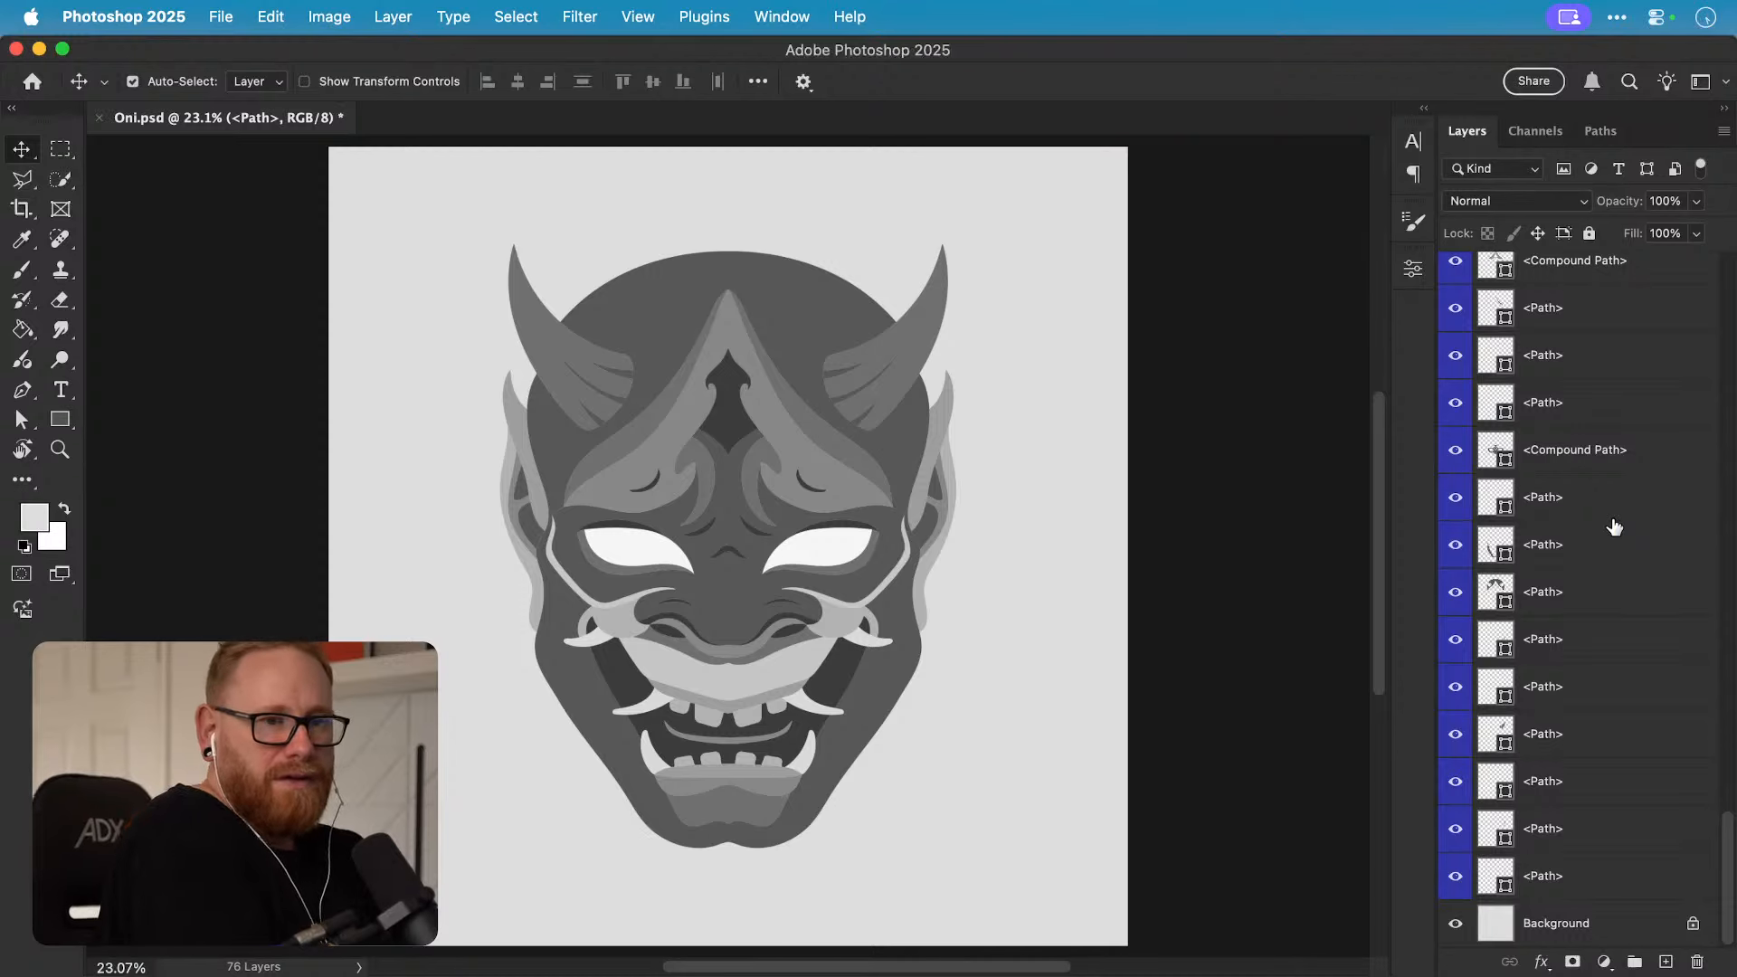
Step: Select the dark upper-head shape behind the horns on the canvas and toggle its layer's visibility off and on
key("z")
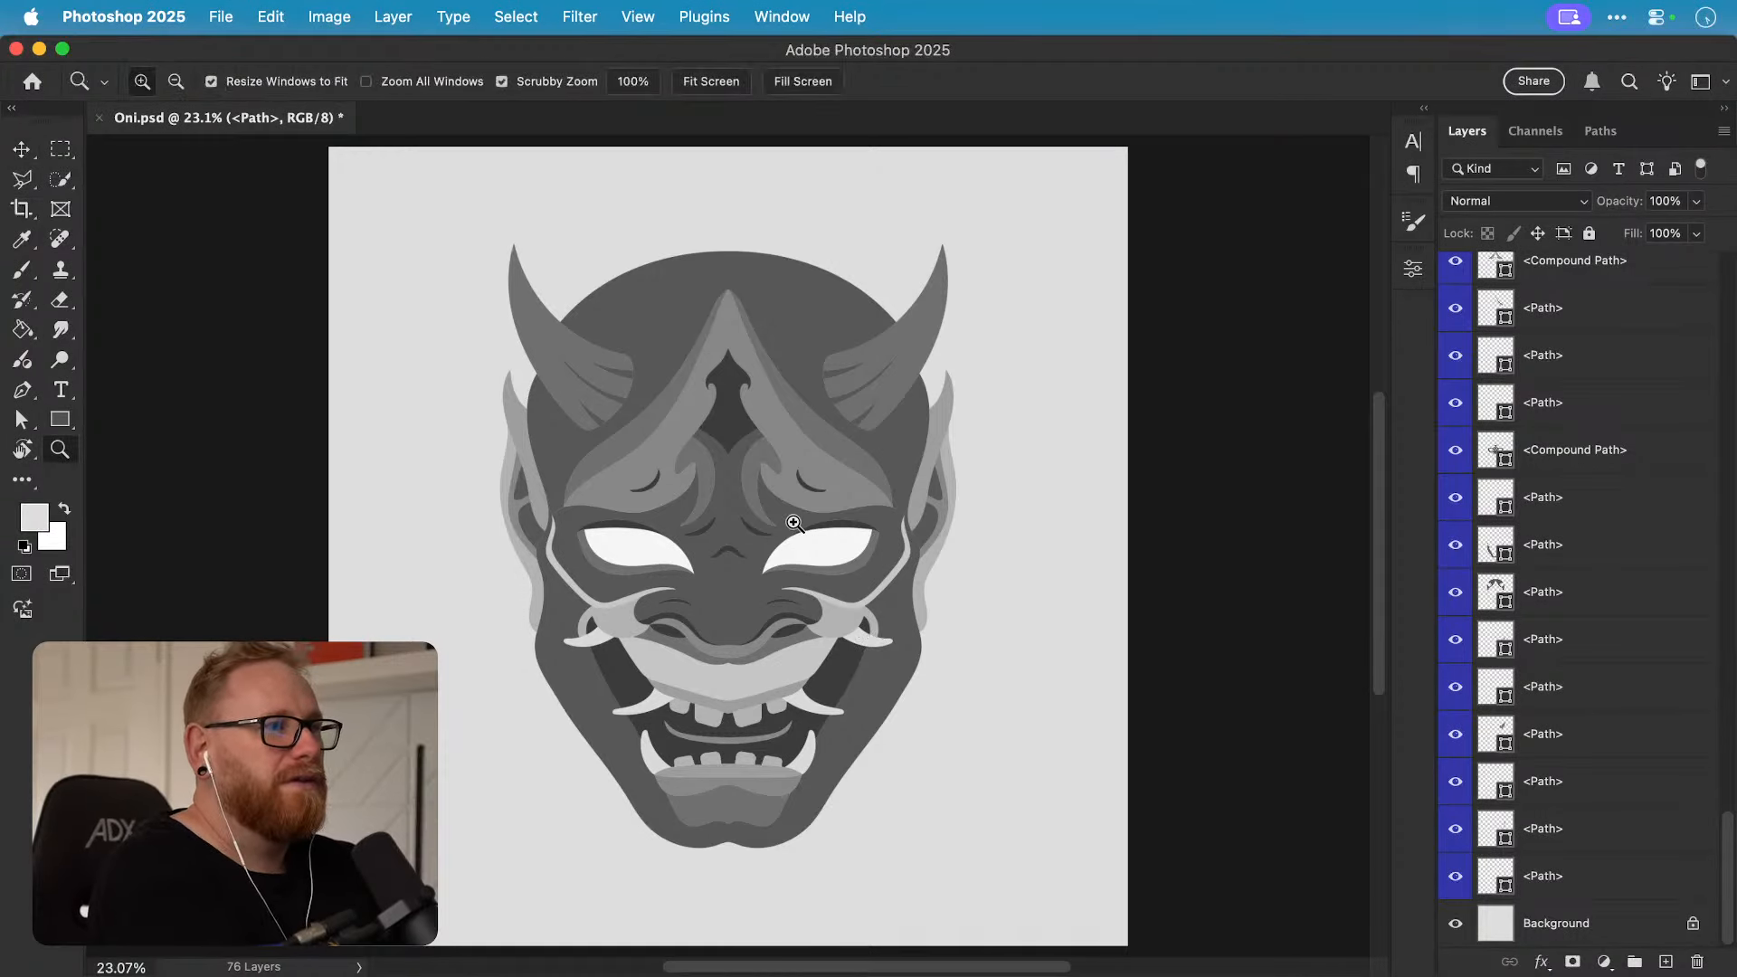
left_click(796, 524)
left_click(741, 530)
key("v")
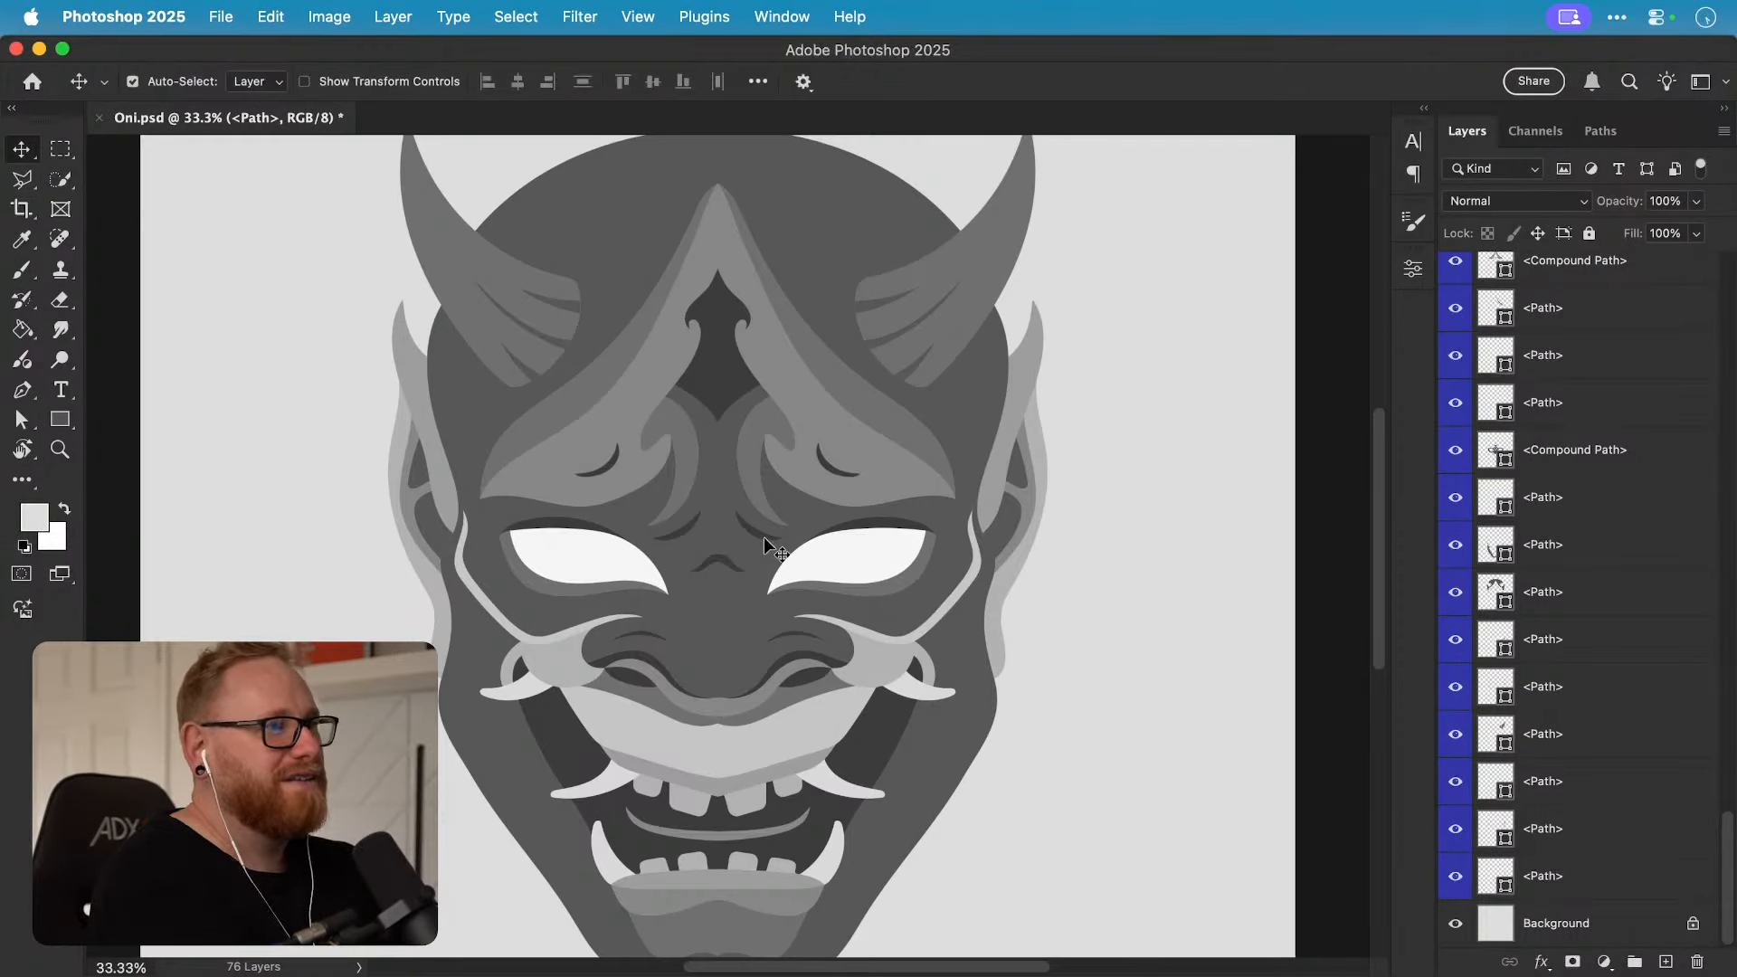
scroll(756, 493, "up", 3)
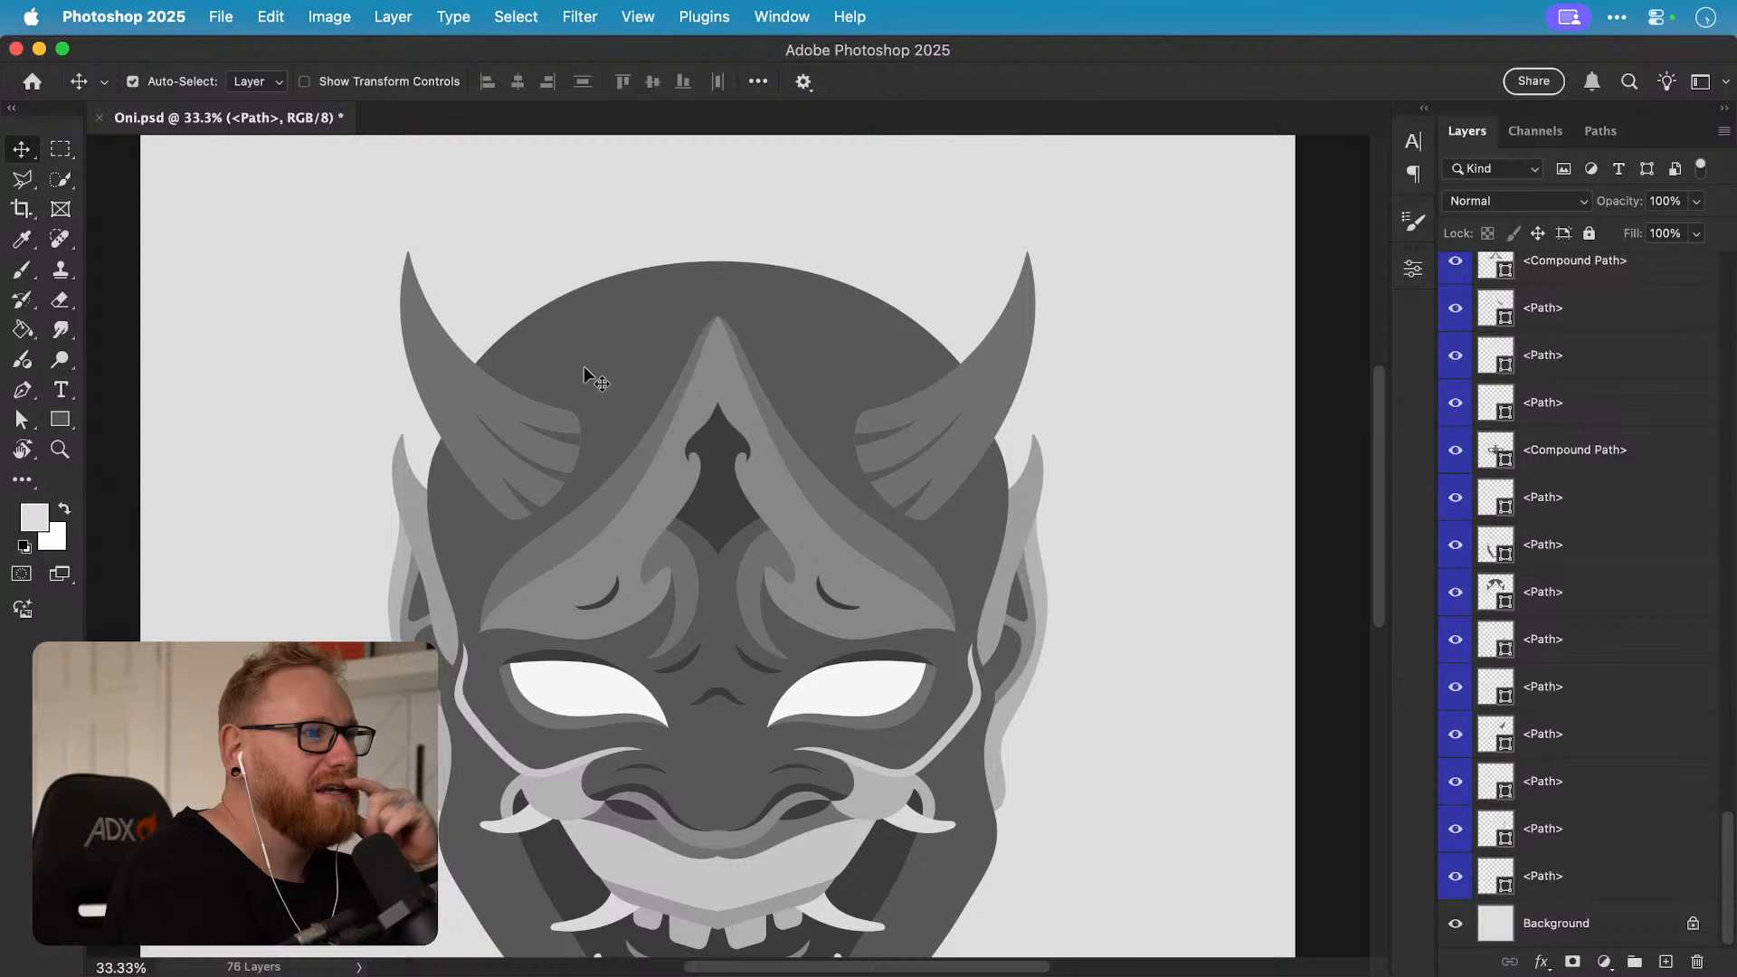
left_click(569, 315)
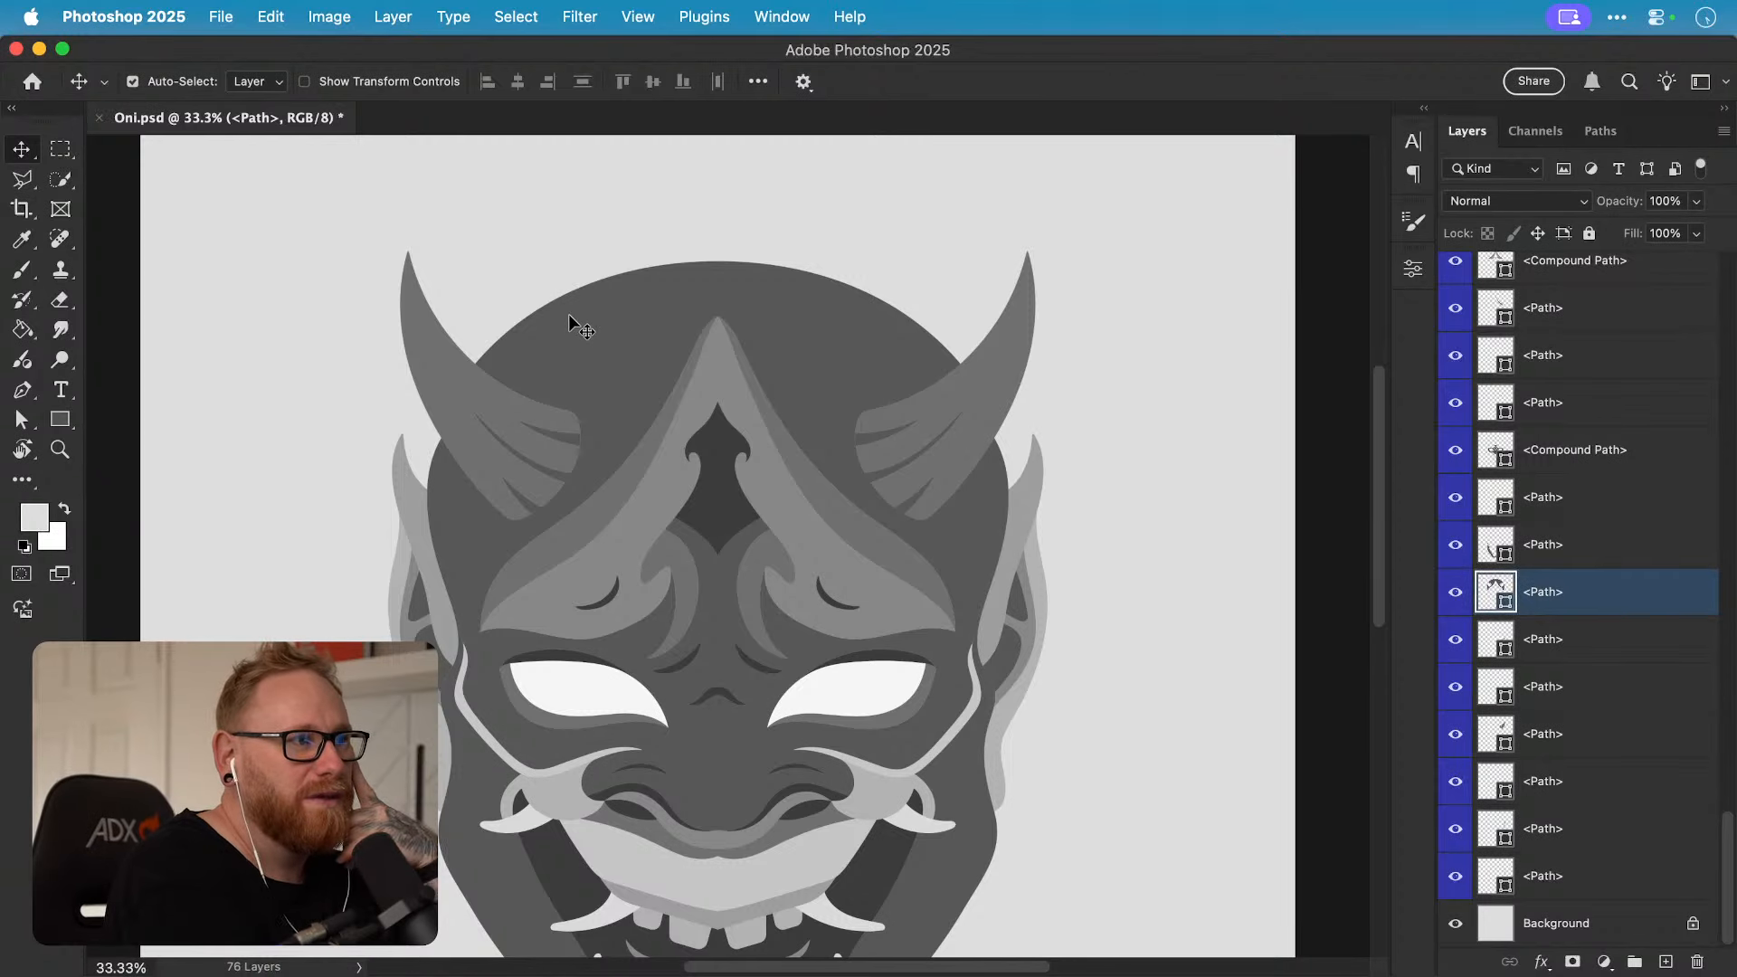
left_click(1458, 593)
left_click(1460, 595)
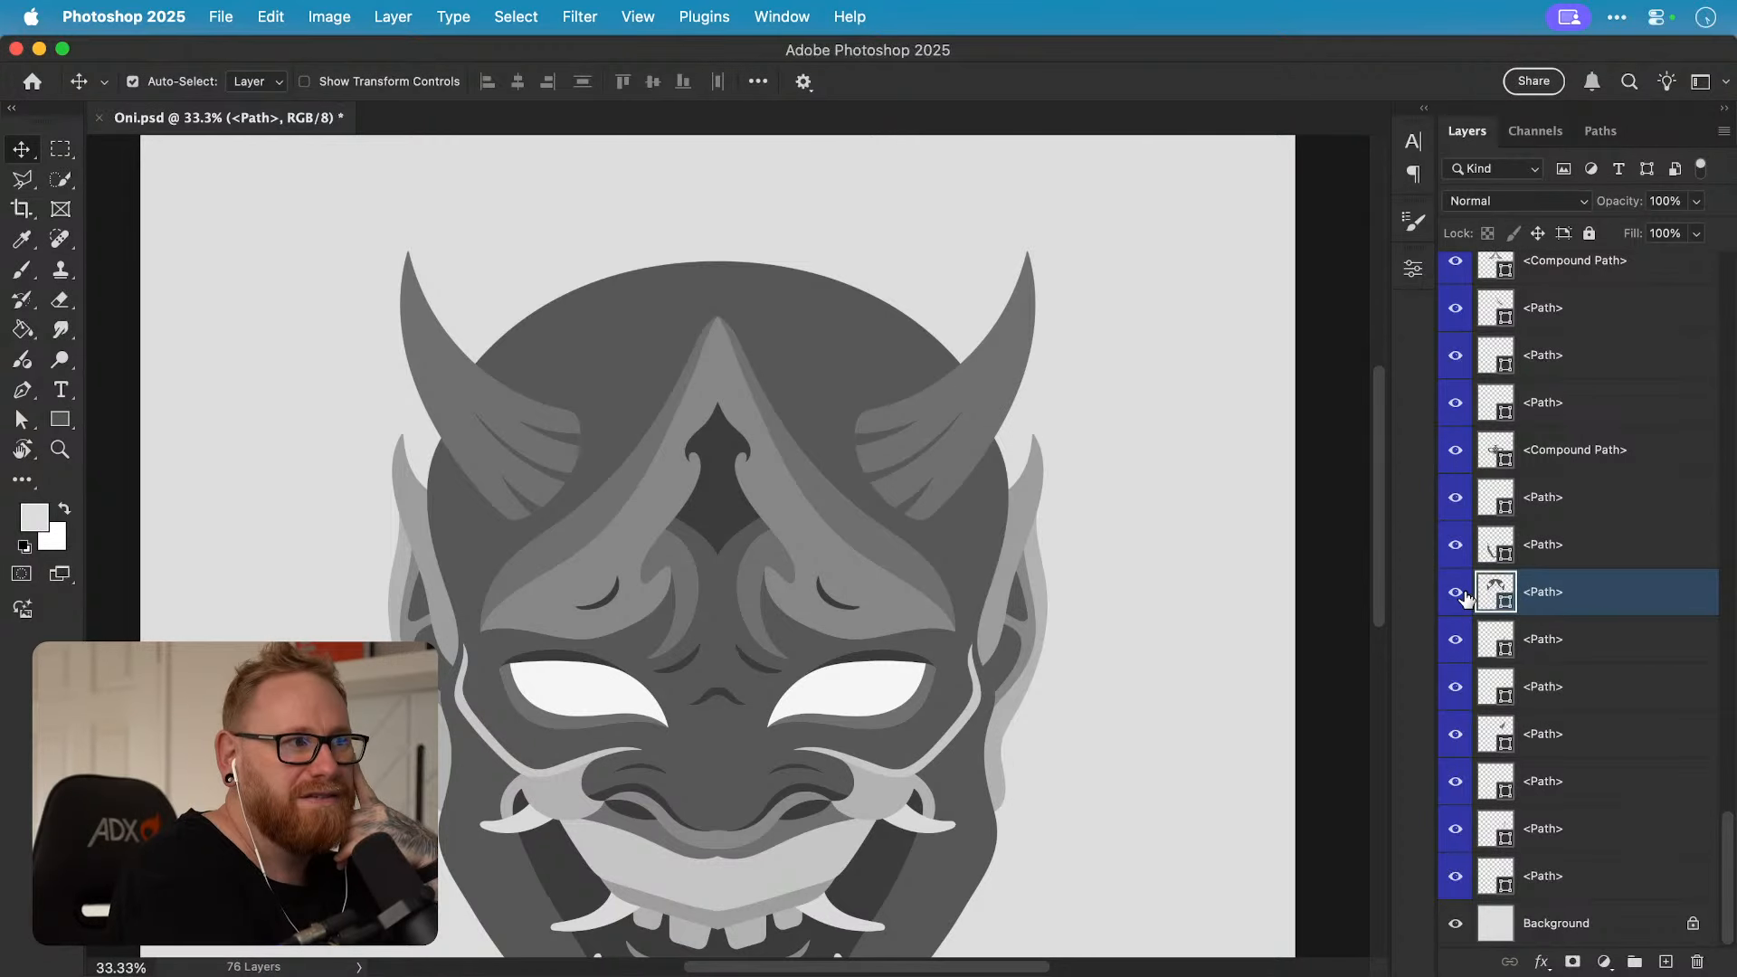
Step: Add an Exposure adjustment above the upper-head path layer, set Exposure to -1.62, and clip it to that layer
left_click(1607, 964)
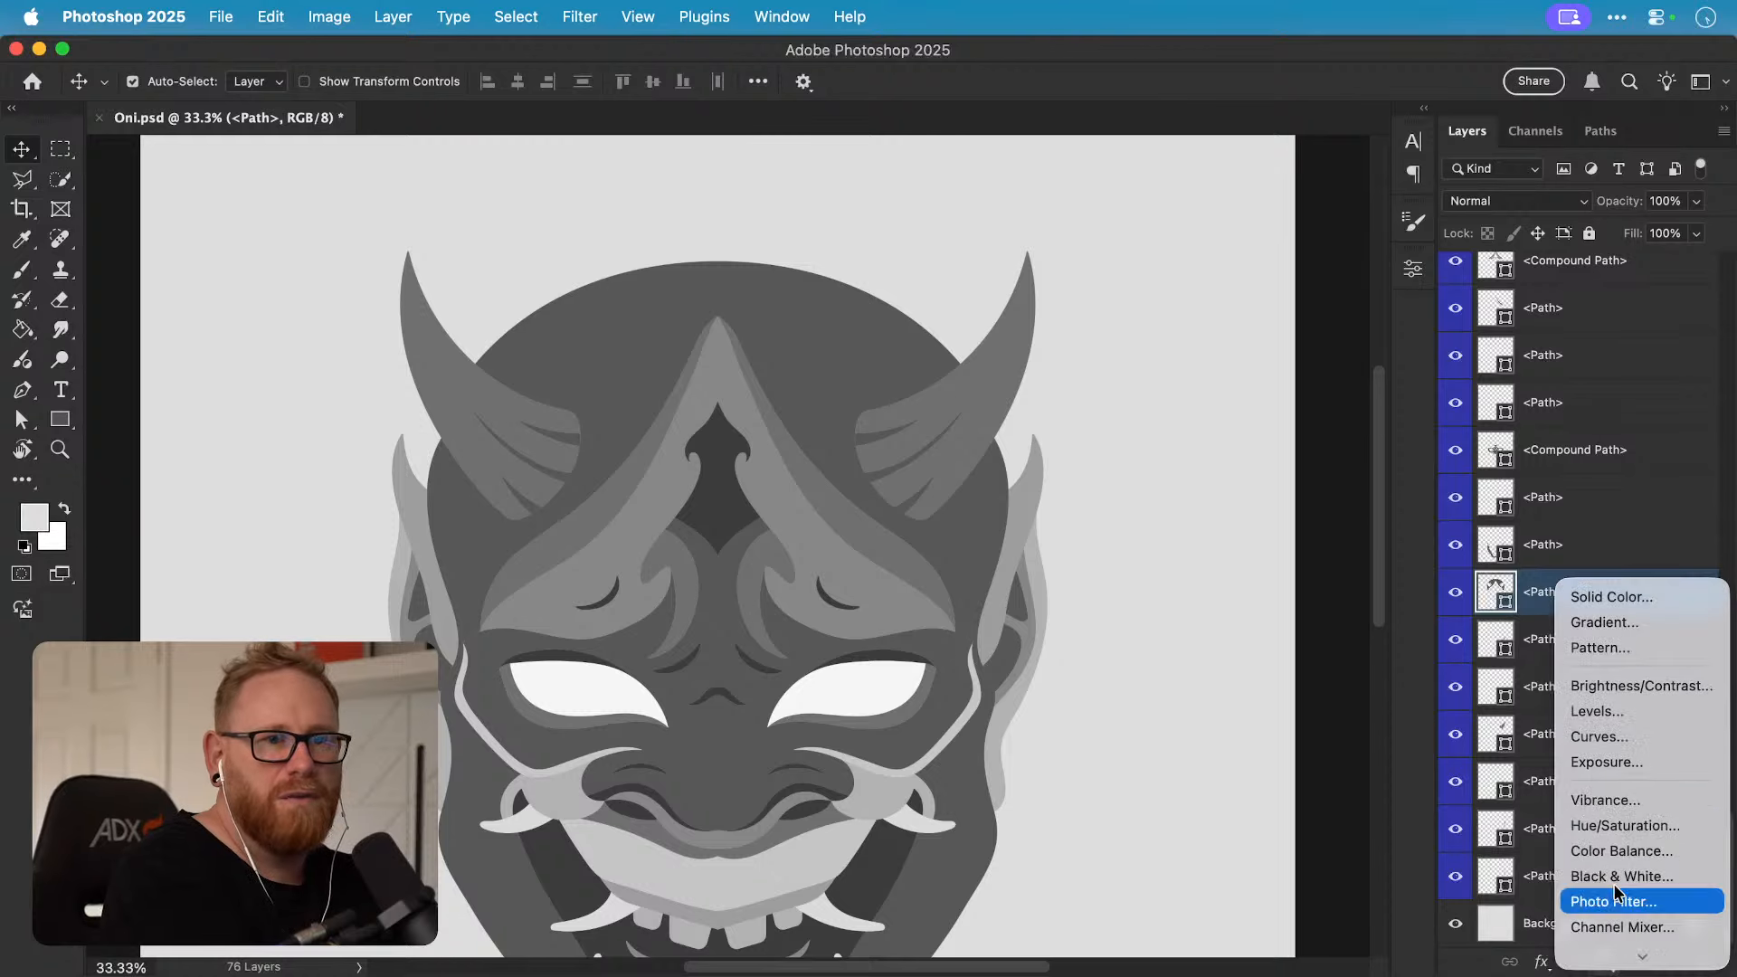
left_click(1612, 764)
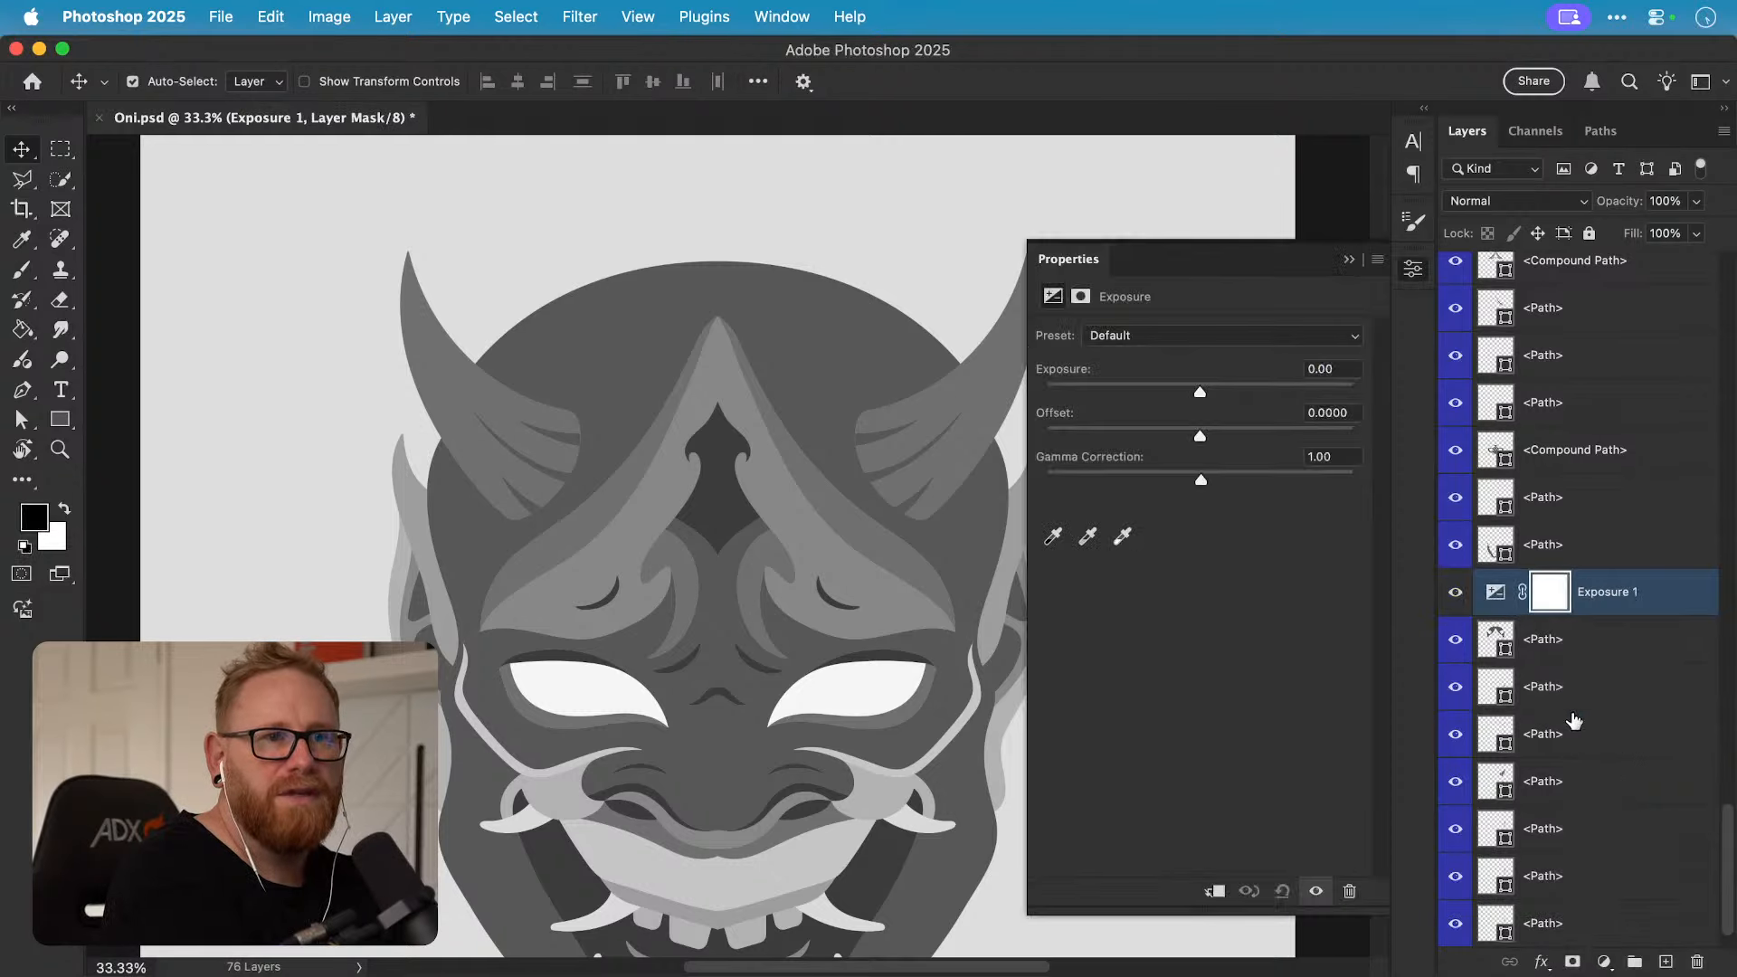
left_click(1163, 392)
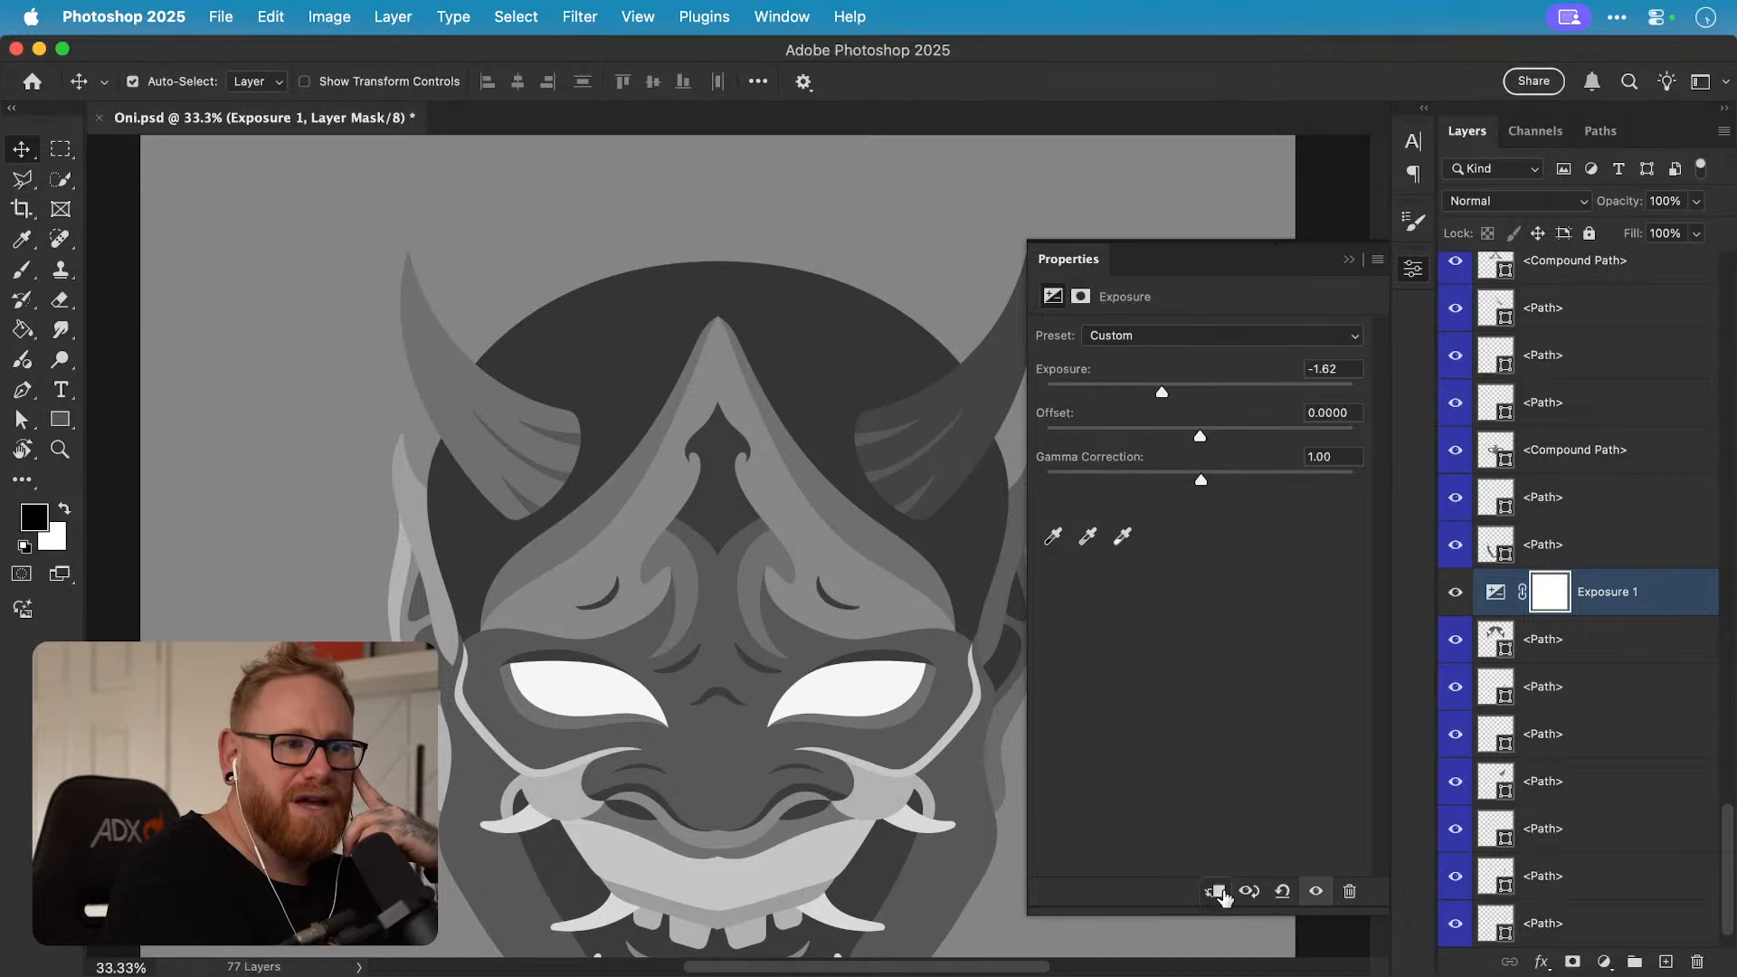
left_click(1217, 894)
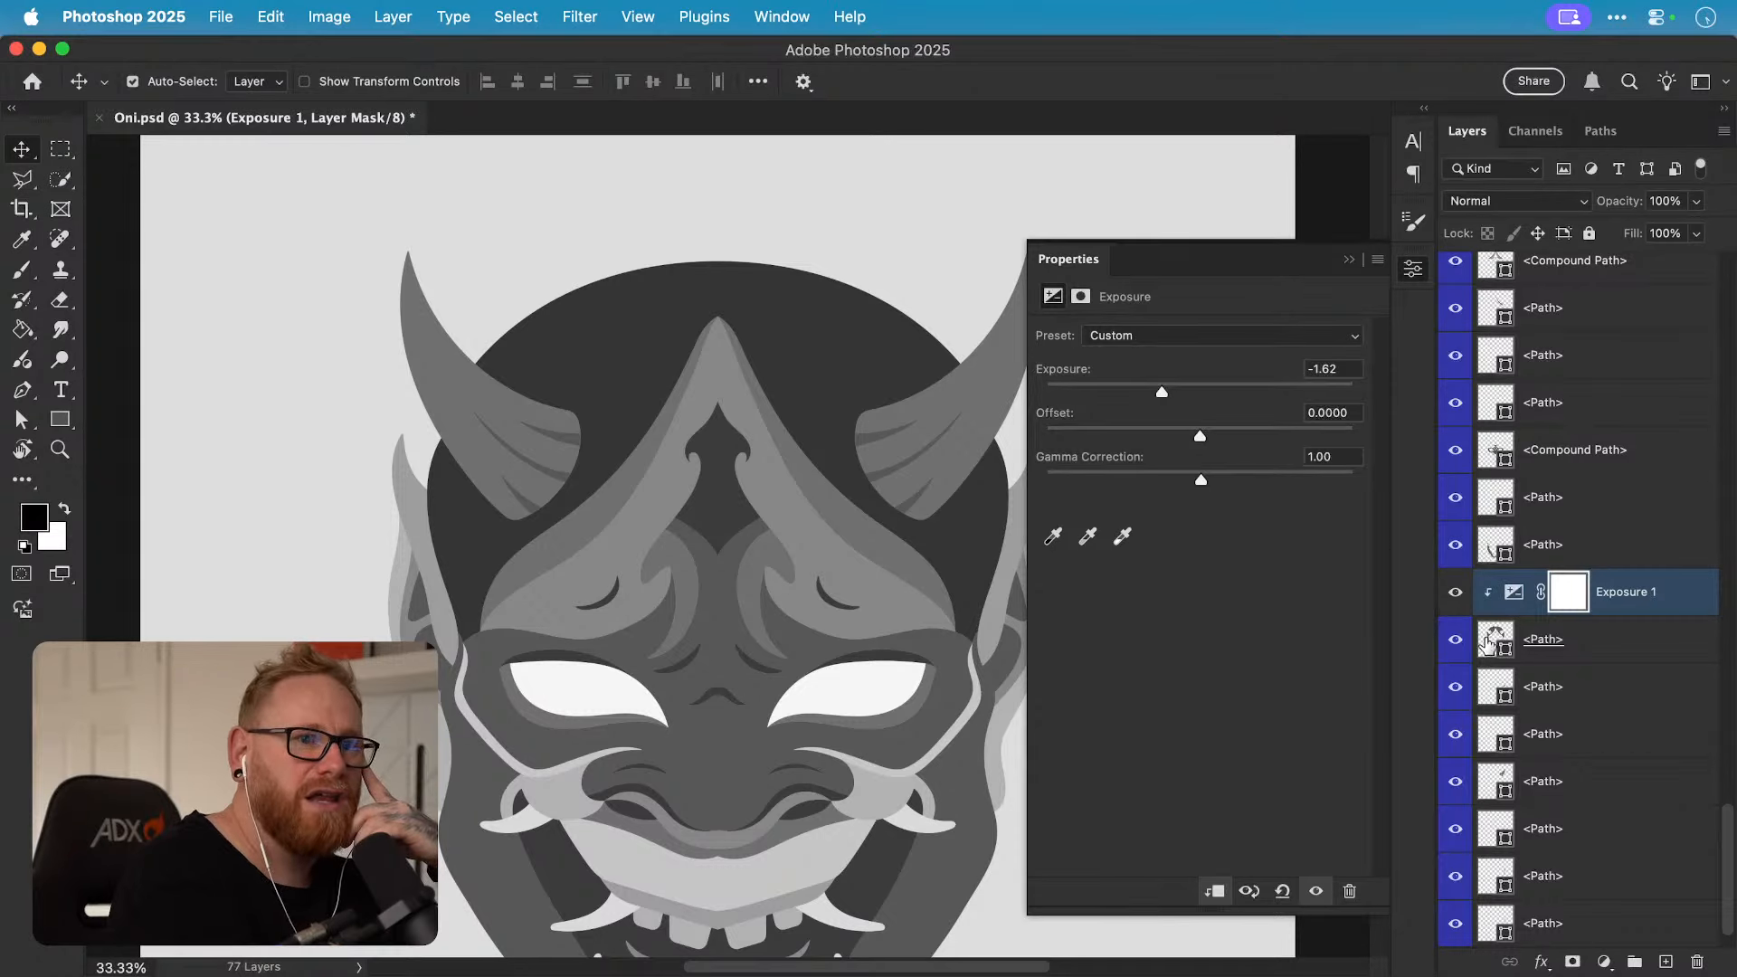
Step: Lower the clipped adjustment's Exposure to -3.72, trying a higher Gamma Correction along the way and undoing it
left_click(1140, 391)
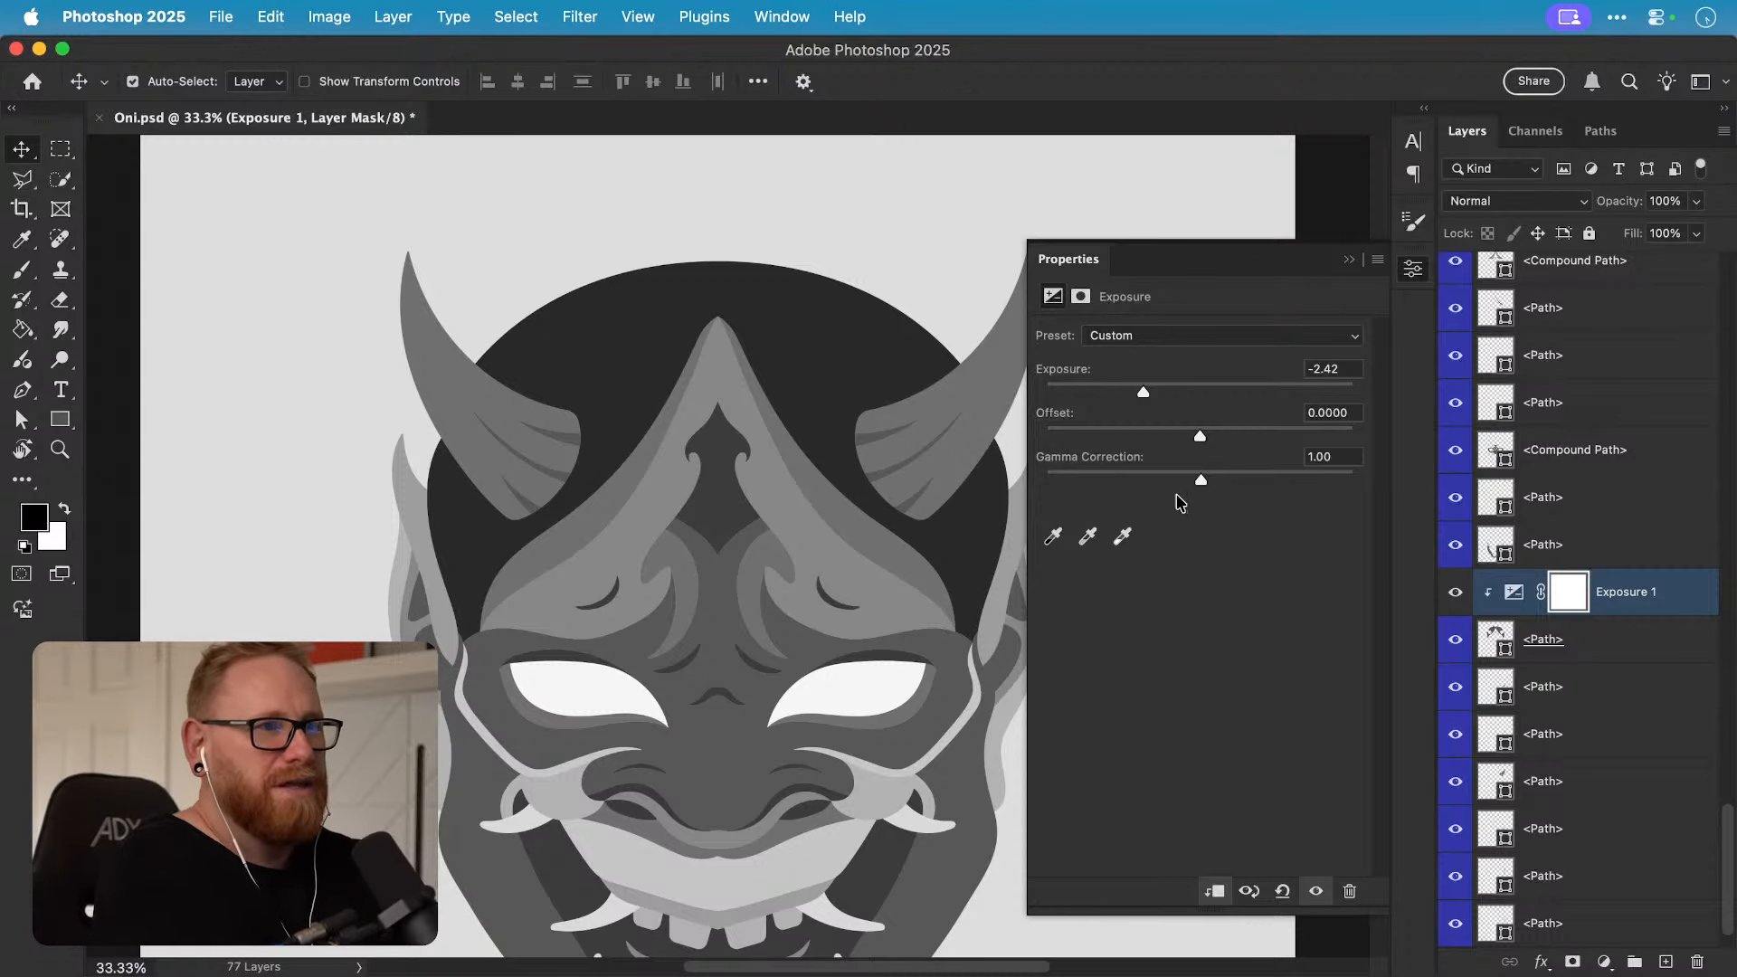
left_click_drag(1221, 481, 1229, 481)
key("super+z")
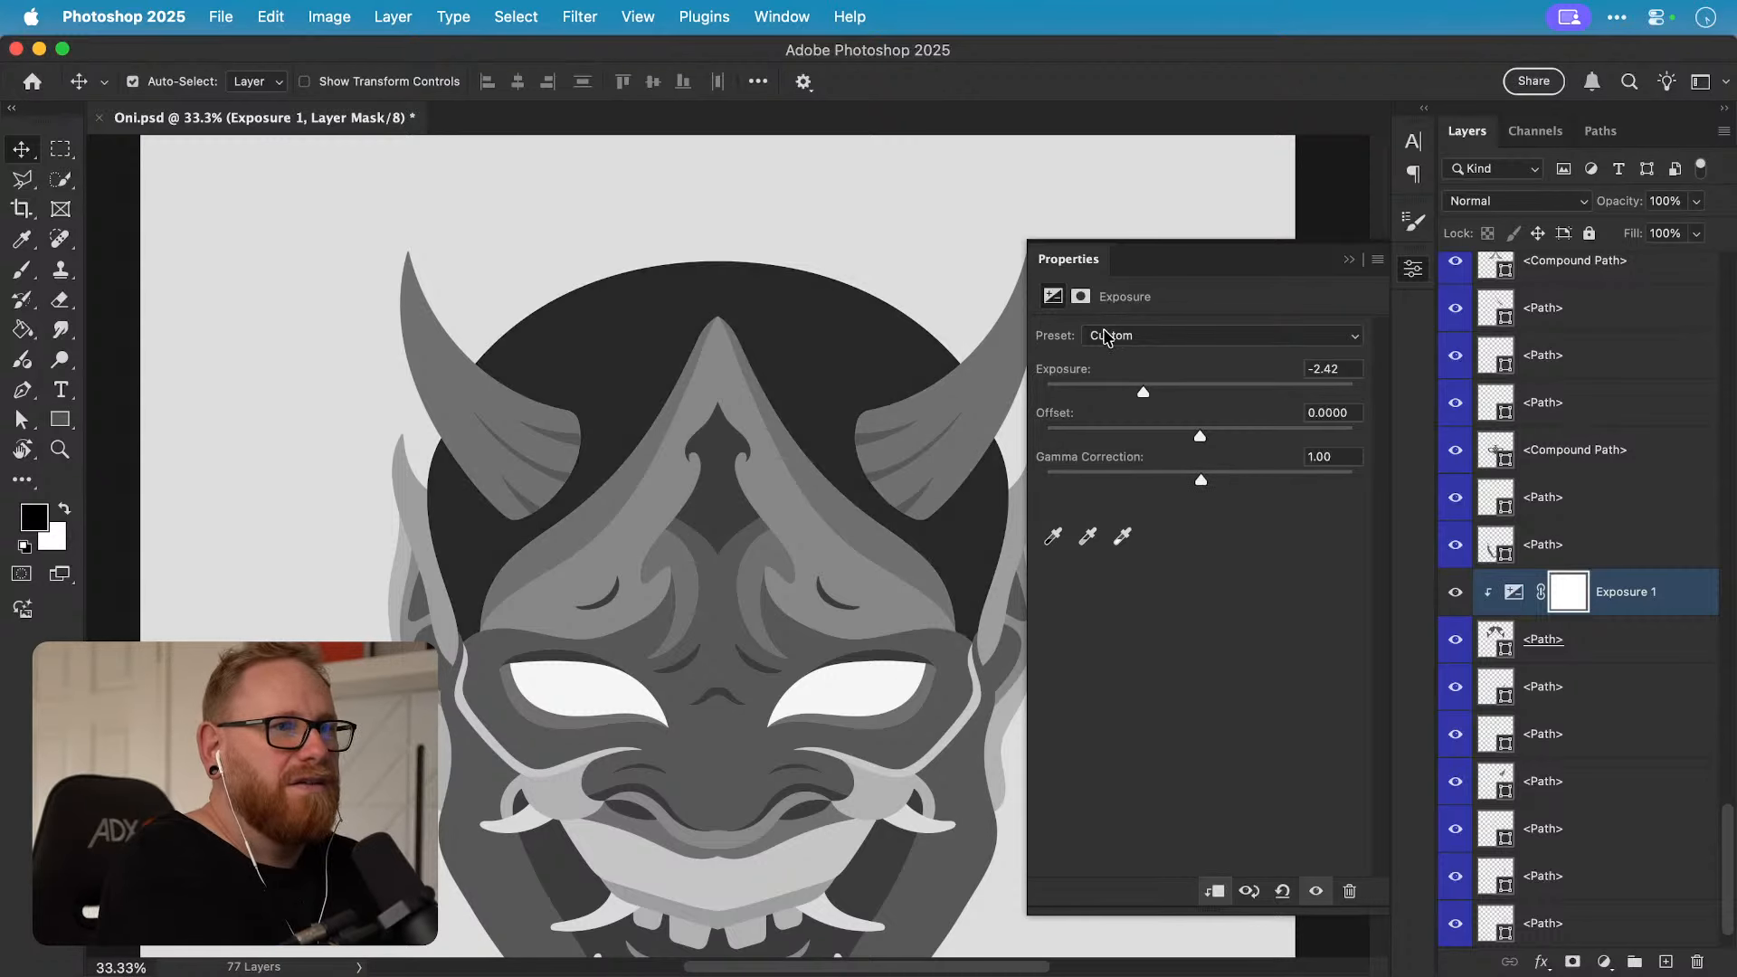
left_click_drag(1133, 395, 1116, 398)
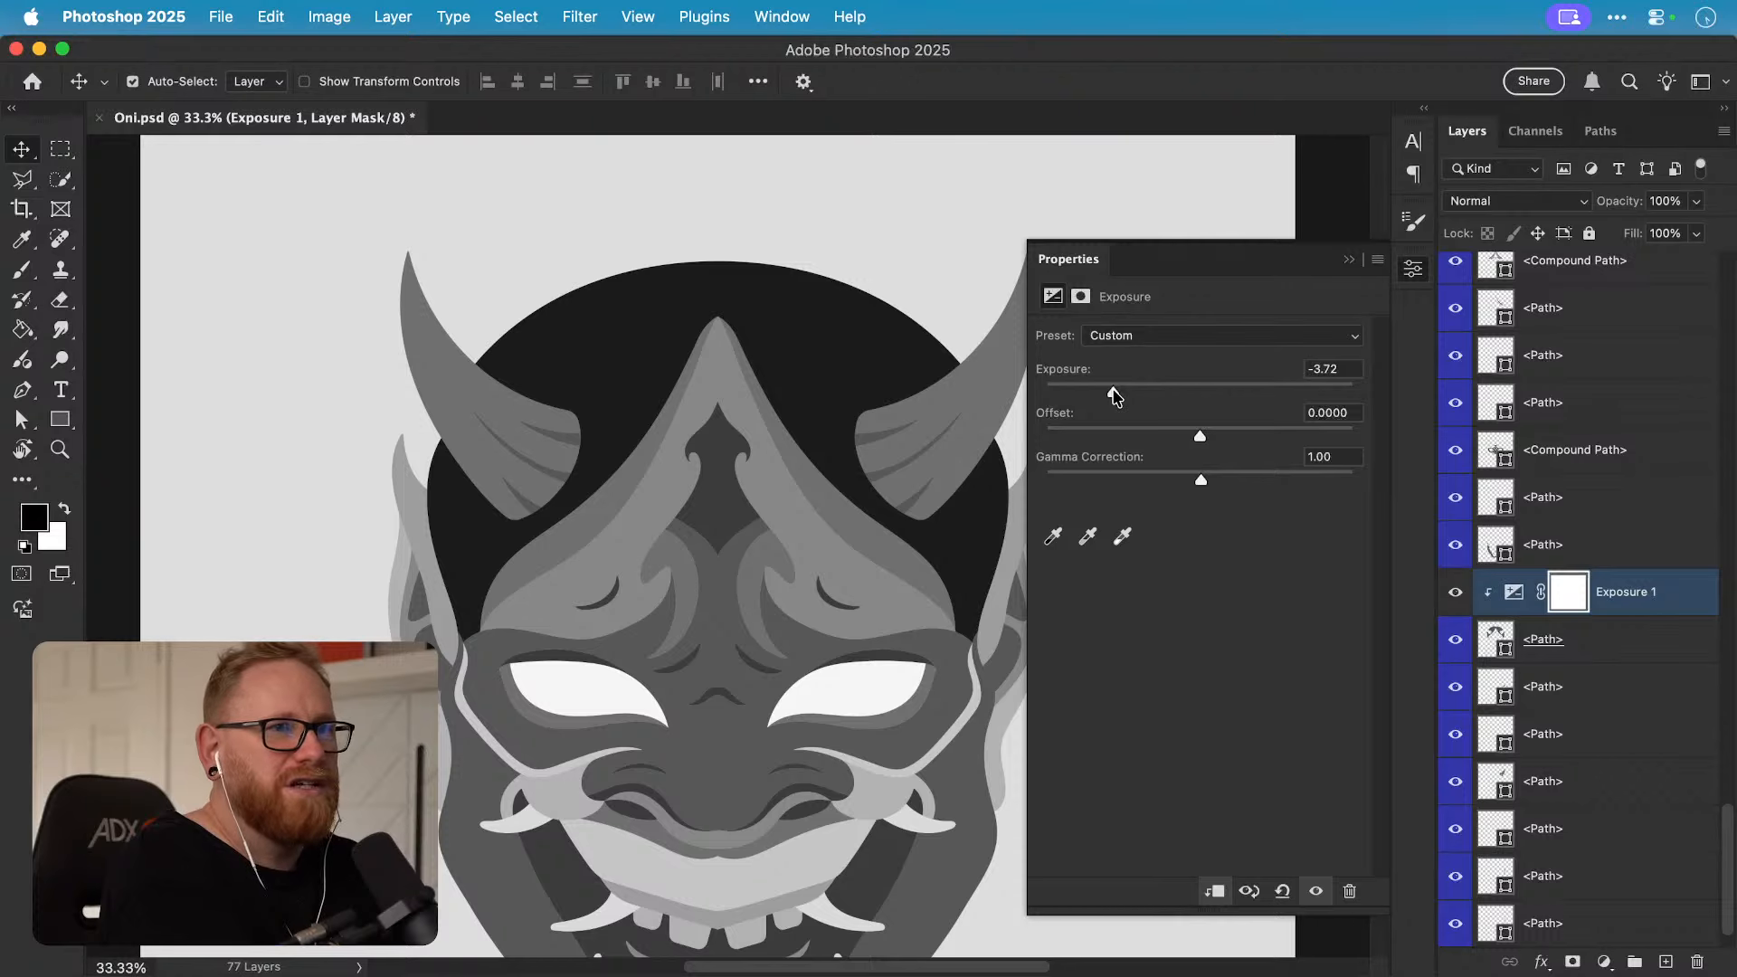
Step: Rename the clipped Exposure adjustment layer to Shadow
double_click(1628, 593)
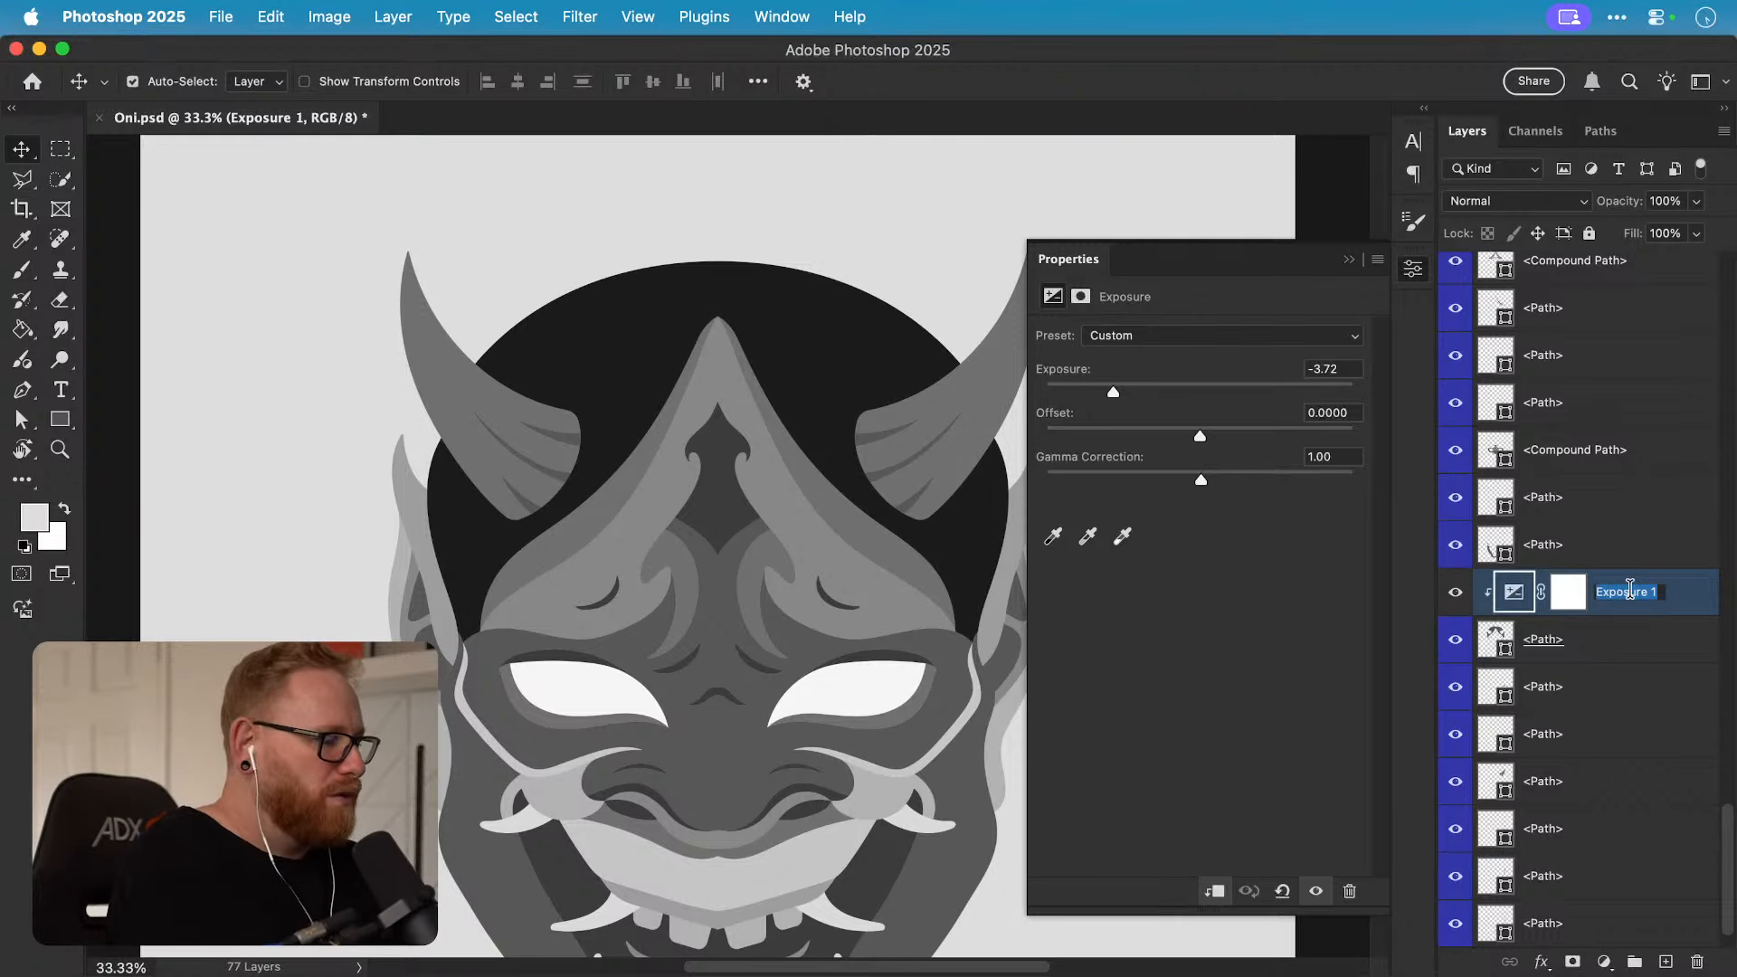
type("Shadow")
key("Return")
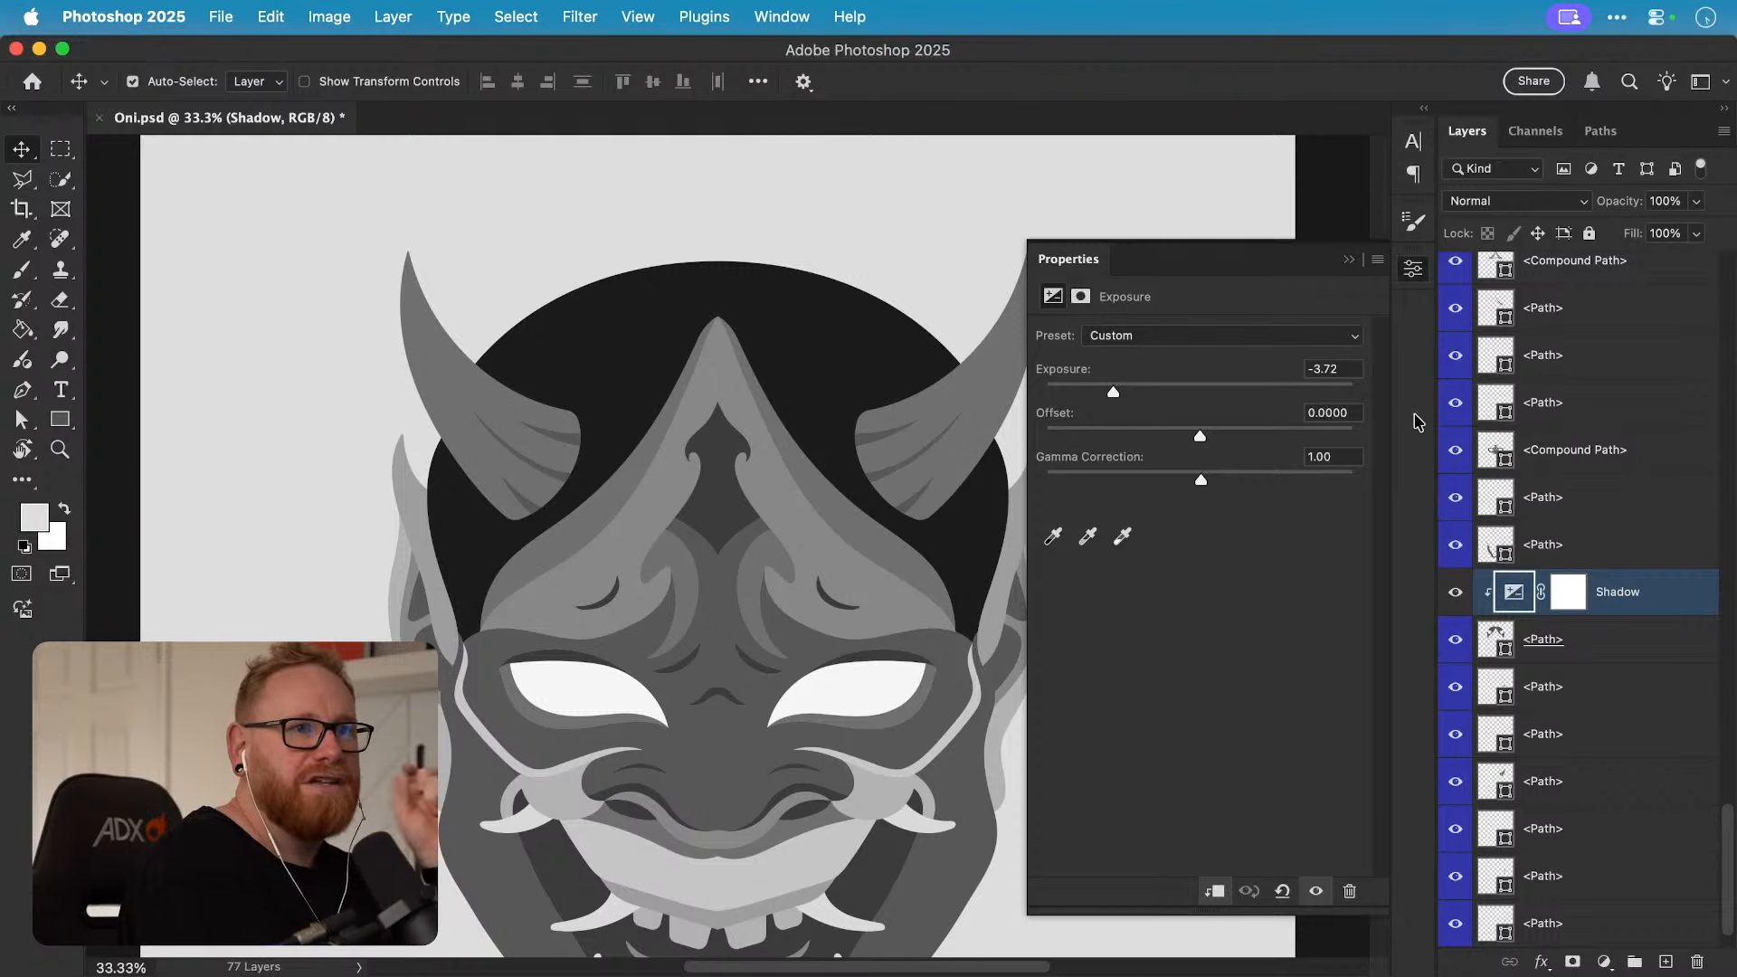
Step: Set the Shadow adjustment's Exposure to -4 after trying -3.5
left_click(1326, 369)
type("-")
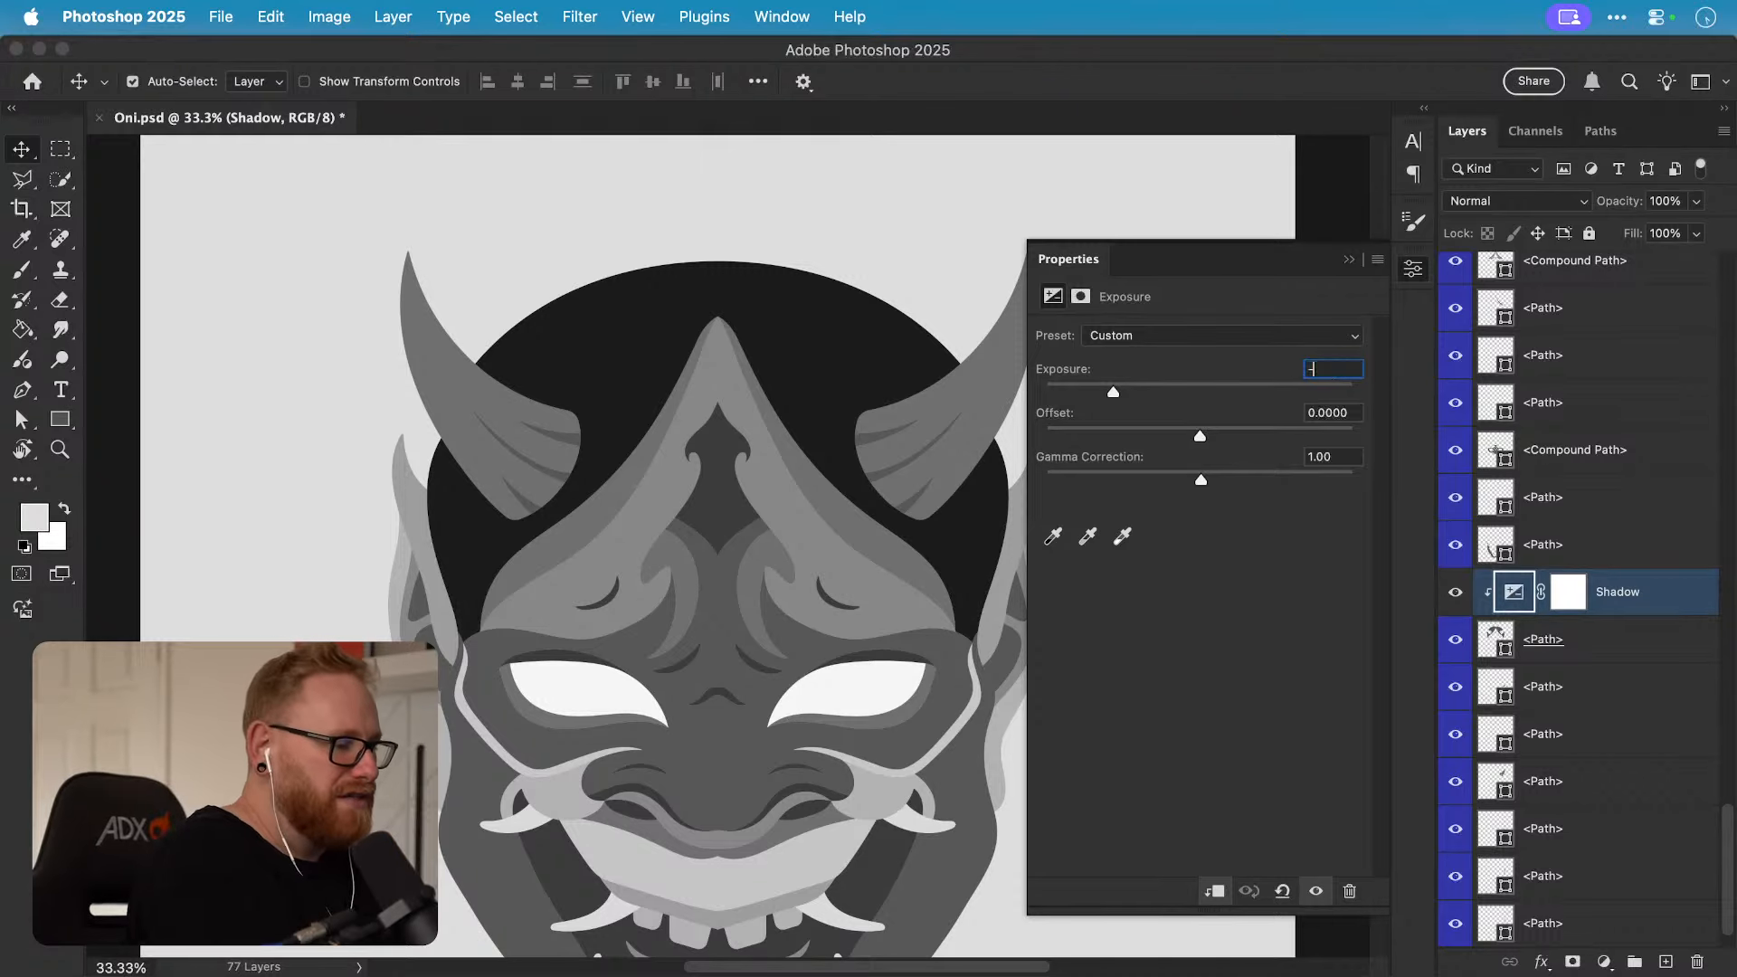
type("3.5")
key("Return")
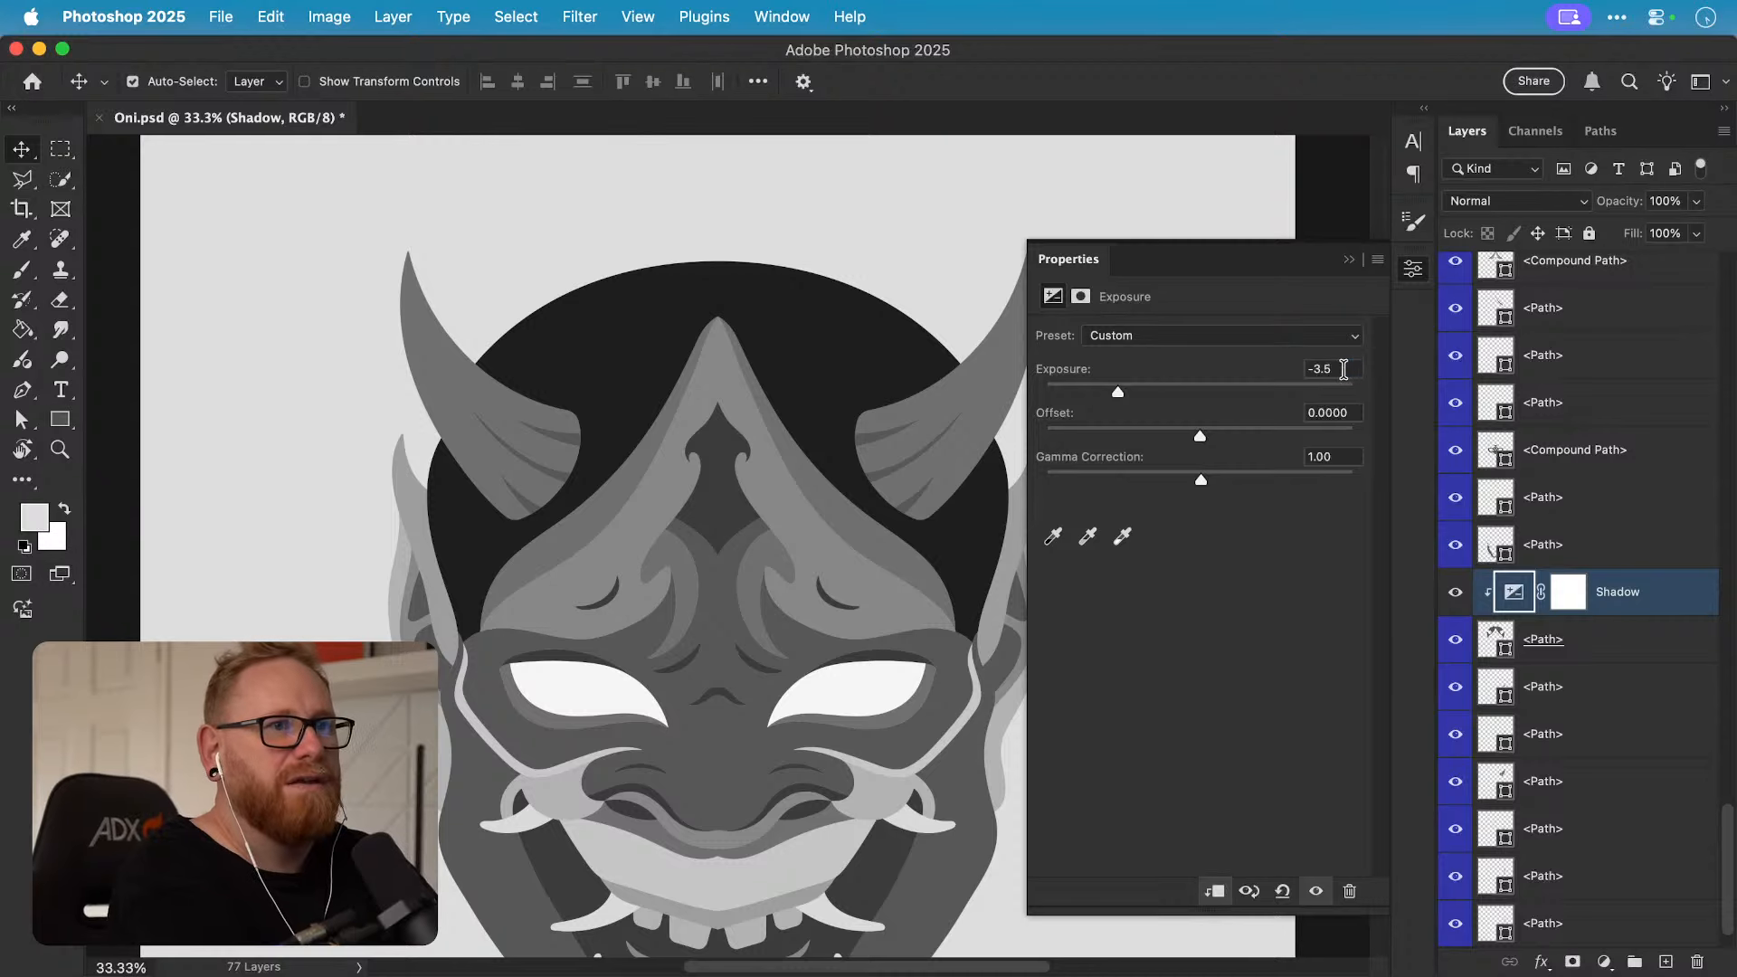
left_click(1343, 369)
type("-4")
key("Return")
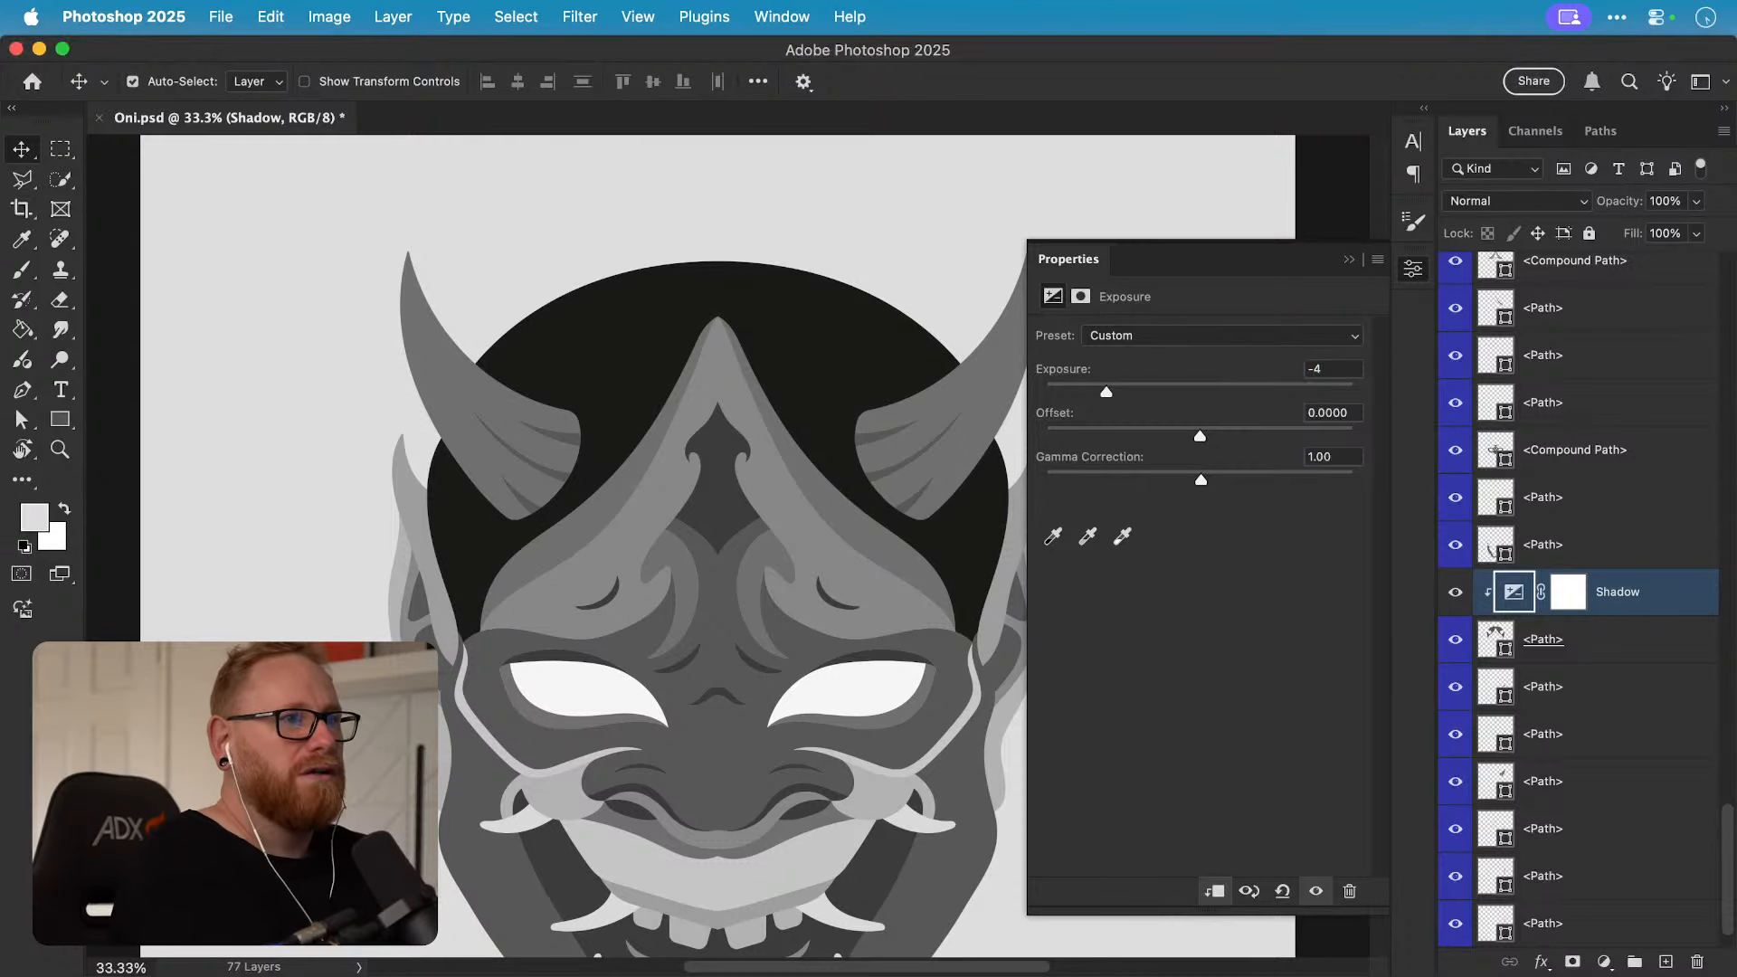
Step: Invert the Shadow layer's mask to black and choose the Soft Round Pressure Opacity and Flow brush for painting on it
left_click(1570, 601)
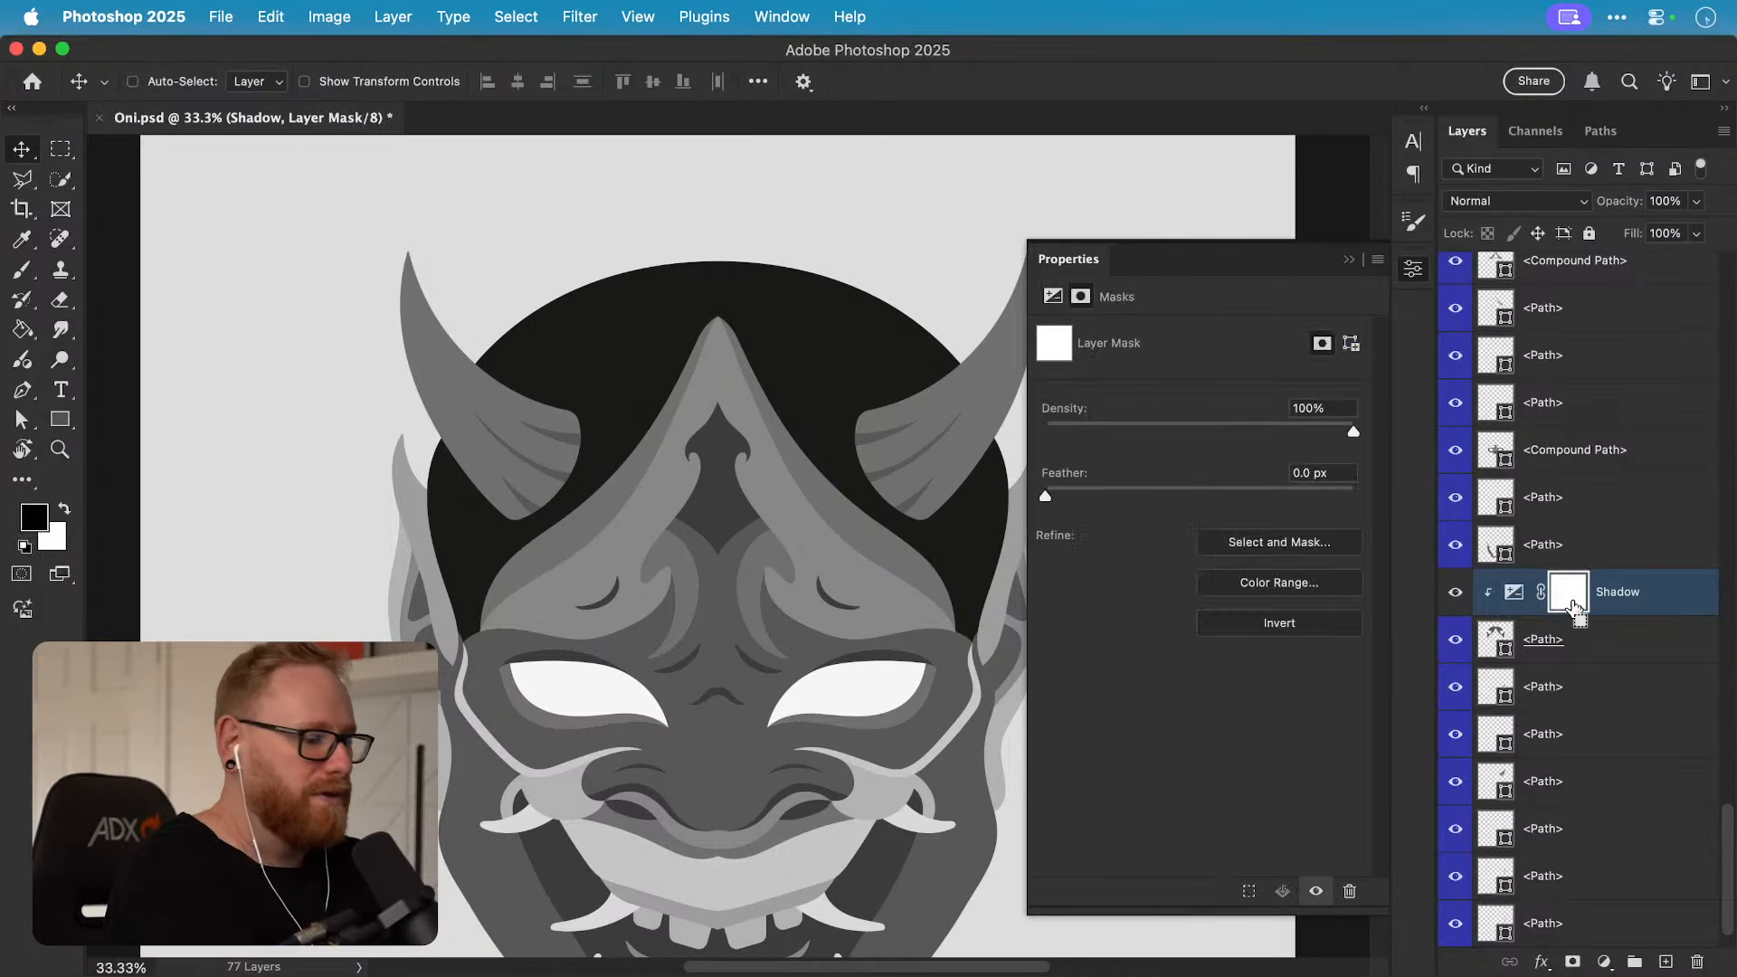
key("super+i")
key("b")
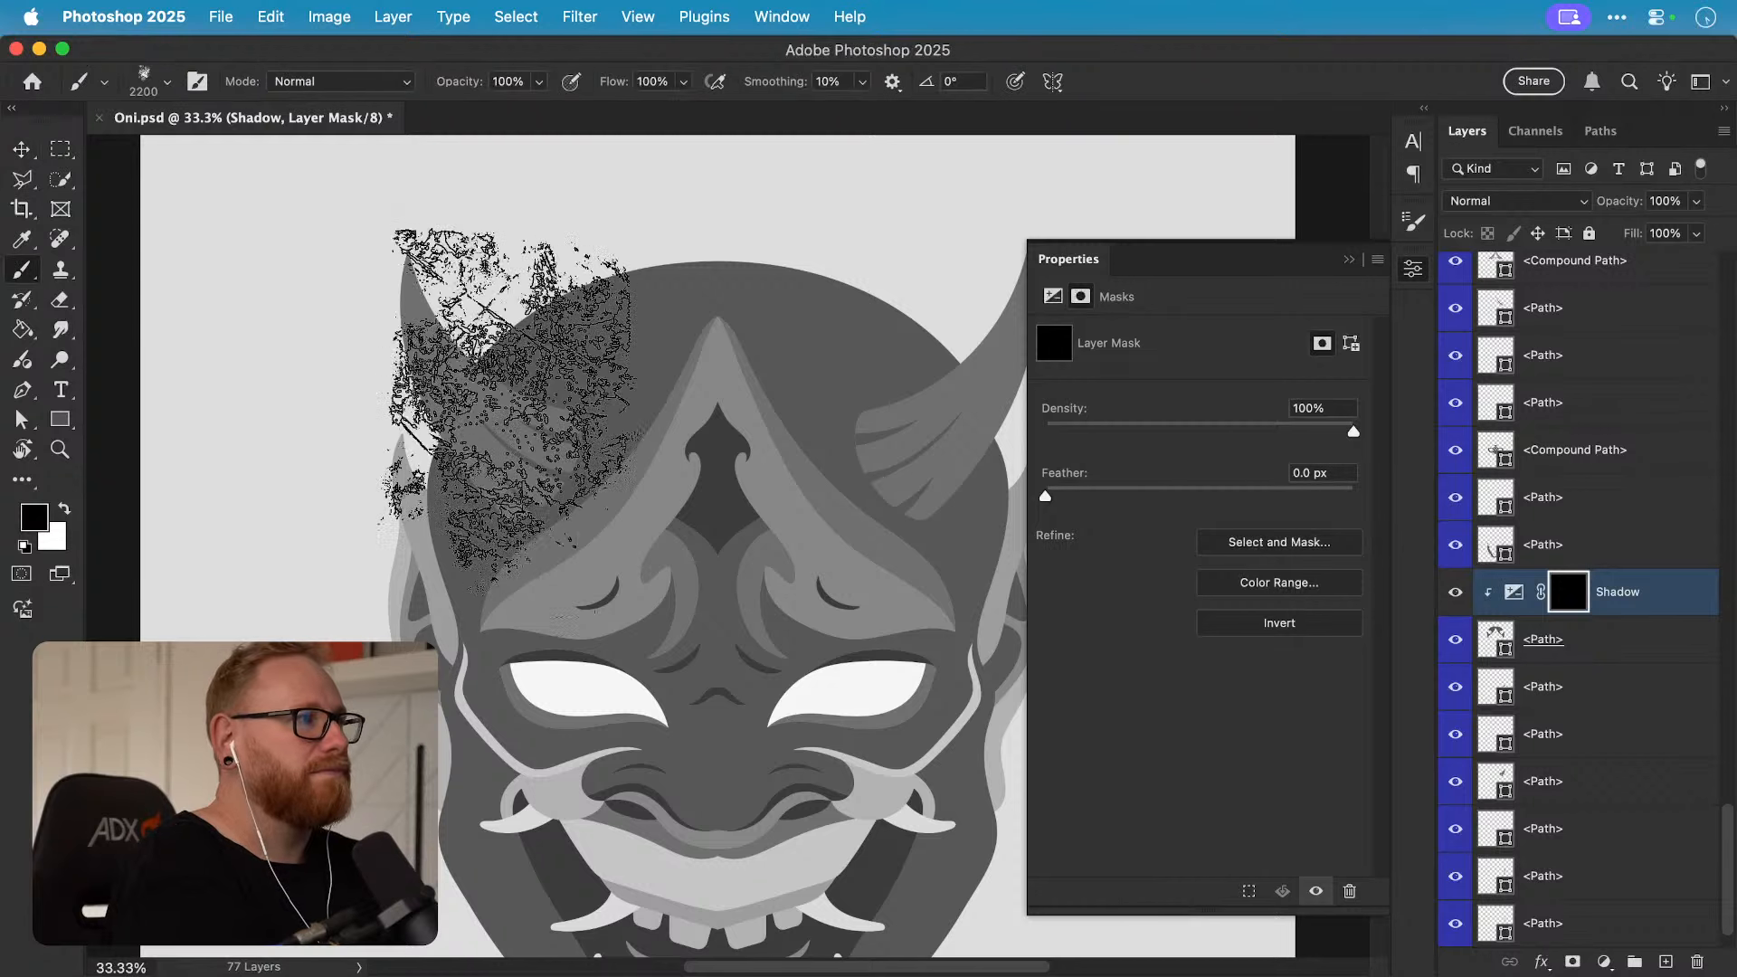
left_click(166, 82)
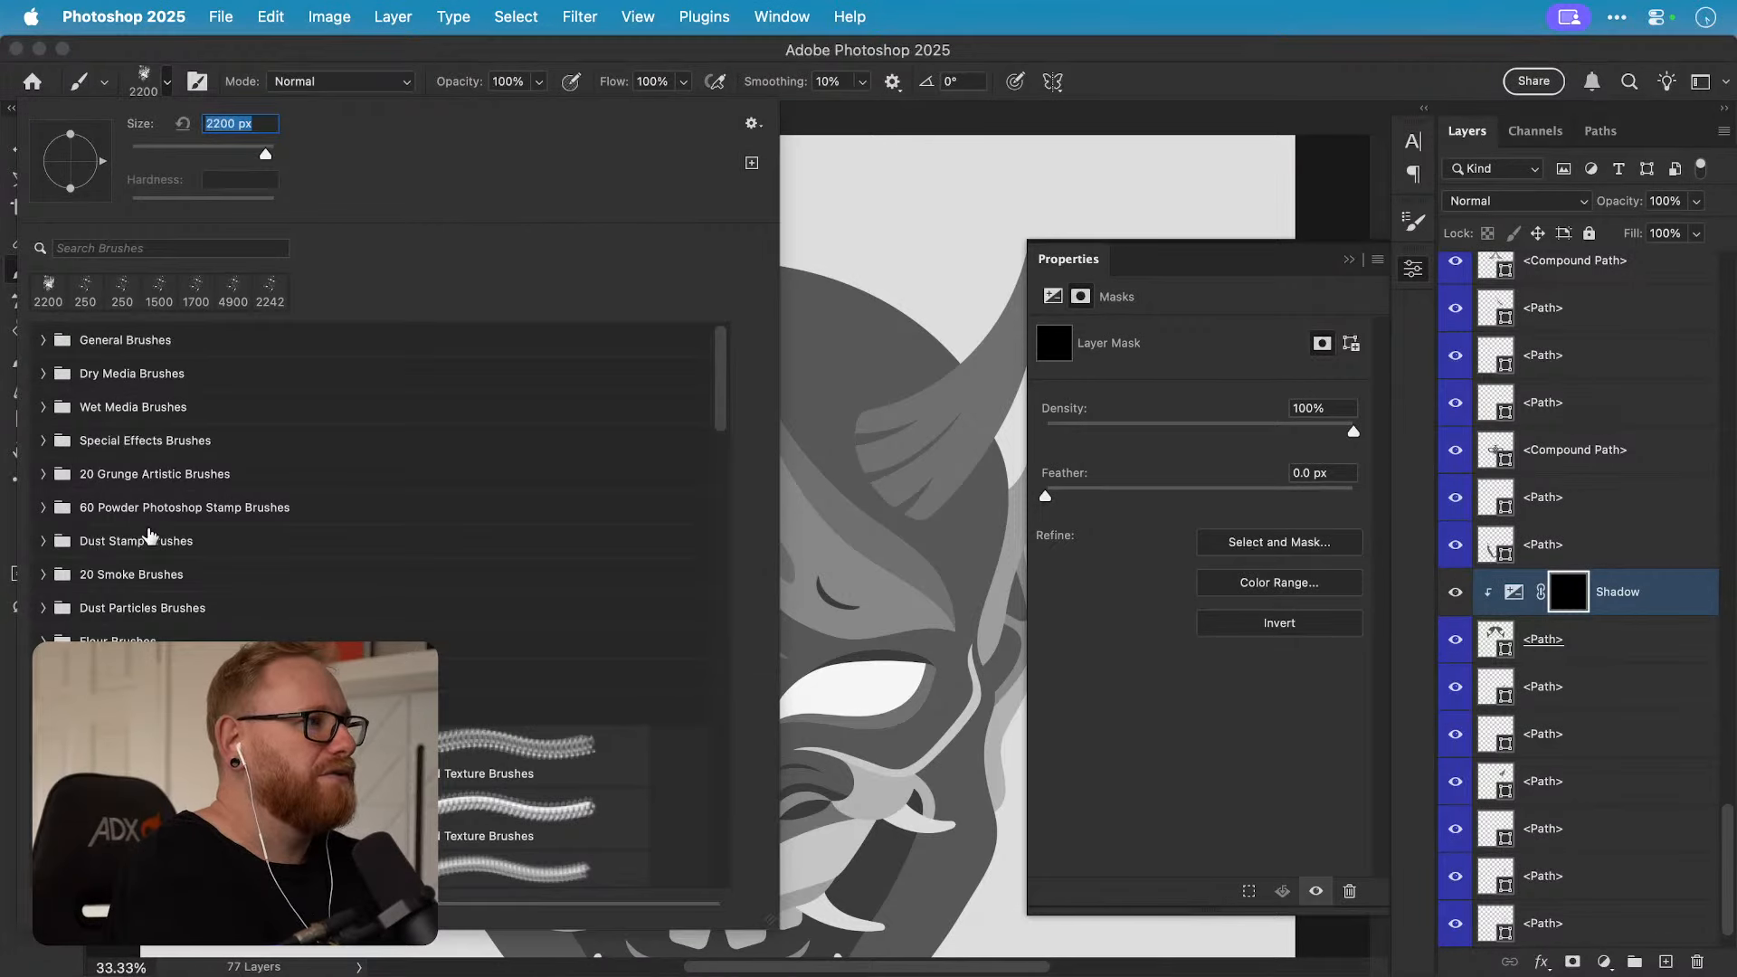
left_click(42, 341)
left_click(220, 595)
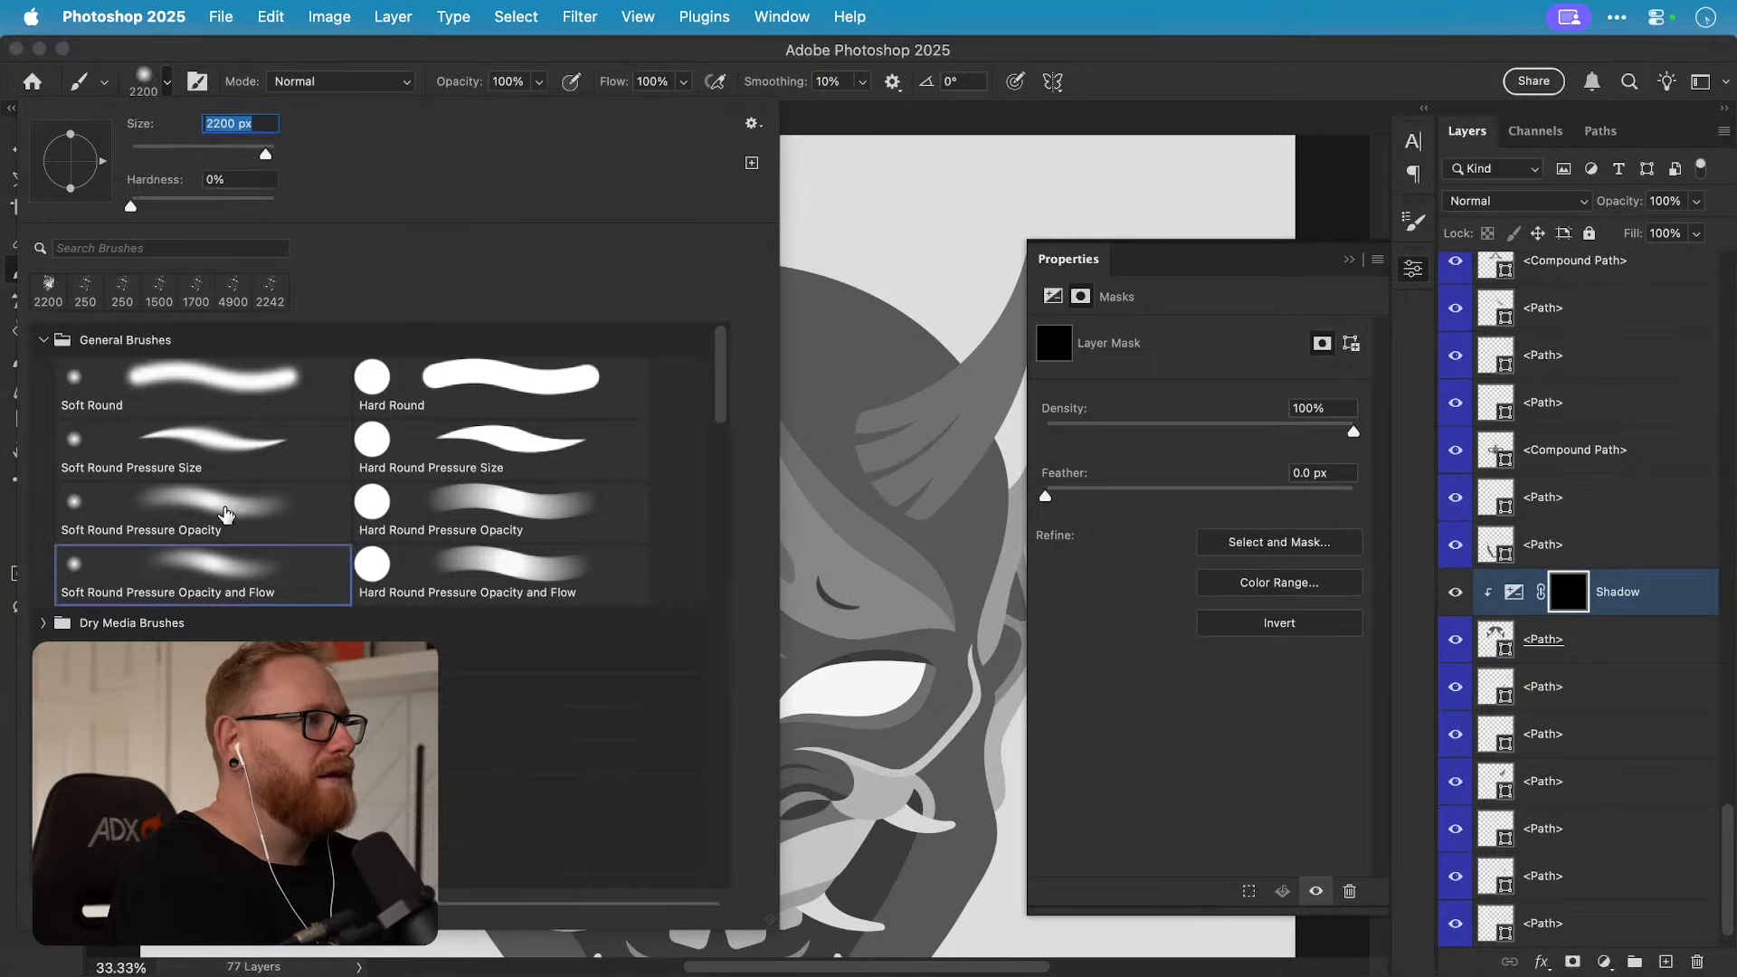
left_click(167, 76)
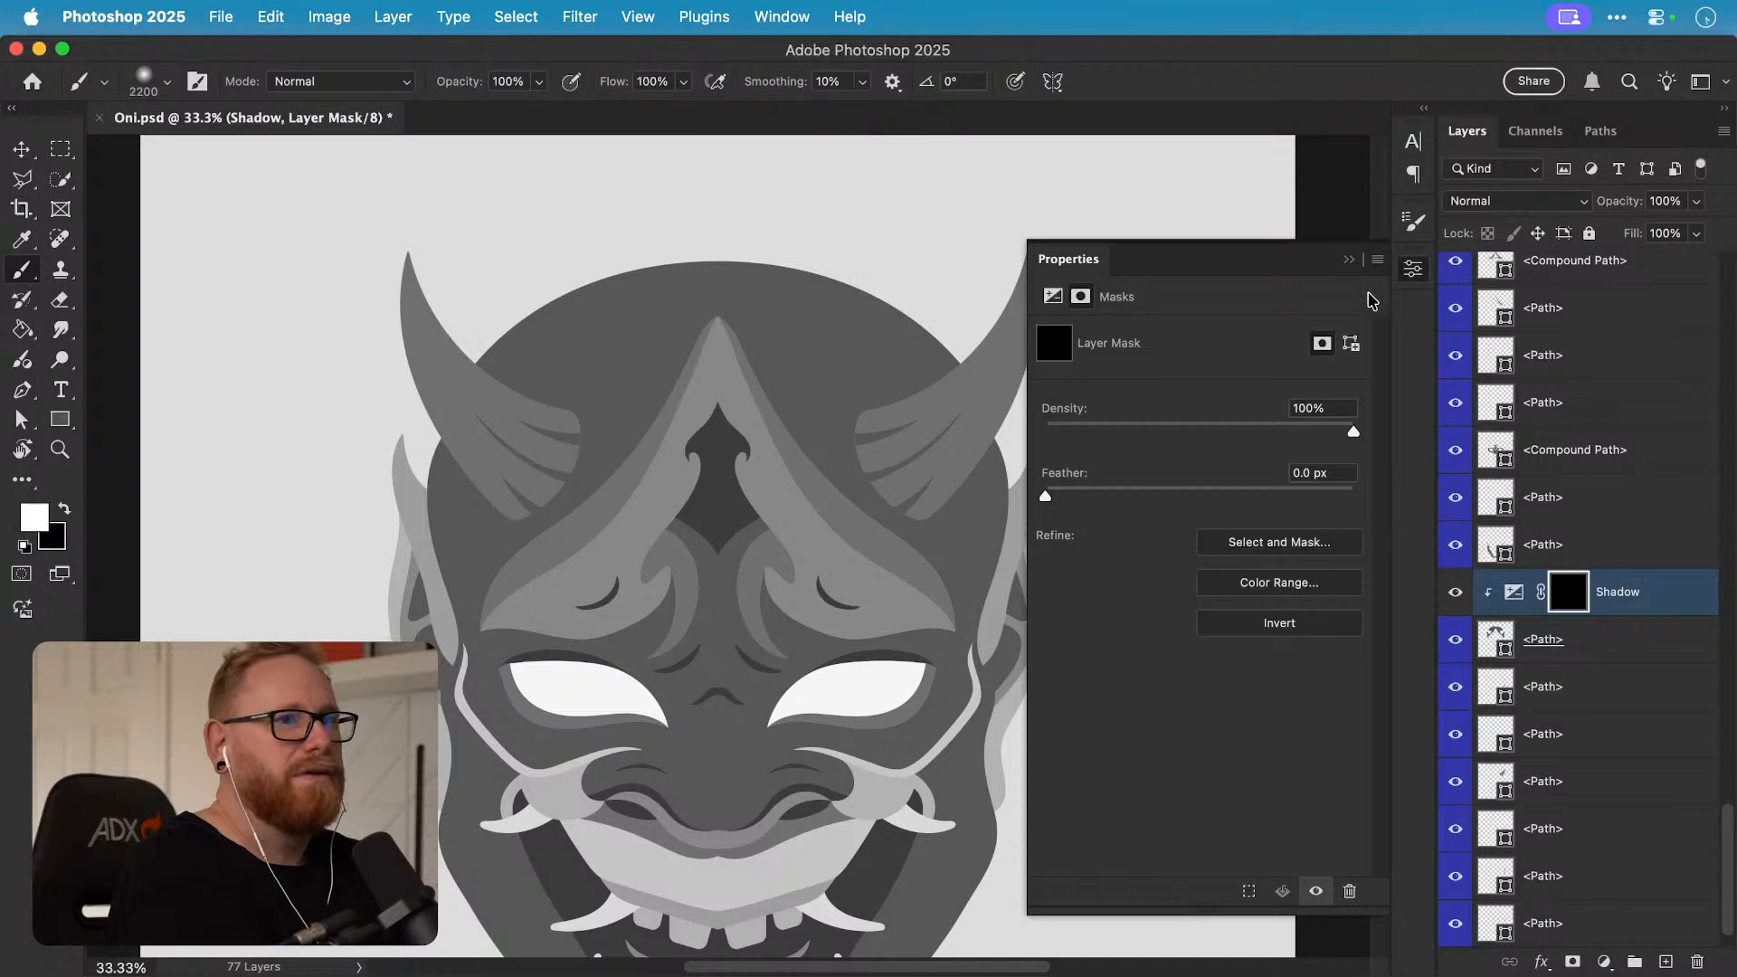
left_click(1409, 271)
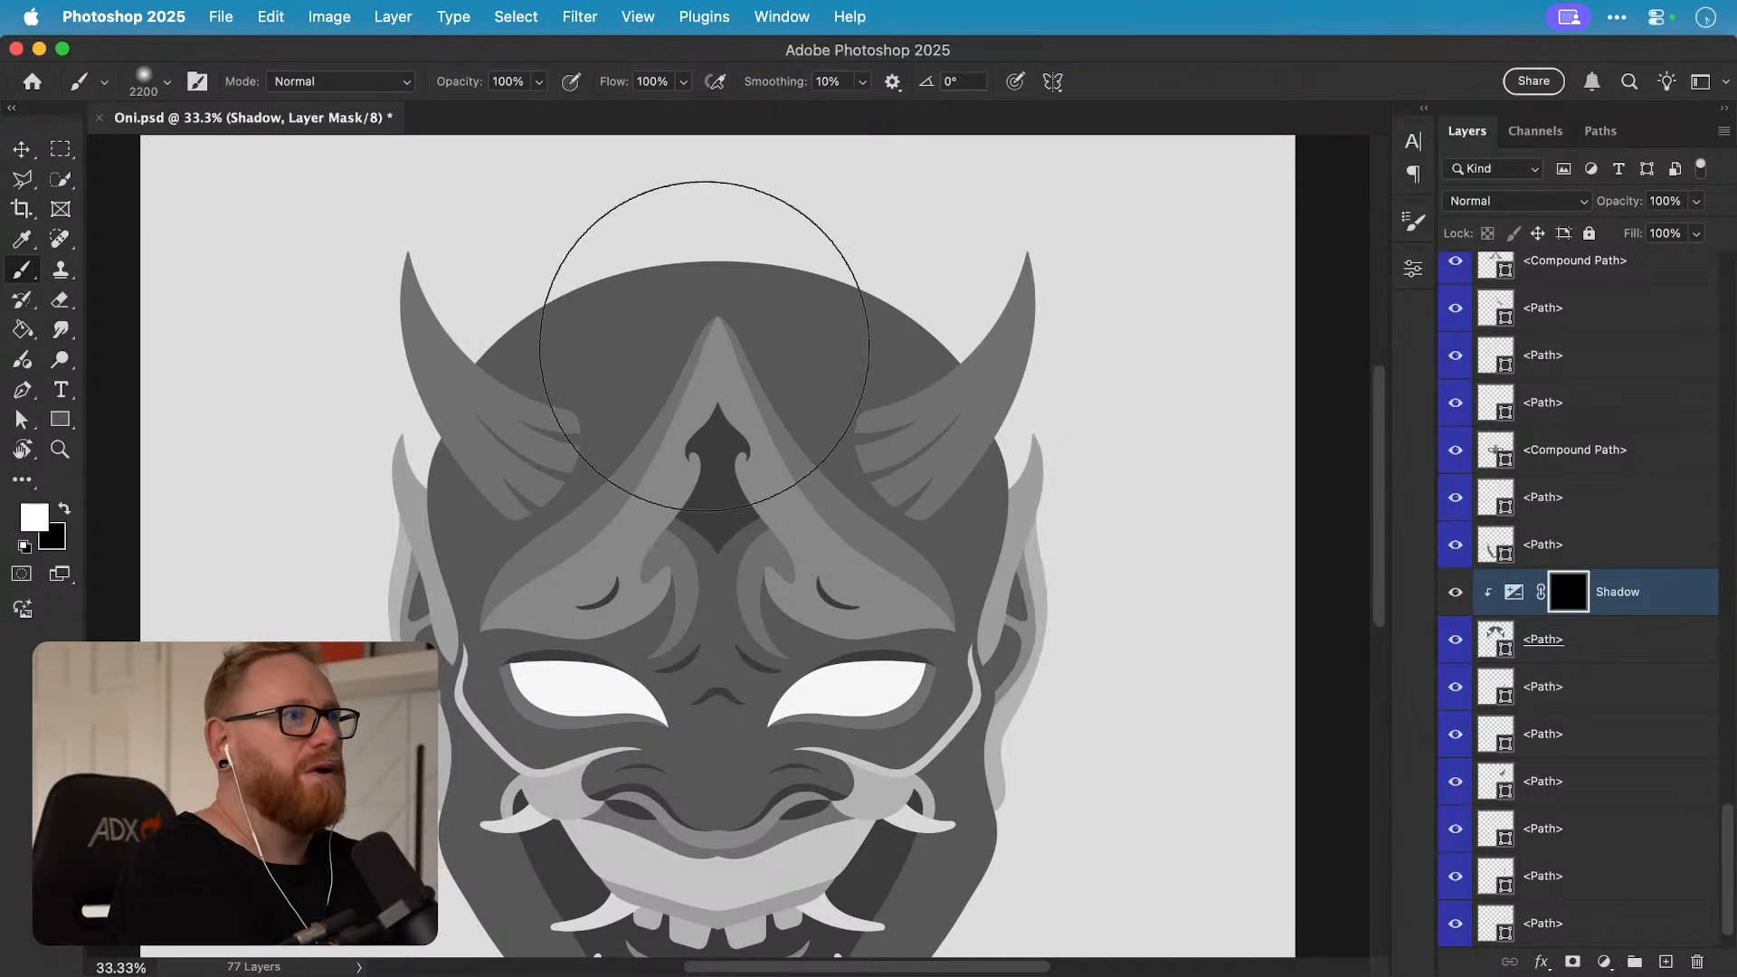
Step: Set the brush flow to 20% and reduce its size to 1600 px
left_click(654, 80)
type("20")
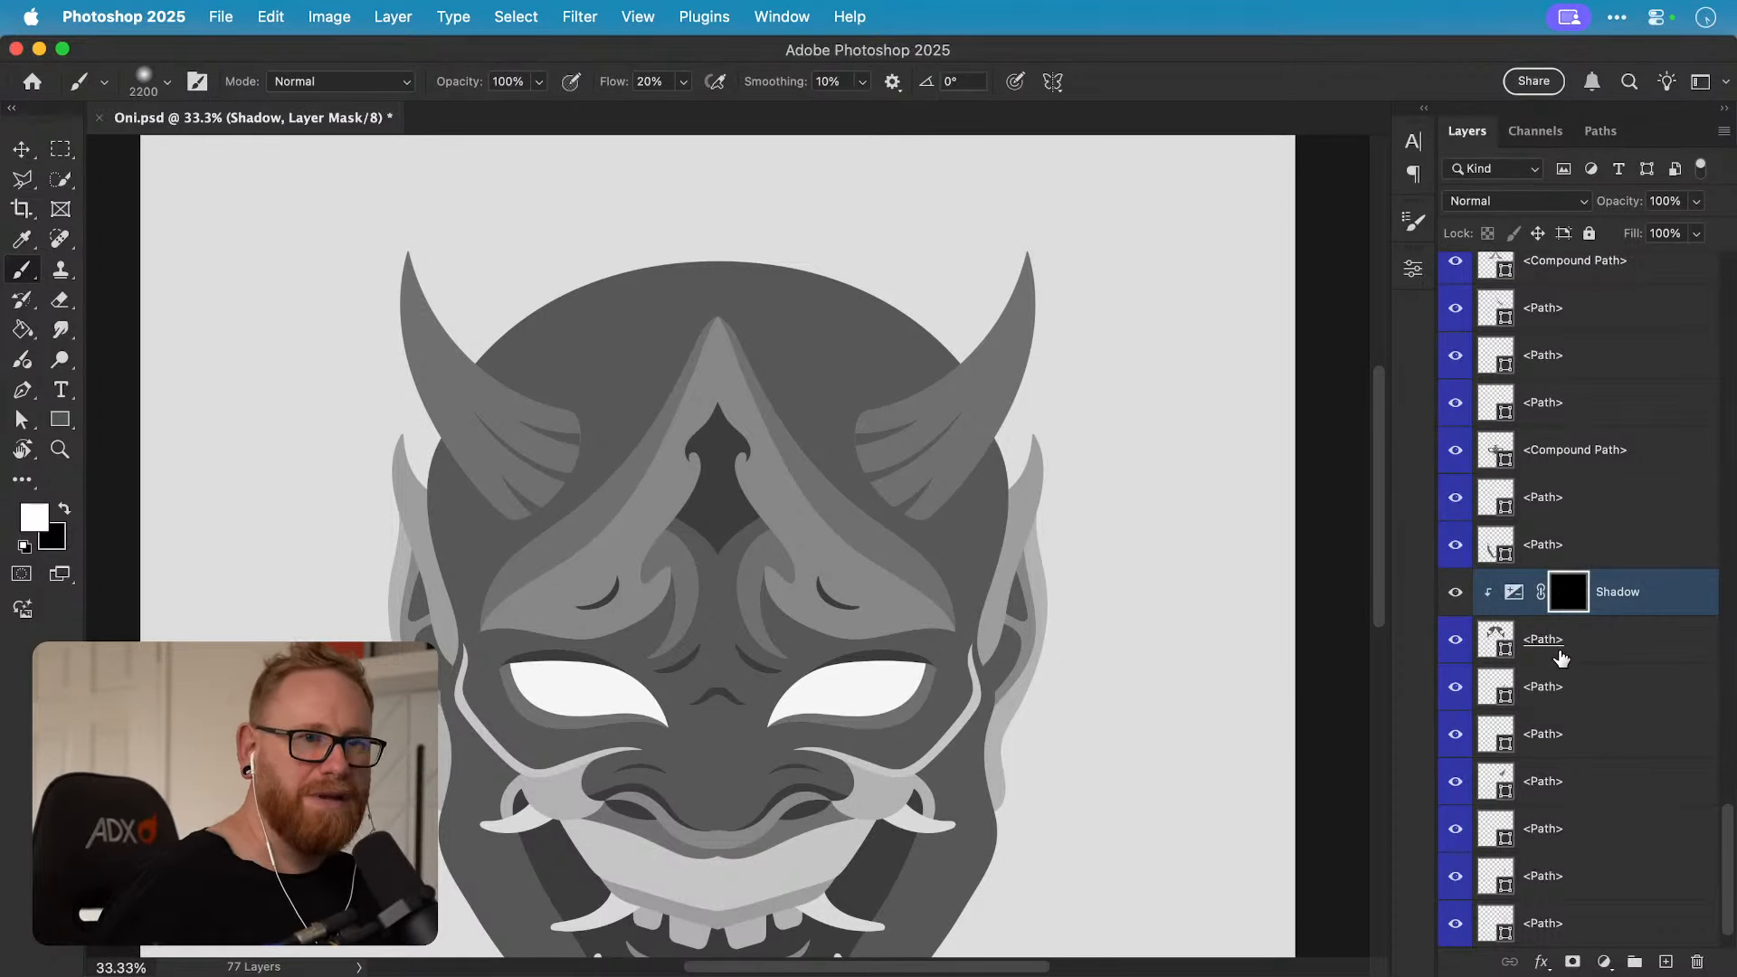
key("bracketleft")
key("bracketleft")
key("bracketleft")
key("bracketleft")
key("bracketleft")
key("bracketleft")
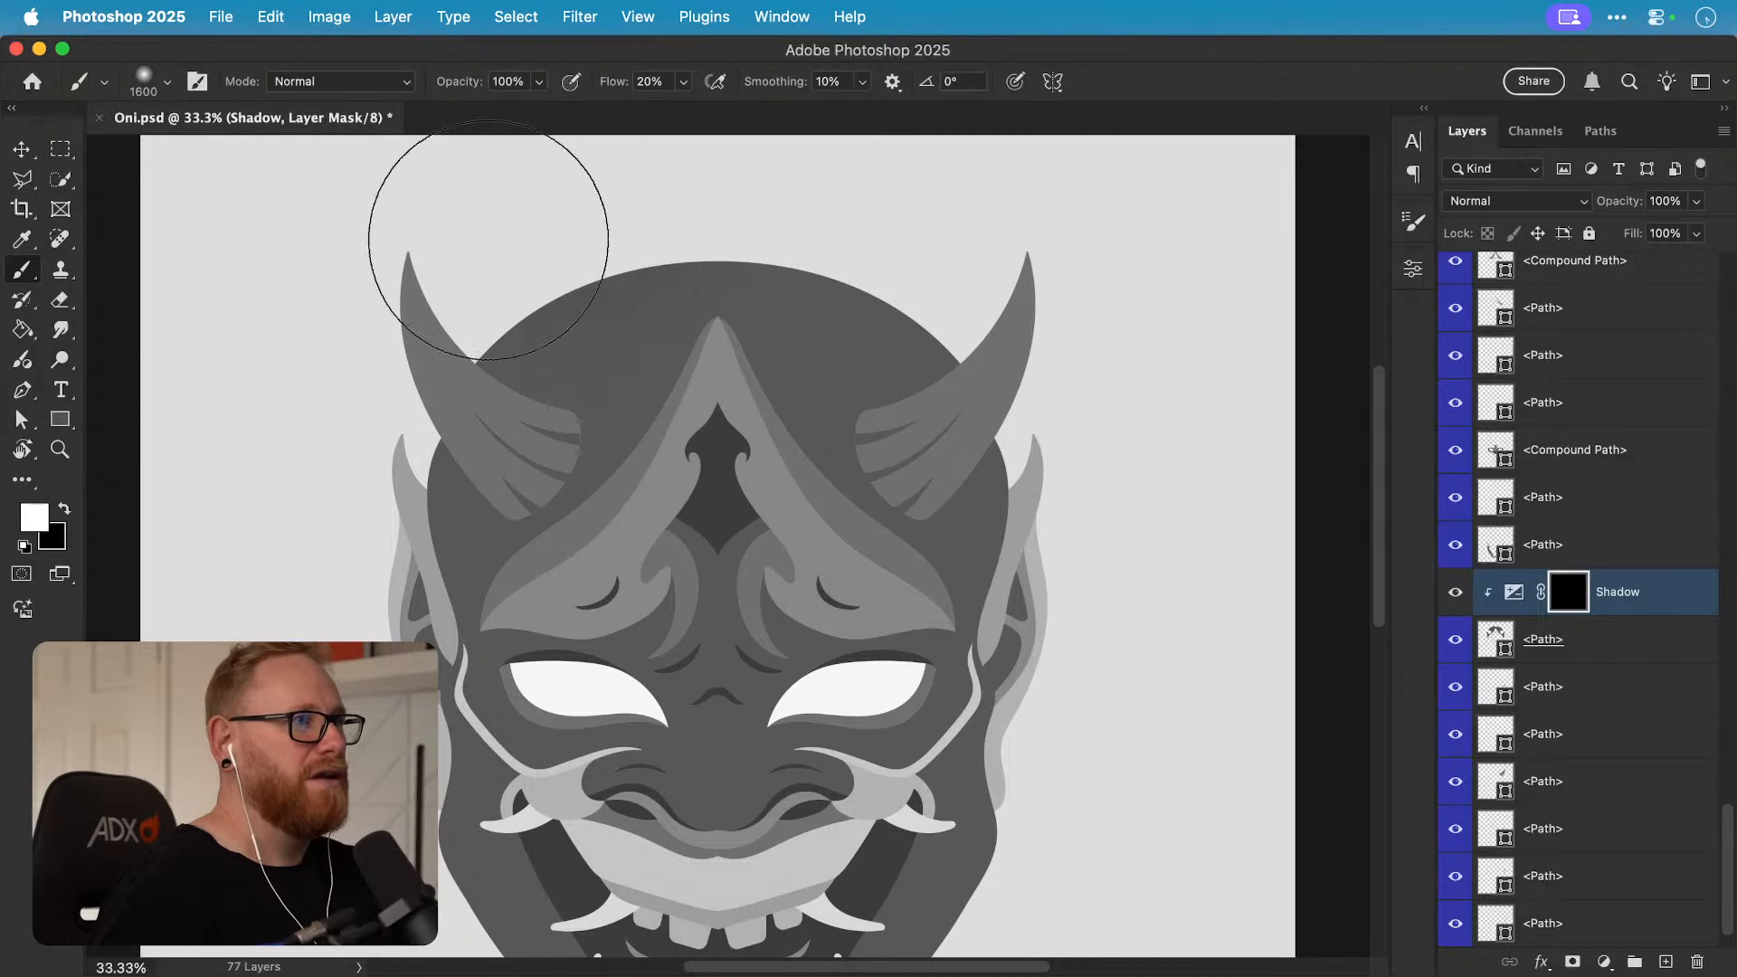
Step: Brush white on the Shadow mask over the left side of the upper head, and paint the shading back out with black
mouse_move(488, 239)
left_mouse_down()
mouse_move(332, 463)
mouse_move(539, 195)
mouse_move(352, 562)
mouse_move(597, 158)
mouse_move(369, 576)
mouse_move(521, 586)
left_mouse_up()
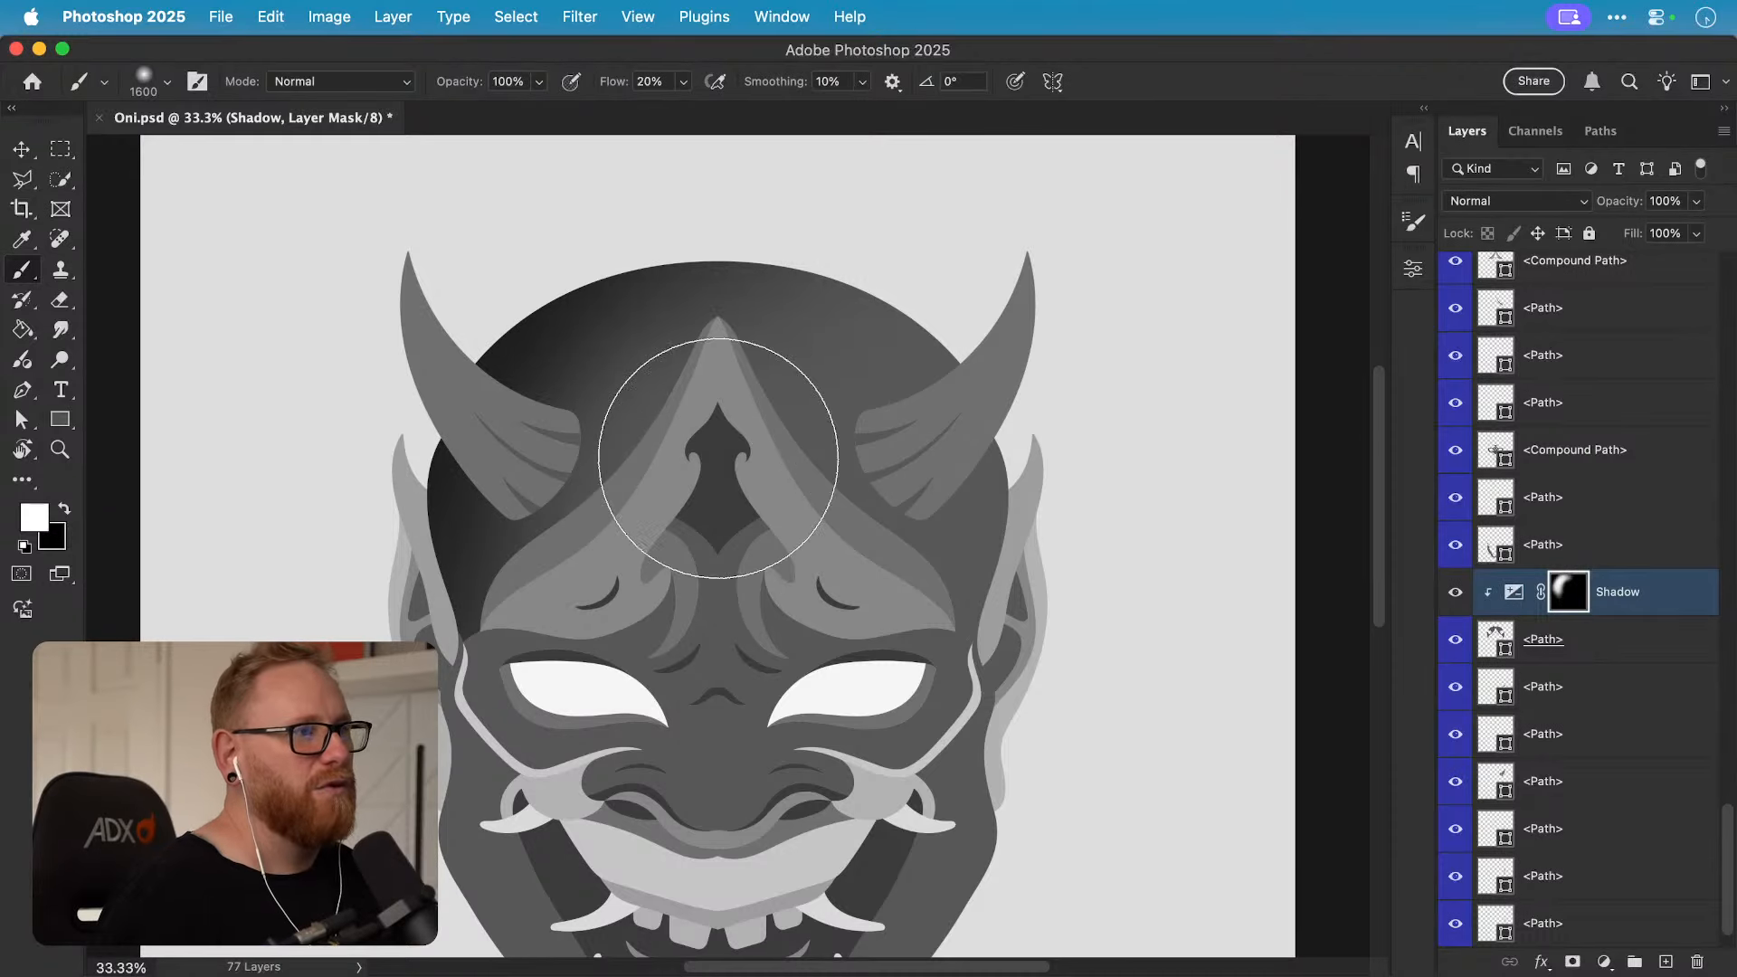
key("x")
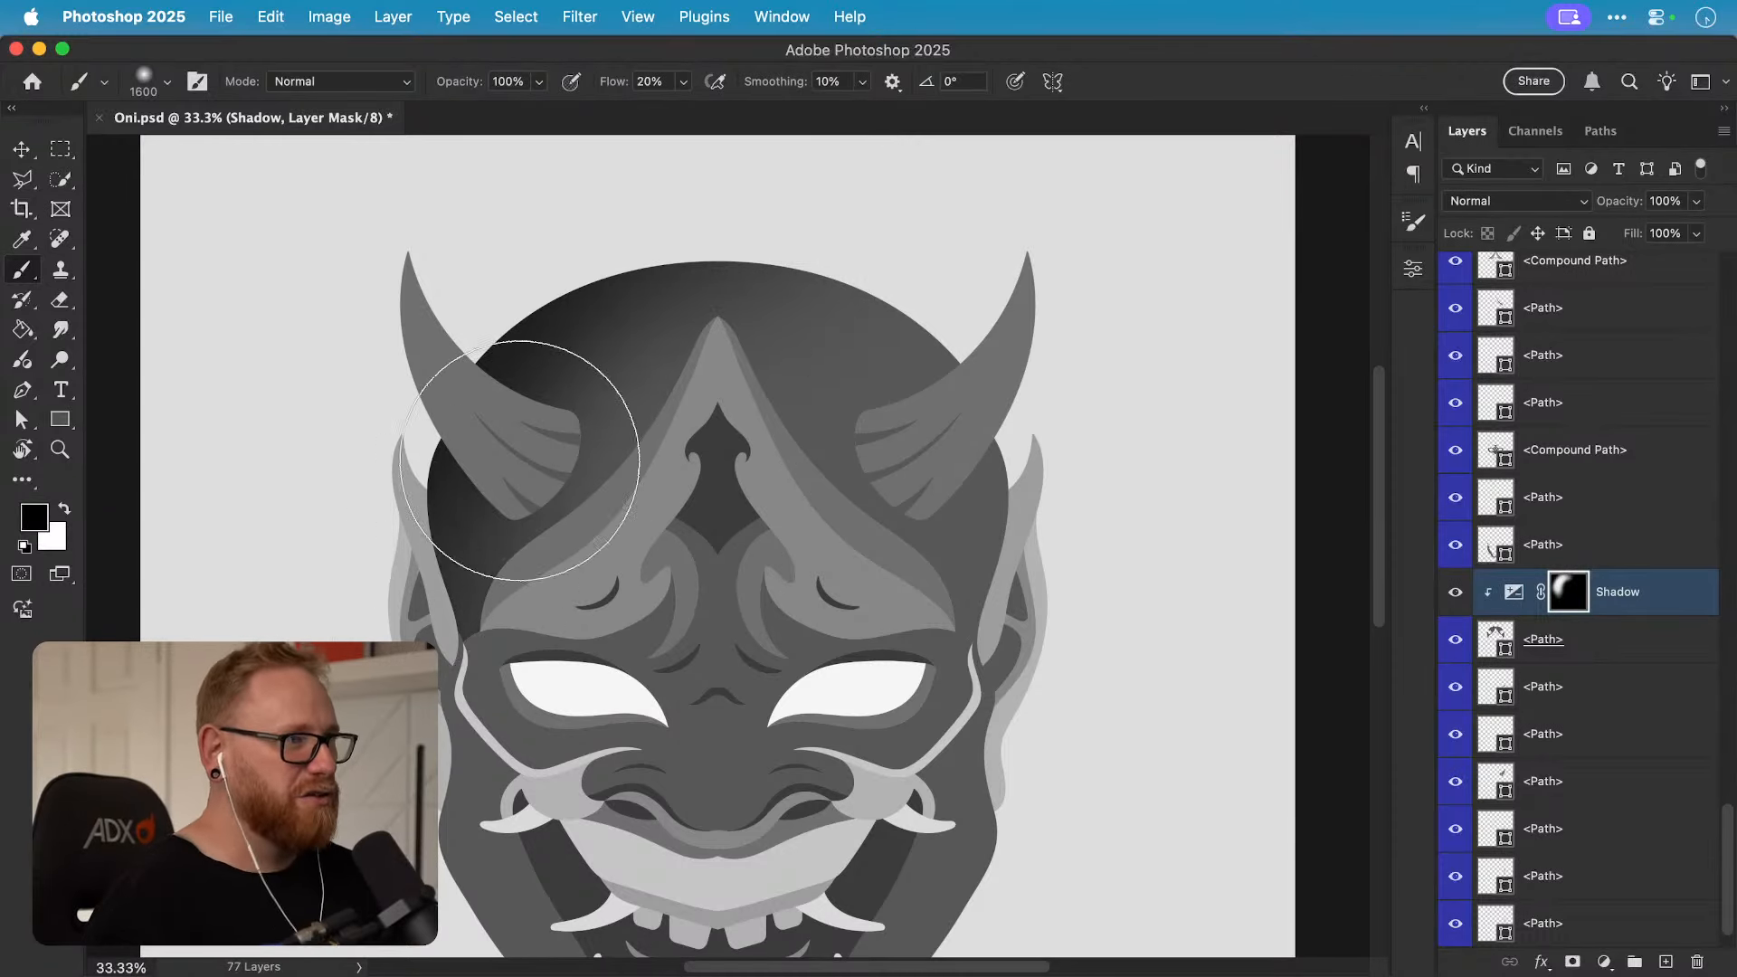
mouse_move(520, 459)
left_mouse_down()
mouse_move(454, 415)
mouse_move(620, 341)
mouse_move(454, 454)
mouse_move(462, 378)
left_mouse_up()
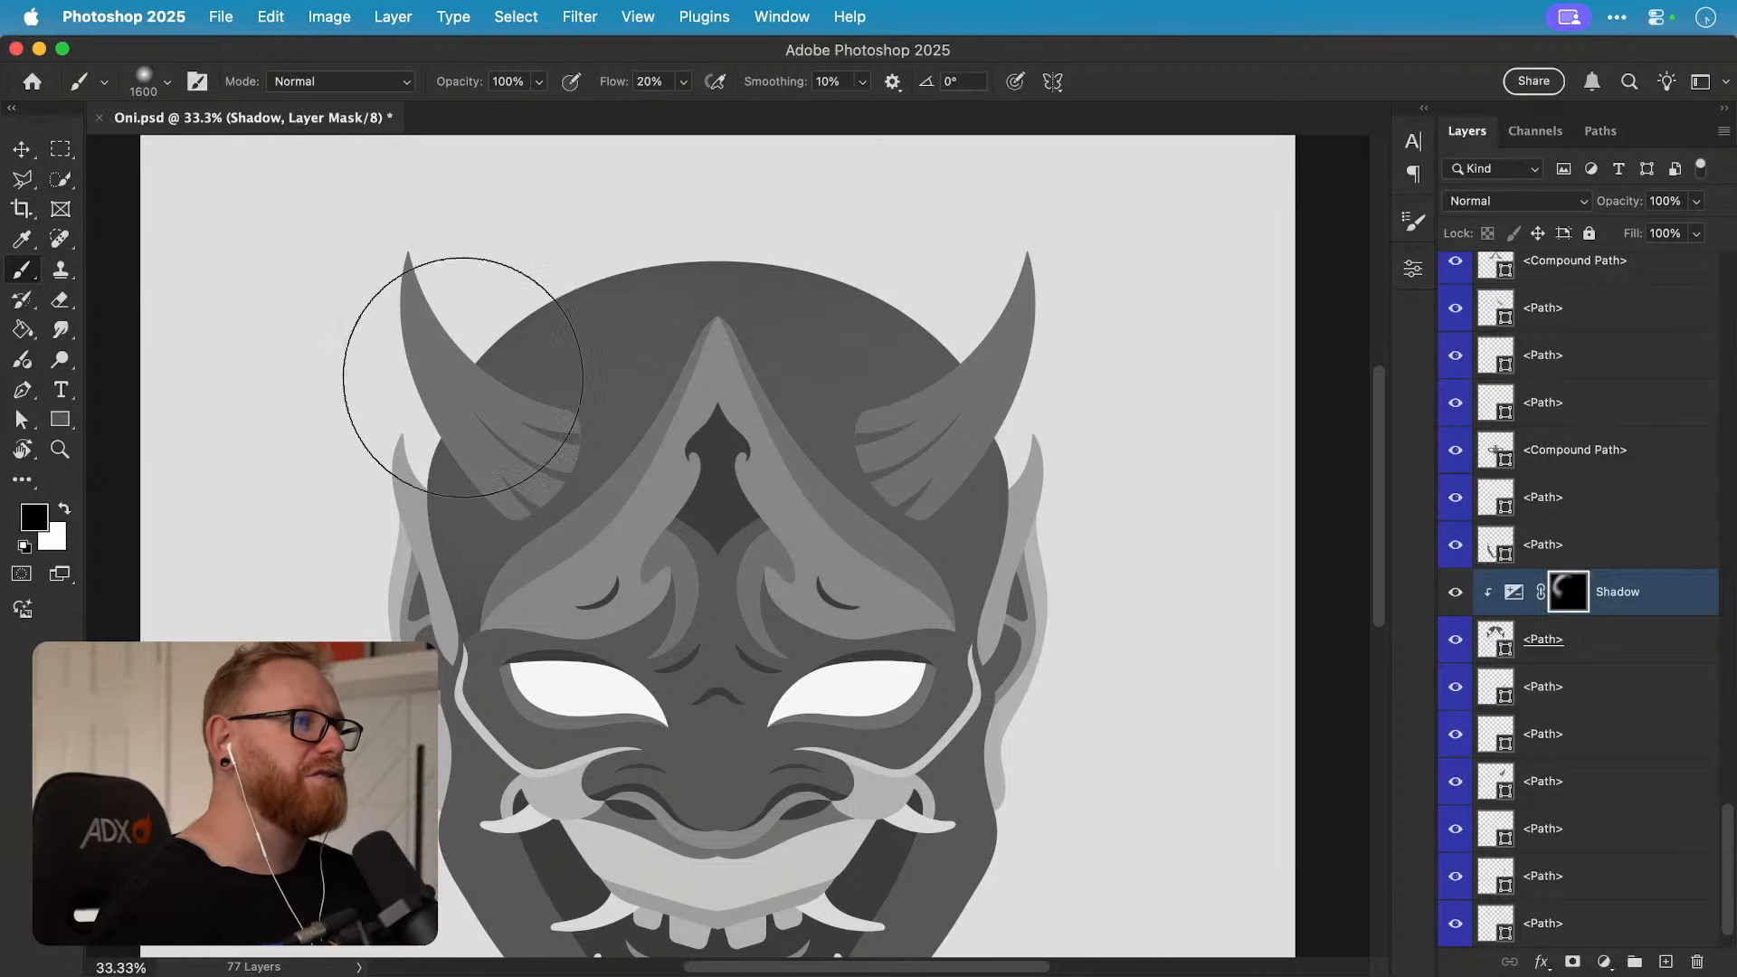
Step: Paint white on the Shadow mask with a 1200 px brush along the upper head's outer edge, from the left side around to the right
key("x")
key("bracketleft")
key("bracketleft")
key("bracketleft")
key("bracketleft")
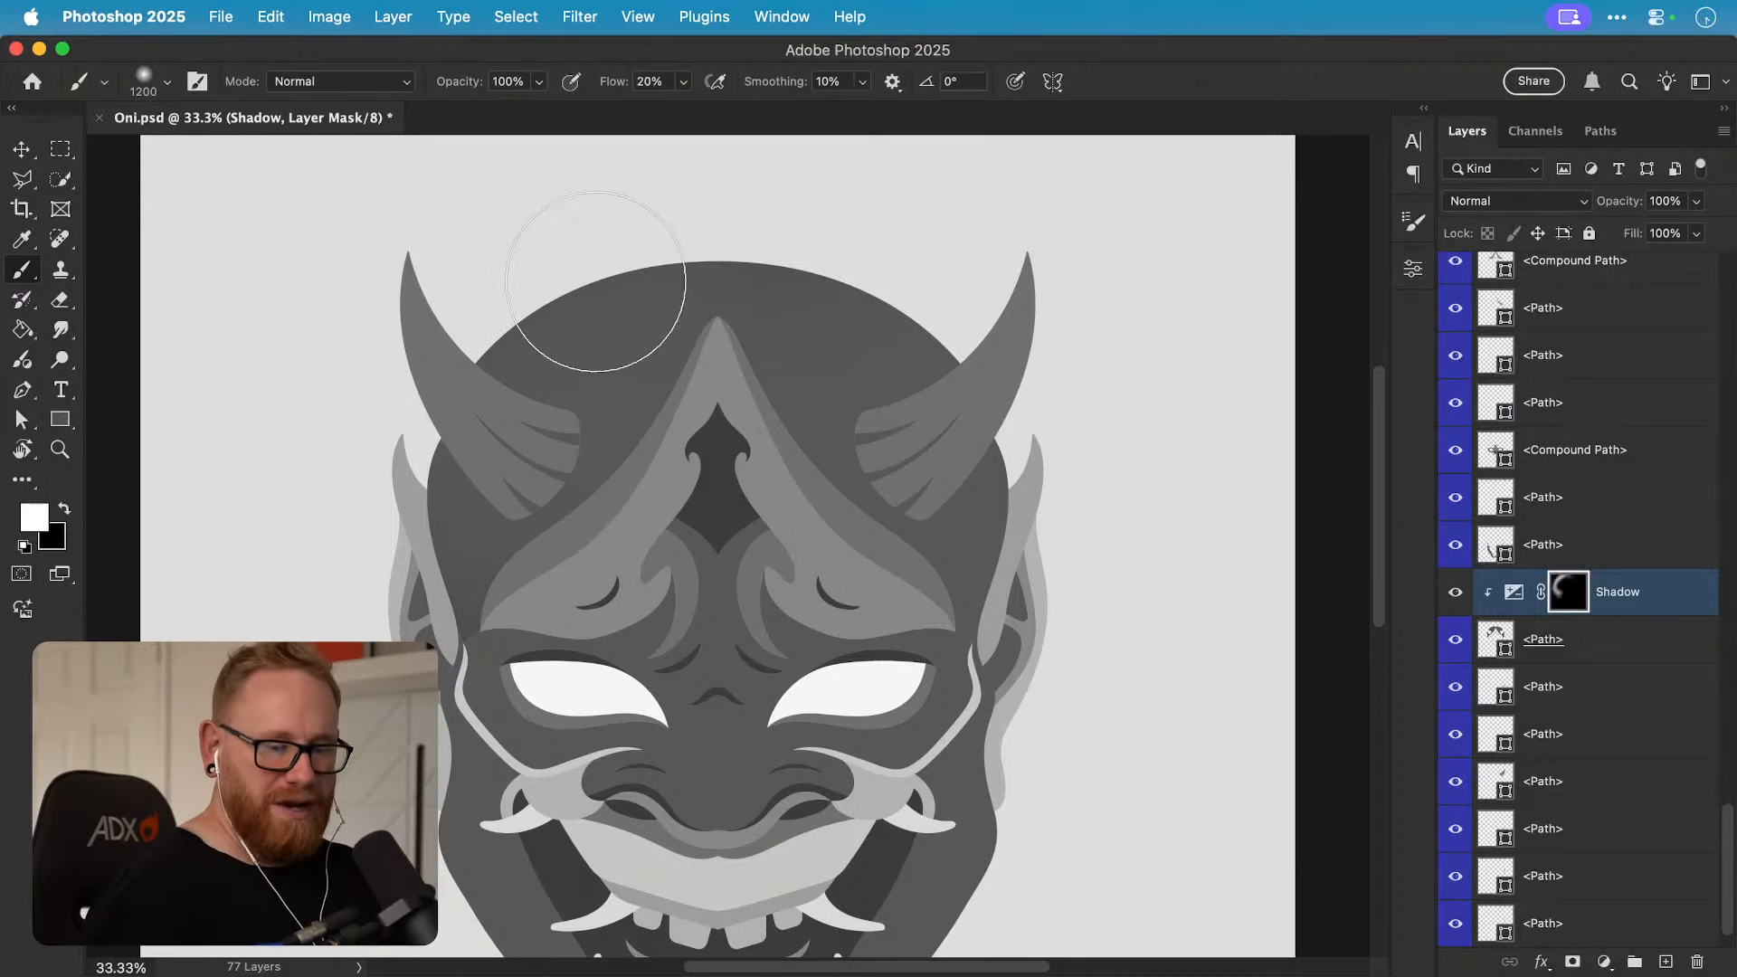
mouse_move(595, 282)
left_mouse_down()
mouse_move(620, 241)
mouse_move(389, 453)
mouse_move(736, 232)
mouse_move(585, 269)
left_mouse_up()
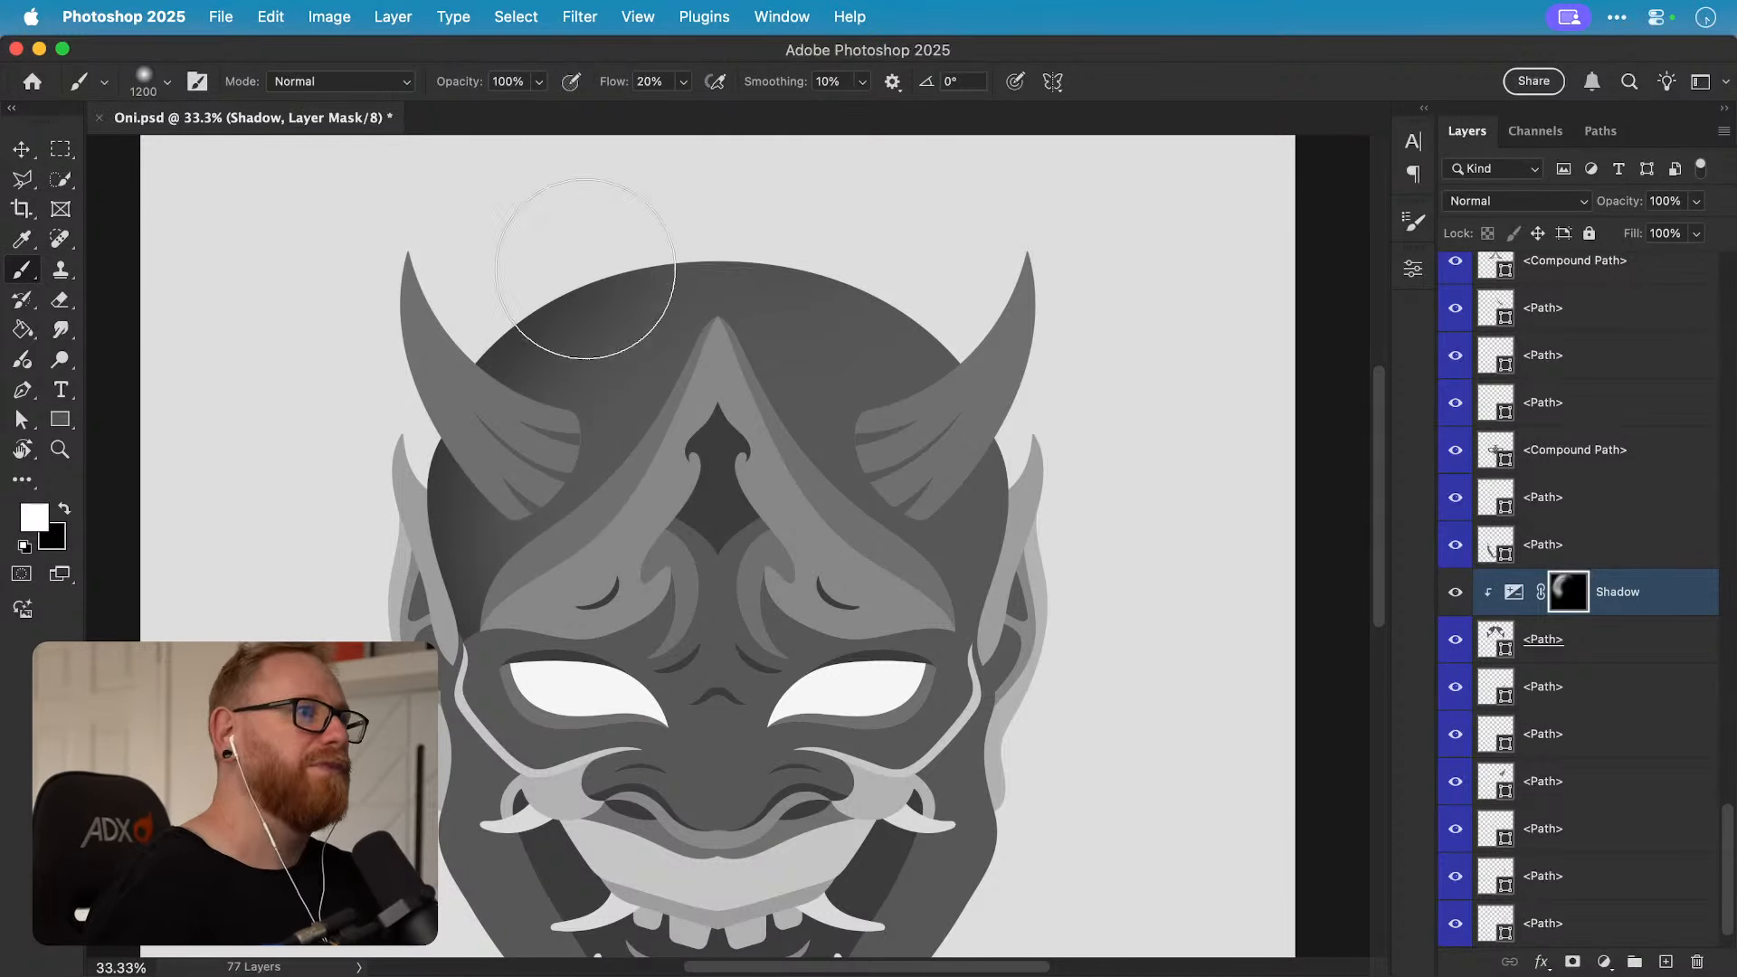
left_click_drag(858, 231, 949, 372)
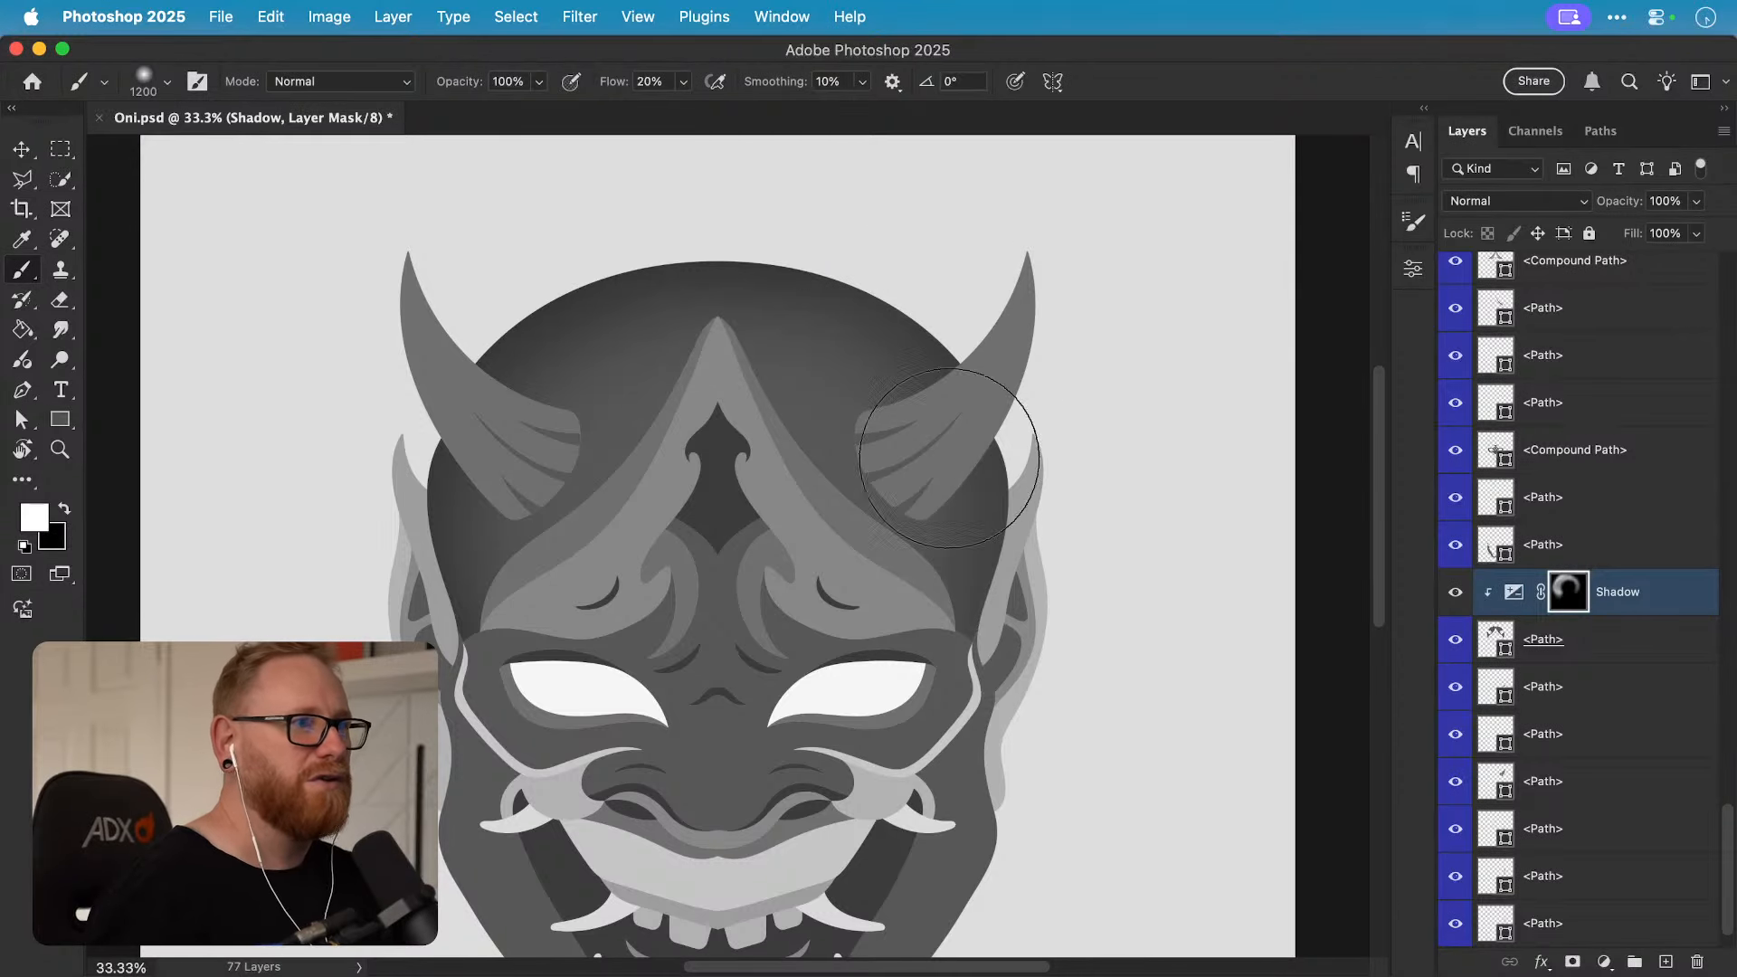
Step: Paint shadow beside the left edge of the pointed forehead ridge with a smaller brush of about 600 to 800 px
key("bracketleft")
key("bracketleft")
key("bracketleft")
key("bracketleft")
key("bracketleft")
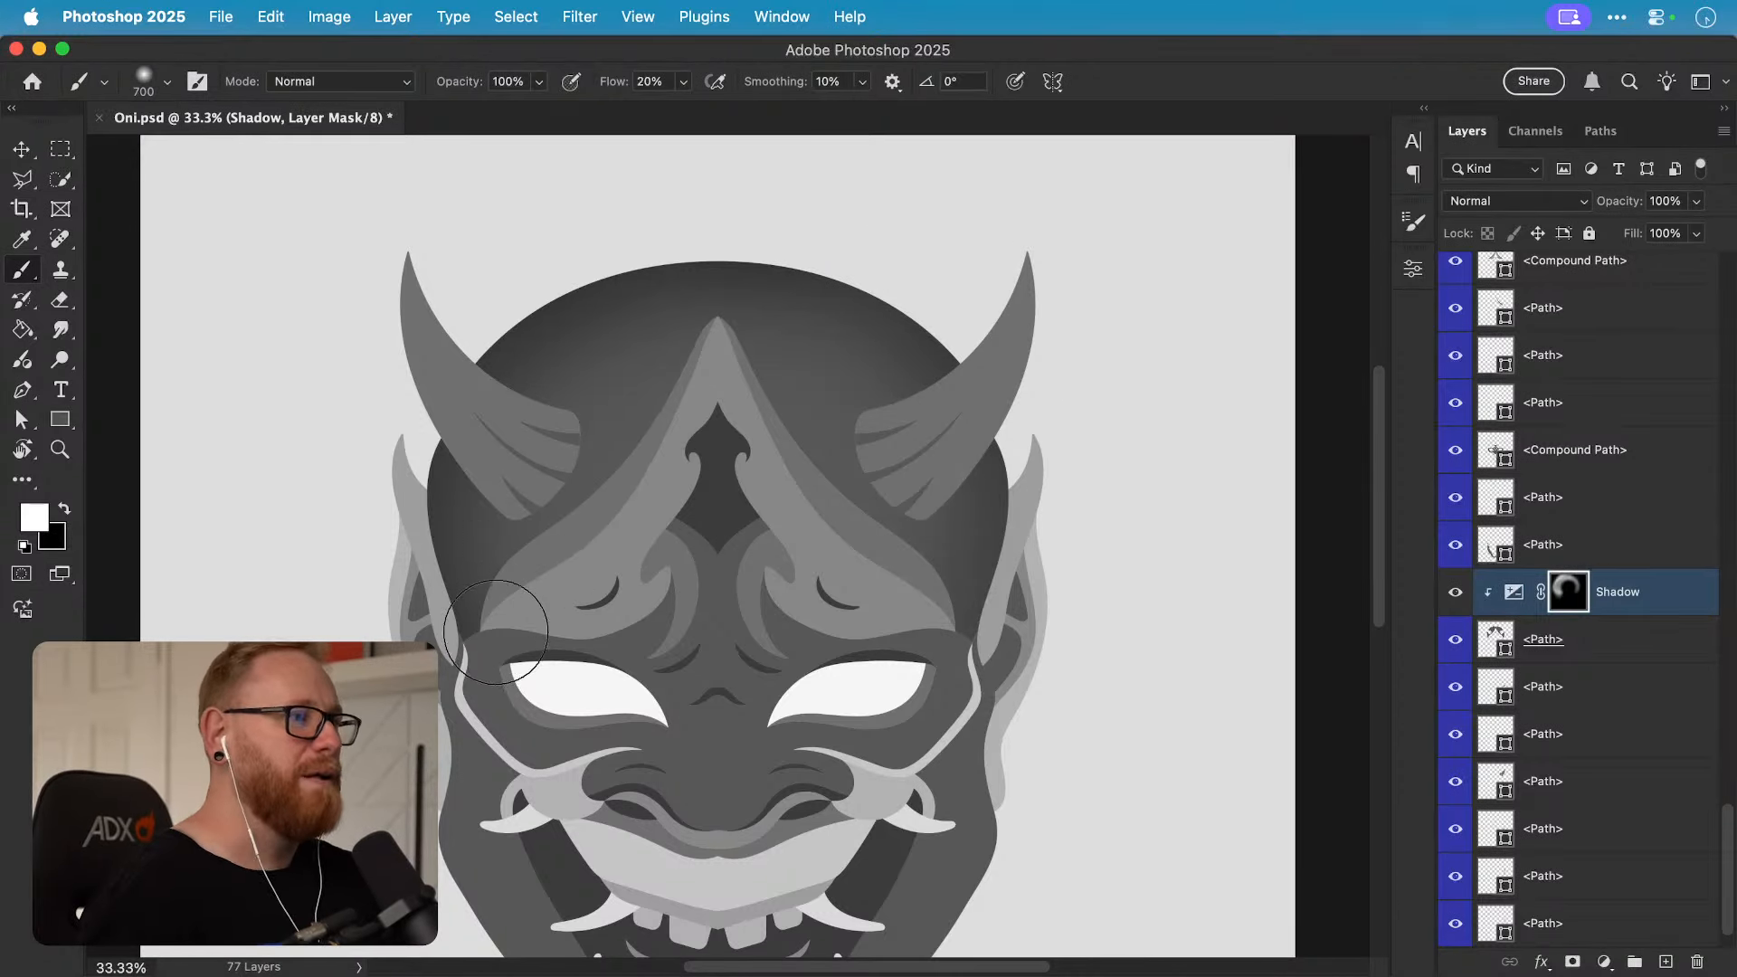
key("bracketleft")
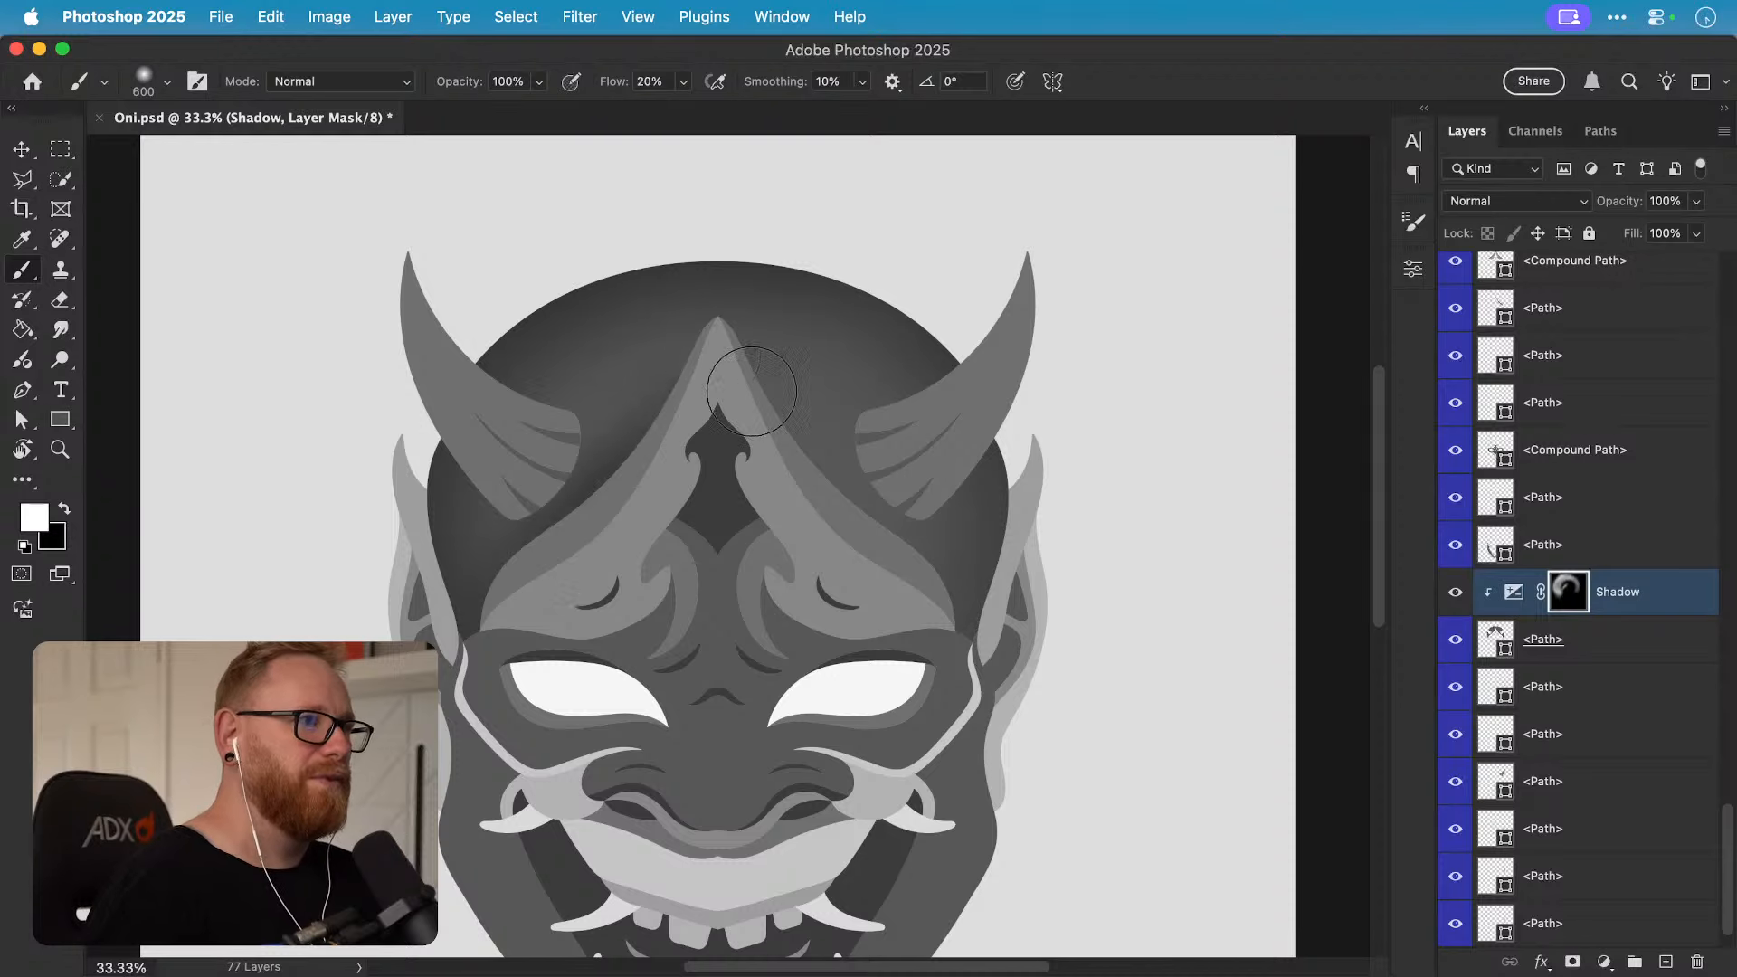
key("bracketright")
key("bracketright")
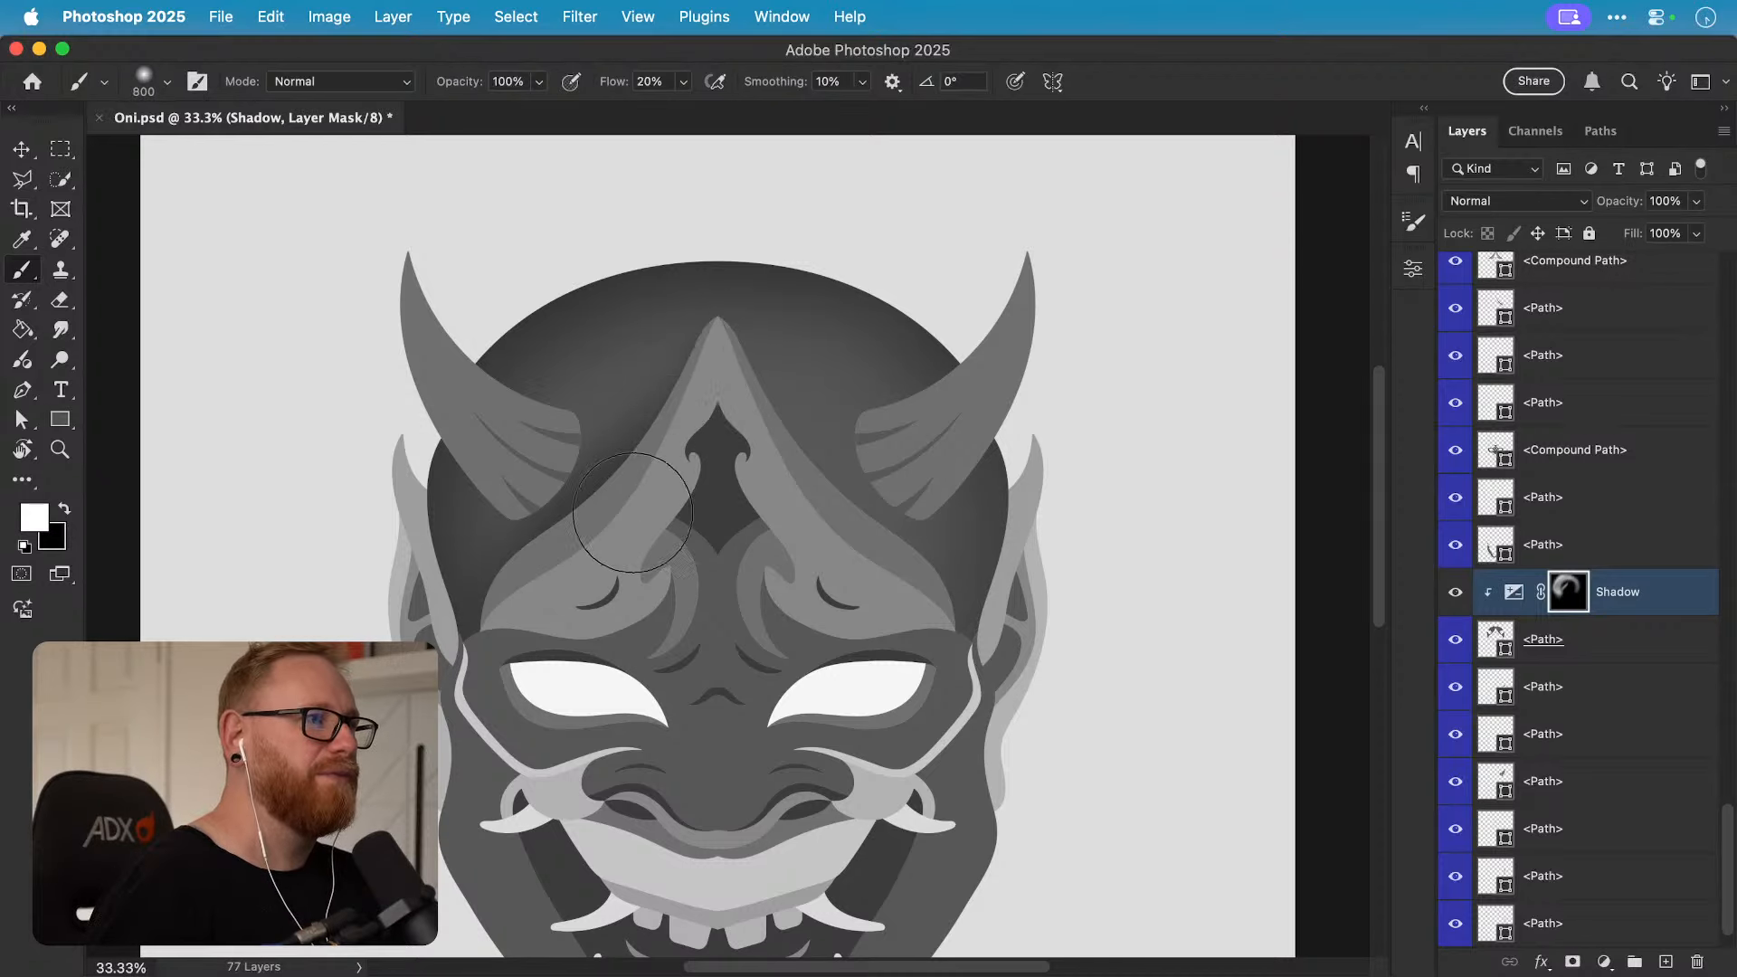
Step: Enlarge the brush to 1500 px and deepen the soft shadow on the left side of the head, around and below the horn
key("bracketright")
key("bracketright")
key("bracketright")
key("bracketright")
key("bracketright")
key("bracketright")
key("bracketright")
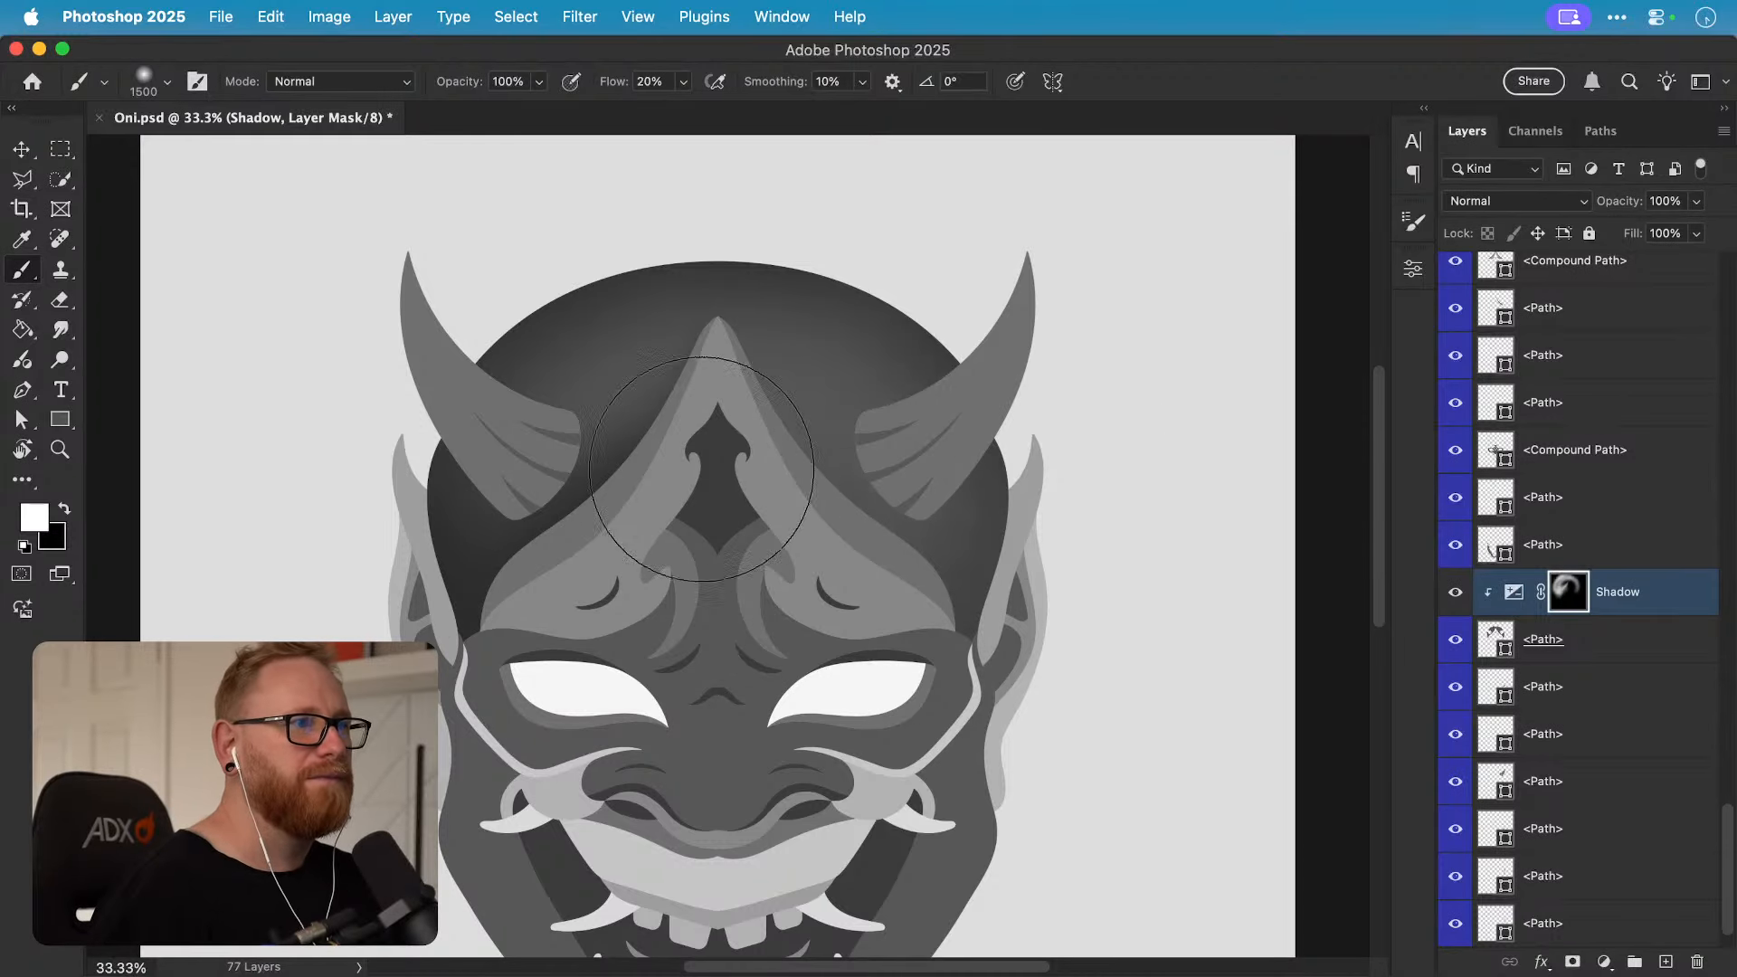
Step: Reduce the brush to 600 px and paint shadow along the right edge of the pointed forehead ridge
key("bracketleft")
key("bracketleft")
key("bracketleft")
key("bracketleft")
key("bracketleft")
key("bracketleft")
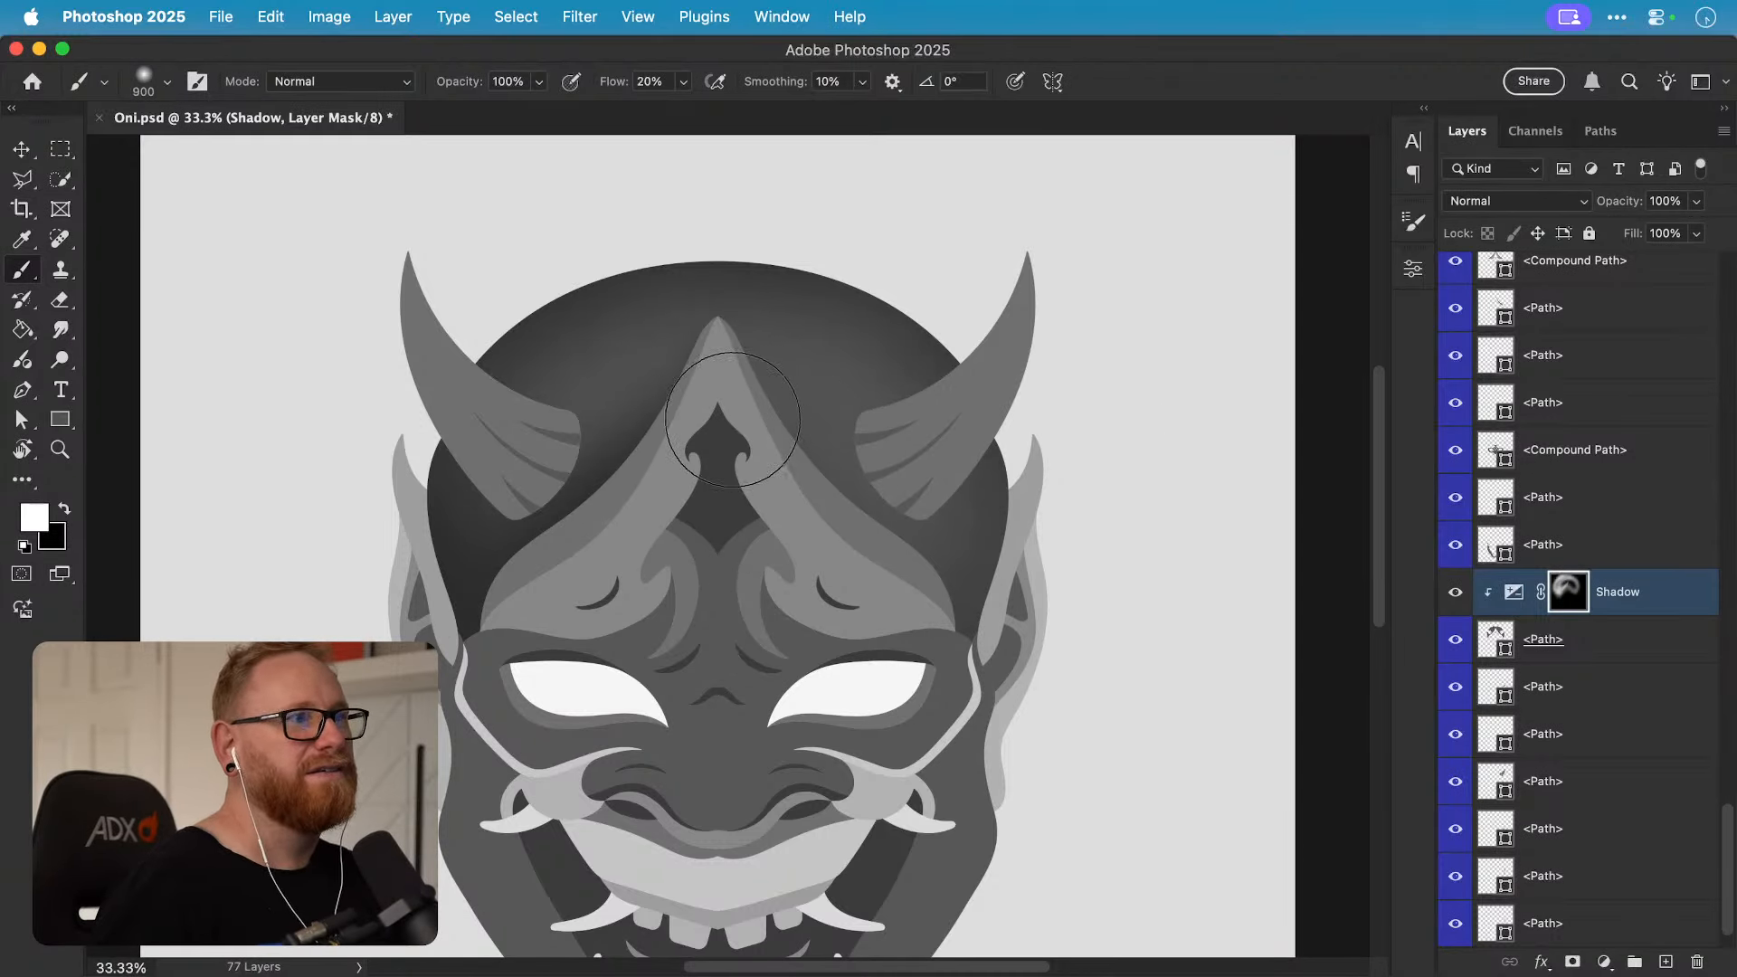
key("bracketleft")
key("bracketleft")
key("bracketleft")
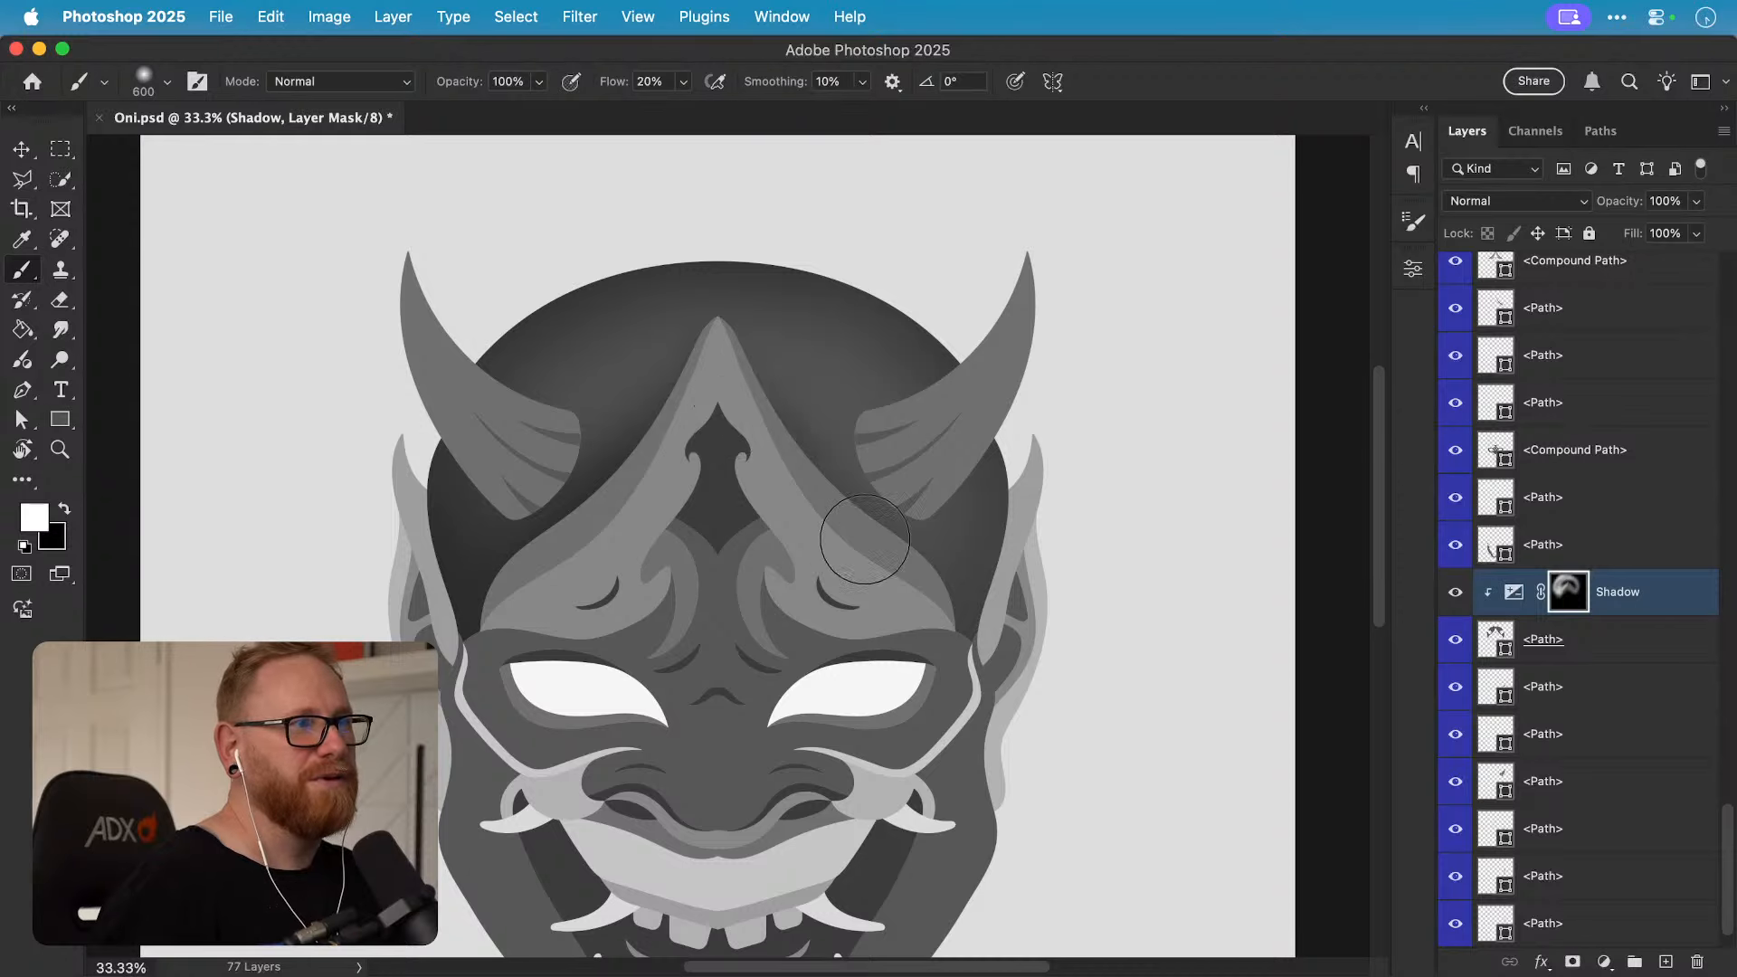
Step: Enlarge the brush to 1300 px and darken the right side of the head around and below the horn
key("bracketright")
key("bracketright")
key("bracketright")
key("bracketright")
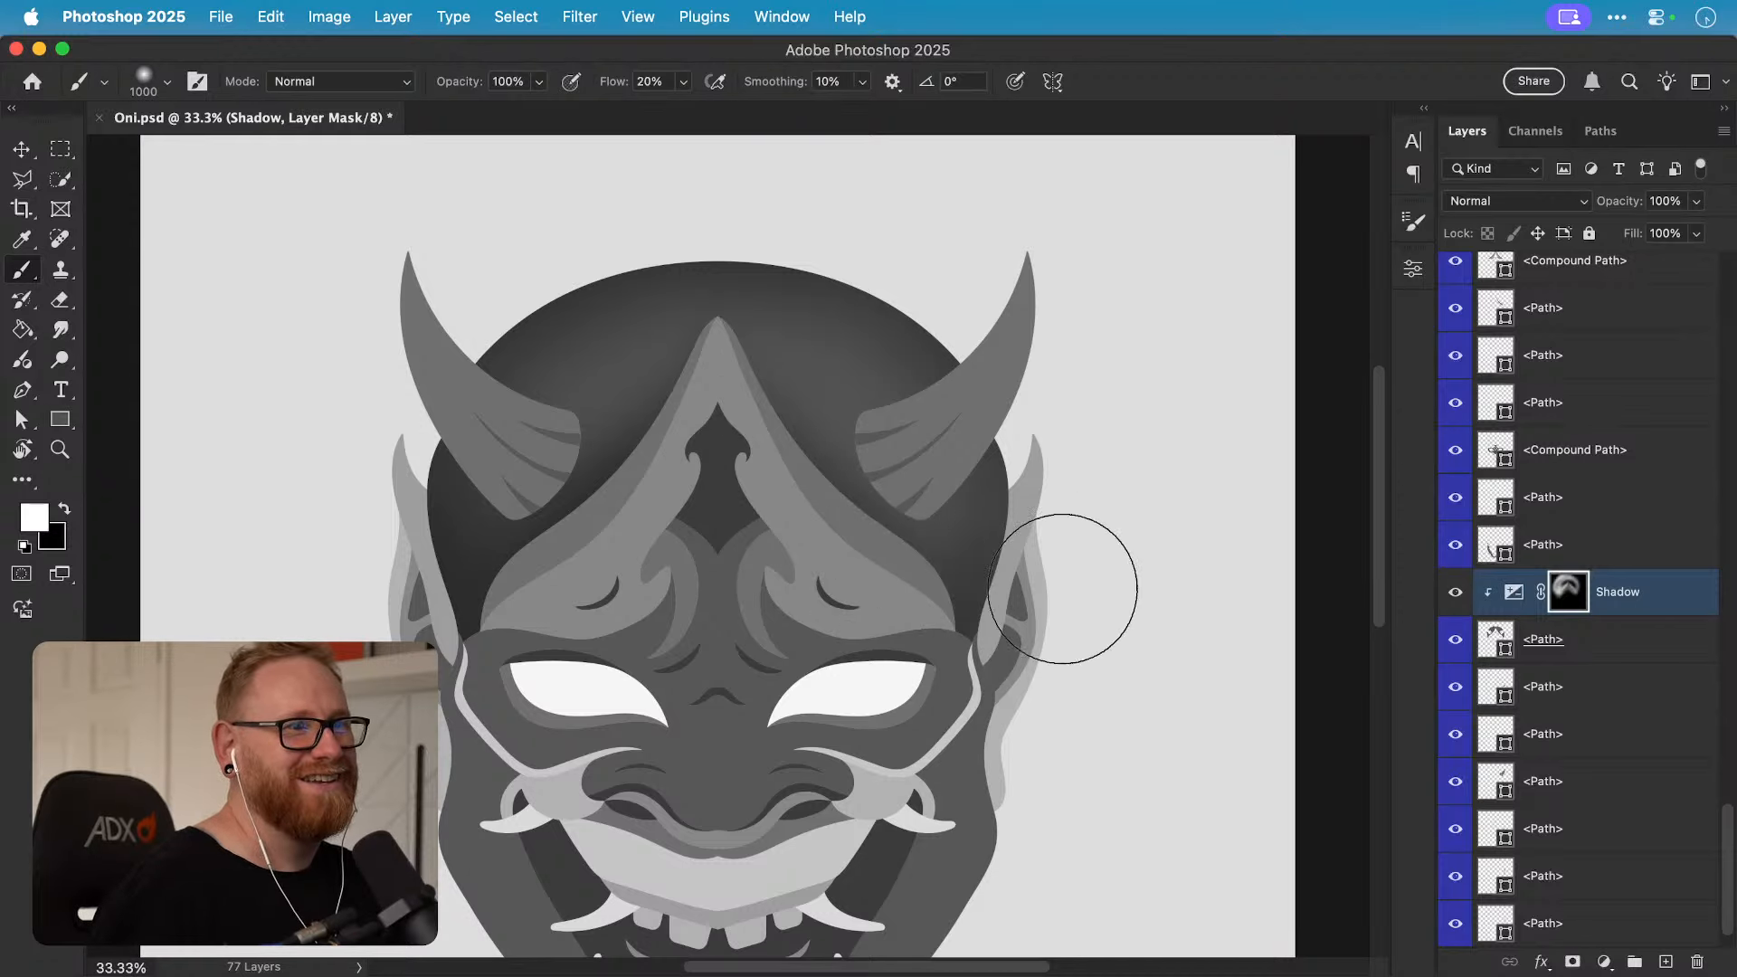
key("bracketright")
key("bracketright")
key("bracketright")
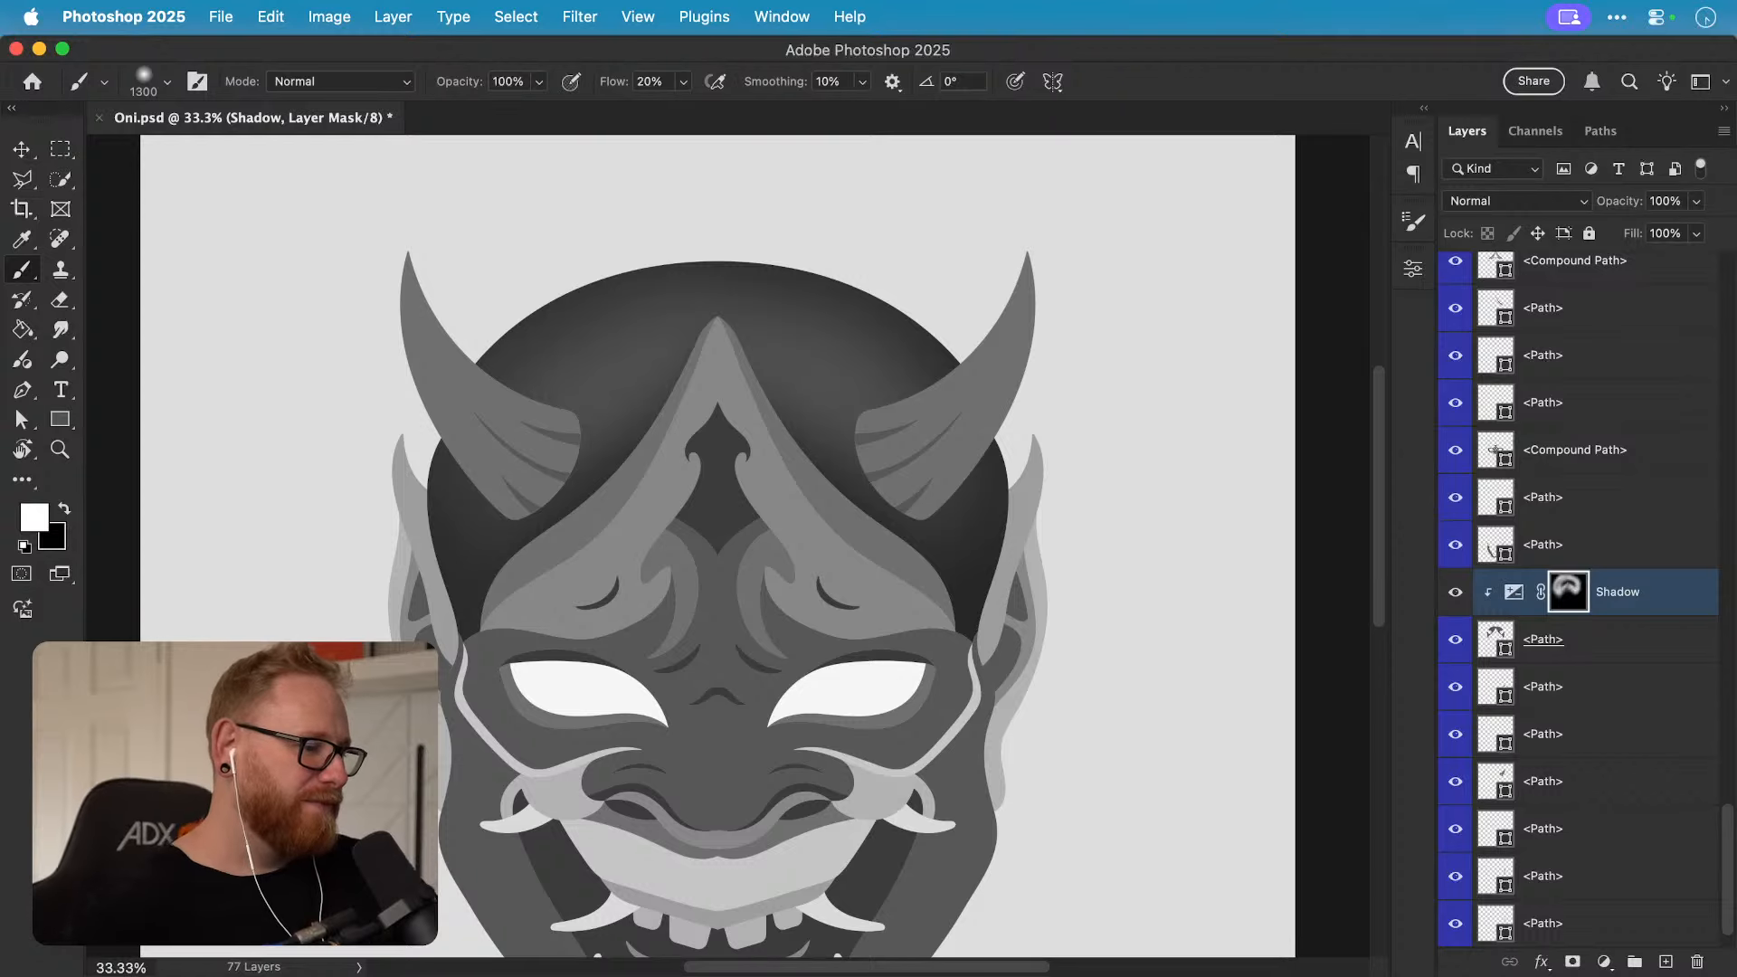
Step: Select the left horn's path layer on the canvas and examine where it sits in the layer stack relative to the Shadow adjustment
mouse_move(840, 653)
left_mouse_down()
mouse_move(884, 621)
mouse_move(868, 589)
mouse_move(796, 634)
left_mouse_up()
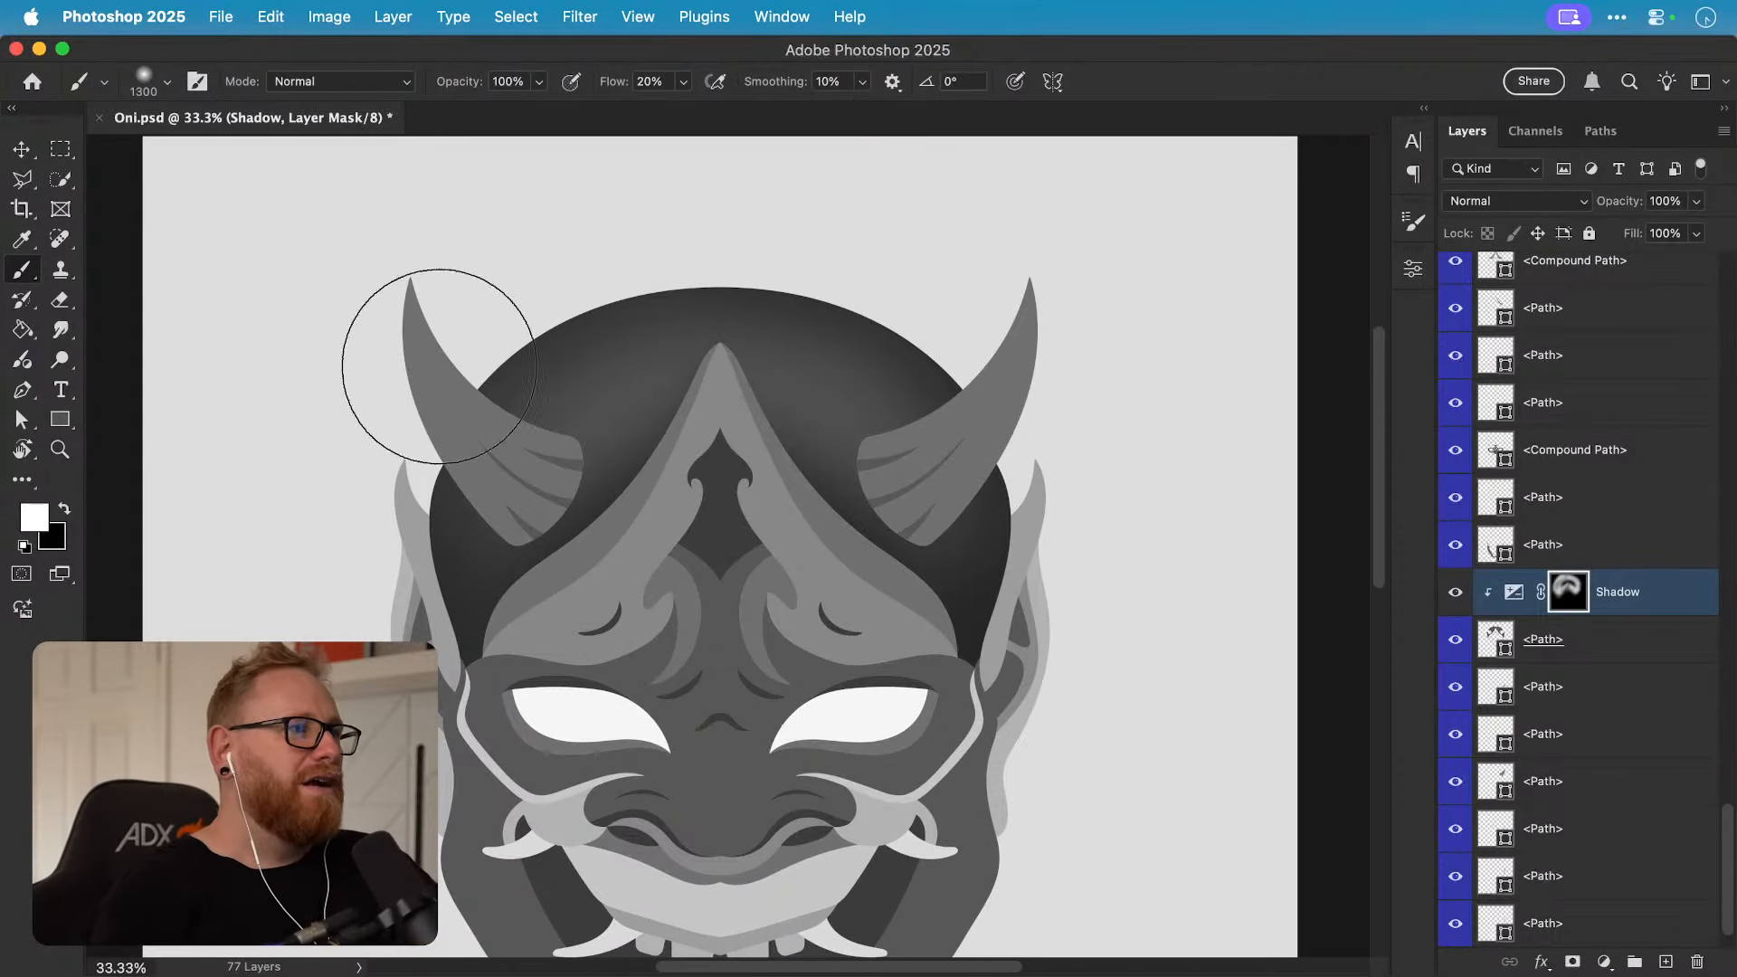
key("v")
left_click(443, 396)
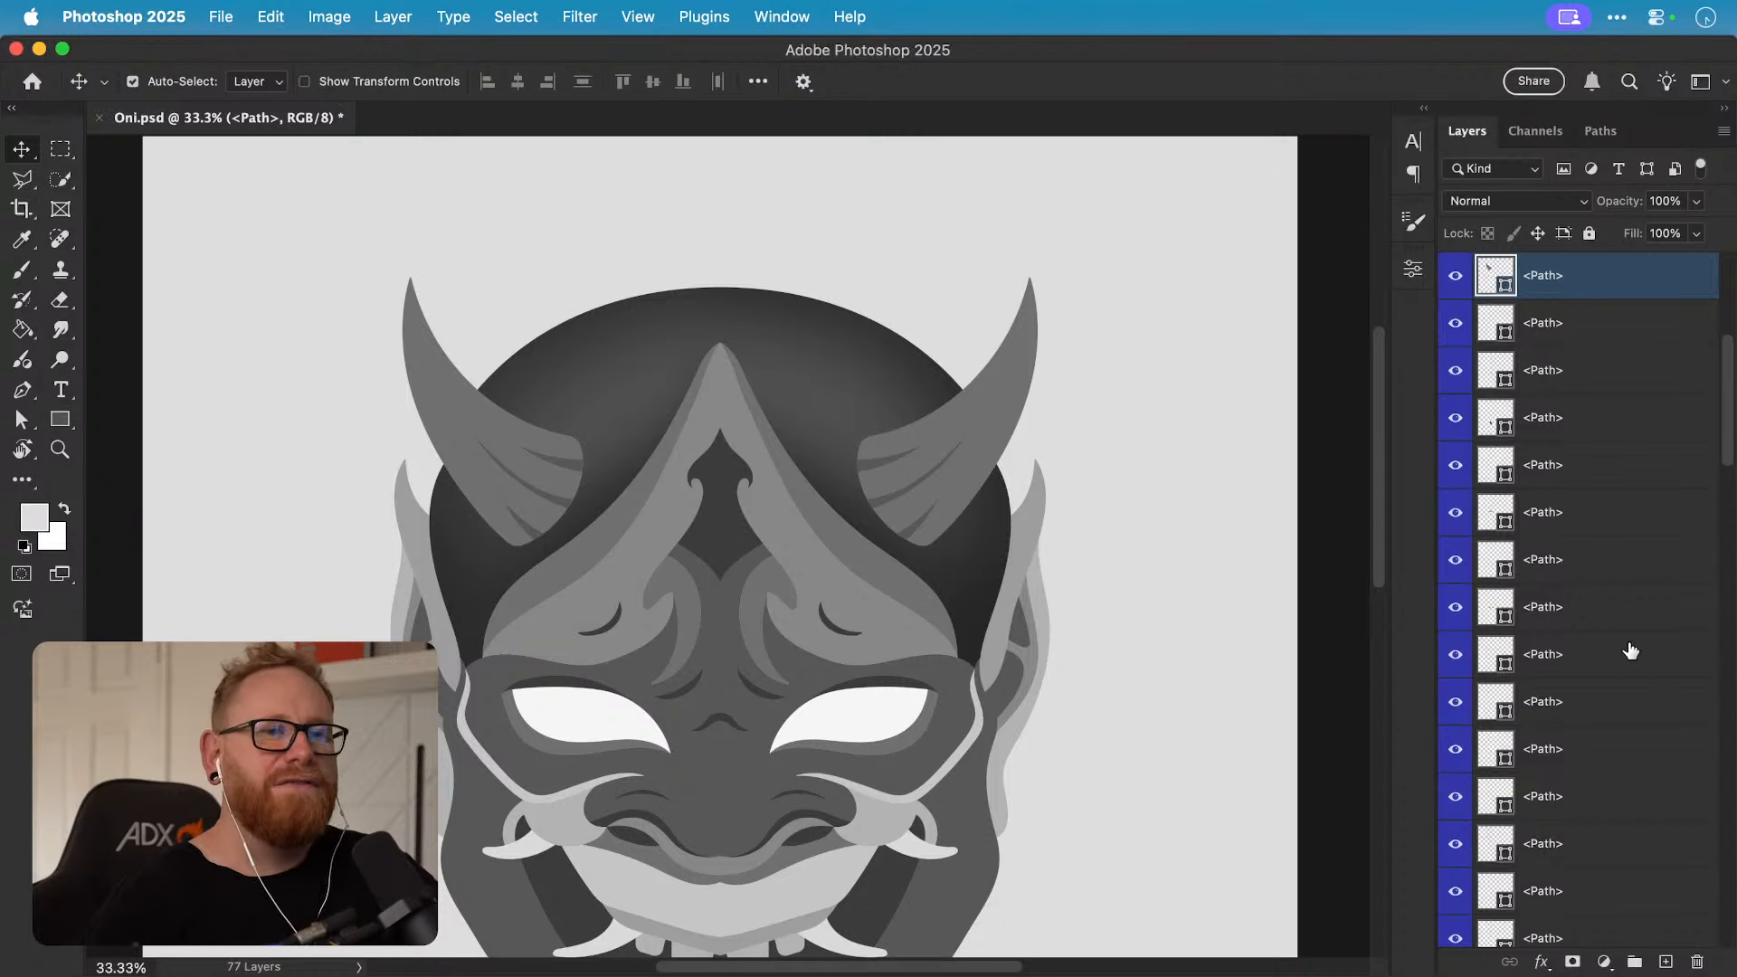
scroll(1607, 675, "down", 8)
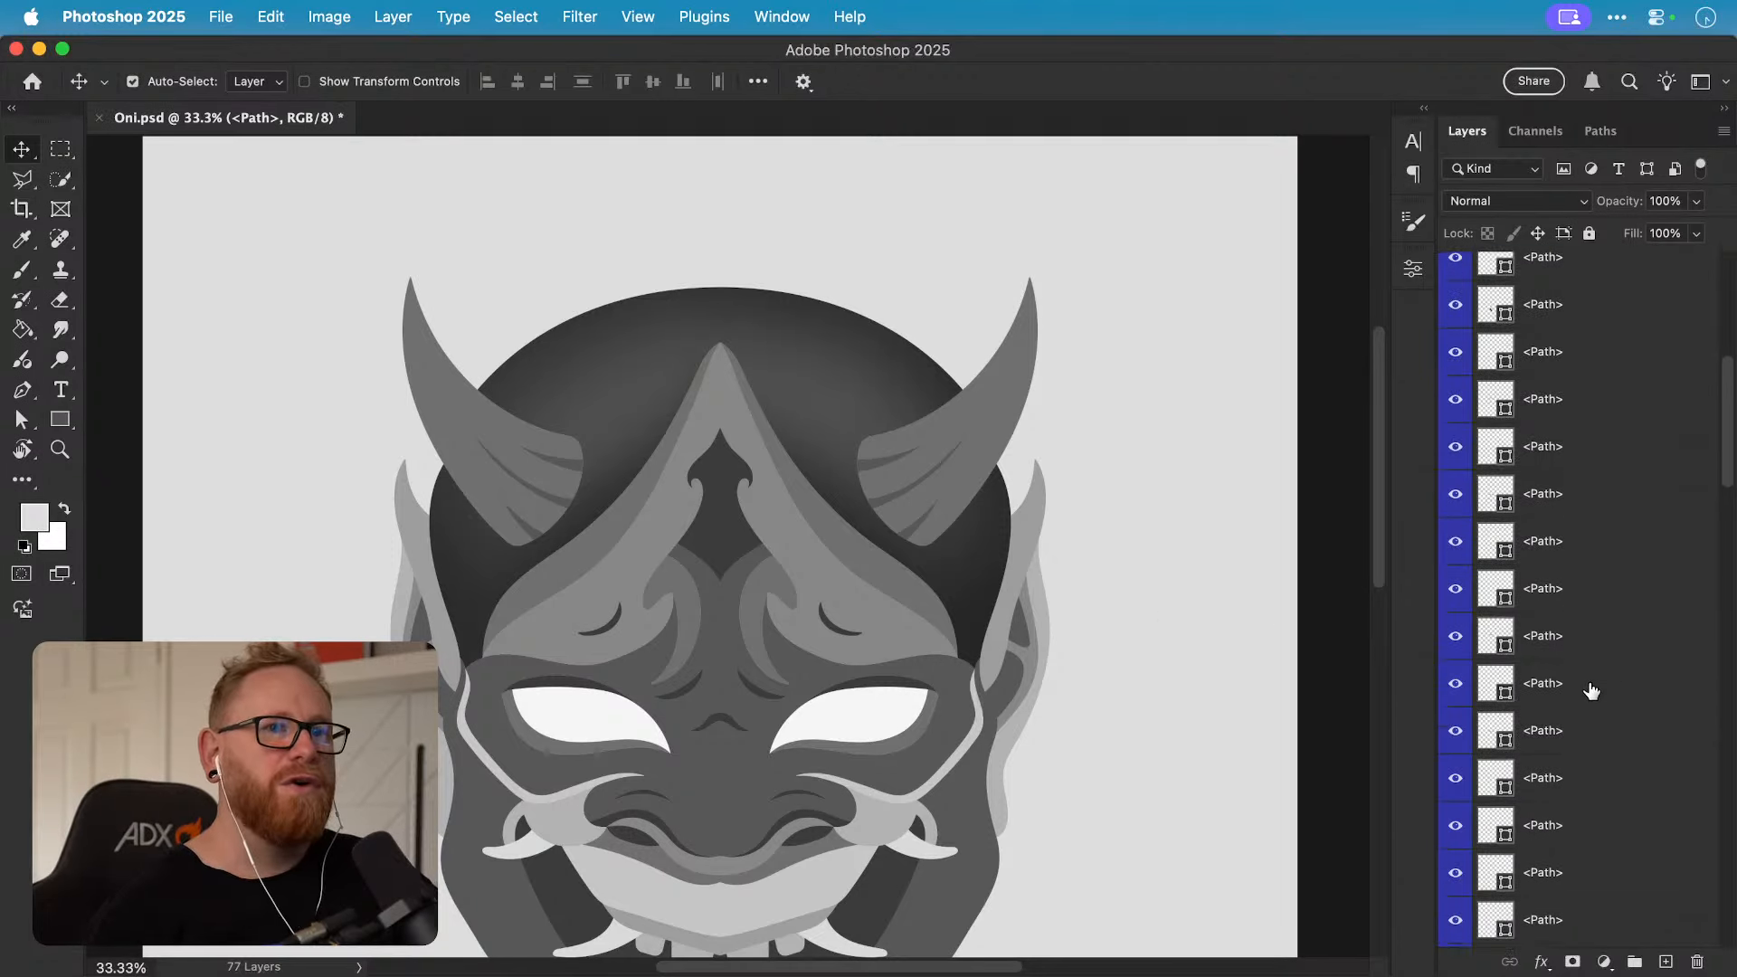
scroll(1578, 705, "down", 10)
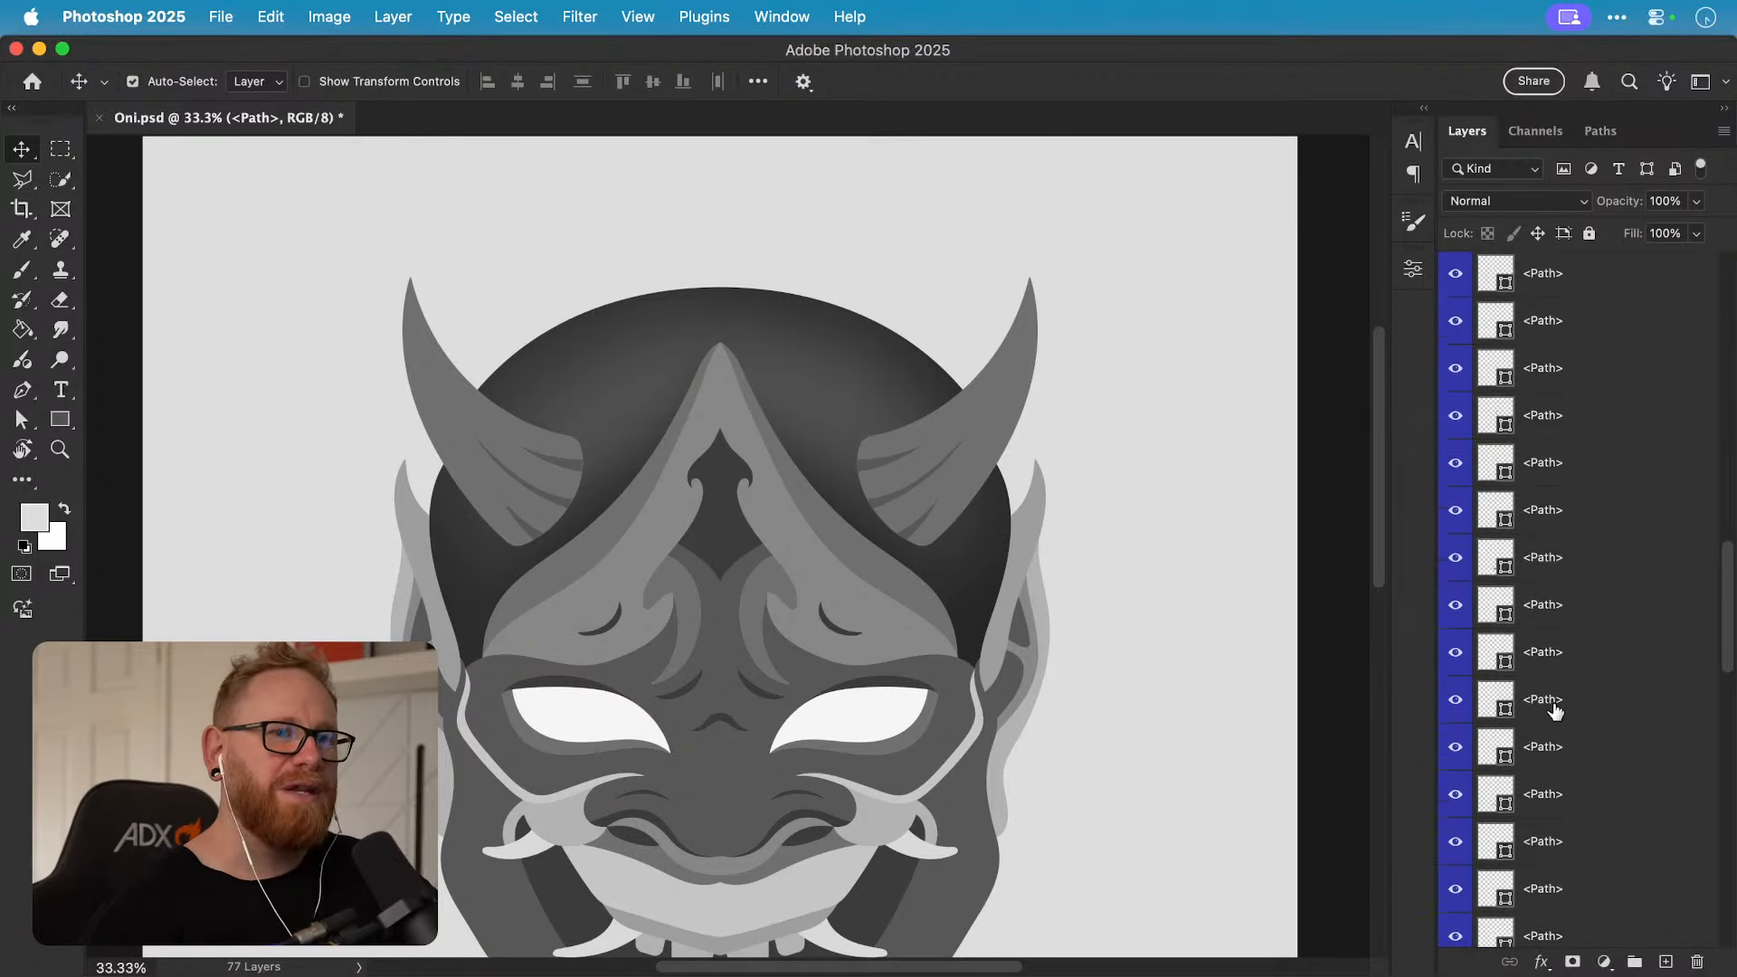
scroll(1562, 714, "down", 8)
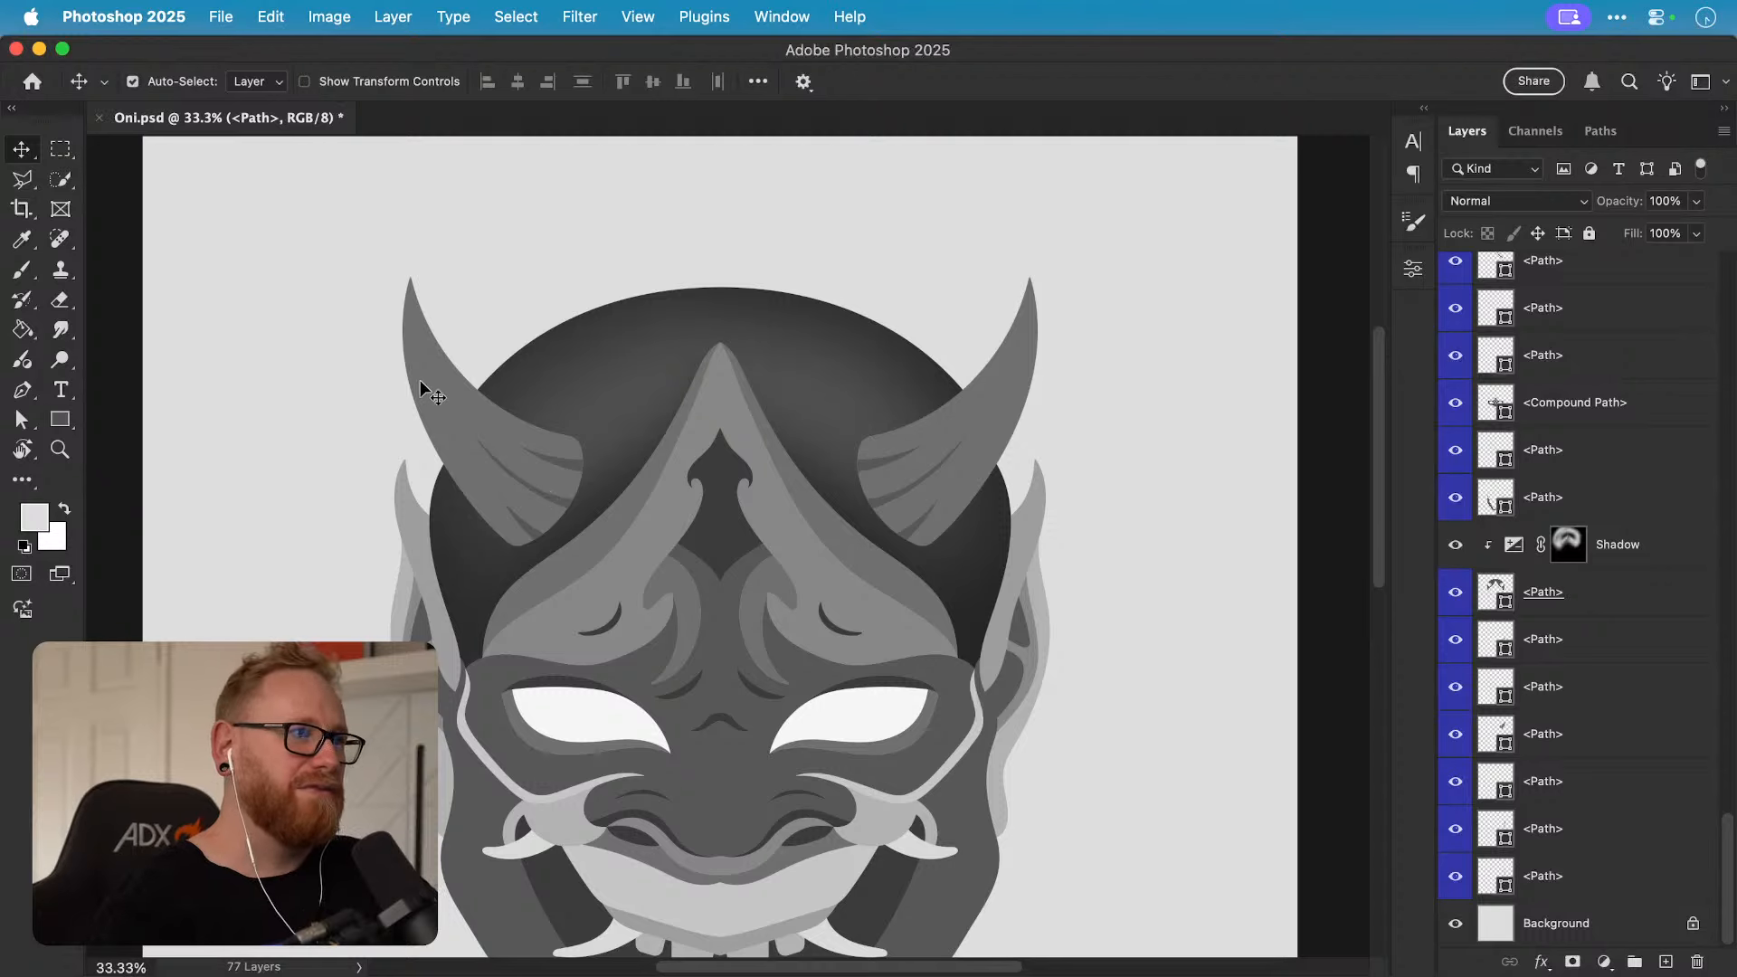
scroll(1561, 620, "up", 15)
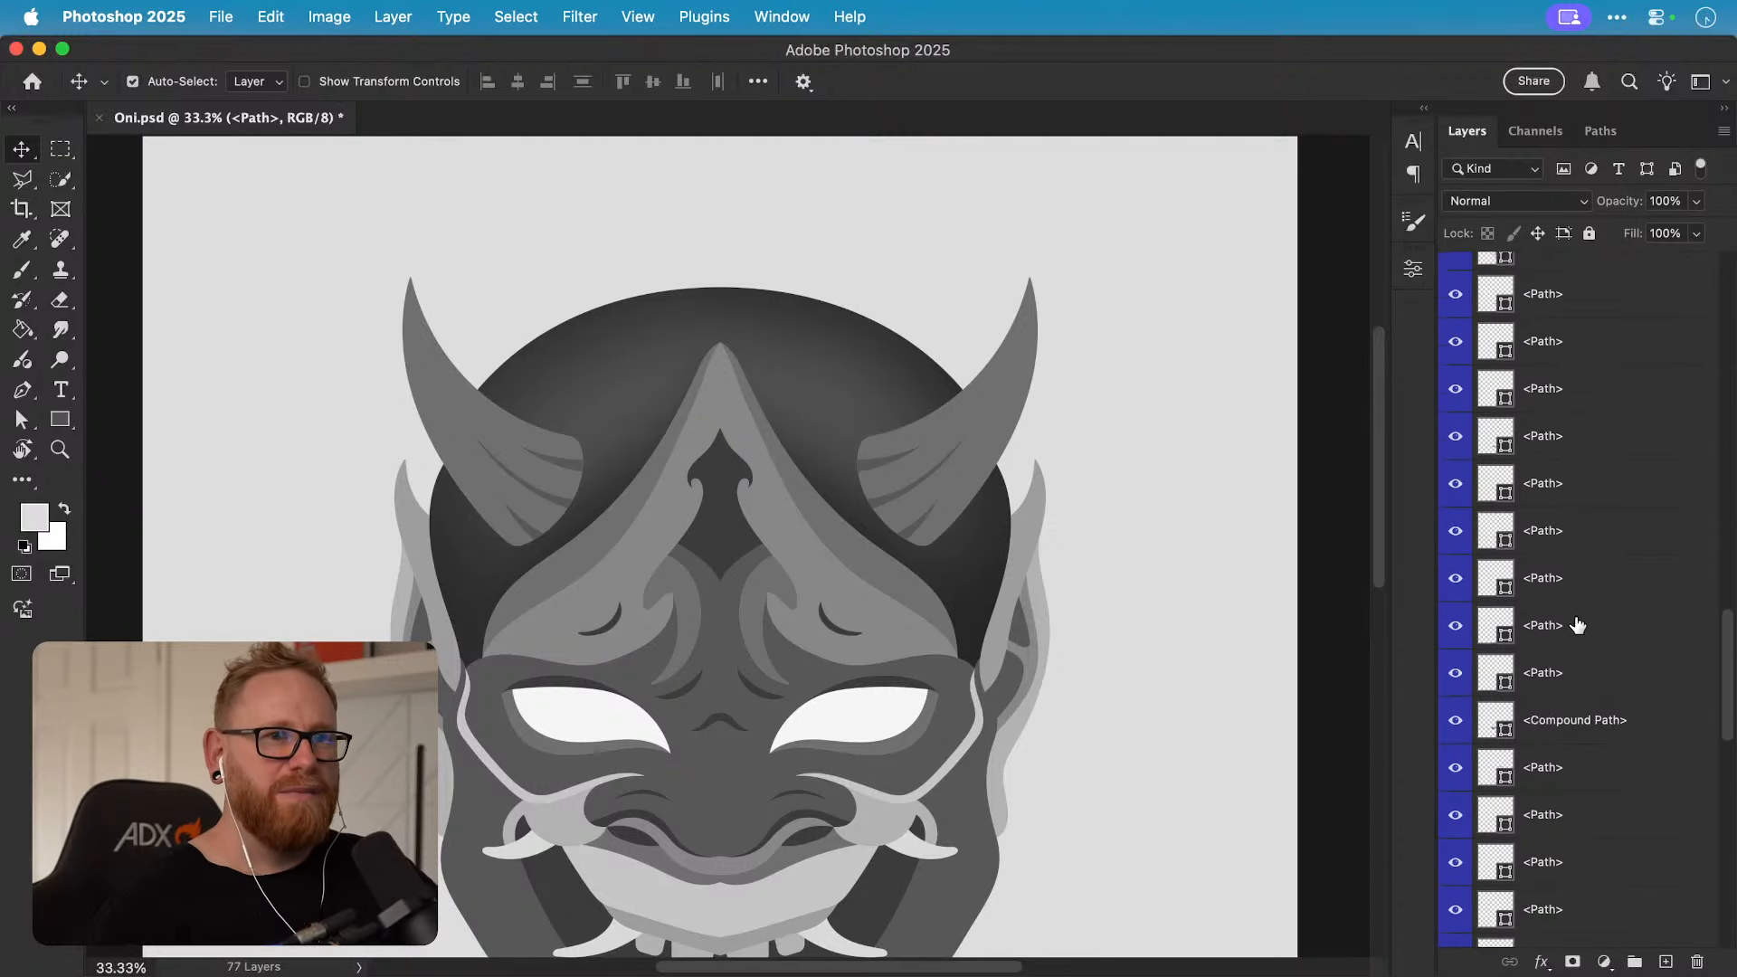
scroll(1570, 627, "down", 2)
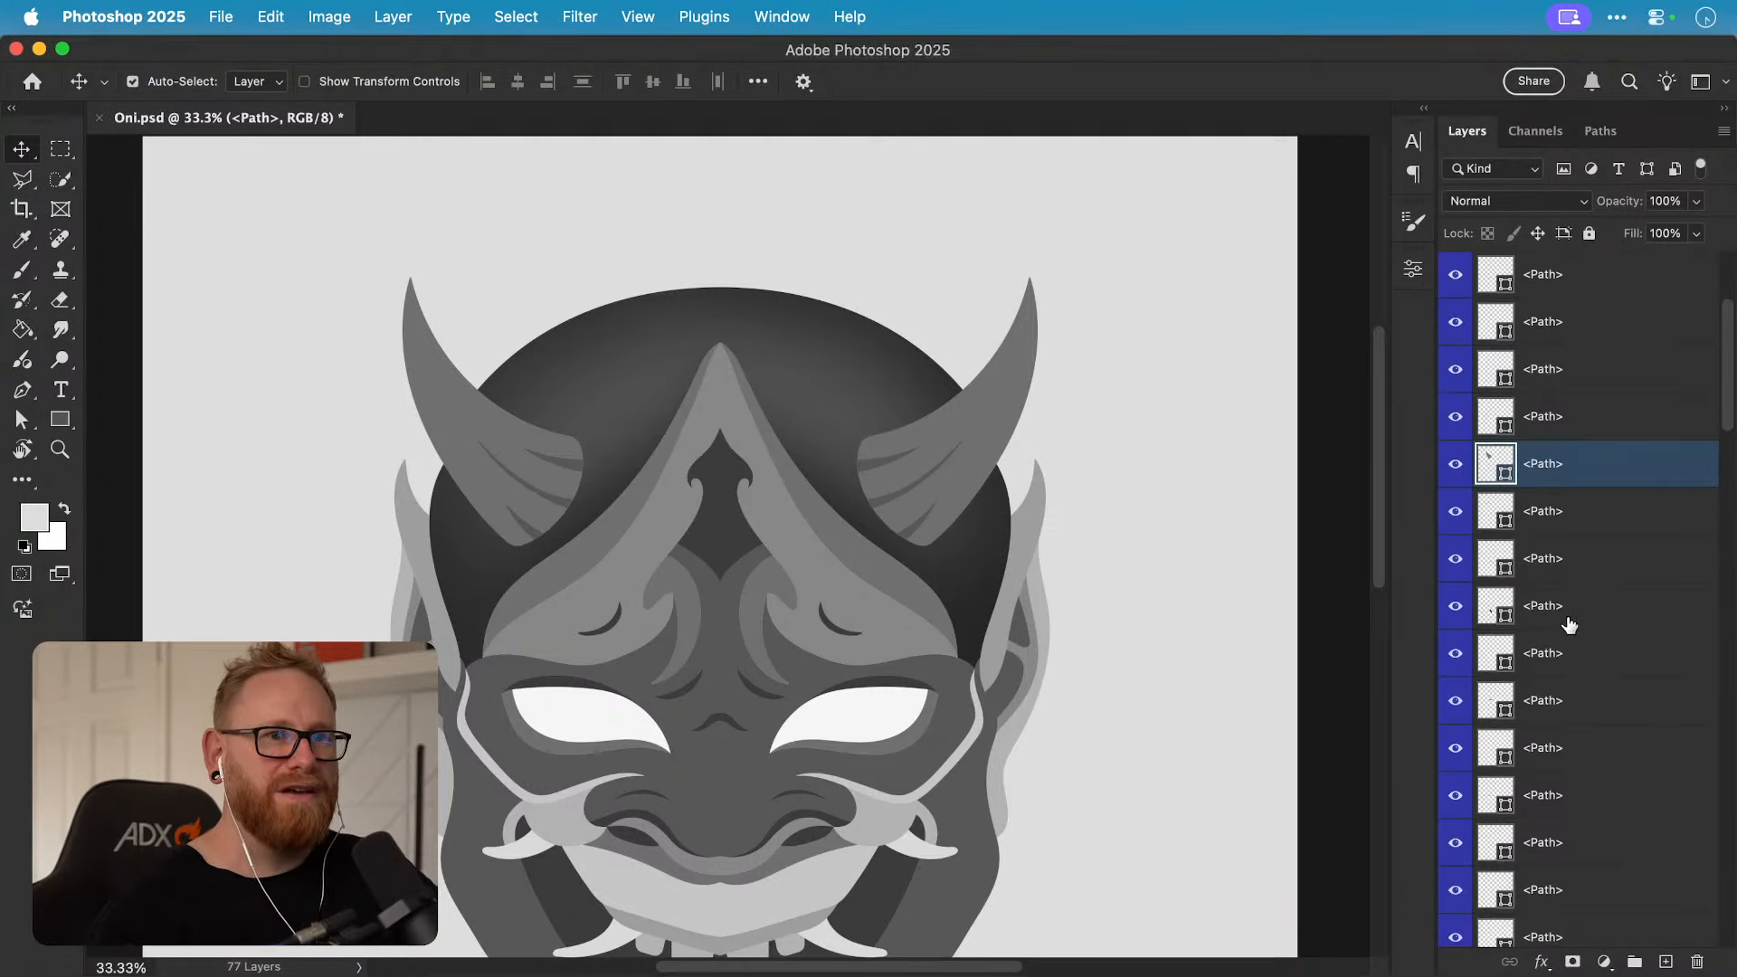
scroll(1570, 624, "down", 20)
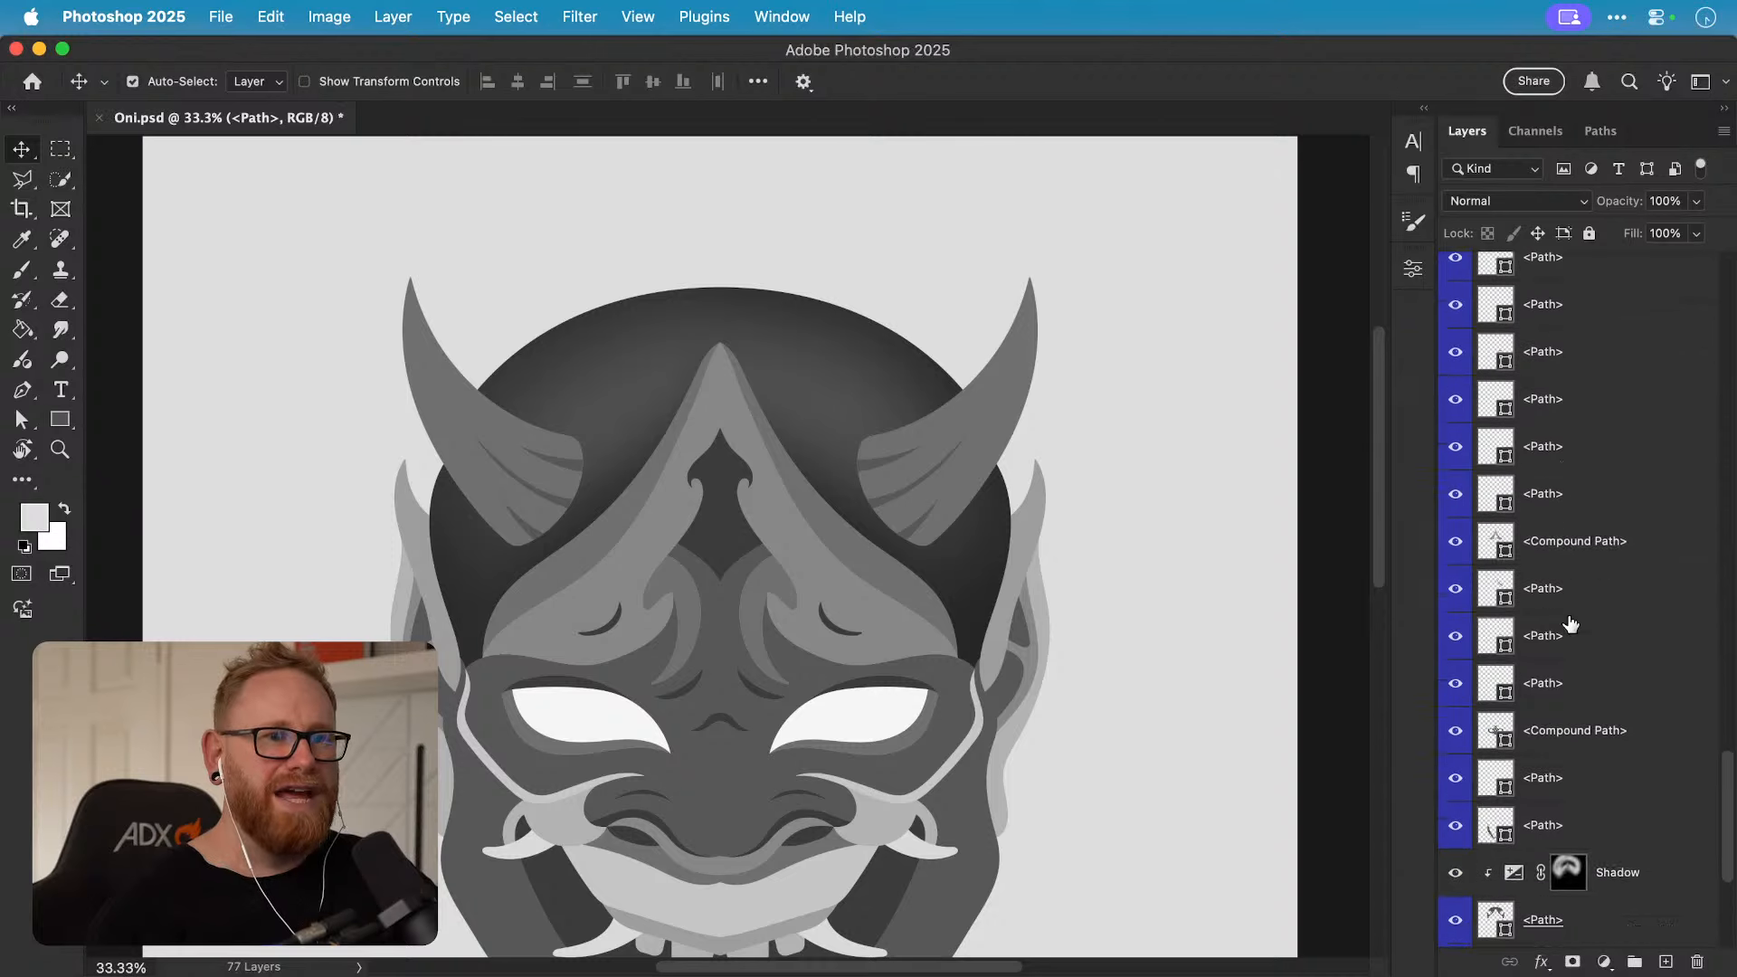
Step: Duplicate the Shadow adjustment layer and place the copy near the top of the layer stack, above the left horn's path layer
scroll(1569, 624, "down", 3)
left_click(1642, 750)
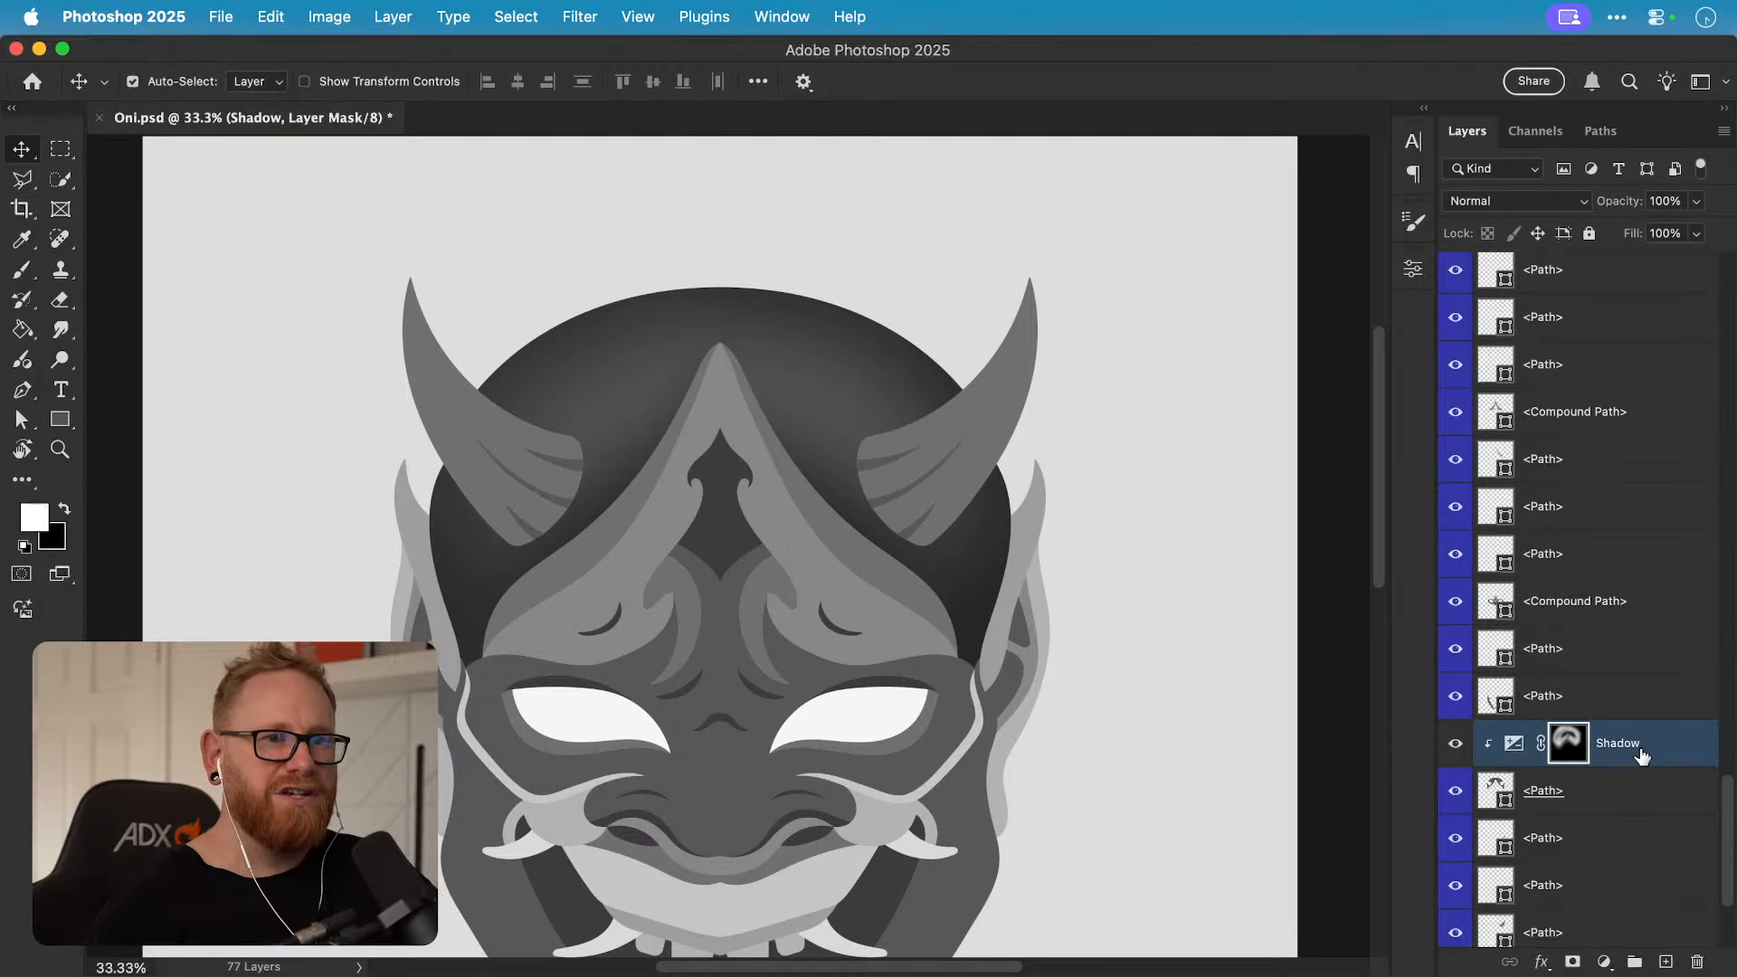
left_click_drag(1629, 751, 1613, 398)
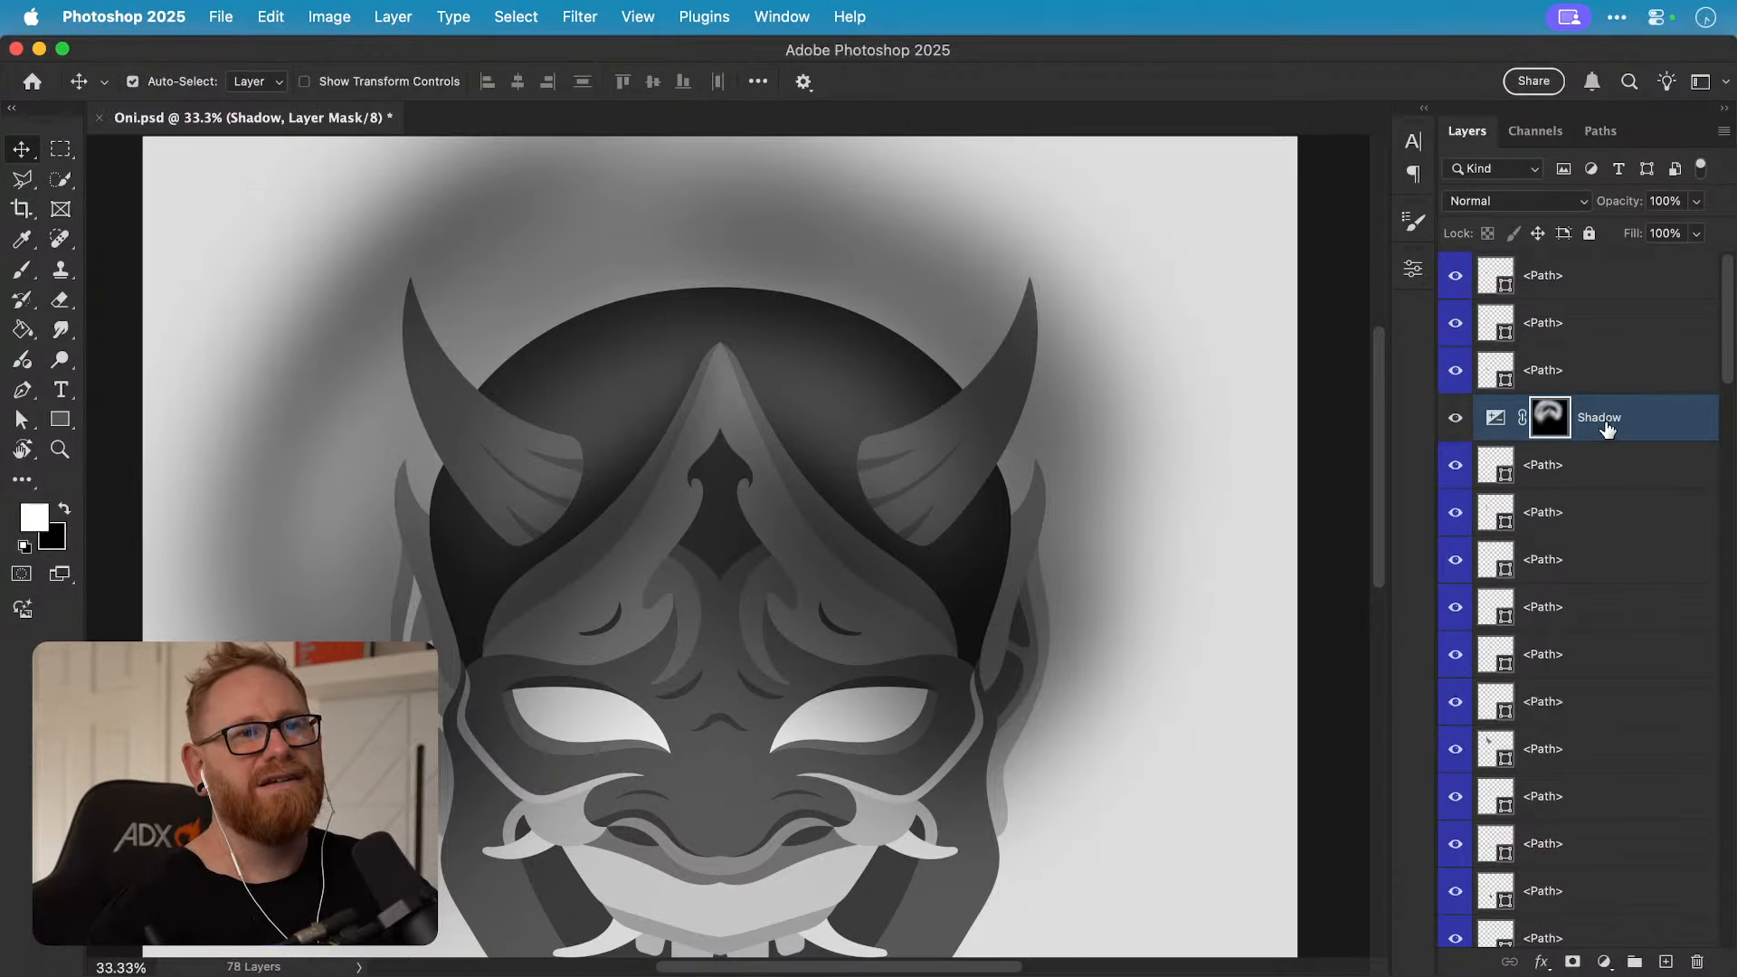
Step: Delete the duplicated Shadow adjustment layer and add an Exposure adjustment clipped to the left horn's path layer
key("BackSpace")
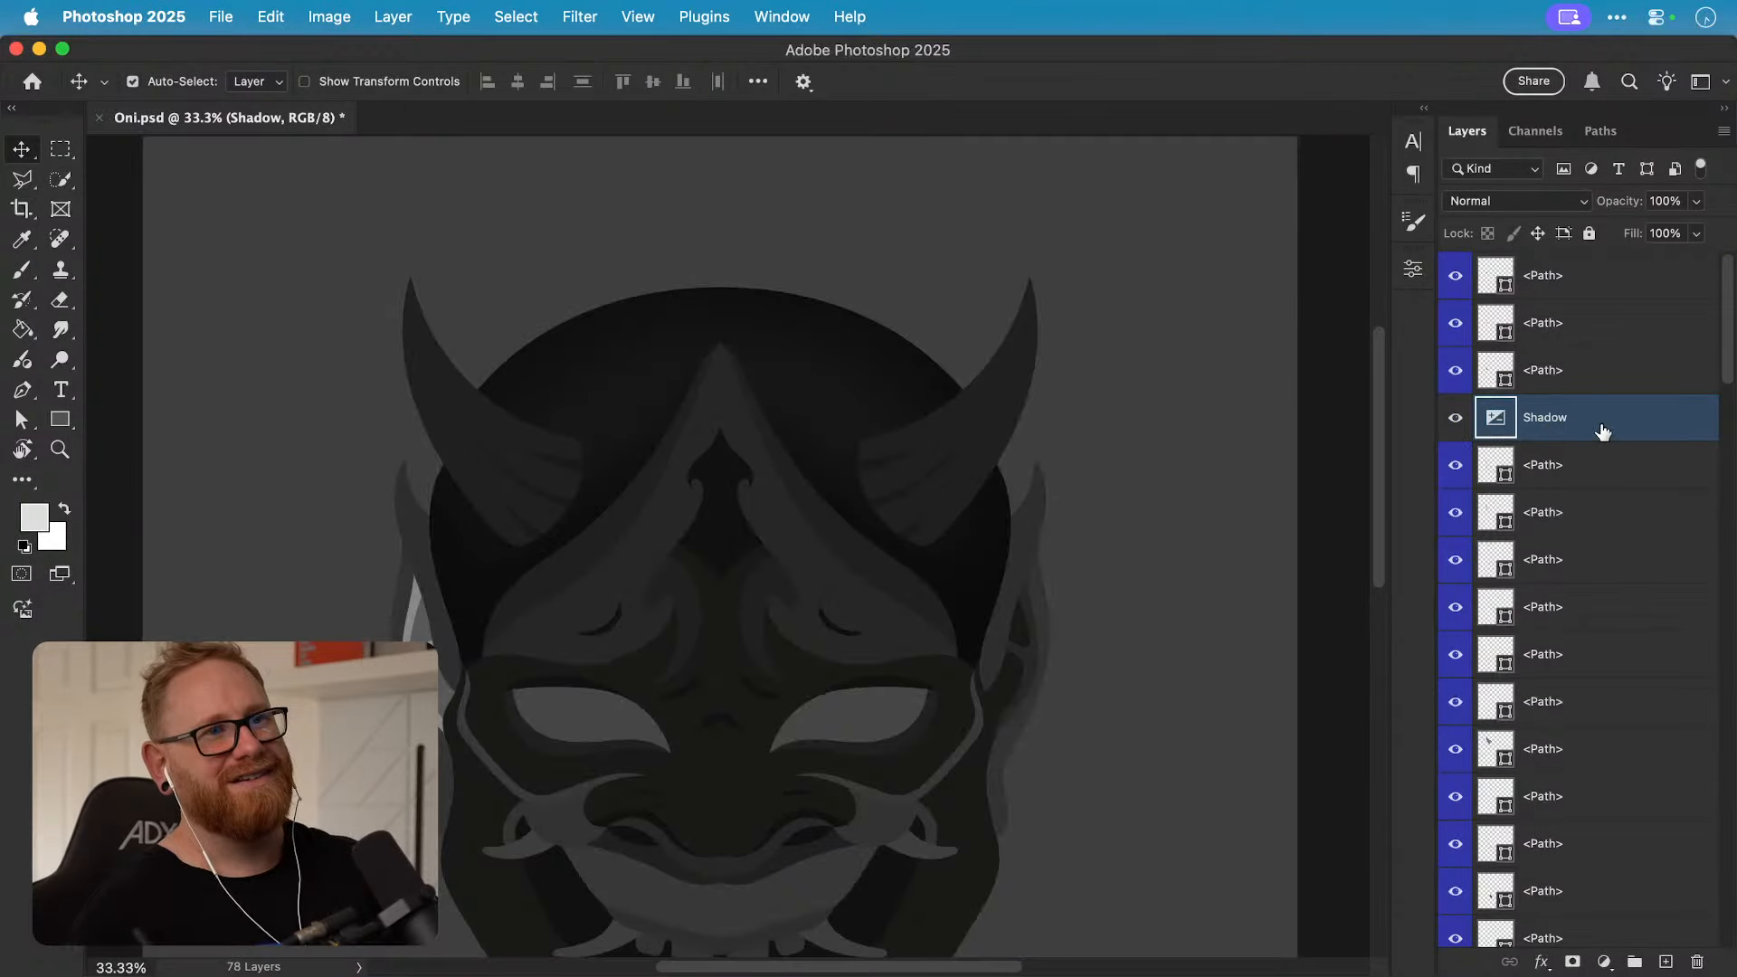
key("BackSpace")
left_click(450, 406)
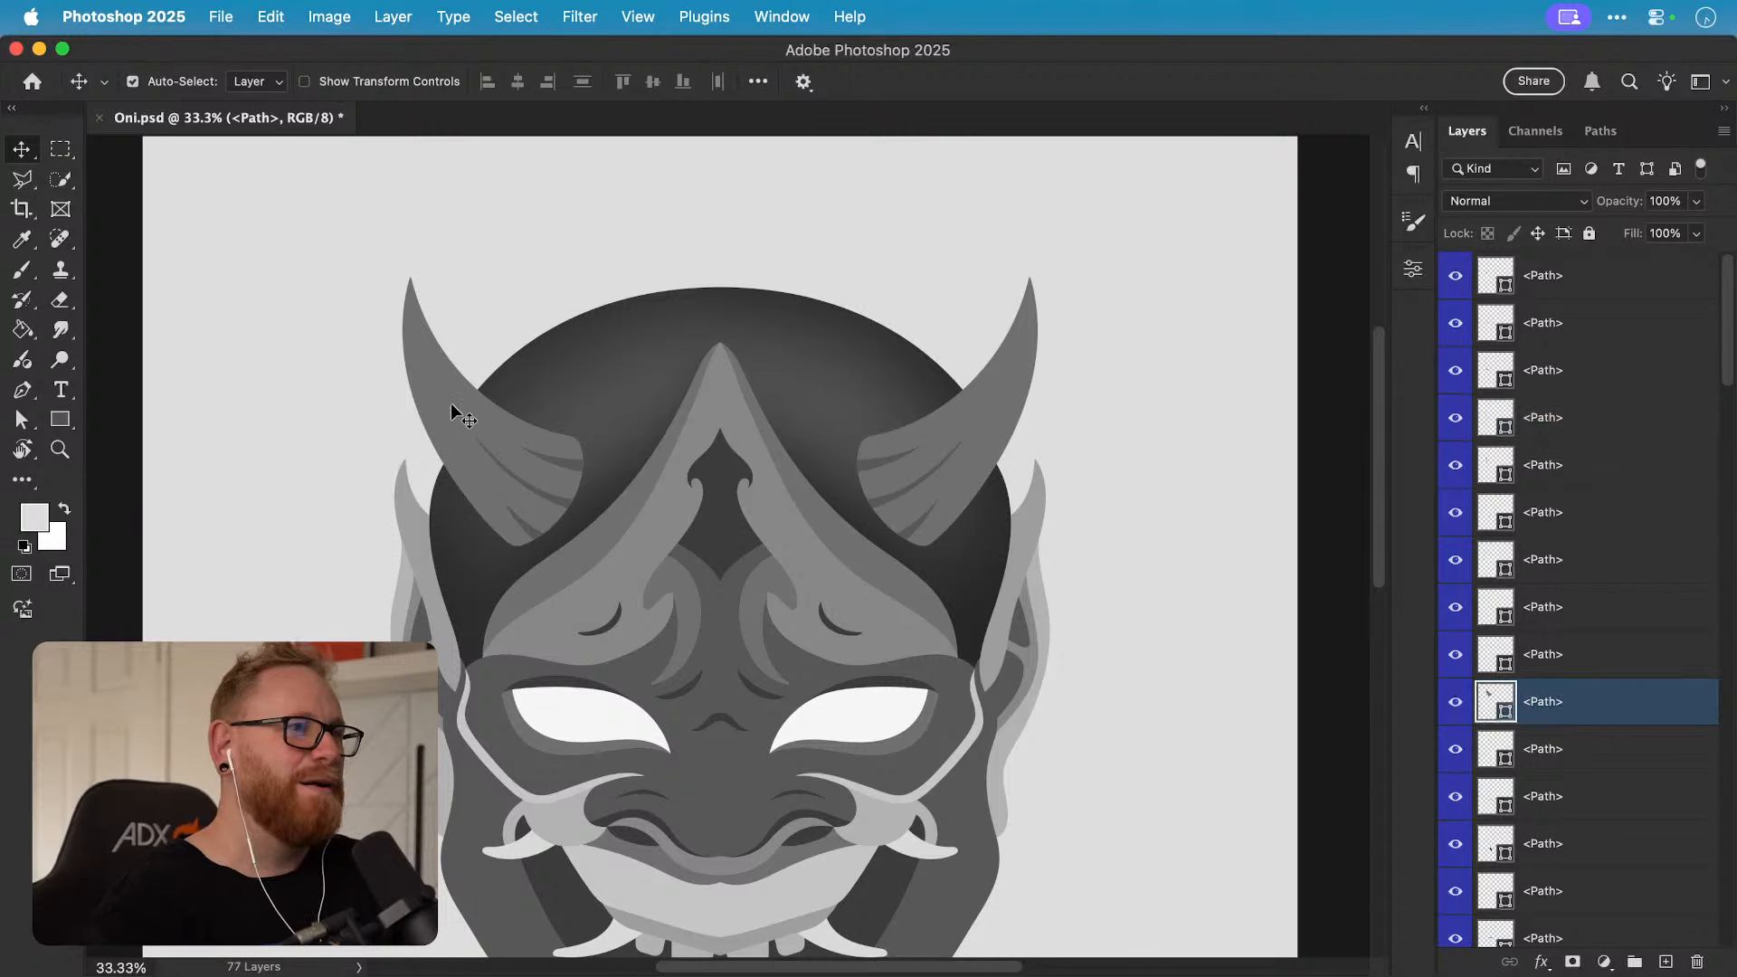
left_click(1604, 960)
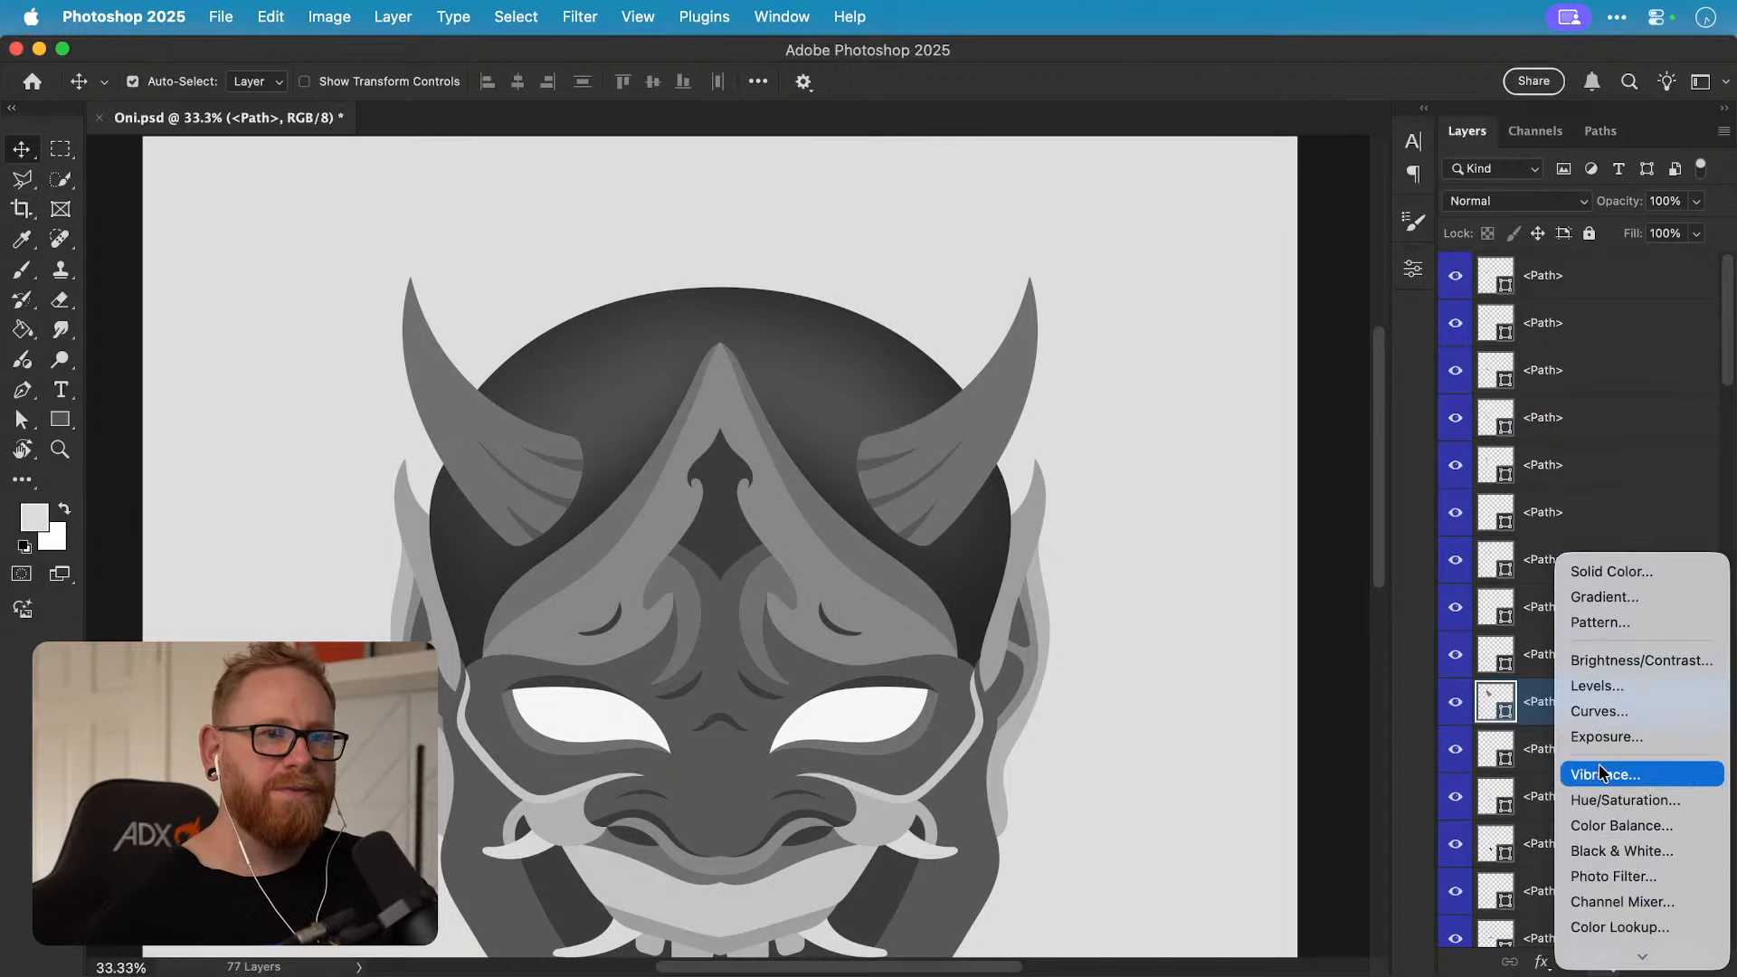
left_click(1631, 735)
left_click(1619, 725, "alt")
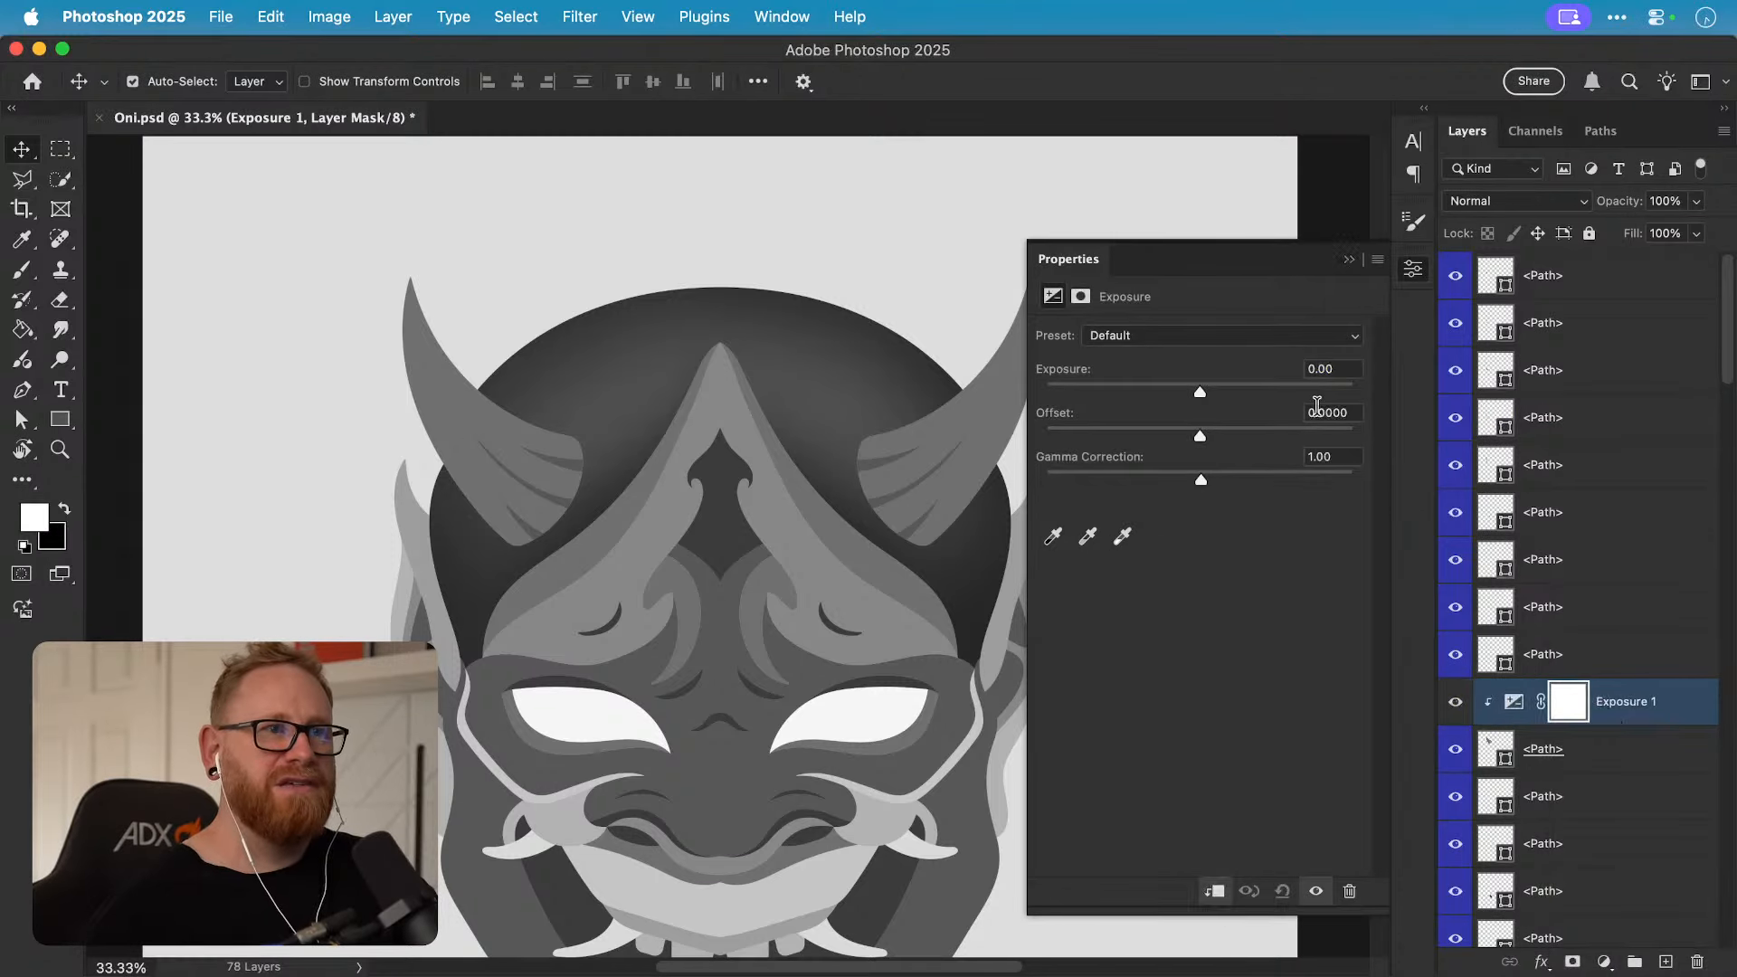
Step: Set the clipped adjustment's exposure to -4 and invert its layer mask to black
left_click(1335, 368)
type("-4")
key("Return")
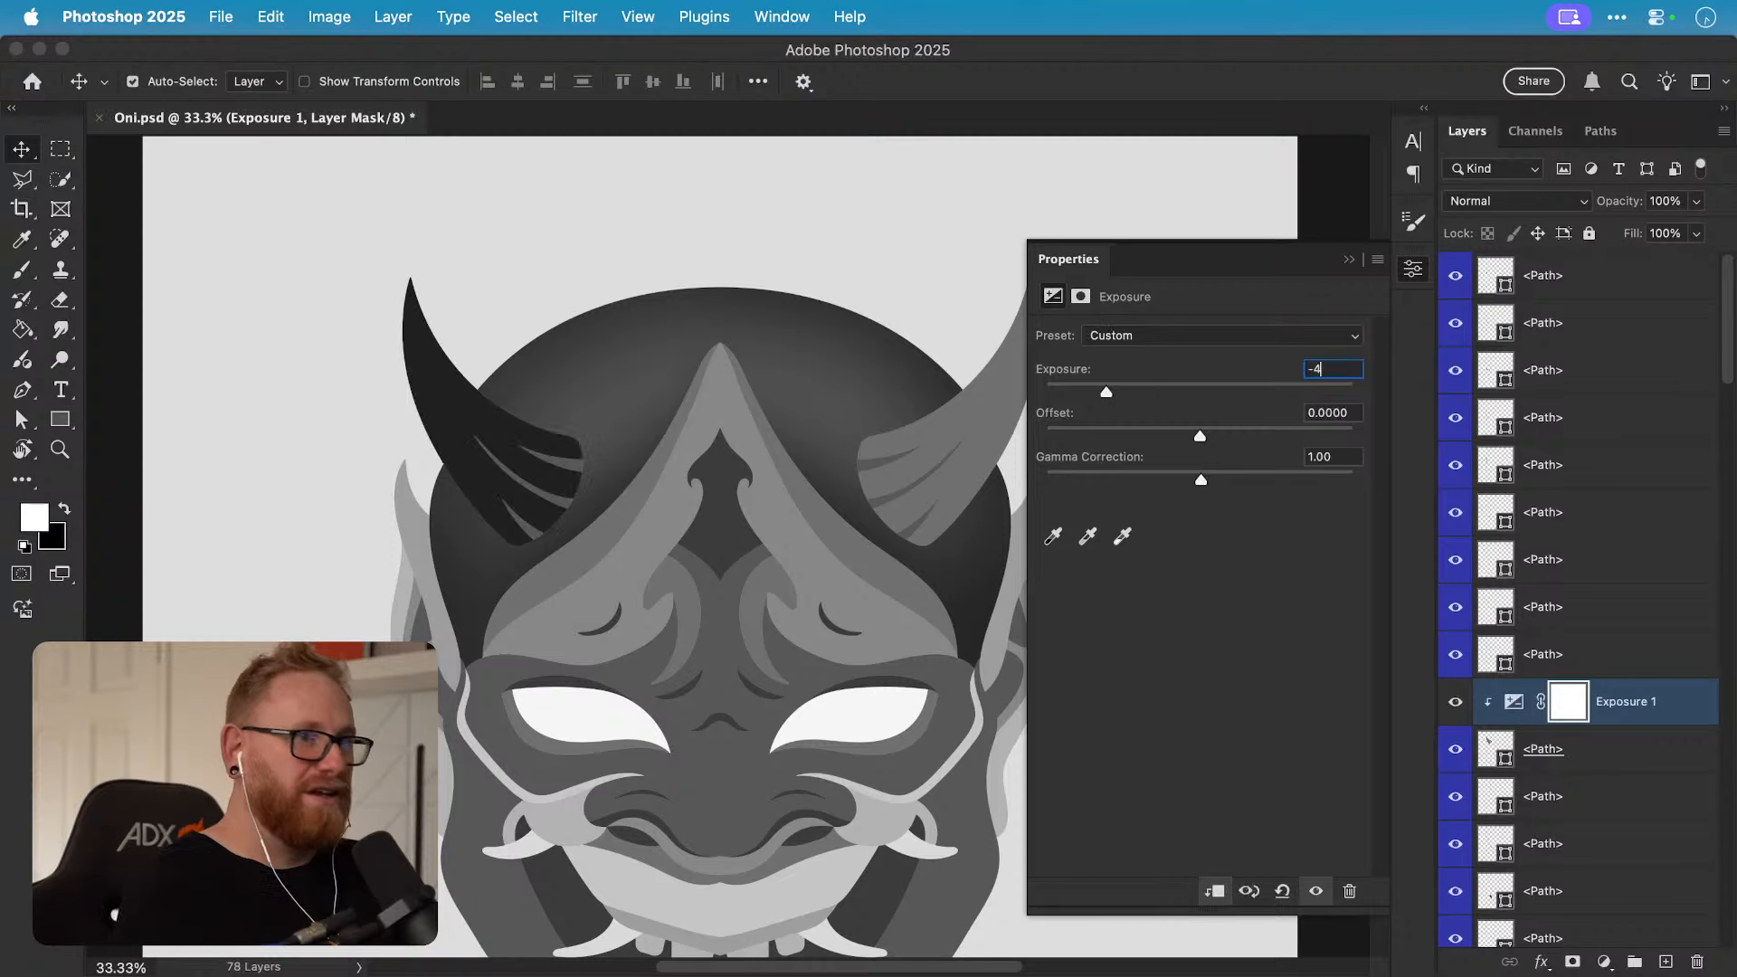
left_click(1416, 284)
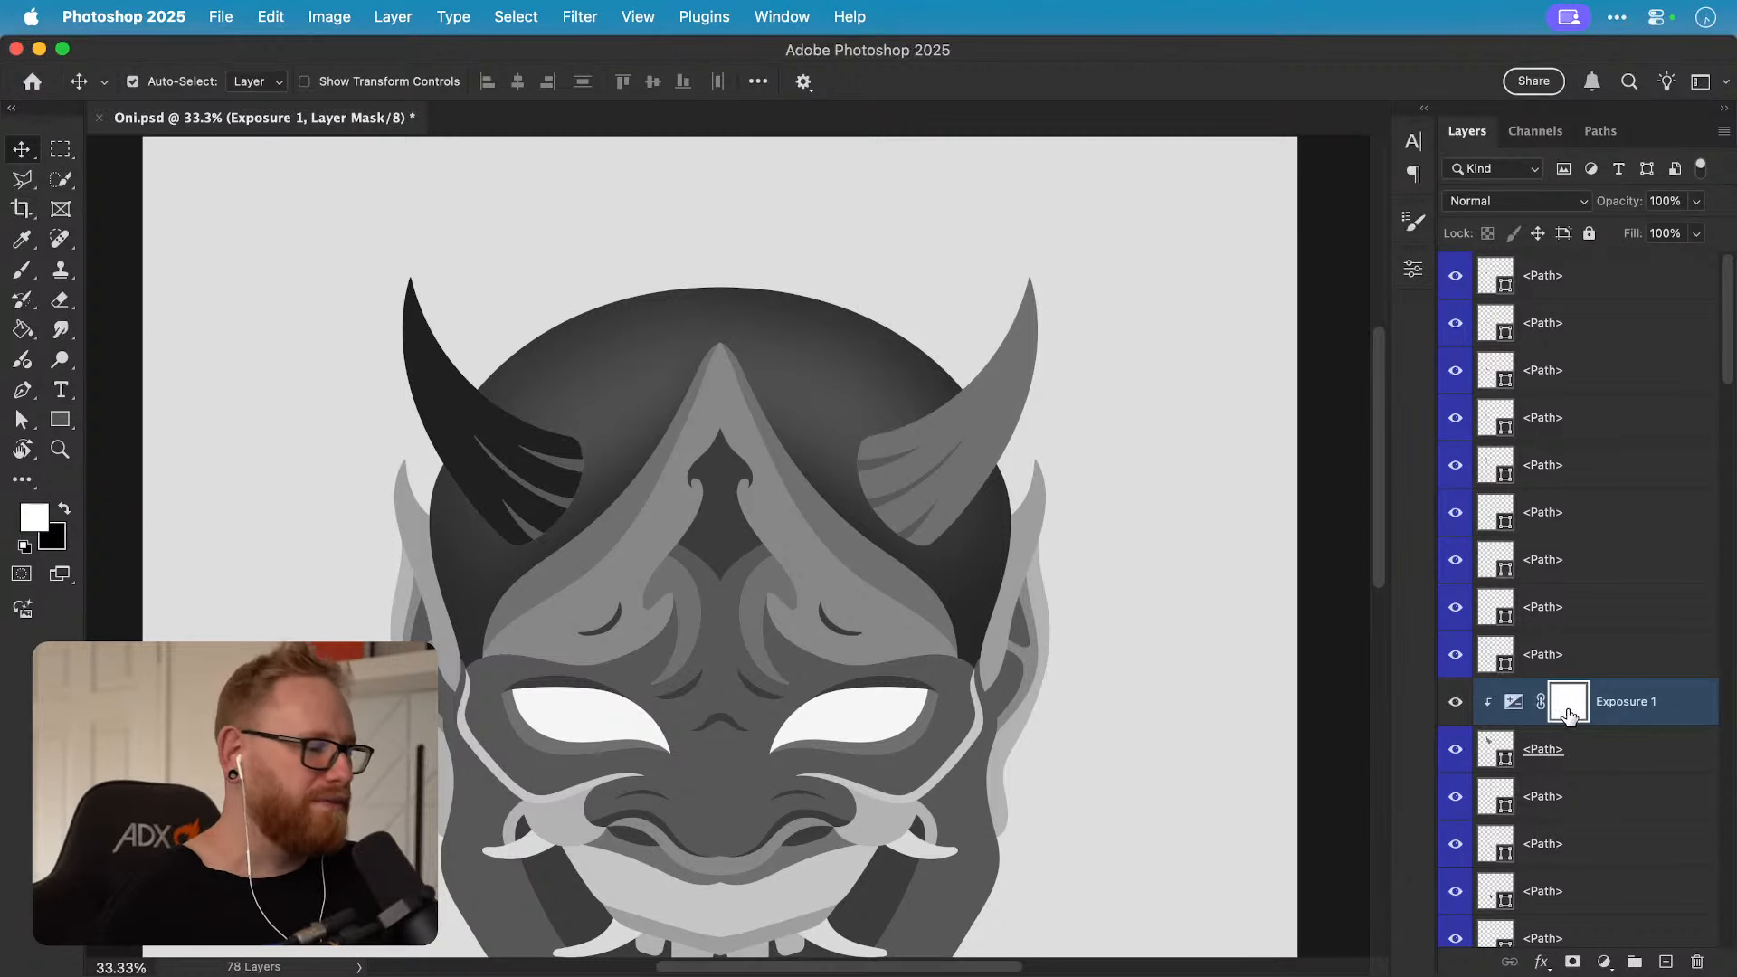
key("b")
key("super+i")
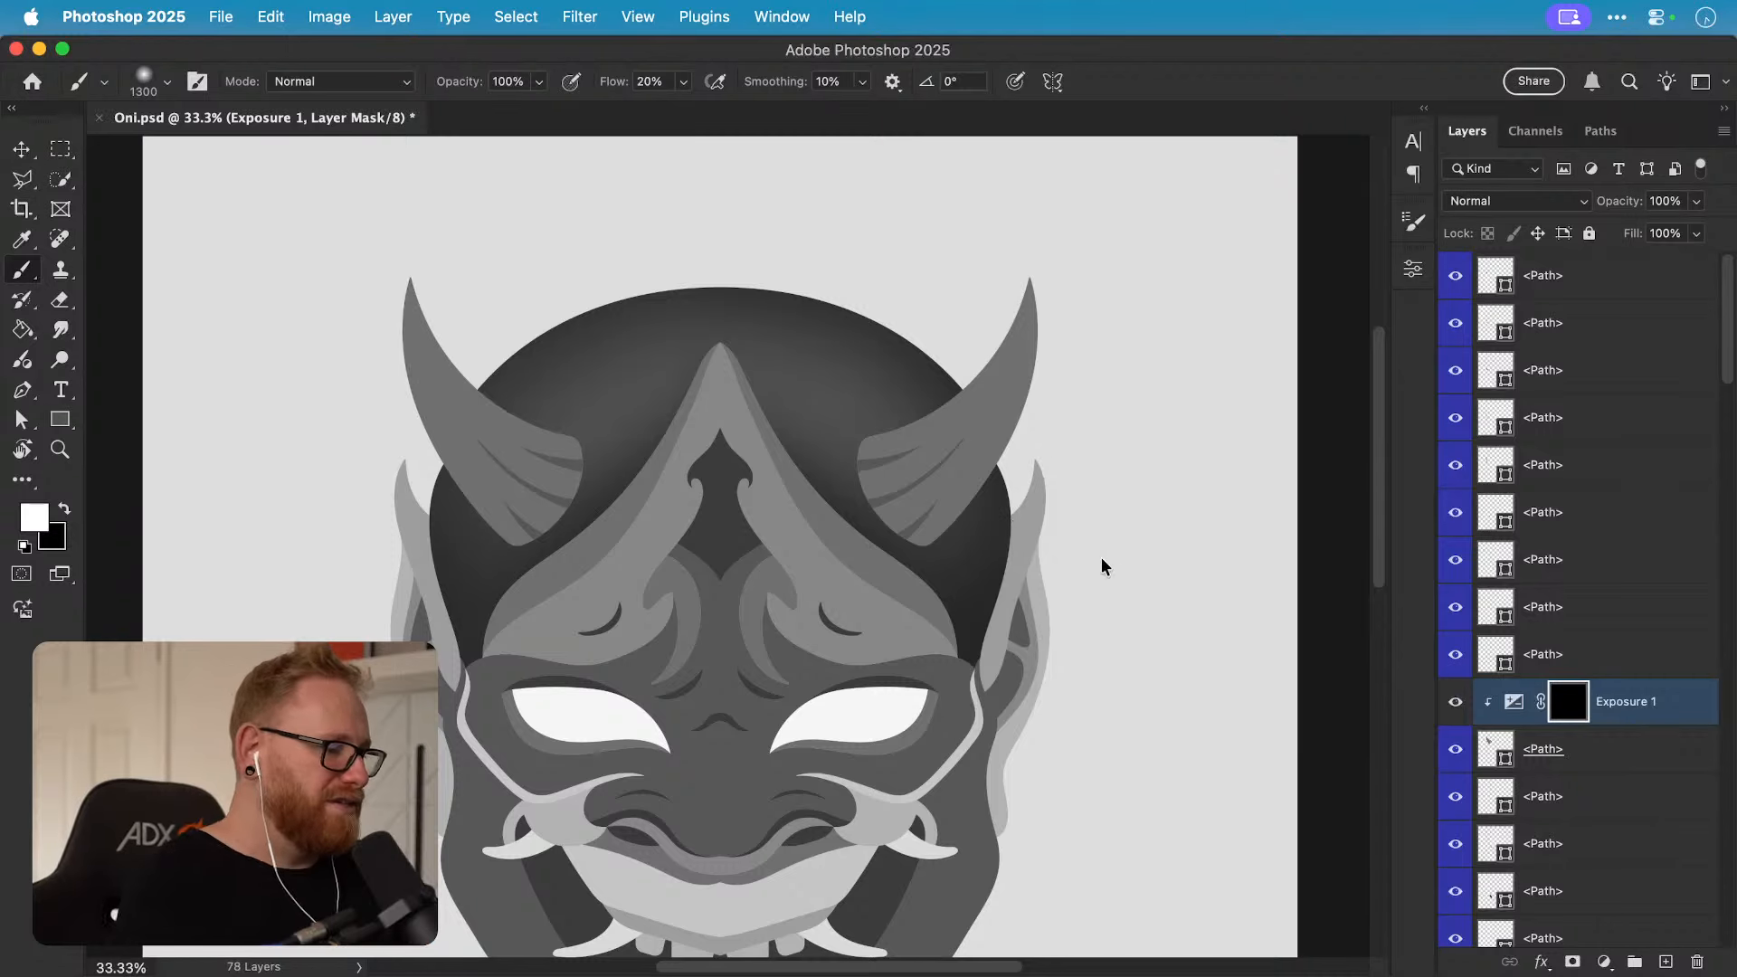
Step: Resize the brush to 700 px and paint white on the mask along the left horn's outer edge, from tip to base
key("bracketleft")
key("bracketleft")
key("bracketleft")
key("bracketleft")
key("bracketleft")
key("bracketleft")
key("bracketleft")
key("bracketleft")
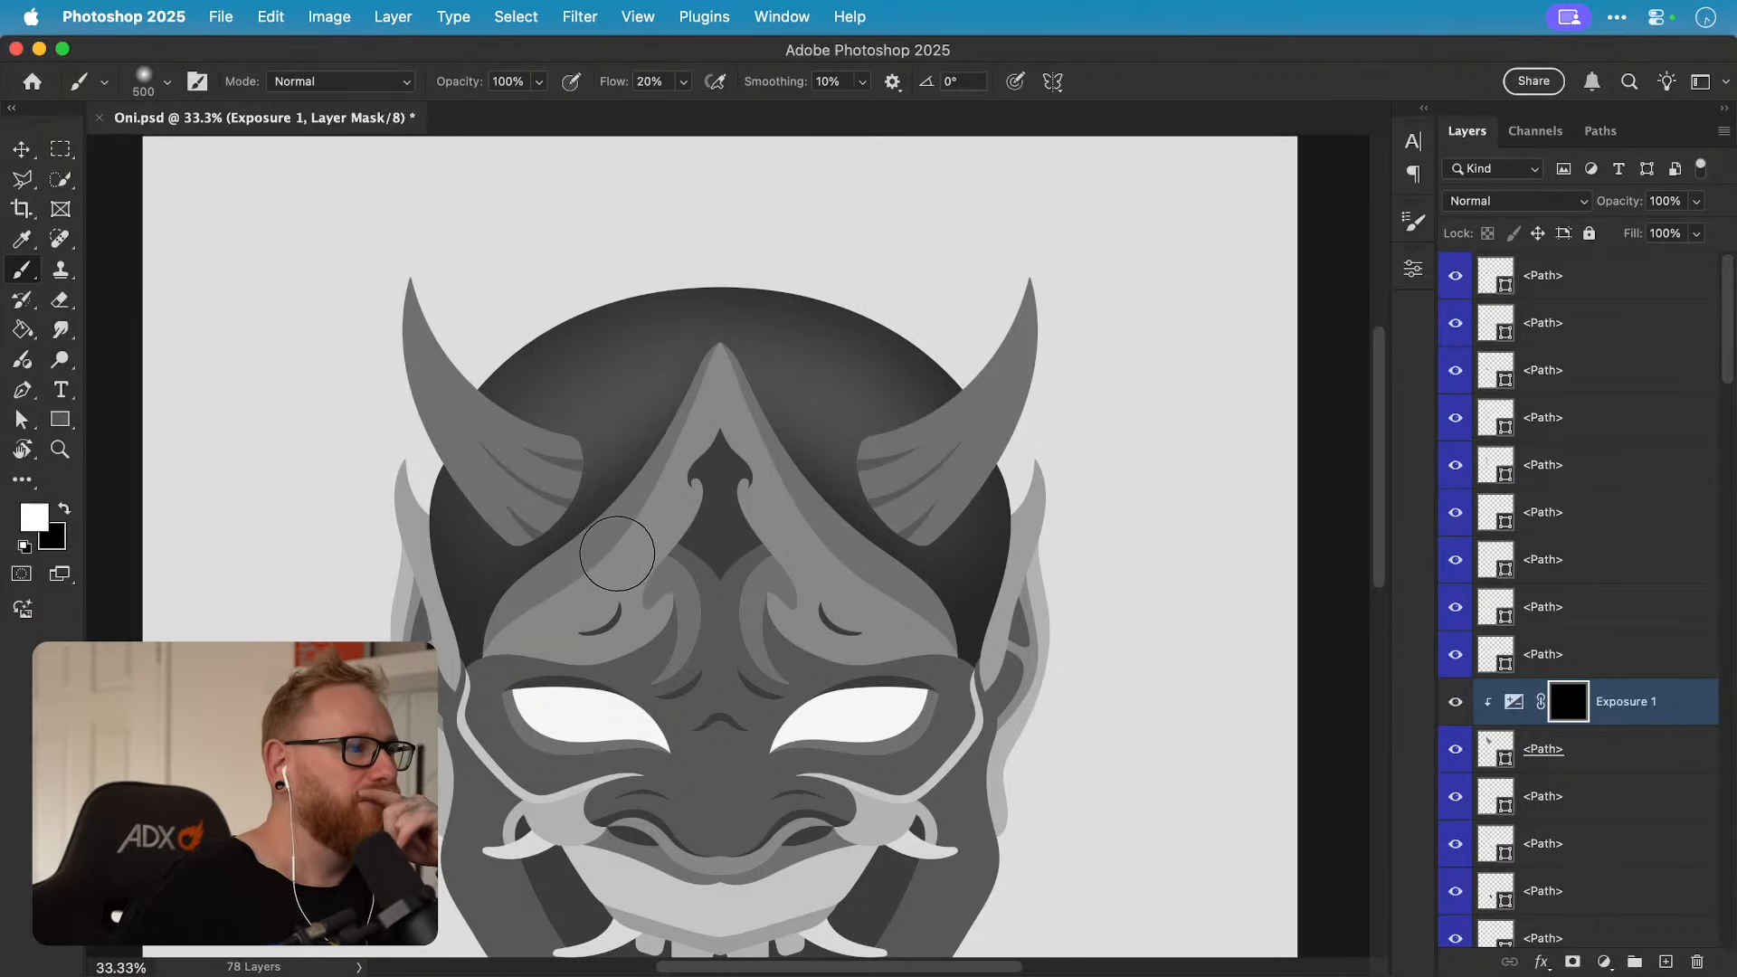
key("bracketright")
key("bracketright")
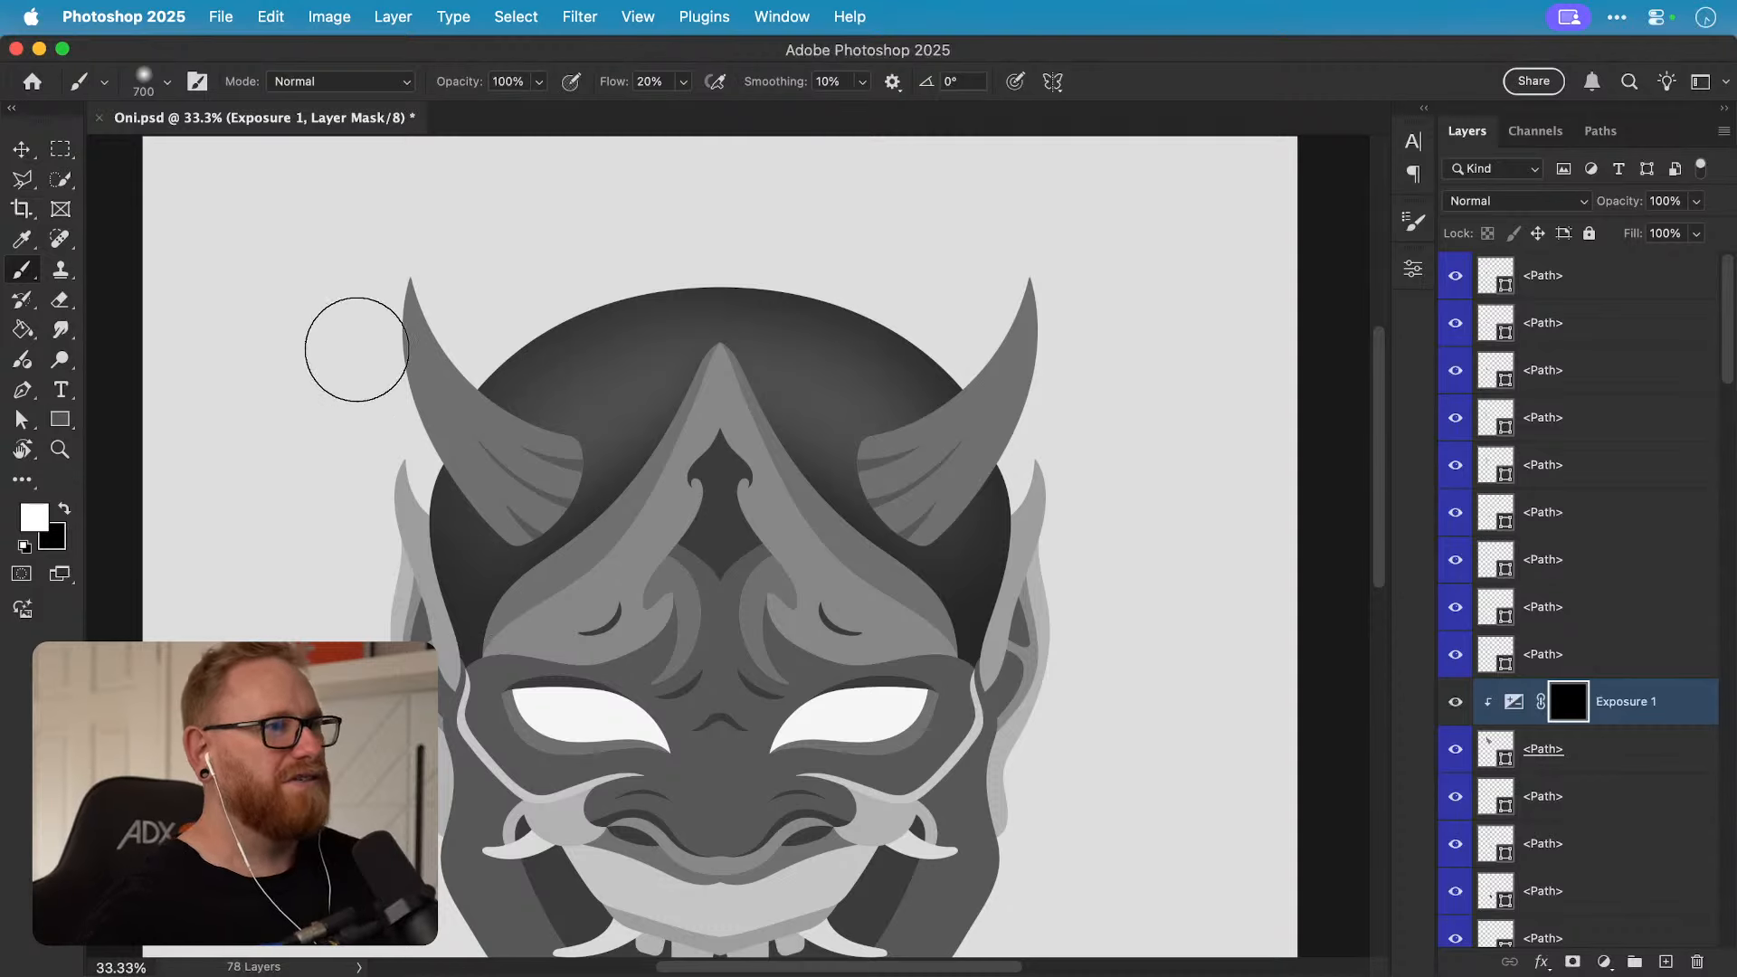
left_click_drag(365, 344, 574, 619)
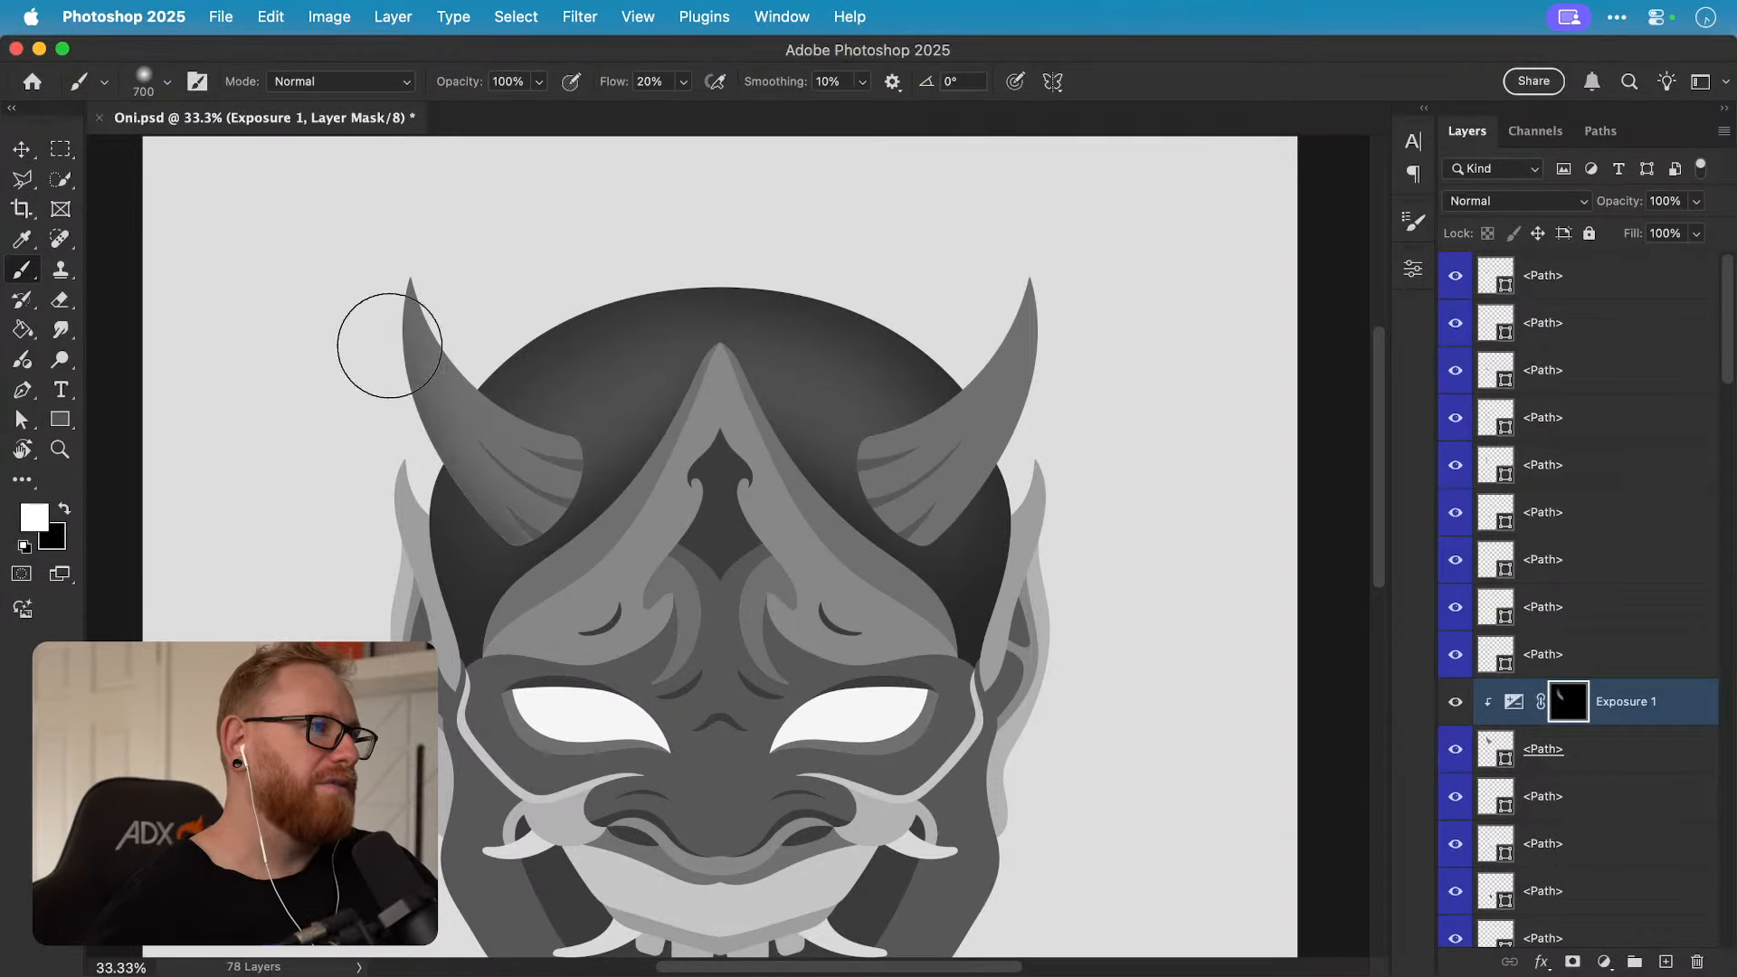
Step: Paint shadow along the left horn's inner upper edge with brush sizes from 250 to 500 px, undoing the last stroke
key("bracketleft")
key("bracketleft")
key("bracketleft")
key("bracketleft")
key("bracketleft")
key("bracketleft")
key("bracketleft")
key("bracketleft")
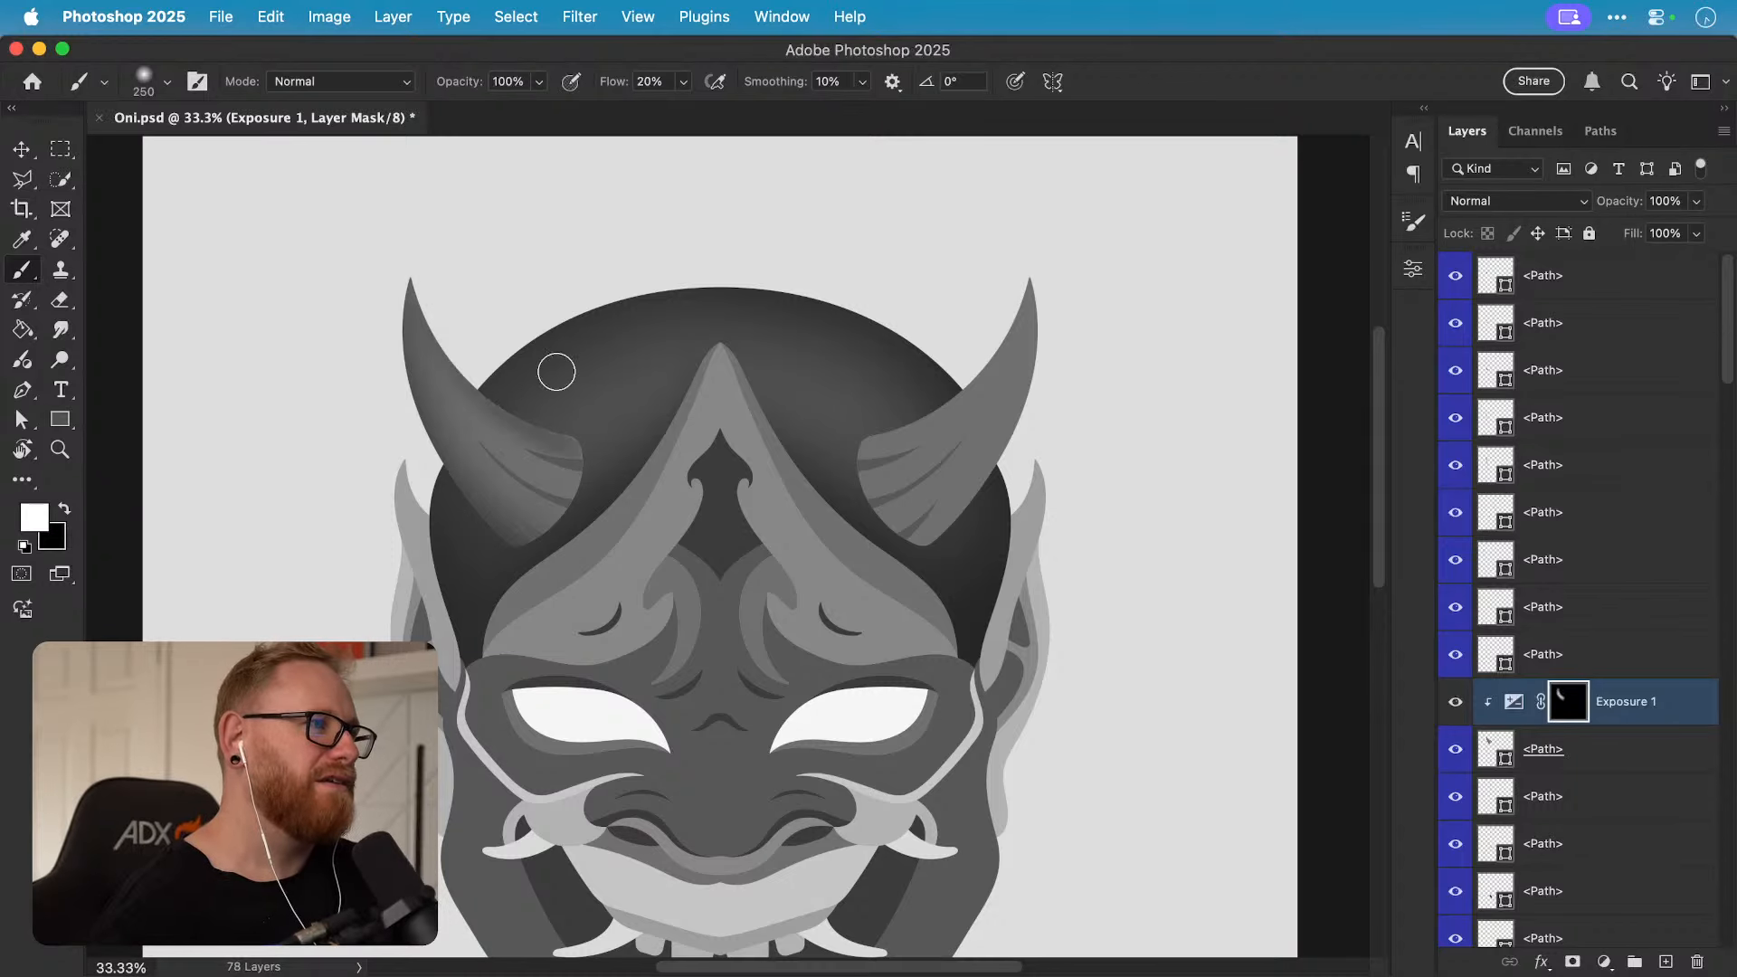
key("bracketright")
key("bracketright")
key("bracketright")
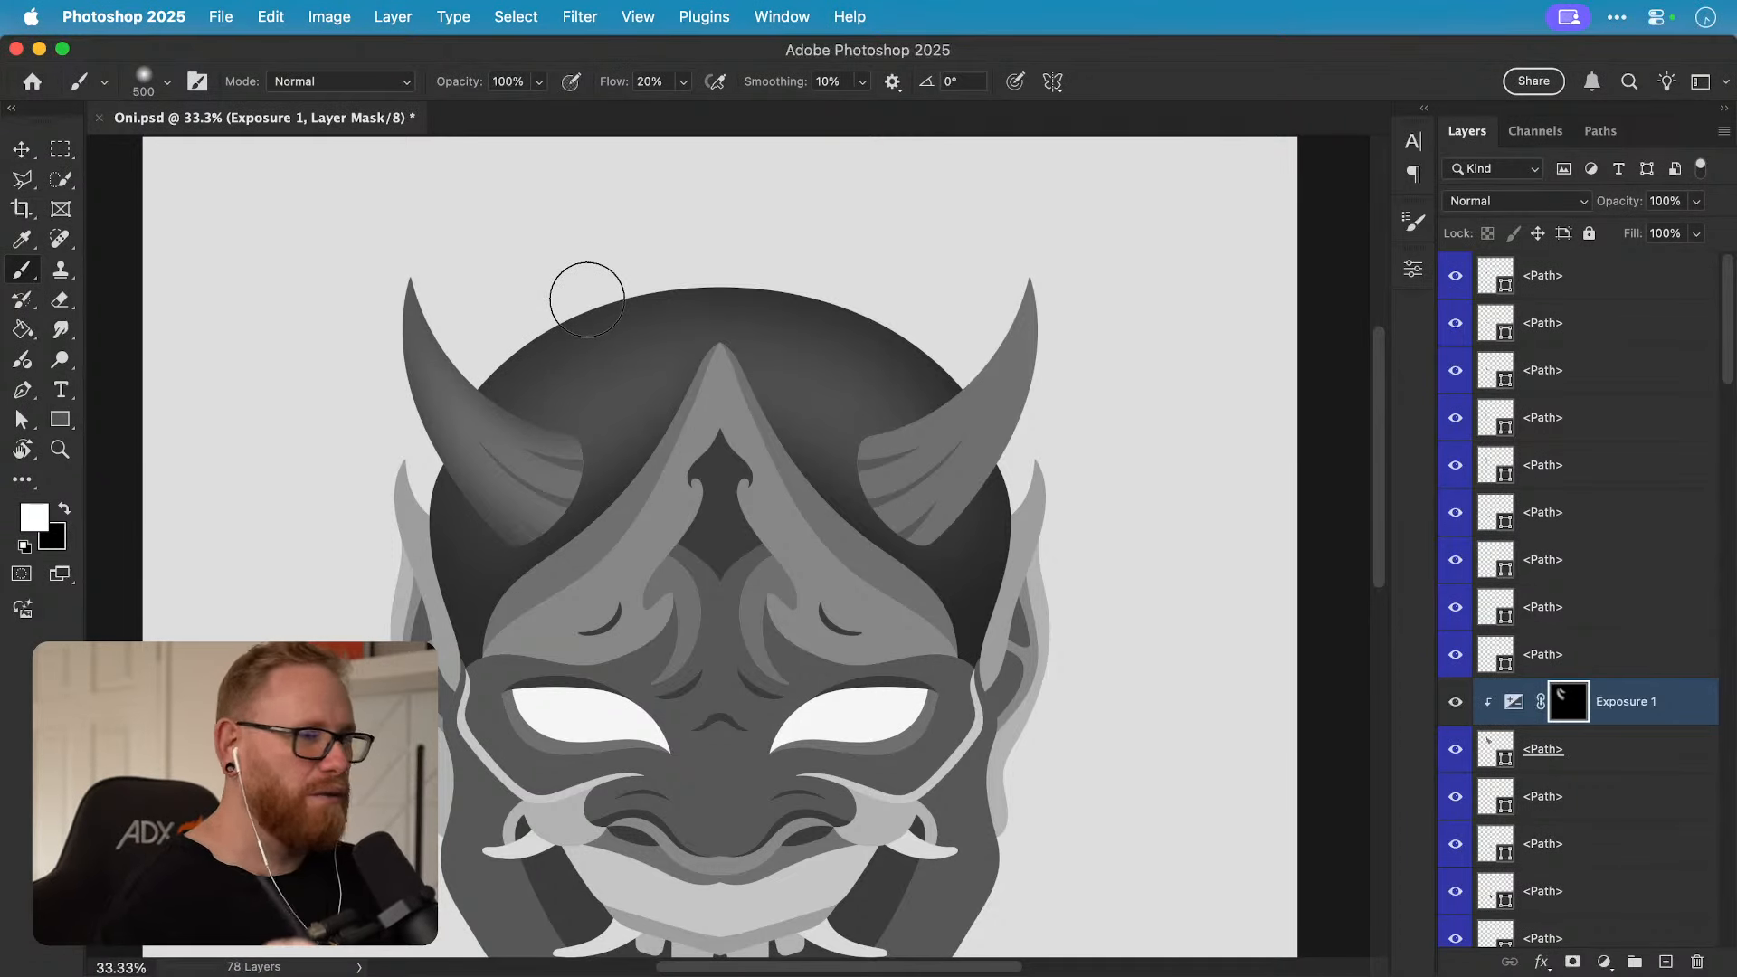
left_click_drag(435, 399, 390, 245)
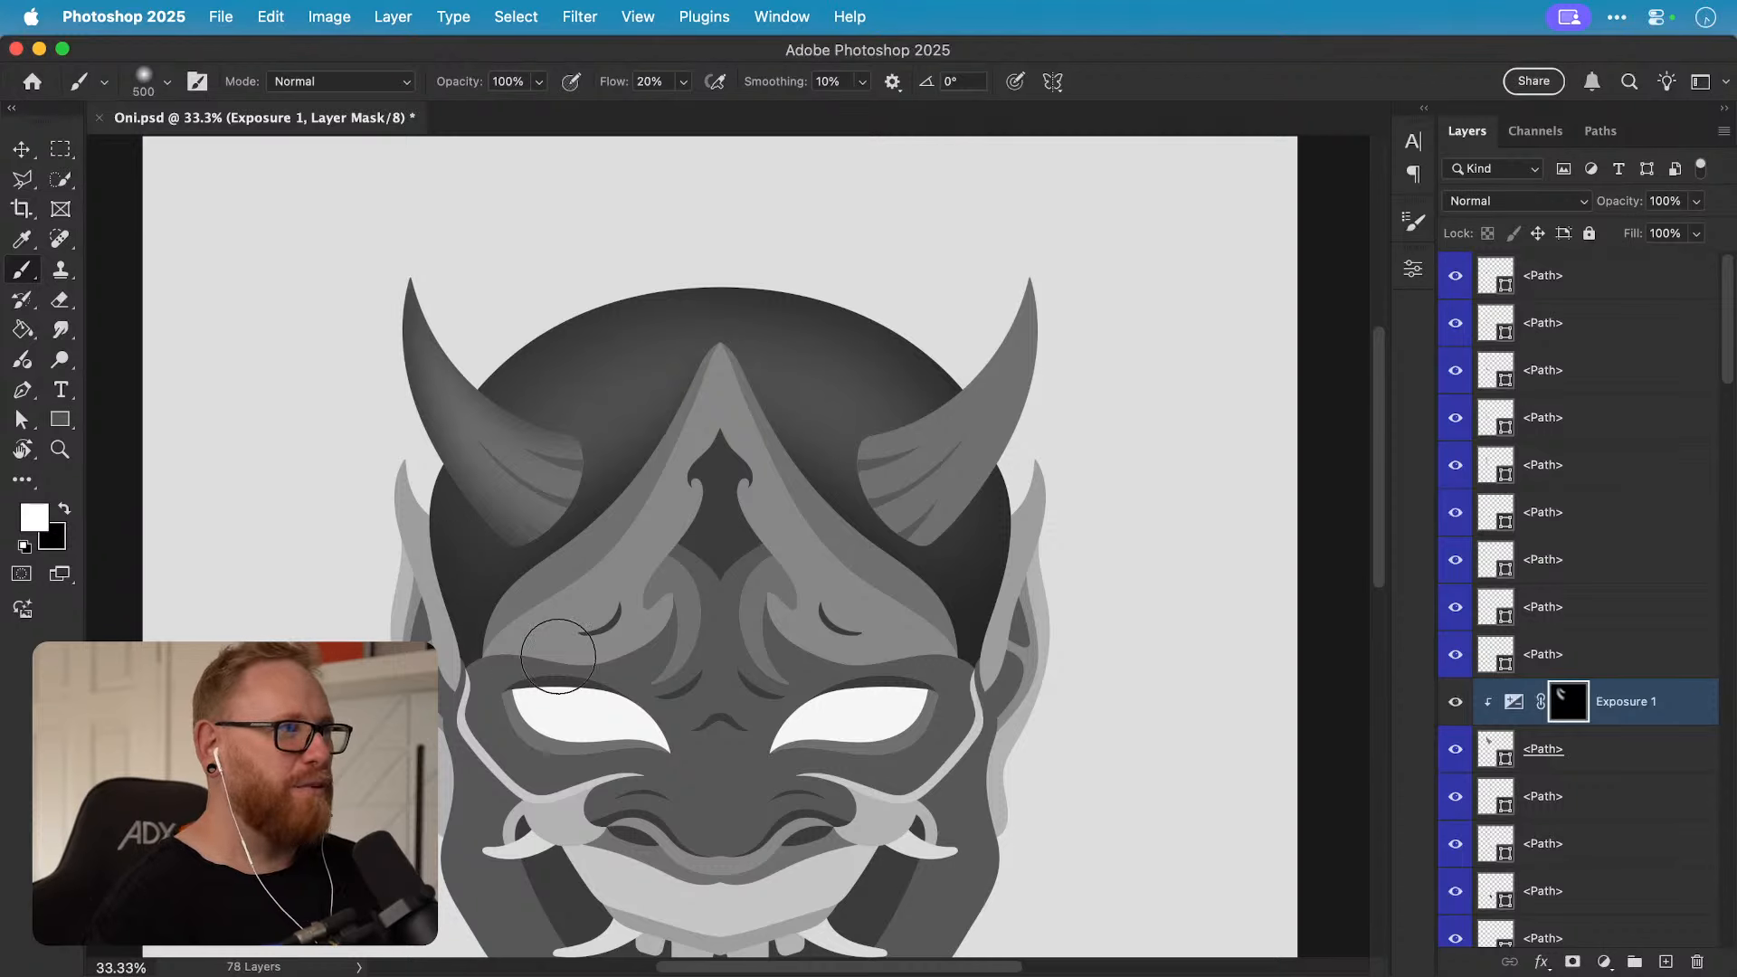
key("super+z")
Step: Build up shadow around the left horn's base and inner edge with brush sizes from 250 to 800 px
key("bracketleft")
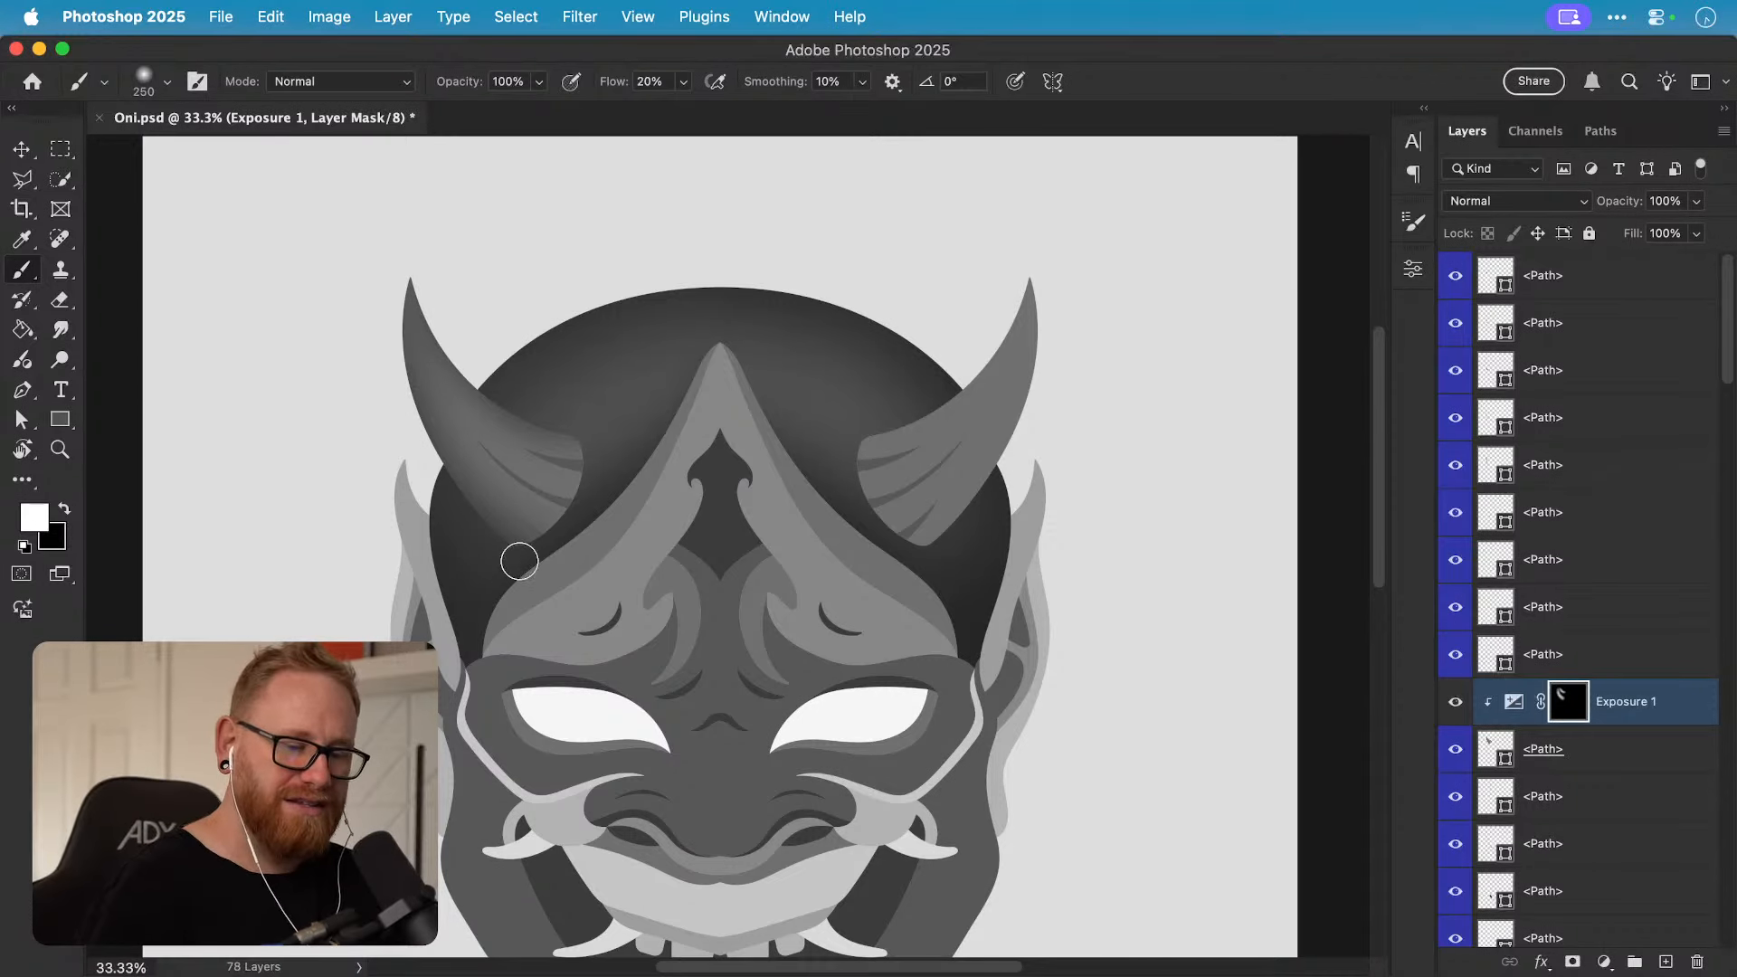
key("bracketright")
key("bracketright")
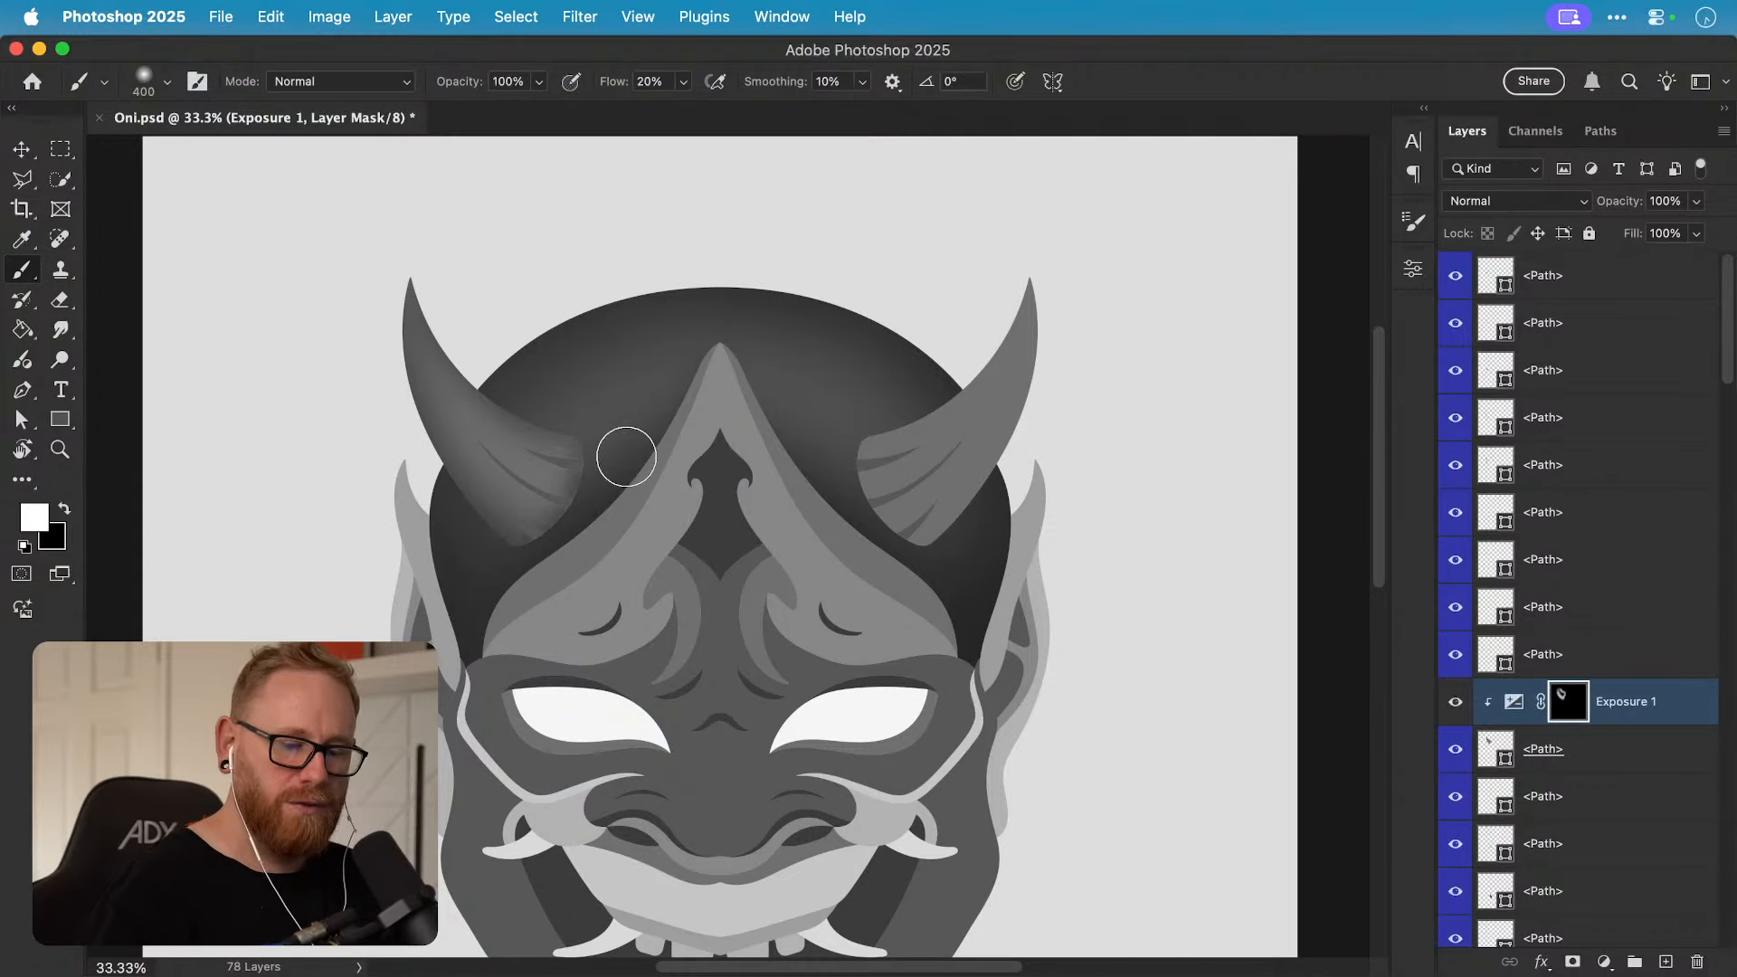
key("bracketleft")
key("bracketleft")
key("bracketright")
key("bracketright")
key("bracketright")
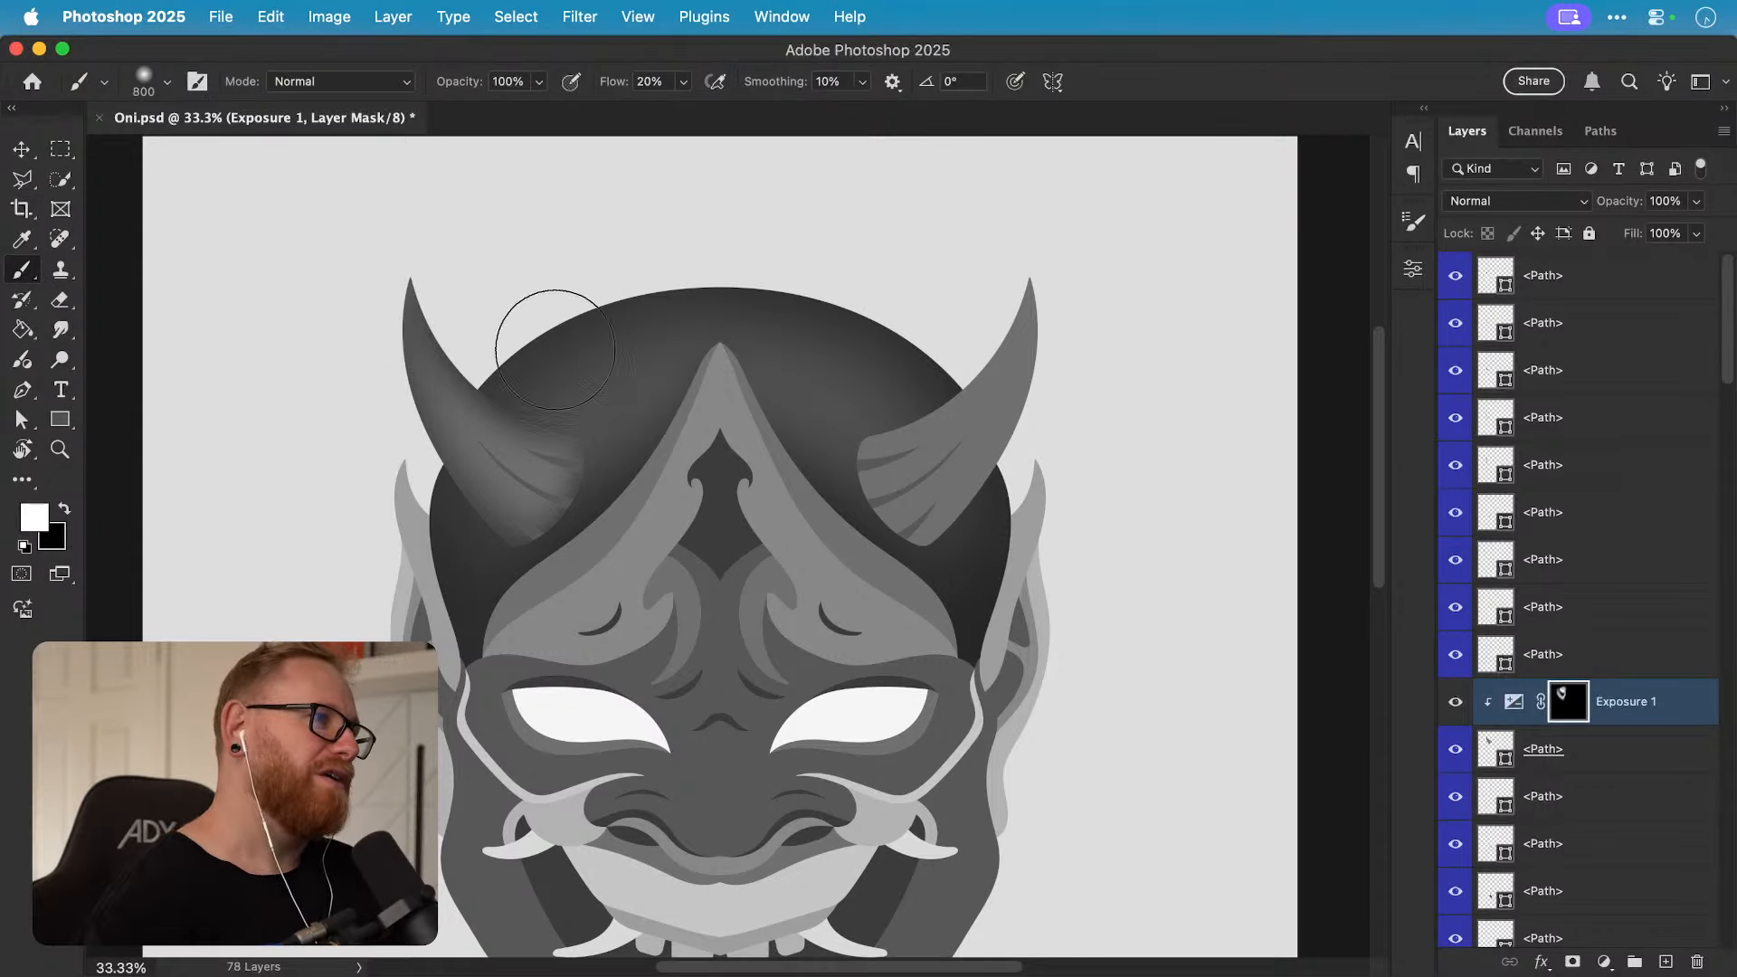
key("bracketright")
key("bracketright")
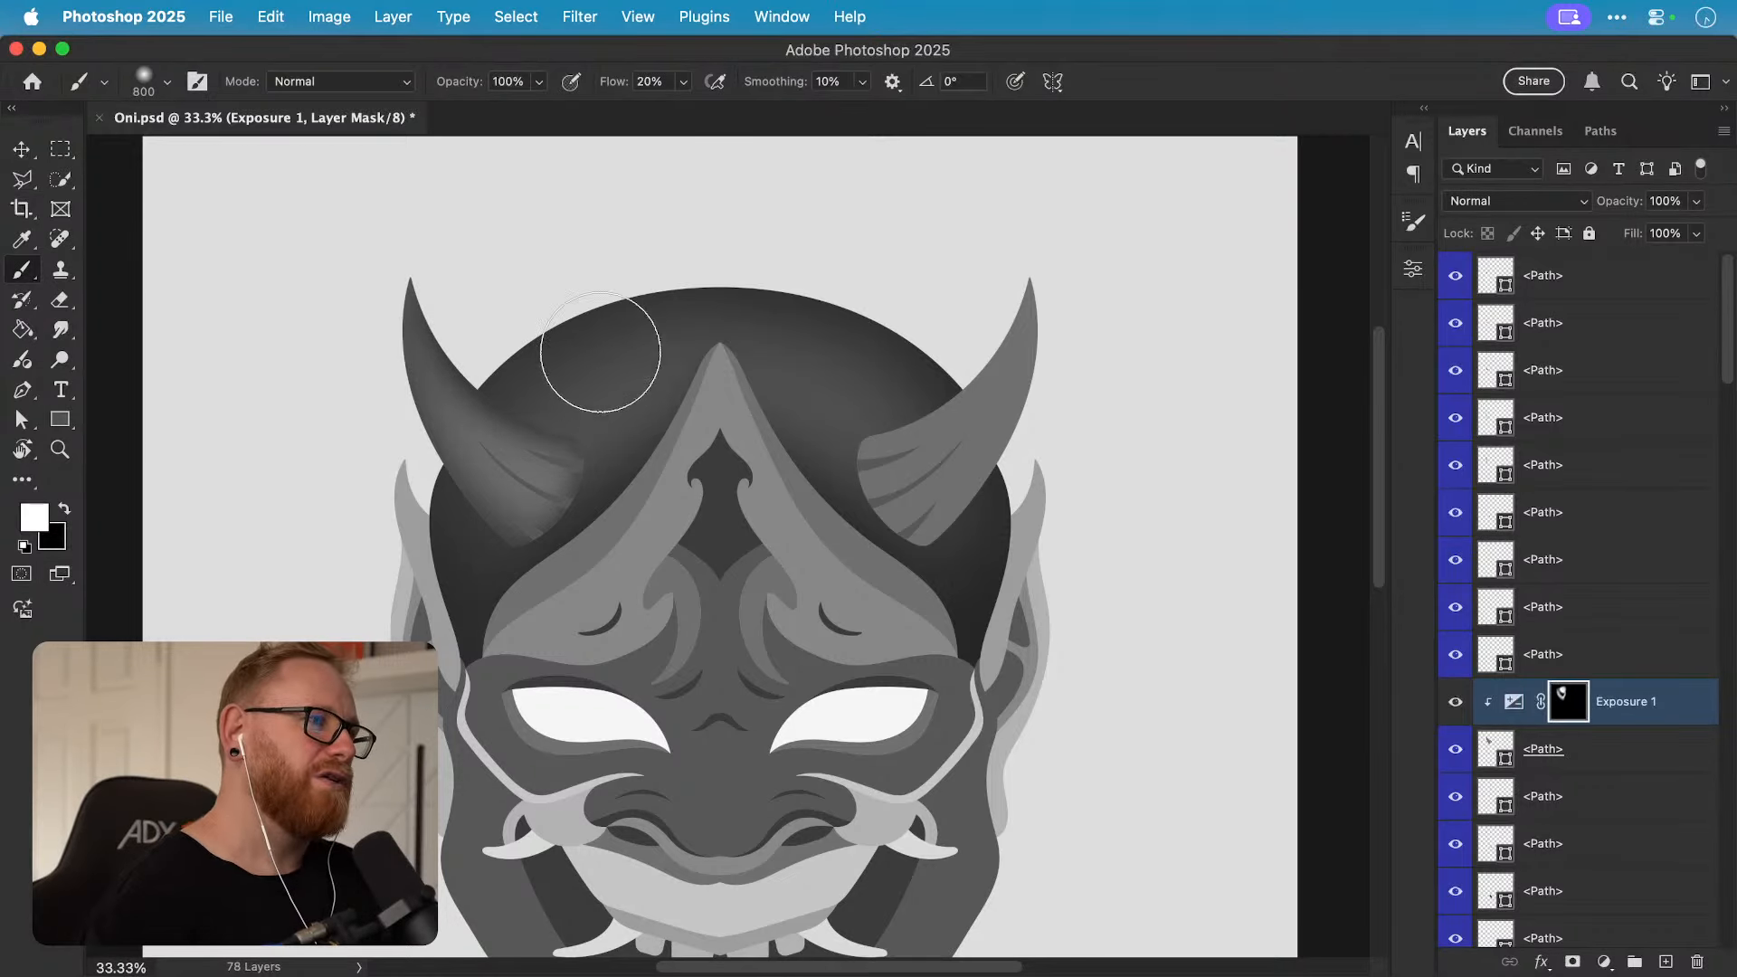
key("bracketleft")
key("bracketleft")
key("bracketleft")
key("bracketleft")
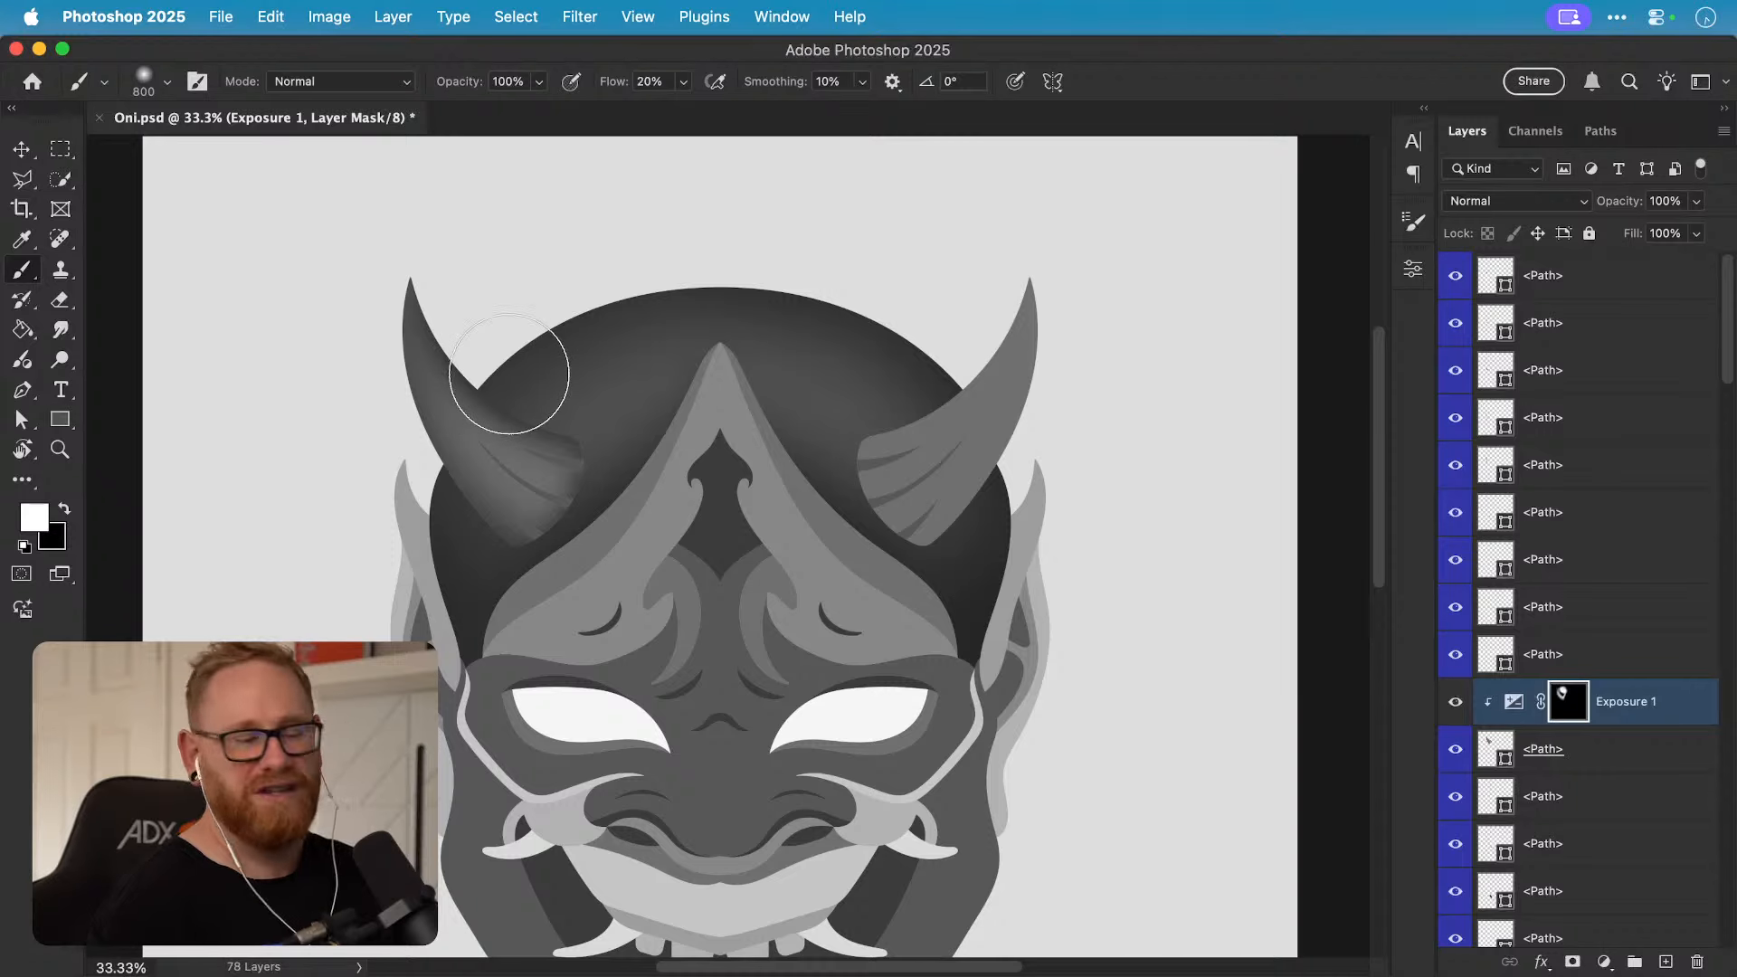
key("bracketleft")
left_click_drag(386, 276, 568, 579)
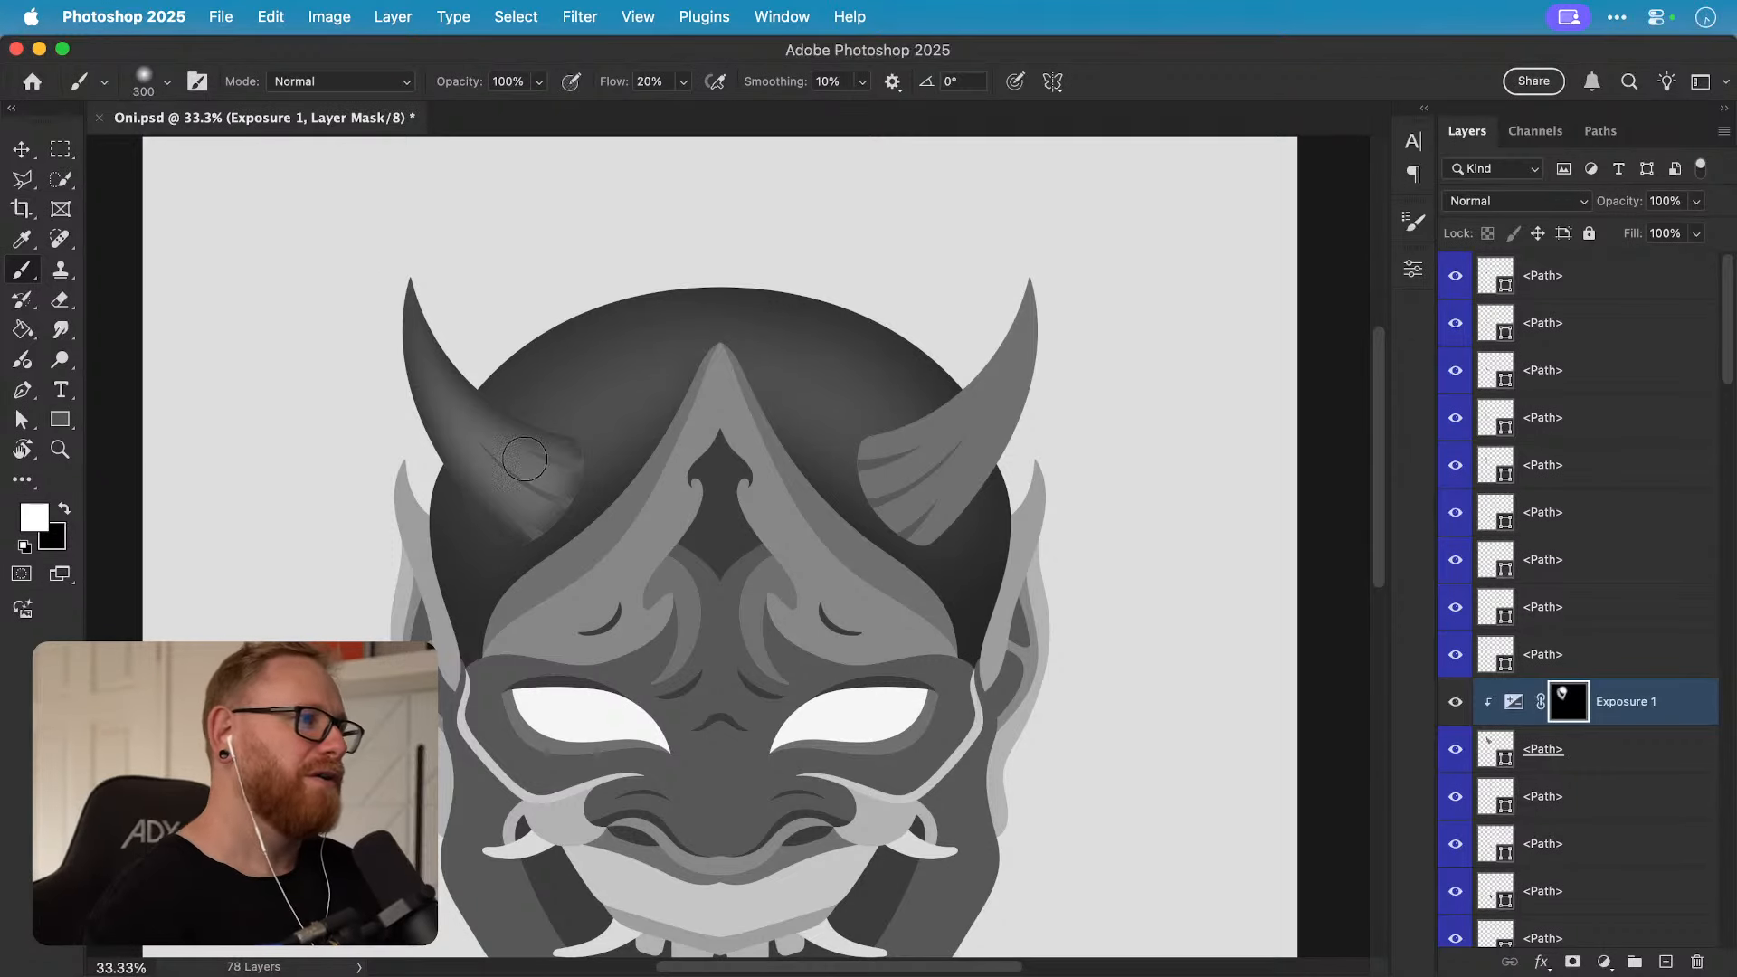
key("super+z")
left_click_drag(392, 307, 516, 590)
key("super+z")
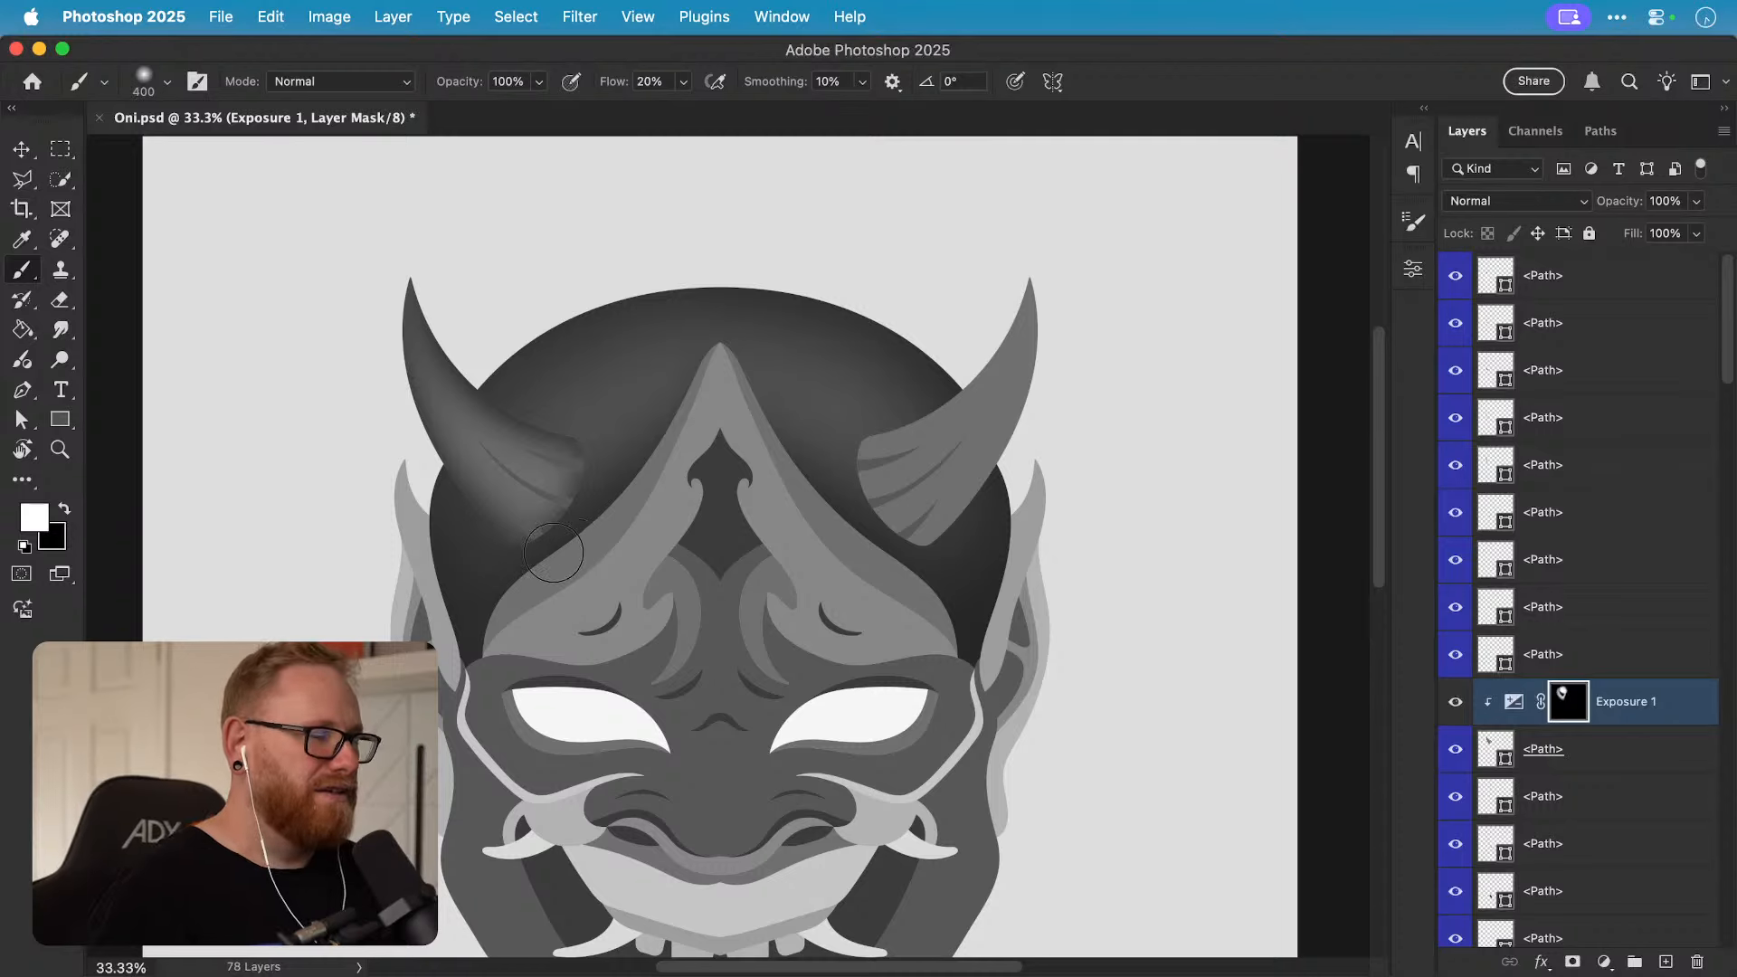
Step: Enlarge the brush to 1100 px, darken the left horn's base, and soften the shadow with black paint on the mask
key("bracketright")
key("bracketright")
key("bracketright")
key("bracketright")
key("bracketright")
key("bracketright")
key("bracketright")
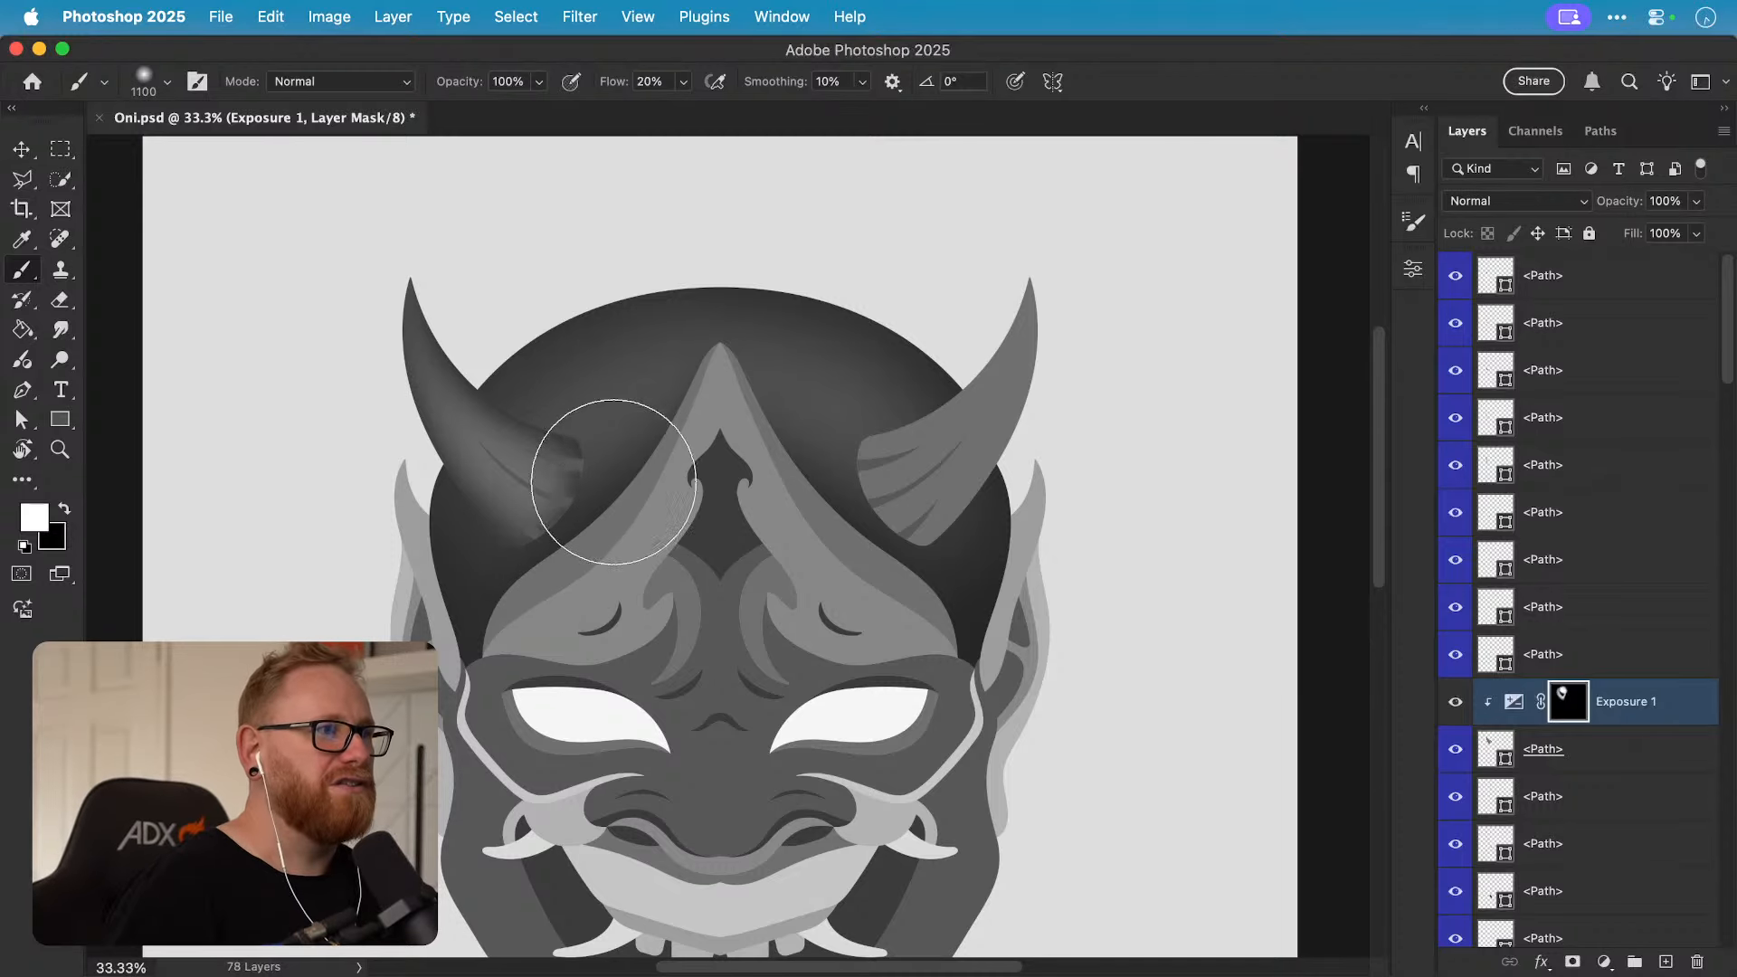
left_click_drag(613, 482, 581, 443)
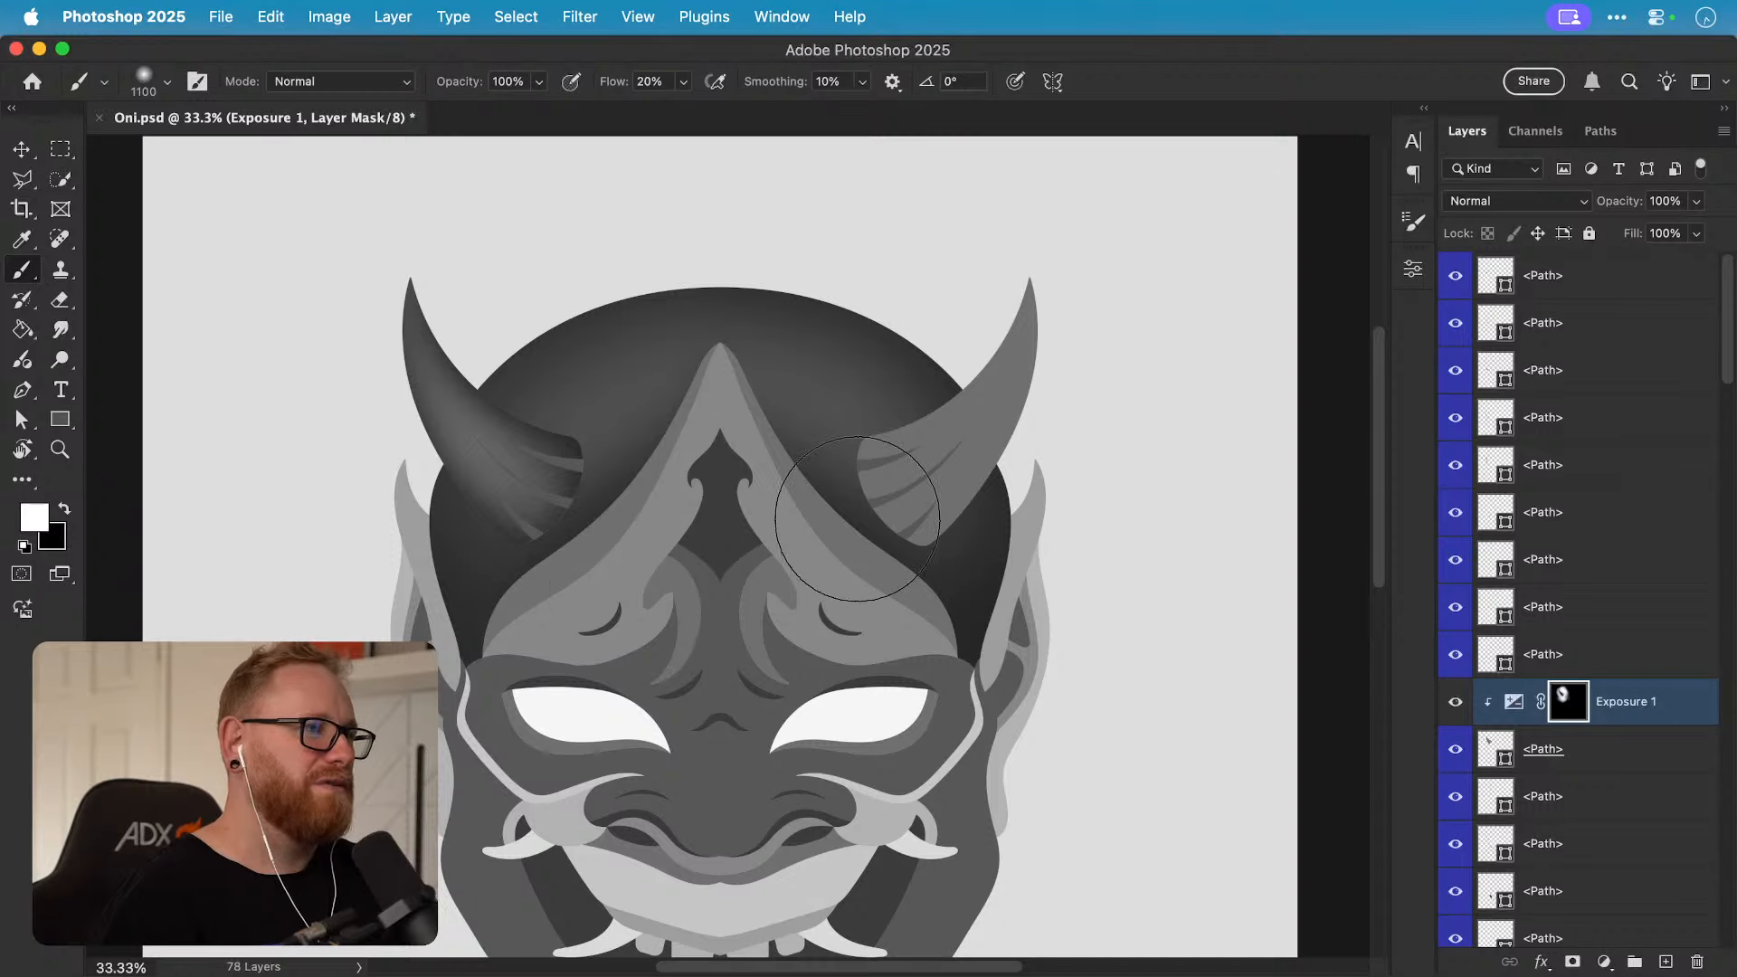
key("x")
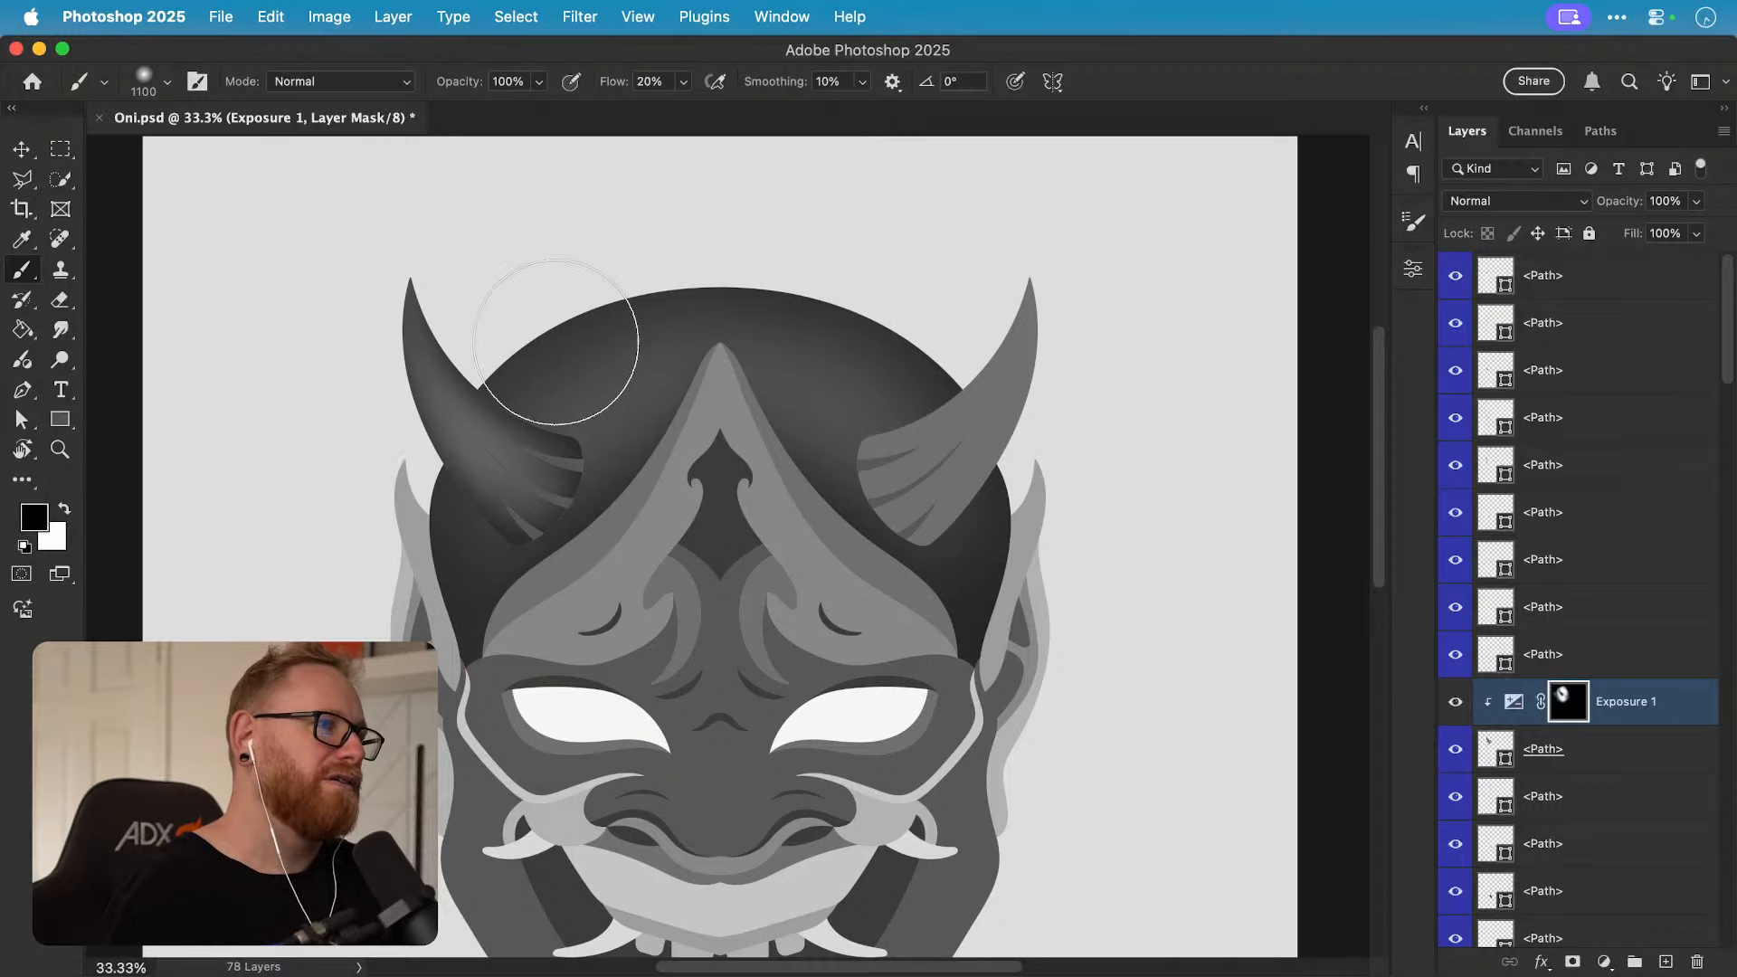
key("x")
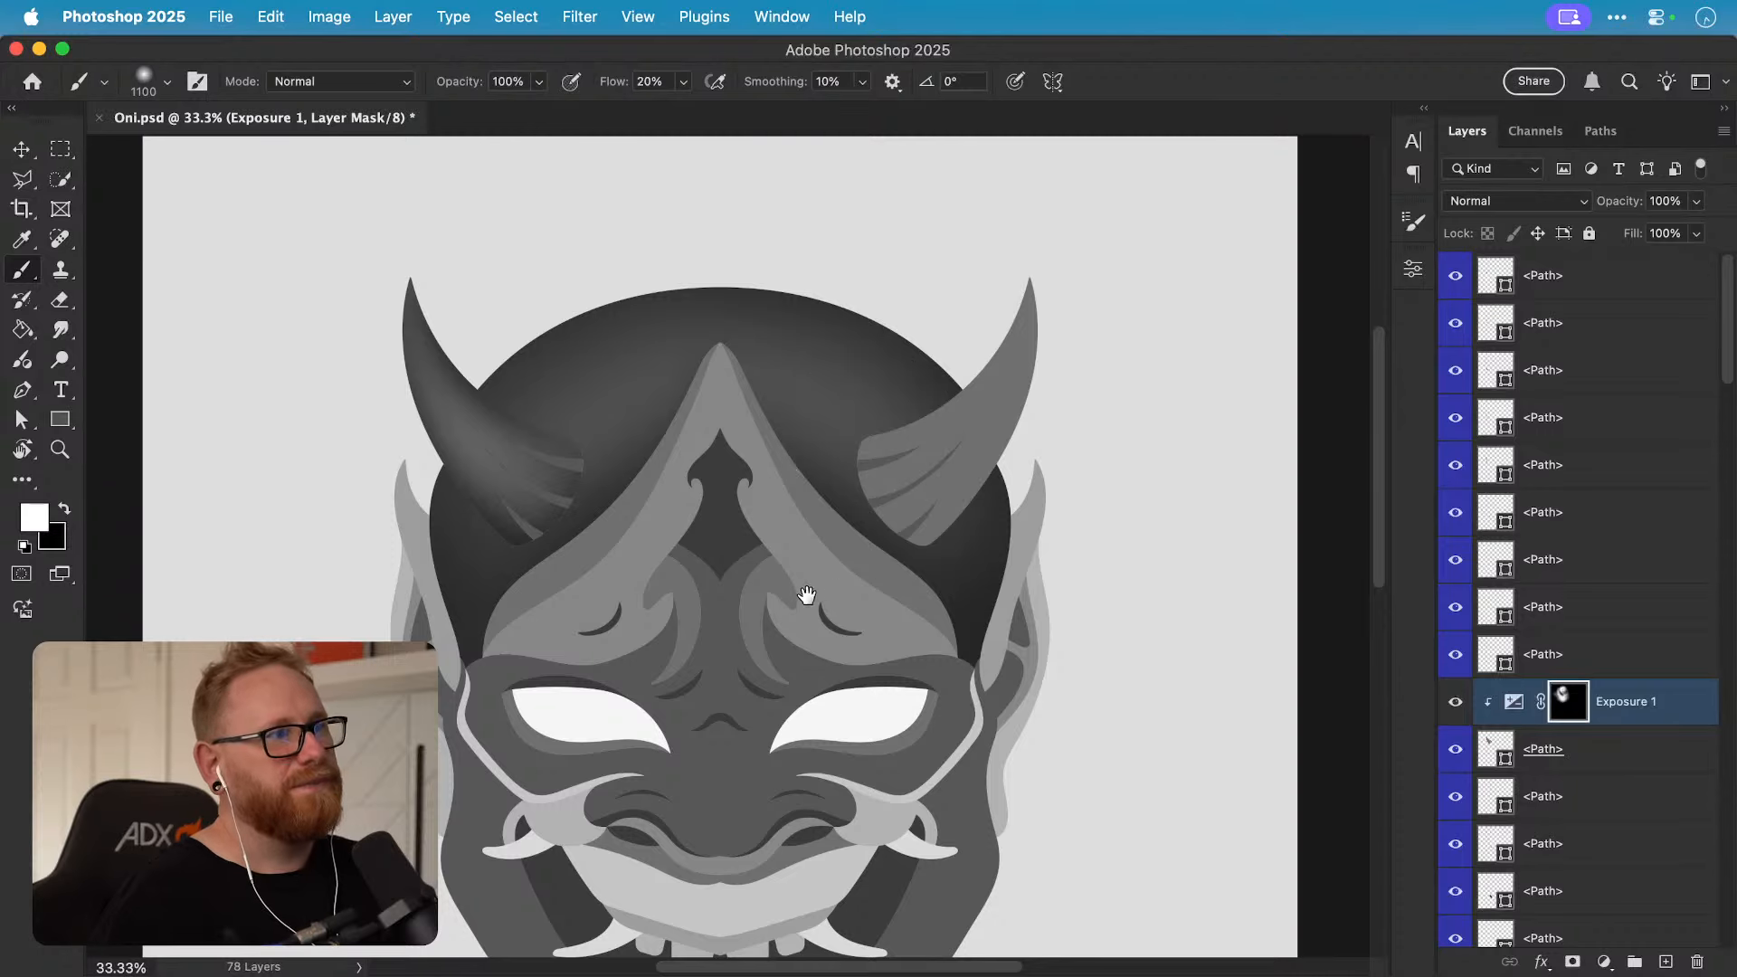
Step: Select the right horn's path layer and examine its stack position against the left horn, toggling nearby layers' visibility to identify them
left_click_drag(806, 594, 771, 553)
key("v")
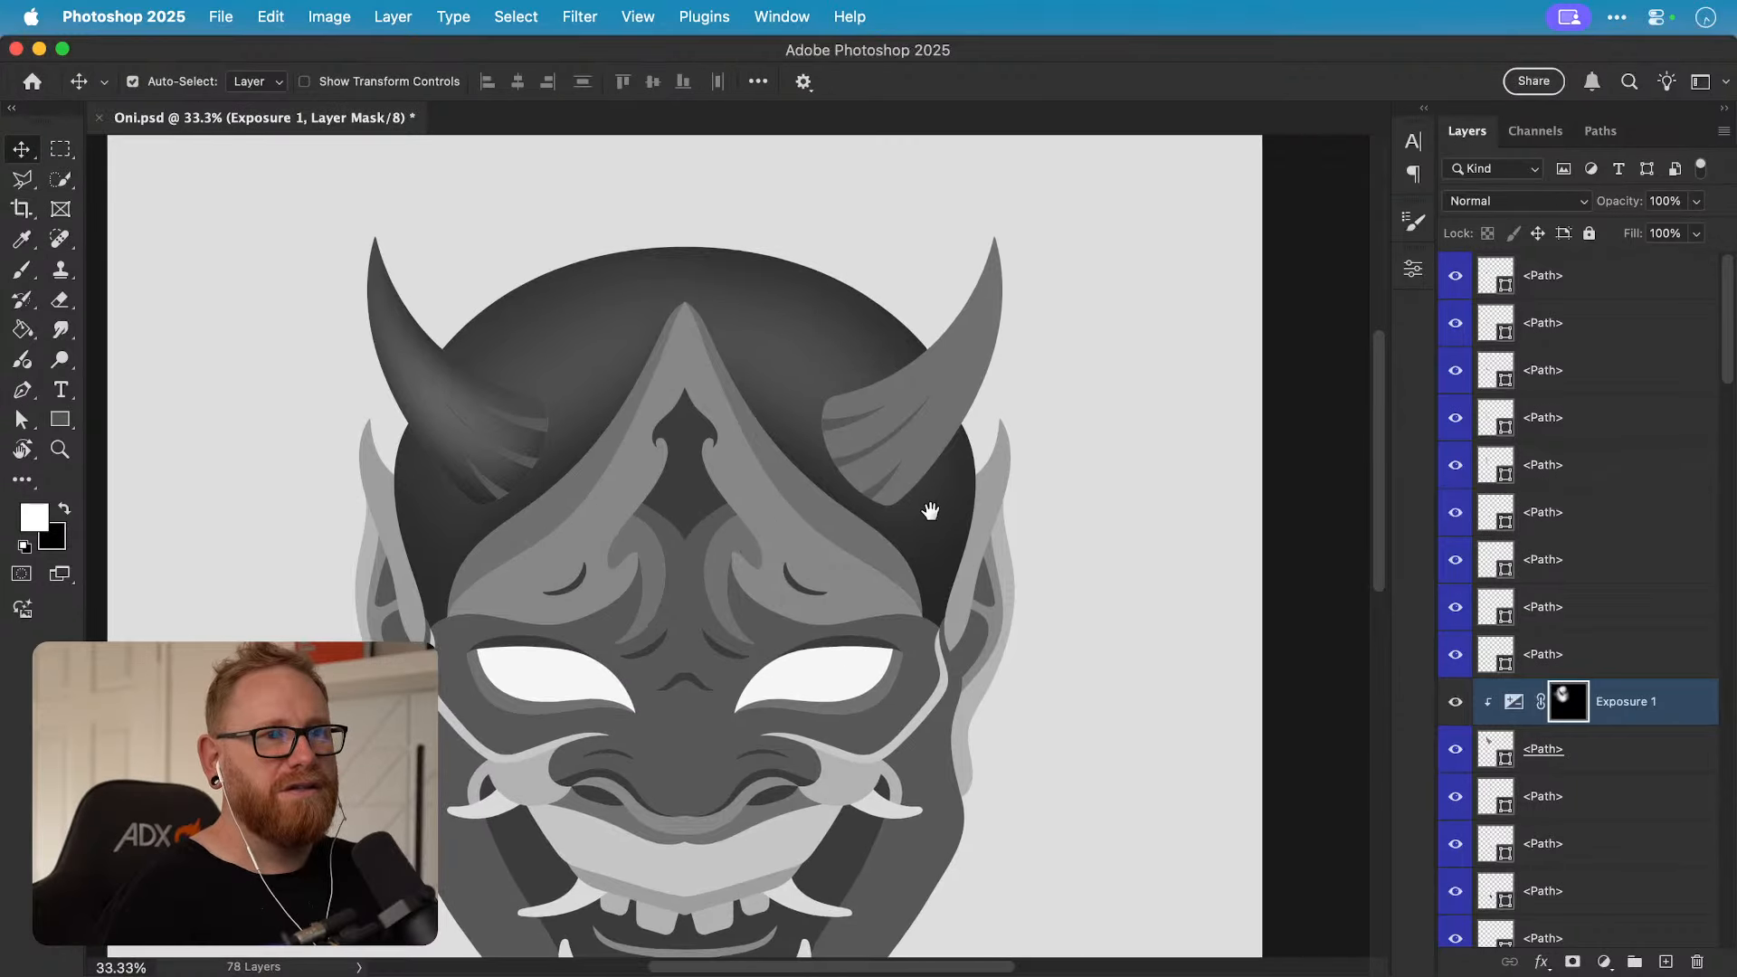
left_click(976, 365)
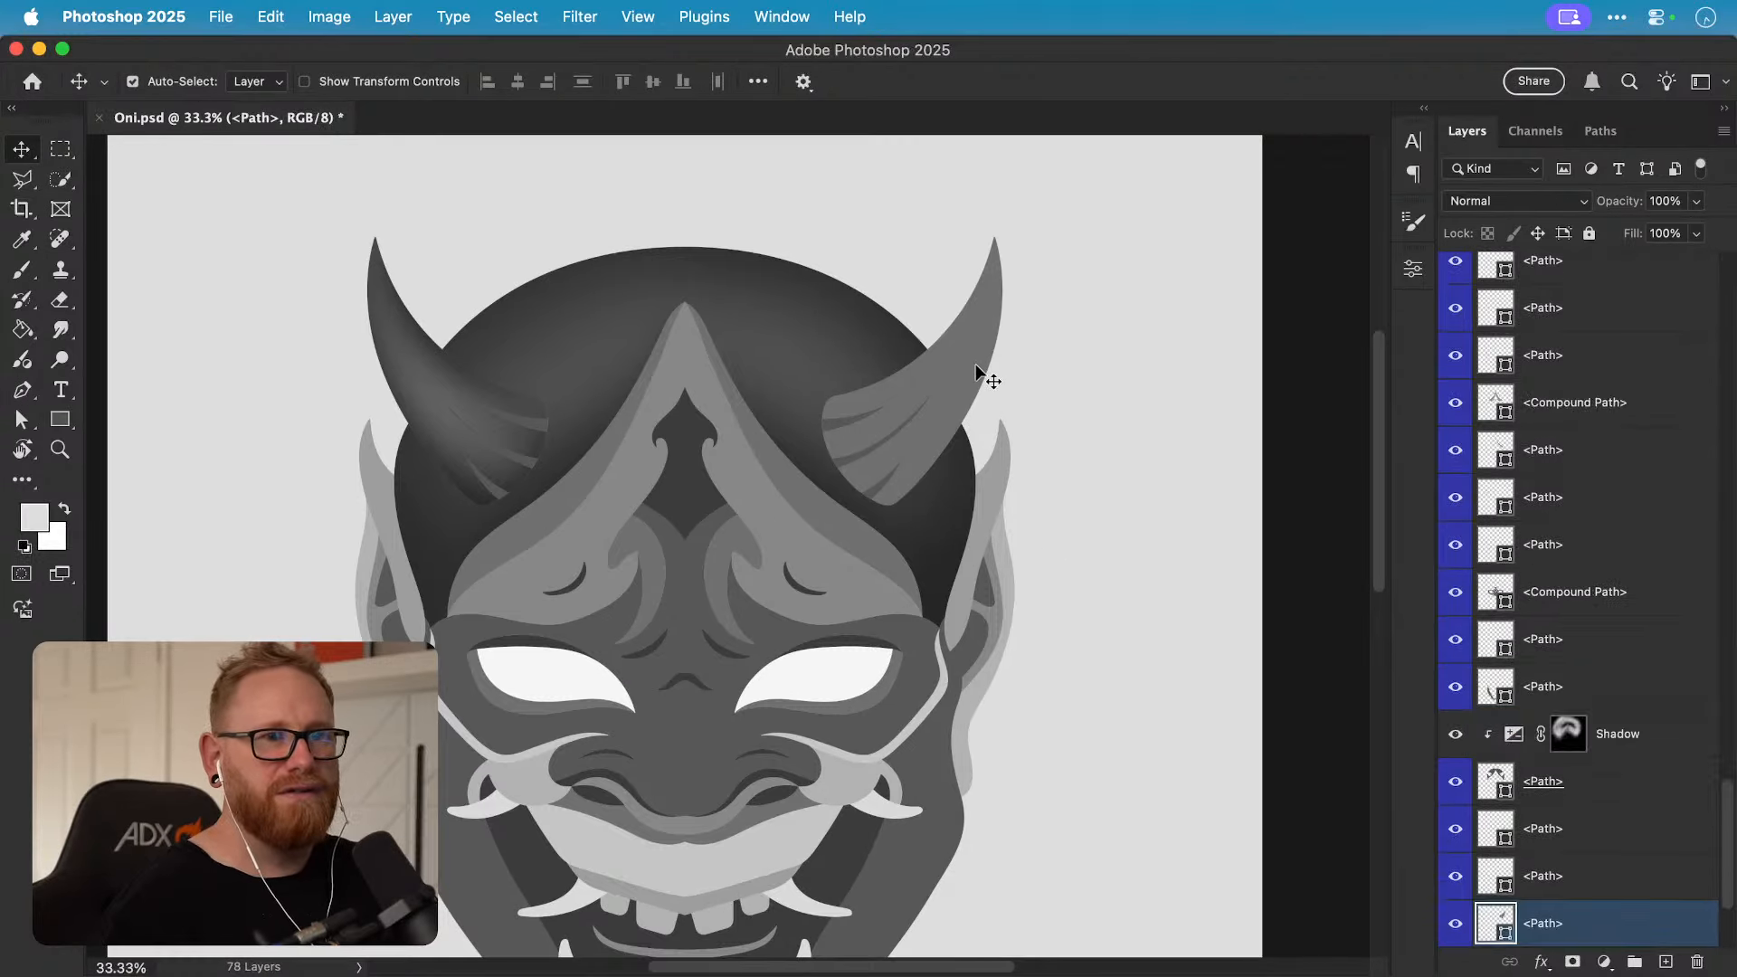
scroll(1610, 759, "down", 3)
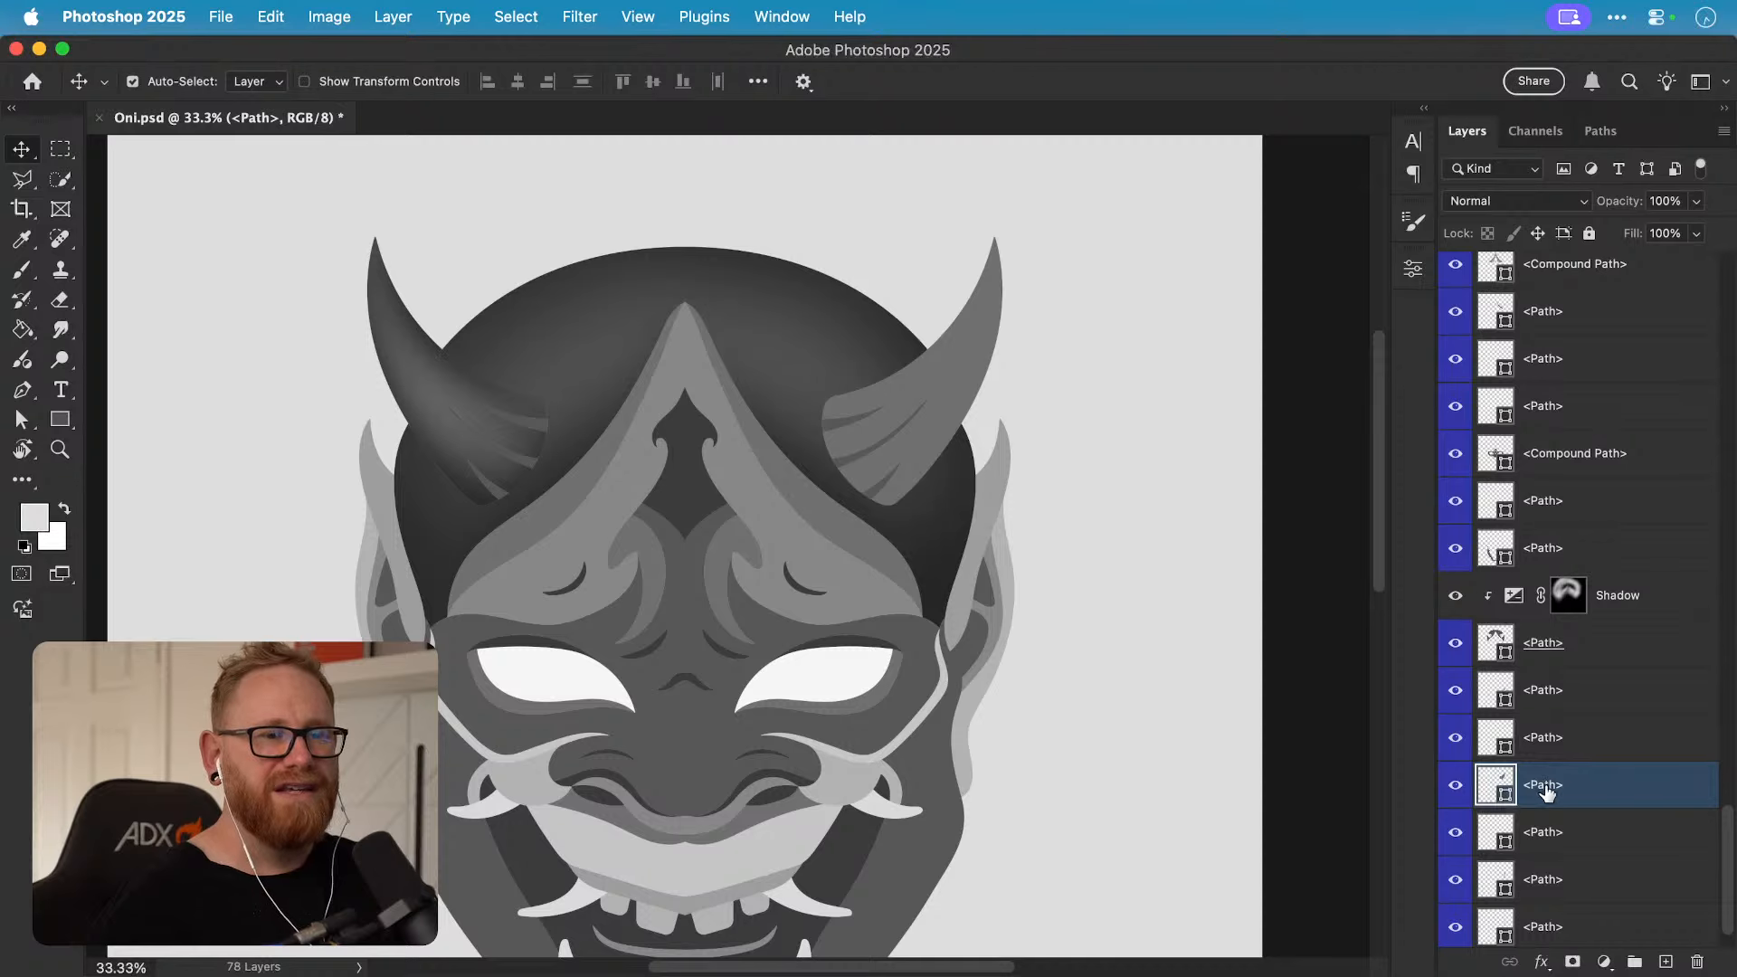
left_click(1457, 787)
left_click(1457, 787)
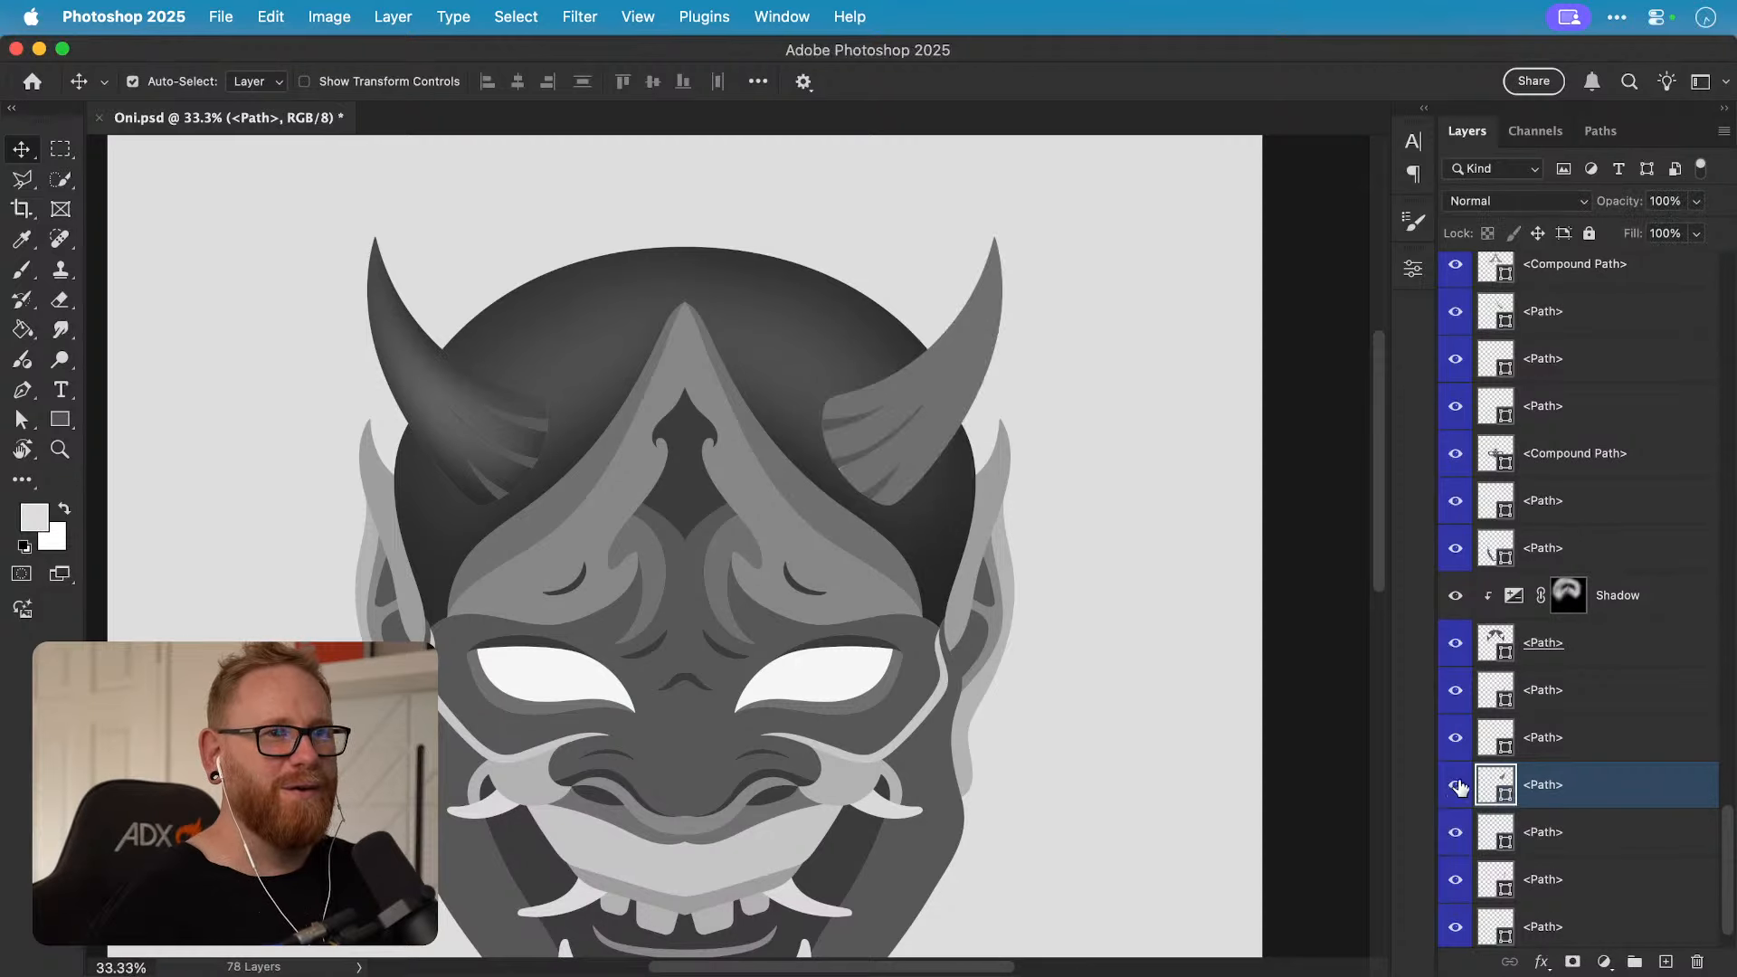
left_click(1455, 644)
left_click(1457, 645)
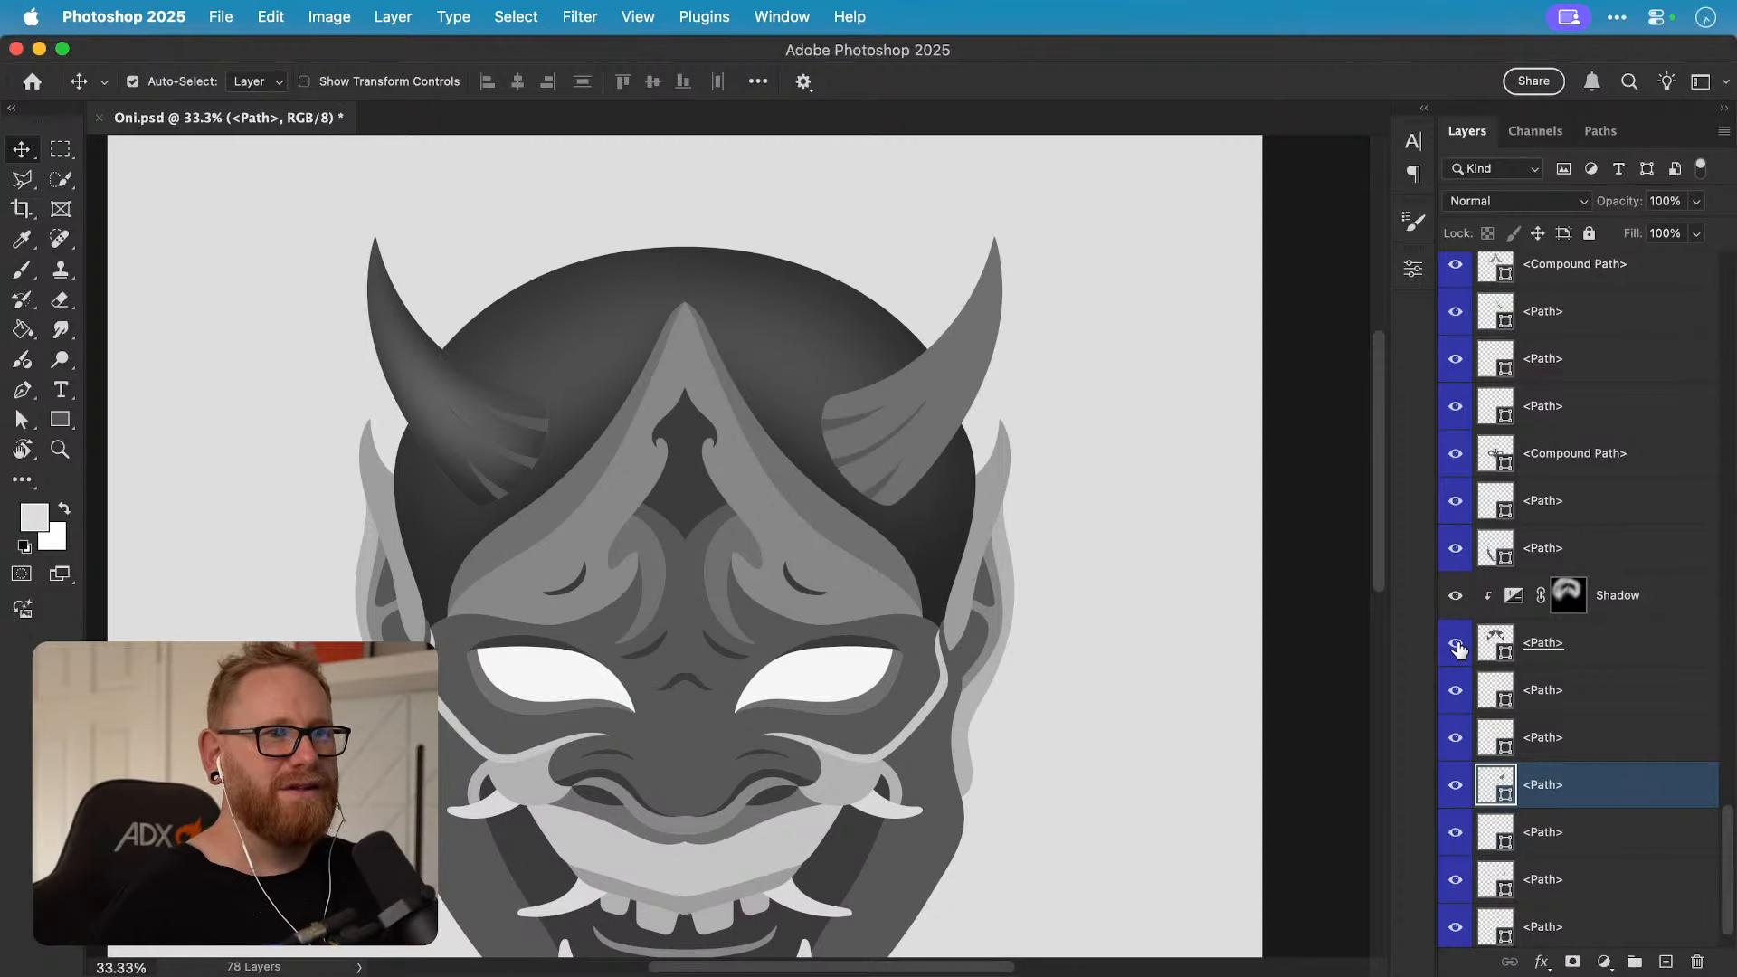
left_click(1459, 740)
left_click(1458, 740)
left_click(1456, 832)
left_click(1456, 832)
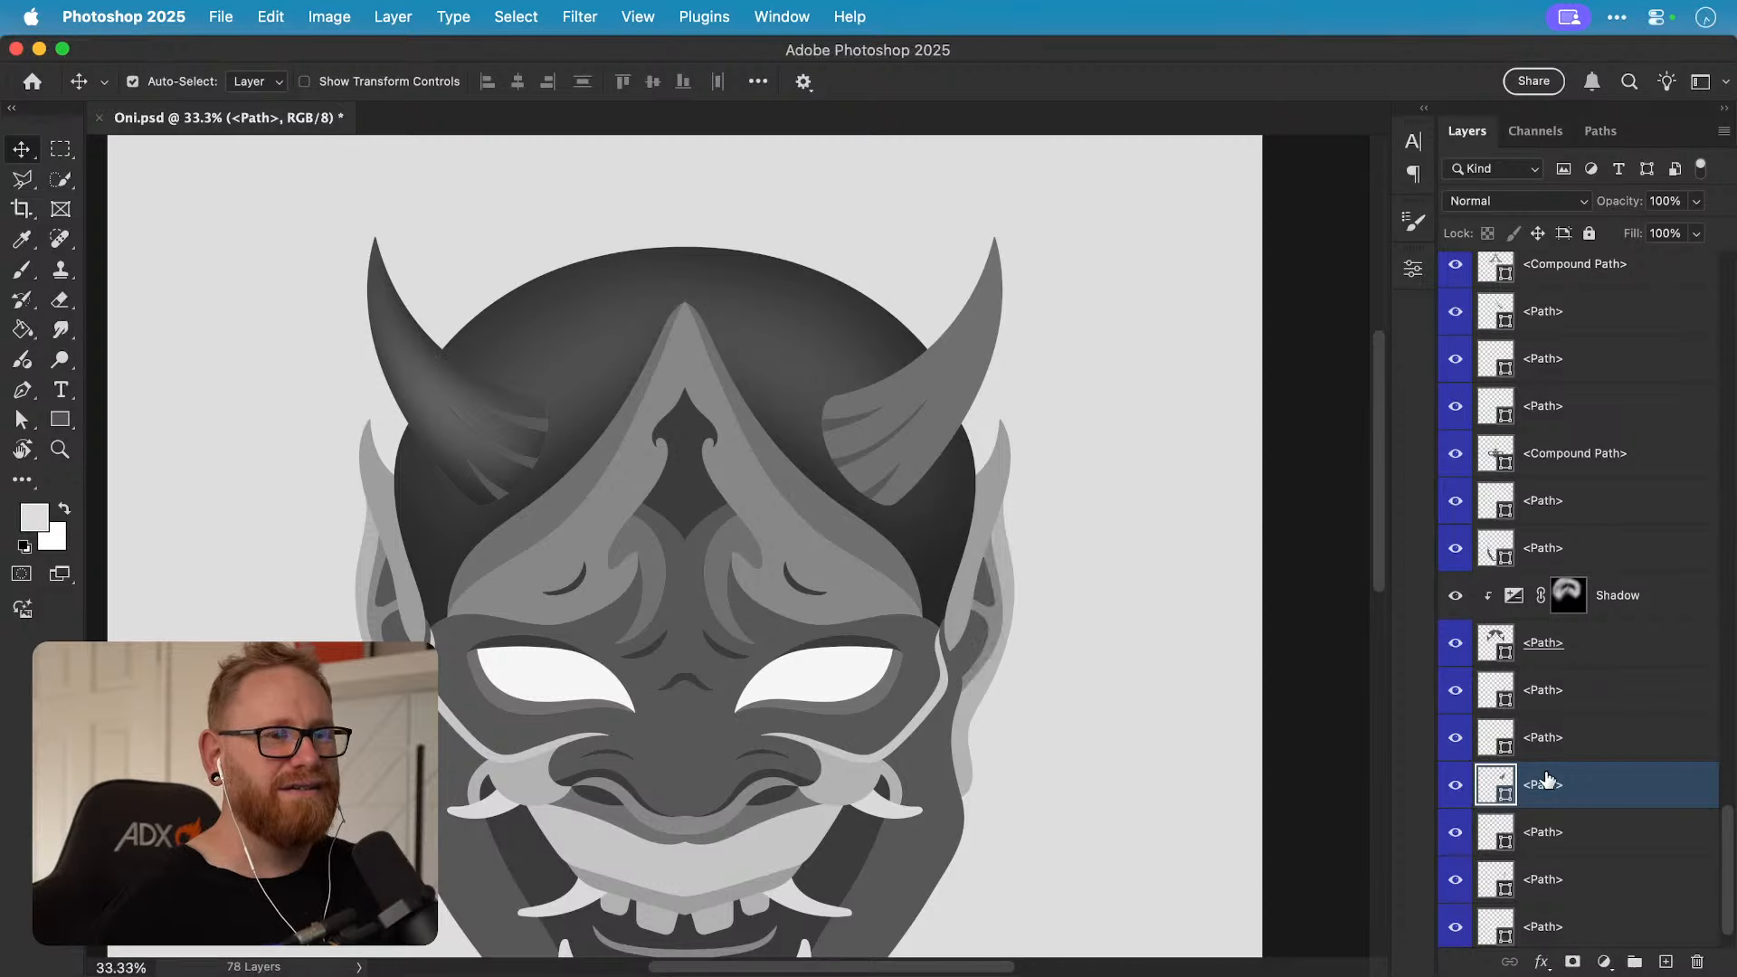
left_click(431, 371)
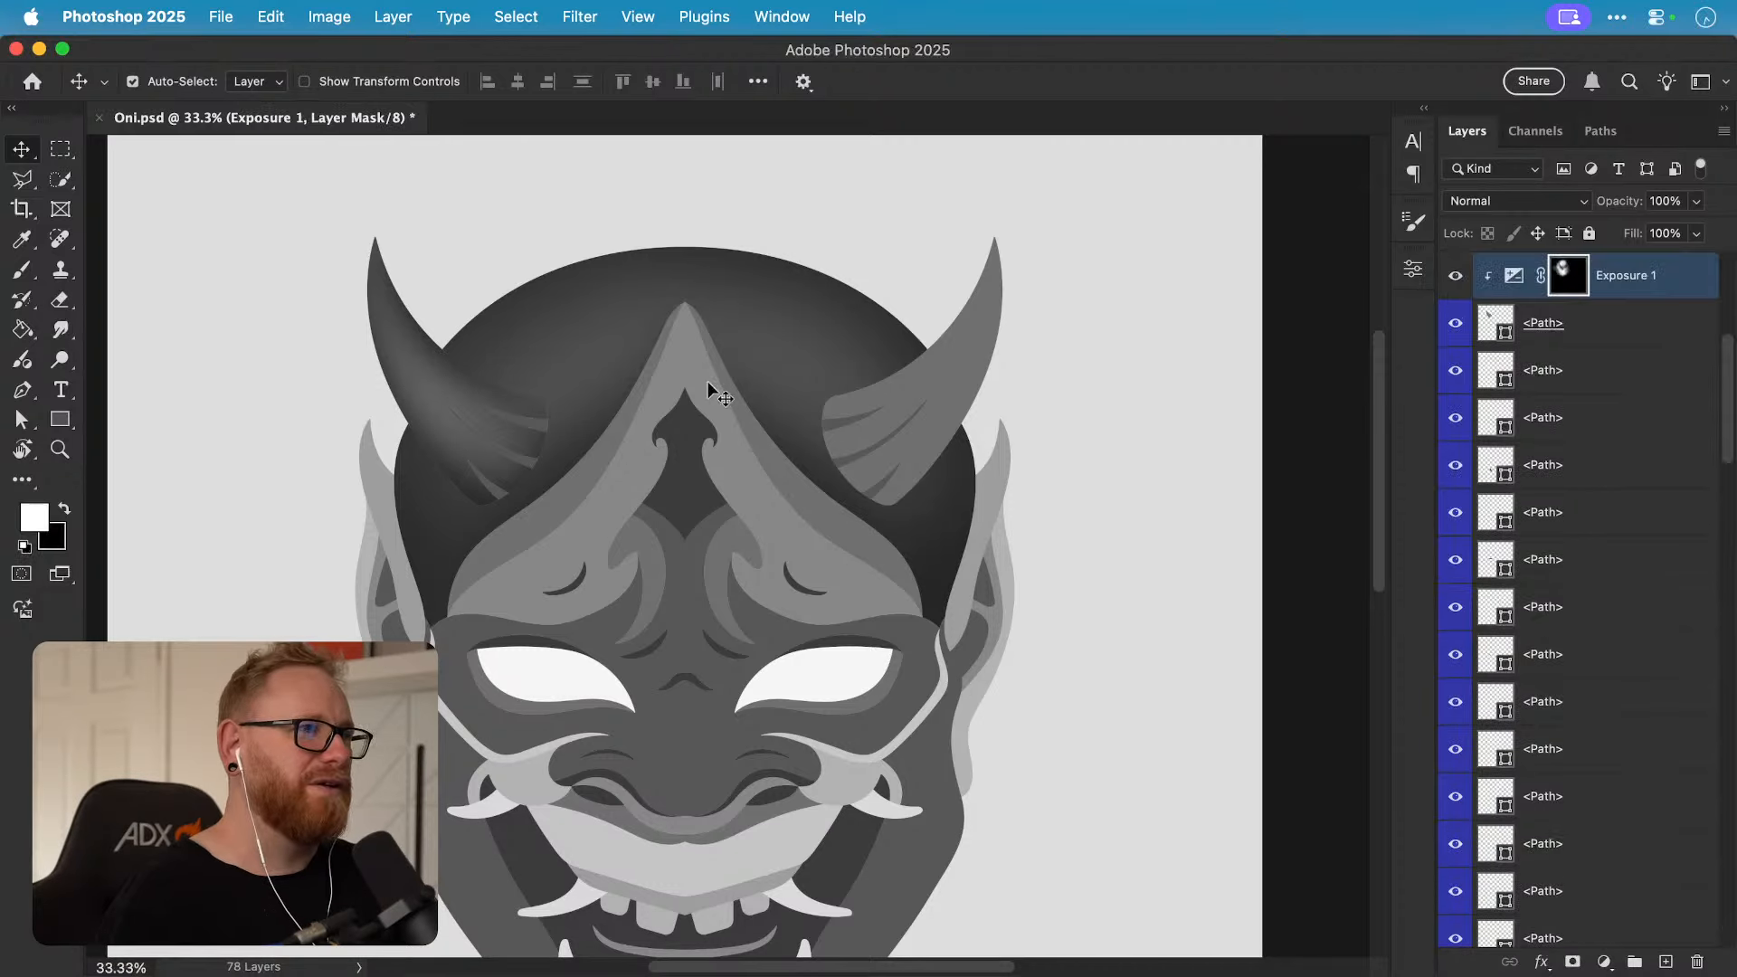
Step: Rename the right horn's path layer to "Right Horn"
left_click(957, 359)
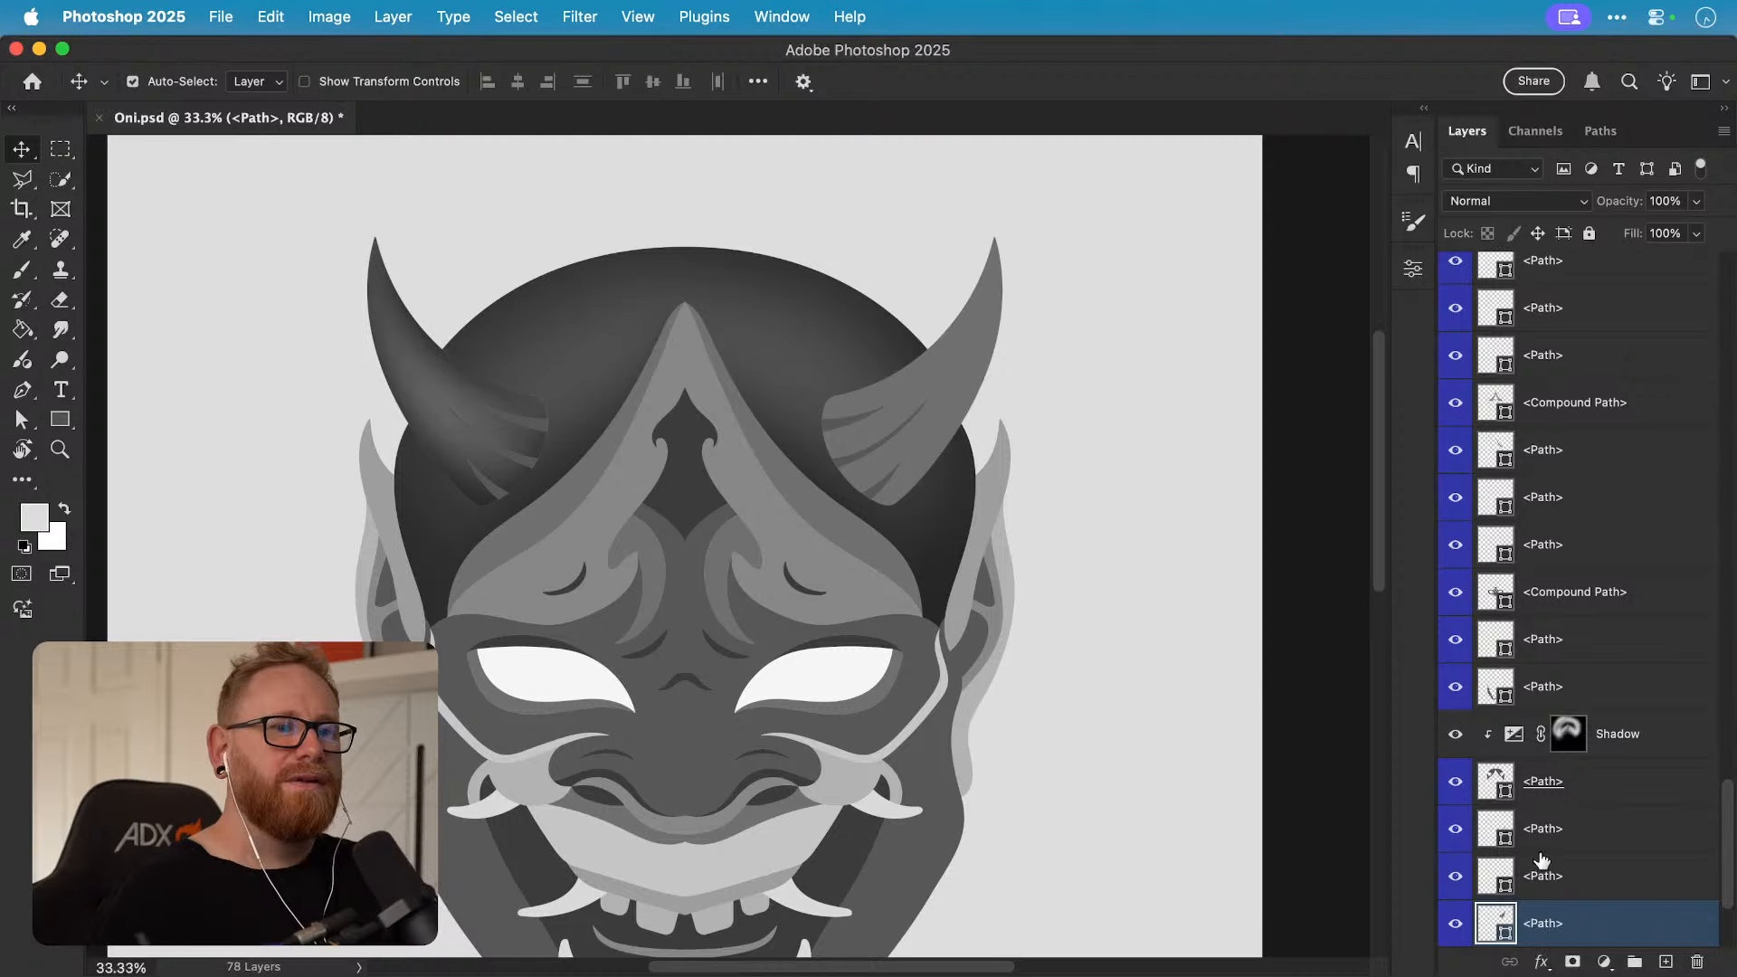
double_click(1547, 924)
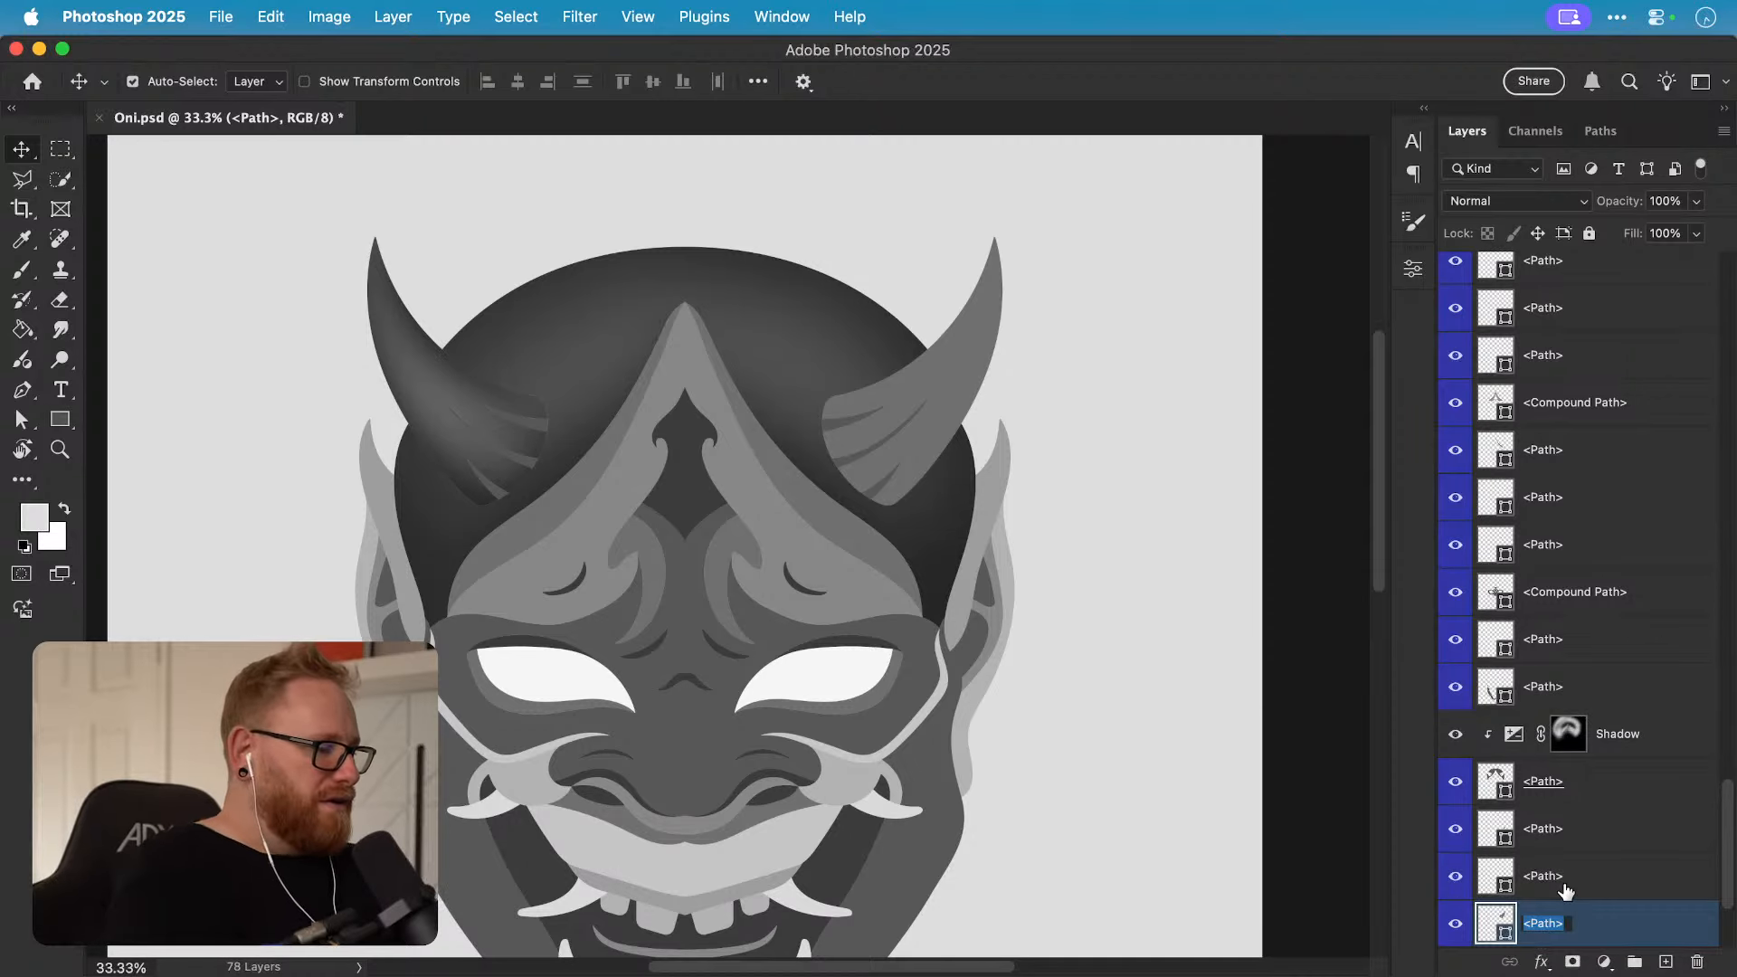
type("Right Horn")
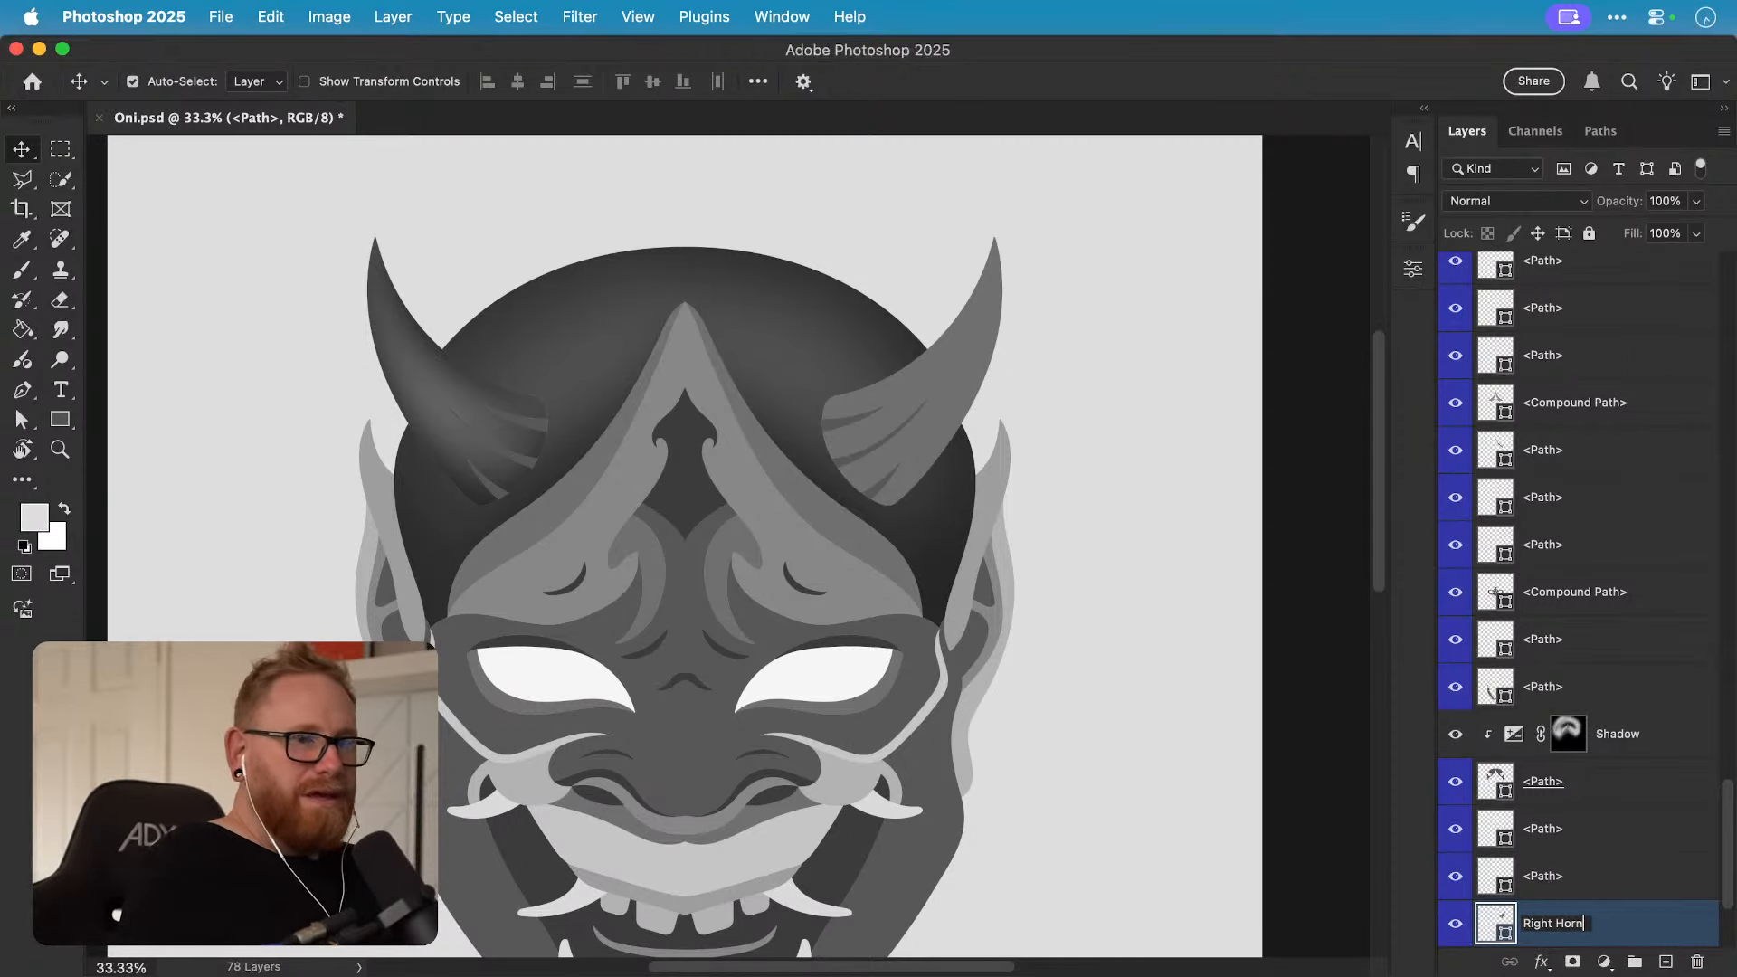
key("Return")
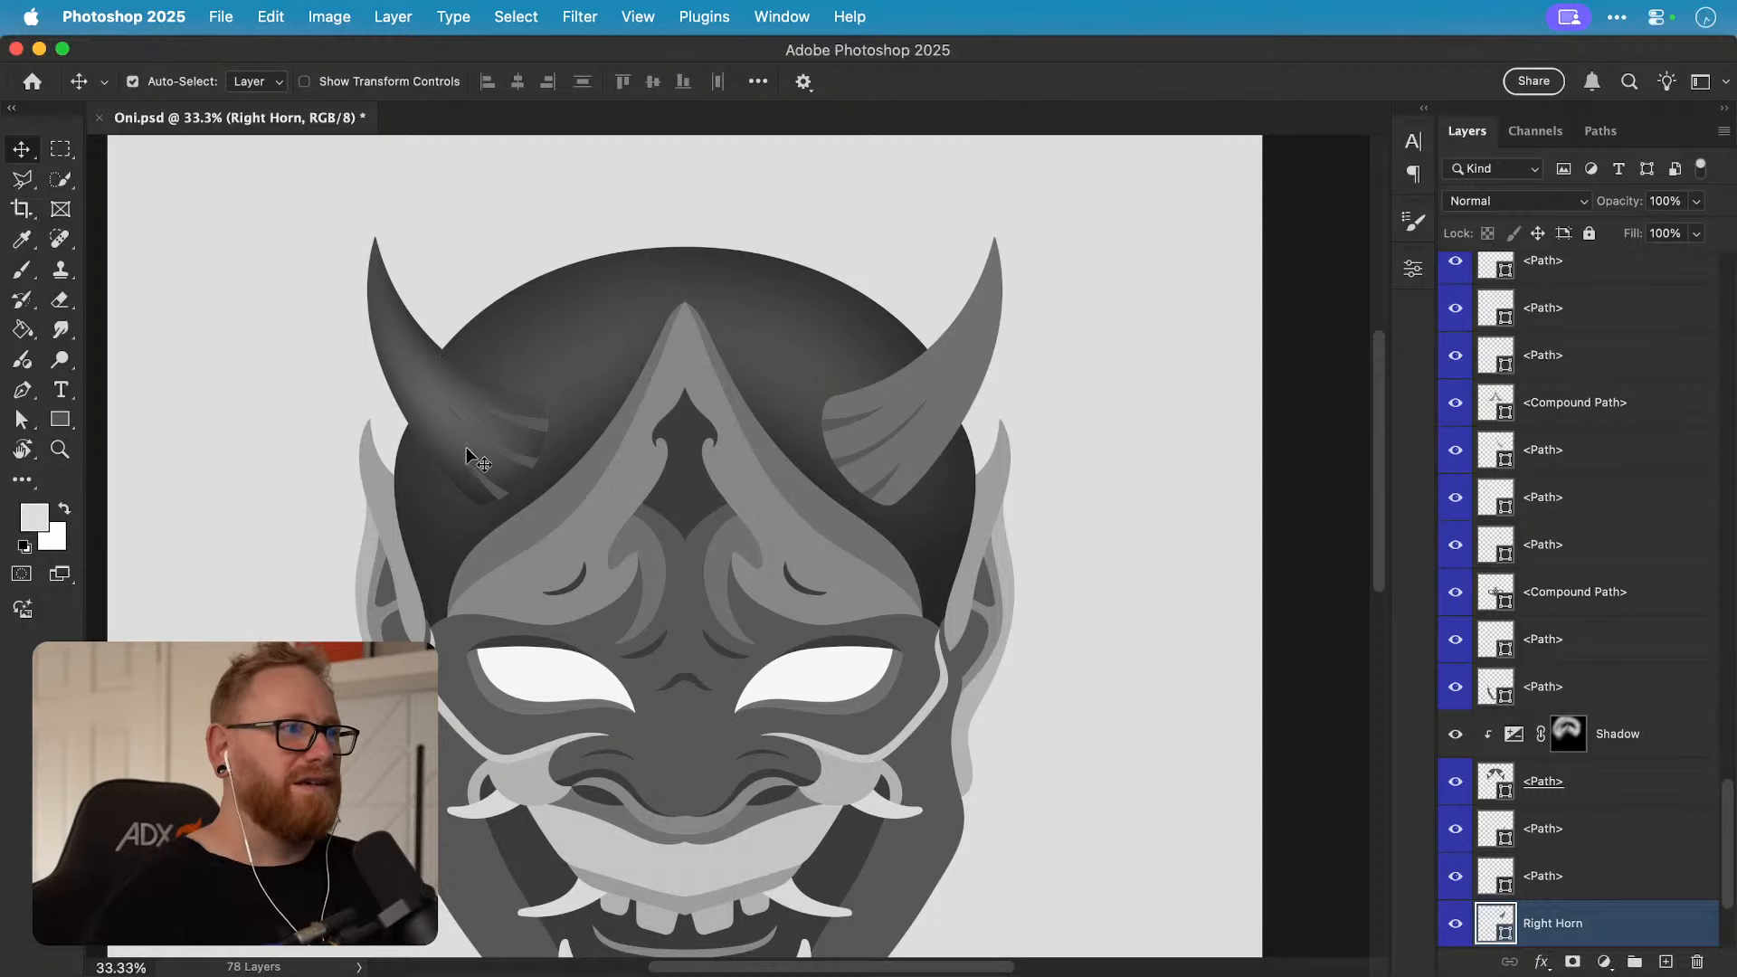
Step: Rename the left horn's path layer to "Left Horn"
left_click(415, 370)
double_click(1543, 325)
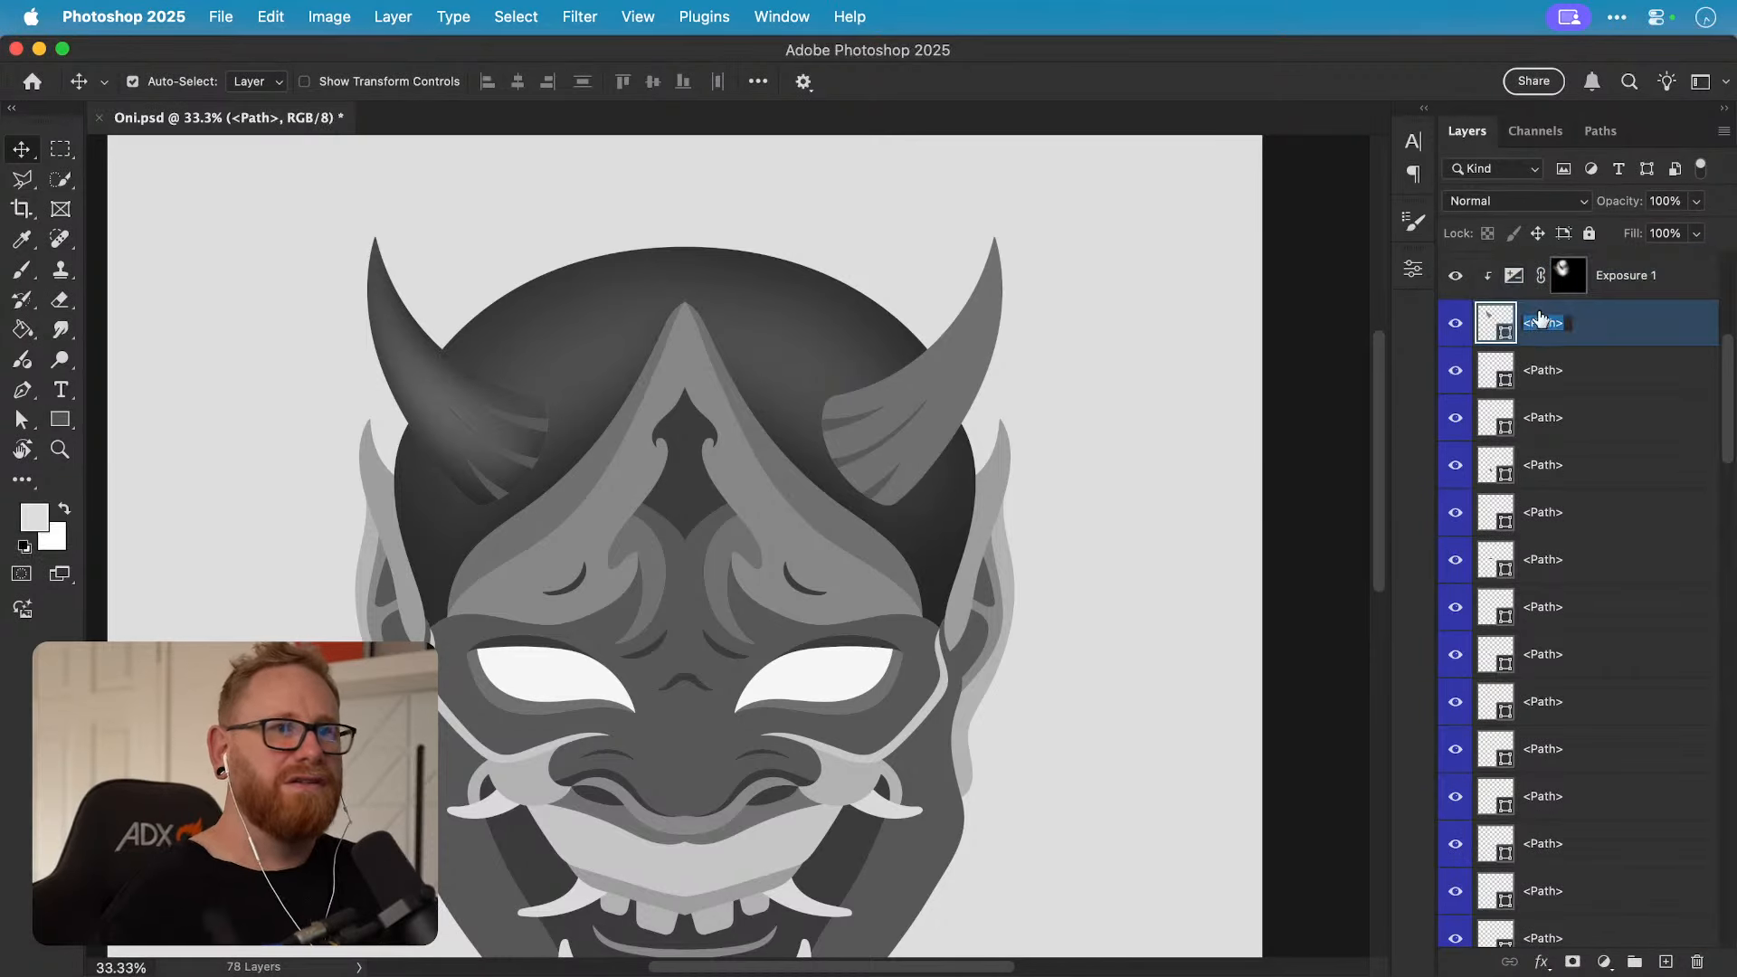
type("Left Horn")
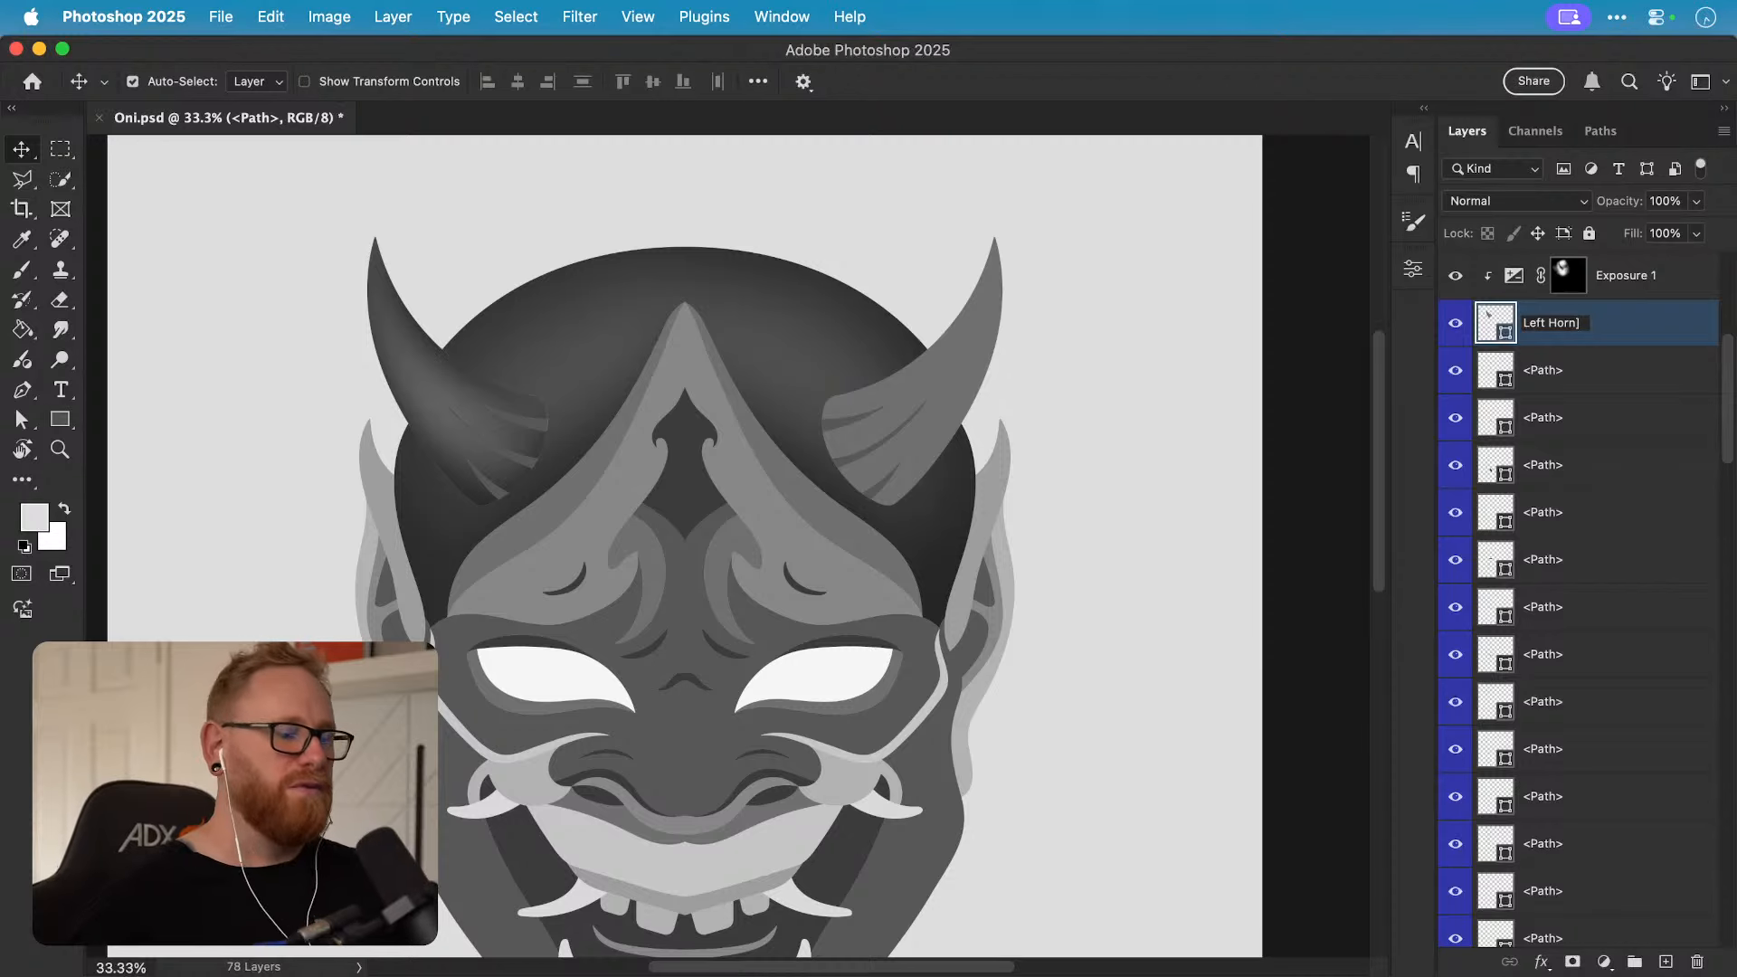
key("Return")
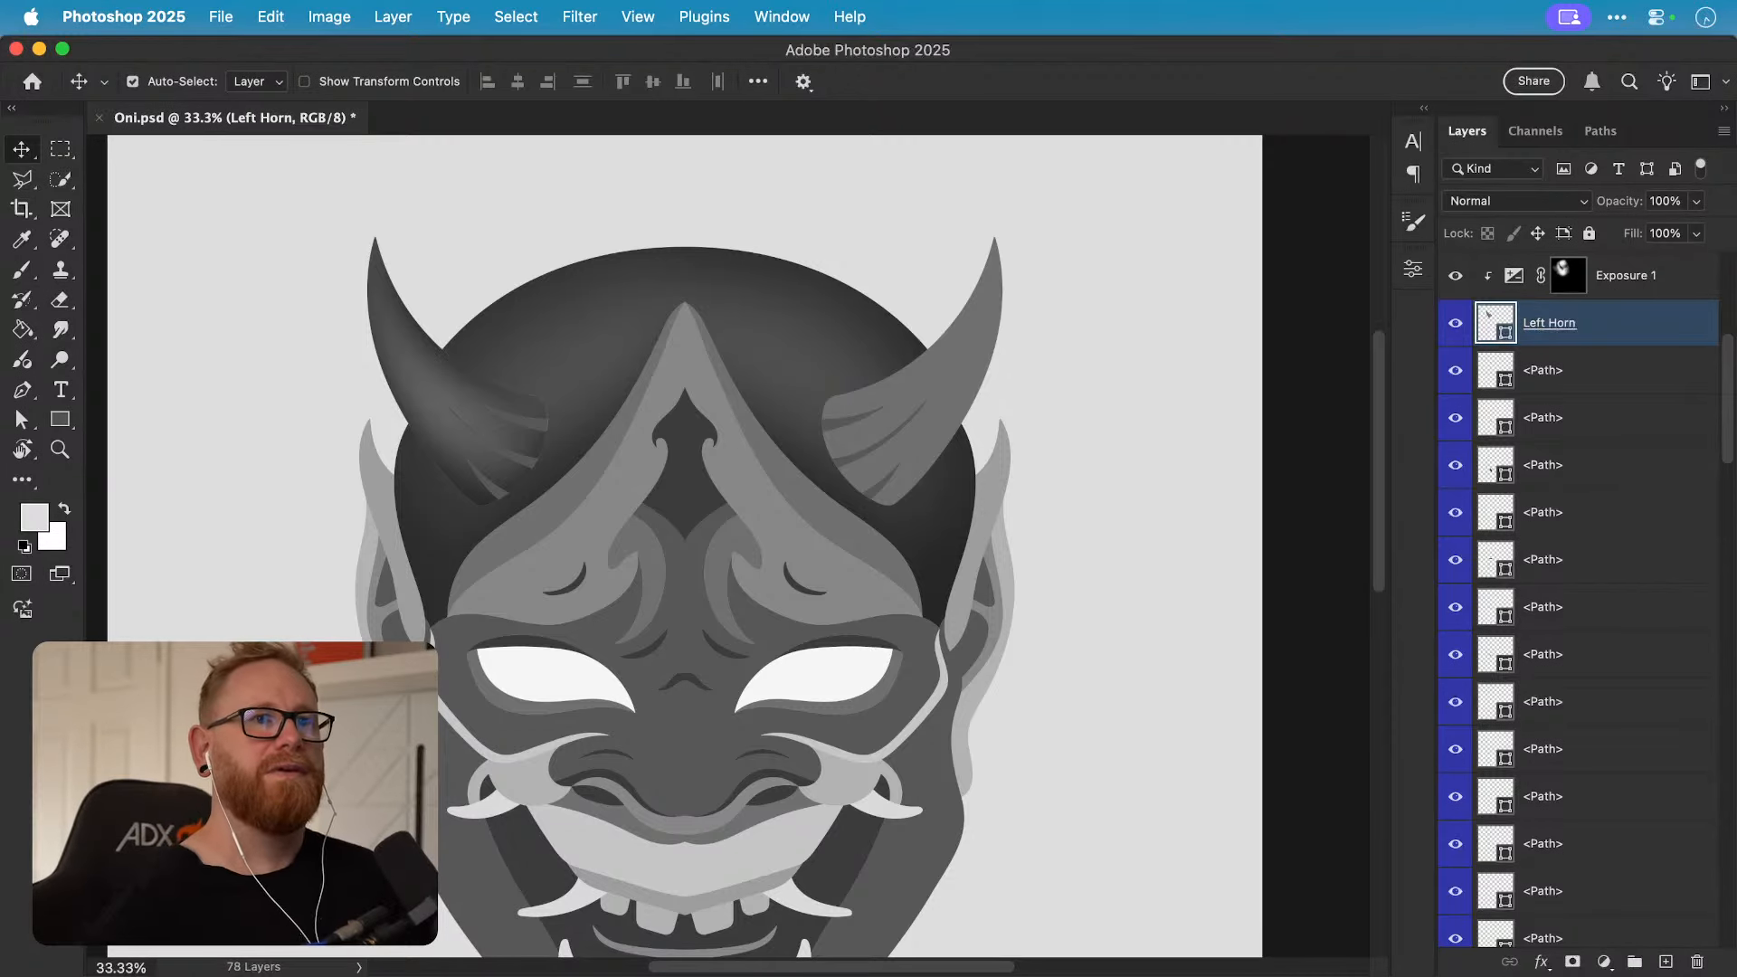
Step: Duplicate the left horn's Exposure adjustment directly above the Right Horn layer and clip the copy to it
left_click(1627, 280)
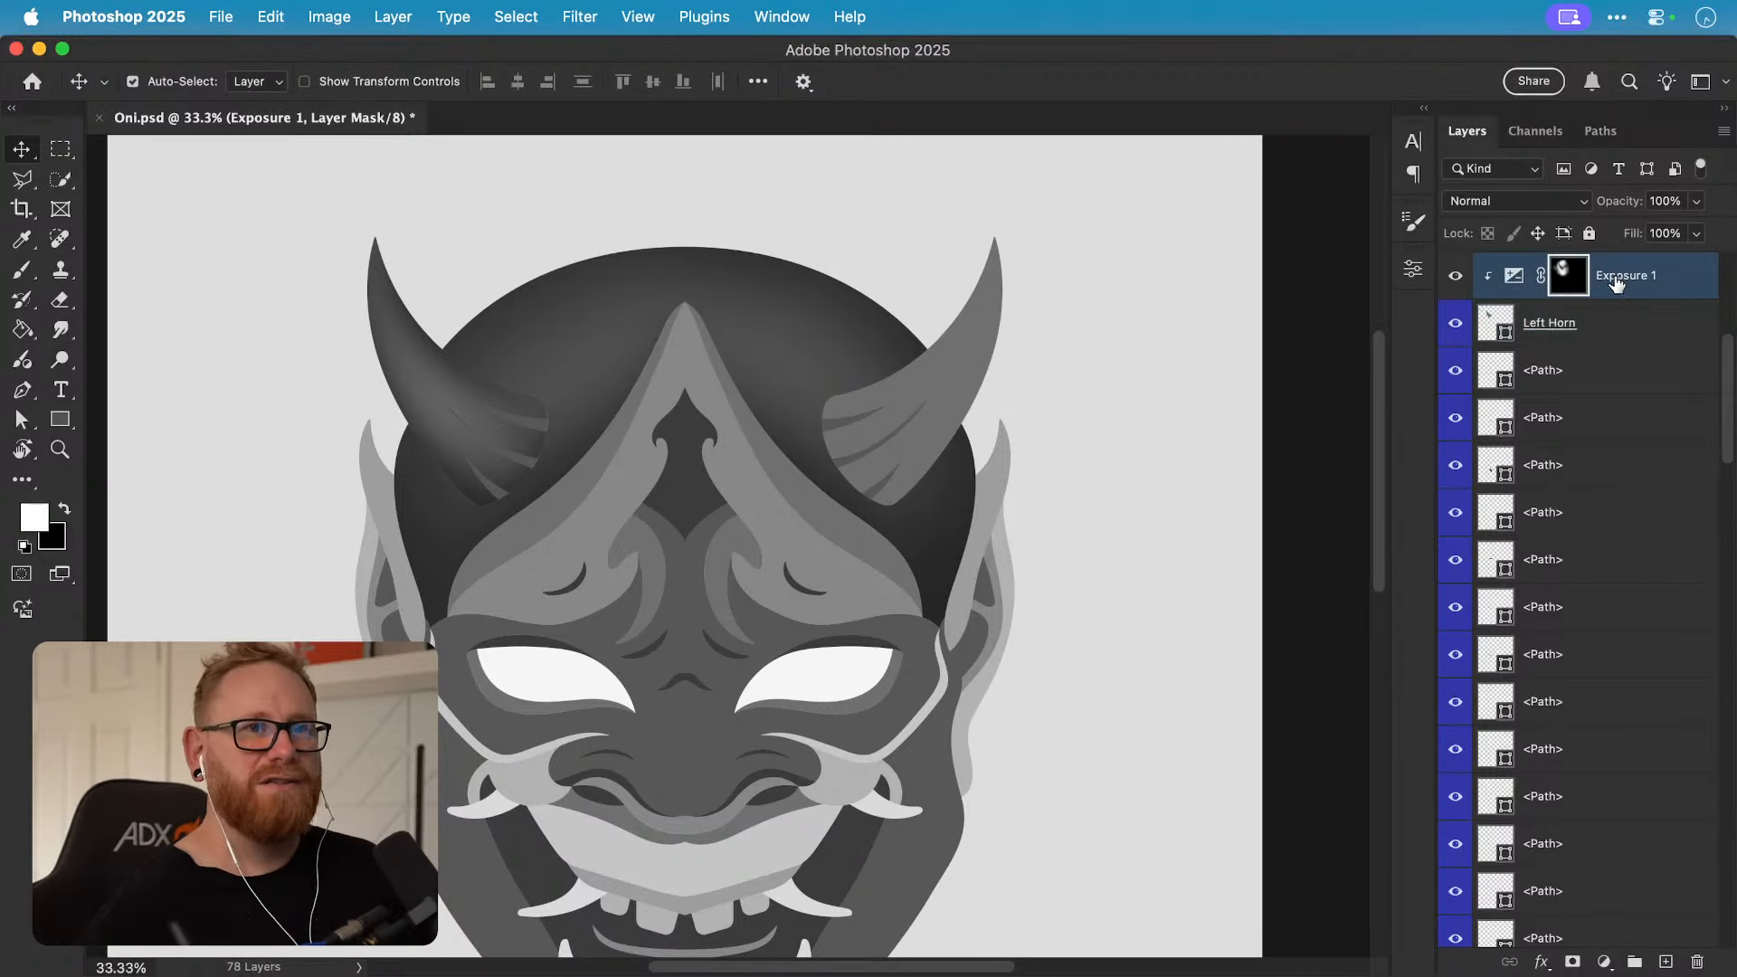
mouse_move(1616, 283)
left_mouse_down()
mouse_move(1604, 959)
mouse_move(1641, 780)
mouse_move(1618, 948)
mouse_move(1644, 808)
mouse_move(1628, 890)
left_mouse_up()
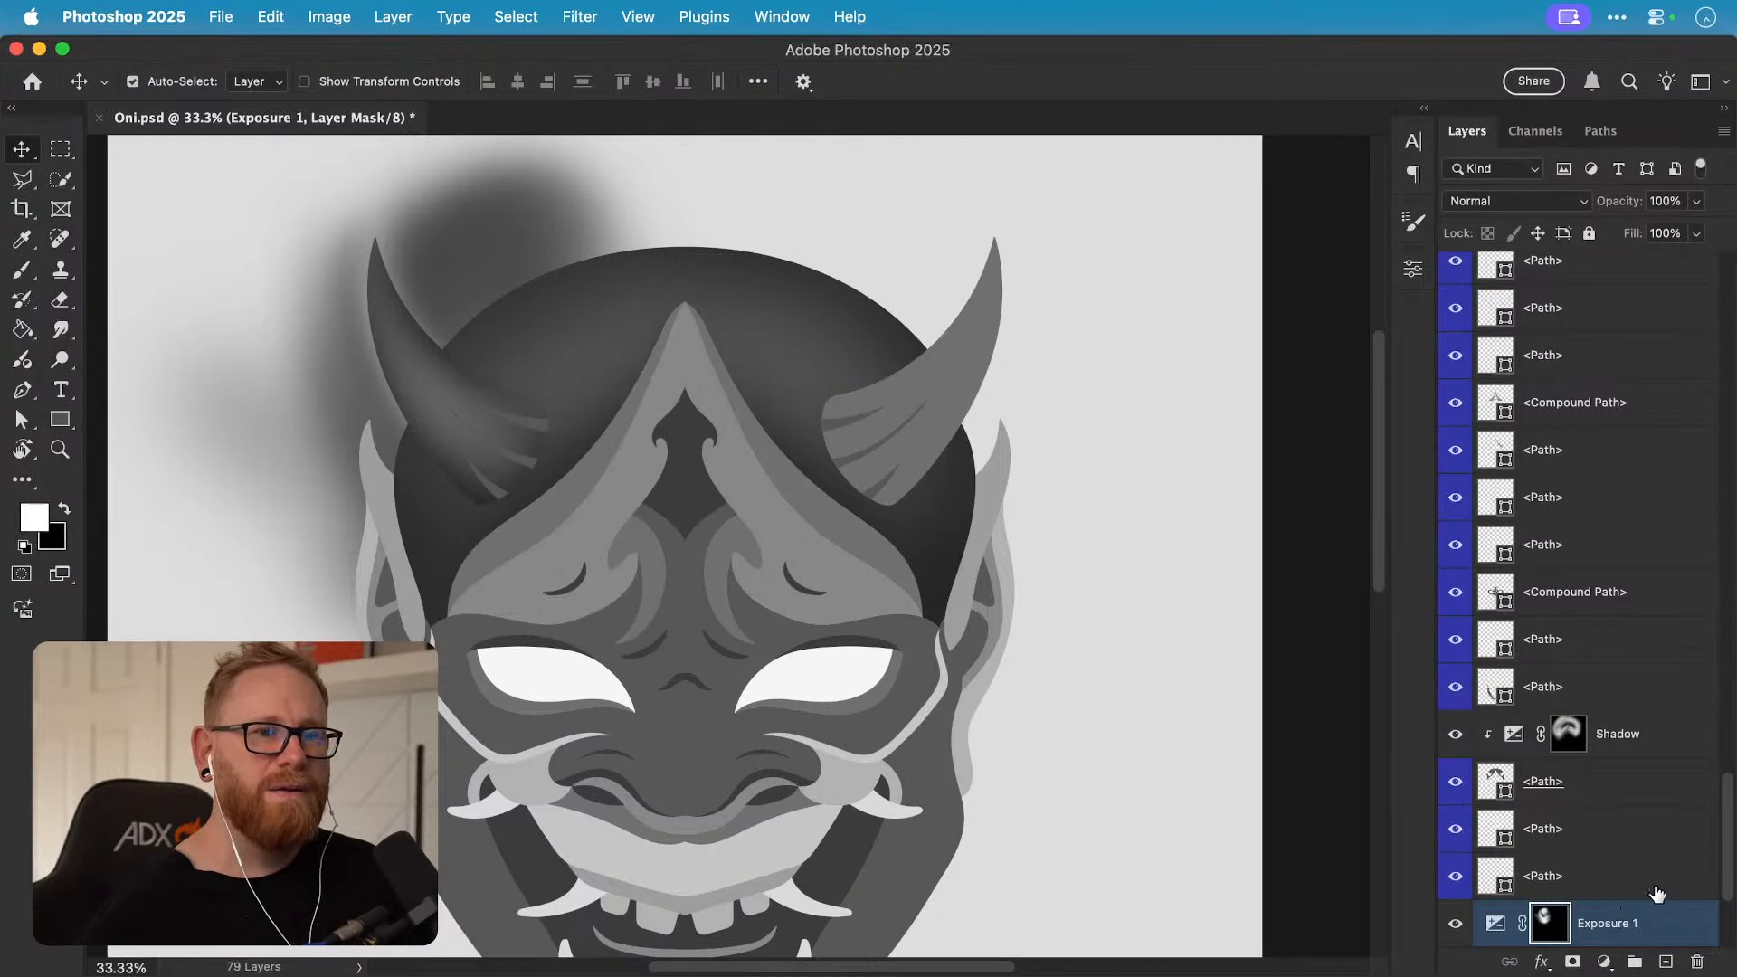
scroll(1627, 859, "down", 5)
left_click(1631, 701, "alt")
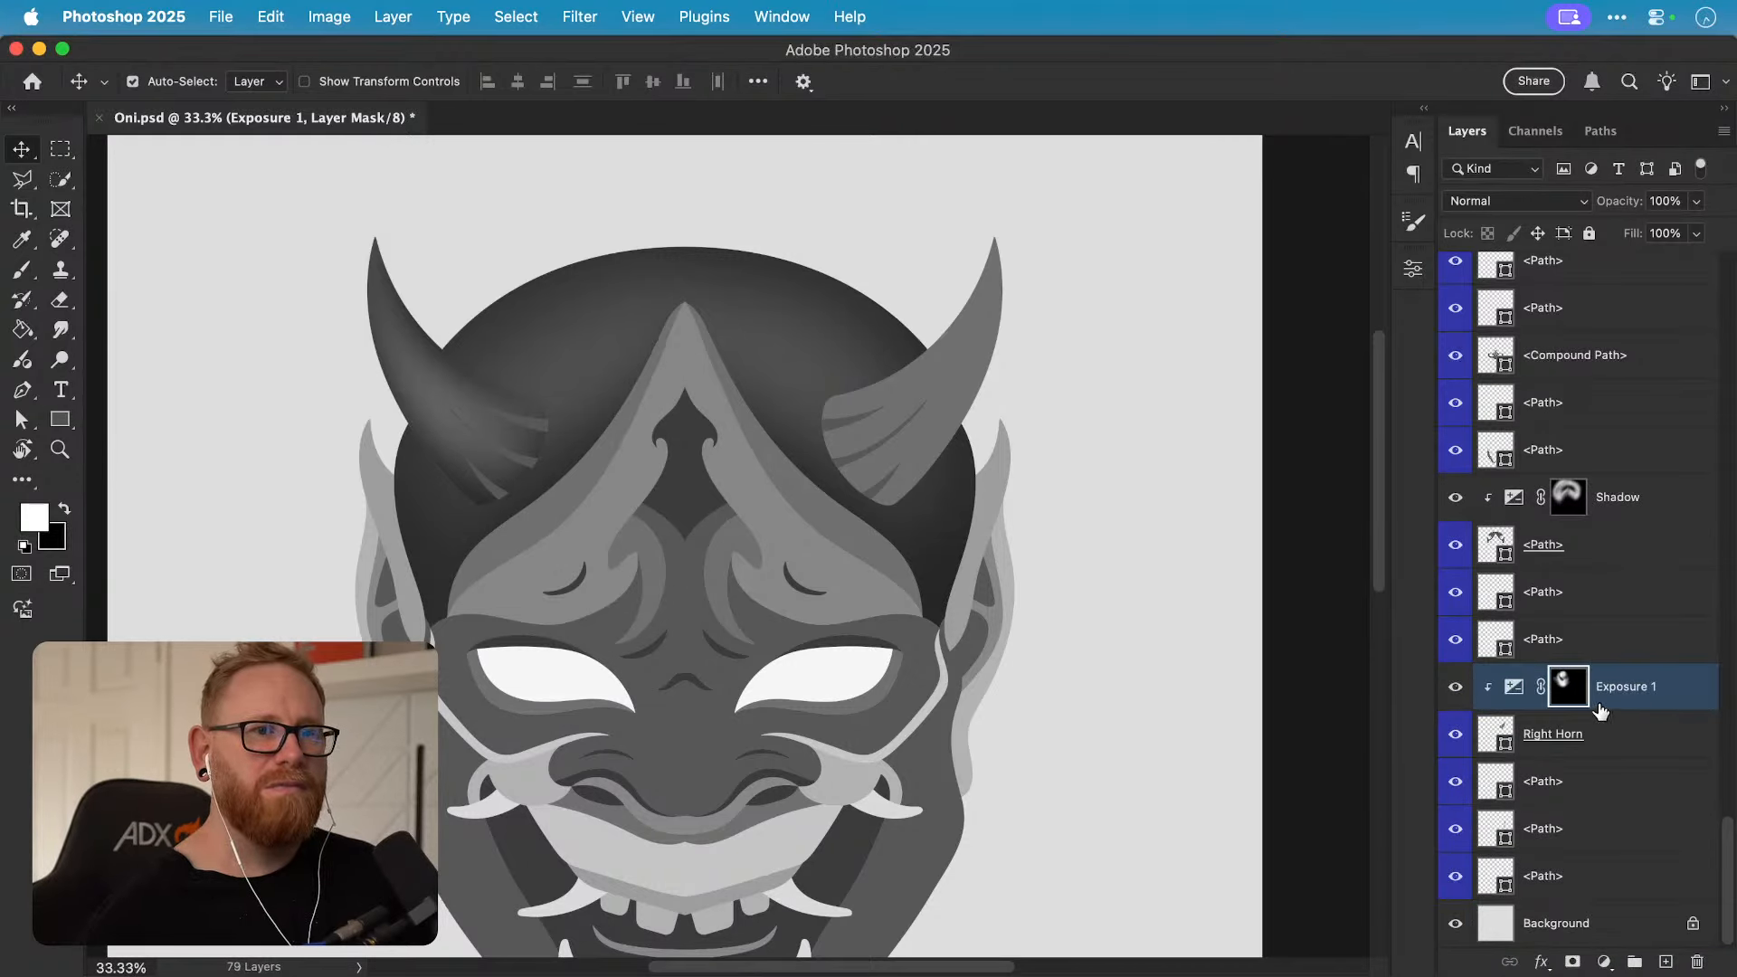
Step: Flip the copied Exposure adjustment's mask horizontally and move it over the right horn so the shading mirrors the left one
left_click(270, 17)
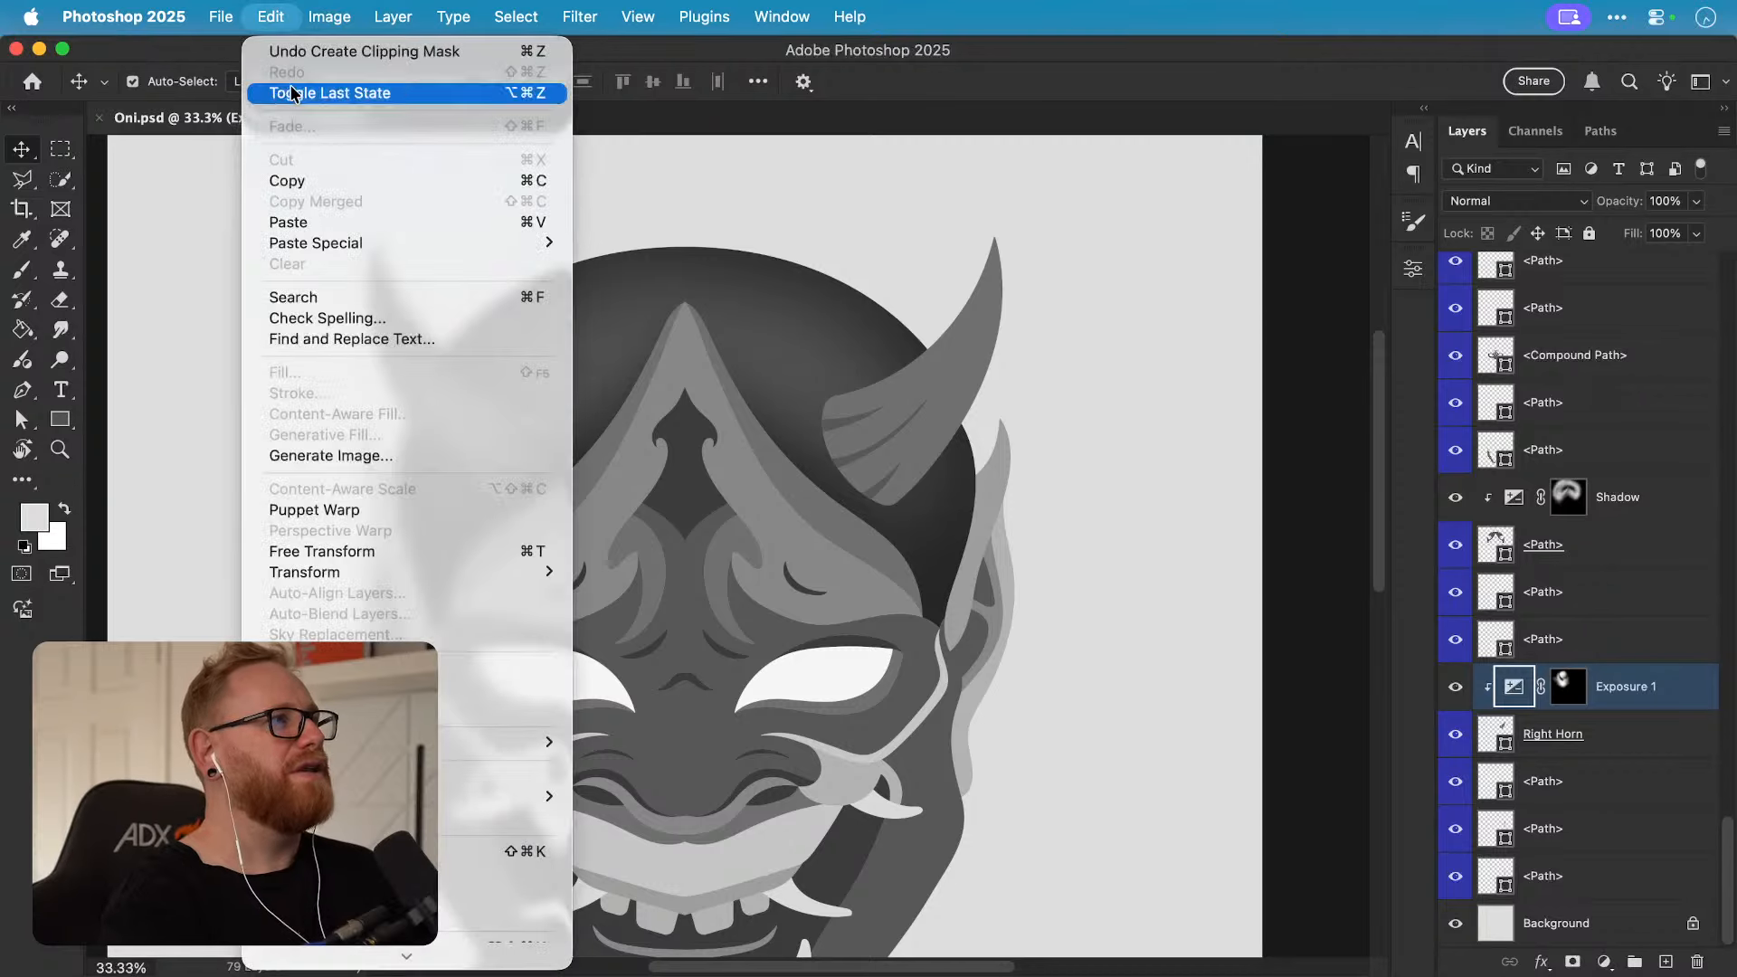
mouse_move(362, 571)
left_click(624, 932)
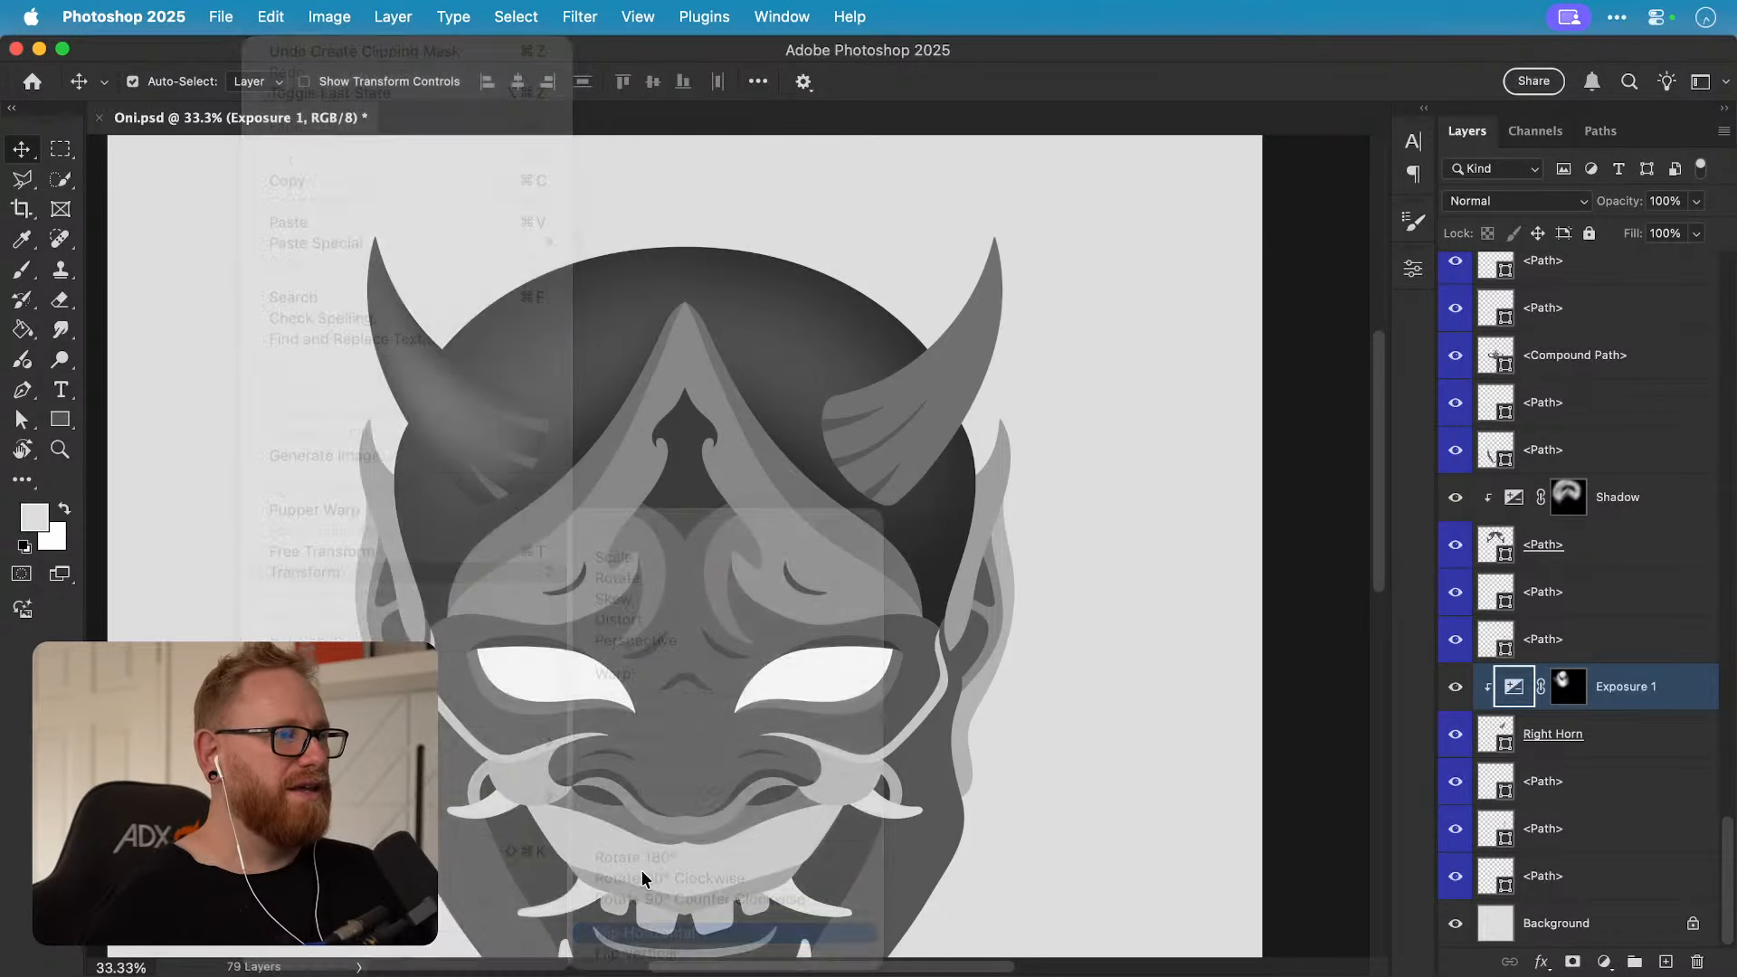
key("super+t")
left_click_drag(551, 454, 951, 470)
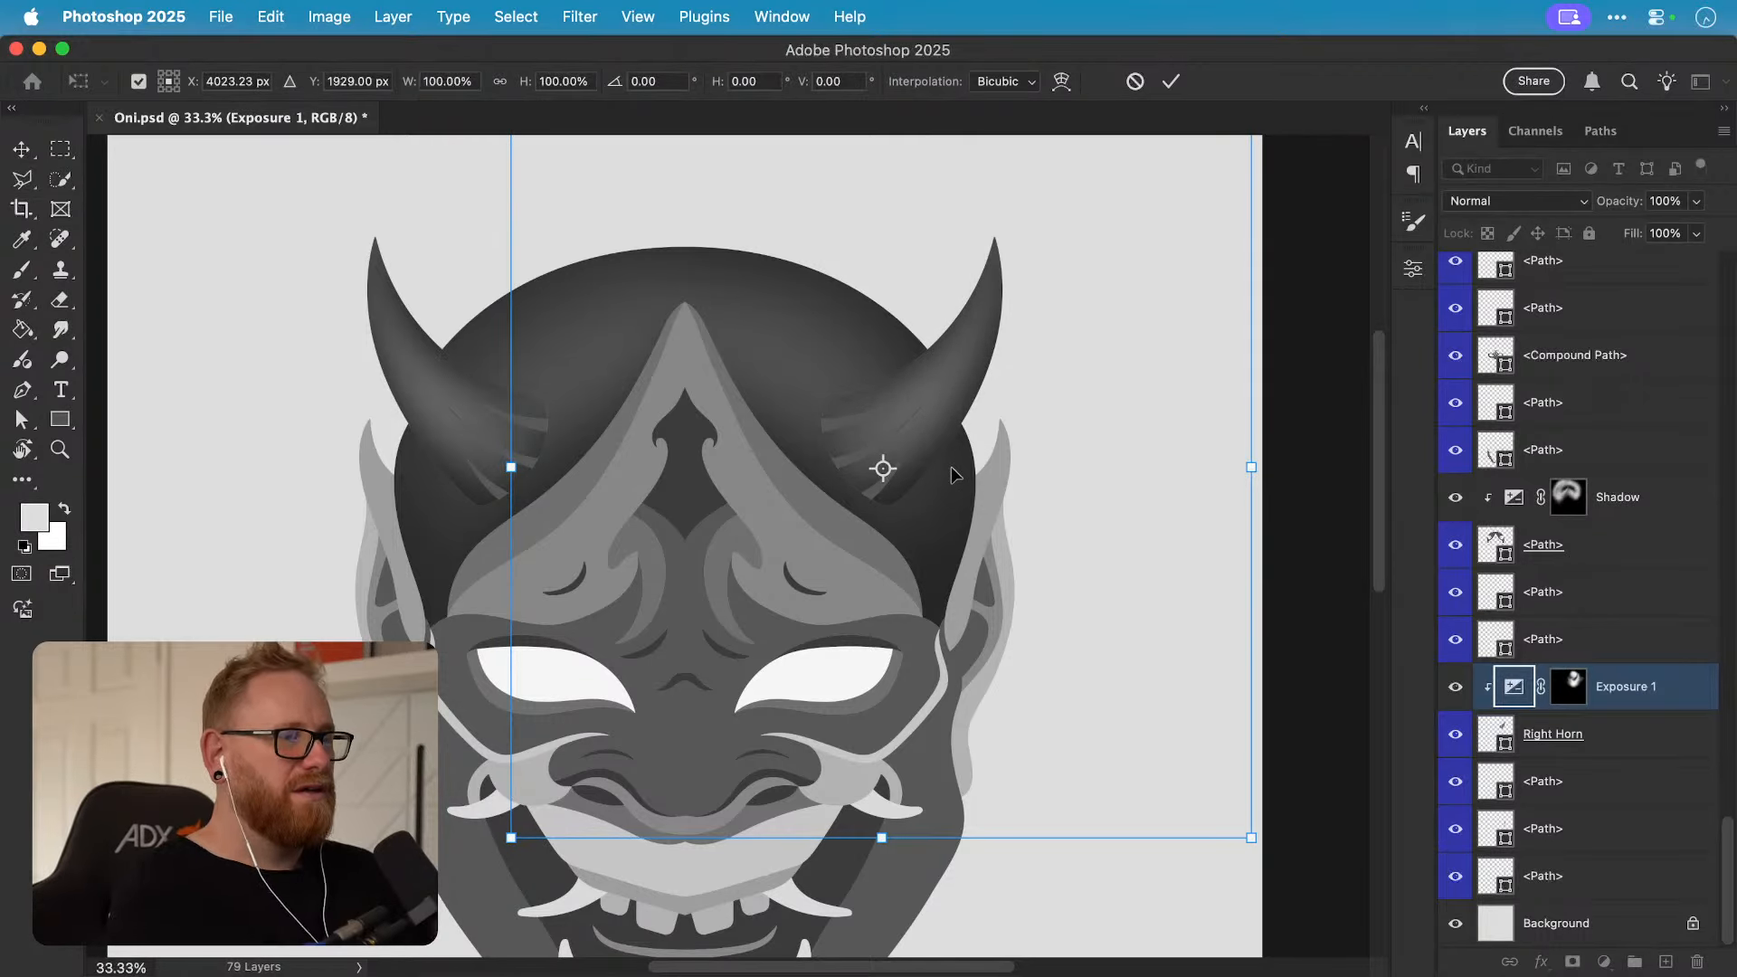
key("Return")
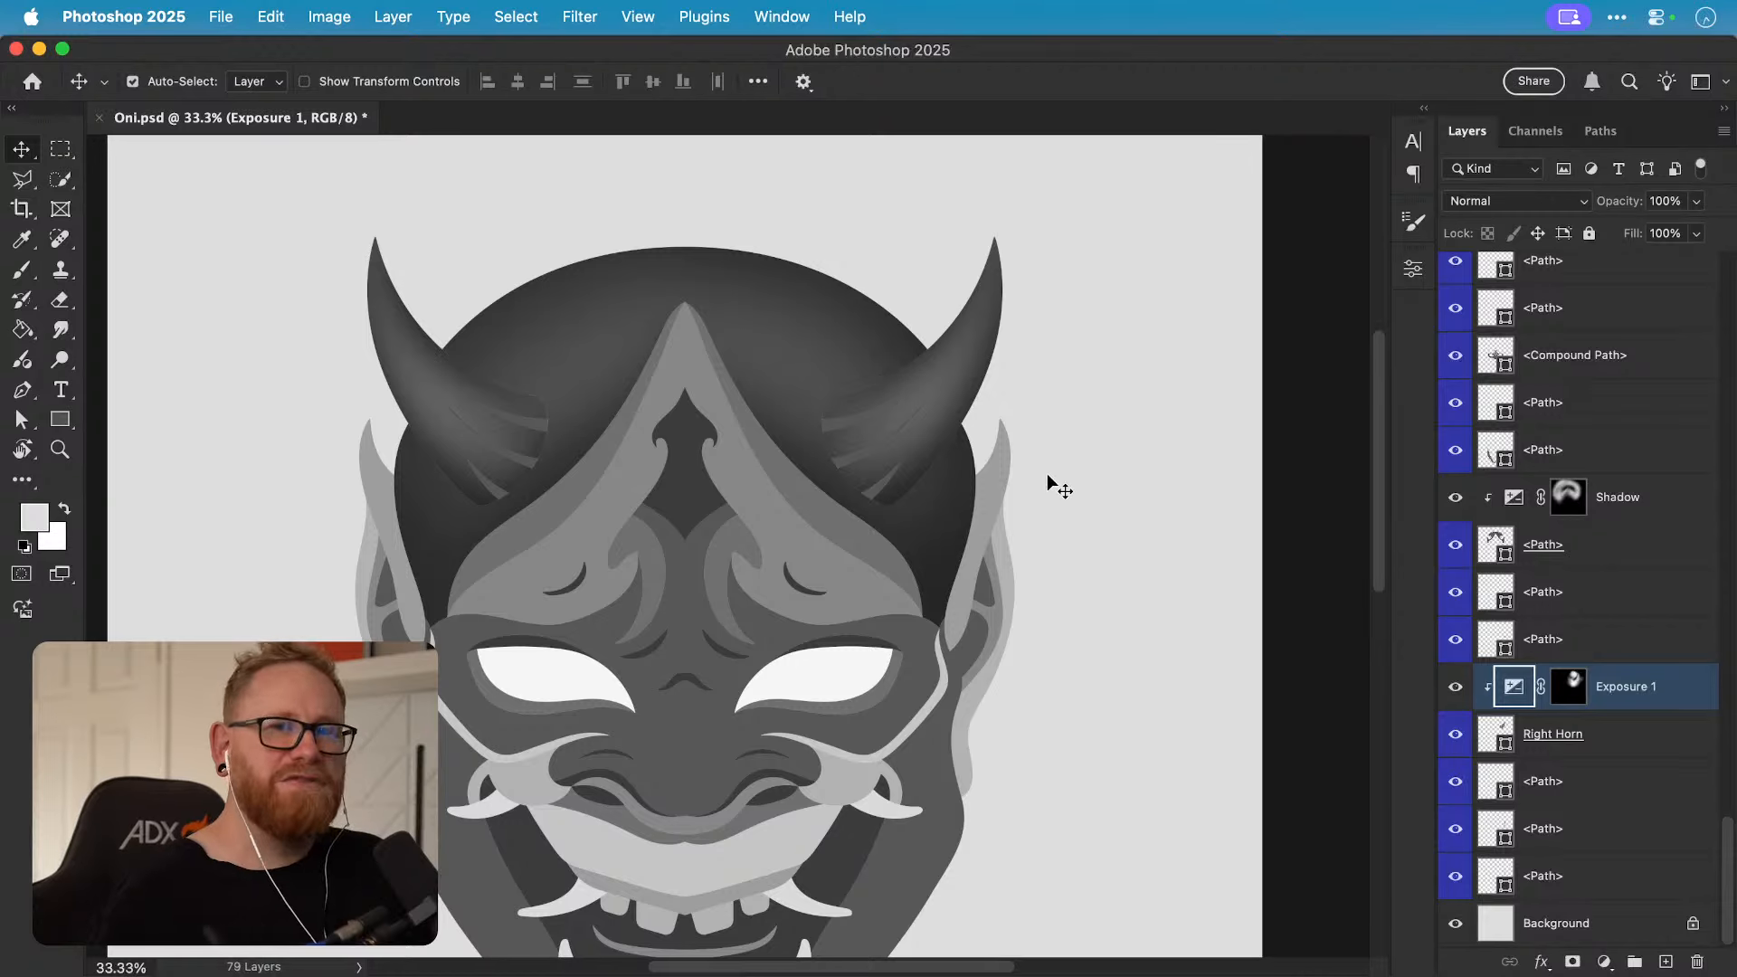
Step: Check the mirrored shading on both horns and save the document
key("z")
left_click(853, 441)
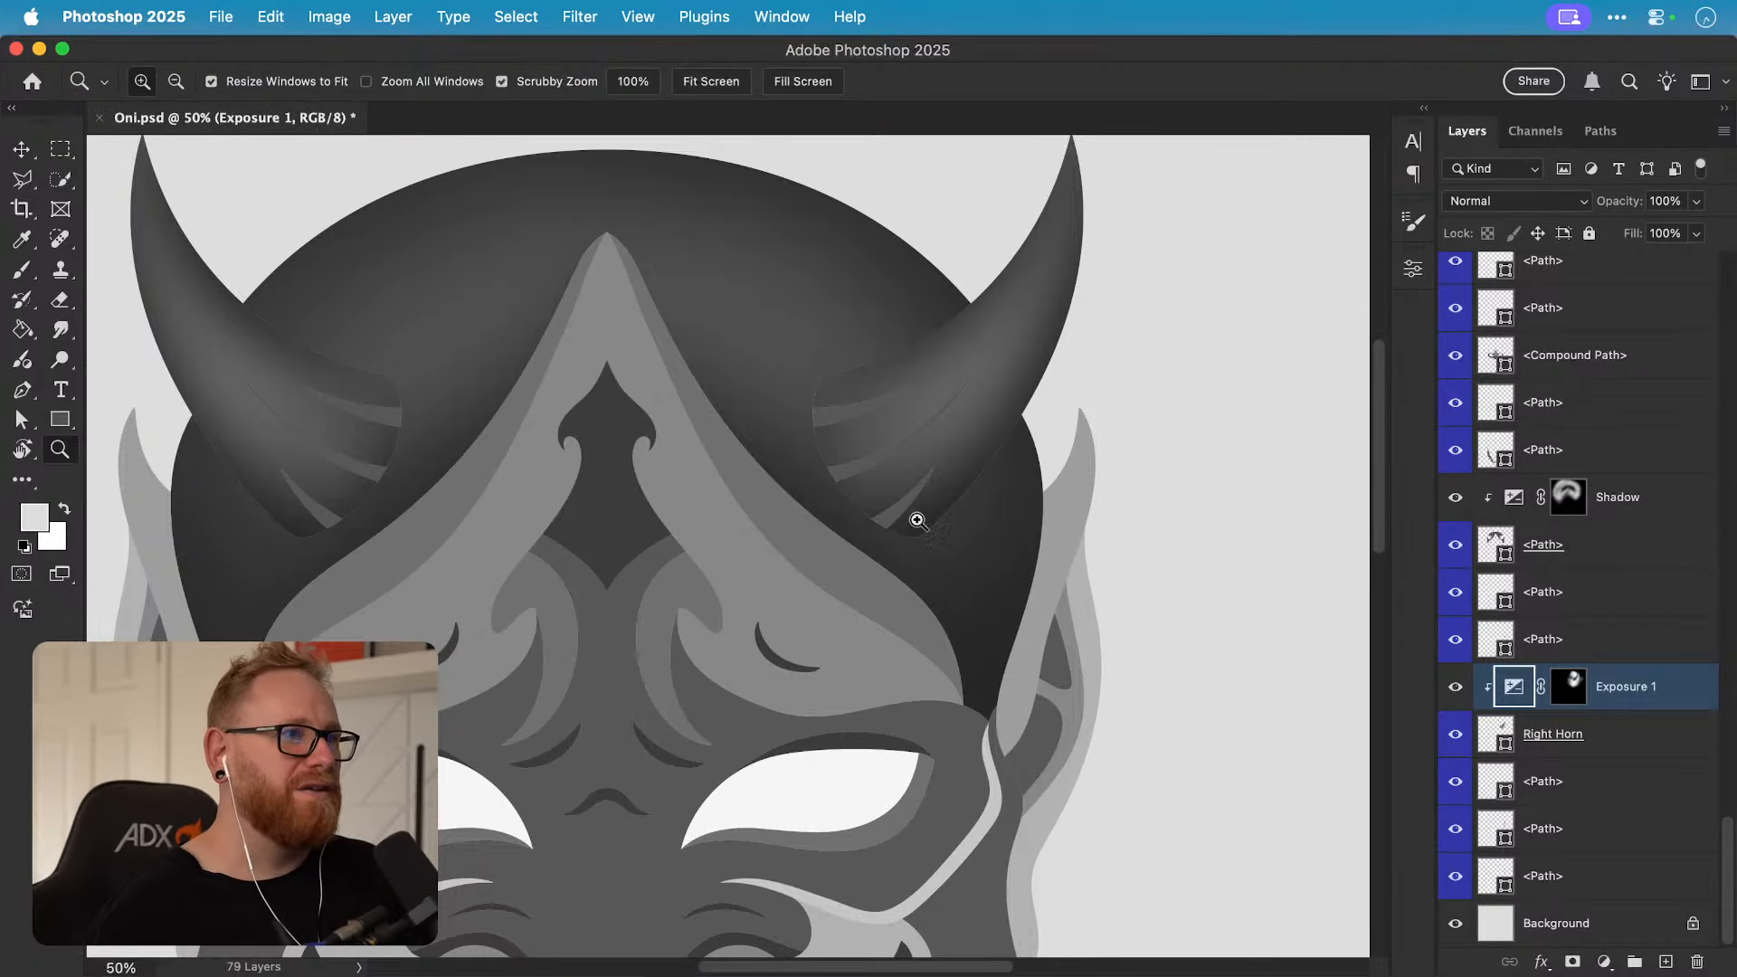
left_click_drag(915, 519, 856, 515)
left_click_drag(521, 486, 854, 606)
left_click_drag(946, 599, 832, 597)
key("v")
key("super+s")
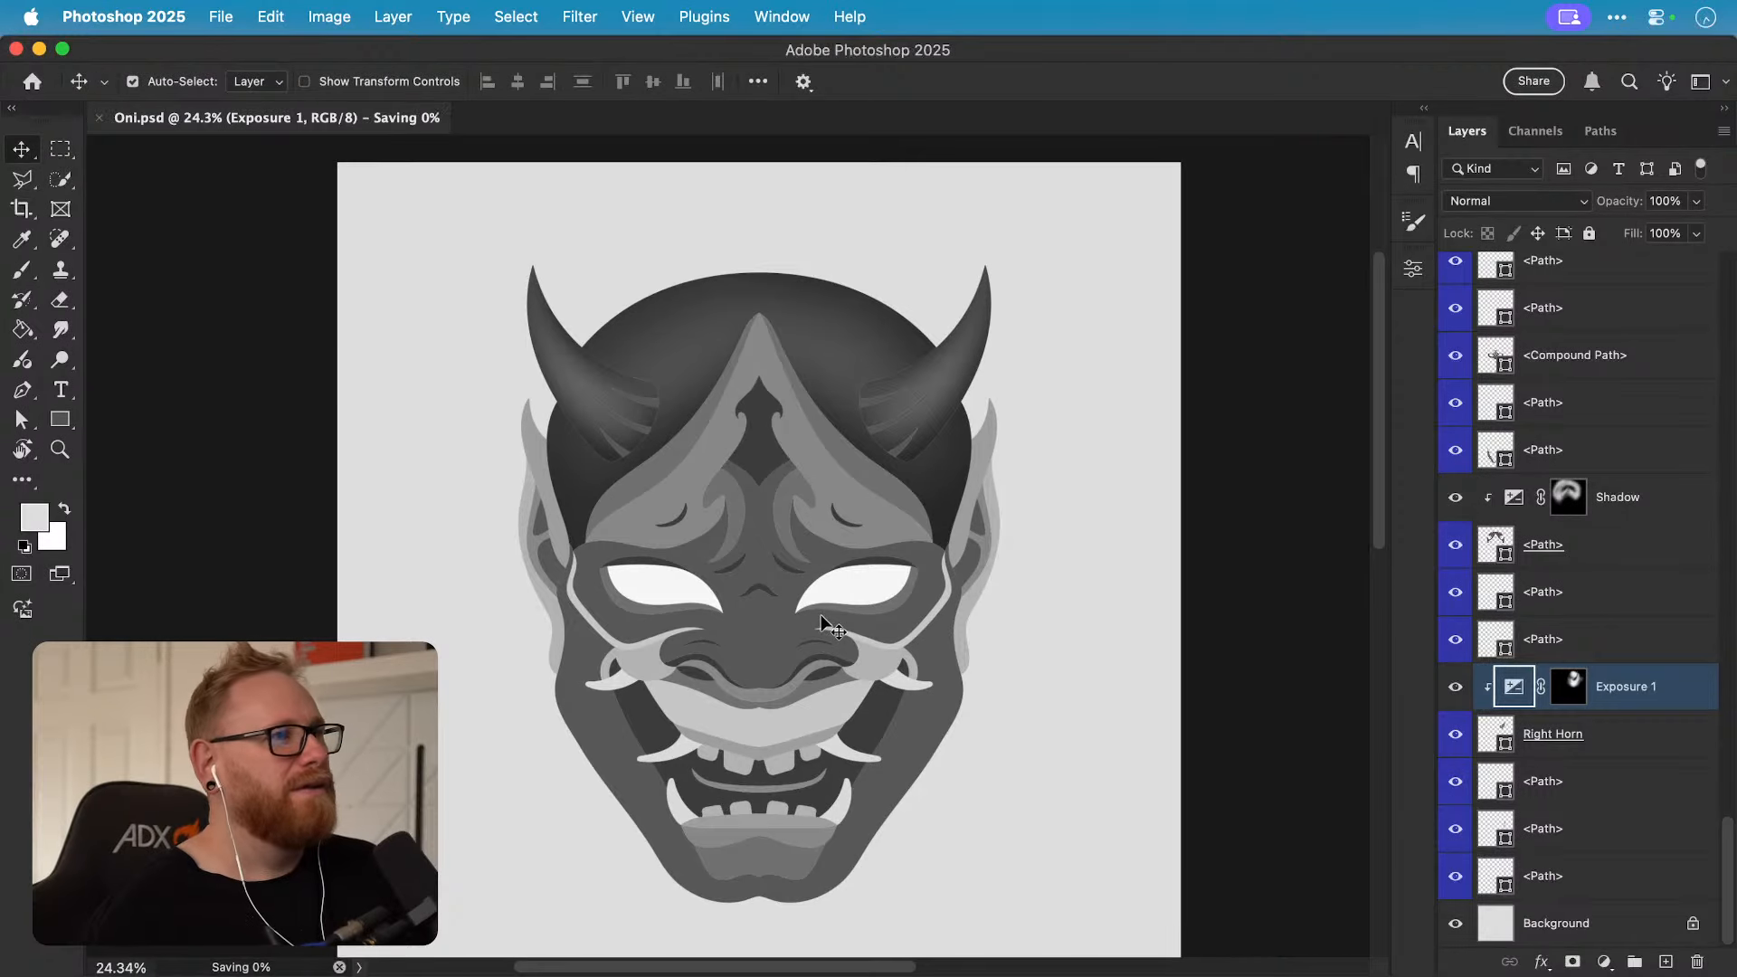
Step: Add a new layer above the path just over the right horn's Exposure adjustment, clip it, and ready a black brush
key("z")
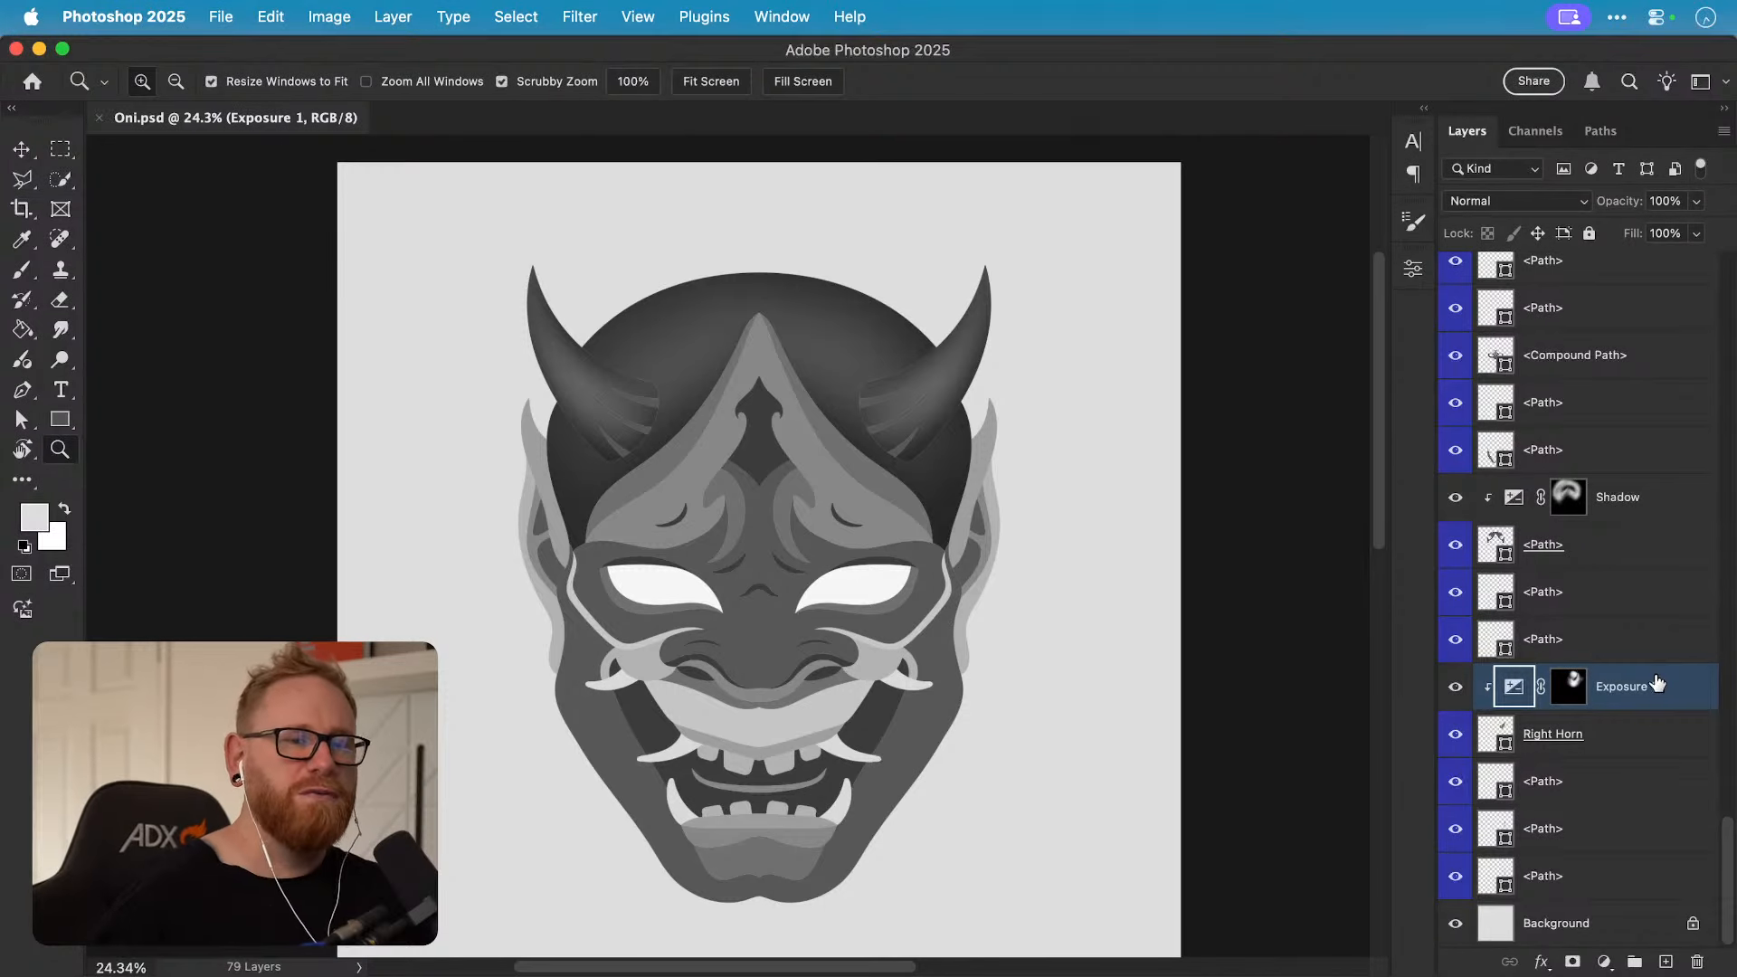
left_click(1568, 657)
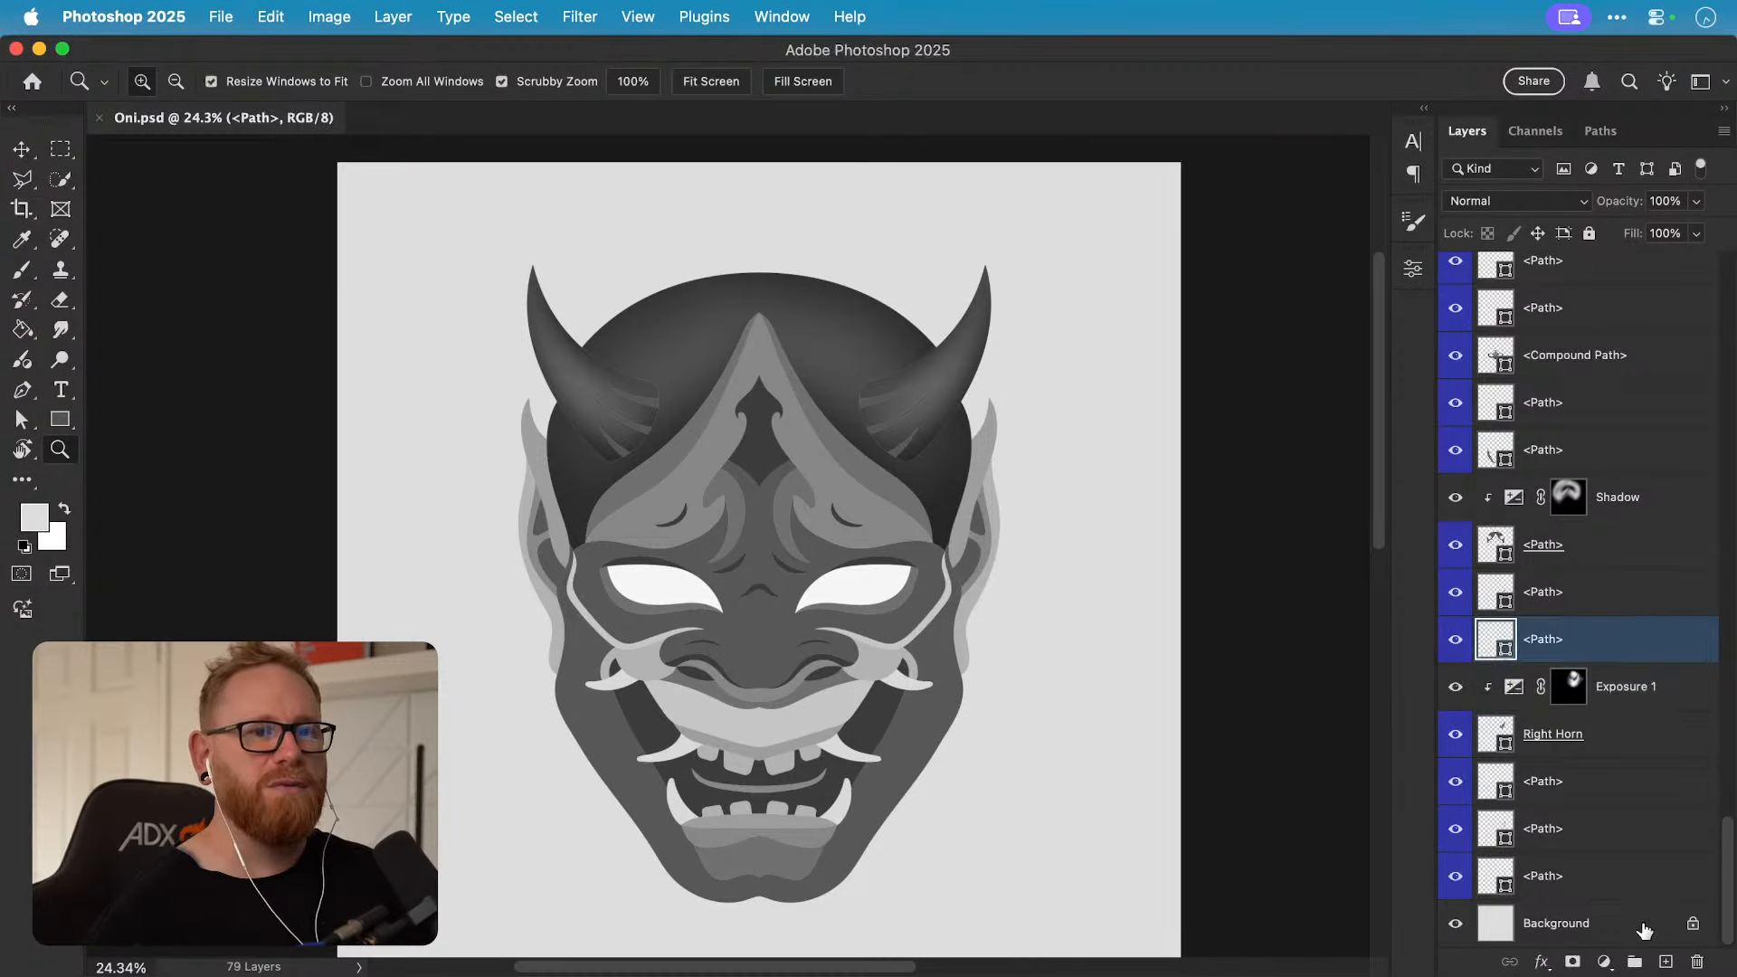
left_click(1665, 962)
left_click(1584, 658, "alt")
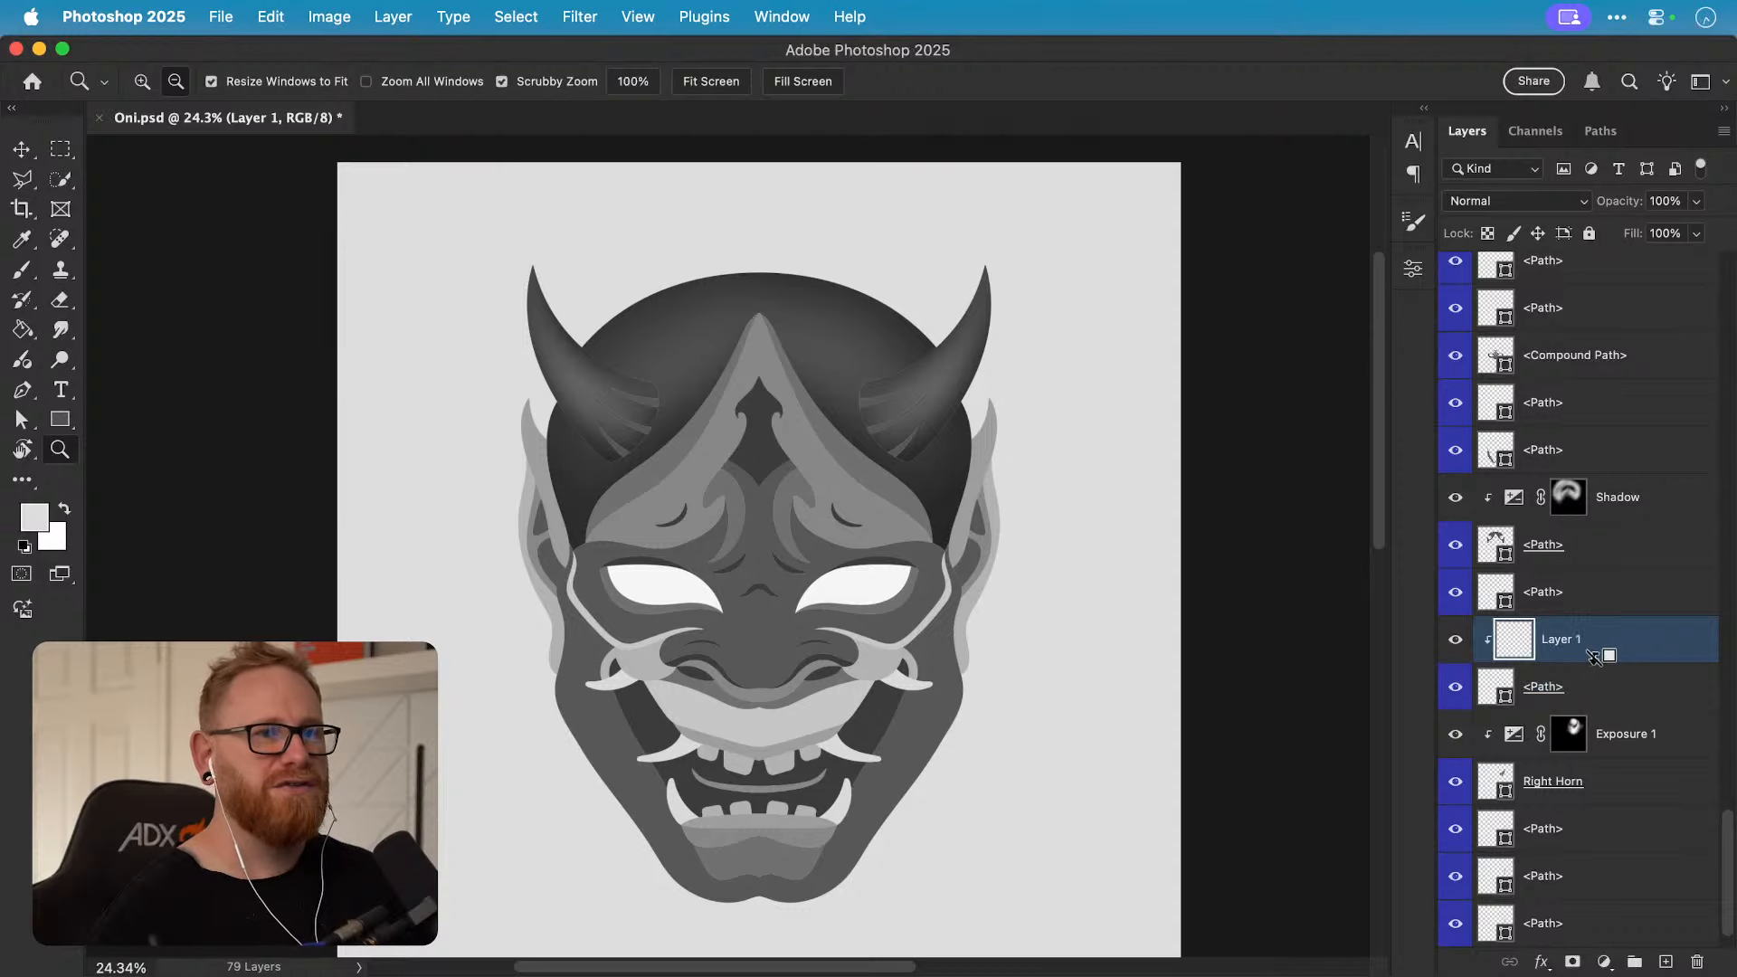
key("d")
key("b")
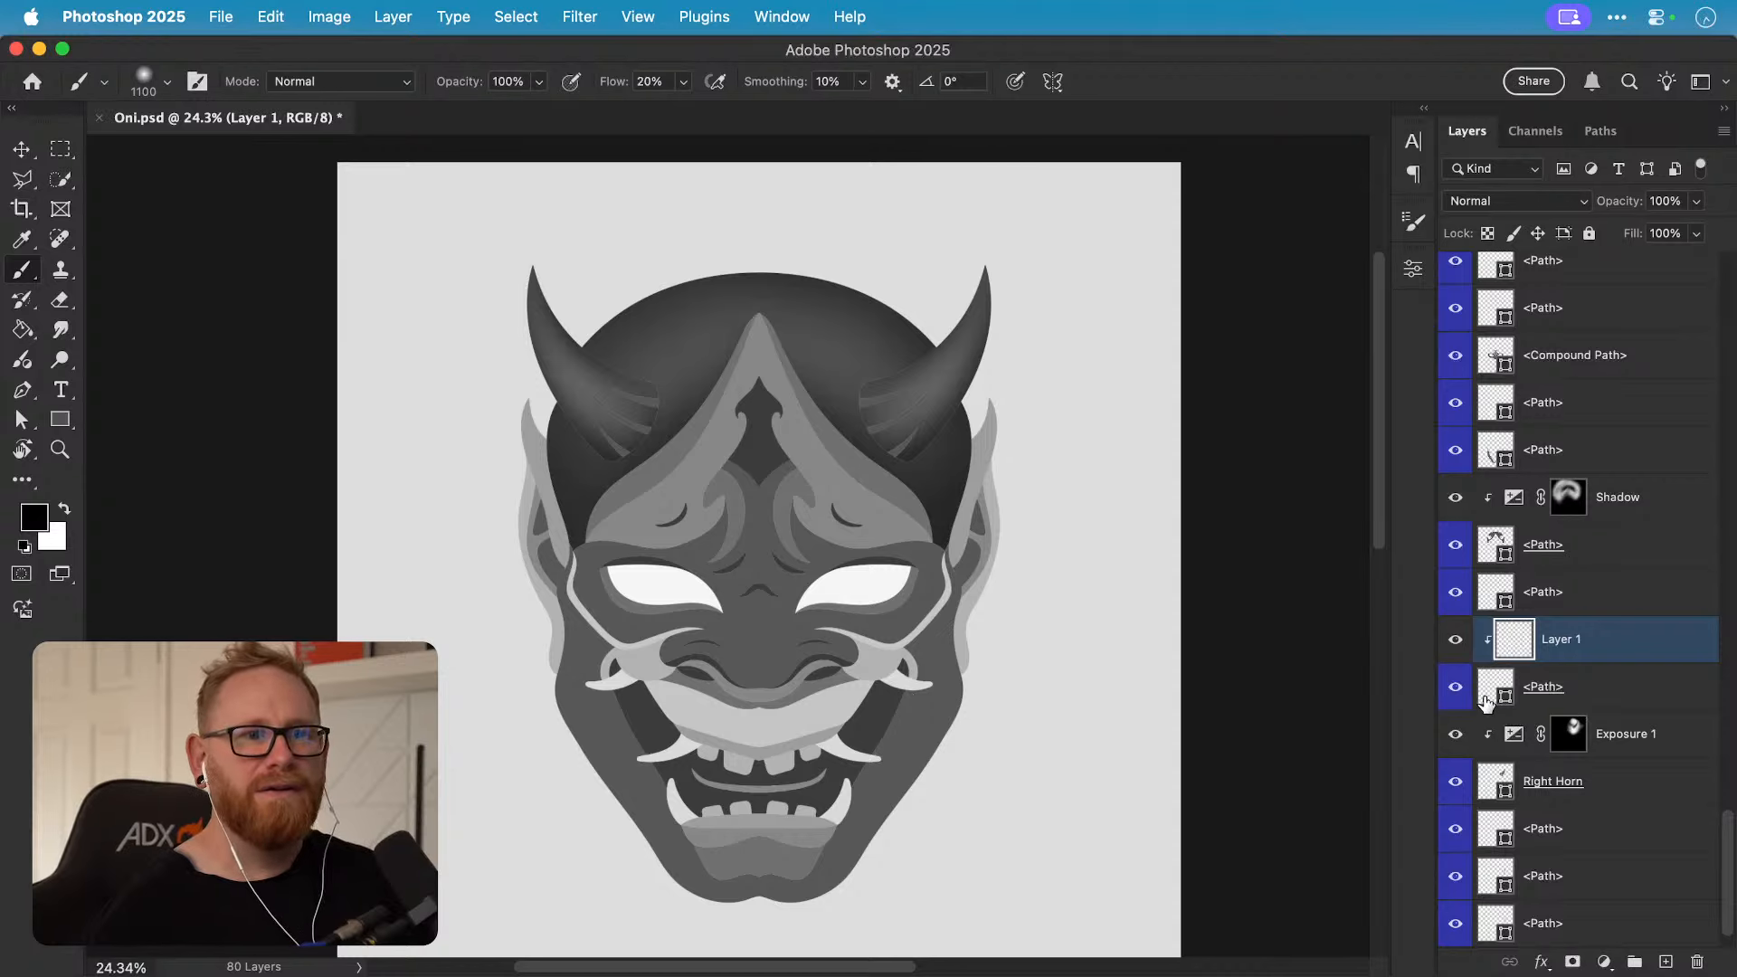
Step: Paint a black shadow on the clipped layer over the right ear's inner shape with a 200 px brush
key("z")
mouse_move(979, 502)
left_mouse_down()
mouse_move(1229, 570)
mouse_move(1339, 579)
left_mouse_up()
key("b")
key("bracketleft")
key("bracketleft")
key("bracketleft")
key("bracketleft")
key("bracketleft")
key("bracketleft")
key("bracketleft")
key("bracketleft")
key("bracketleft")
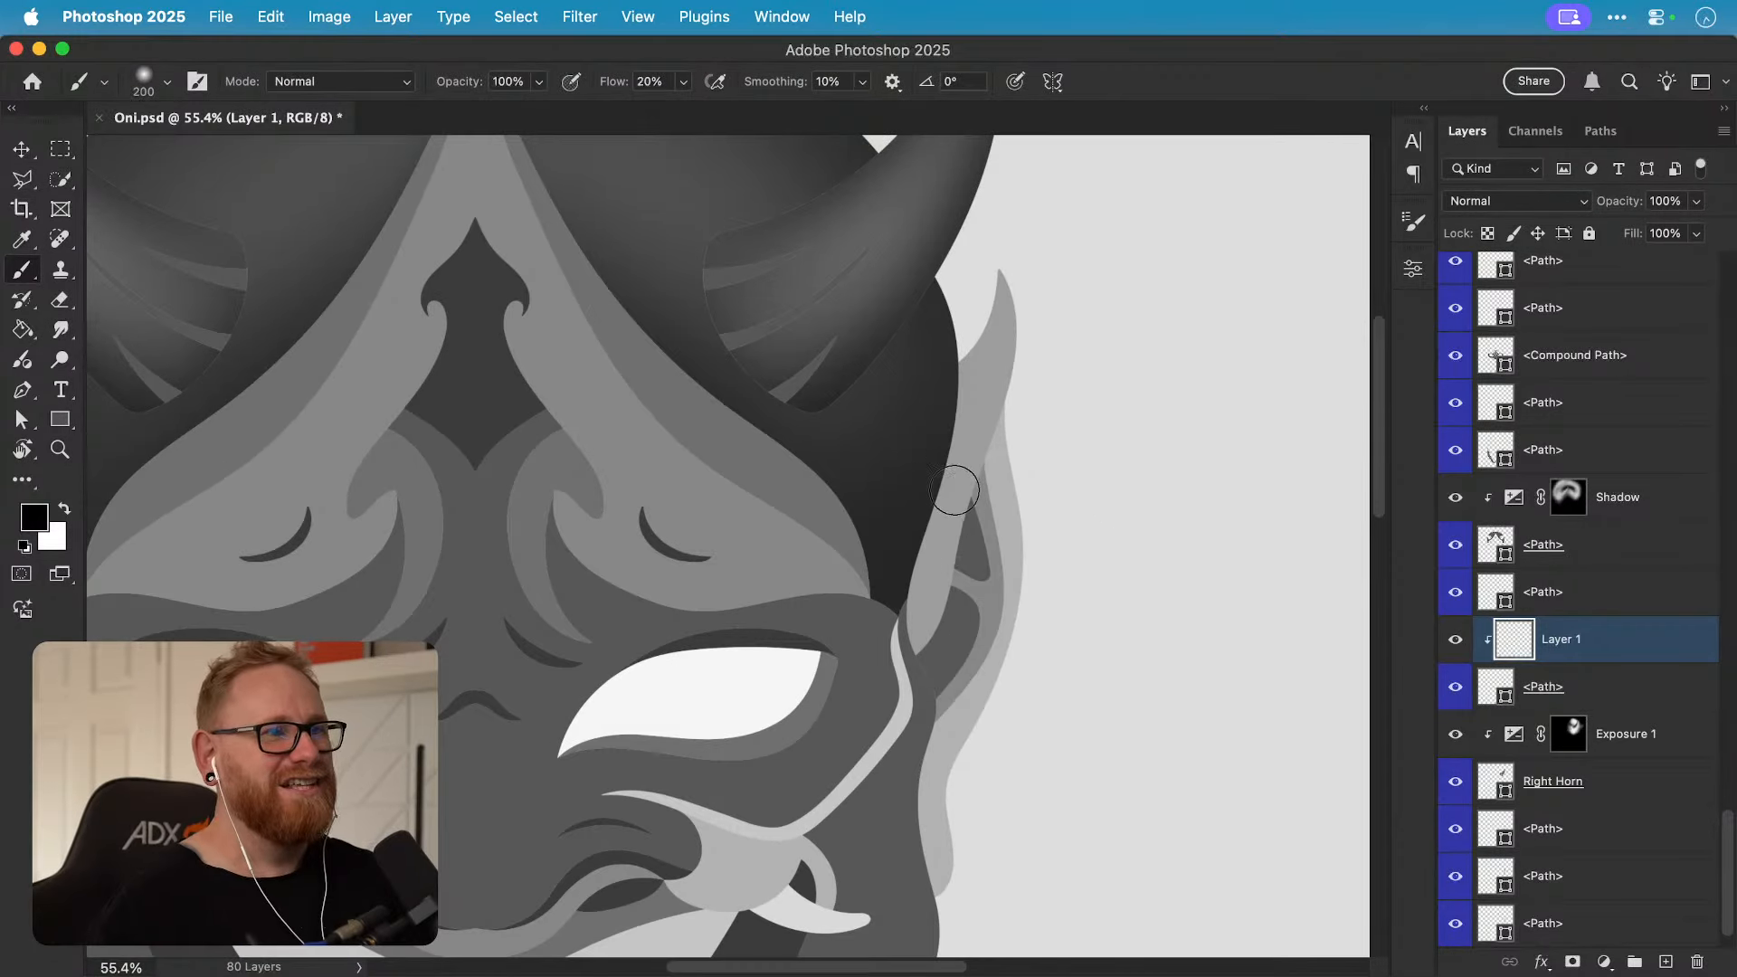
left_click_drag(943, 527, 942, 616)
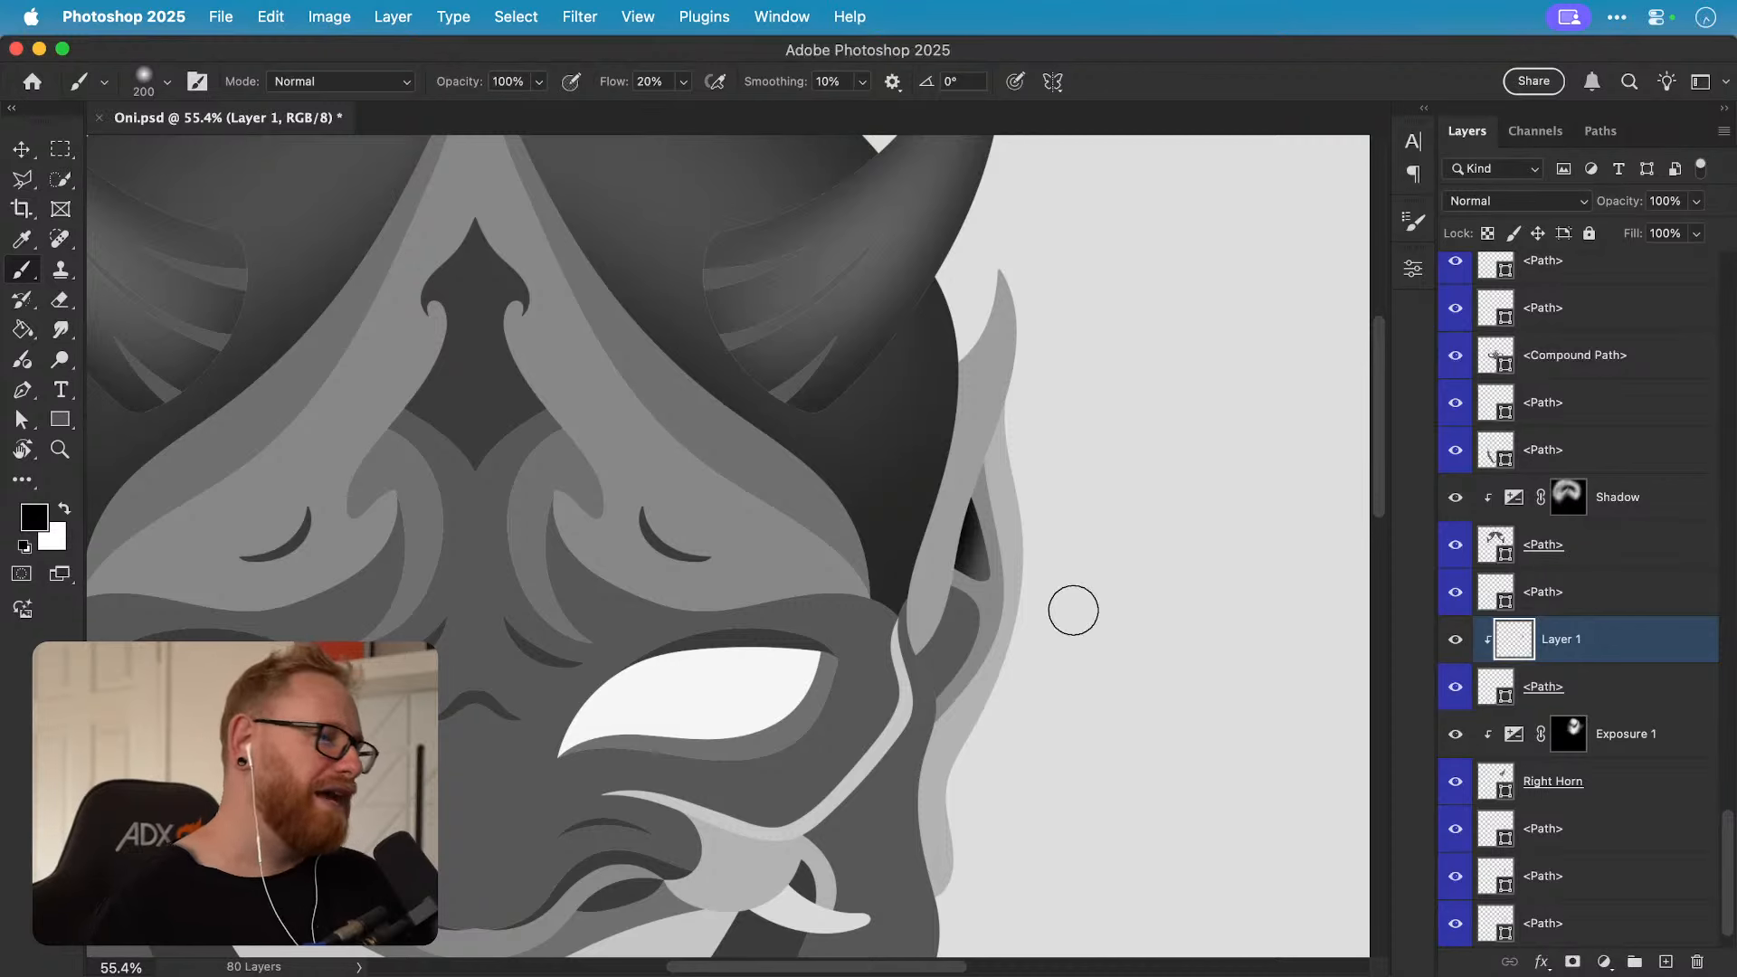
Step: Undo the black stroke on the ear and delete the clipped paint layer
key("super+z")
left_click_drag(1634, 651, 1697, 962)
key("v")
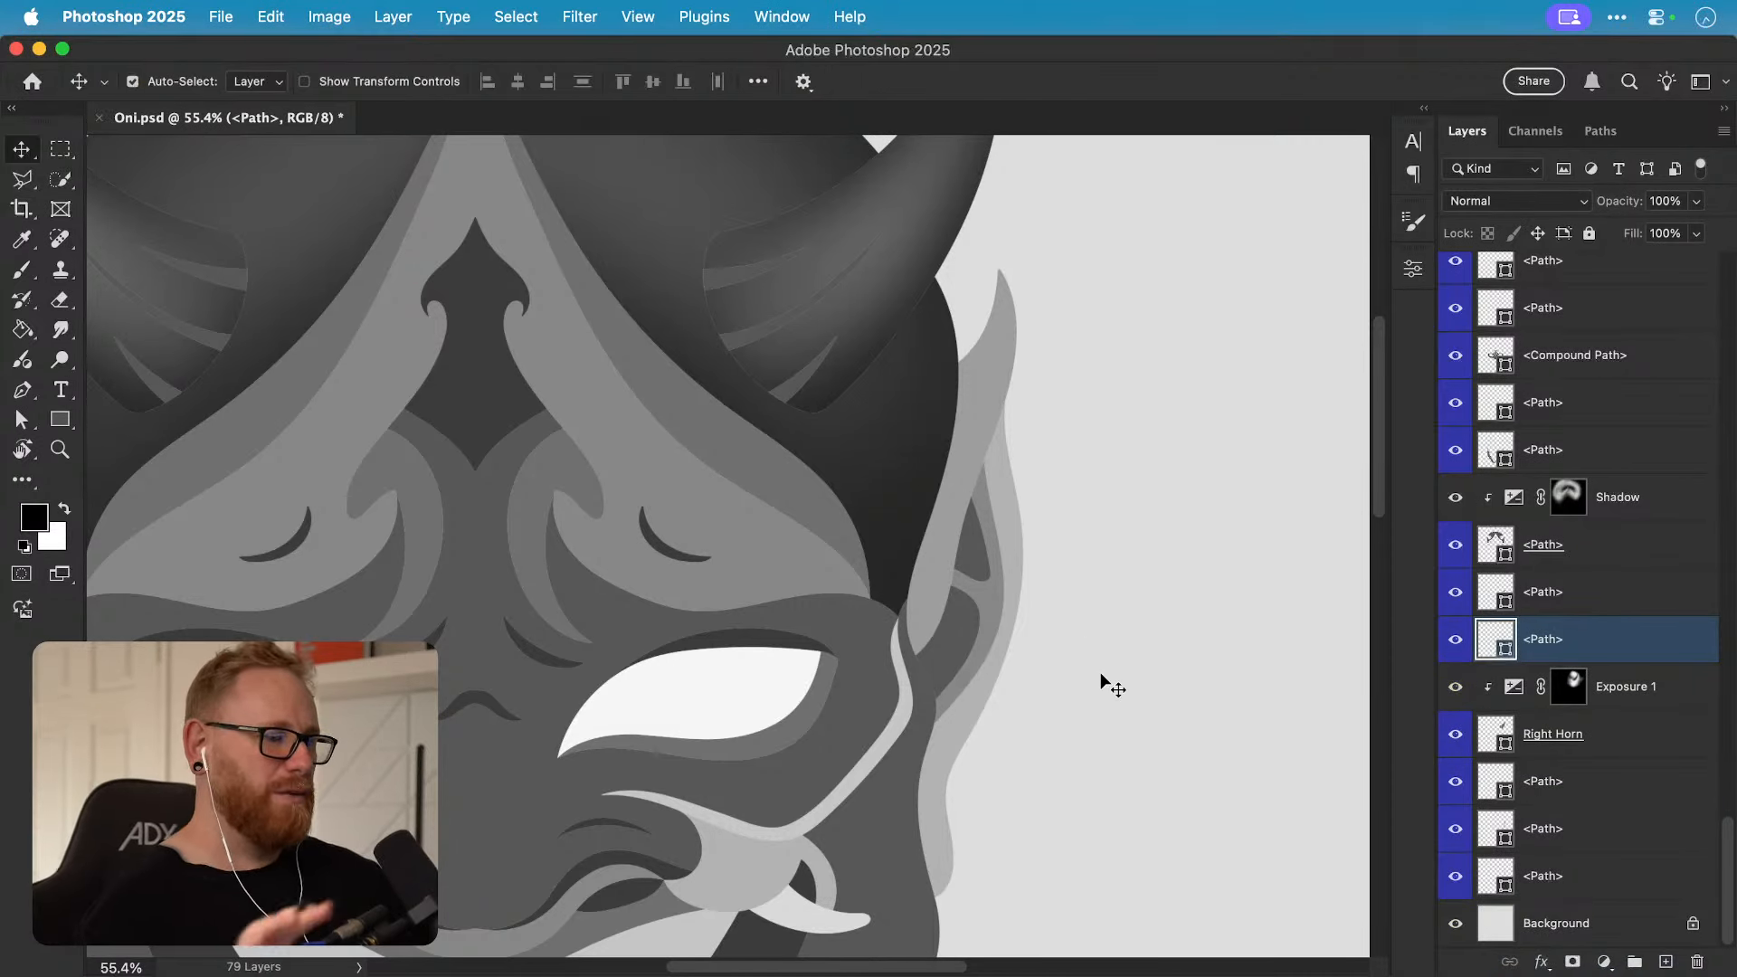
Step: Select the forehead's large compound path and recolour it to dark grey #333332, sampled from the shaded area beside the left horn
key("super+minus")
key("super+minus")
key("super+minus")
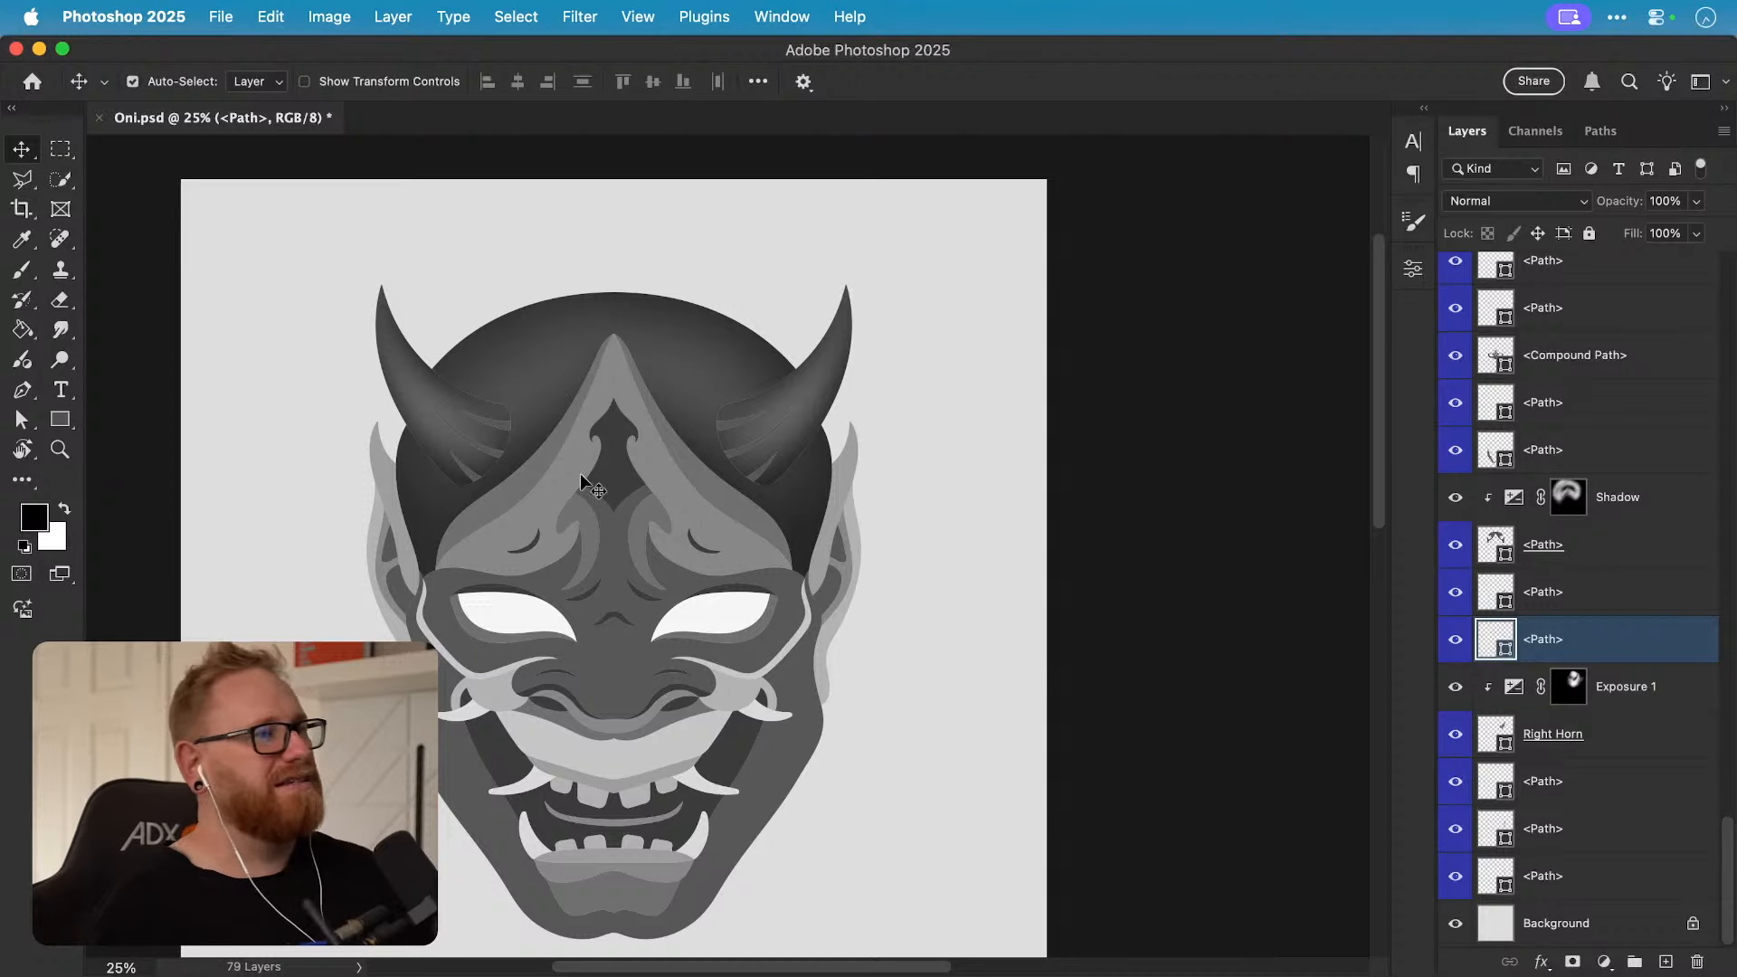
left_click_drag(579, 474, 643, 487)
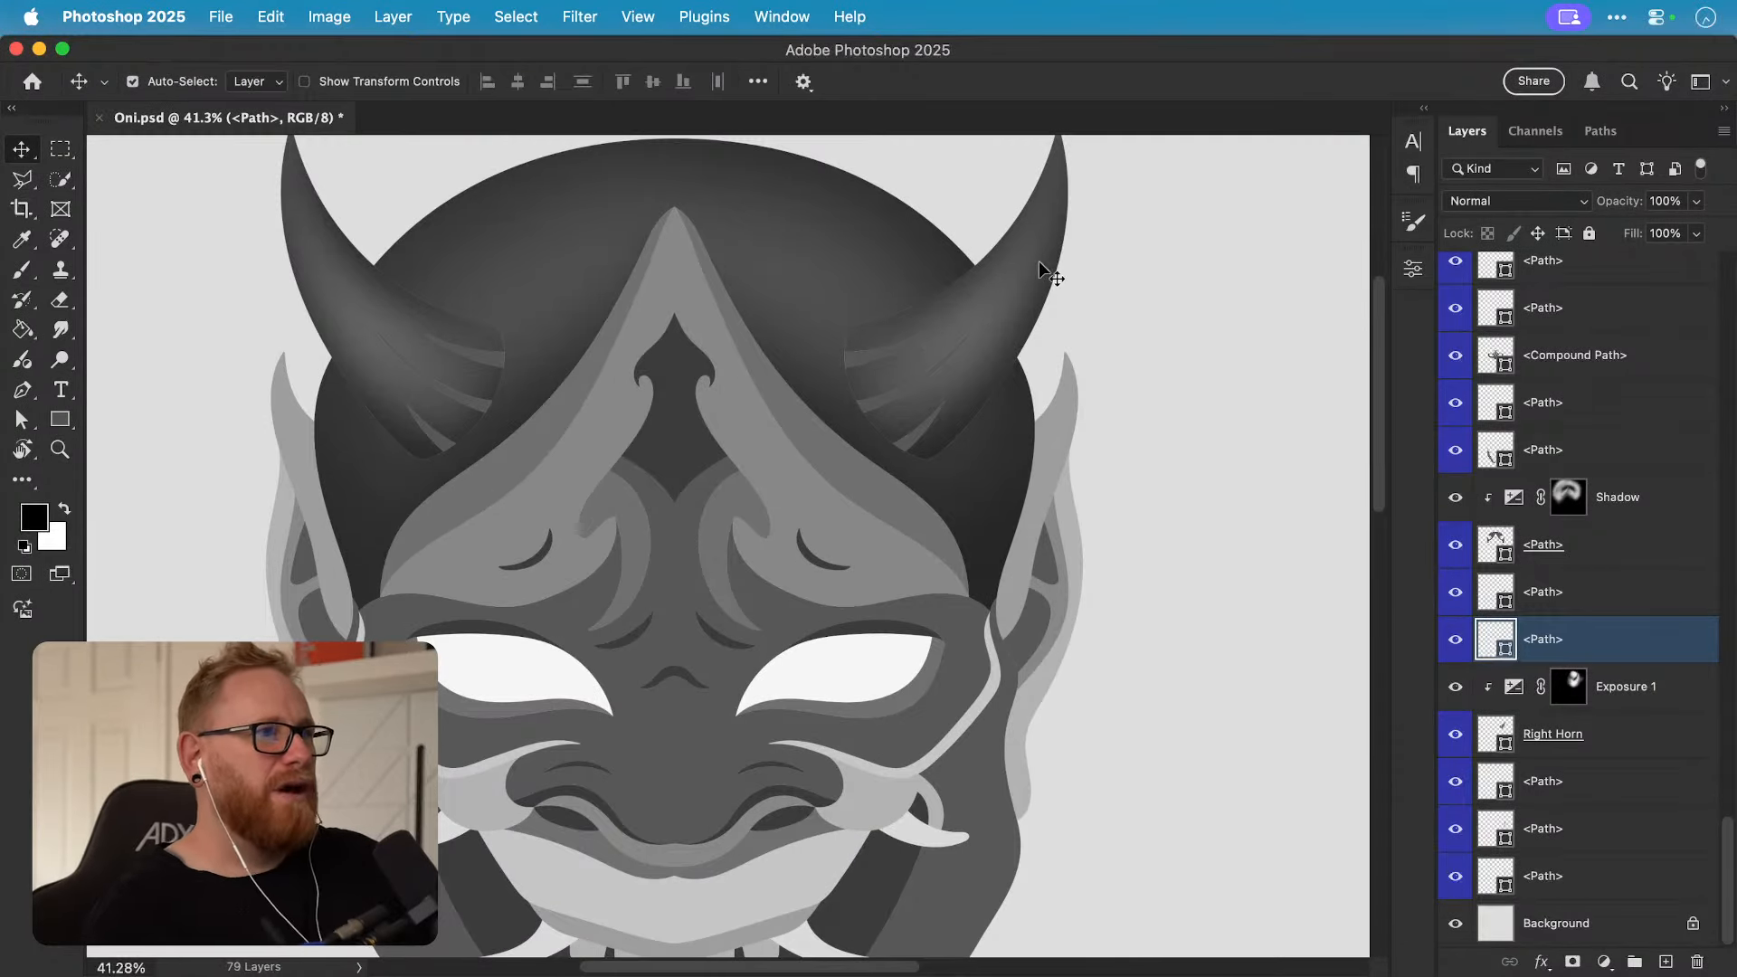
scroll(748, 570, "up", 3)
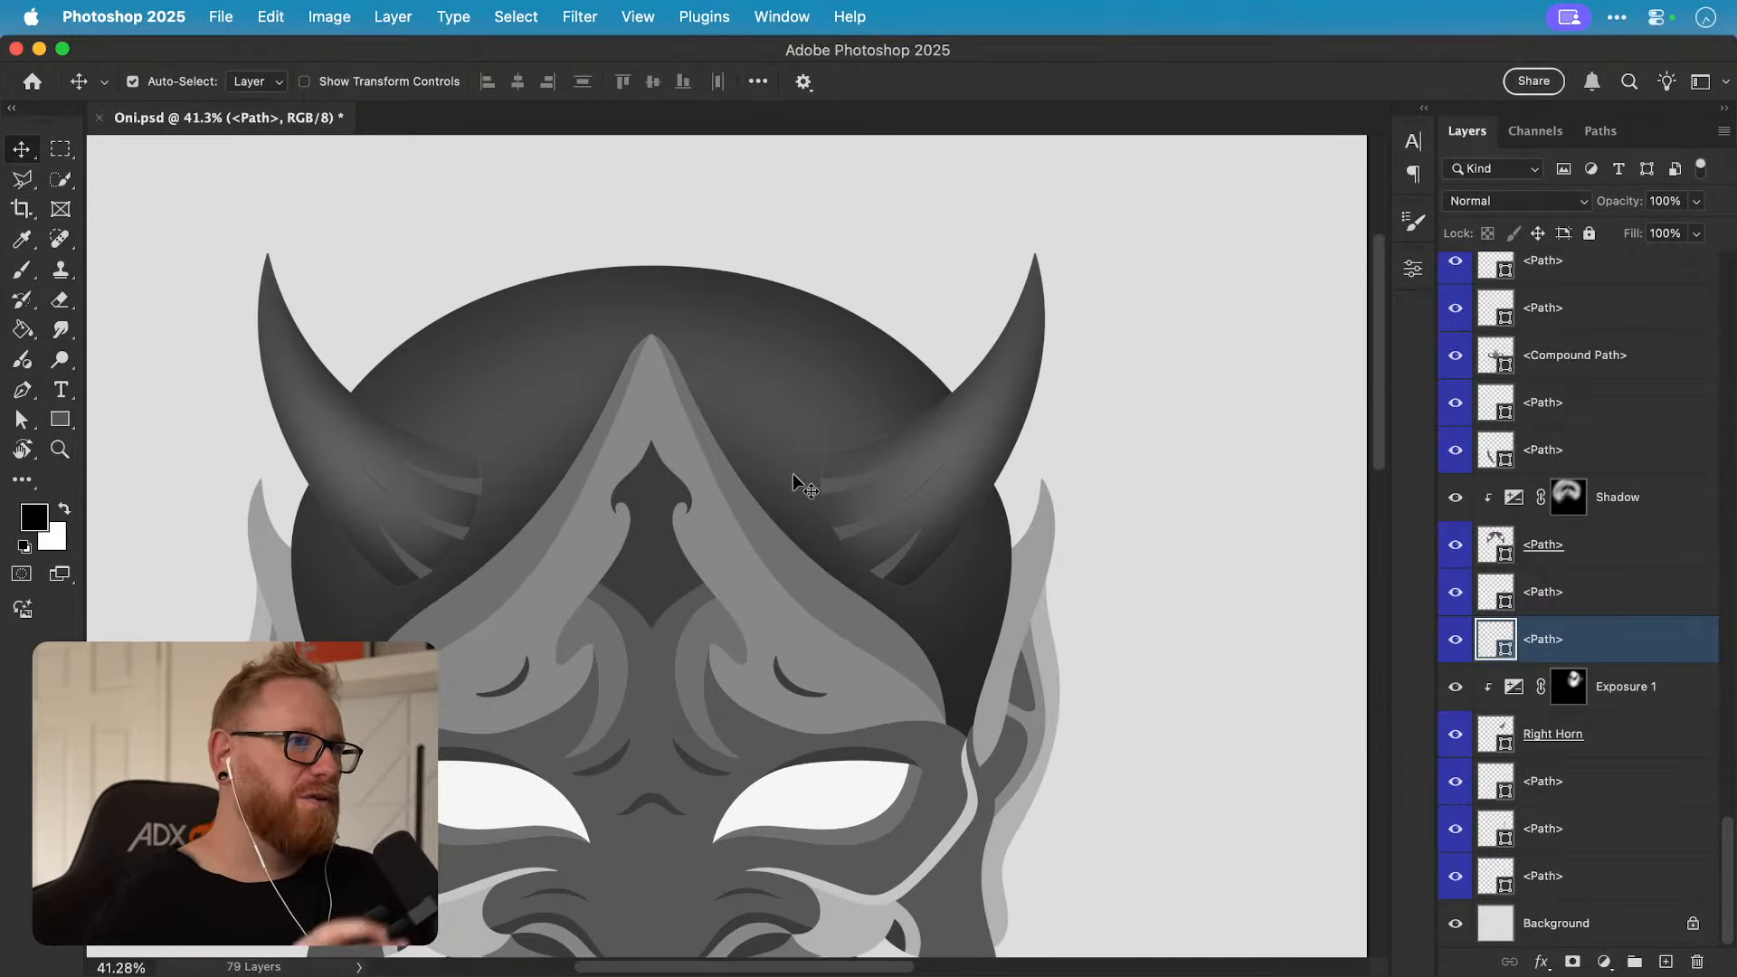
scroll(548, 617, "up", 1)
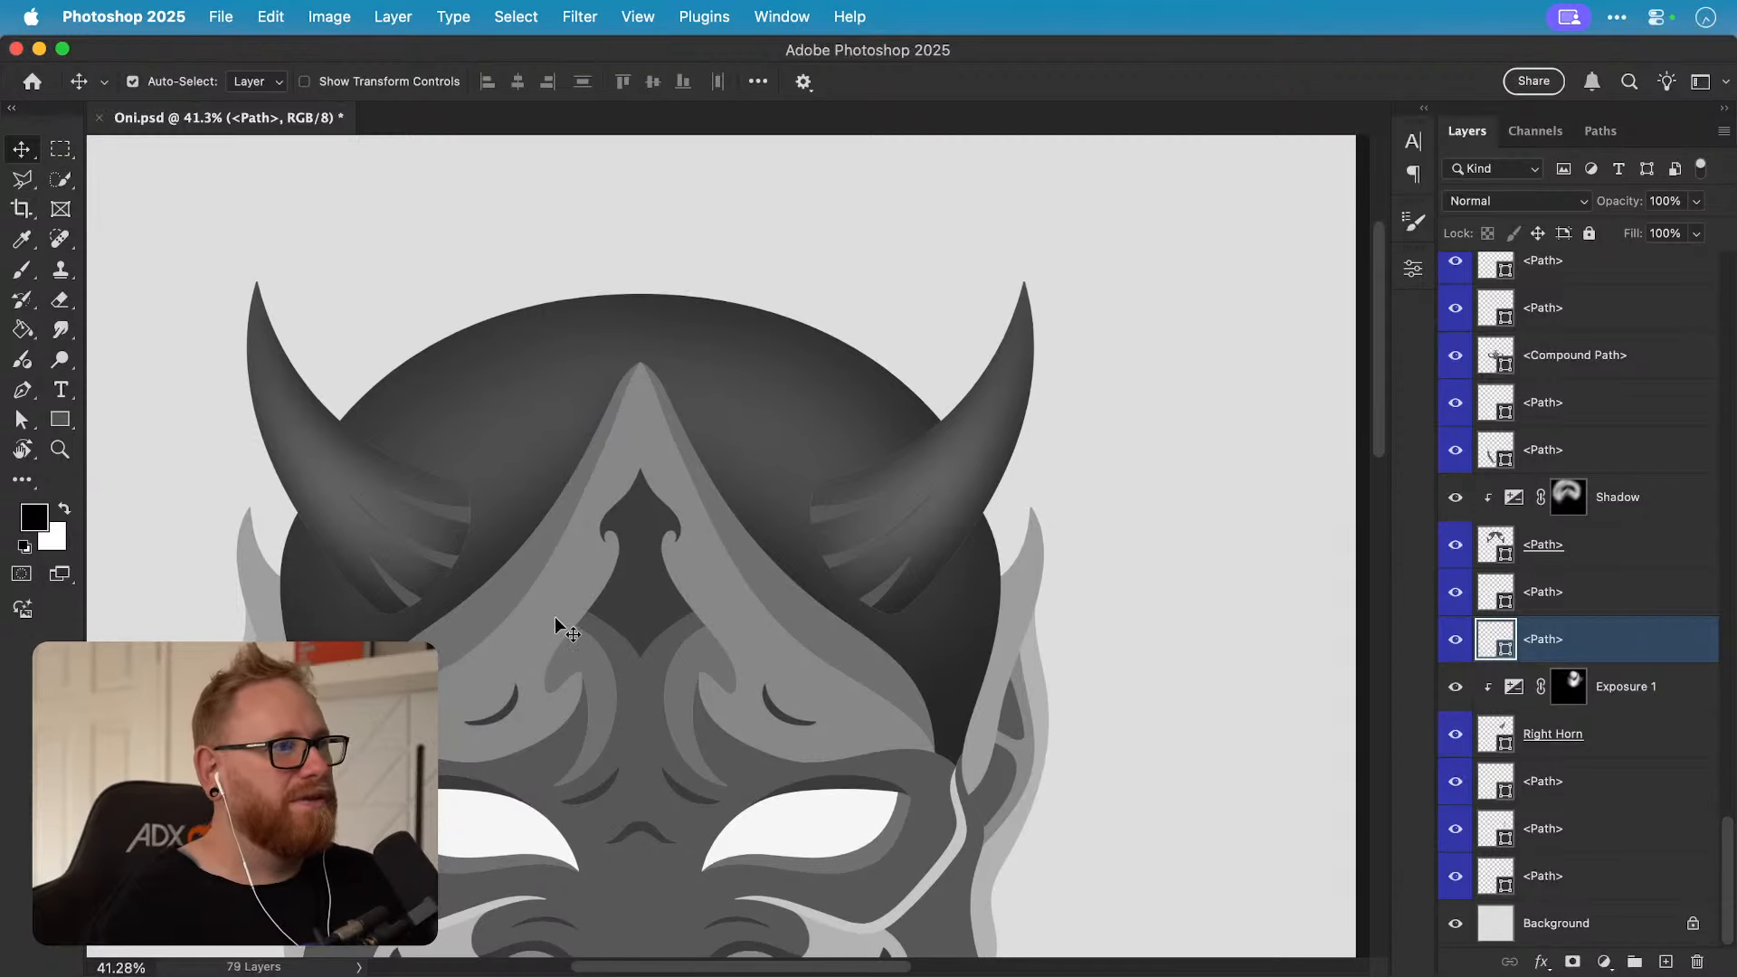
left_click(555, 611)
left_click_drag(541, 655, 557, 603)
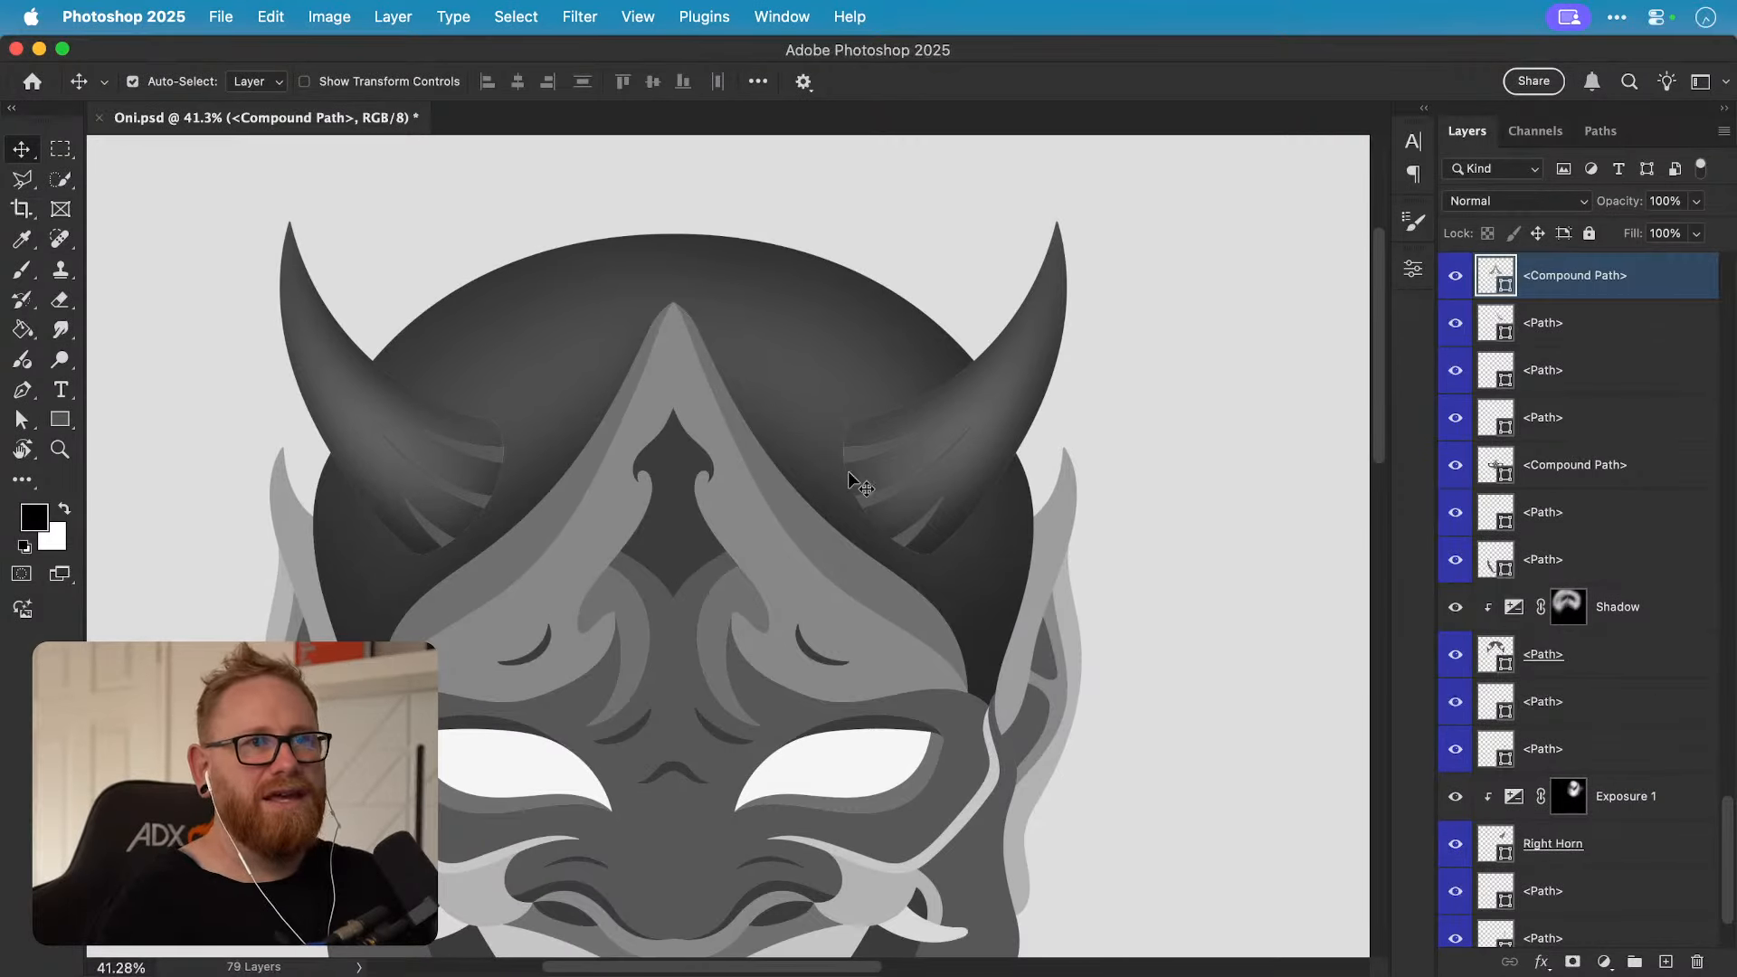
double_click(1497, 286)
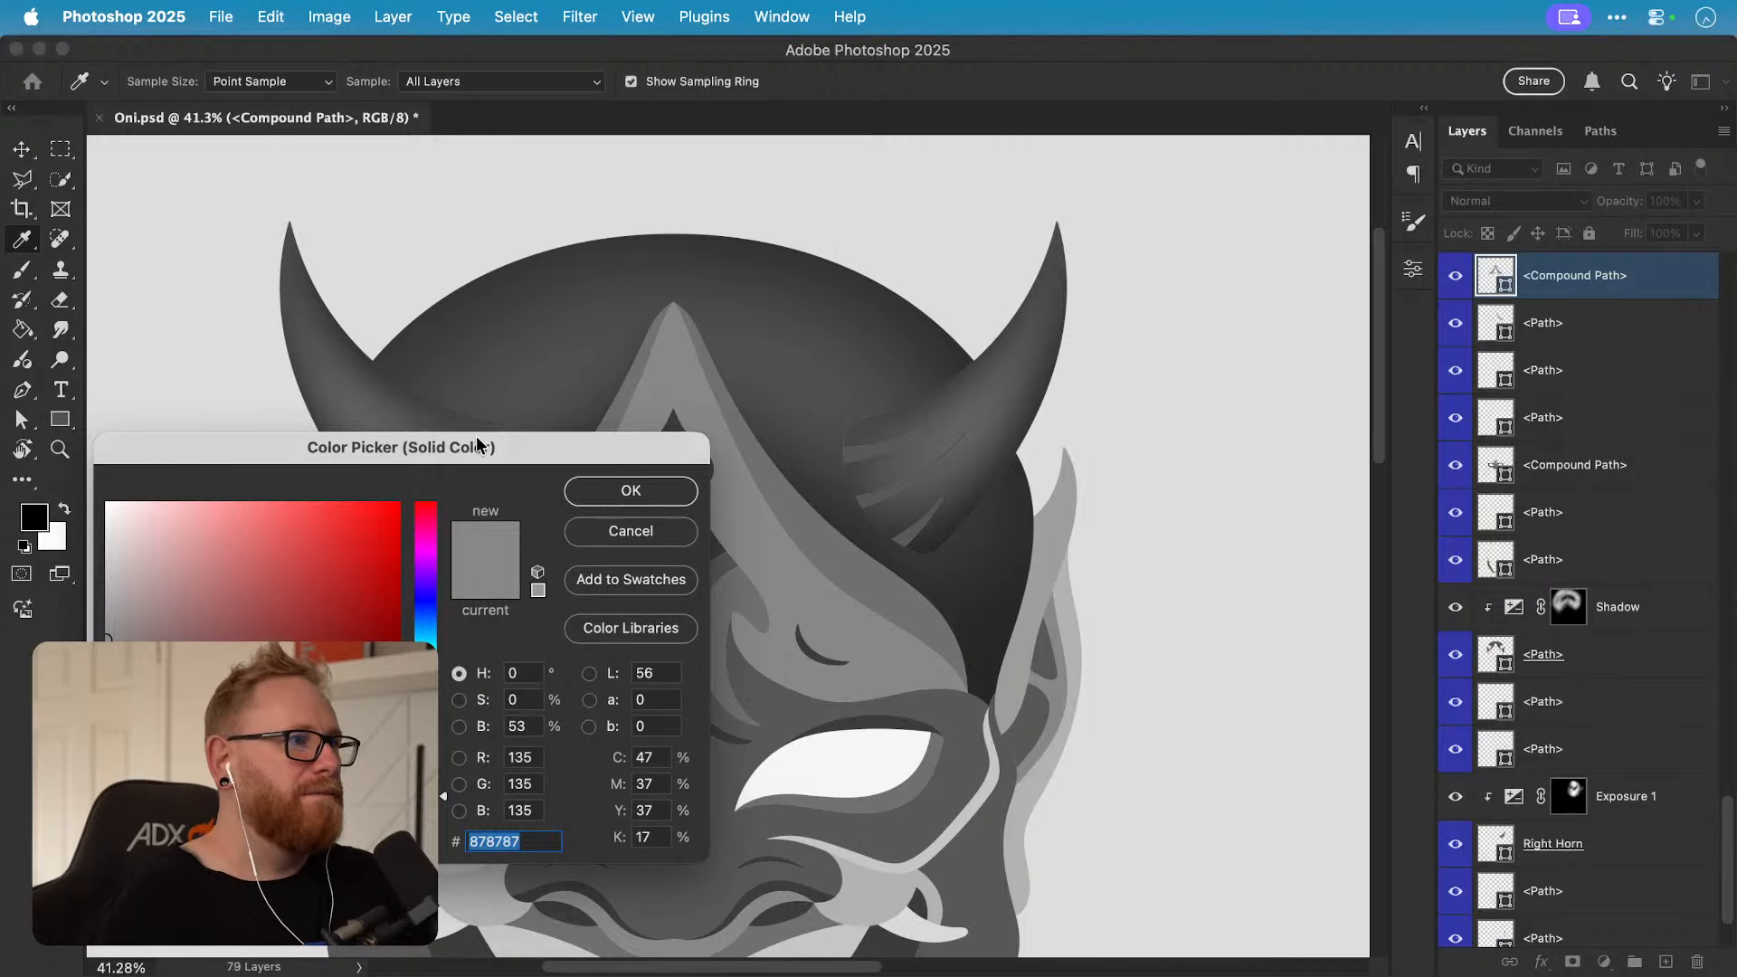
left_click_drag(478, 445, 1353, 111)
mouse_move(1137, 237)
left_mouse_down()
mouse_move(1007, 291)
mouse_move(938, 399)
mouse_move(948, 389)
left_mouse_up()
left_click(507, 511)
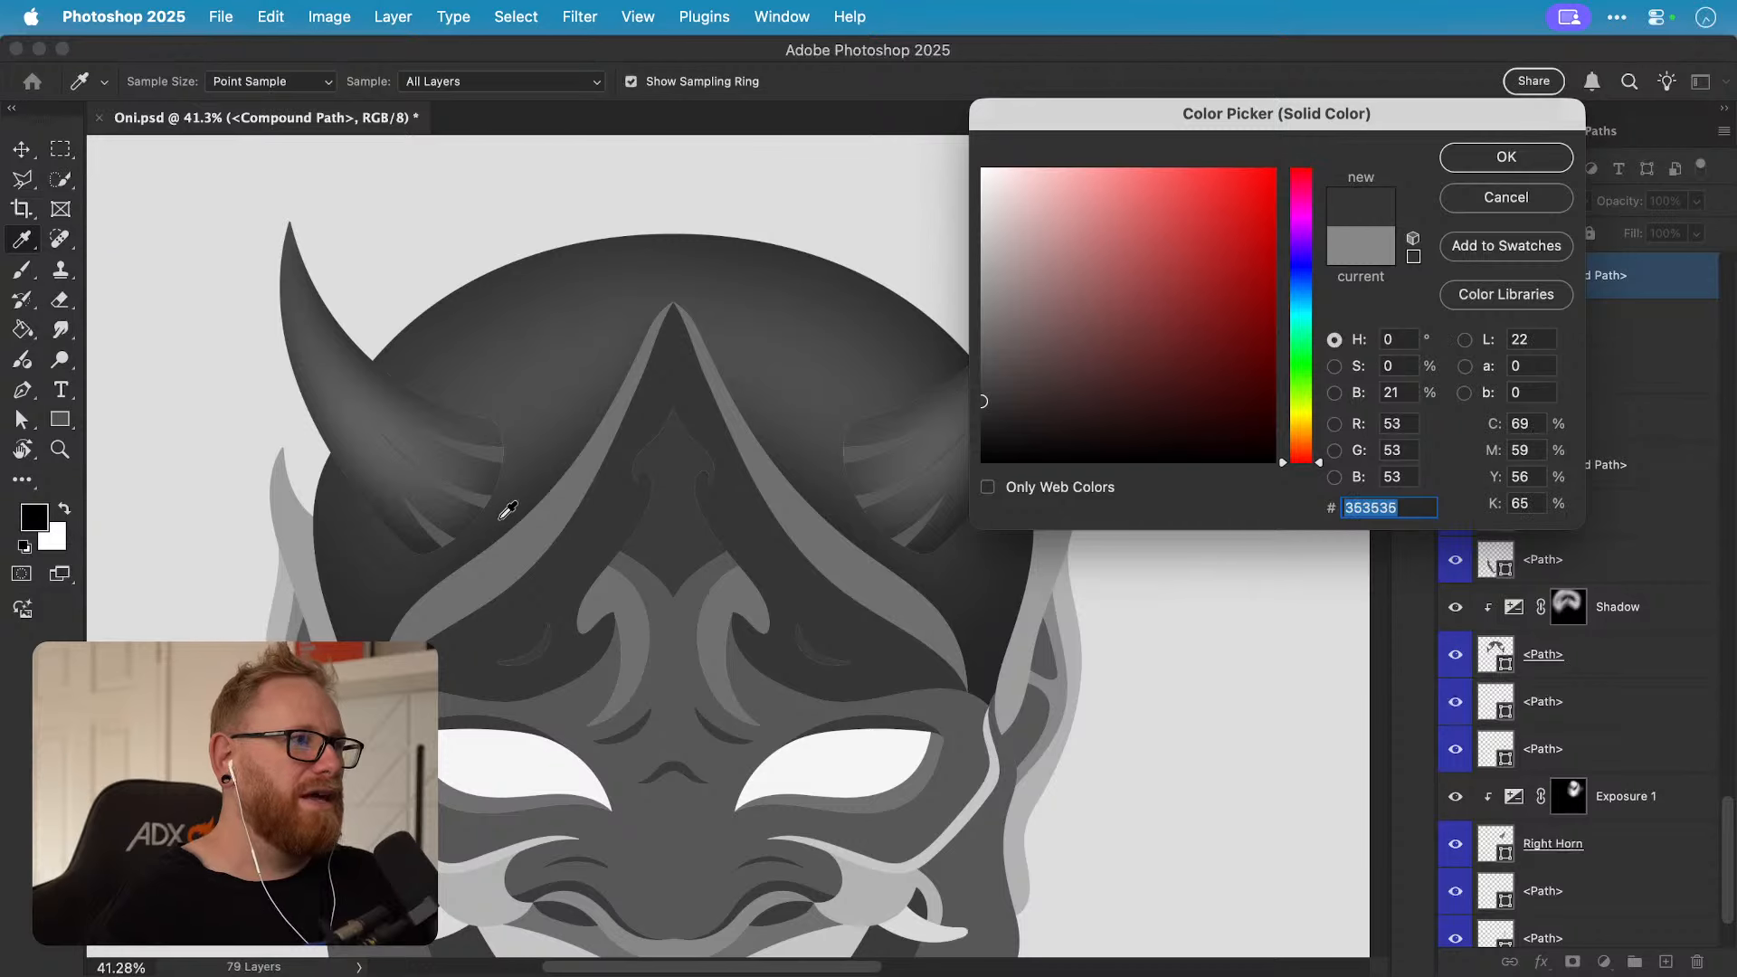
left_click(491, 540)
left_click_drag(491, 539, 500, 518)
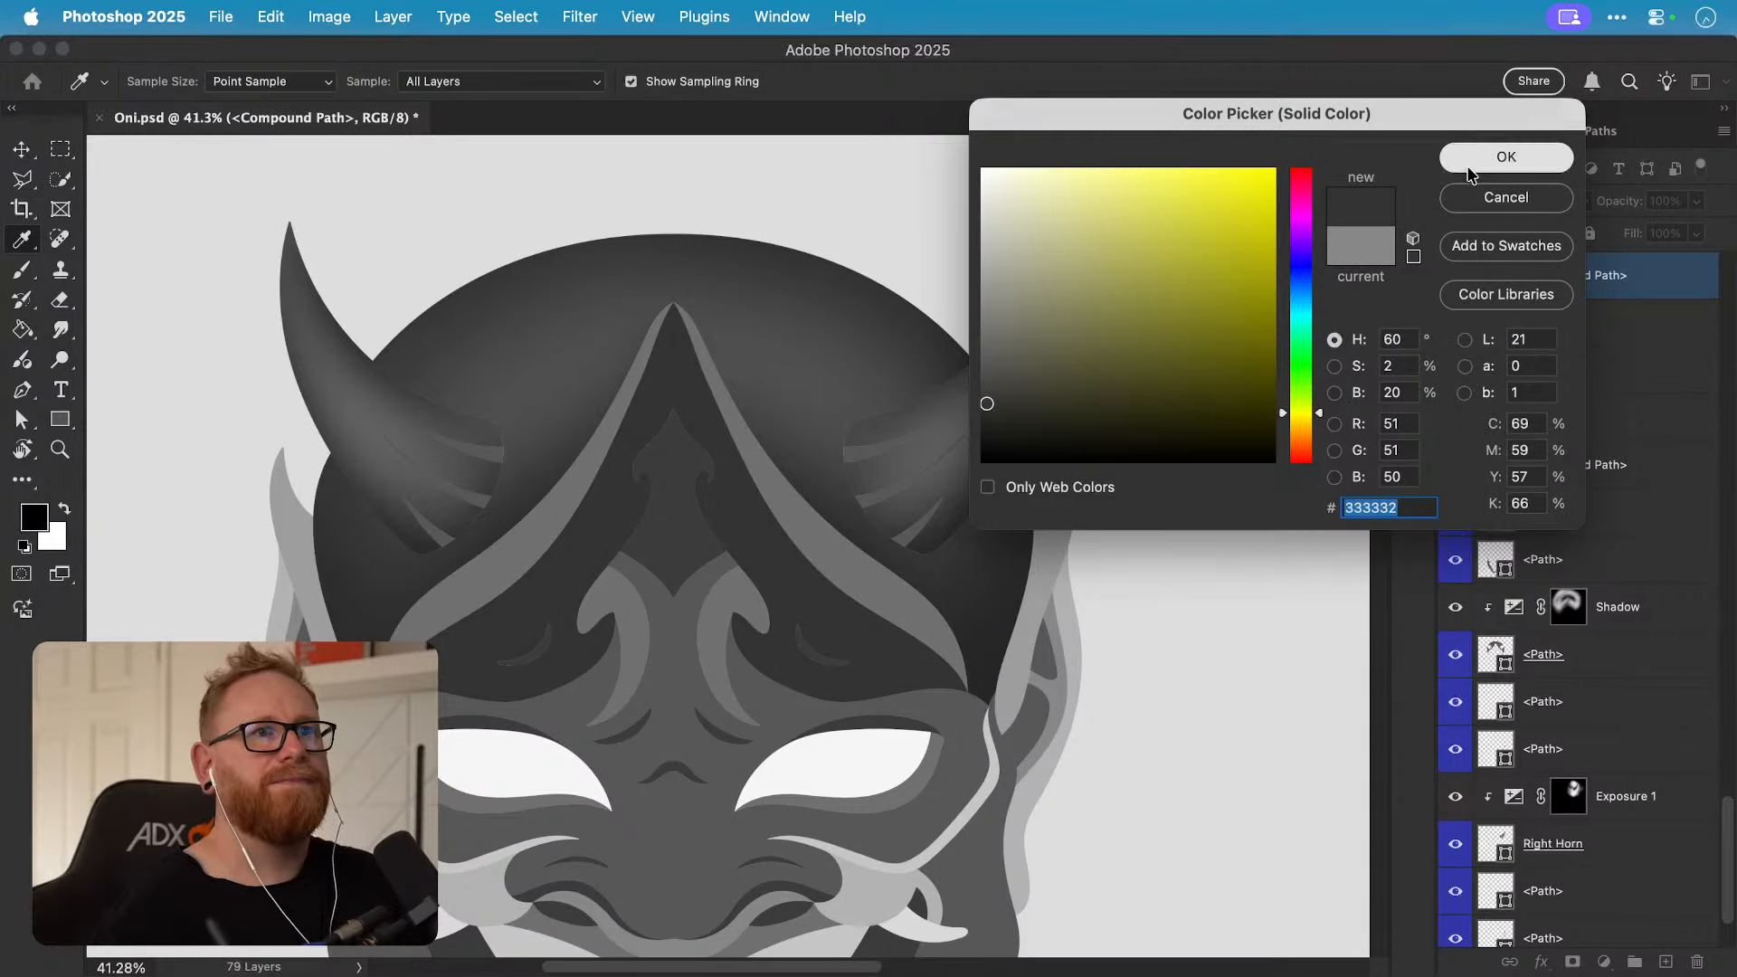
left_click(1506, 156)
Step: Clip a new Exposure adjustment to the forehead's compound path, set Exposure to -2.22, and invert its mask to black
scroll(1594, 788, "up", 2)
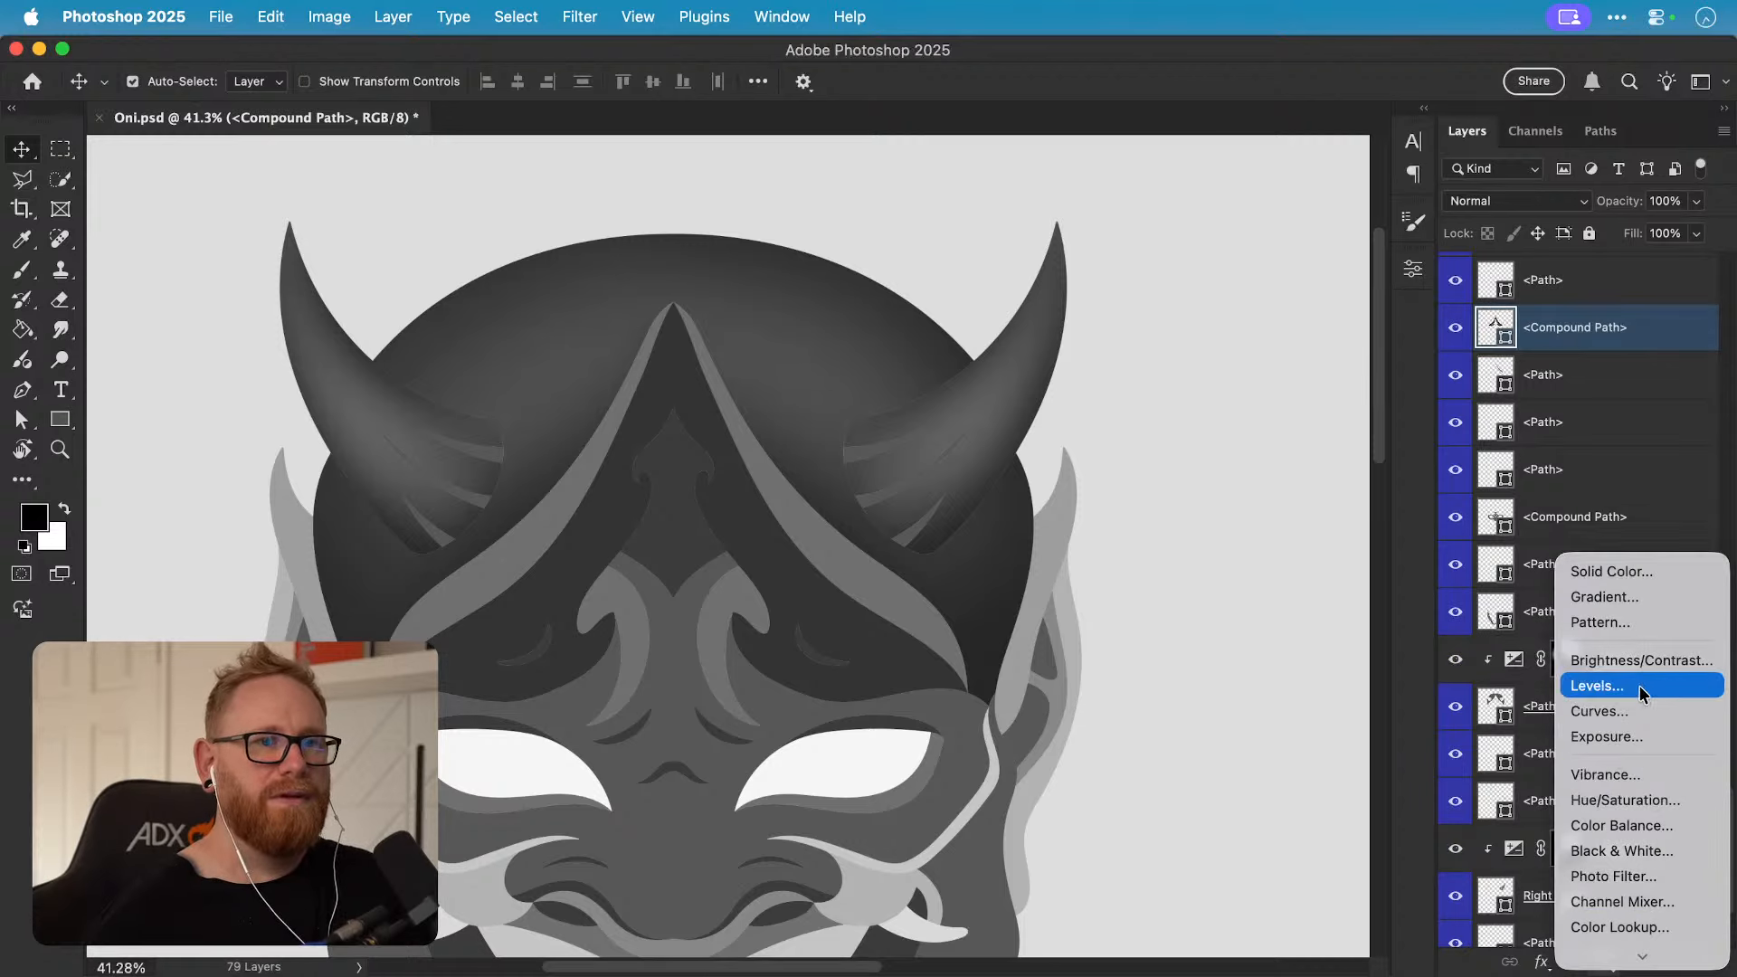
left_click(1609, 737)
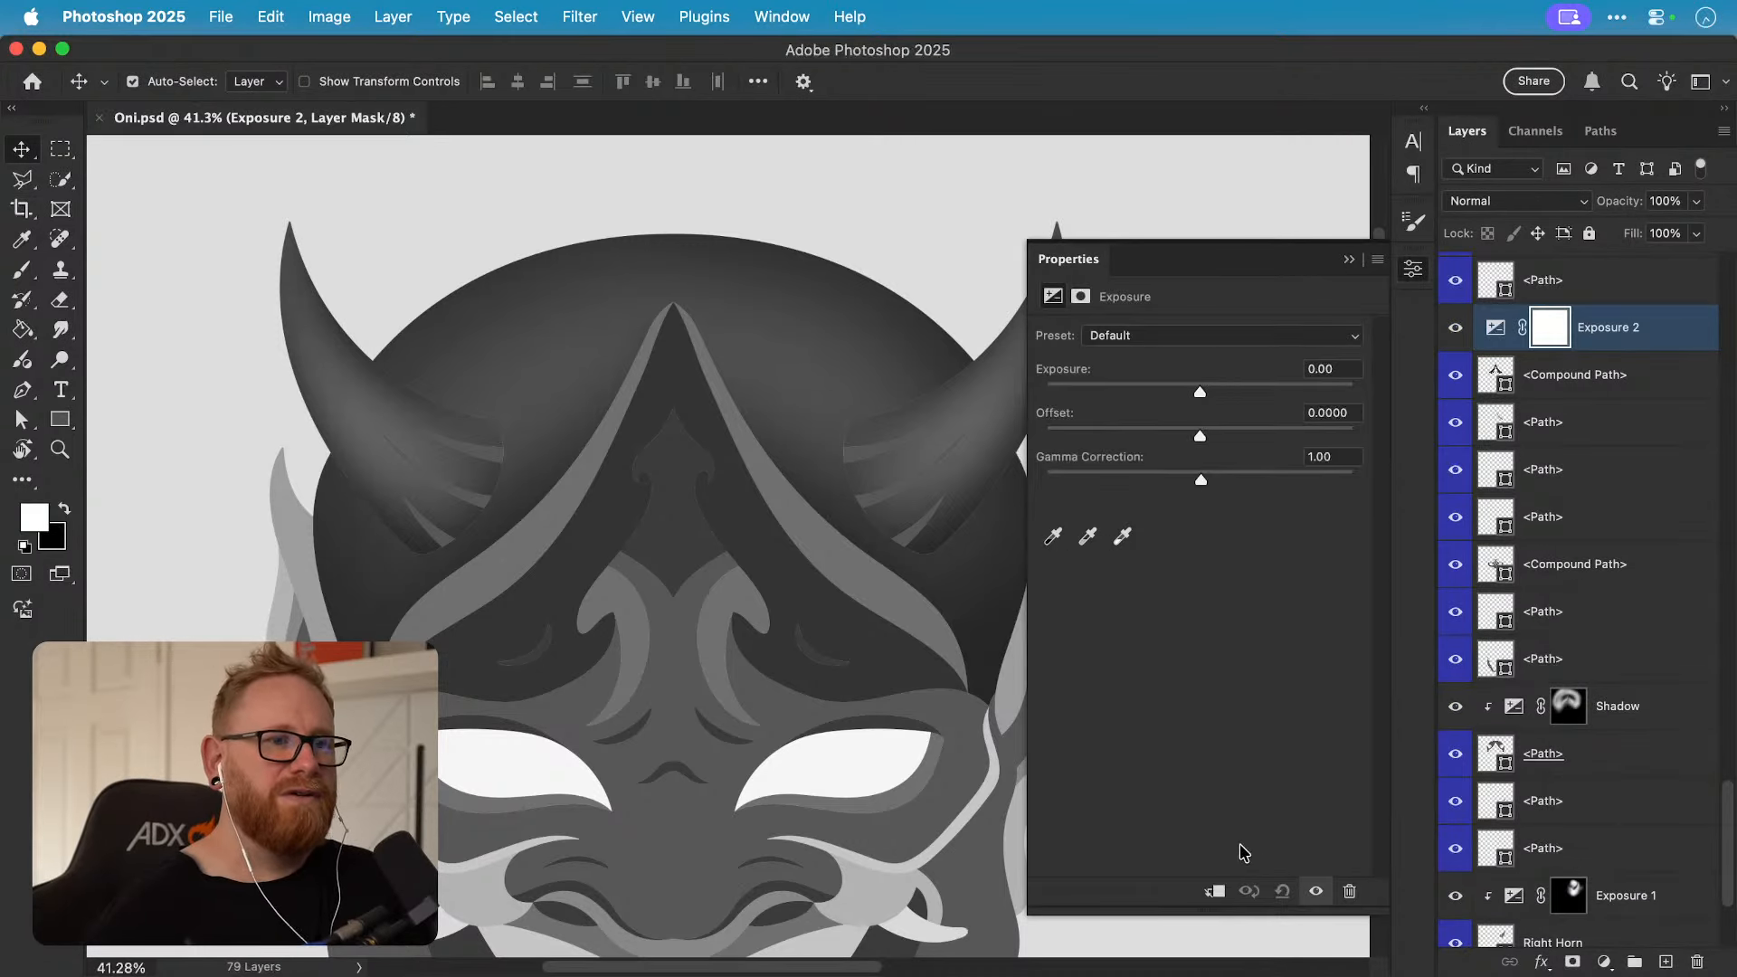
left_click(1214, 891)
left_click_drag(1194, 399, 1147, 393)
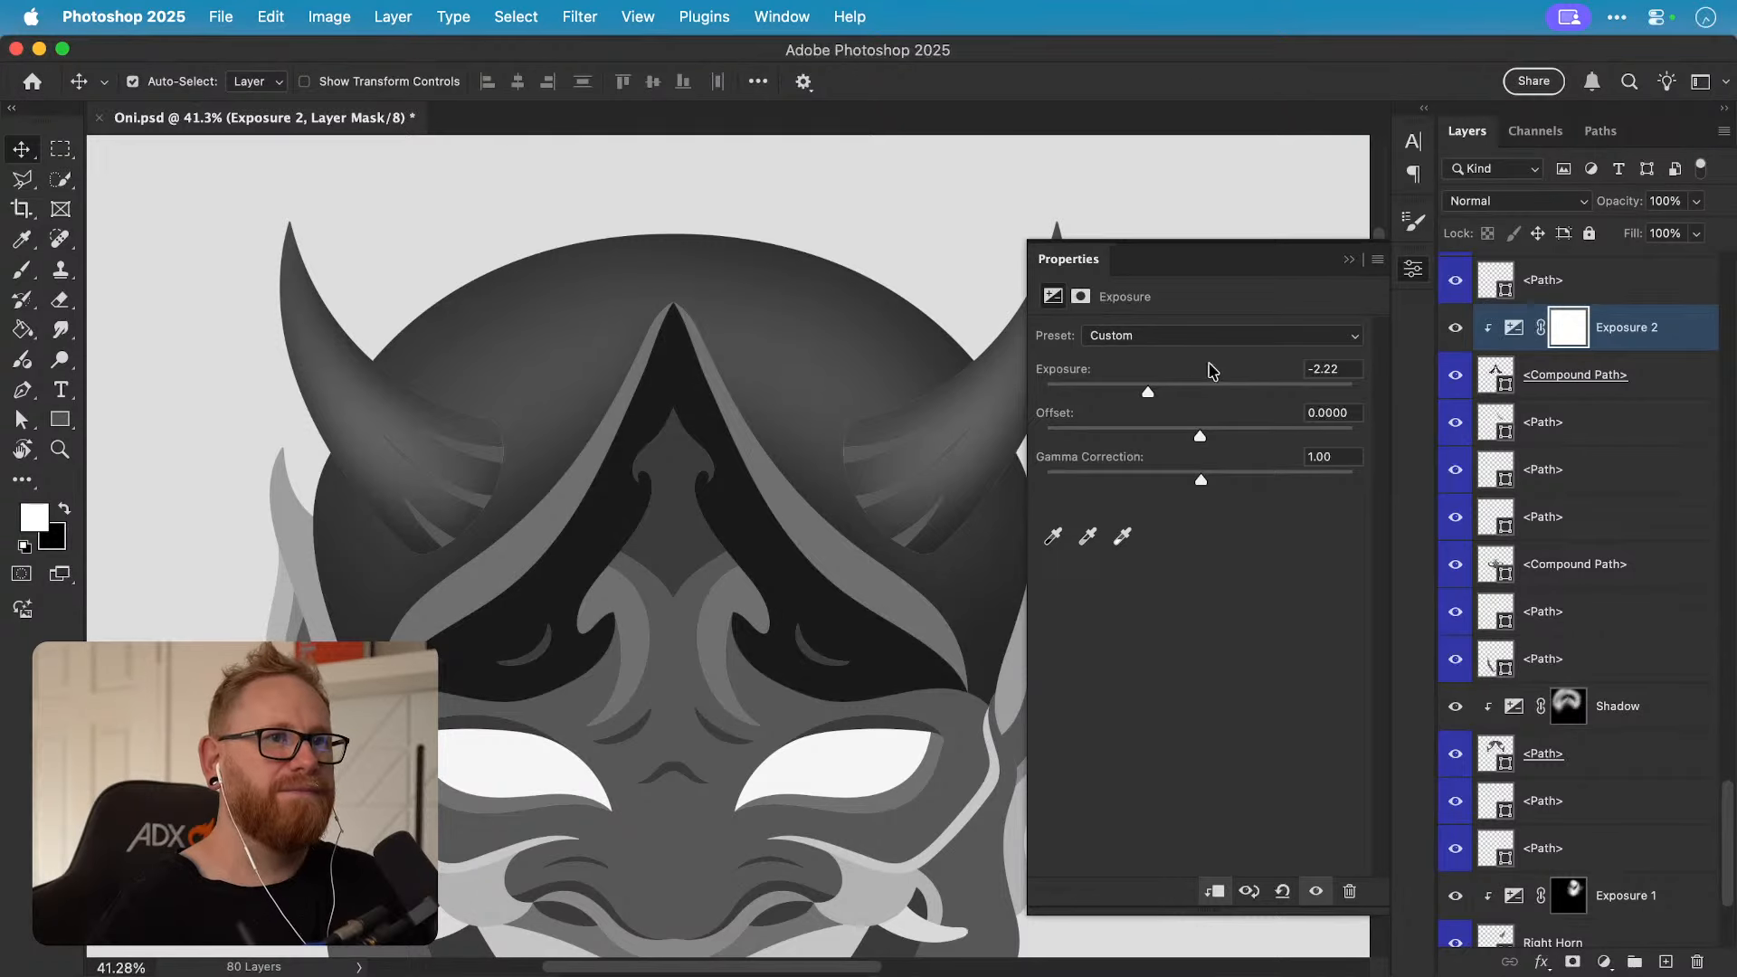
left_click(1413, 268)
key("b")
key("ctrl+i")
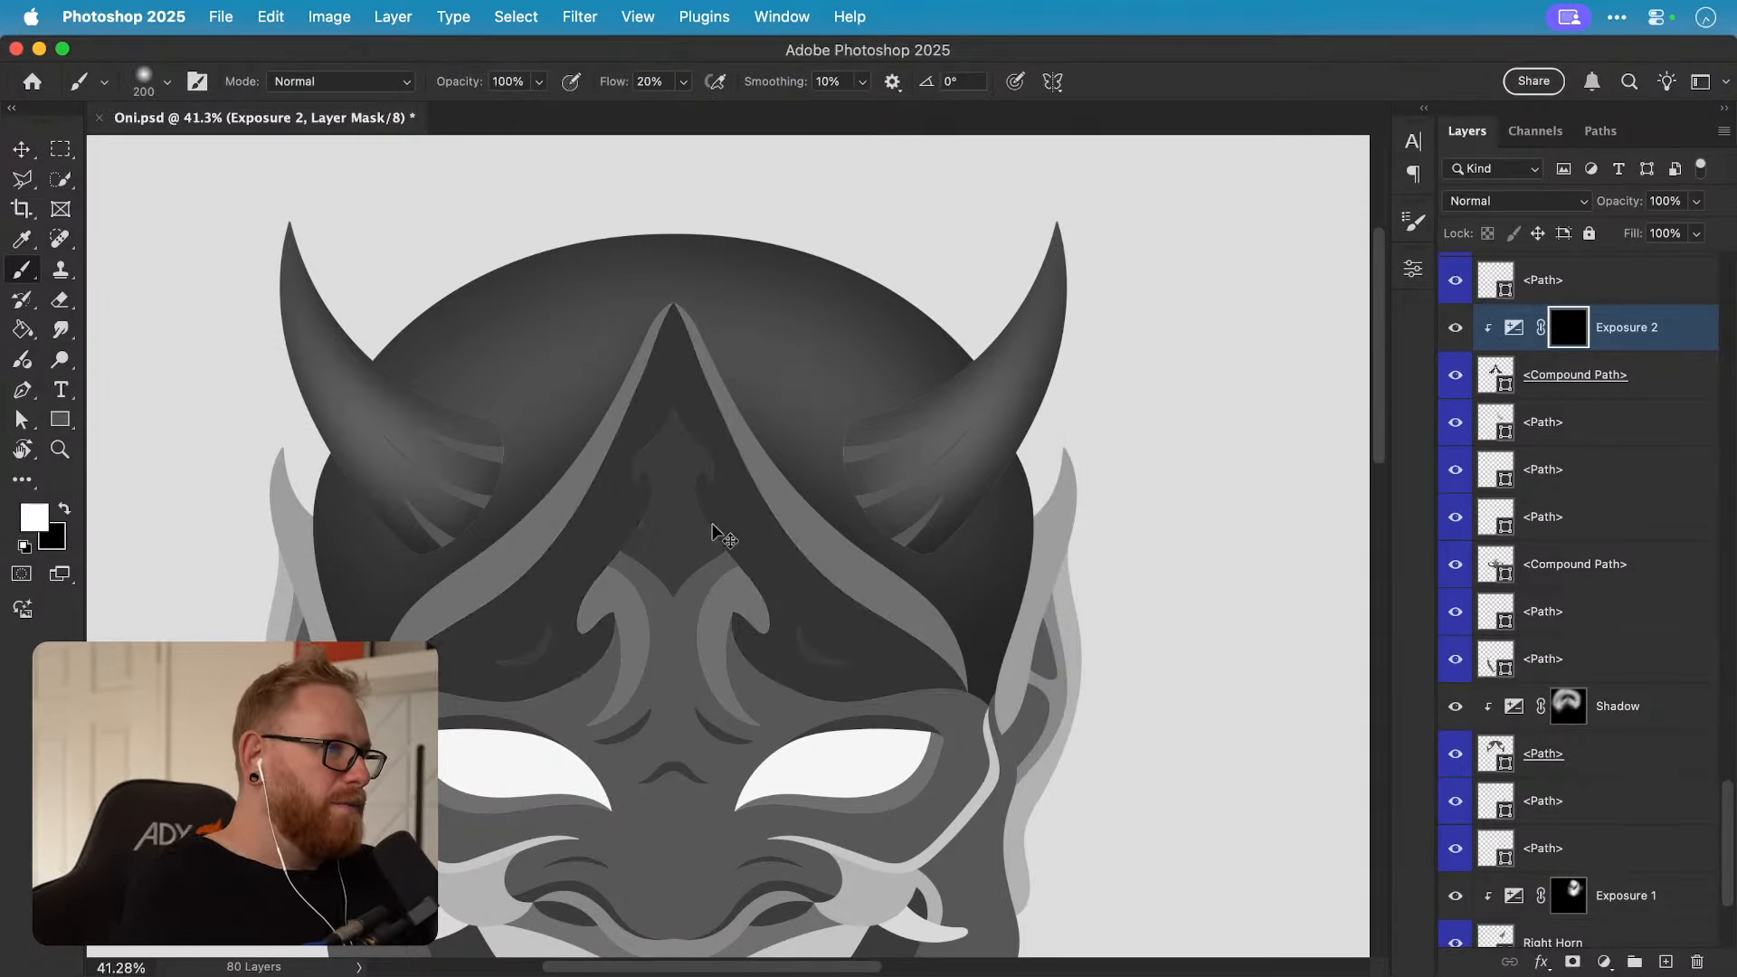
Step: Paint shadow in white on the Exposure mask along the forehead shape's lower curls with a 500 px brush
key("bracketright")
key("bracketright")
key("bracketright")
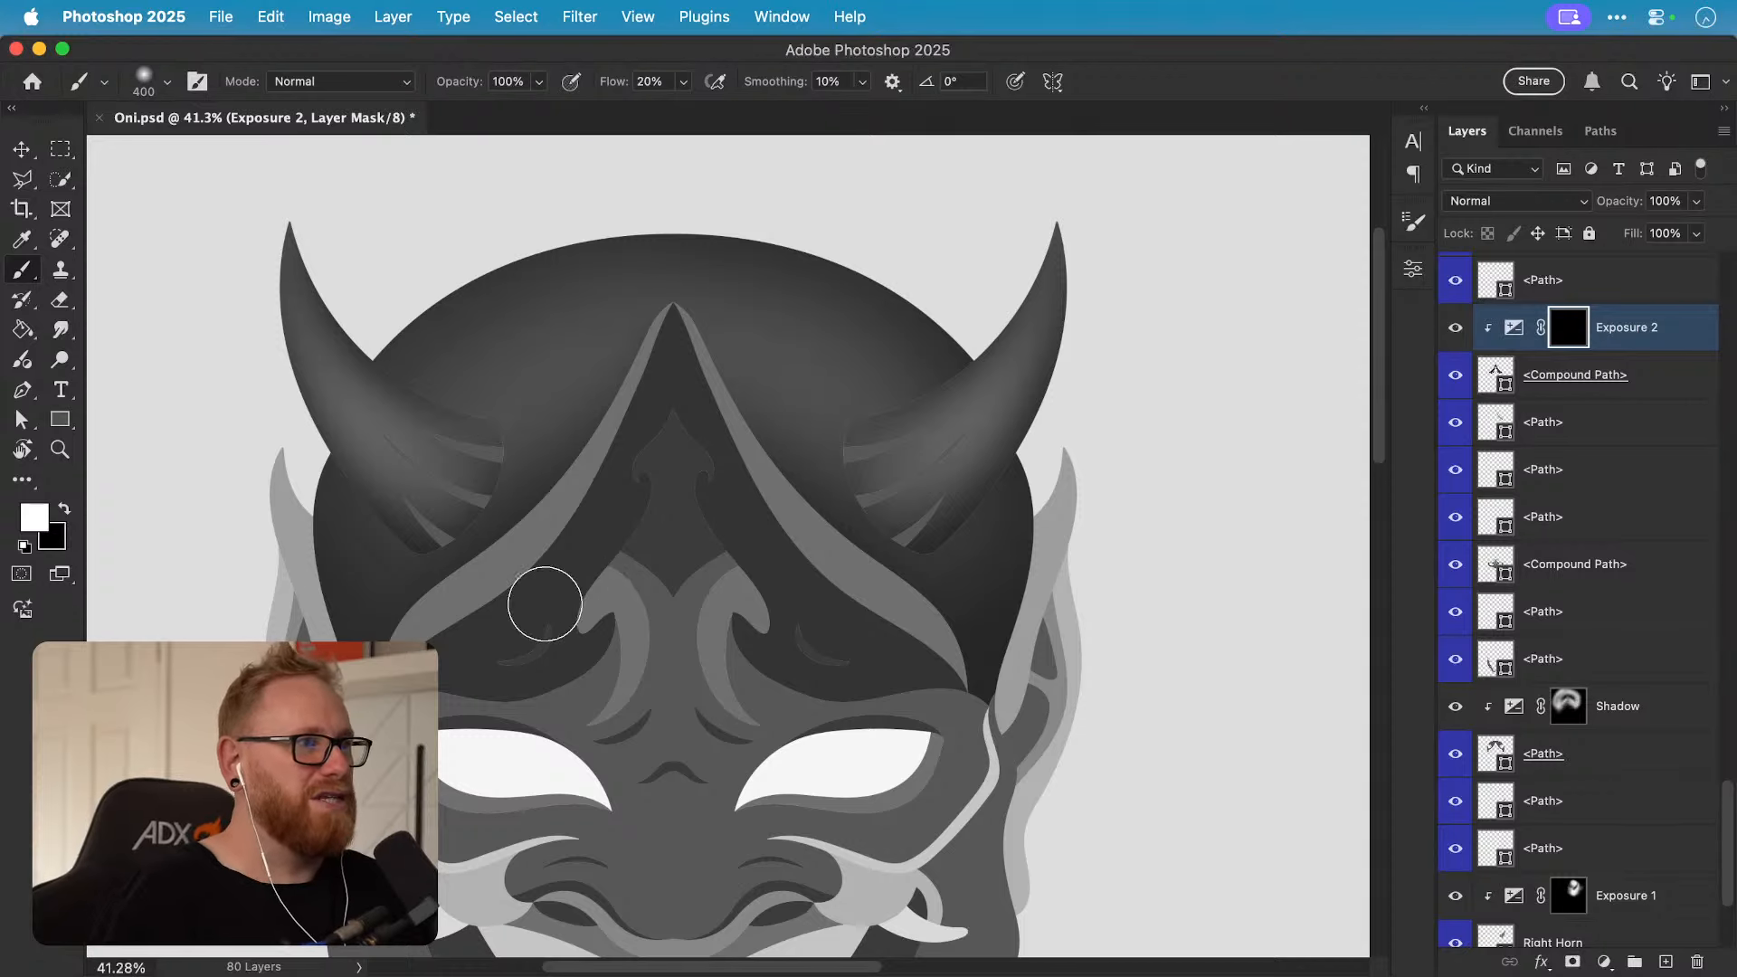
key("bracketleft")
key("bracketleft")
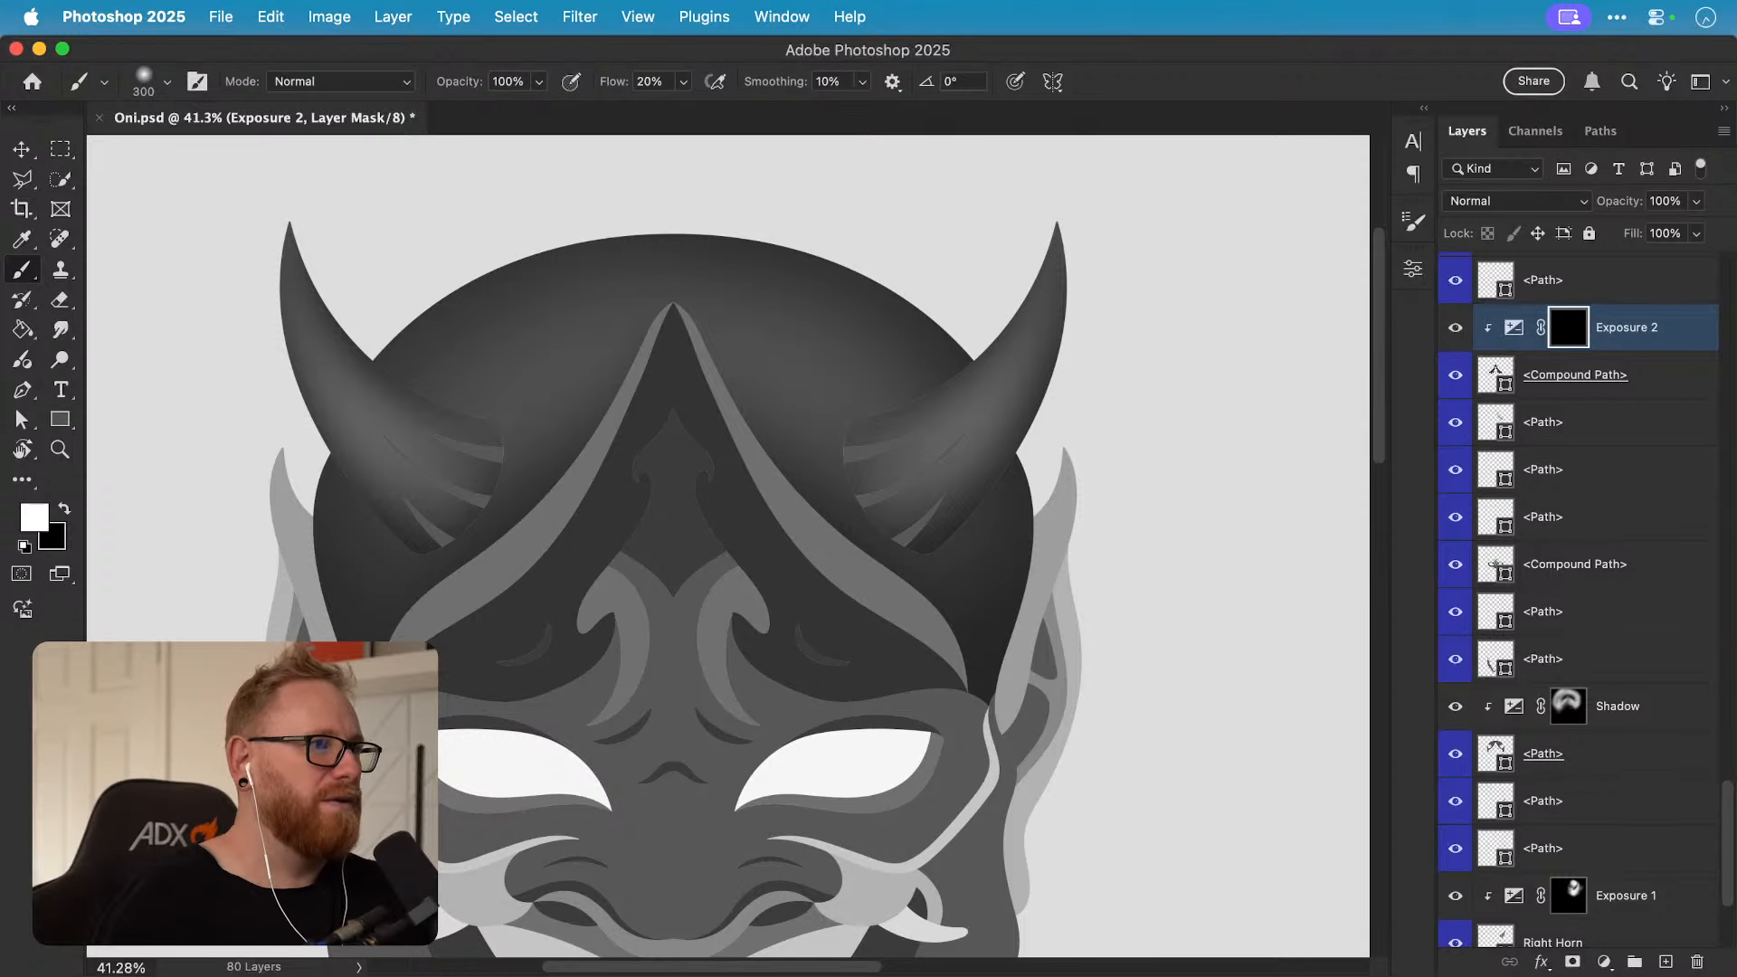
key("bracketright")
key("bracketright")
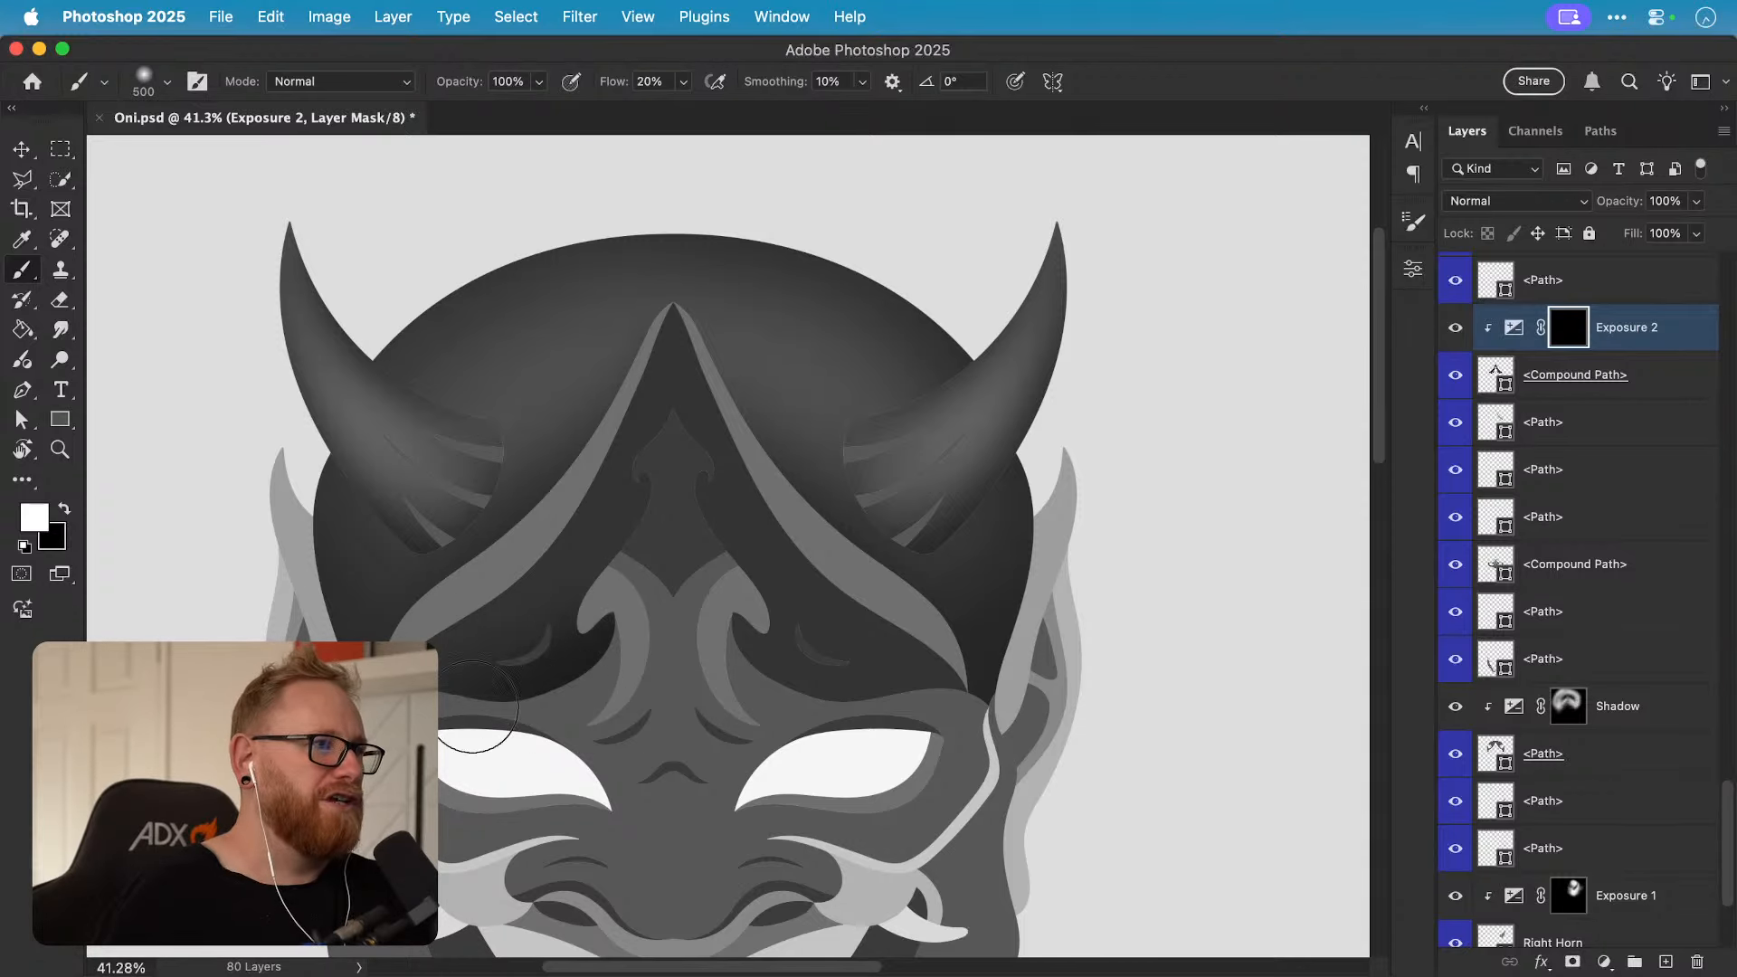
mouse_move(472, 706)
left_mouse_down()
mouse_move(583, 682)
mouse_move(443, 743)
mouse_move(492, 690)
left_mouse_up()
mouse_move(626, 591)
left_mouse_down()
mouse_move(679, 504)
mouse_move(532, 687)
left_mouse_up()
mouse_move(693, 624)
left_mouse_down()
mouse_move(733, 667)
mouse_move(694, 551)
mouse_move(859, 706)
mouse_move(934, 719)
left_mouse_up()
Step: Soften the shadow around the forehead's central ornament with black paint on the mask, and return the brush to white
key("x")
mouse_move(599, 480)
left_mouse_down()
mouse_move(733, 449)
mouse_move(752, 480)
mouse_move(717, 434)
left_mouse_up()
key("x")
key("x")
key("x")
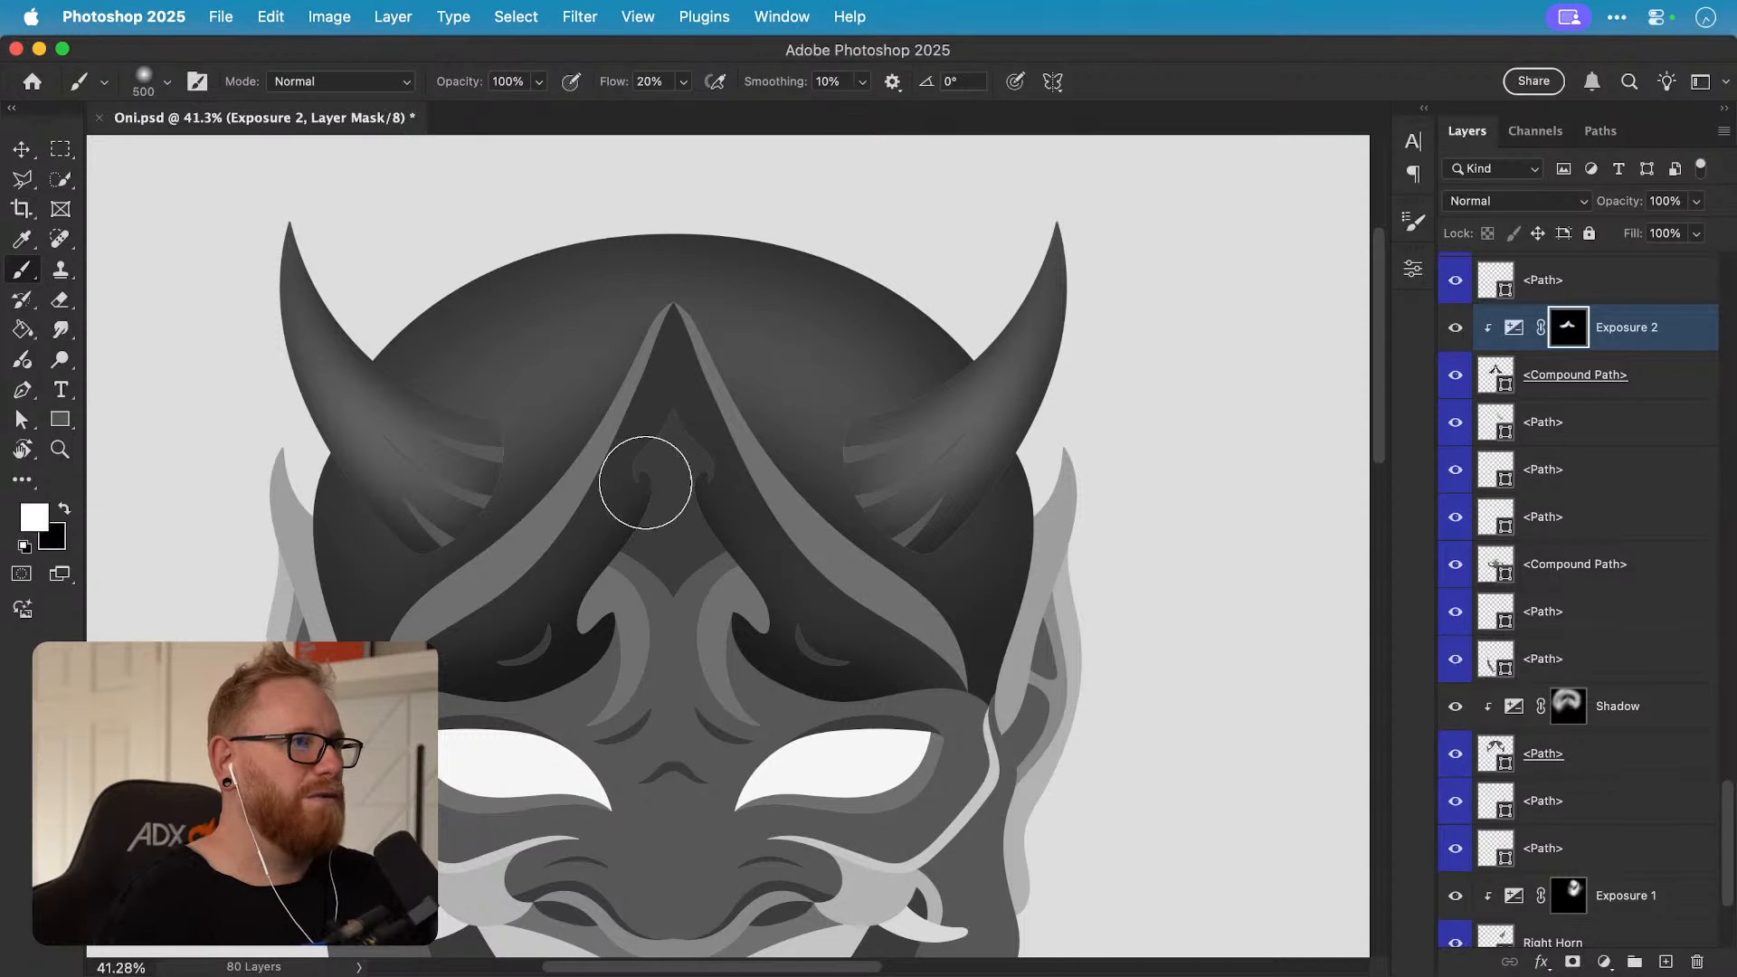
Step: Deepen the shadow around the forehead's peak with white paint on the Exposure mask using a 200 px brush
key("bracketleft")
key("bracketleft")
key("bracketleft")
key("bracketleft")
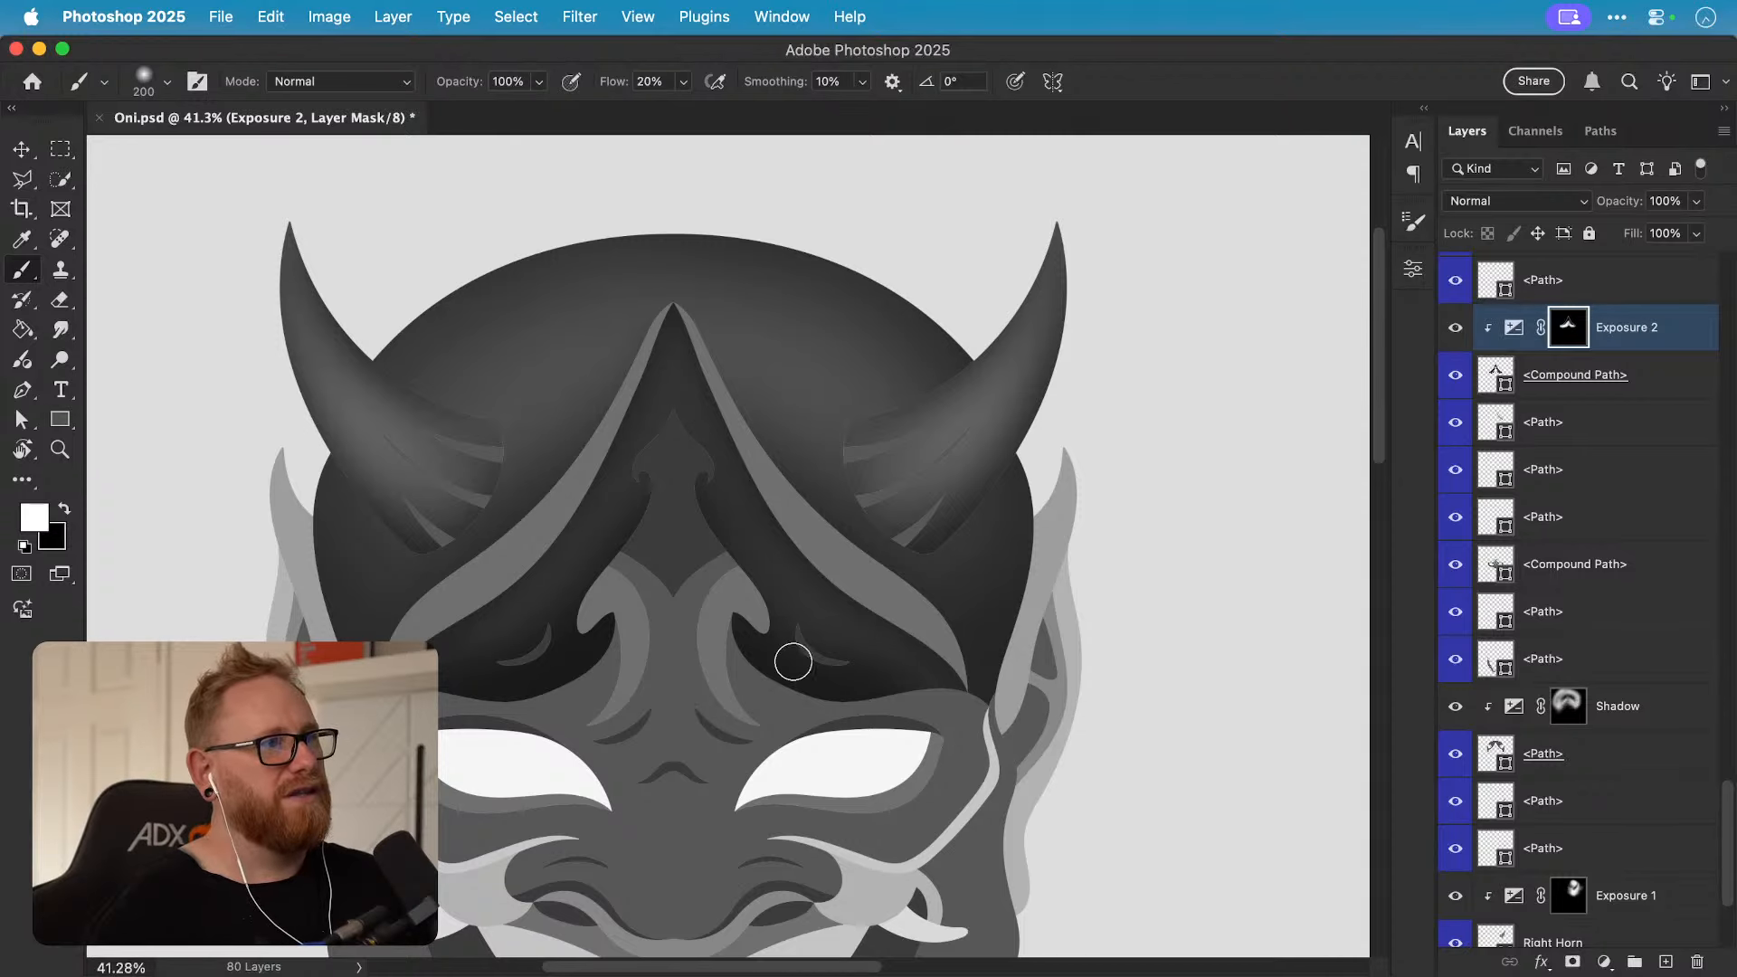
Step: Paint broad white shadow on the forehead's Exposure mask toward its outer lower corners, enlarging the brush up to 1200 px
key("bracketright")
key("bracketright")
key("bracketright")
key("bracketright")
key("bracketright")
key("bracketright")
key("bracketright")
key("bracketright")
key("bracketright")
key("bracketright")
key("bracketright")
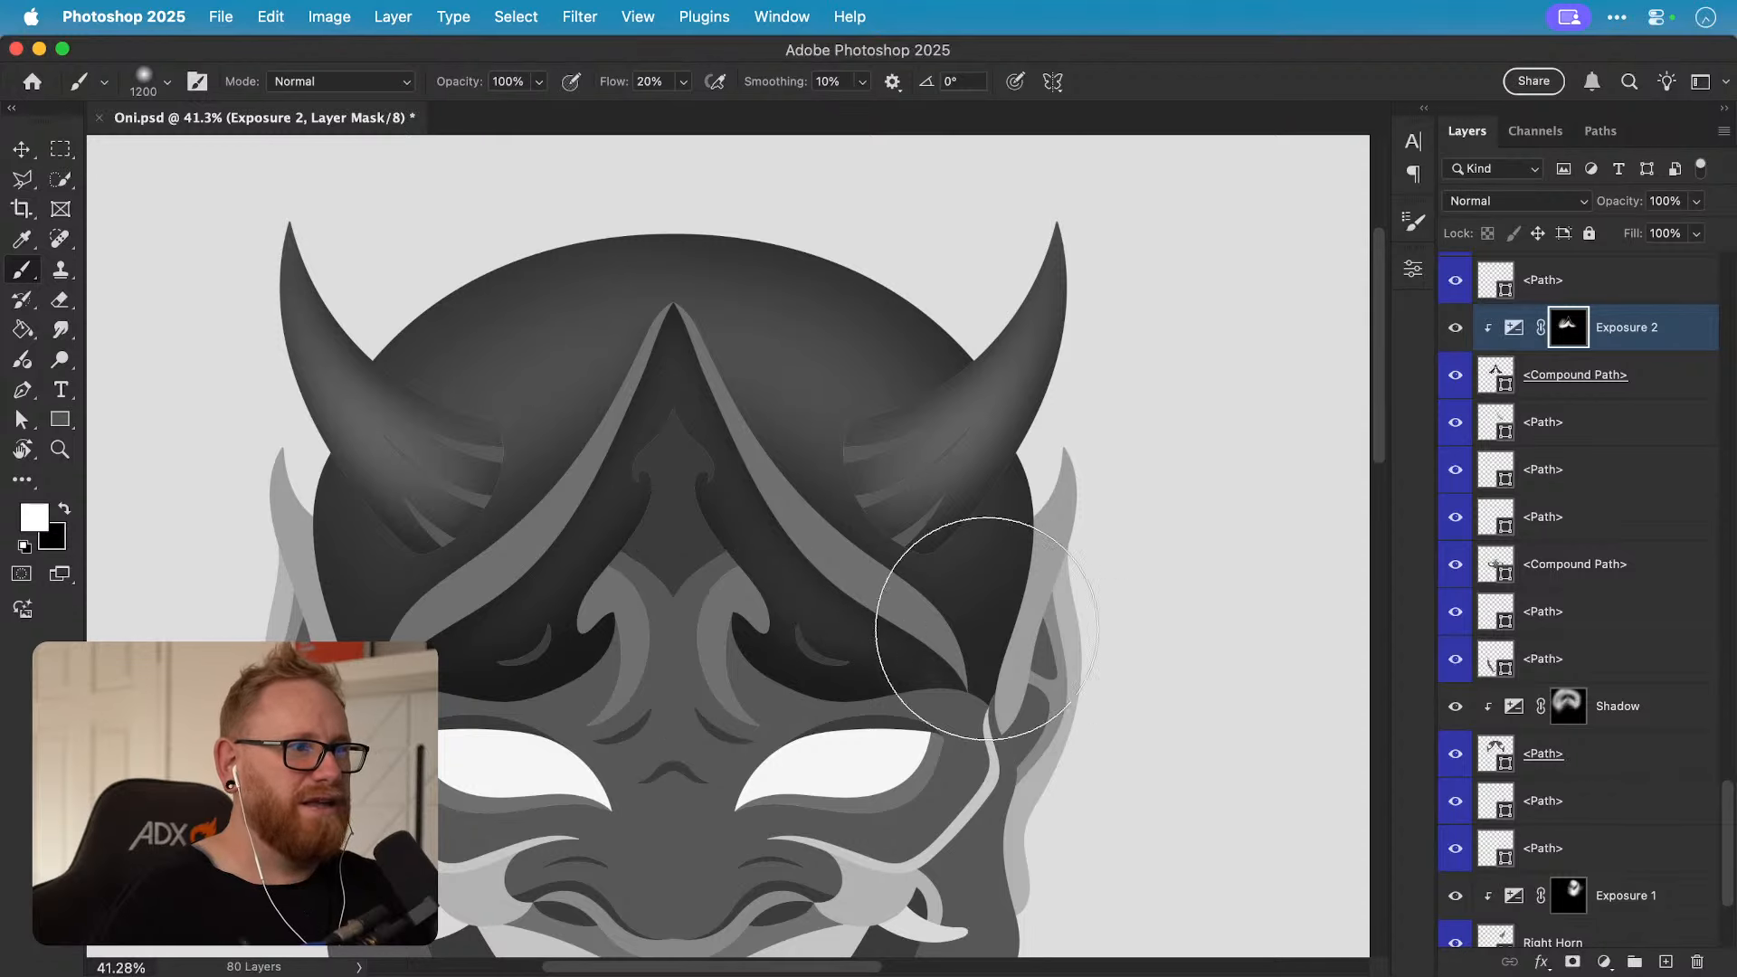
Step: Lighten the forehead compound path's shadow by setting its clipped Exposure 2 adjustment to an Exposure of -1.47
key("v")
left_click_drag(962, 594, 942, 501)
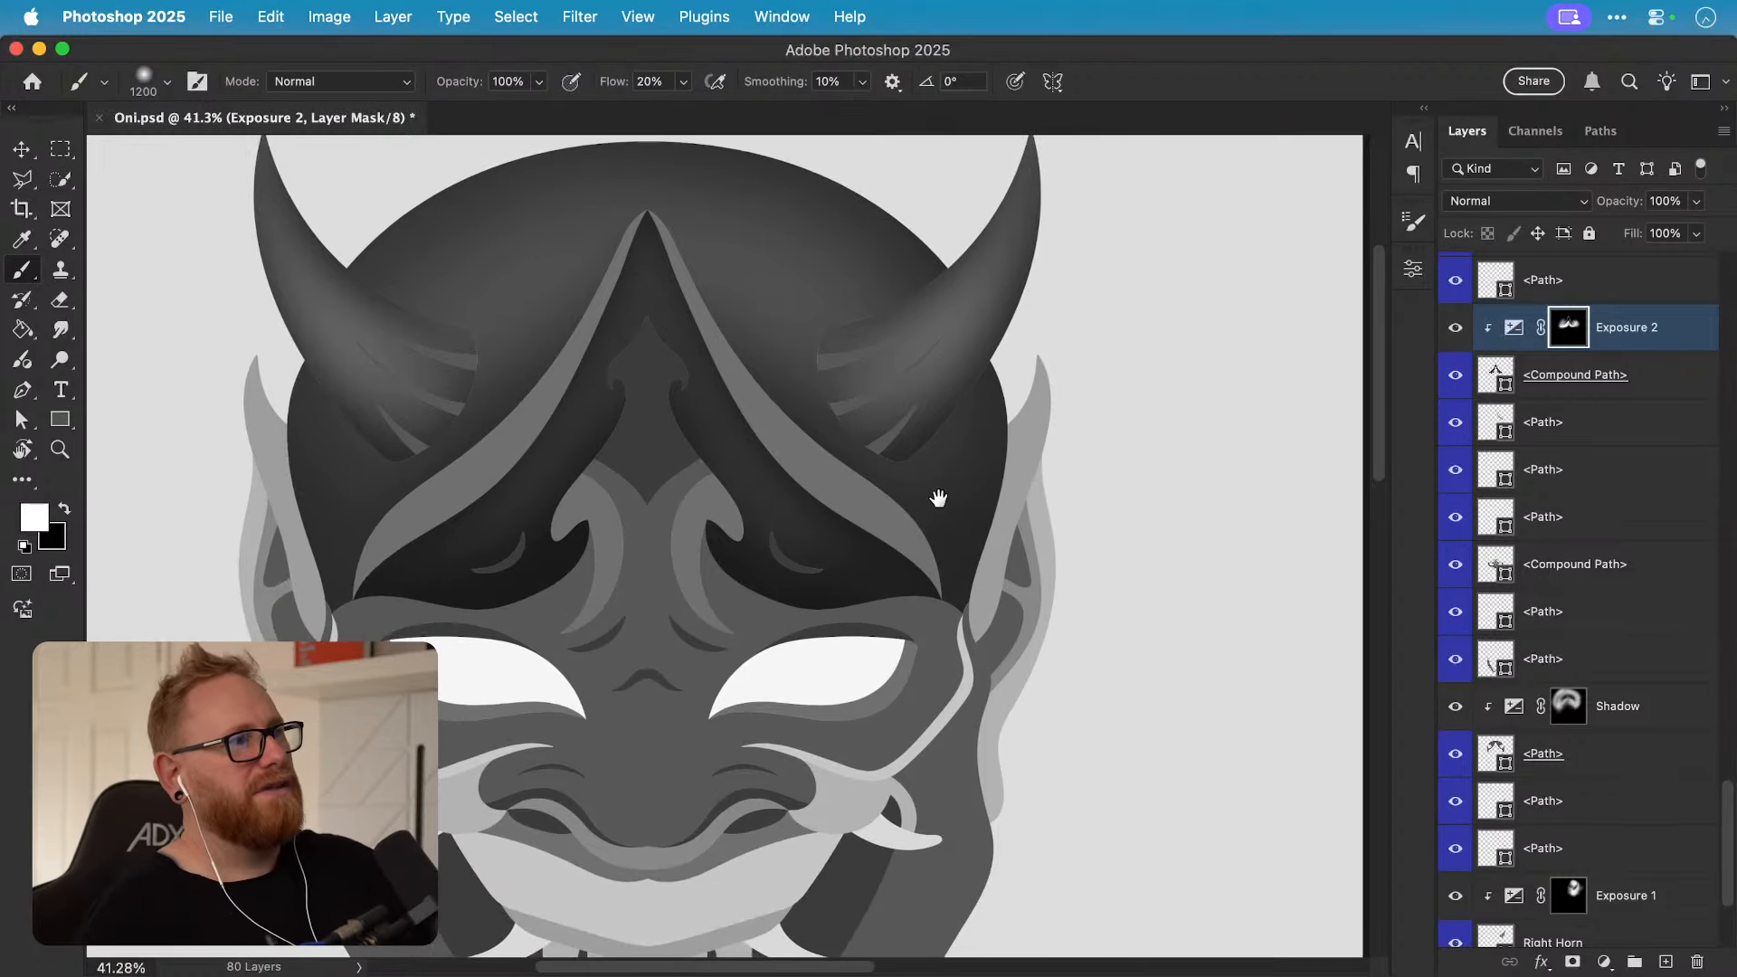
scroll(904, 625, "up", 3)
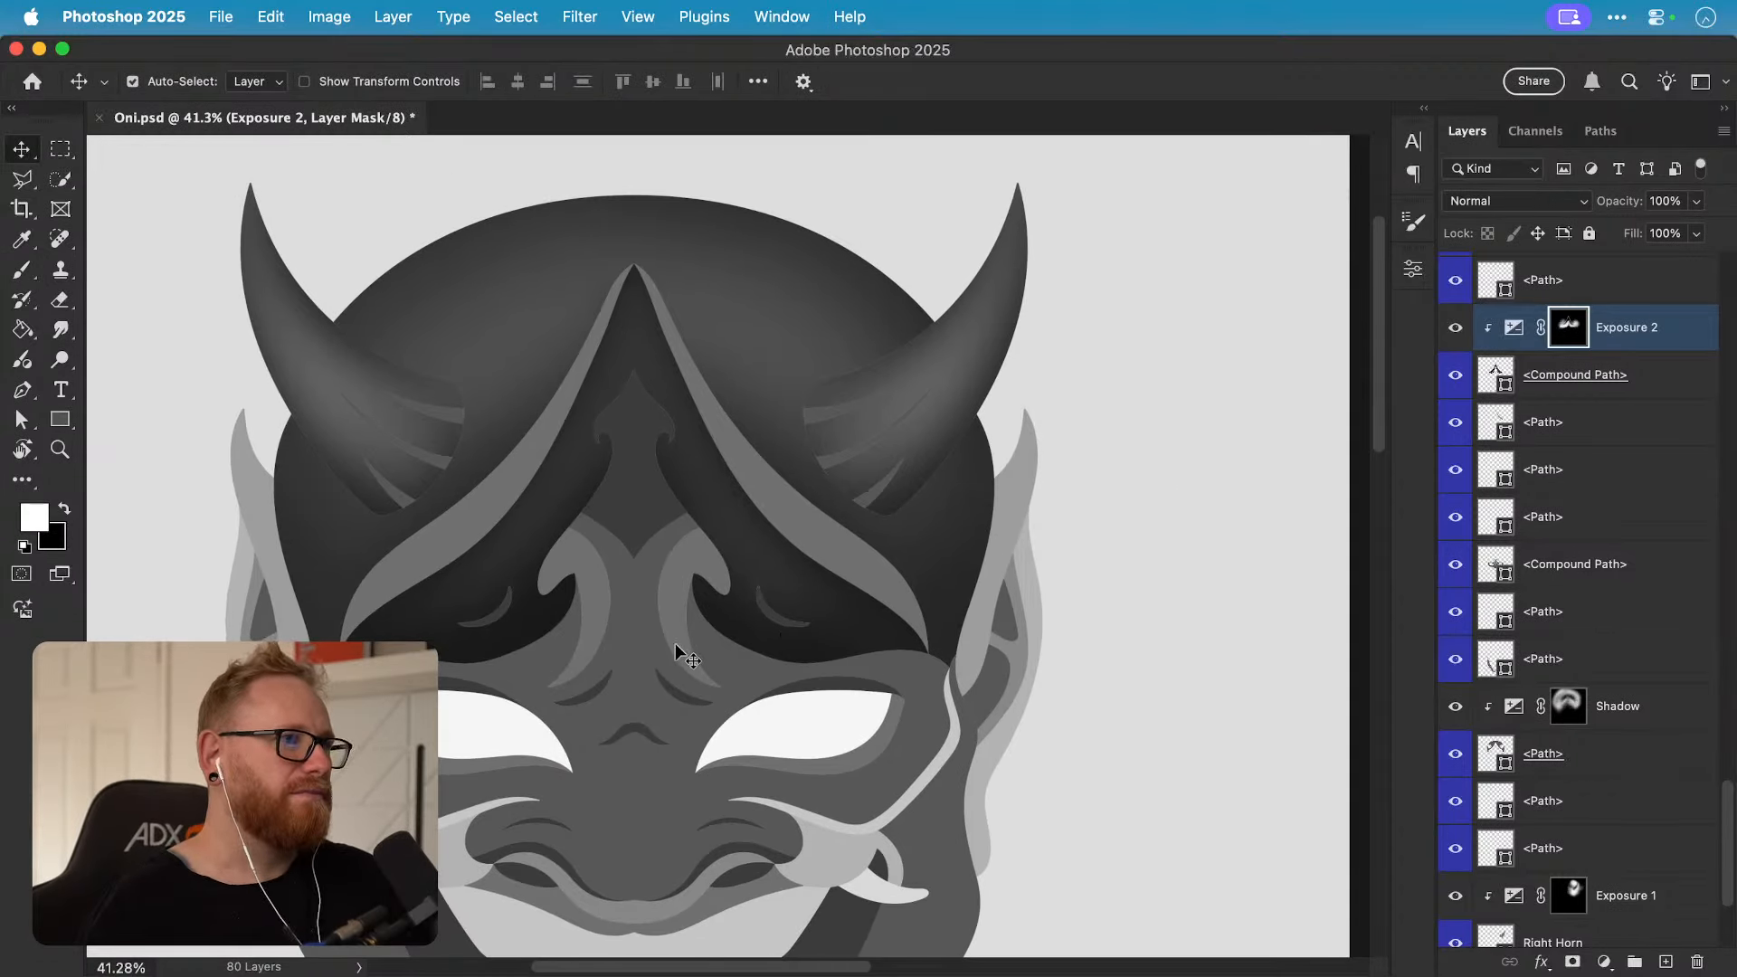
double_click(1512, 329)
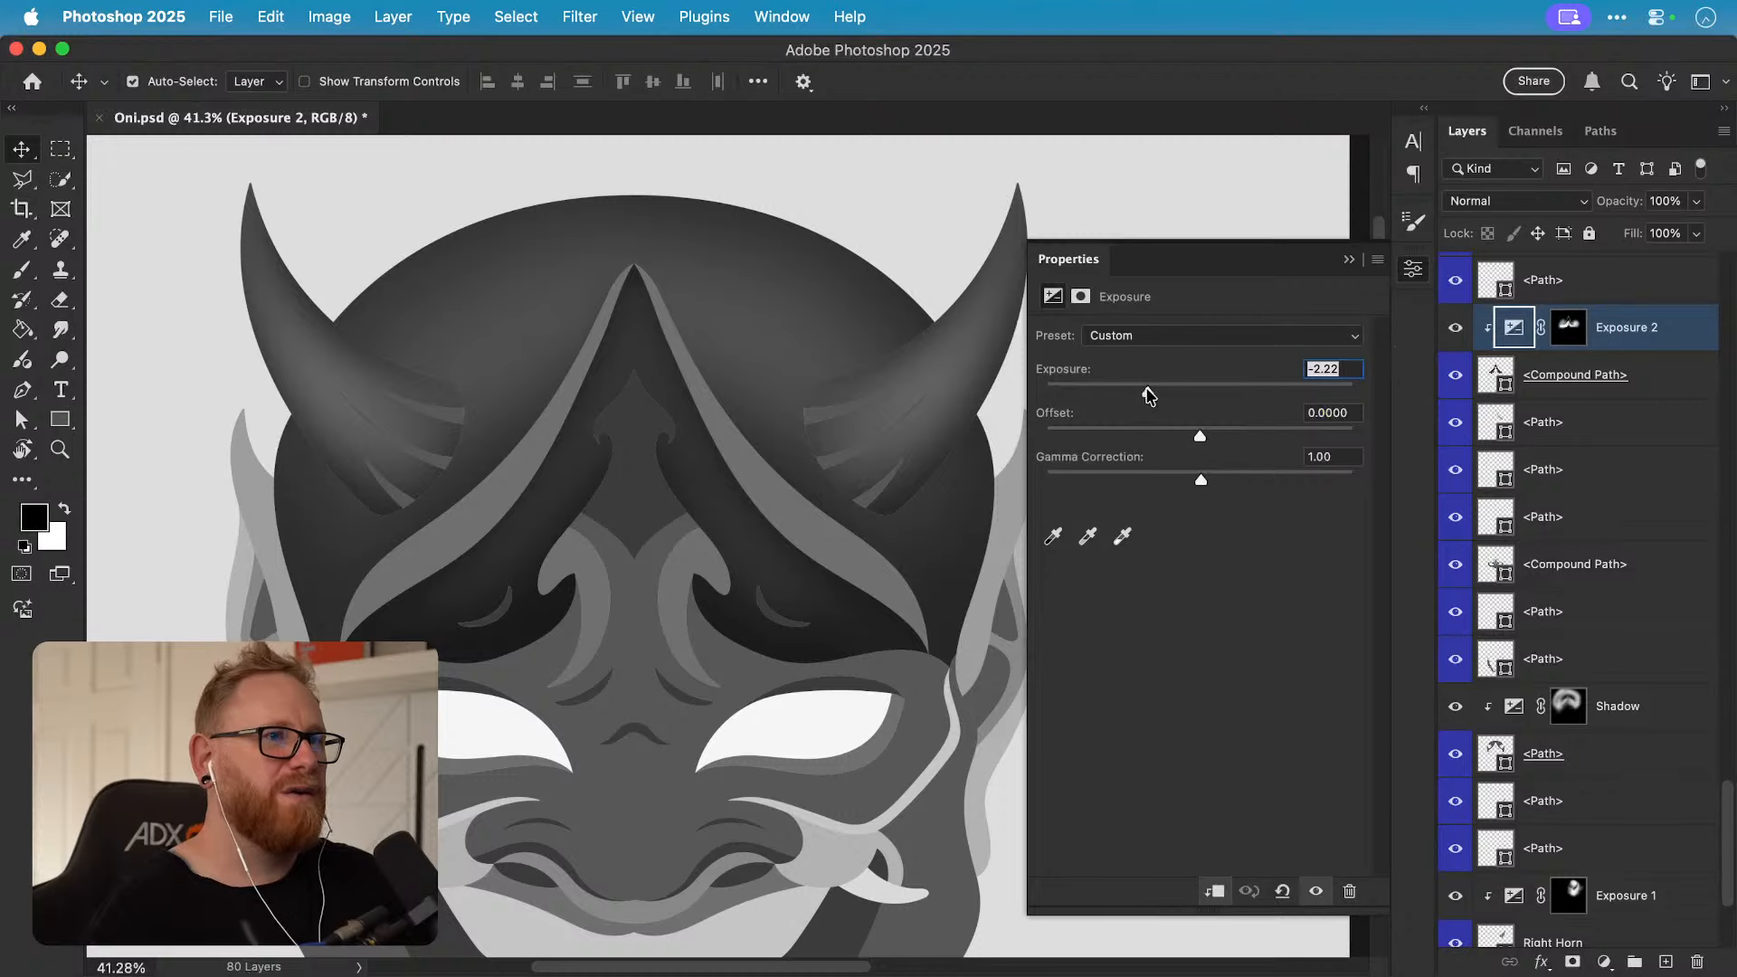
mouse_move(1148, 395)
left_mouse_down()
mouse_move(1262, 395)
mouse_move(1115, 399)
mouse_move(1198, 395)
mouse_move(1167, 396)
left_mouse_up()
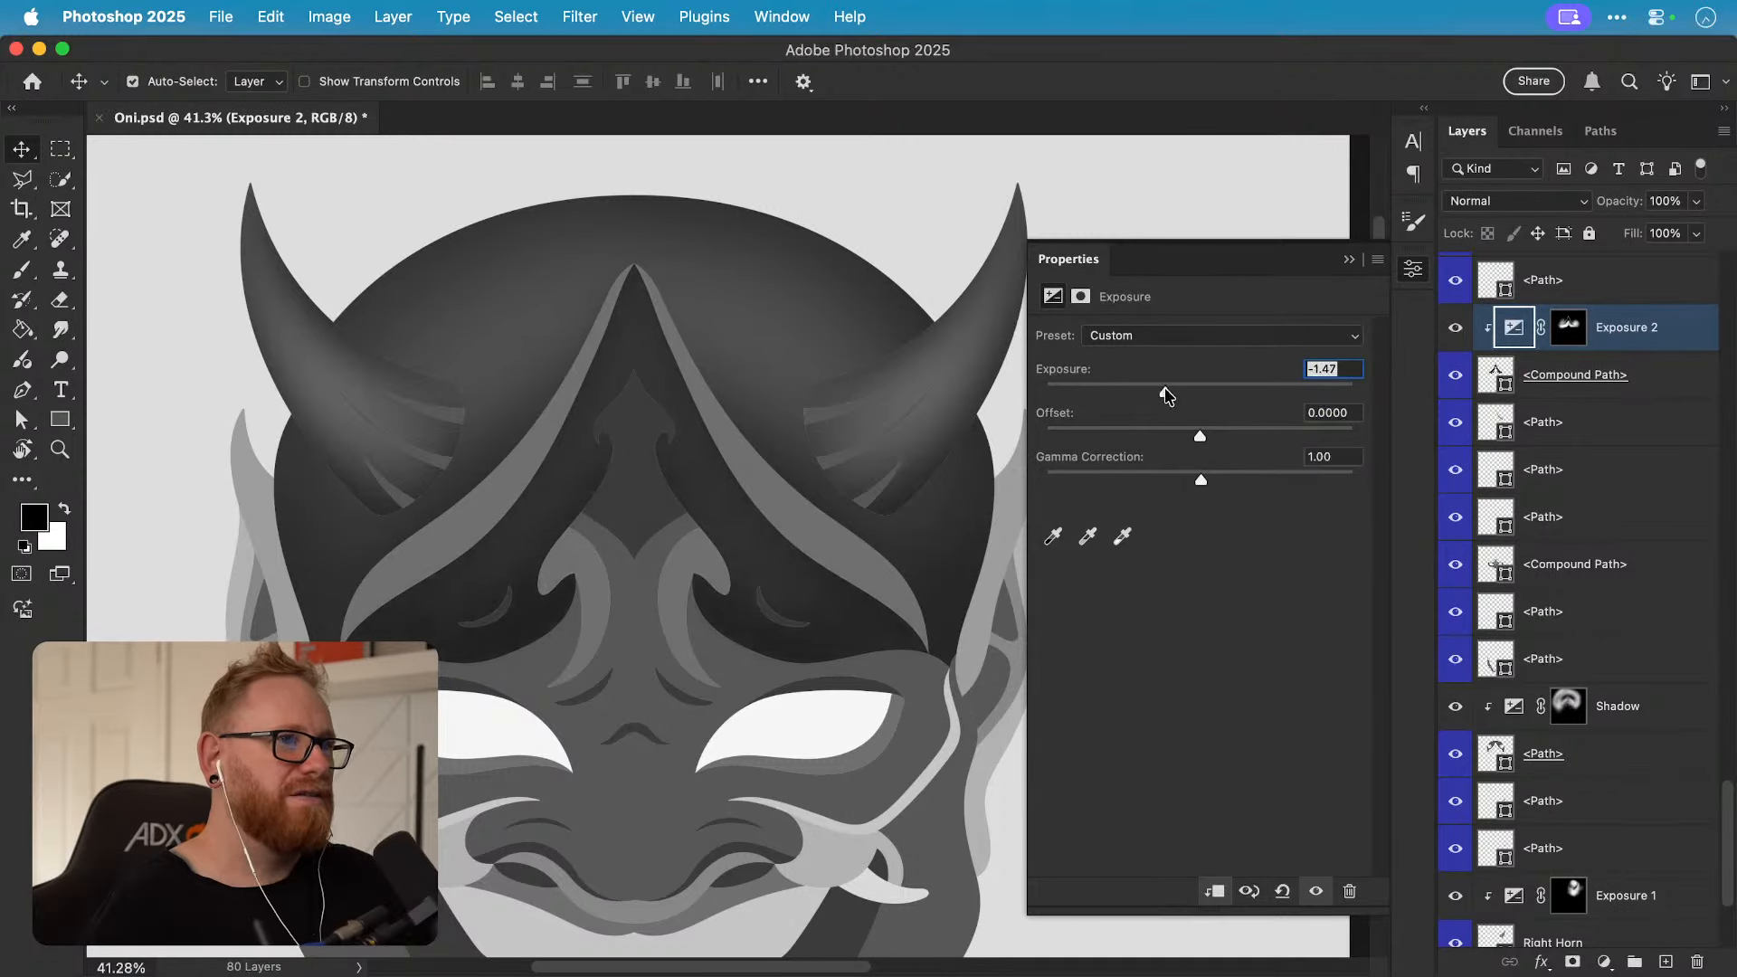
left_click(1412, 269)
Step: Clip a new Exposure adjustment to the left forehead band's path, set Exposure to -3.27, and invert its mask to black
scroll(666, 531, "left", 5)
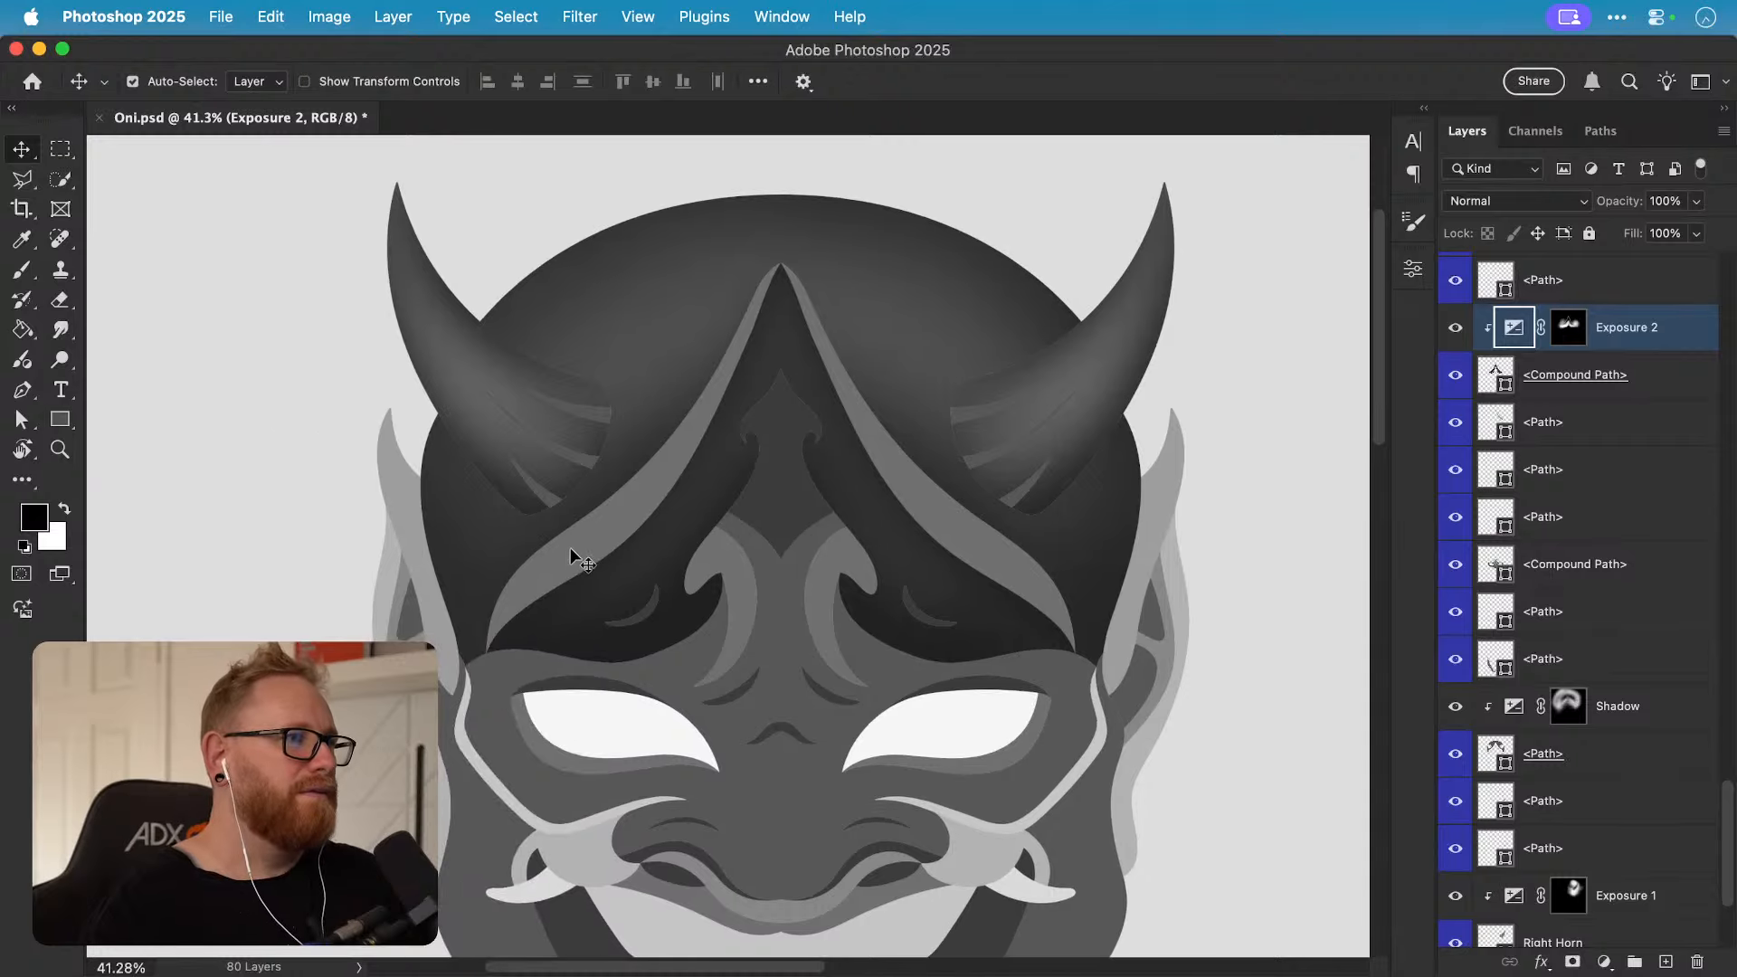
left_click(568, 554)
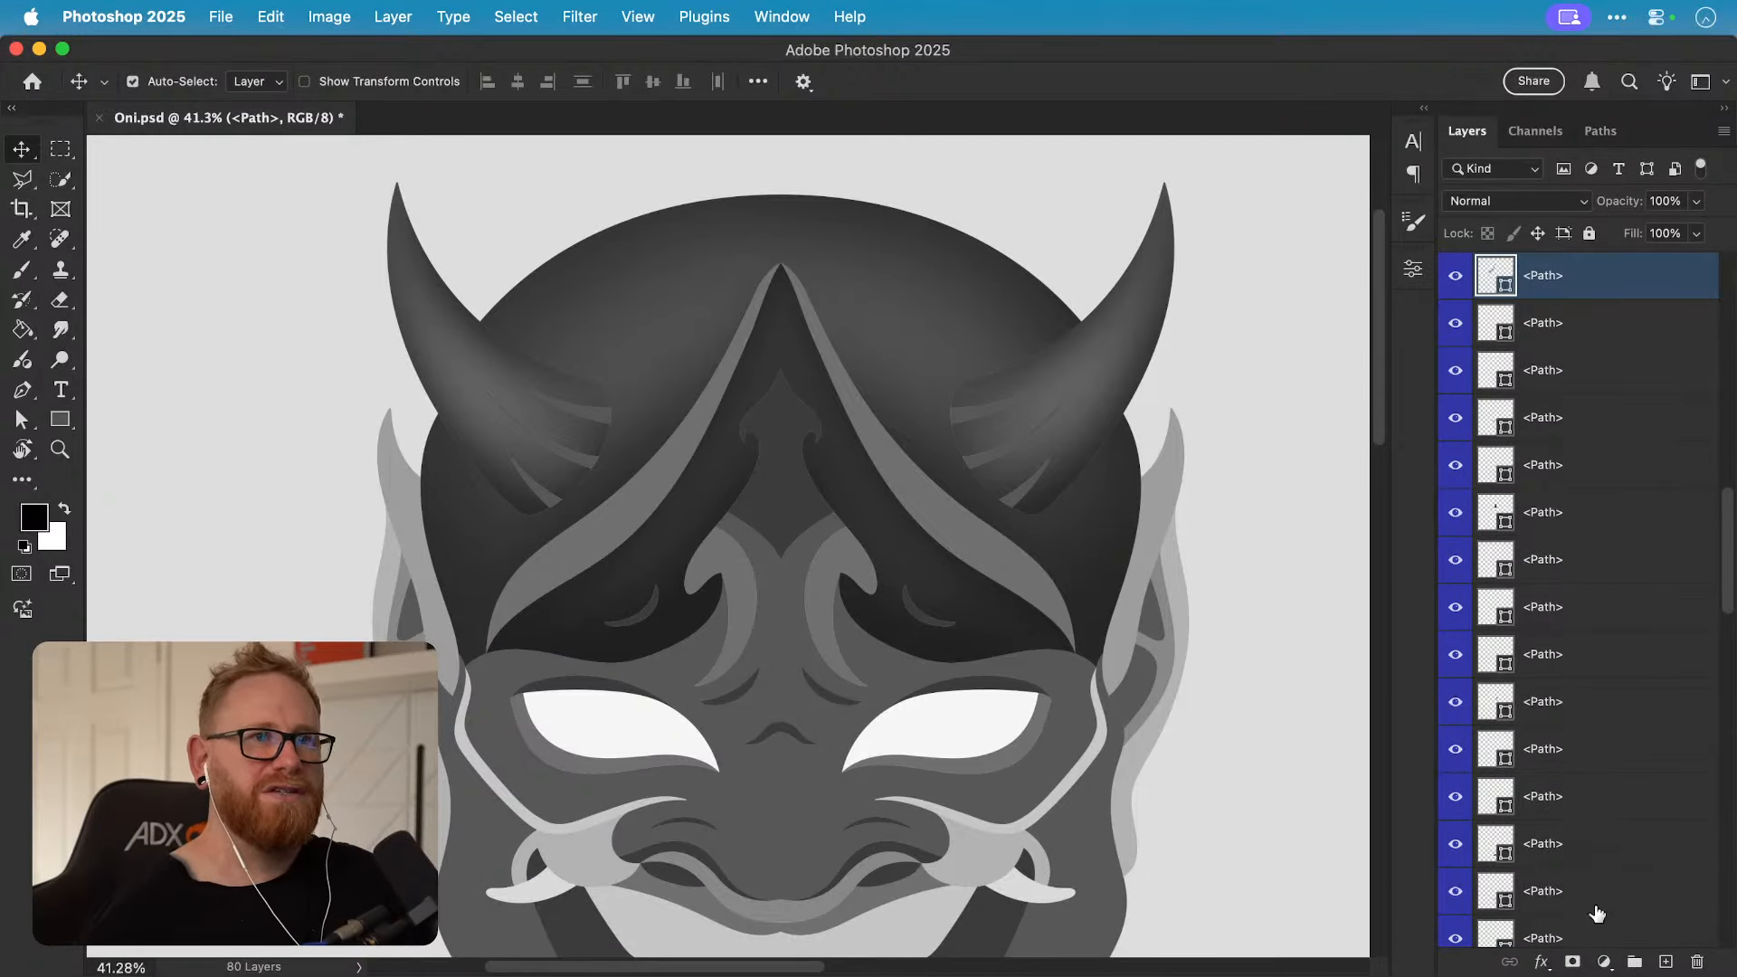
left_click(1604, 961)
left_click(1628, 736)
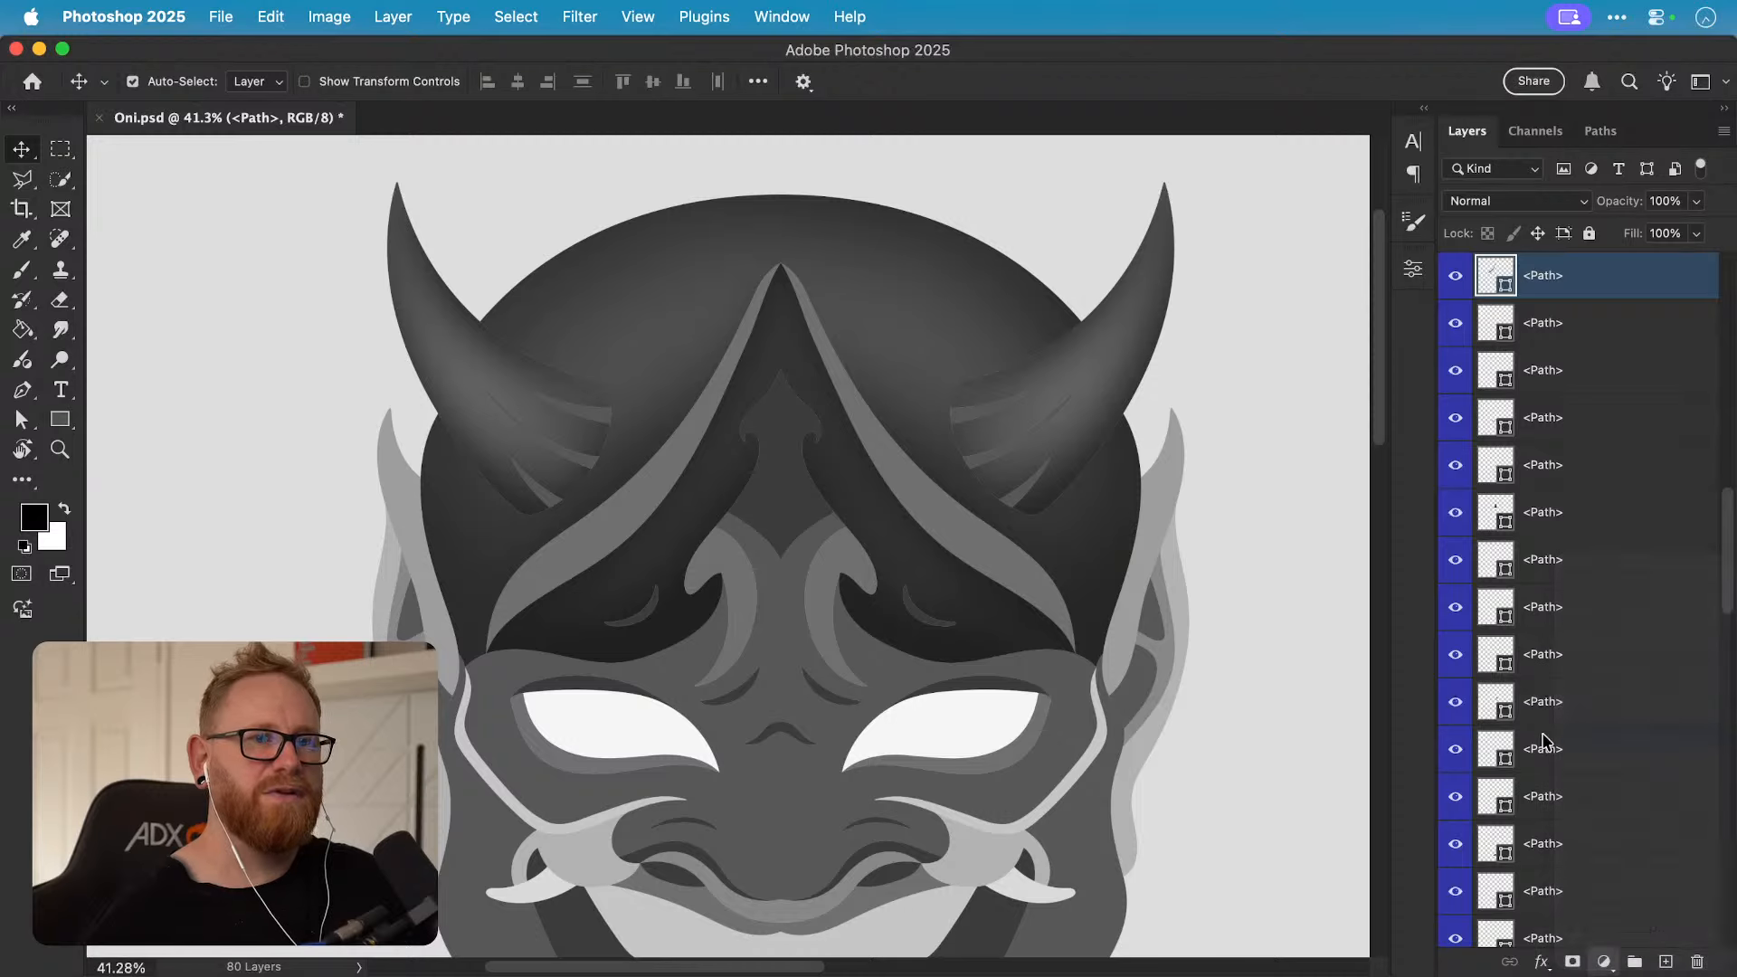
left_click(1215, 891)
left_click_drag(1199, 392, 1127, 393)
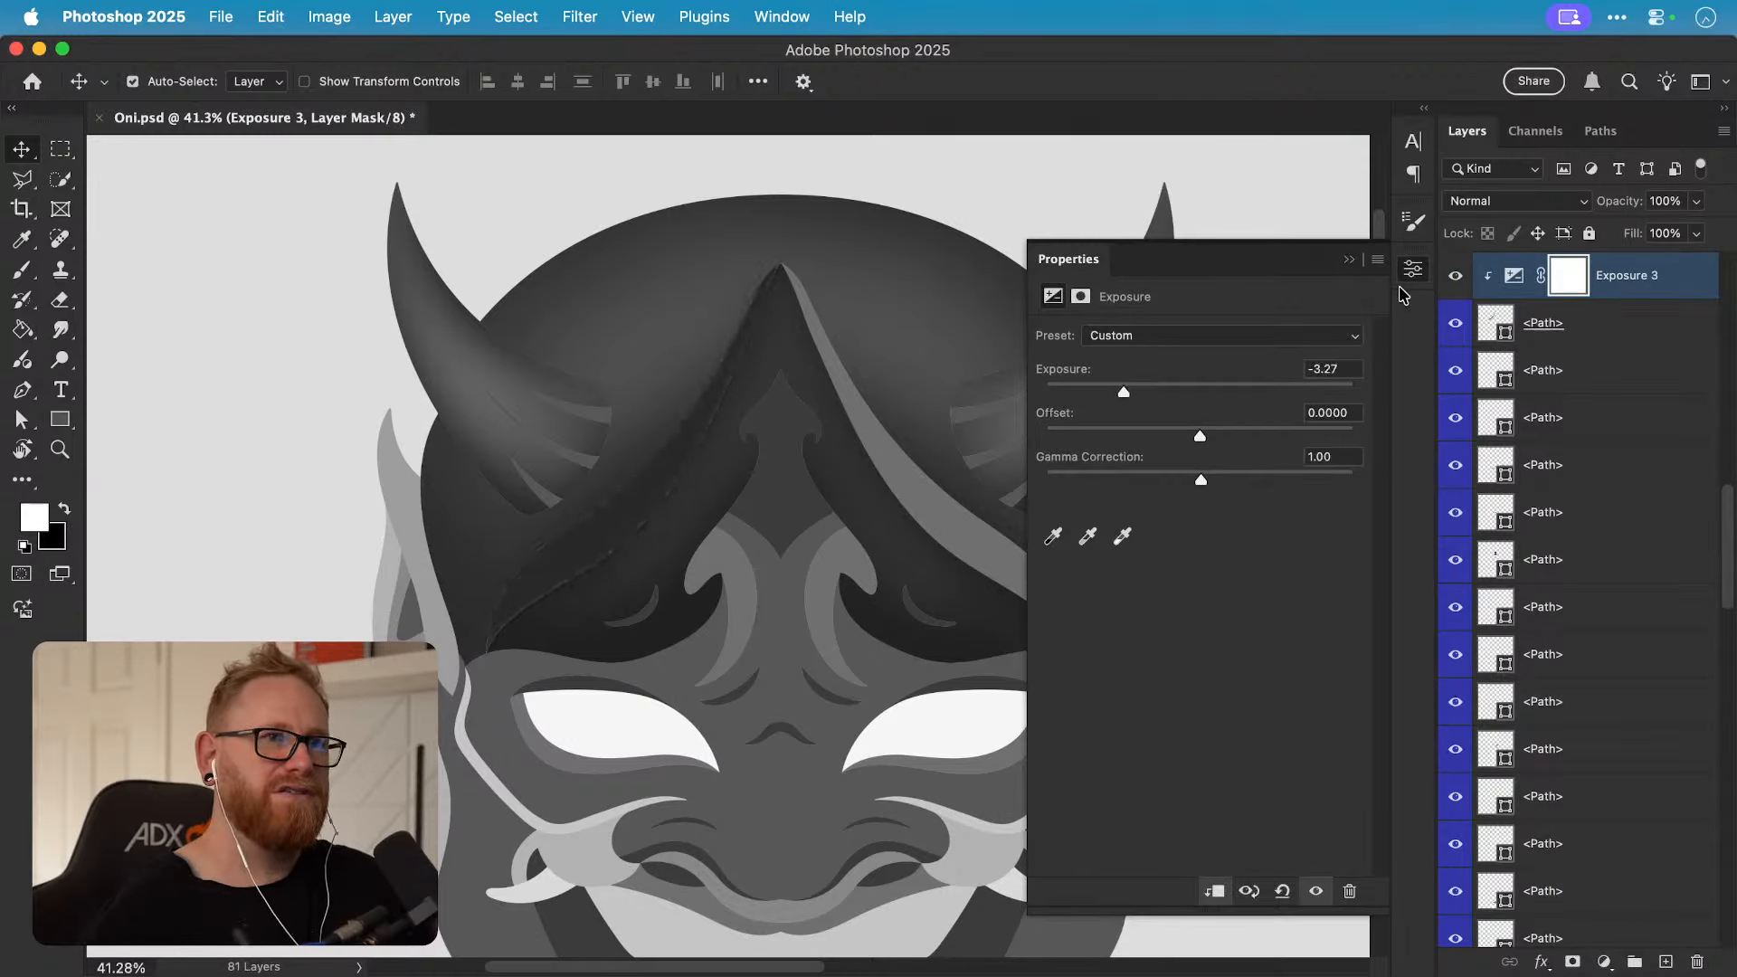
left_click(1412, 269)
key("super+i")
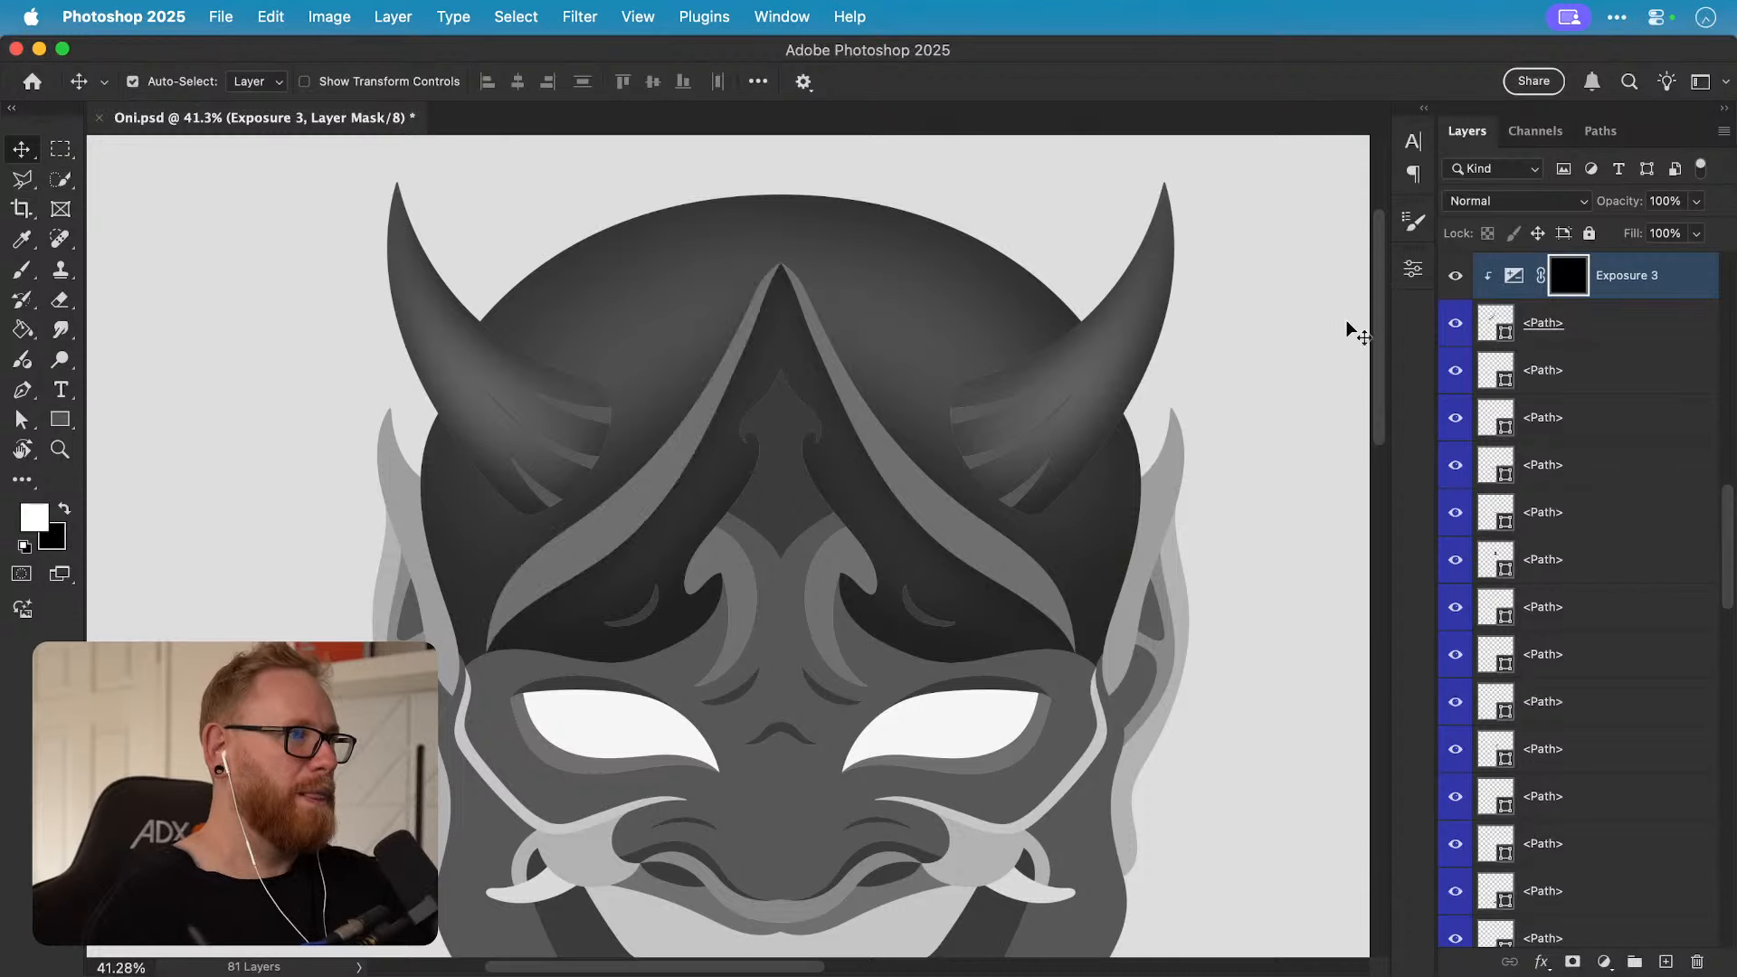
Step: Paint white shadow on the mask along both edges of the left forehead band with a 175 px brush at 40% flow
key("b")
key("bracketleft")
key("bracketleft")
key("bracketleft")
key("bracketleft")
key("bracketleft")
key("bracketleft")
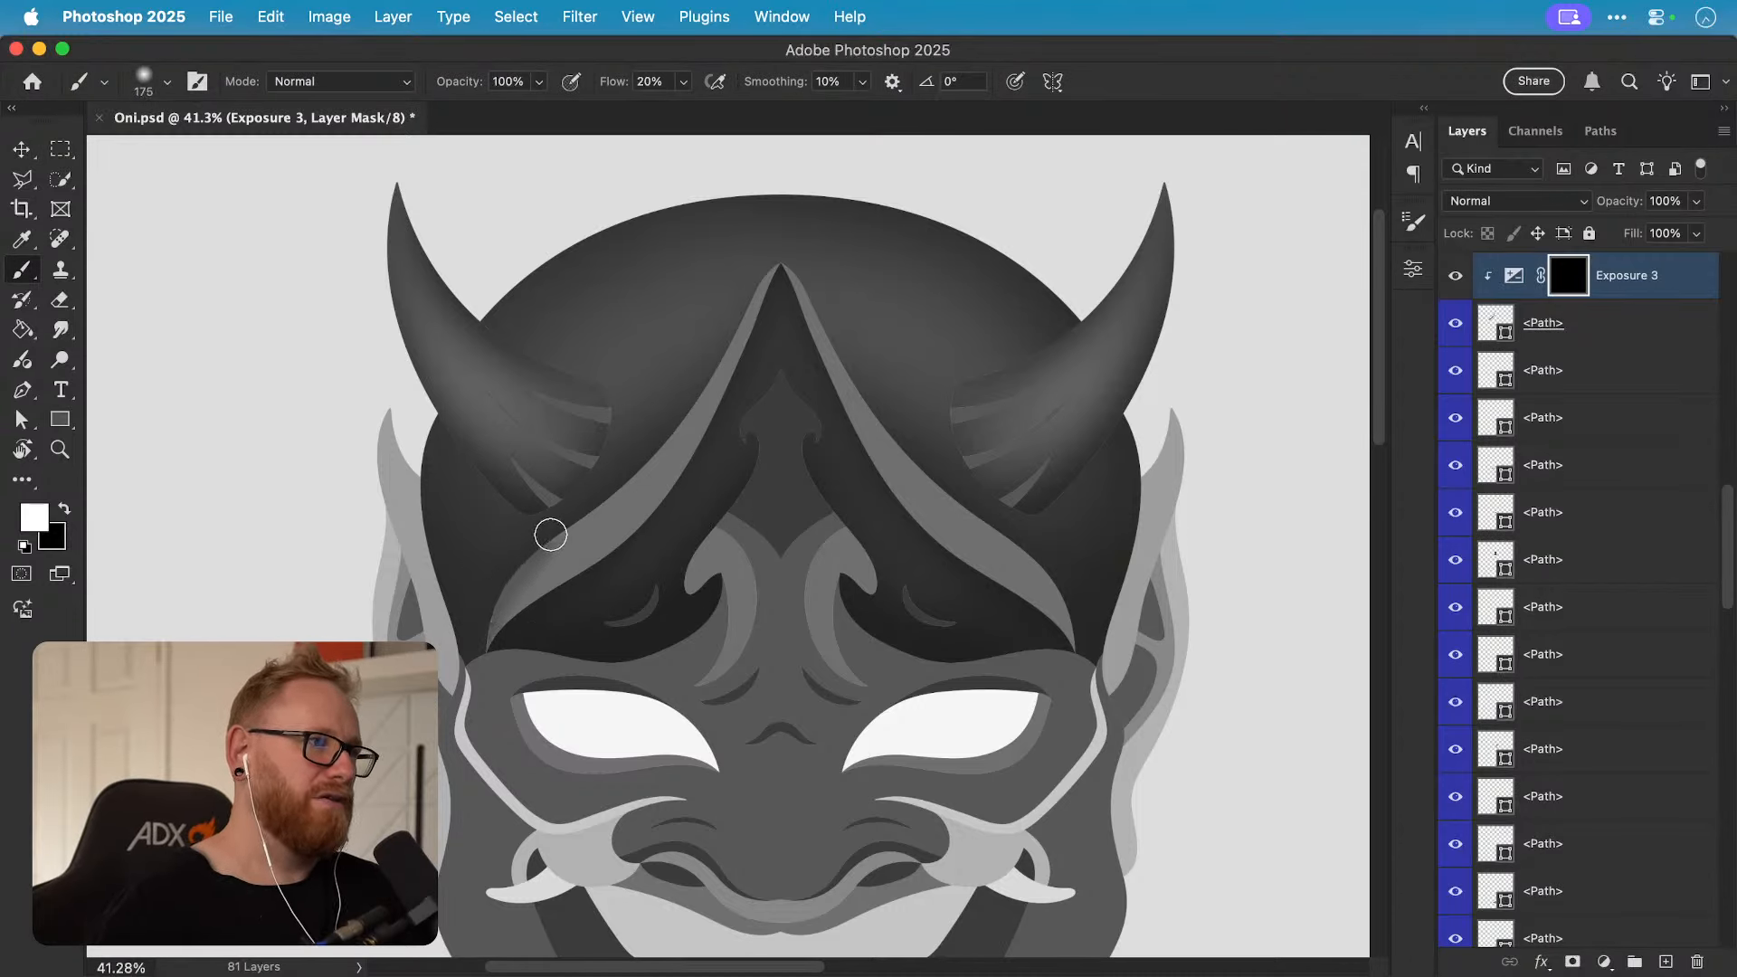
left_click(683, 82)
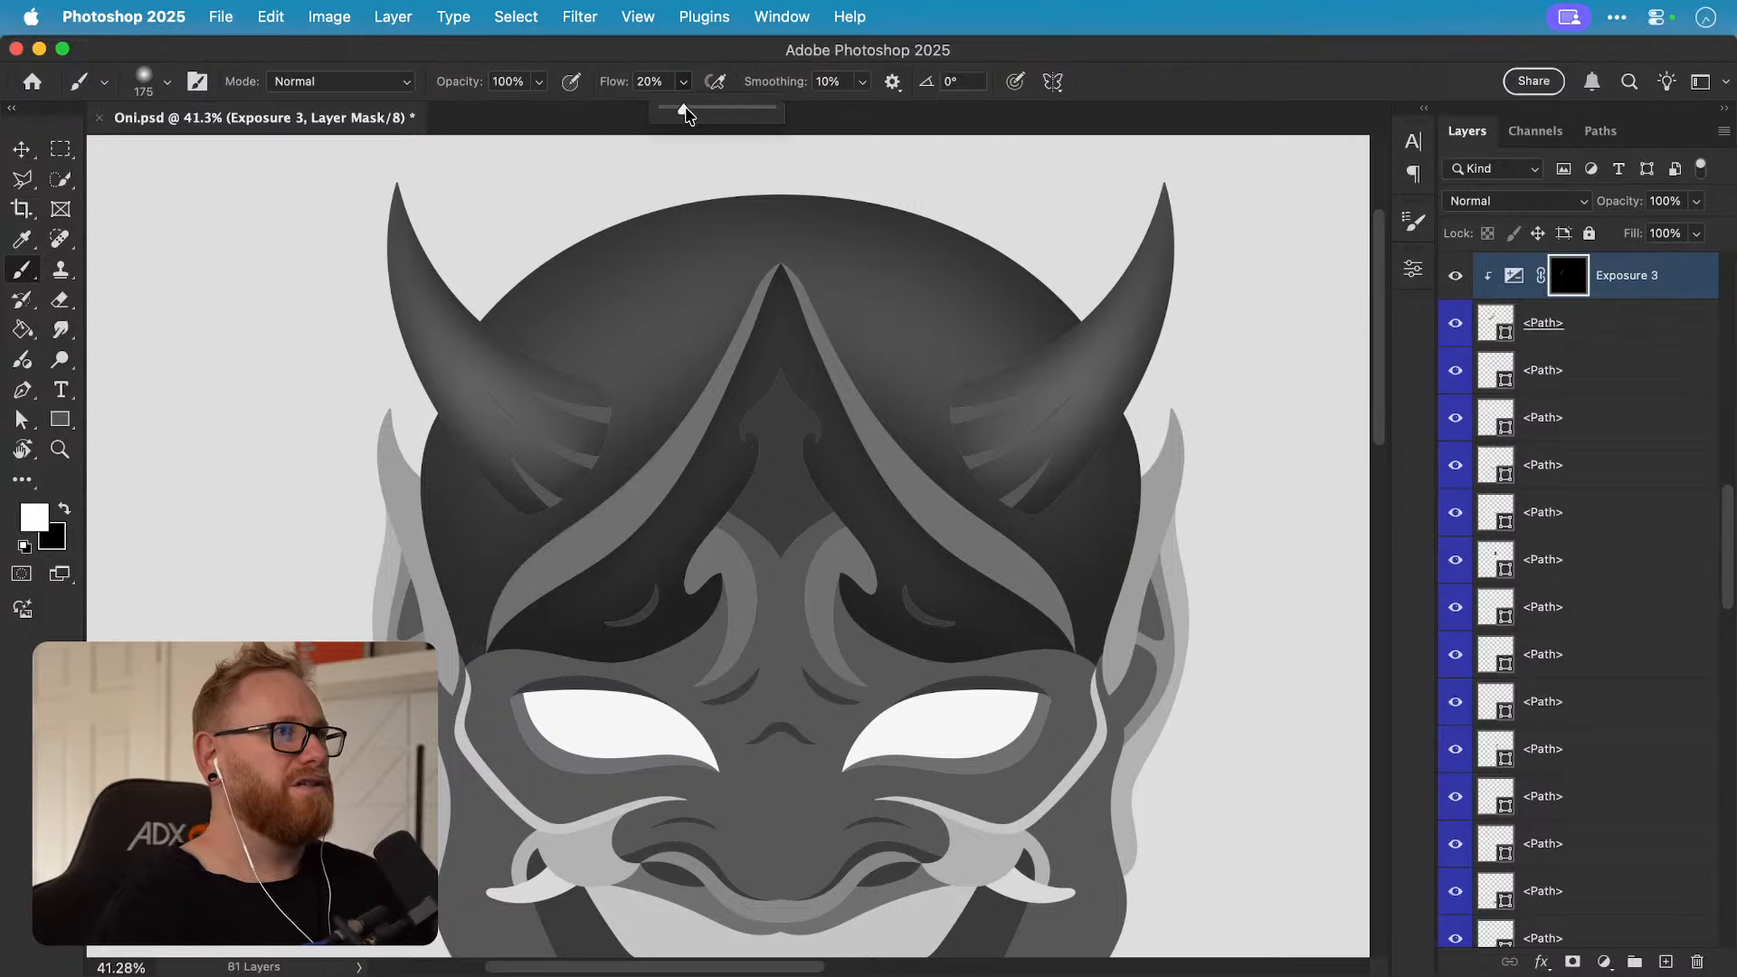
left_click_drag(685, 107, 705, 107)
mouse_move(486, 650)
left_mouse_down()
mouse_move(528, 566)
mouse_move(669, 429)
mouse_move(786, 238)
mouse_move(638, 472)
mouse_move(543, 529)
left_mouse_up()
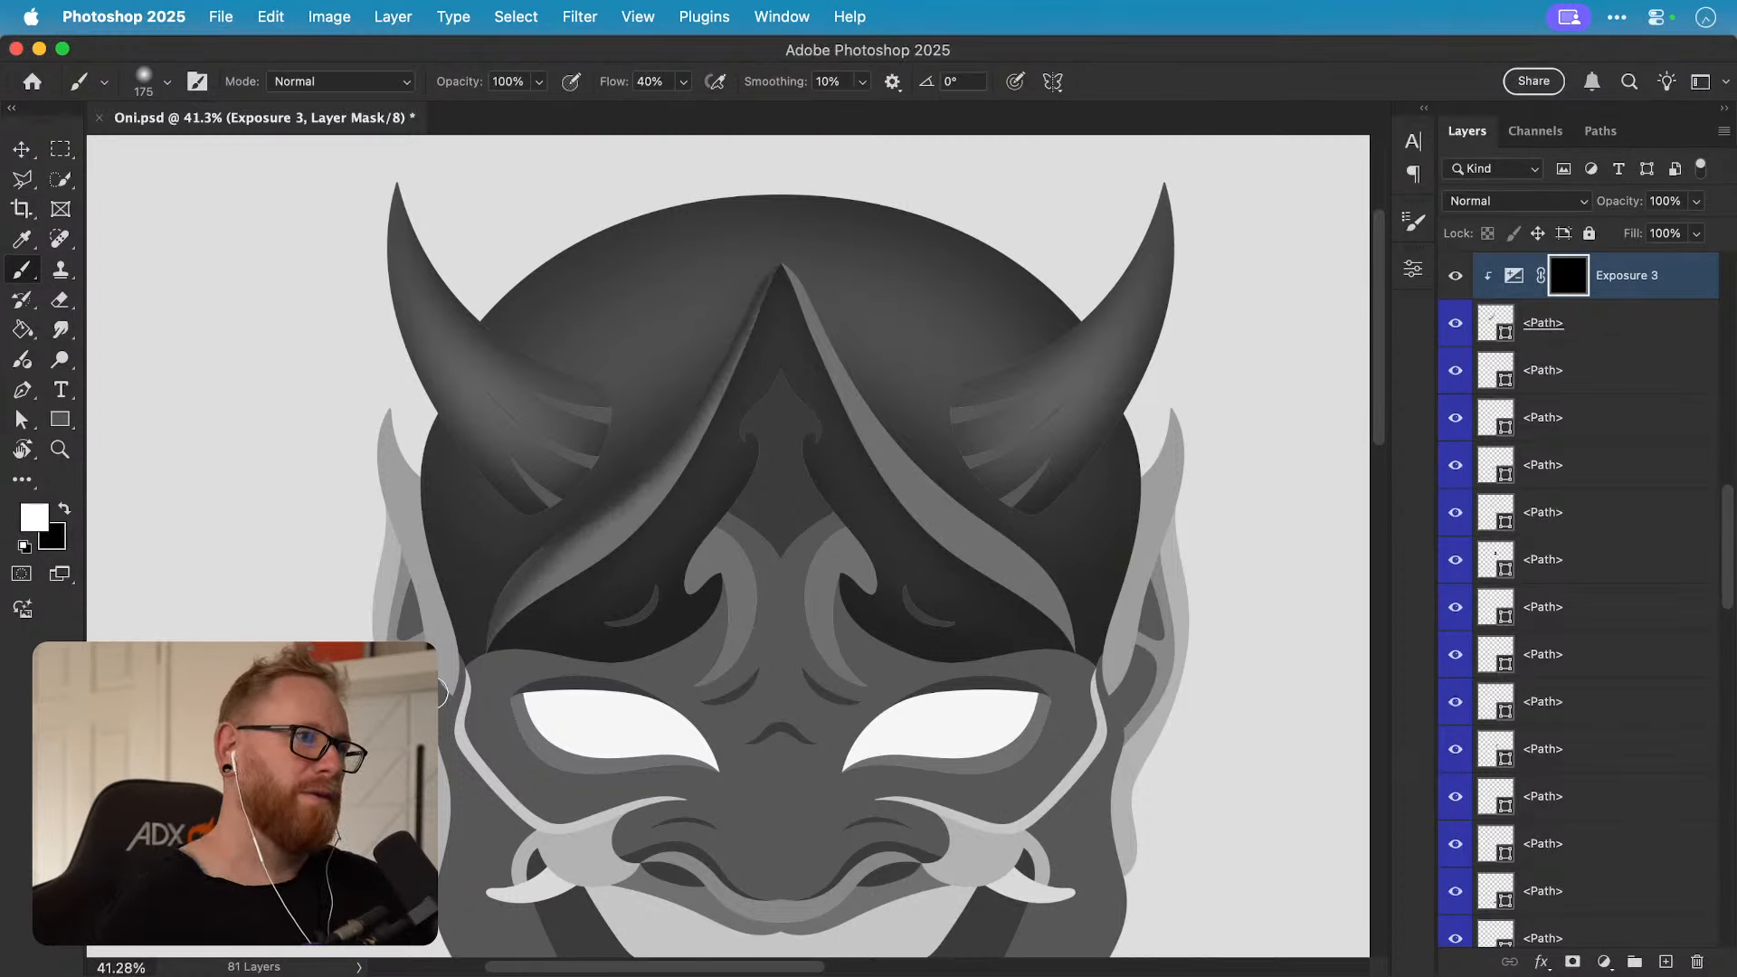
mouse_move(492, 651)
left_mouse_down()
mouse_move(710, 443)
mouse_move(787, 322)
left_mouse_up()
mouse_move(493, 687)
left_mouse_down()
mouse_move(524, 637)
mouse_move(666, 516)
mouse_move(745, 406)
mouse_move(695, 488)
mouse_move(482, 678)
mouse_move(688, 479)
mouse_move(787, 295)
mouse_move(743, 417)
mouse_move(742, 402)
mouse_move(724, 437)
mouse_move(754, 345)
mouse_move(644, 577)
mouse_move(755, 384)
mouse_move(616, 572)
left_mouse_up()
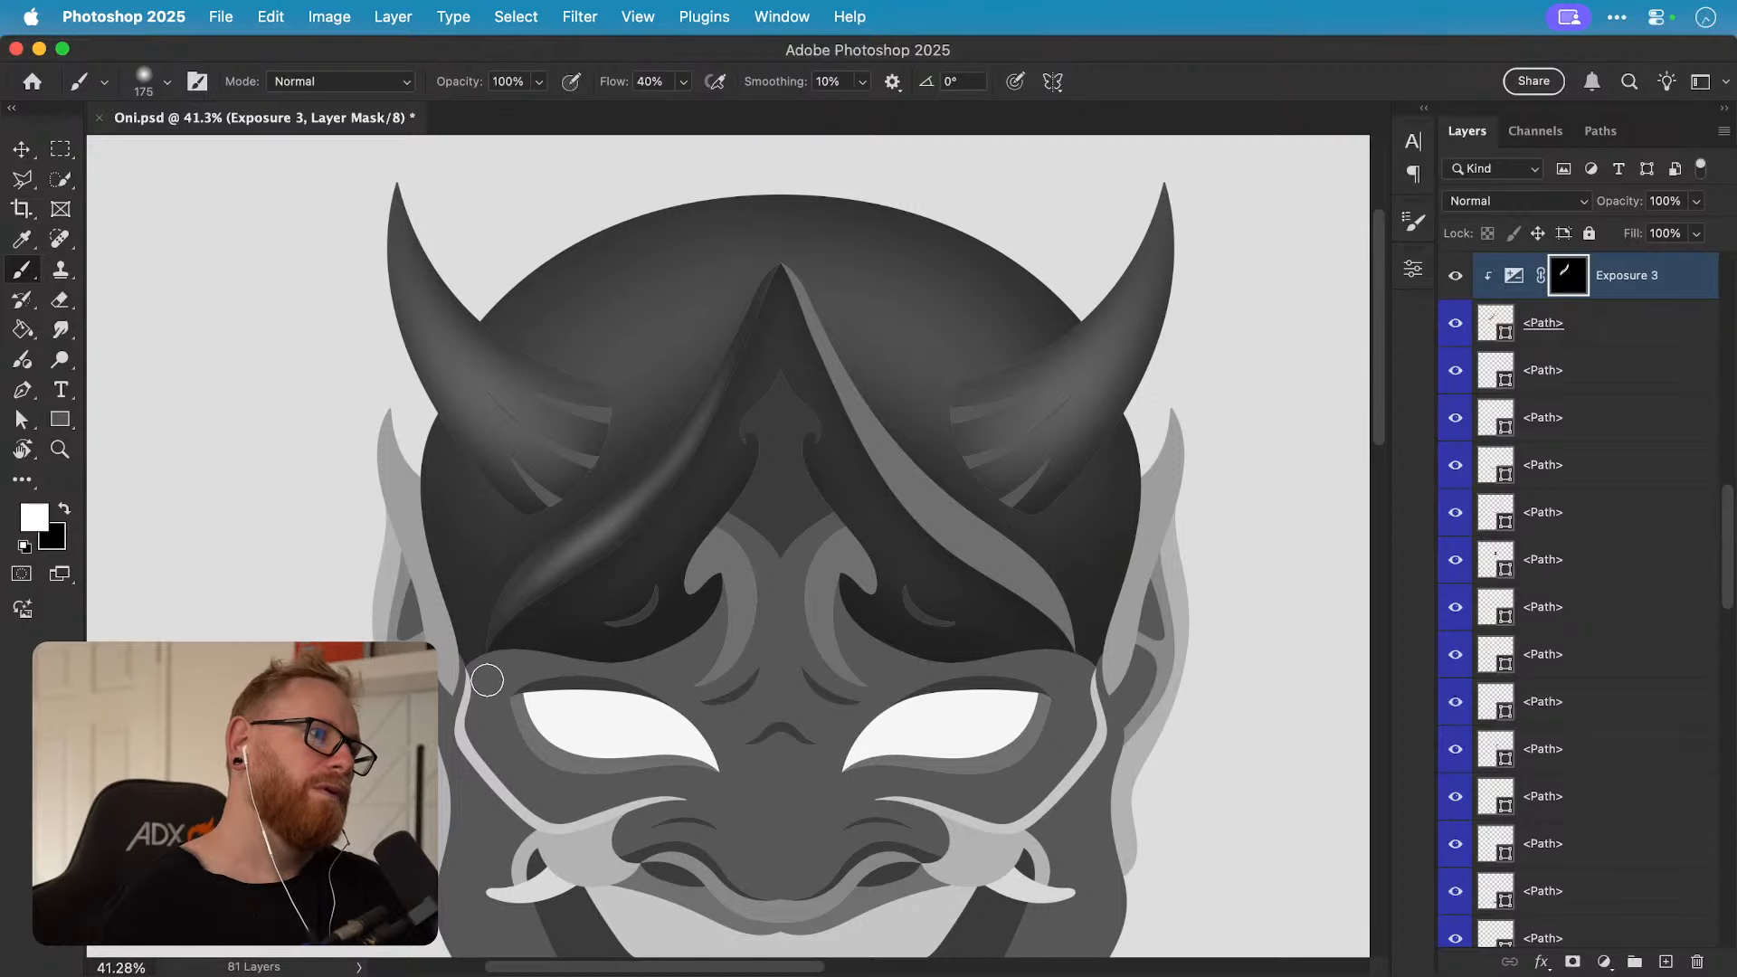
Step: Blend the shadow into the left forehead band's ends with a 500 px white brush on the Exposure 3 mask
key("bracketright")
key("bracketright")
key("bracketright")
key("bracketright")
key("bracketright")
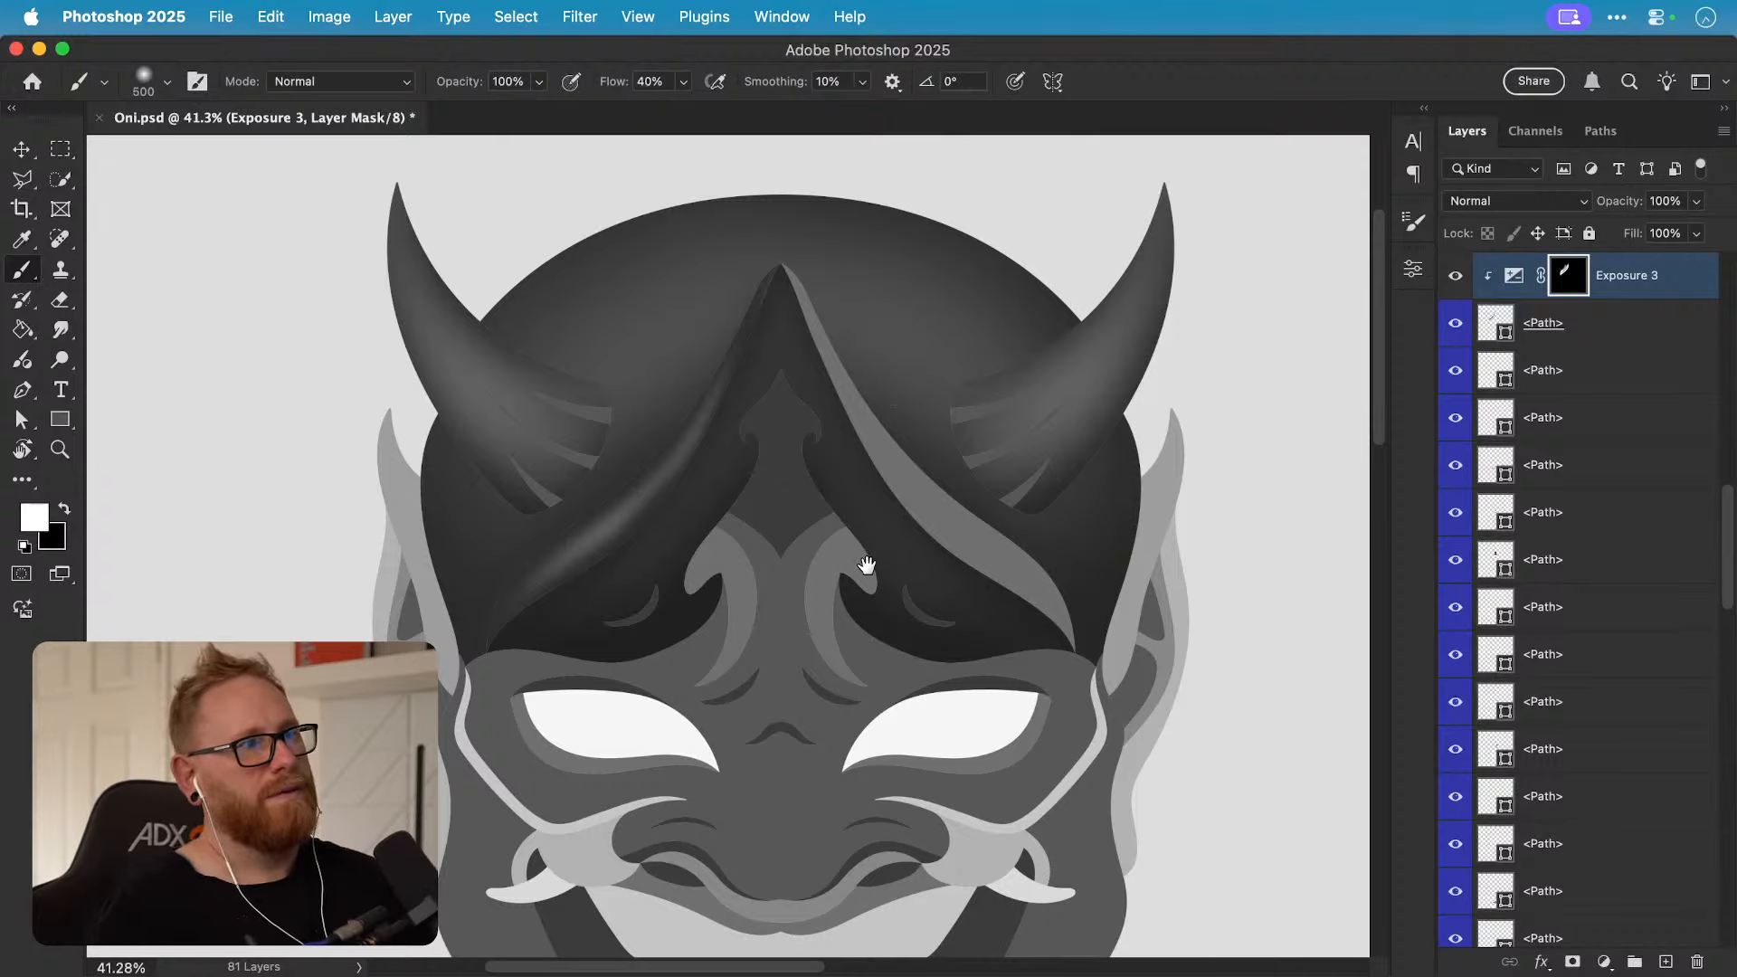
left_click_drag(853, 573, 721, 573)
key("v")
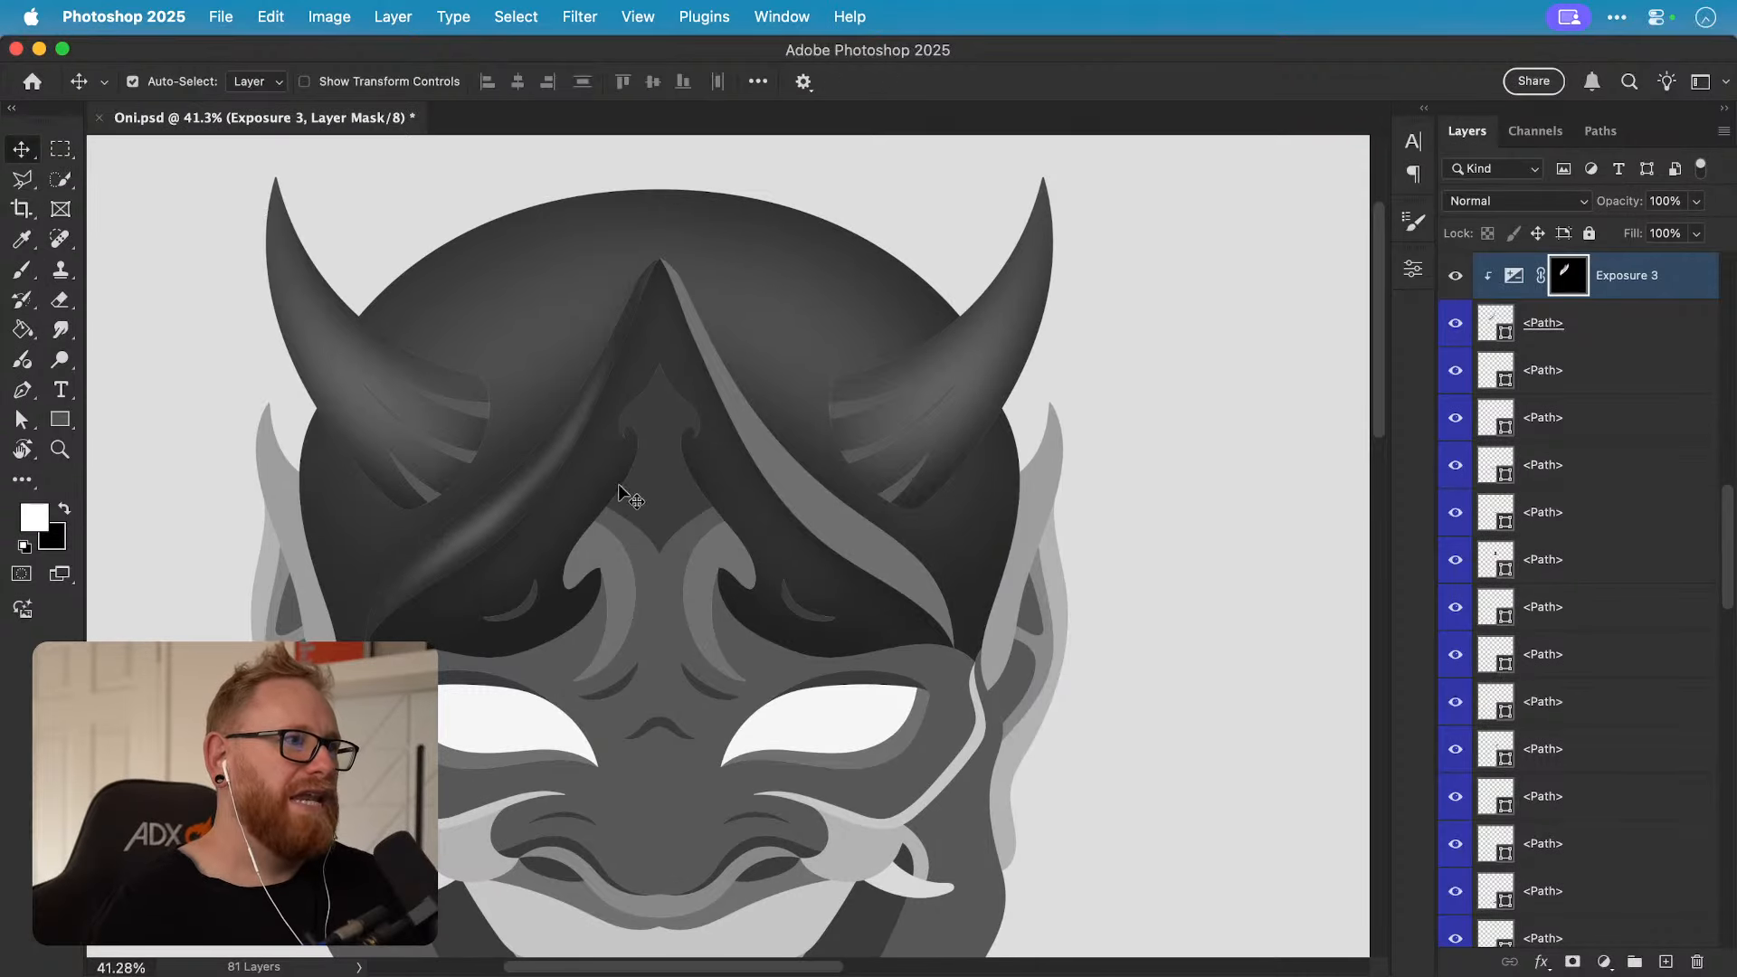
key("b")
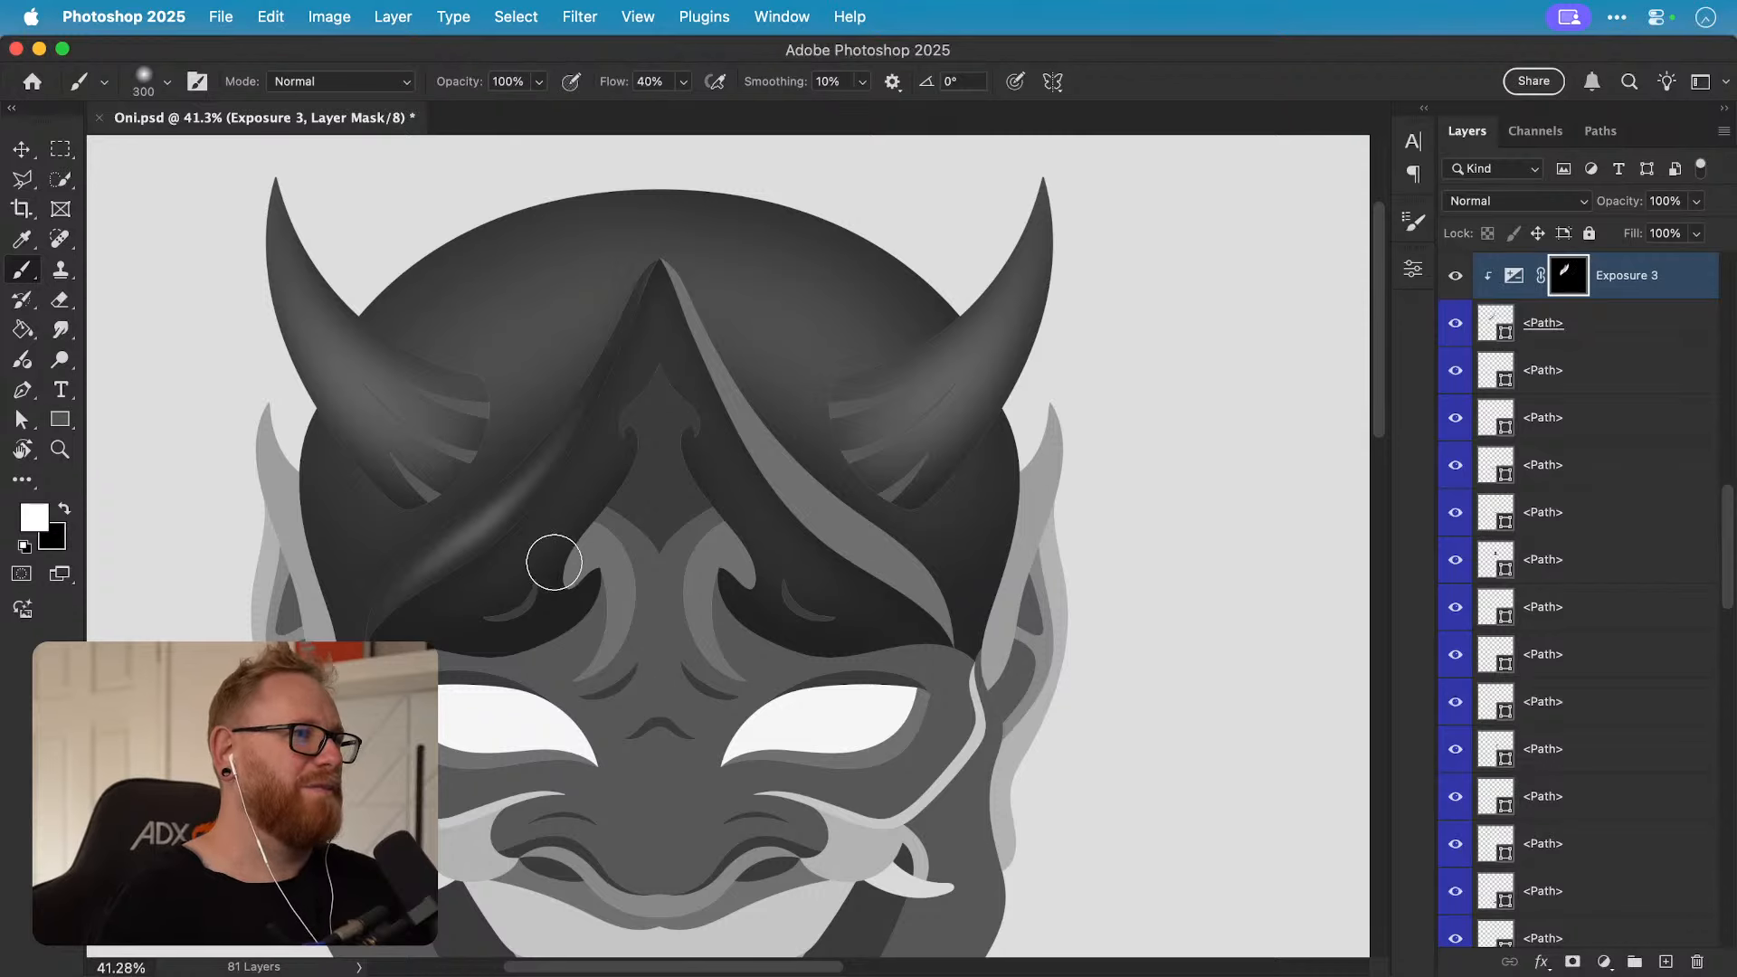
Step: Rename the left forehead band's path layer as "Left Forehead Thing"
key("v")
left_click(1659, 292)
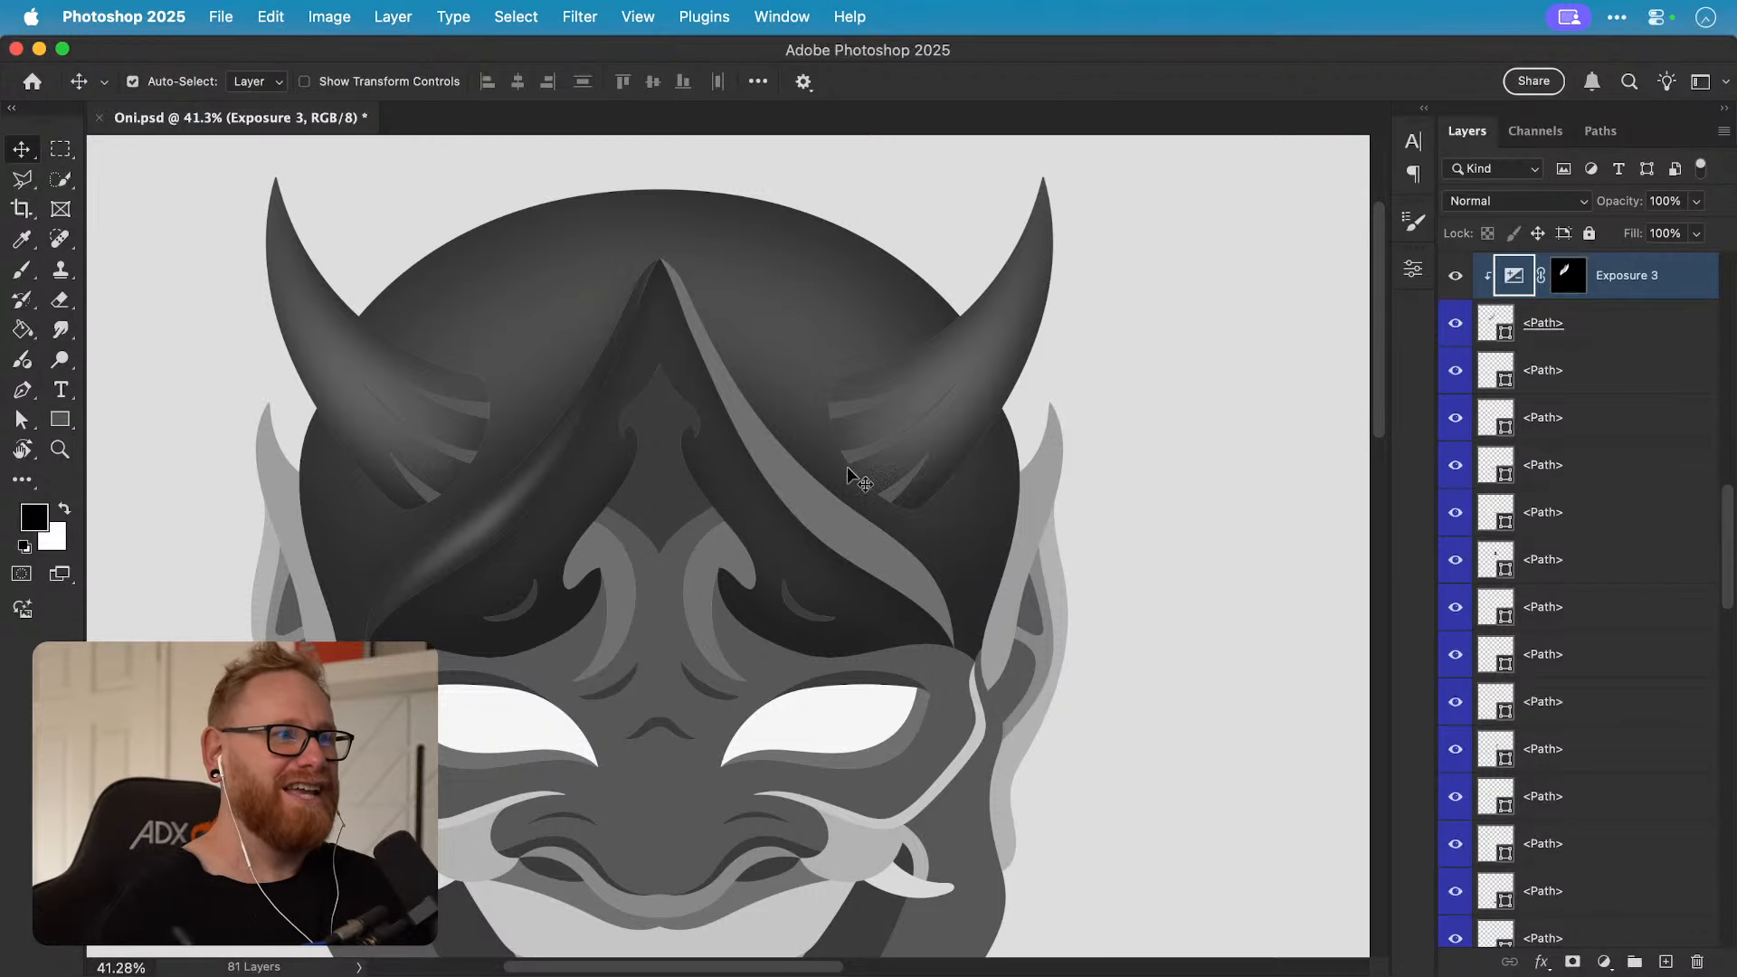
left_click(1457, 328)
left_click(1456, 327)
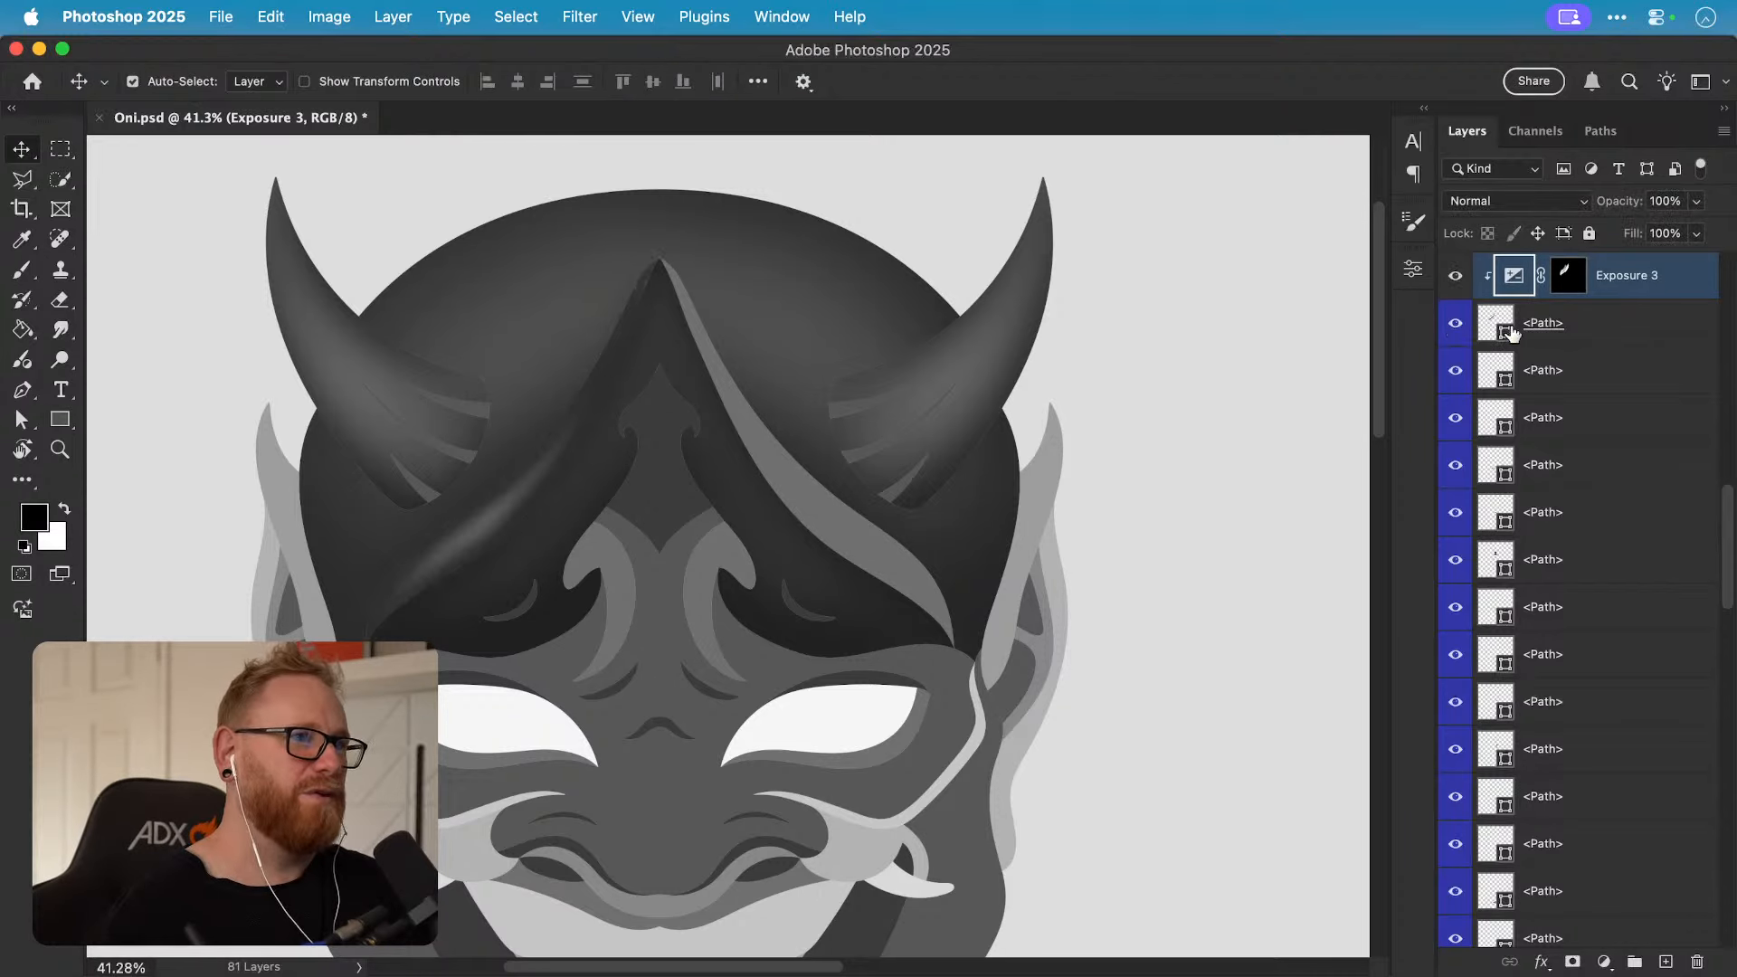
double_click(1544, 324)
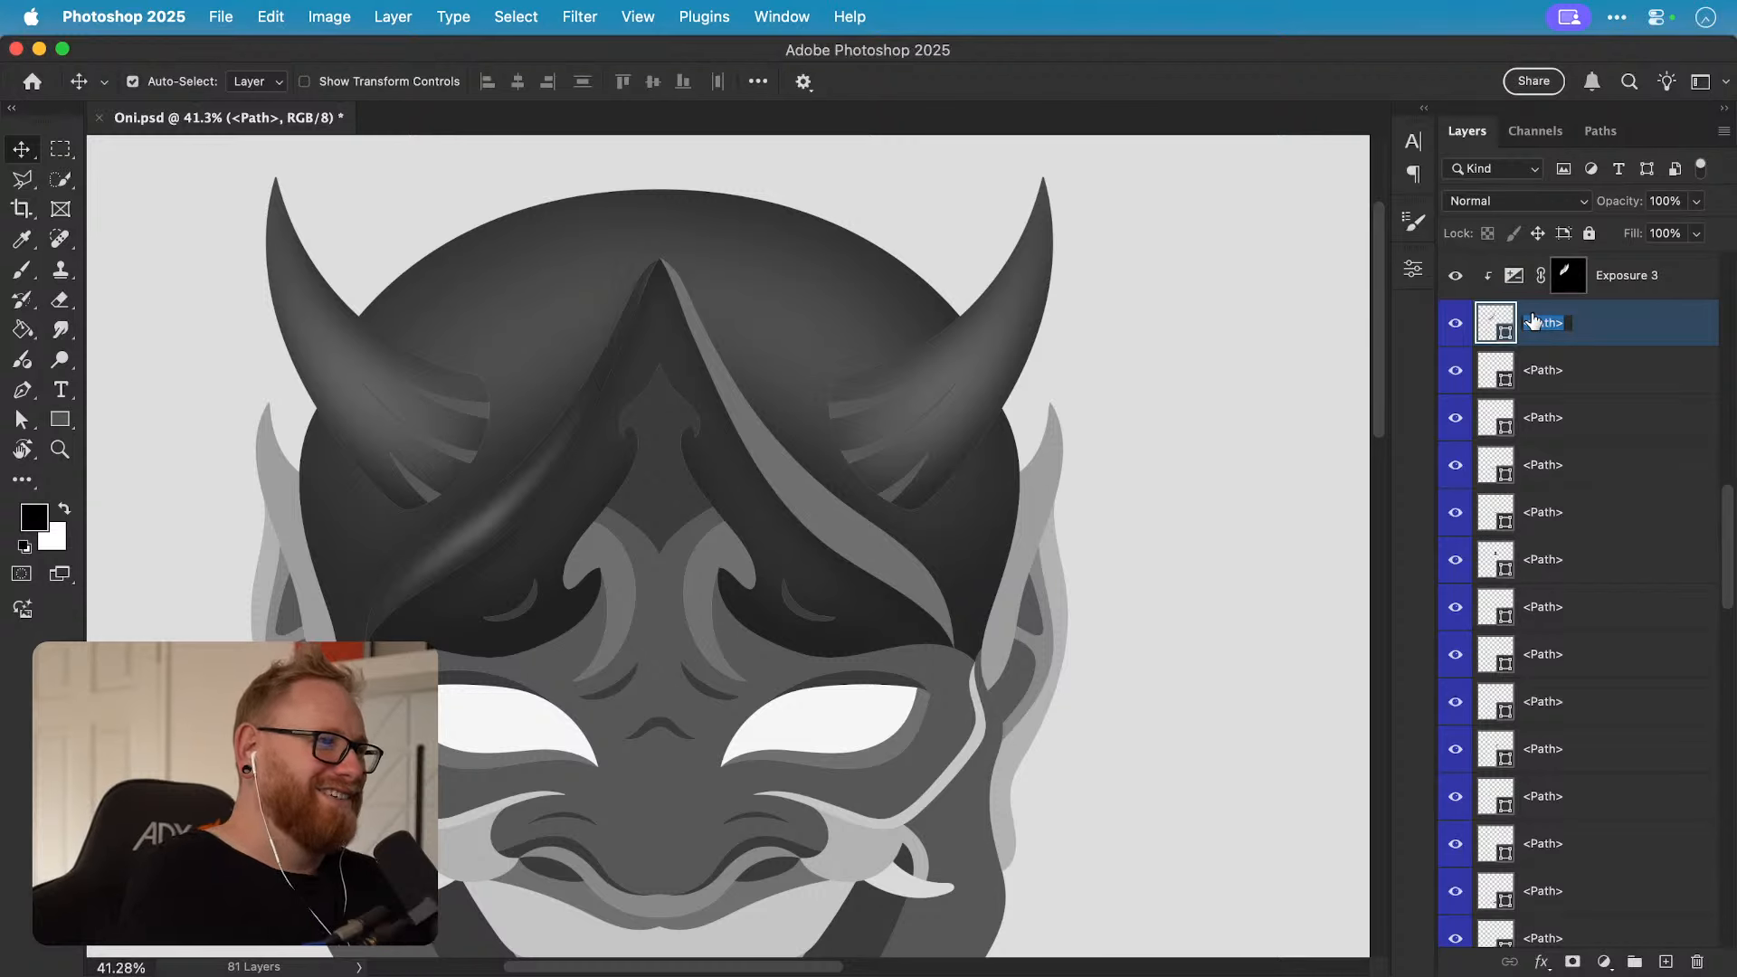
type("Left Forehead Thing")
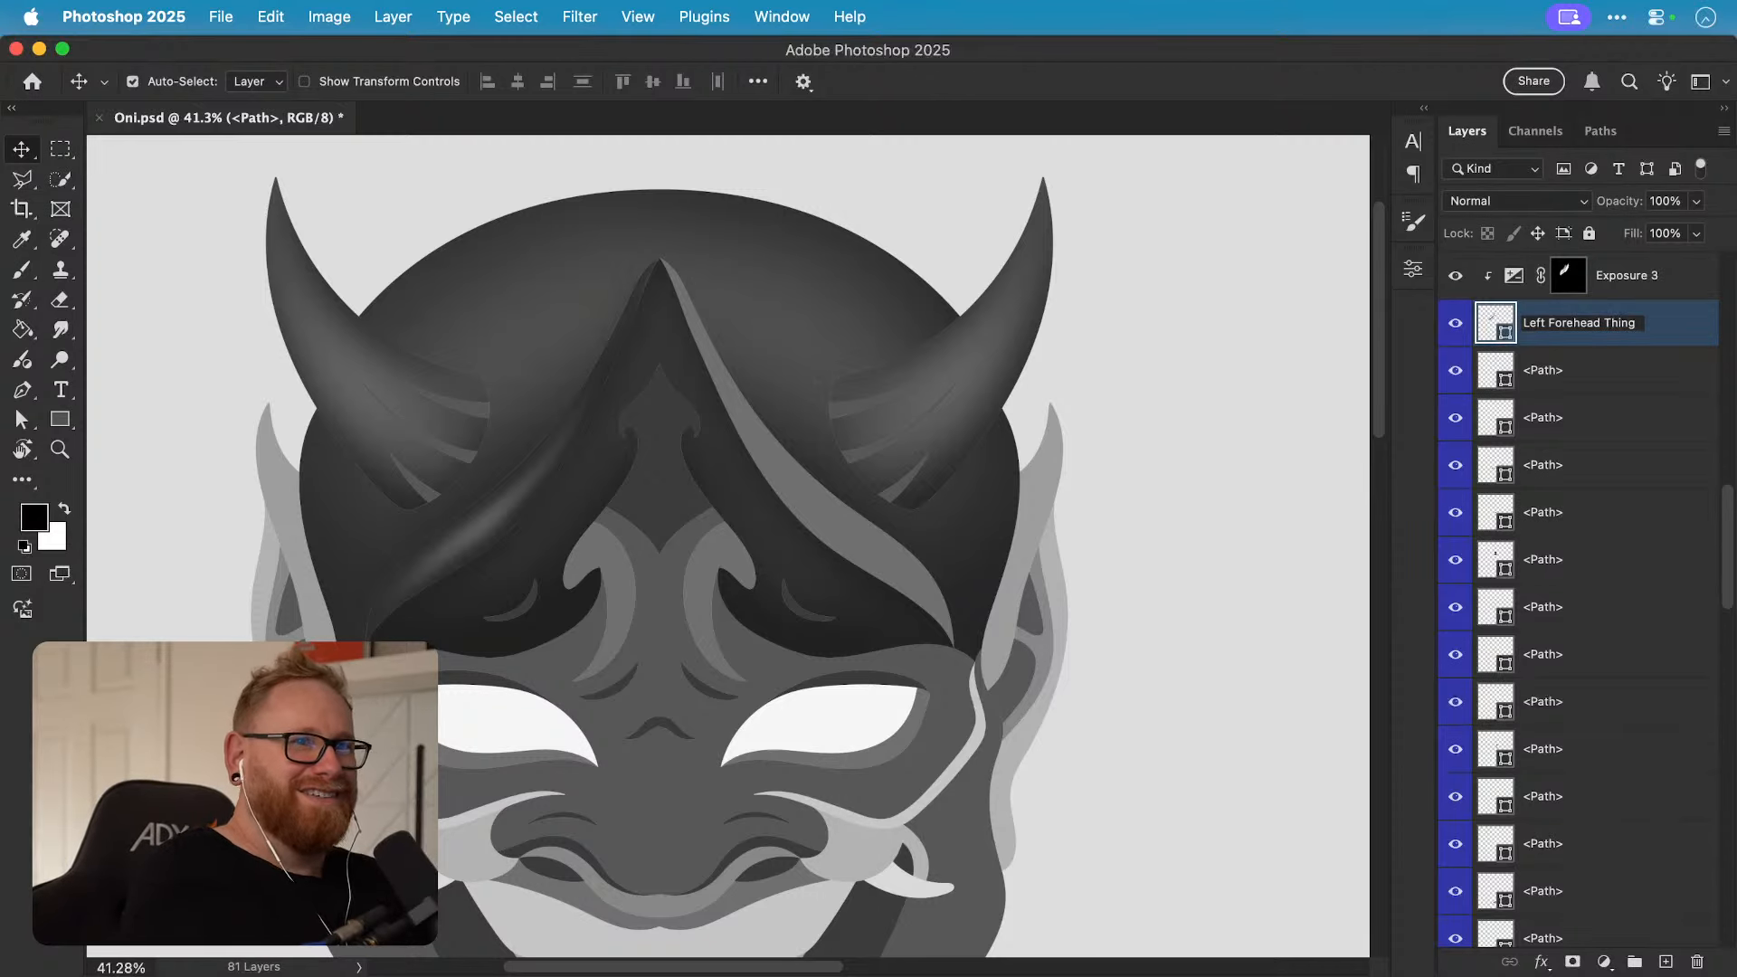
key("Return")
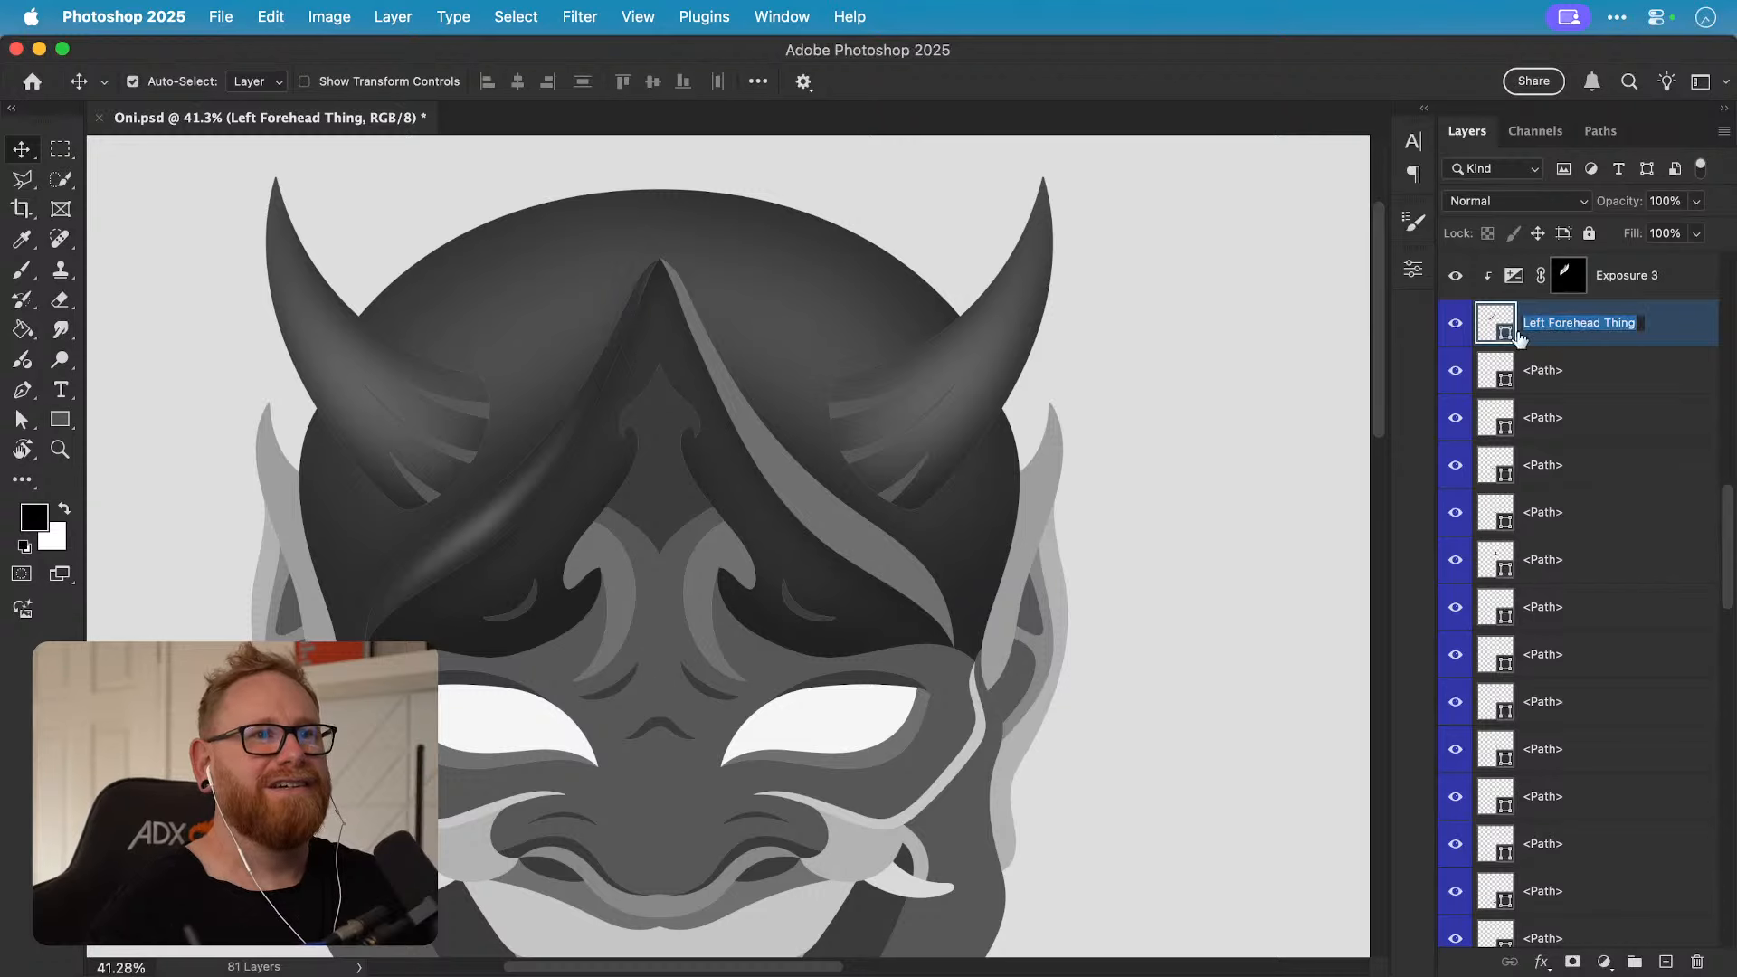
Step: Rename the right forehead band's path layer as "Right Forehead Thing"
left_click(873, 540)
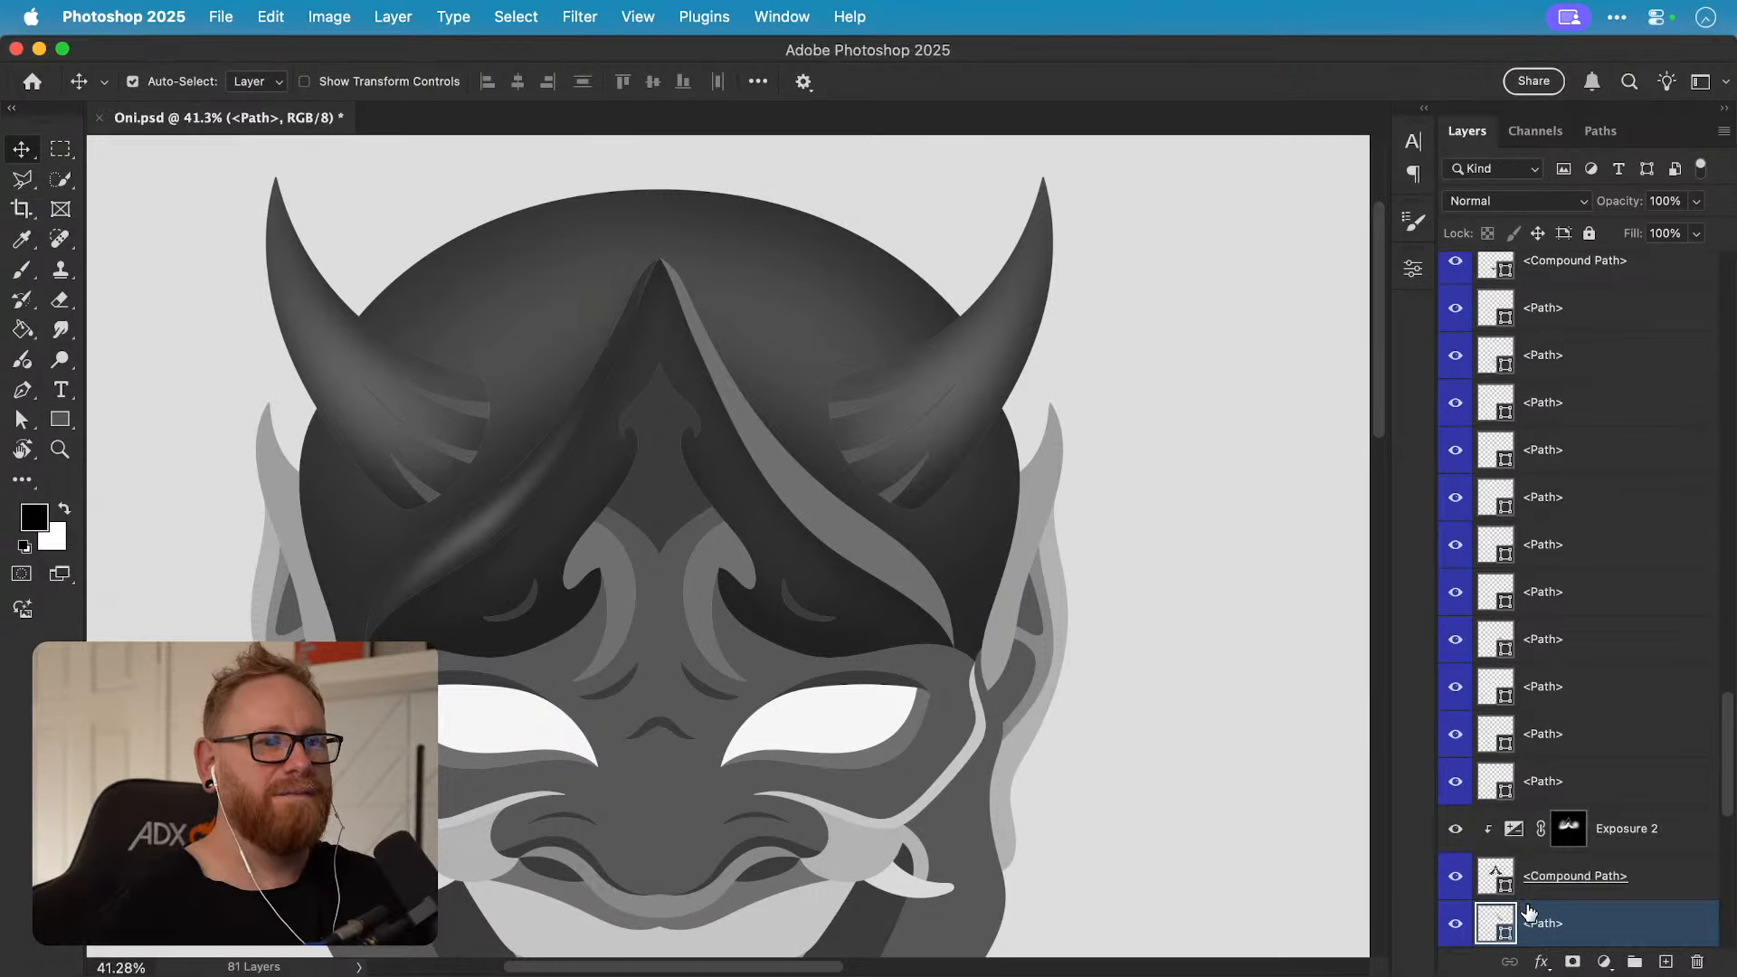
scroll(1572, 923, "down", 10)
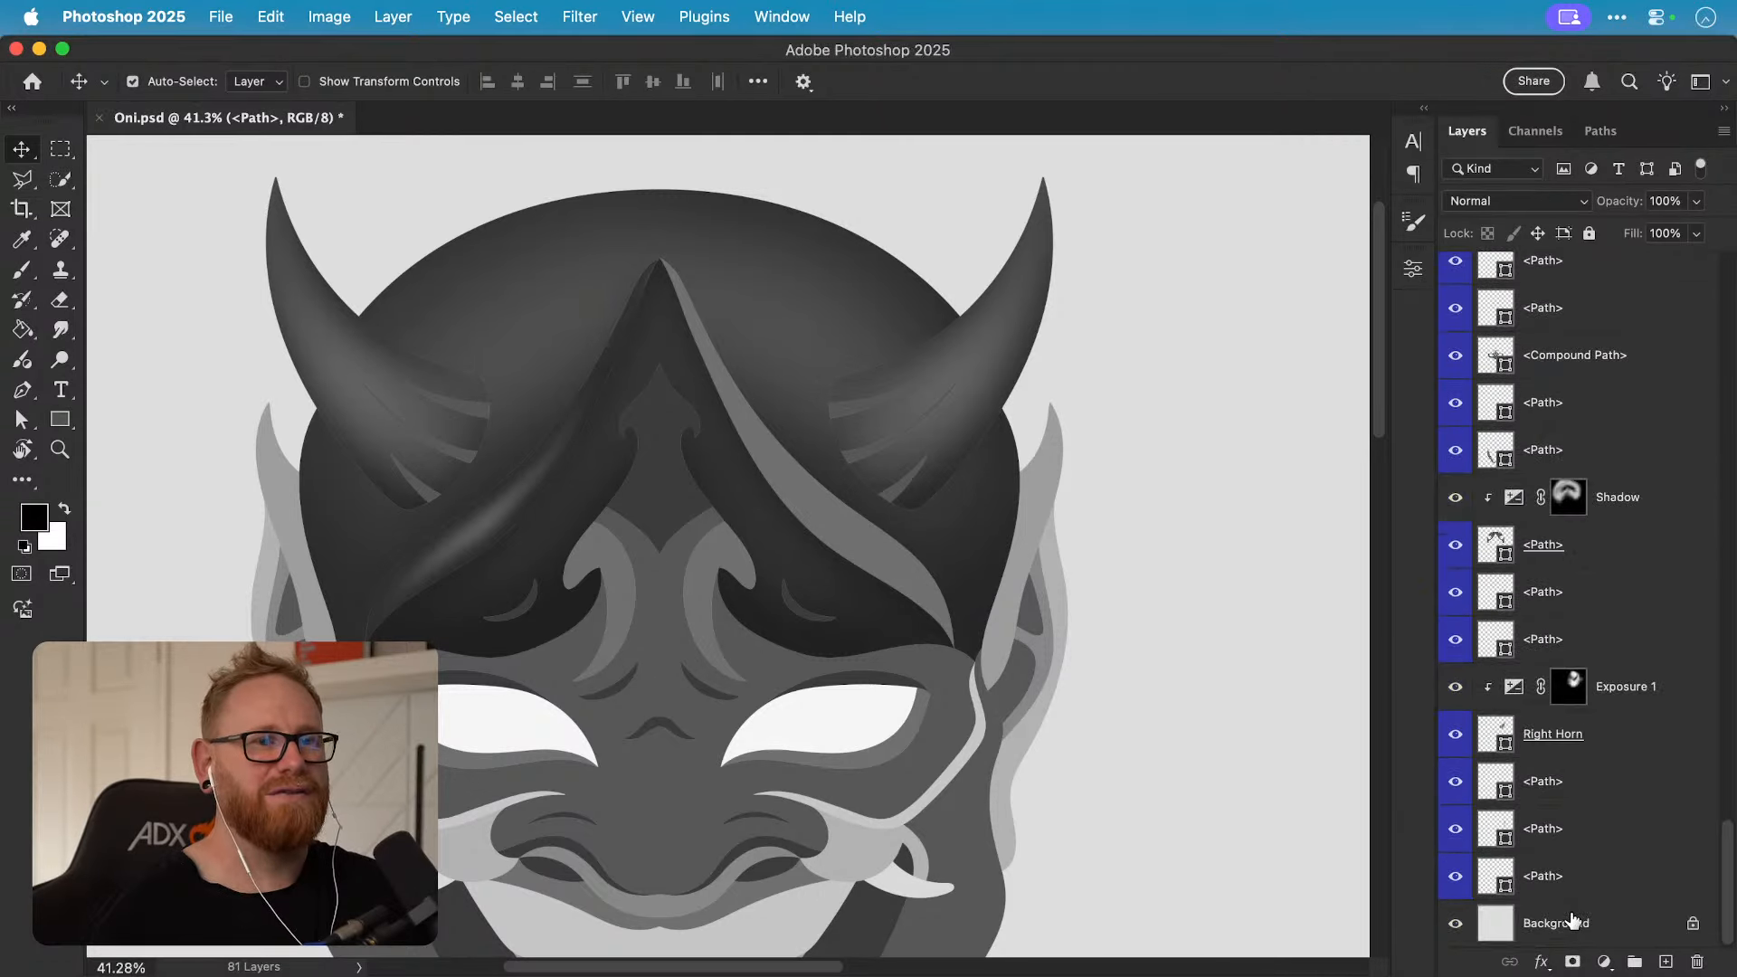
scroll(1574, 918, "up", 5)
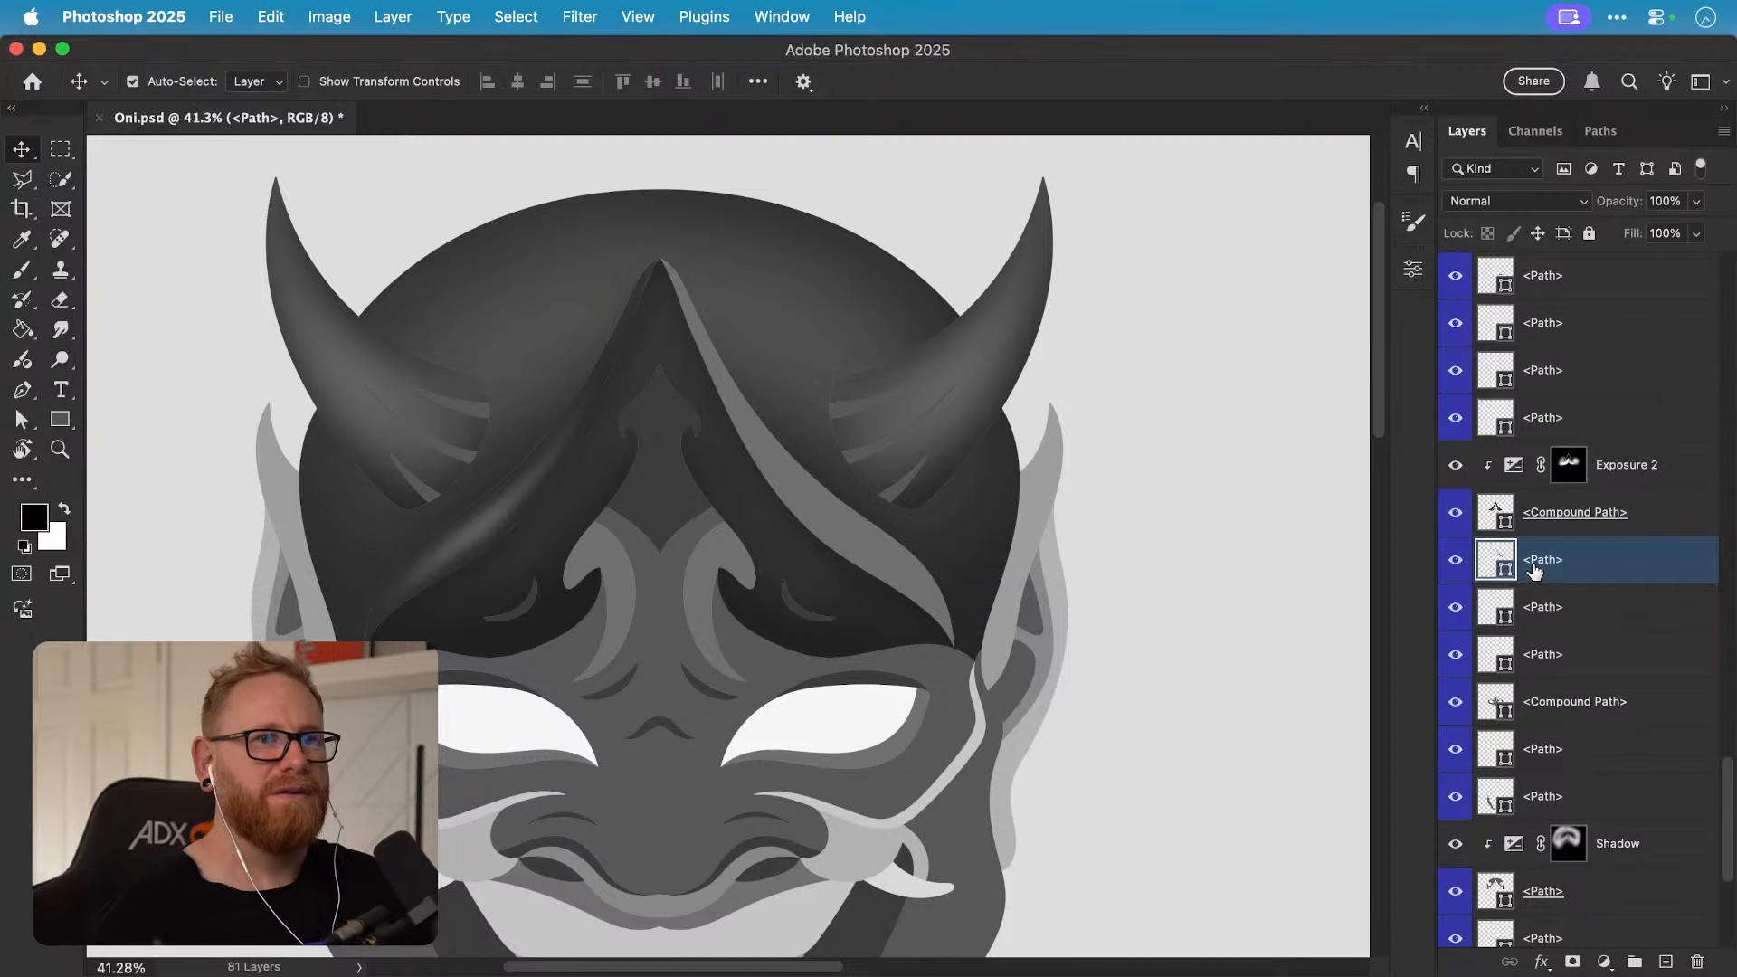
double_click(1535, 562)
type("Left Forehead Thing")
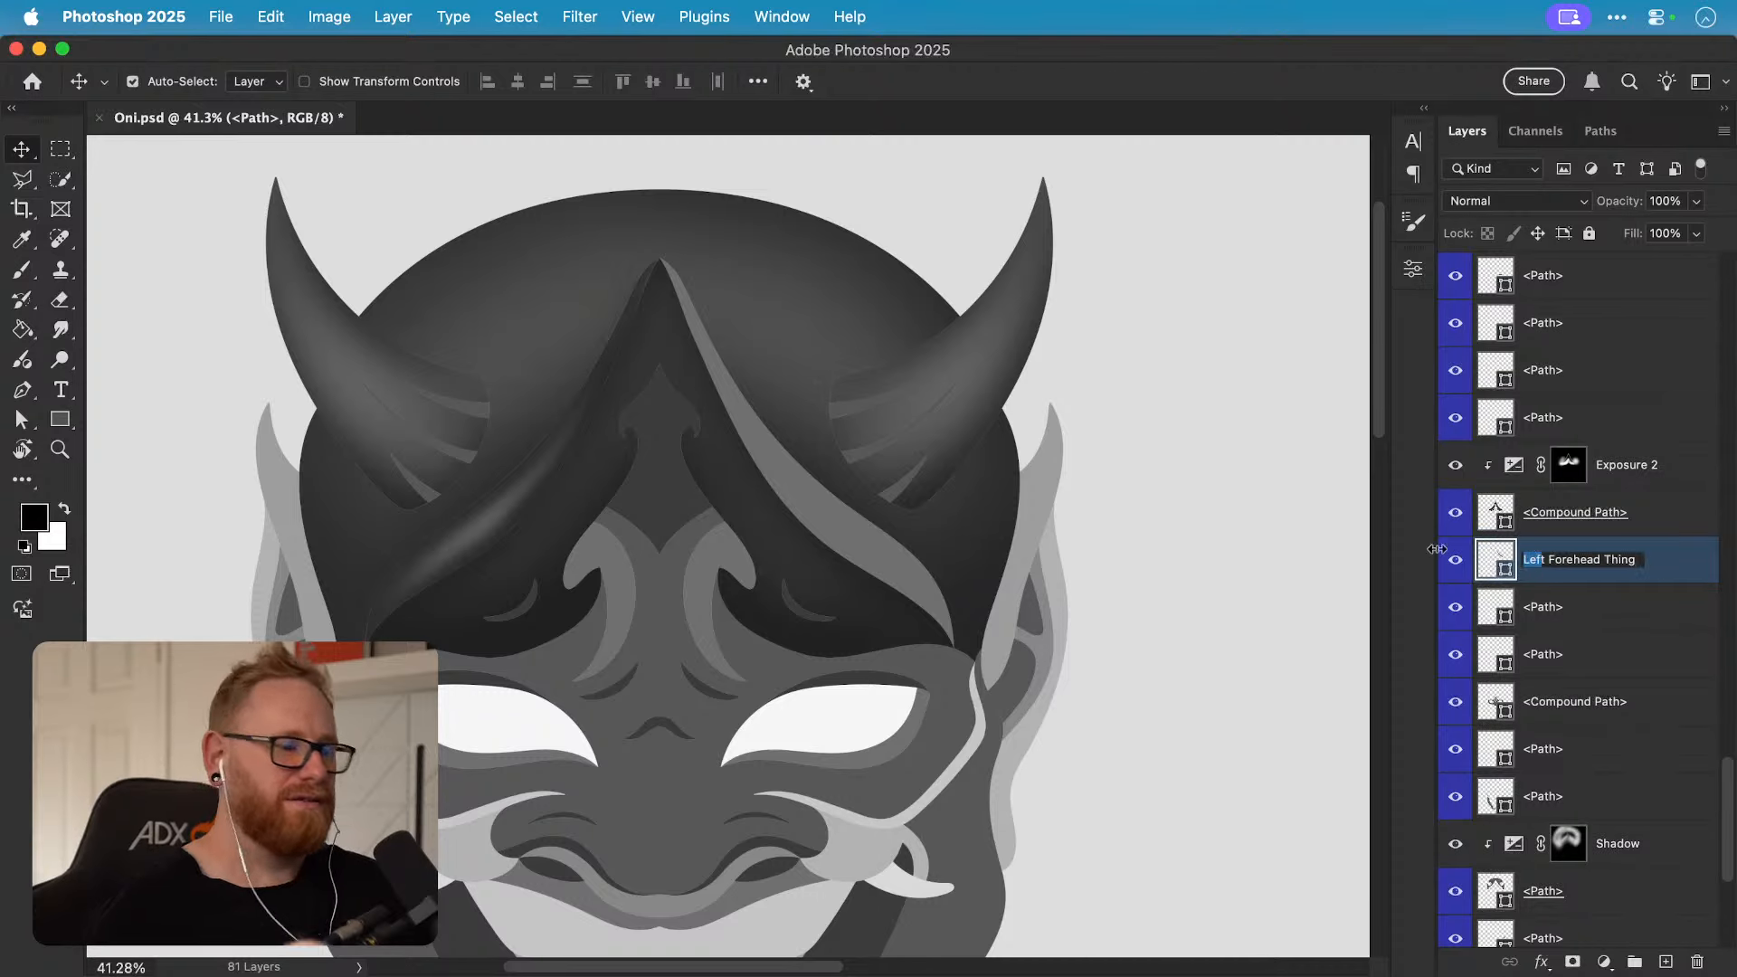
key("BackSpace")
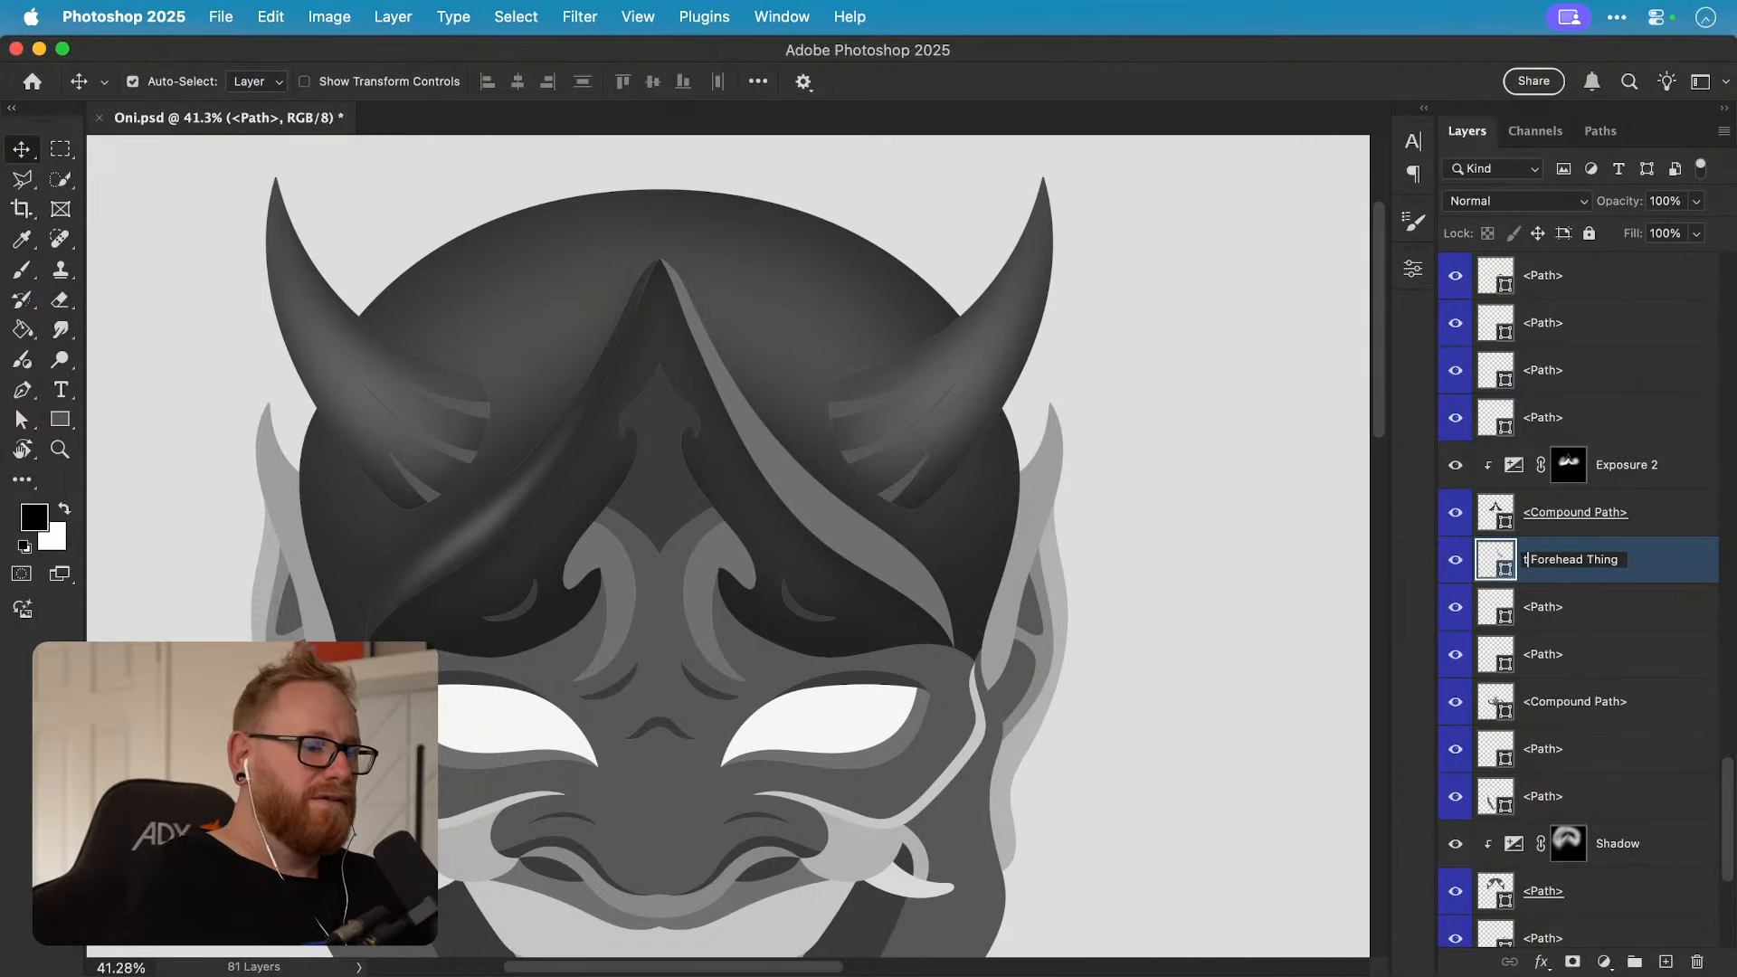
key("BackSpace")
type("Right")
key("Return")
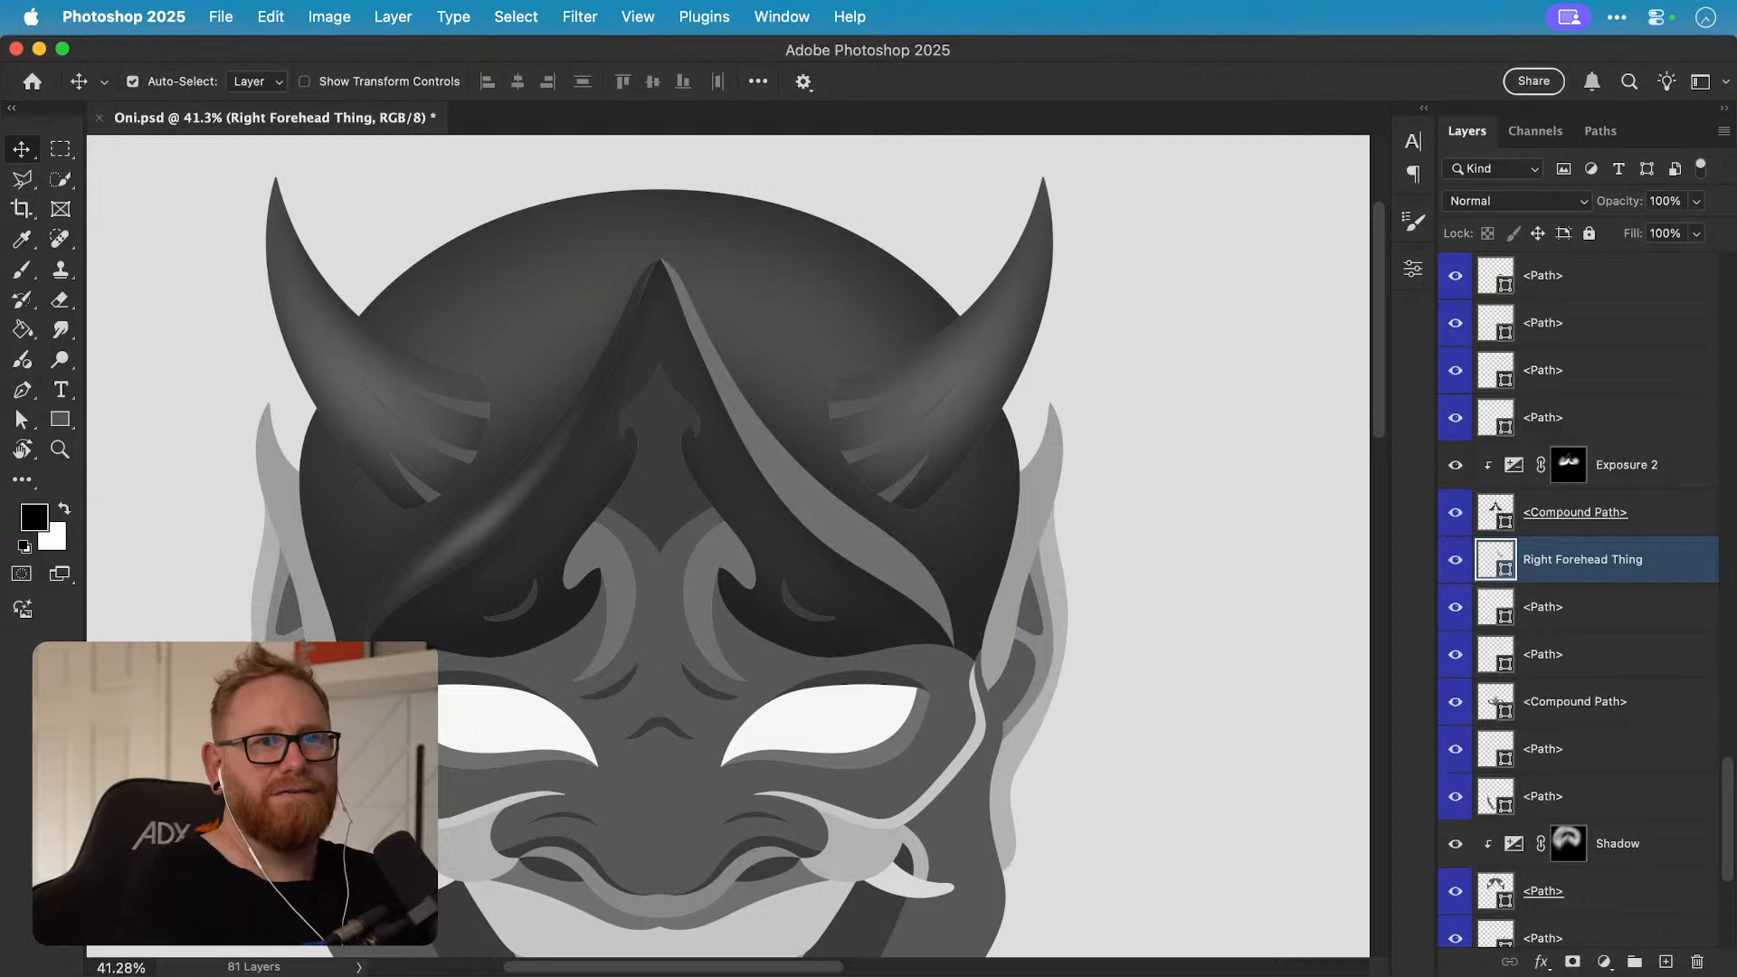
Step: Duplicate the Exposure 3 adjustment from Left Forehead Thing to above Right Forehead Thing and clip it to that layer
scroll(1535, 532, "up", 15)
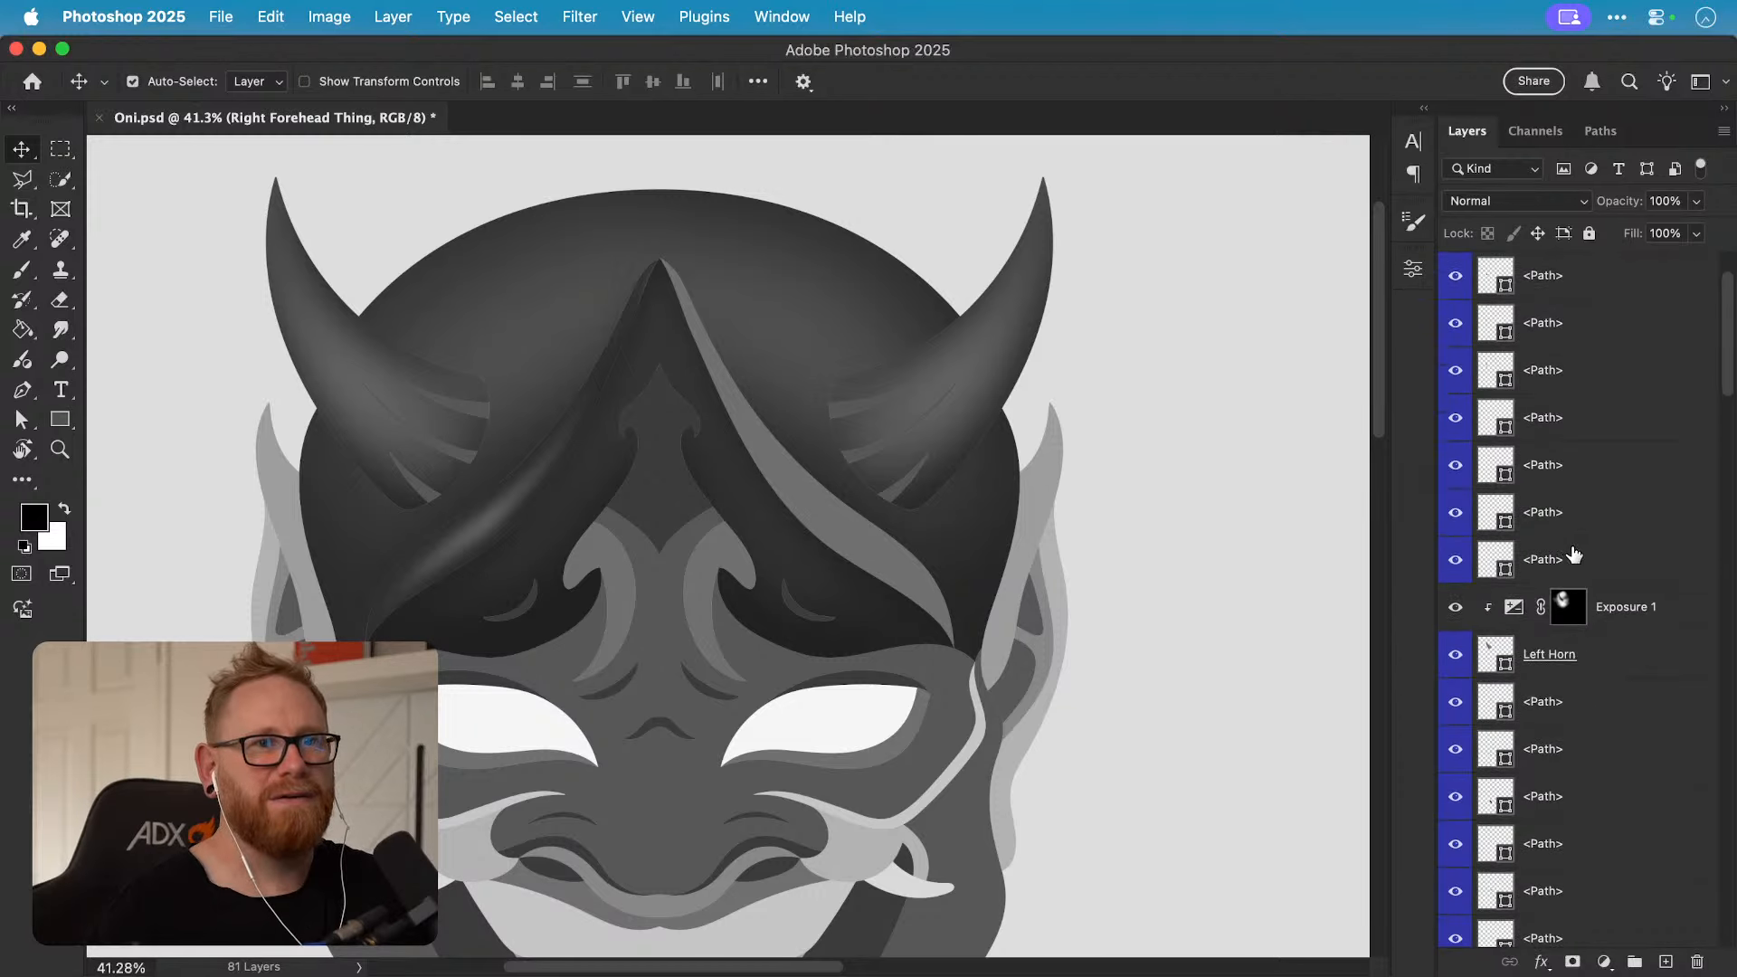
scroll(1597, 598, "up", 2)
scroll(1583, 599, "down", 5)
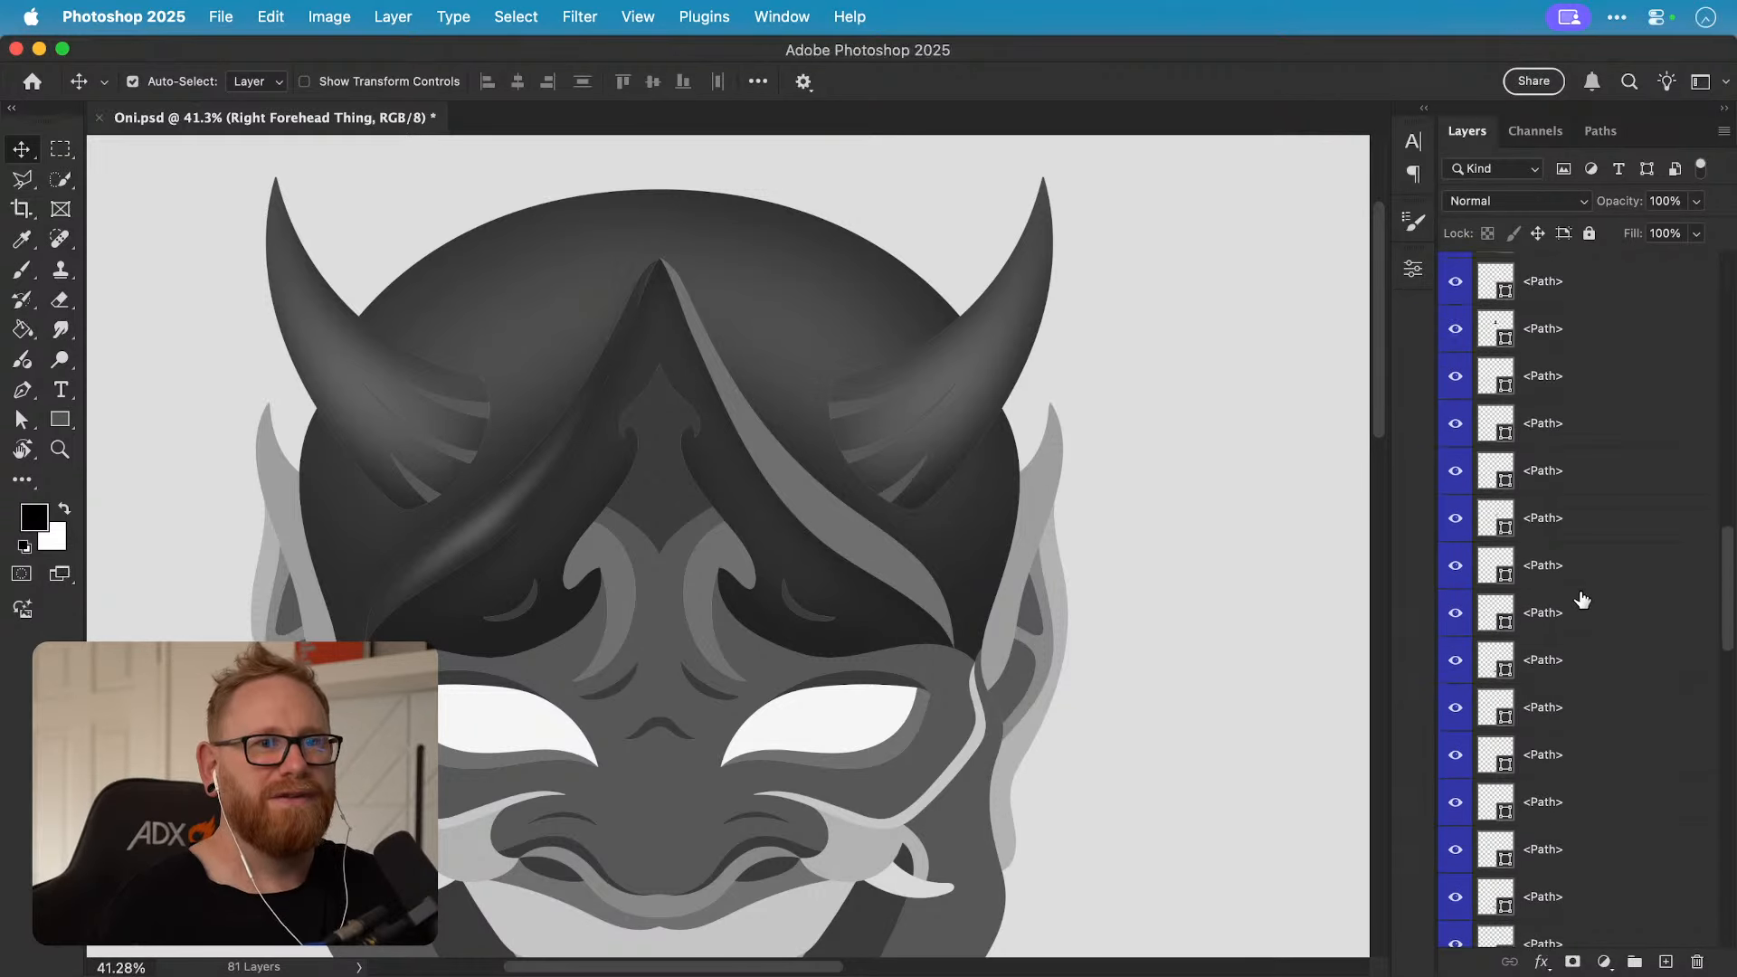
left_click(1622, 420)
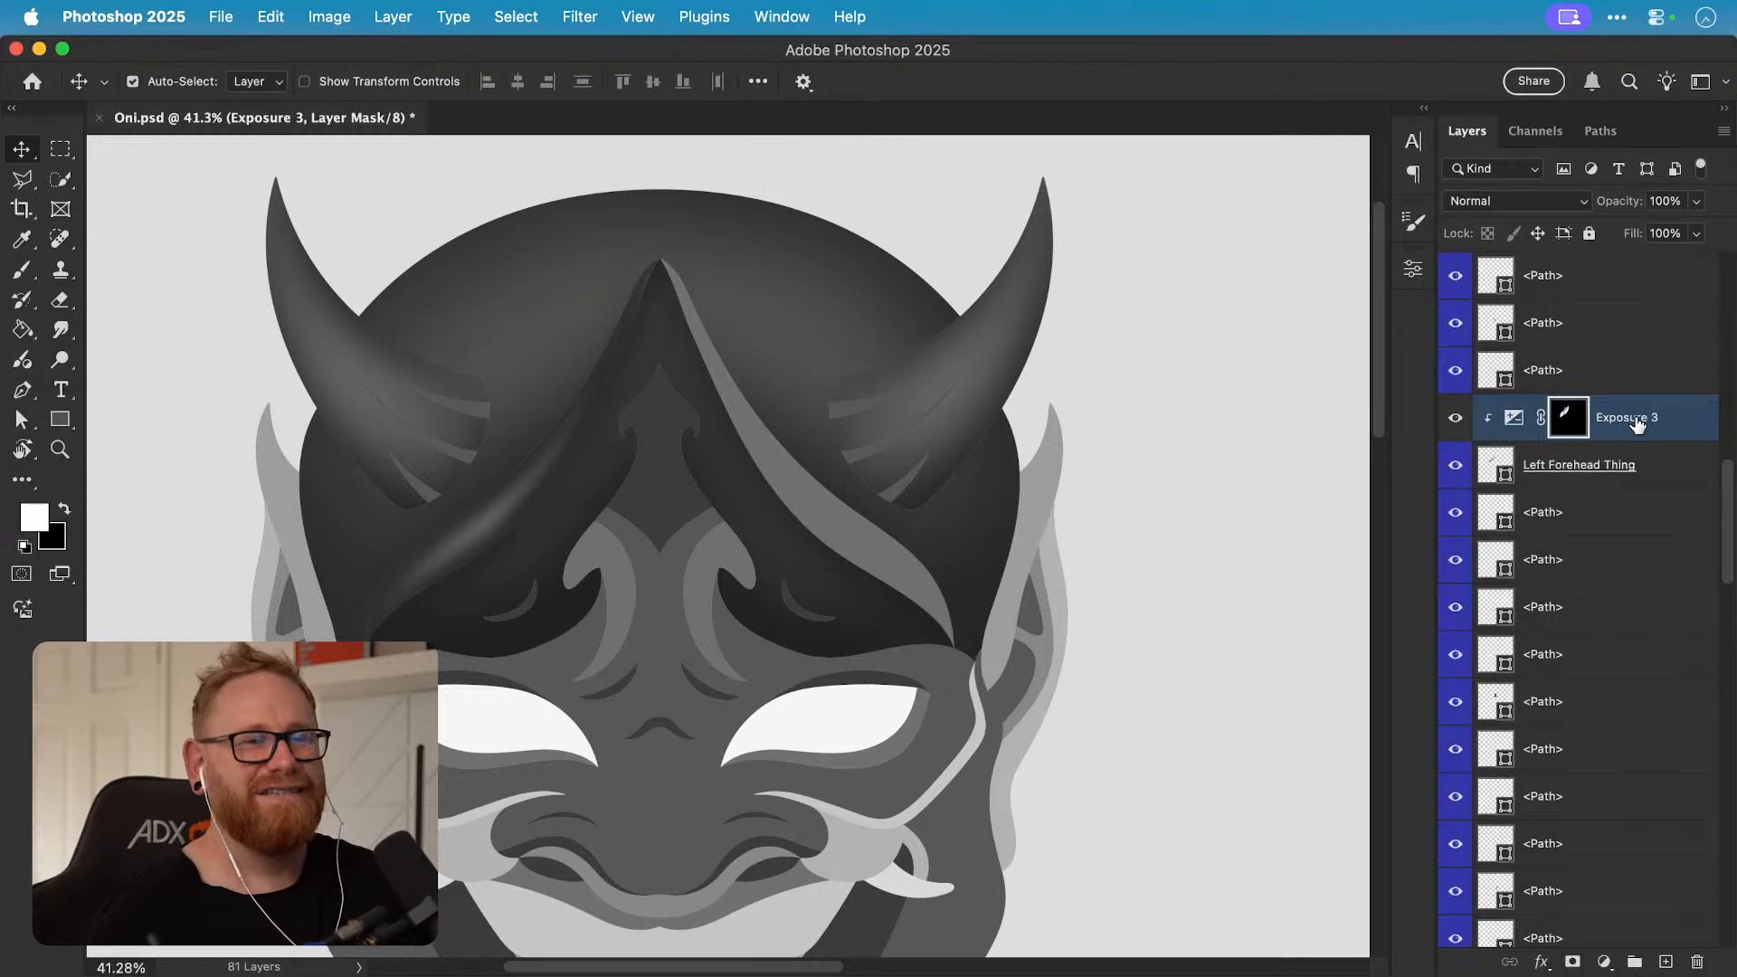
left_click_drag(1637, 424, 1615, 456)
left_click(1544, 485, "alt")
Step: Start transforming the duplicated Exposure 3 adjustment clipped to Right Forehead Thing
left_click(1514, 468)
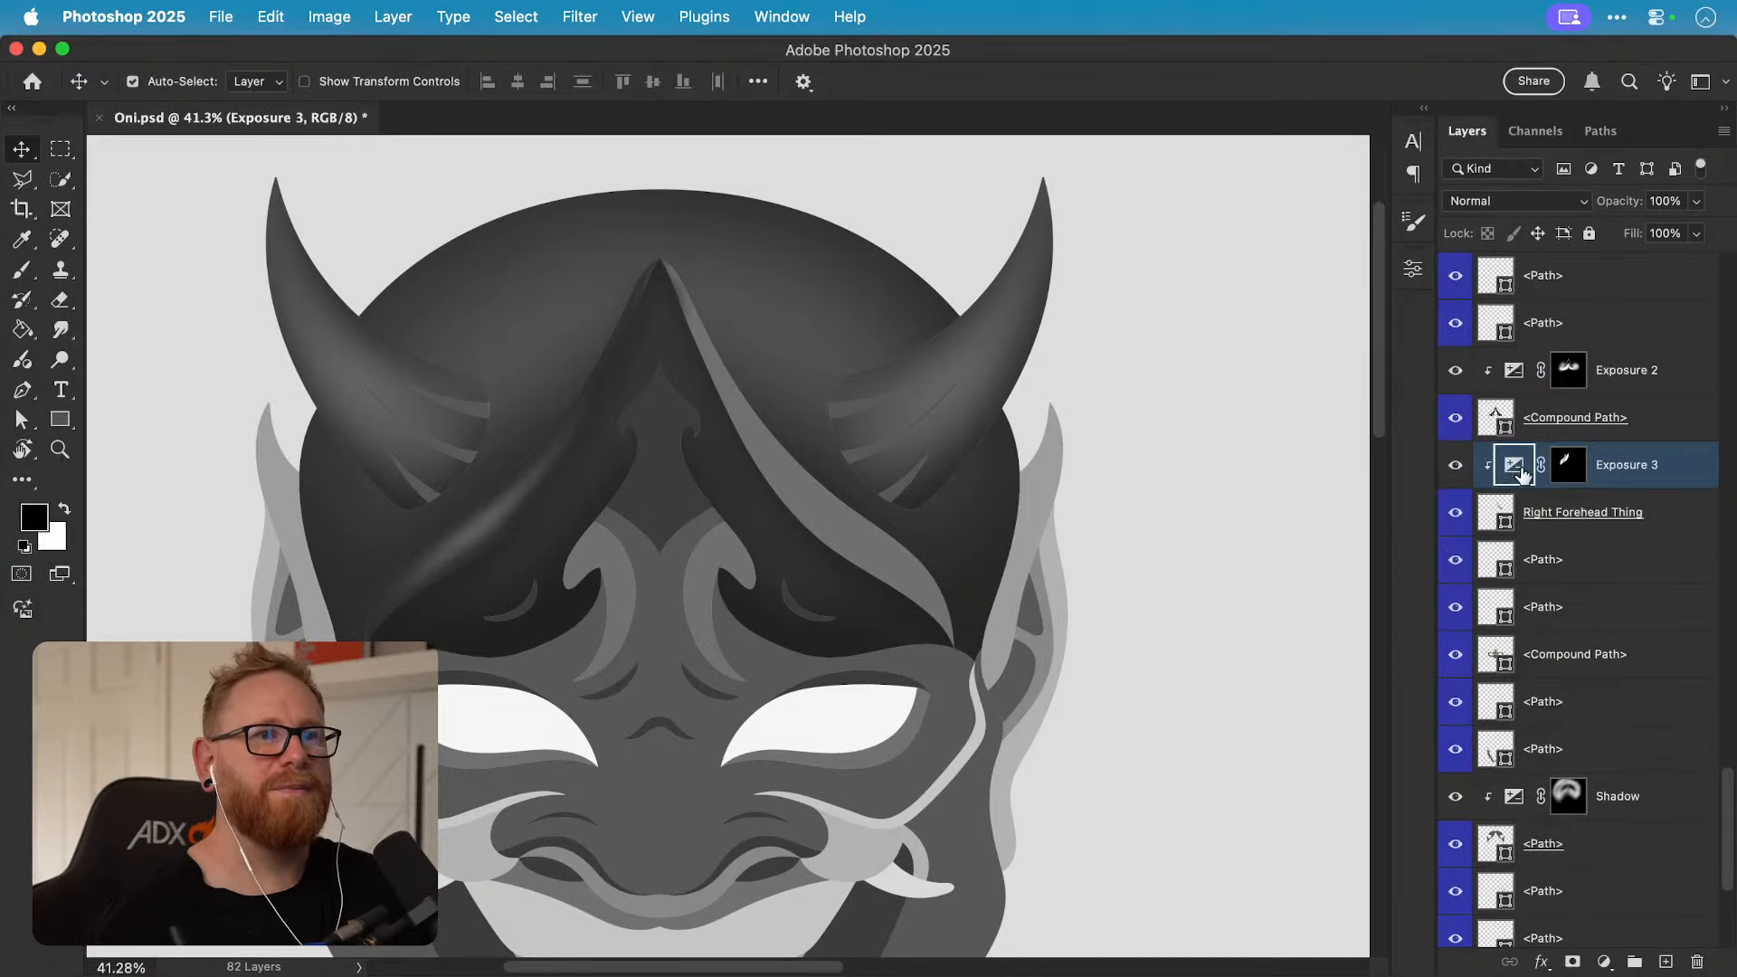
left_click(278, 18)
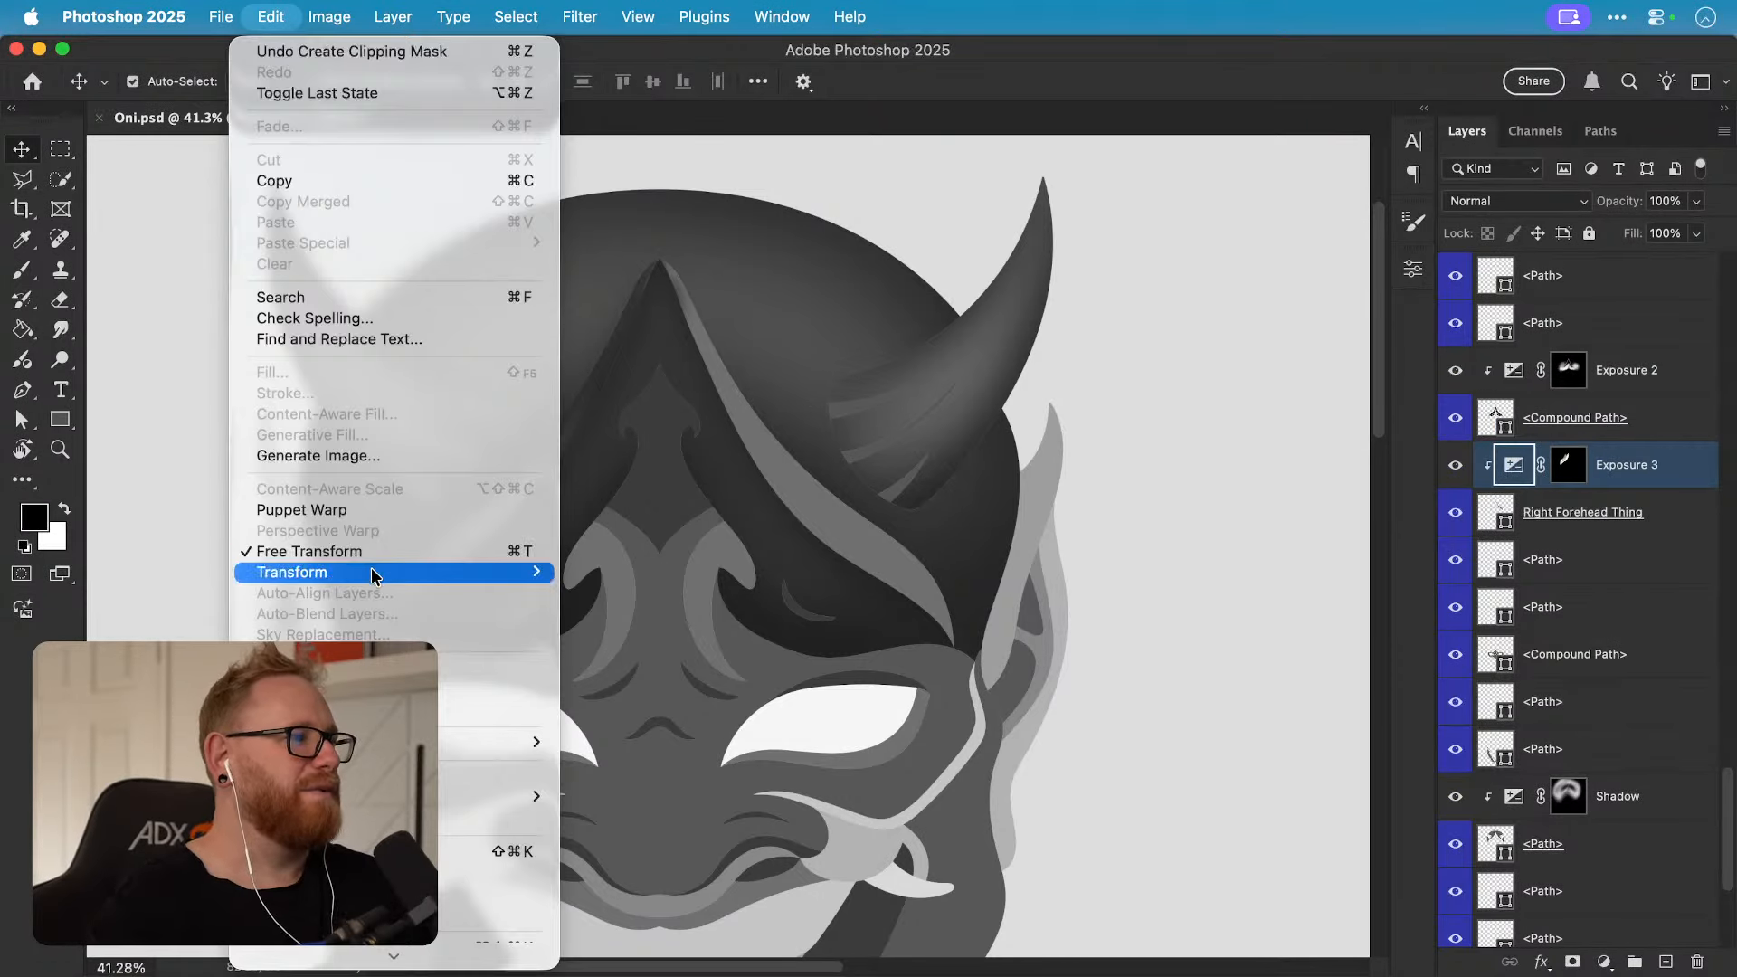
Step: Flip the Exposure 3 highlight horizontally, position it over the right forehead fold, and save the document
mouse_move(372, 574)
left_click(598, 933)
key("super+t")
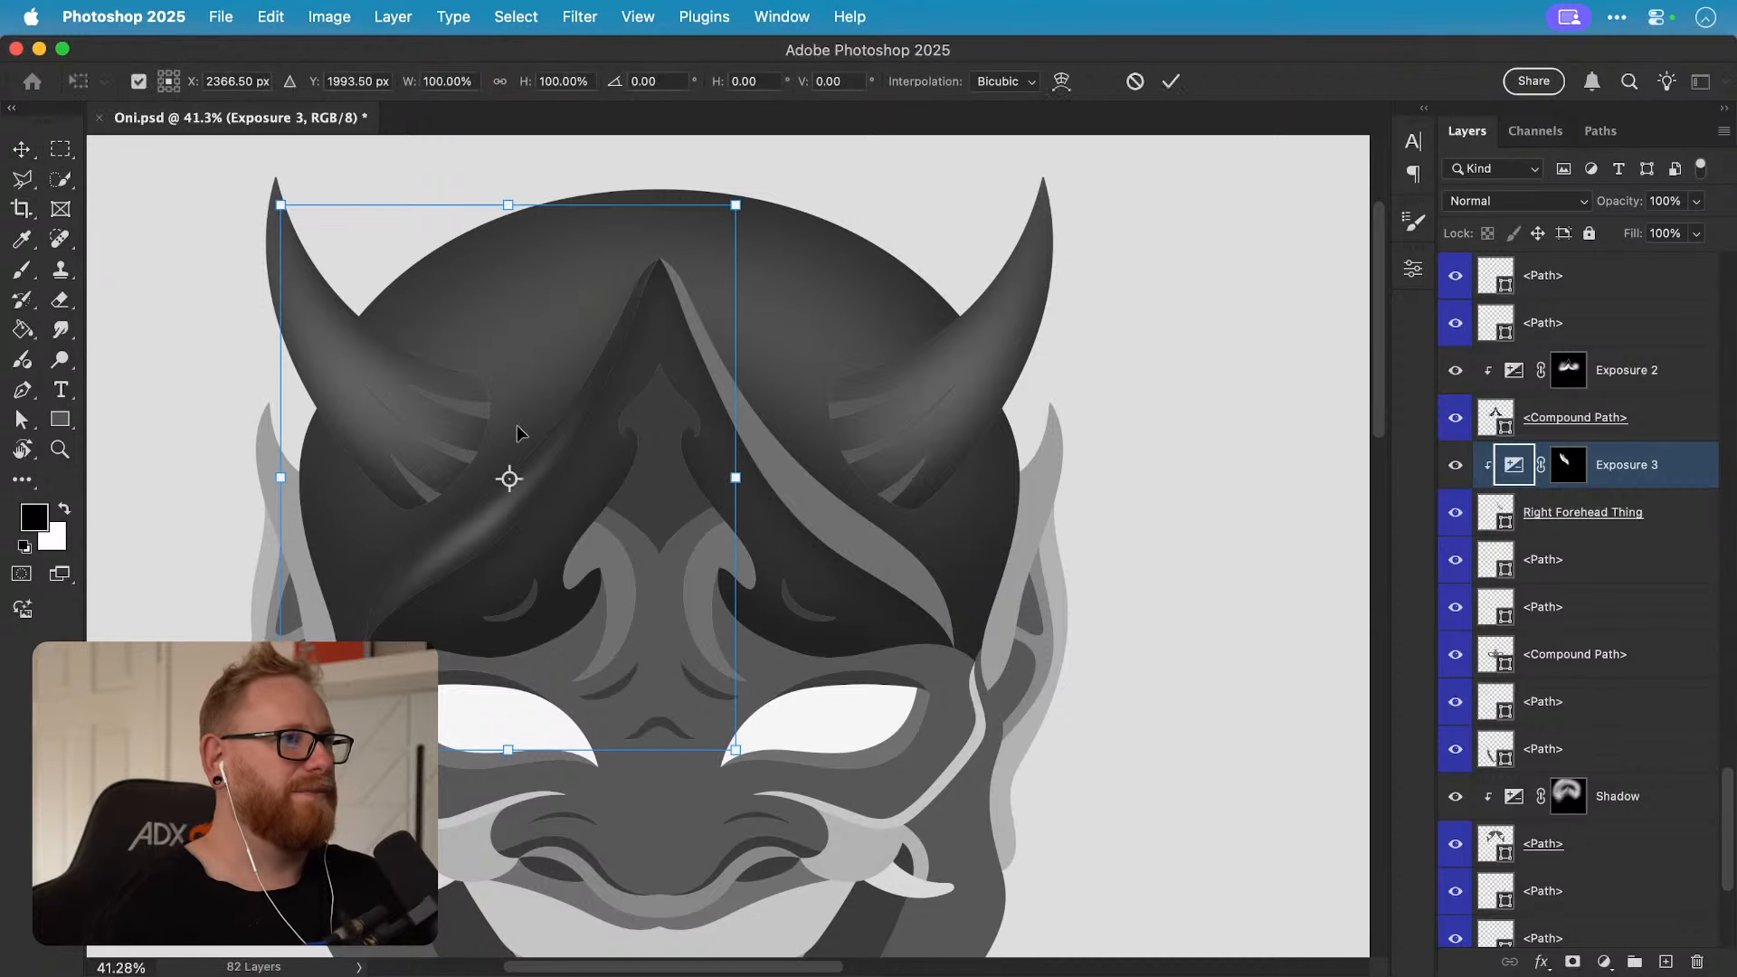
left_click_drag(508, 476, 838, 471)
key("shift+Left")
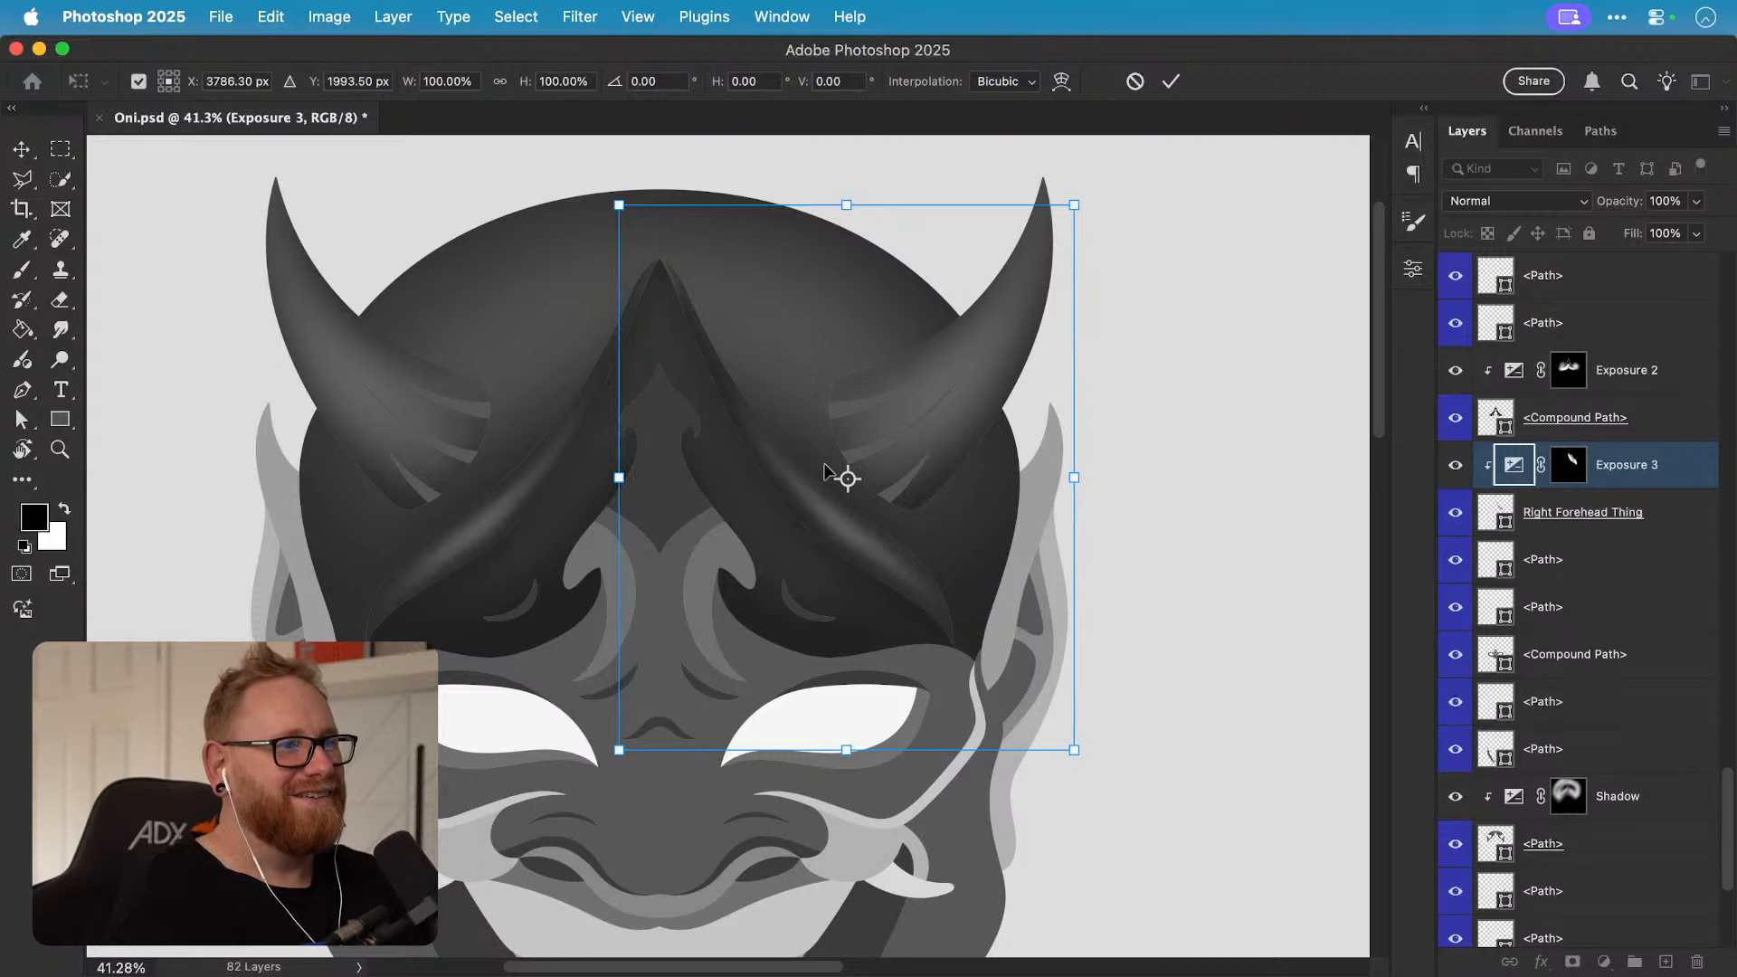
key("Return")
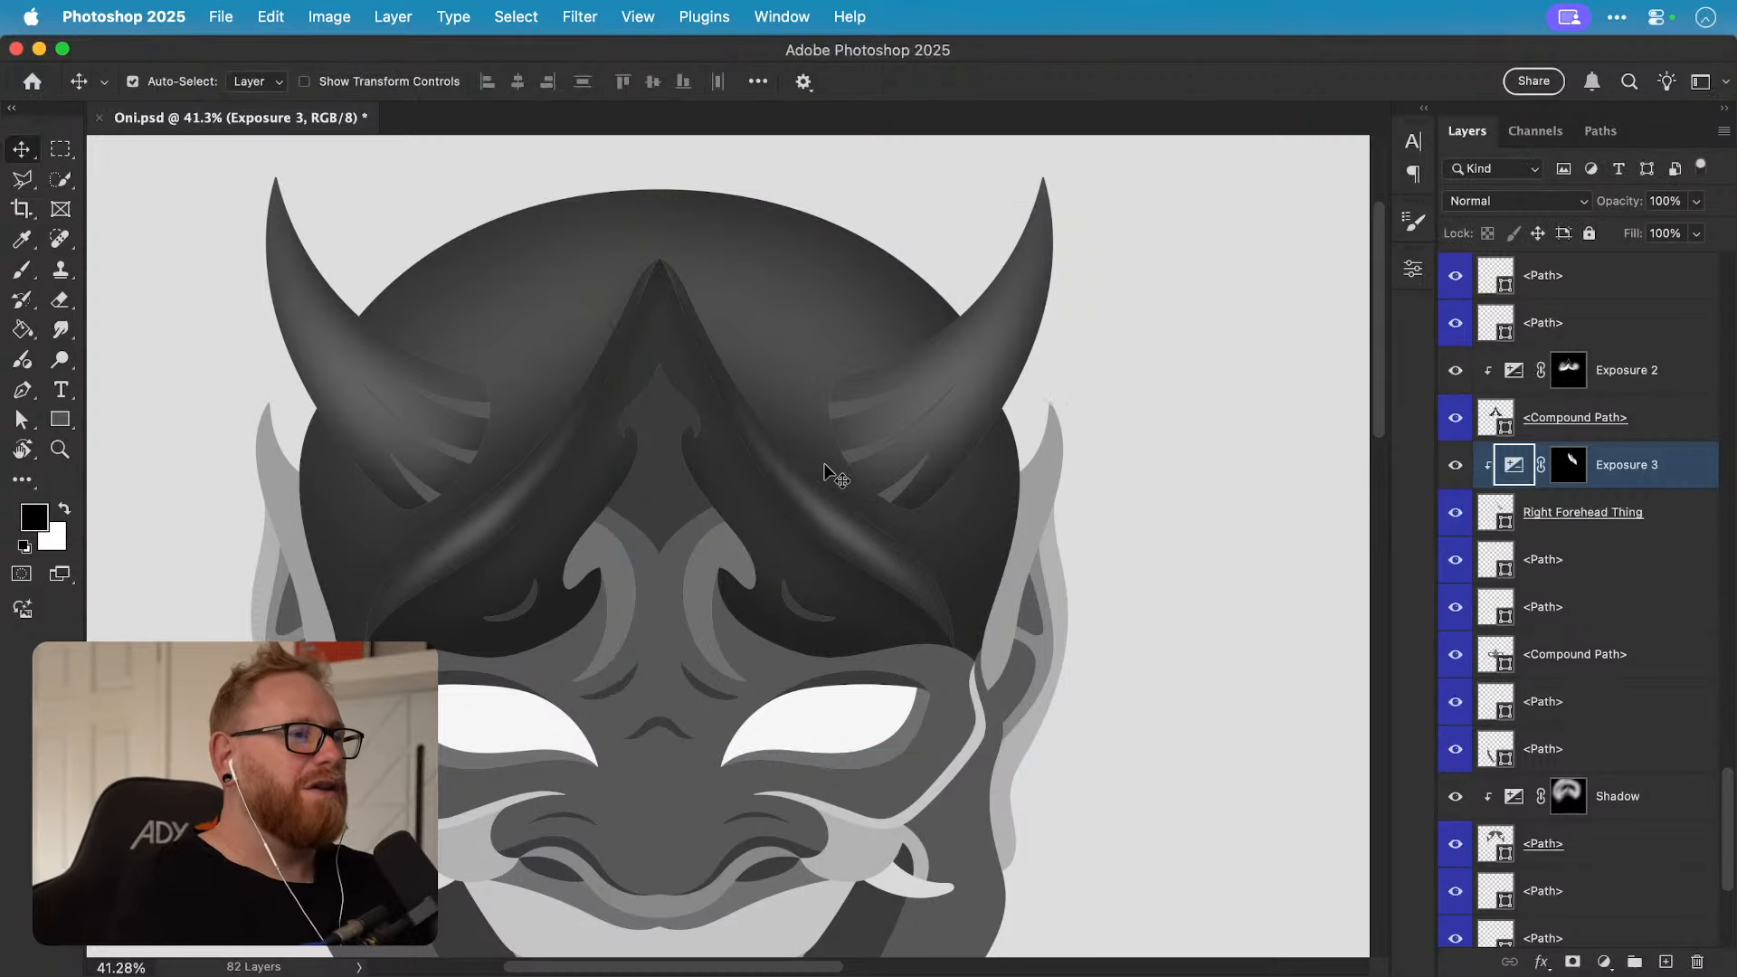
key("super+0")
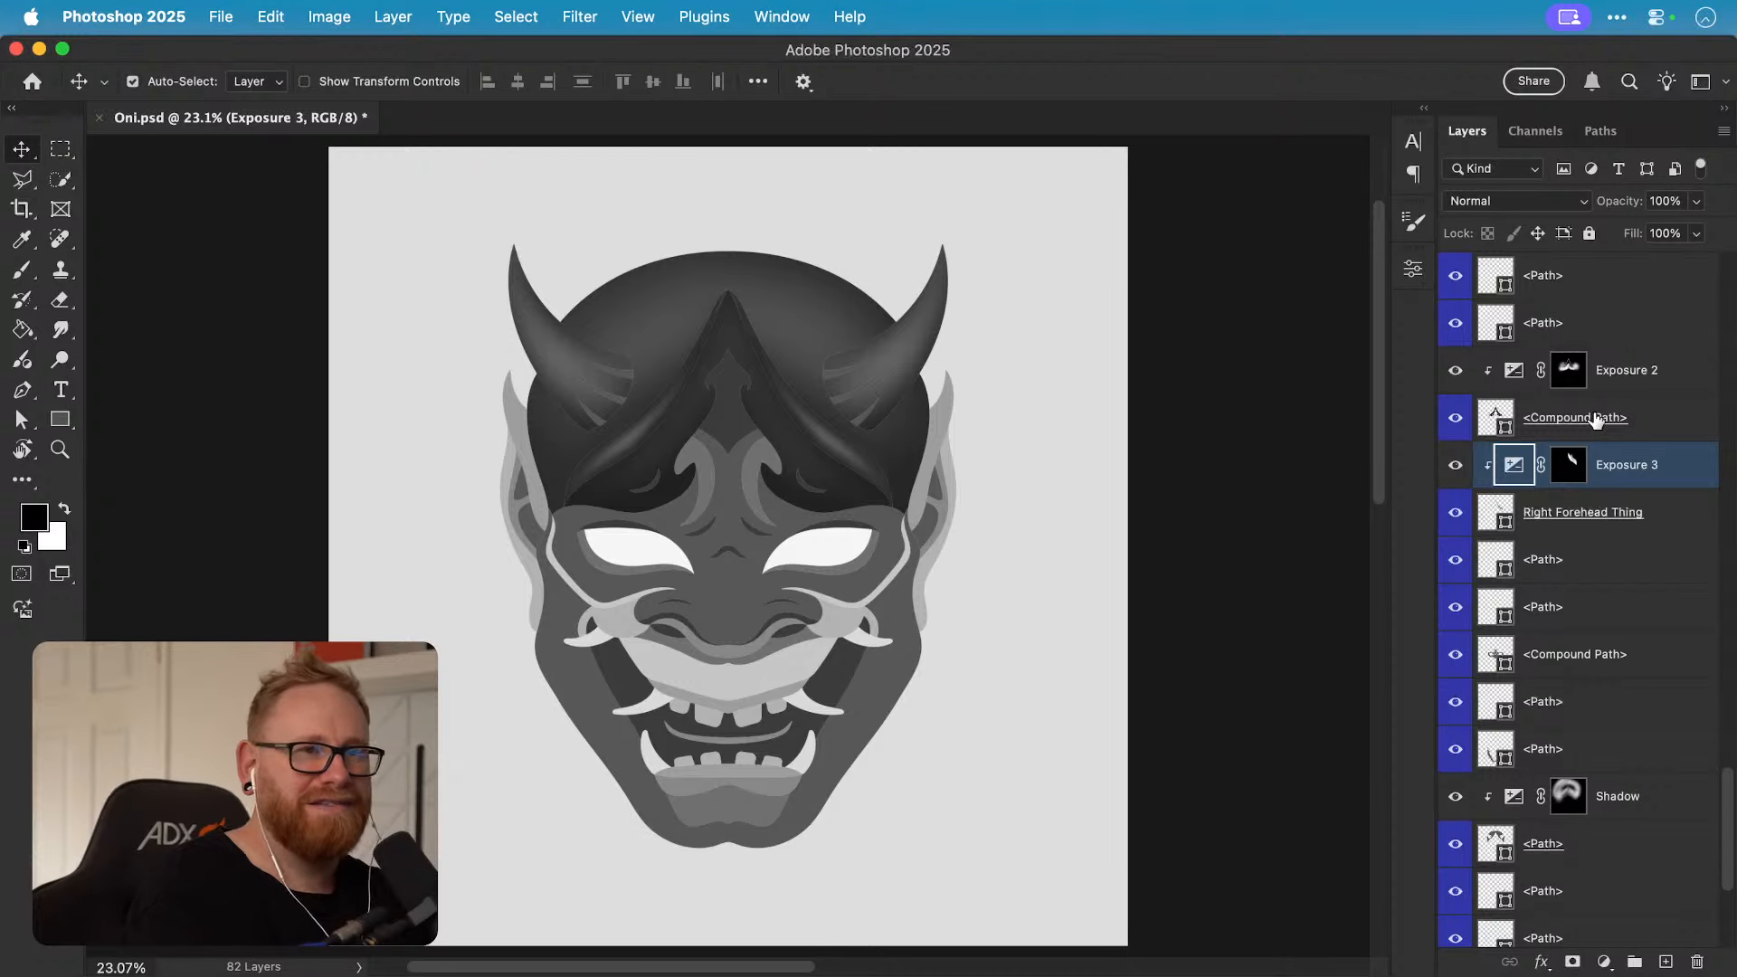
key("super+s")
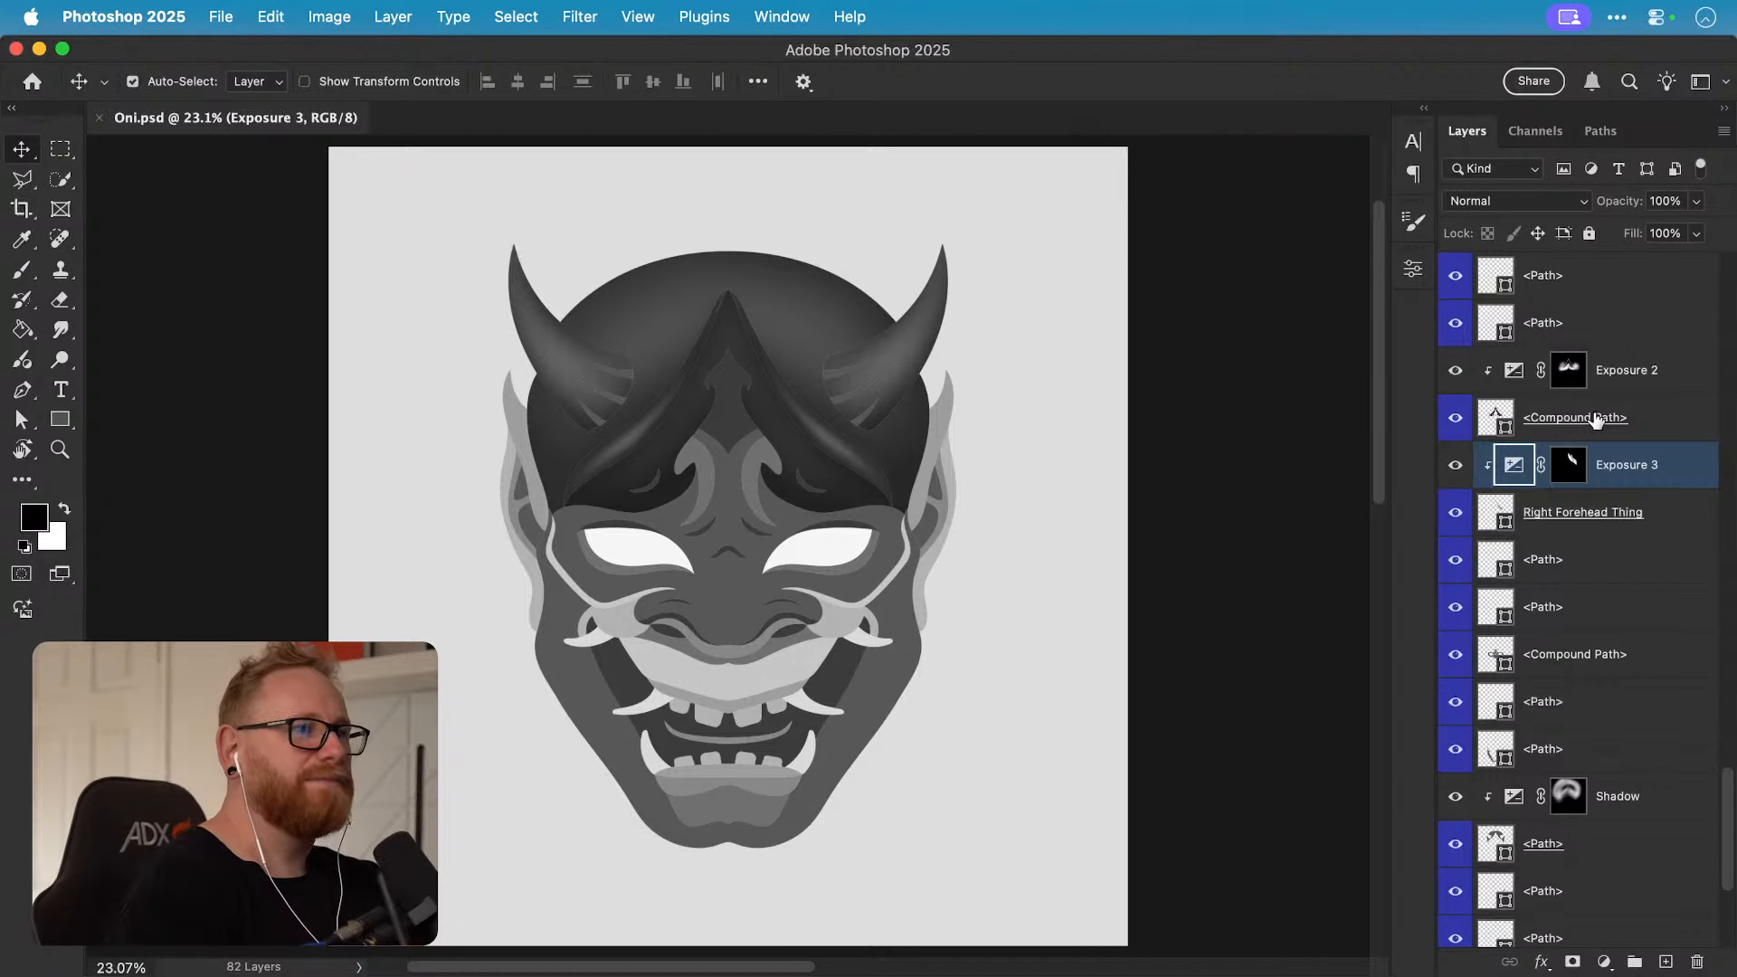
Step: Select the shape layers that form the mask's left ear and group them
key("z")
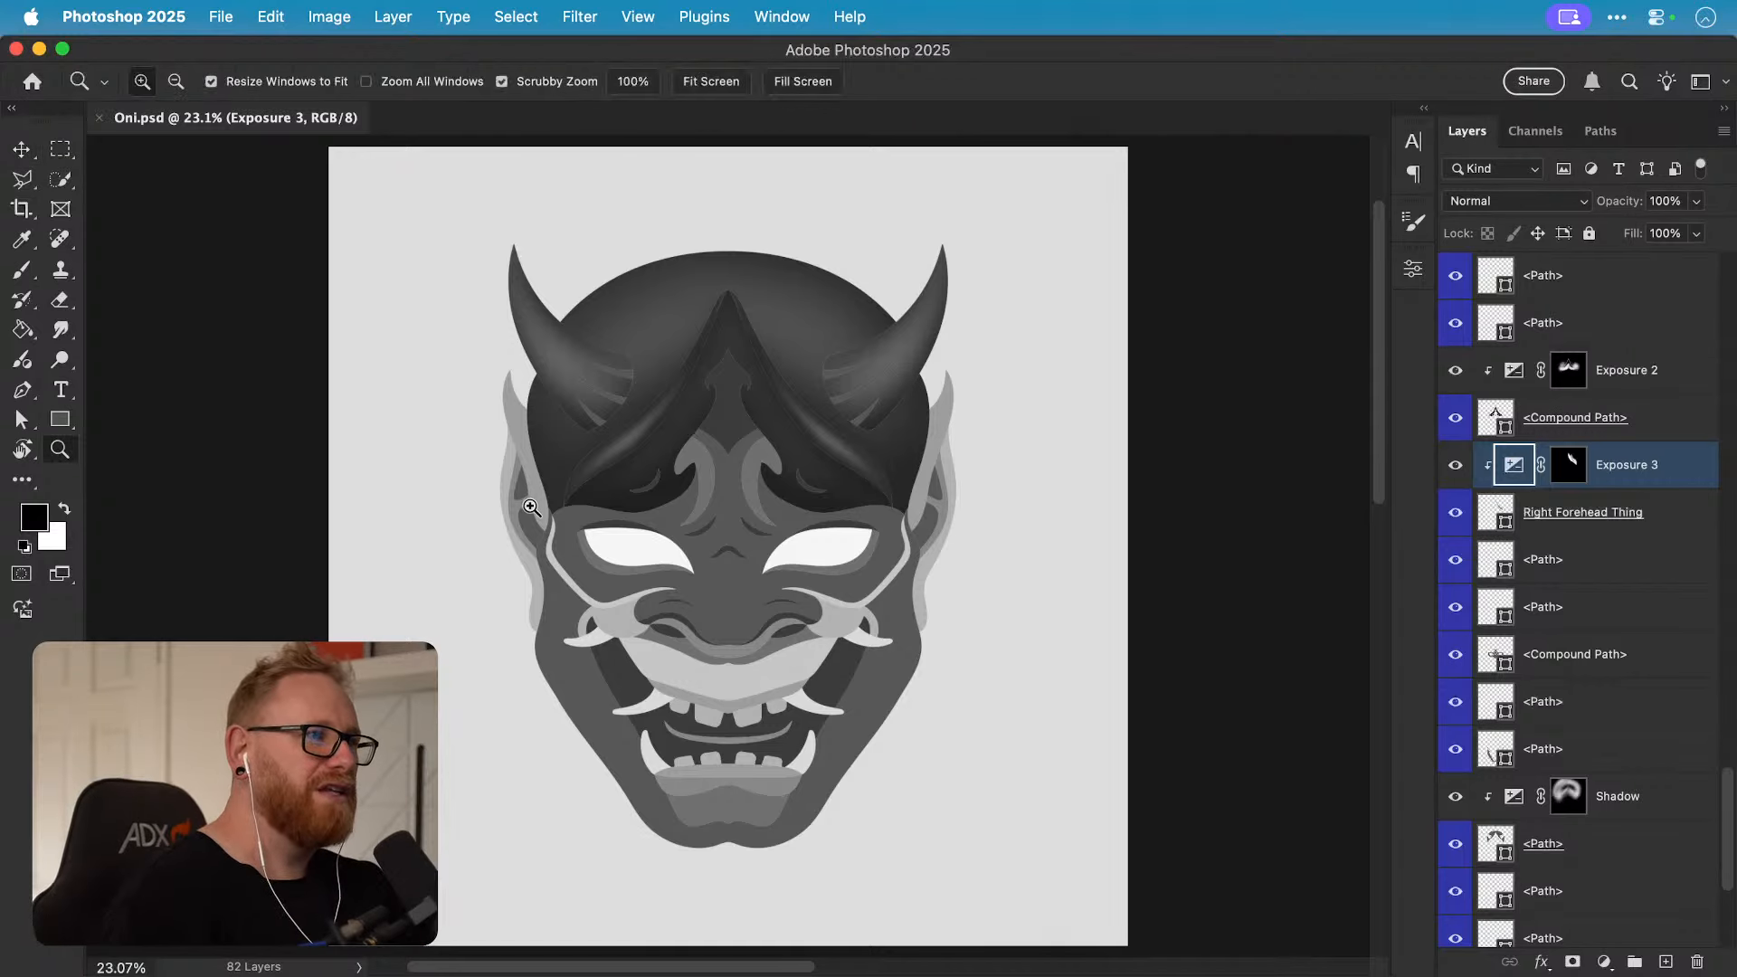
left_click(531, 506)
left_click(531, 506)
key("v")
left_click(530, 460)
key("super+z")
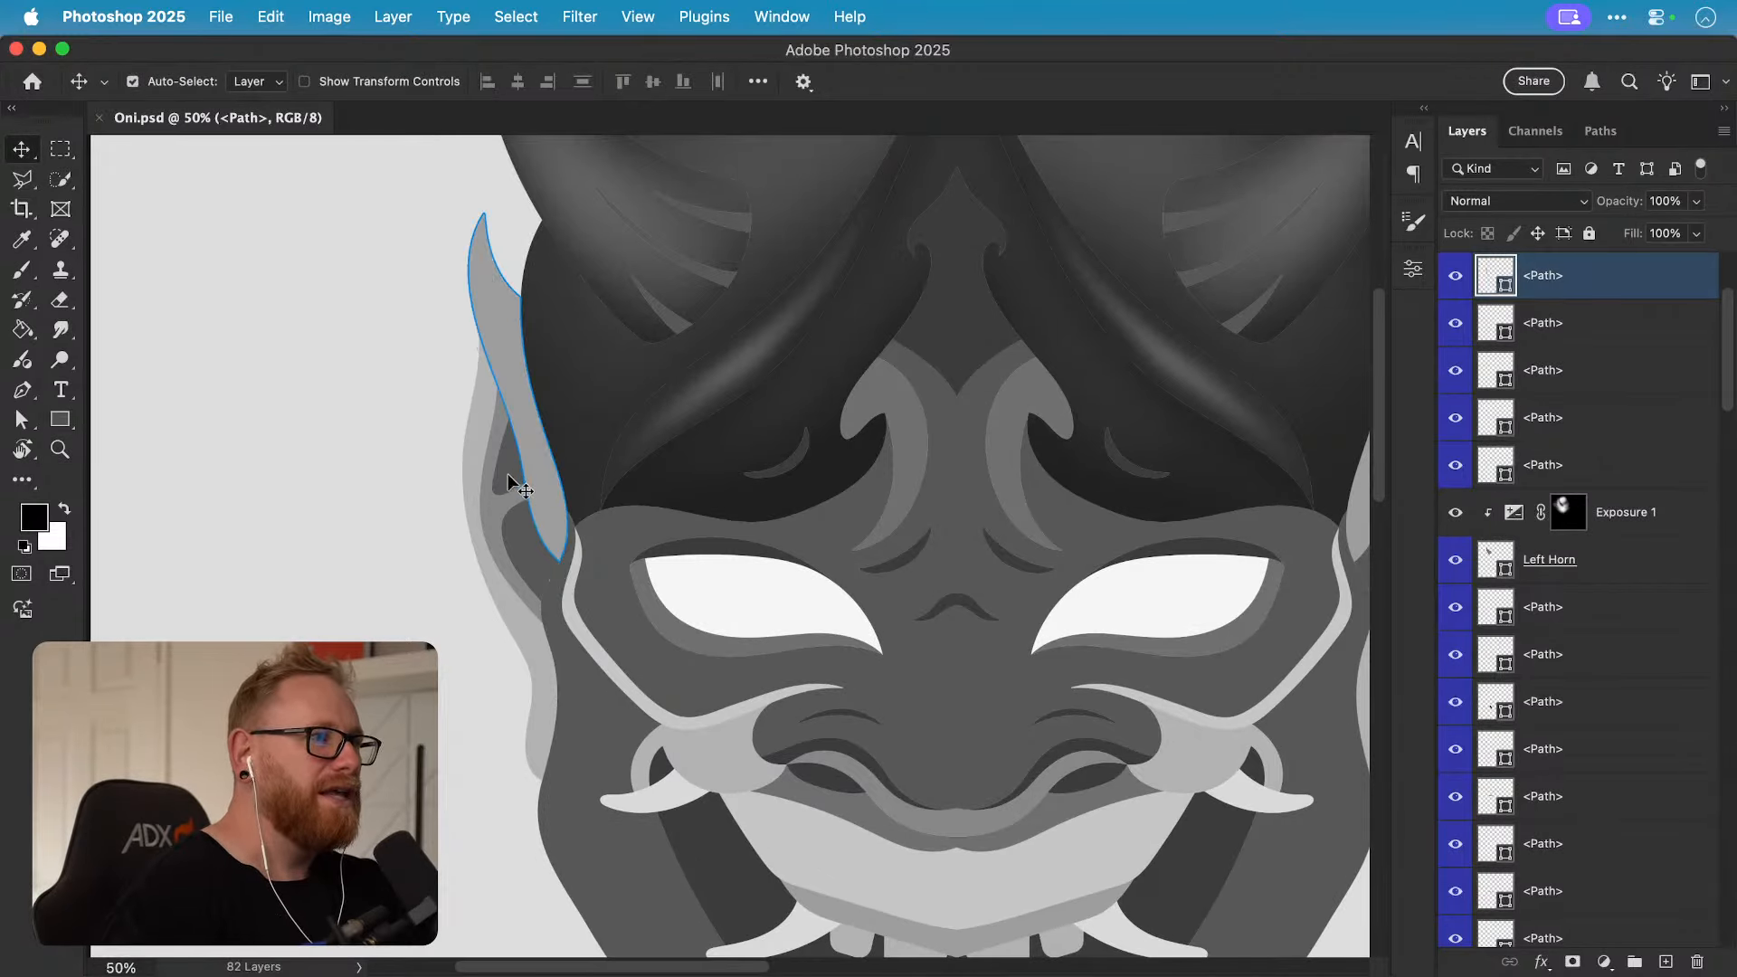
left_click(506, 472, "shift")
left_click_drag(472, 496, 339, 547)
key("super+z")
key("super+g")
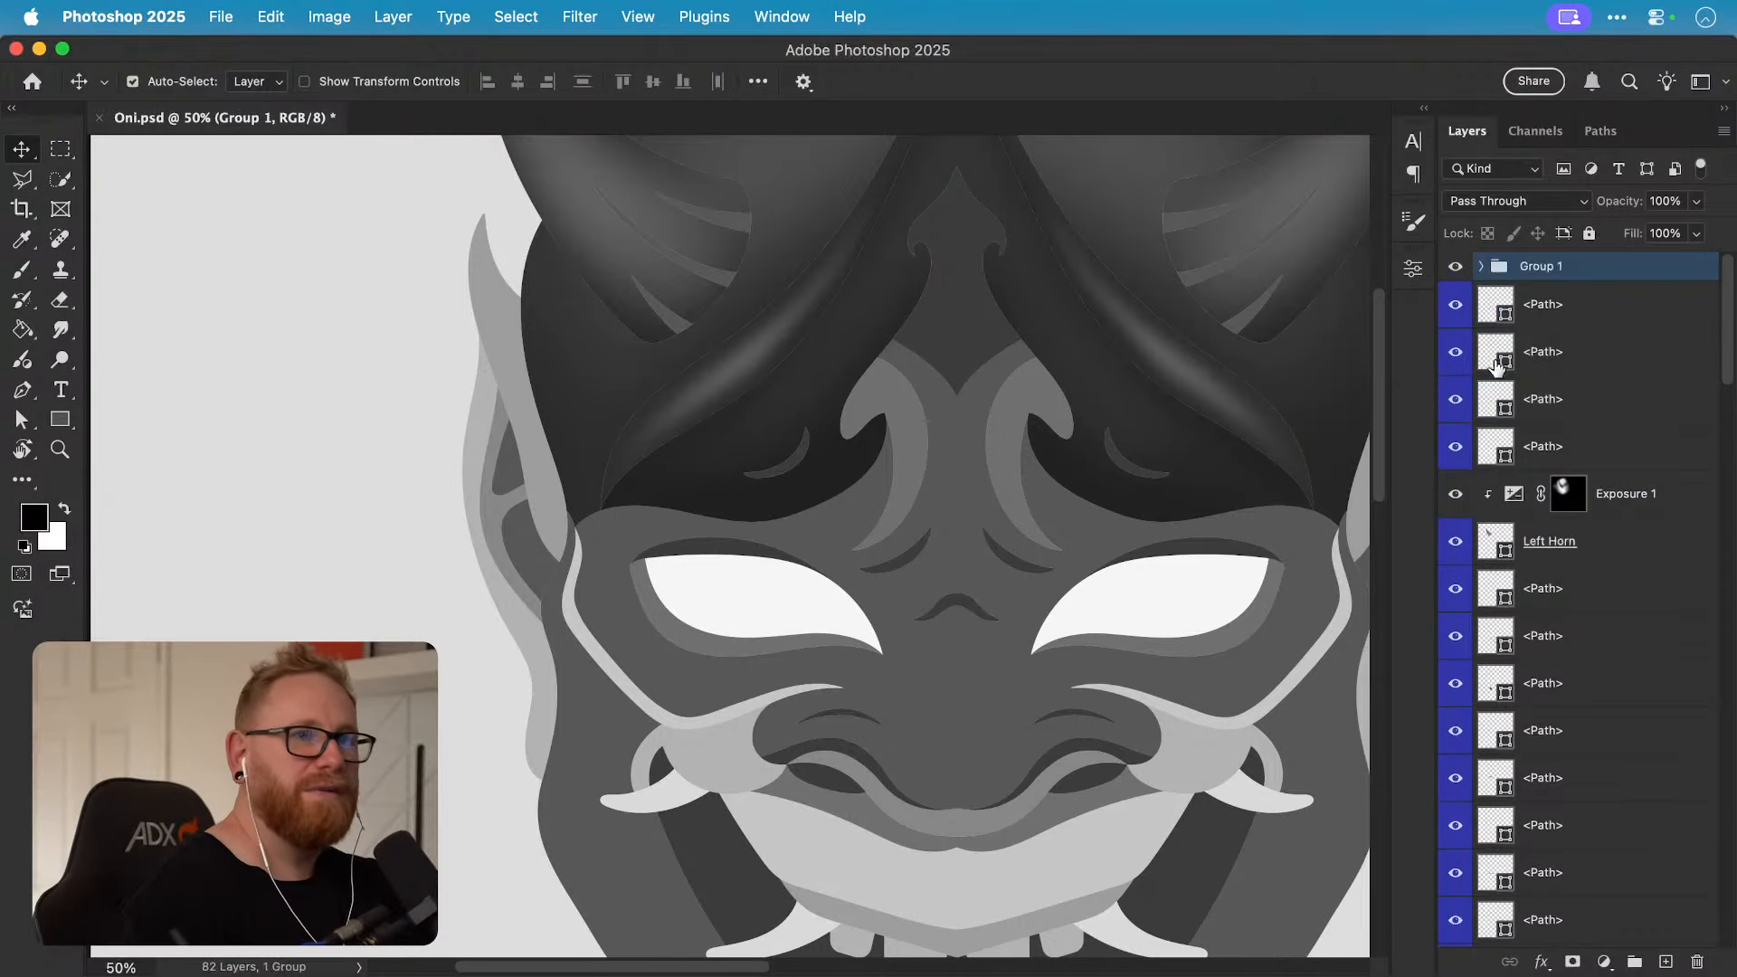
Step: Rename the new group as Left Ear and hide it
double_click(1538, 266)
type("L")
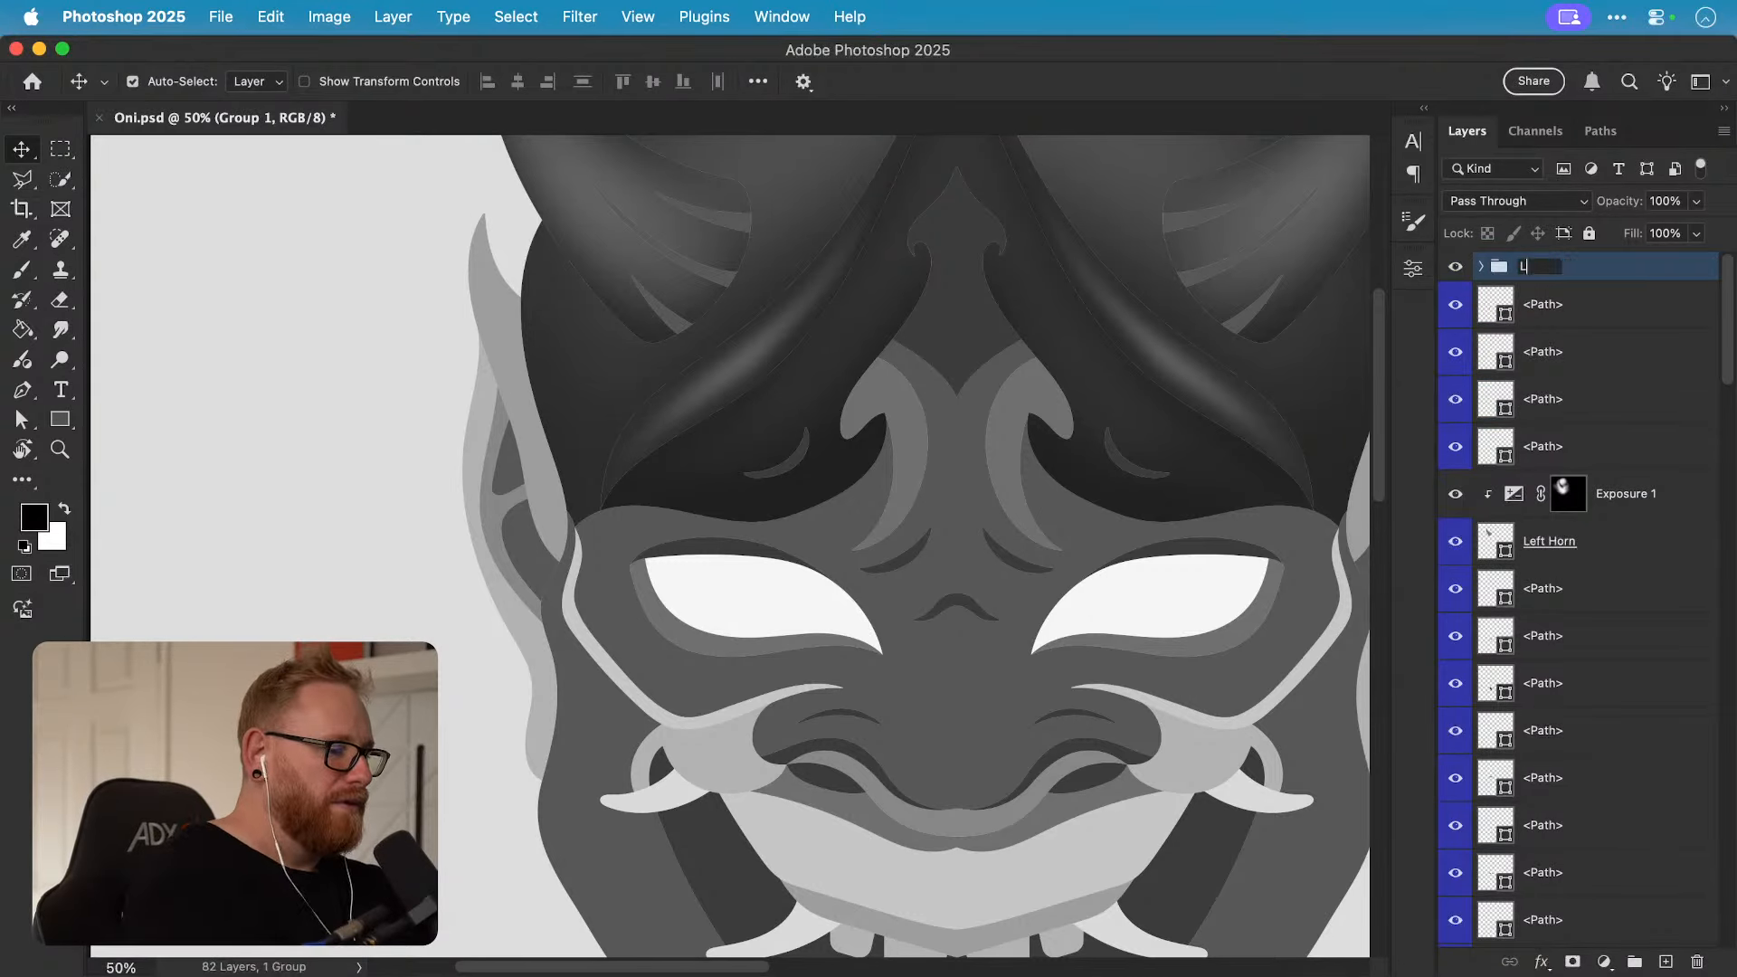
type("eft Ear")
key("Return")
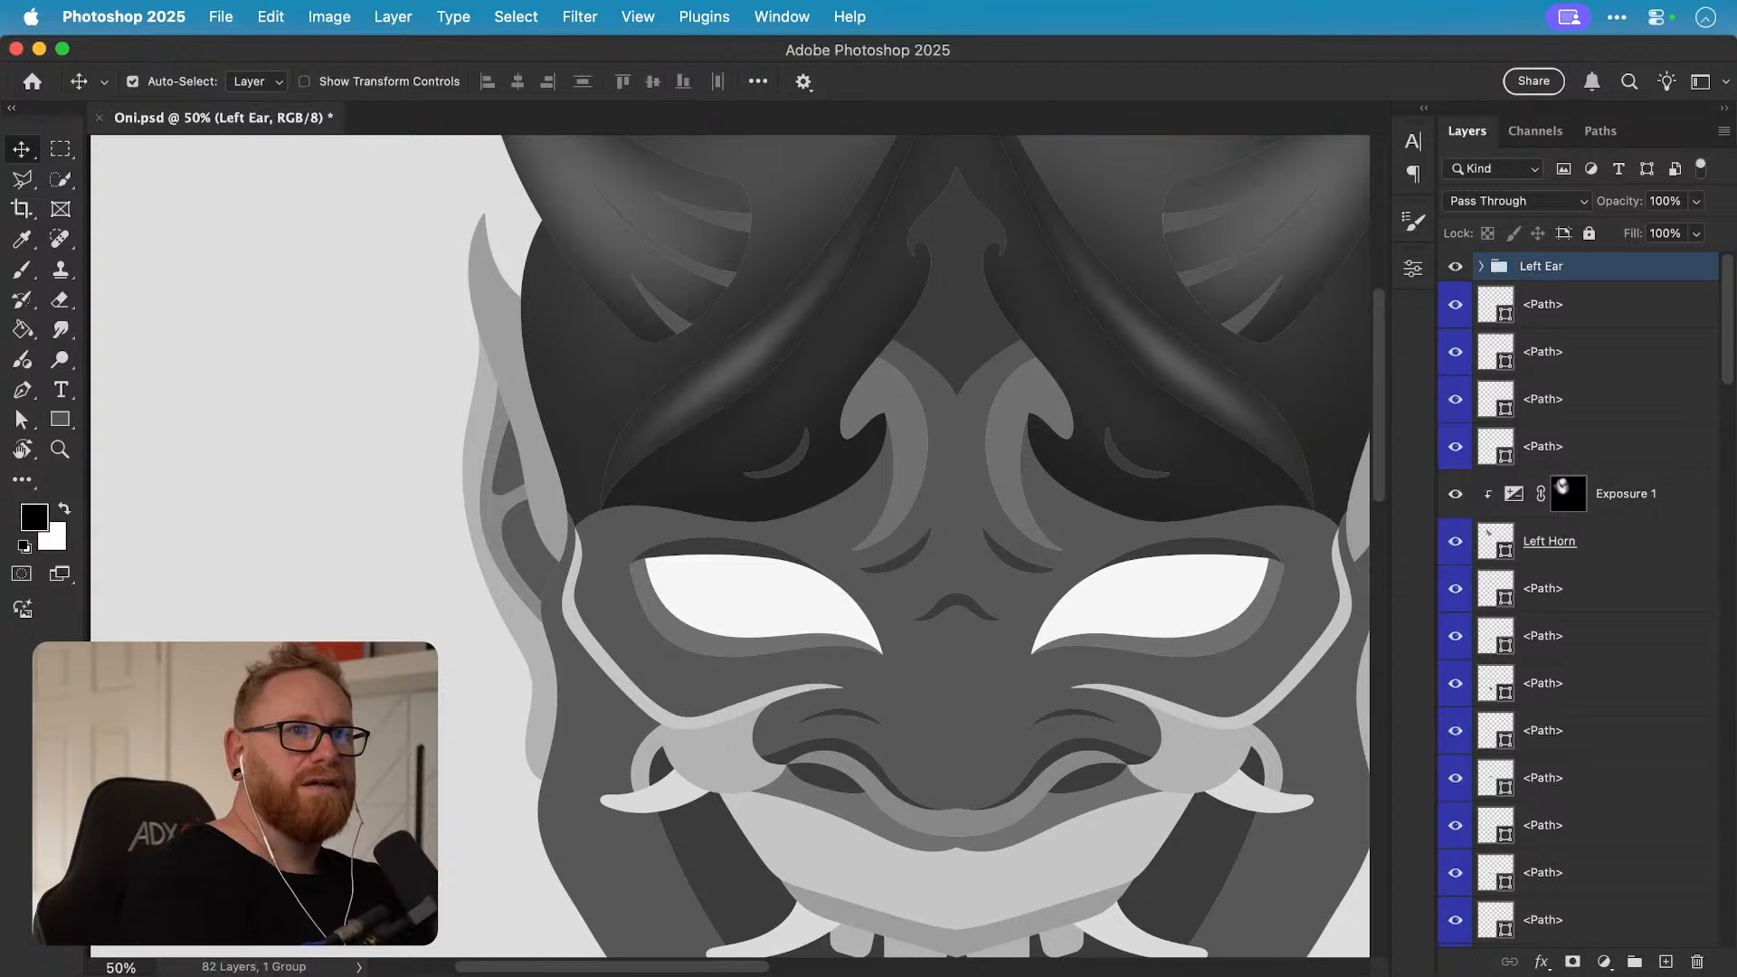
key("super+minus")
key("super+minus")
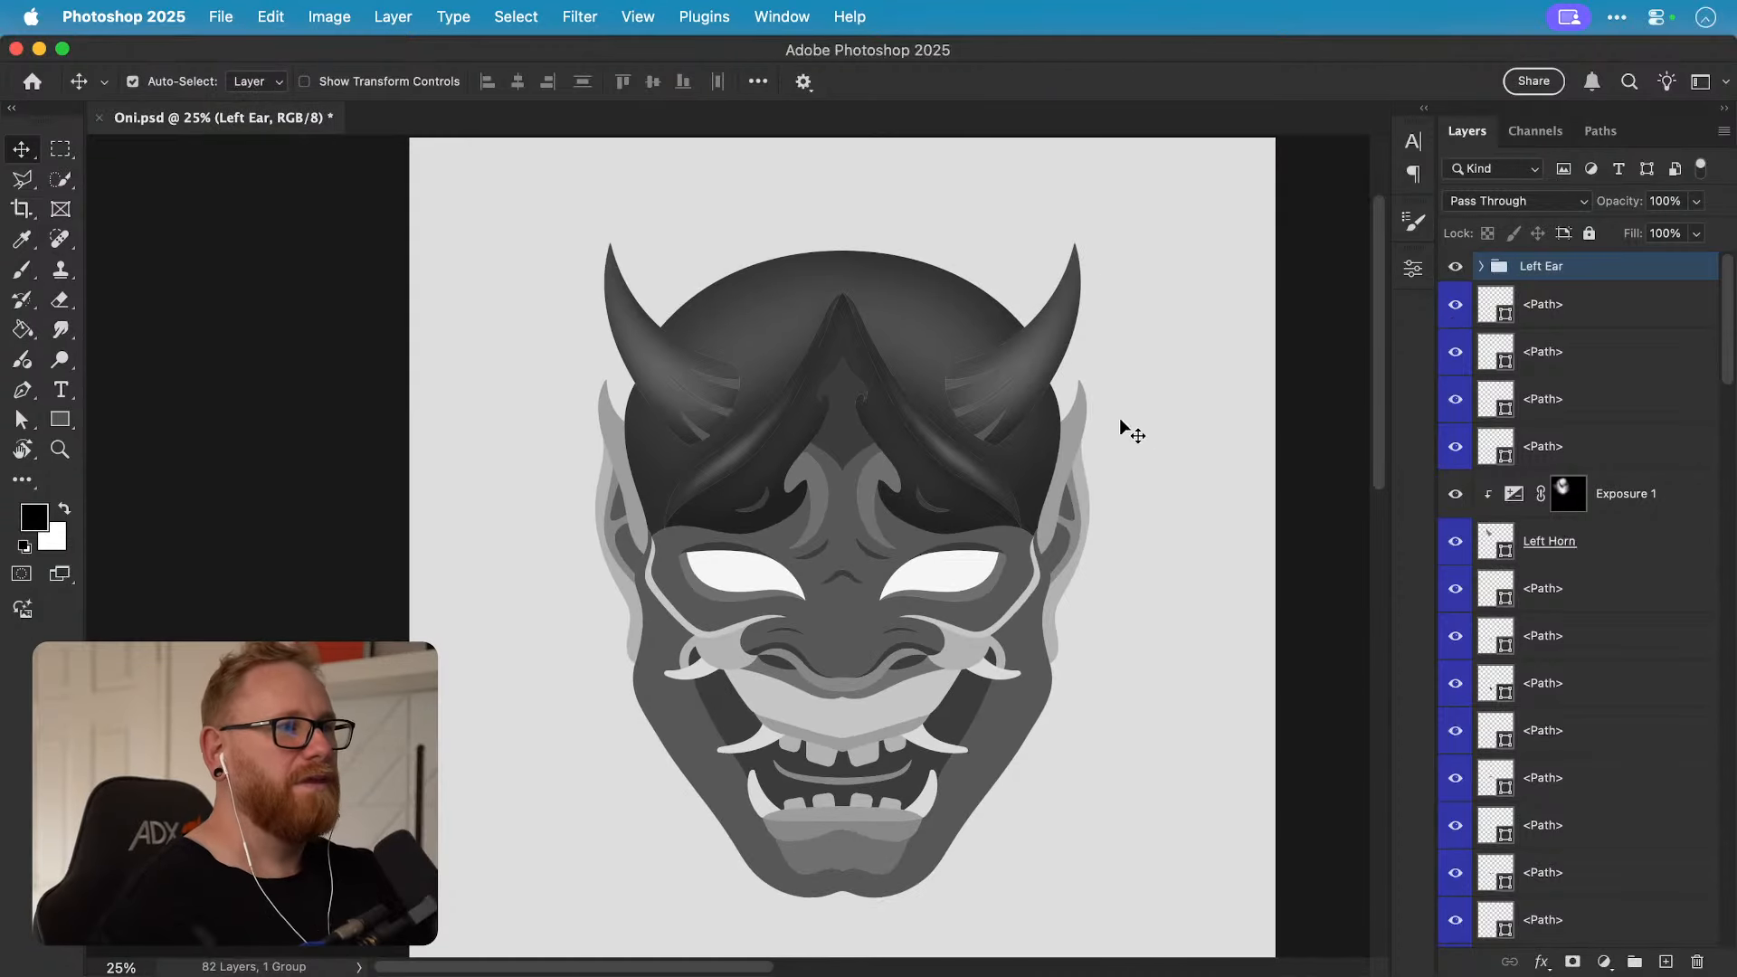
left_click(1456, 268)
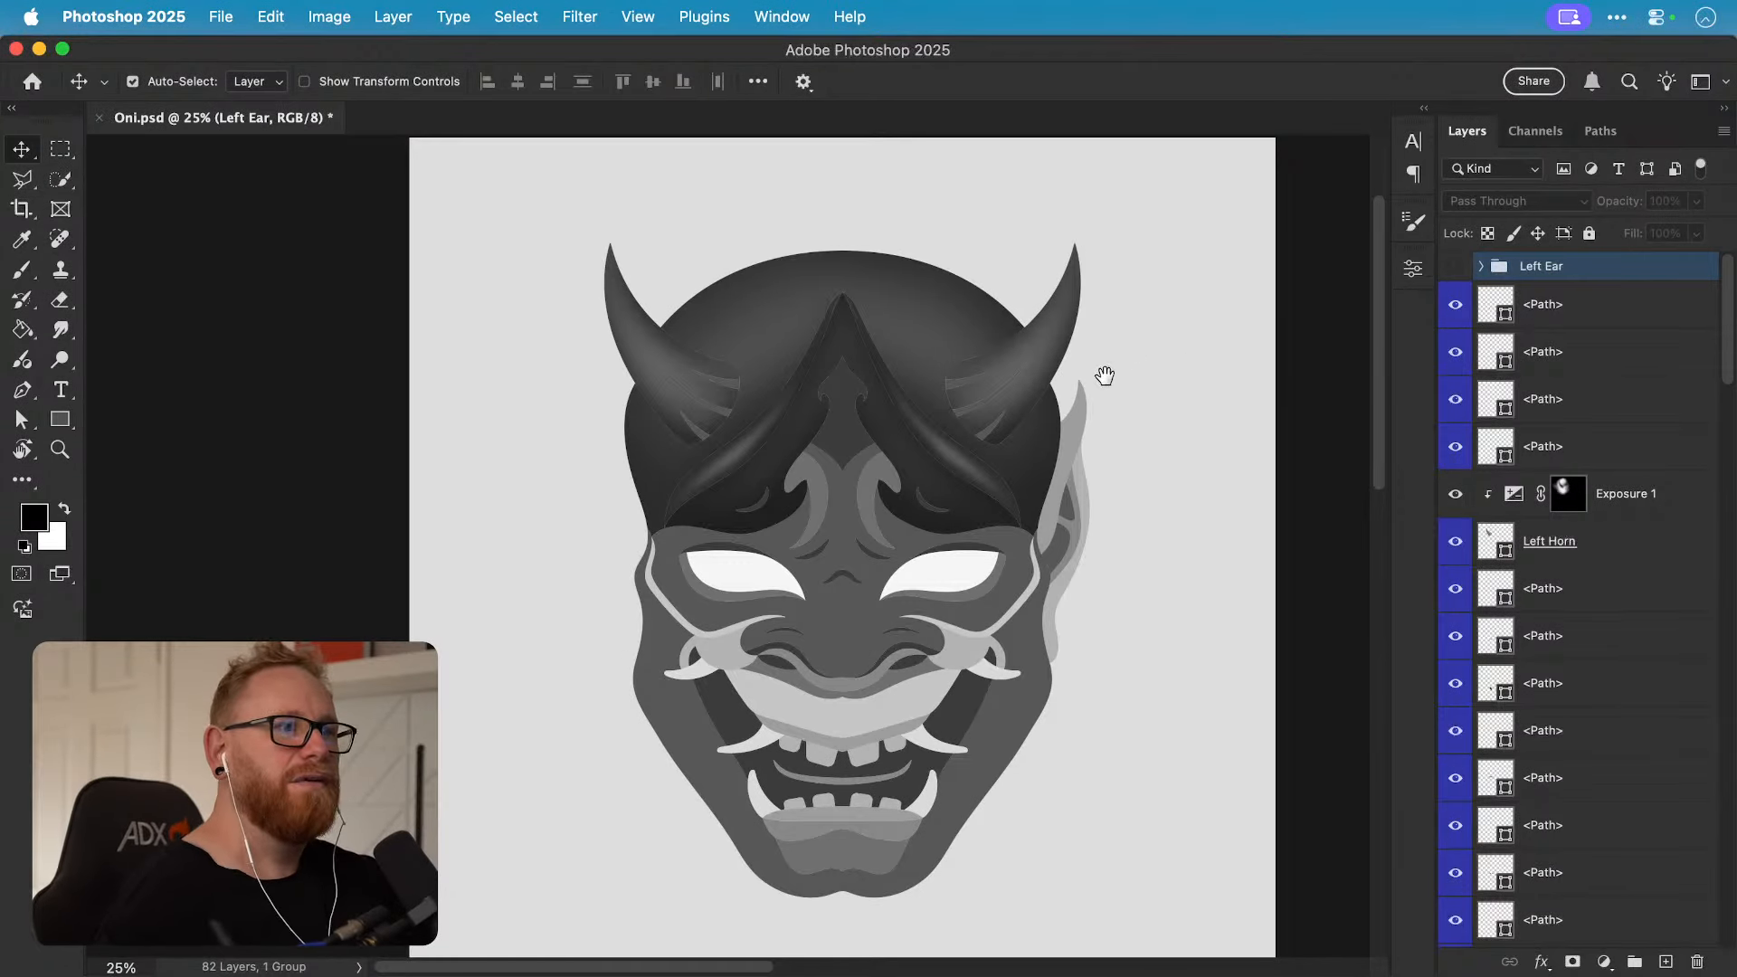
Step: Select the shape layers that form the mask's right ear and group them
left_click_drag(1105, 375, 916, 361)
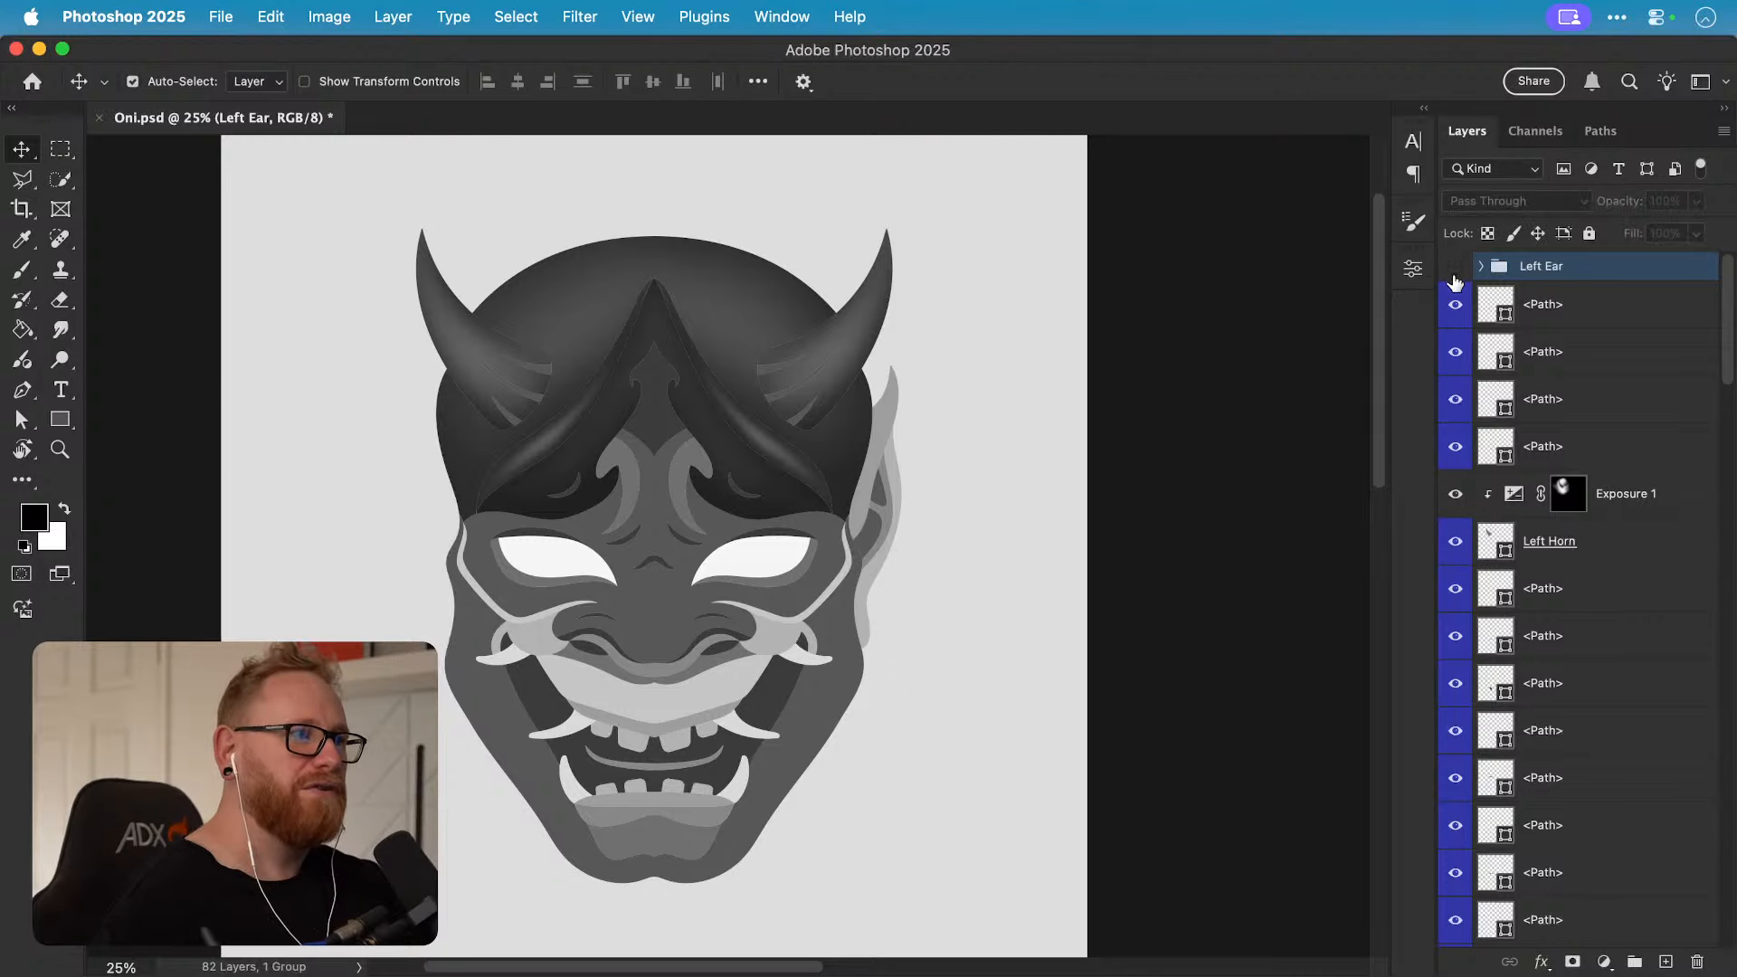
key("z")
left_click(889, 513)
left_click(889, 514)
key("v")
left_click(849, 497)
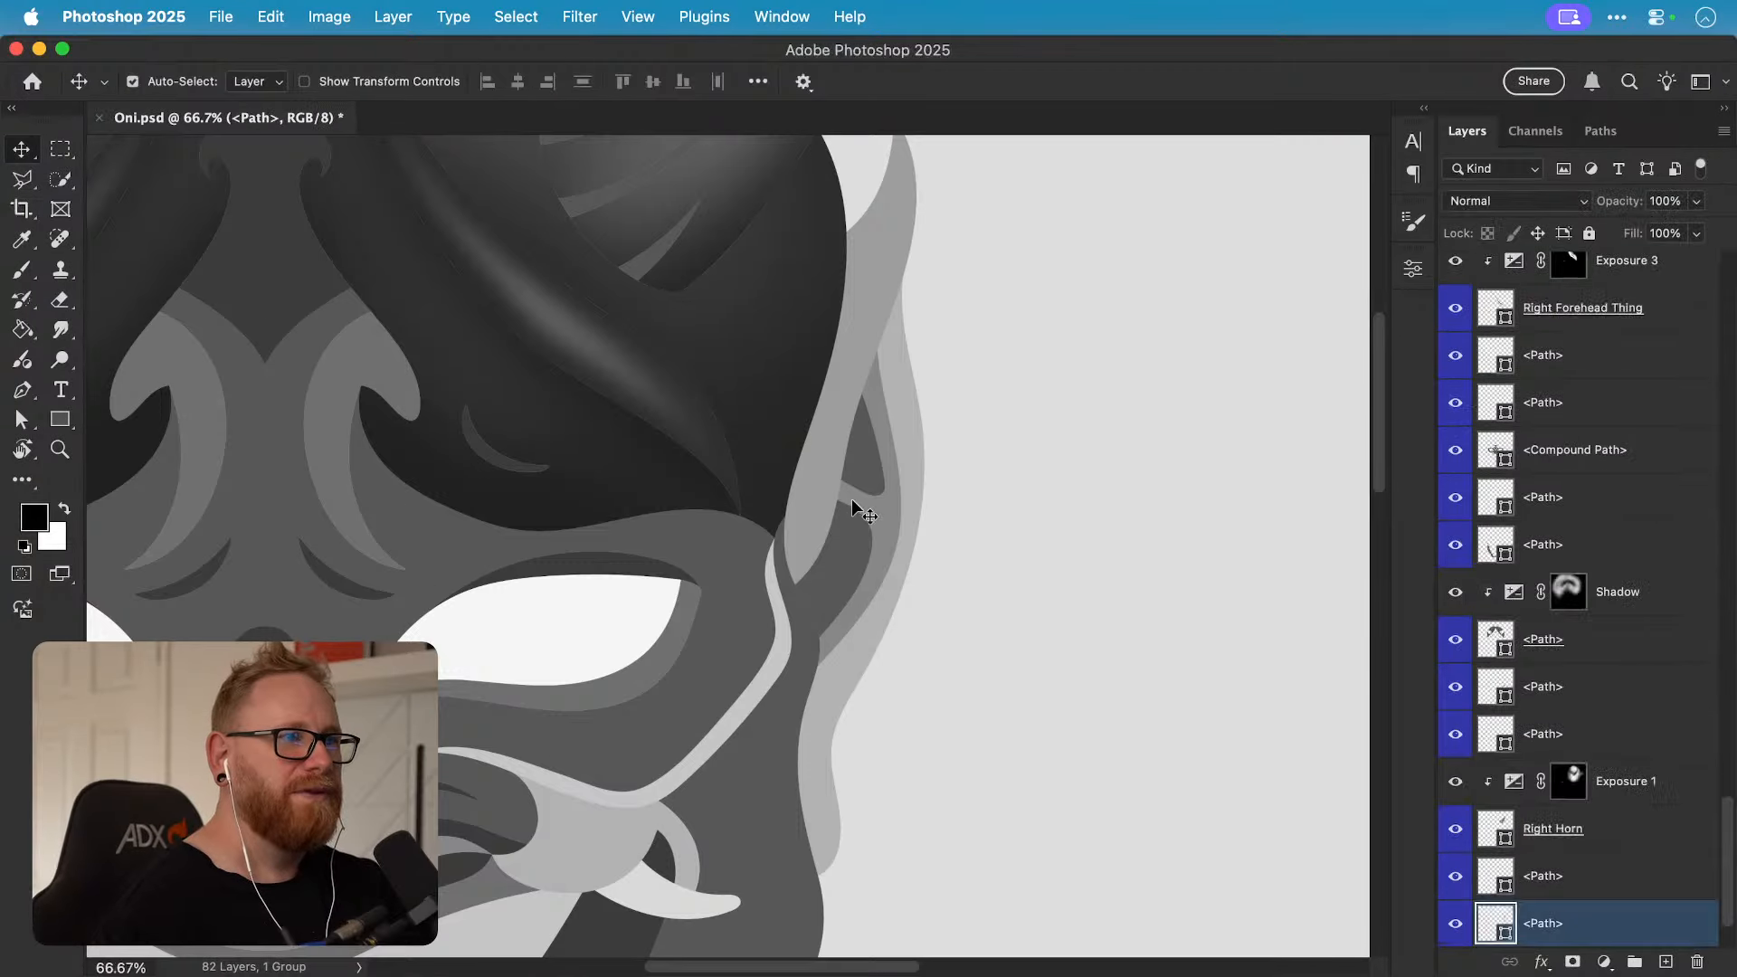
left_click(860, 497, "shift")
left_click(885, 467, "shift")
left_click_drag(887, 469, 984, 474)
key("super+z")
left_click(850, 571, "shift")
key("super+g")
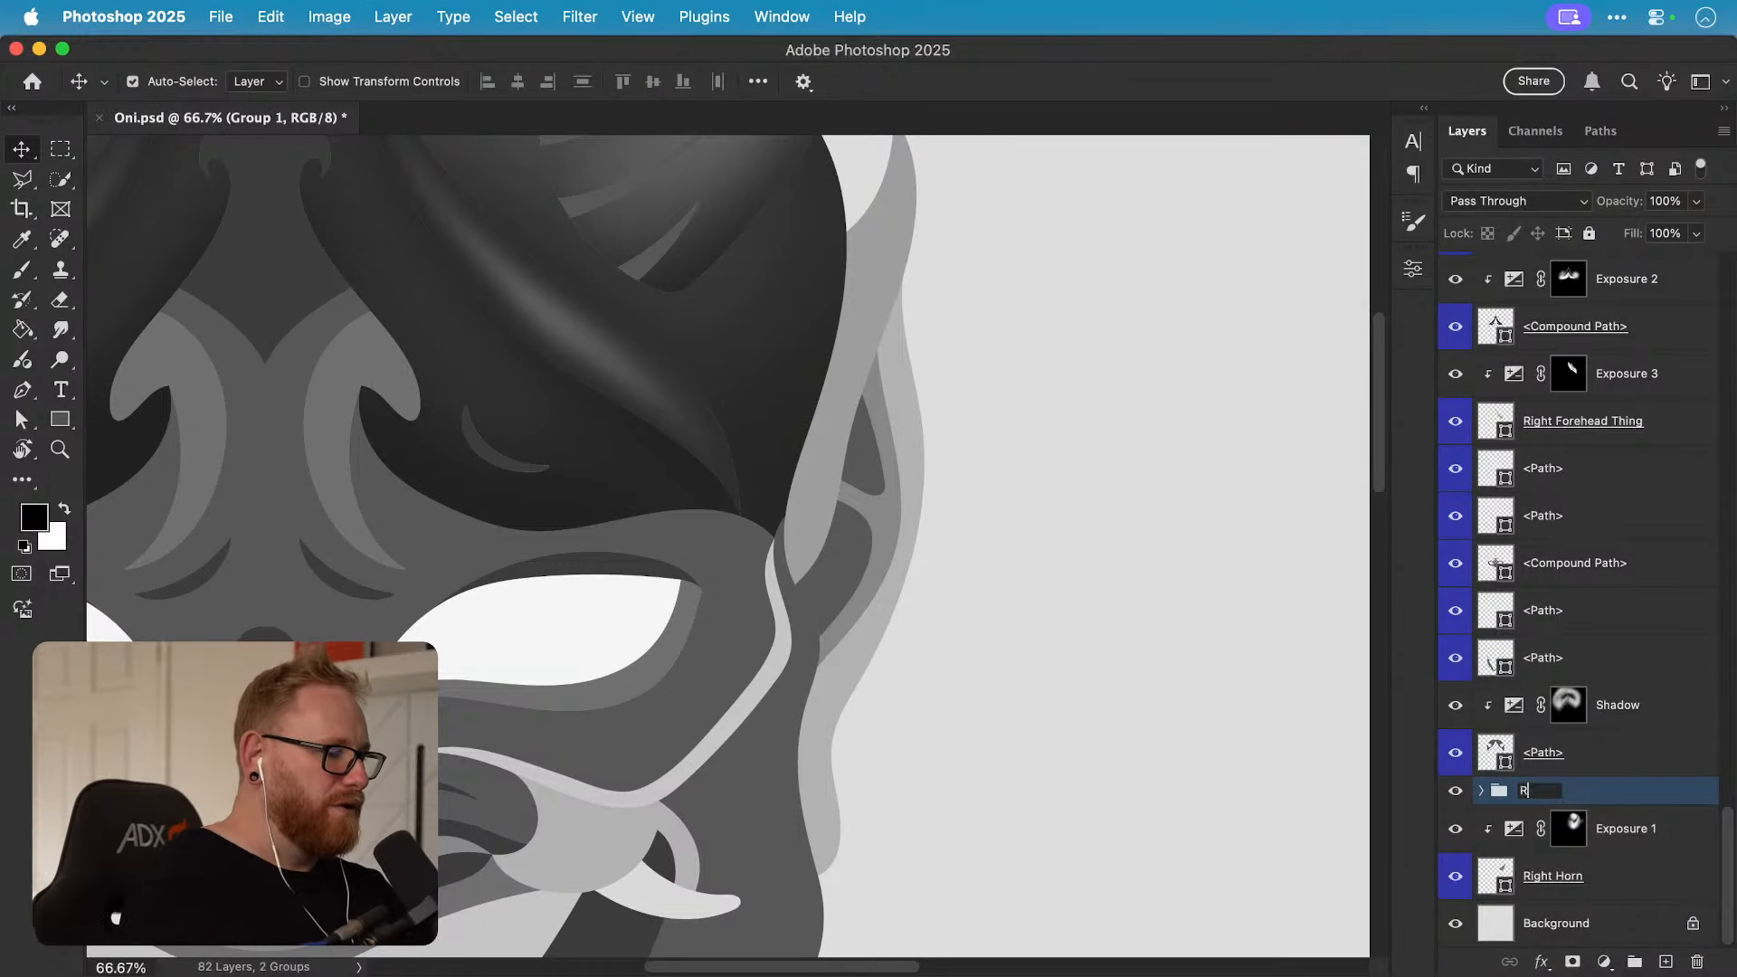
Step: Rename the new group as Right Ear and hide it
type("Right Ear")
key("Return")
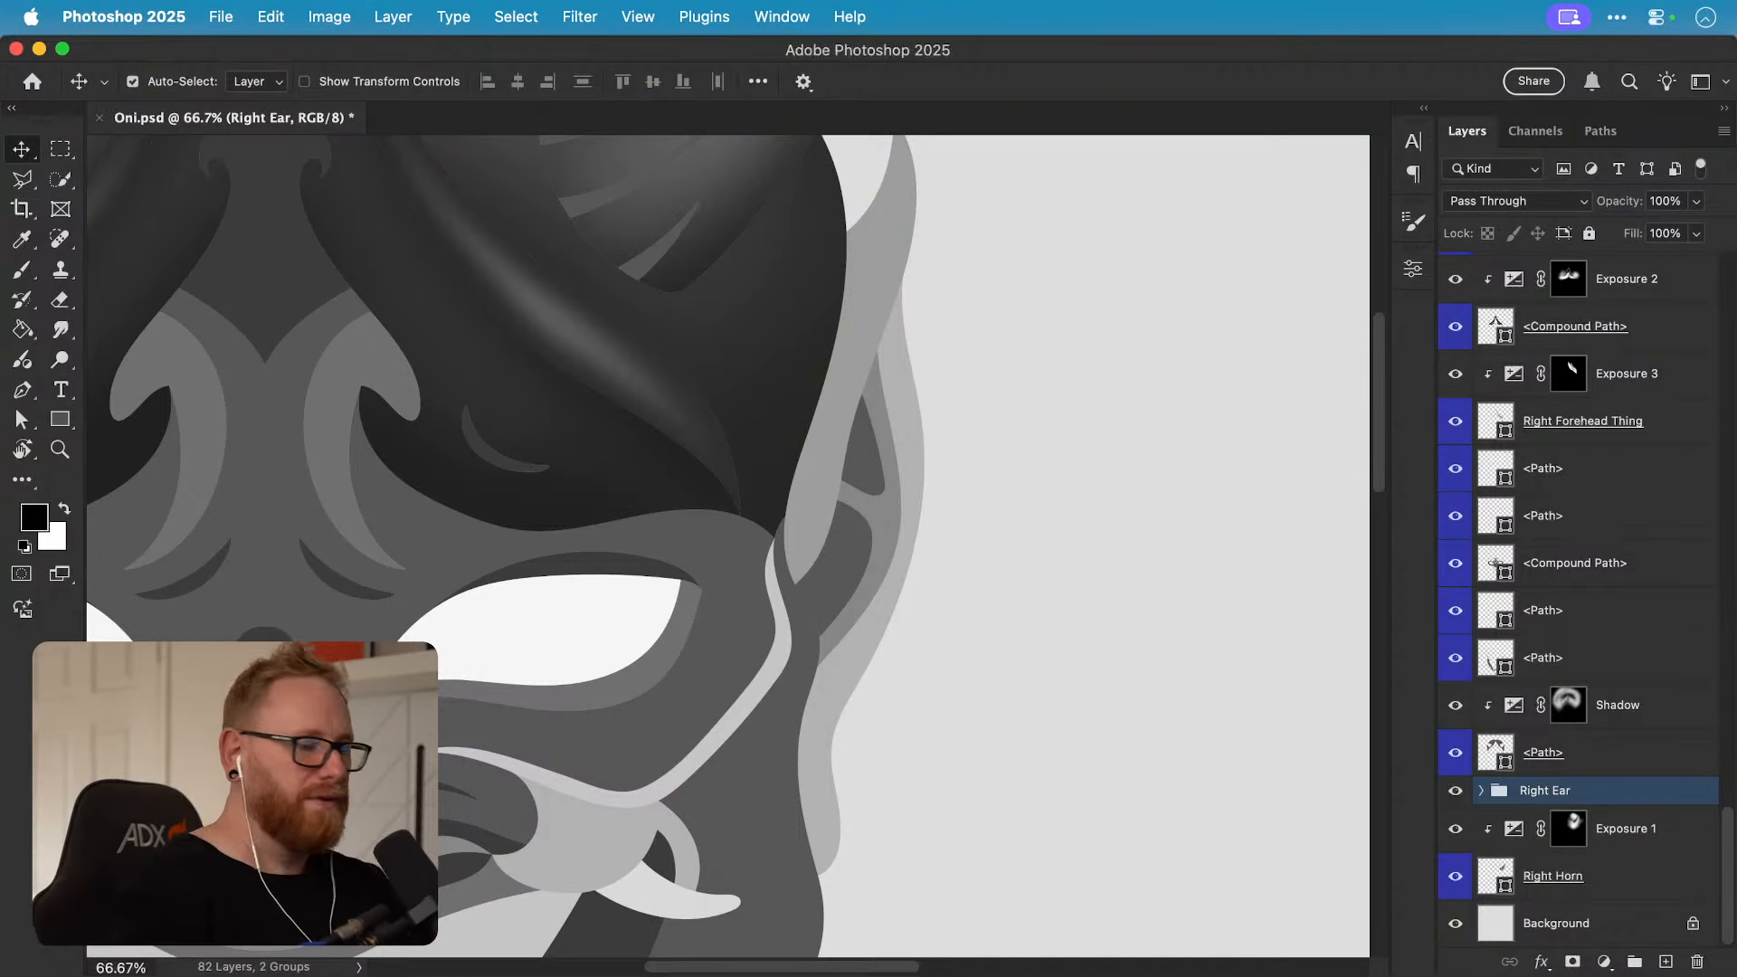
key("super+0")
left_click(1455, 790)
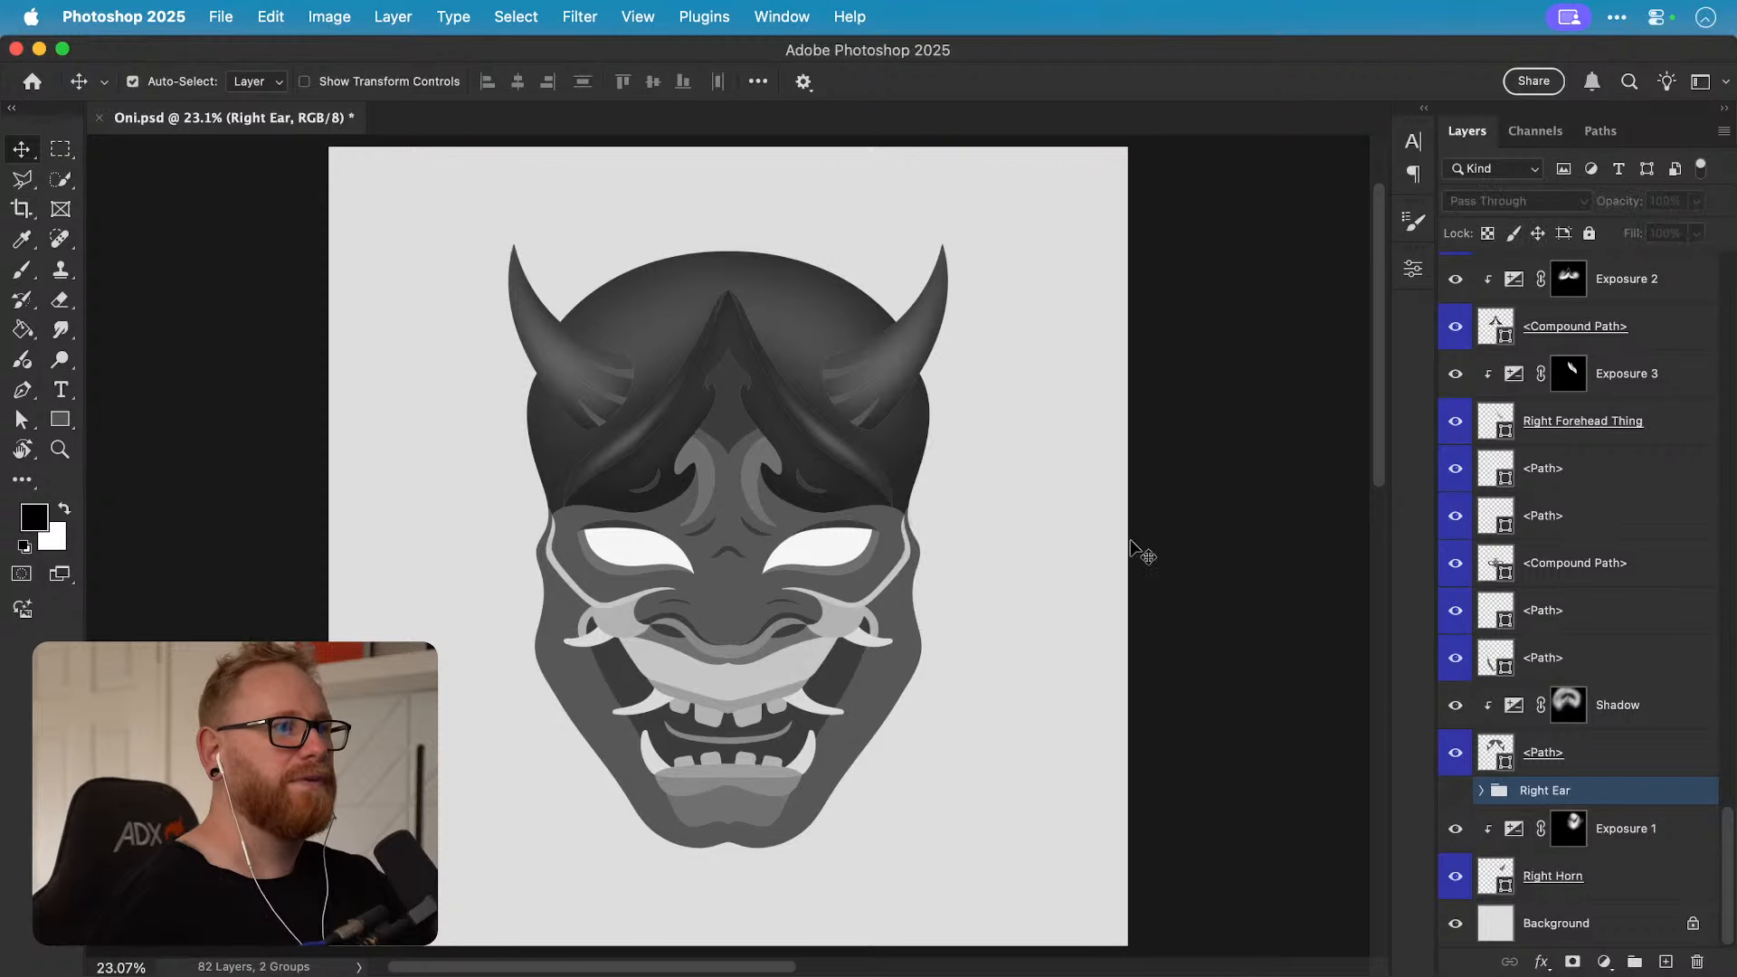
left_click_drag(745, 628, 713, 638)
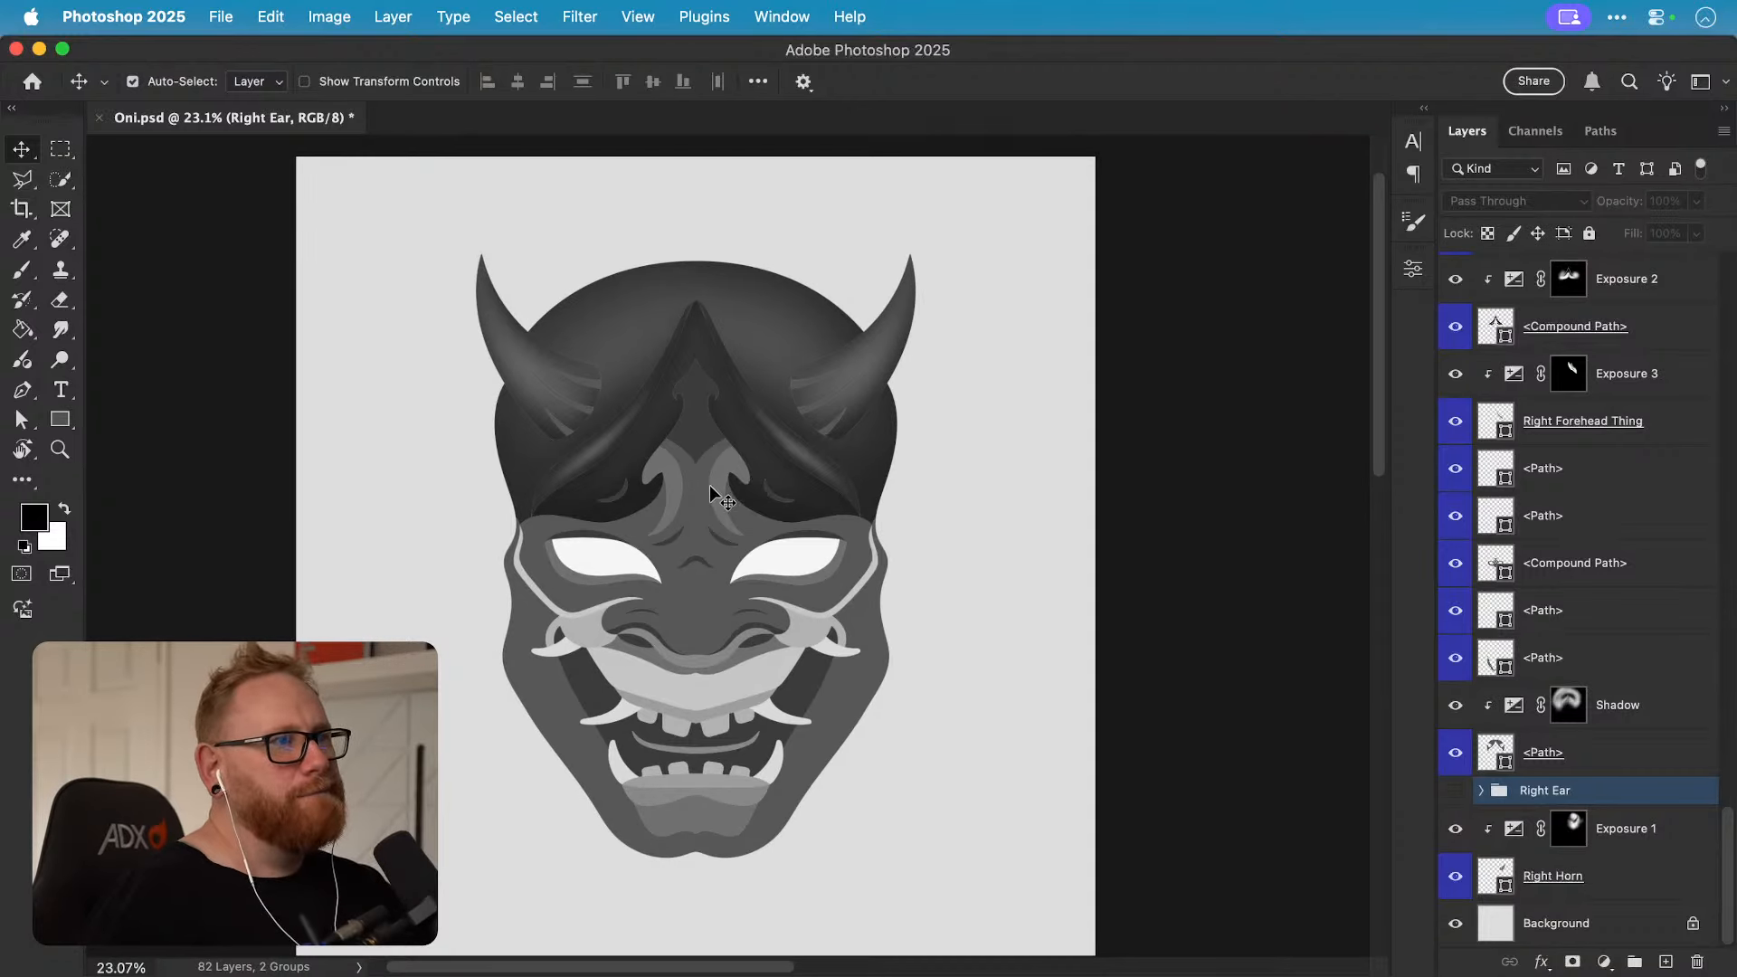
key("z")
left_click(675, 724)
key("v")
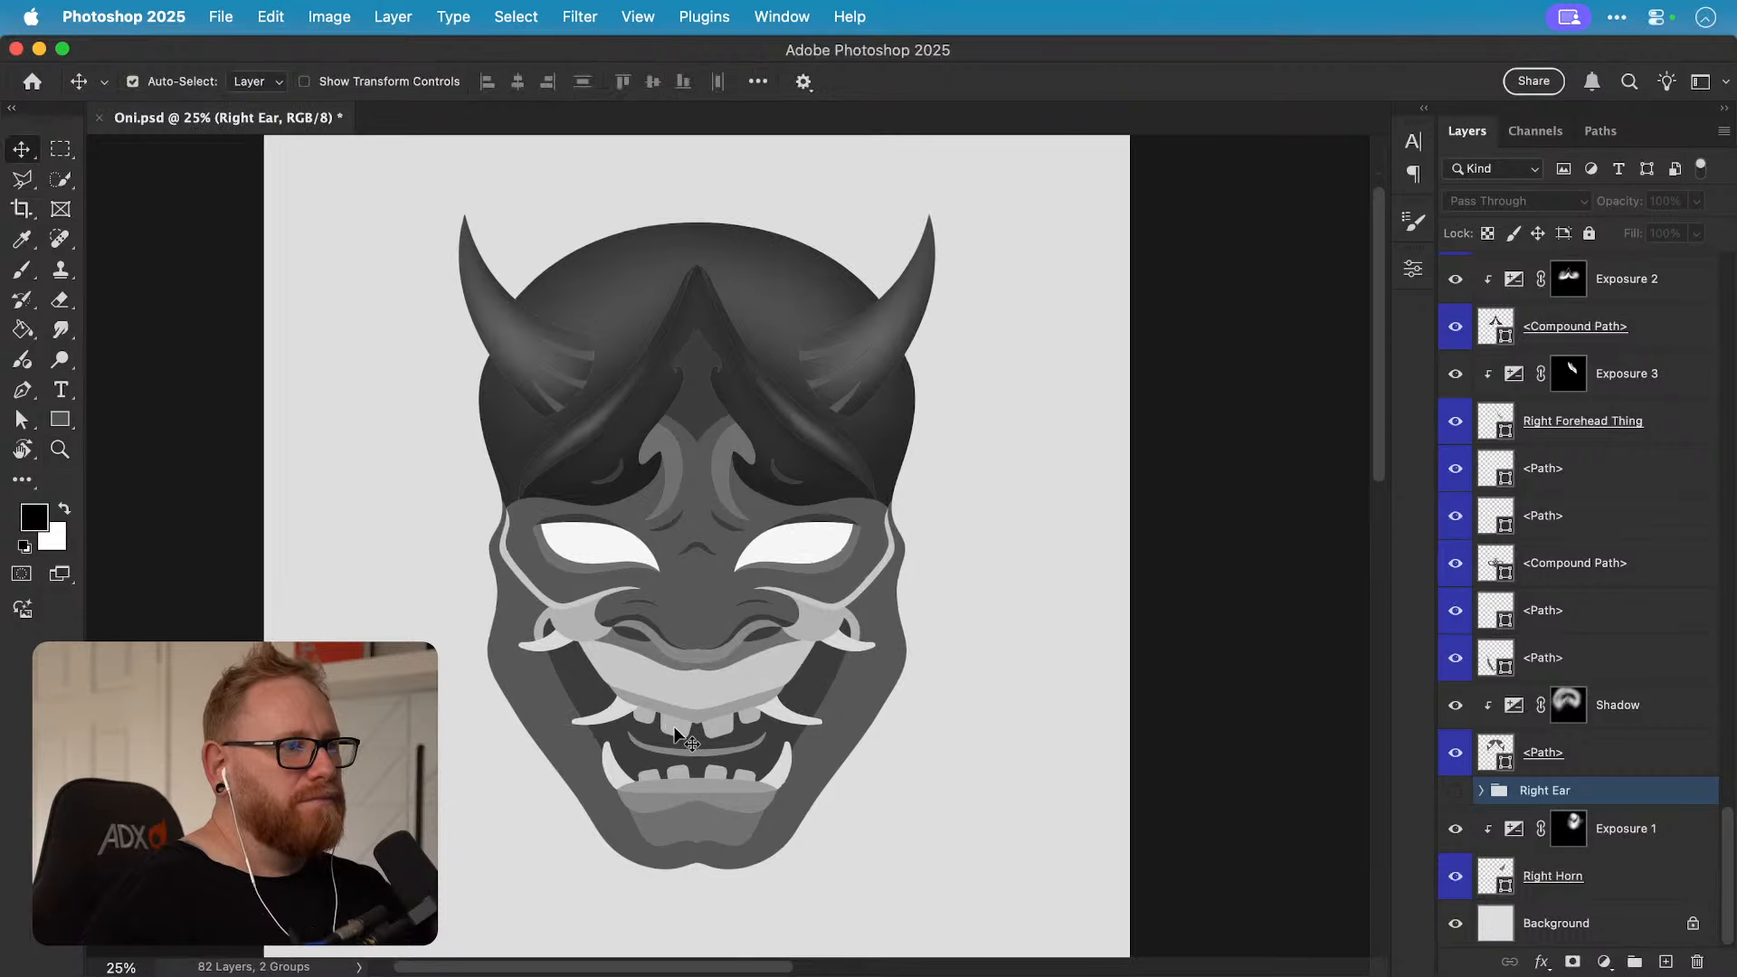
left_click_drag(693, 674, 685, 691)
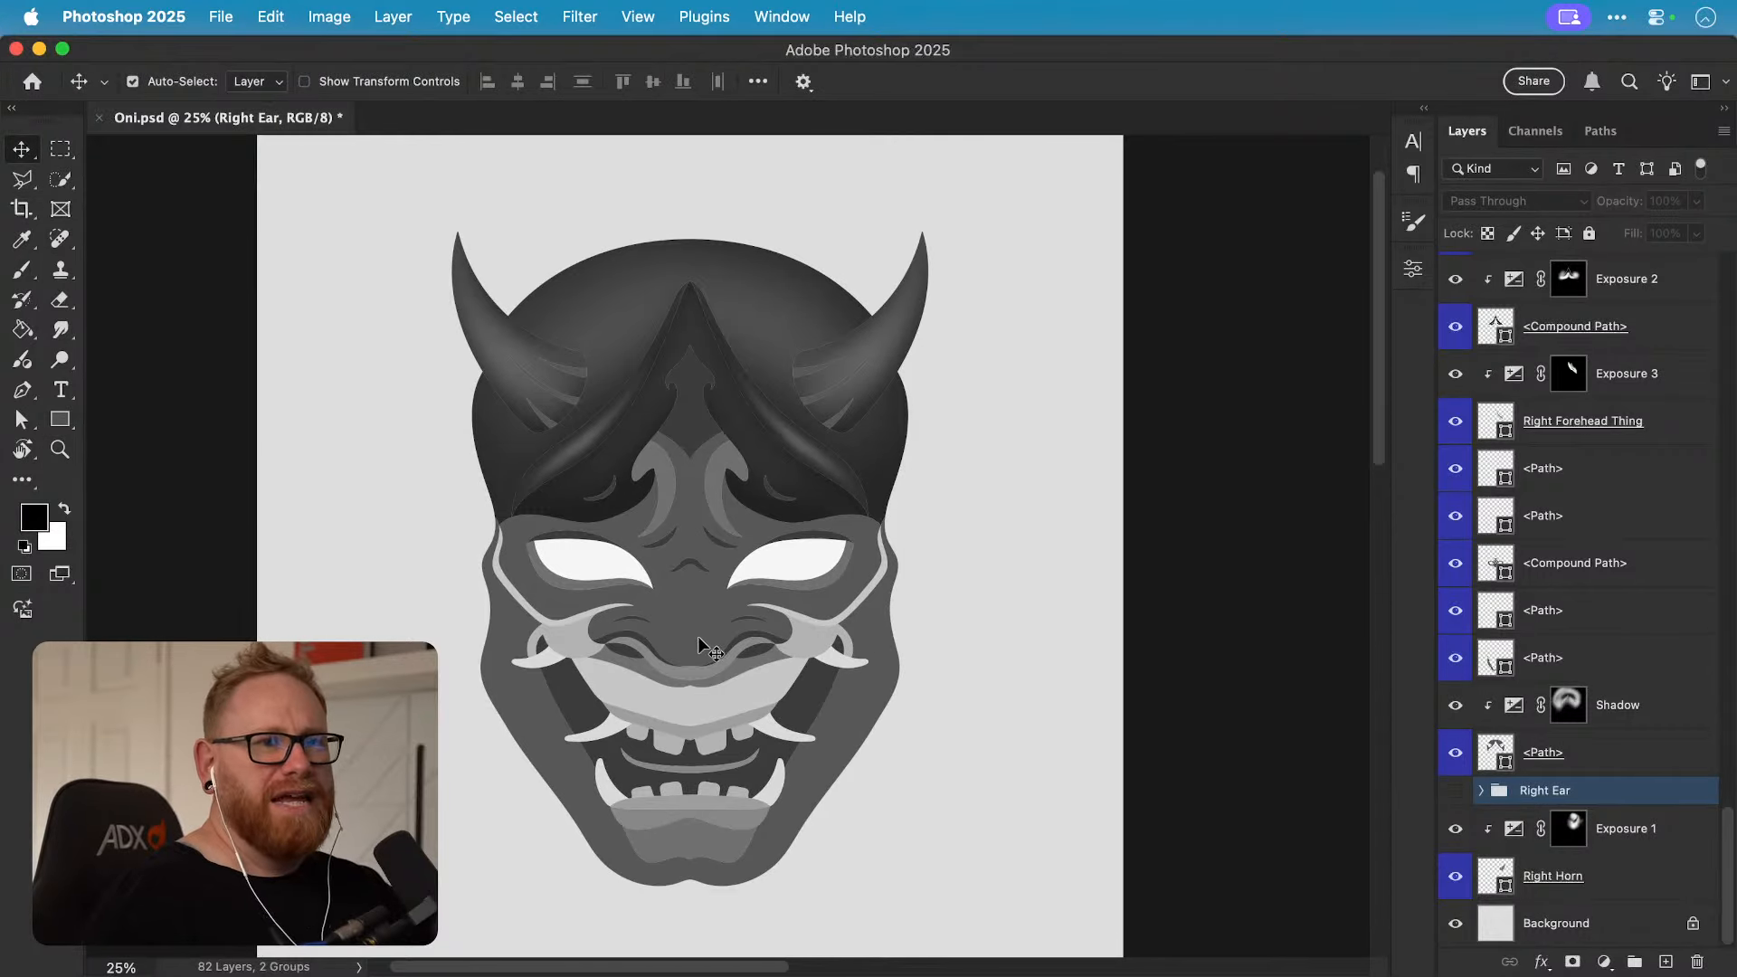
Step: Add an Exposure adjustment clipped to the pointed shape in the centre of the forehead and lower its exposure to darken it
key("z")
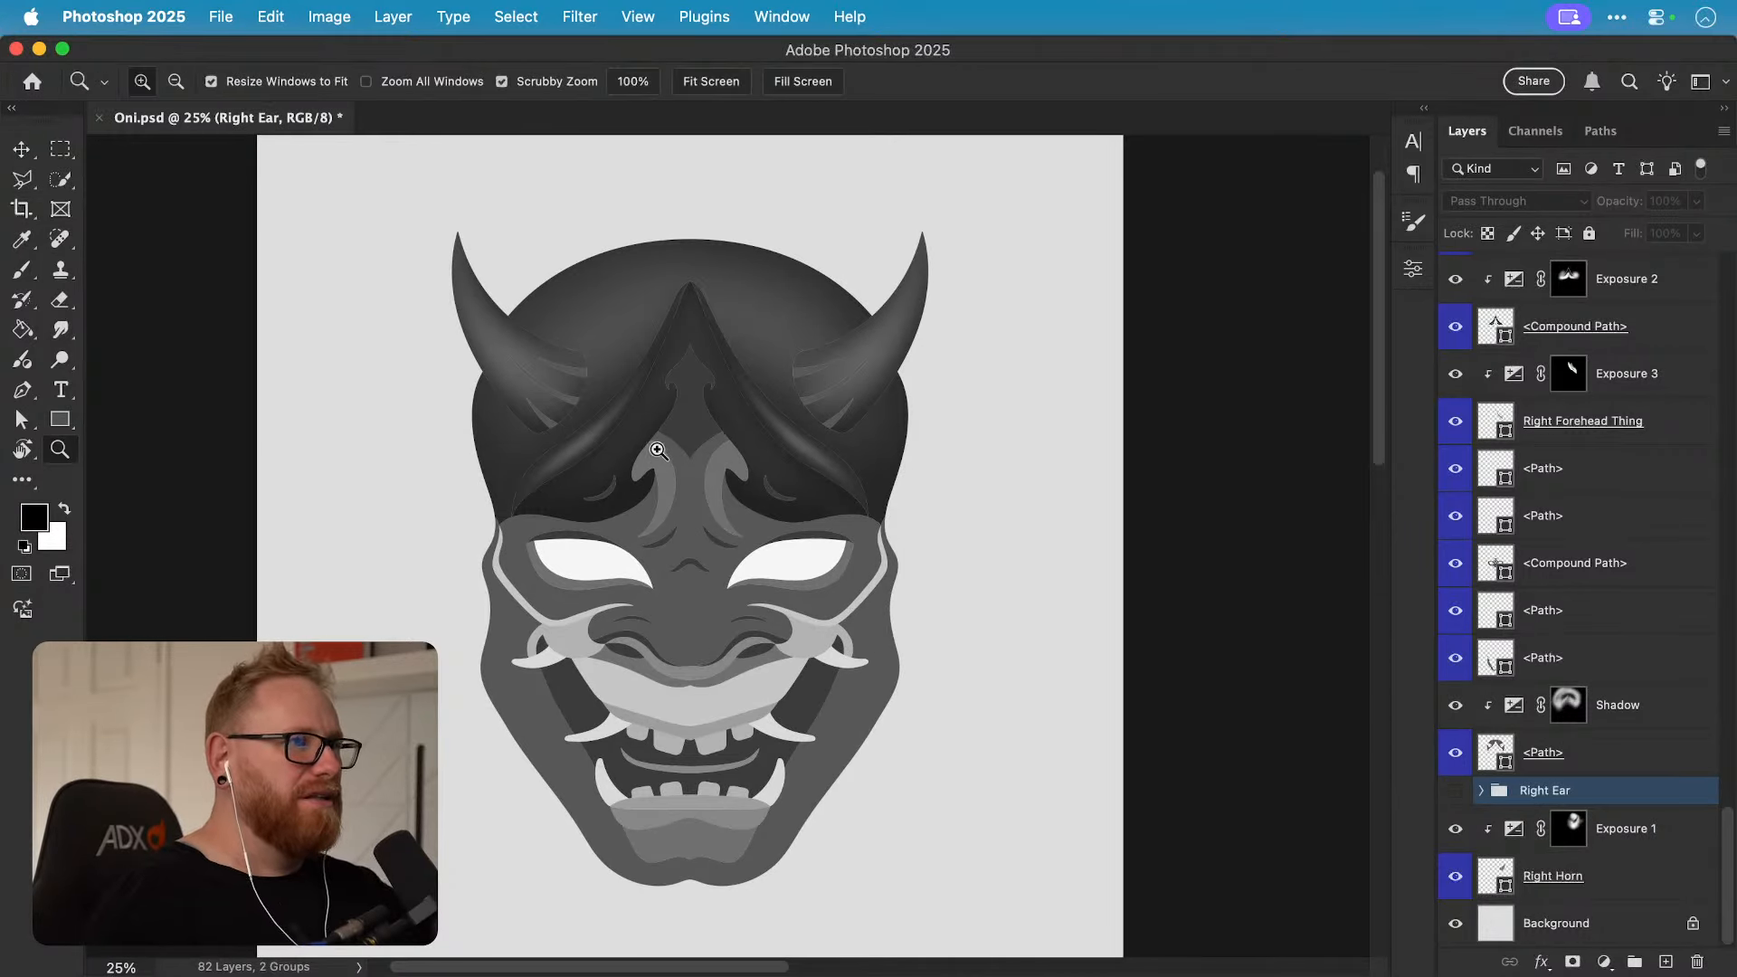
left_click(664, 449)
left_click(664, 449)
key("v")
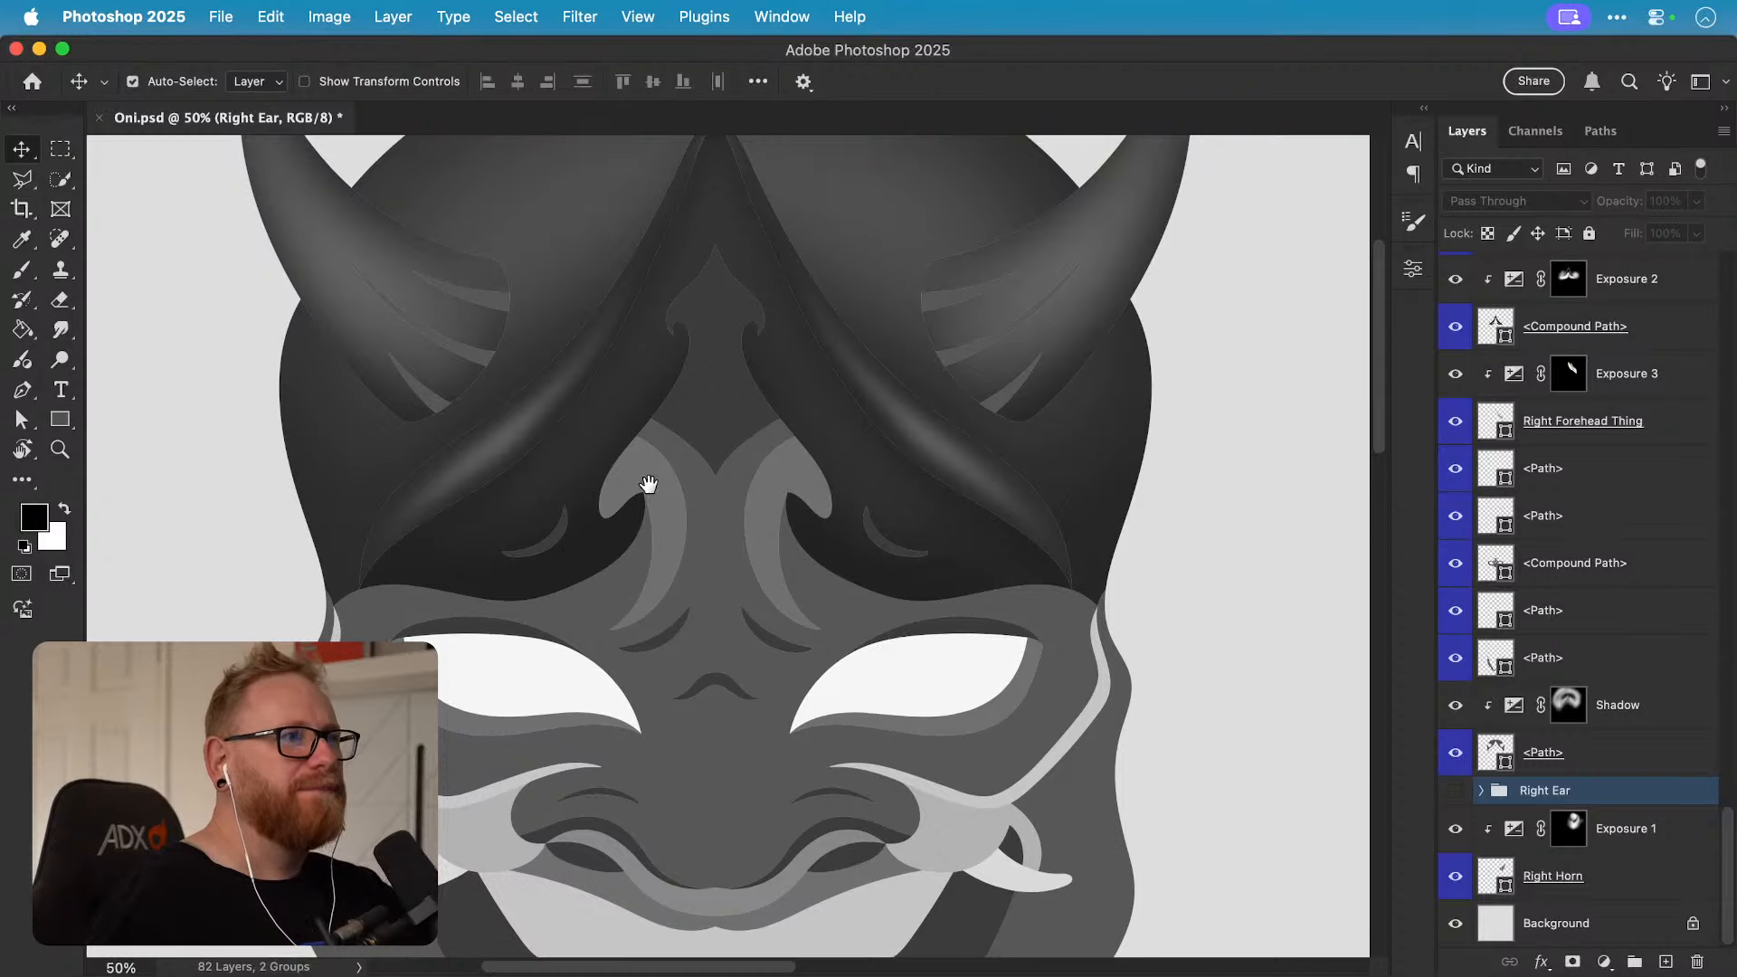
left_click_drag(647, 485, 639, 526)
left_click(697, 425)
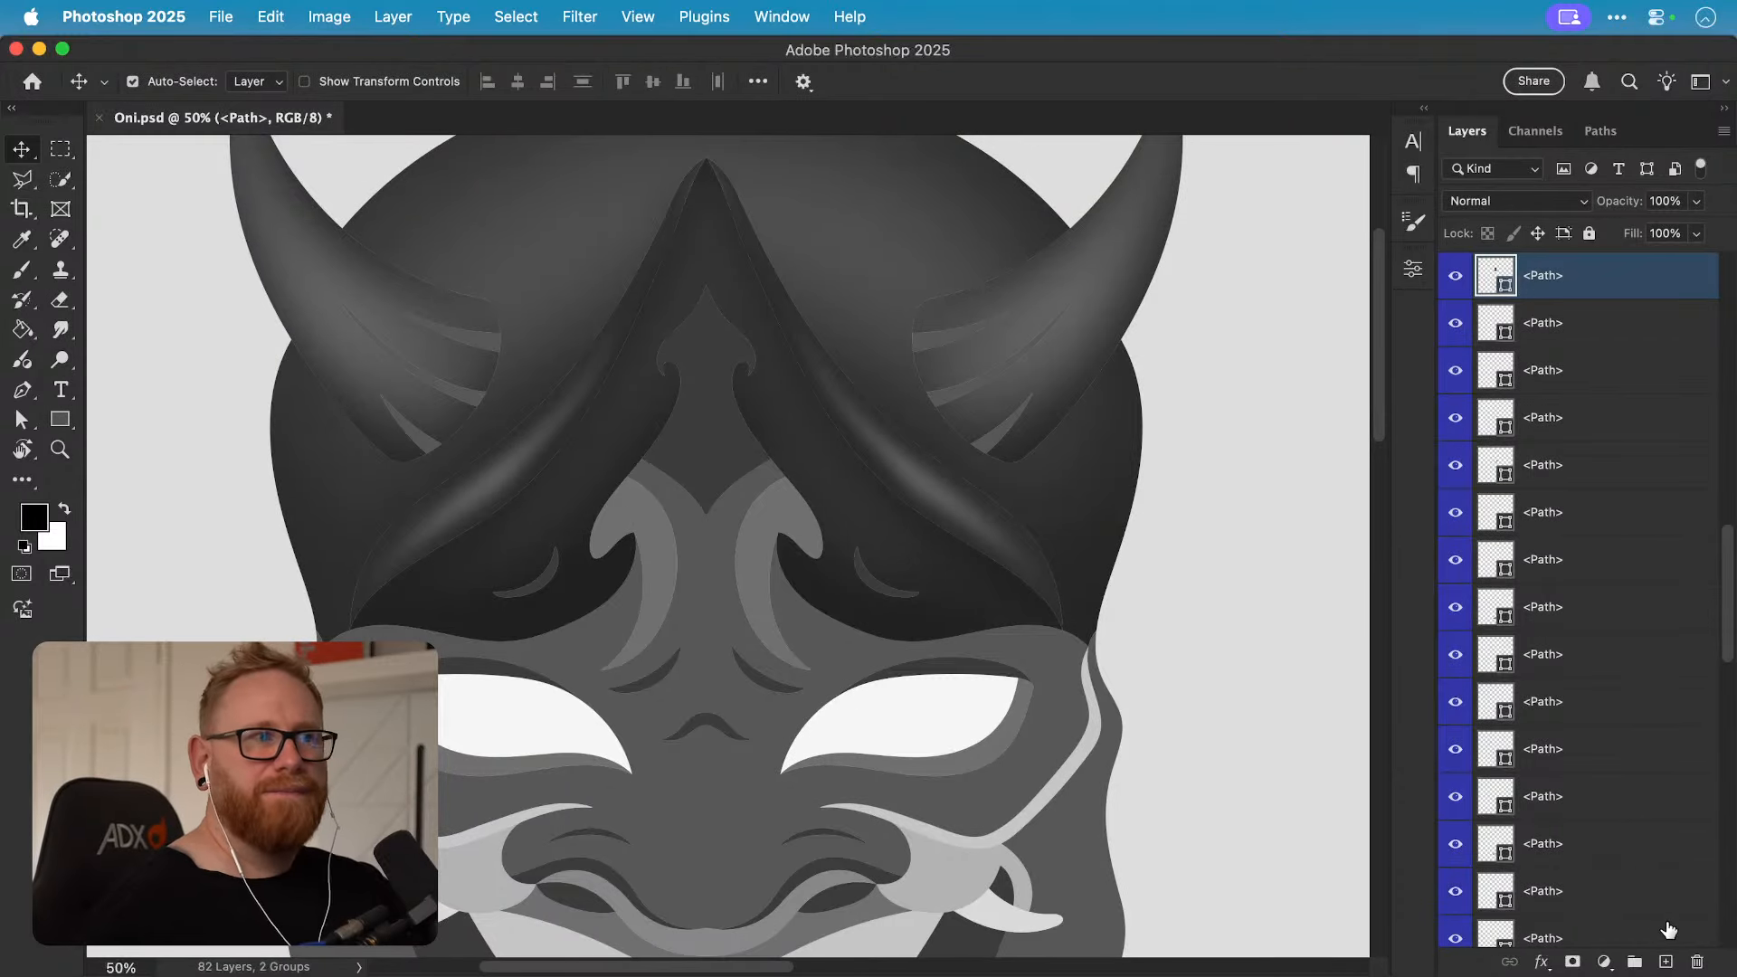
scroll(1667, 932, "up", 2)
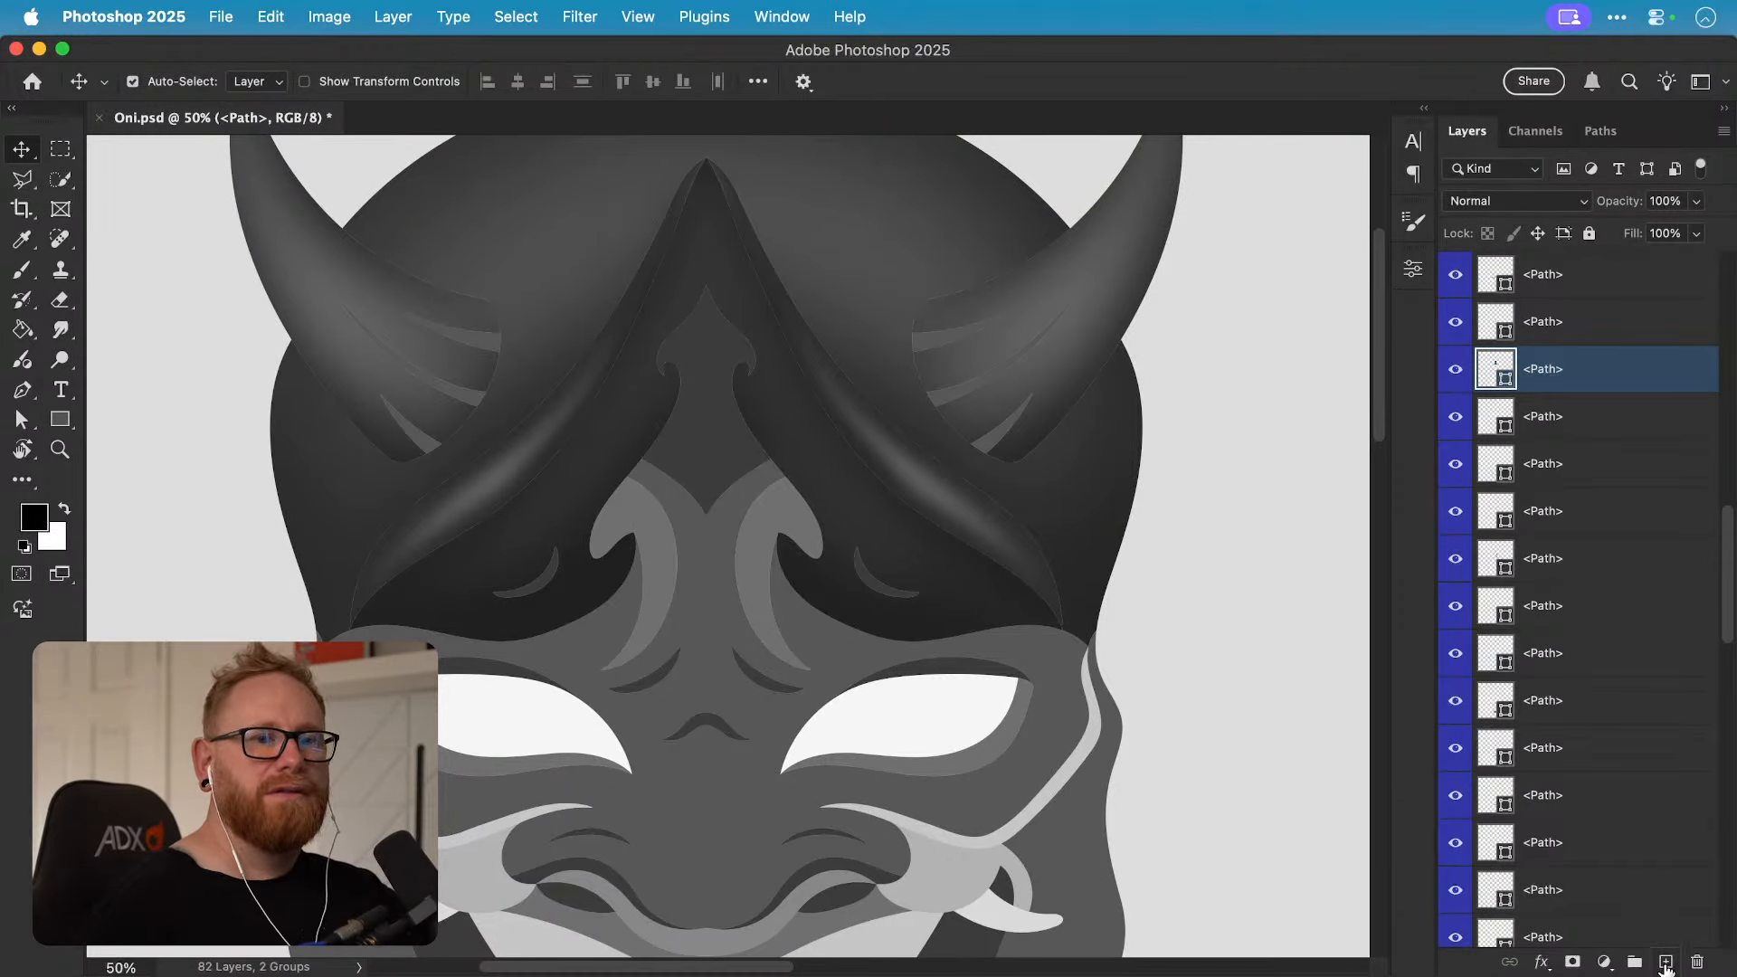
left_click(1604, 961)
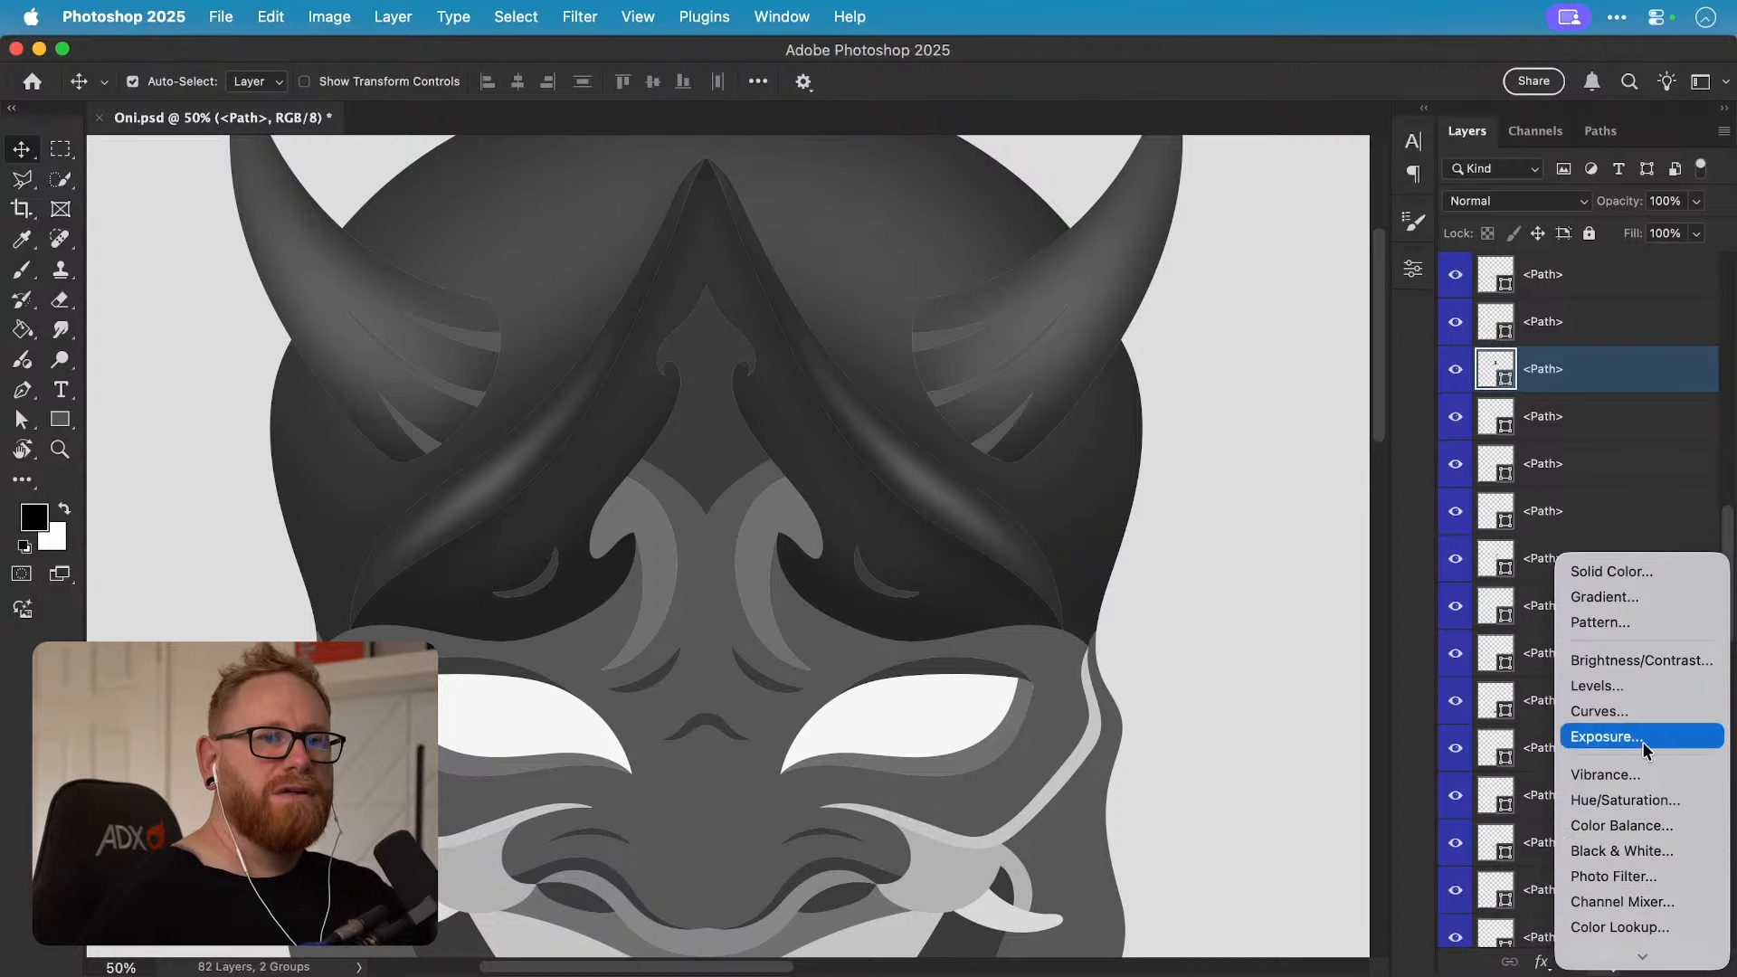
left_click(1606, 722)
left_click(1607, 383, "alt")
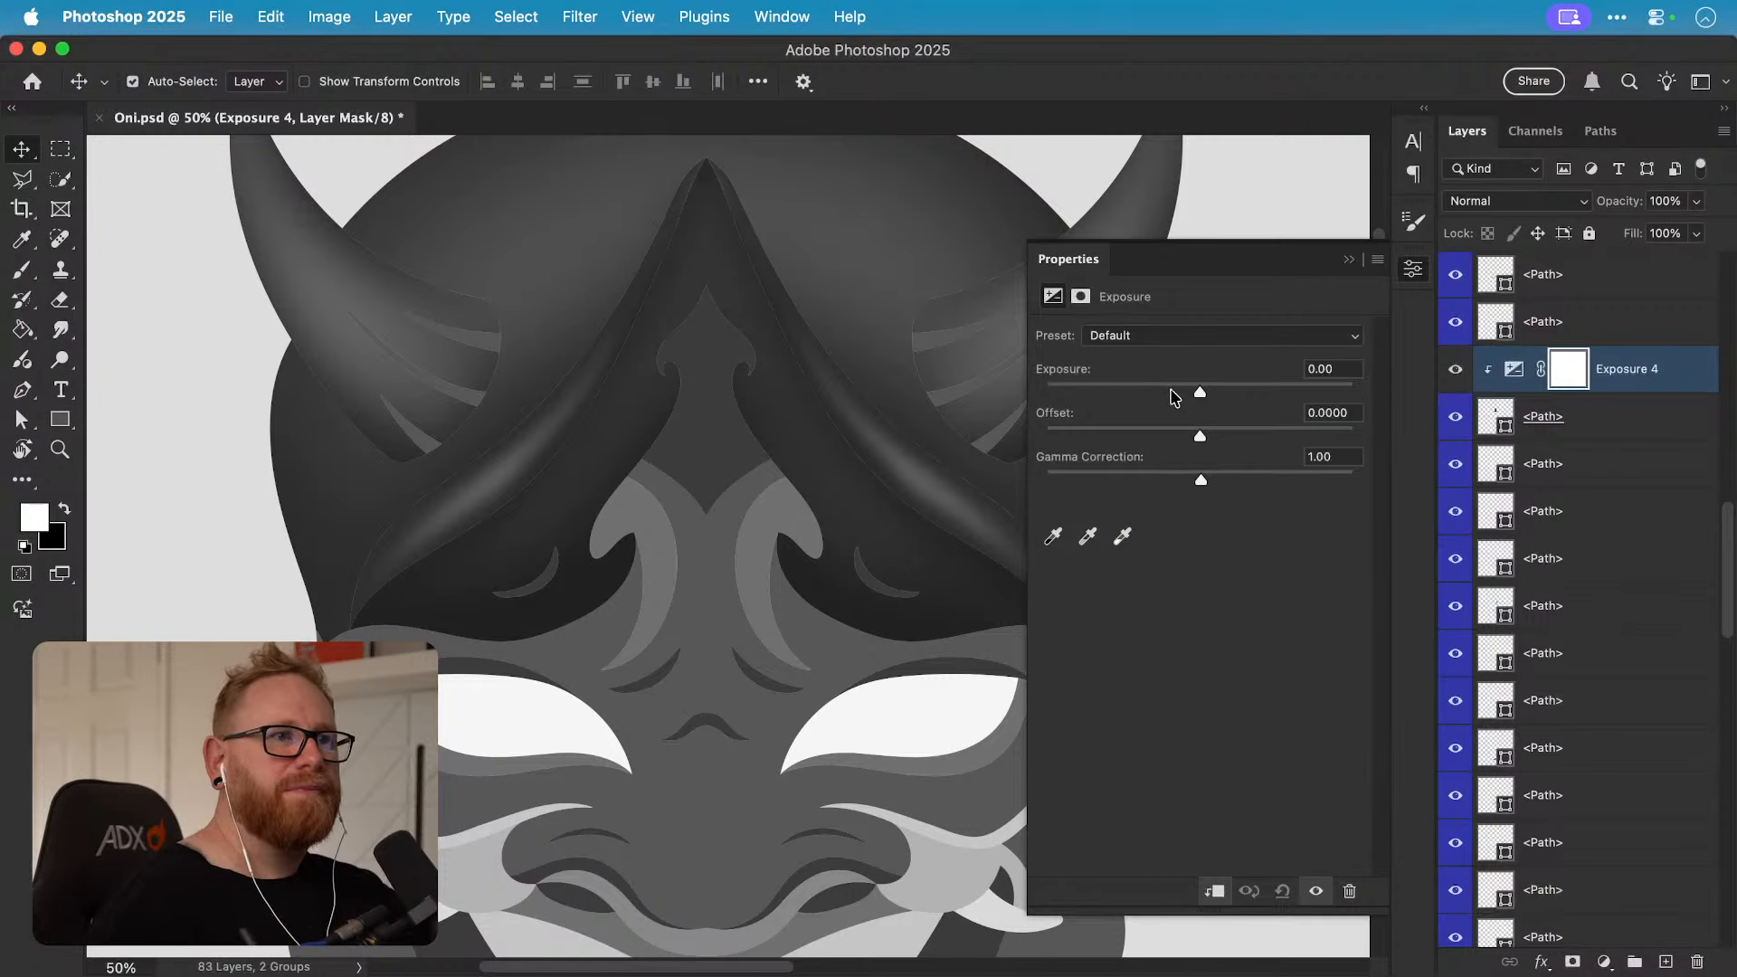
left_click_drag(1175, 392, 1130, 396)
left_click(1413, 270)
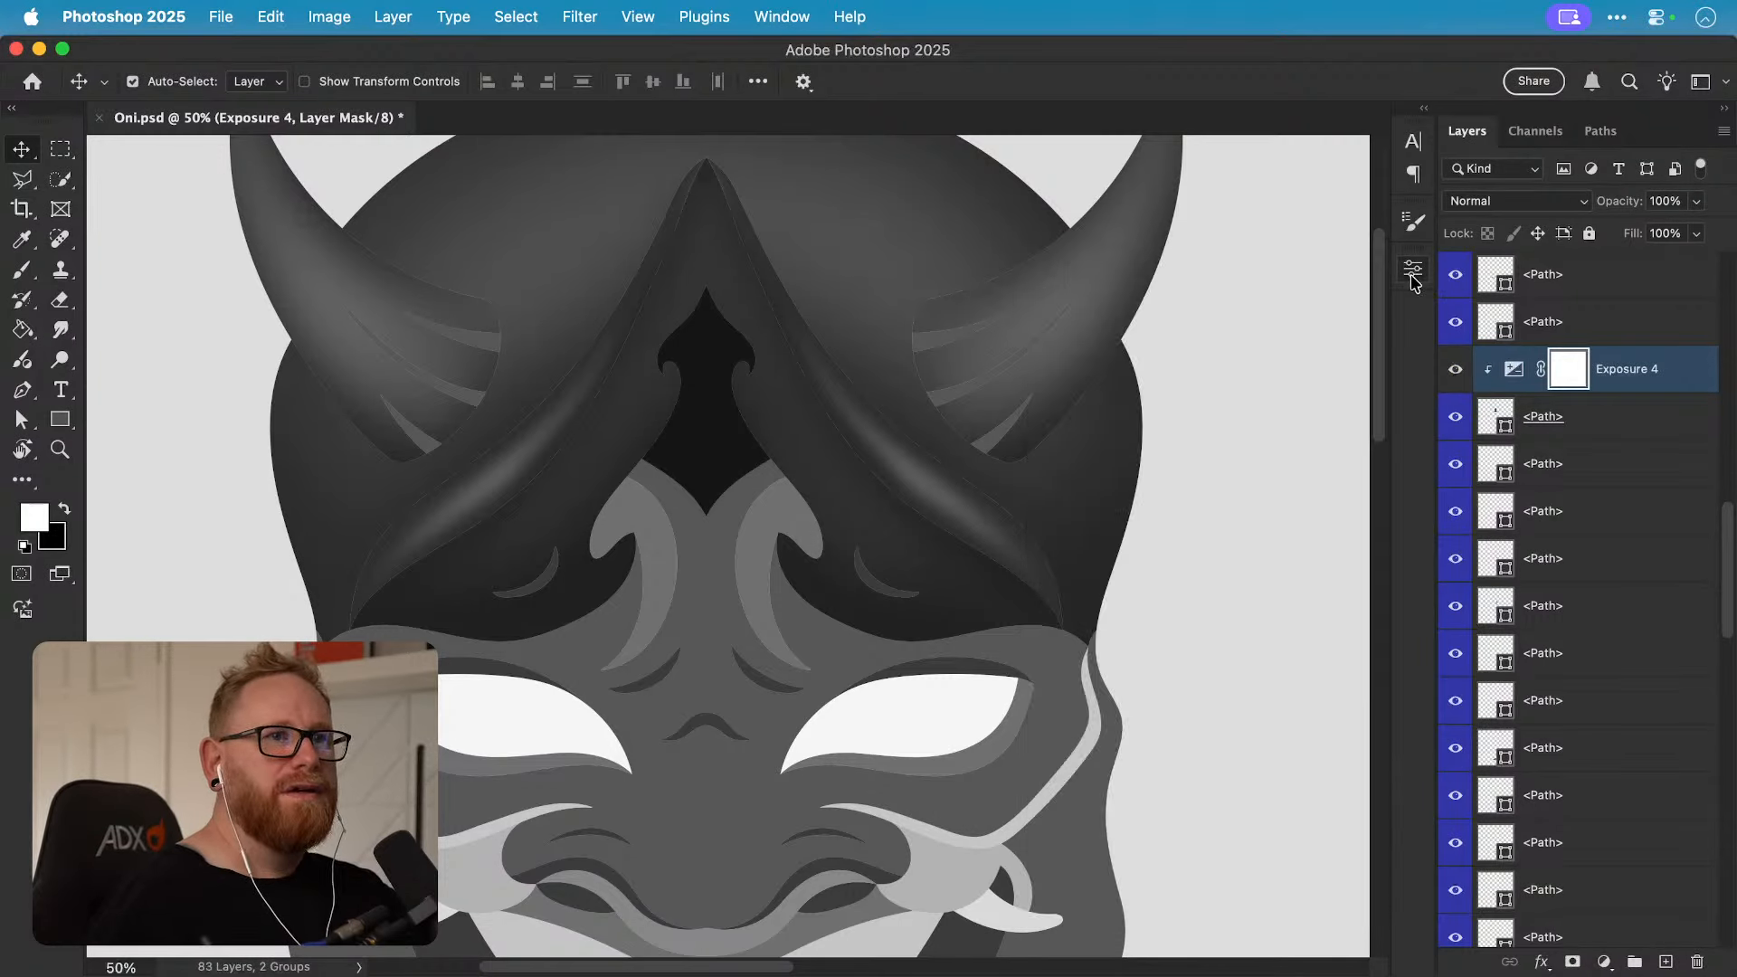
Step: Invert the Exposure 4 mask to black and paint white with a large soft brush to shade the central forehead shape's edges
key("super+i")
key("b")
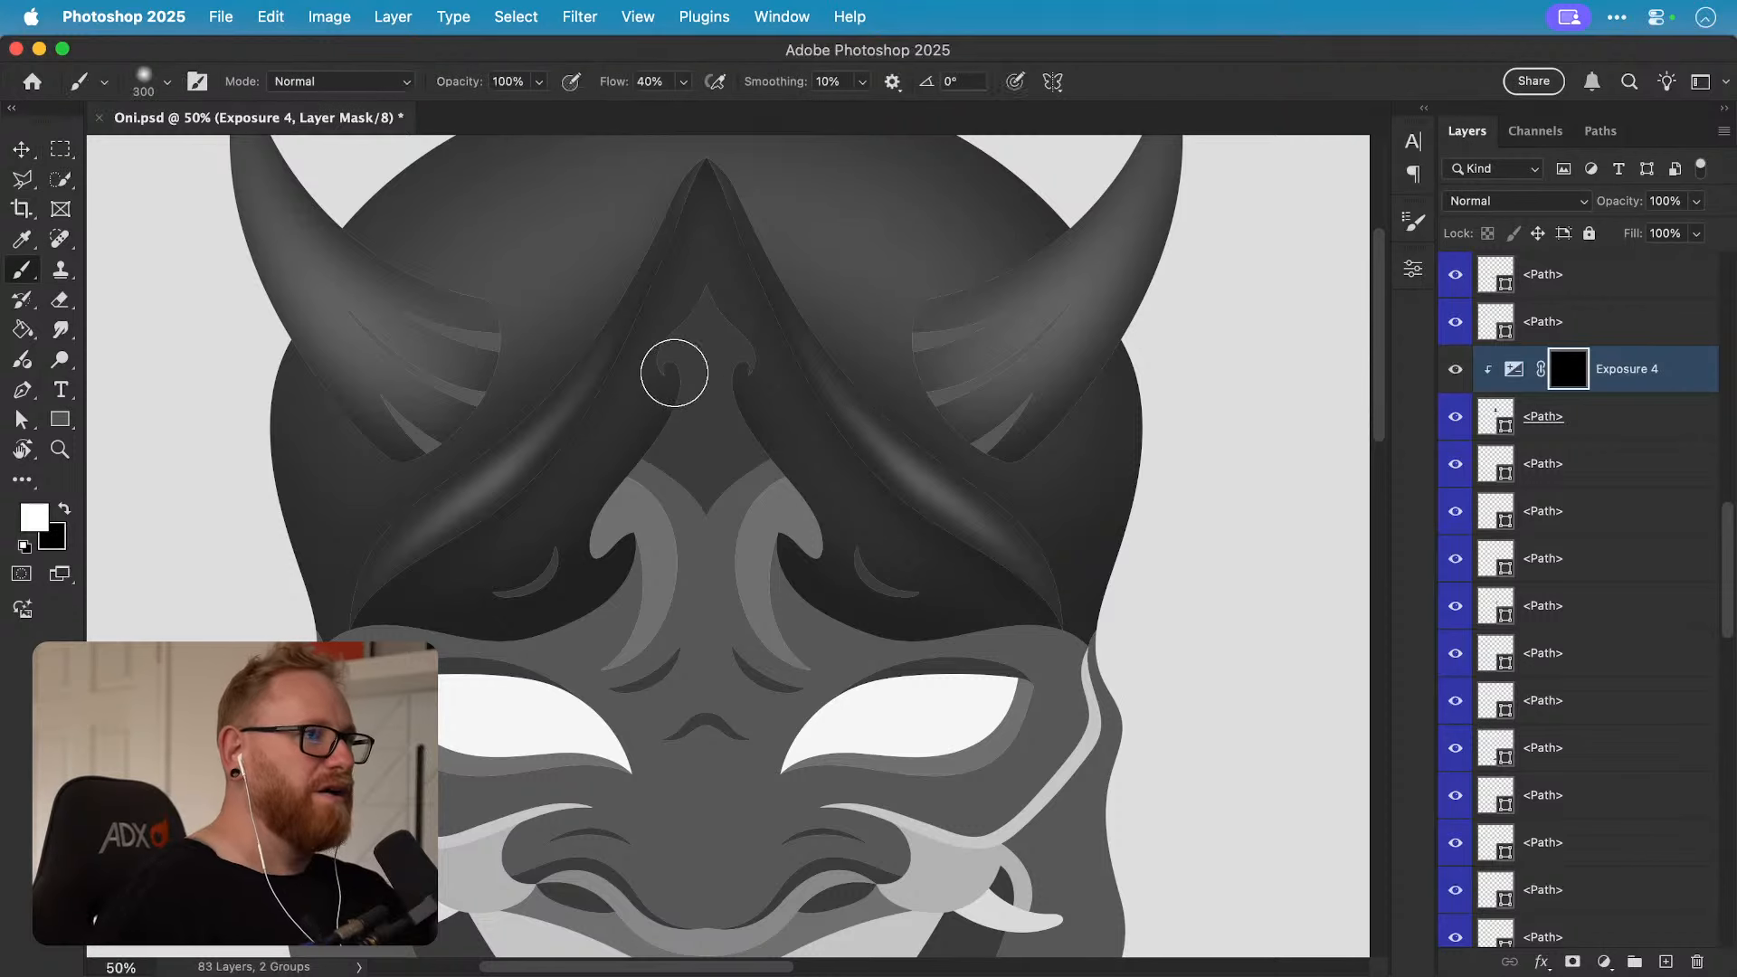
key("bracketright")
key("bracketright")
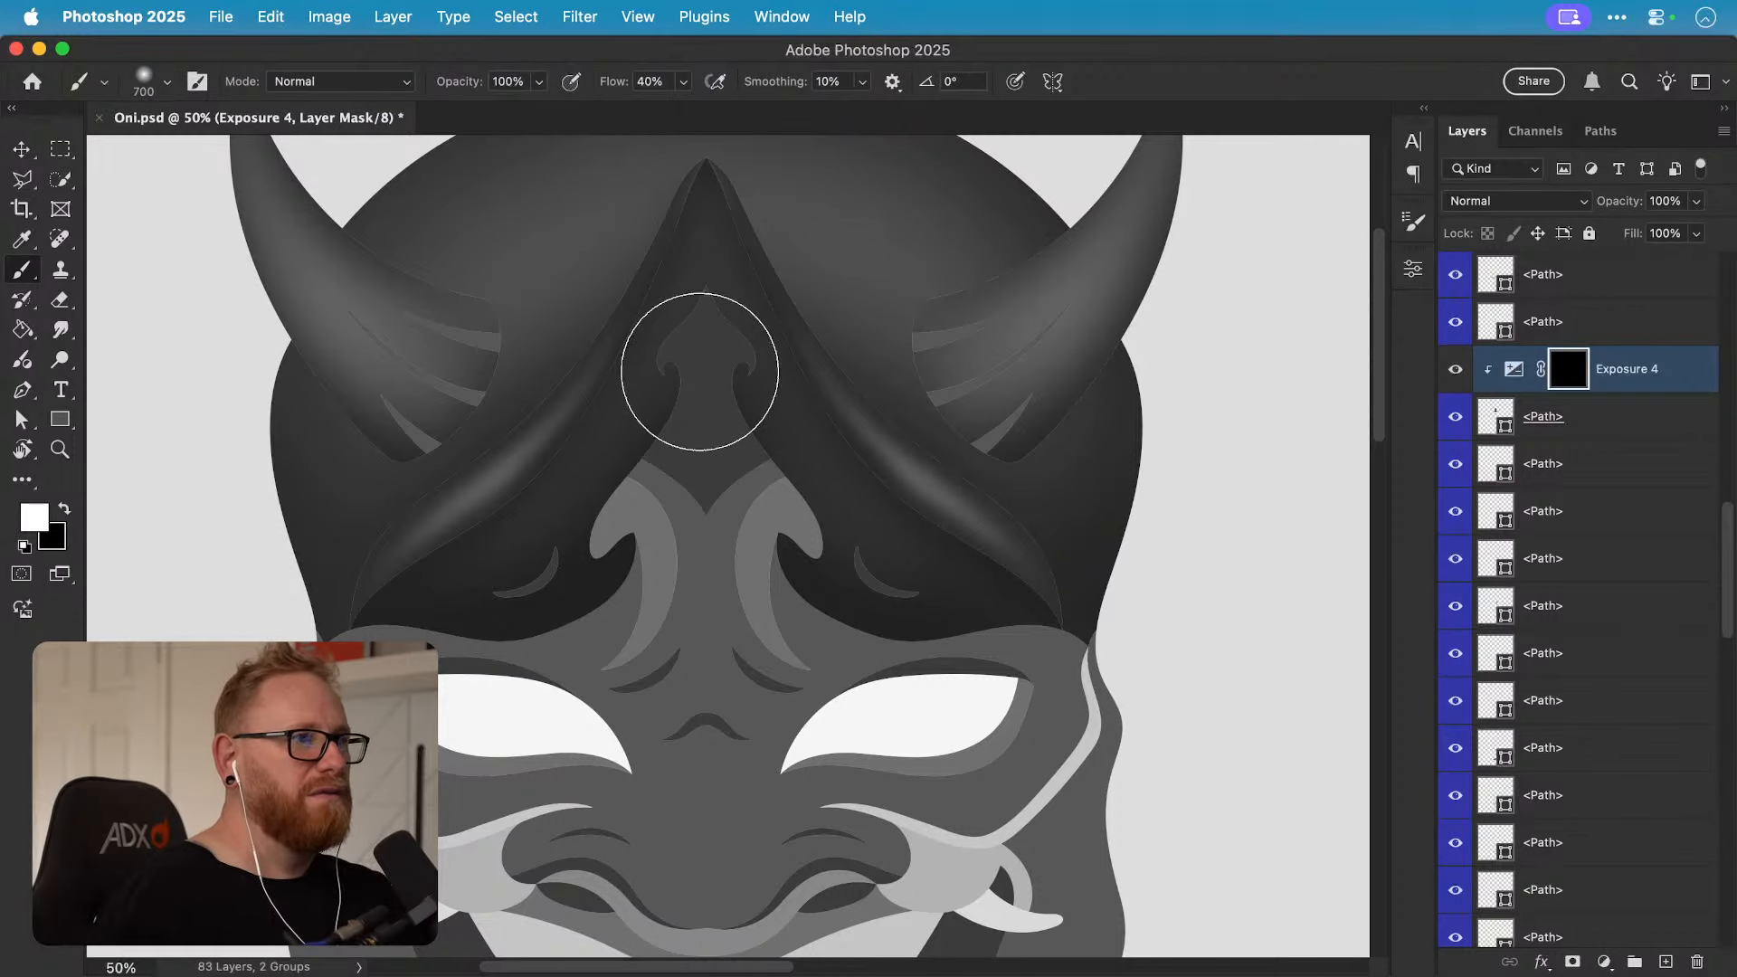
key("bracketleft")
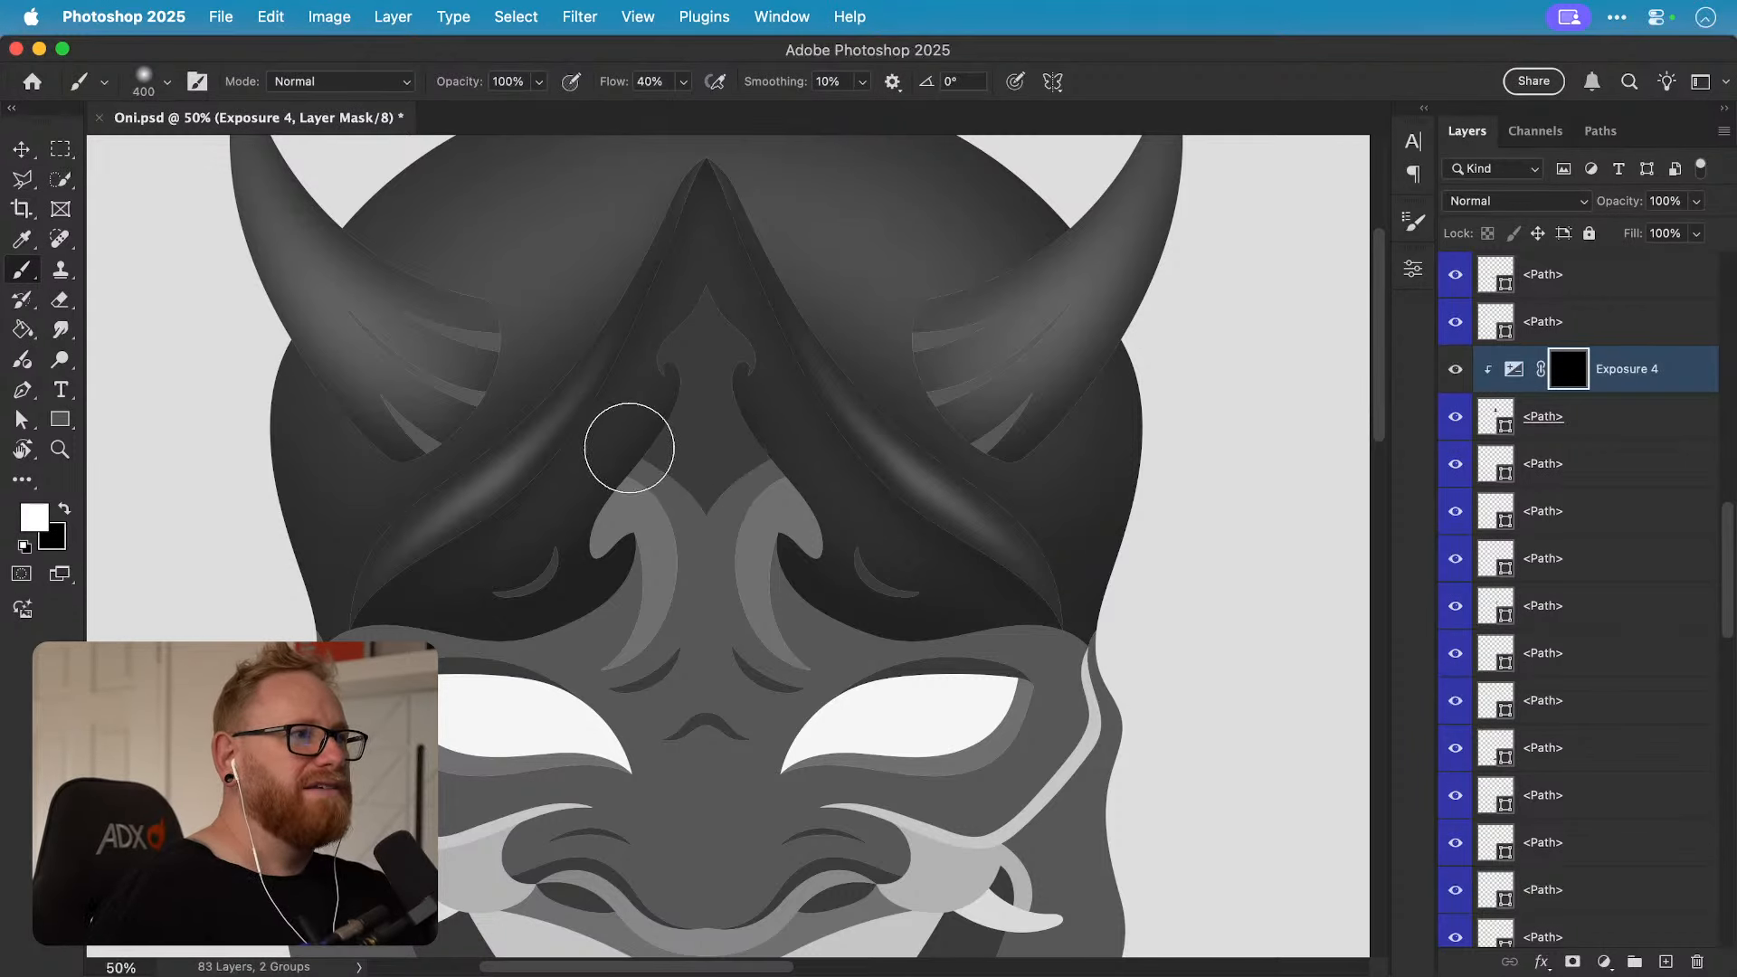
mouse_move(628, 363)
left_mouse_down()
mouse_move(679, 245)
mouse_move(654, 287)
mouse_move(719, 242)
mouse_move(792, 332)
mouse_move(788, 387)
mouse_move(751, 389)
mouse_move(811, 417)
left_mouse_up()
key("bracketleft")
key("bracketleft")
key("bracketright")
key("bracketright")
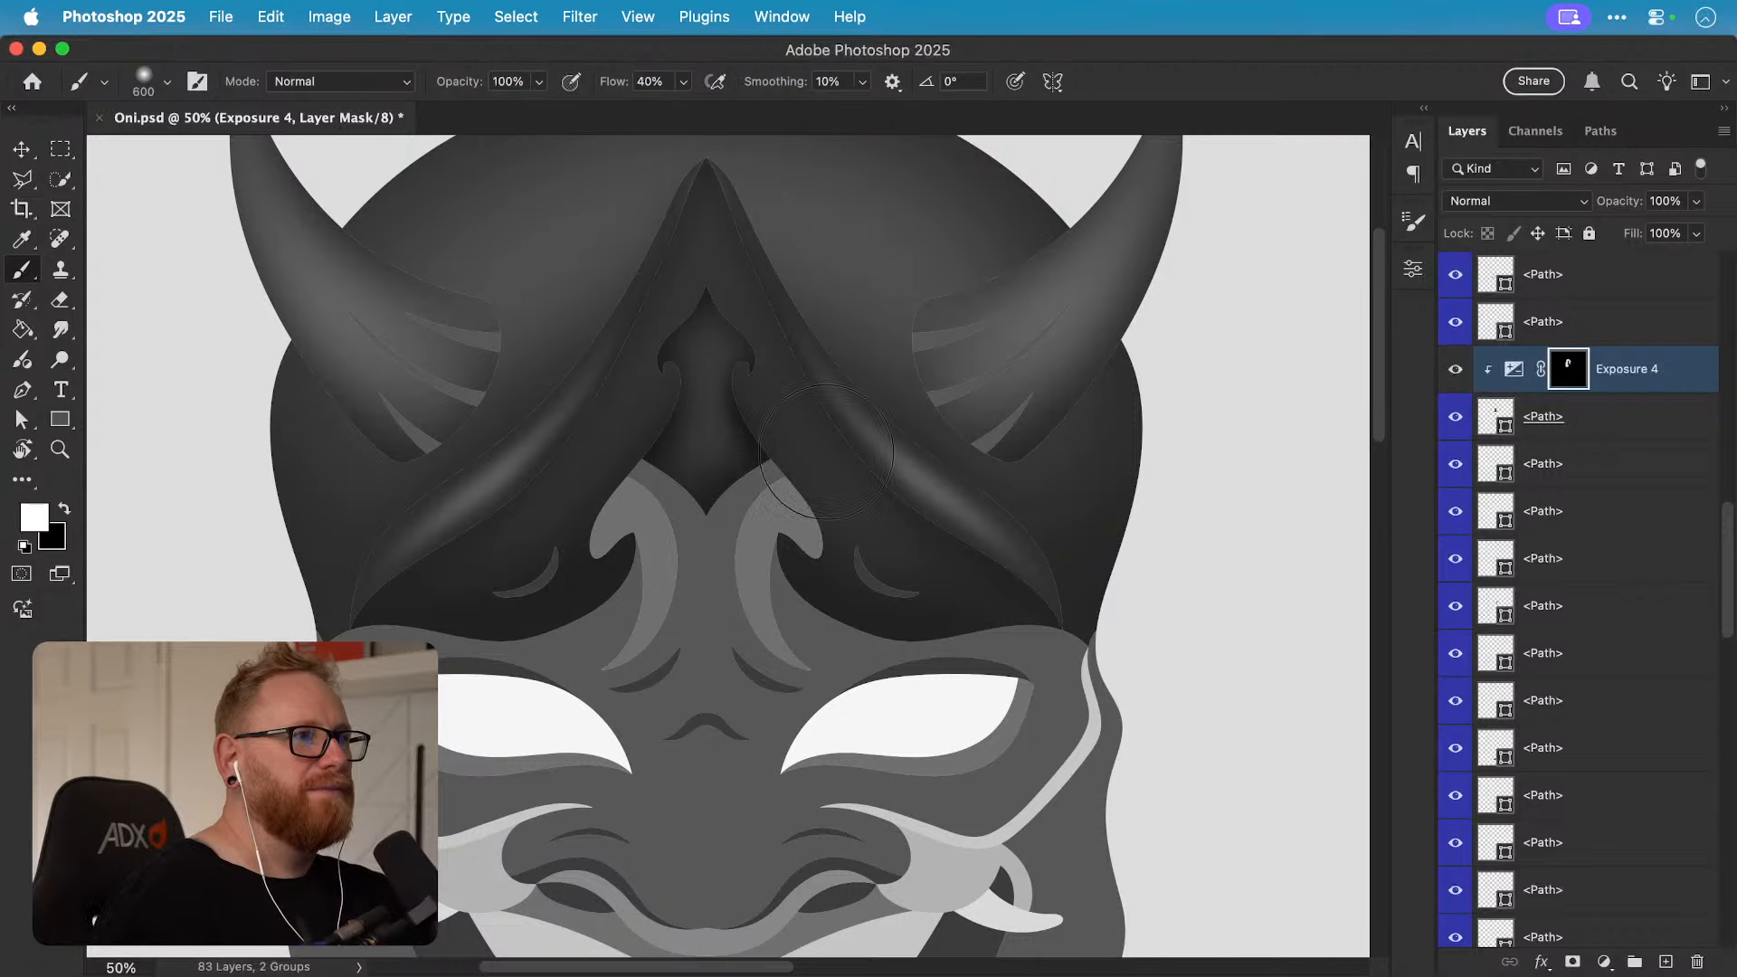
key("bracketright")
key("bracketright")
key("bracketright")
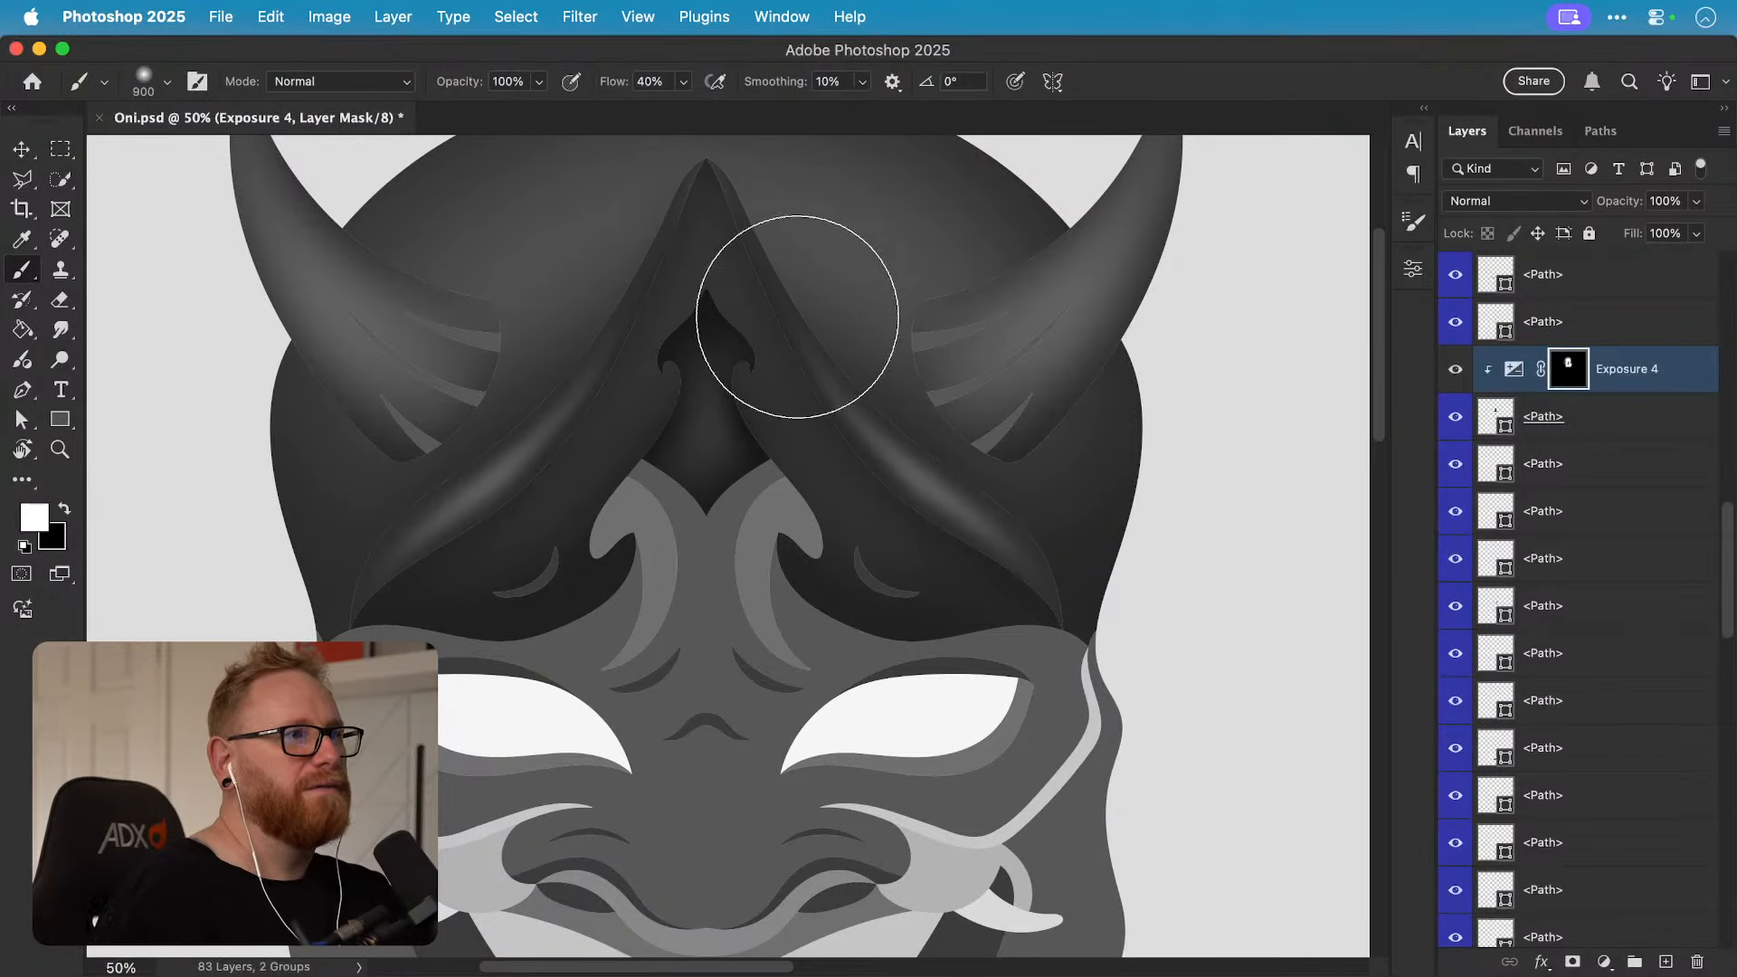
key("x")
Step: Add an Exposure adjustment above the main face's compound path layer and set its exposure to -3.17
key("v")
left_click(715, 593)
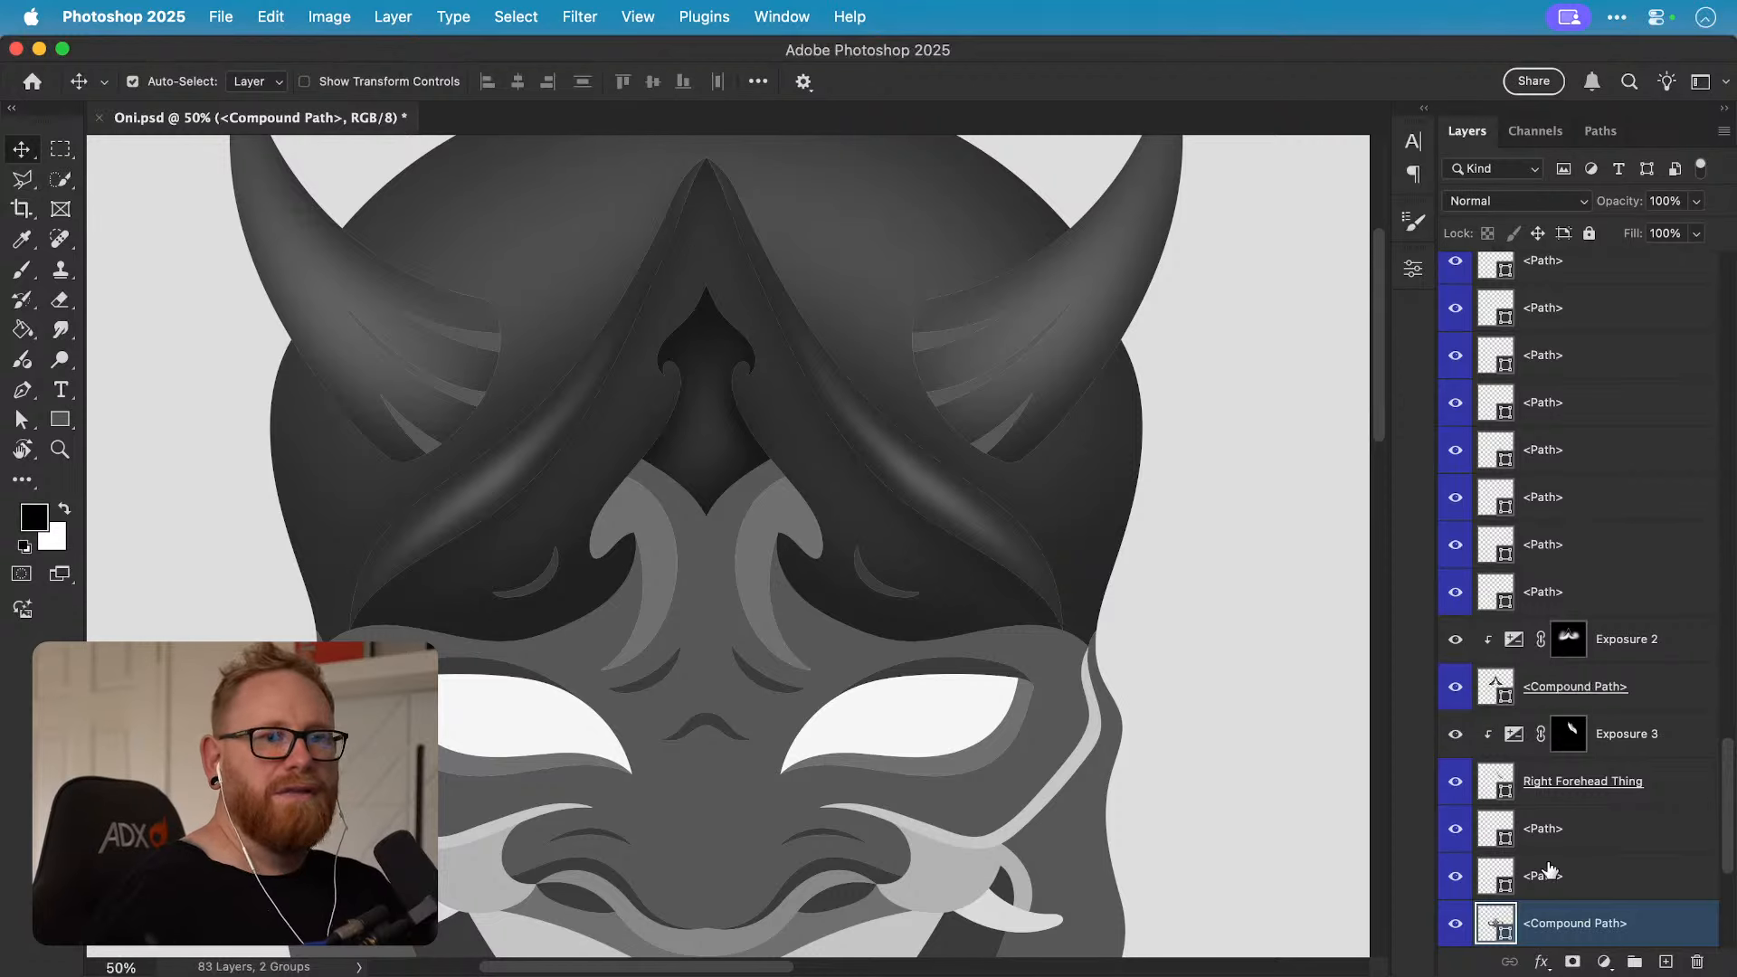
left_click(1603, 962)
left_click(1630, 740)
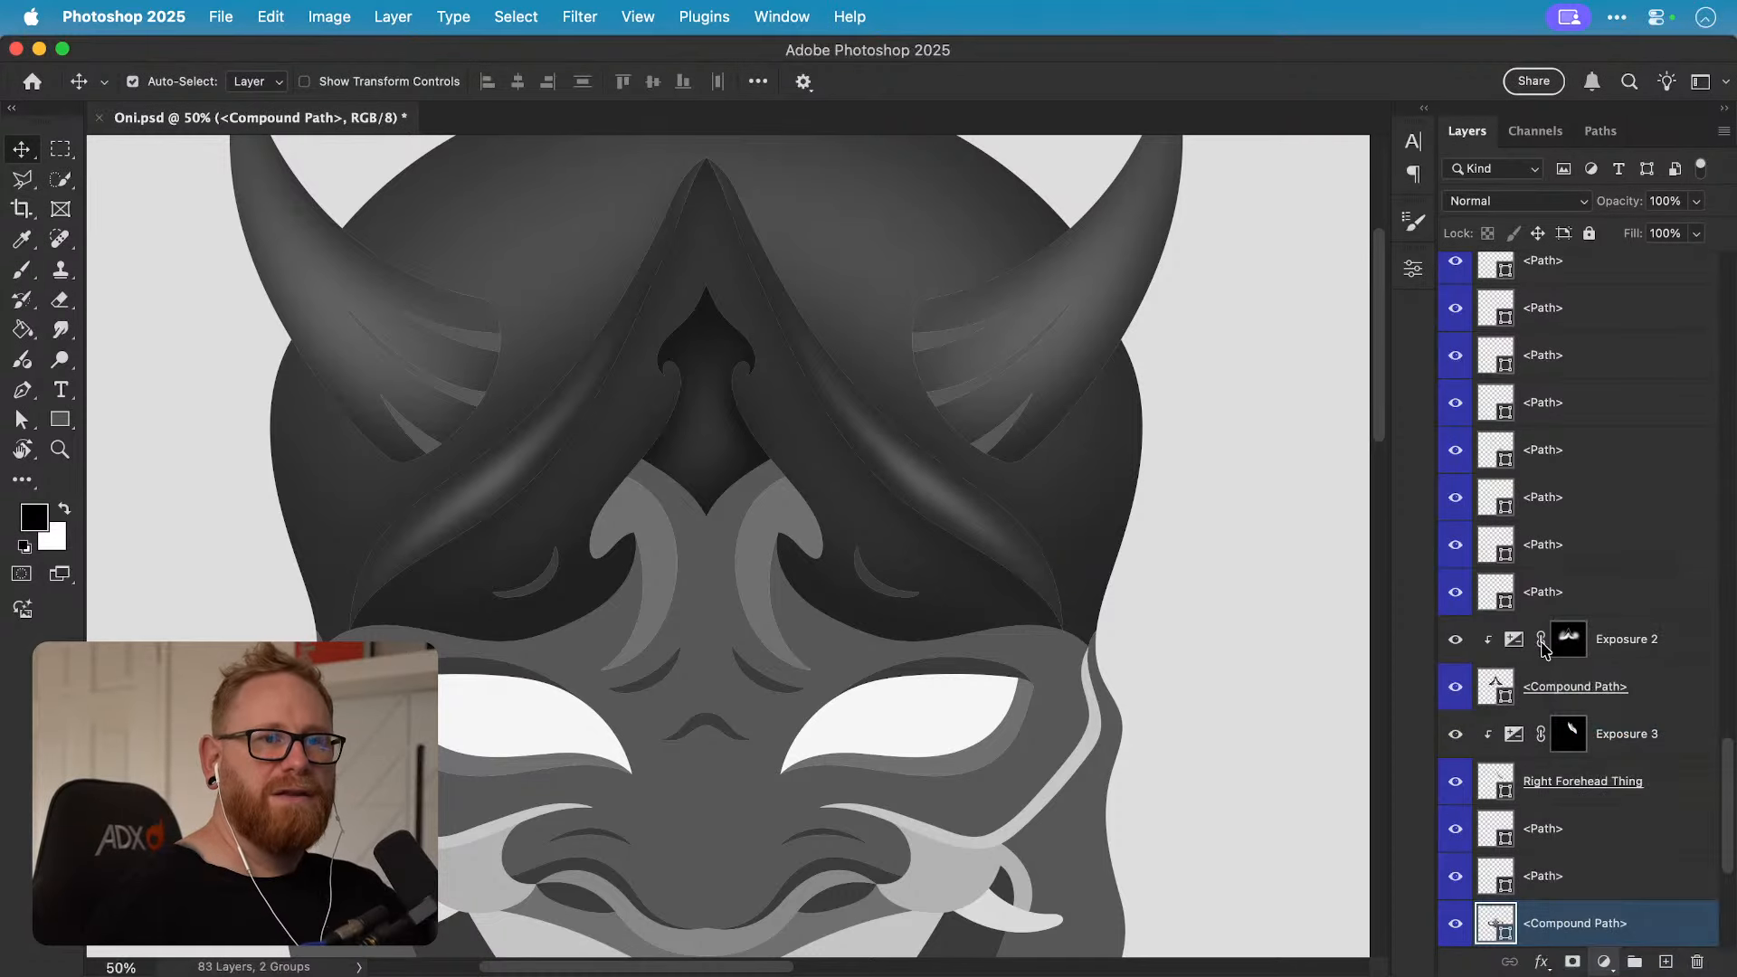
left_click_drag(1167, 389, 1127, 392)
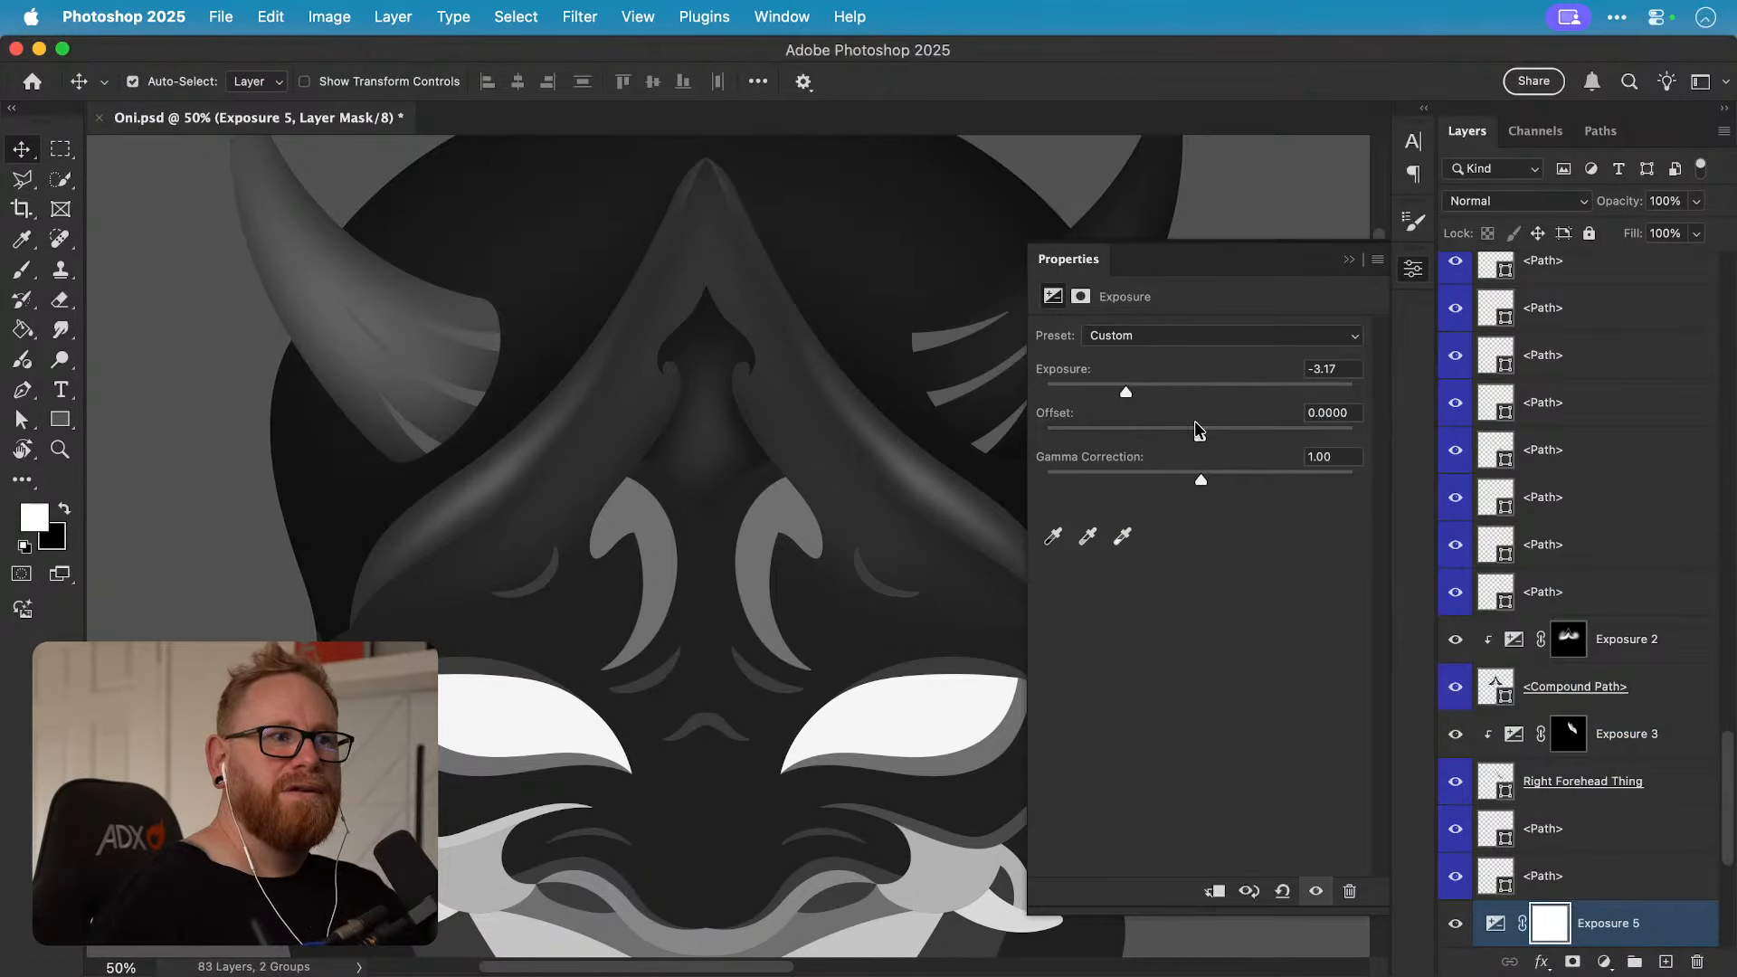
Step: Clip the Exposure 5 adjustment to the main face's compound path layer and invert its mask to black
scroll(1621, 886, "down", 4)
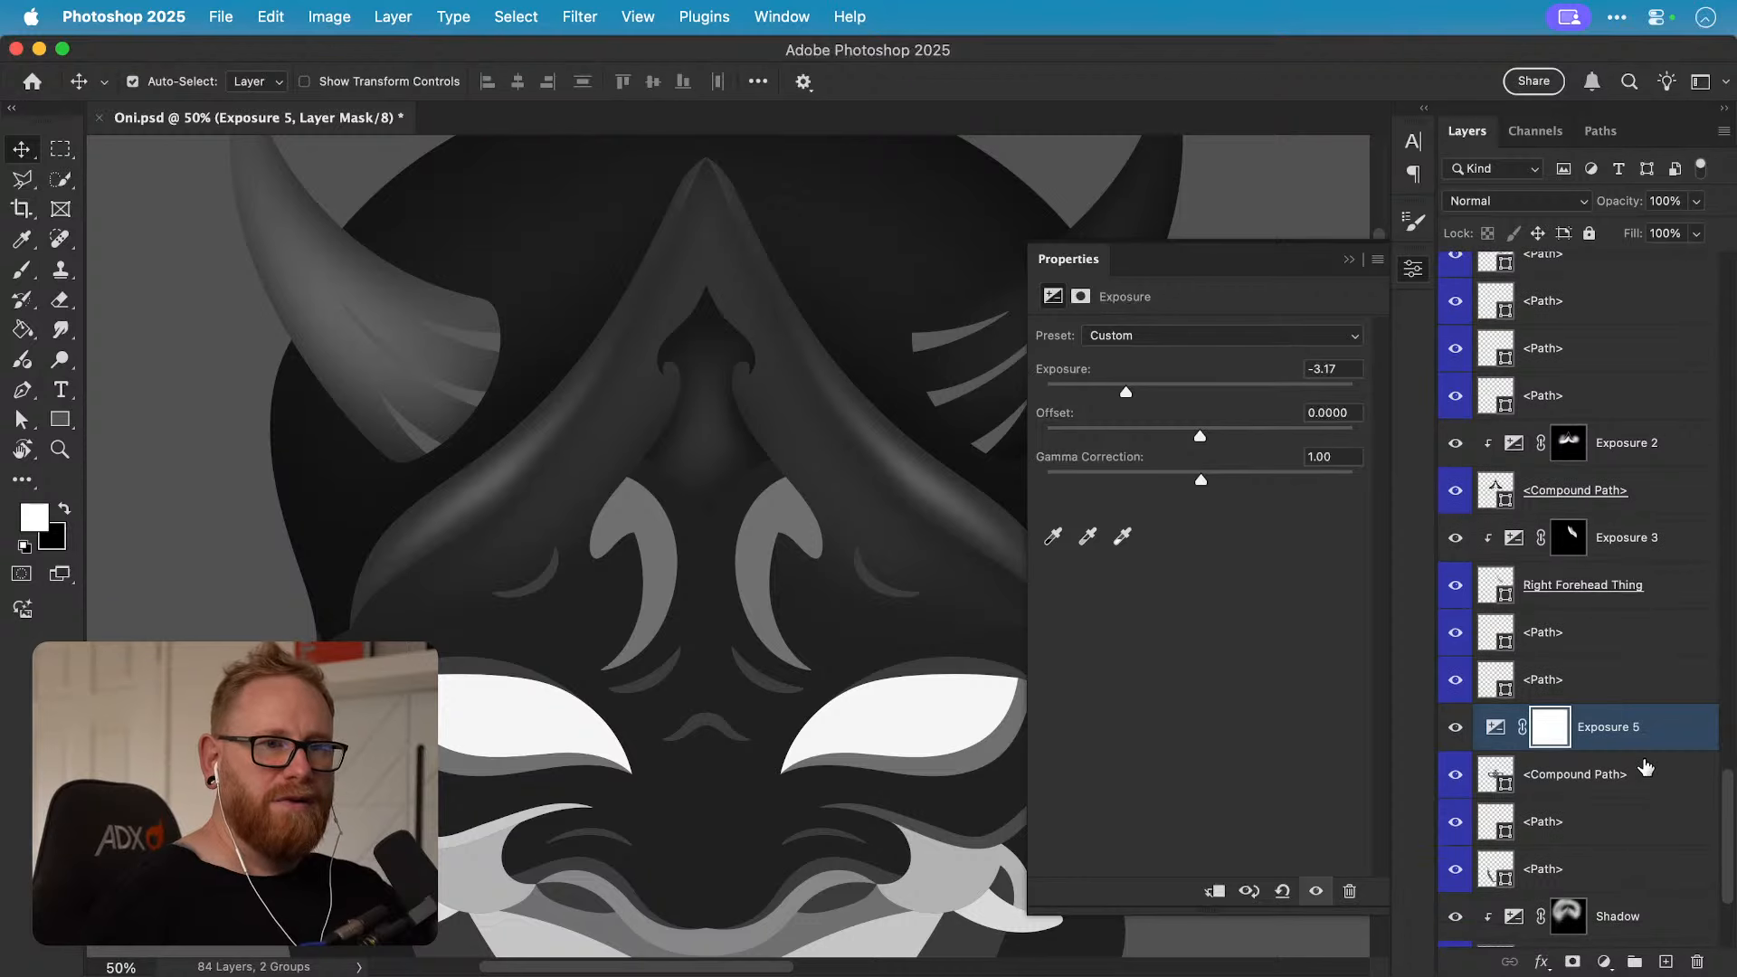
key("super+0")
left_click(1640, 745, "alt")
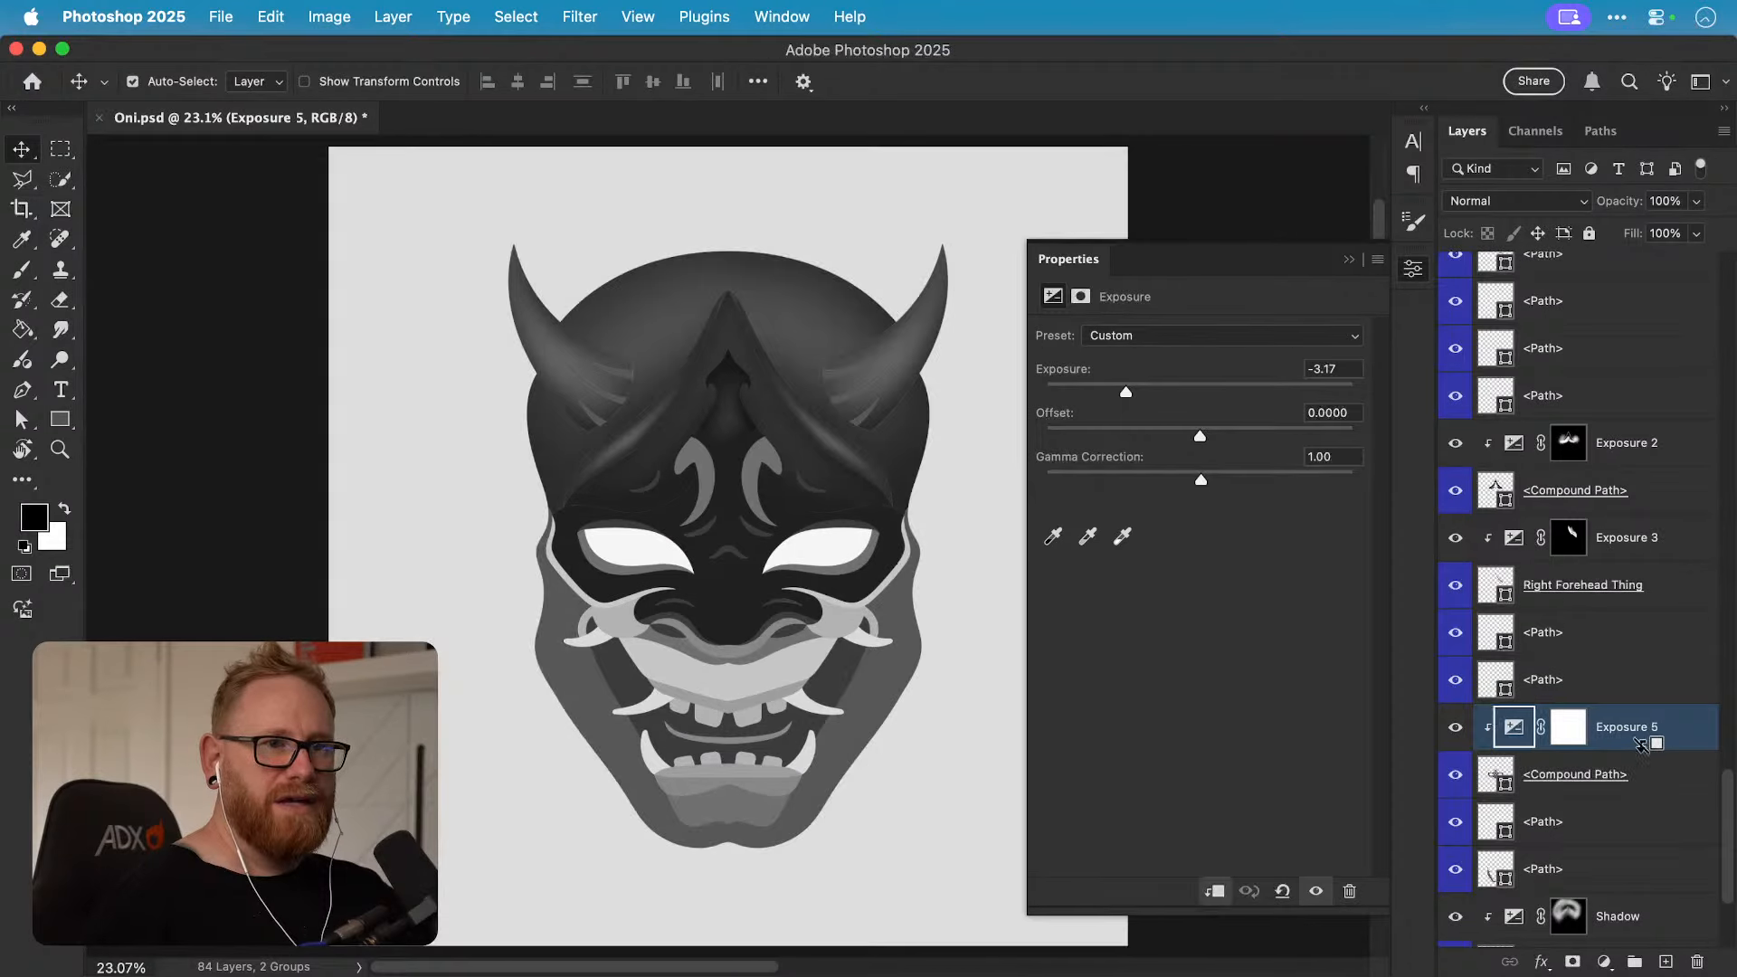
left_click(1572, 731)
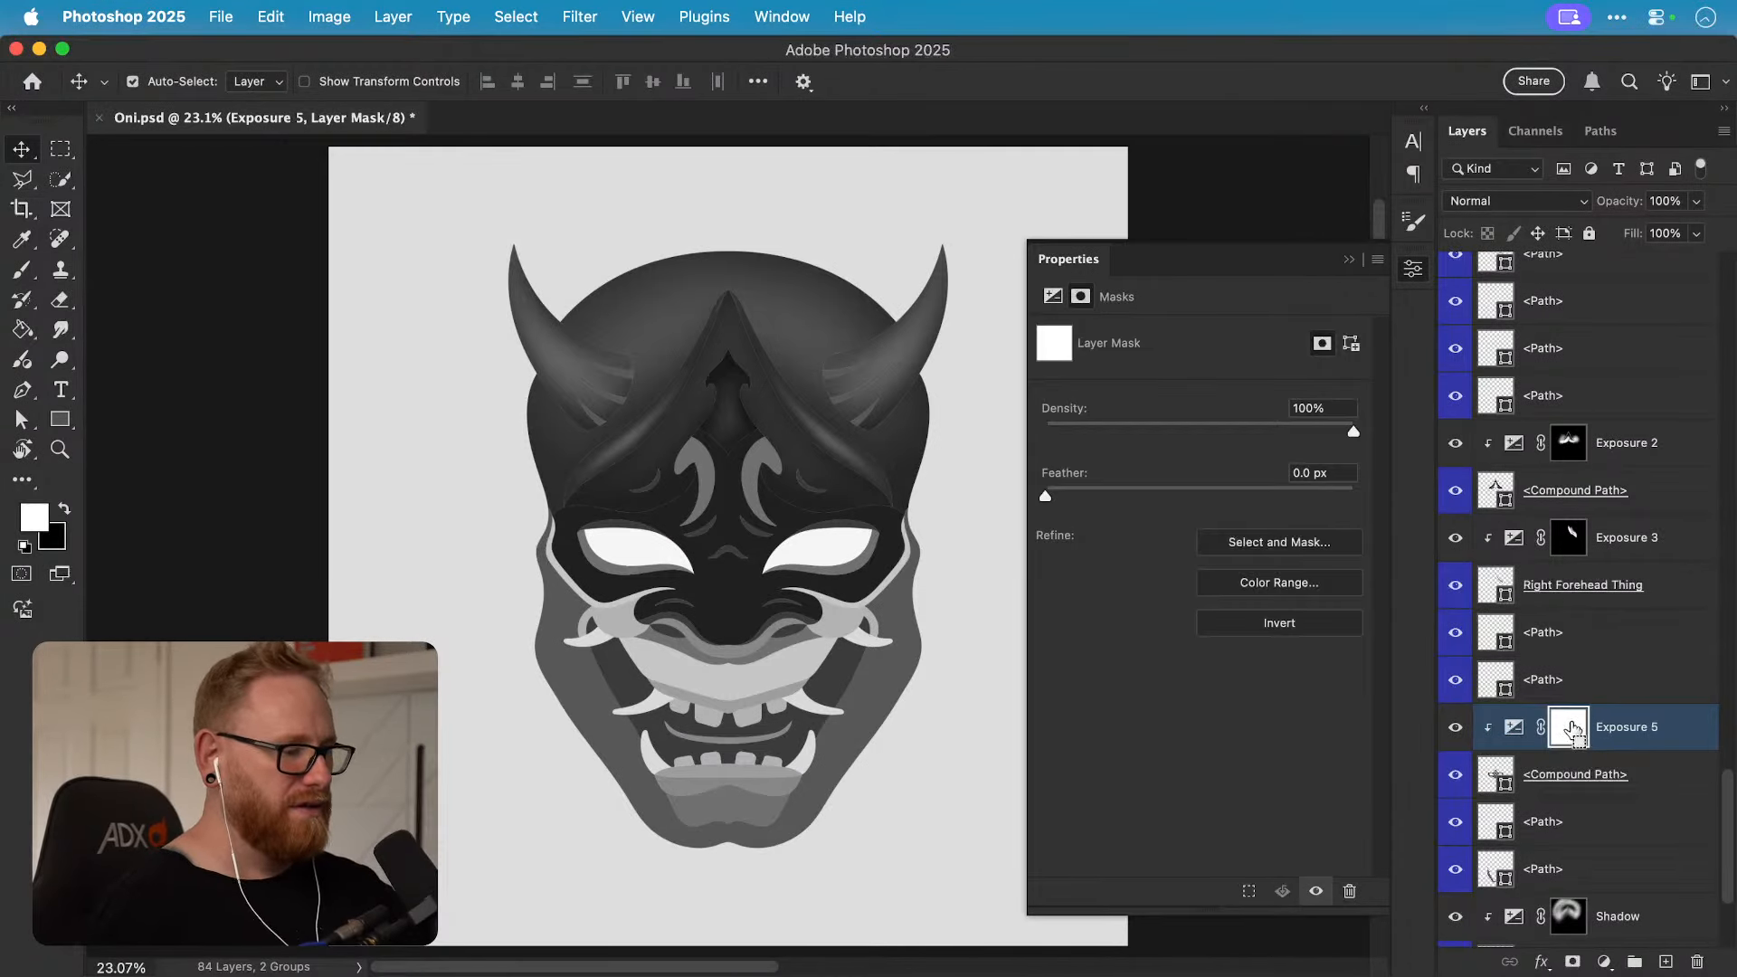
key("super+i")
Step: Paint white on the Exposure 5 mask with a soft brush of about 500 px to shade beneath the left brow and around the left eye's outer edge
key("z")
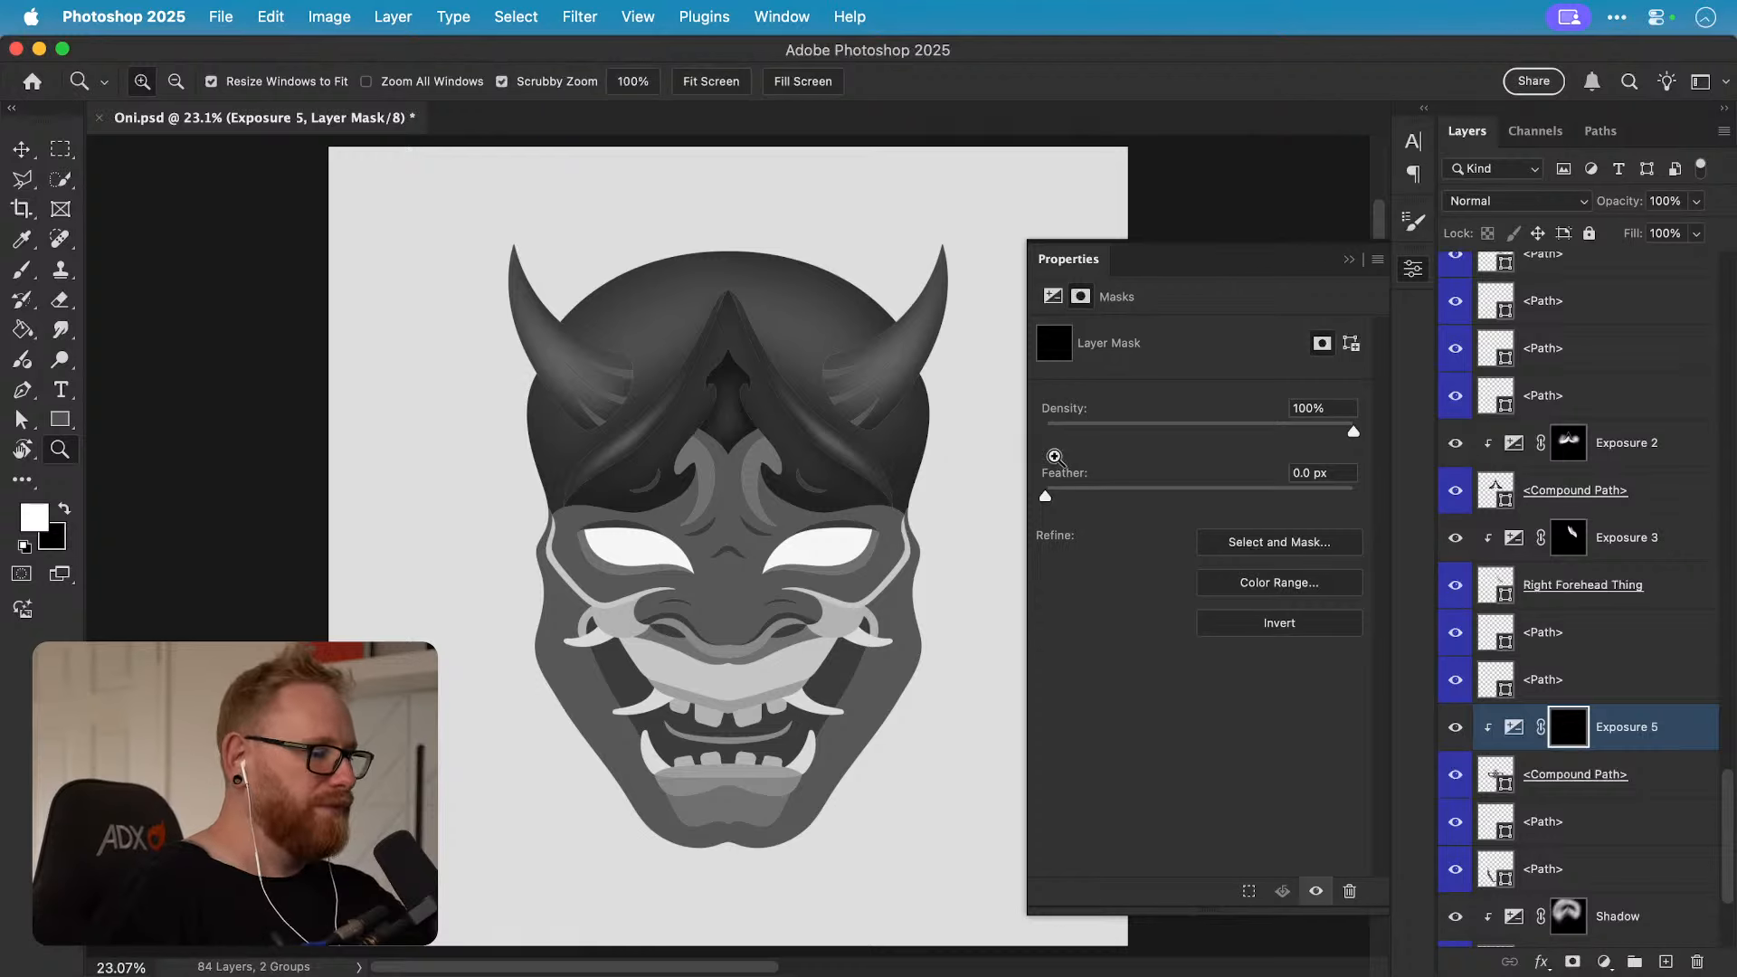
left_click(724, 592)
left_click(1413, 269)
key("b")
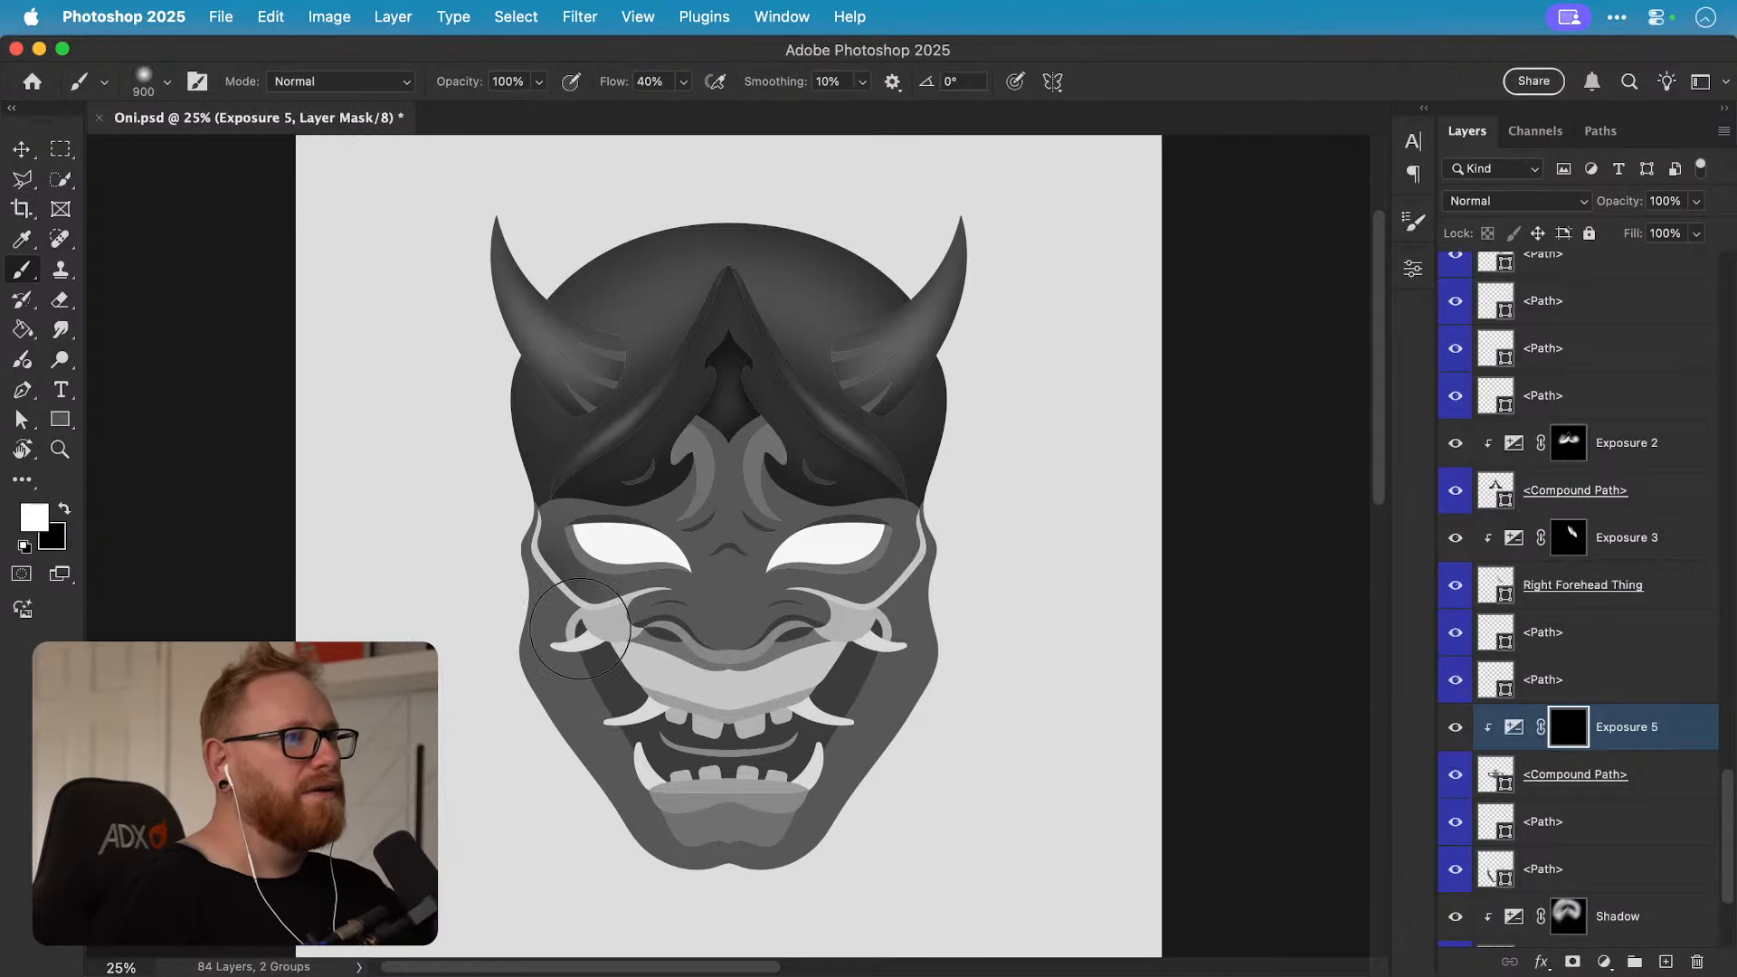
key("z")
left_click(740, 565)
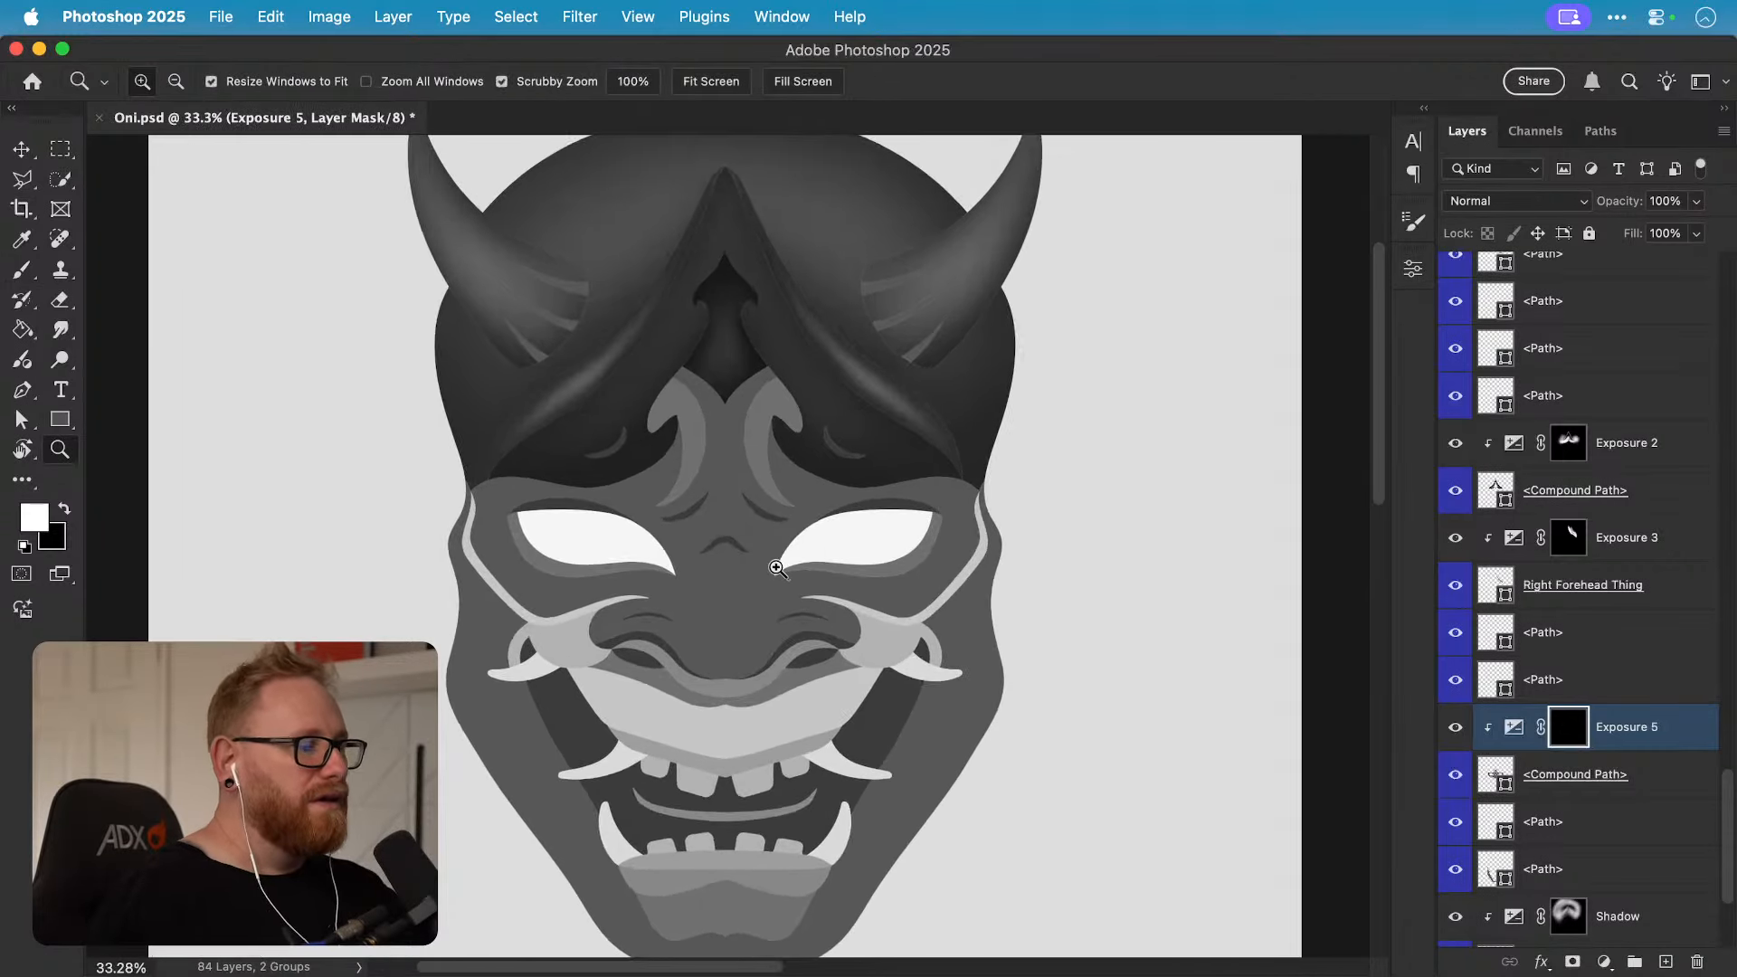
key("b")
key("bracketleft")
key("bracketleft")
key("bracketleft")
key("bracketleft")
key("bracketleft")
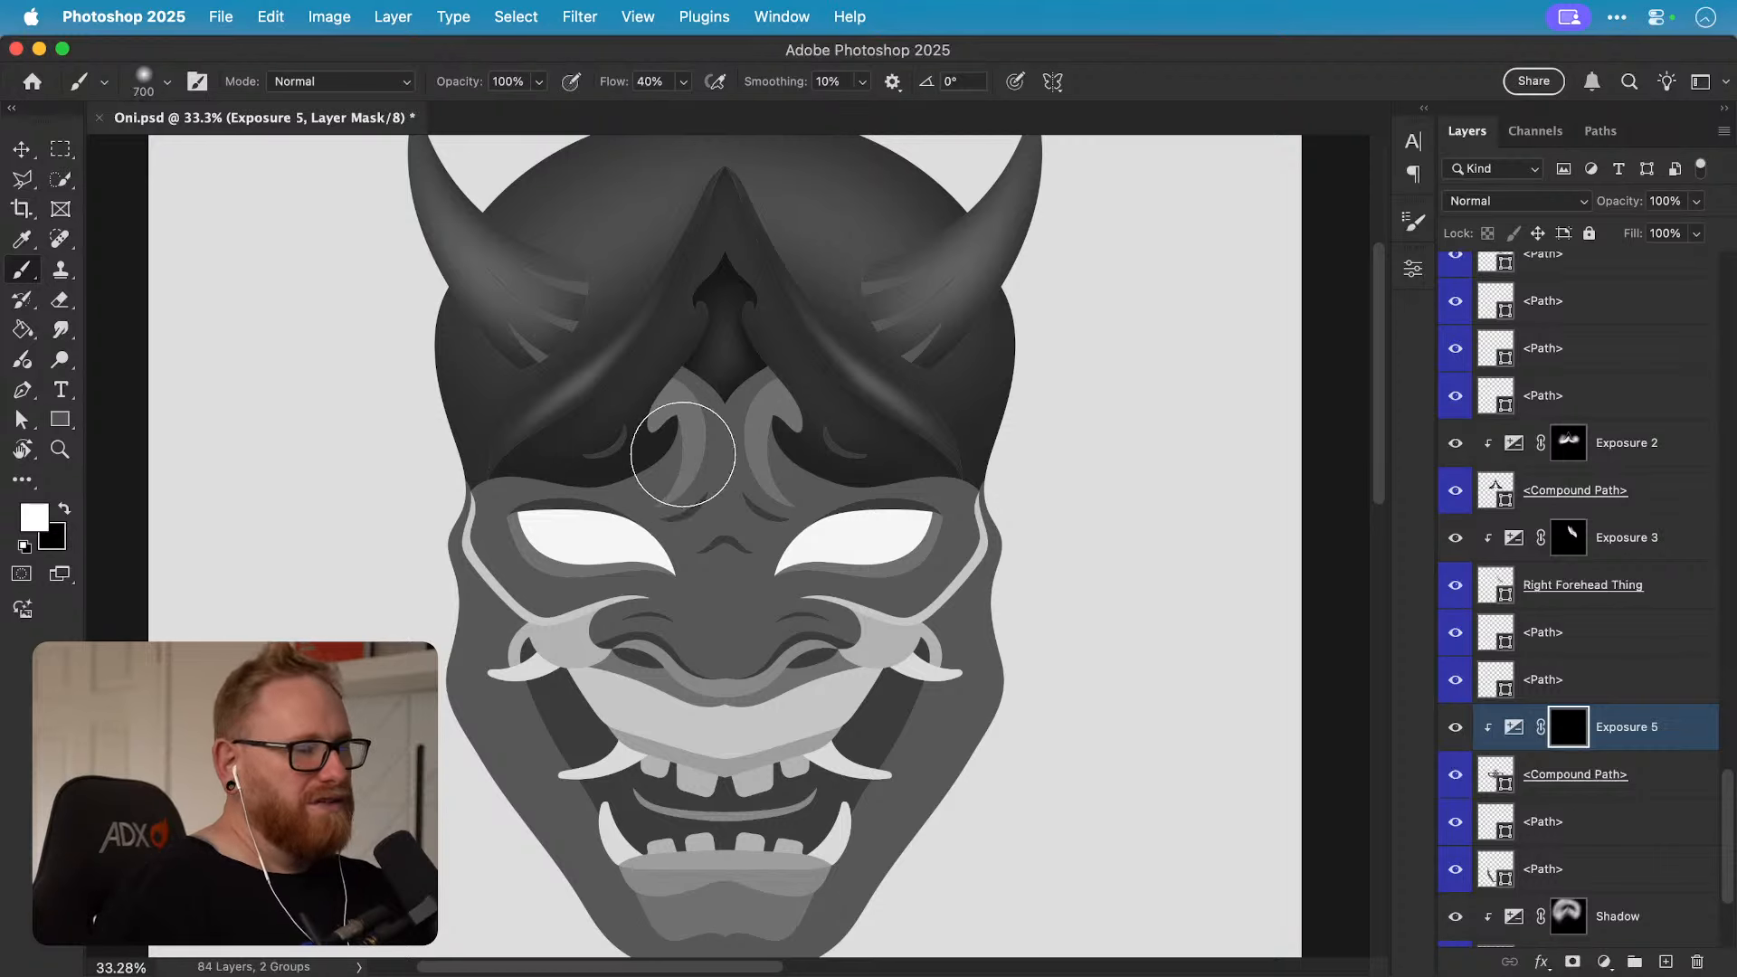
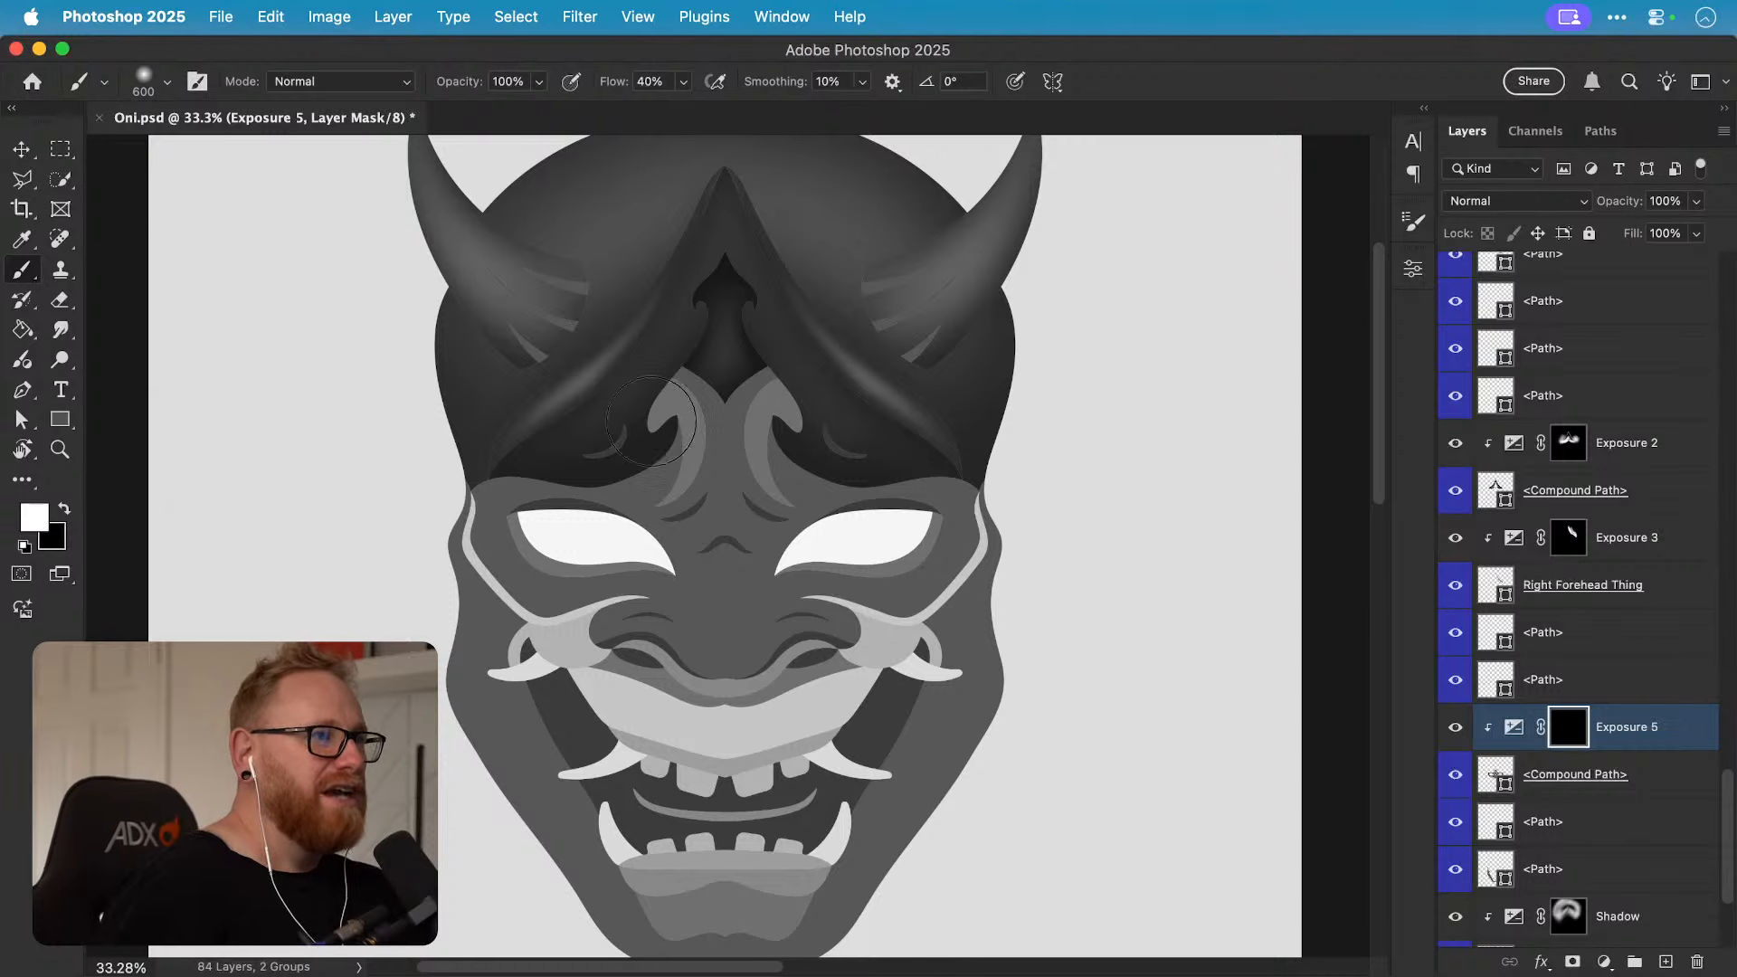
mouse_move(651, 422)
left_mouse_down()
mouse_move(602, 450)
mouse_move(658, 403)
mouse_move(532, 423)
mouse_move(647, 404)
mouse_move(482, 466)
mouse_move(629, 379)
mouse_move(664, 422)
mouse_move(442, 484)
left_mouse_up()
key("super+z")
key("bracketleft")
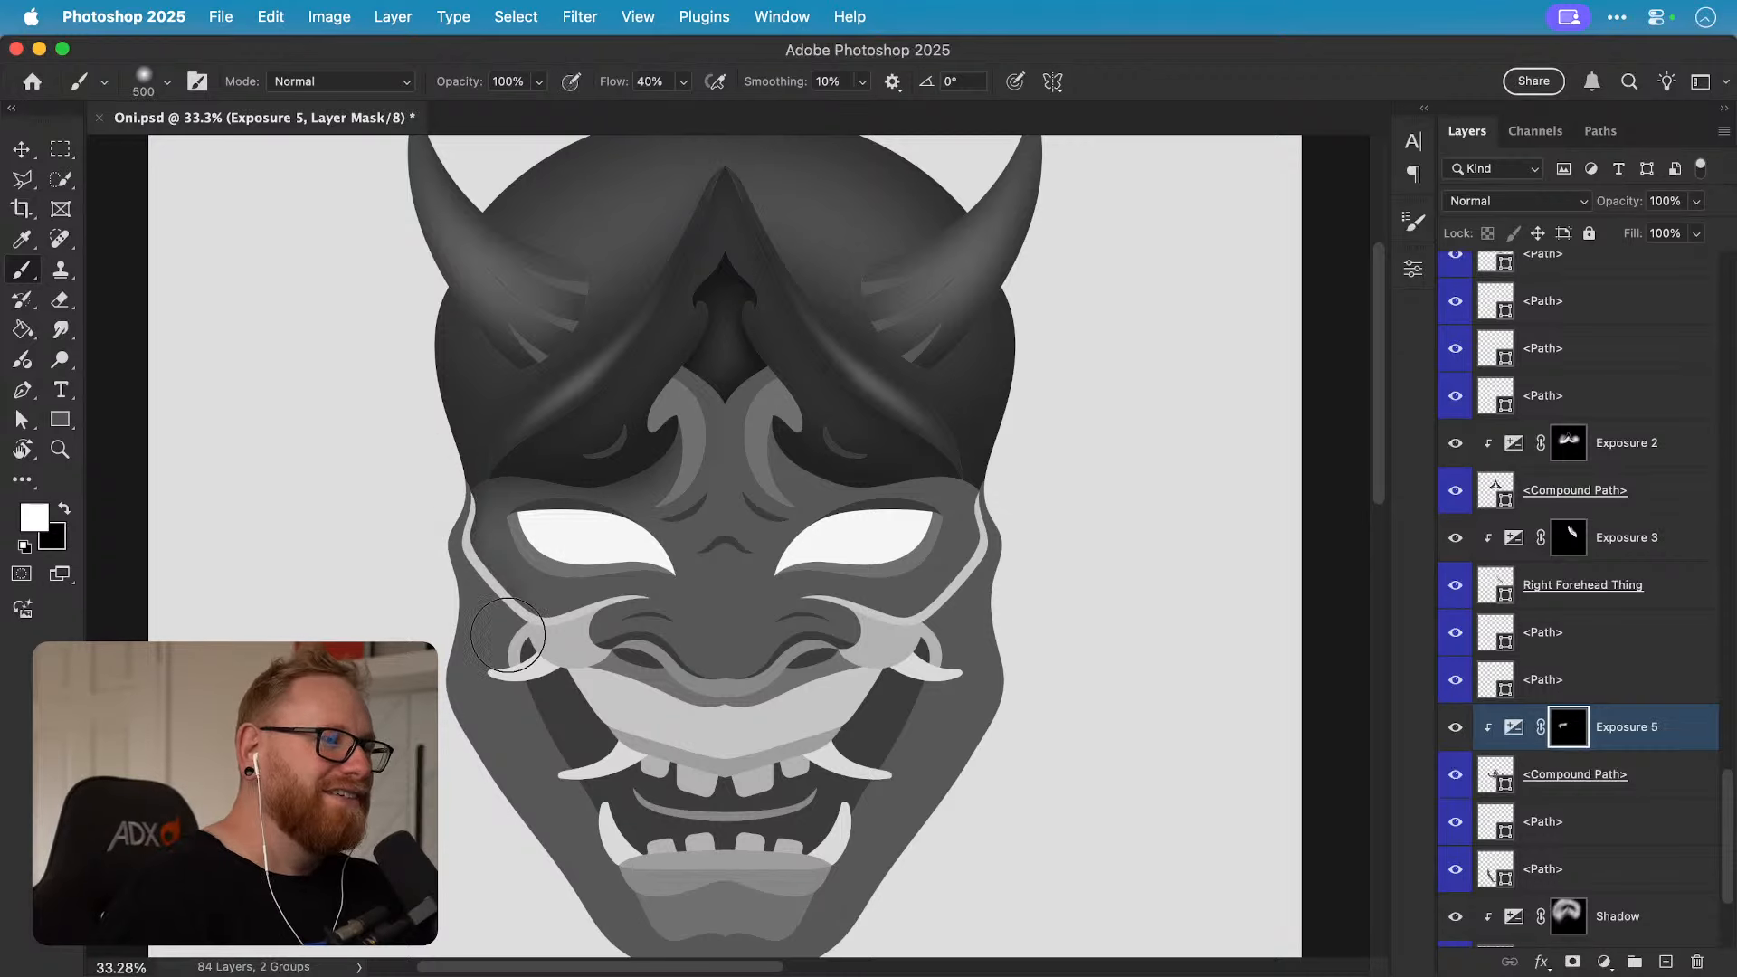
key("bracketright")
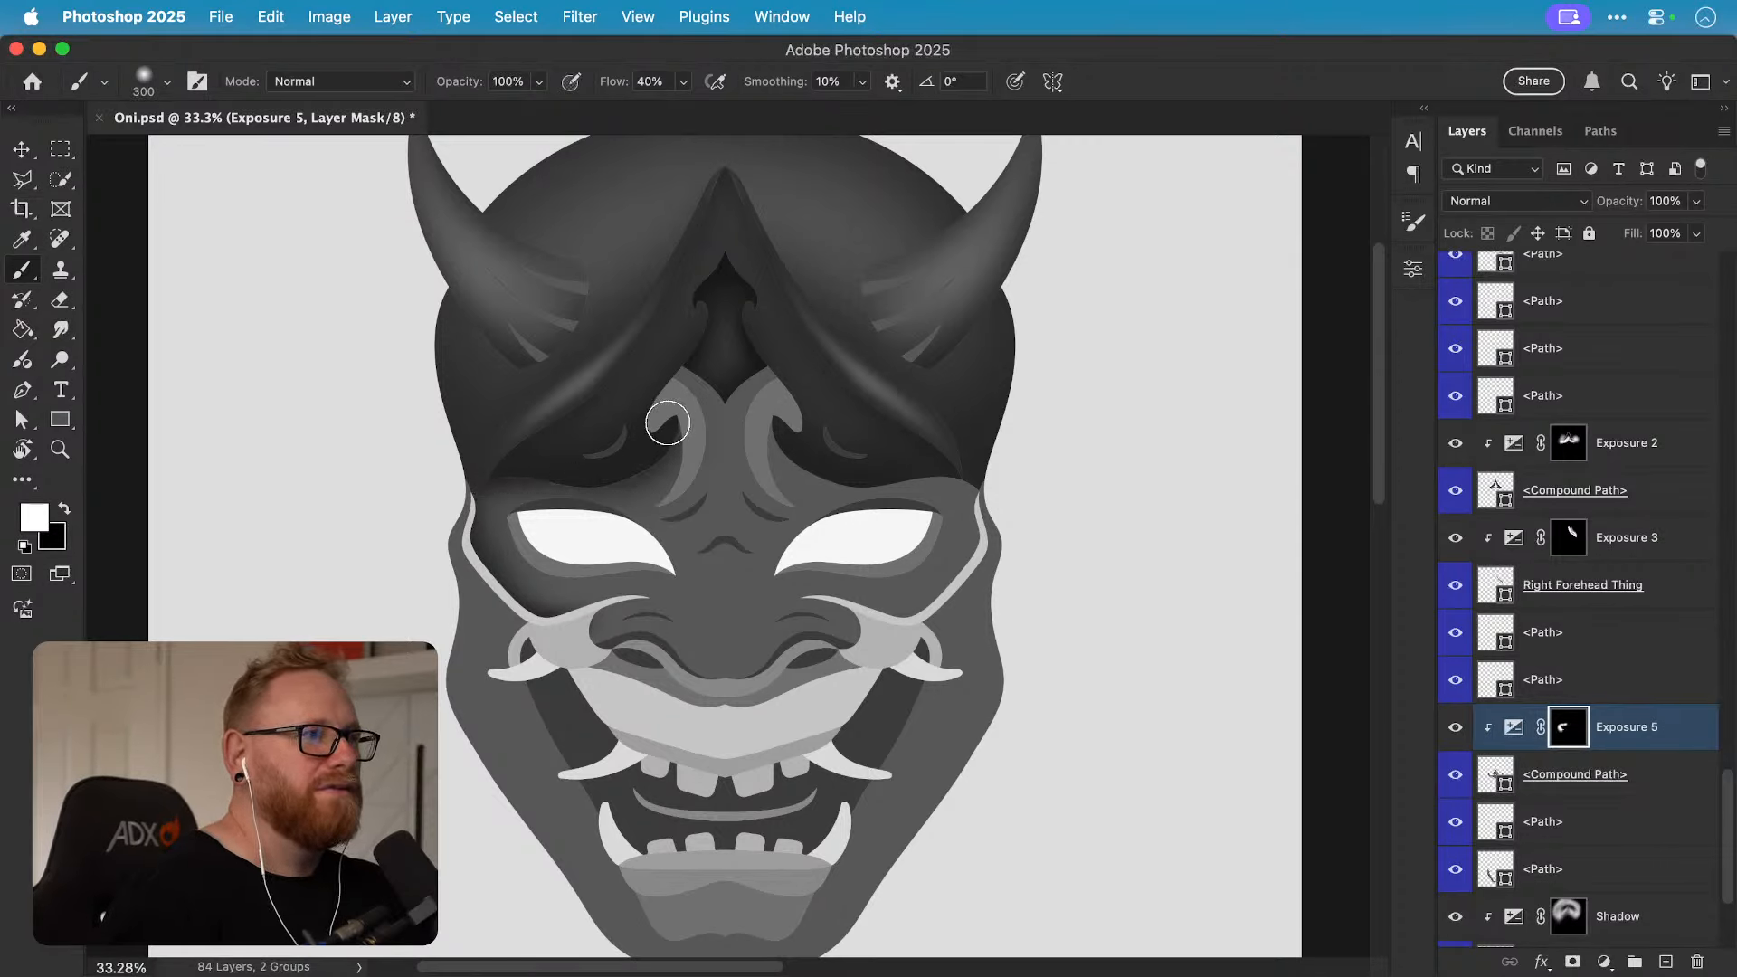
Step: Broaden the soft shading around the left eye and left side of the nose with a white brush of 900 to 1100 px
key("bracketright")
key("bracketright")
key("bracketright")
key("bracketright")
key("bracketright")
key("bracketright")
key("bracketright")
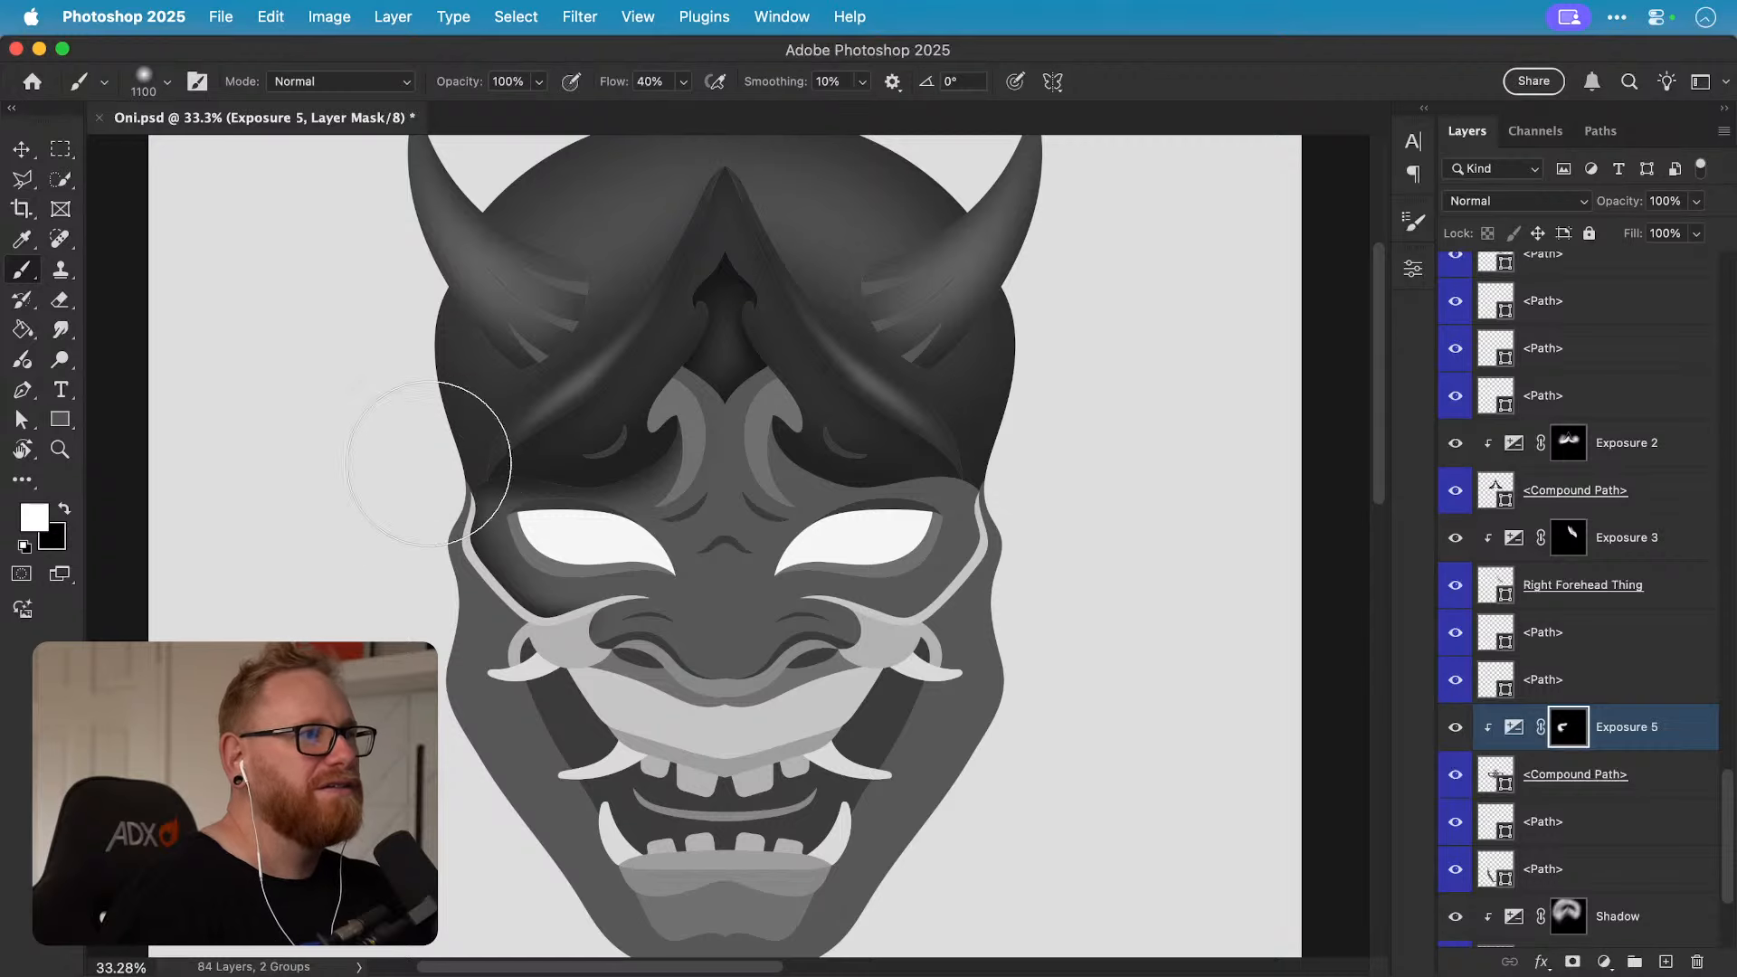
key("bracketleft")
key("bracketleft")
key("bracketleft")
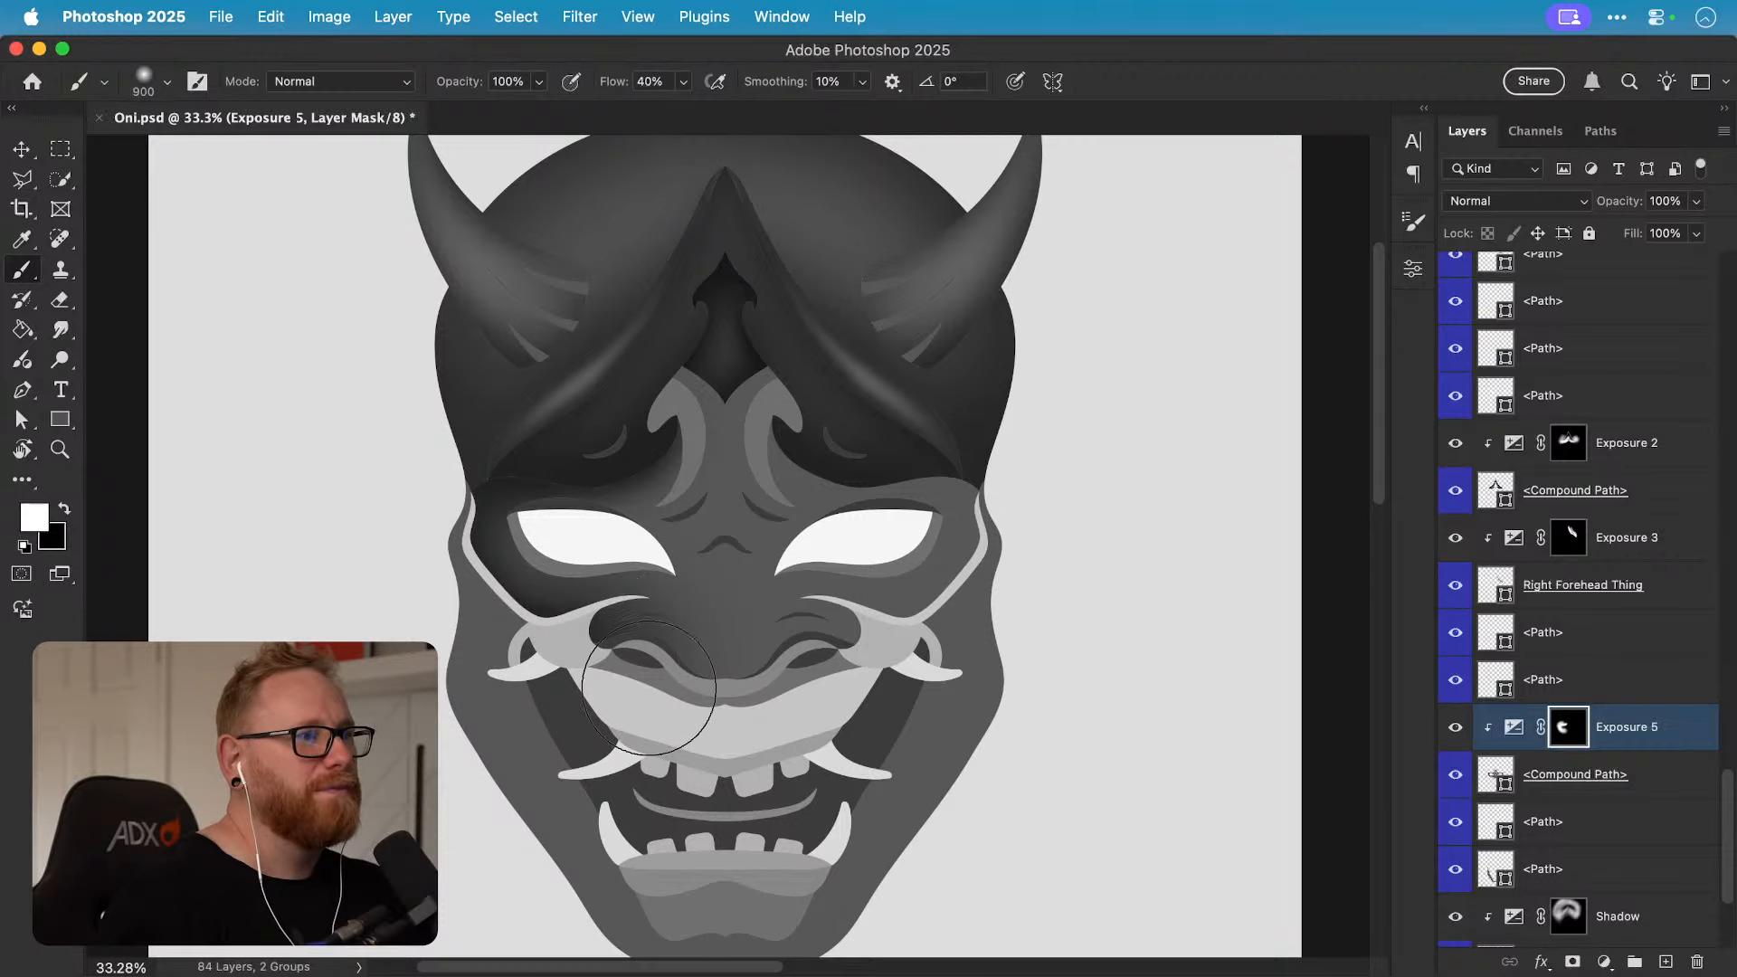
Step: Shade the nose tip and right nostril on the Exposure 5 mask with white, reducing the soft brush from 700 to 250 px
key("bracketleft")
left_click_drag(671, 712, 758, 713)
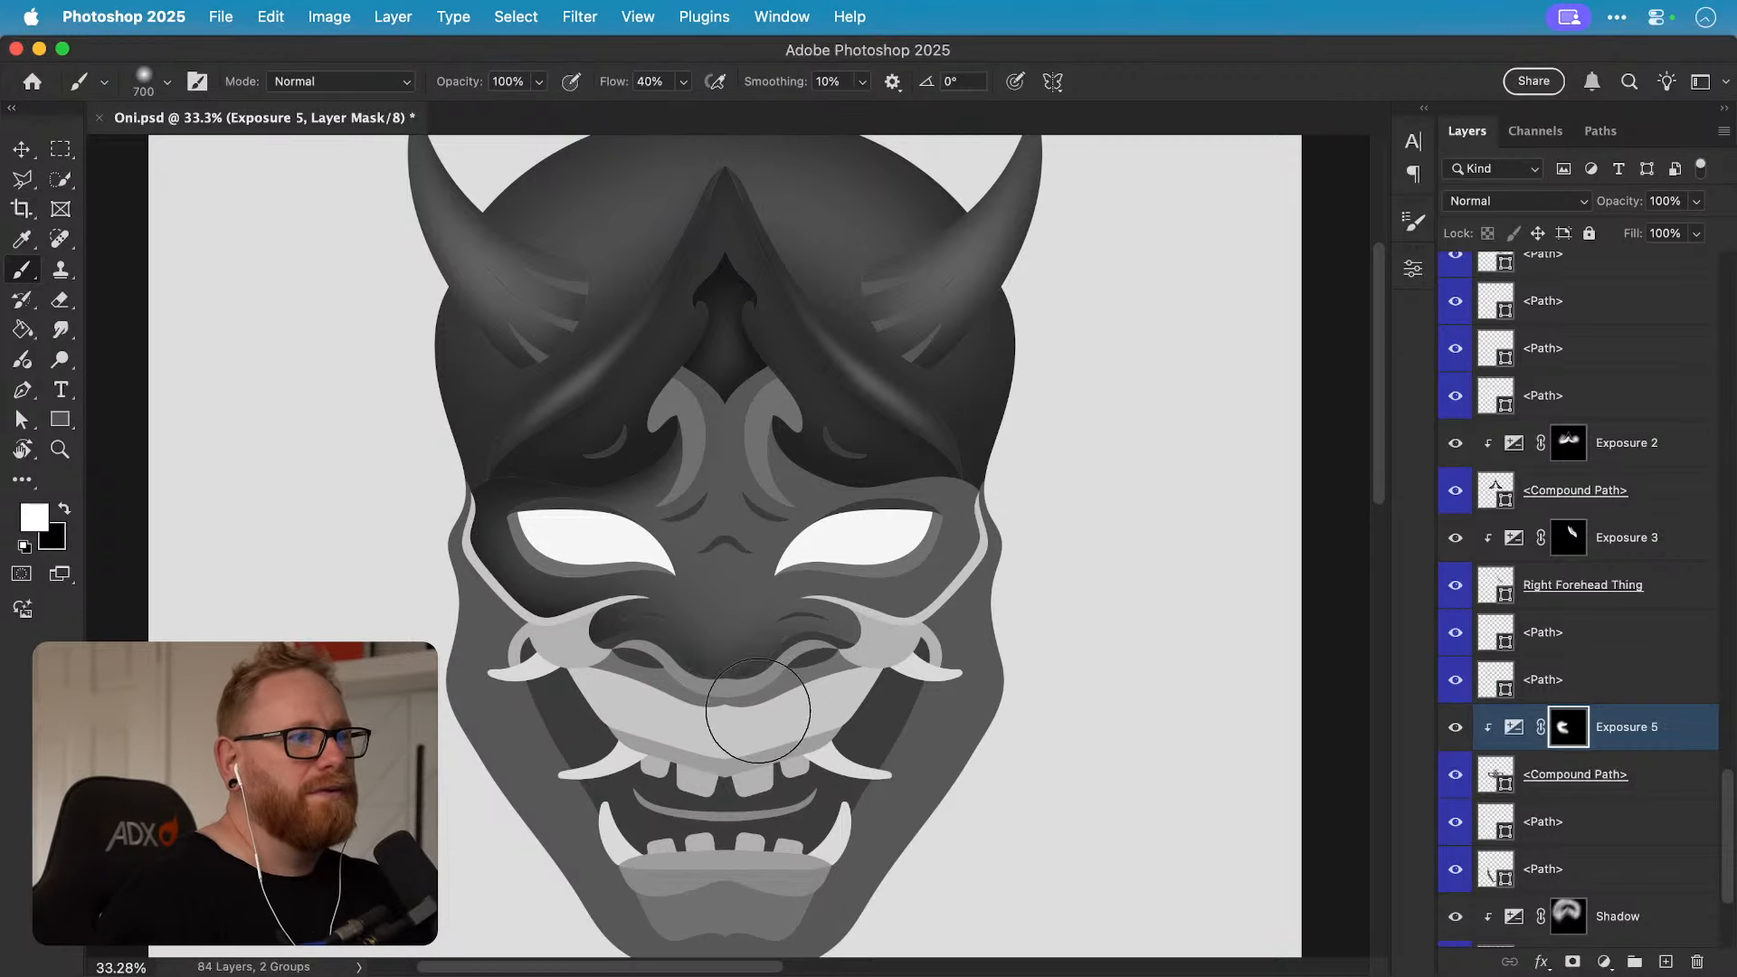
key("bracketleft")
key("bracketleft")
key("bracketleft")
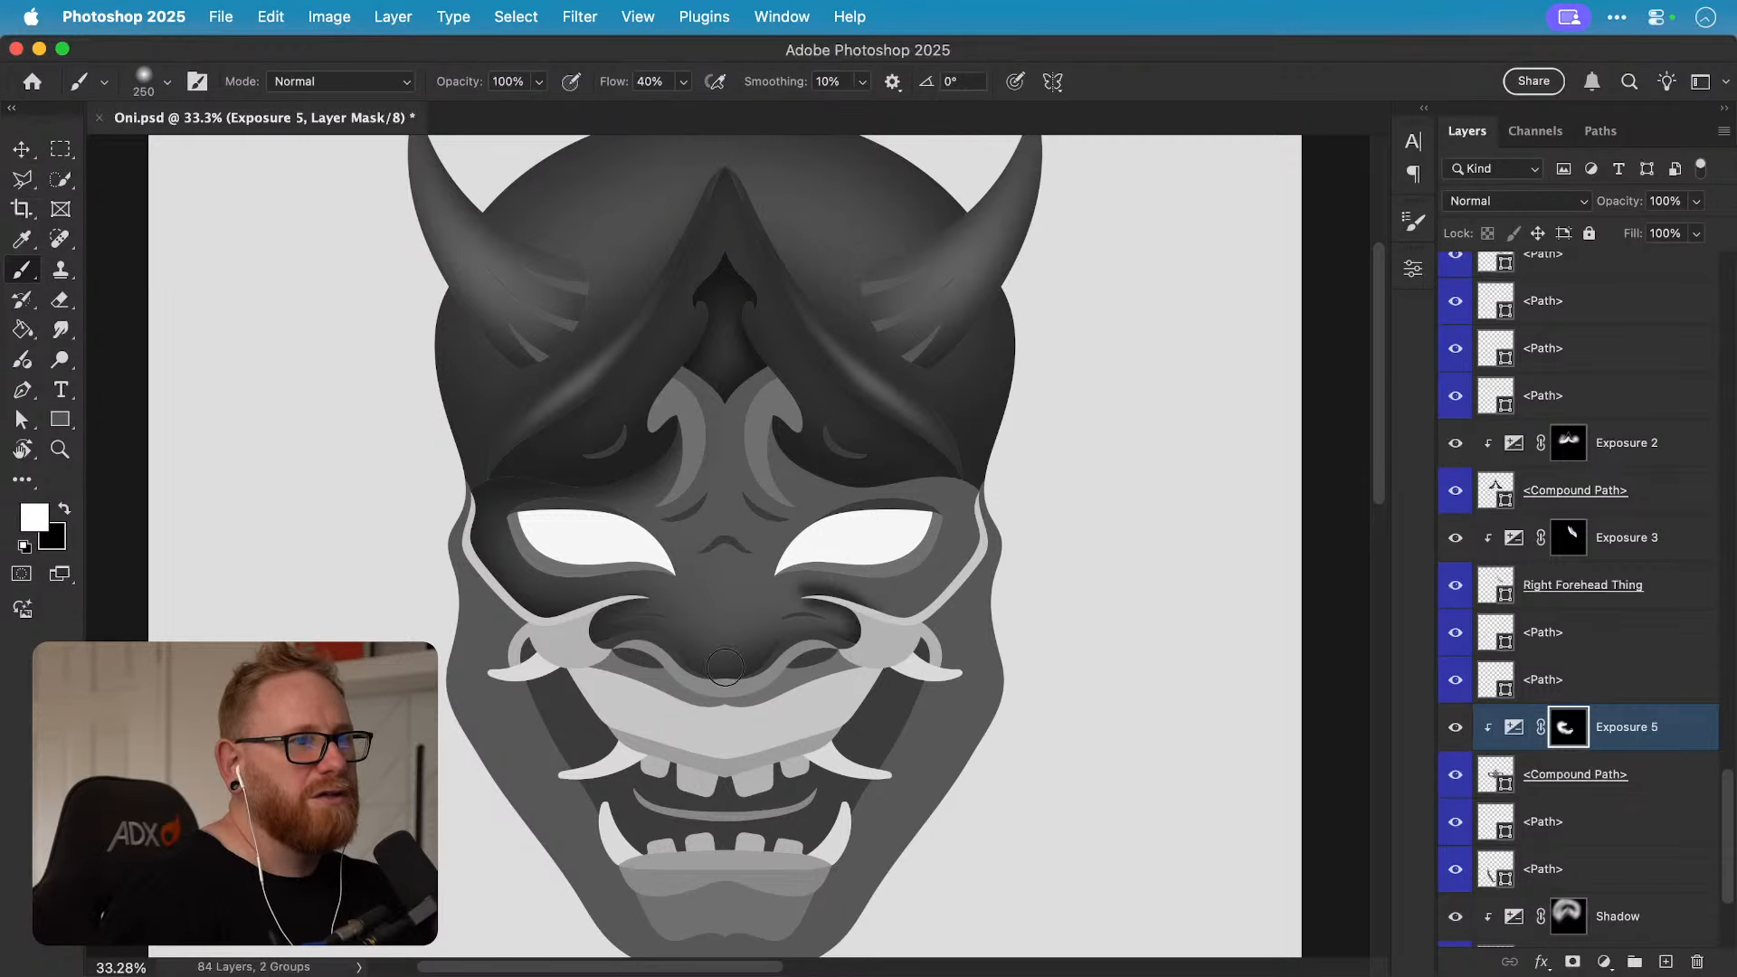
Step: Refine the shading around the nostrils and nose tip by alternating black and white with a 250 px soft brush
key("x")
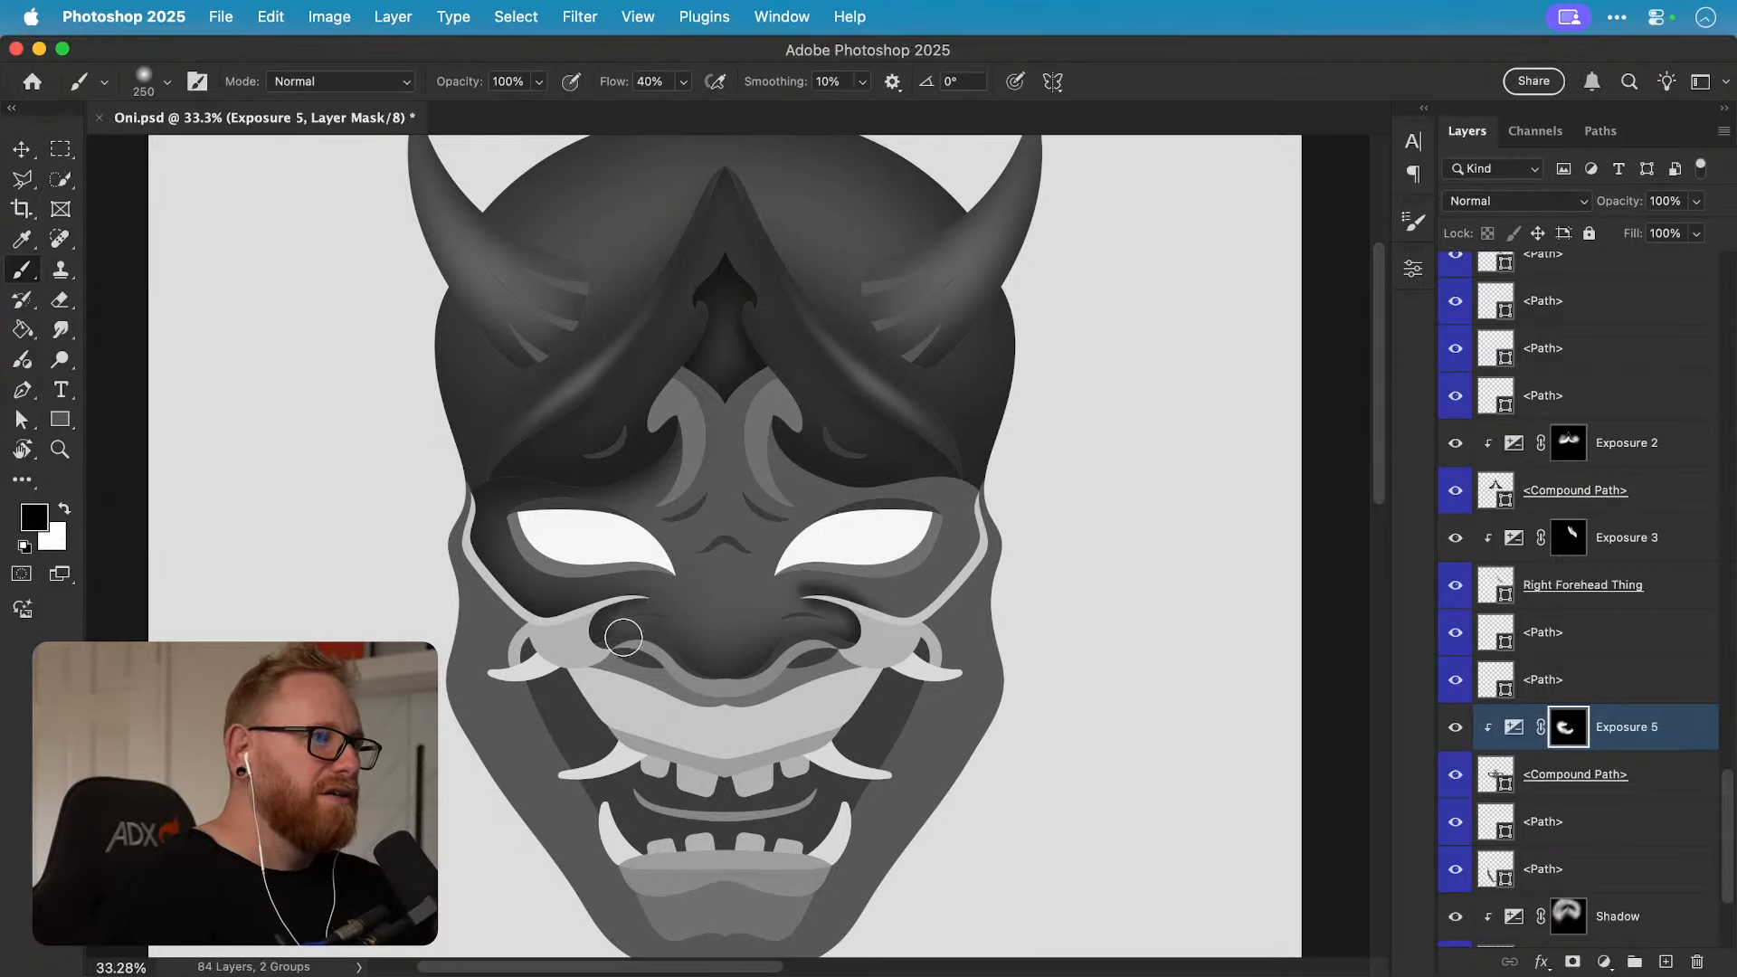
key("x")
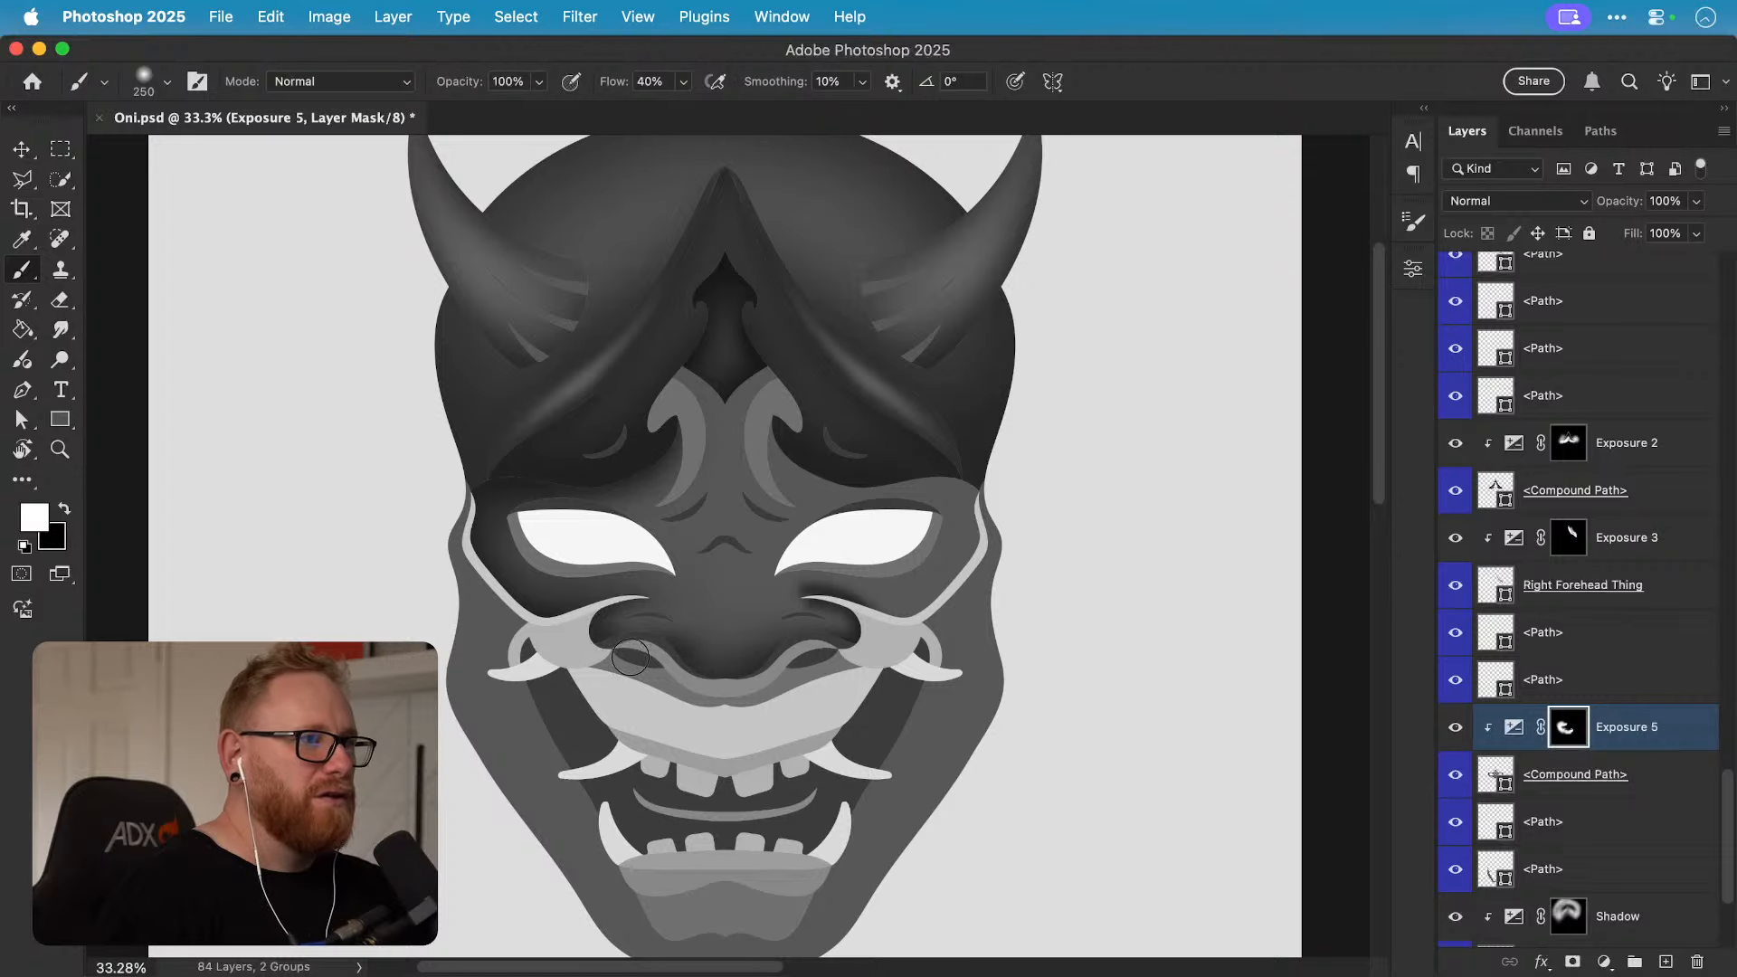
key("x")
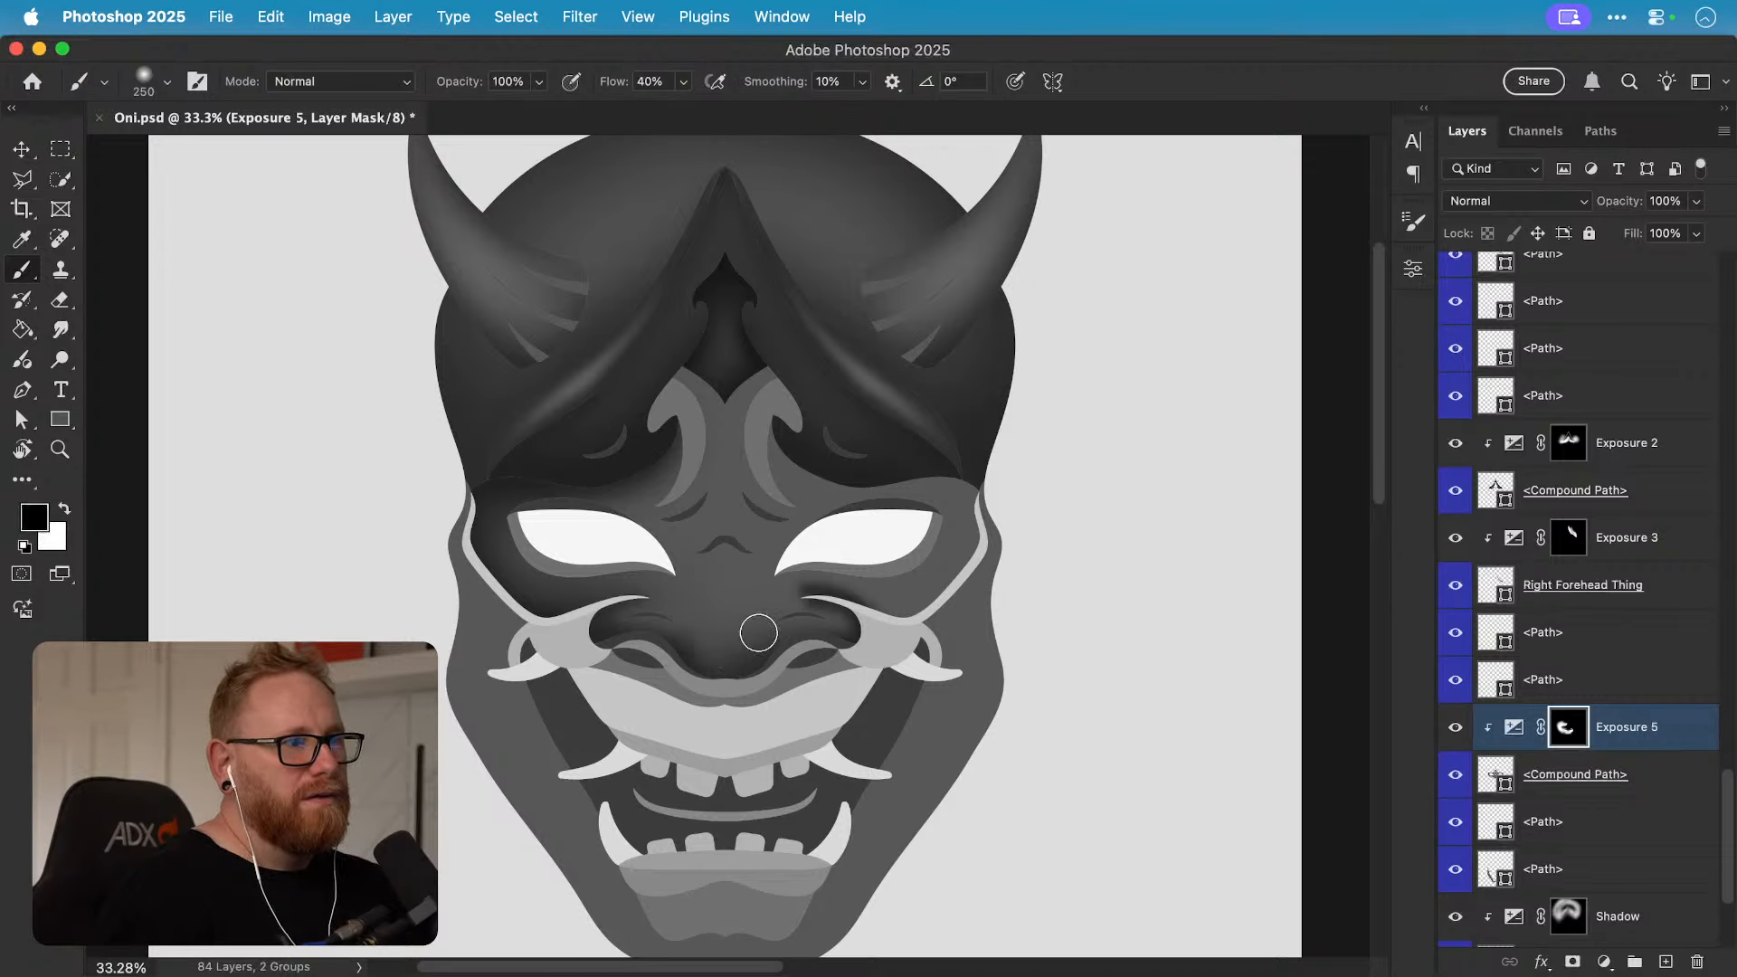
key("x")
key("x")
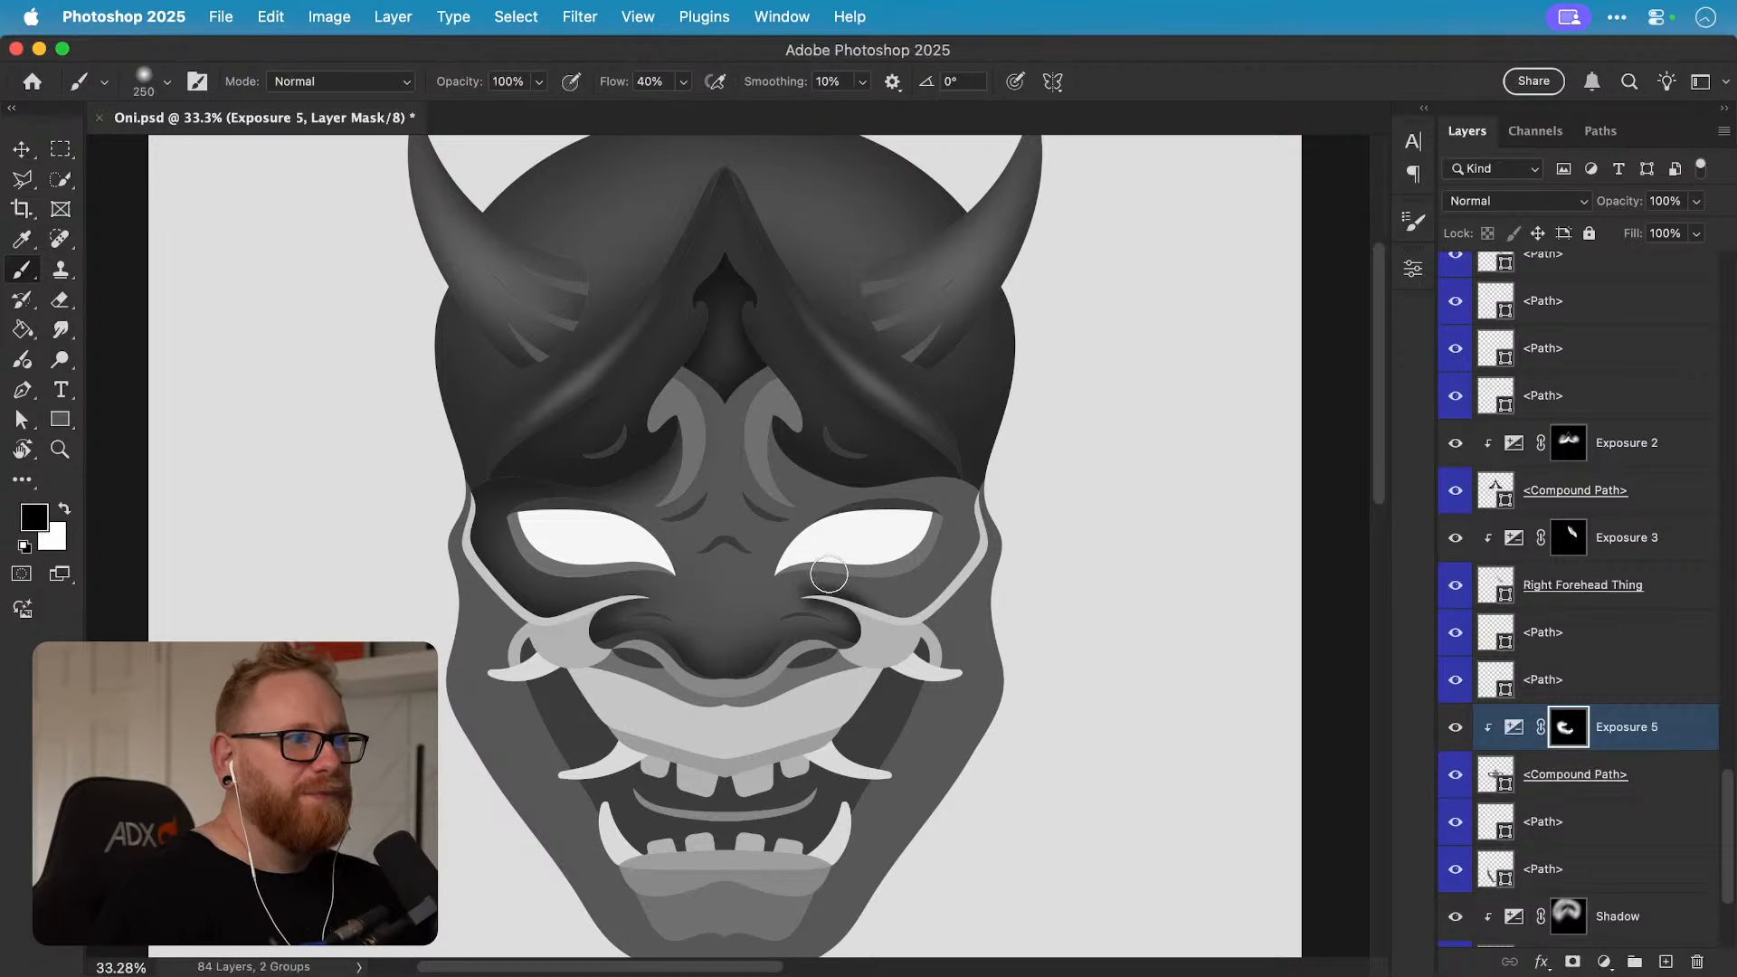
Step: Paint white around the right eye's outer edge and beneath the right brow, enlarging the soft brush from 300 to 1100 px
key("x")
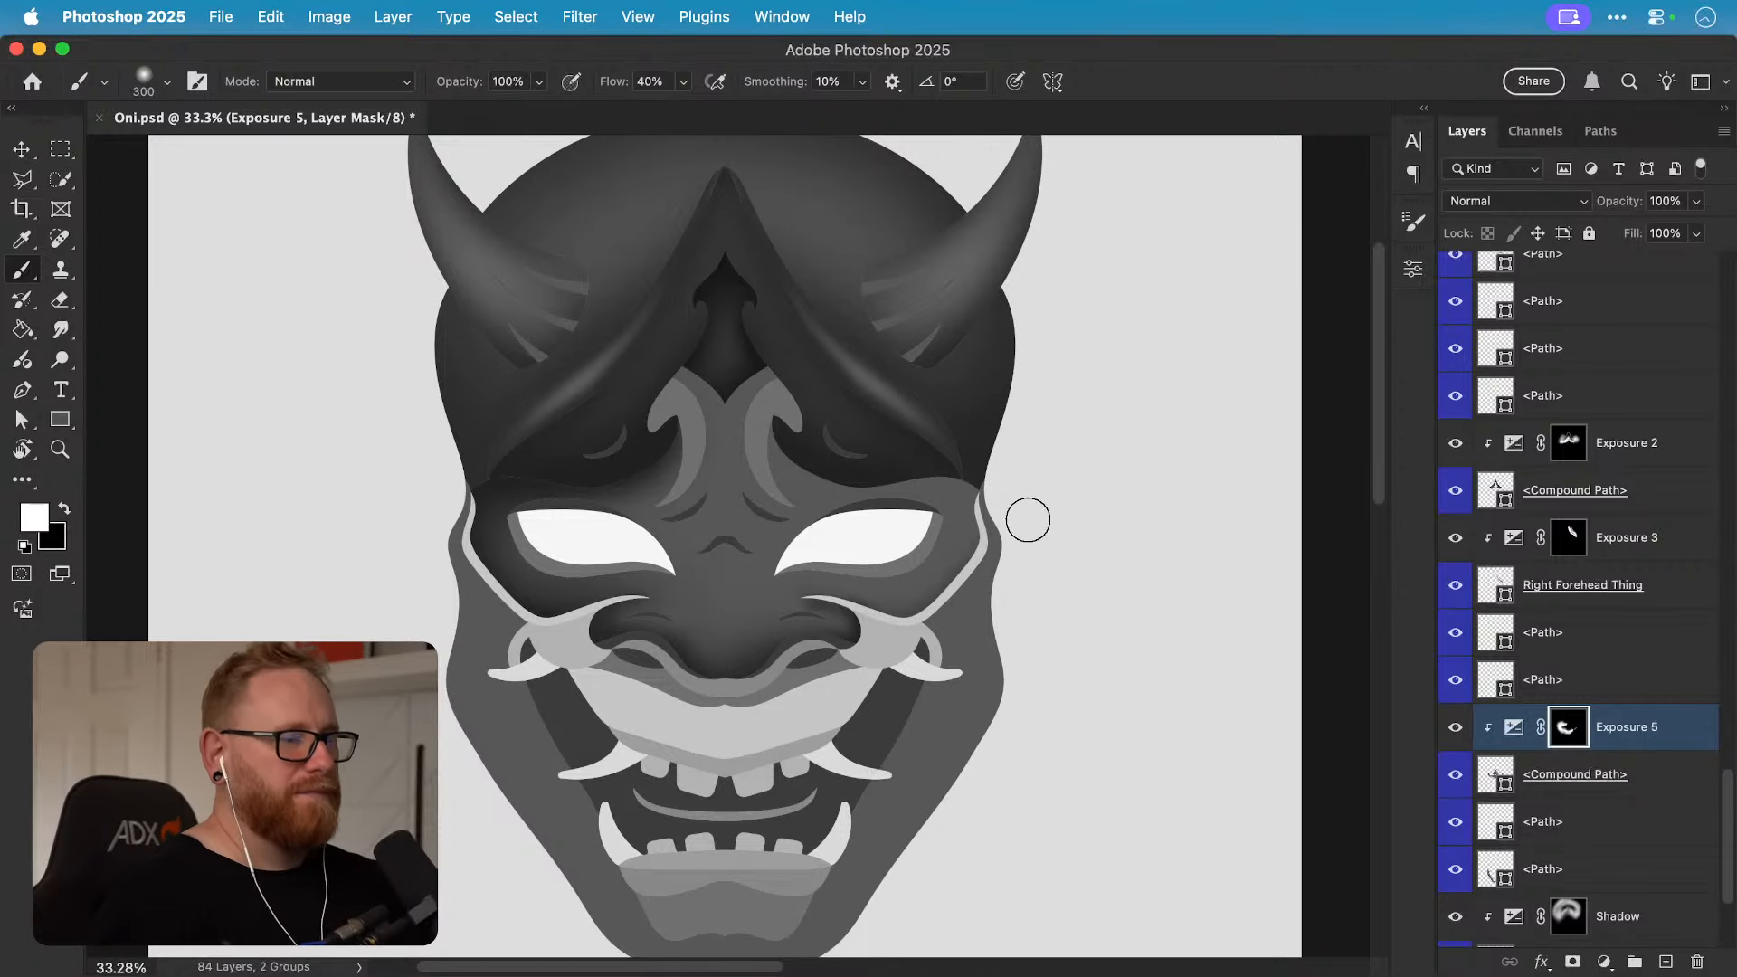
key("bracketright")
key("bracketright")
key("bracketright")
mouse_move(897, 432)
left_mouse_down()
mouse_move(977, 450)
mouse_move(811, 449)
mouse_move(850, 407)
mouse_move(895, 423)
mouse_move(819, 378)
left_mouse_up()
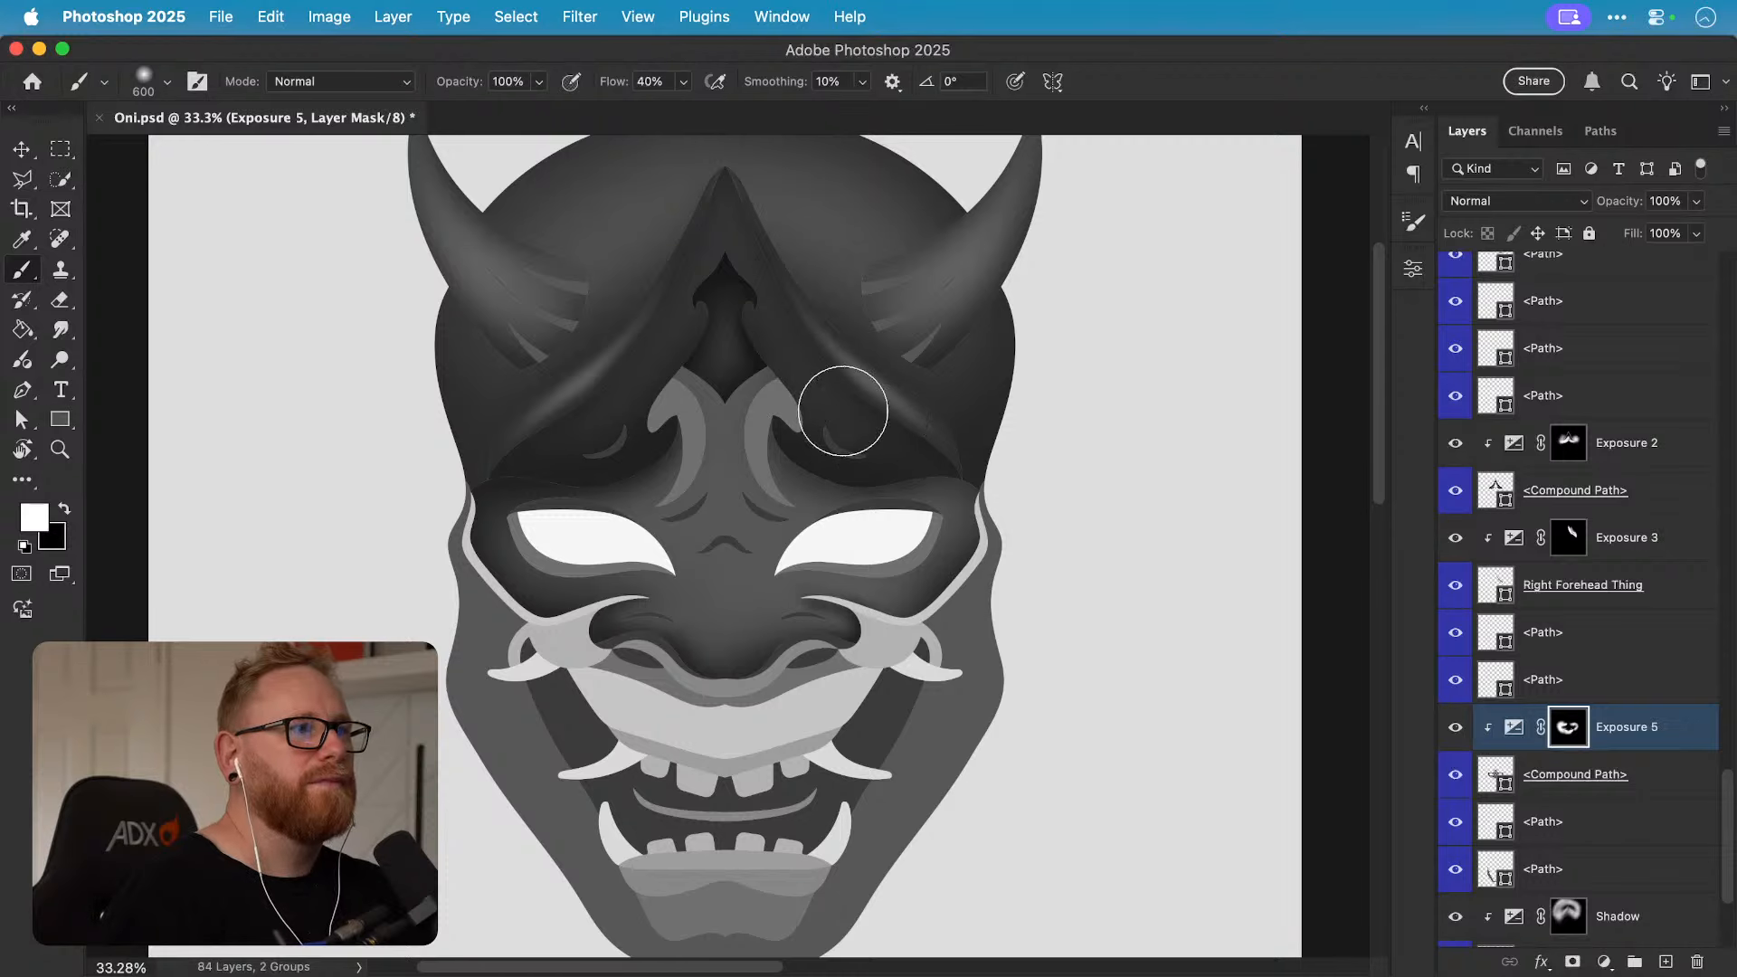
key("bracketright")
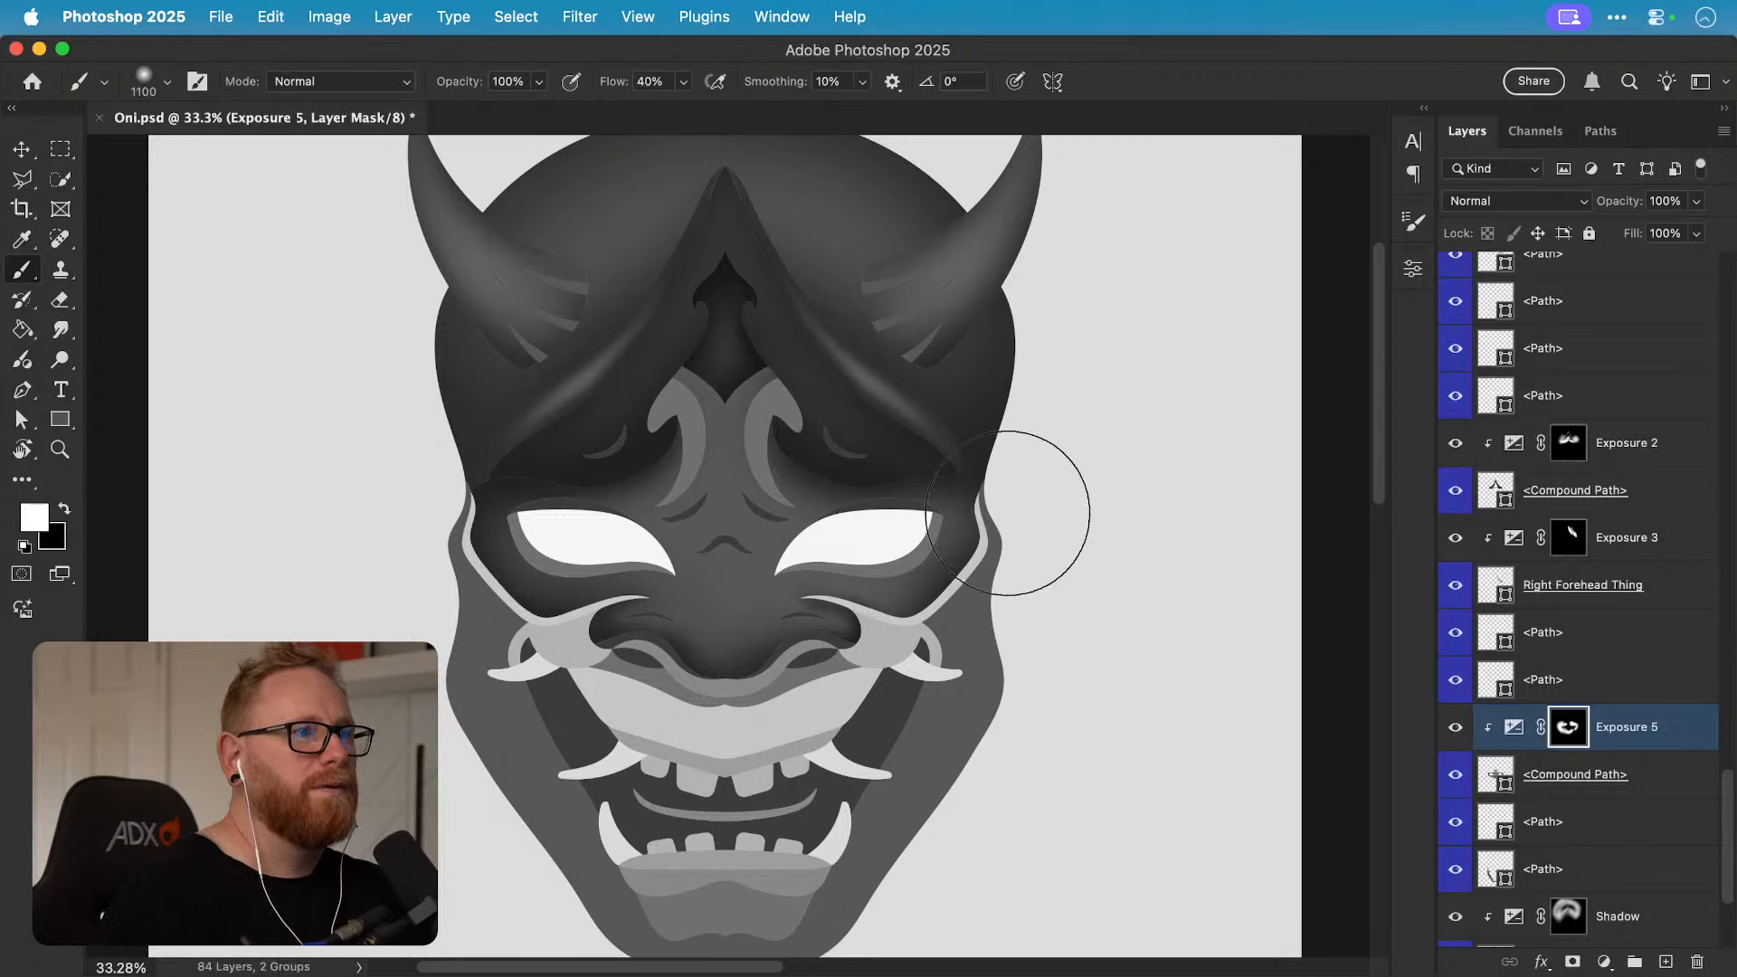
key("bracketright")
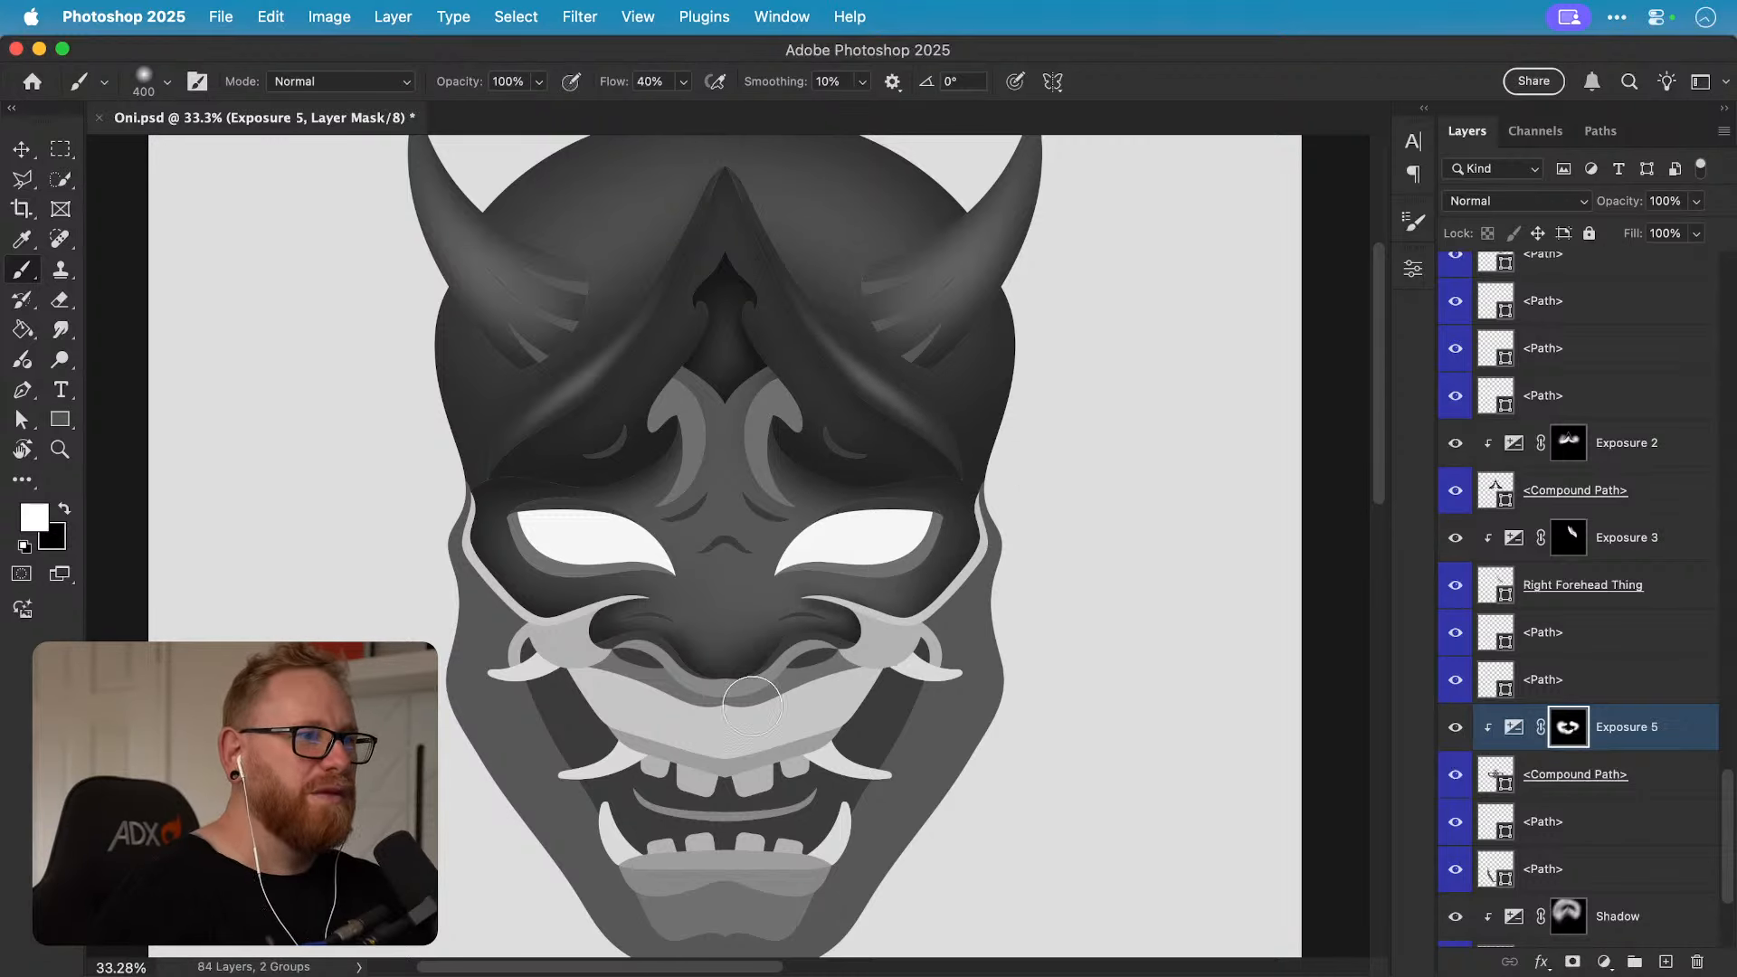
Step: Deepen the shading across the nose and the face's outer edges with a white soft brush of up to 1200 px
key("bracketright")
key("bracketright")
key("bracketright")
key("bracketright")
key("bracketright")
key("bracketright")
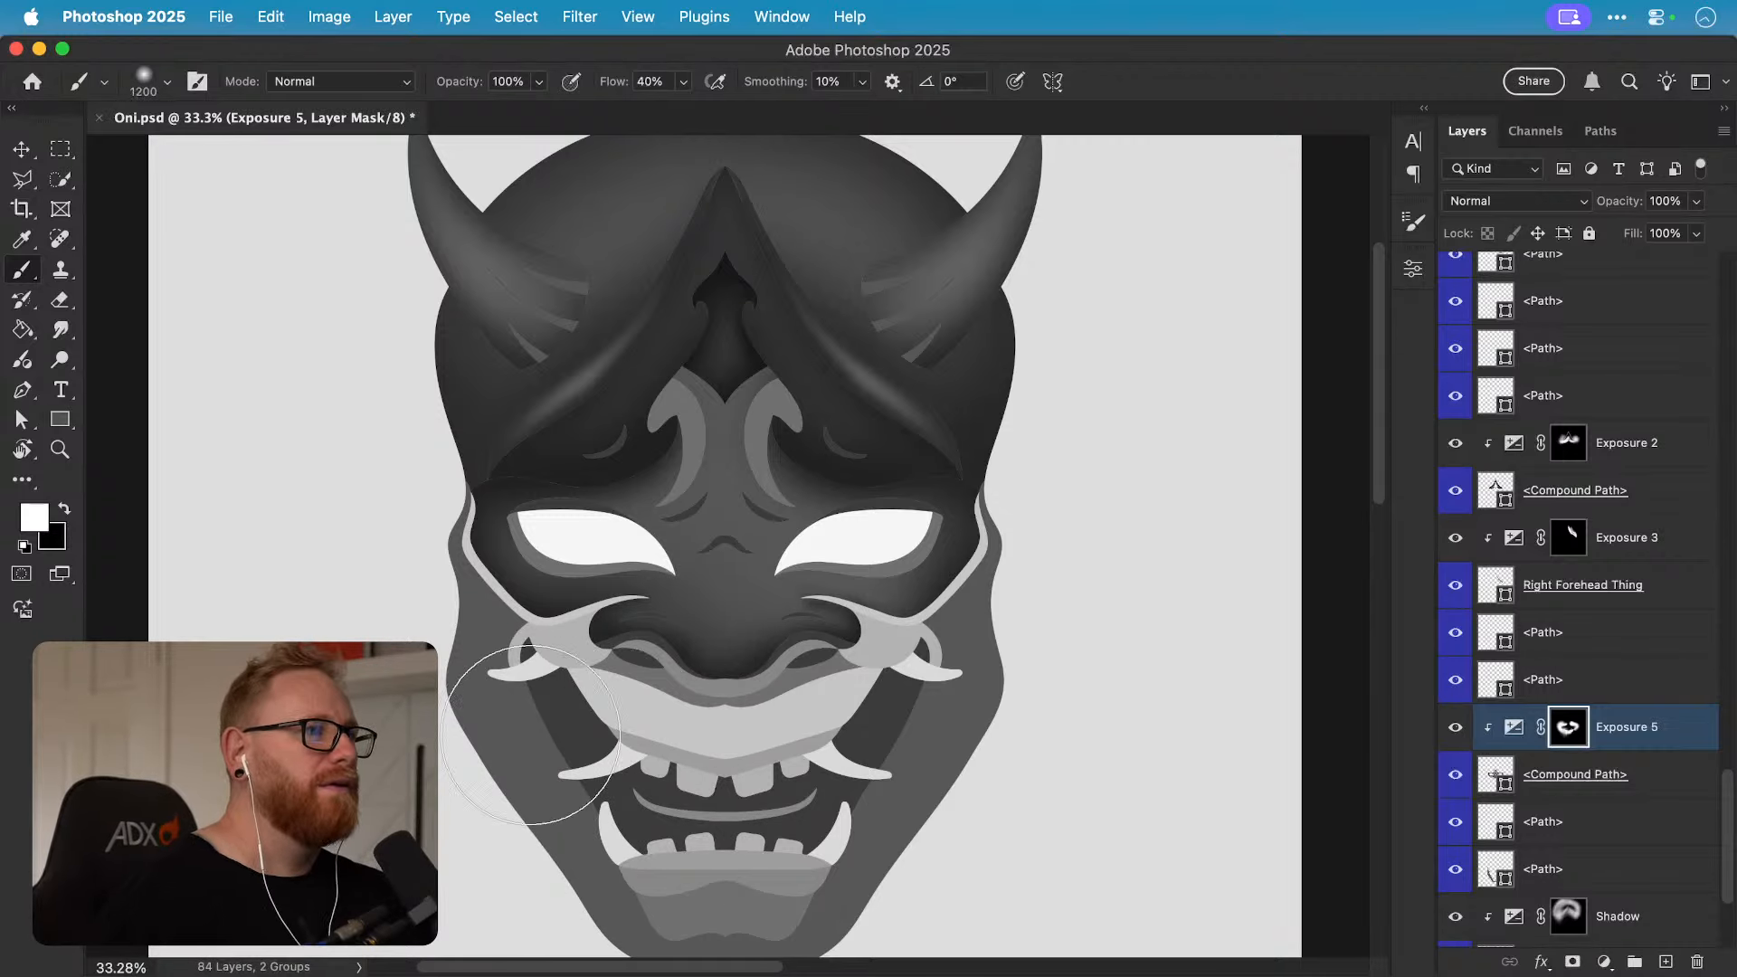
key("bracketleft")
key("bracketleft")
key("bracketleft")
key("bracketleft")
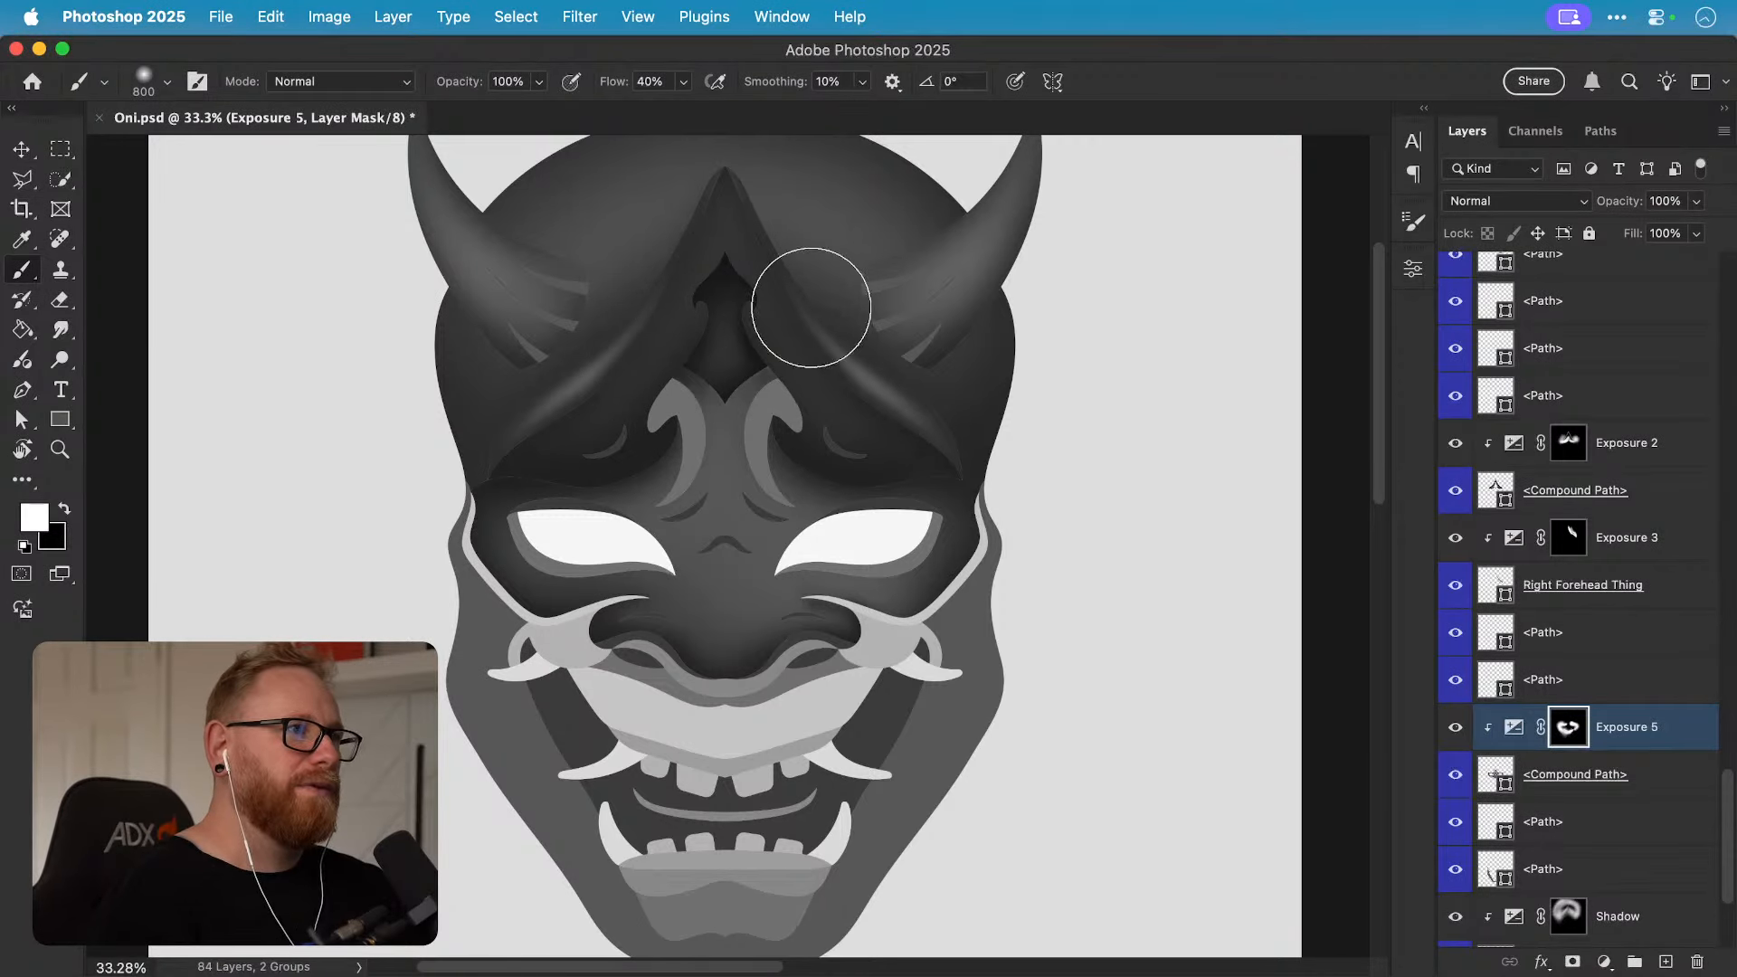
Step: Shade the upper centre of the face beneath the central forehead shape with white, using soft brushes of 1000 and 400 px
key("bracketright")
key("bracketright")
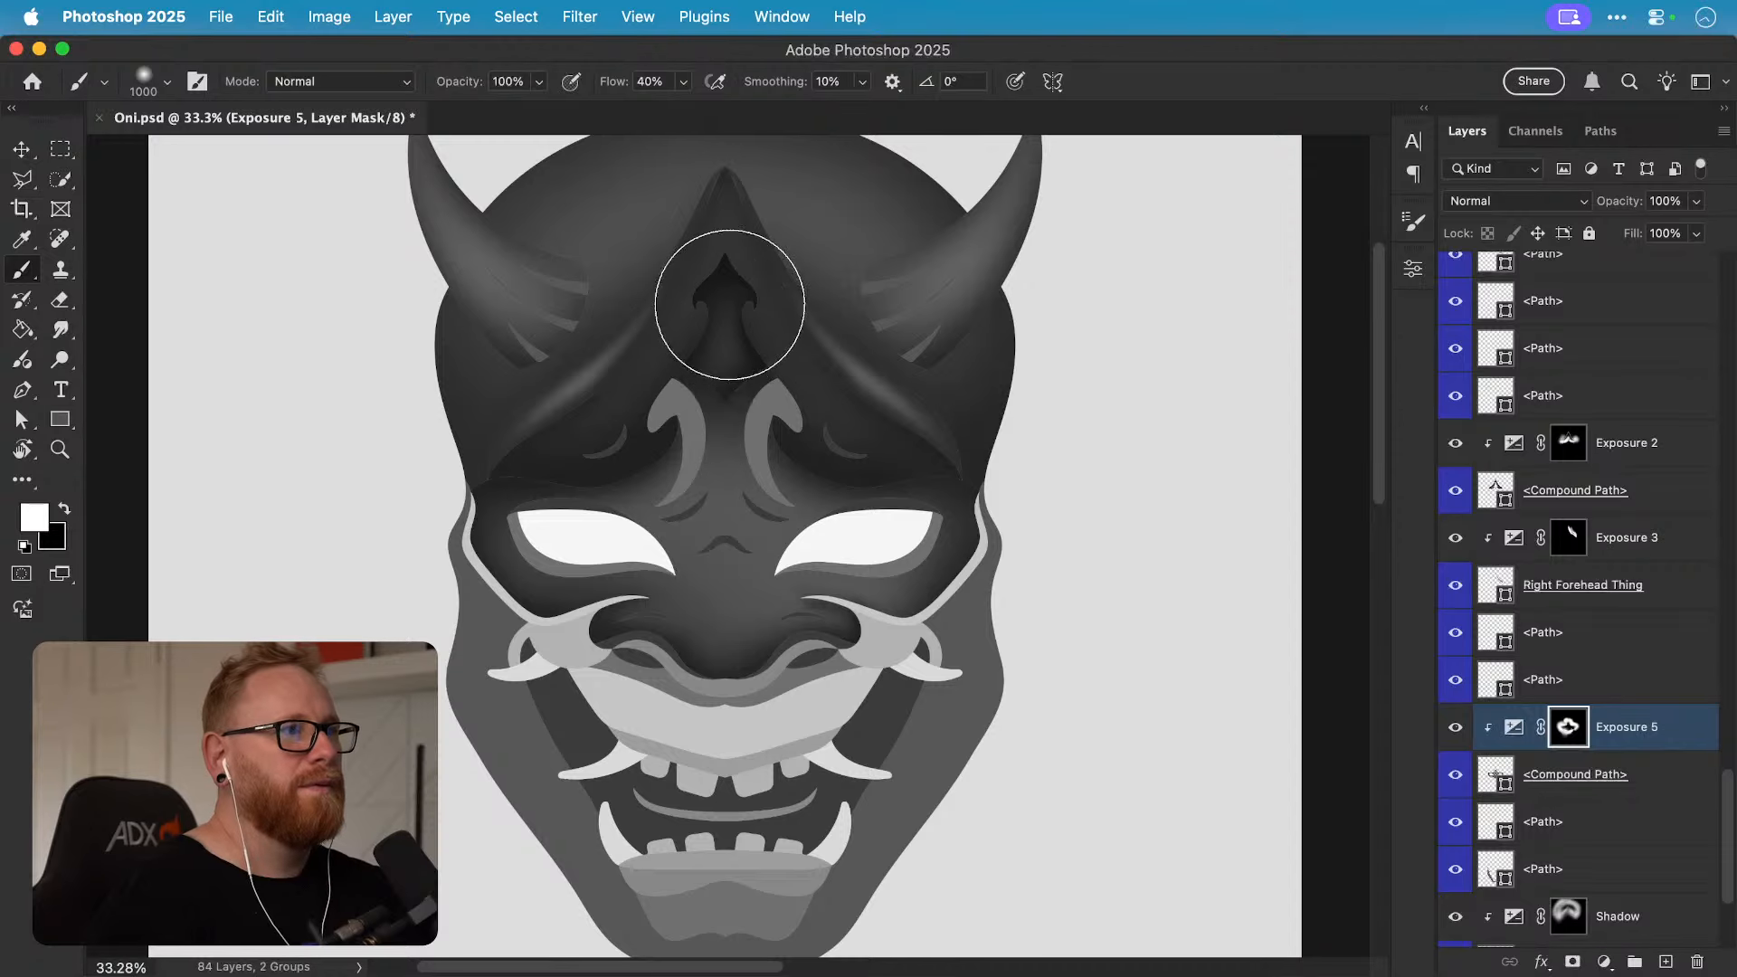
key("bracketleft")
key("bracketleft")
key("bracketleft")
key("bracketleft")
key("bracketleft")
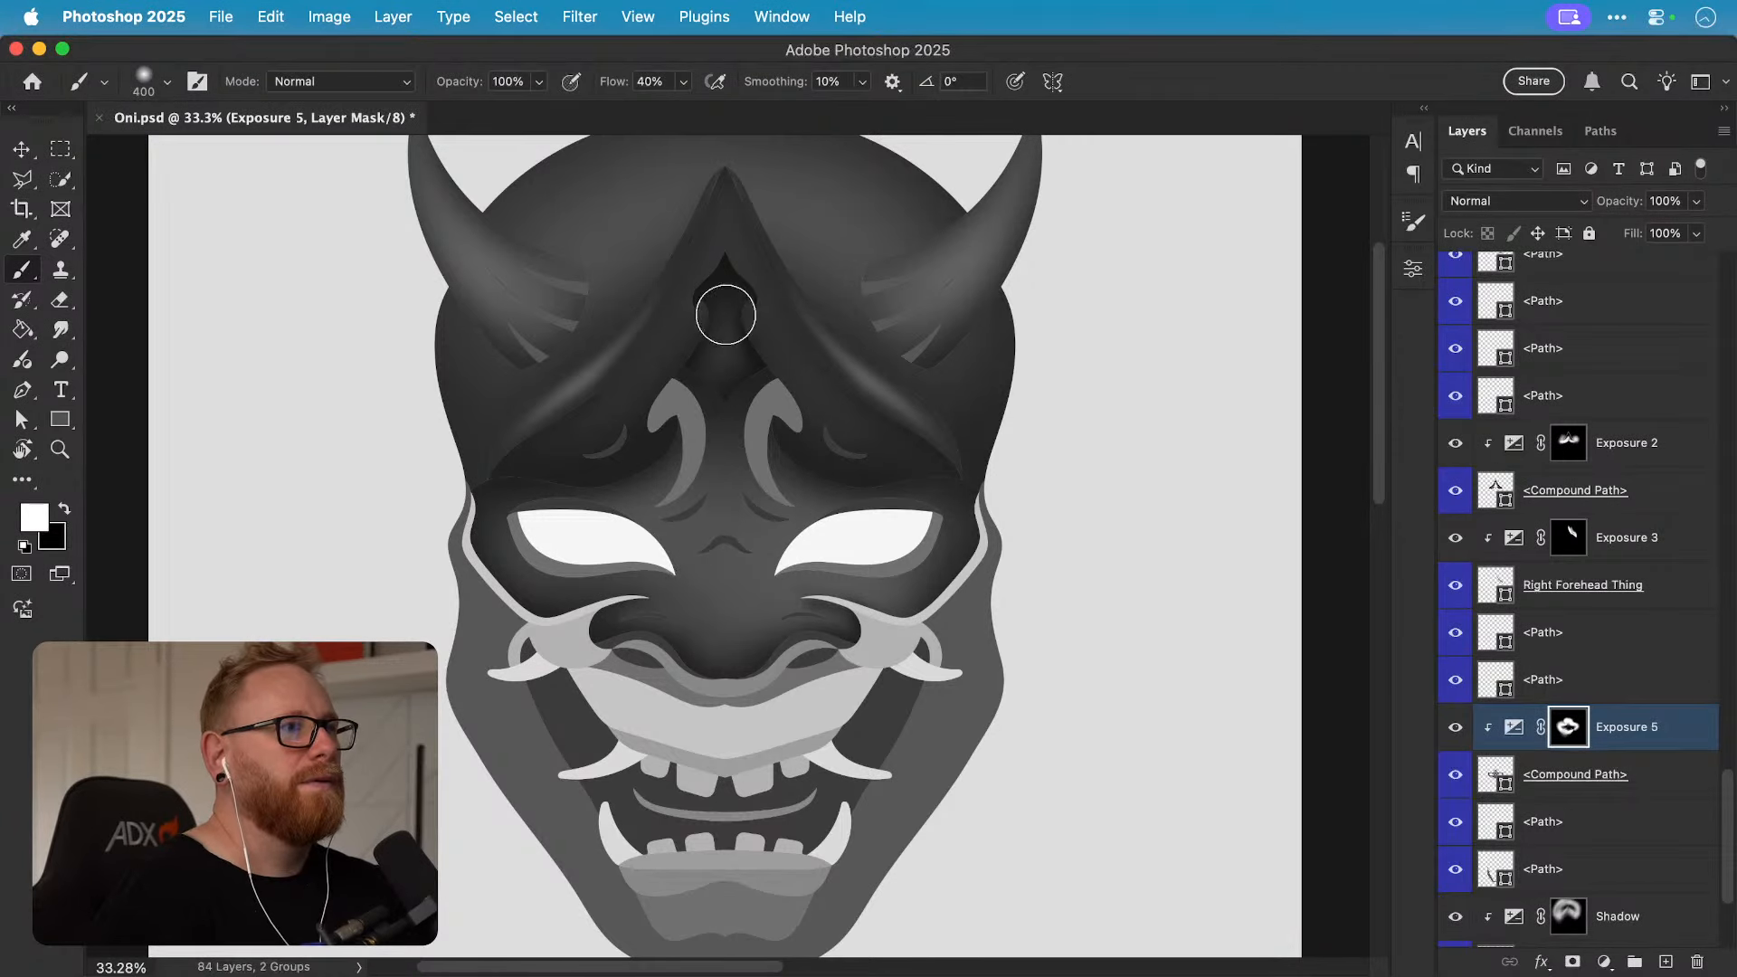
Step: Toggle the Exposure 5 adjustment's visibility to compare the face with and without its shading
scroll(922, 427, "down", 2)
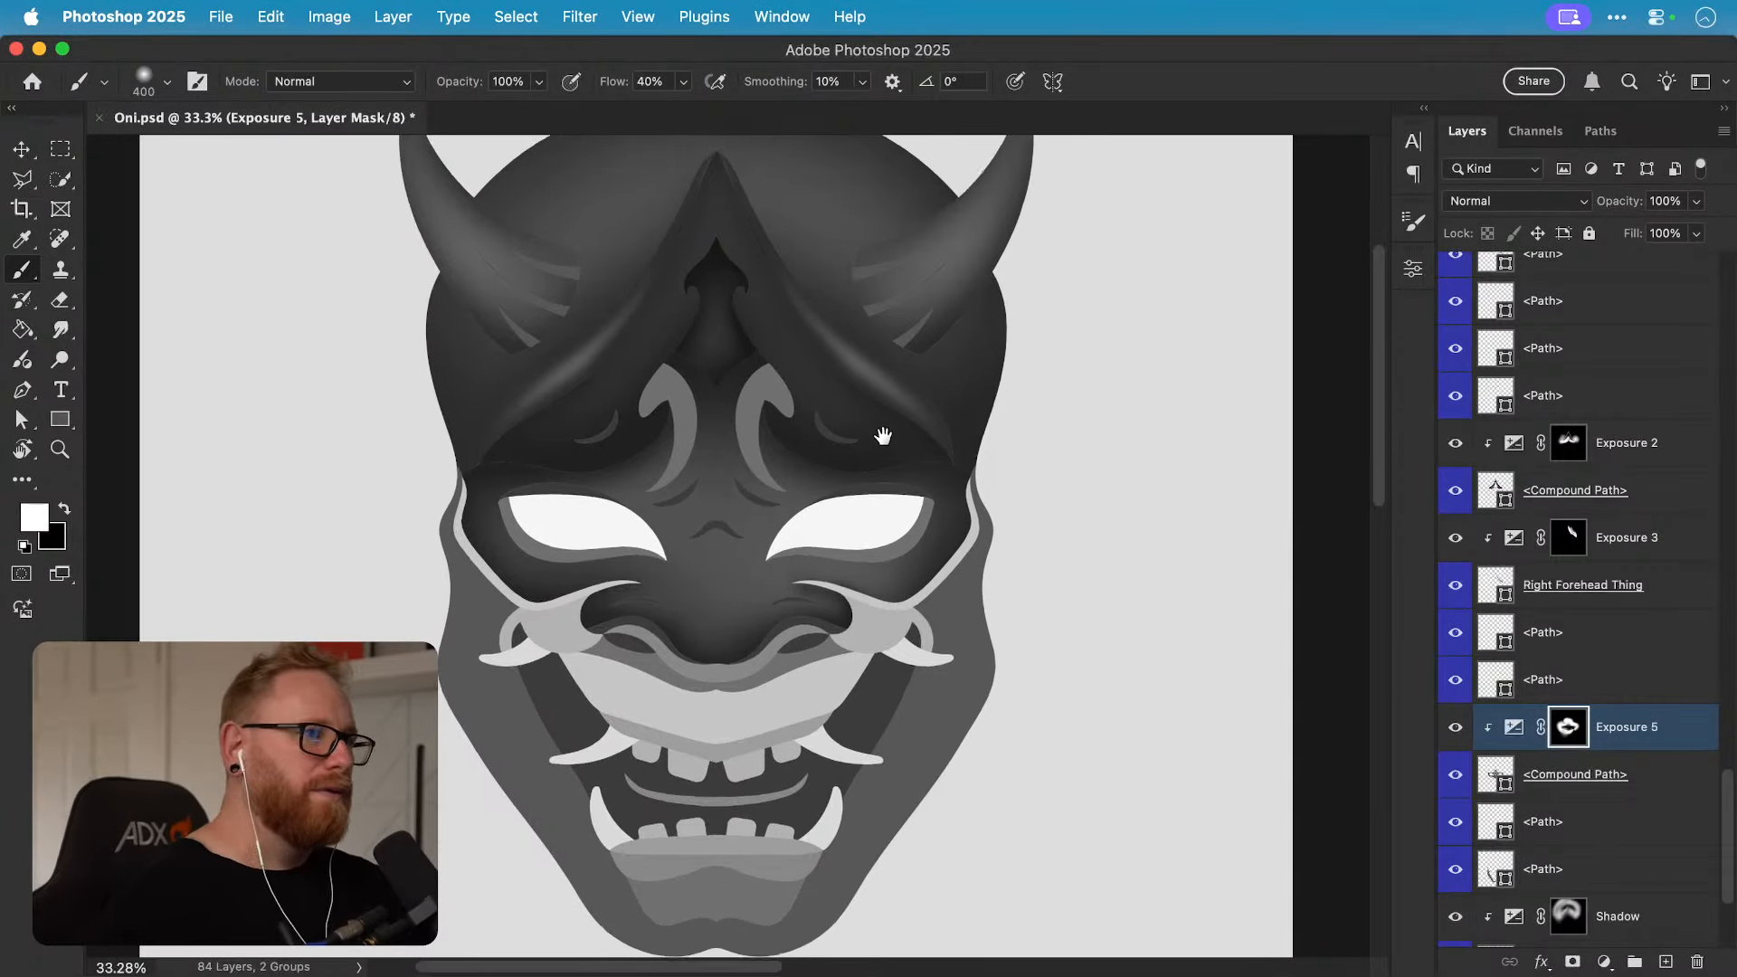
scroll(884, 434, "right", 2)
key("v")
left_click(1456, 728)
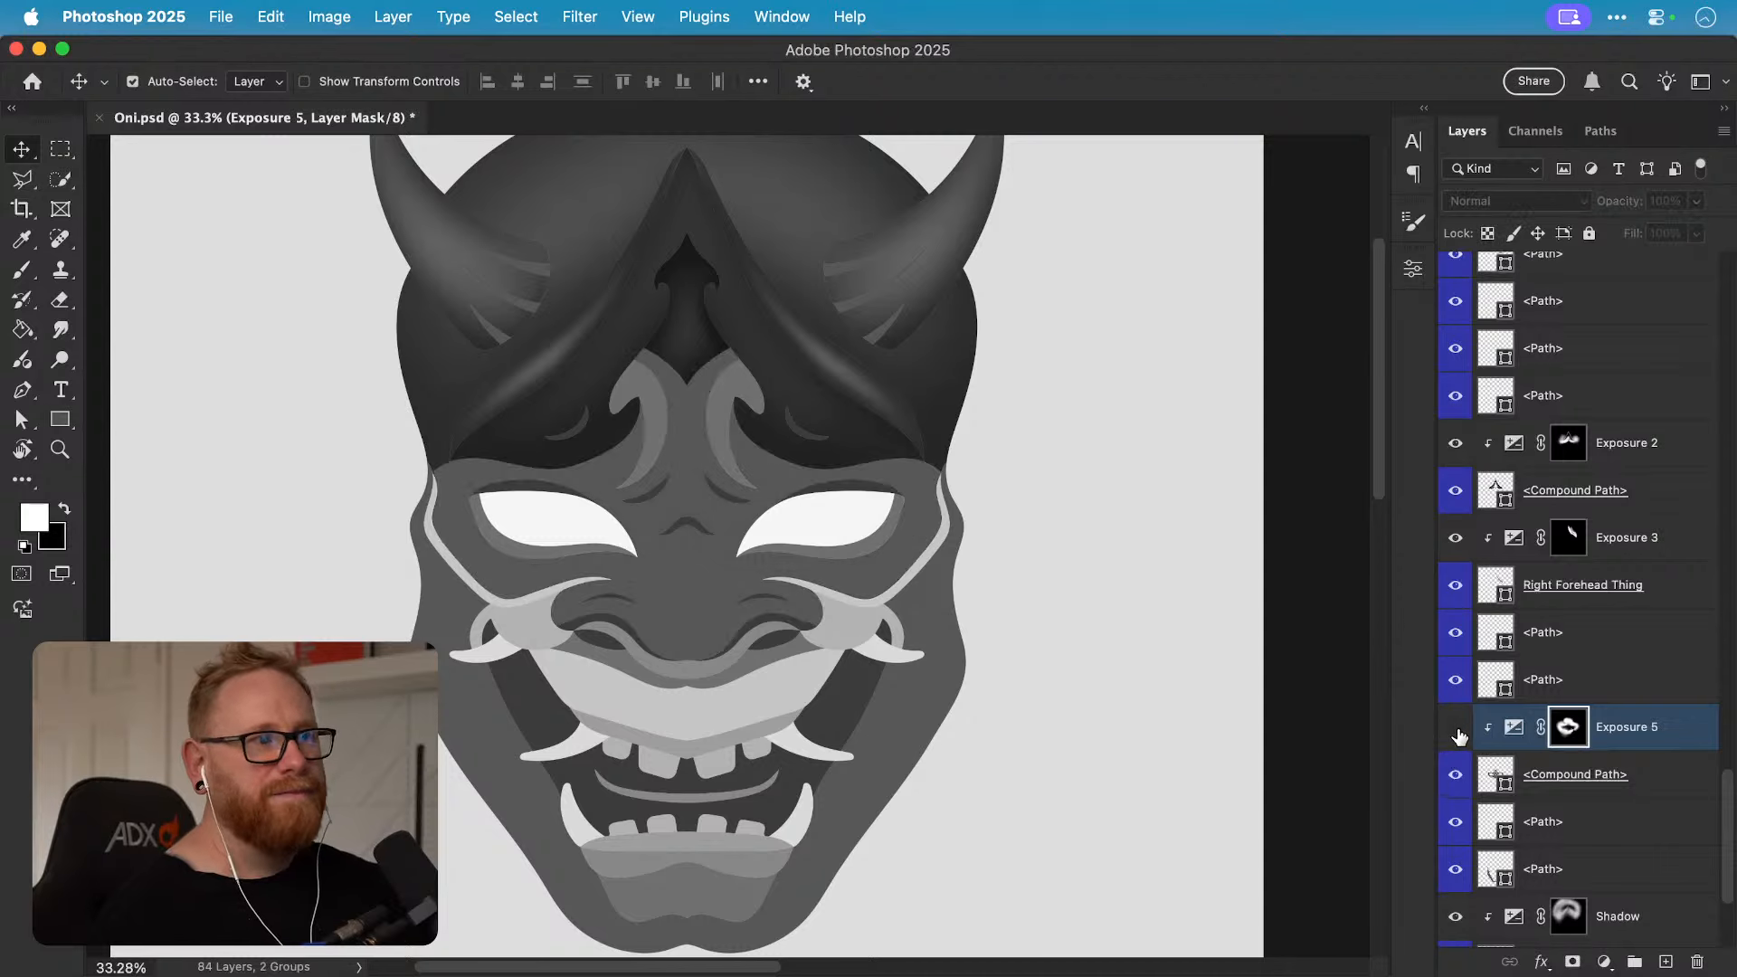
left_click(1455, 728)
left_click(1455, 728)
left_click(1455, 729)
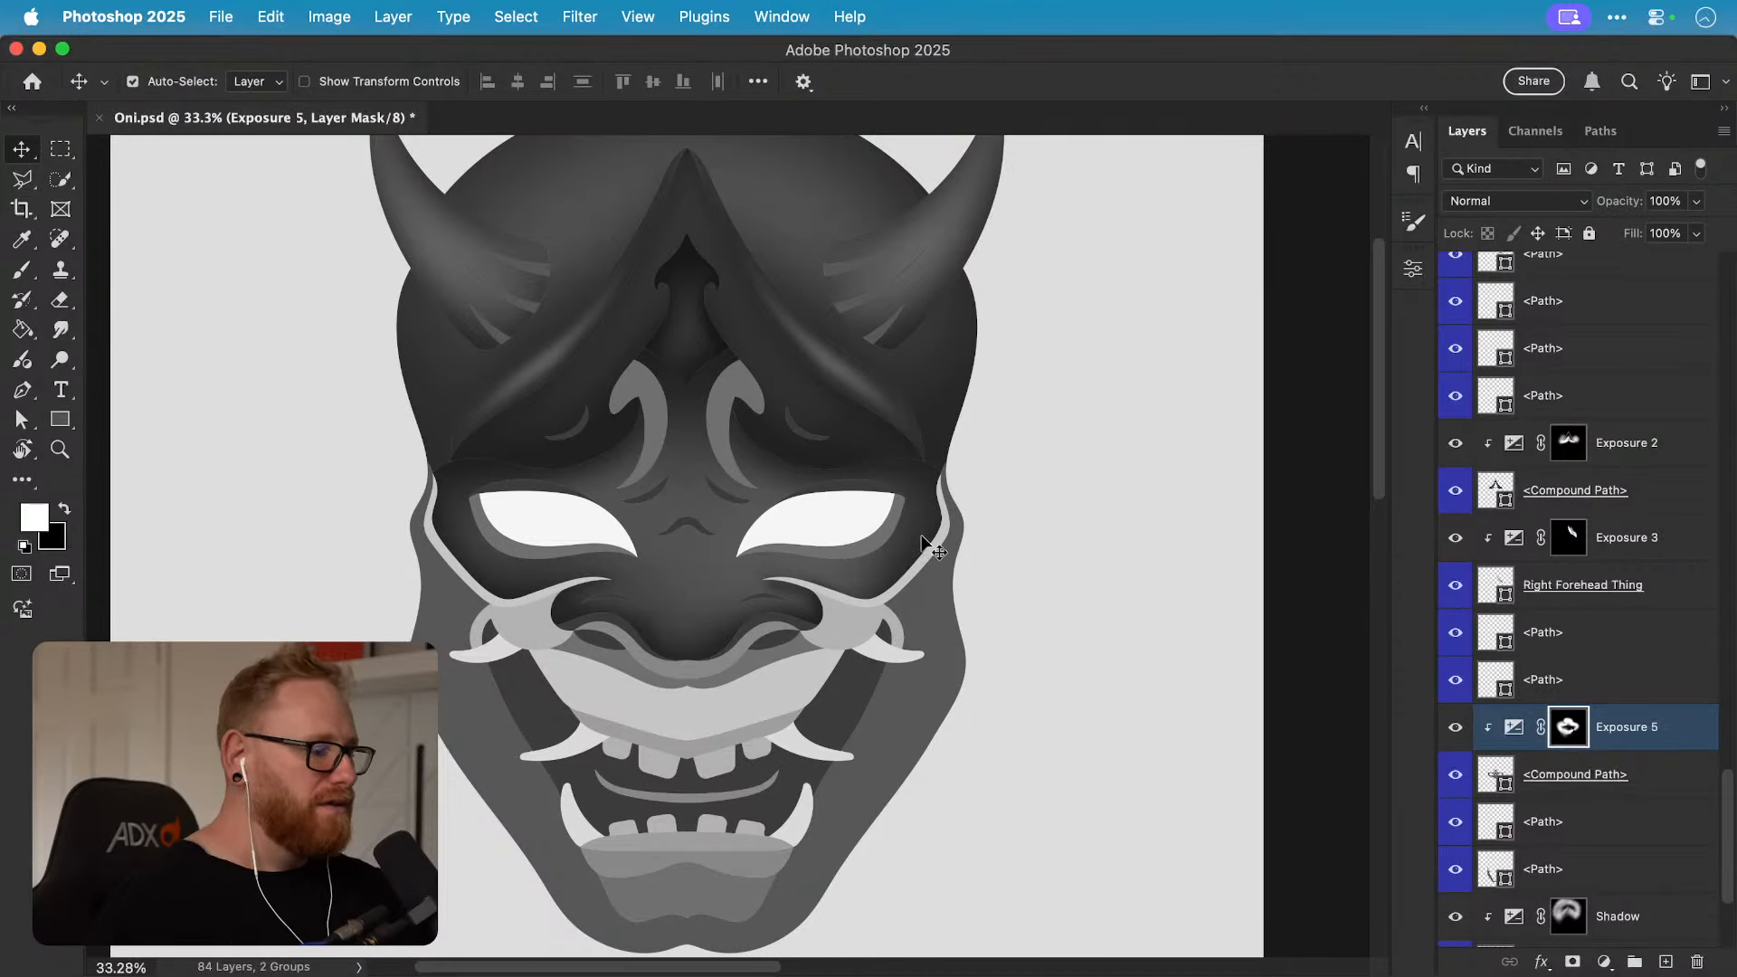
Step: Deepen the shading at the outer corners of the eyes on the Exposure 5 mask with a white 1000 px soft brush
key("b")
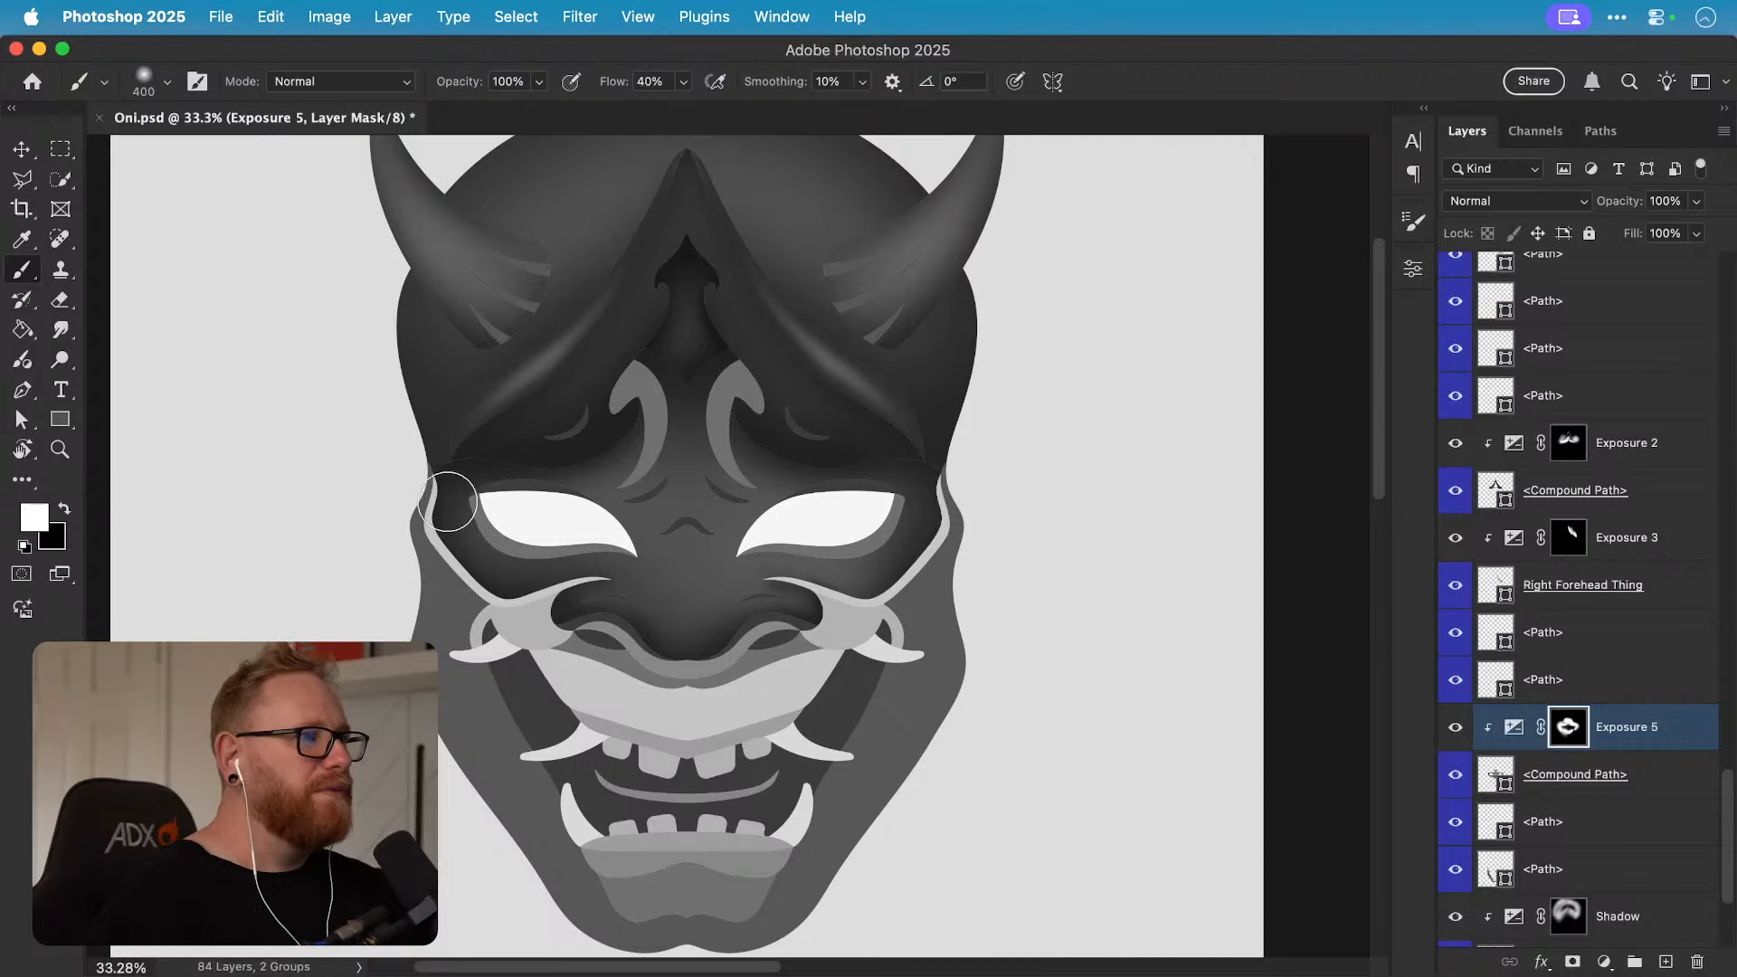
key("x")
key("x")
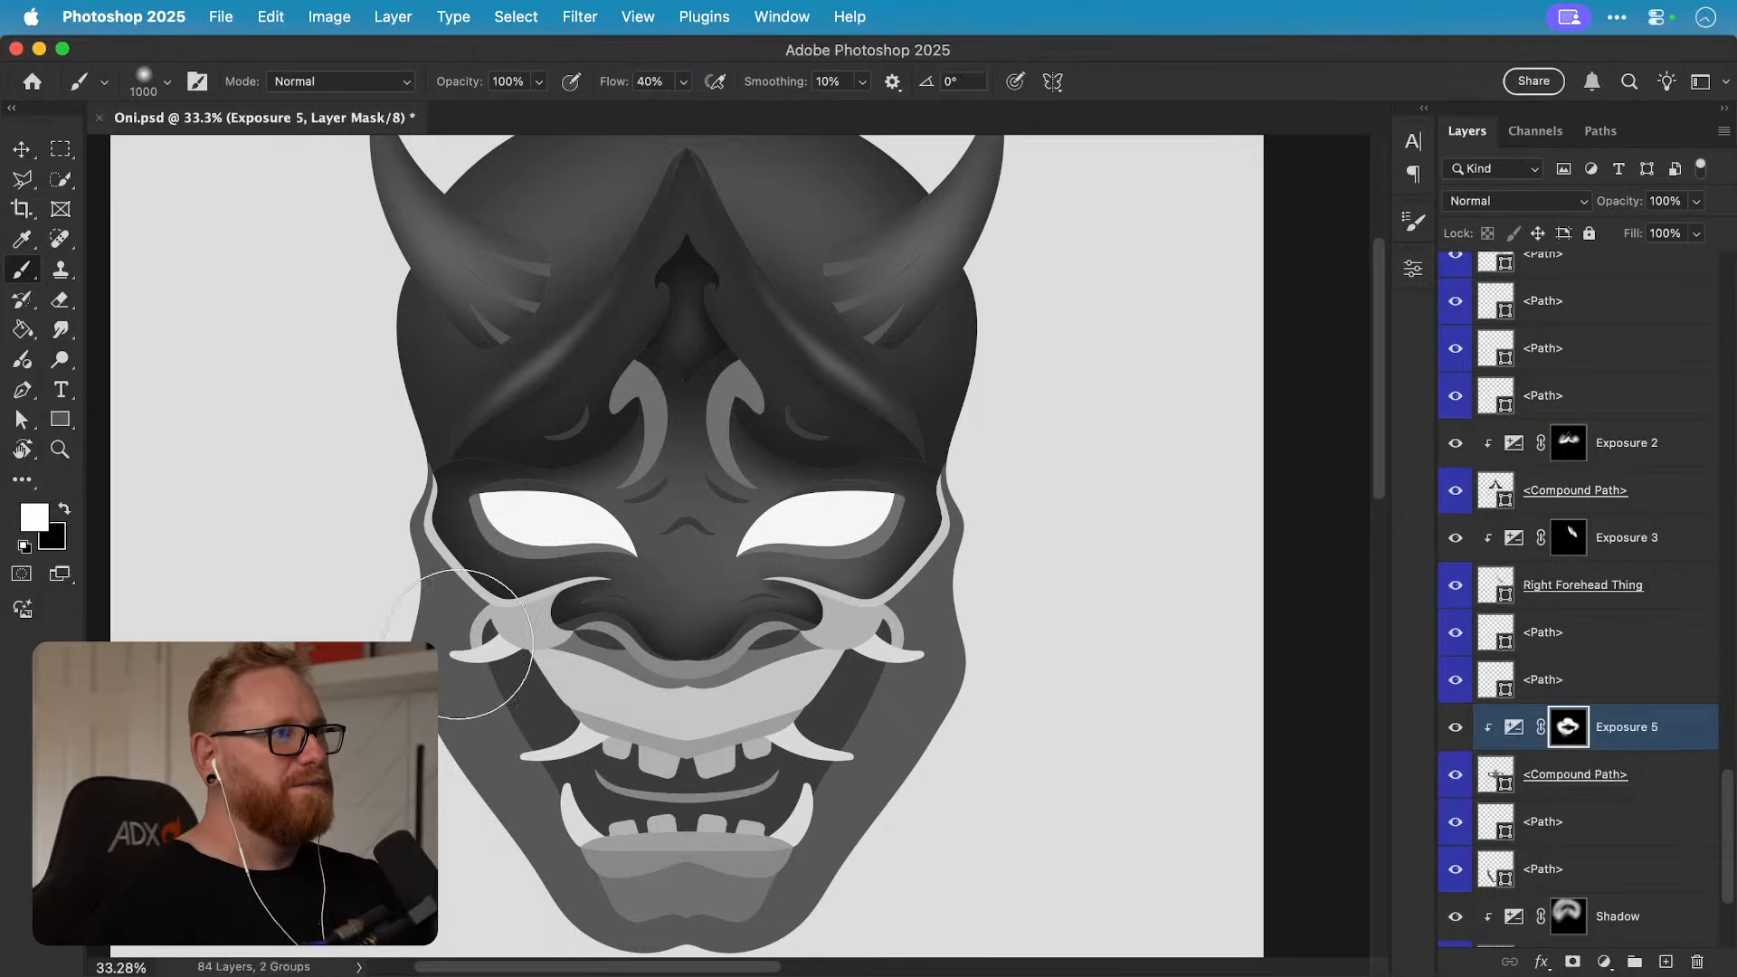
key("bracketright")
key("bracketright")
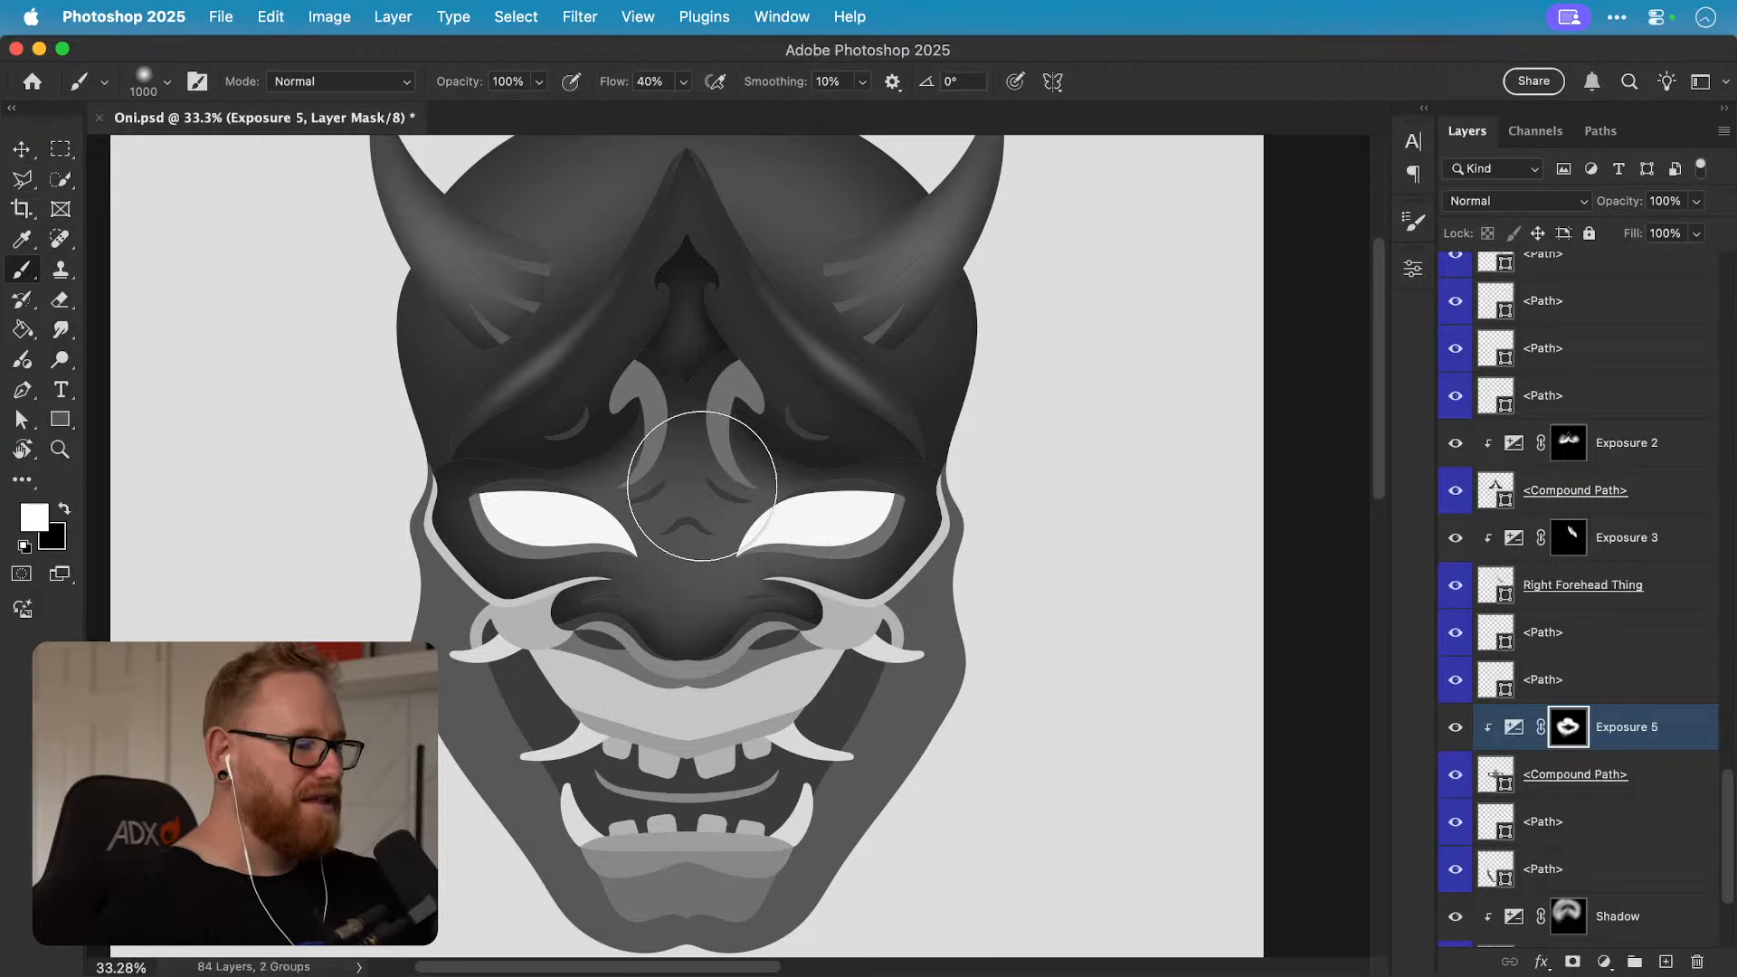
Step: Paint white along the centre of the nose bridge up towards the forehead with soft brushes of 300 and 500 px
key("bracketleft")
key("bracketleft")
key("bracketleft")
key("bracketleft")
key("bracketleft")
key("bracketleft")
key("bracketleft")
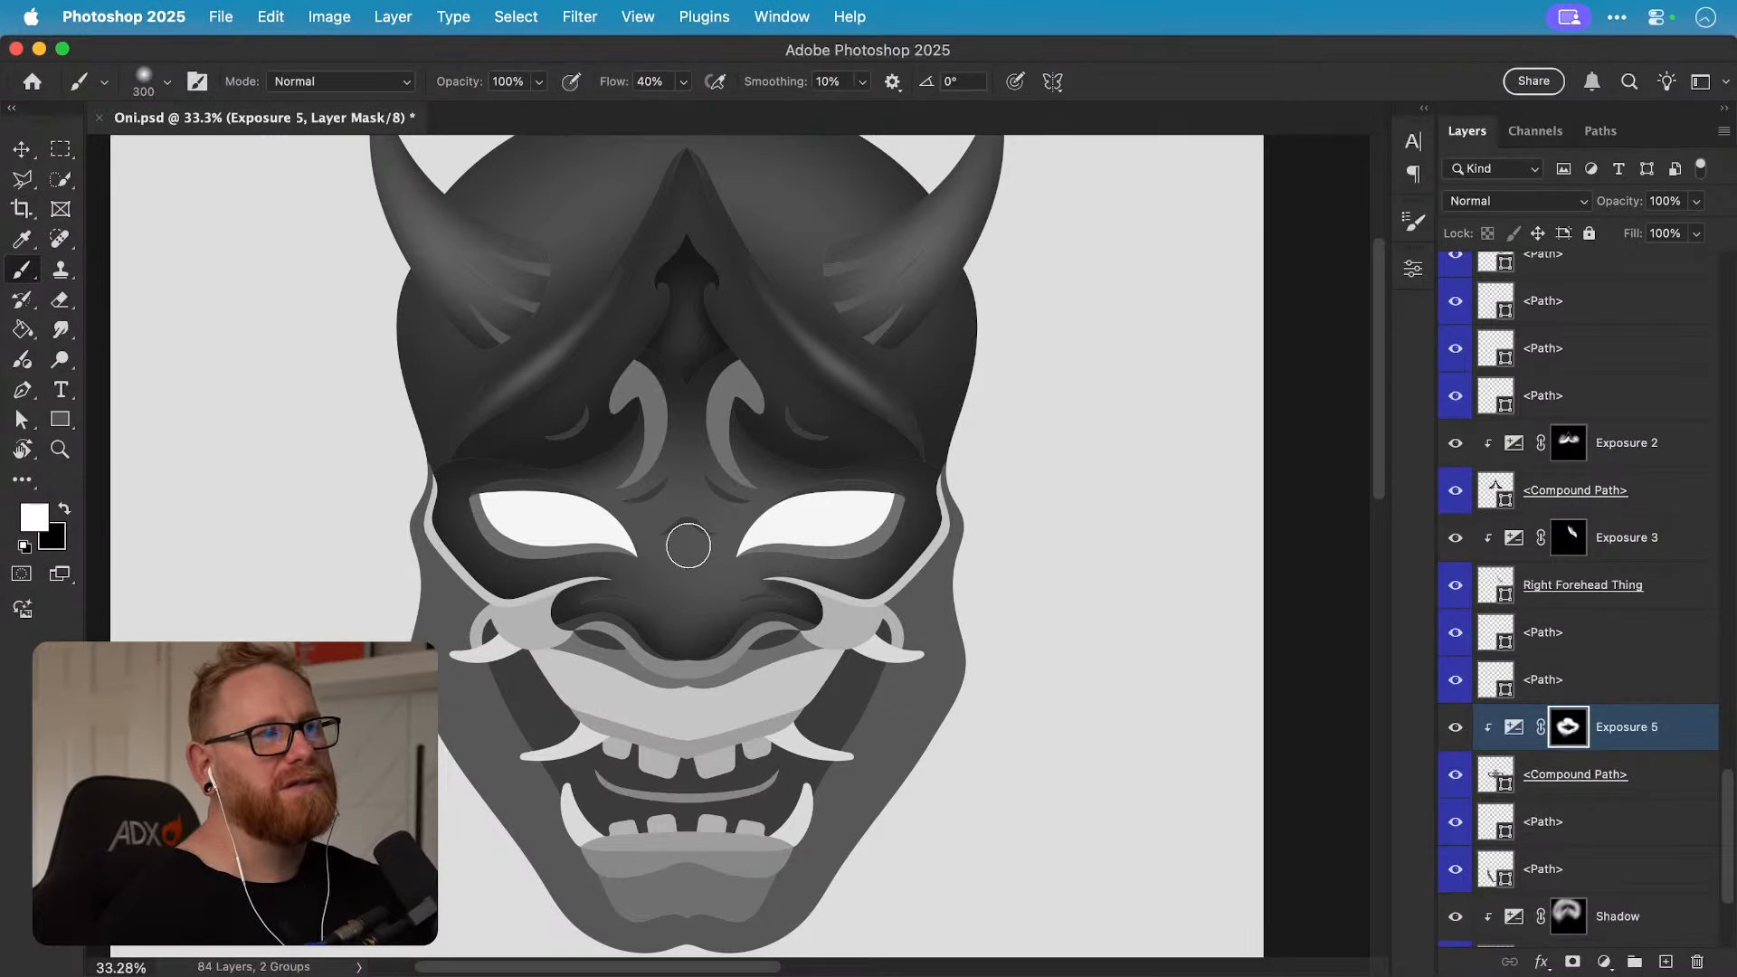
left_click_drag(677, 599, 687, 398)
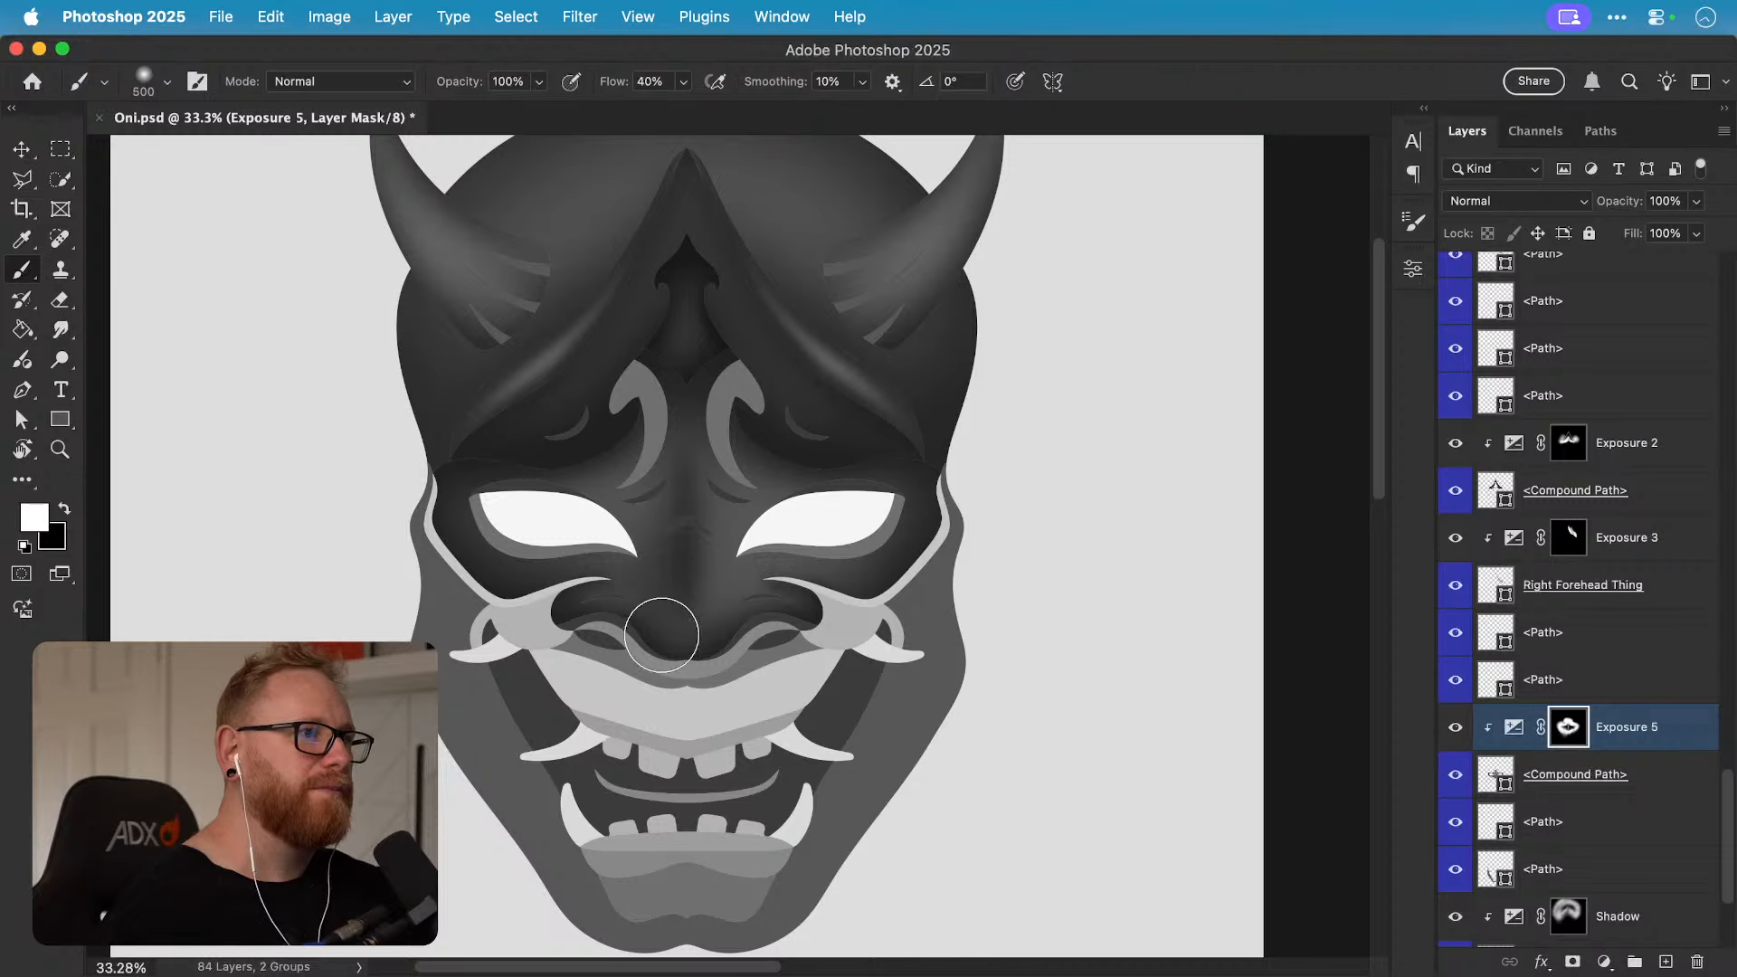
key("bracketright")
key("bracketright")
key("bracketright")
key("bracketright")
key("bracketright")
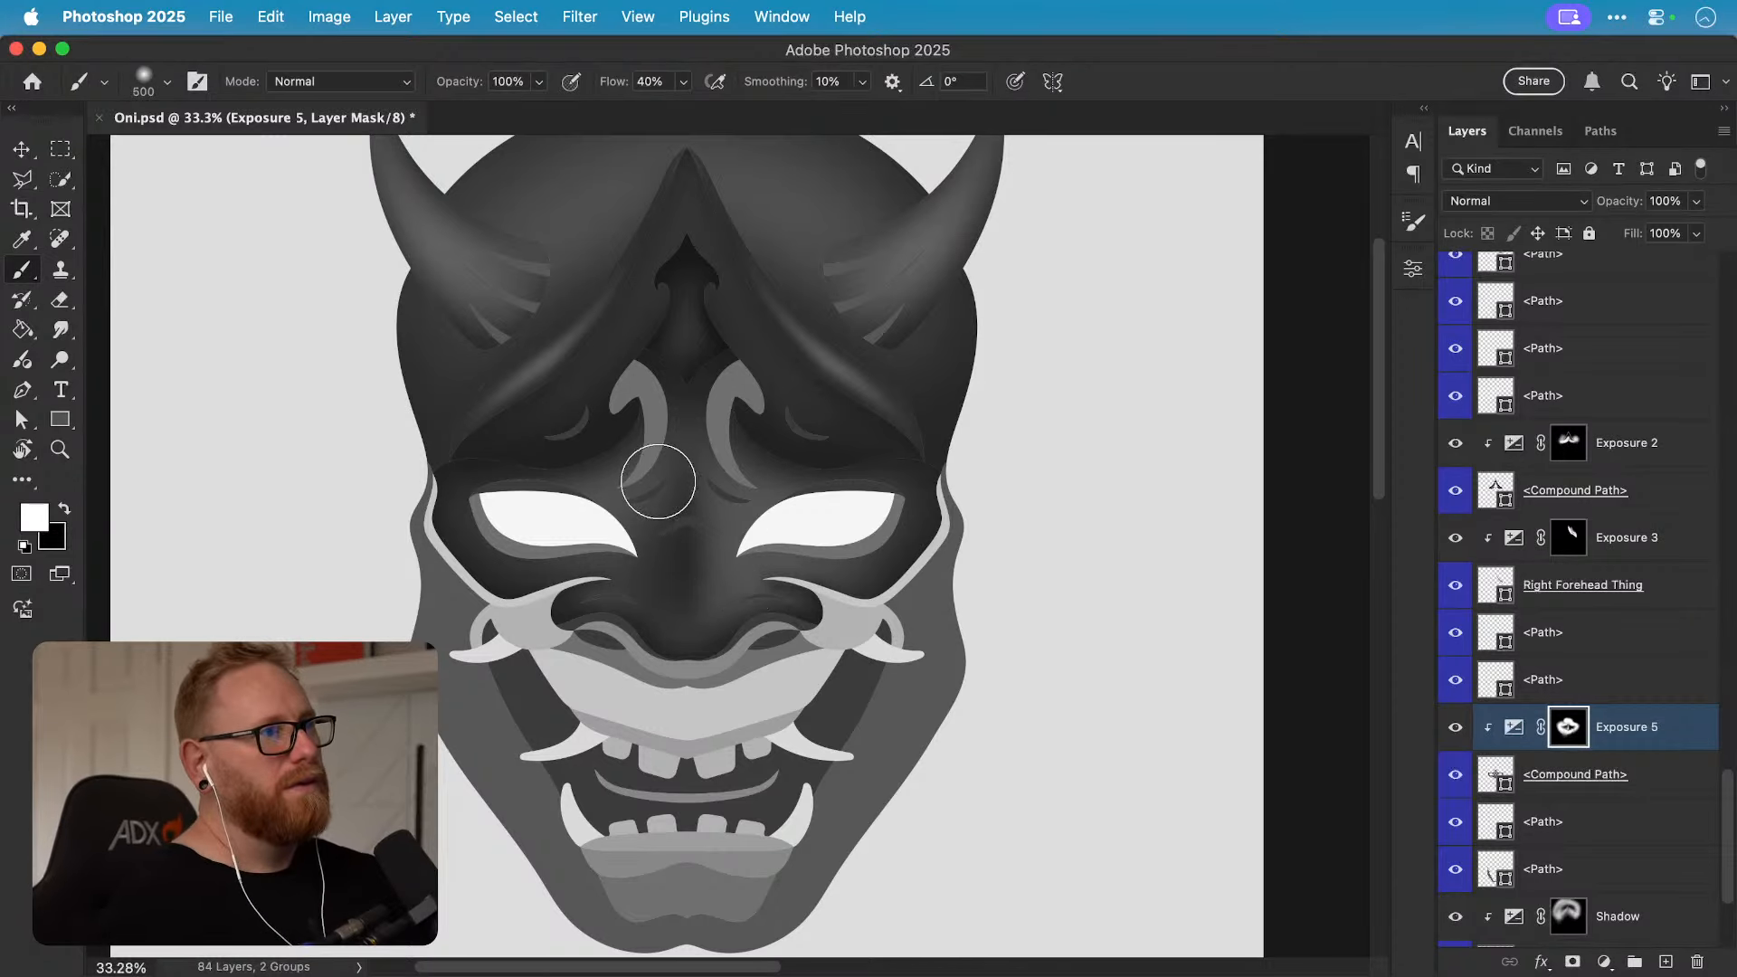
Step: Build up the white shading around the nose bridge on the Exposure 5 mask with soft brushes of 800 and 400 px
key("bracketright")
key("bracketright")
key("bracketright")
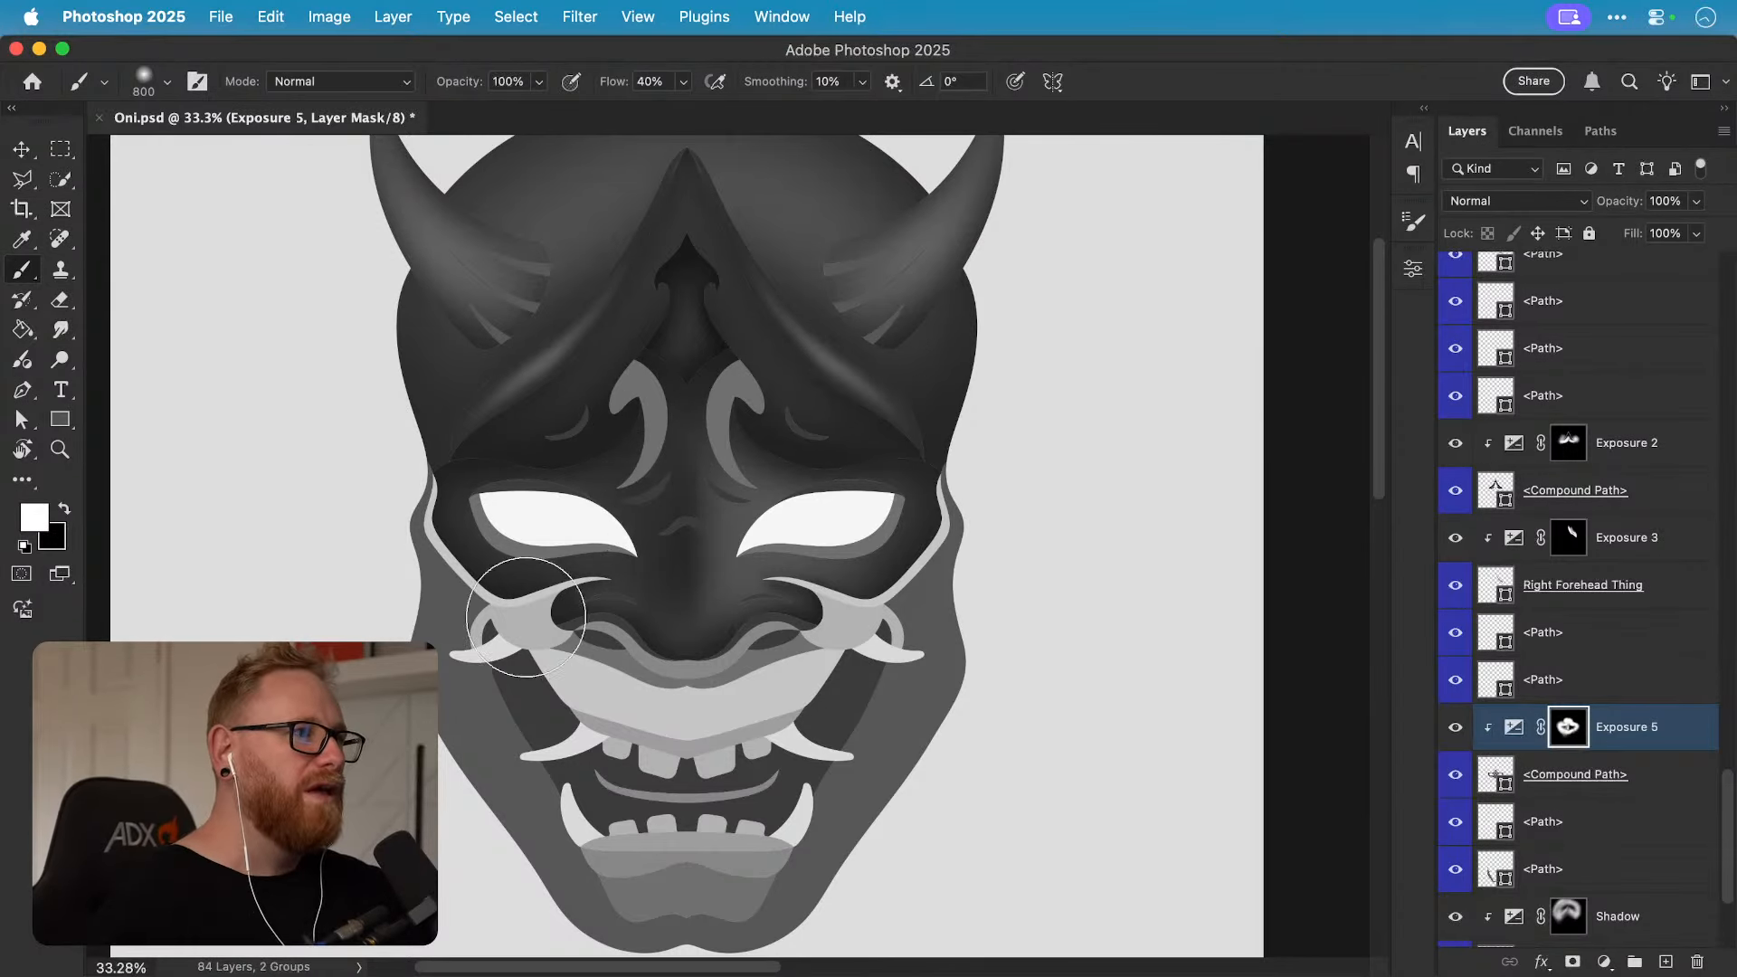
key("bracketleft")
key("bracketleft")
key("bracketleft")
key("bracketleft")
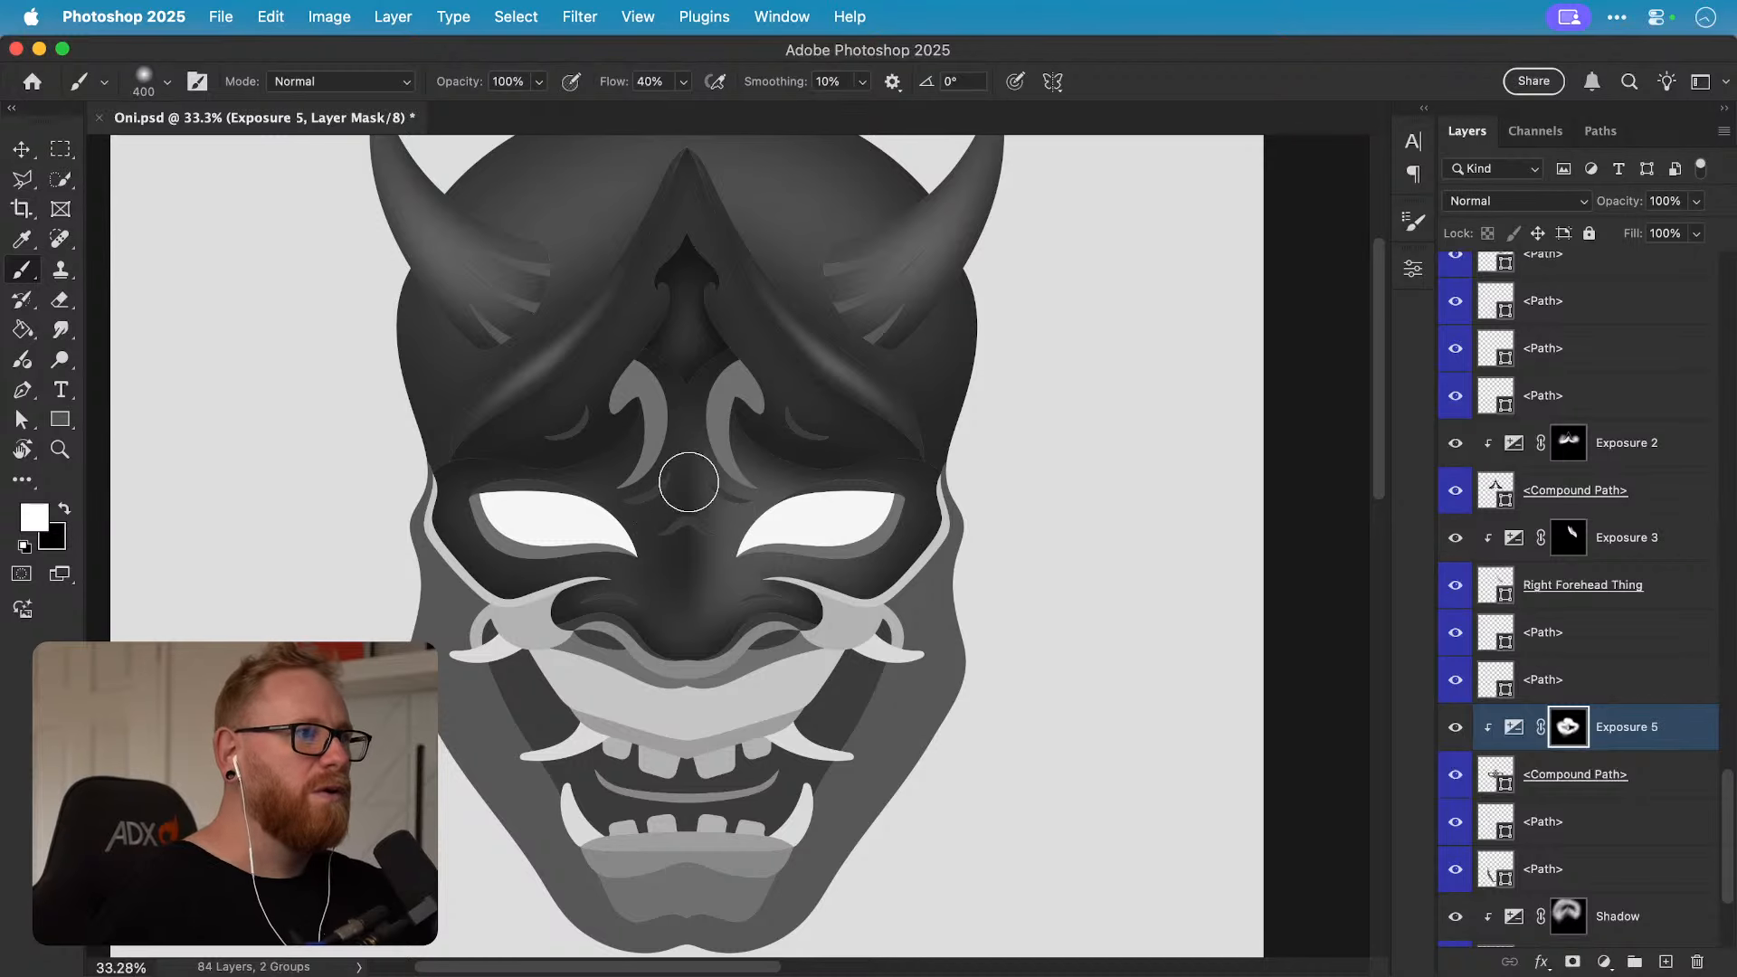
Step: Lighten the side of the nose beside the bridge on the Exposure 5 mask with black, using soft brushes of 200 and 600 px
key("x")
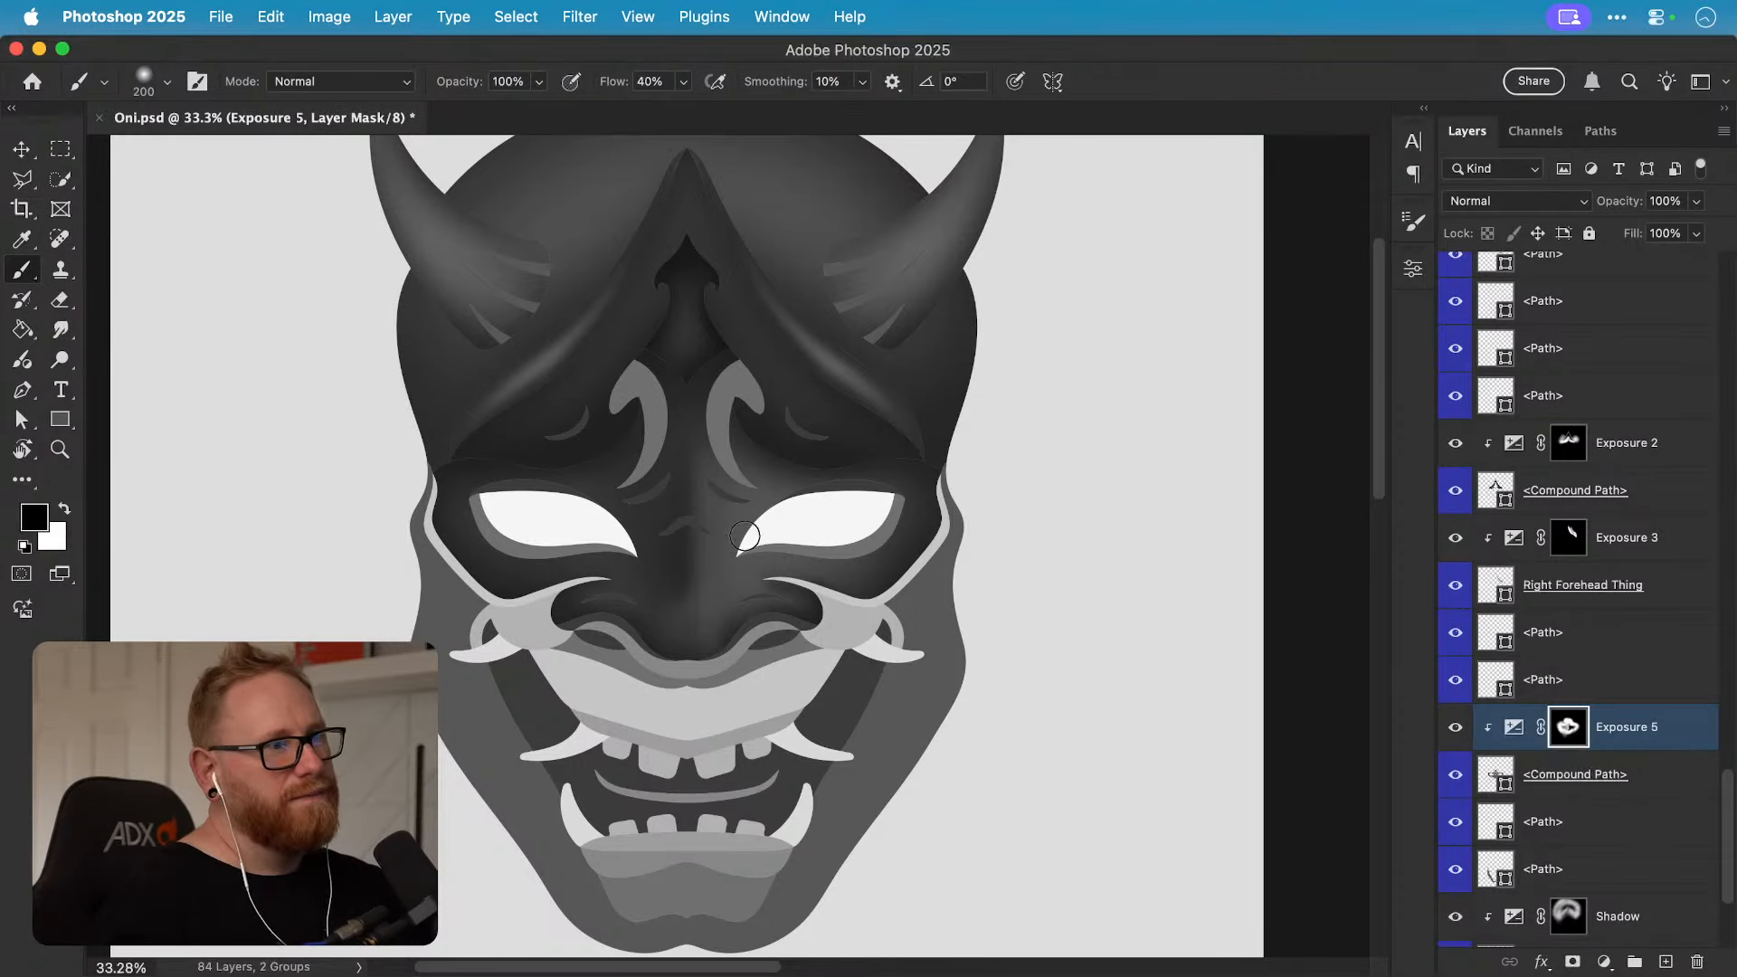
key("x")
key("x")
key("x")
key("x")
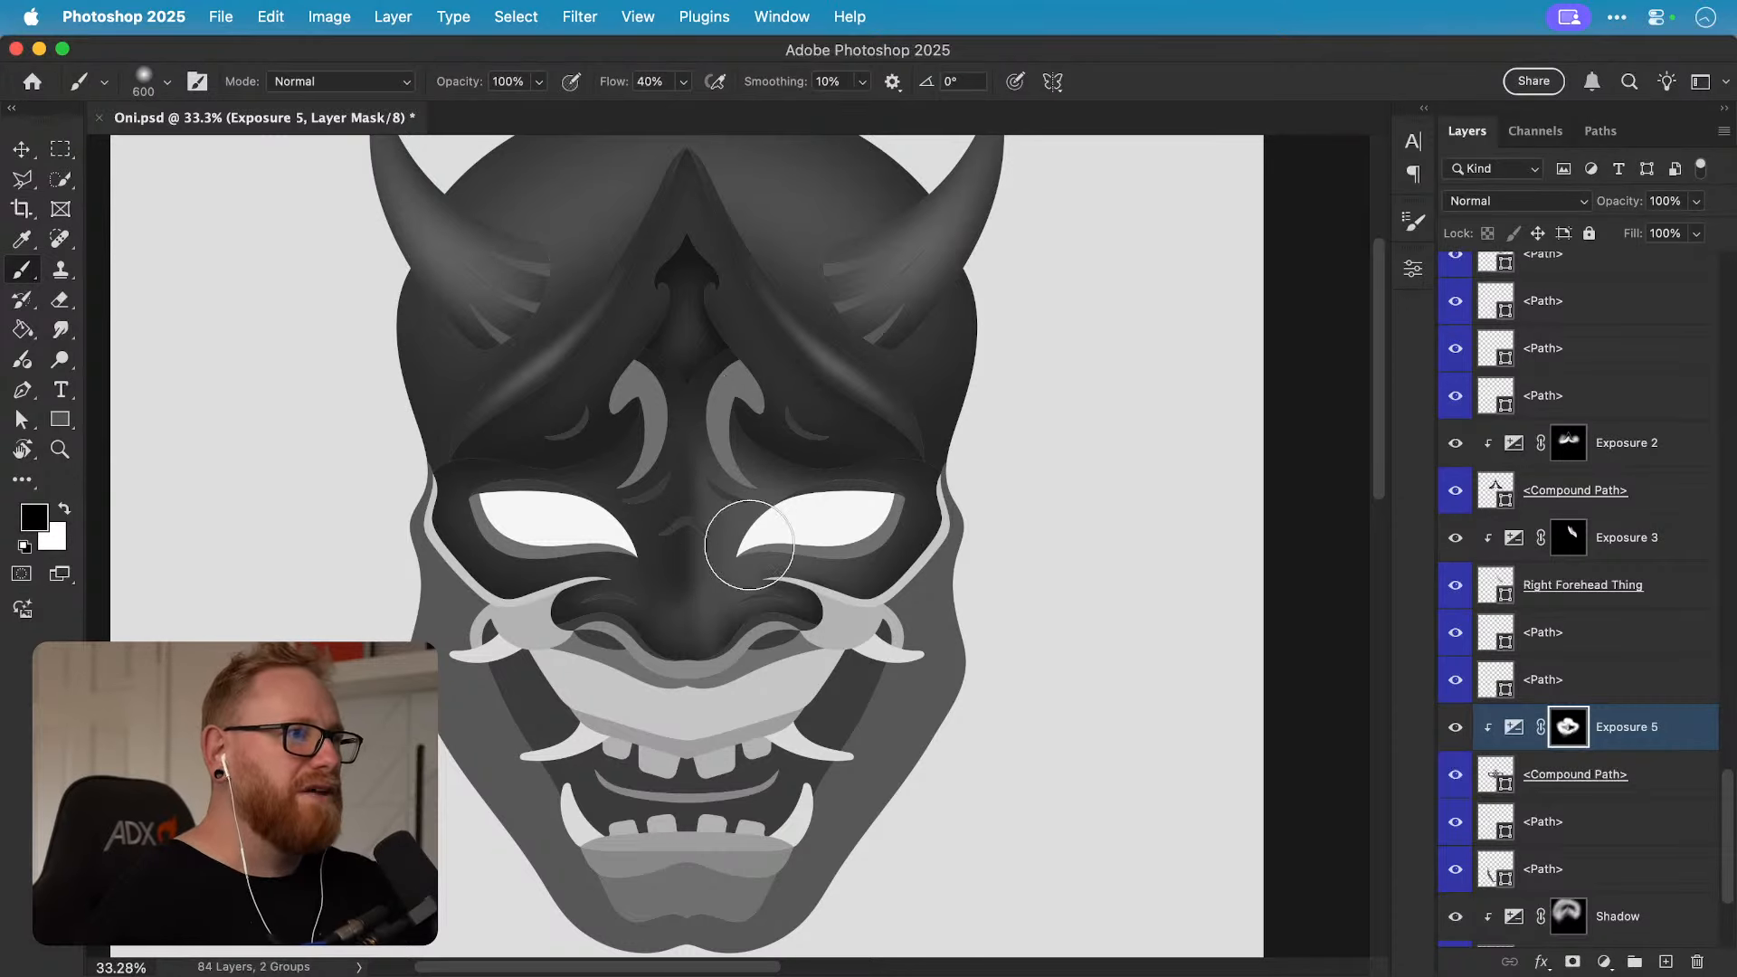
key("bracketright")
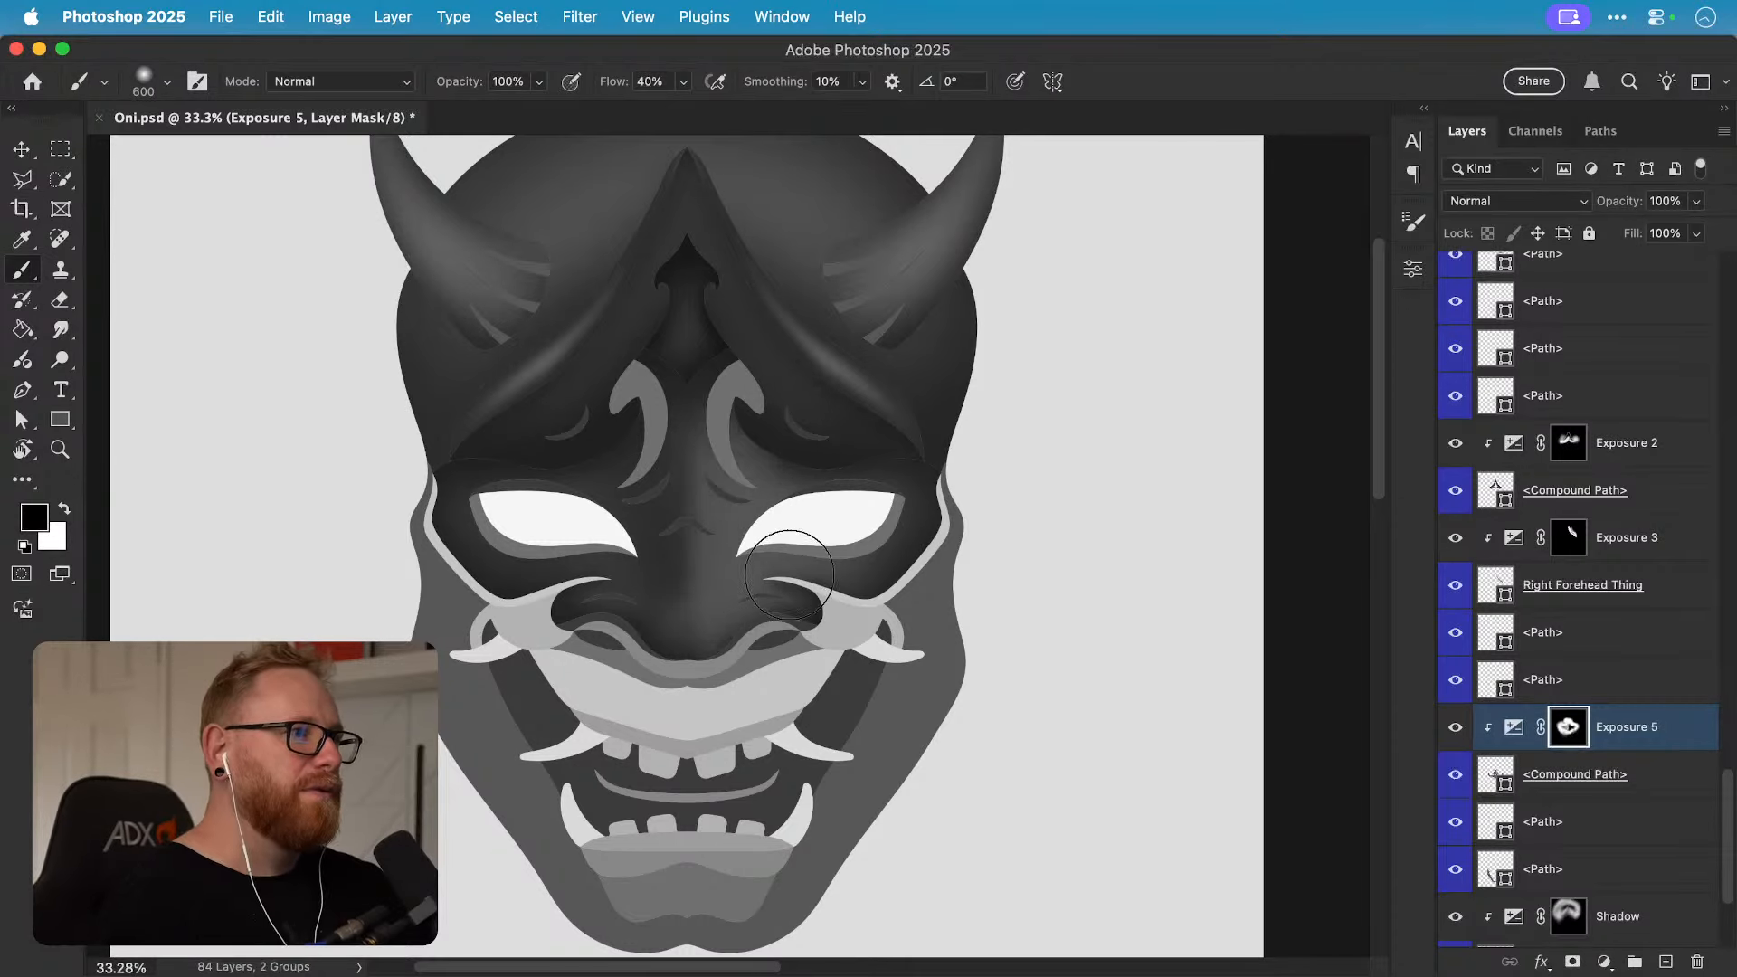
Step: Refine the nose and lower bridge shading by alternating white and black with a 600 px soft brush, and save the document
key("x")
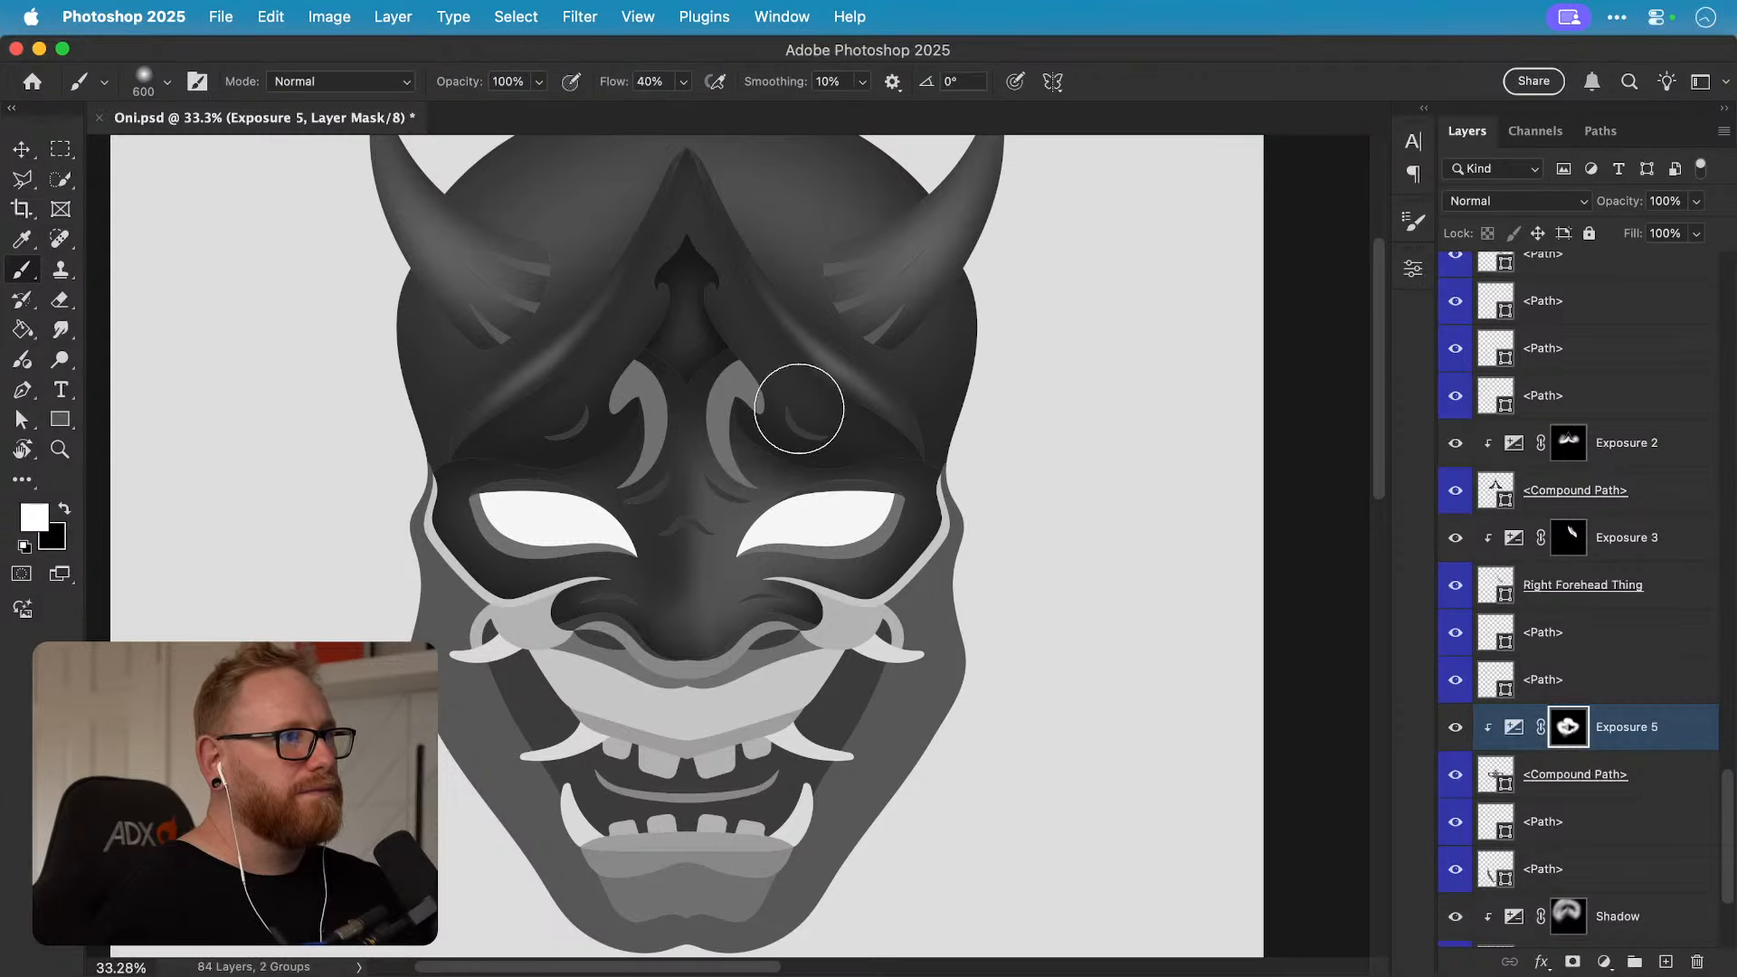
key("x")
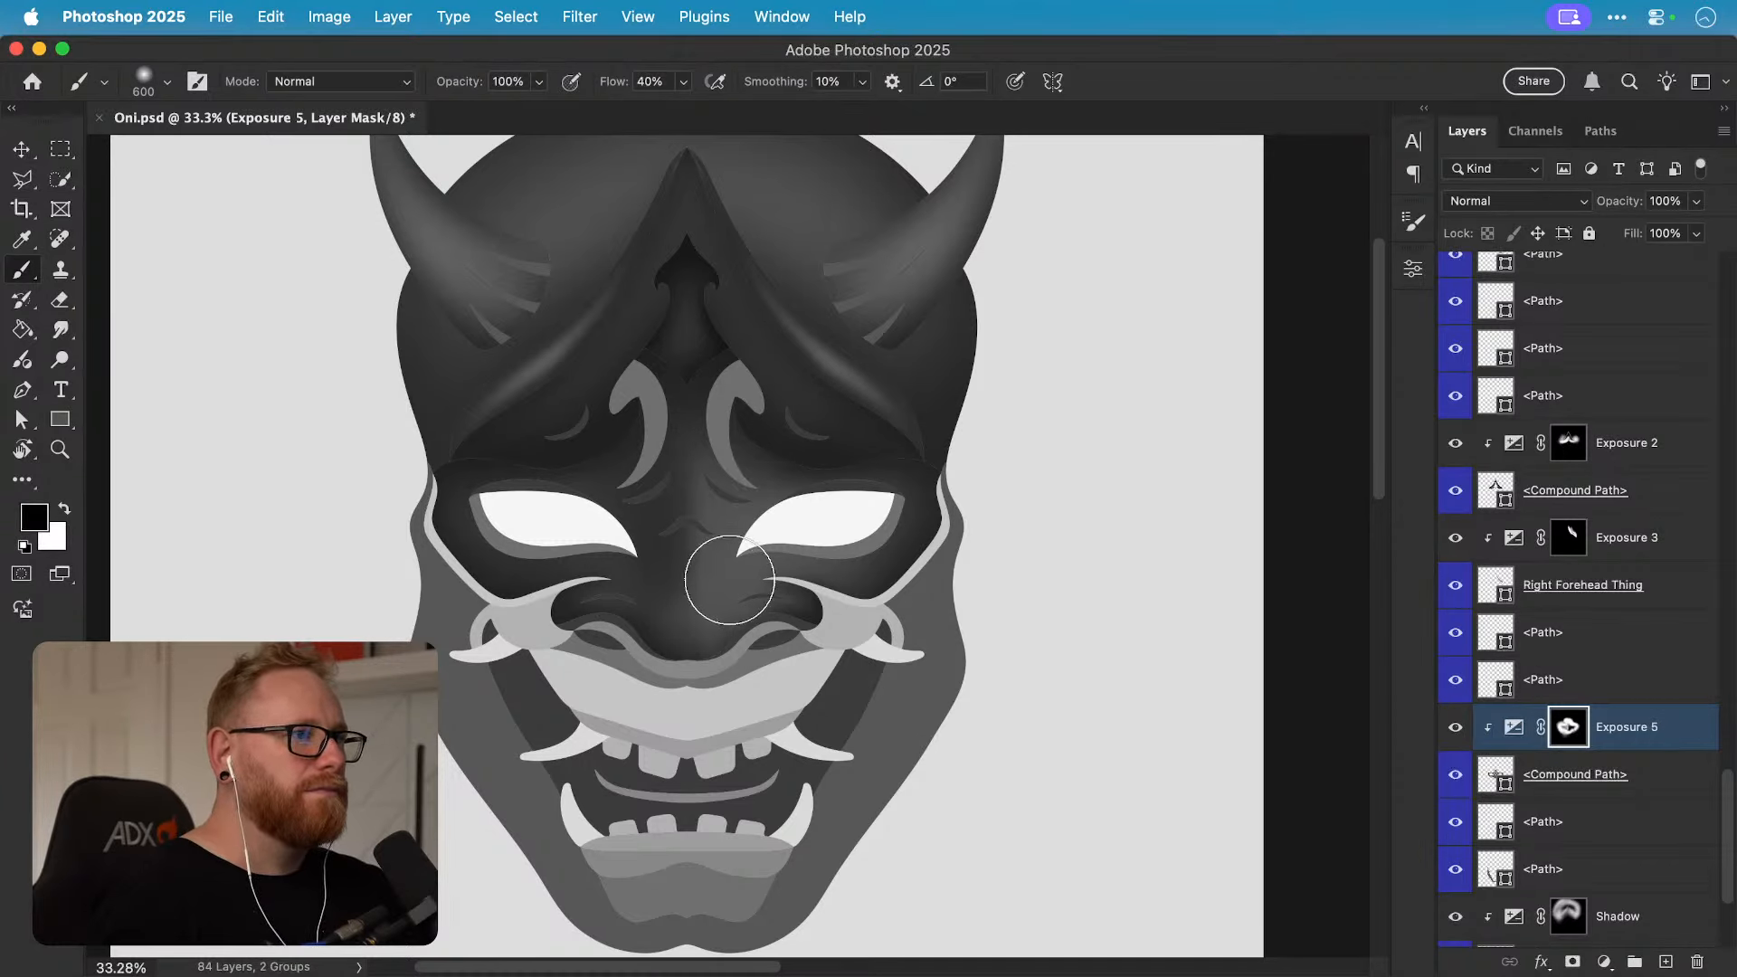
key("x")
key("x")
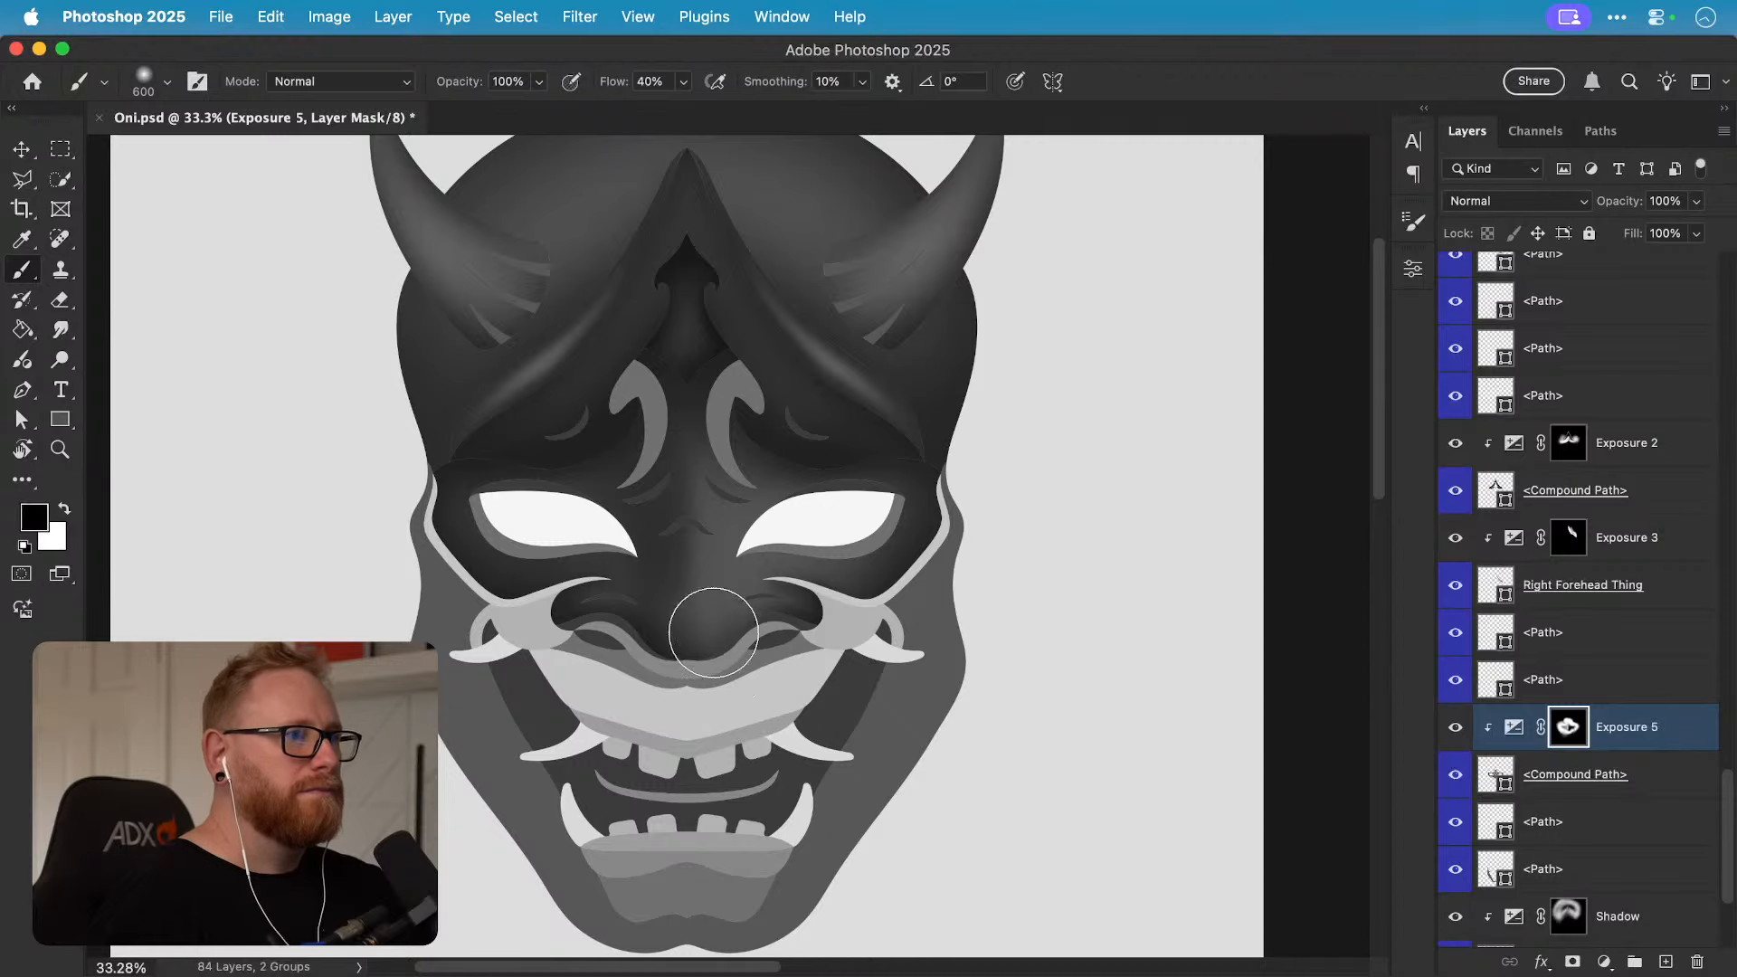
key("v")
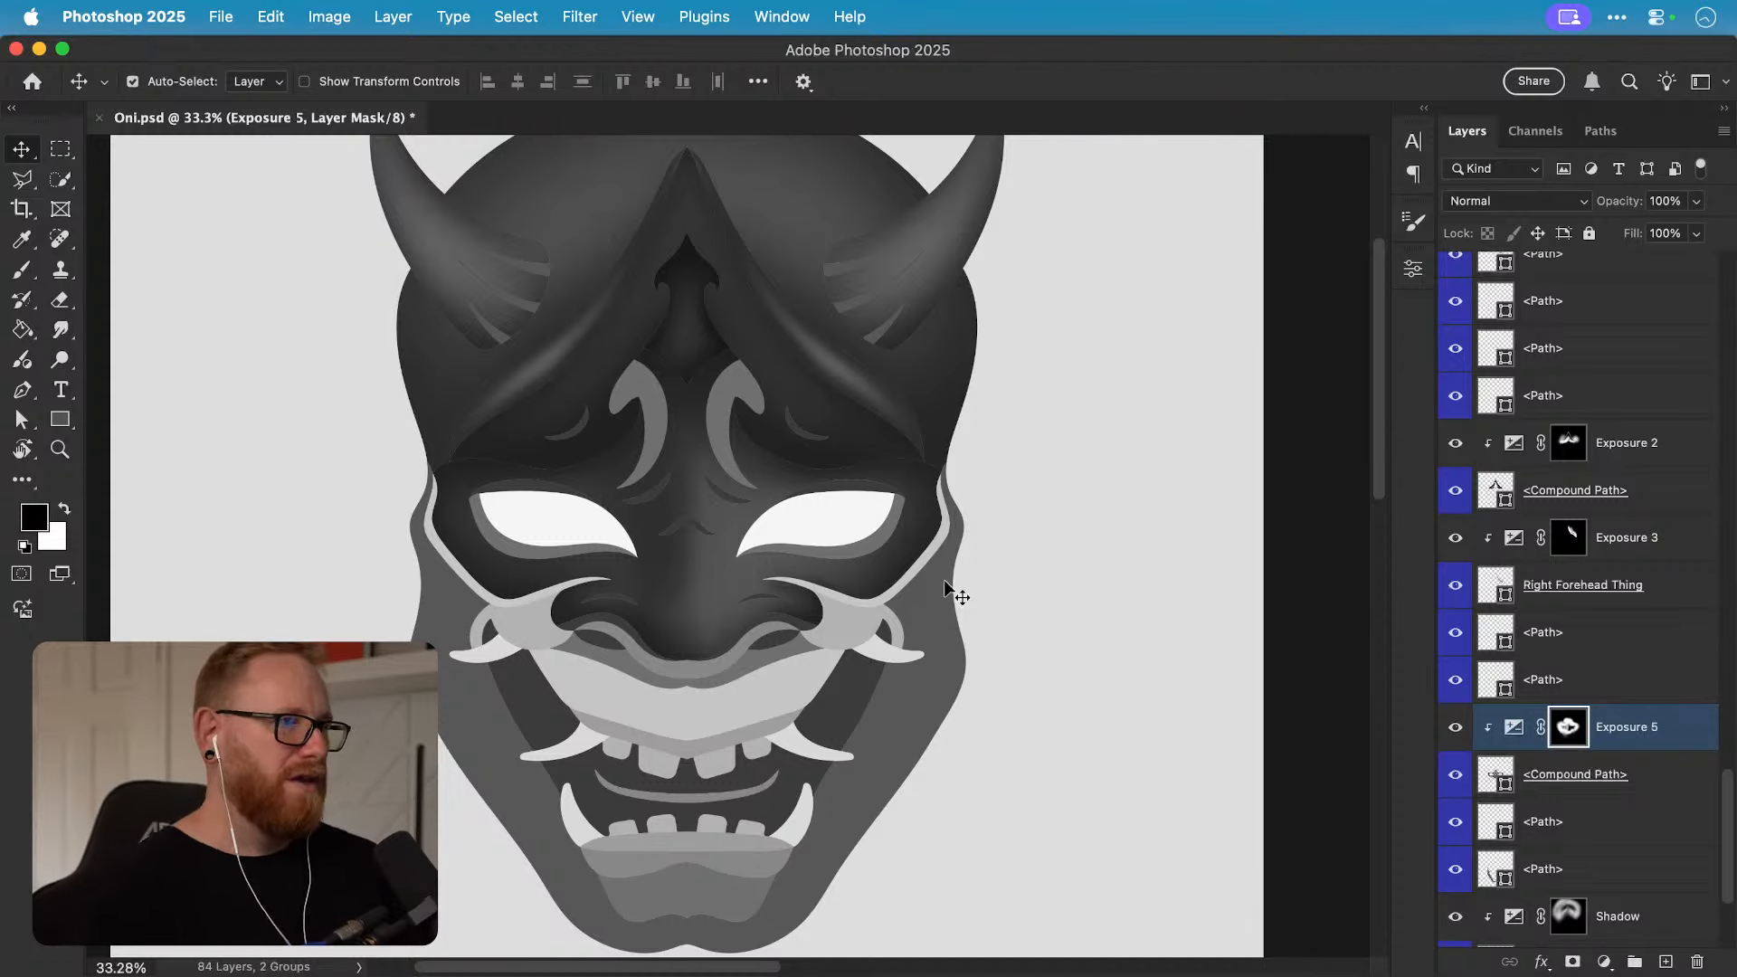
key("super+s")
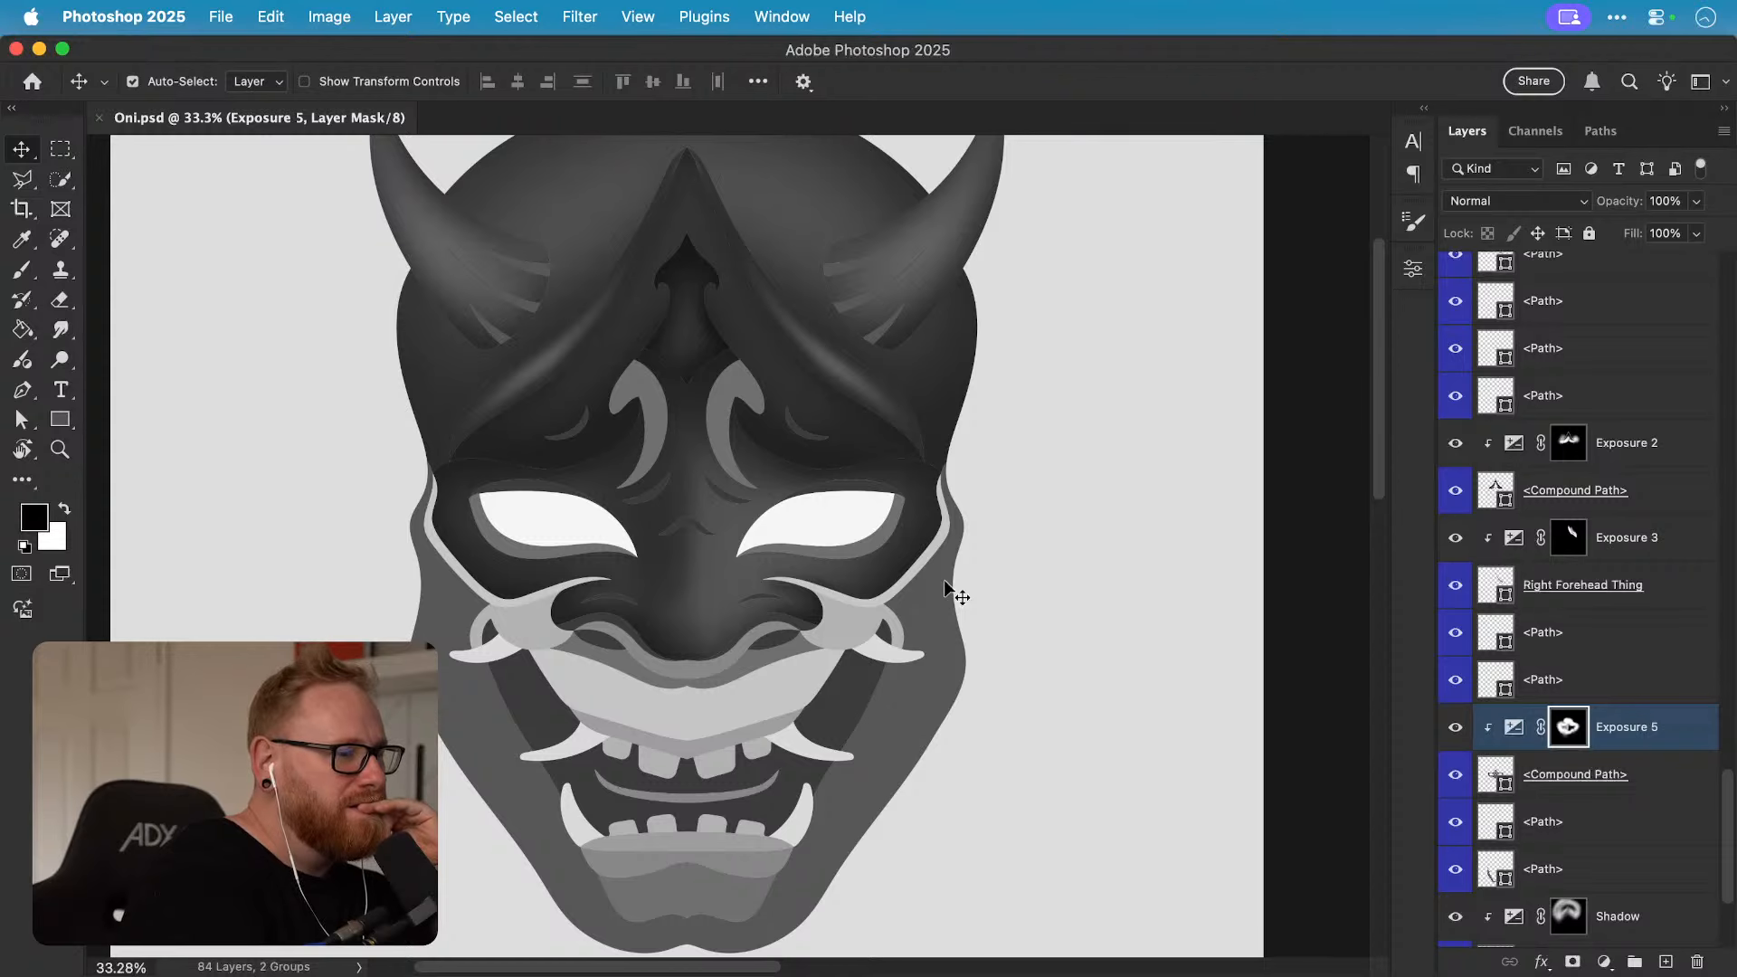
Step: Select the left cheek piece beside the nostril and darken its fill colour to a mid grey
scroll(943, 579, "down", 2)
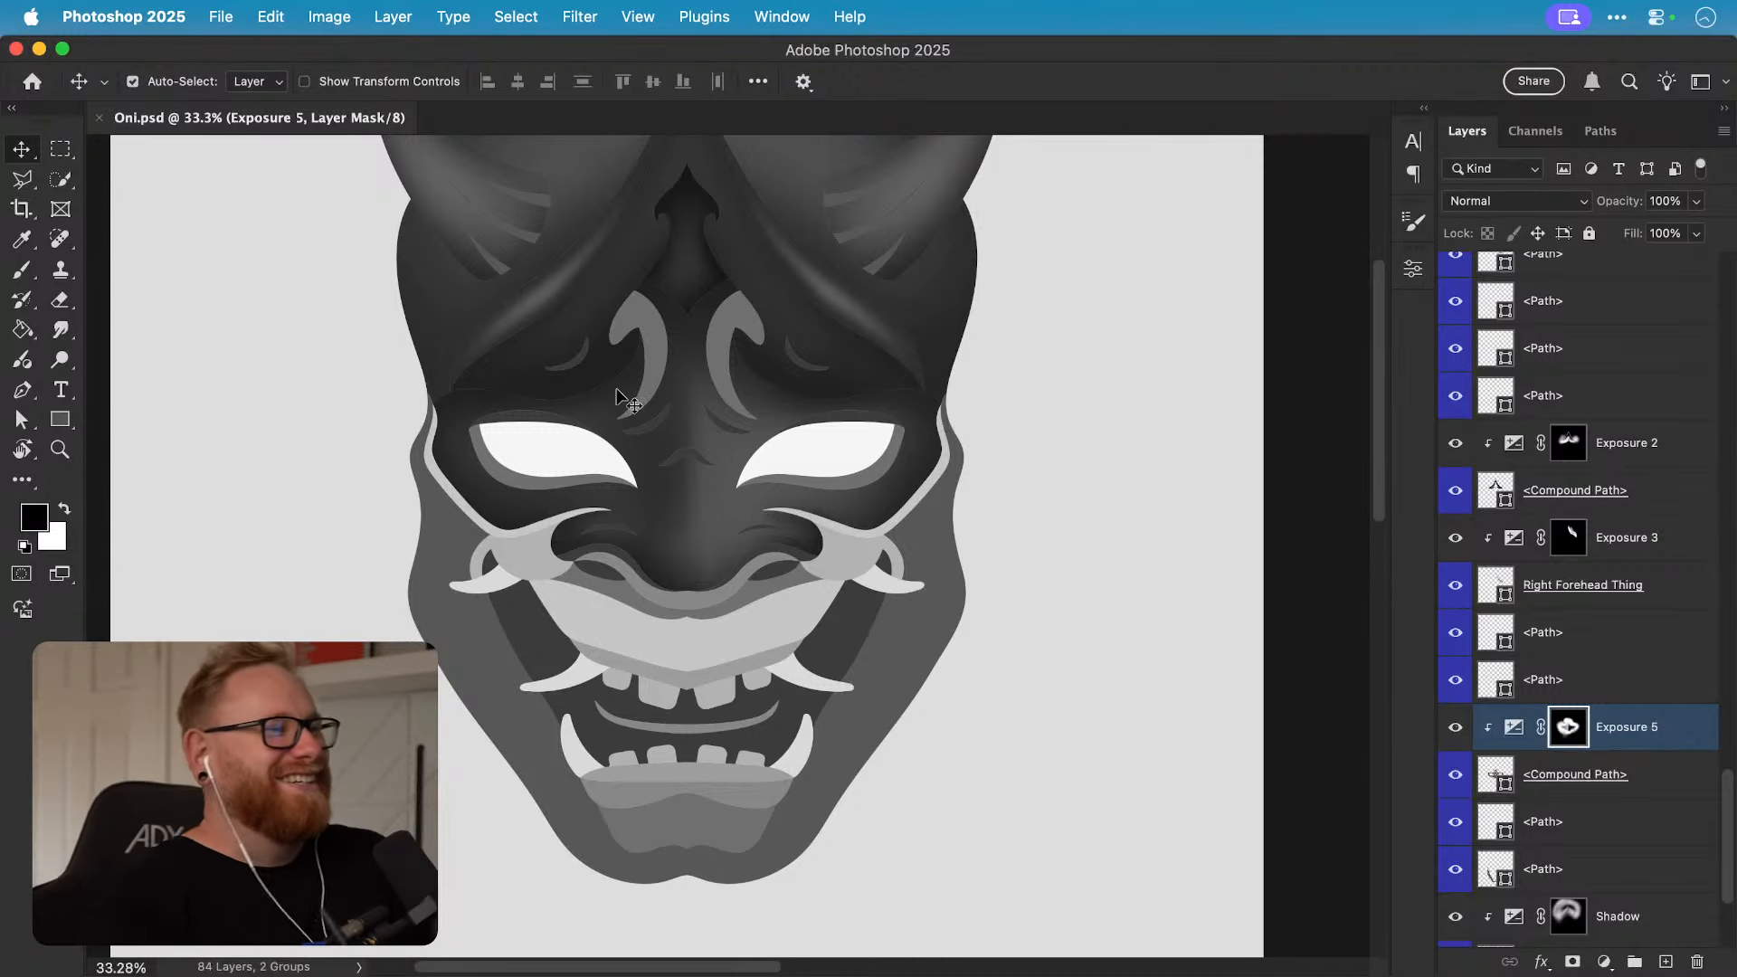
key("z")
left_click(493, 577)
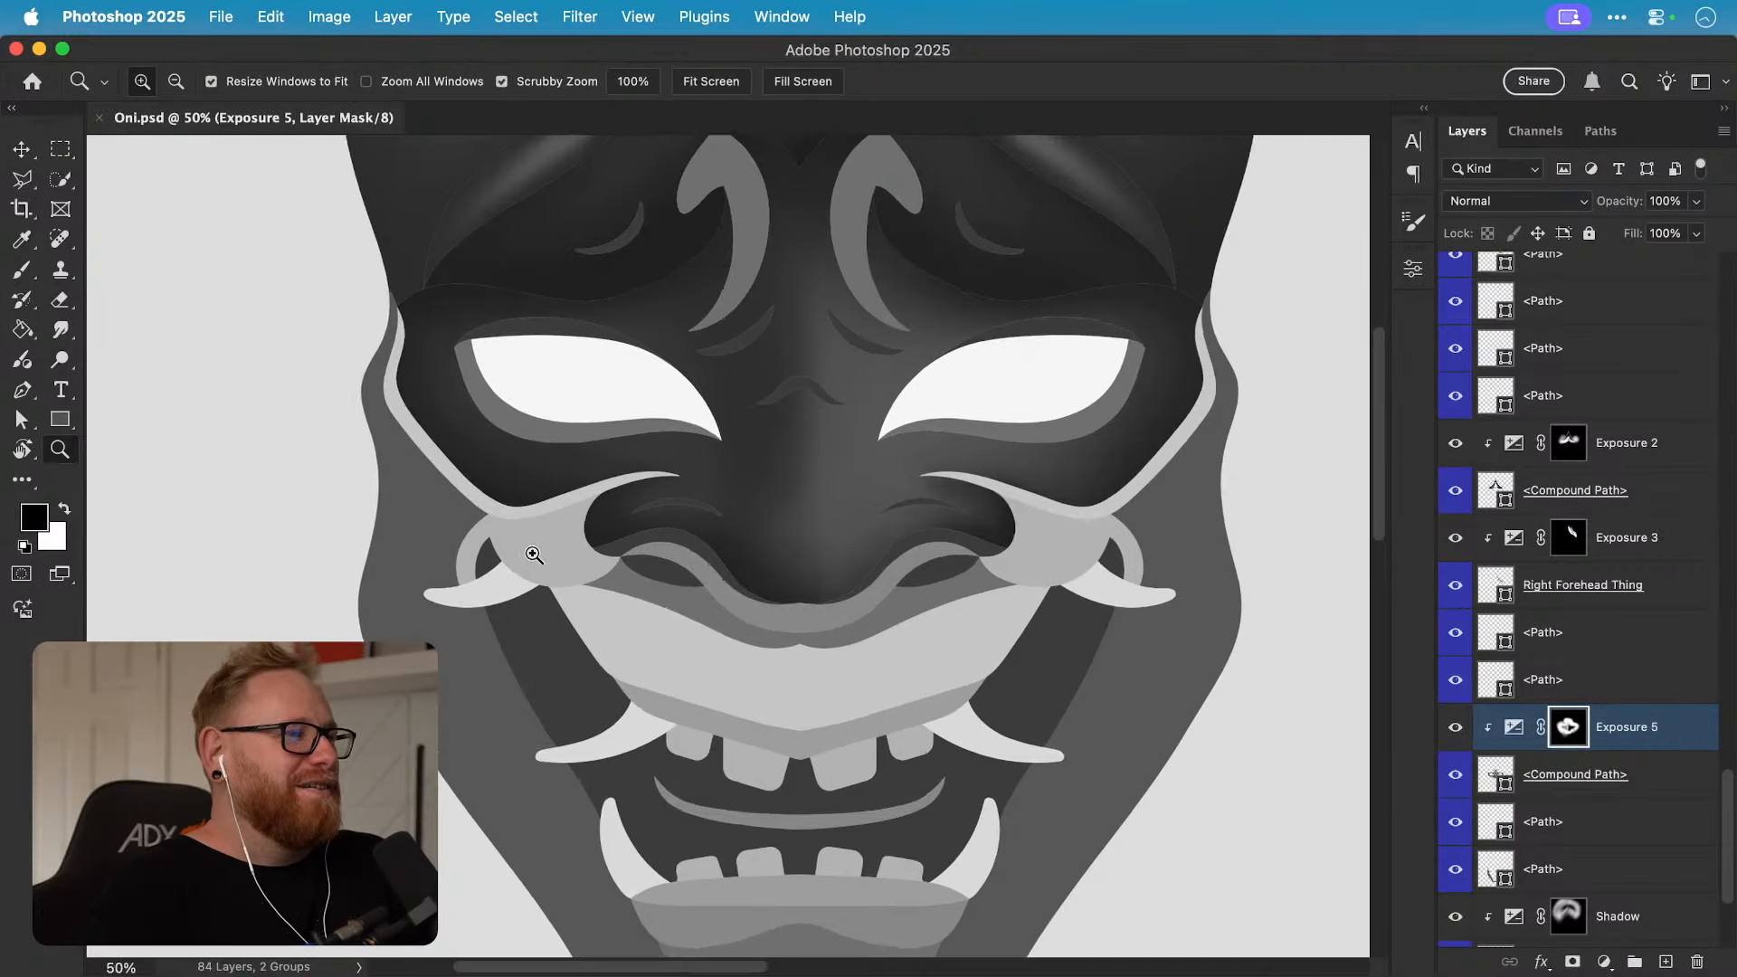
left_click(533, 554)
key("v")
left_click(561, 555)
left_click(1456, 278)
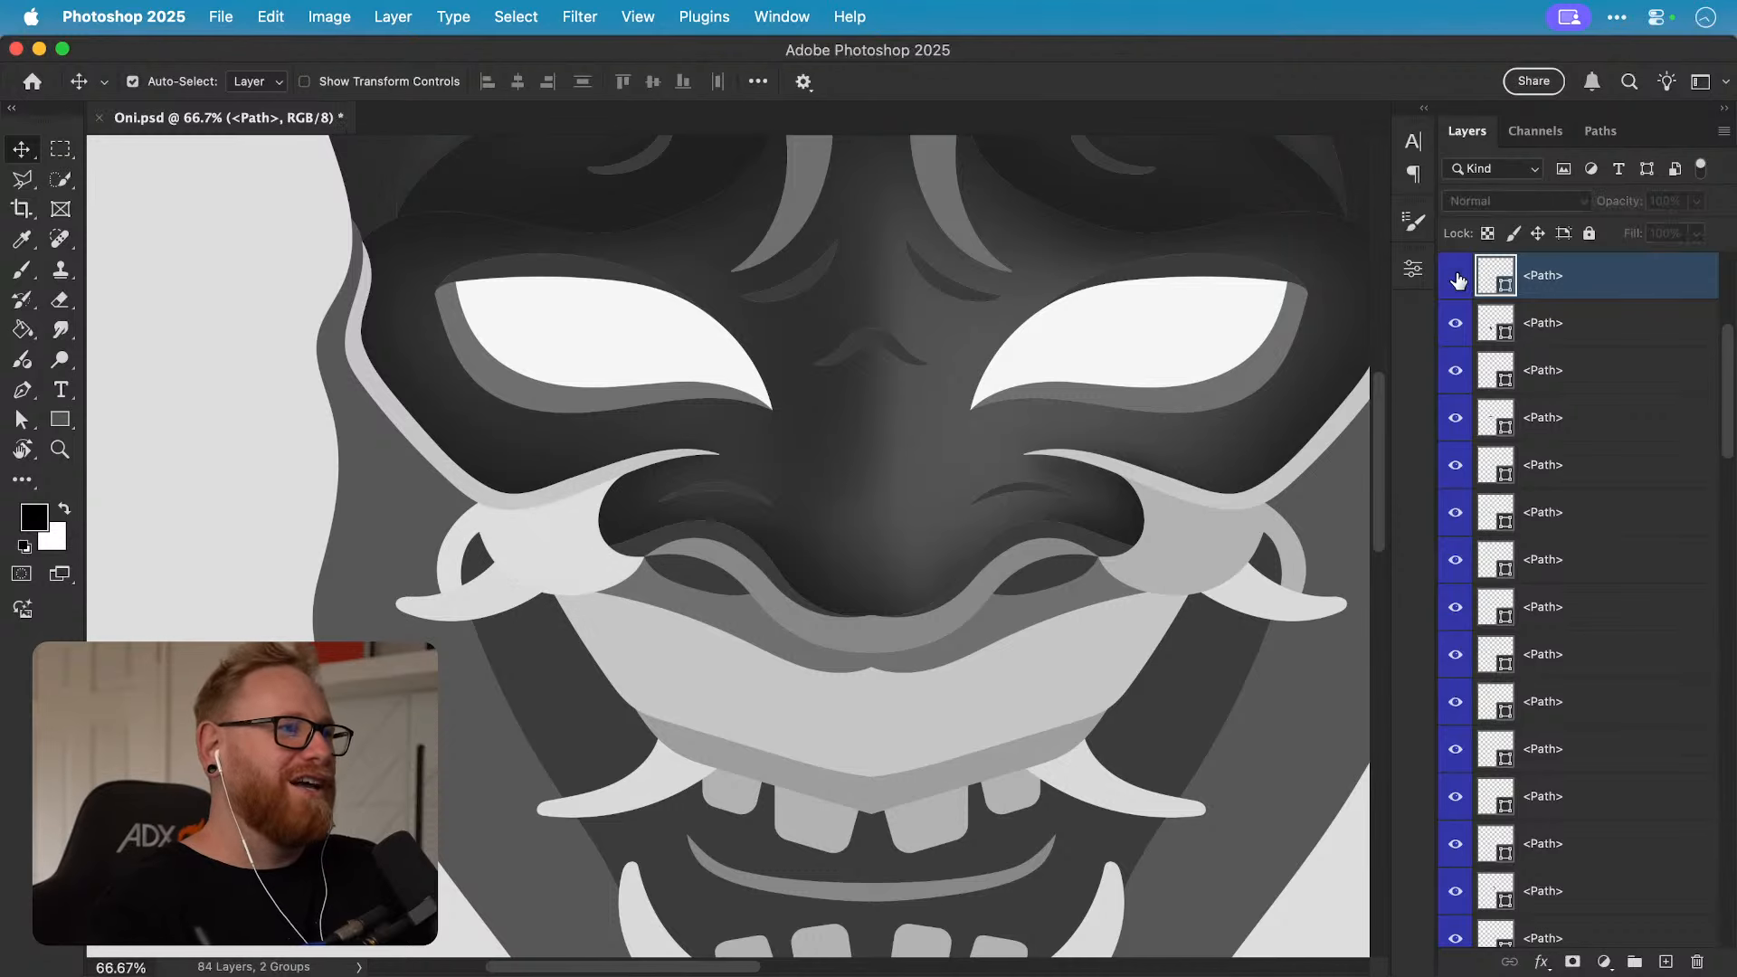
left_click(1456, 278)
scroll(1122, 384, "up", 3)
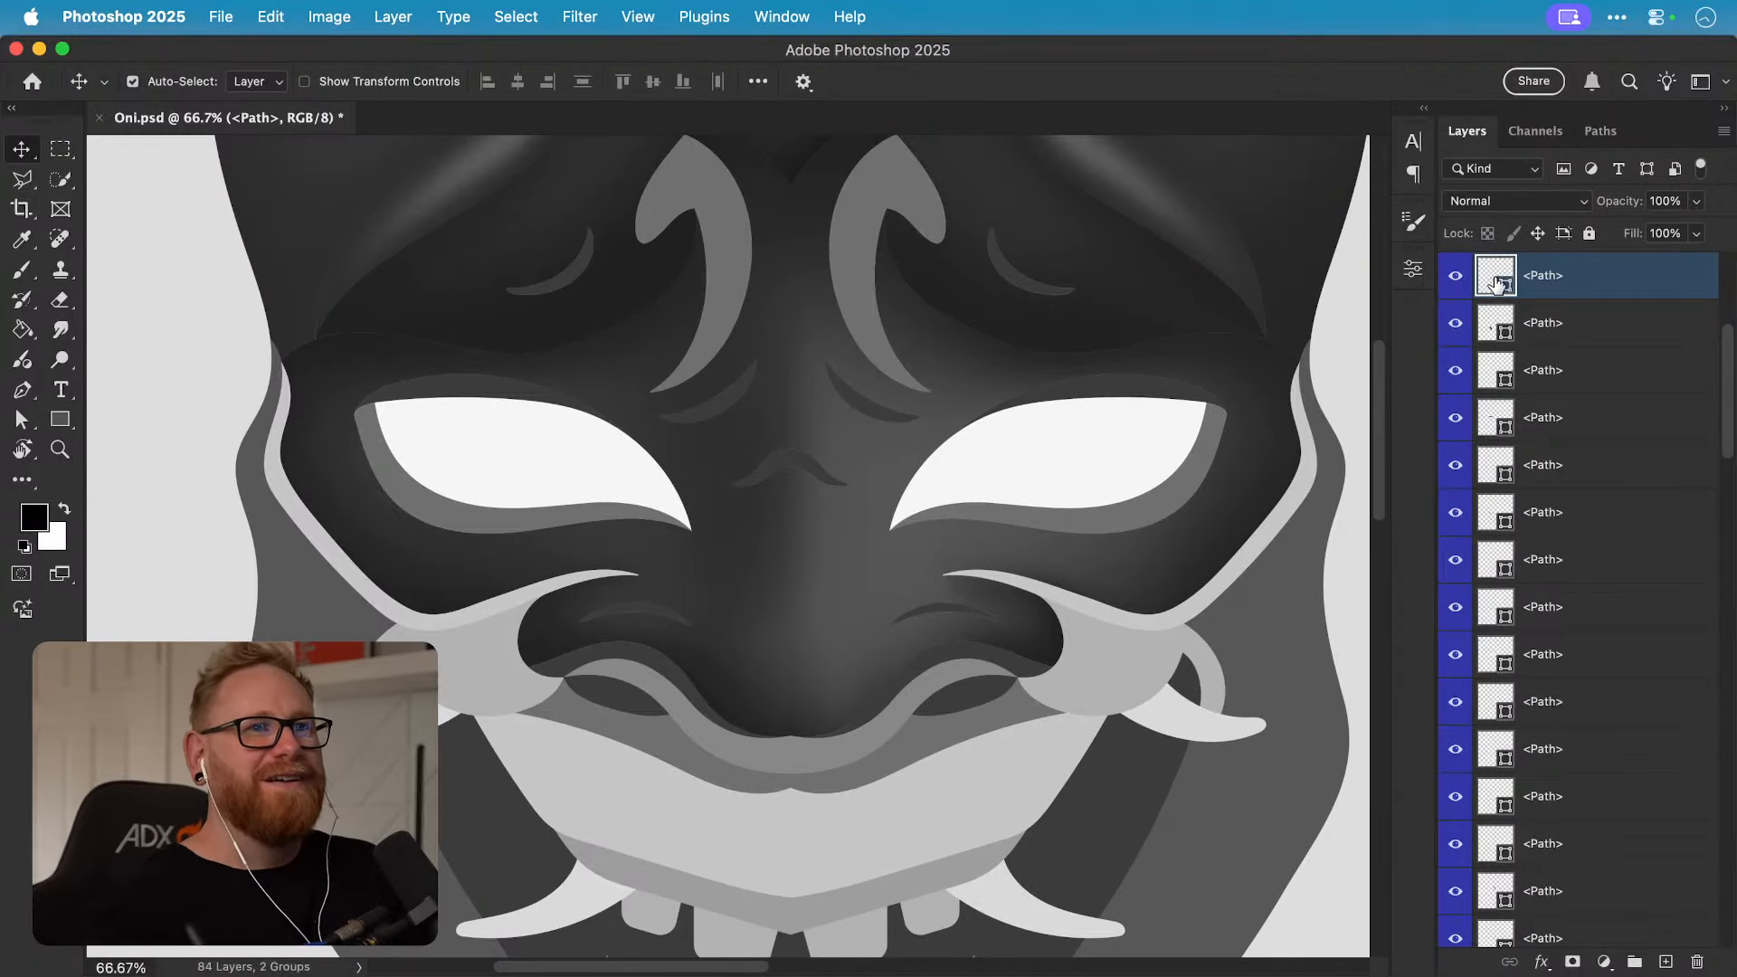
double_click(1498, 283)
mouse_move(1028, 302)
left_mouse_down()
mouse_move(969, 291)
mouse_move(961, 330)
left_mouse_up()
left_click(1497, 161)
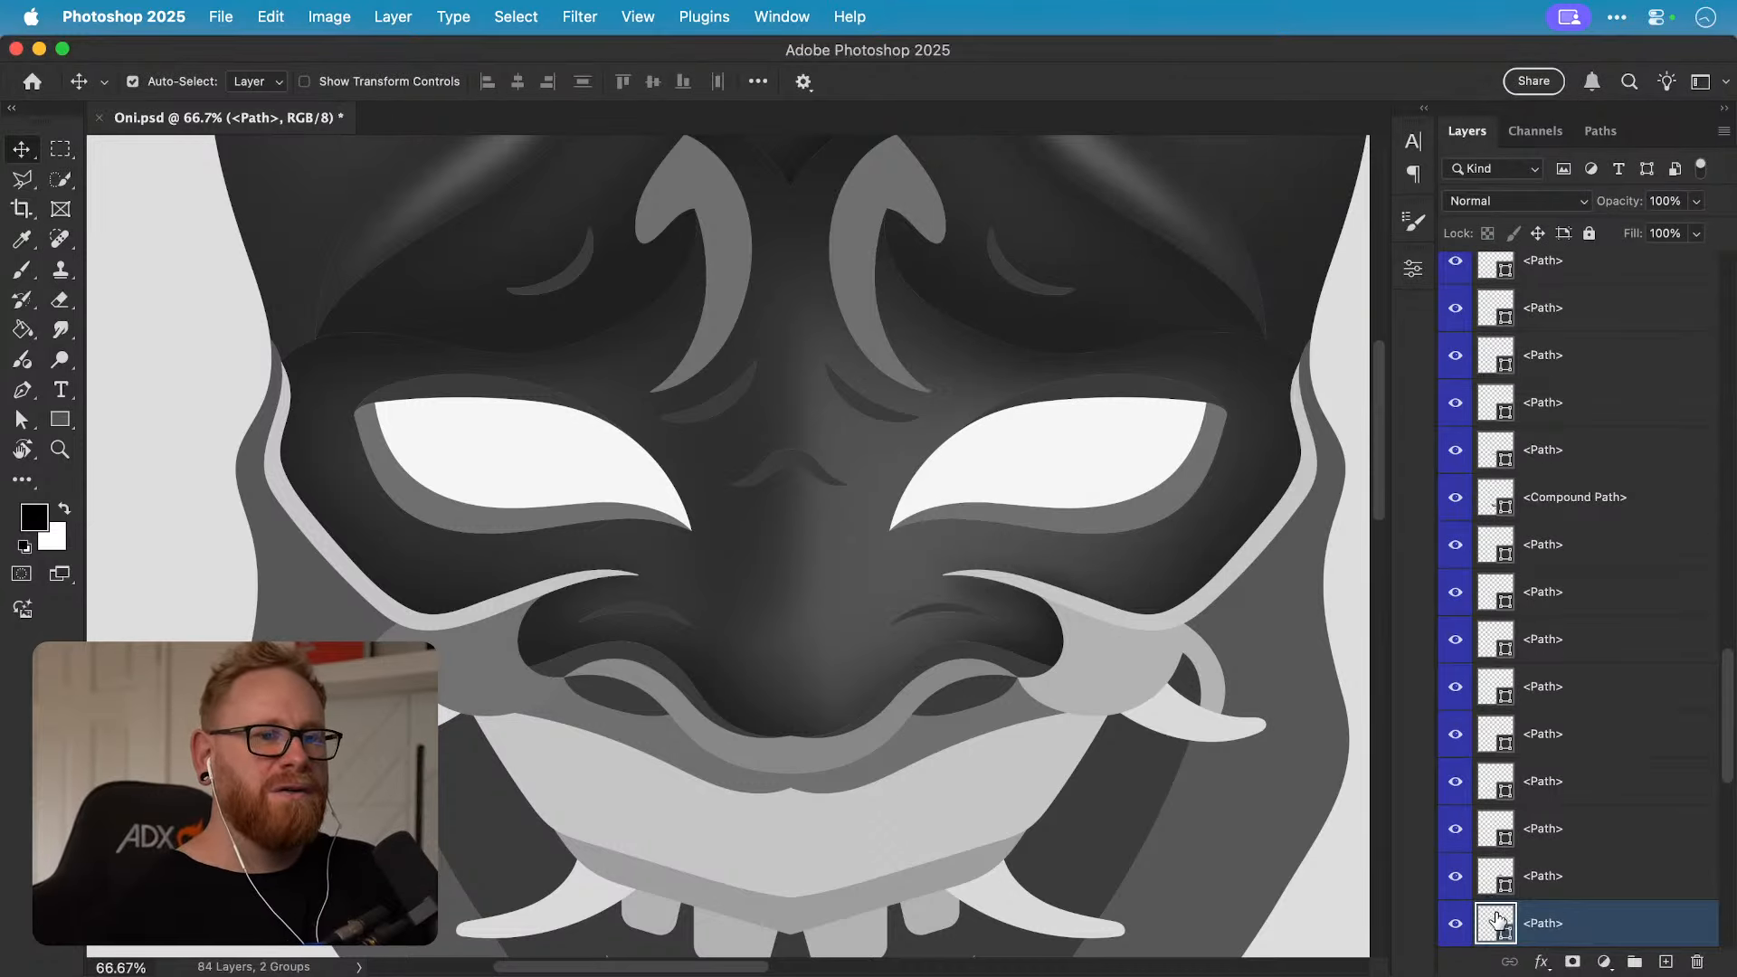
Step: Set the right cheek piece's fill colour to 727272
double_click(1496, 923)
type("727272")
left_click(1506, 159)
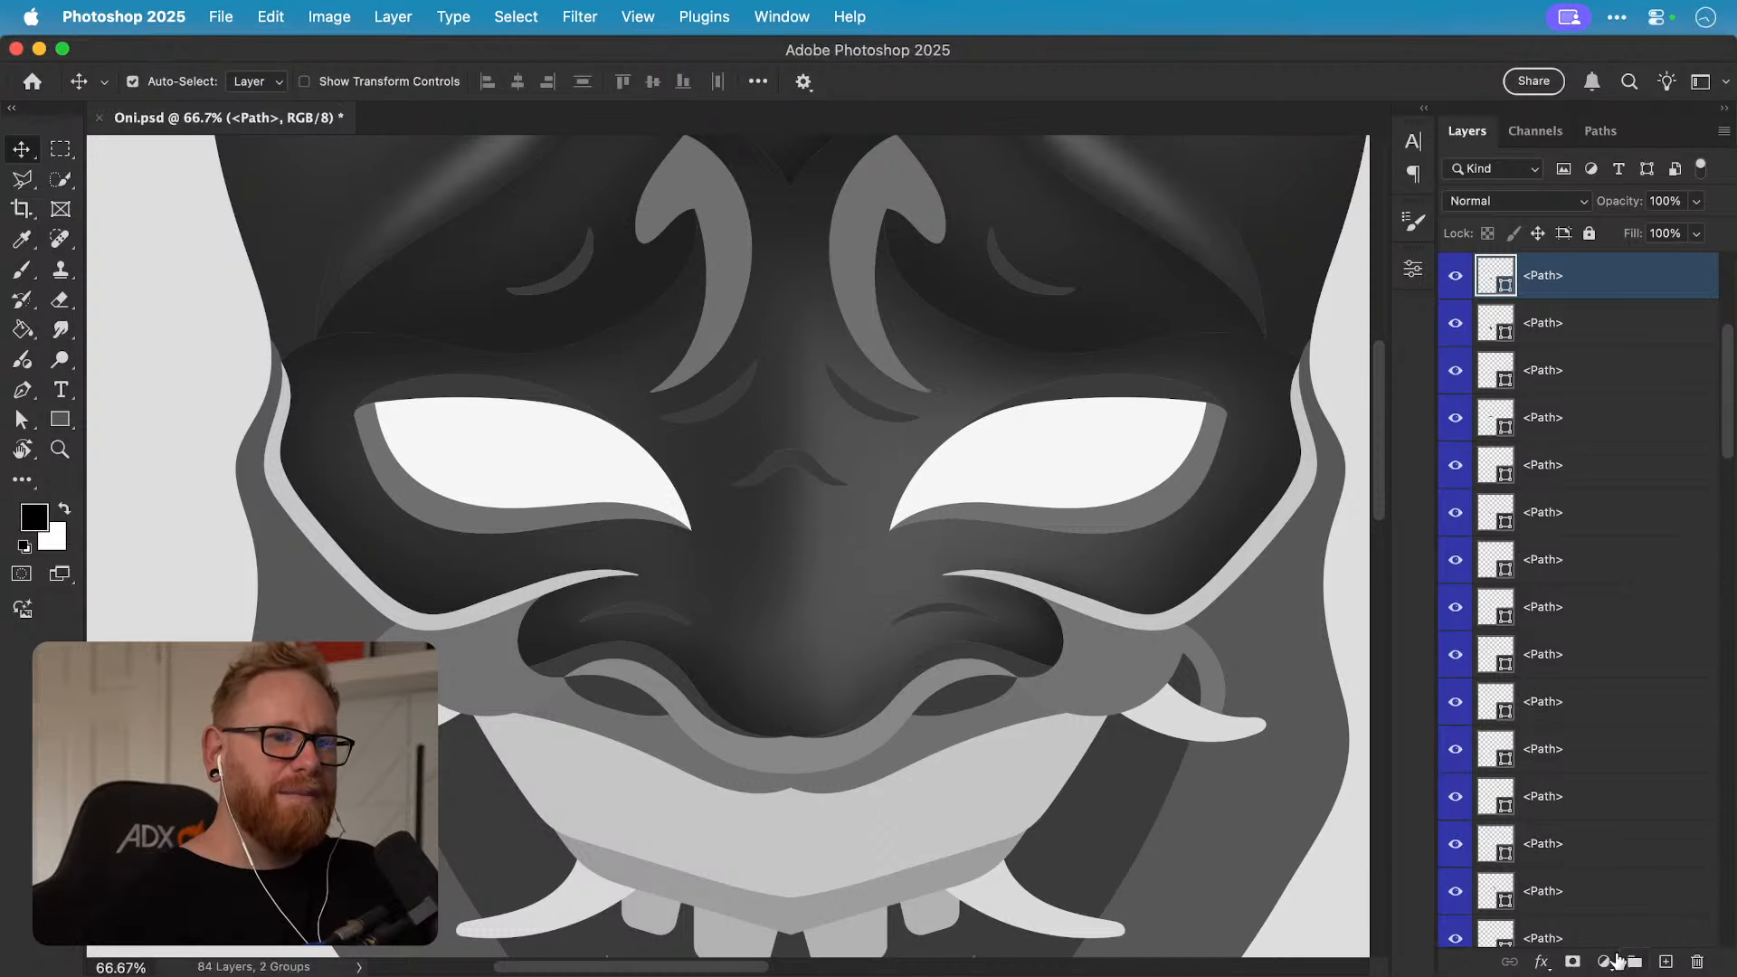
Step: Add an Exposure adjustment of -3.82 clipped to the left cheek piece and invert its mask to black
scroll(1572, 683, "up", 2)
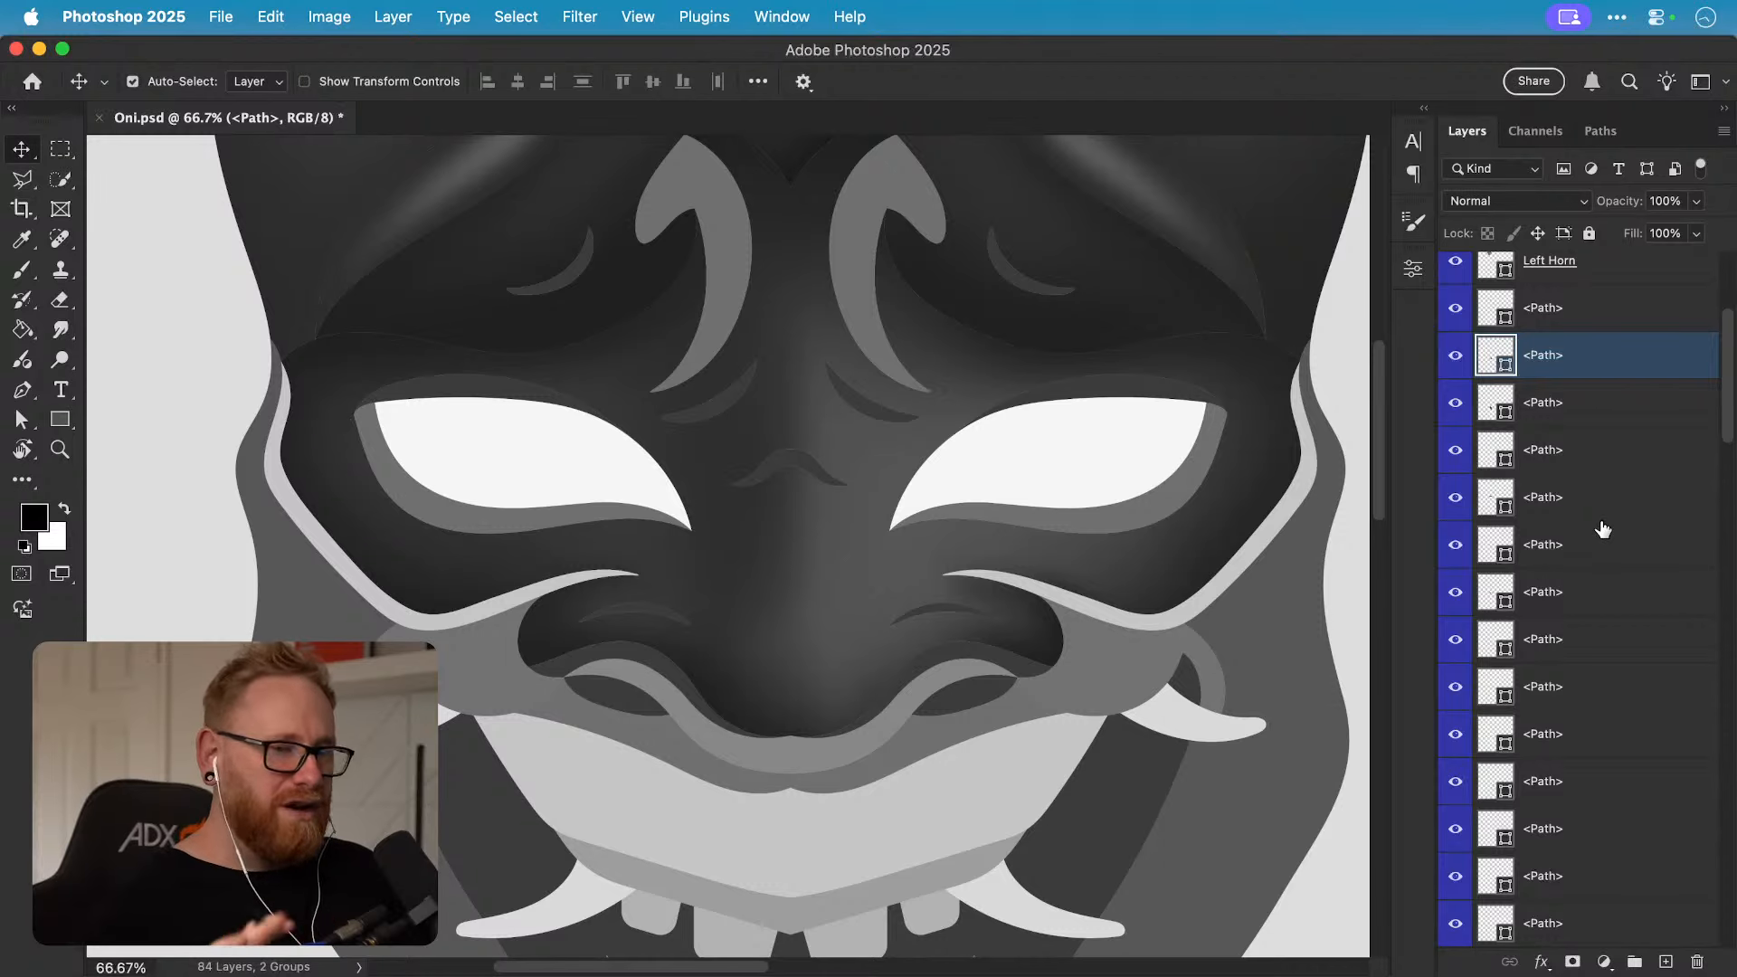
left_click(1605, 961)
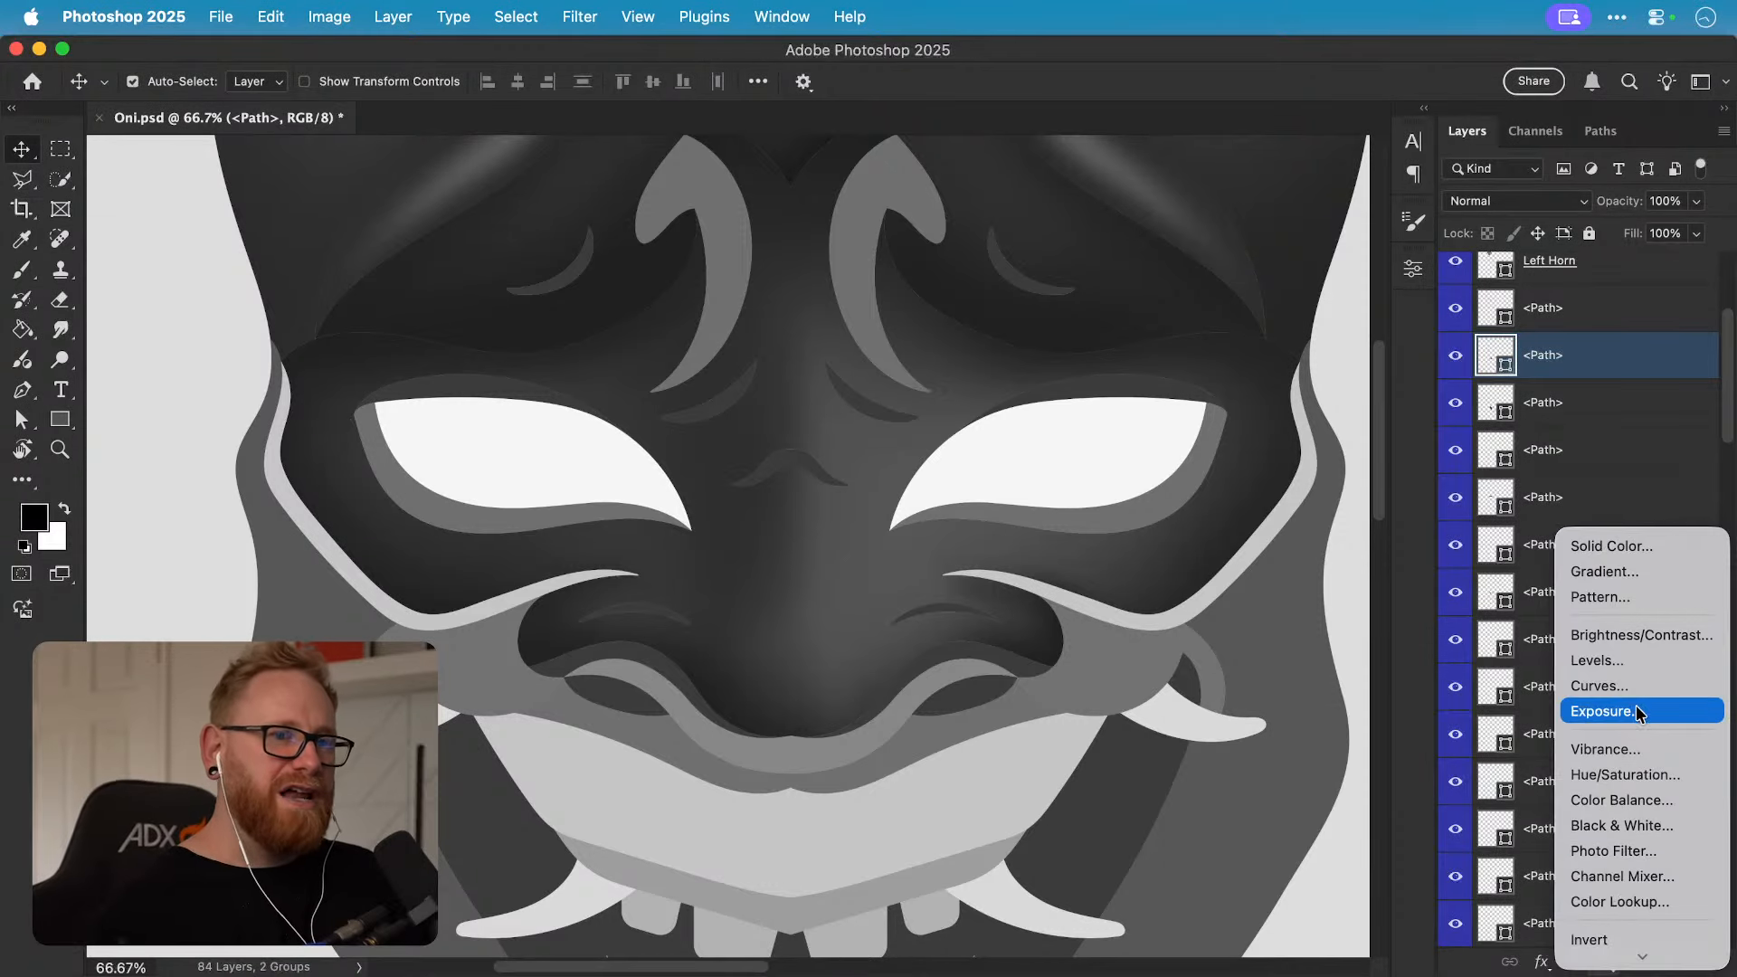
left_click(1640, 711)
left_click_drag(1190, 393, 1112, 392)
left_click(1626, 378, "alt")
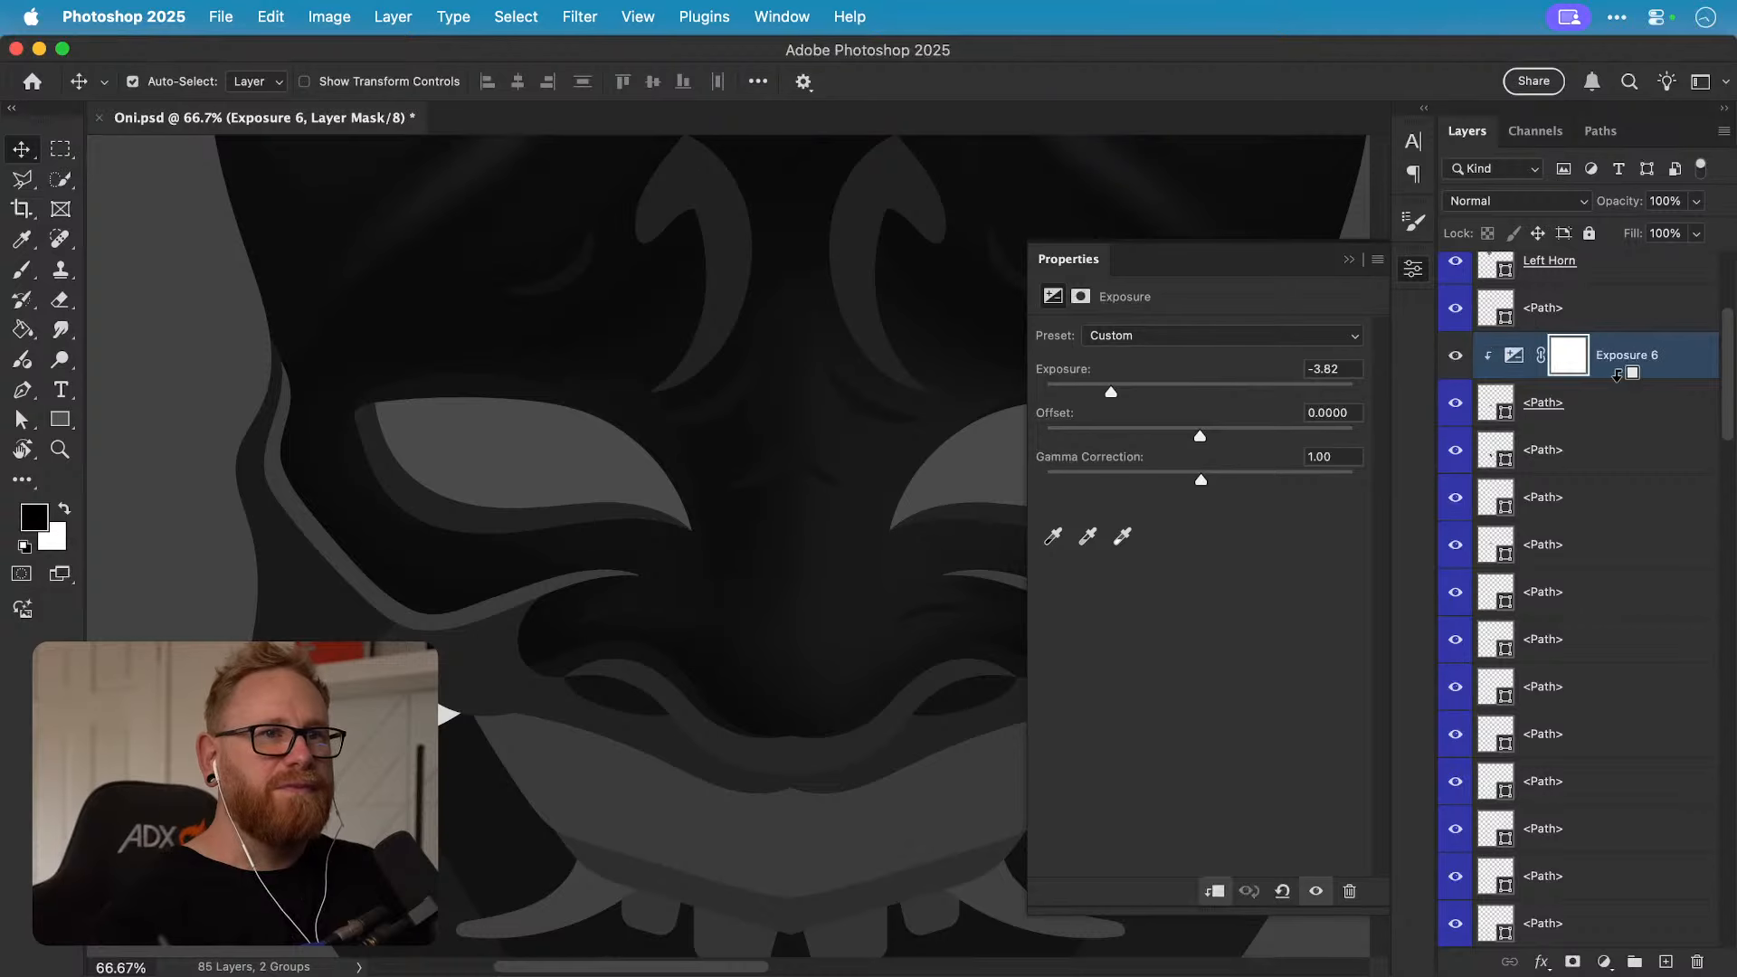
left_click(1413, 269)
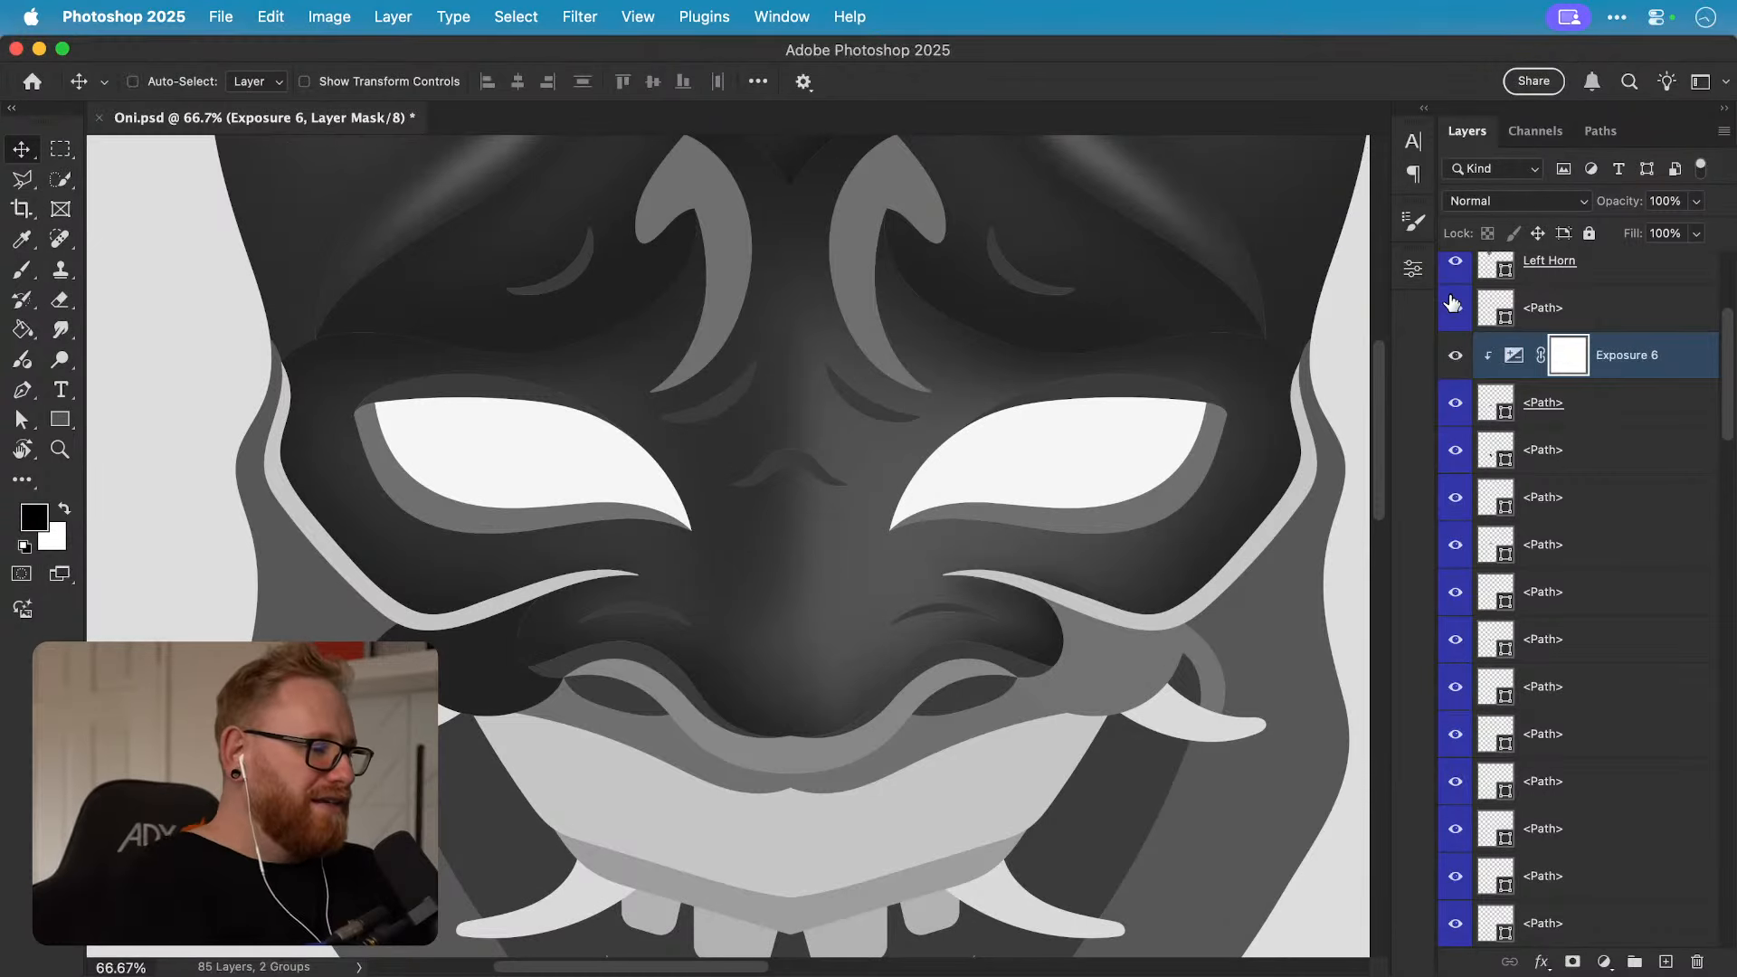
key("super+i")
Step: Shade the upper edge of the left cheek piece with white on the Exposure 6 mask, using soft brushes of 200 and 300 px
key("b")
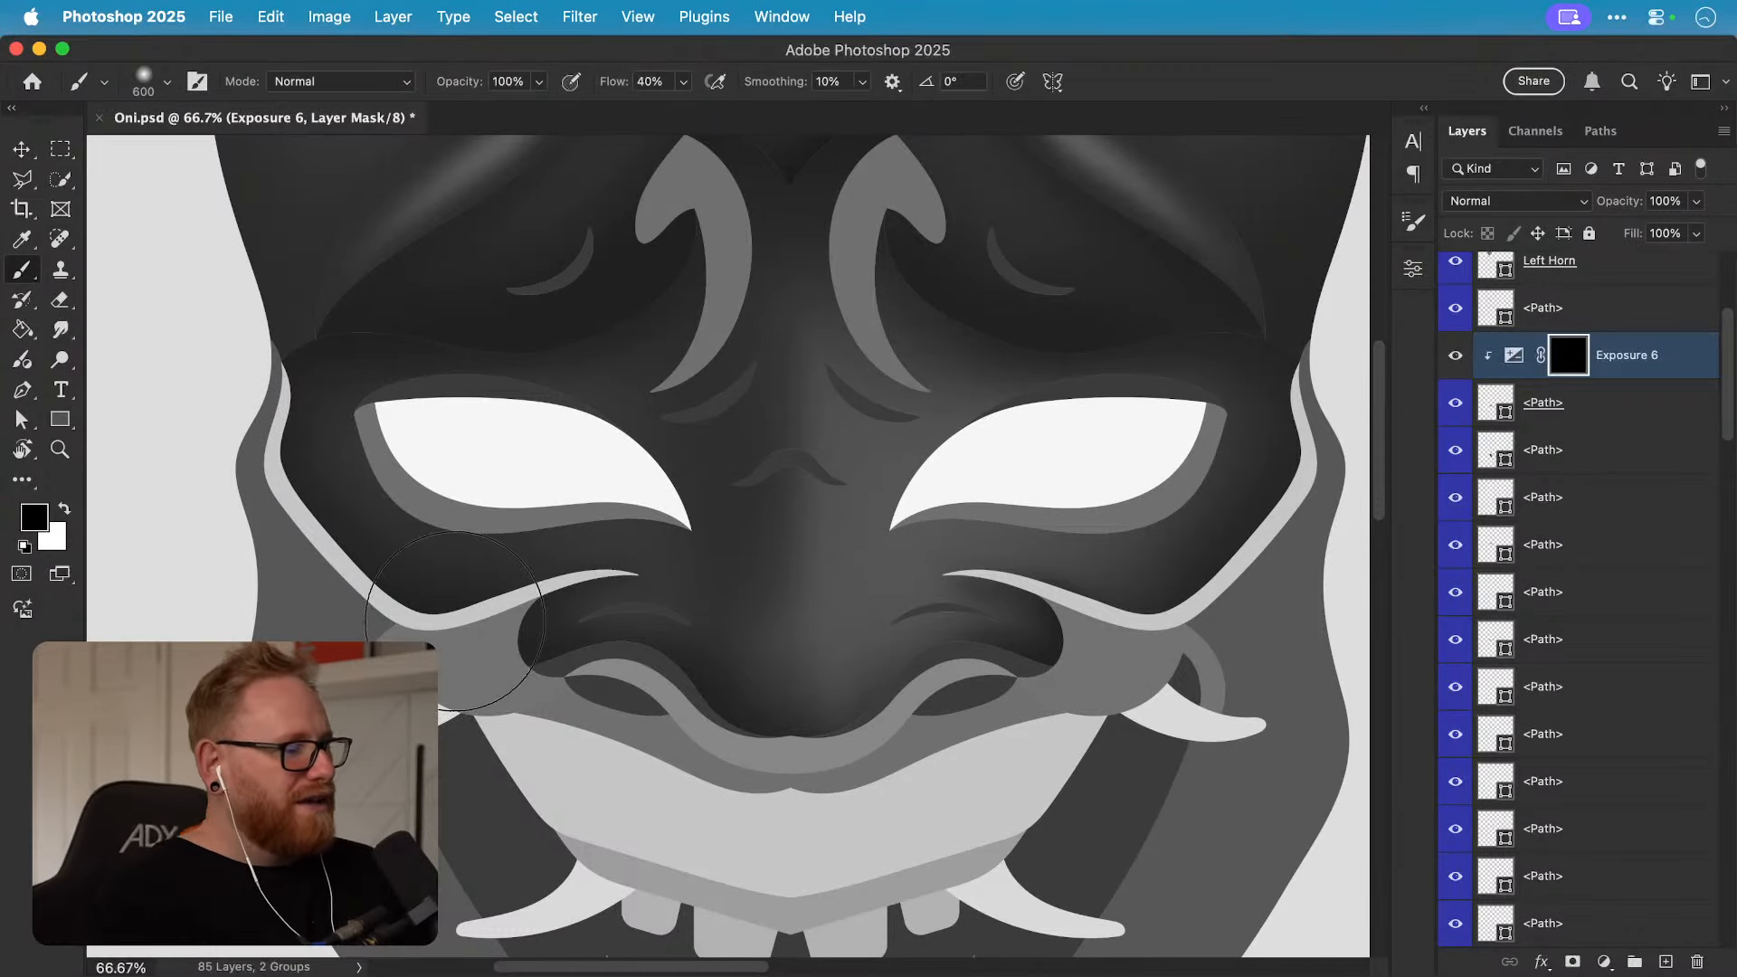
key("x")
key("bracketleft")
key("bracketleft")
key("bracketleft")
key("bracketleft")
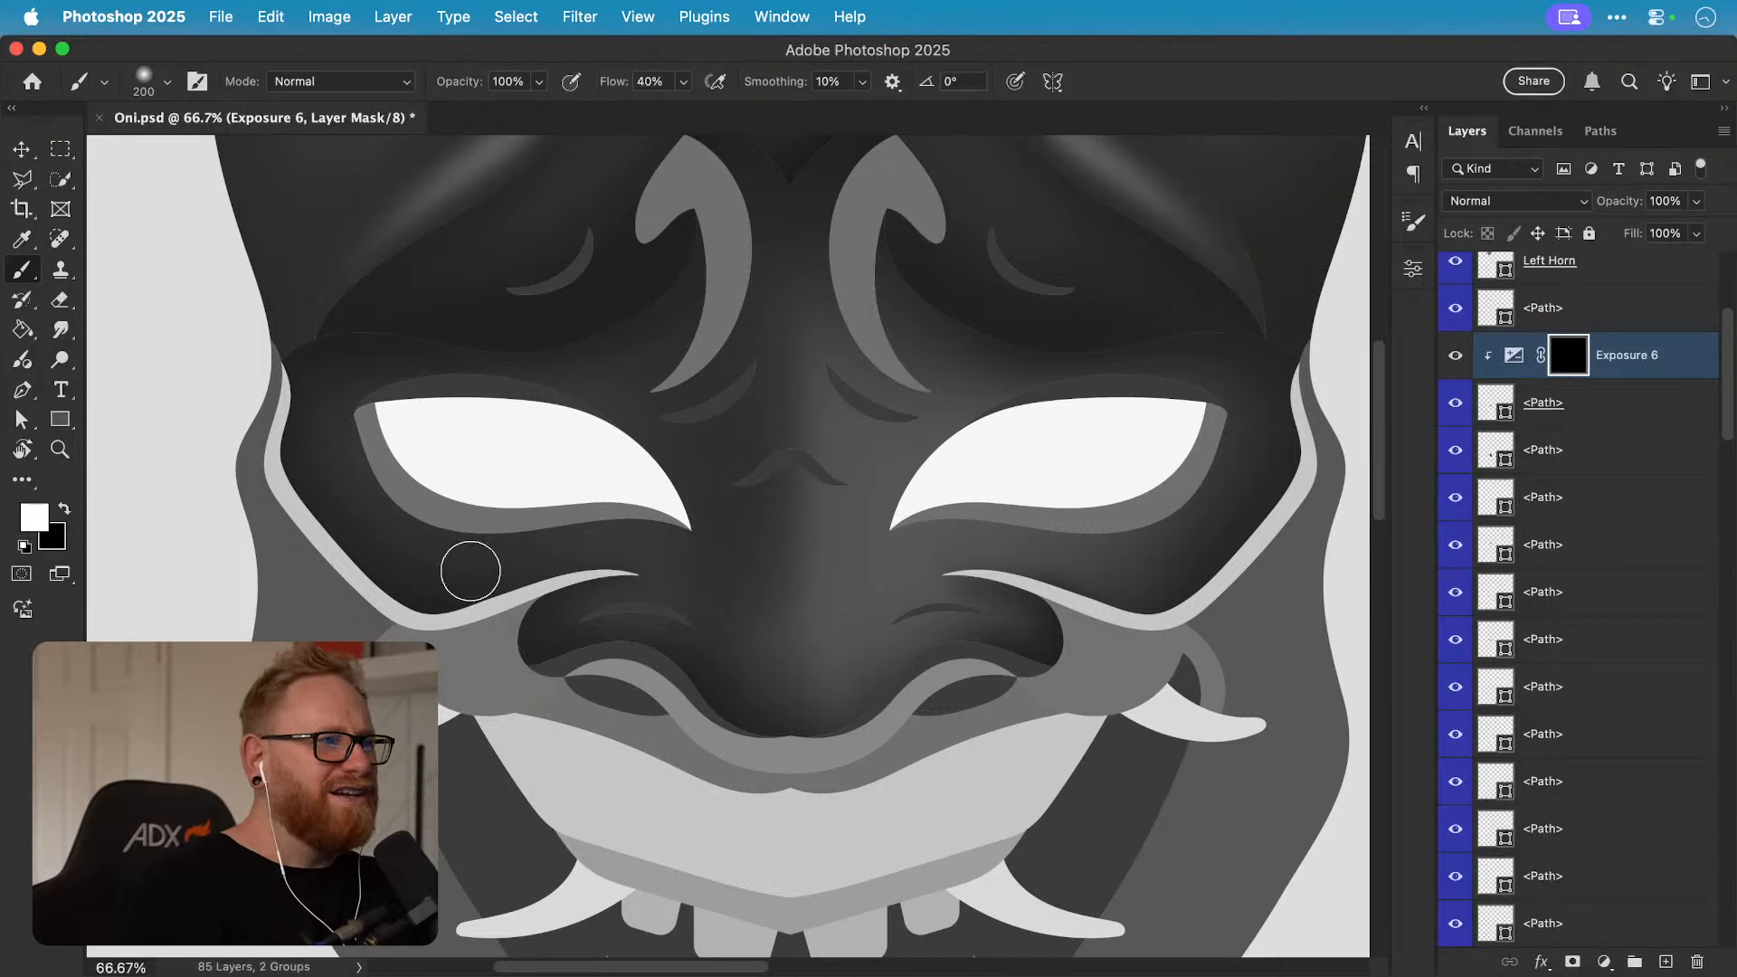
key("bracketright")
mouse_move(524, 586)
left_mouse_down()
mouse_move(408, 619)
mouse_move(543, 574)
left_mouse_up()
key("bracketright")
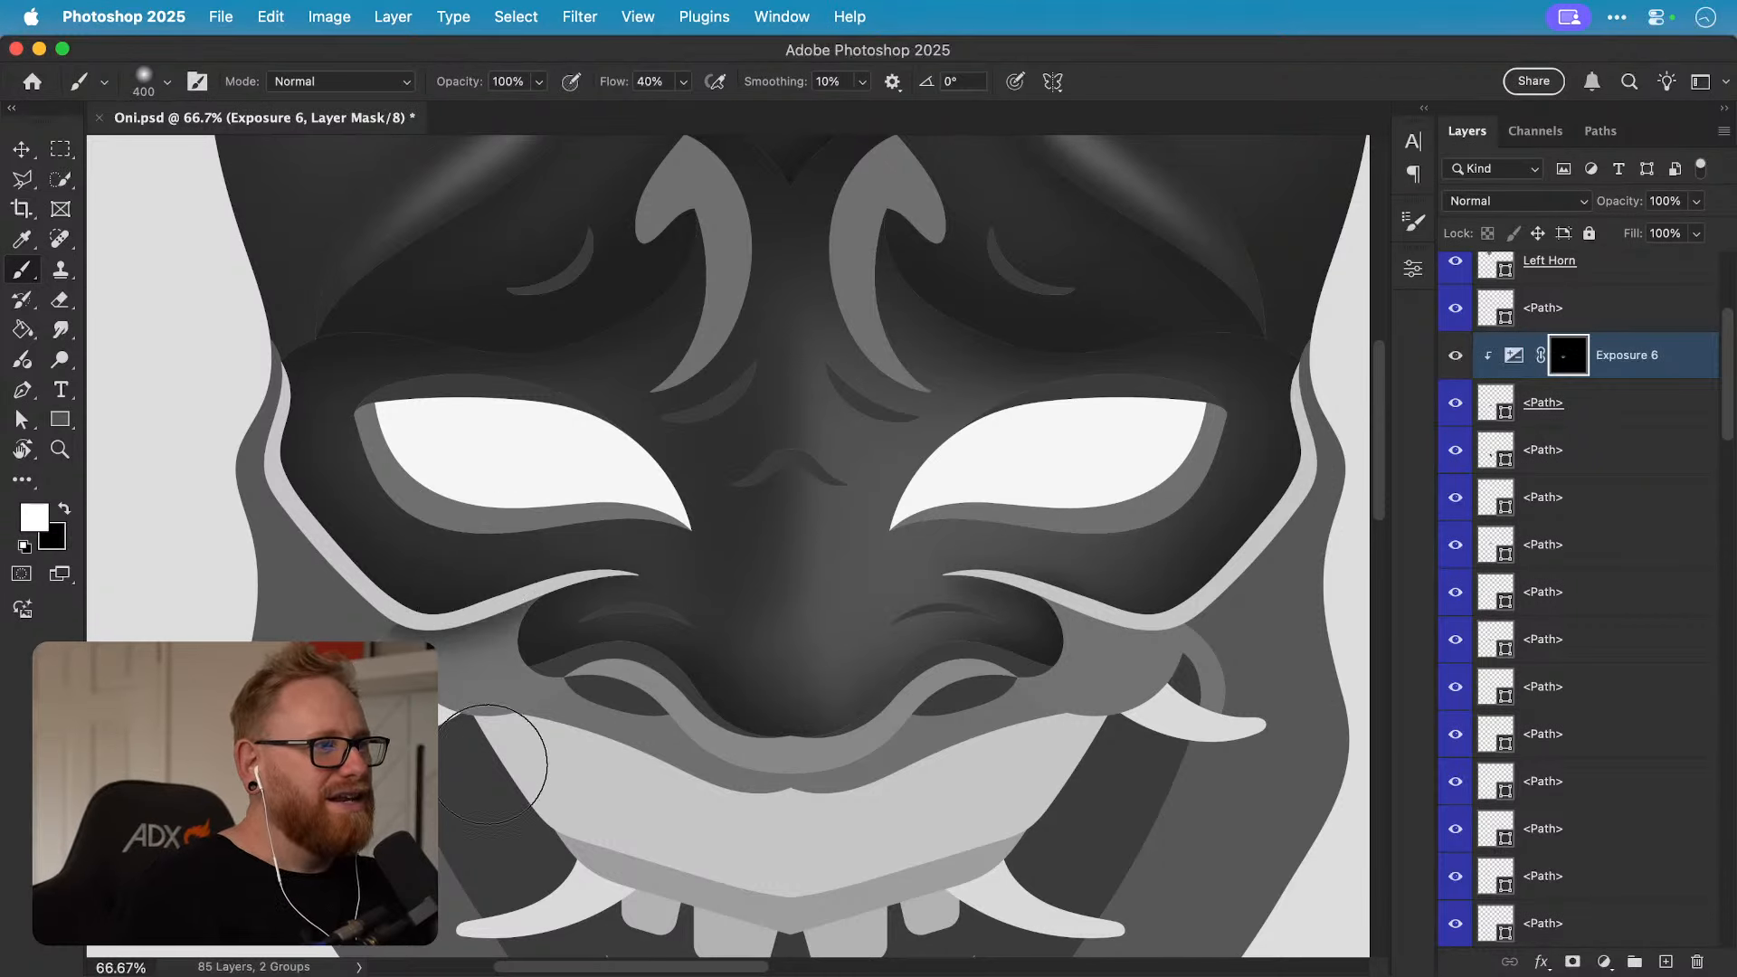
Step: Darken the lower inner edge of the left cheek piece near the nostril with white, using soft brushes of 200 and 300 px
key("bracketleft")
key("bracketleft")
key("bracketleft")
mouse_move(592, 686)
left_mouse_down()
mouse_move(564, 719)
mouse_move(611, 640)
mouse_move(525, 742)
left_mouse_up()
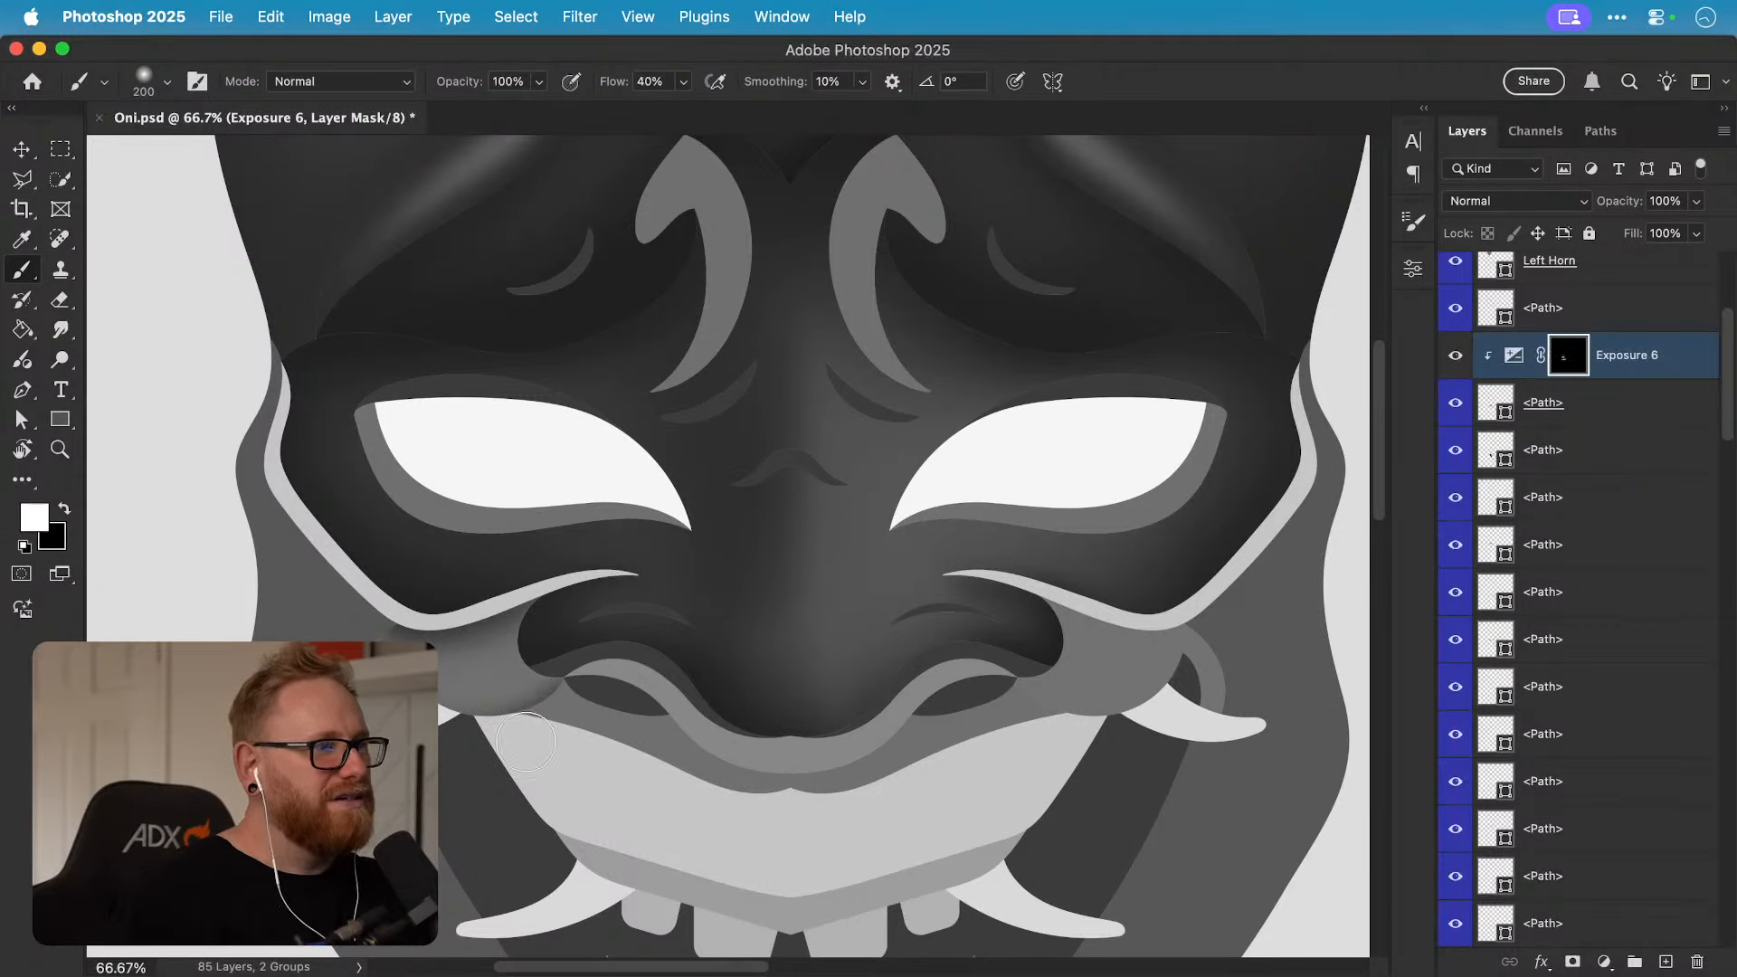
key("bracketright")
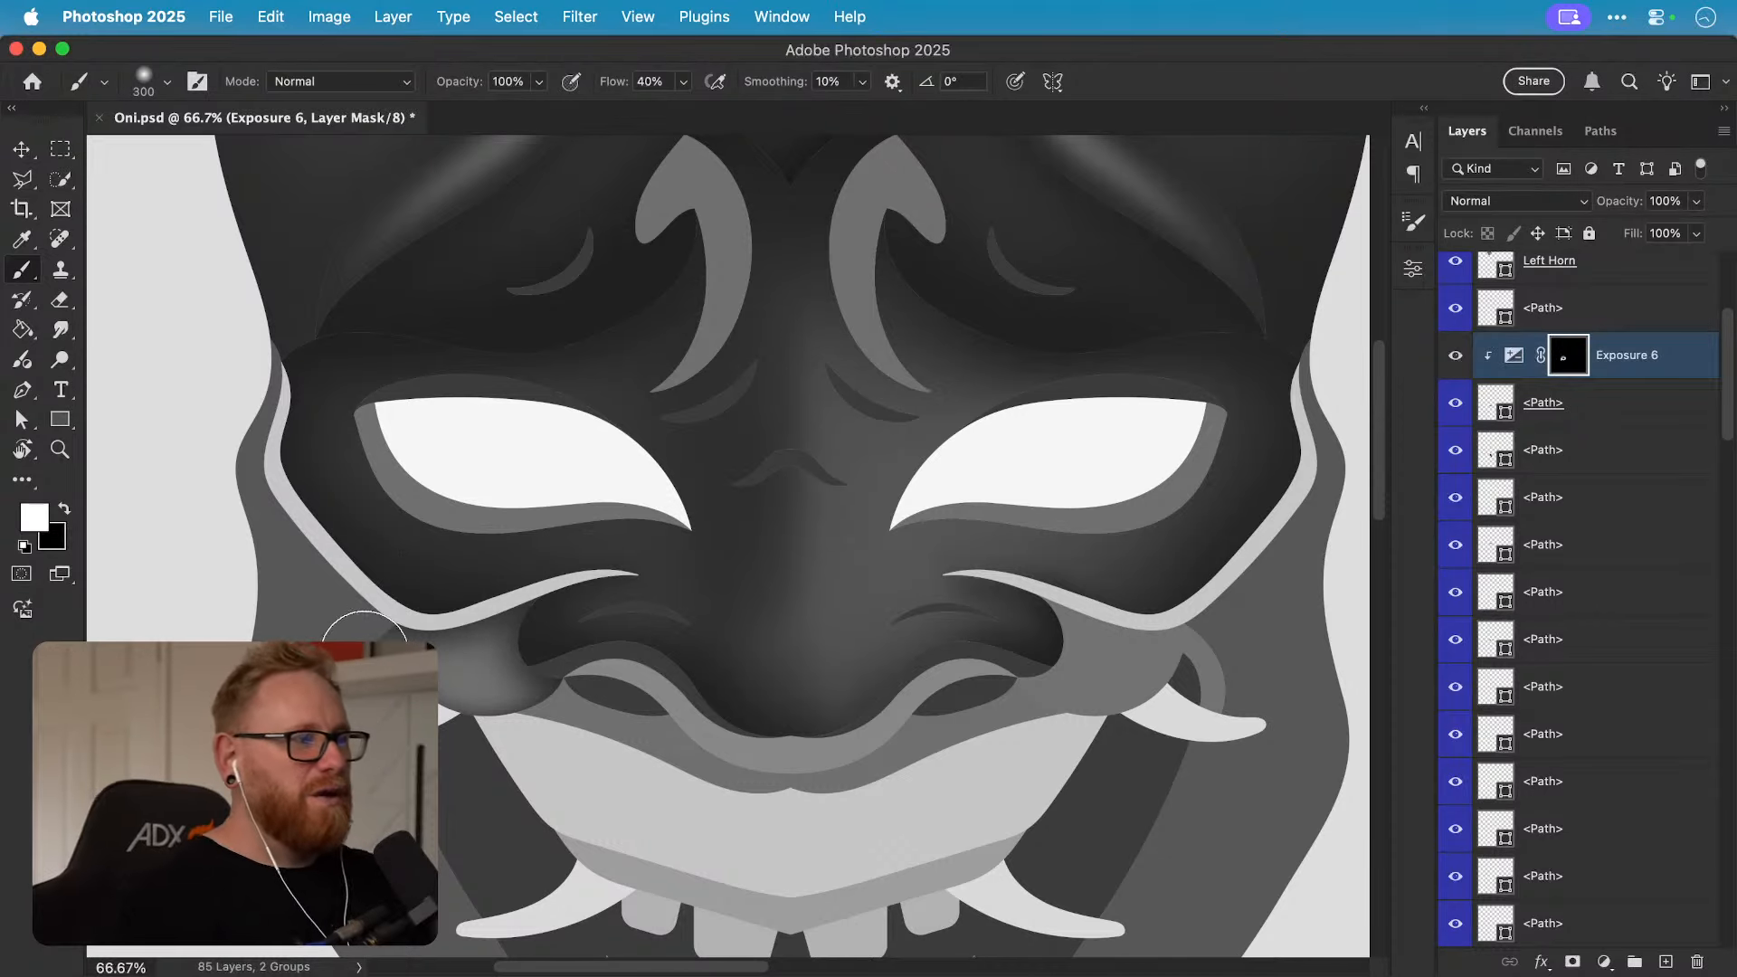
Step: Refine the left cheek piece's shading with black at 300 px and white soft brushes of 125 and 500 px
key("x")
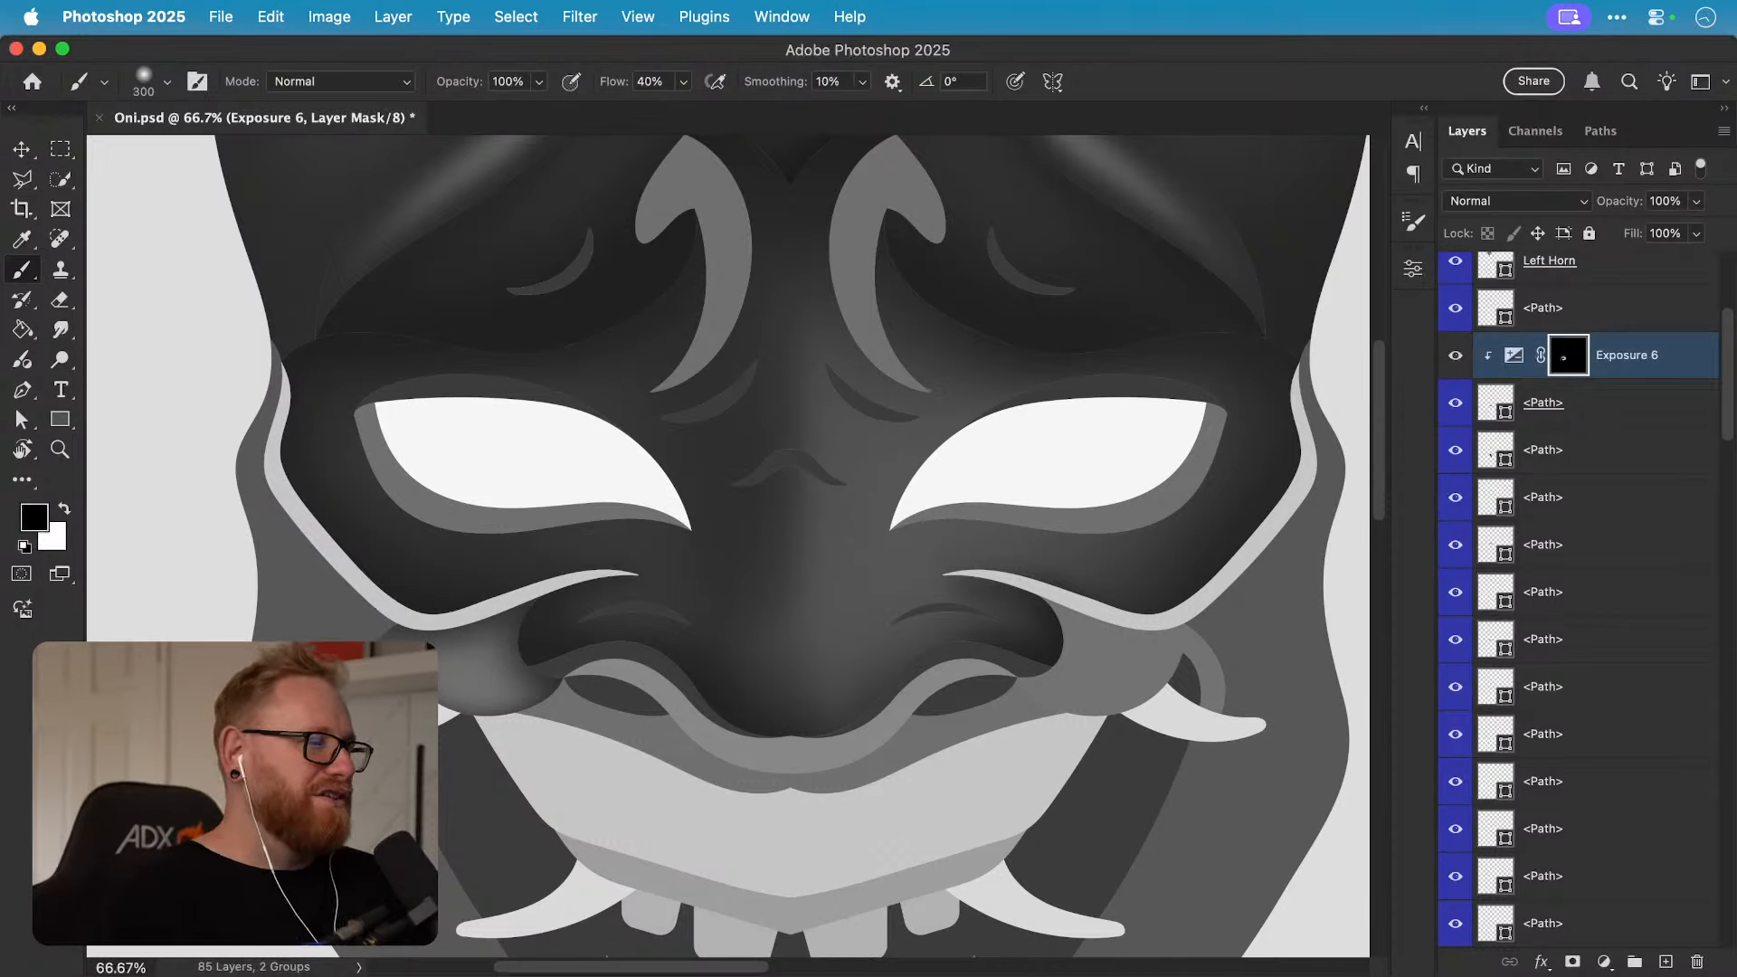
key("x")
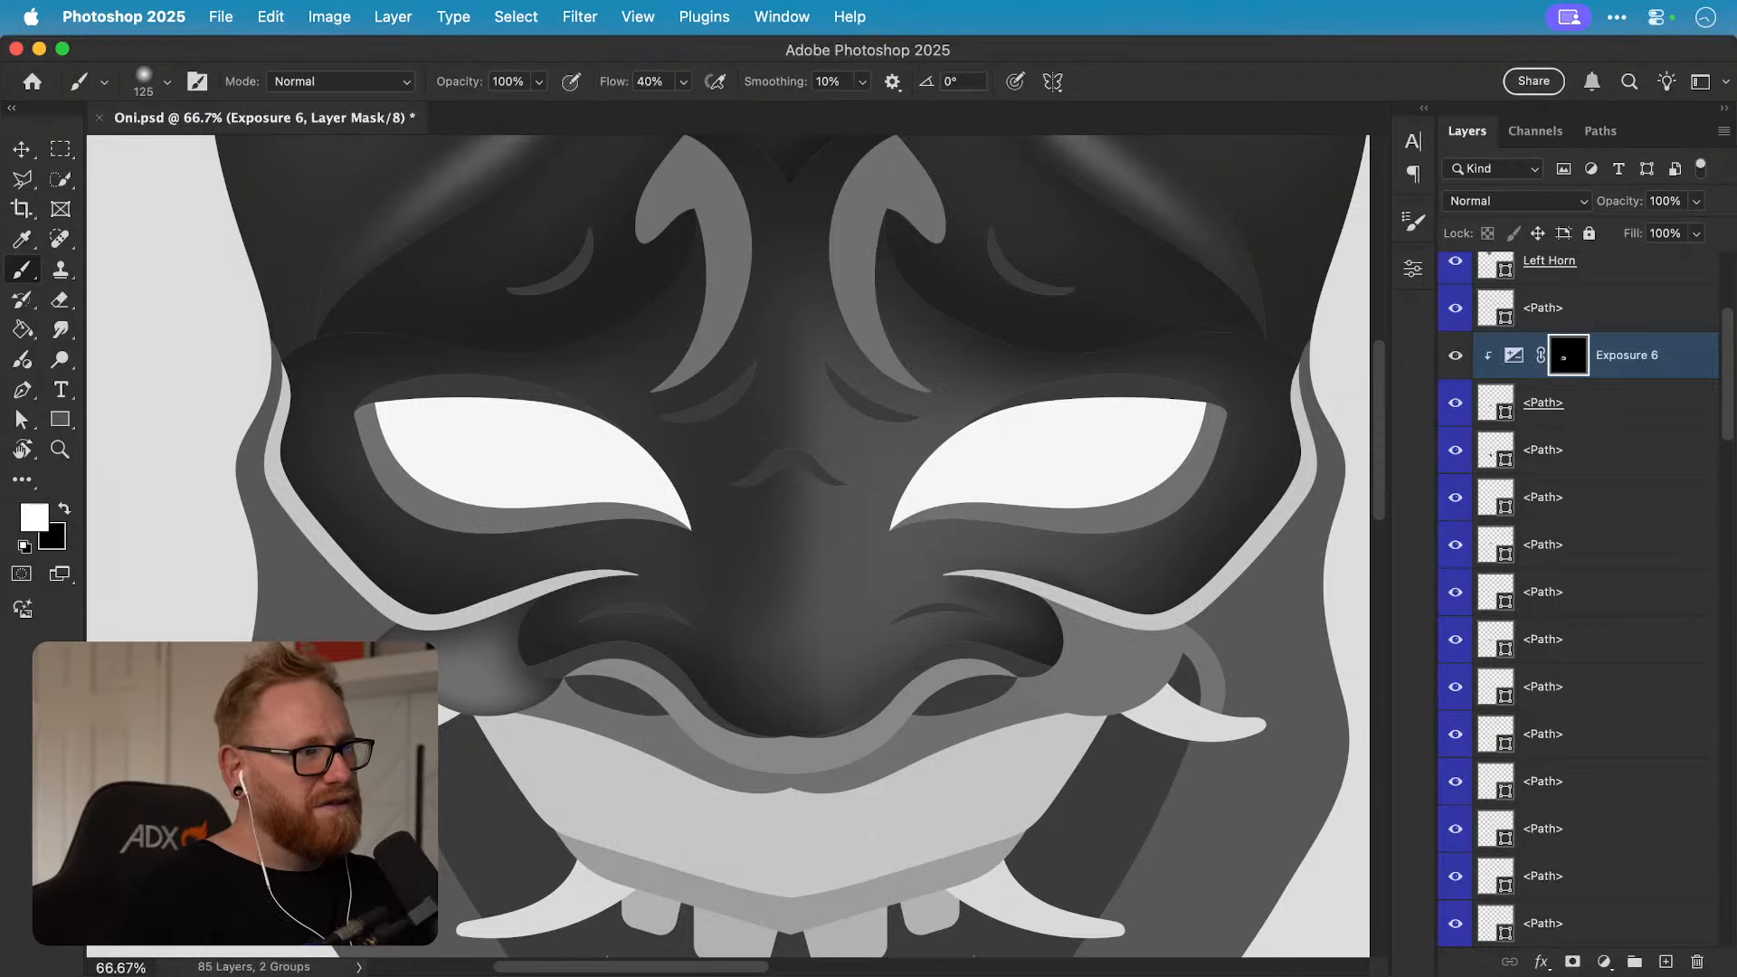
key("bracketright")
key("bracketright")
key("bracketright")
key("bracketright")
key("bracketright")
key("bracketright")
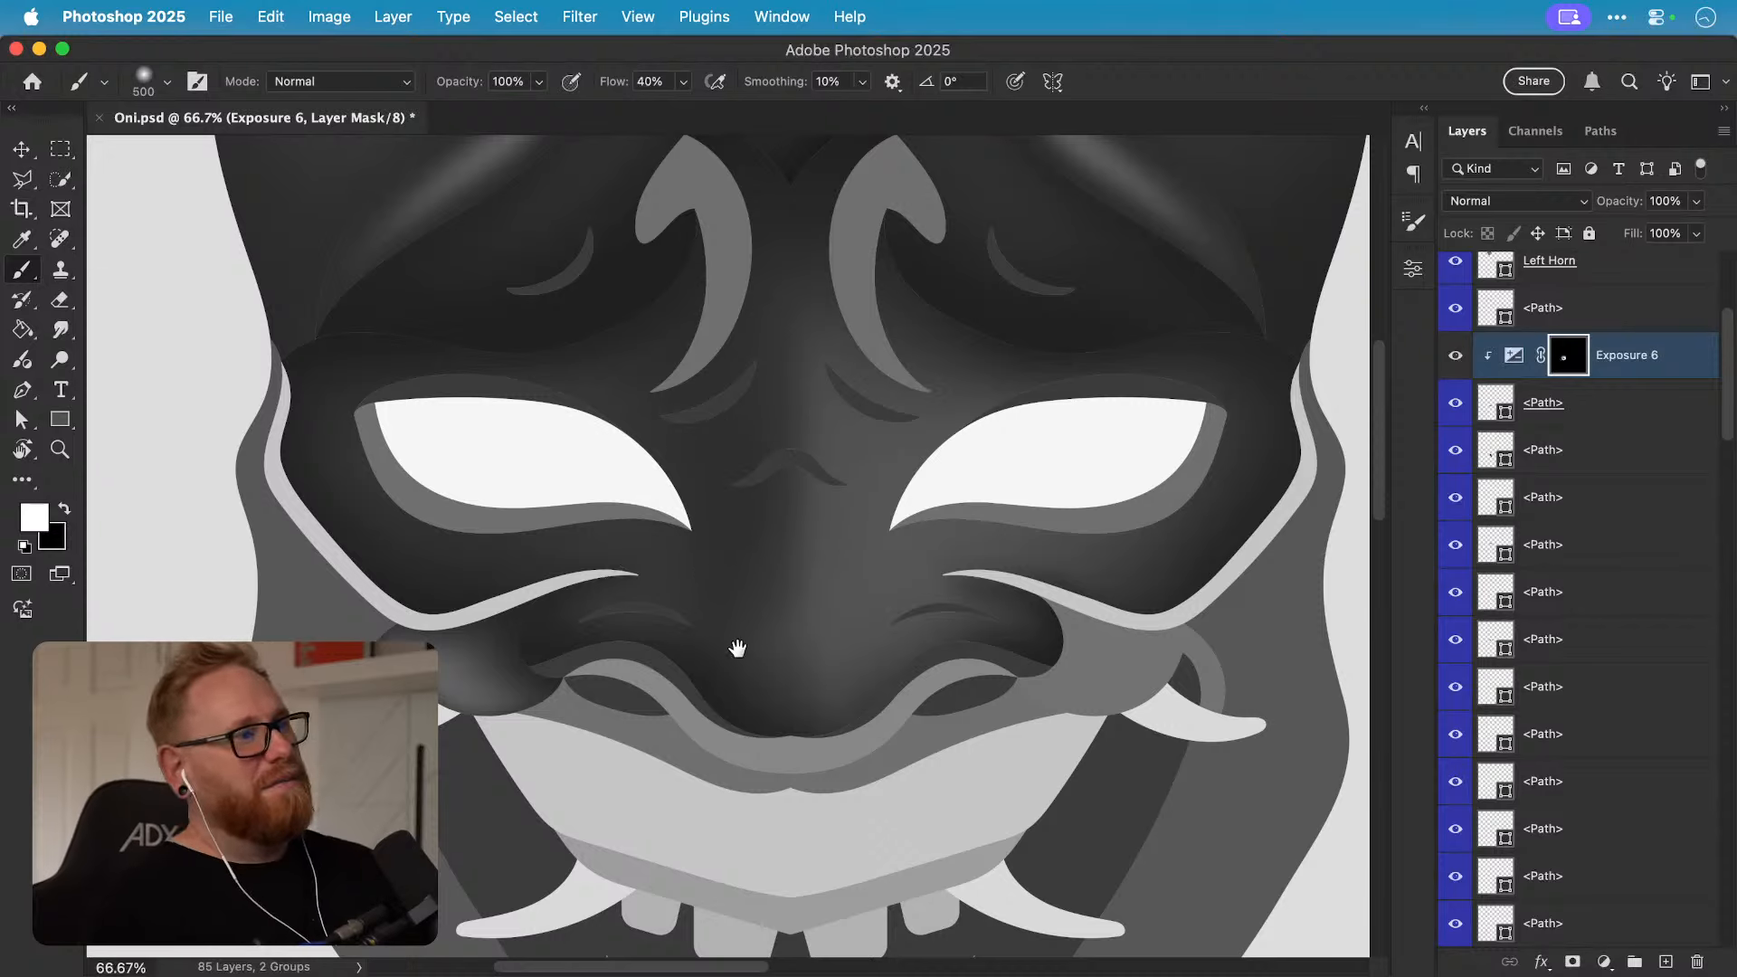
left_click_drag(685, 671, 579, 643)
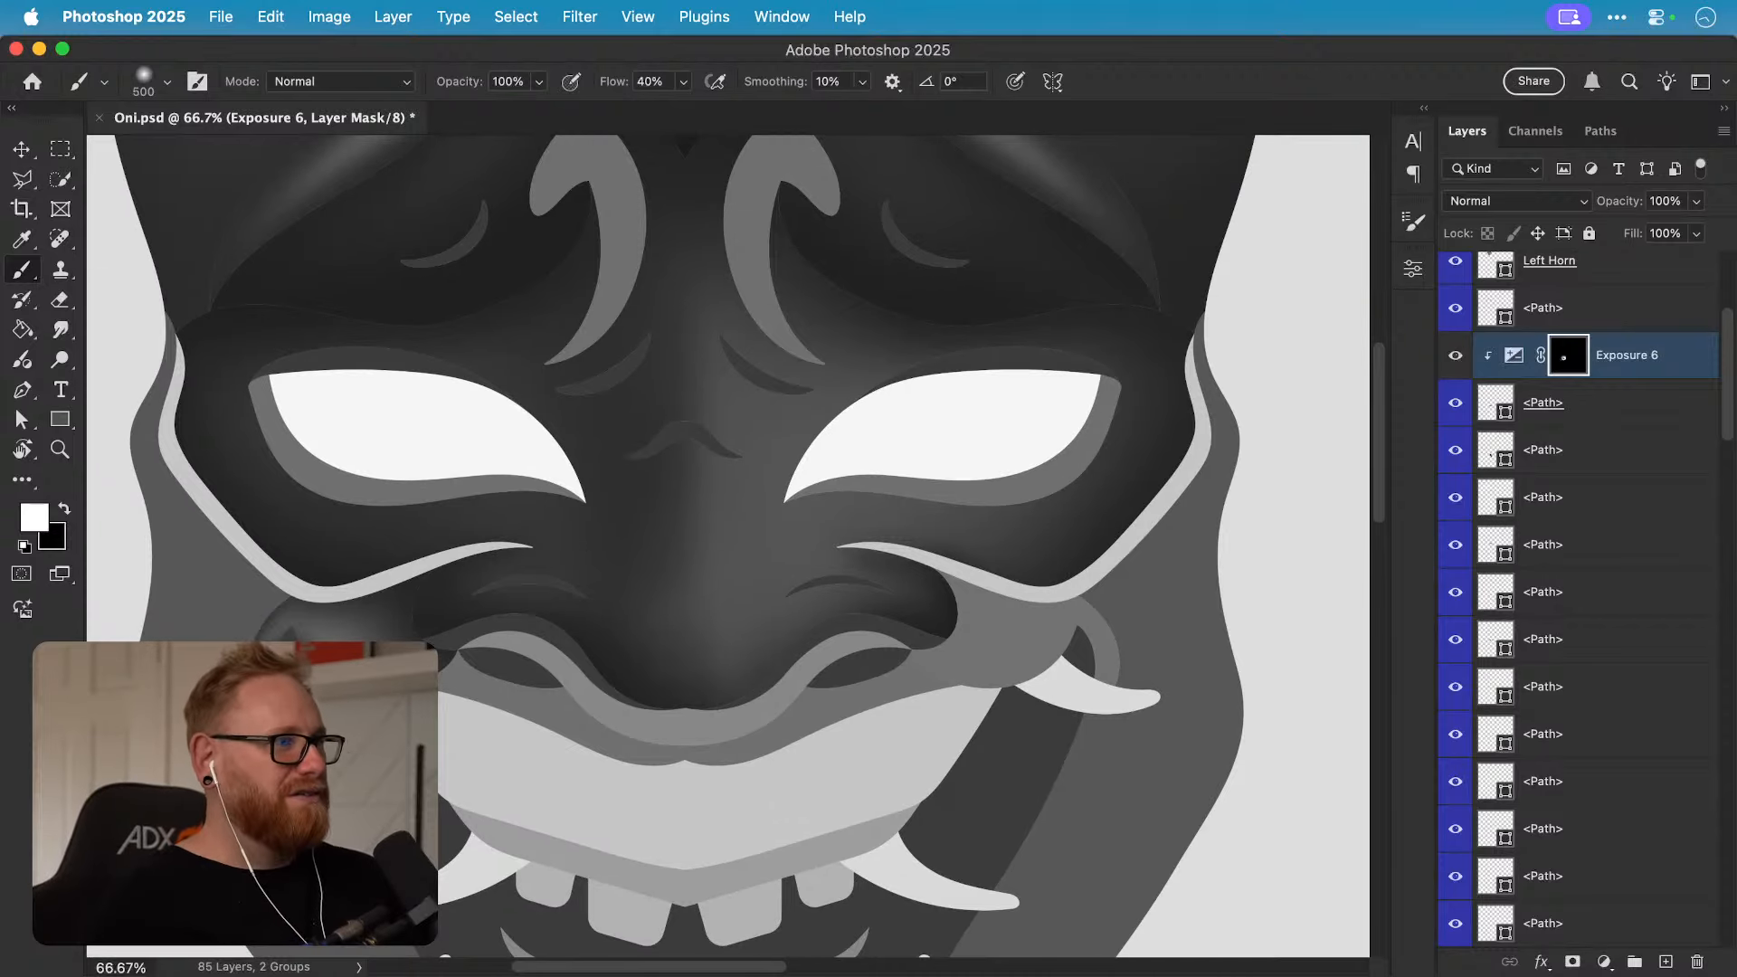
scroll(729, 546, "down", 2)
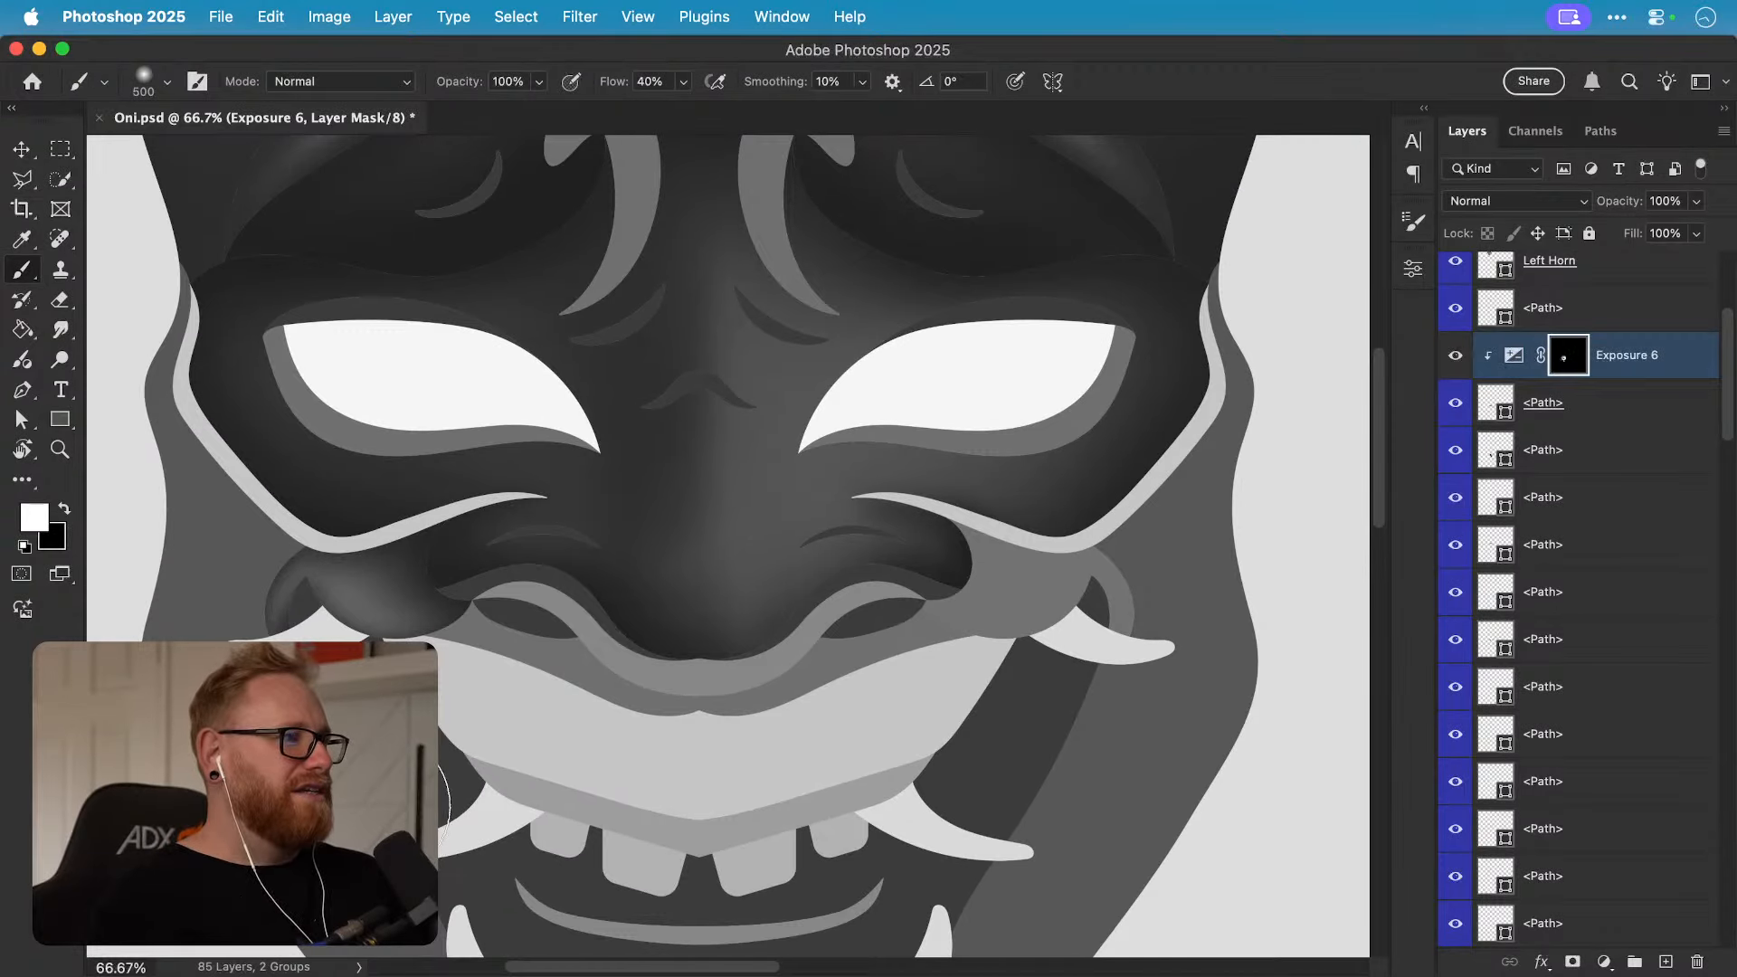
Step: Rename the shaded cheek path beneath Exposure 6 as Left Cheek Piece
key("v")
left_click(1513, 354)
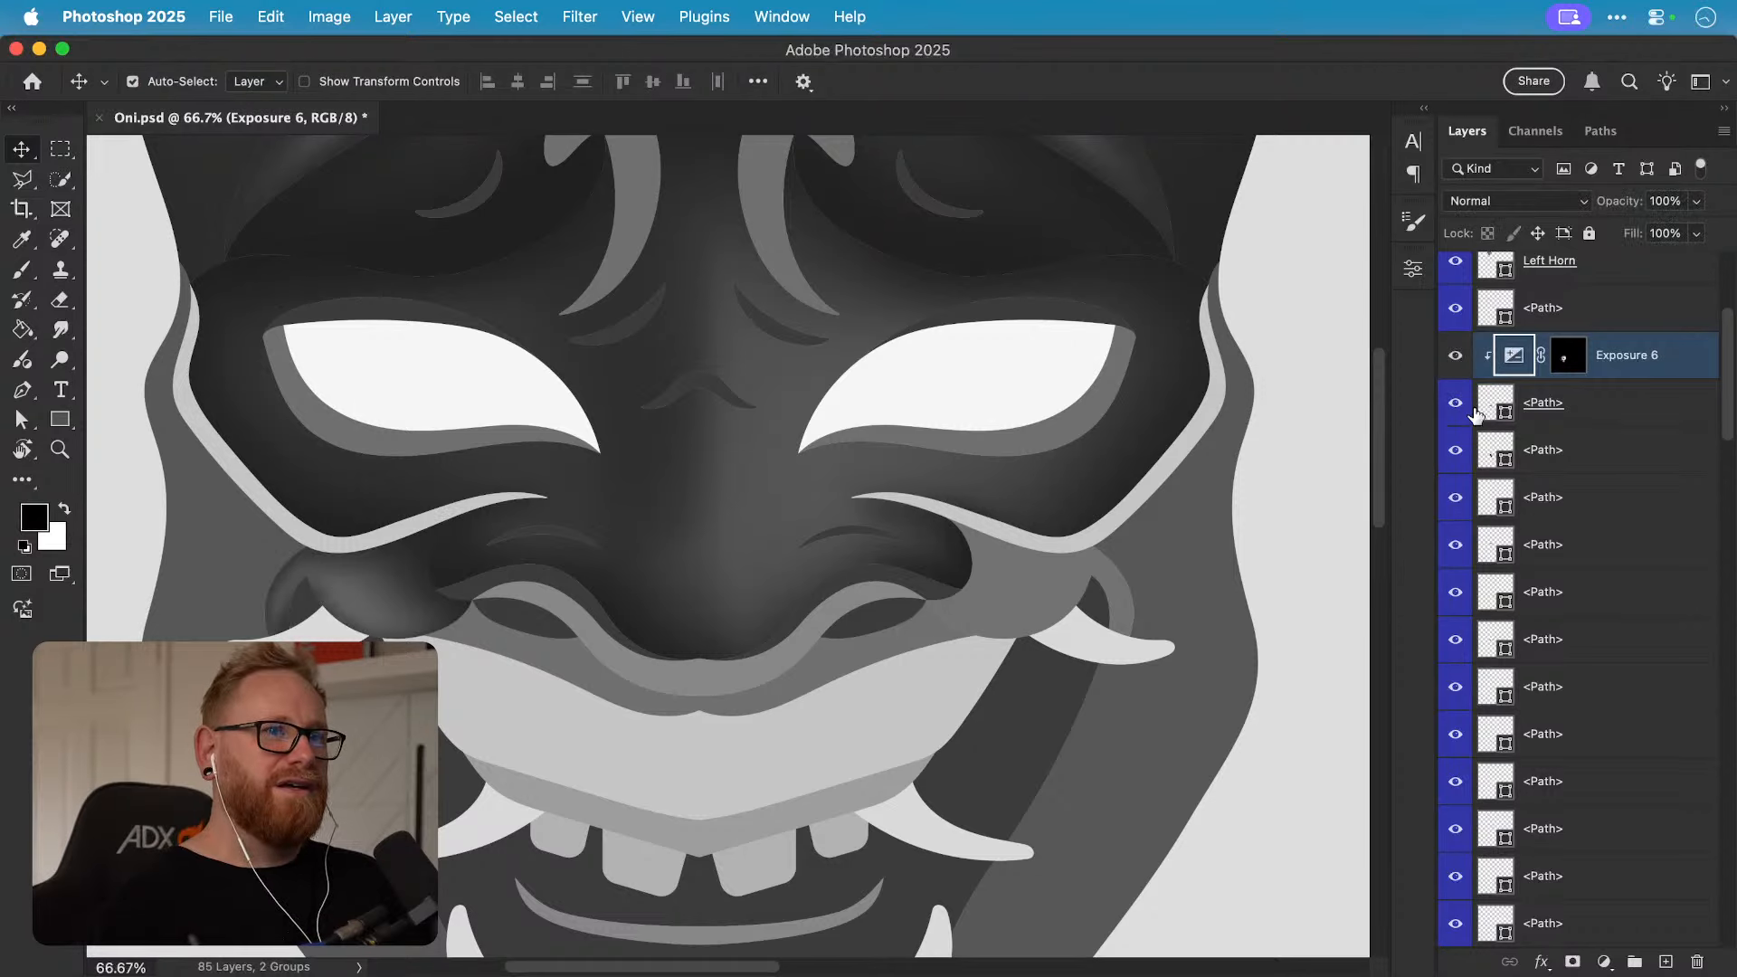
double_click(1541, 401)
type("Lef")
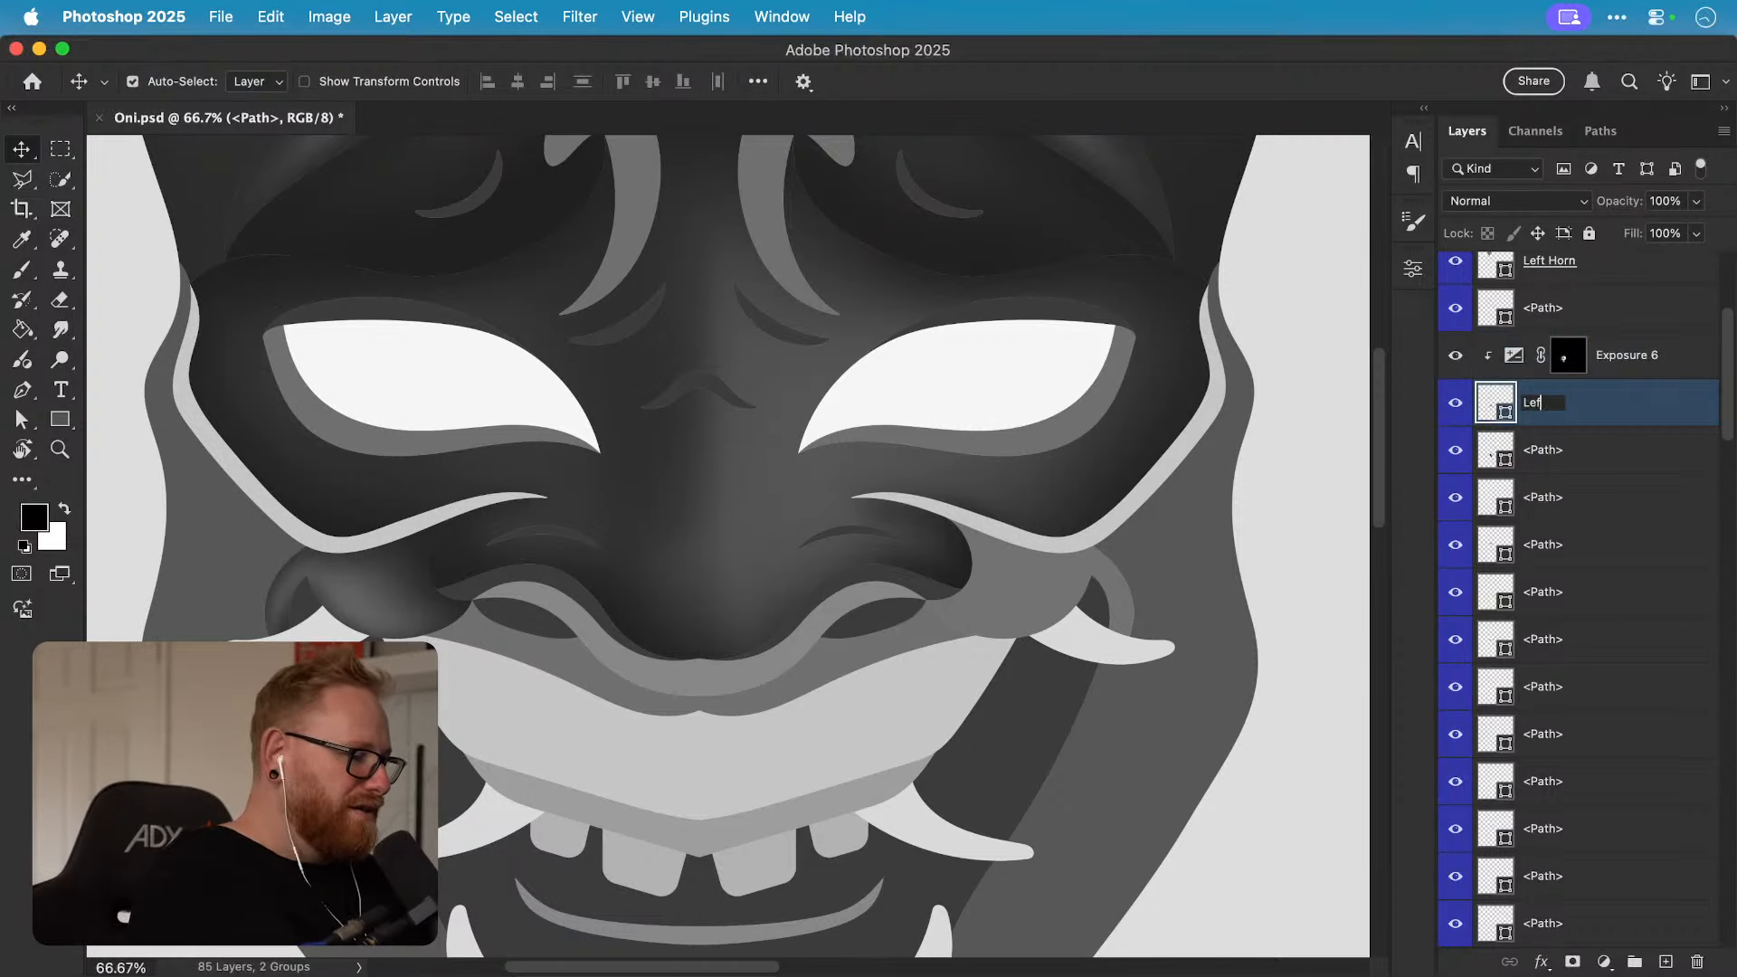
type("t Cheek Piece")
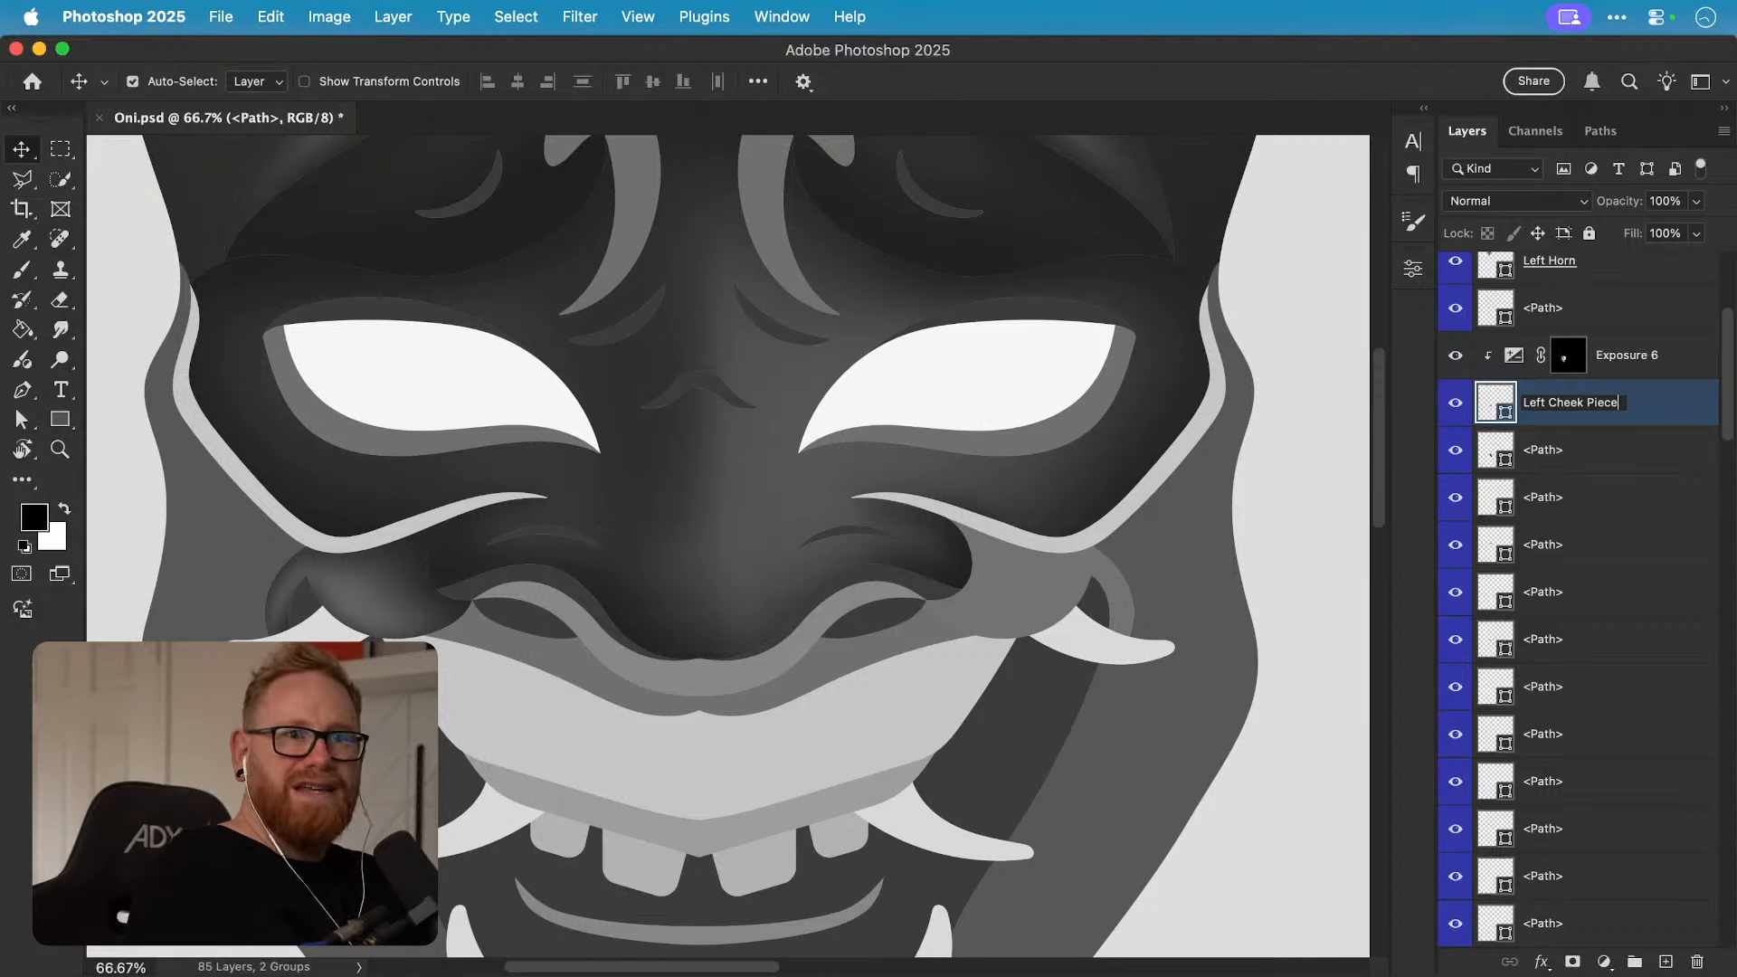
key("Return")
Step: Copy the name of the Left Cheek Piece layer to the right cheek path and rename it Right Cheek Piece
double_click(1570, 402)
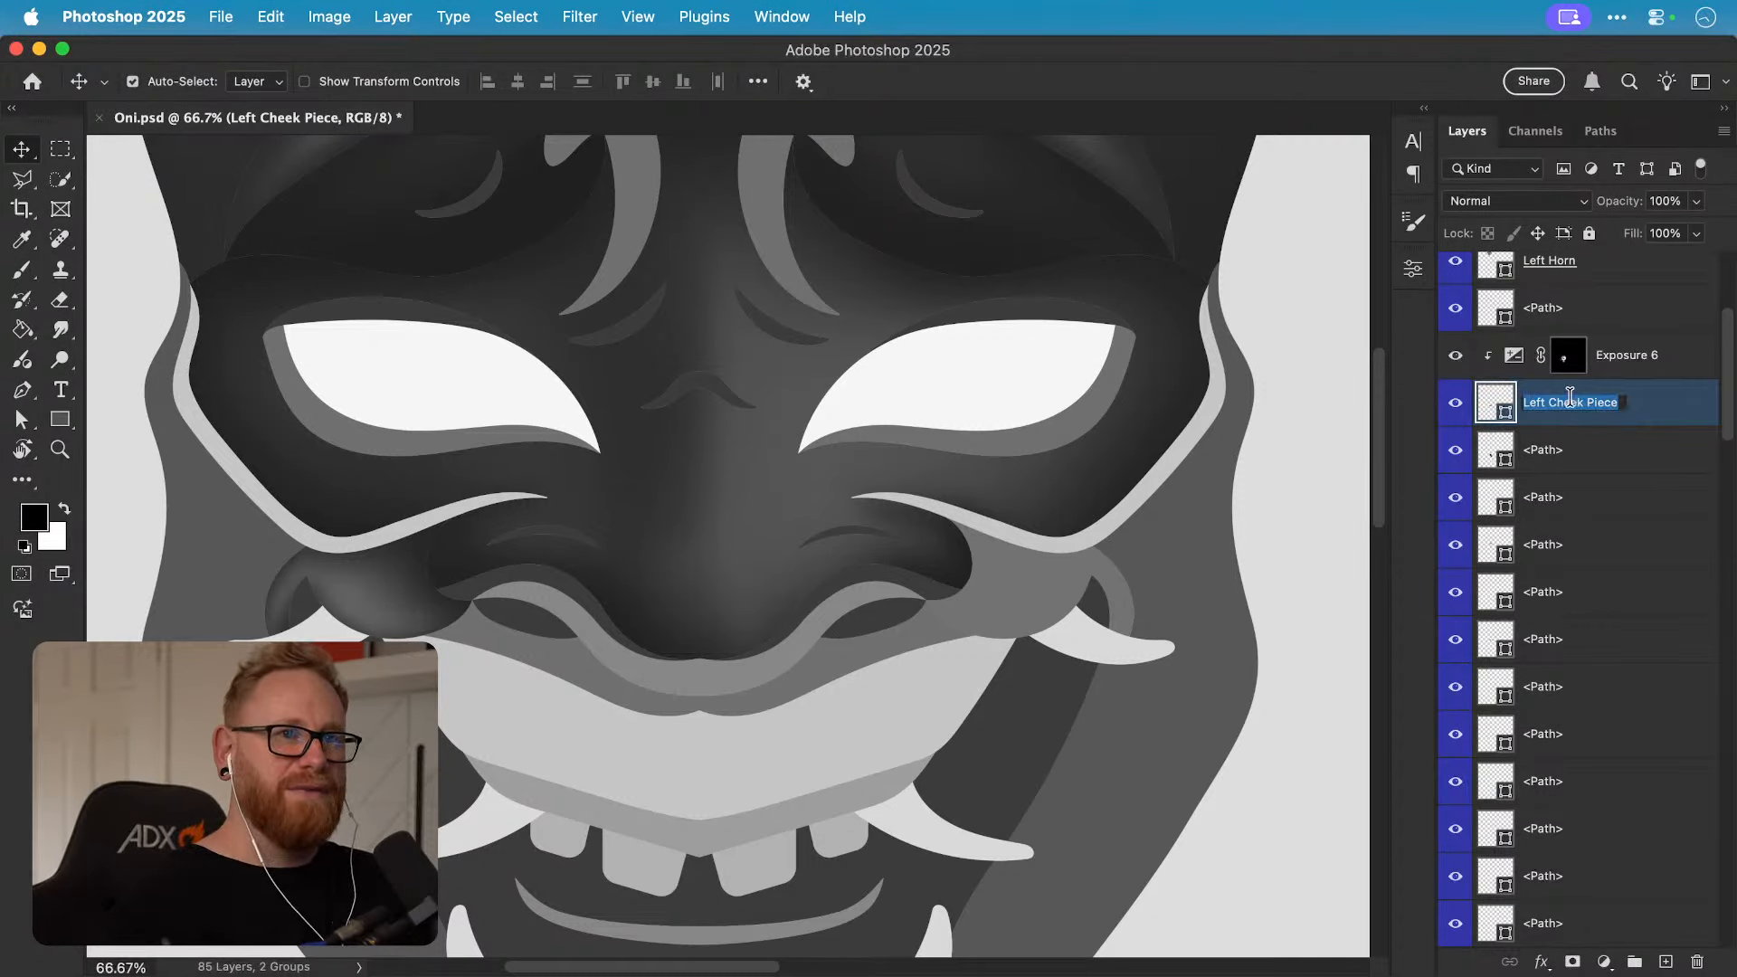
key("super+a")
key("super+c")
left_click(1026, 588, "super")
left_click(1023, 593, "super")
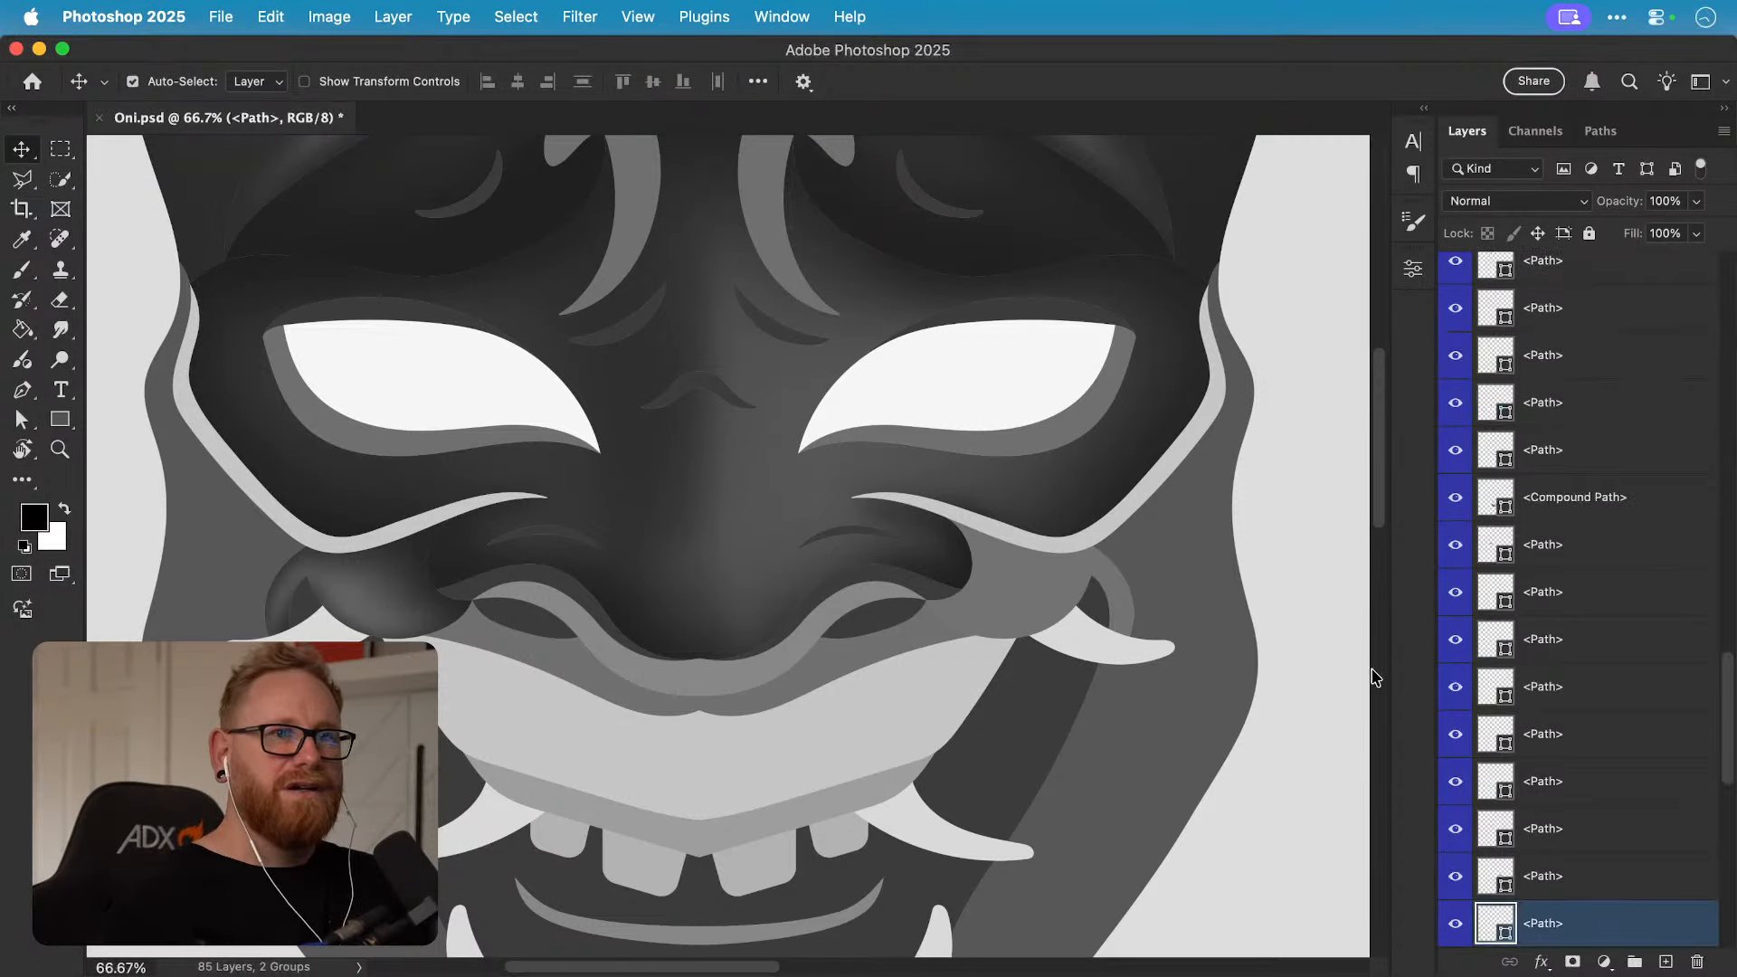
double_click(1556, 921)
key("super+v")
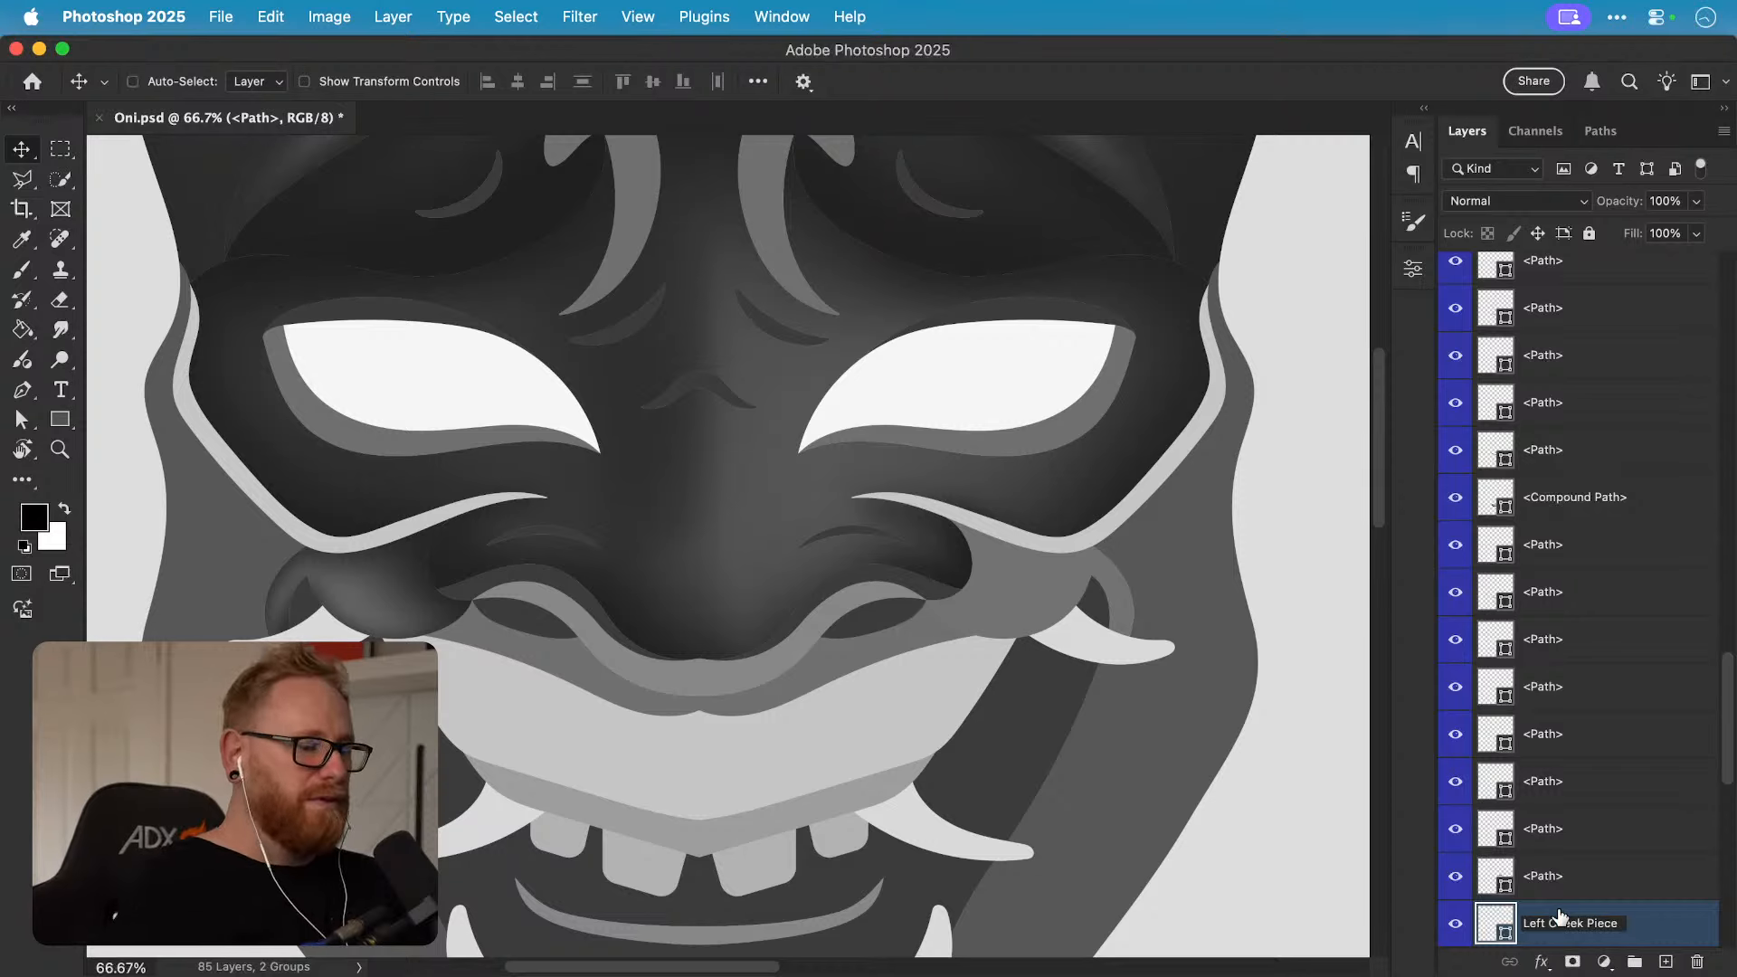
double_click(1533, 923)
type("Rig")
type("ht")
key("Return")
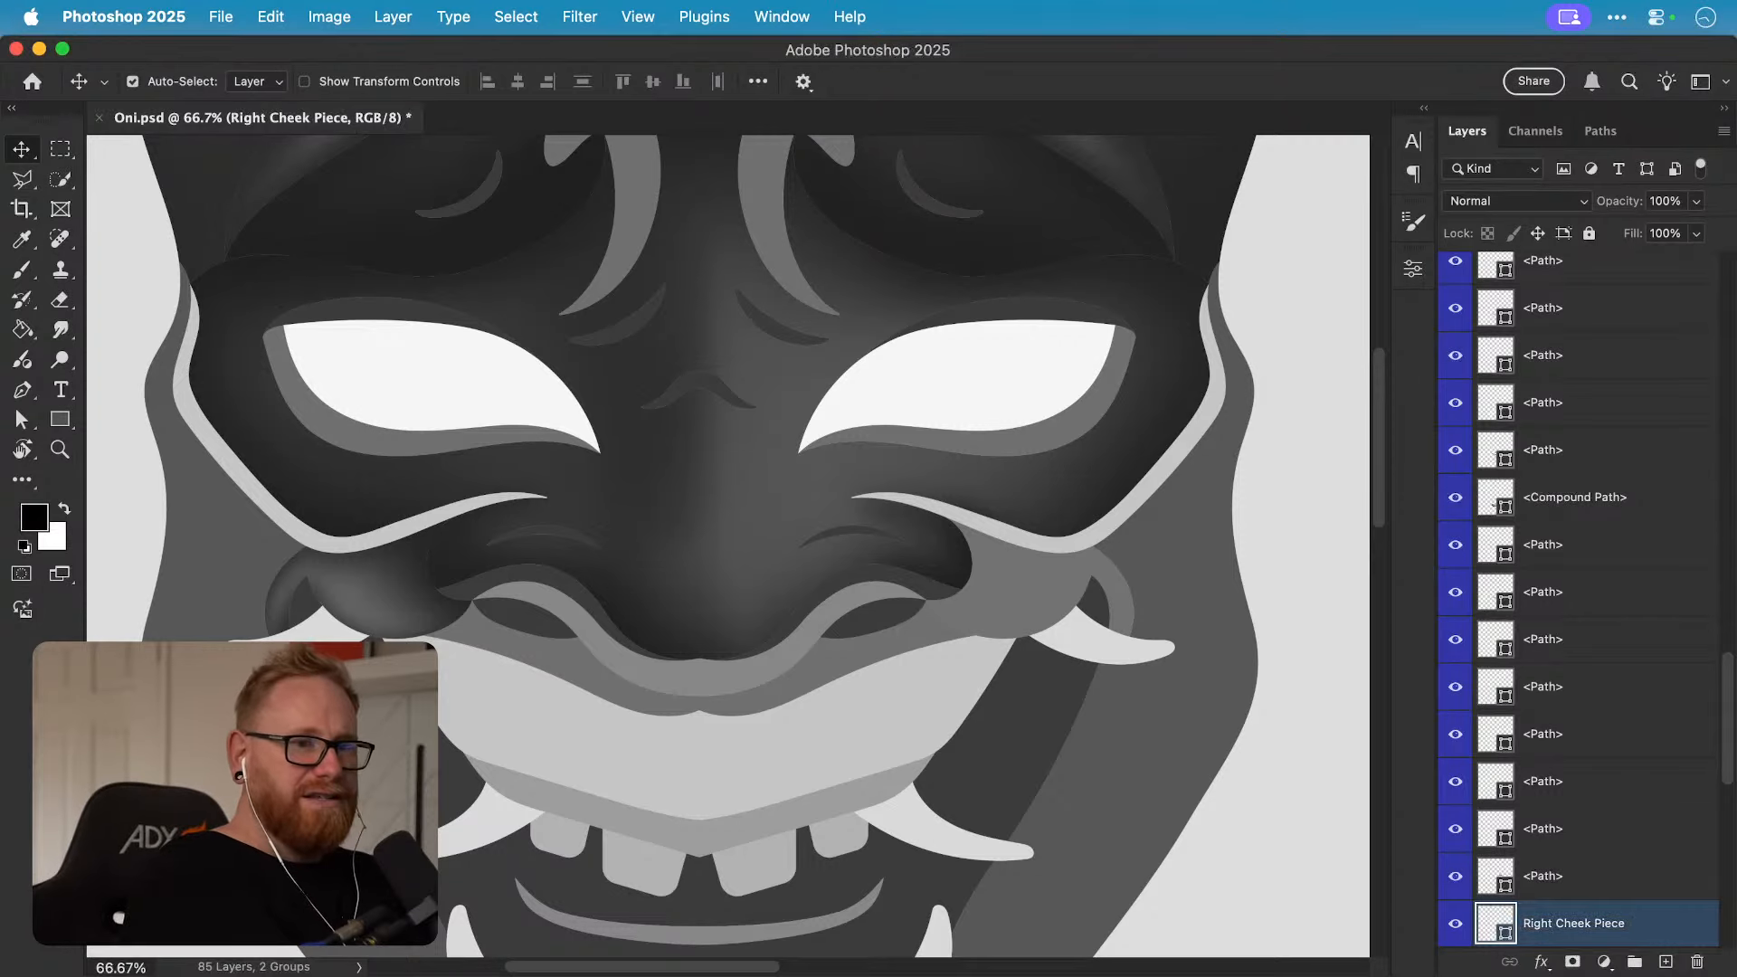
Step: Duplicate Exposure 6 directly above Right Cheek Piece and clip the copy to that layer
left_click(408, 600)
mouse_move(1527, 291)
left_mouse_down()
mouse_move(1624, 290)
mouse_move(1601, 565)
mouse_move(1603, 956)
mouse_move(1619, 780)
left_mouse_up()
left_click(1501, 804, "alt")
left_click(1514, 780)
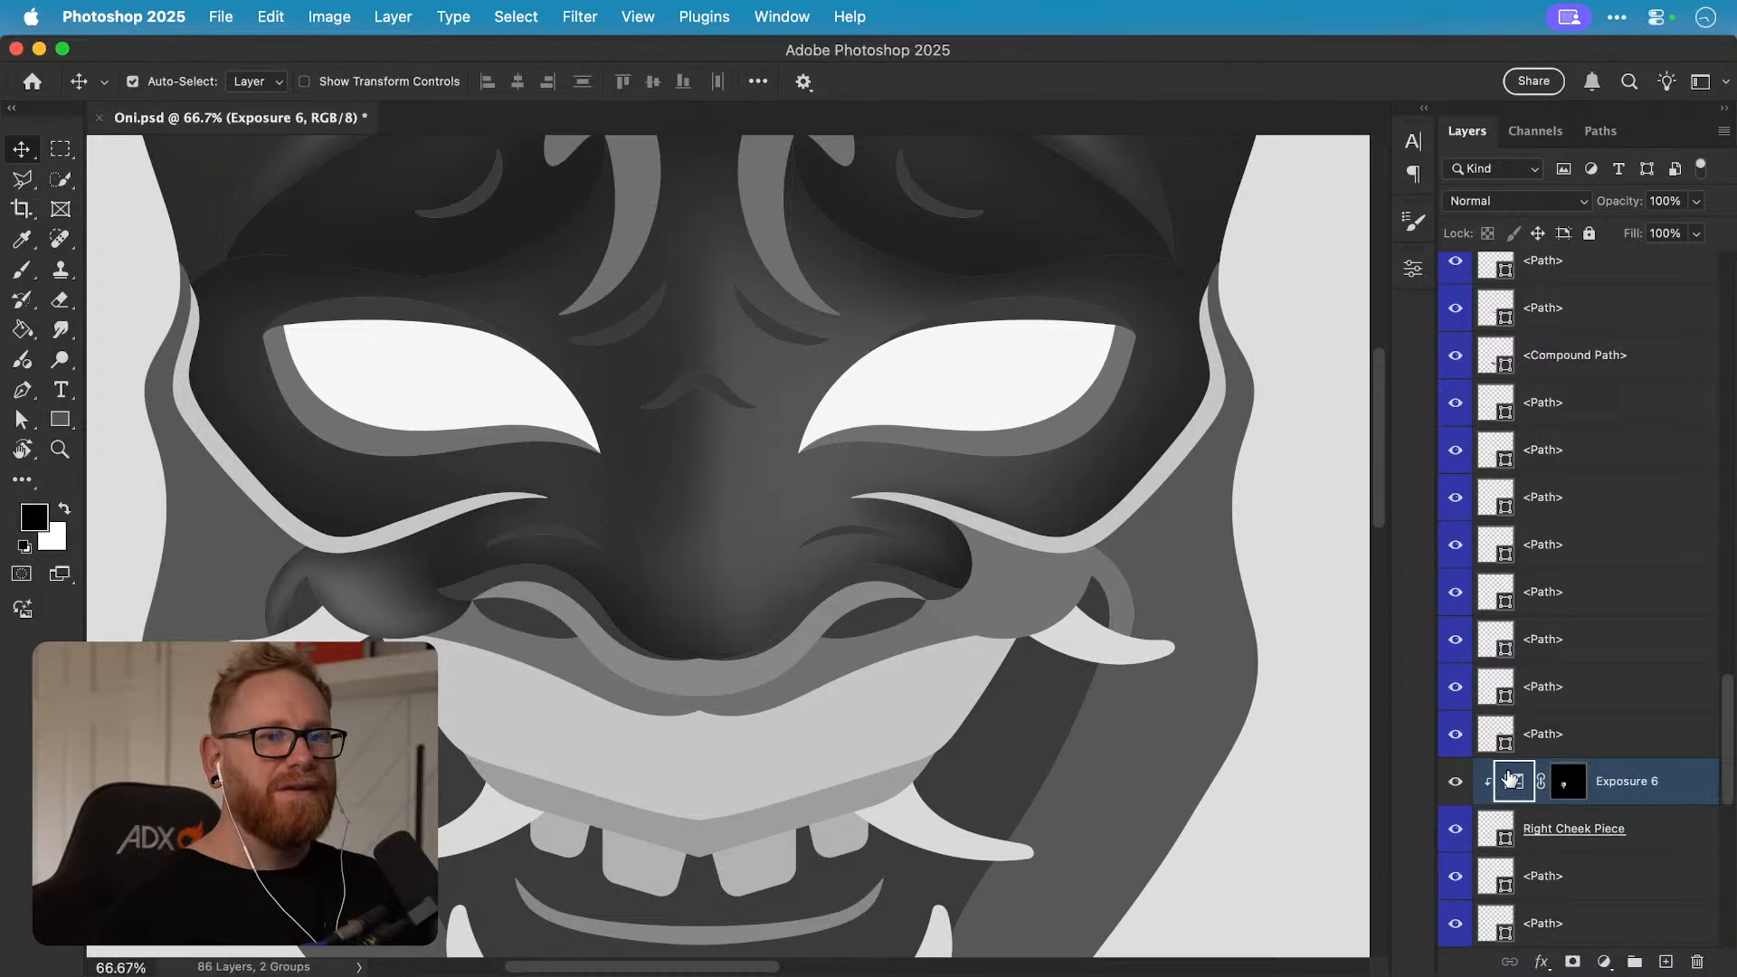
Step: Flip the duplicated Exposure 6 mask horizontally and align its shading with the right cheek piece at X 3843.50 px
left_click(271, 17)
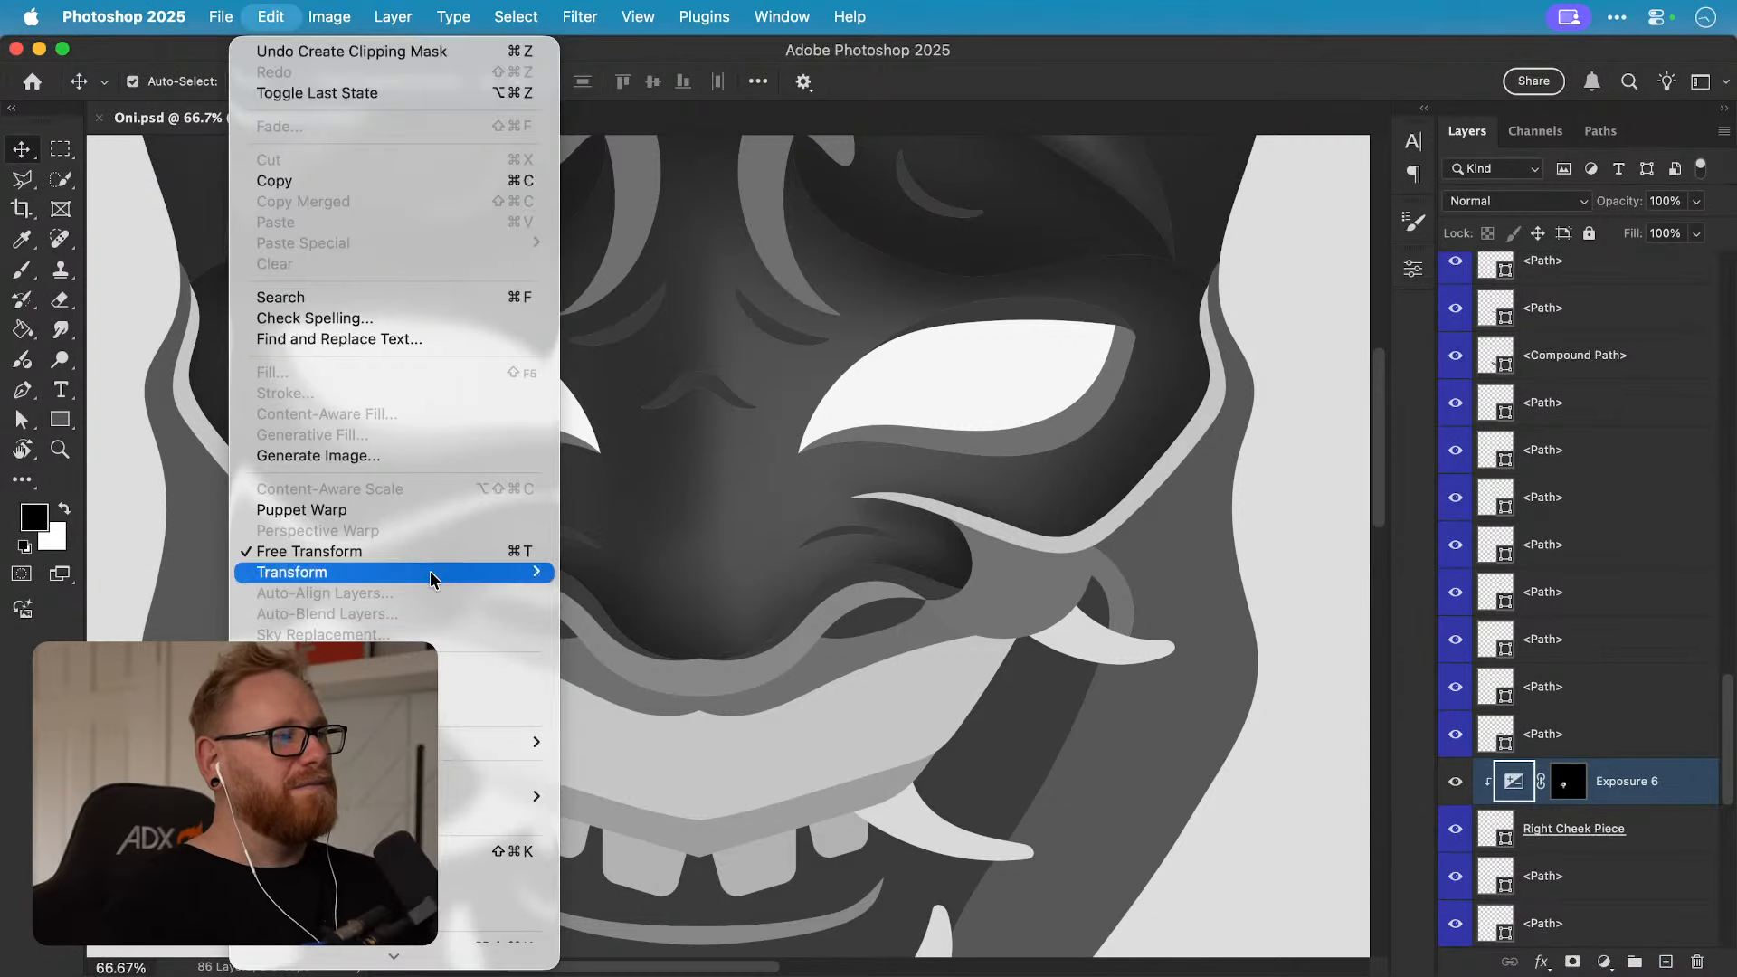
mouse_move(435, 572)
left_click(659, 932)
key("super+t")
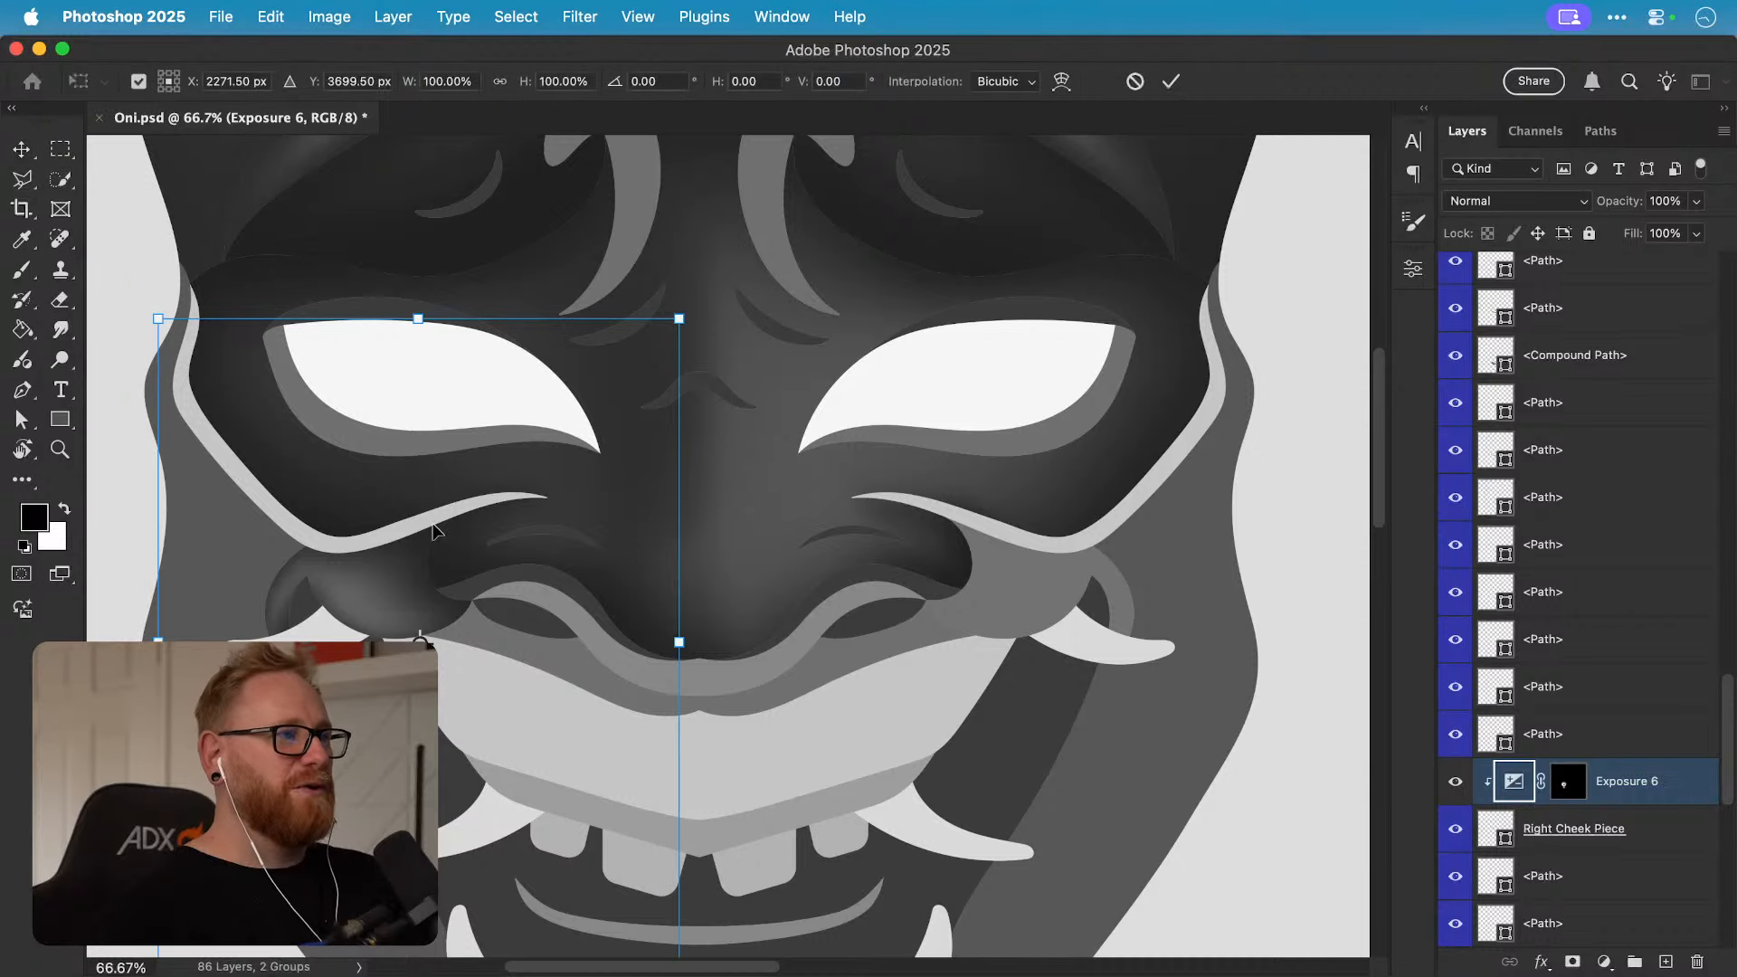
left_click_drag(588, 543, 1007, 554)
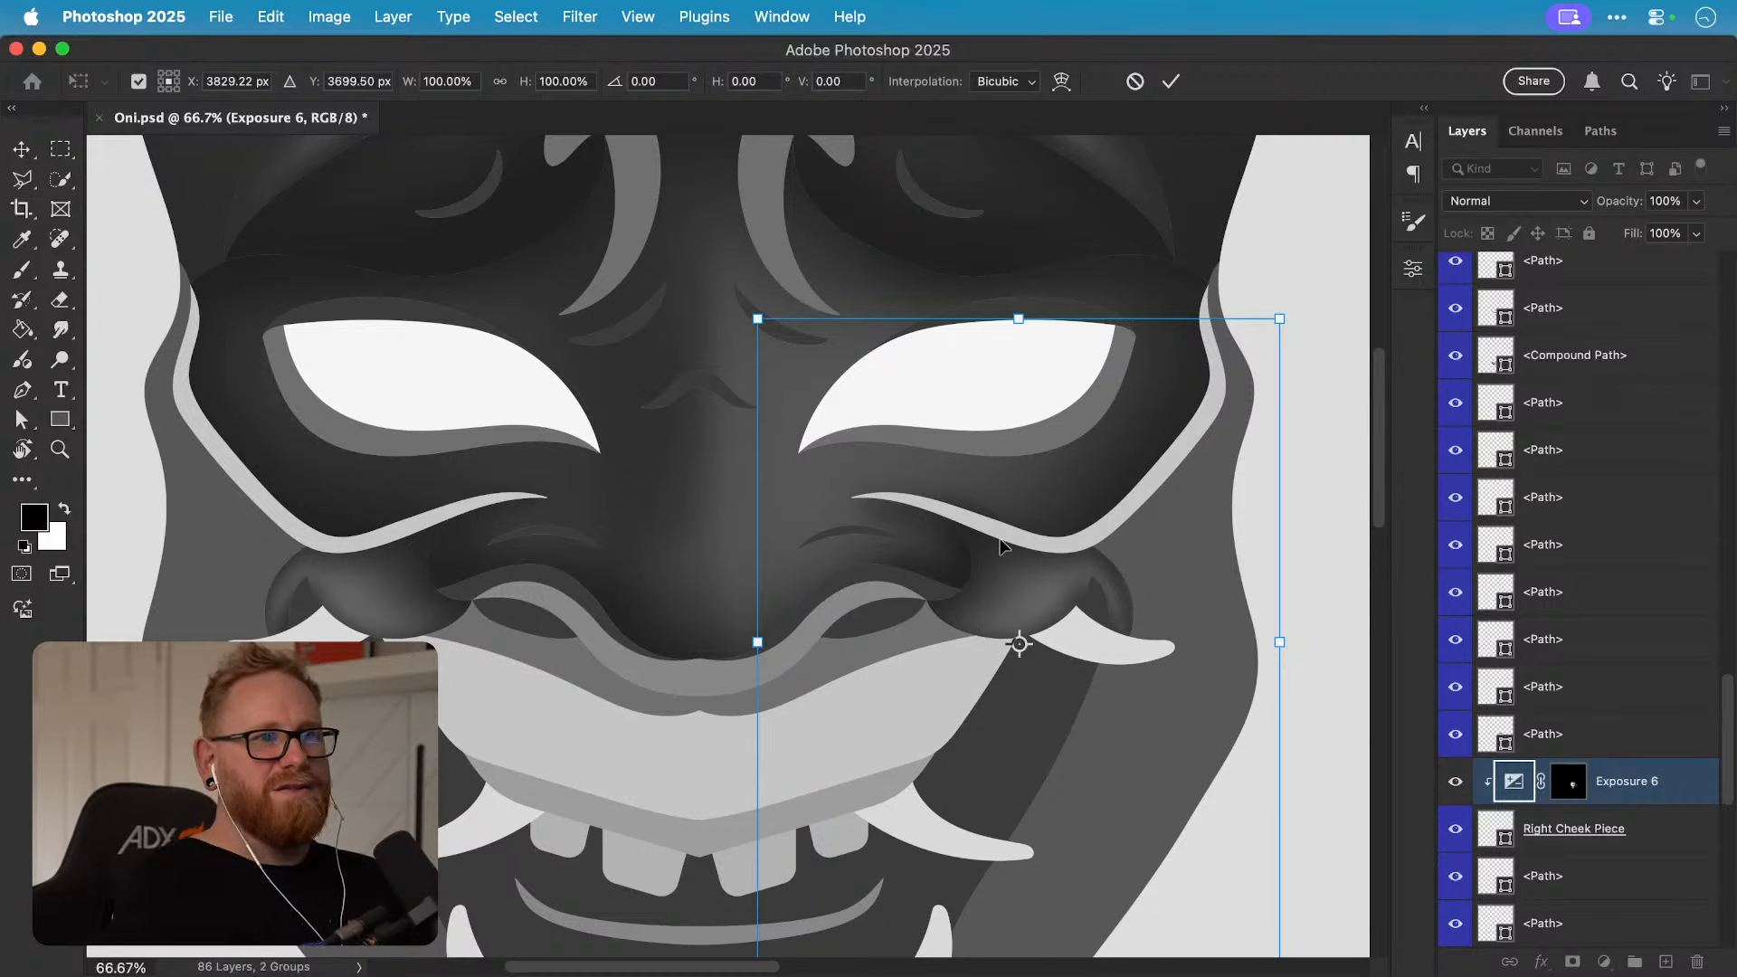
key("shift+Right")
key("Right")
key("Right")
key("Right")
key("Right")
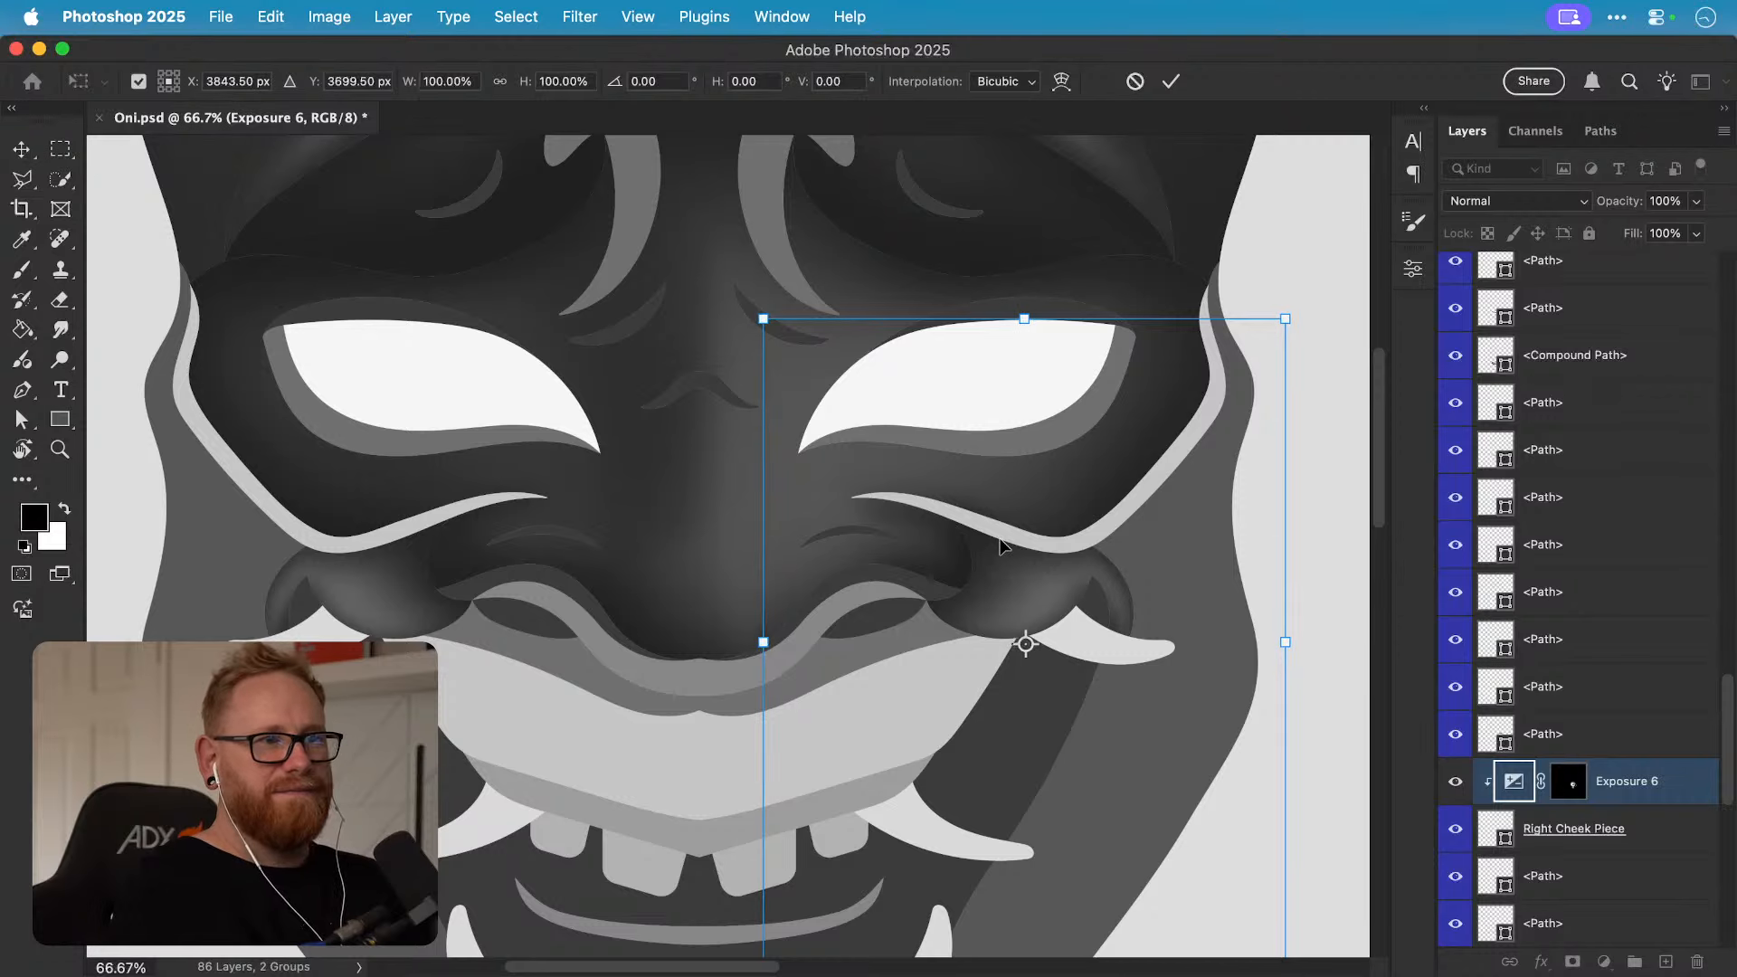
key("Return")
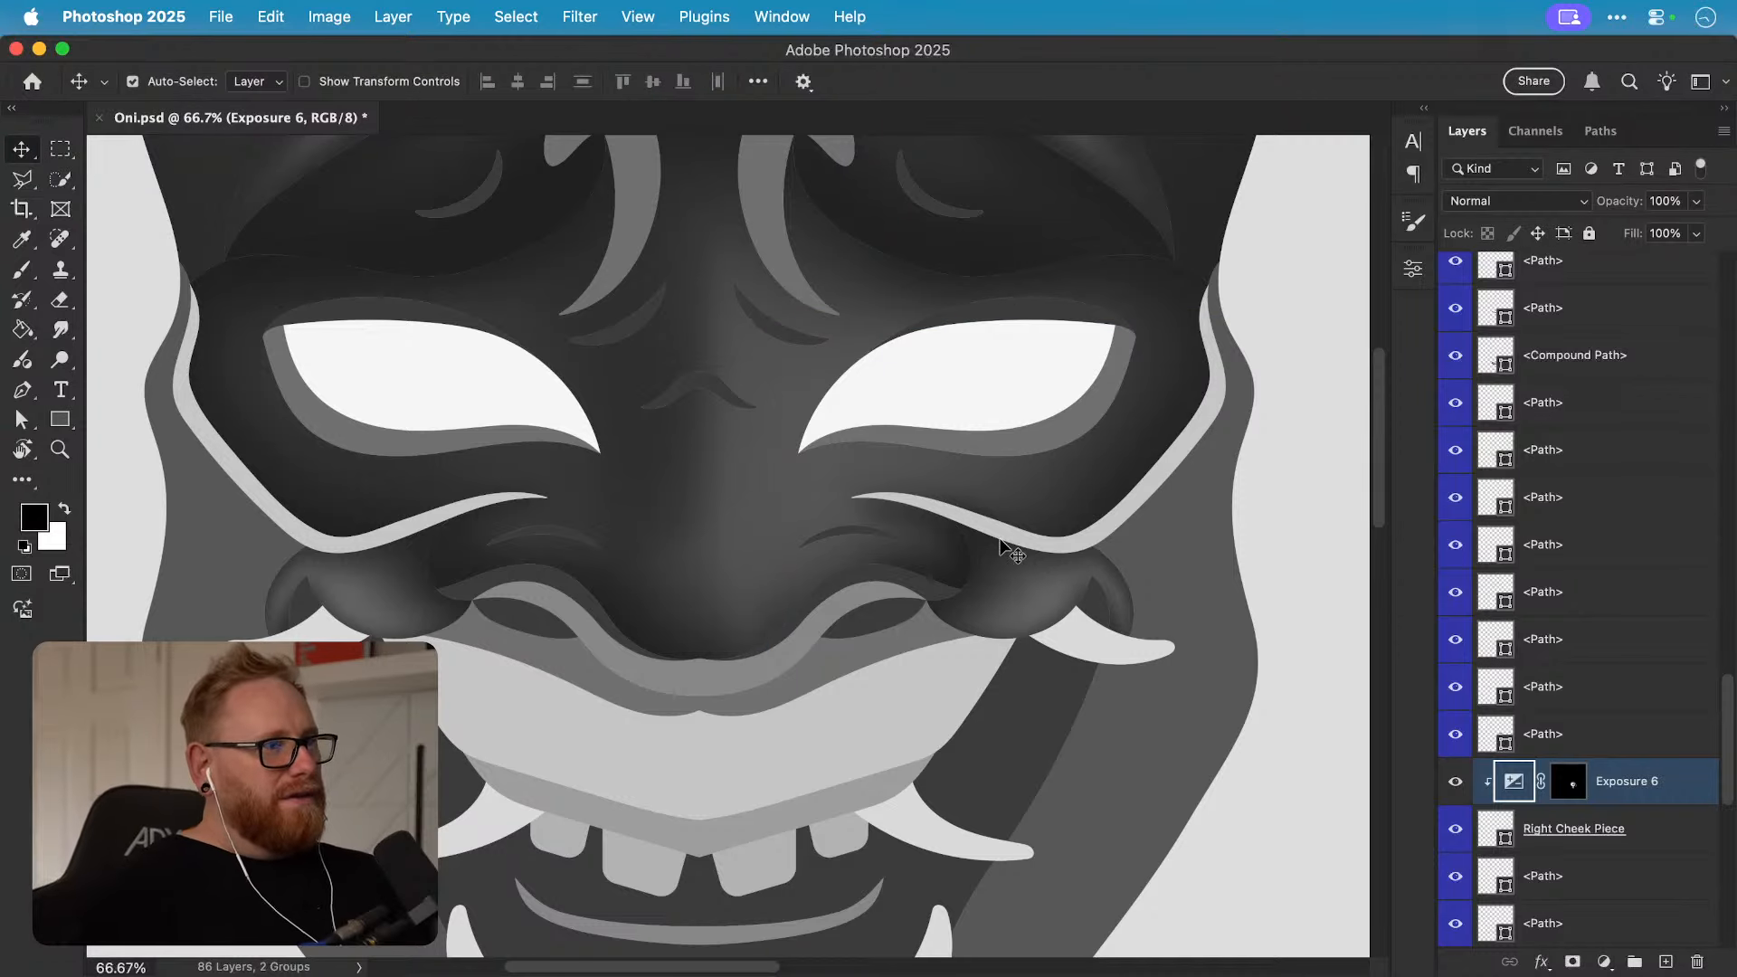
Step: Add an Exposure adjustment of -5.32 clipped to the outer jaw path and invert its mask to black
key("super+0")
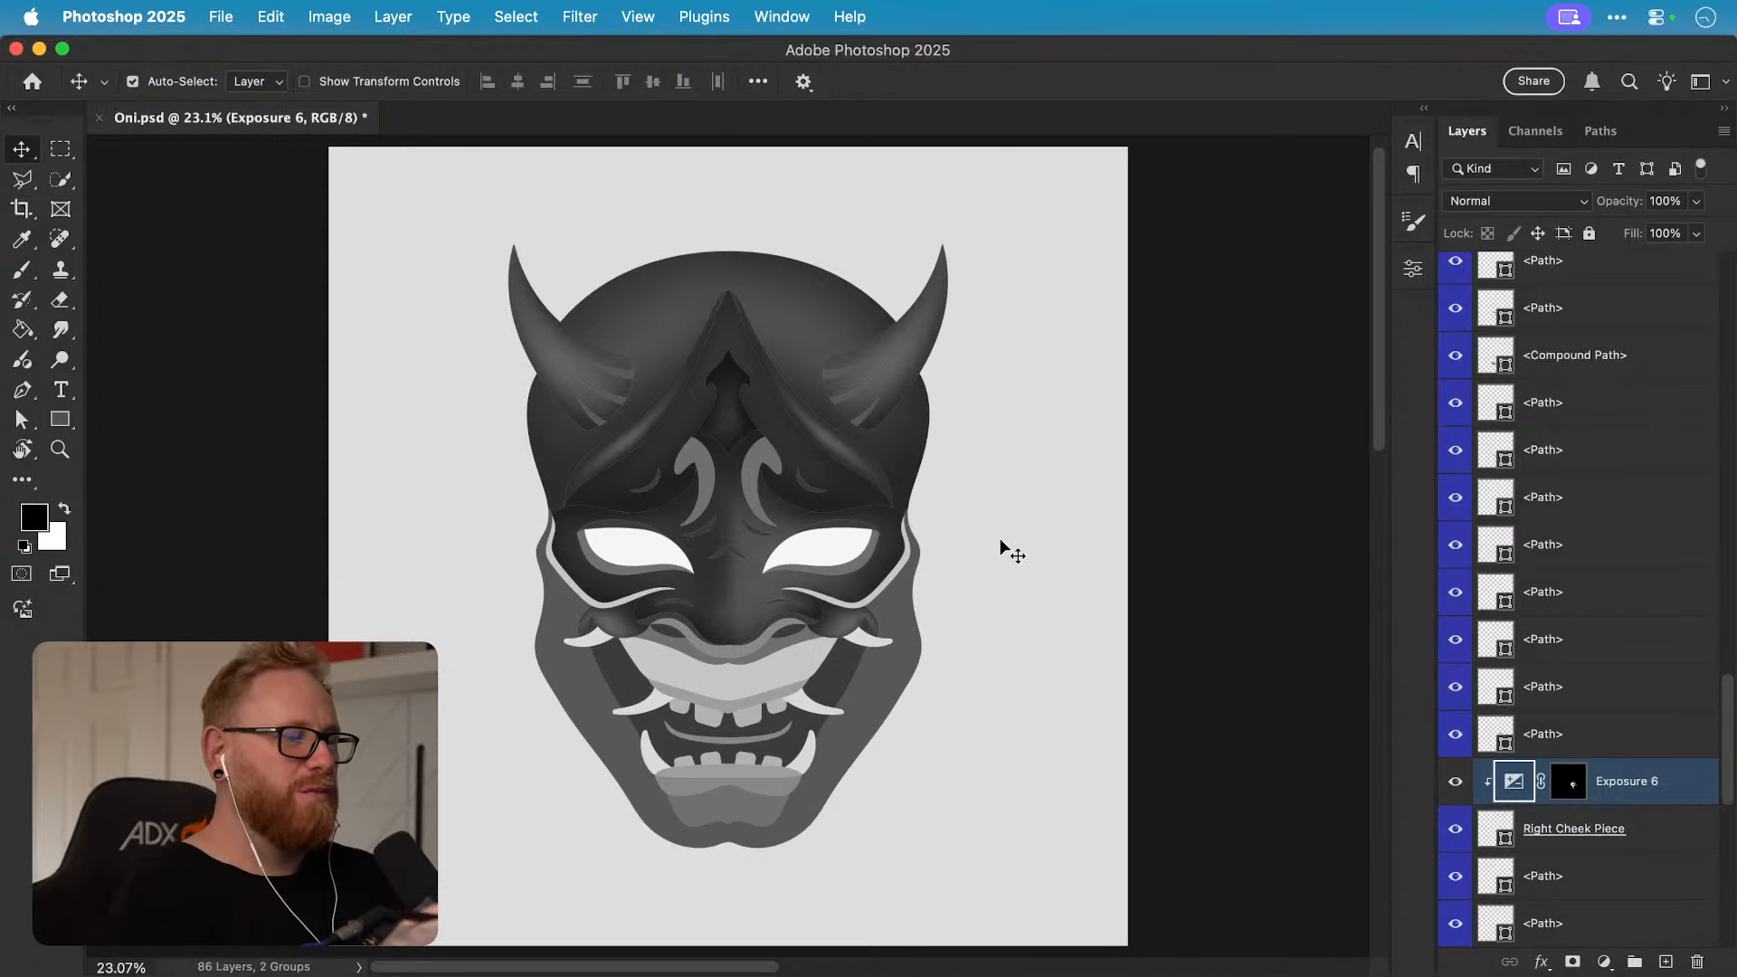
key("z")
left_click_drag(646, 677, 715, 677)
left_click(544, 696)
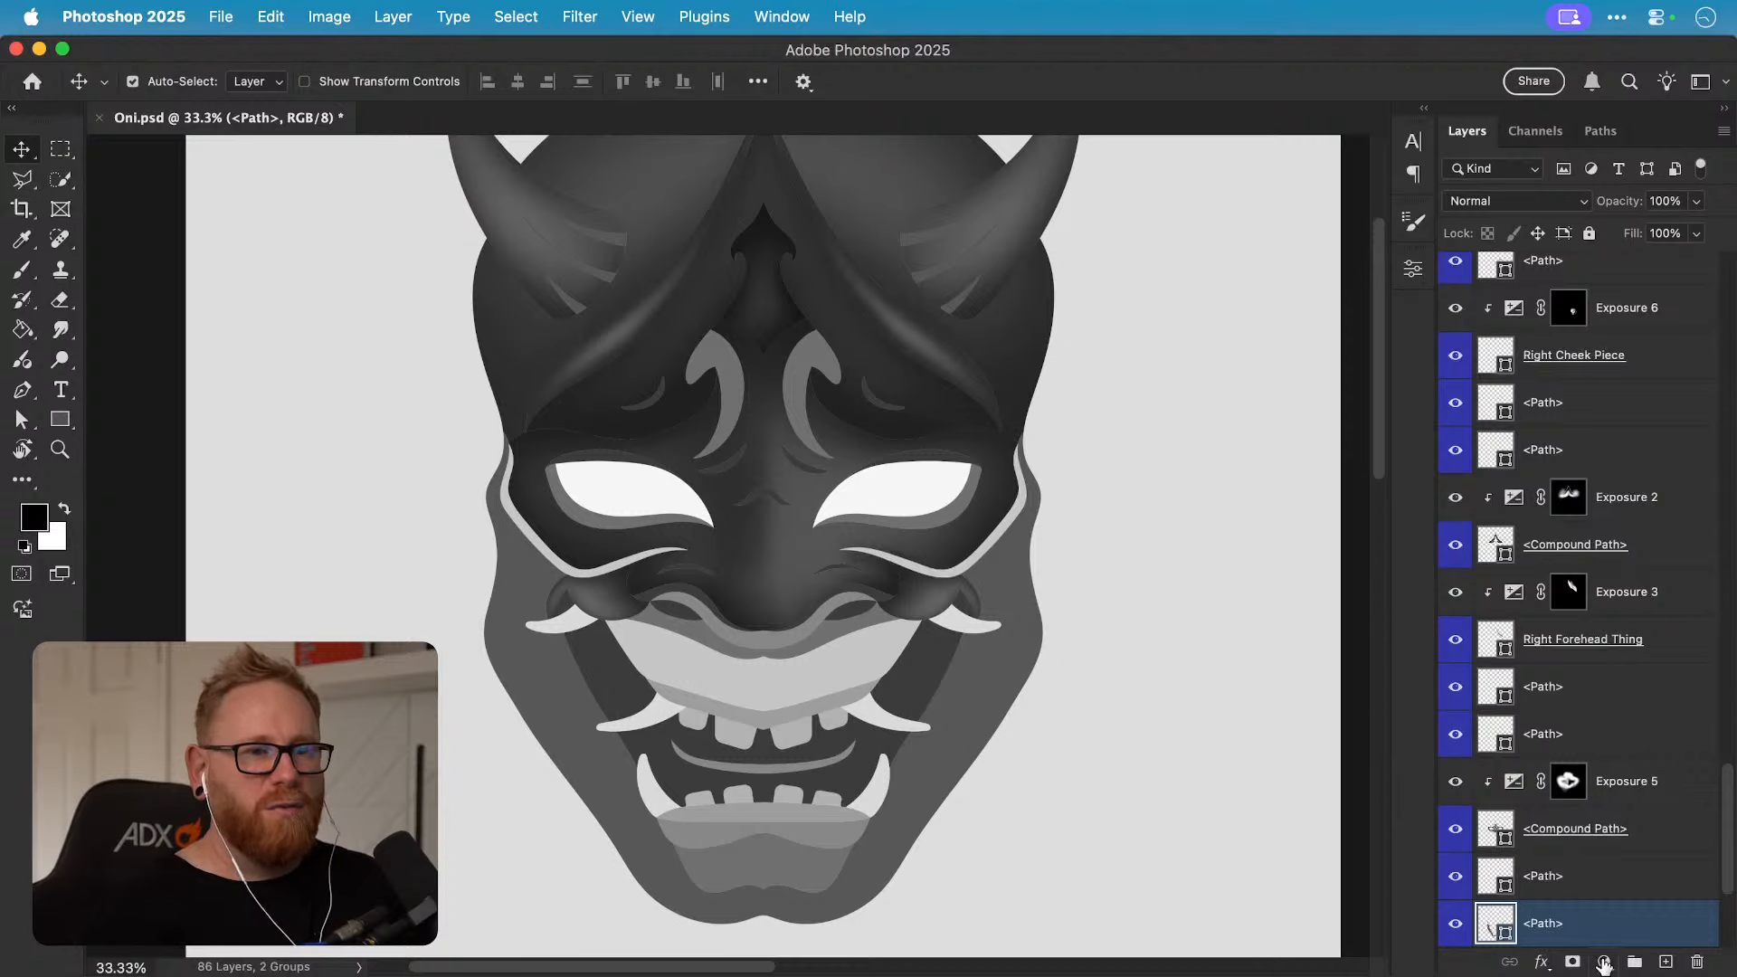
left_click(1603, 963)
left_click(1606, 747)
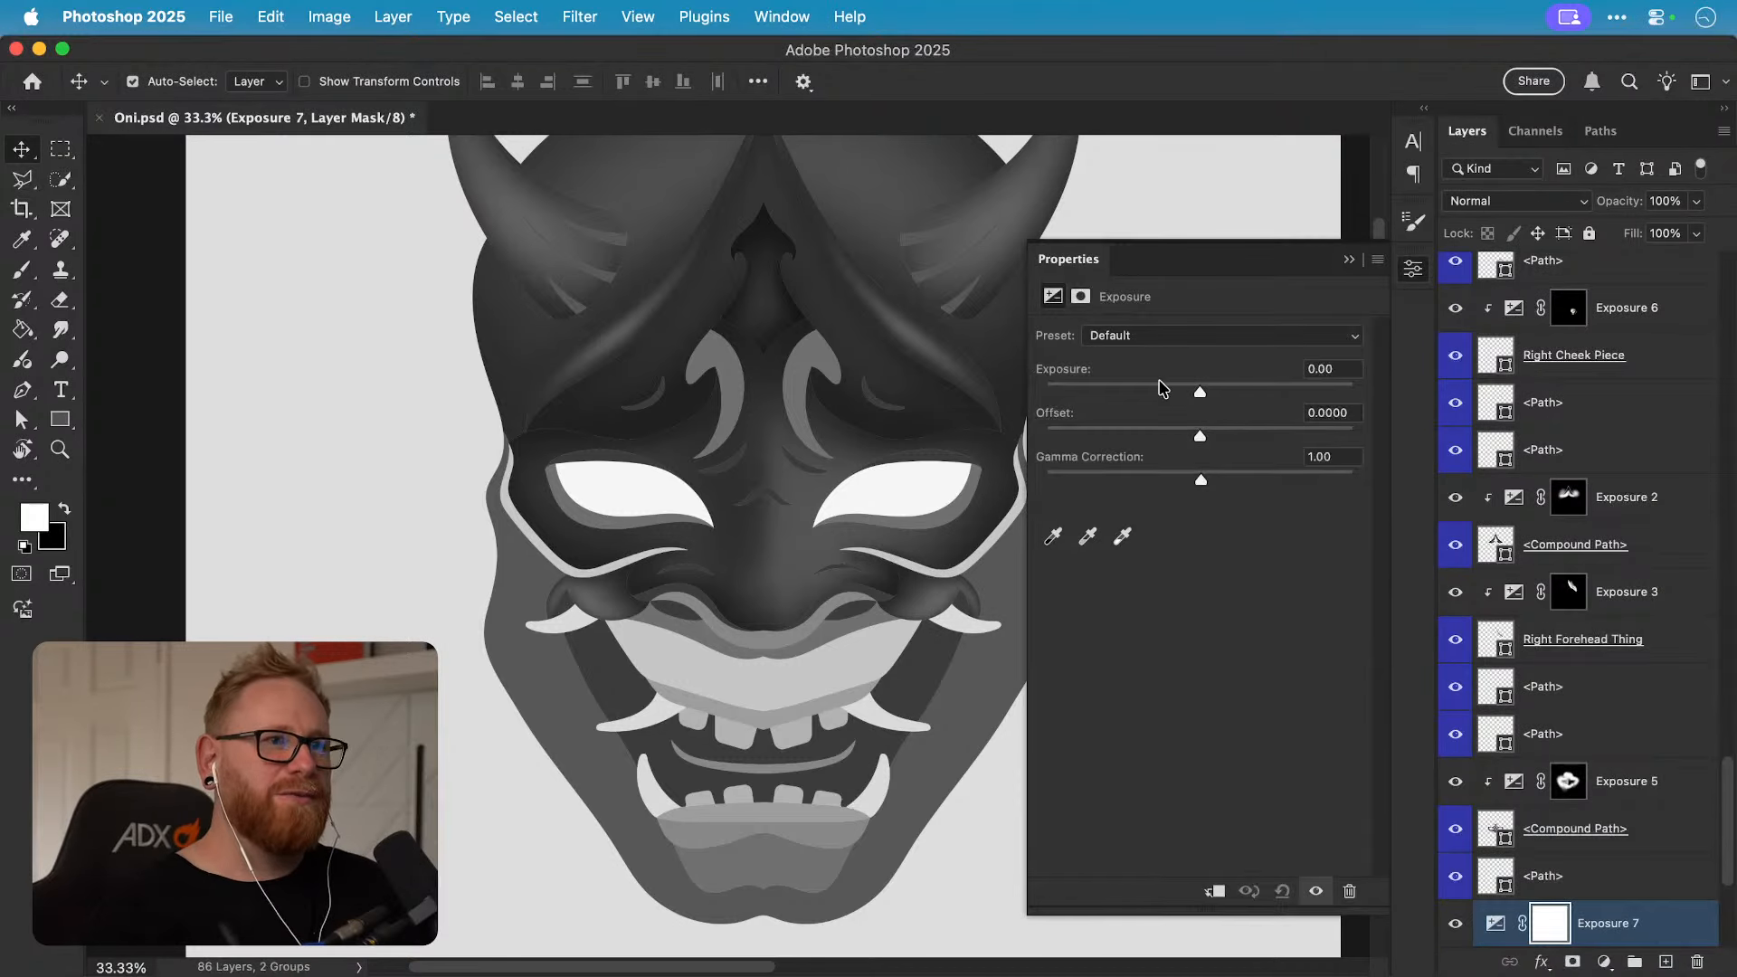
left_click_drag(1164, 387, 1102, 391)
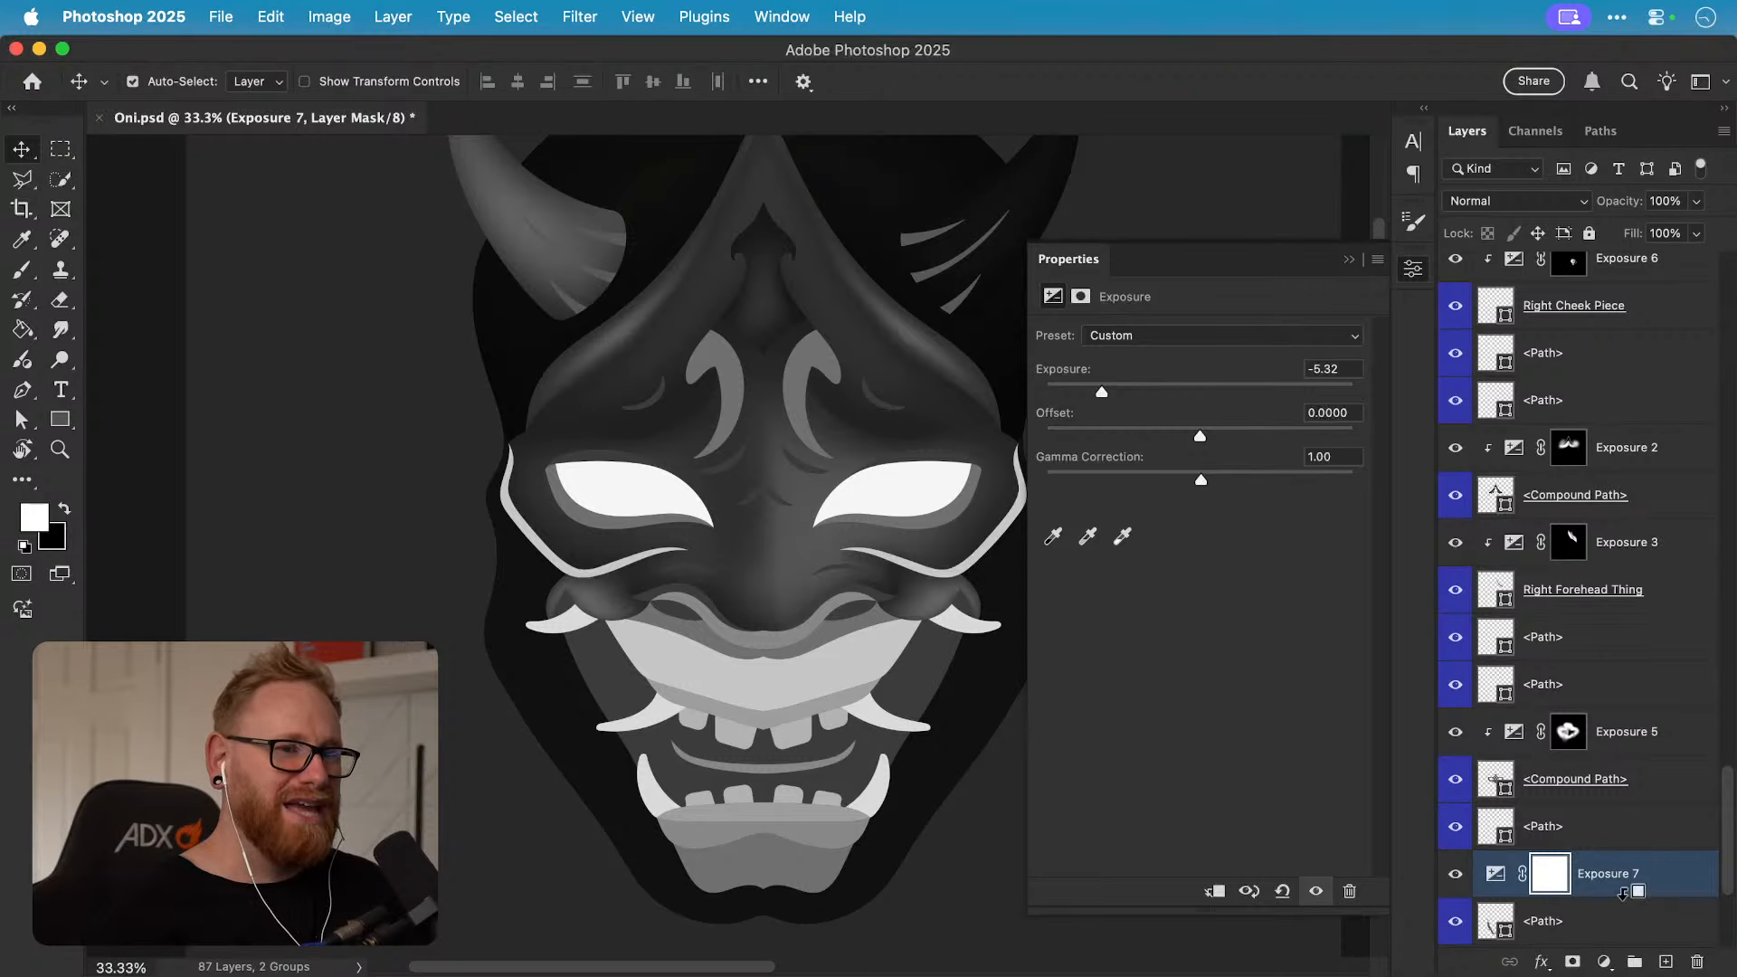
left_click(1623, 899, "alt")
key("super+i")
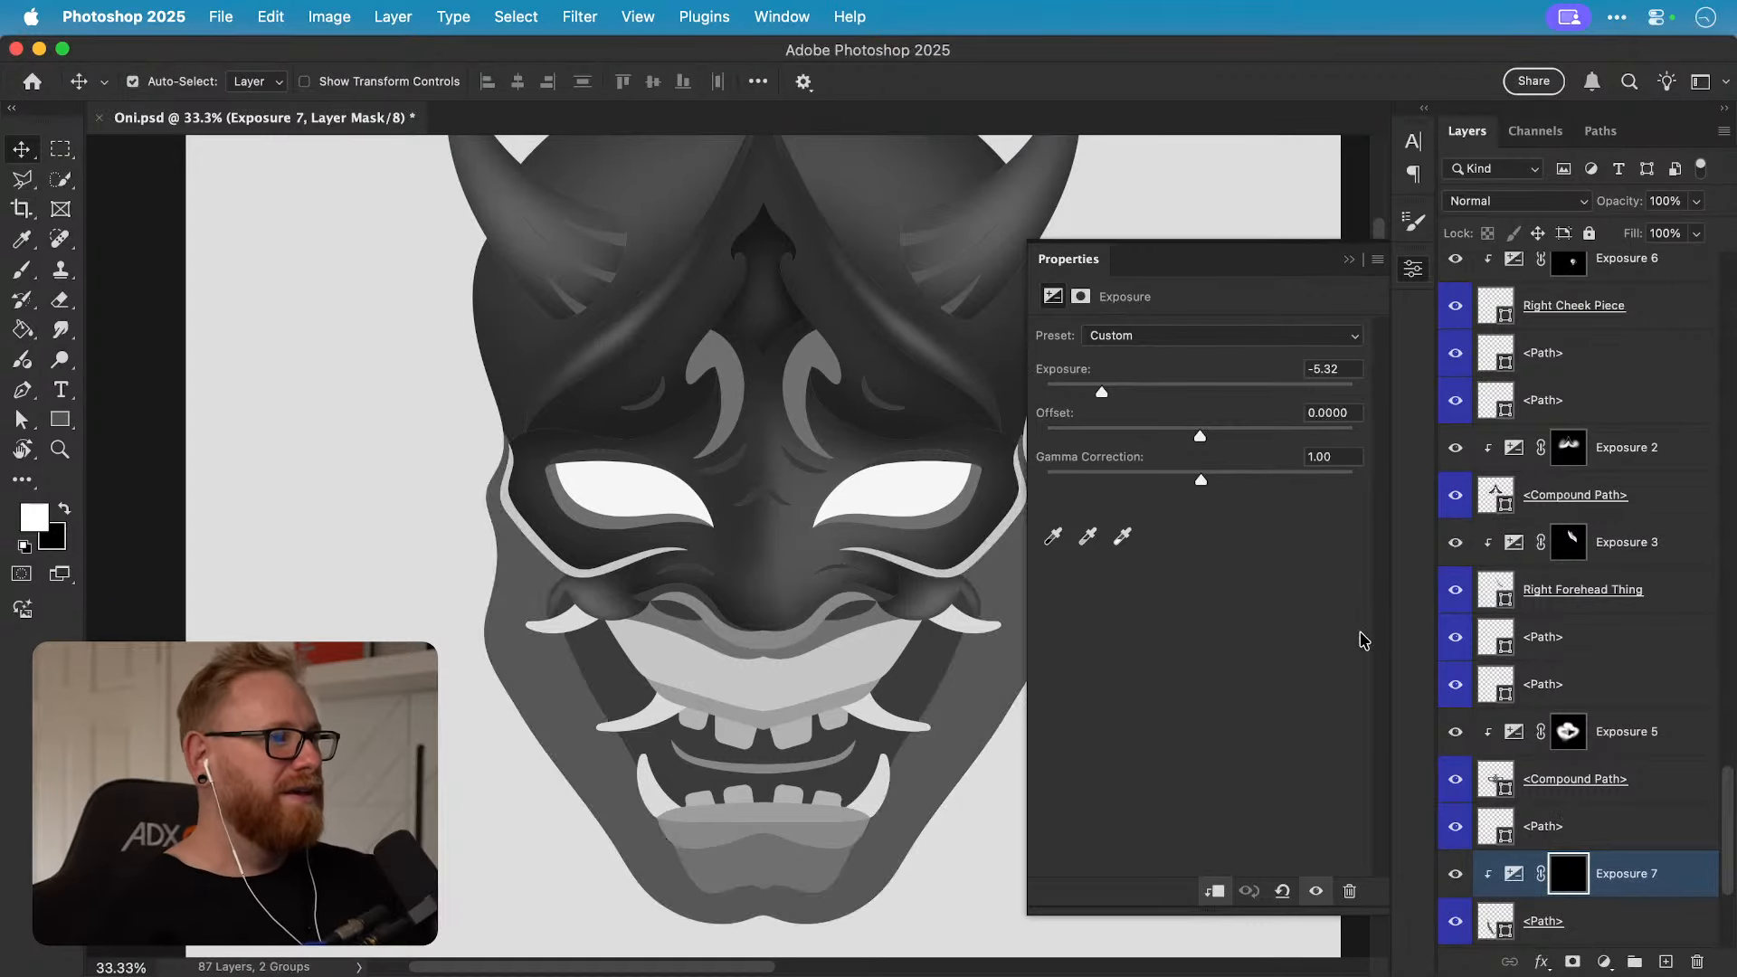
Step: Darken the jaw's left outer edge with white on the Exposure 7 mask, using soft brushes of 700 and 900 px
scroll(691, 478, "right", 5)
scroll(691, 477, "down", 3)
key("b")
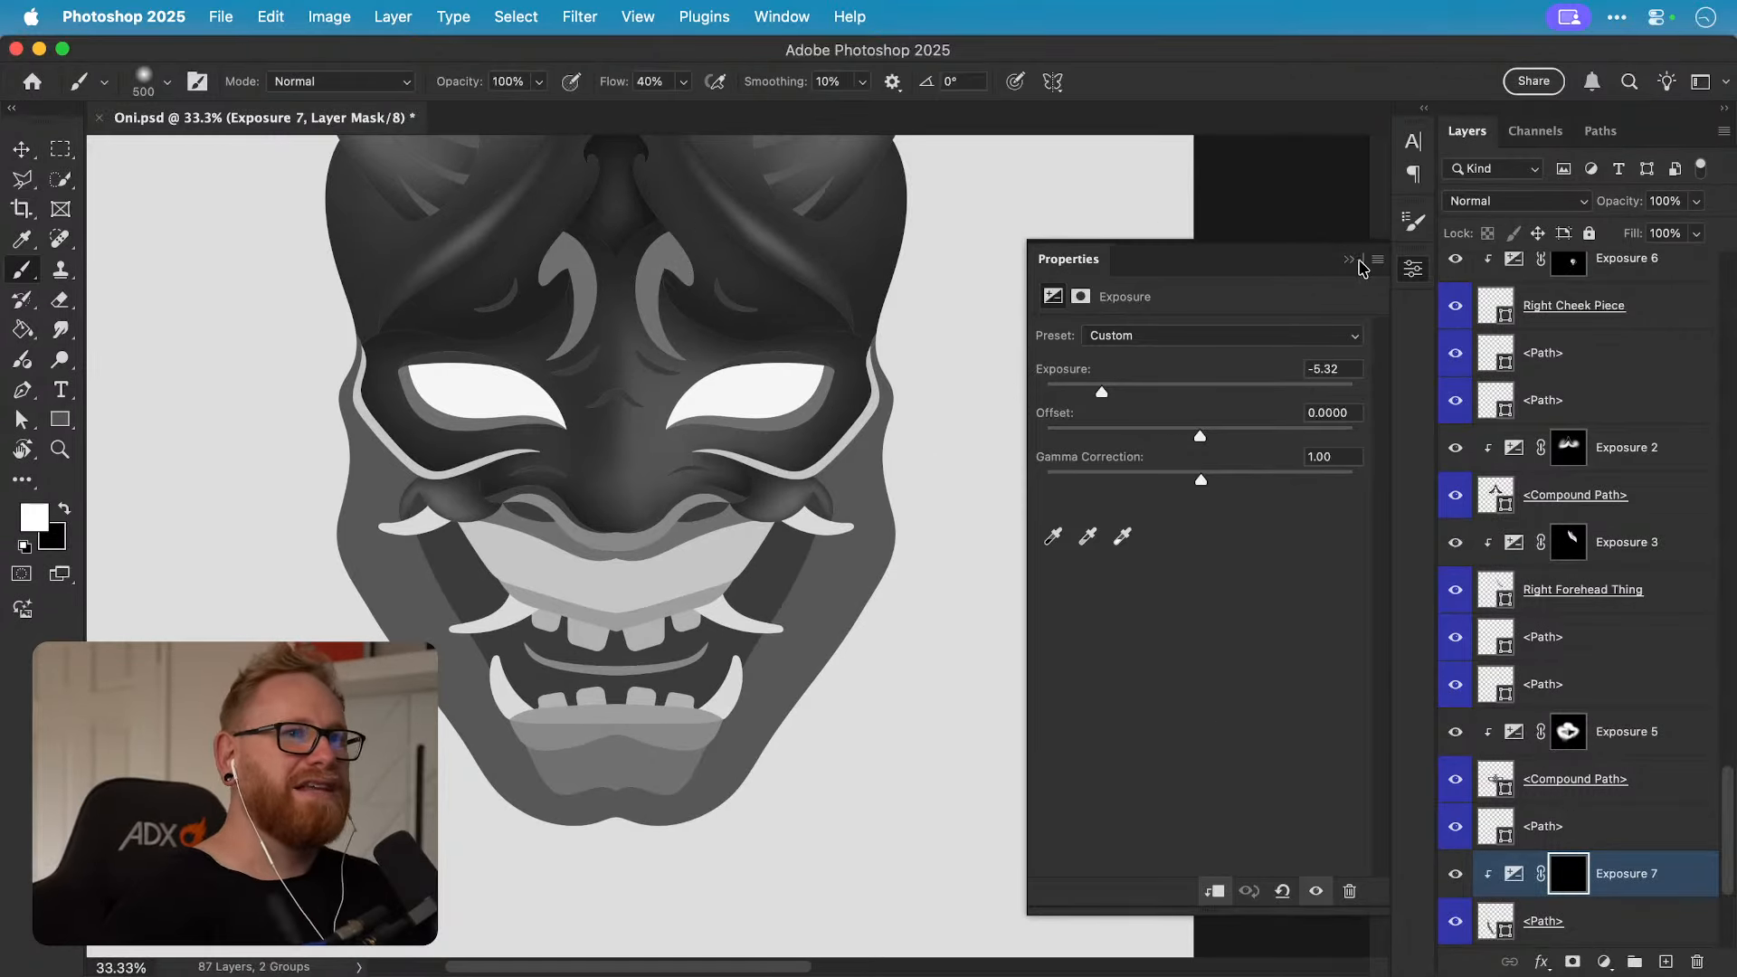
left_click(1413, 269)
key("bracketright")
key("bracketright")
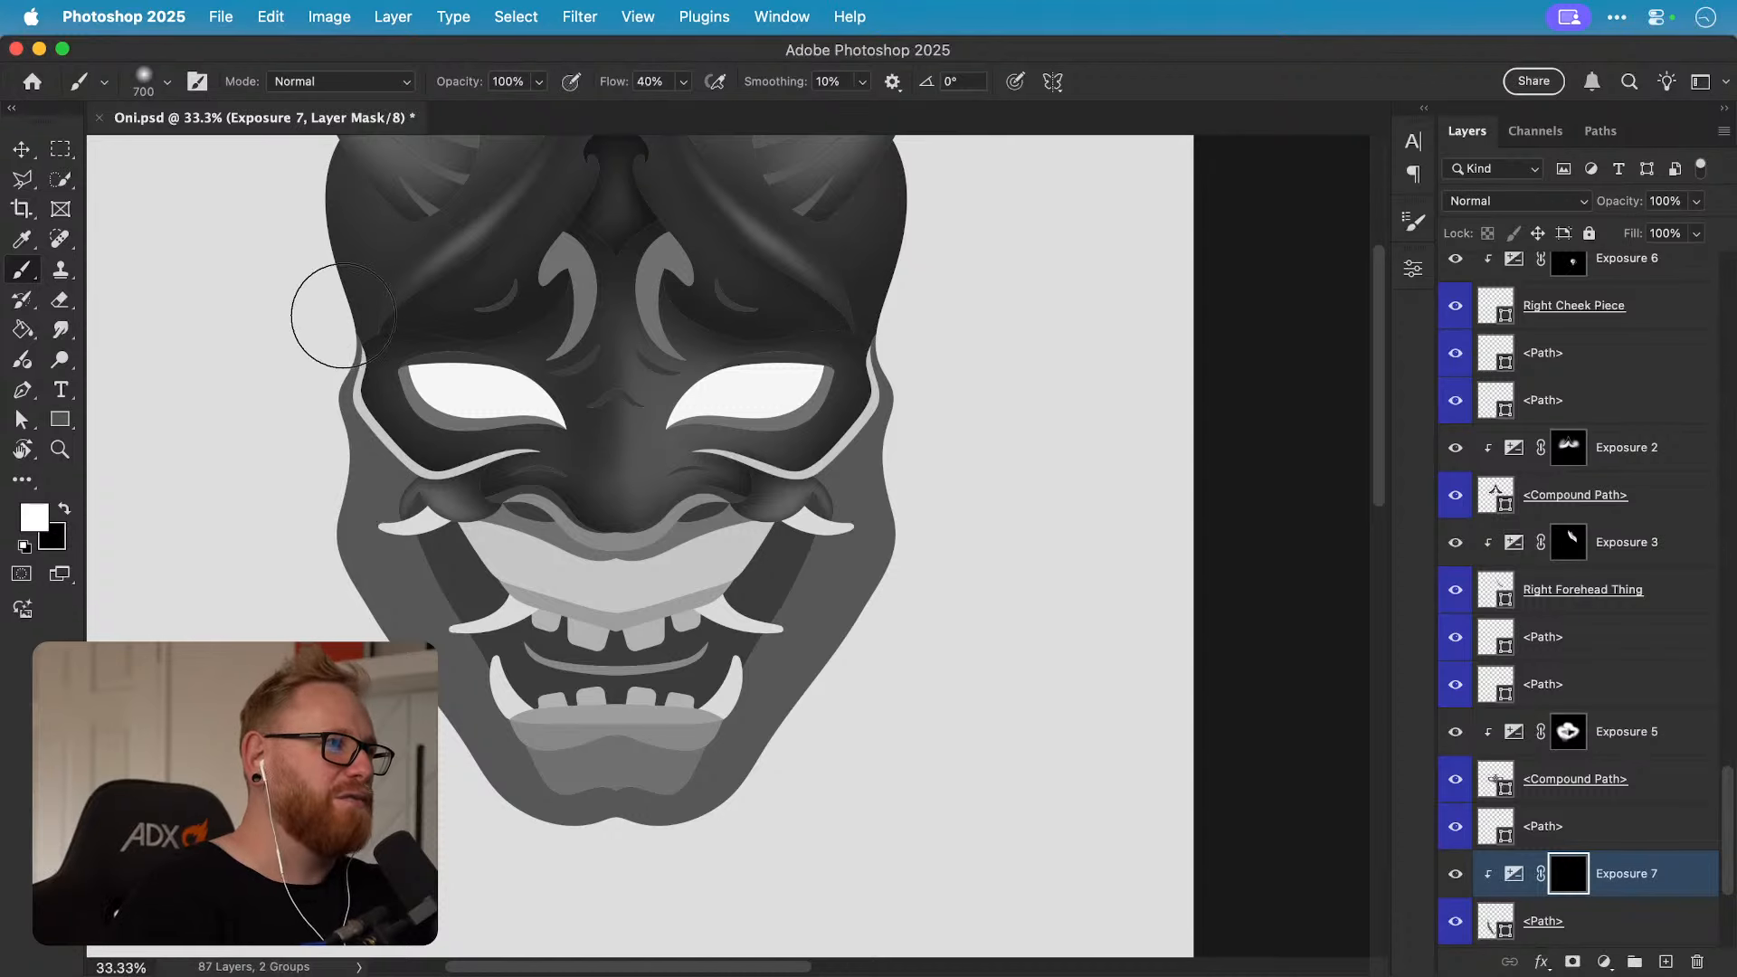
mouse_move(326, 318)
left_mouse_down()
mouse_move(296, 399)
mouse_move(283, 488)
left_mouse_up()
left_click_drag(295, 408, 290, 629)
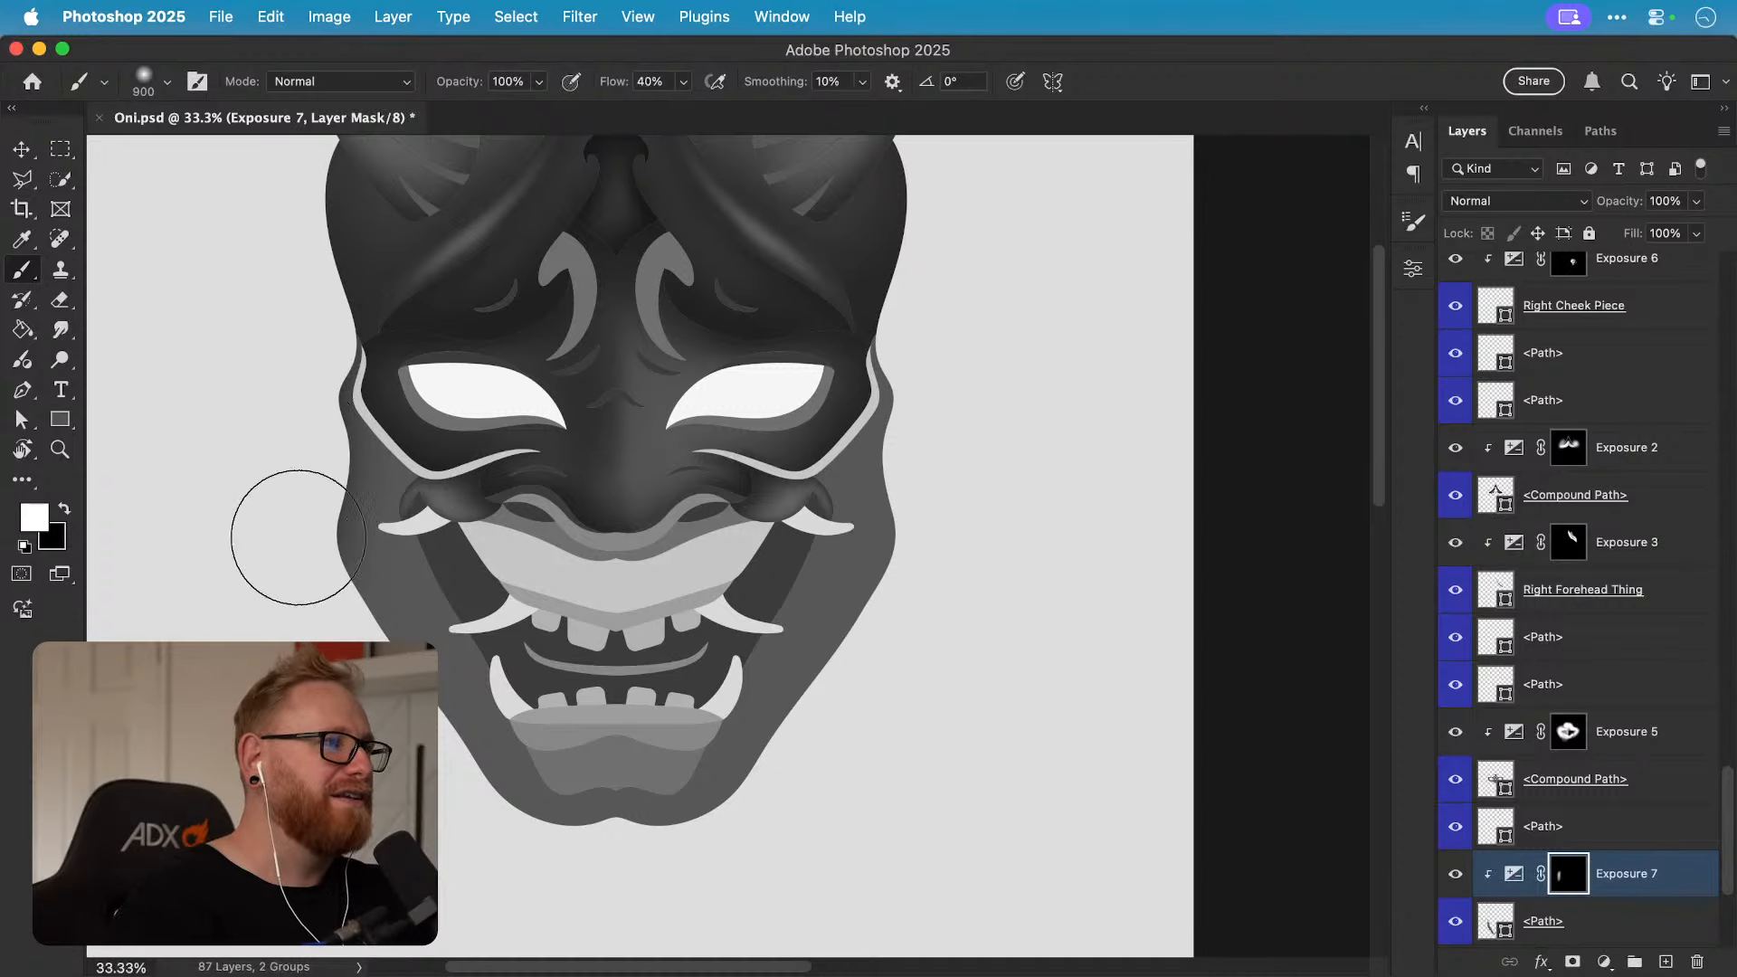
left_click_drag(338, 652, 453, 839)
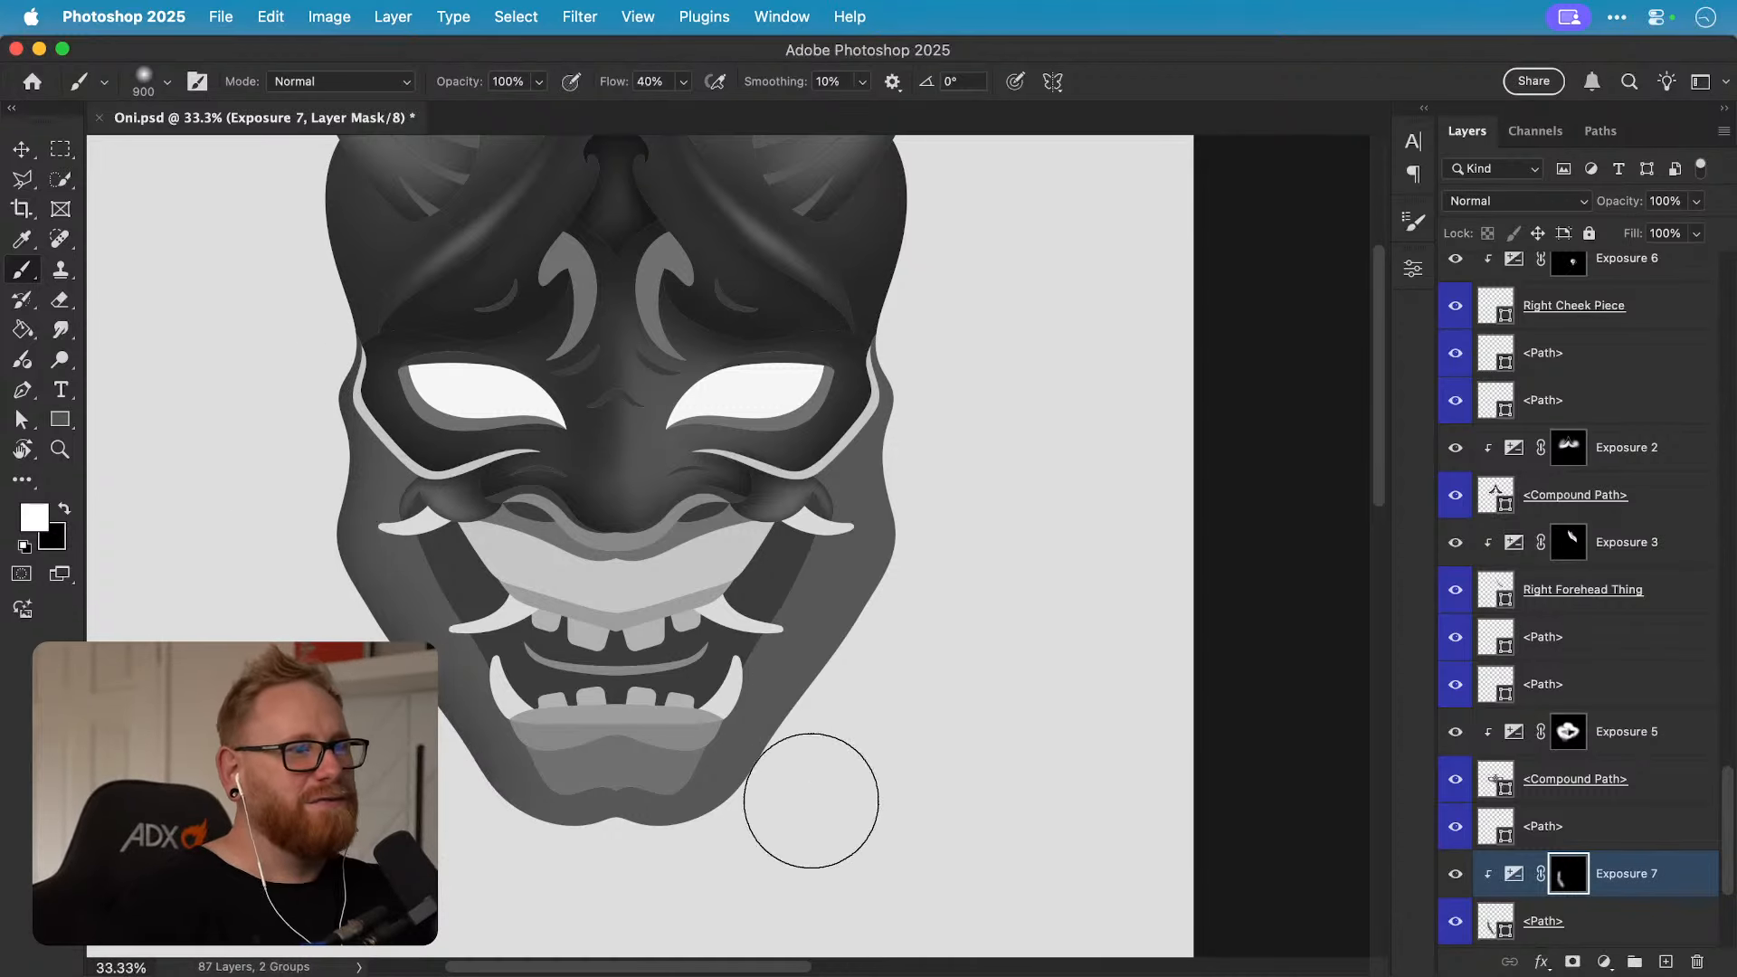
Step: Darken the jaw's right outer edge with white, using soft brushes of 900 and 1000 px
mouse_move(796, 799)
left_mouse_down()
mouse_move(961, 567)
mouse_move(780, 893)
left_mouse_up()
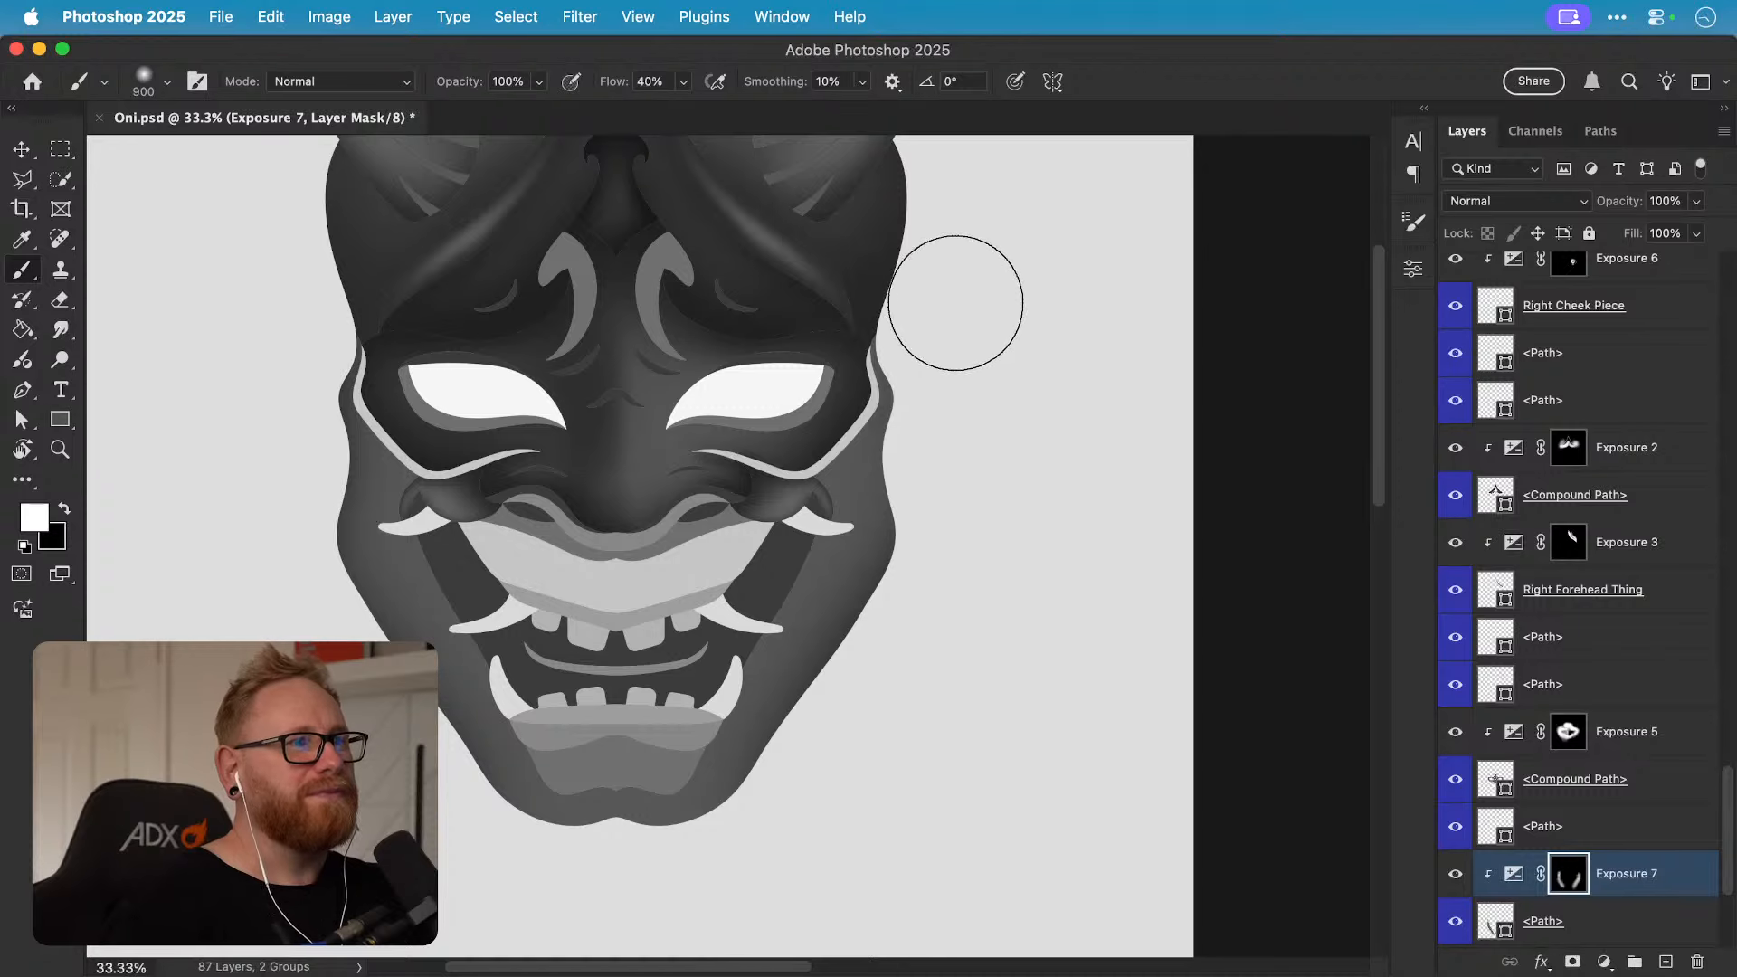
key("bracketright")
key("bracketright")
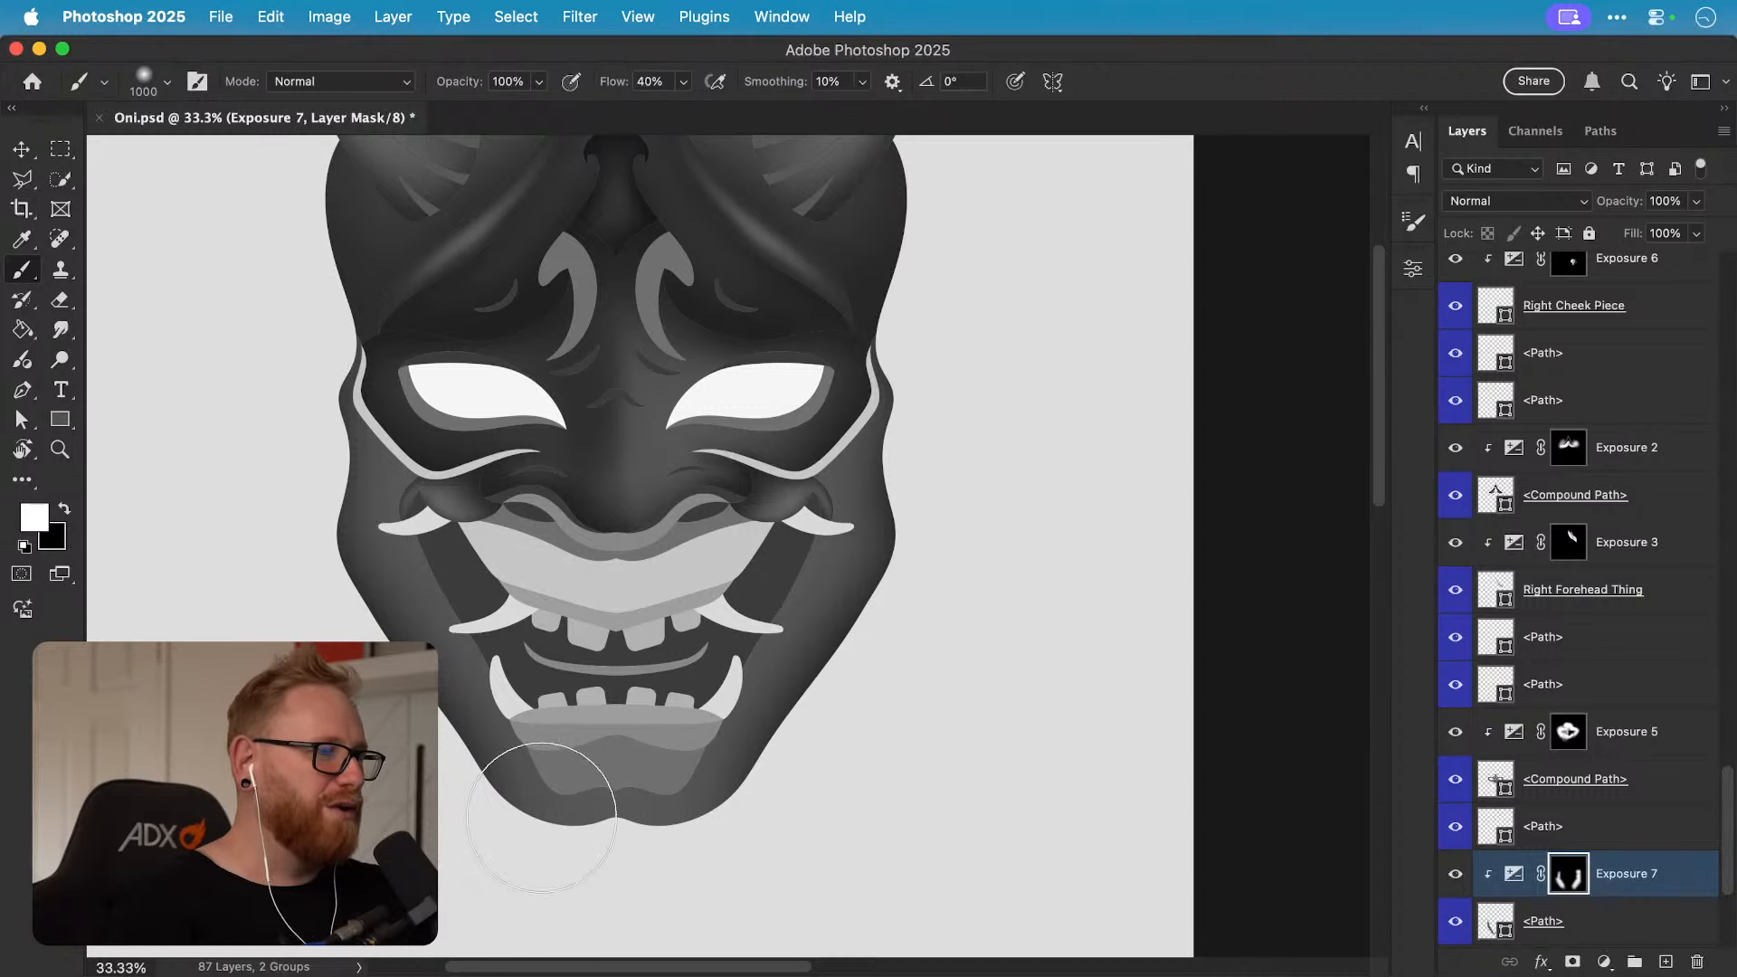
Step: Shade the lower edge of the chin with white, using soft brushes of 400 and 800 px
key("bracketleft")
key("bracketleft")
key("bracketleft")
key("bracketleft")
key("bracketleft")
key("bracketleft")
key("bracketleft")
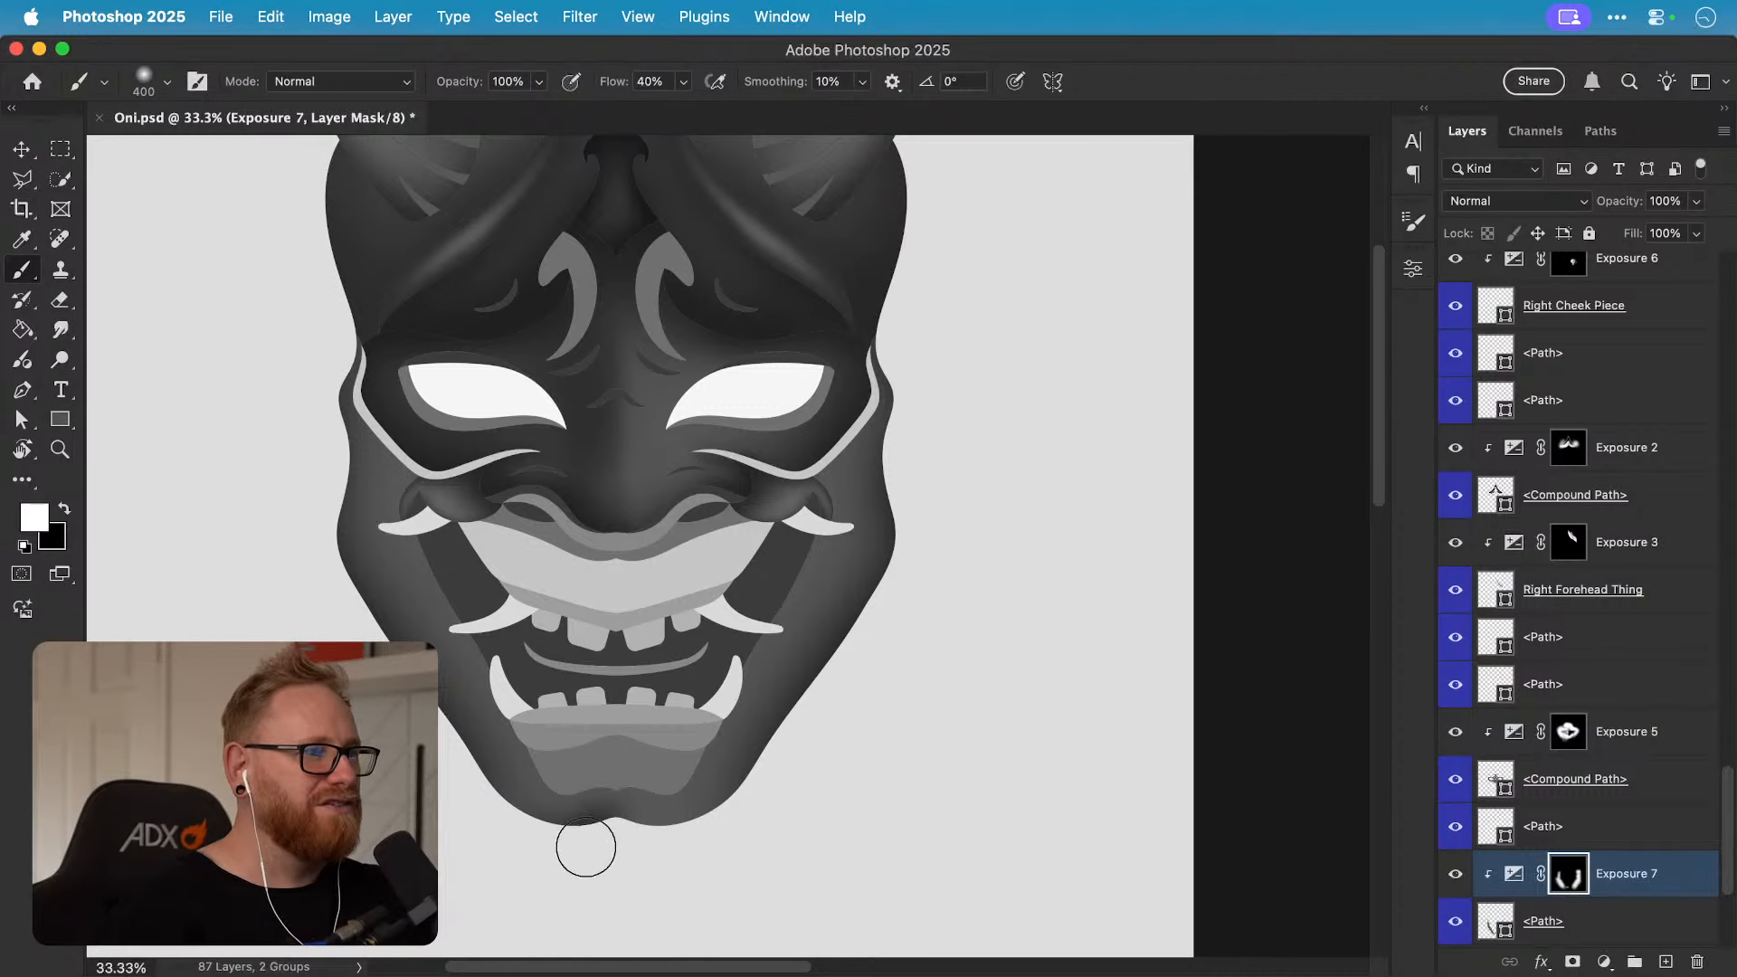
key("bracketright")
key("bracketright")
key("bracketright")
key("bracketright")
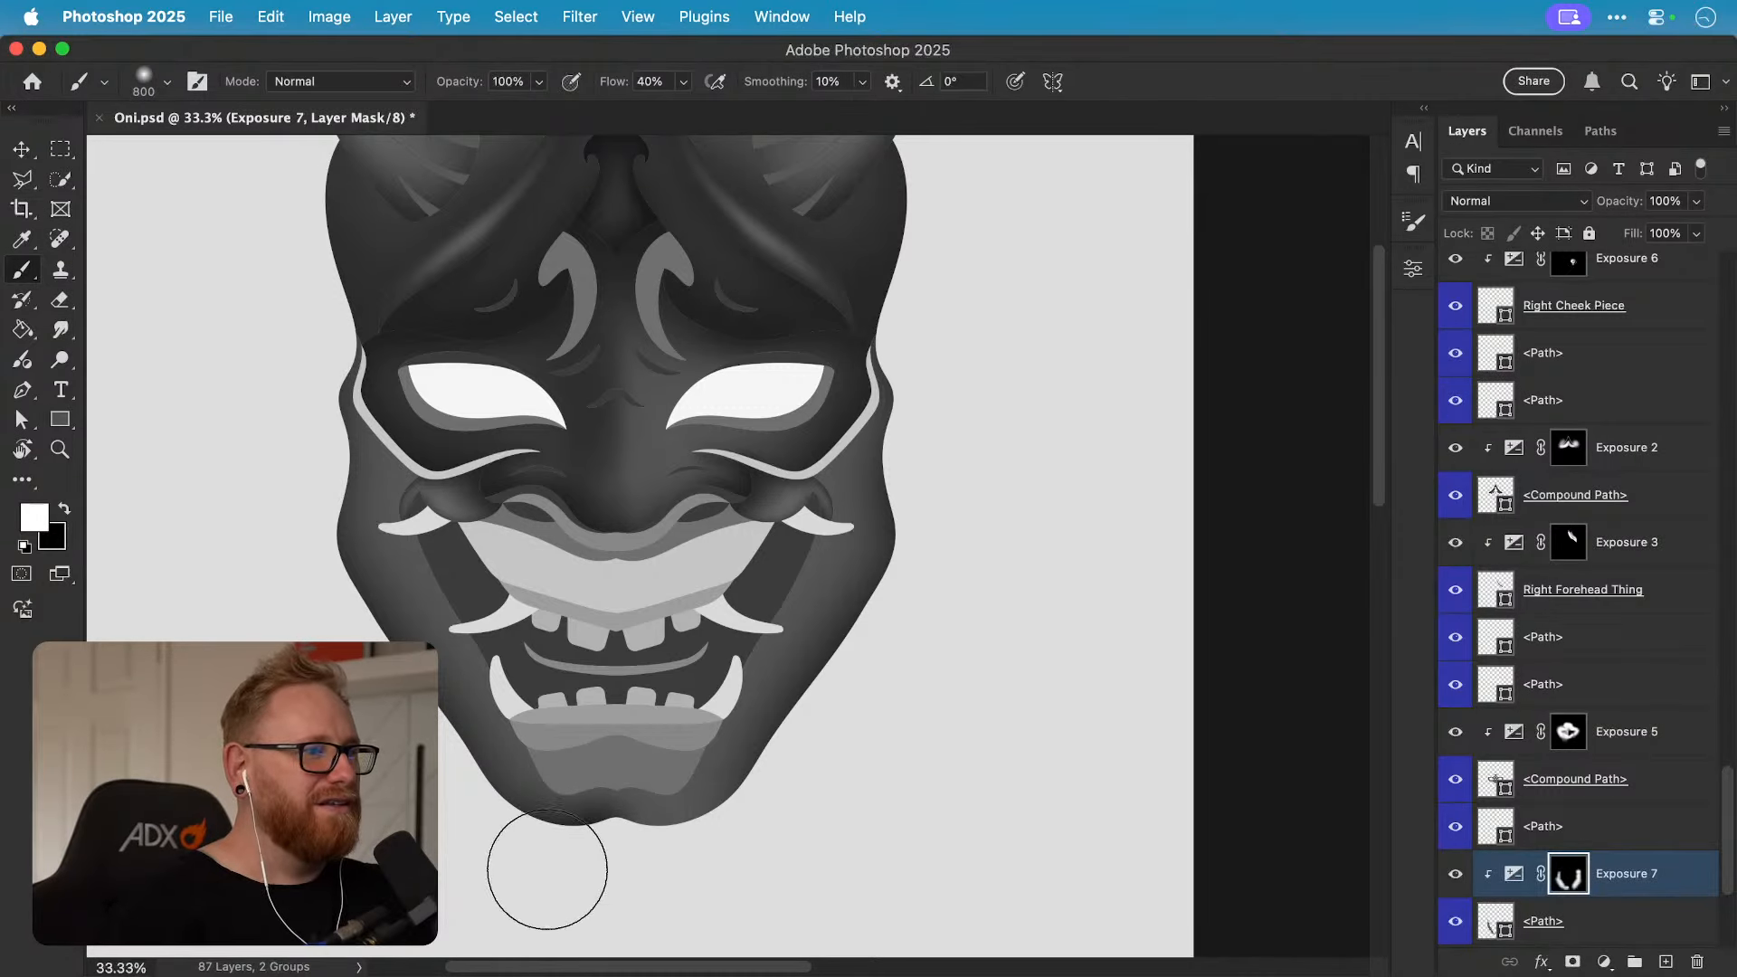
Step: Shade the left cheek area around the tusks with white and black, using a 400 px soft brush
key("bracketleft")
key("bracketleft")
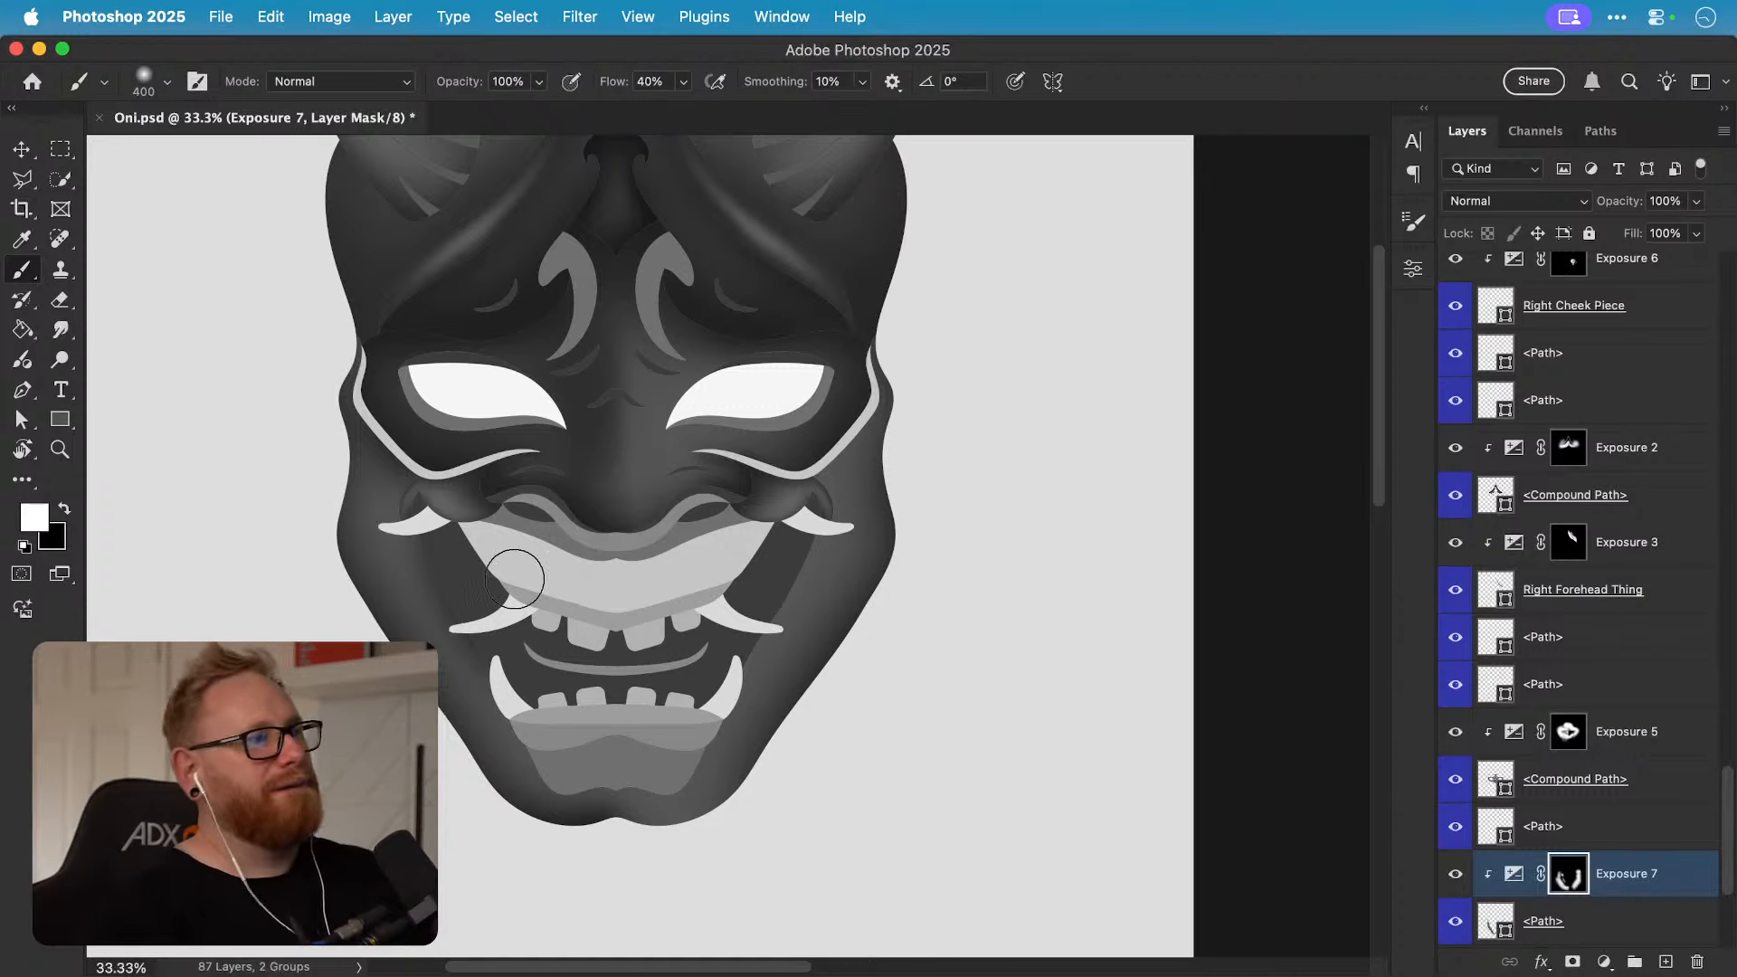
key("x")
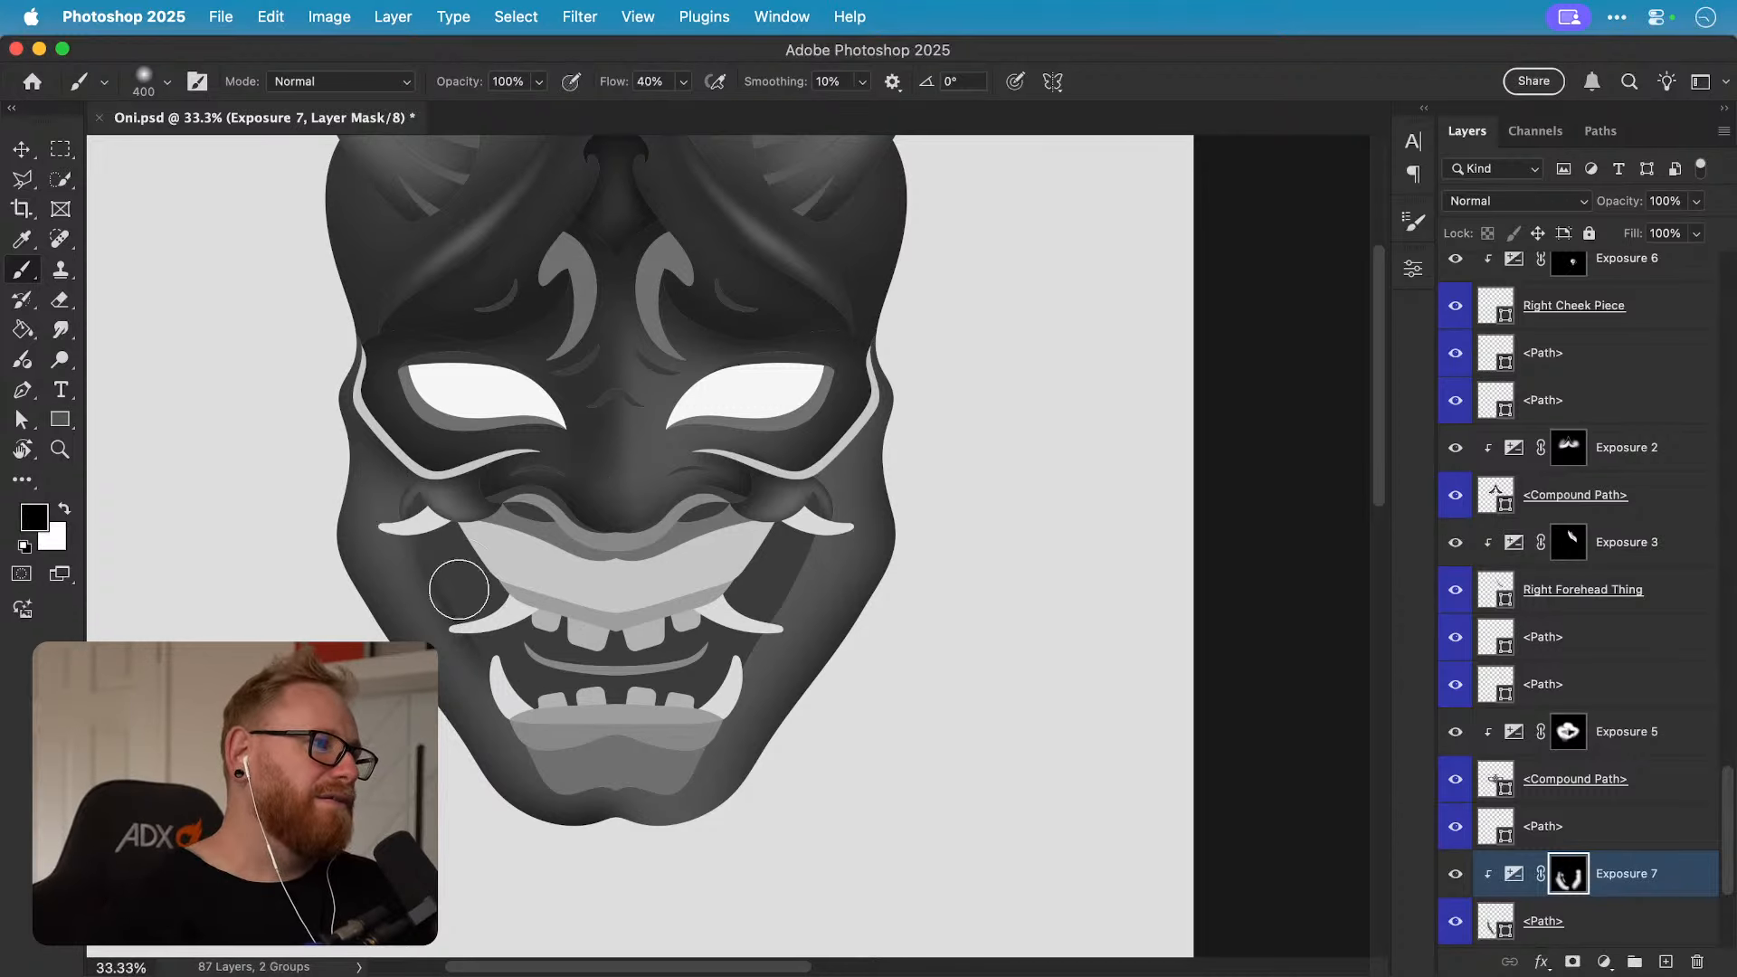
key("x")
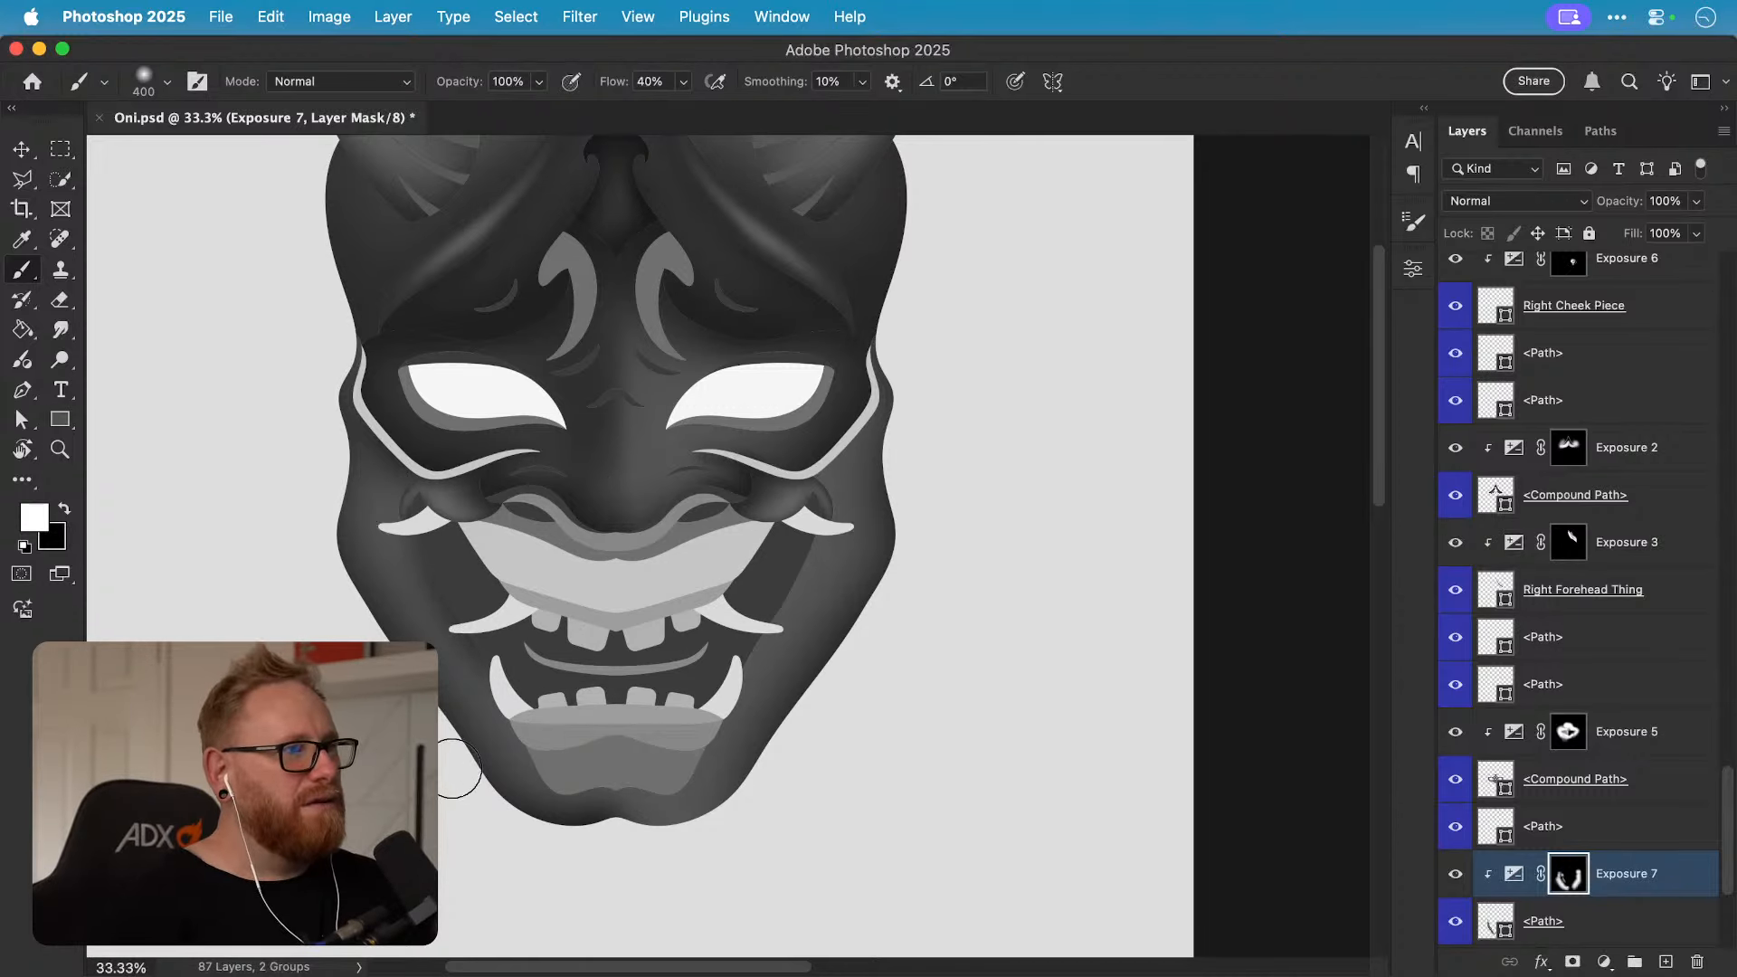
Step: Deepen the shading along the lower left jaw edge with white, using a 1500 px soft brush
key("bracketright")
key("bracketright")
key("bracketright")
key("bracketright")
key("bracketright")
key("bracketright")
key("bracketright")
key("bracketright")
key("bracketright")
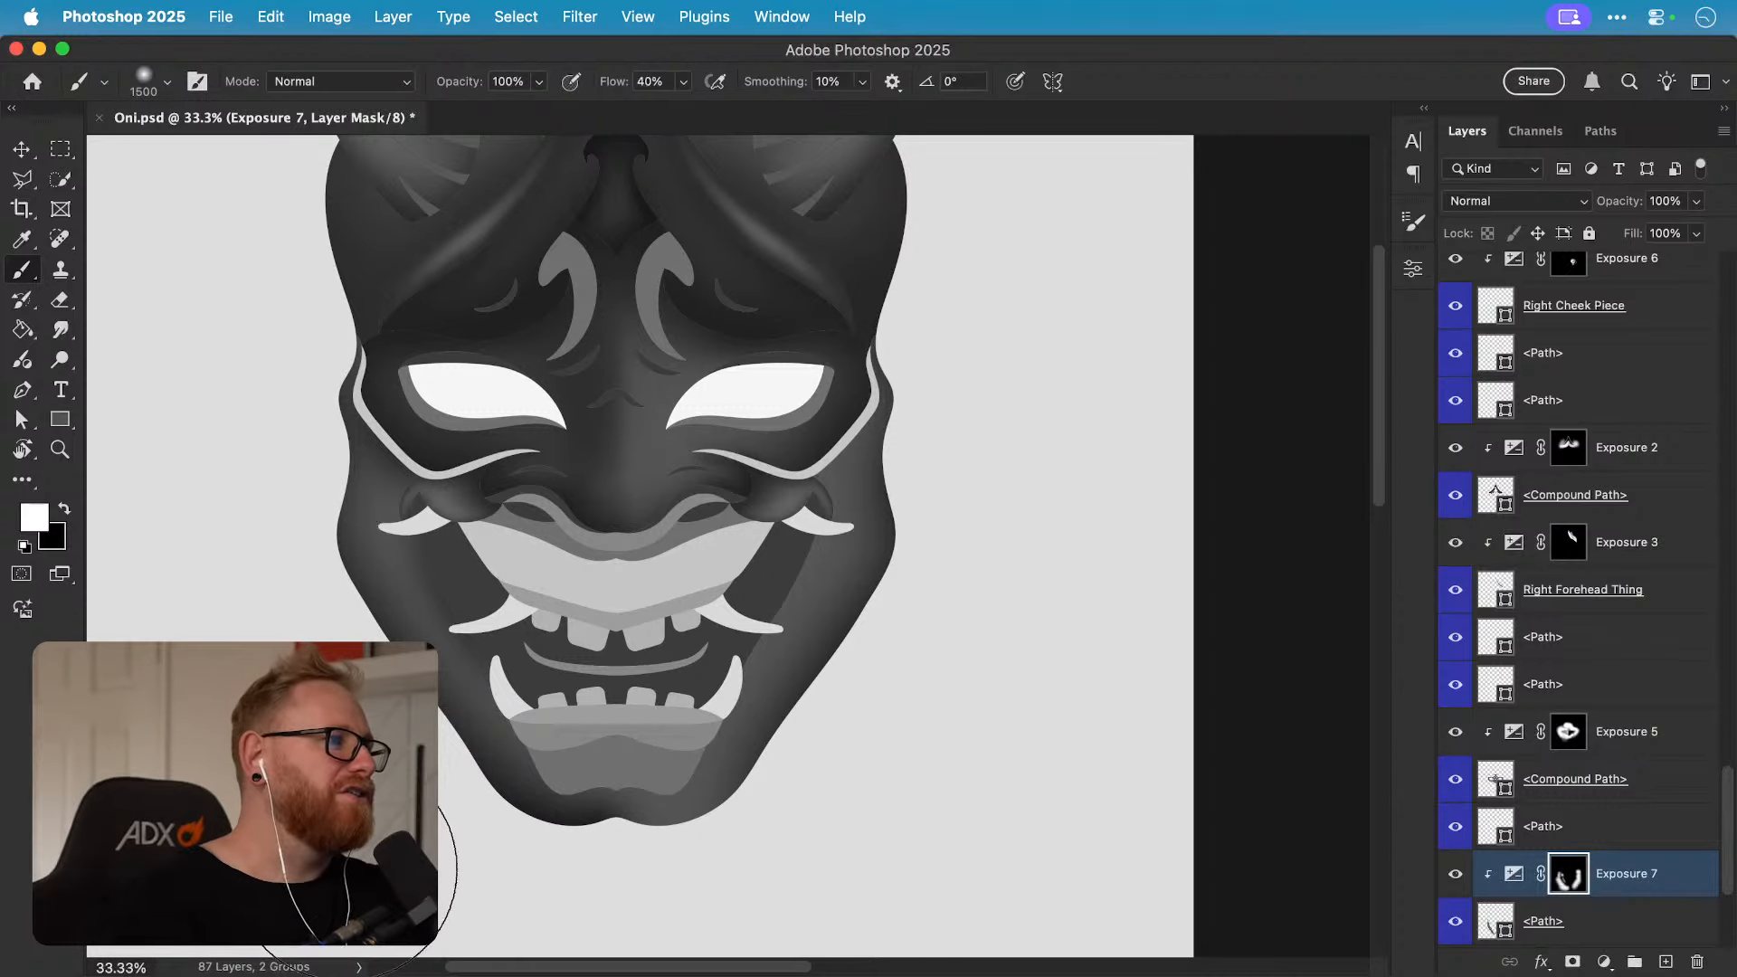
Step: Paint a dark fold beside the left cheek piece with white, using soft brushes of 300, 250 and 125 px
key("bracketleft")
key("bracketleft")
key("bracketleft")
key("bracketleft")
key("bracketleft")
key("bracketleft")
key("bracketleft")
key("bracketleft")
key("bracketleft")
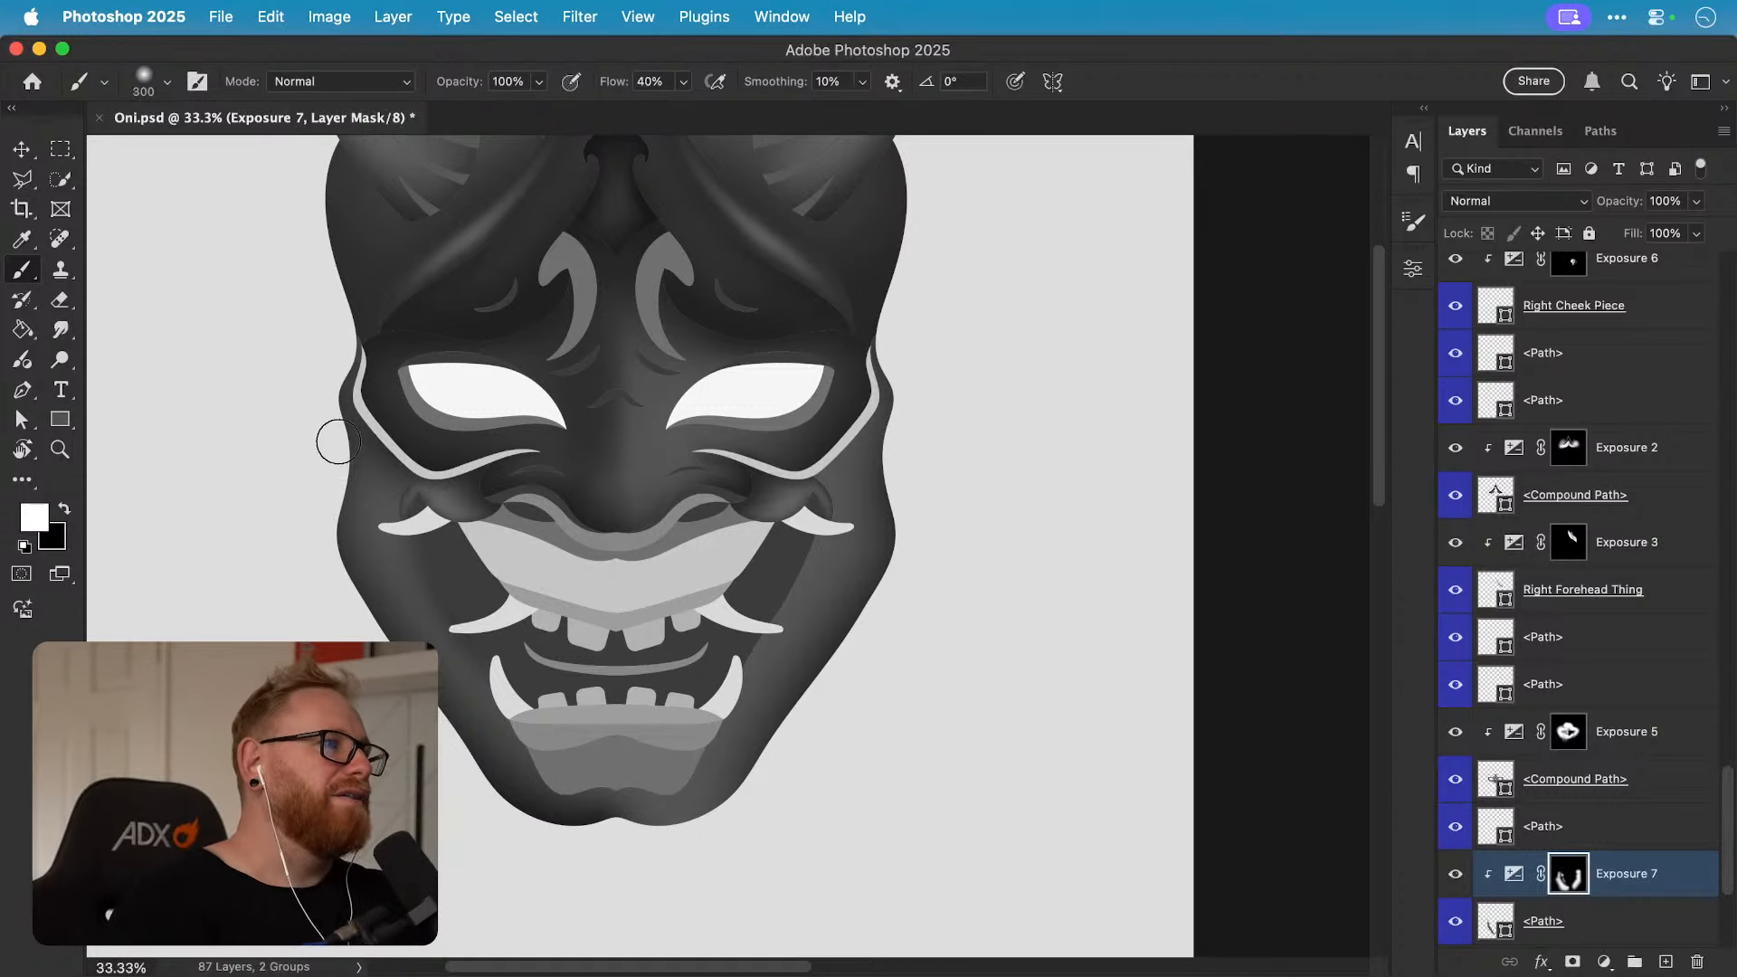
key("z")
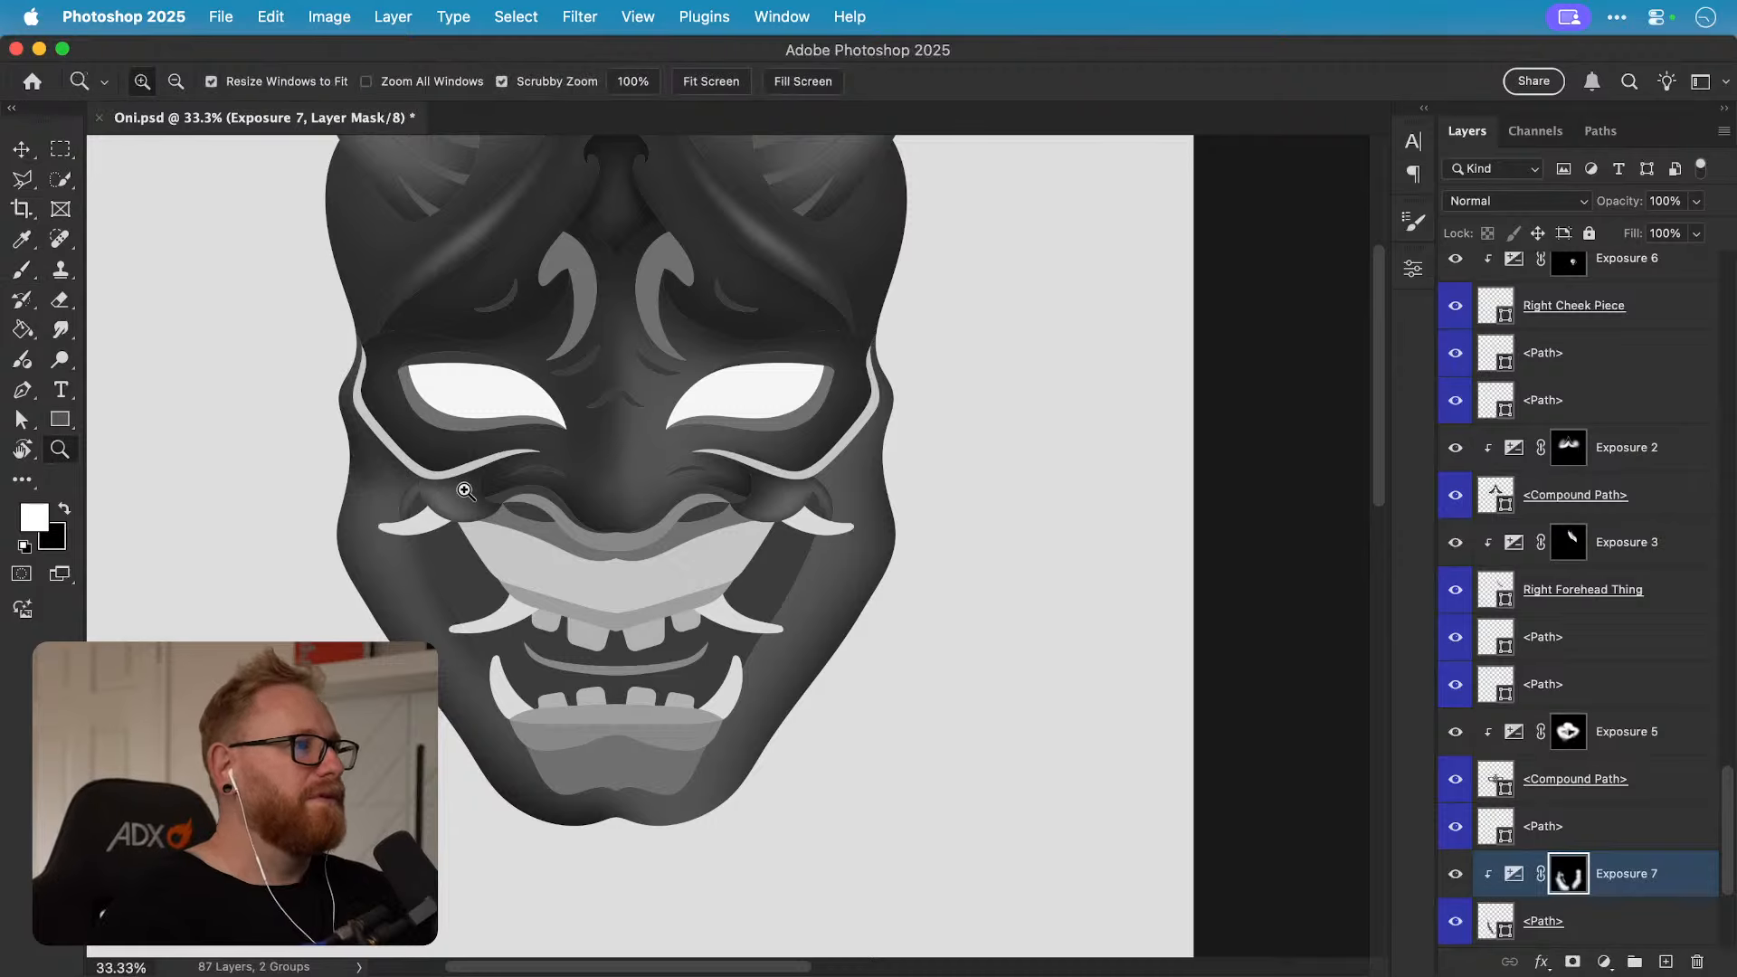
left_click_drag(465, 490, 546, 508)
key("b")
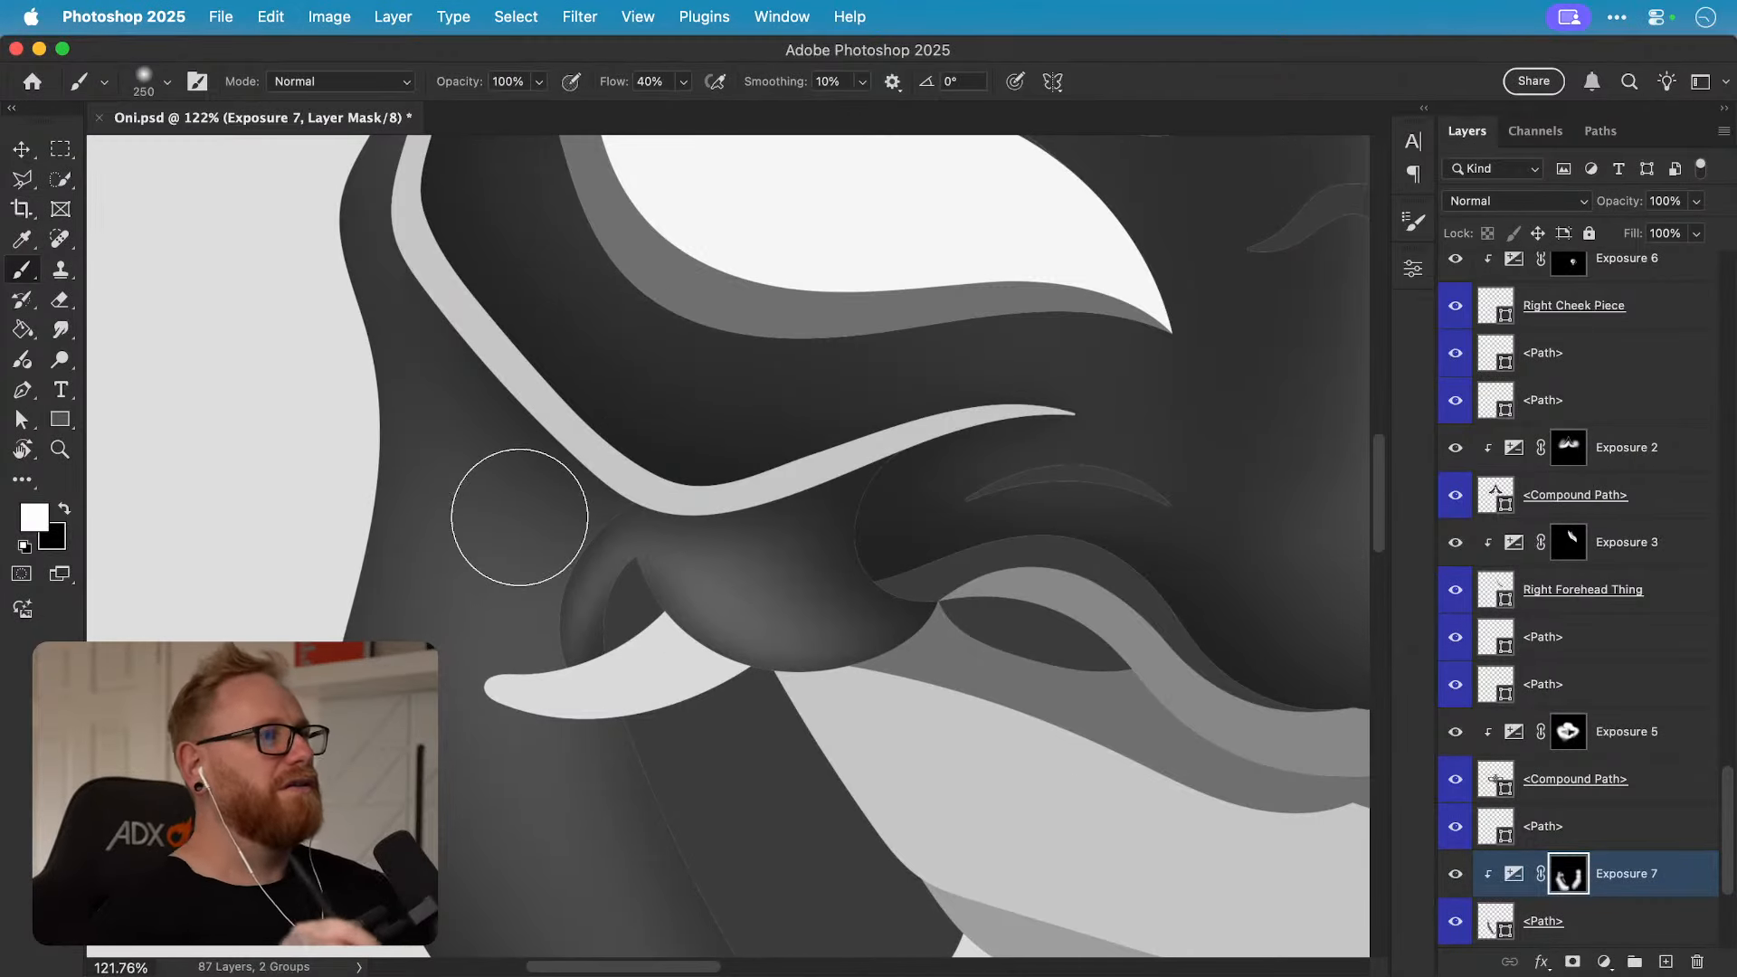
key("bracketleft")
key("bracketleft")
key("bracketleft")
key("bracketleft")
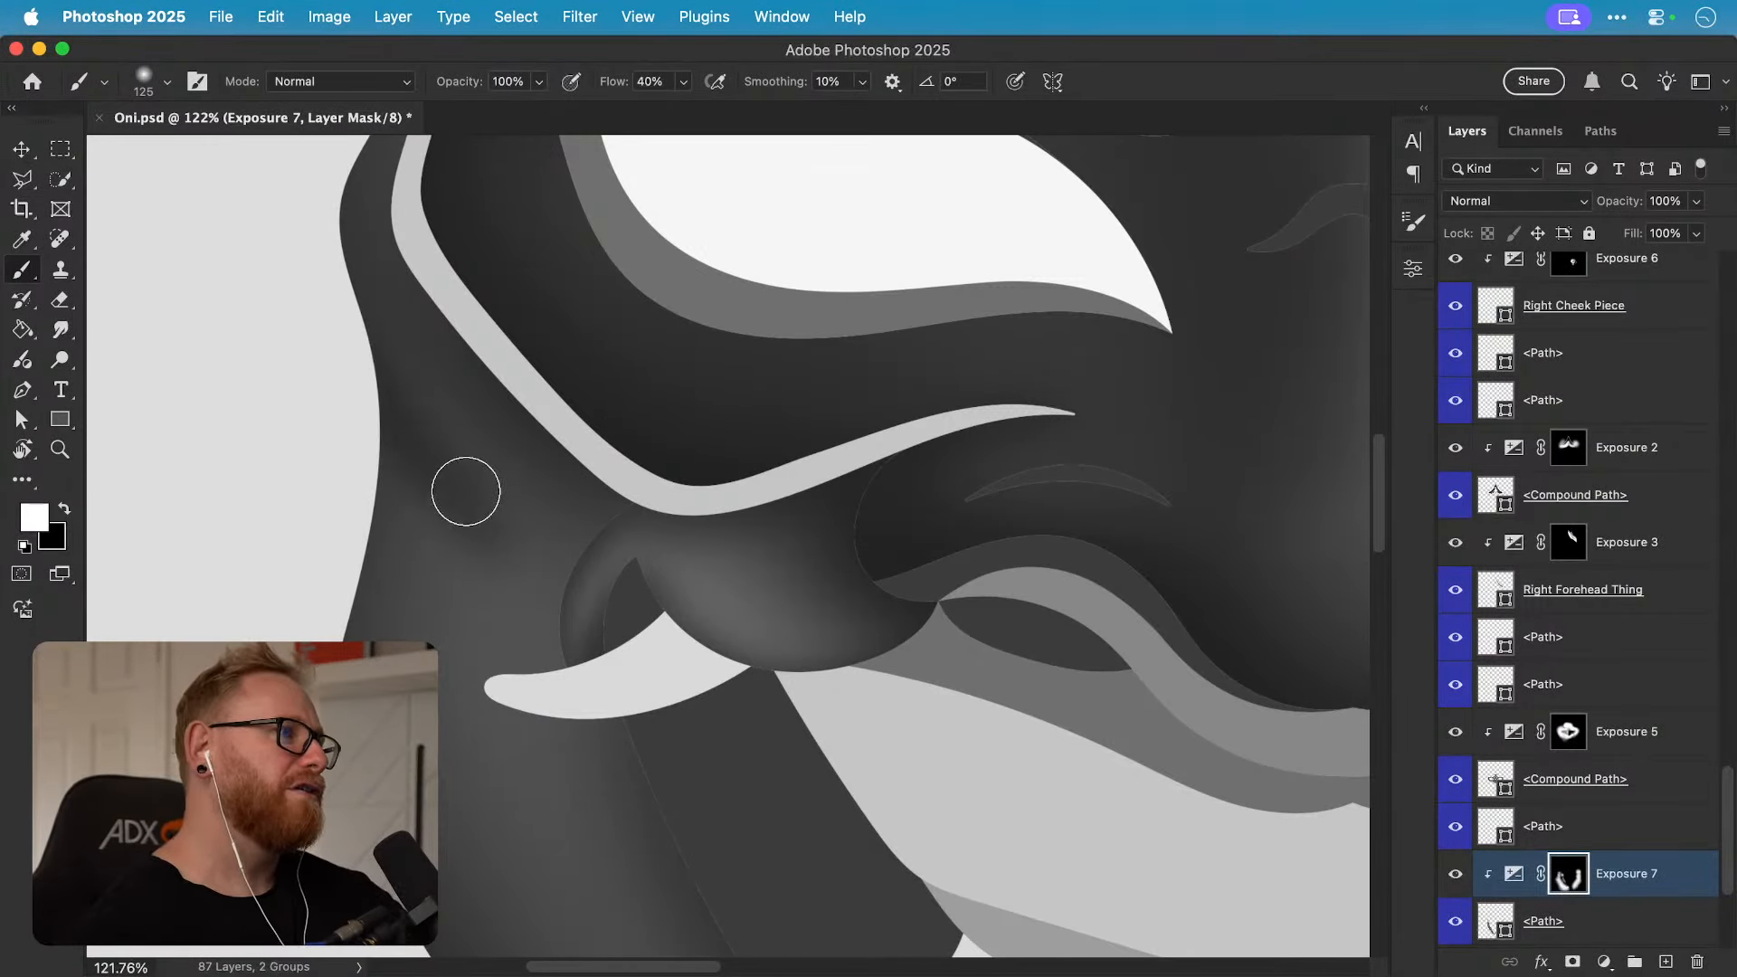
Step: Soften the edges of the fold beside the left cheek piece with black at 125 px and restore white
key("x")
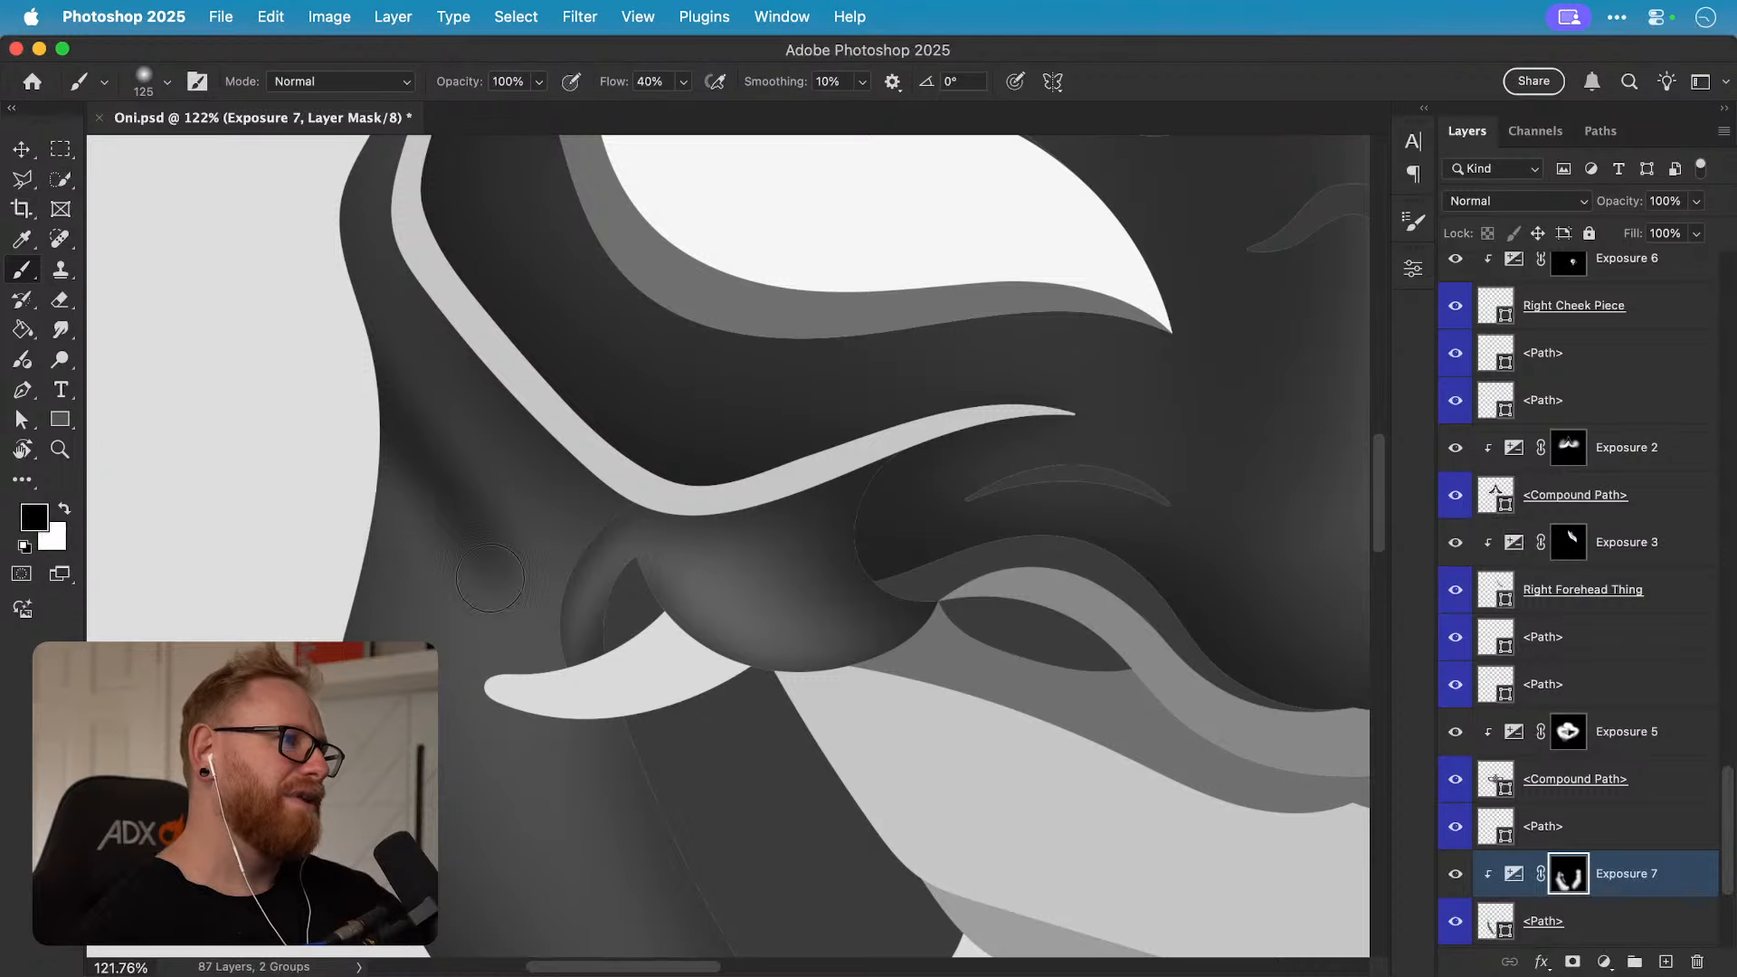
left_click_drag(345, 431, 485, 570)
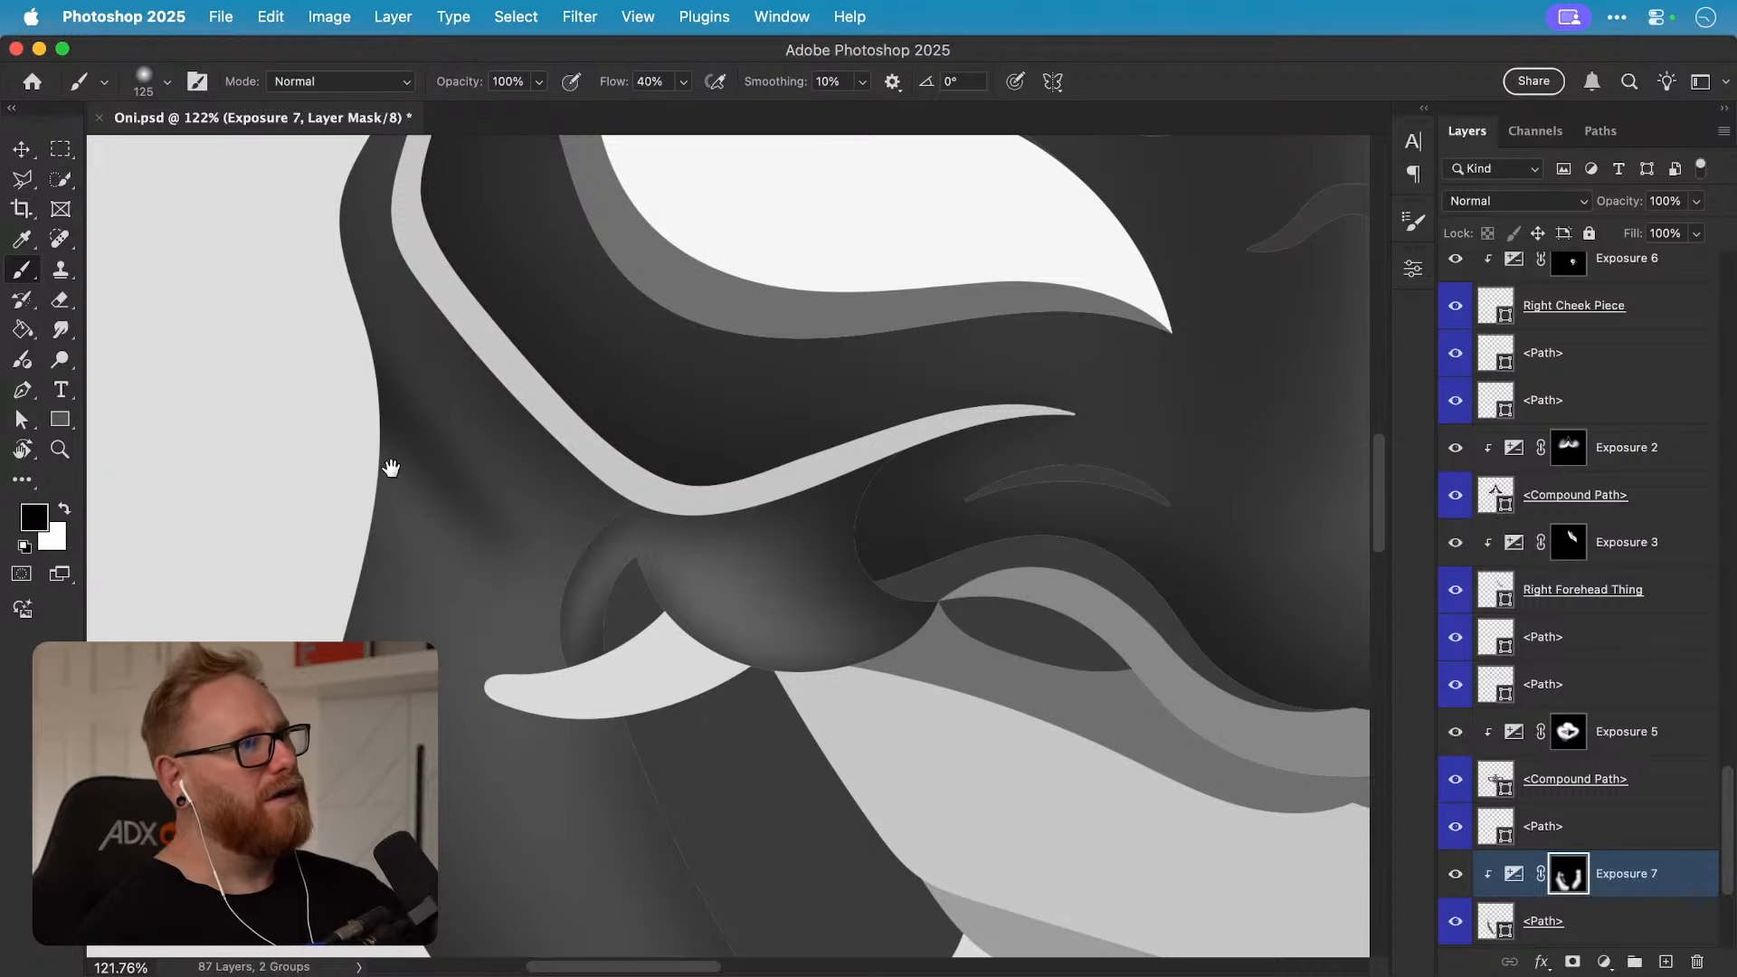
left_click_drag(391, 468, 409, 506)
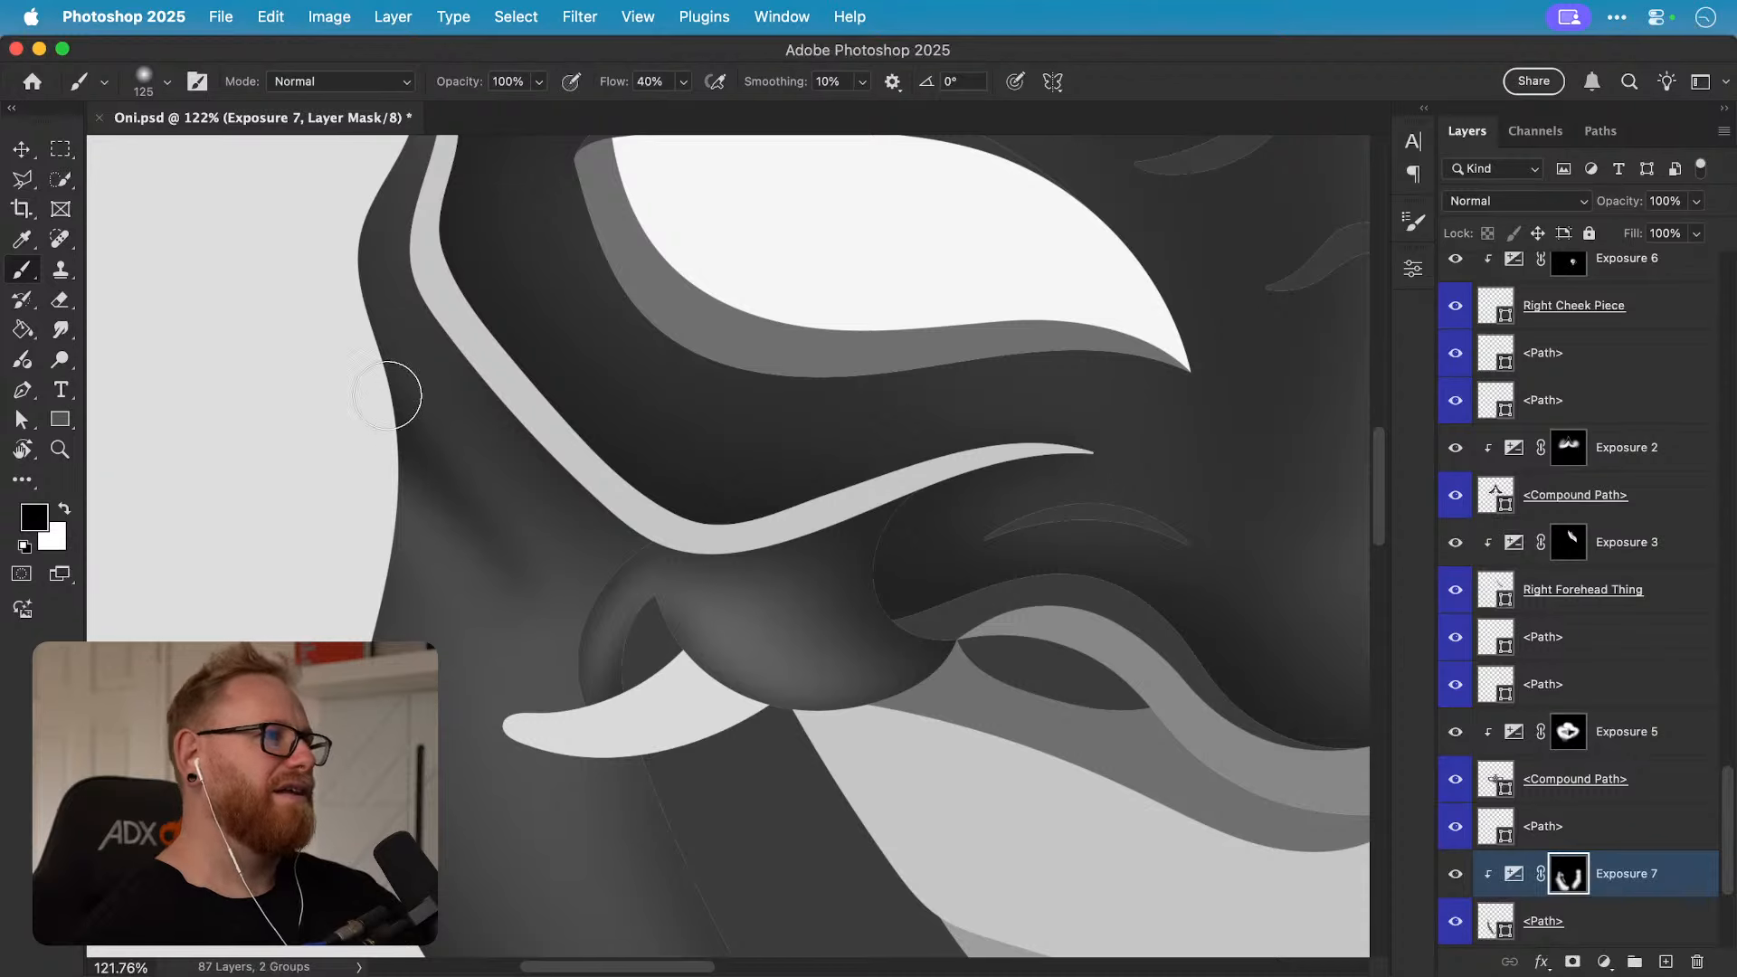
key("x")
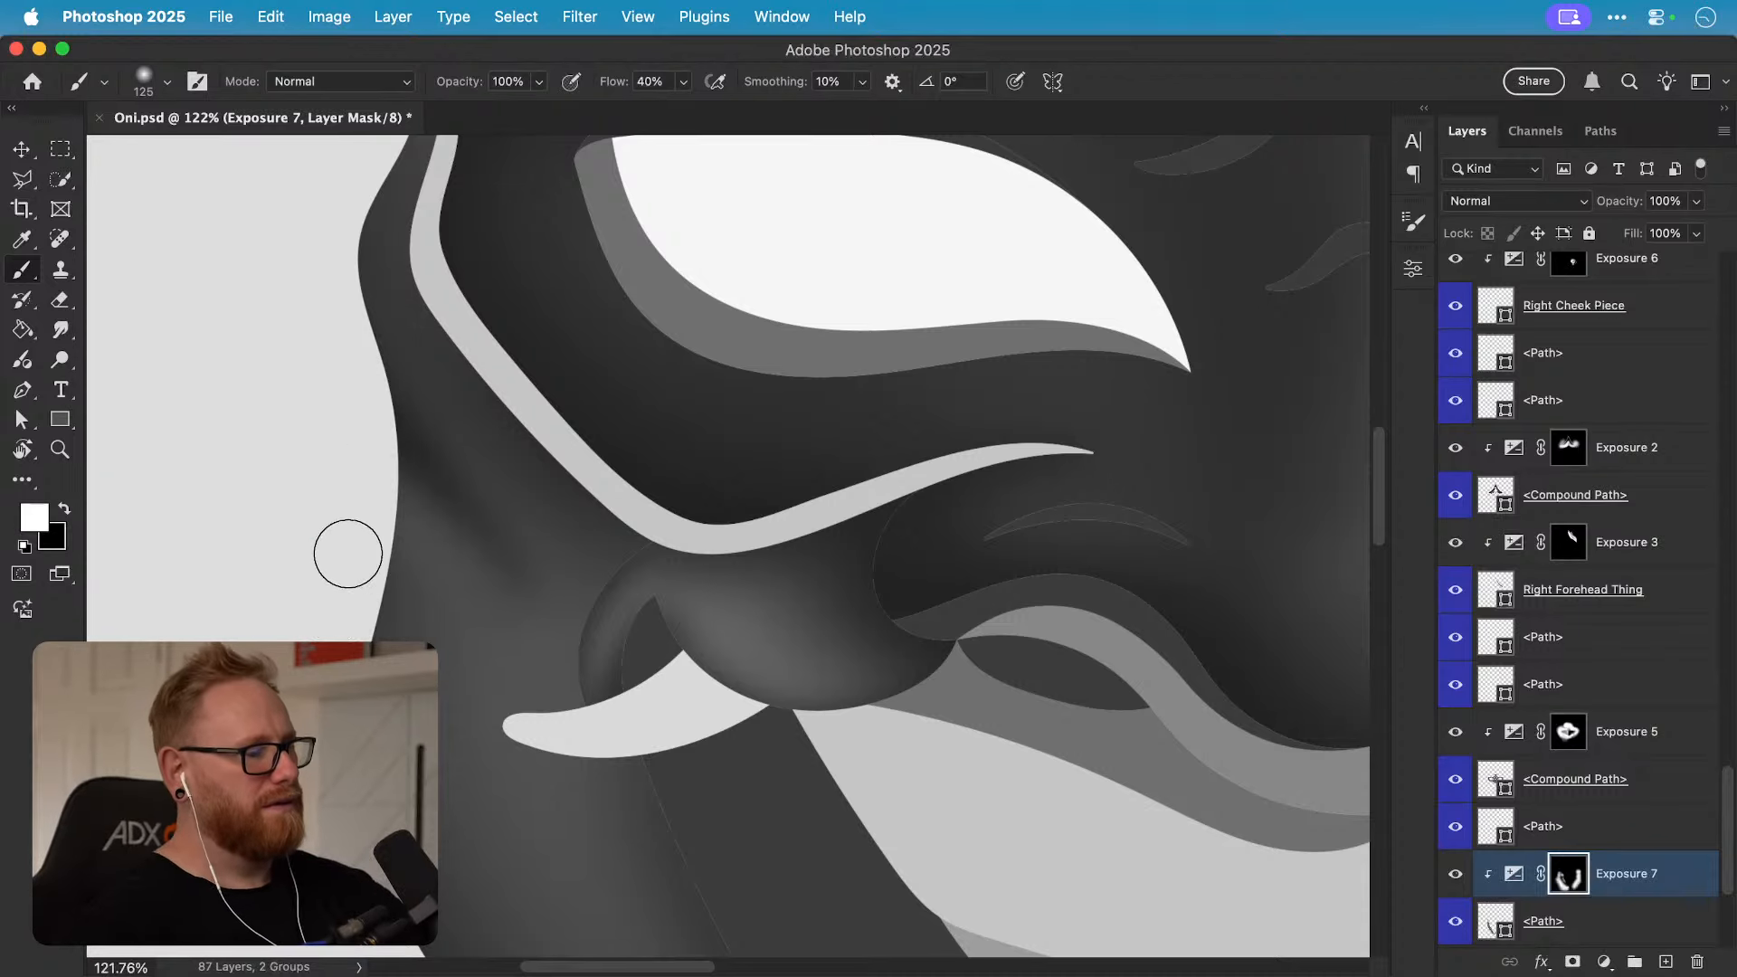
Step: Deepen the core of the fold beside the left cheek piece with white, using soft brushes of 80 and 70 px
key("bracketright")
key("bracketright")
key("bracketright")
key("bracketright")
key("bracketright")
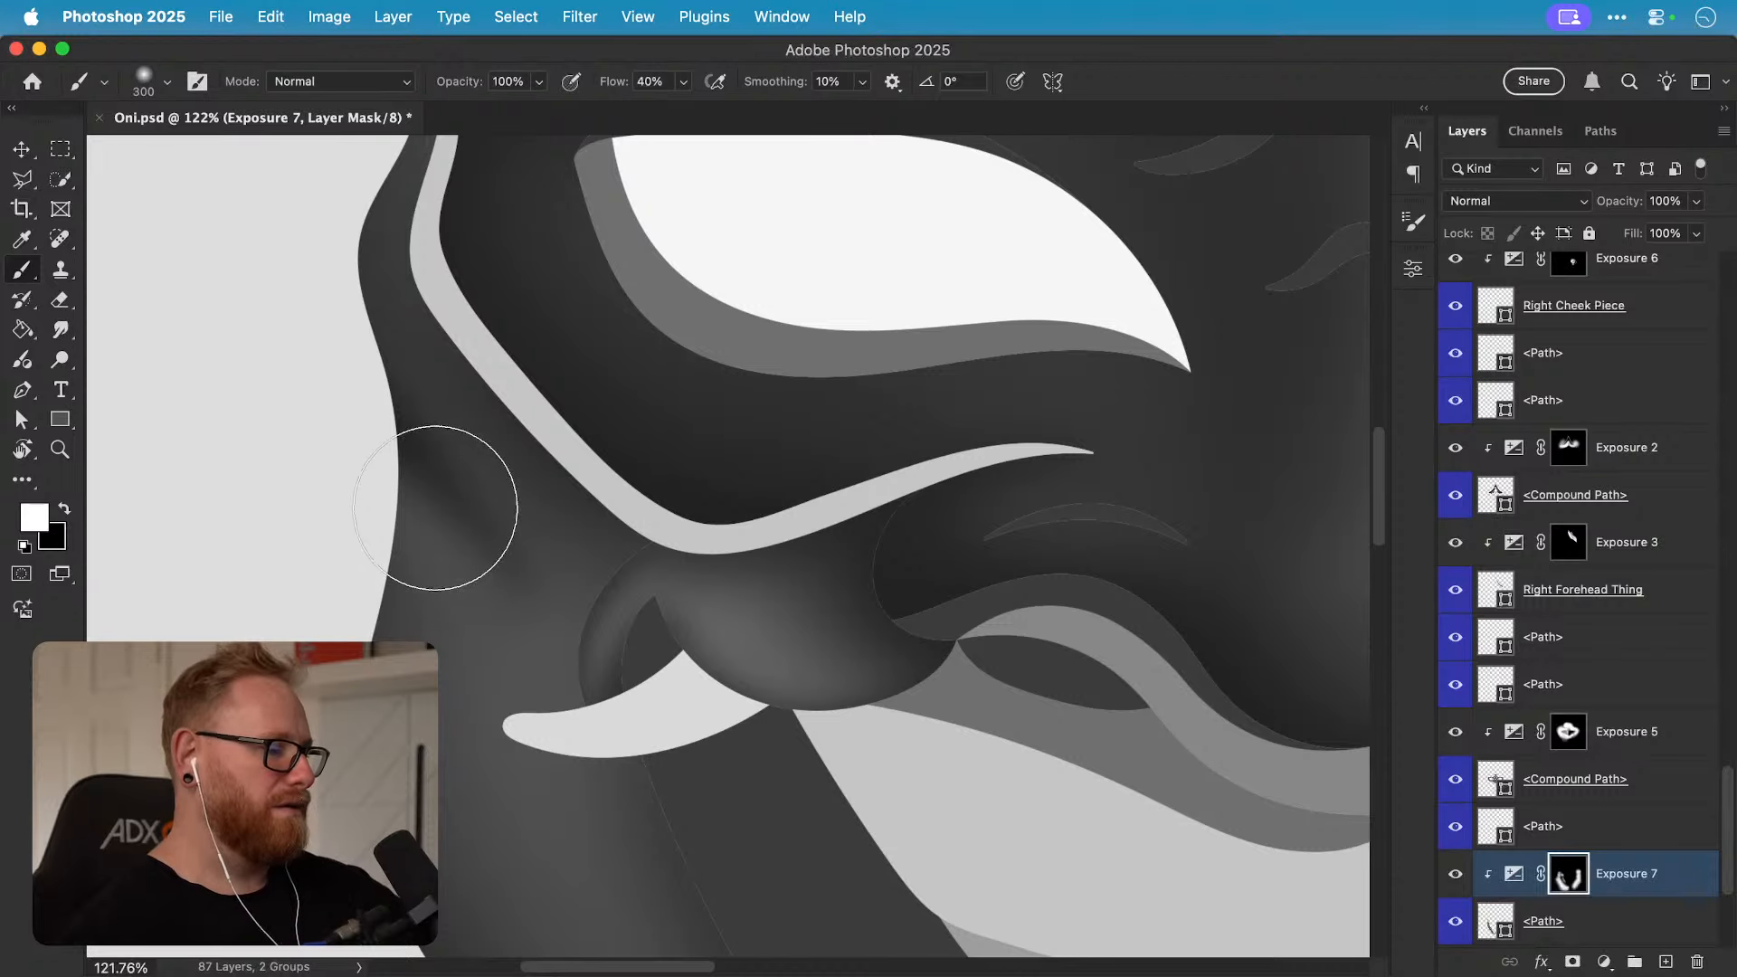
key("bracketleft")
key("bracketleft")
key("bracketleft")
key("bracketleft")
key("bracketleft")
key("bracketleft")
key("bracketleft")
key("bracketleft")
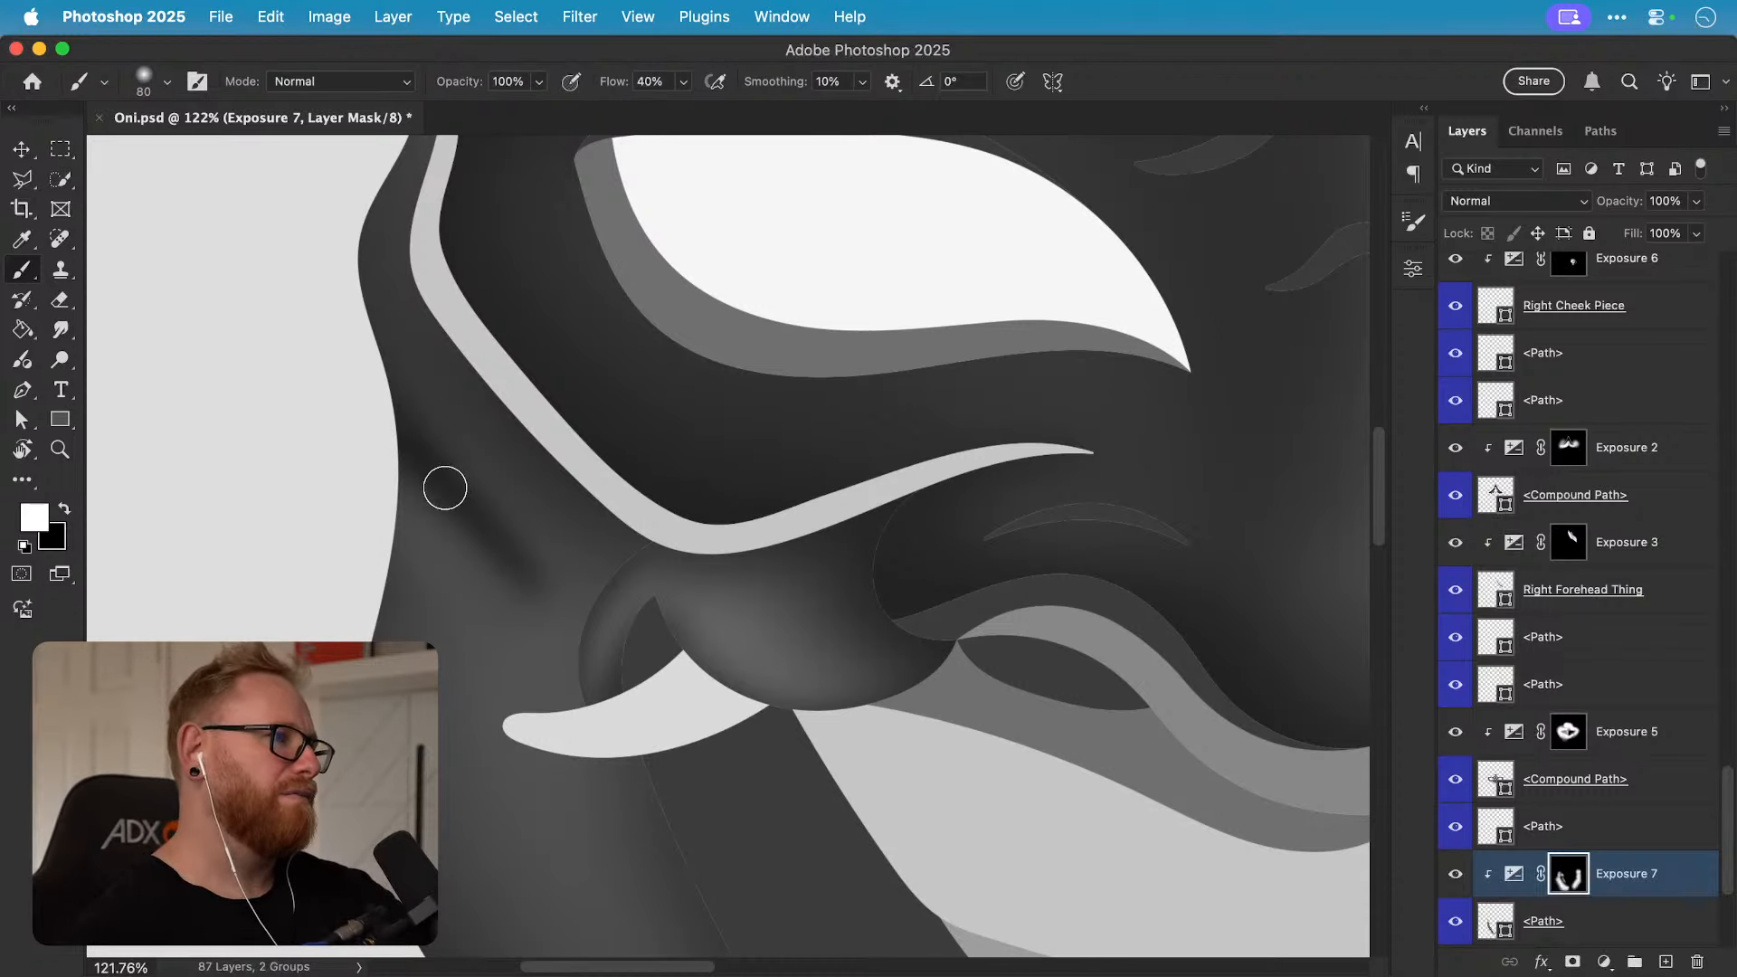
left_click_drag(403, 432, 533, 613)
left_click_drag(426, 467, 546, 633)
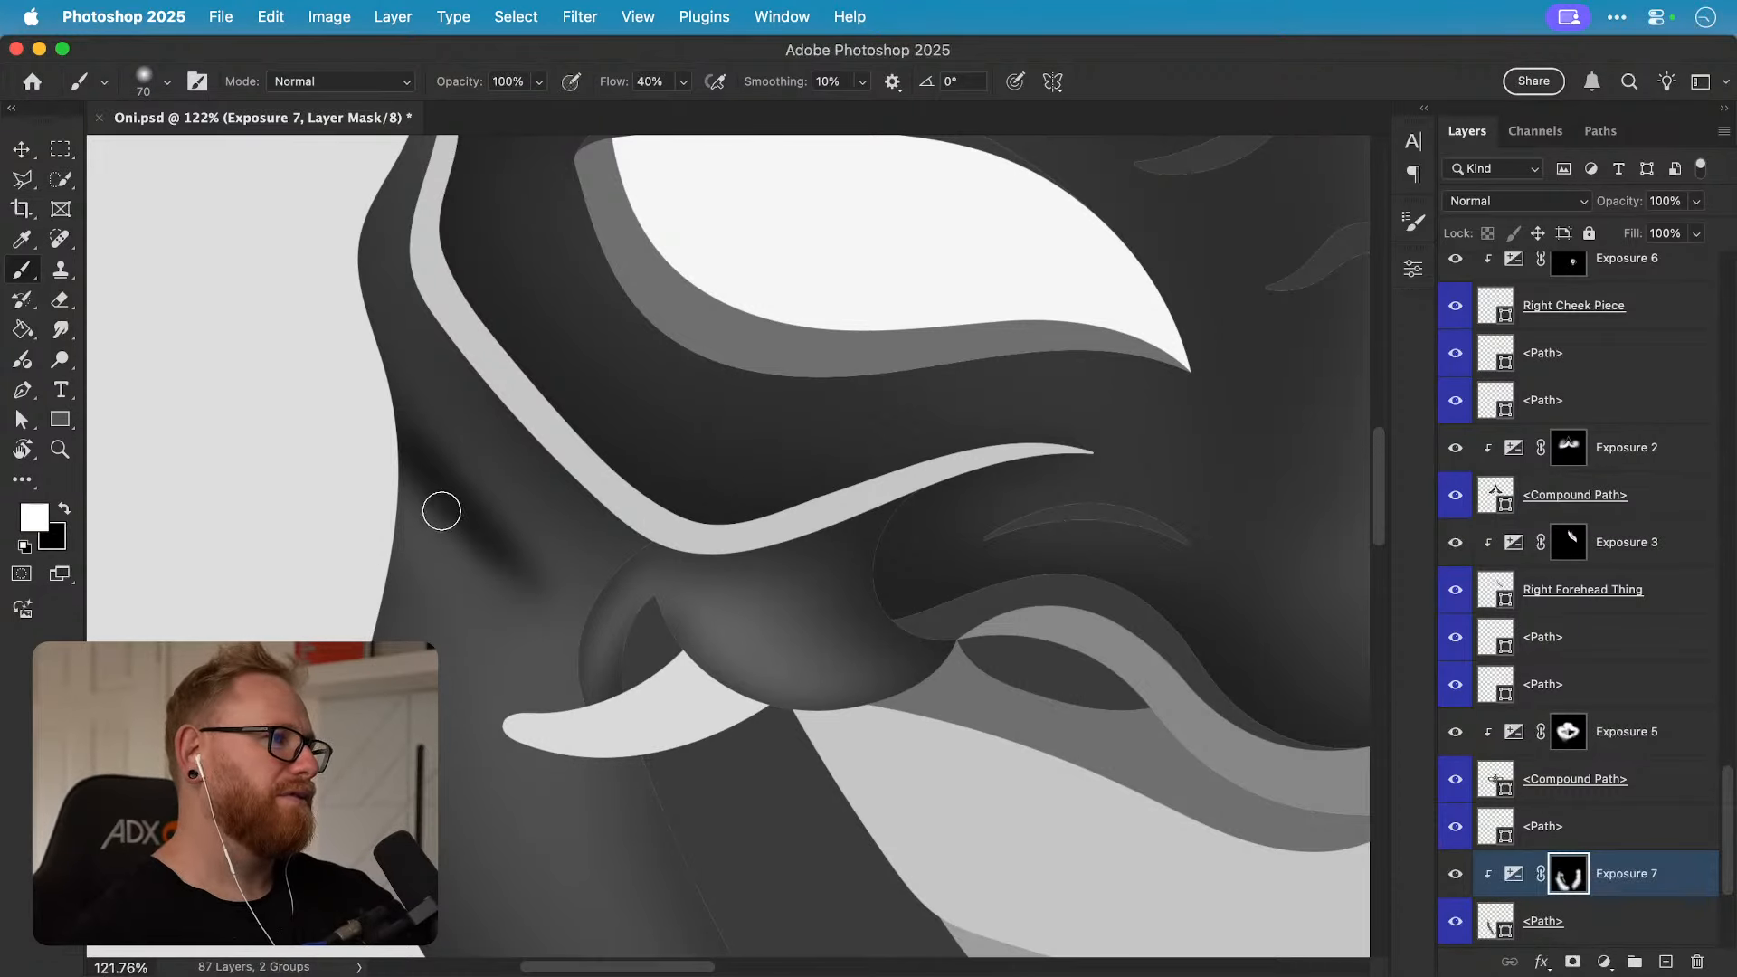
Step: Sharpen the lower edge of the fold with black at 70 px and restore white as the painting colour
key("x")
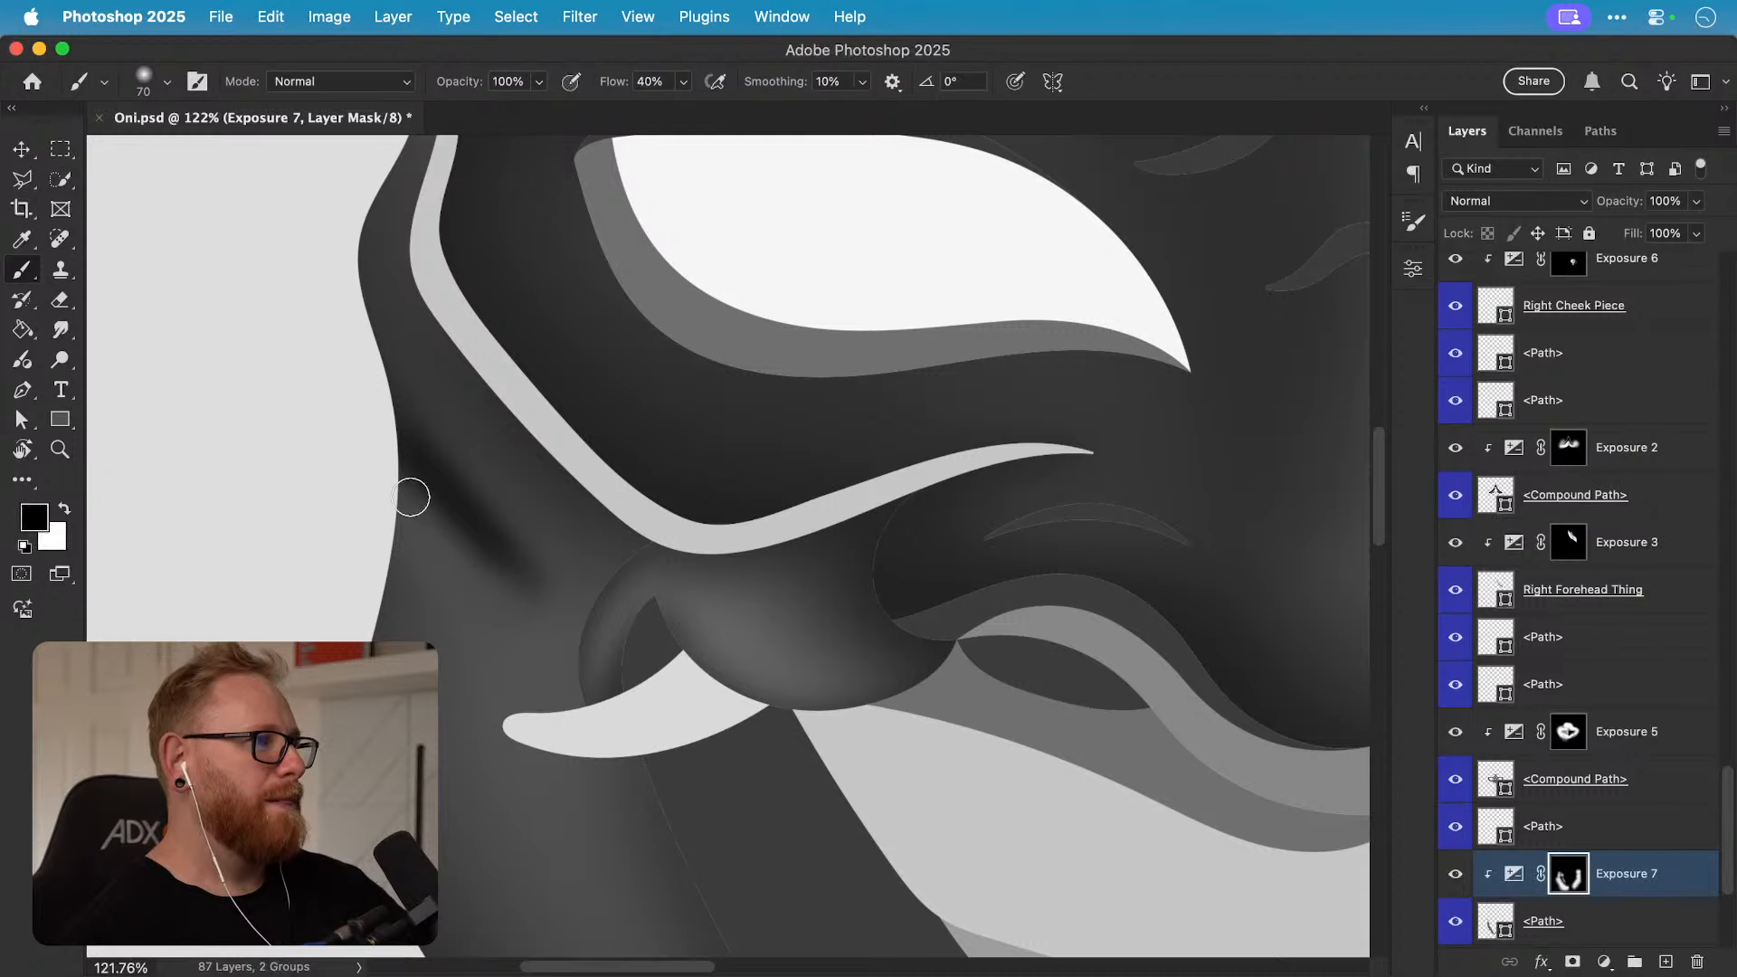
mouse_move(412, 498)
left_mouse_down()
mouse_move(535, 625)
mouse_move(553, 621)
left_mouse_up()
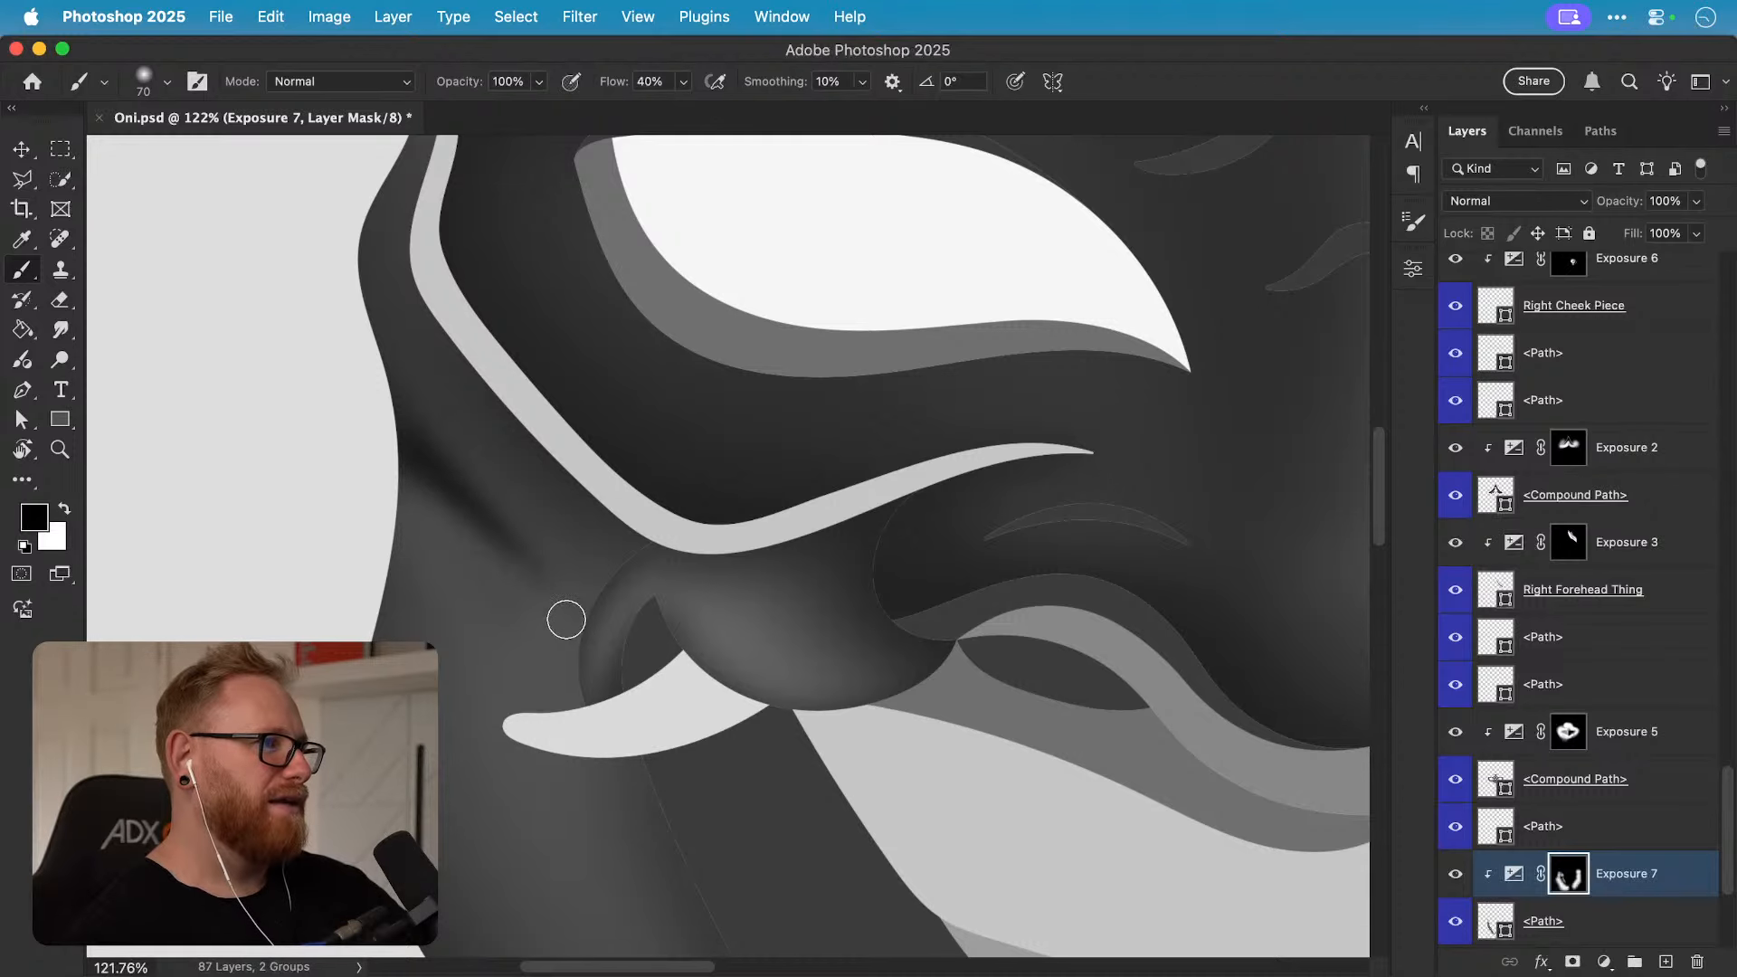
key("x")
Step: Blend the area around the fold with white and black, using a 200 px soft brush at 10% flow
key("bracketright")
key("bracketright")
key("bracketright")
key("bracketright")
key("bracketright")
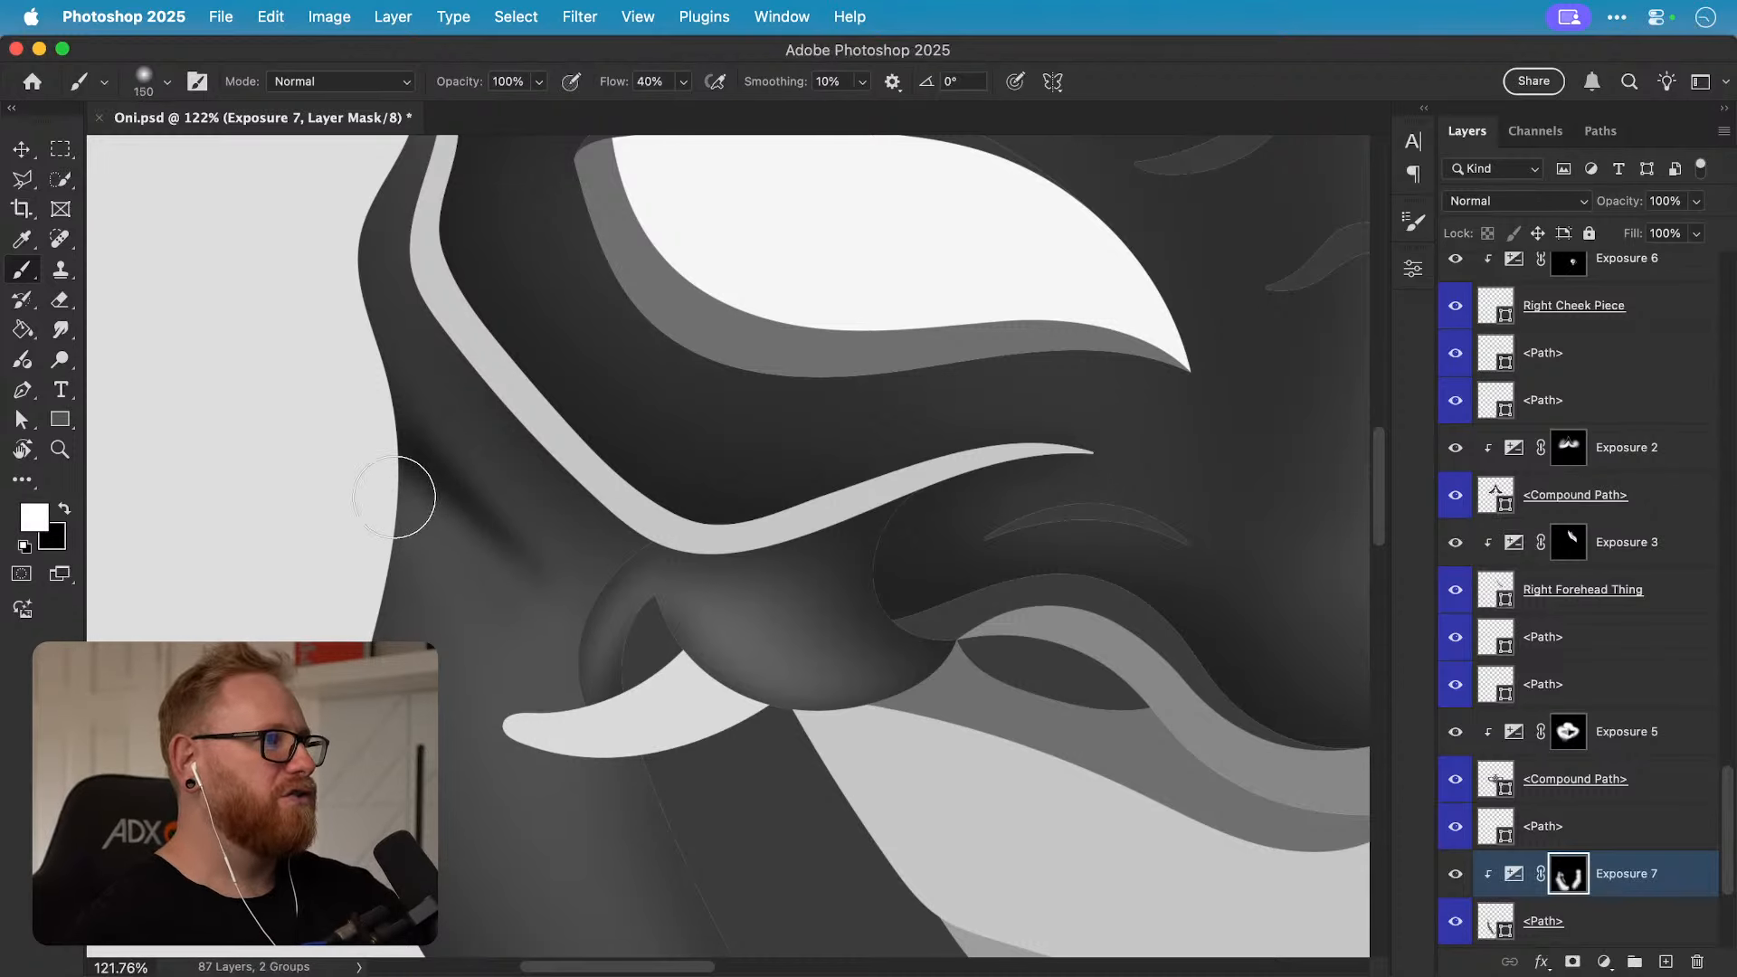
key("bracketright")
key("bracketright")
key("super+z")
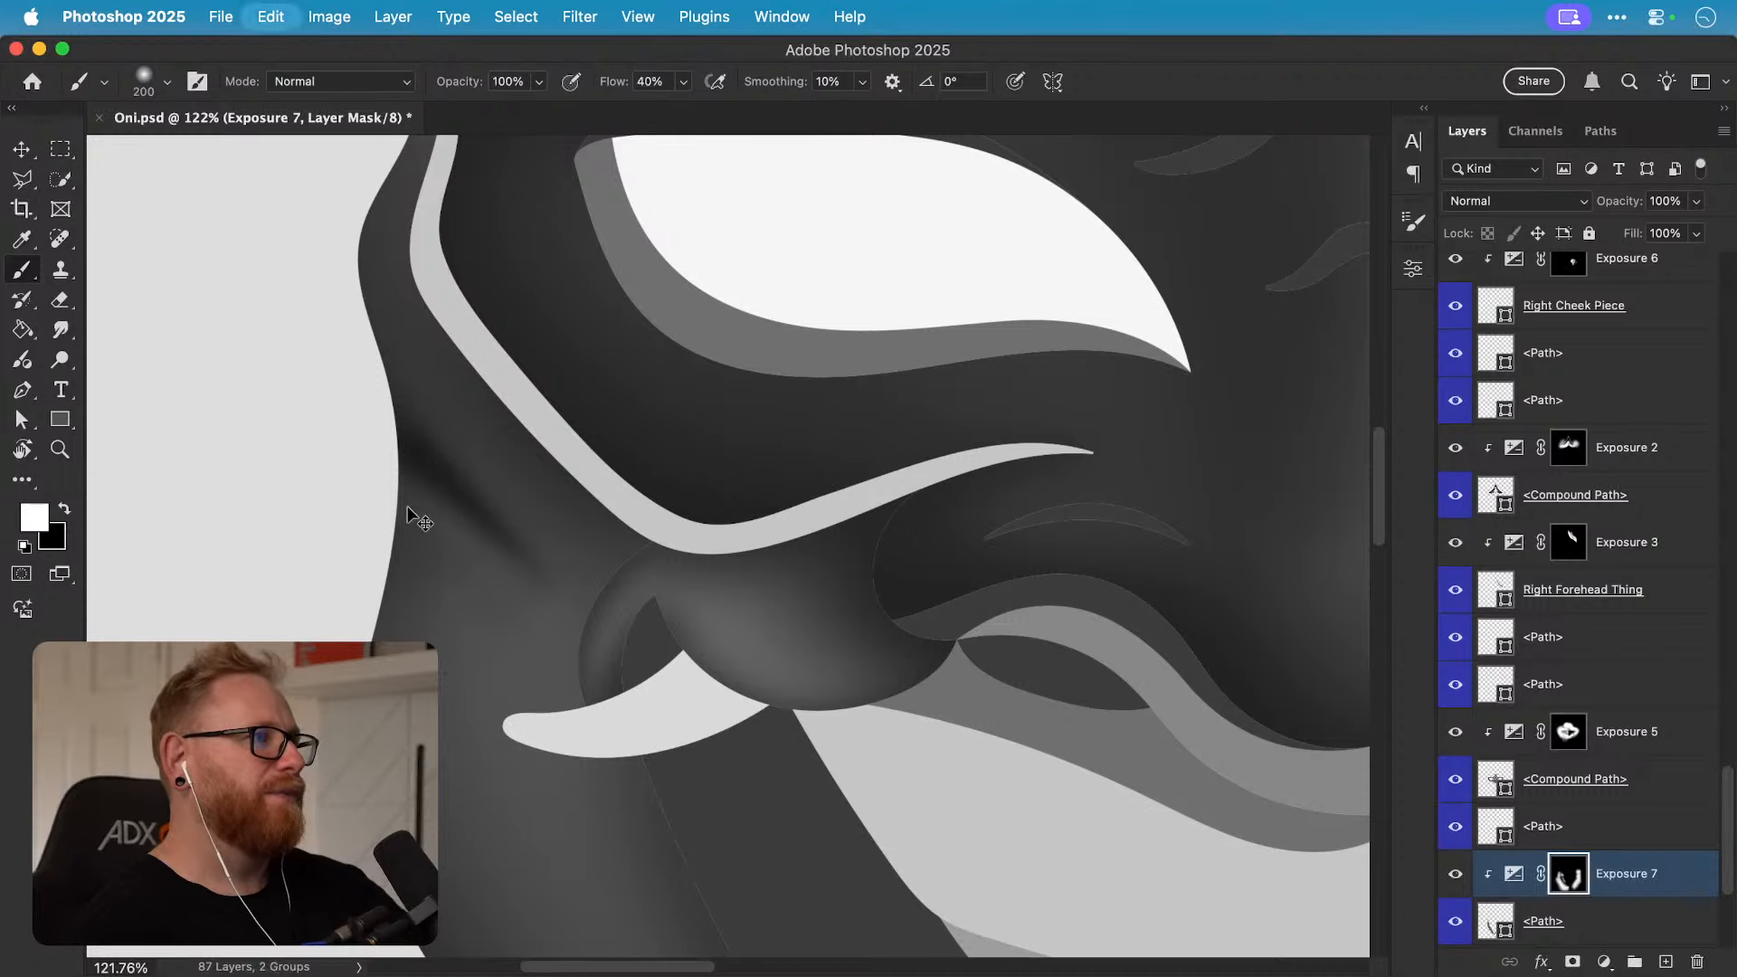
left_click_drag(401, 483, 576, 724)
key("super+z")
key("shift+1")
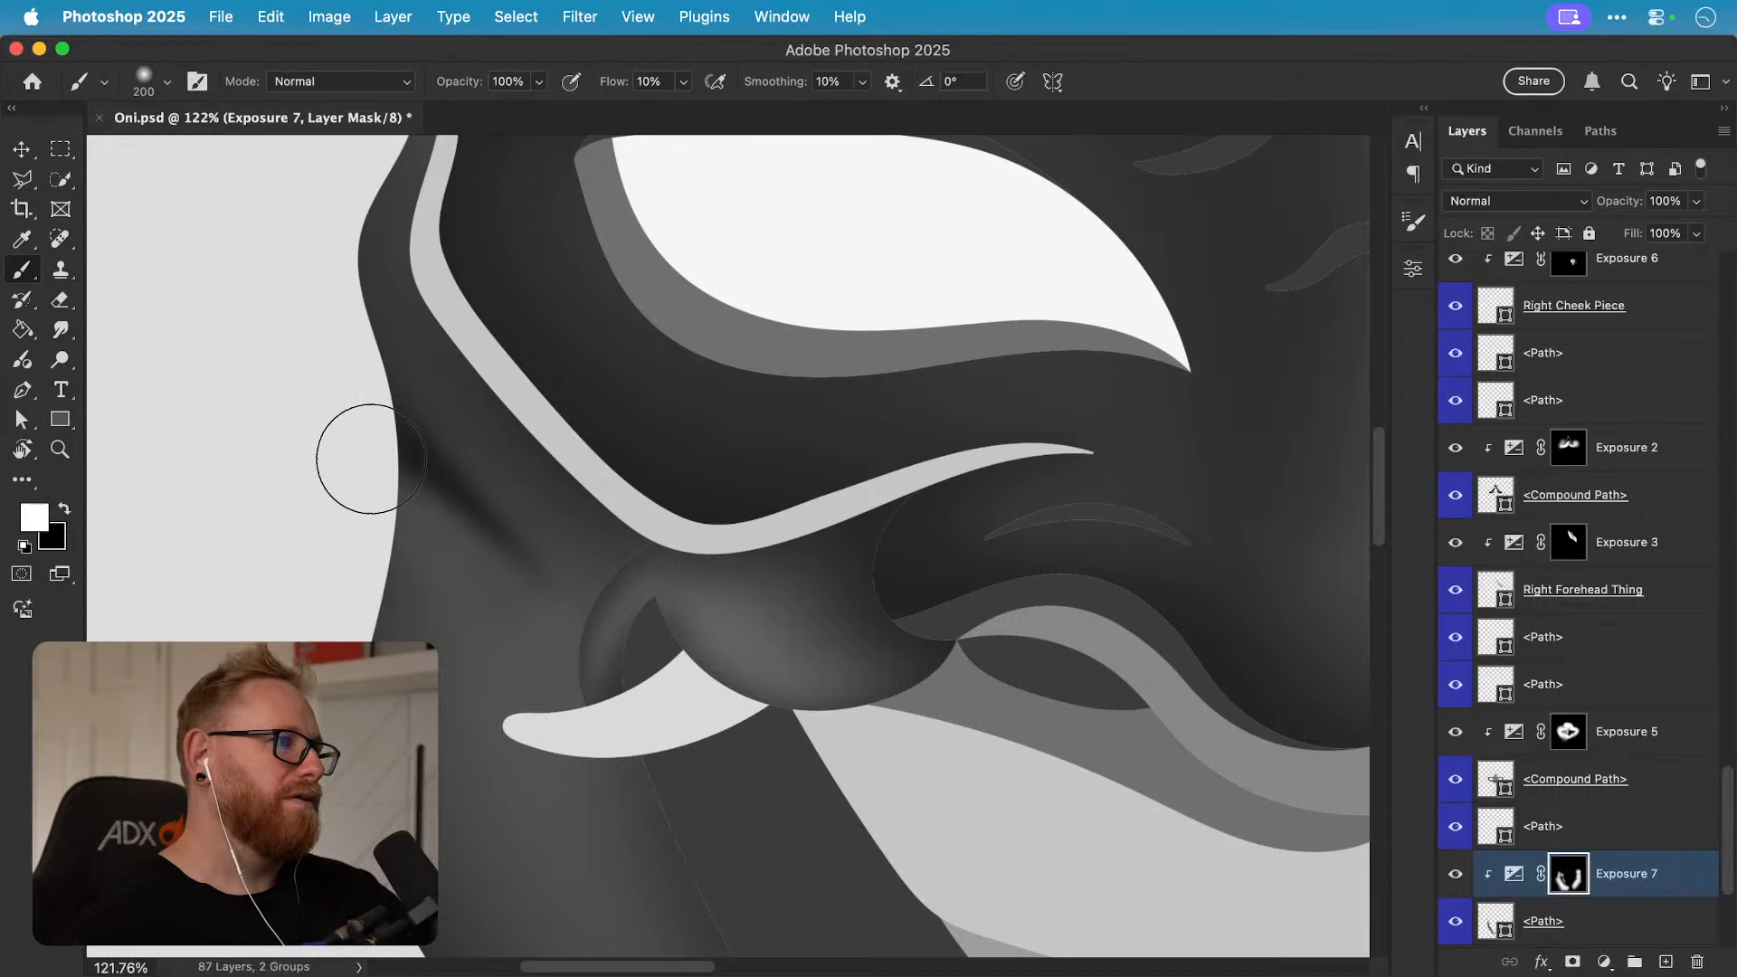
key("super+z")
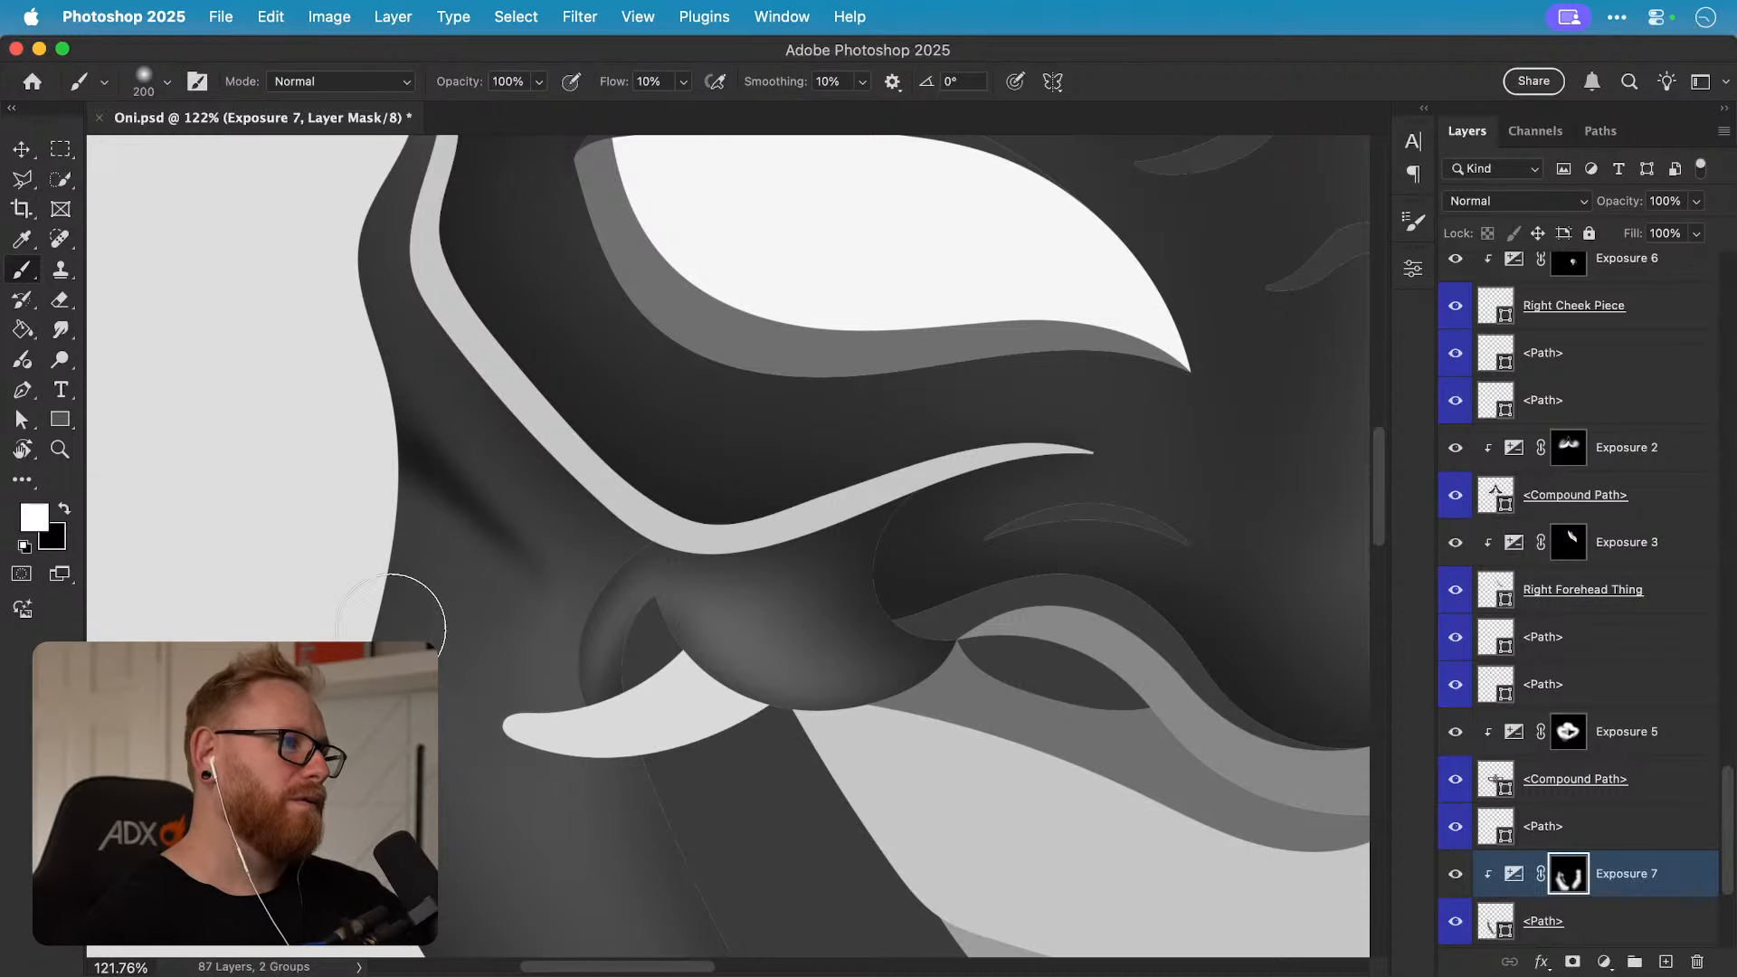
key("x")
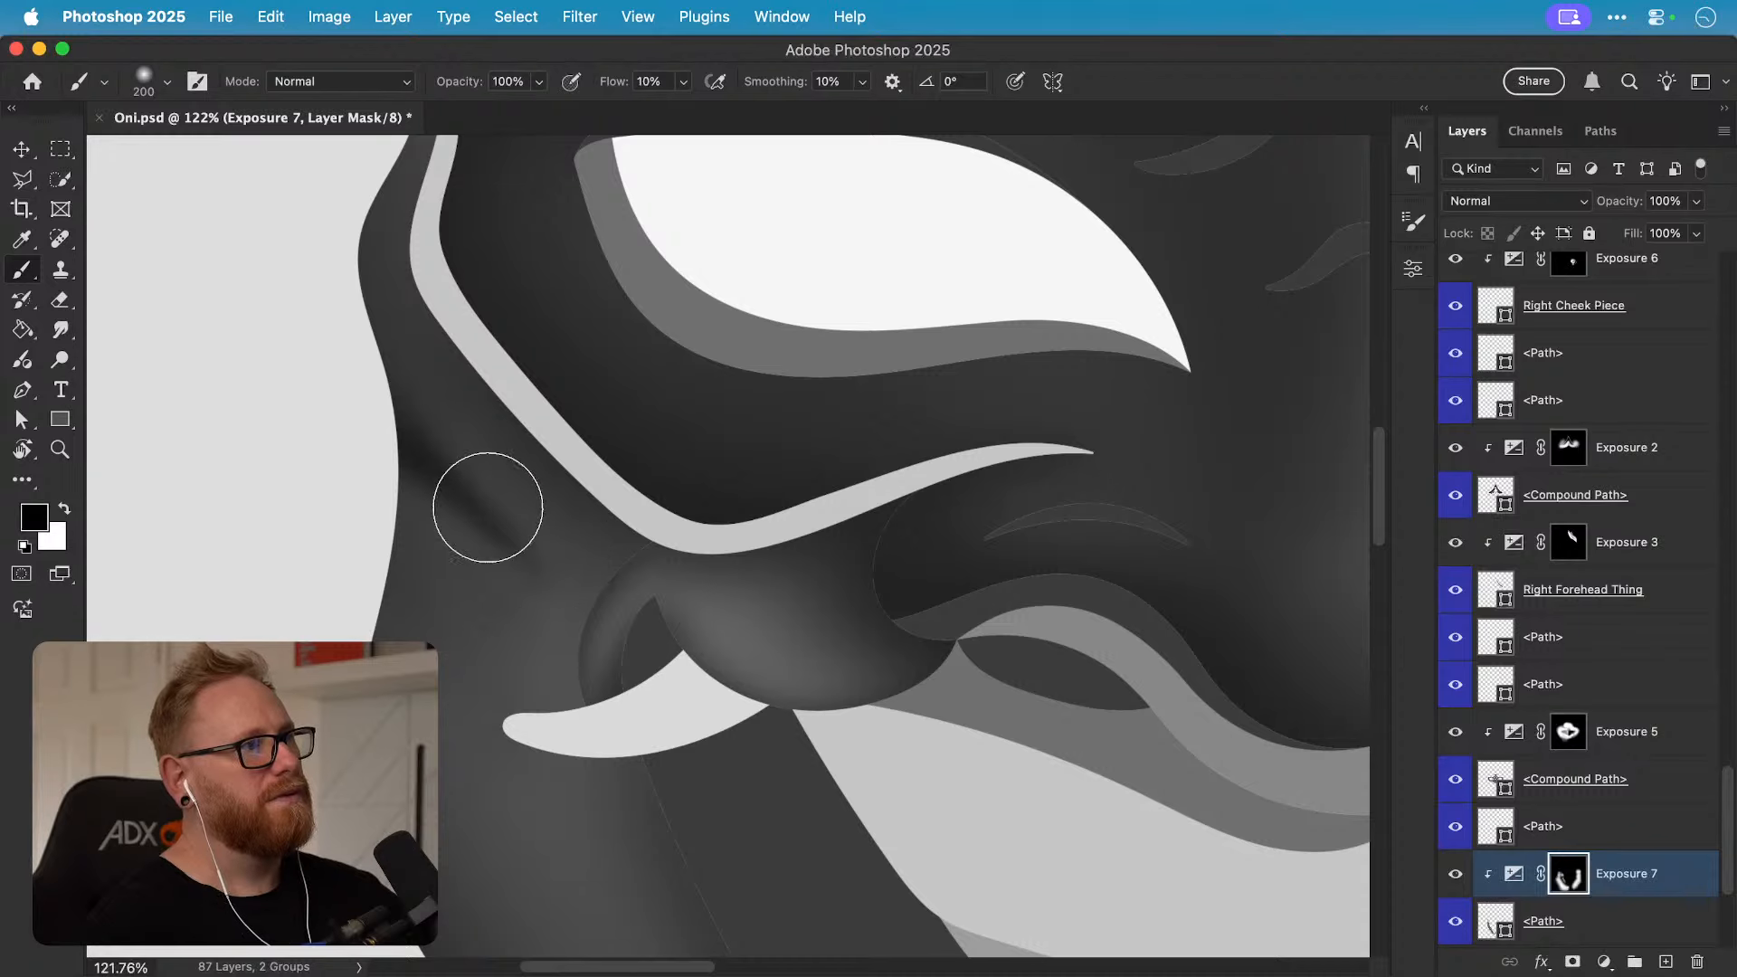
key("x")
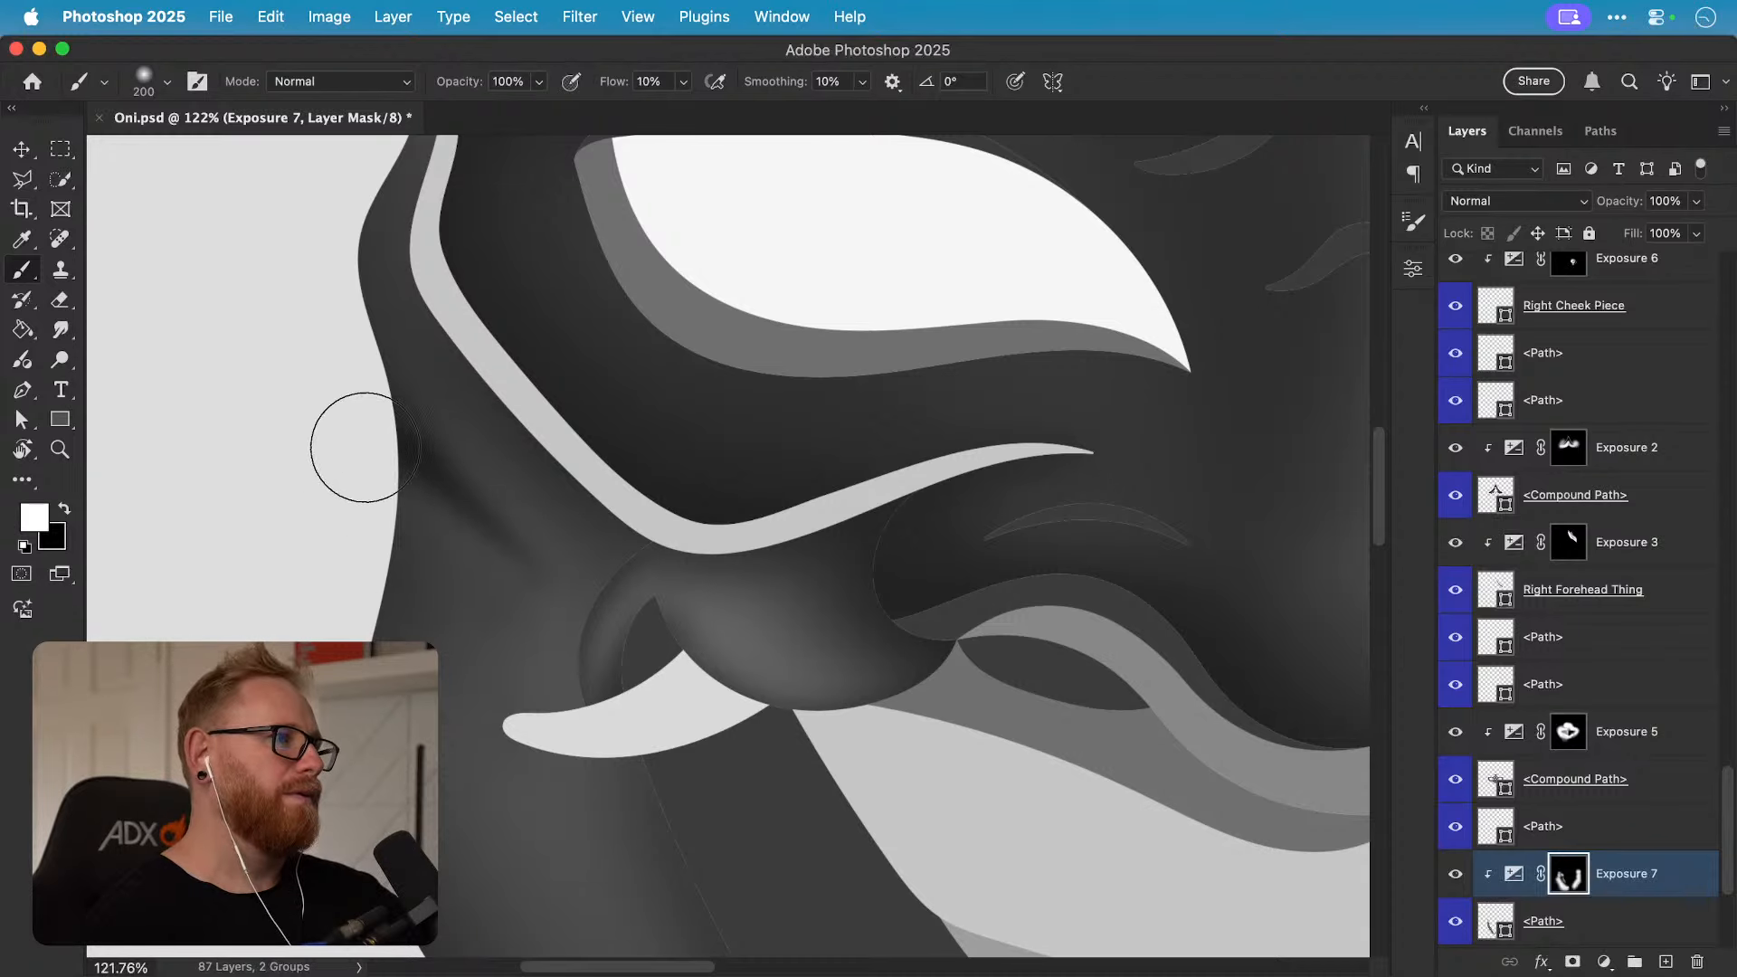
Step: Try to blend the shading across the left cheek with a 700 px soft brush at 10% flow, and undo it
key("super+minus")
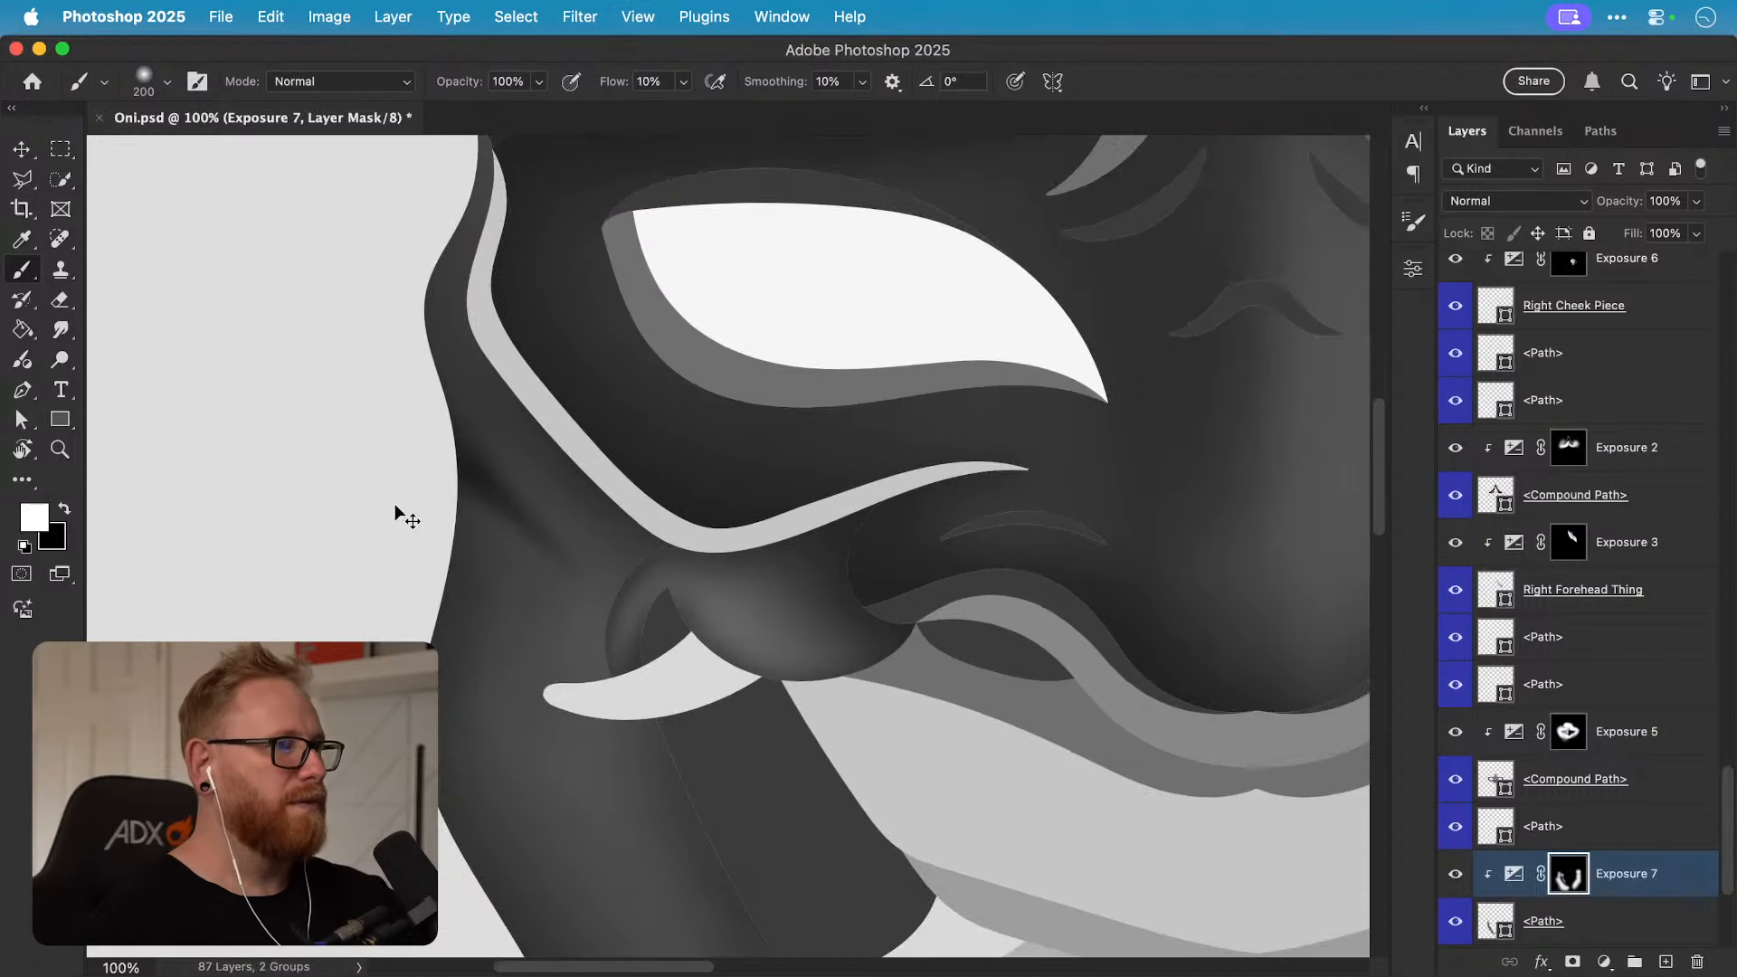
key("super+minus")
key("super+minus")
key("bracketright")
key("bracketright")
key("bracketright")
key("bracketright")
key("bracketright")
key("bracketright")
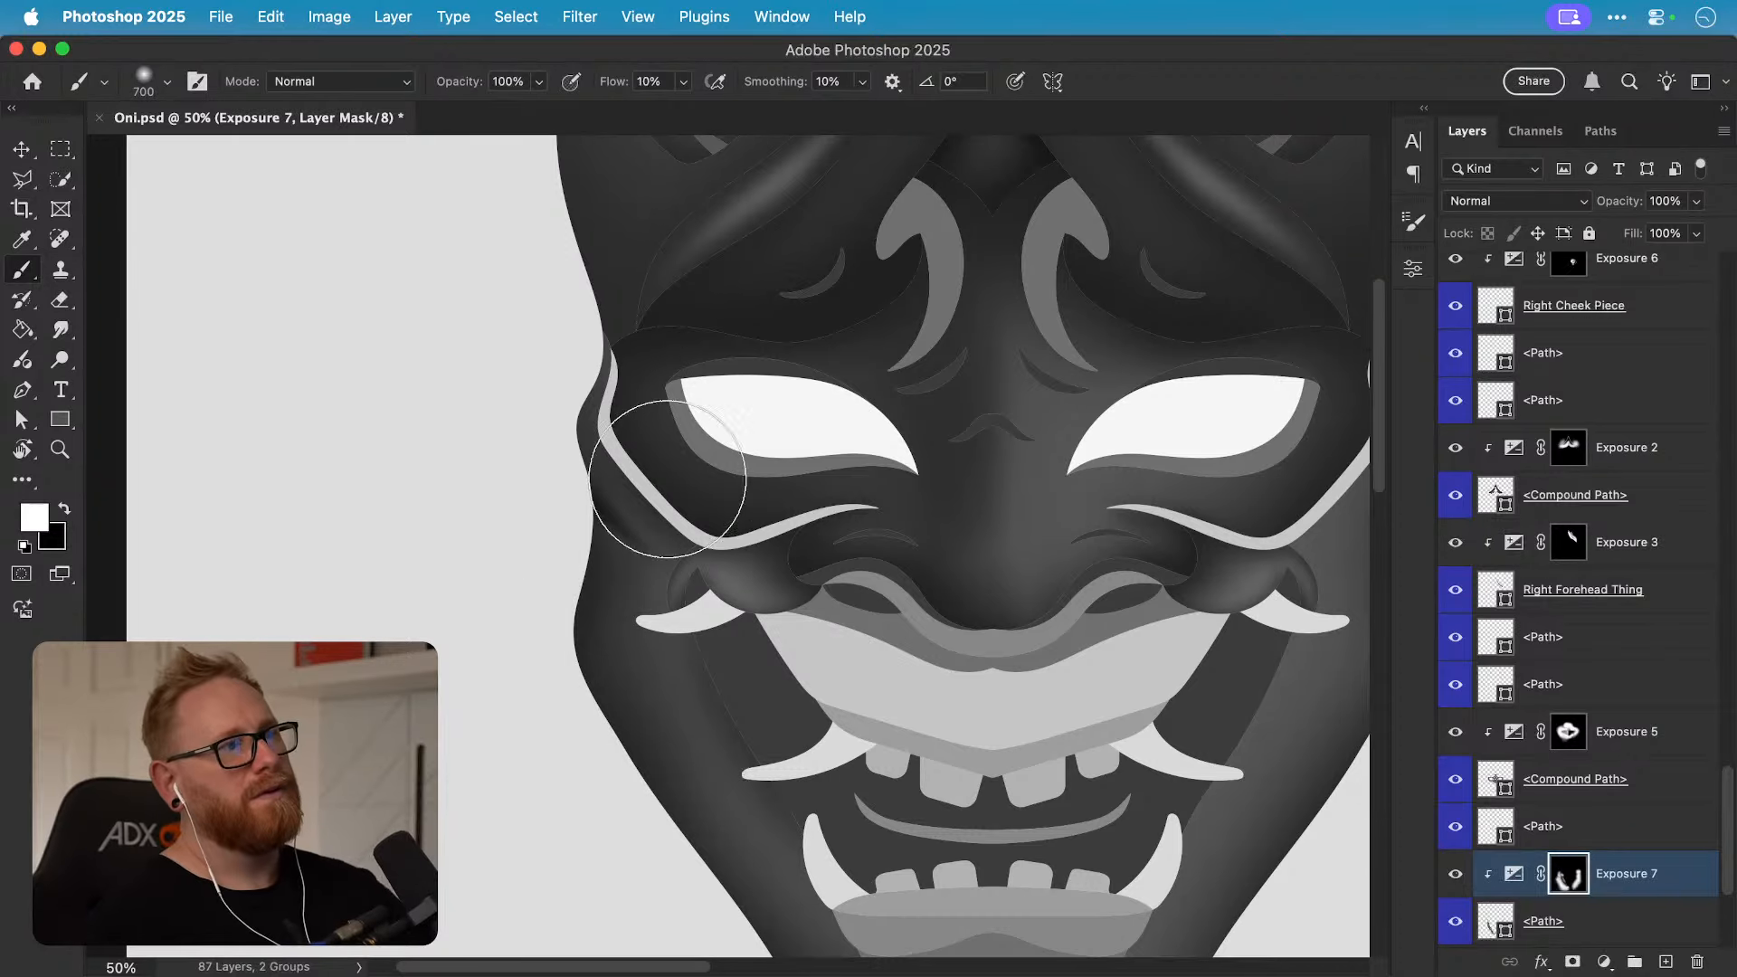
key("x")
key("x")
key("x")
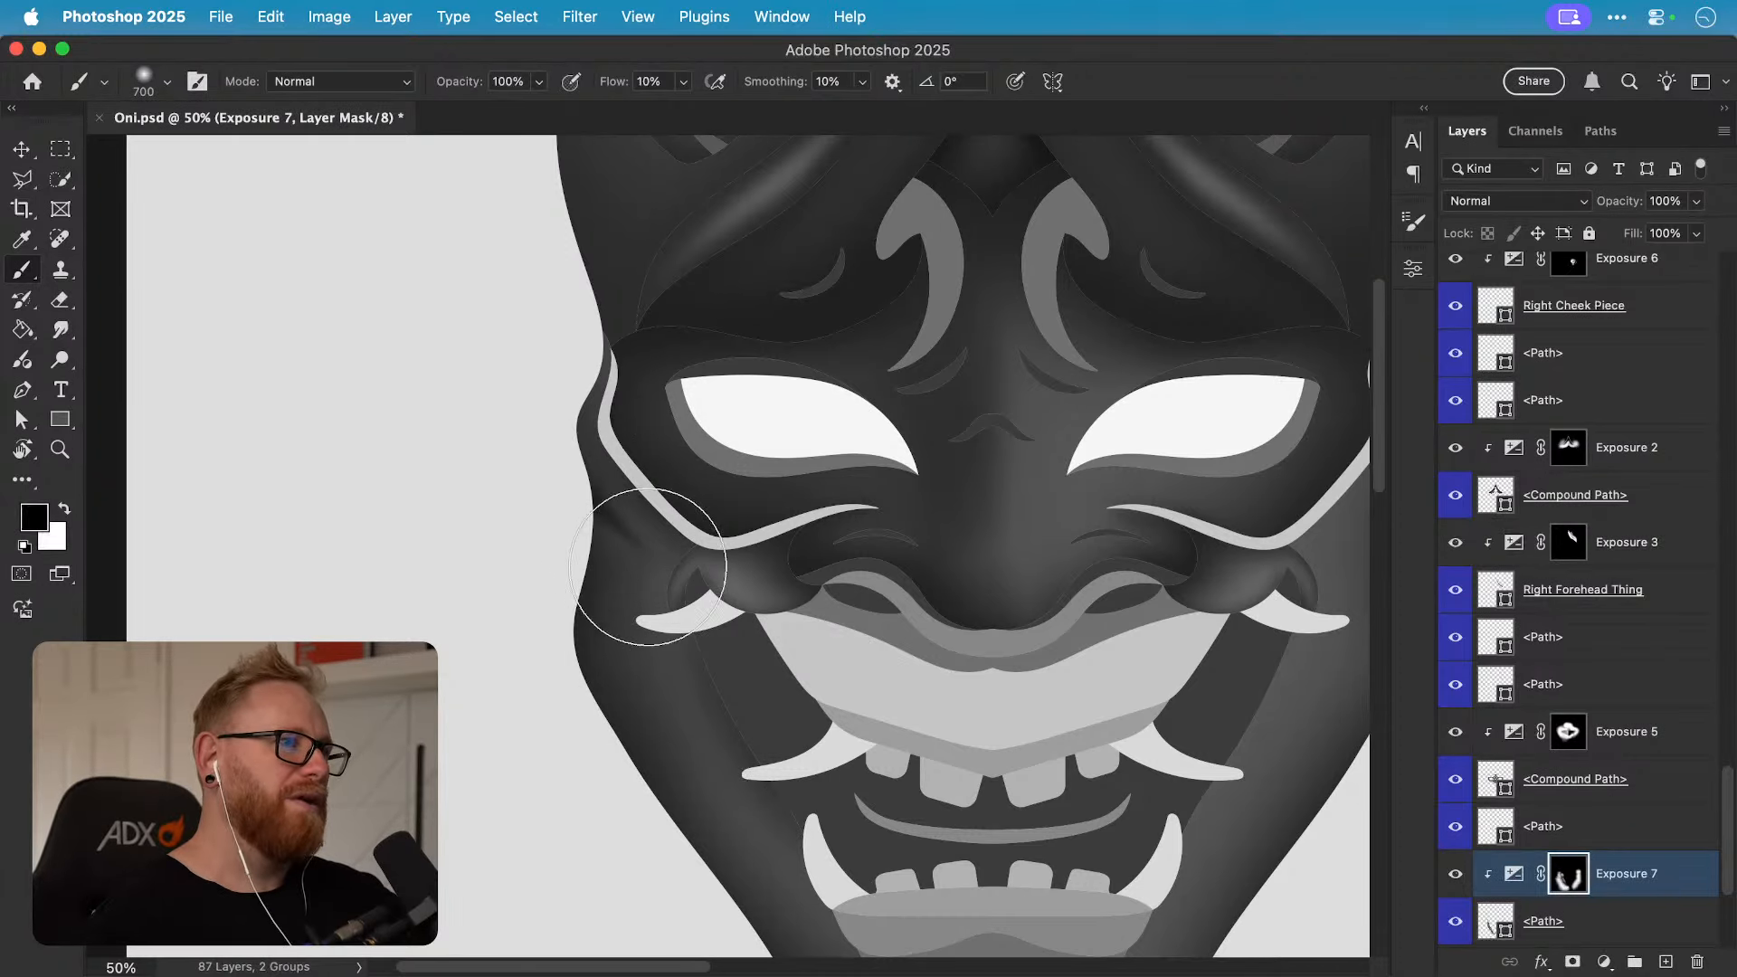
left_click_drag(746, 491, 500, 487)
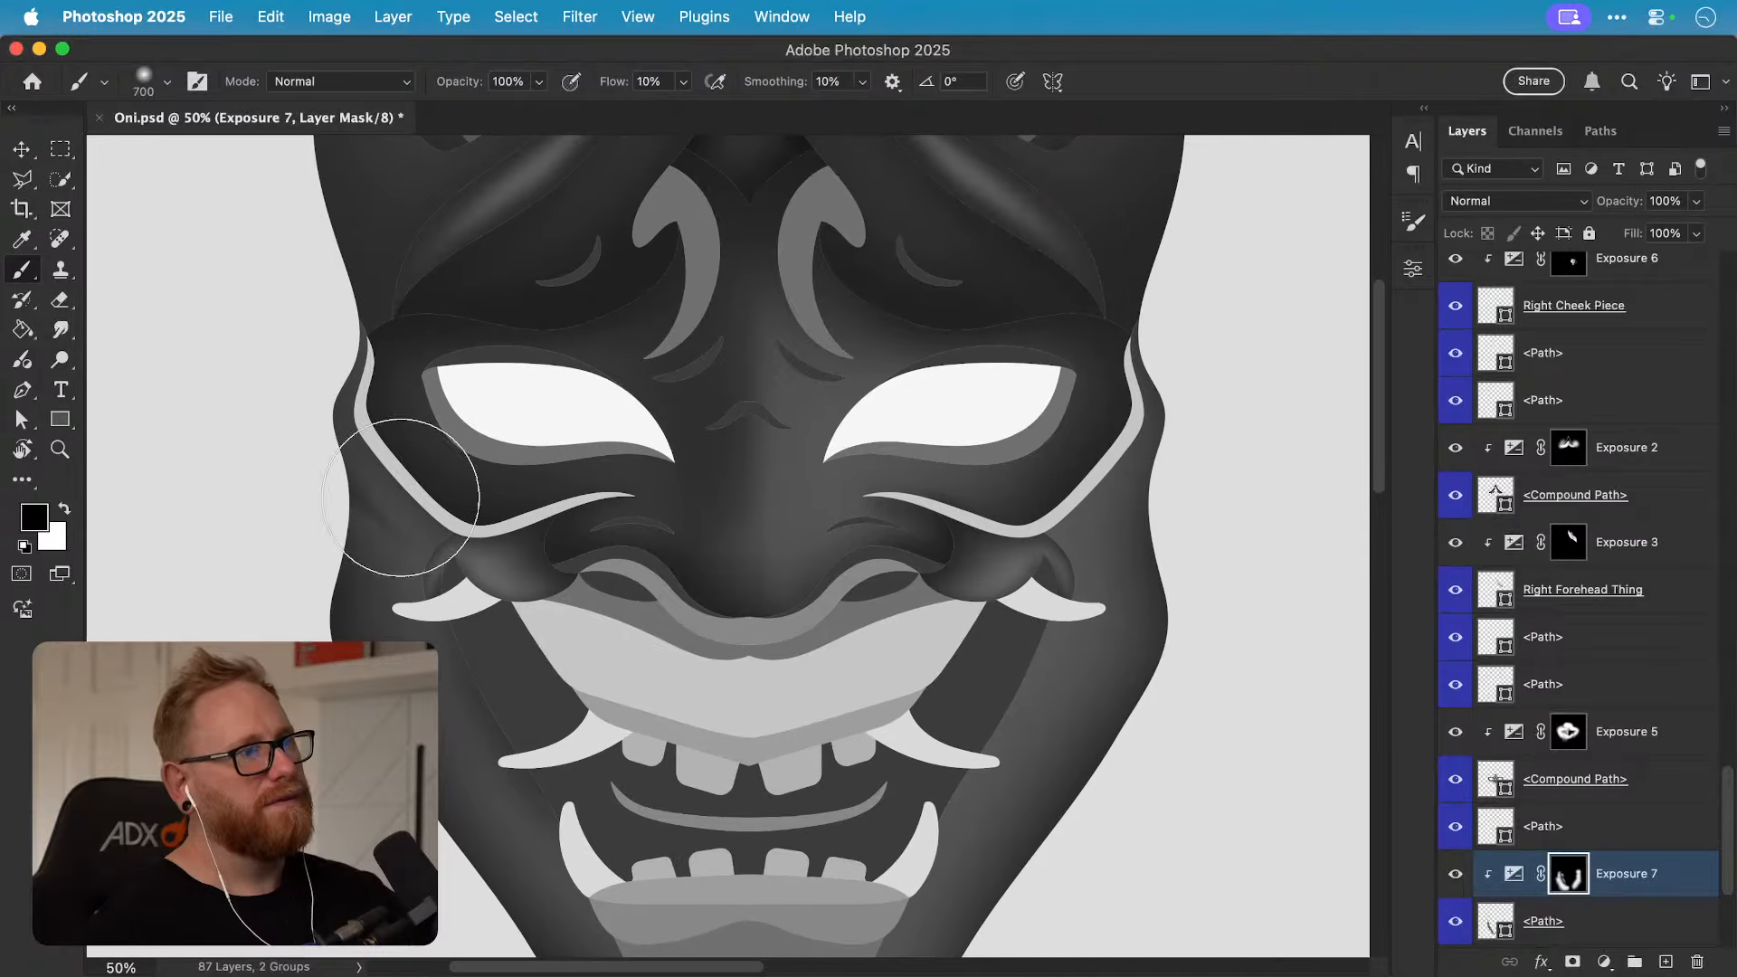
key("x")
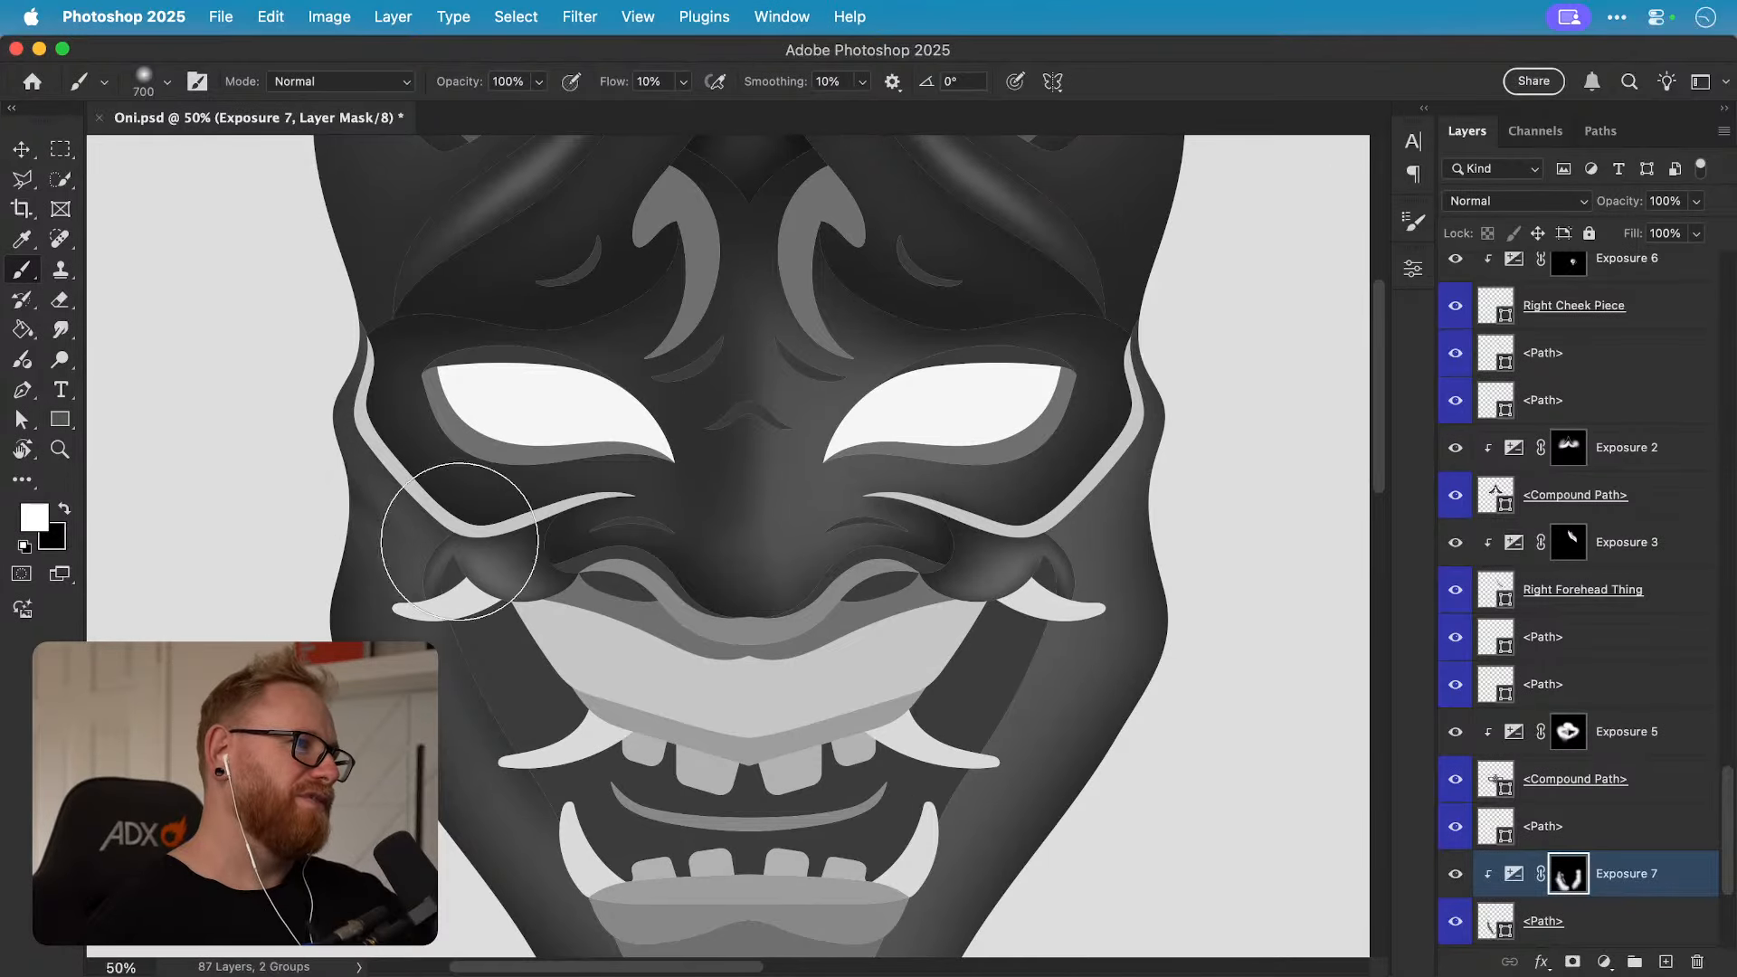
mouse_move(372, 518)
left_mouse_down()
mouse_move(613, 543)
mouse_move(576, 527)
left_mouse_up()
key("z")
key("b")
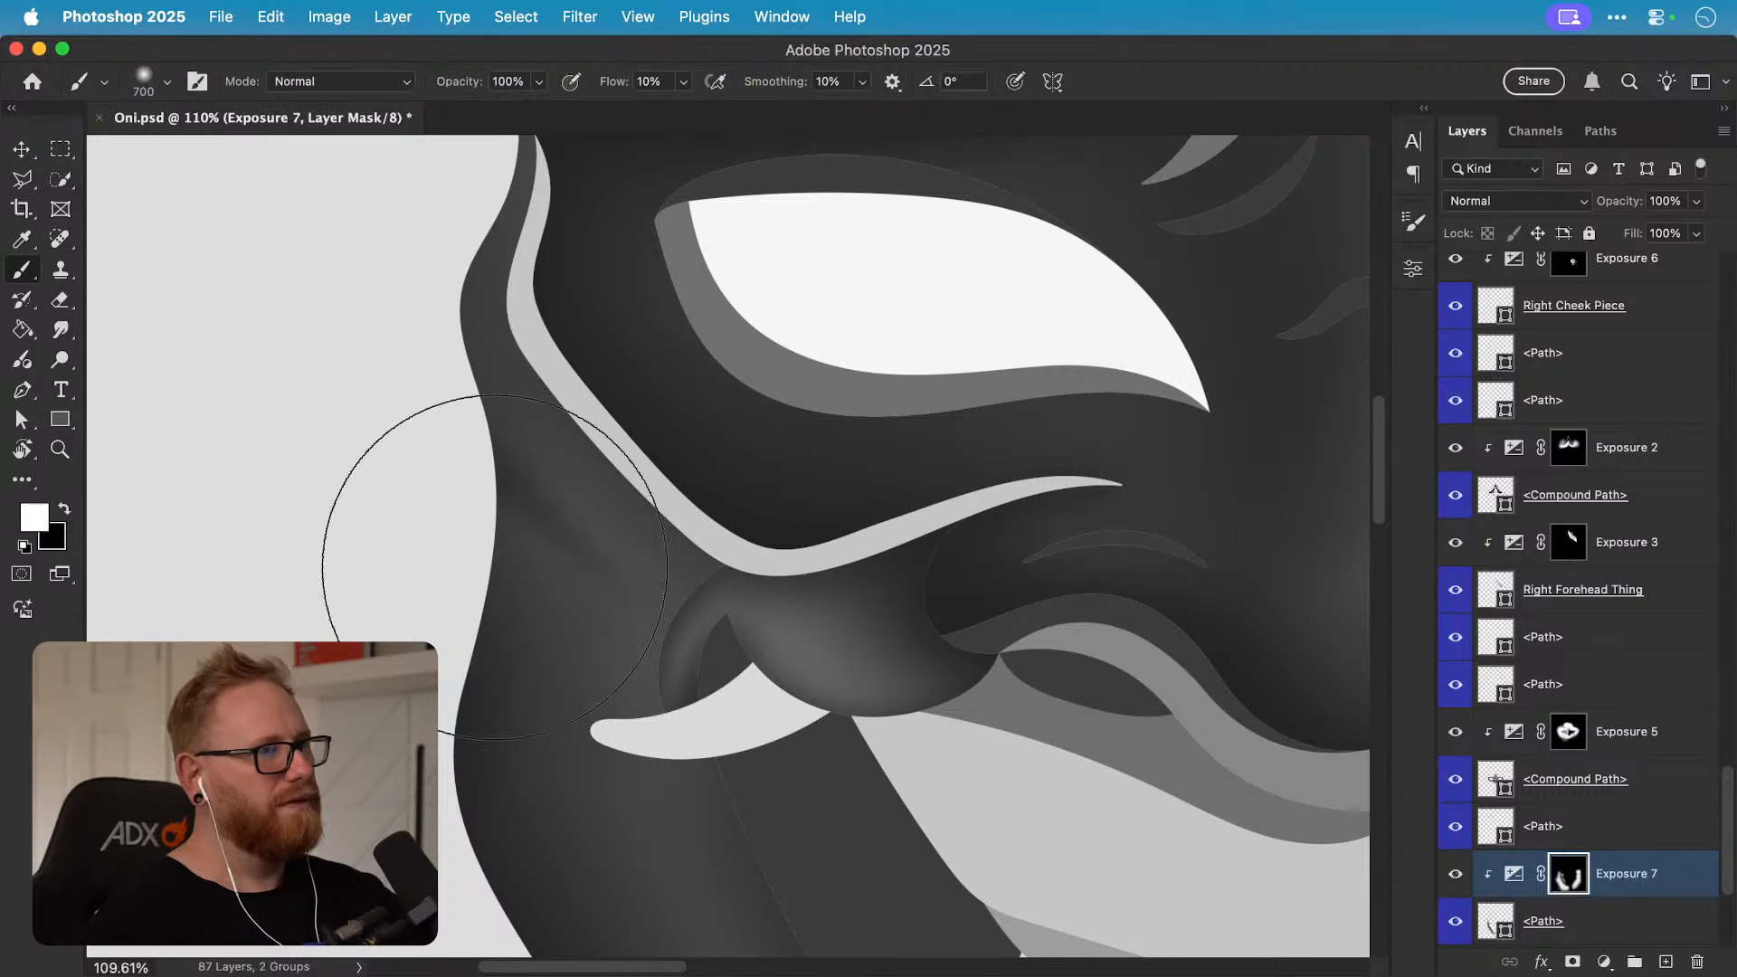
key("super+z")
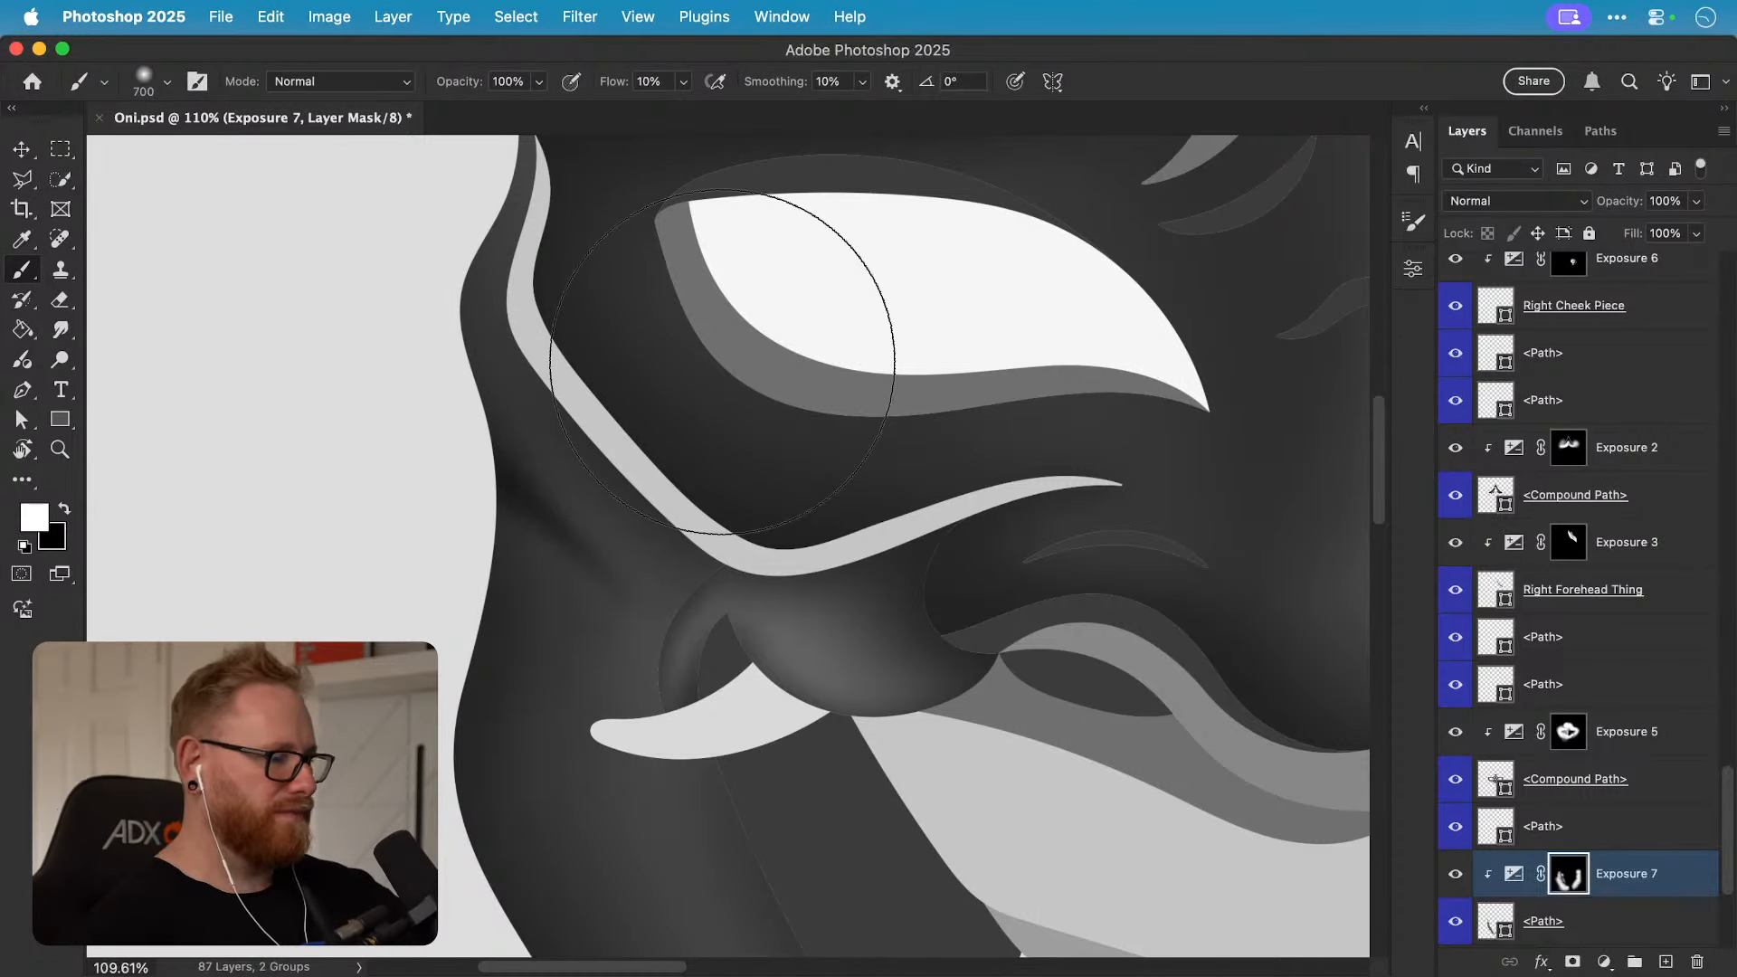
Step: Examine the left cheek fold against the whole mask and up close, and set the brush flow to 40%
key("super+minus")
key("super+minus")
key("super+minus")
key("super+minus")
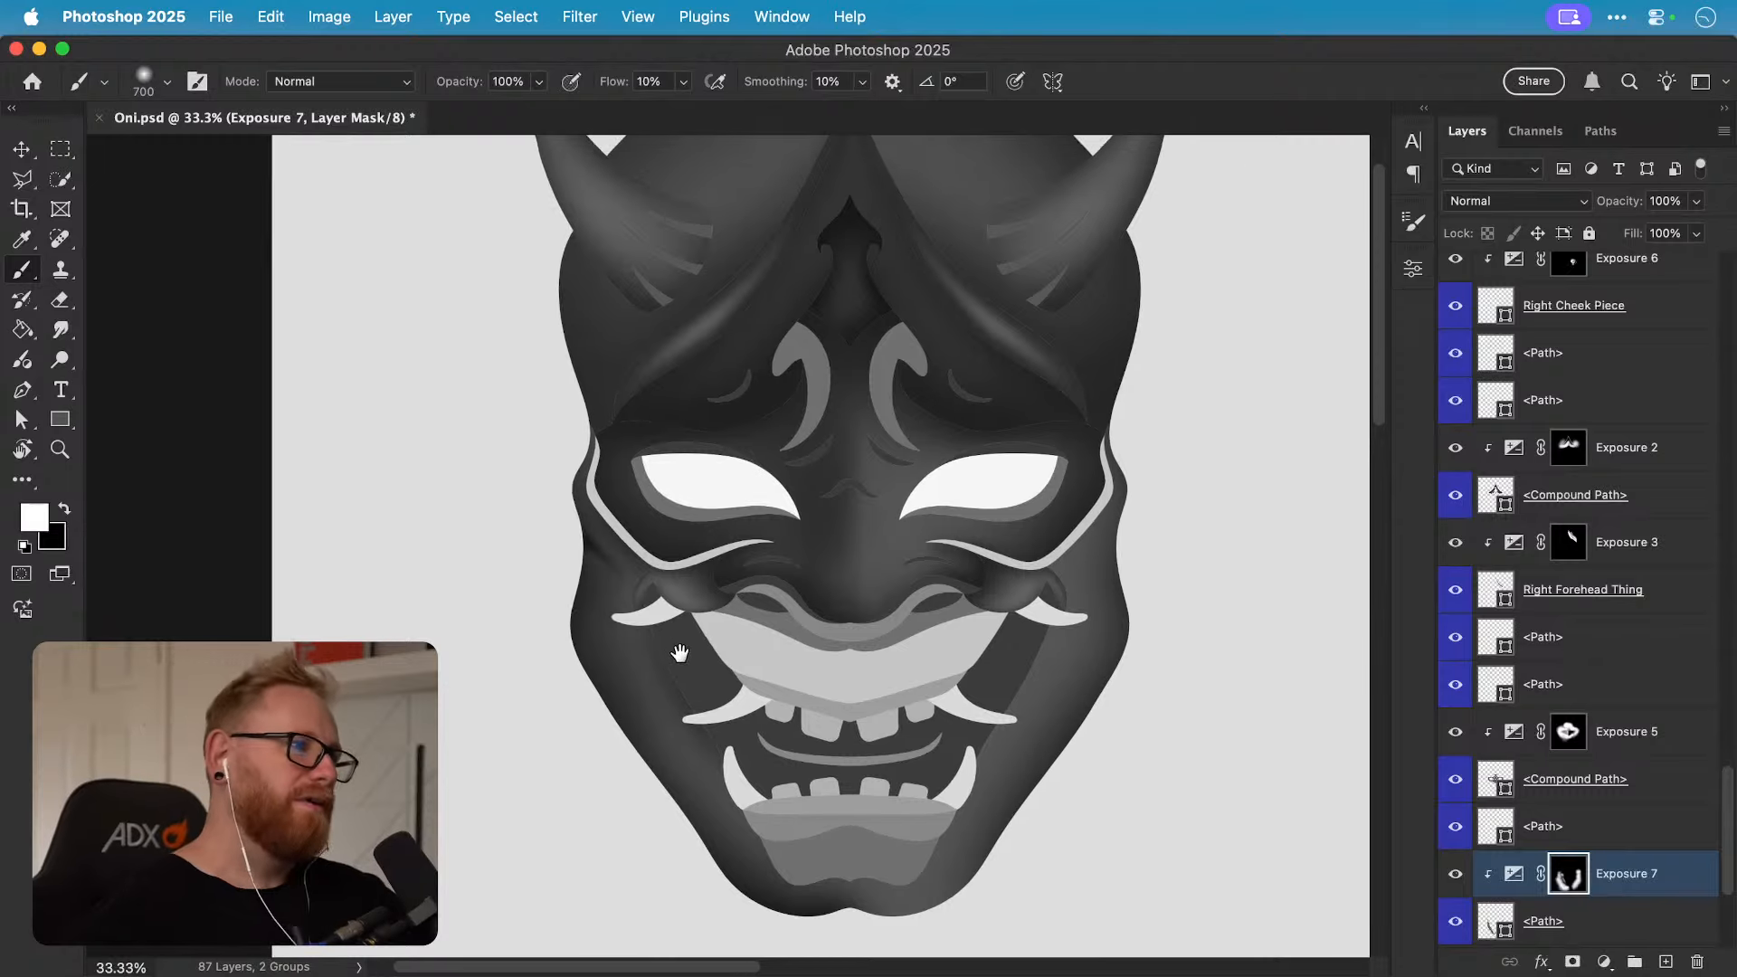
left_click_drag(679, 653, 625, 680)
key("z")
left_click_drag(557, 589, 602, 588)
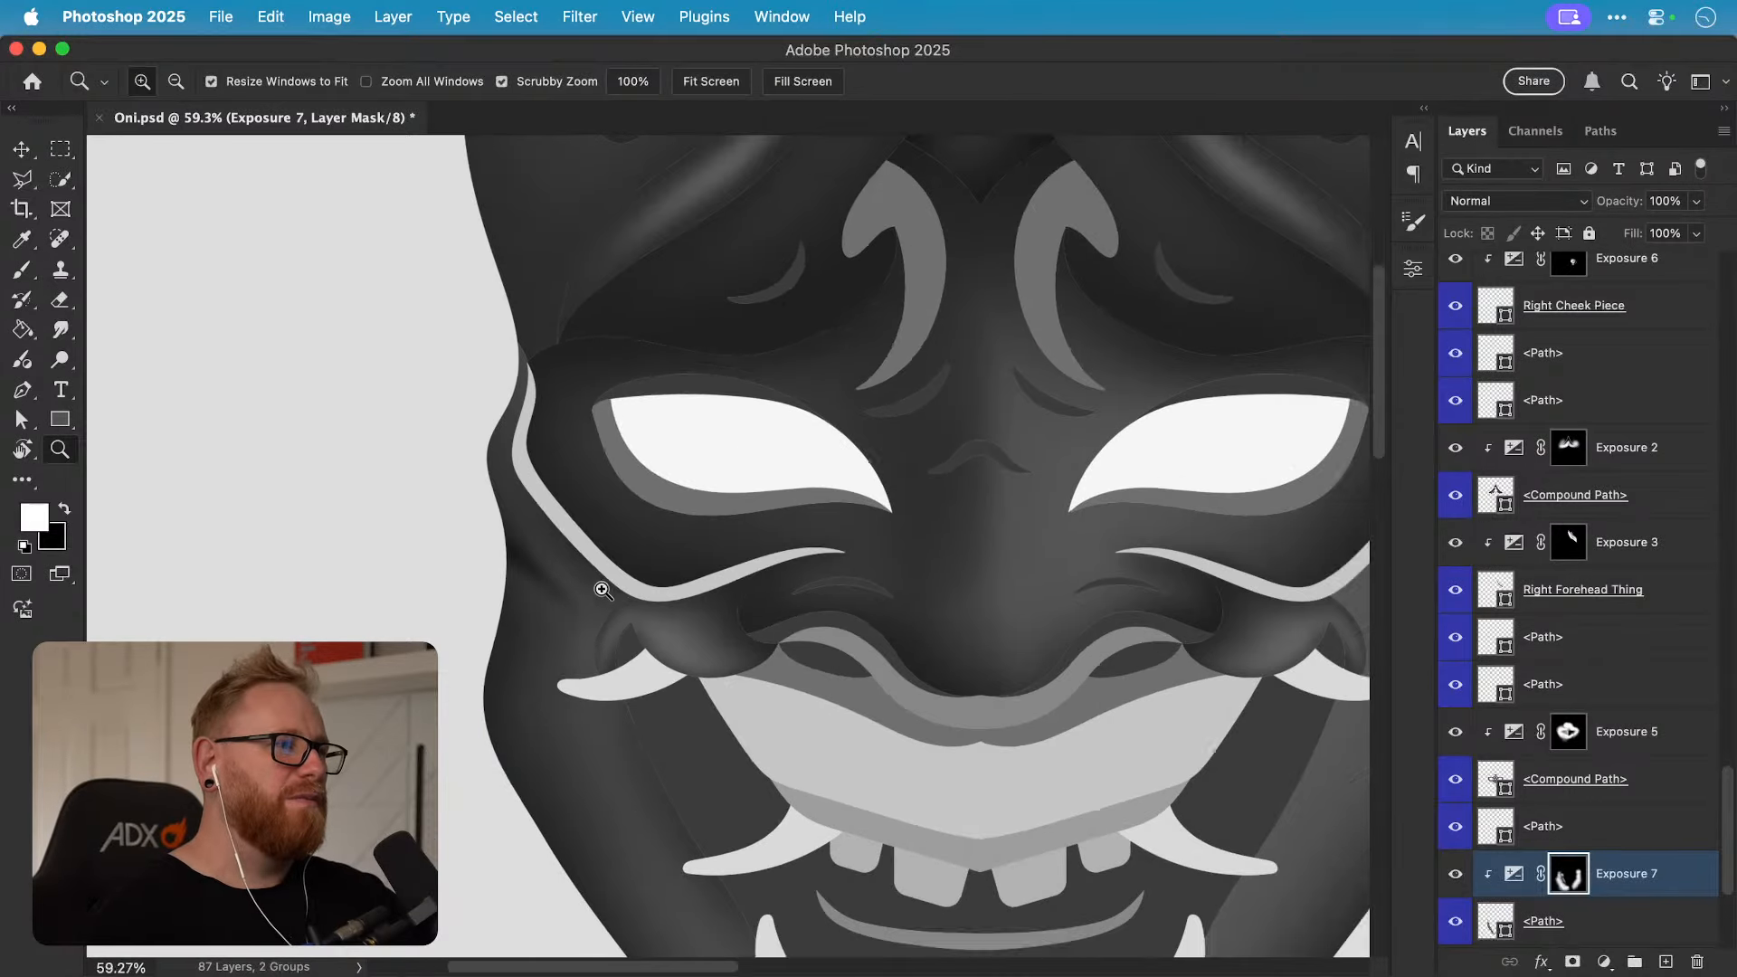
key("b")
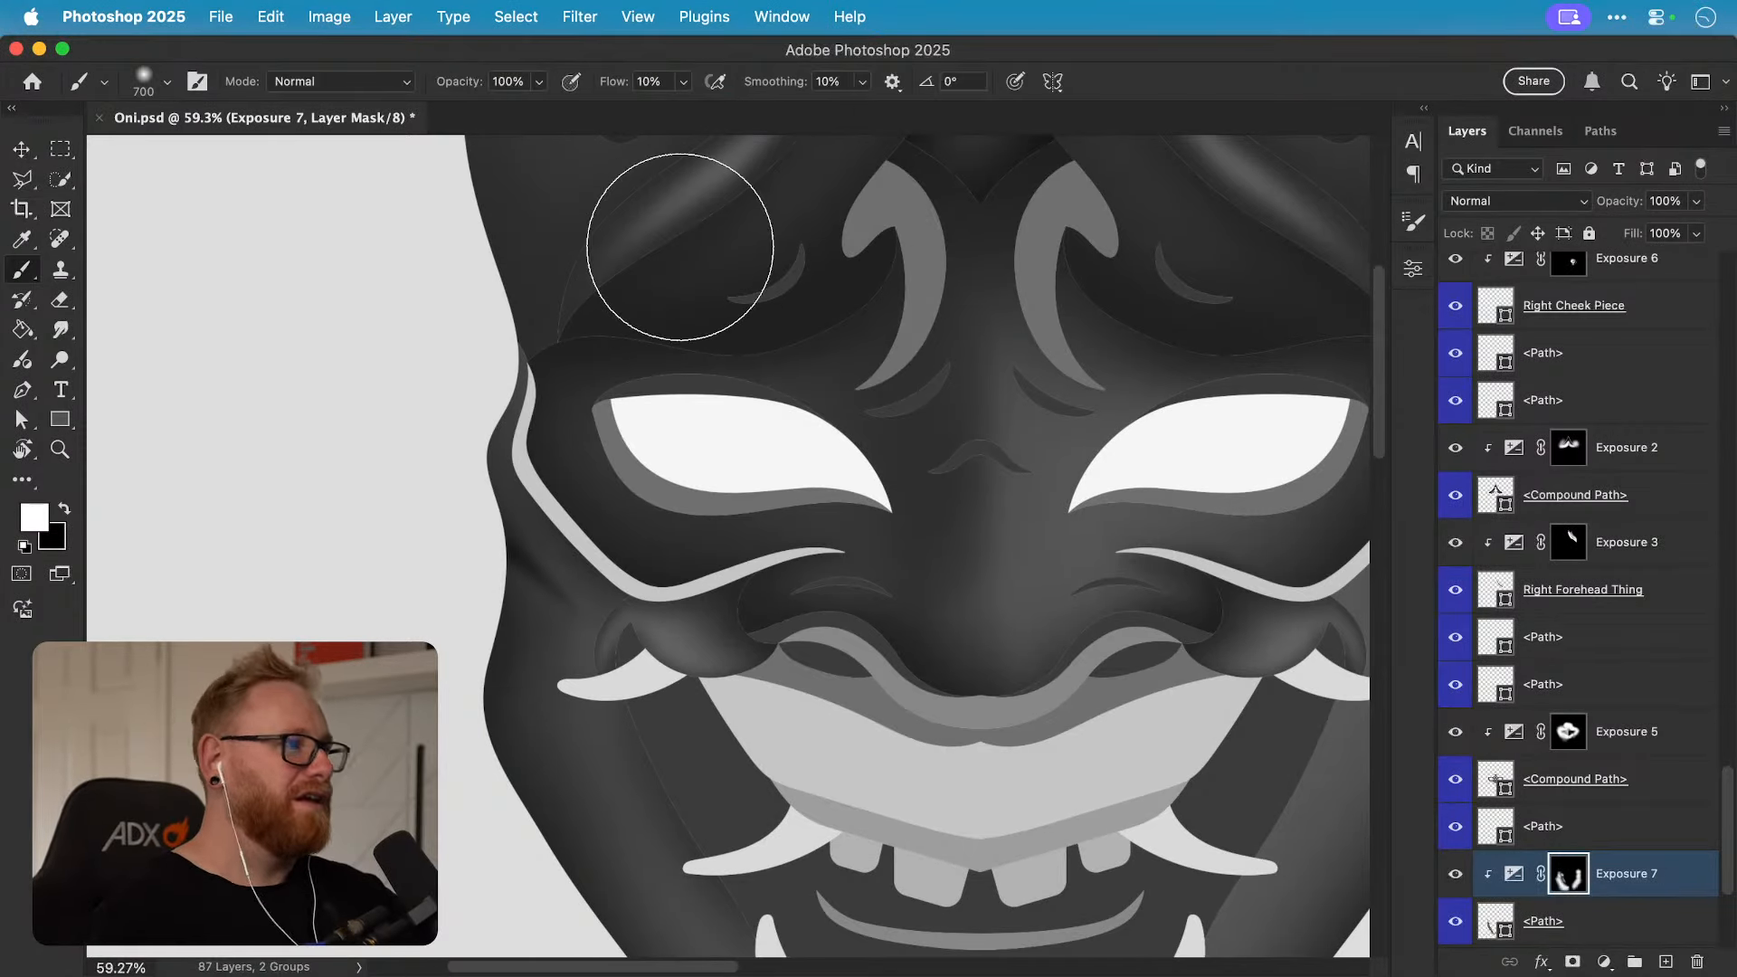
left_click_drag(653, 643, 675, 597)
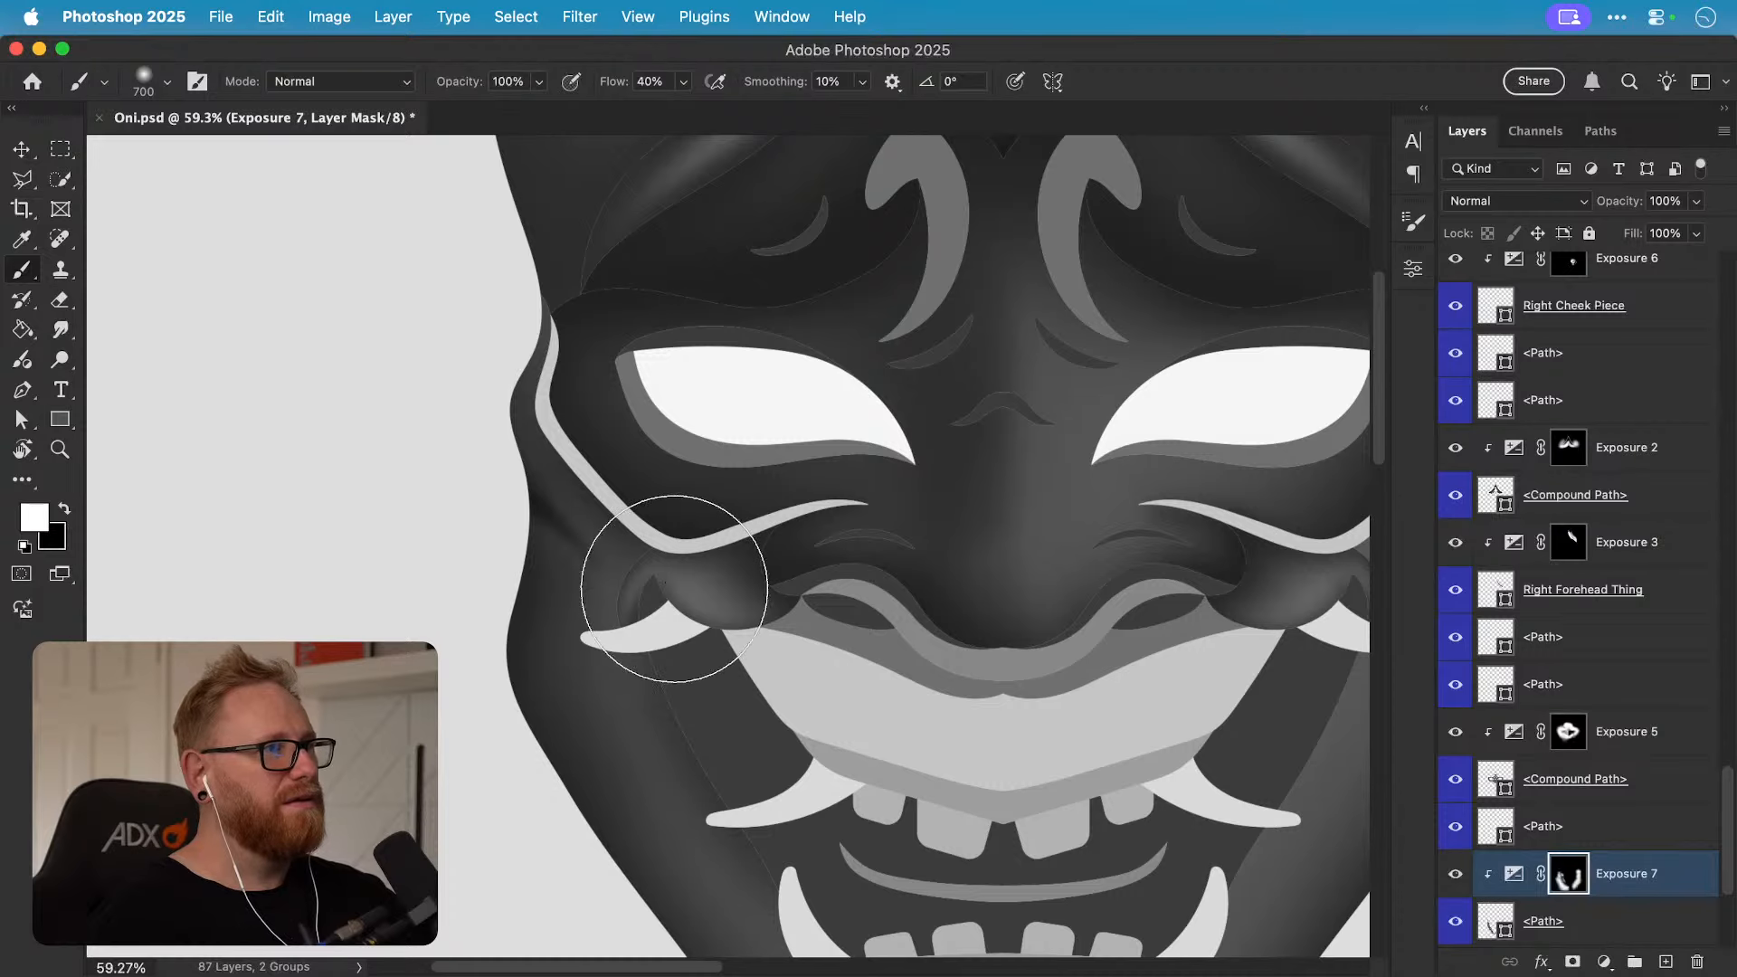
key("z")
left_click_drag(548, 484, 582, 473)
key("b")
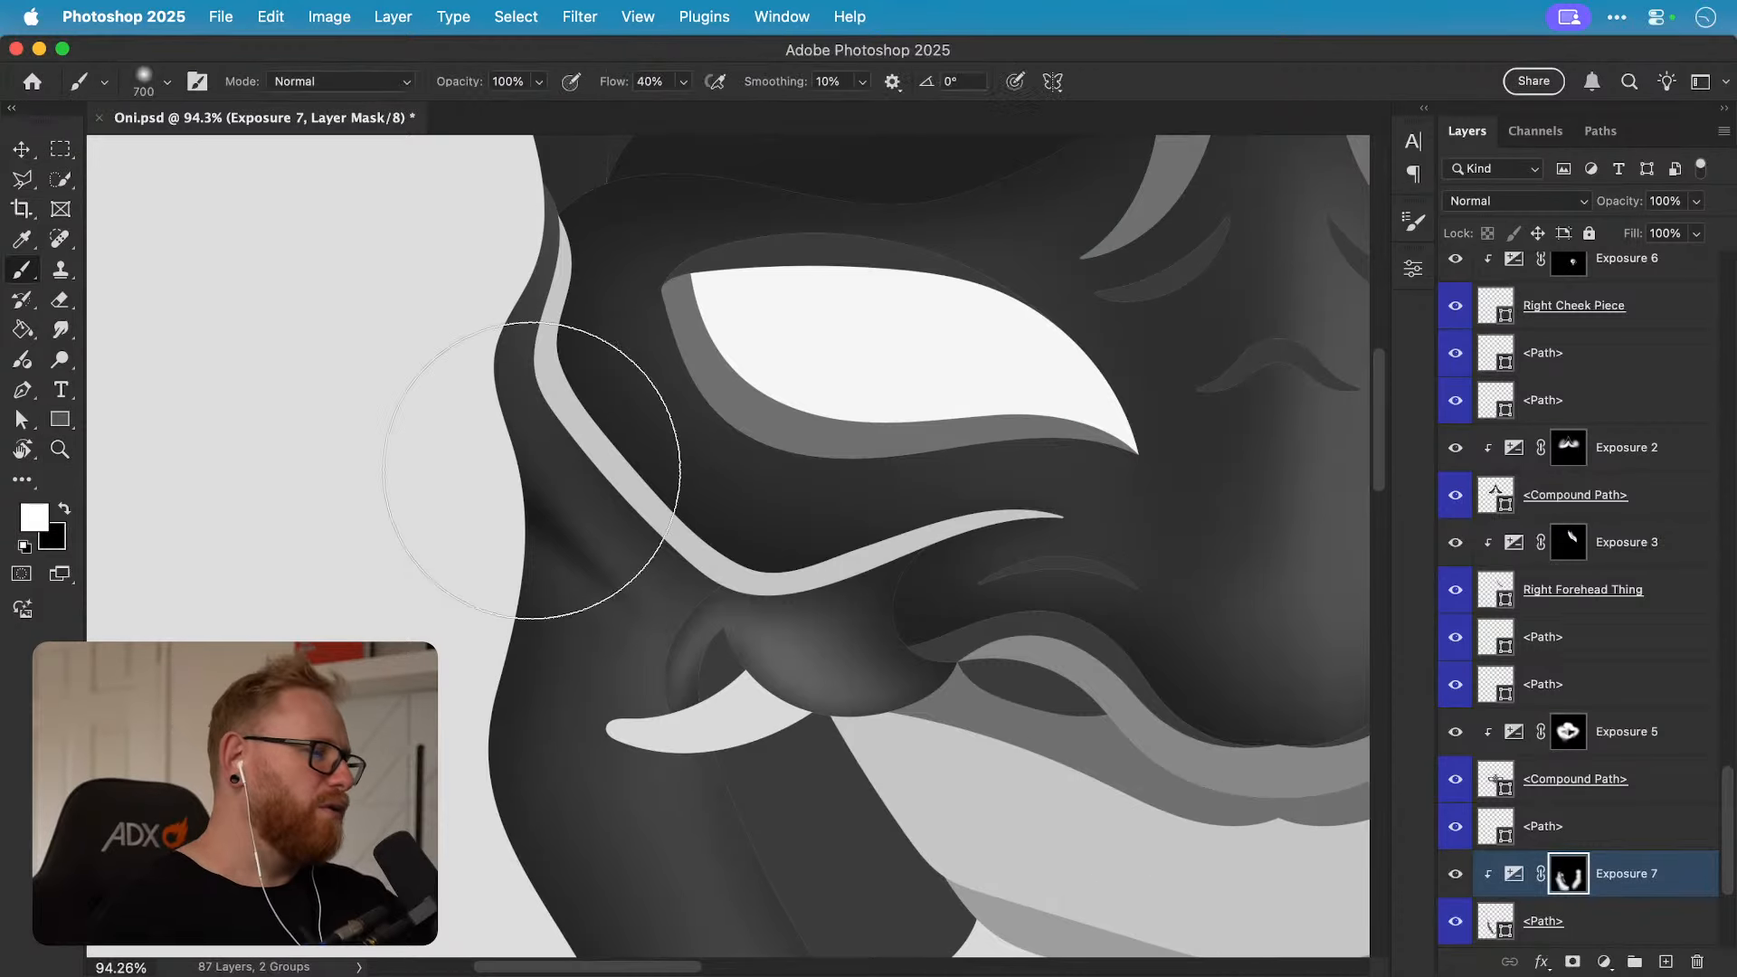
Step: Extend the dark fold down to the left cheek piece with white, using a 50 px soft brush at 40% flow
key("x")
key("x")
key("bracketleft")
key("bracketleft")
key("bracketleft")
key("bracketleft")
key("bracketleft")
key("bracketleft")
key("bracketleft")
key("bracketleft")
key("bracketleft")
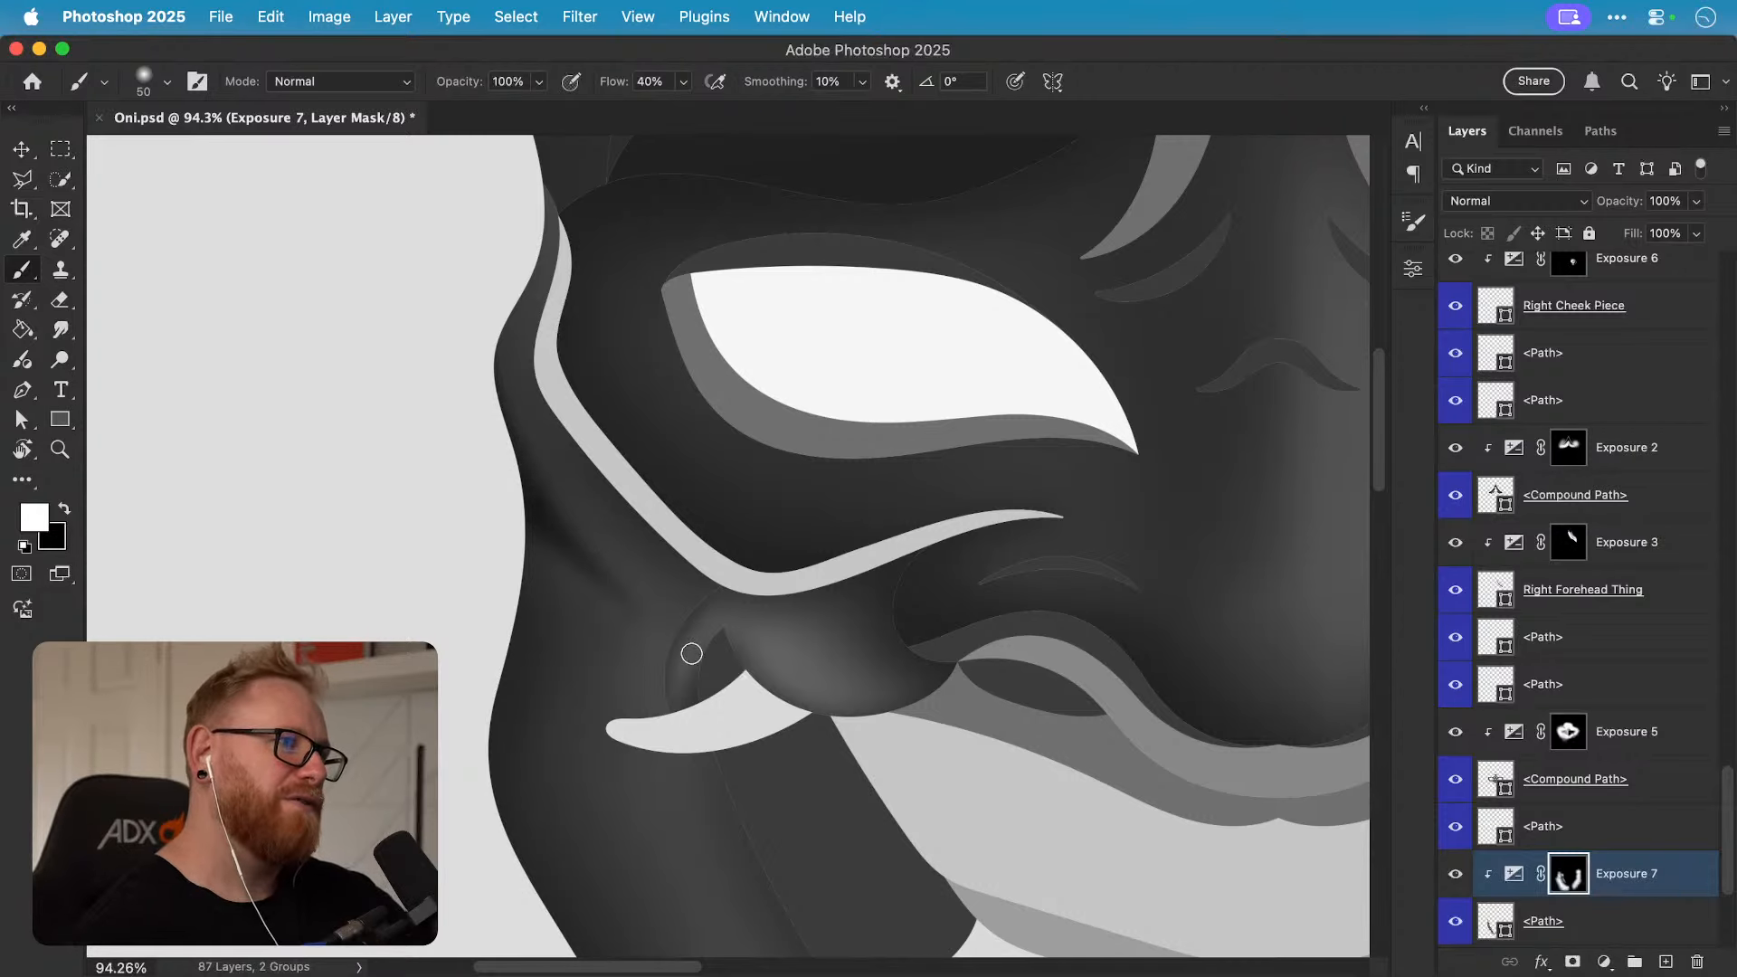
key("super+z")
left_click_drag(554, 506, 665, 639)
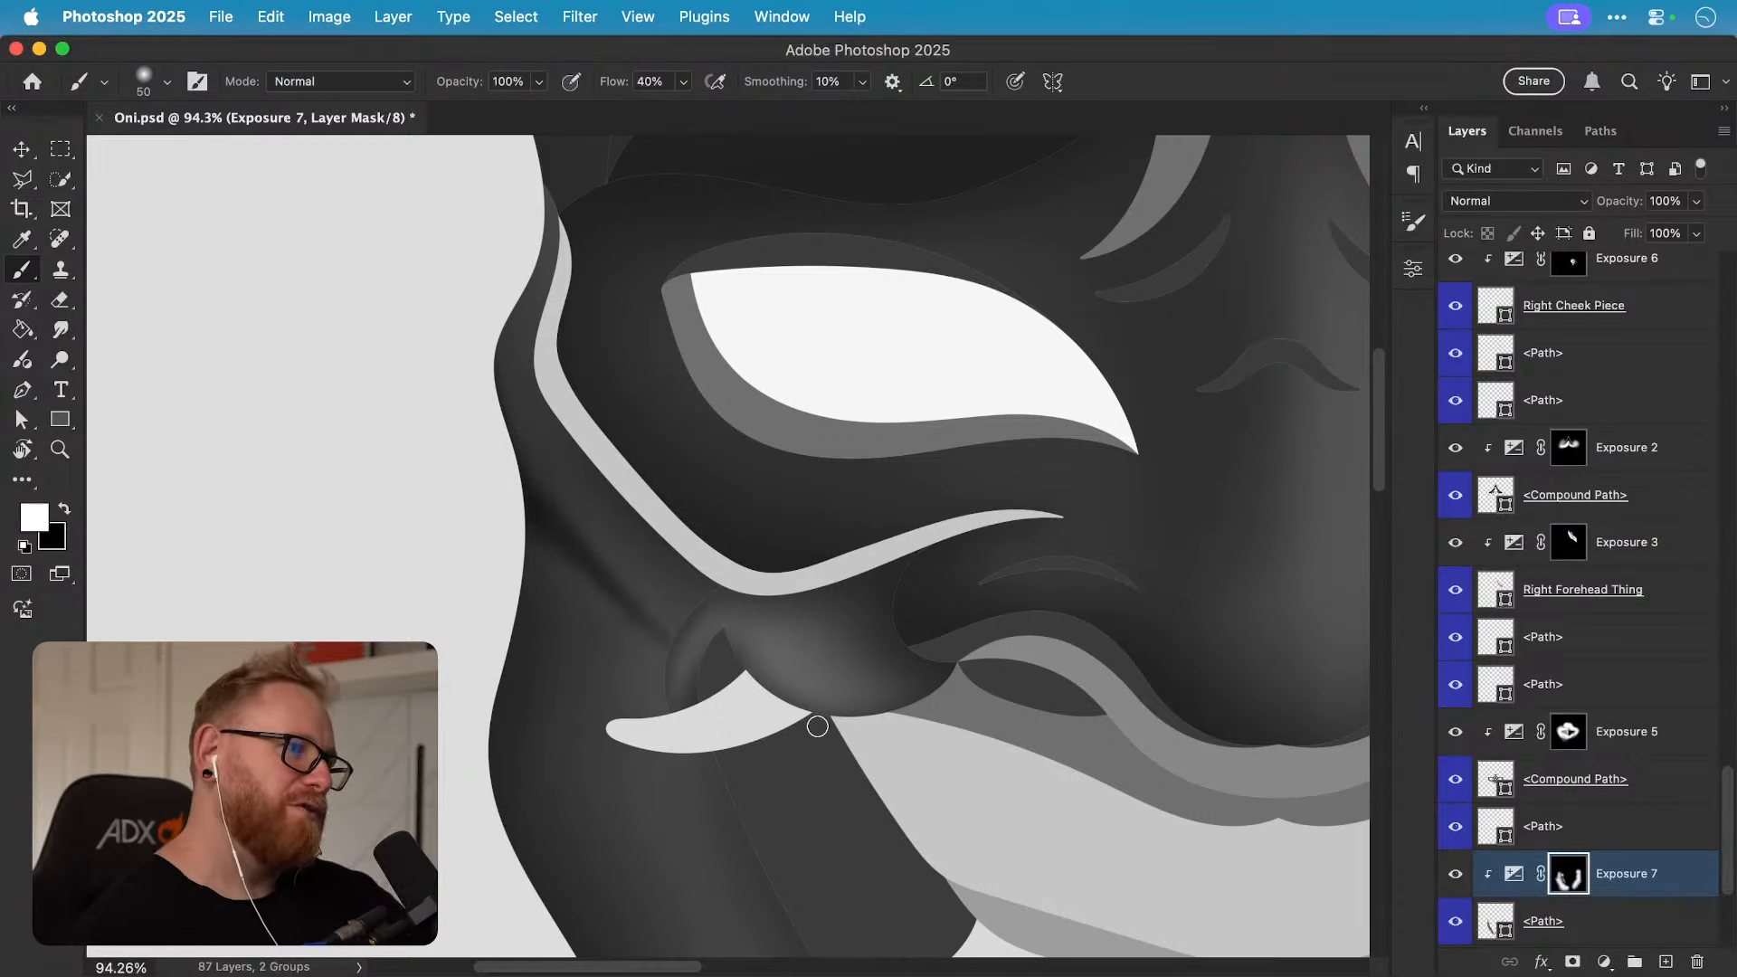
Step: Soften the edges of the extended fold with black, using soft brushes of 50, 90 and 175 px
key("x")
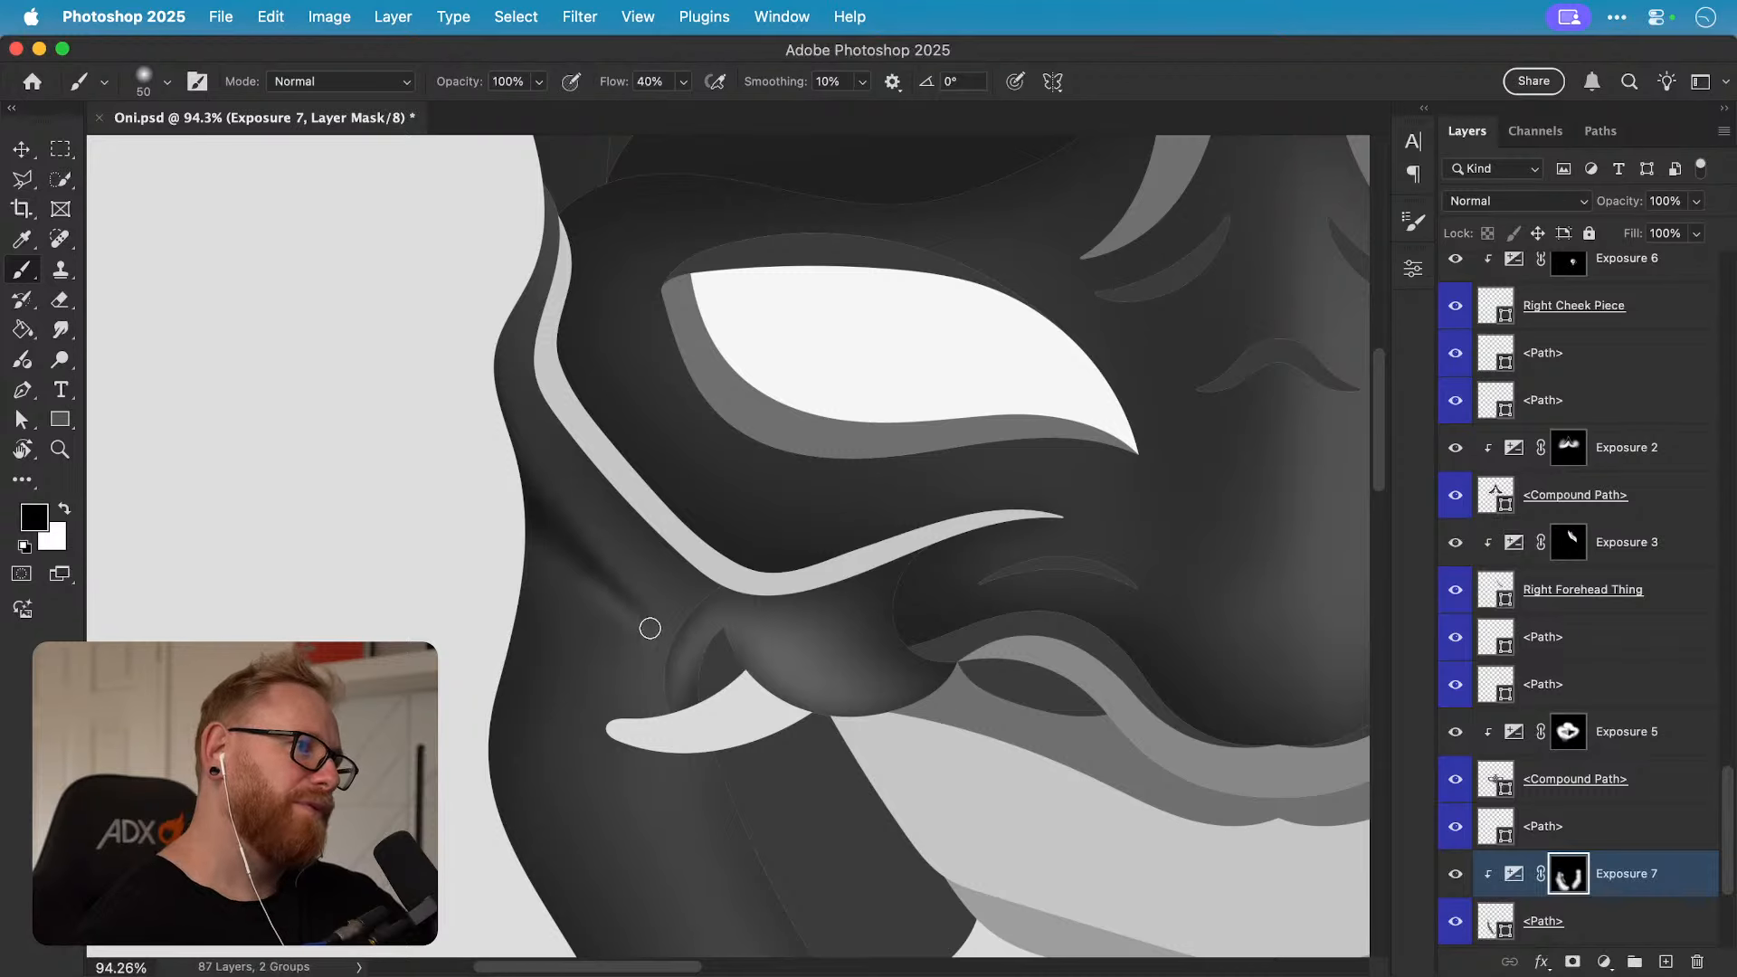
key("x")
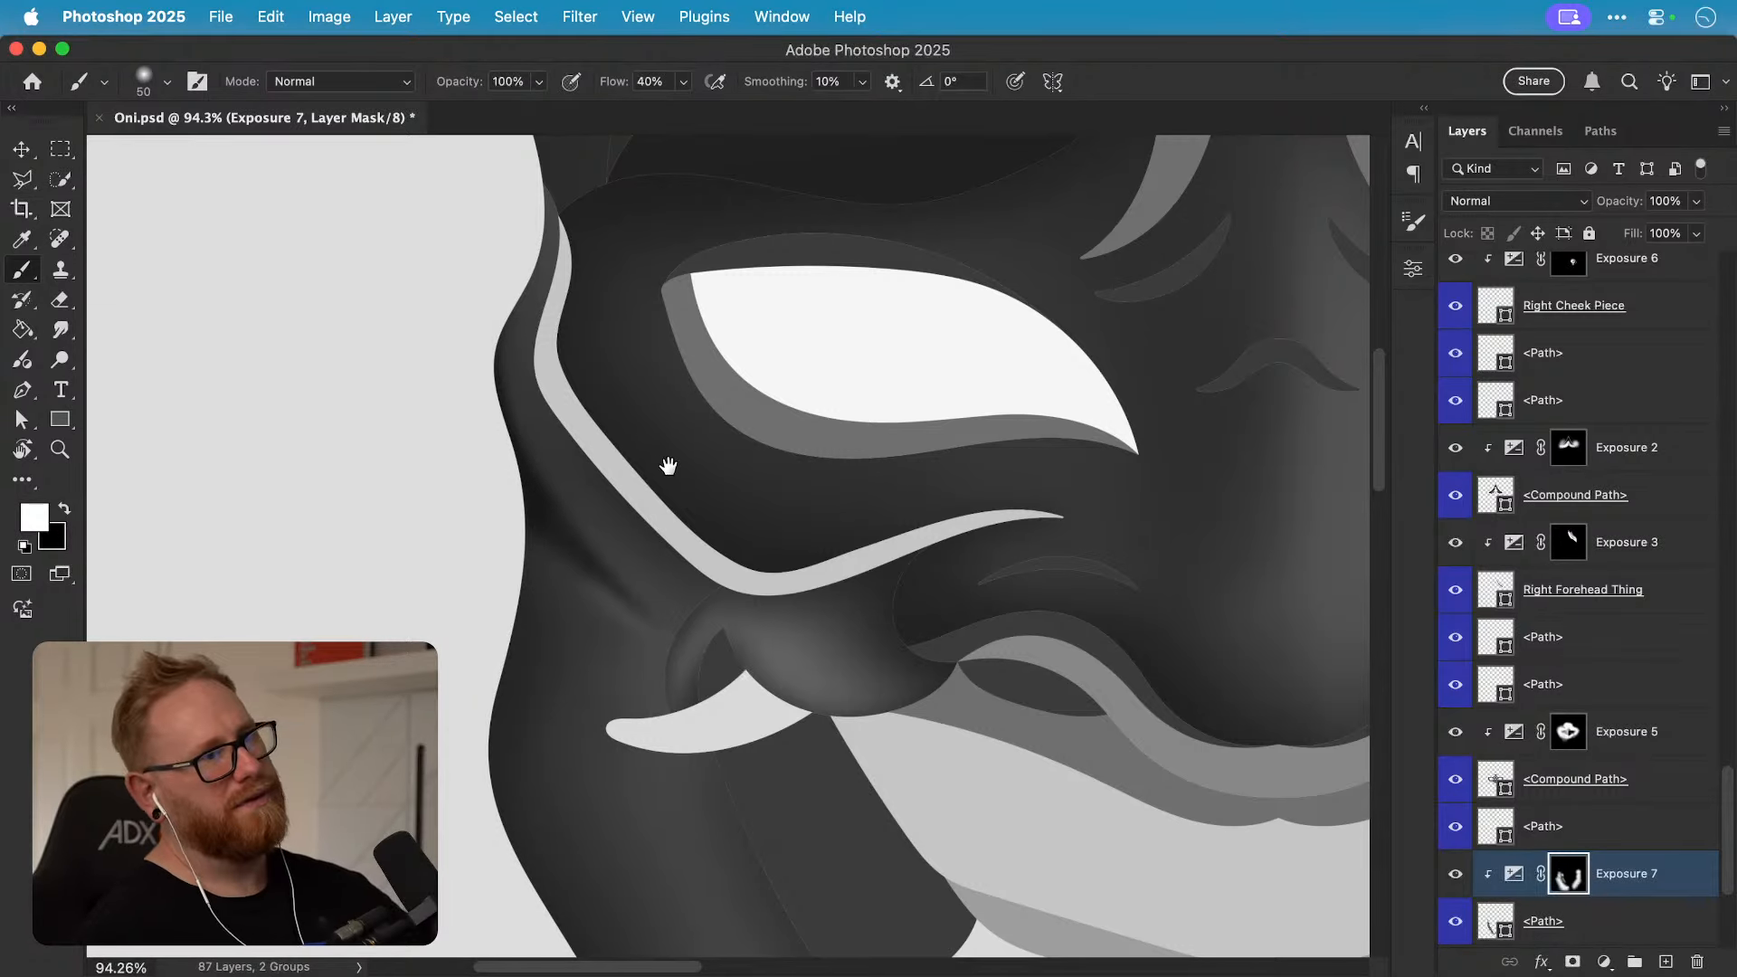
left_click_drag(668, 466, 607, 392)
key("x")
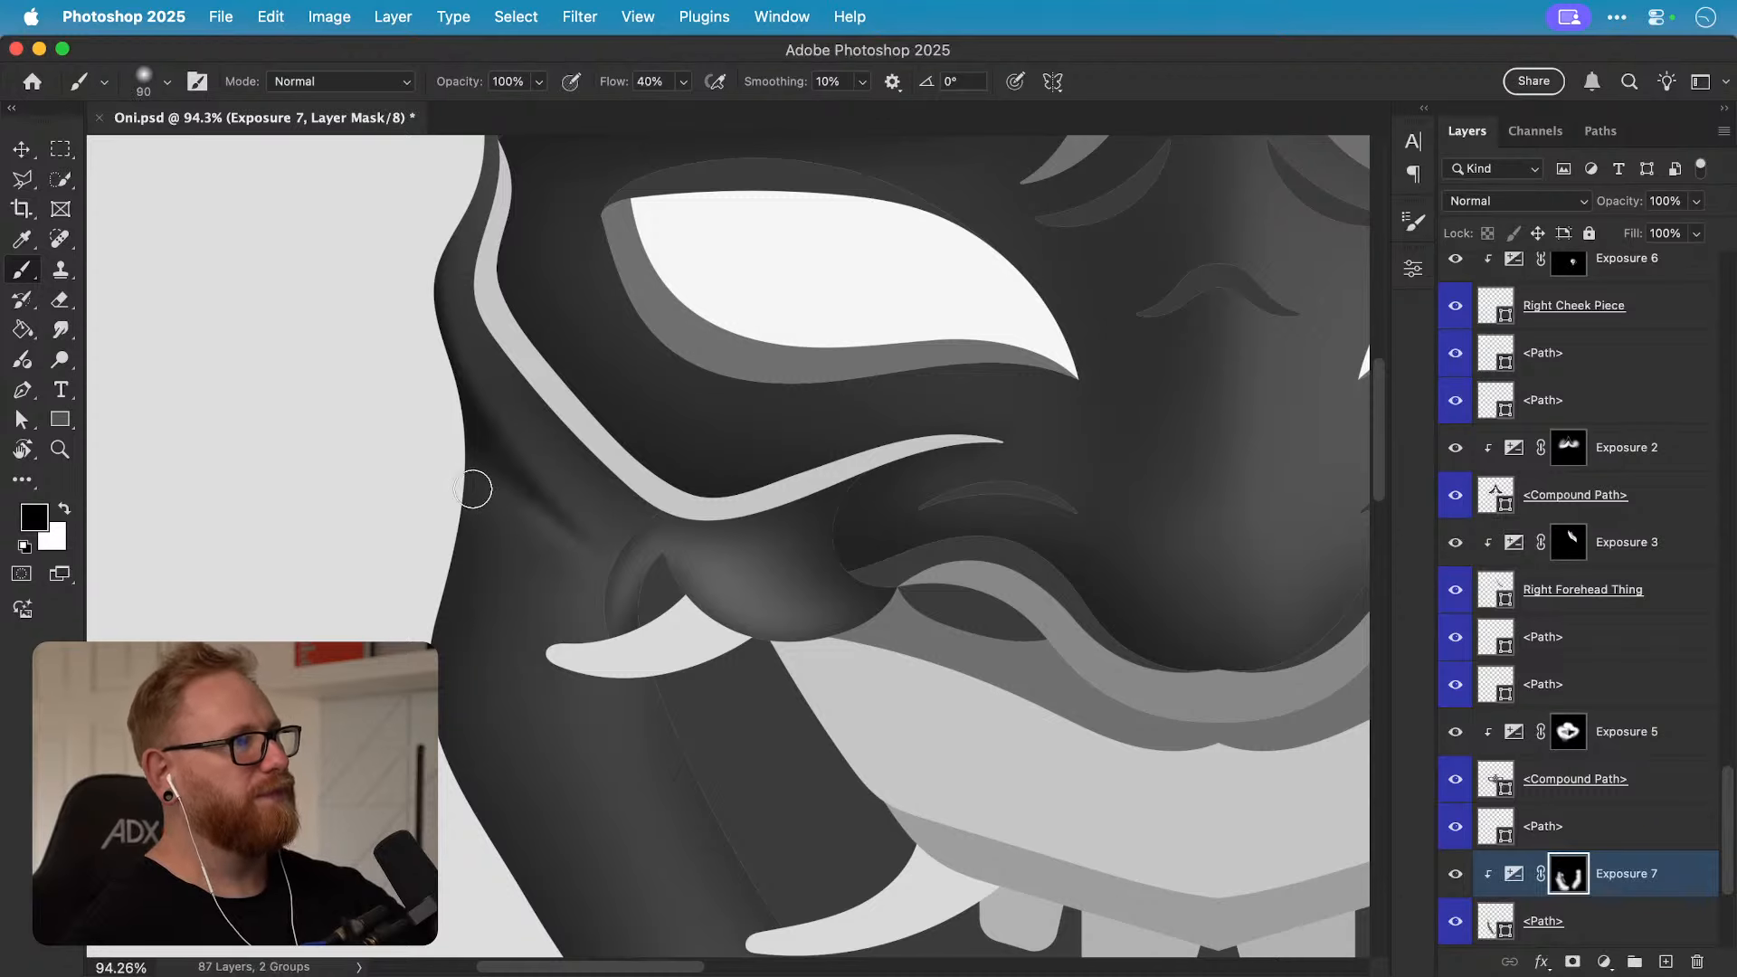
key("bracketright")
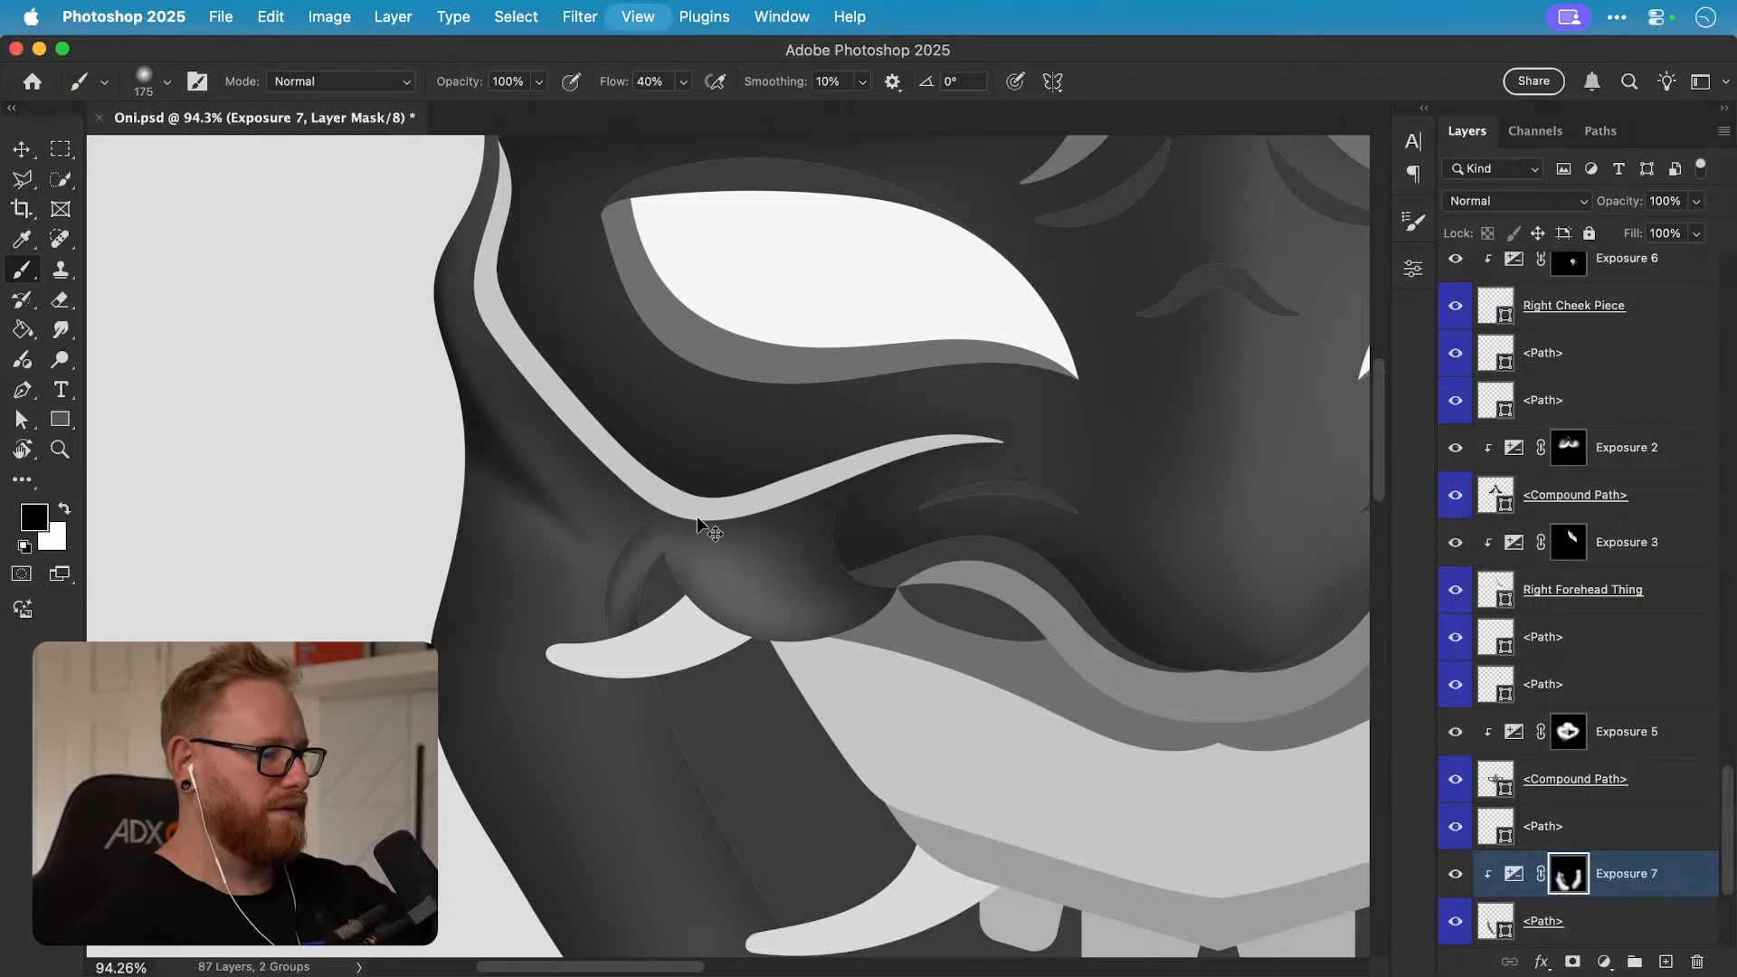
Step: Touch up the shading along the outer left edge beside the cheek with white, using a 175 px soft brush
key("super+minus")
key("super+minus")
left_click_drag(703, 553, 600, 593)
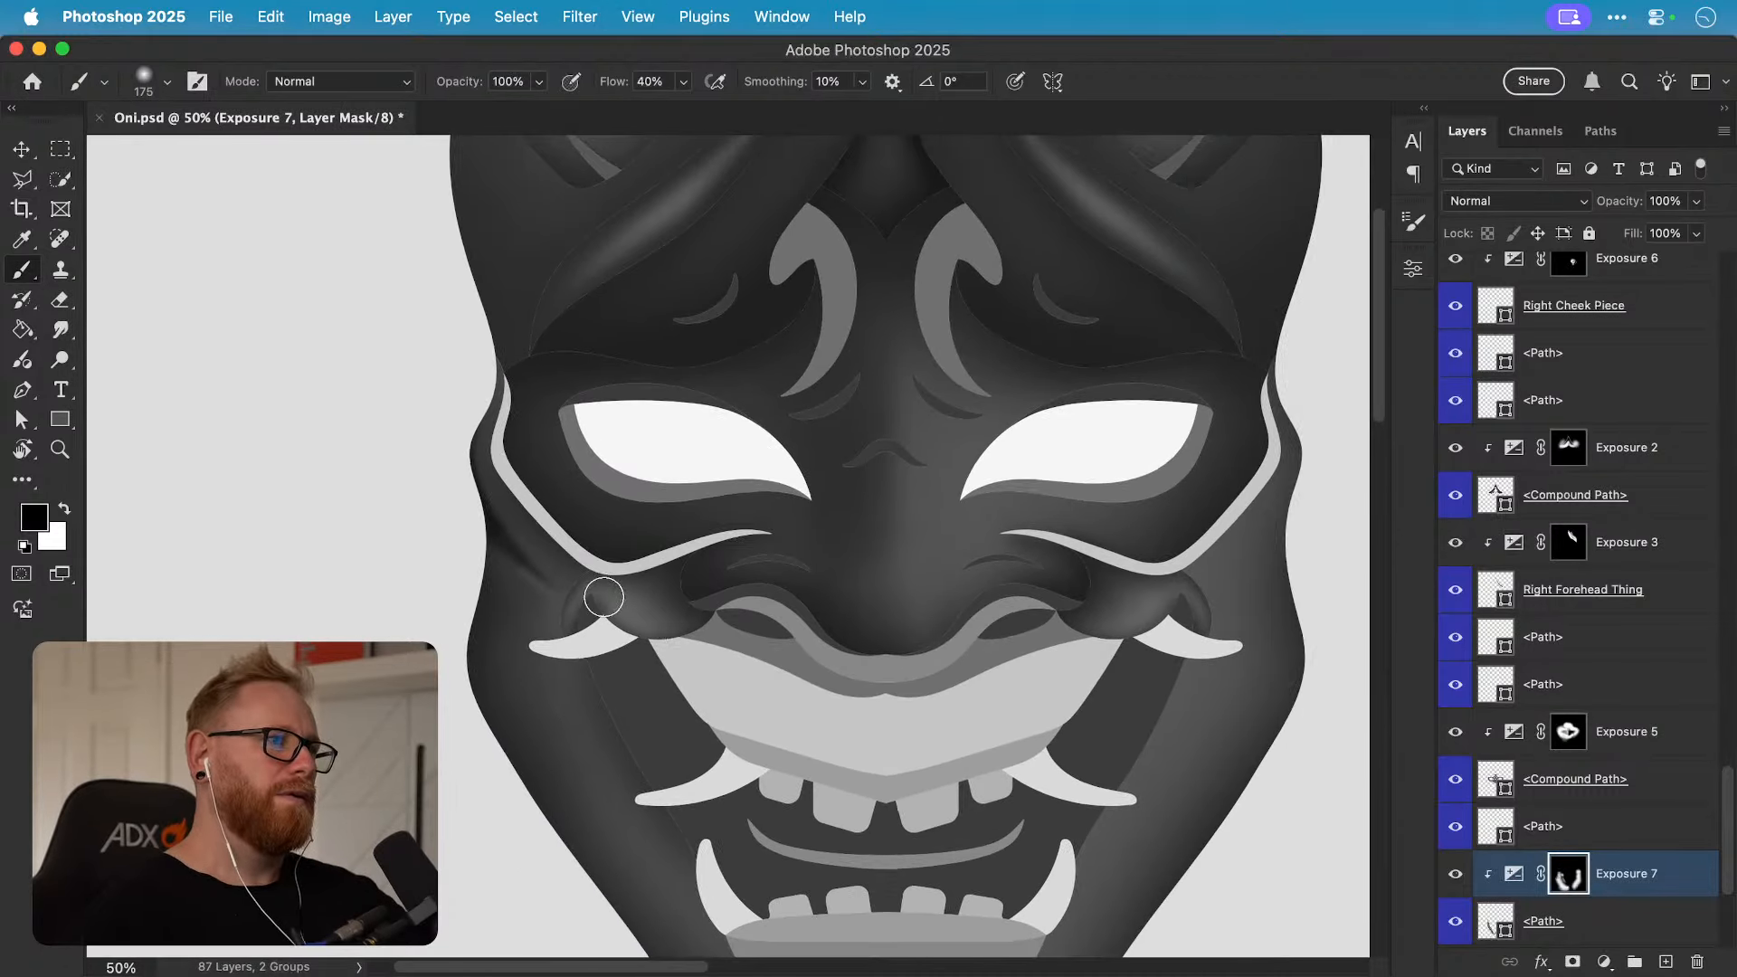
key("x")
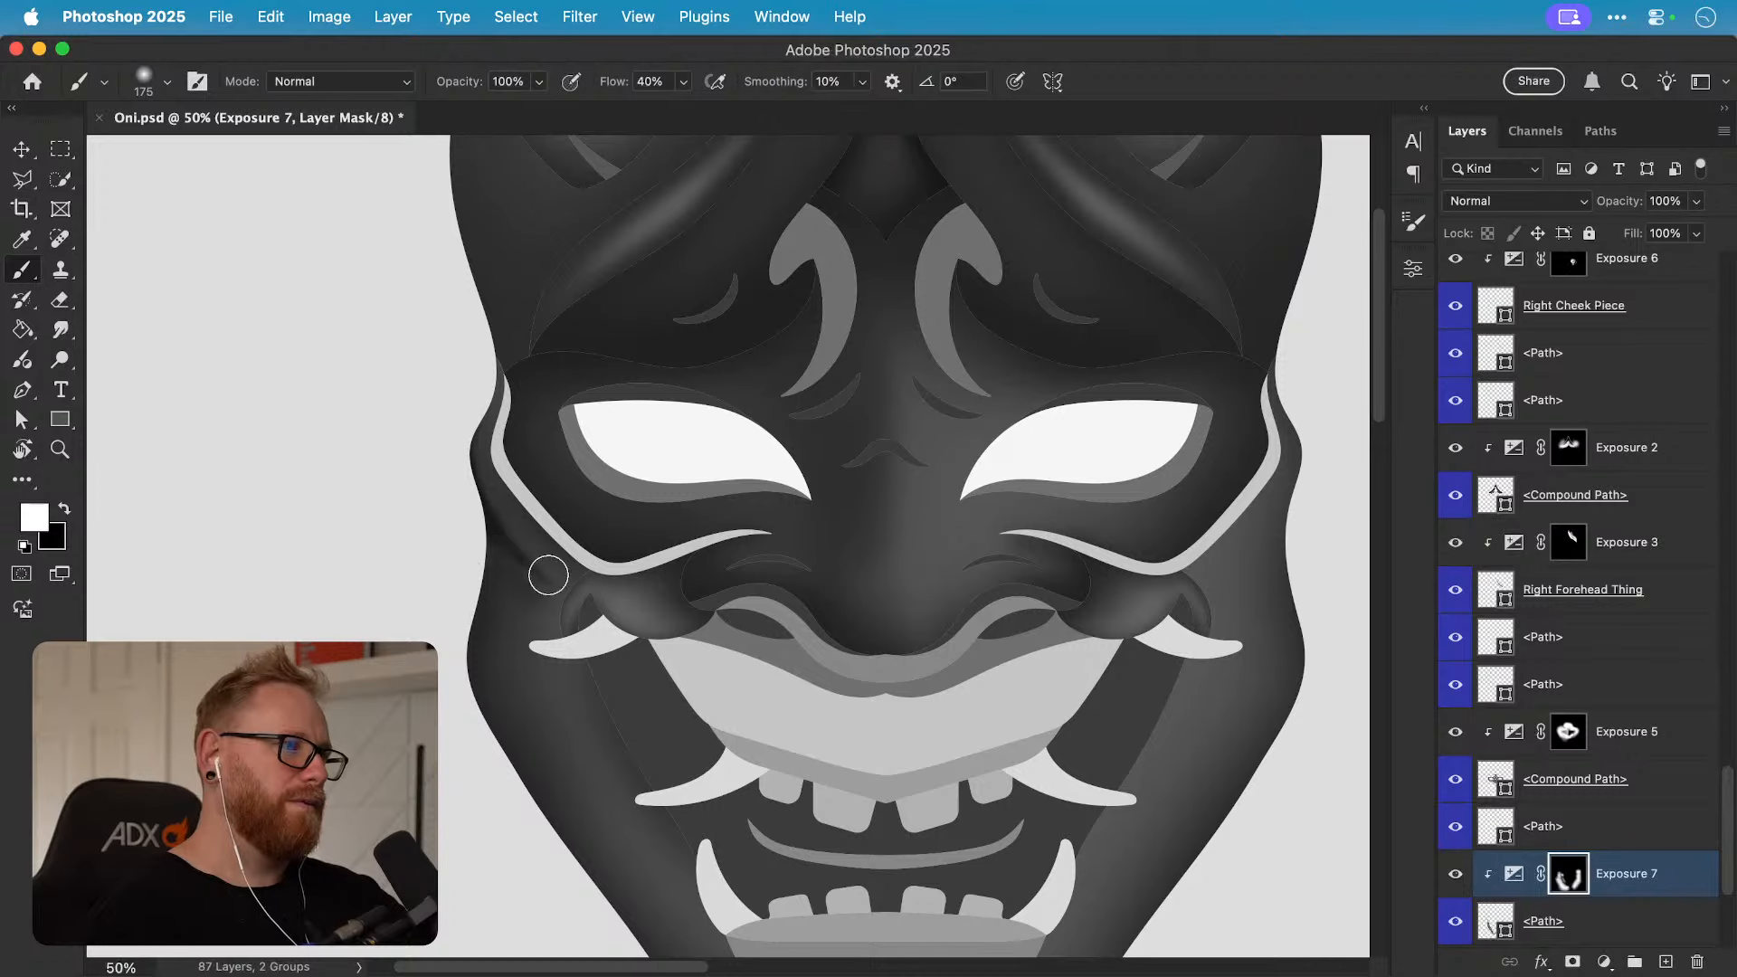
scroll(634, 518, "down", 2)
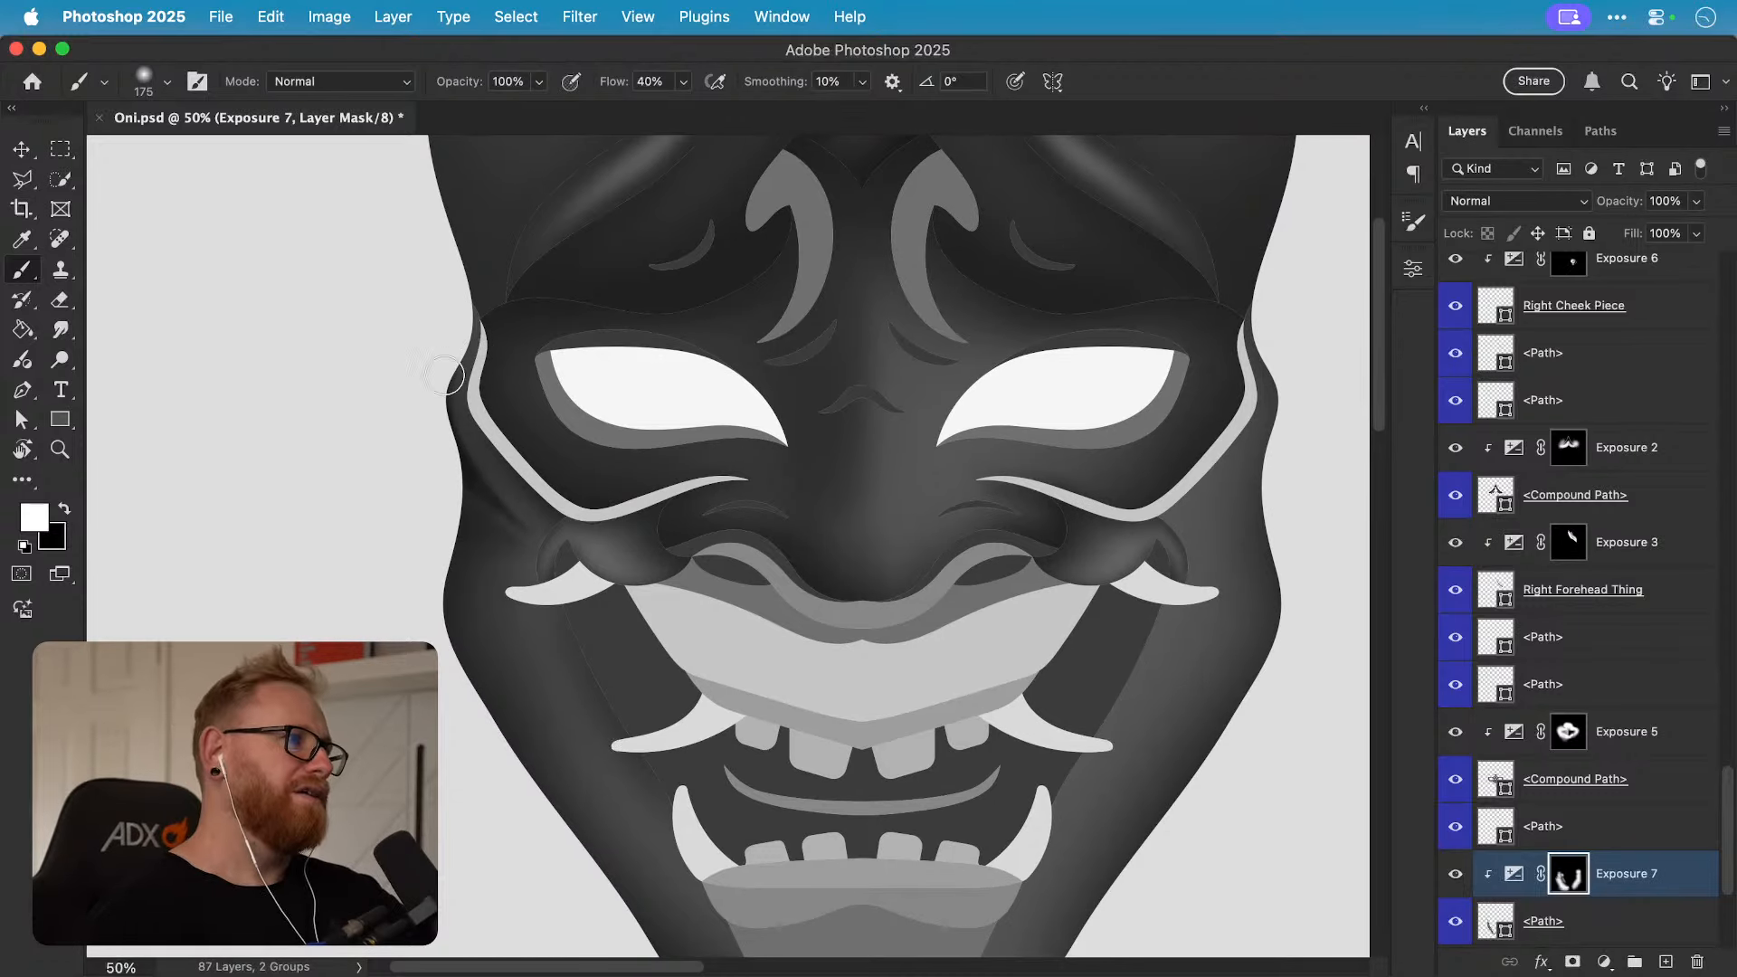
left_click_drag(453, 588, 472, 534)
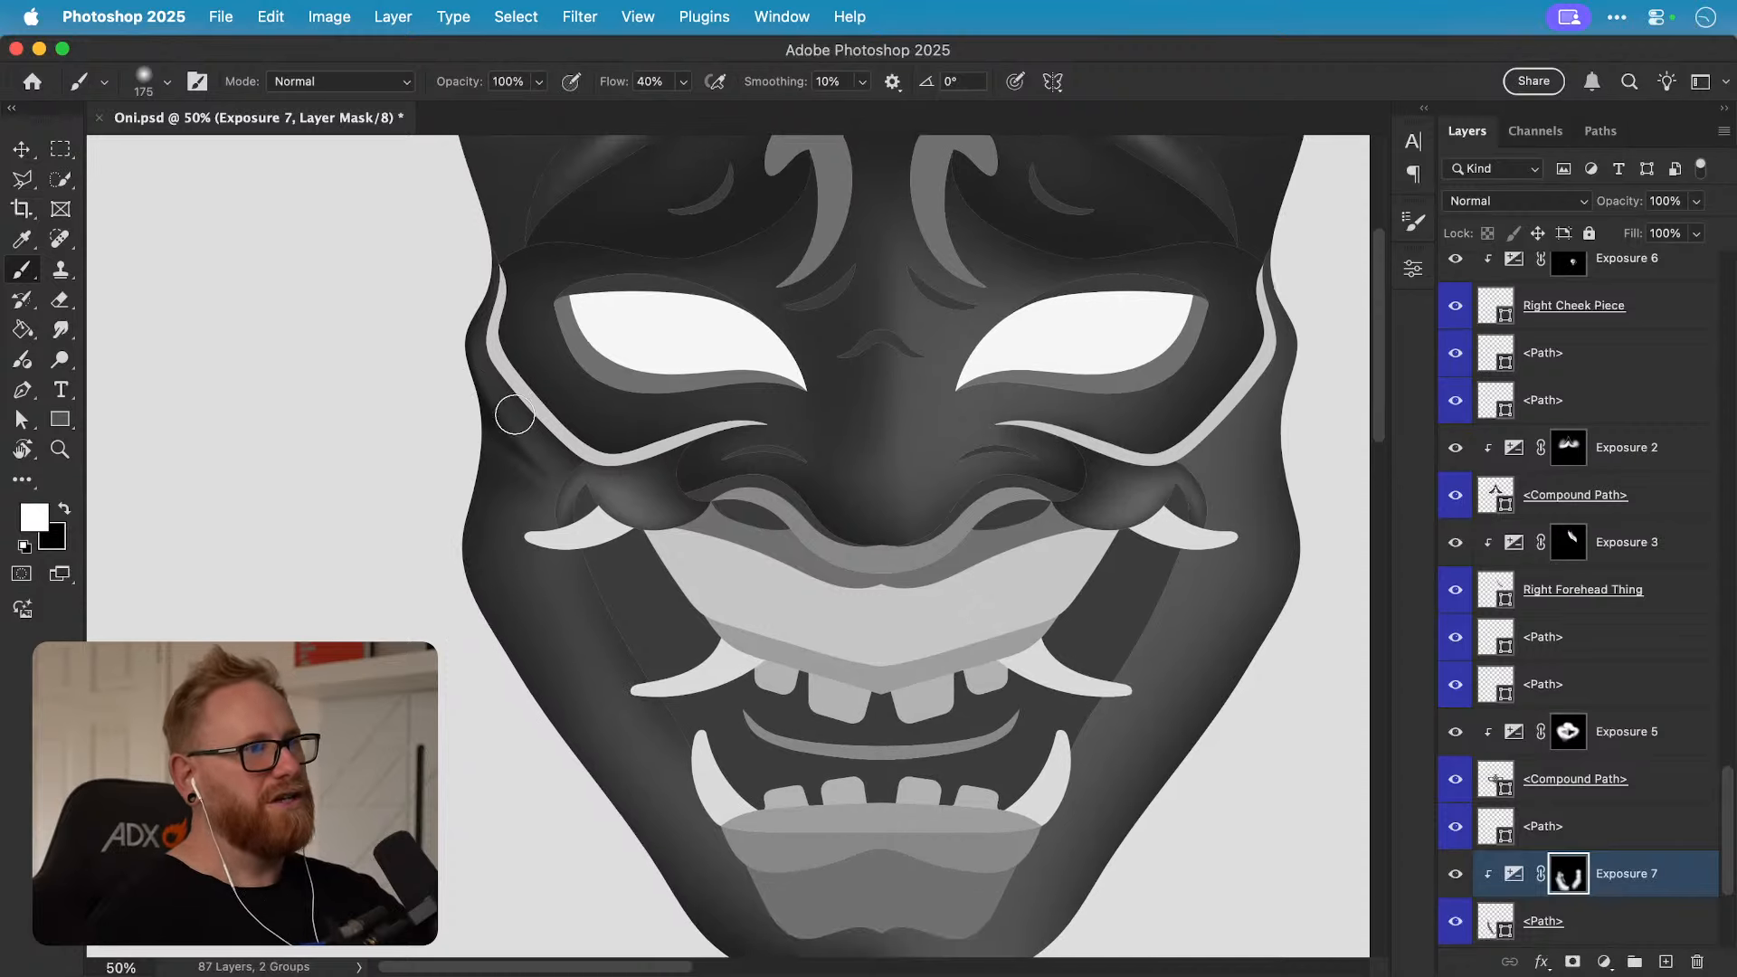
Step: Touch up the shading at the centre of the chin with black and white, using a 175 px soft brush at 40% flow
left_click_drag(653, 640, 673, 539)
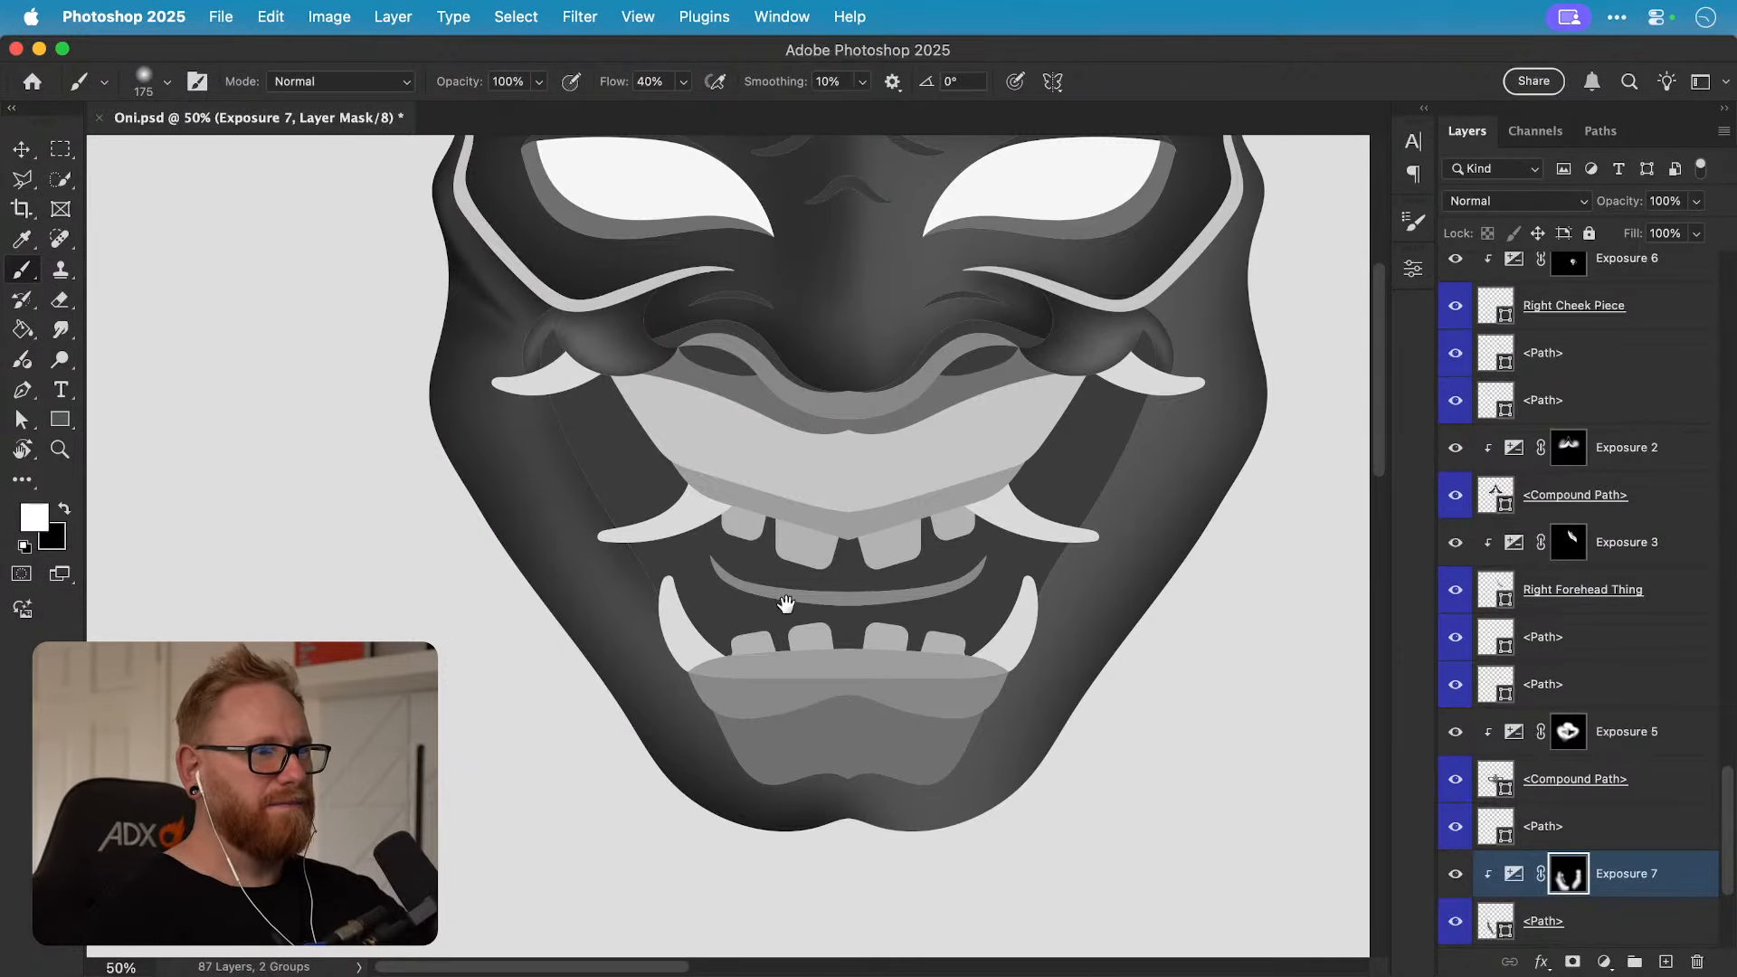
key("x")
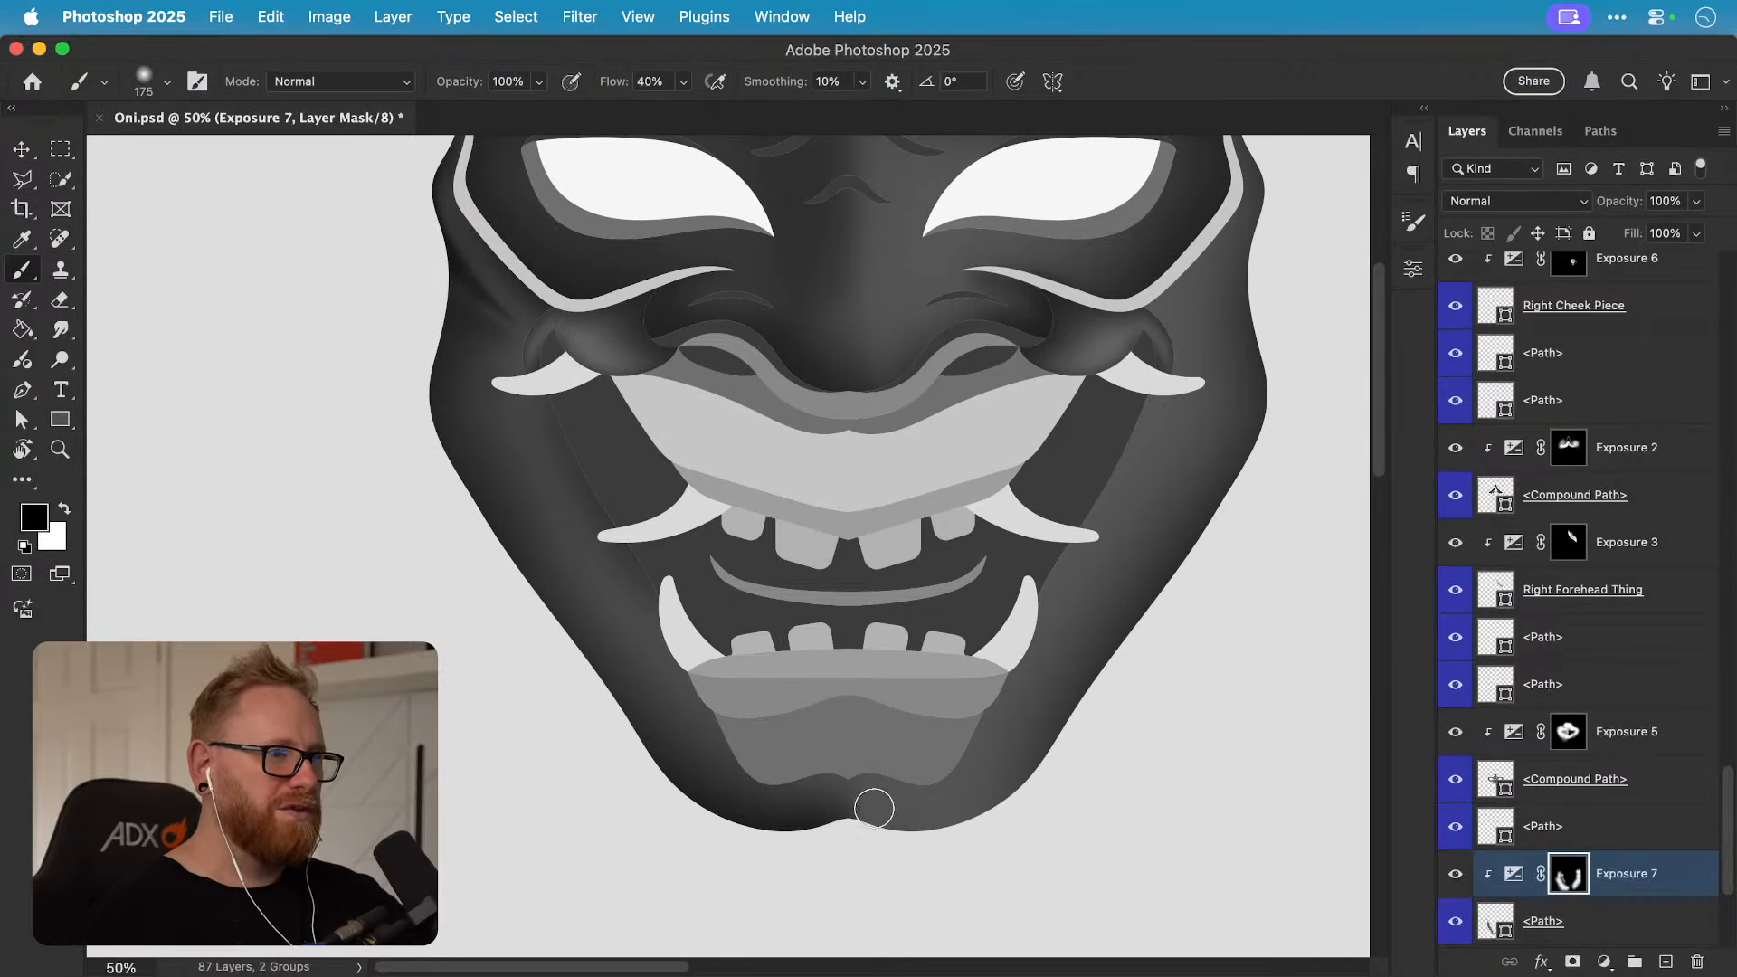
key("x")
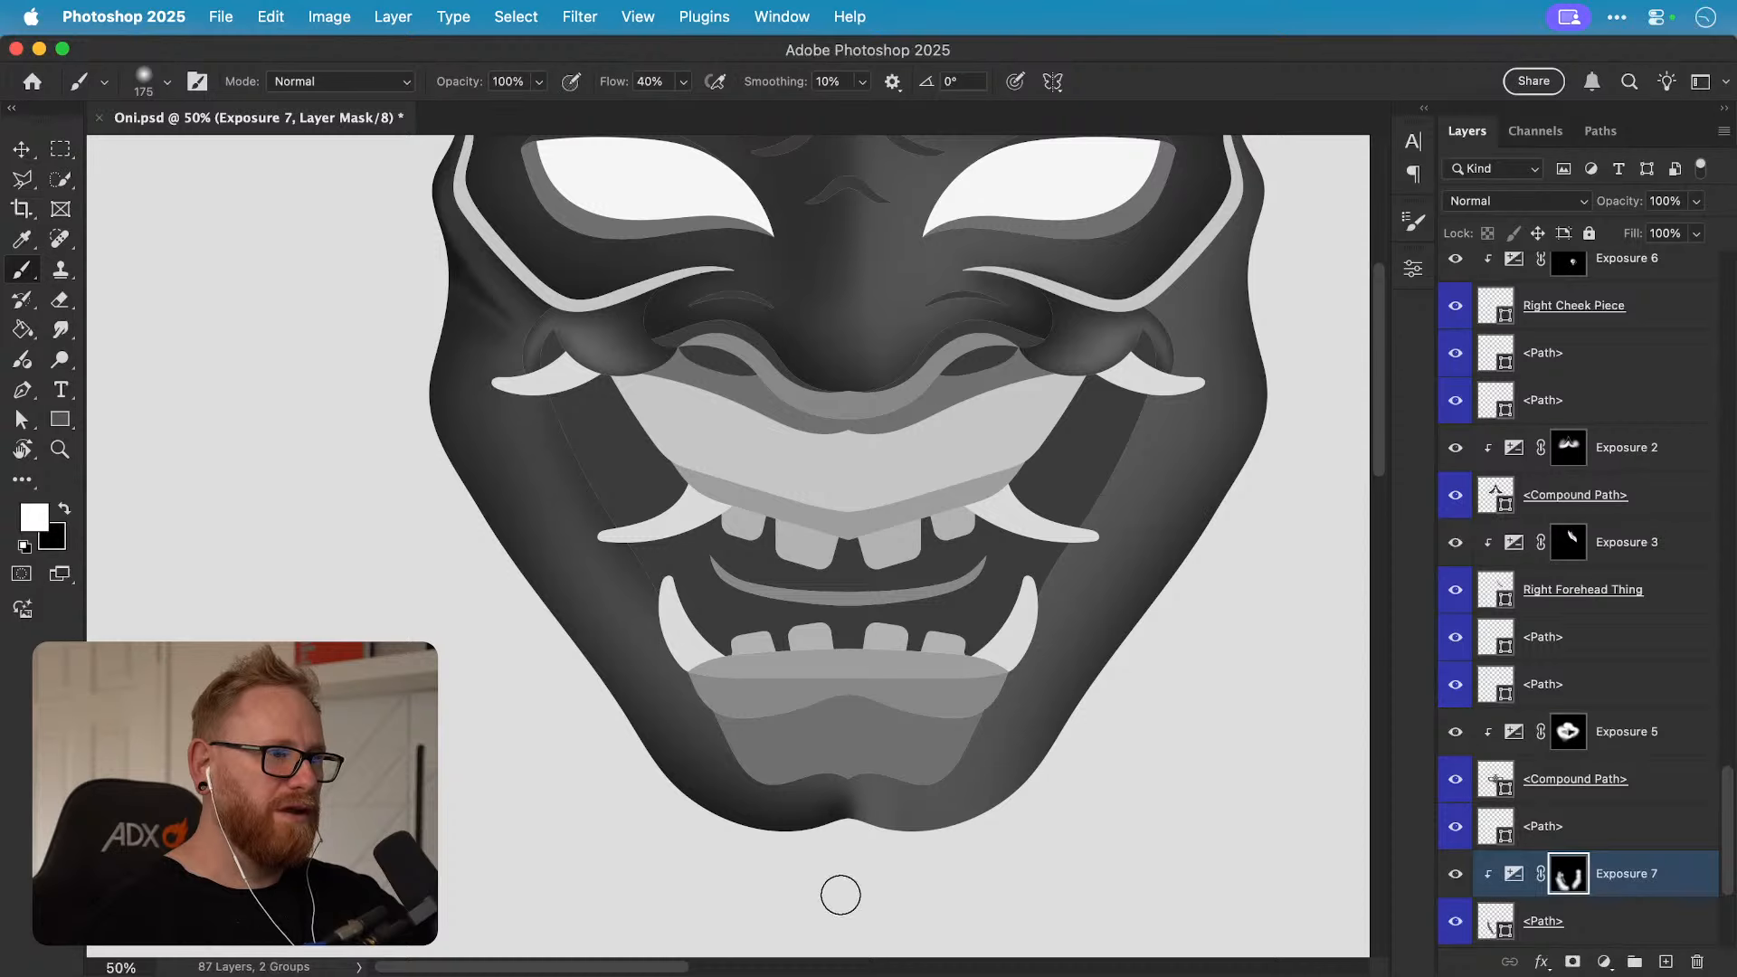
Step: Darken the jaw beneath the left upper tusk with white on the Exposure 7 mask, using a 150 px soft brush
scroll(841, 895, "up", 2)
scroll(995, 778, "up", 4)
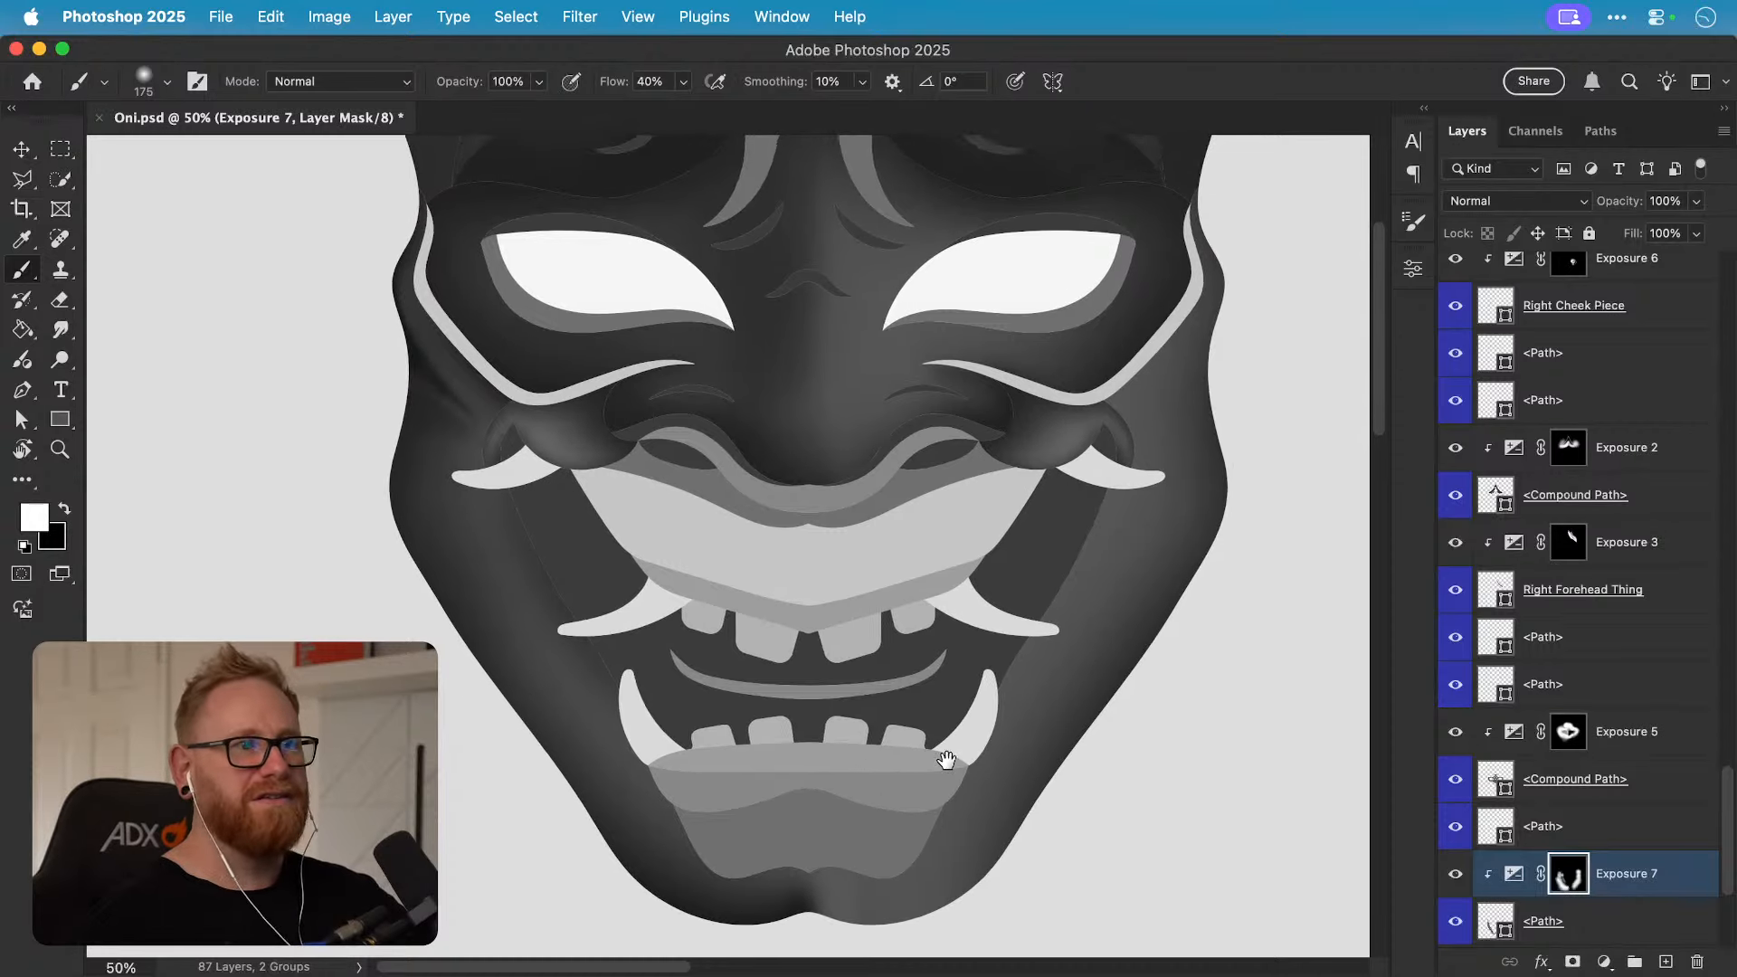
key("z")
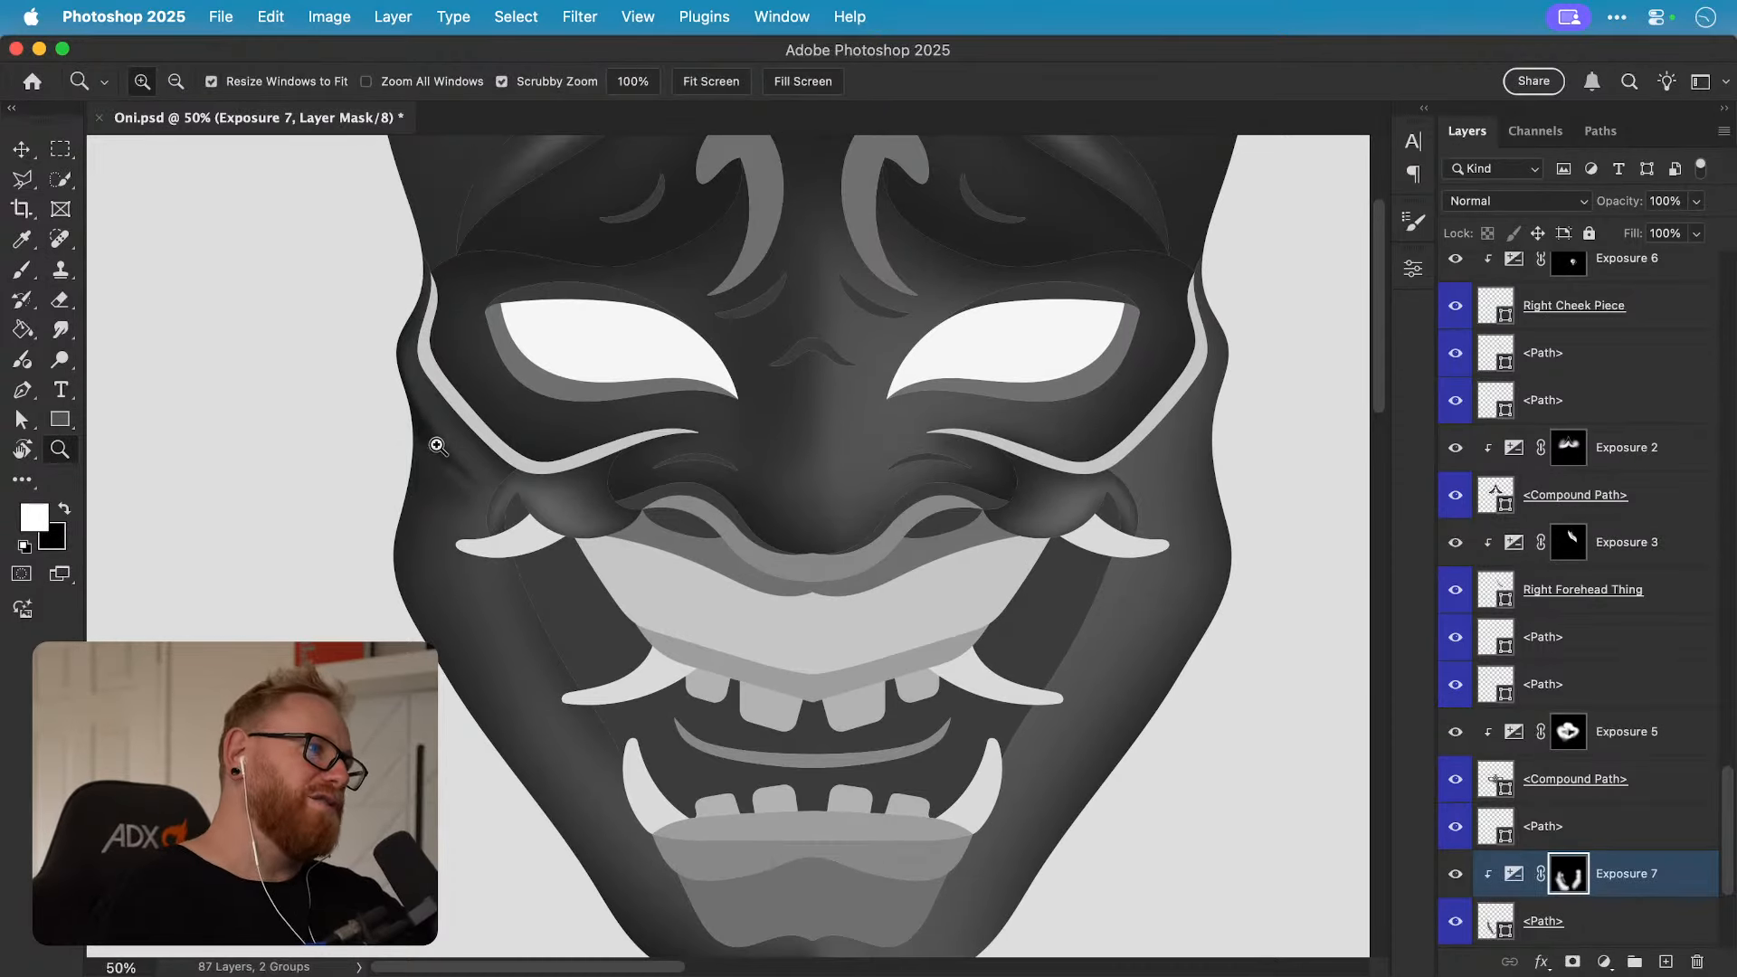
mouse_move(689, 564)
left_mouse_down()
mouse_move(578, 570)
mouse_move(661, 583)
left_mouse_up()
left_click_drag(516, 534, 558, 522)
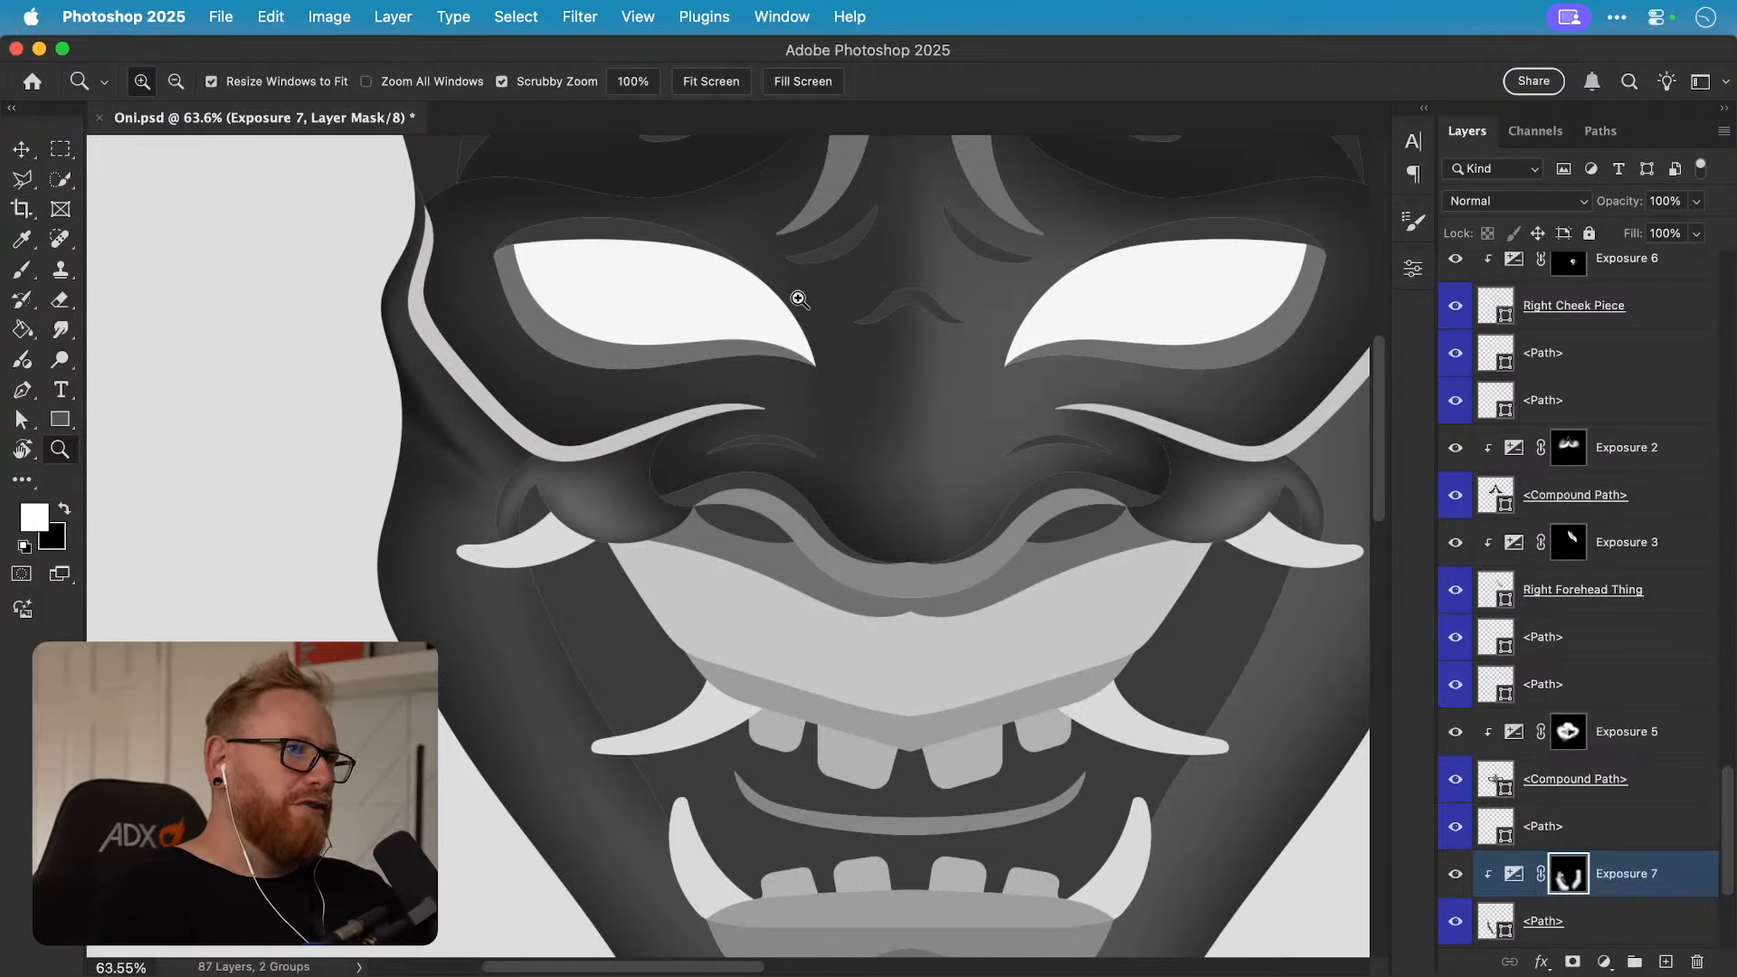
left_click_drag(612, 415, 608, 458)
mouse_move(577, 512)
left_mouse_down()
mouse_move(642, 402)
mouse_move(593, 438)
mouse_move(617, 454)
mouse_move(637, 409)
mouse_move(614, 485)
left_mouse_up()
key("b")
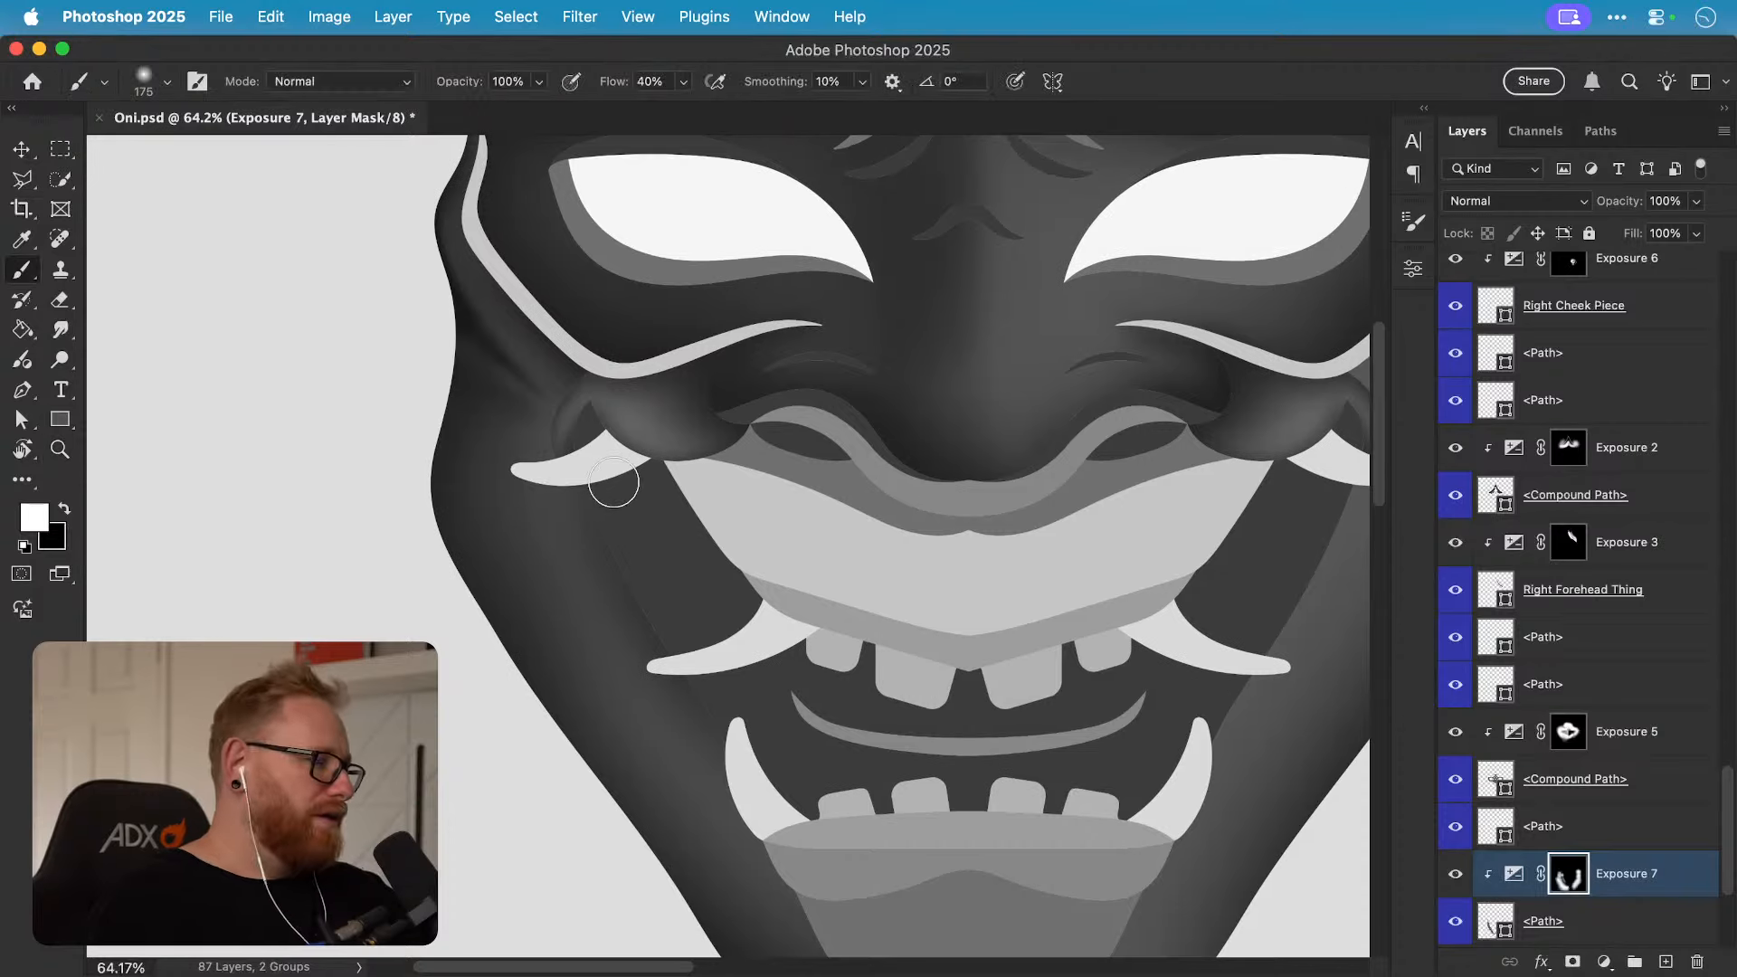
key("bracketright")
key("bracketright")
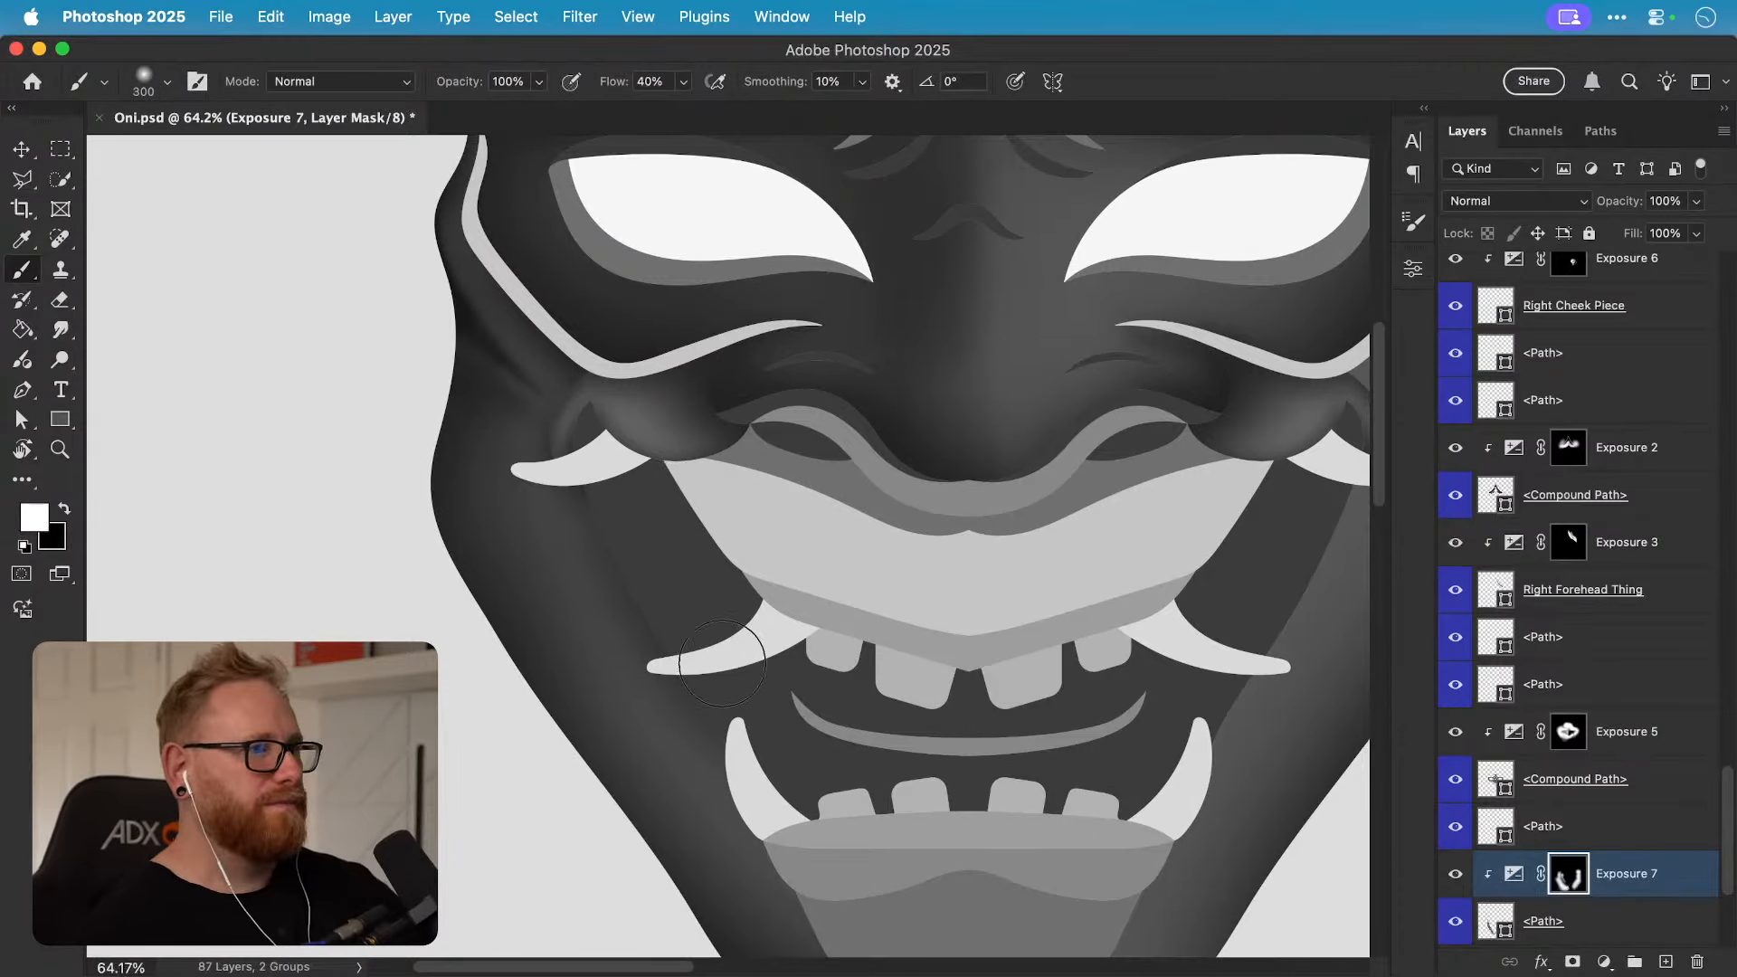
key("bracketleft")
key("bracketleft")
key("bracketleft")
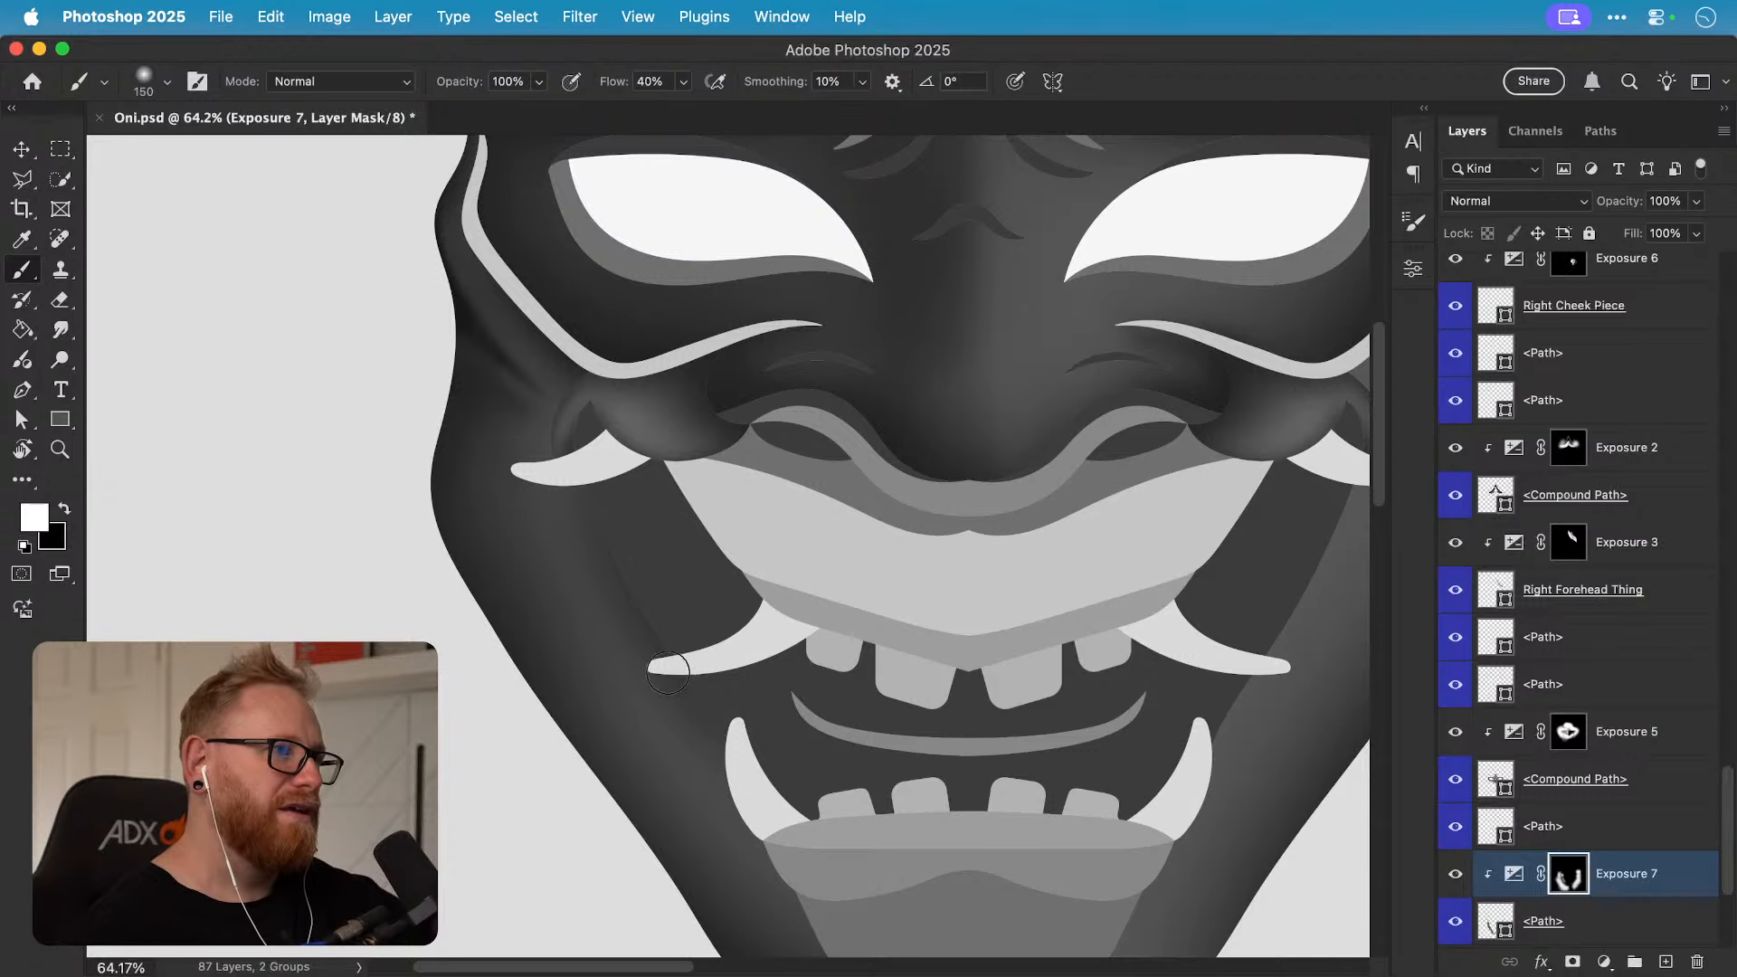
mouse_move(605, 501)
left_mouse_down()
mouse_move(611, 461)
mouse_move(556, 492)
mouse_move(611, 468)
left_mouse_up()
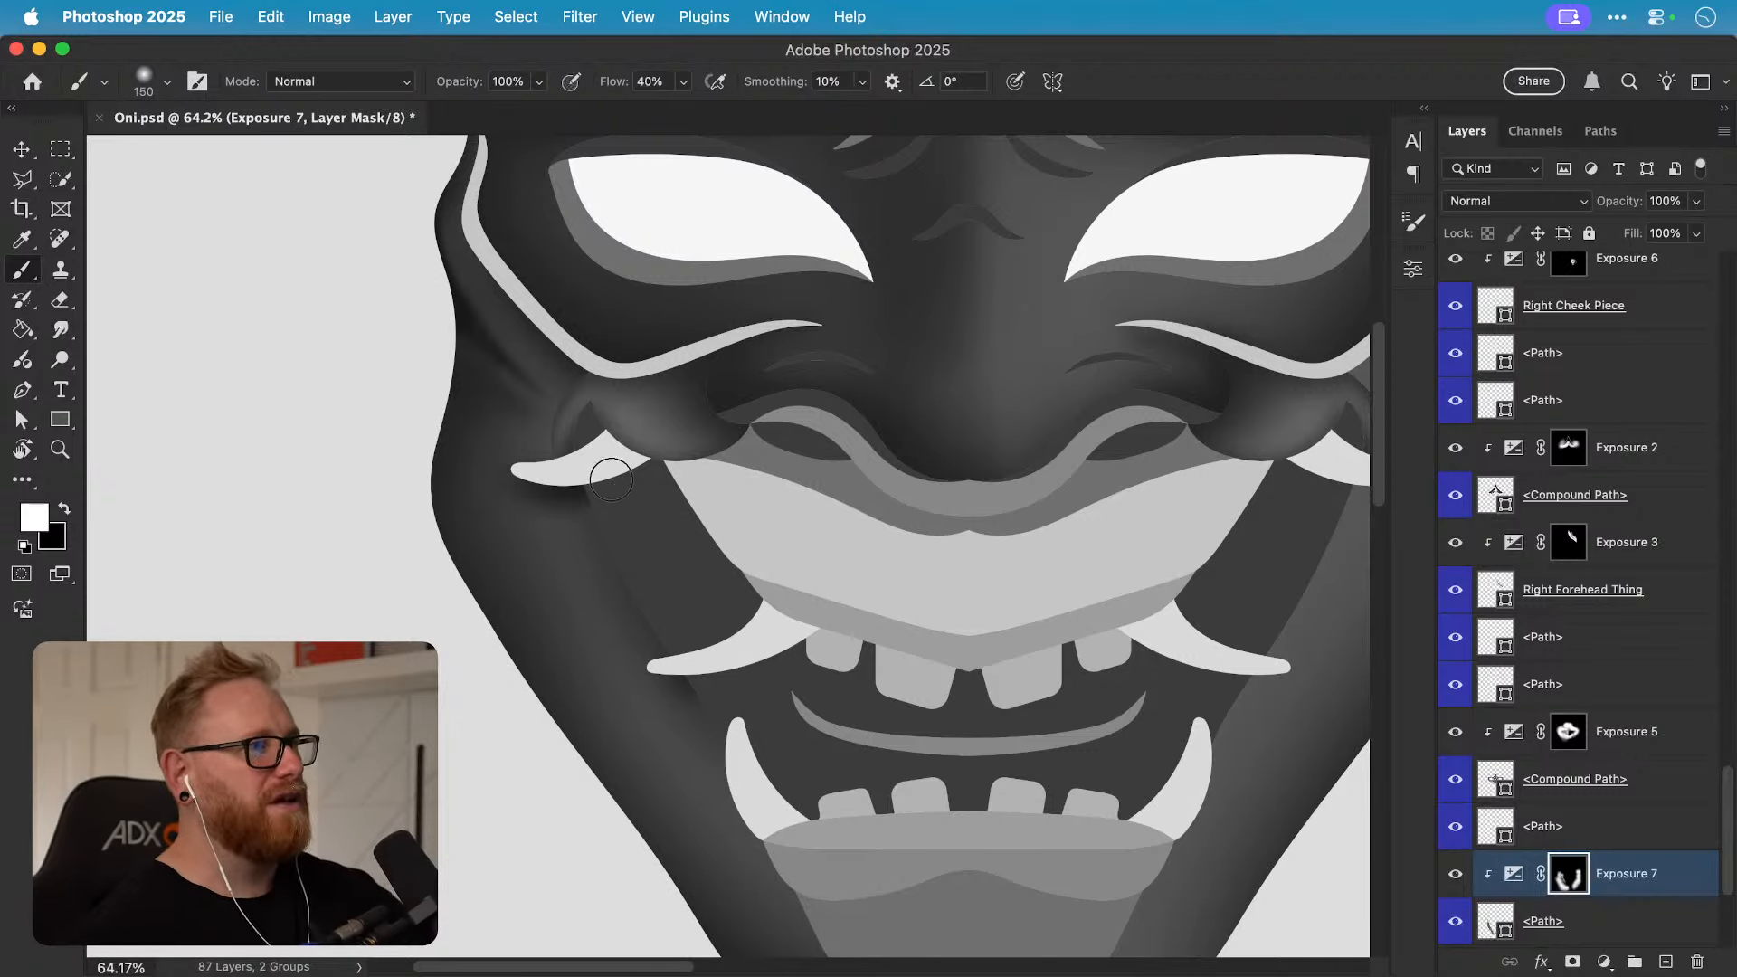
Step: Shade the inner edge of the left jaw from the upper tusk downwards with white, using a 250 px soft brush
key("bracketright")
key("bracketright")
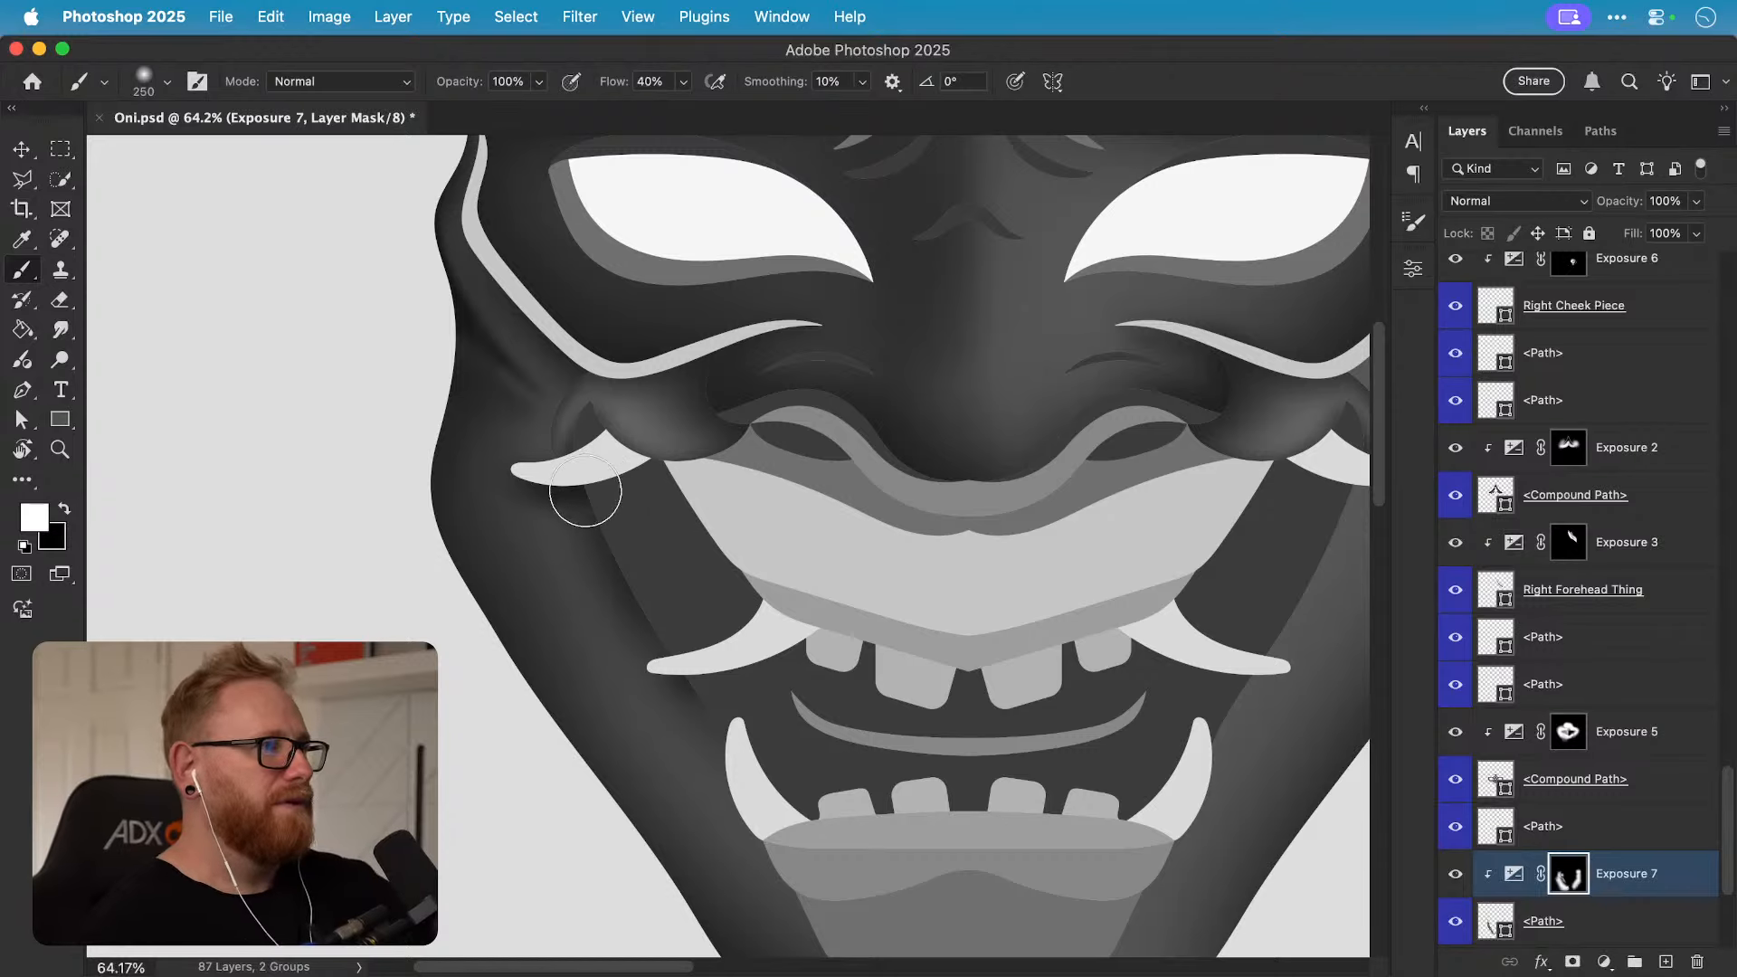
key("super+z")
left_click_drag(581, 504, 697, 602)
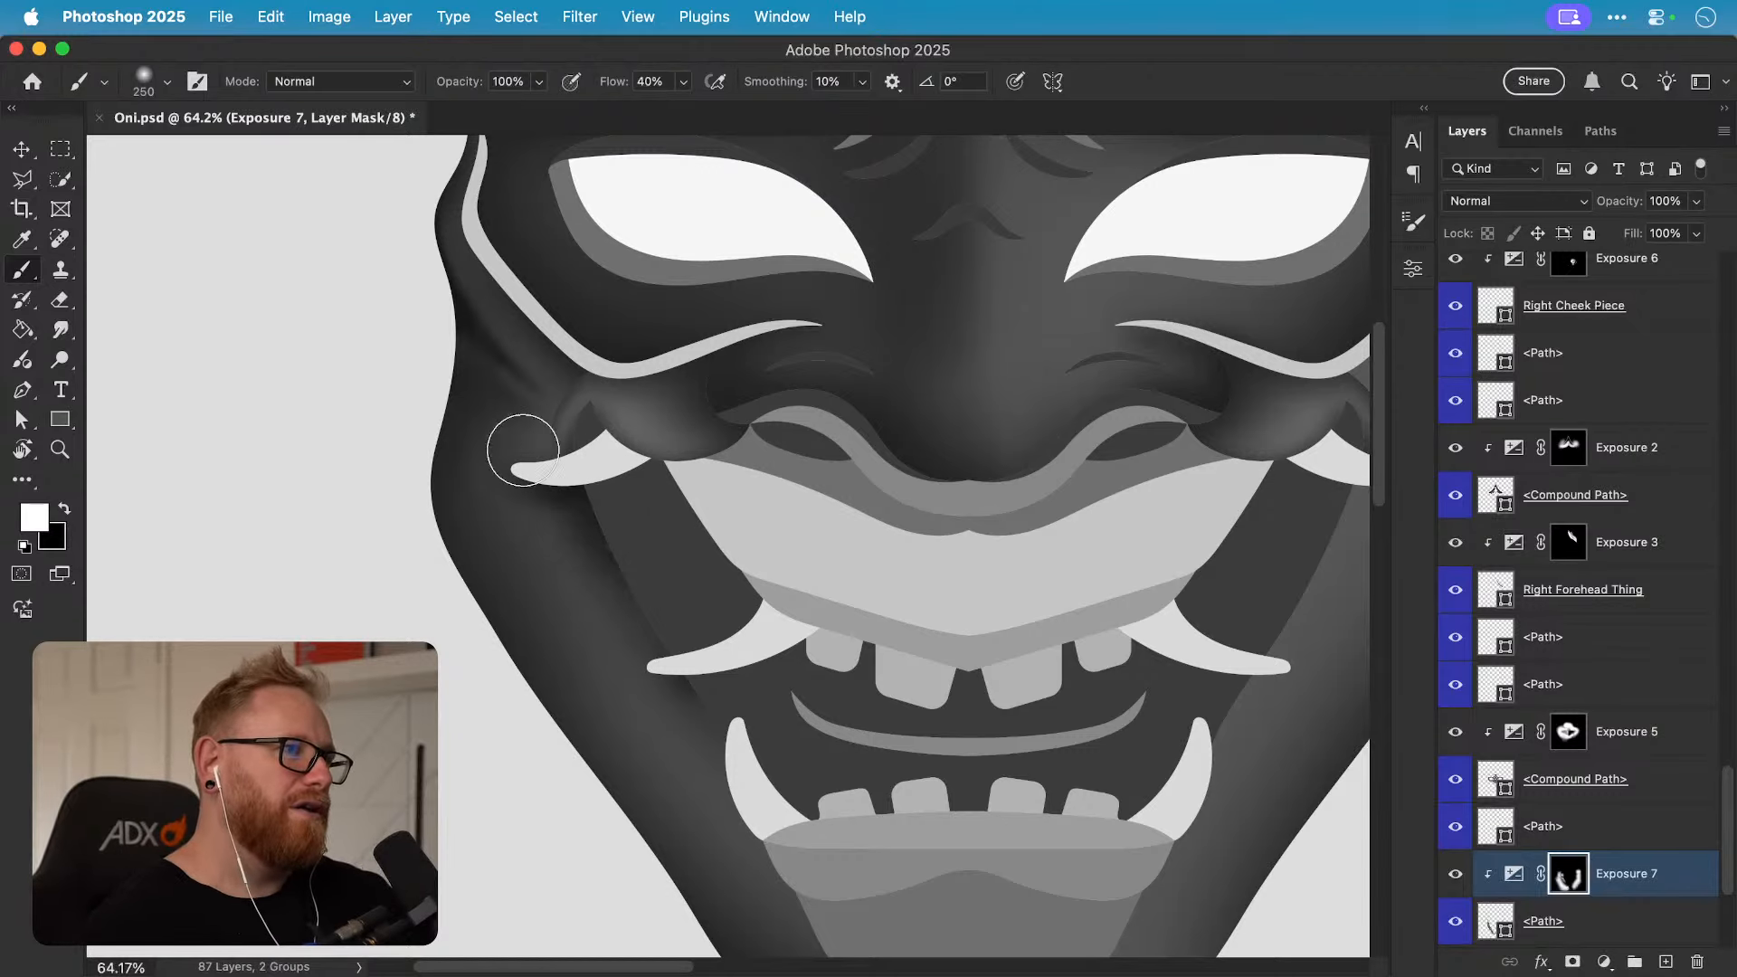
scroll(754, 687, "down", 2)
scroll(753, 687, "right", 3)
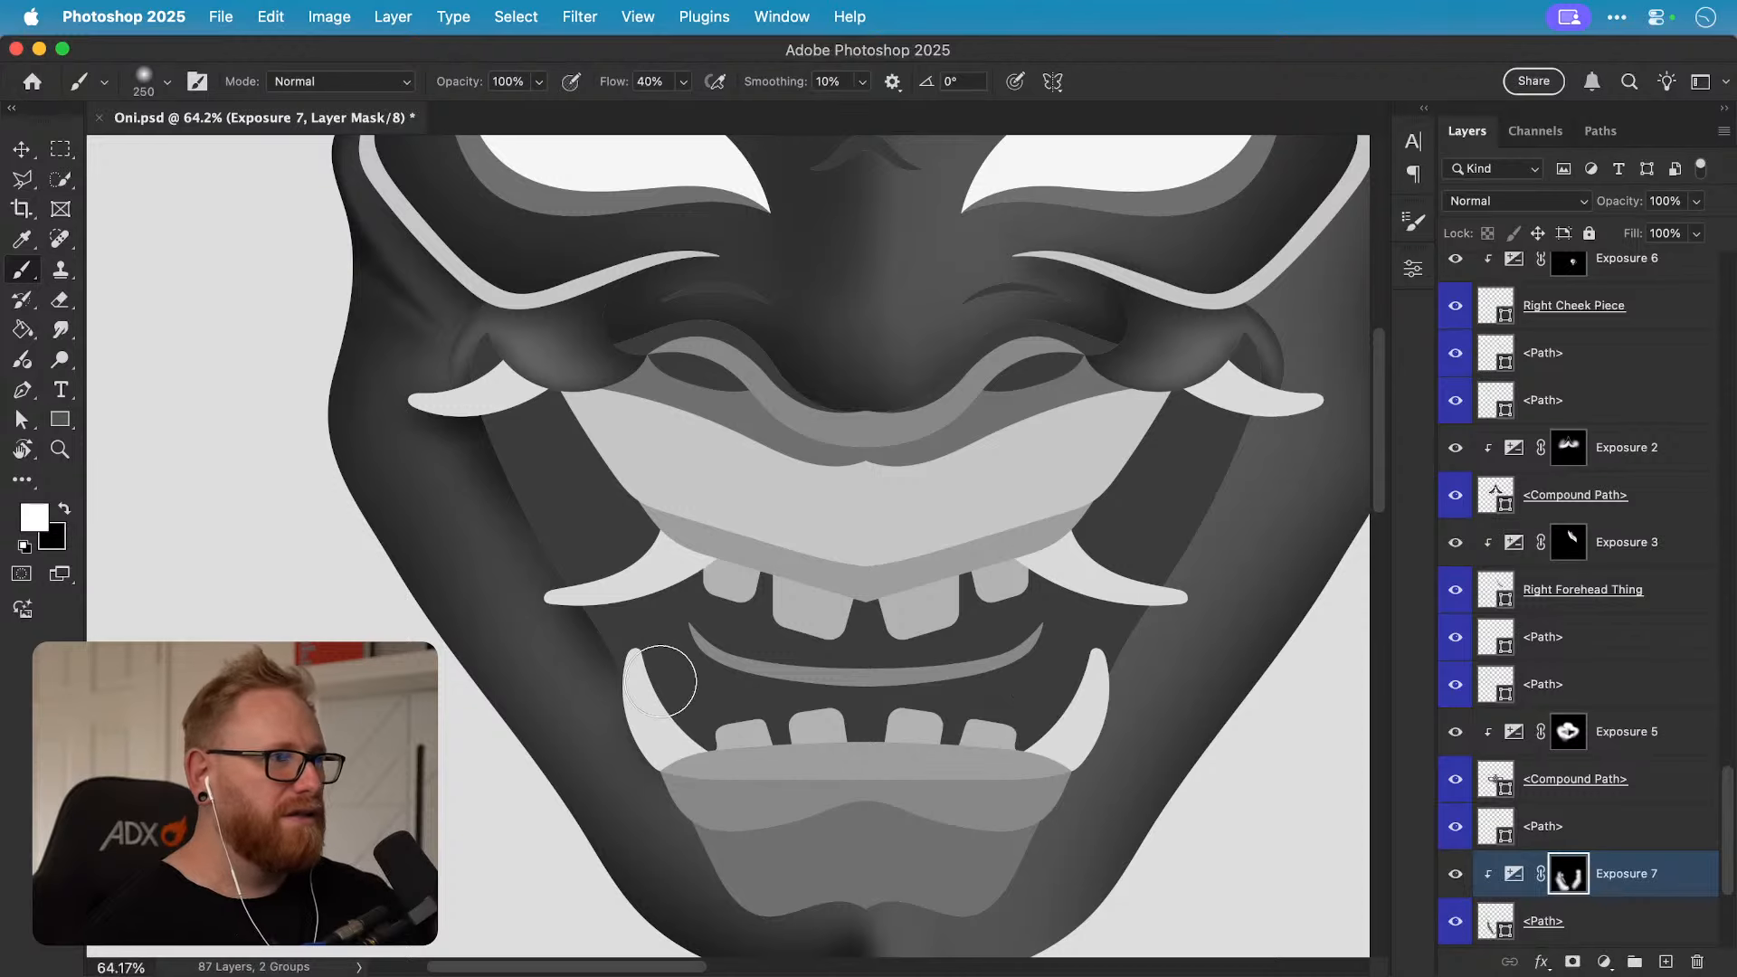
left_click_drag(552, 478, 517, 393)
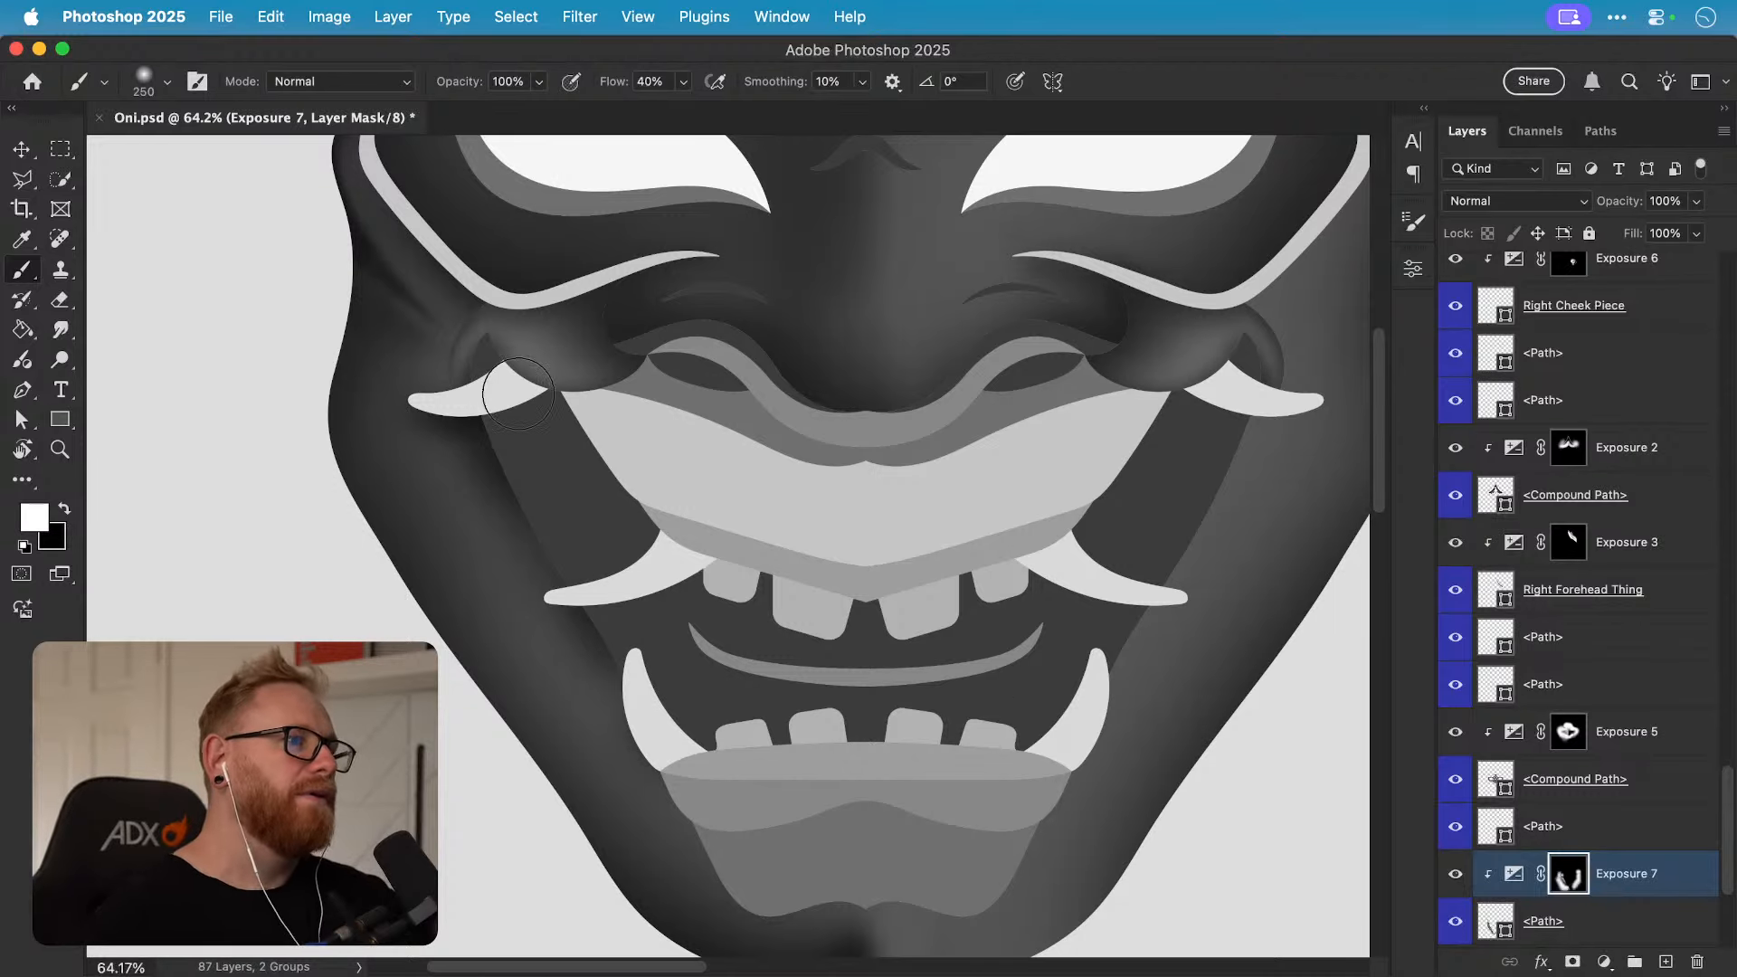
Step: Compare the whole mask with and without the Exposure 7 shading
key("super+minus")
key("super+minus")
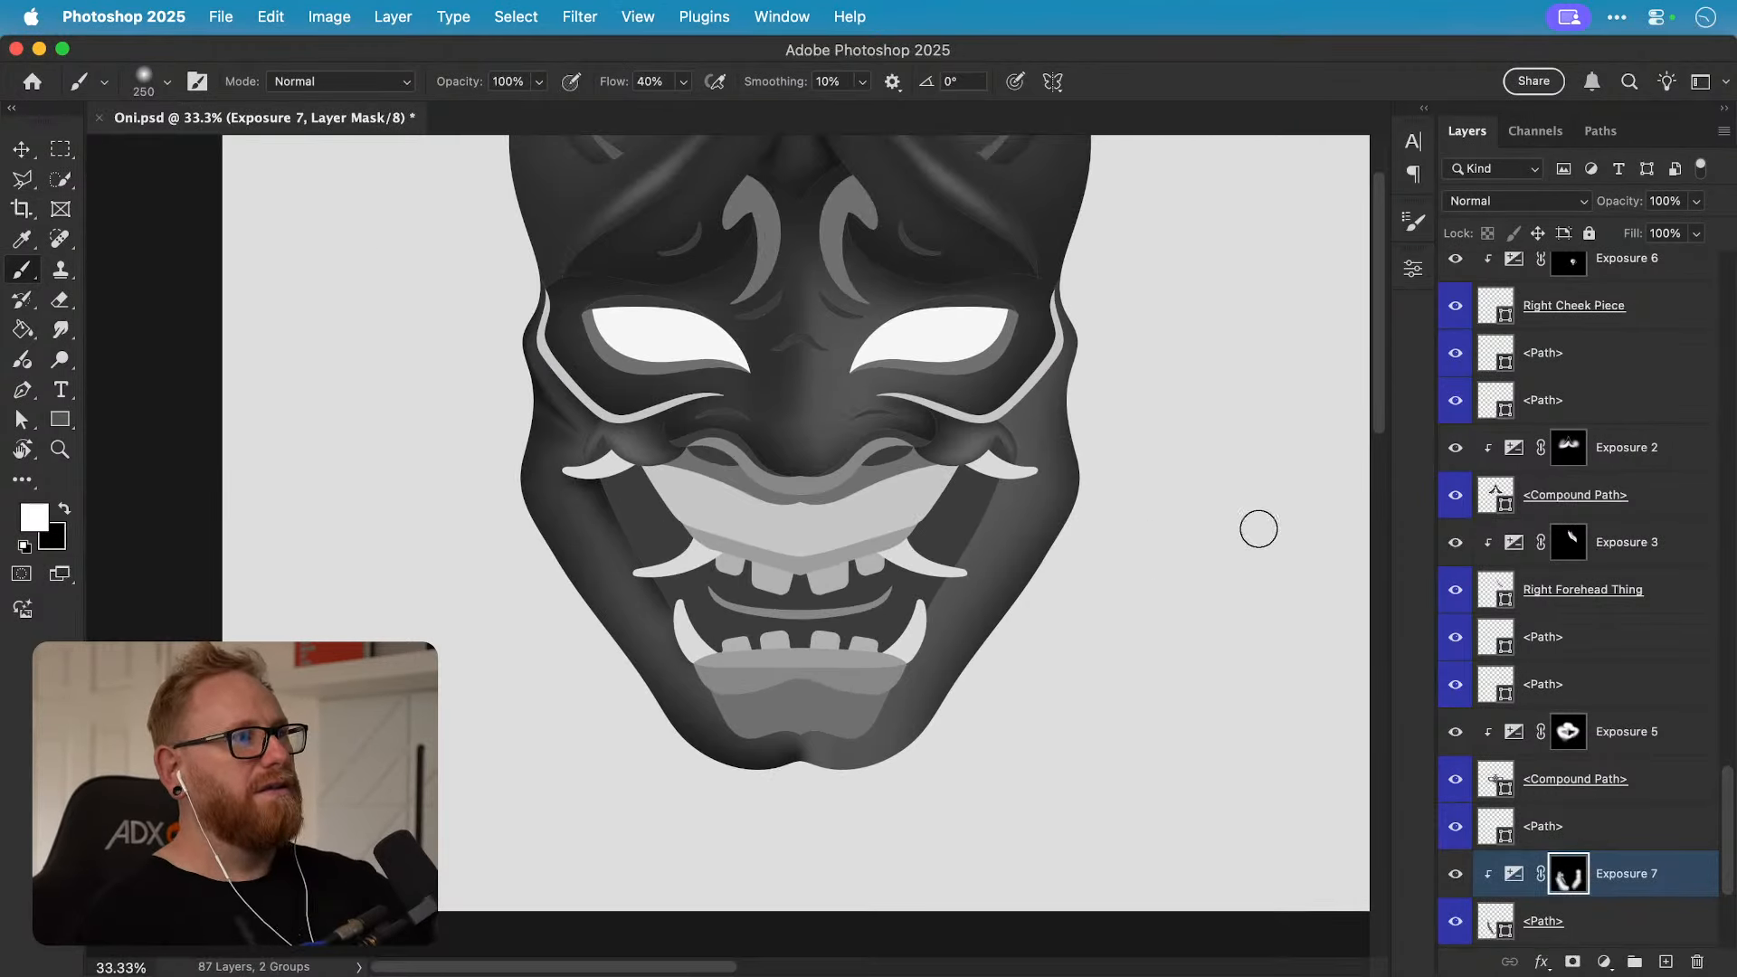
left_click(1464, 878)
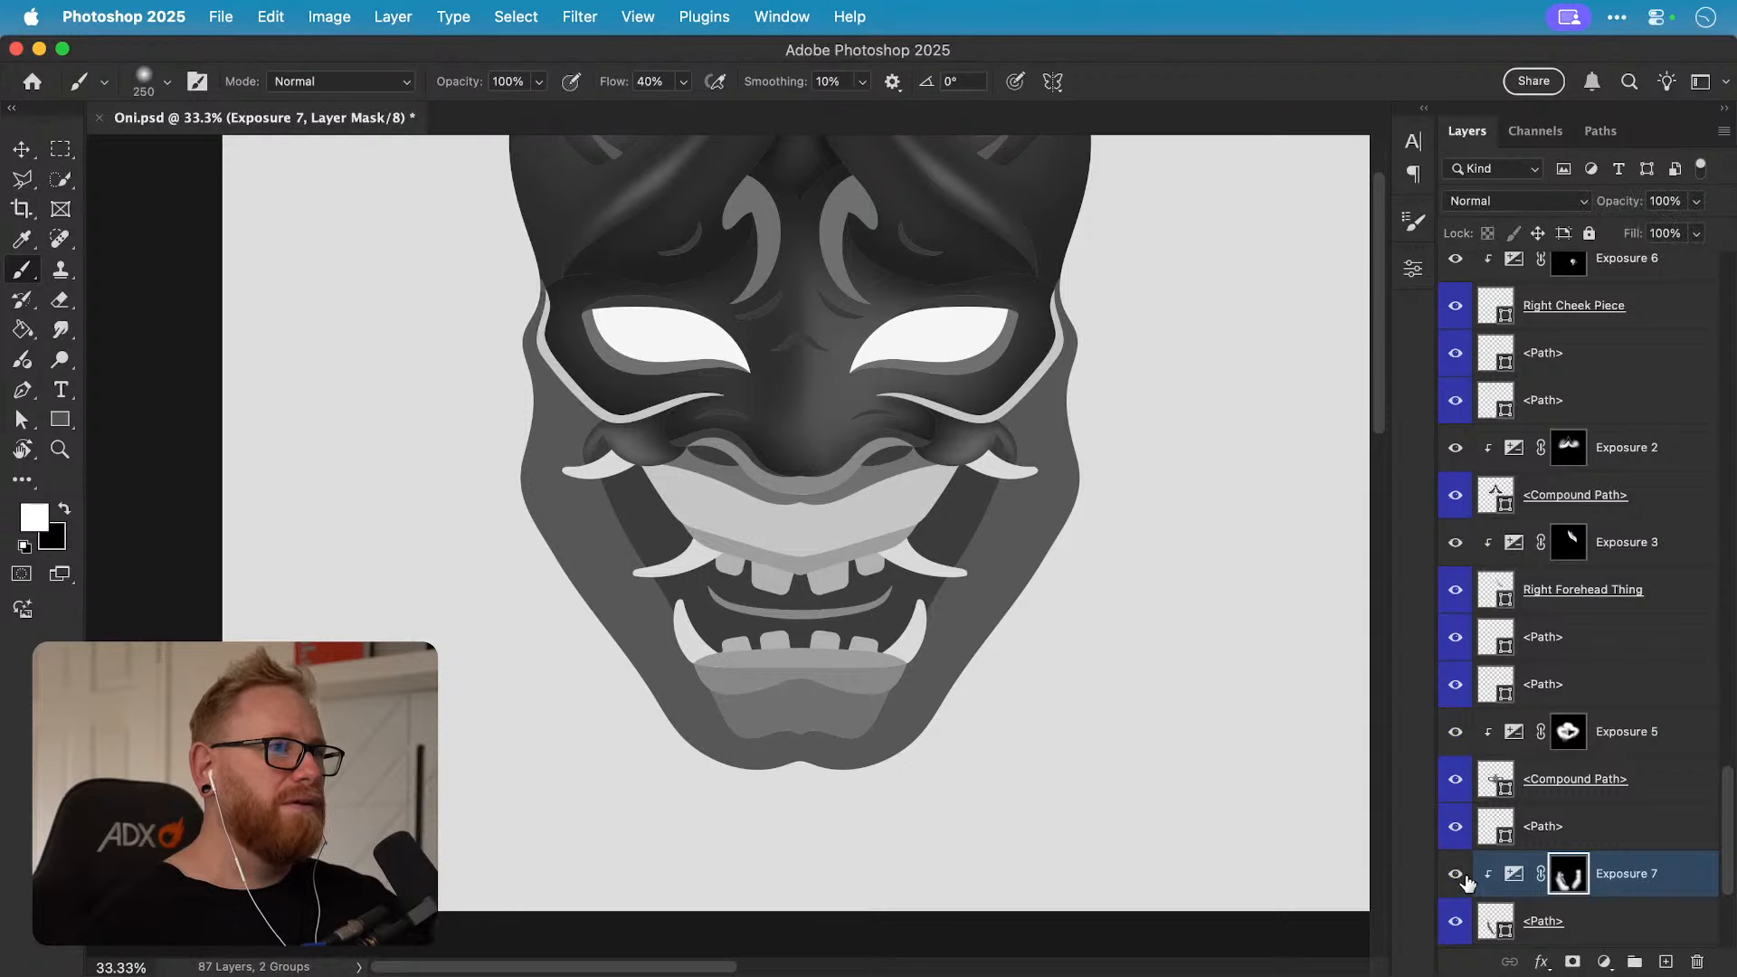
left_click(1465, 877)
left_click(1465, 878)
left_click(1465, 877)
Step: Remove the shading from the right half of the jaw with black on the Exposure 7 mask, using a 250 px soft brush
scroll(914, 651, "right", 3)
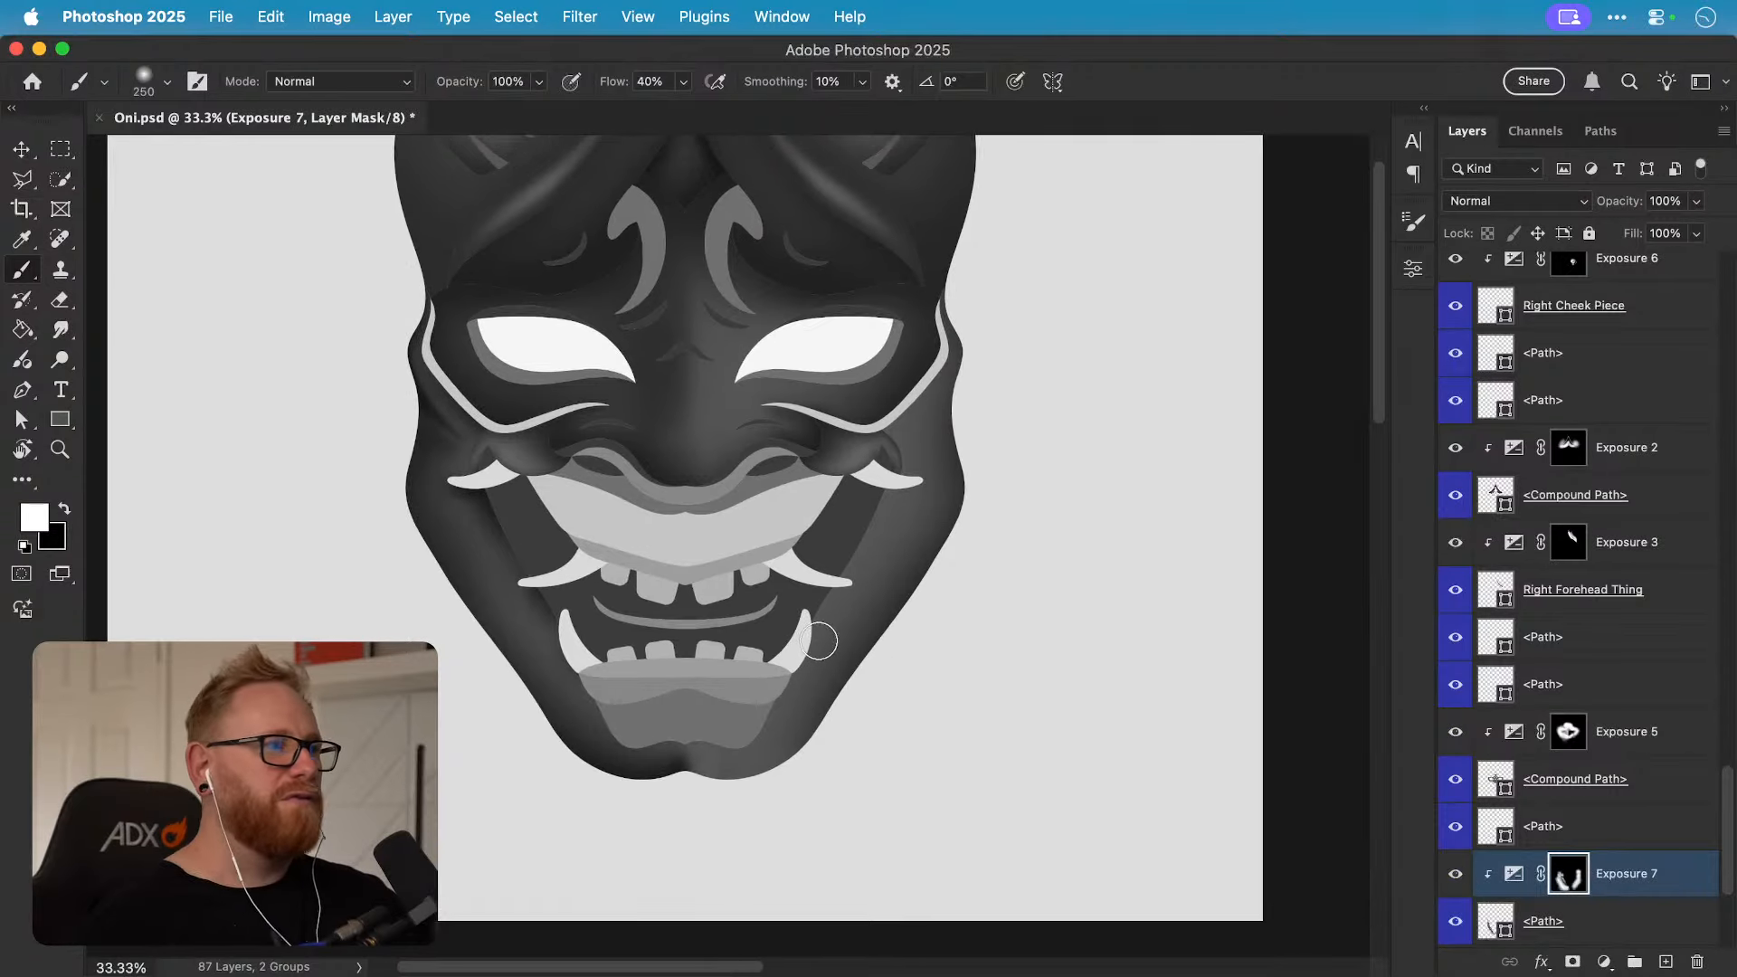
key("x")
mouse_move(851, 687)
left_mouse_down()
mouse_move(968, 431)
mouse_move(957, 299)
mouse_move(929, 367)
left_mouse_up()
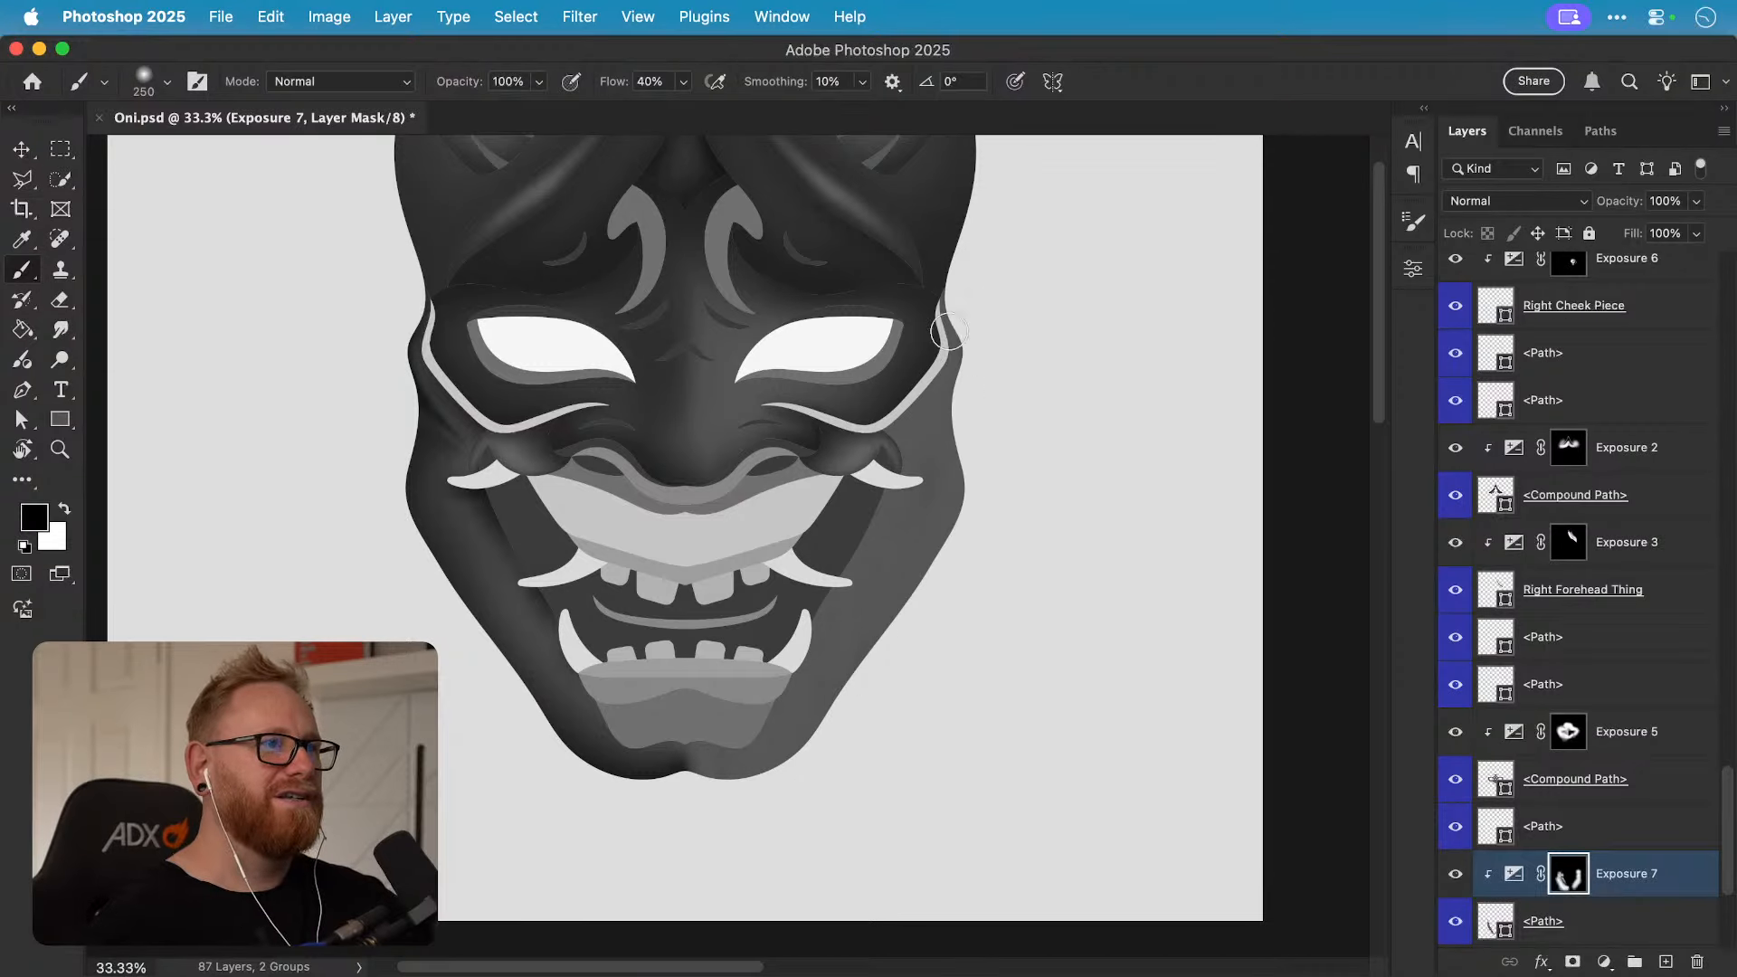
left_click(1455, 875)
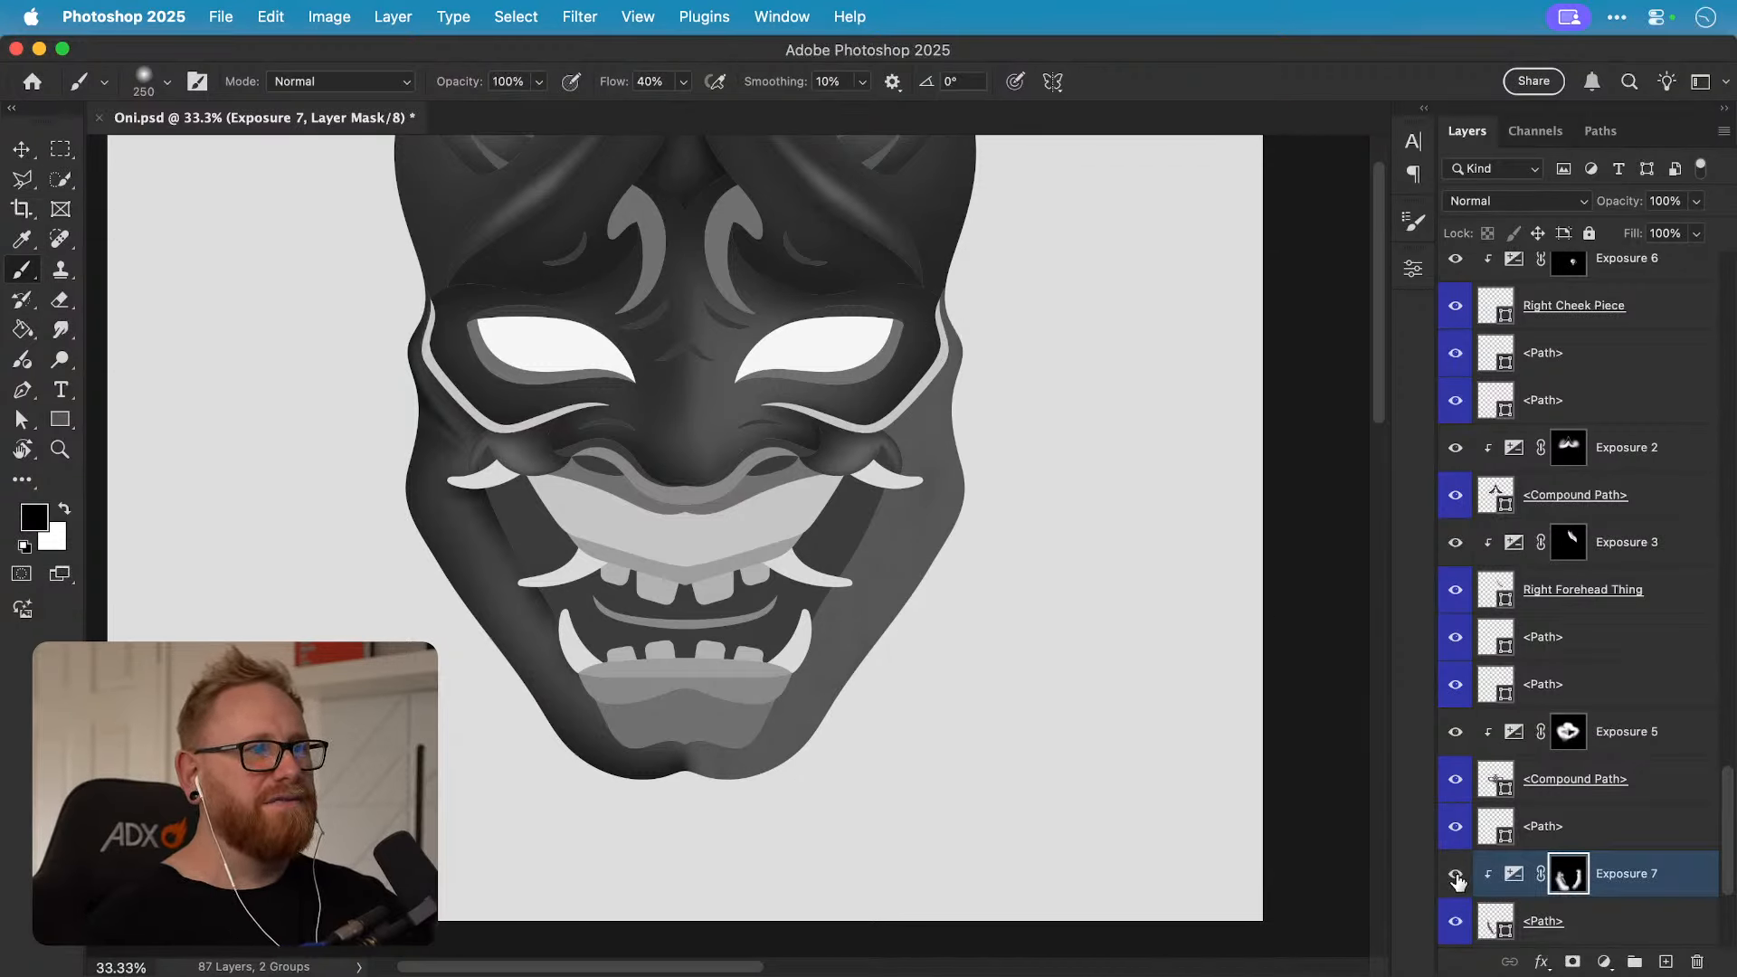
Step: Rename the shape layer directly beneath Exposure 7 as Left Jaw
double_click(1542, 919)
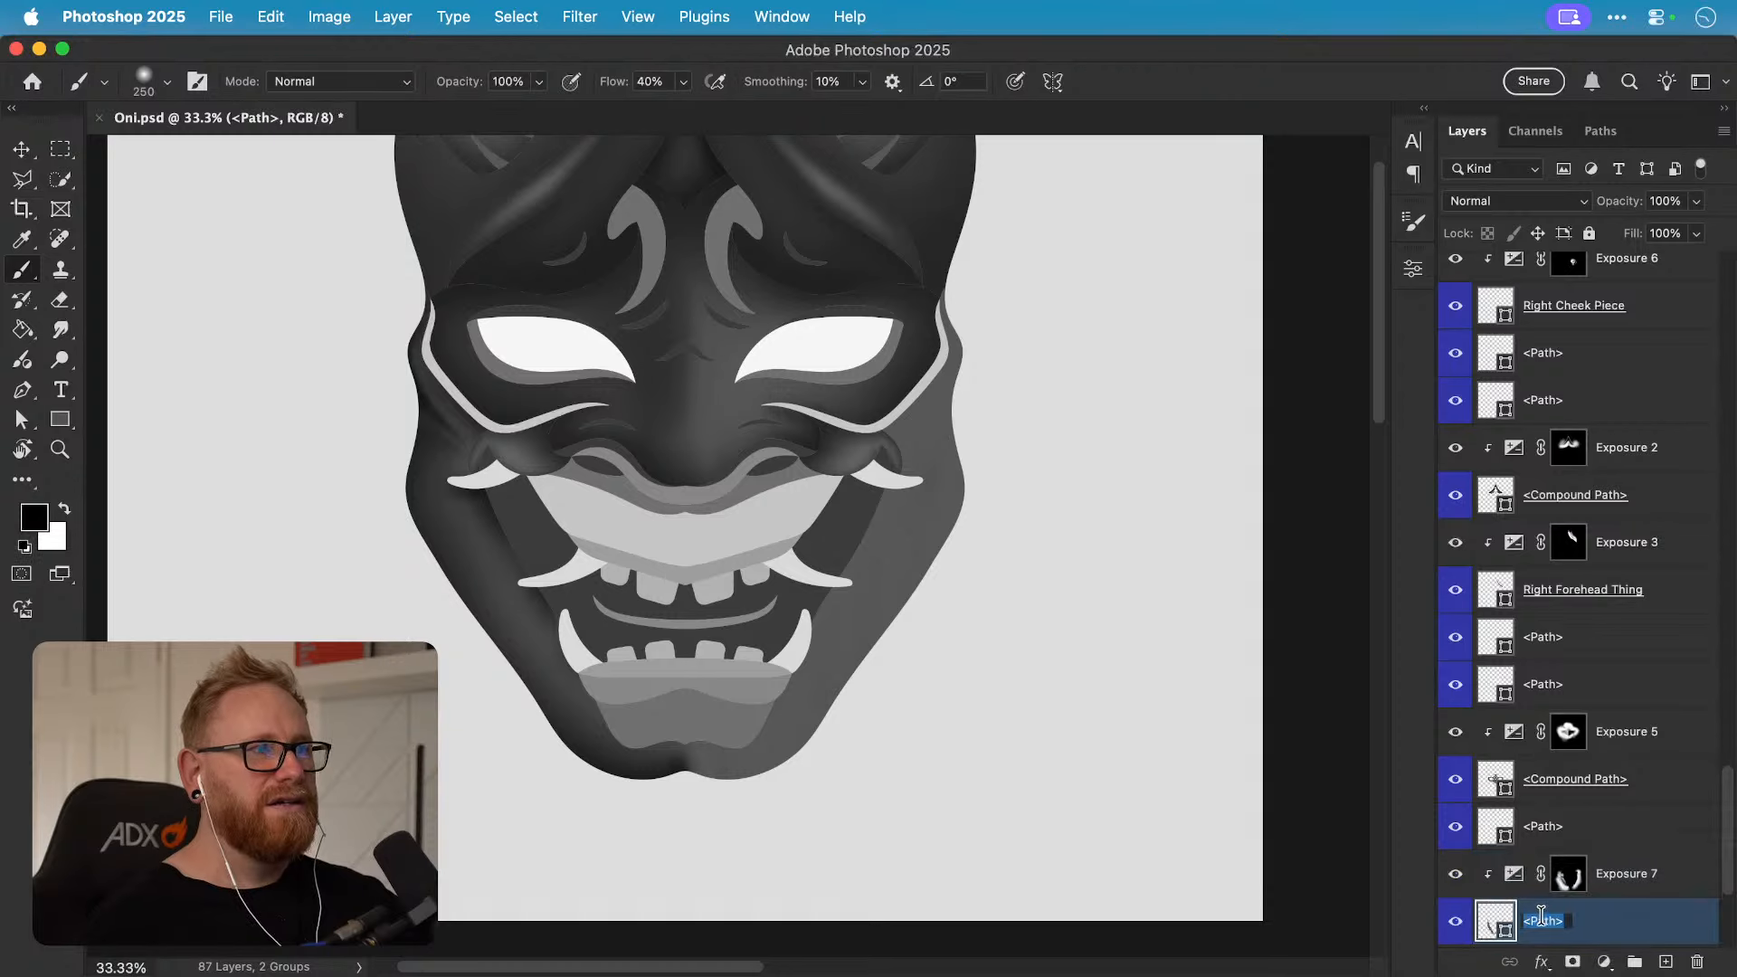
type("Left")
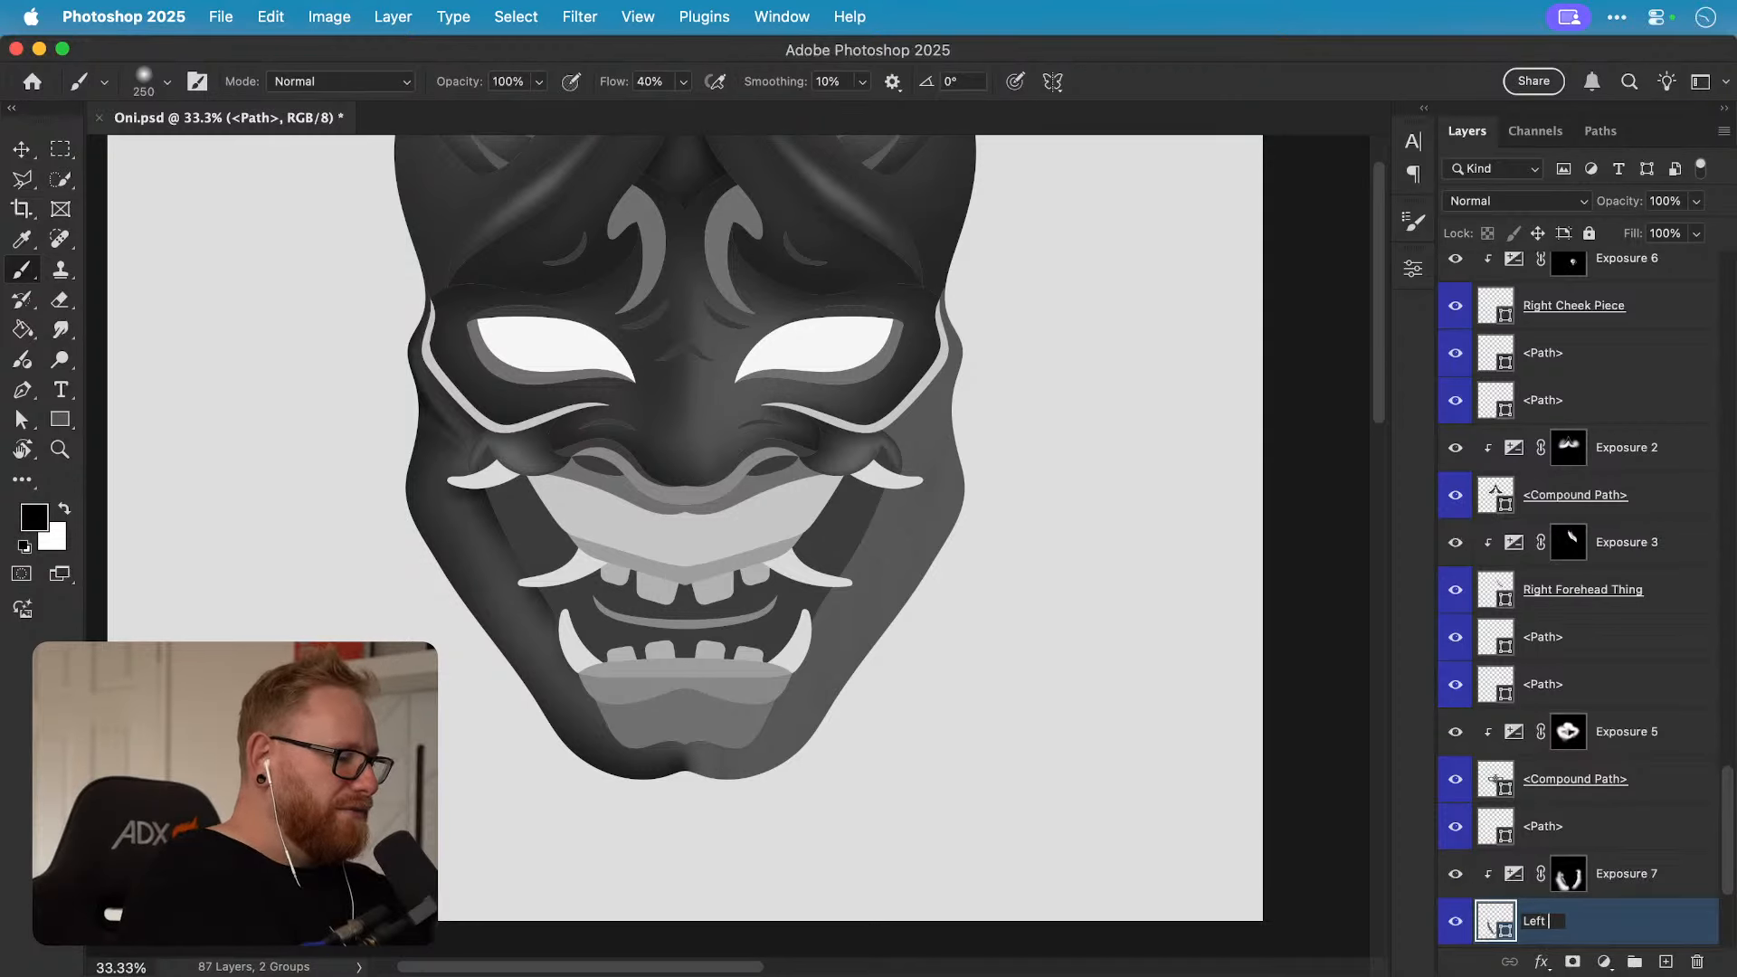
type(" Jaw")
key("Return")
scroll(1583, 815, "down", 5)
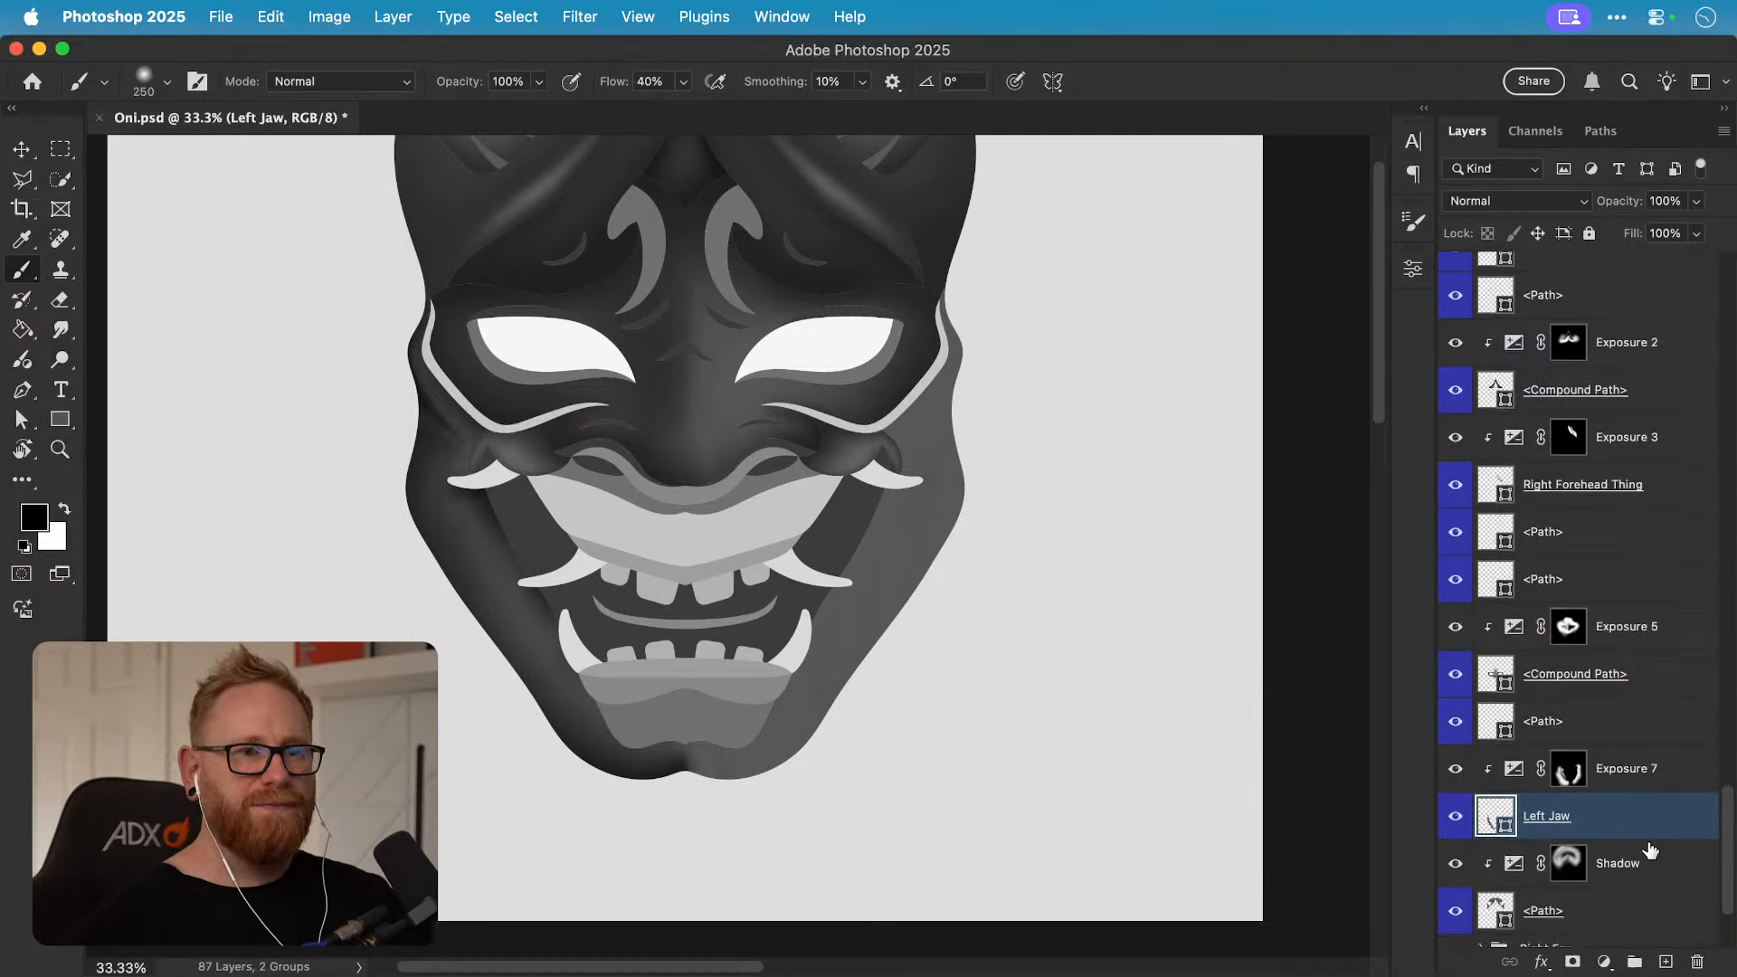
Step: Check whether the right side of the jaw is a separate shape, and rename the Left Jaw layer as Jaw
key("v")
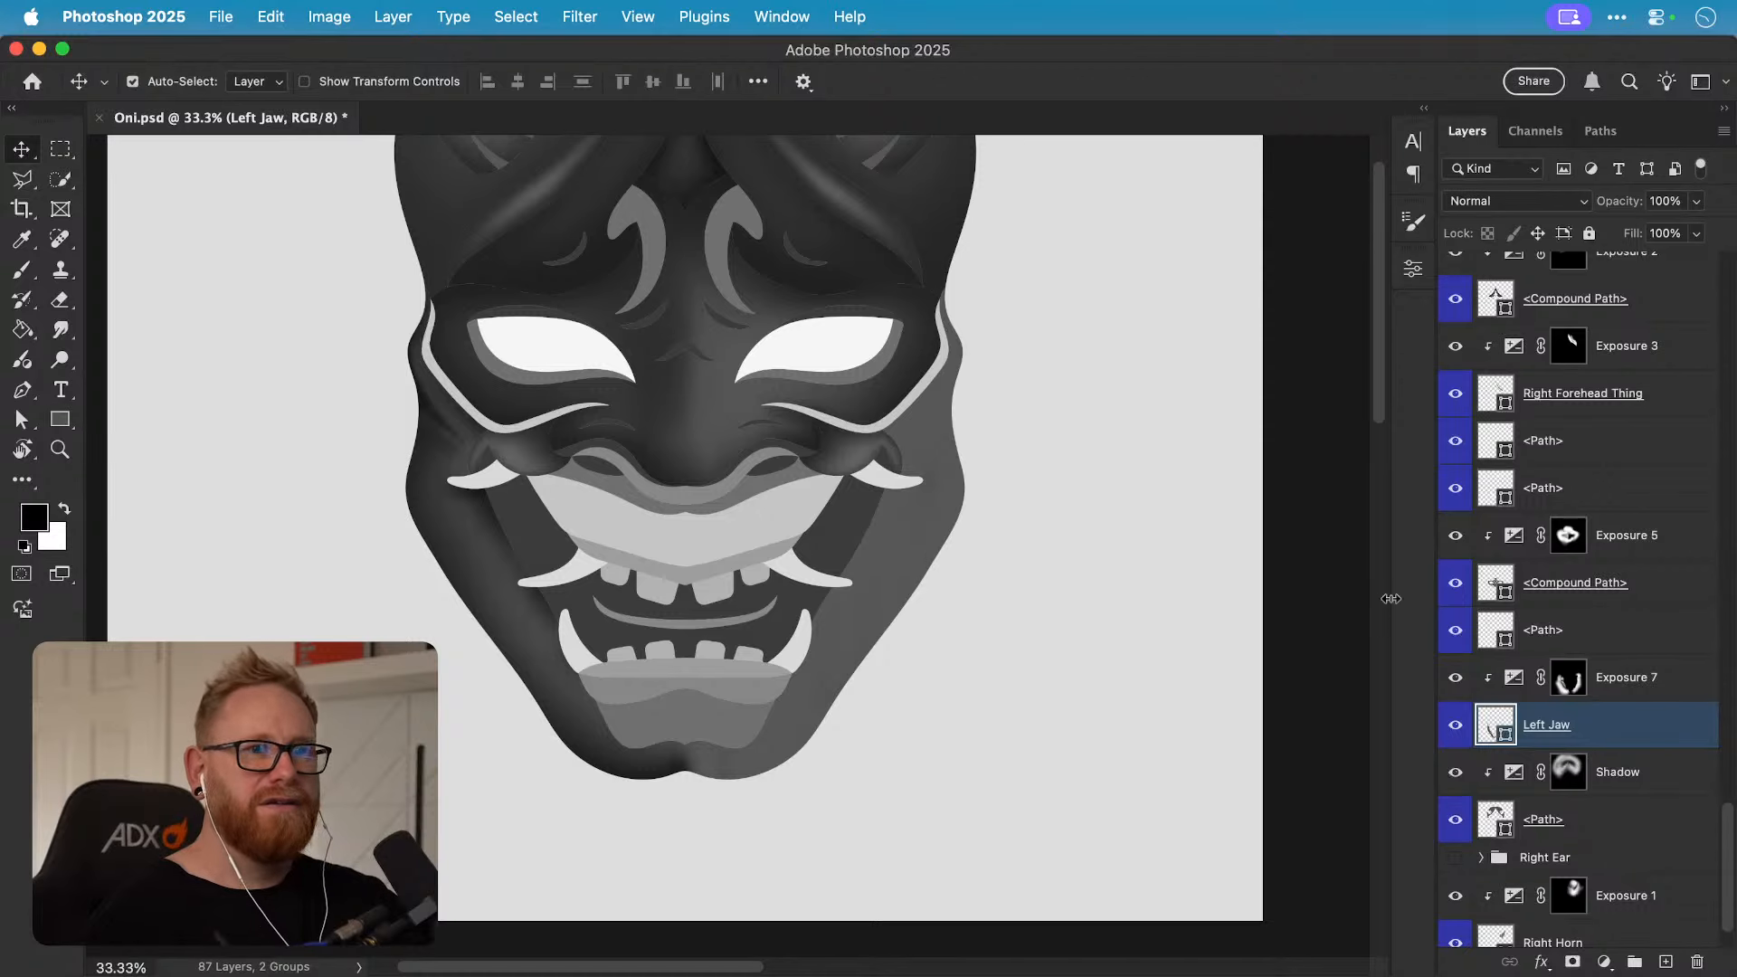
left_click(1138, 623)
left_click(914, 548)
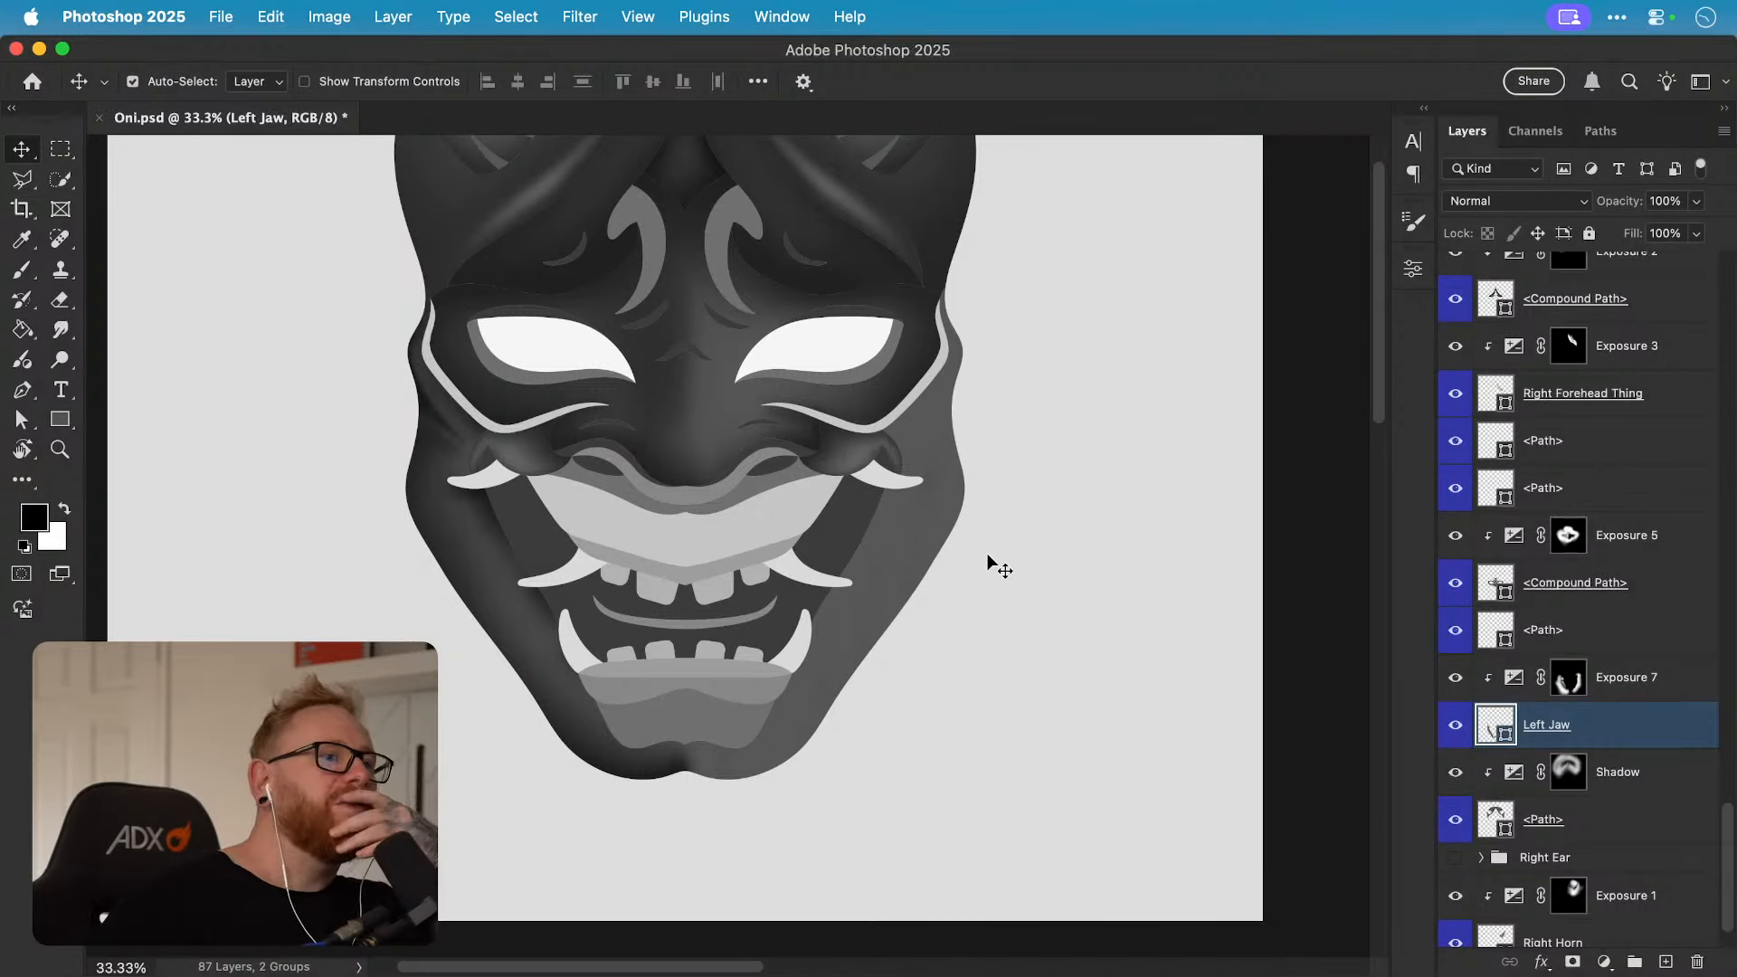
double_click(1547, 724)
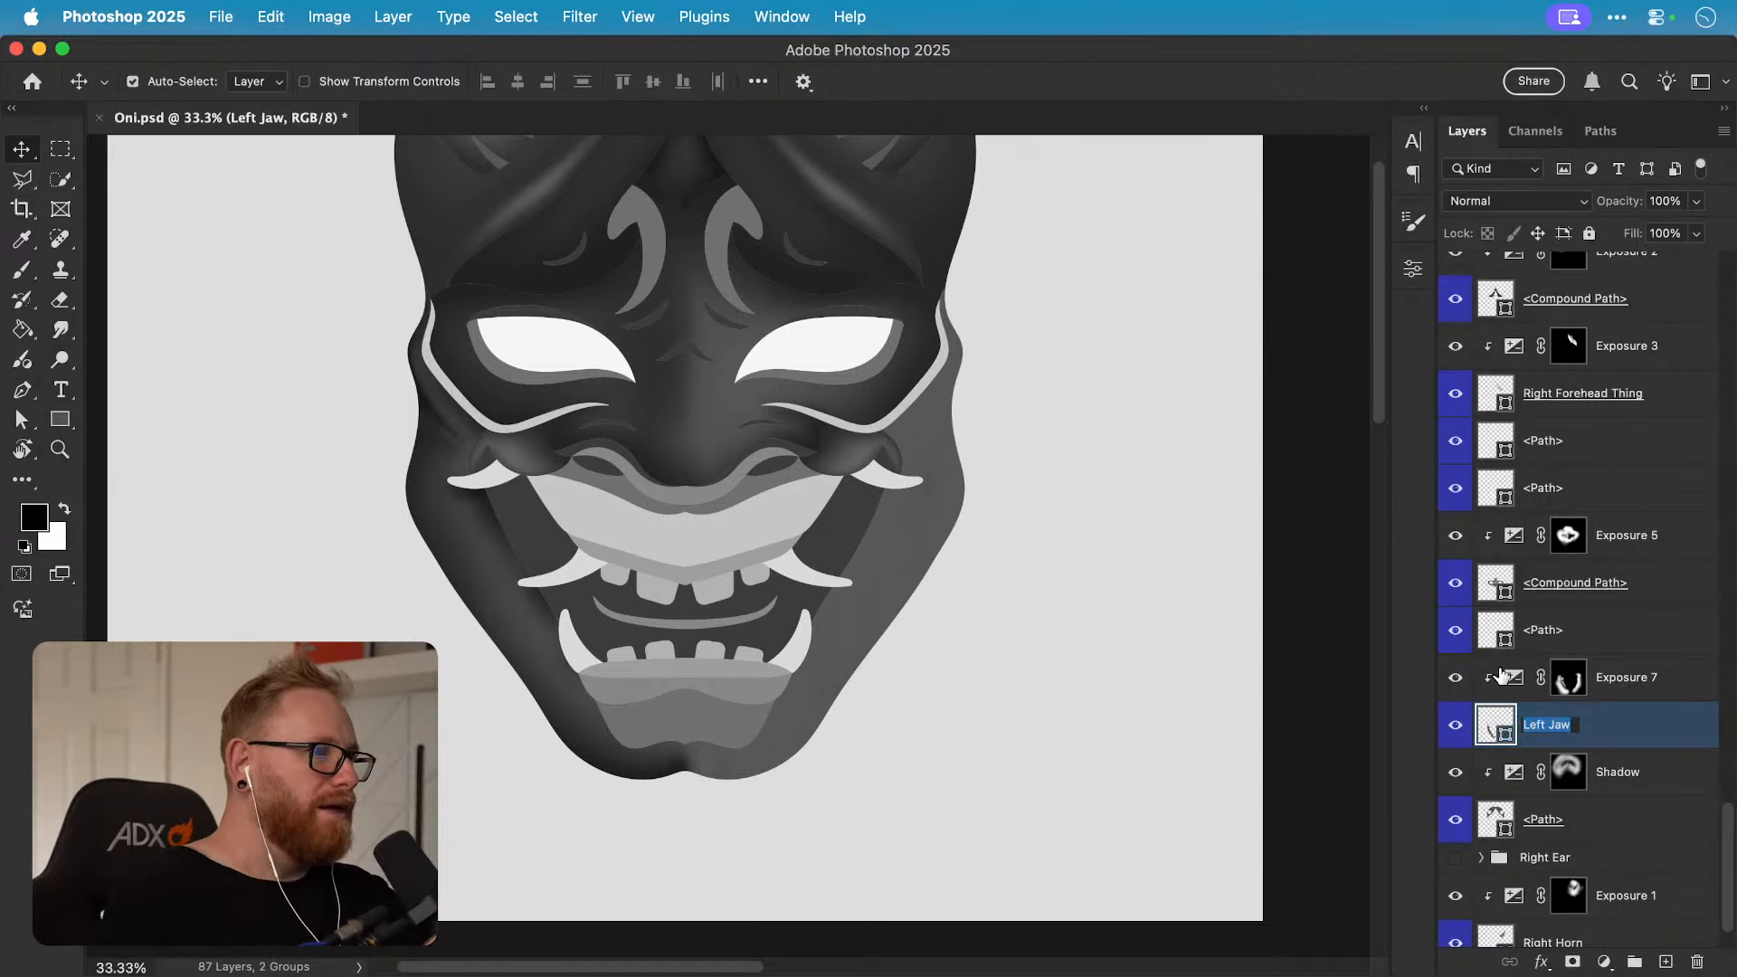
type("Jaw")
key("Return")
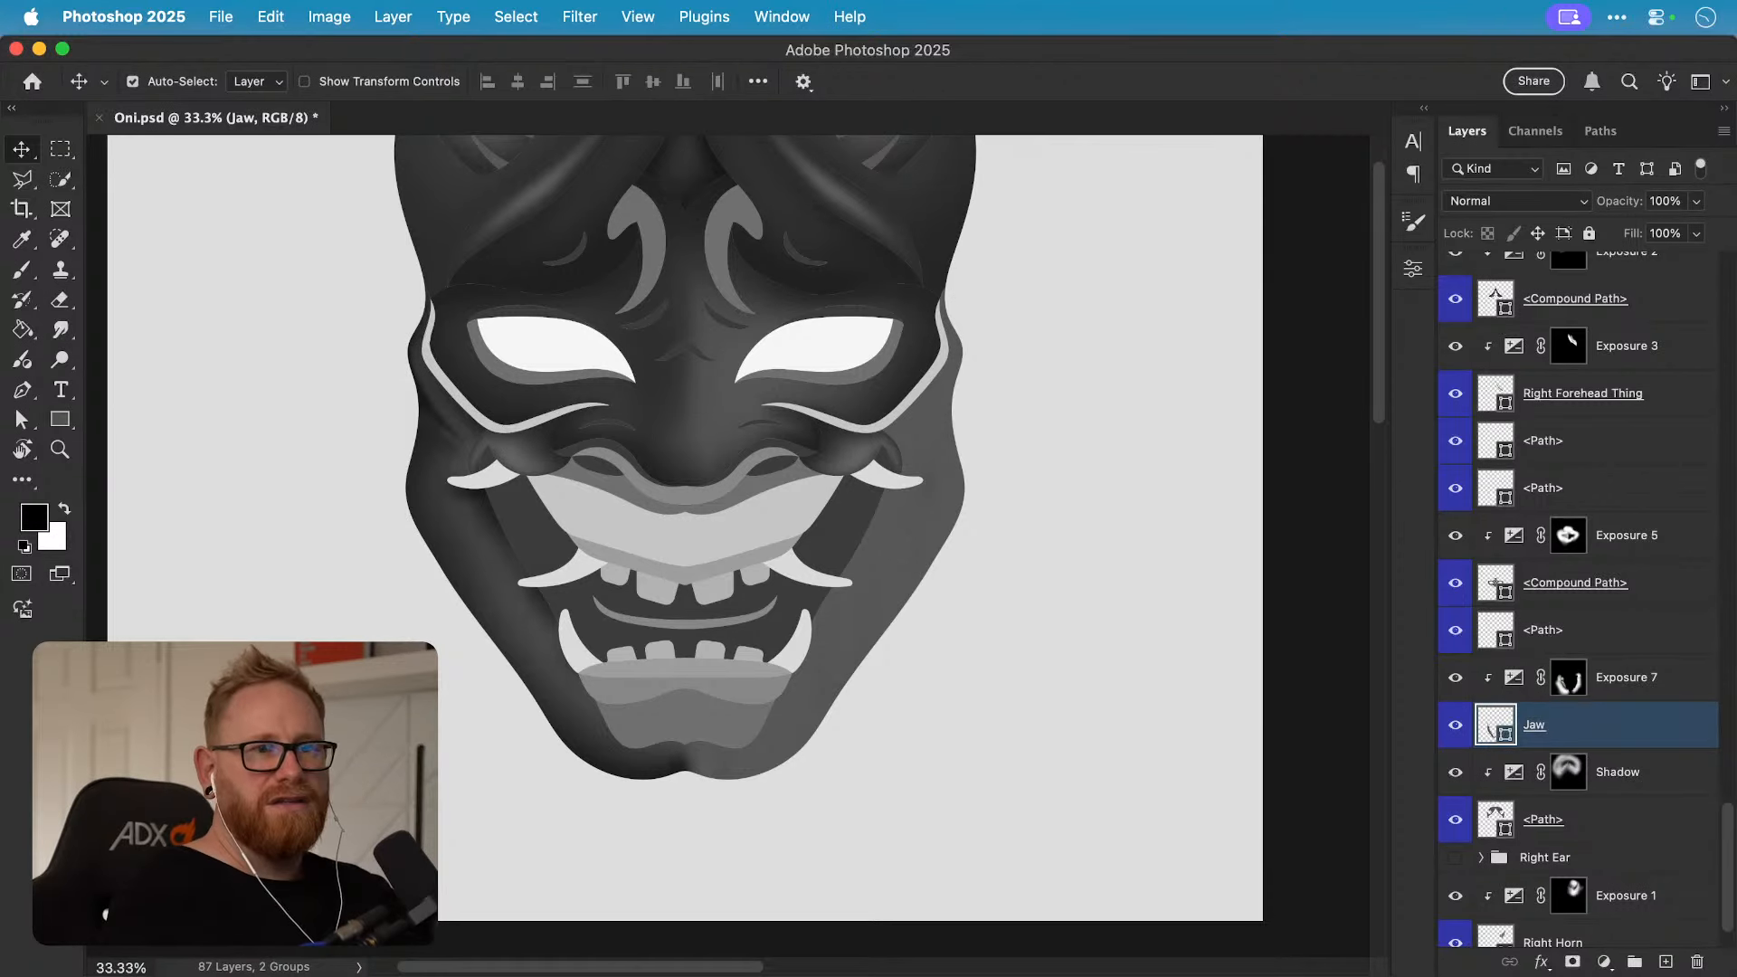
Step: Duplicate the Exposure 7 adjustment above the Jaw layer and clip the copy to it
left_click(1623, 681)
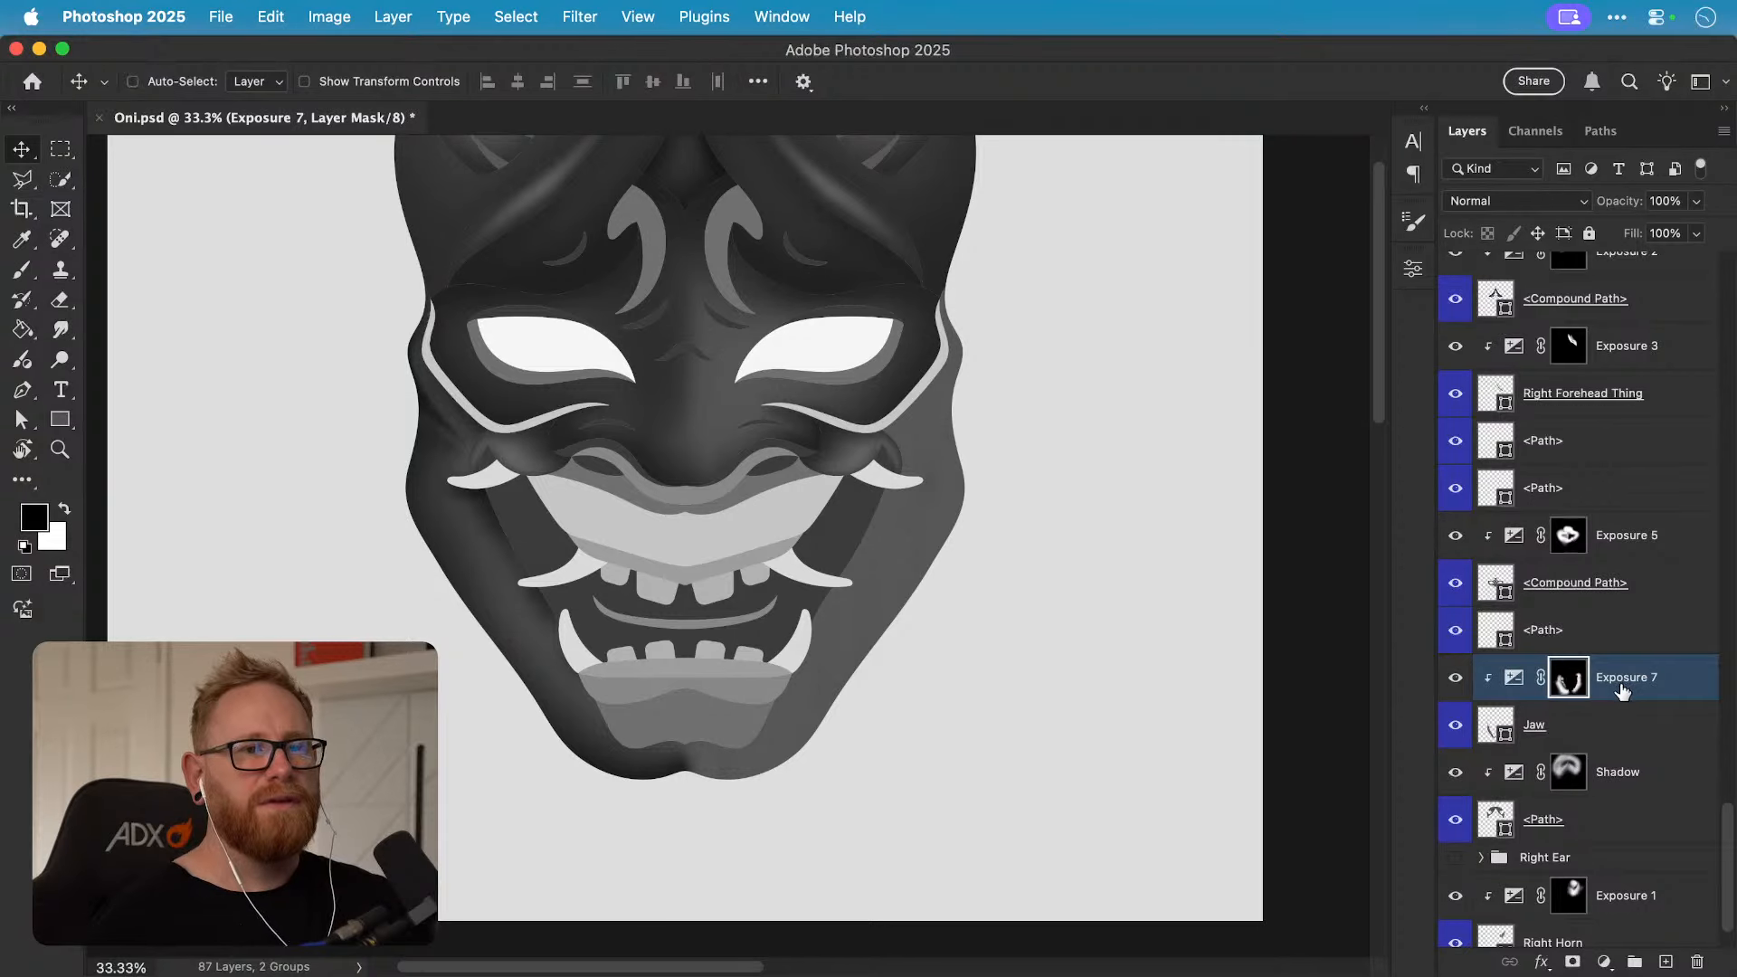
key("super+j")
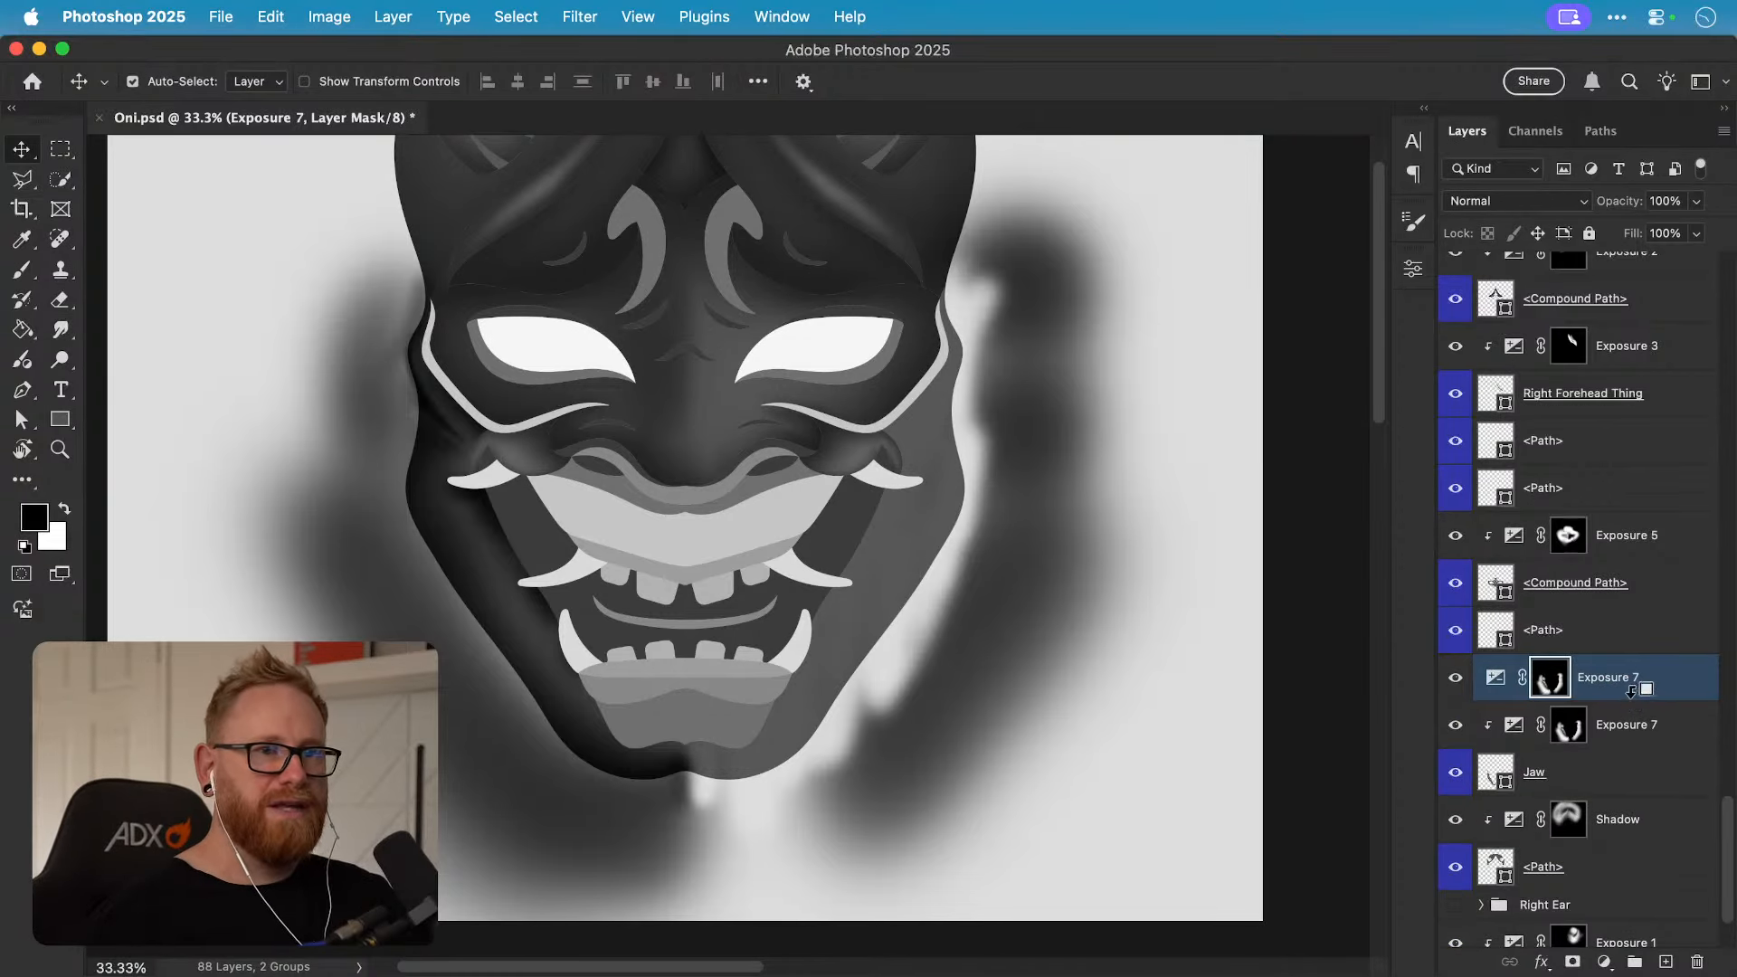
key("alt+super+g")
Step: Flip the duplicated Exposure adjustment horizontally to shade the right half of the jaw, and compare the mask with and without it
left_click(1513, 678)
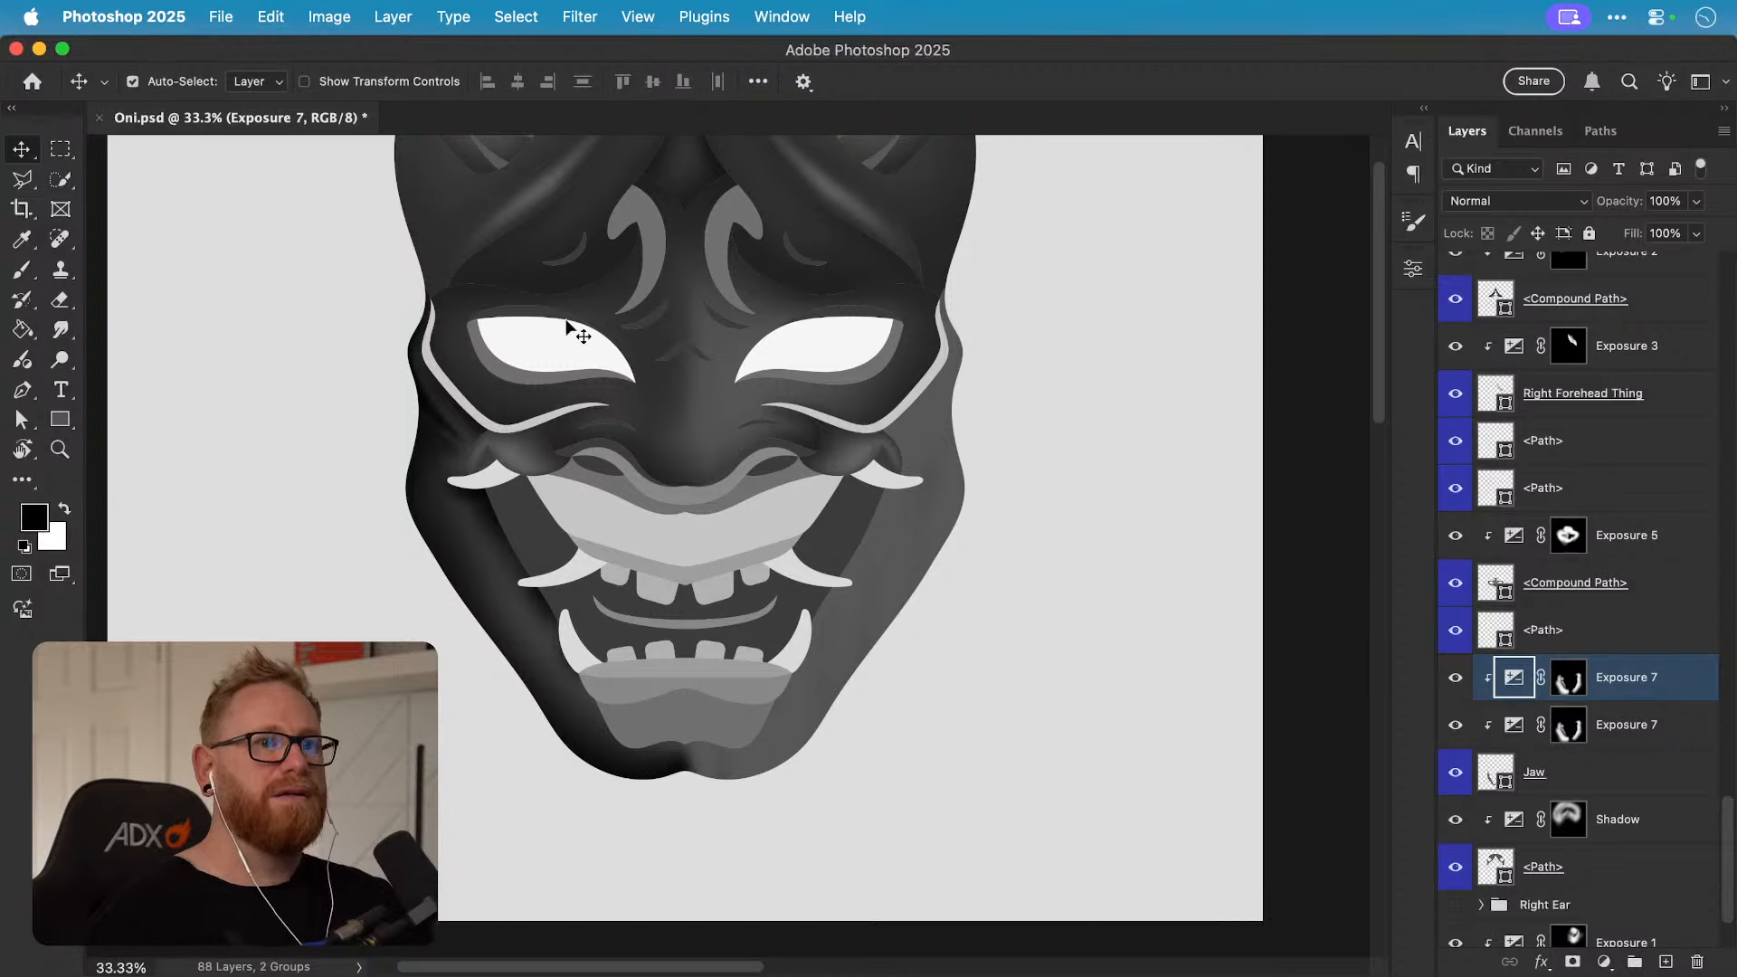
left_click(276, 15)
mouse_move(385, 572)
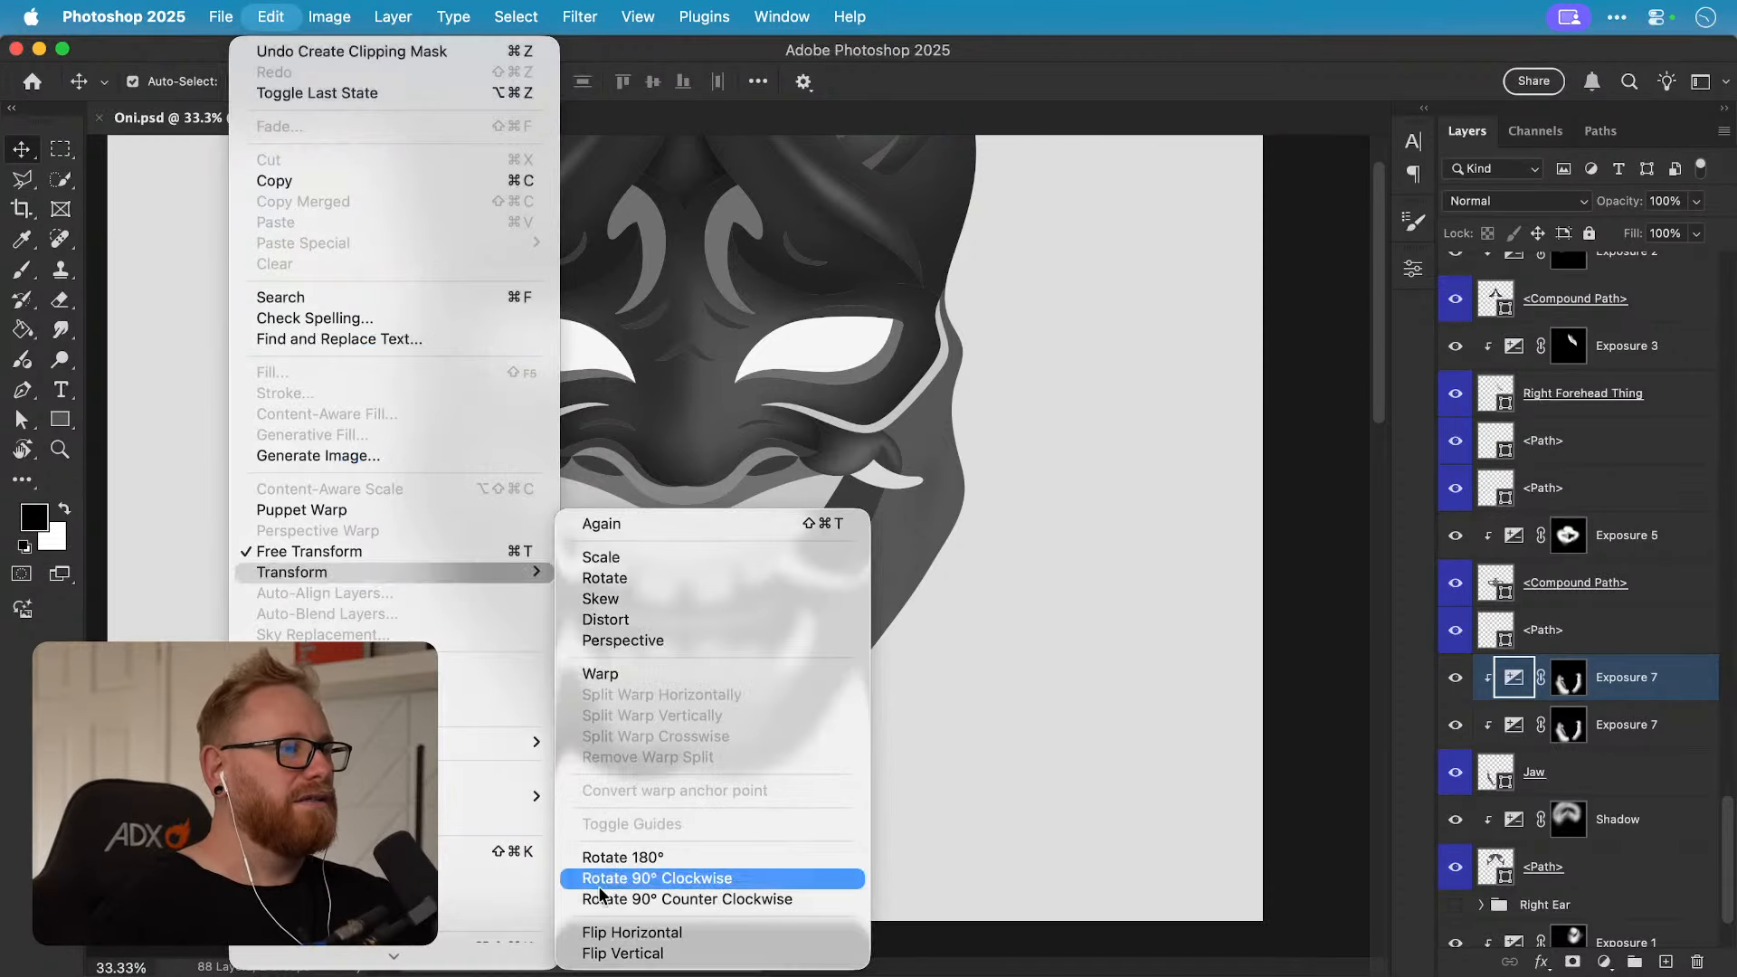
left_click(609, 934)
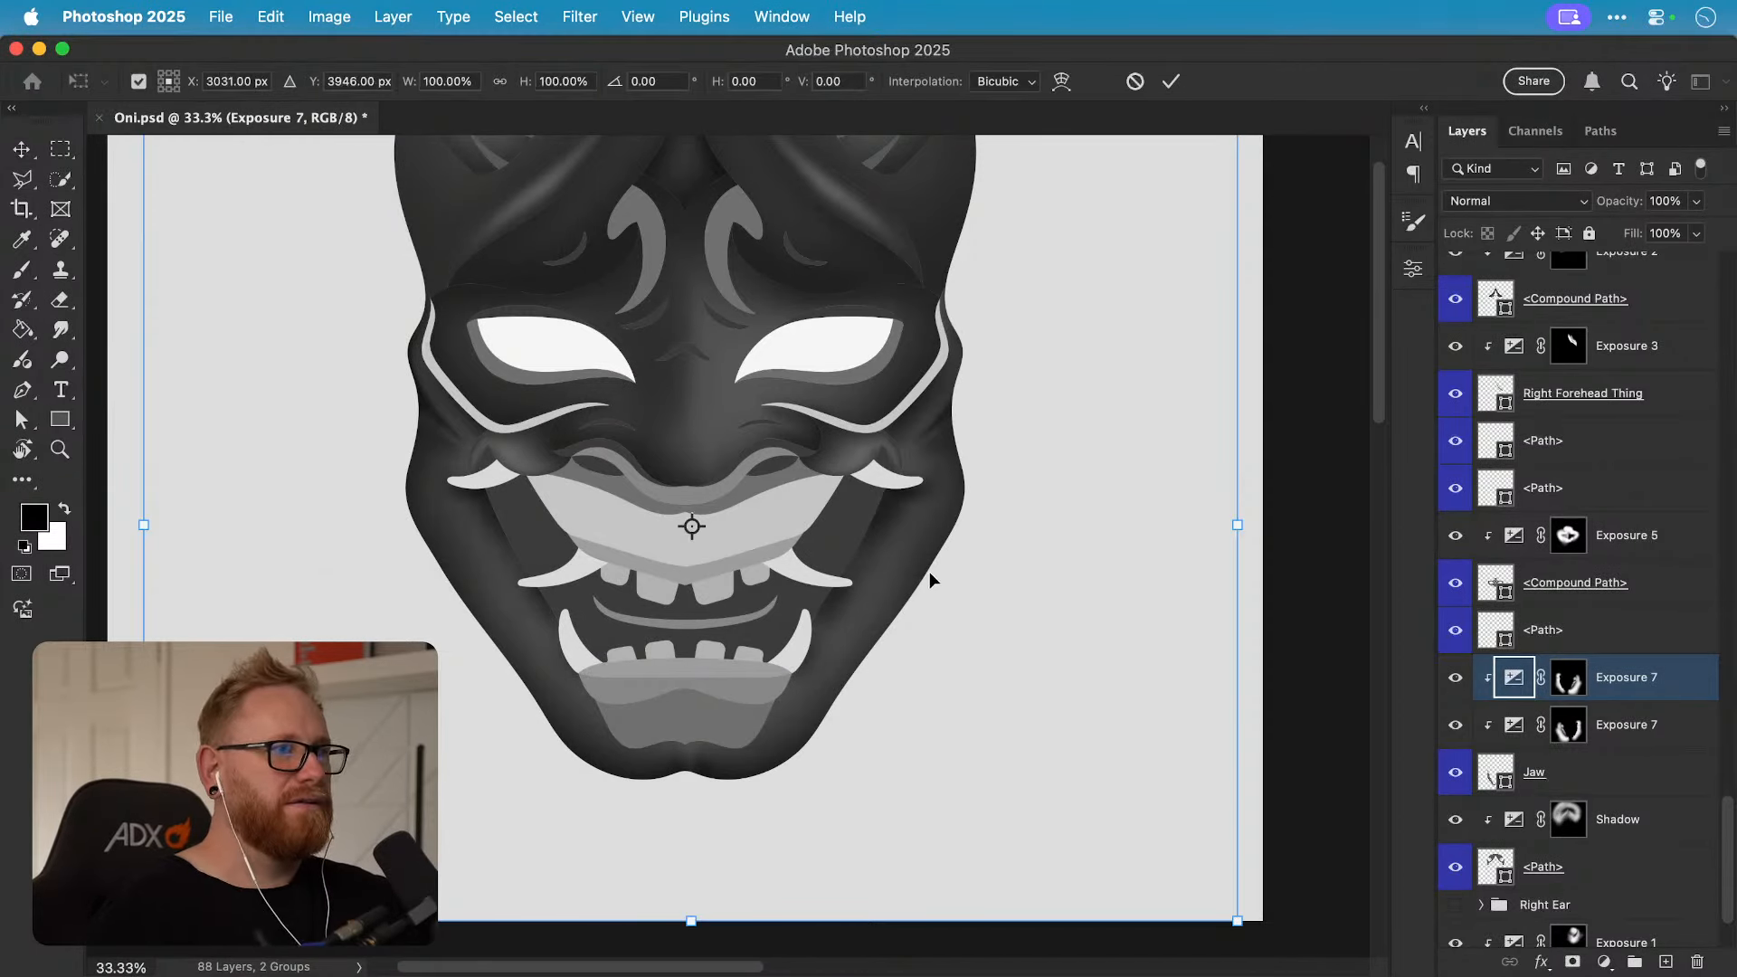
left_click_drag(894, 573, 873, 602)
key("super+z")
key("Return")
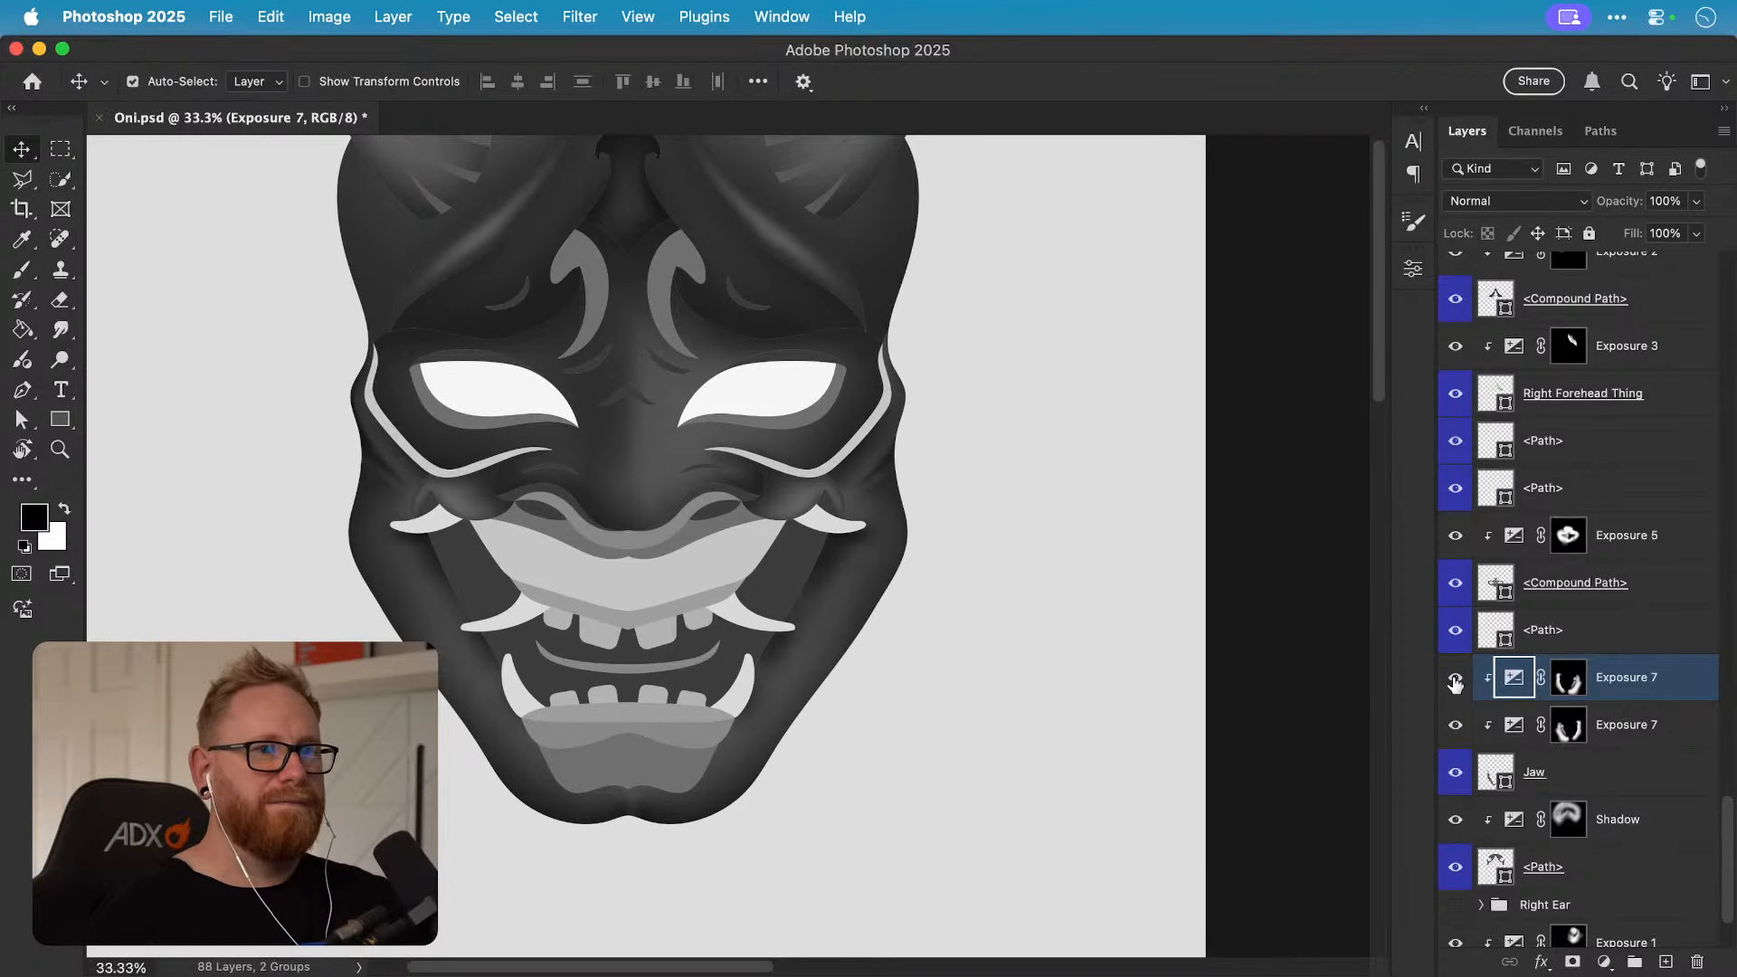
left_click(1456, 678)
left_click(1456, 678)
Step: Darken the notch at the bottom centre of the chin by painting white at 250 px on the upper Exposure 7 mask
left_click(1569, 678)
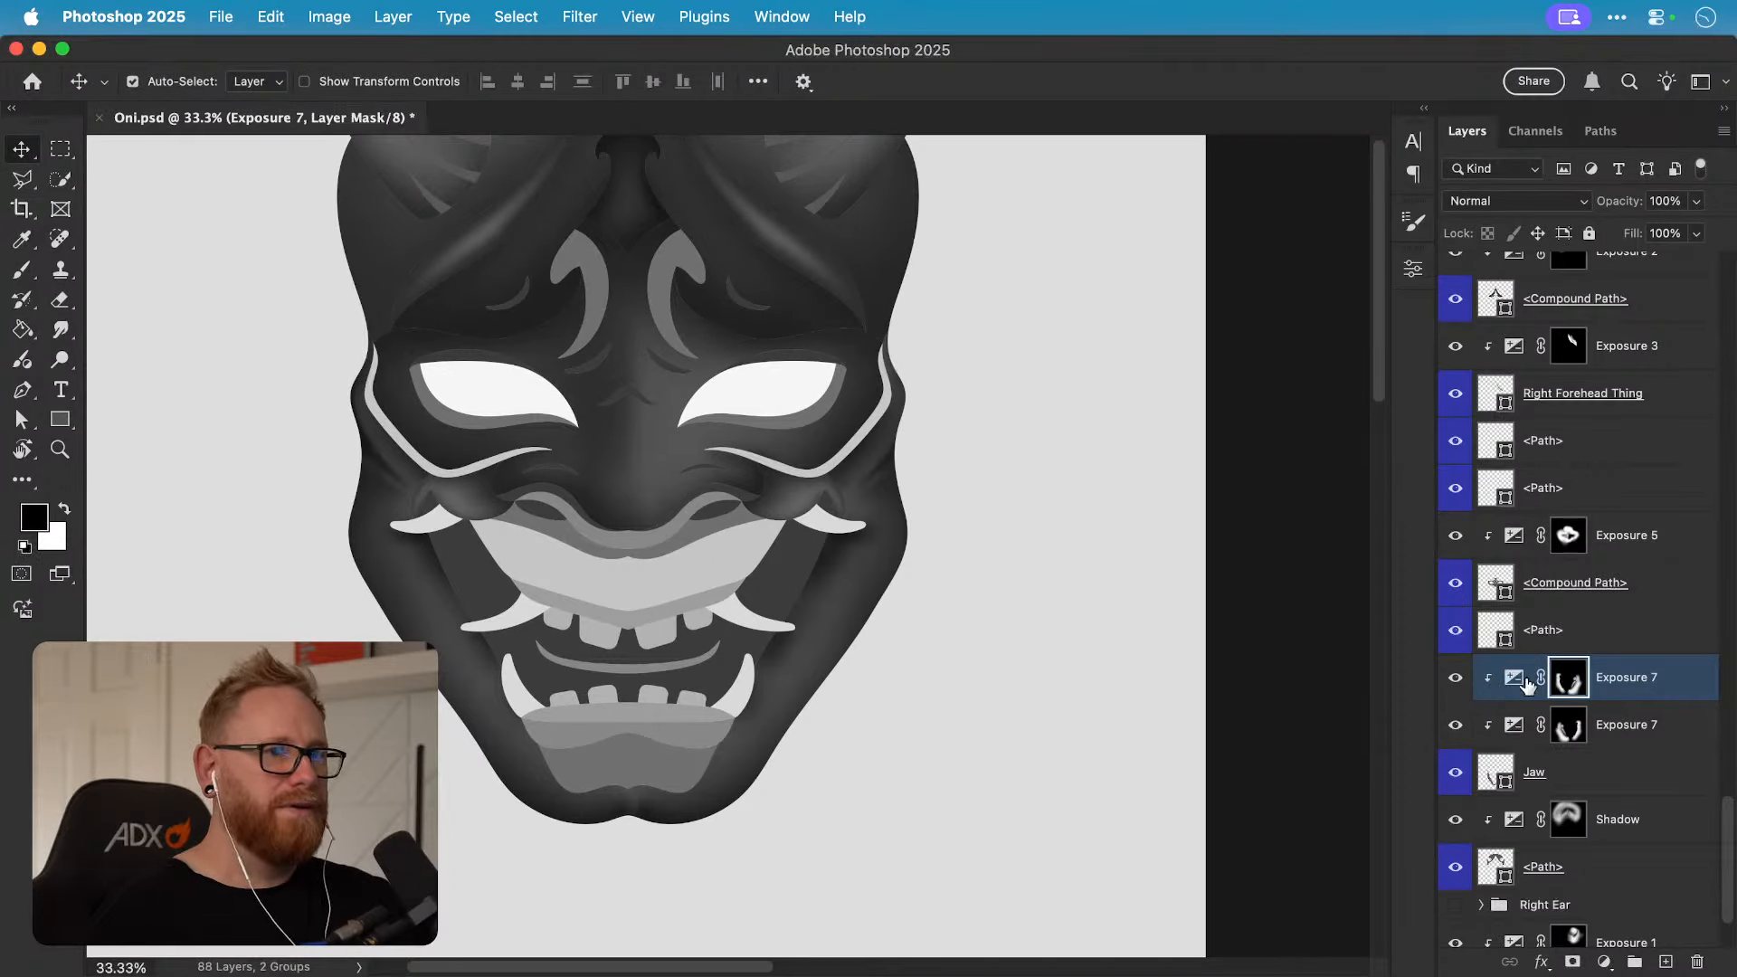
key("z")
left_click_drag(618, 815, 686, 801)
key("b")
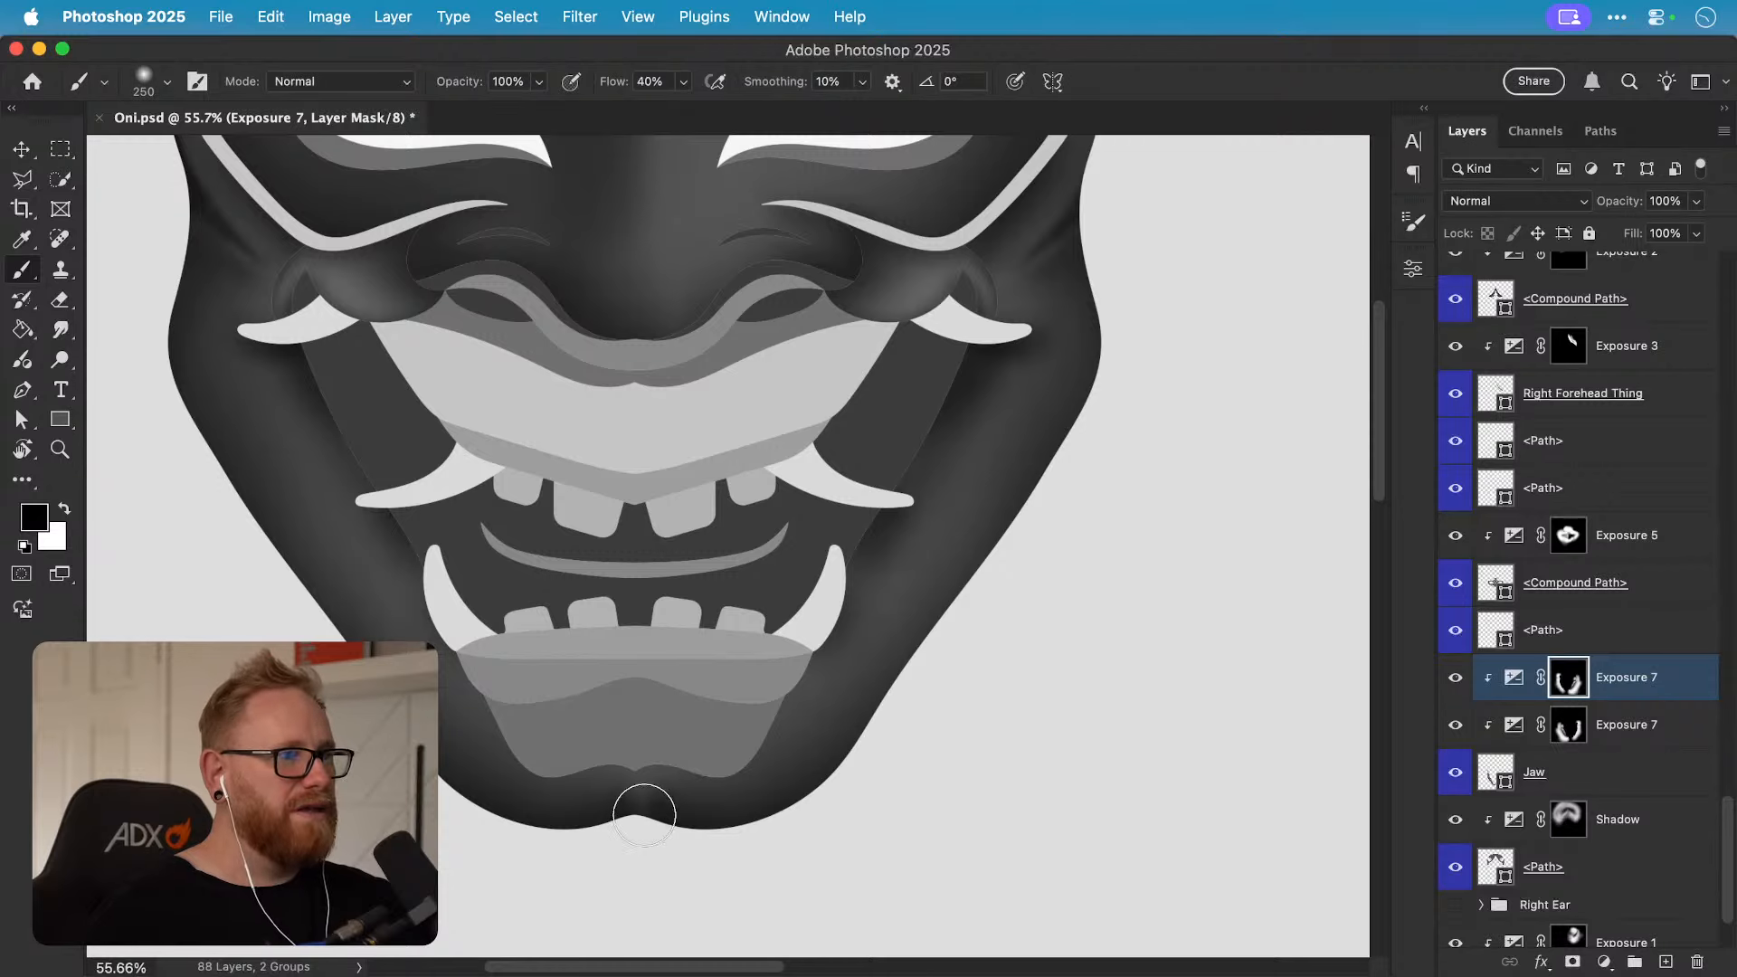
key("x")
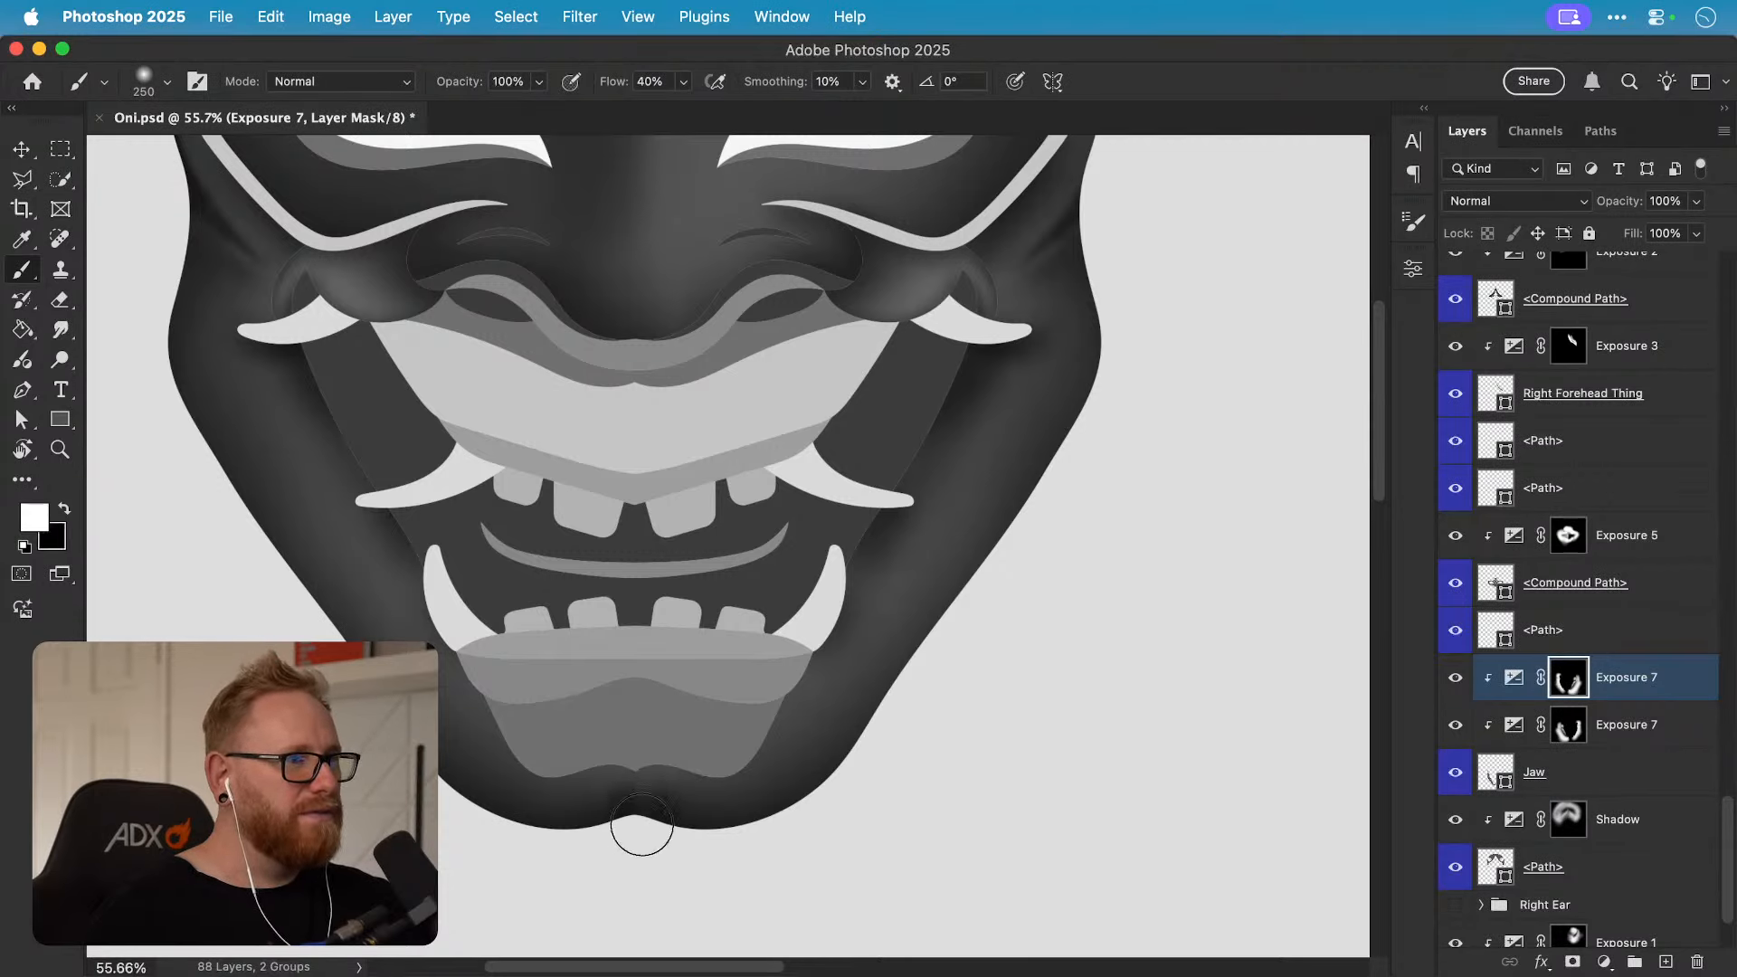
key("x")
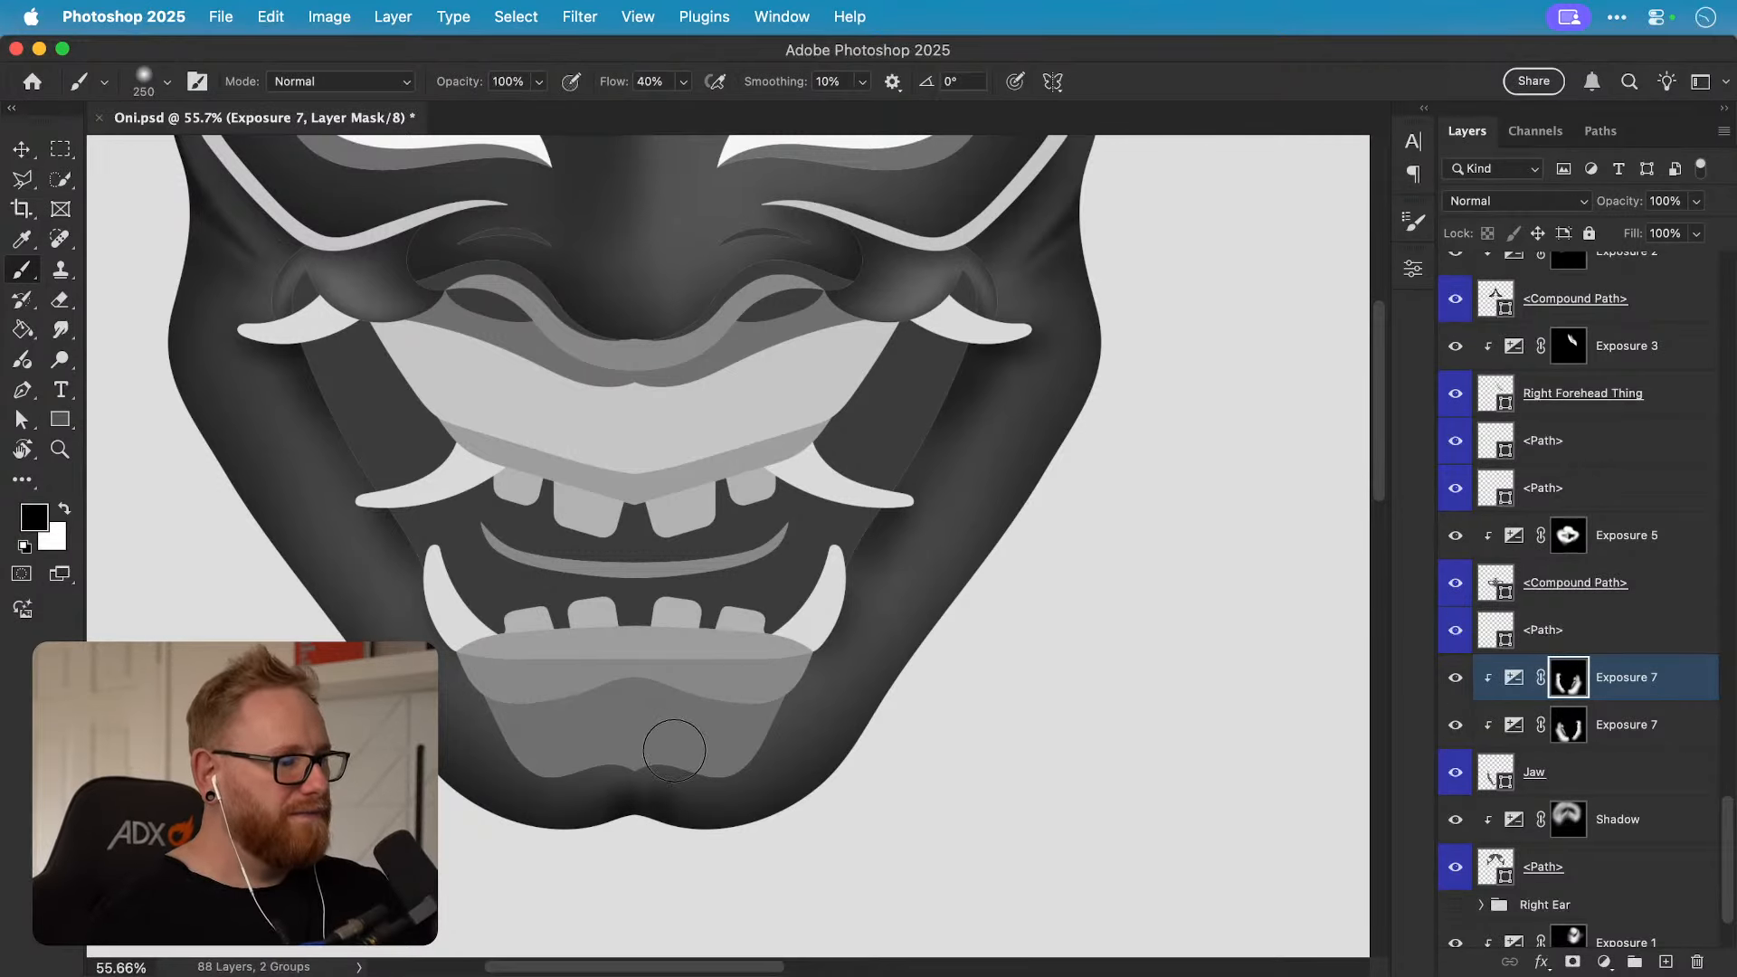
Step: Lighten the middle of the chin by painting black on the mask with the soft brush reduced to 90 and 45 px
key("bracketleft")
key("bracketleft")
key("bracketleft")
key("bracketleft")
key("bracketleft")
key("bracketleft")
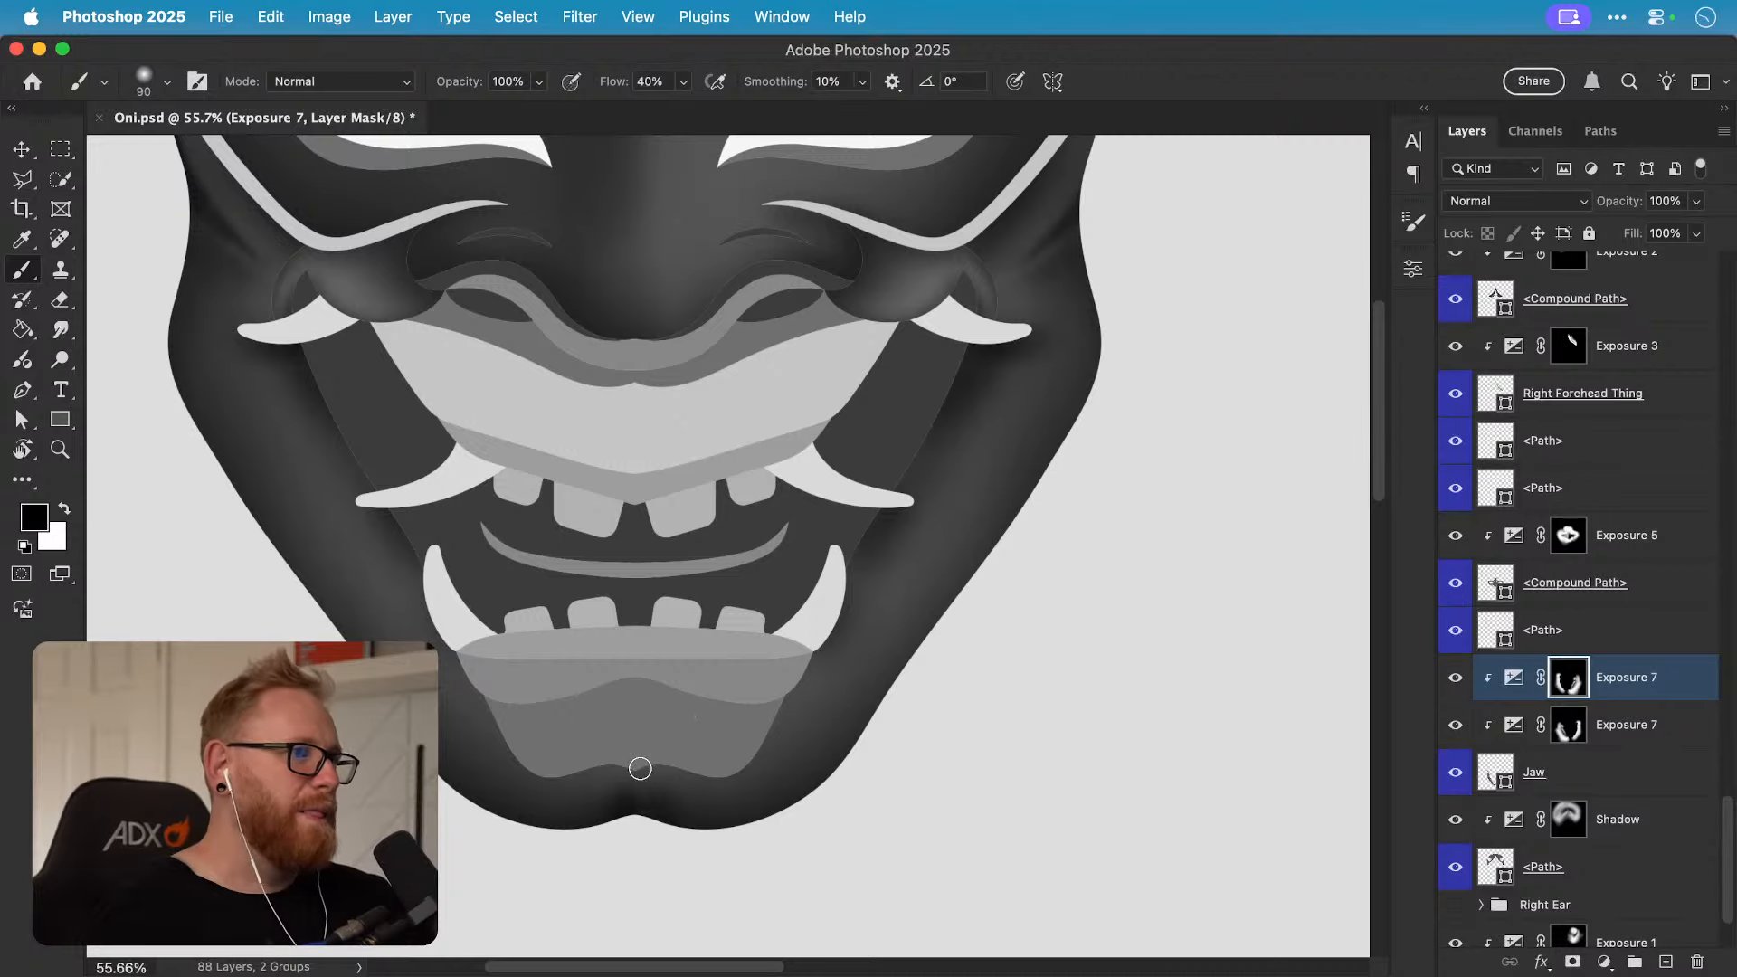
scroll(686, 818, "up", 5)
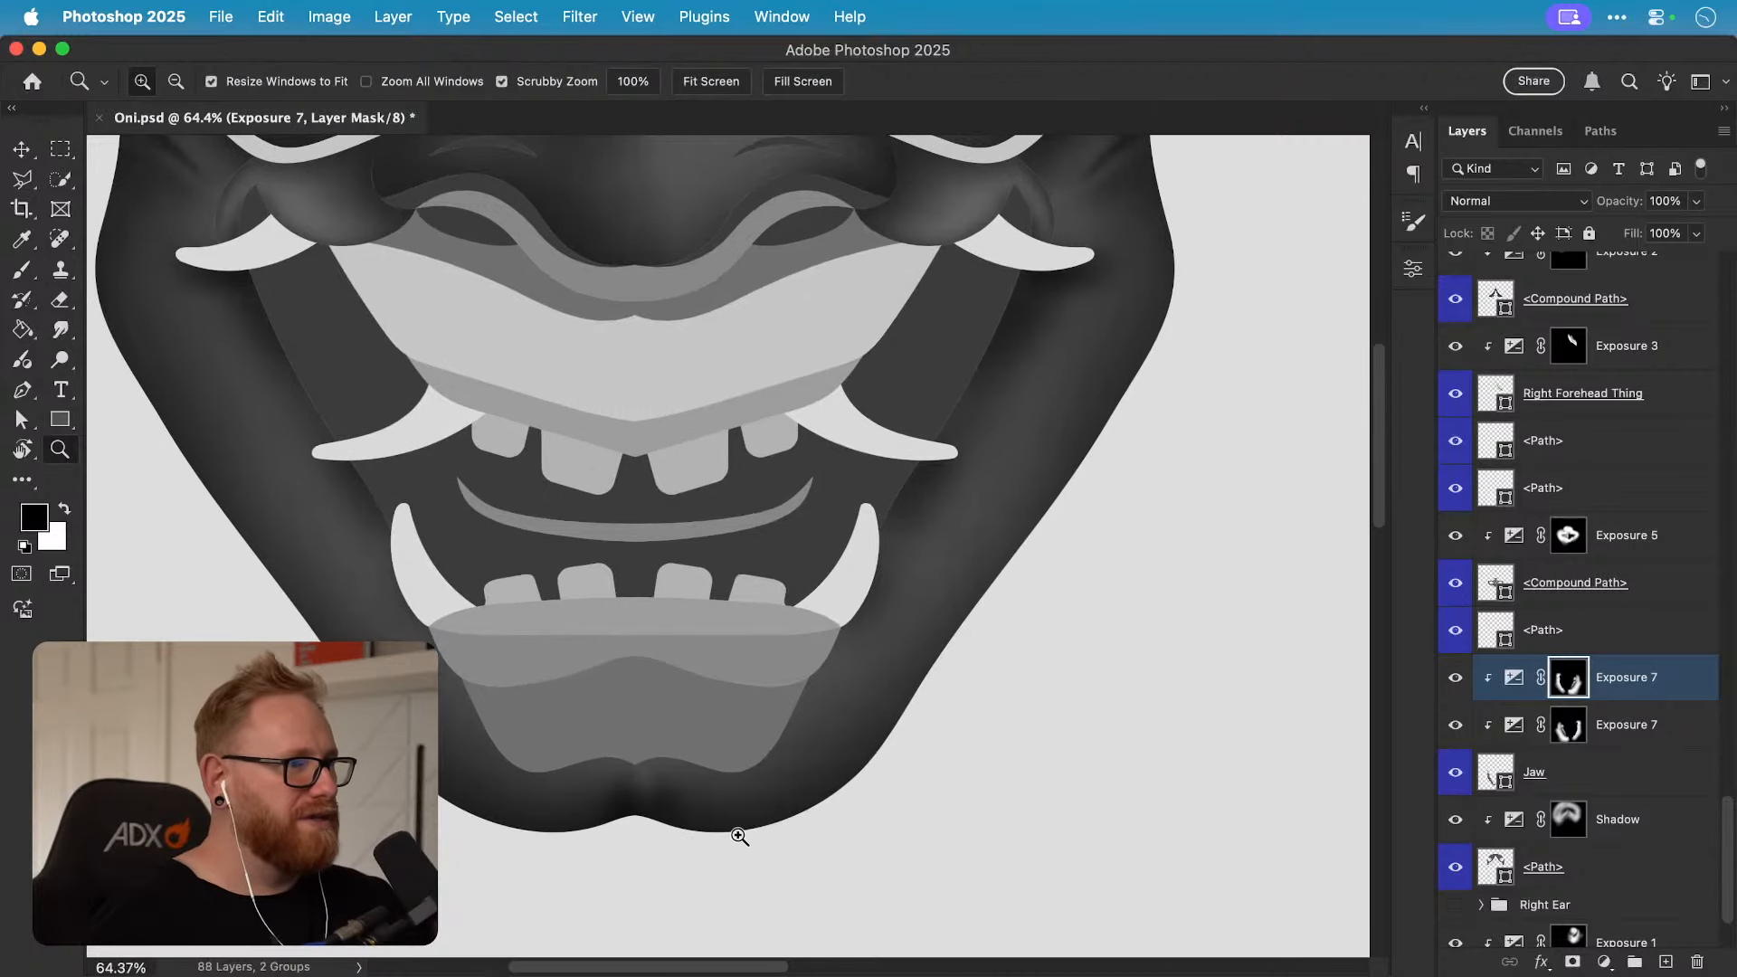
key("bracketleft")
key("bracketleft")
key("bracketleft")
key("bracketleft")
key("bracketleft")
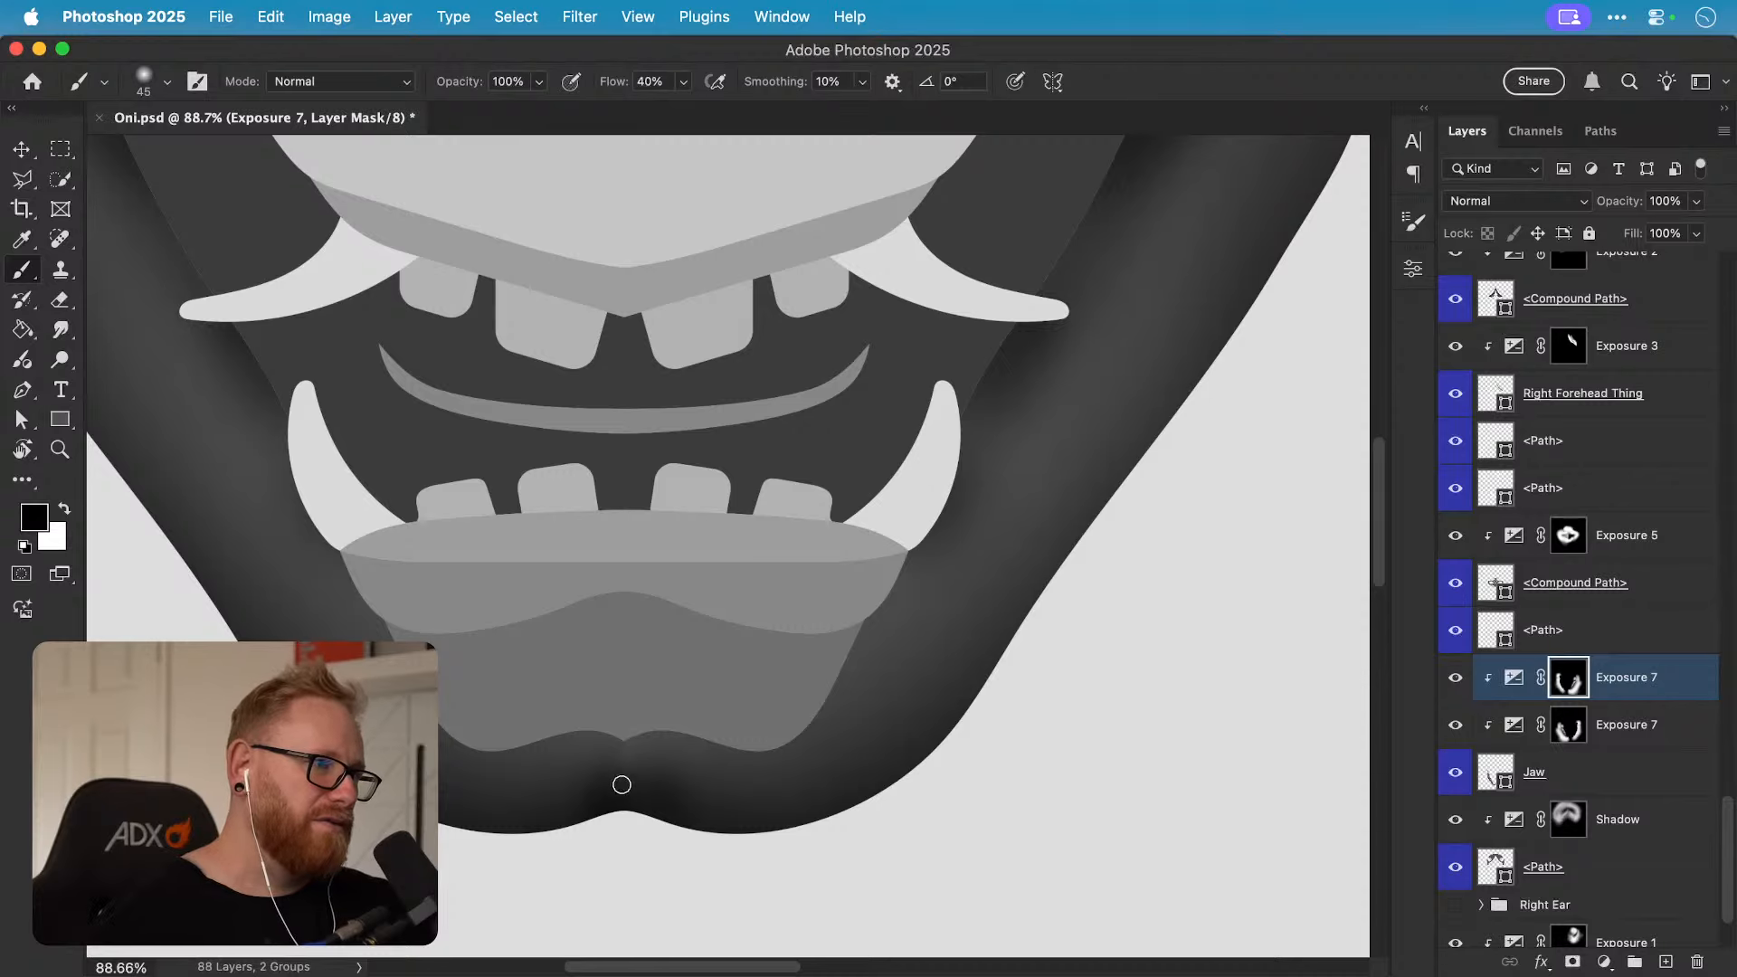
Step: Deepen the shading around the top of the chin cleft with white mask strokes, enlarging the brush to 100 and 200 px
key("z")
left_click_drag(608, 764, 709, 758)
key("b")
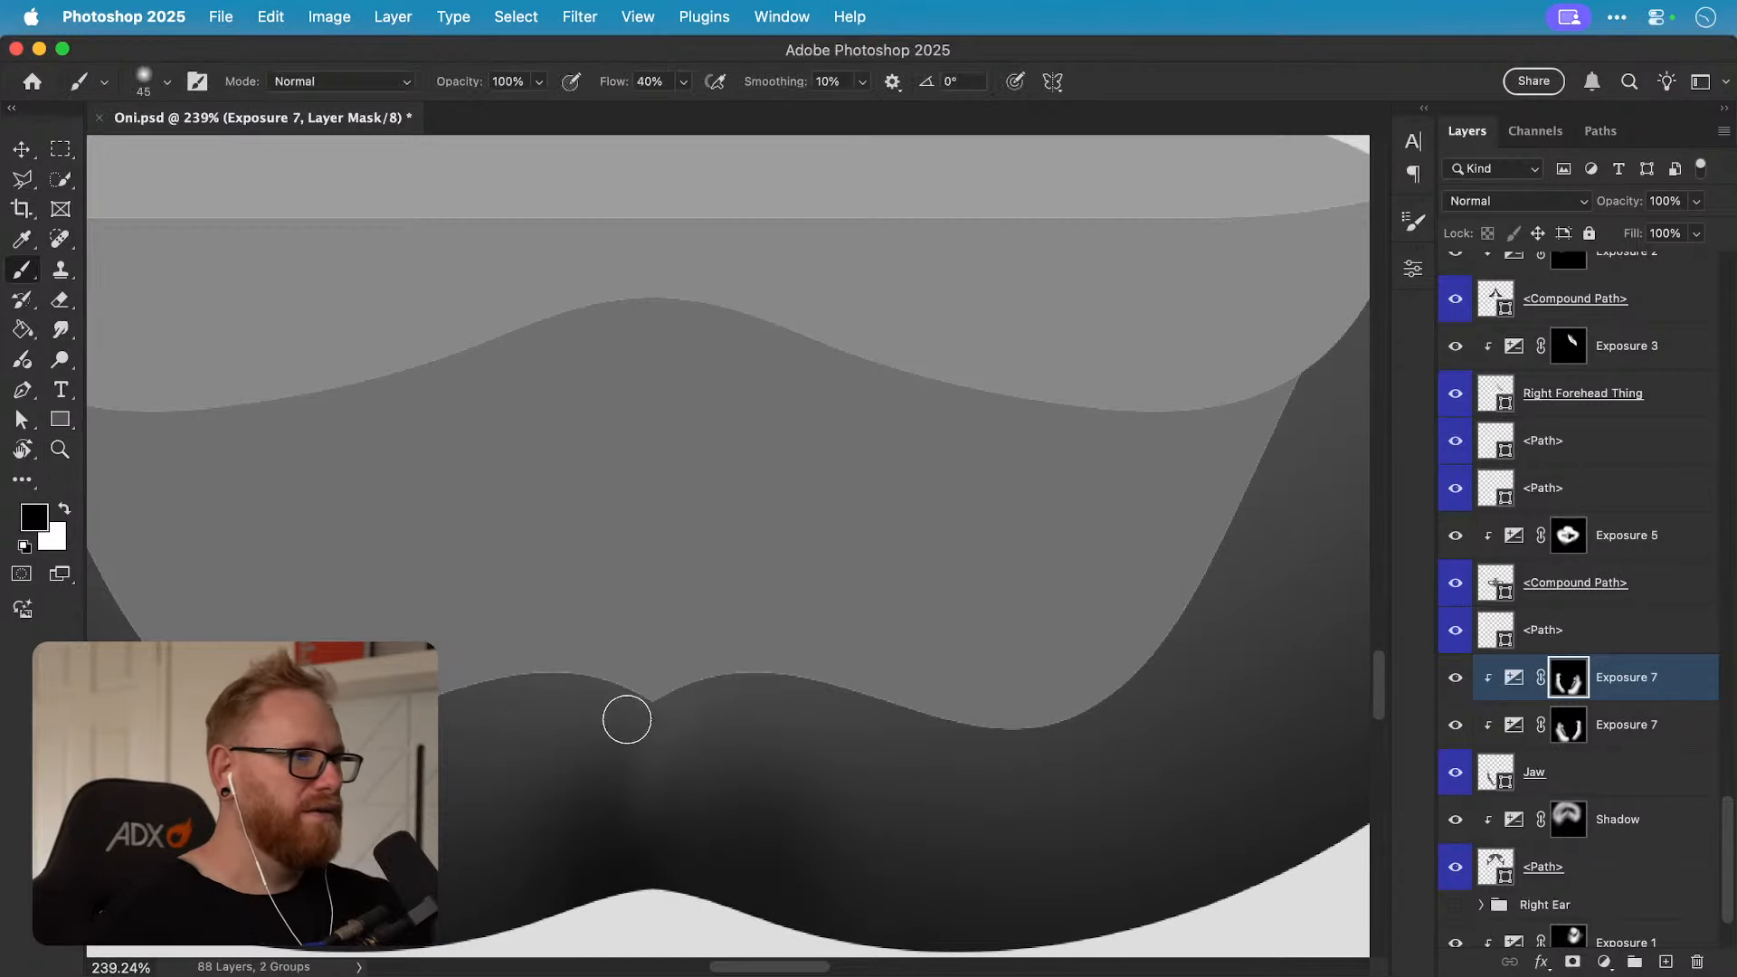
key("x")
key("bracketright")
key("bracketright")
key("bracketright")
key("bracketright")
key("bracketright")
key("bracketright")
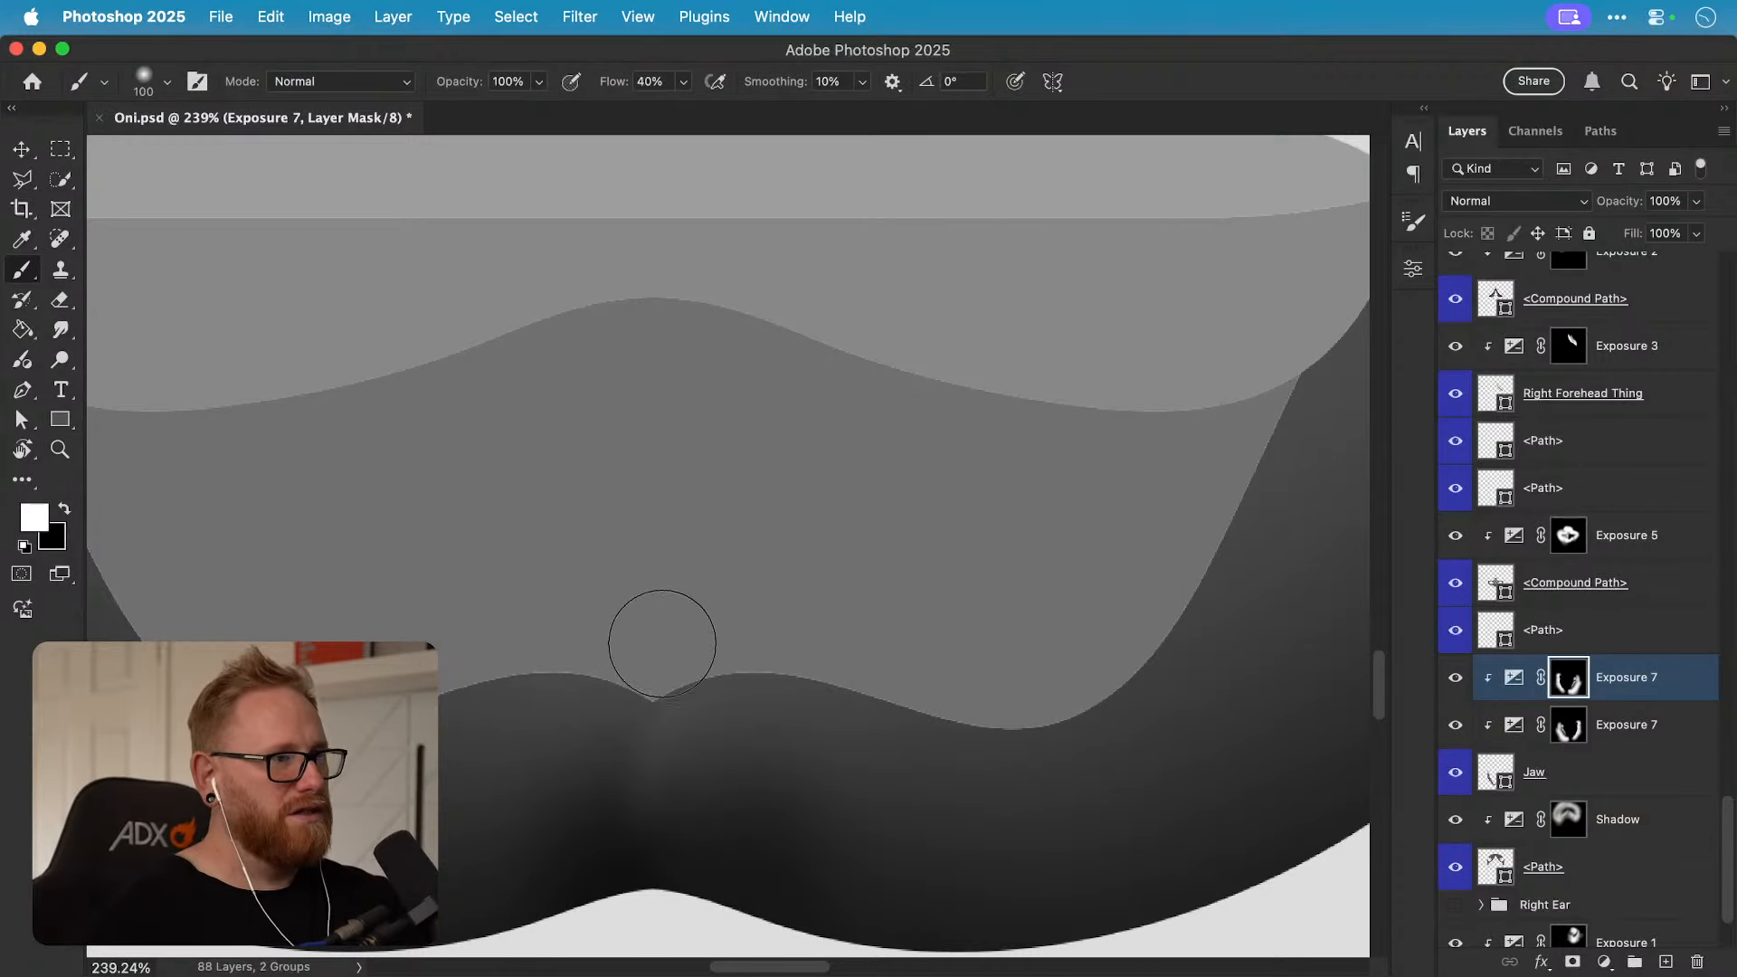
key("bracketright")
key("bracketright")
key("bracketright")
key("bracketright")
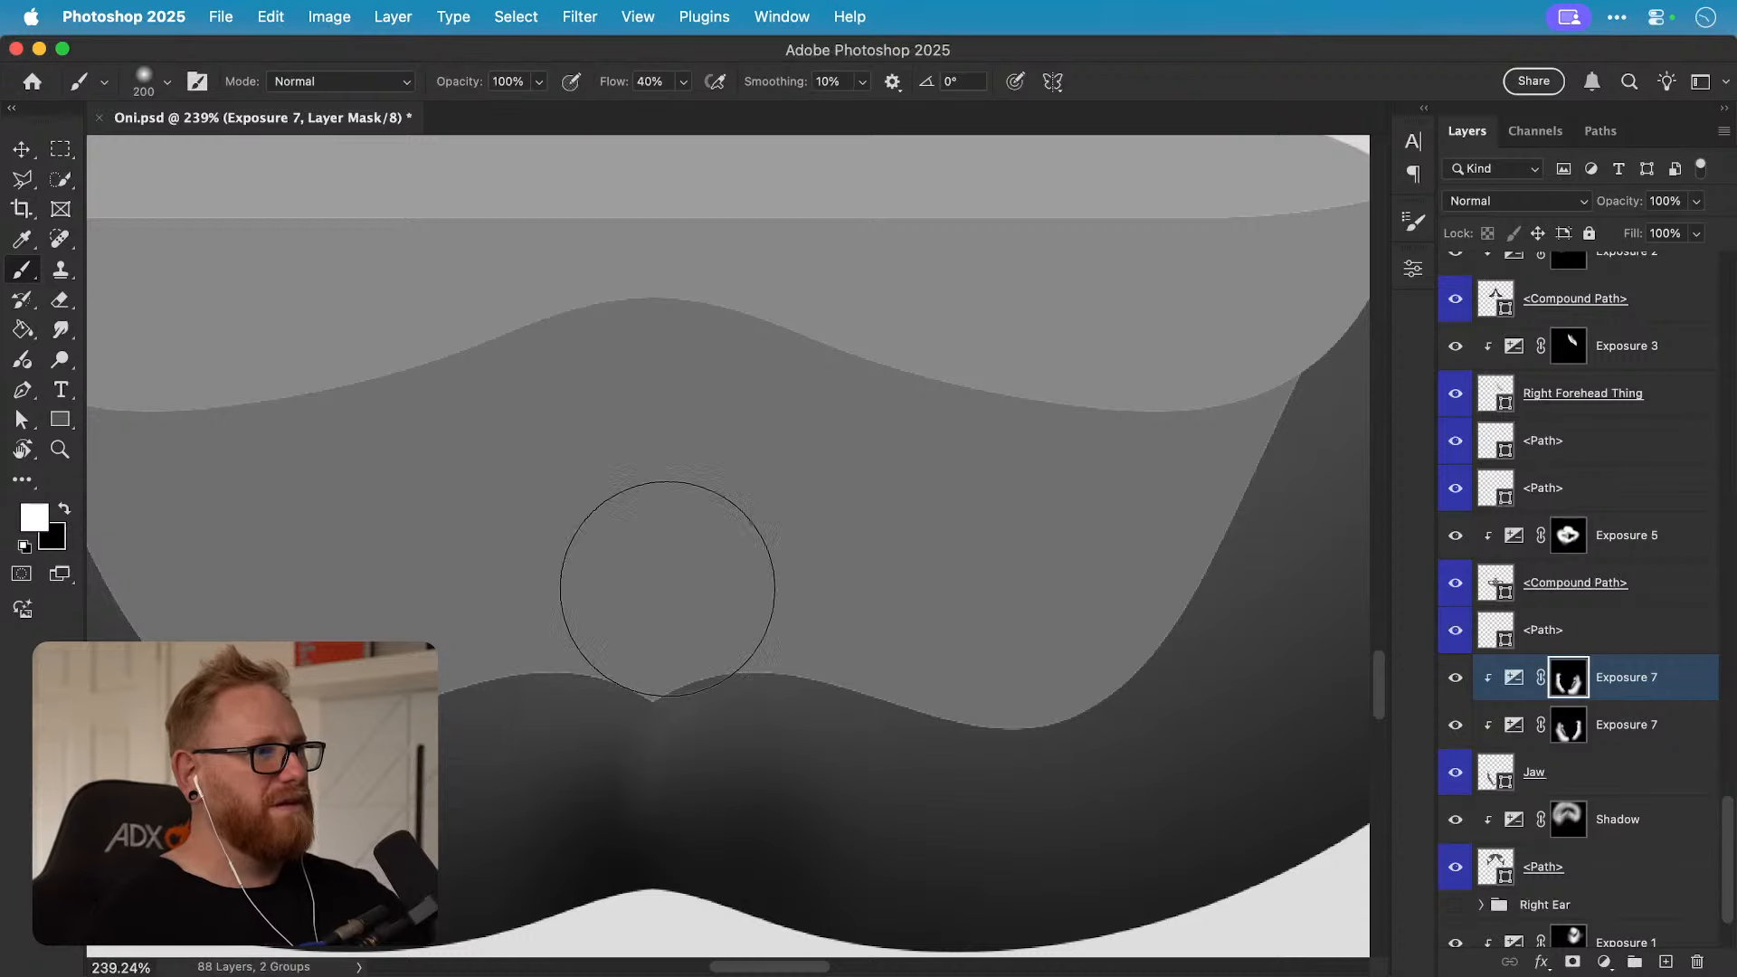
Step: Paint a narrow black highlight on the mask below the cleft point, reducing the brush from 125 to 25 px
key("x")
key("bracketleft")
key("bracketleft")
key("bracketleft")
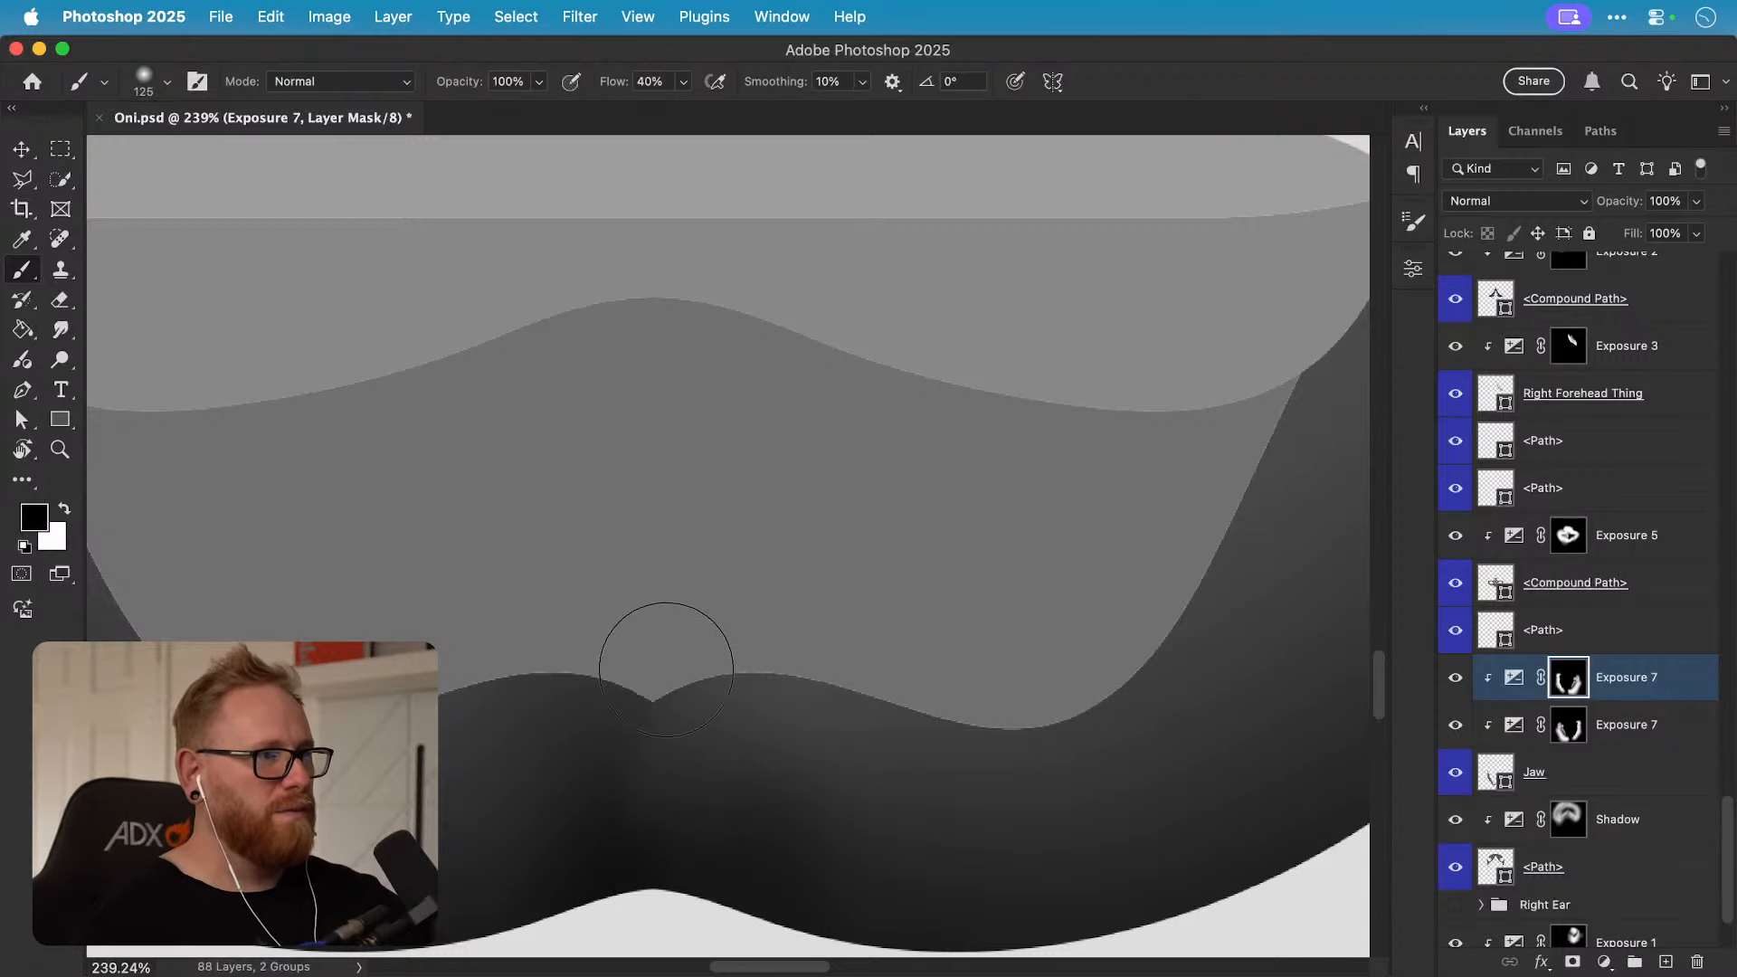
key("bracketleft")
key("bracketleft")
key("bracketleft")
key("bracketleft")
key("bracketleft")
key("bracketleft")
key("bracketleft")
key("bracketleft")
key("bracketleft")
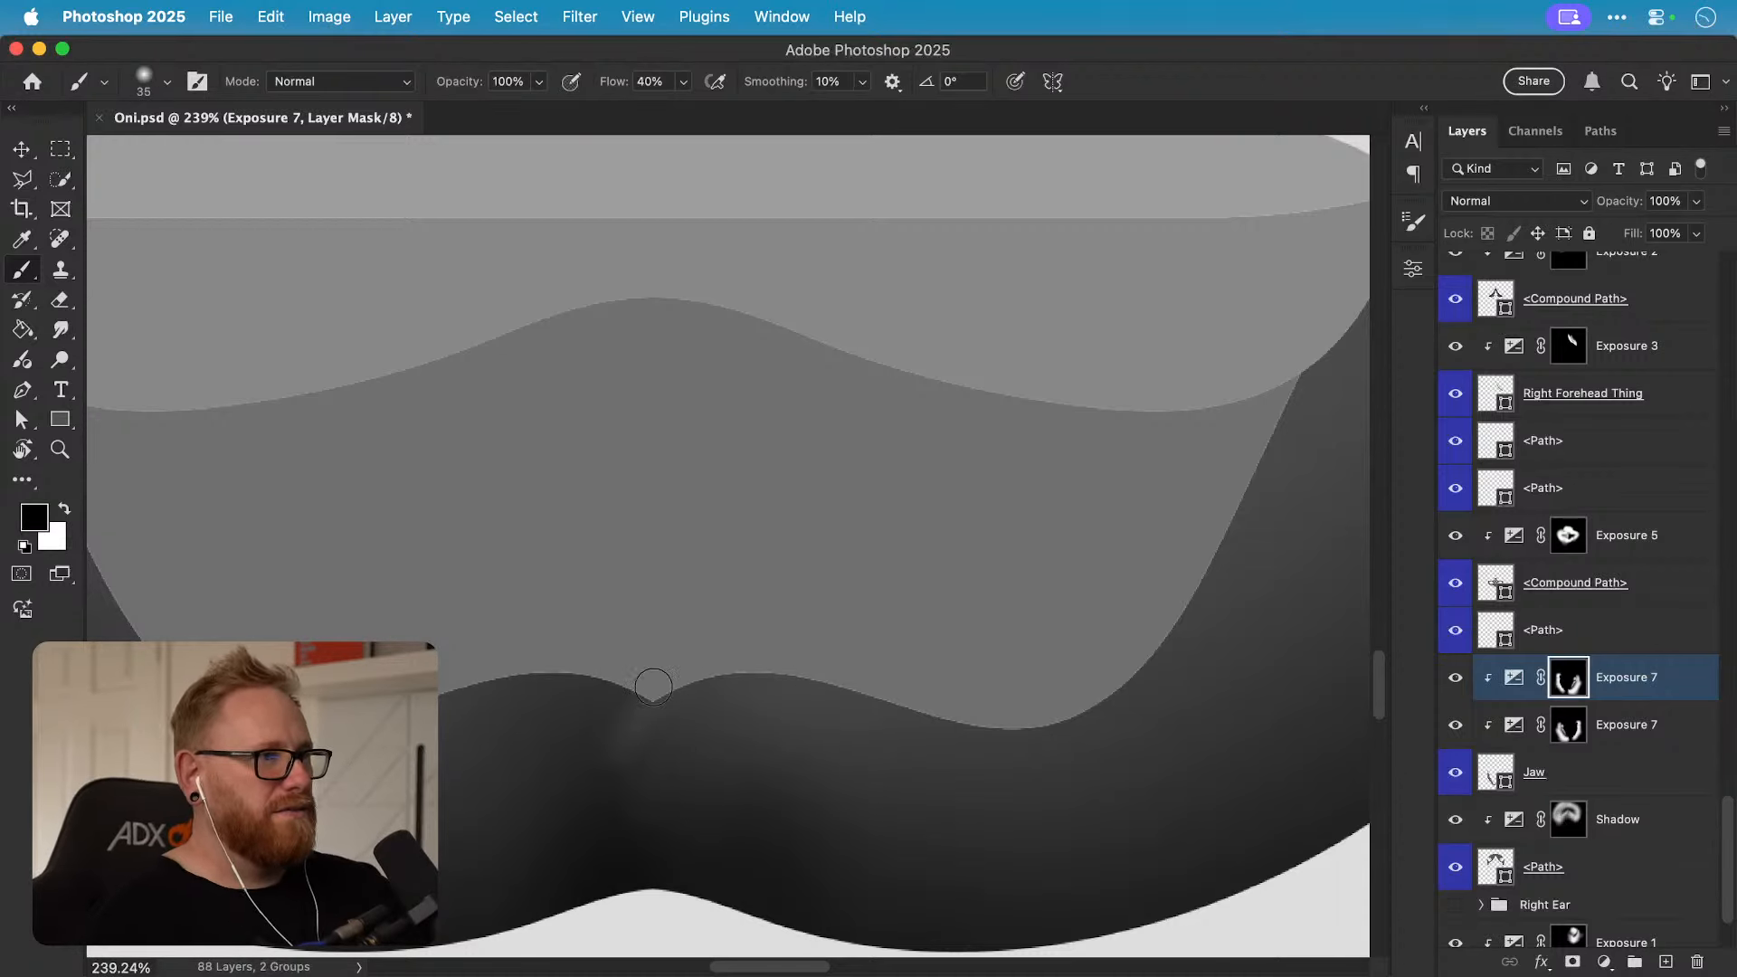
key("bracketleft")
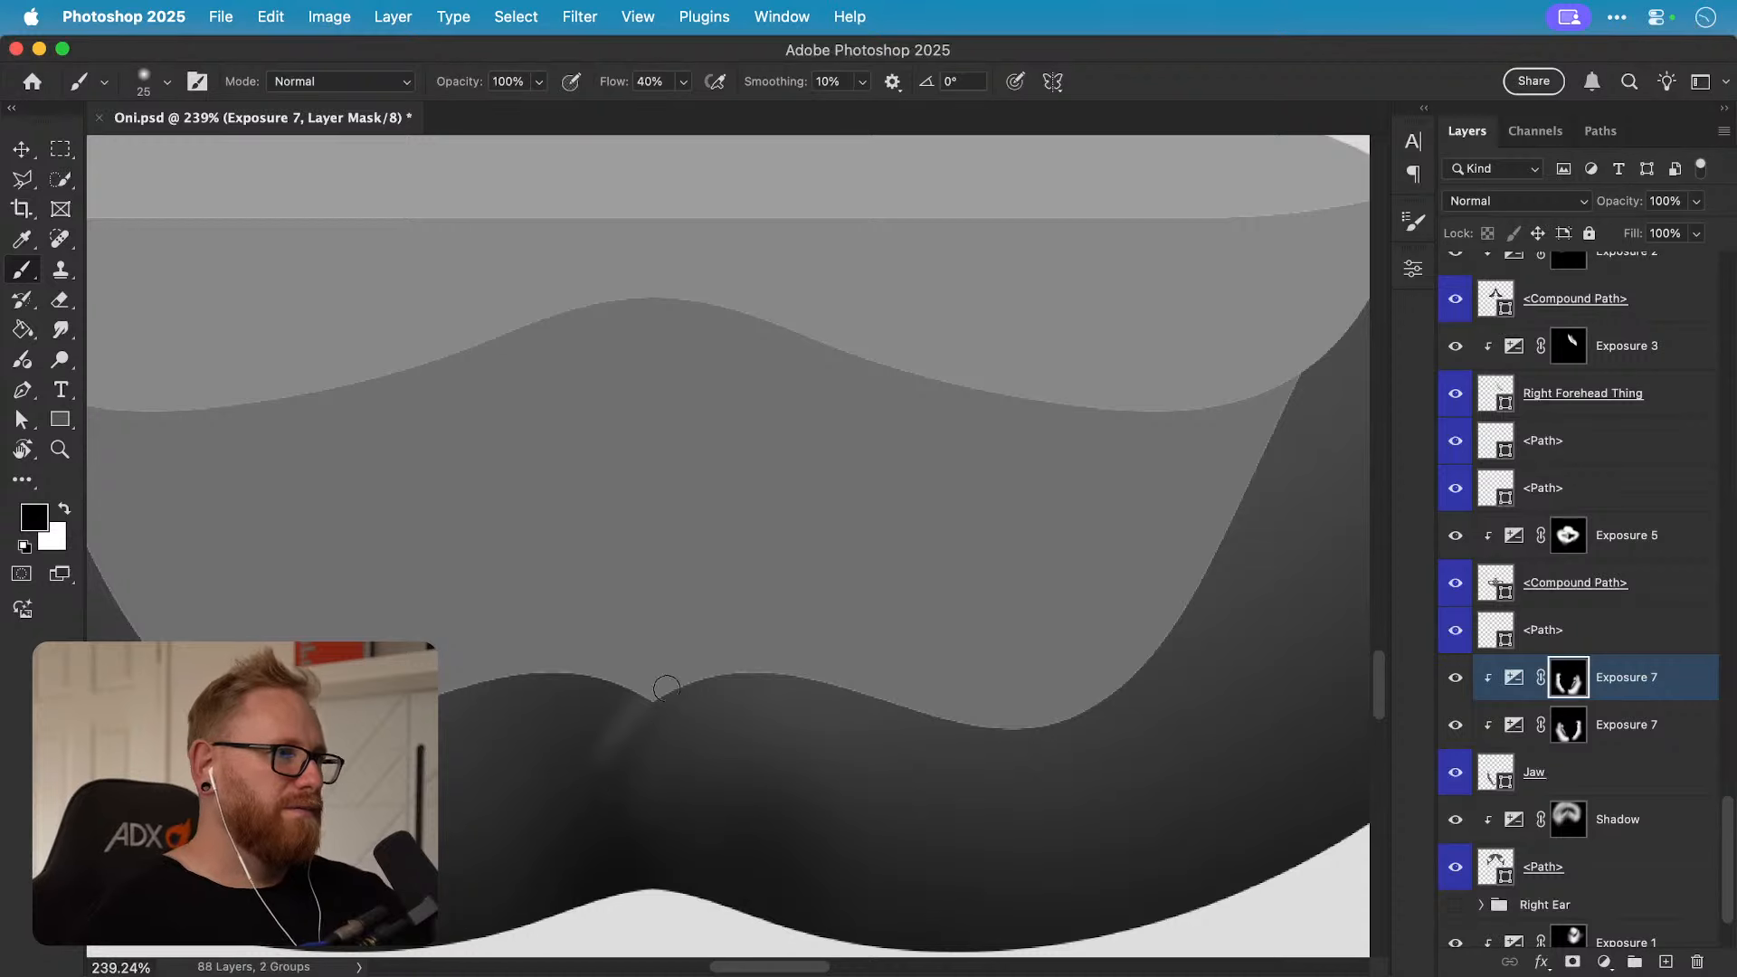
Step: Undo and repaint the thin curved highlight running down from the cleft point with the 25 px black brush
key("super+z")
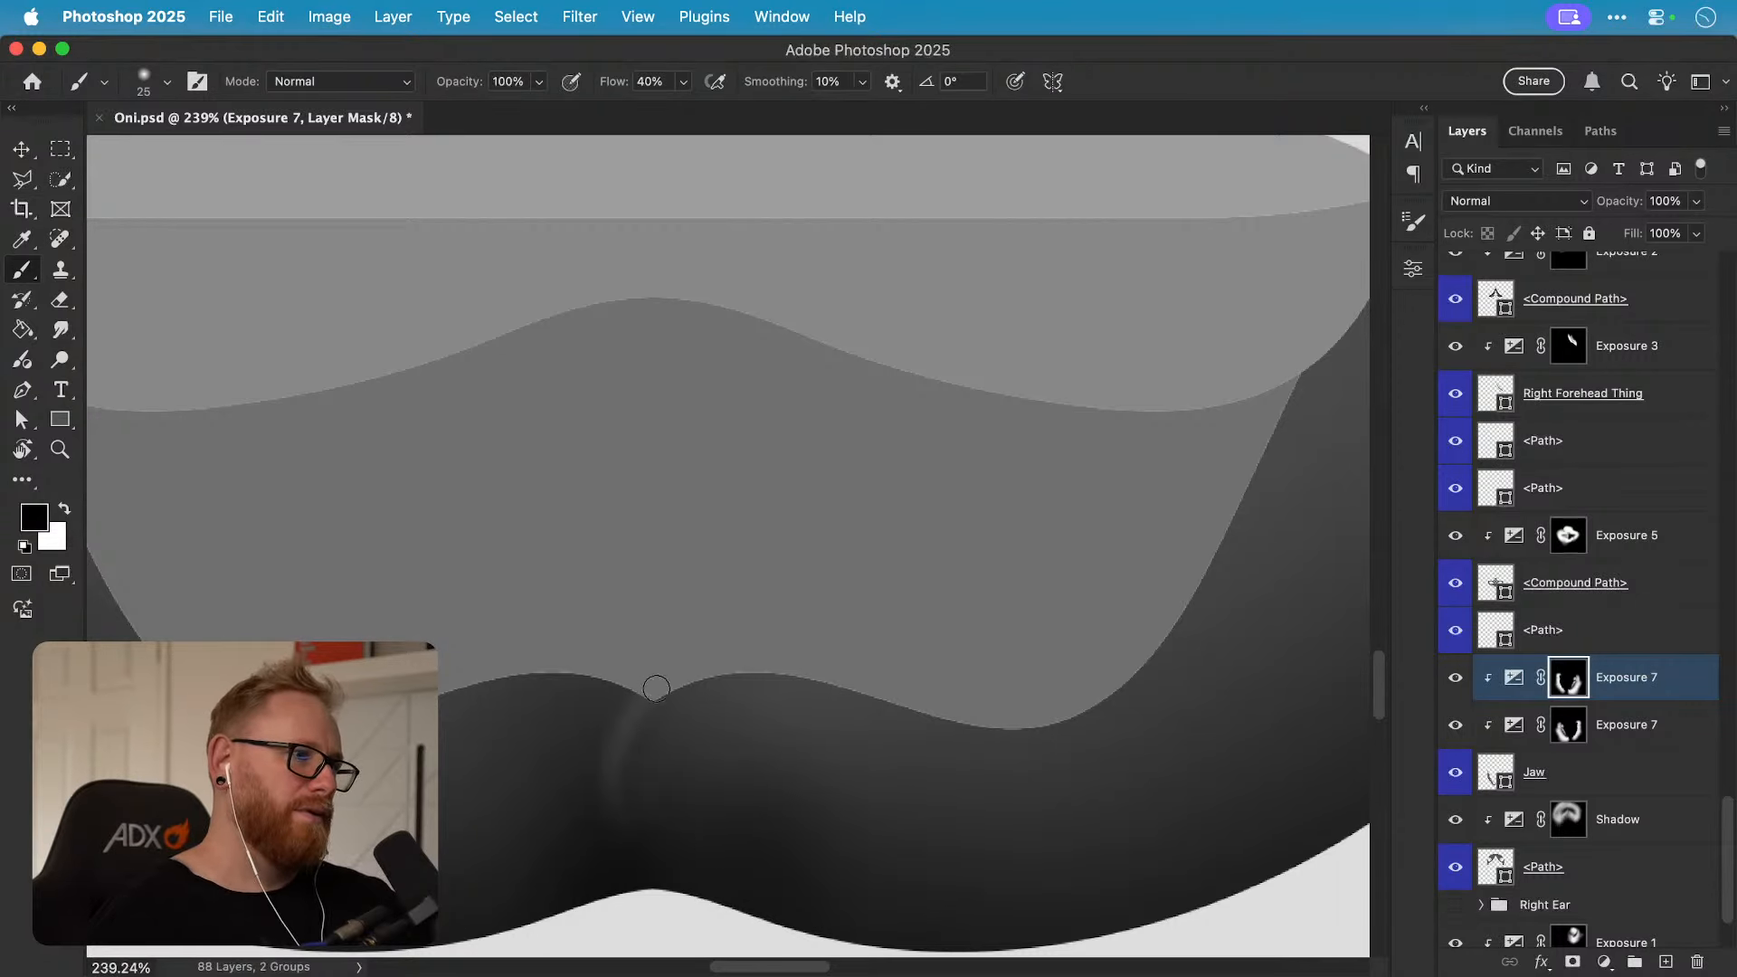
key("super+z")
mouse_move(653, 699)
left_mouse_down()
mouse_move(615, 805)
mouse_move(634, 825)
left_mouse_up()
key("super+z")
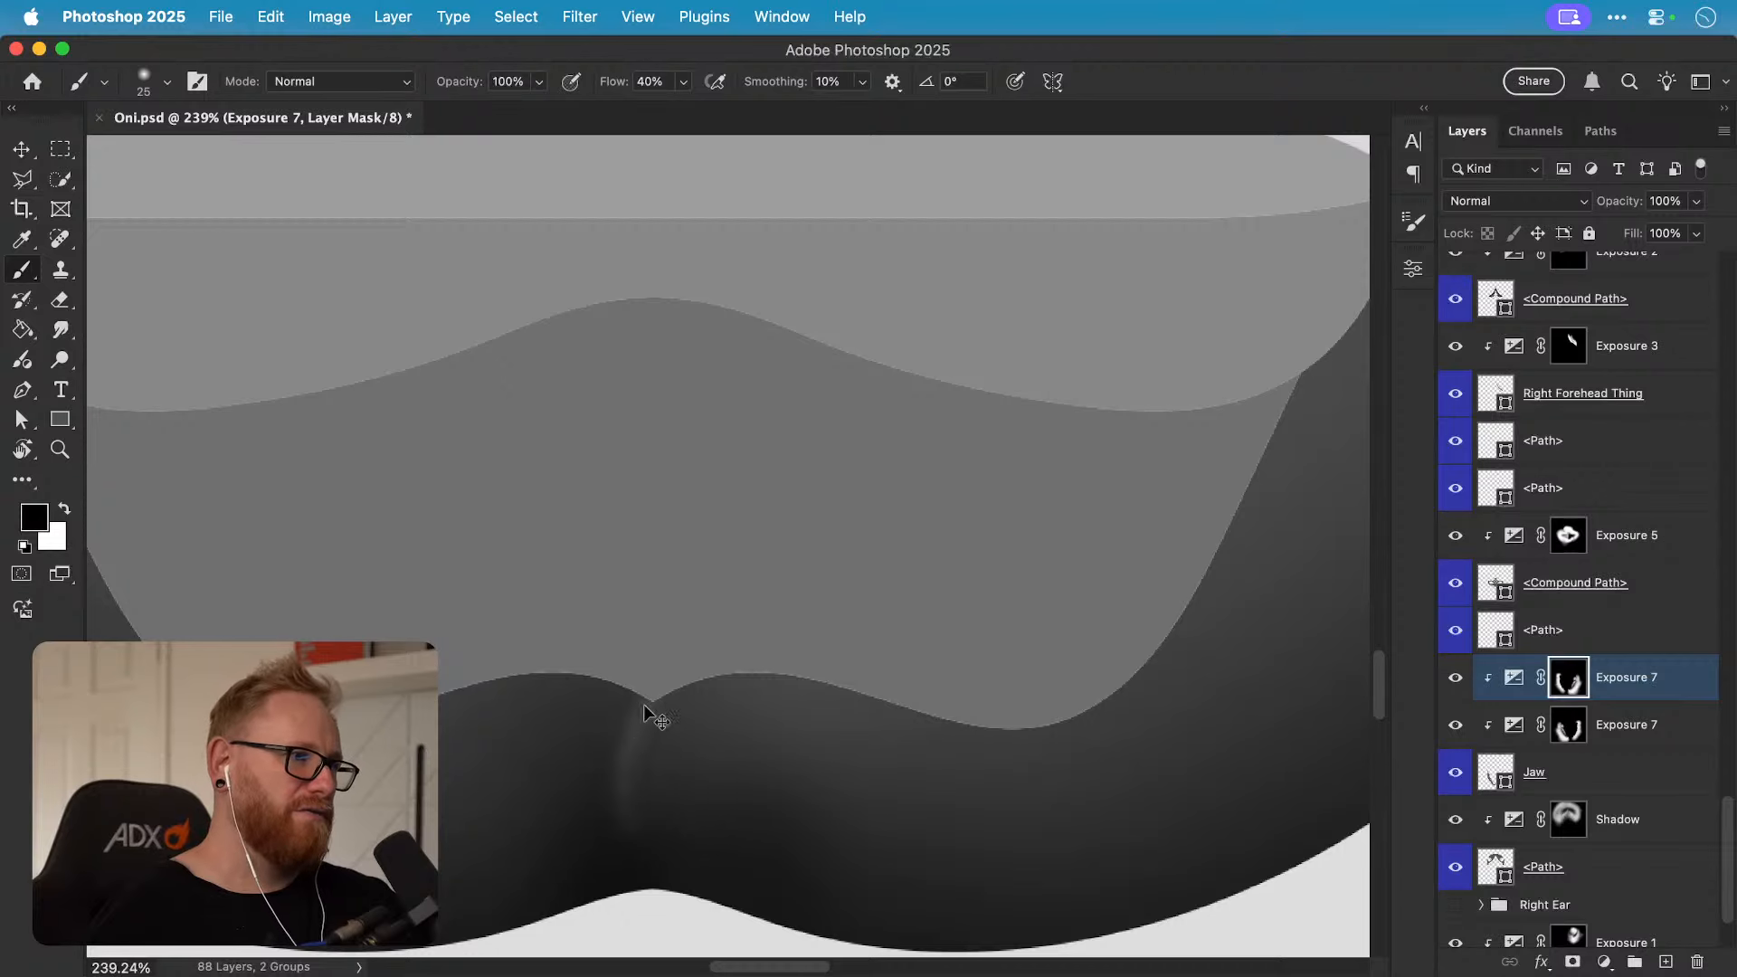
key("super+z")
left_click_drag(644, 701, 629, 801)
key("super+z")
left_click_drag(642, 701, 628, 800)
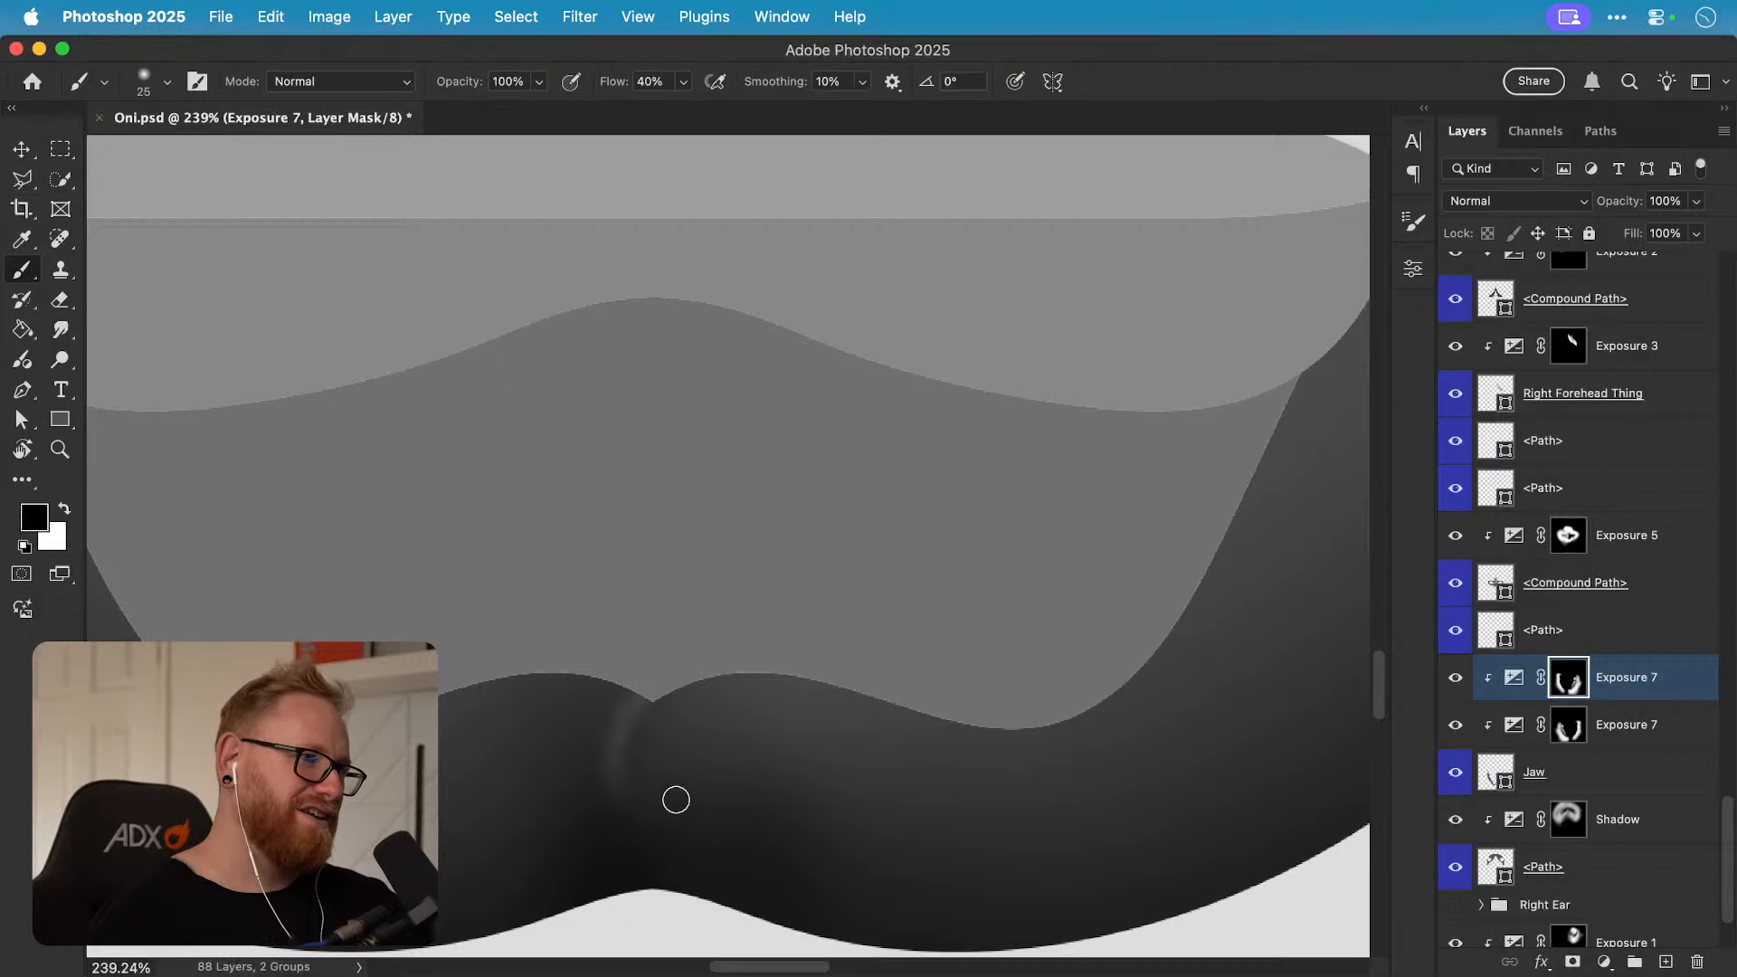
key("super+z")
left_click_drag(678, 670, 674, 801)
key("super+z")
mouse_move(679, 670)
left_mouse_down()
mouse_move(621, 791)
mouse_move(679, 802)
left_mouse_up()
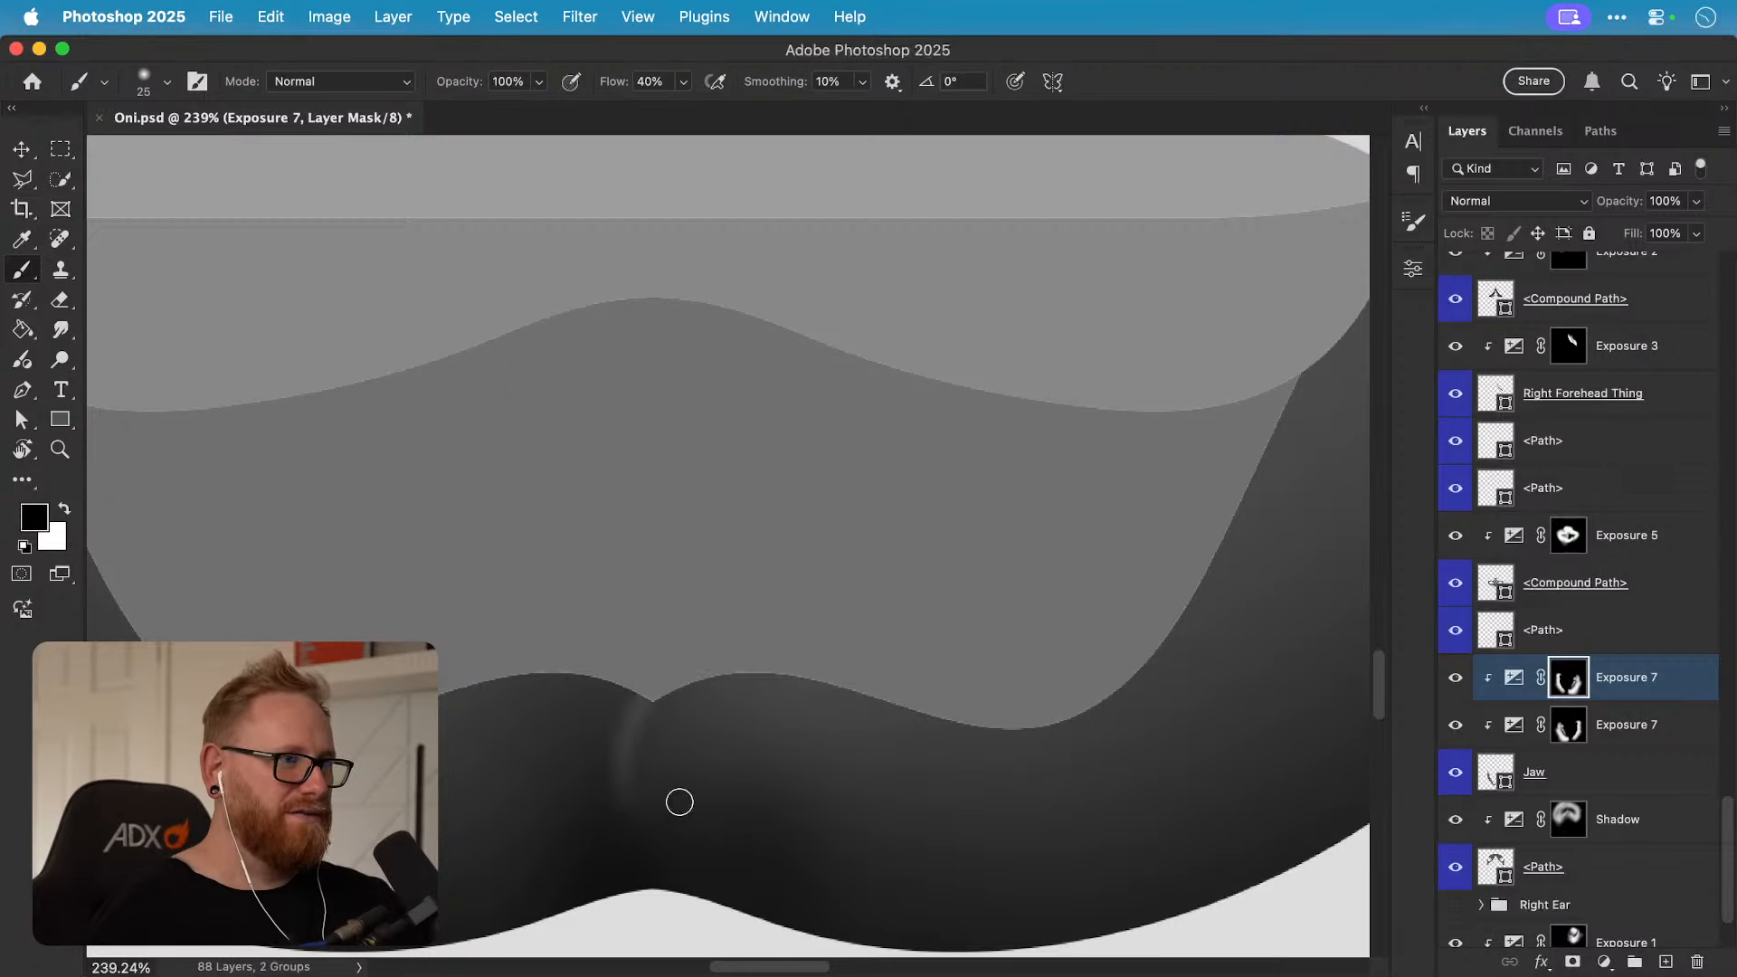
key("super+z")
left_click_drag(673, 693, 669, 842)
key("super+z")
left_click_drag(669, 706, 634, 853)
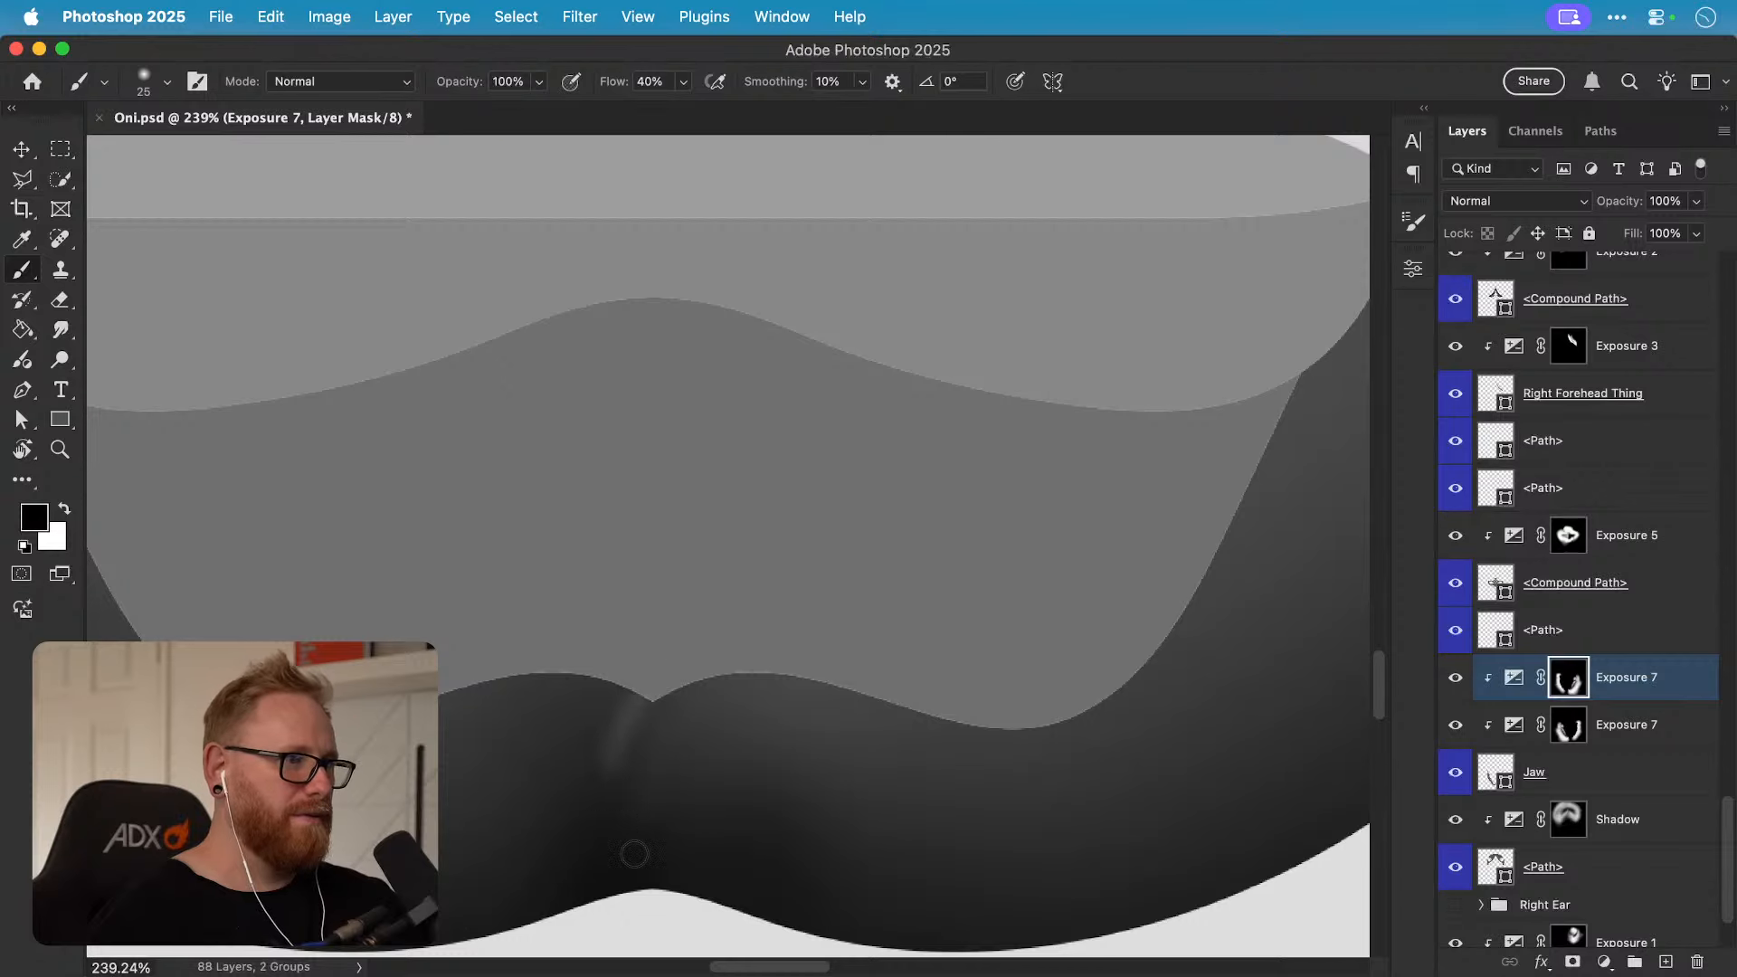
key("super+z")
left_click_drag(669, 674, 668, 843)
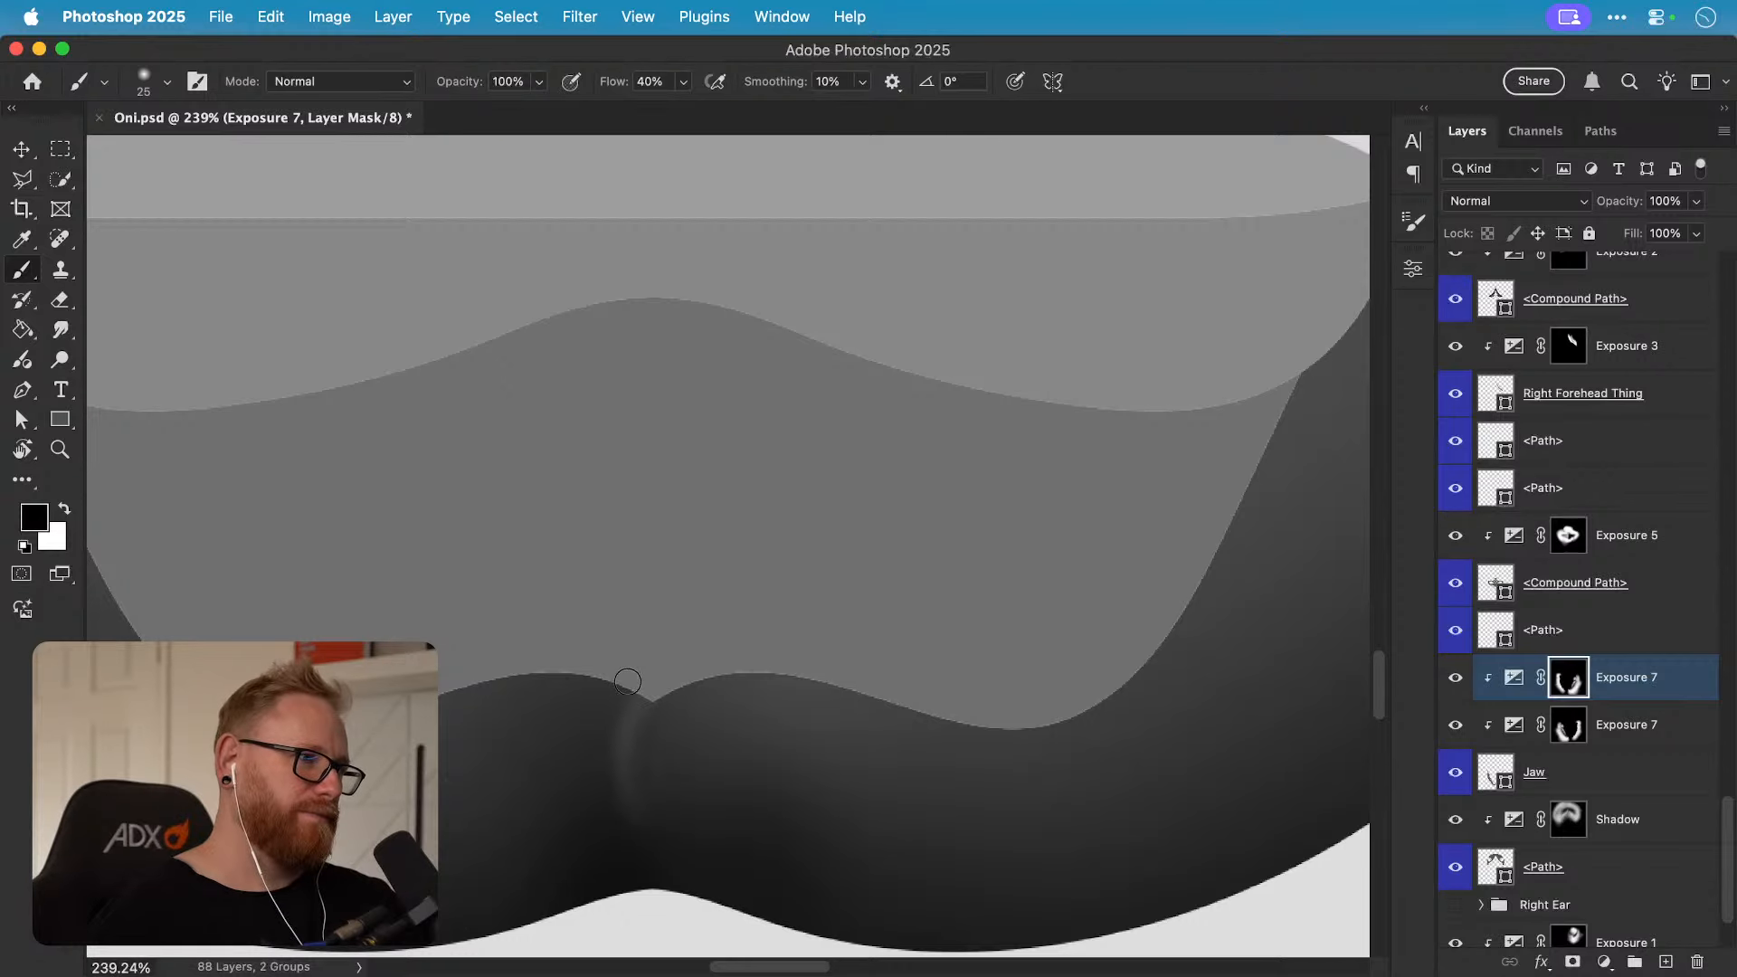
Step: Try trimming the crease highlight with a 25 px white stroke, undo it, and rework the highlight in black
key("x")
left_click_drag(636, 683, 623, 812)
key("super+z")
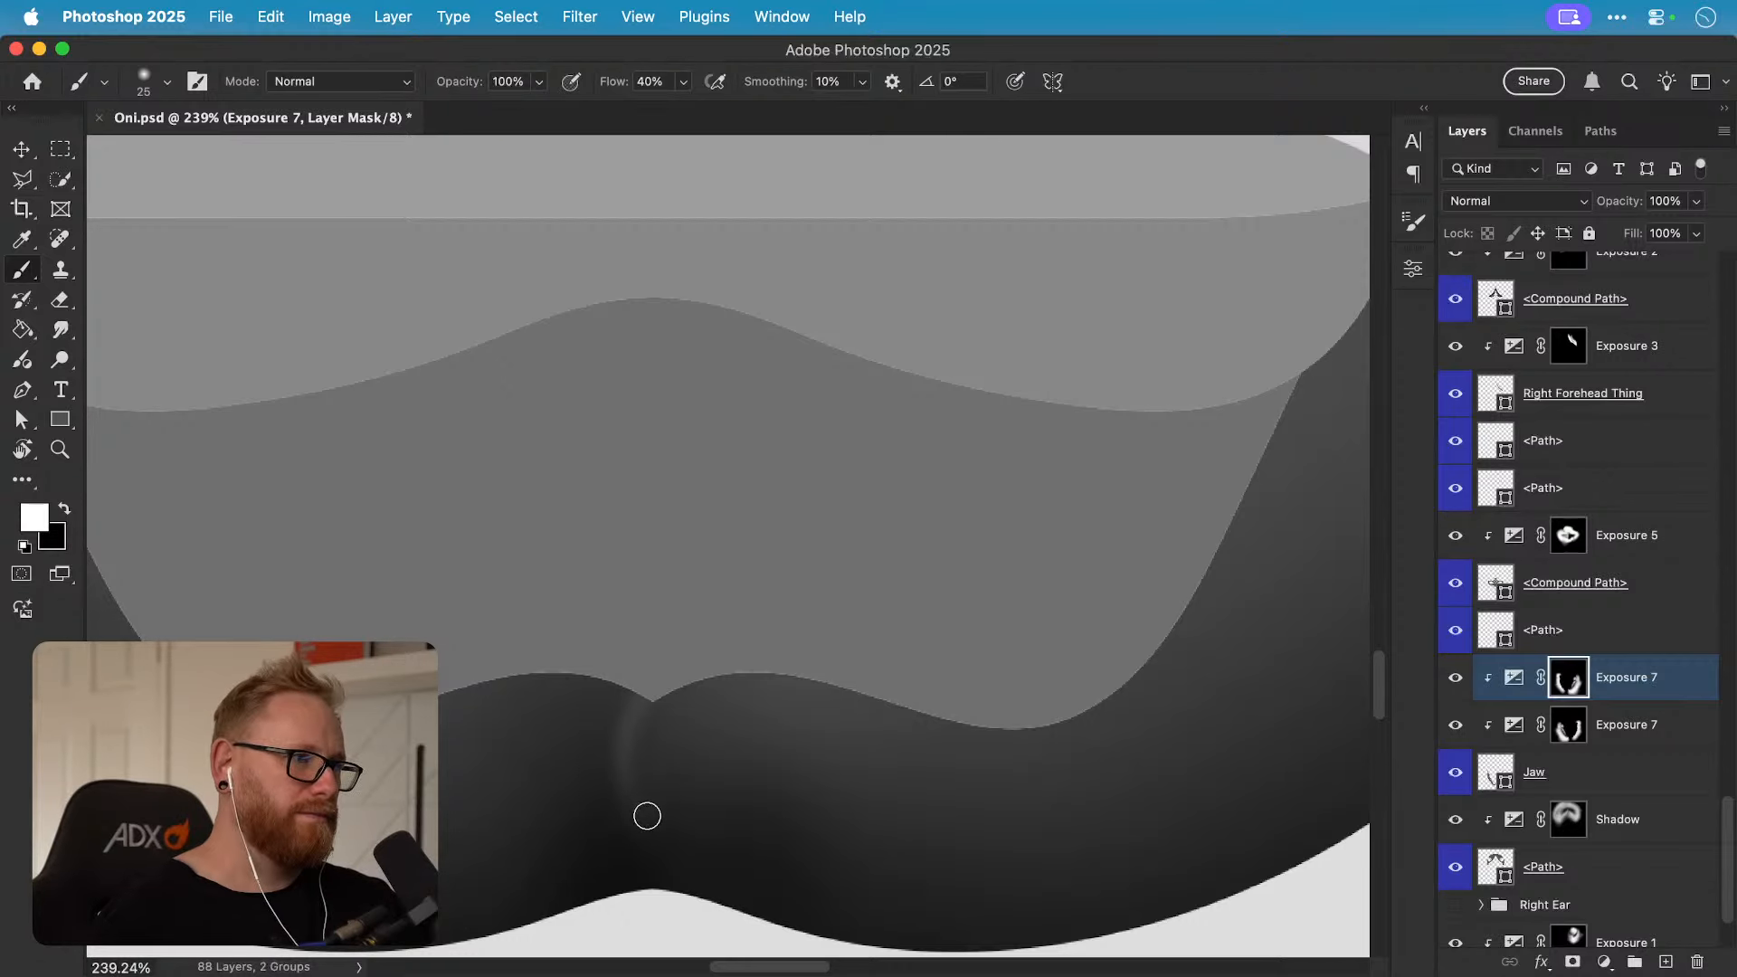
key("x")
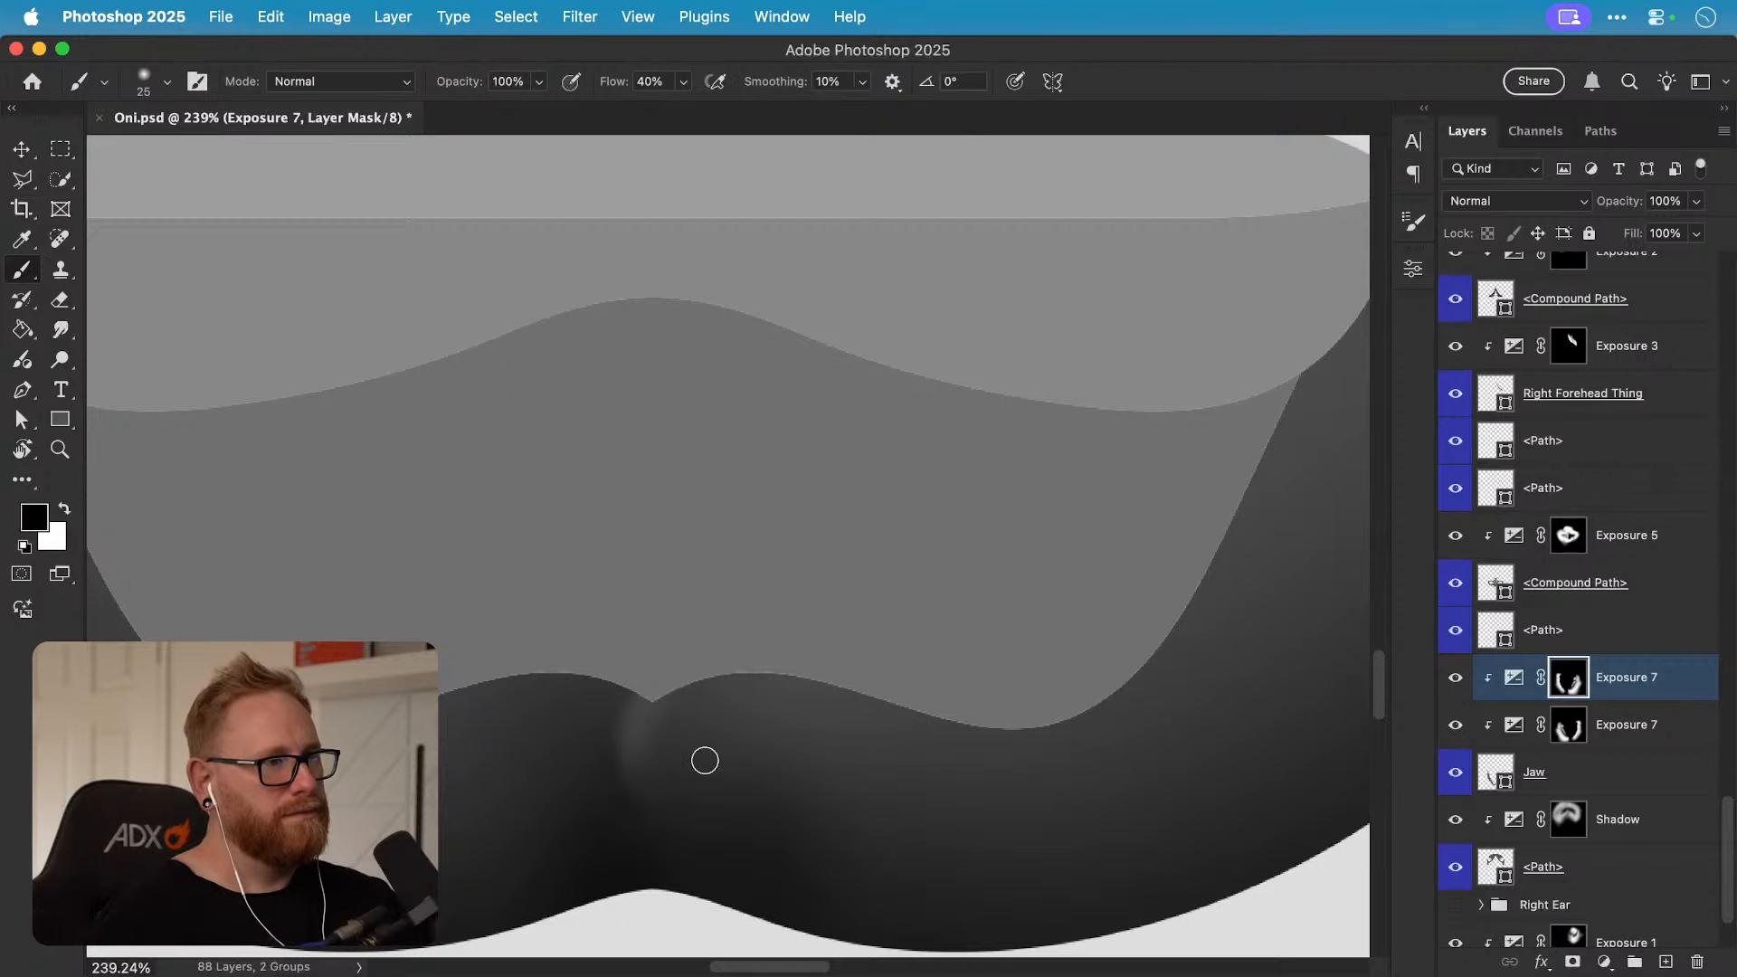
Step: Refine the crease highlight with a 10 px black brush at 70% flow, undoing unwanted strokes, and check it at 100% zoom
key("bracketleft")
key("bracketleft")
key("bracketleft")
key("bracketleft")
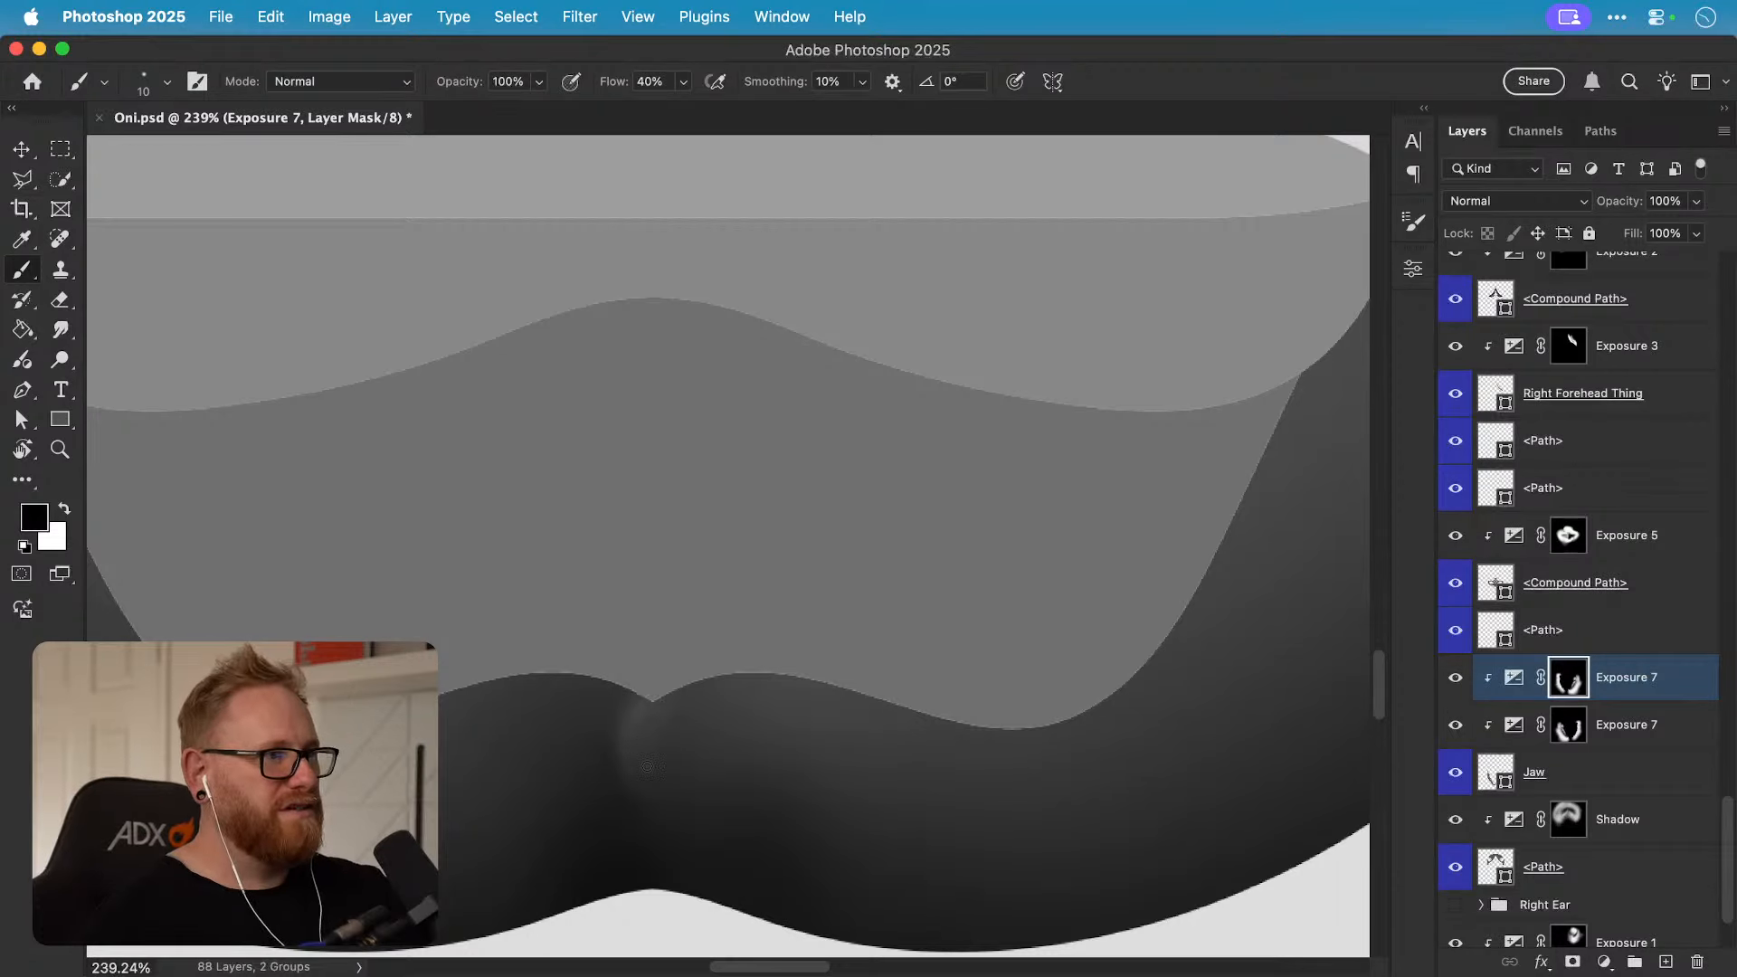
key("super+z")
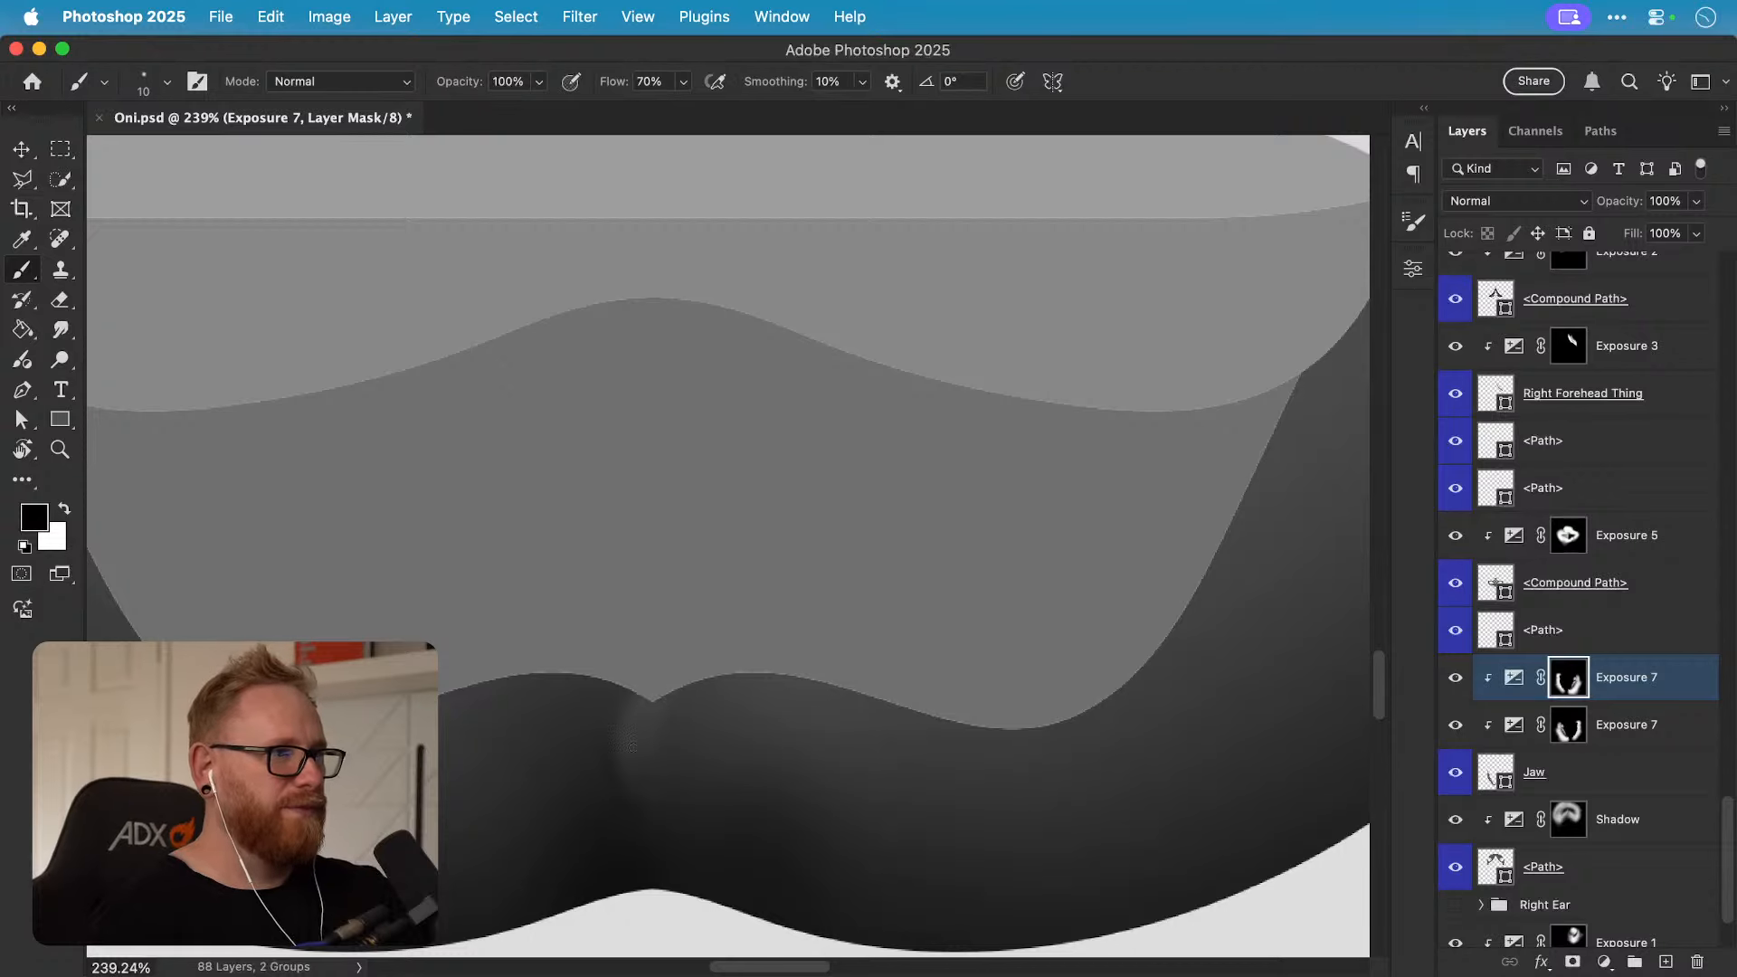
key("super+z")
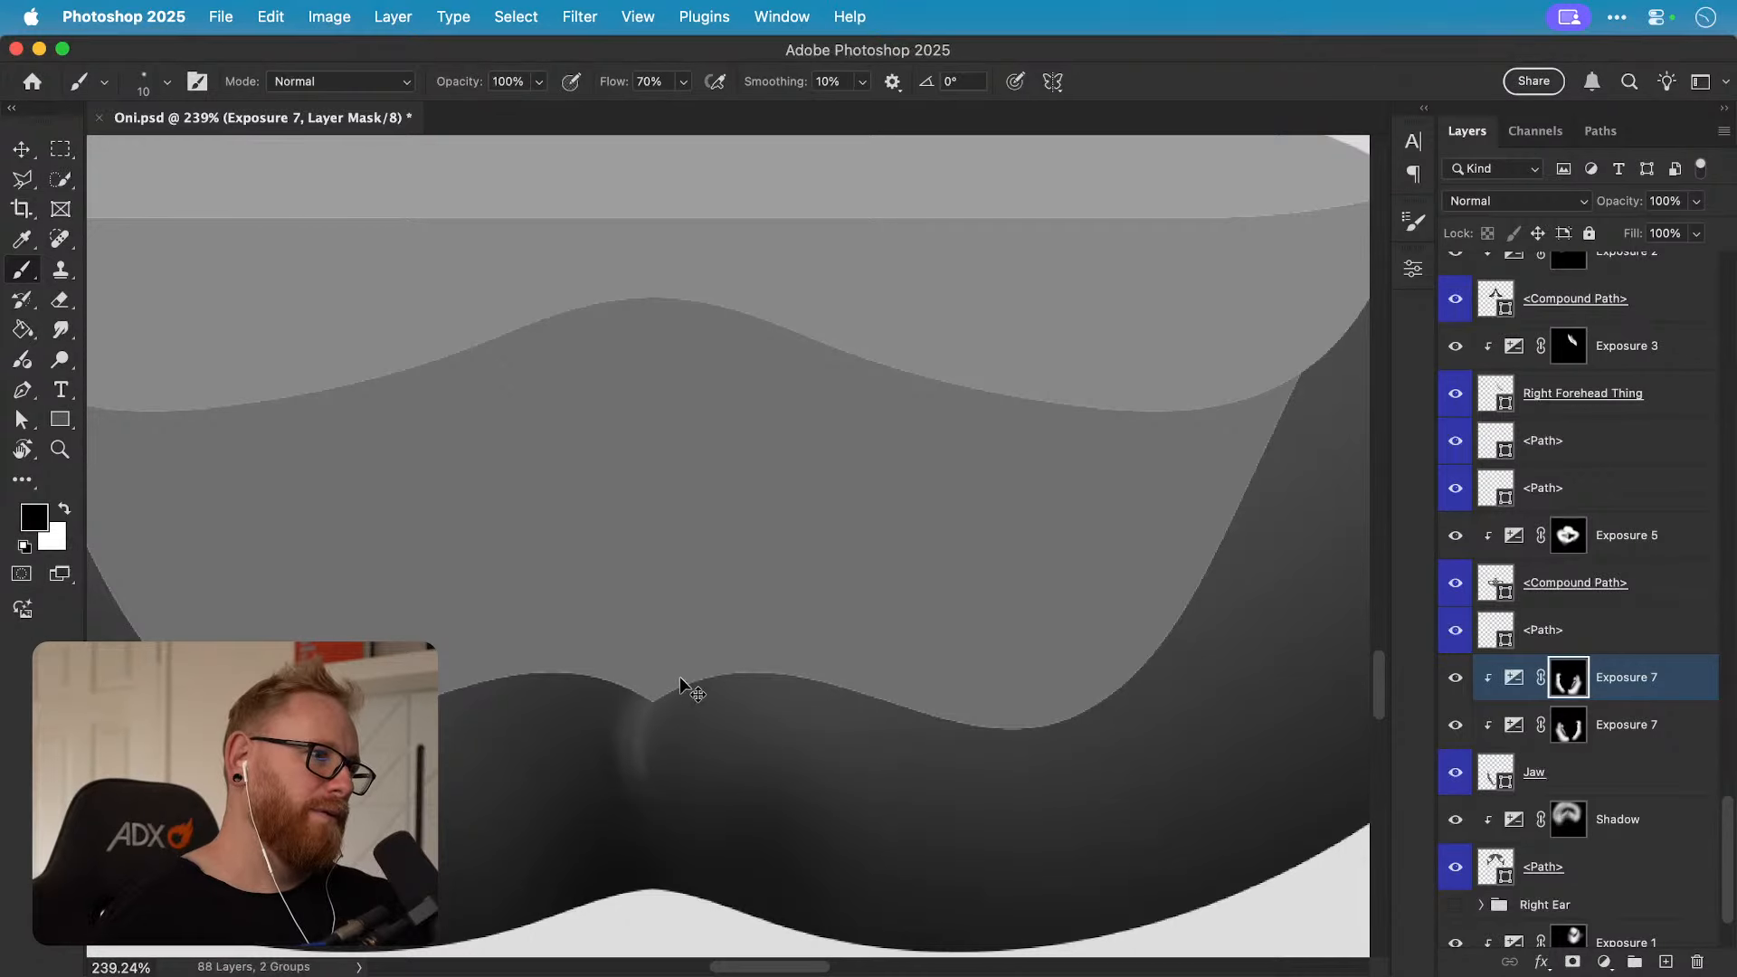
key("super+1")
left_click_drag(717, 671, 698, 697)
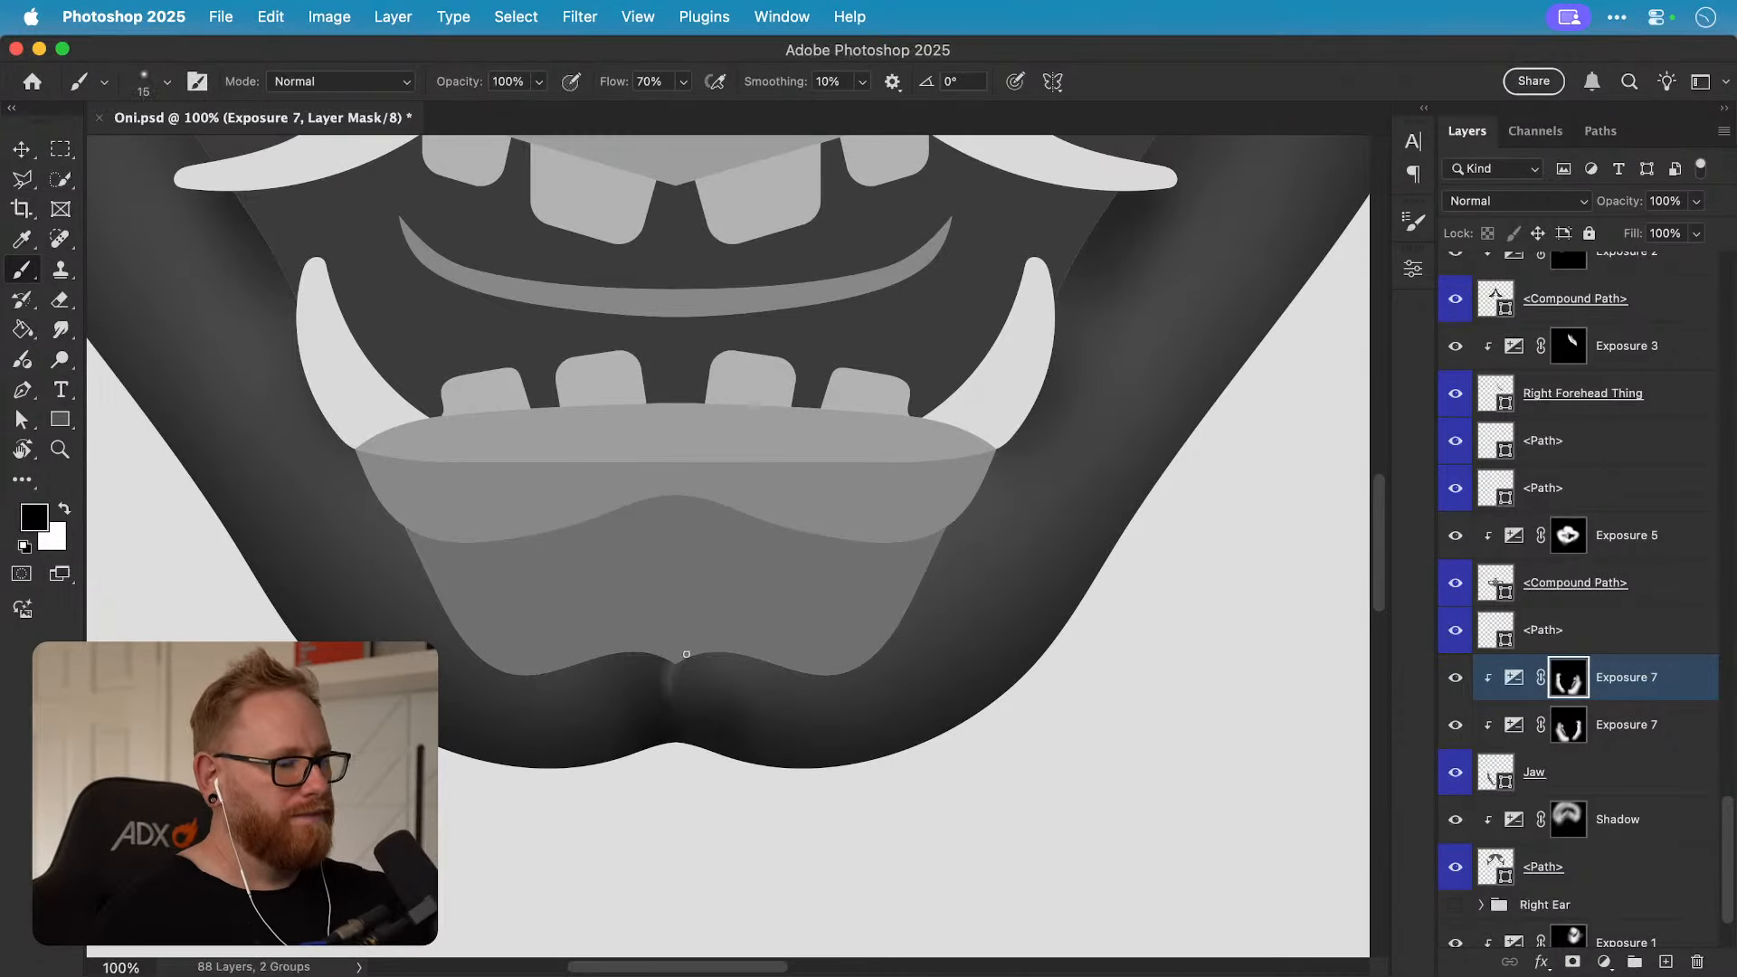
Step: Blend the chin crease on the mask with a 90 px brush, darkening it in white and lightening it in black at 40% flow
key("bracketright")
key("bracketright")
key("bracketright")
key("bracketright")
key("bracketright")
key("bracketright")
key("bracketright")
key("bracketright")
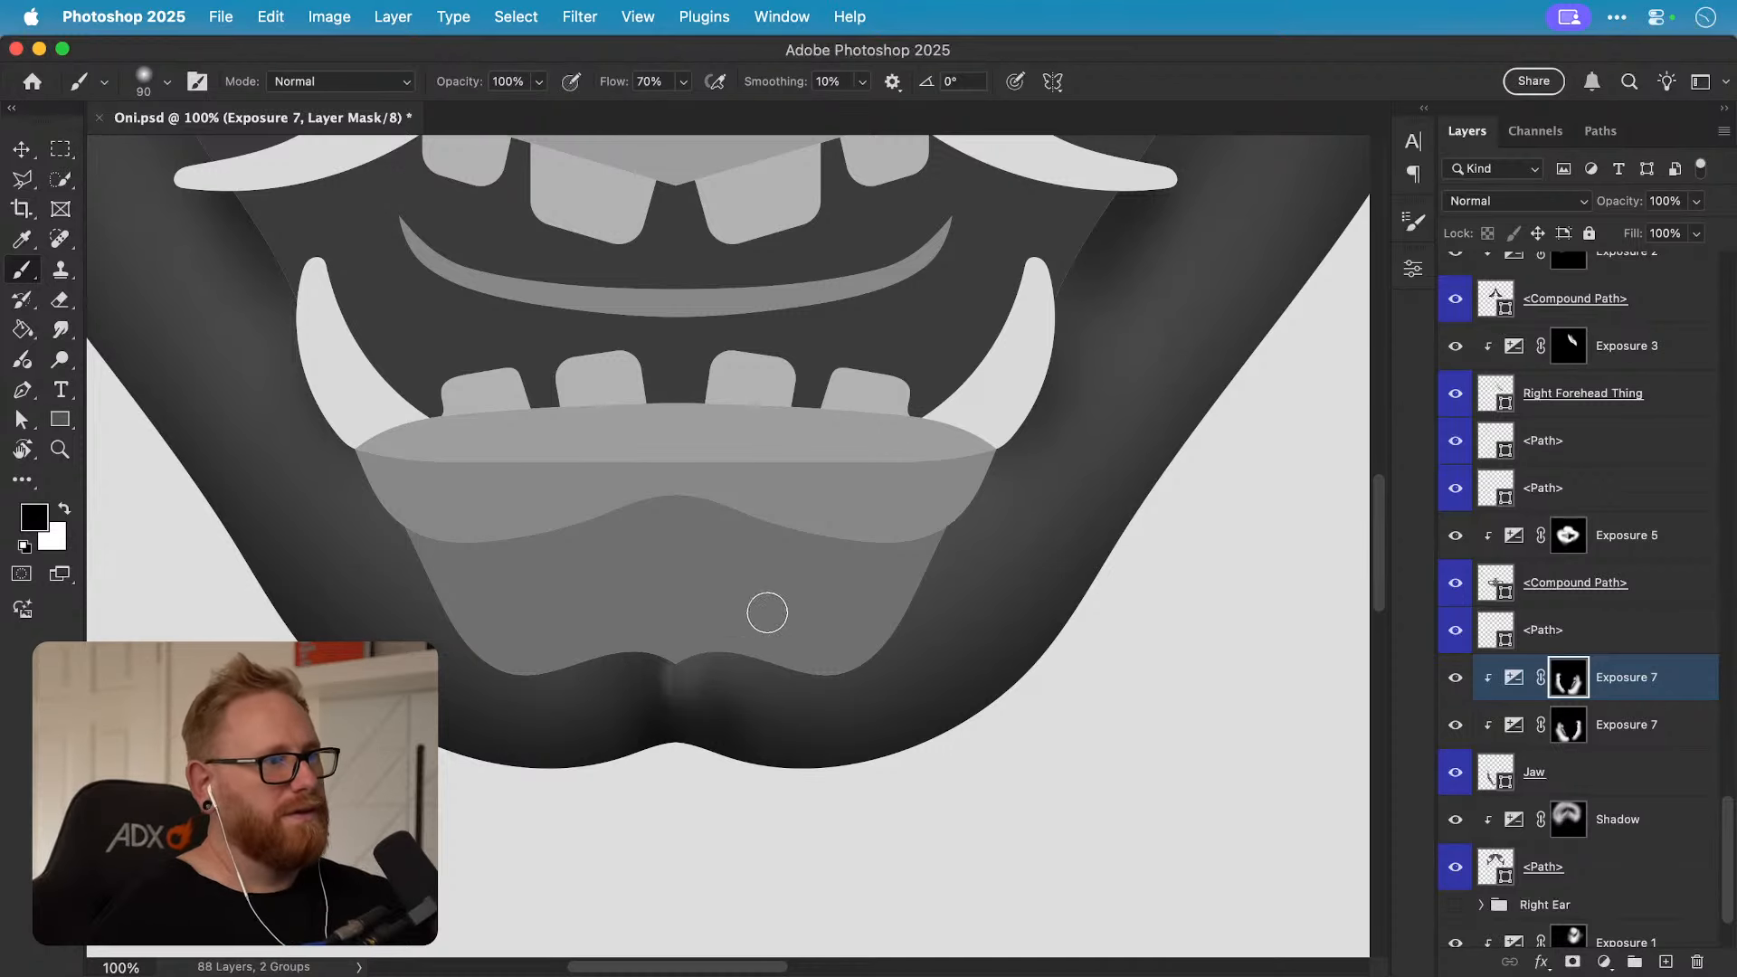
key("x")
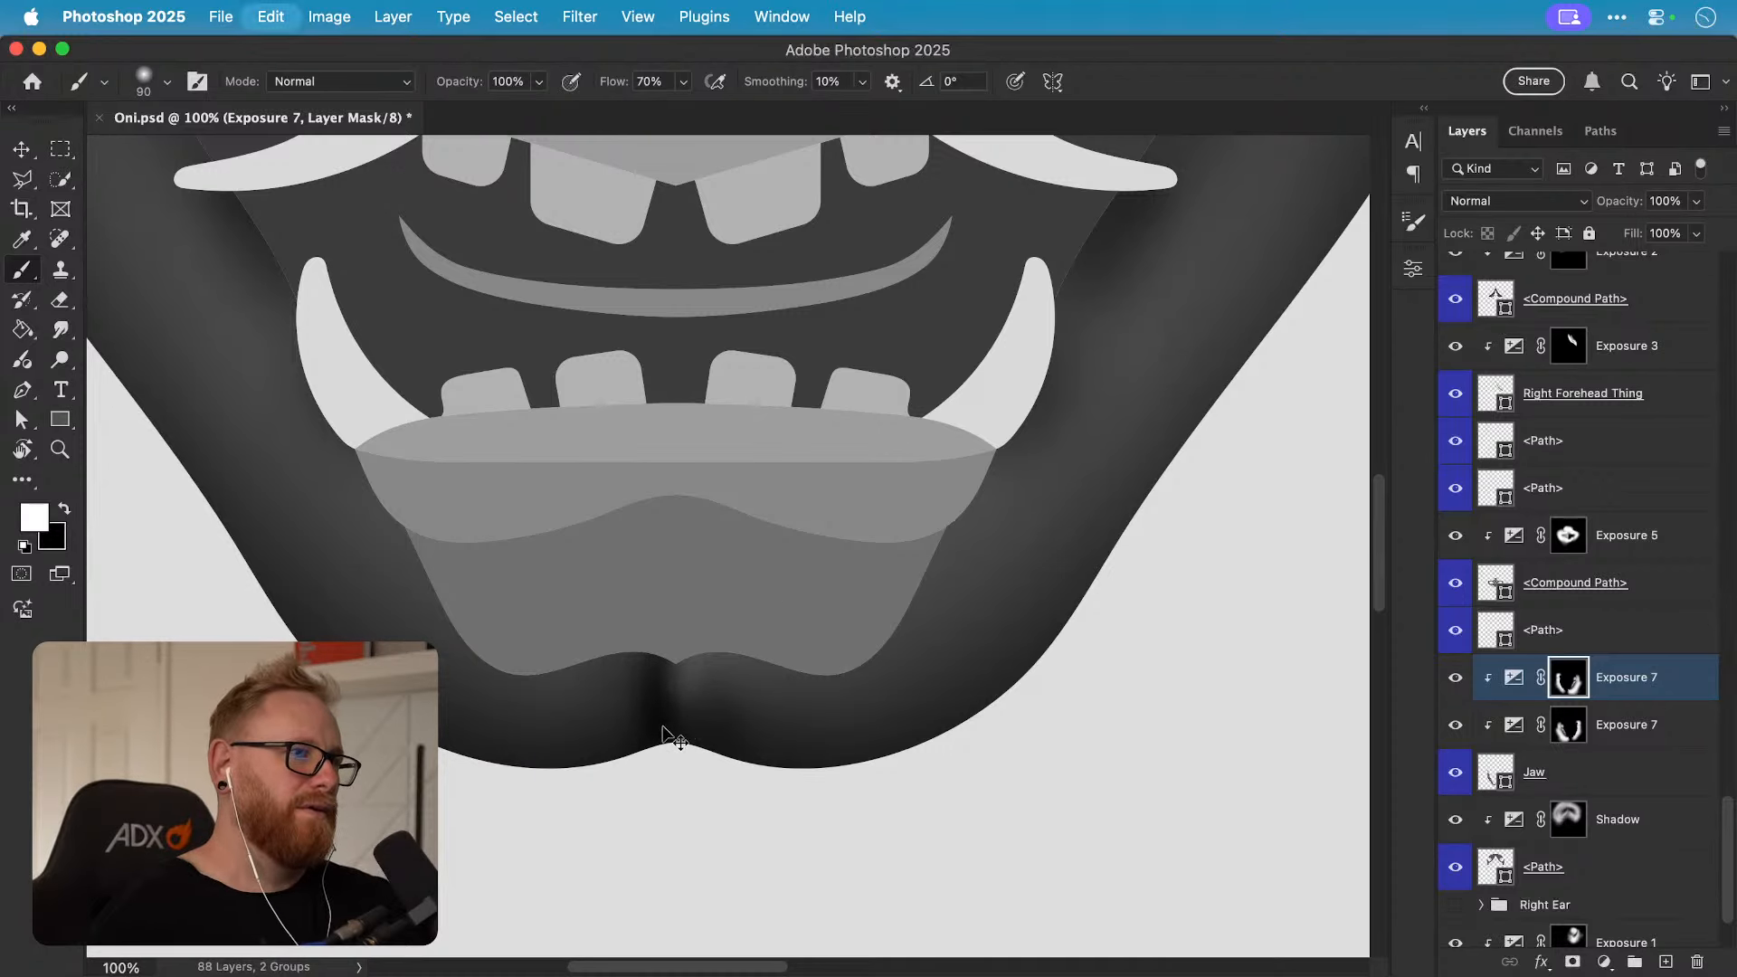
key("shift+4")
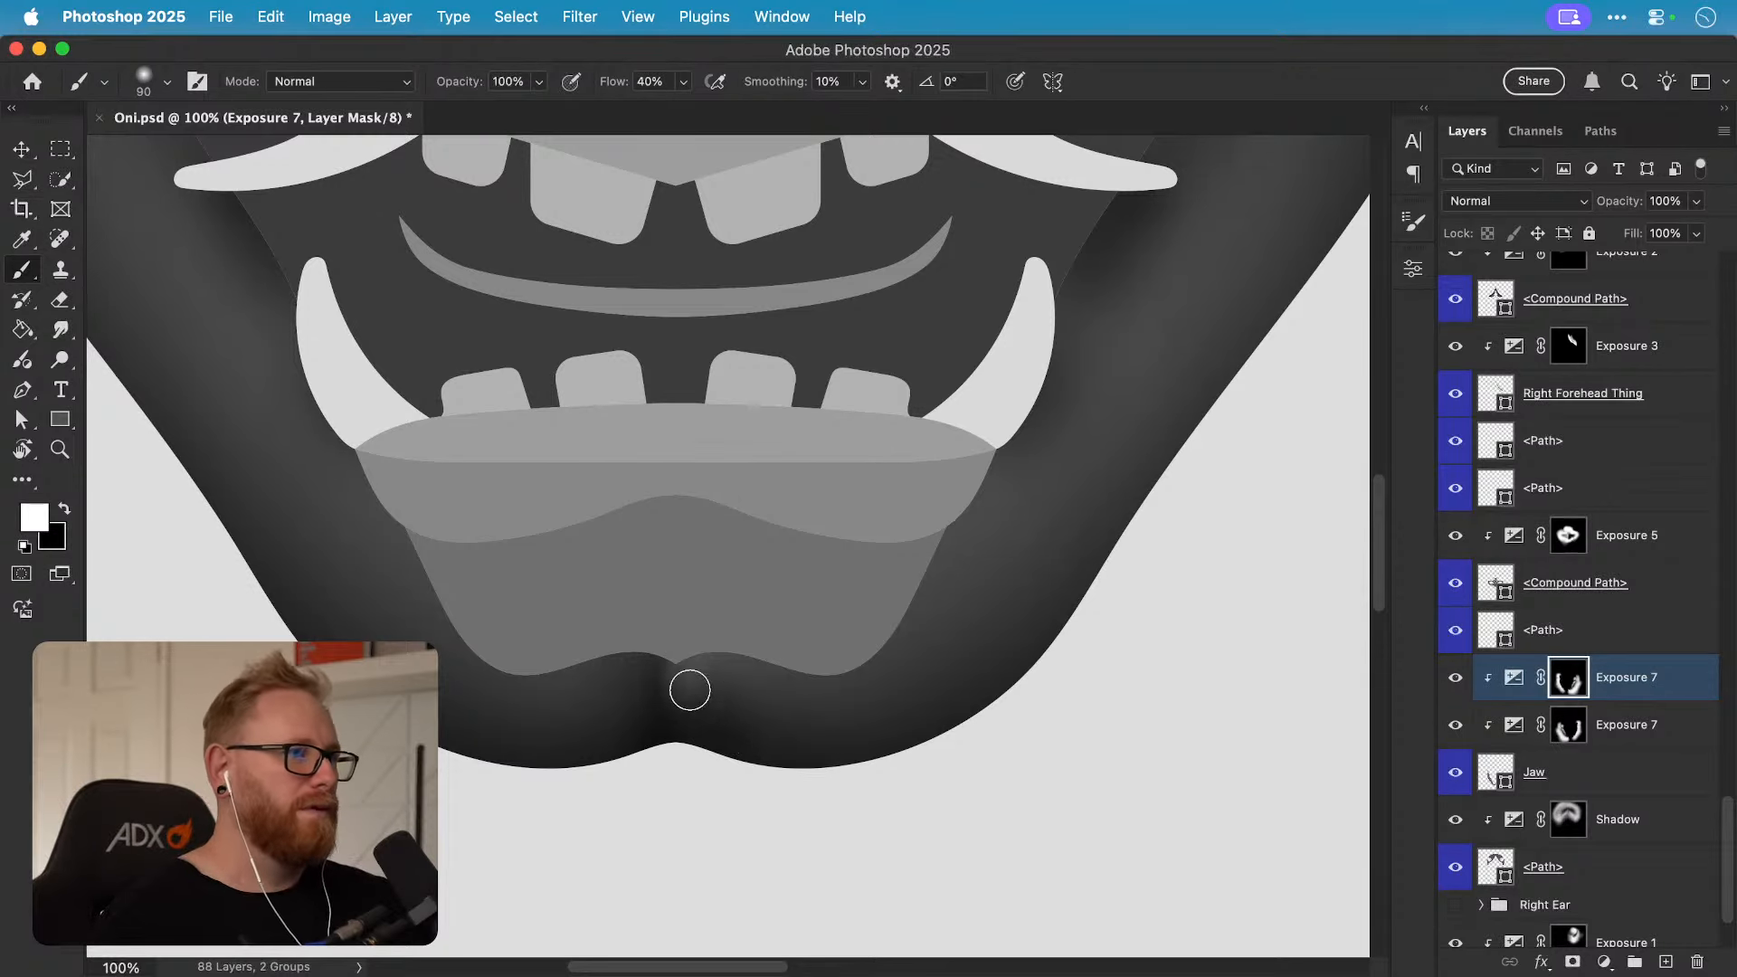
key("x")
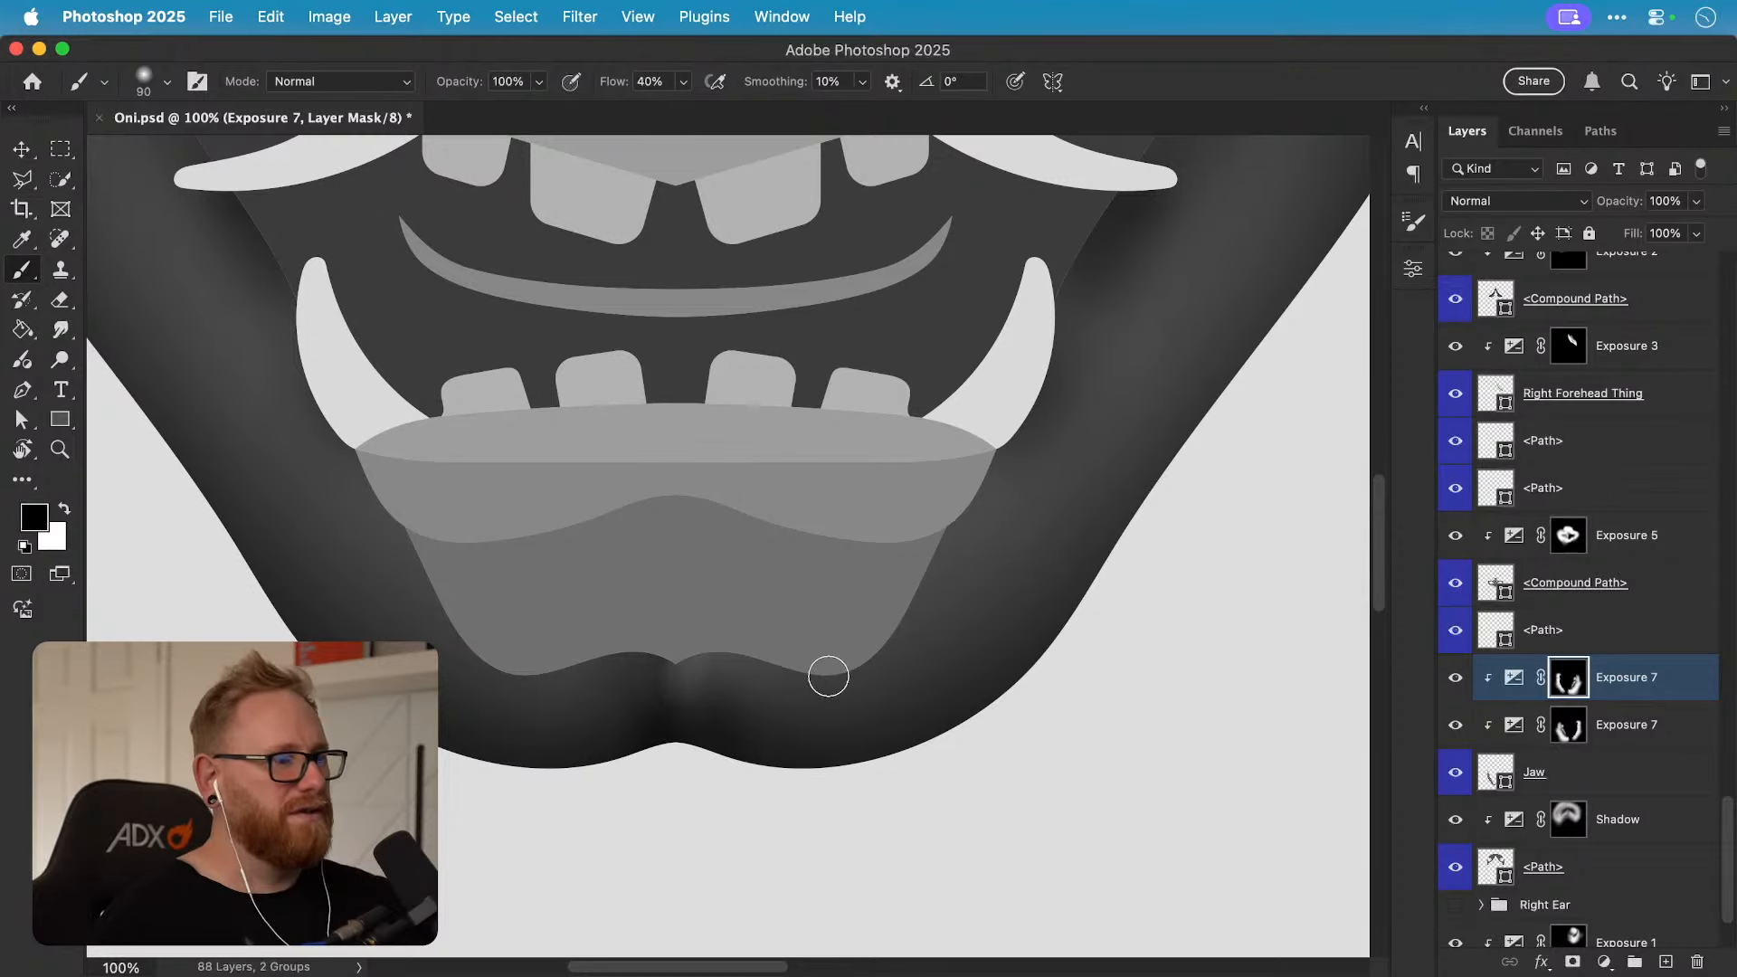
Step: Review the whole mask, and strengthen the lower jaw shading beside the lips with a 250 px white brush
key("v")
key("super+minus")
key("super+minus")
key("super+minus")
key("super+minus")
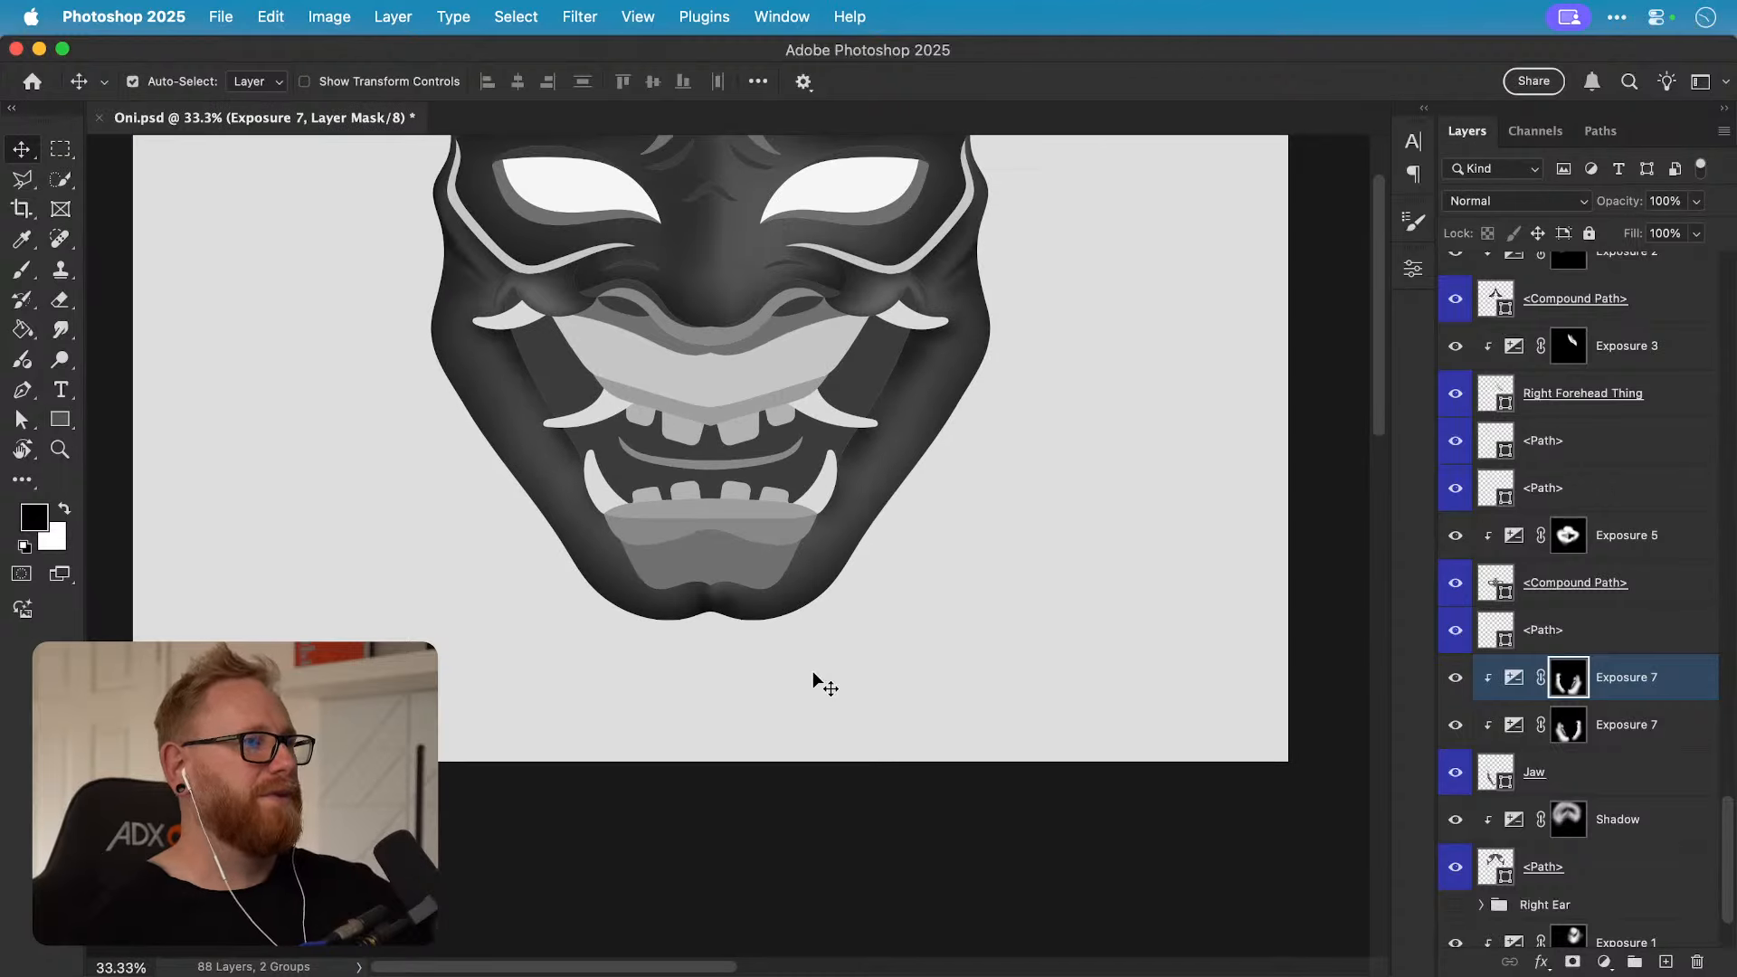
left_click_drag(740, 661, 709, 840)
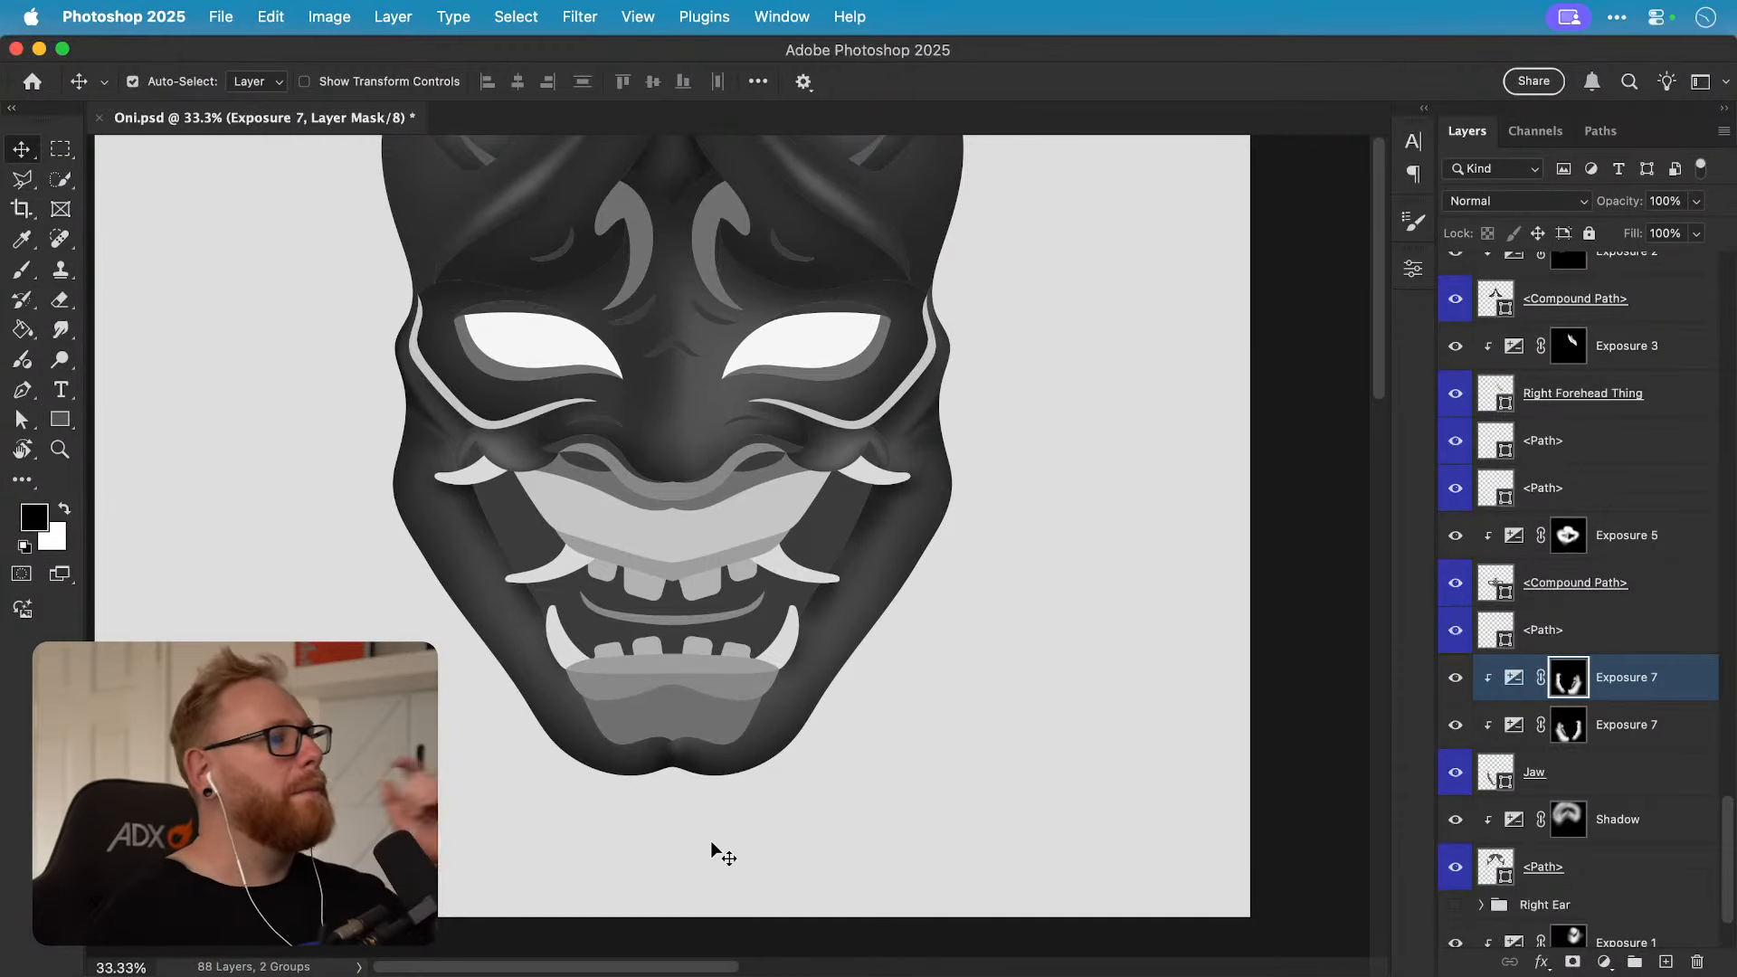
key("b")
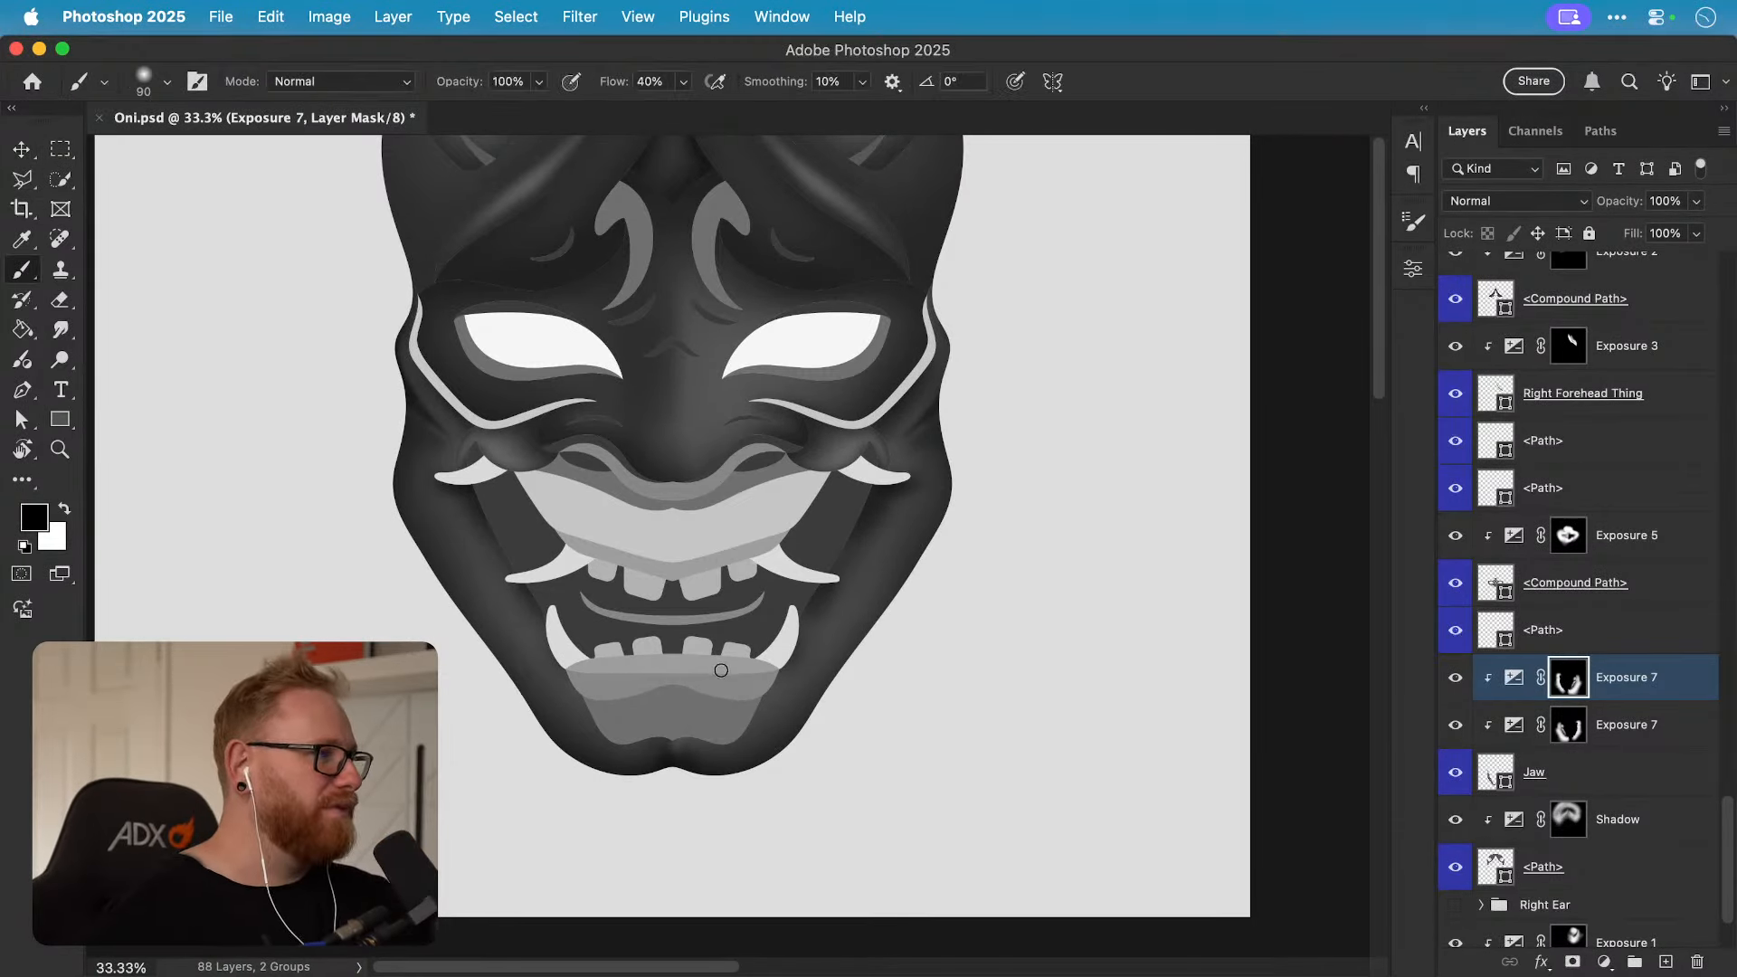
key("x")
key("bracketright")
key("bracketright")
key("bracketright")
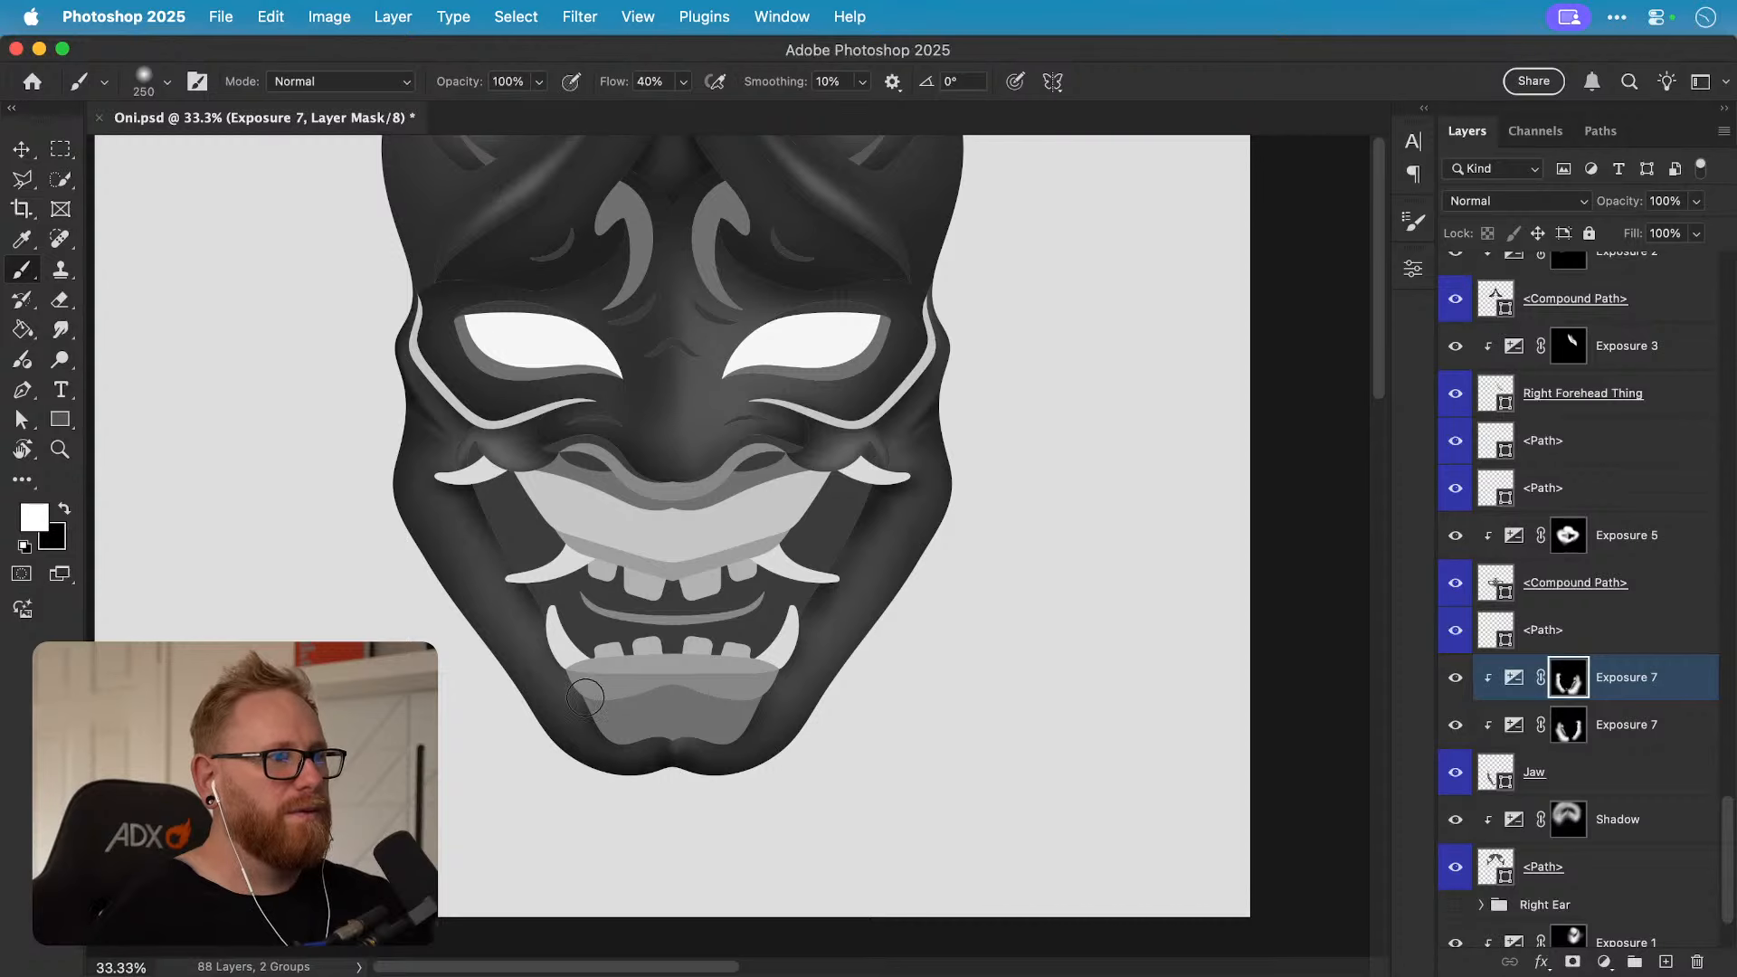
Step: Deepen the shading on the right side of the jaw with broad white mask strokes at 700 px
scroll(832, 624, "up", 2)
key("bracketright")
key("bracketright")
key("bracketright")
key("bracketright")
key("bracketright")
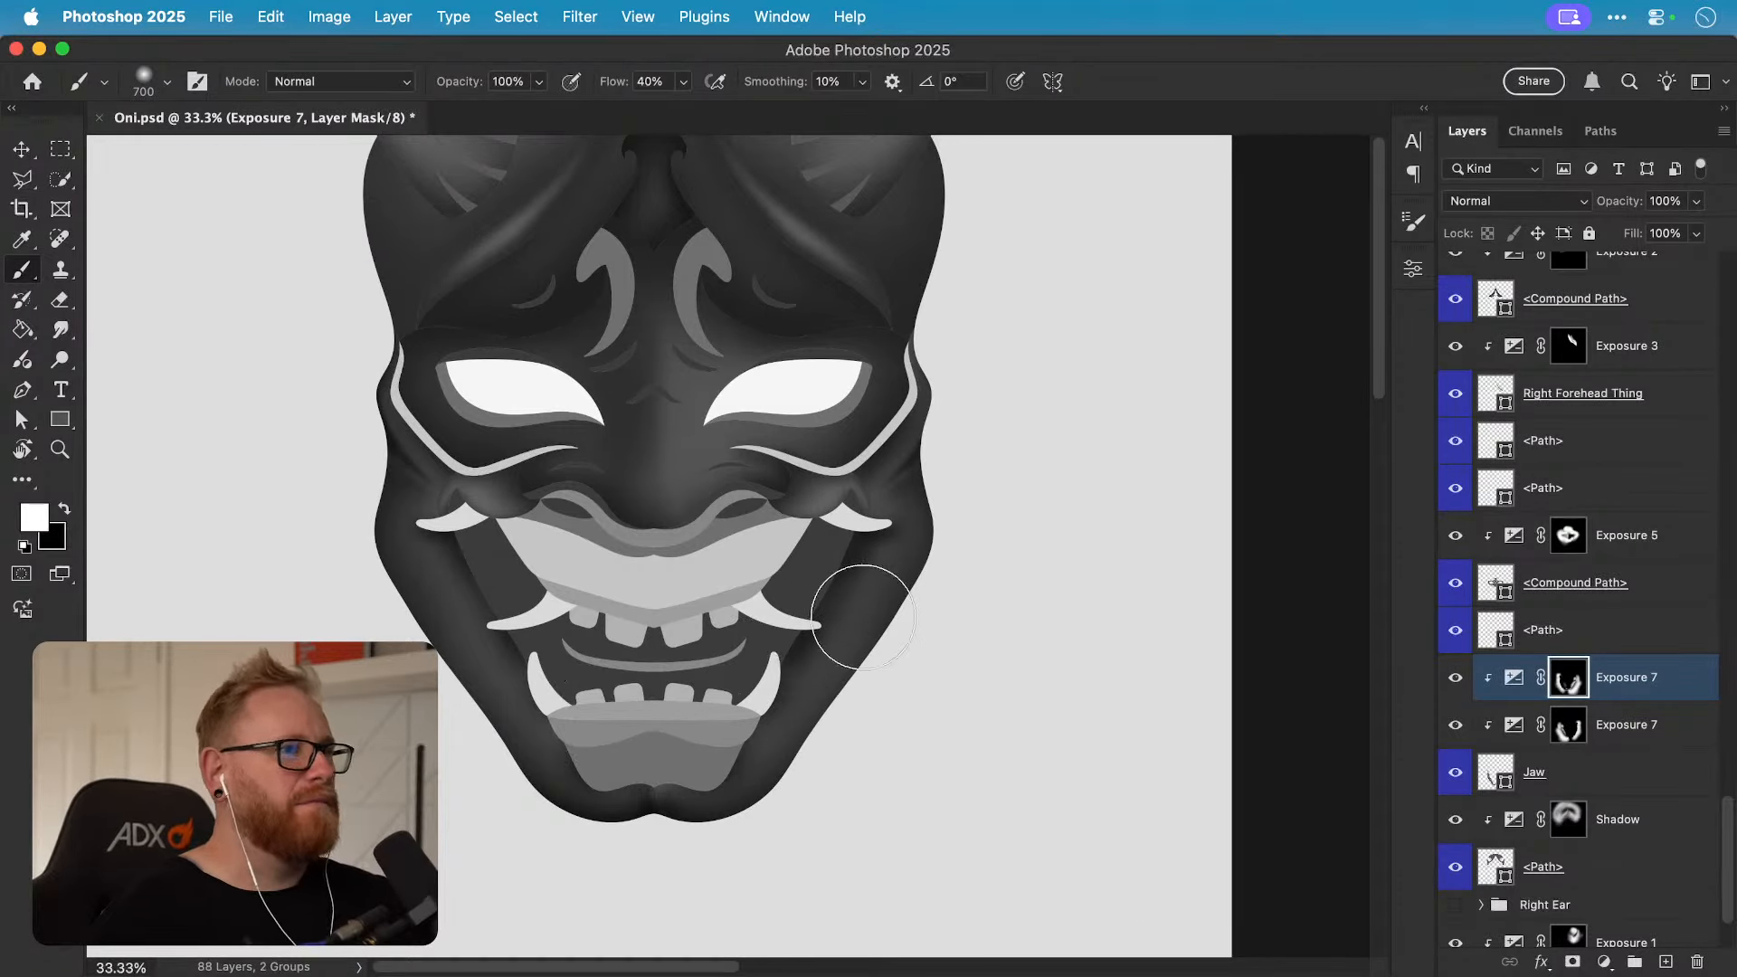
key("v")
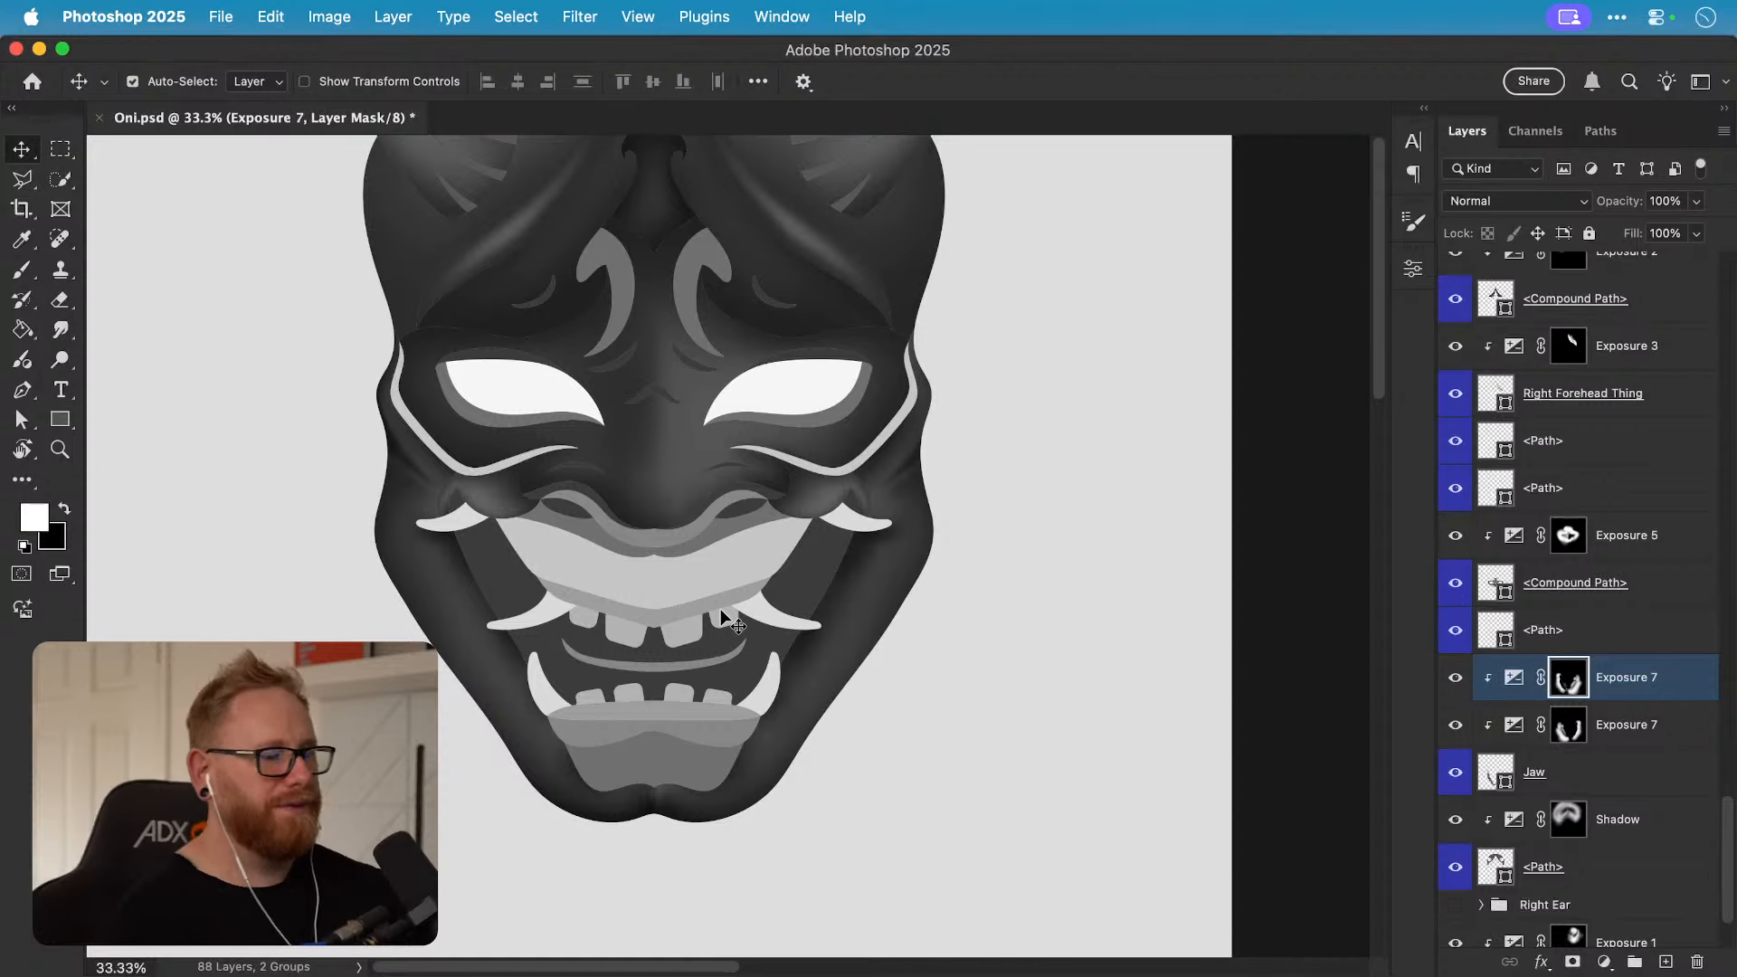
Step: Save the Oni document with its current shading
key("super+0")
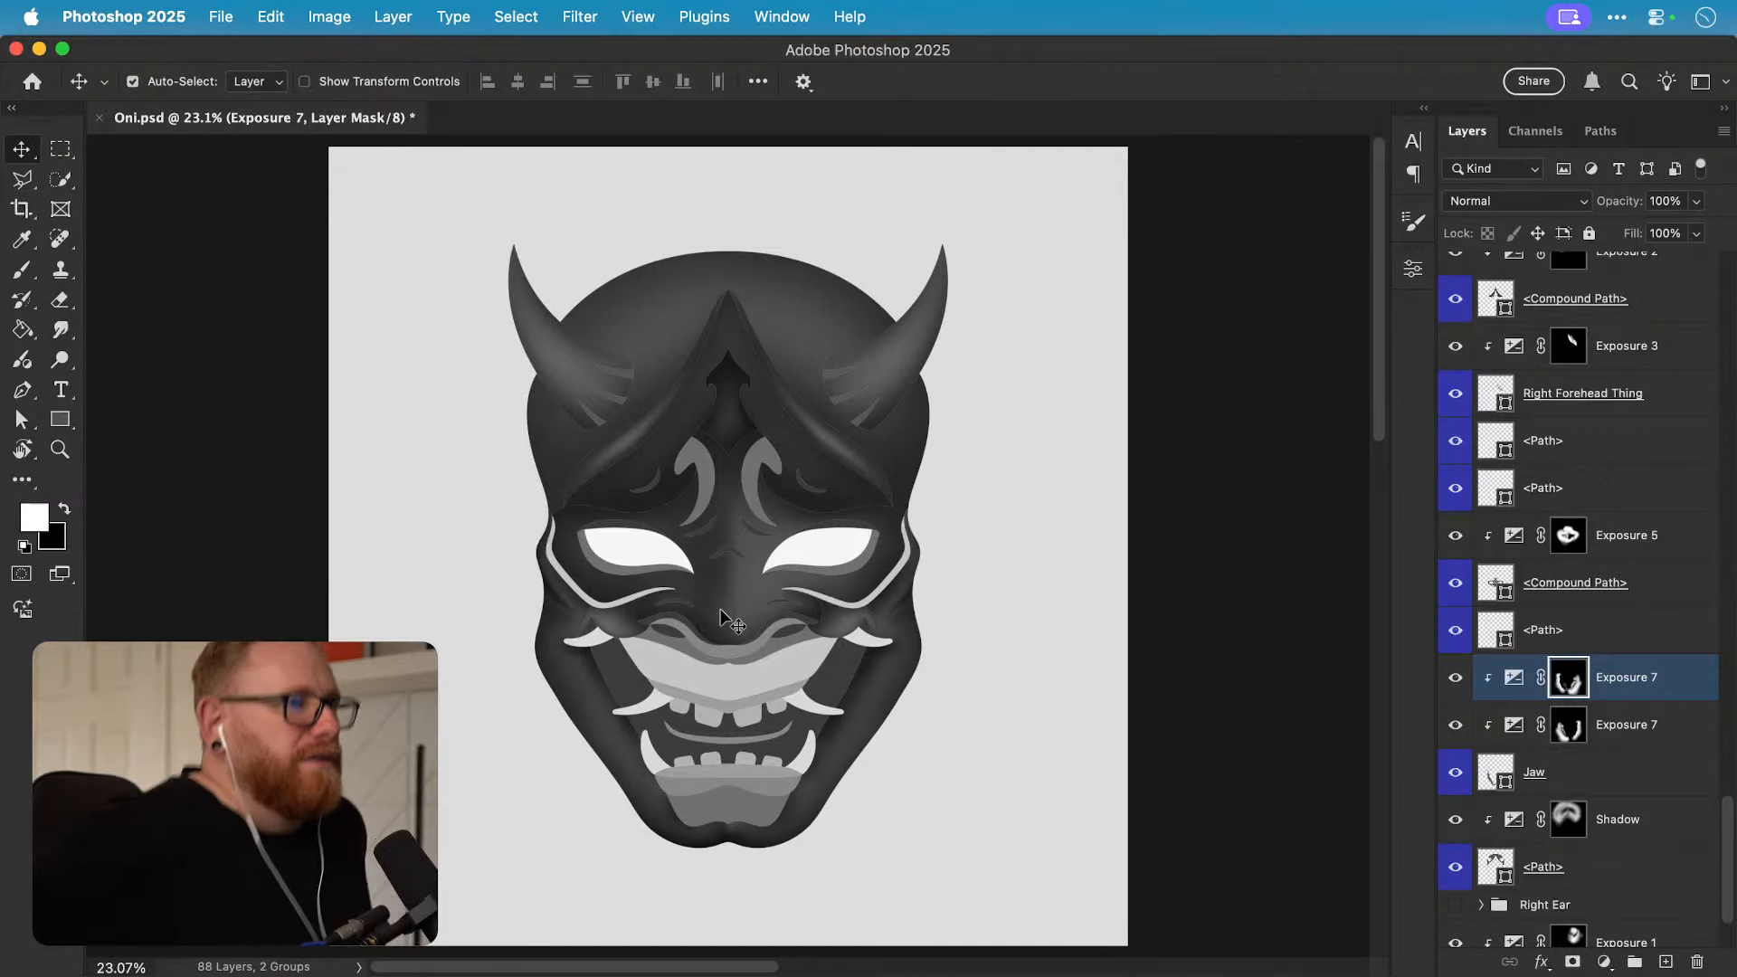
key("super+s")
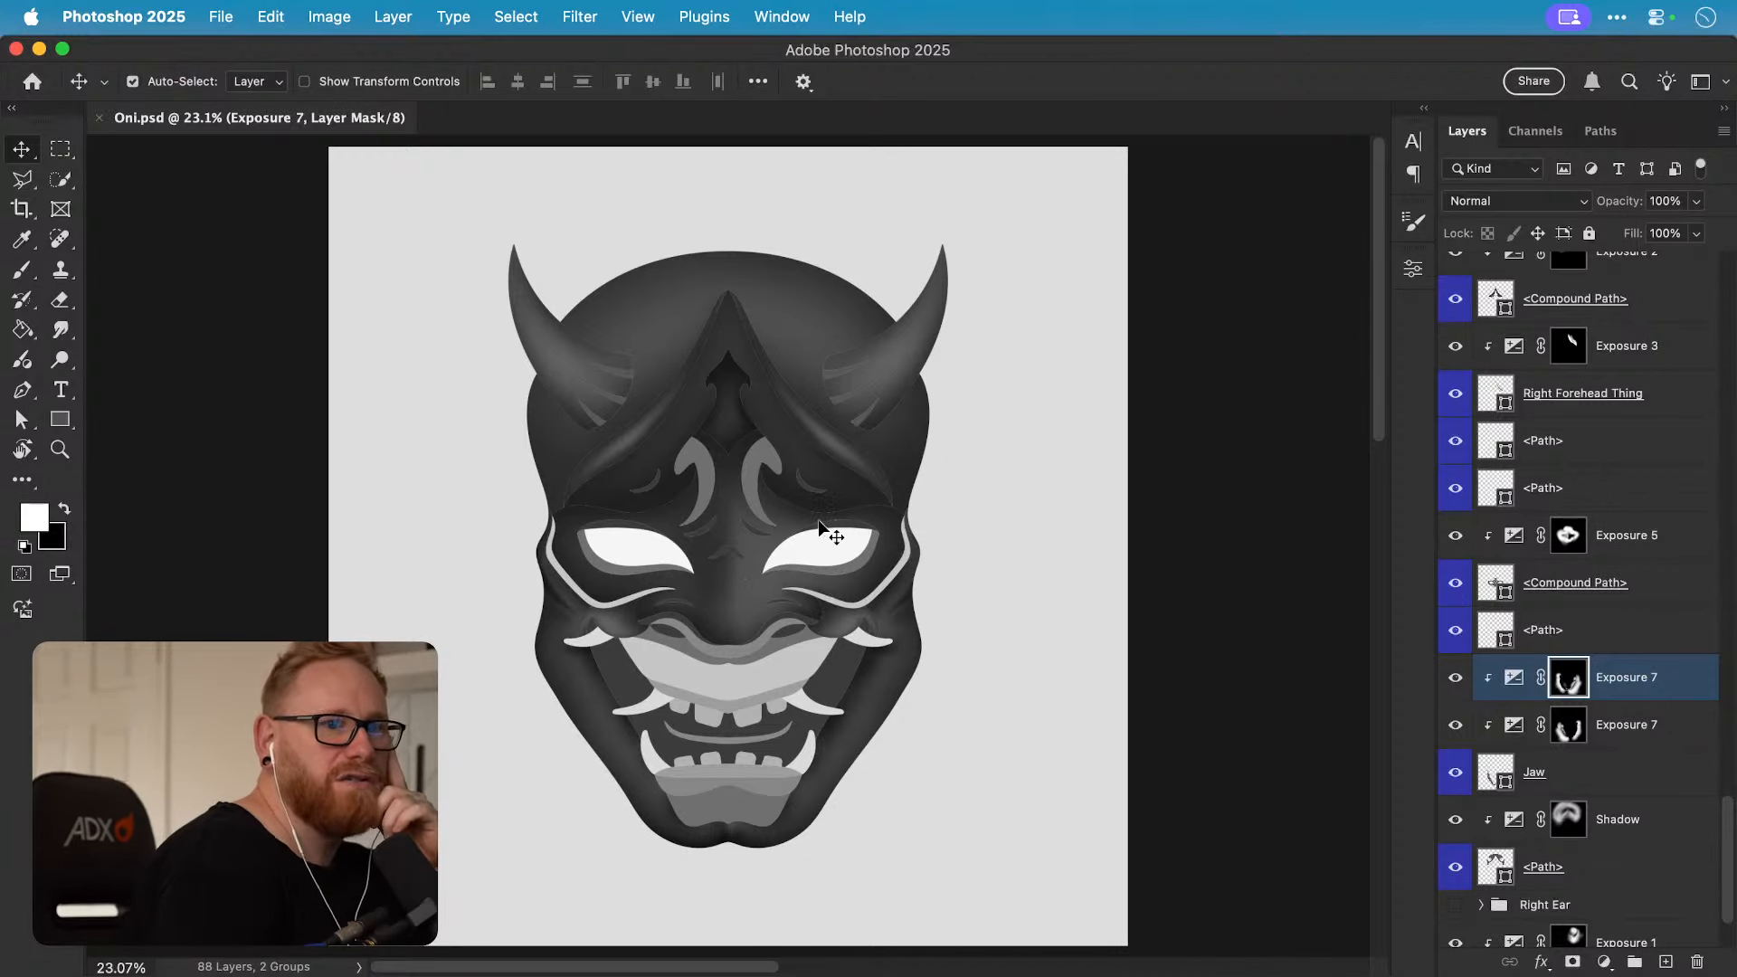
Step: Select the Soft Round Pressure Opacity and Flow brush preset and inspect its tip shape and enabled options in Brush Settings
key("b")
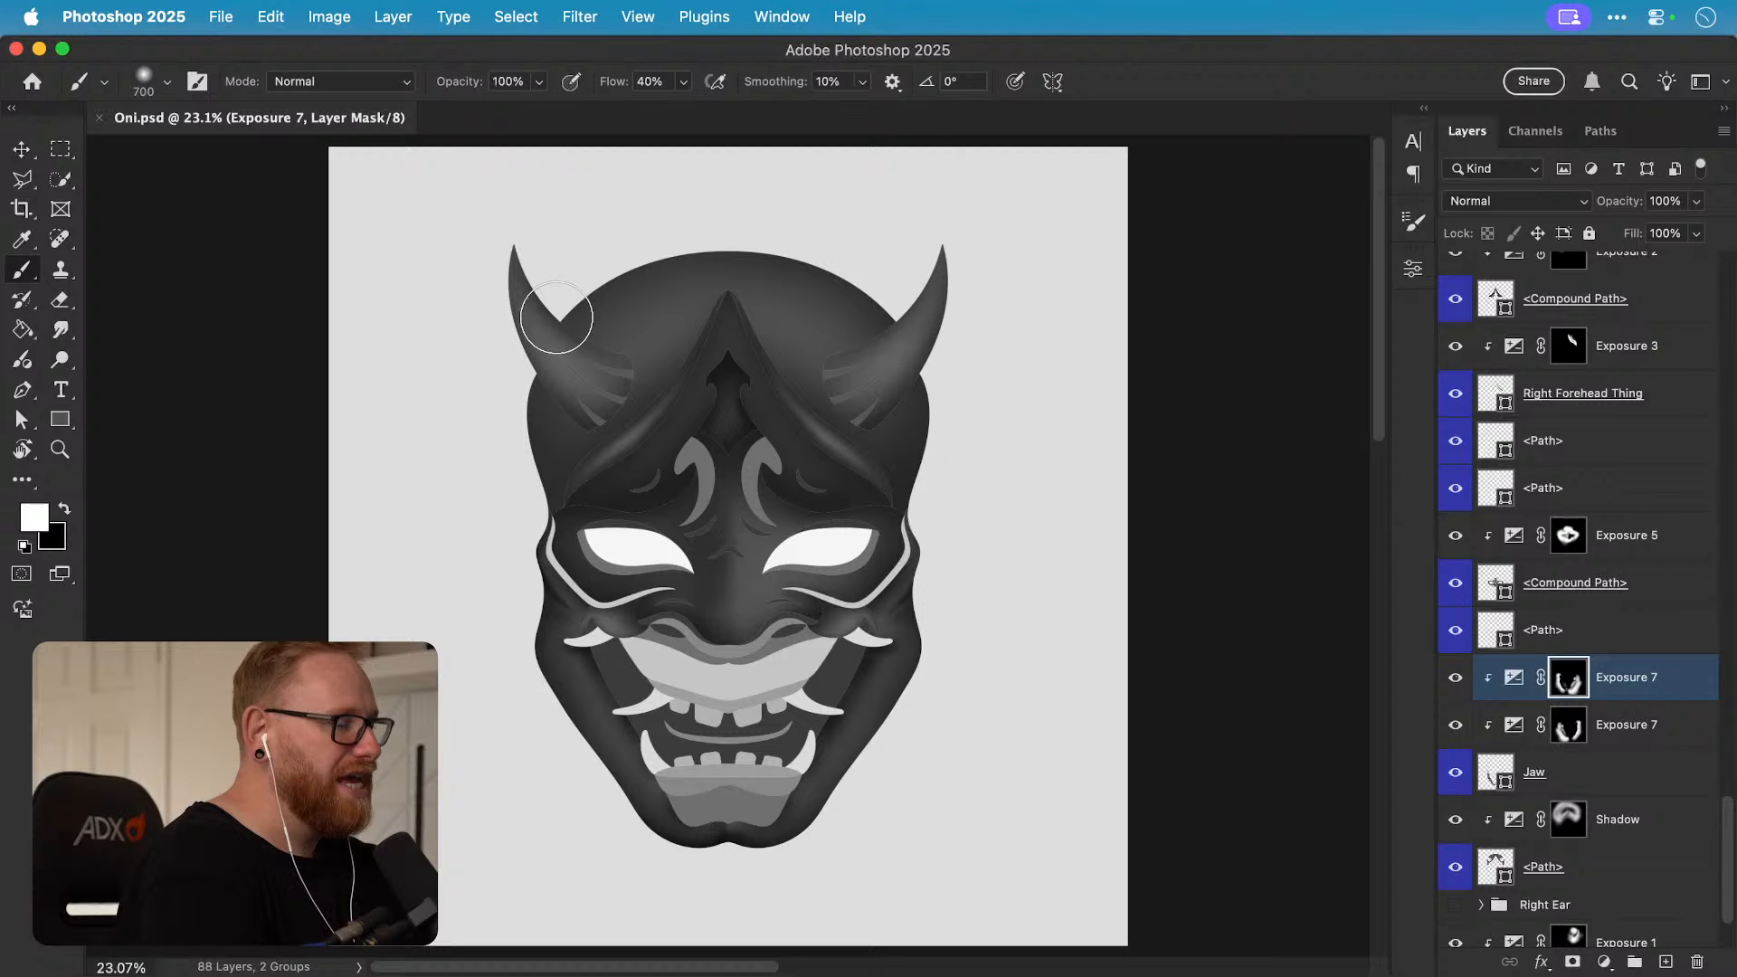
left_click(166, 82)
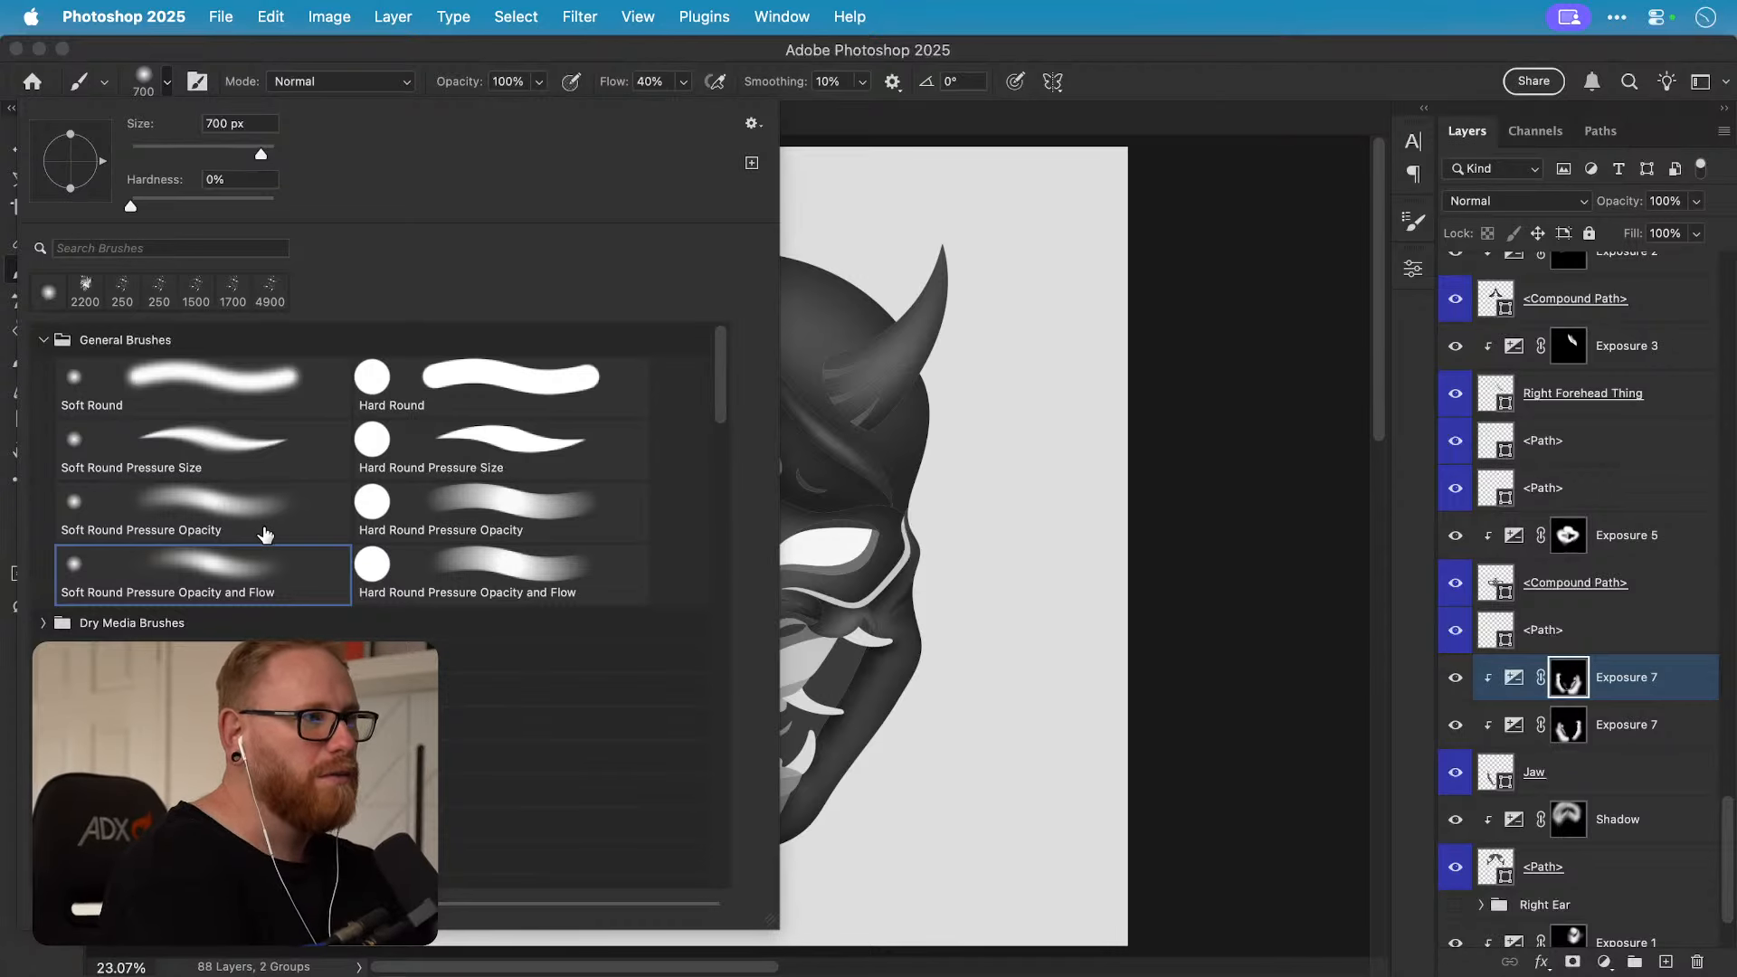
left_click(227, 571)
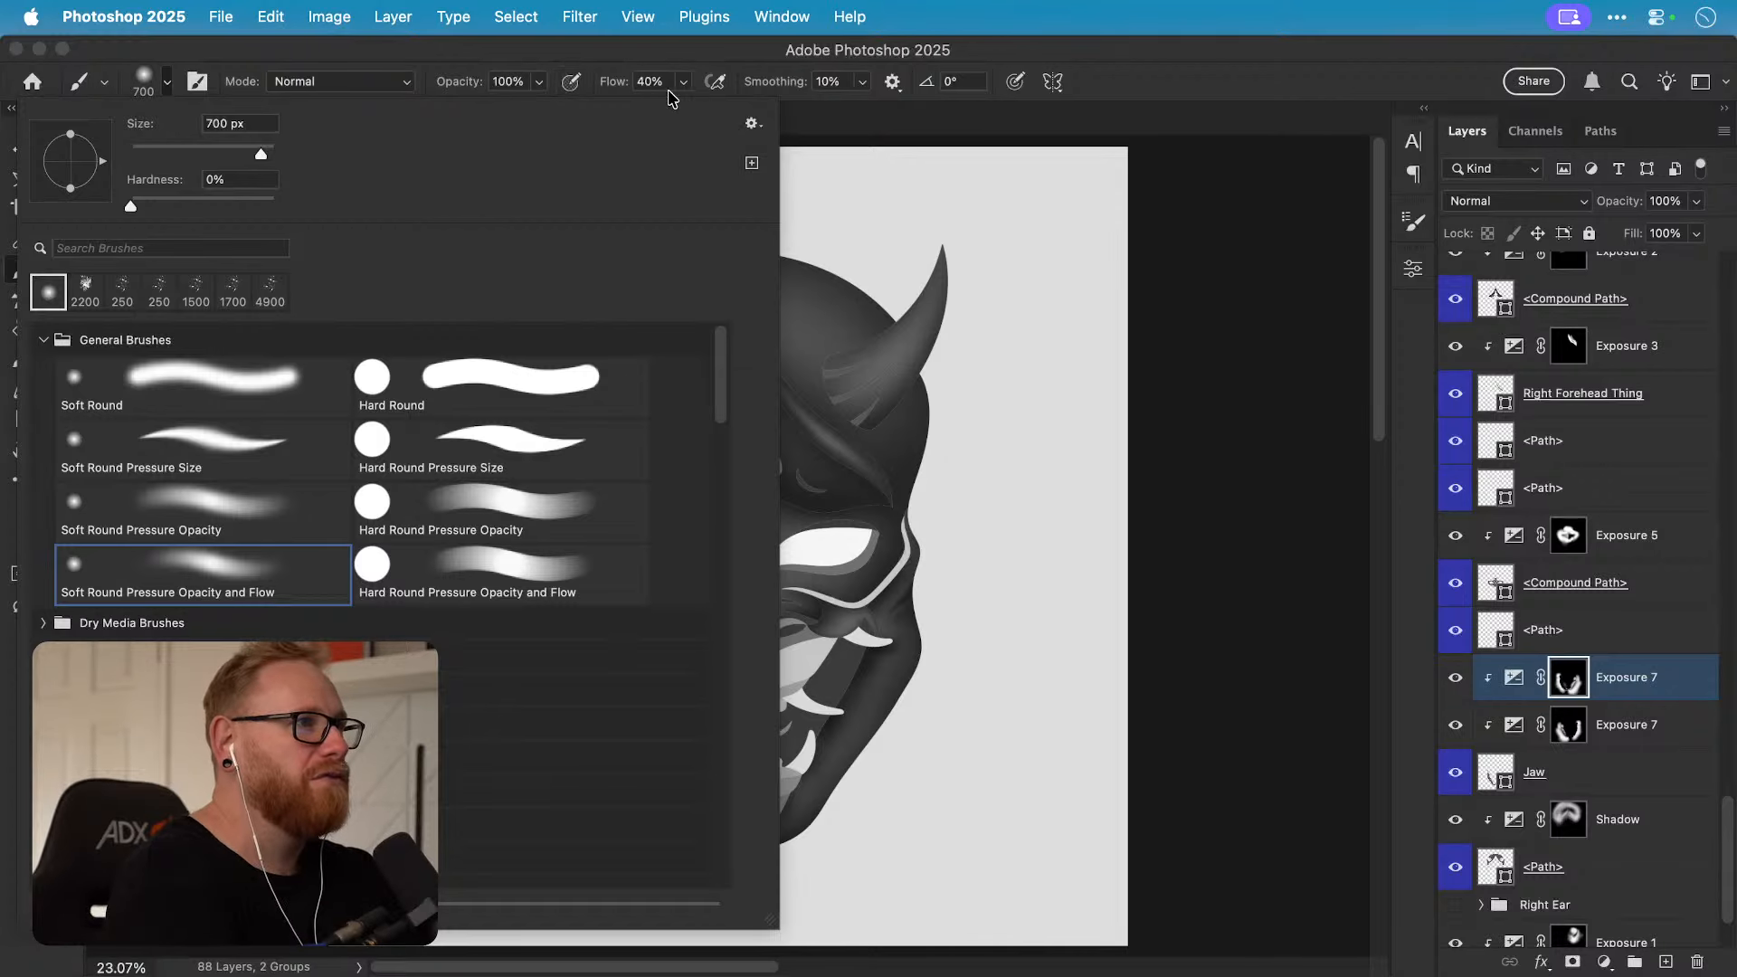
left_click(688, 65)
left_click(789, 15)
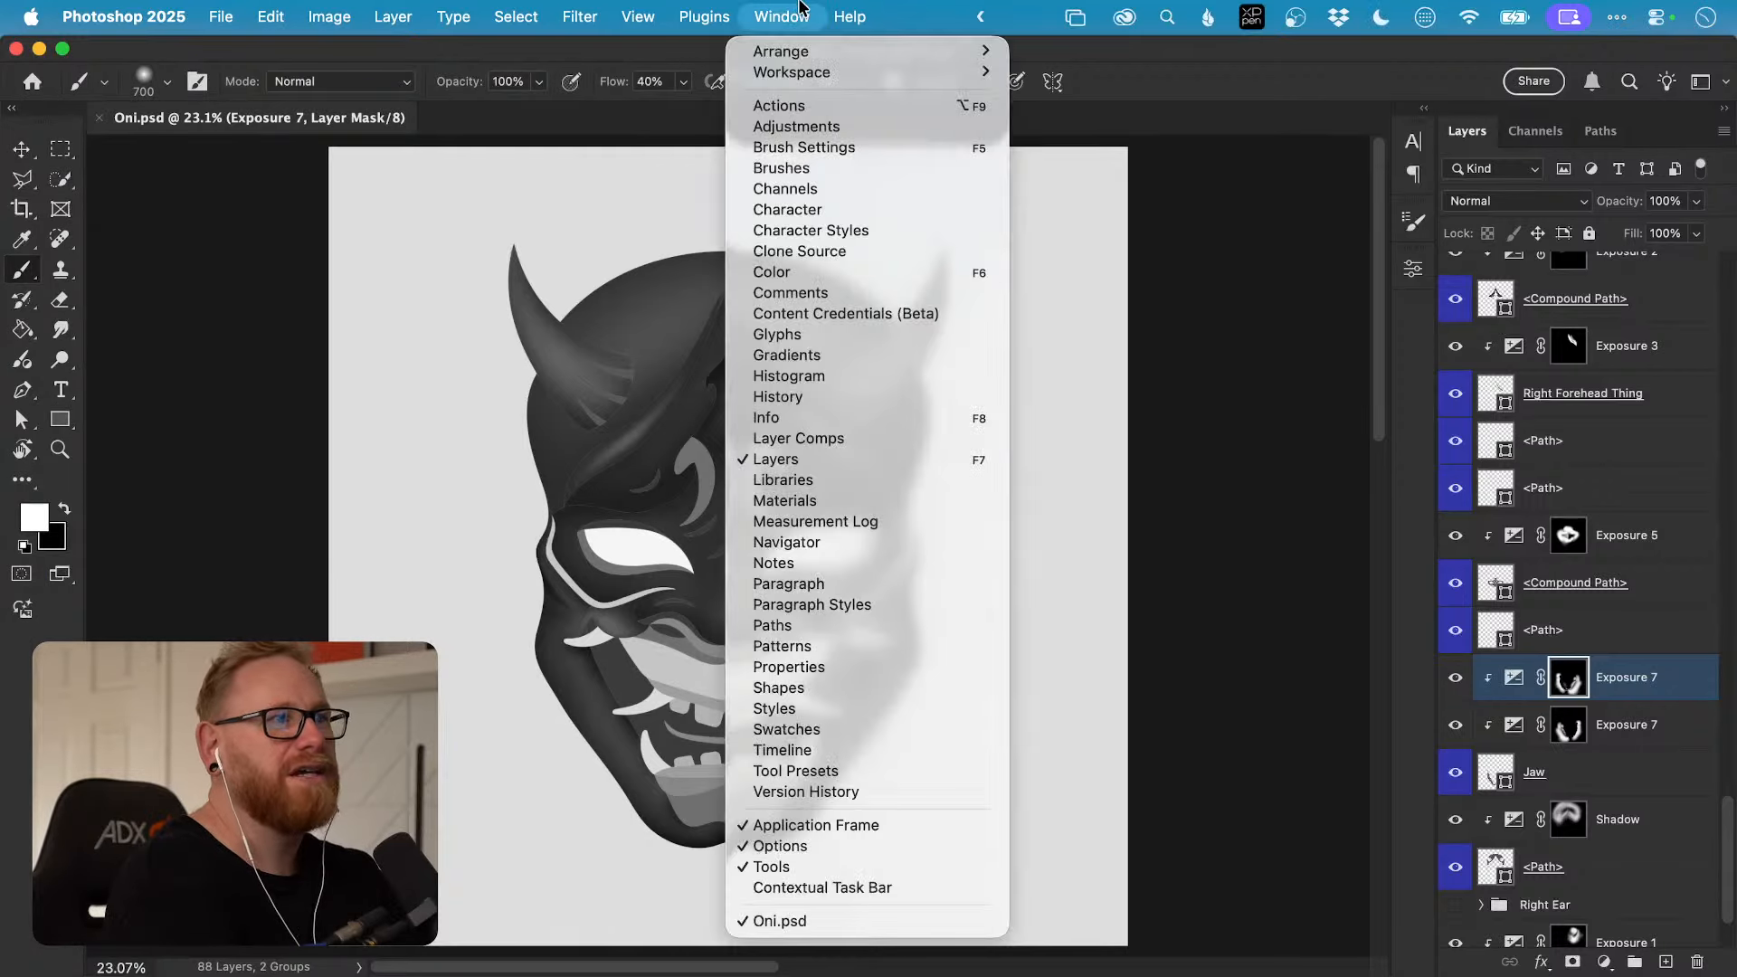
left_click(815, 146)
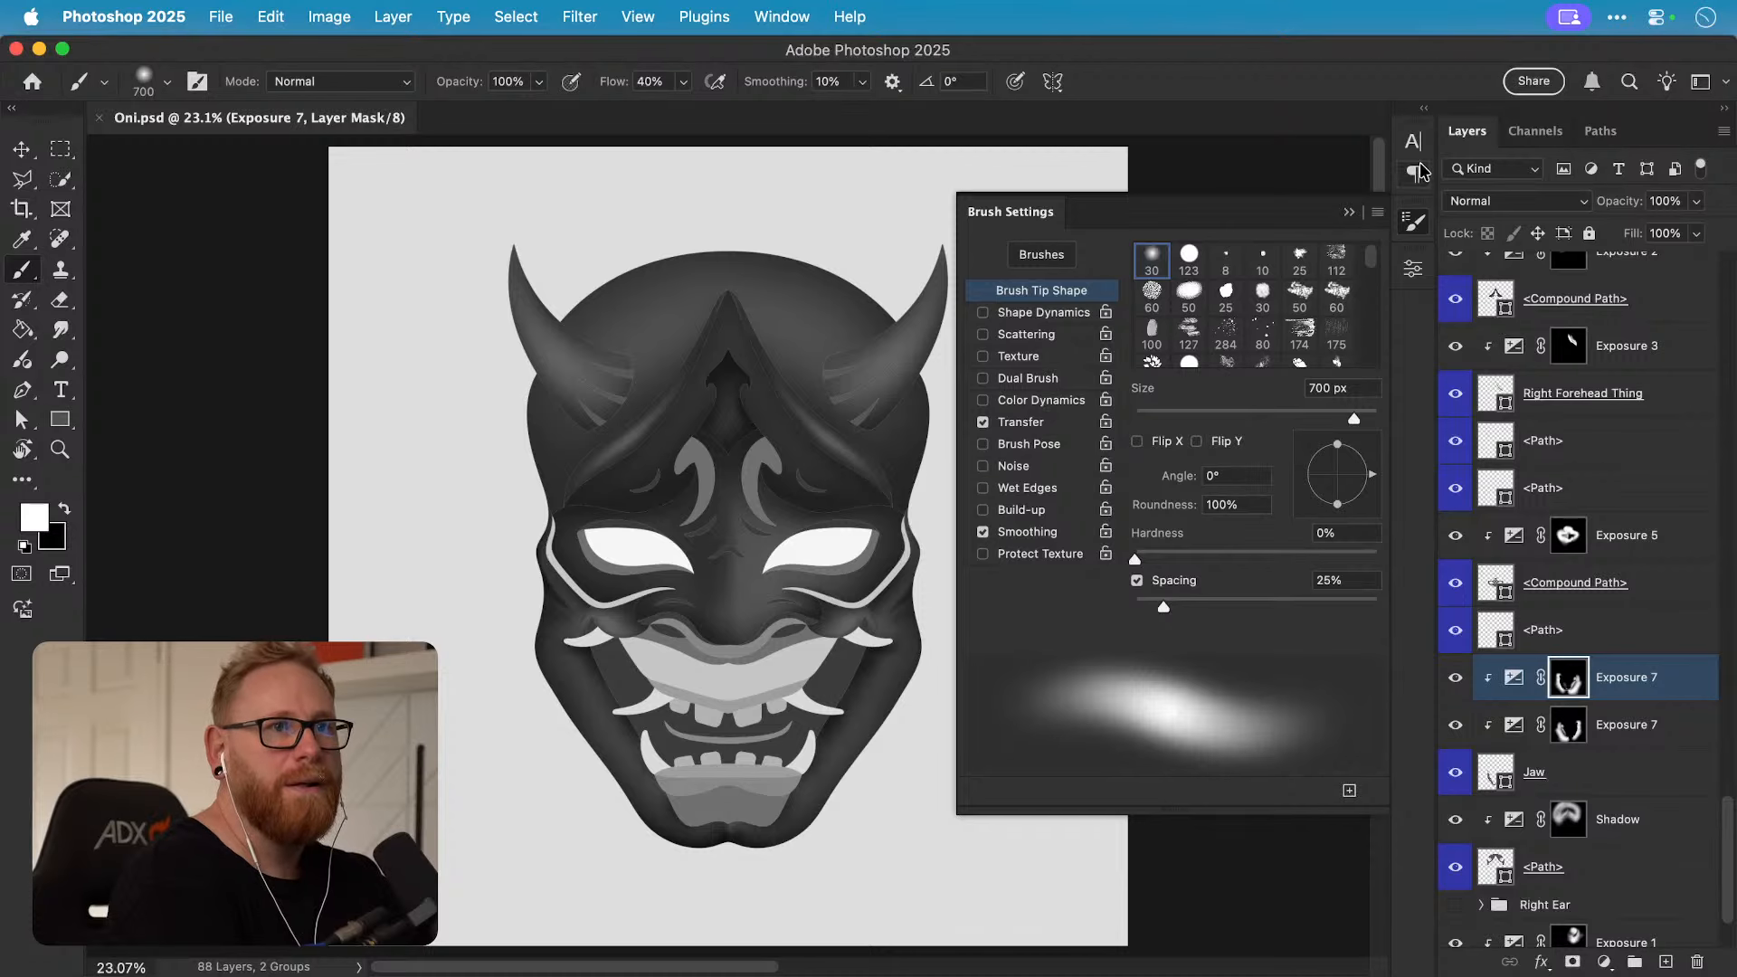
left_click(1415, 222)
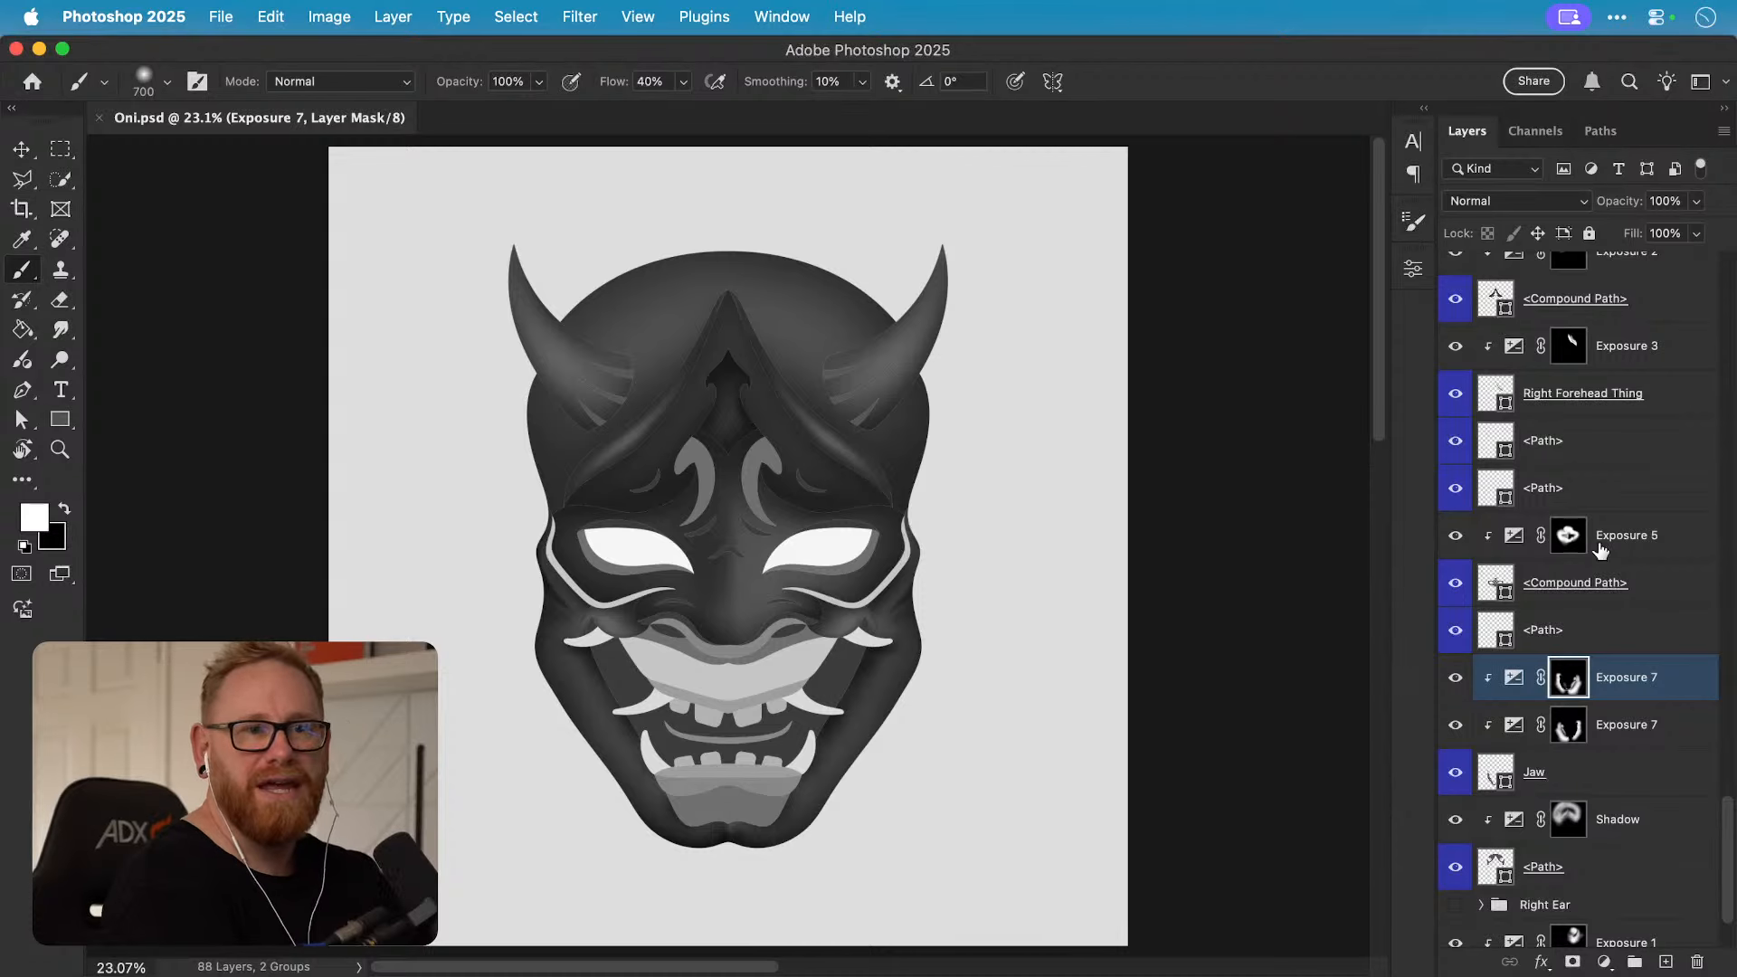
Step: Test the 700 px soft brush in black and white on a new layer beside the mask, and delete that layer
left_click(1670, 639)
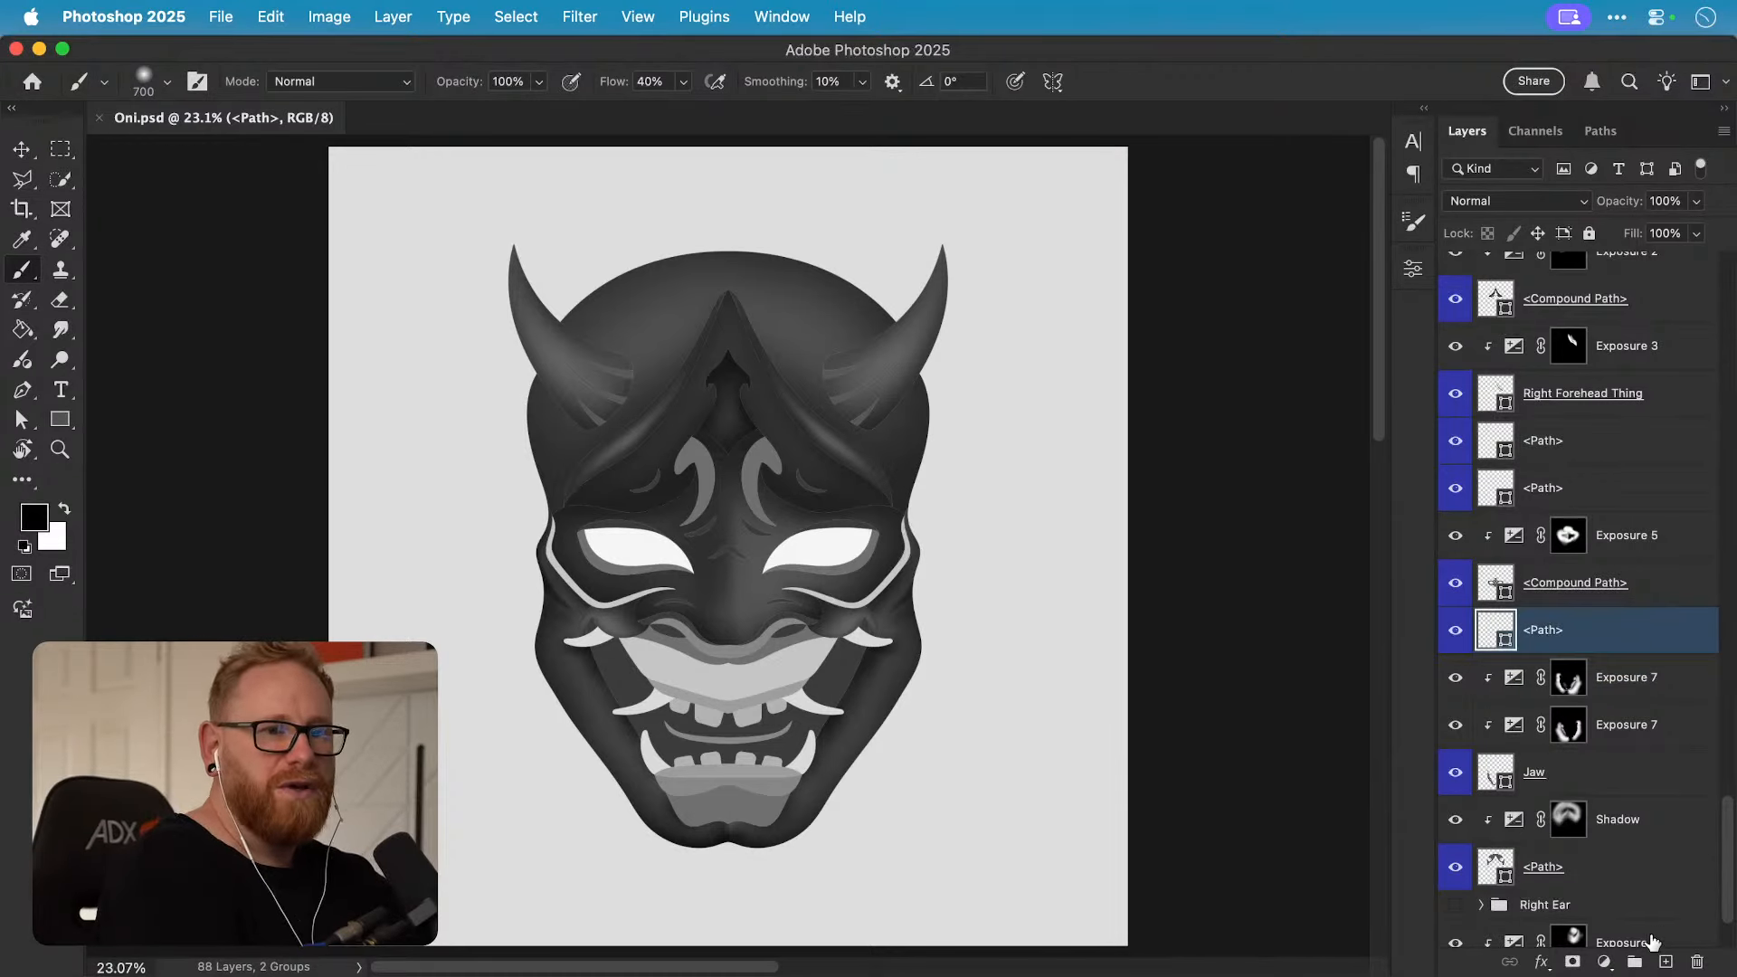
left_click(1665, 962)
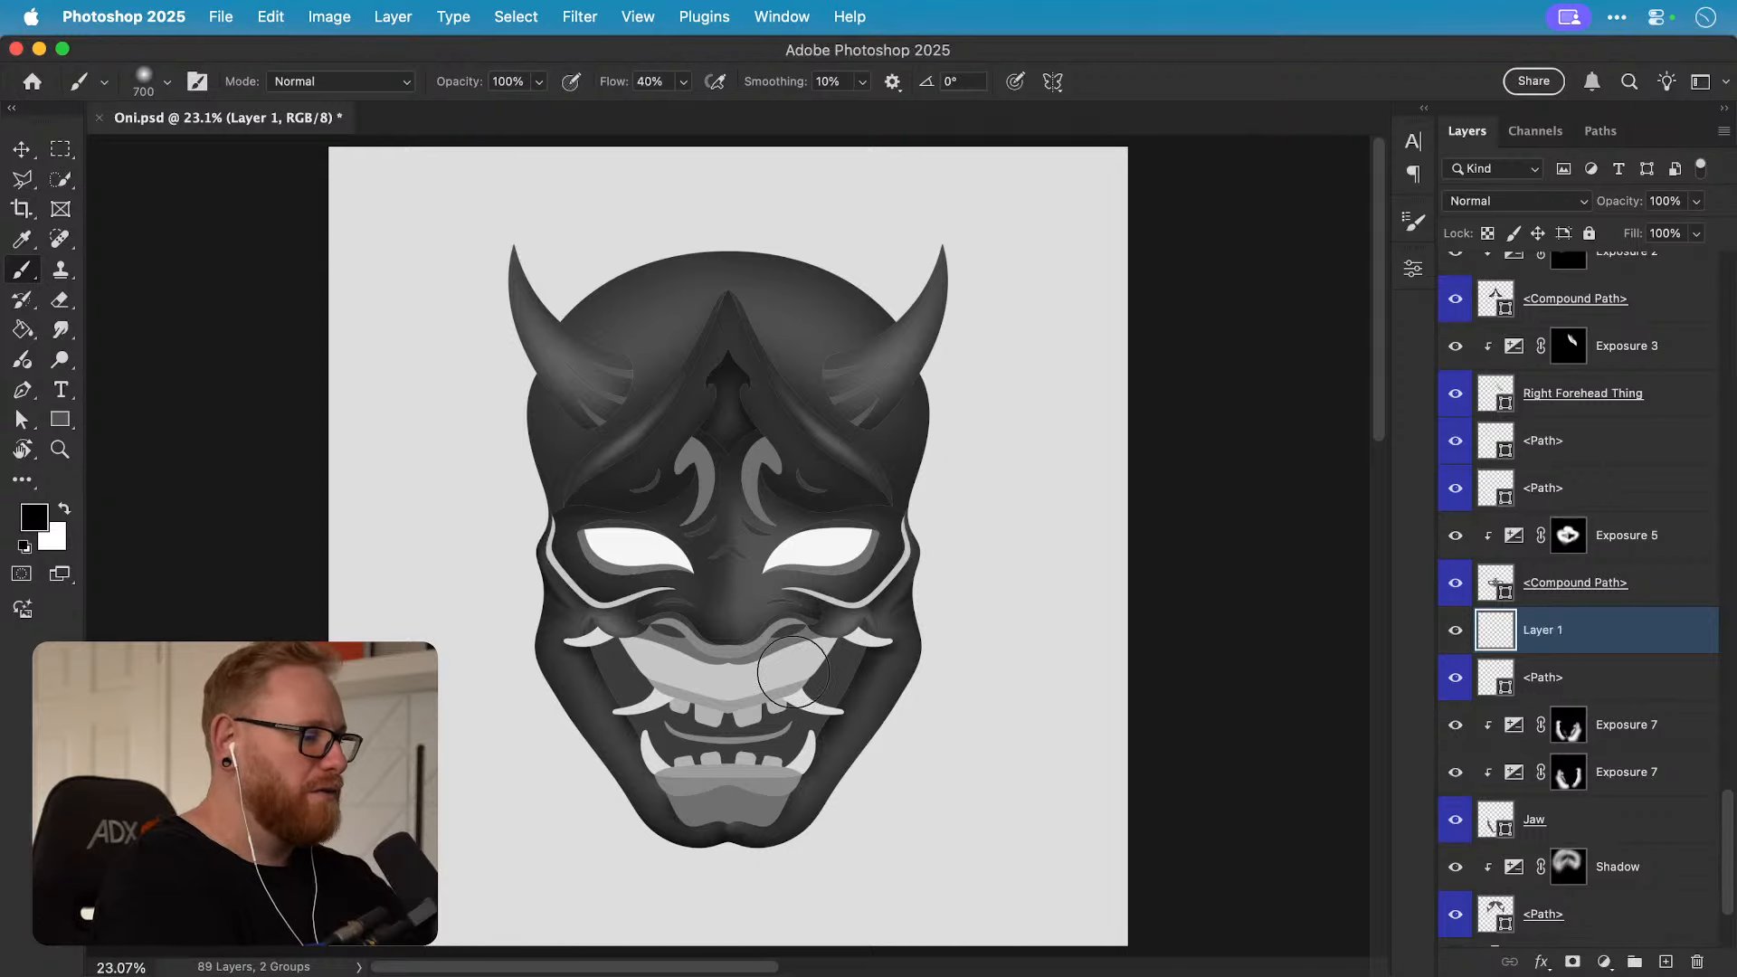
mouse_move(422, 473)
left_mouse_down()
mouse_move(415, 556)
mouse_move(465, 591)
mouse_move(454, 698)
mouse_move(433, 566)
mouse_move(450, 435)
mouse_move(454, 661)
left_mouse_up()
key("super+z")
key("v")
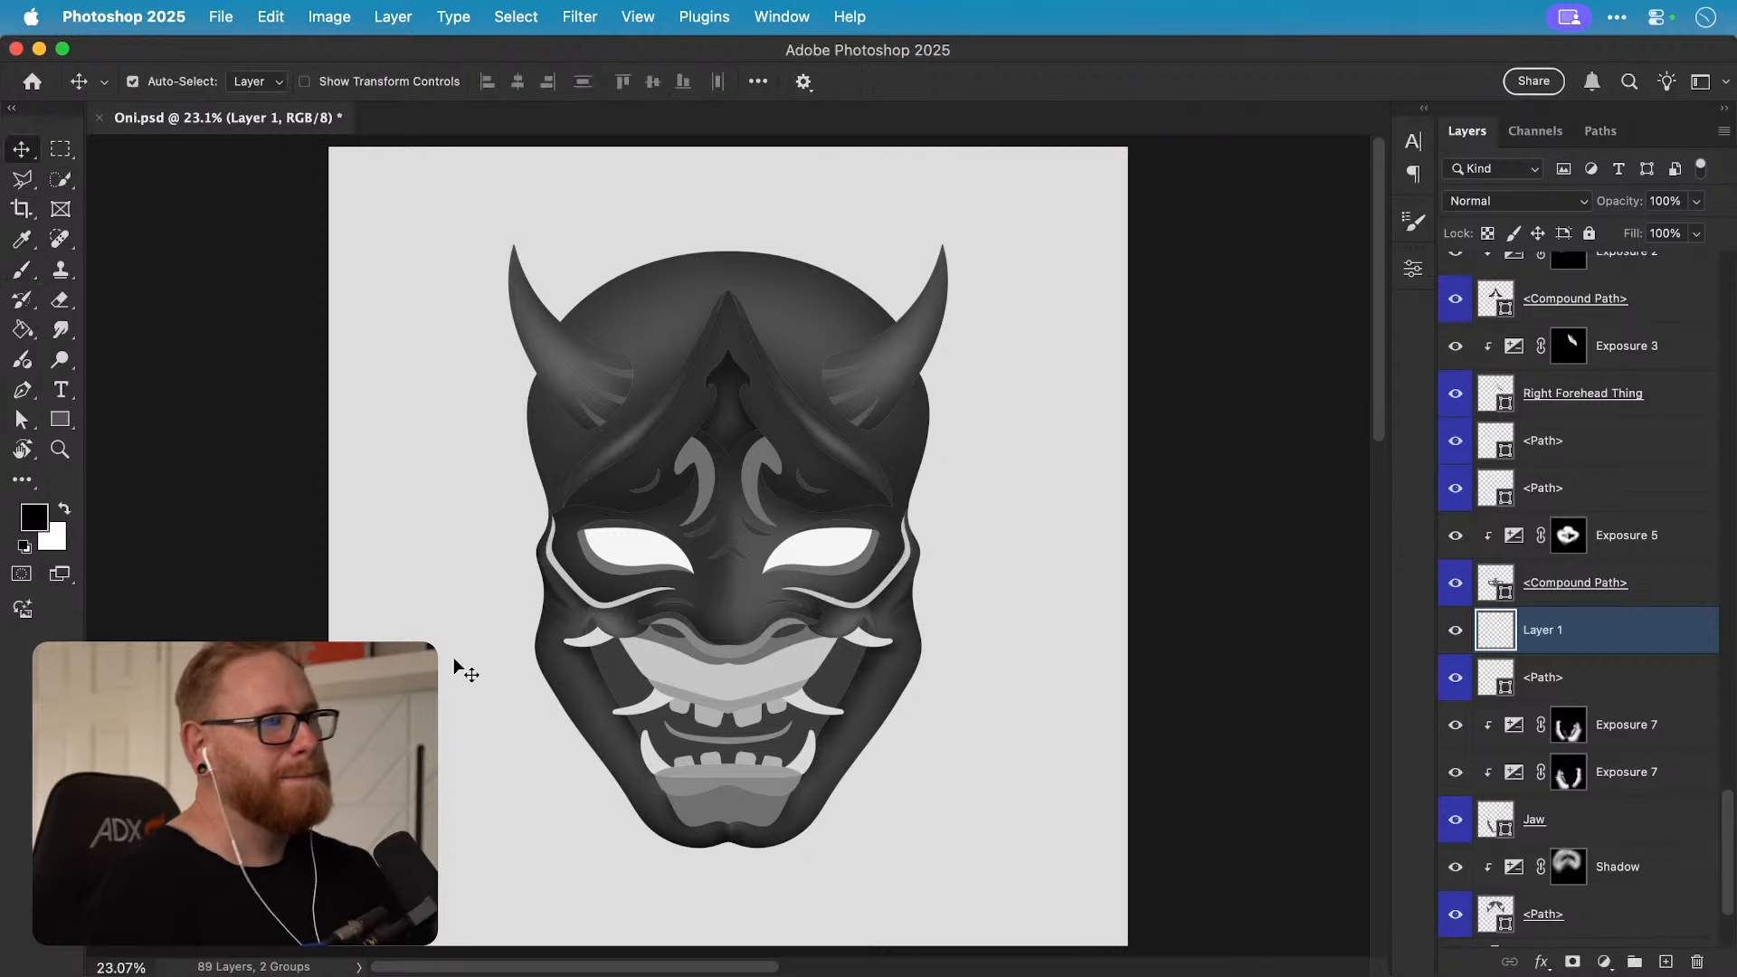
key("b")
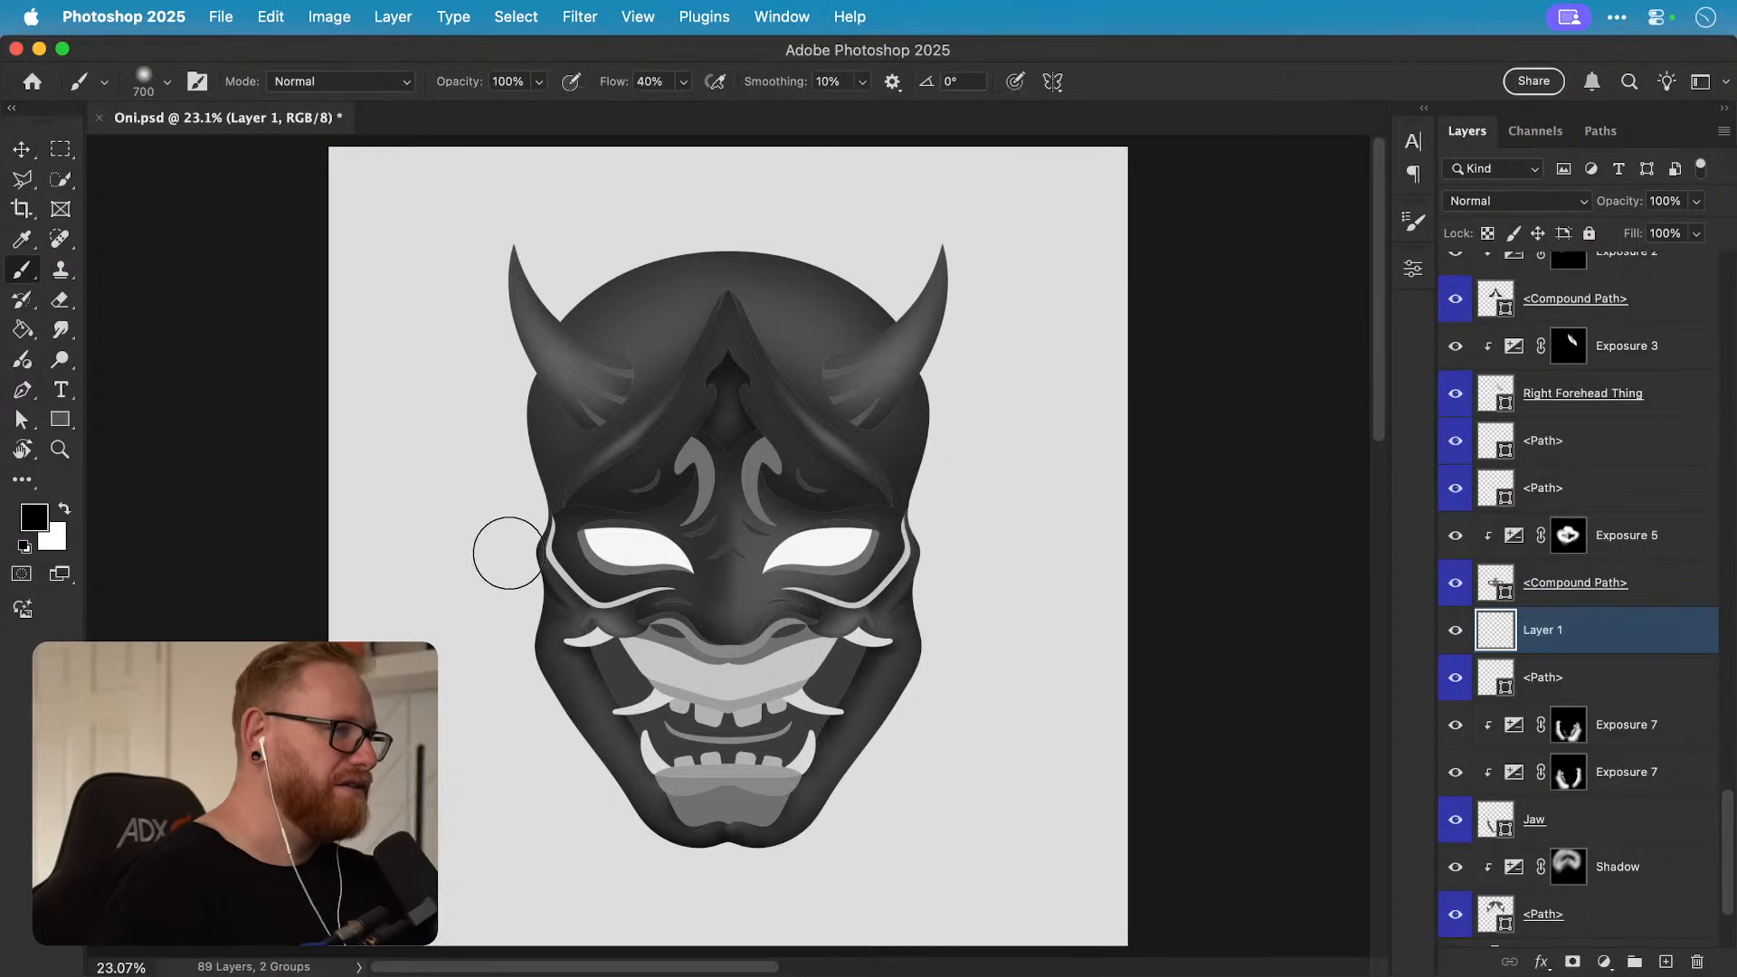
mouse_move(446, 415)
left_mouse_down()
mouse_move(432, 561)
mouse_move(494, 679)
left_mouse_up()
key("x")
mouse_move(449, 460)
left_mouse_down()
mouse_move(449, 593)
mouse_move(489, 651)
left_mouse_up()
key("v")
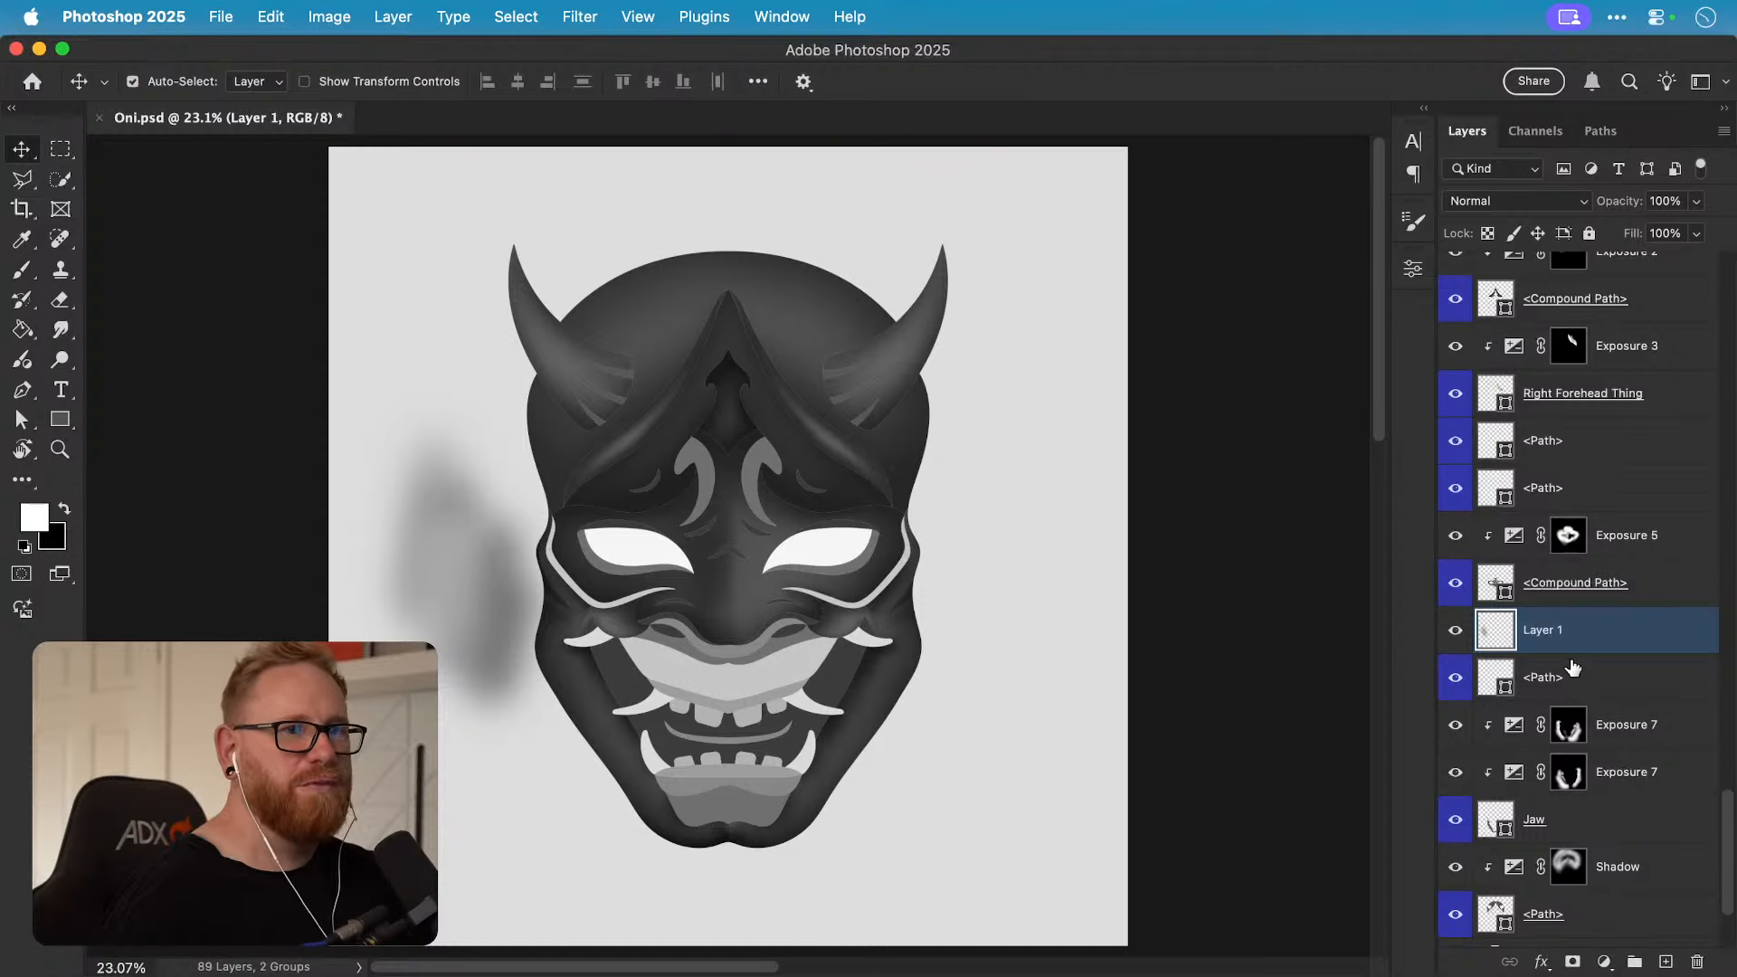
mouse_move(1583, 634)
left_mouse_down()
mouse_move(1619, 886)
mouse_move(1692, 959)
left_mouse_up()
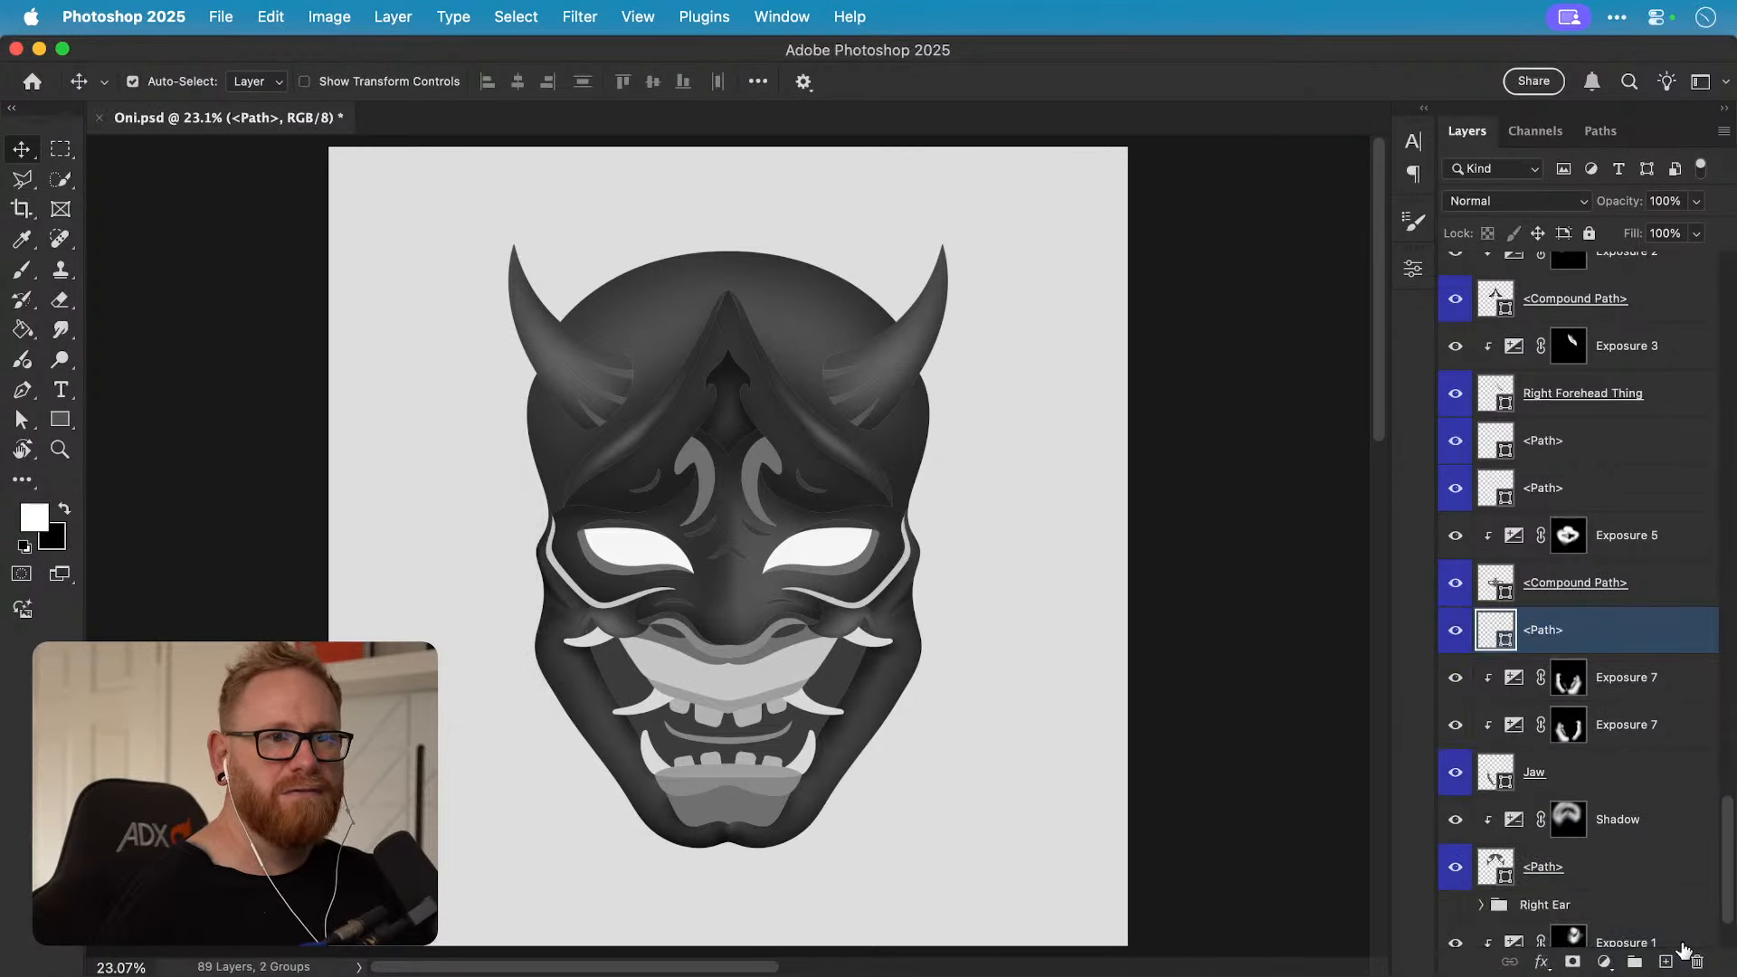
Step: Identify the light curved line below the left eye by toggling its visibility, and rename its layer Left Cheek Slit
scroll(875, 621, "right", 3)
key("z")
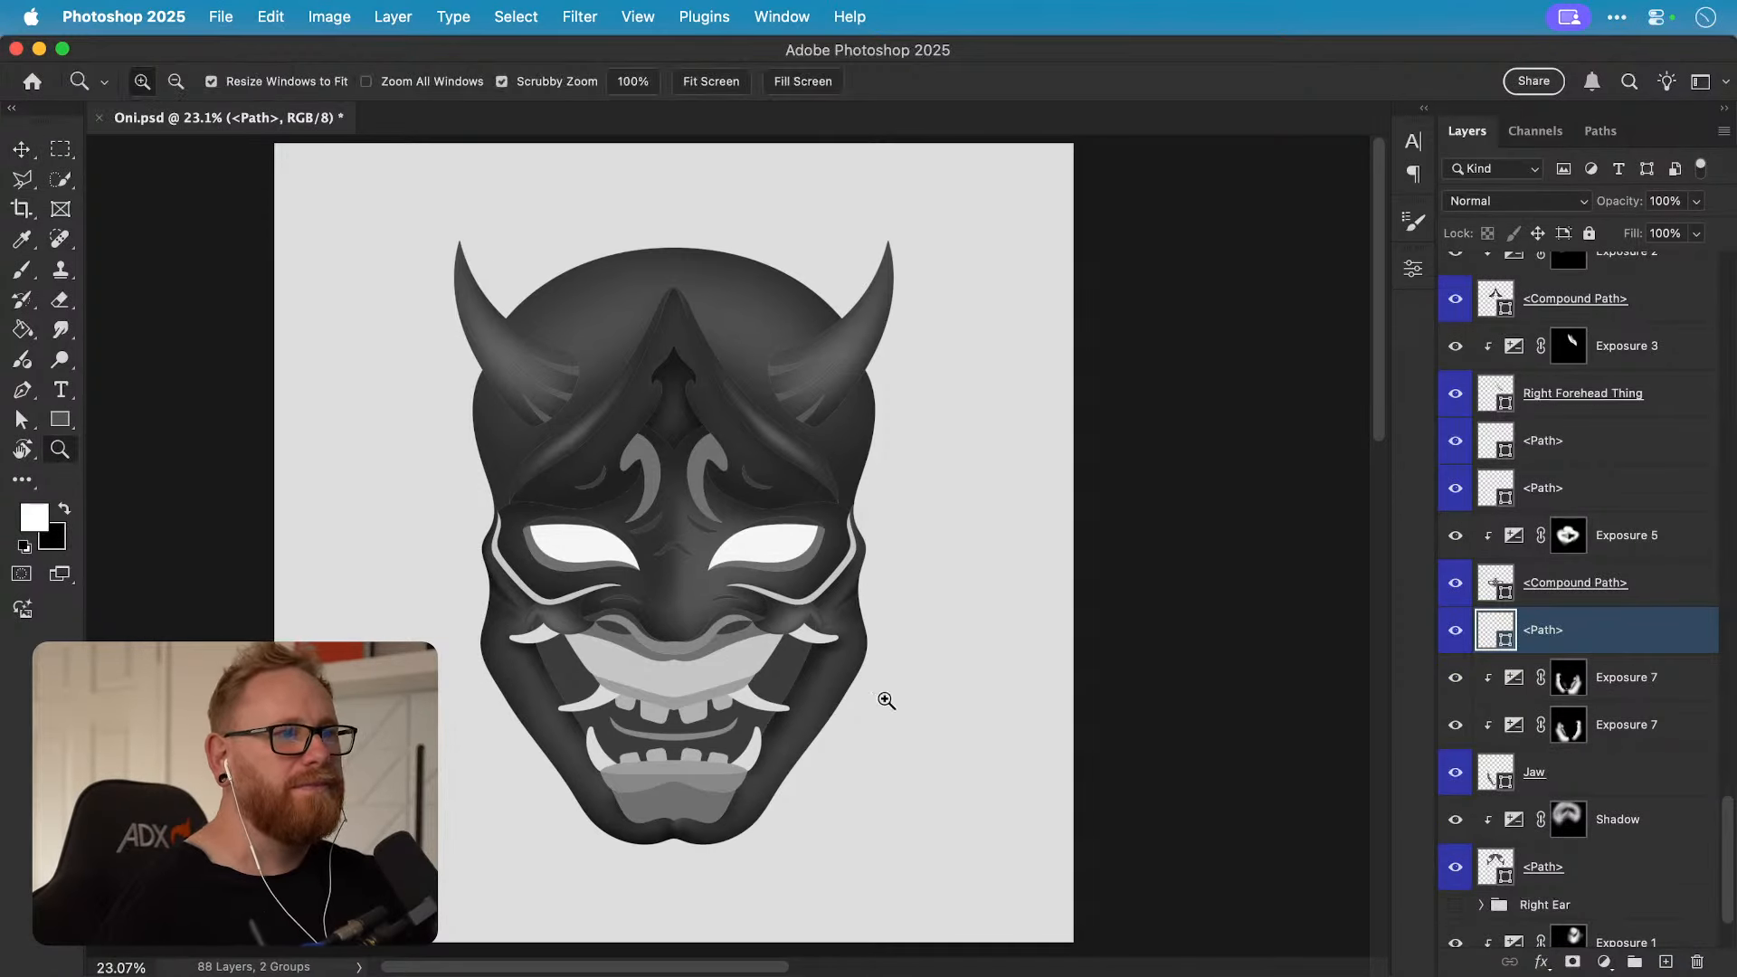
left_click_drag(532, 586, 651, 600)
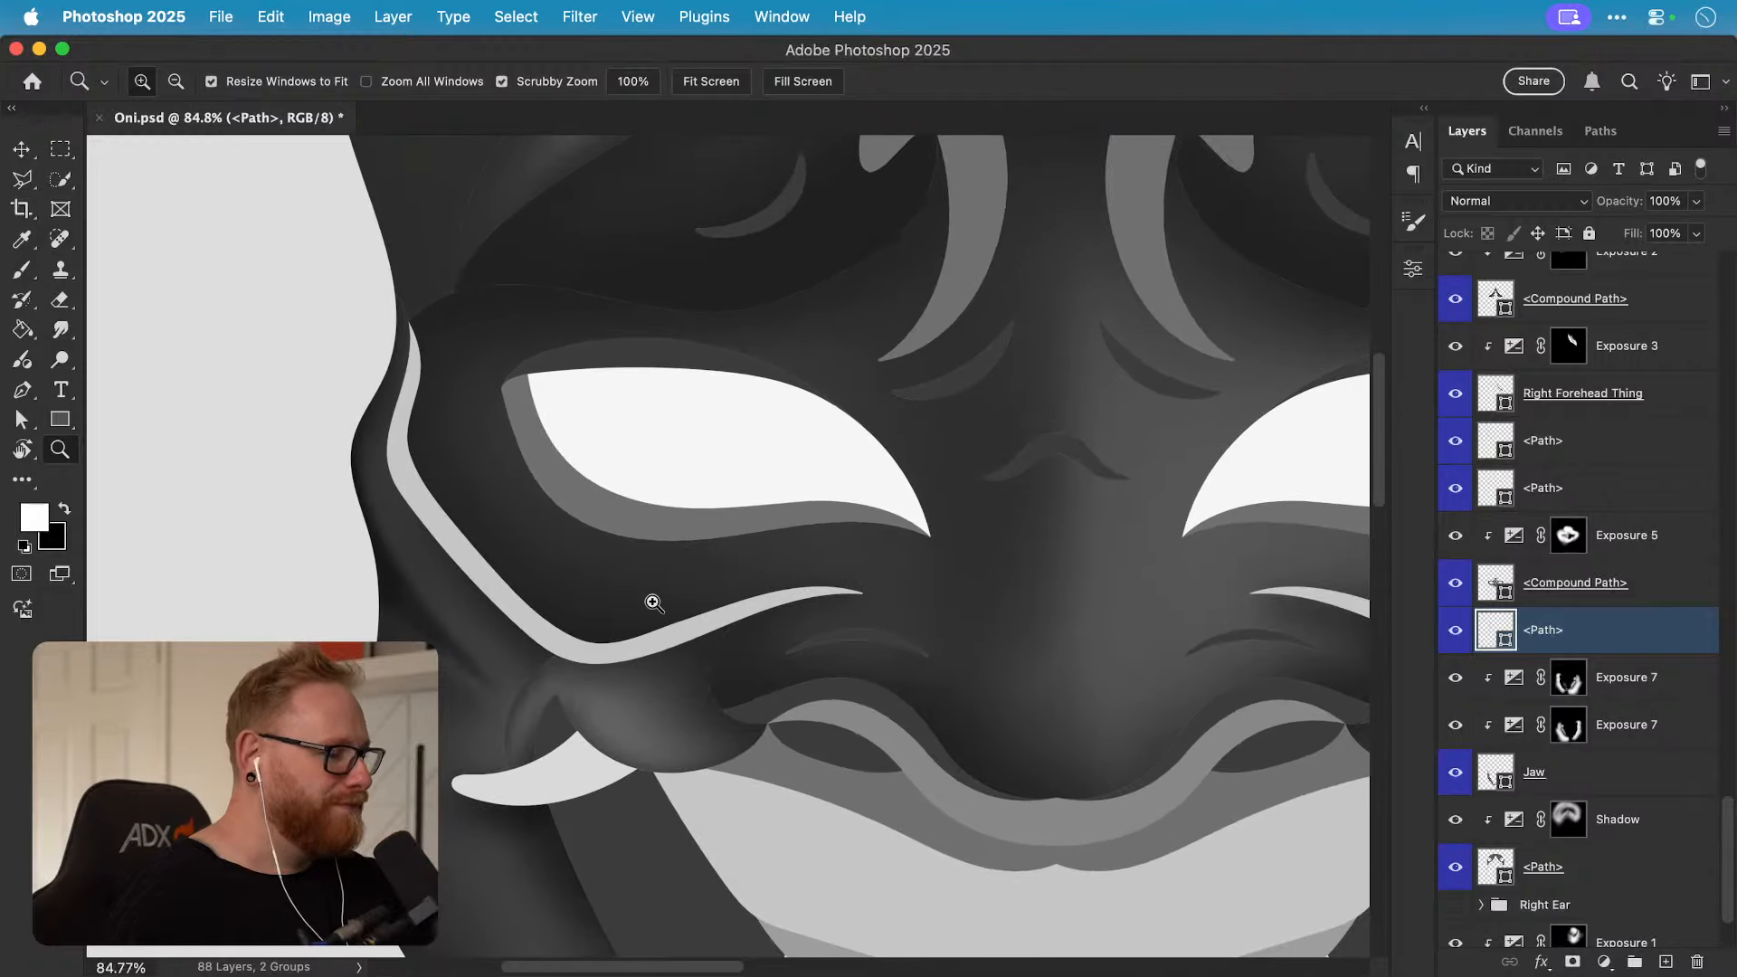
key("v")
left_click(668, 645)
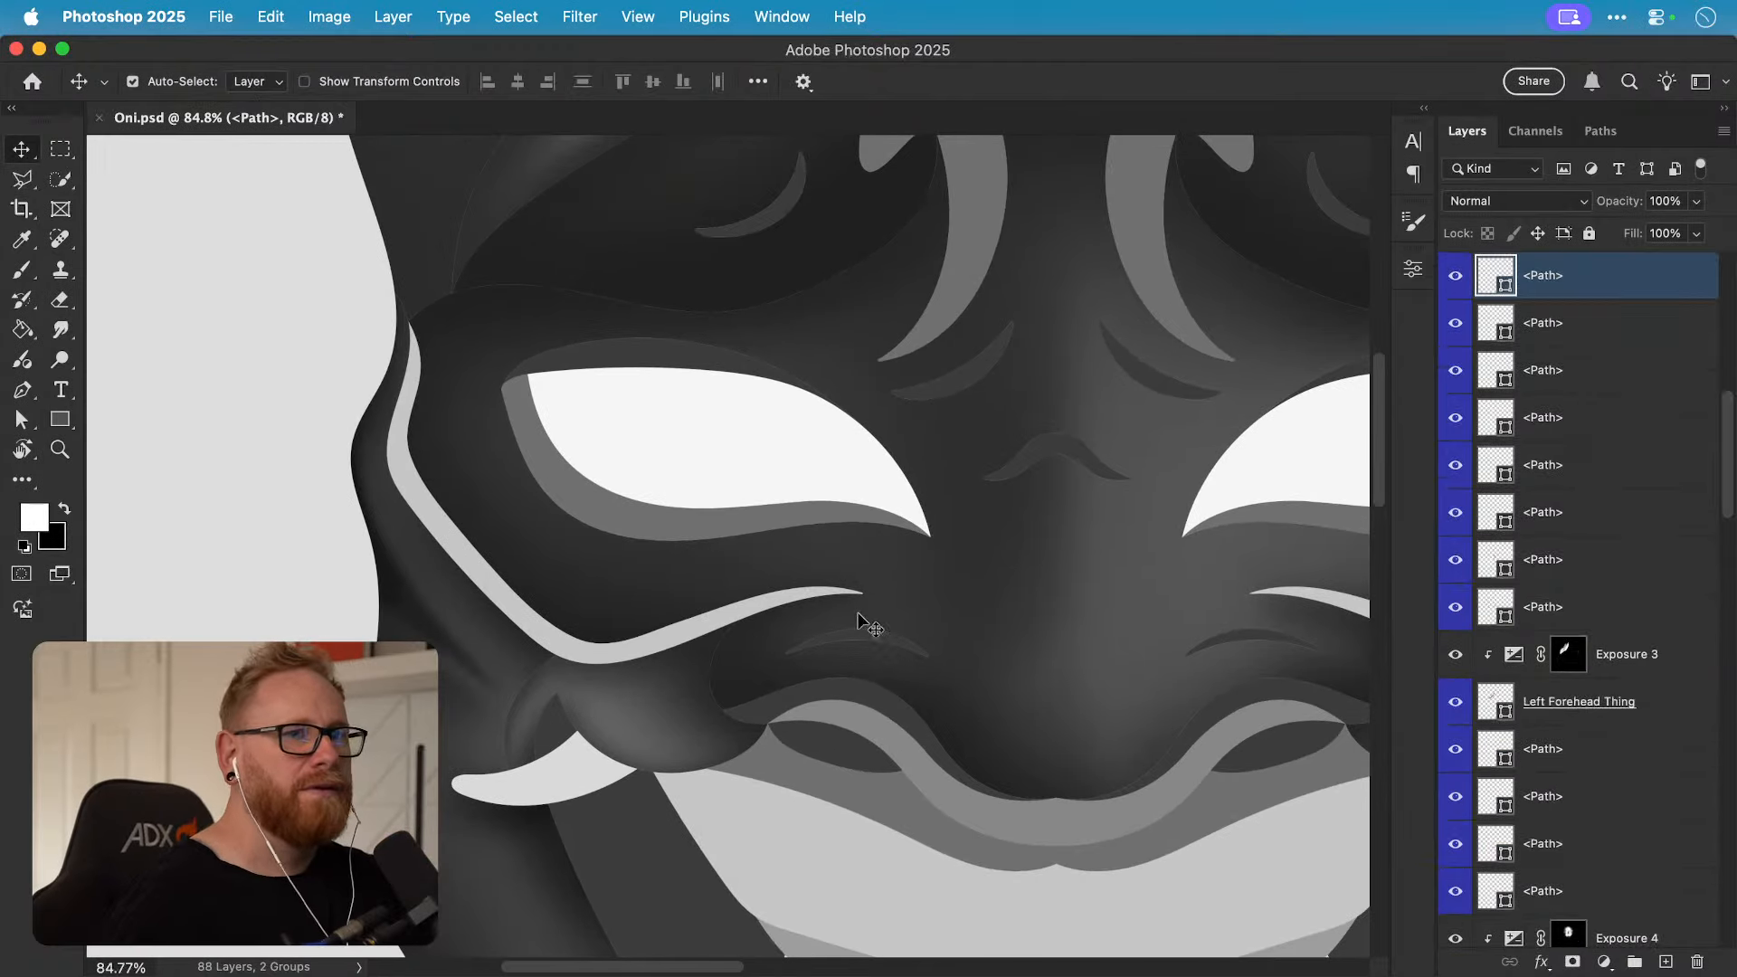
left_click(1453, 277)
left_click_drag(1226, 381, 1057, 399)
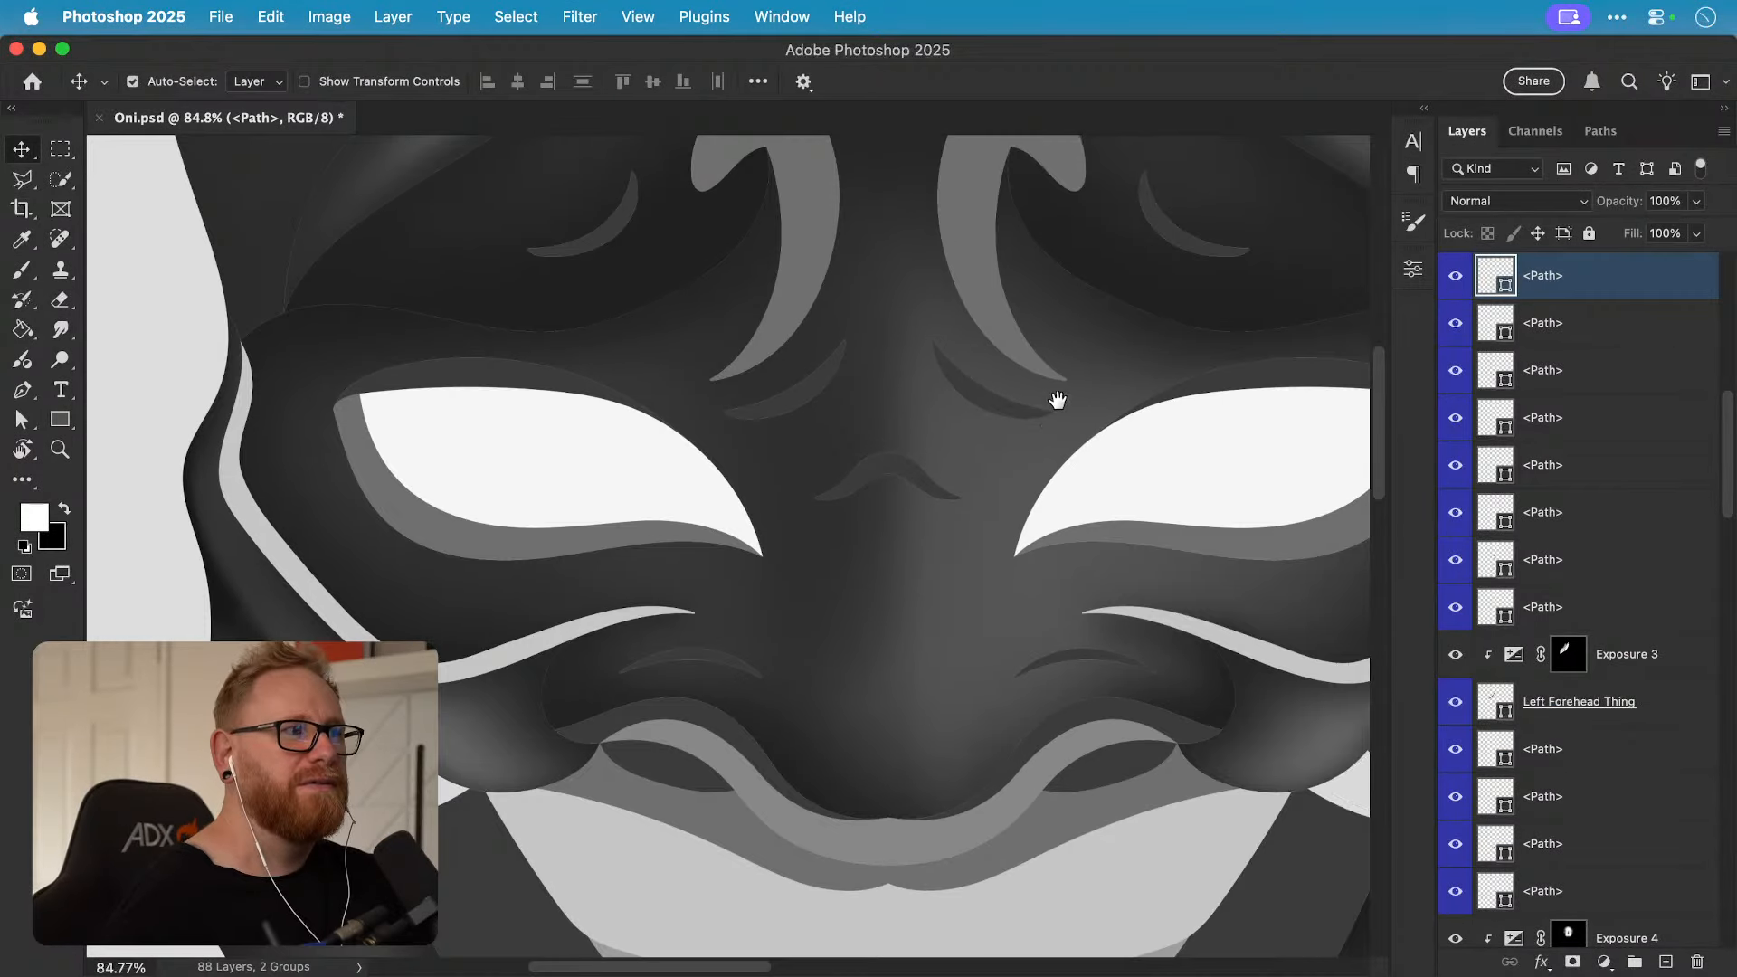
left_click(1453, 277)
left_click(1453, 277)
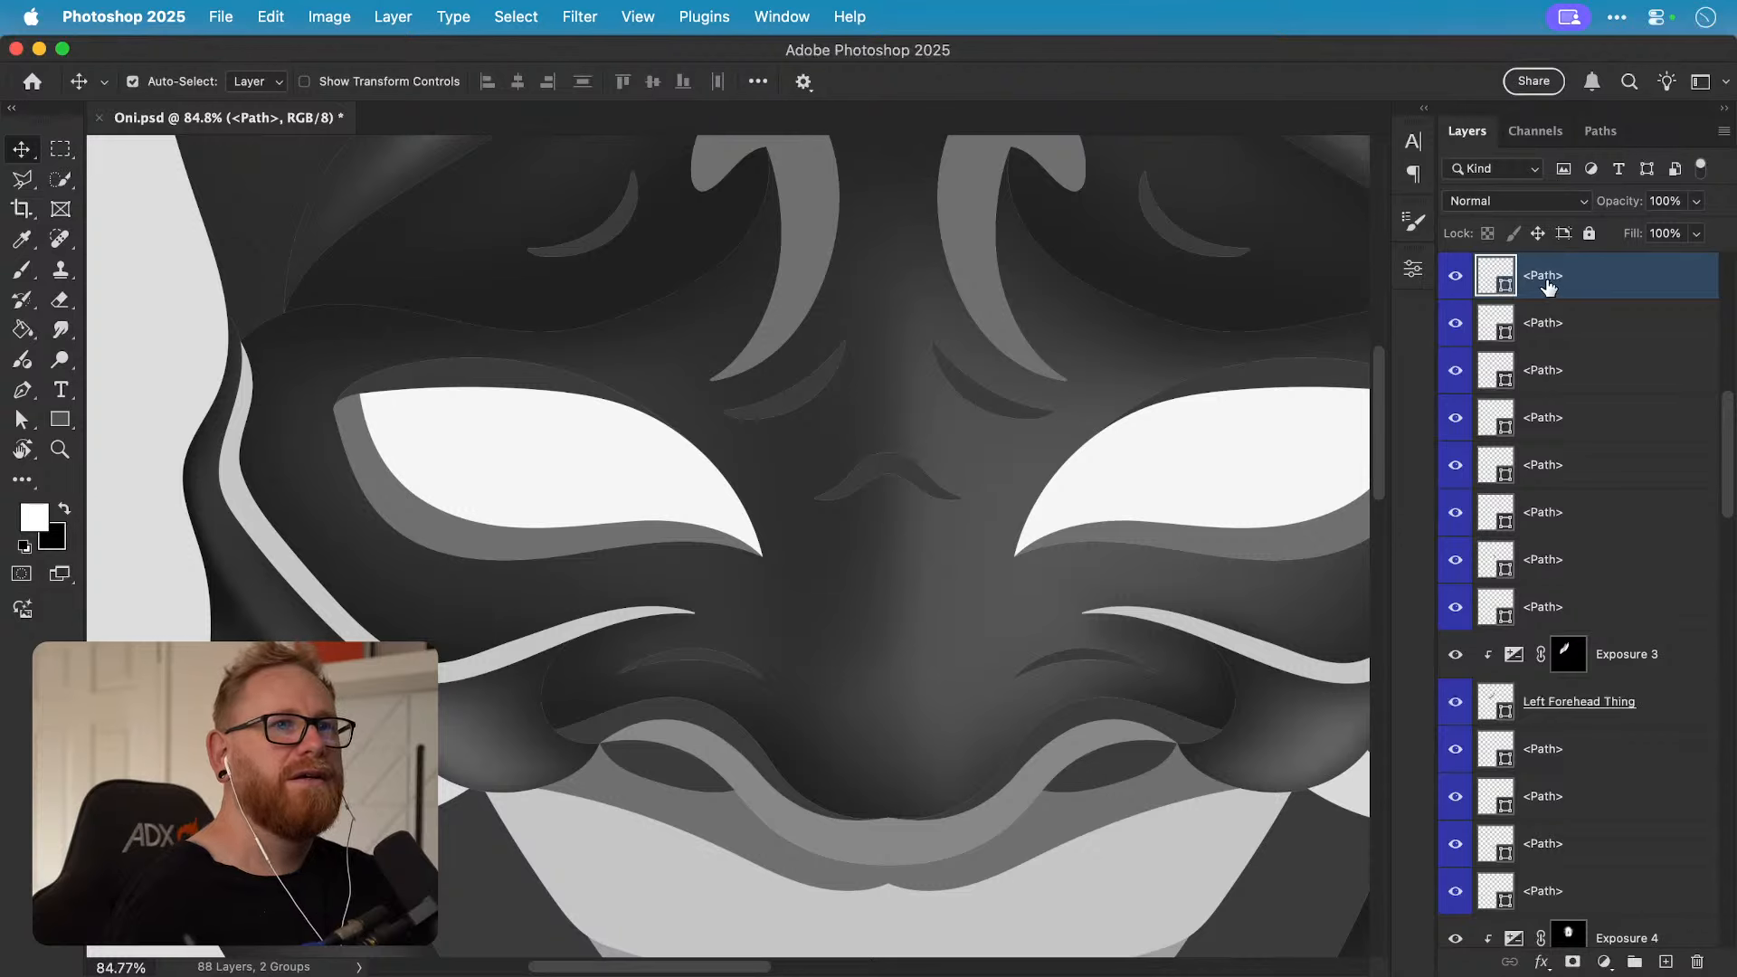
double_click(1541, 274)
type("Left")
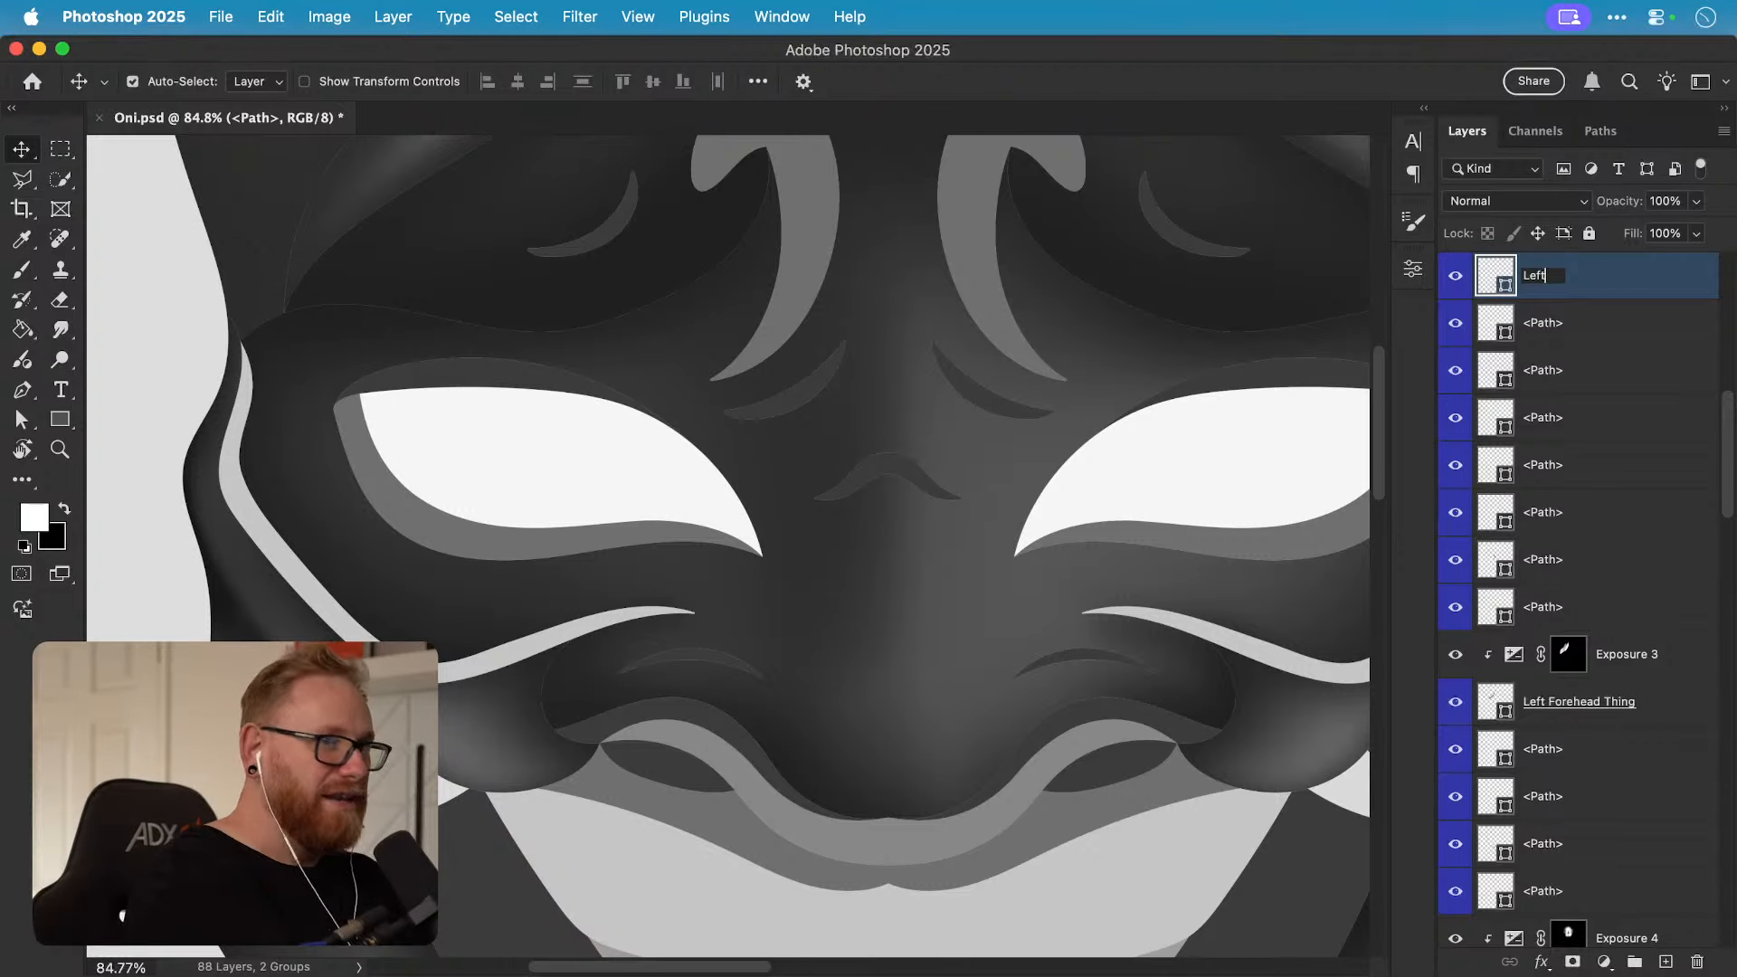
type(" Cheek Slit")
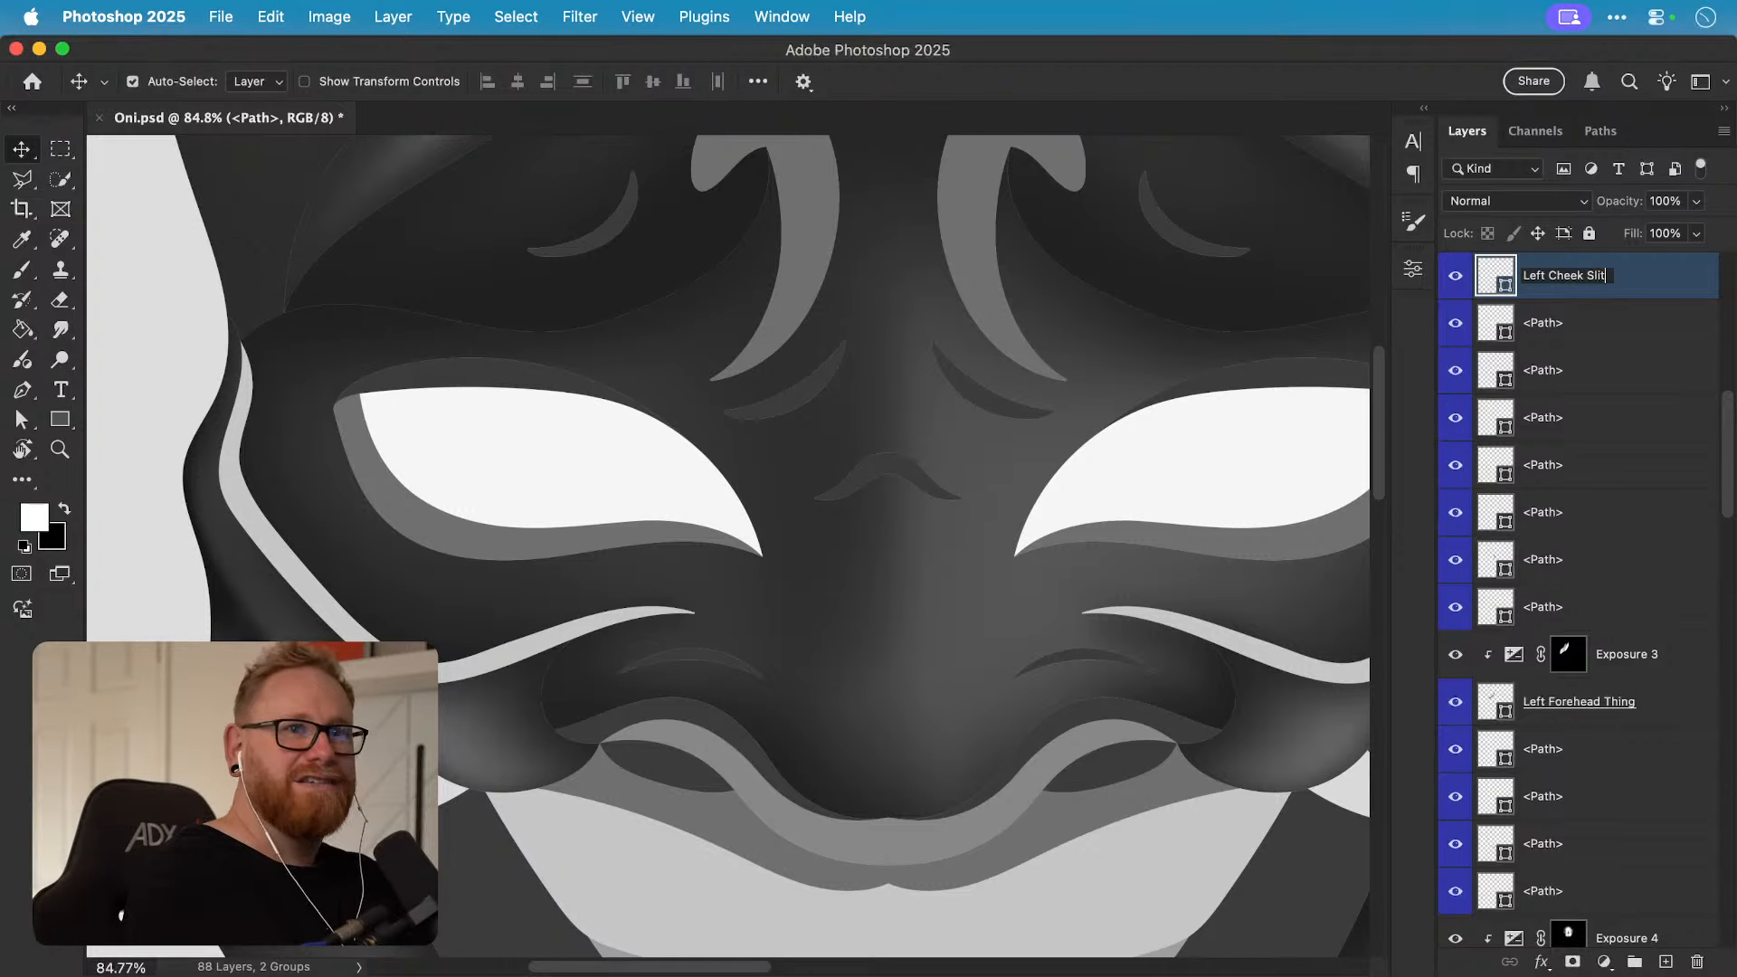
key("Return")
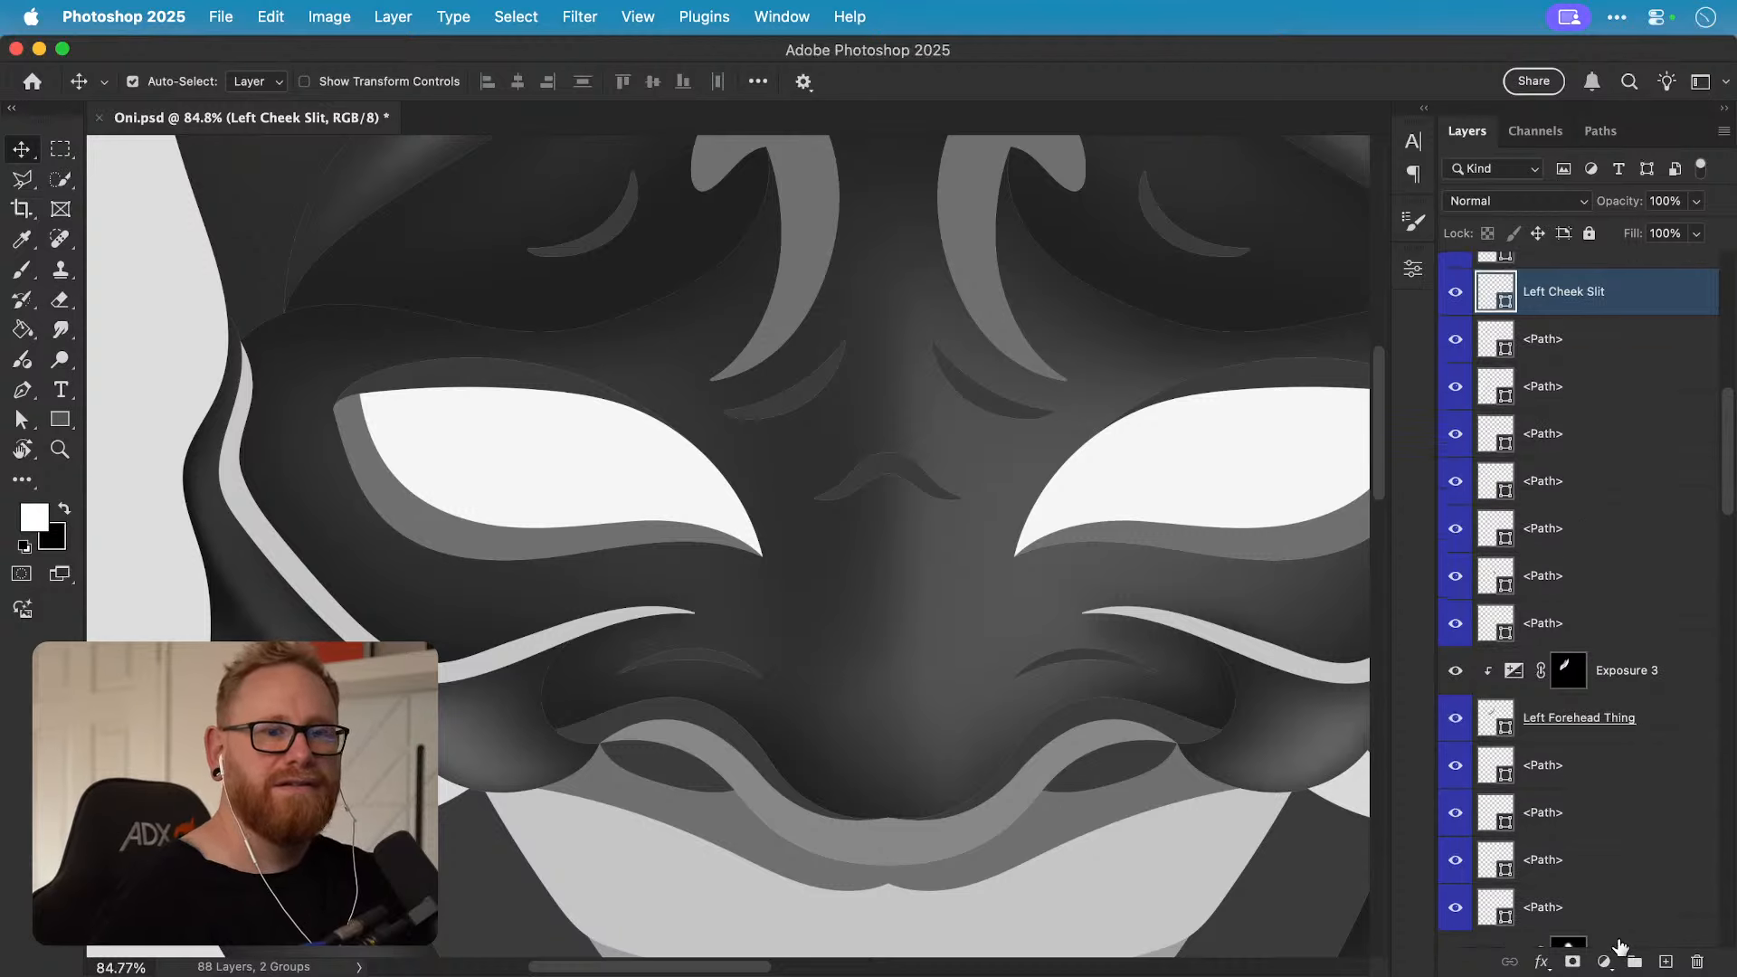
Step: Add an Exposure adjustment clipped to the Left Cheek Slit layer and lower its exposure to -7.12
left_click(1604, 961)
left_click(1604, 734)
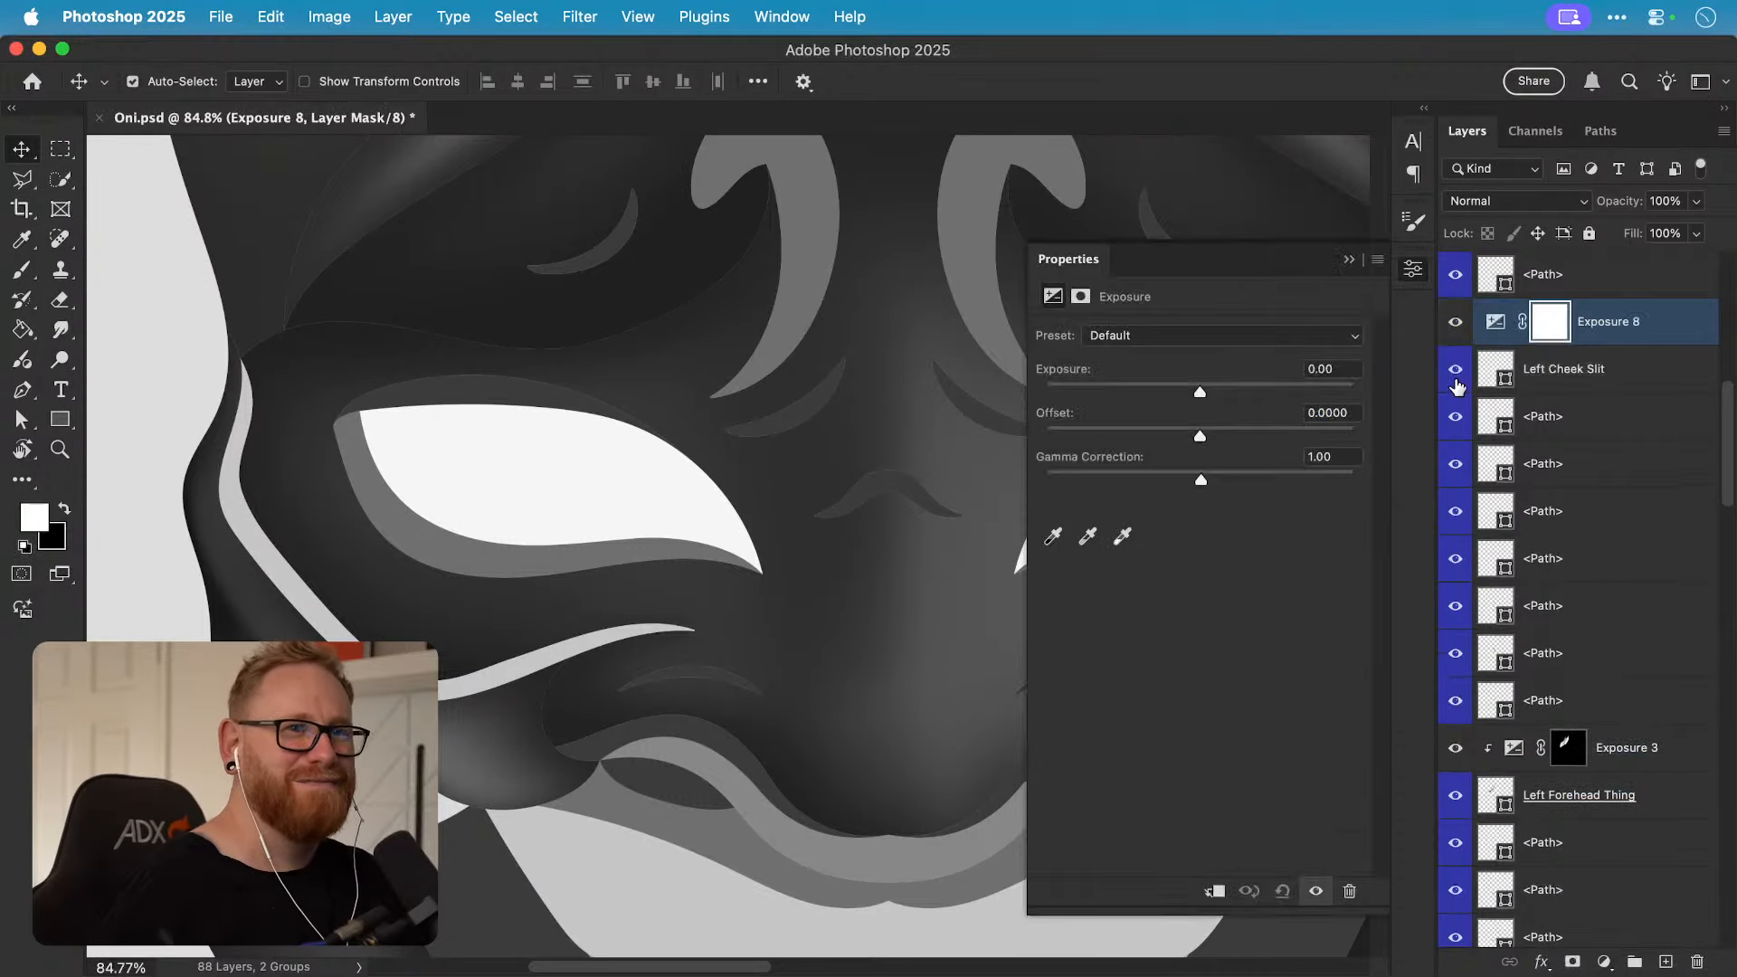
left_click_drag(1173, 398, 1119, 392)
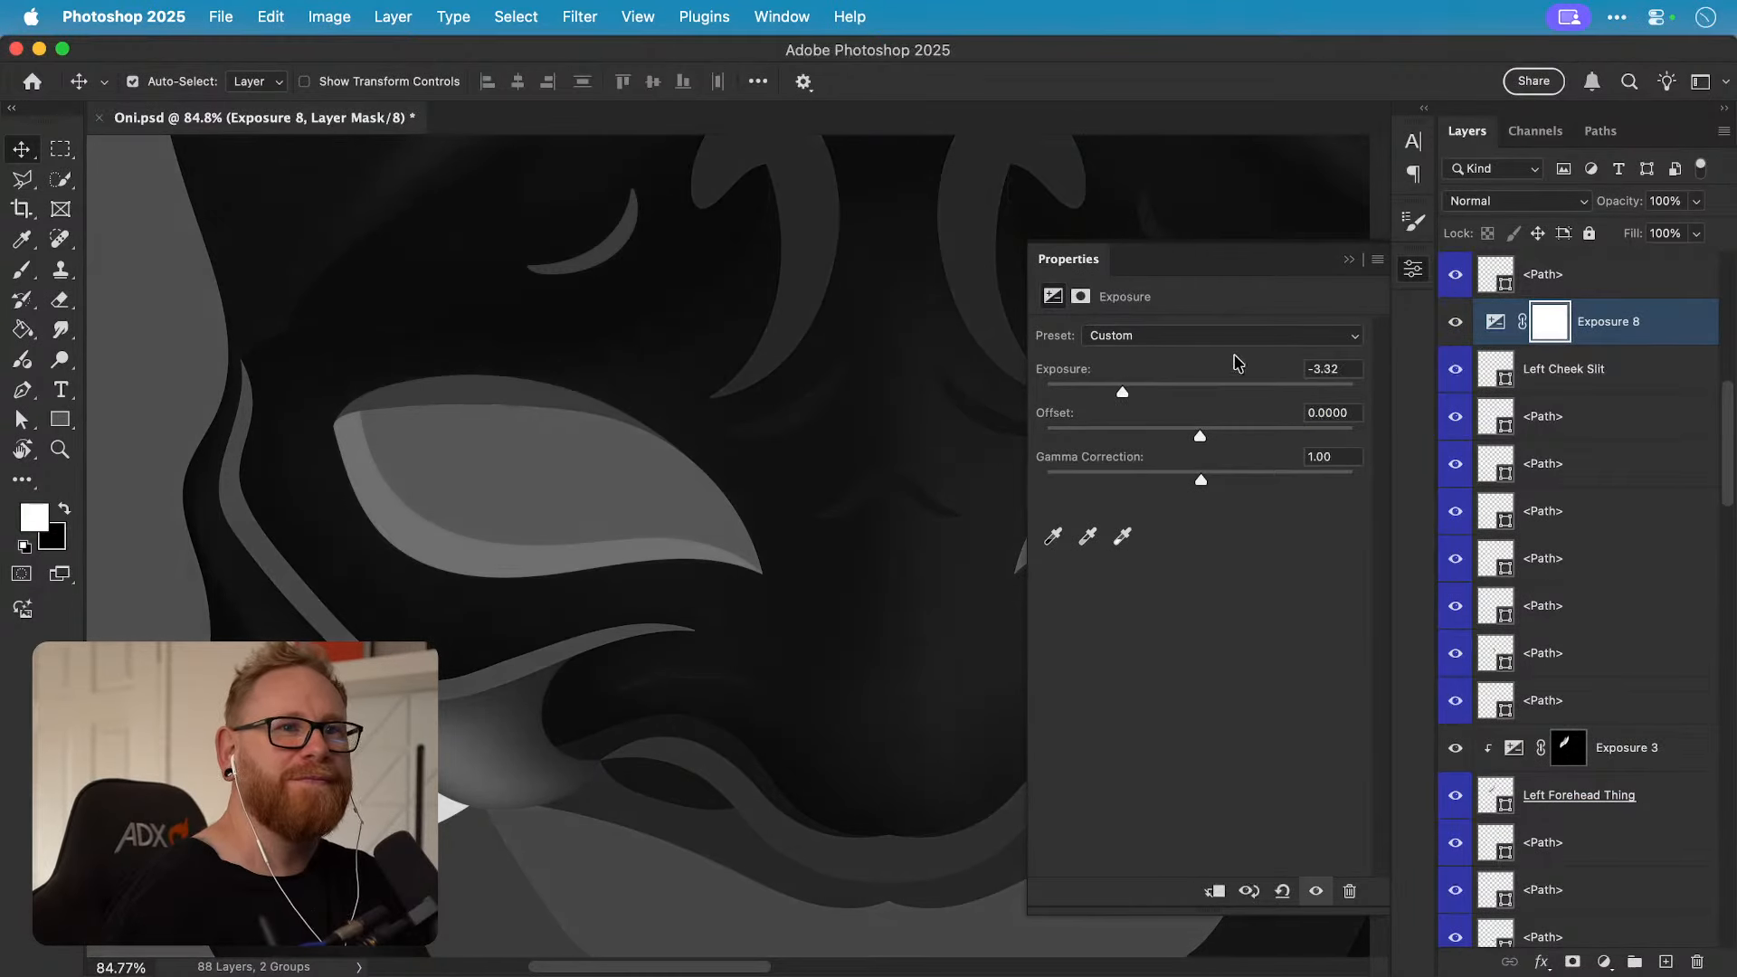
left_click(1621, 347, "alt")
left_click(1412, 269)
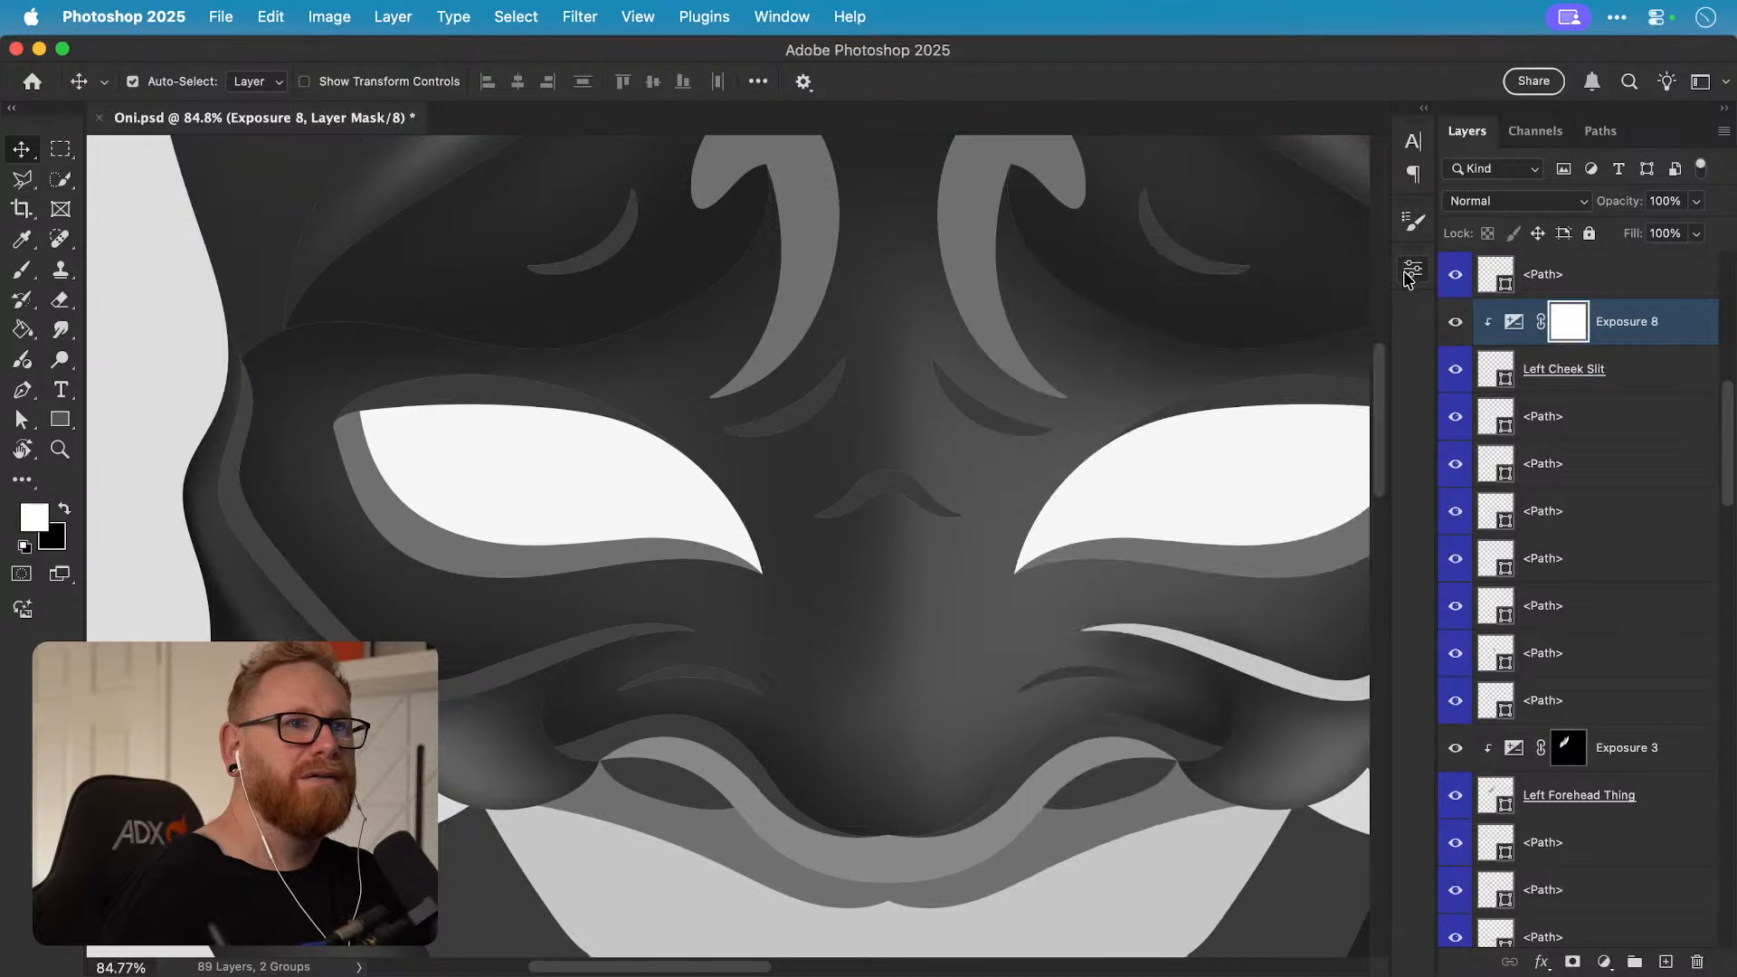
left_click(1513, 322)
left_click_drag(1090, 395, 1097, 391)
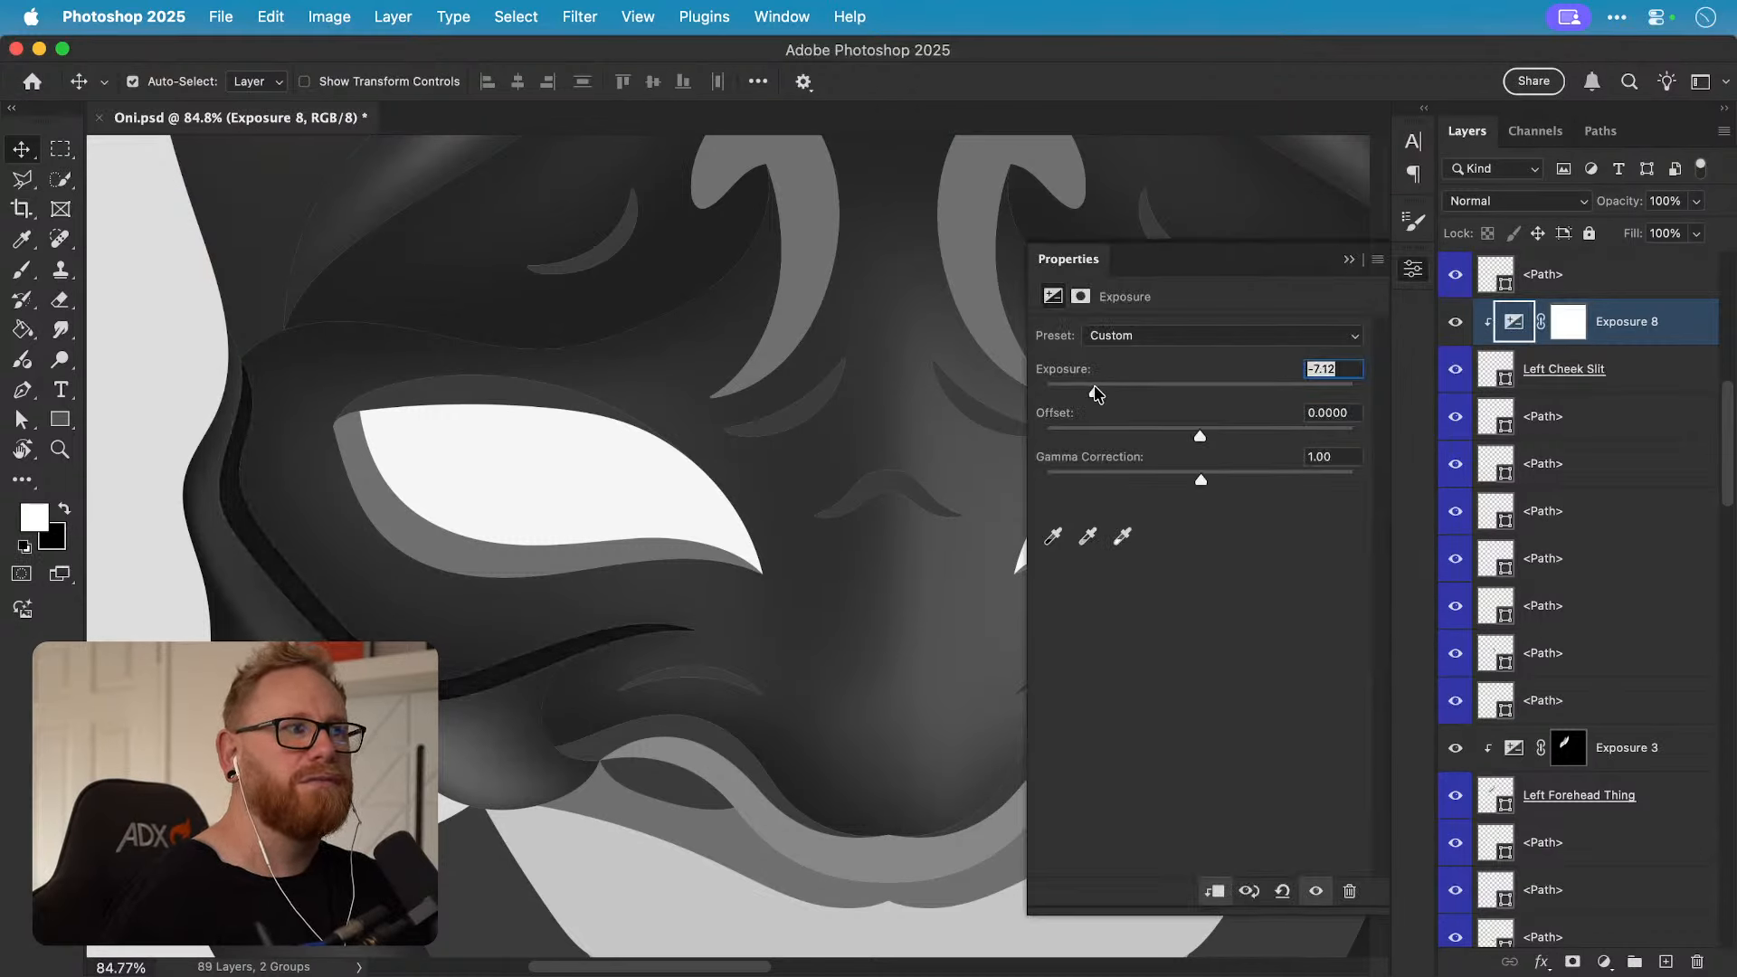
left_click(1412, 269)
Step: Try inverting the cheek slit's Exposure mask to black, and invert it back to white
left_click(1559, 326)
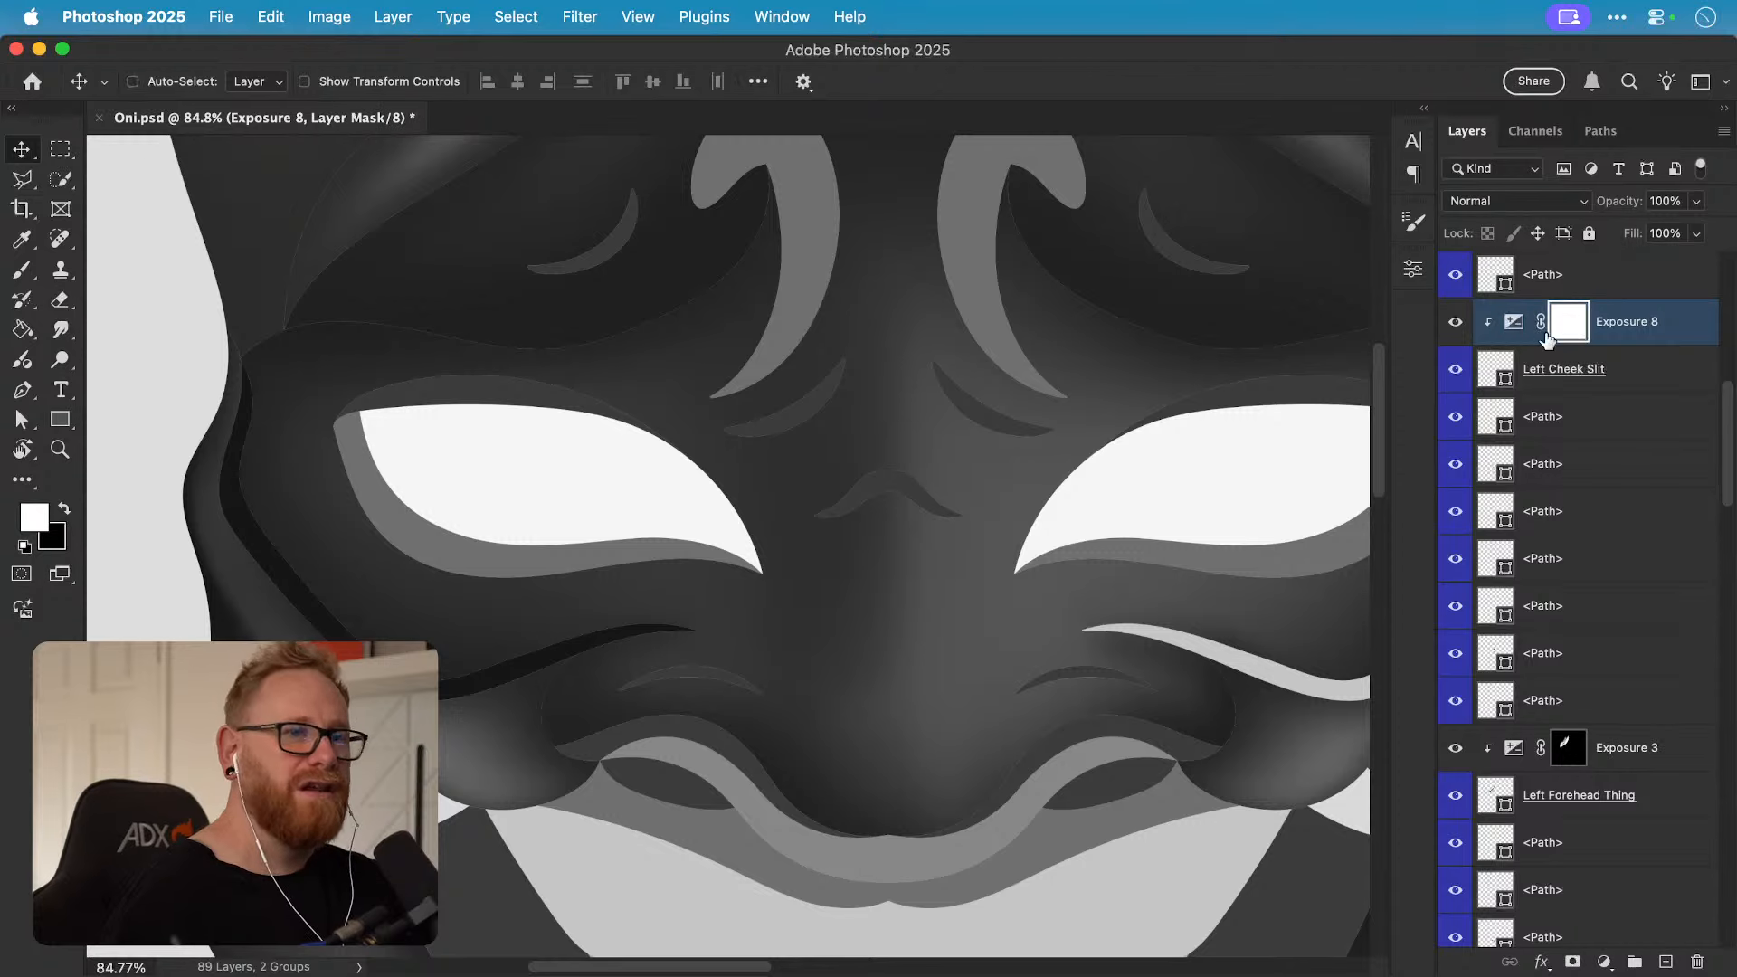
key("super+i")
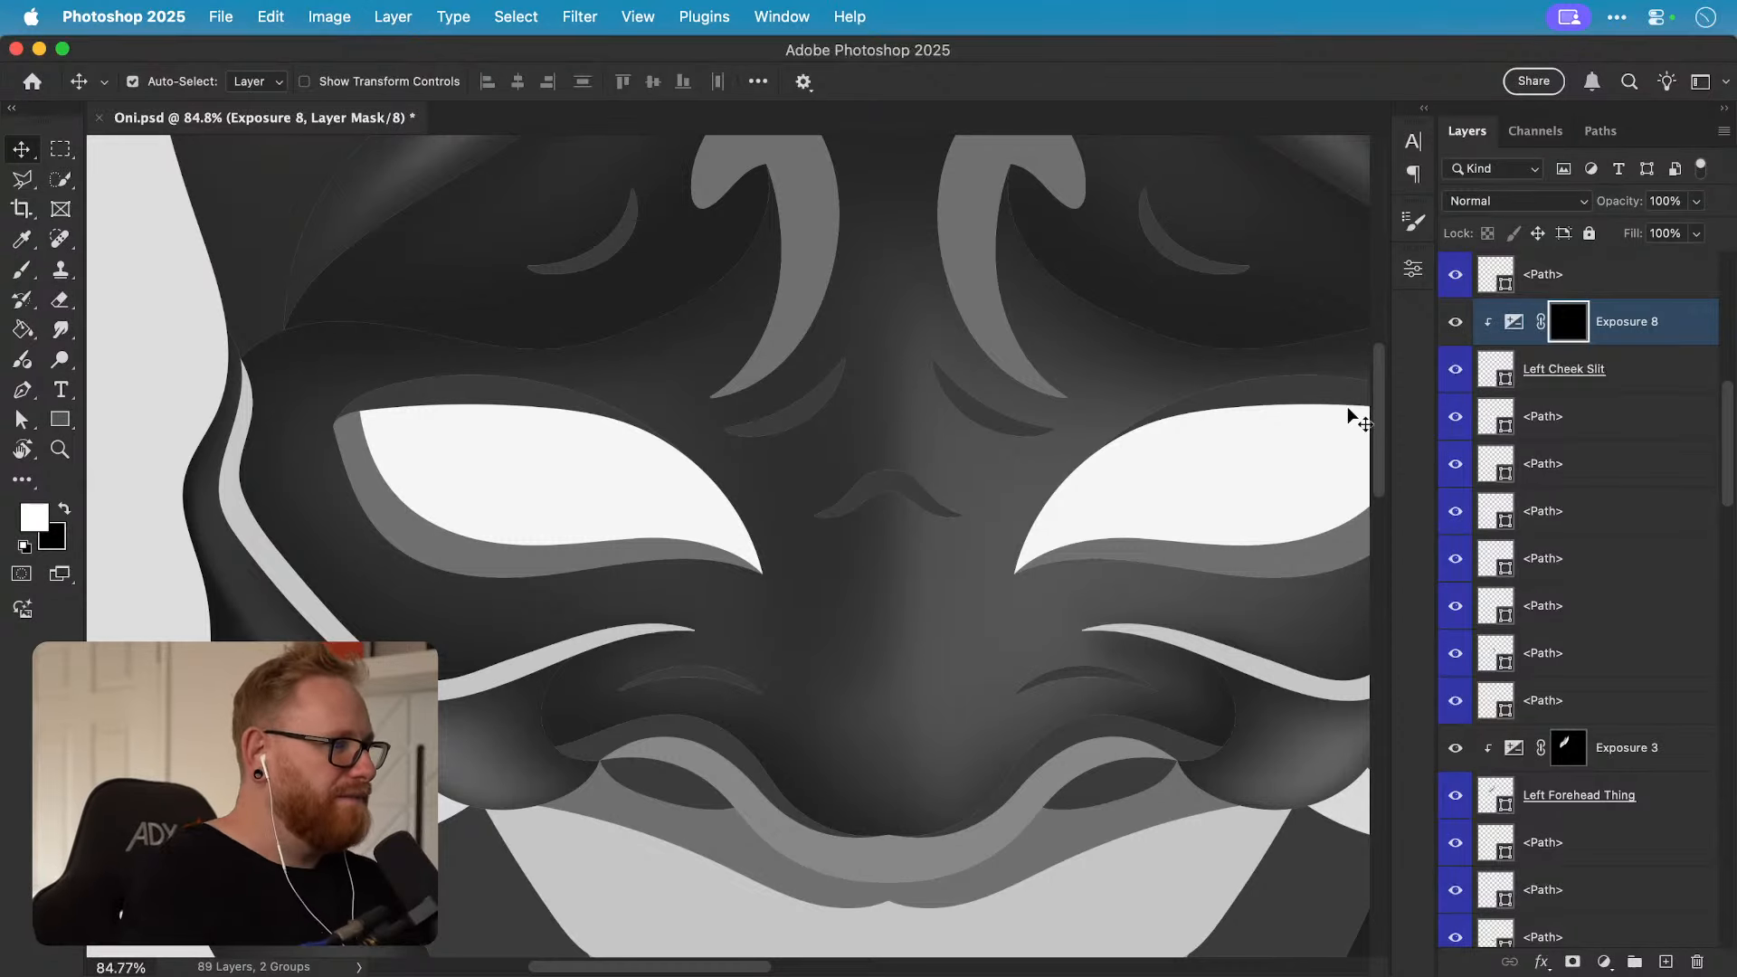
key("super+Tab")
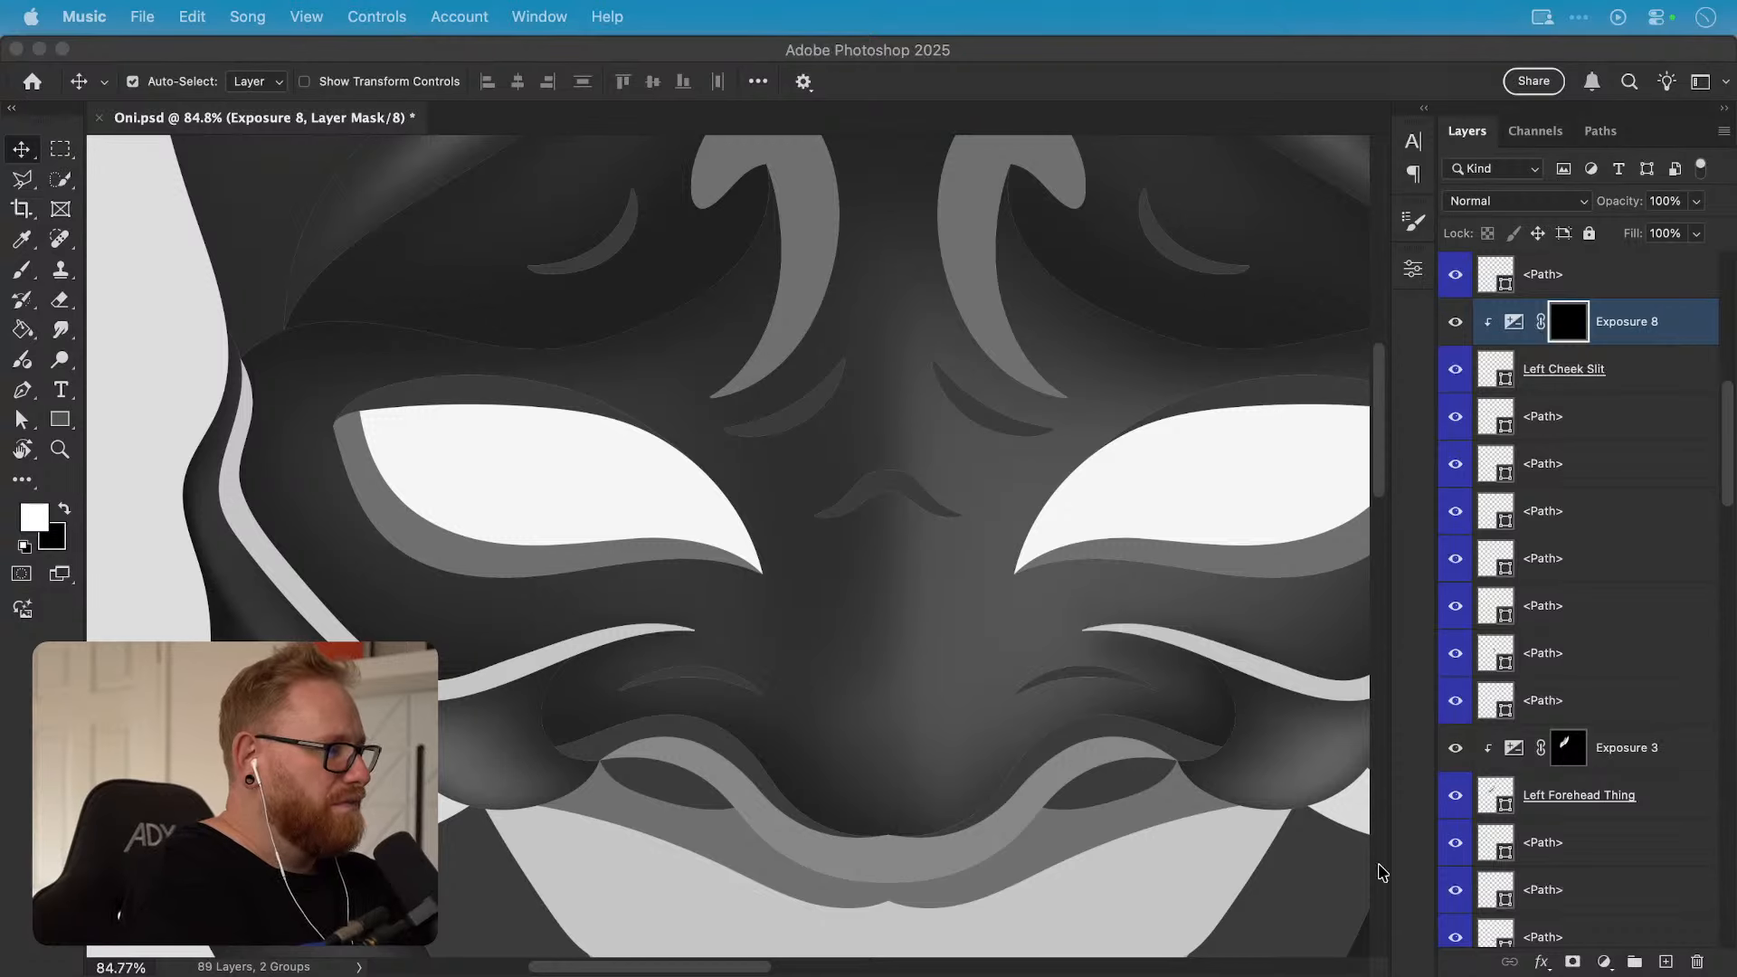
left_click(1574, 323)
key("b")
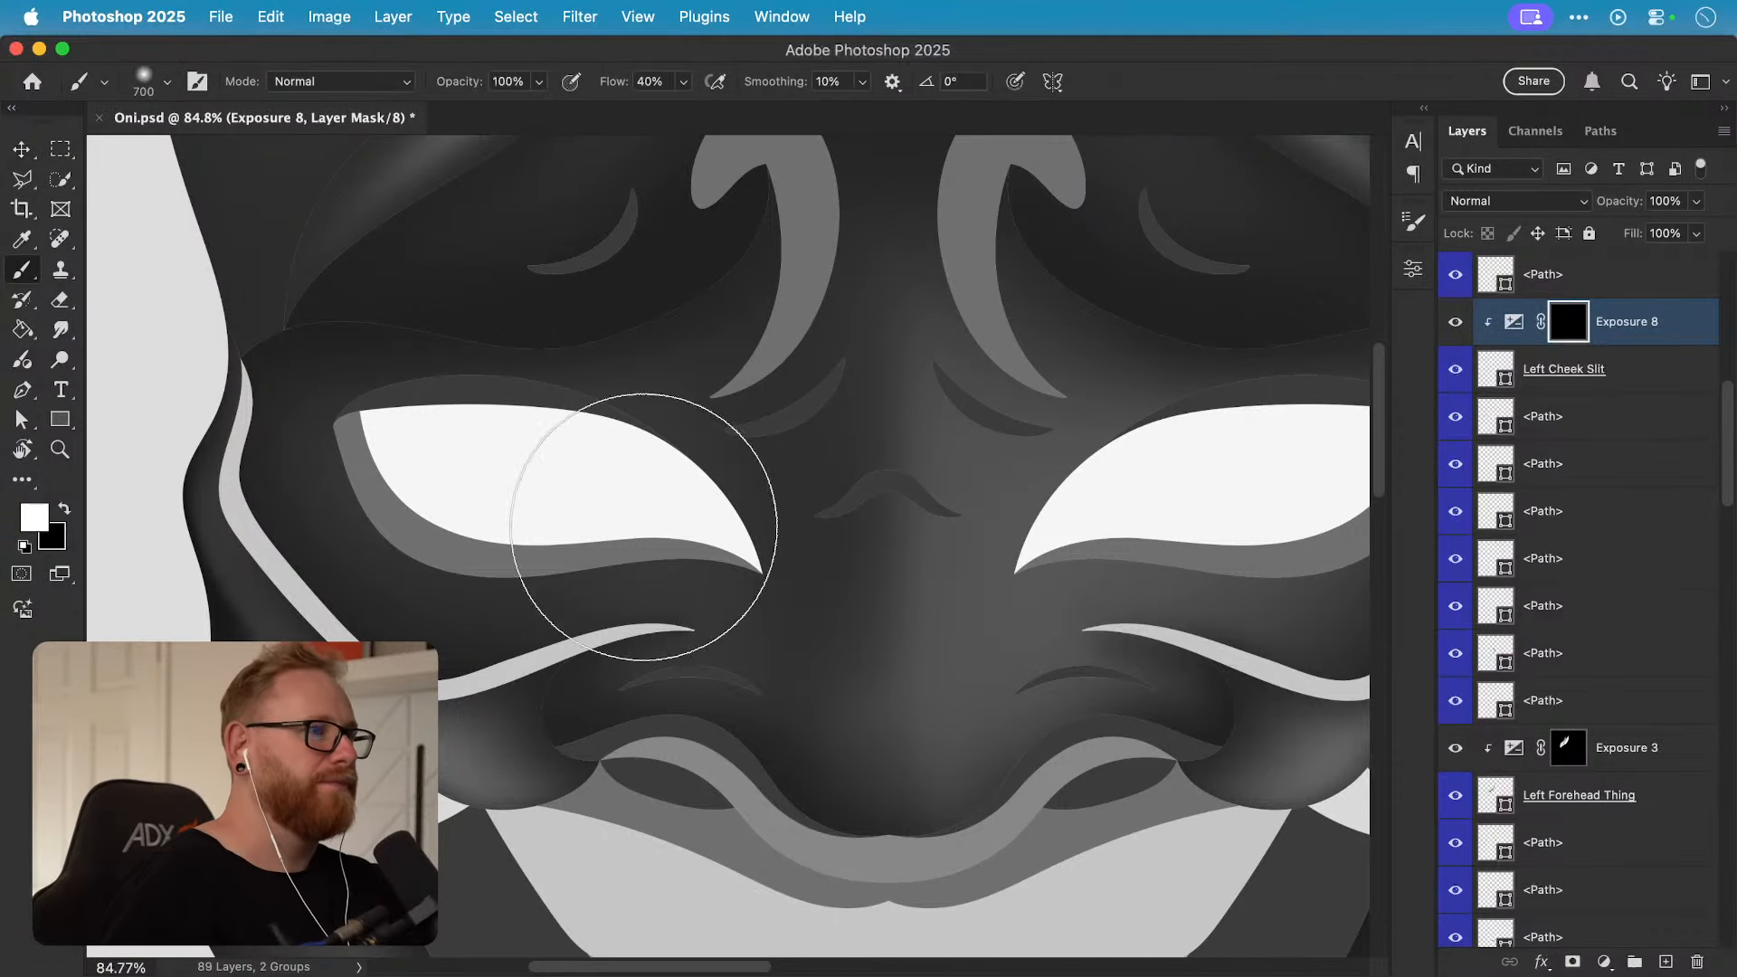
left_click_drag(500, 589, 563, 590)
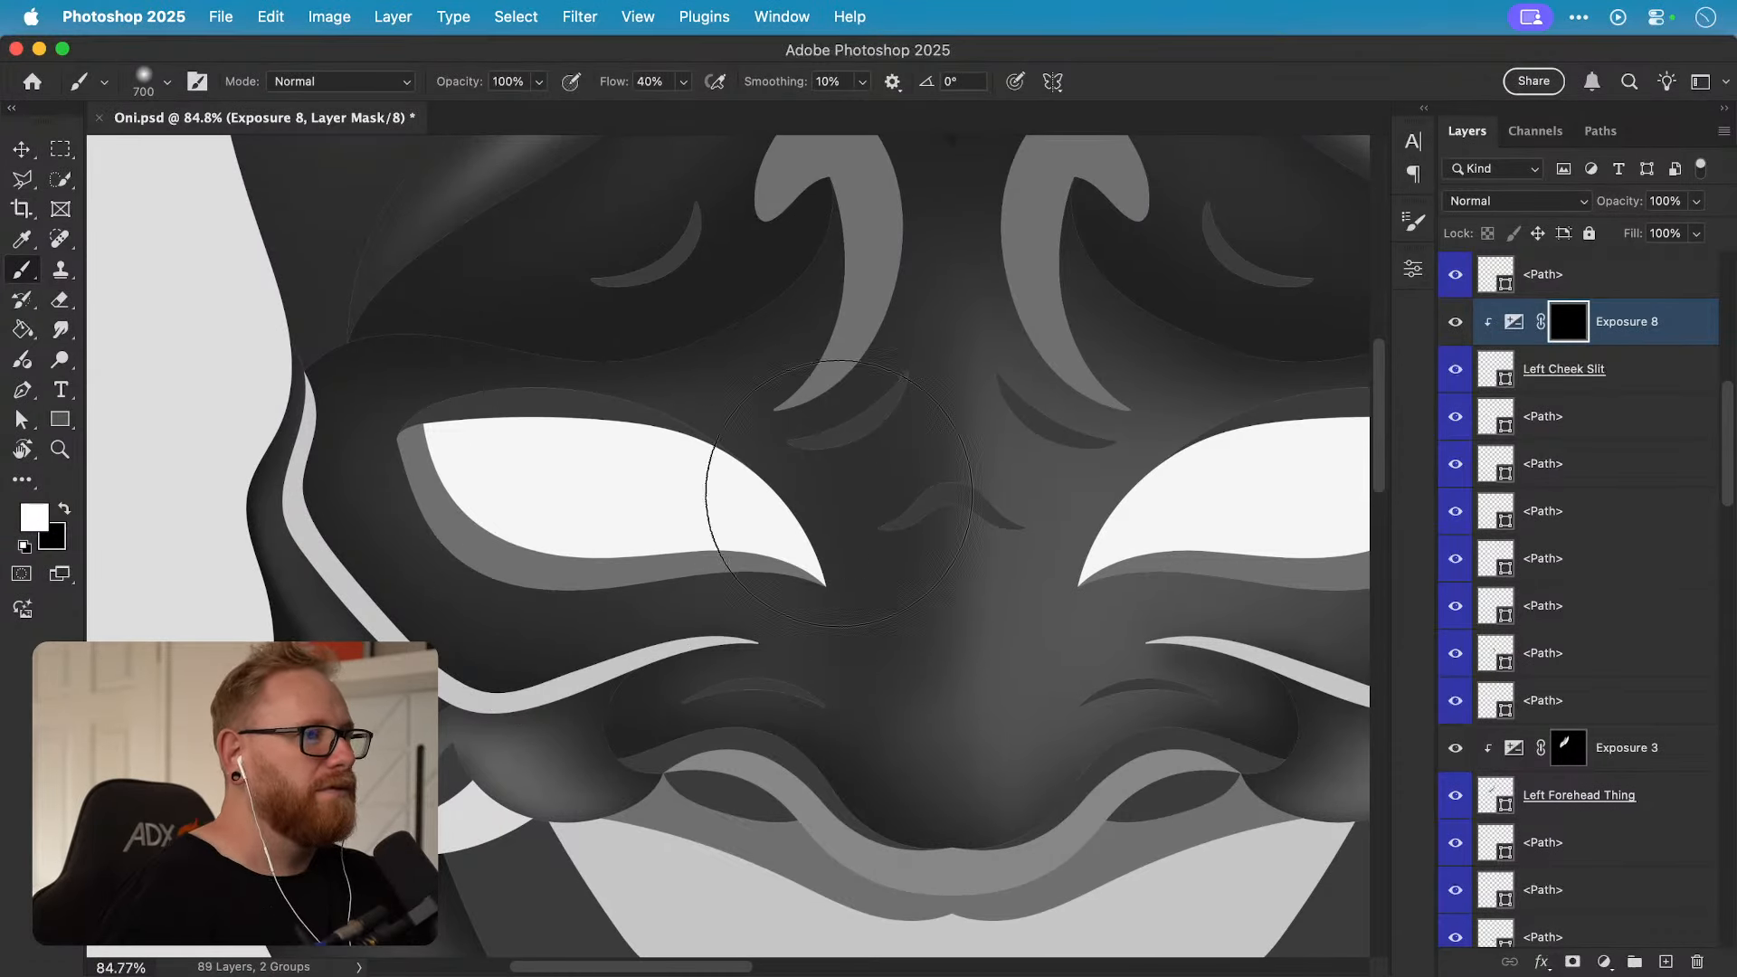
key("super+i")
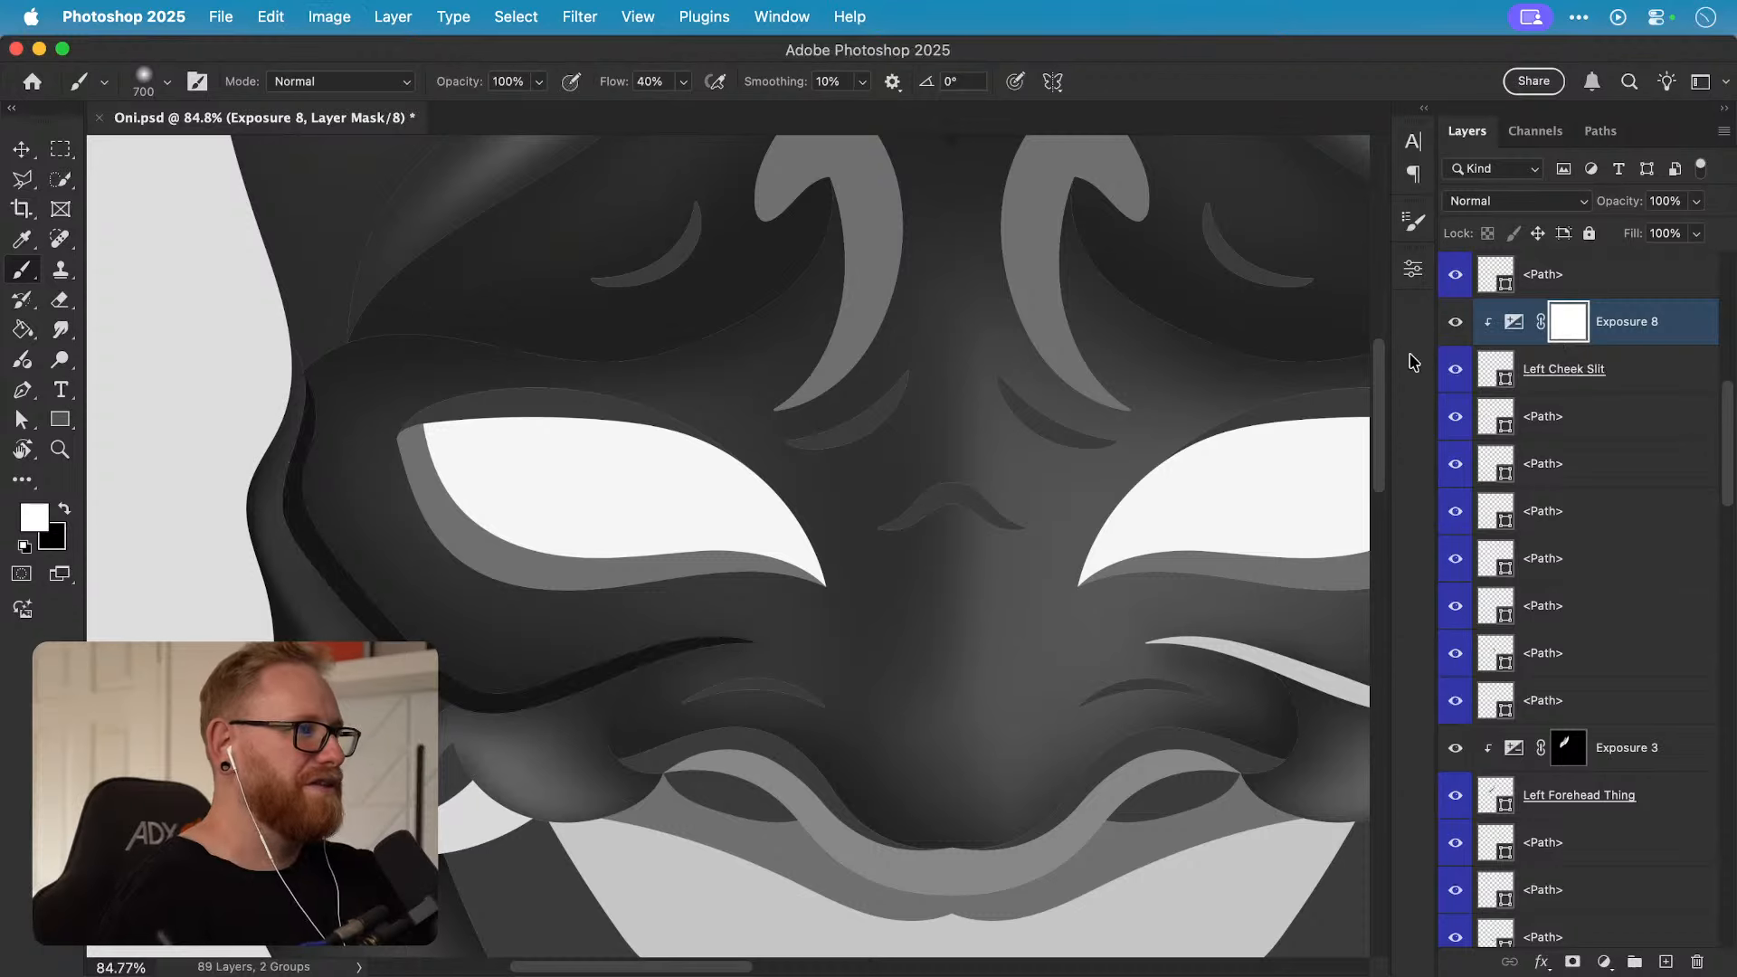
Step: Set up a soft black brush at 90 px for painting the left cheek slit's Exposure mask
key("z")
scroll(589, 676, "up", 1)
scroll(589, 676, "up", 1)
key("b")
key("x")
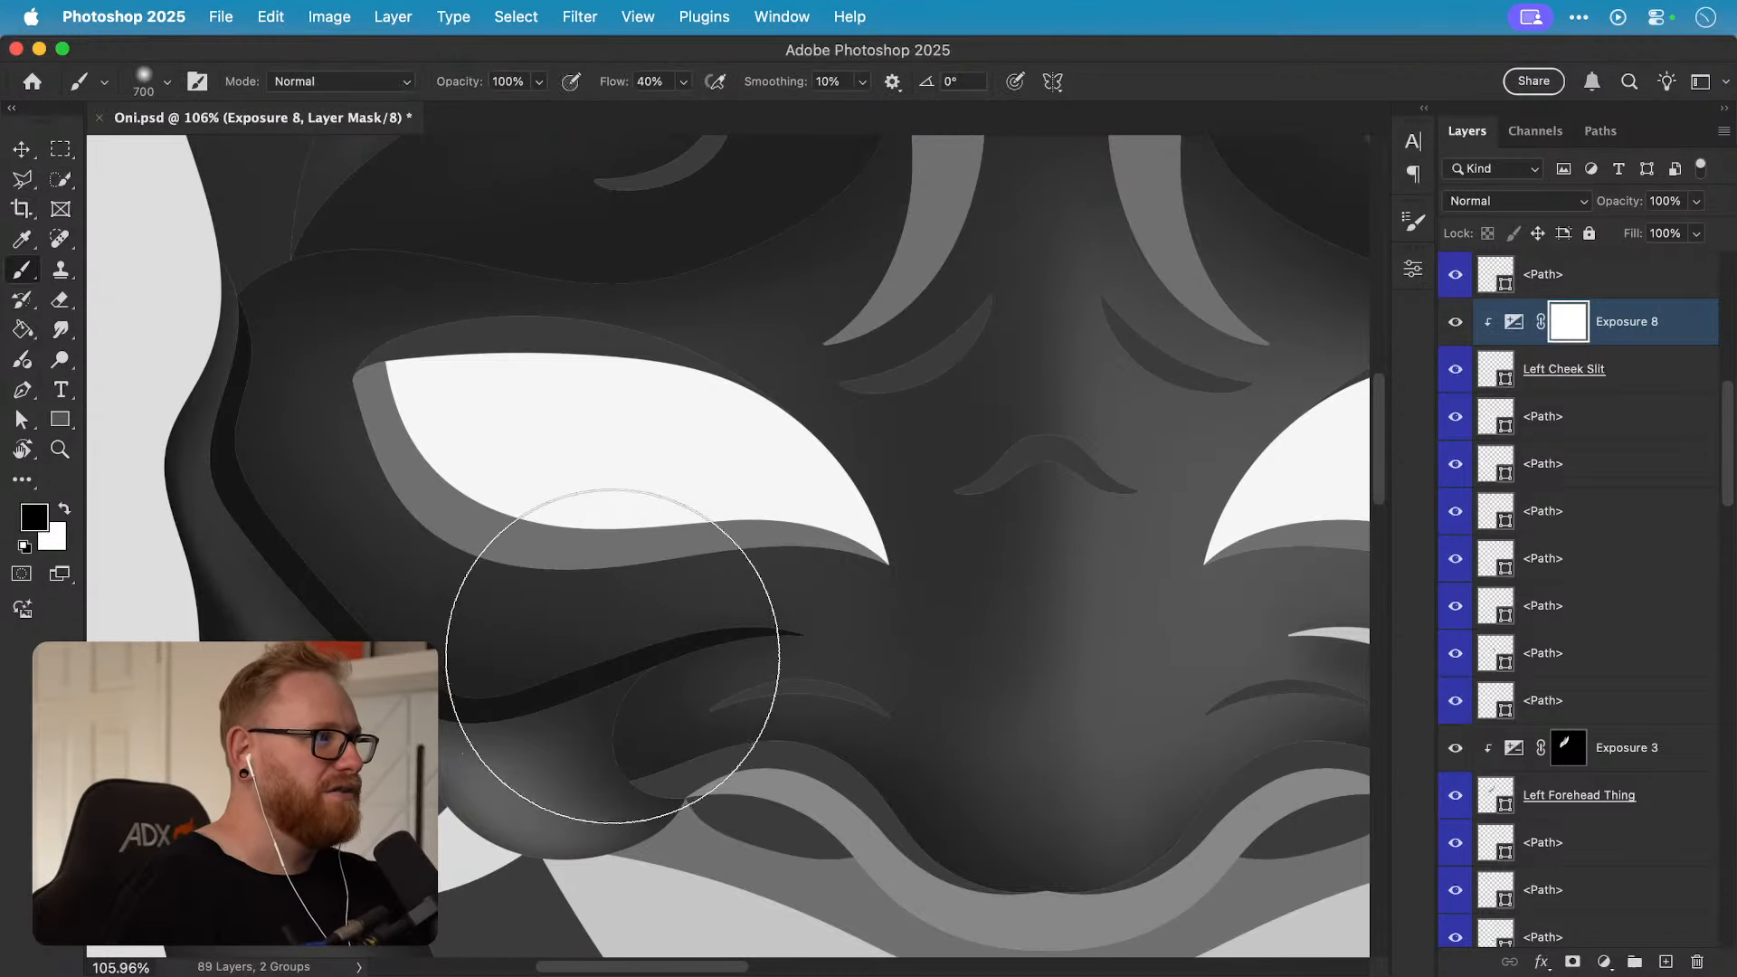
key("bracketleft")
key("bracketleft")
key("bracketleft")
key("bracketleft")
key("bracketleft")
key("bracketleft")
key("bracketleft")
key("bracketleft")
key("bracketleft")
key("bracketleft")
key("bracketleft")
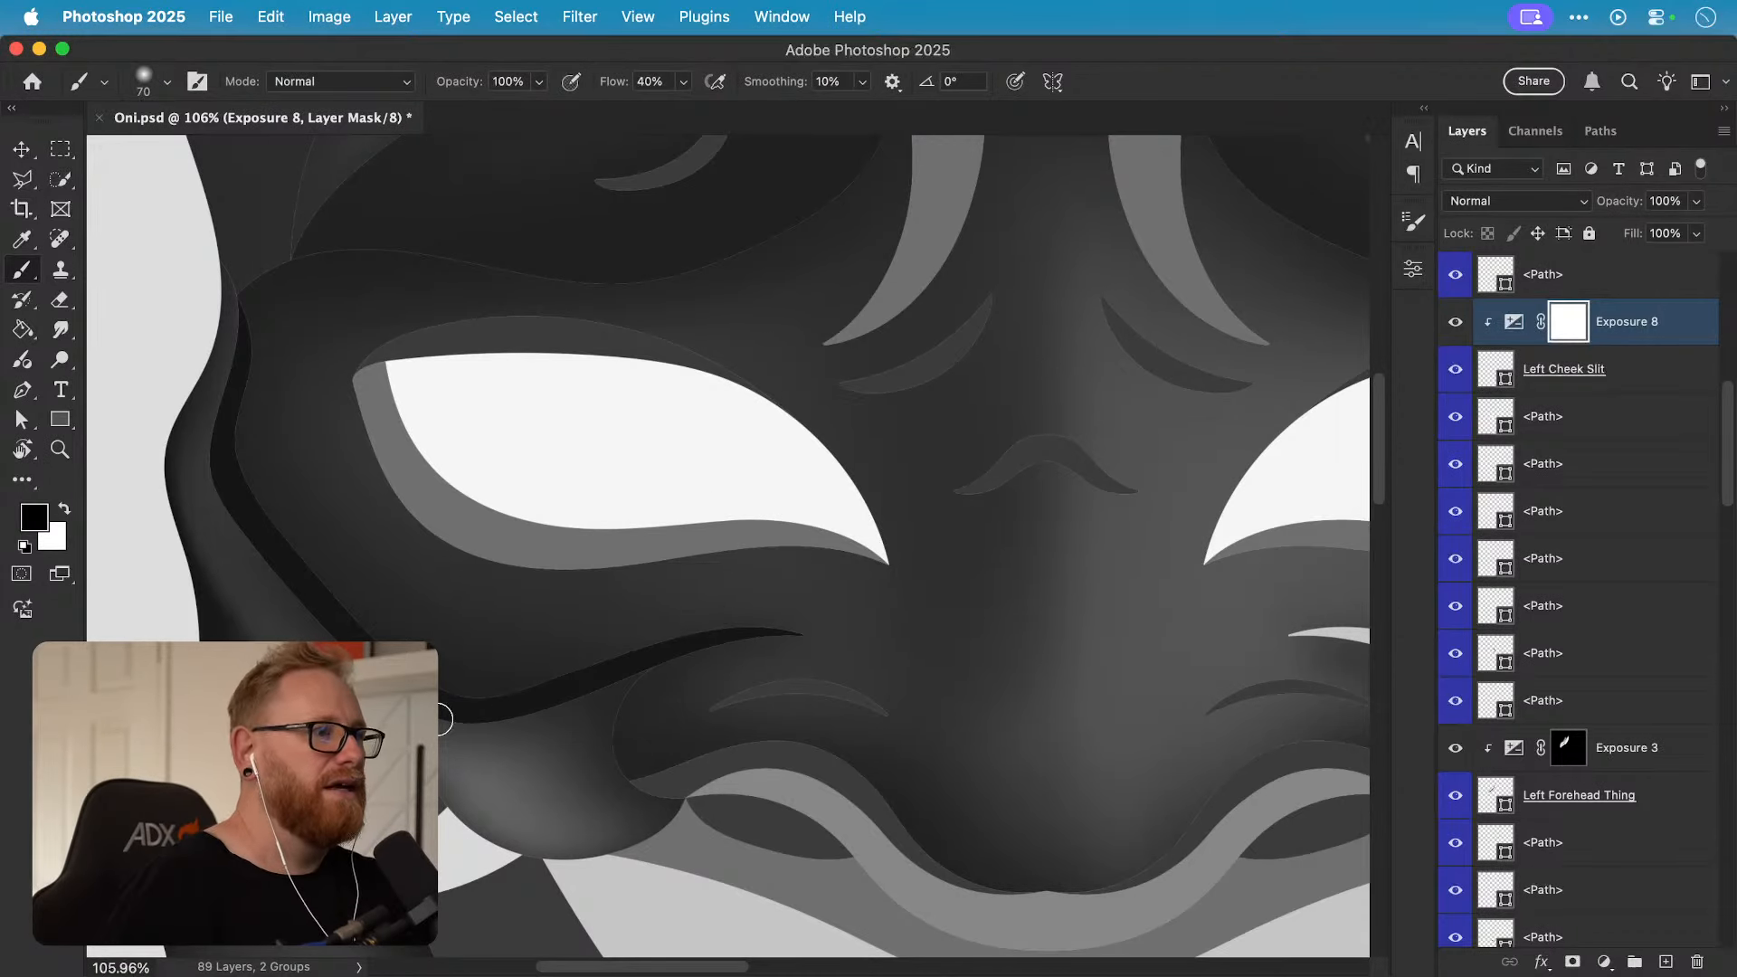
key("bracketright")
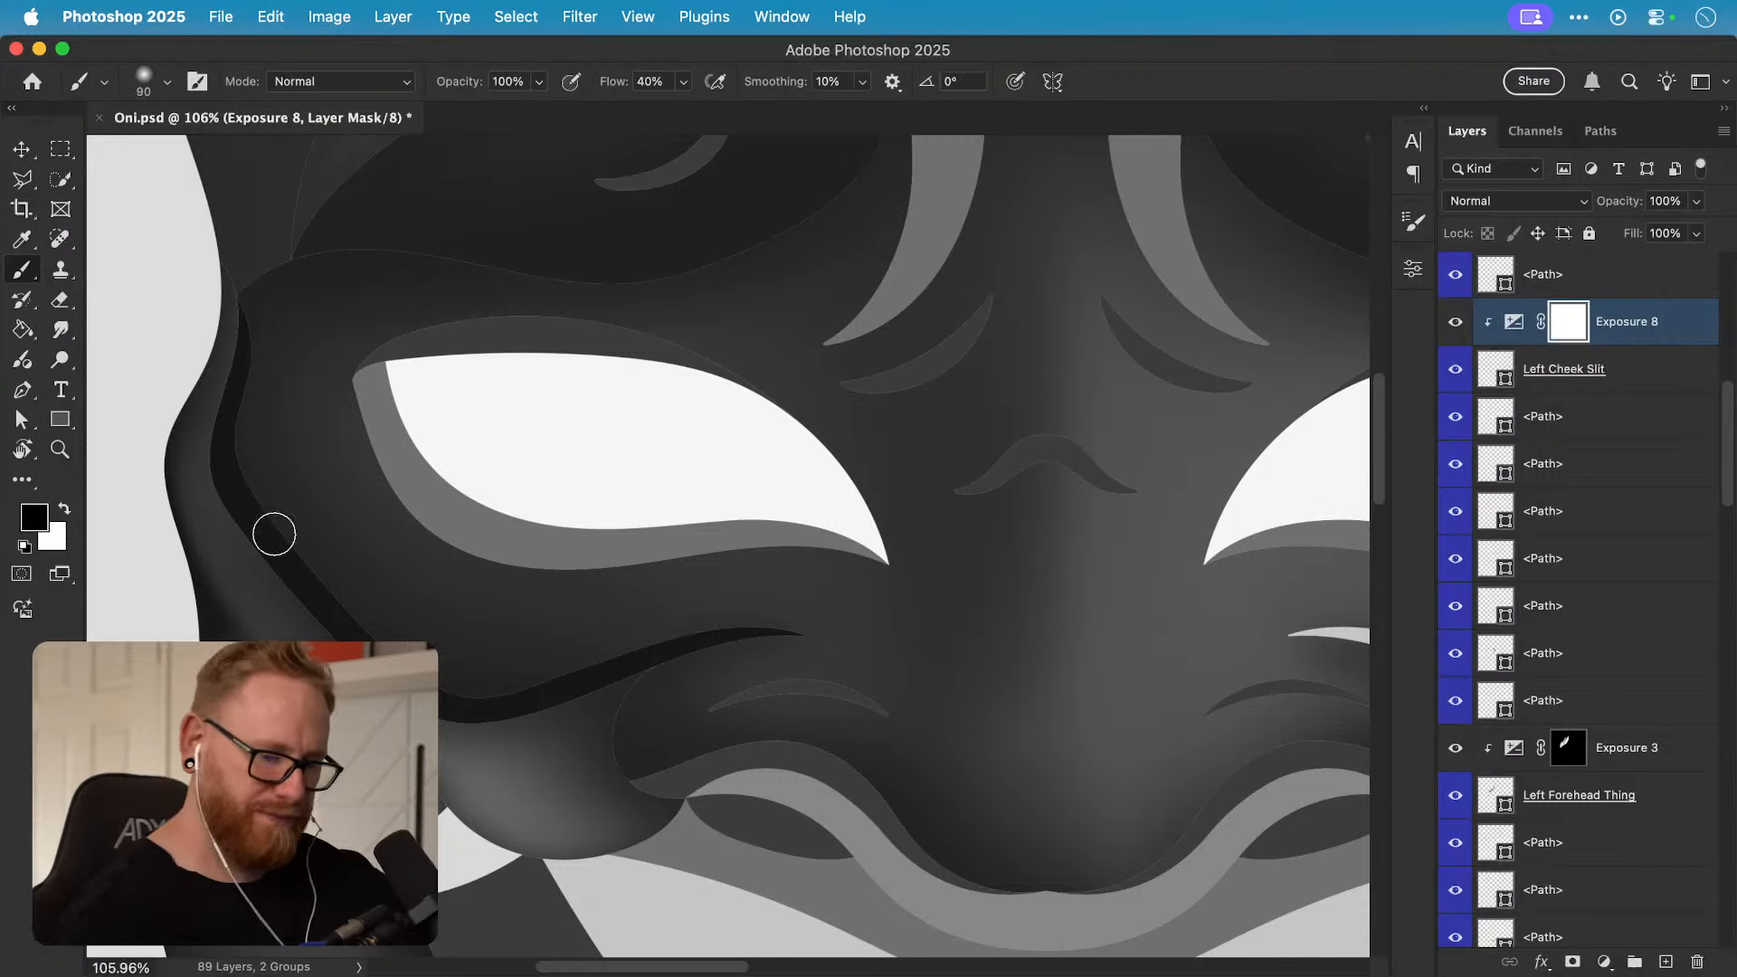
Step: Fade the Exposure mask along the slit's upper outer stretch with black at 30% brush flow, undoing the trial strokes
left_click_drag(198, 446, 272, 551)
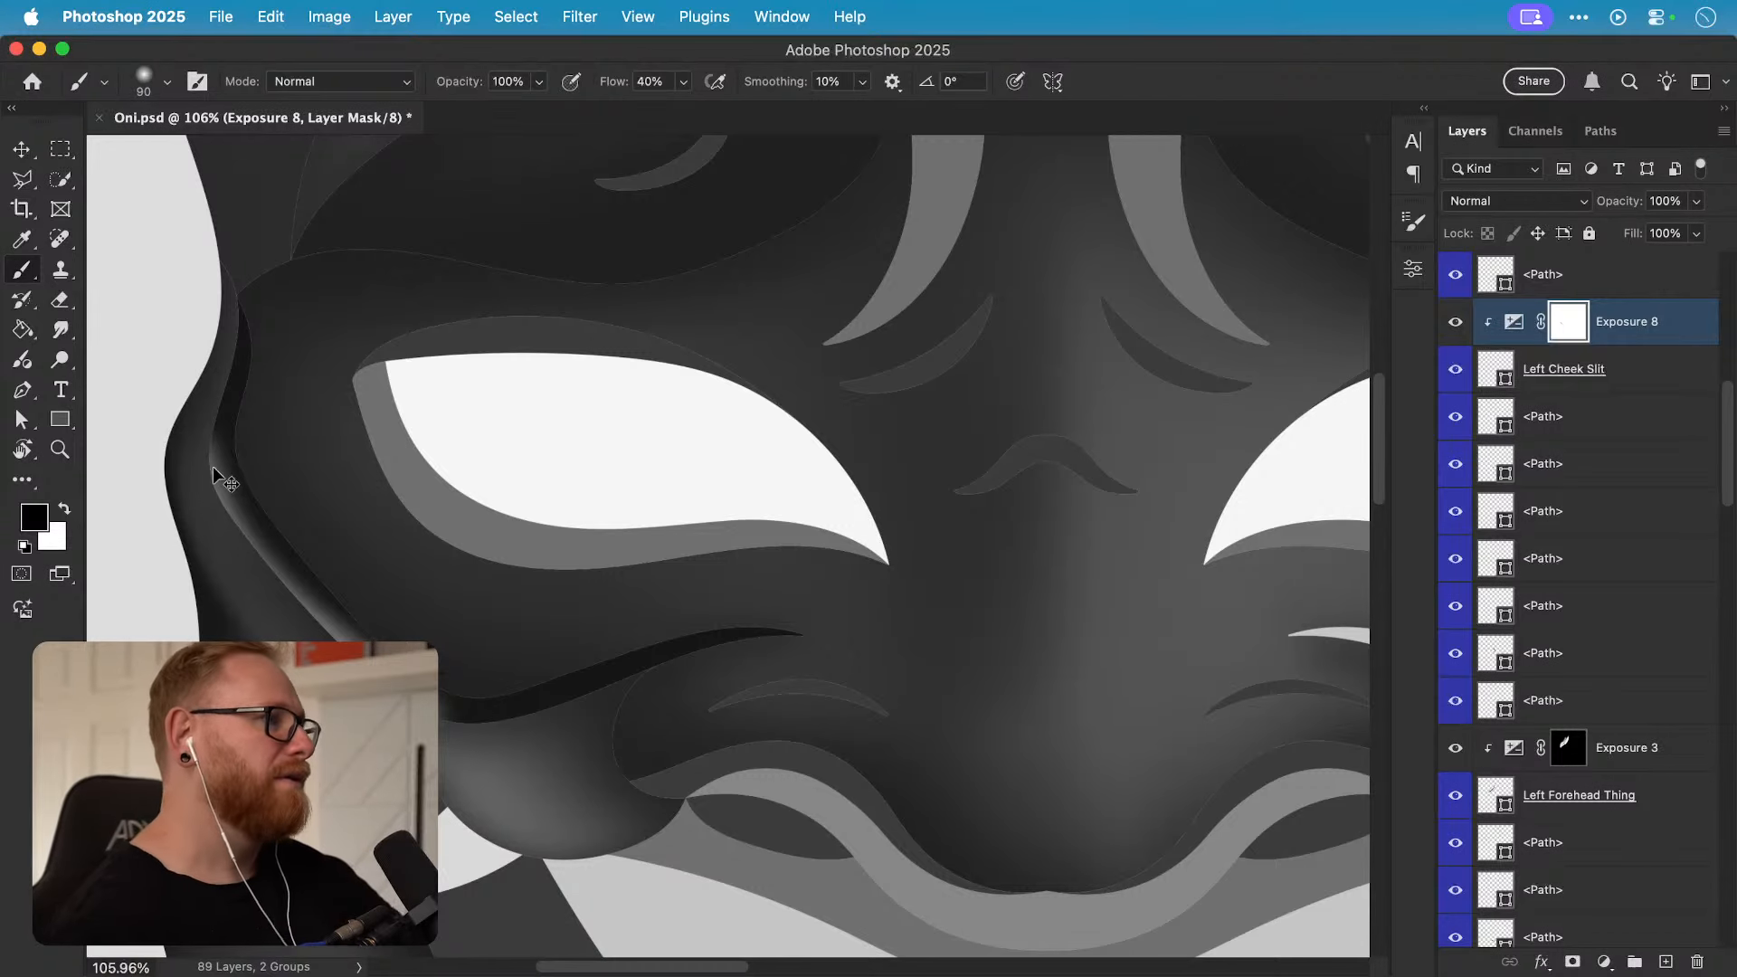
key("super+z")
key("shift+3")
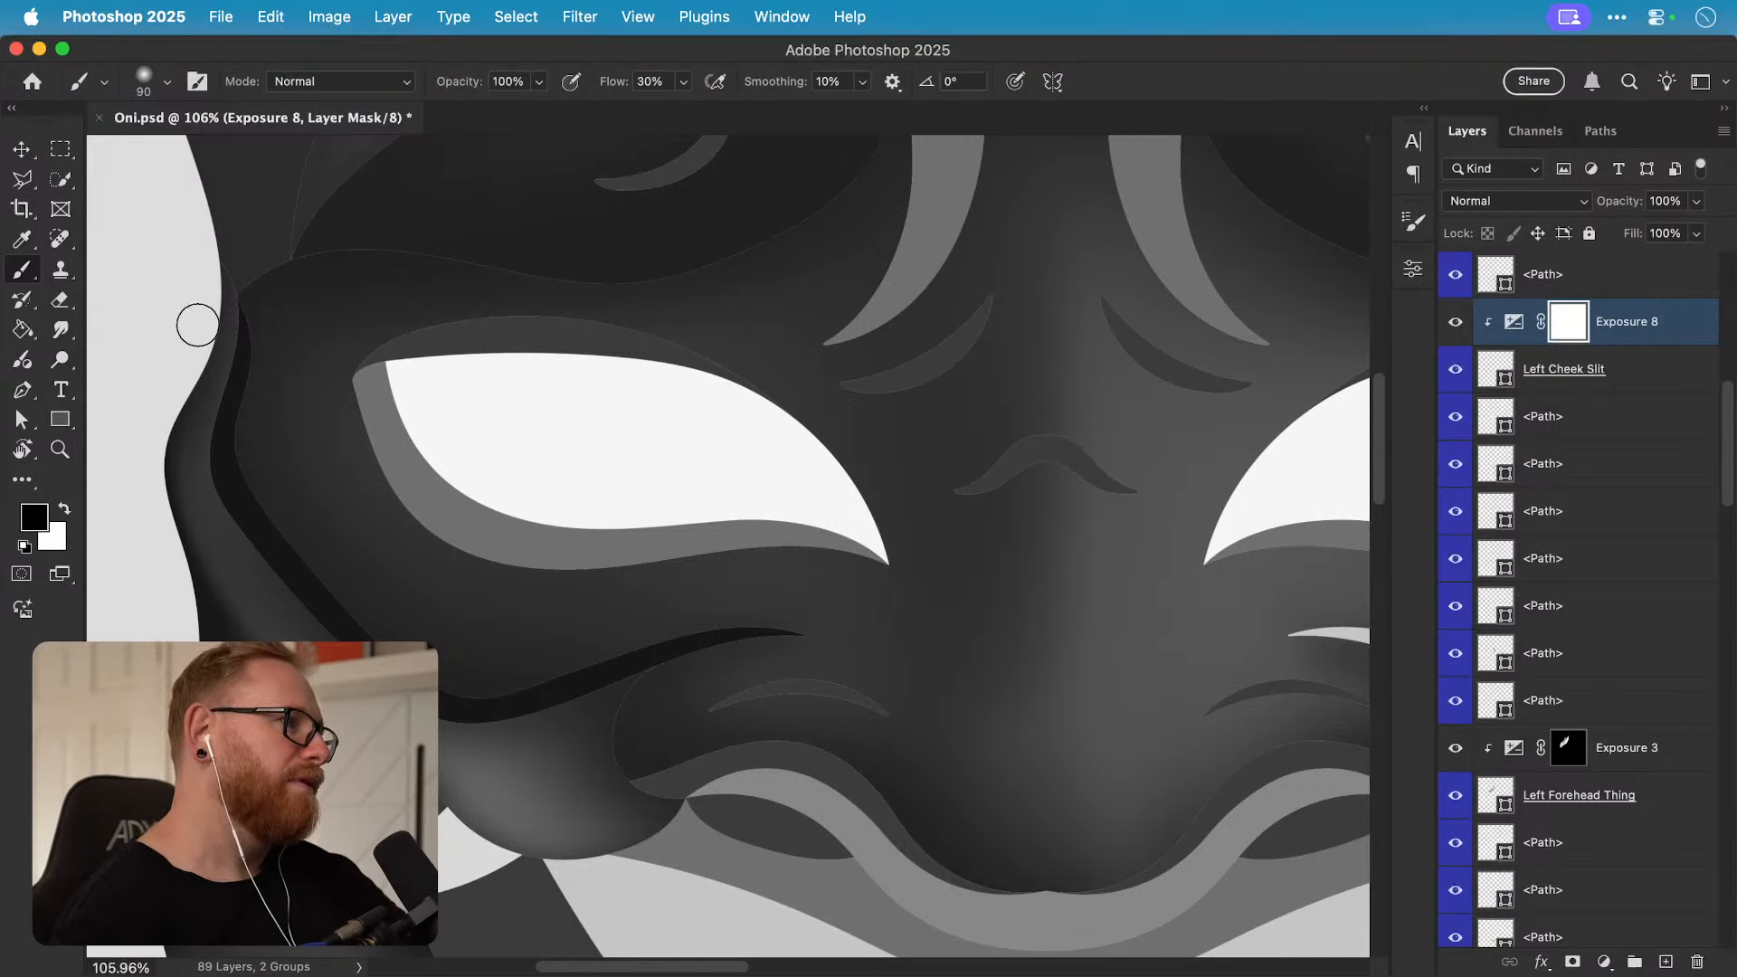
mouse_move(194, 326)
left_mouse_down()
mouse_move(227, 389)
mouse_move(217, 427)
left_mouse_up()
key("super+z")
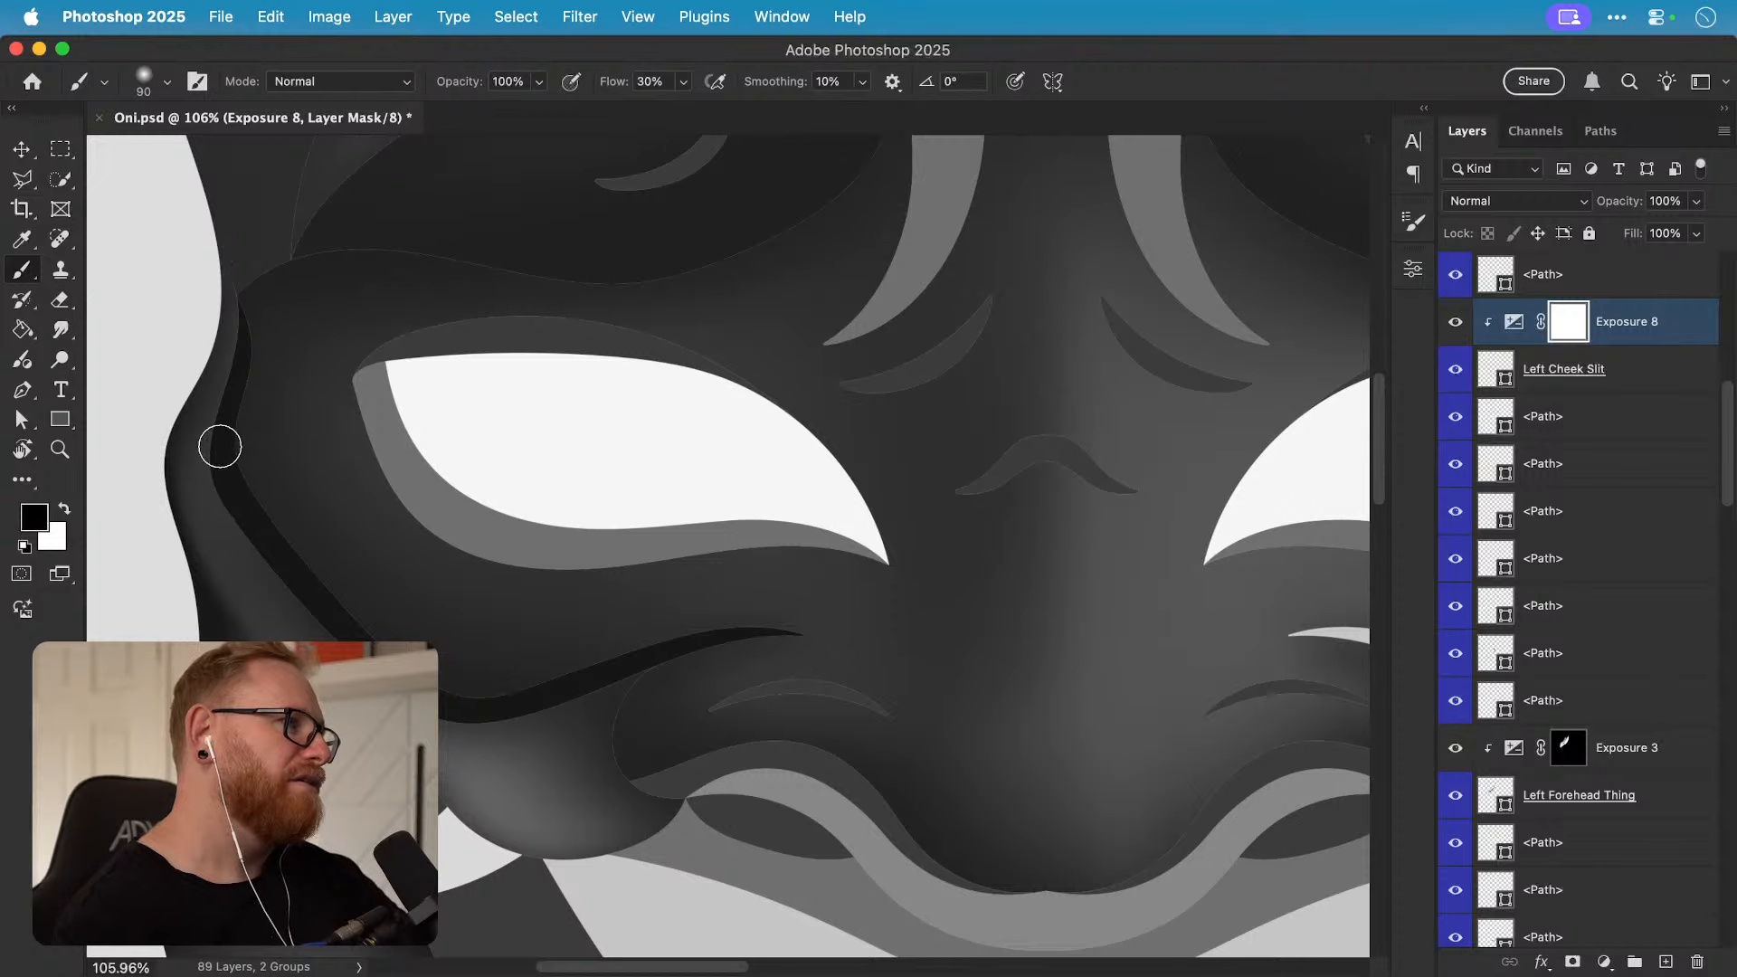
left_click_drag(256, 310, 287, 512)
key("super+z")
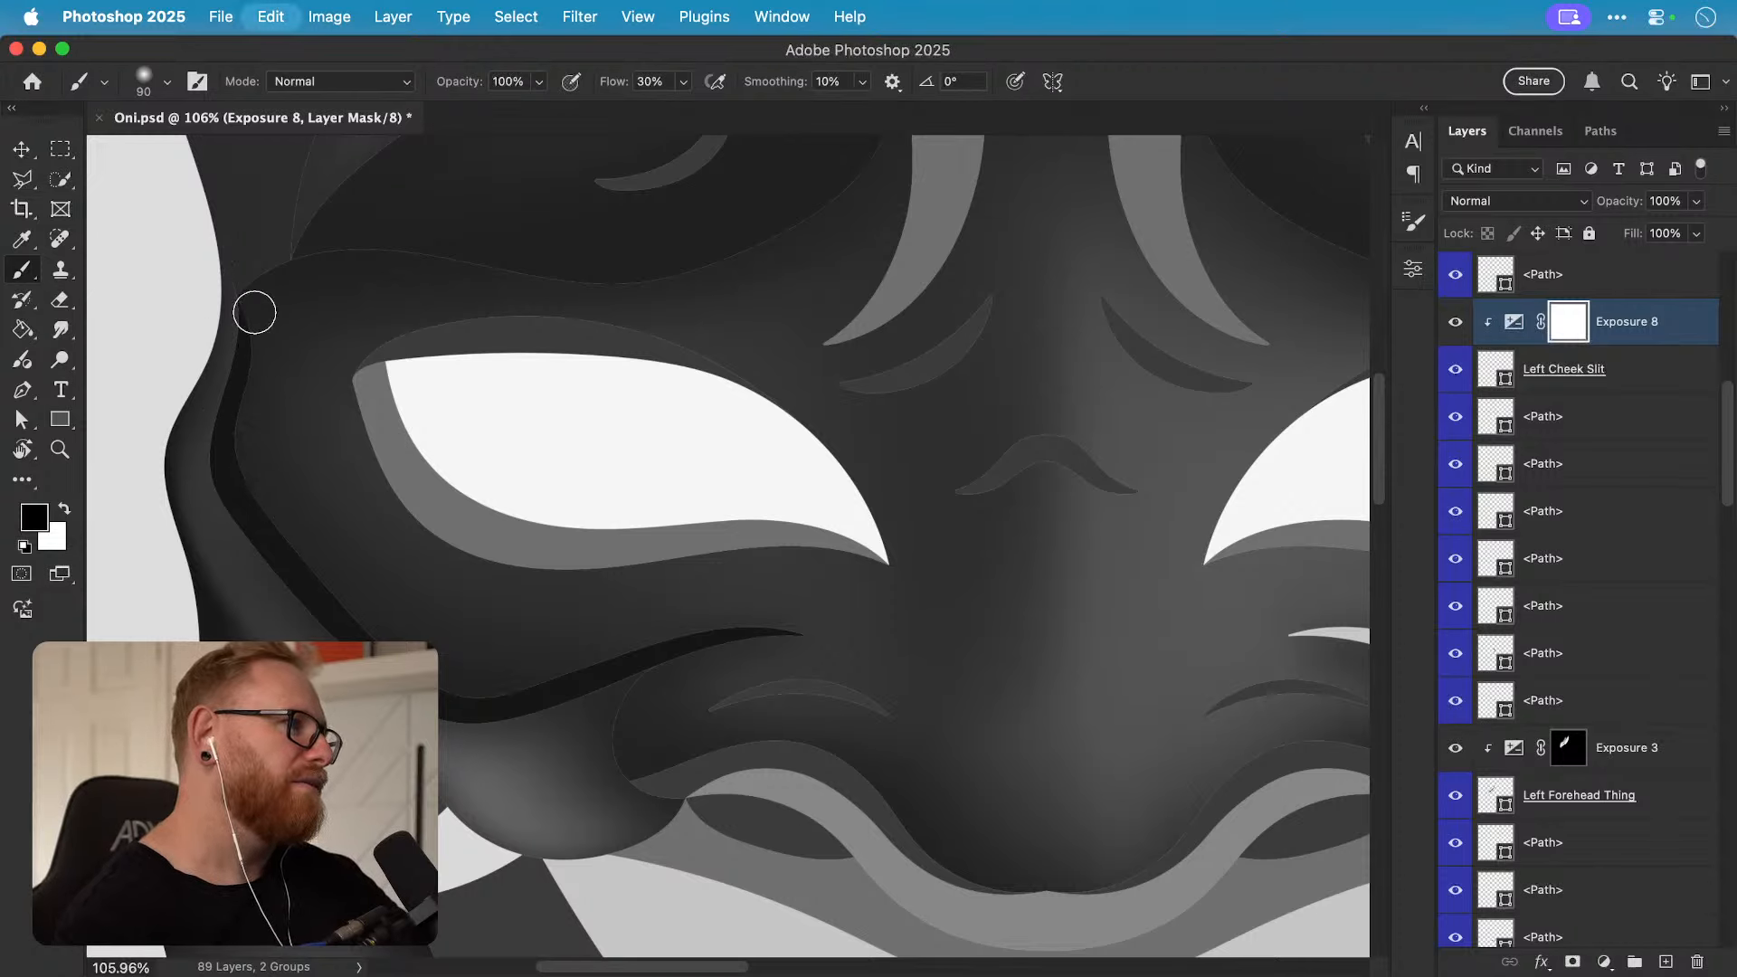
mouse_move(242, 283)
left_mouse_down()
mouse_move(265, 444)
mouse_move(270, 363)
mouse_move(257, 418)
mouse_move(342, 569)
left_mouse_up()
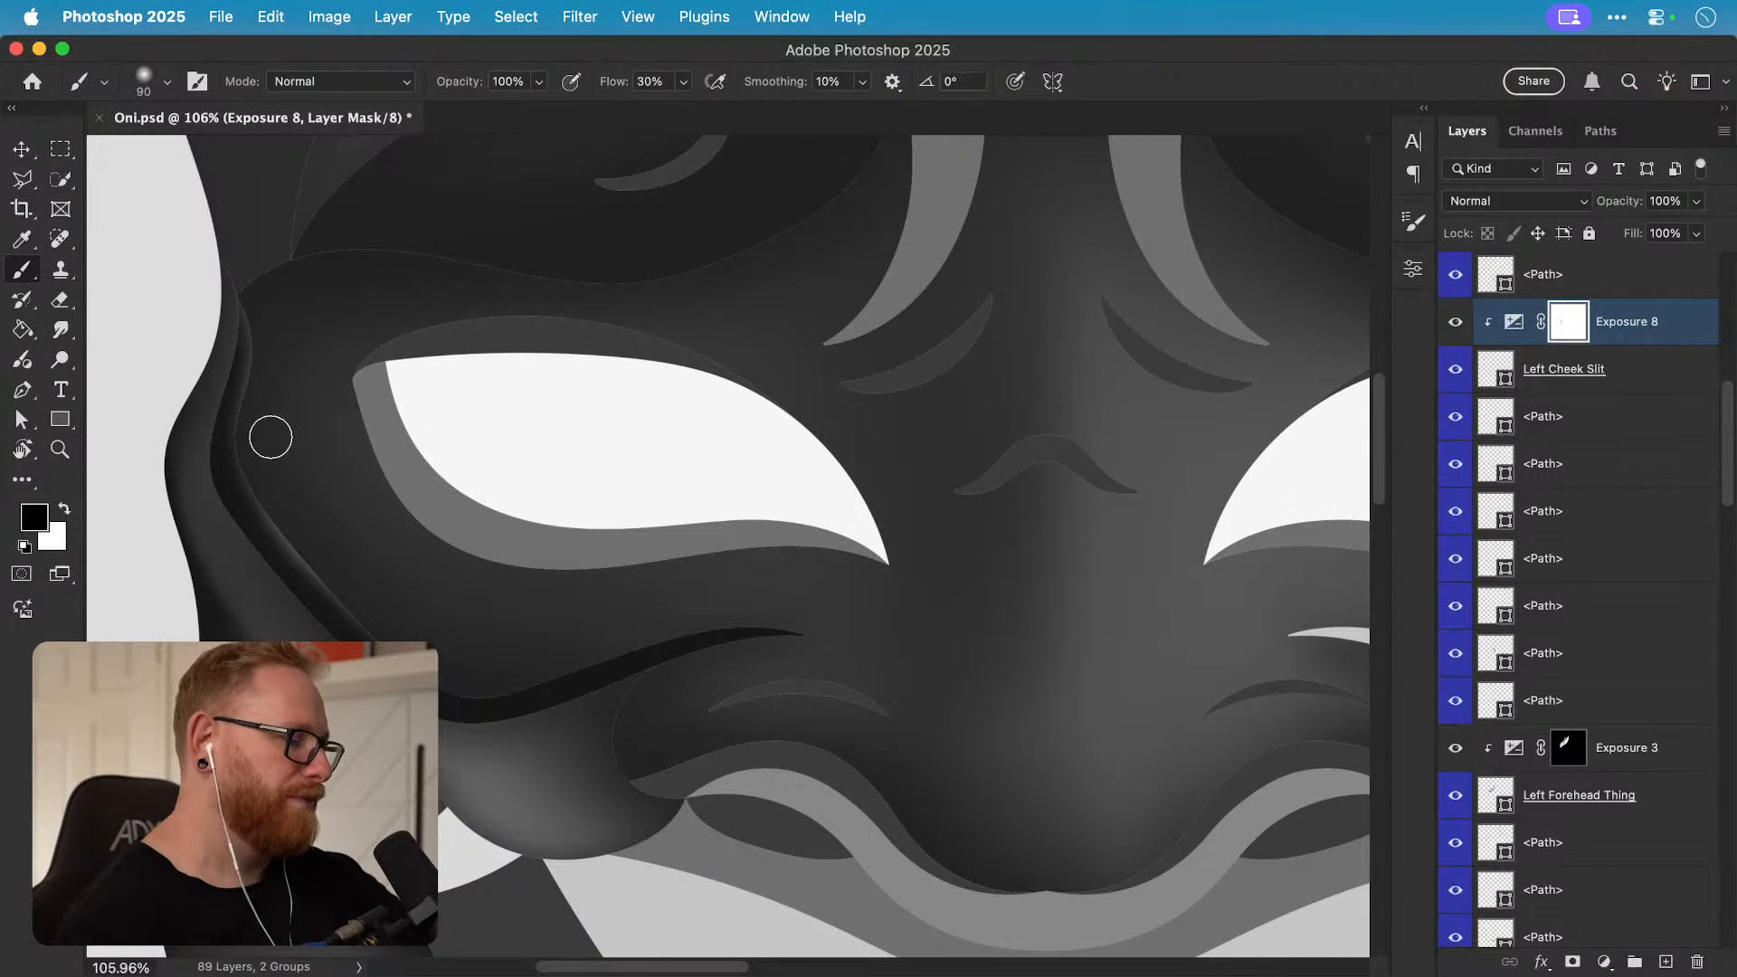
Step: Paint black on the mask along the slit's lower stretch under the left eye with an 80 px brush
key("bracketright")
key("bracketright")
key("bracketright")
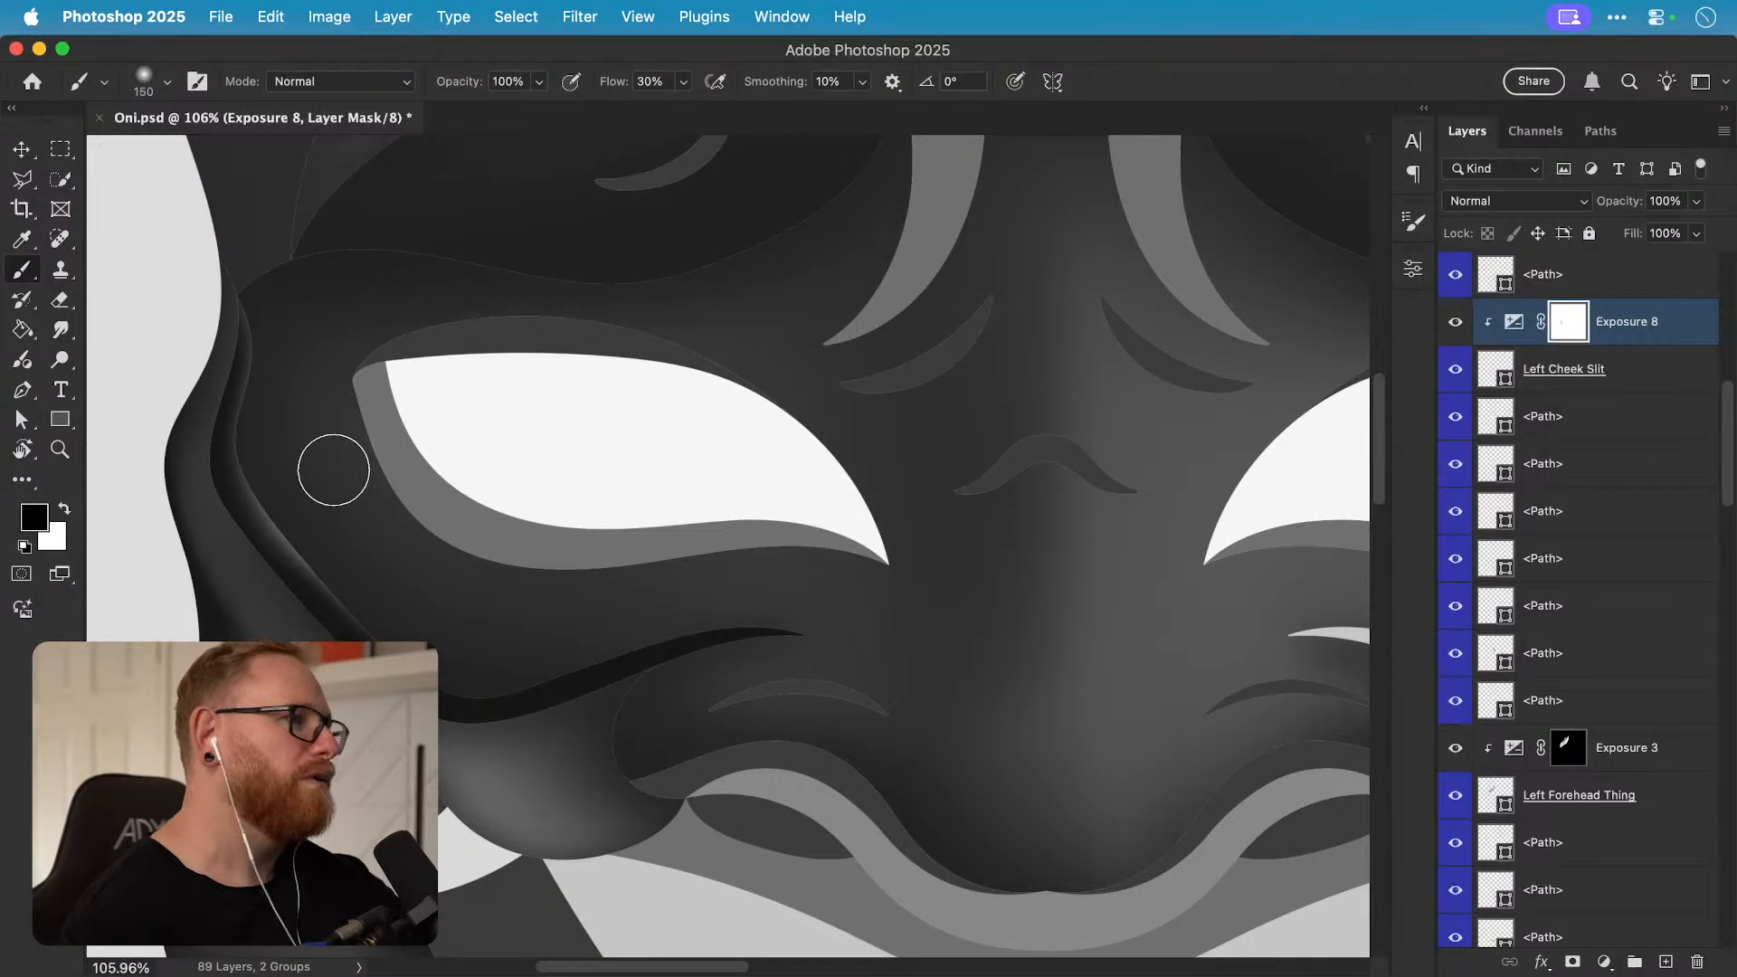
key("bracketleft")
key("bracketleft")
key("bracketleft")
key("bracketleft")
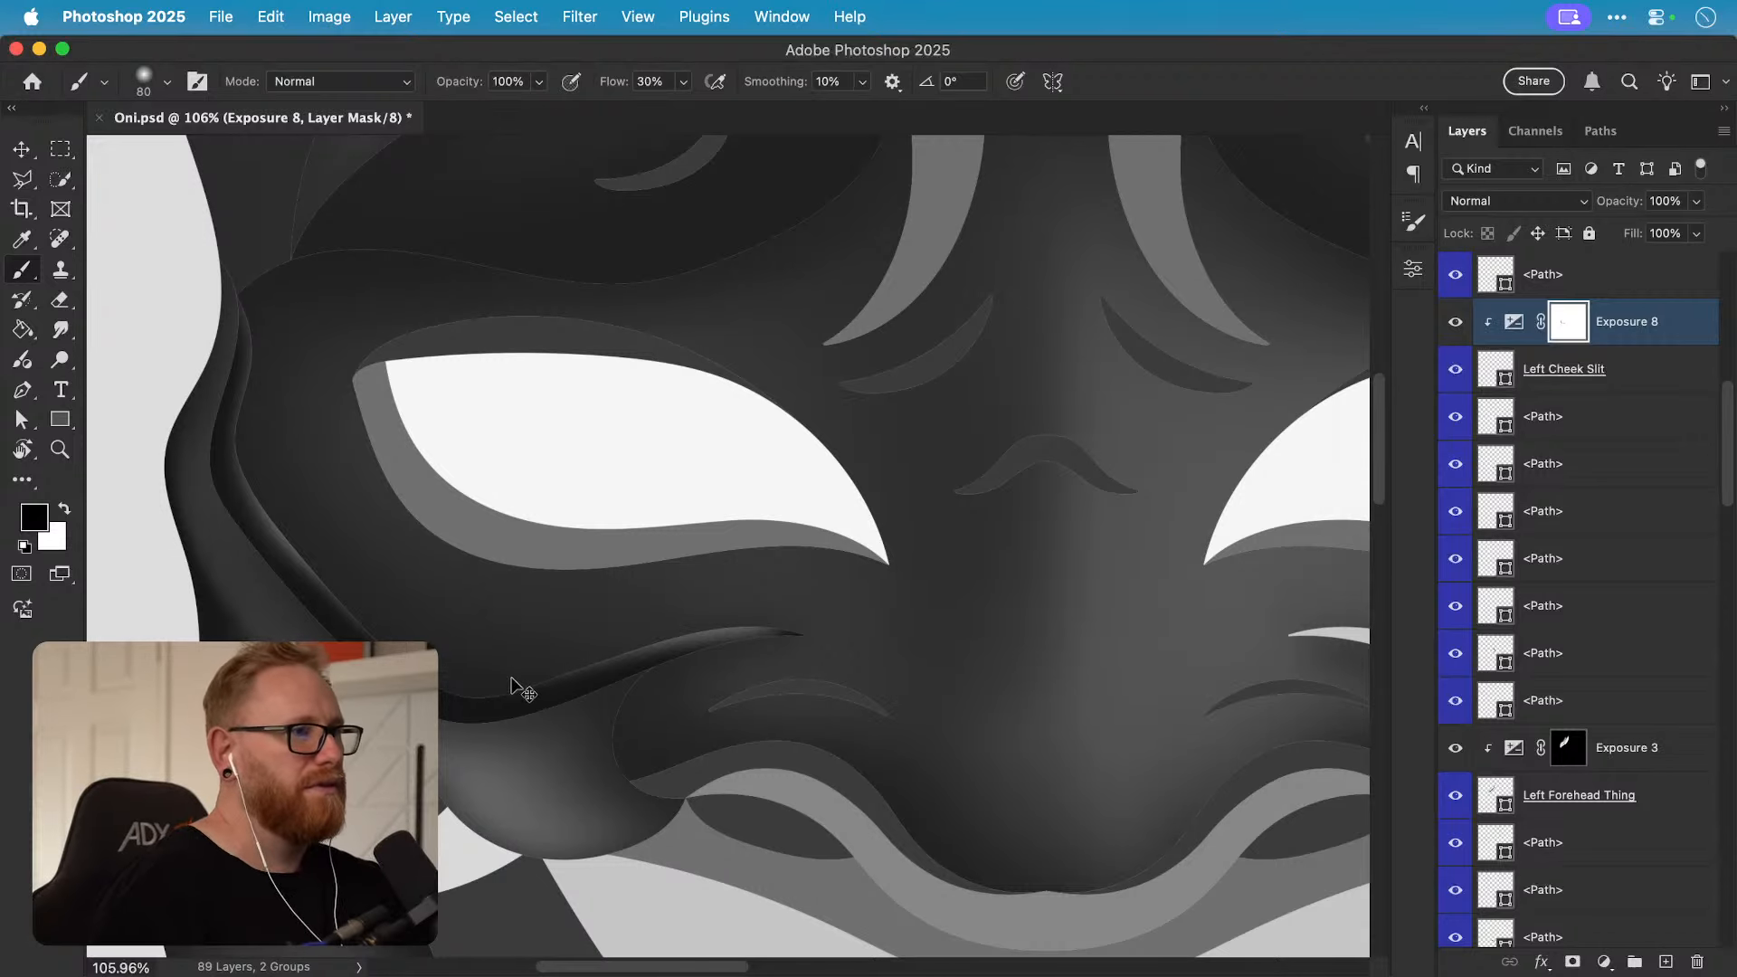
left_click_drag(508, 678, 639, 621)
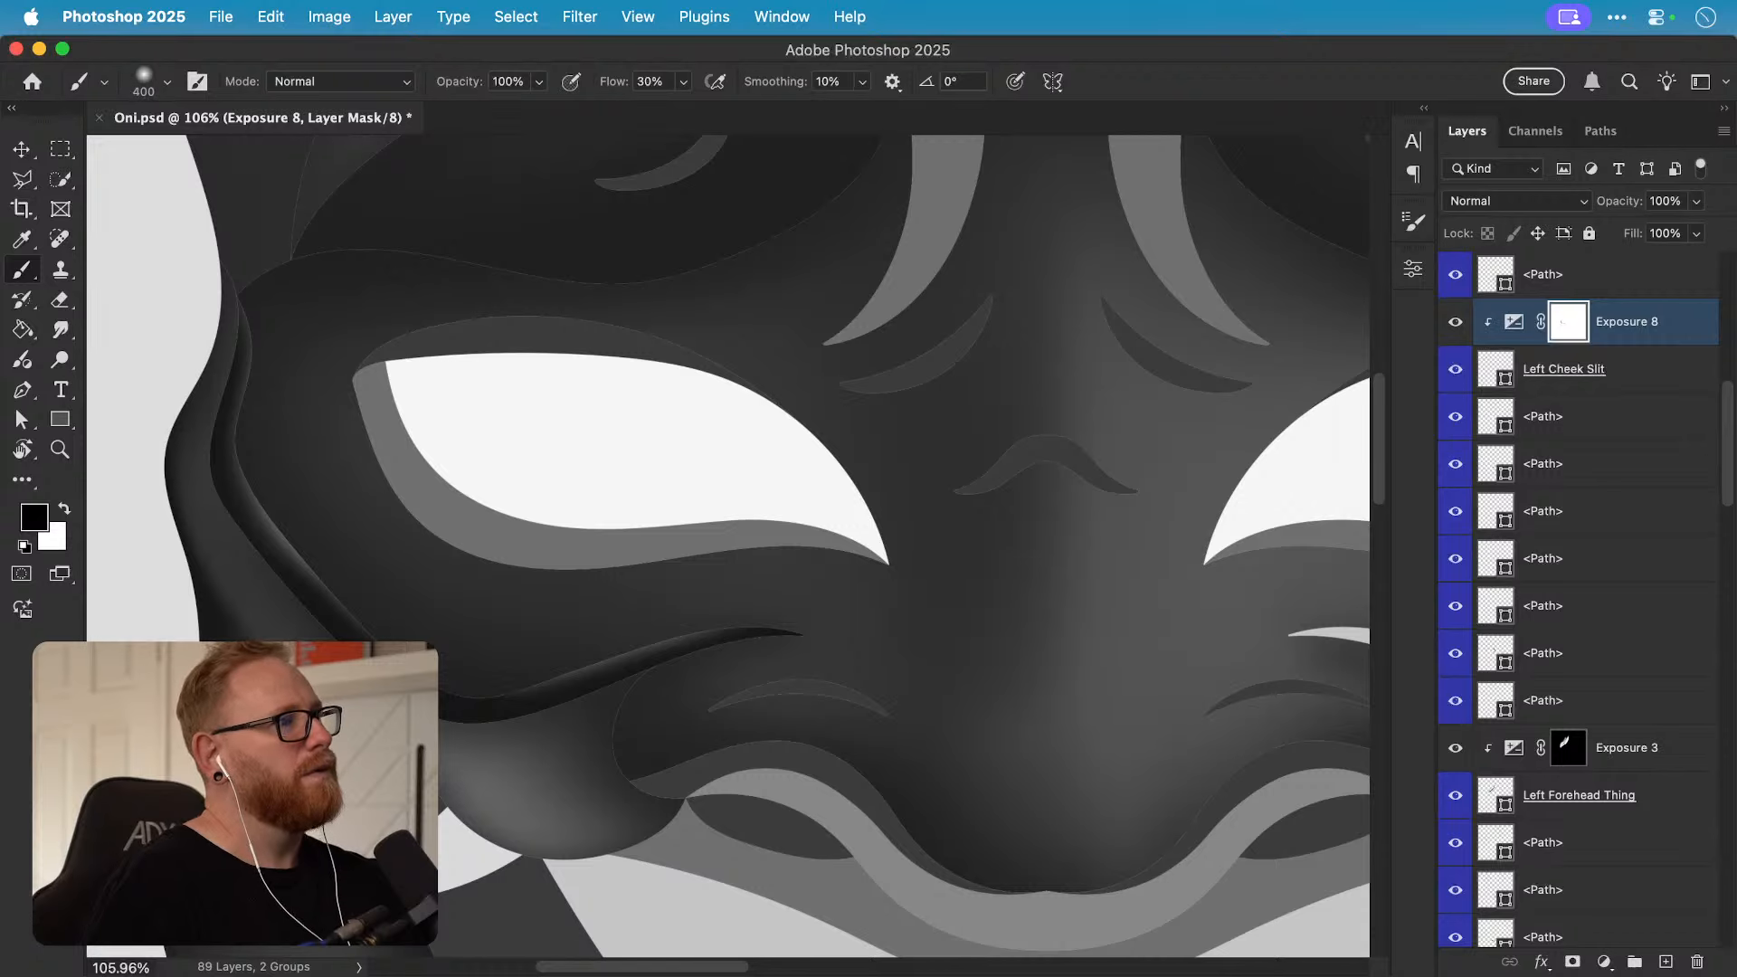
Step: Lighten the left cheek slit broadly by painting black on its Exposure mask with a 600 px brush
key("]")
key("]")
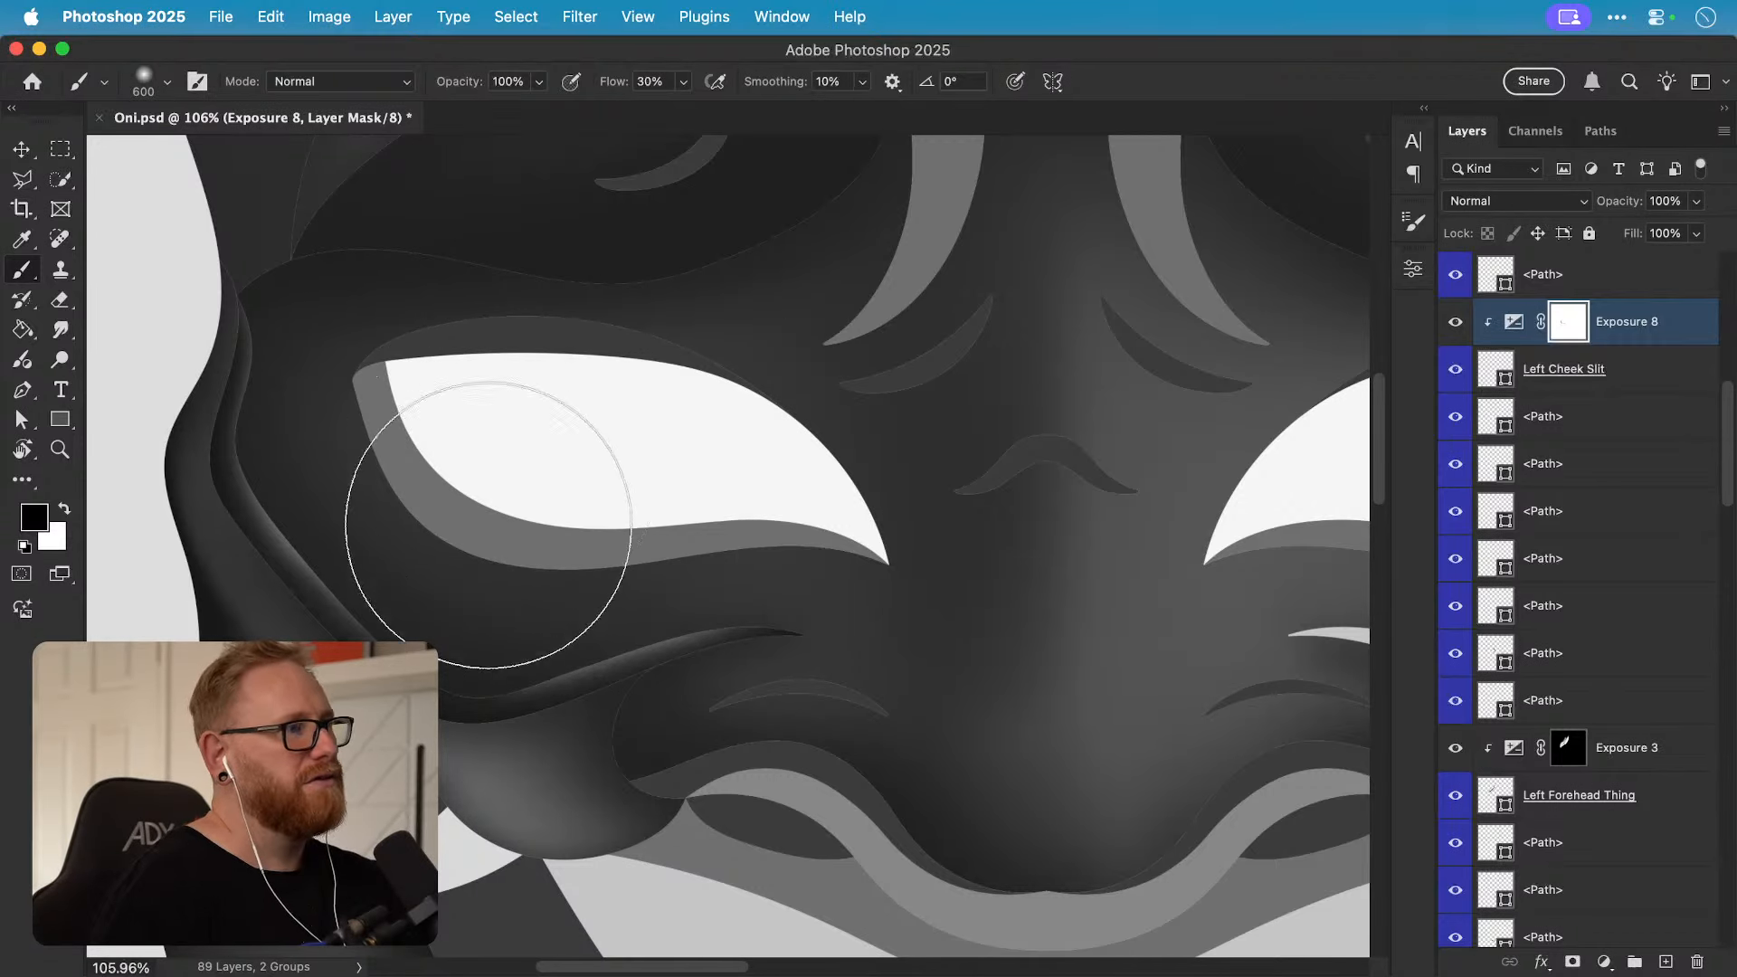
mouse_move(488, 524)
left_mouse_down()
mouse_move(413, 337)
mouse_move(369, 334)
mouse_move(388, 272)
left_mouse_up()
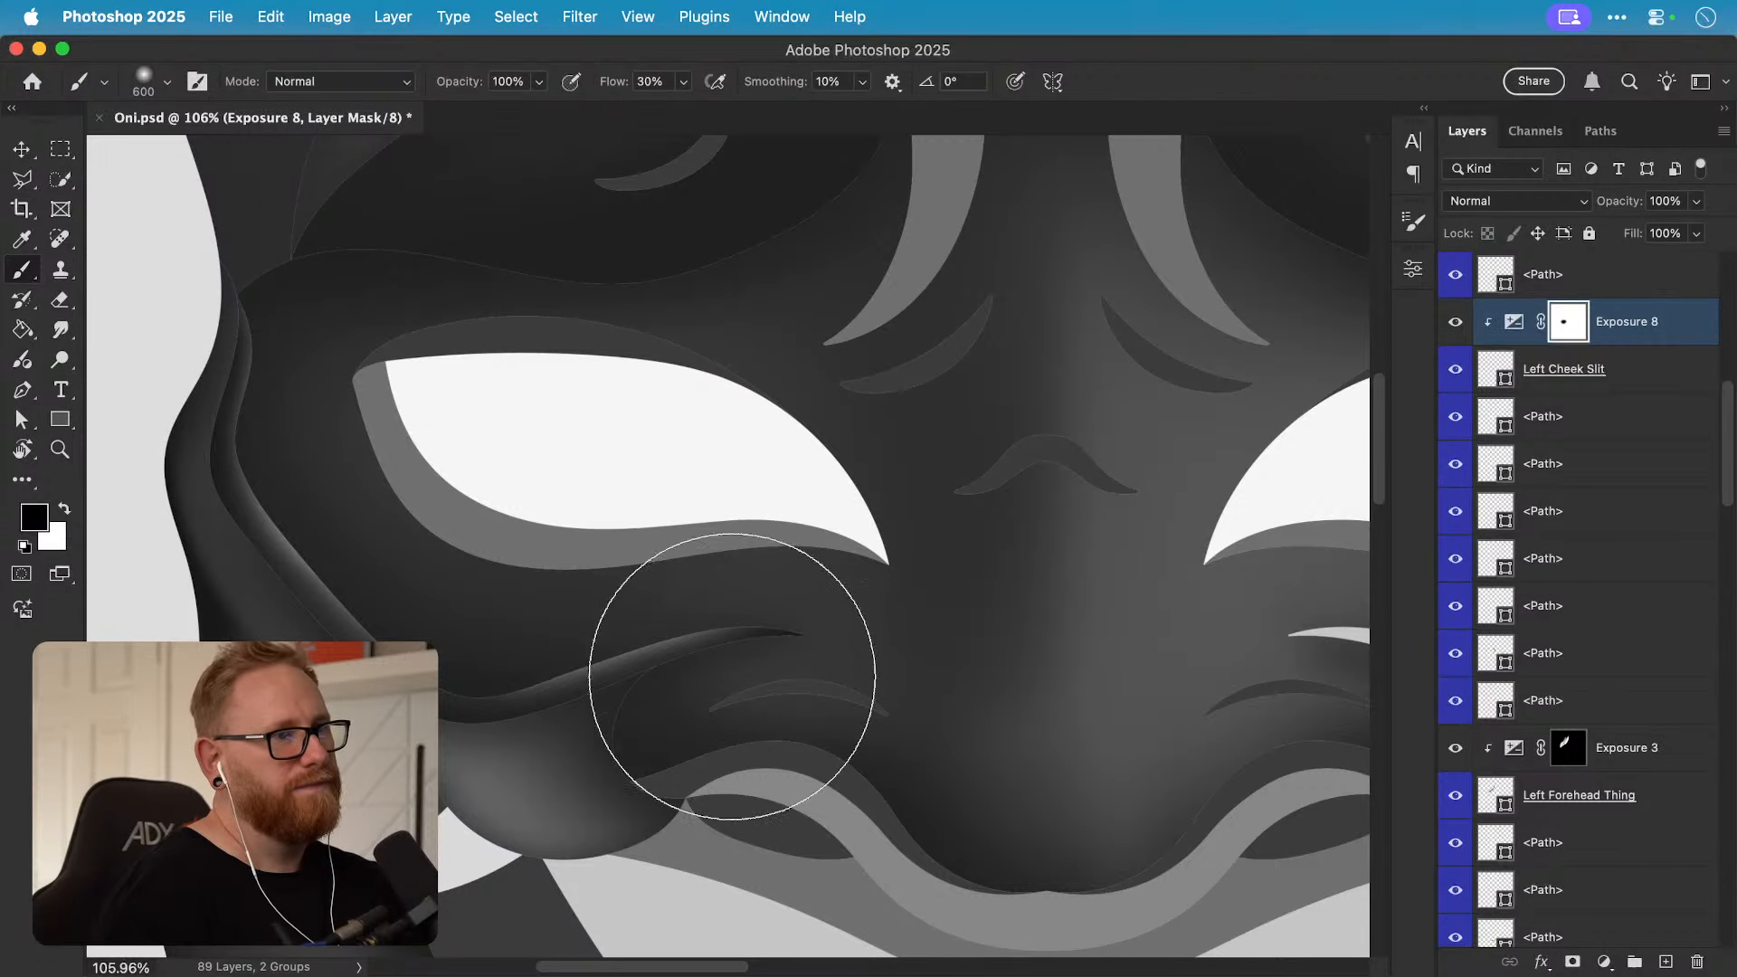
Step: Paint white over the slit on its Exposure mask with the 600 px brush to bring back the darkening
key("x")
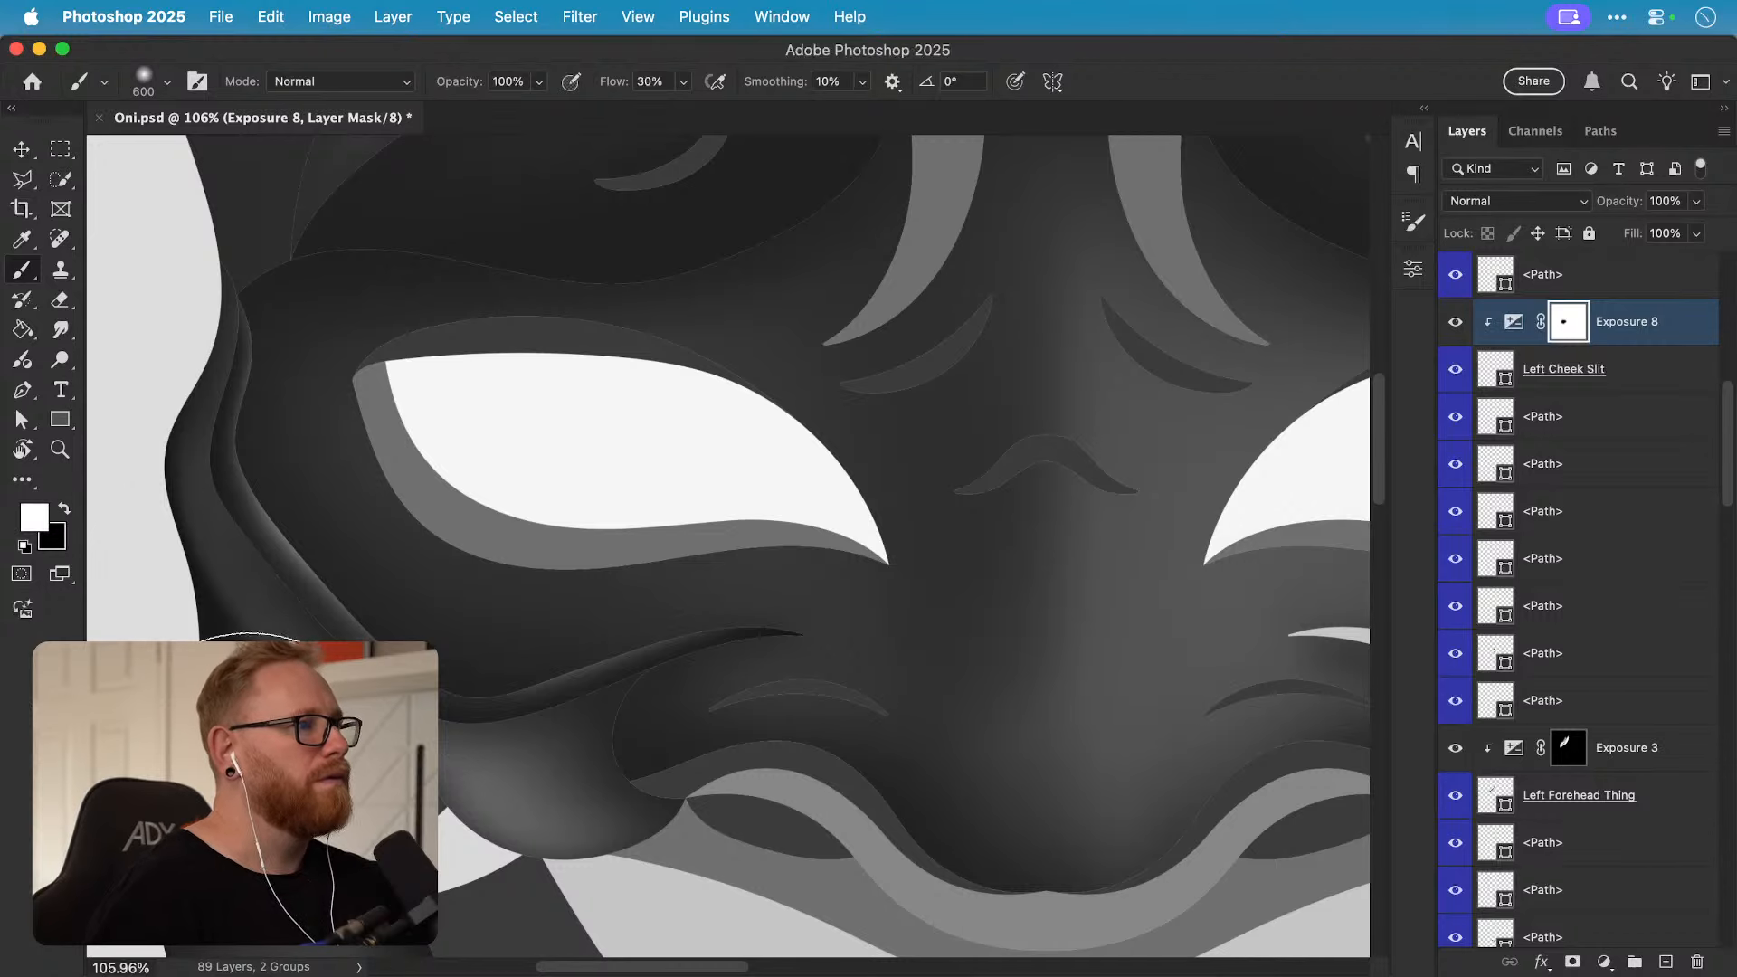
key("super+1")
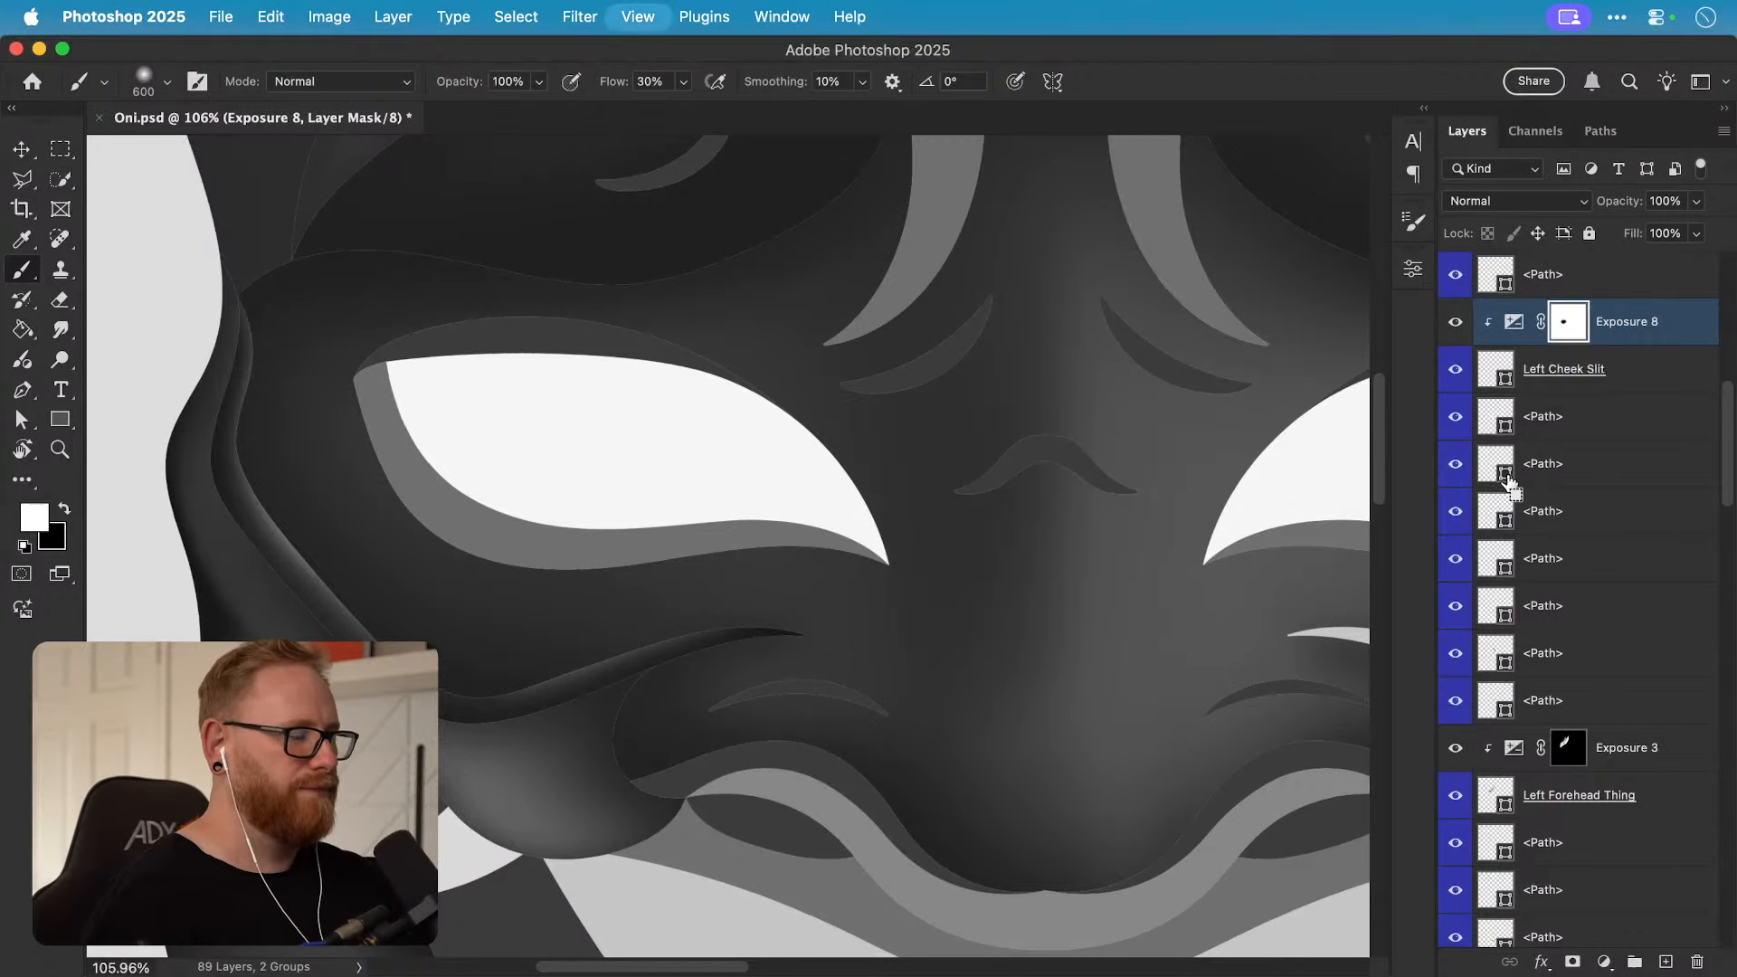
key("super+minus")
key("super+minus")
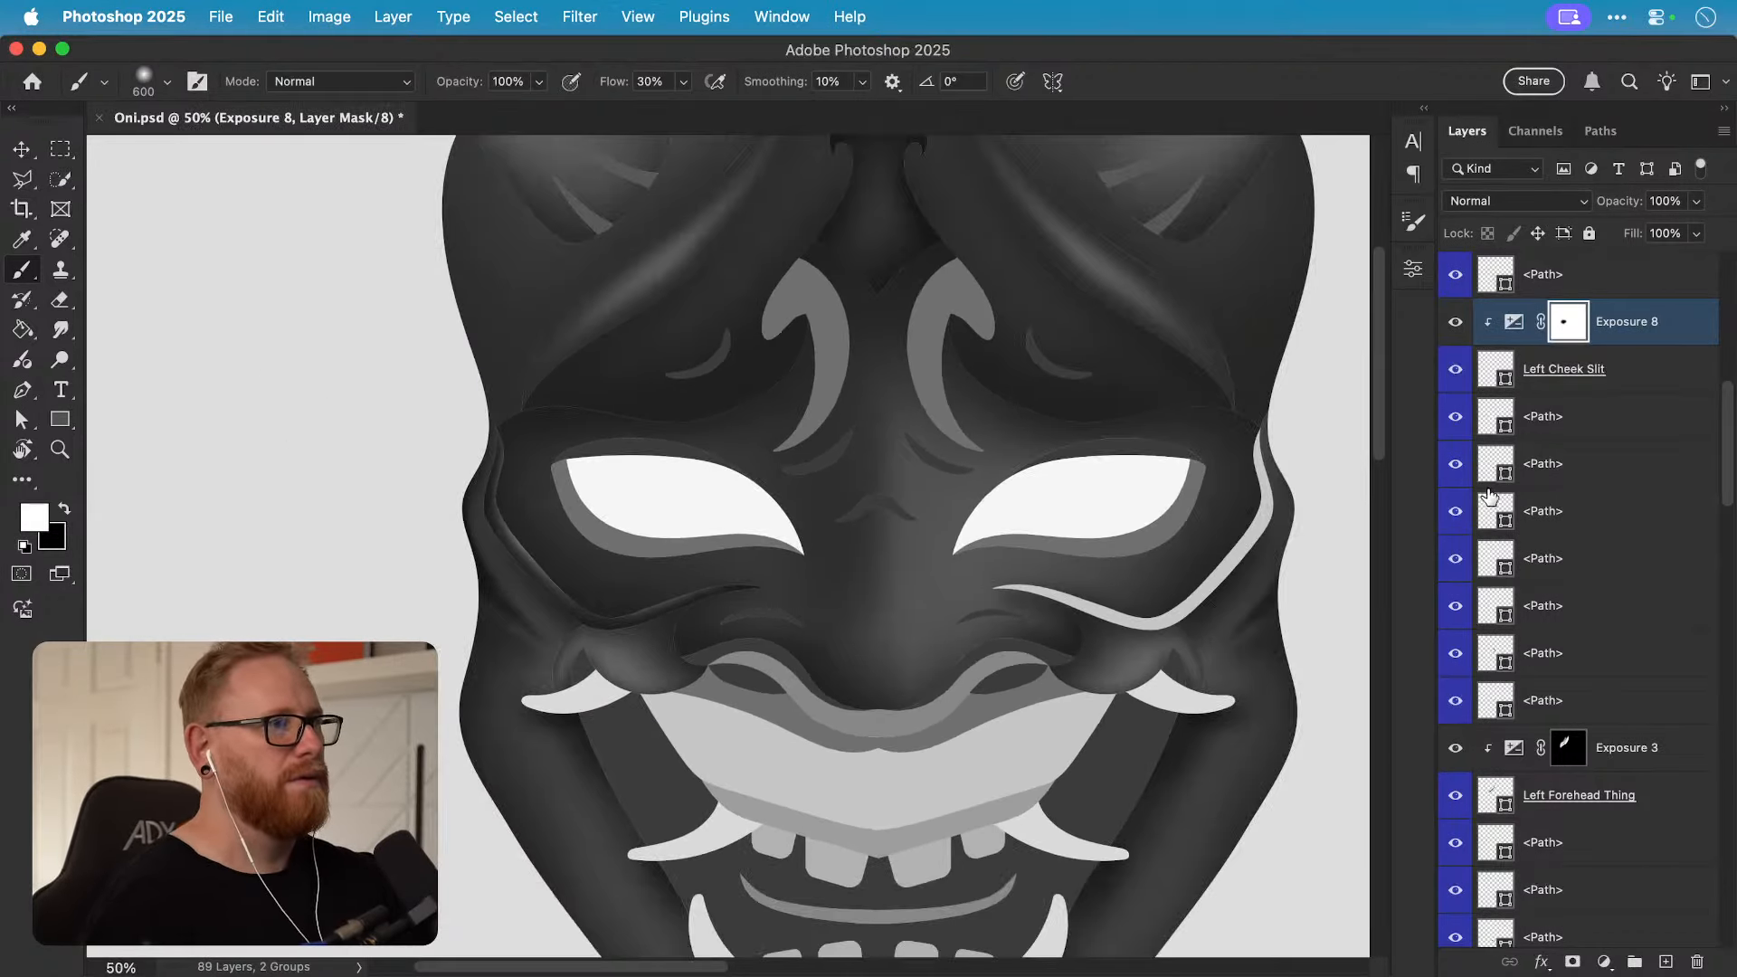
left_click_drag(922, 570, 869, 581)
left_click_drag(677, 625, 697, 624)
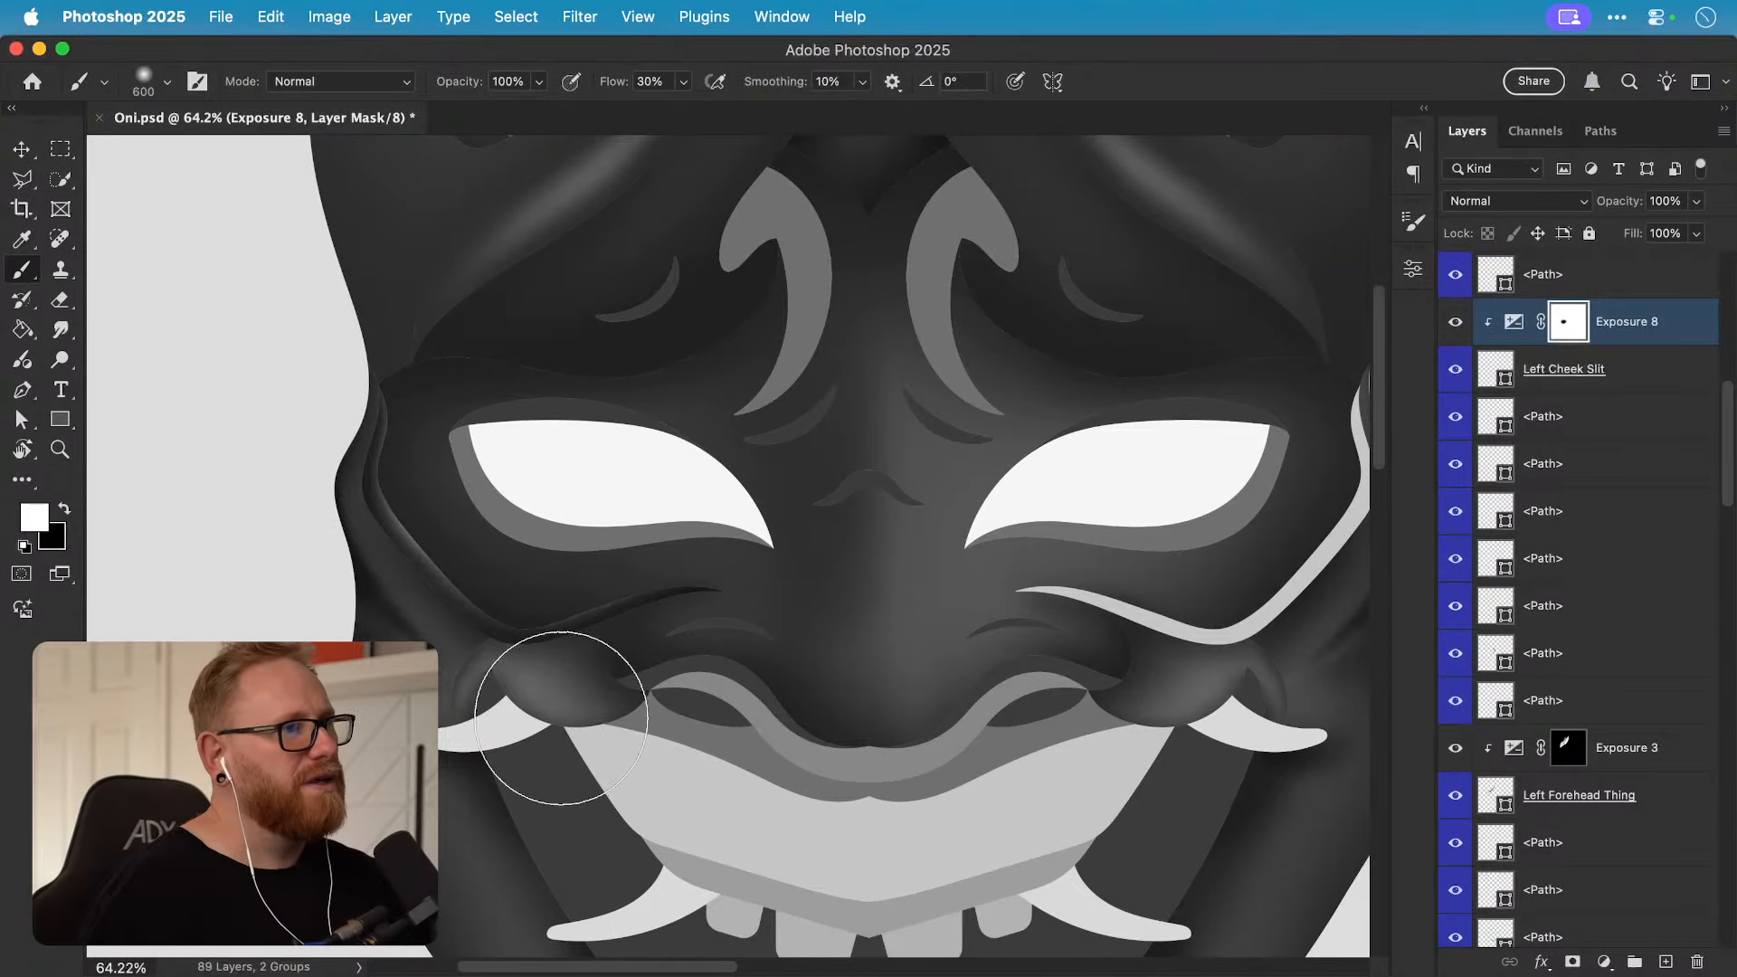
key("super+z")
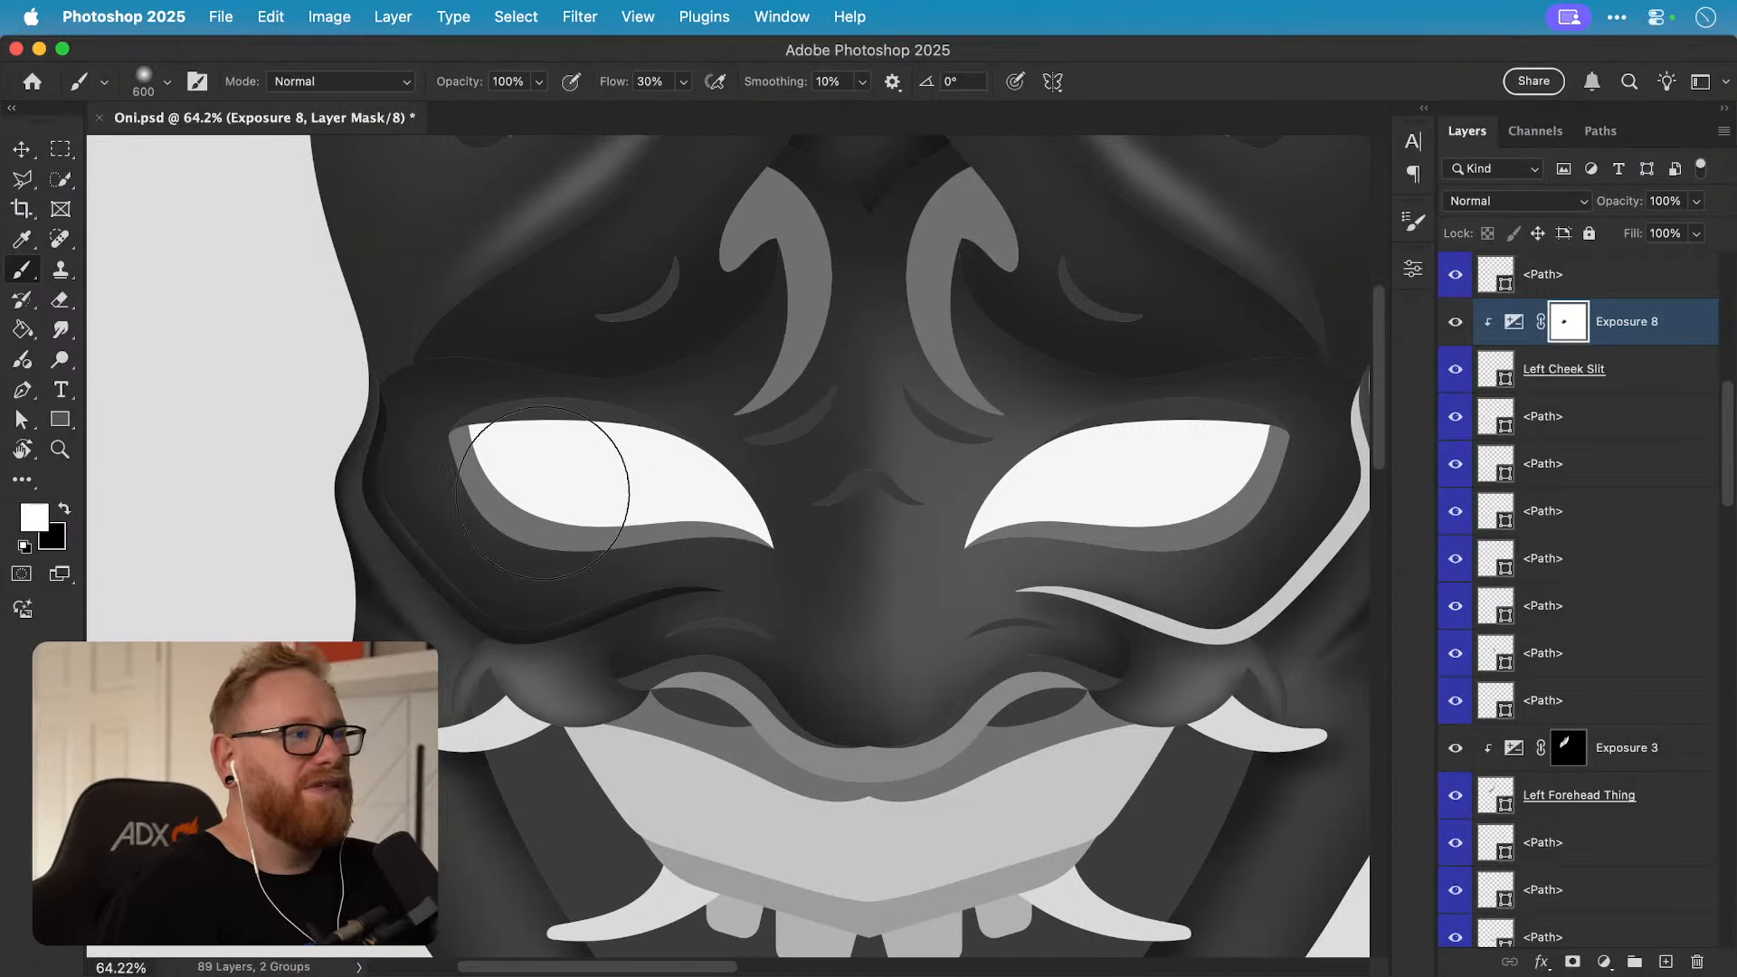
Step: Examine the shaded left cheek slit up close and against the whole mask
key("v")
left_click_drag(580, 493, 527, 473)
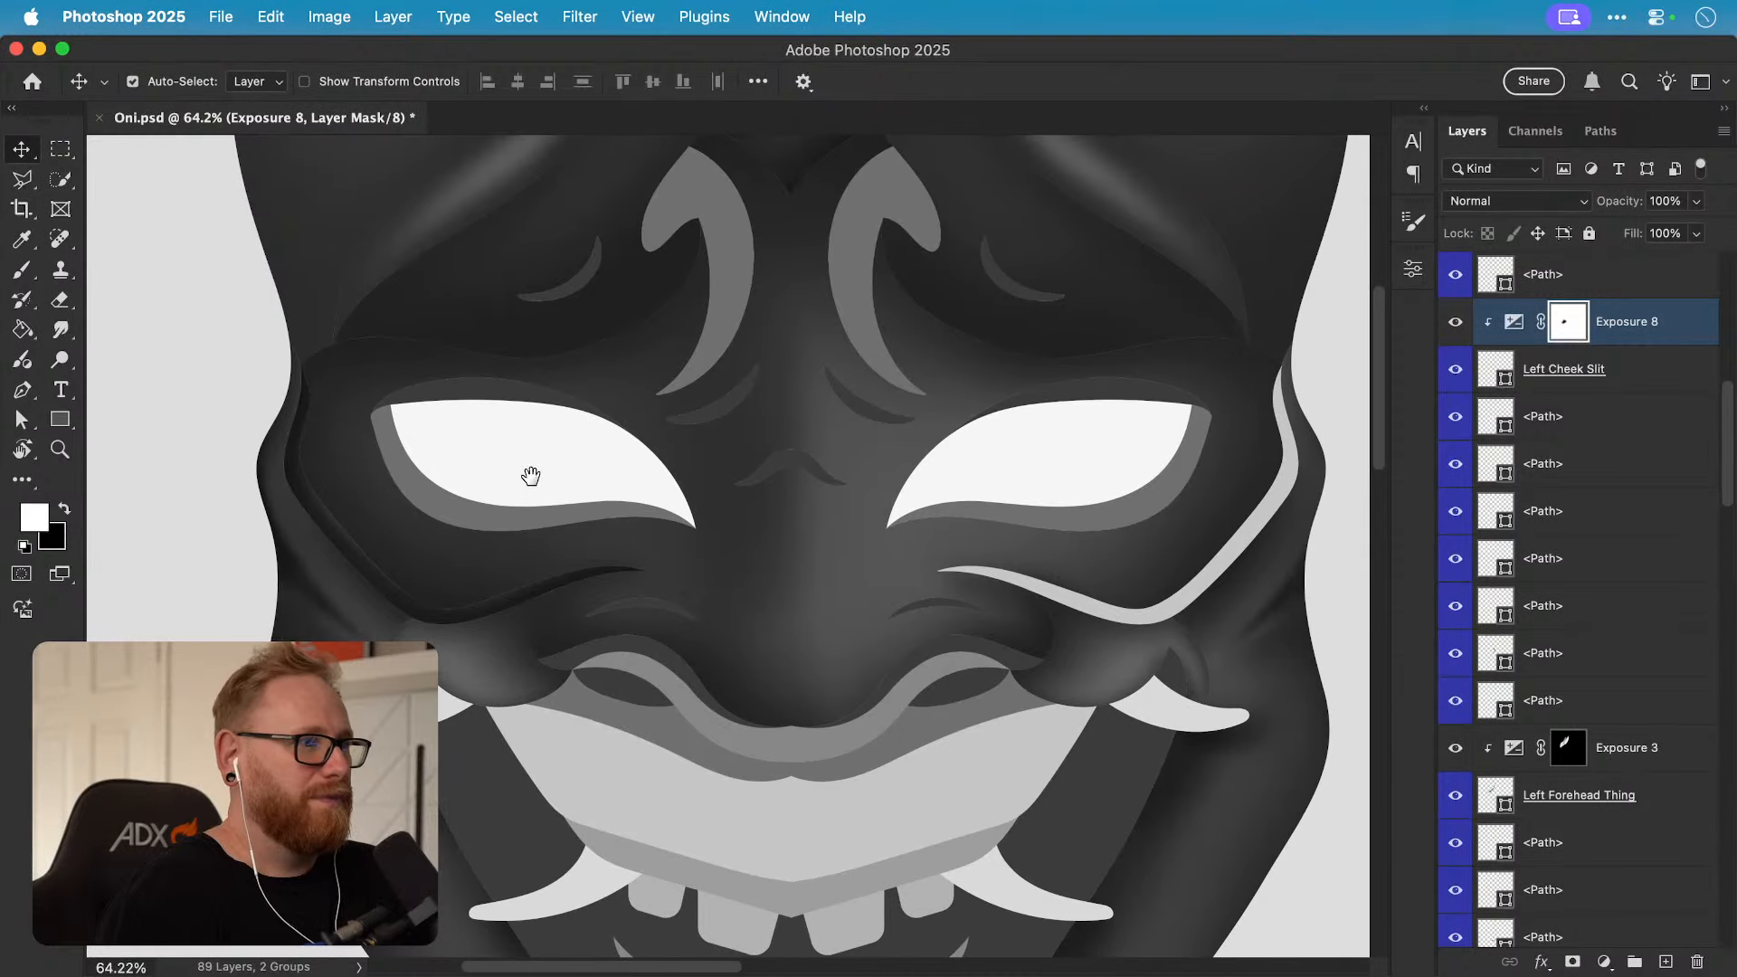
left_click(475, 668)
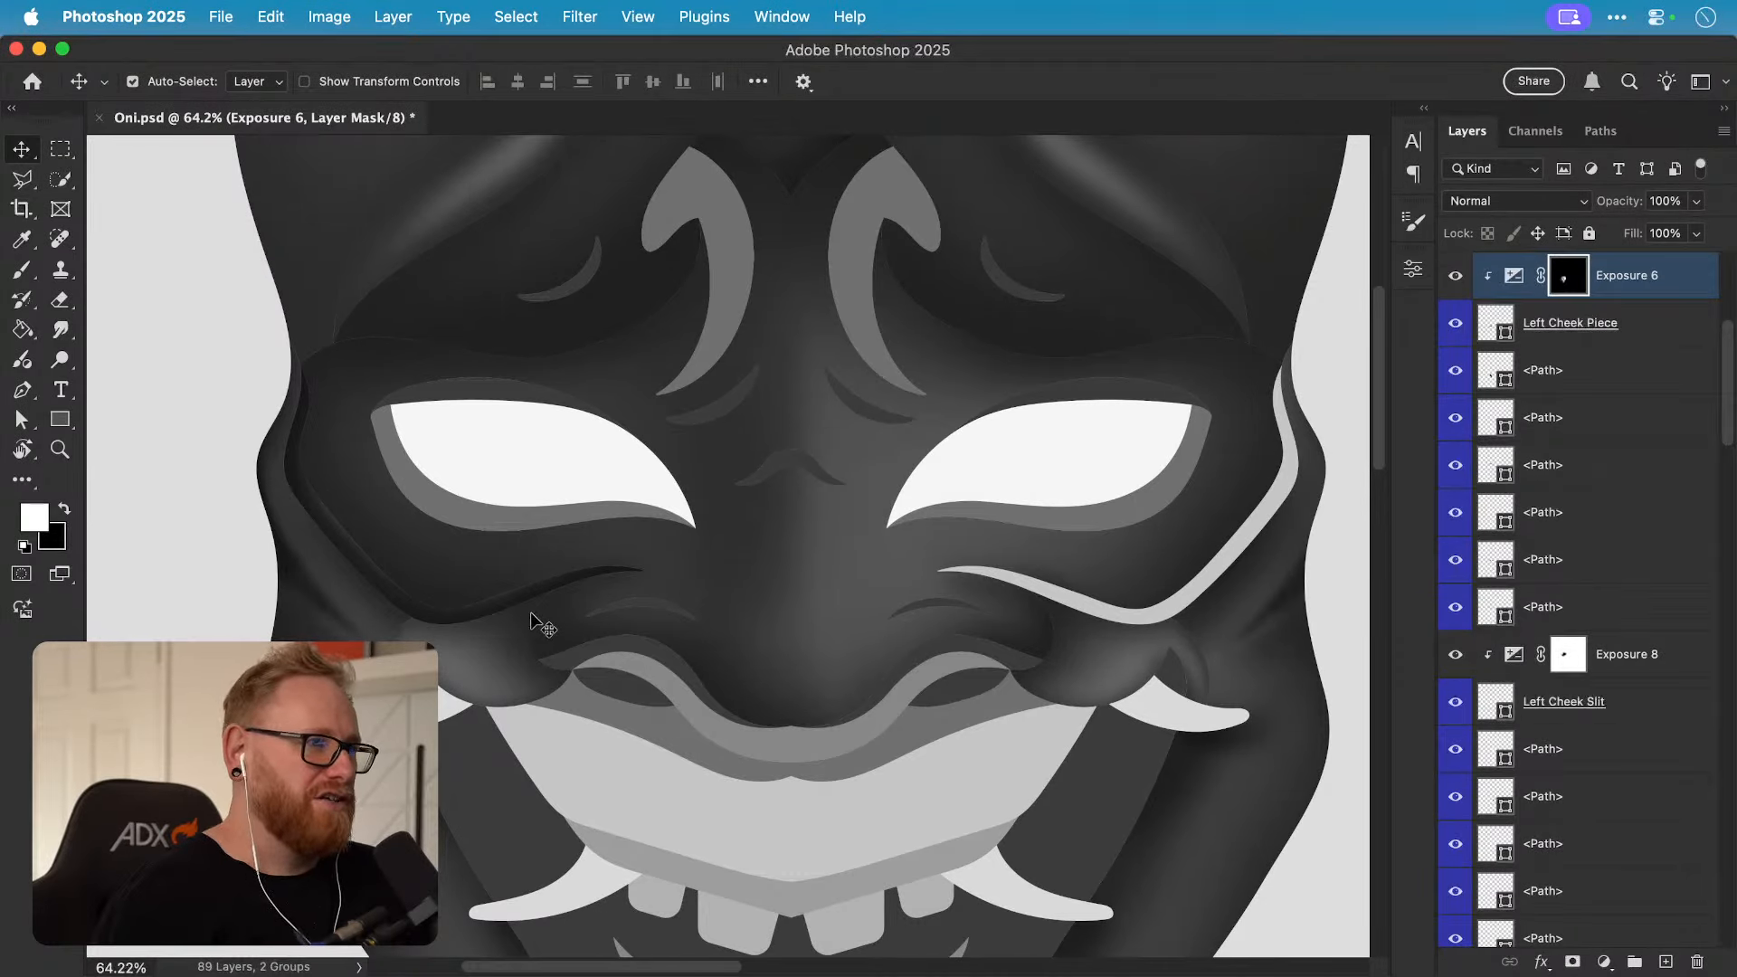
key("super+minus")
key("super+minus")
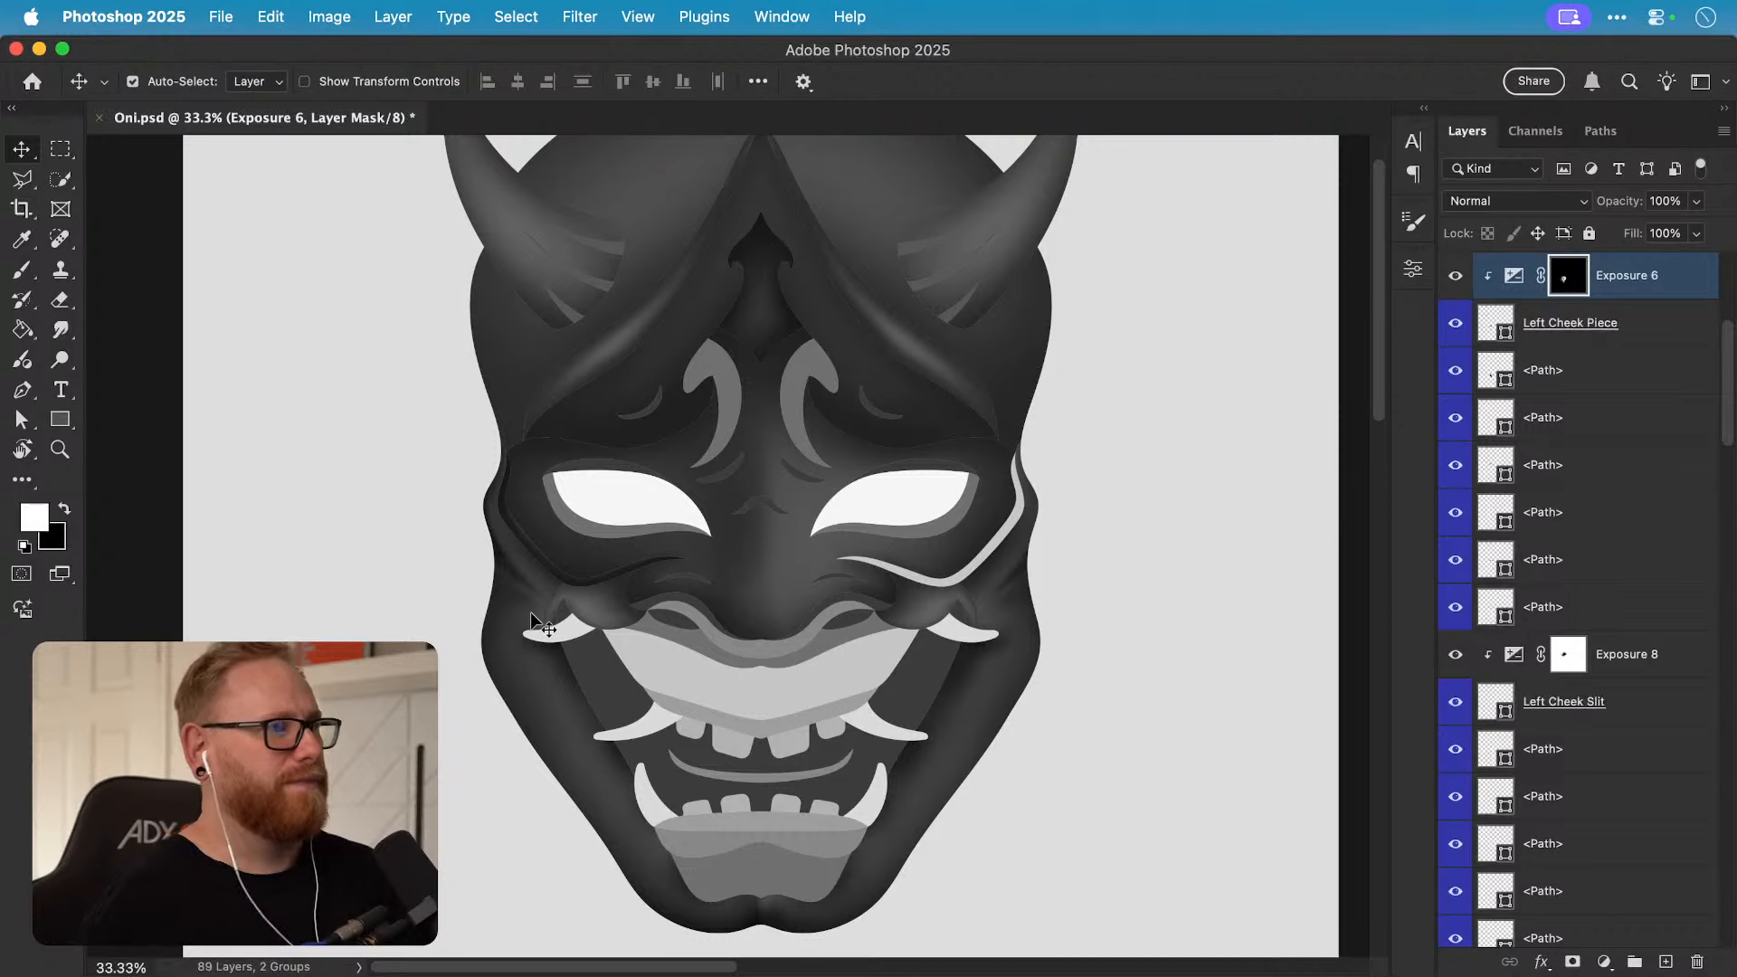
key("super+plus")
key("z")
key("super+plus")
key("v")
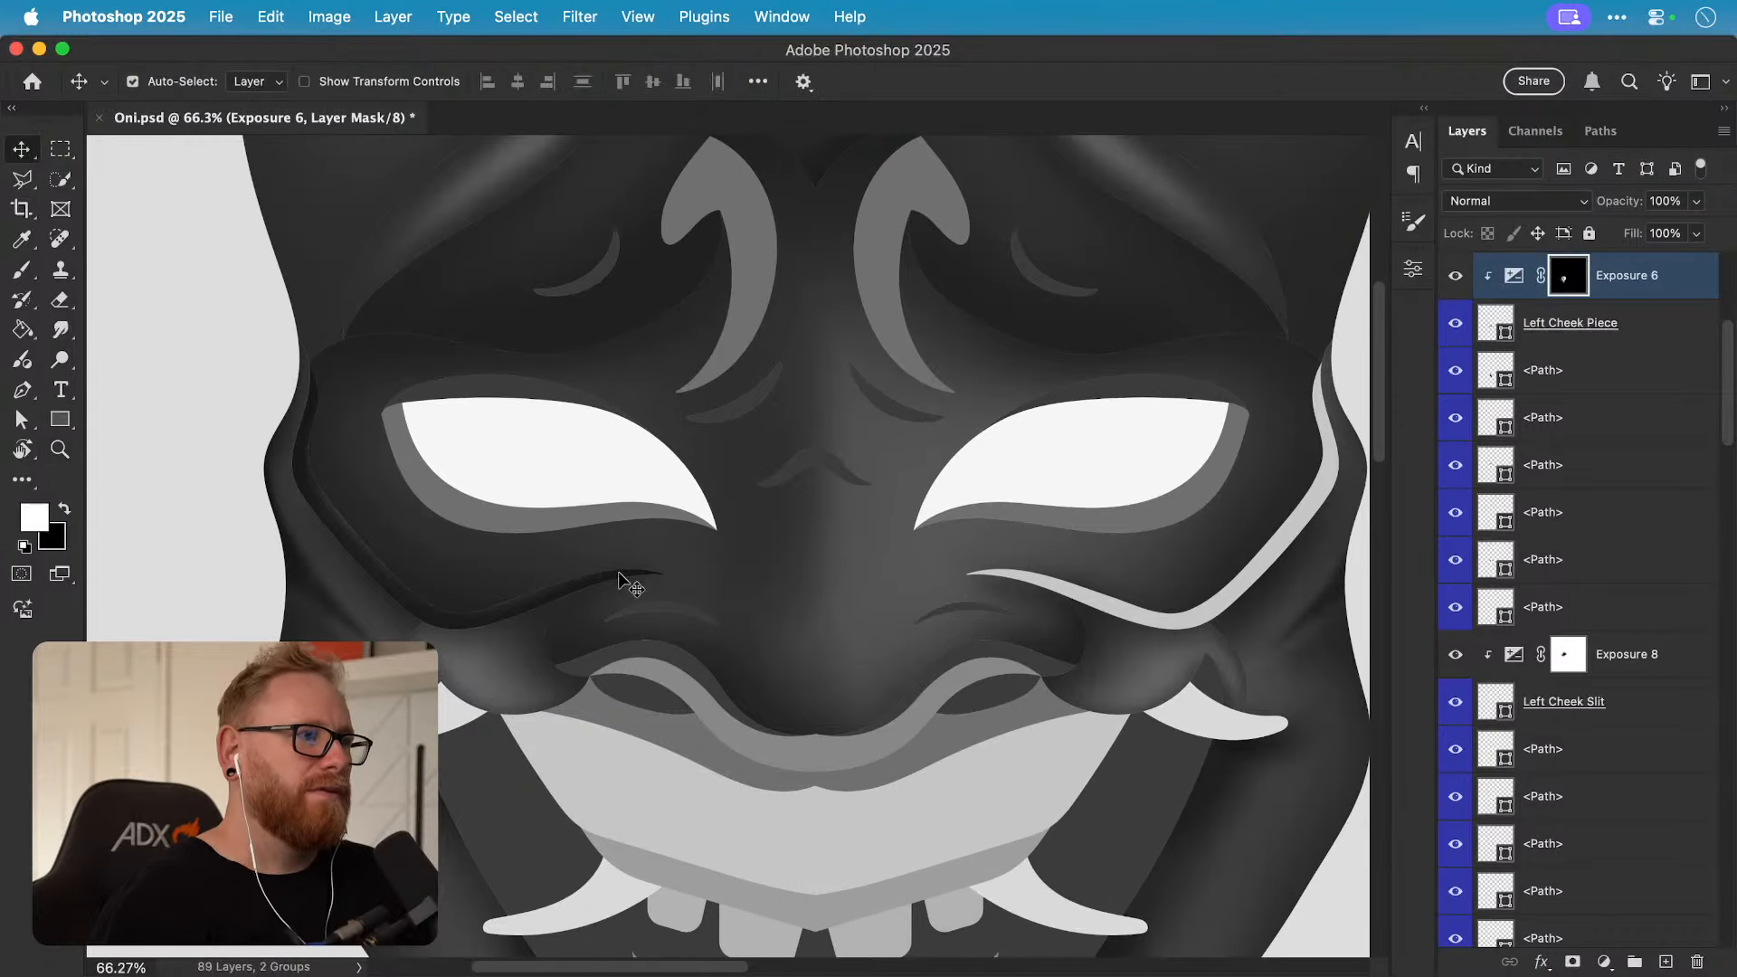
double_click(1495, 326)
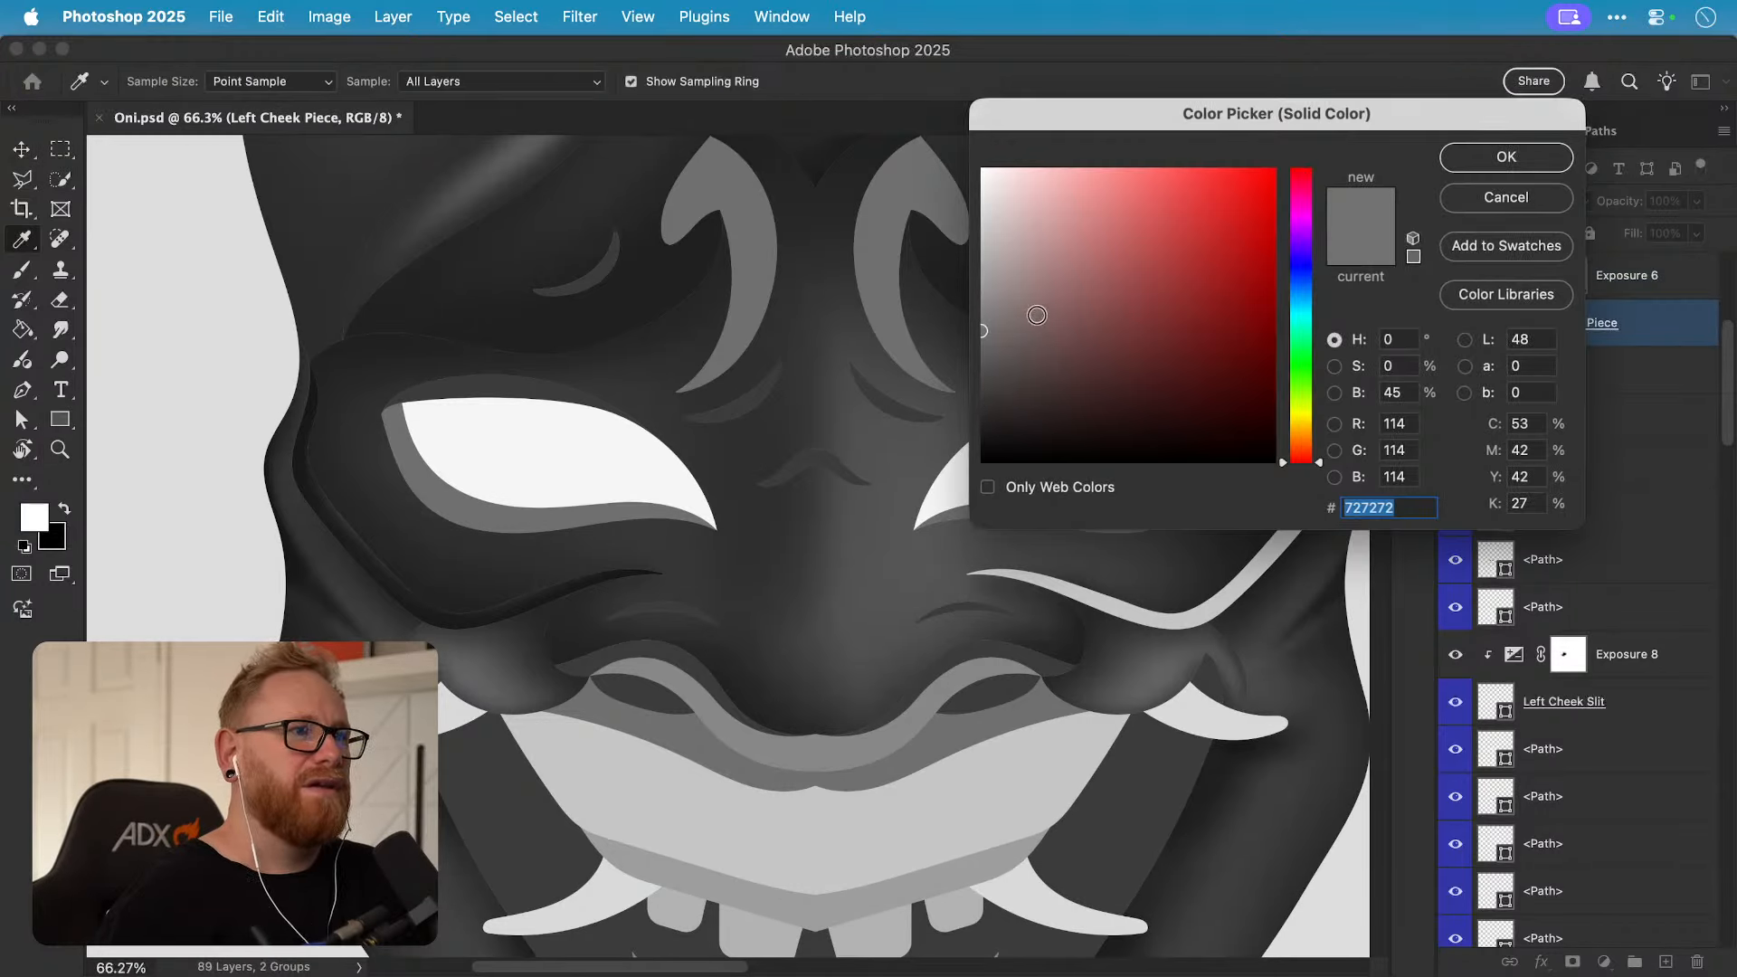
left_click_drag(1037, 315, 954, 260)
left_click(1485, 204)
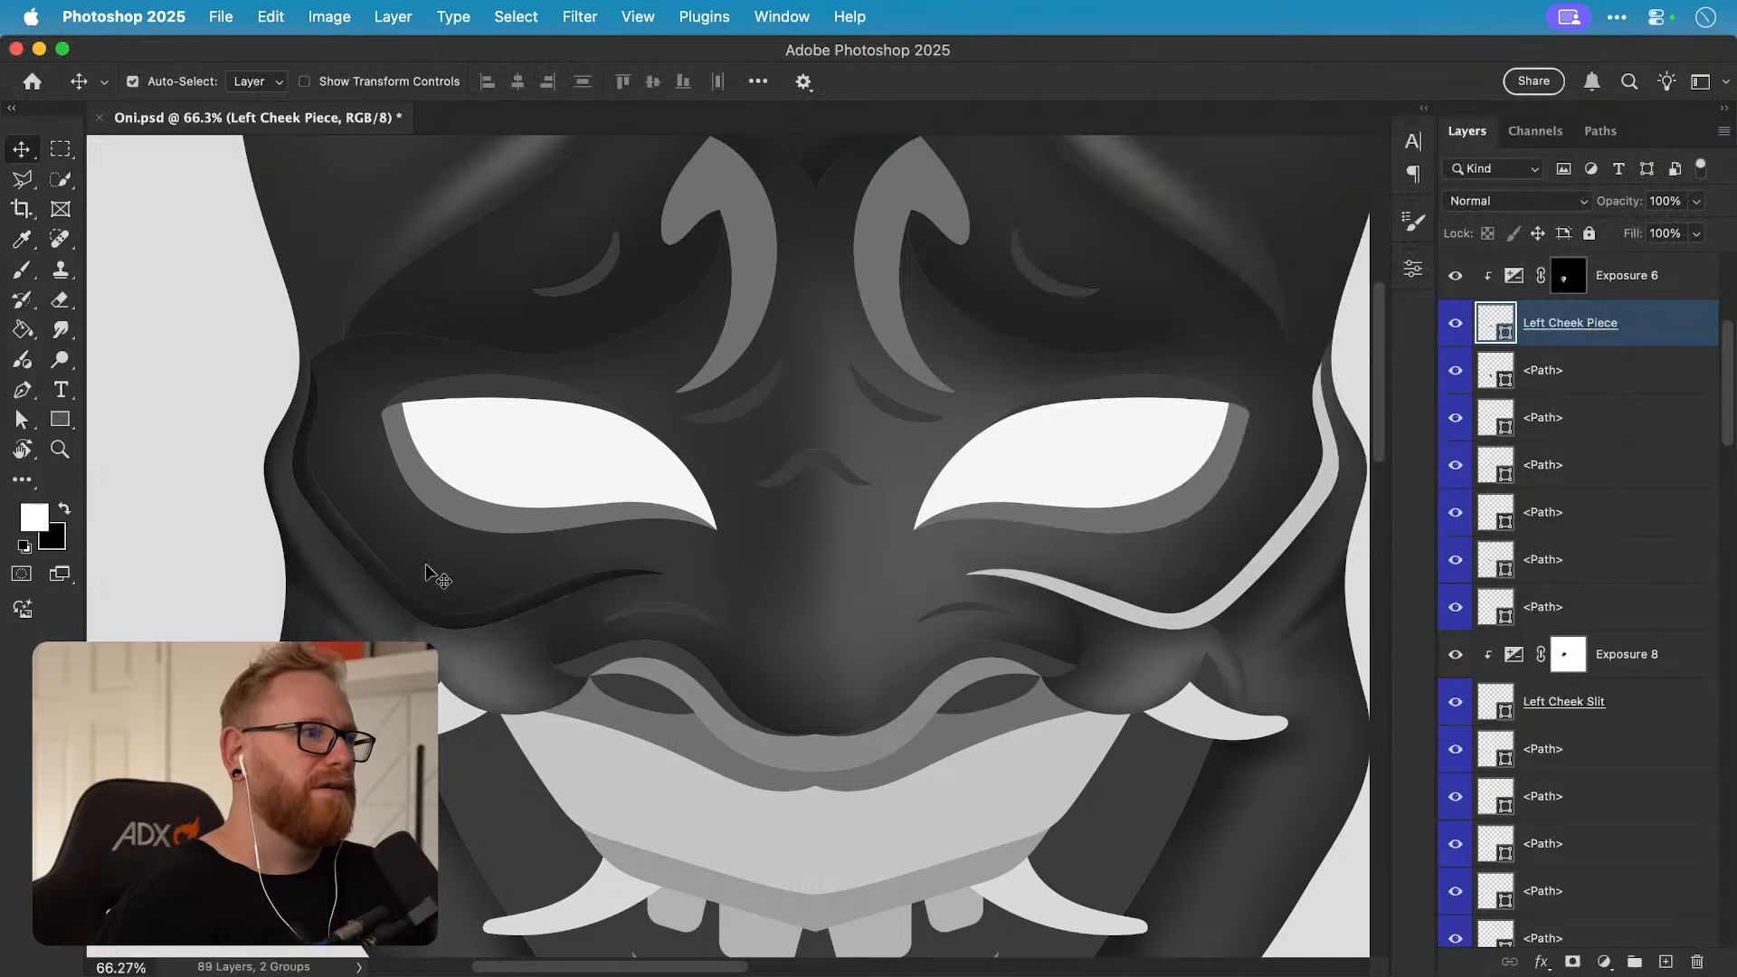
Step: Change the Left Cheek Slit shape's fill colour to white (#ffffff)
left_click(409, 600)
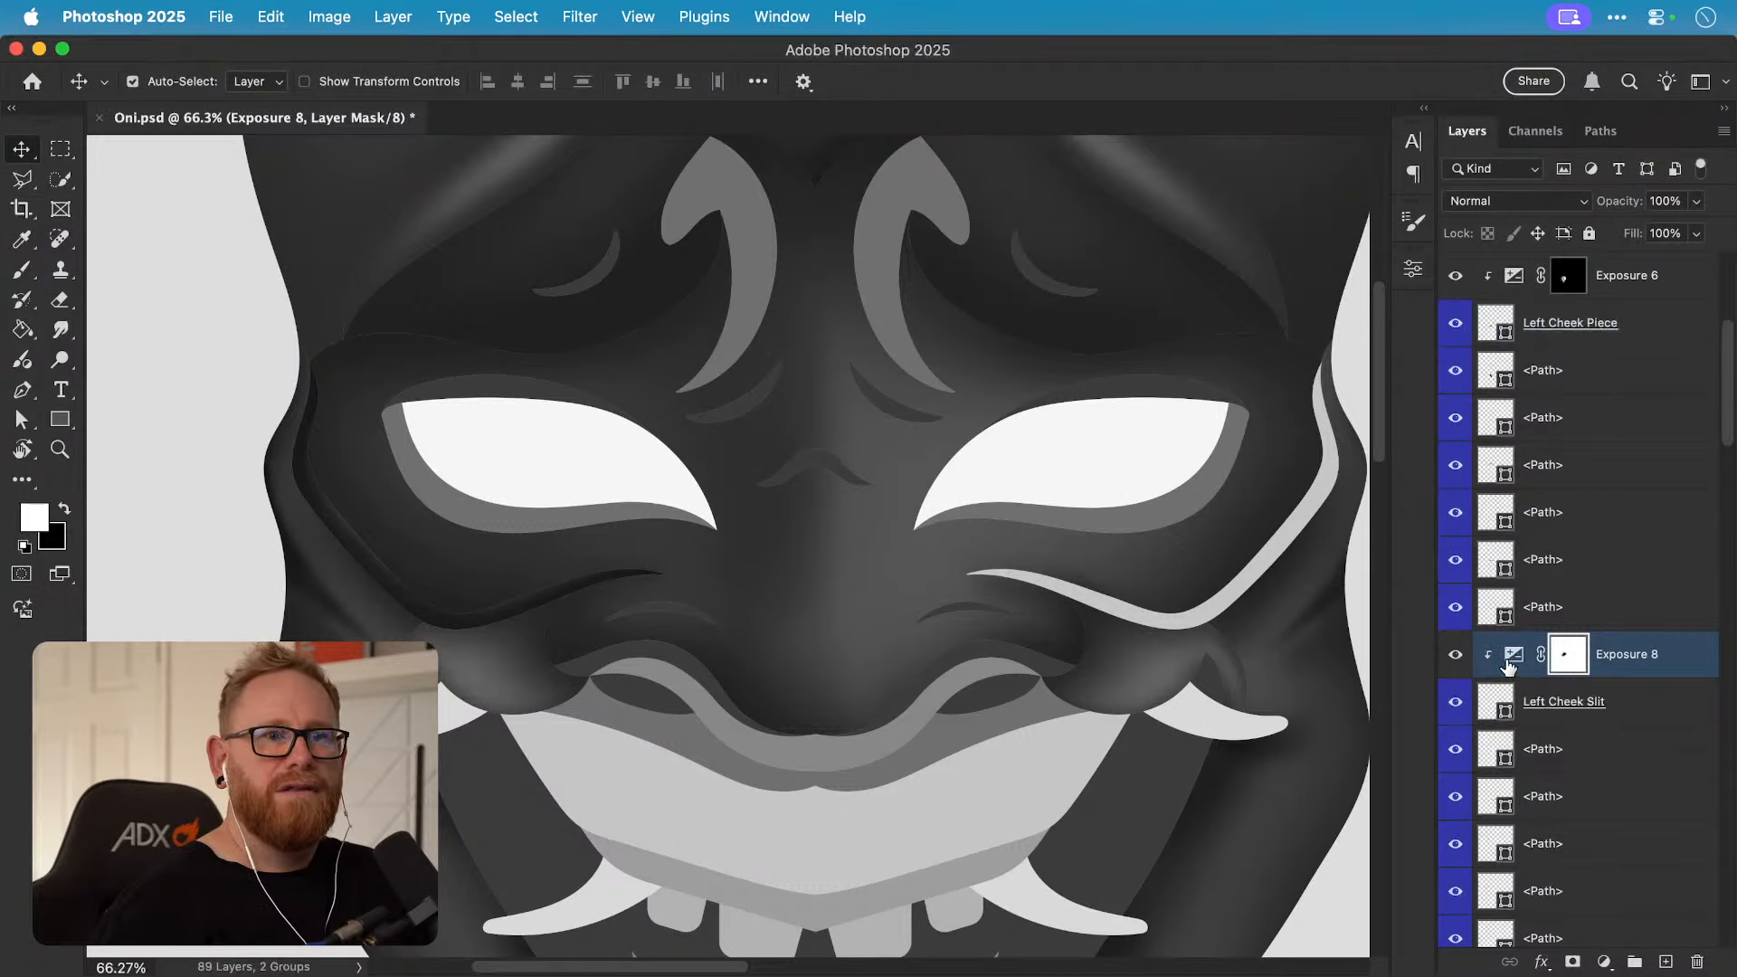
double_click(1495, 703)
mouse_move(995, 227)
left_mouse_down()
mouse_move(956, 209)
mouse_move(949, 126)
mouse_move(930, 380)
mouse_move(928, 116)
left_mouse_up()
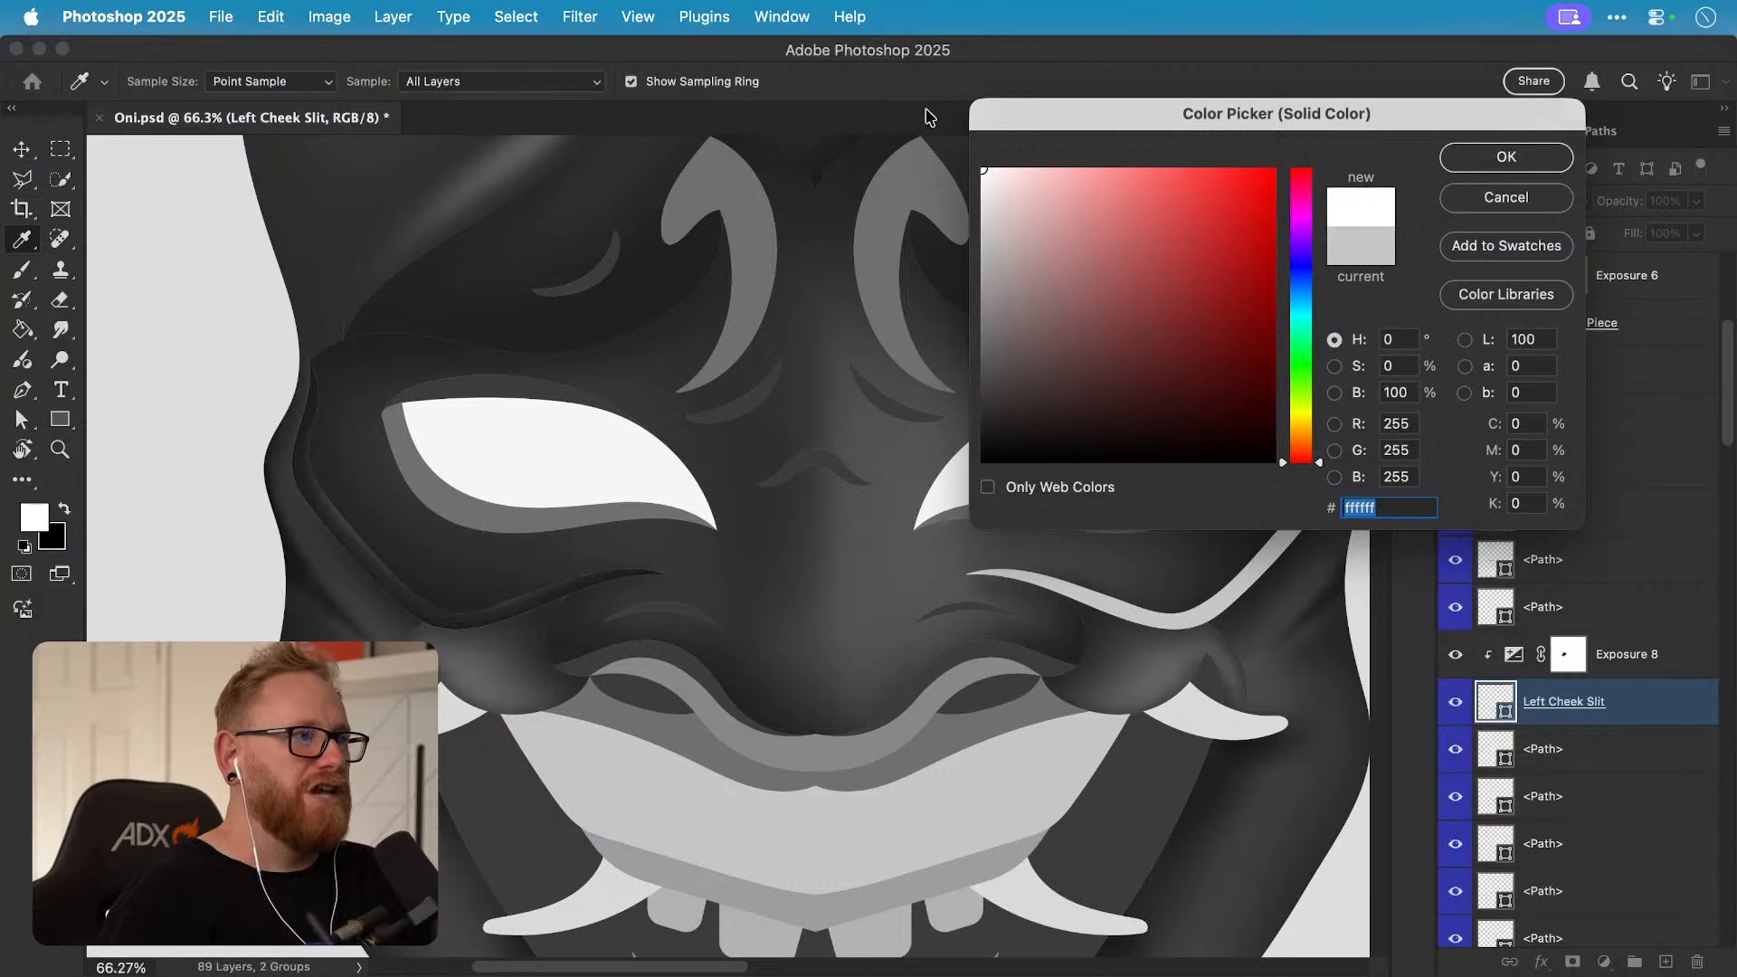
left_click(1506, 157)
Step: Set the exposure of the Left Cheek Slit's clipped Exposure adjustment to -5.62
double_click(1510, 655)
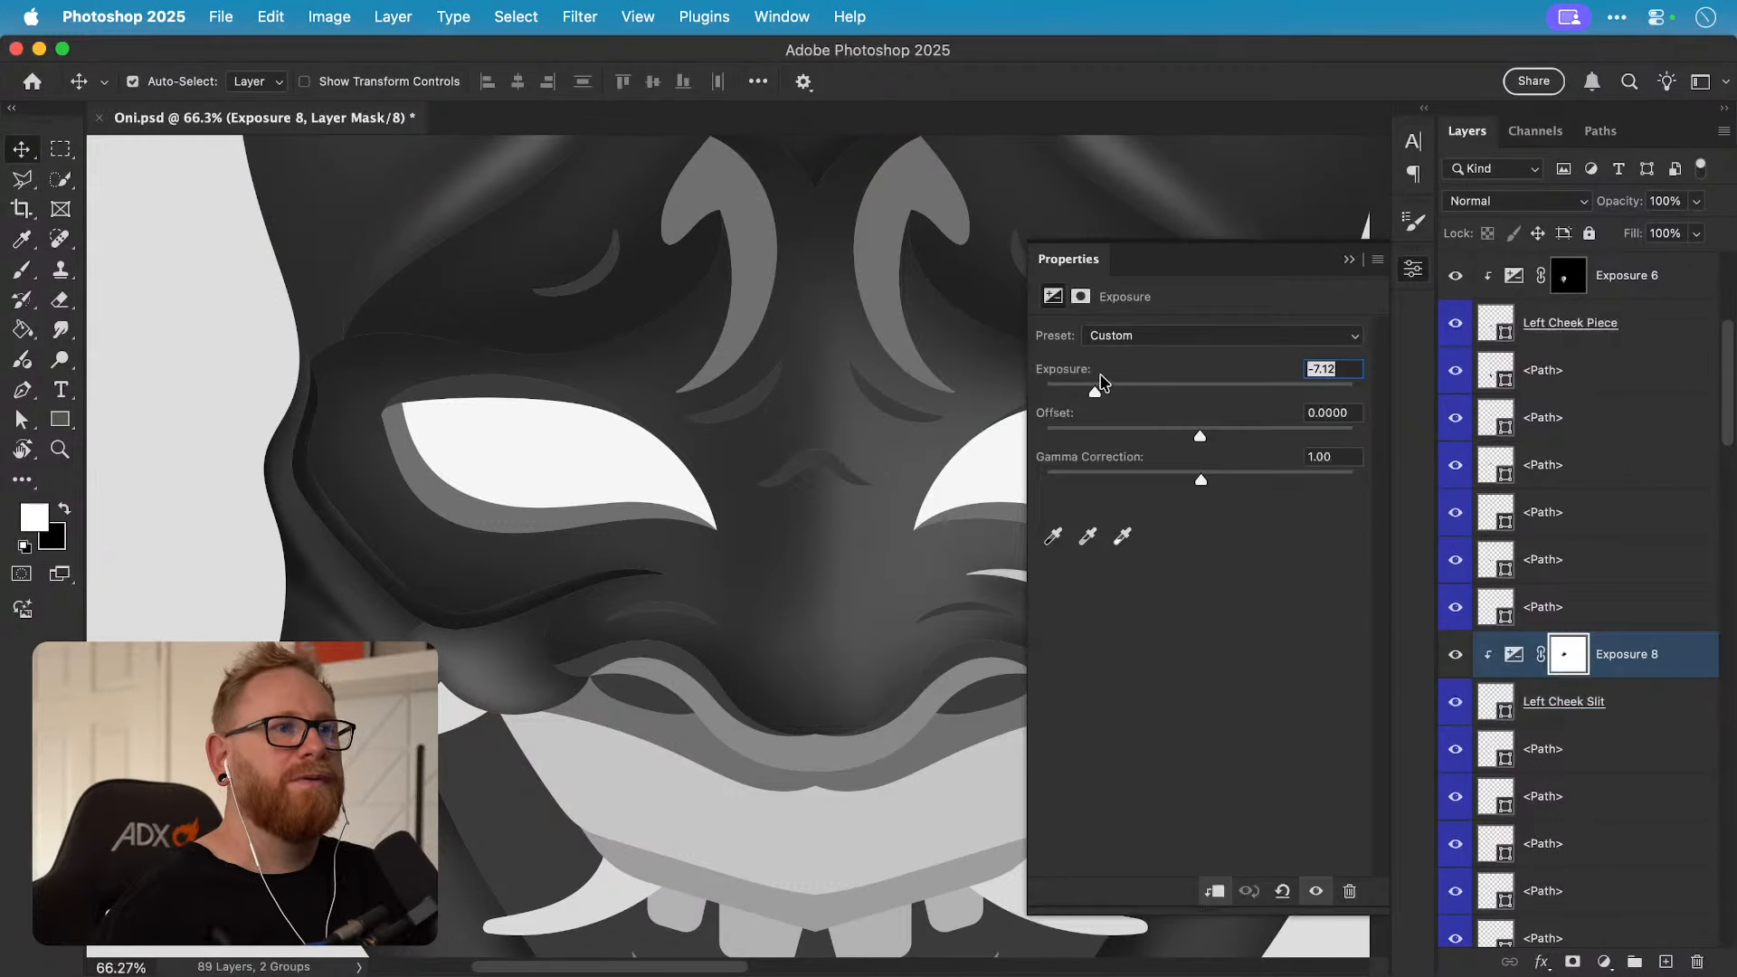
mouse_move(1100, 382)
left_mouse_down()
mouse_move(1126, 395)
mouse_move(1102, 396)
left_mouse_up()
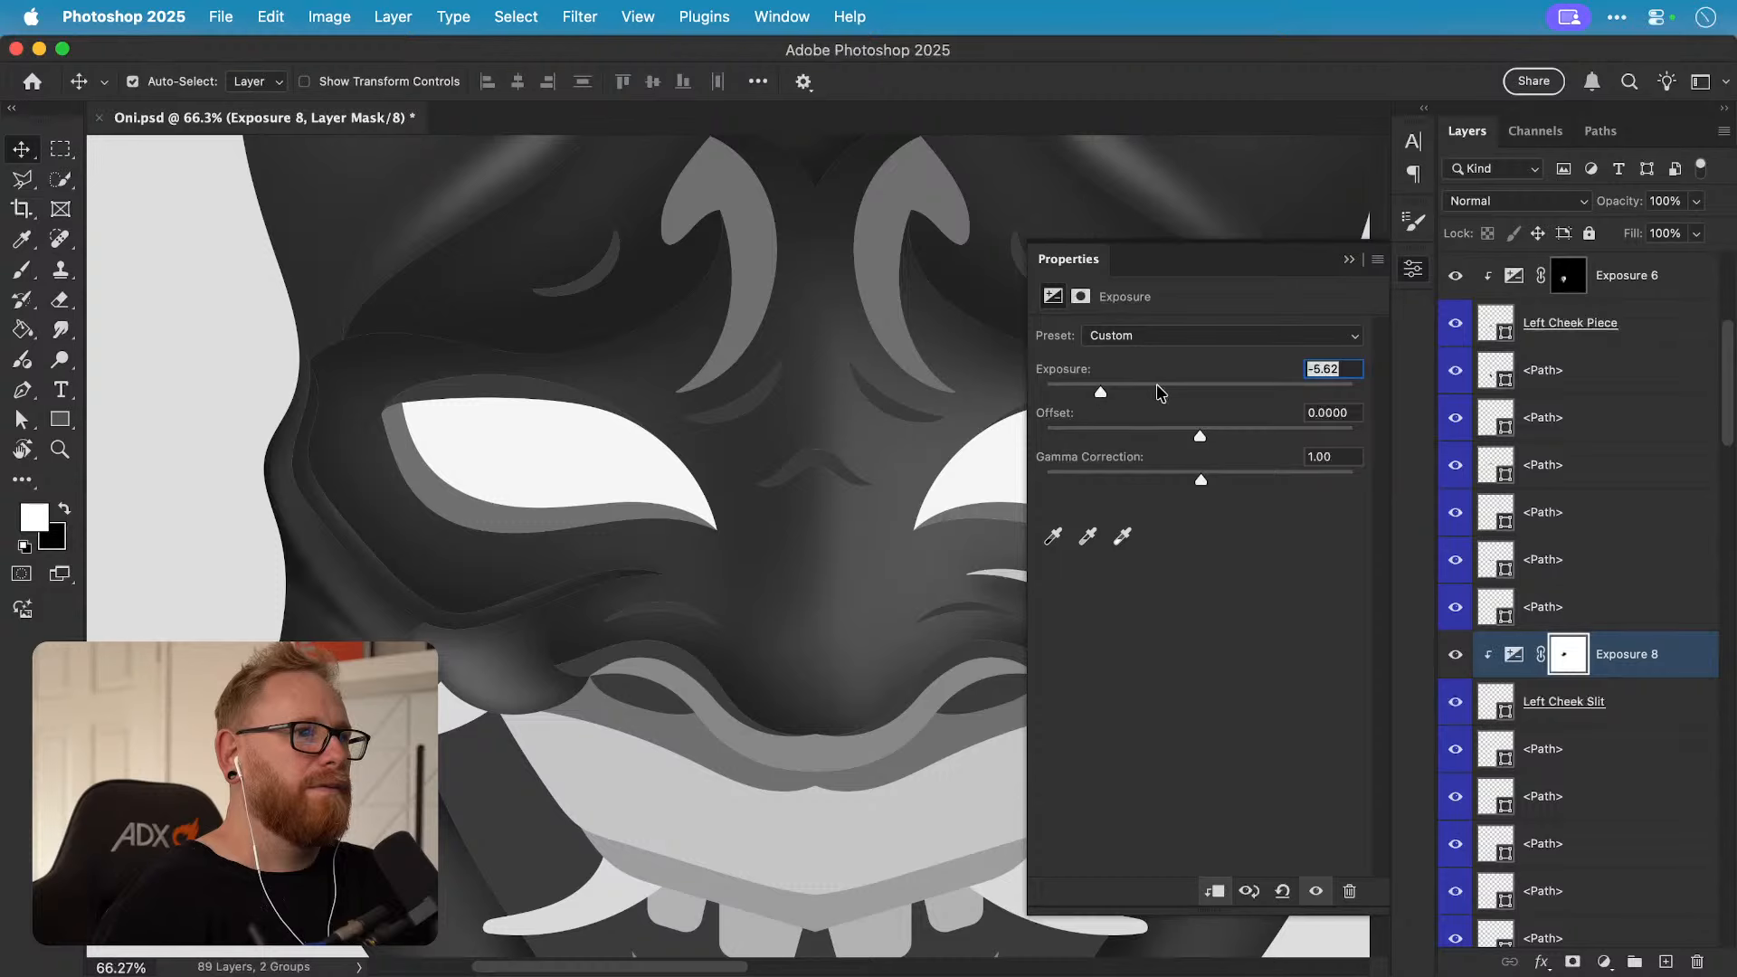
left_click(1412, 267)
Step: Select the light curved line below the right eye and rename its layer Right Cheek Slit
left_click_drag(1082, 524, 937, 510)
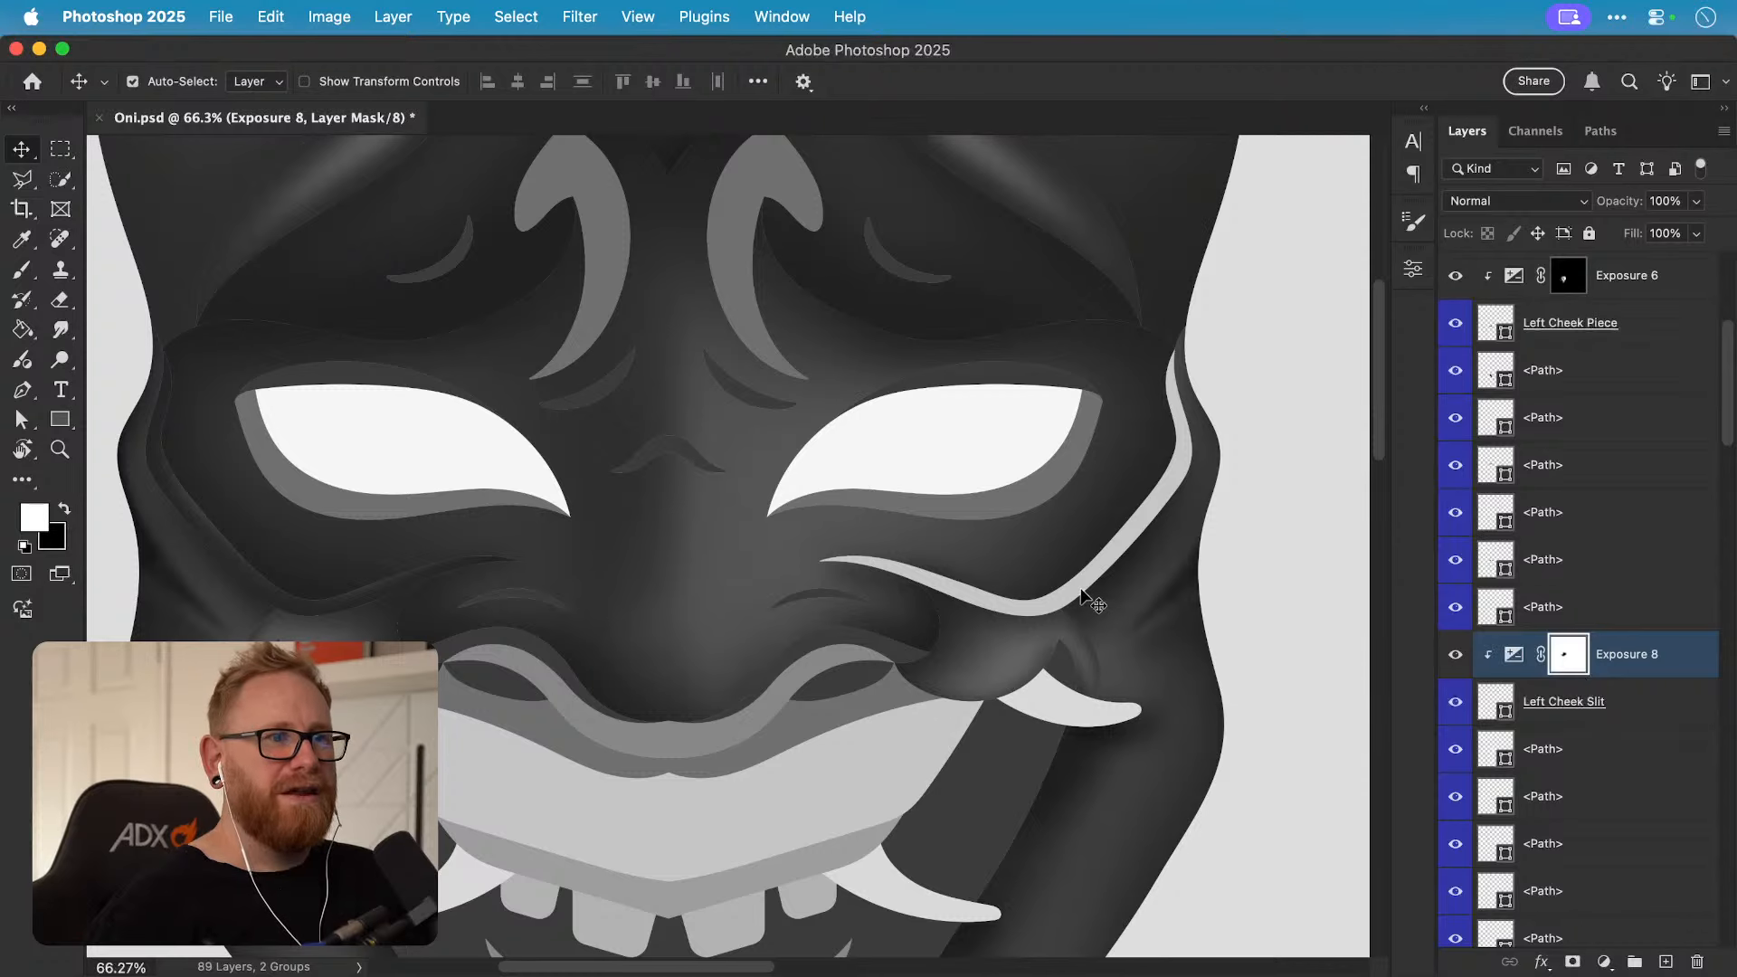
left_click(1142, 595)
double_click(1547, 924)
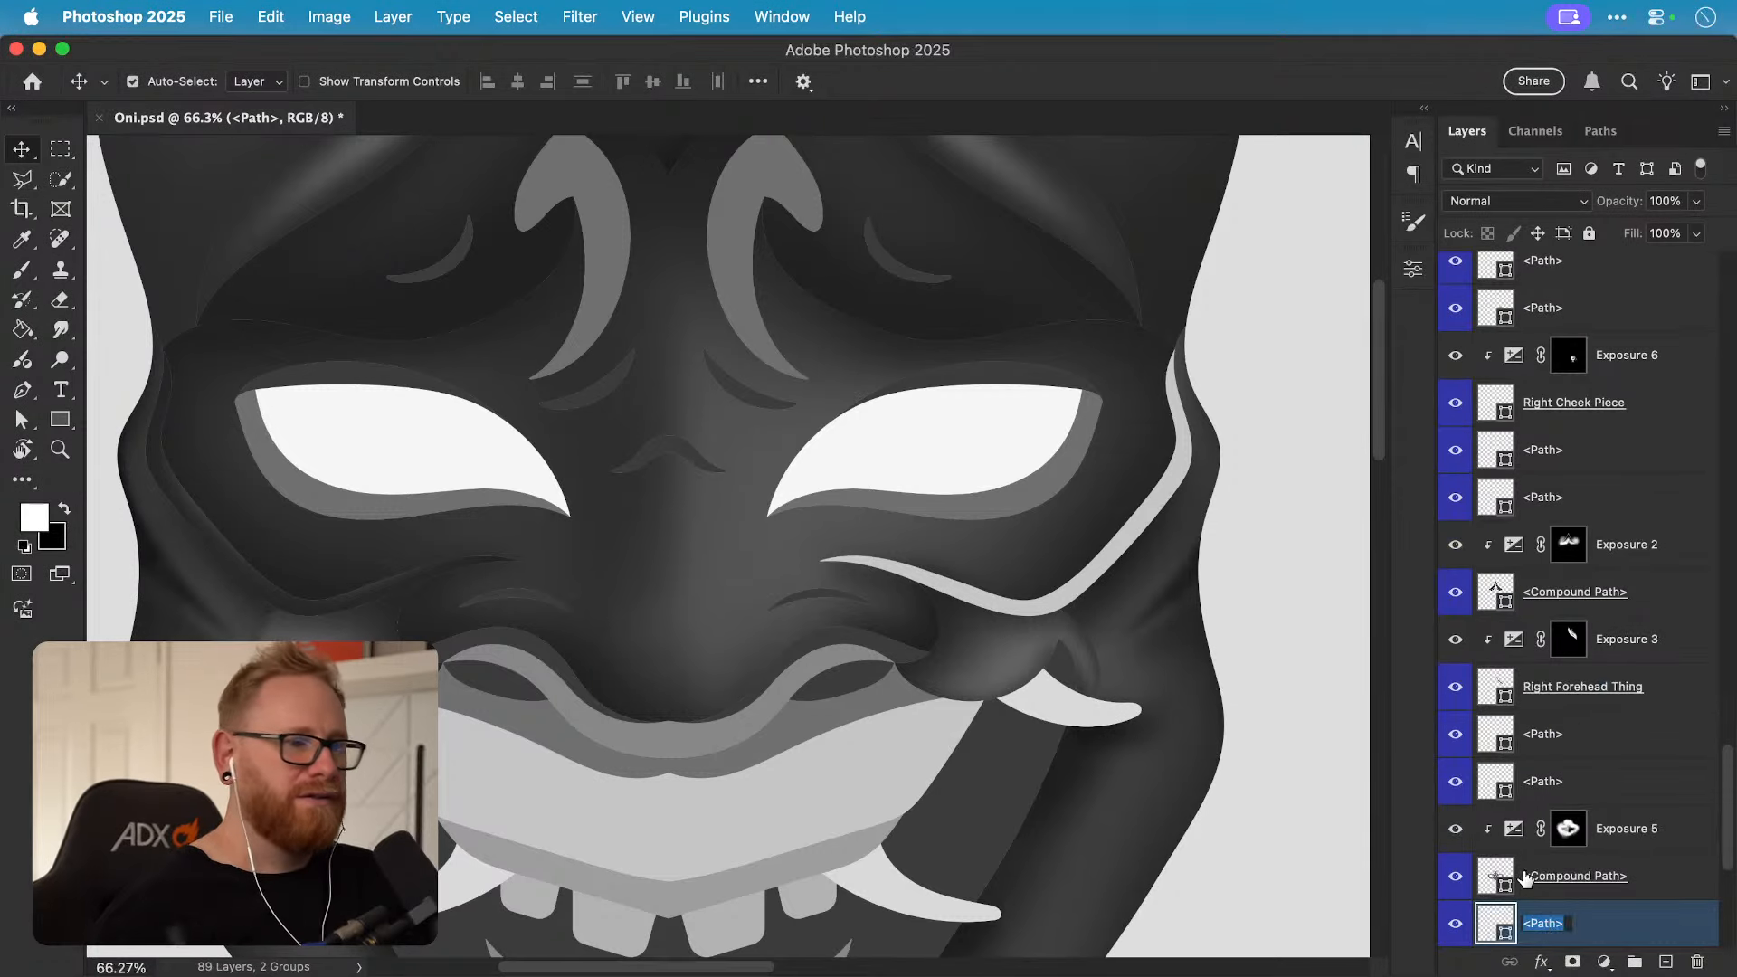
type("Right Cheek Slit")
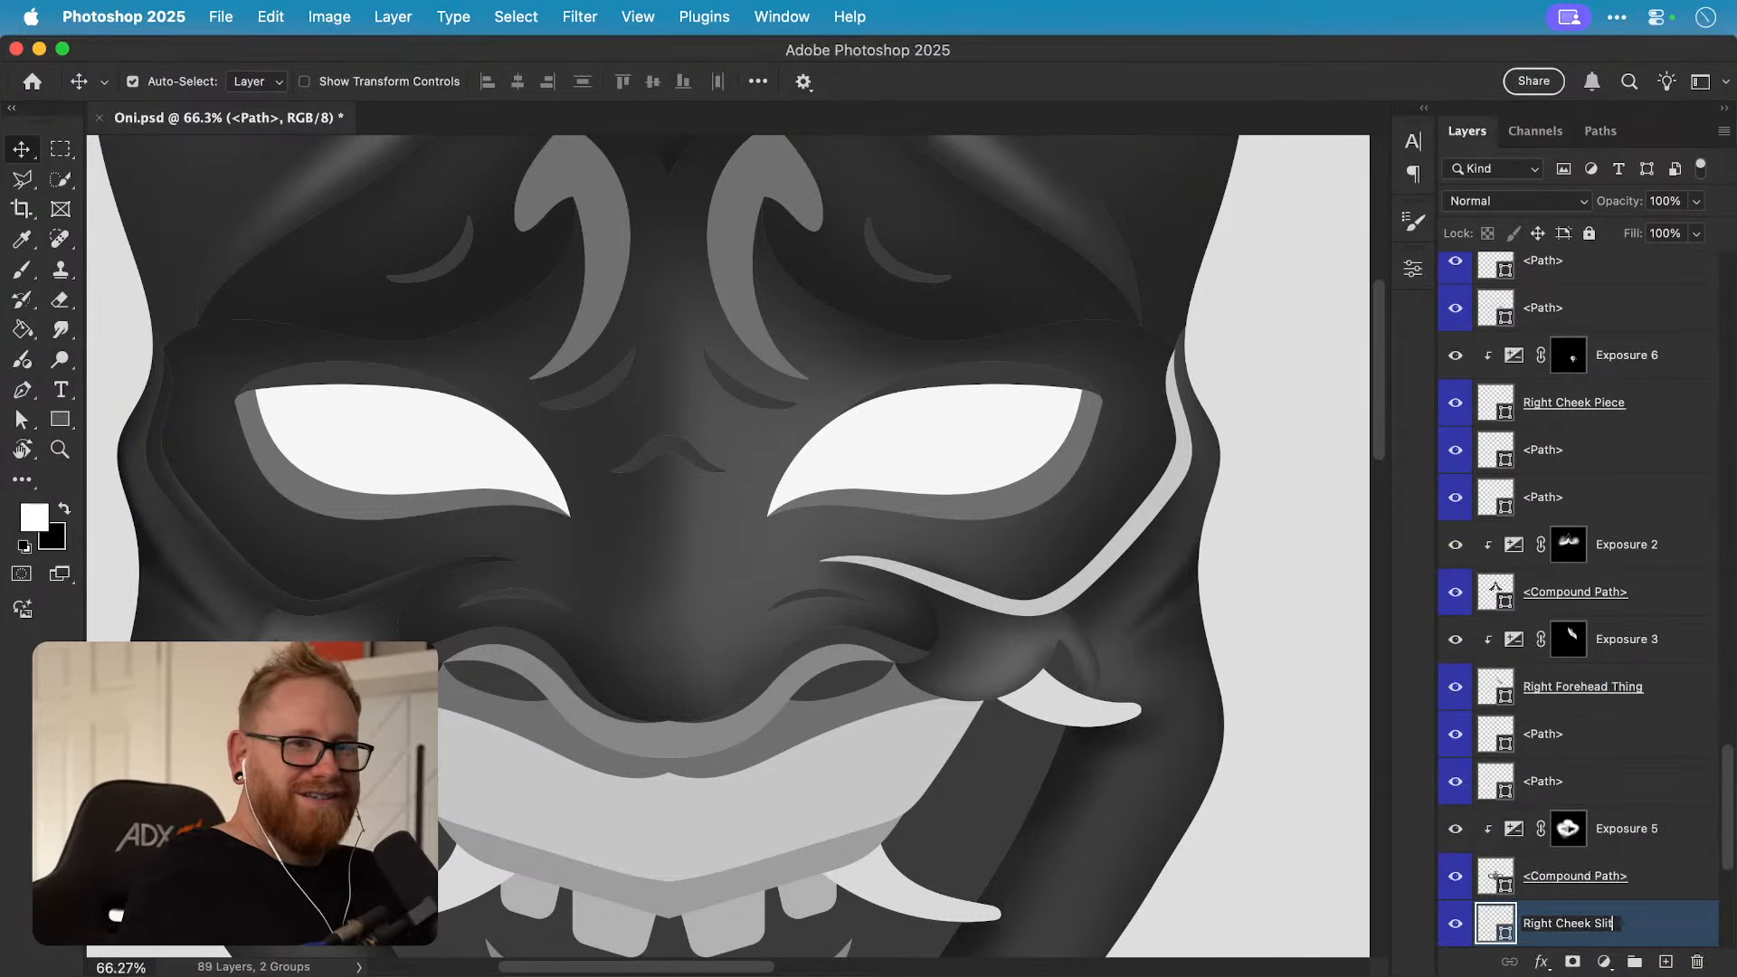
key("Return")
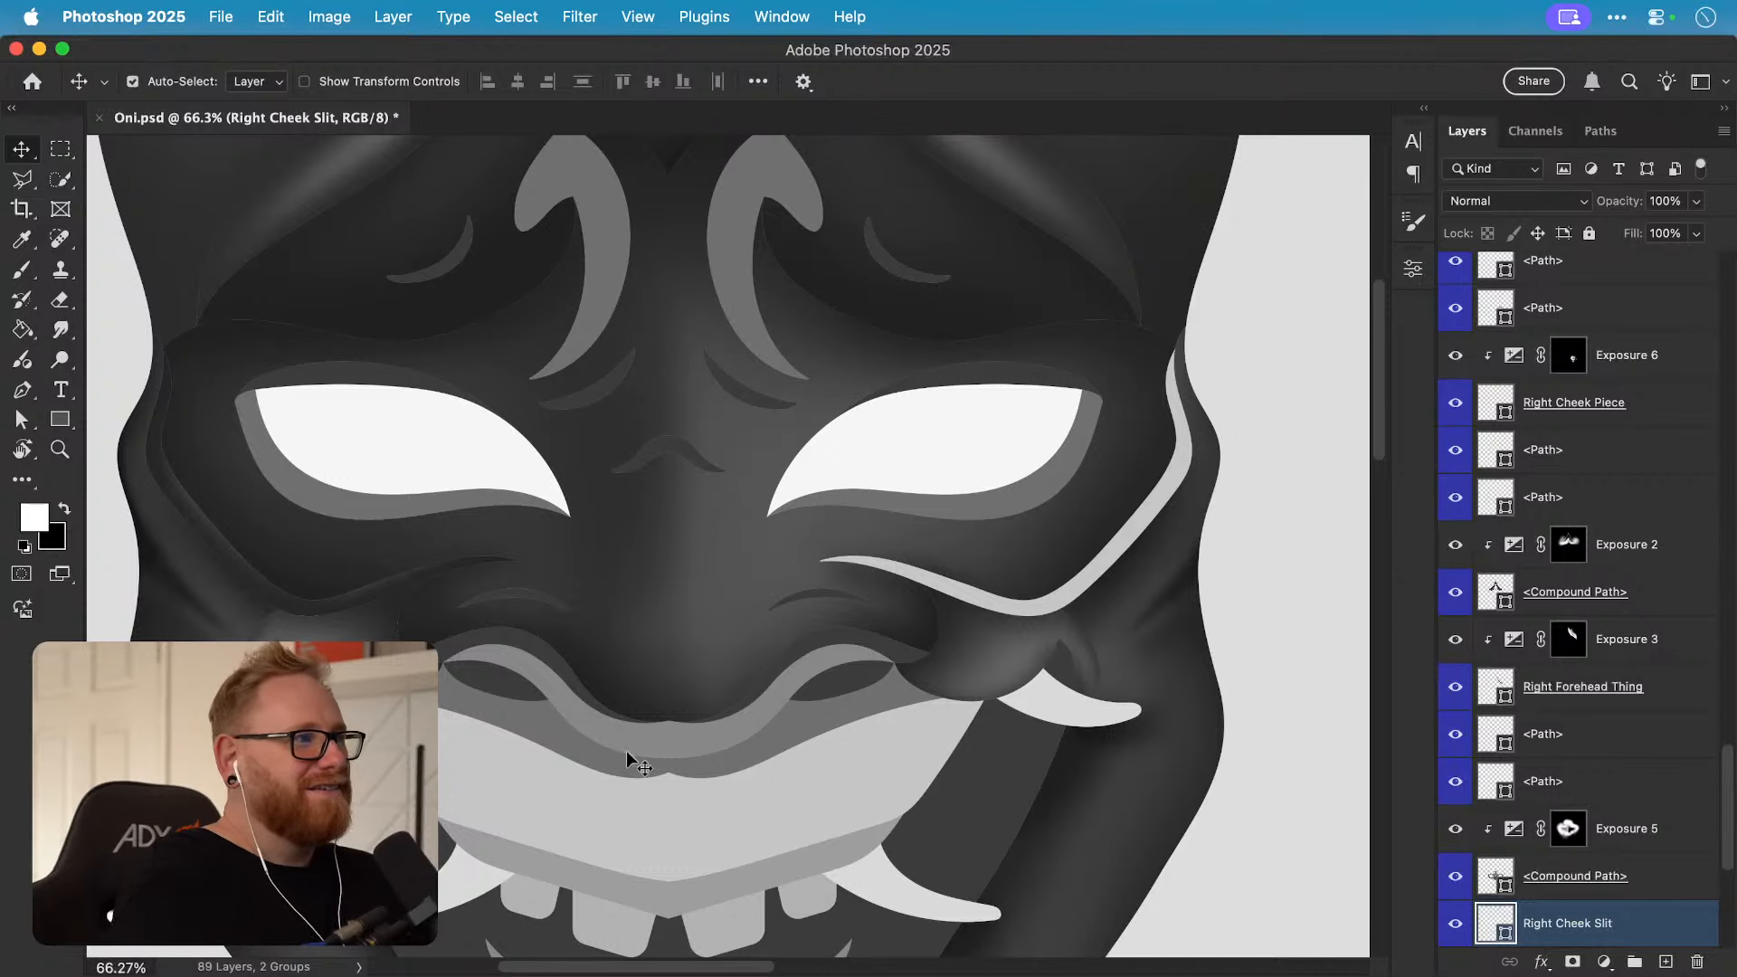
Step: Duplicate the Left Cheek Slit's Exposure adjustment above the Right Cheek Slit layer and clip the copy to it
left_click(276, 596)
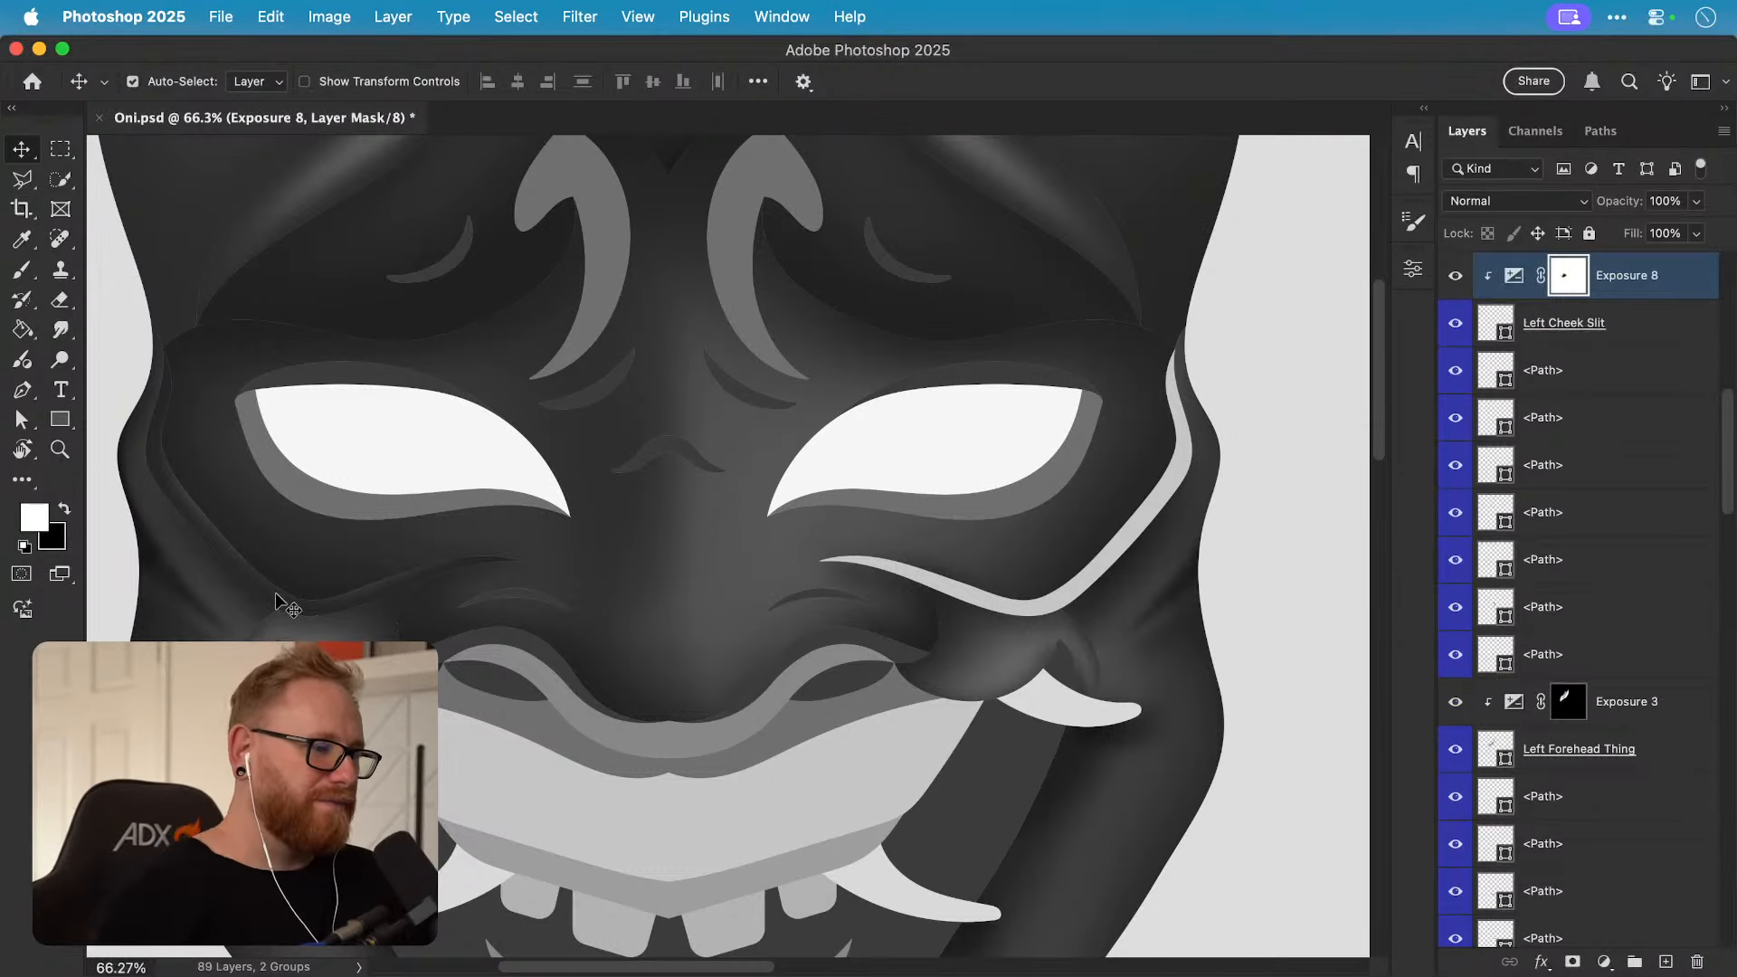
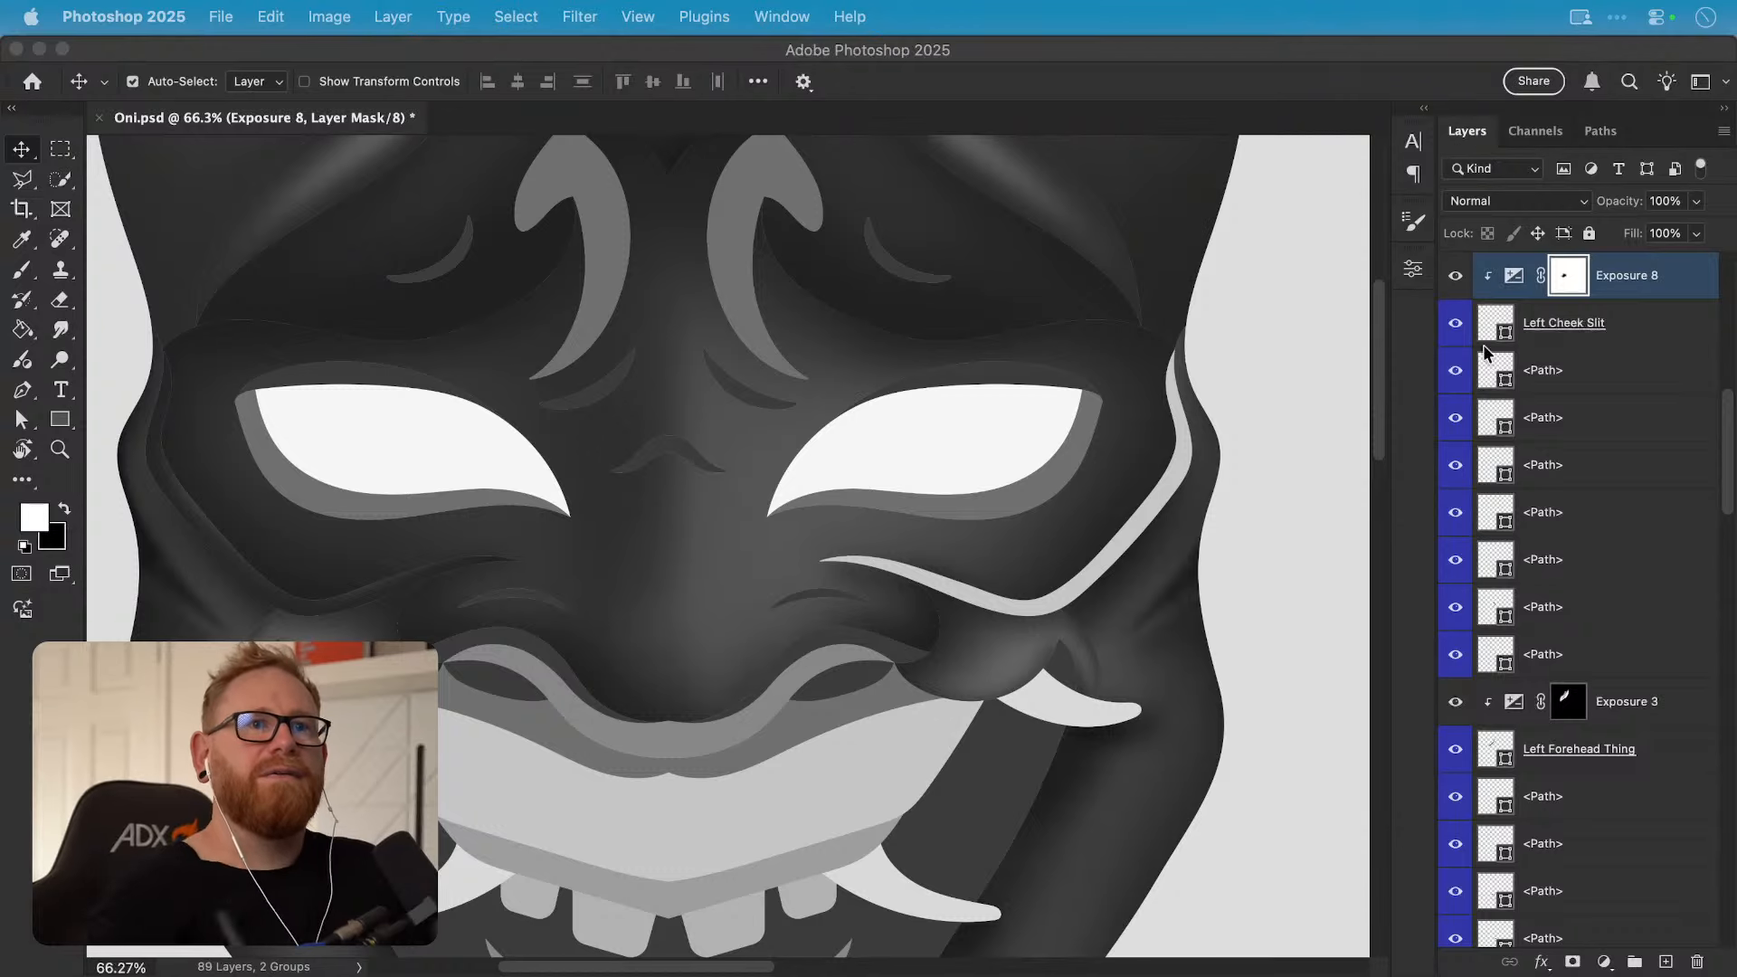
left_click_drag(1688, 288, 1639, 851)
left_click(1639, 850, "alt")
key("super+minus")
key("super+minus")
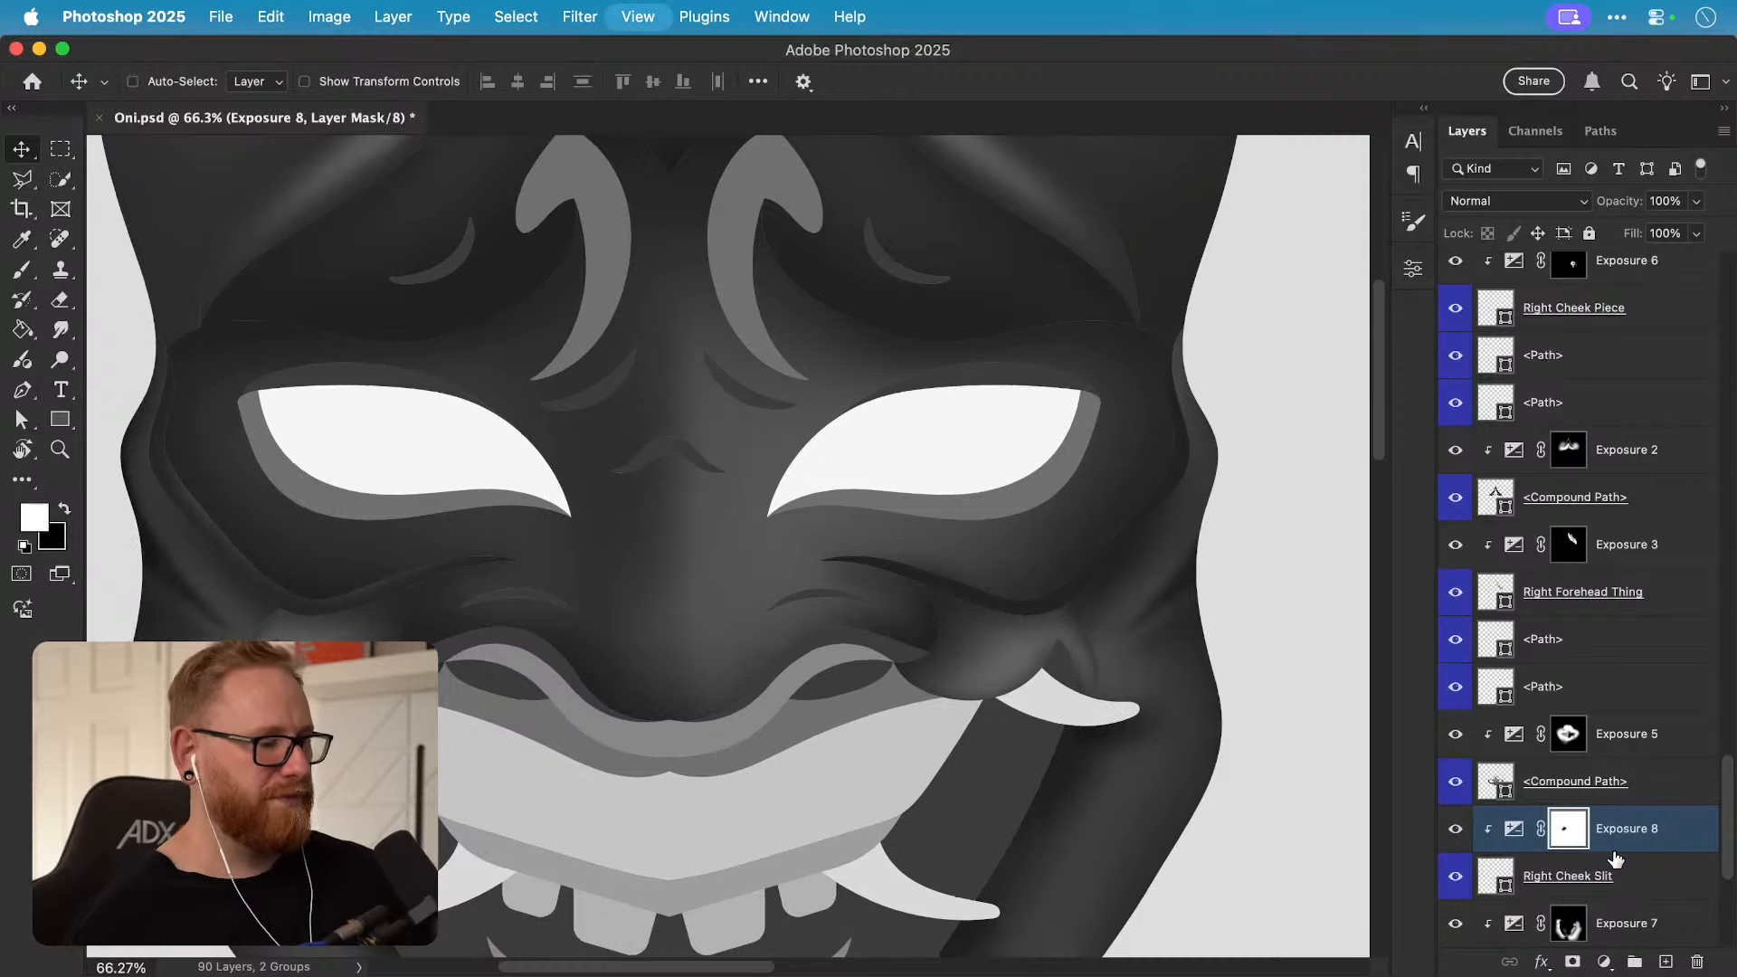
Step: Flip the mask of the Right Cheek Slit's clipped Exposure adjustment horizontally
key("super+minus")
key("super+2")
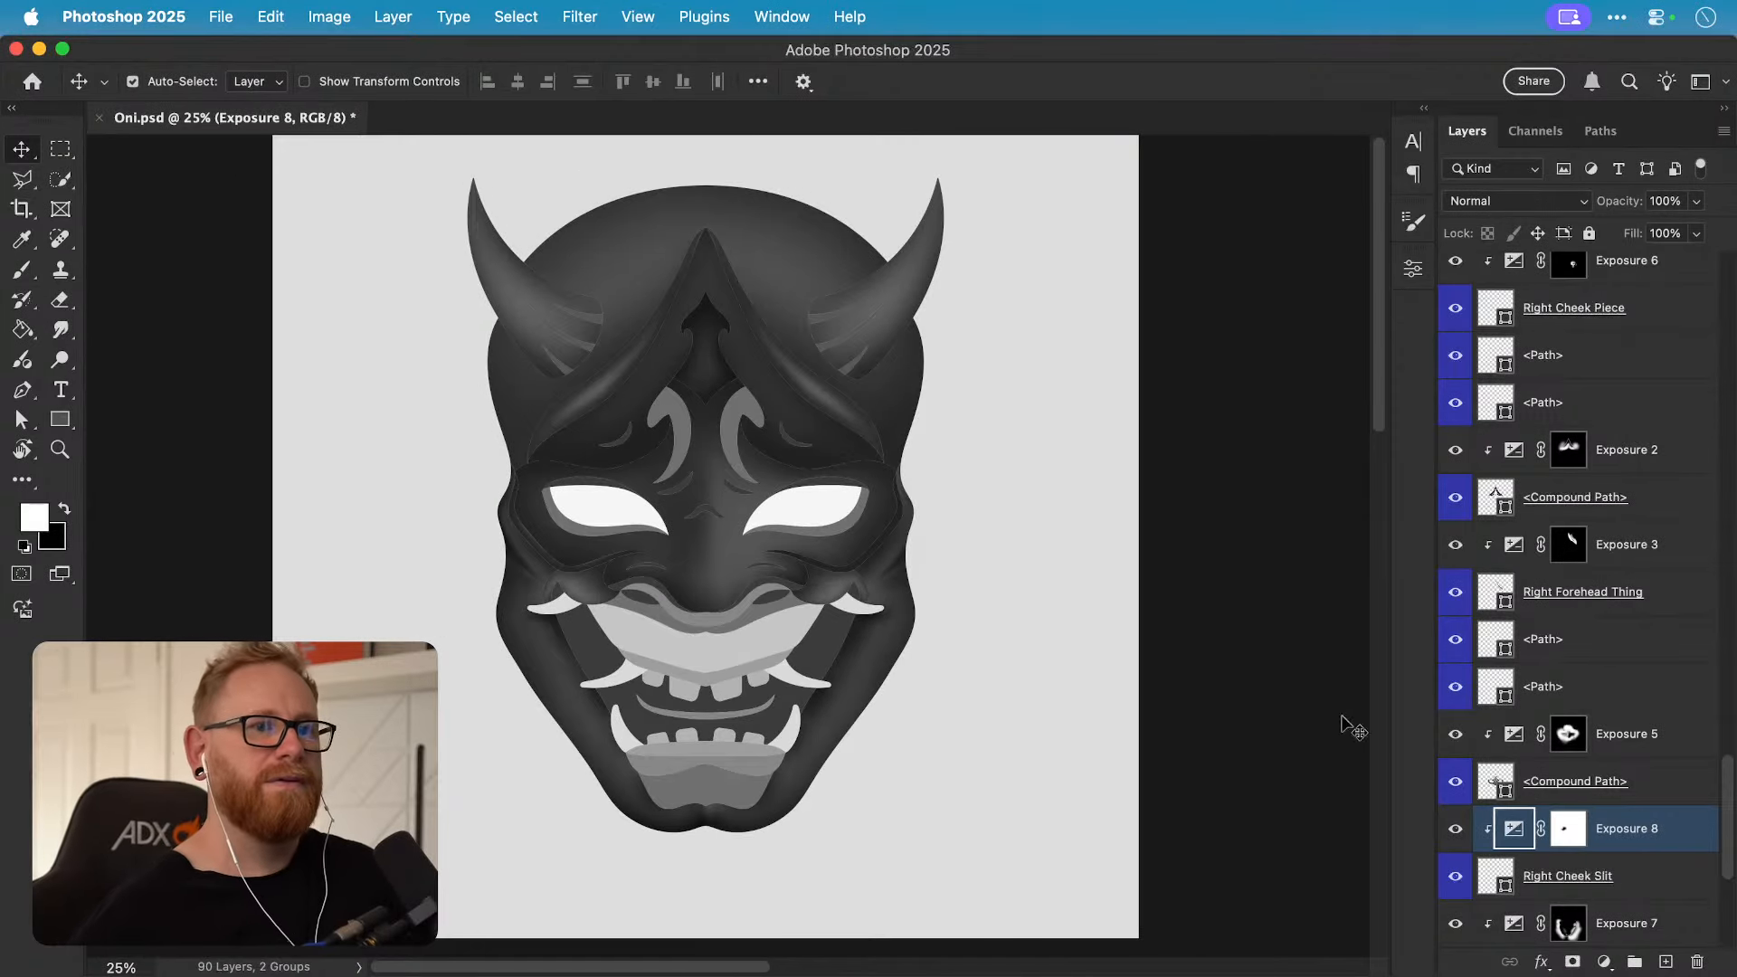
left_click(276, 18)
mouse_move(385, 571)
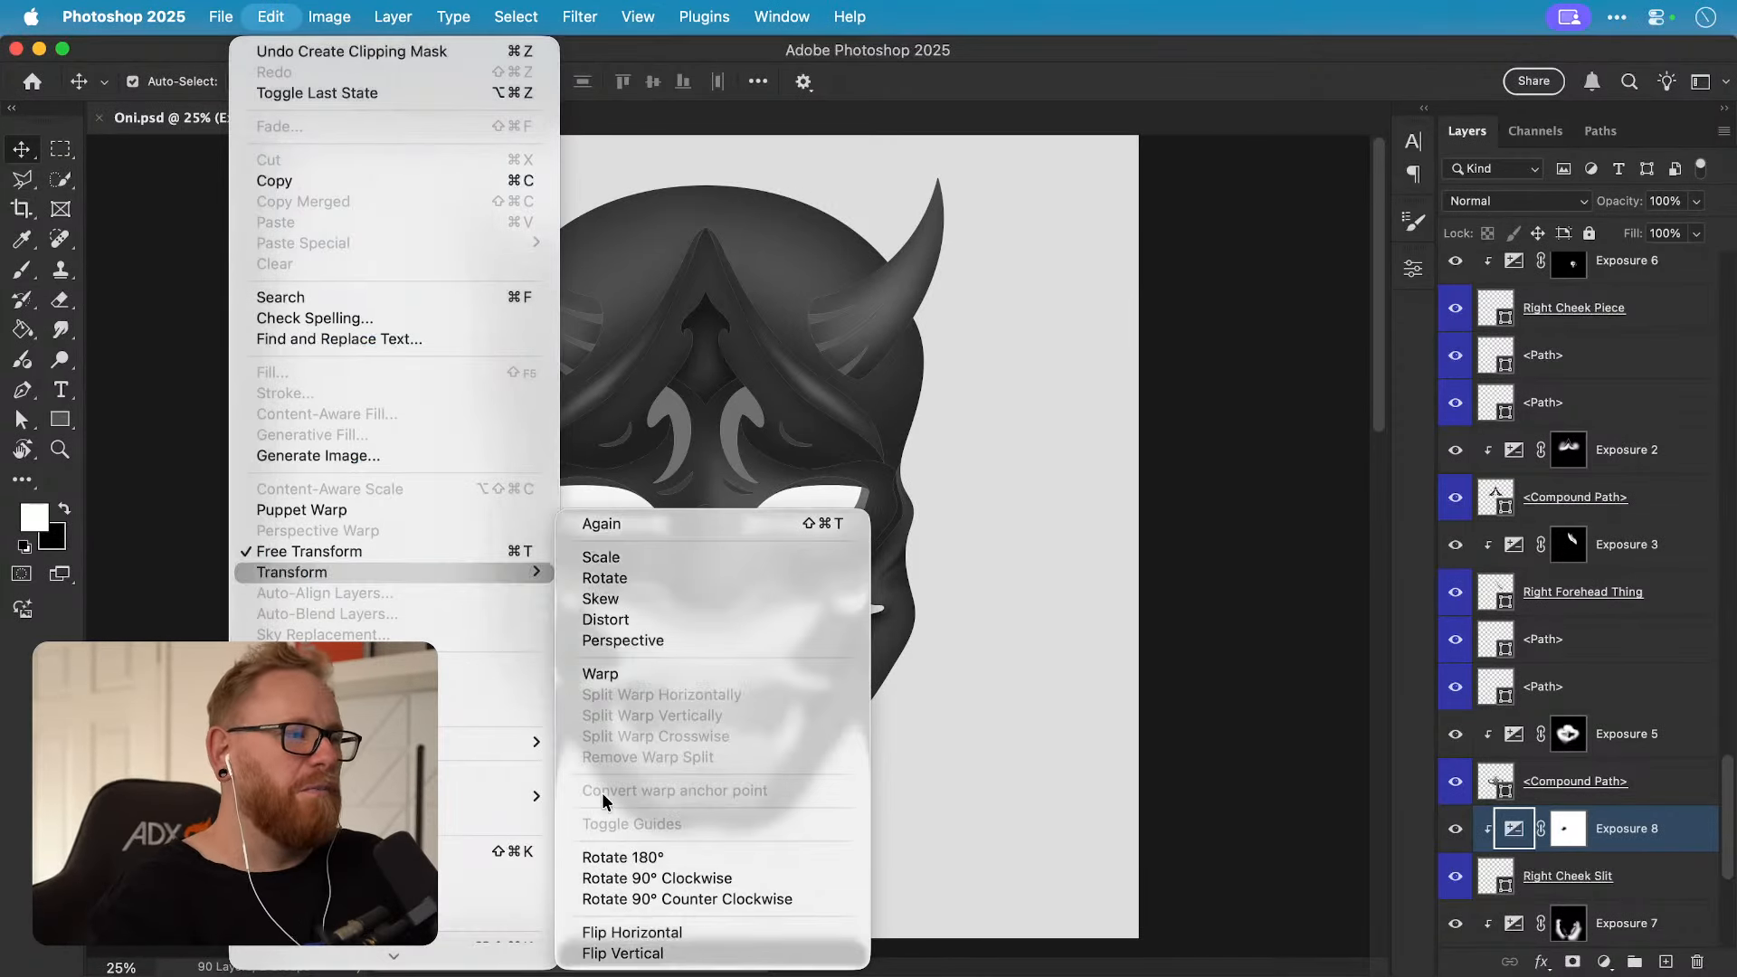
left_click(631, 931)
Step: Move the flipped Exposure mask horizontally across the face onto the right cheek slit and apply the transform
key("super+t")
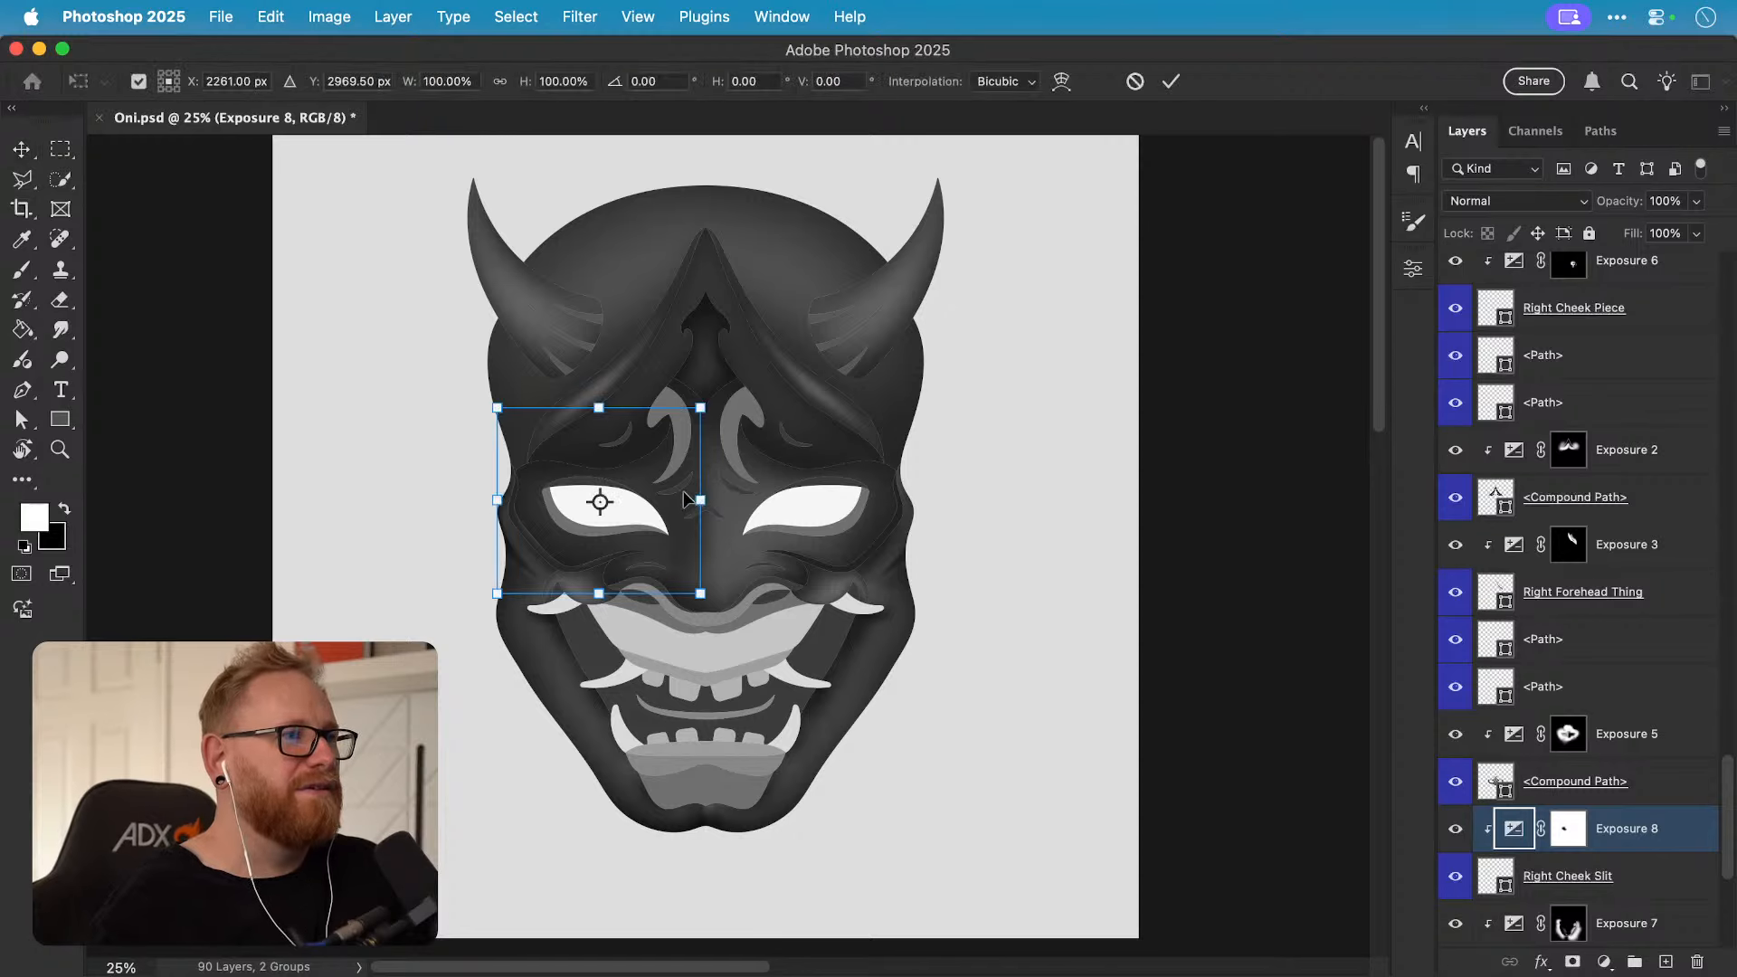
left_click_drag(676, 463, 963, 474)
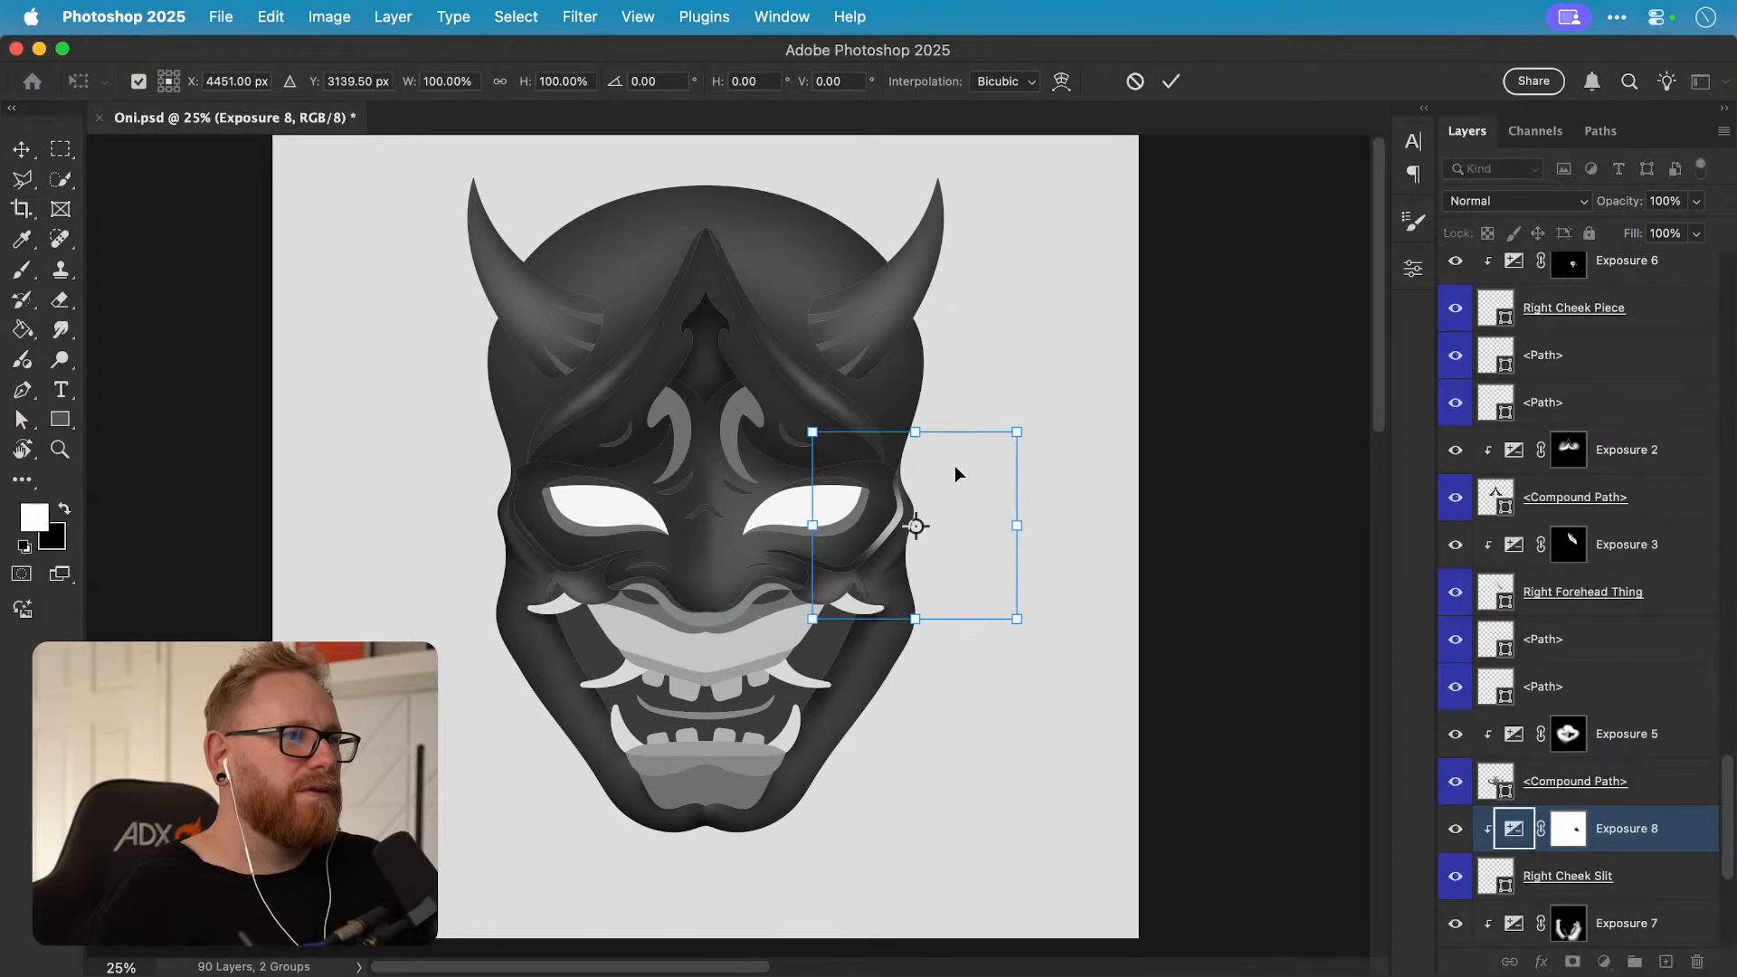
key("super+z")
left_click_drag(668, 469, 861, 470)
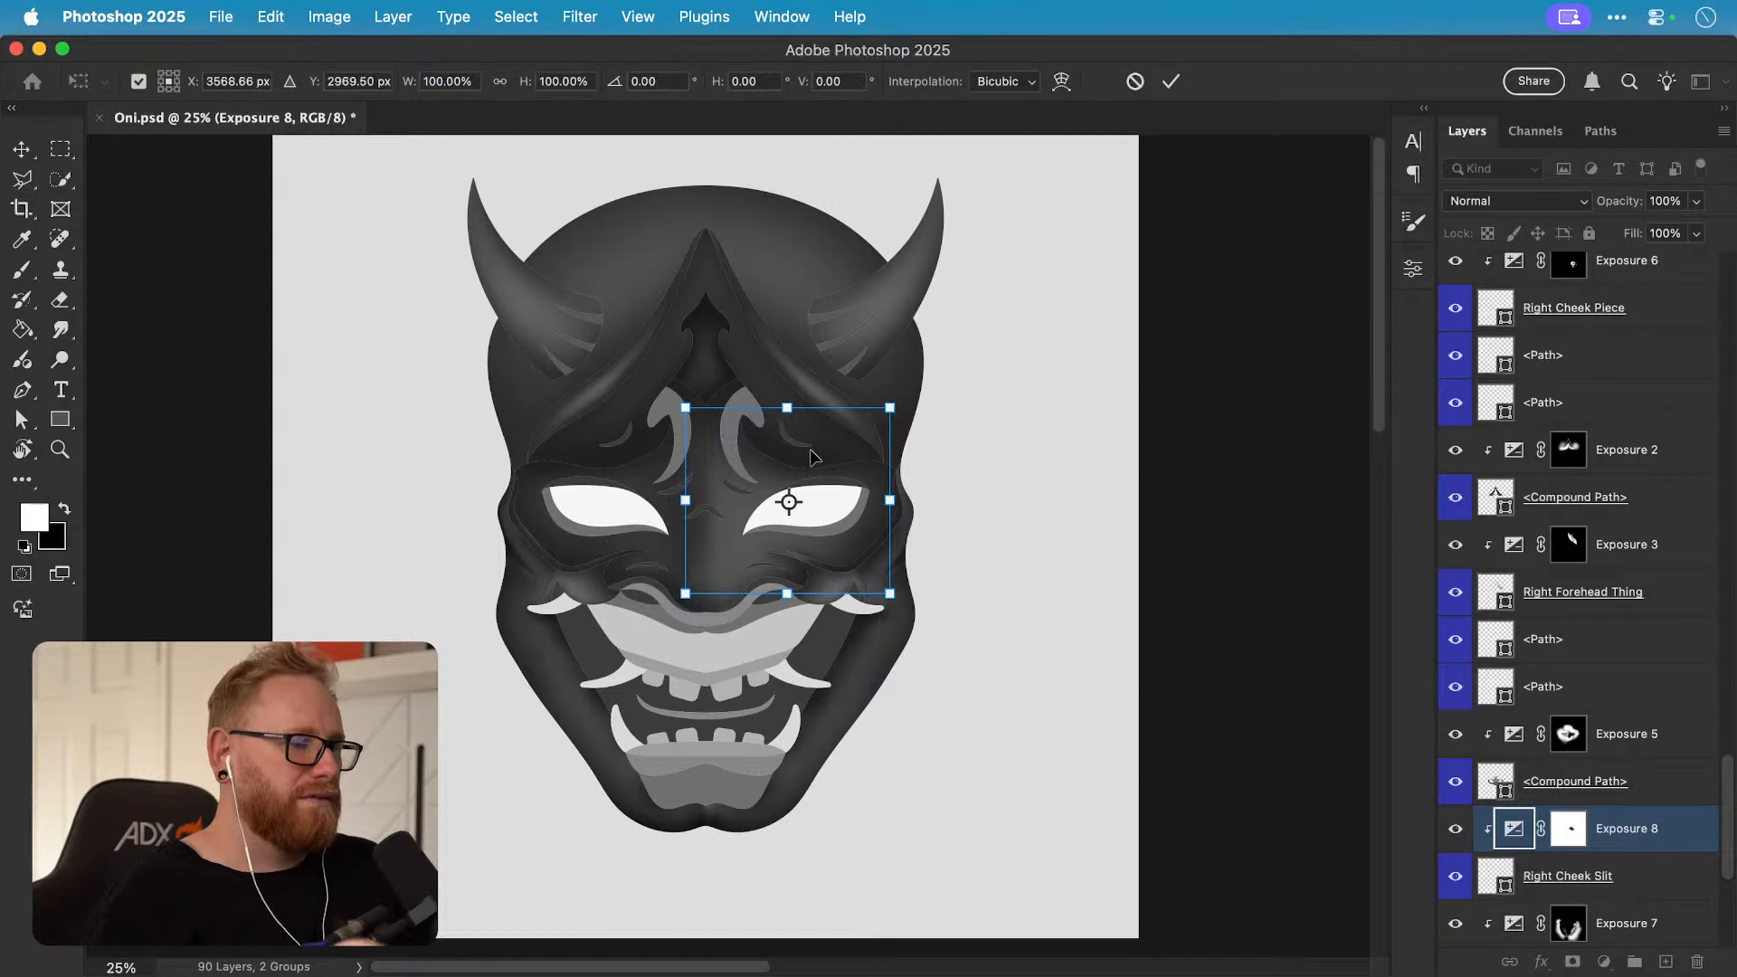
key("Return")
key("z")
key("v")
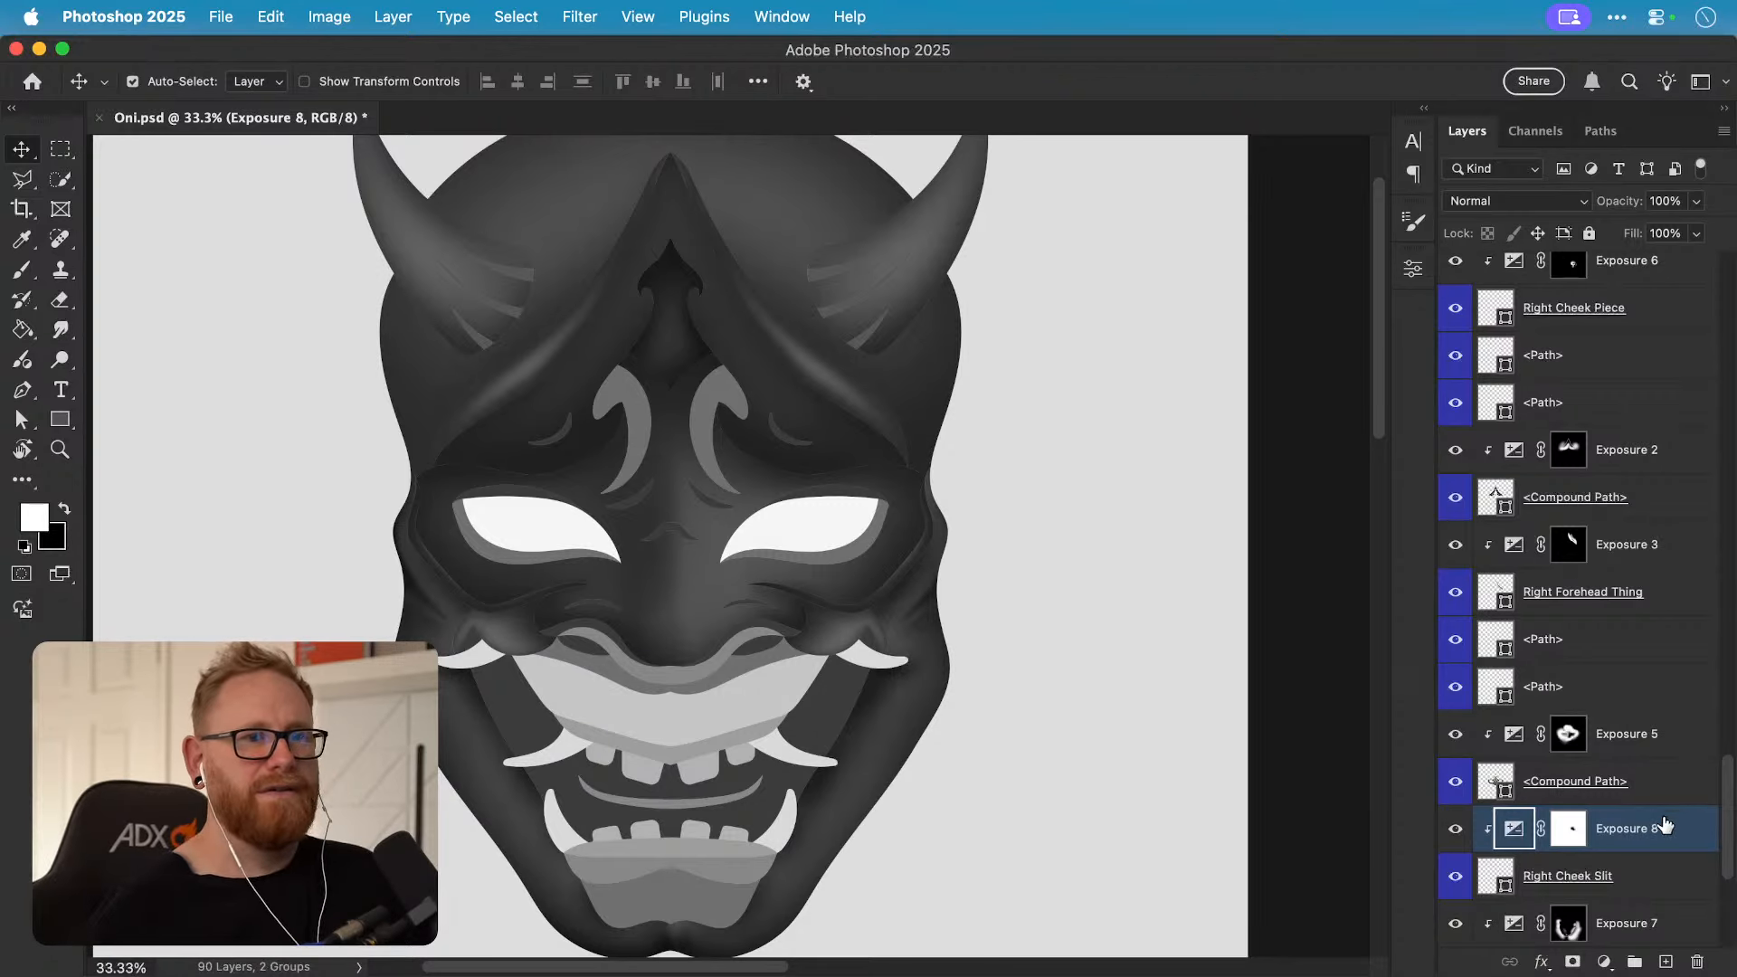
Step: Save the document and rename the layer of the skull shape behind the horns Forehead
scroll(742, 624, "up", 4)
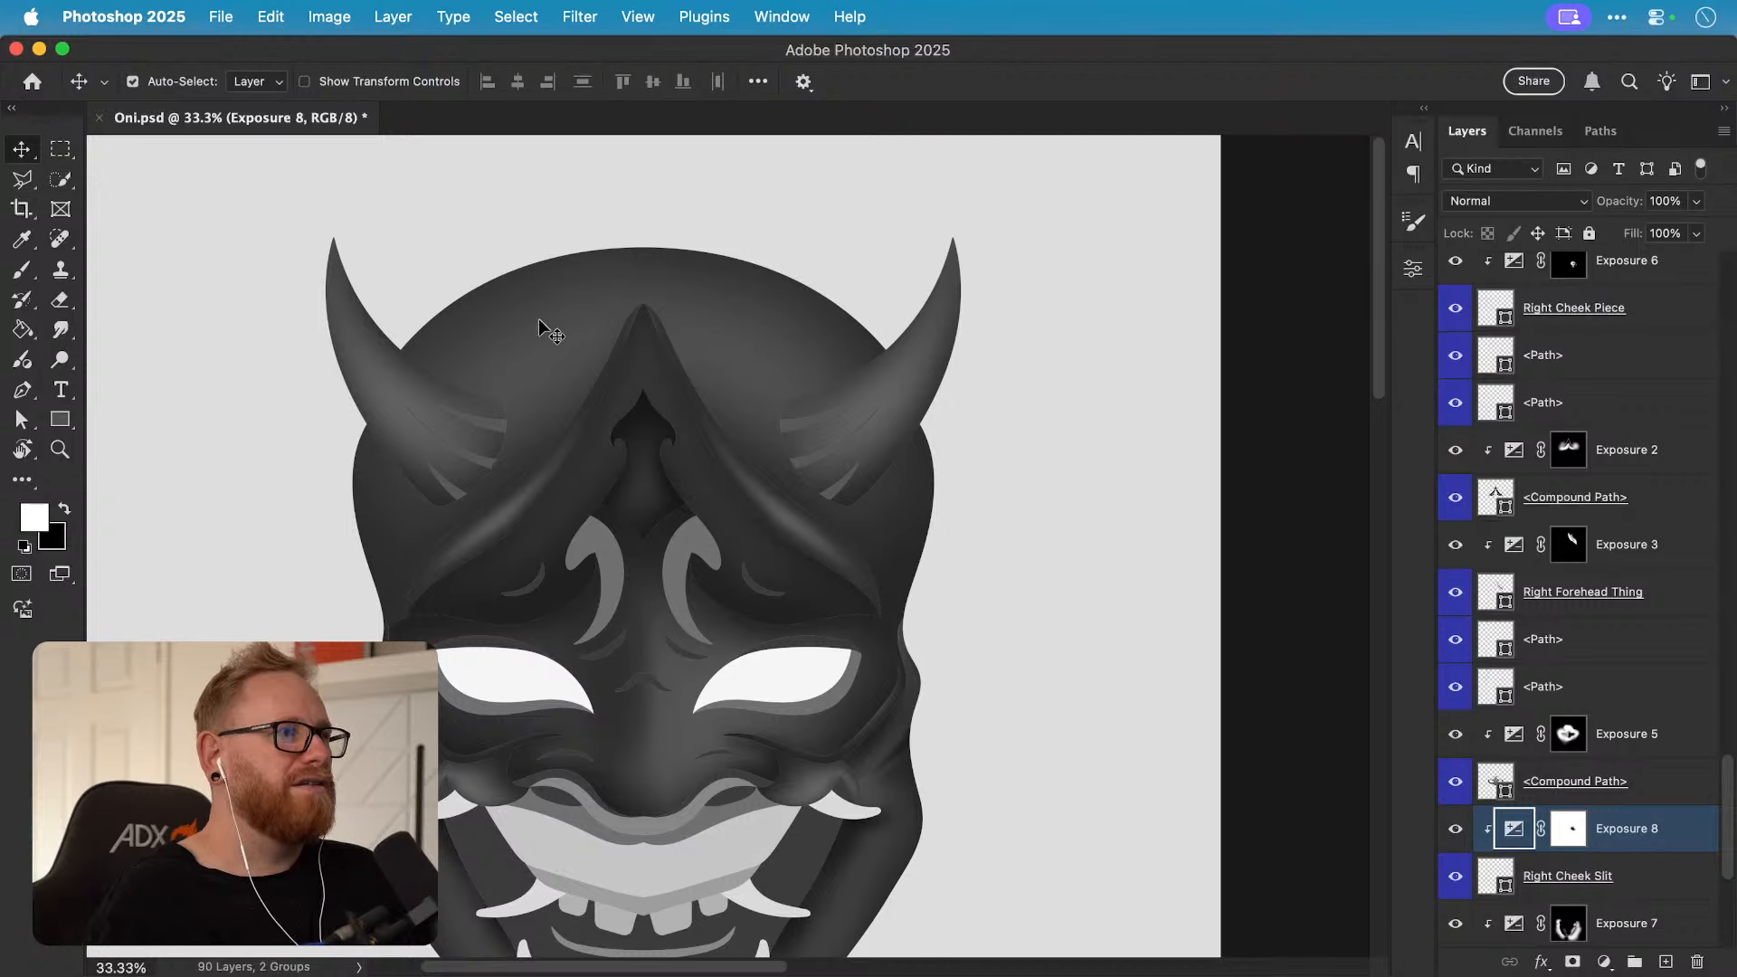
left_click(527, 335)
key("super+s")
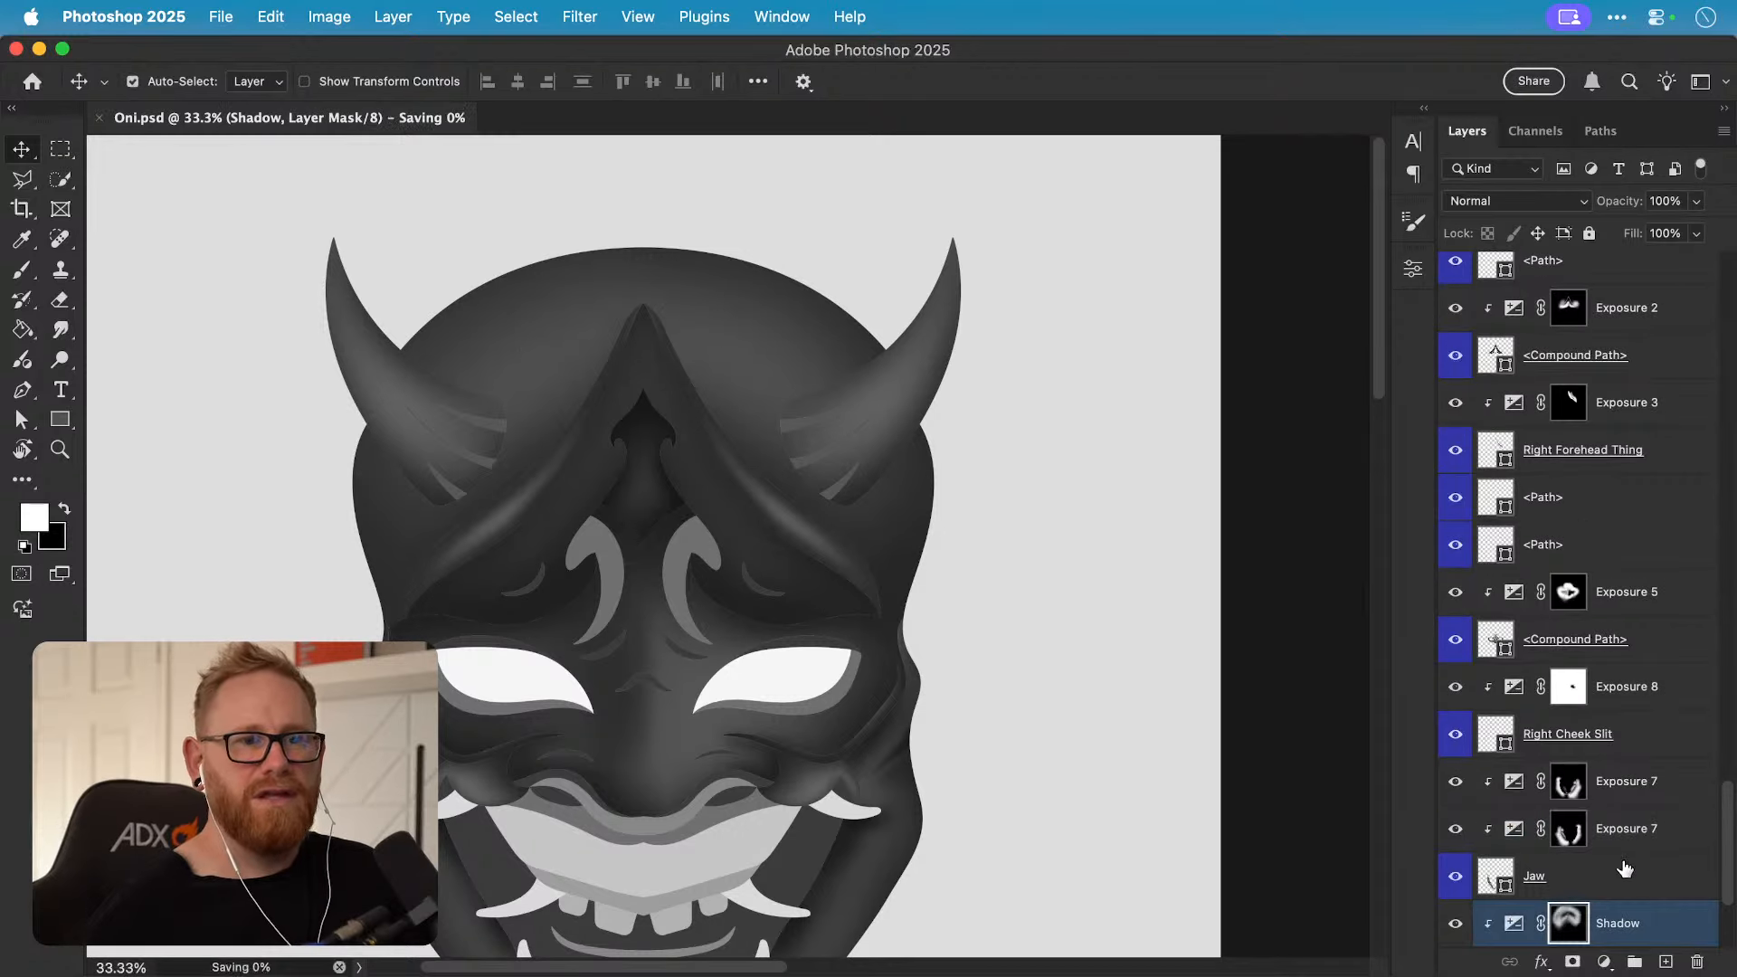
scroll(1538, 814, "down", 4)
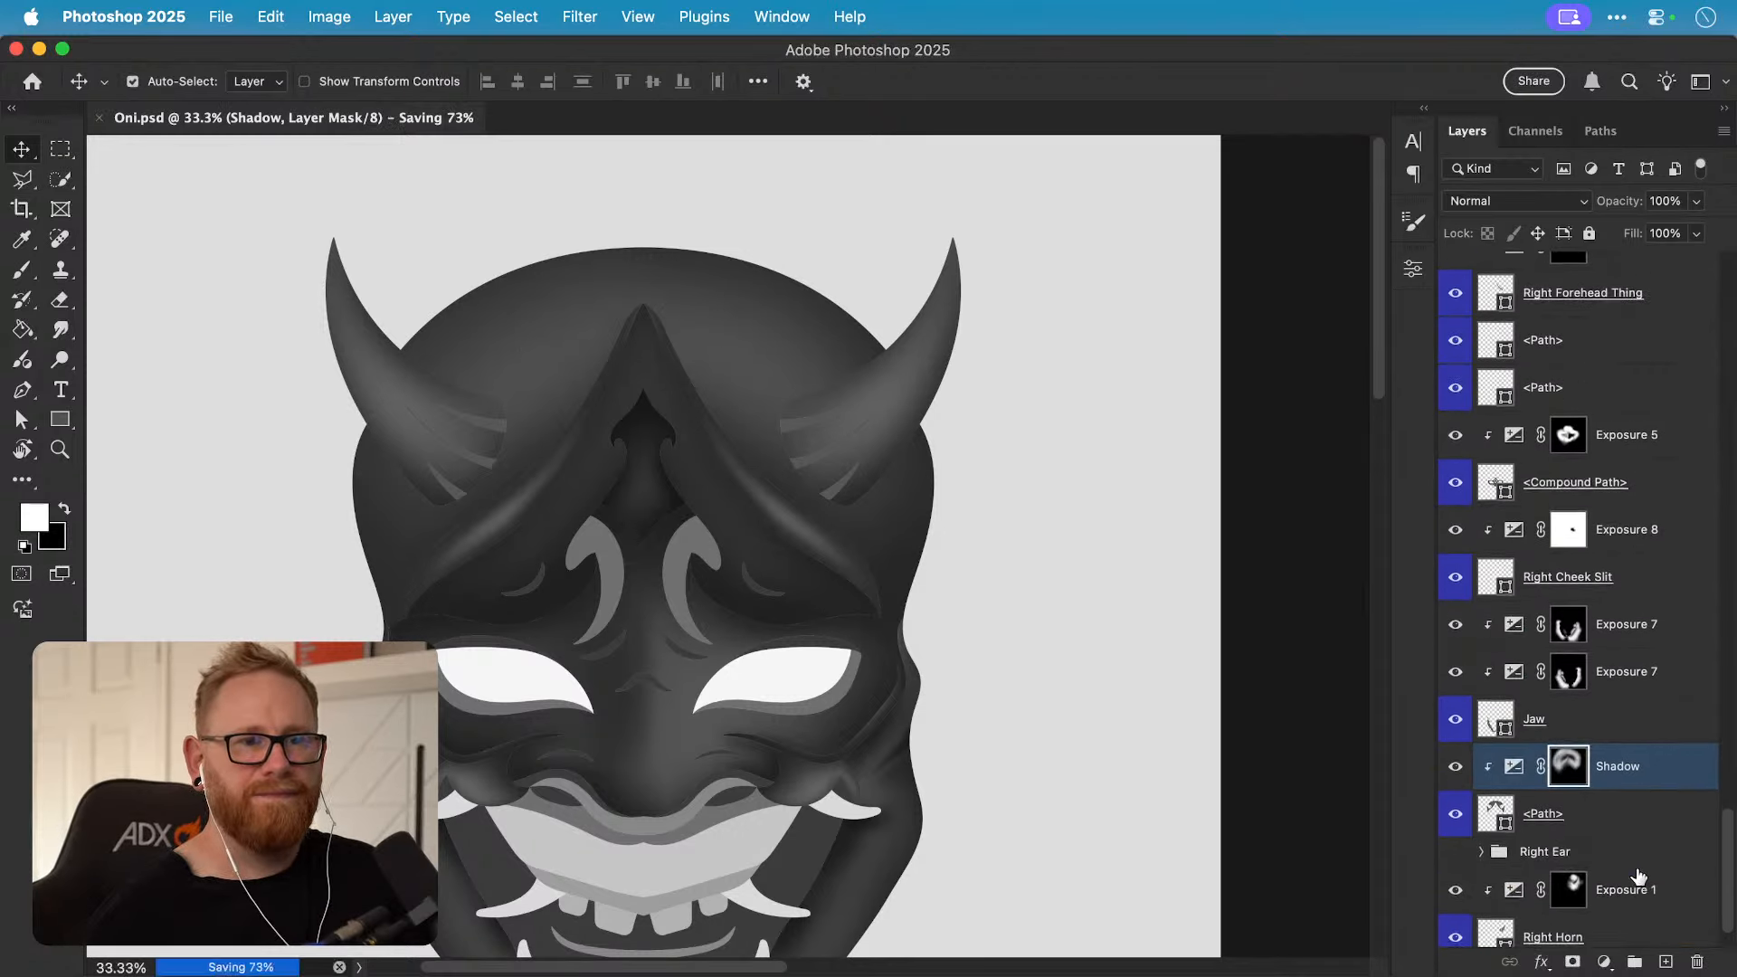
double_click(1545, 795)
type("Forehe")
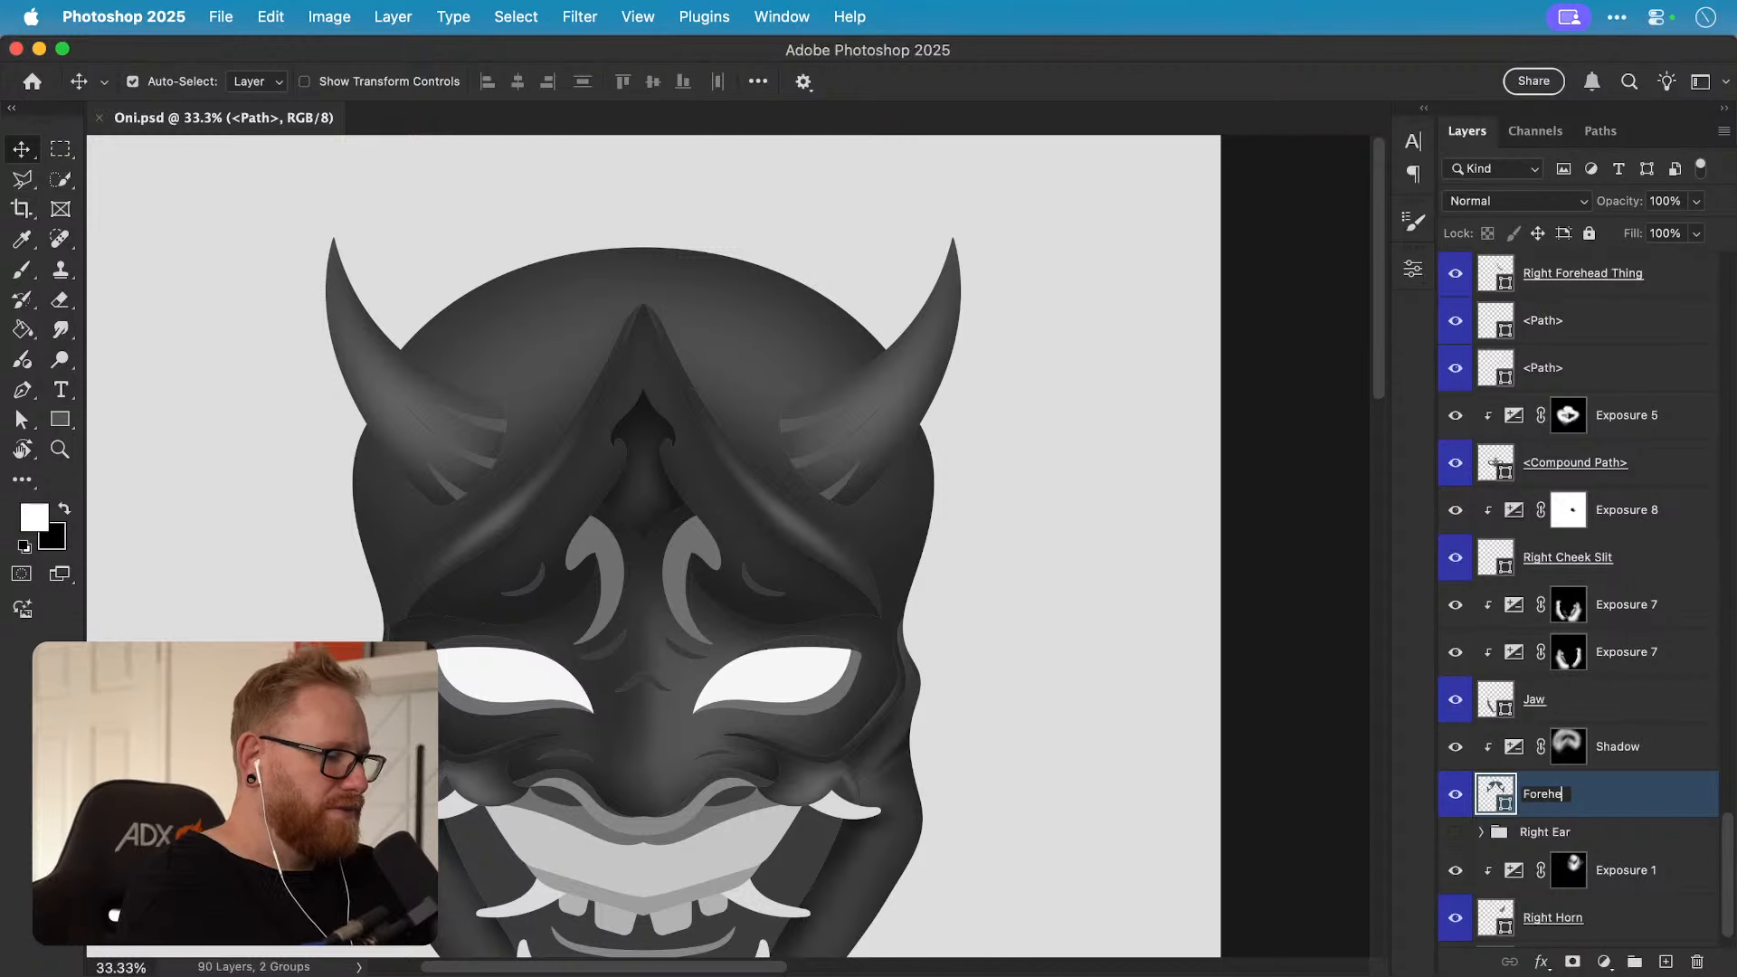
type("ad")
key("Return")
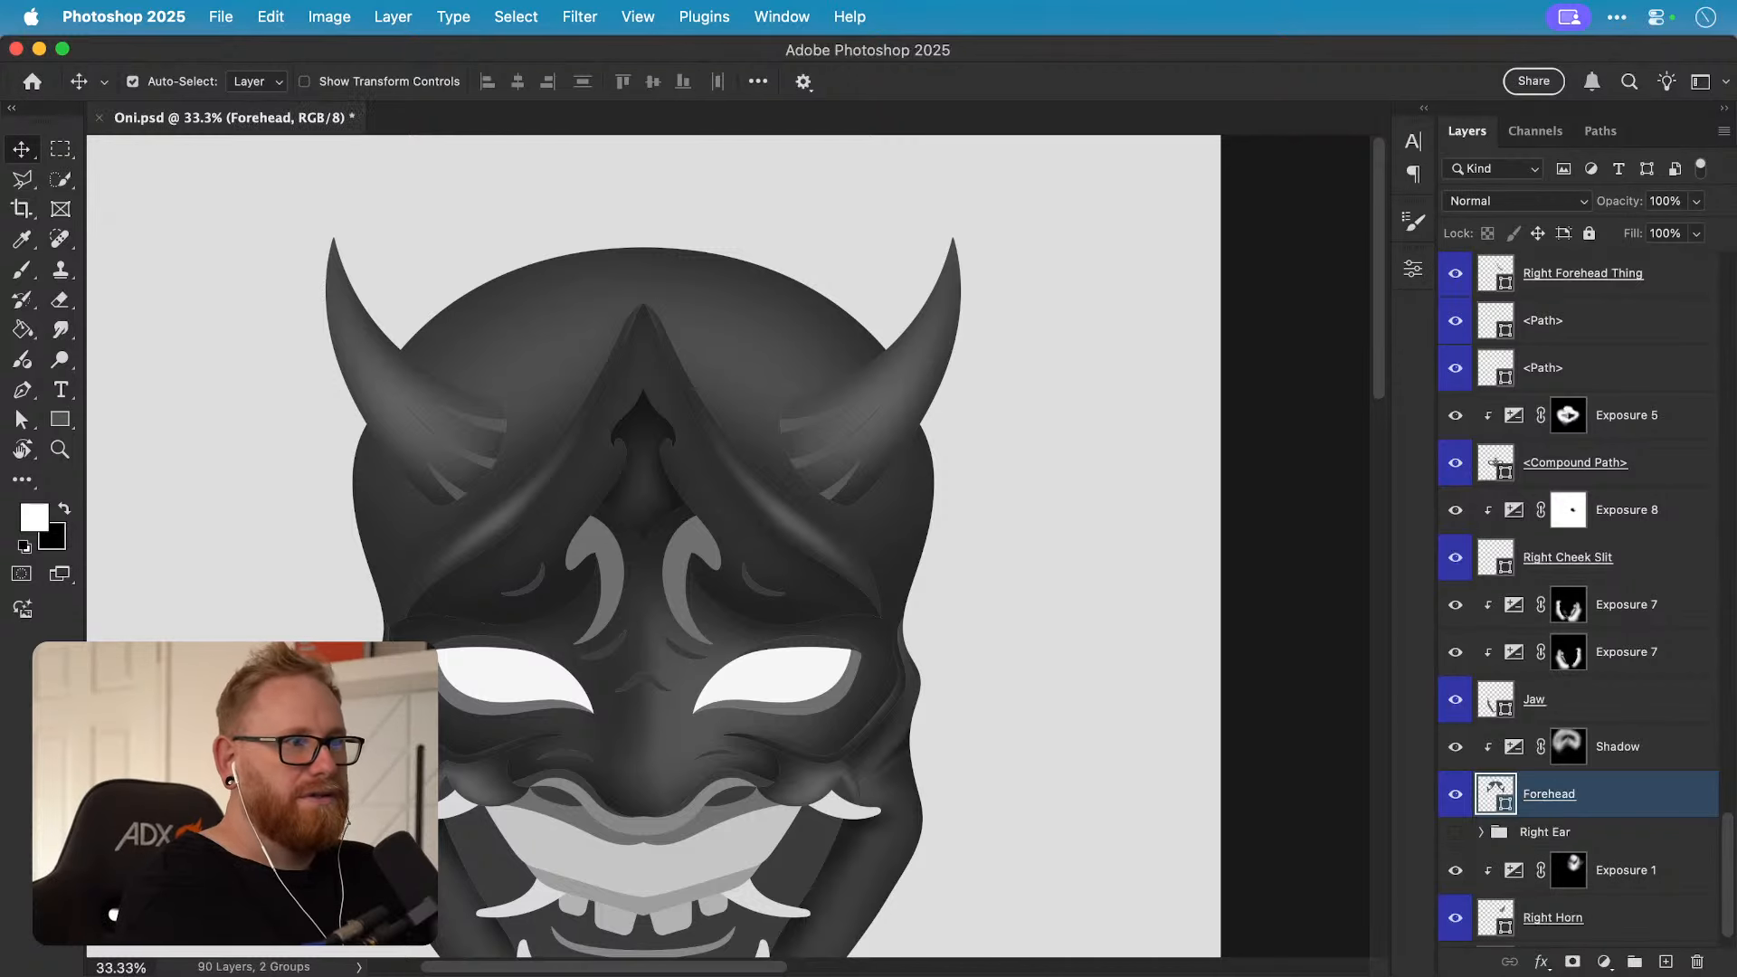
Step: Try blue (#3170ff) and green (#35ffa7) as fill colours for the Forehead shape
double_click(1498, 795)
left_click_drag(1063, 303, 1110, 327)
left_click_drag(1300, 306, 1286, 269)
left_click_drag(1175, 323, 1067, 203)
mouse_move(1297, 258)
left_mouse_down()
mouse_move(1293, 189)
mouse_move(1275, 415)
mouse_move(1289, 281)
left_mouse_up()
mouse_move(1262, 253)
left_mouse_down()
mouse_move(1191, 232)
mouse_move(1223, 197)
mouse_move(1214, 169)
left_mouse_up()
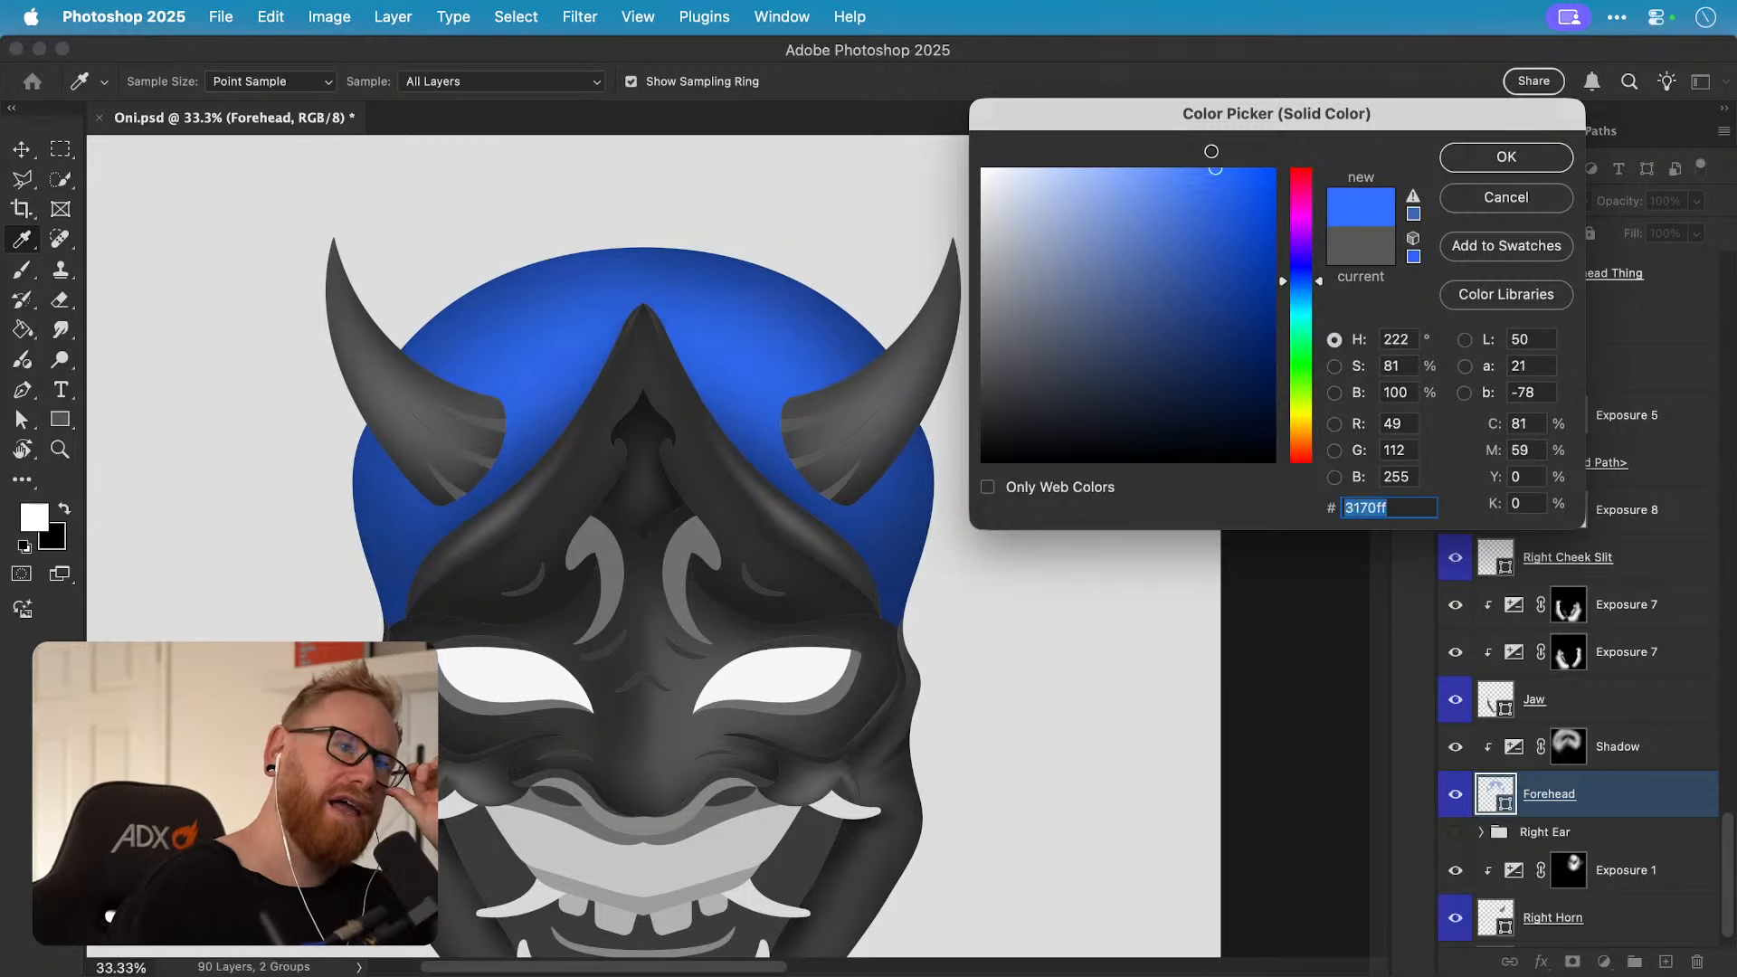
left_click_drag(1303, 239, 1302, 336)
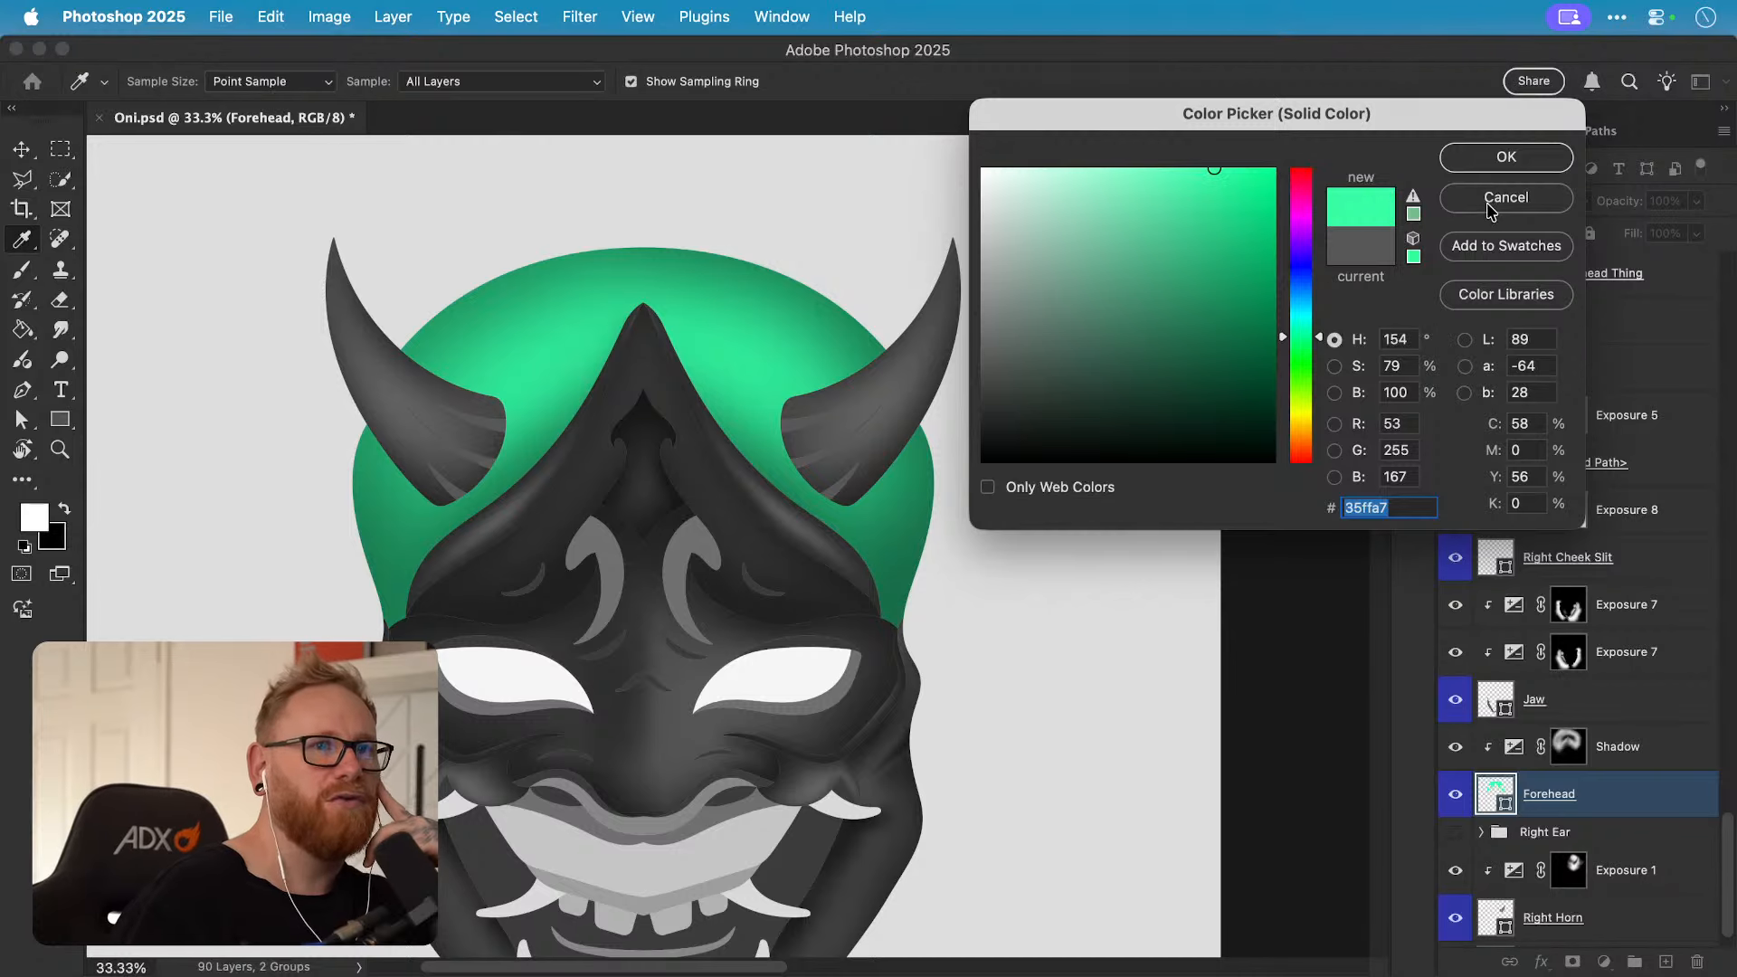
left_click(1490, 201)
Step: Add an Exposure adjustment of -3.77 to the grey chin shape below the lower lip and clip it to that shape
key("super+minus")
key("super+minus")
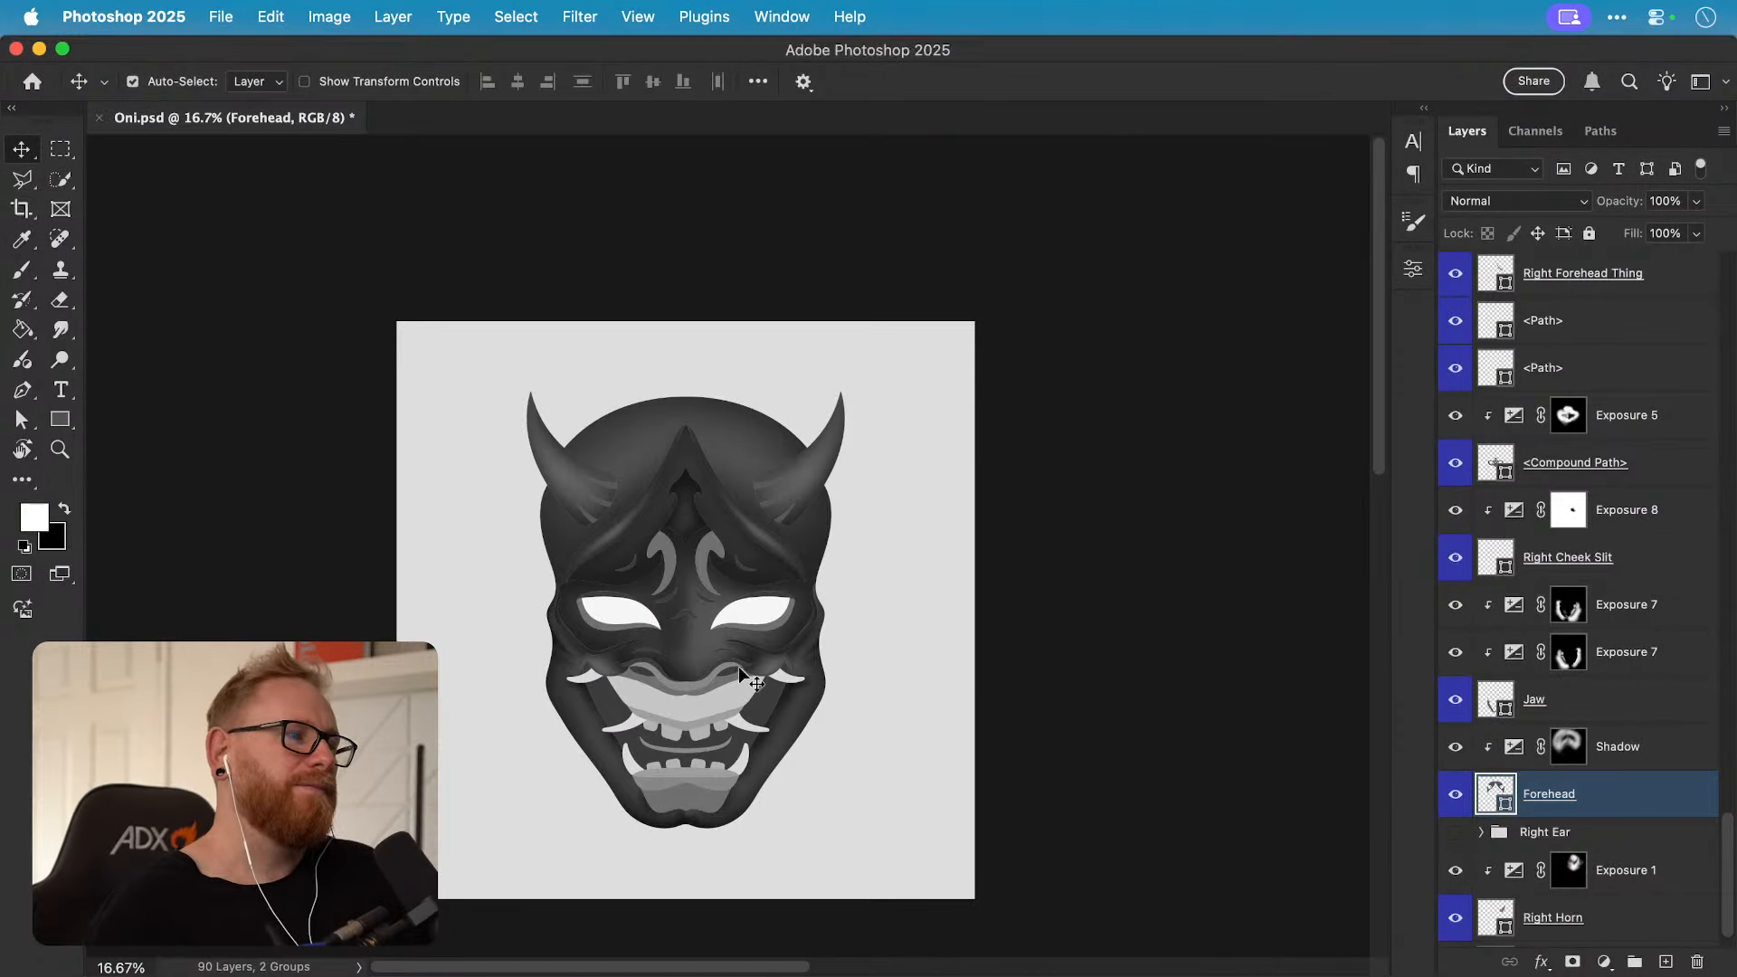
key("super+space")
mouse_move(689, 690)
left_mouse_down()
mouse_move(711, 663)
mouse_move(678, 667)
left_mouse_up()
key("super+space")
key("super+space")
left_click_drag(682, 792, 722, 706)
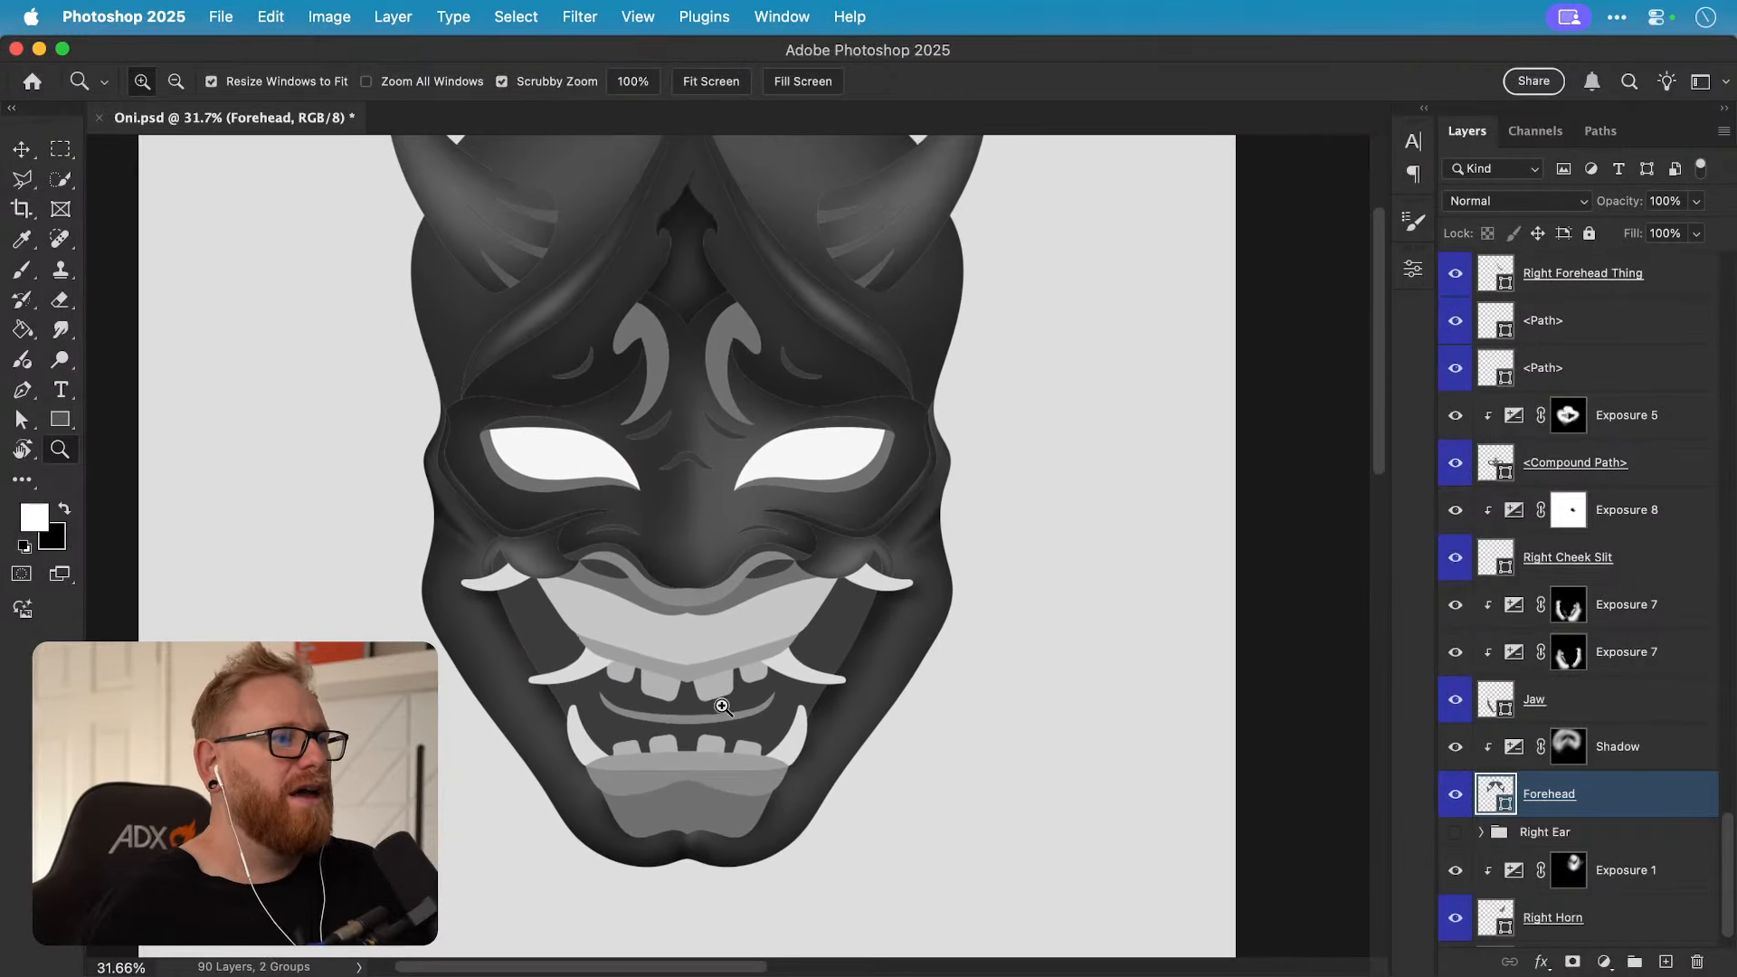
left_click_drag(705, 646, 754, 682)
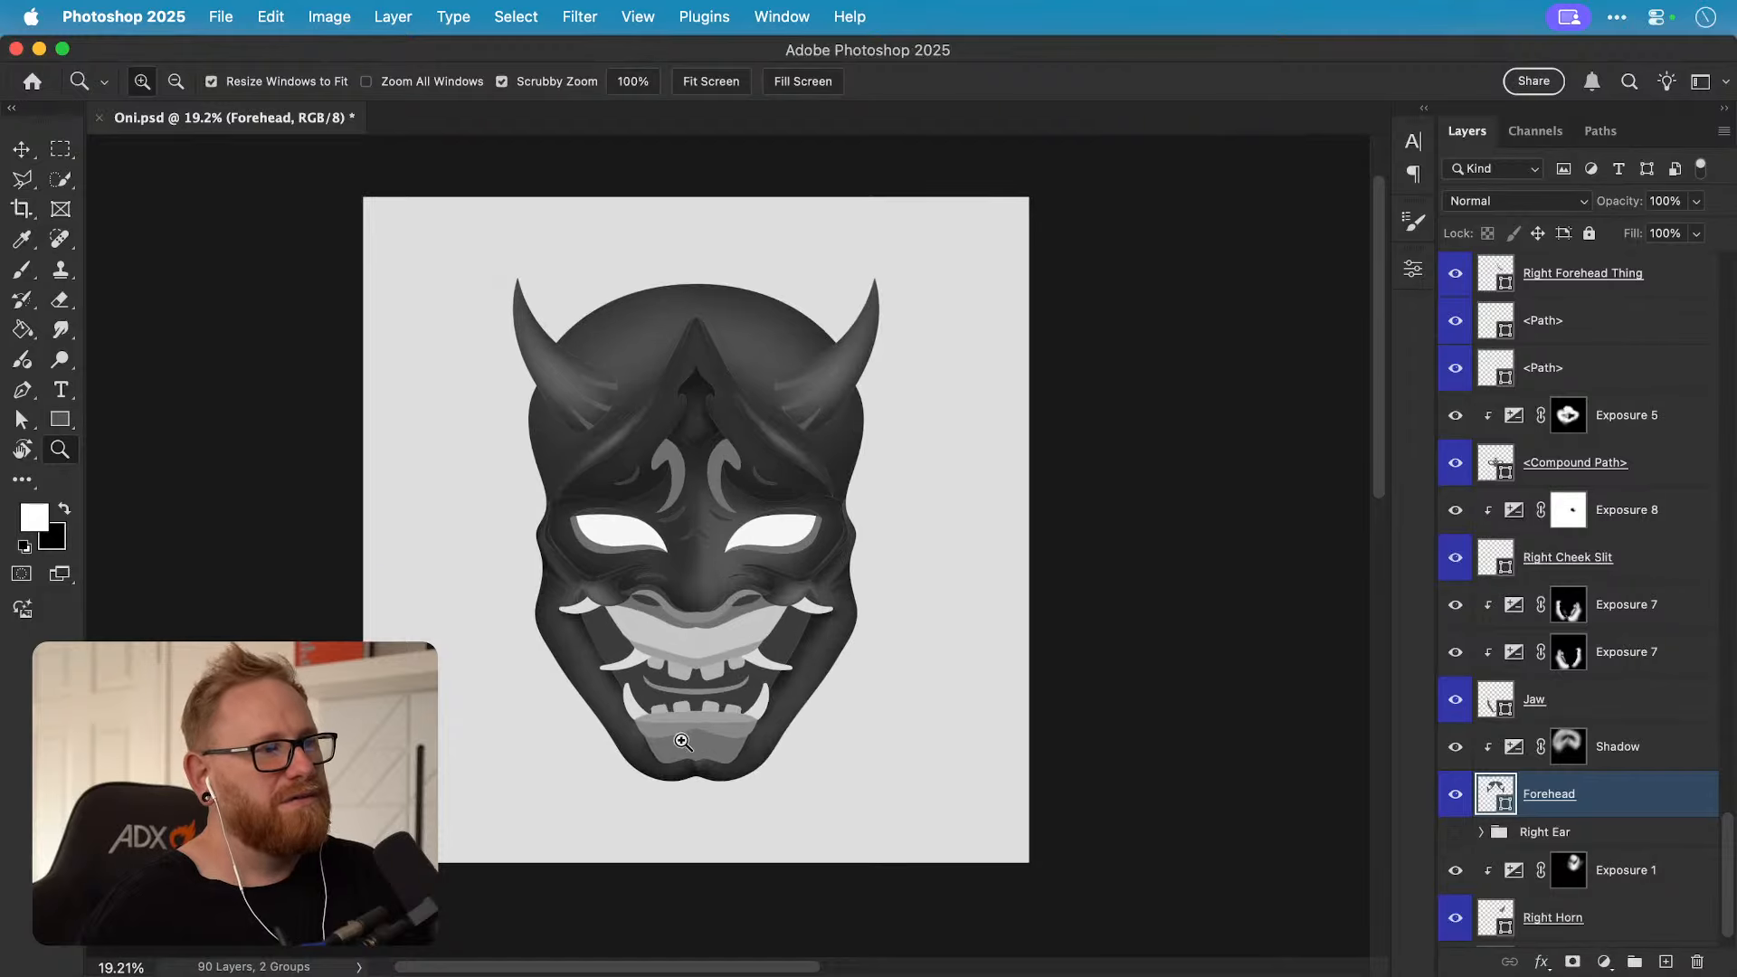
left_click_drag(682, 741, 799, 736)
key("v")
left_click(714, 759)
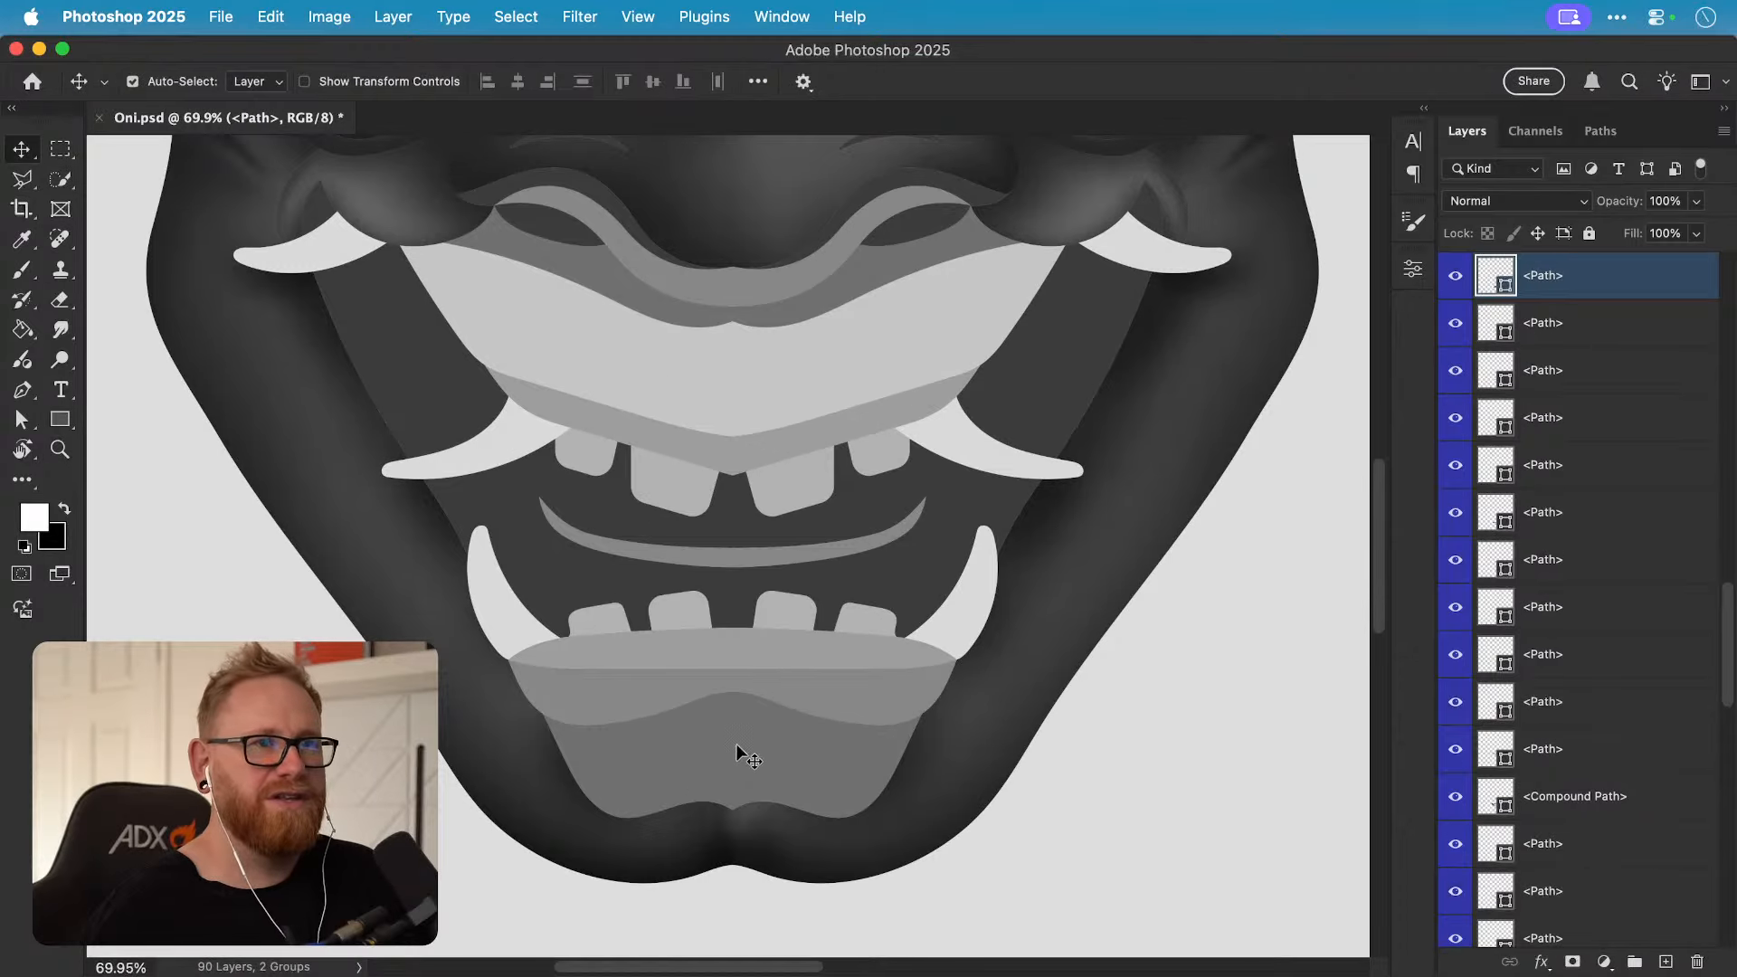
left_click(1612, 956)
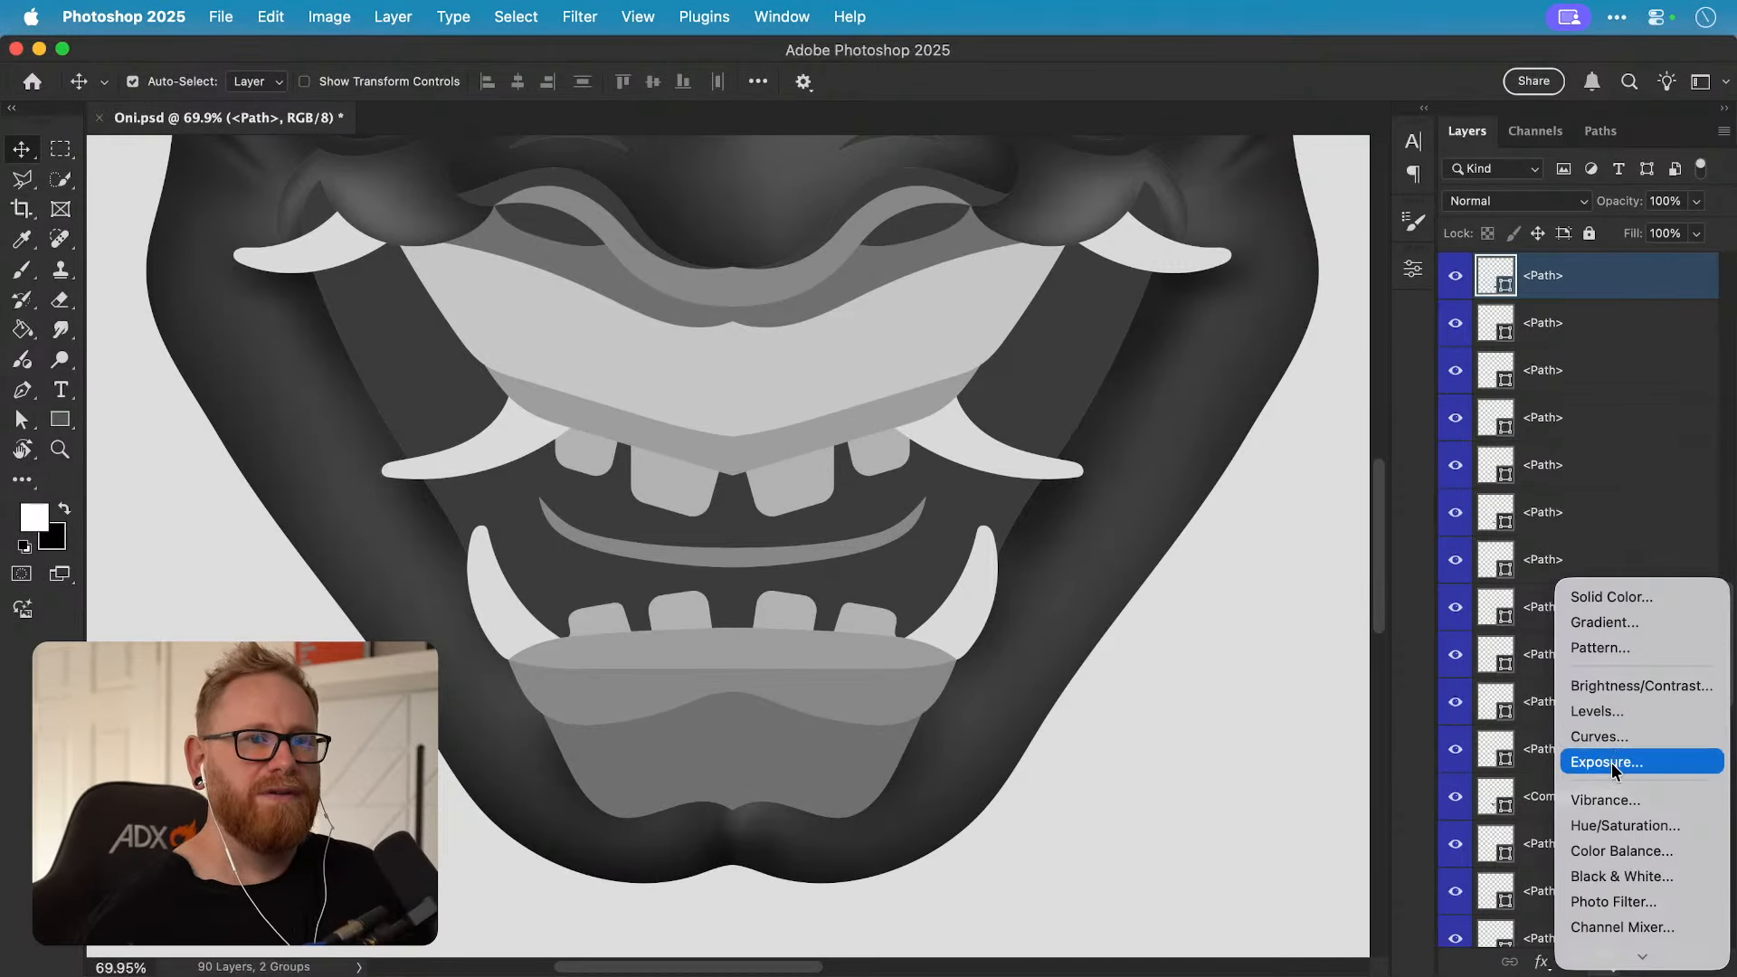
left_click(1608, 765)
left_click_drag(1193, 389, 1112, 391)
left_click(1627, 298, "alt")
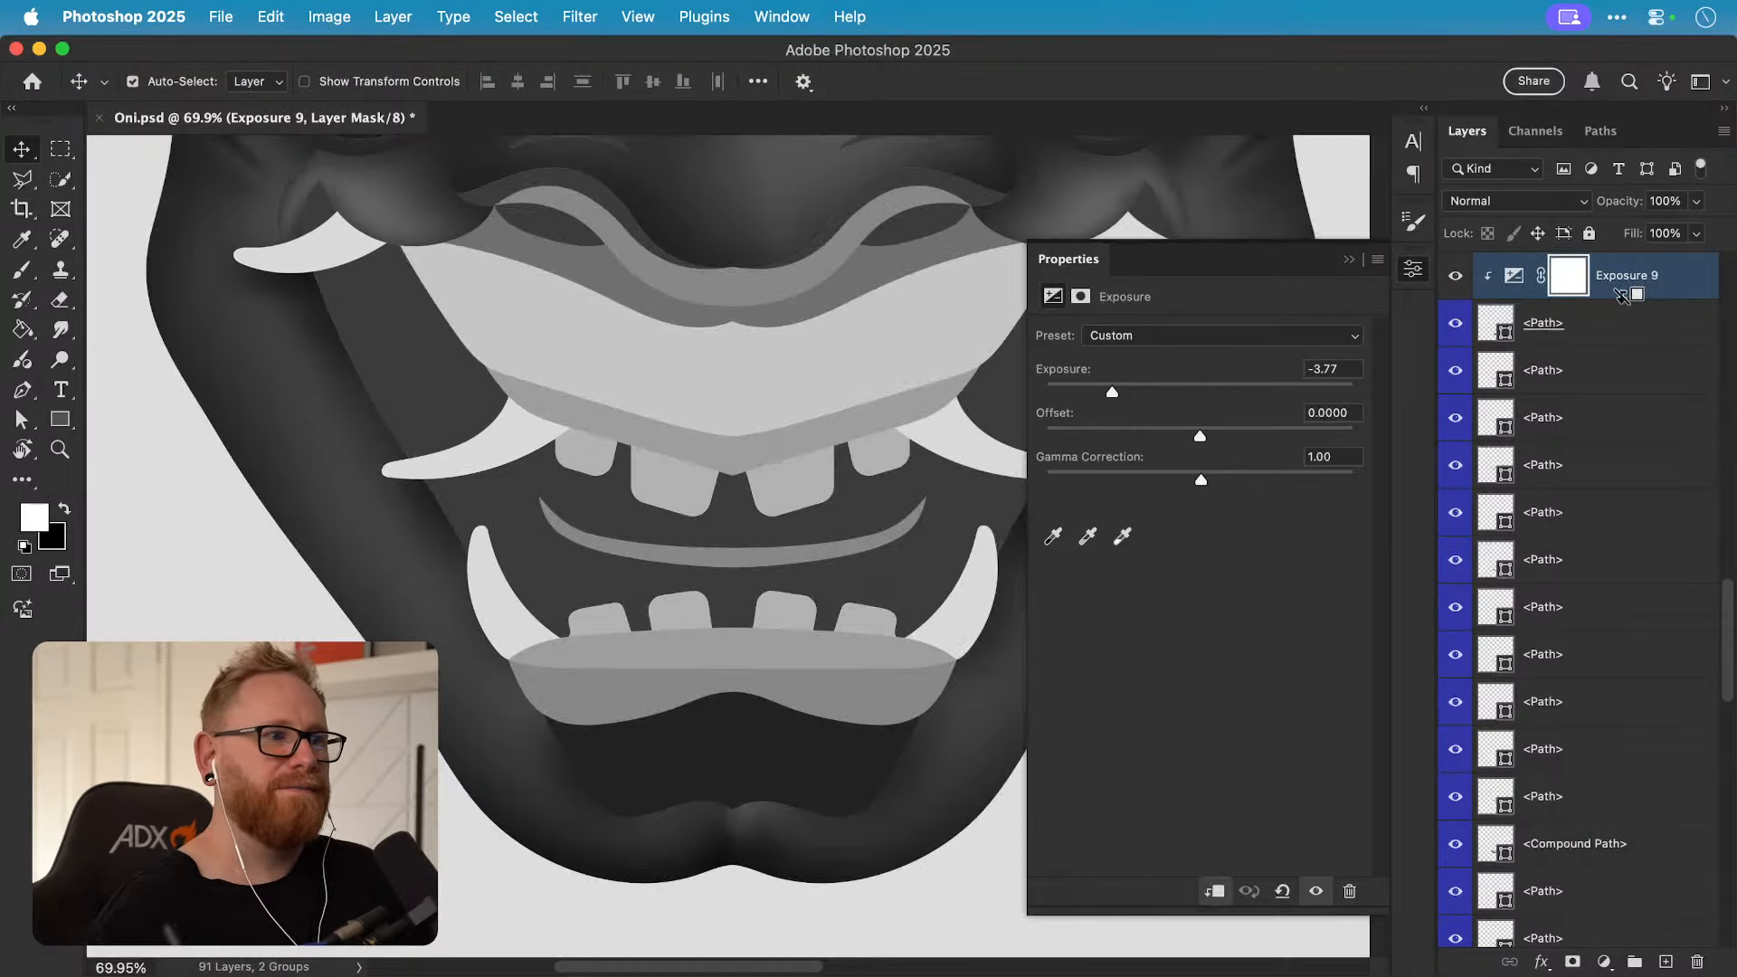
left_click(1413, 272)
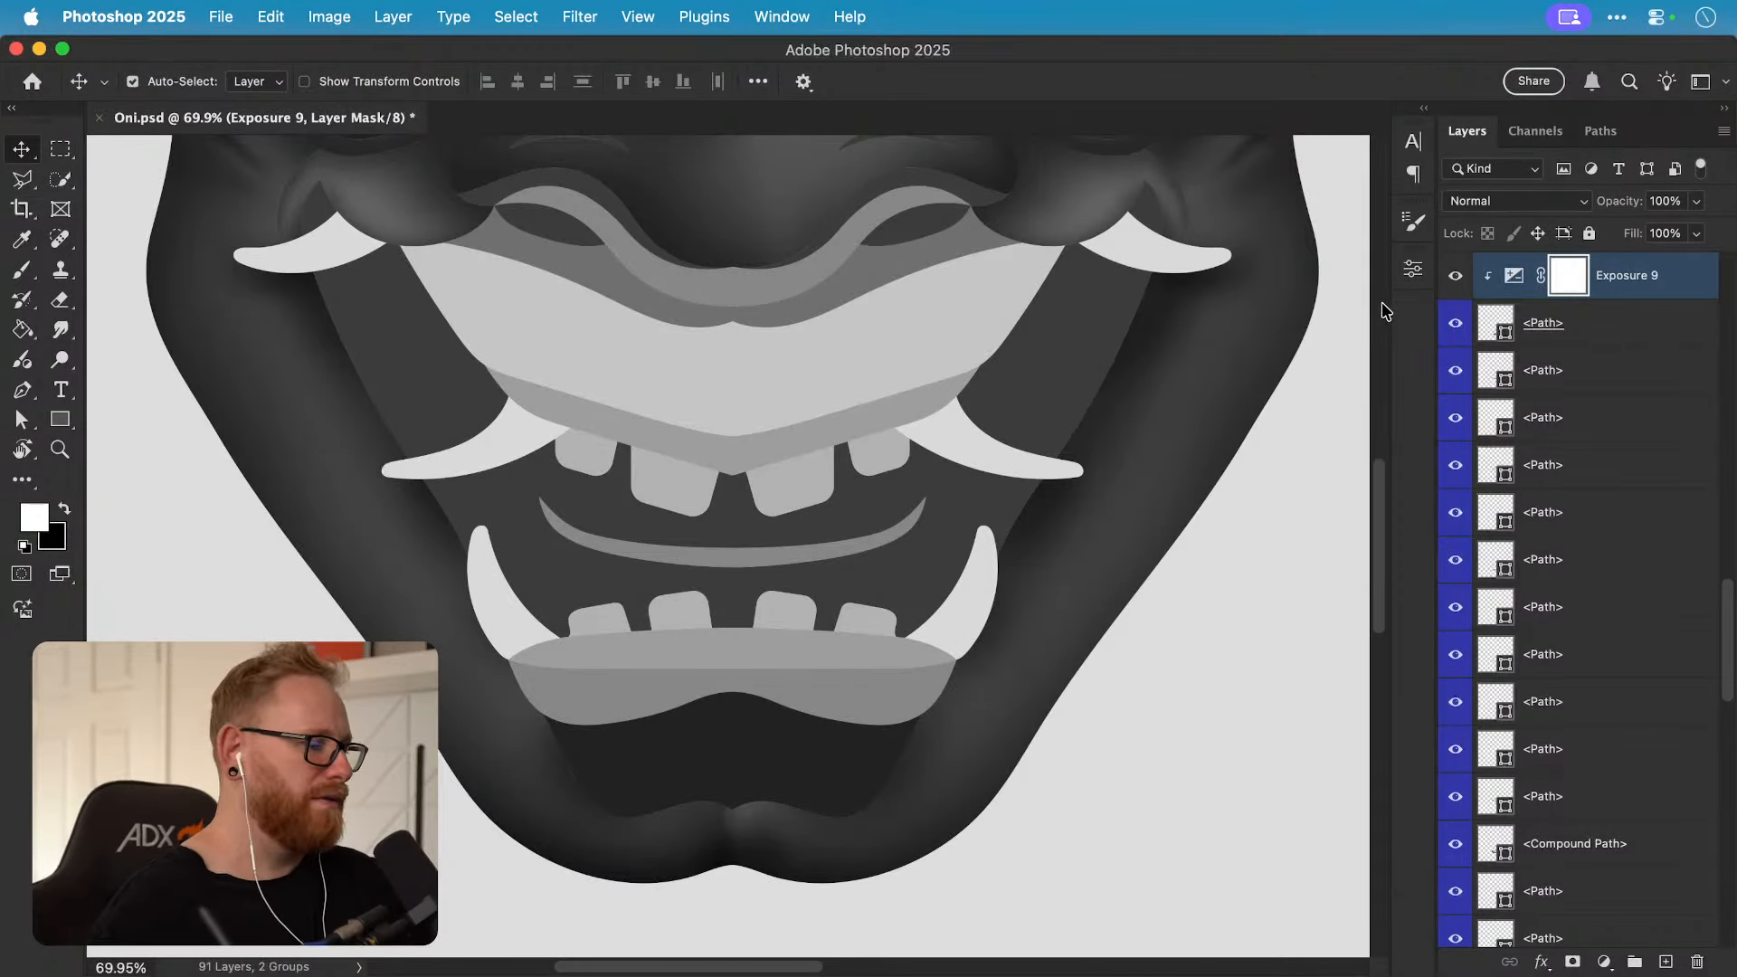
Step: Invert the chin adjustment's mask and paint it white with a large soft brush to shade the chin under the lower lip
key("super+i")
key("b")
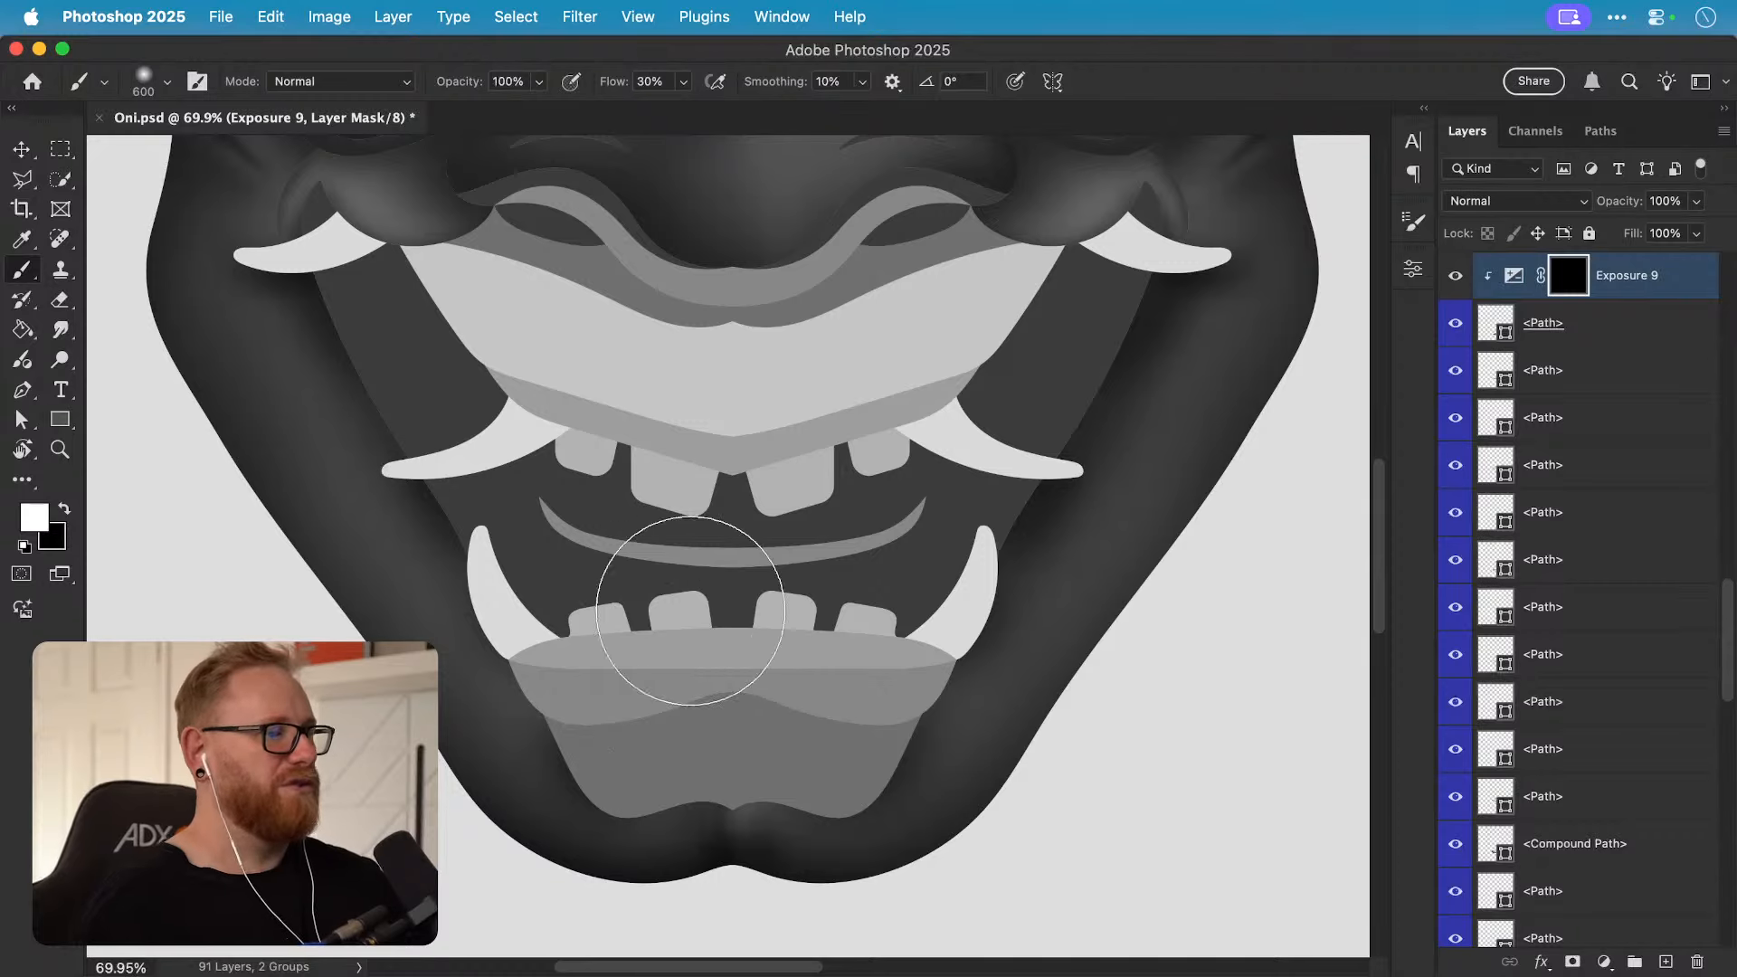
key("bracketleft")
key("bracketleft")
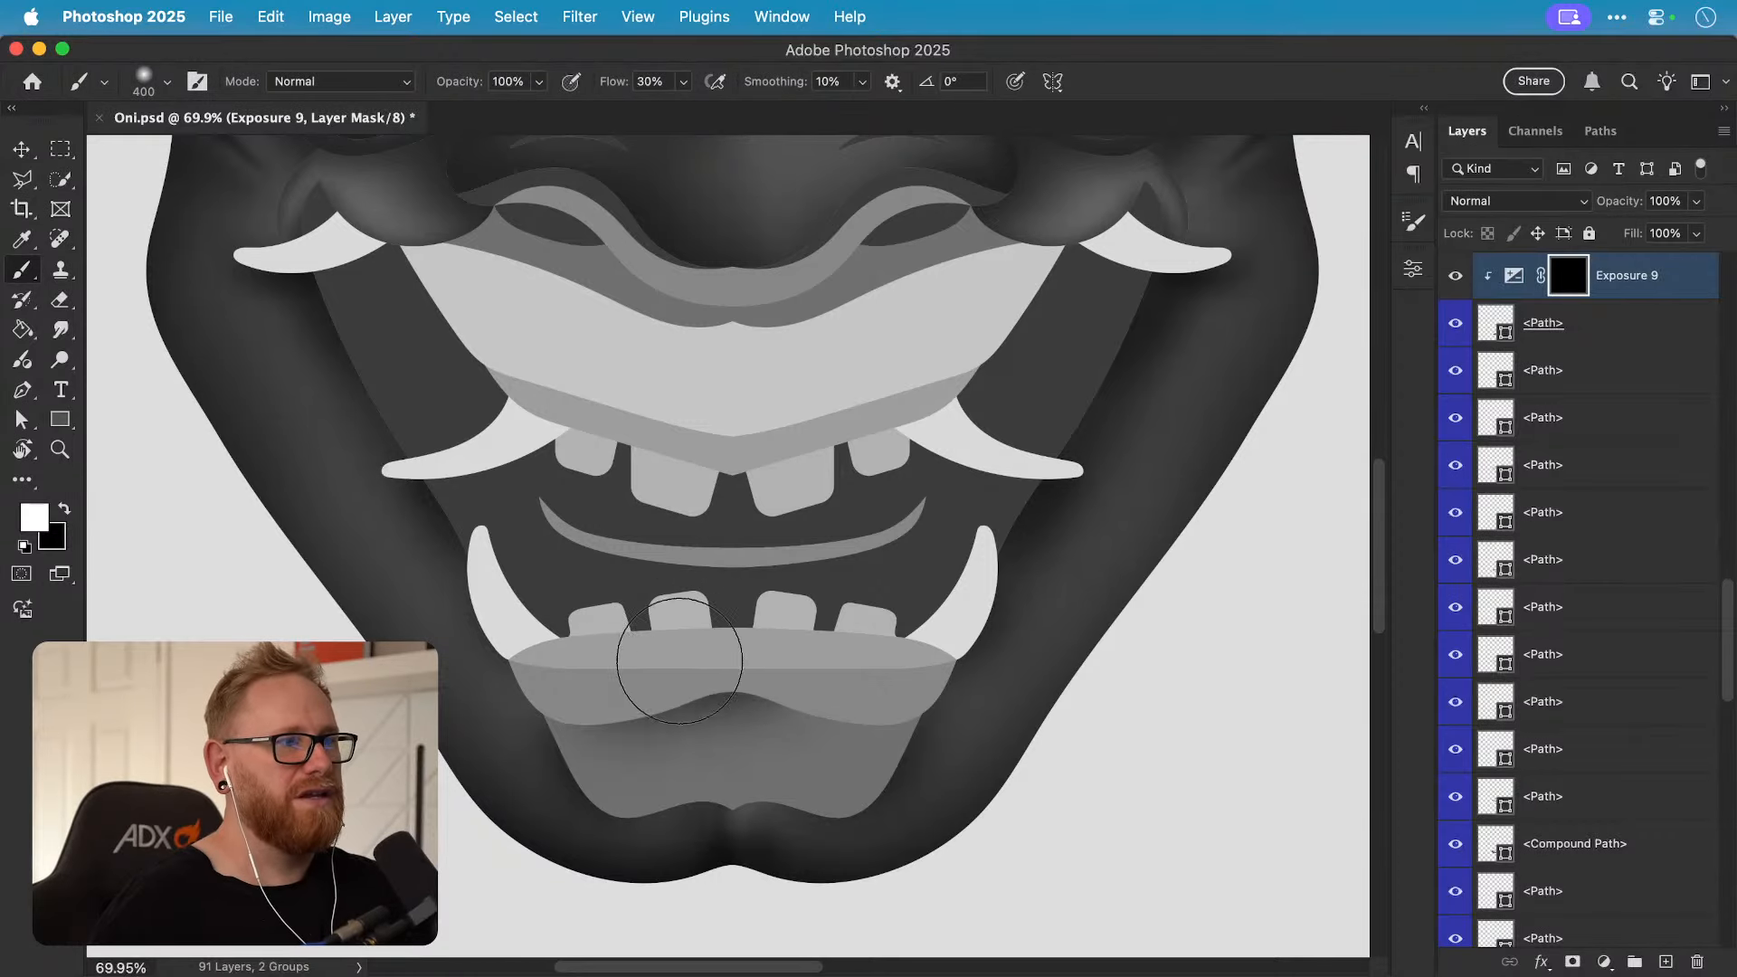
left_click(681, 664)
key("bracketright")
key("bracketright")
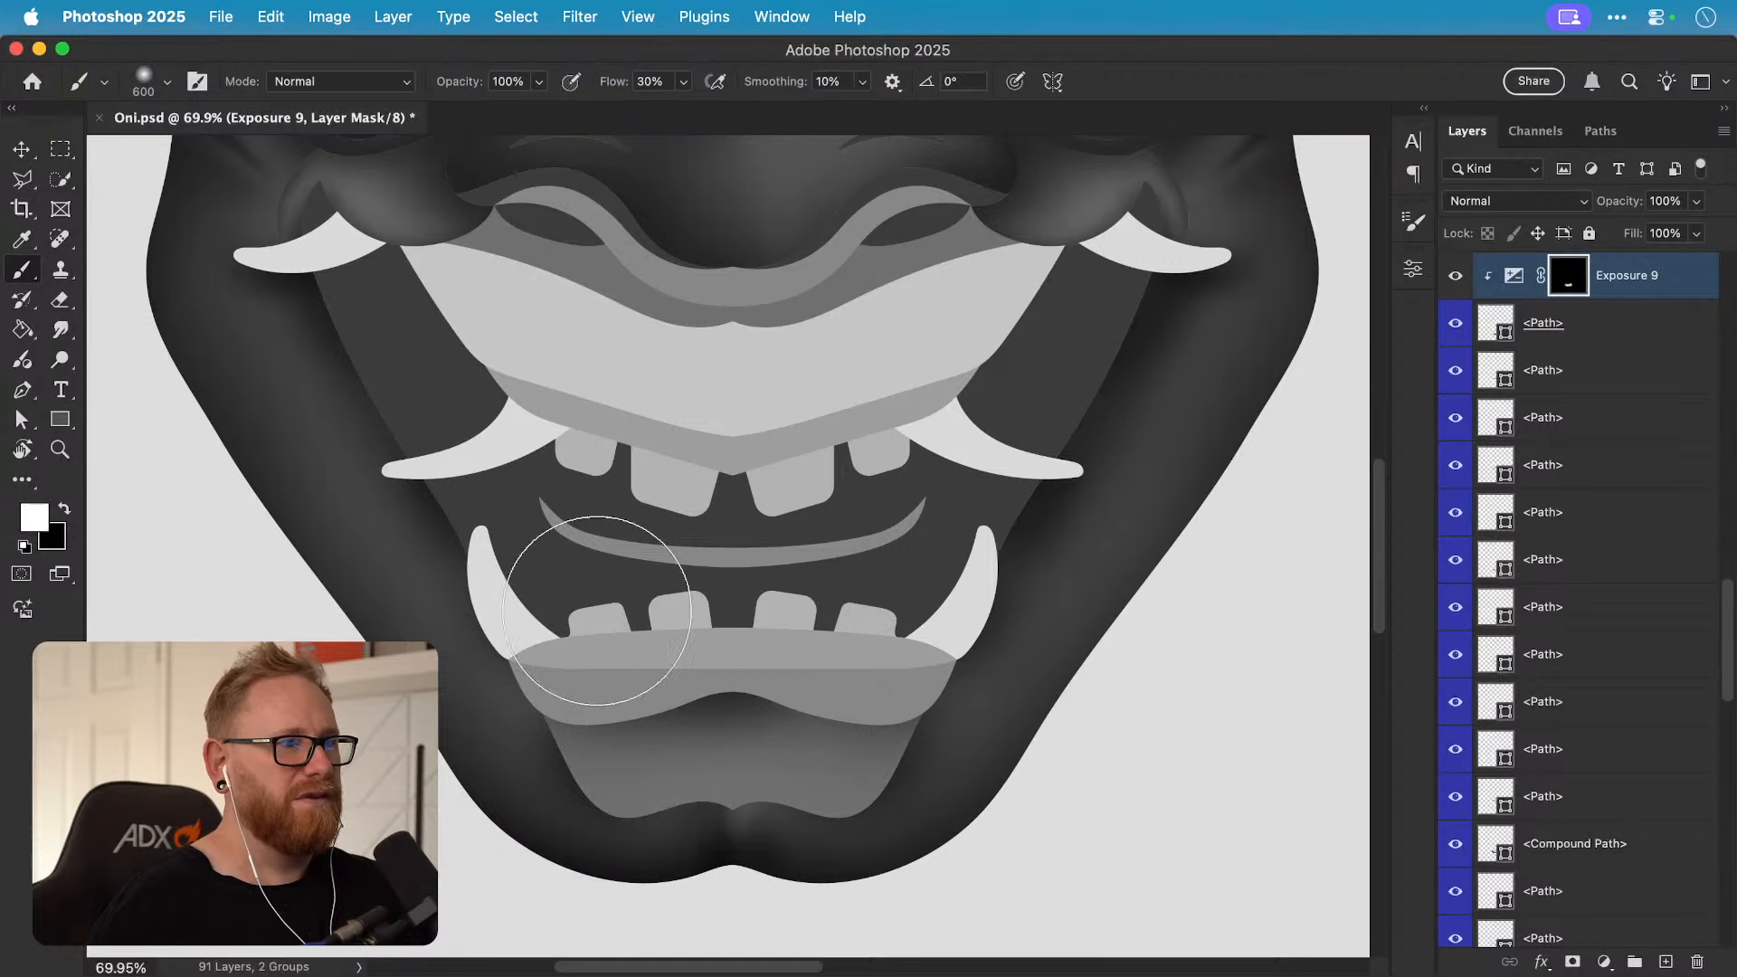
key("bracketright")
key("bracketright")
left_click_drag(543, 805, 769, 669)
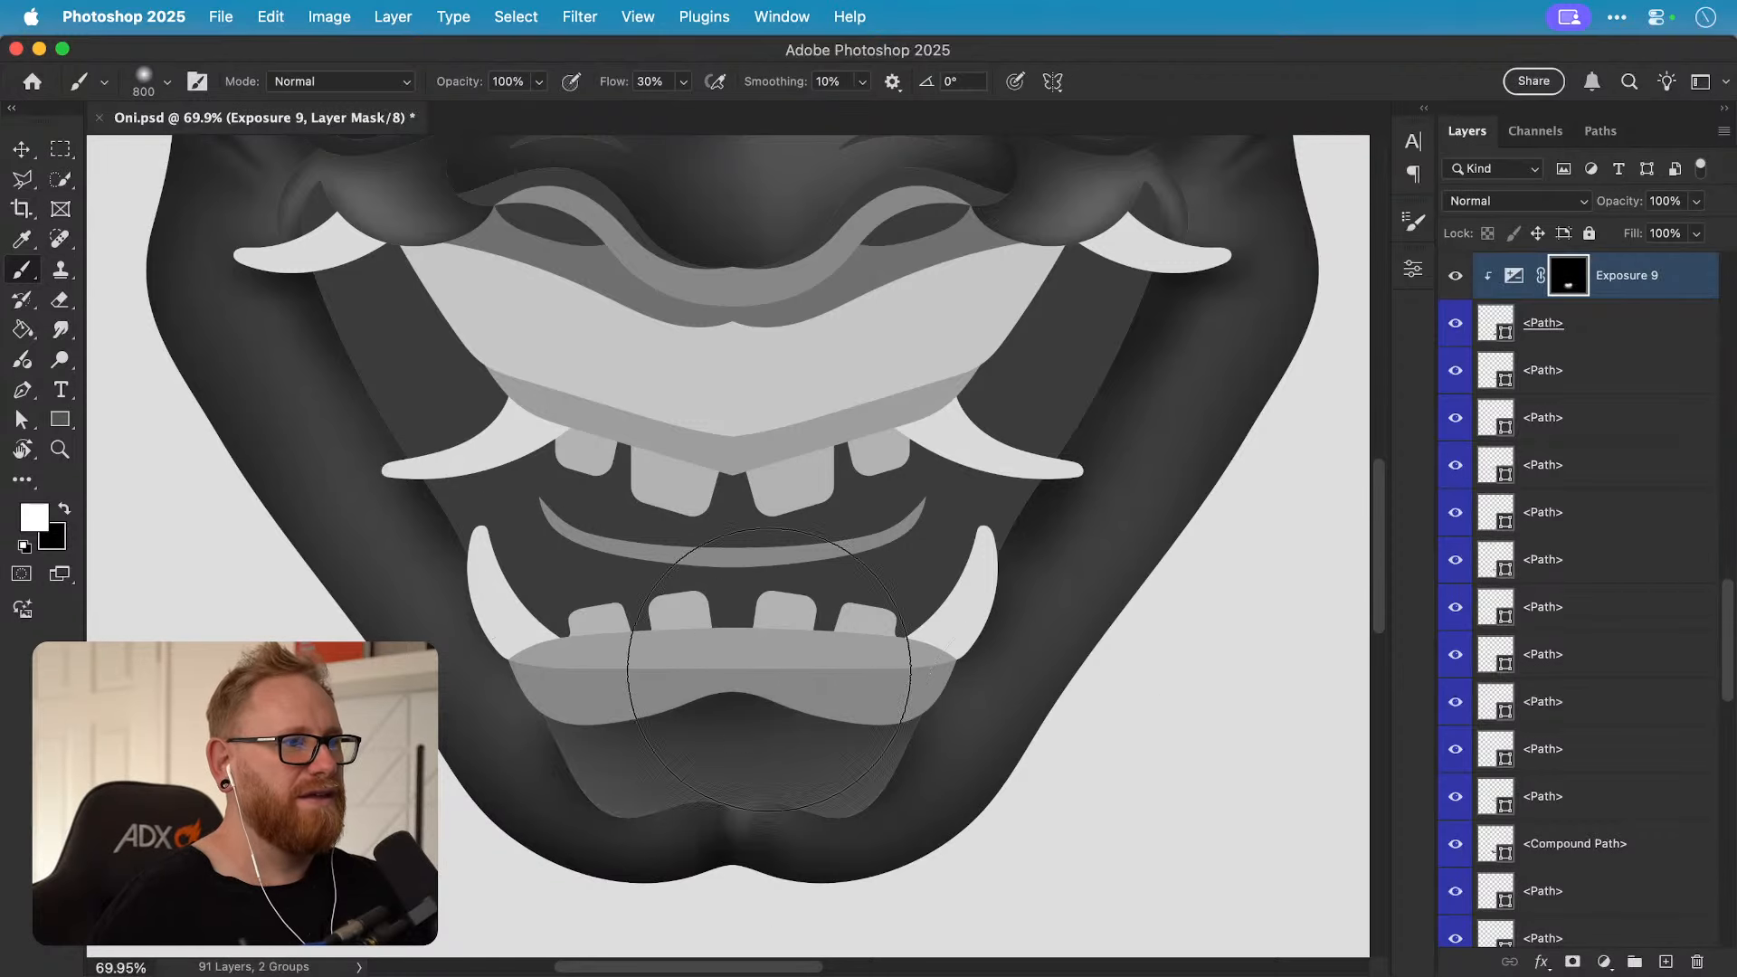
Step: Paint shading along the chin's lower edge and sides on the Exposure mask with a 200 px white brush
key("bracketleft")
key("bracketleft")
key("bracketleft")
key("bracketleft")
key("bracketleft")
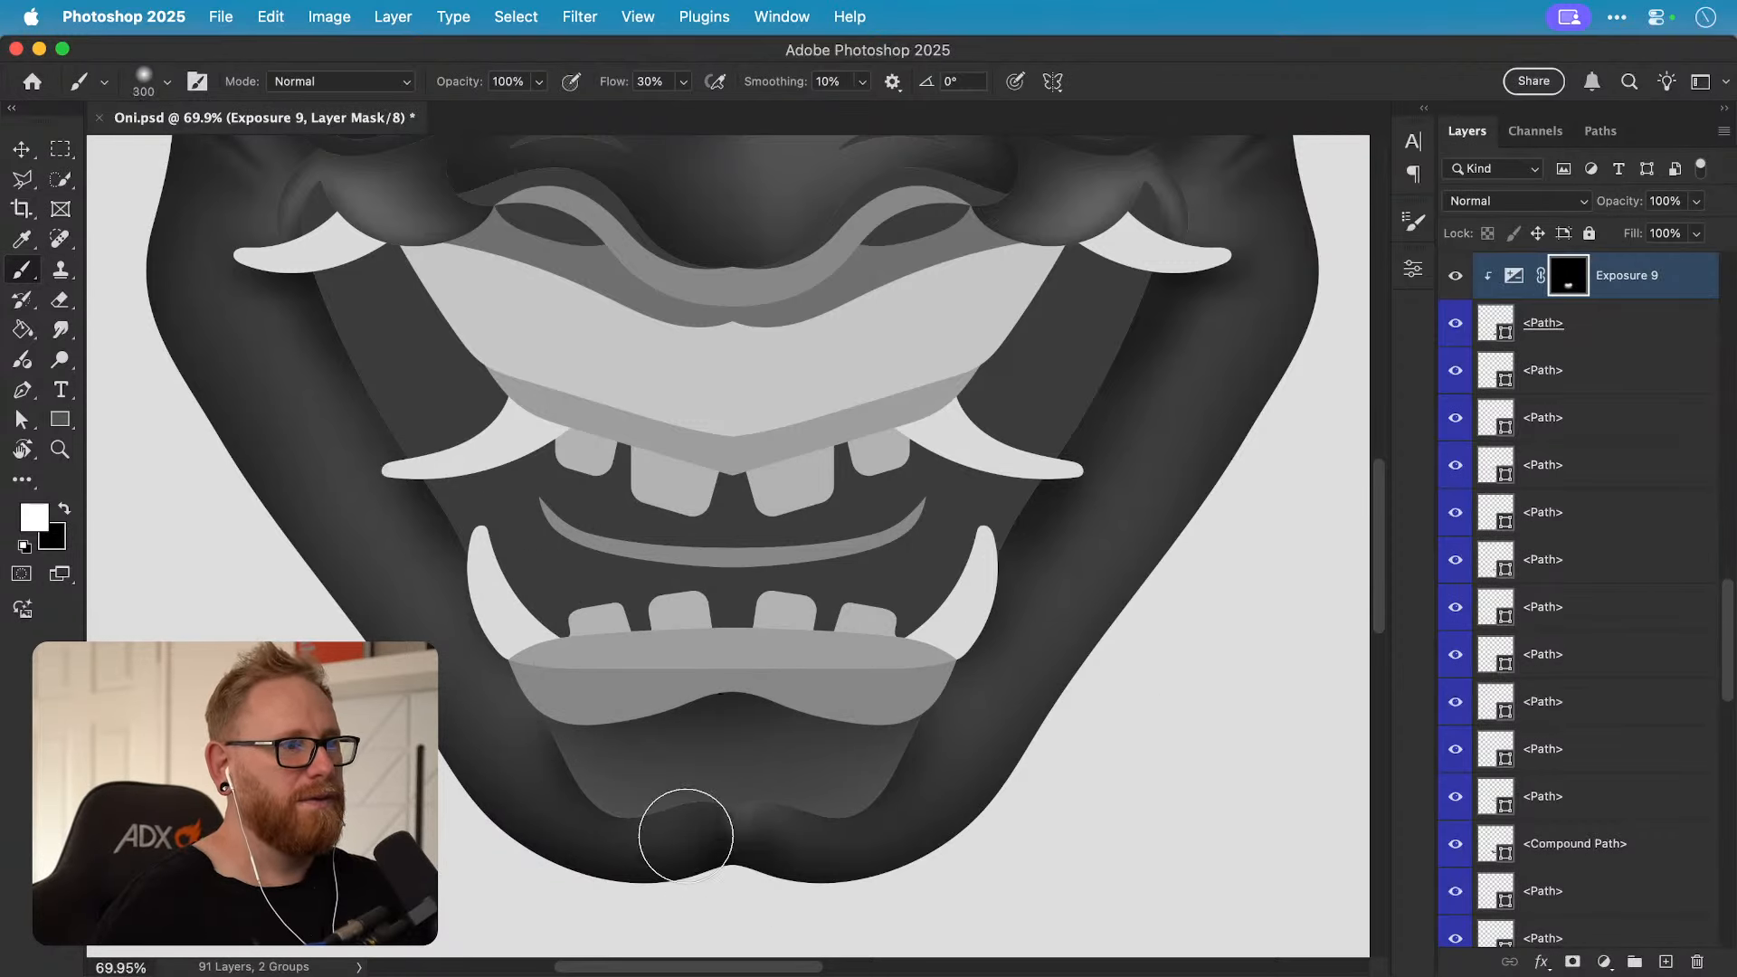
key("bracketleft")
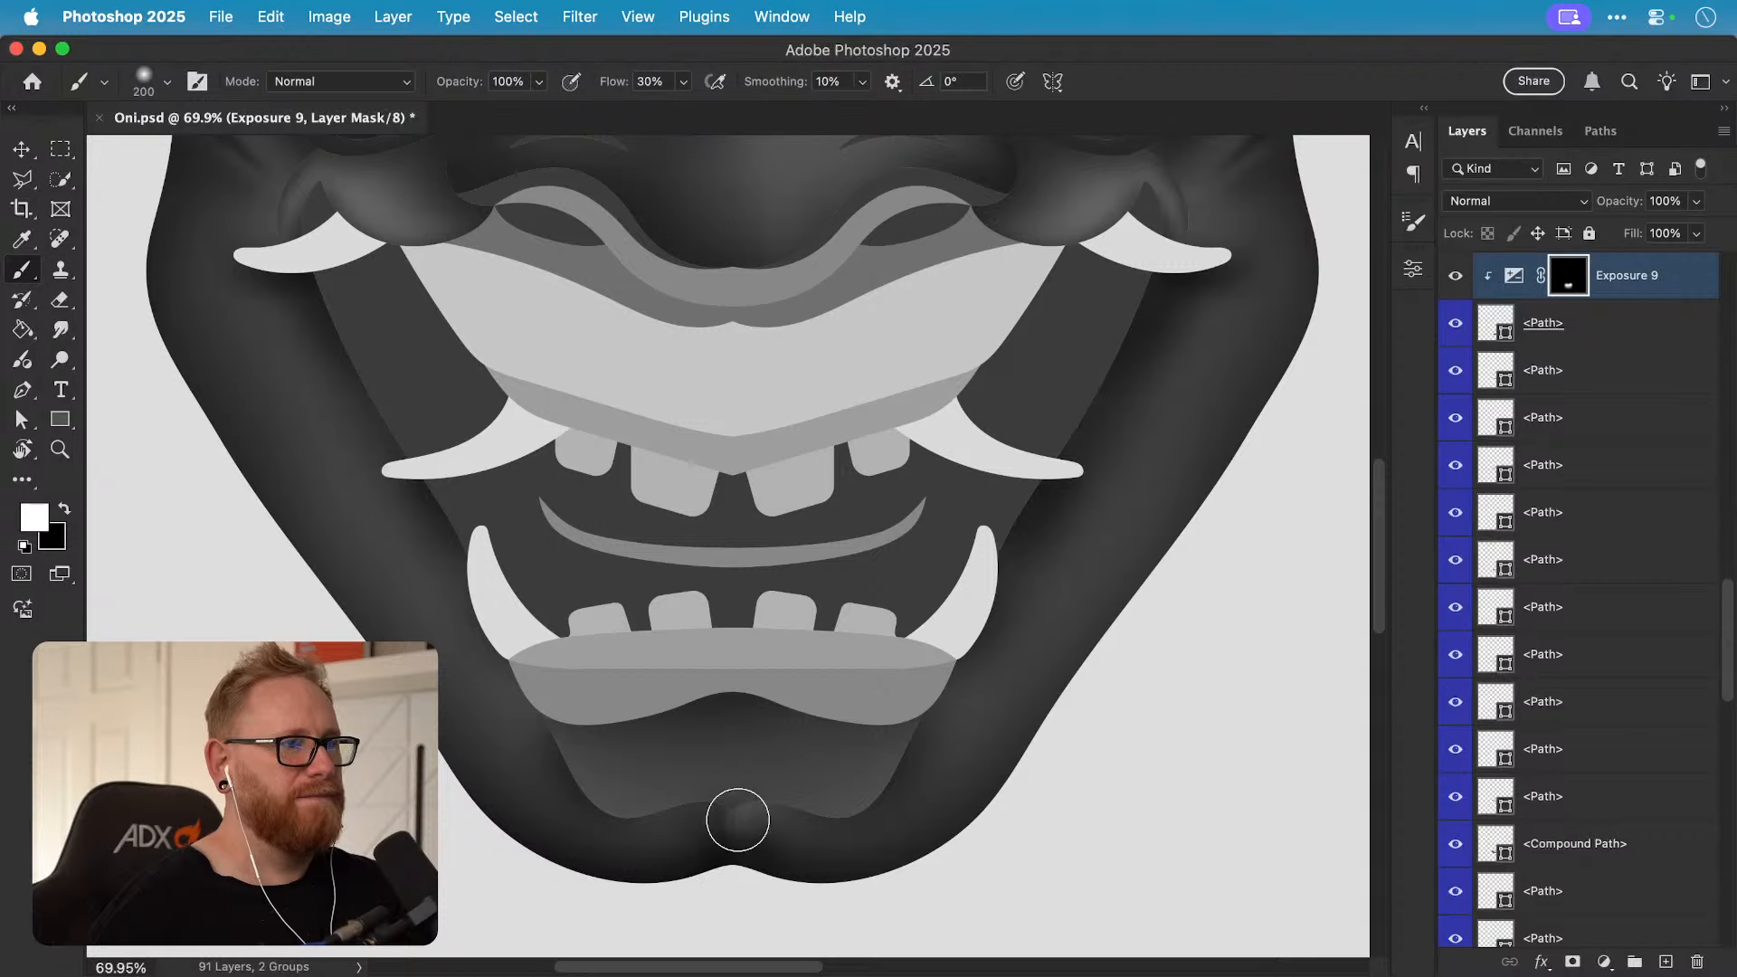
left_click_drag(736, 820, 597, 853)
left_click_drag(772, 828, 787, 840)
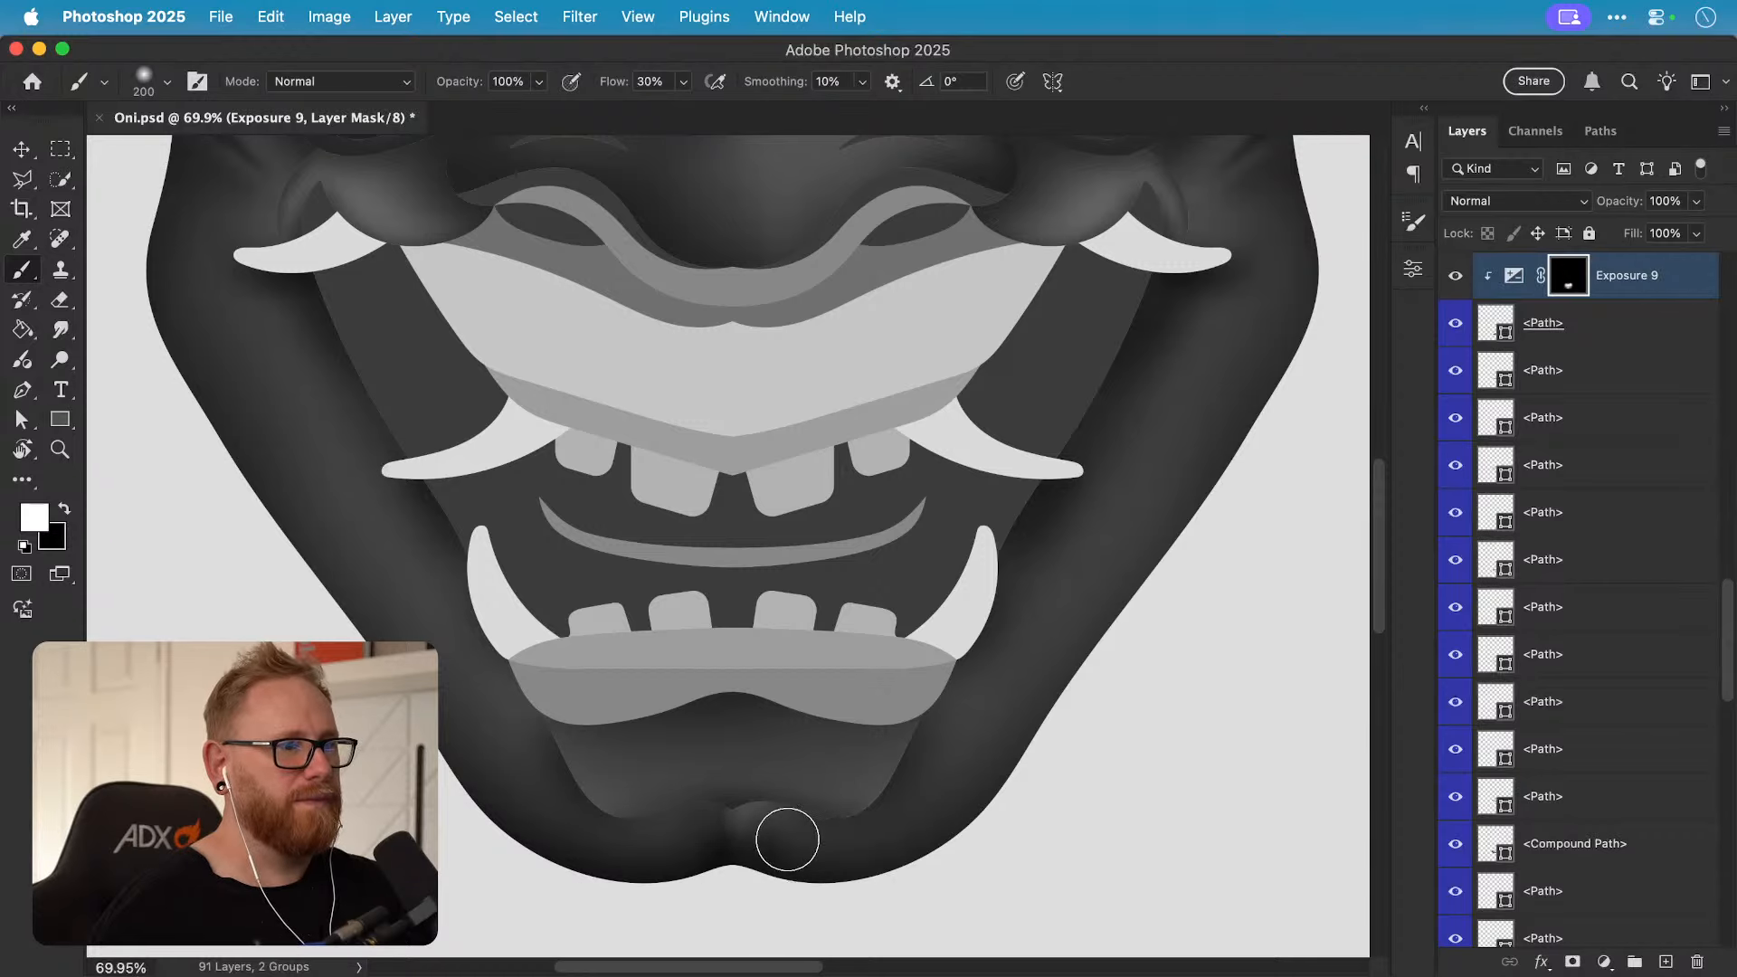
mouse_move(576, 839)
left_mouse_down()
mouse_move(577, 795)
mouse_move(535, 711)
mouse_move(543, 770)
left_mouse_up()
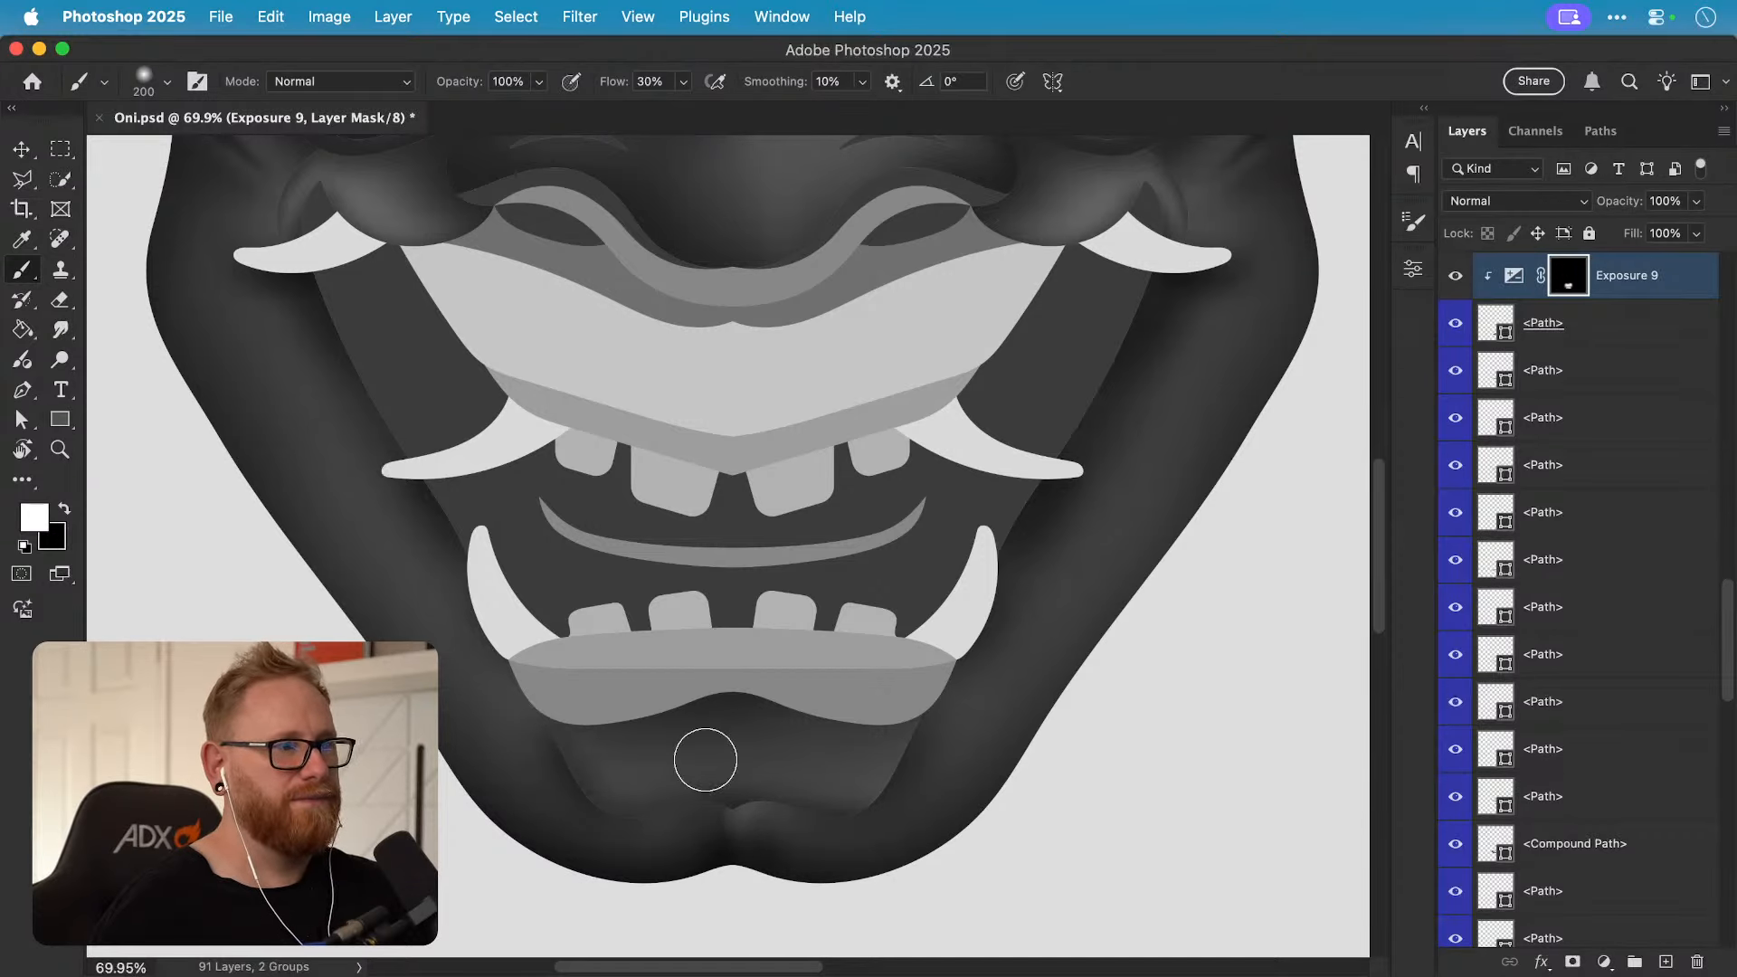
key("bracketright")
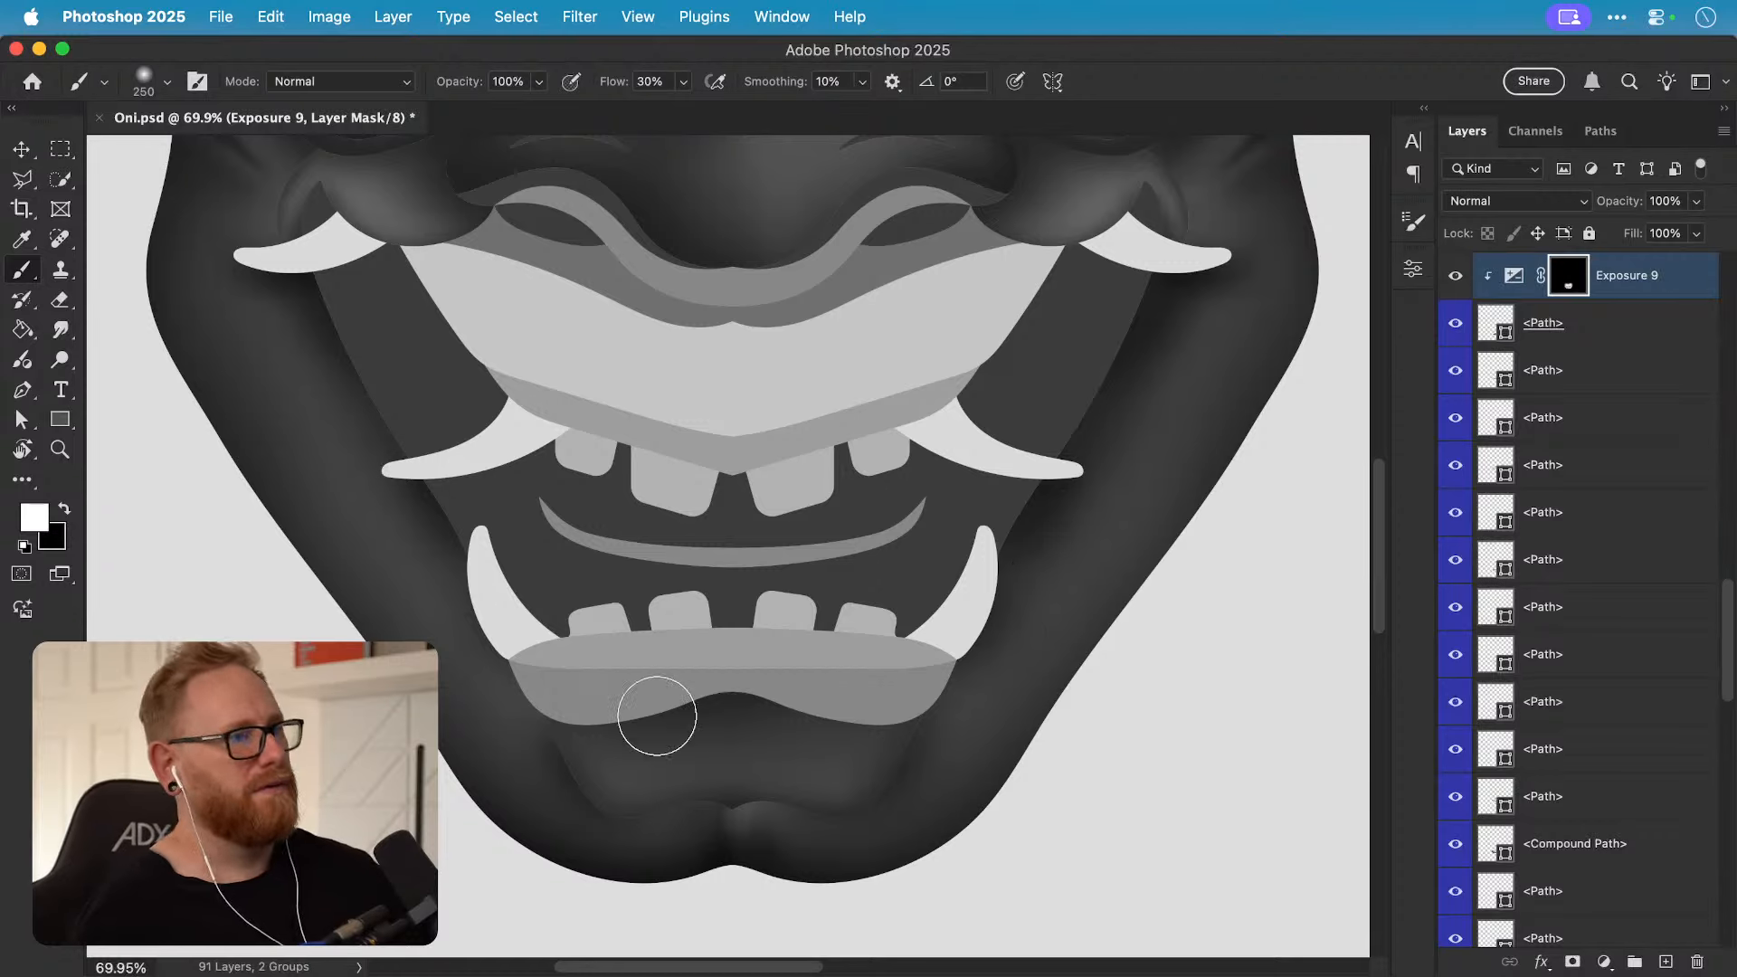
Step: Soften the chin shading by painting black on the Exposure mask, varying the brush size between 250 and 600 px
key("x")
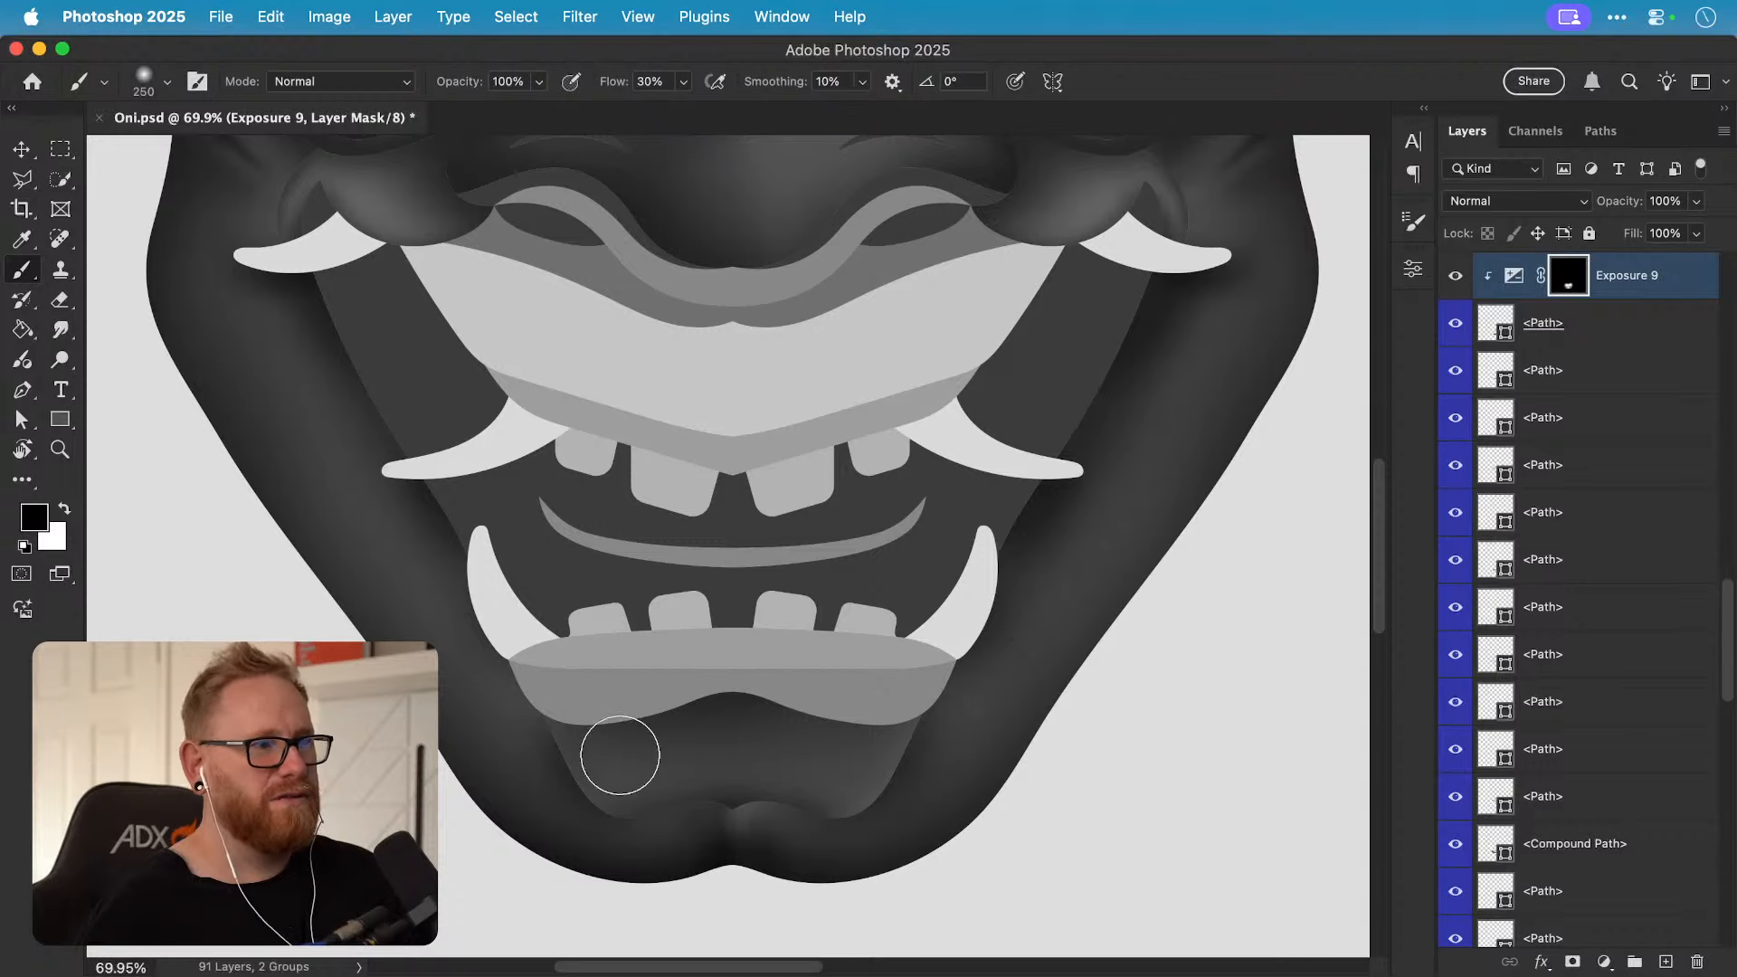
key("]")
key("]")
key("]")
key("]")
key("]")
key("]")
key("]")
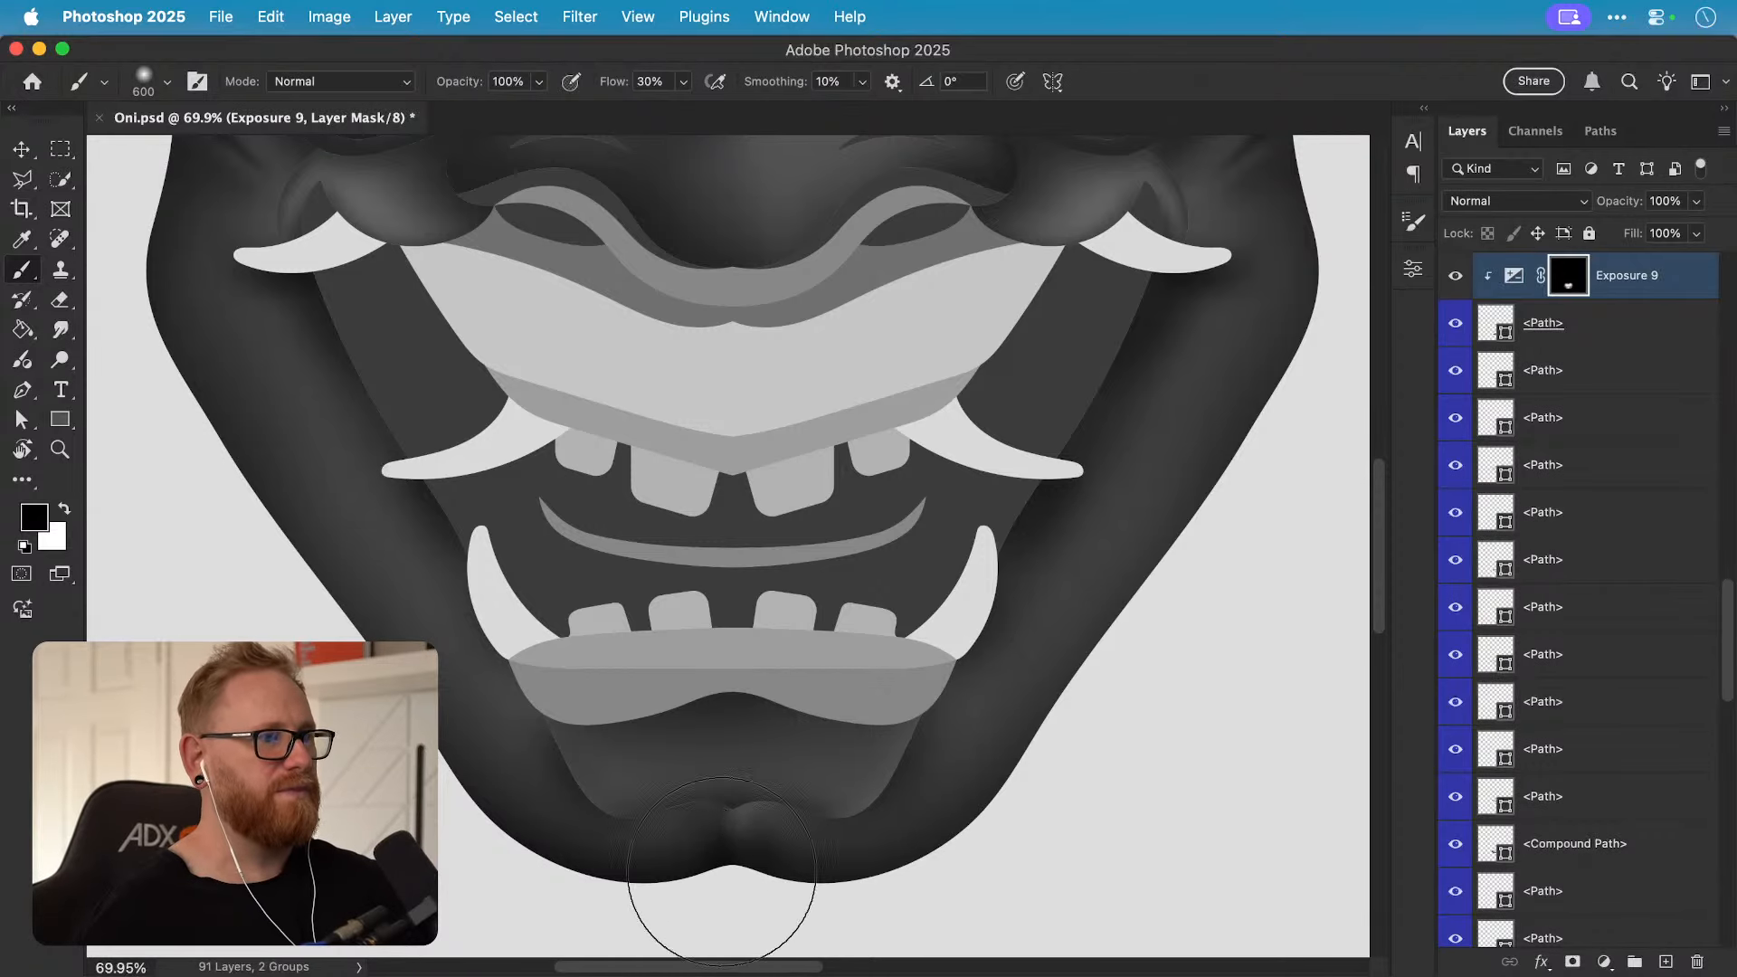
key("bracketleft")
key("bracketleft")
key("bracketleft")
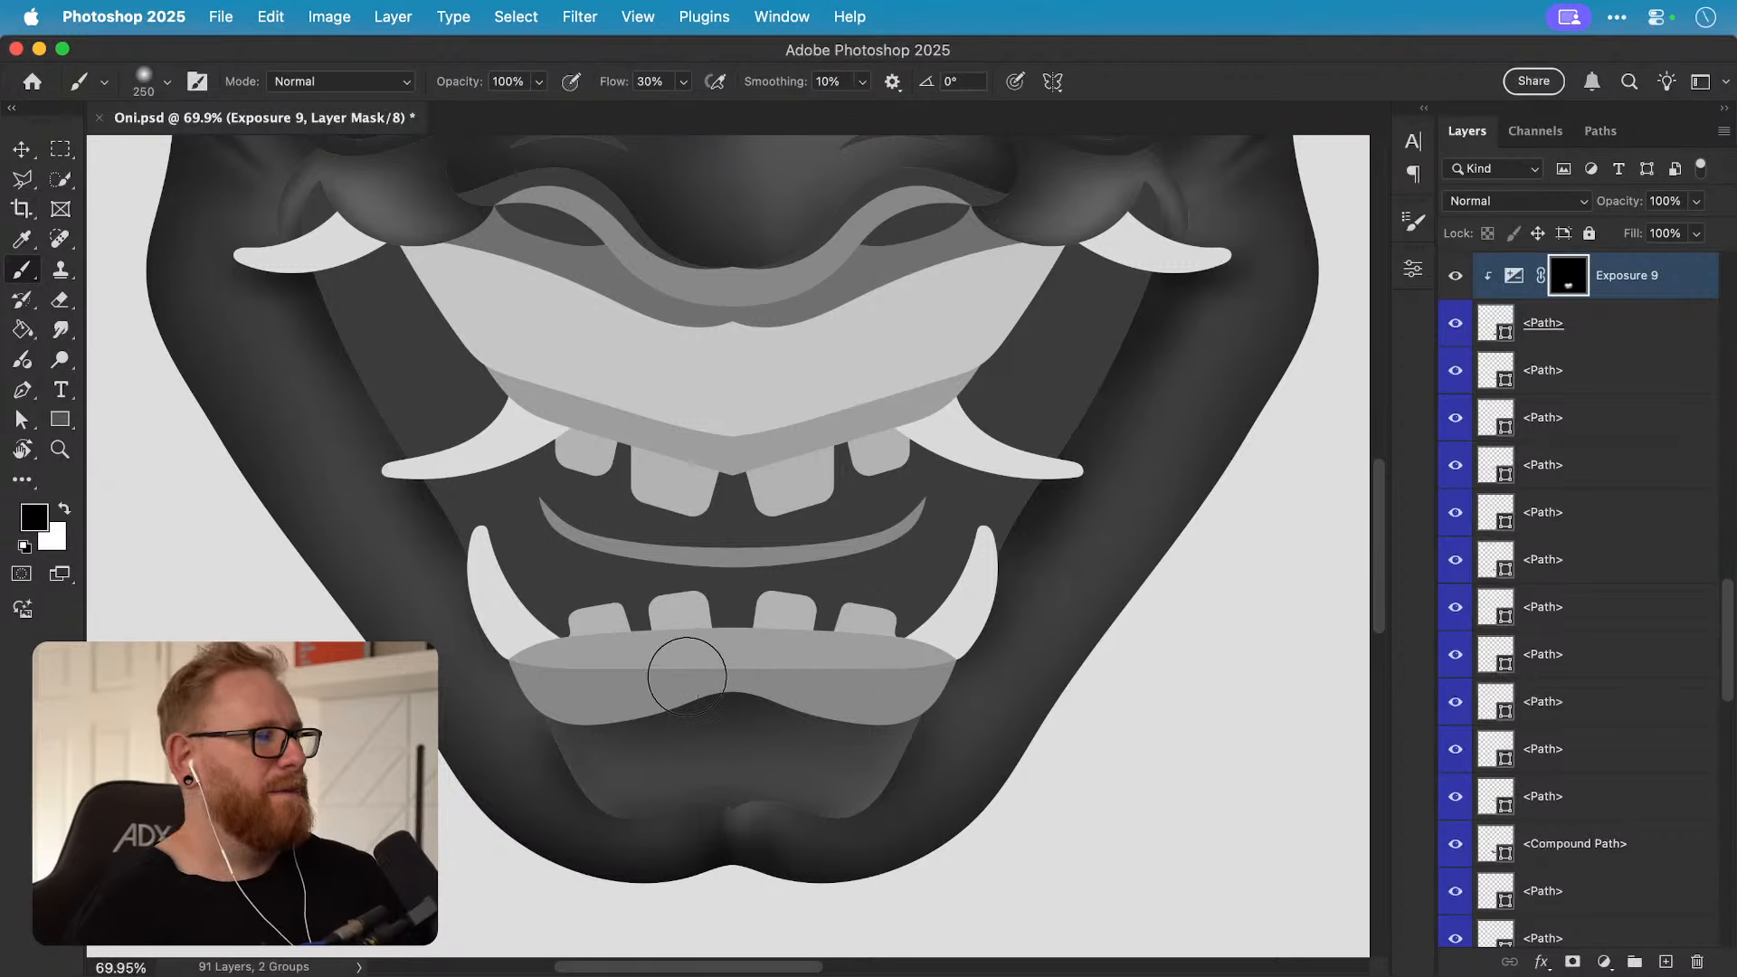
Step: Paint white on the chin's Exposure mask to deepen the shadow beneath the lower lip, then check the whole mask
key("x")
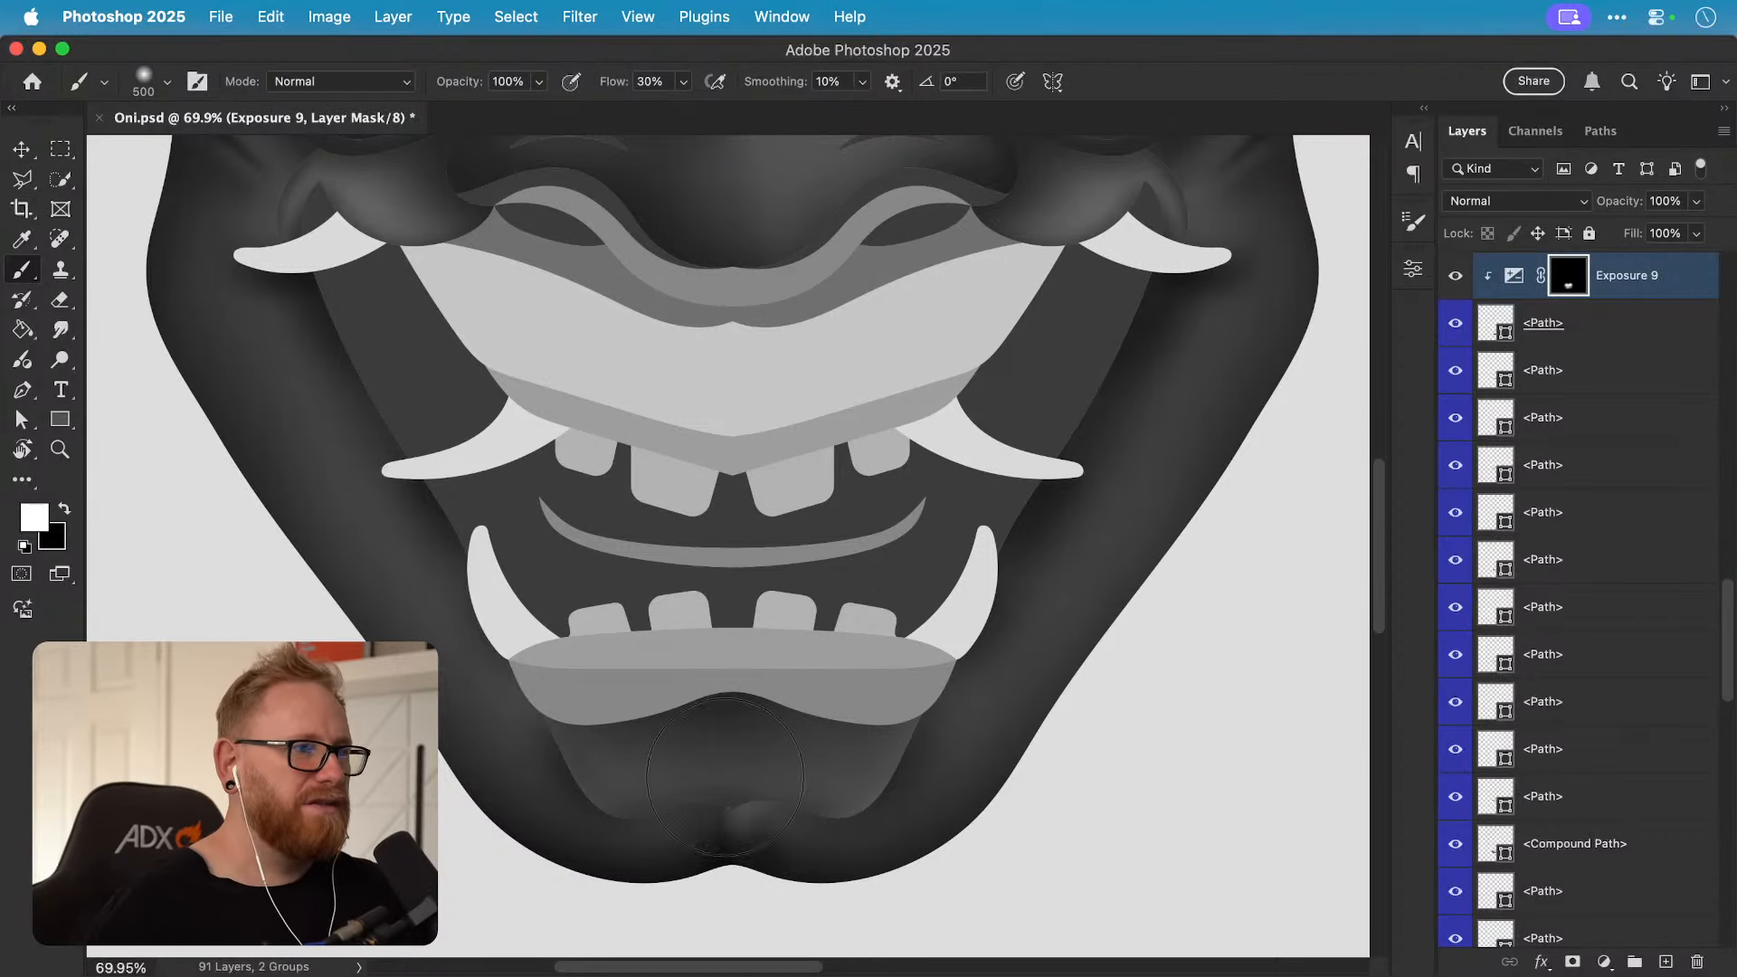
key("bracketright")
key("bracketright")
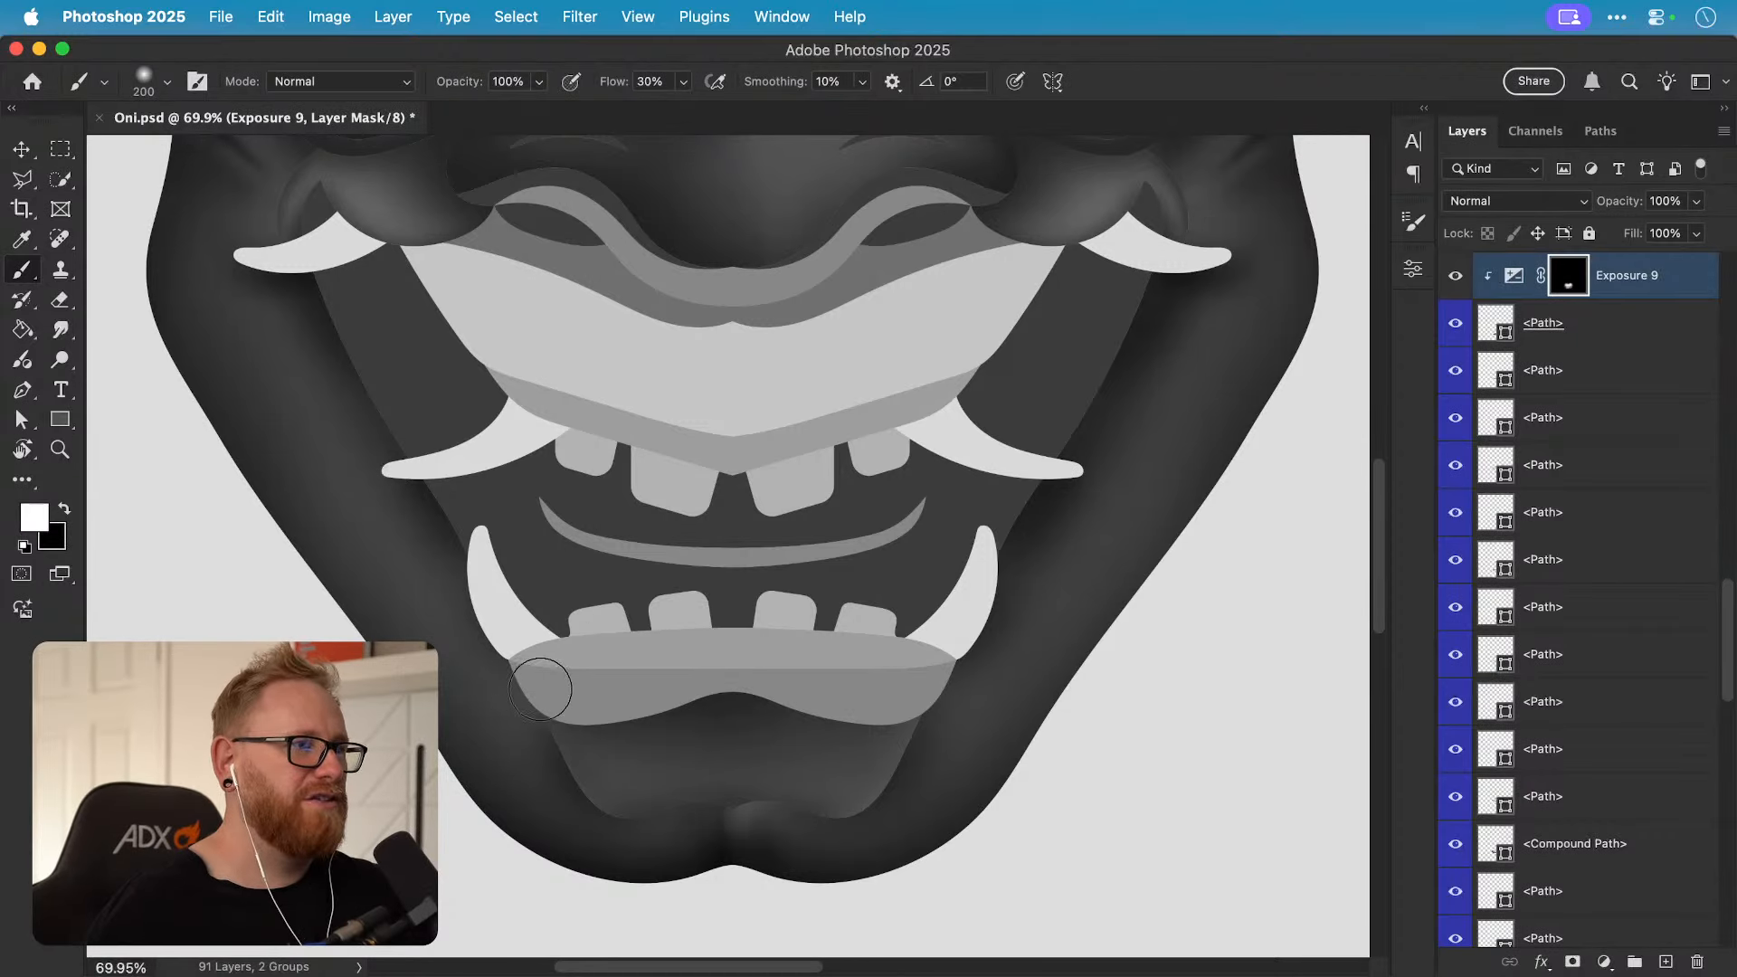
key("bracketright")
key("bracketright")
key("bracketright")
key("bracketright")
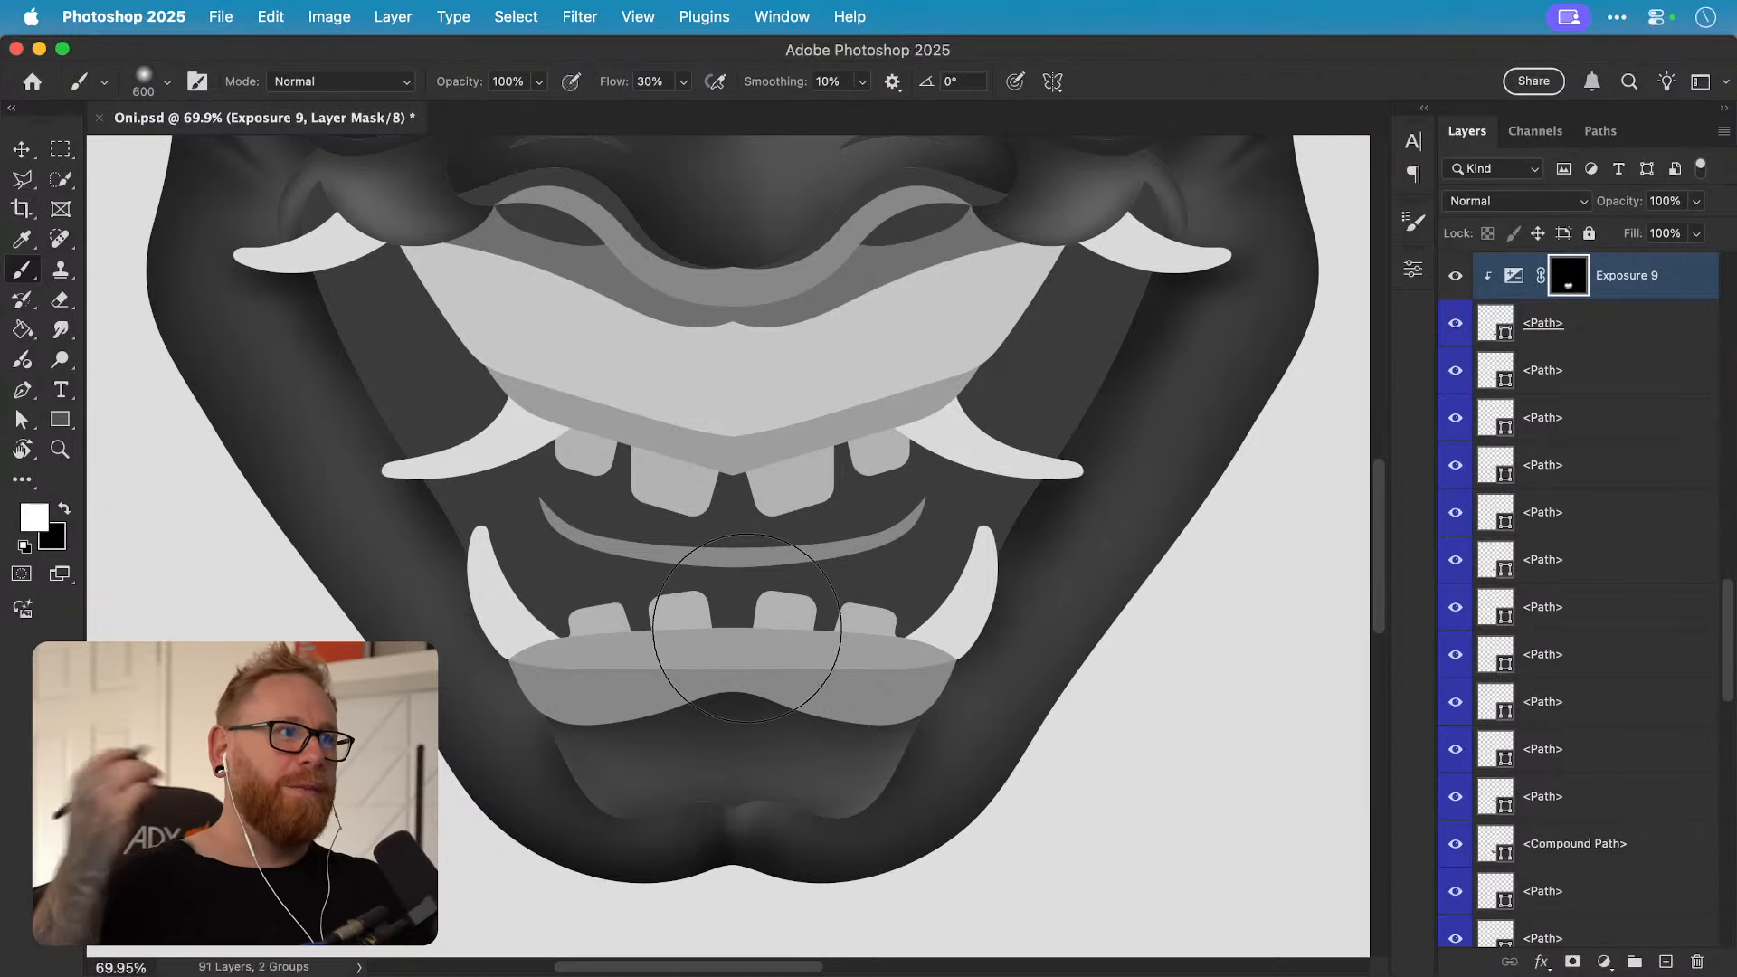
key("super+minus")
key("super+minus")
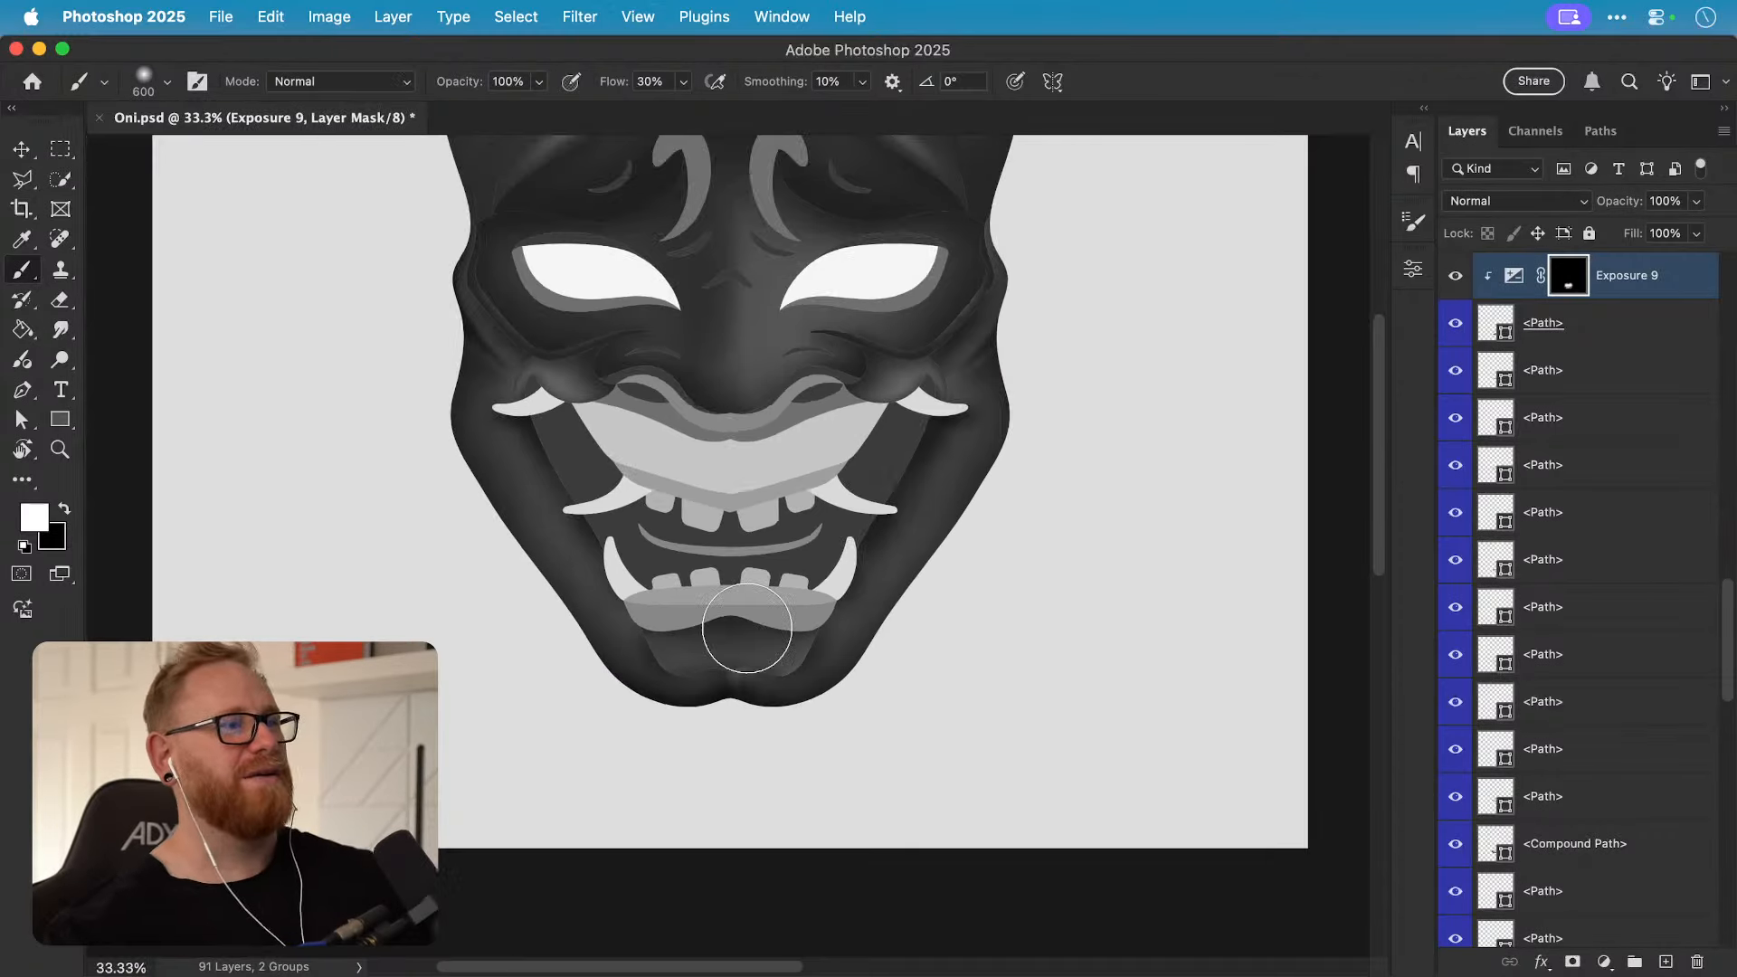
mouse_move(782, 703)
left_mouse_down()
mouse_move(764, 741)
mouse_move(811, 698)
mouse_move(787, 682)
left_mouse_up()
key("z")
key("b")
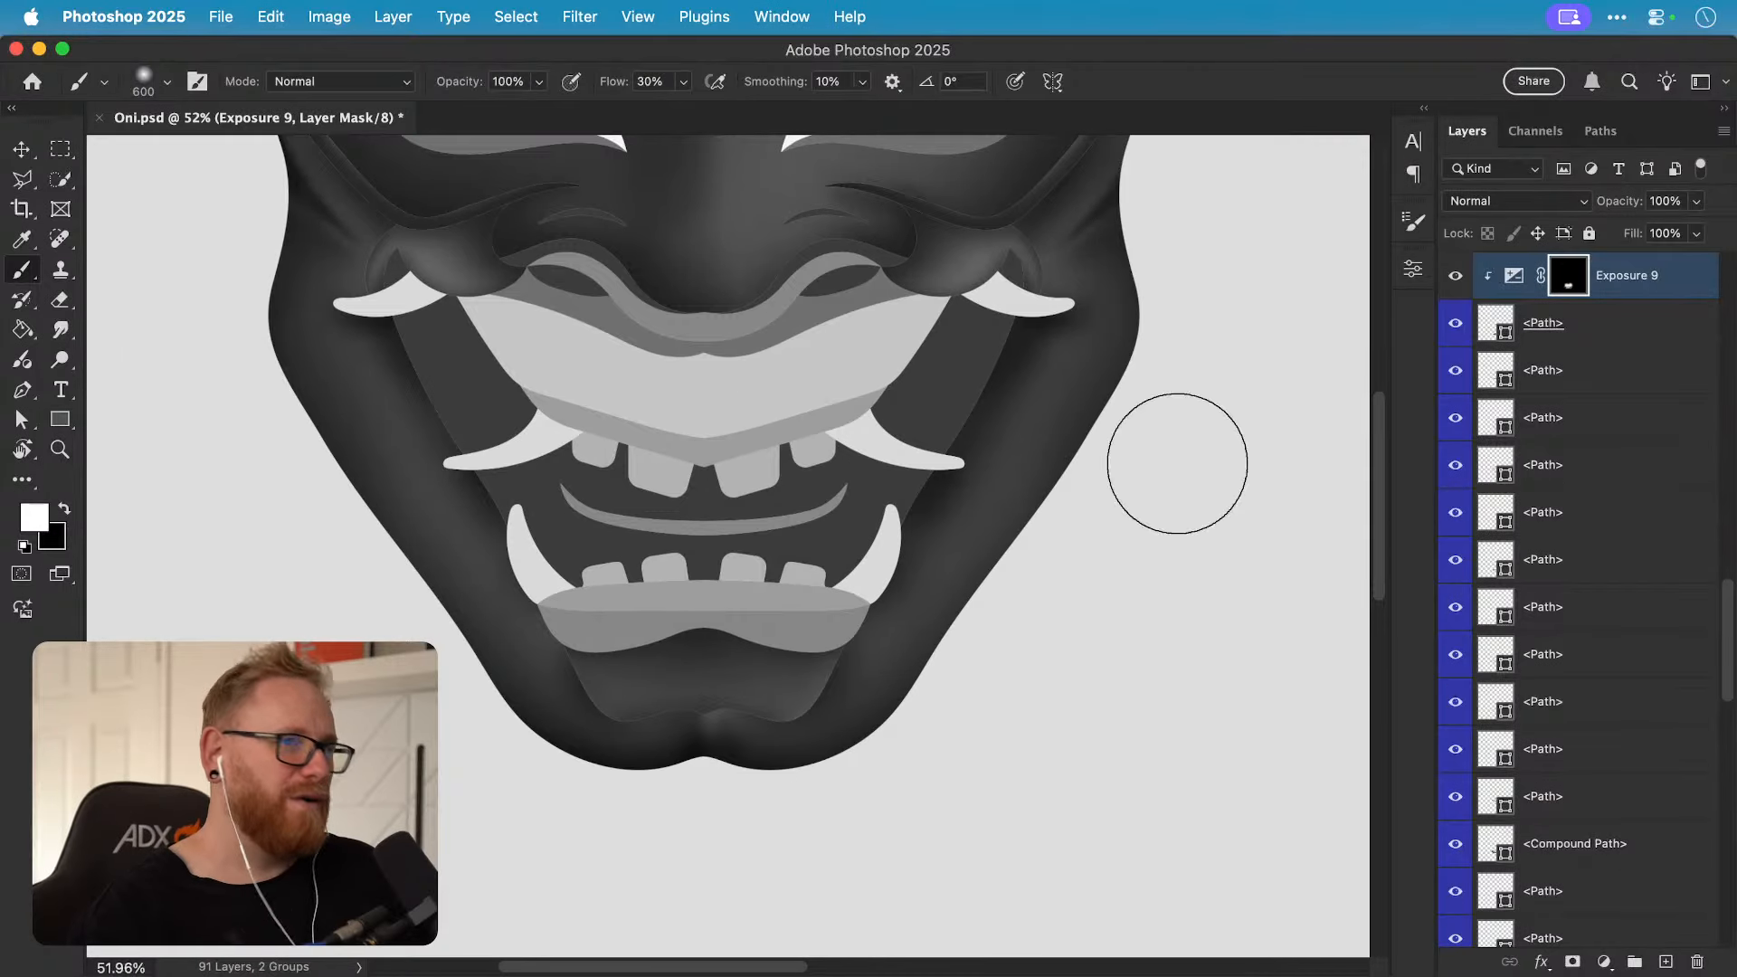
left_click(1491, 331)
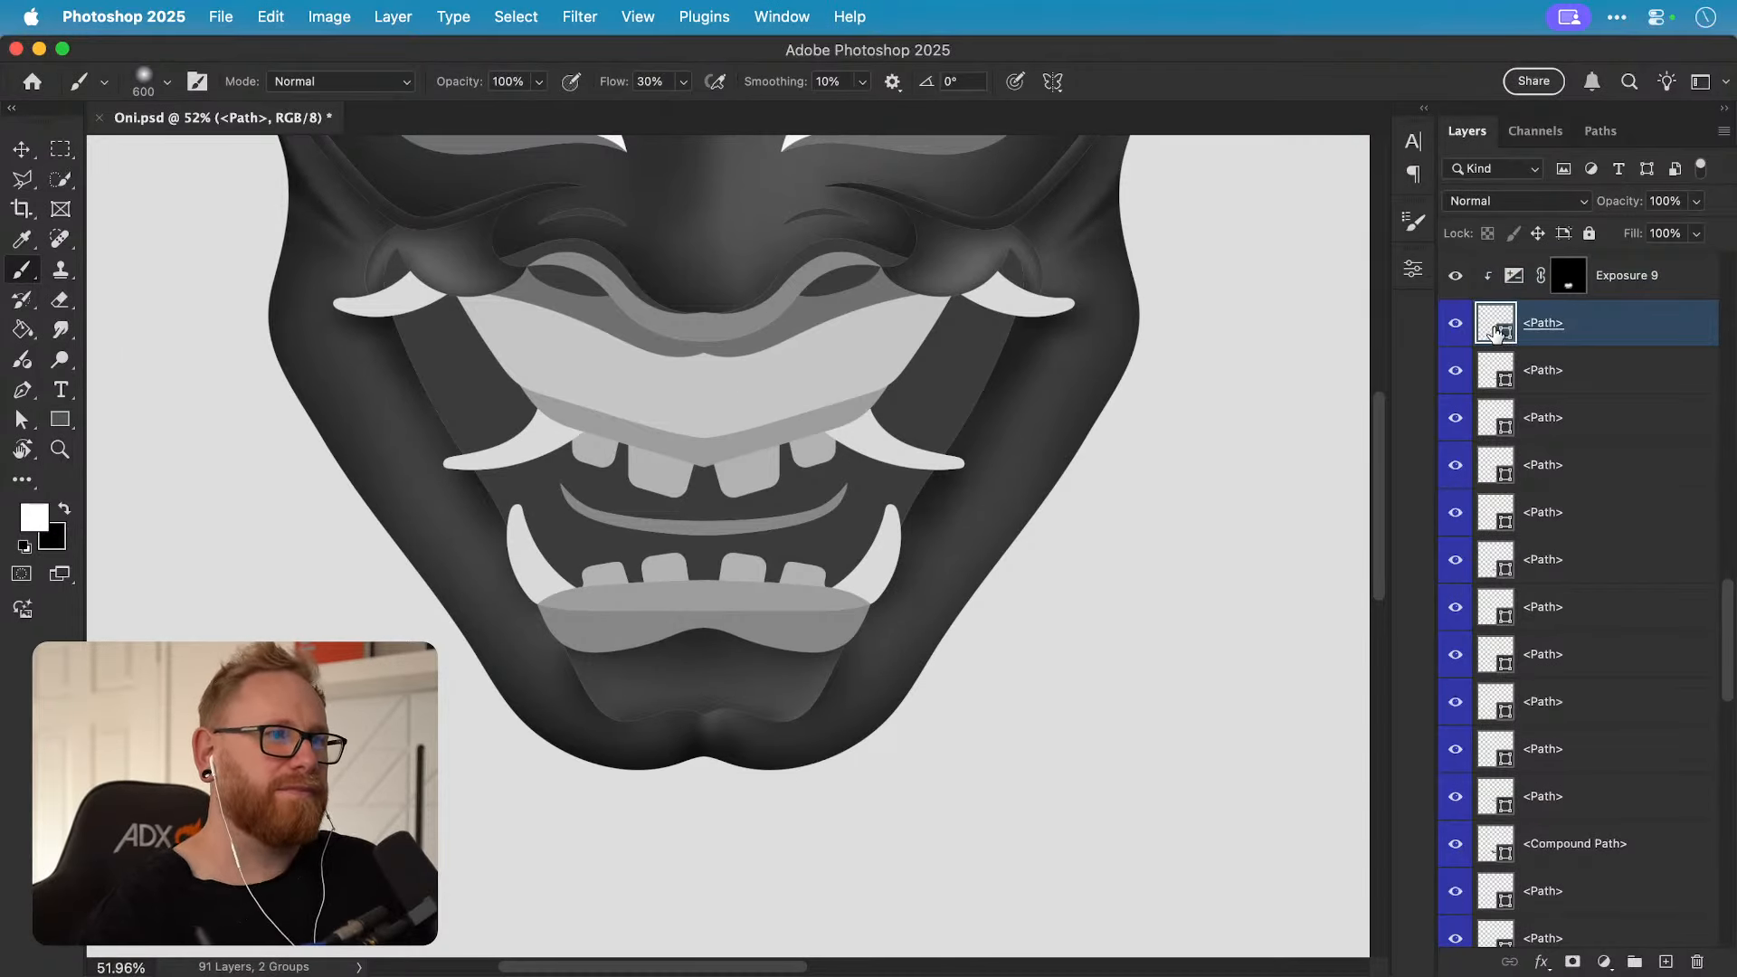
double_click(1495, 333)
mouse_move(1032, 334)
left_mouse_down()
mouse_move(983, 352)
mouse_move(957, 426)
mouse_move(980, 221)
mouse_move(969, 368)
mouse_move(968, 318)
mouse_move(983, 329)
left_mouse_up()
left_click(1480, 199)
Step: Select the darker front shape of the lower lip, directly above the chin
scroll(752, 670, "up", 2)
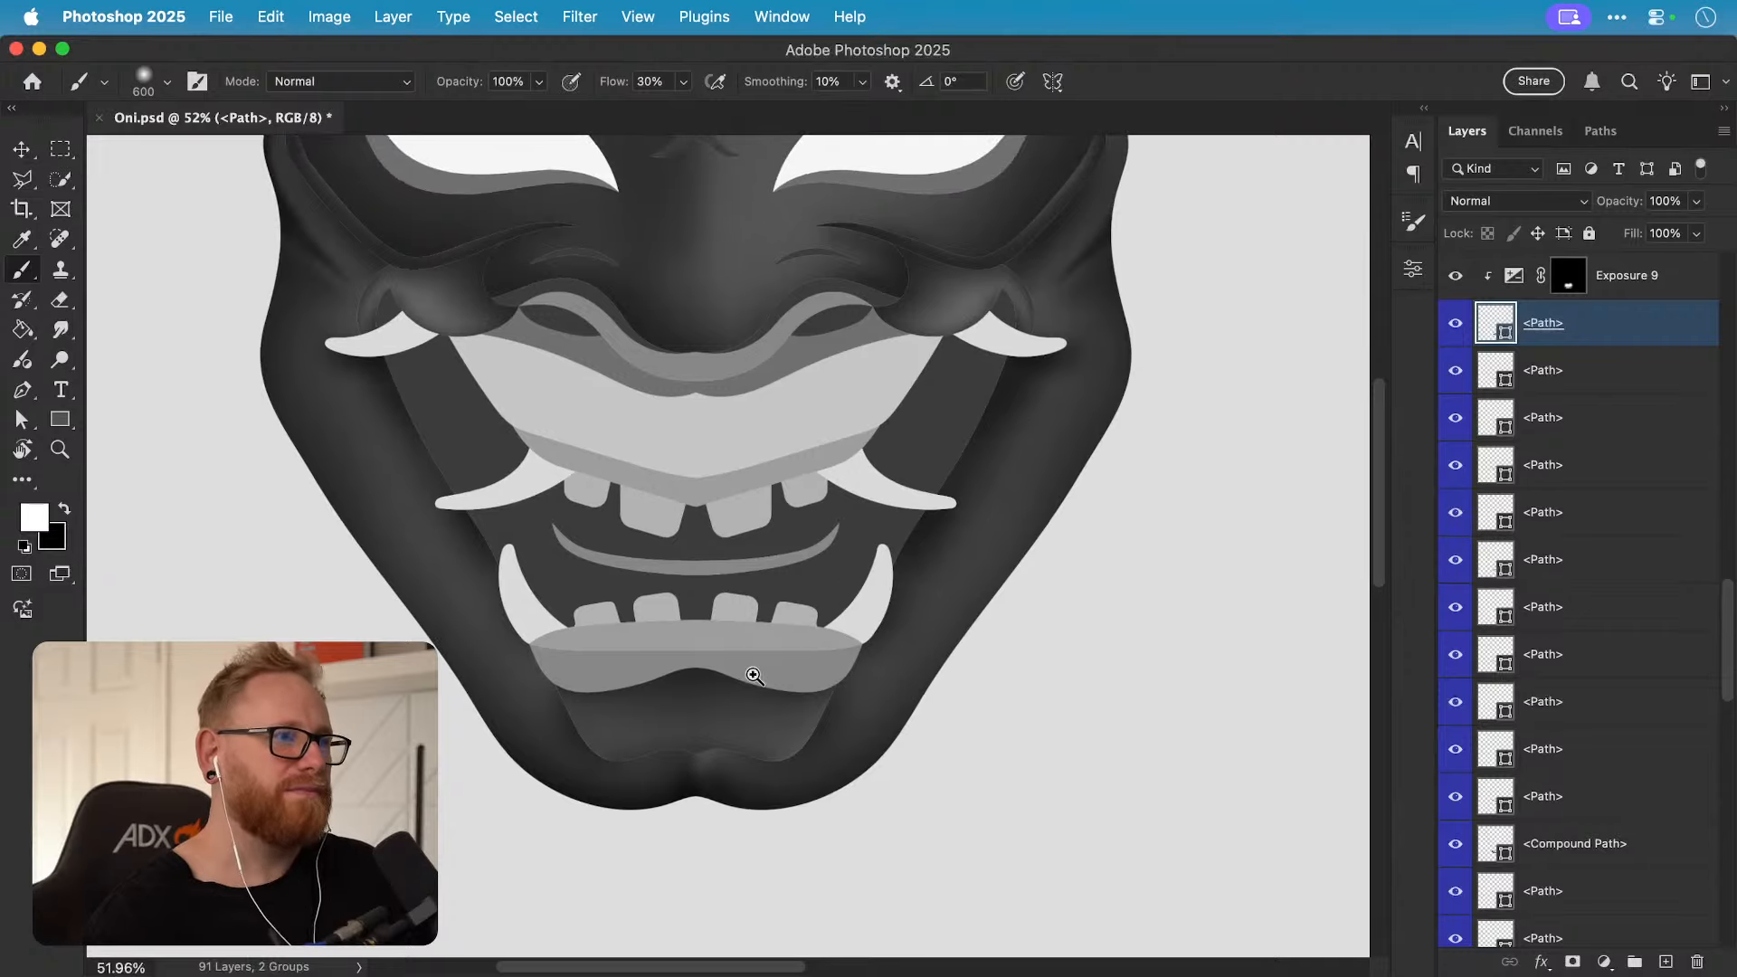
key("z")
left_click(750, 682)
key("v")
left_click(799, 655)
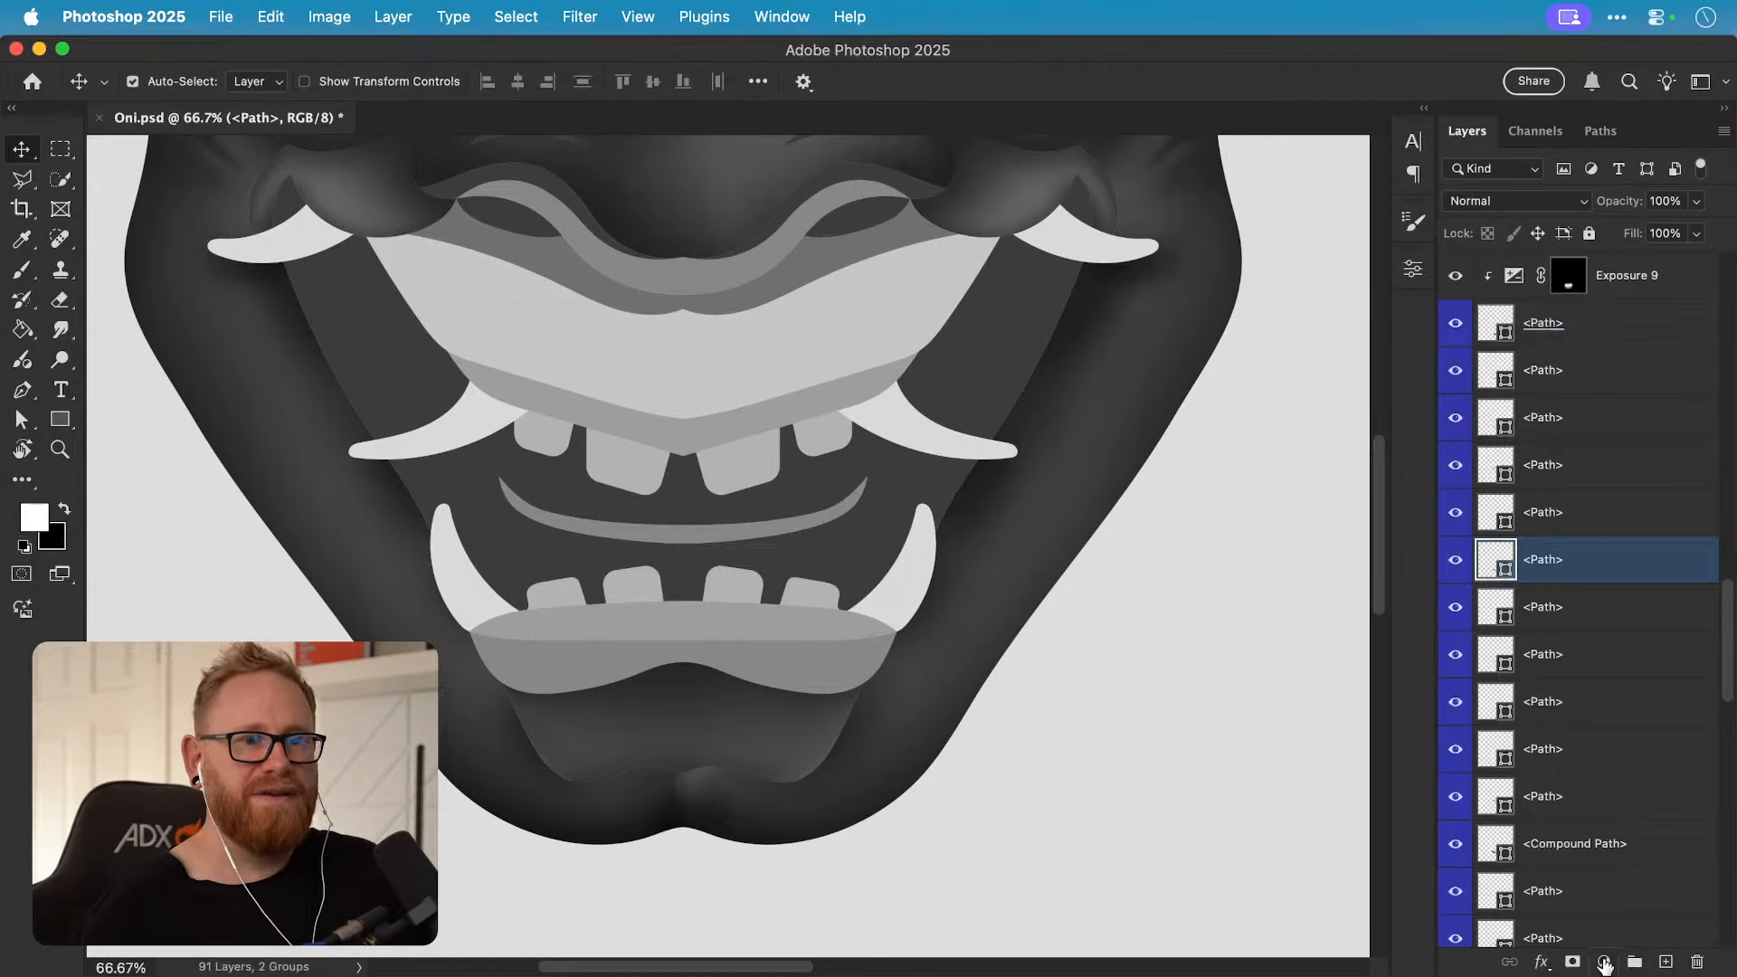
Step: Add an Exposure adjustment of -2.36 and clip it to the lower lip's front shape
left_click(1604, 962)
left_click(1634, 736)
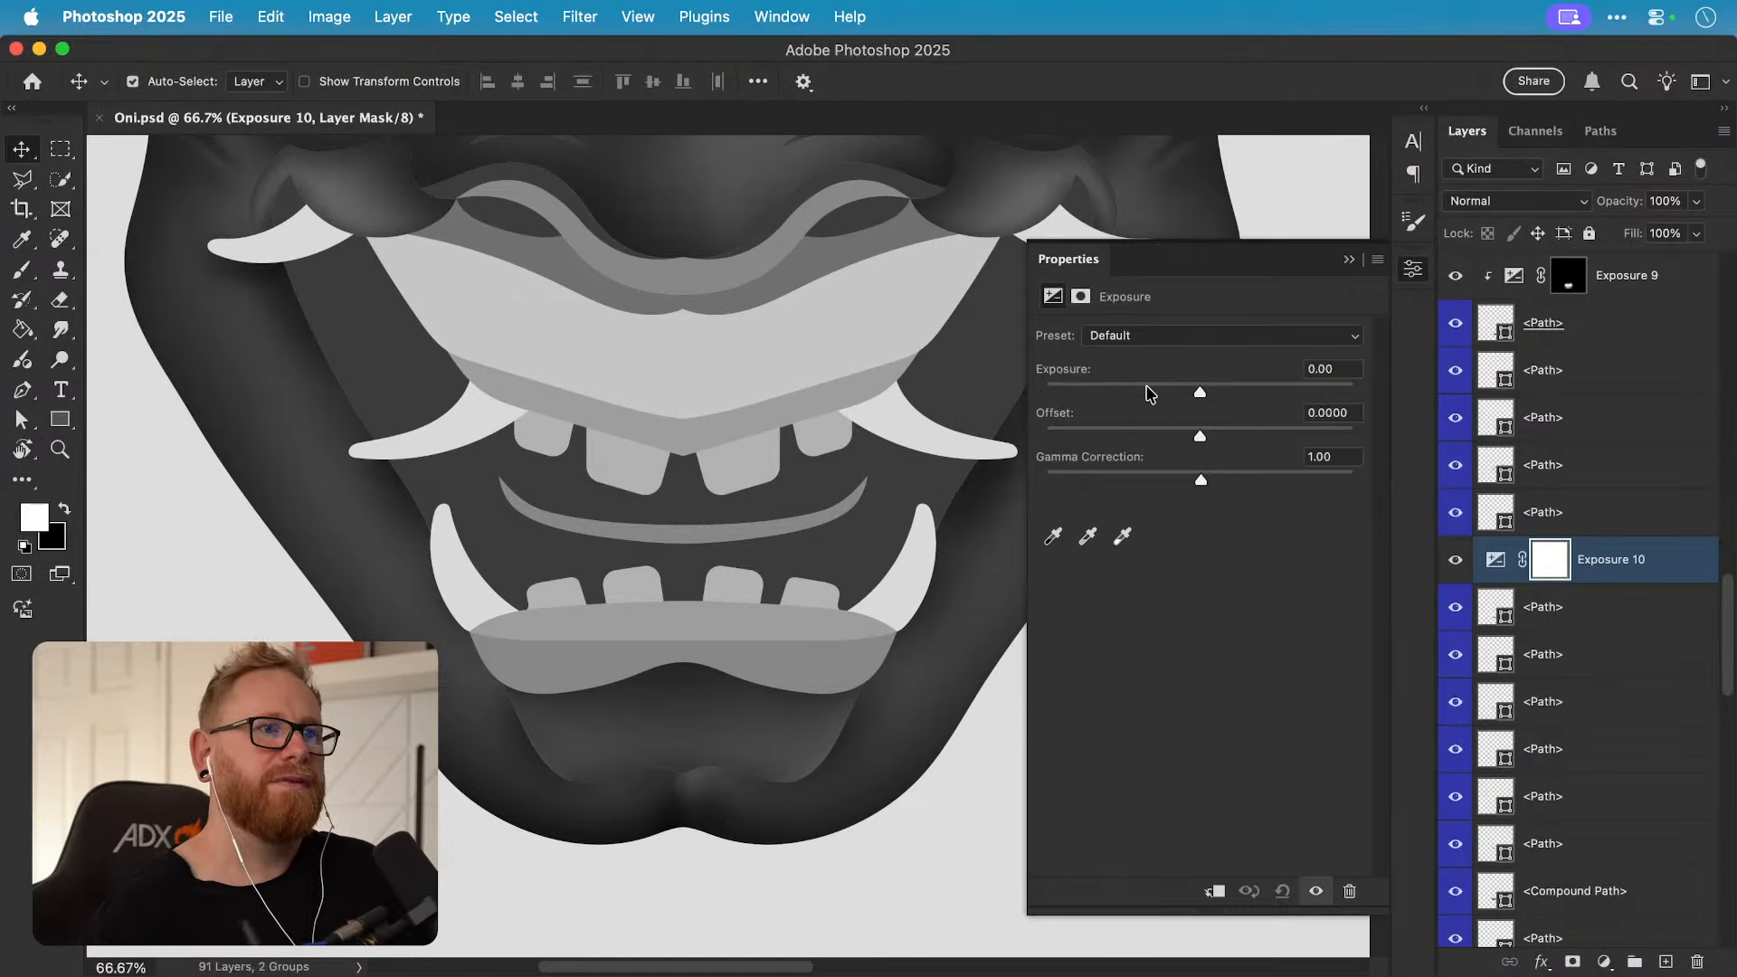
left_click_drag(1149, 393, 1145, 391)
left_click(1610, 578, "alt")
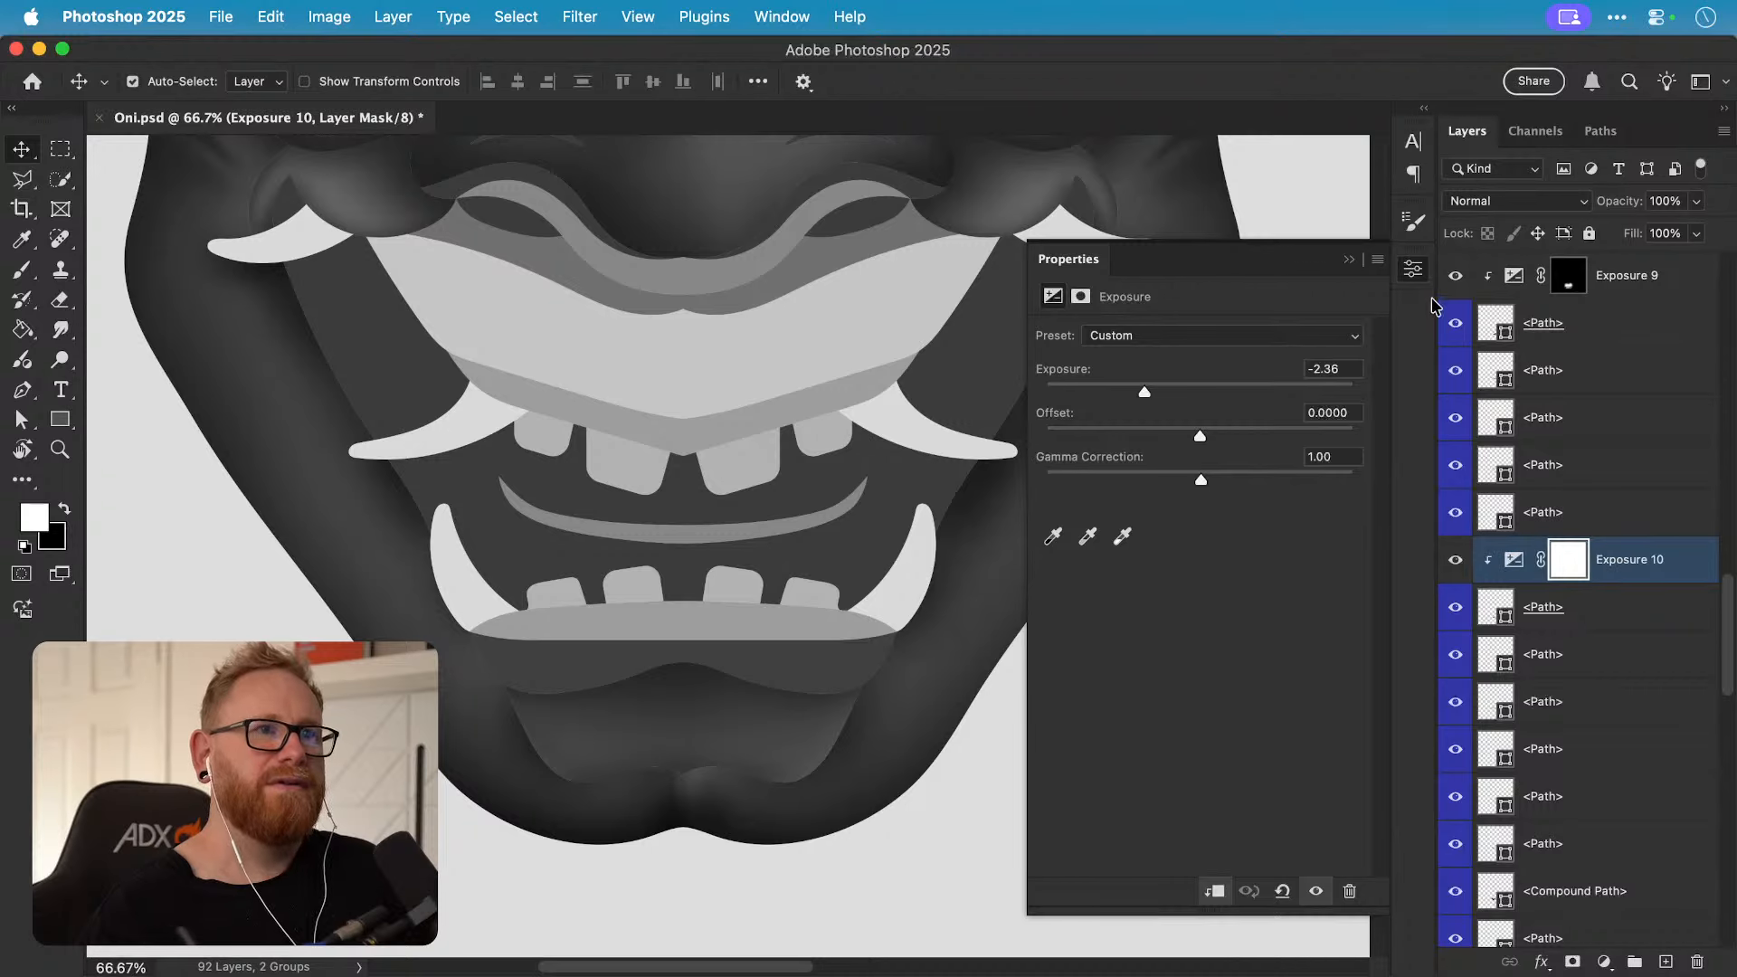
left_click(1416, 274)
Step: Lower the clipped adjustment's exposure until the lip front is nearly black, and invert its mask to black
double_click(1513, 560)
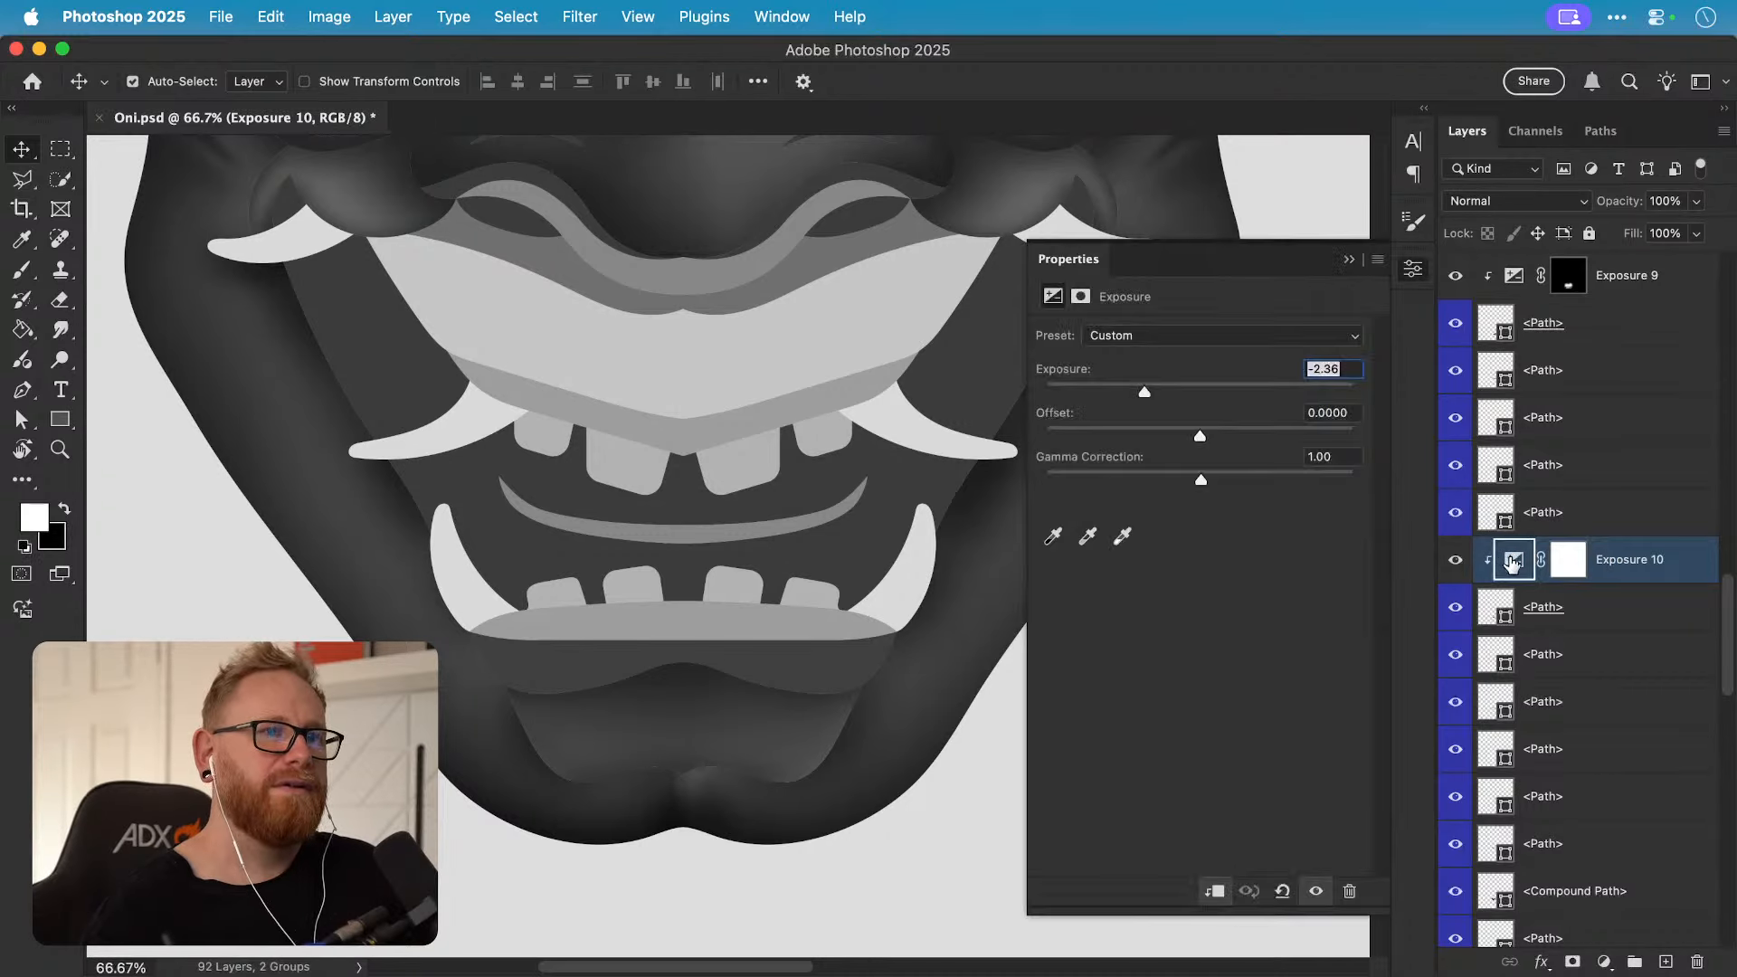
left_click_drag(1128, 395, 1098, 391)
left_click(1412, 275)
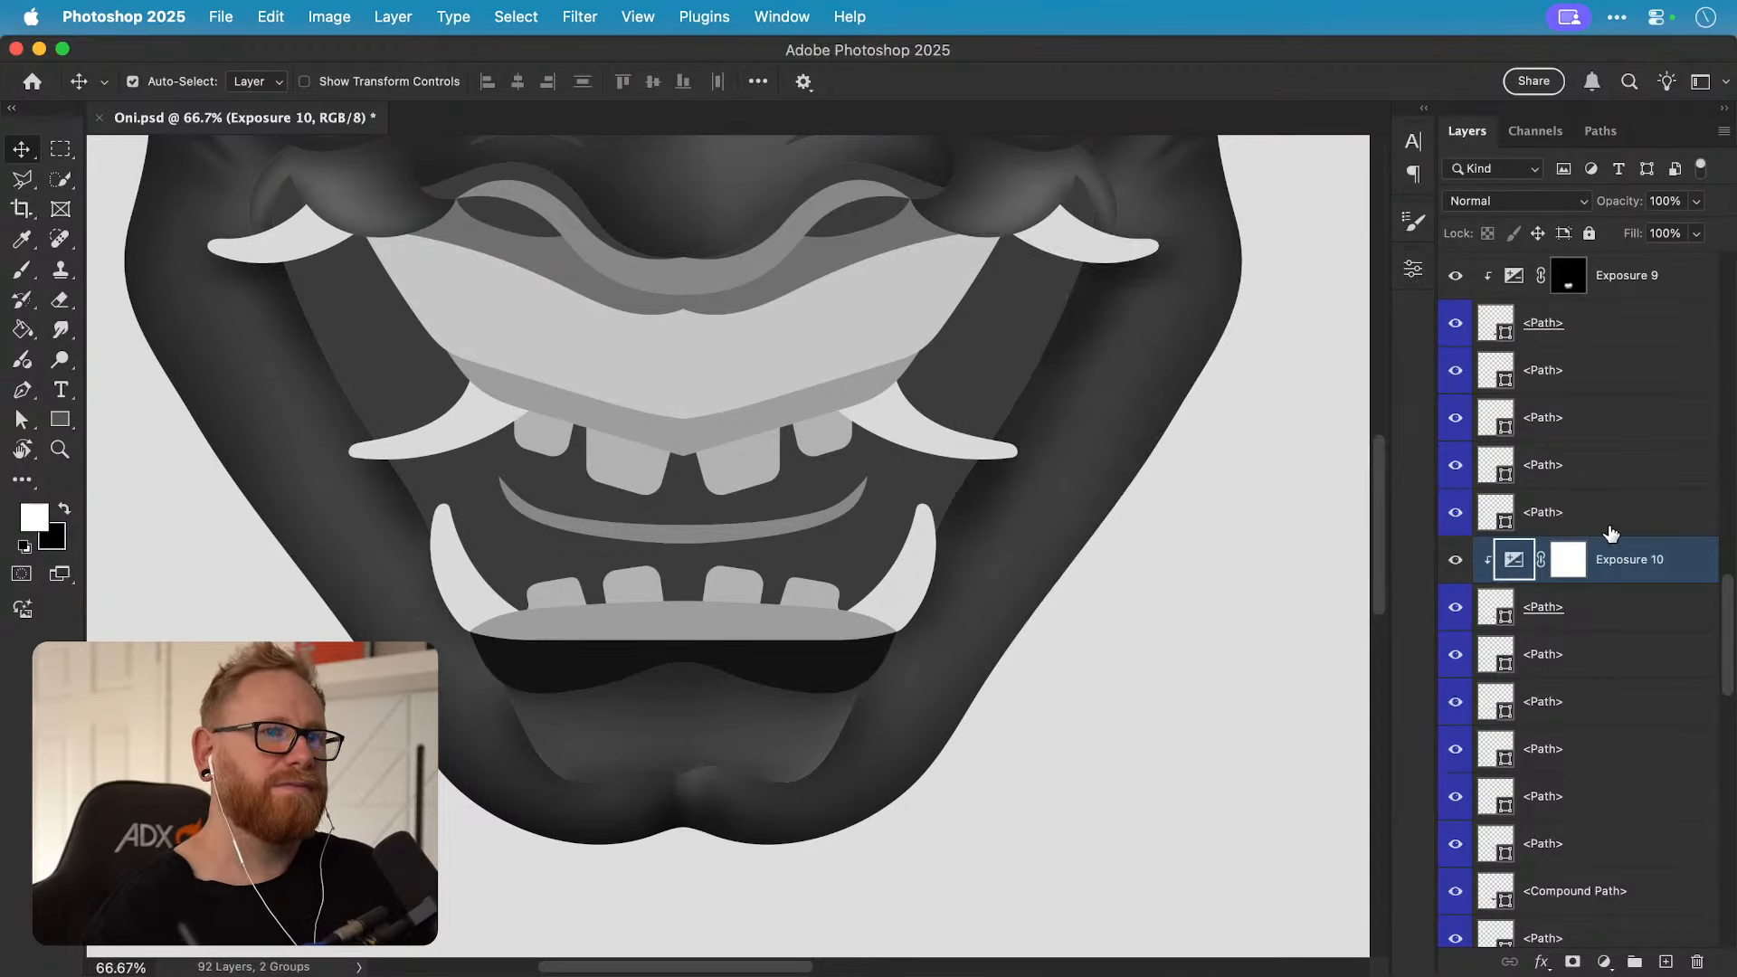
left_click(1569, 563)
key("super+i")
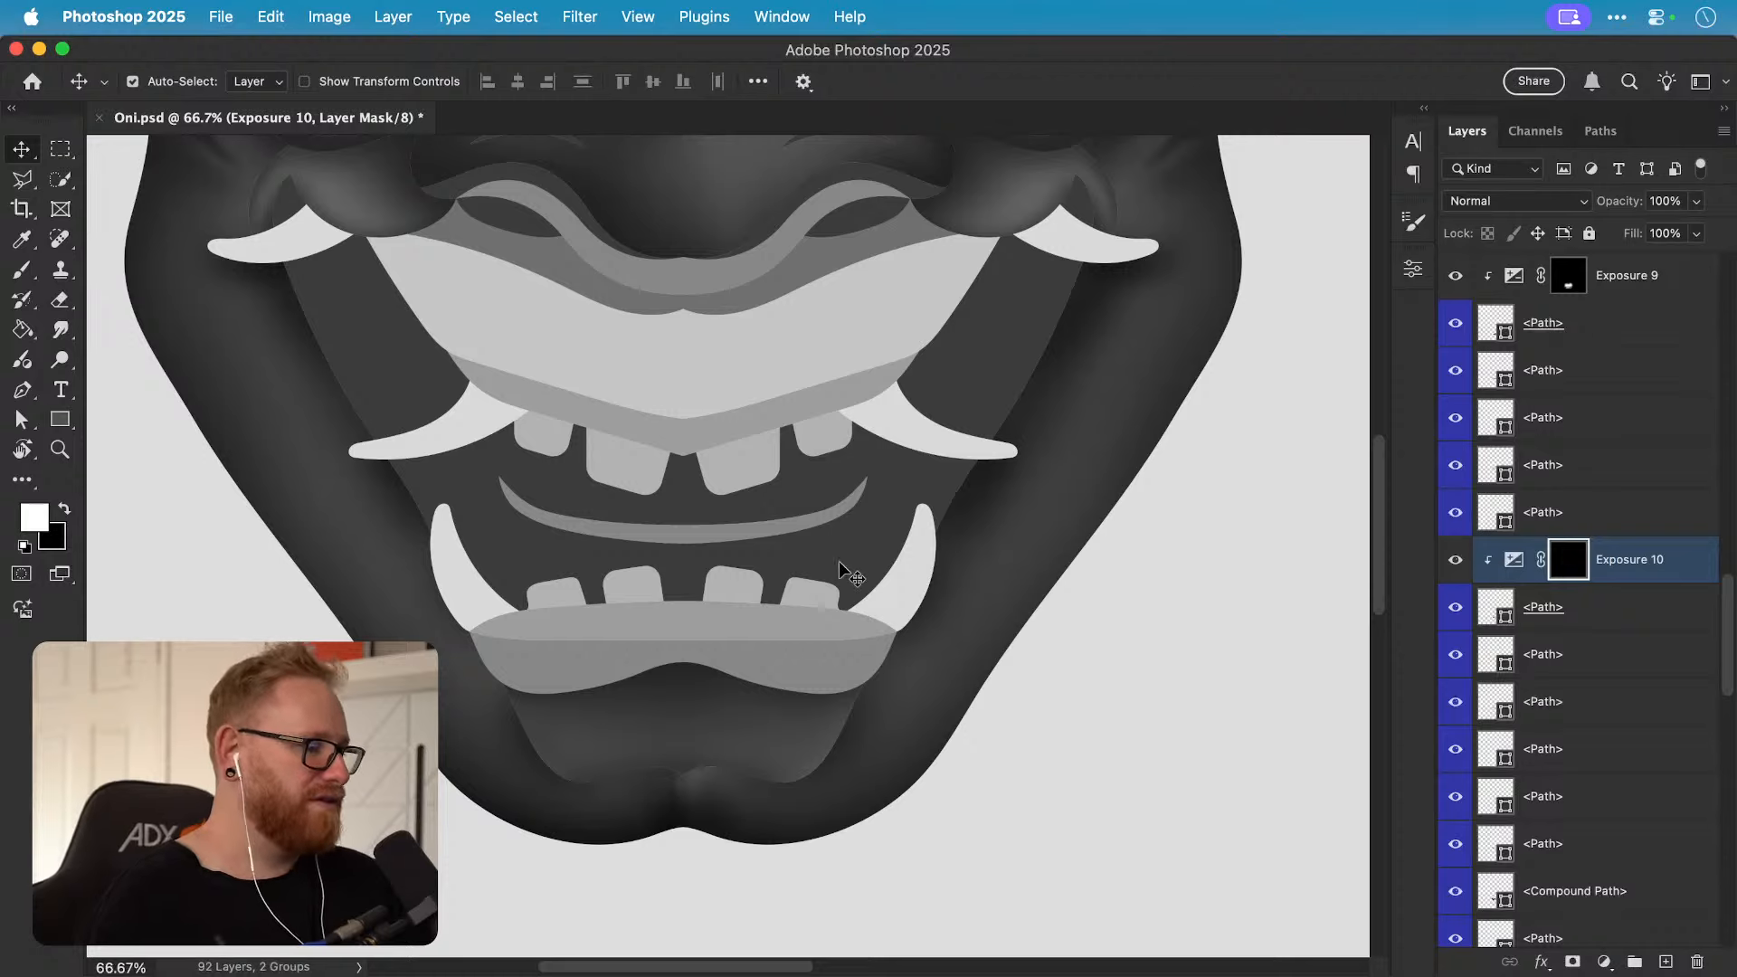
Step: Try painting white shading on the mask along the lower lip front's edges with a 125 px soft brush, and undo it
key("b")
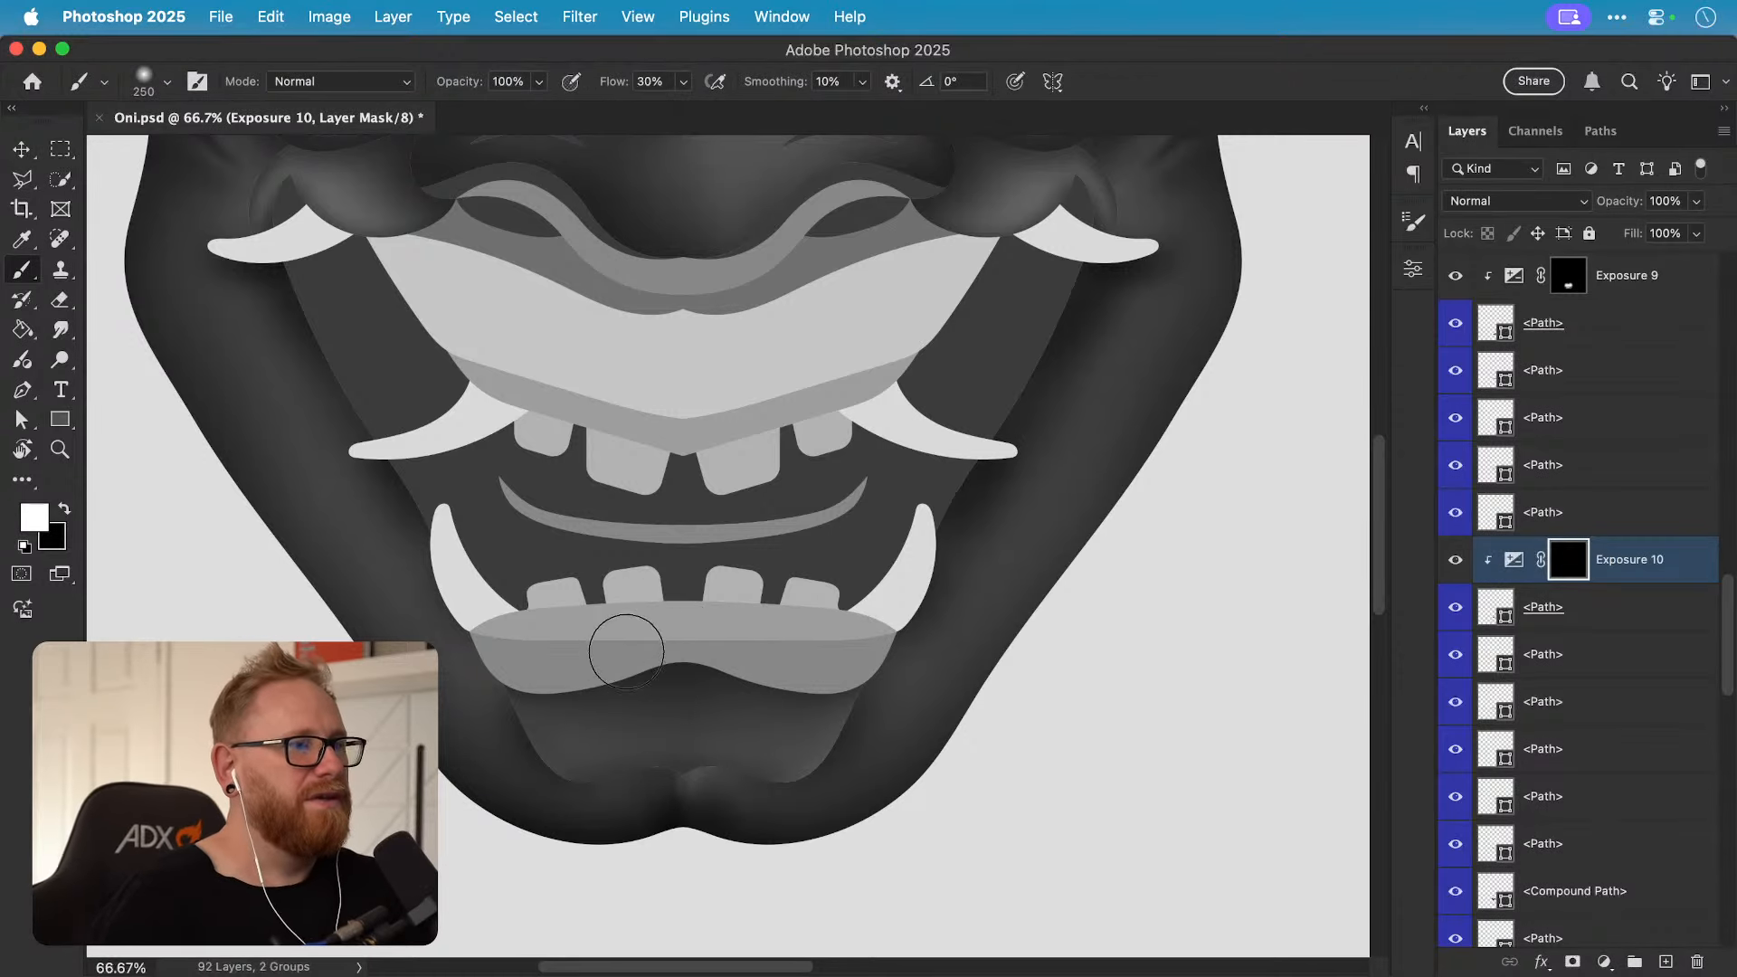
key("super+equal")
key("super+equal")
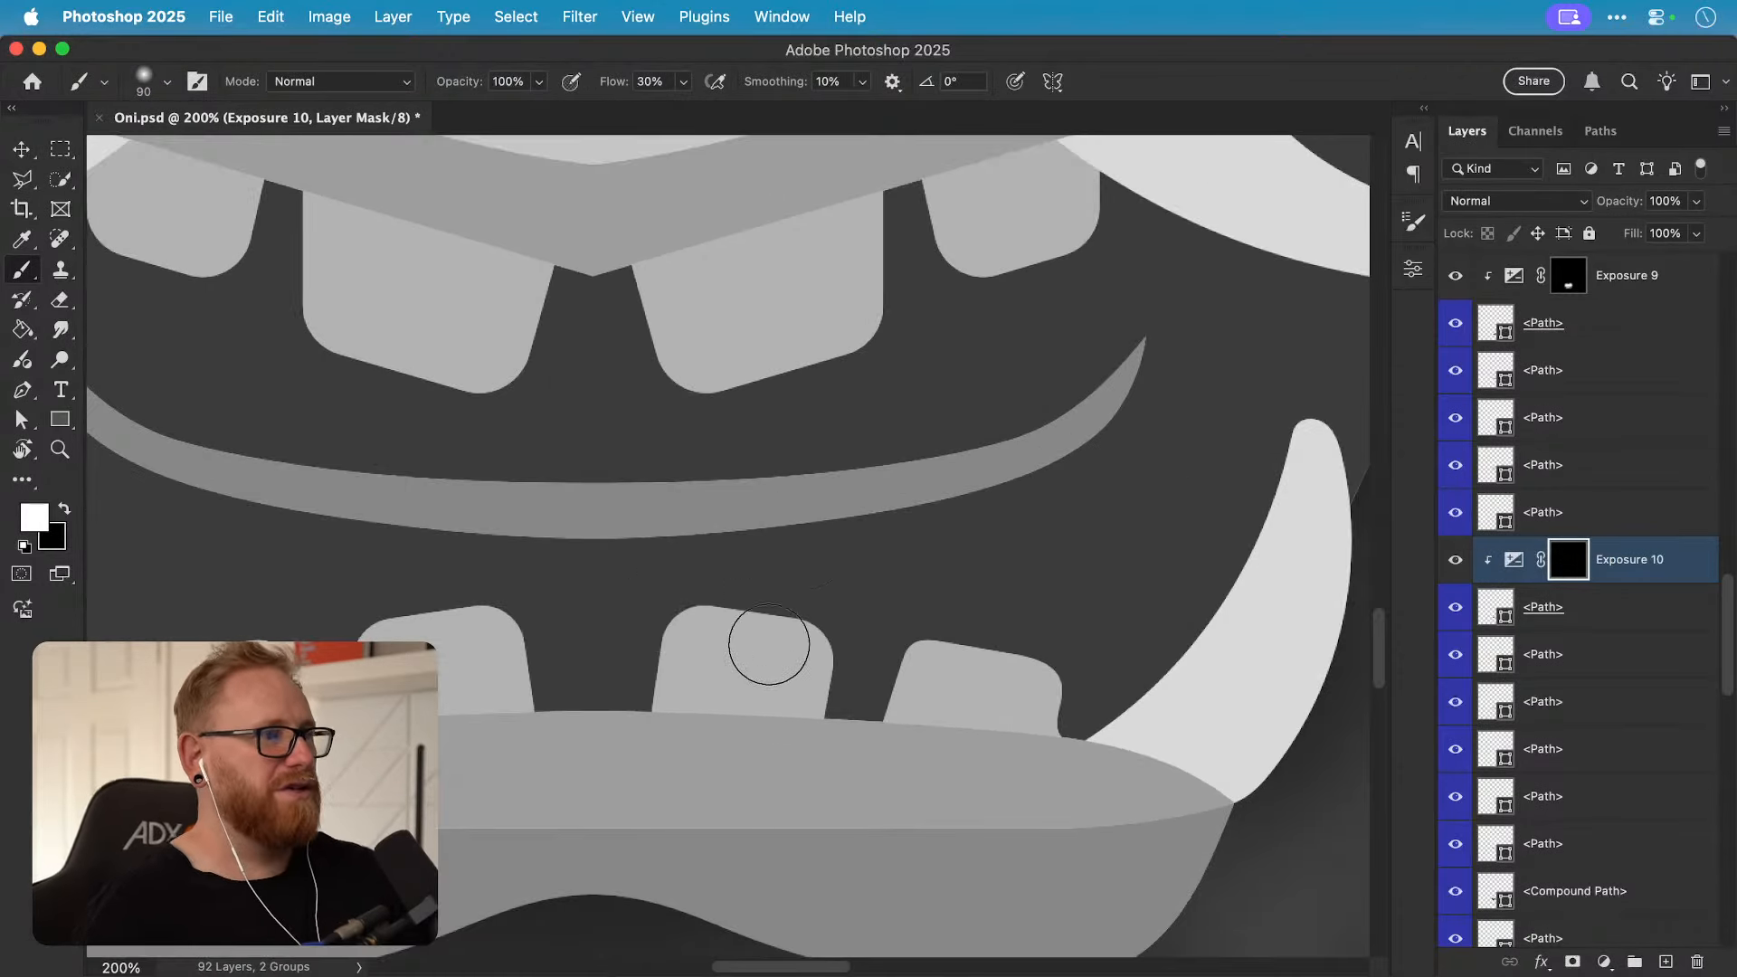
key("super+minus")
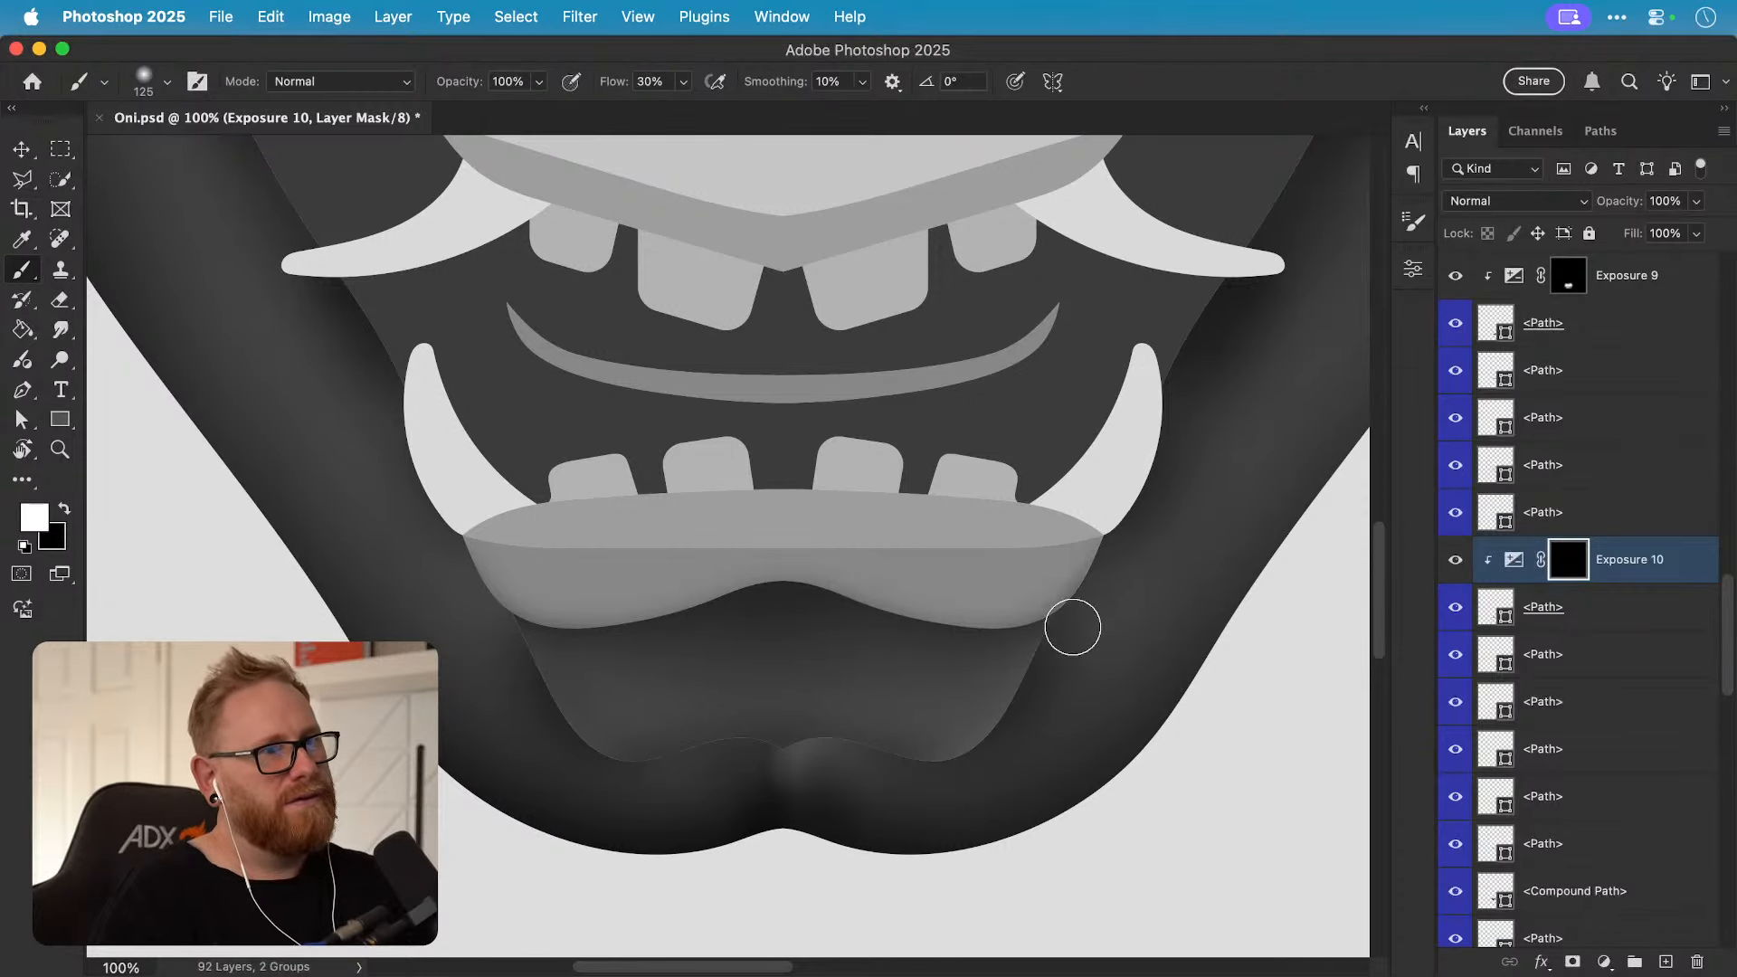
mouse_move(445, 552)
left_mouse_down()
mouse_move(514, 619)
mouse_move(573, 631)
mouse_move(766, 604)
mouse_move(923, 648)
mouse_move(1050, 648)
mouse_move(915, 624)
left_mouse_up()
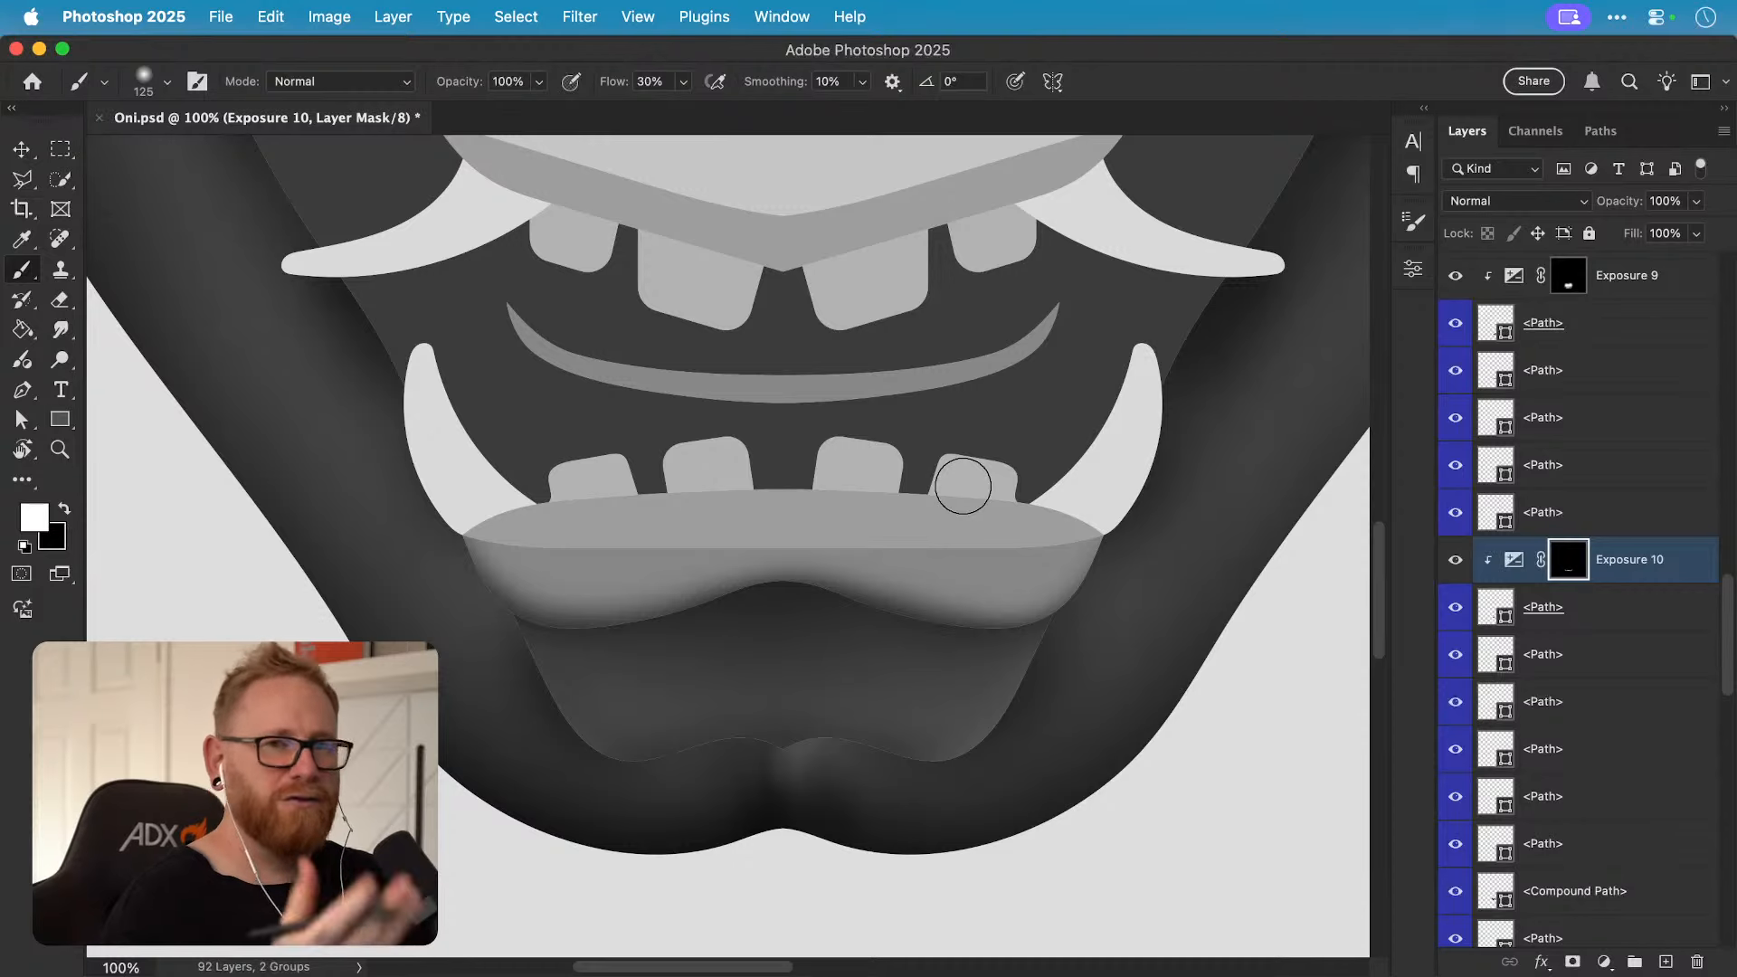
key("super+z")
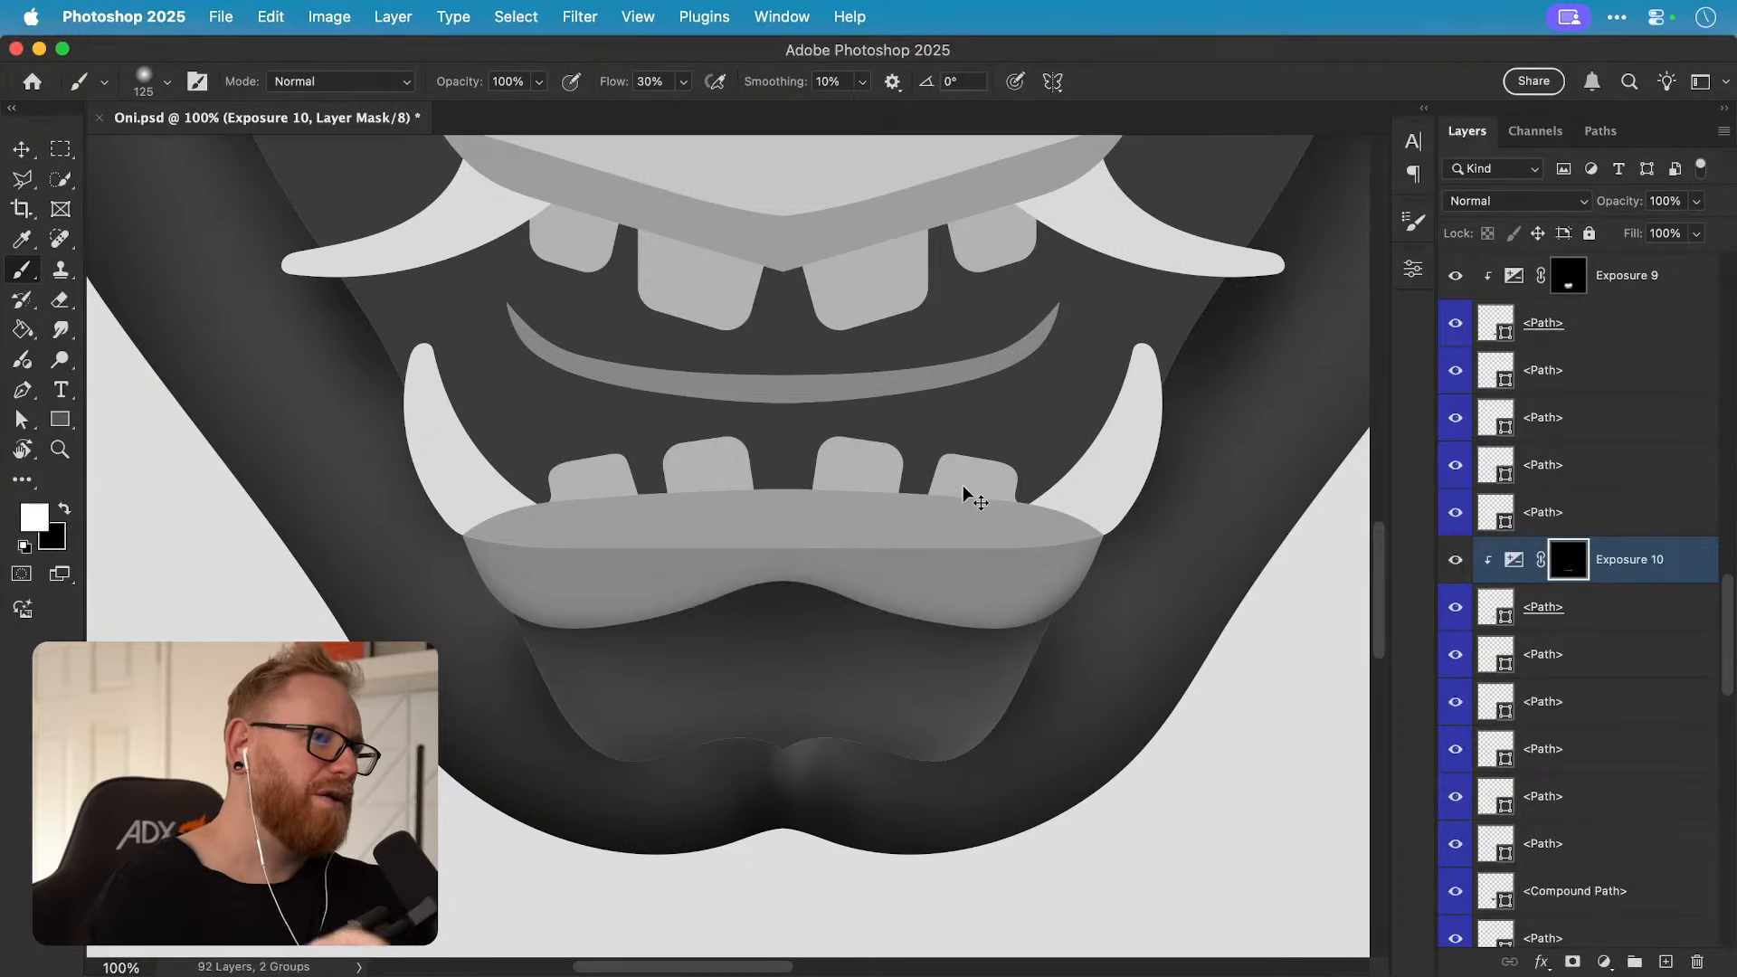
key("super+z")
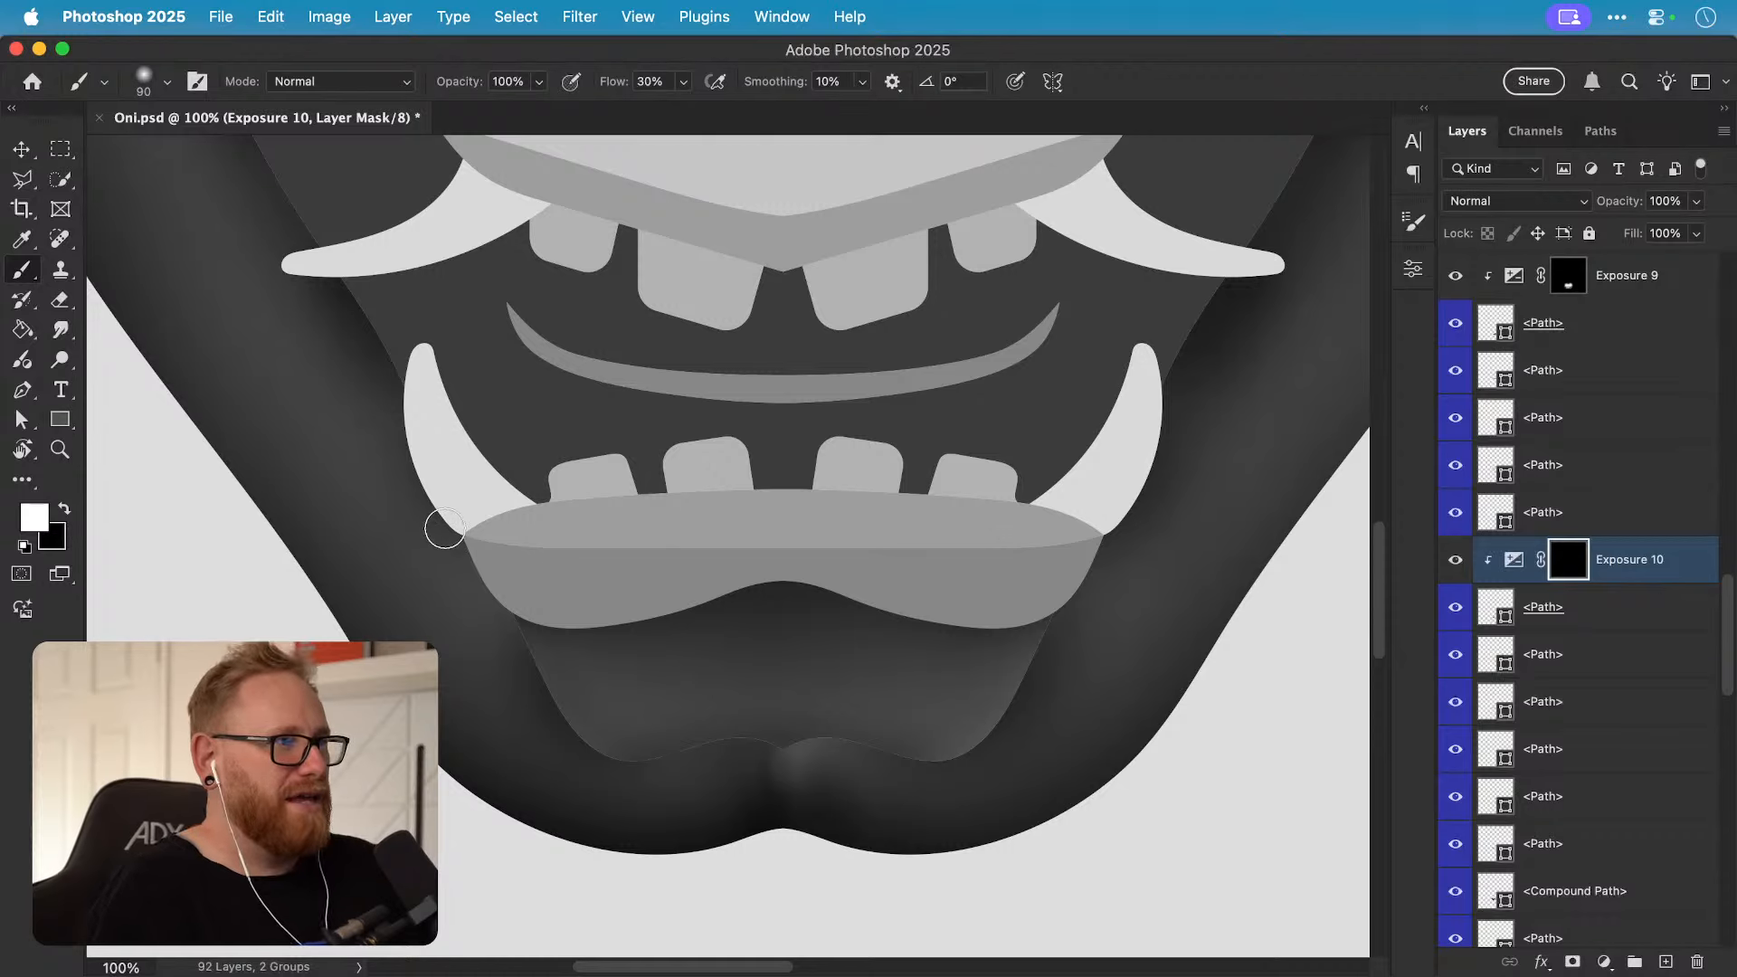
Step: Paint white on the Exposure 10 mask with a 90 px soft brush to shade the lip front's lower, side and upper edges
mouse_move(461, 572)
left_mouse_down()
mouse_move(658, 661)
mouse_move(507, 634)
mouse_move(478, 605)
mouse_move(646, 636)
mouse_move(687, 621)
mouse_move(512, 639)
mouse_move(795, 603)
mouse_move(750, 613)
mouse_move(917, 643)
left_mouse_up()
left_click_drag(811, 610, 1003, 641)
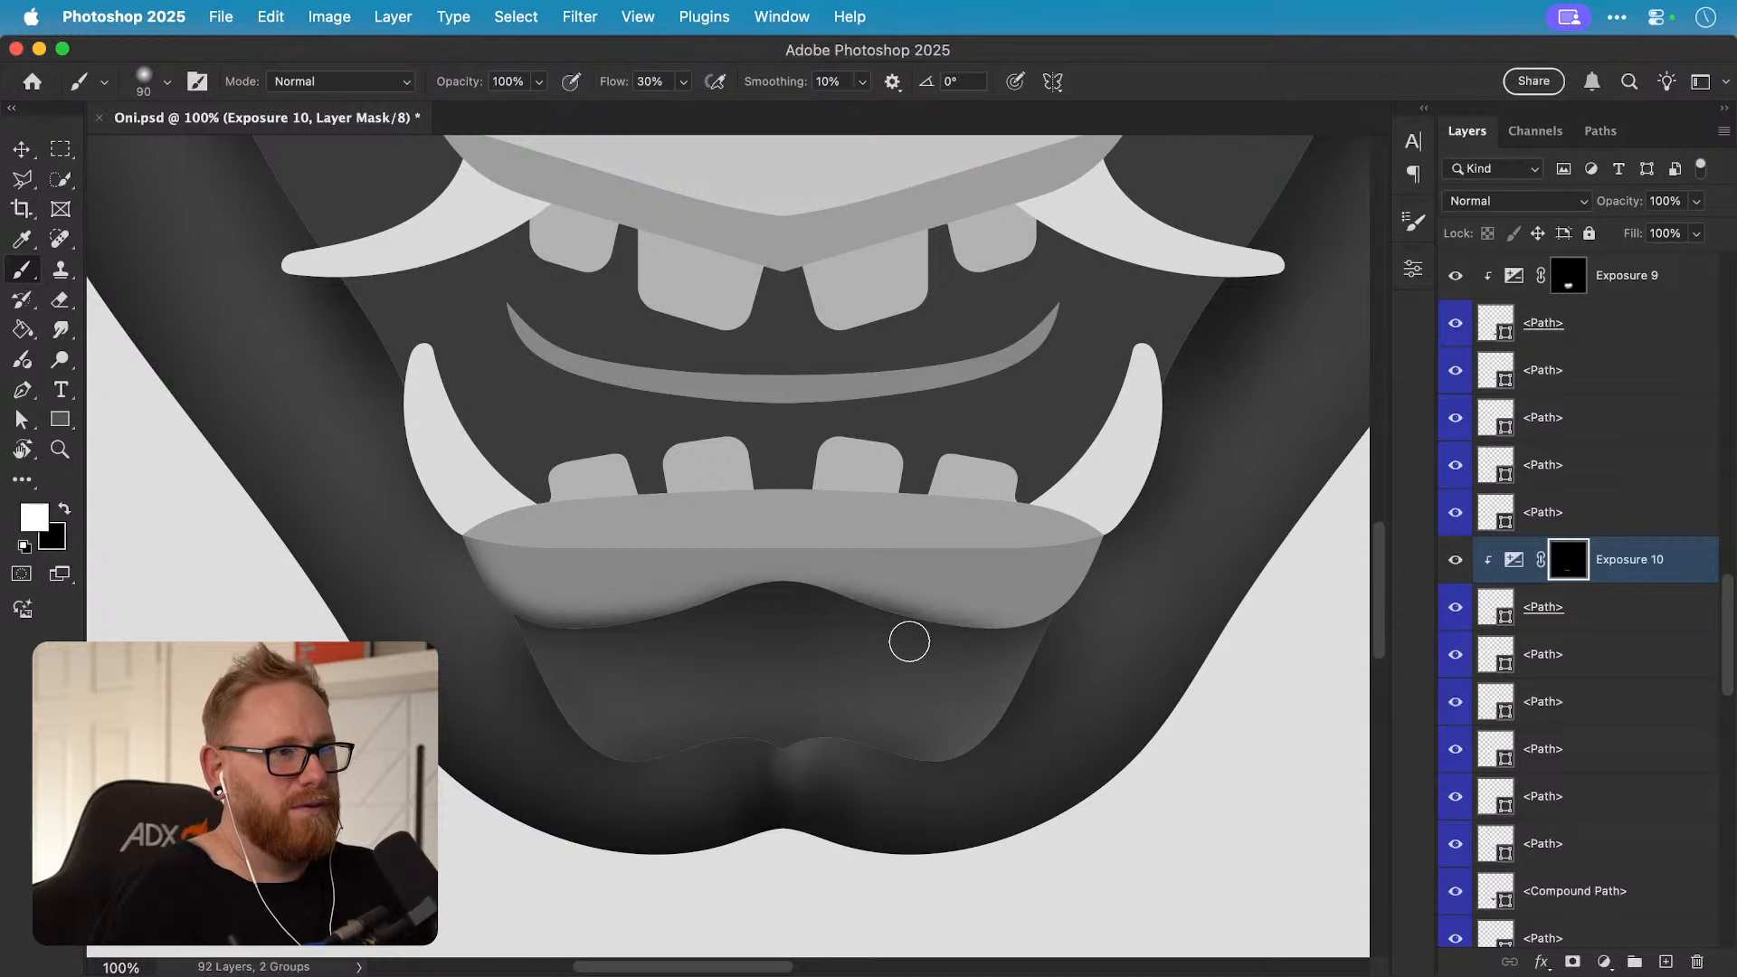
key("super+z")
mouse_move(810, 610)
left_mouse_down()
mouse_move(1025, 657)
mouse_move(1119, 562)
mouse_move(961, 666)
left_mouse_up()
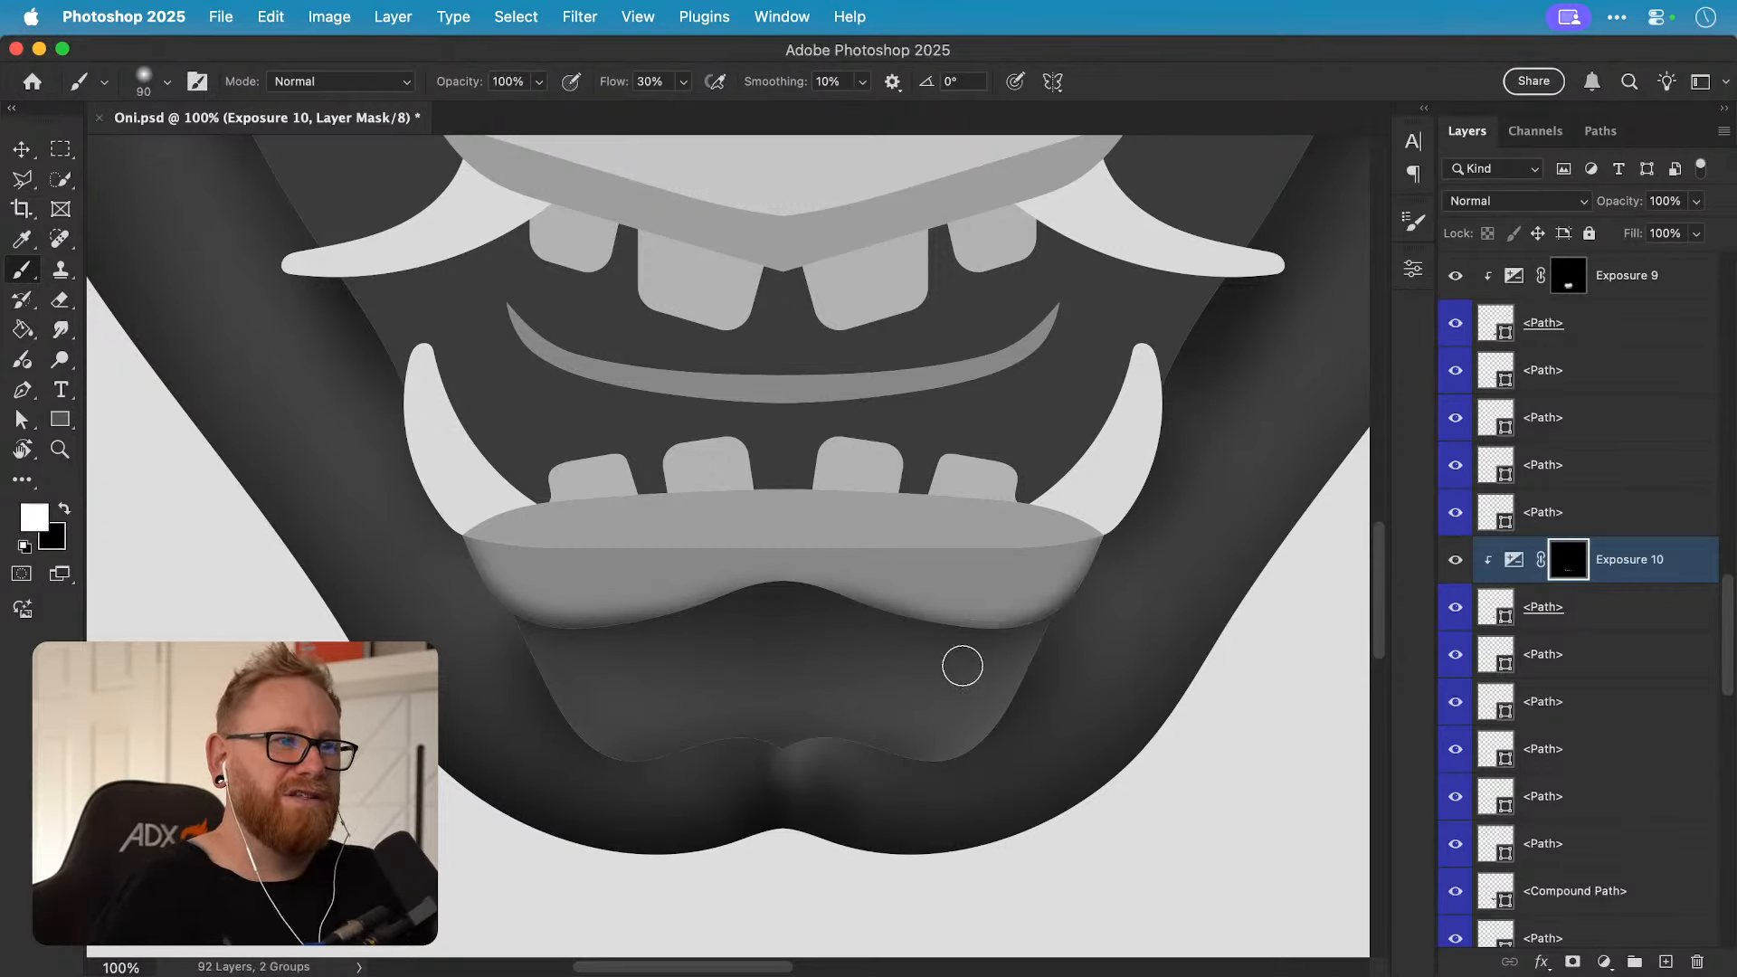
mouse_move(1050, 595)
left_mouse_down()
mouse_move(1007, 652)
mouse_move(1009, 679)
left_mouse_up()
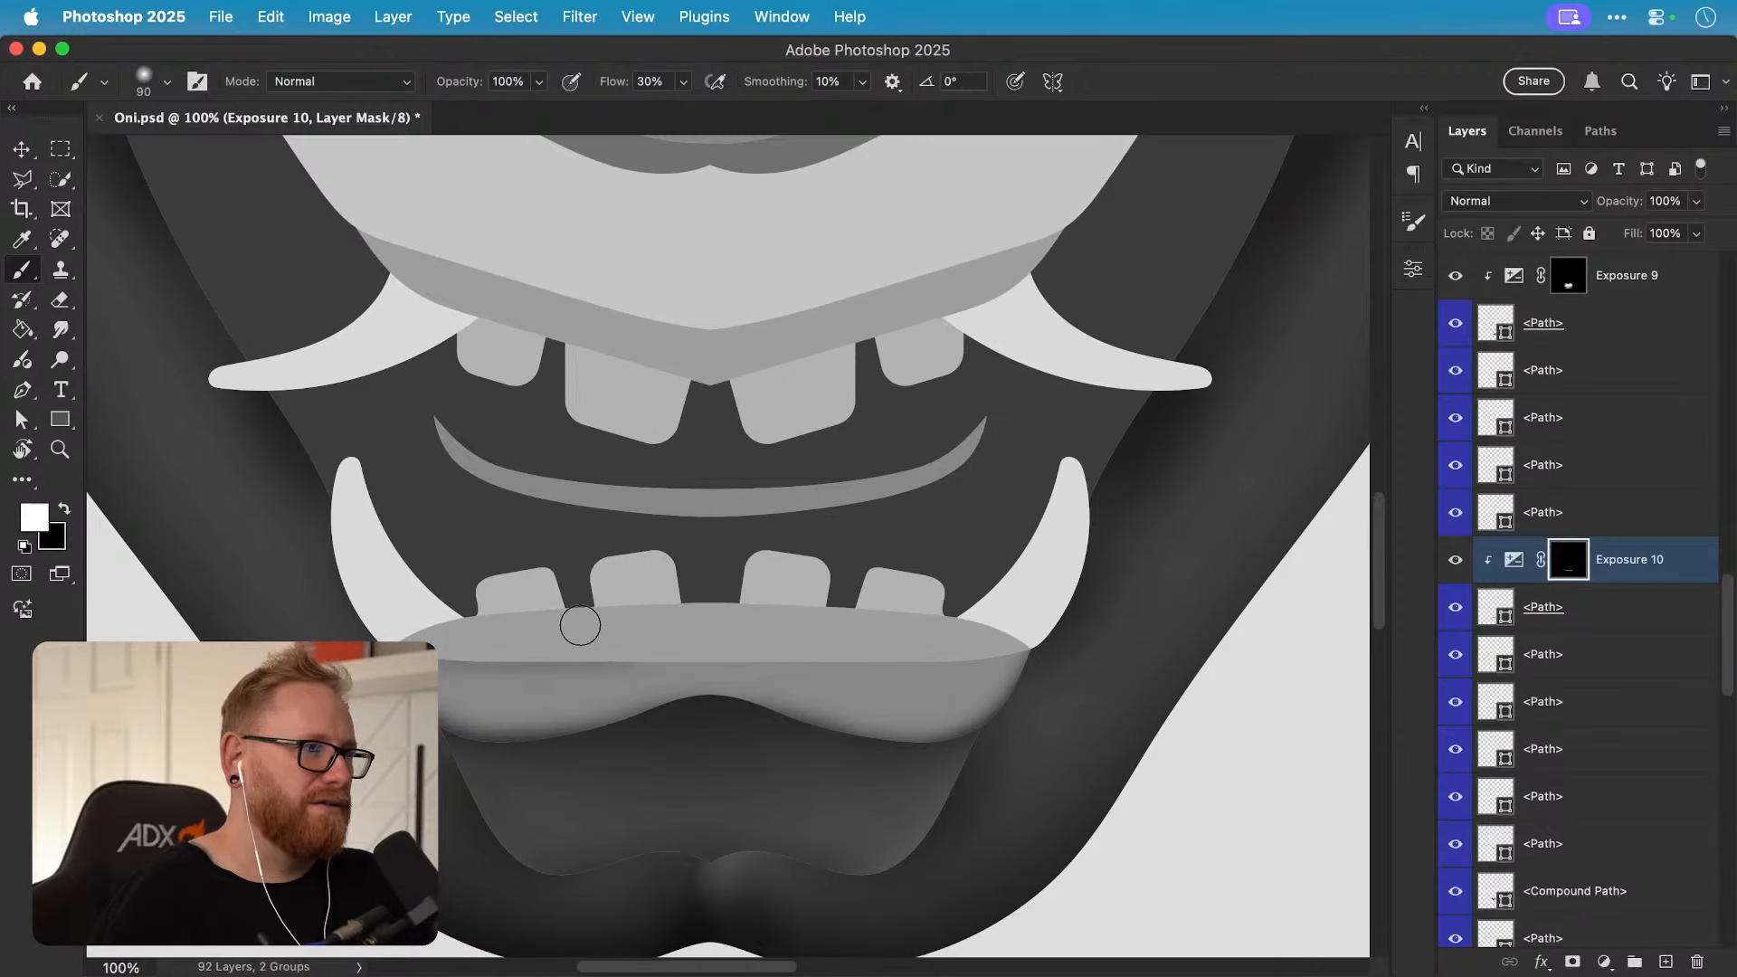
left_click_drag(554, 648, 982, 669)
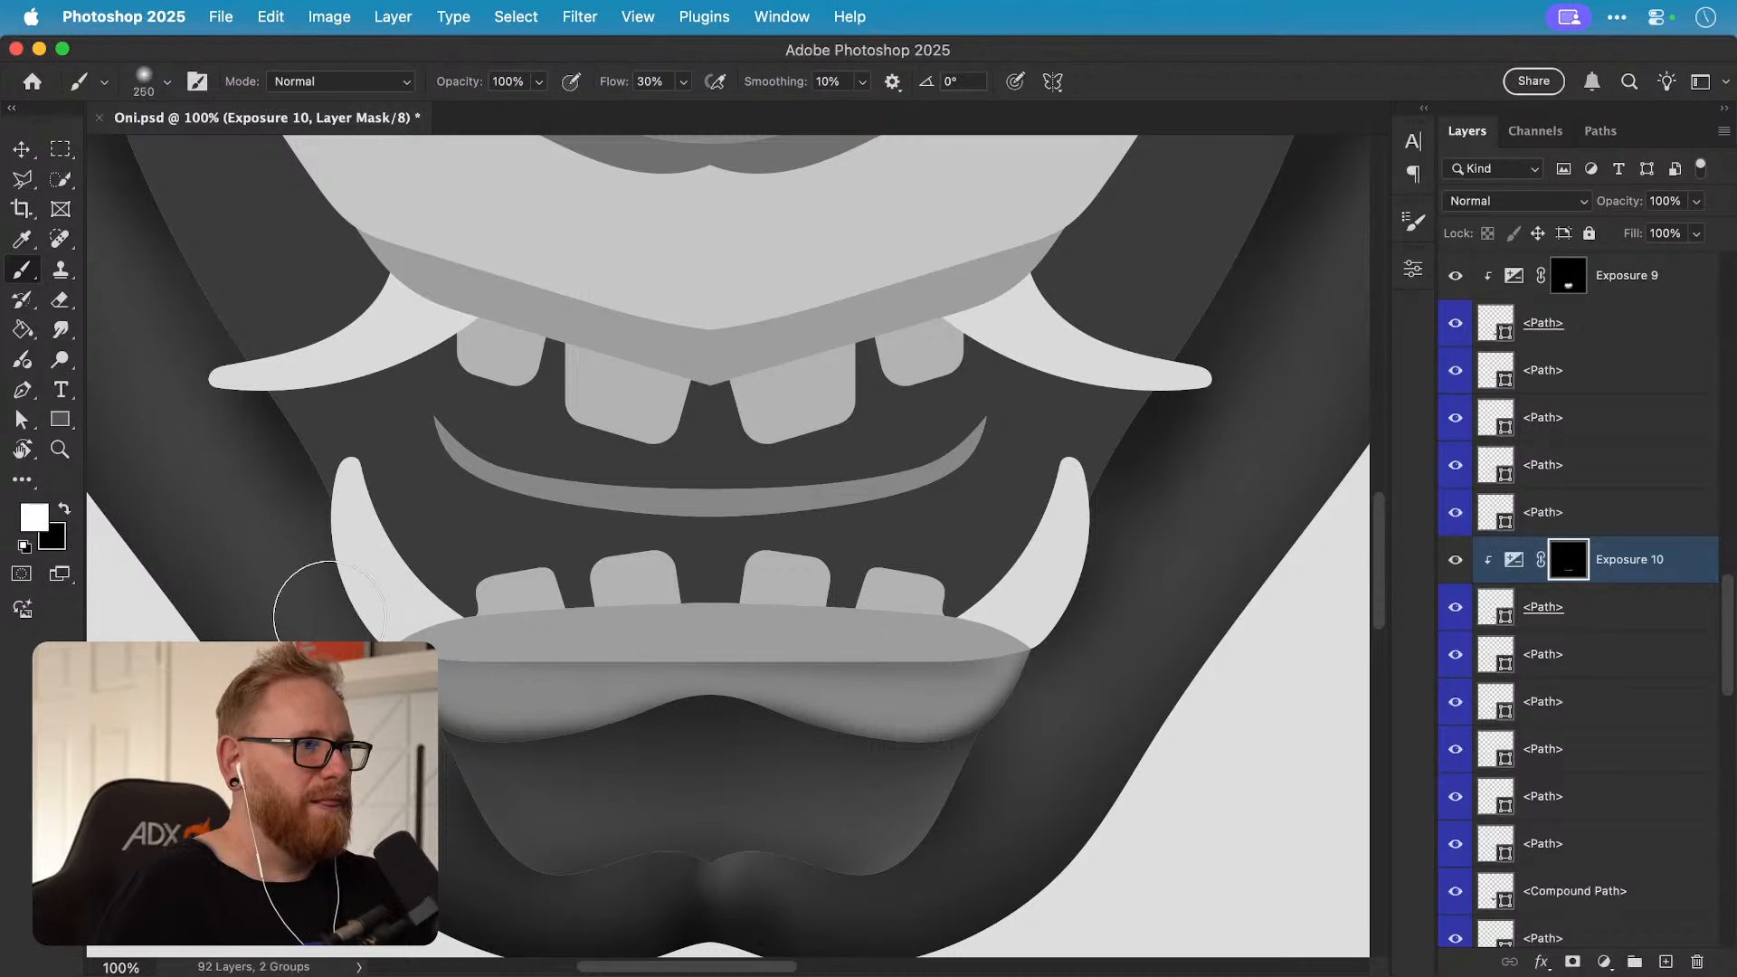
Step: Deepen the shading toward both corners of the lower lip's front with a soft brush of 200 to 300 px
key("bracketleft")
key("bracketleft")
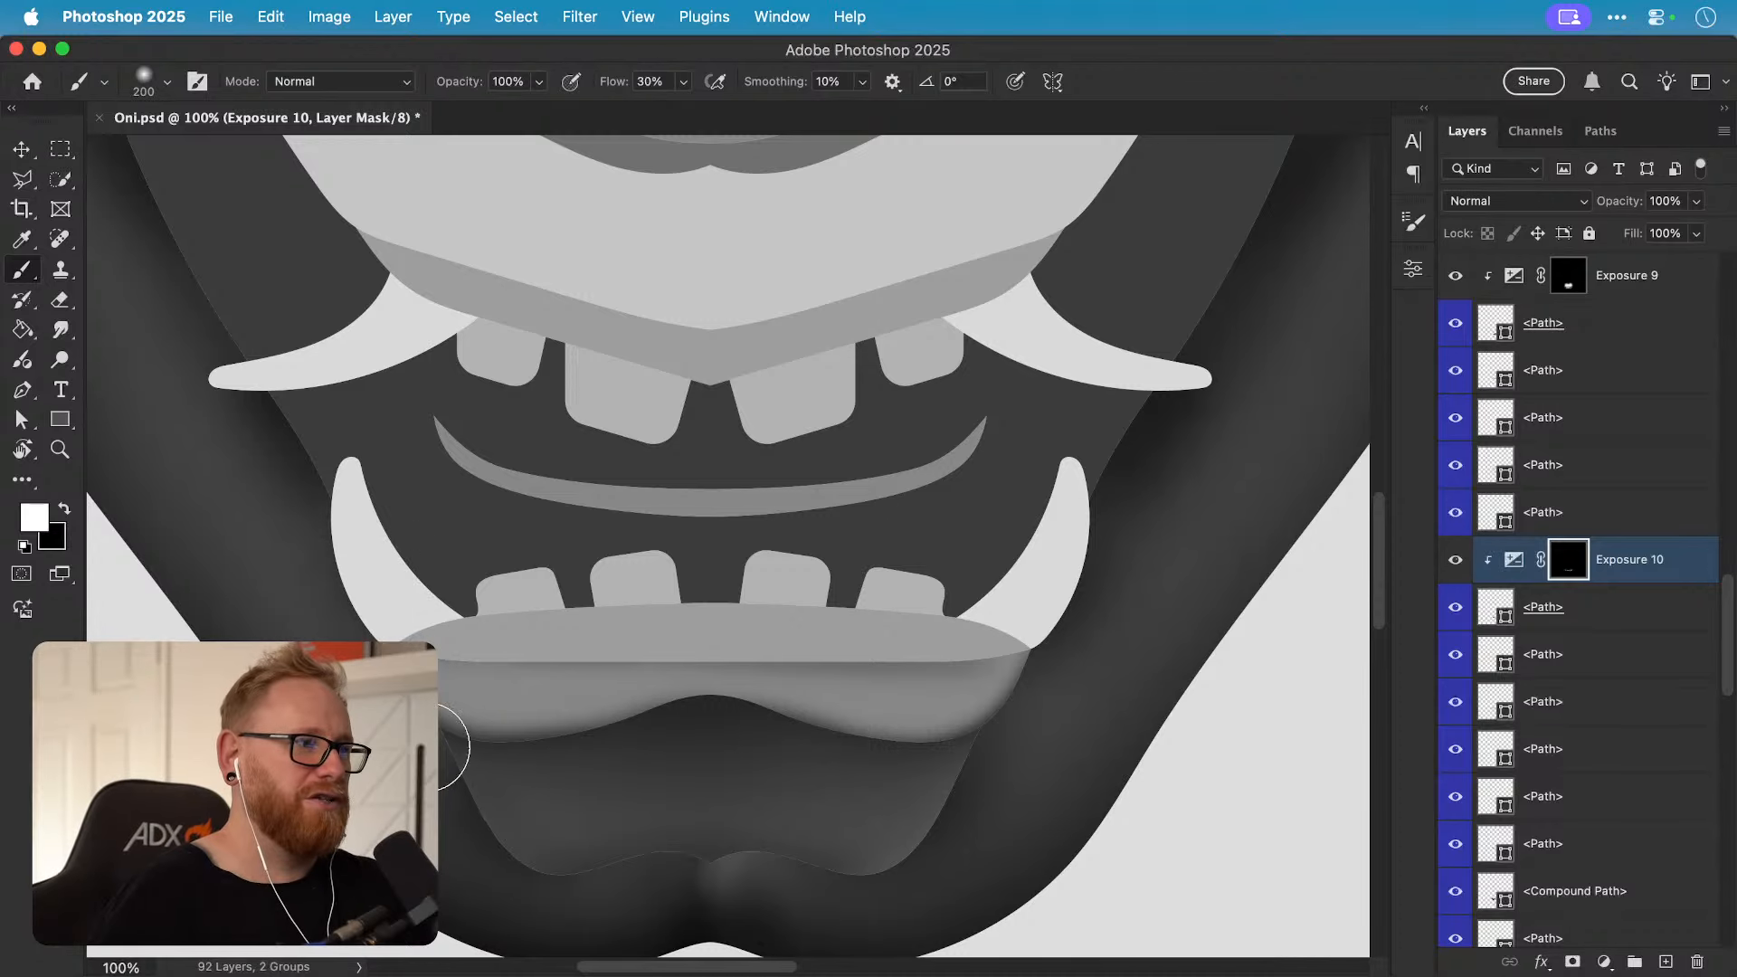
mouse_move(633, 799)
left_mouse_down()
mouse_move(386, 770)
mouse_move(736, 771)
mouse_move(380, 768)
left_mouse_up()
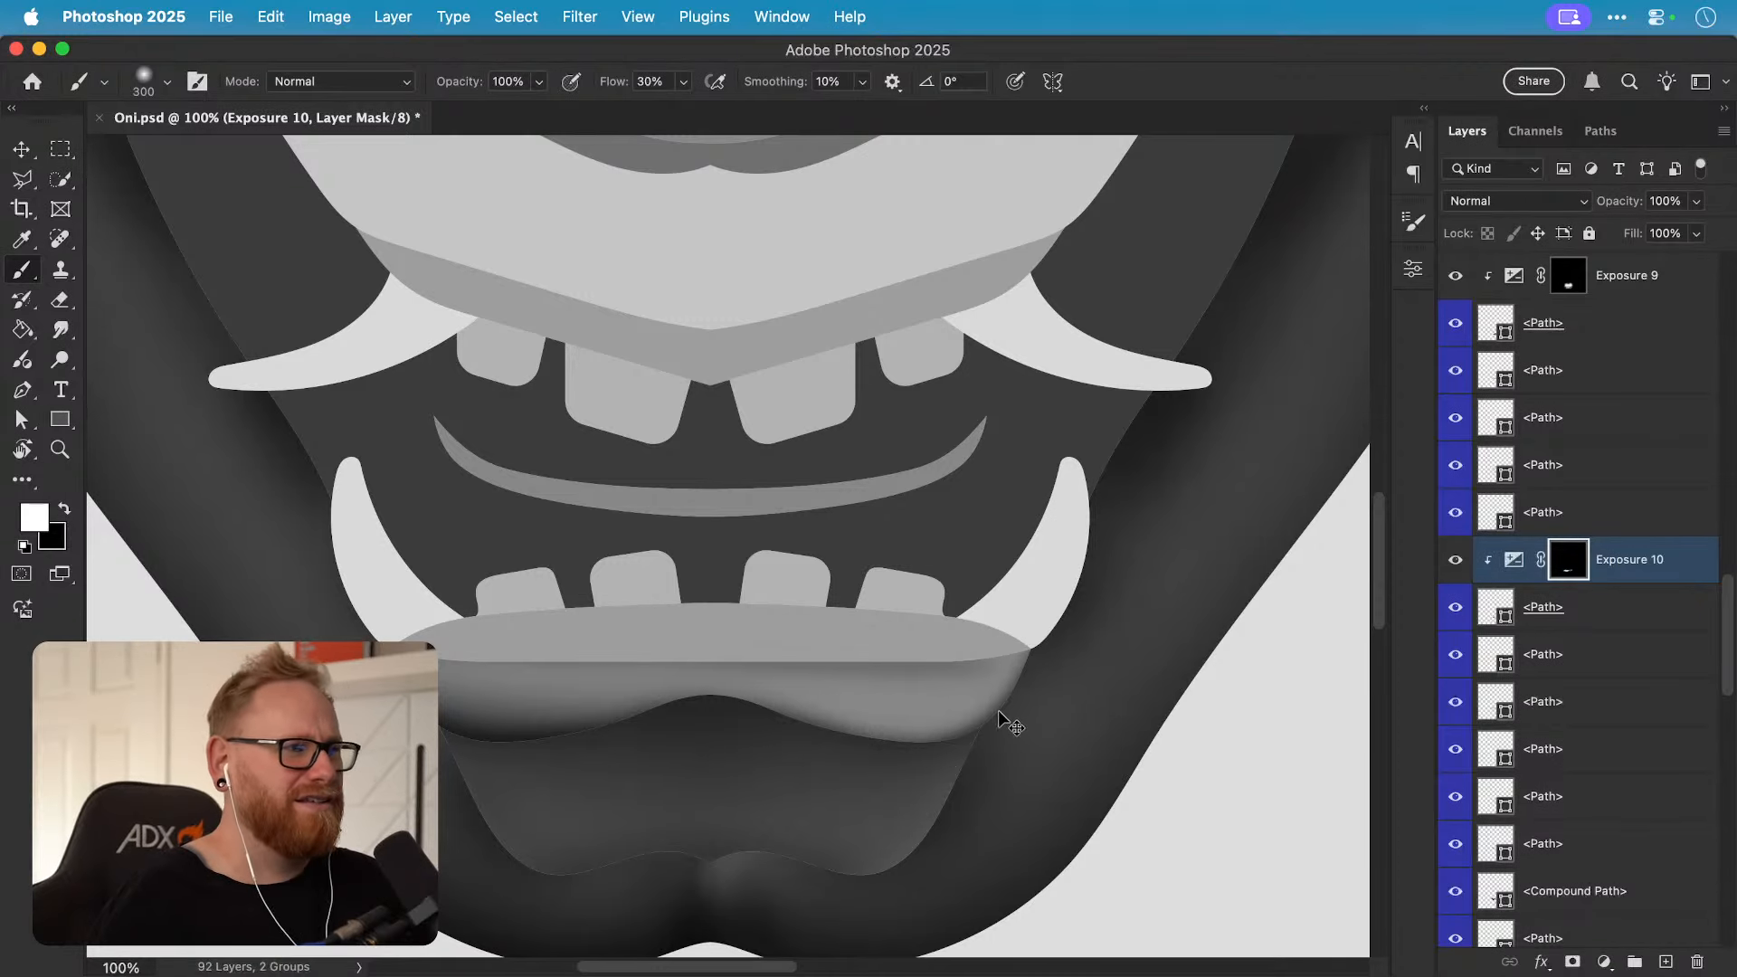
mouse_move(1055, 682)
left_mouse_down()
mouse_move(917, 766)
mouse_move(609, 729)
left_mouse_up()
key("super+z")
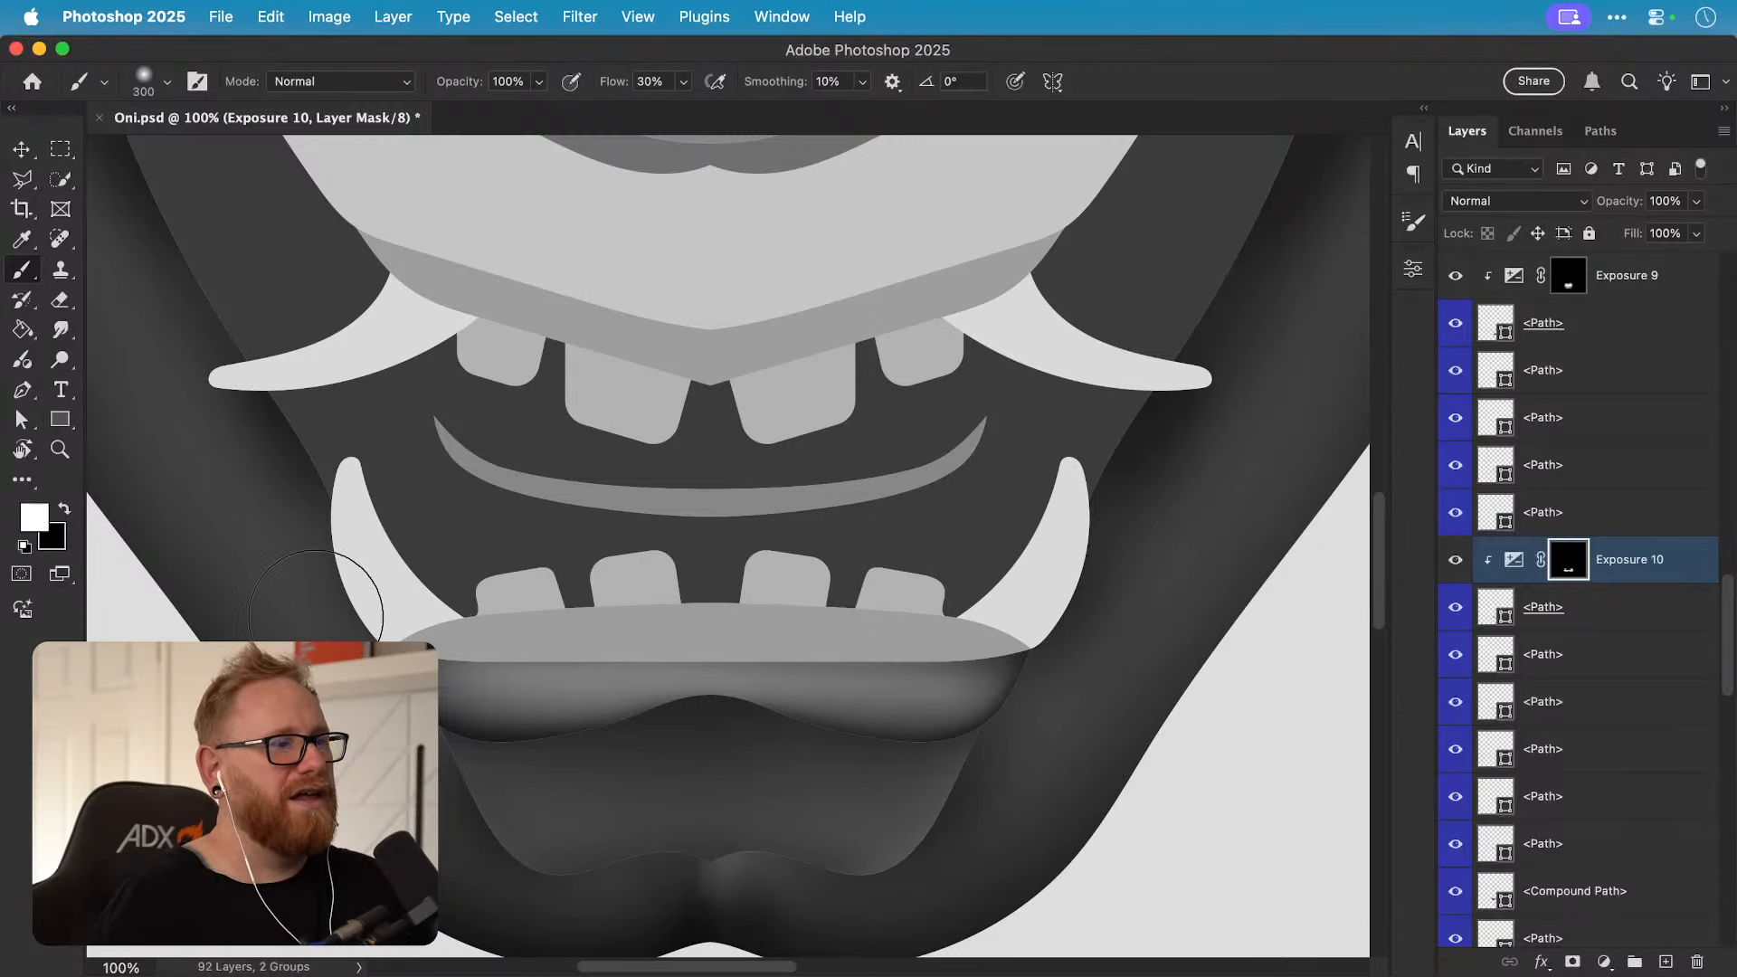
Step: Darken the whole front of the lower lip on the mask with a soft brush enlarged to 900 px
key("bracketright")
key("bracketright")
key("bracketright")
key("bracketright")
key("bracketright")
key("bracketright")
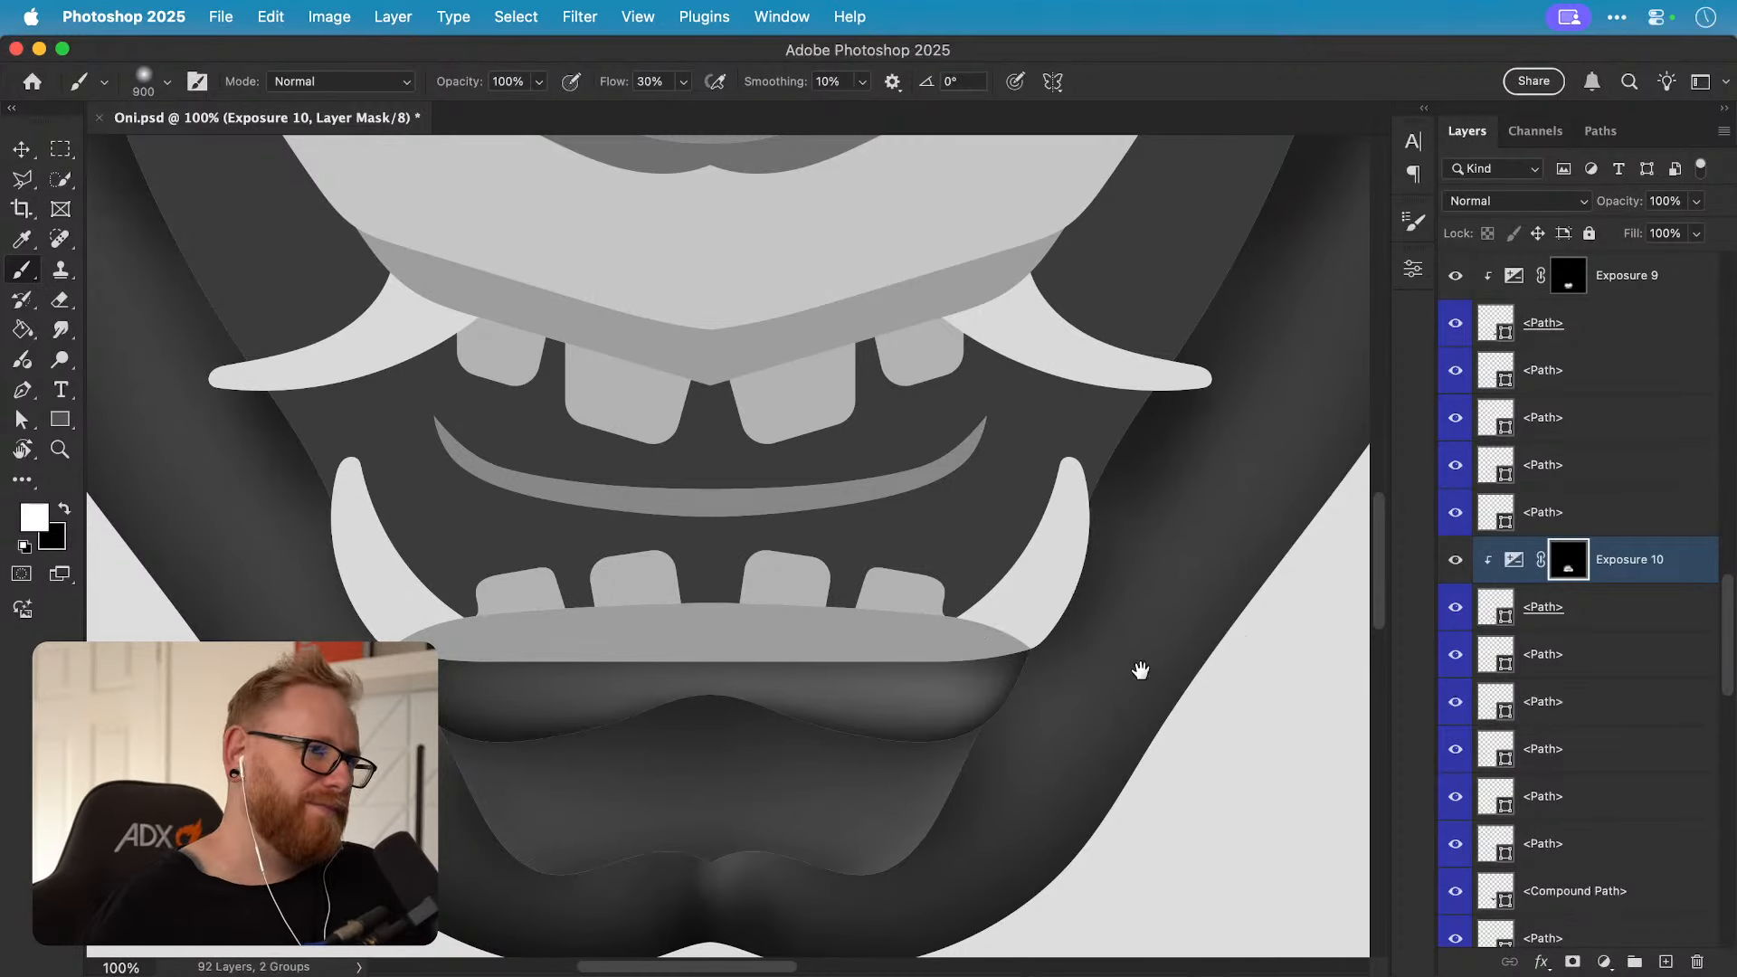
Step: Add an Exposure adjustment of -7.12 clipped to the lower lip's light upper surface
key("v")
left_click_drag(1052, 715, 1040, 725)
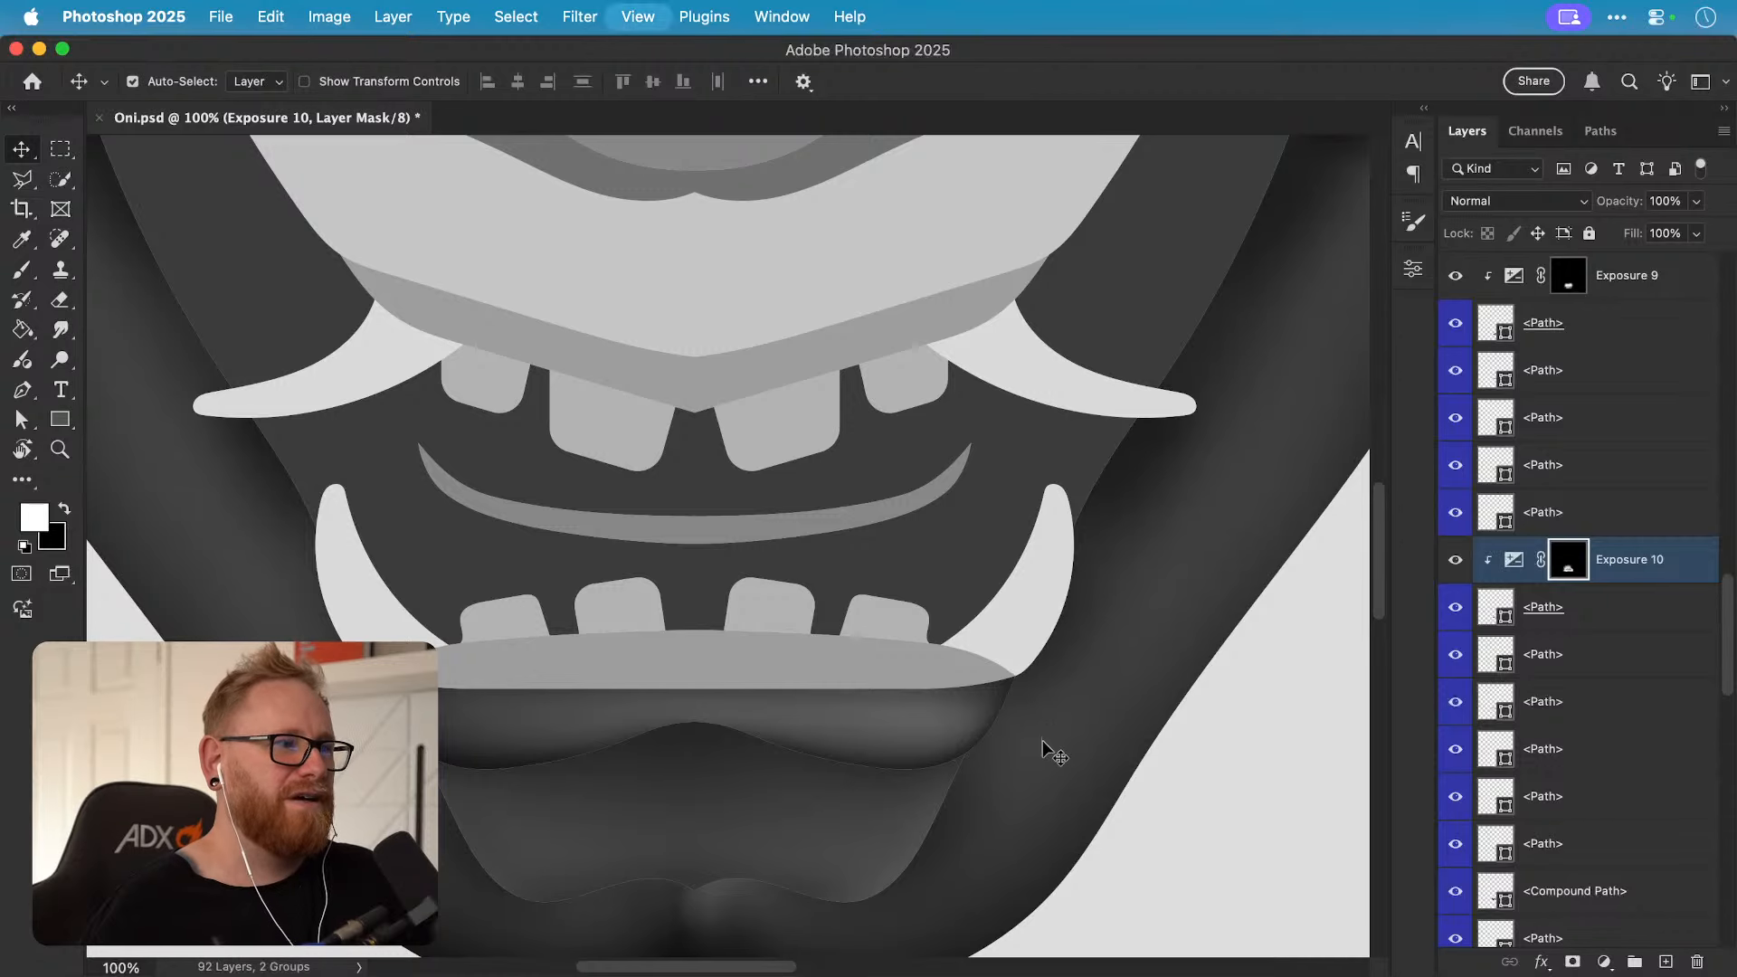
key("z")
left_click_drag(743, 756, 697, 713)
key("v")
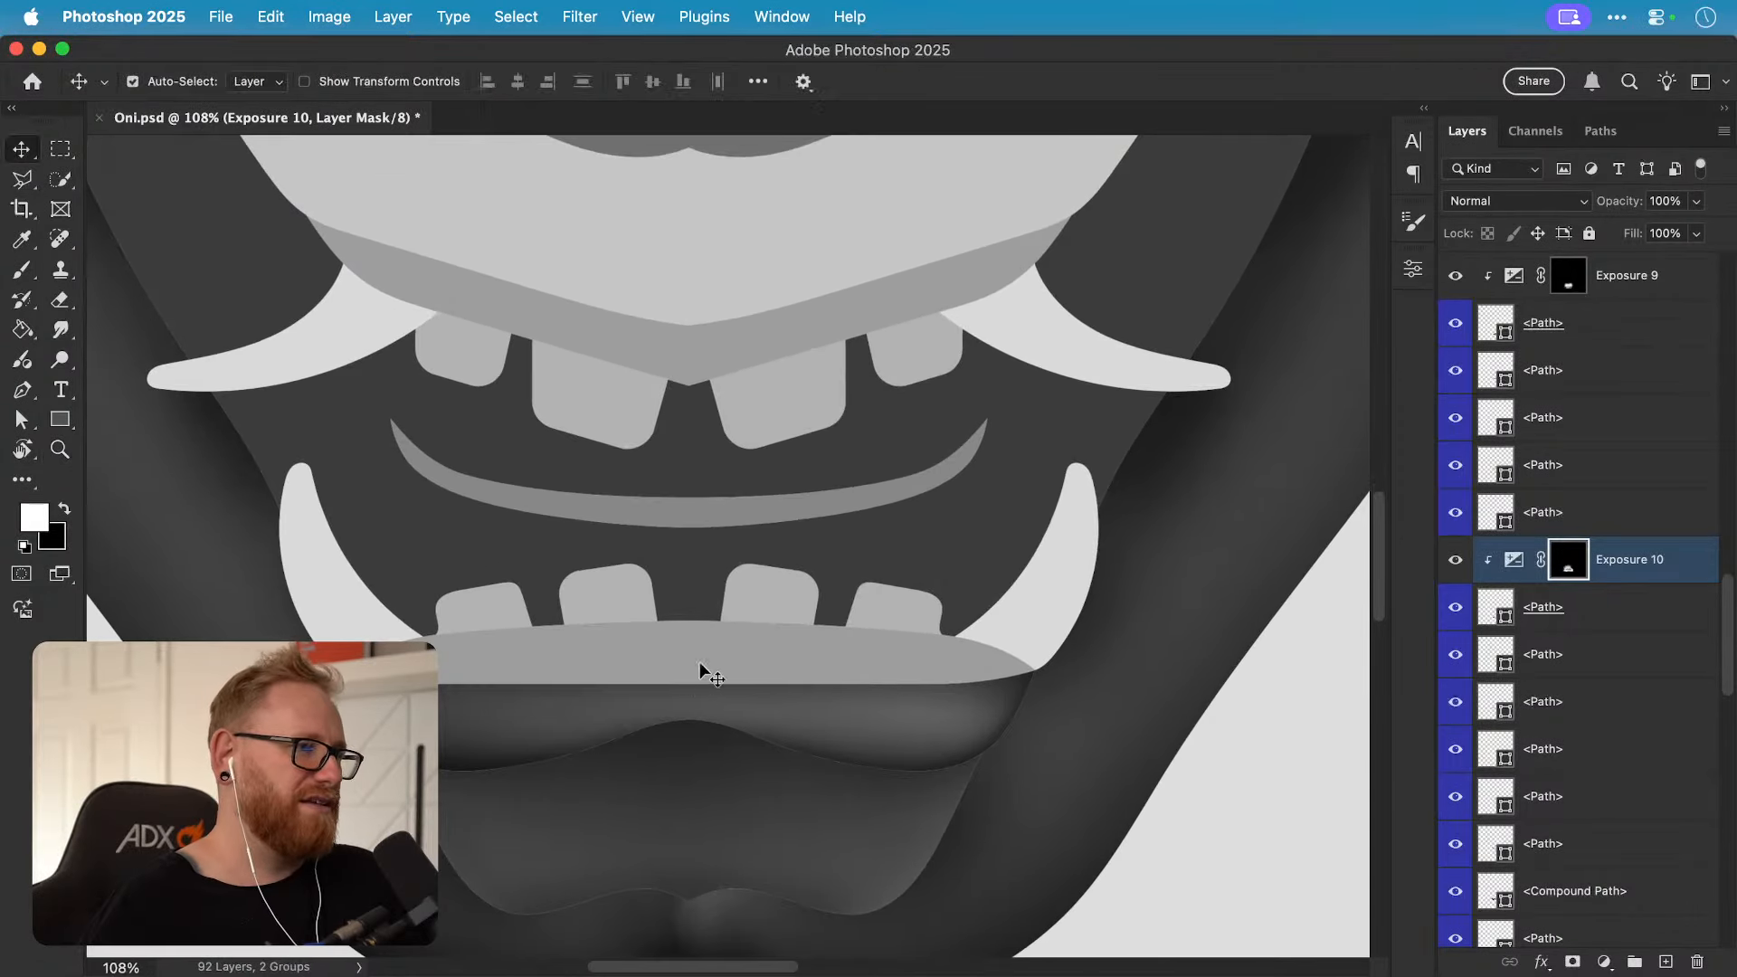
left_click(1206, 586)
left_click(1604, 961)
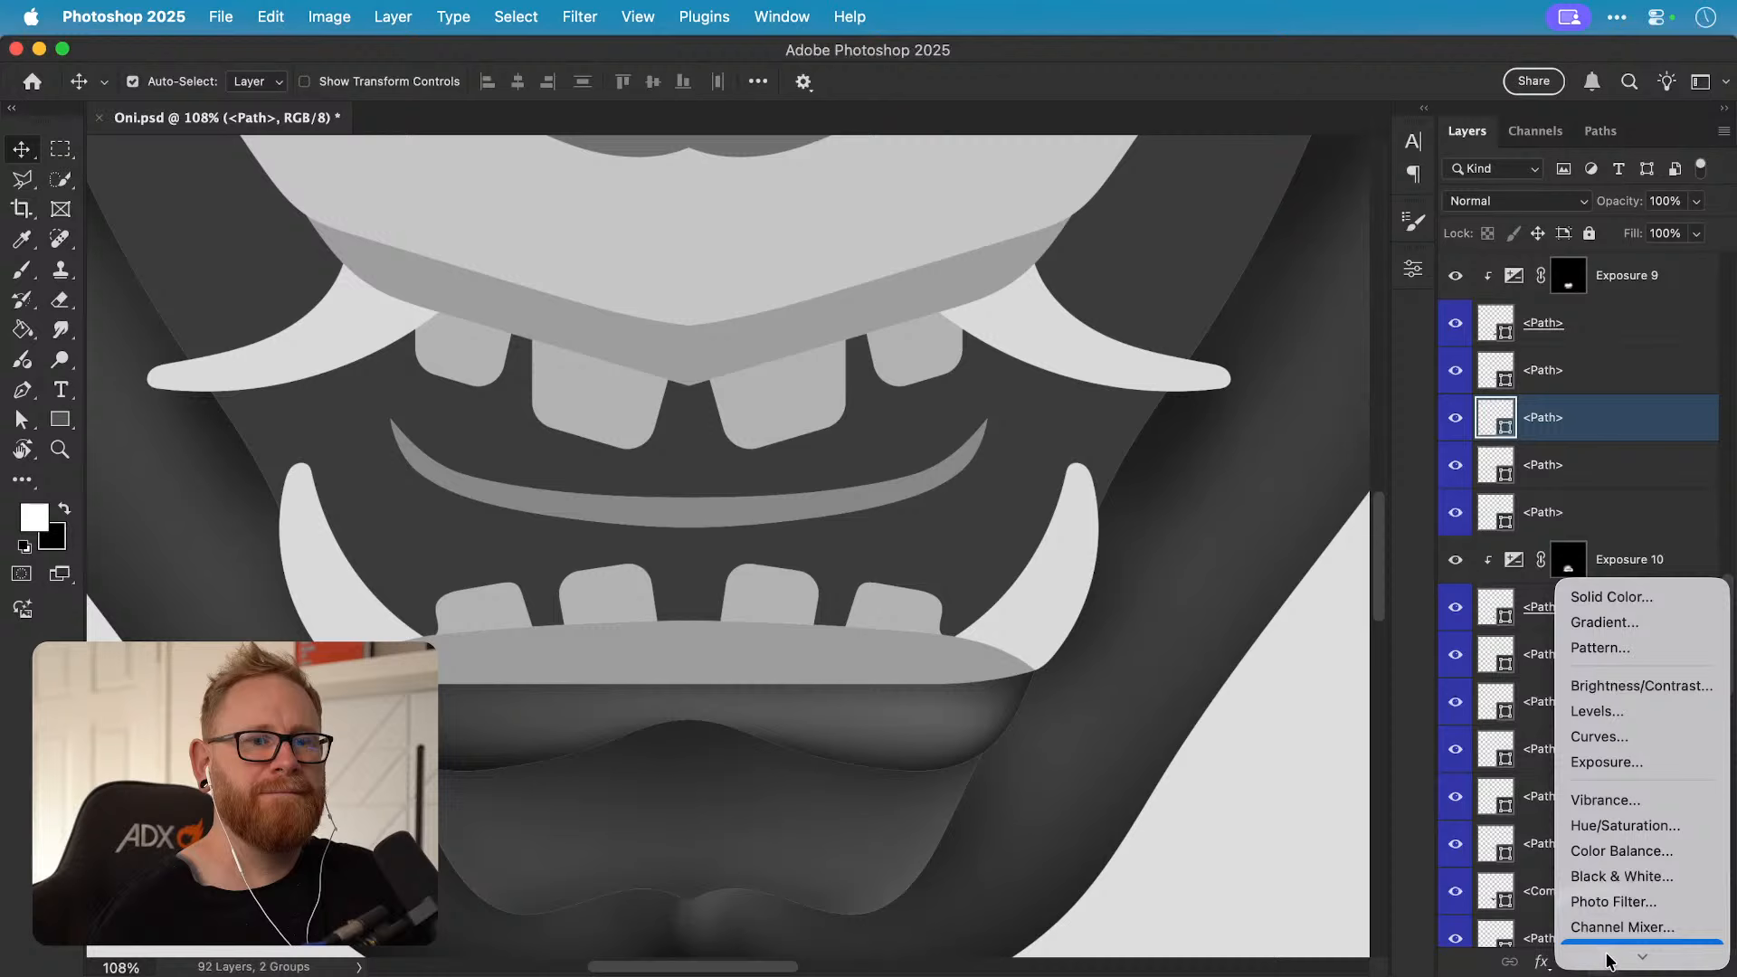
left_click(1629, 767)
left_click(1620, 436, "alt")
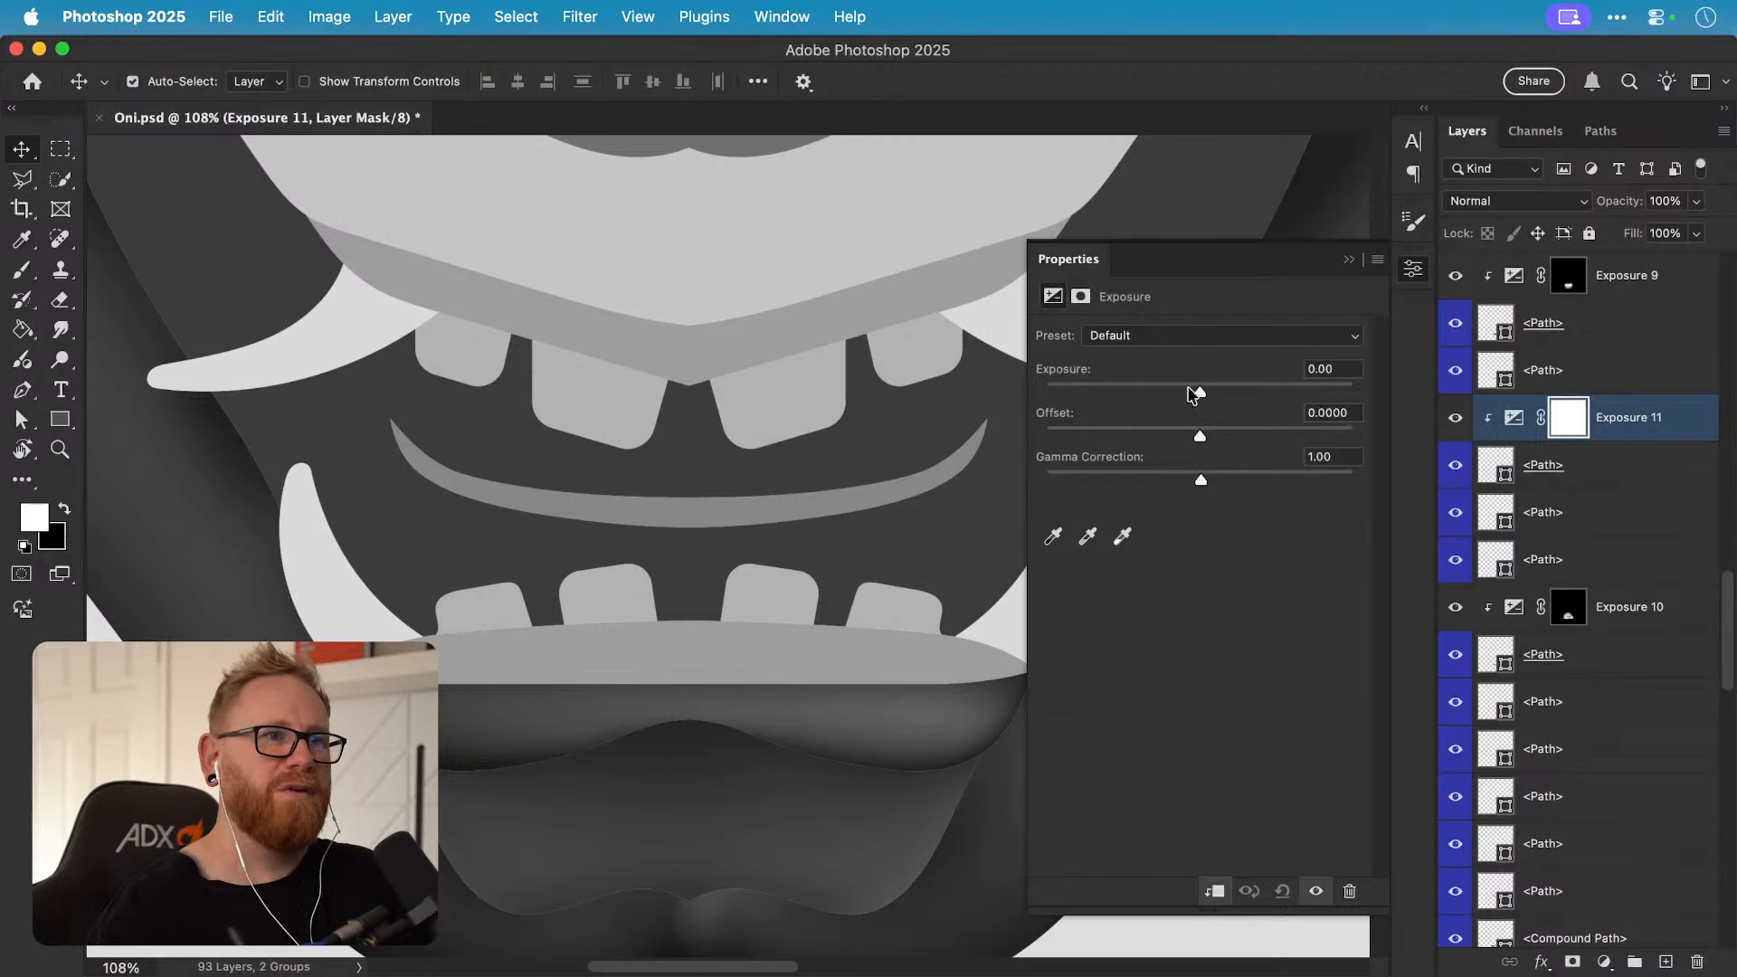
left_click_drag(1190, 395, 1081, 382)
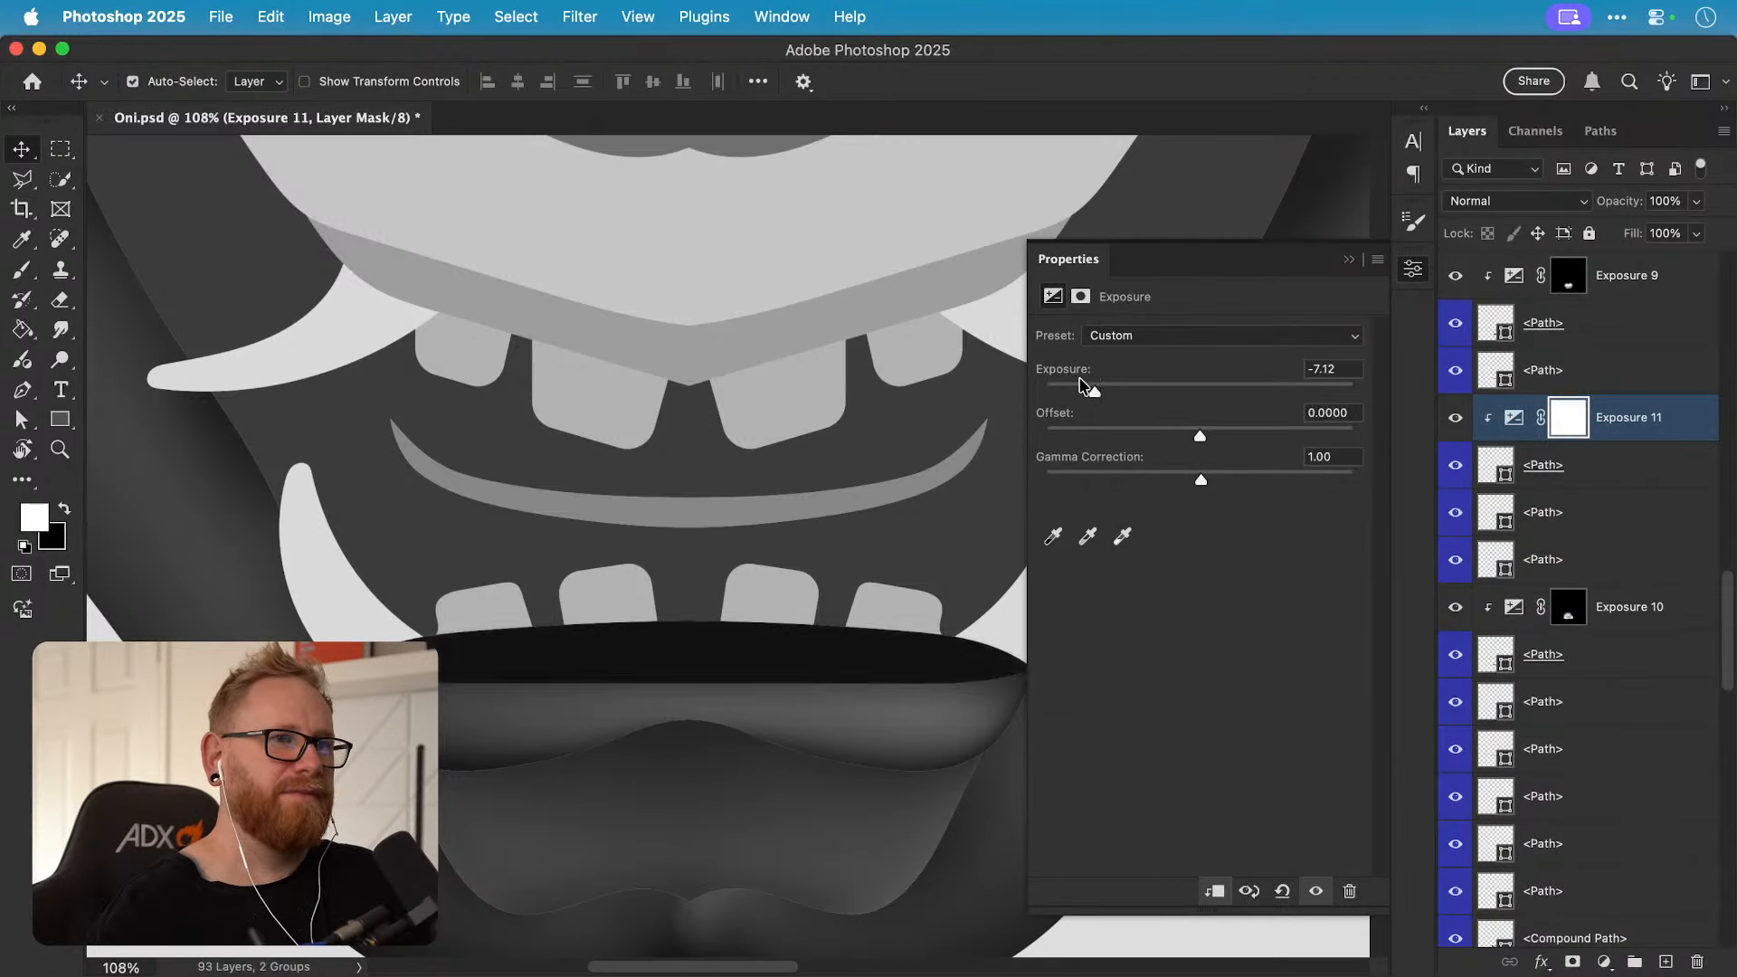
Step: Invert the Exposure 11 mask to black and switch to the Brush tool
key("super+i")
key("b")
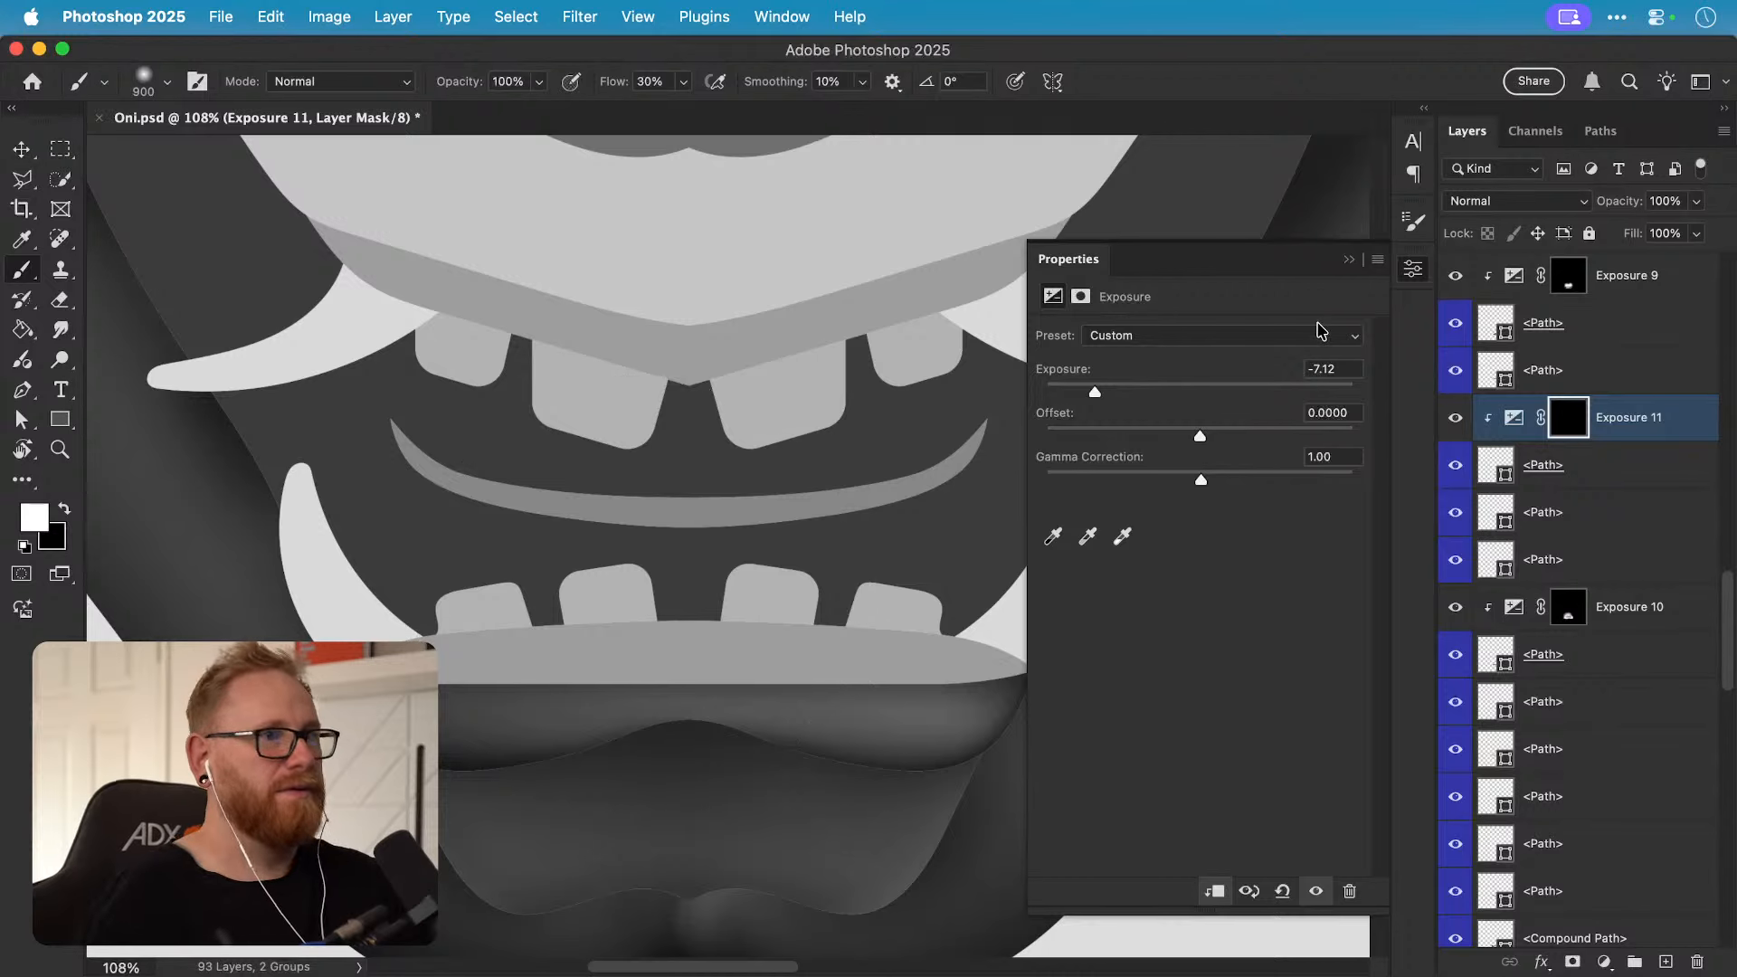
left_click(1413, 270)
Step: Paint white on the Exposure 11 mask to shade the edges of the lip's upper surface, reducing the soft brush to 175 px
key("bracketleft")
key("bracketleft")
key("bracketleft")
key("bracketleft")
key("bracketleft")
key("bracketleft")
key("bracketleft")
key("bracketleft")
key("bracketleft")
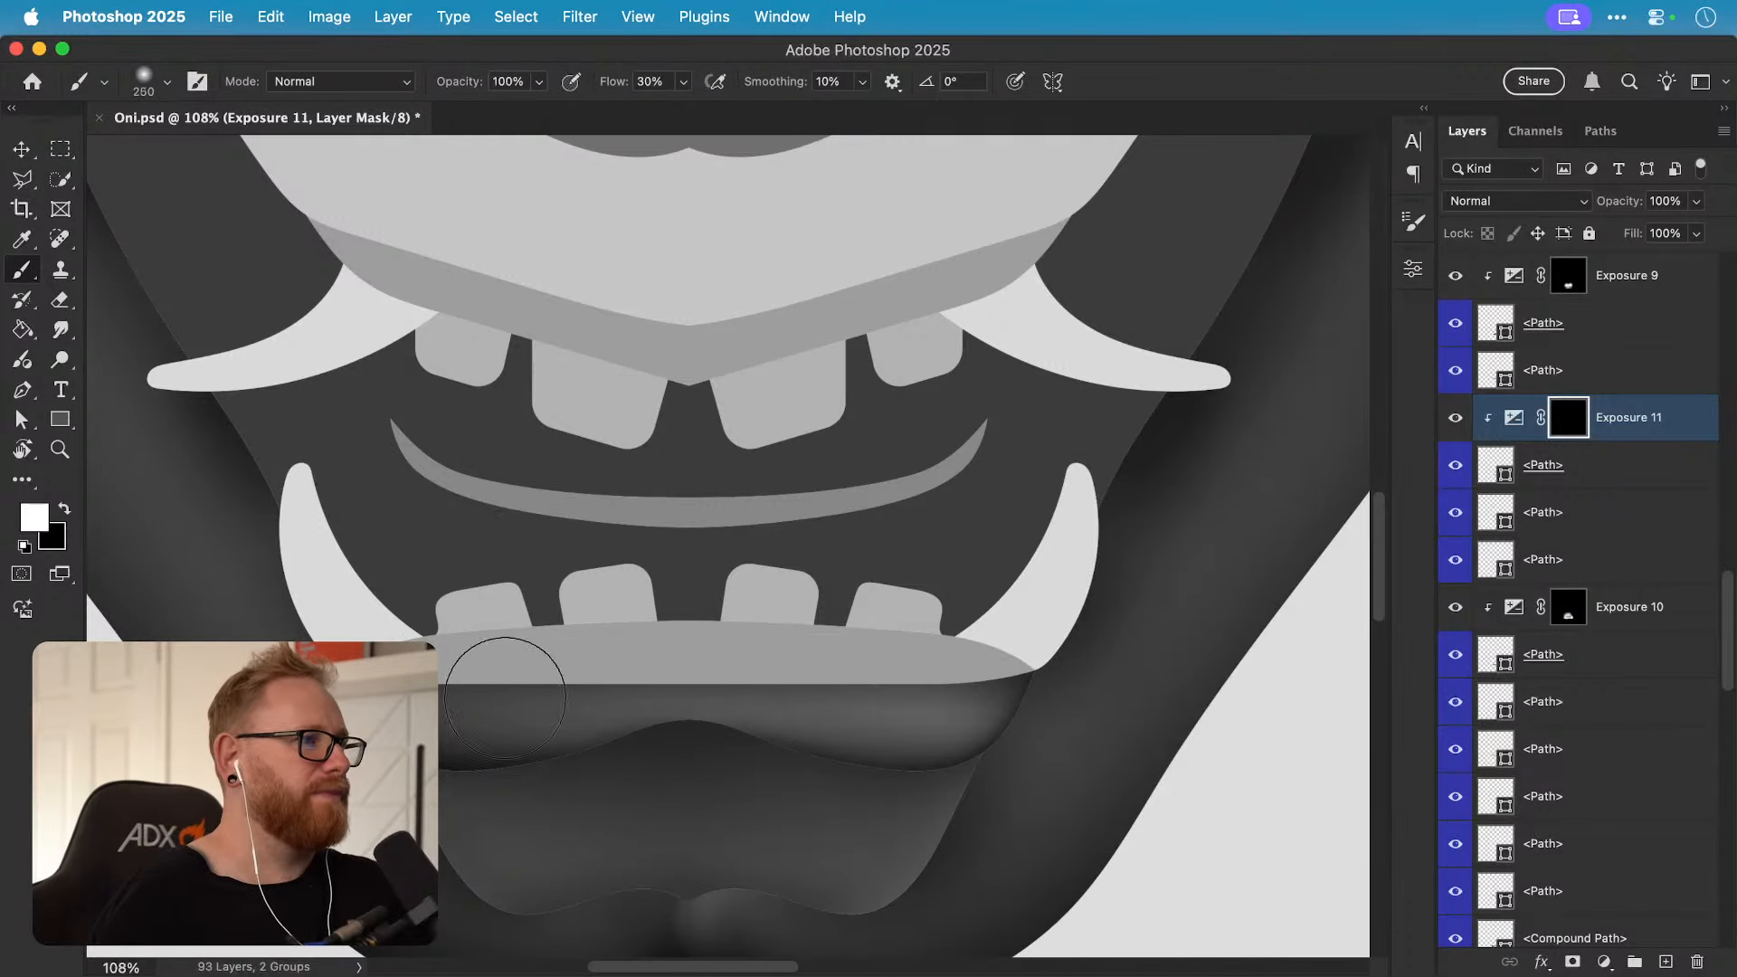
left_click_drag(407, 719, 796, 715)
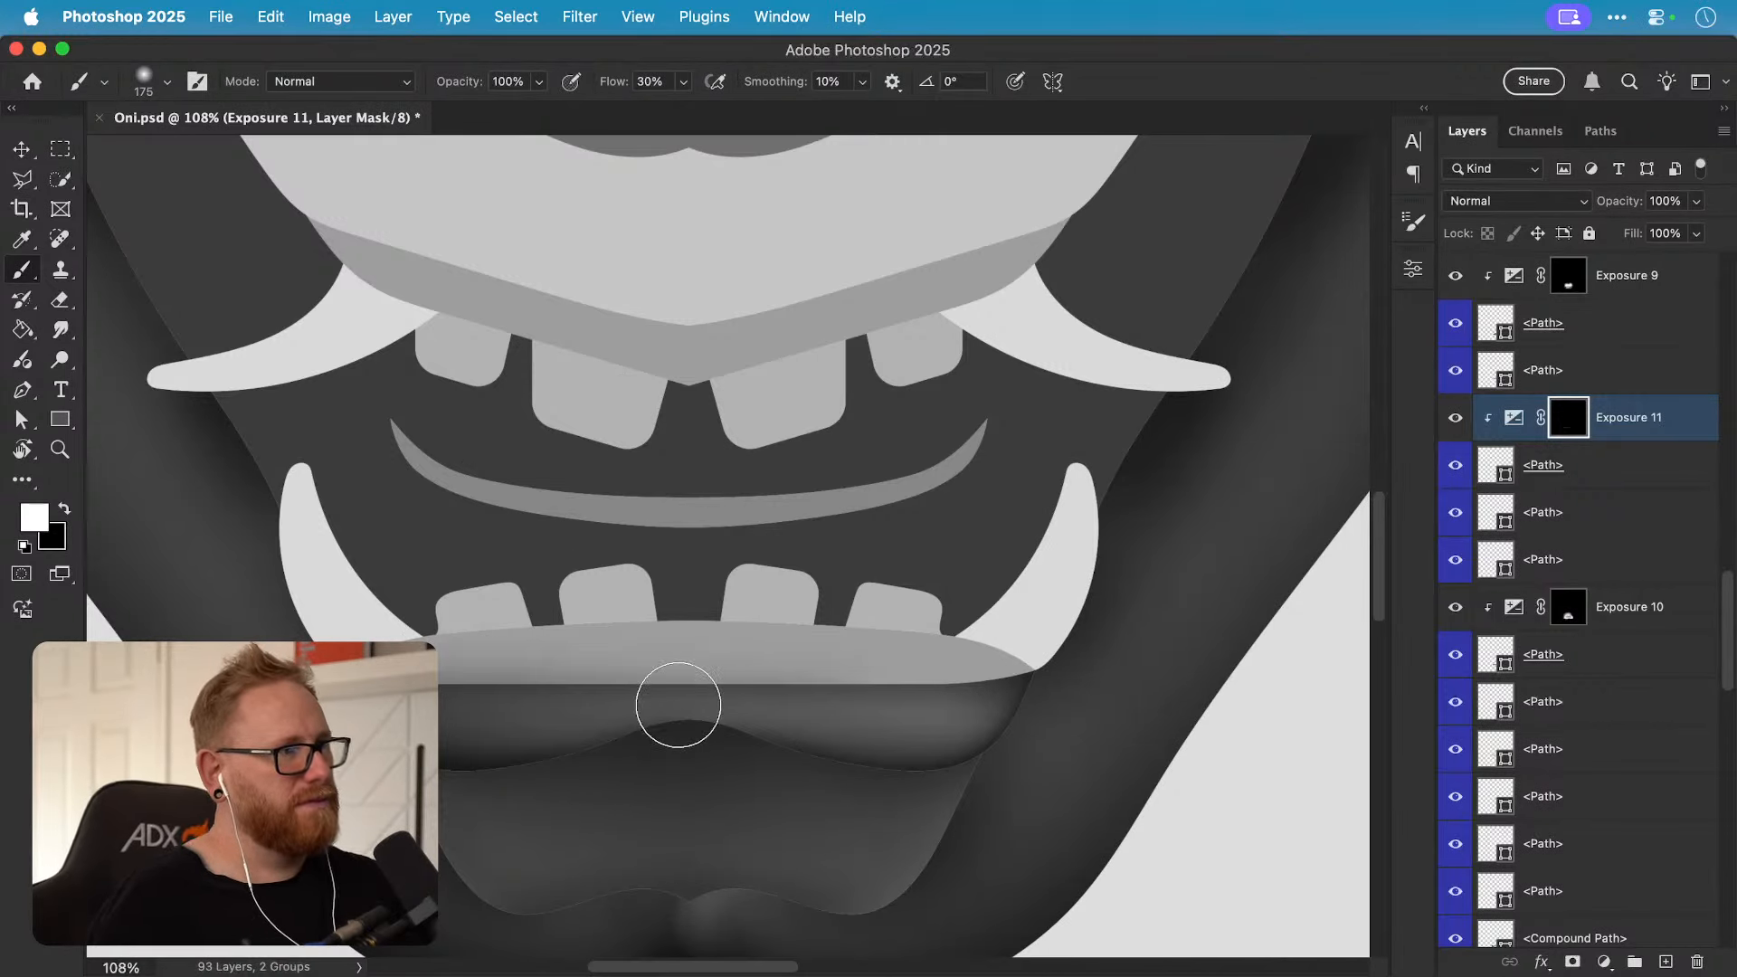
mouse_move(407, 719)
left_mouse_down()
mouse_move(1054, 714)
mouse_move(407, 706)
left_mouse_up()
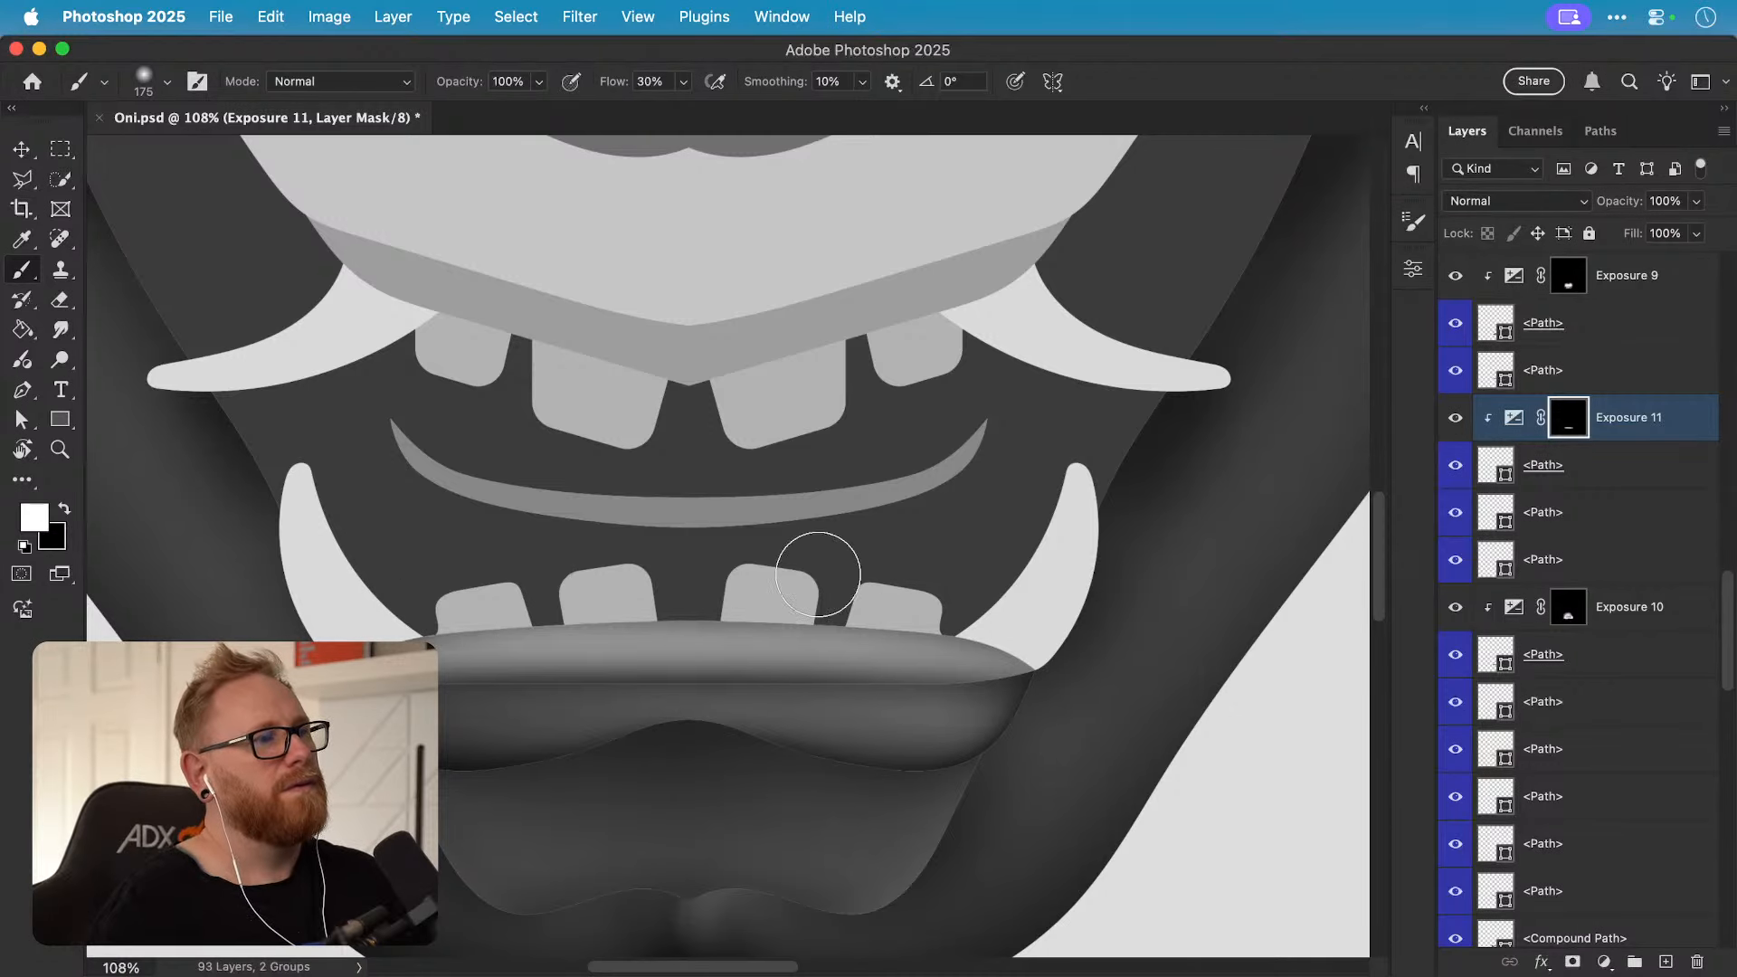
Step: Darken the ends of the lower lip's upper surface on the mask with a soft brush enlarged to 500 px
scroll(676, 568, "down", 2)
key("z")
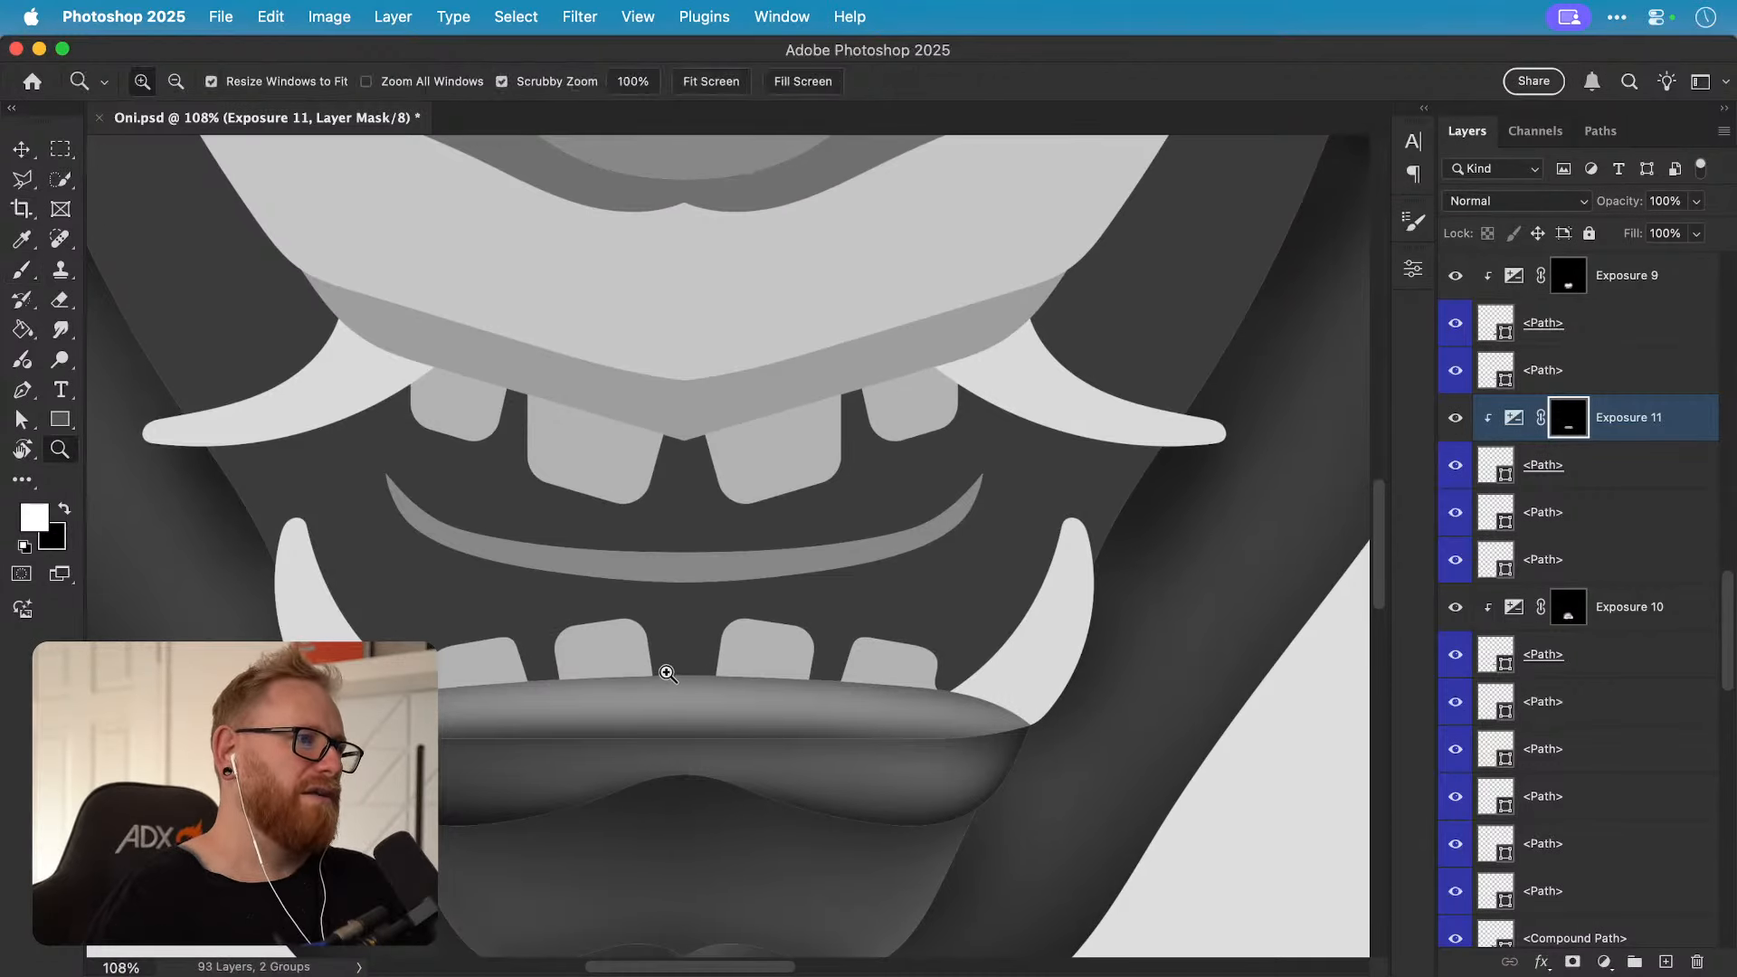
scroll(632, 668, "down", 2)
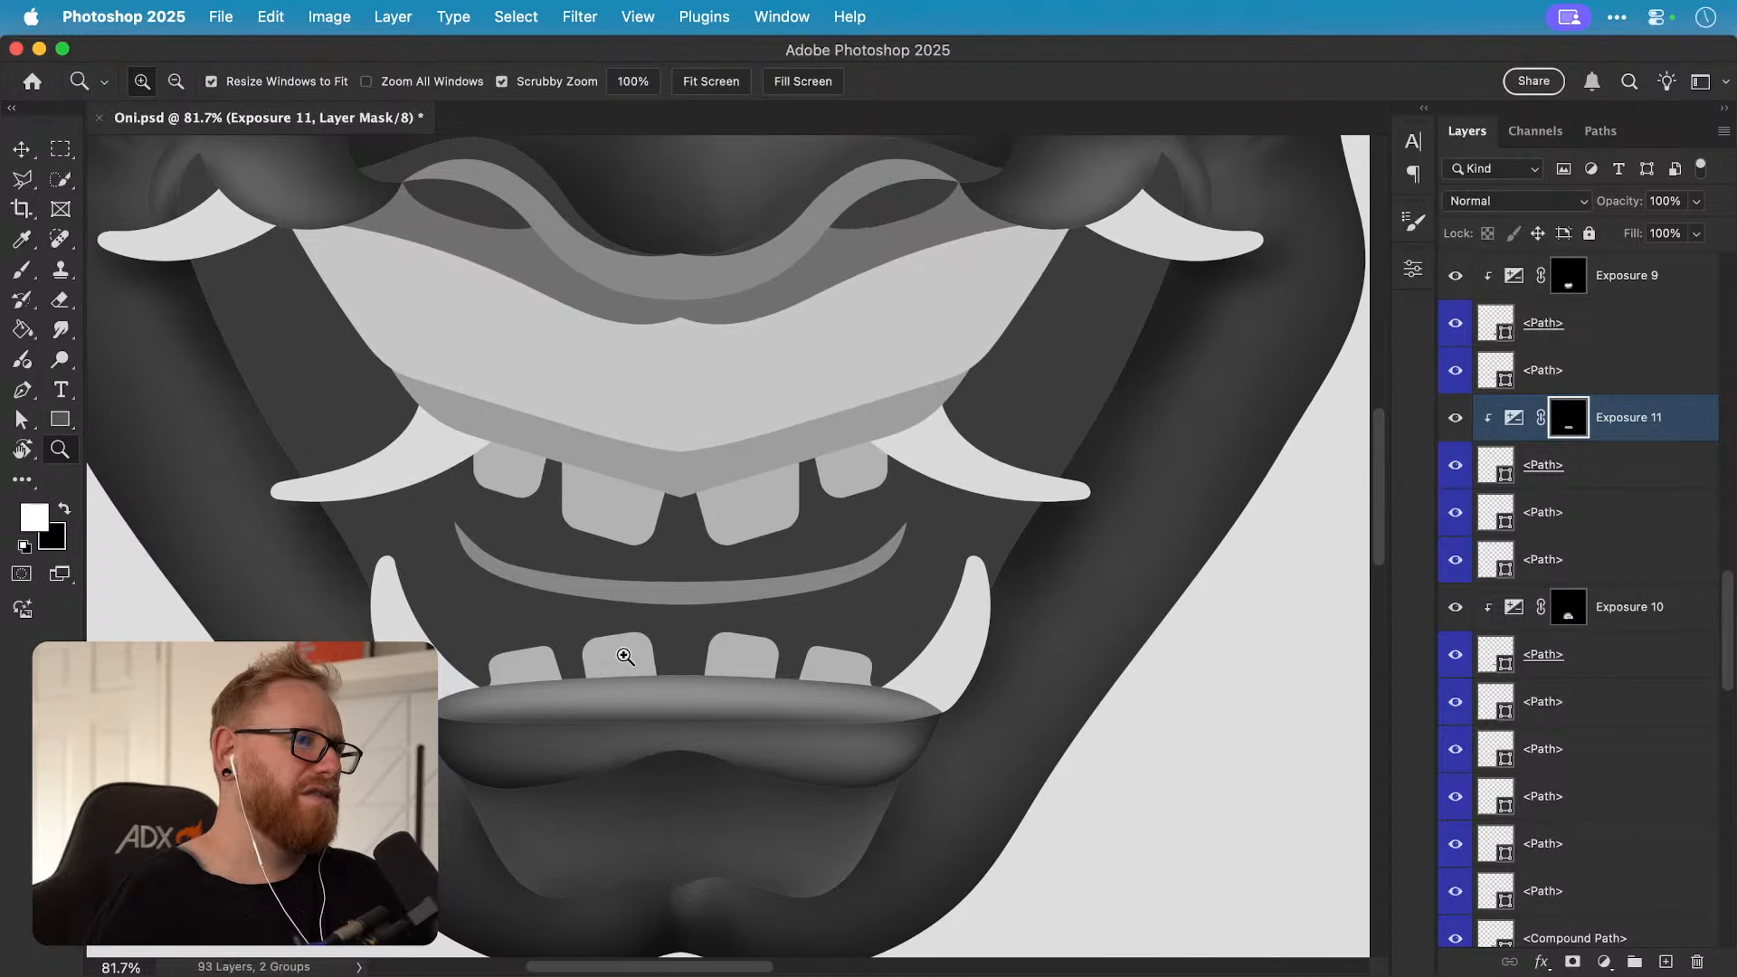
key("b")
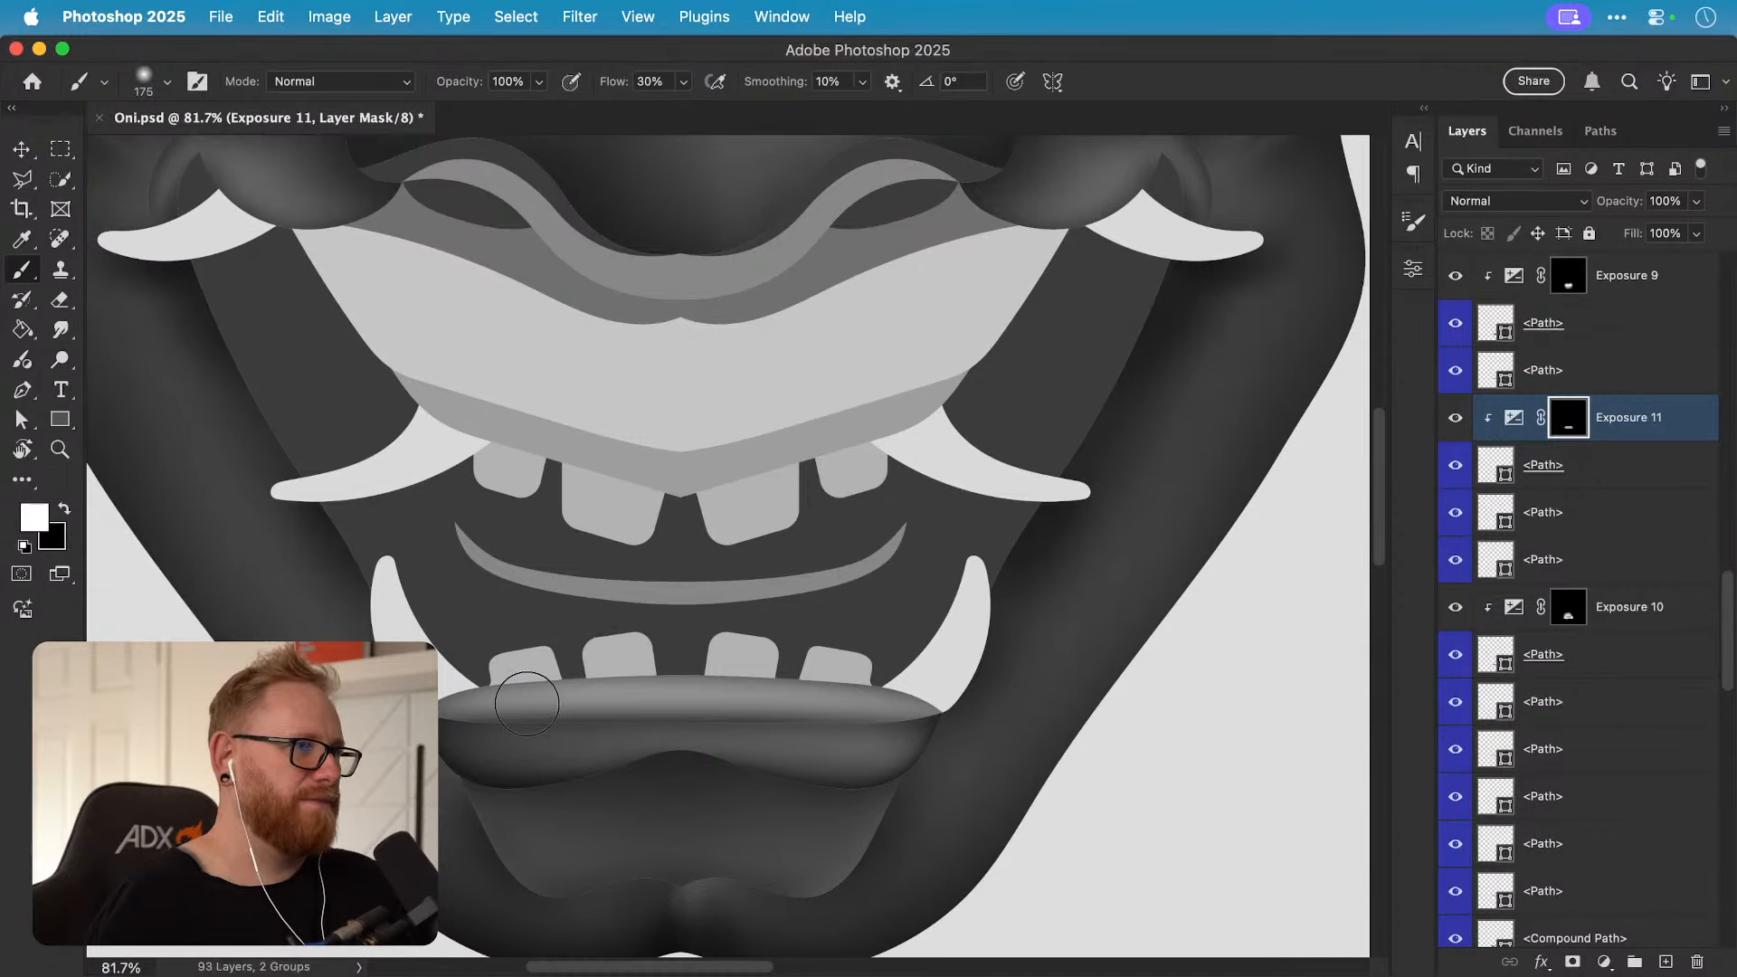
key("bracketright")
key("bracketright")
key("bracketright")
key("bracketright")
key("bracketright")
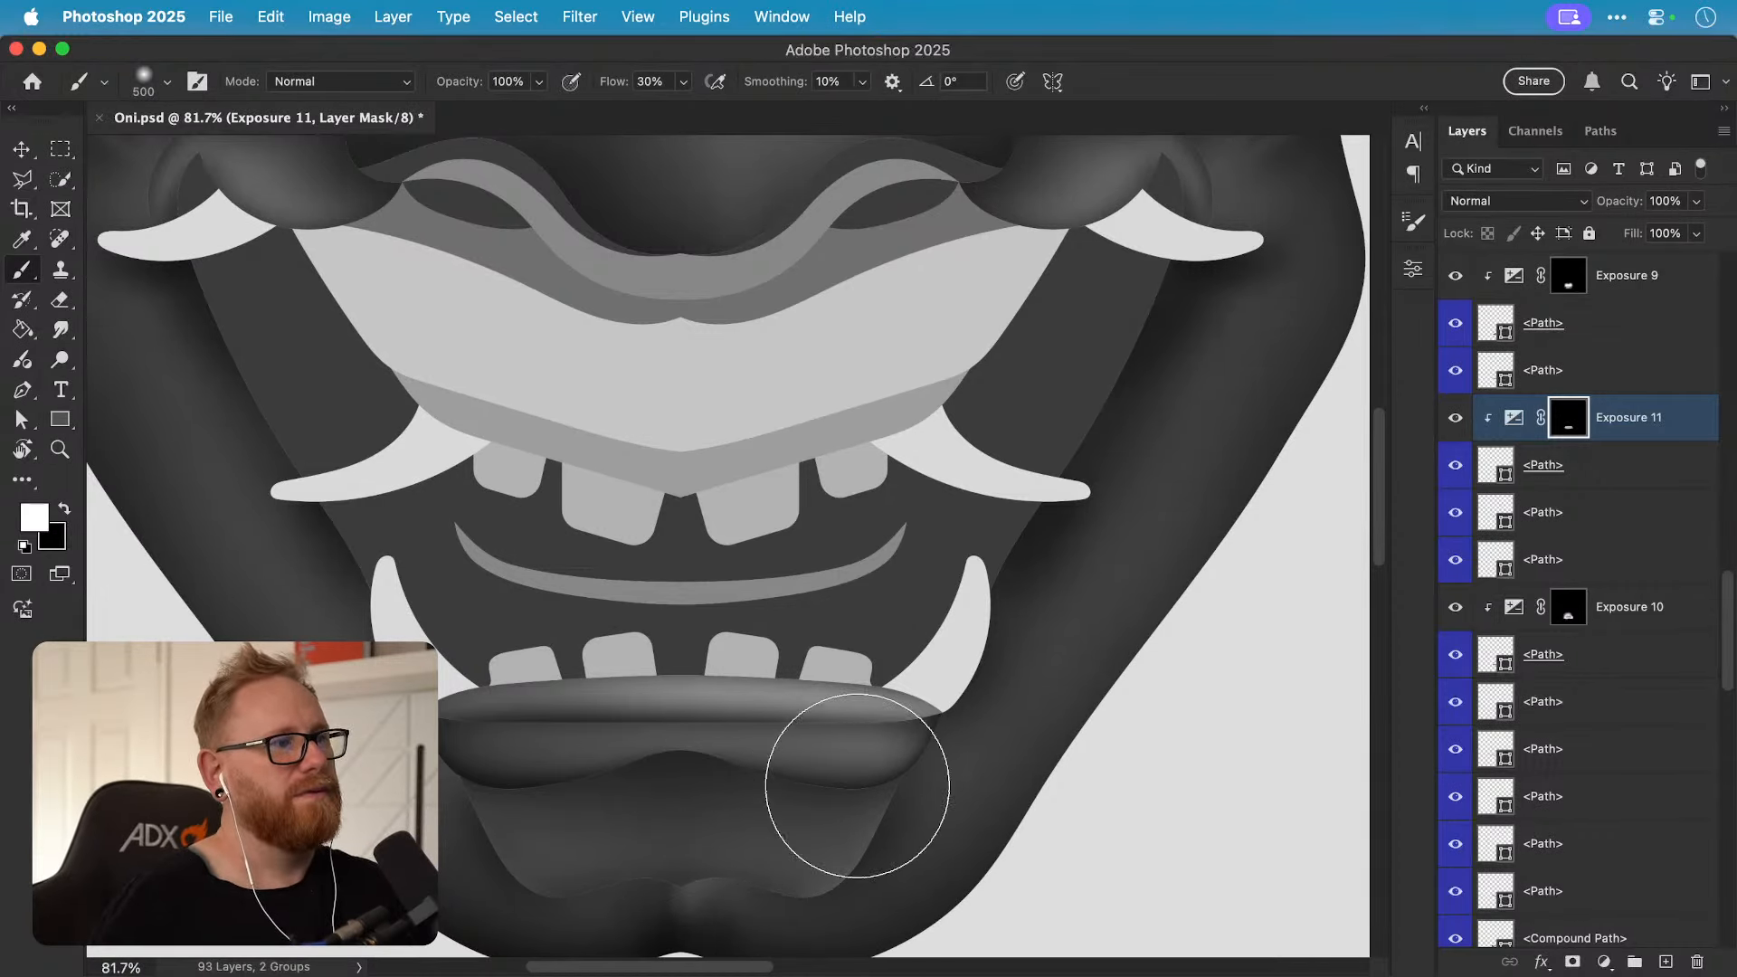
Step: Paint broad 500 px soft shading across the lower lip's upper surface from corner to corner to match the darker mask
key("super+minus")
key("super+minus")
key("super+minus")
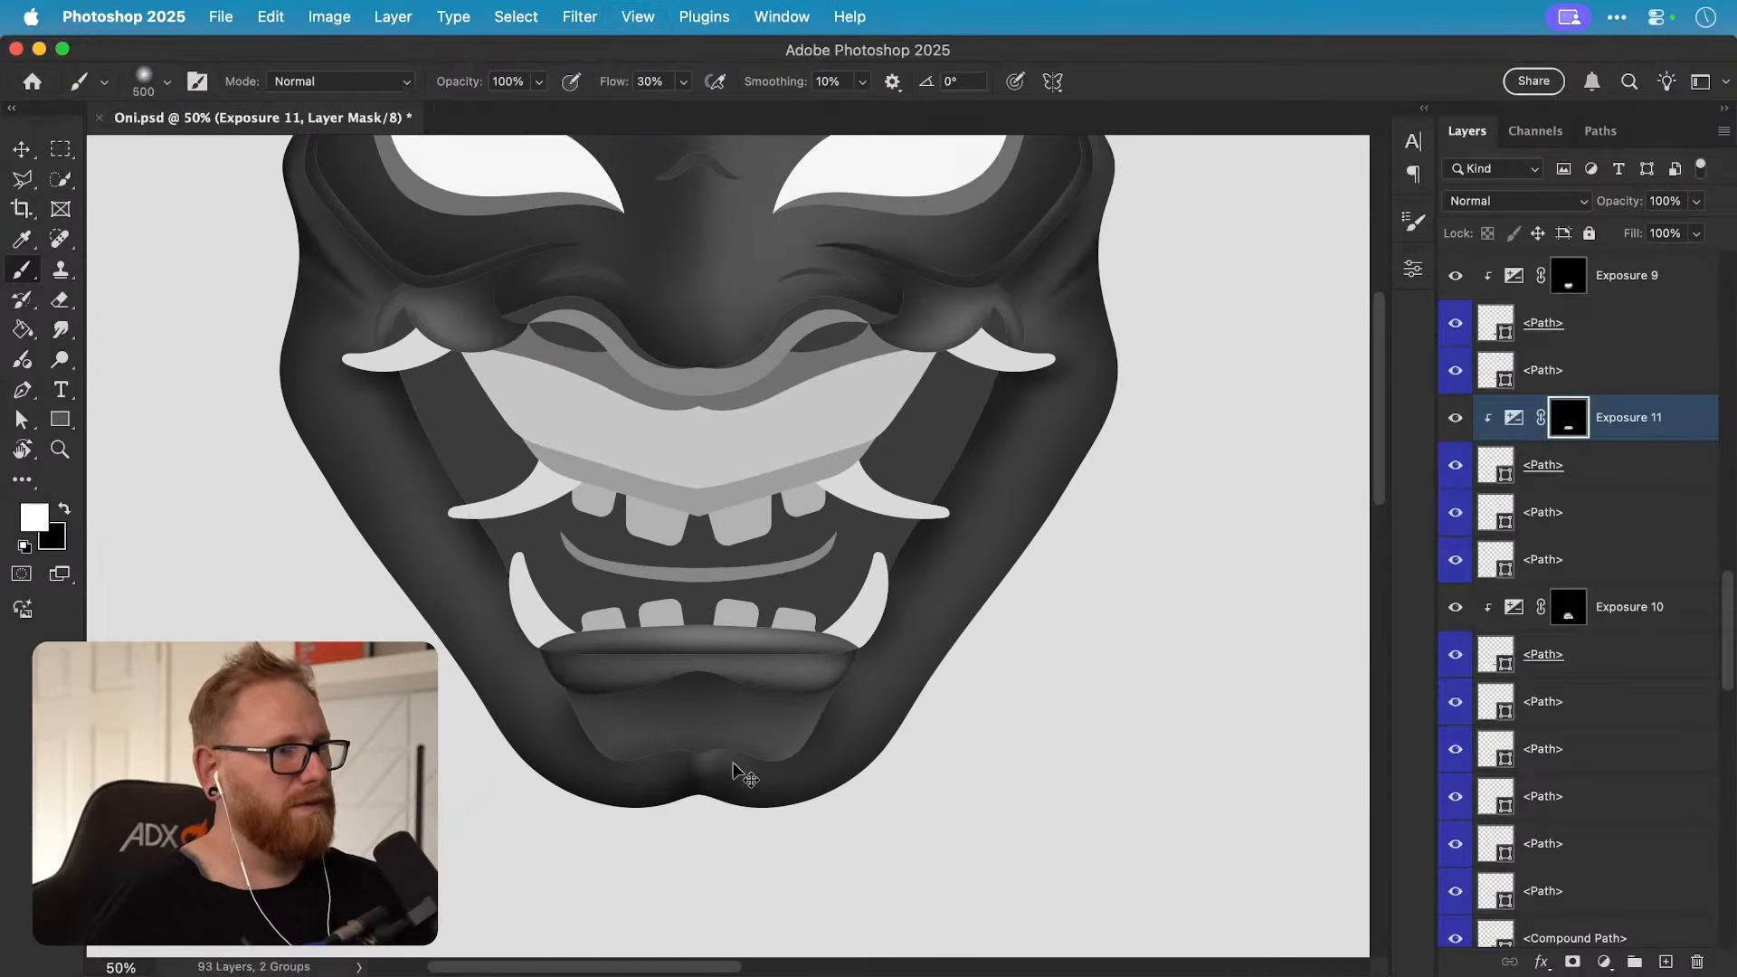
key("z")
left_click_drag(760, 604, 795, 613)
key("b")
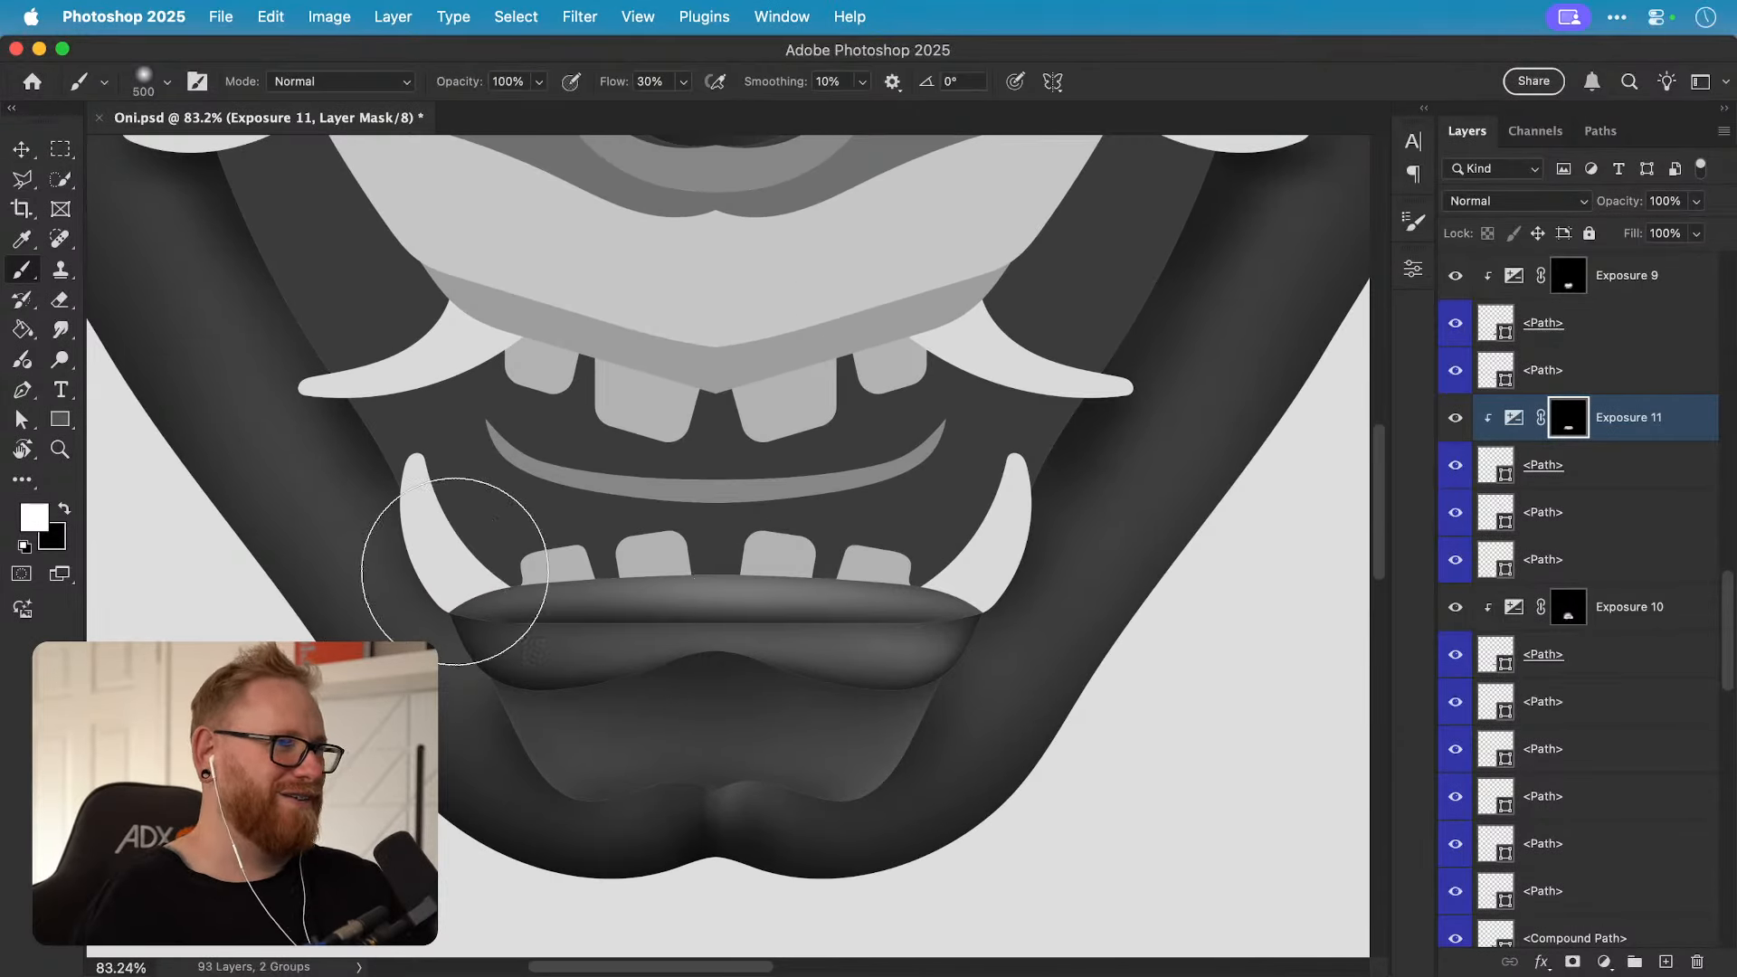
left_click_drag(1004, 575, 466, 579)
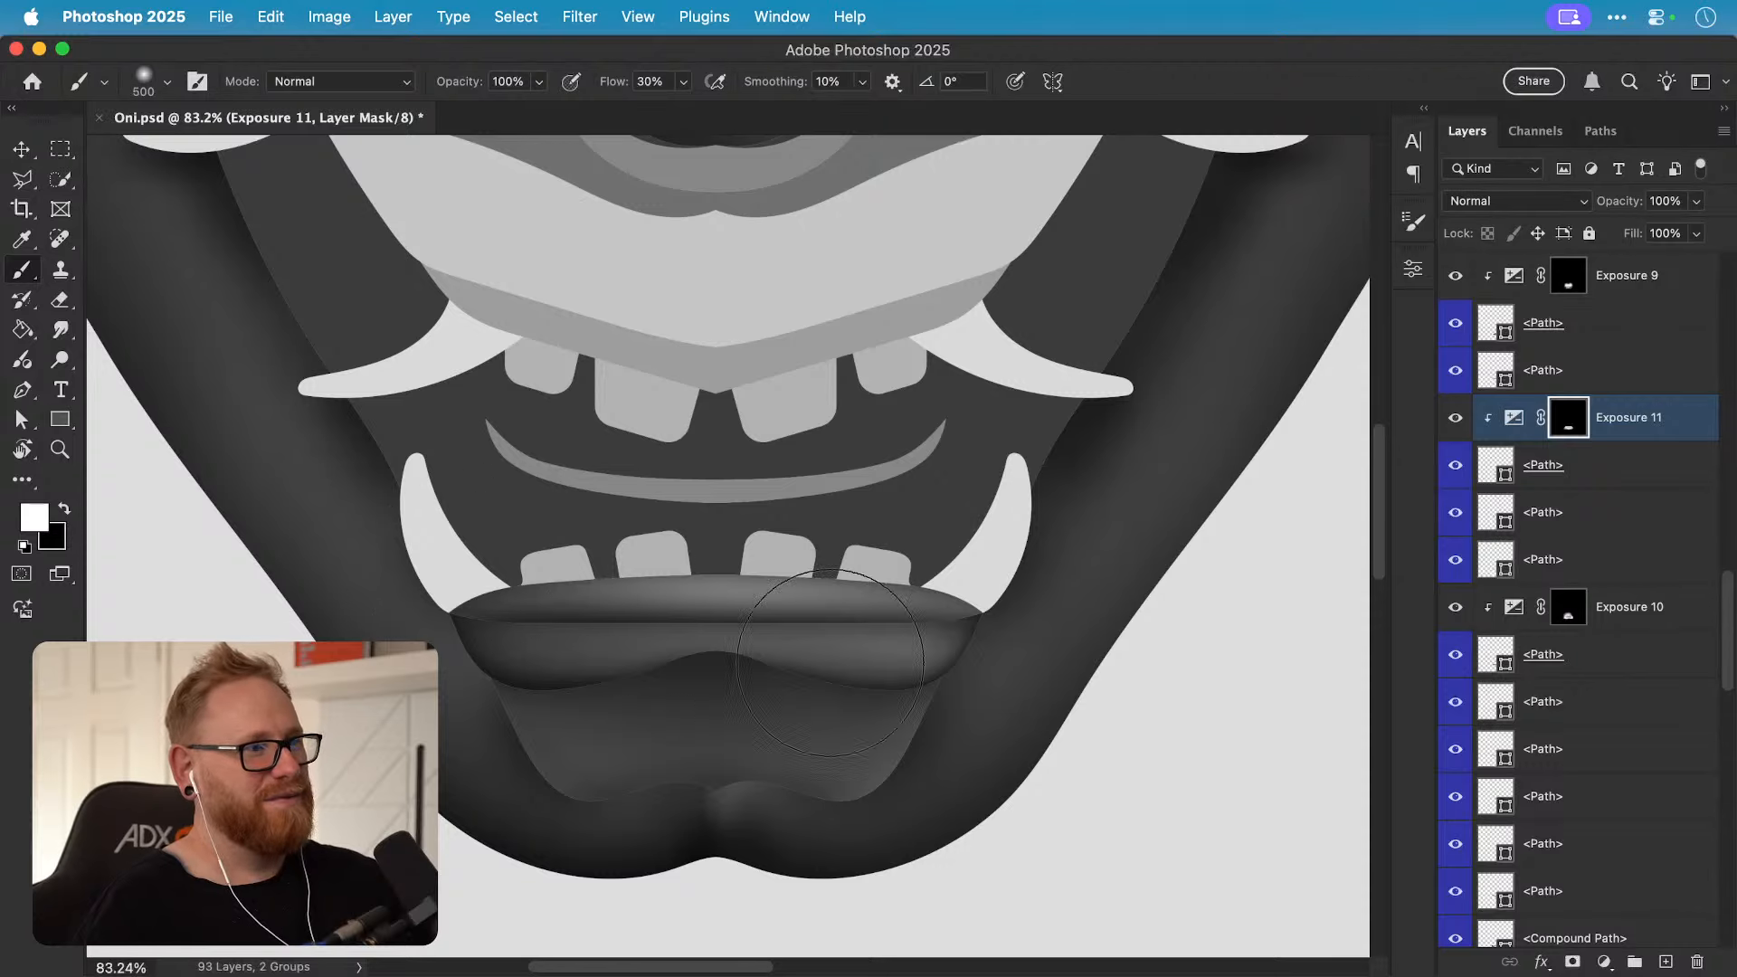
Step: Undo the last soft shading stroke on the lower lip's upper surface
key("super+z")
key("space")
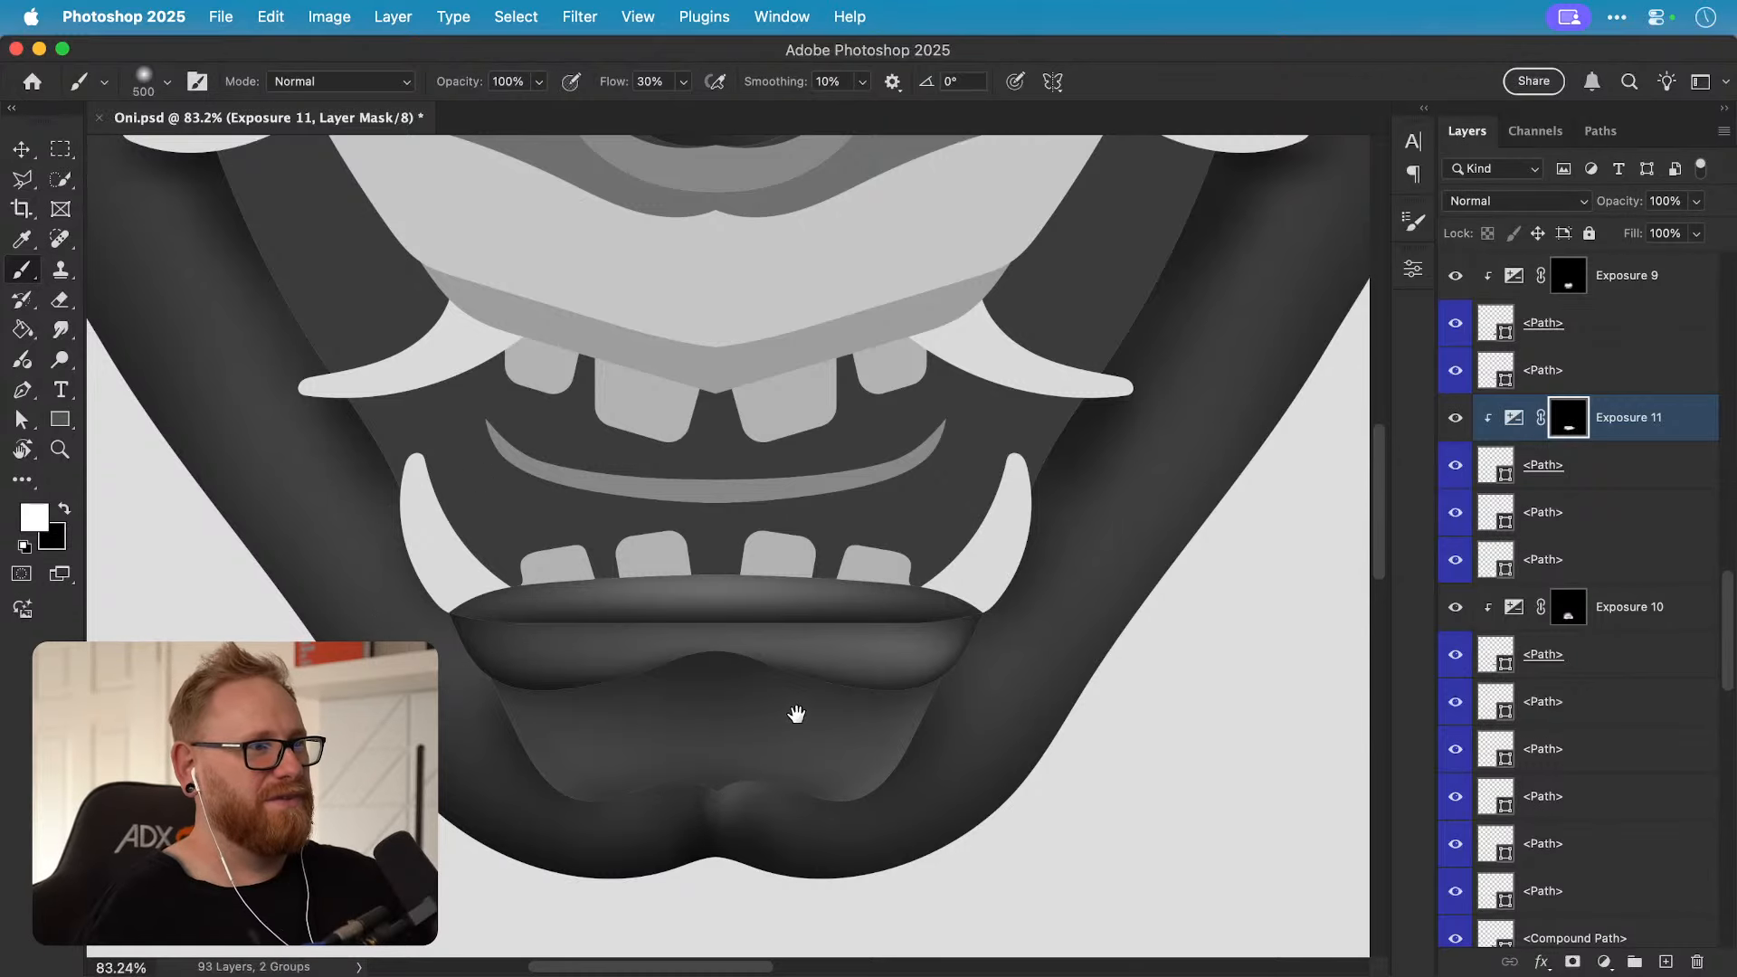
left_click_drag(794, 714, 747, 787)
Step: Add an Exposure adjustment layer clipped to the left lower tusk shape and set its exposure to -3
key("v")
key("space")
left_click_drag(710, 711, 689, 776)
left_click(1190, 698)
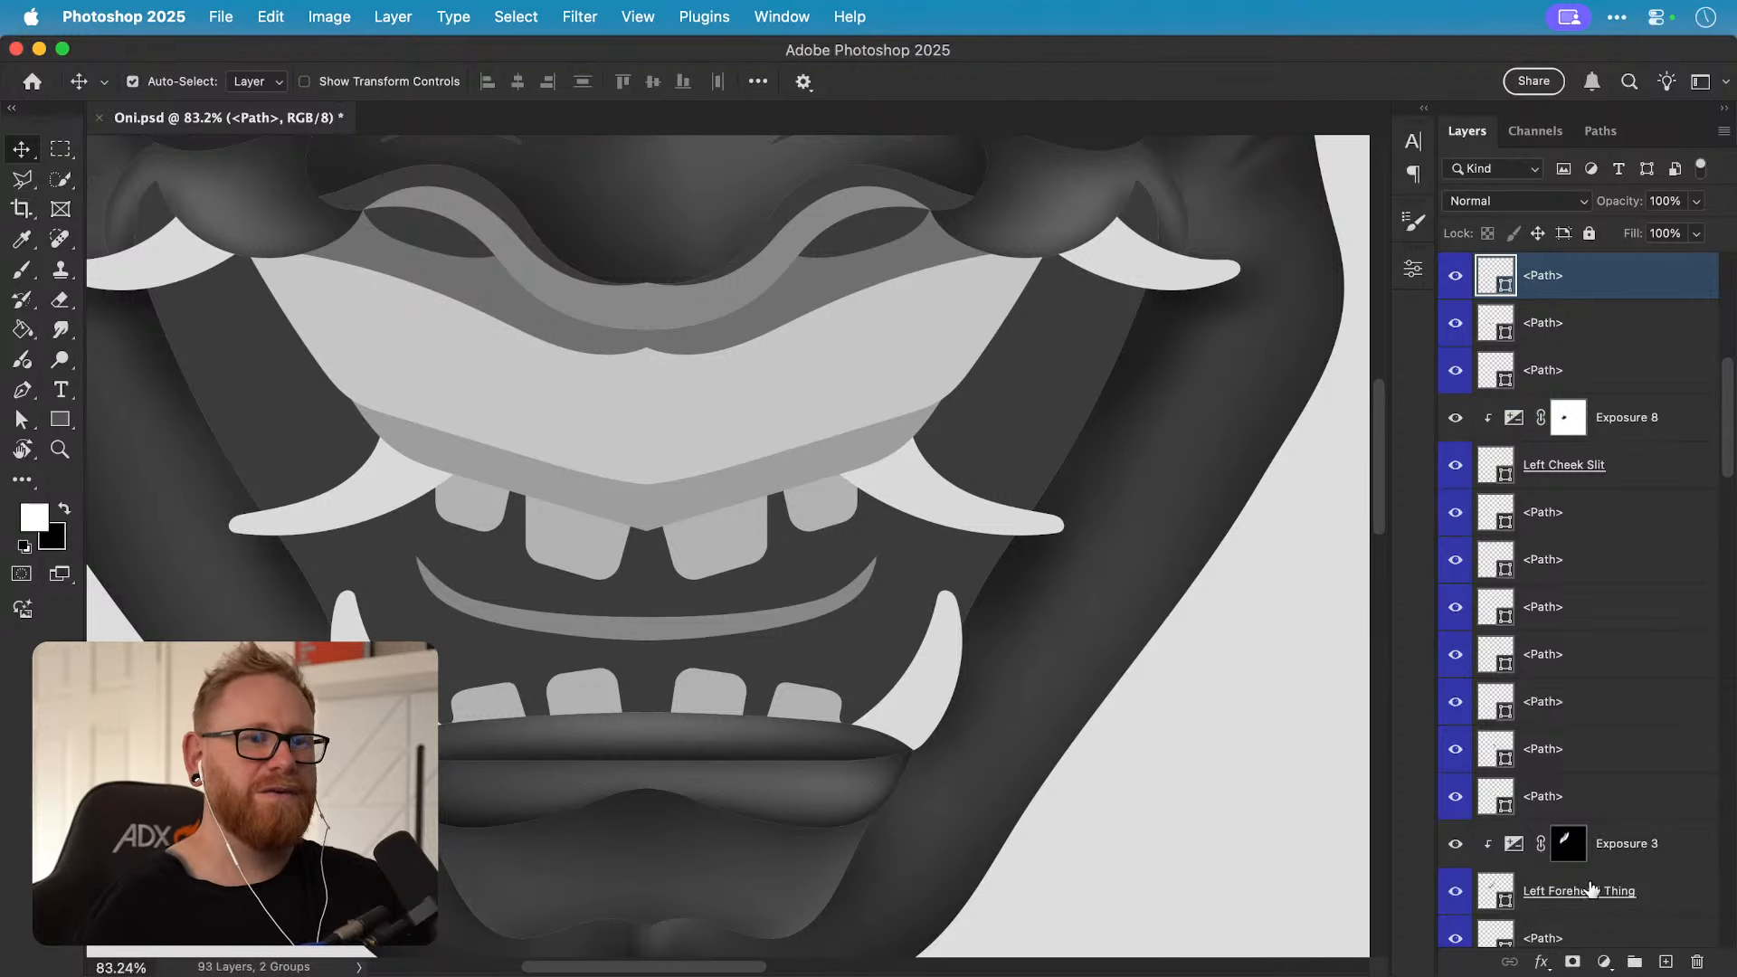
left_click(1603, 961)
left_click(1606, 758)
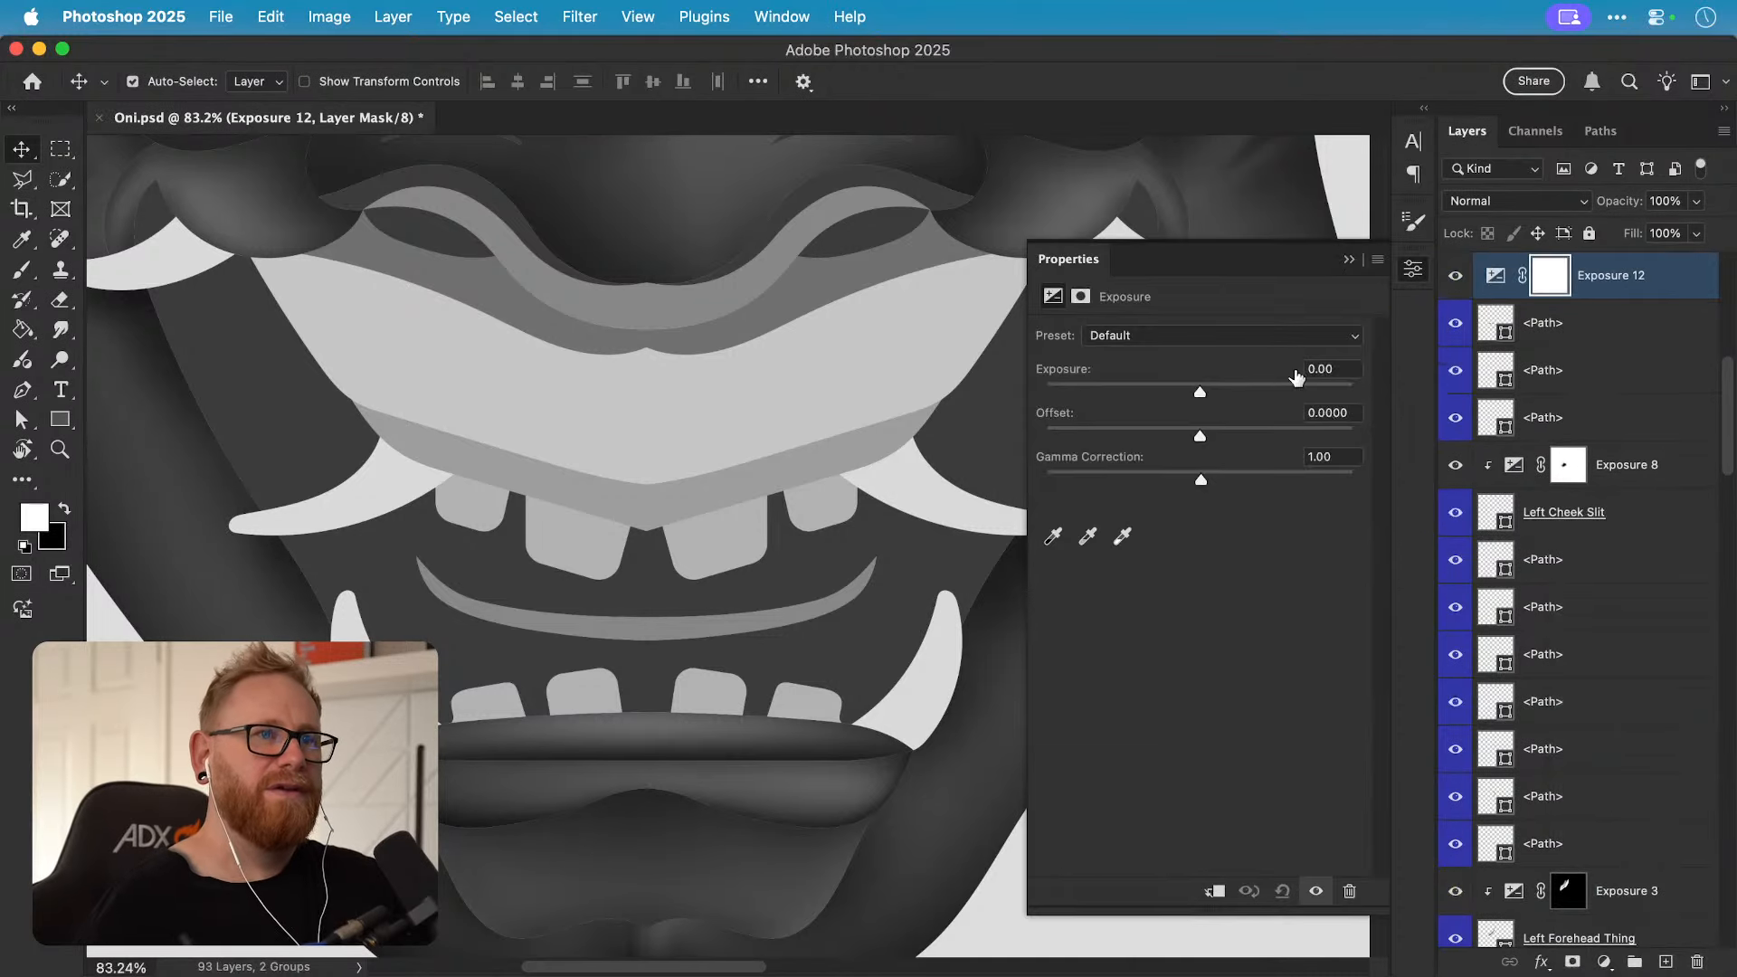
left_click_drag(1200, 392, 1117, 393)
left_click(1432, 314, "alt")
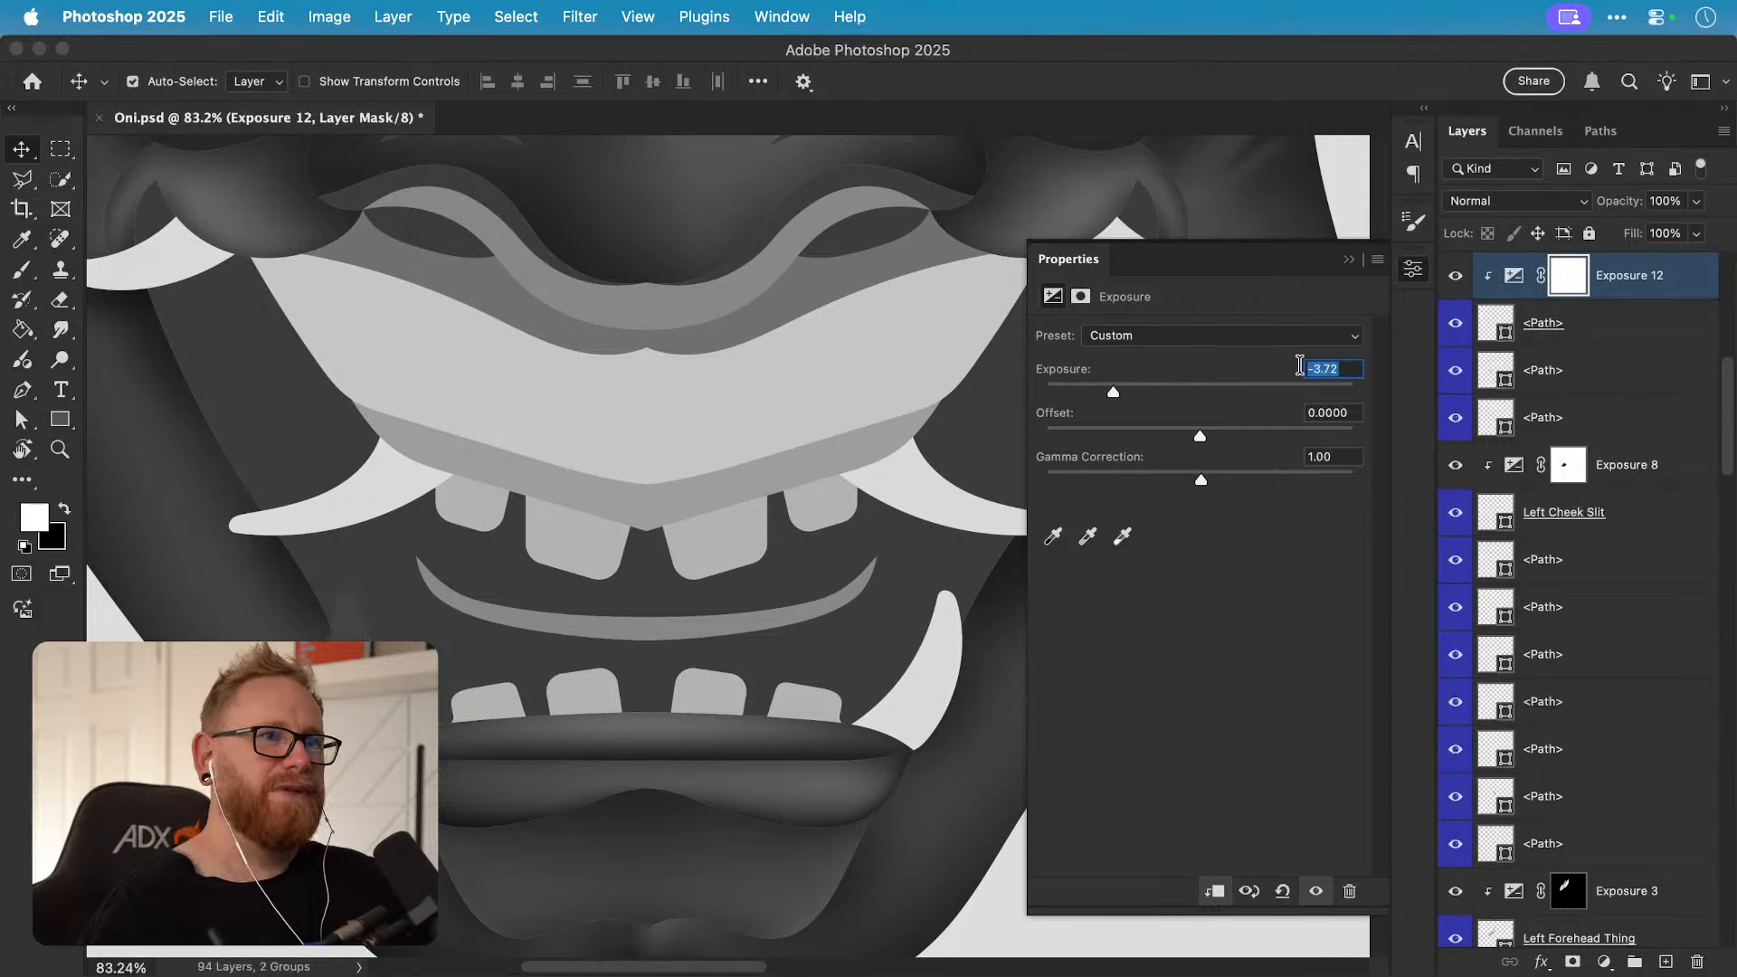
type("-3")
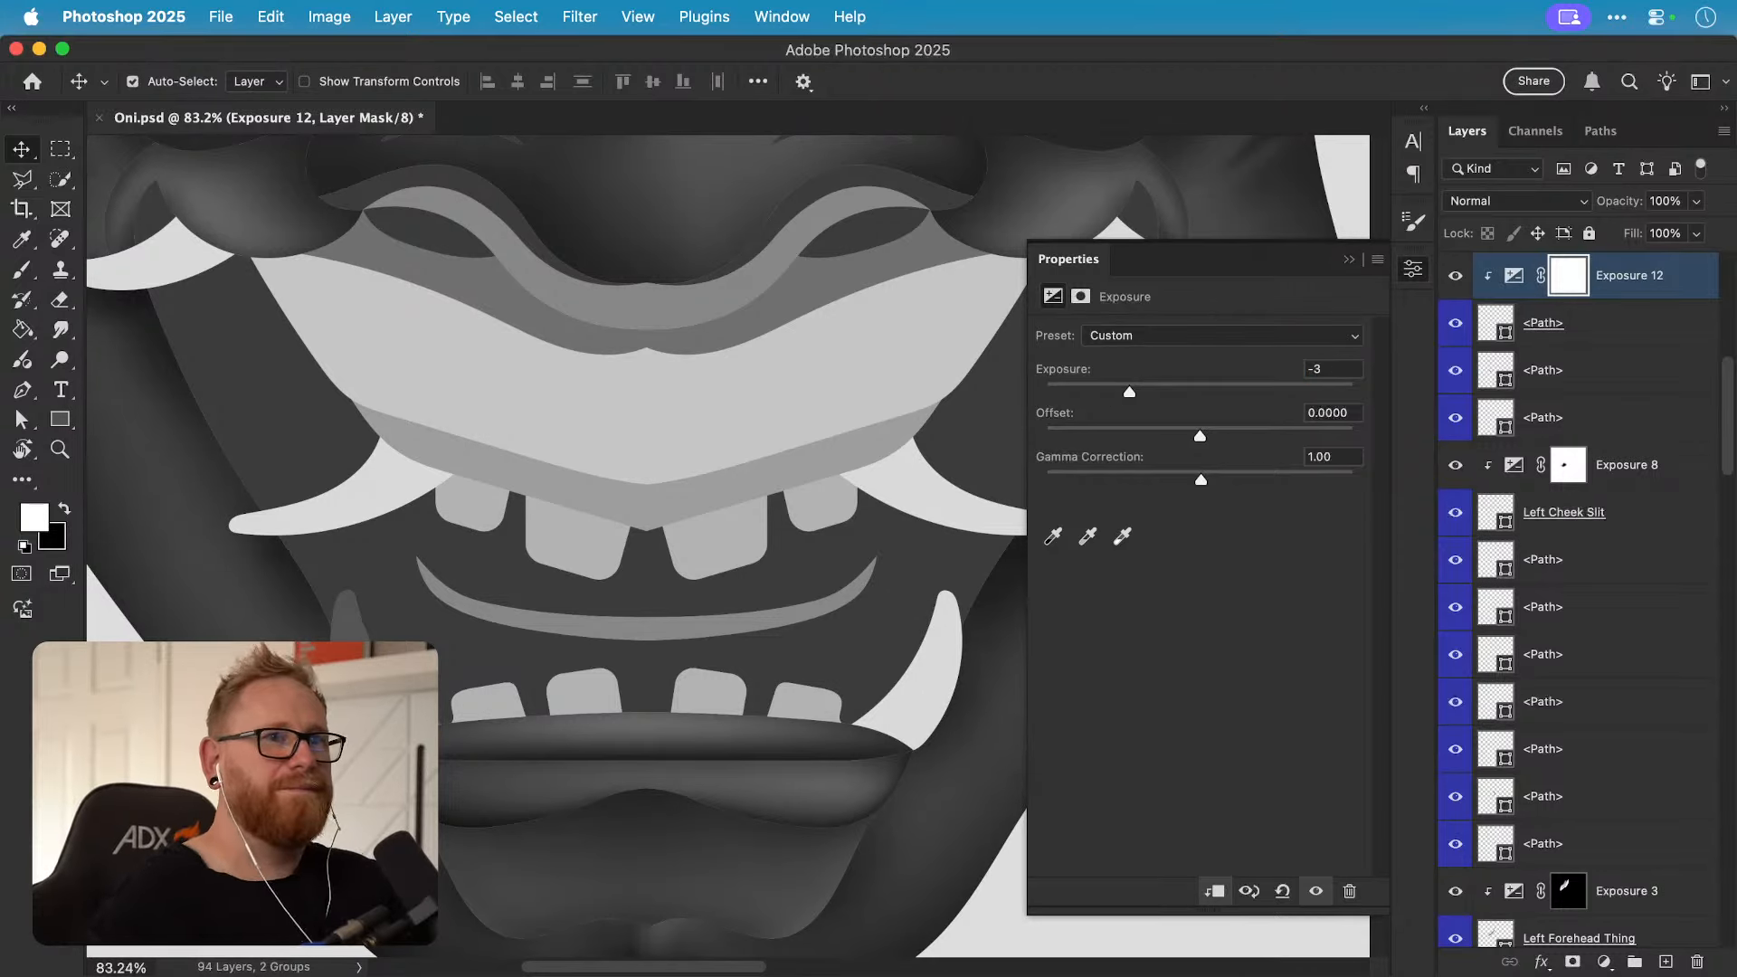
Step: Invert the Exposure 12 mask to black and paint white shading along the tusk's edges, enlarging the soft brush from 90 to 400 px
key("super+i")
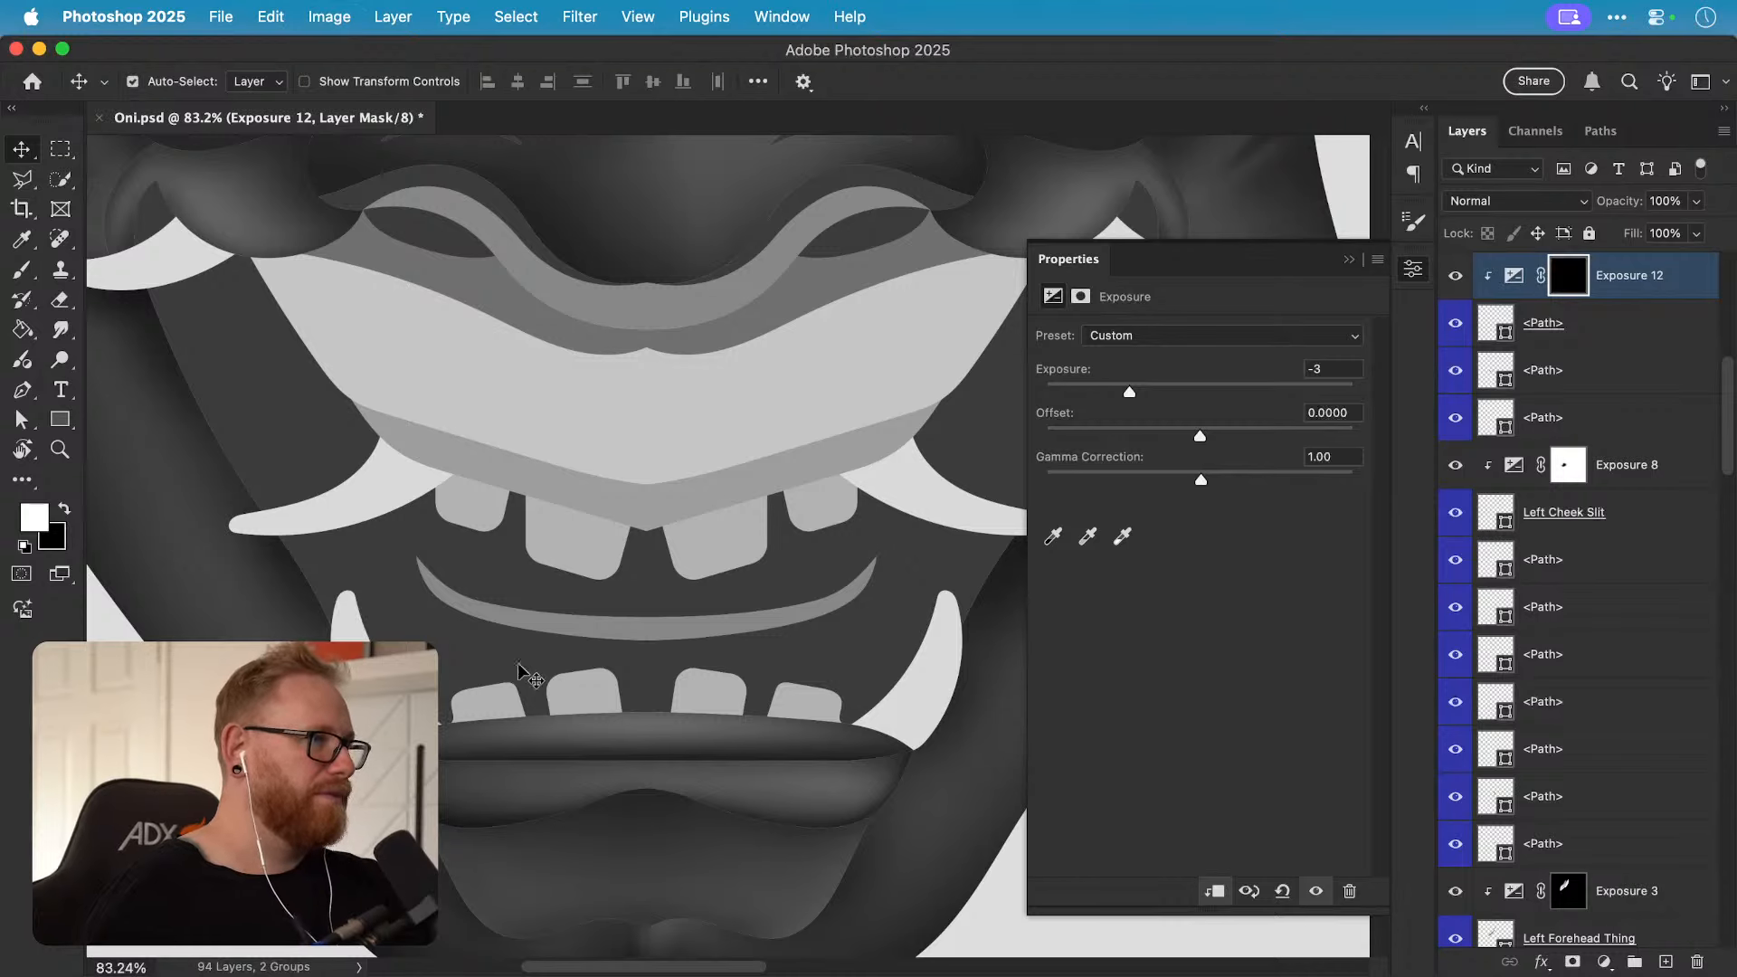
key("b")
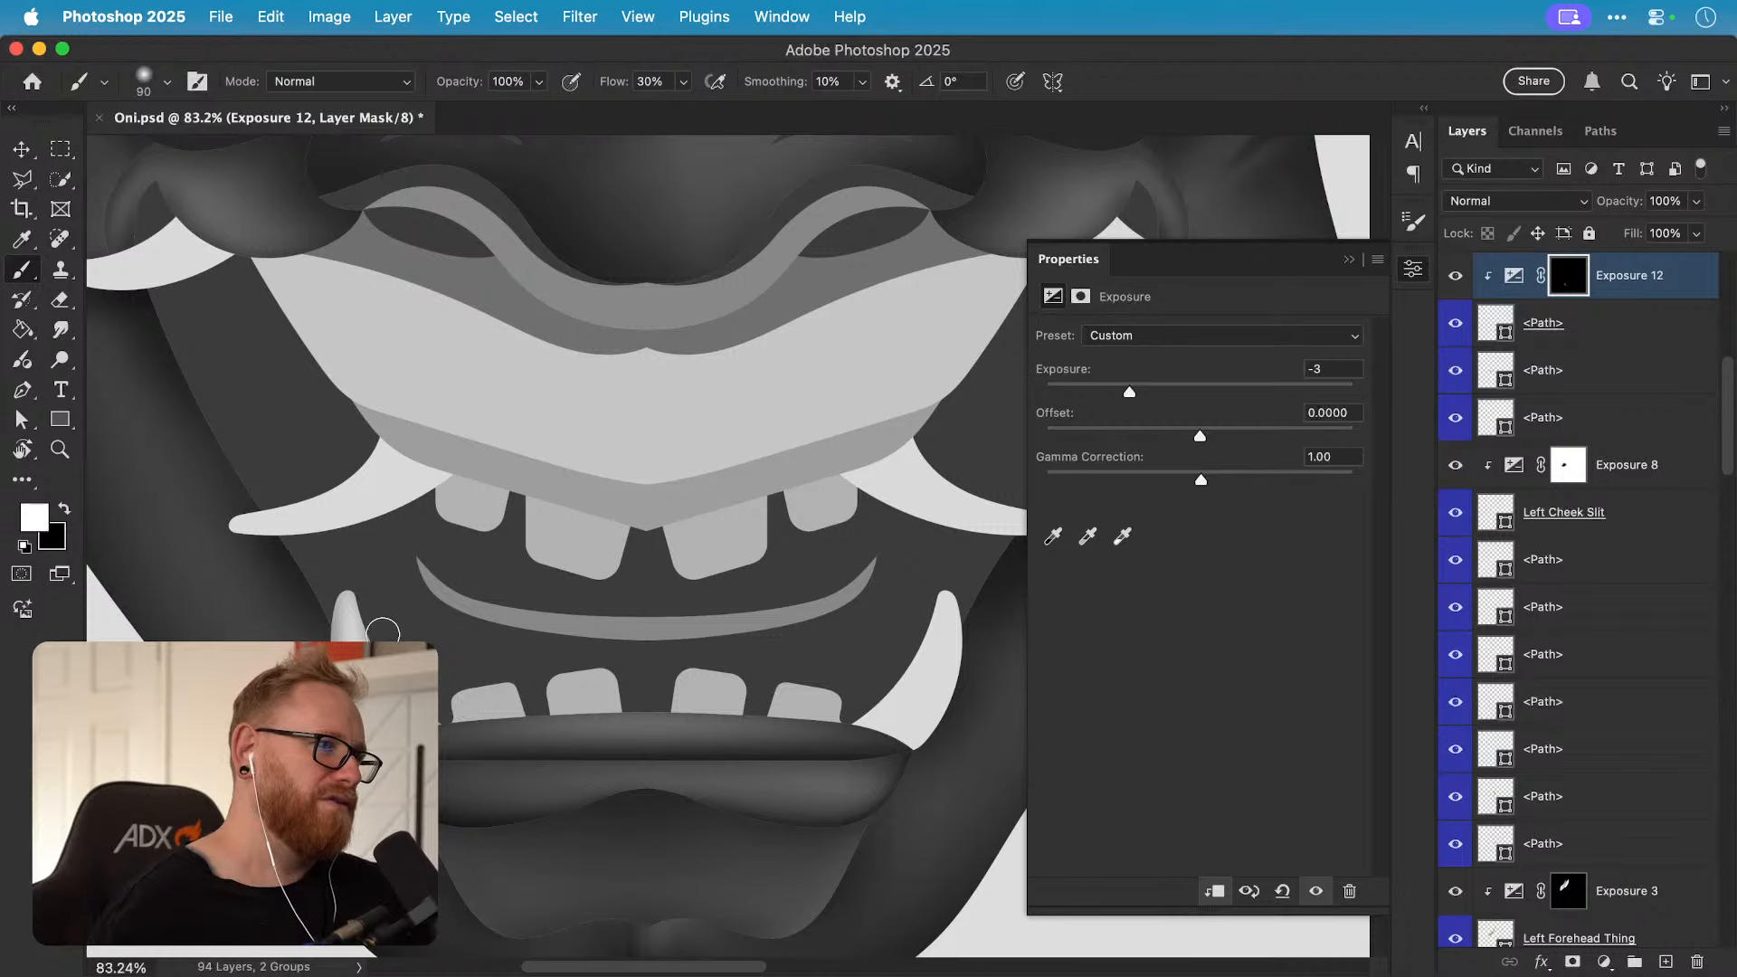
key("bracketright")
key("bracketright")
key("bracketright")
key("bracketright")
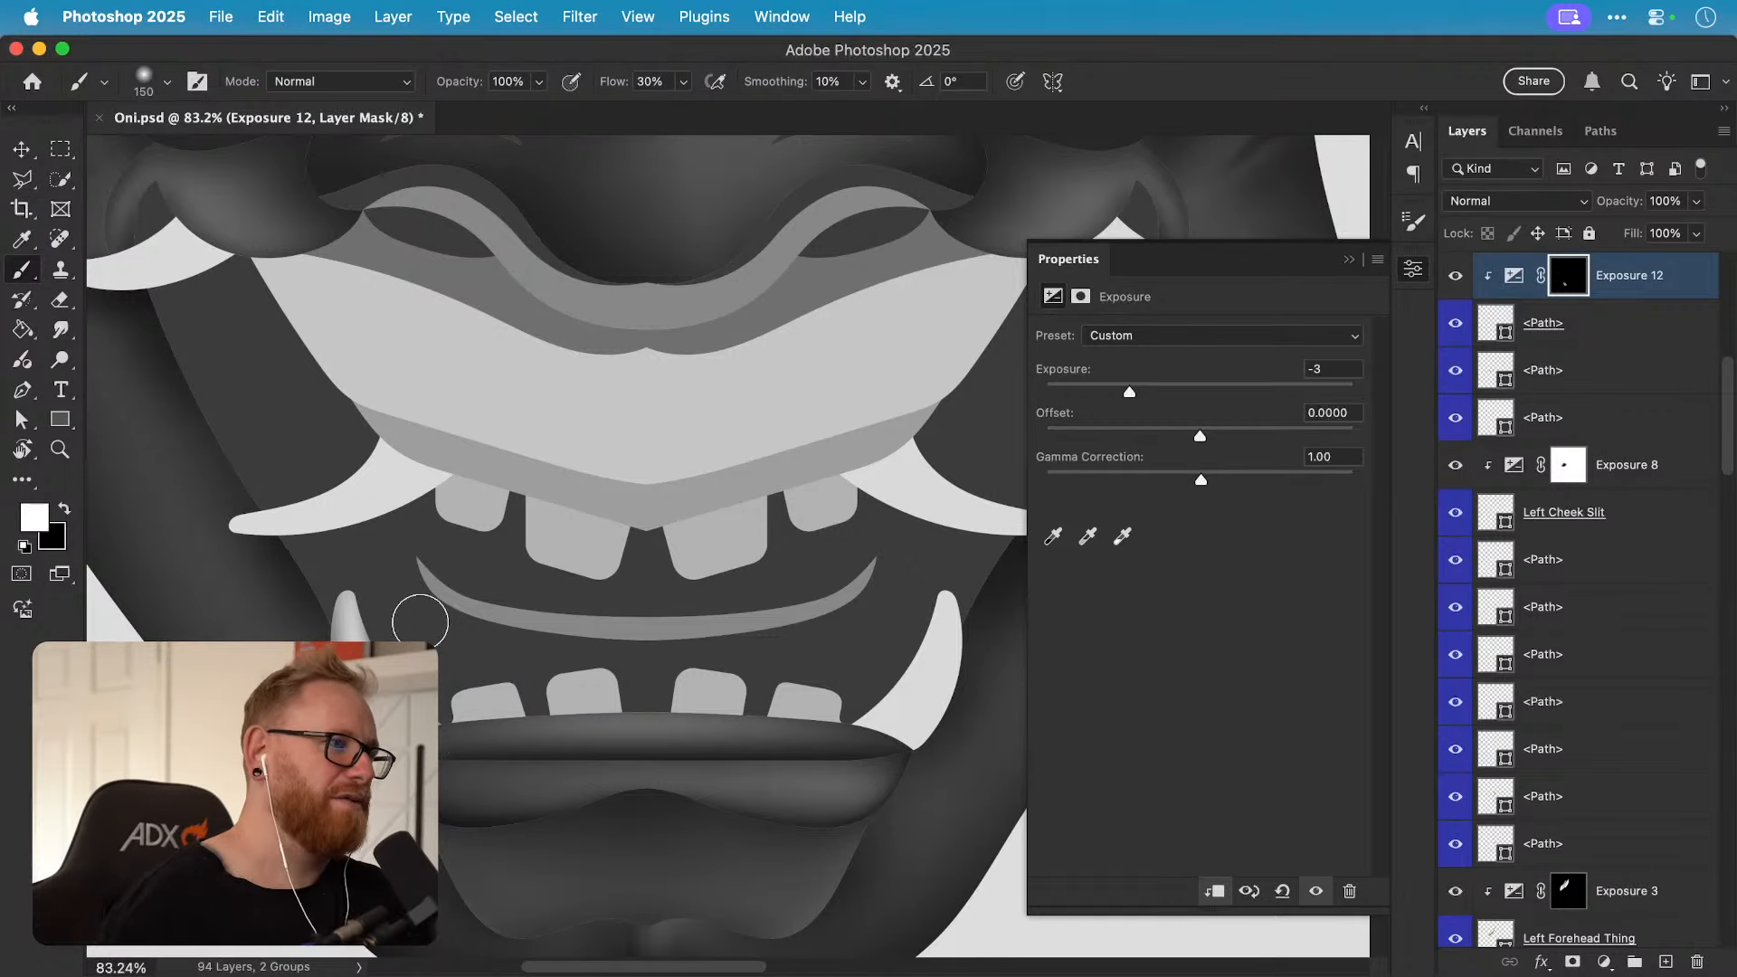
key("bracketright")
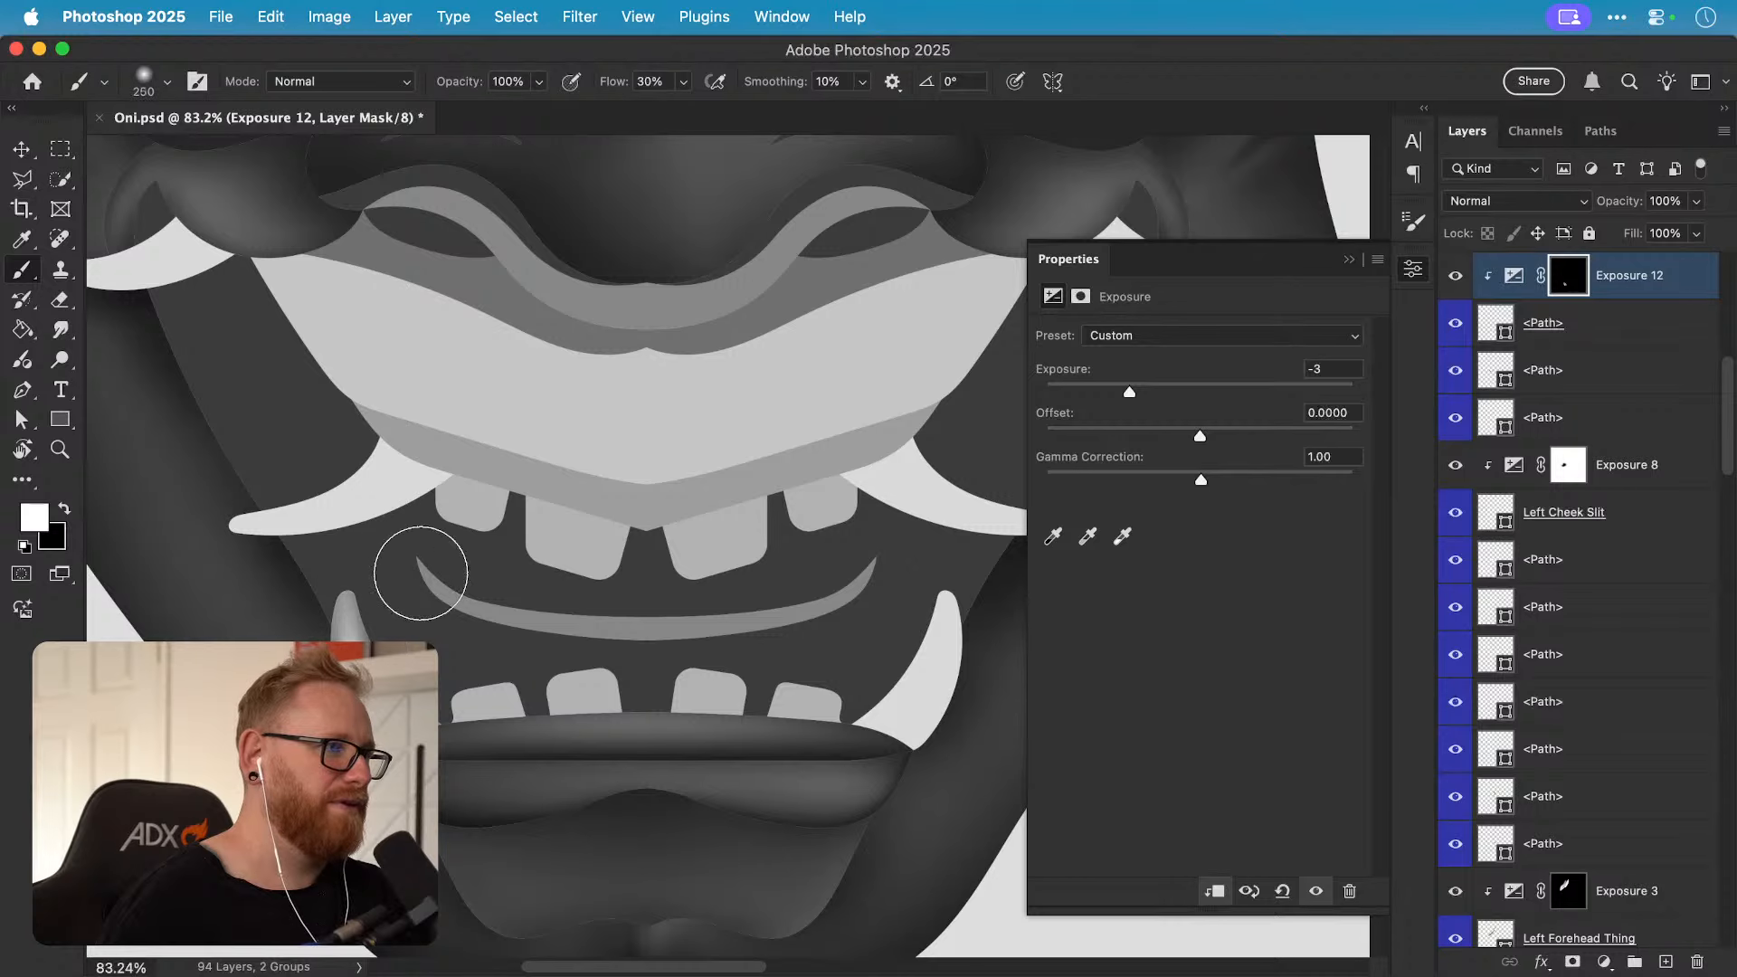
key("bracketright")
key("bracketright")
key("bracketright")
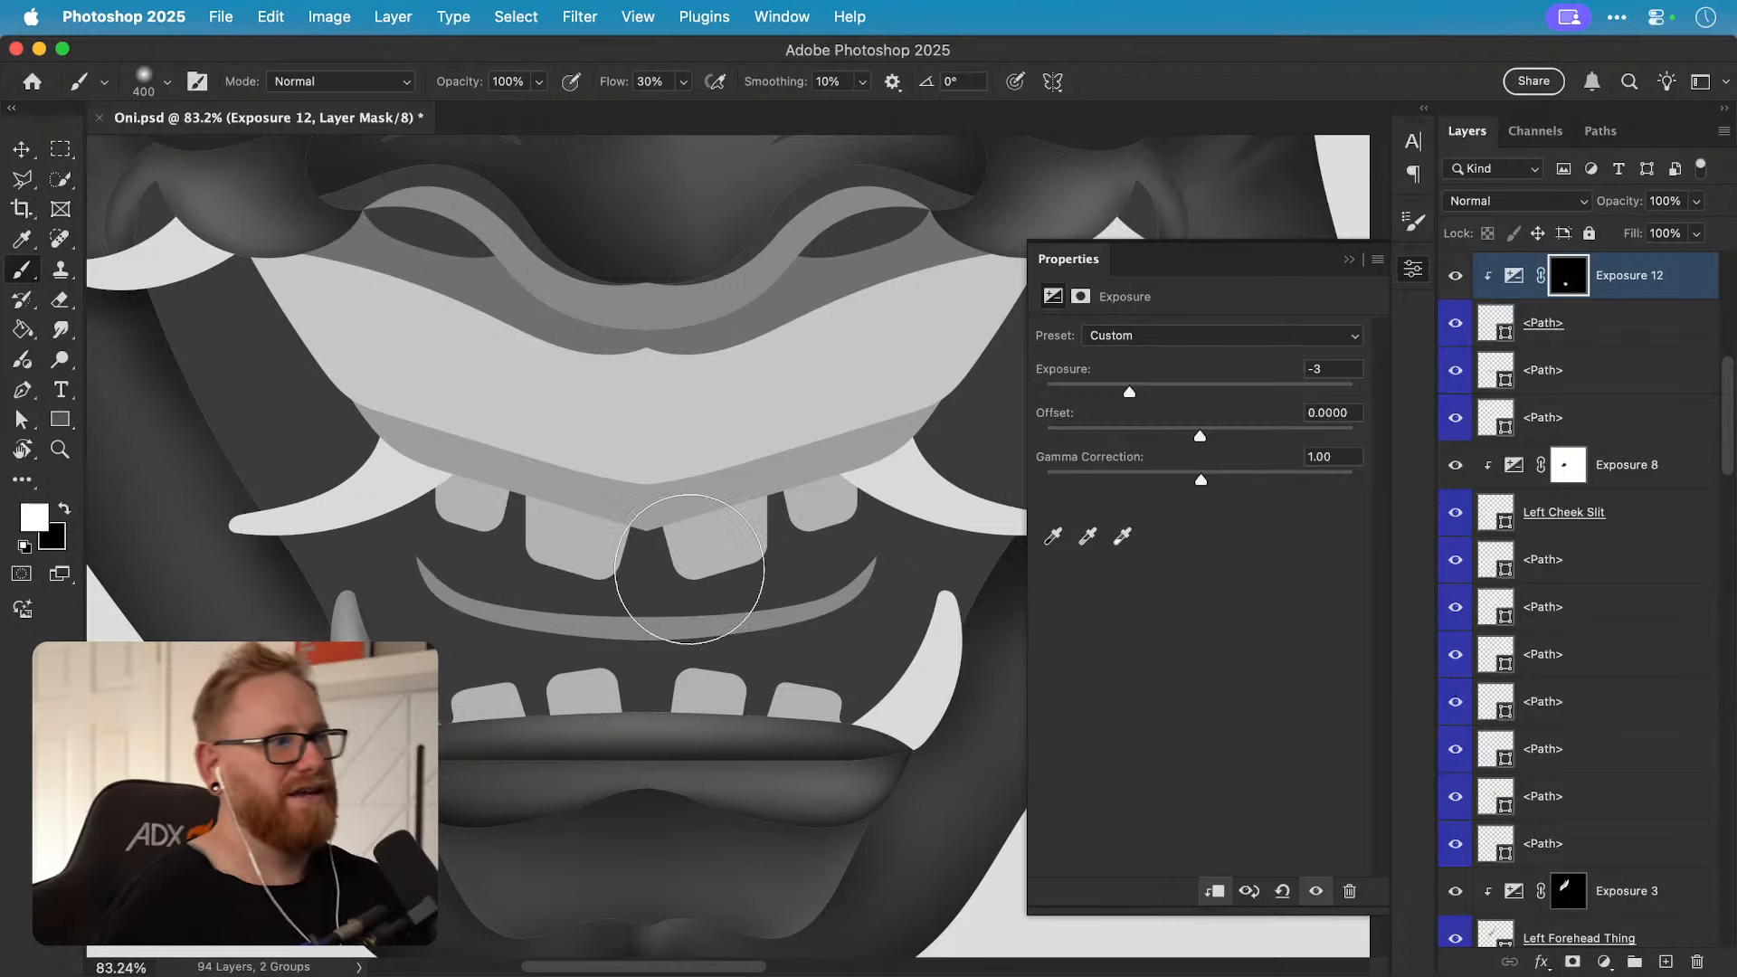
Step: Set up a black soft brush reduced to 70 px for painting the tusk's highlight on the Exposure 12 mask
key("z")
left_click(379, 712)
left_click(371, 715)
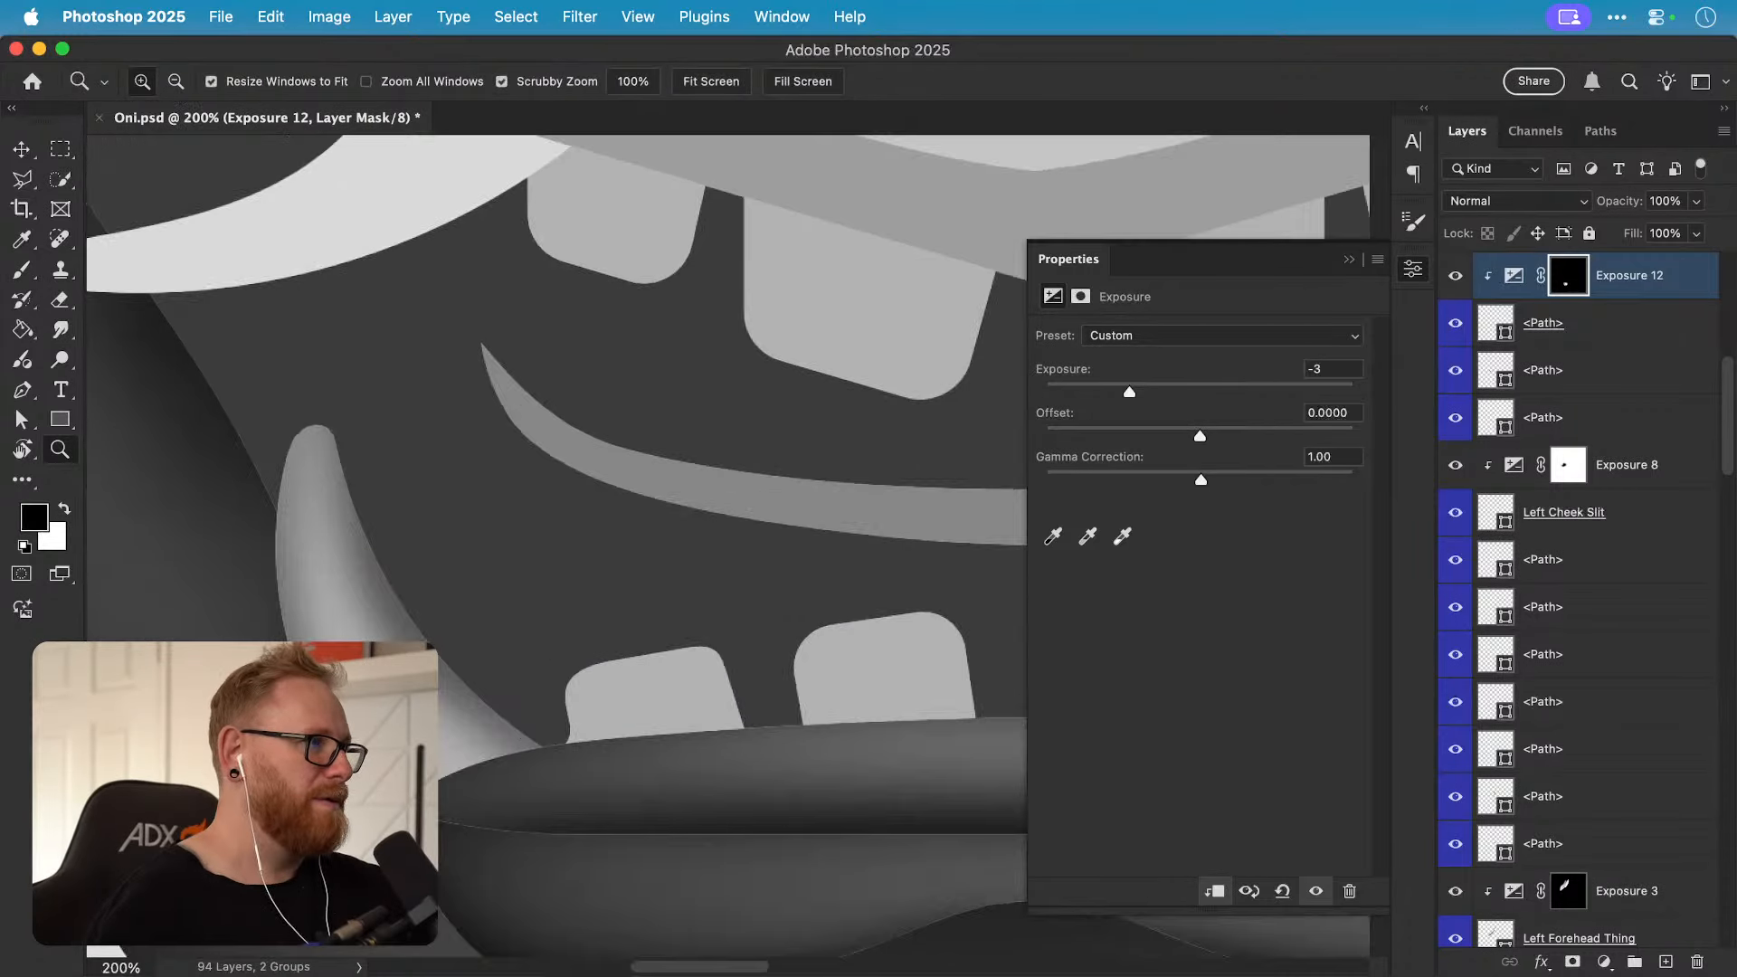
key("b")
key("x")
key("bracketleft")
key("bracketleft")
key("bracketleft")
key("bracketleft")
key("bracketleft")
key("bracketleft")
key("bracketleft")
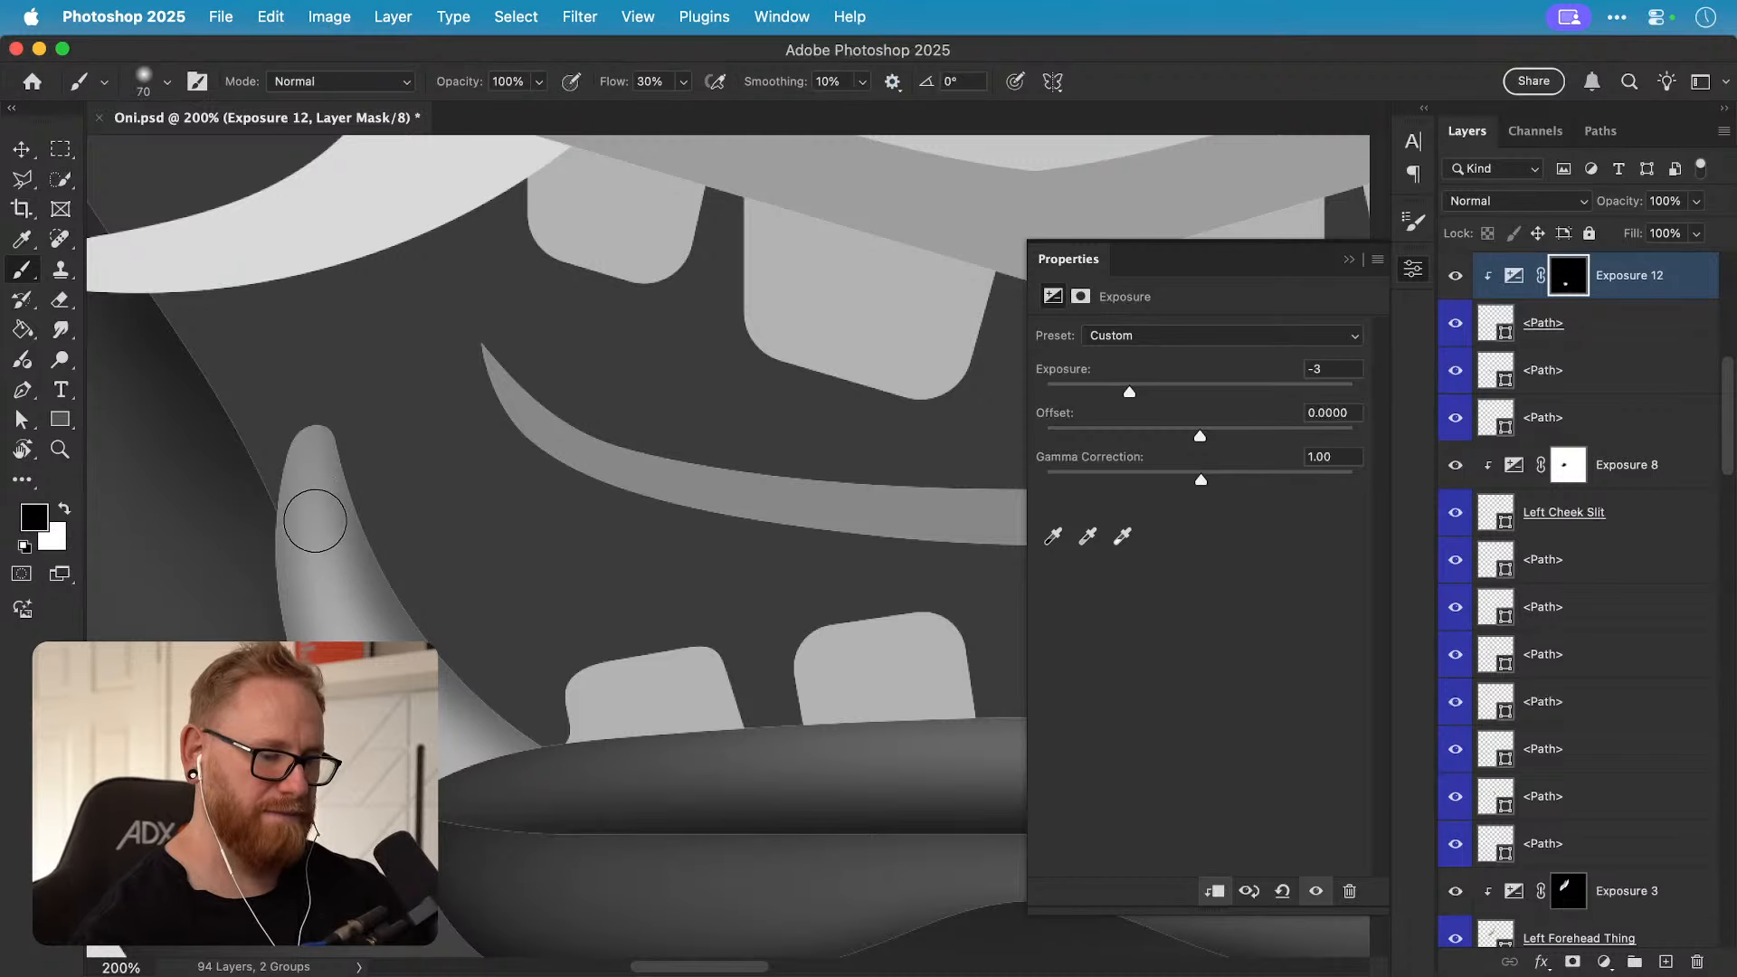
left_click_drag(317, 481, 399, 639)
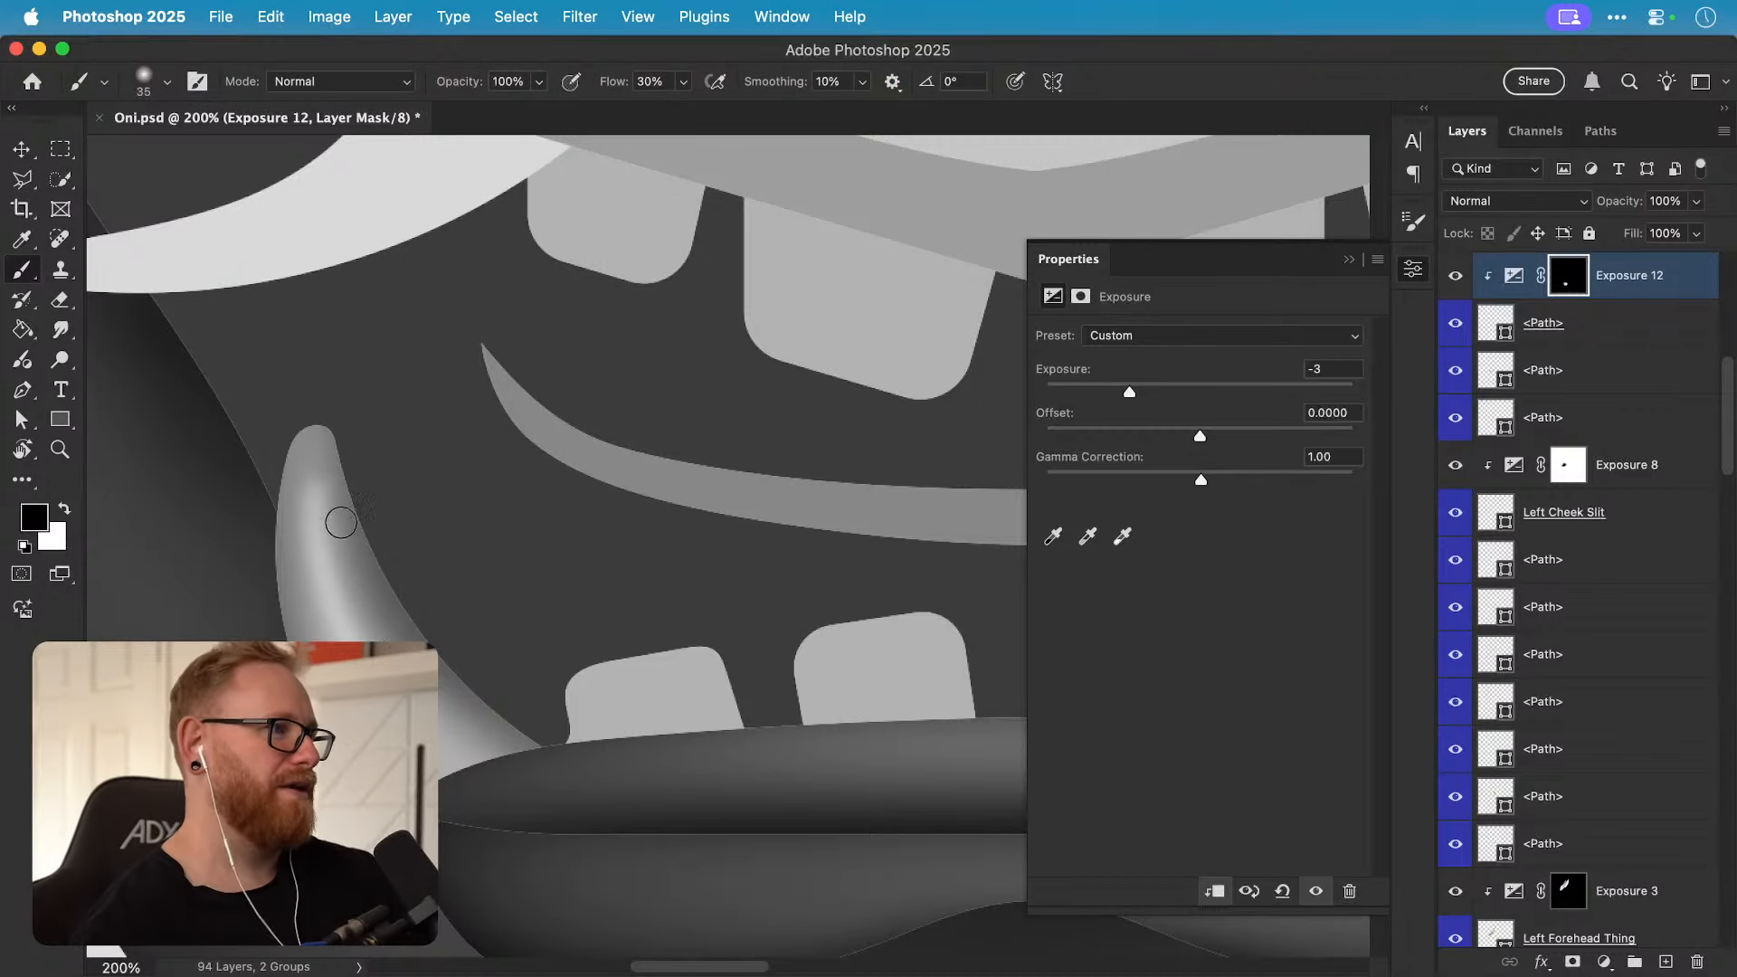
key("z")
key("super+z")
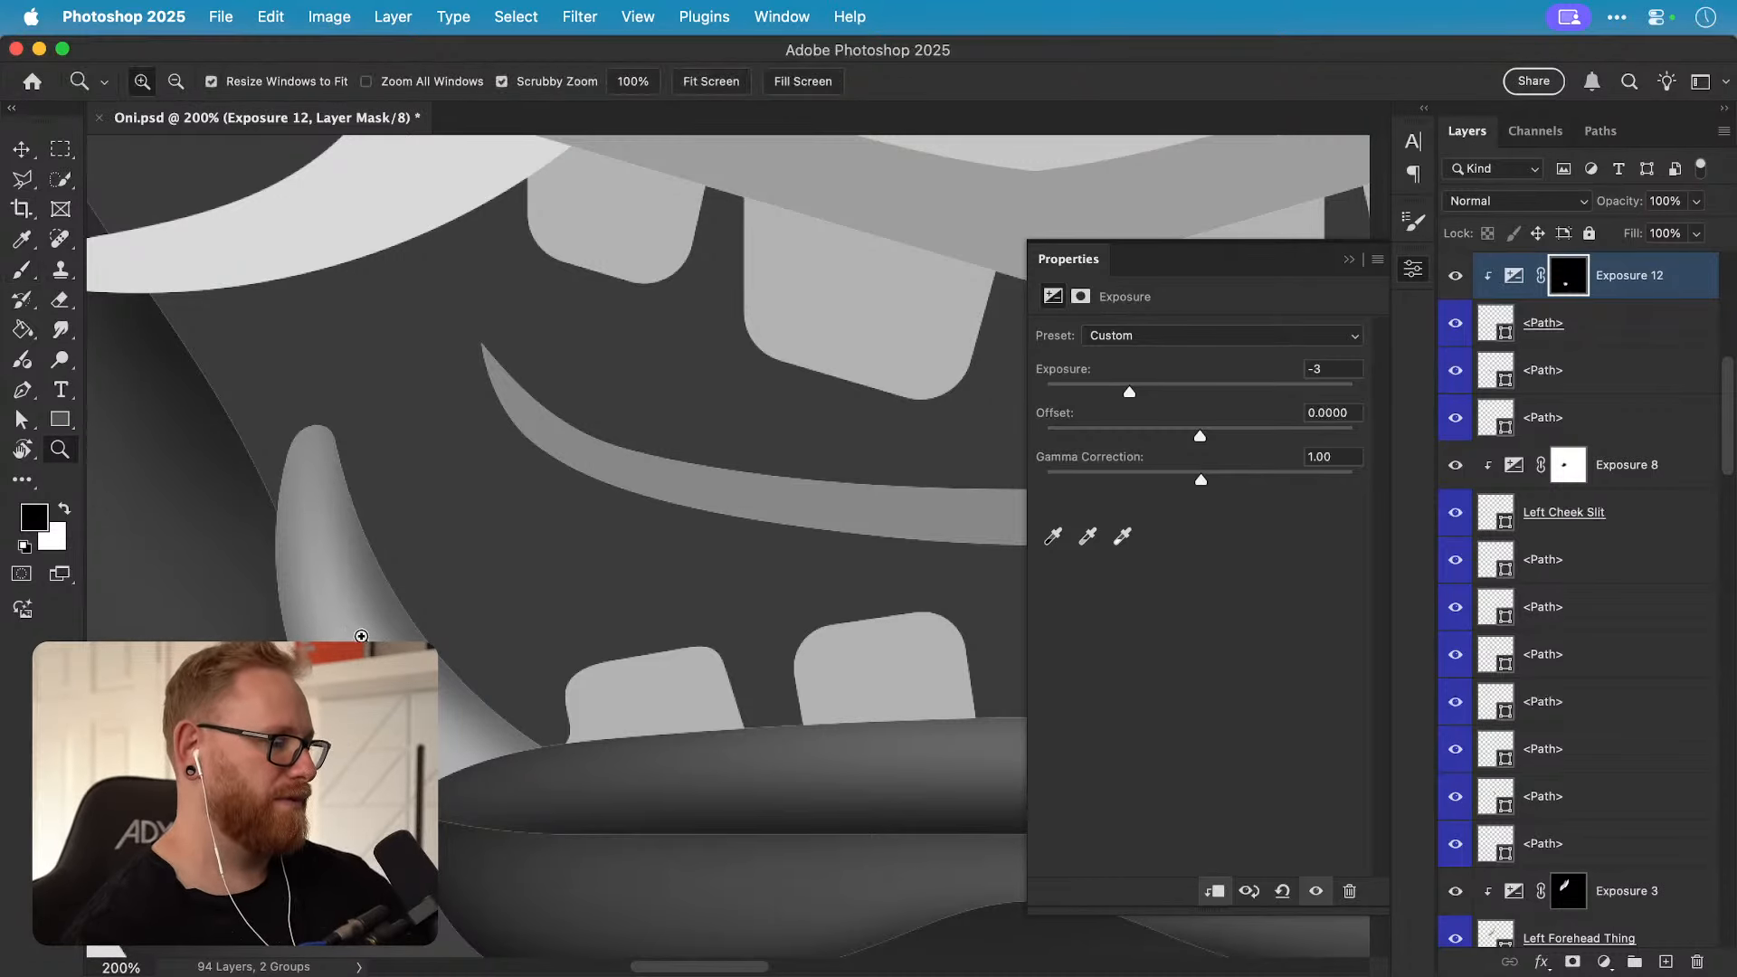
Step: Paint black down the middle of the left lower tusk with a 50 to 70 px soft brush to bring back its highlight
key("b")
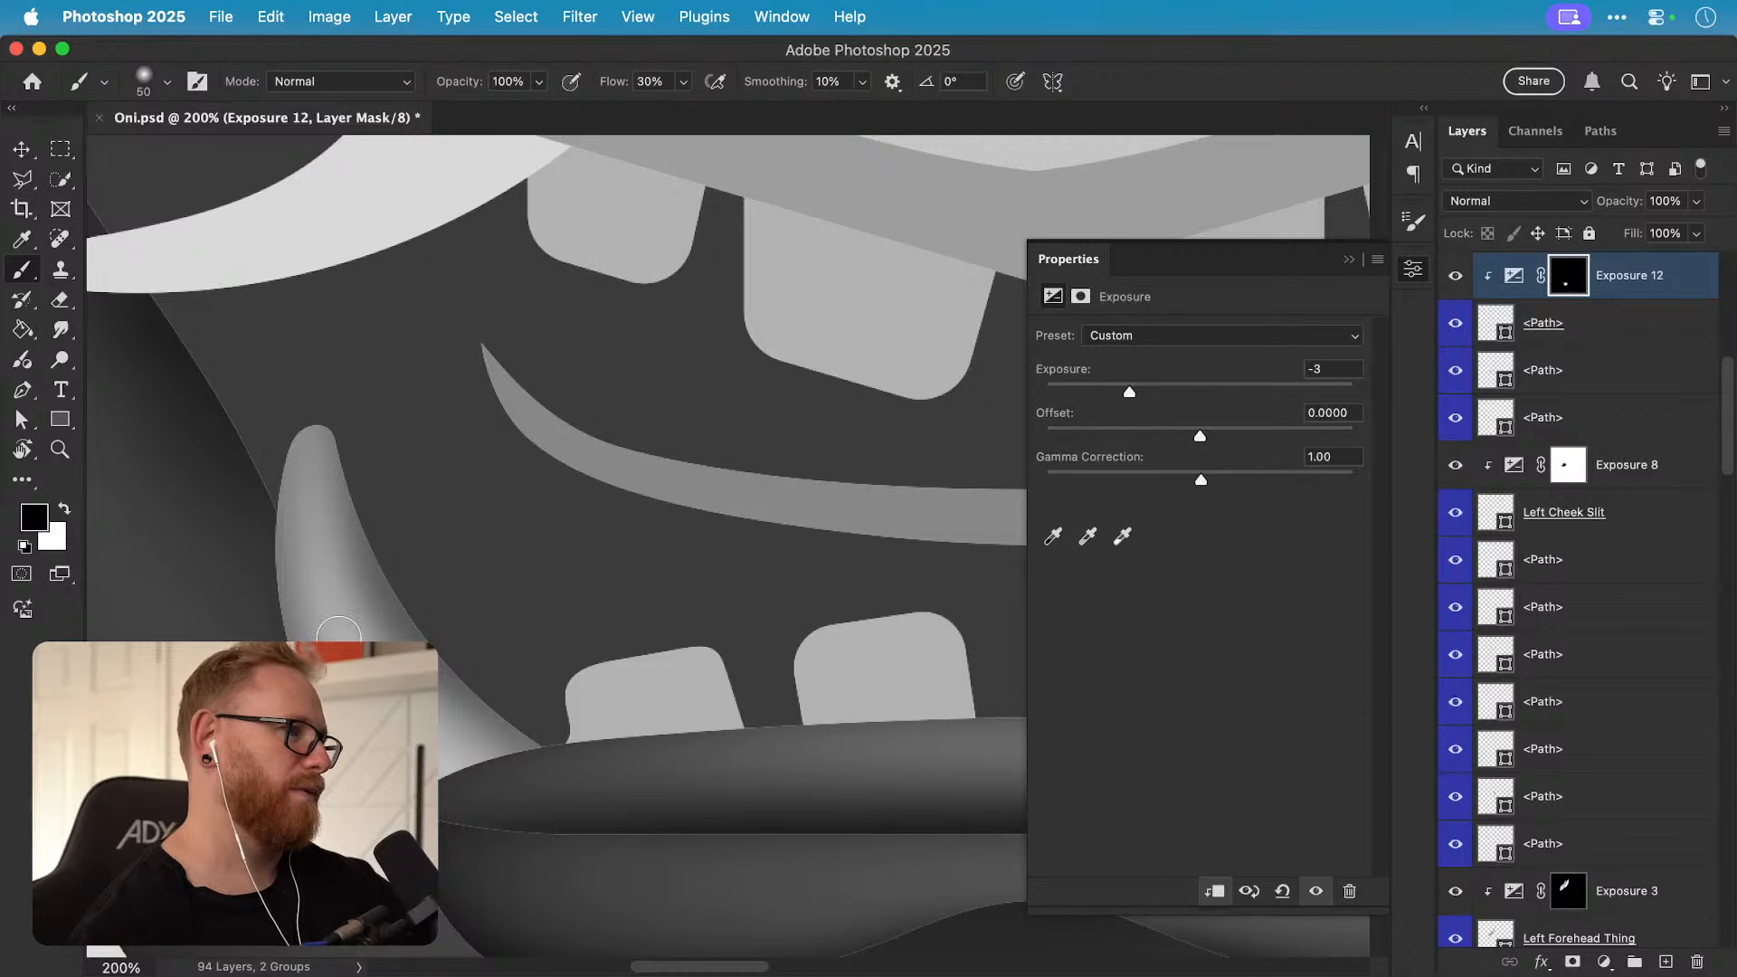
key("bracketright")
key("bracketright")
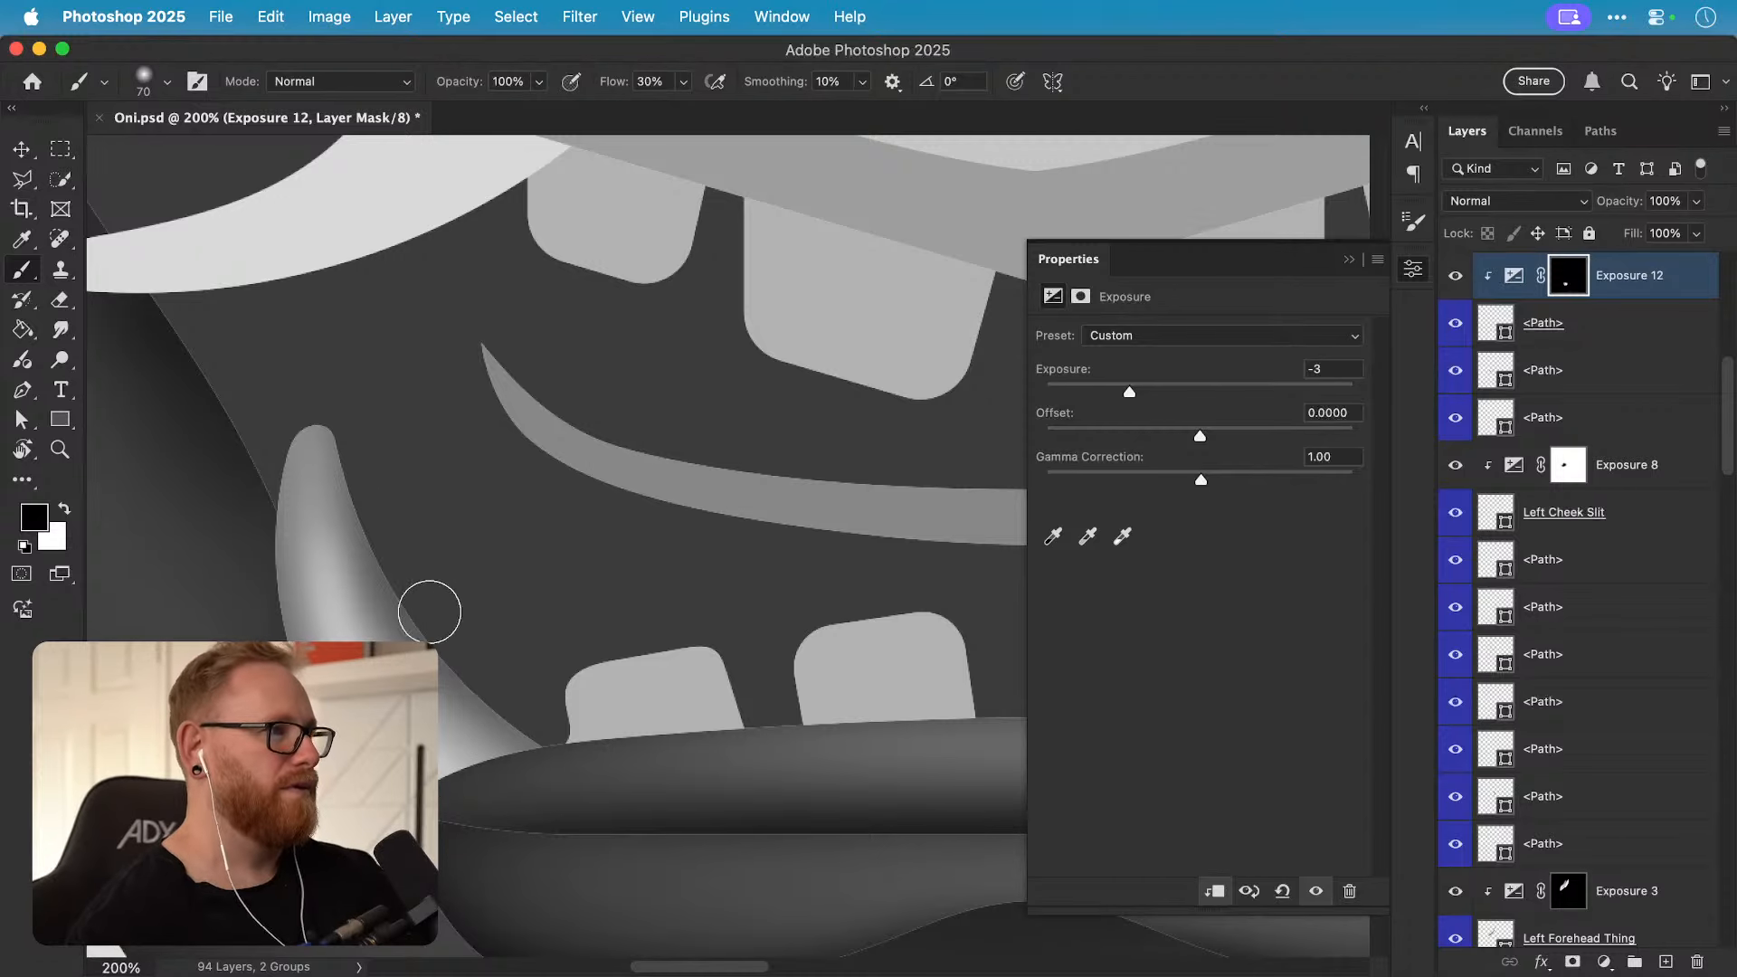
key("super+minus")
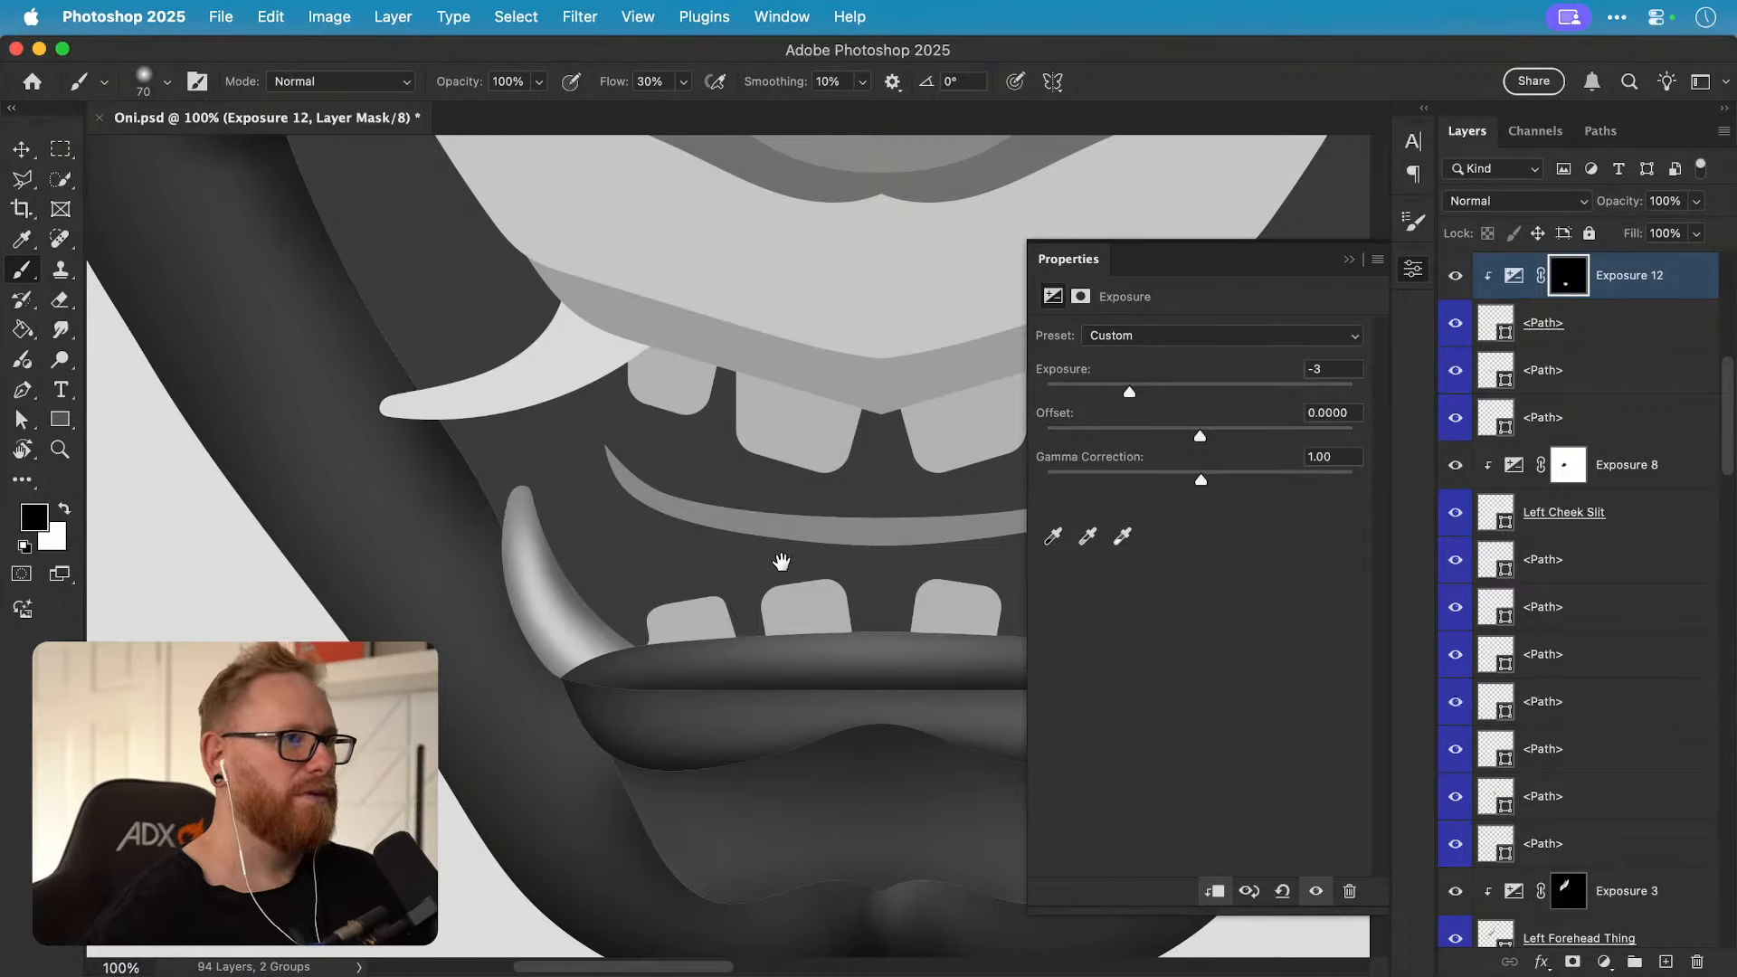
left_click_drag(781, 561, 696, 586)
mouse_move(460, 544)
left_mouse_down()
mouse_move(456, 580)
mouse_move(597, 642)
left_mouse_up()
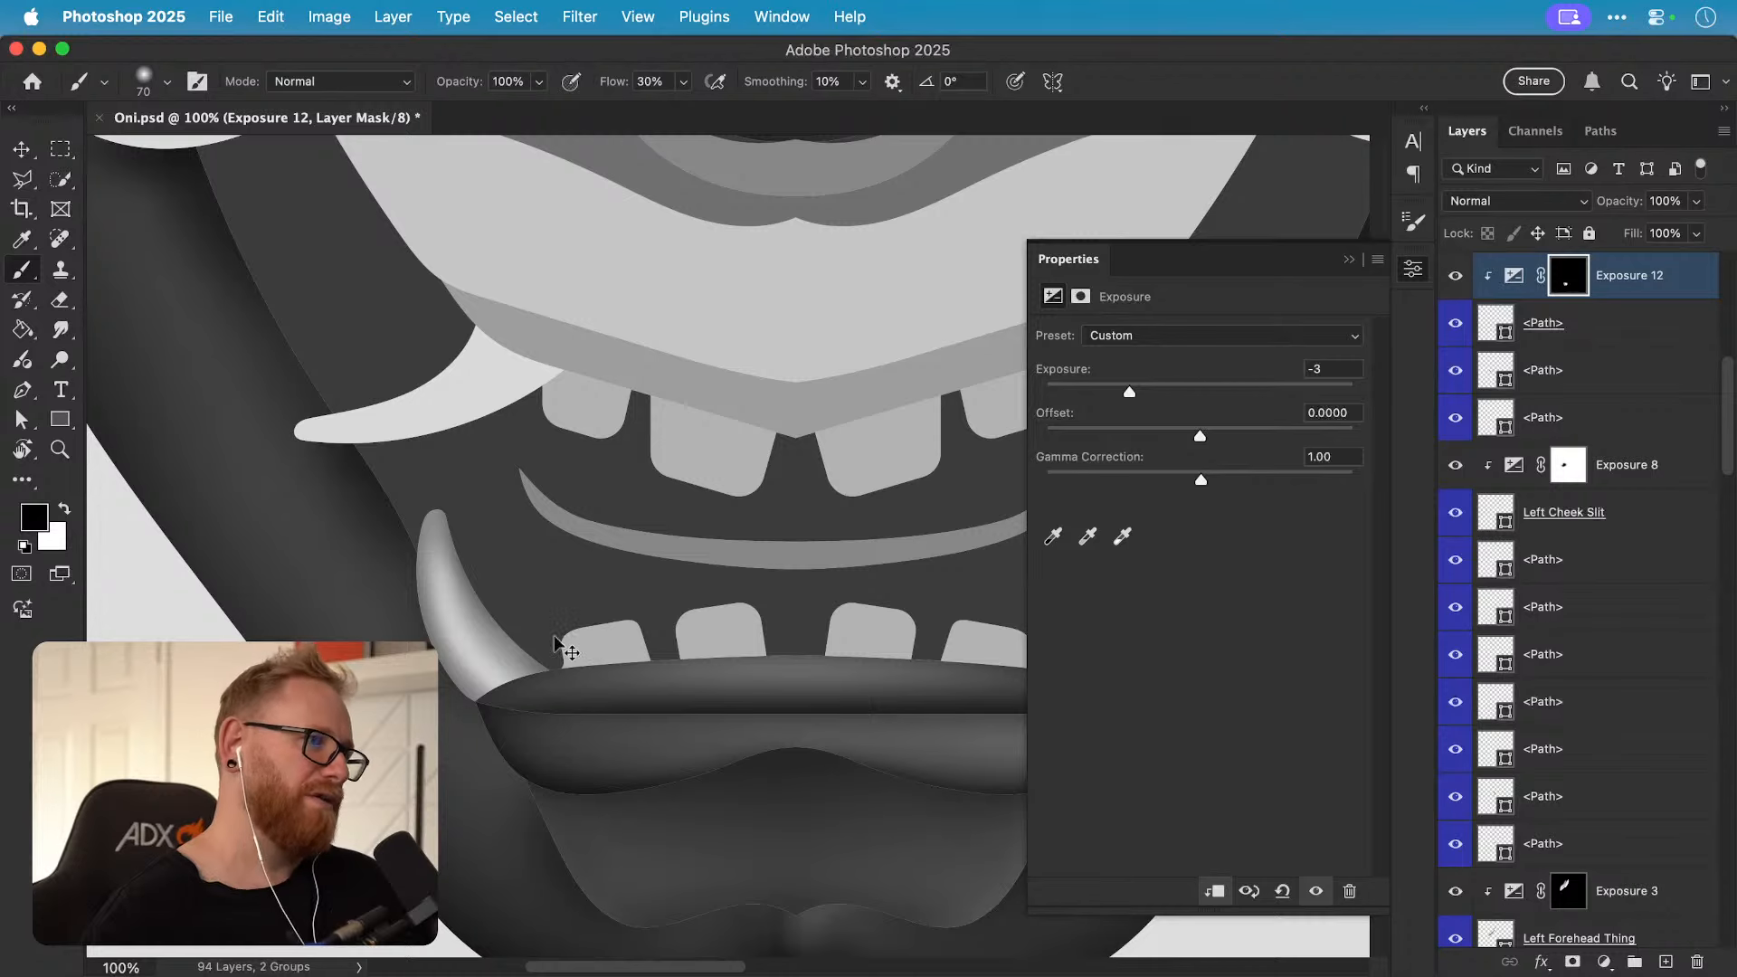
Step: Switch to painting white and deepen the shading at the tusk's base and edges with a soft brush enlarged to 250 px
key("x")
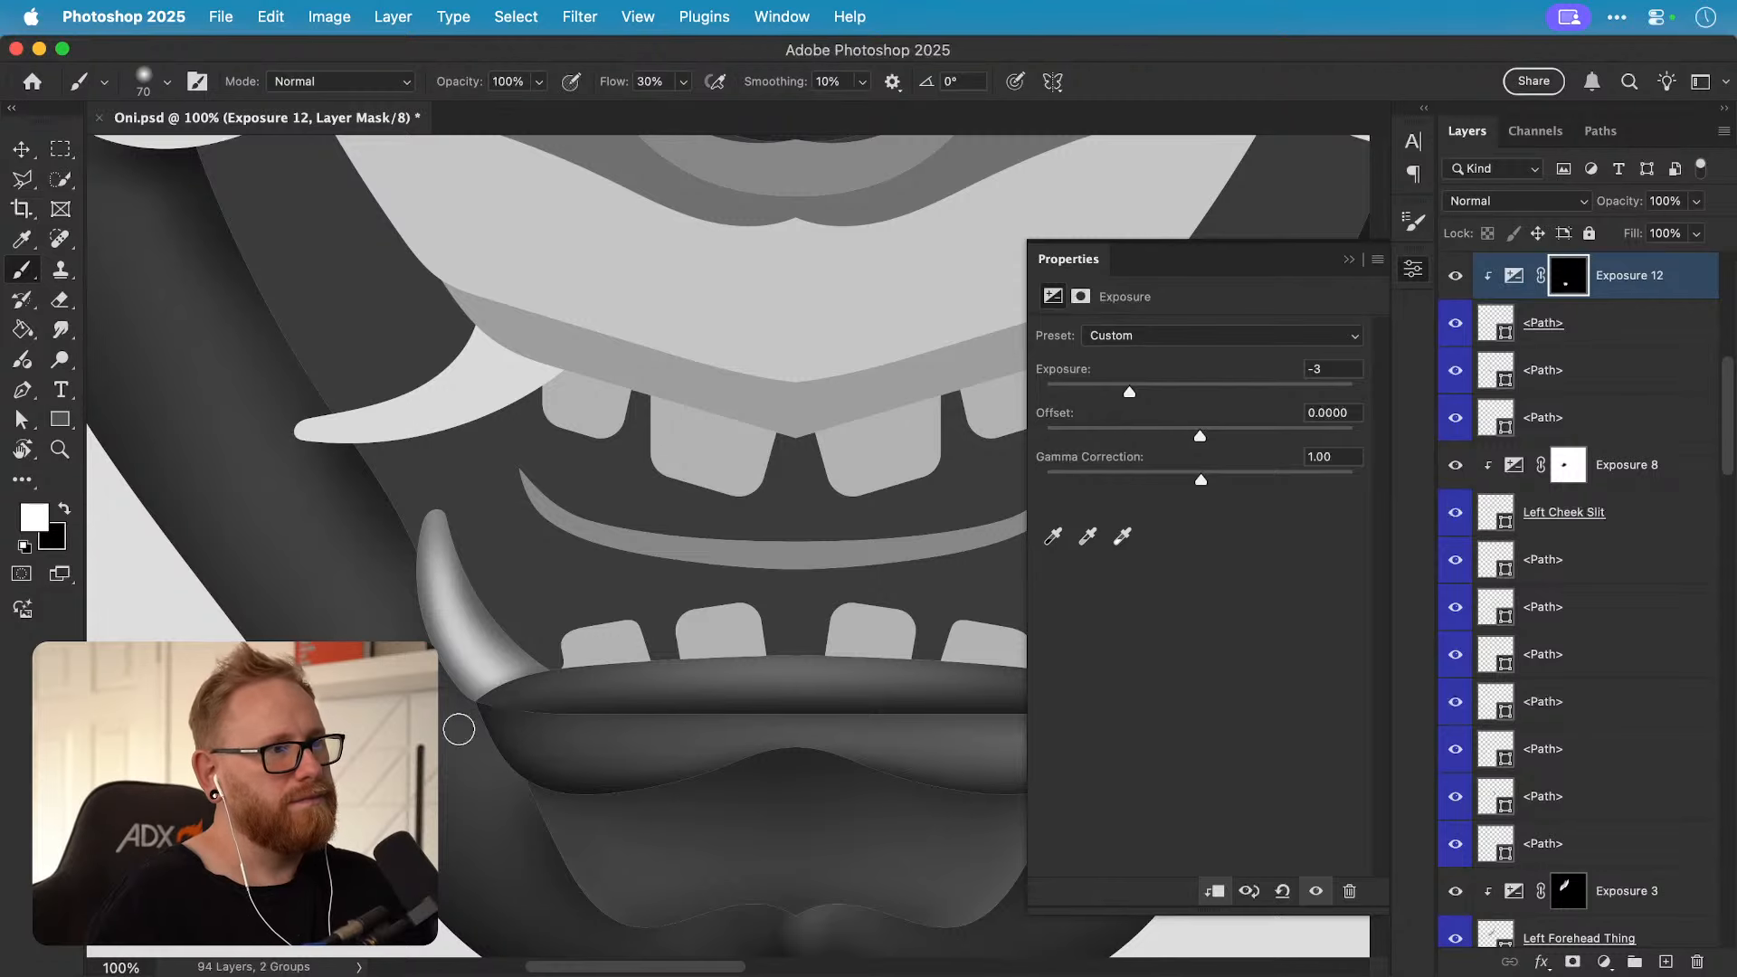
key("super+z")
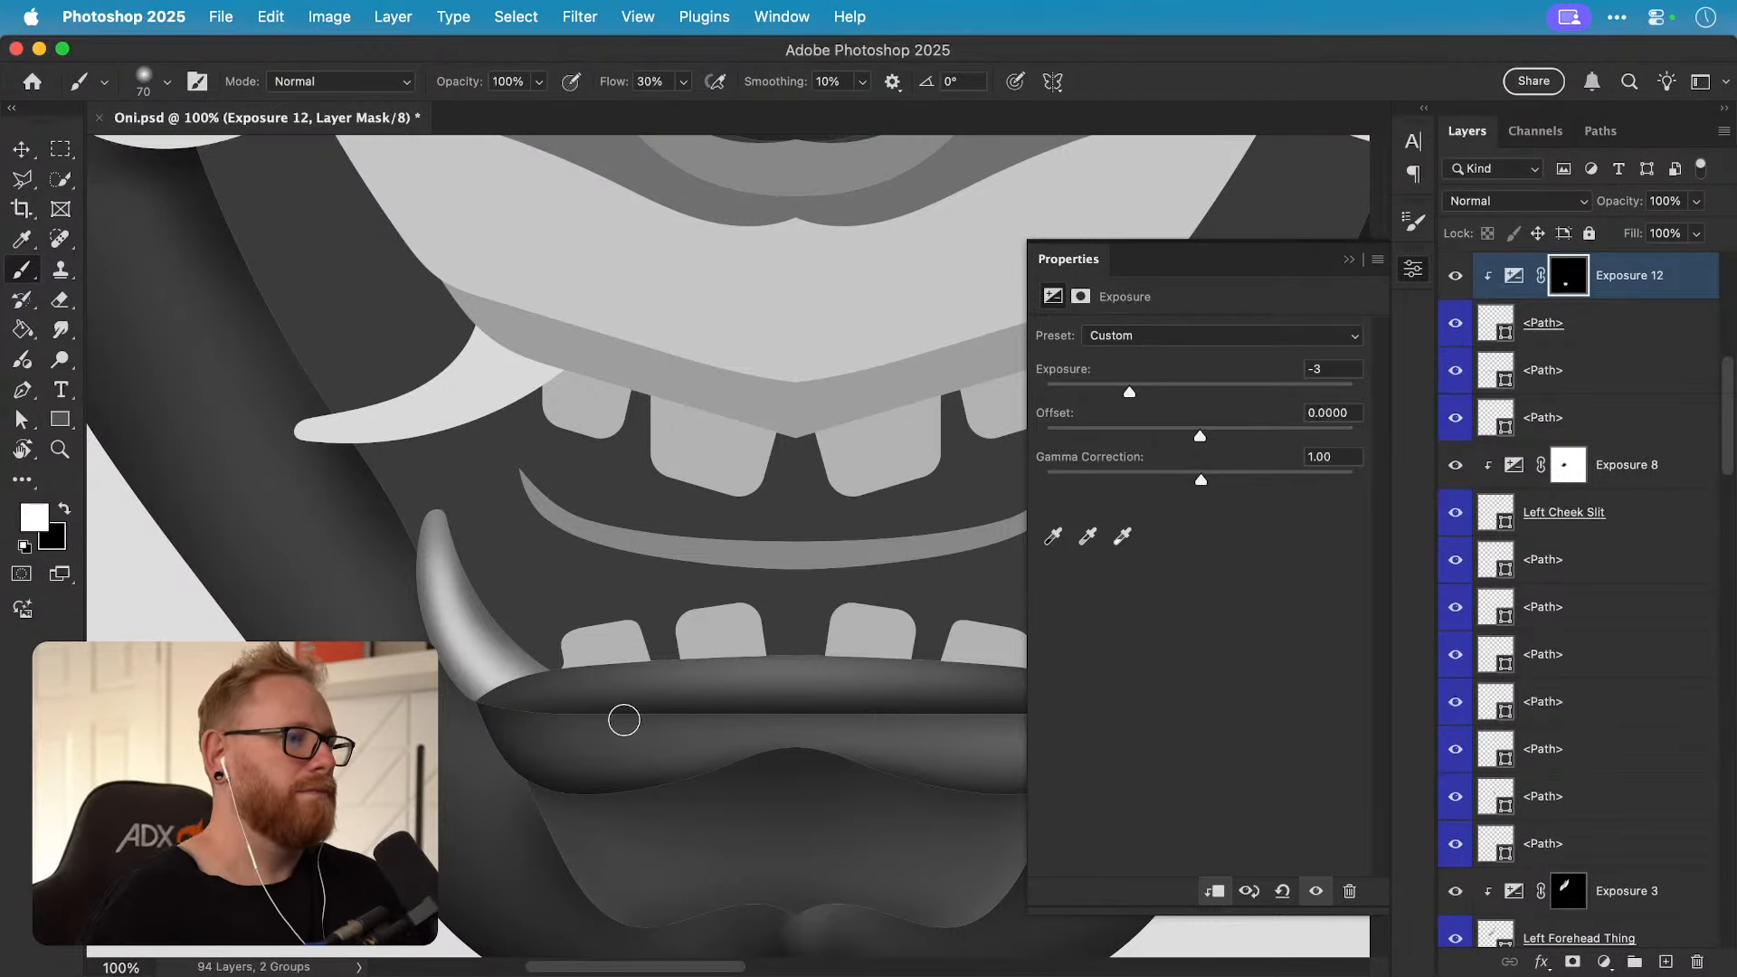
key("bracketright")
key("bracketright")
key("bracketright")
key("bracketright")
key("bracketright")
key("bracketright")
key("bracketright")
key("bracketright")
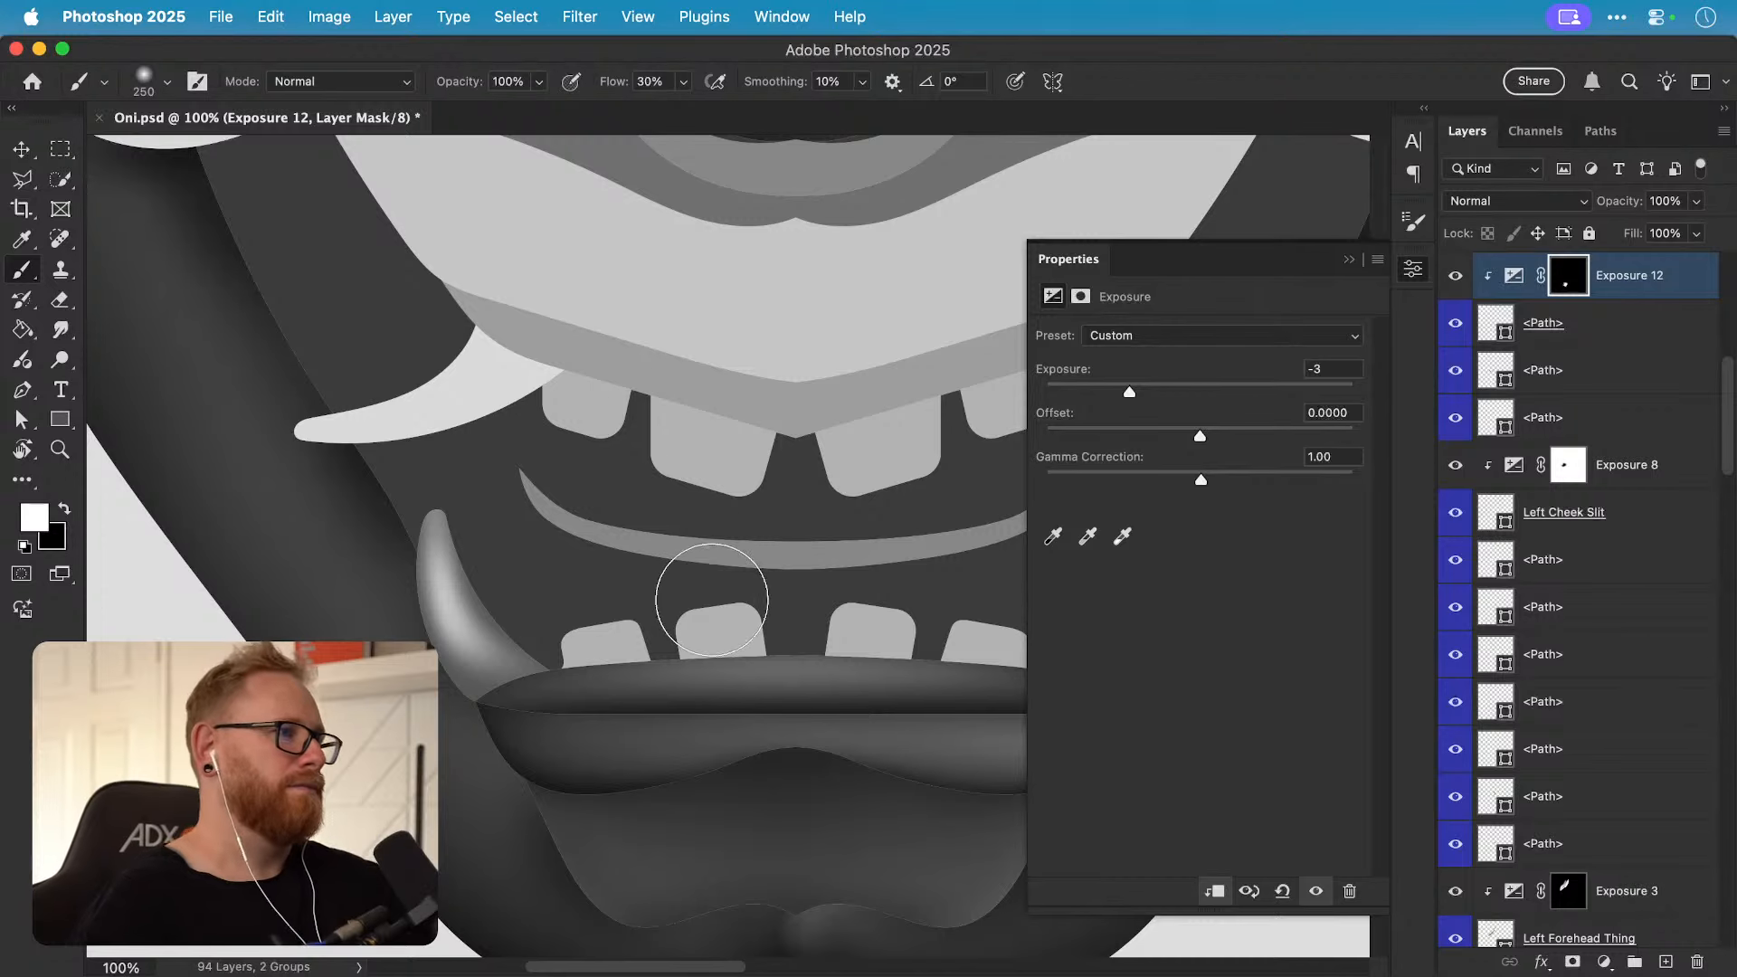
Step: Adjust the tusk's Exposure 12 layer, trying an exposure of -3.62 and settling on -1.32 against the whole face
mouse_move(1129, 391)
left_mouse_down()
mouse_move(1099, 395)
mouse_move(1129, 395)
mouse_move(1115, 396)
left_mouse_up()
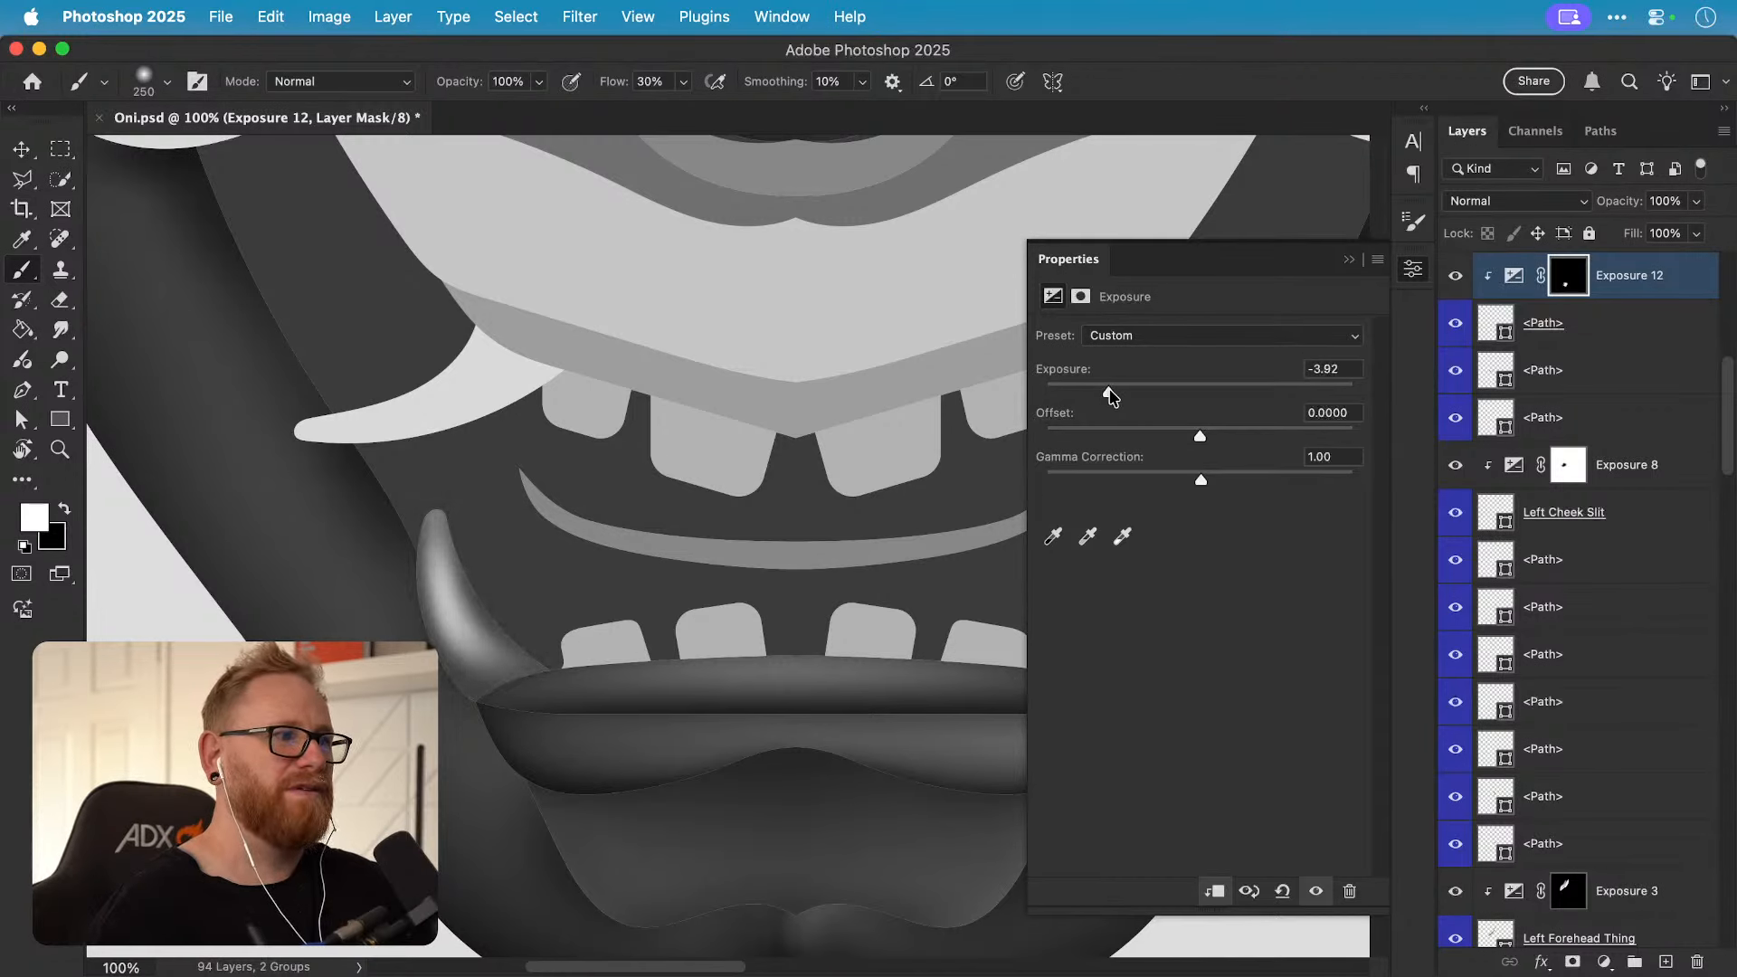
left_click(1413, 270)
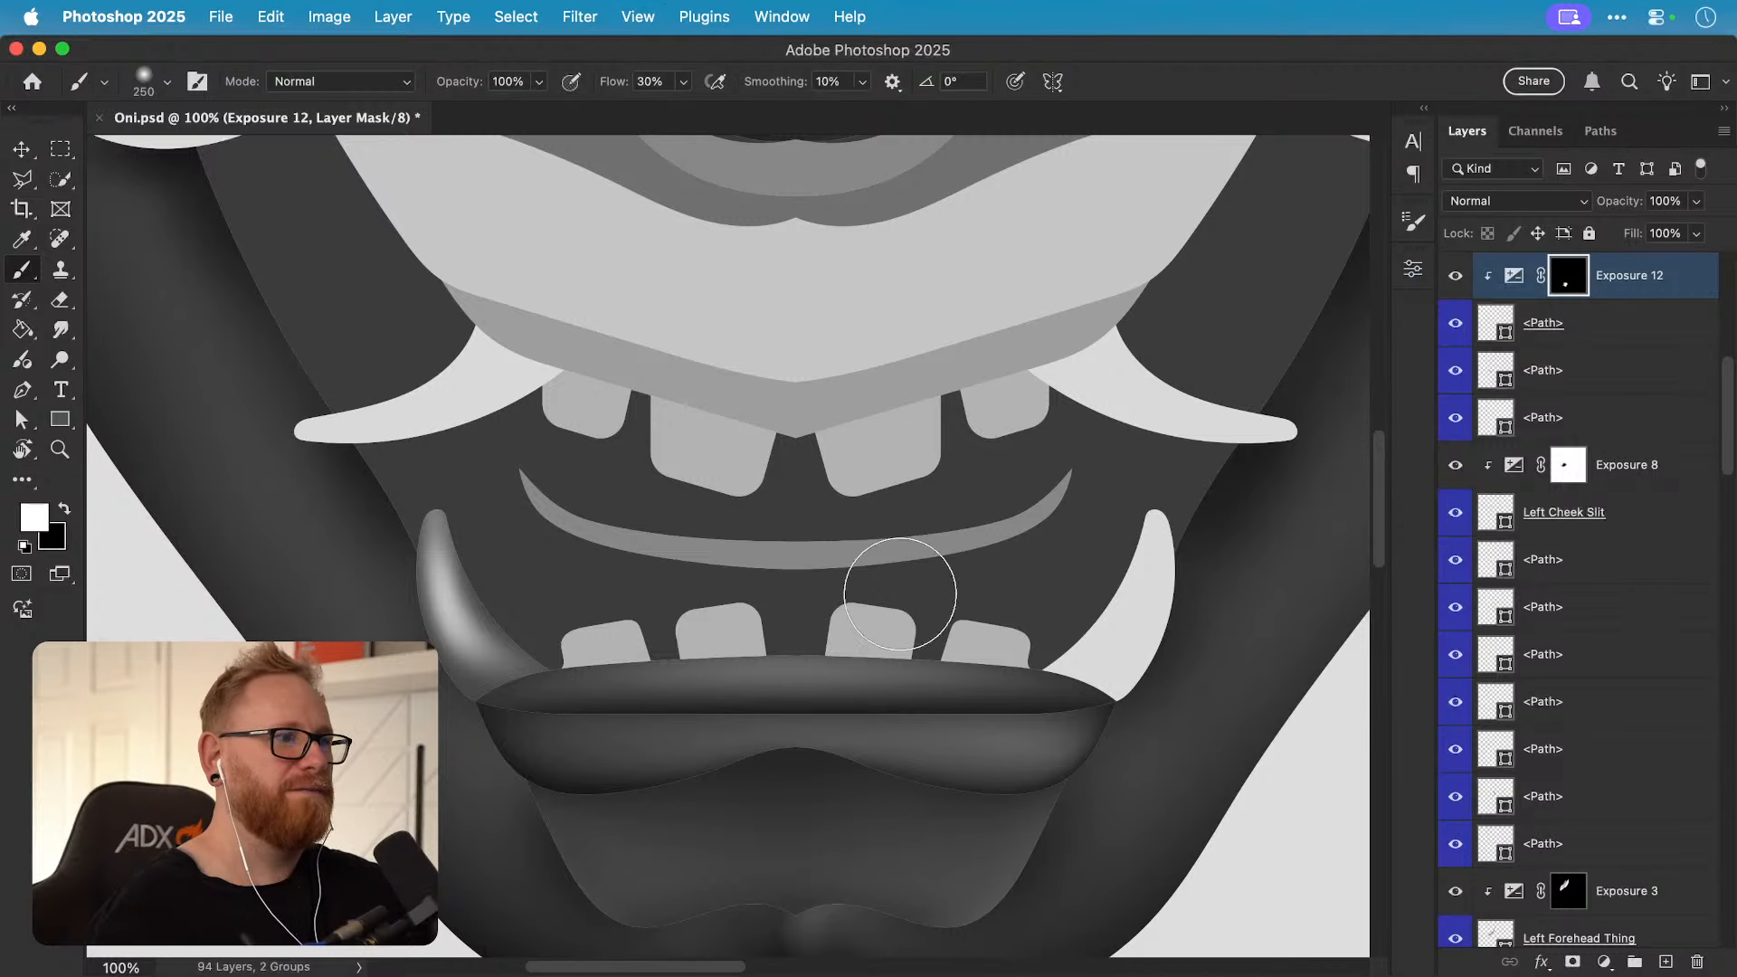
key("z")
left_click_drag(893, 608, 751, 572)
left_click_drag(932, 574, 849, 662)
key("v")
double_click(1513, 277)
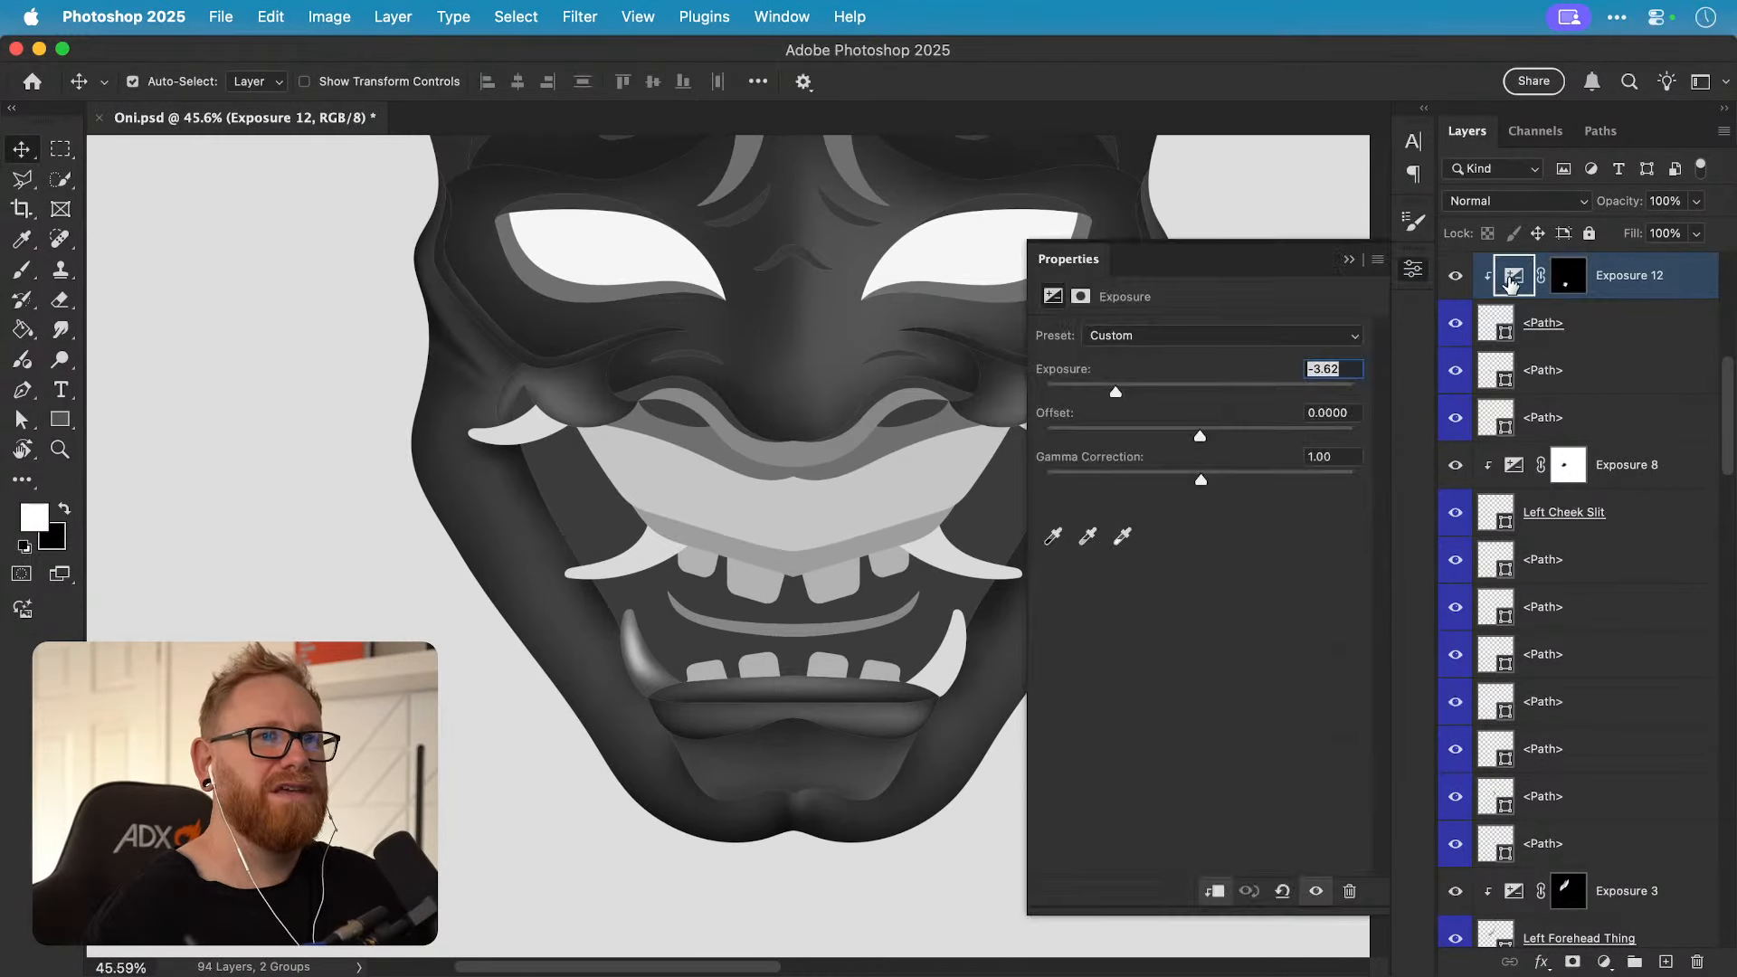
left_click_drag(1116, 391, 1168, 393)
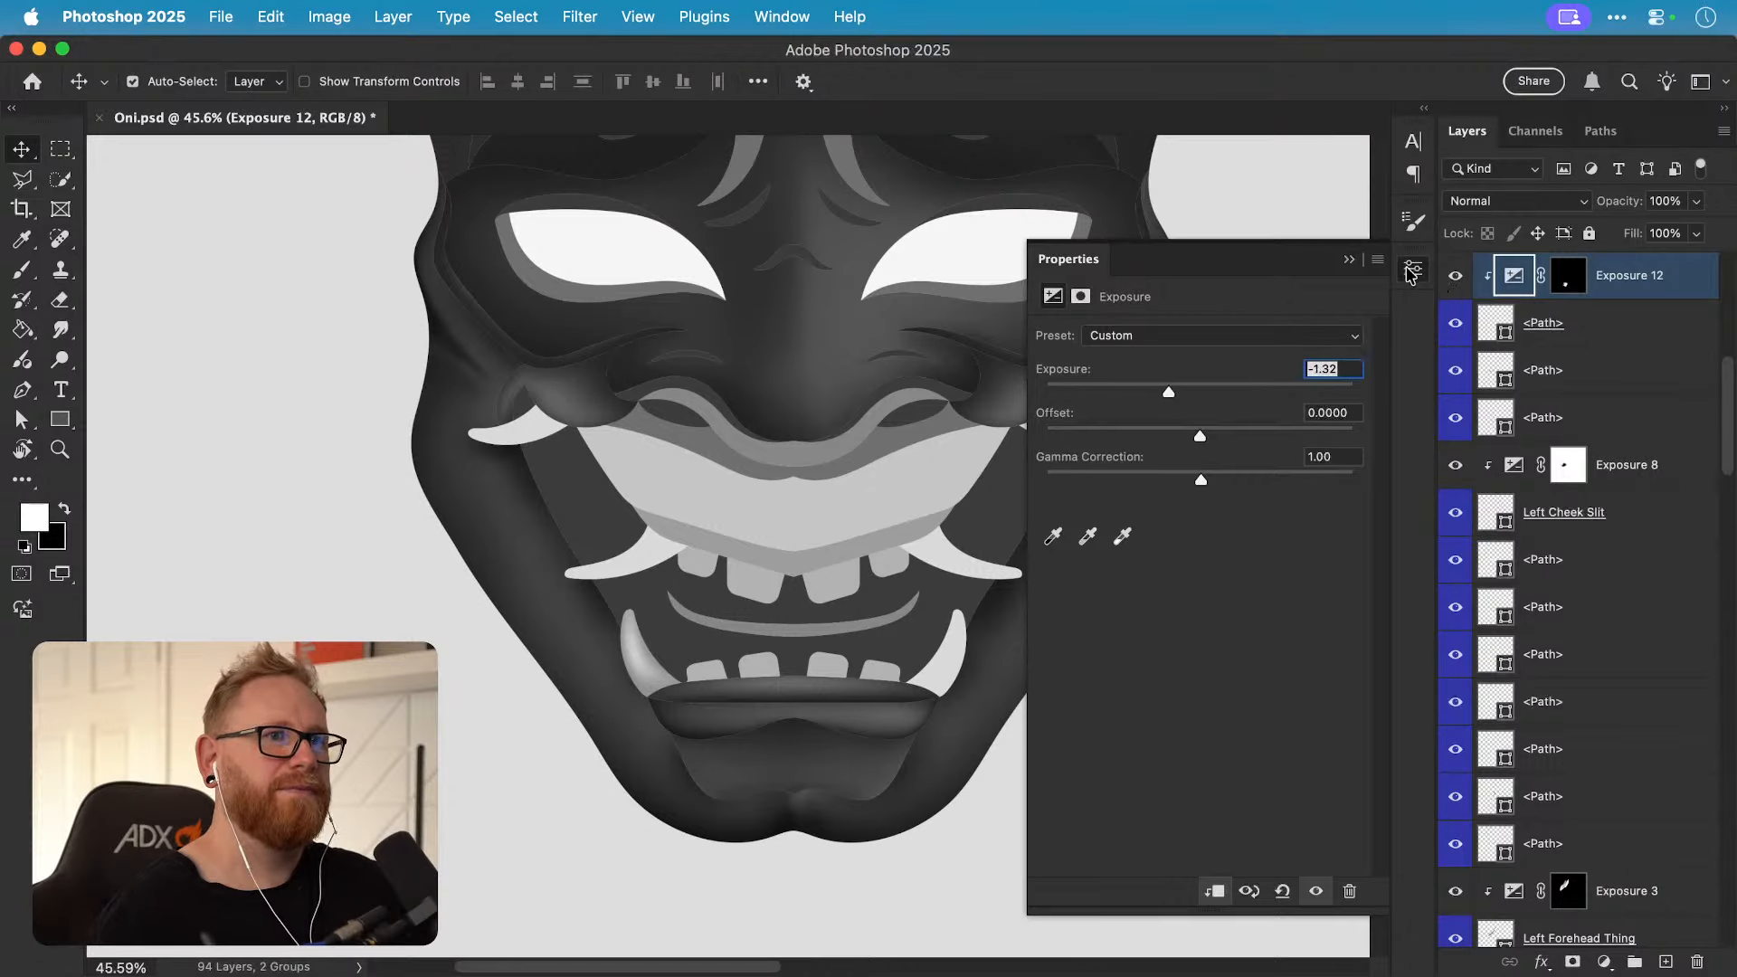
left_click(1412, 271)
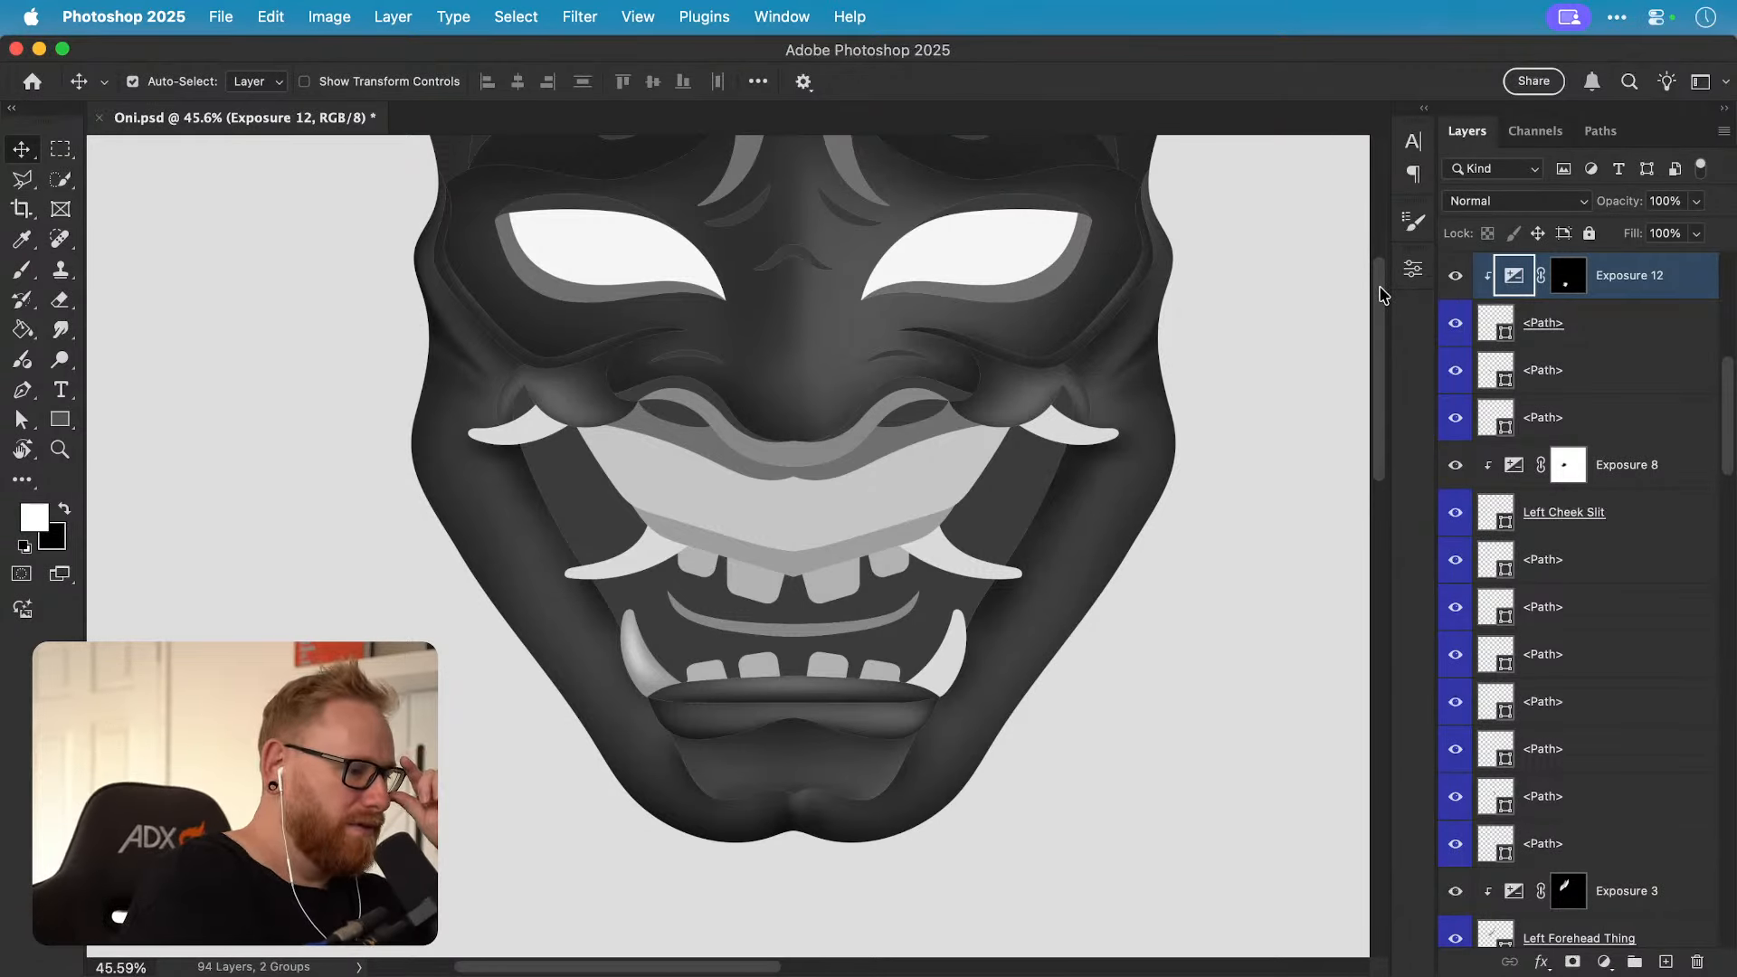
Step: Save the document
key("super+s")
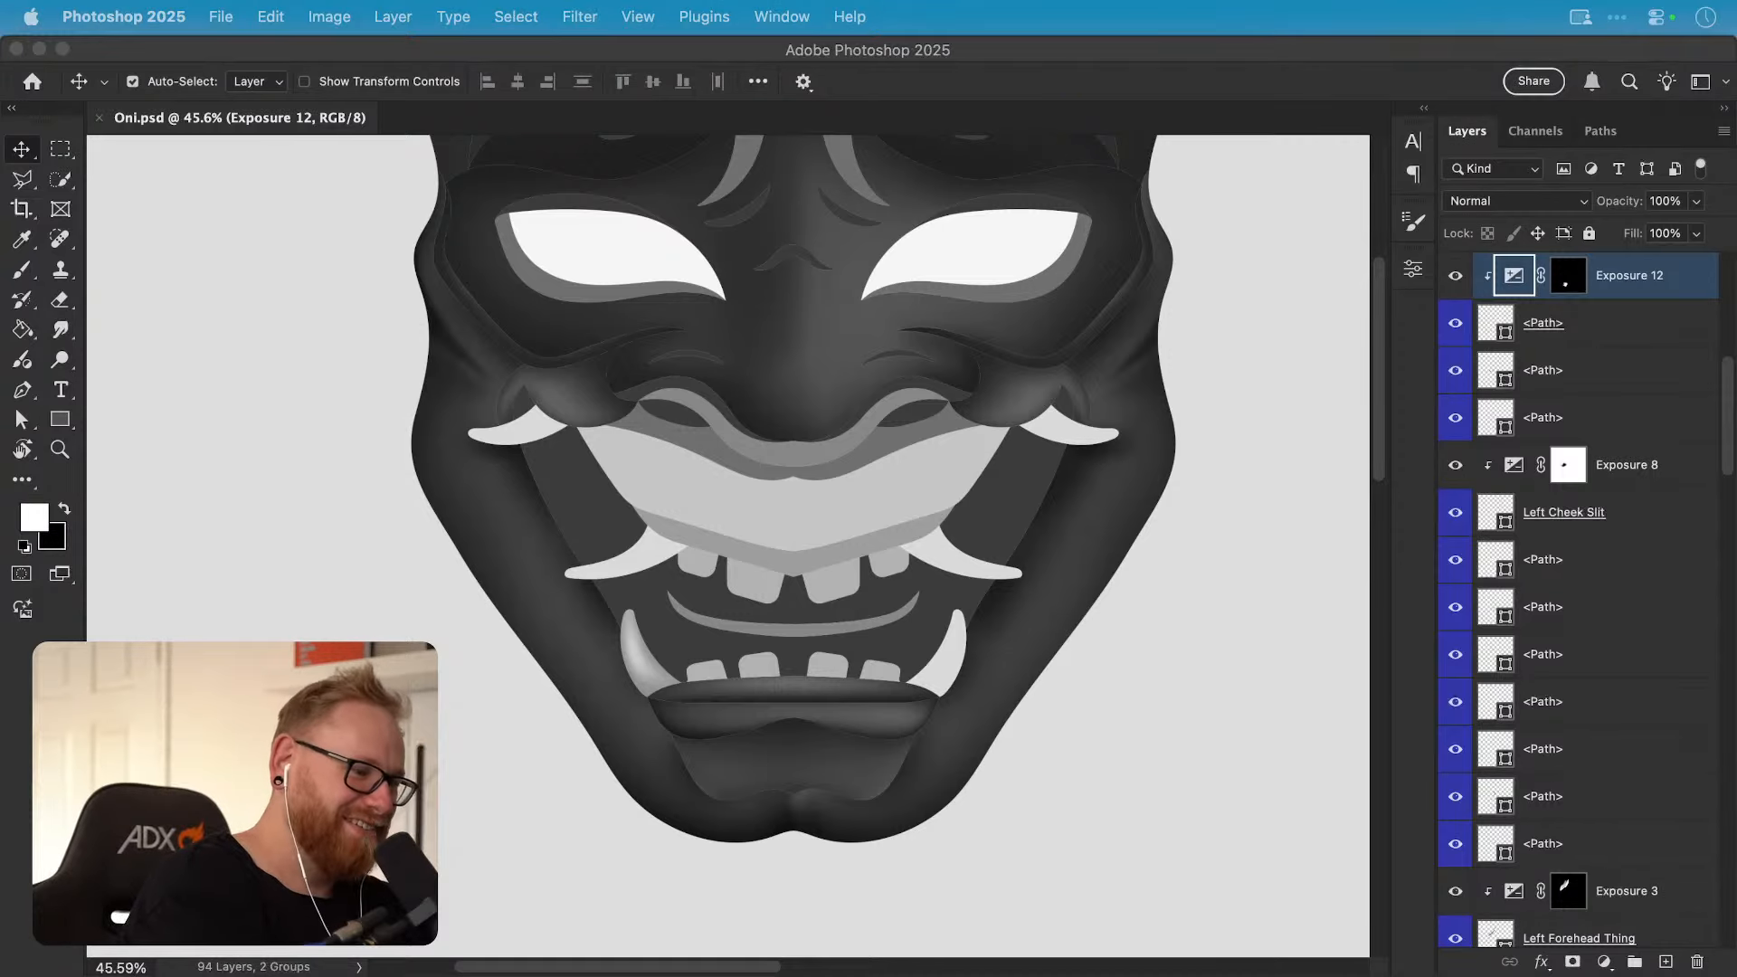
left_click(1097, 682)
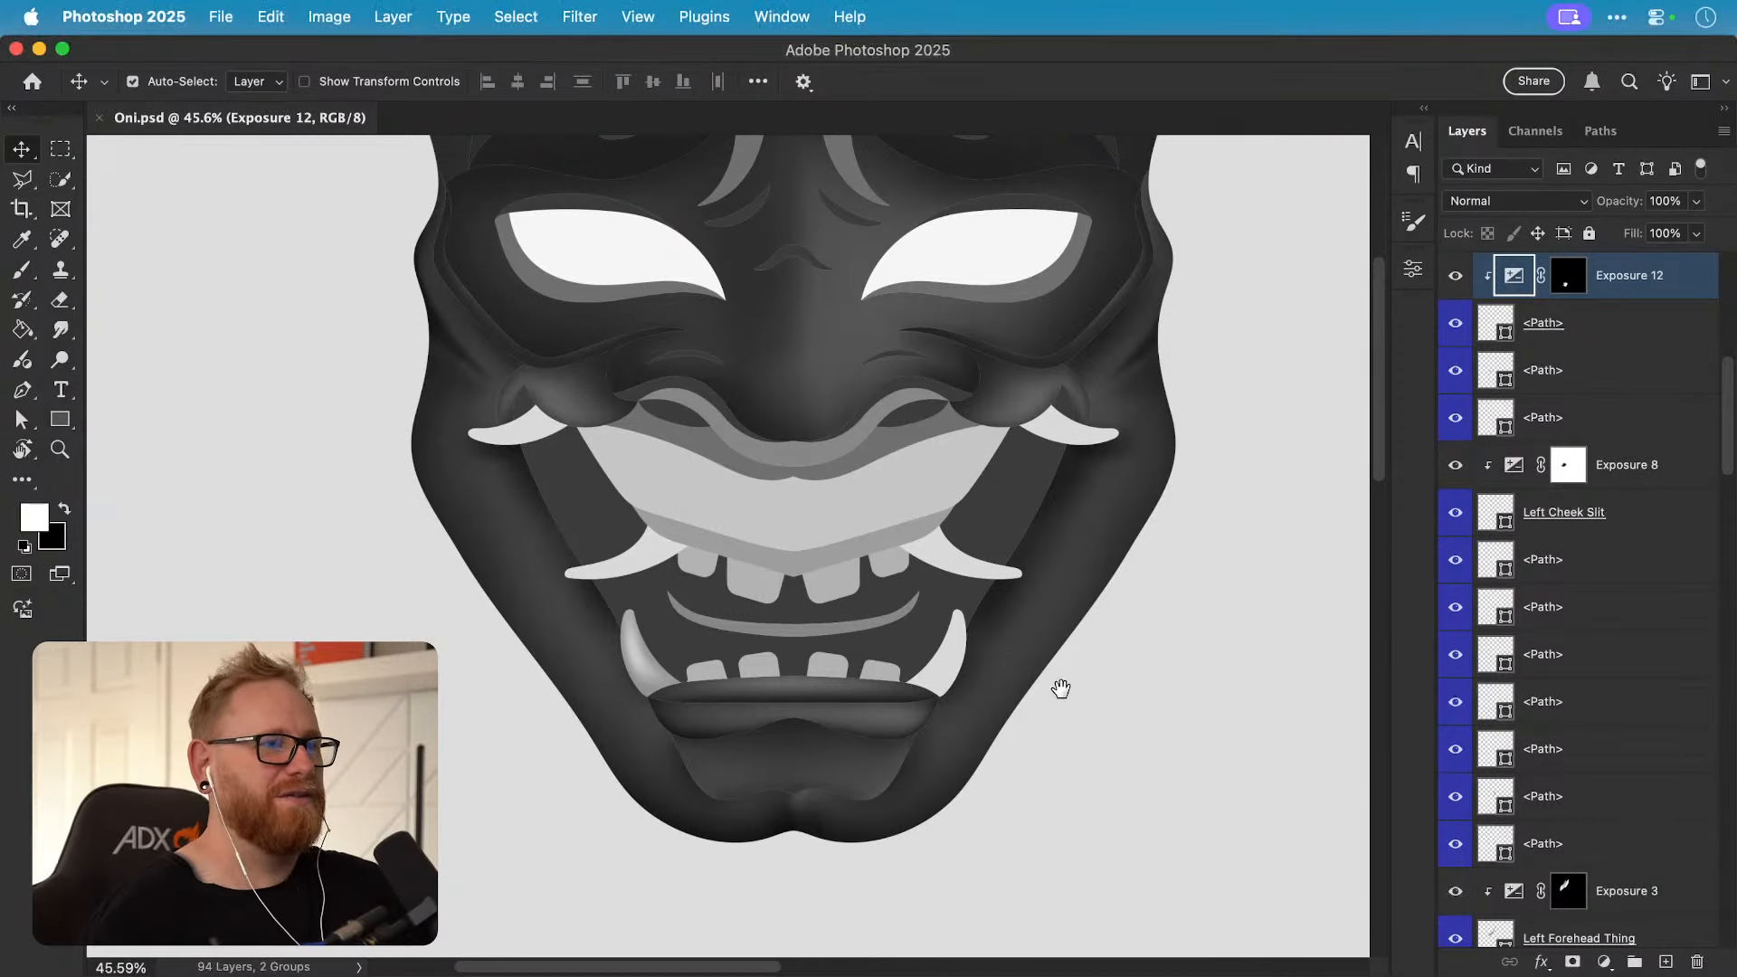
Step: Toggle the visibility of Exposure 12 off and on to compare the left lower tusk with and without its shading
left_click_drag(1058, 690, 897, 775)
left_click_drag(609, 795, 640, 690)
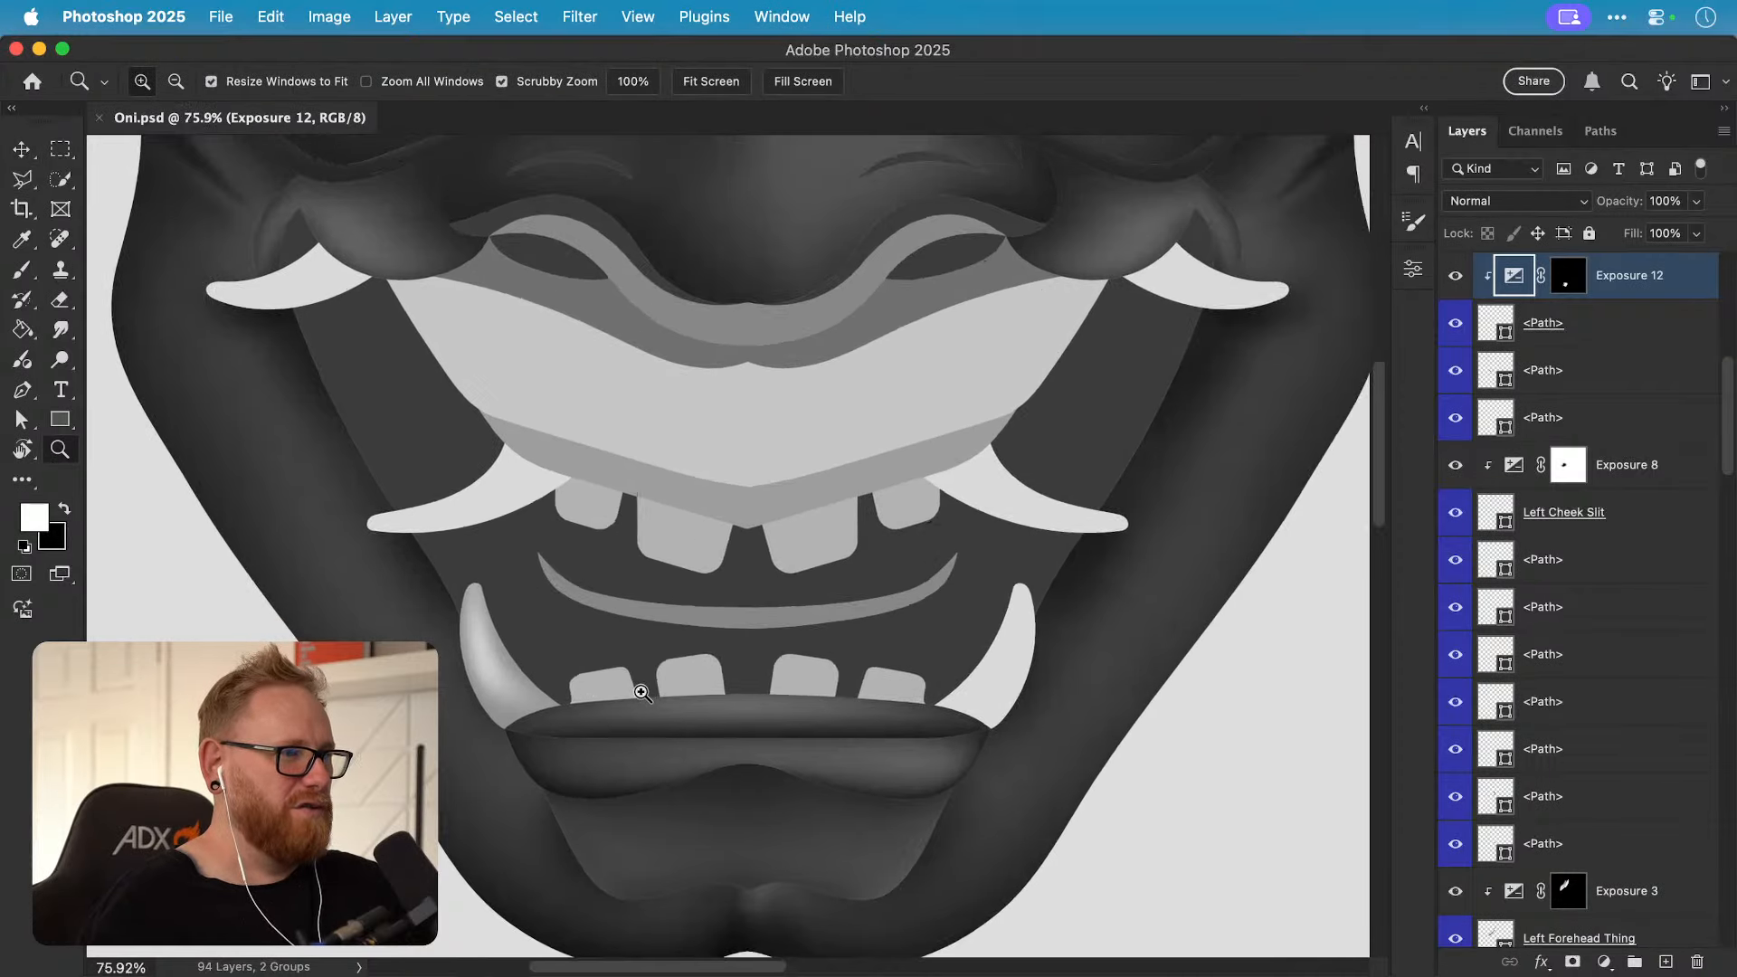
left_click(517, 666)
left_click(512, 673)
left_click_drag(1558, 425, 1559, 440)
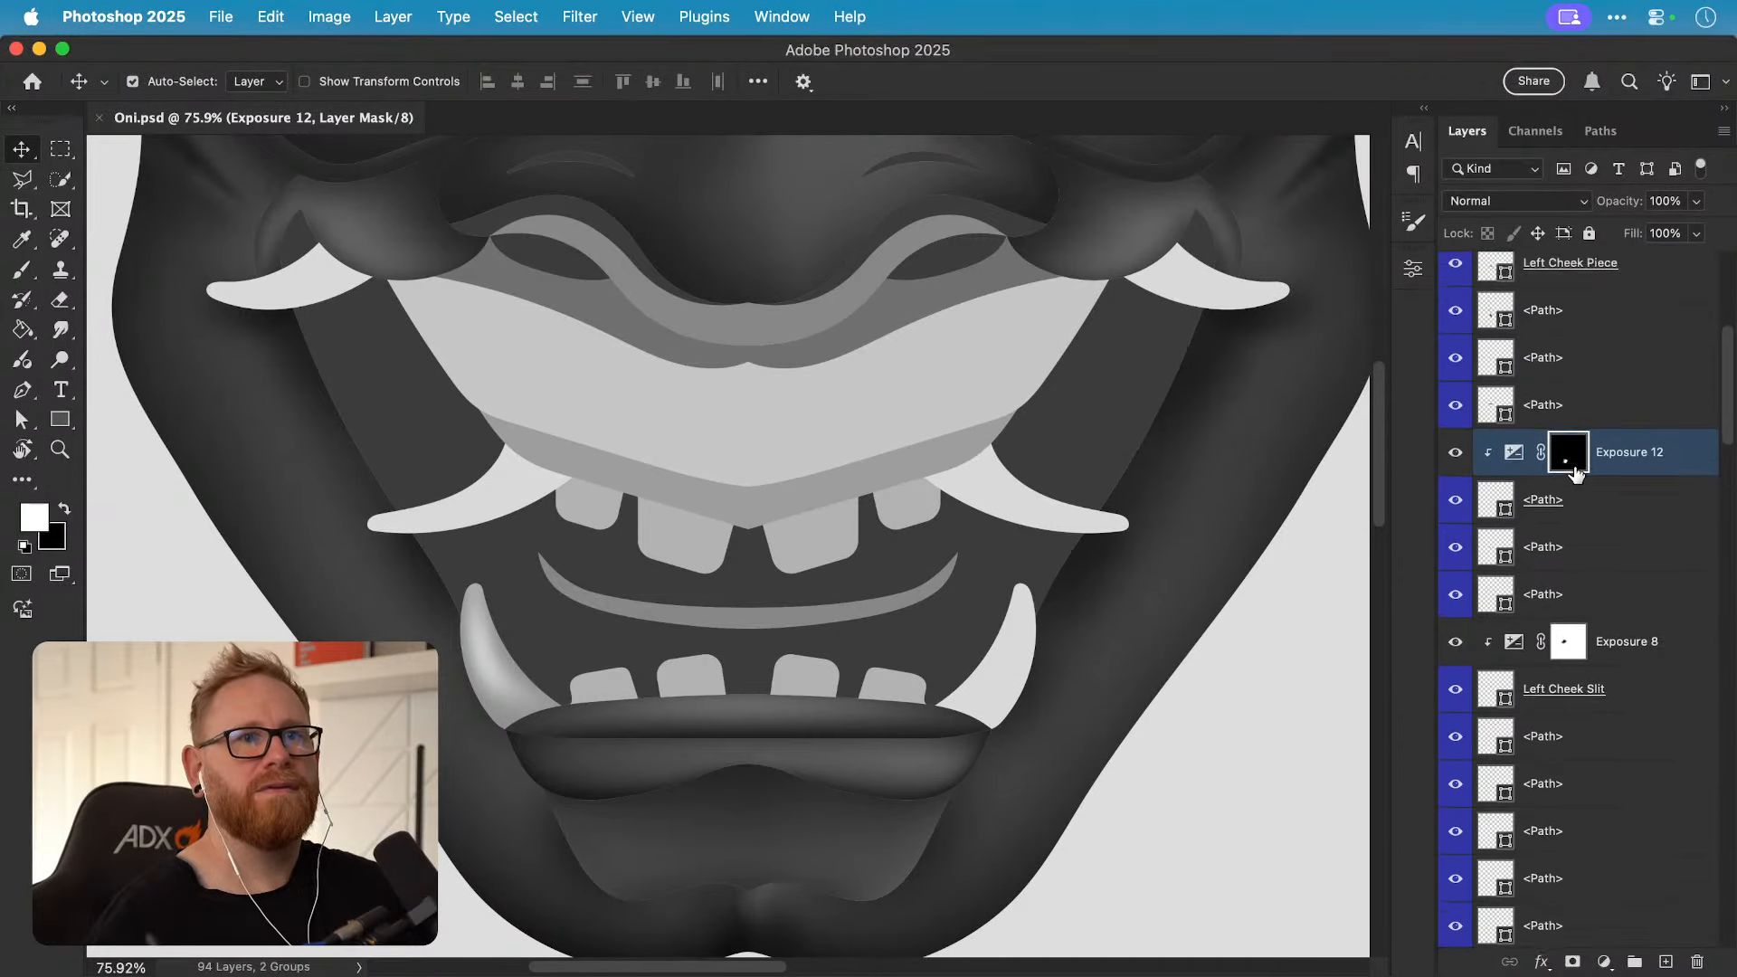
left_click(1453, 476)
left_click(1452, 476)
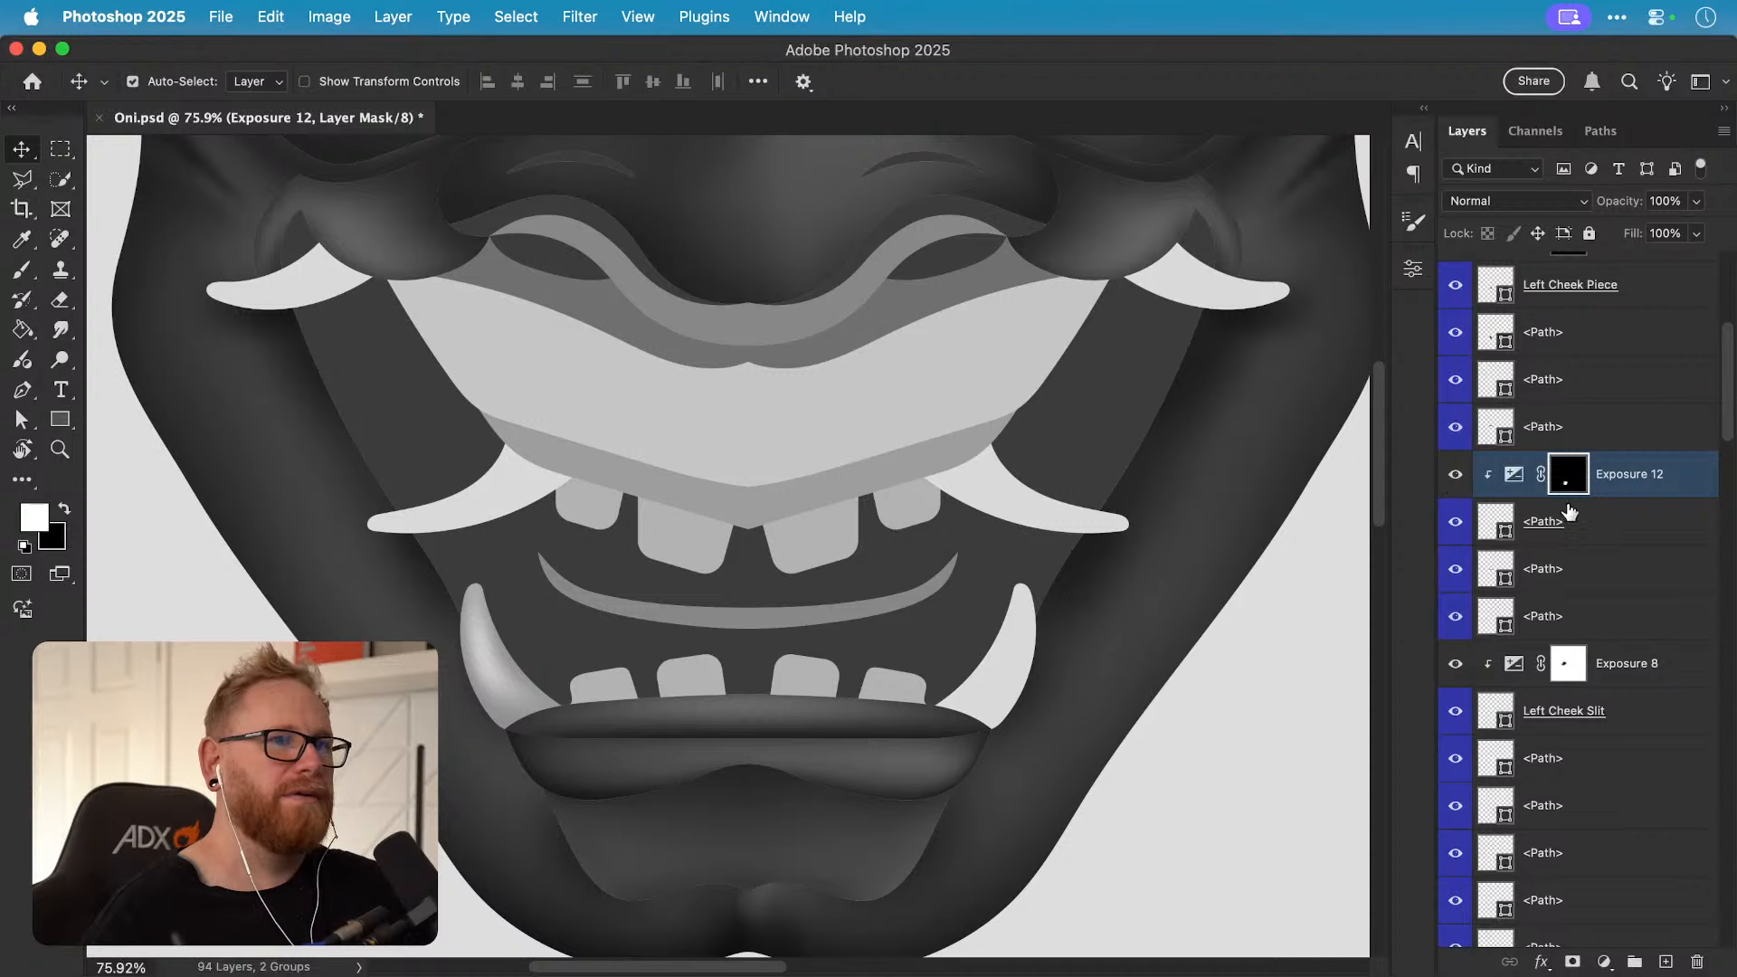
Step: Rename the tusk's path layer beneath Exposure 12 as "Left Bottom Tooth"
double_click(1543, 523)
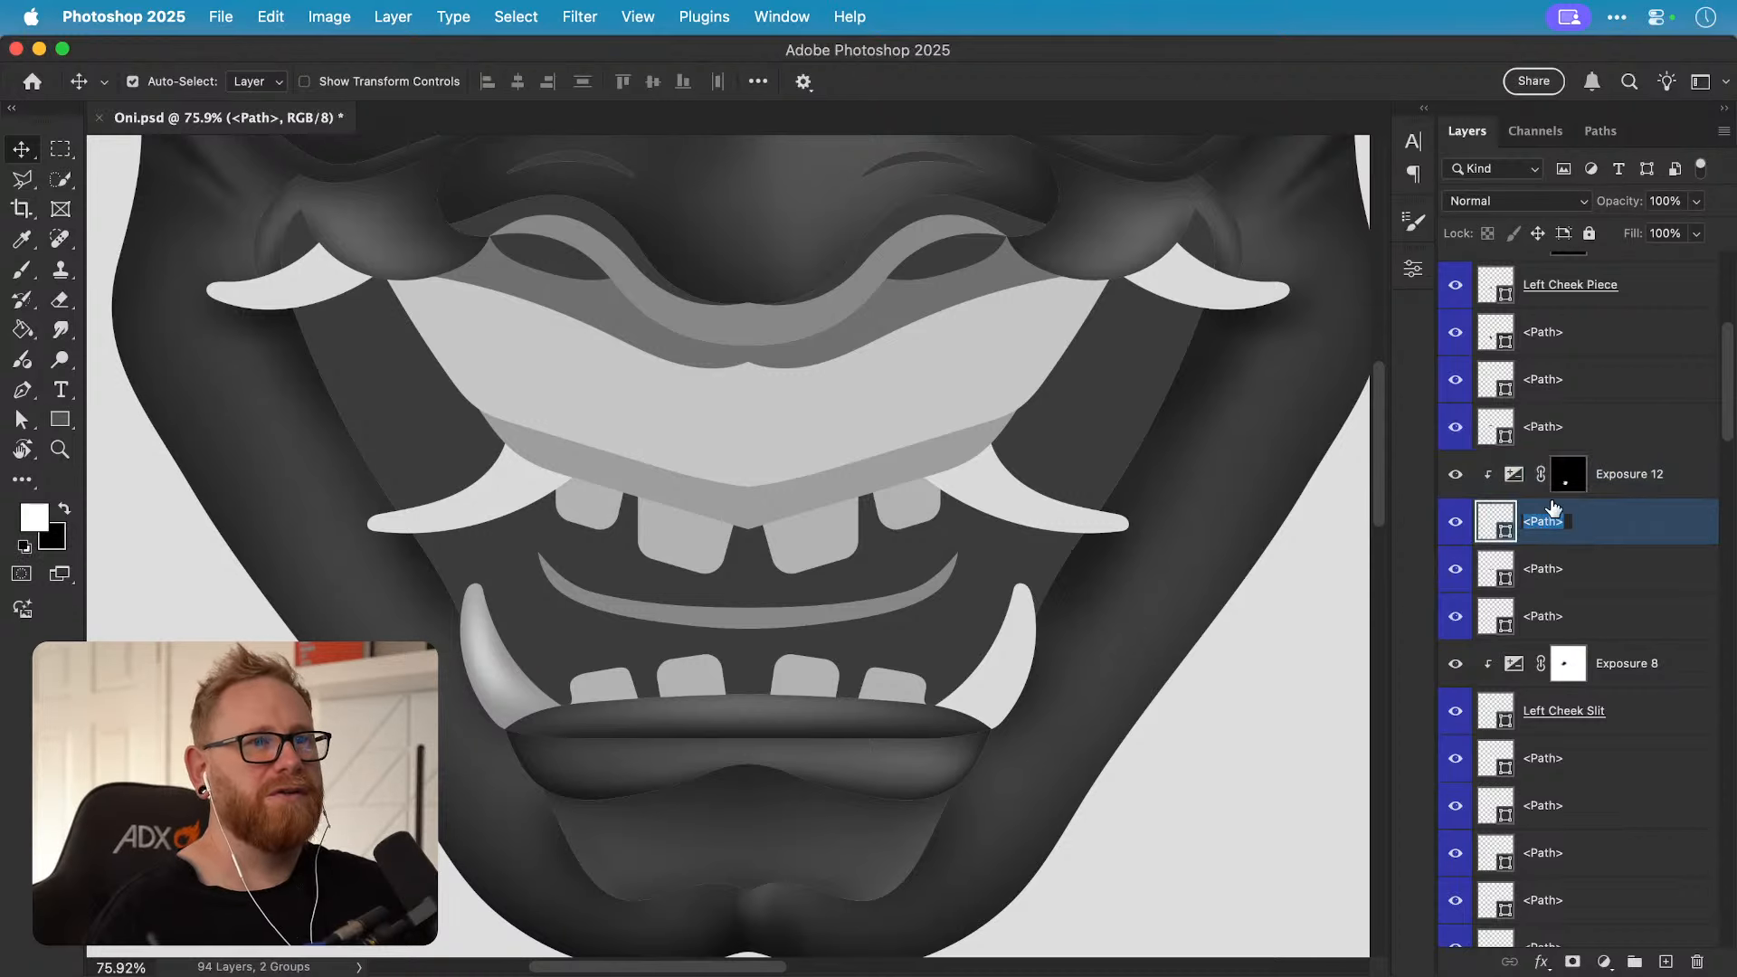
type("Left Bottom Tooth")
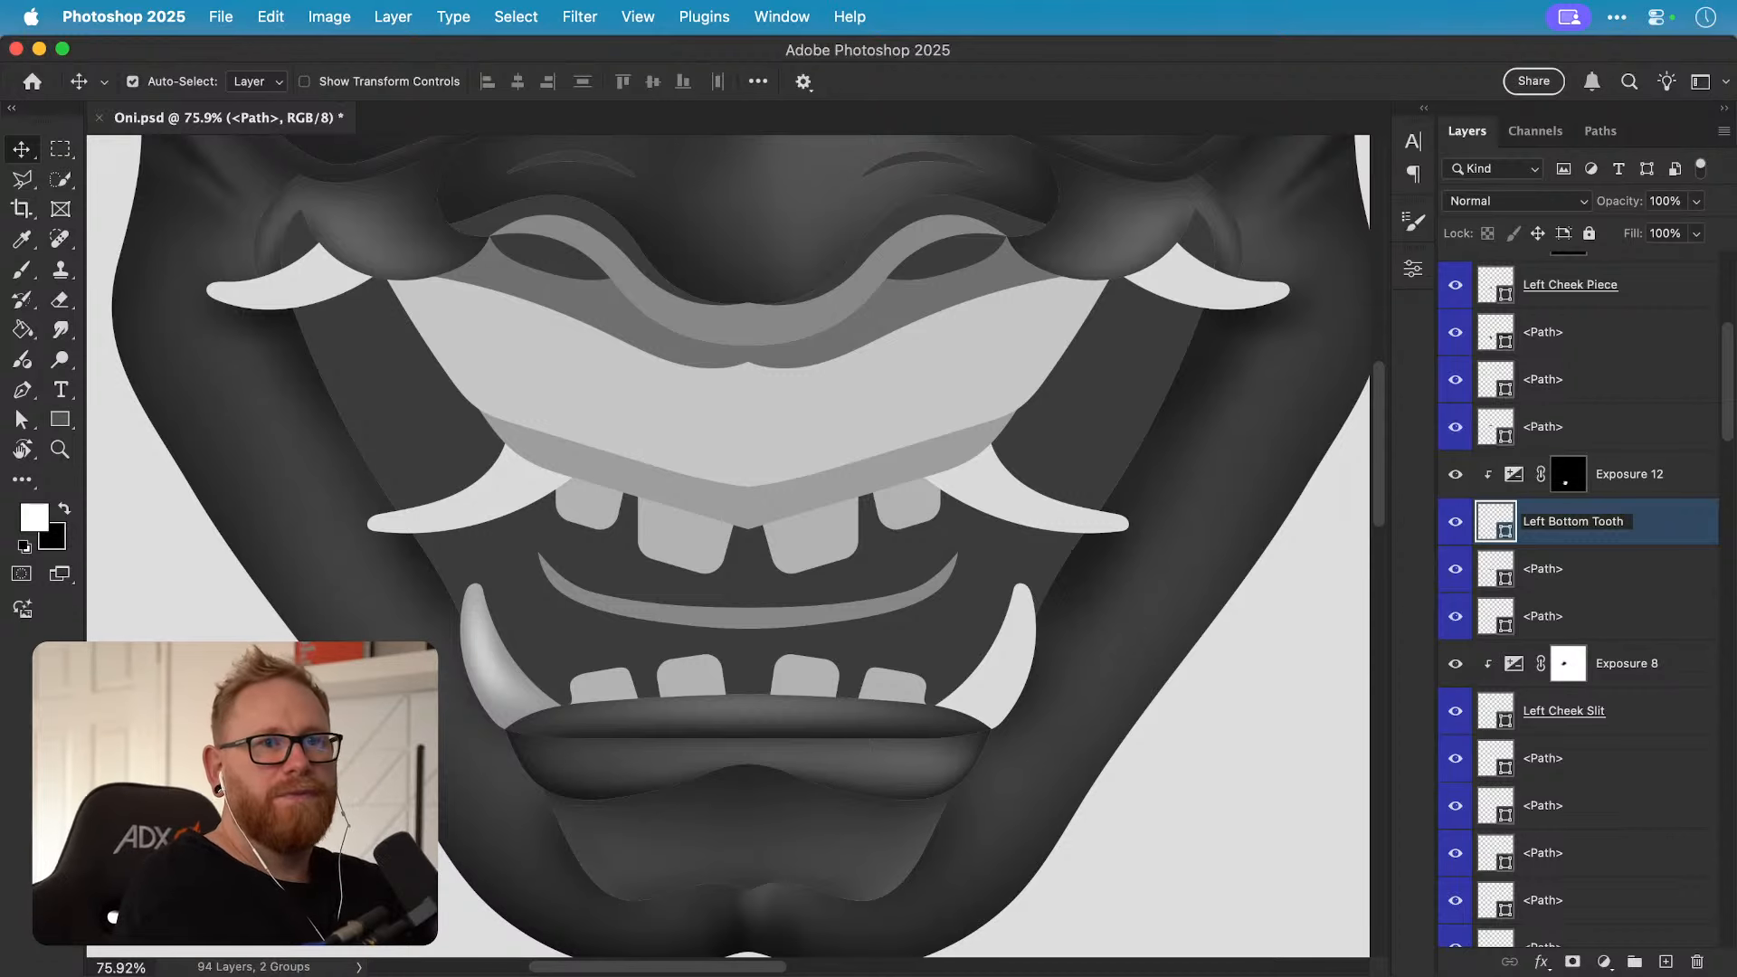
key("super+a")
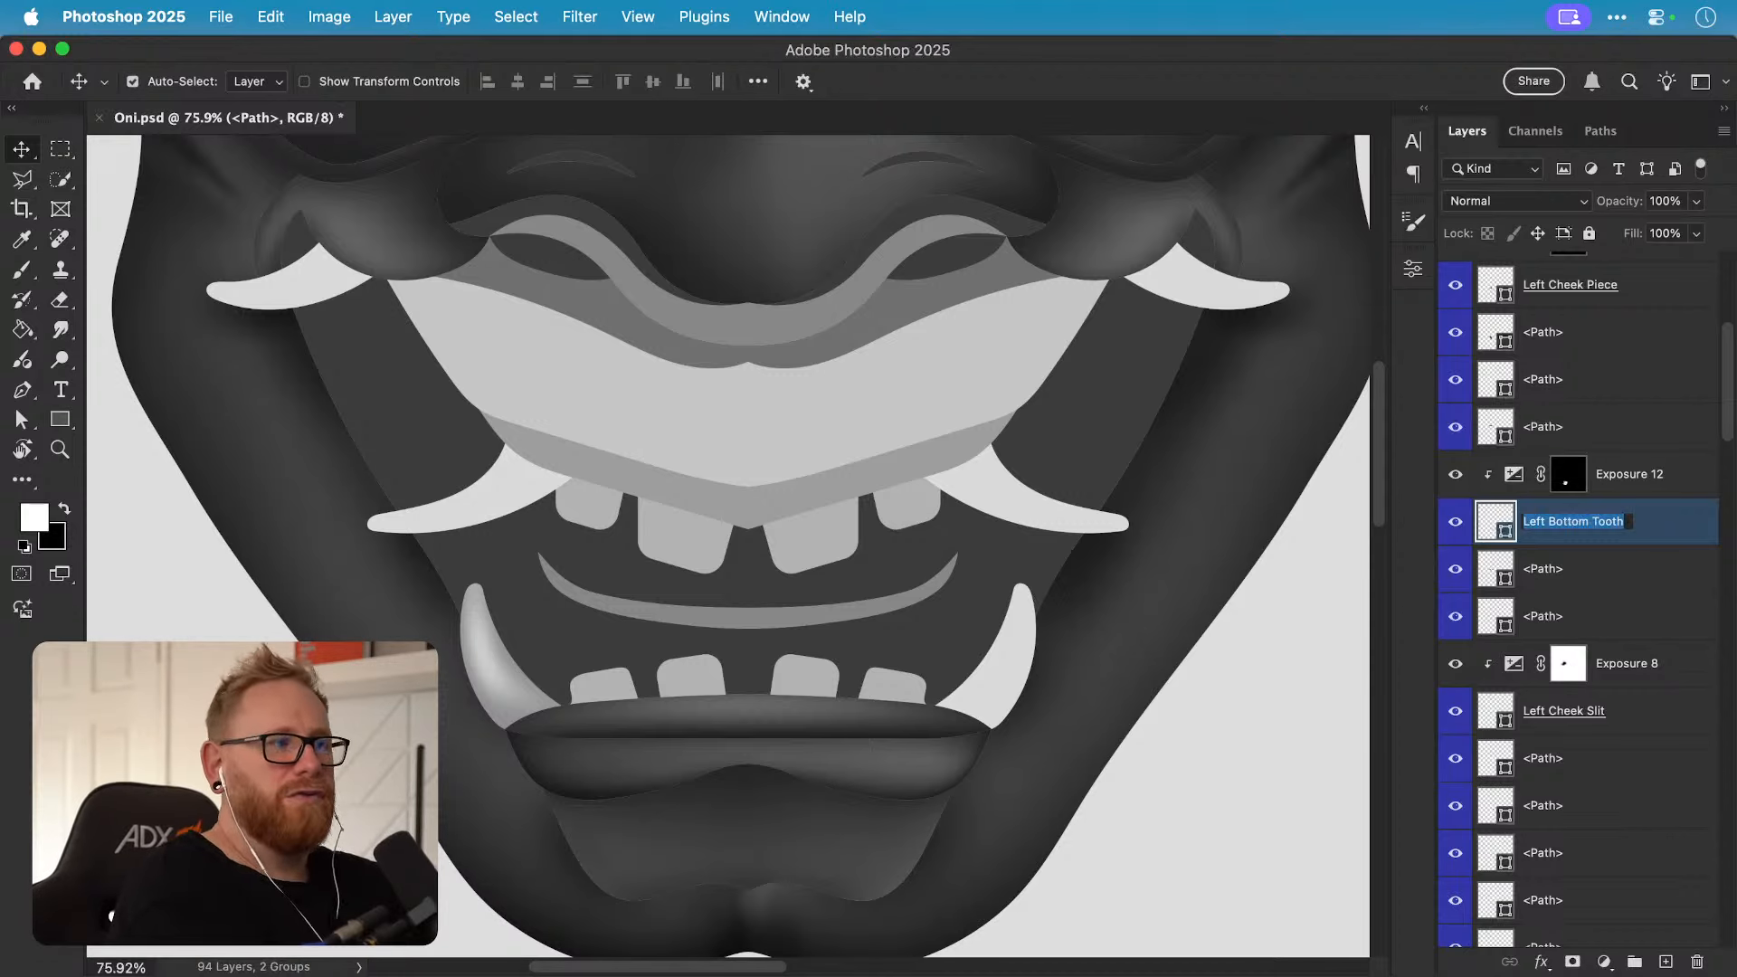
key("Return")
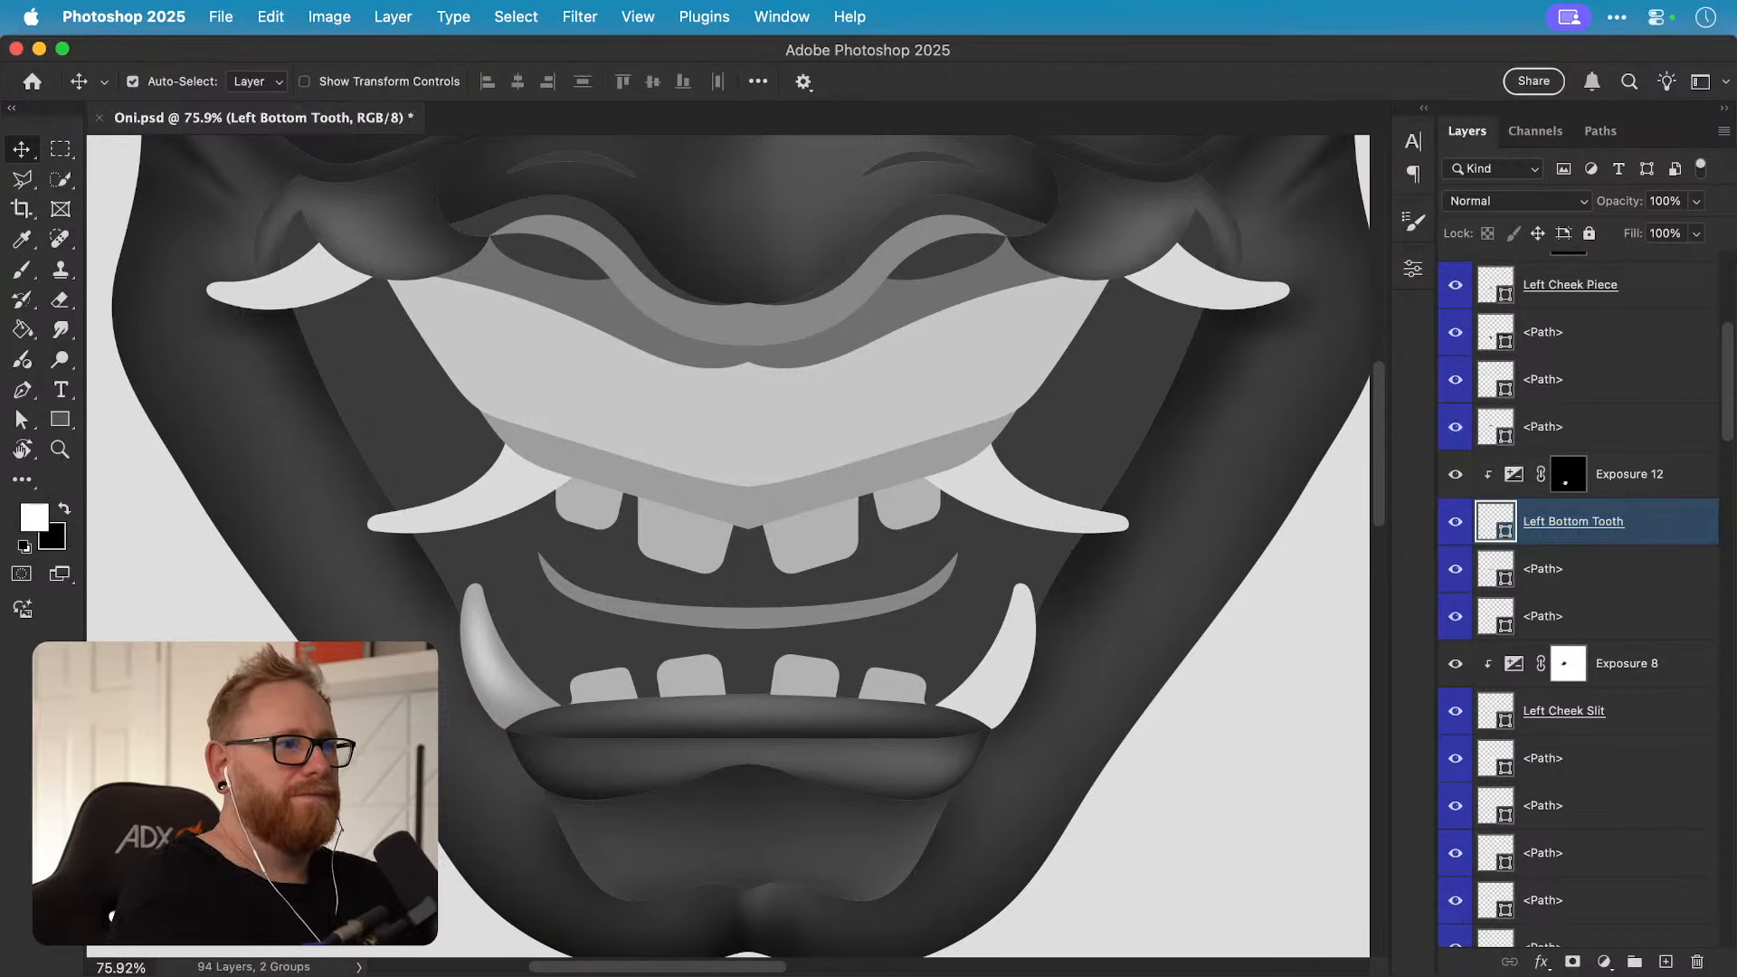
Step: Rename the path layer of the right lower tusk as "Right Bottom Tooth"
left_click(996, 690)
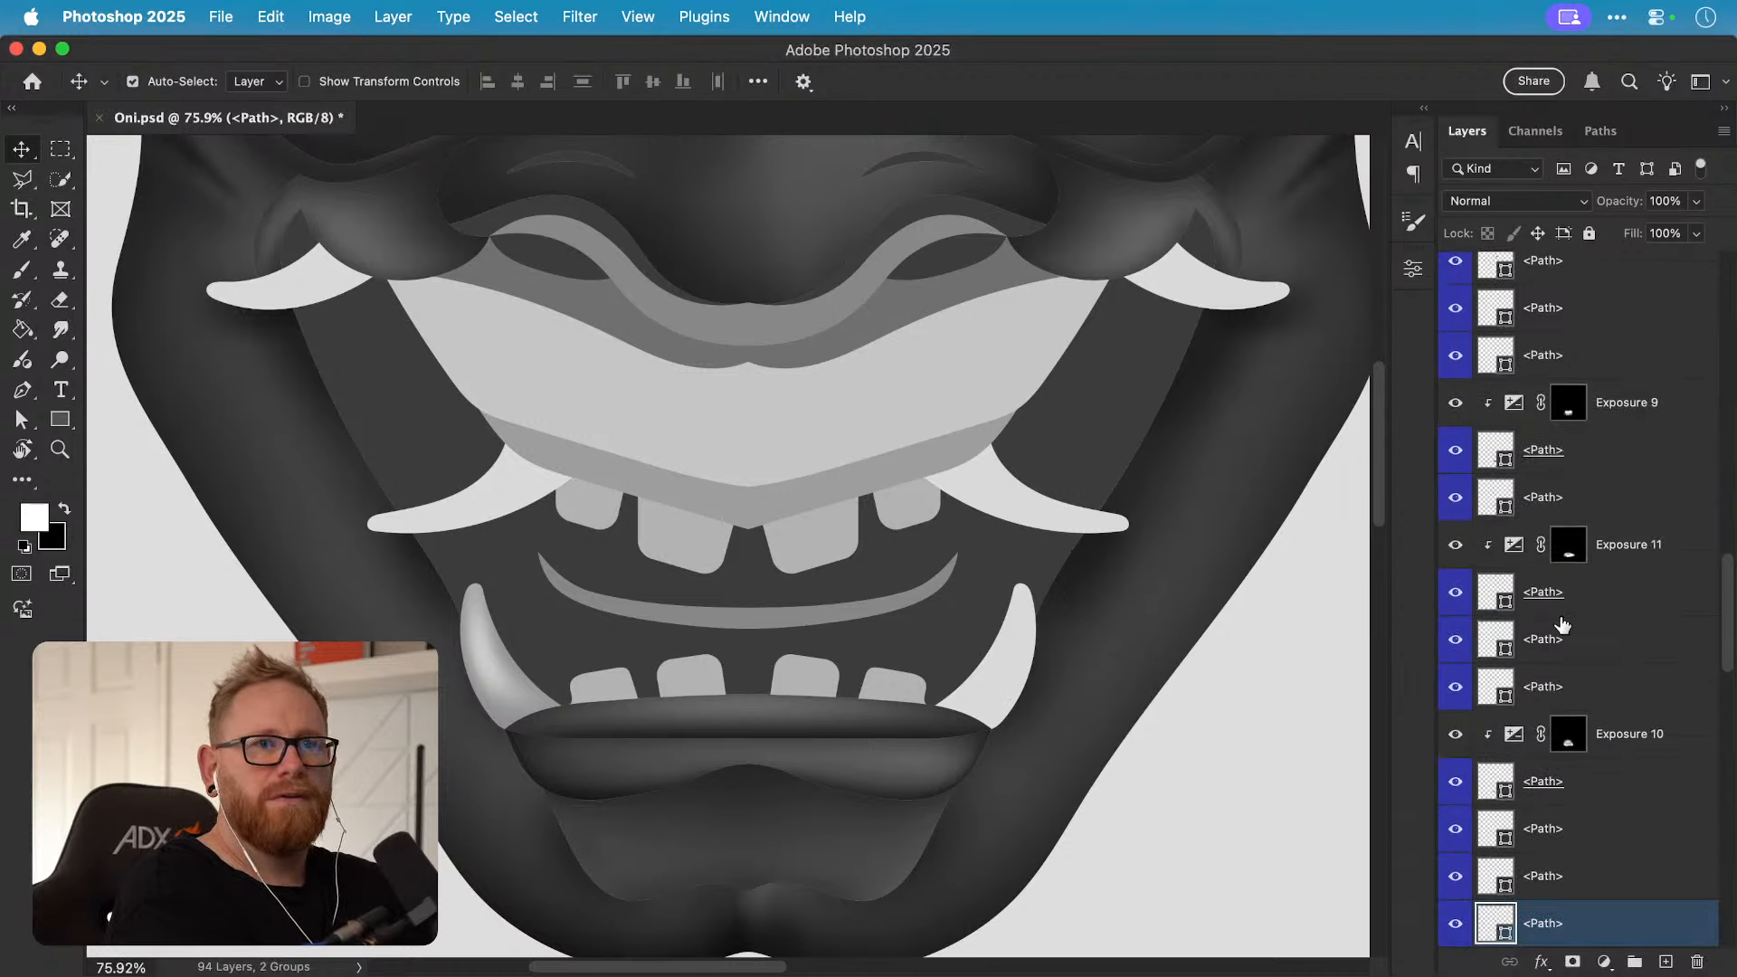
left_click(512, 692)
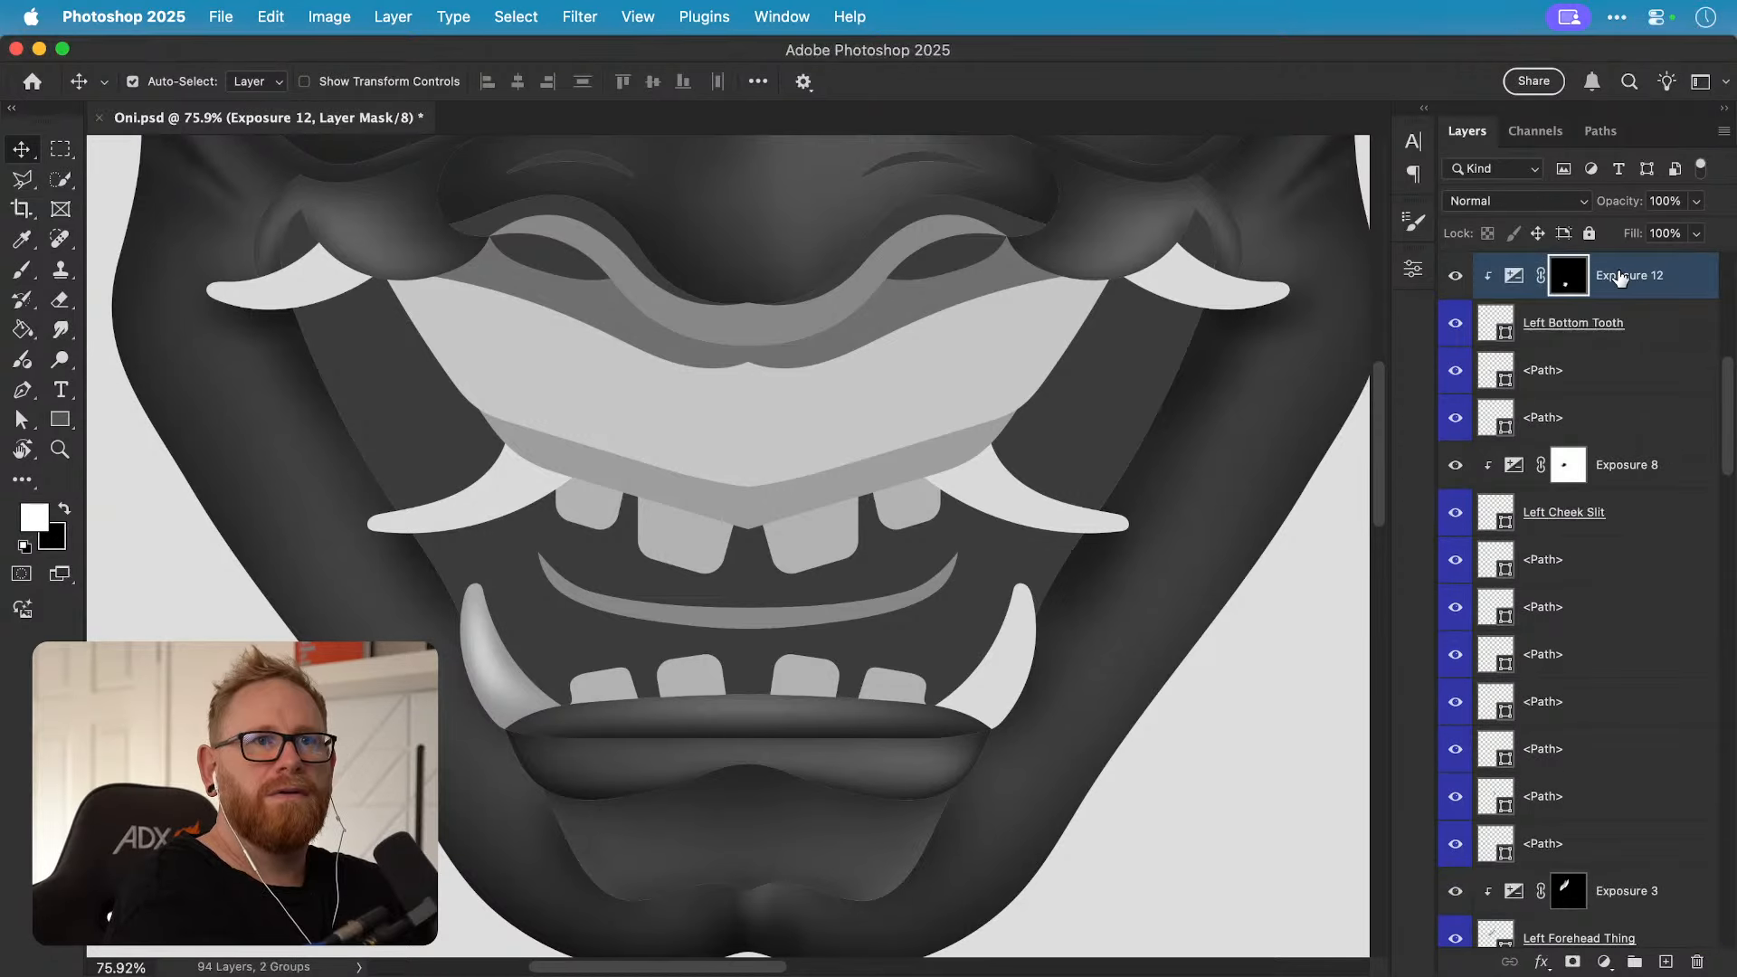
left_click(992, 704)
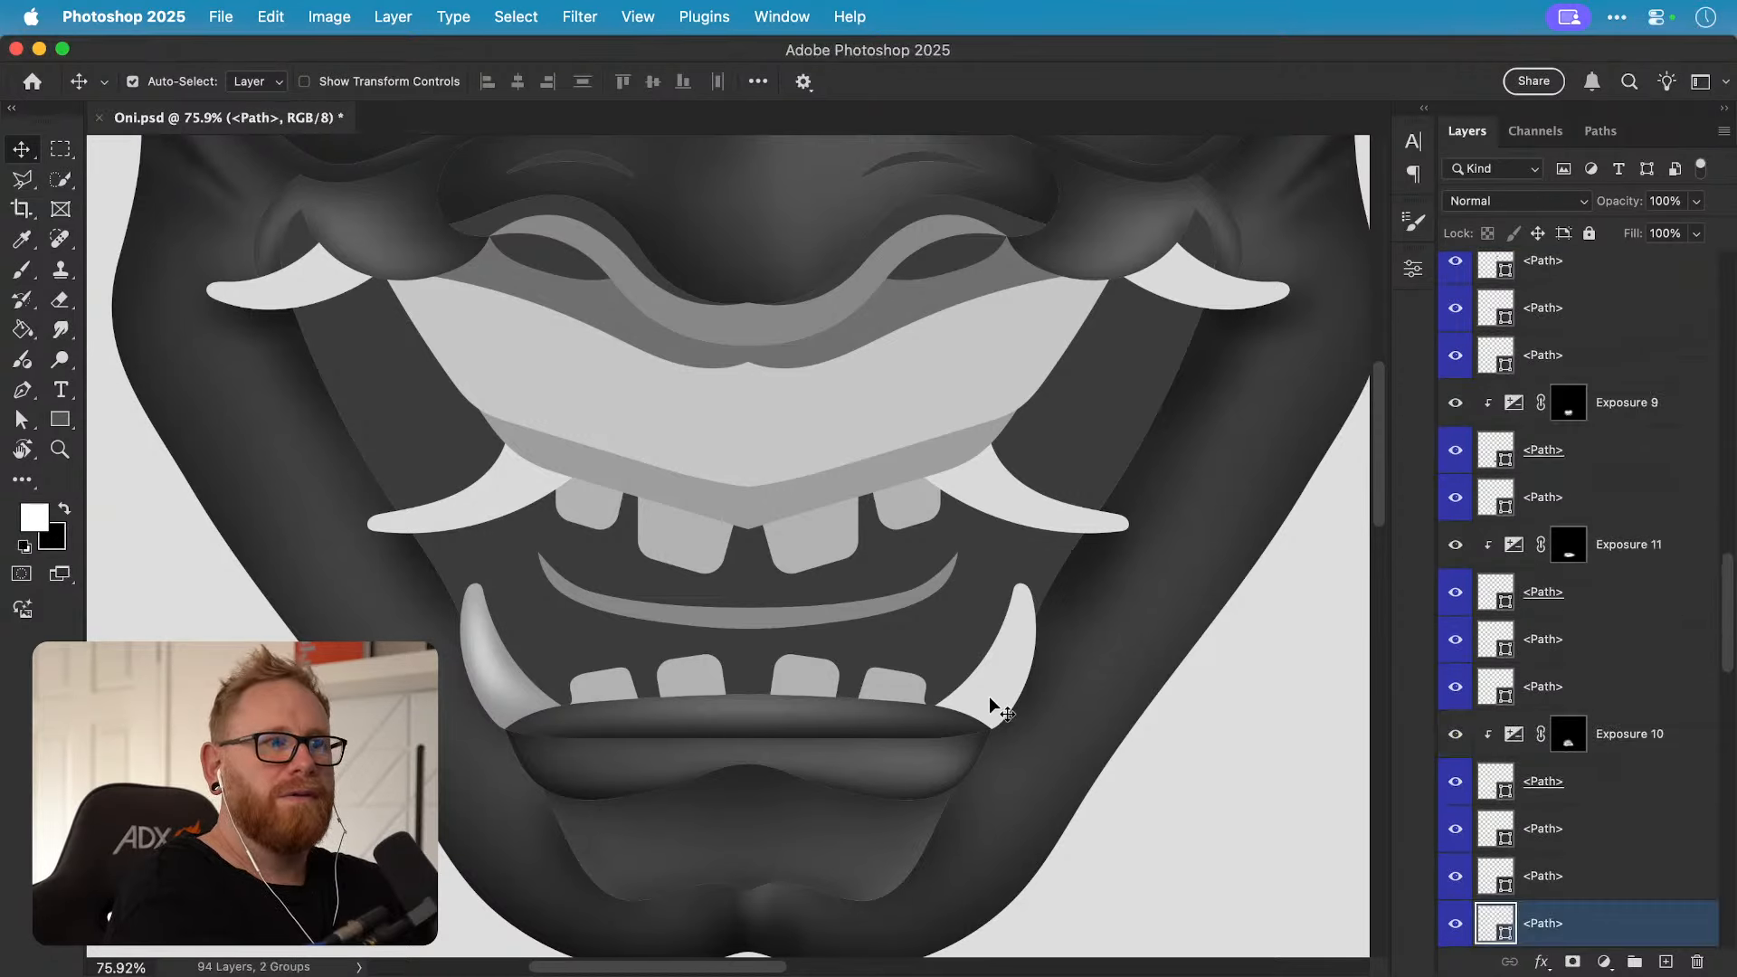
double_click(1545, 922)
type("Right Bottom Toot")
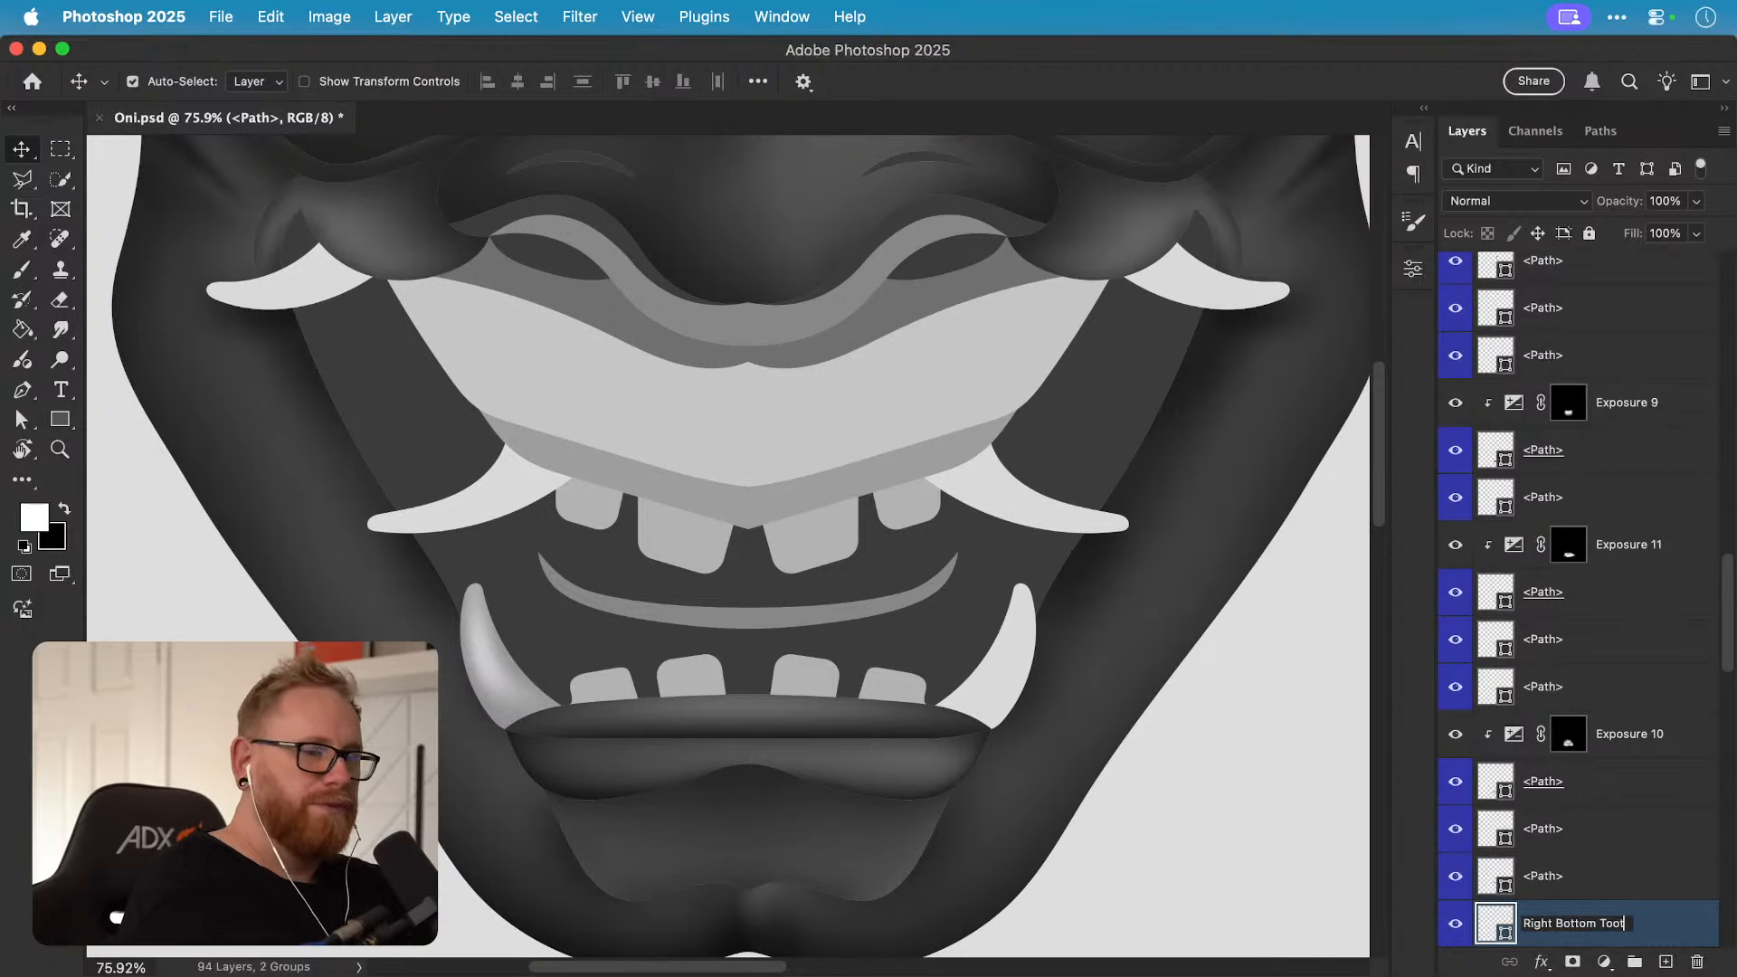
type("h")
key("Return")
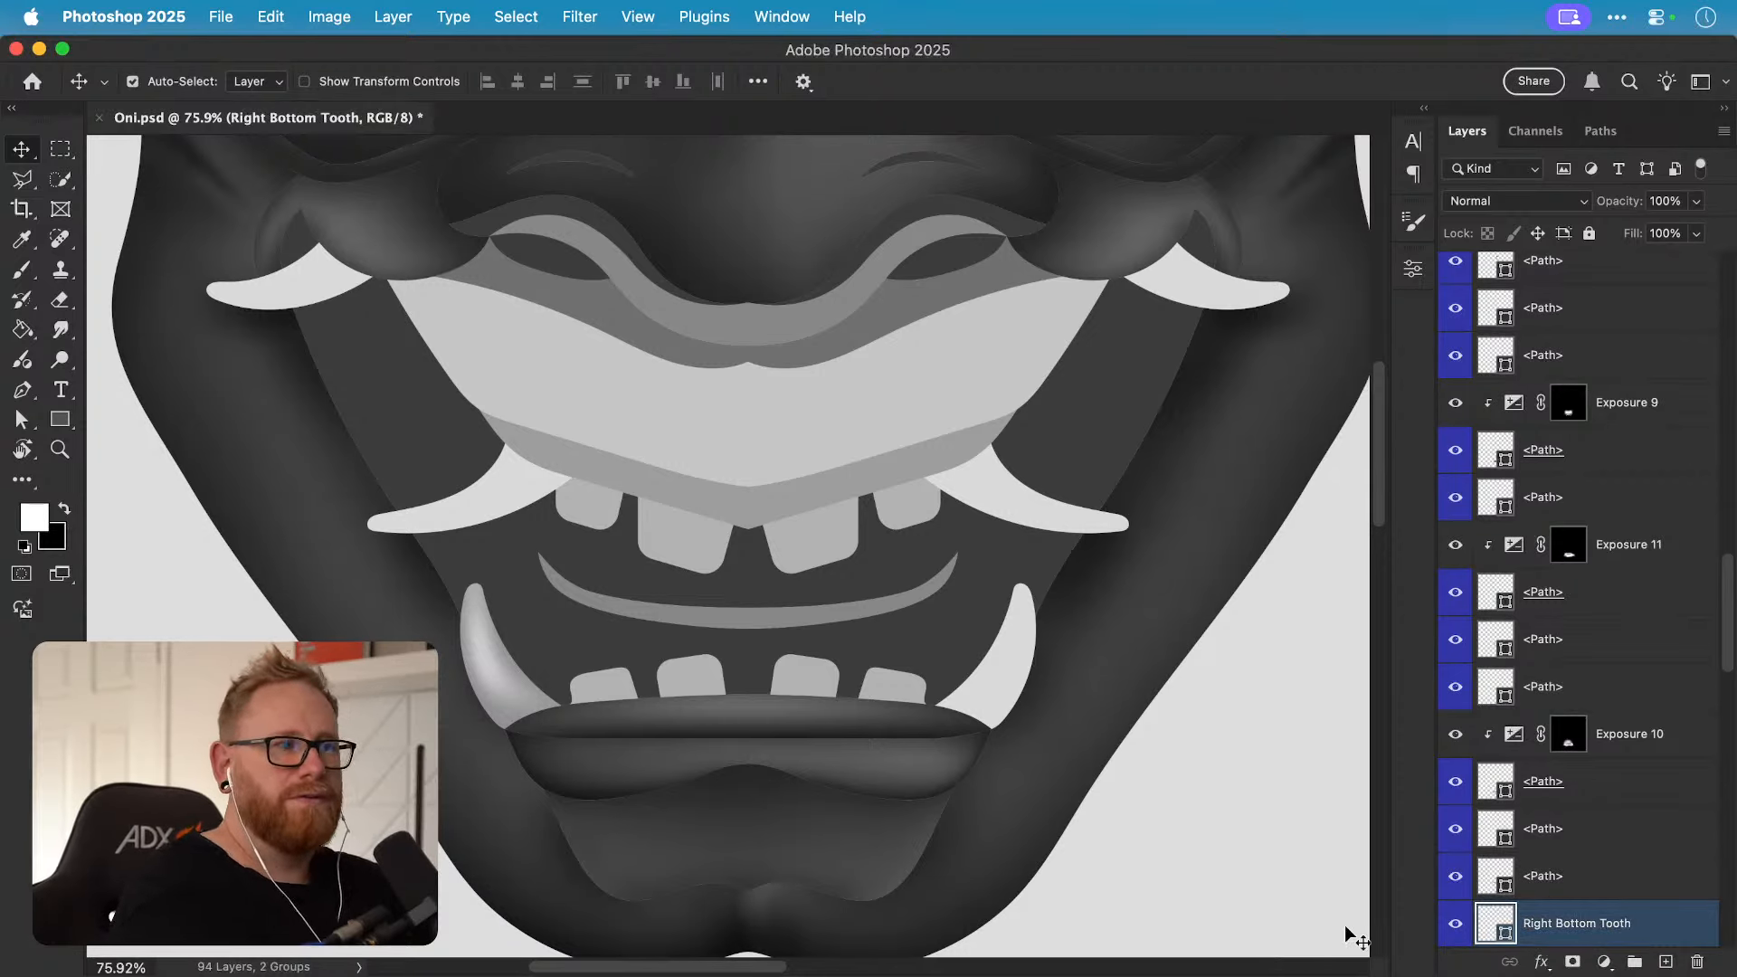
Step: Duplicate the left lower tusk's Exposure 12 adjustment above the Right Bottom Tooth layer and clip it to that layer
left_click(496, 680)
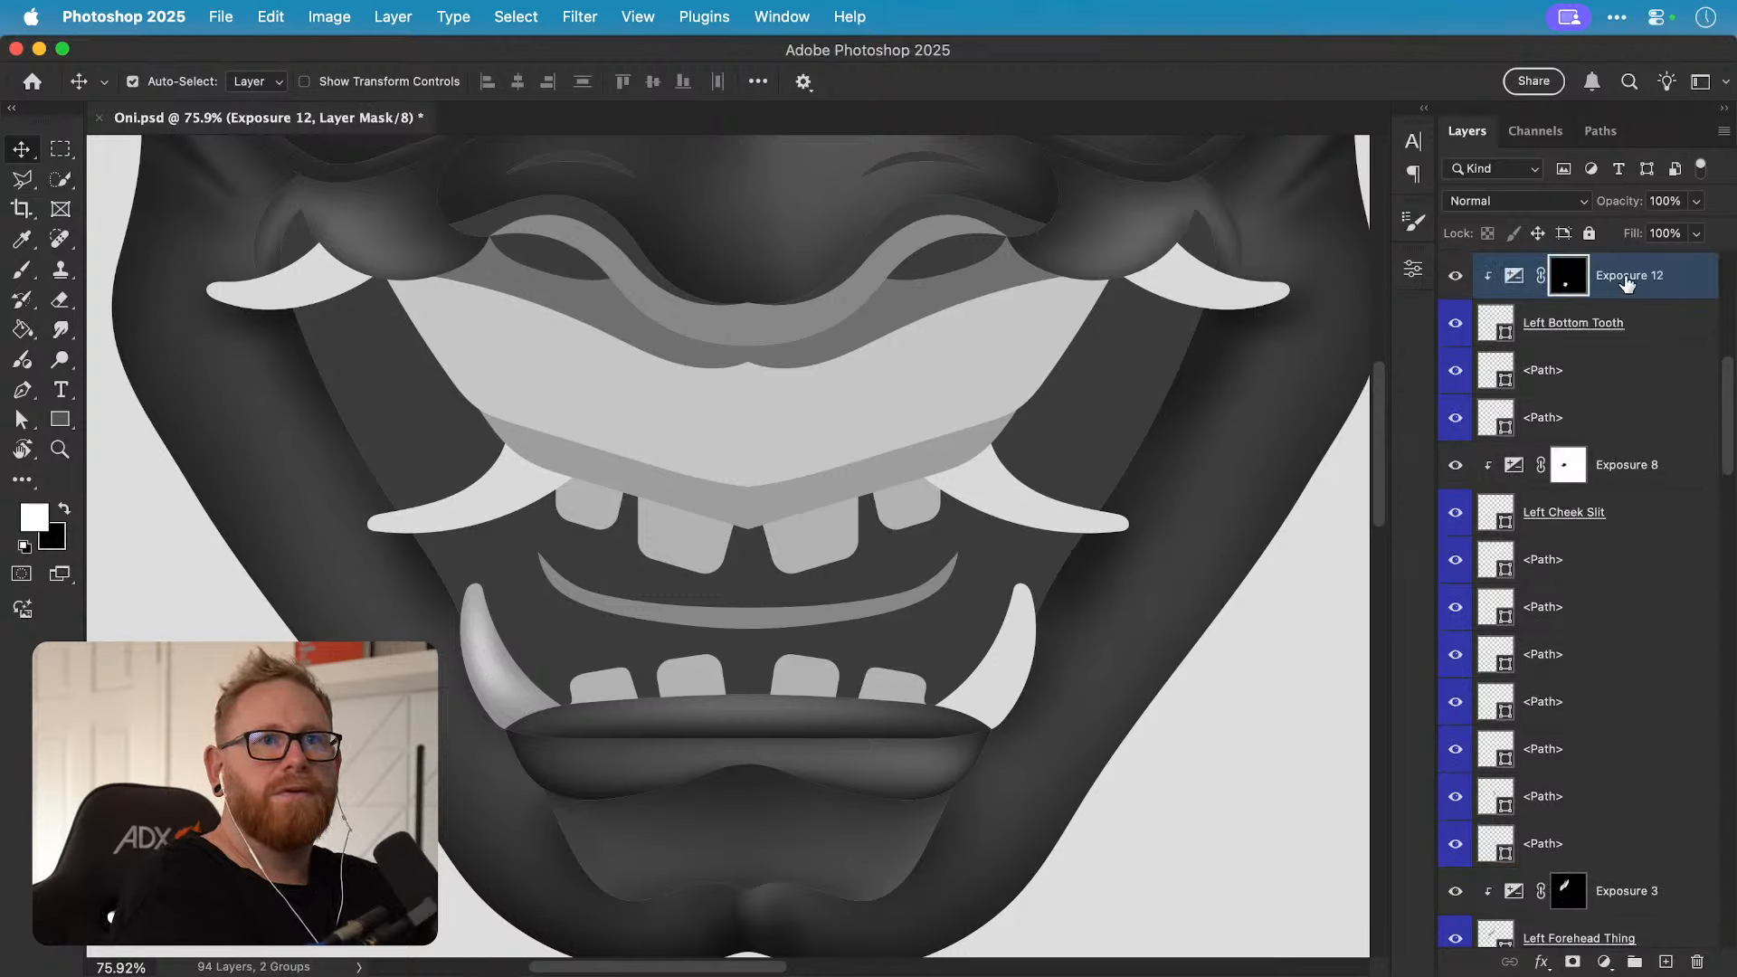
mouse_move(1628, 284)
left_mouse_down()
mouse_move(1677, 972)
mouse_move(1644, 472)
mouse_move(1633, 488)
left_mouse_up()
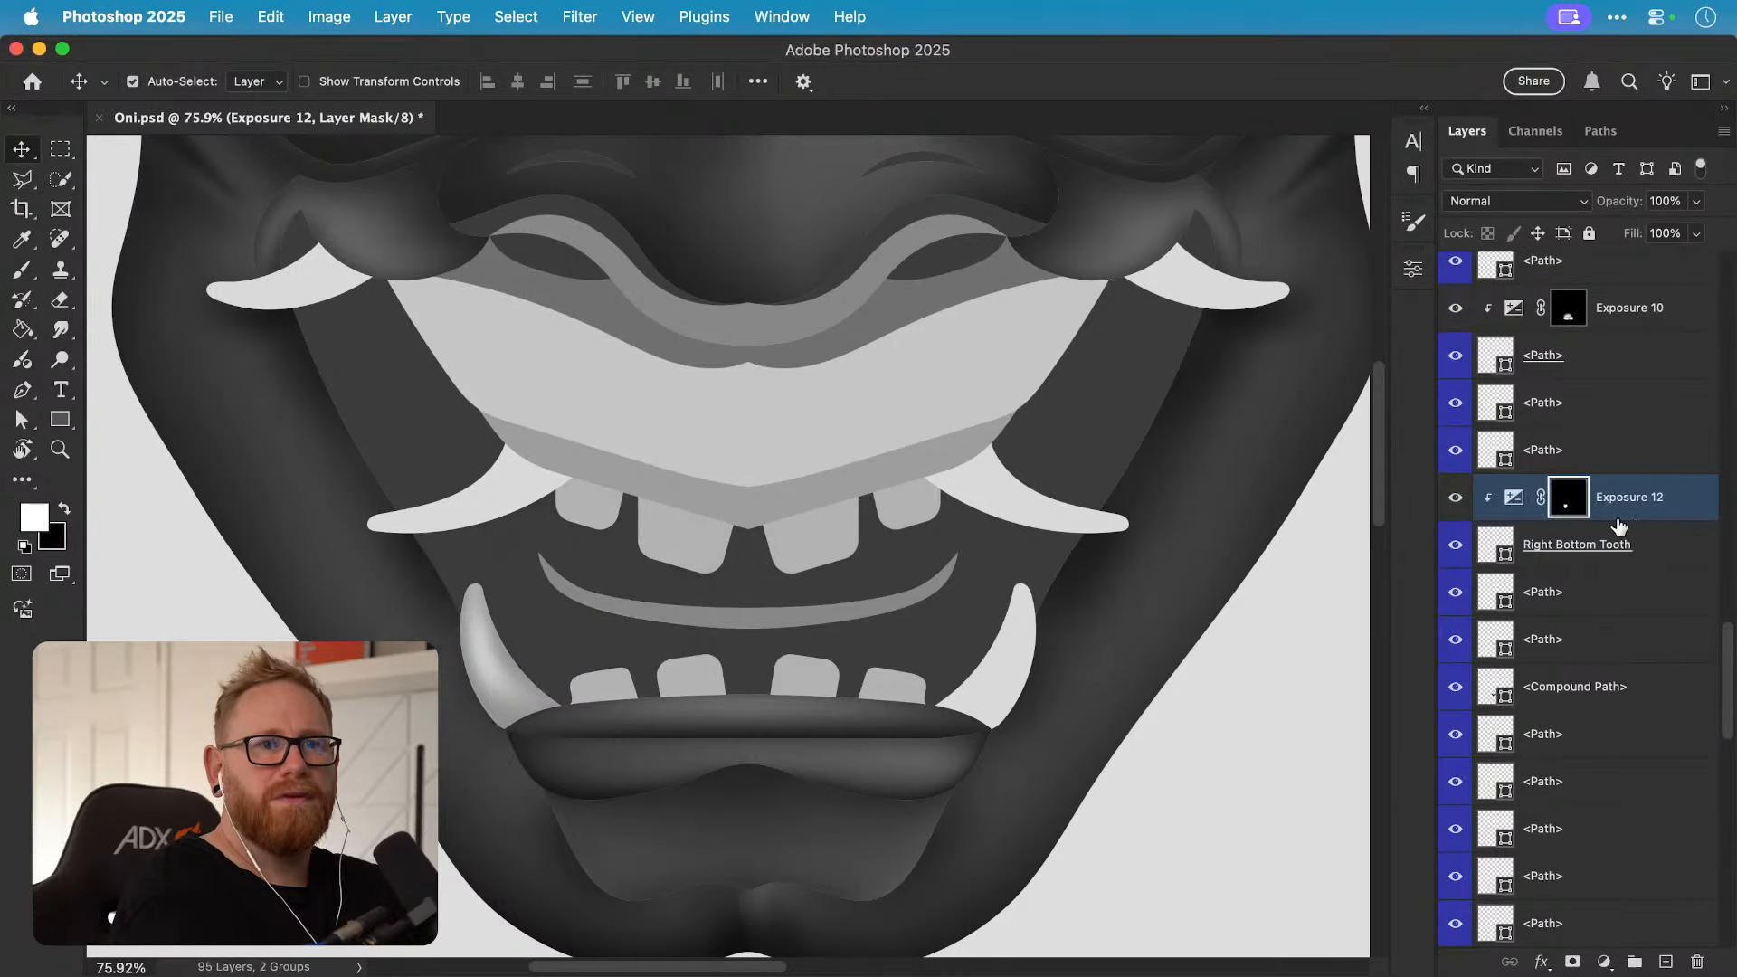
Step: Flip the duplicated Exposure 12 shading horizontally and move it over the right lower tusk to mirror the left one
left_click(1514, 497)
mouse_move(472, 578)
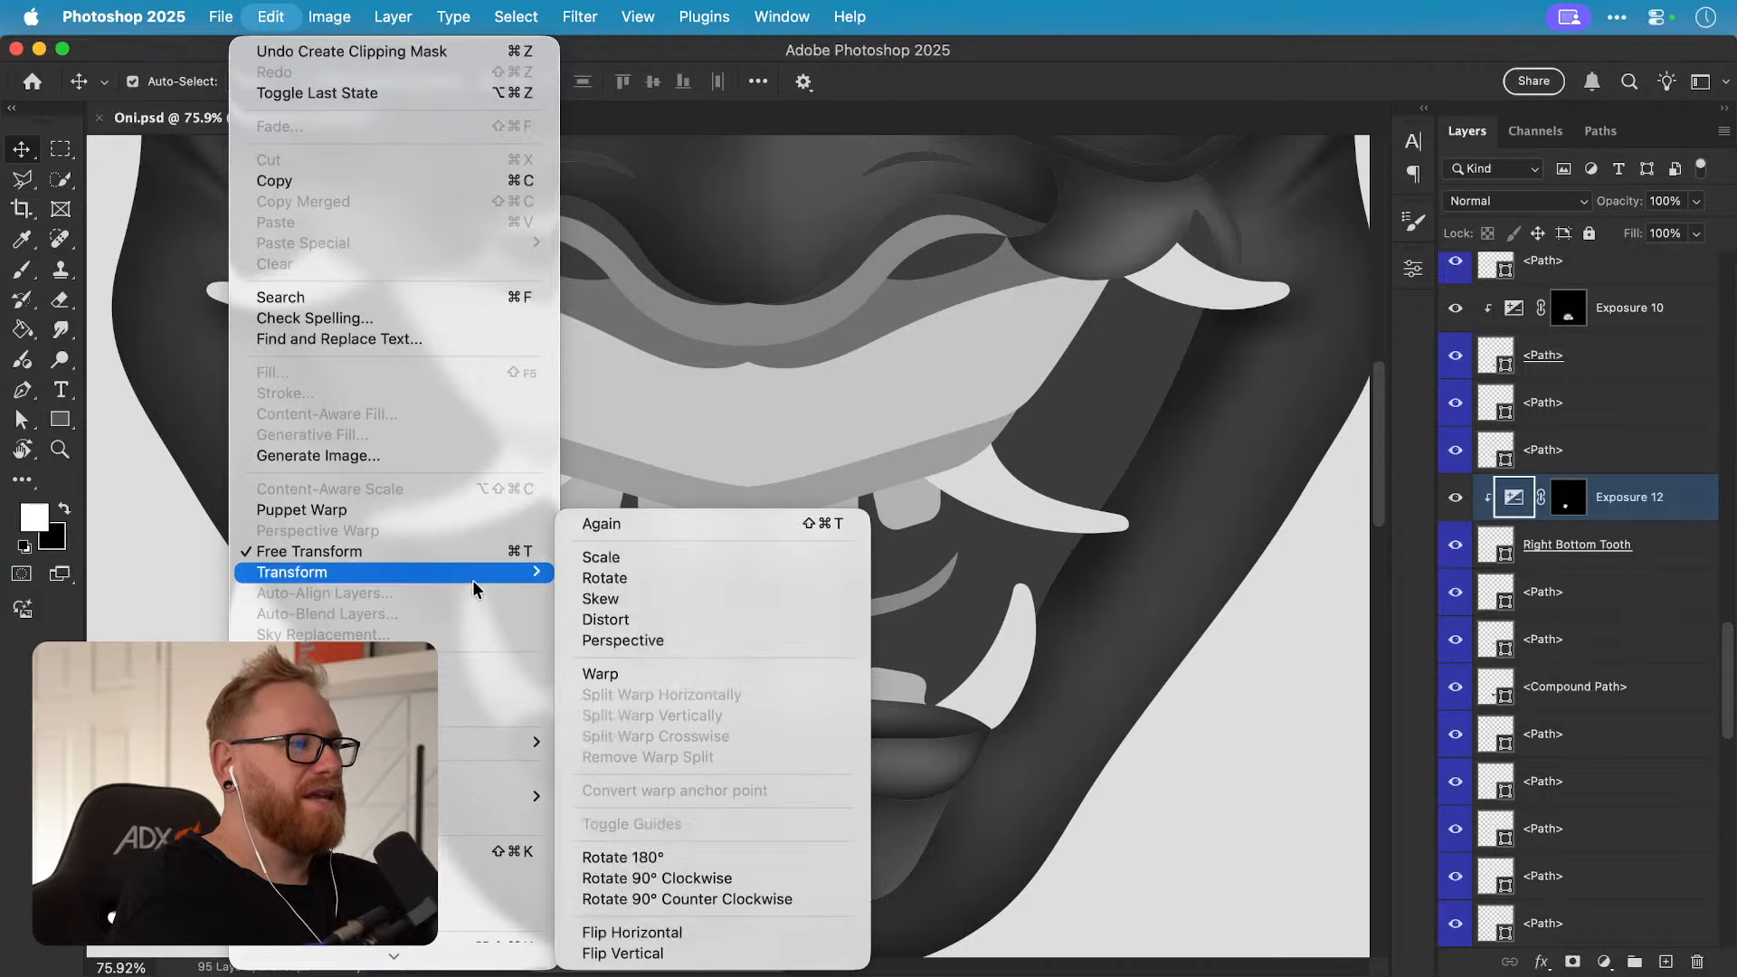
left_click(734, 932)
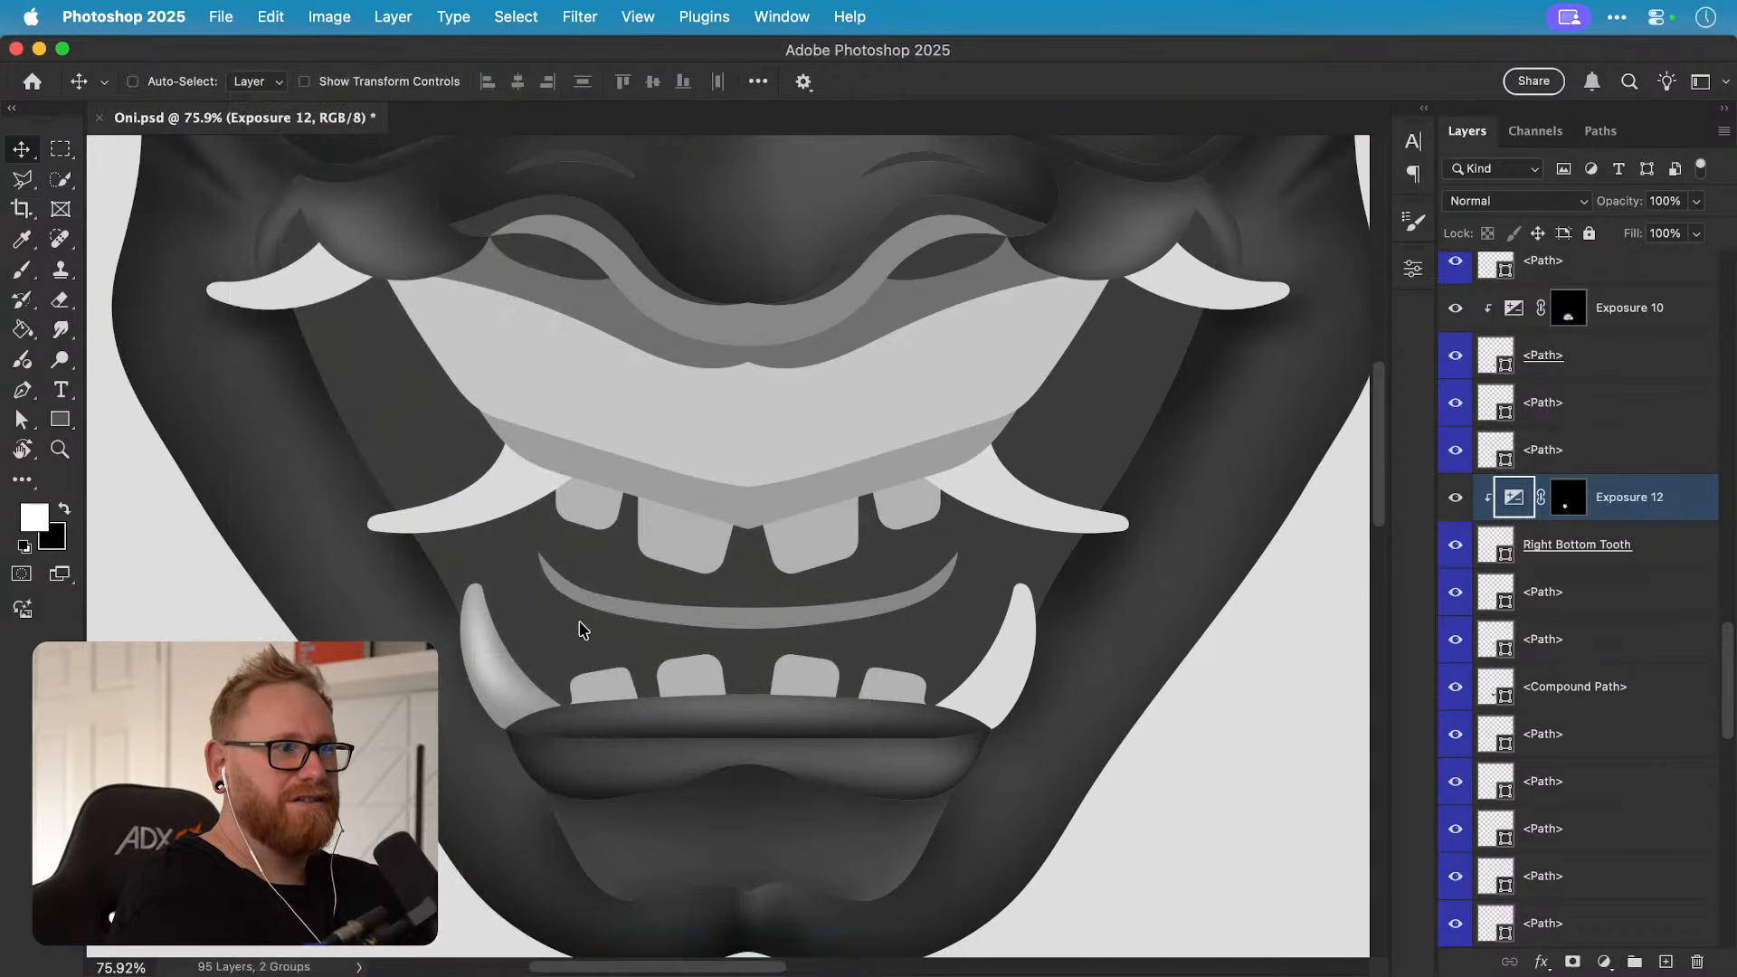
left_click_drag(628, 594, 1036, 598)
key("Return")
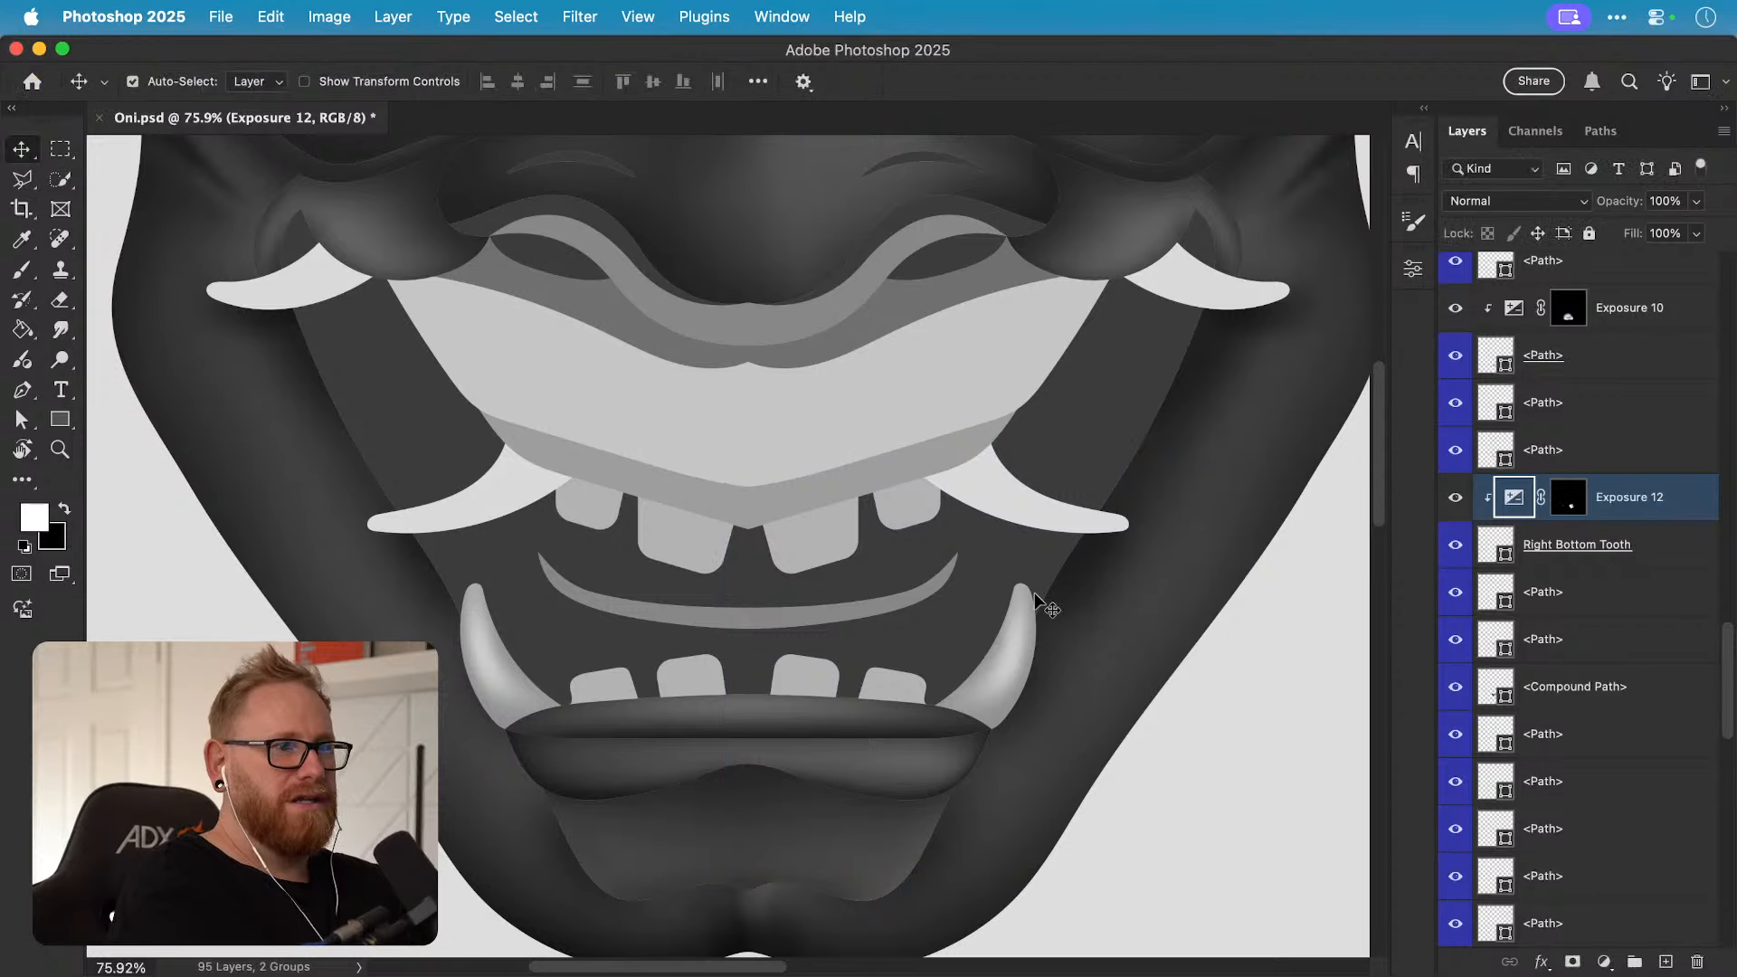
left_click(1570, 499)
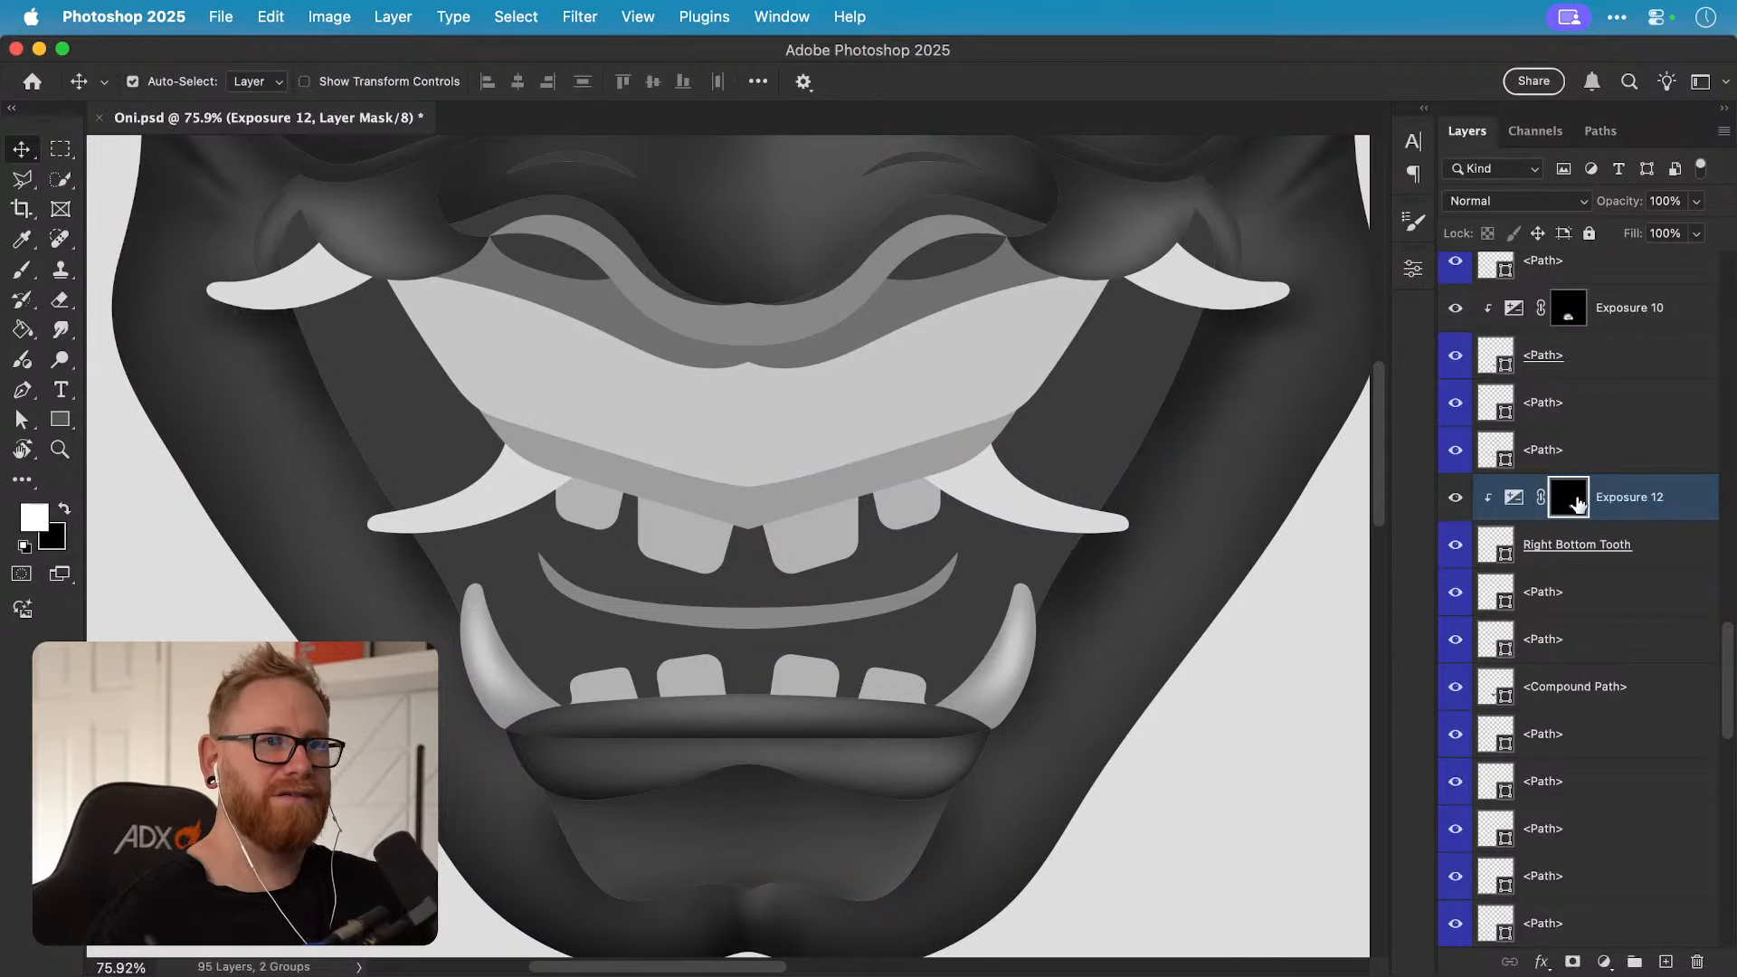
left_click(1514, 504)
left_click(1484, 547)
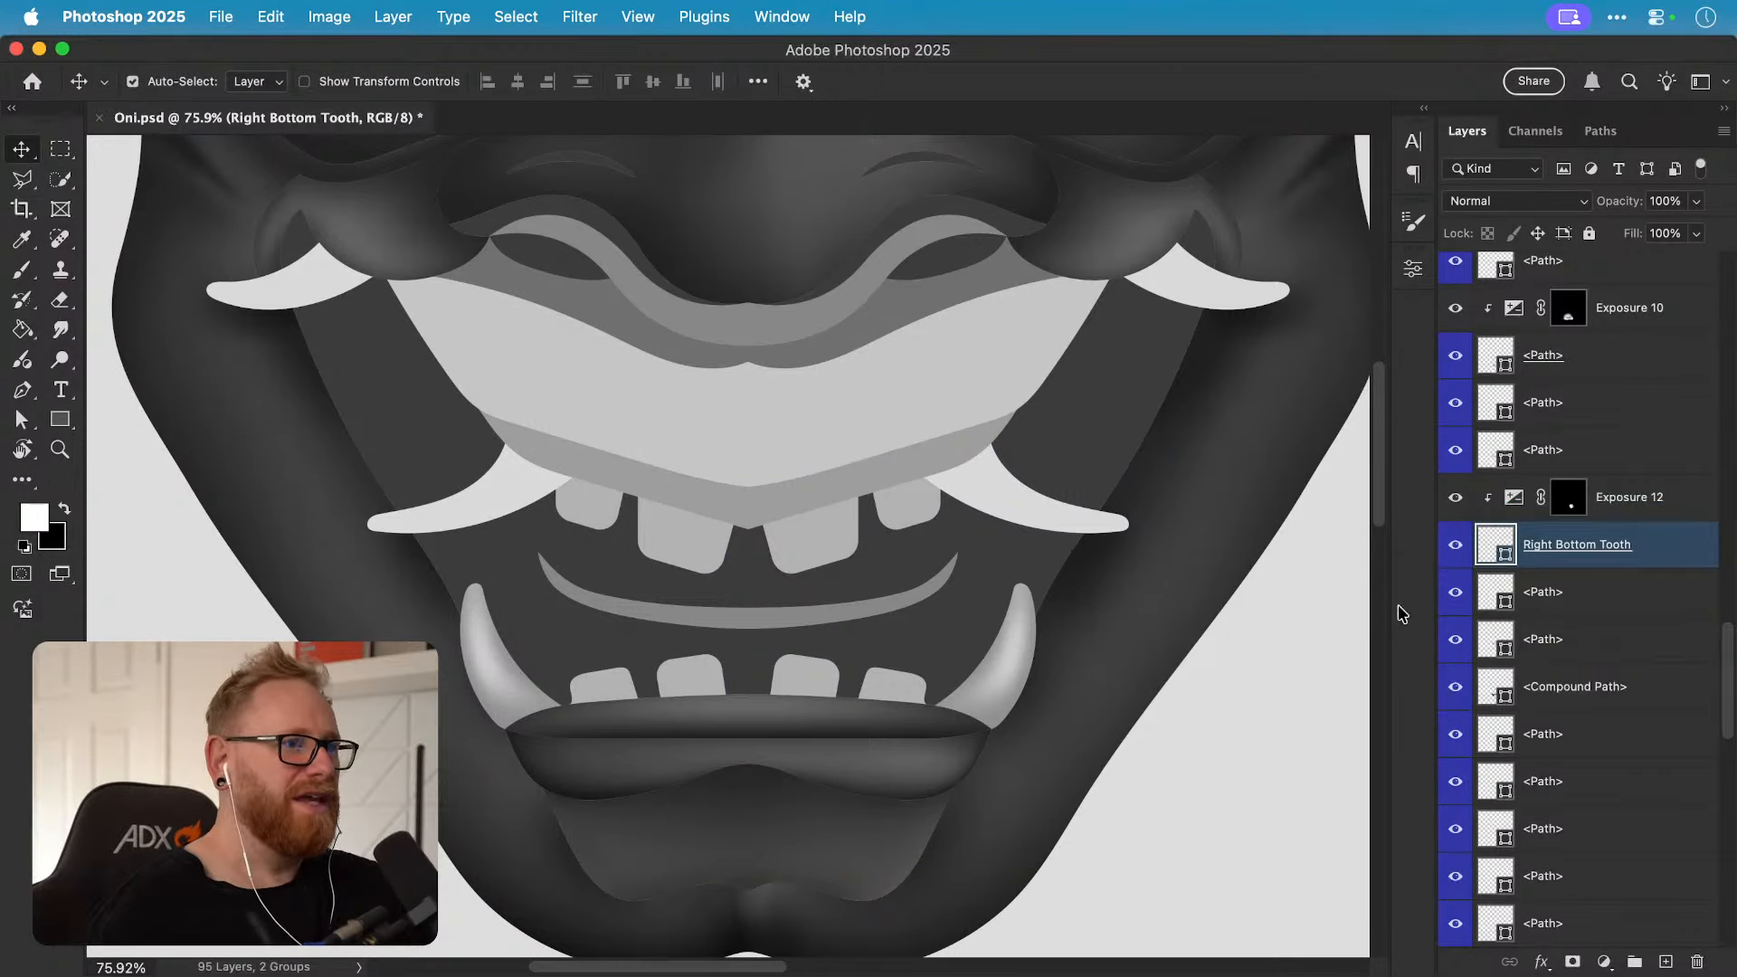
Step: Add an Exposure adjustment clipped to the curved grey band beneath the nose, and lower its exposure to darken the band
key("super+0")
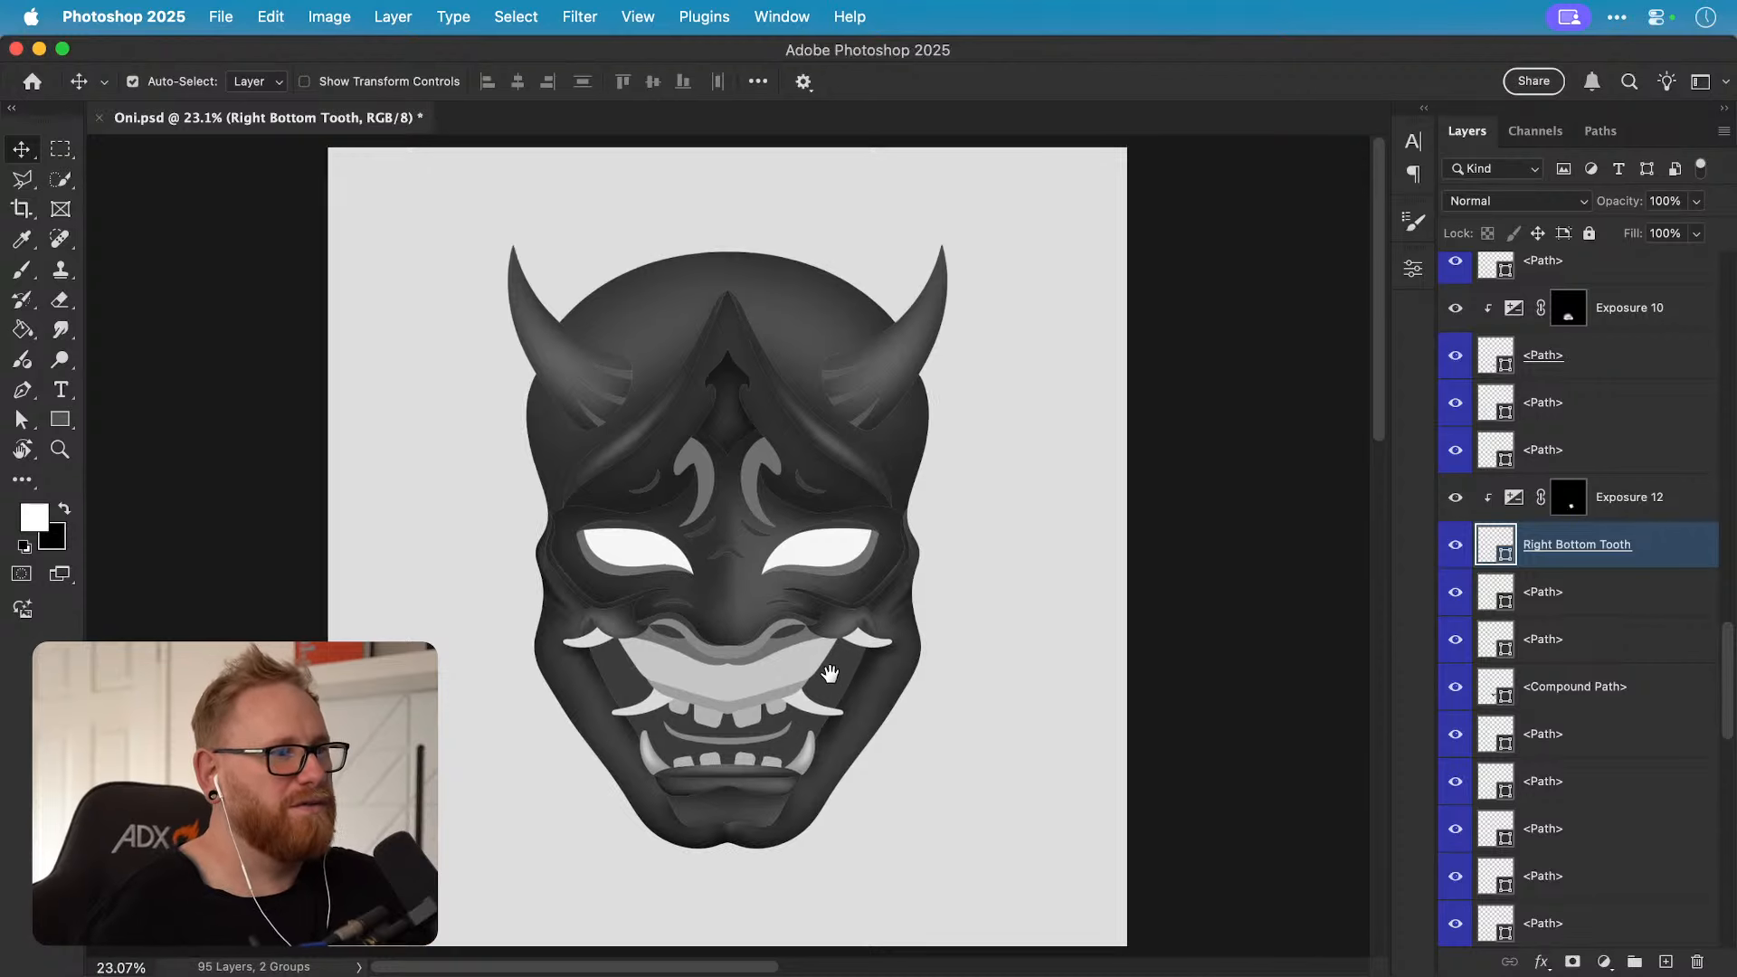
key("z")
mouse_move(736, 690)
left_mouse_down()
mouse_move(718, 698)
mouse_move(737, 682)
left_mouse_up()
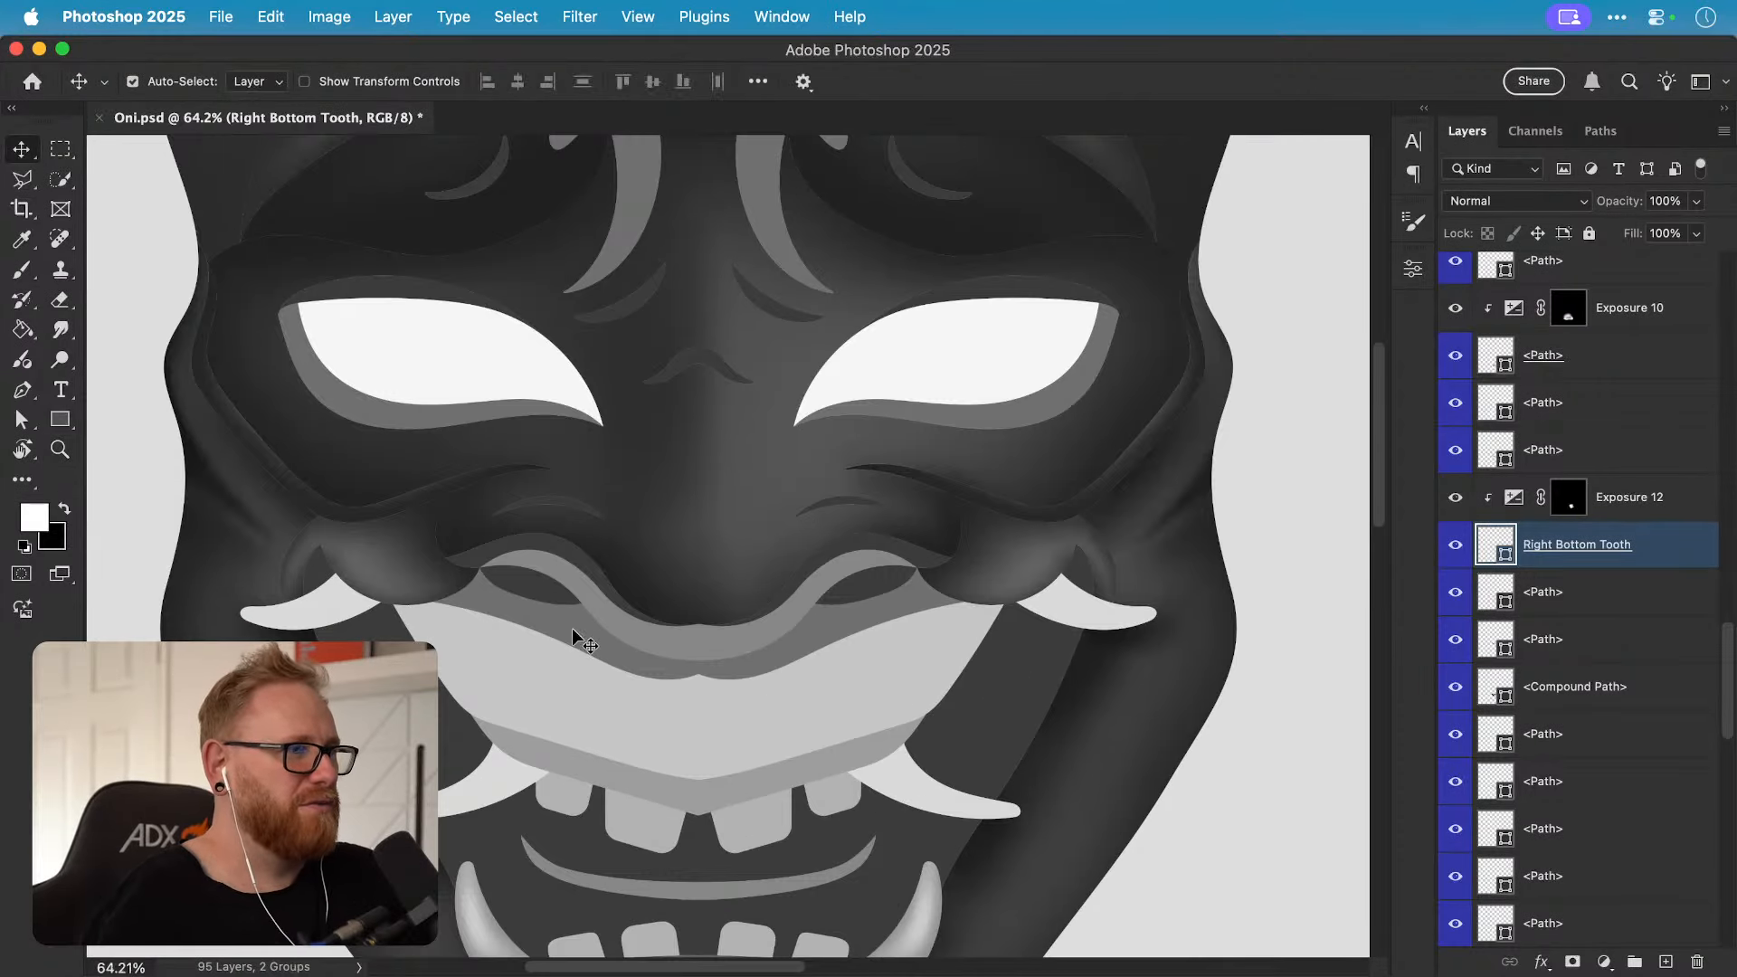
left_click_drag(627, 682, 651, 681)
key("v")
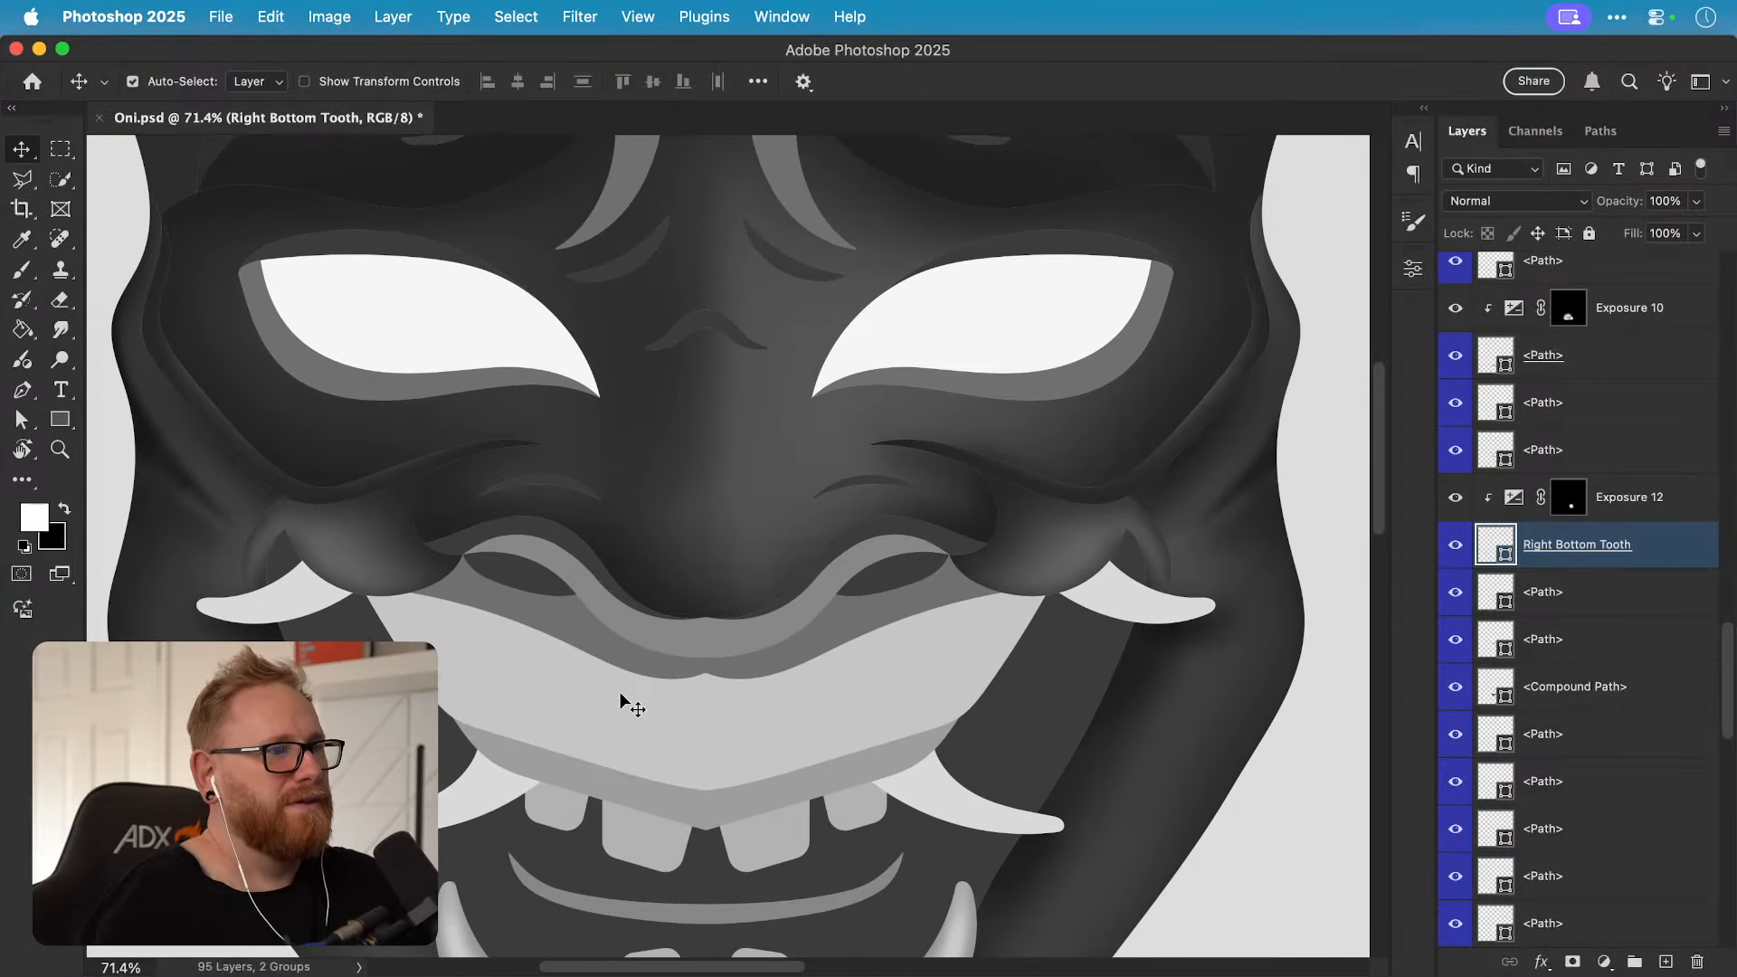
left_click(645, 633)
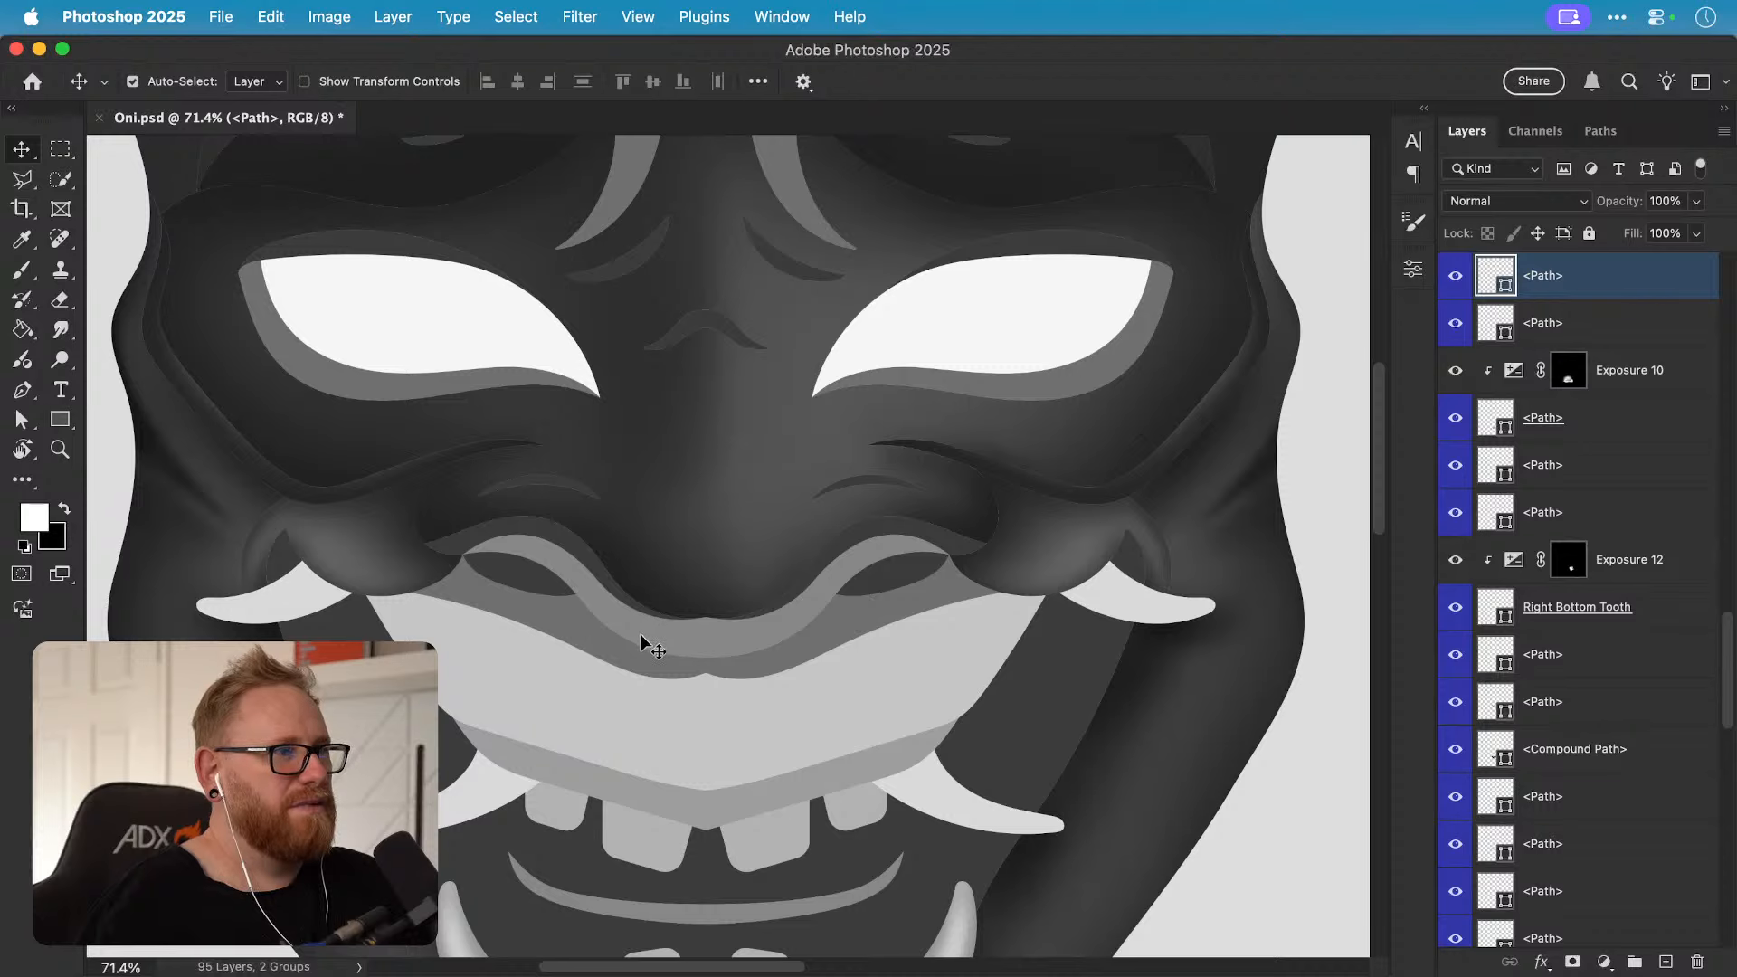
left_click(1603, 962)
left_click(1633, 735)
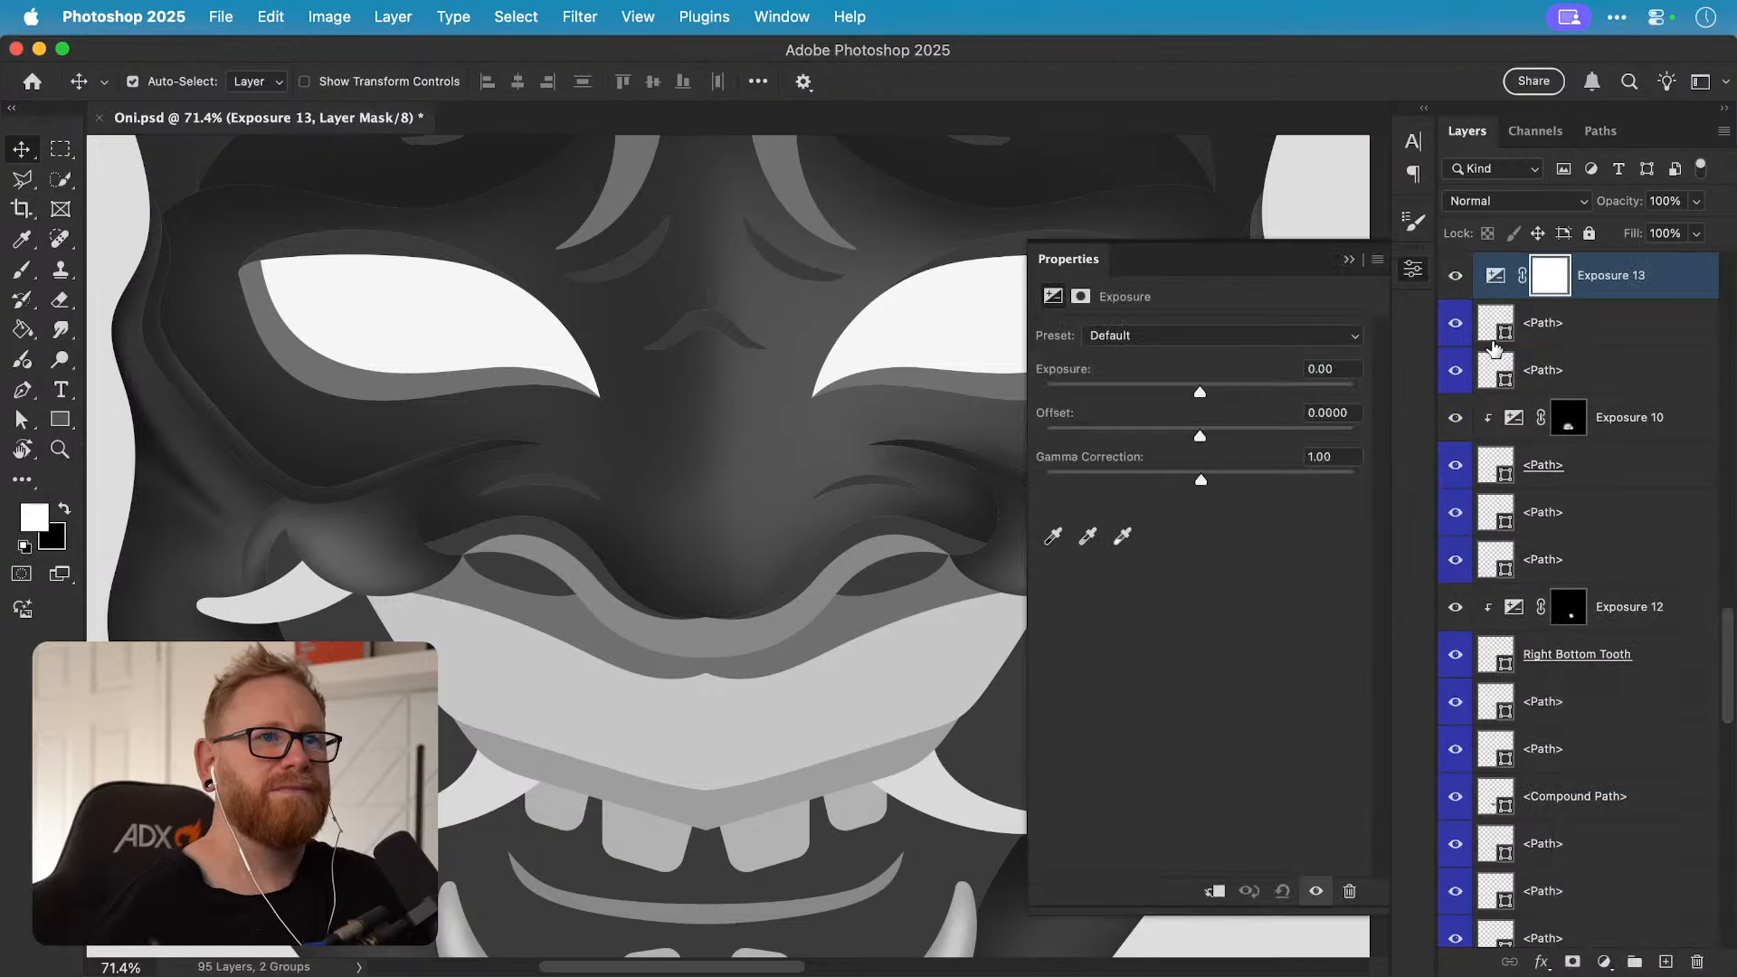
left_click(1214, 892)
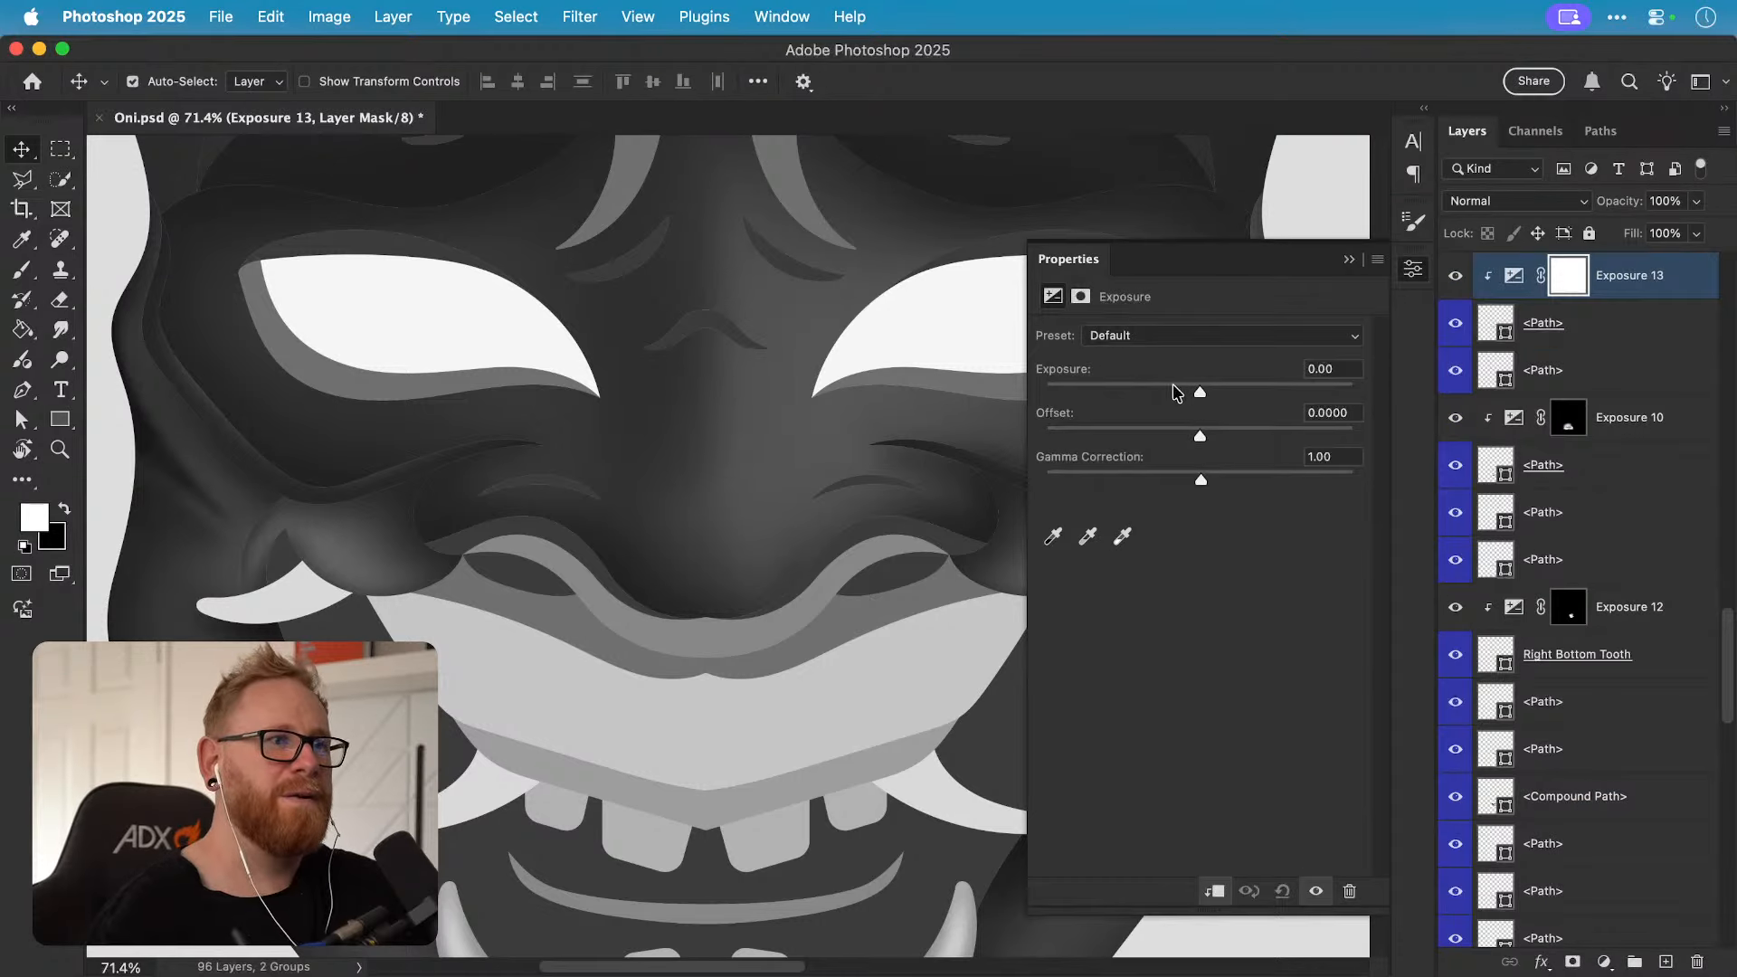
left_click_drag(1176, 392, 1119, 392)
left_click(1402, 261)
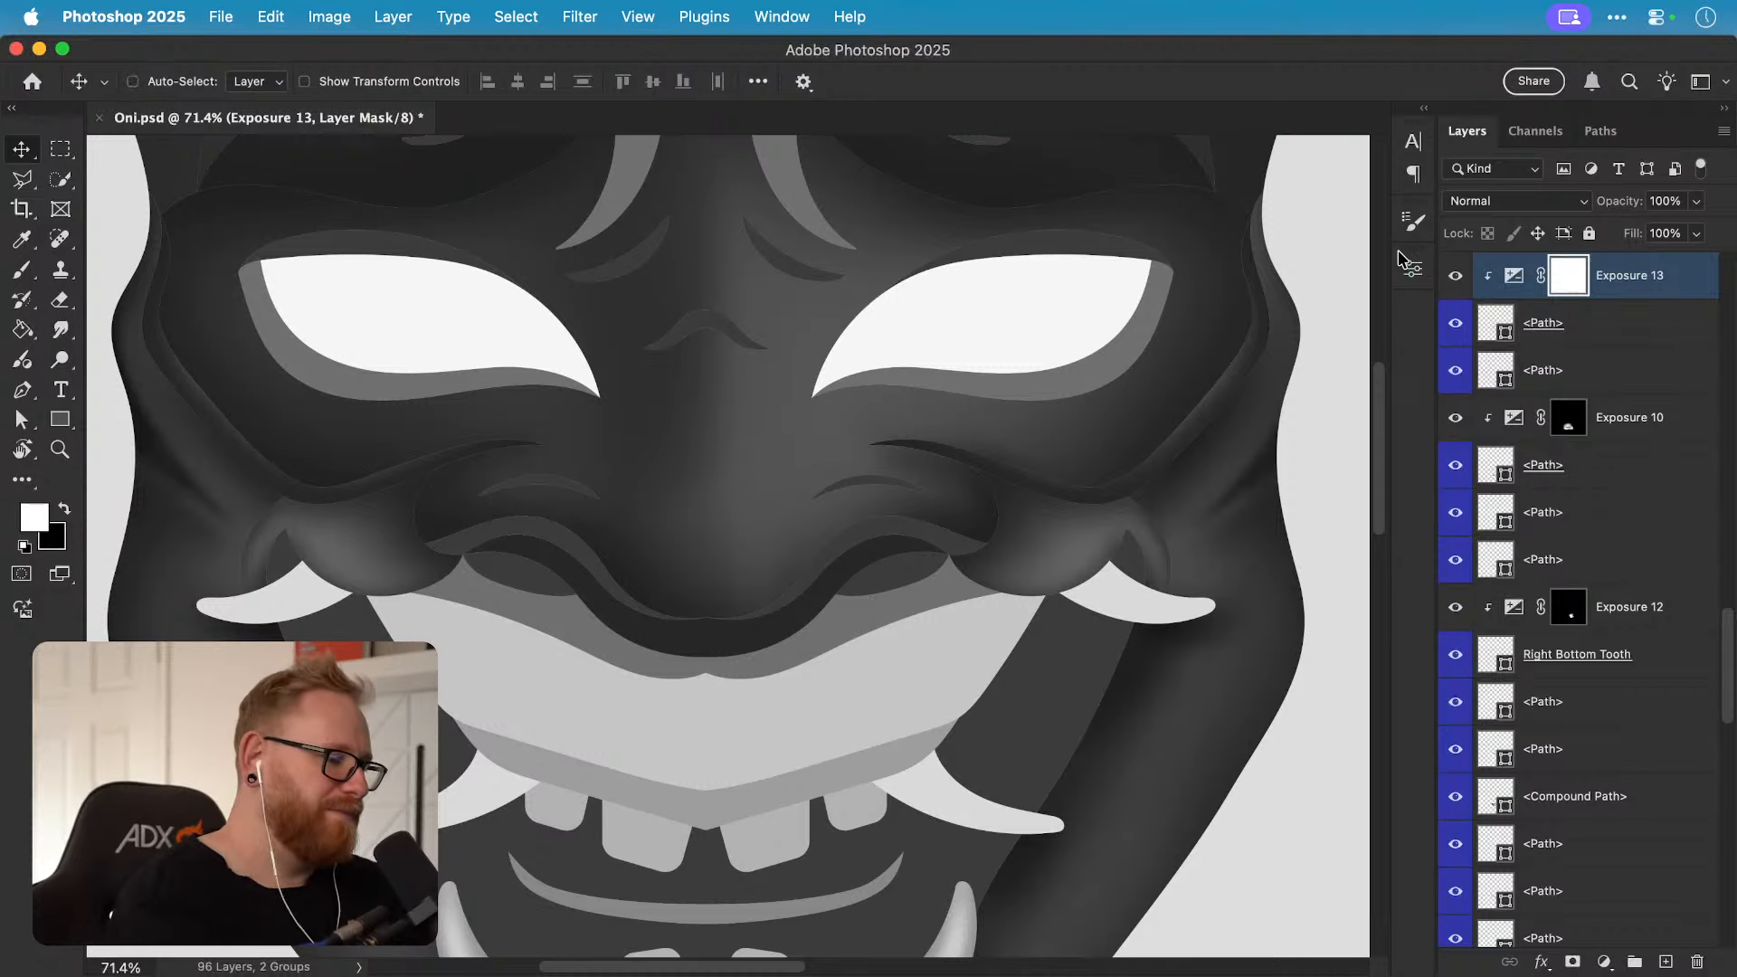
Step: Invert the Exposure 13 mask to black and paint white shading along the band's upper edge with a 250 px soft brush
key("super+i")
key("b")
key("z")
left_click_drag(662, 609, 706, 615)
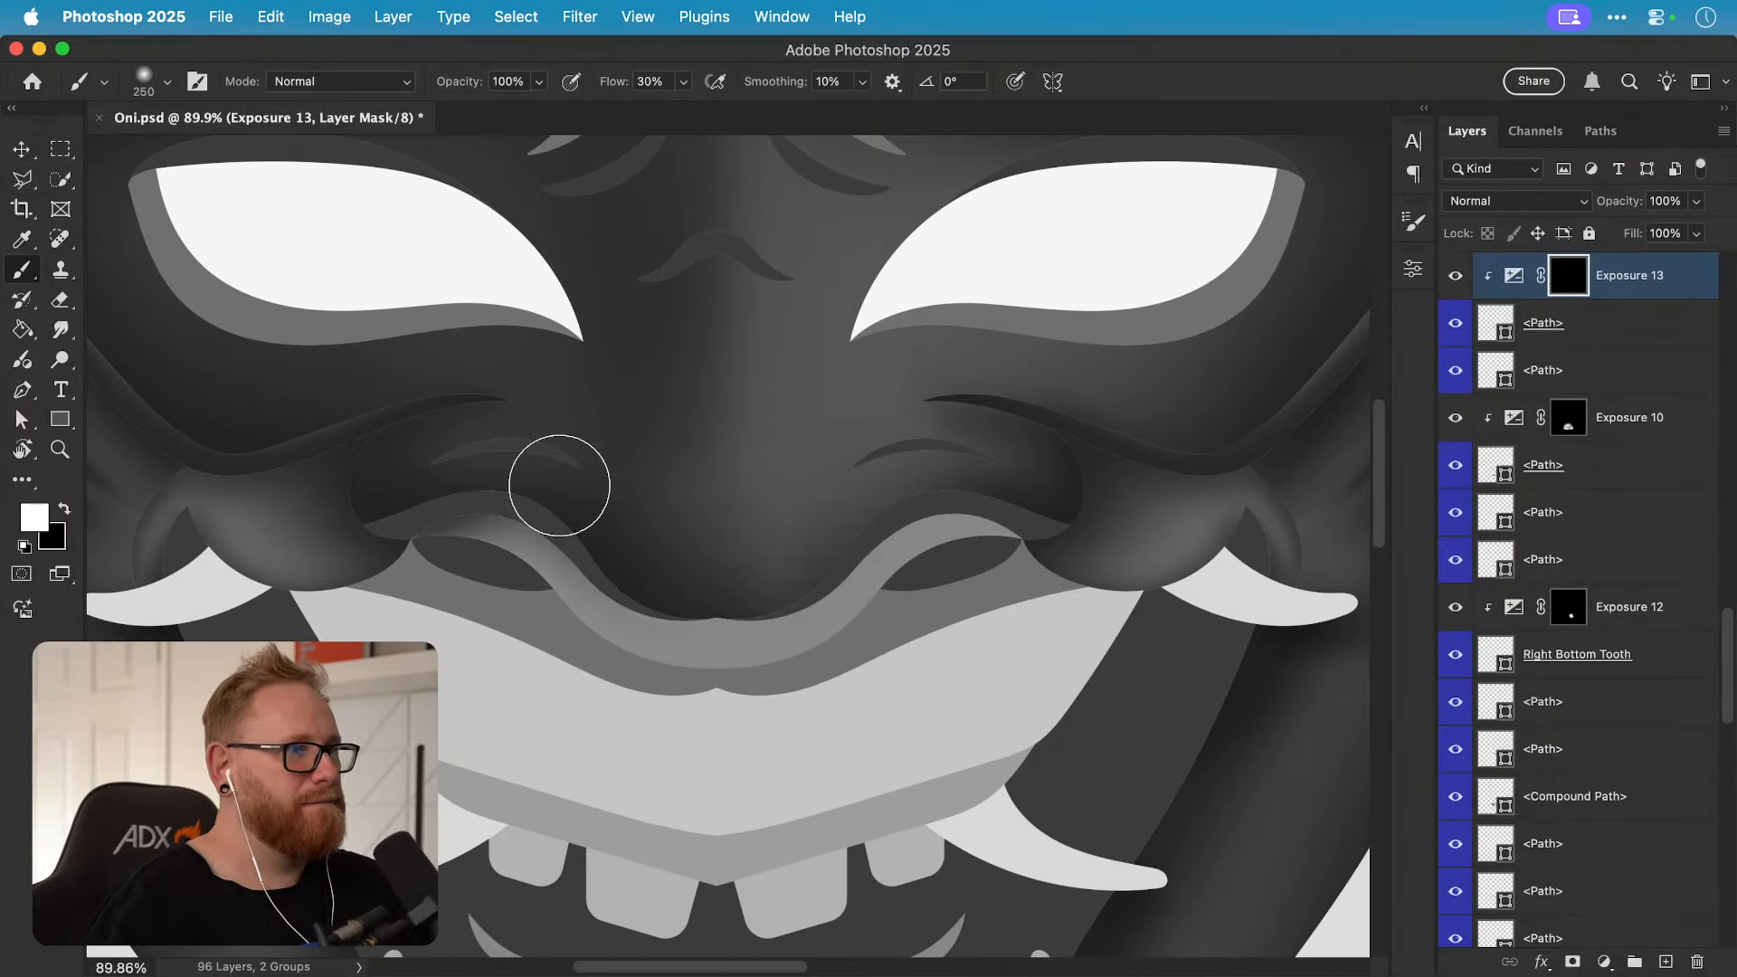
left_click_drag(559, 486, 620, 515)
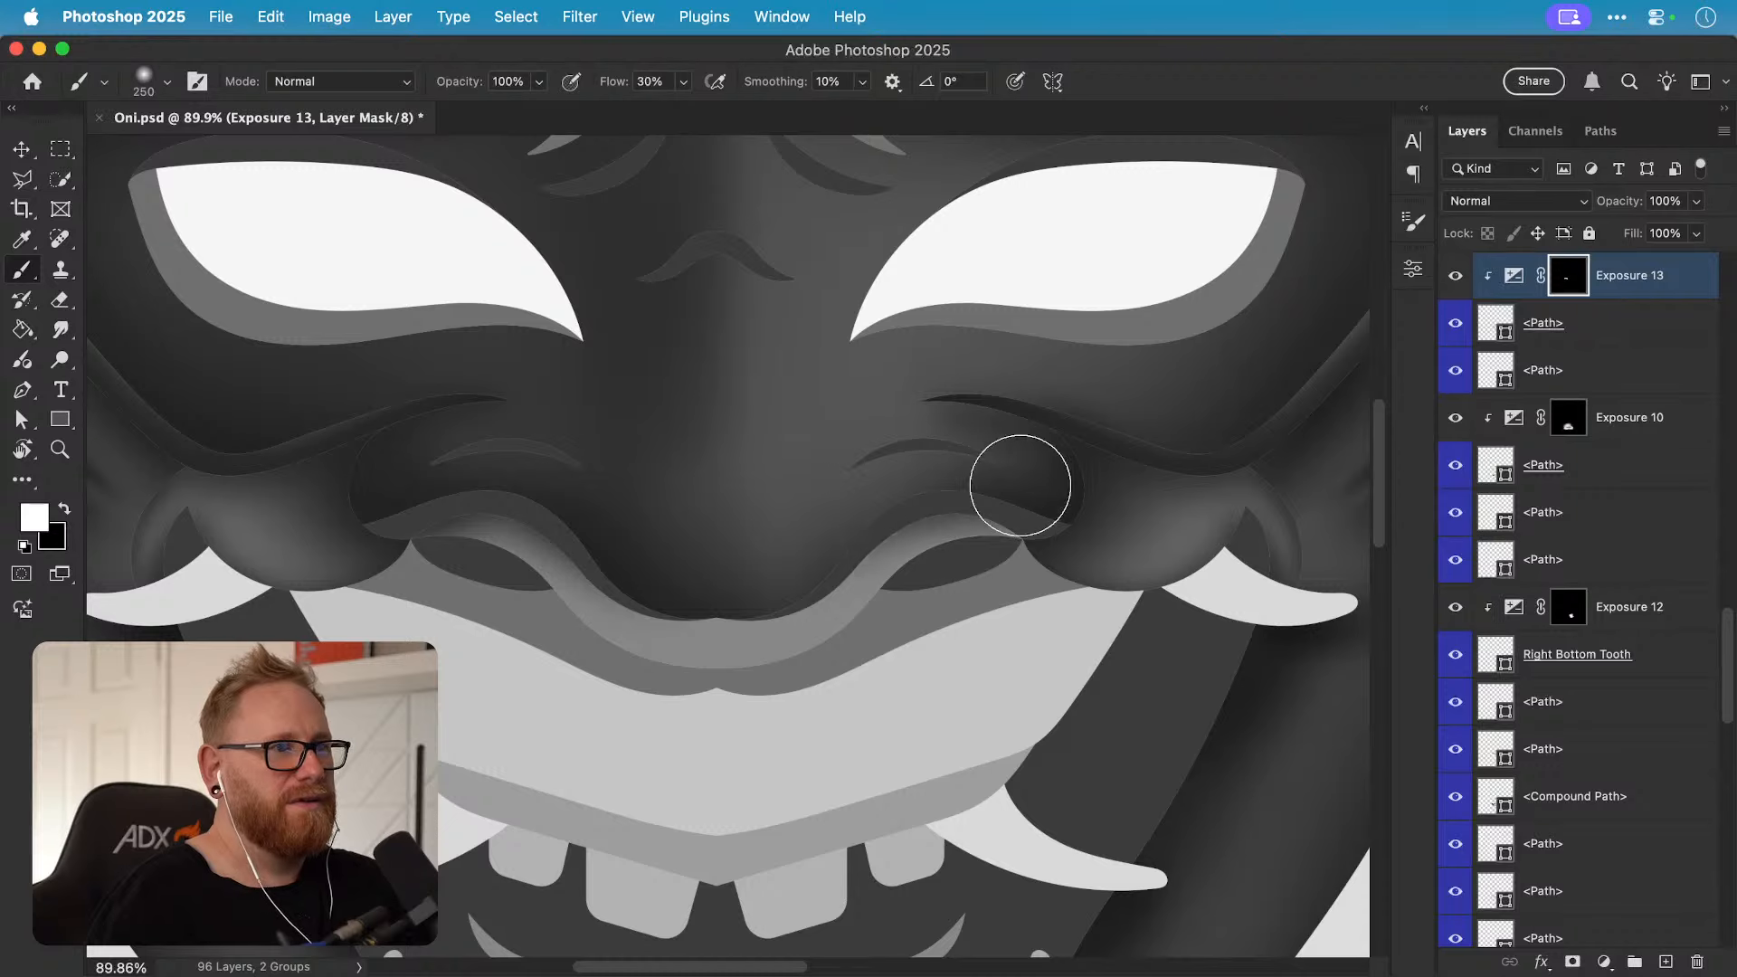
left_click_drag(1020, 485, 965, 465)
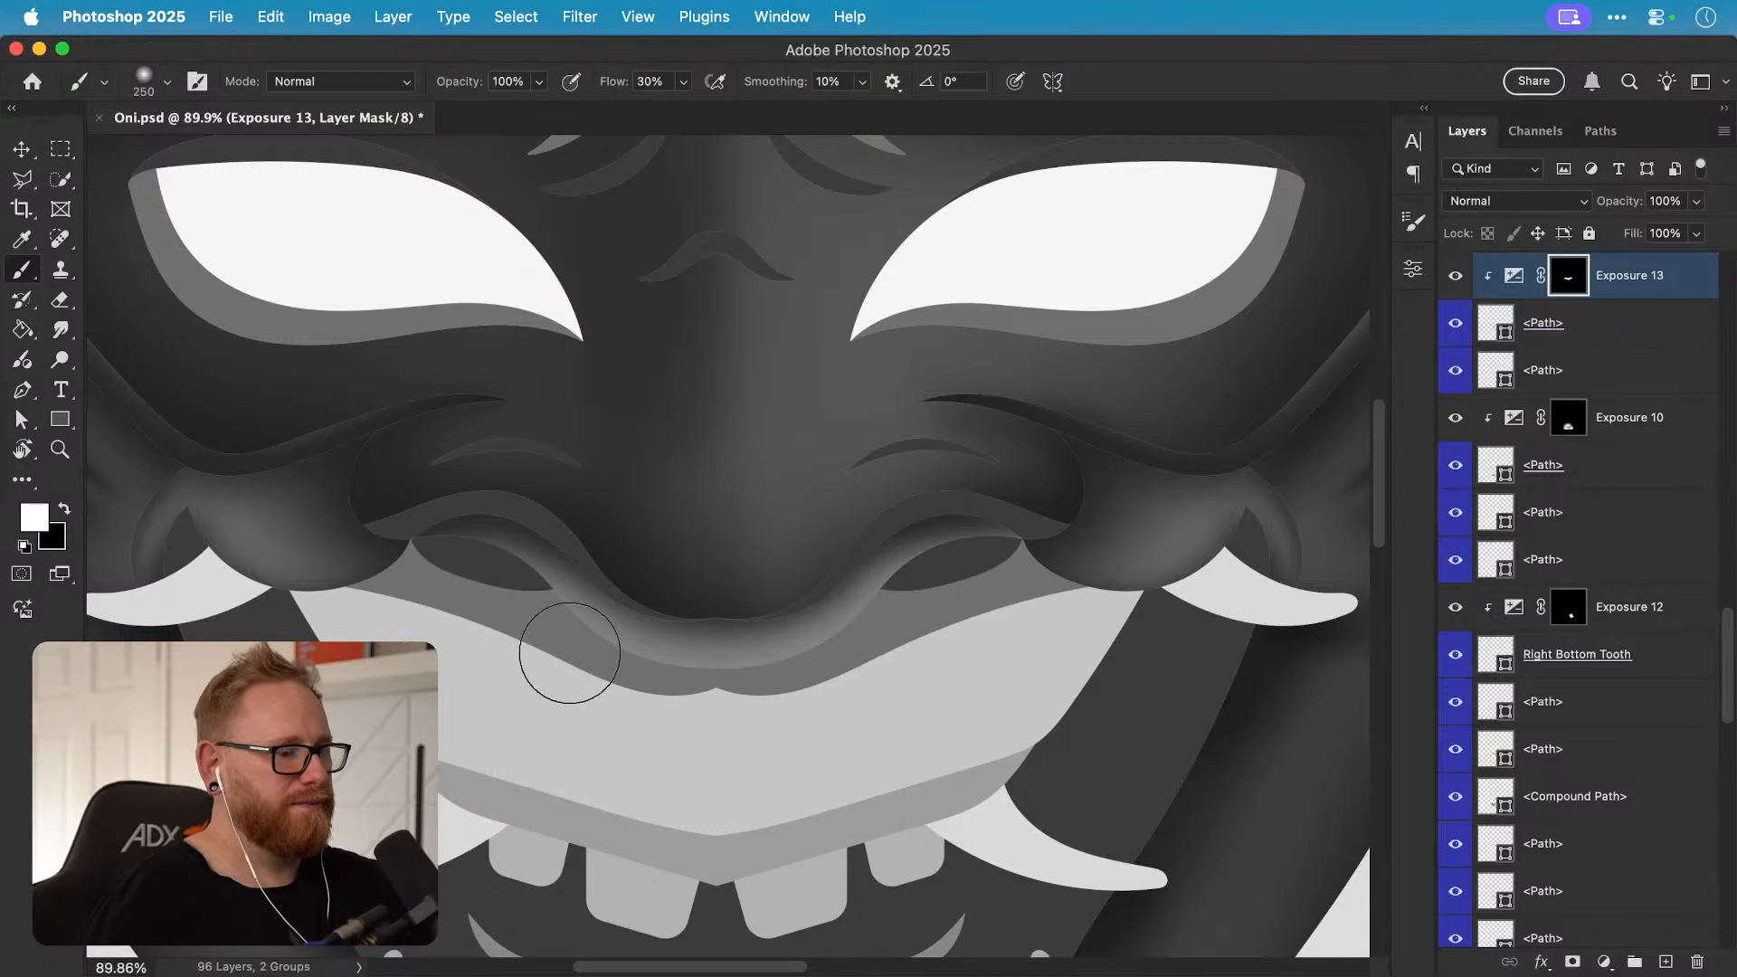
Step: Refine the band's shading on the Exposure 13 mask, using a 150 px brush and a larger 400 px one
key("bracketleft")
key("bracketleft")
key("bracketleft")
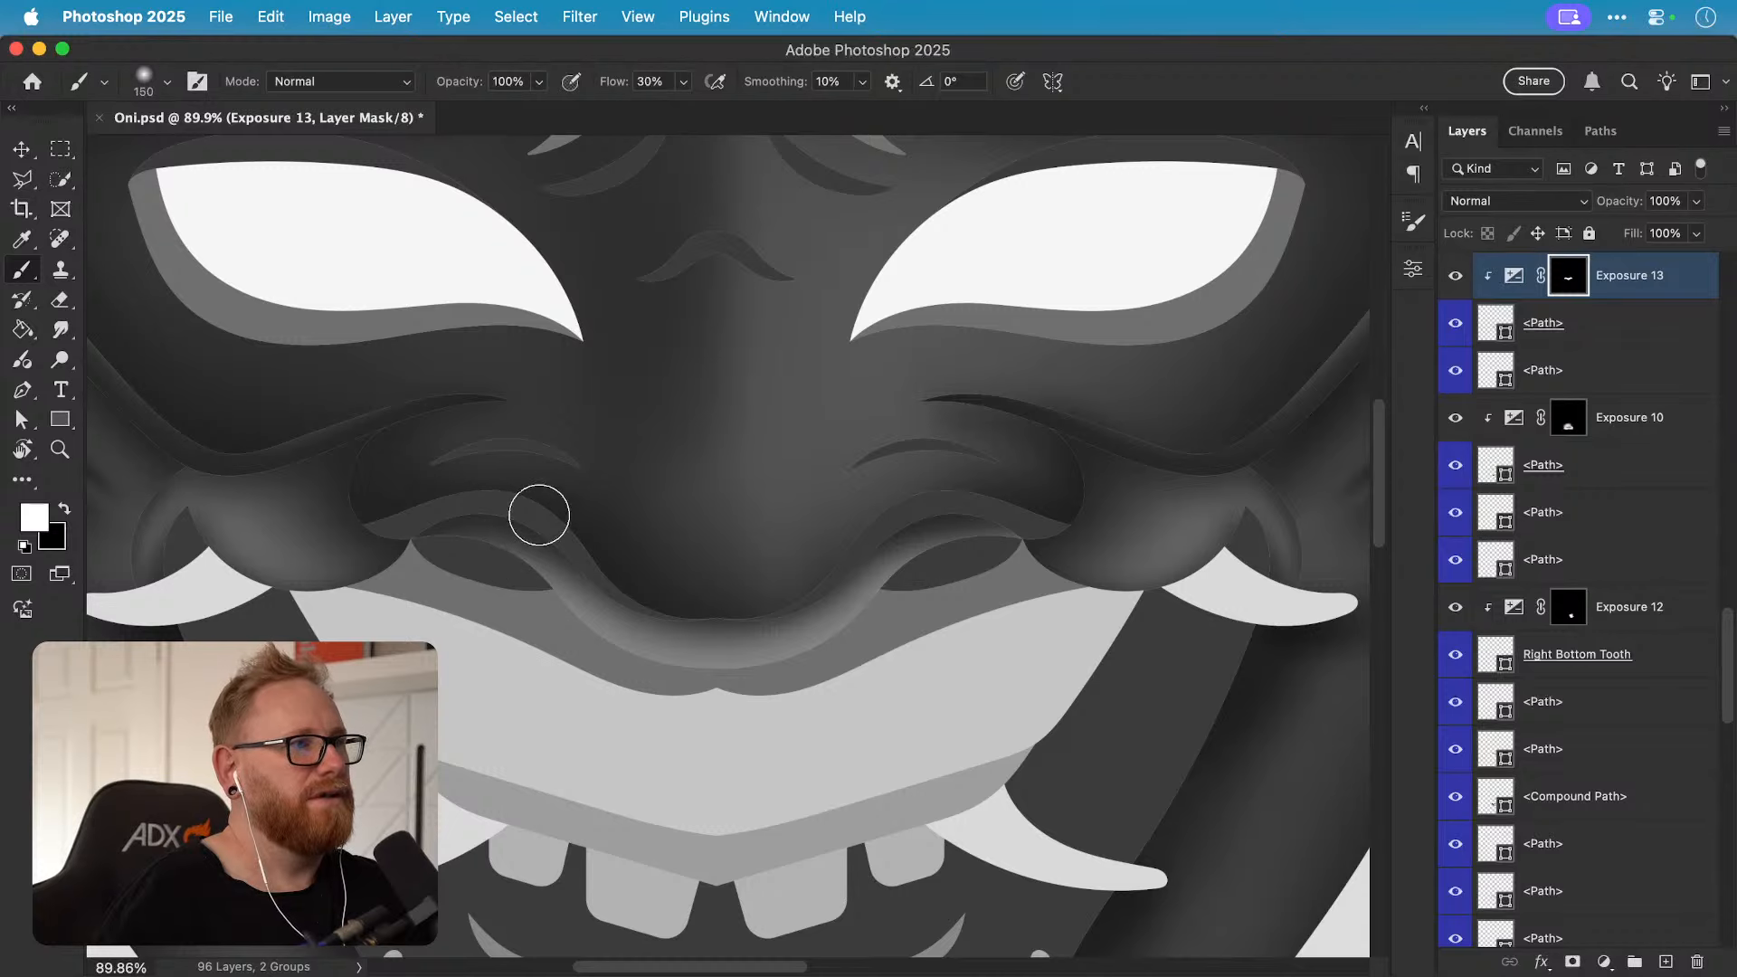
key("bracketright")
key("bracketright")
key("bracketright")
key("bracketright")
key("bracketright")
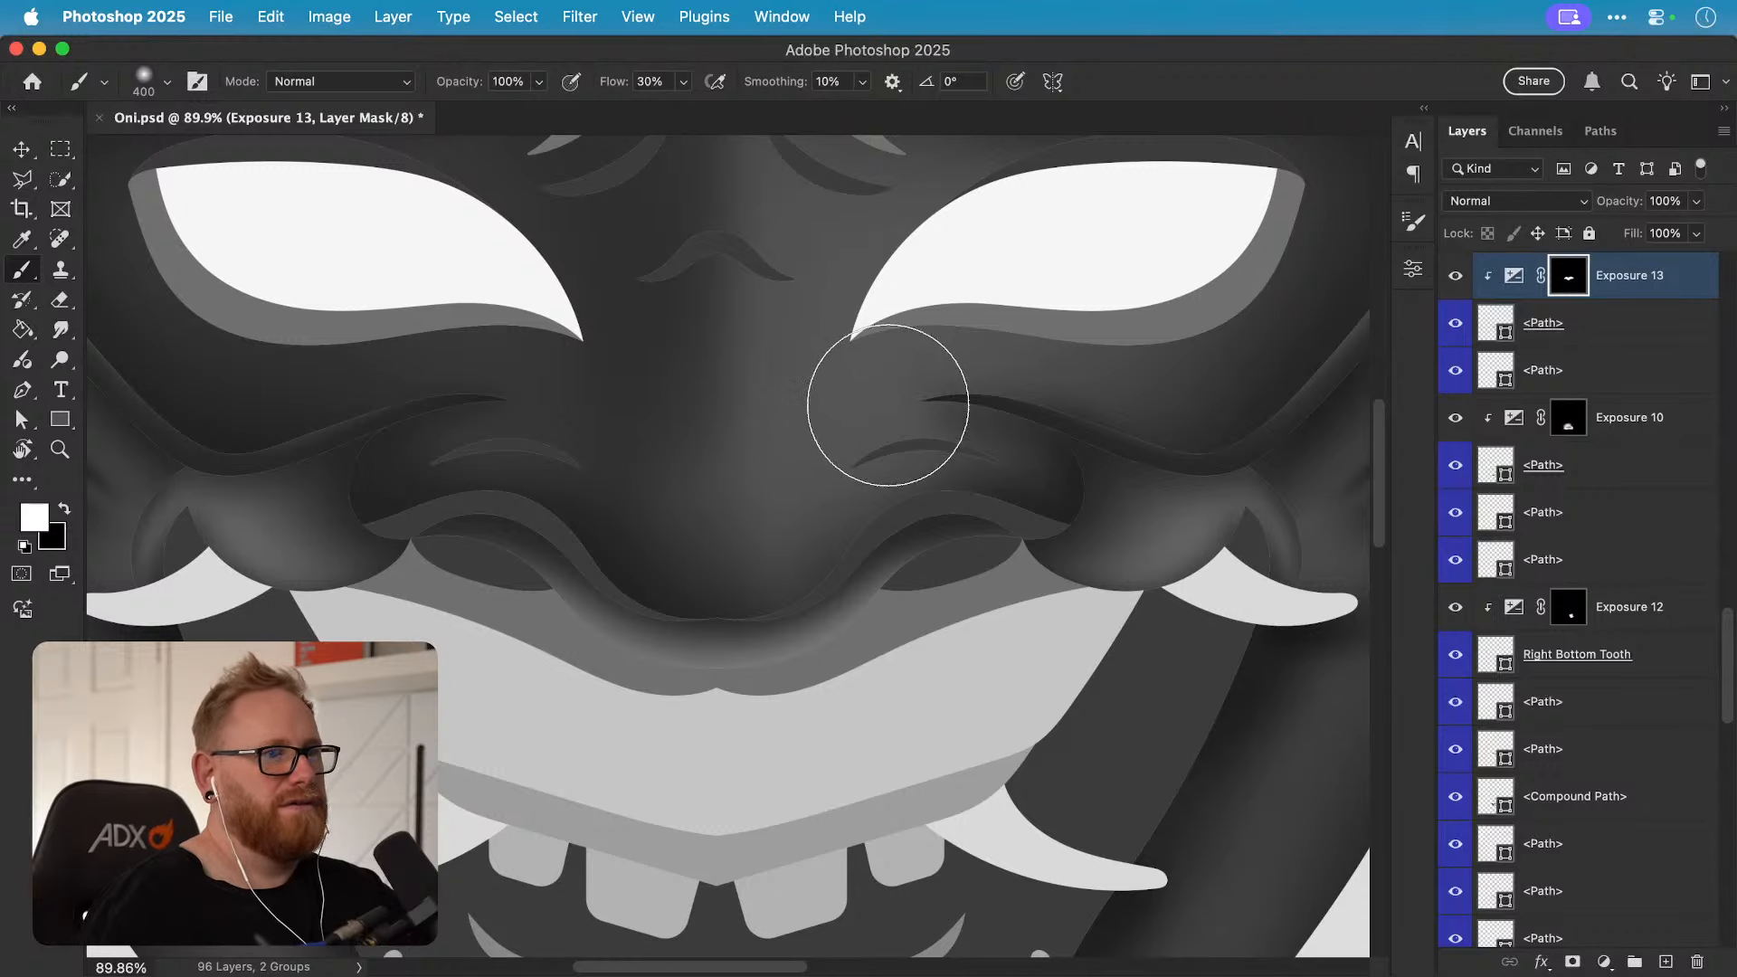
Step: Add a strongly darkened Exposure adjustment clipped to the lip shape directly below the curved band
key("v")
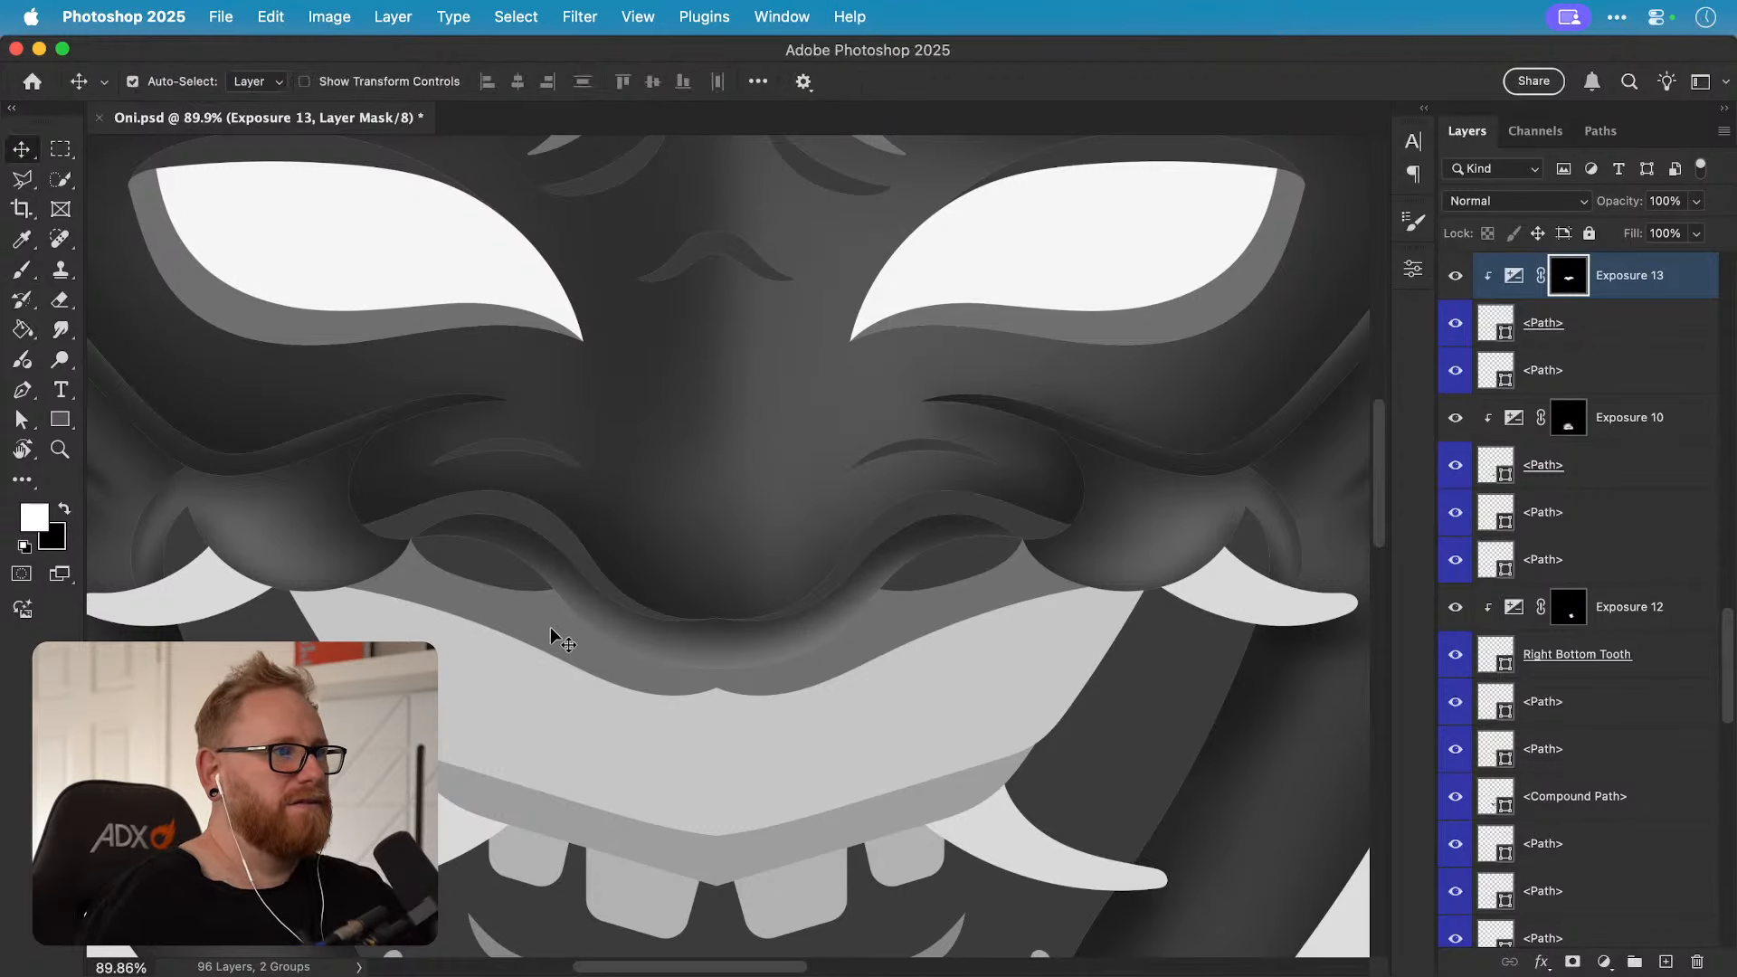
left_click(550, 628)
left_click(1611, 959)
left_click(1642, 734)
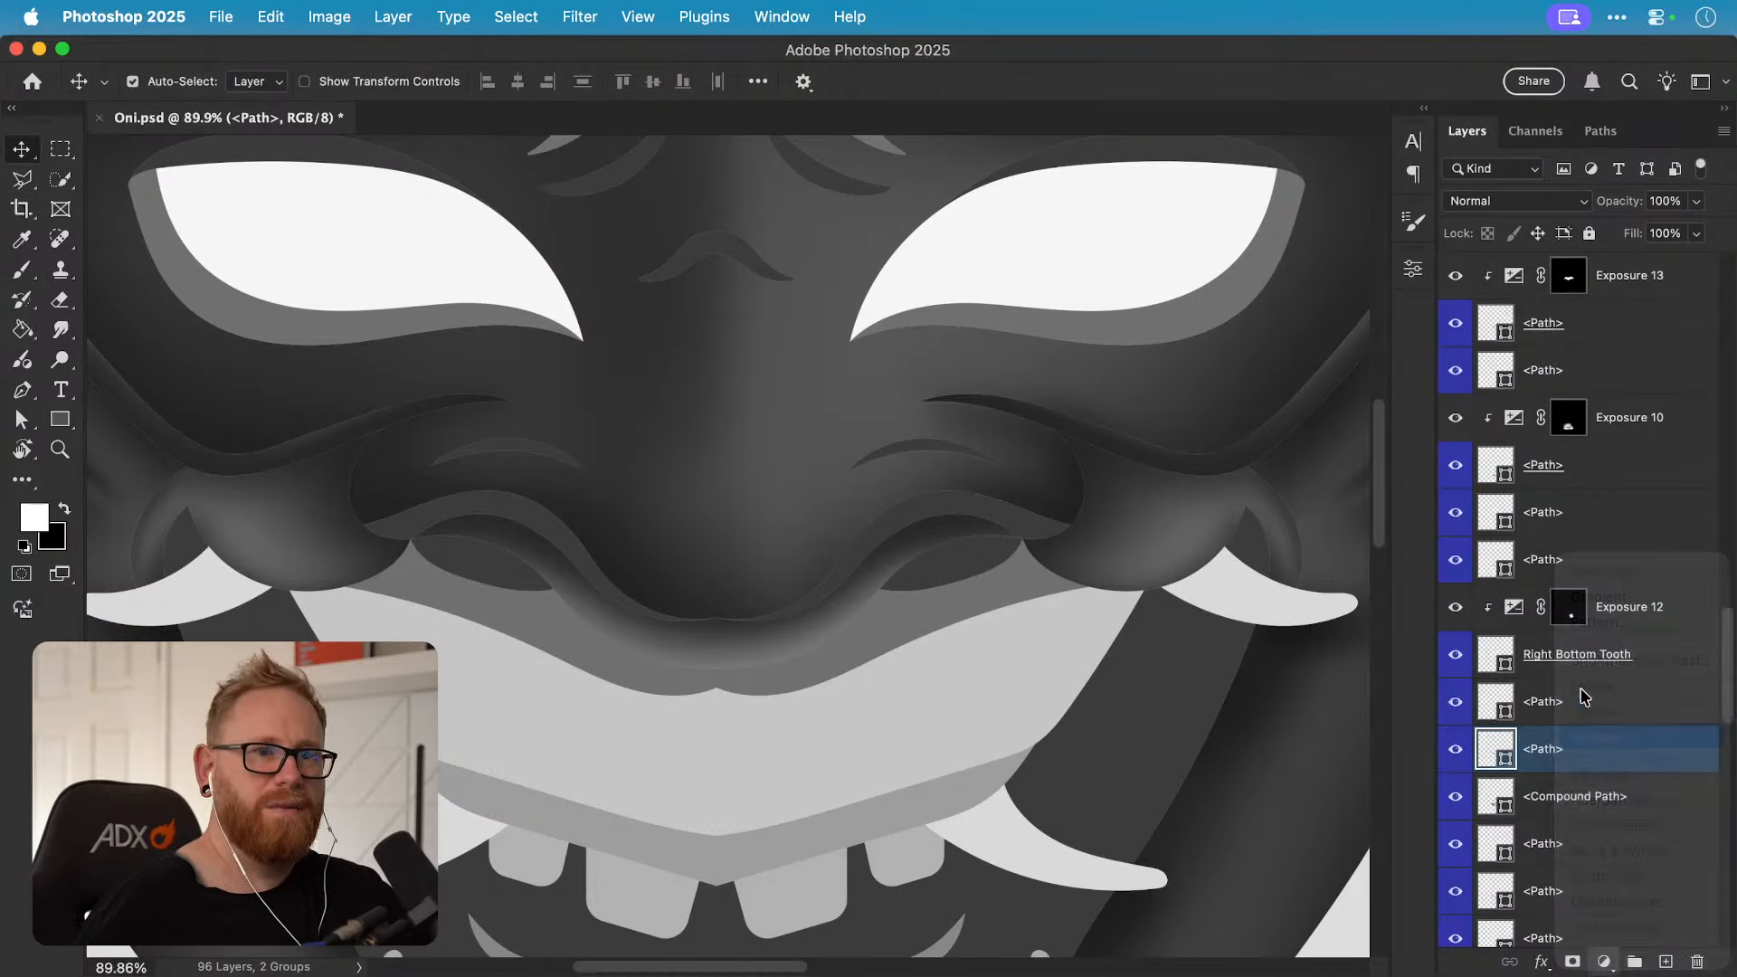
left_click_drag(1164, 395, 1094, 394)
left_click(1412, 268)
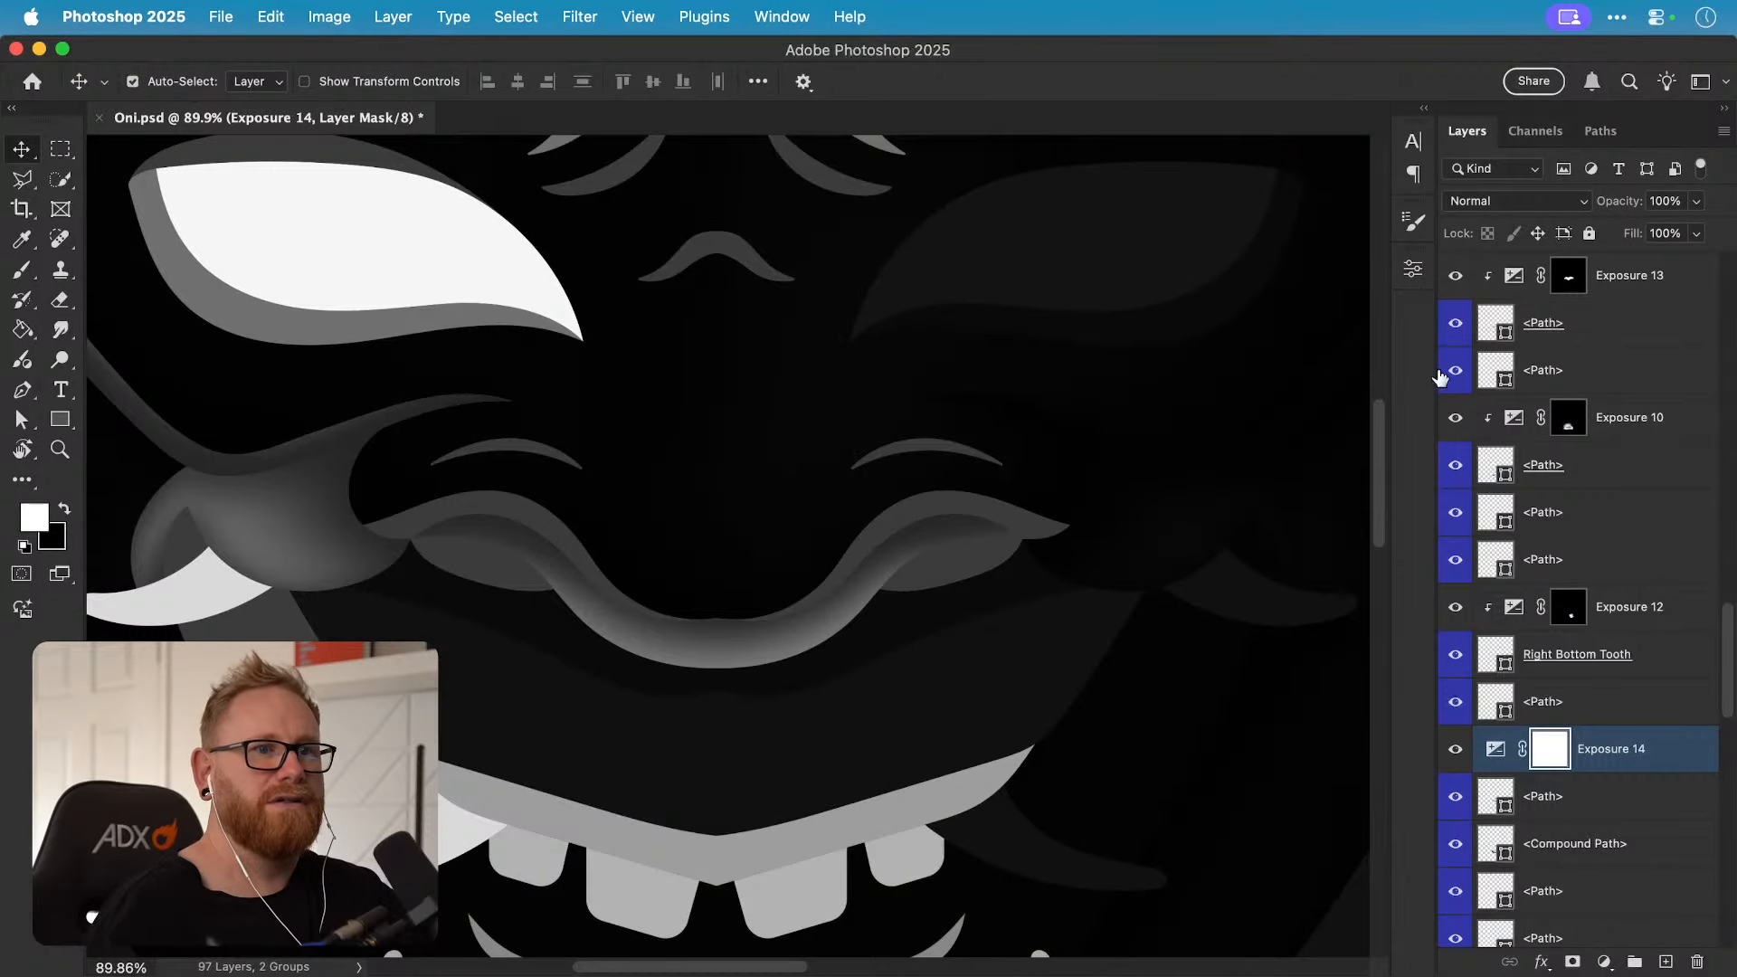
left_click(1619, 772, "alt")
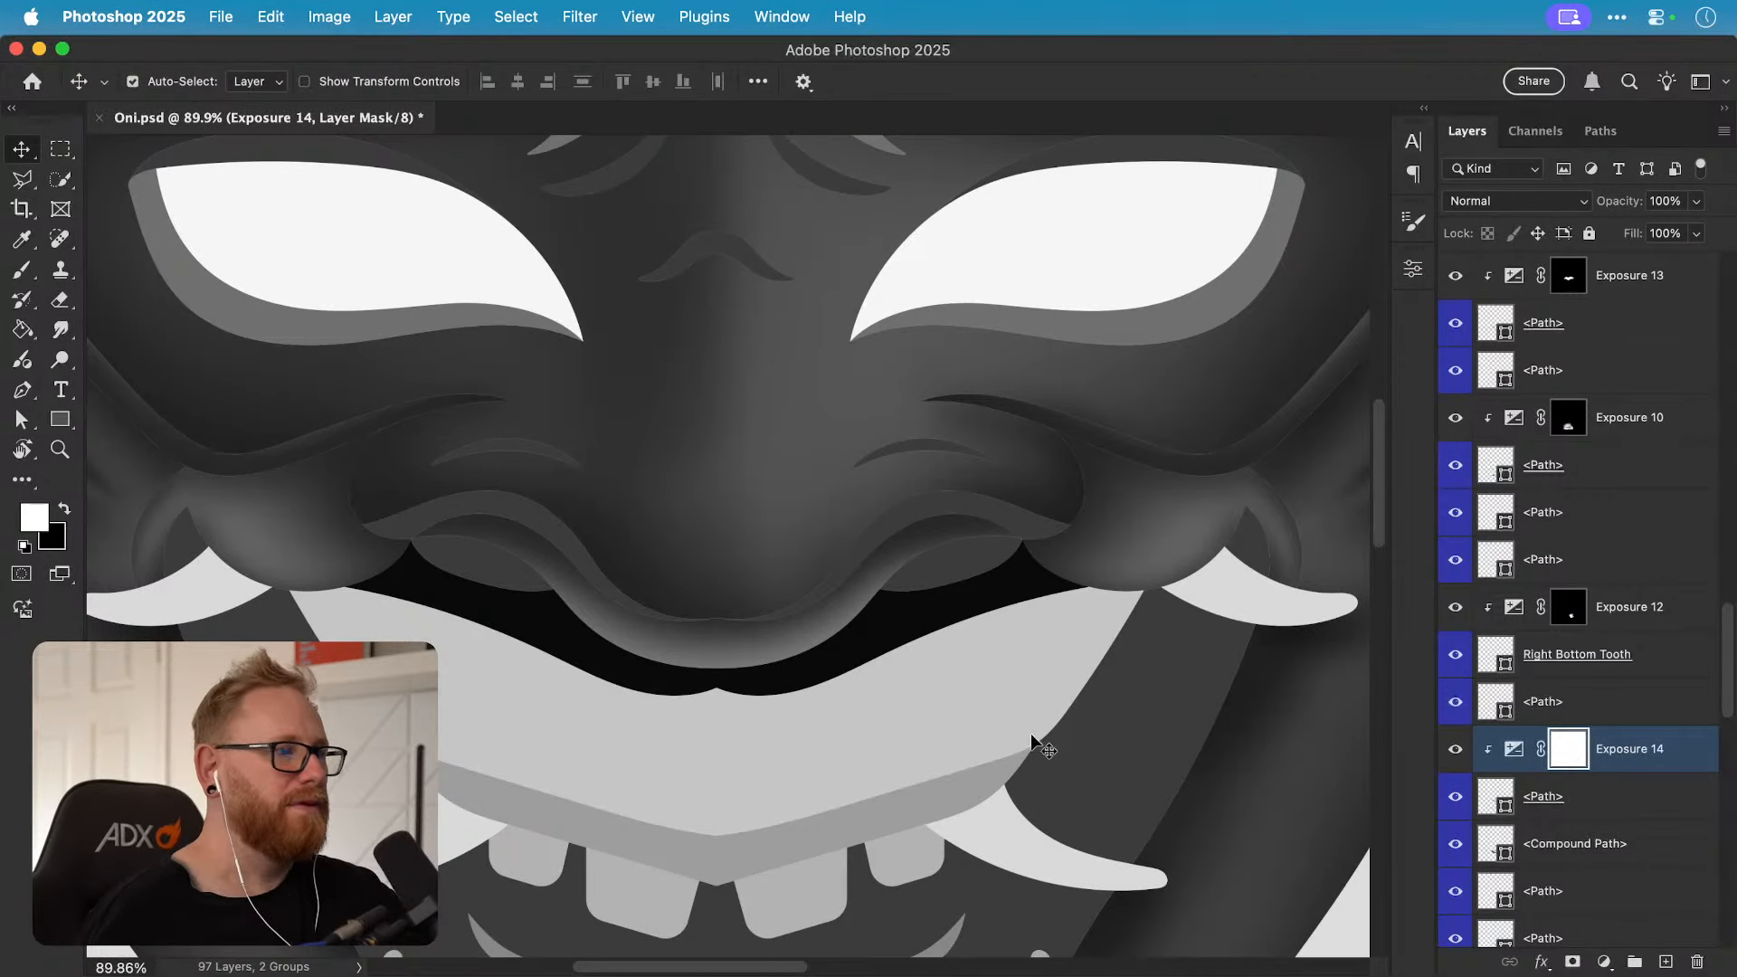
Step: Paint the Exposure 14 mask with a 400 px soft brush, alternating black and white, to fade the darkening toward the lip's lower edge
key("b")
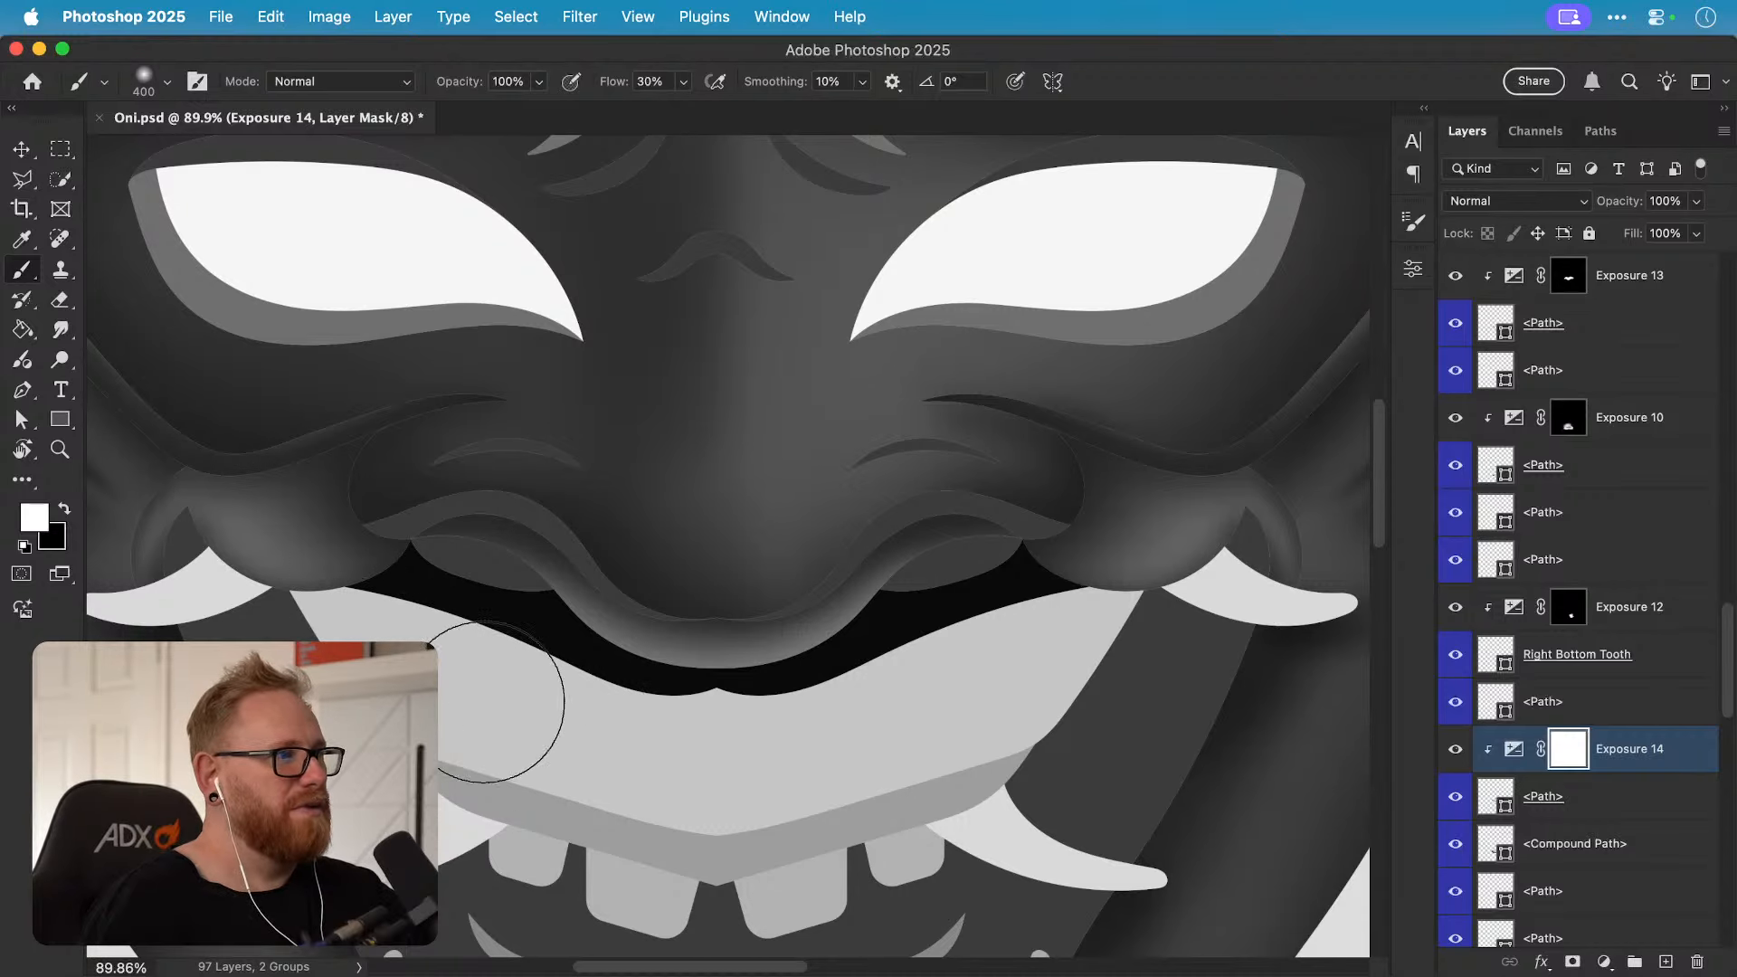
key("x")
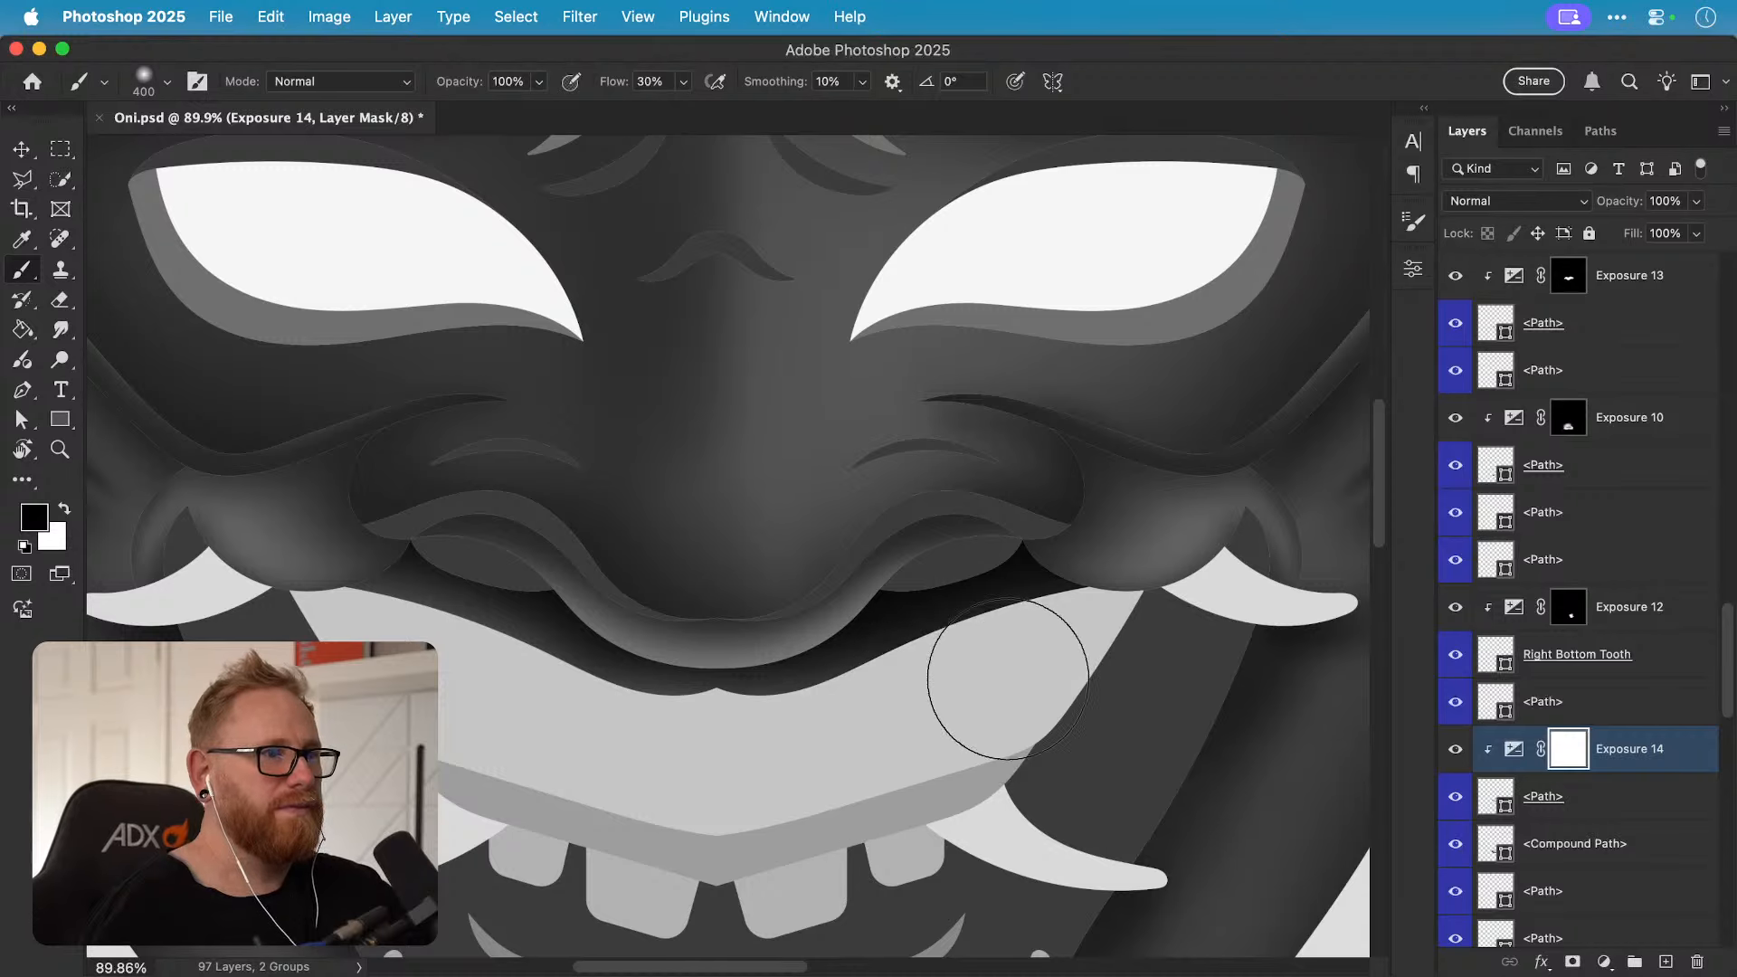
left_click_drag(989, 667, 1023, 698)
key("x")
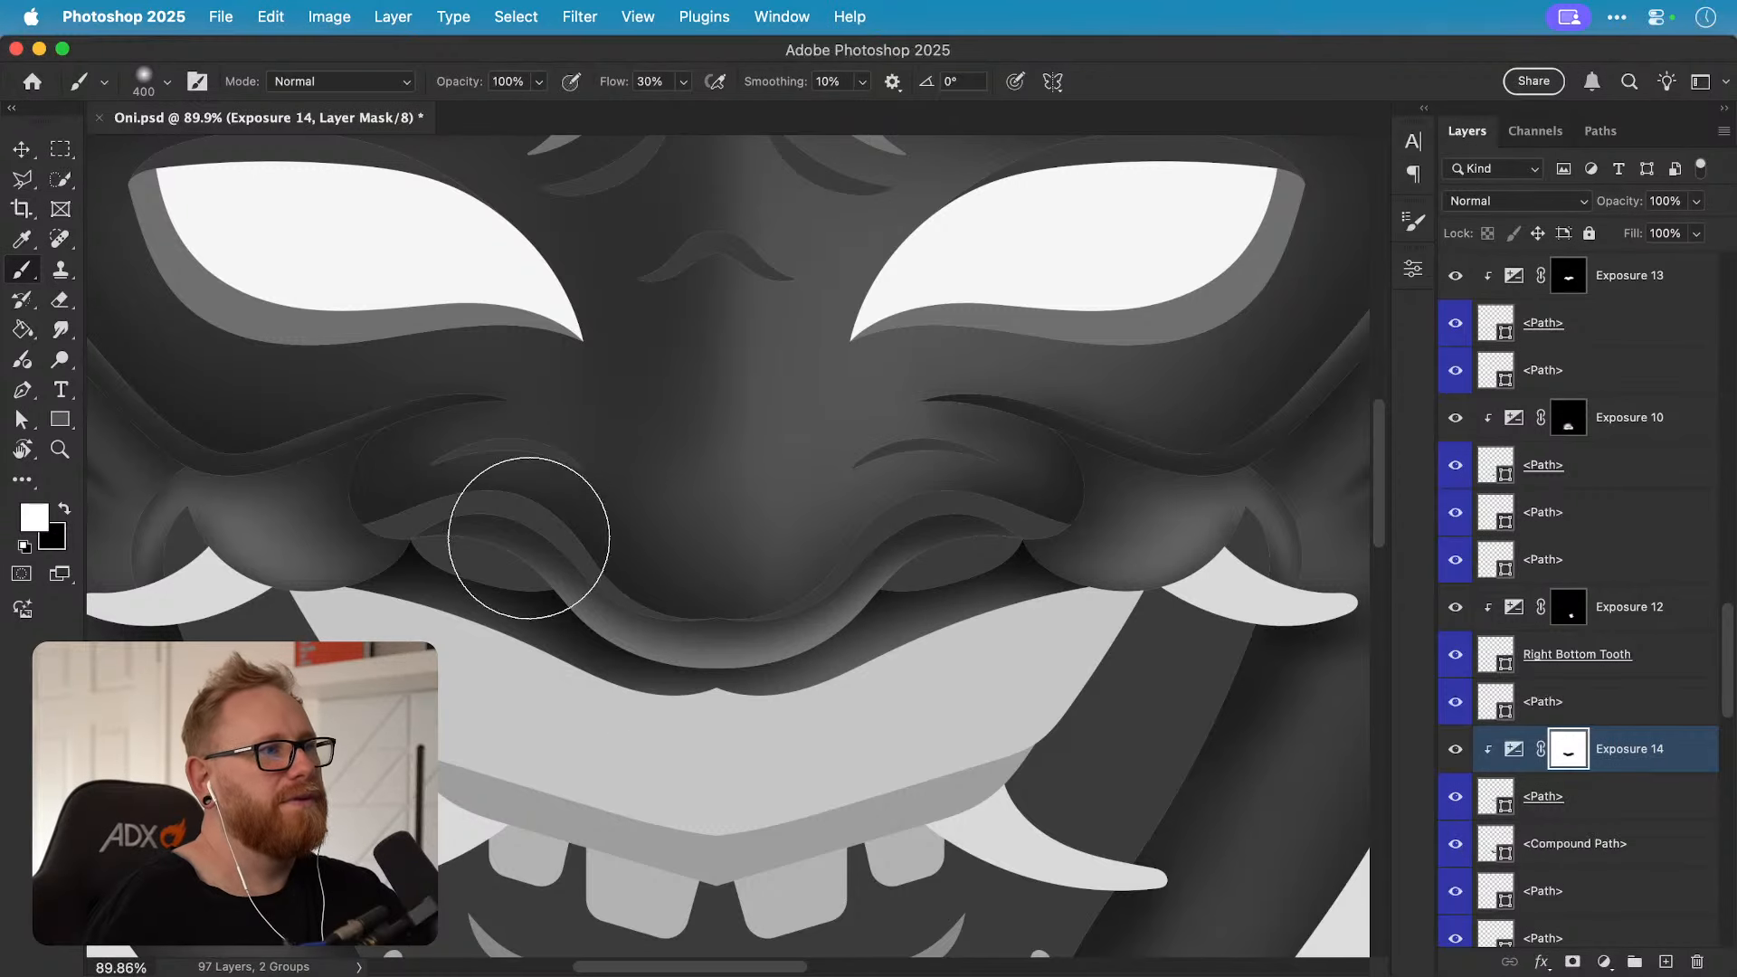
key("x")
key("x")
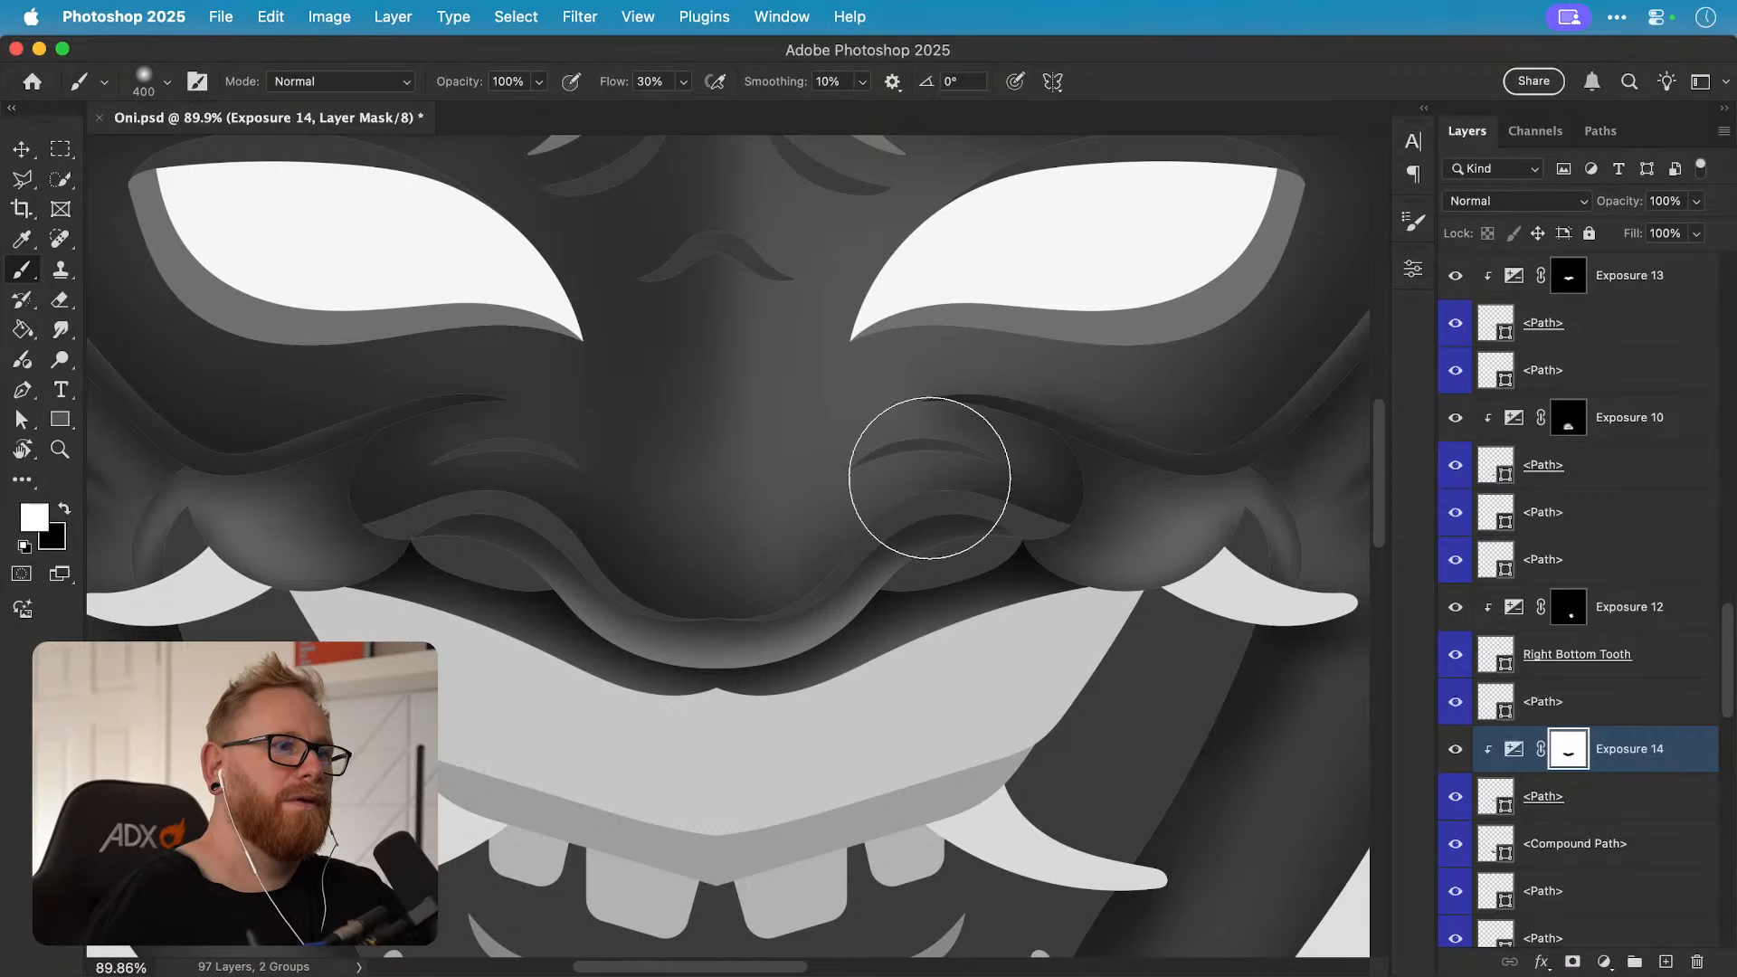
Step: Add a strongly darkened Exposure adjustment clipped to the curved slit shape beneath the left side of the nose
key("v")
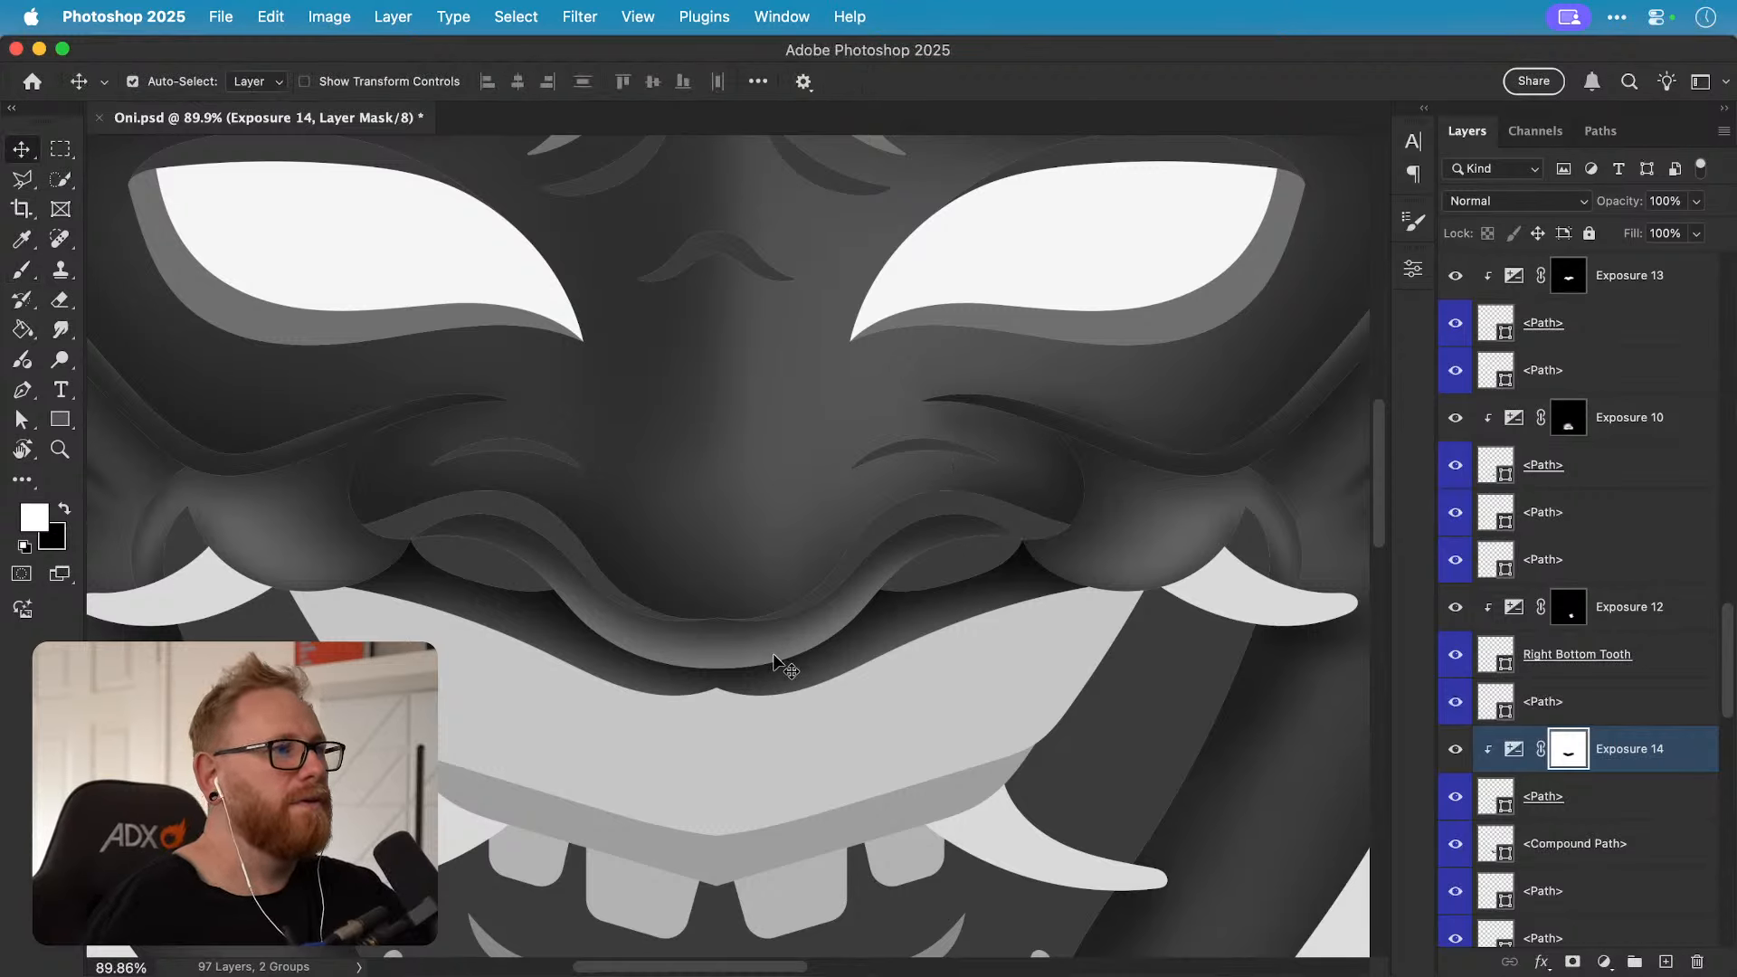
left_click(526, 513)
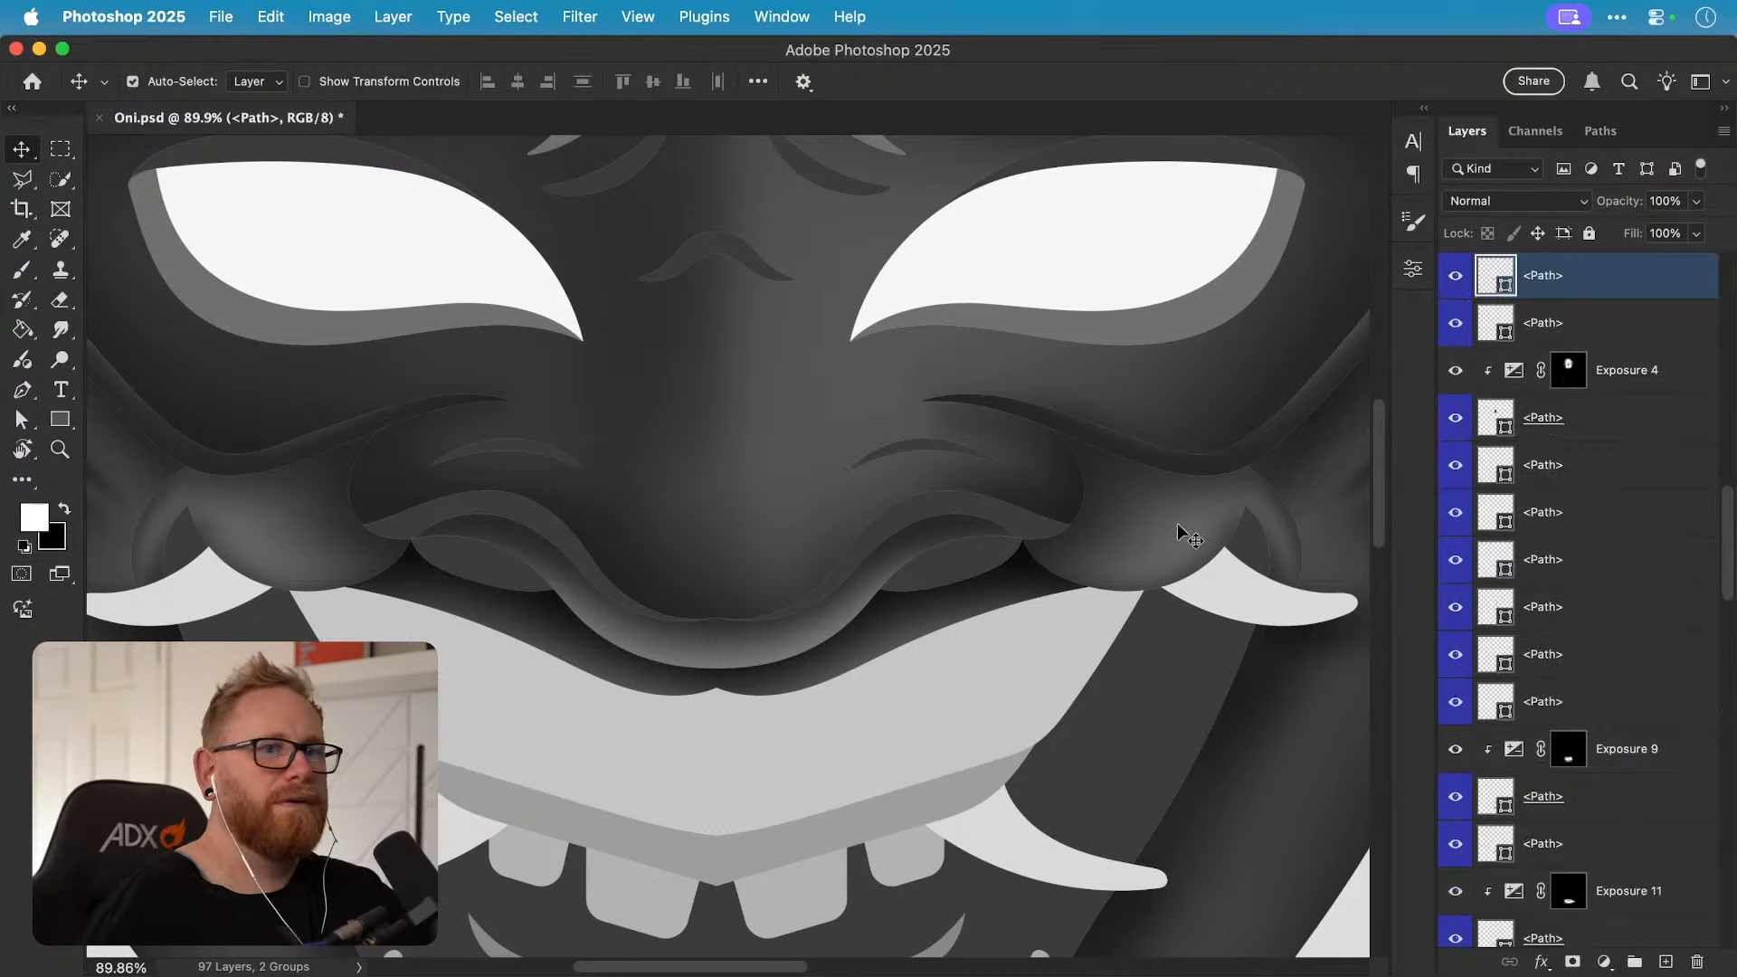
double_click(1495, 272)
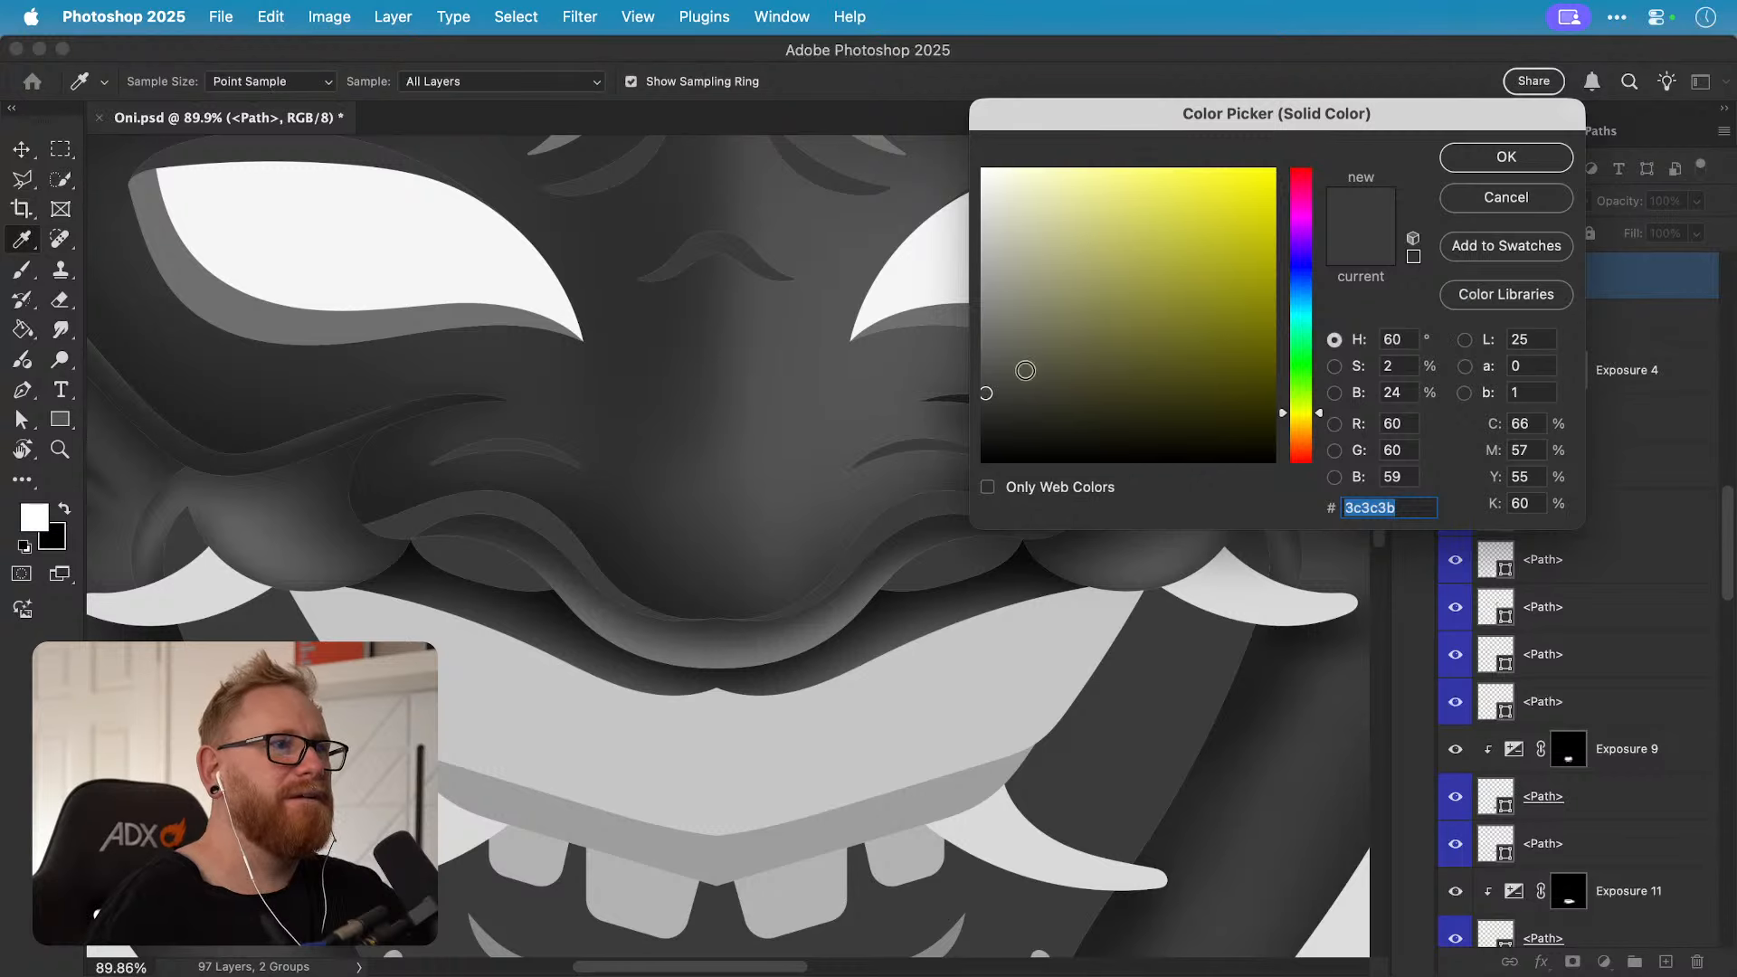
left_click(1478, 204)
left_click(1604, 961)
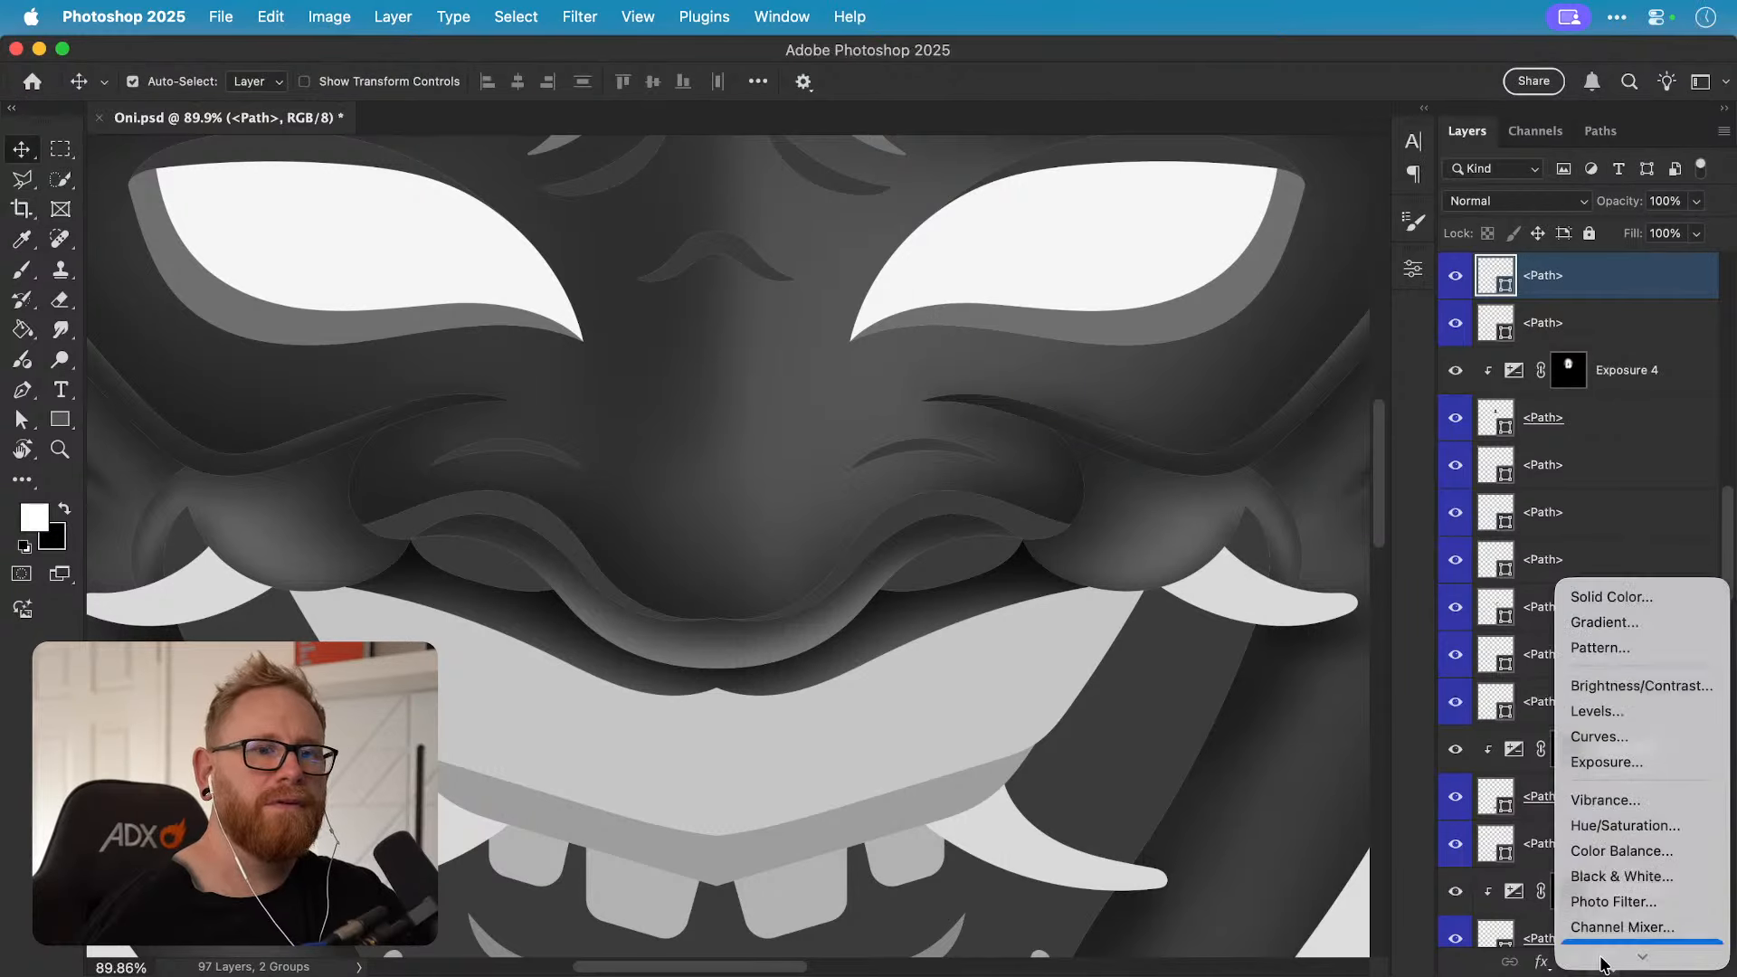
left_click(1609, 736)
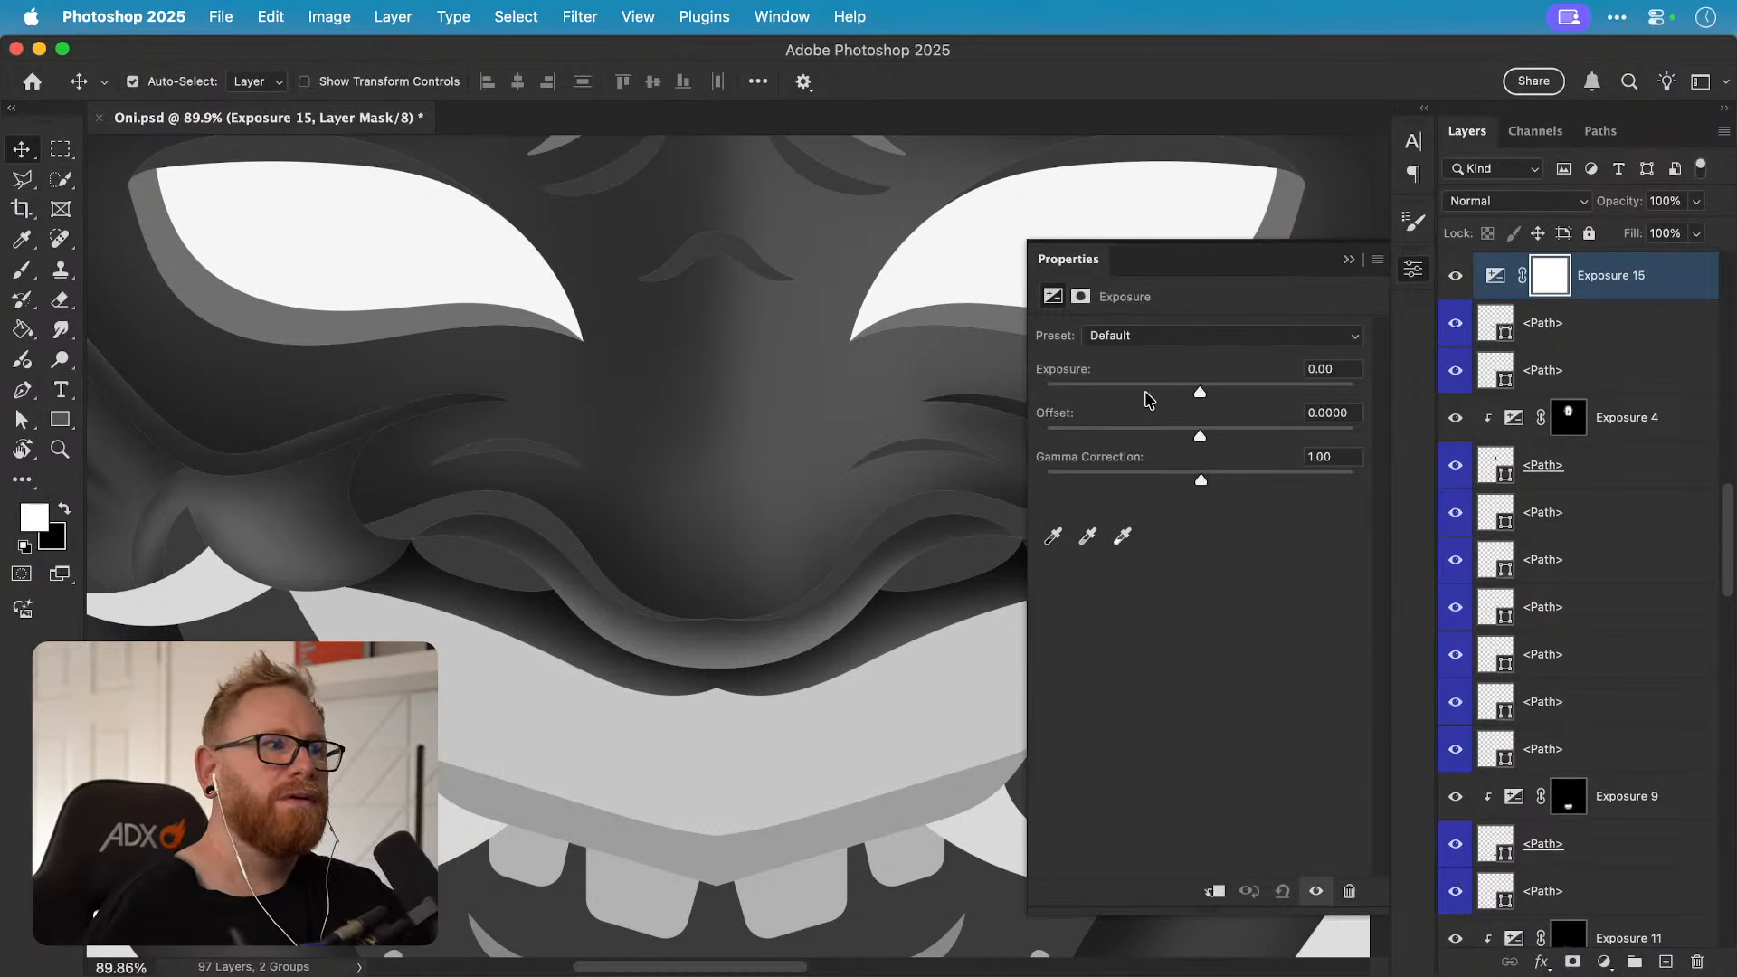
left_click_drag(1199, 392, 1108, 392)
left_click(1414, 272)
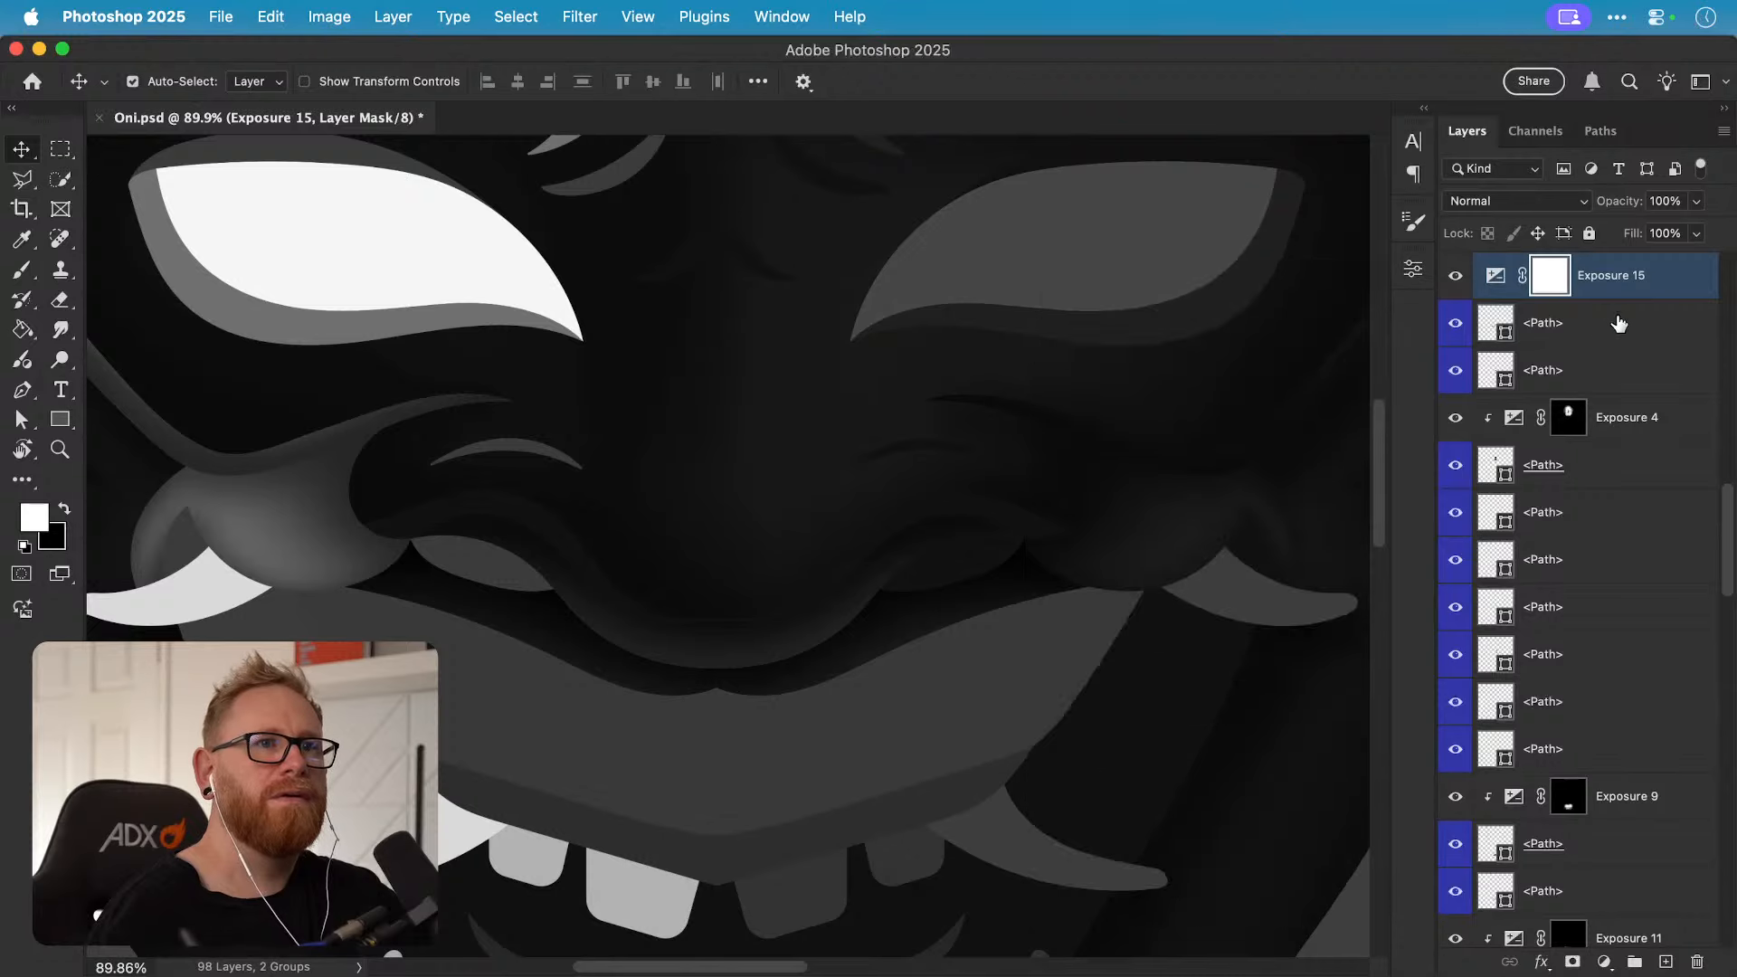
left_click(1619, 294, "alt")
left_click_drag(846, 542, 773, 647)
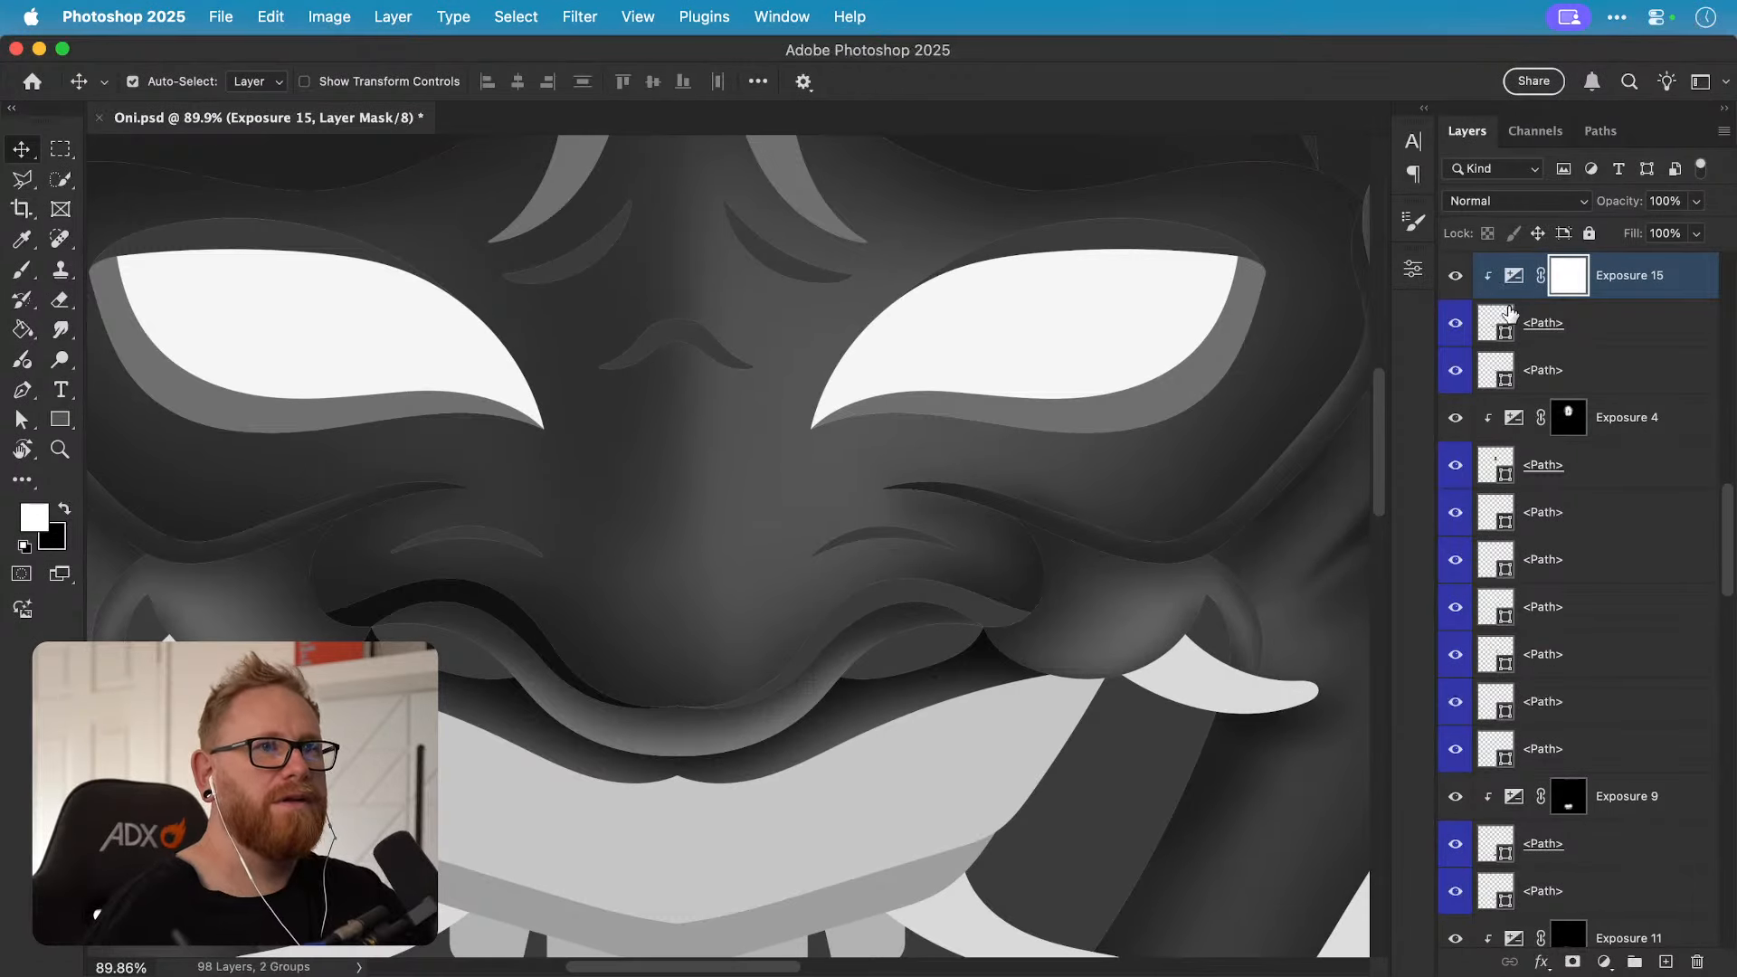
Step: Paint the Exposure 15 mask in black with a 100 px soft brush to fade the darkening along the left slit
key("super+i")
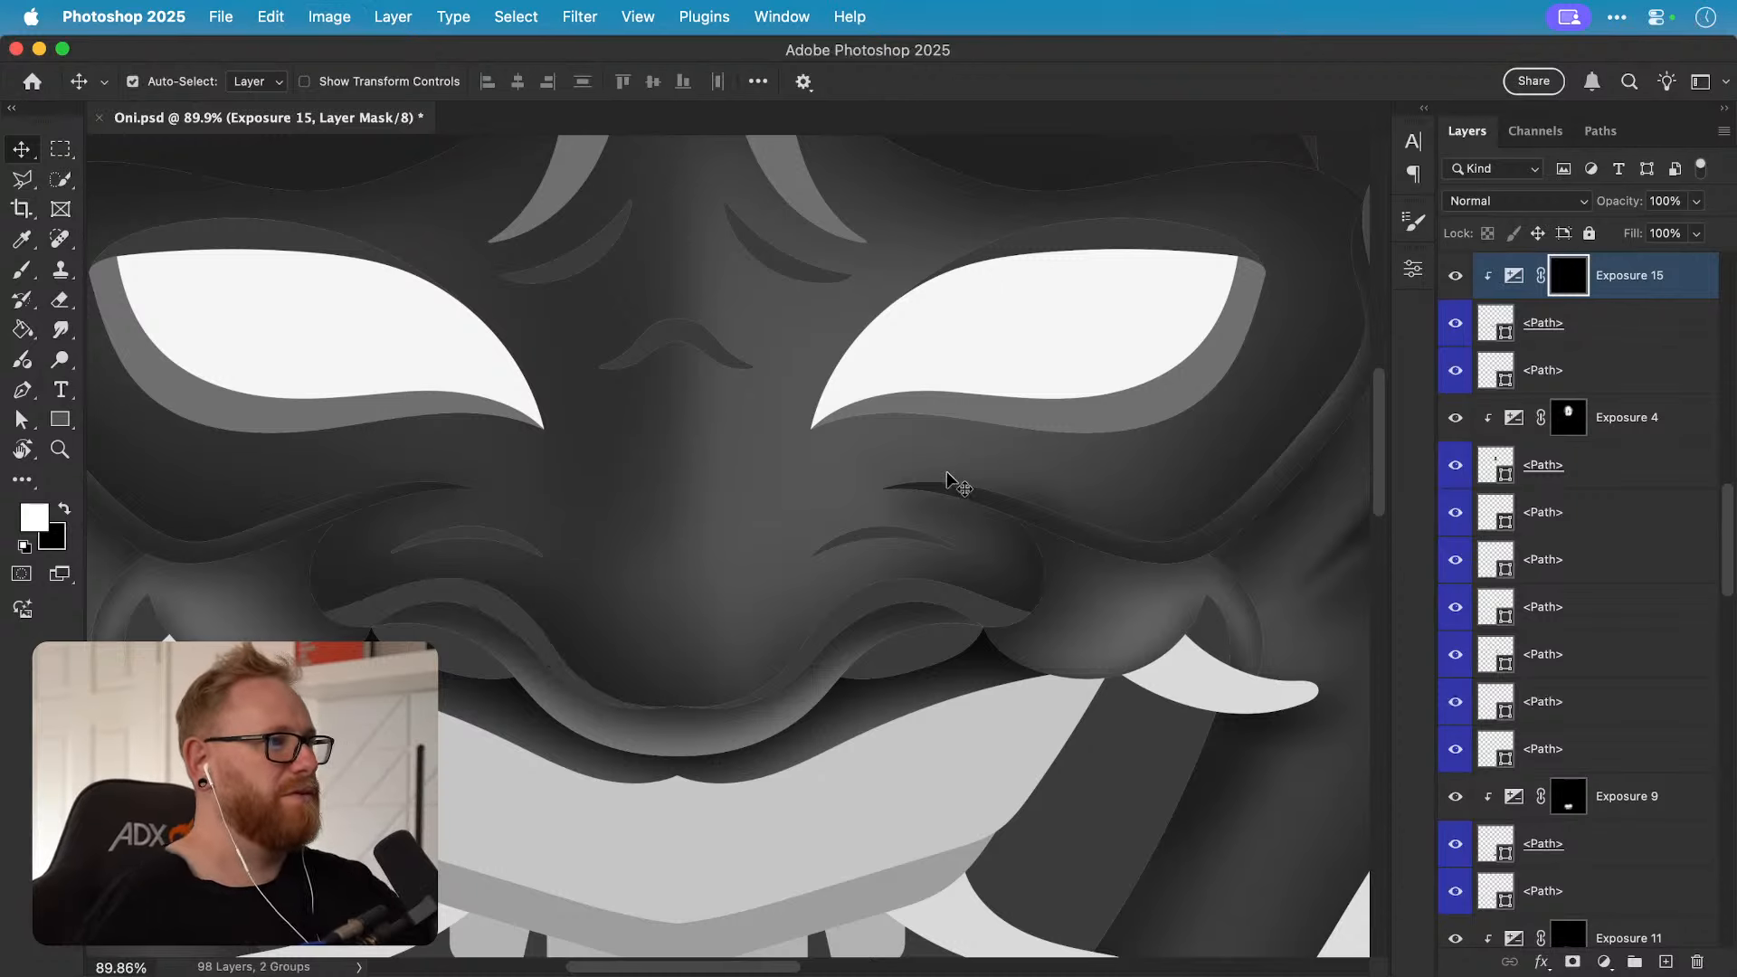
key("super+z")
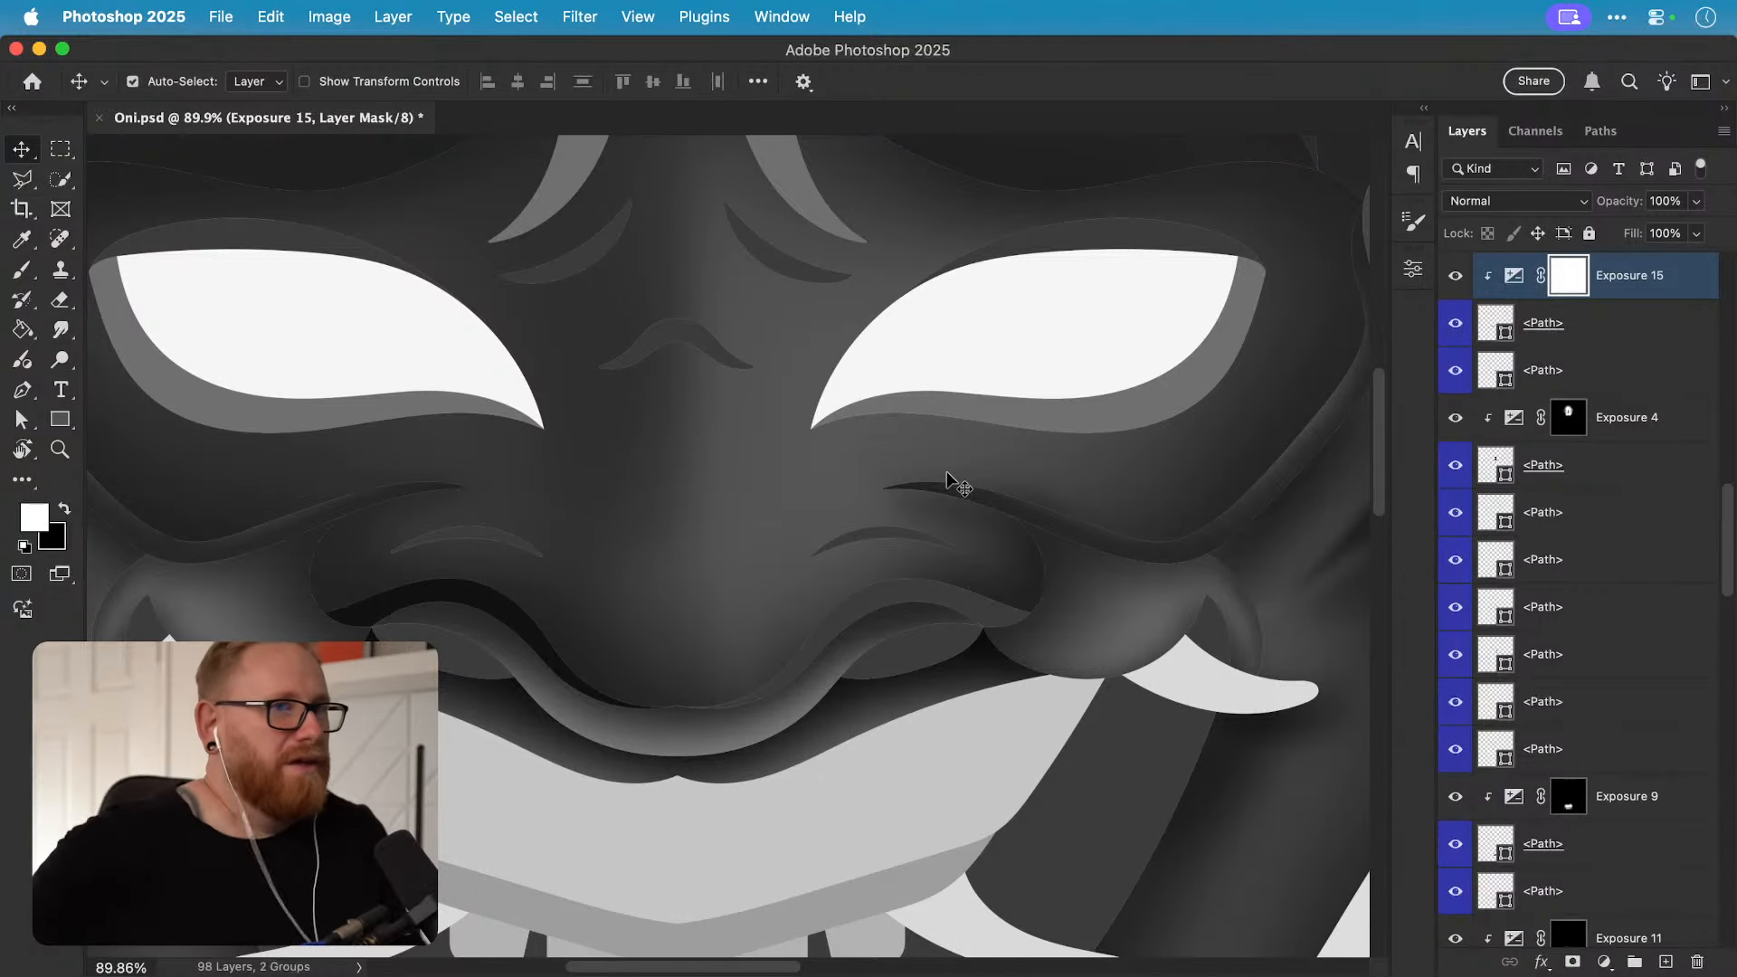
key("b")
key("x")
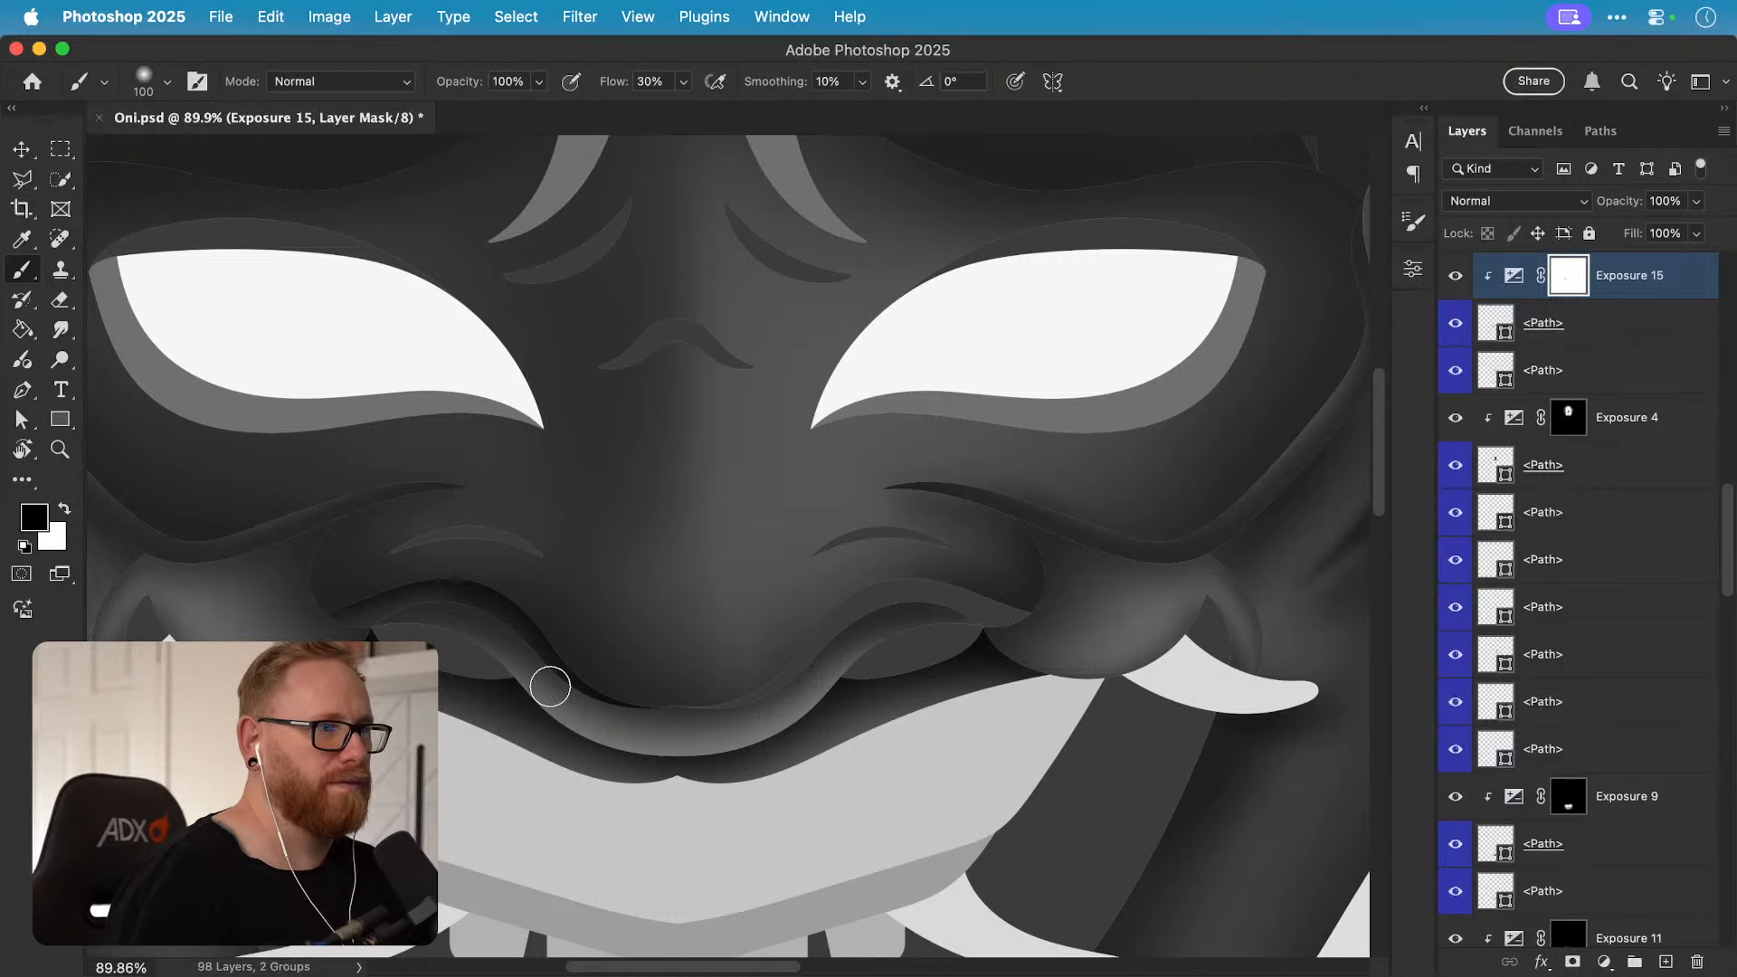
key("x")
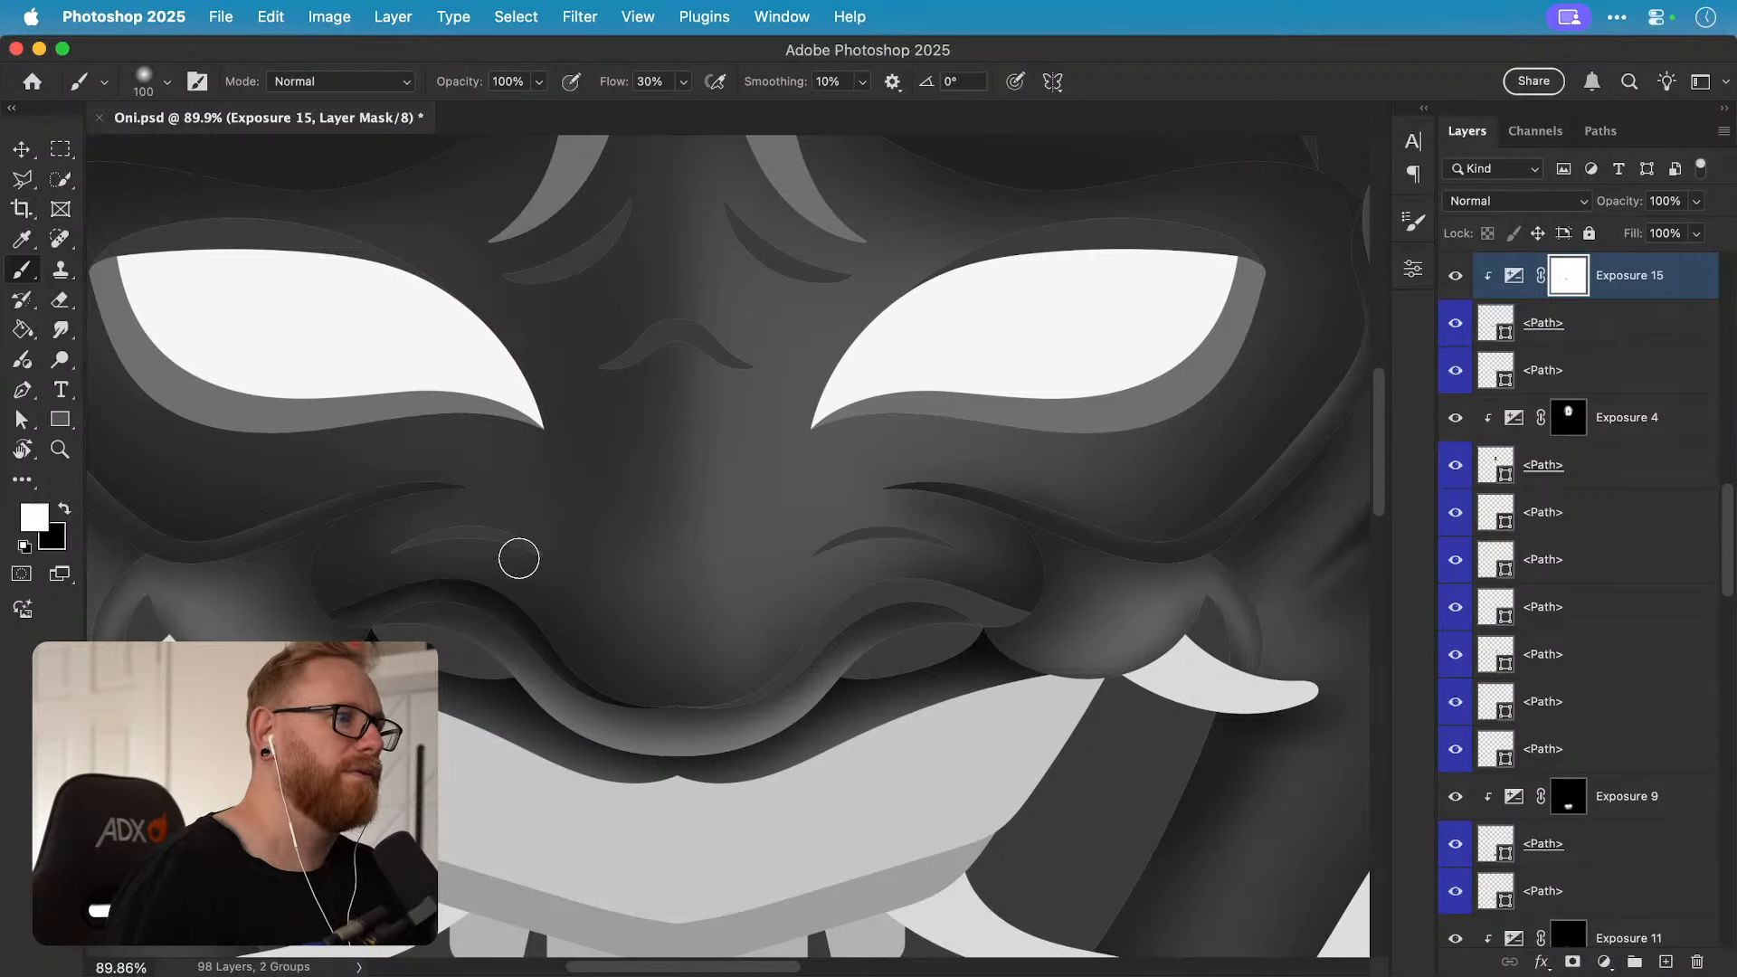
key("v")
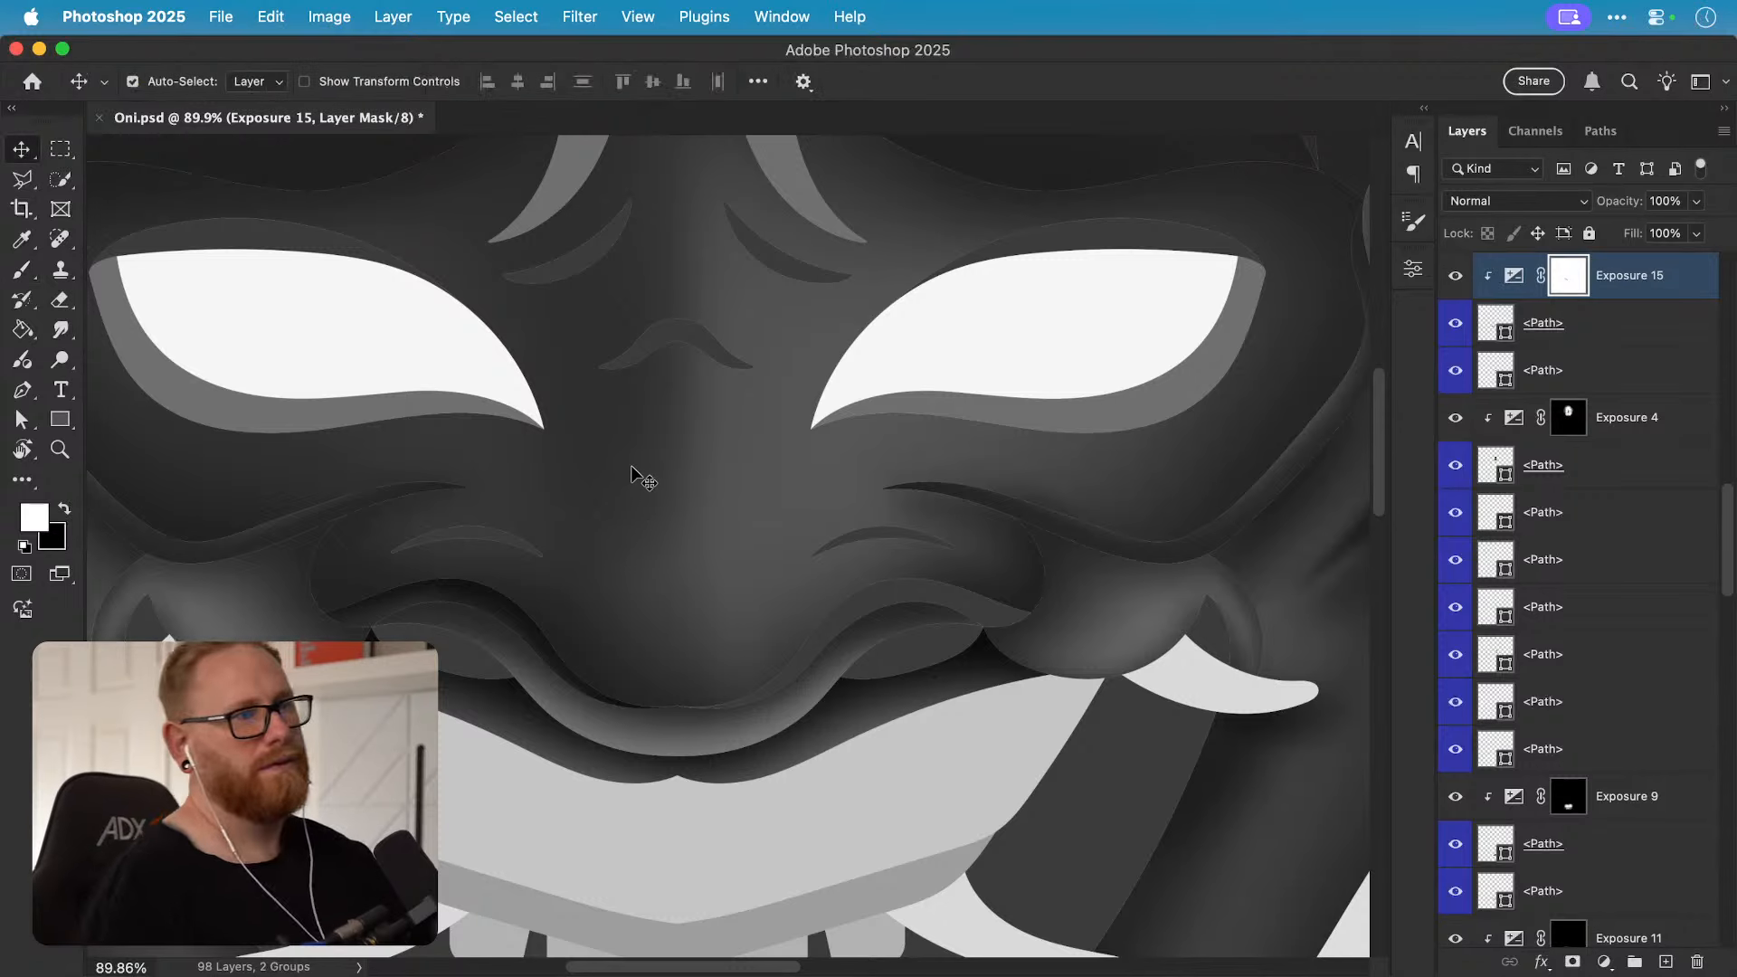
Step: Rename the shape layer below Exposure 15 as Left Slit Under Nose
scroll(708, 516, "up", 1)
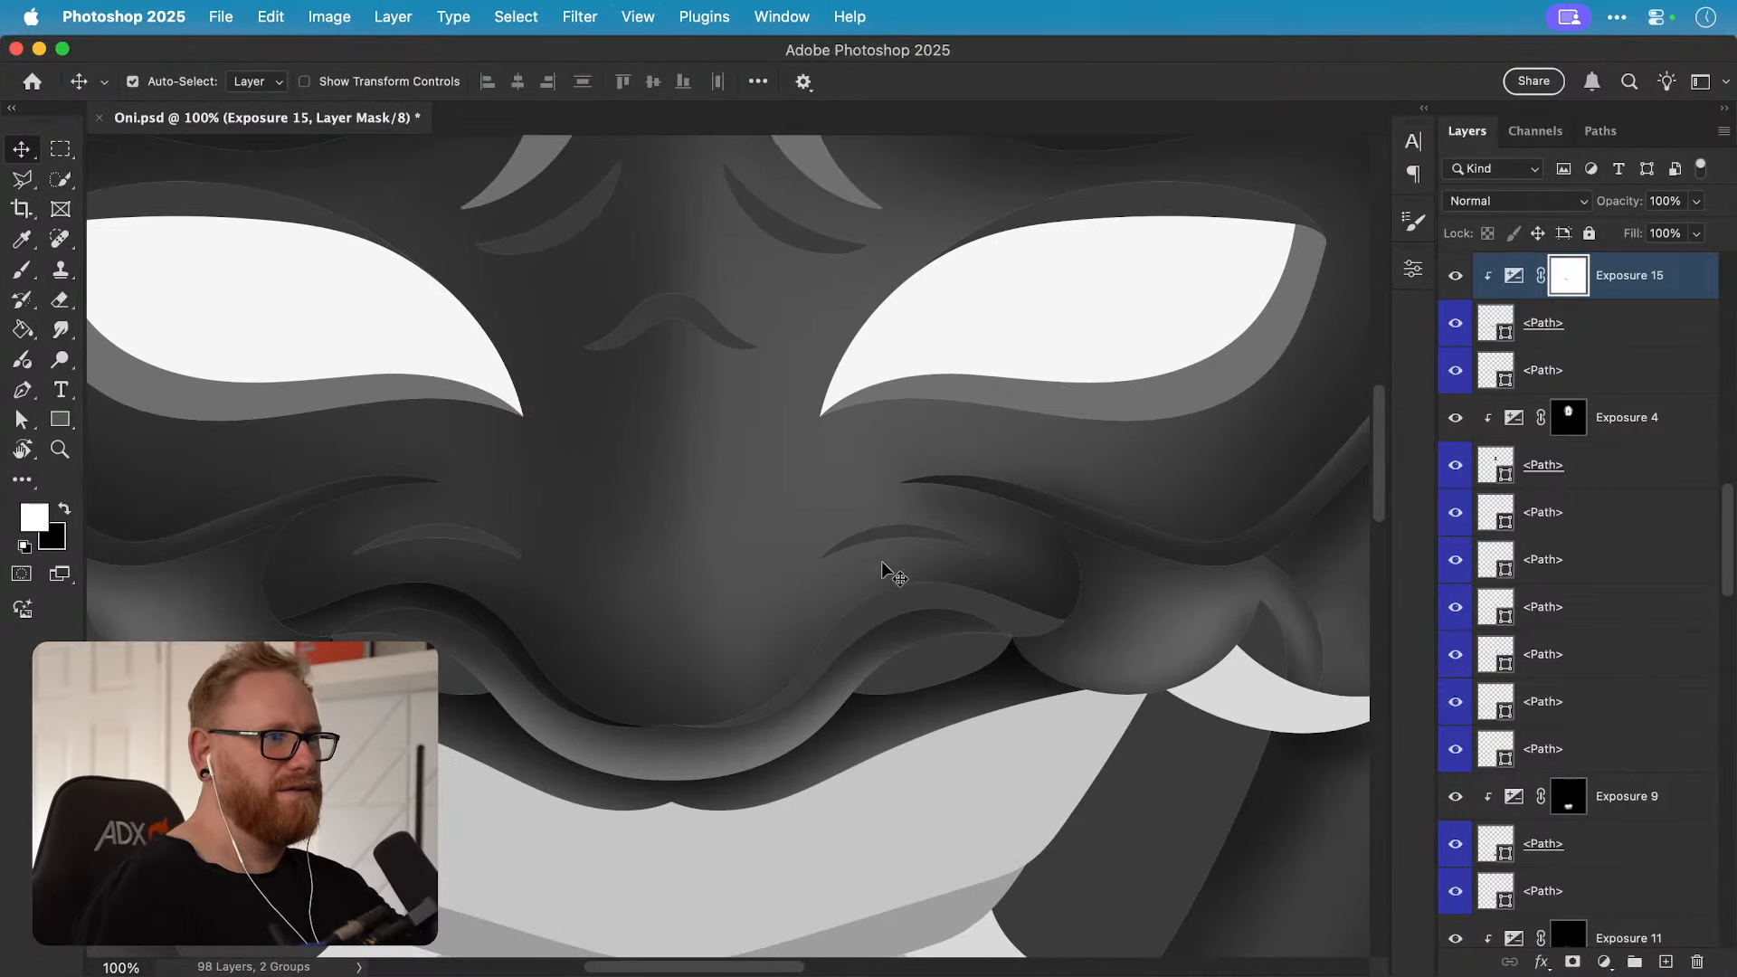
double_click(1545, 323)
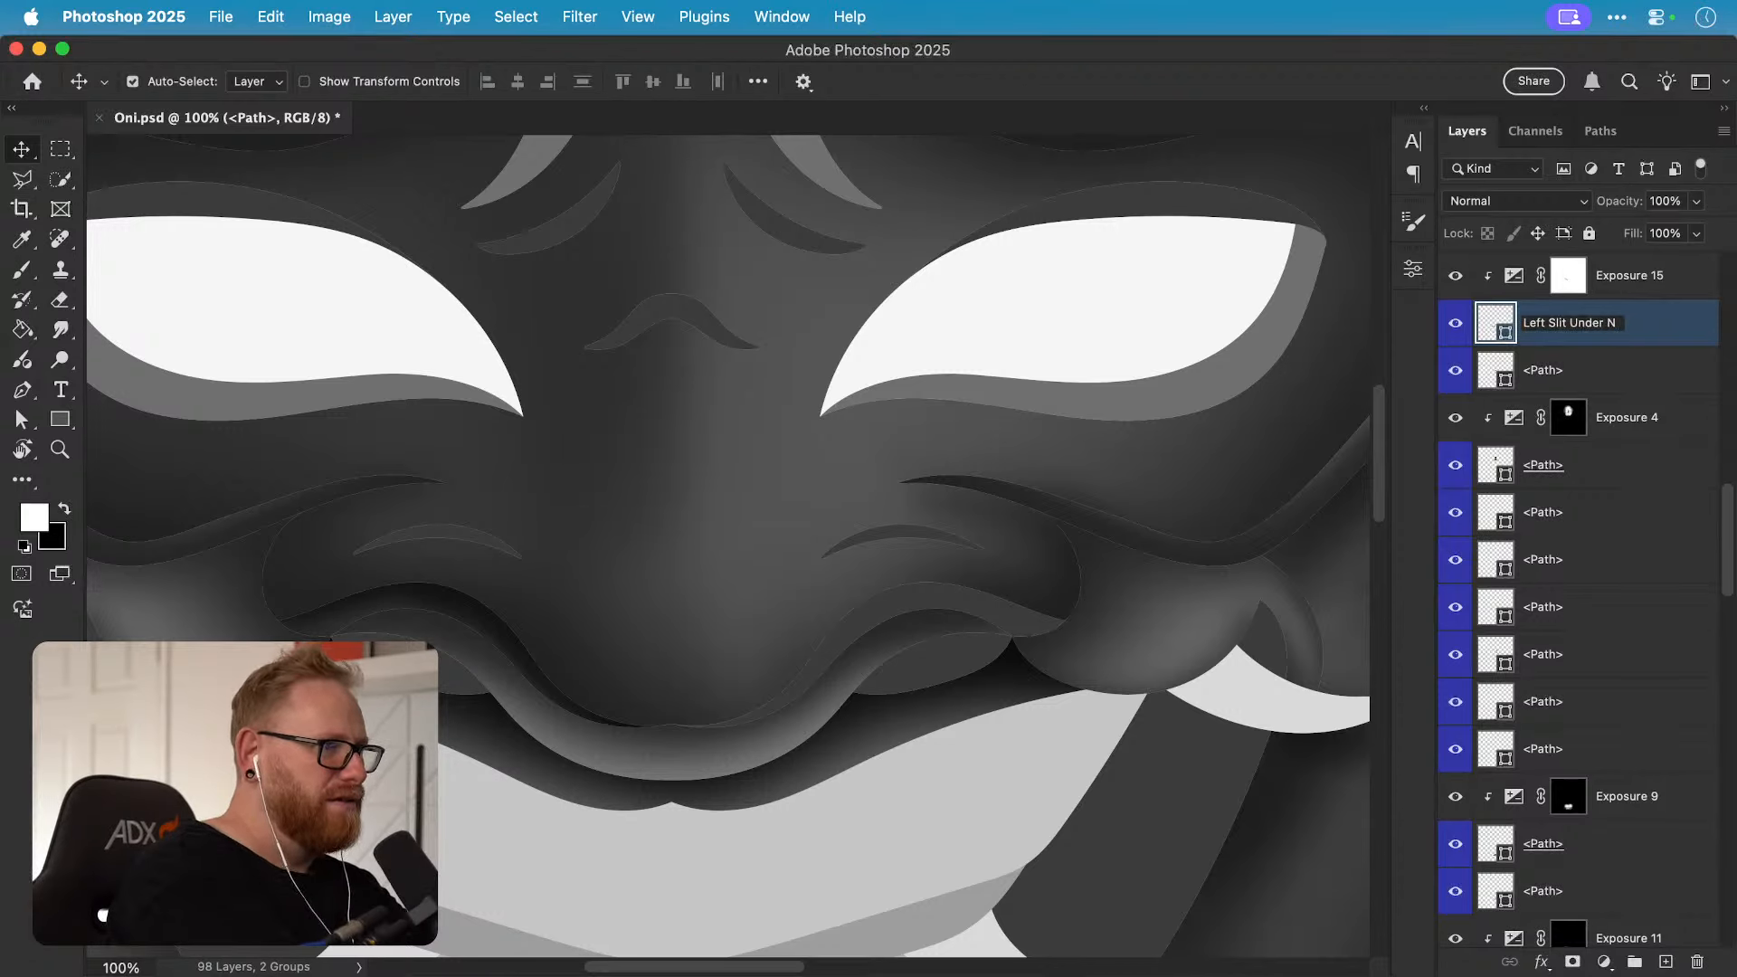
type("Left Slit Under Nose")
key("Return")
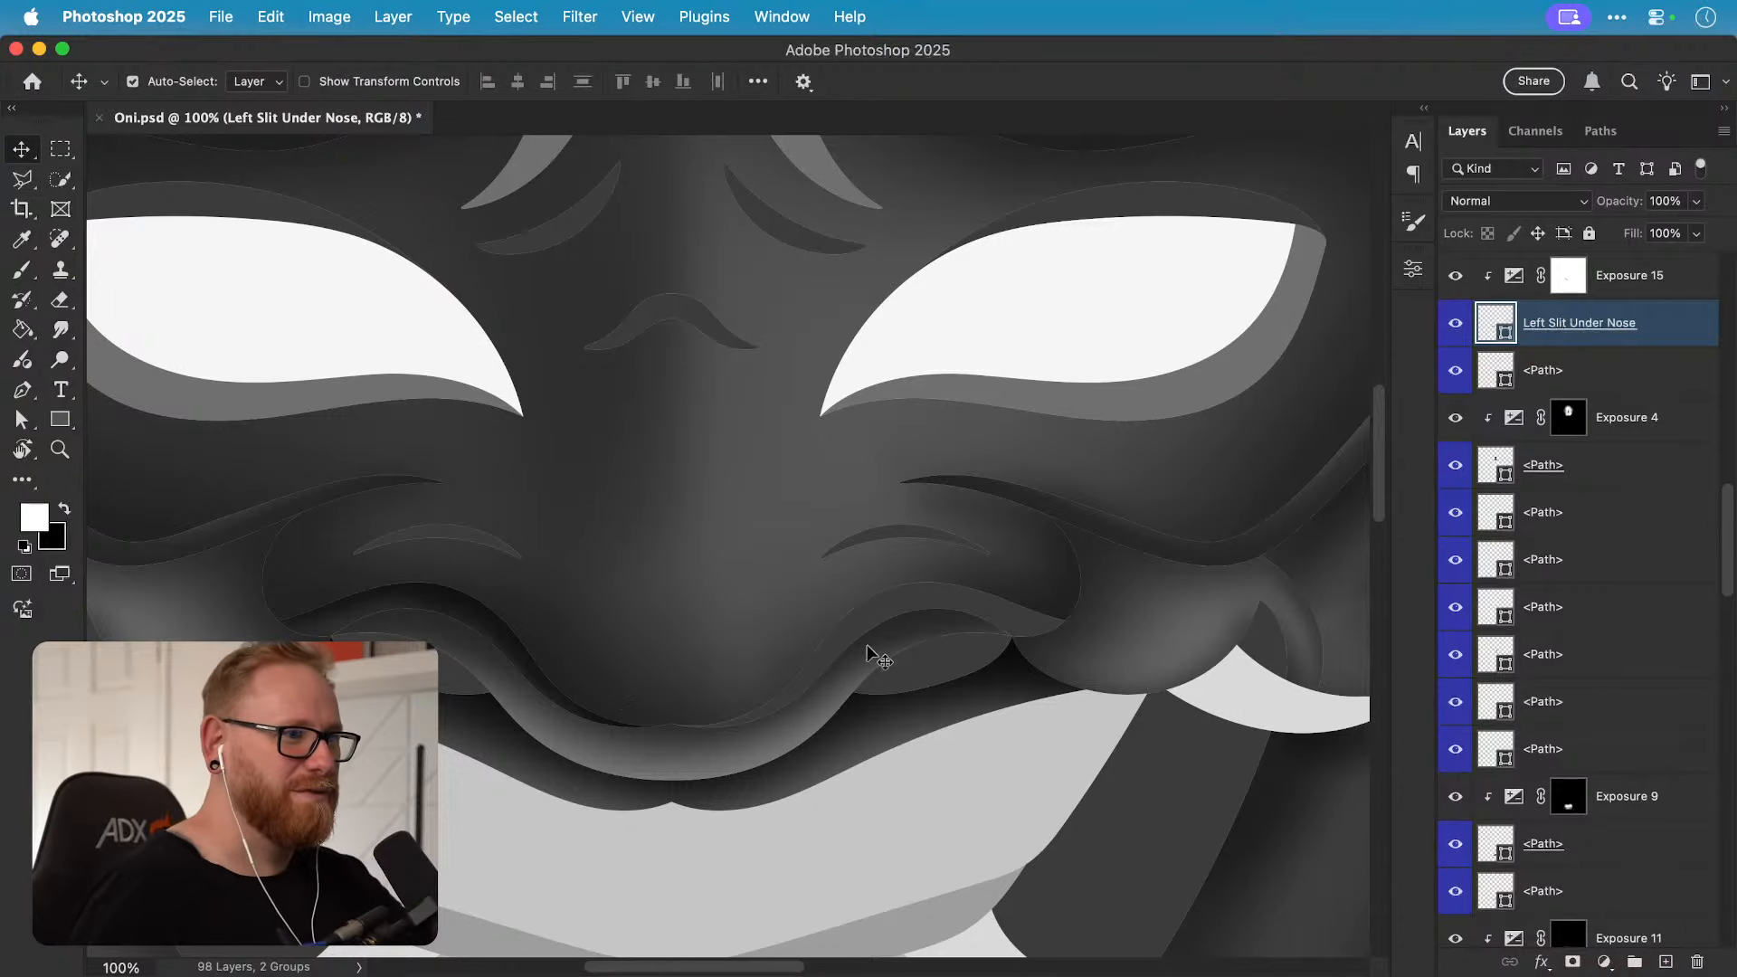
Step: Rename the matching curved shape on the other side of the nose as Right Slit Under Nose
left_click(911, 609)
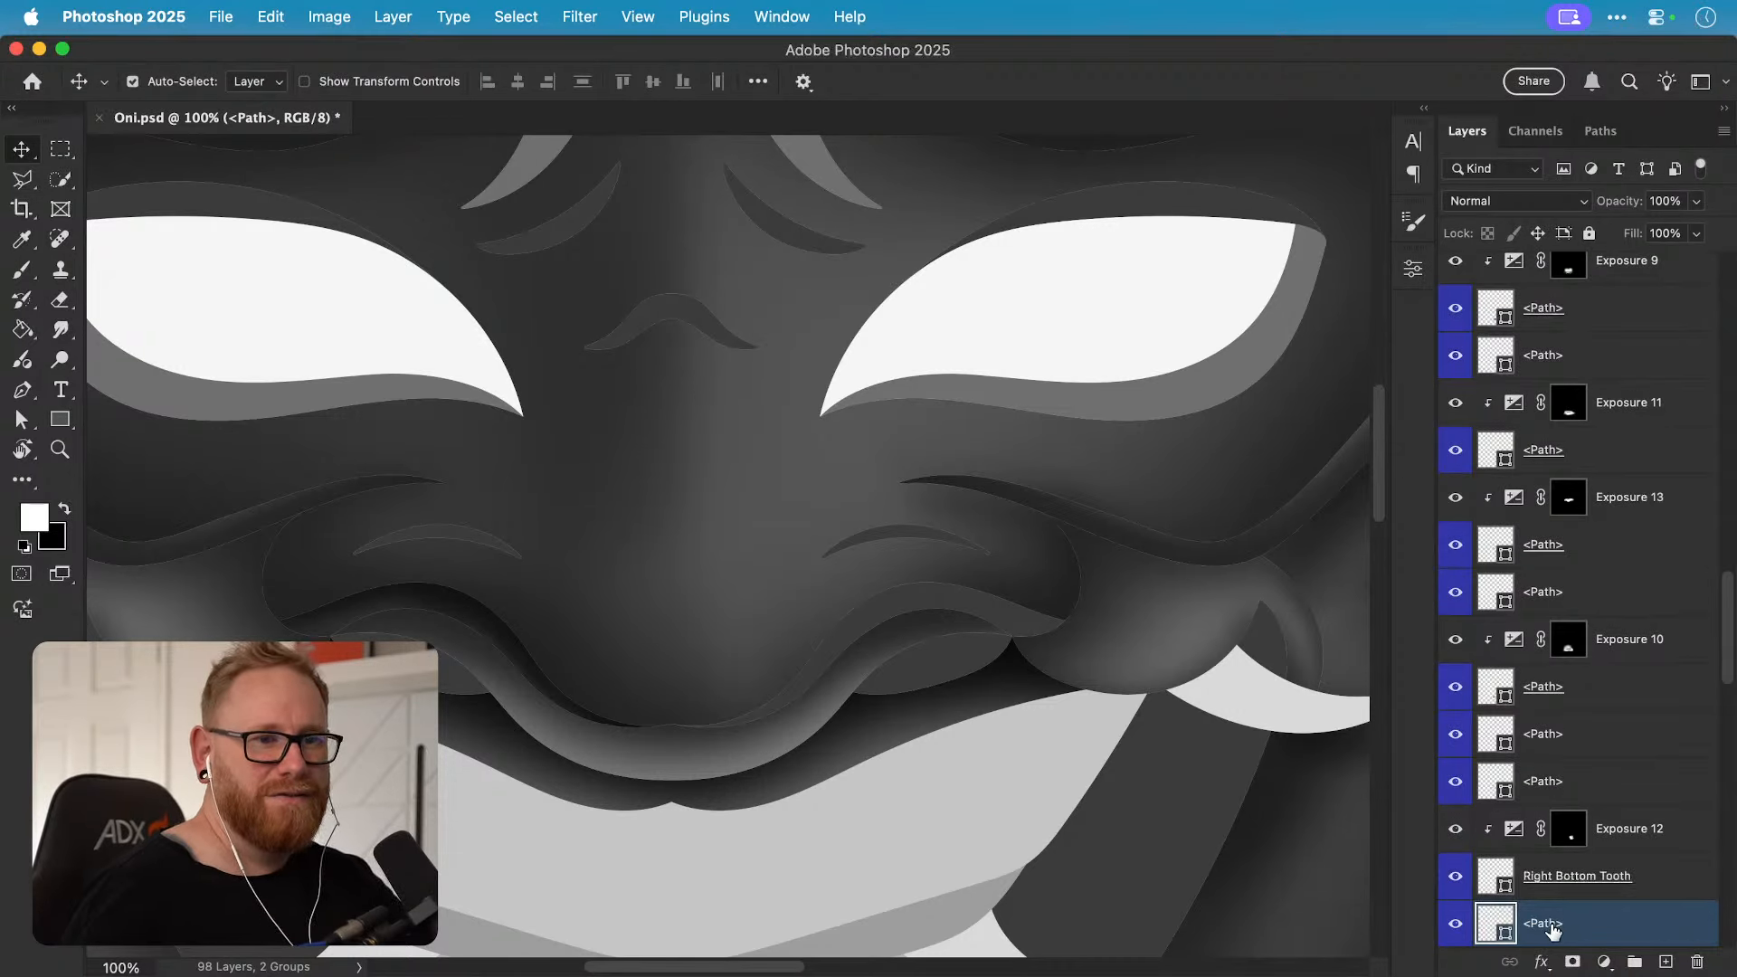
type("Left Slit Under Nose")
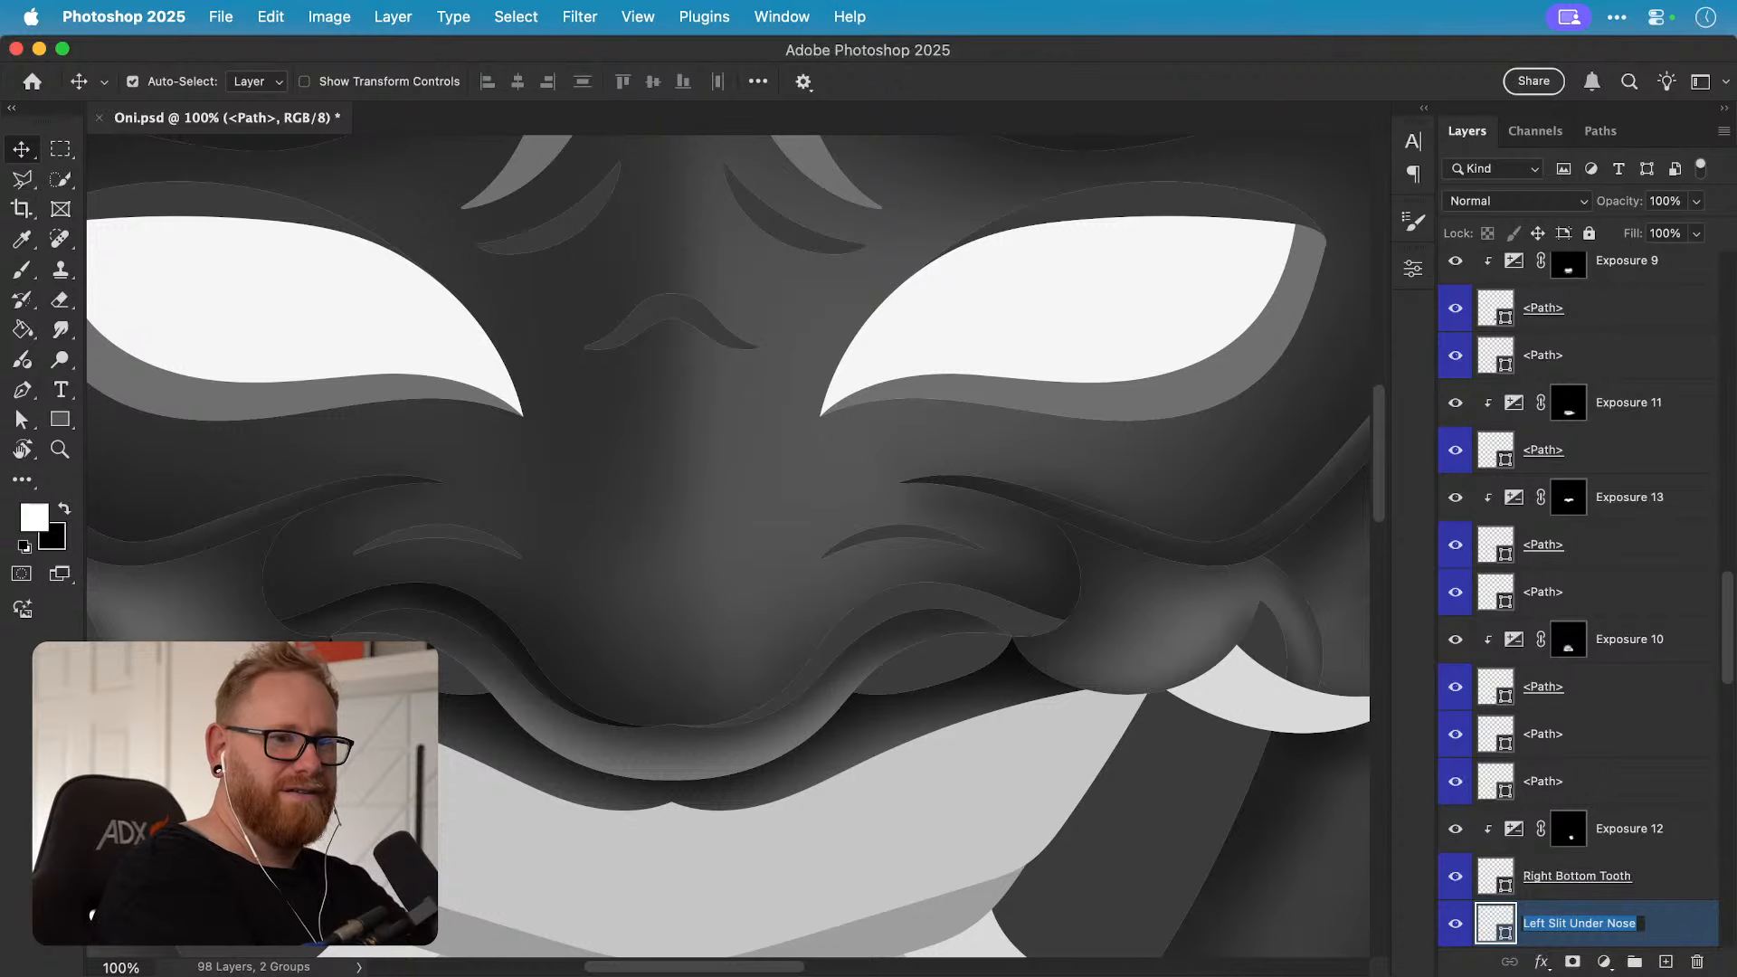
key("Left")
type("Right")
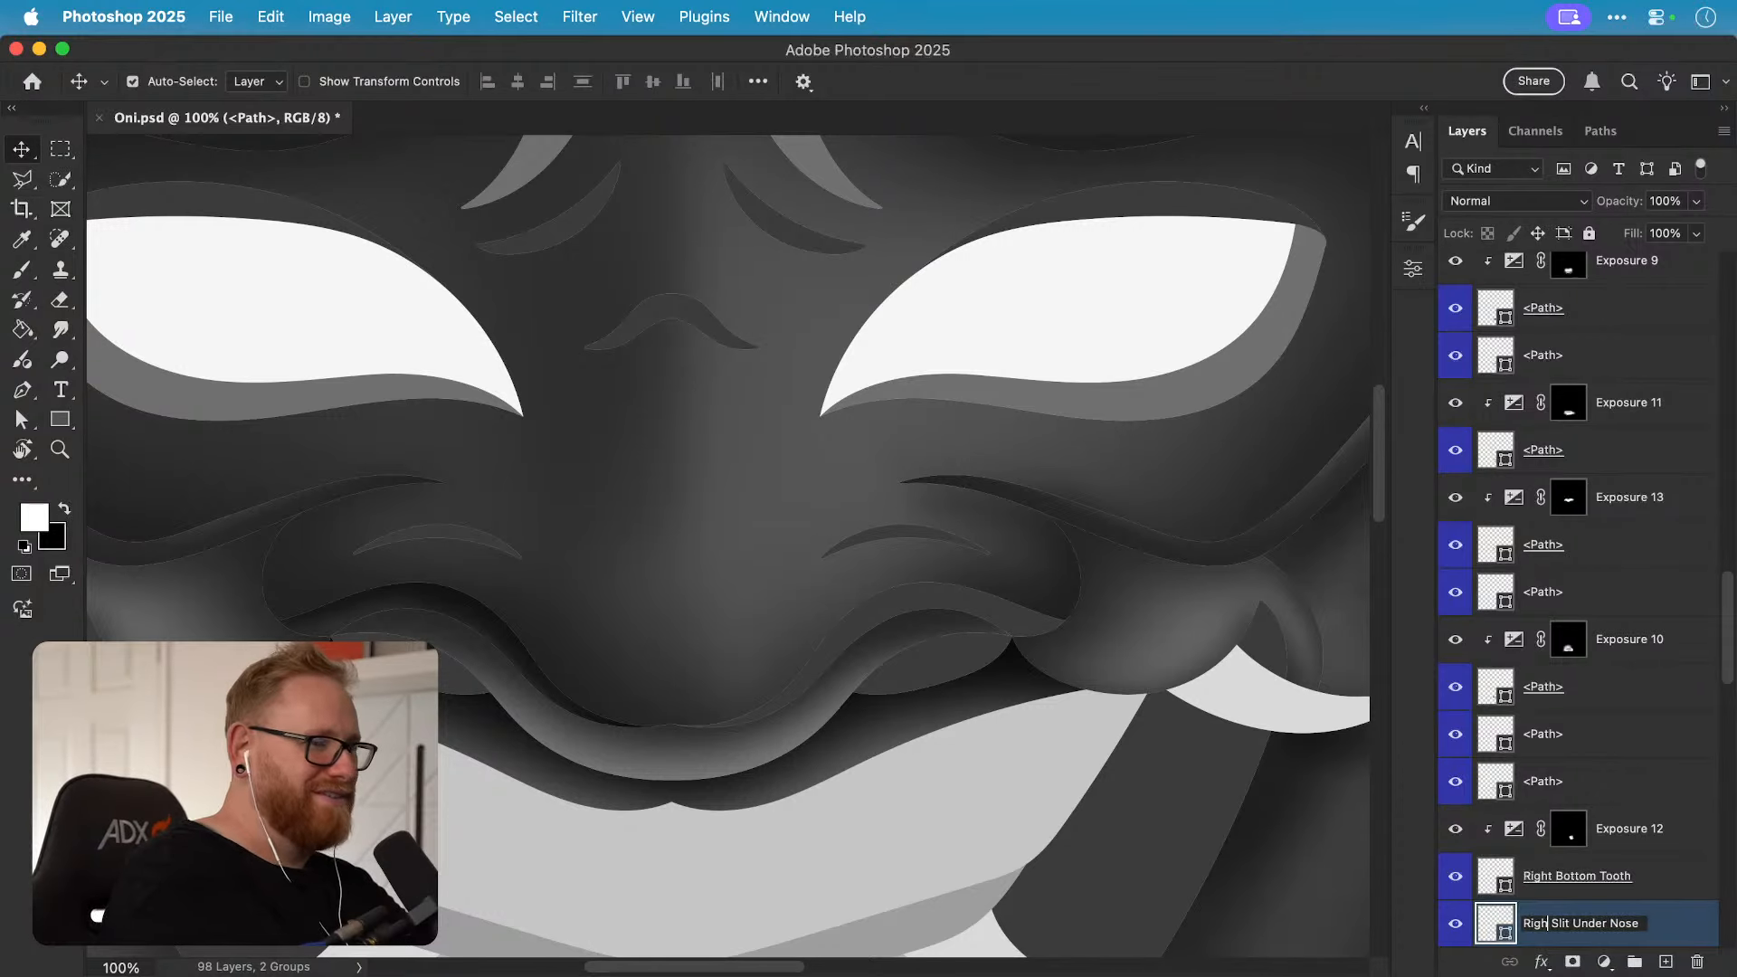
key("Return")
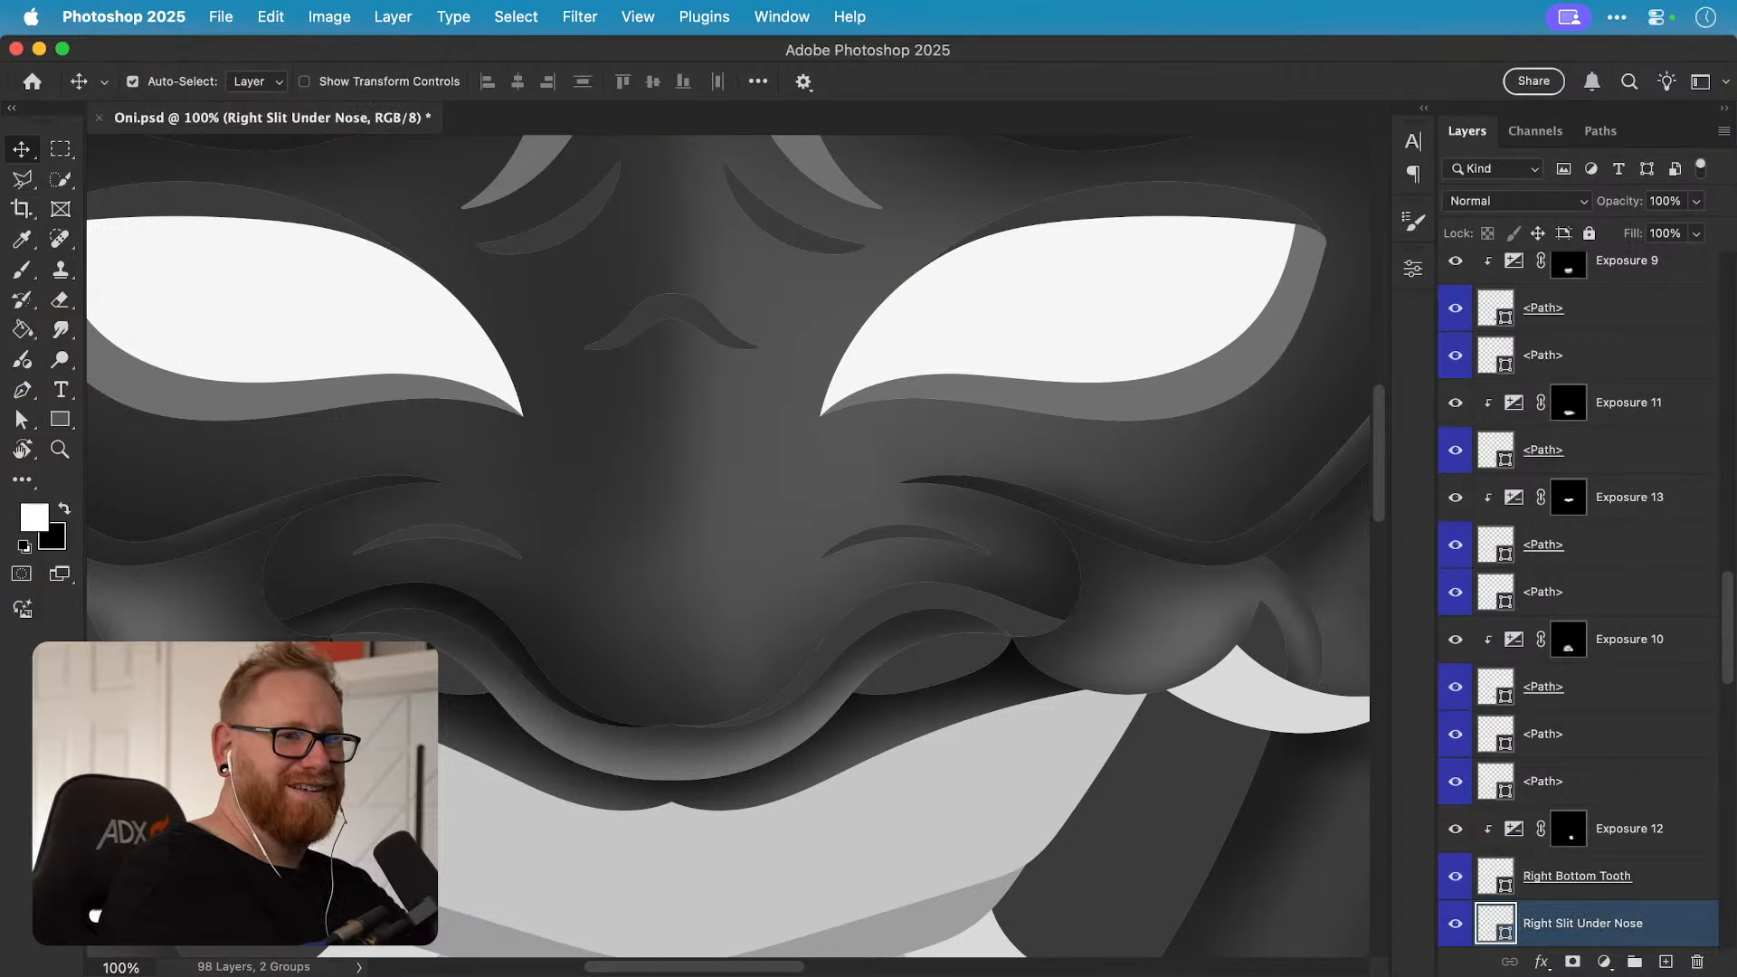
Step: Duplicate the Exposure 15 adjustment above the Right Slit Under Nose layer and clip it to that shape
left_click(455, 604)
left_click(1589, 333)
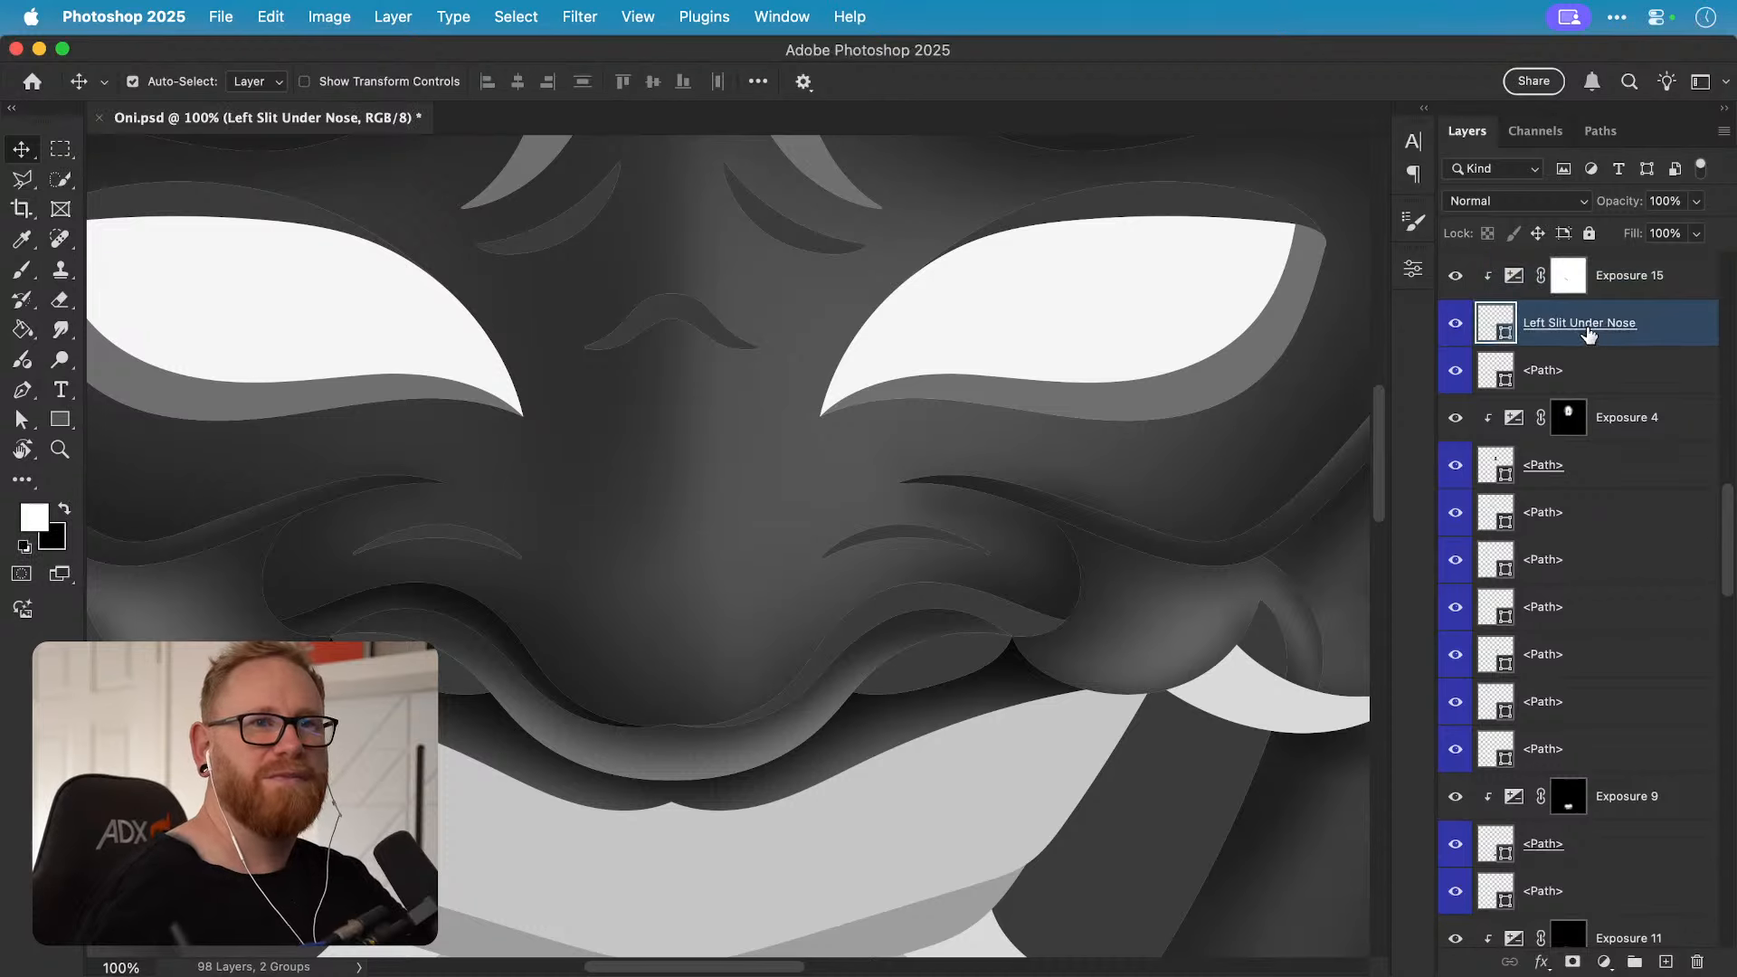
left_click(1656, 282)
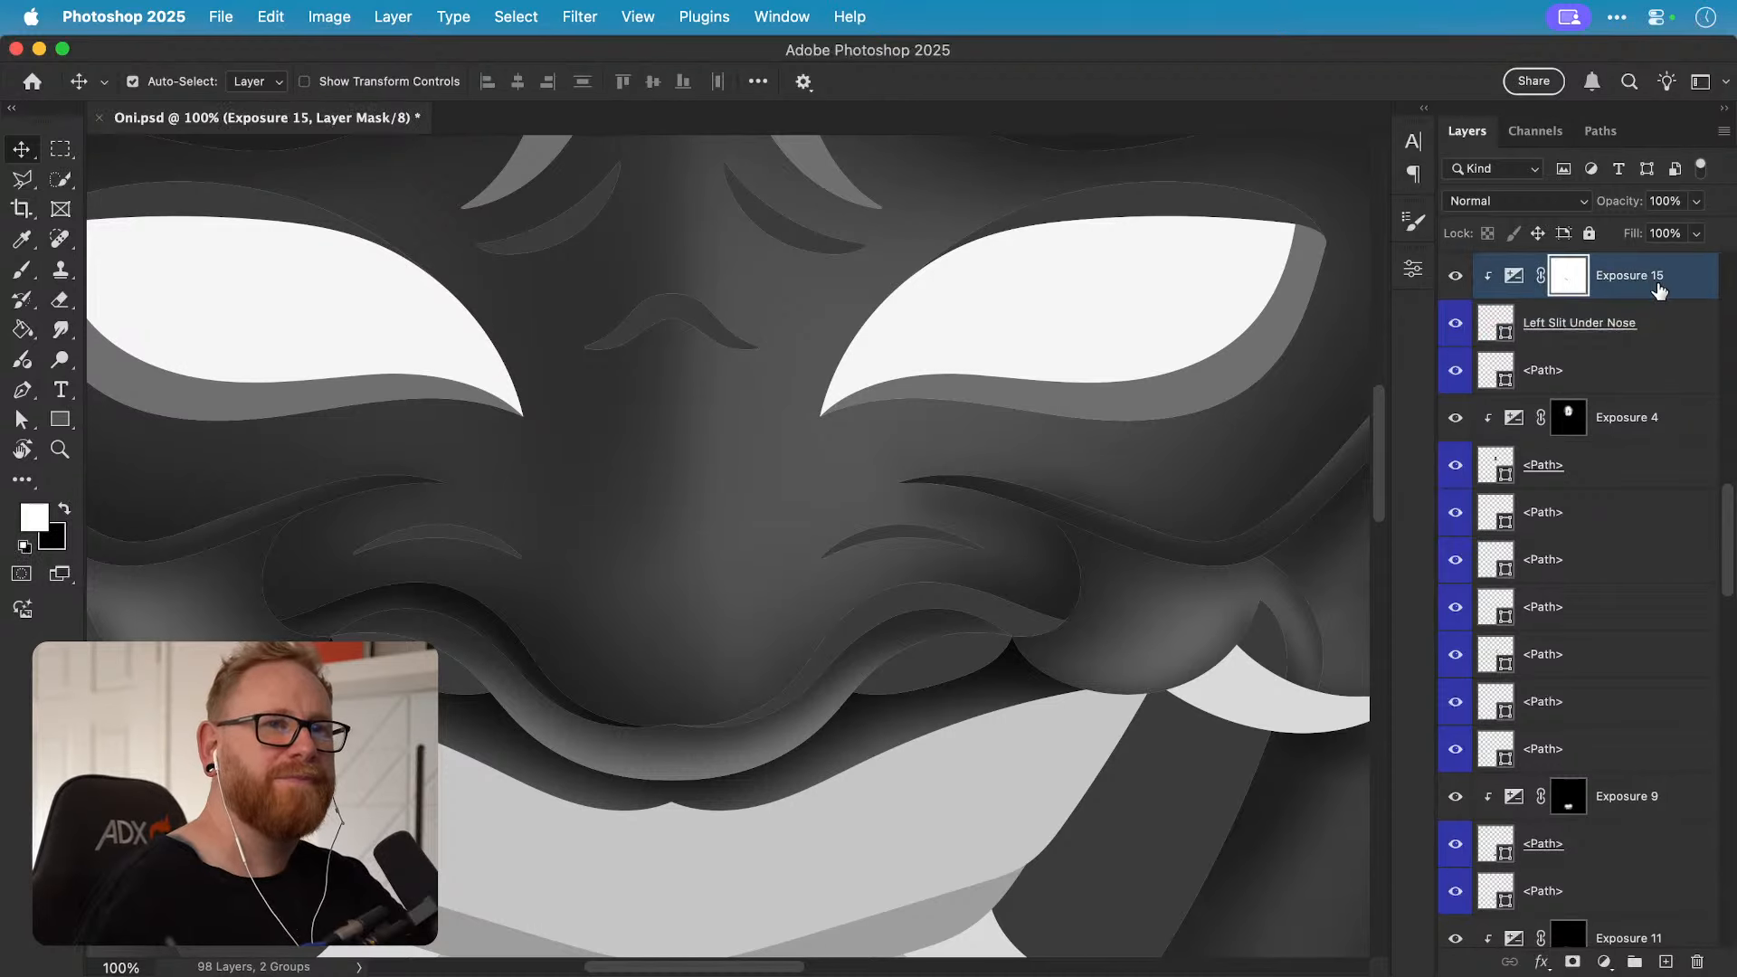
left_click_drag(1655, 282, 1691, 489)
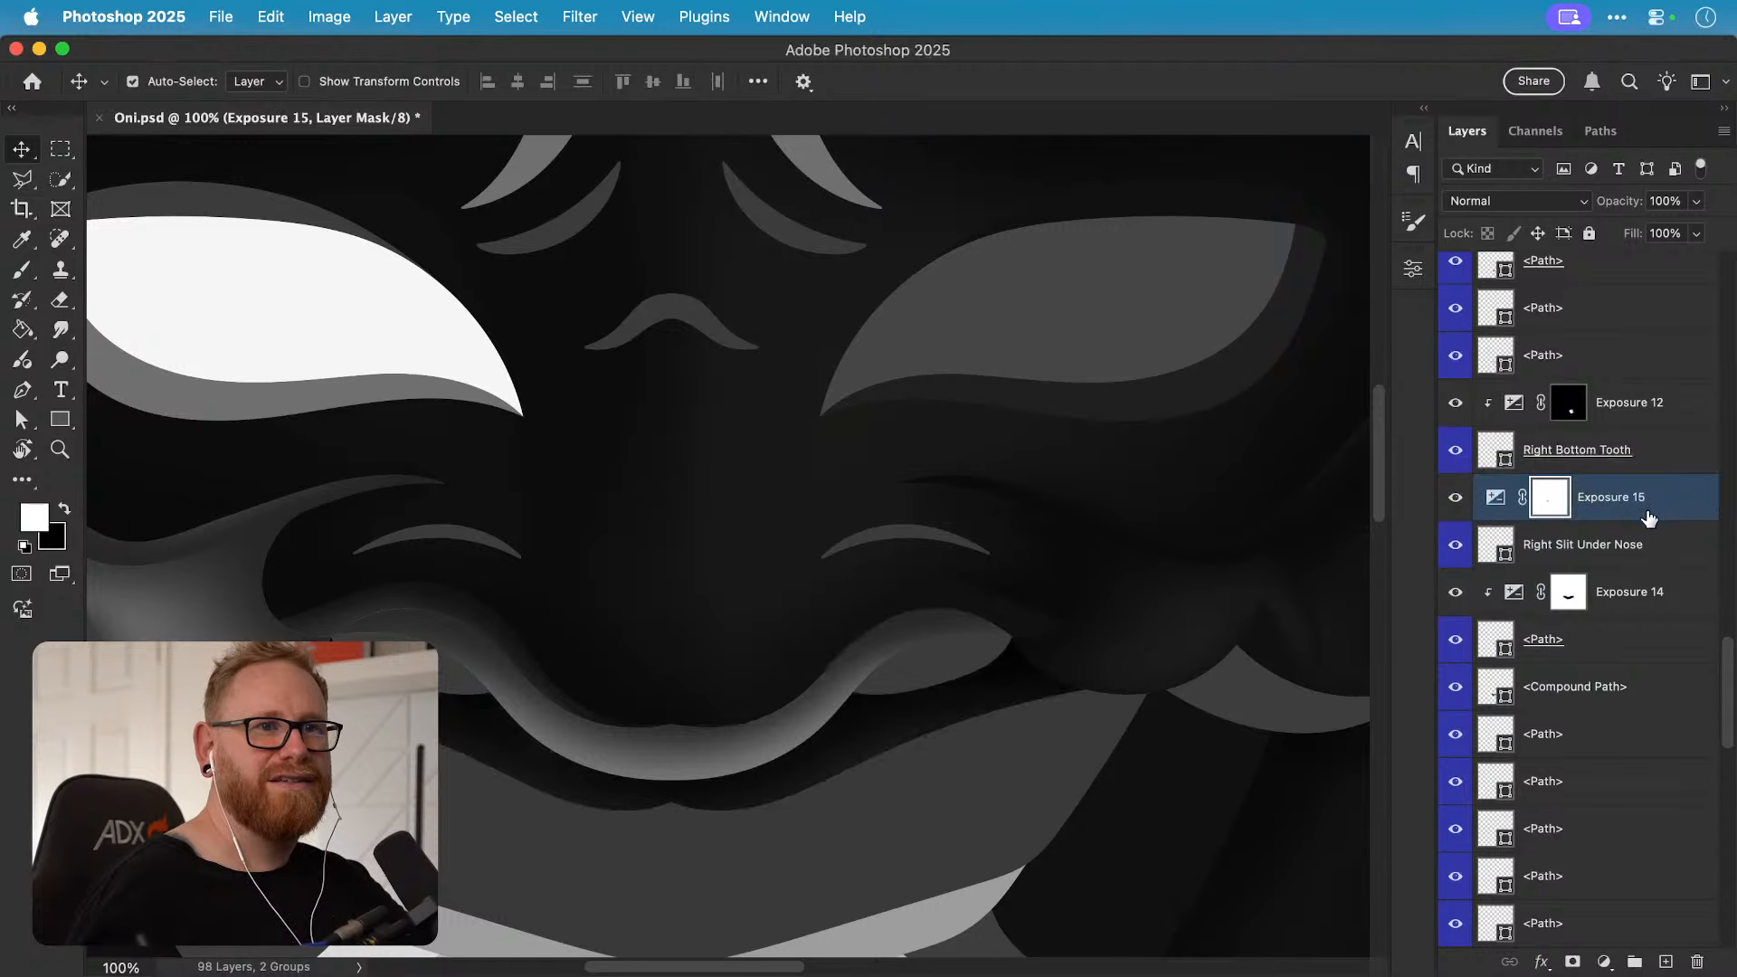
left_click(1649, 518, "alt")
Step: Flip the duplicated Exposure 15 adjustment horizontally and move its mask over the right slit under the nose
left_click(1512, 502)
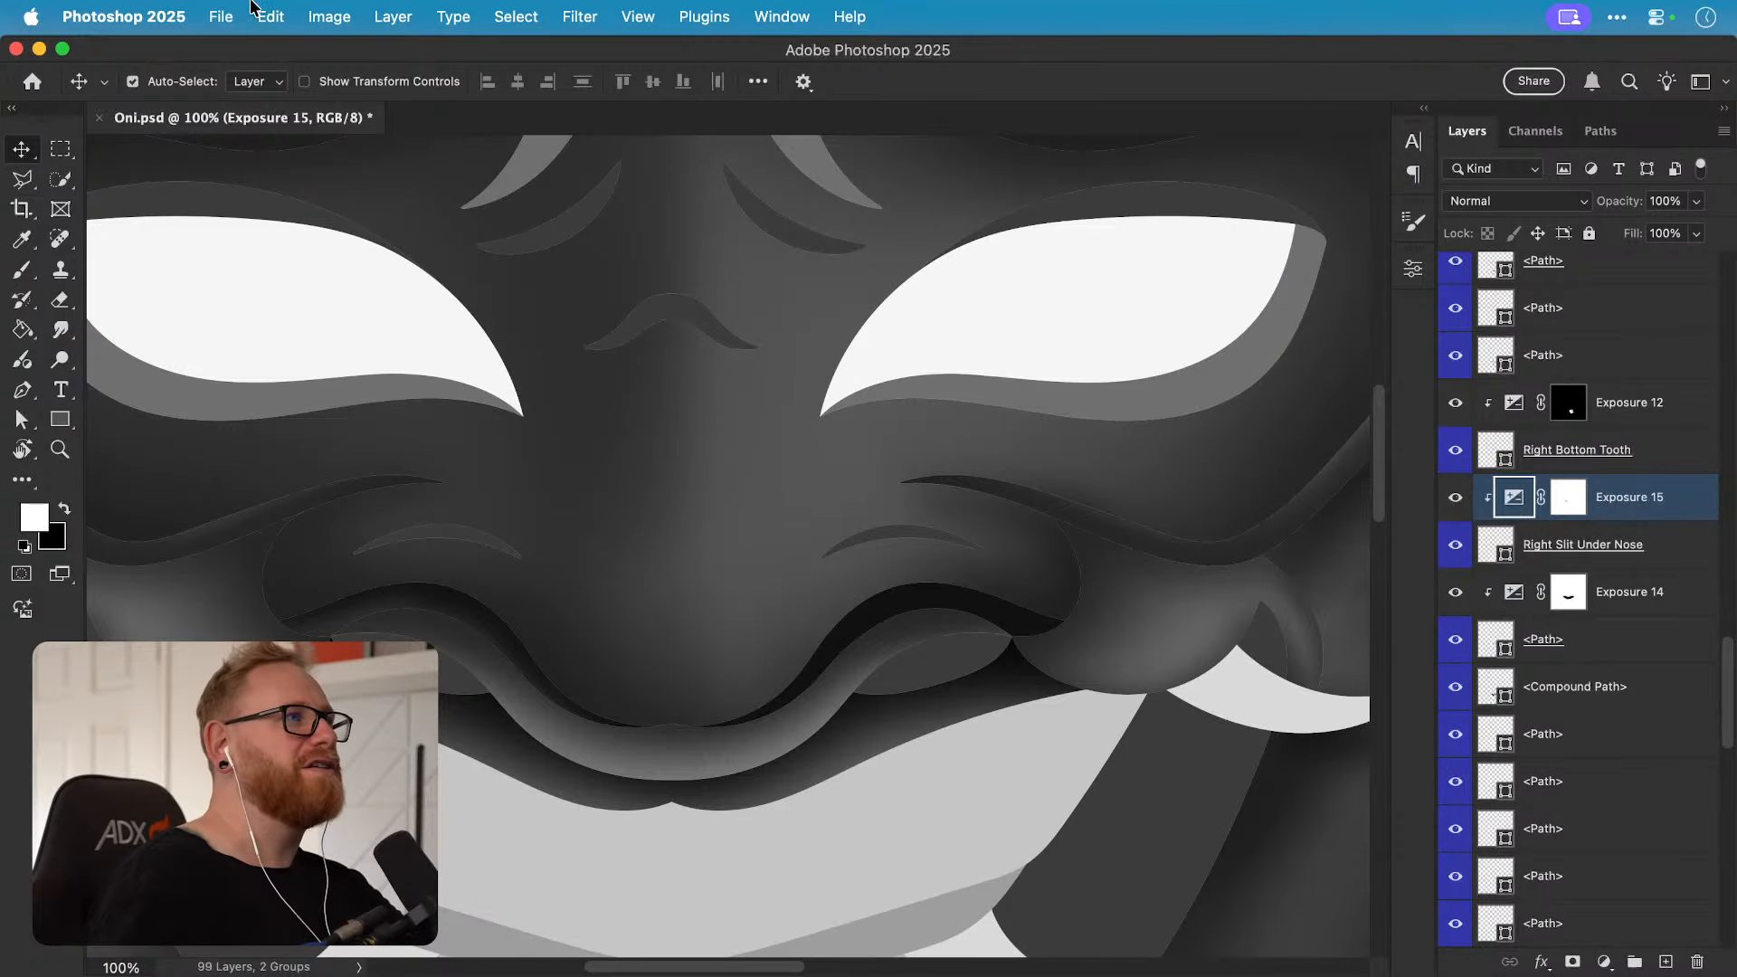
left_click(270, 17)
mouse_move(507, 572)
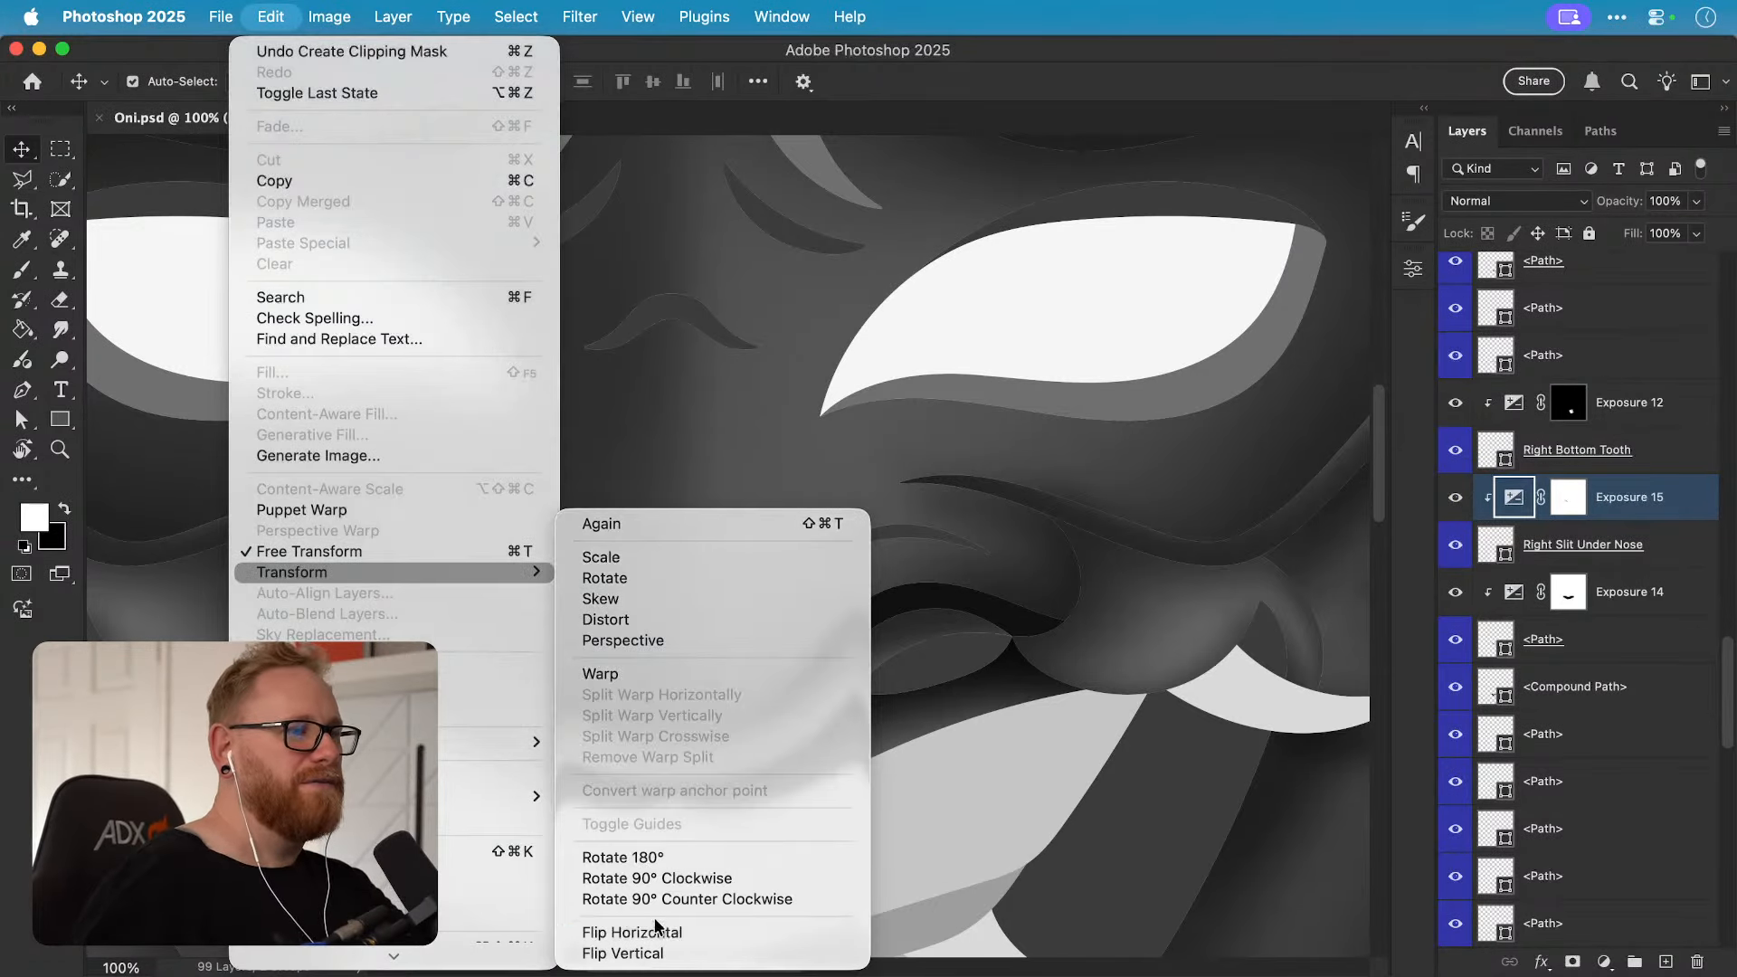
left_click(661, 932)
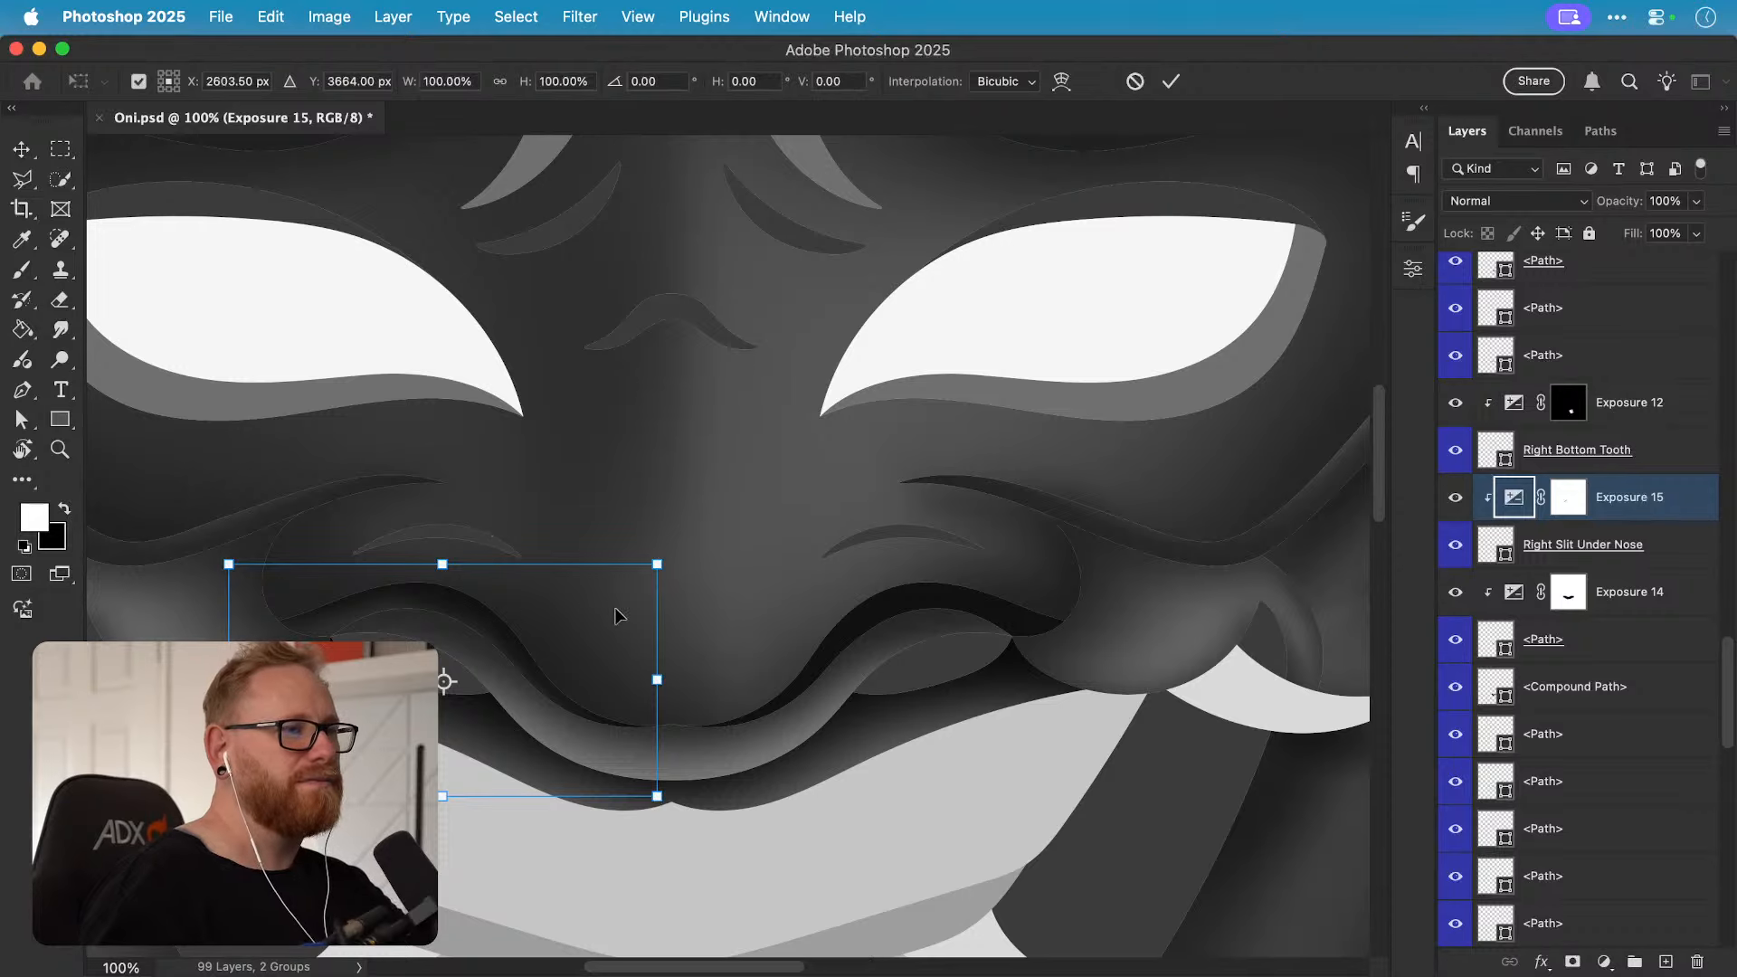
left_click_drag(615, 616, 908, 600)
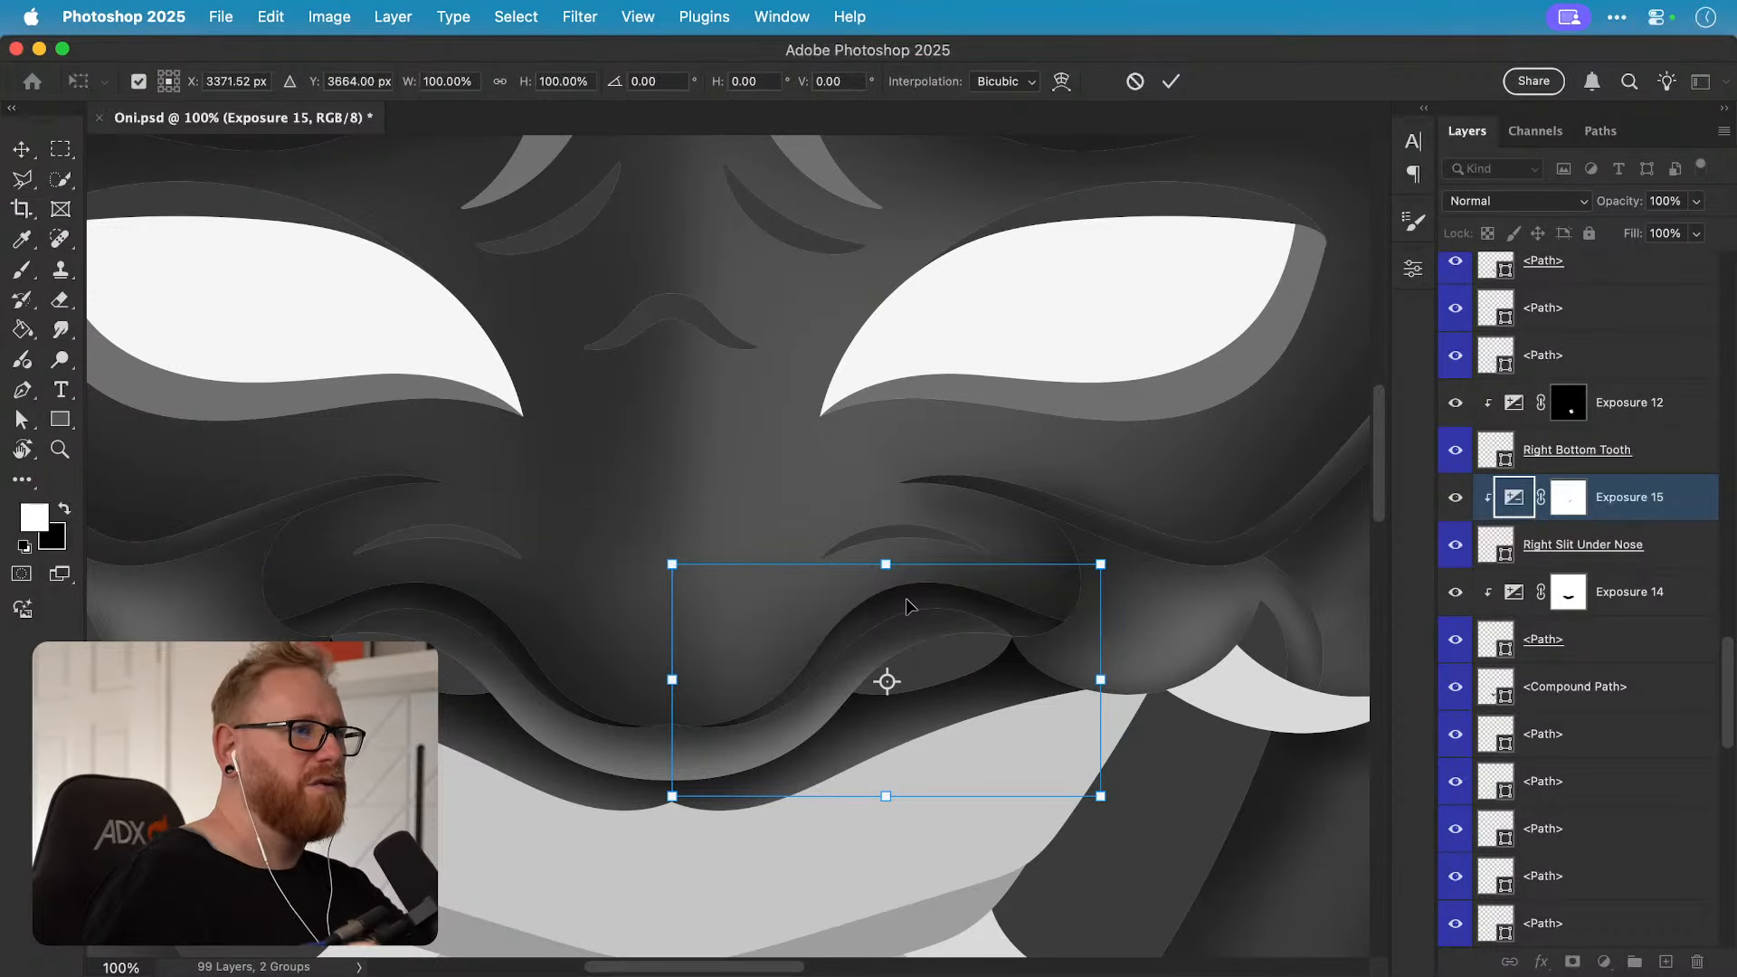
key("Return")
Step: Examine the shading across the whole mask and up close around the nose and upper lip
key("super+0")
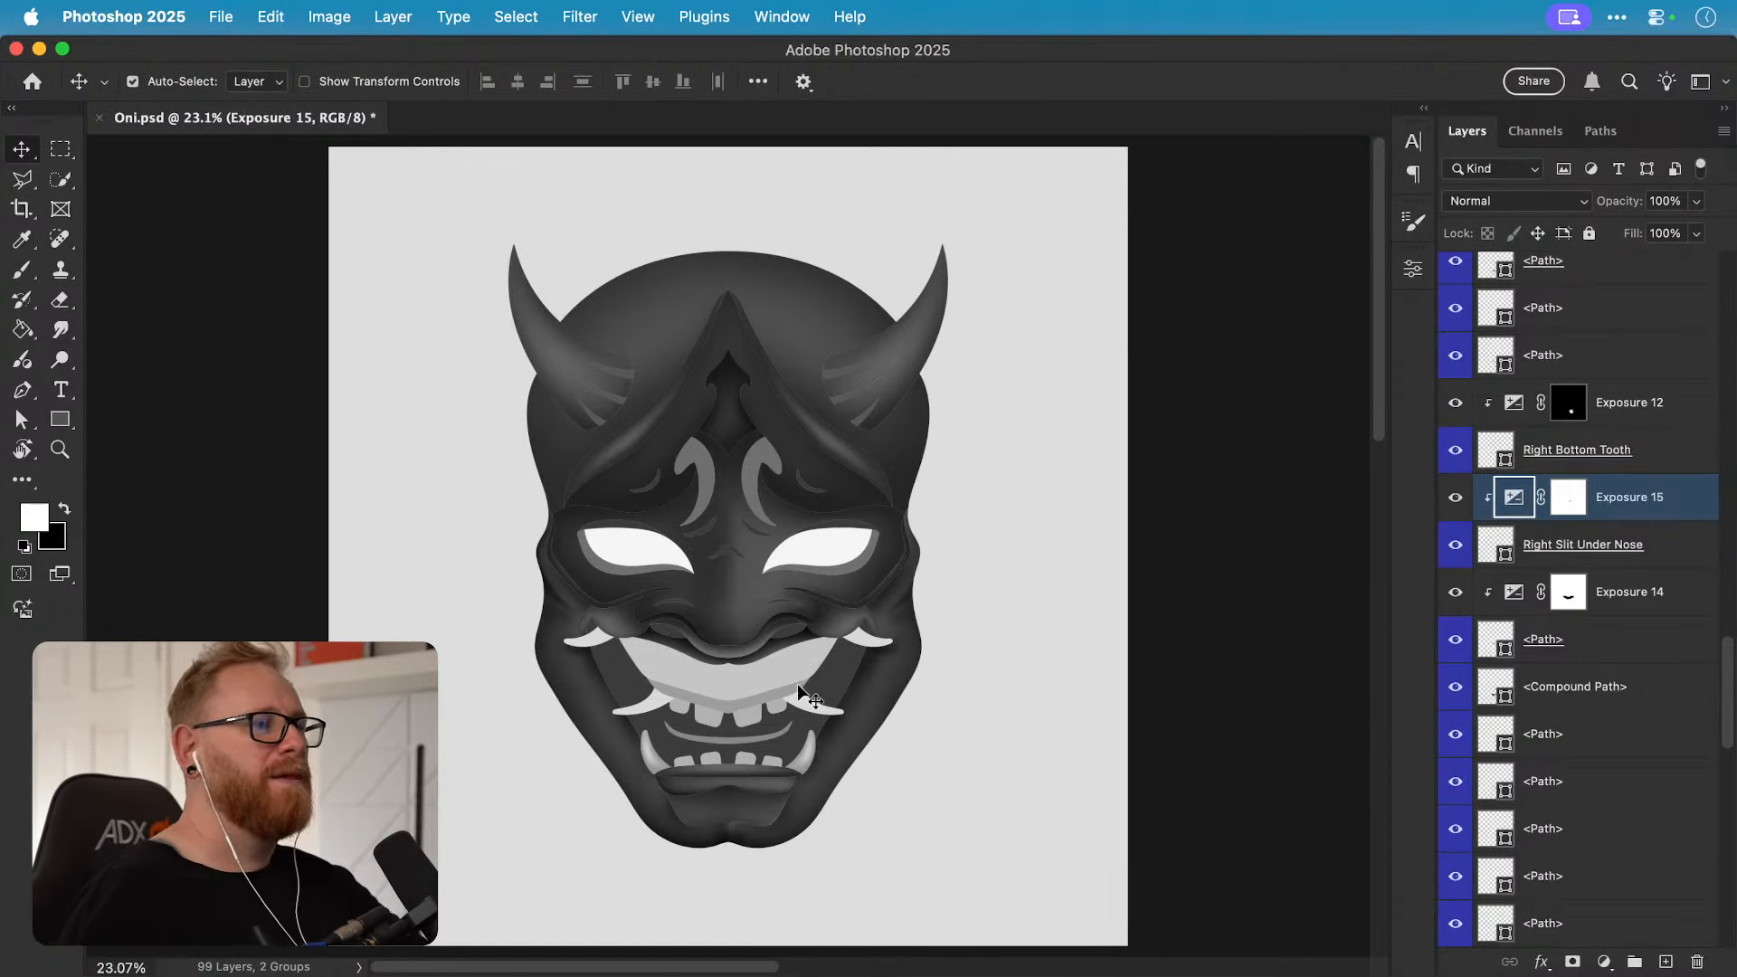
scroll(754, 604, "up", 3)
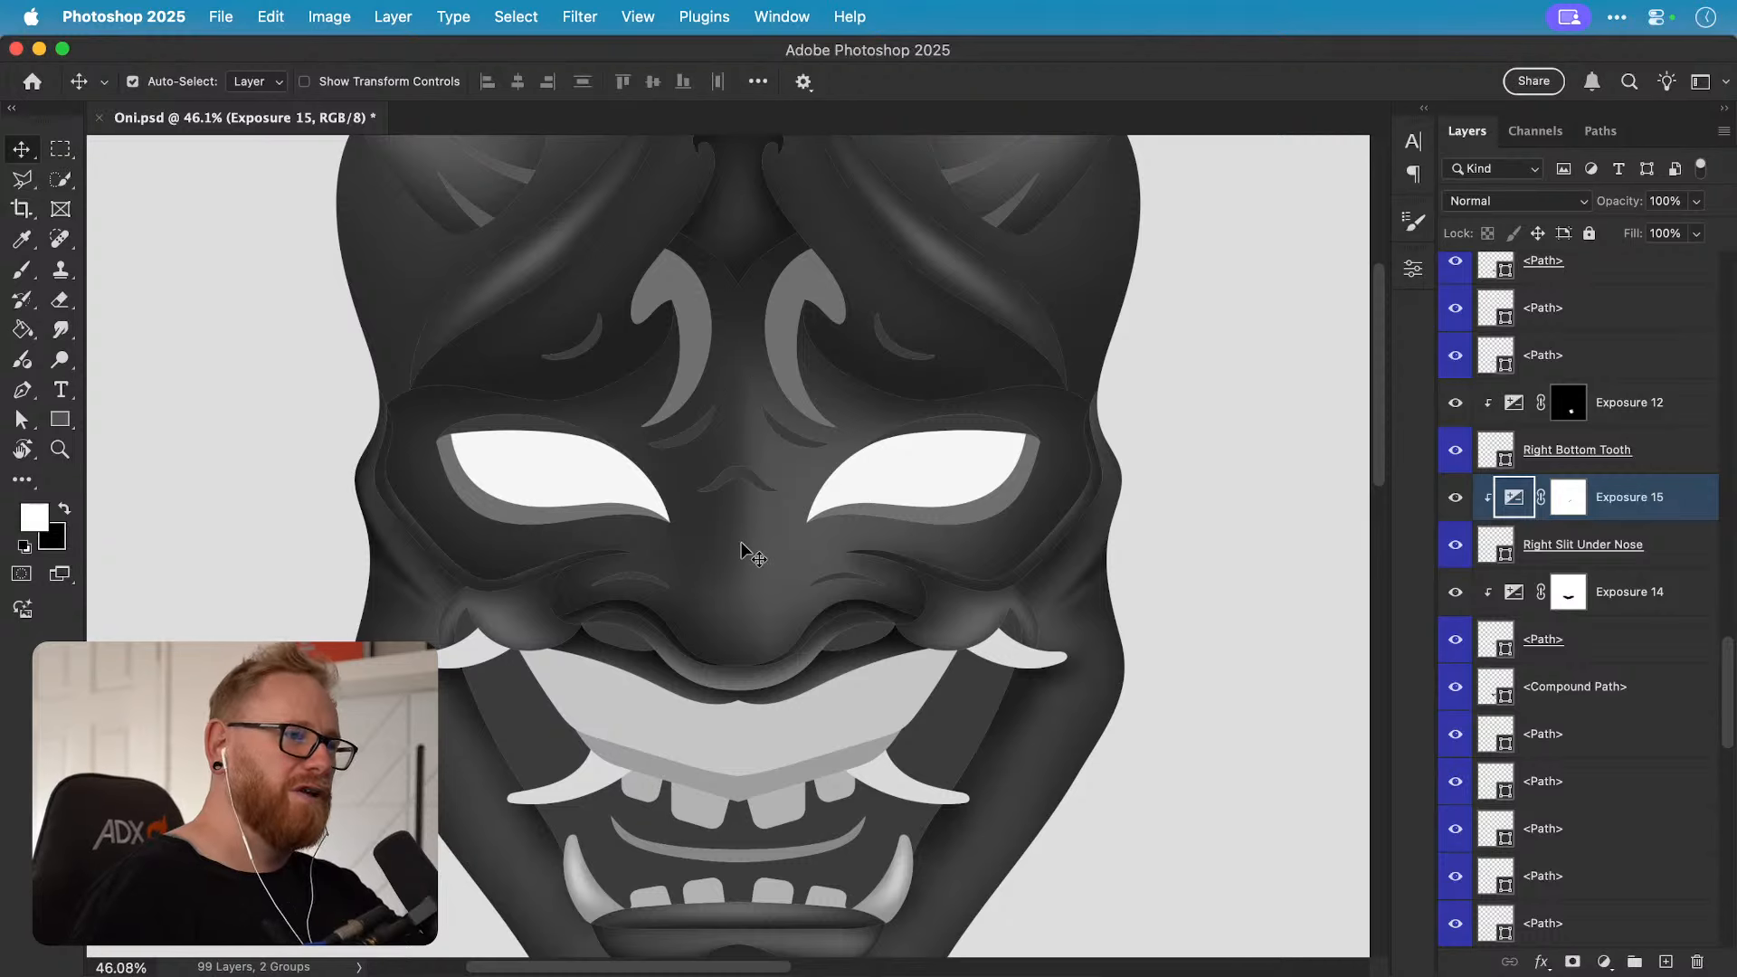
scroll(741, 552, "down", 2)
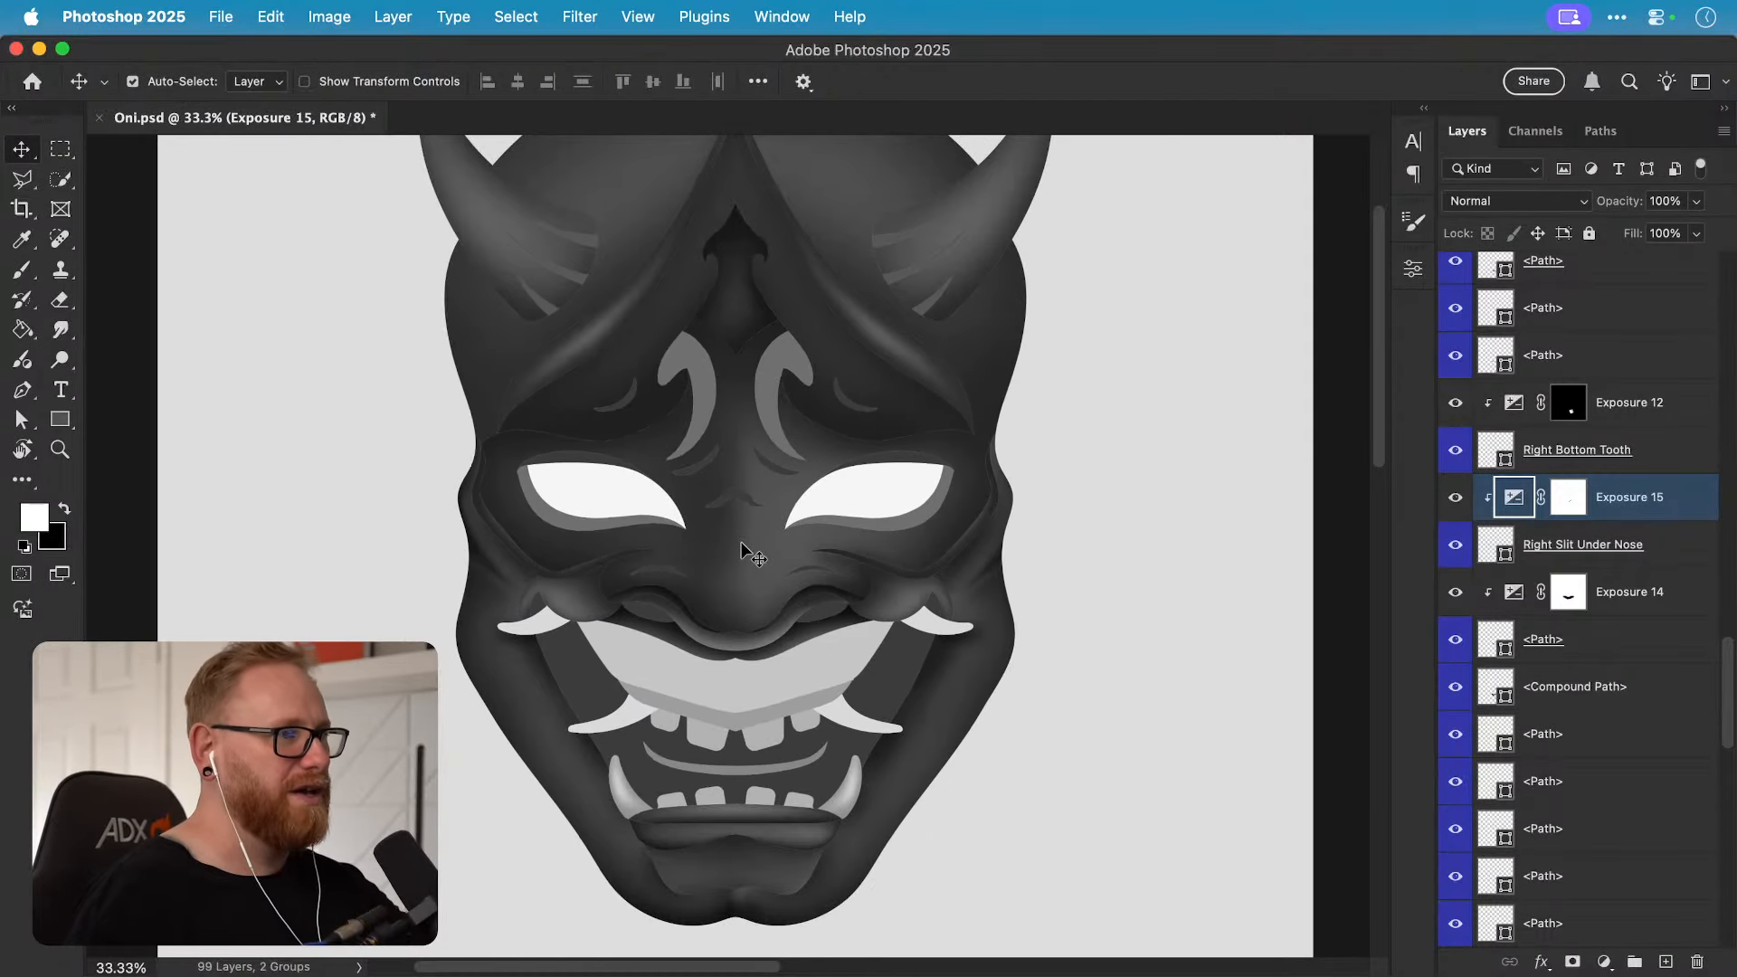
left_click_drag(914, 589, 908, 614)
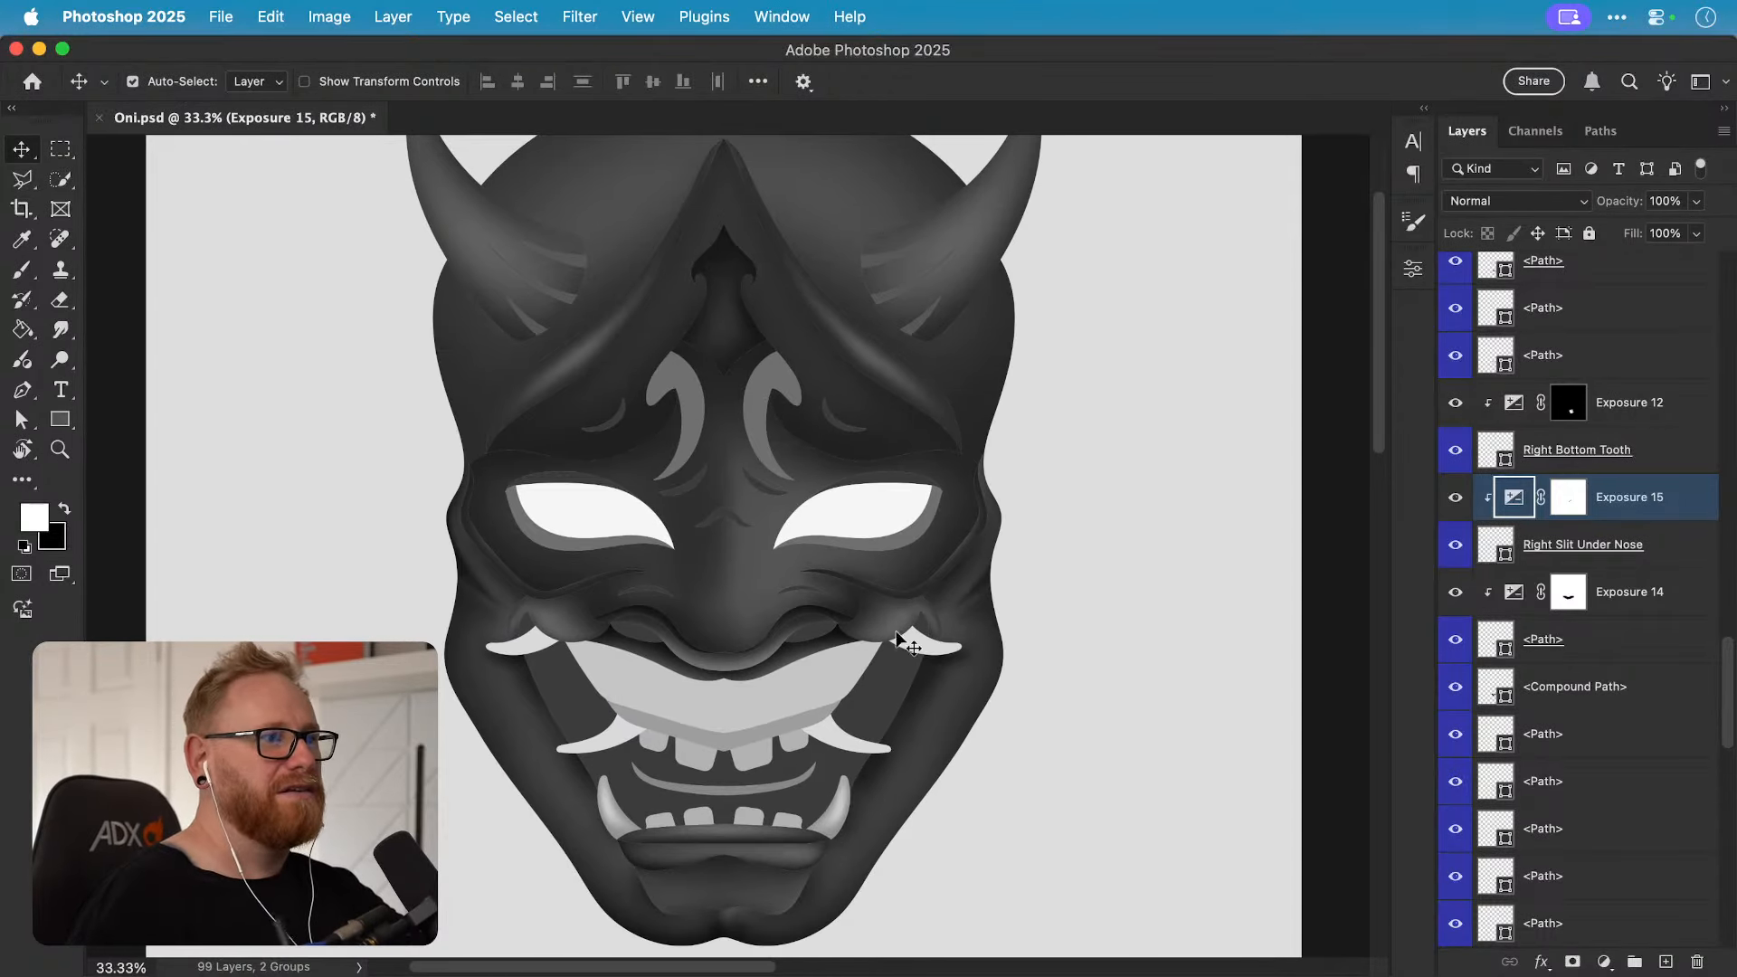
scroll(897, 636, "down", 3)
key("super+space")
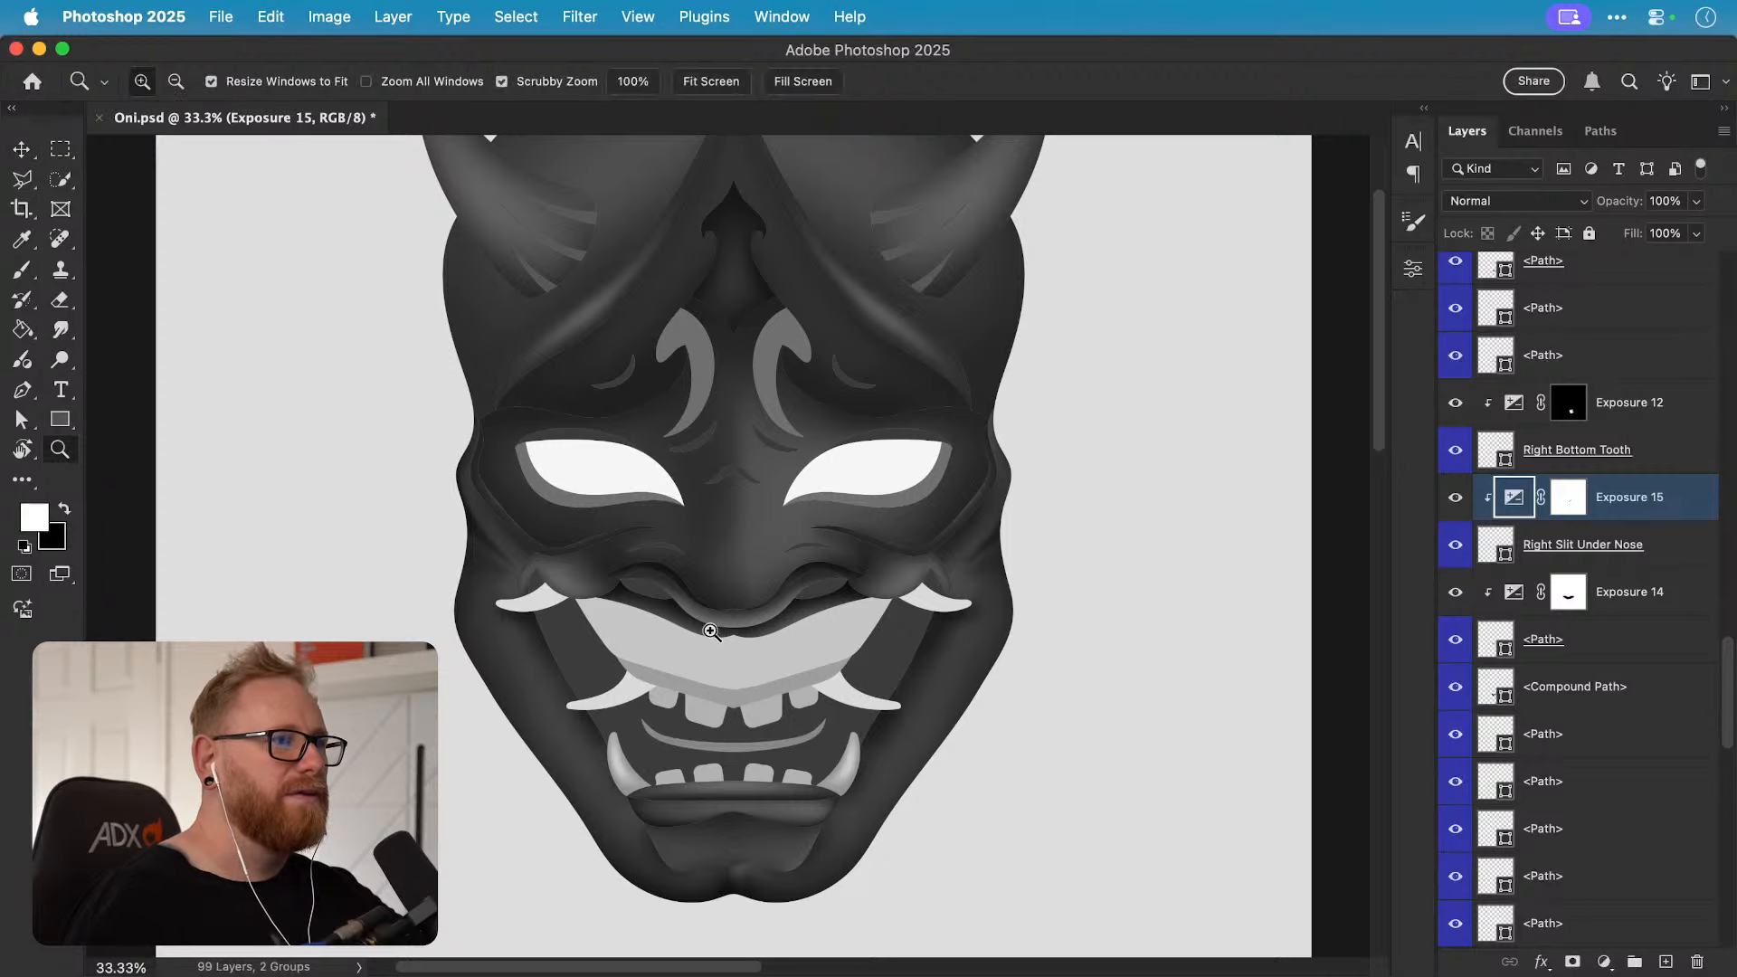
left_click(686, 599, "super")
left_click(686, 599, "super")
left_click(686, 600, "super")
Step: Recolour the left and right nostril shapes beneath the curved band to near-black 0d0d0d
left_click(633, 538)
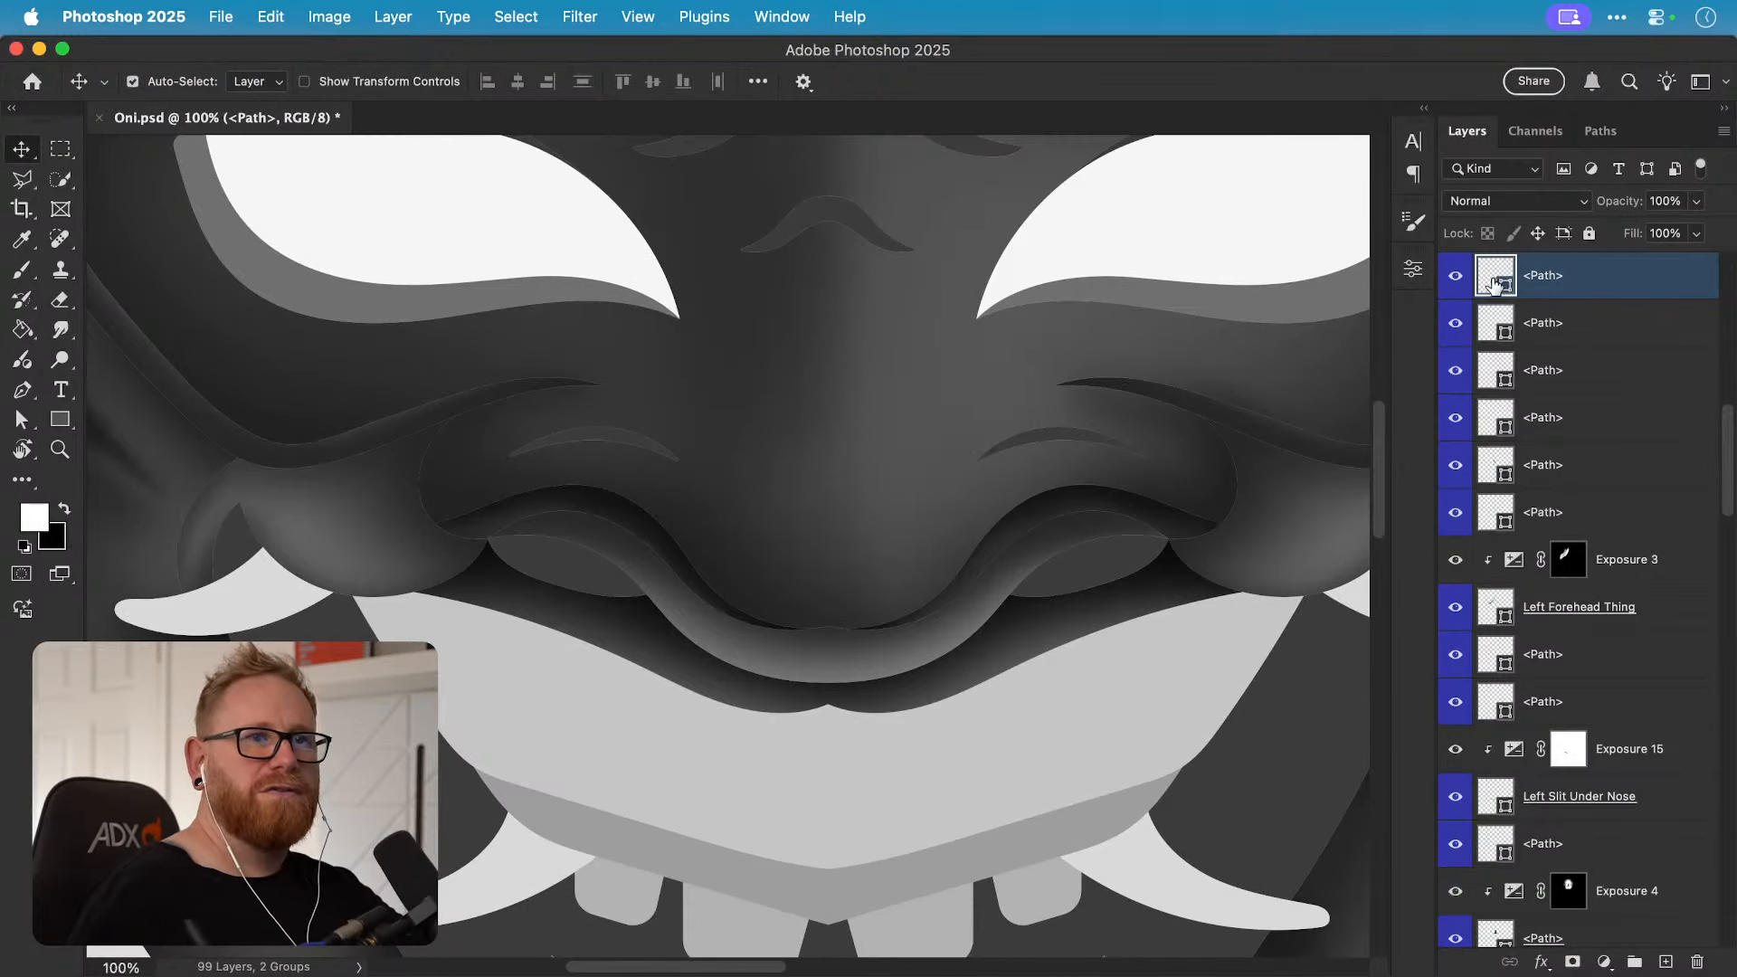
mouse_move(1022, 407)
left_mouse_down()
mouse_move(983, 467)
mouse_move(987, 447)
left_mouse_up()
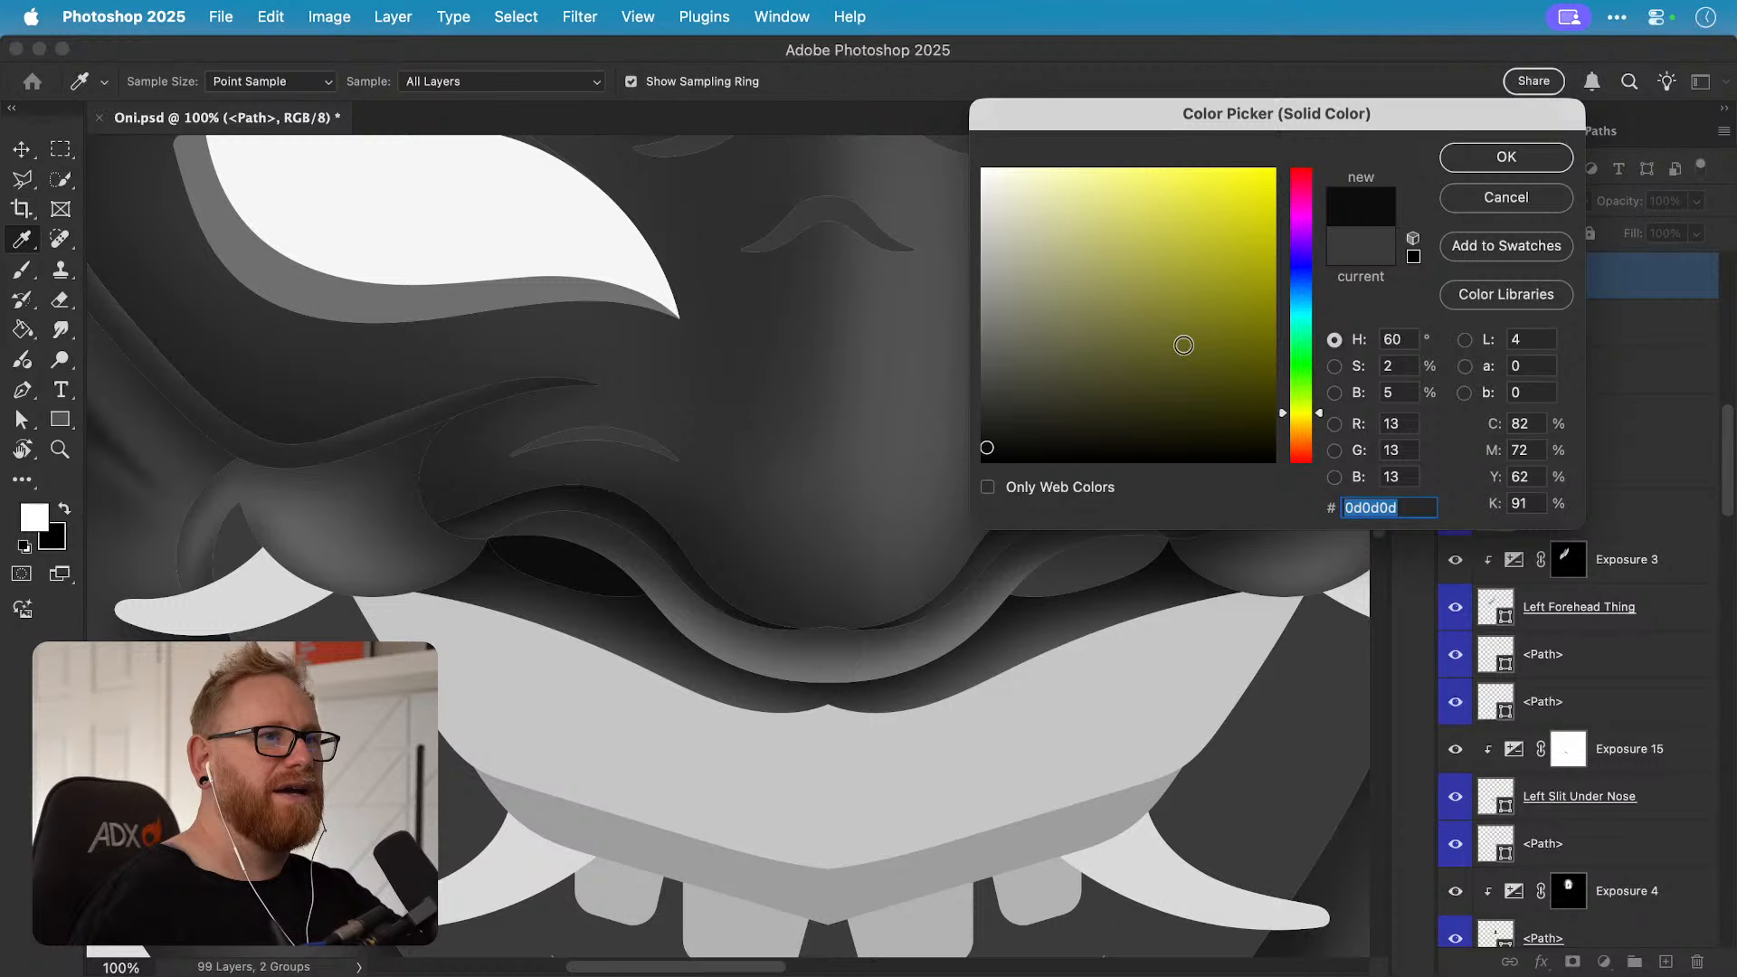
left_click(1502, 158)
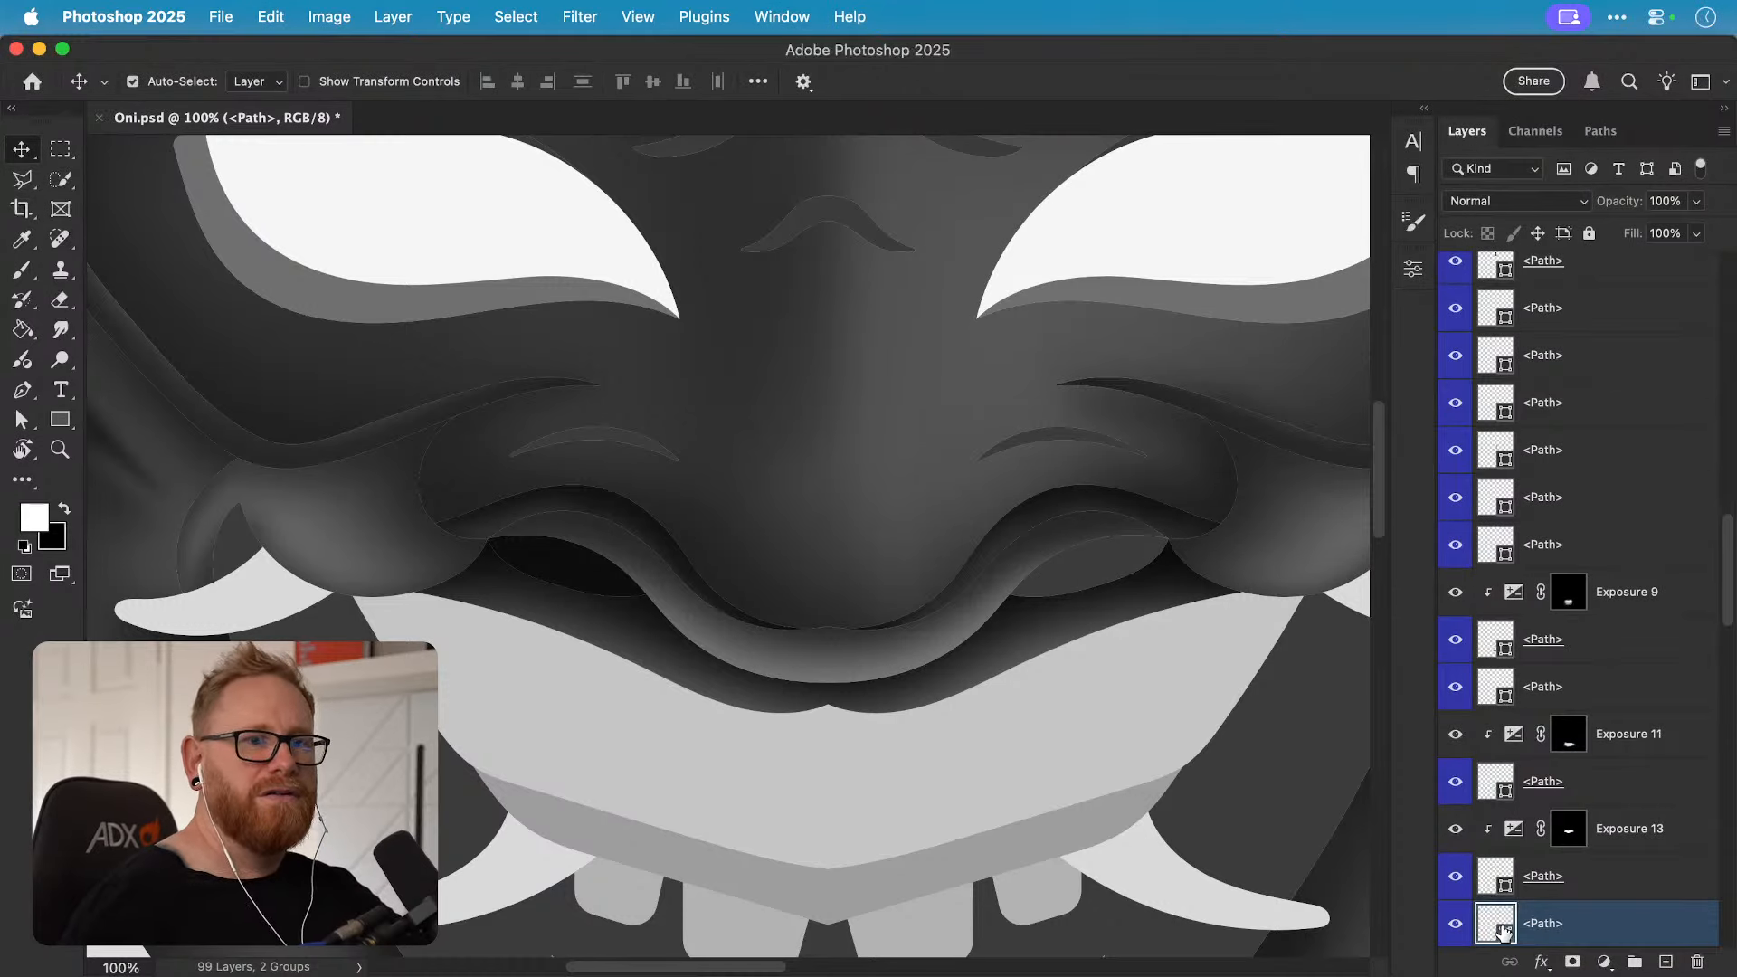
type("0d0d0d")
left_click(1527, 162)
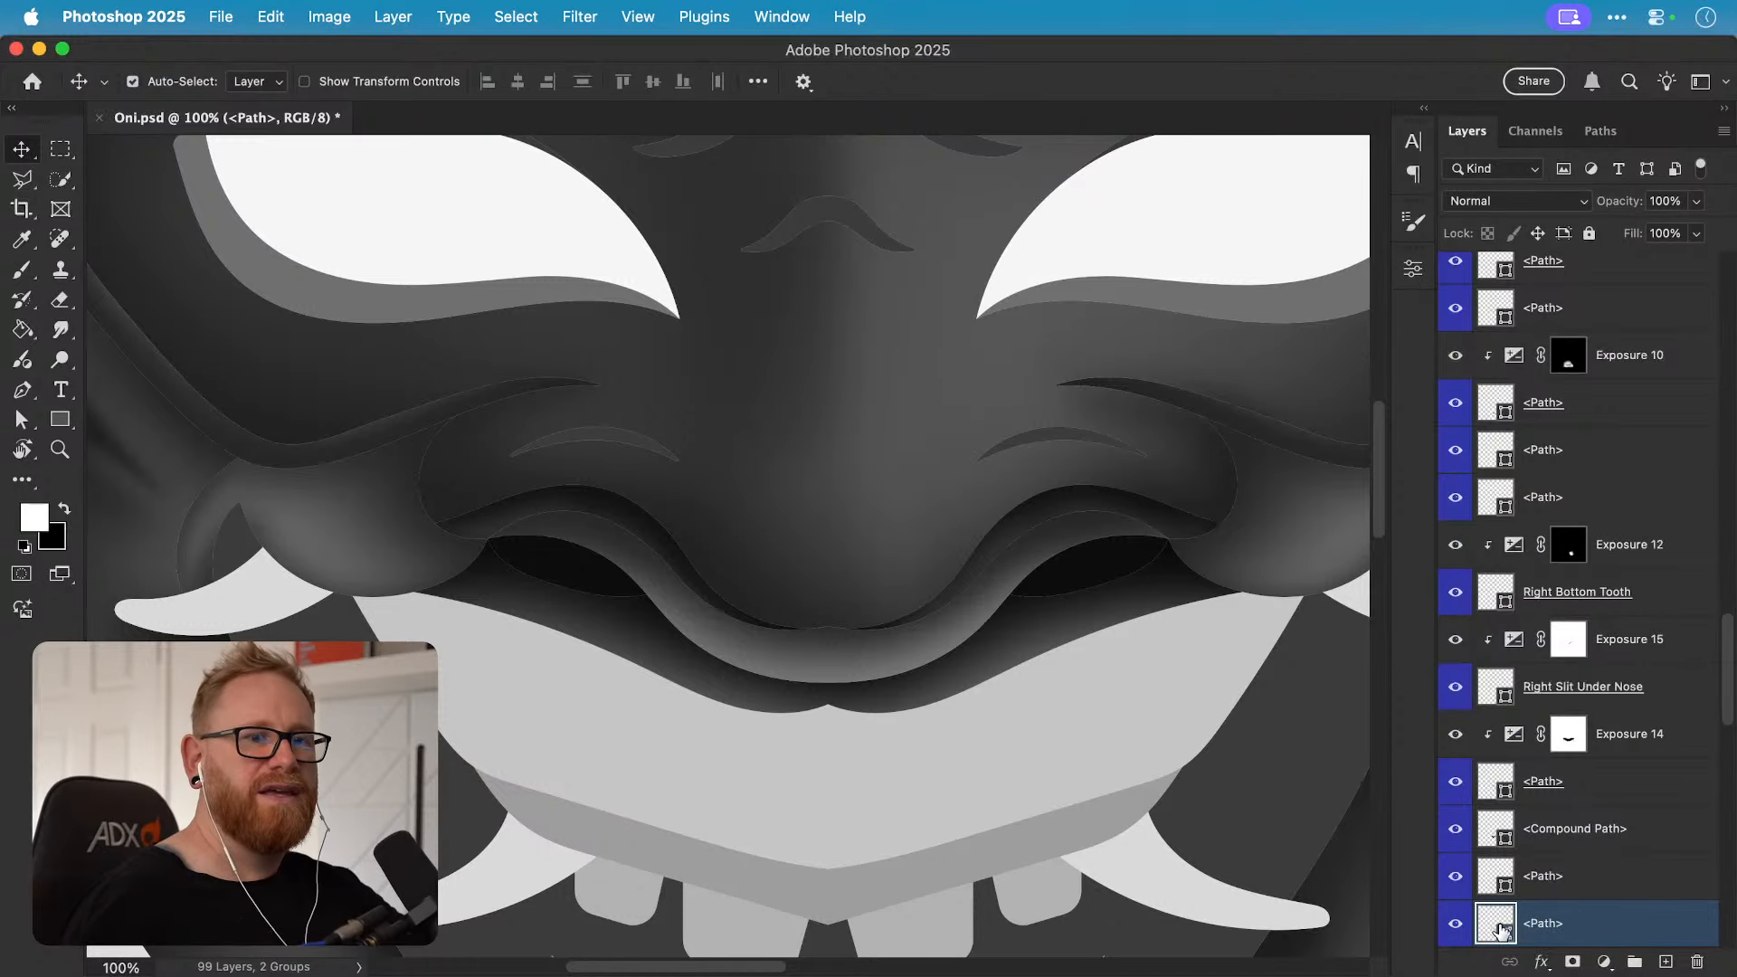
Step: Try recolouring the large upper lip shape above the teeth to dark grey 262626, judge it on the whole mask, and undo it
double_click(1496, 925)
left_click(981, 277)
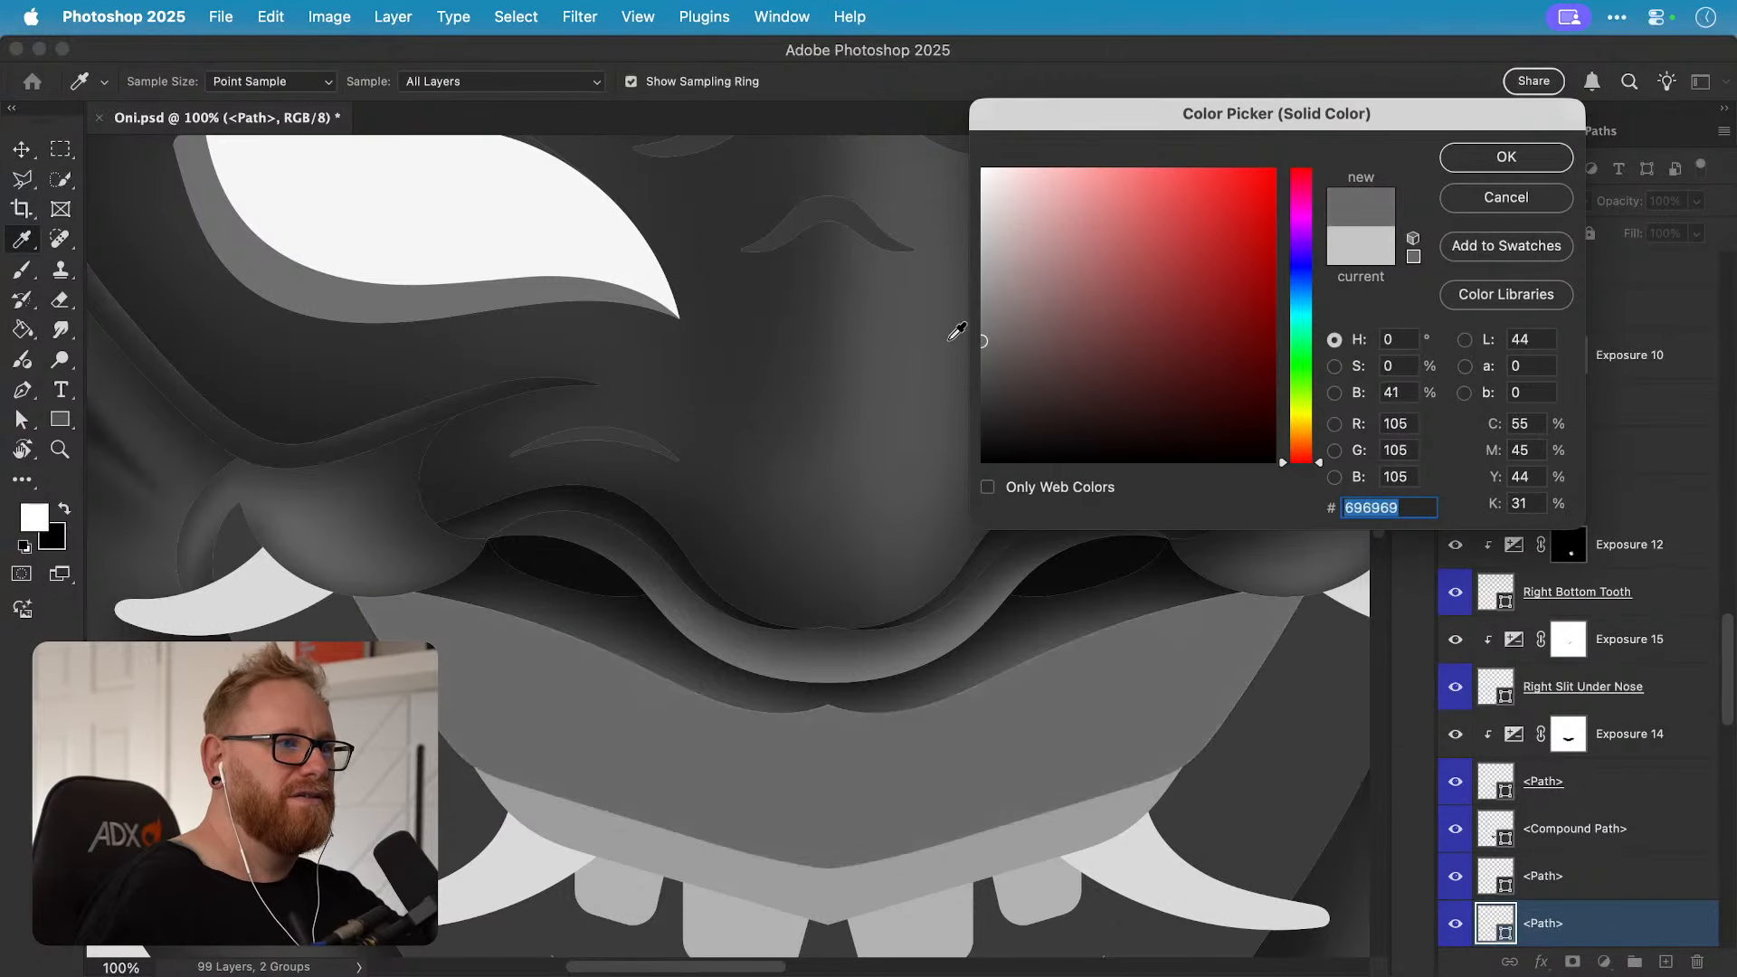
left_click(936, 415)
left_click(934, 415)
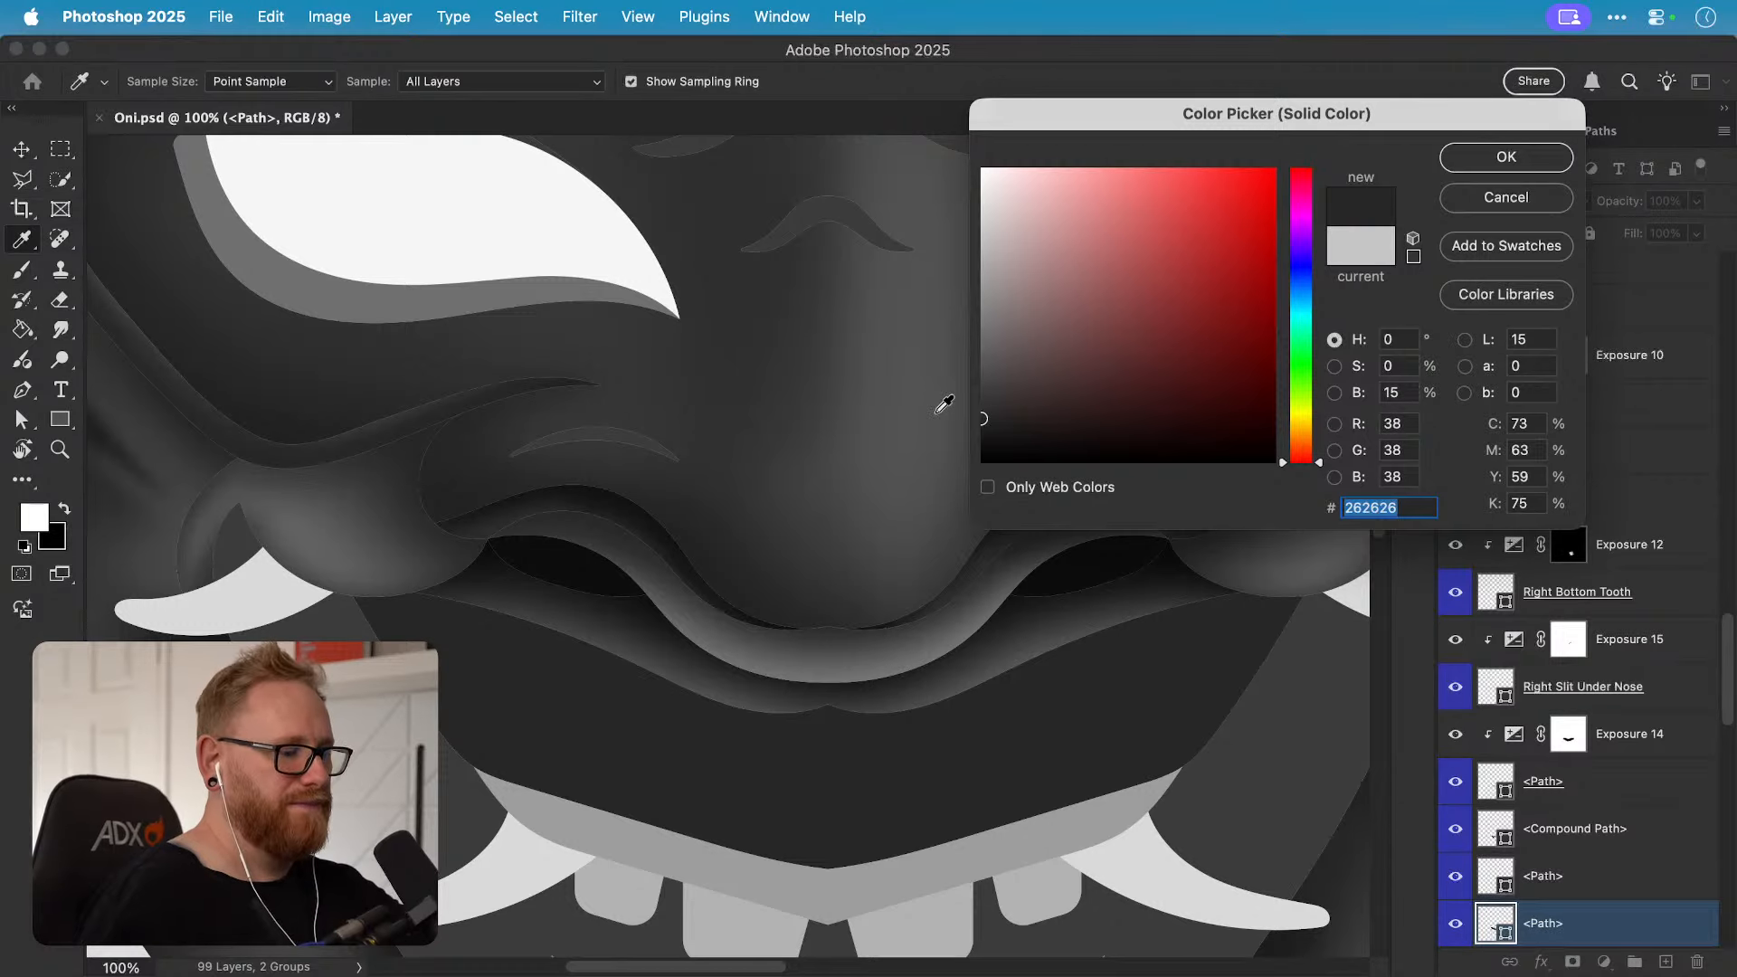
key("Return")
key("super+minus")
key("super+minus")
key("super+minus")
key("super+minus")
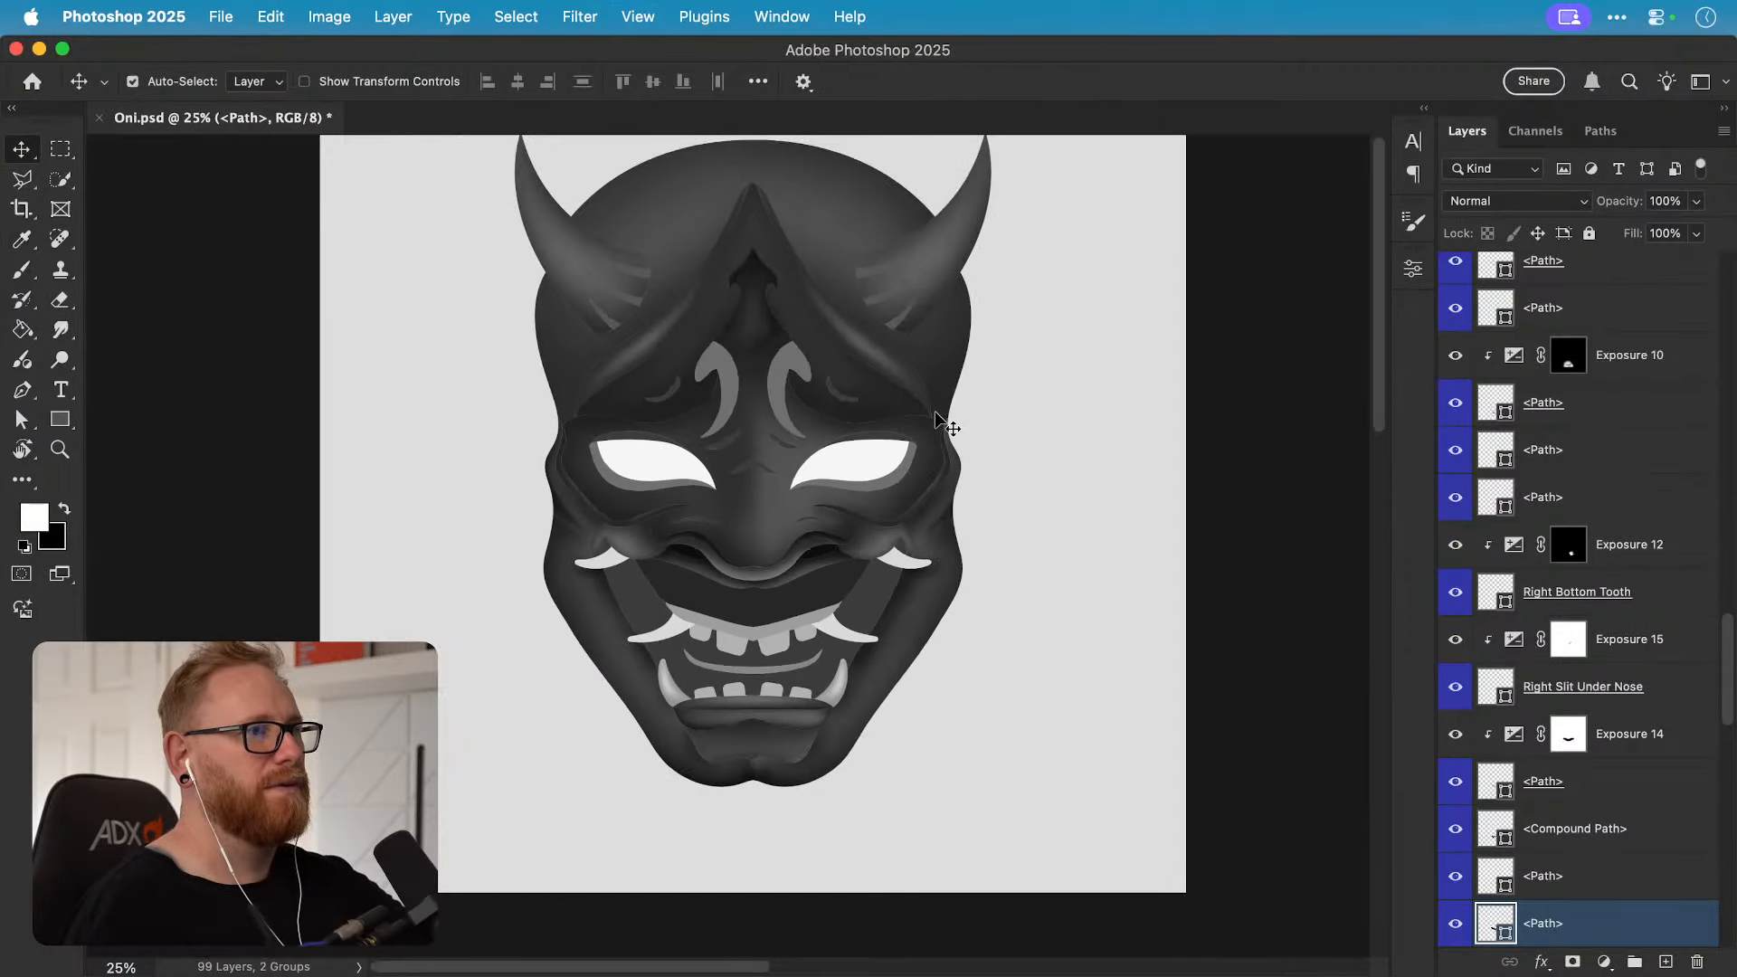
key("super+z")
Step: Recolour the large upper lip shape above the teeth to a mid grey
key("z")
left_click_drag(771, 604, 977, 650)
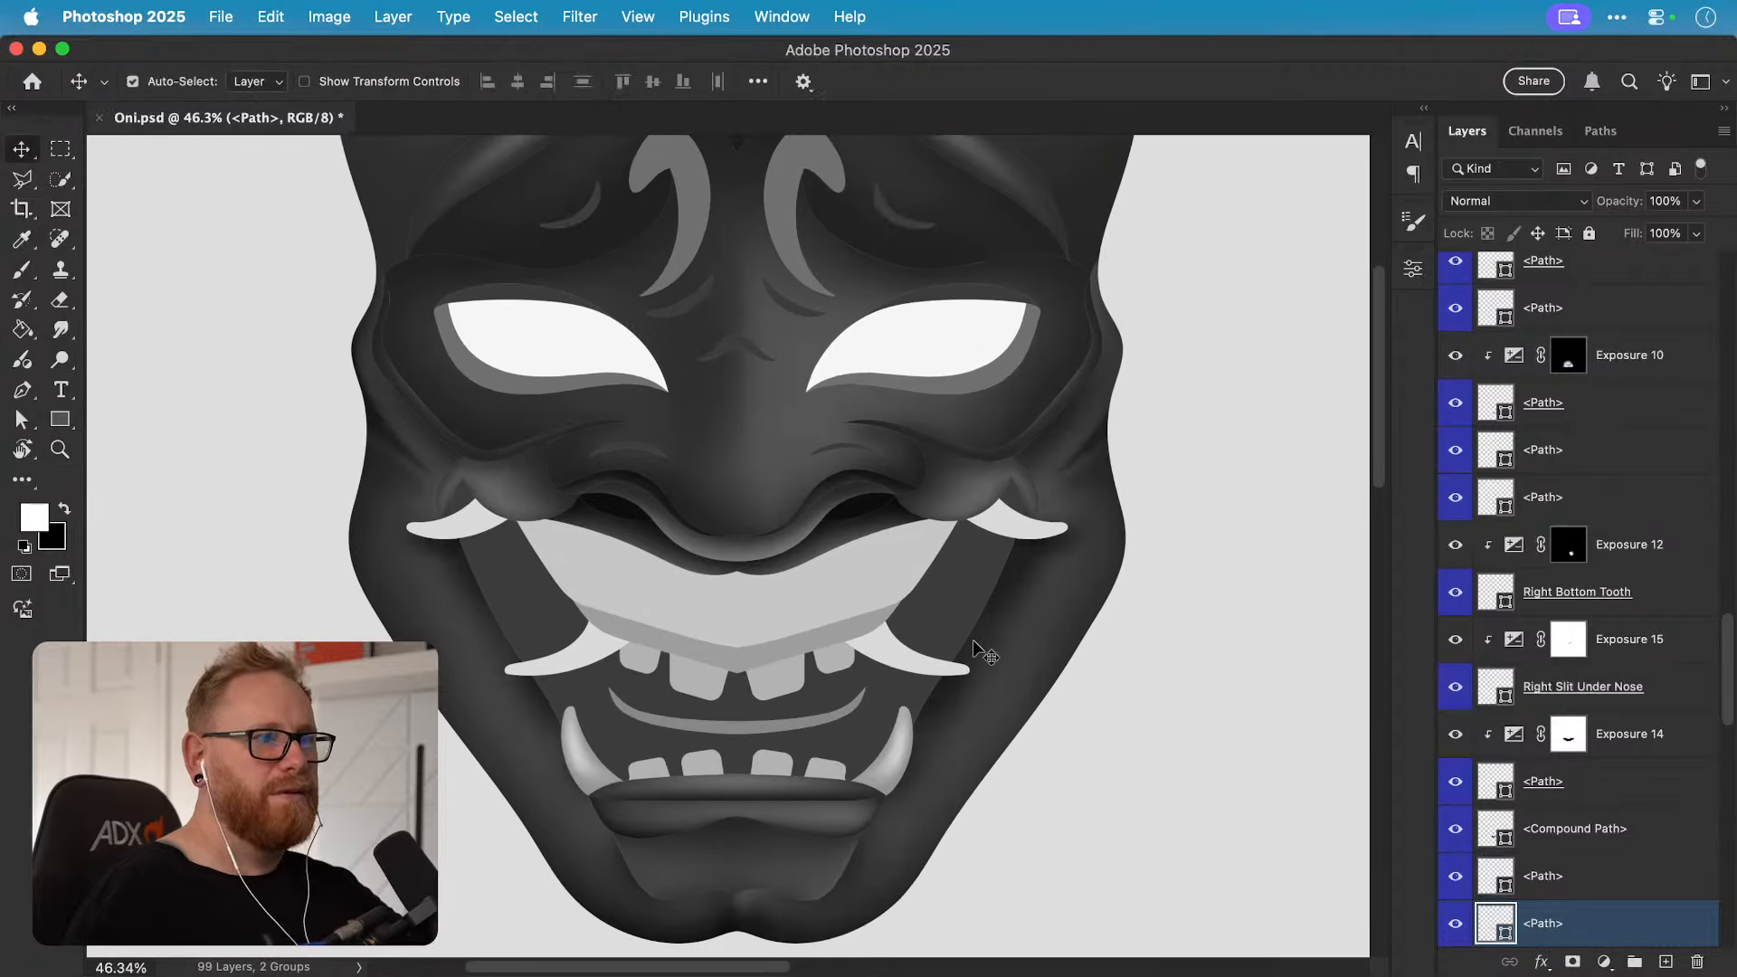
double_click(1487, 921)
left_click_drag(982, 237, 983, 303)
left_click(1505, 157)
Step: Add an Exposure adjustment clipped to the upper lip shape, set its exposure to -4.12, and invert its mask to black
left_click(1604, 961)
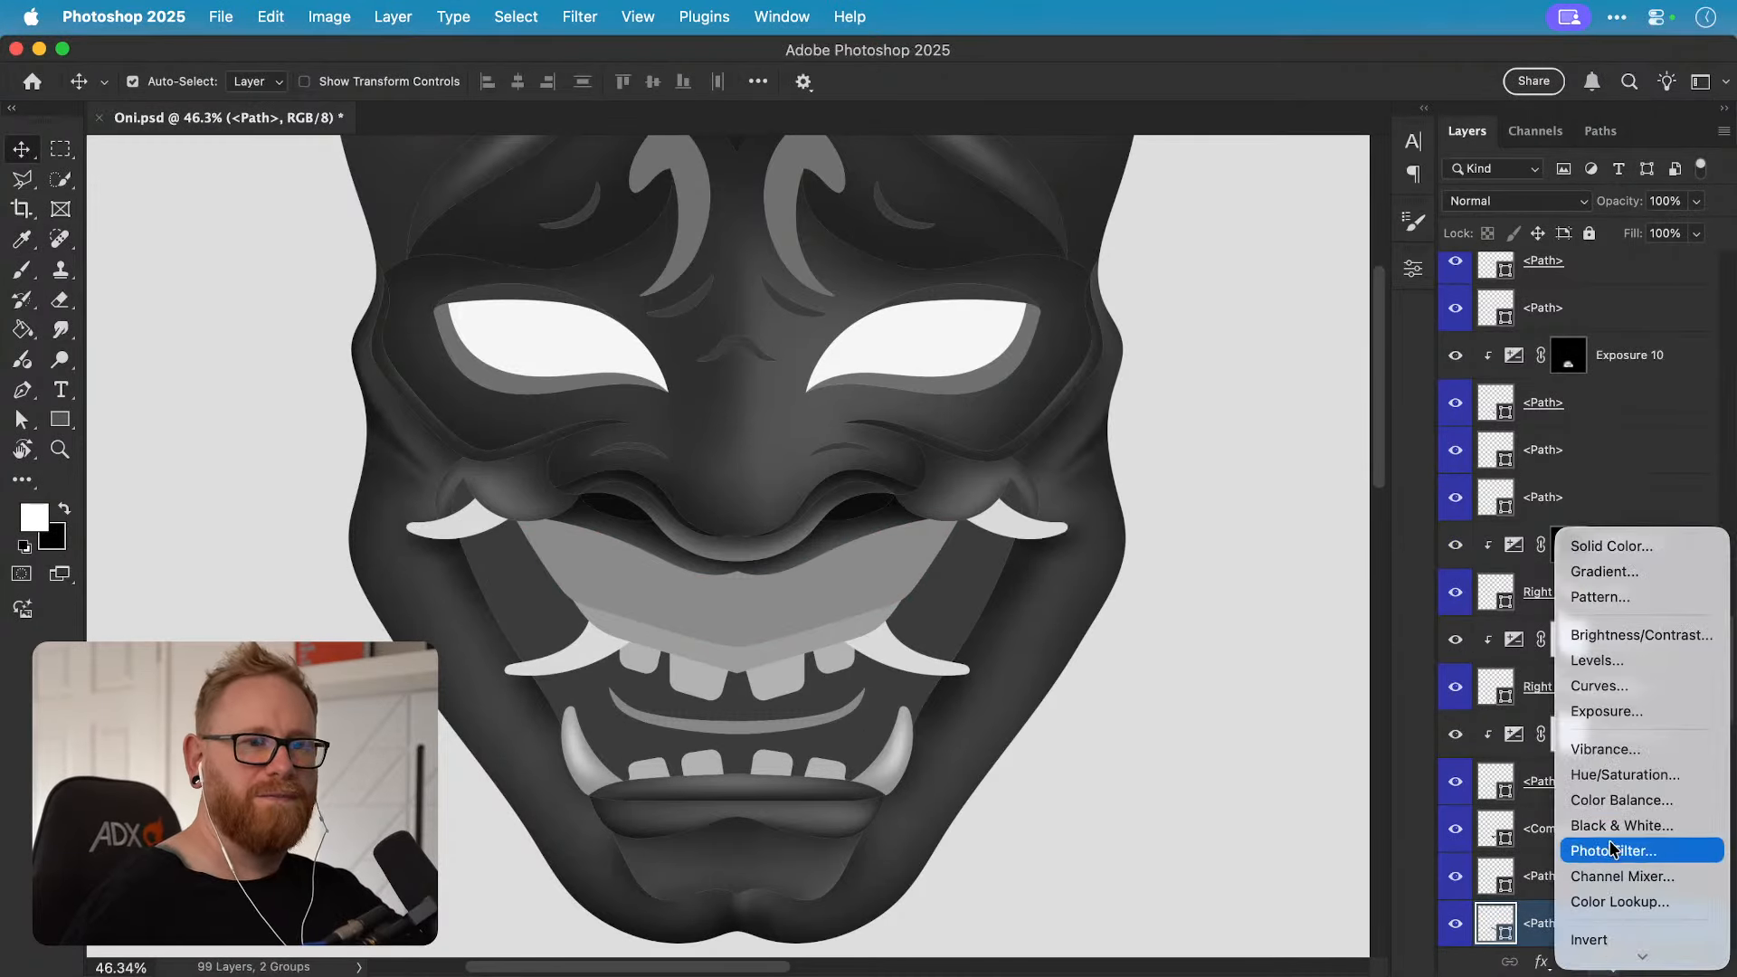
left_click(1620, 714)
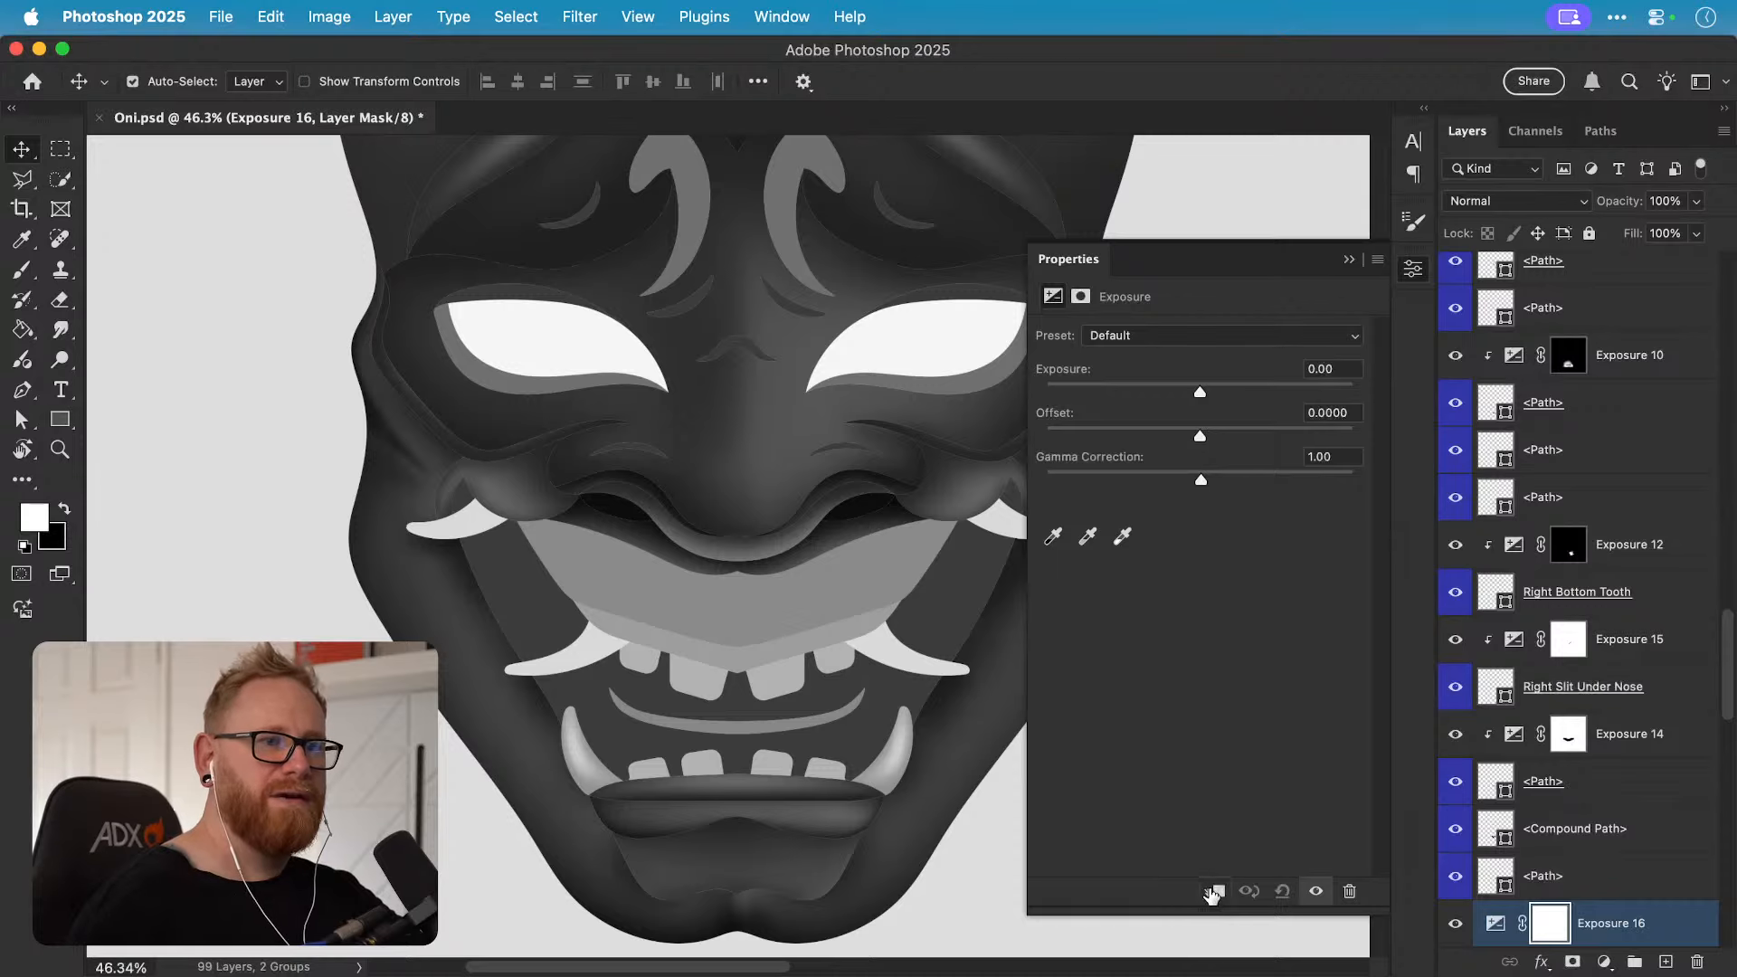
left_click_drag(1199, 392, 1105, 396)
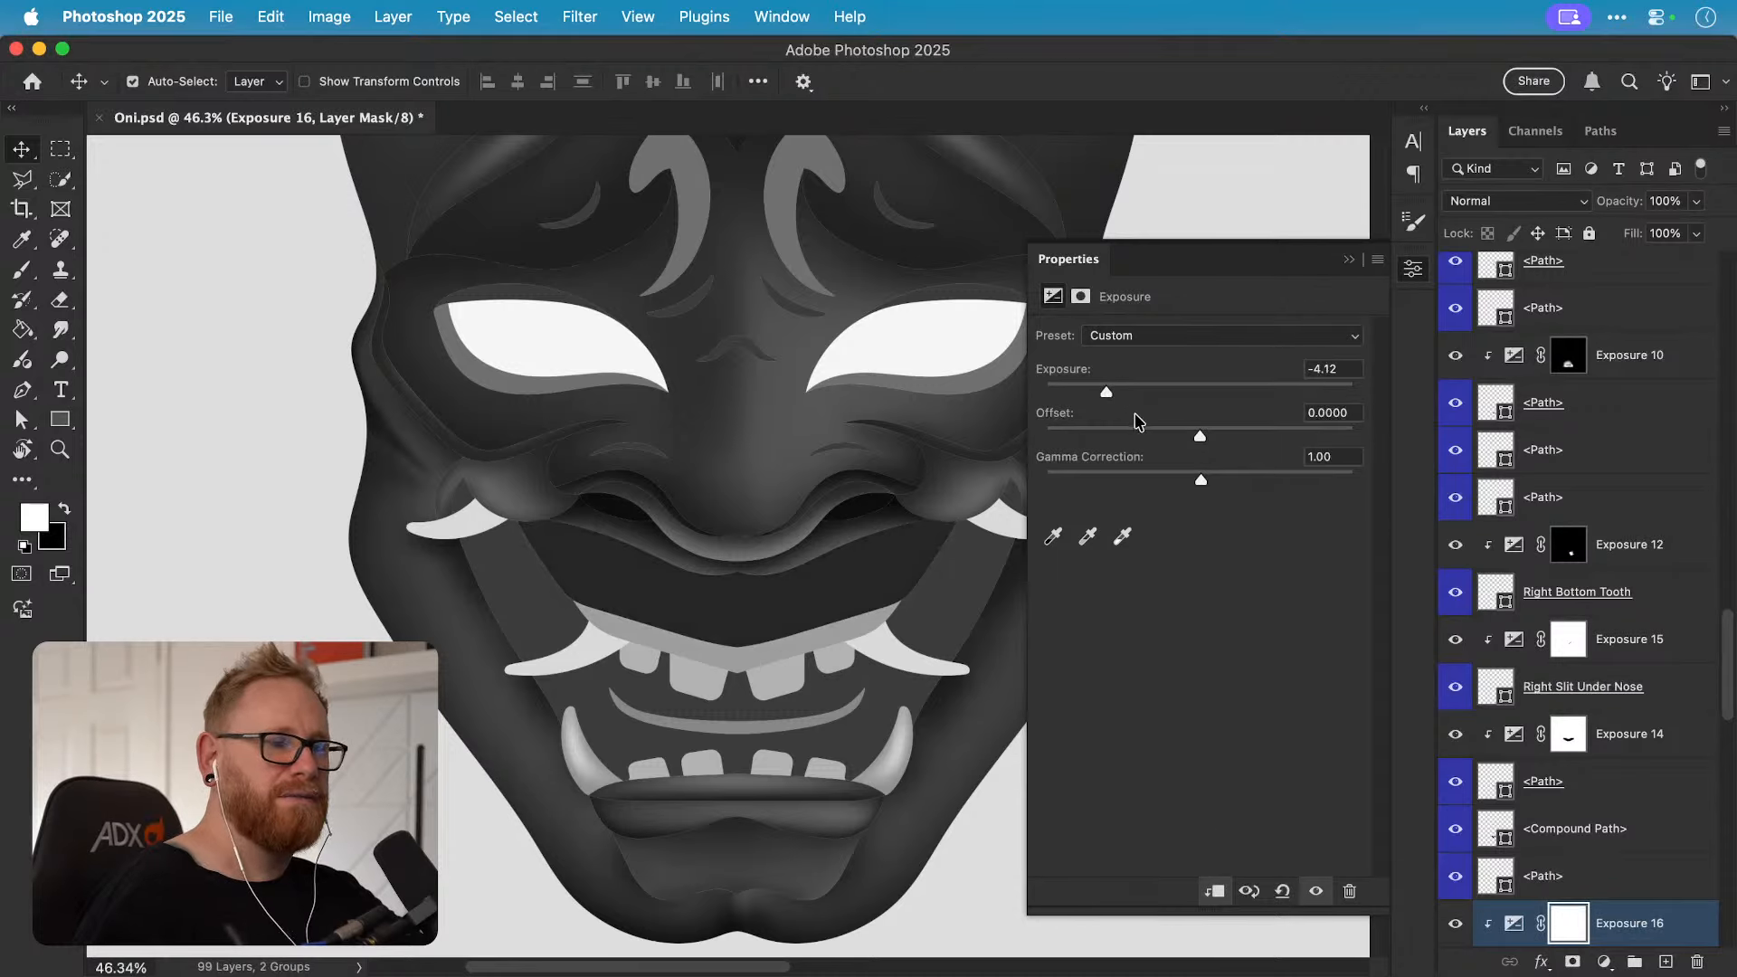
key("super+i")
left_click(1413, 269)
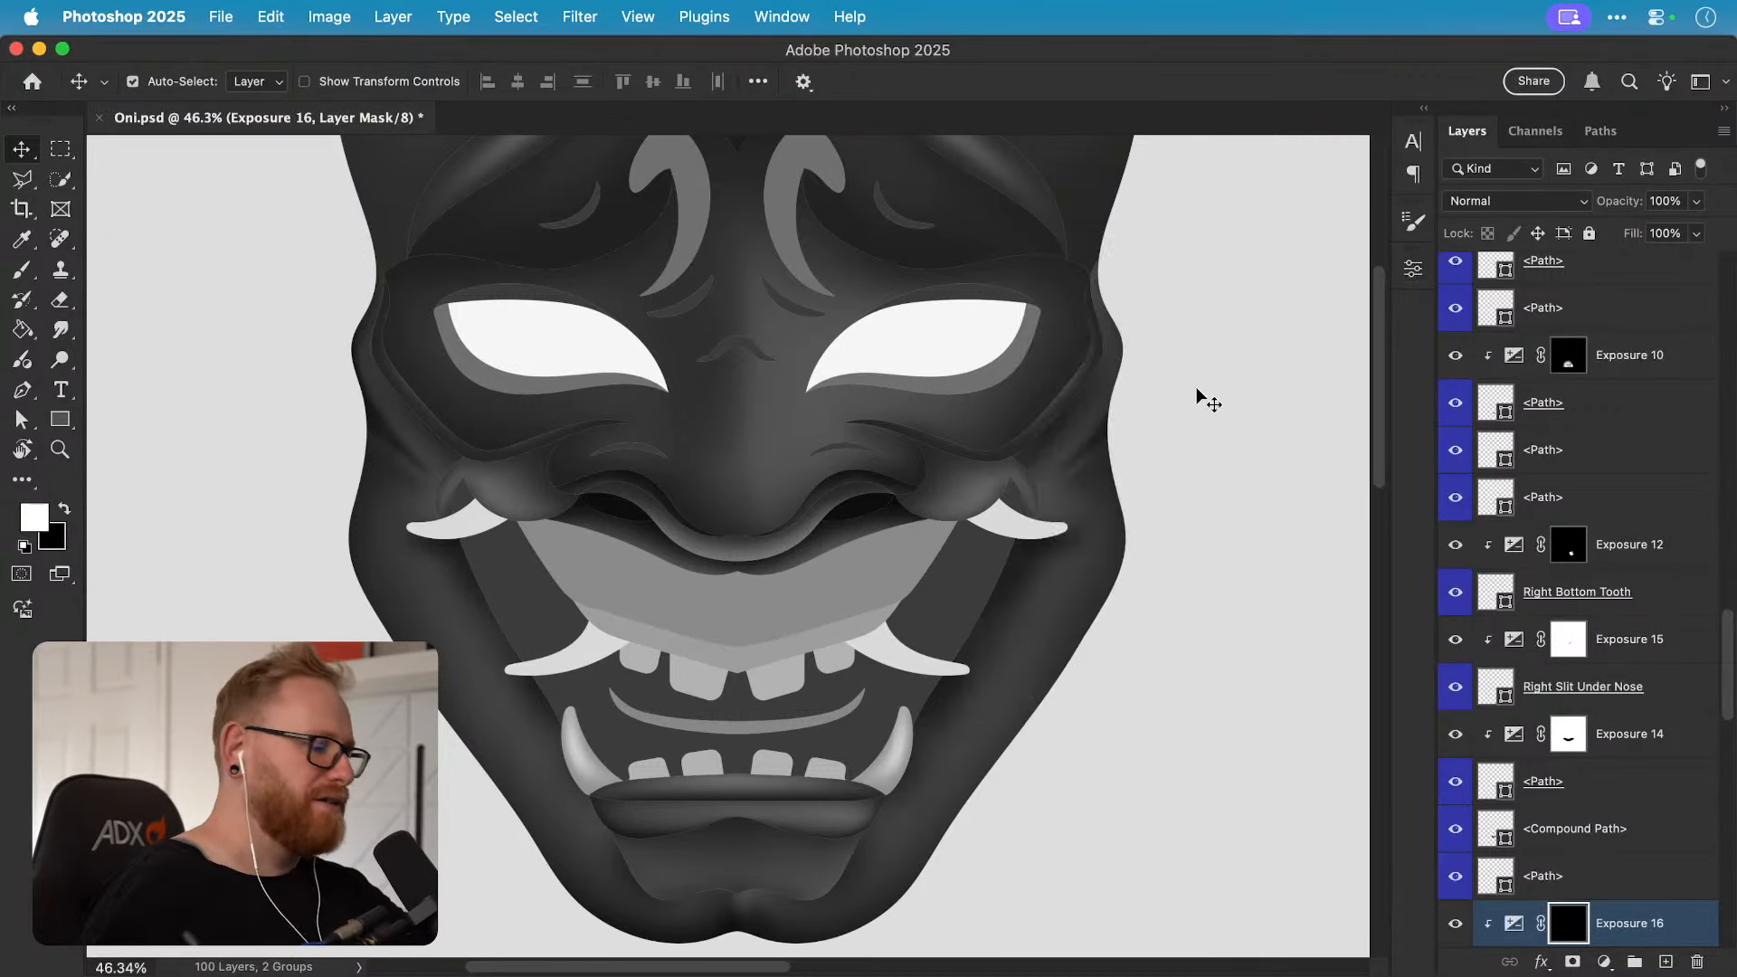
Step: Paint white on the Exposure 16 mask along the upper lip's top edge with a 400 px soft brush at 30% flow
key("b")
key("bracketright")
key("bracketright")
key("bracketright")
key("bracketright")
key("bracketright")
key("bracketright")
key("bracketright")
key("bracketright")
key("bracketright")
key("bracketright")
key("bracketright")
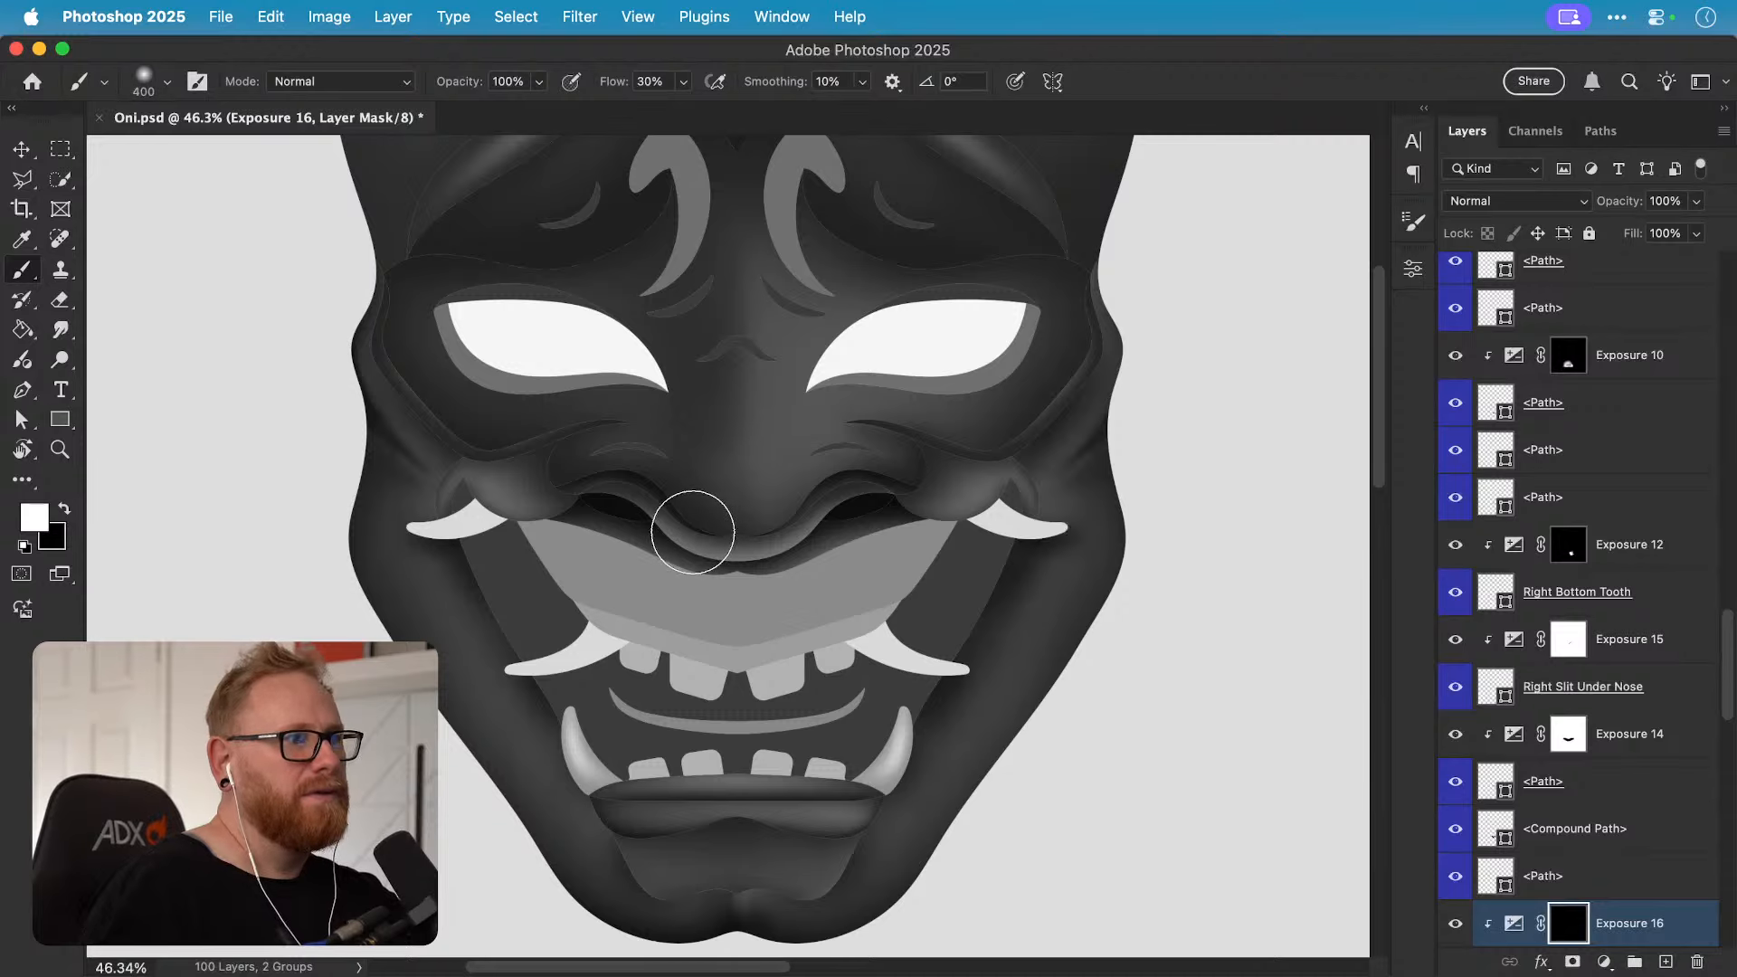
mouse_move(524, 481)
left_mouse_down()
mouse_move(893, 505)
mouse_move(505, 459)
mouse_move(802, 535)
mouse_move(747, 516)
mouse_move(914, 505)
mouse_move(747, 477)
left_mouse_up()
Step: Darken the upper lip's lower edge above the gum on the Exposure 16 mask with a soft brush about 150 to 175 px wide
key("bracketleft")
key("bracketleft")
key("bracketleft")
key("bracketleft")
key("bracketleft")
key("bracketleft")
key("bracketleft")
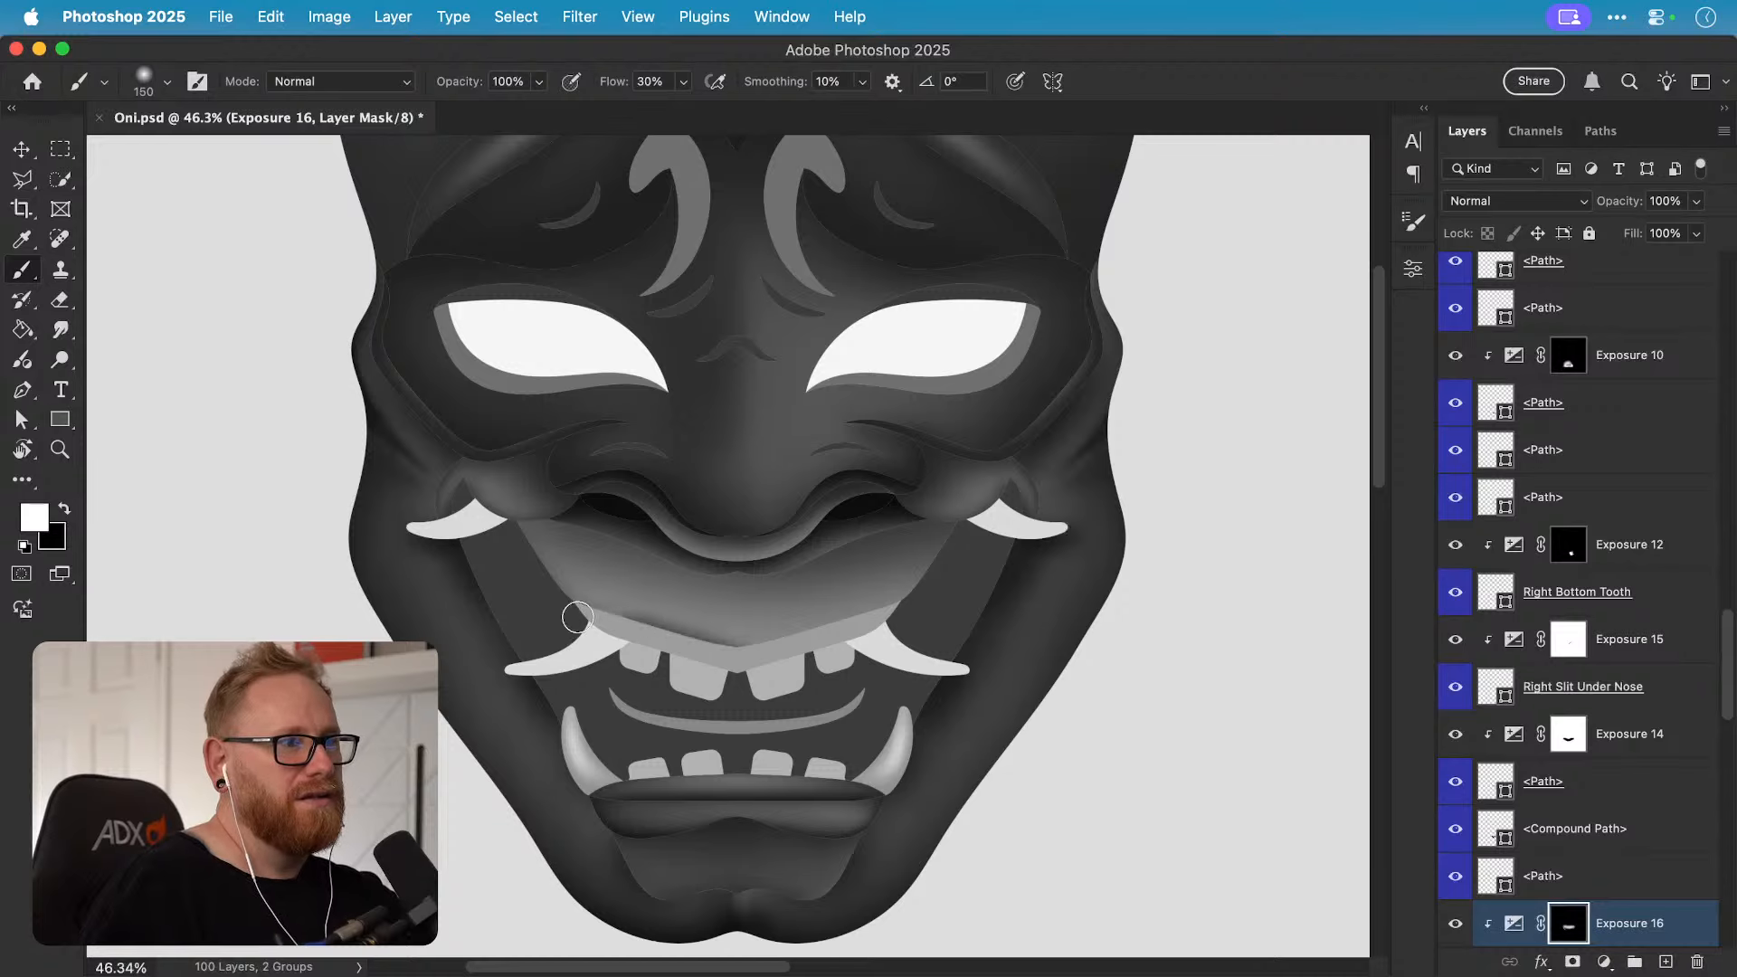
key("bracketleft")
key("bracketleft")
key("bracketright")
key("bracketright")
key("bracketright")
key("bracketright")
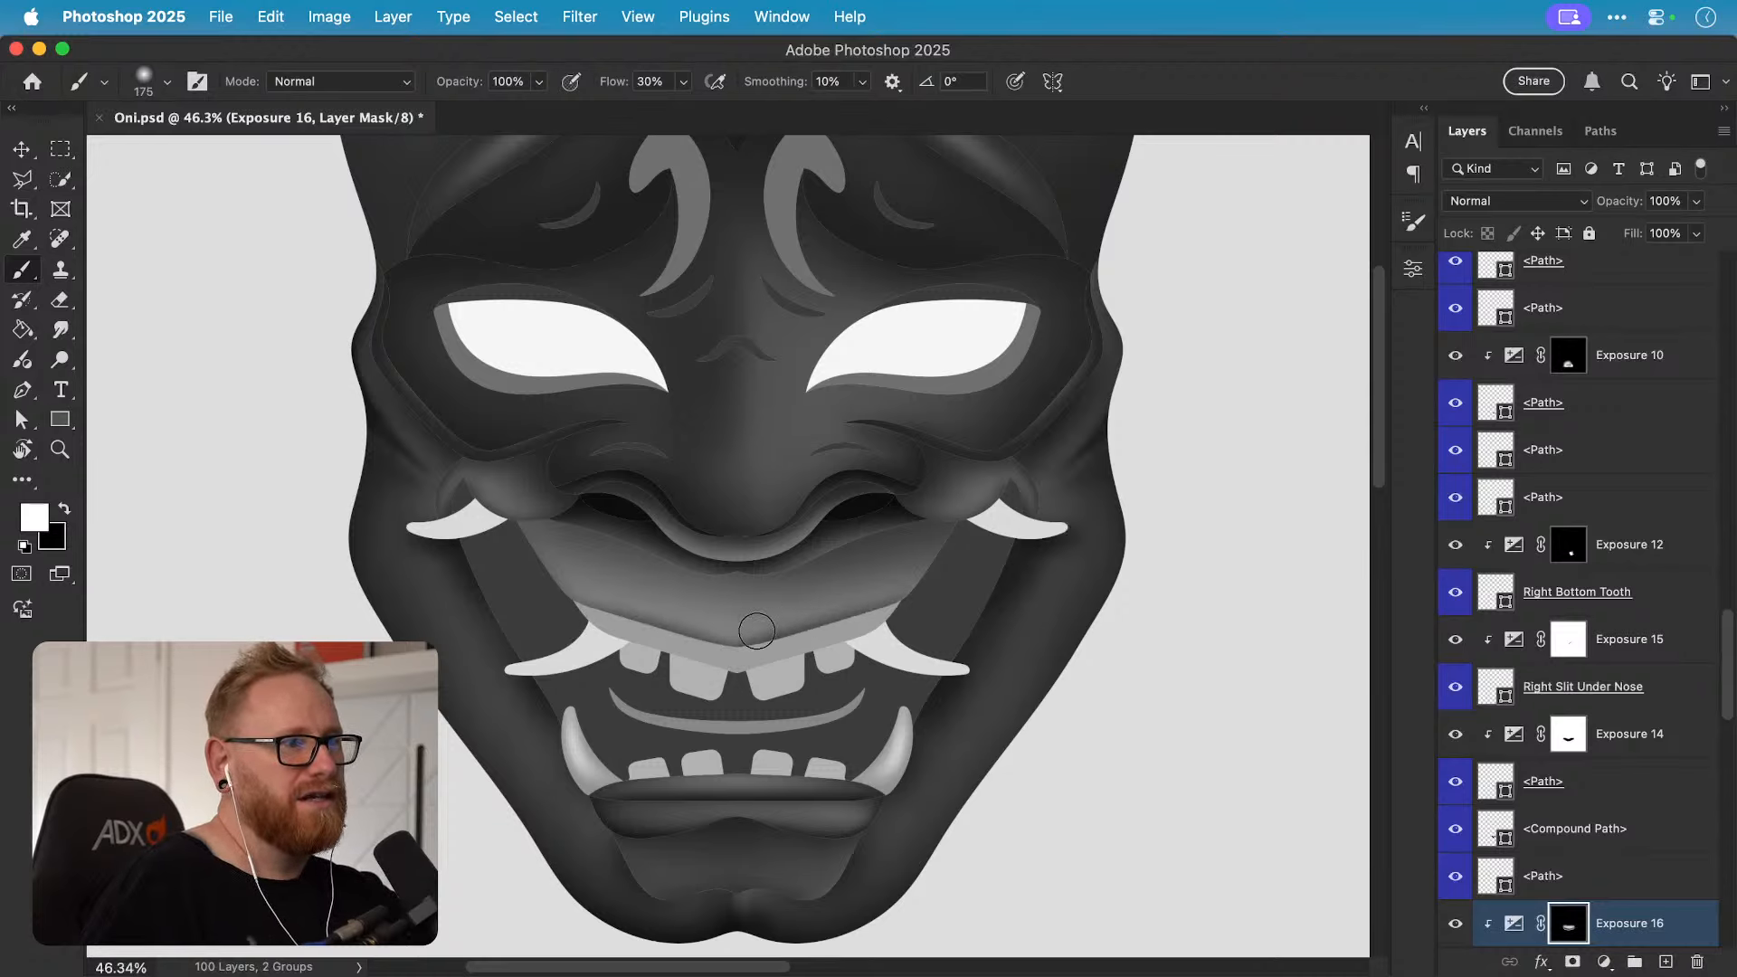
Step: Deepen the shading at the upper lip's left and right corners on the Exposure 16 mask with soft brushes of 300 to 600 px
key("bracketright")
key("bracketright")
key("bracketright")
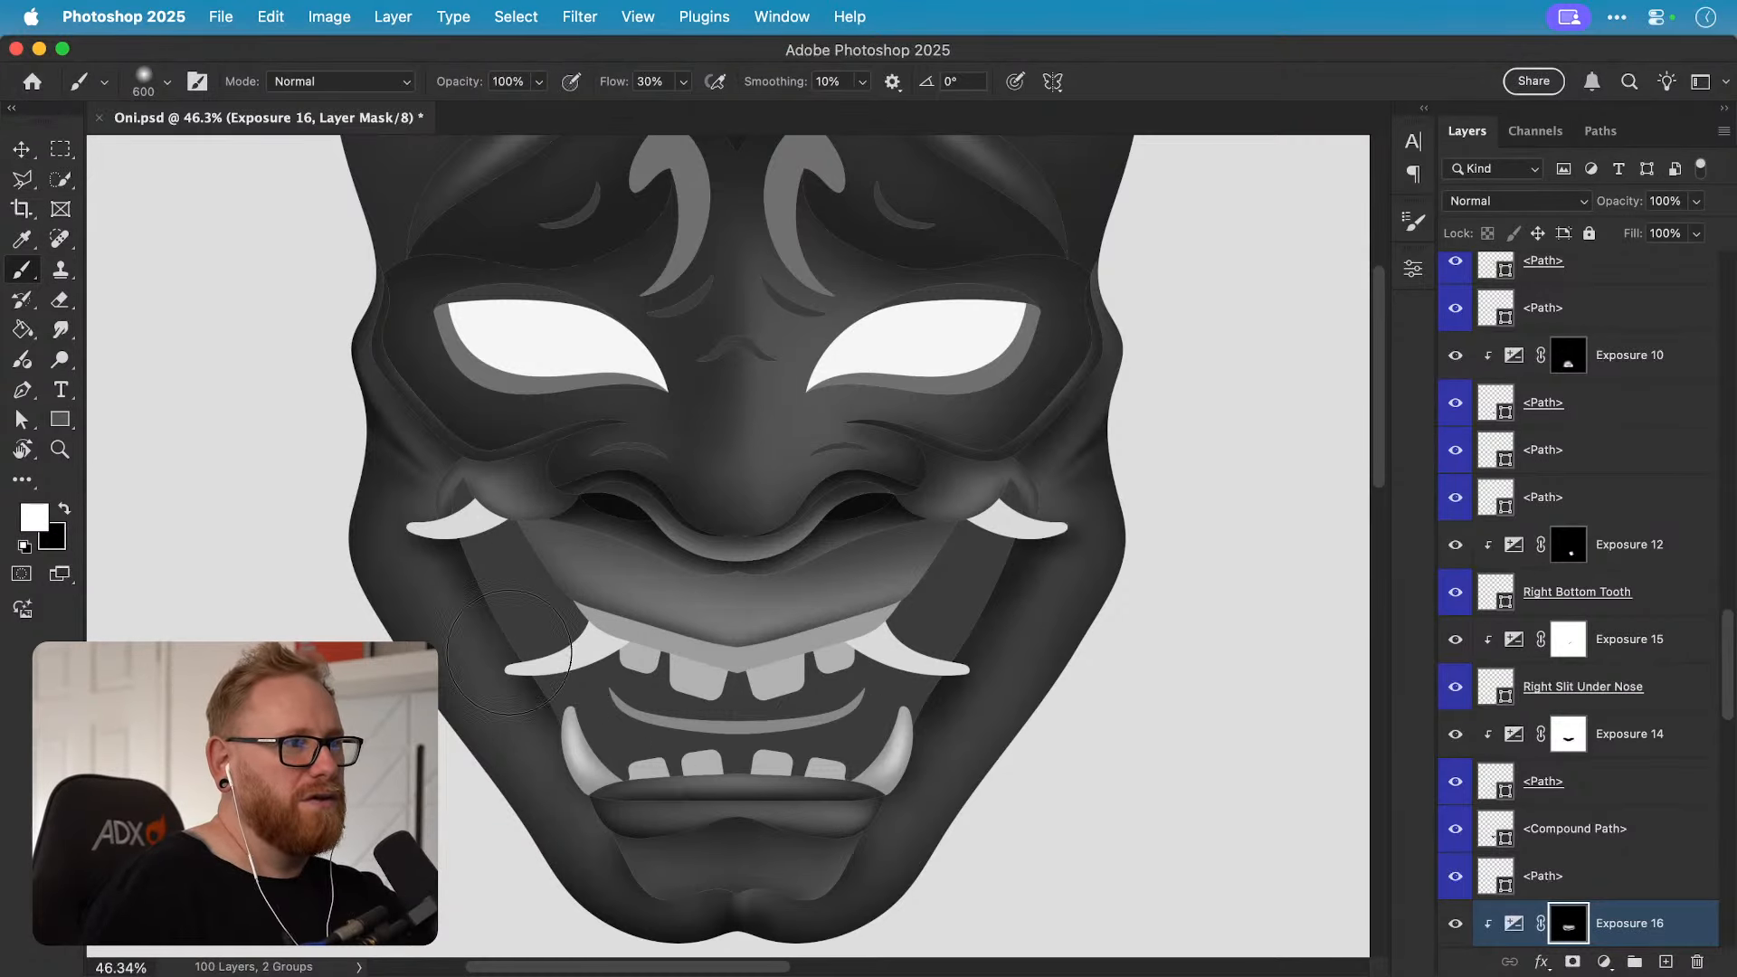
key("bracketleft")
key("bracketleft")
key("bracketleft")
key("bracketleft")
key("bracketleft")
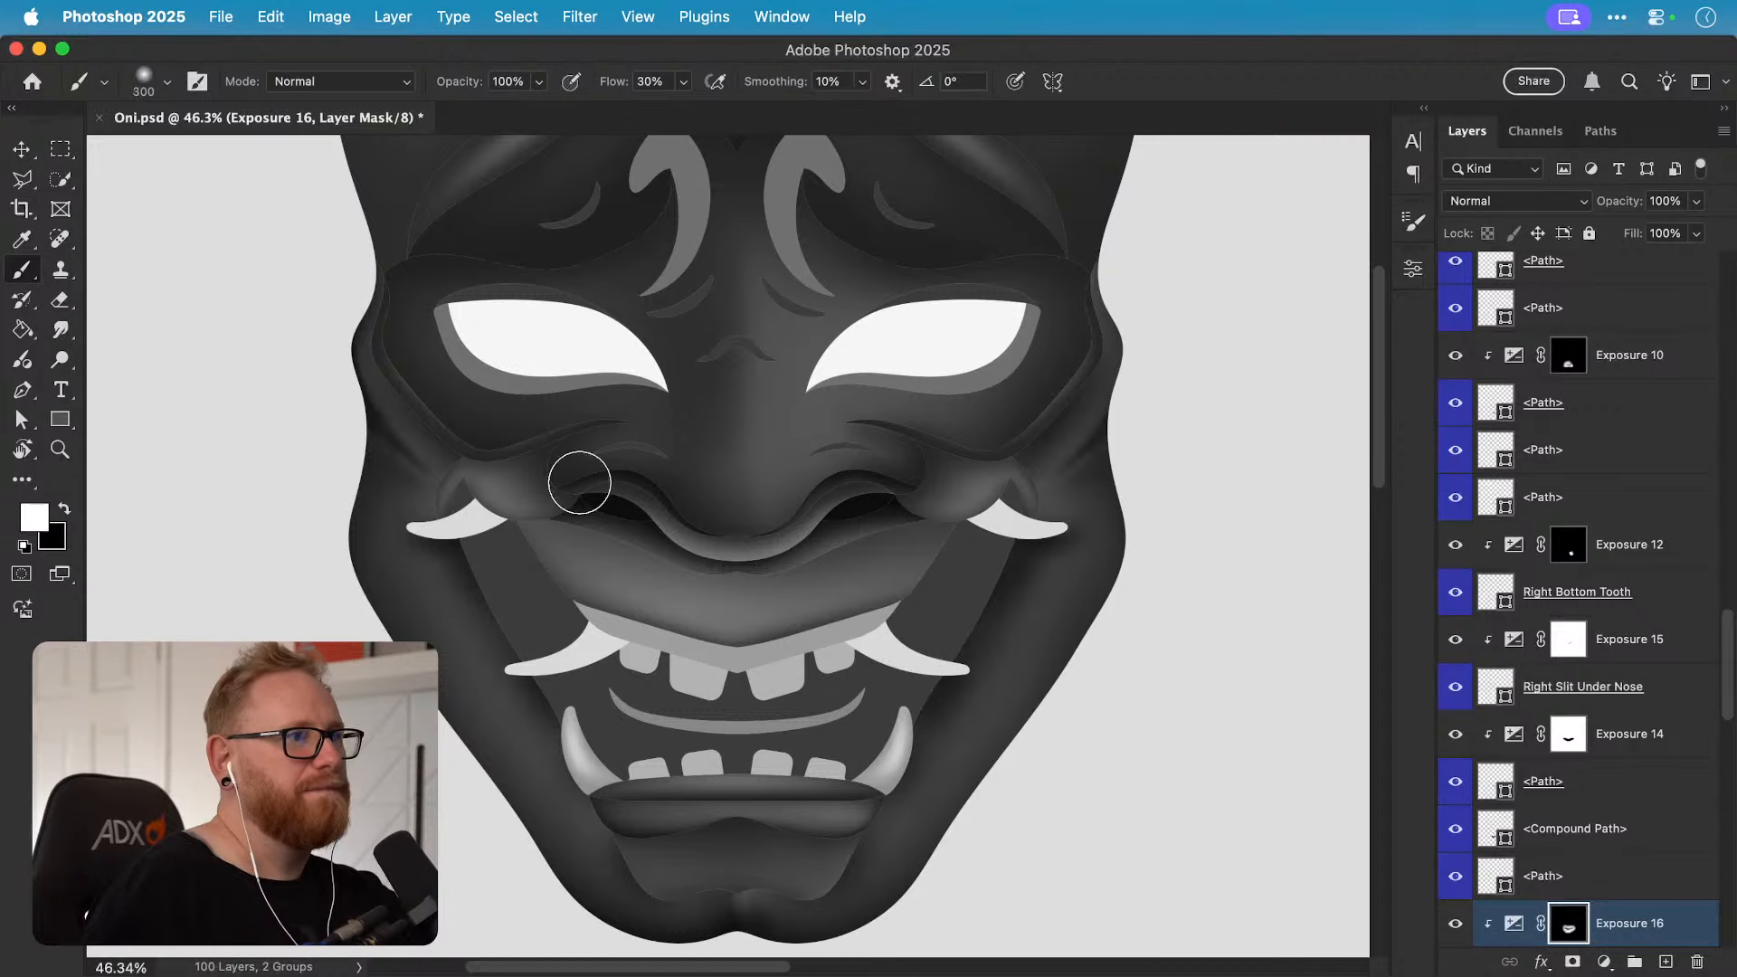
key("bracketright")
key("bracketright")
key("bracketright")
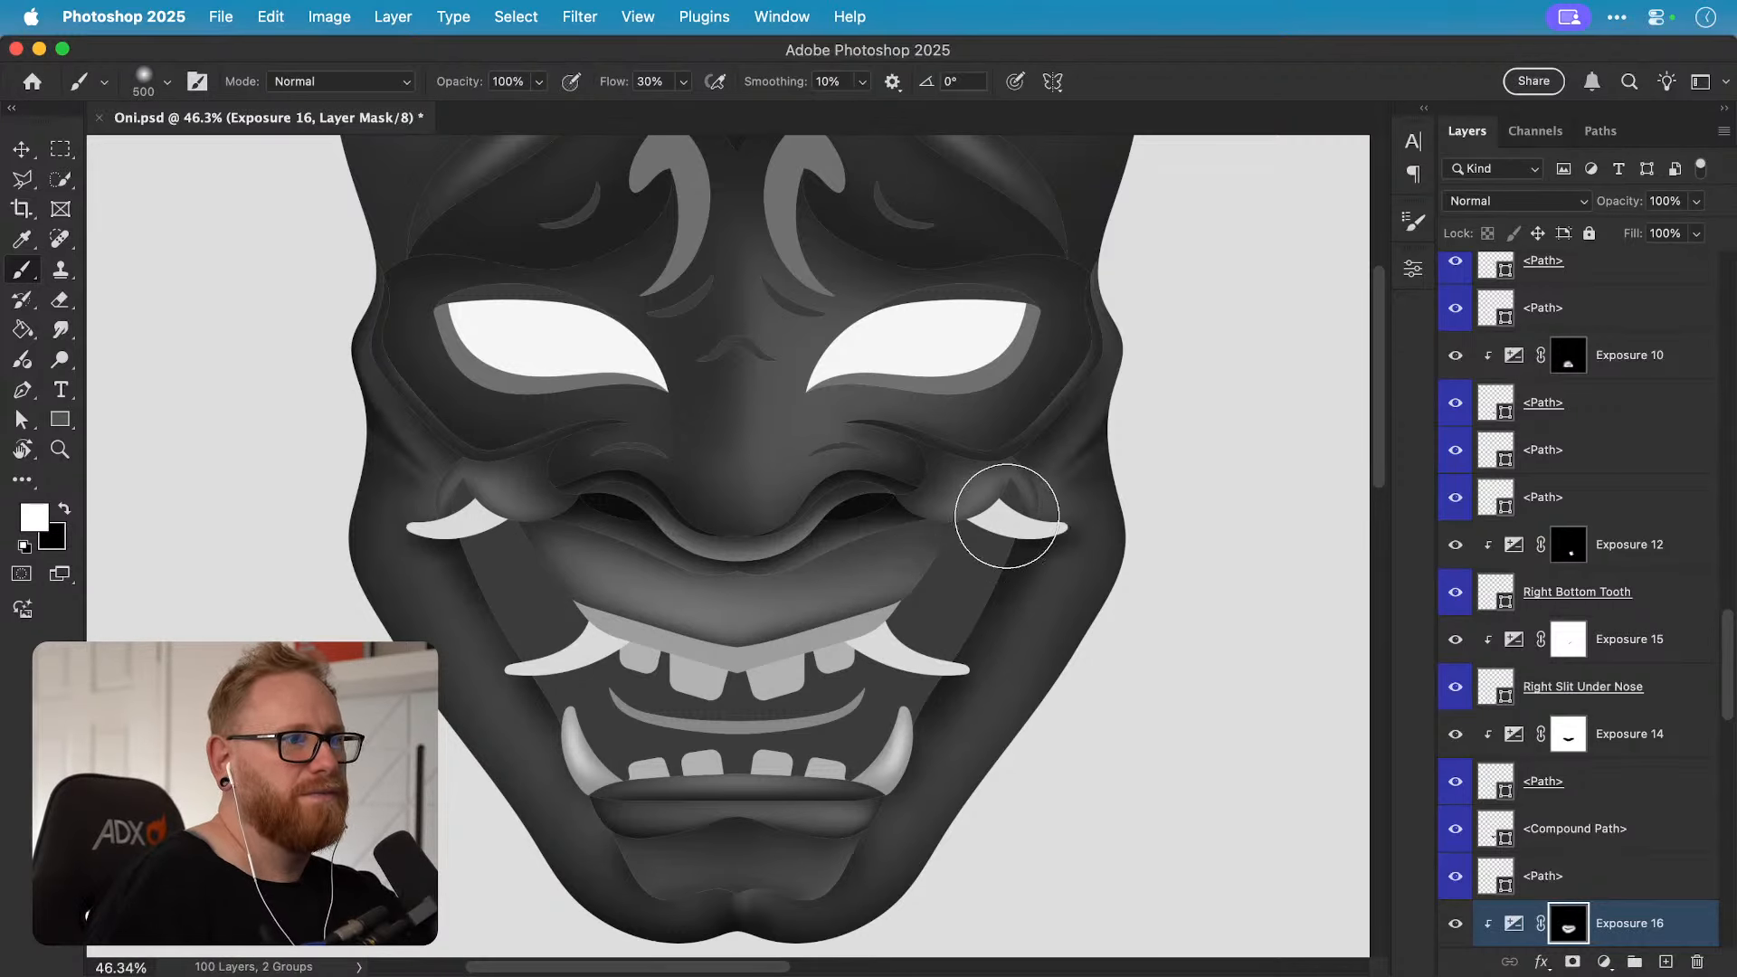
key("bracketright")
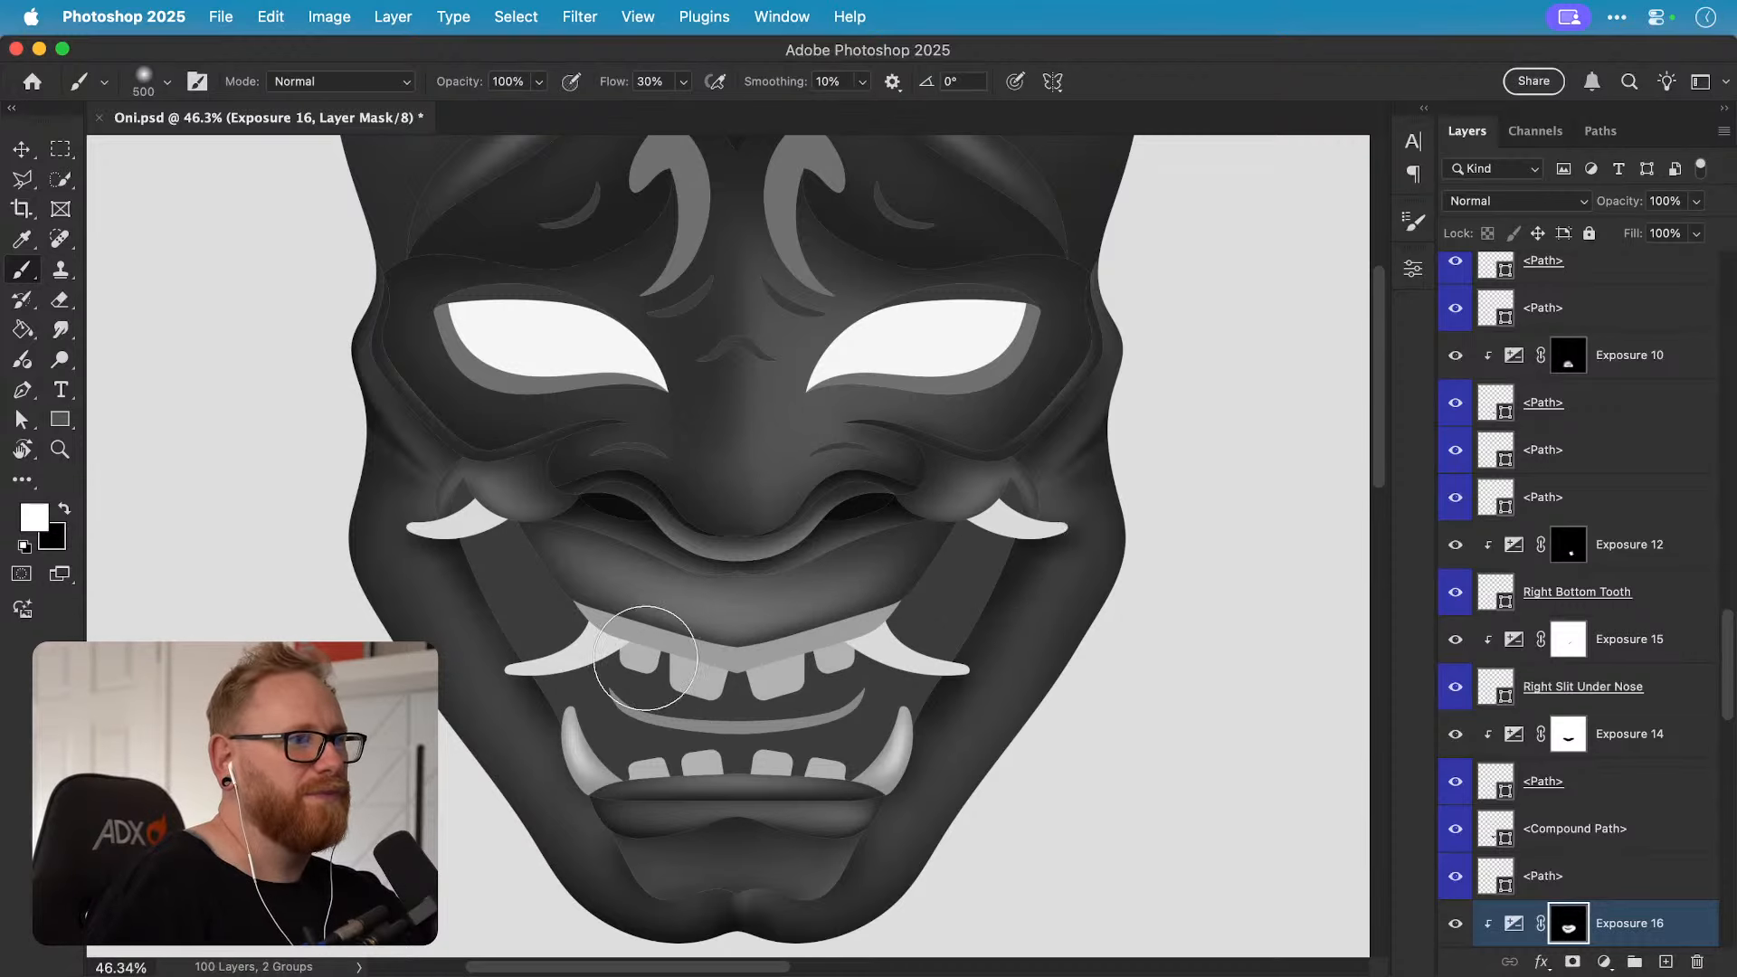
Step: Refine the upper lip's shading beneath the nose band and along its edges with soft brushes of 200 to 400 px
key("bracketleft")
key("bracketleft")
key("bracketleft")
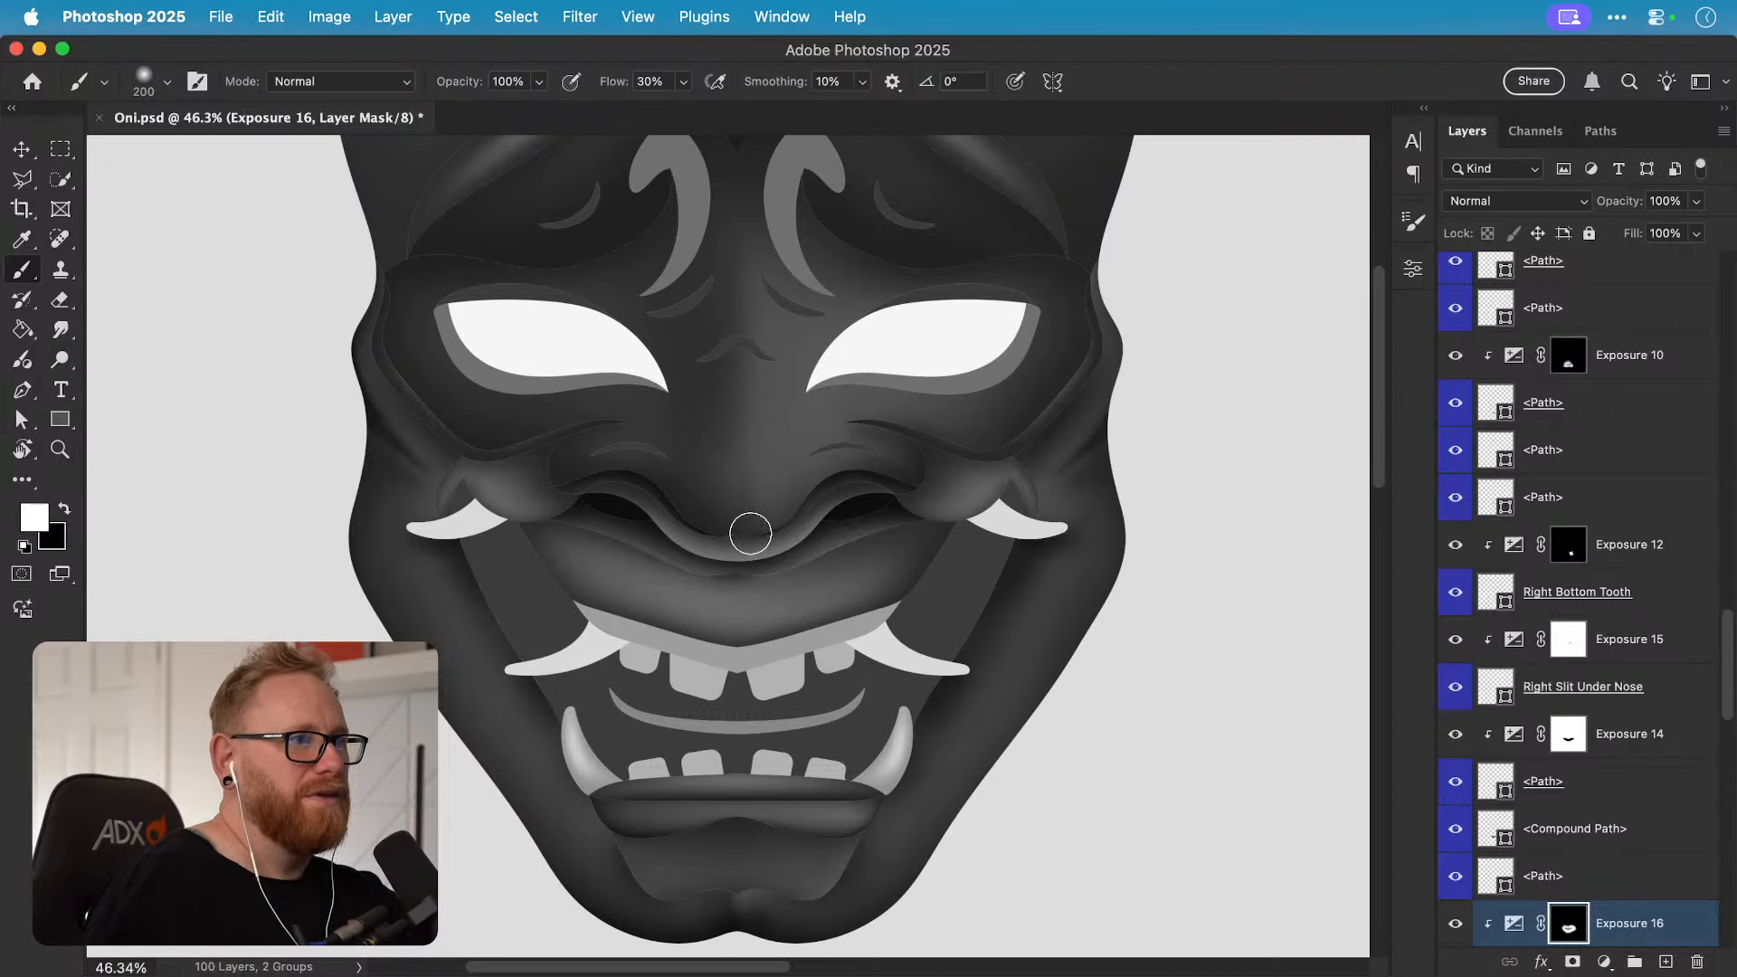
key("bracketright")
key("bracketright")
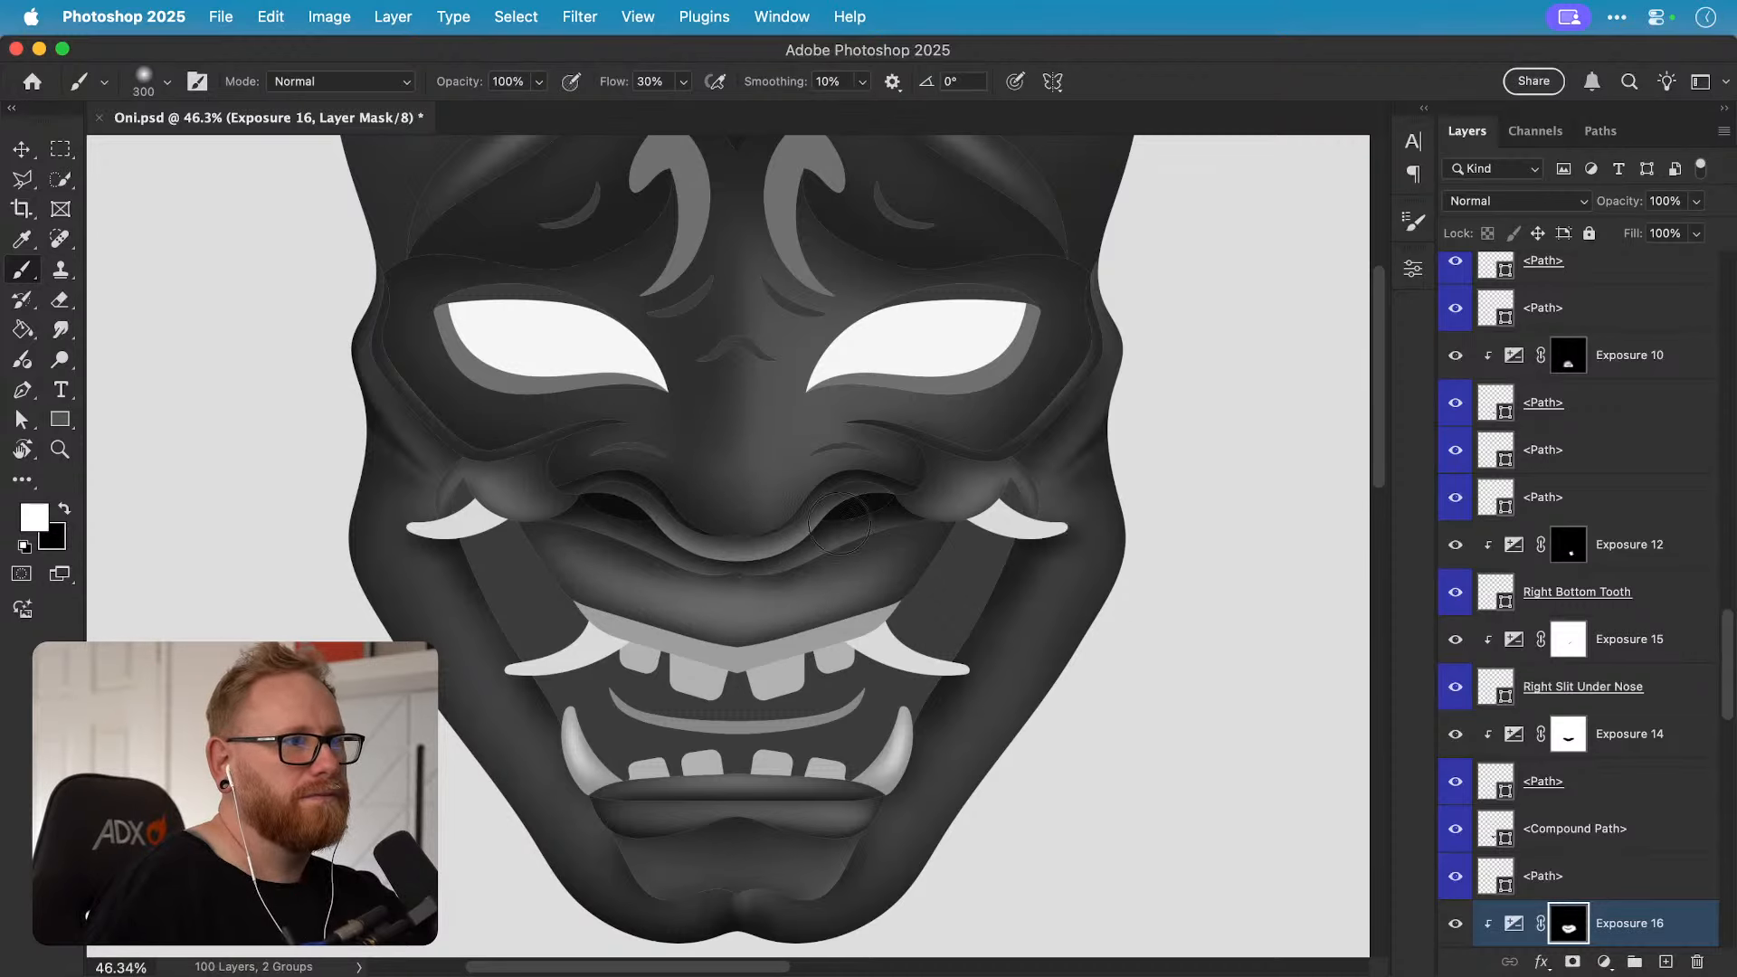
key("bracketright")
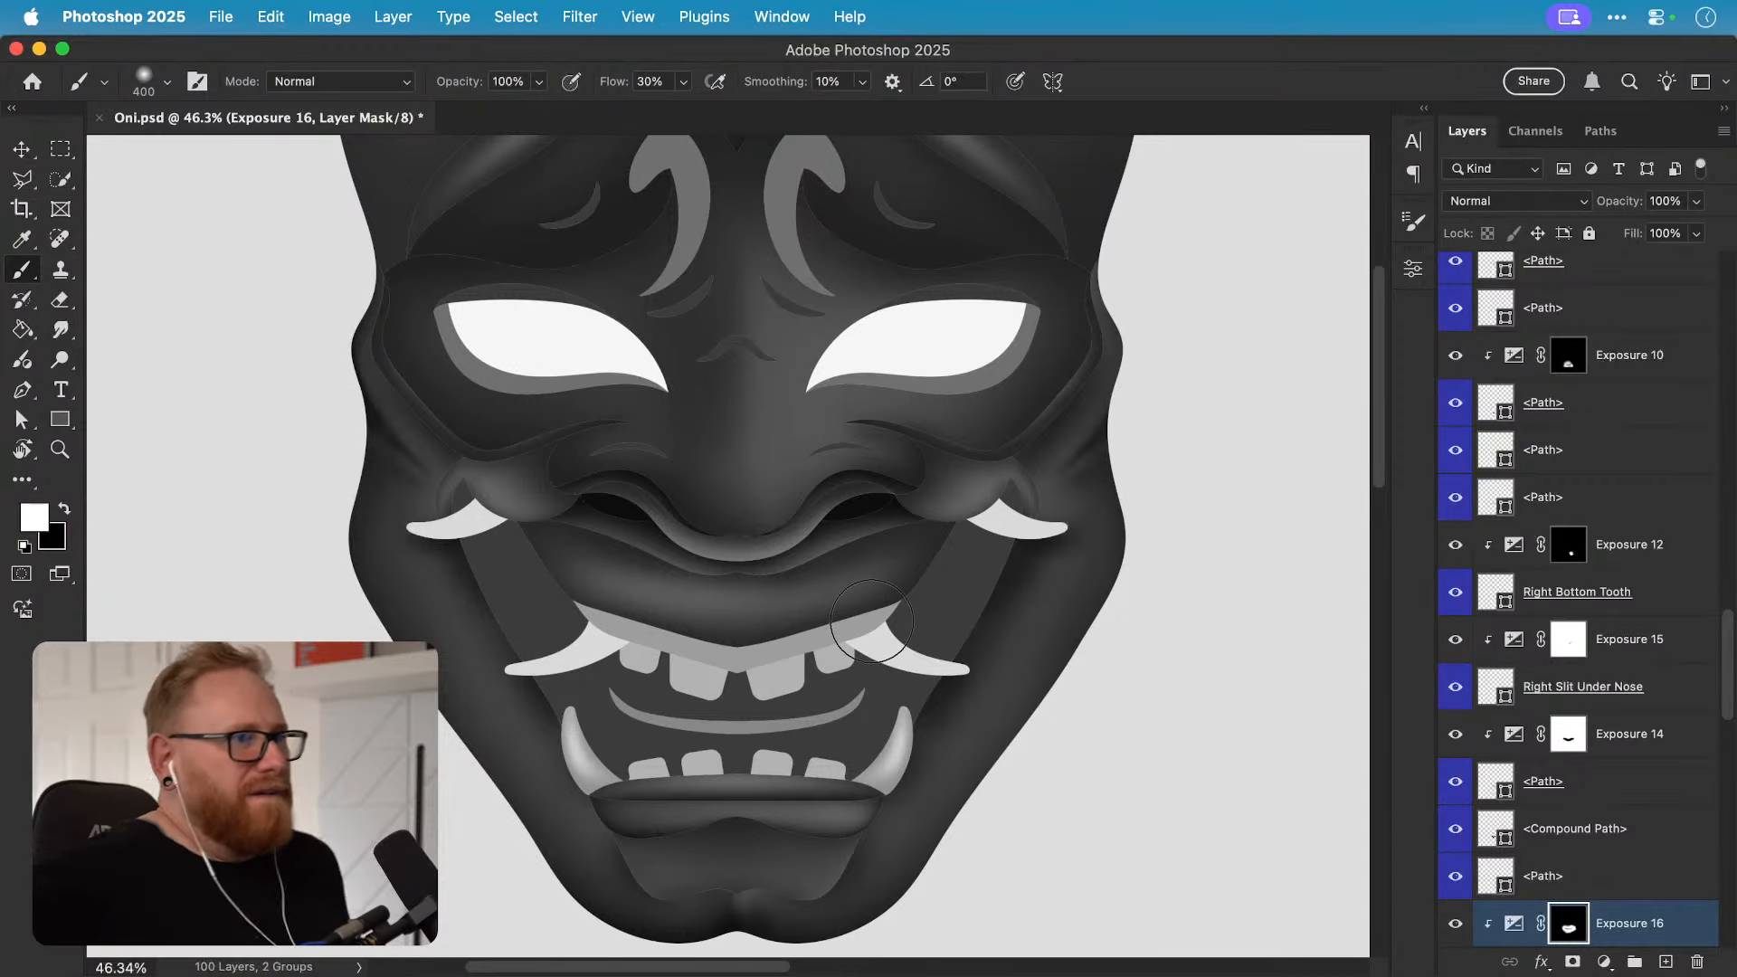
Step: Fit the whole mask in view and save the Oni.psd document
key("v")
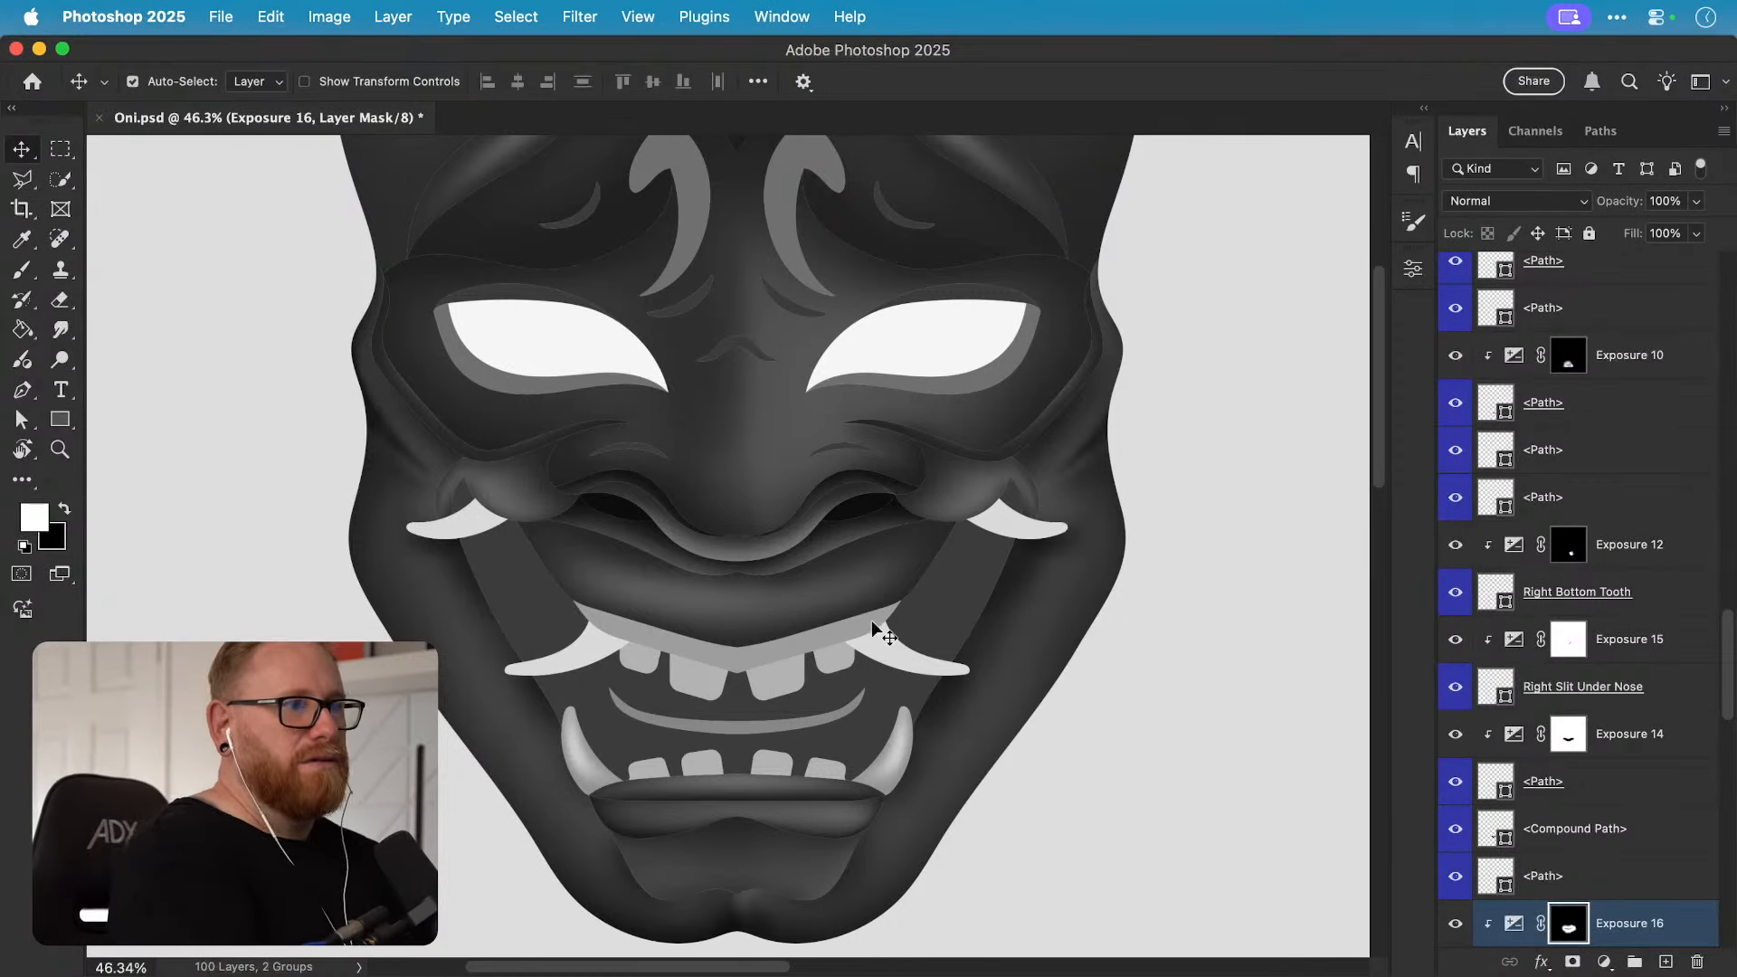
key("super+0")
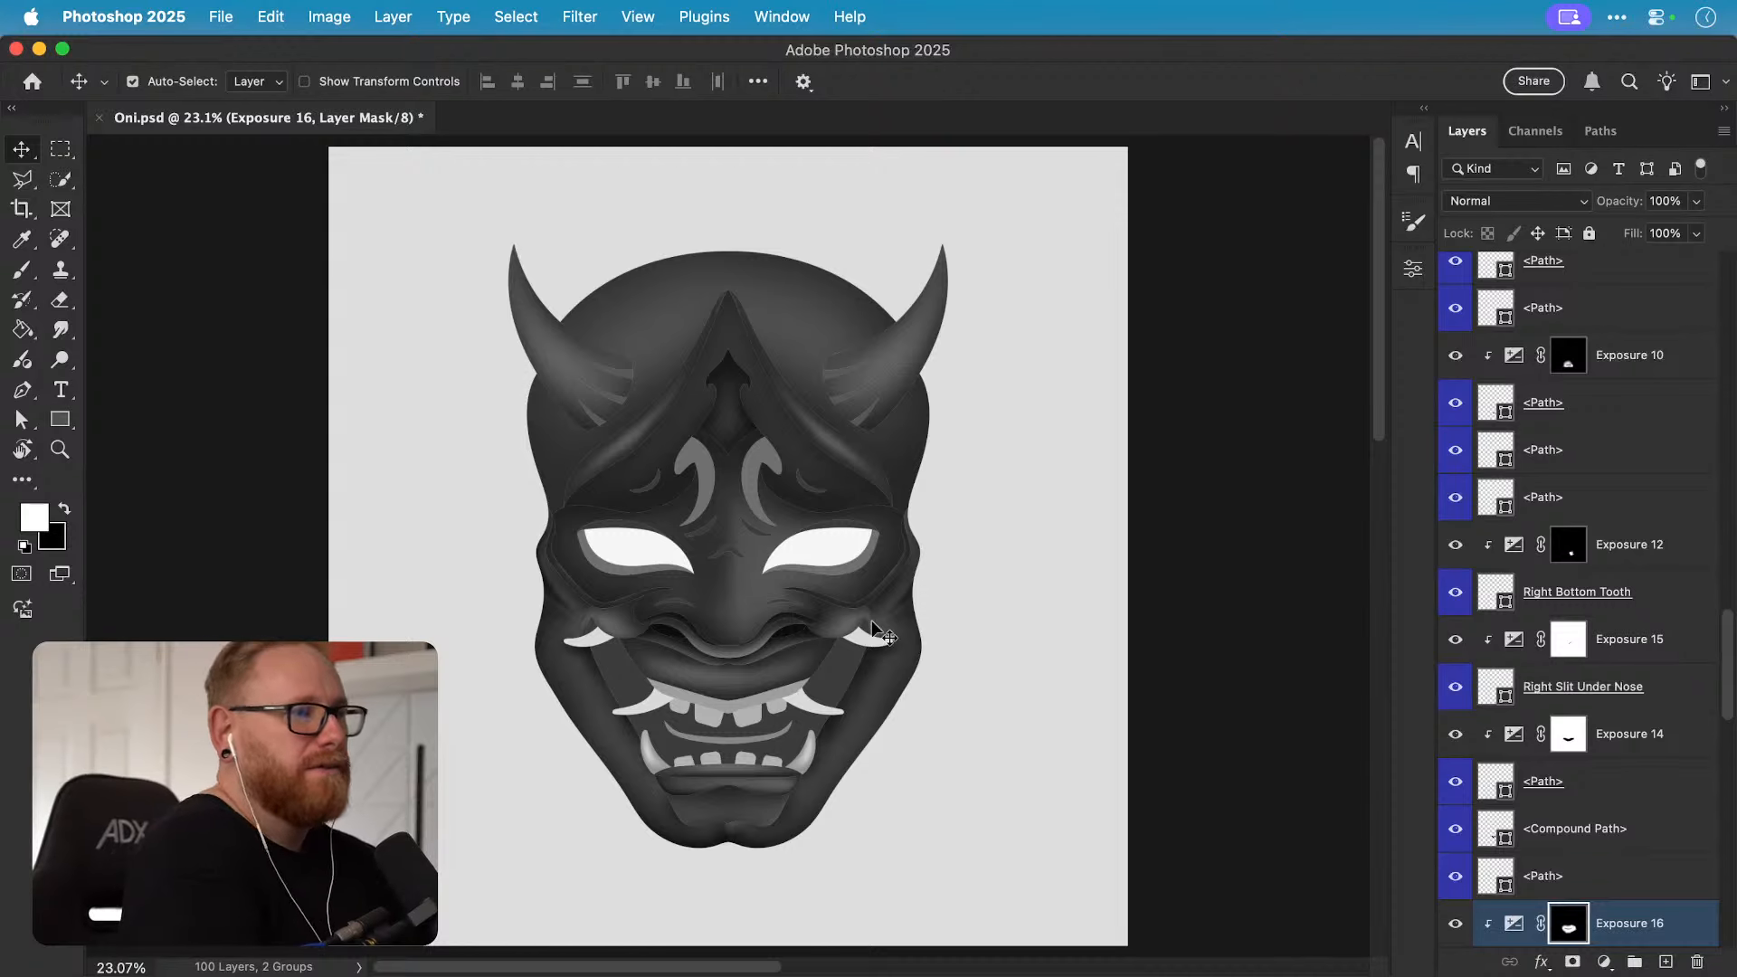
key("super+s")
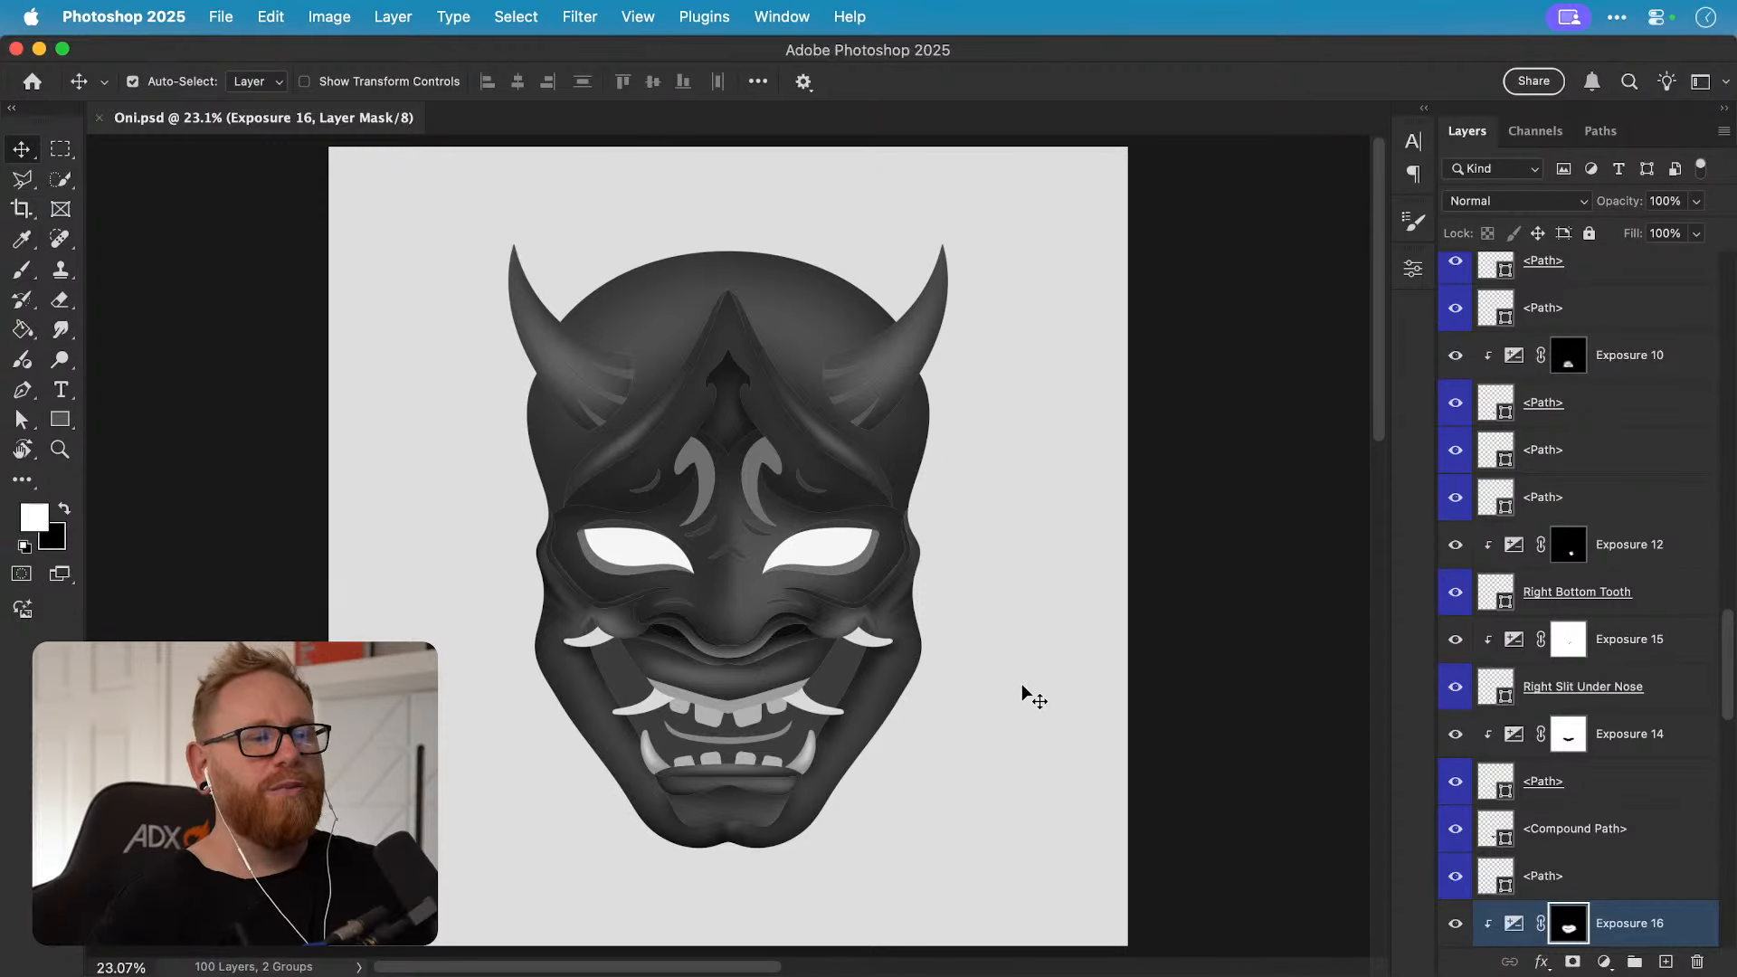
Step: Add a blank layer above the Exposure 16 adjustment and ready the soft round brush with black as the paint colour
left_click(1664, 962)
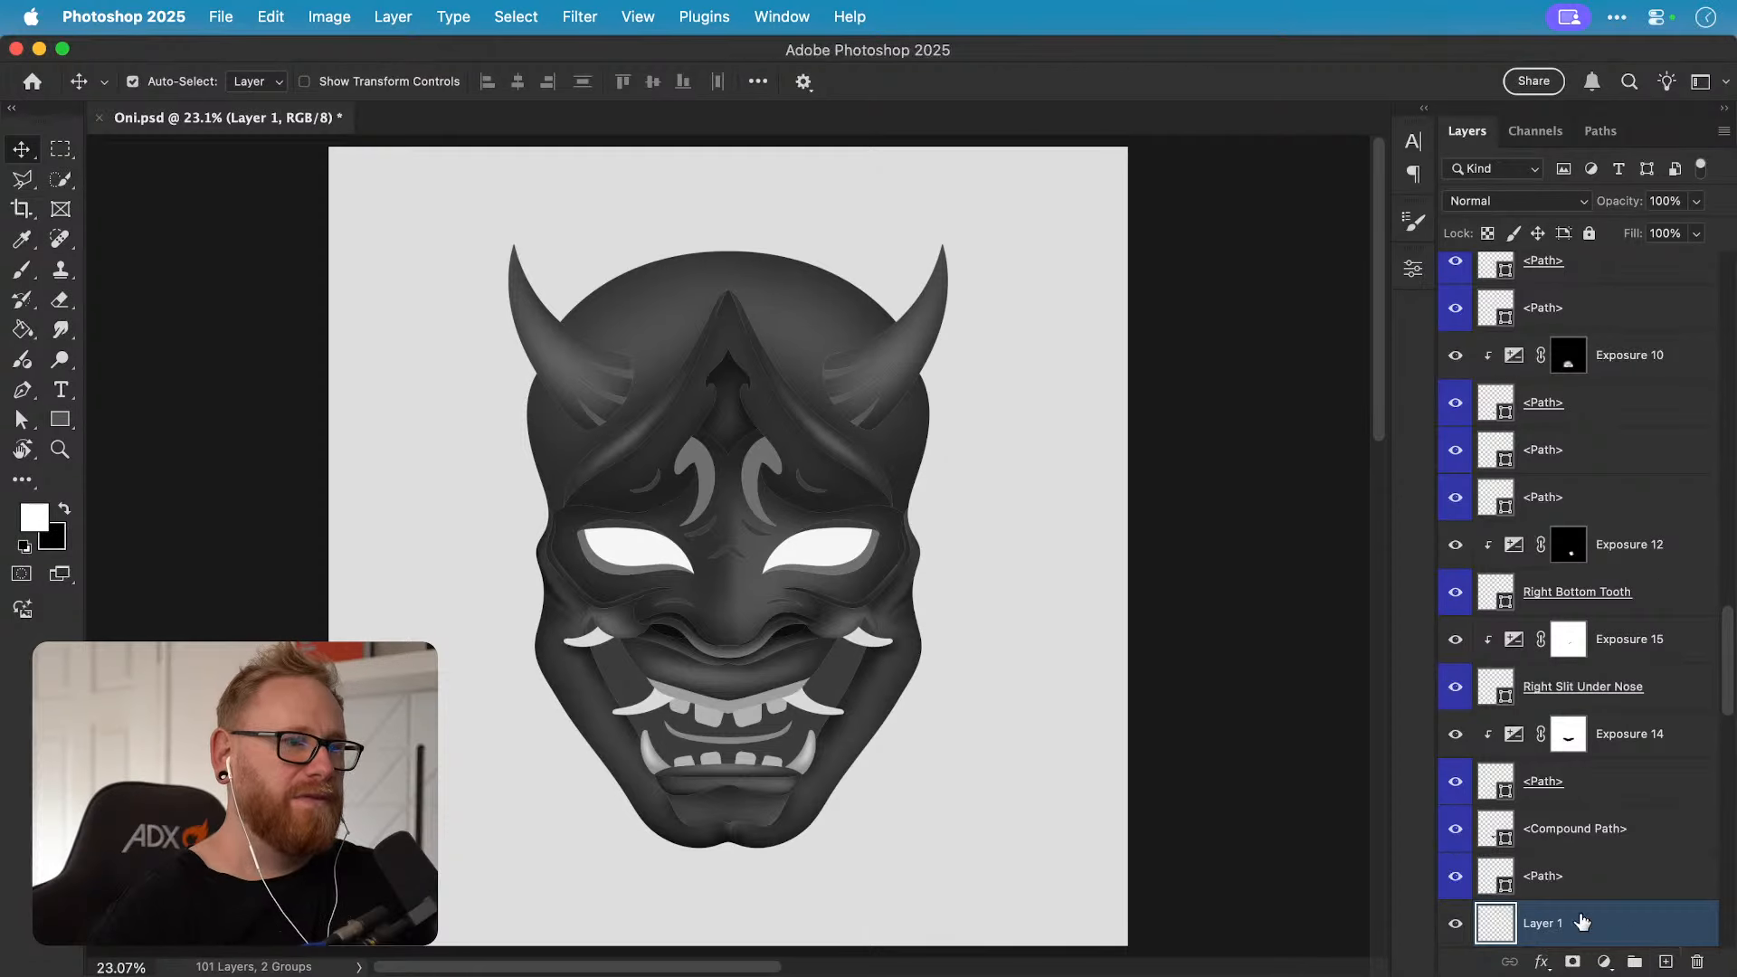
key("b")
key("x")
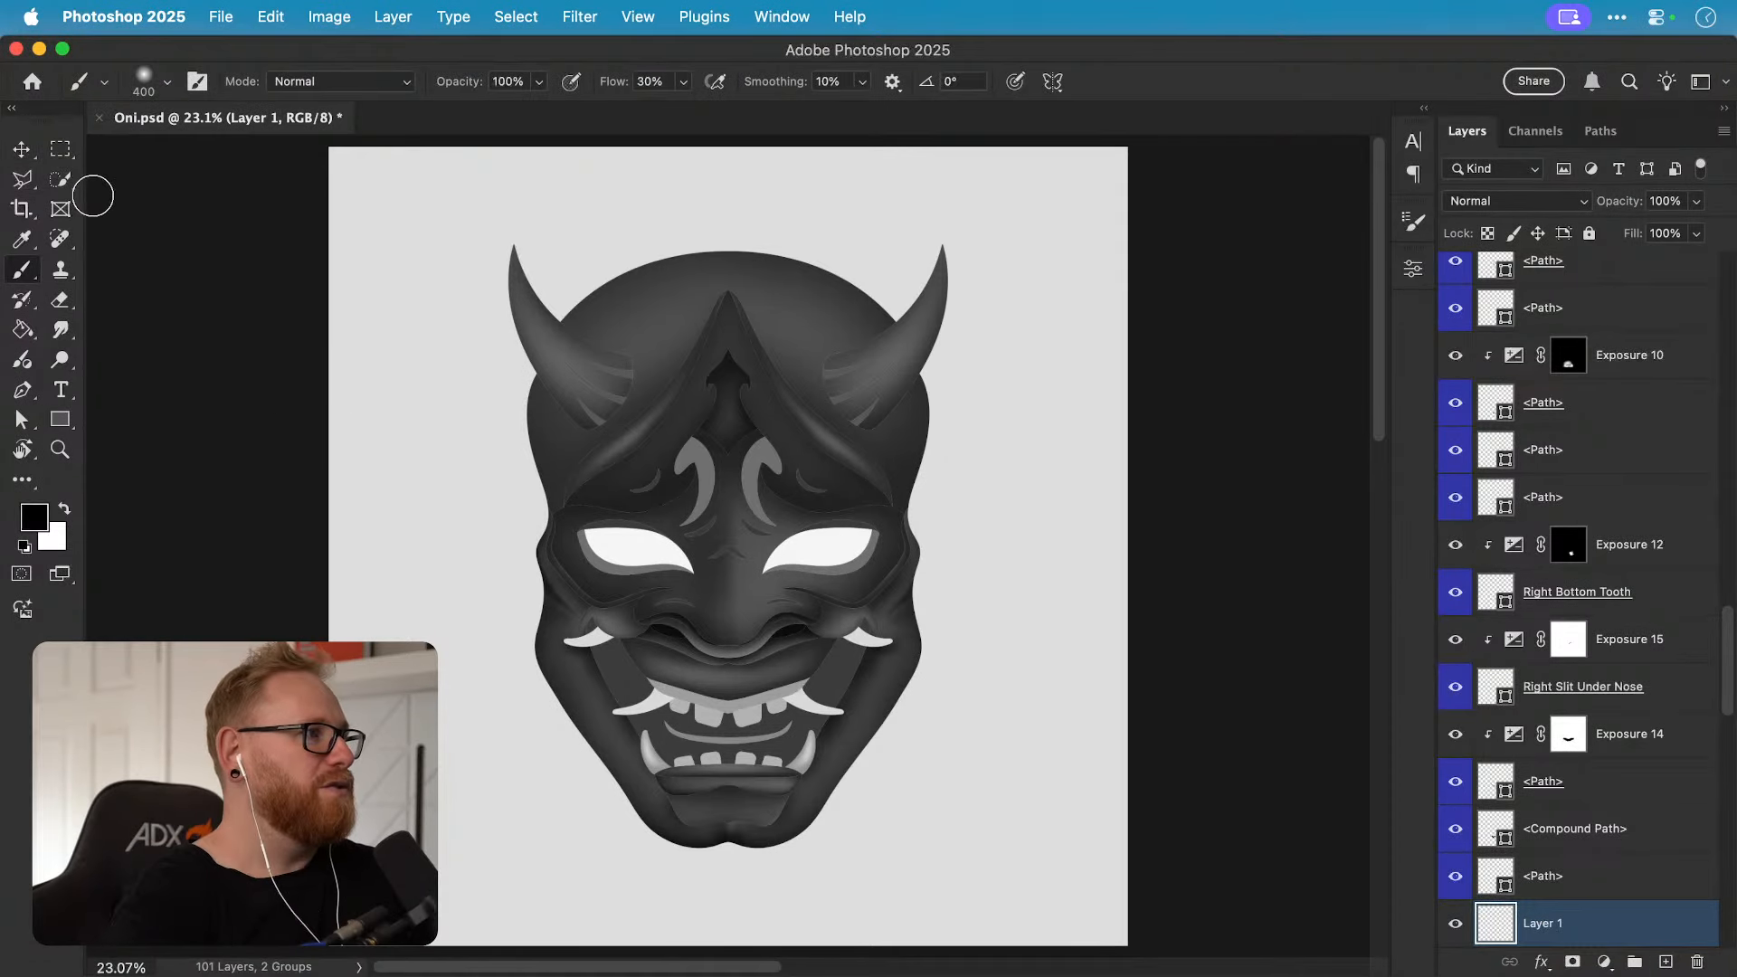
left_click(164, 84)
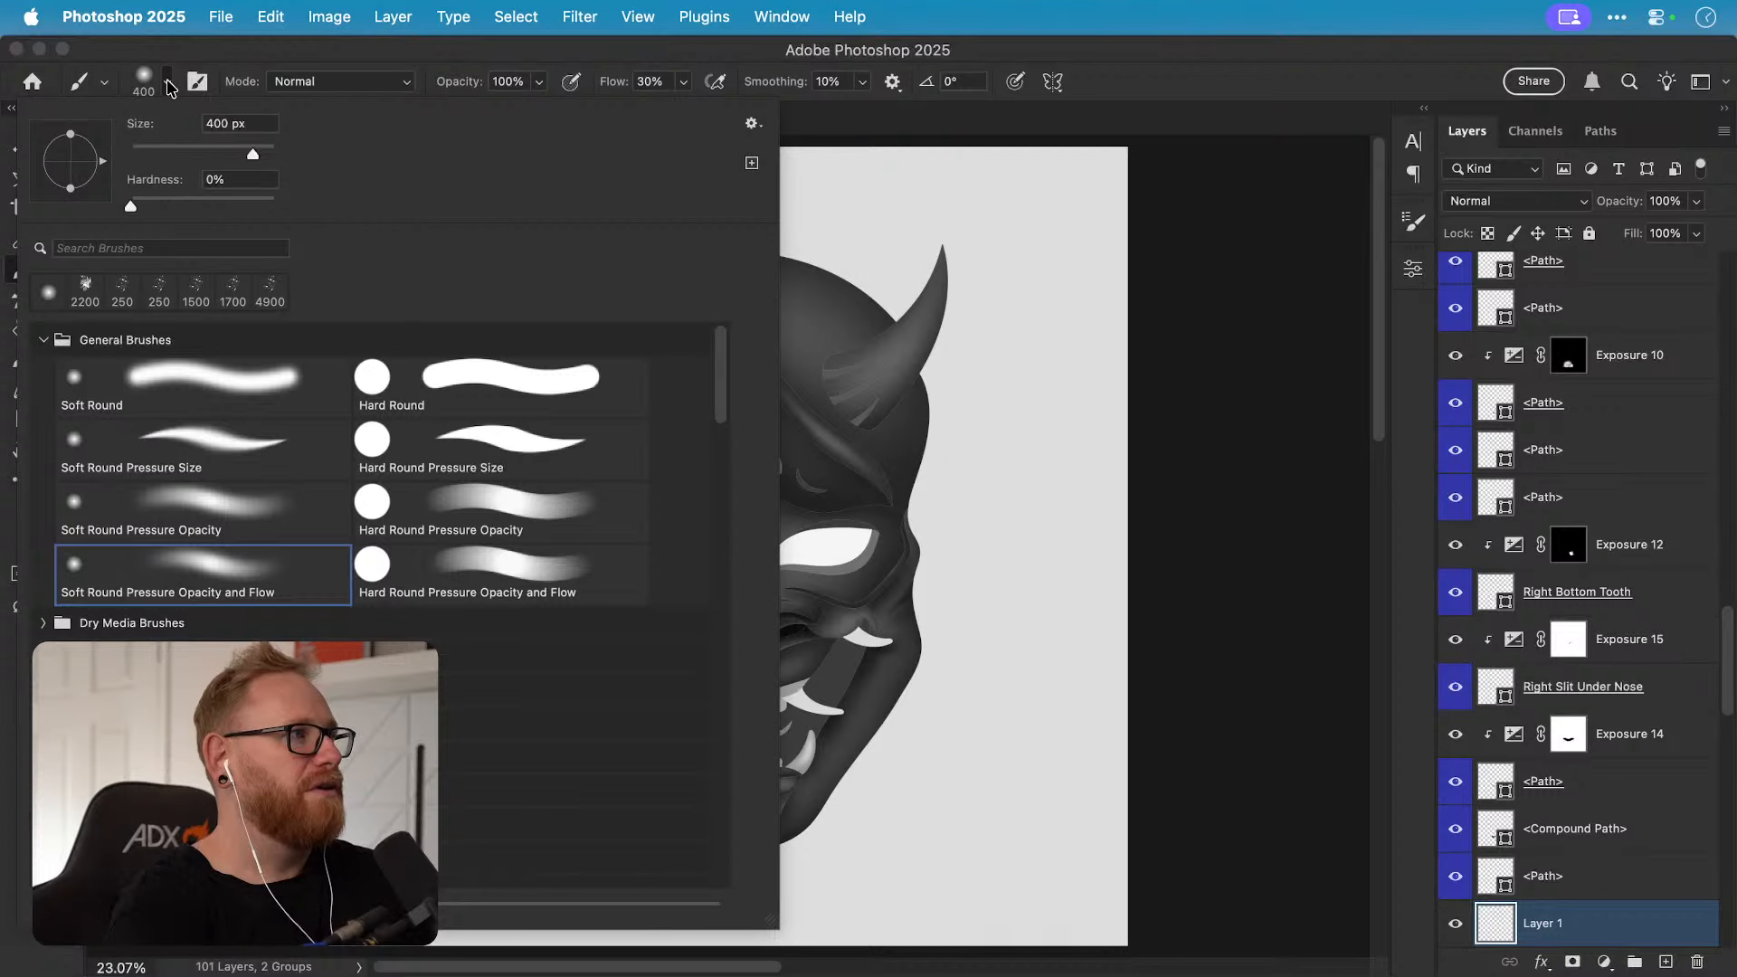
left_click(167, 82)
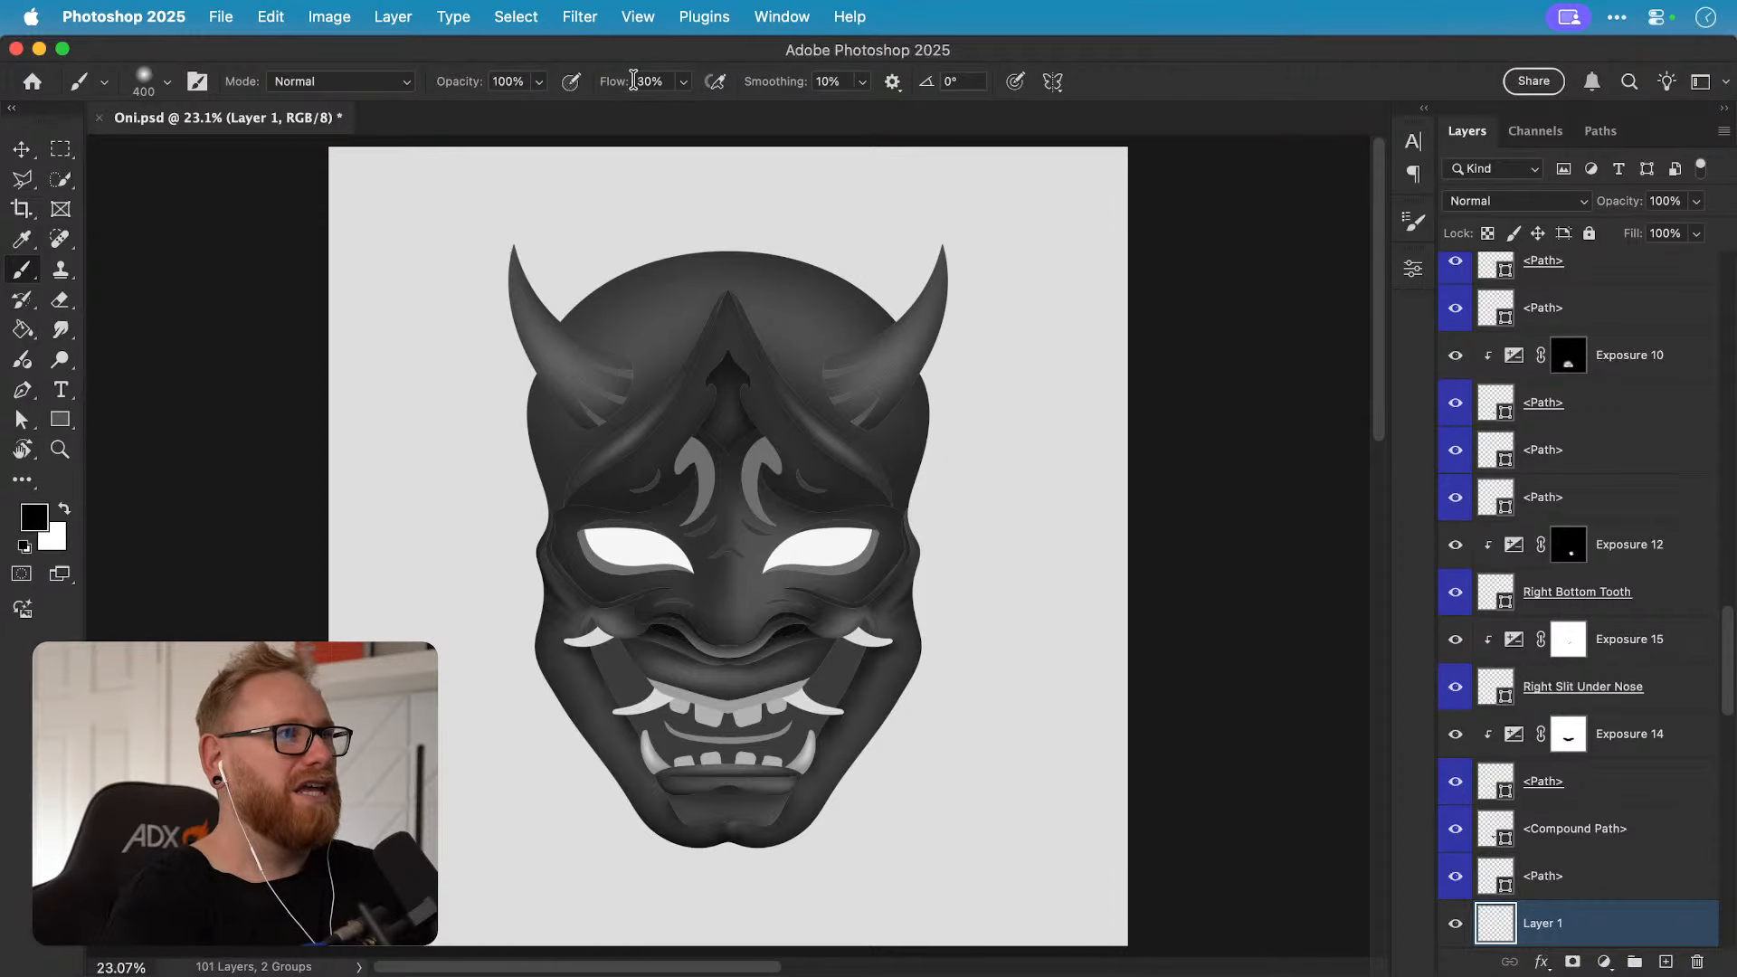
Step: Try soft black test strokes at 30% flow on the background left of the mask, enlarging the brush to 1000 px, and undo them
mouse_move(432, 444)
left_mouse_down()
mouse_move(386, 625)
mouse_move(398, 652)
mouse_move(423, 637)
mouse_move(431, 785)
mouse_move(388, 384)
mouse_move(424, 437)
mouse_move(450, 894)
left_mouse_up()
key("ctrl+z")
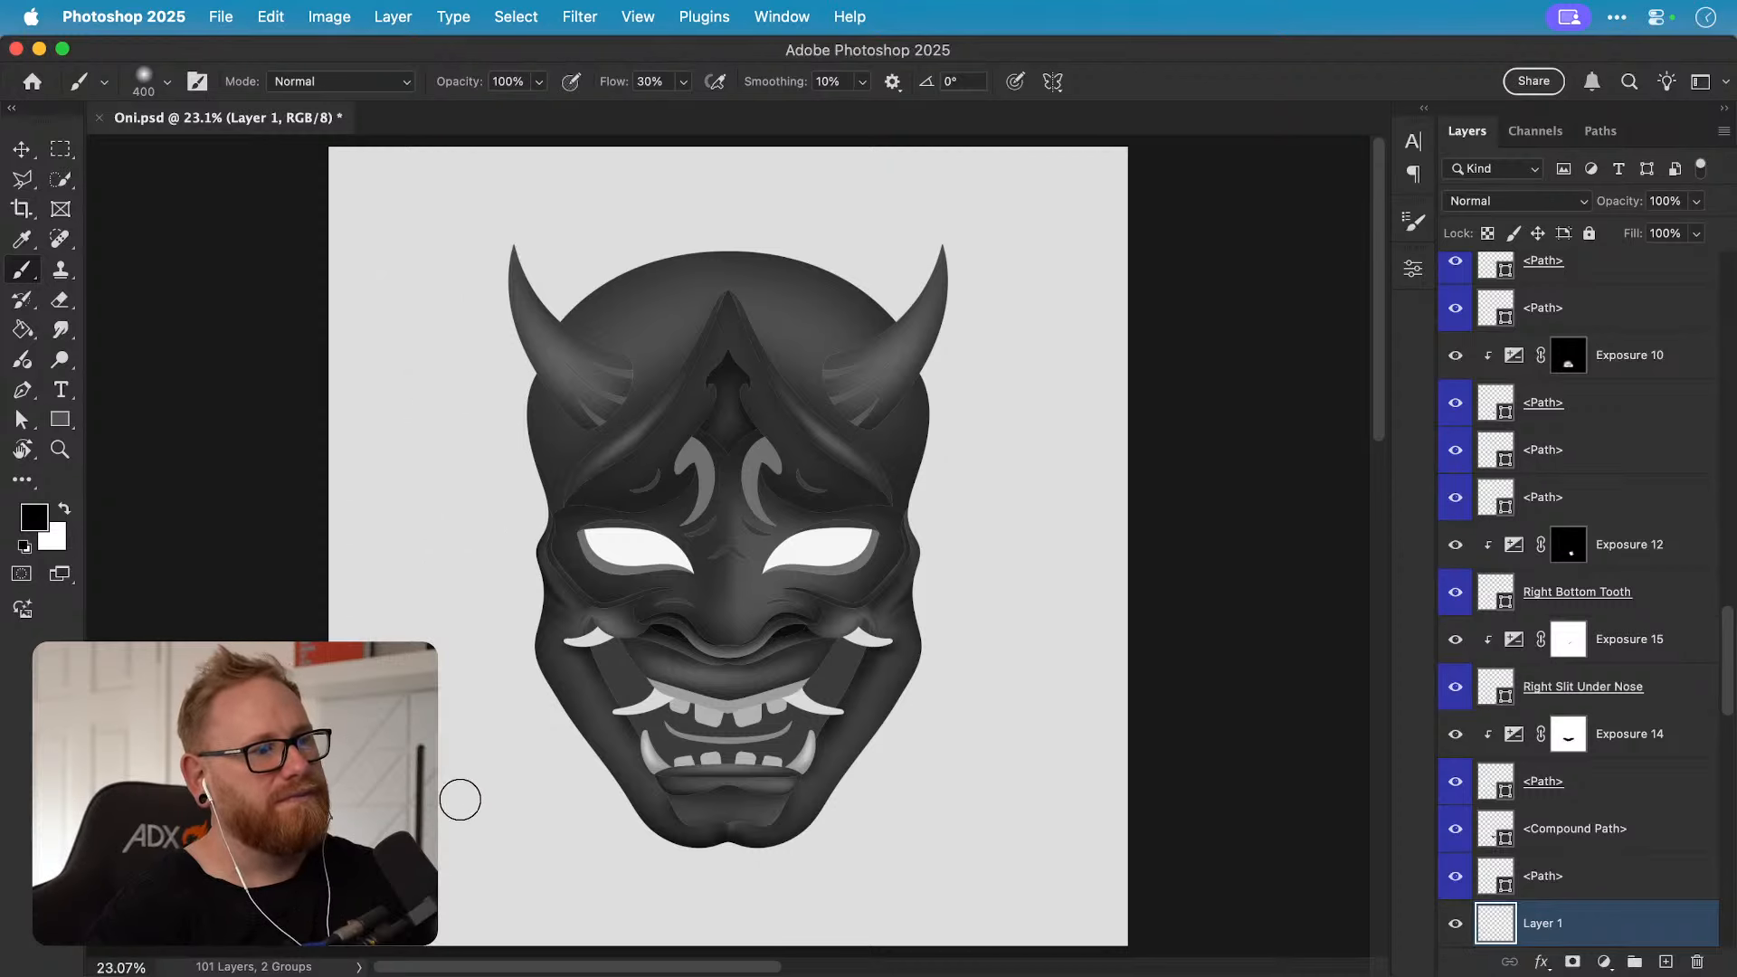
key("bracketright")
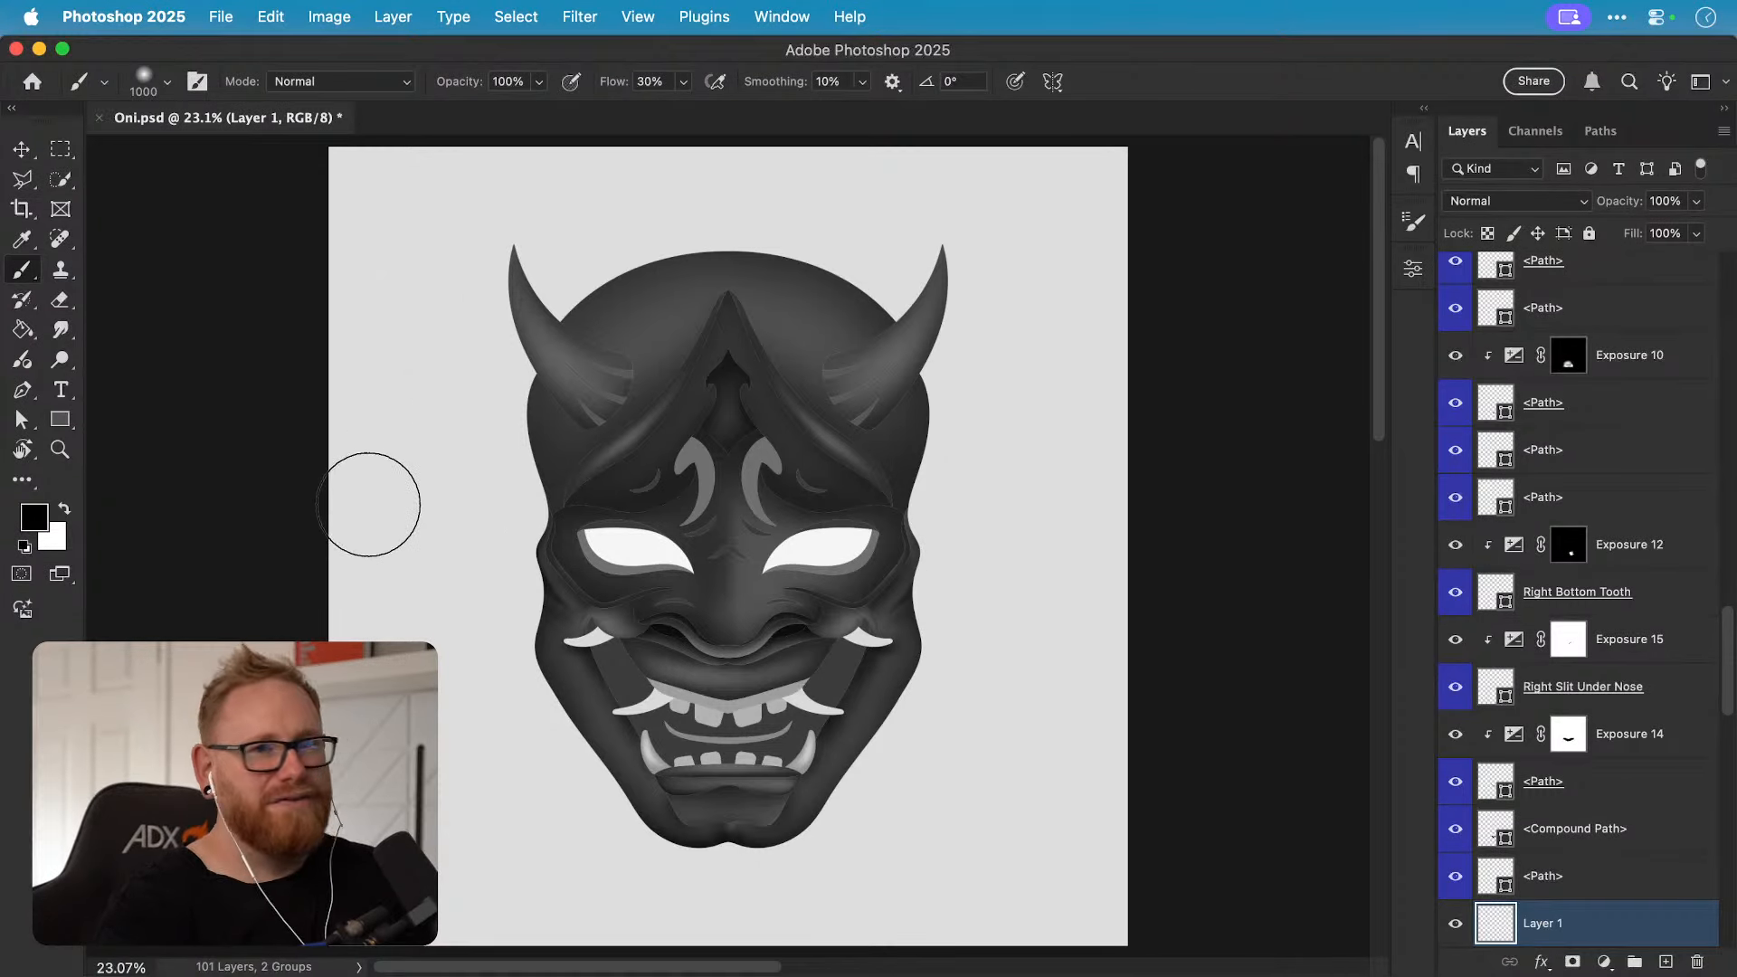
mouse_move(360, 443)
left_mouse_down()
mouse_move(386, 608)
mouse_move(425, 669)
mouse_move(403, 519)
left_mouse_up()
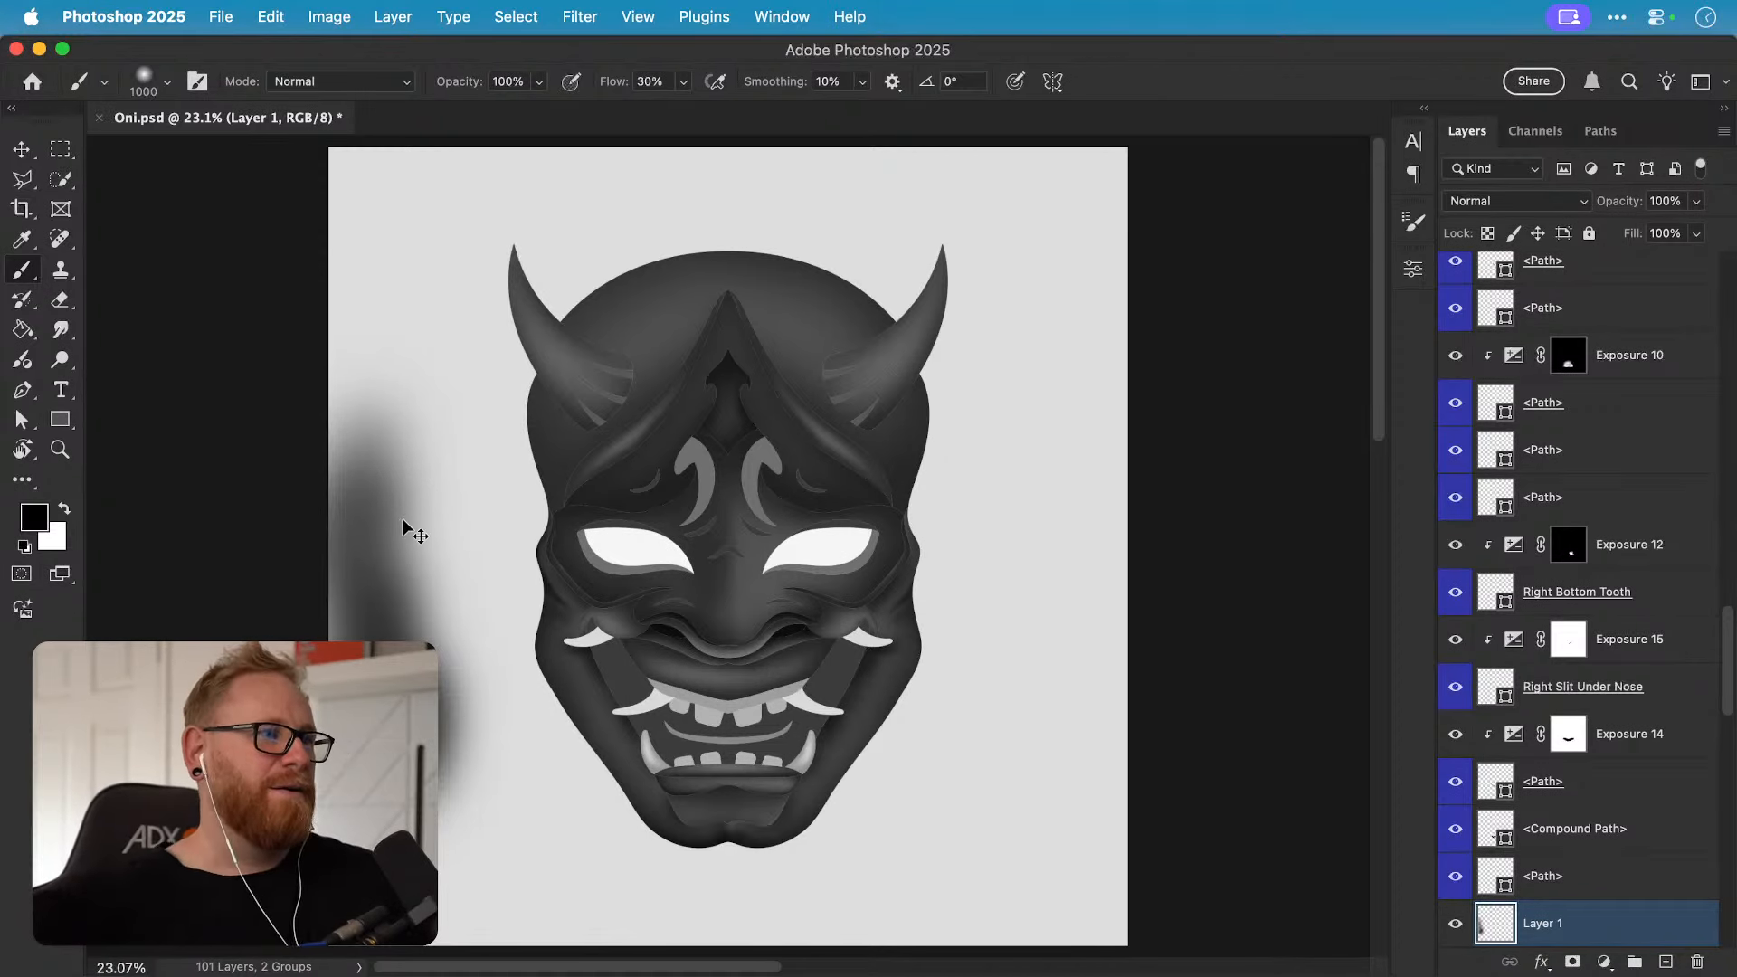
key("super+z")
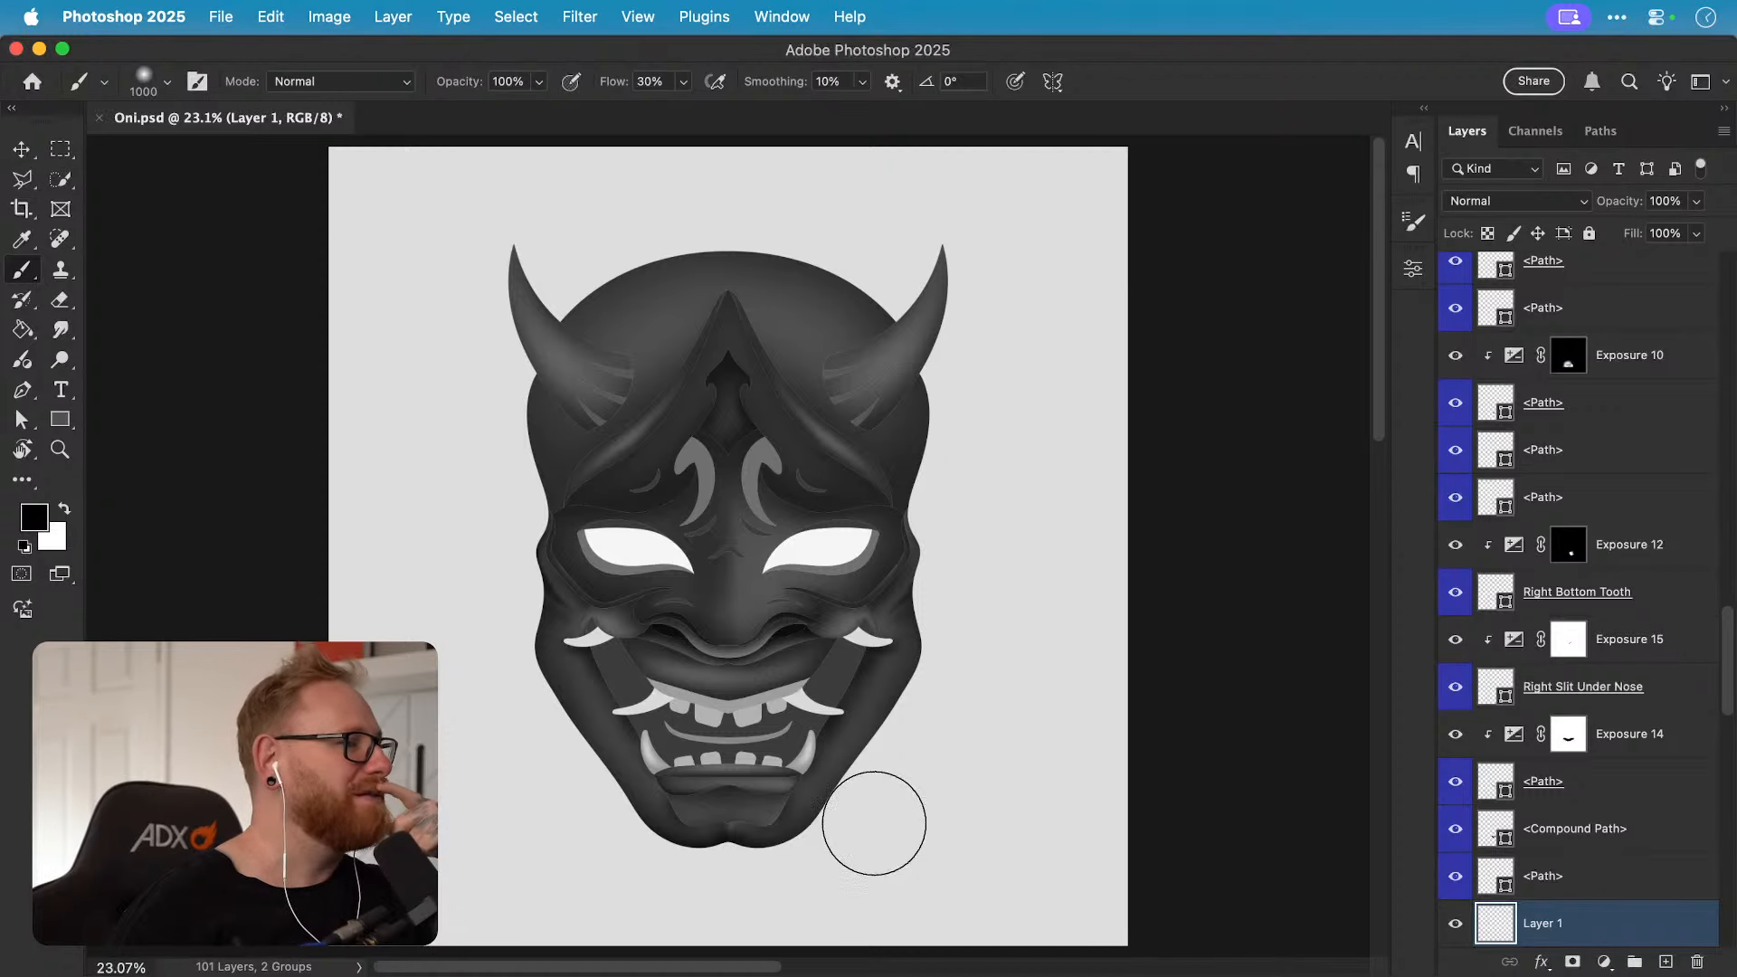
left_click_drag(380, 458, 353, 692)
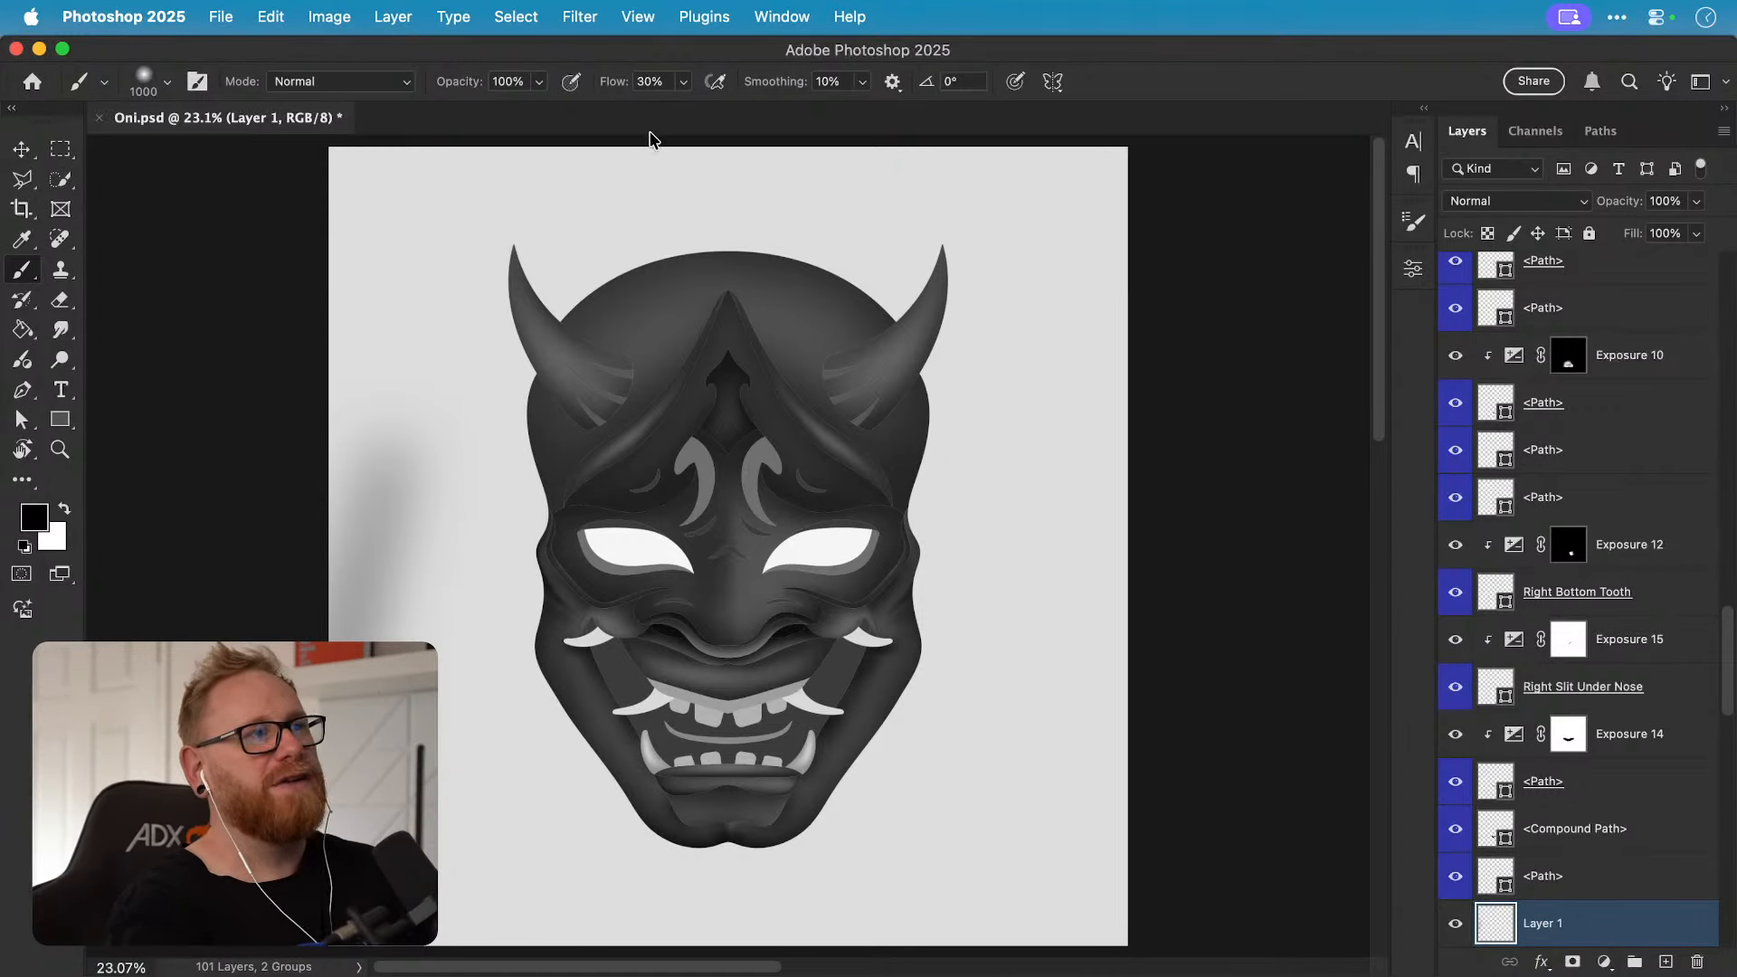
key("super+z")
Step: Build up a soft black patch at 30% flow on the background left of the mask, enlarging the brush to 1400 px
left_click_drag(404, 471, 362, 669)
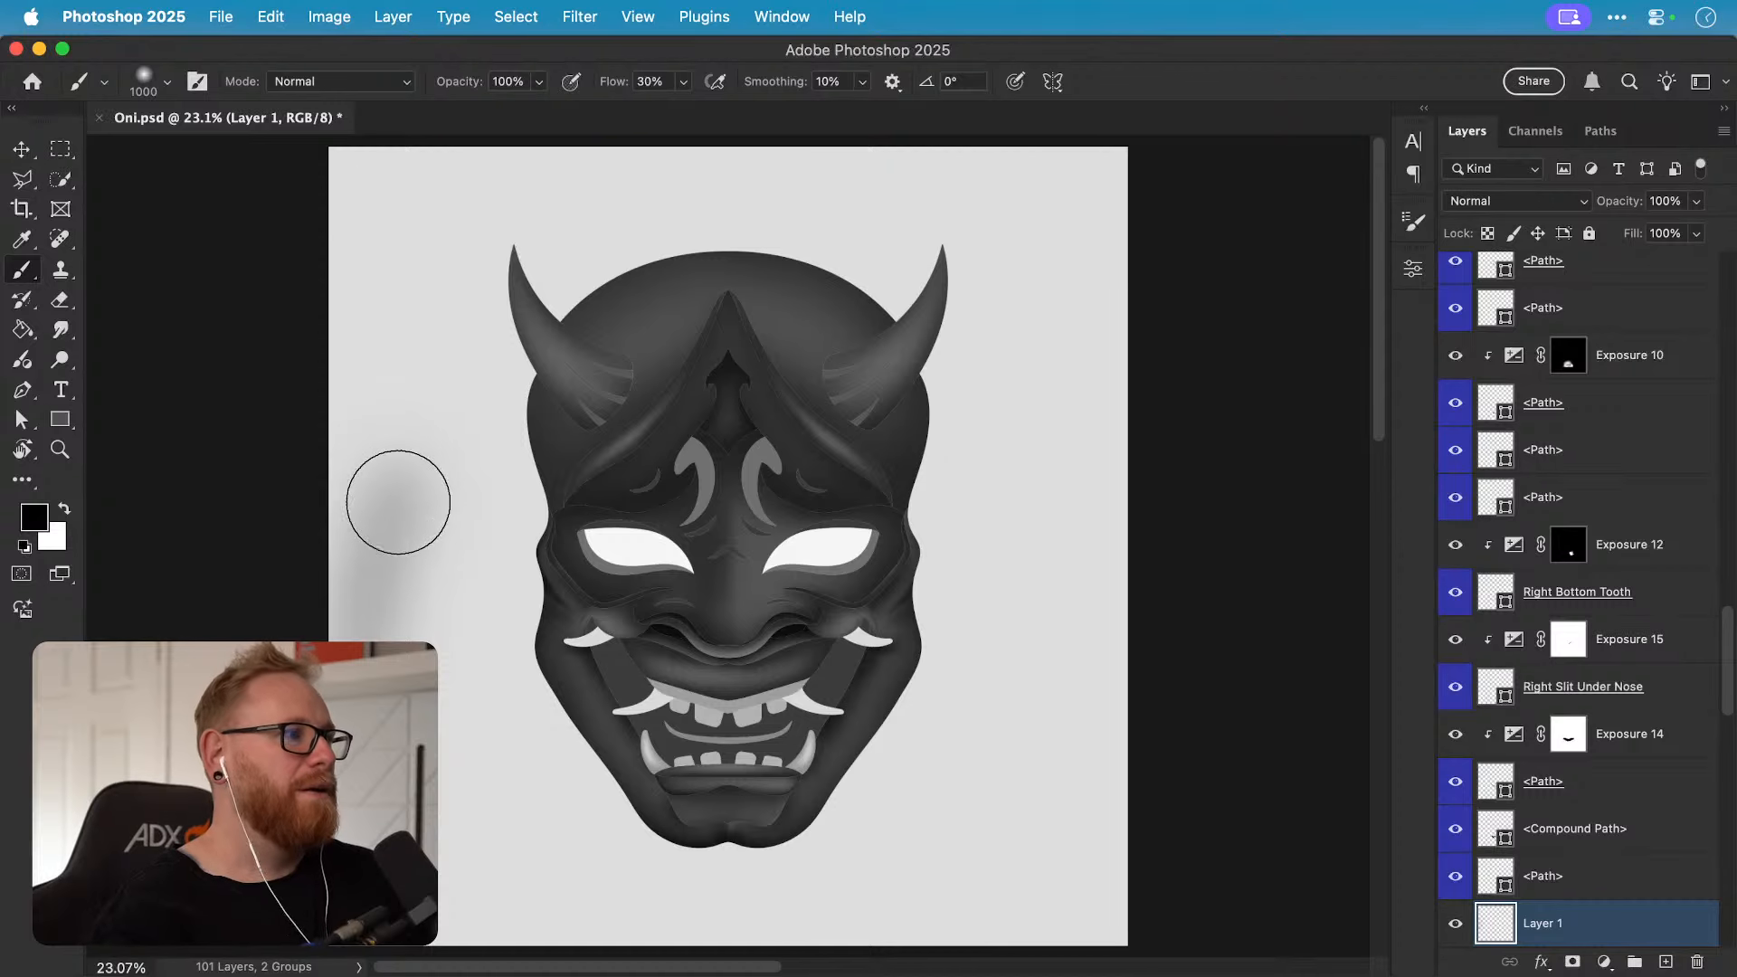
mouse_move(398, 502)
left_mouse_down()
mouse_move(445, 446)
mouse_move(407, 622)
mouse_move(439, 689)
mouse_move(440, 437)
mouse_move(398, 618)
mouse_move(411, 649)
mouse_move(399, 454)
mouse_move(372, 512)
mouse_move(369, 664)
mouse_move(385, 456)
mouse_move(365, 688)
mouse_move(407, 507)
mouse_move(359, 517)
mouse_move(378, 667)
mouse_move(395, 437)
mouse_move(353, 673)
mouse_move(448, 532)
mouse_move(452, 452)
mouse_move(424, 598)
mouse_move(474, 534)
mouse_move(453, 540)
mouse_move(494, 524)
mouse_move(473, 612)
mouse_move(511, 504)
mouse_move(478, 696)
mouse_move(491, 463)
mouse_move(485, 621)
left_mouse_up()
key("bracketright")
key("bracketright")
key("bracketright")
key("bracketright")
Step: Set the brush flow to 100% and paint a dense black patch with a smaller brush on the background beside the left horn
left_click(684, 82)
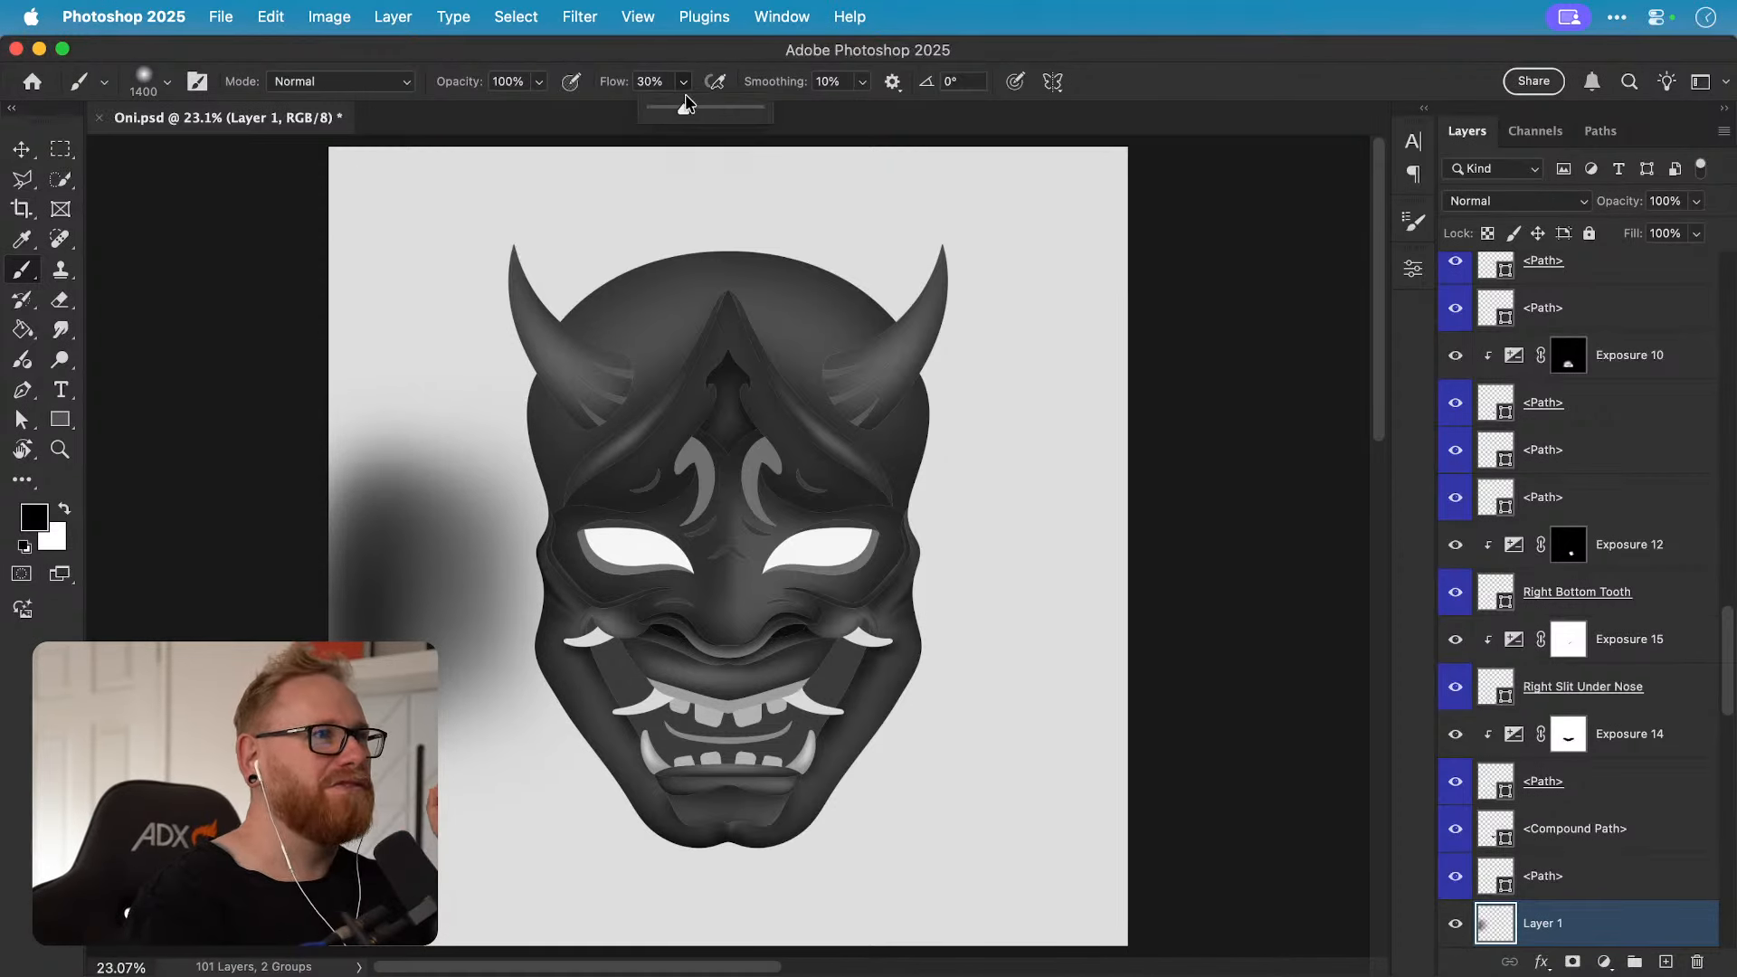
left_click_drag(686, 104, 764, 106)
mouse_move(446, 329)
left_mouse_down()
mouse_move(387, 369)
mouse_move(420, 237)
left_mouse_up()
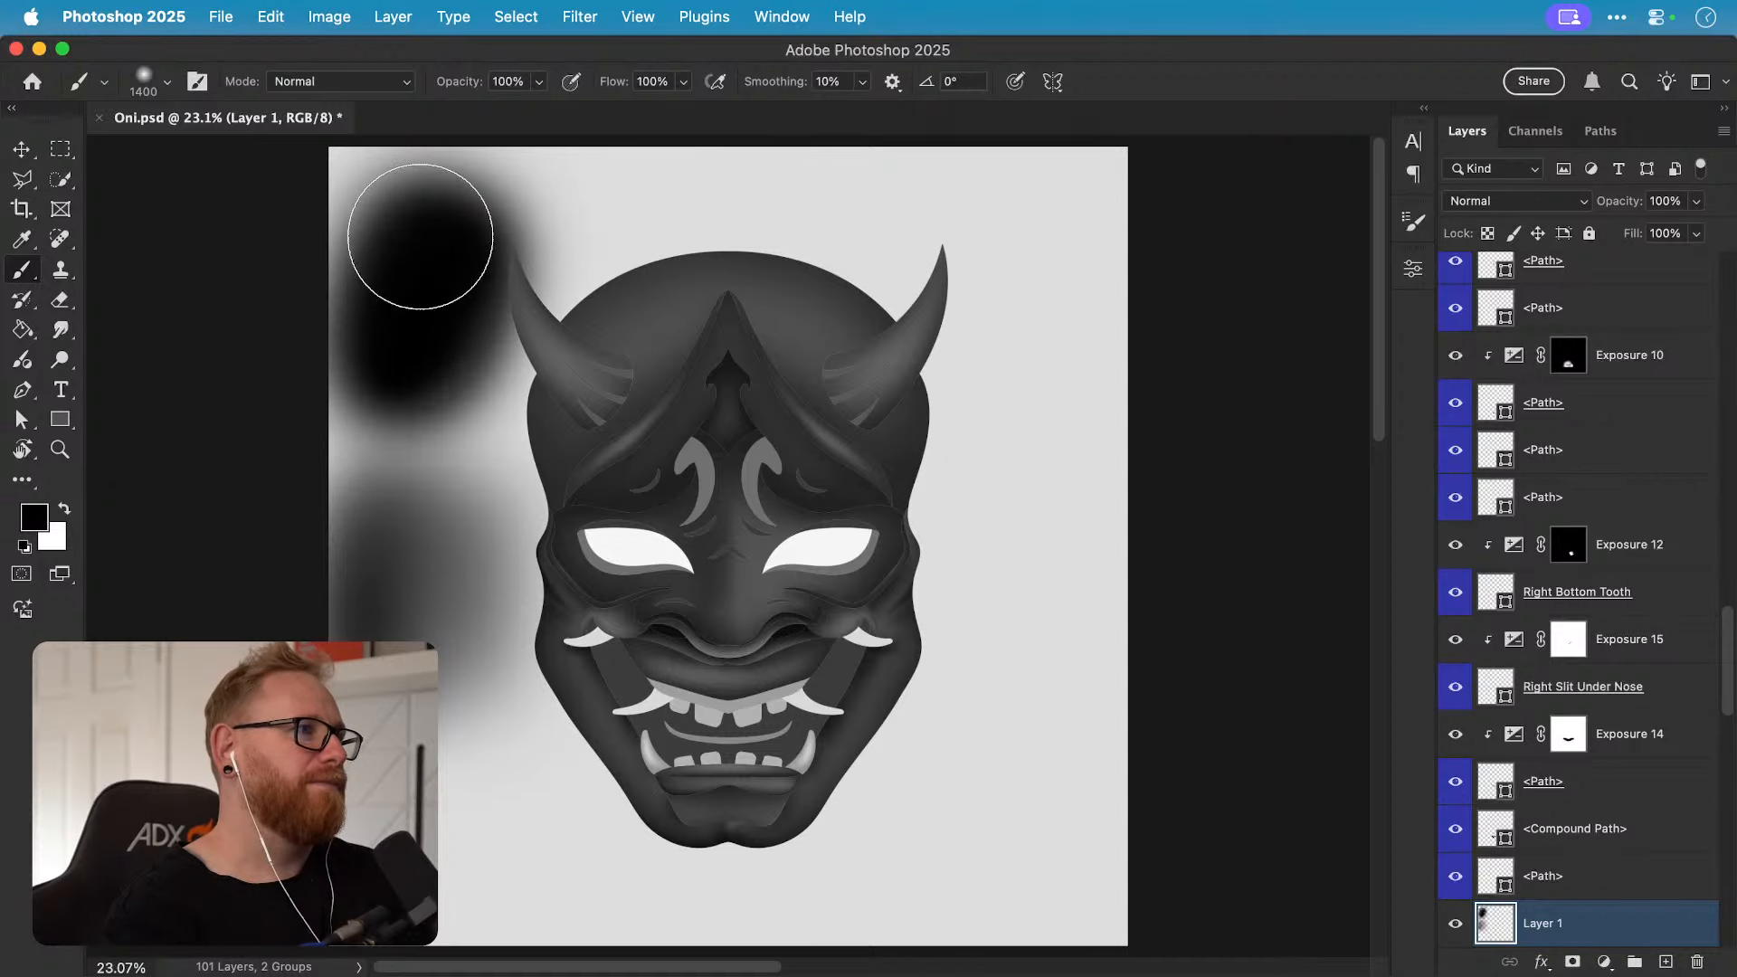
key("ctrl+z")
key("bracketleft")
key("bracketleft")
key("bracketleft")
key("bracketleft")
key("bracketleft")
key("bracketleft")
key("bracketleft")
key("bracketleft")
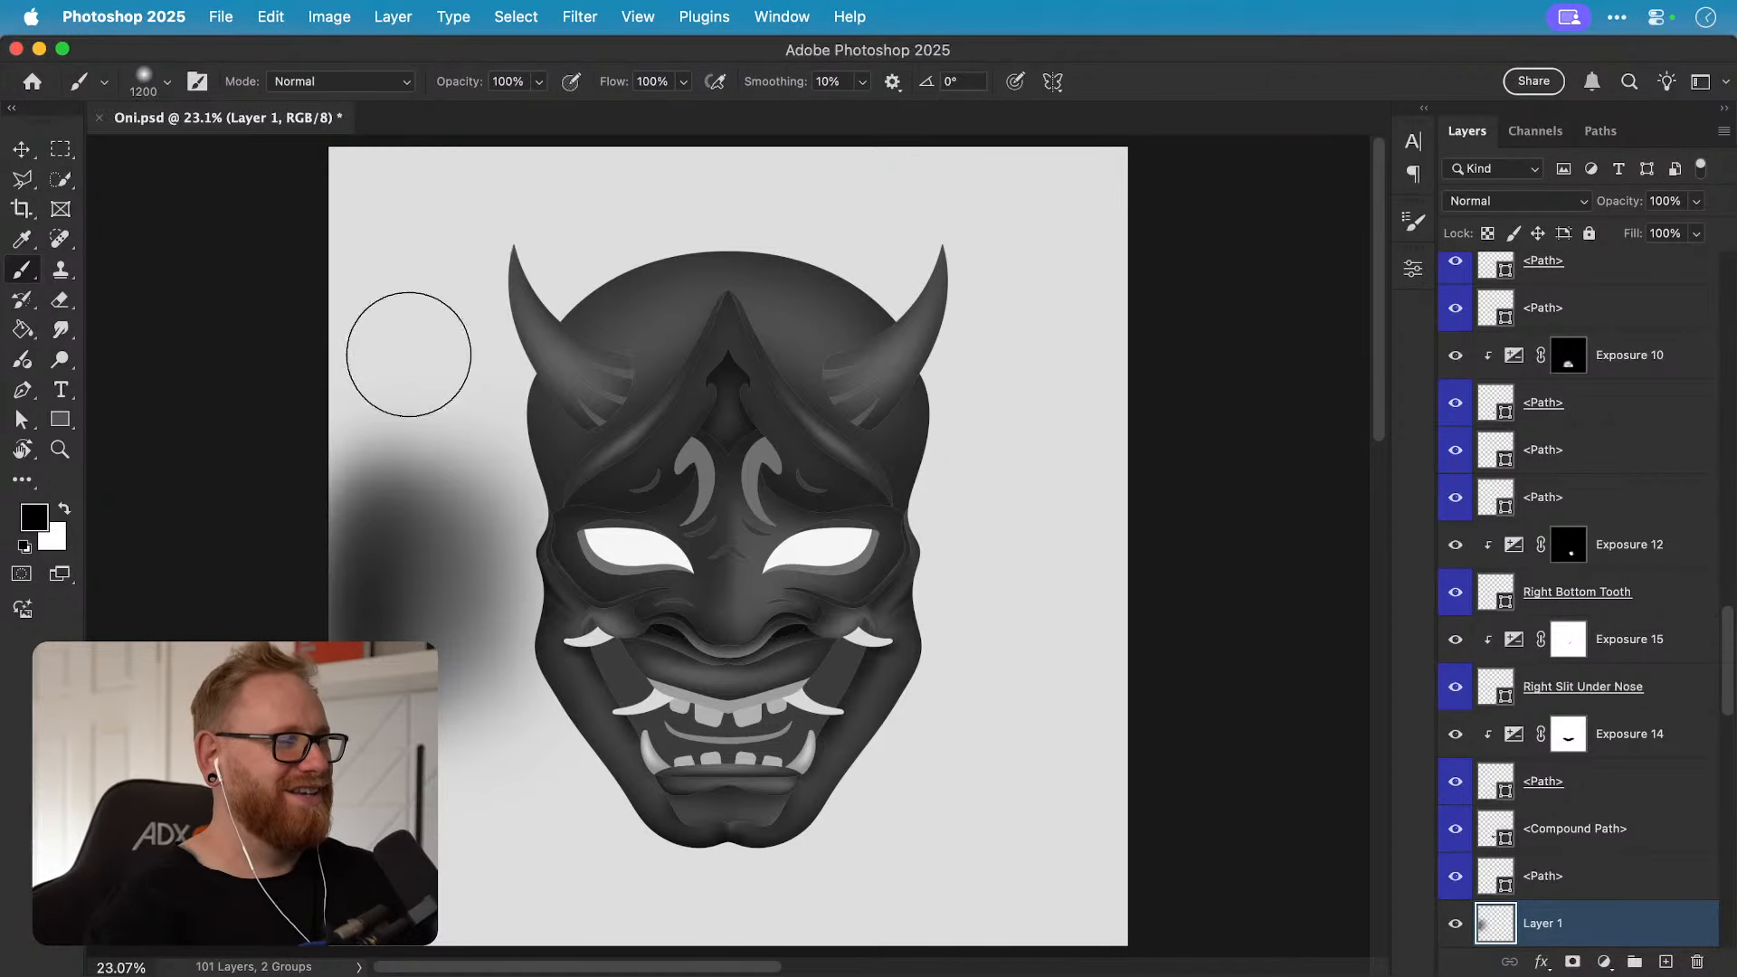
left_click_drag(438, 197, 400, 327)
mouse_move(387, 402)
left_mouse_down()
mouse_move(432, 189)
mouse_move(382, 326)
mouse_move(381, 380)
mouse_move(465, 184)
mouse_move(445, 426)
mouse_move(451, 224)
left_mouse_up()
key("v")
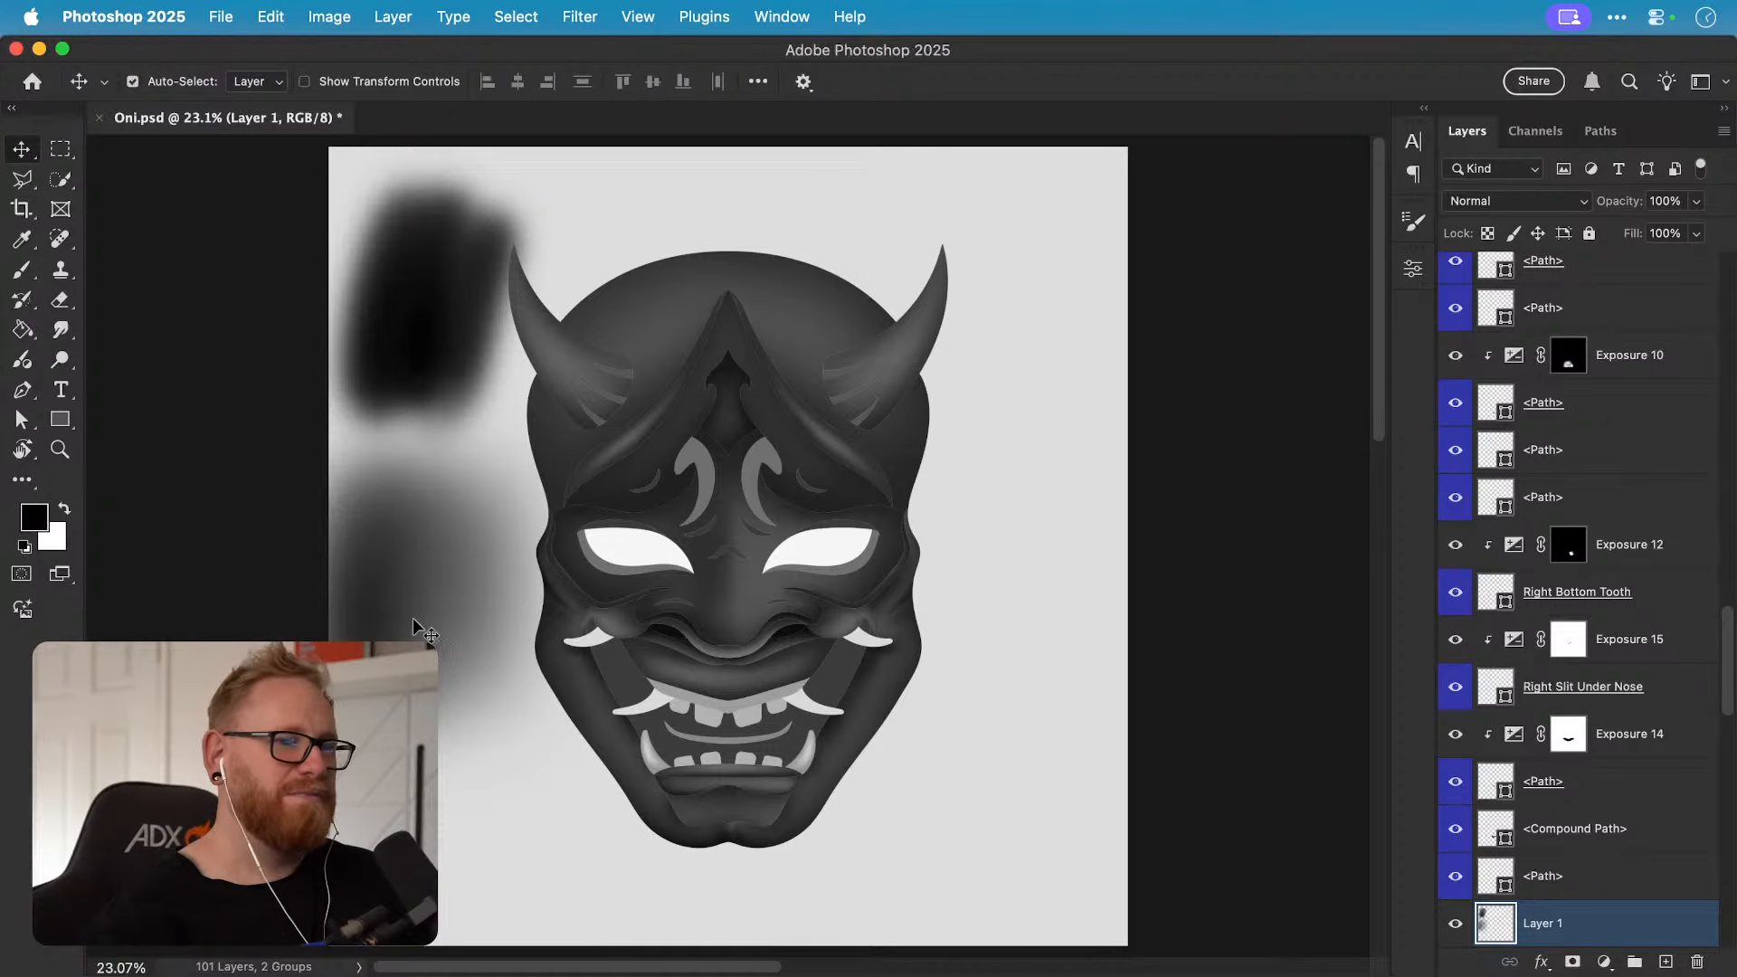
Step: Delete the brush-test layer and recolour the lowest slit on the left horn to #282828
key("BackSpace")
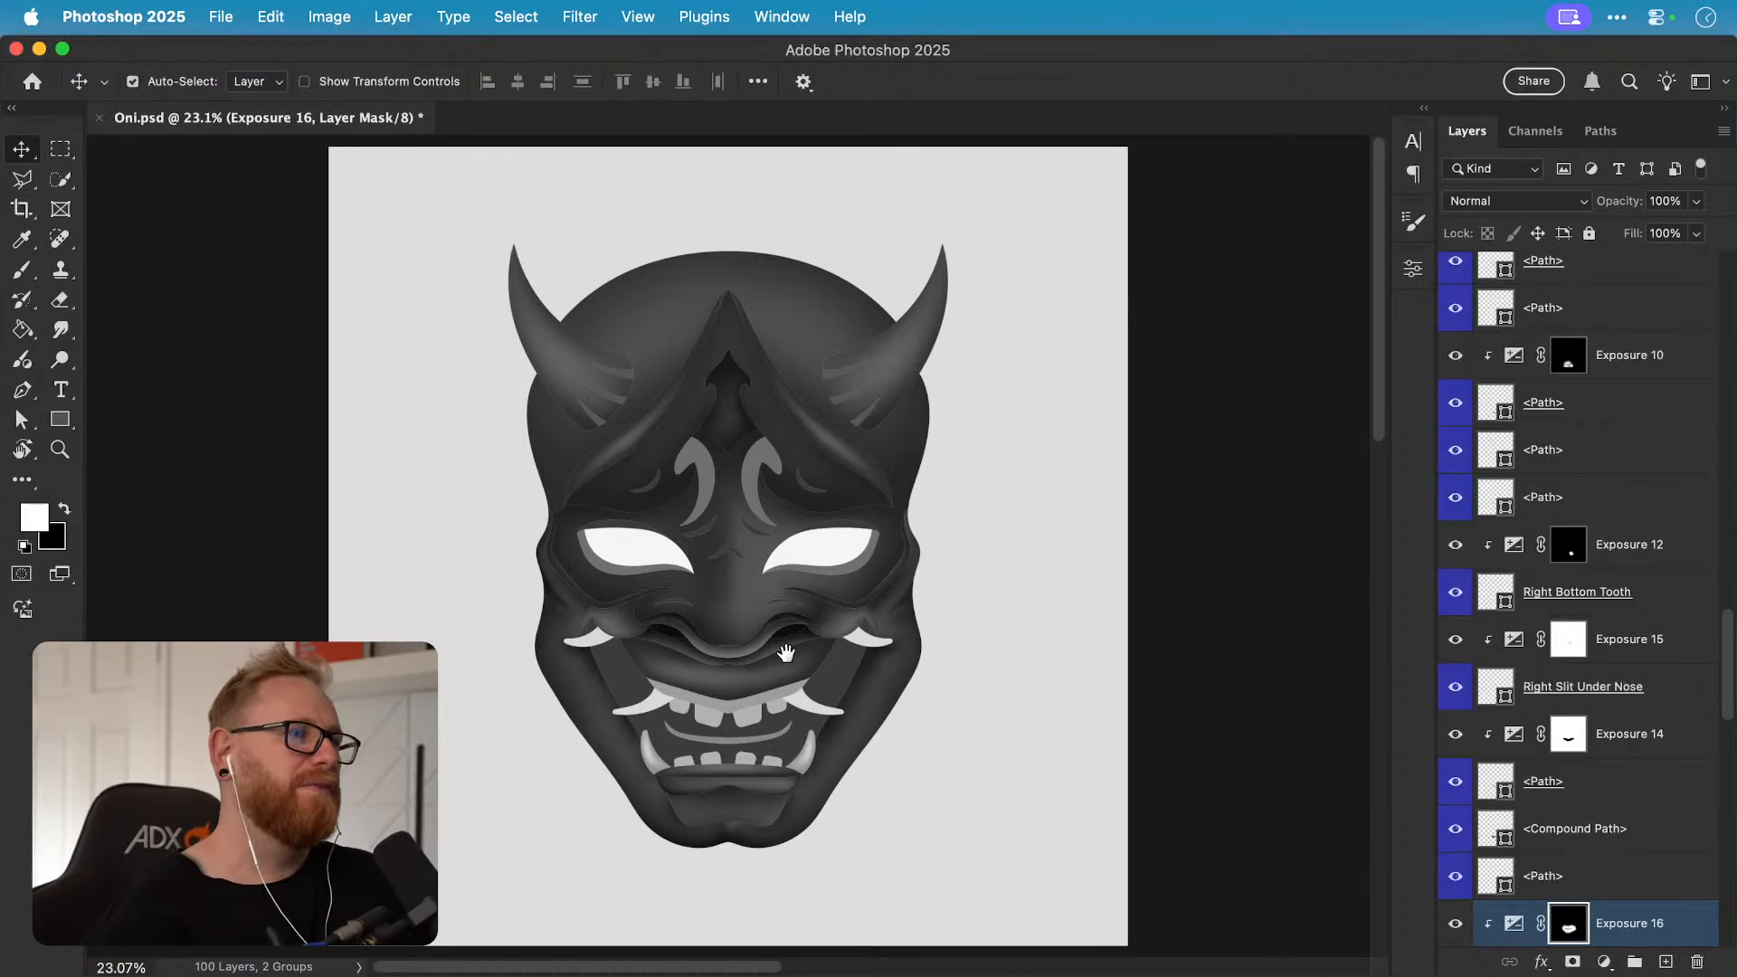
left_click_drag(786, 652, 748, 703)
key("super+space")
left_click_drag(543, 452, 760, 485)
left_click(667, 617)
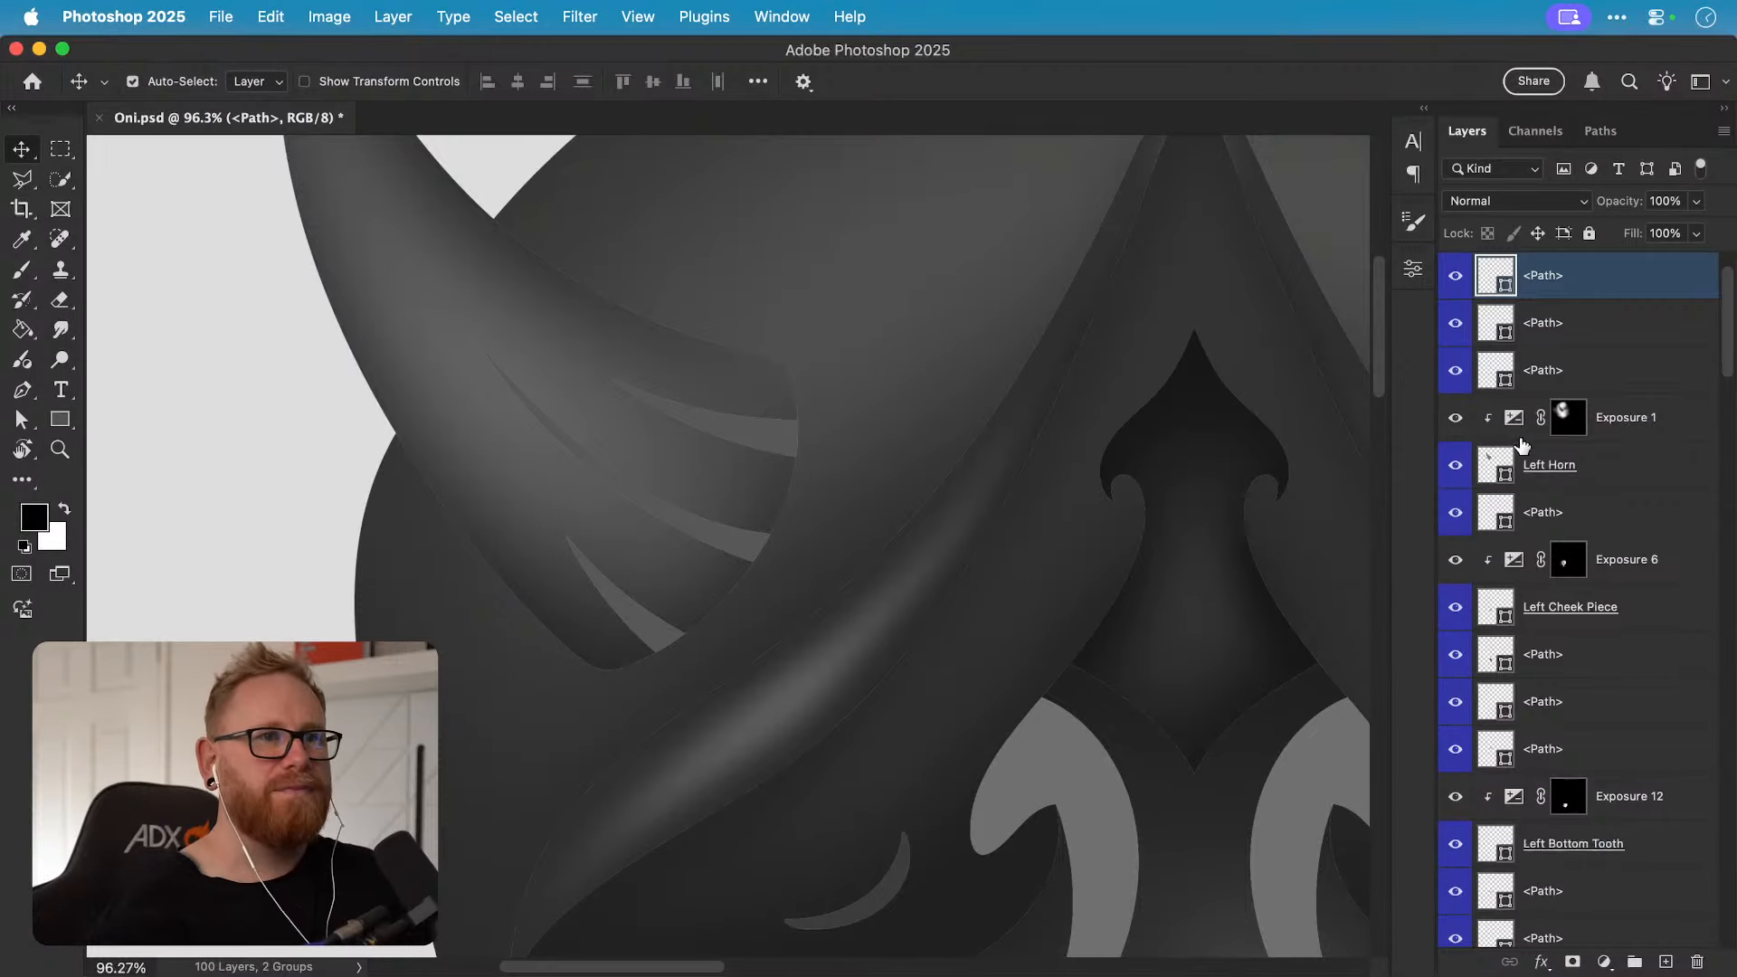
double_click(1497, 277)
mouse_move(1035, 363)
left_mouse_down()
mouse_move(977, 387)
mouse_move(966, 414)
left_mouse_up()
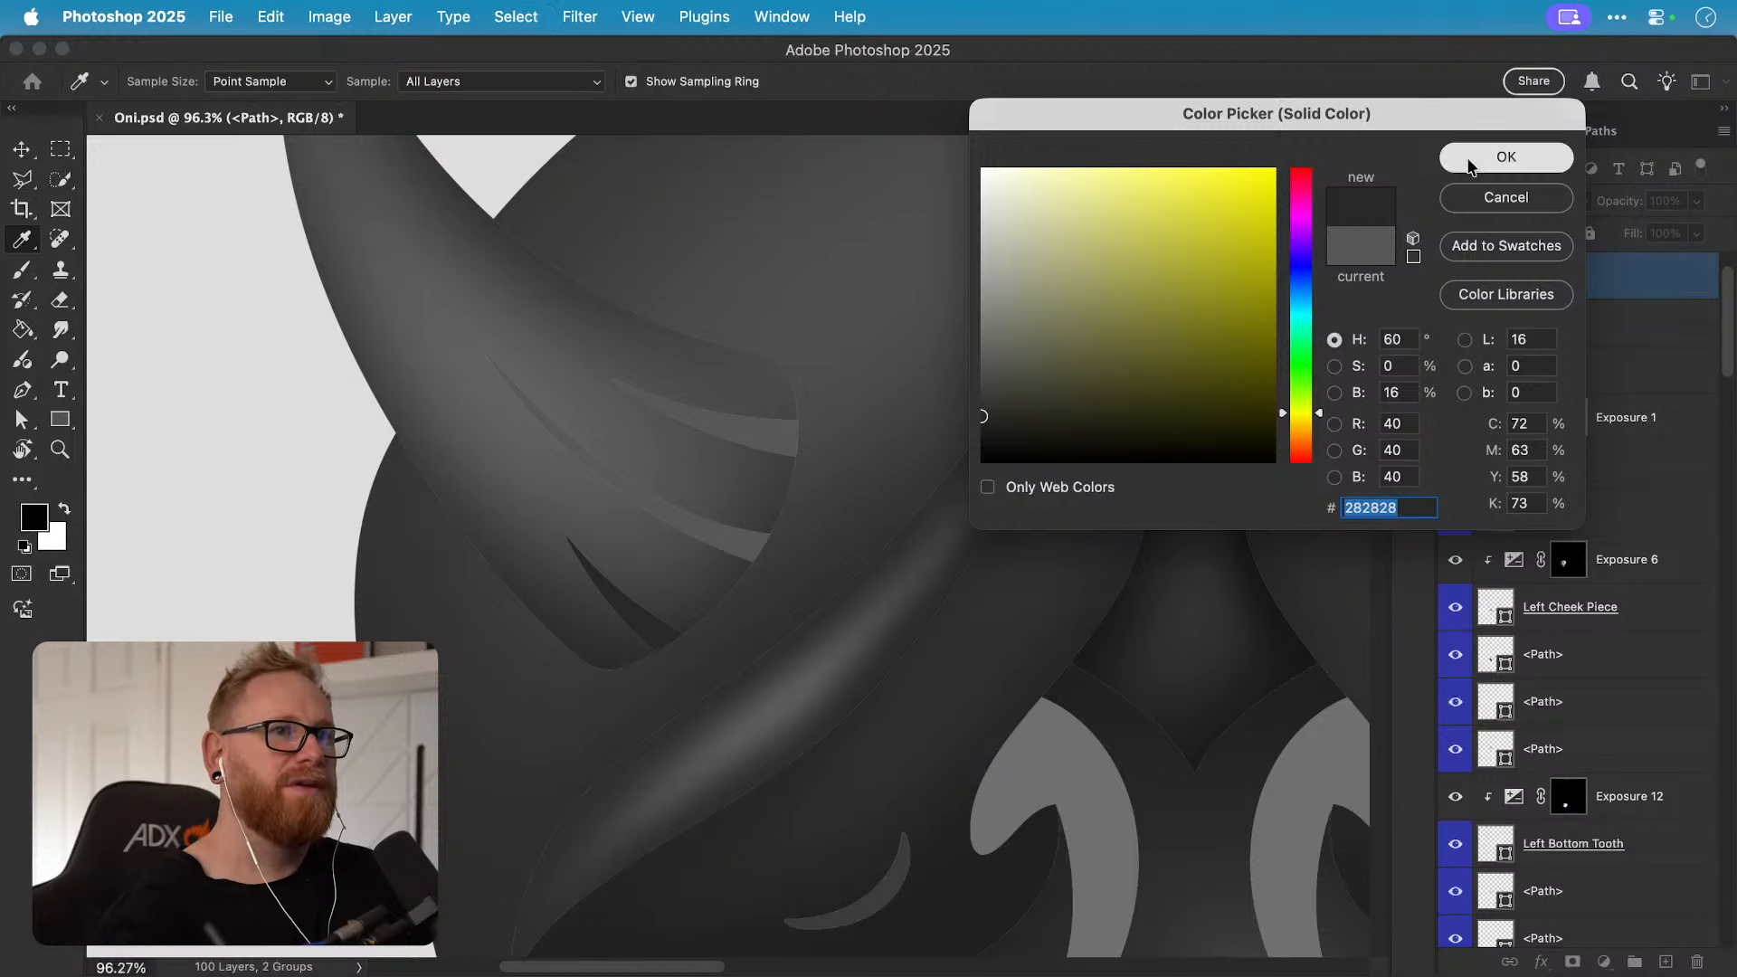
left_click(1506, 157)
Step: Recolour the middle and upper slits on the left horn to #282828
left_click(738, 540)
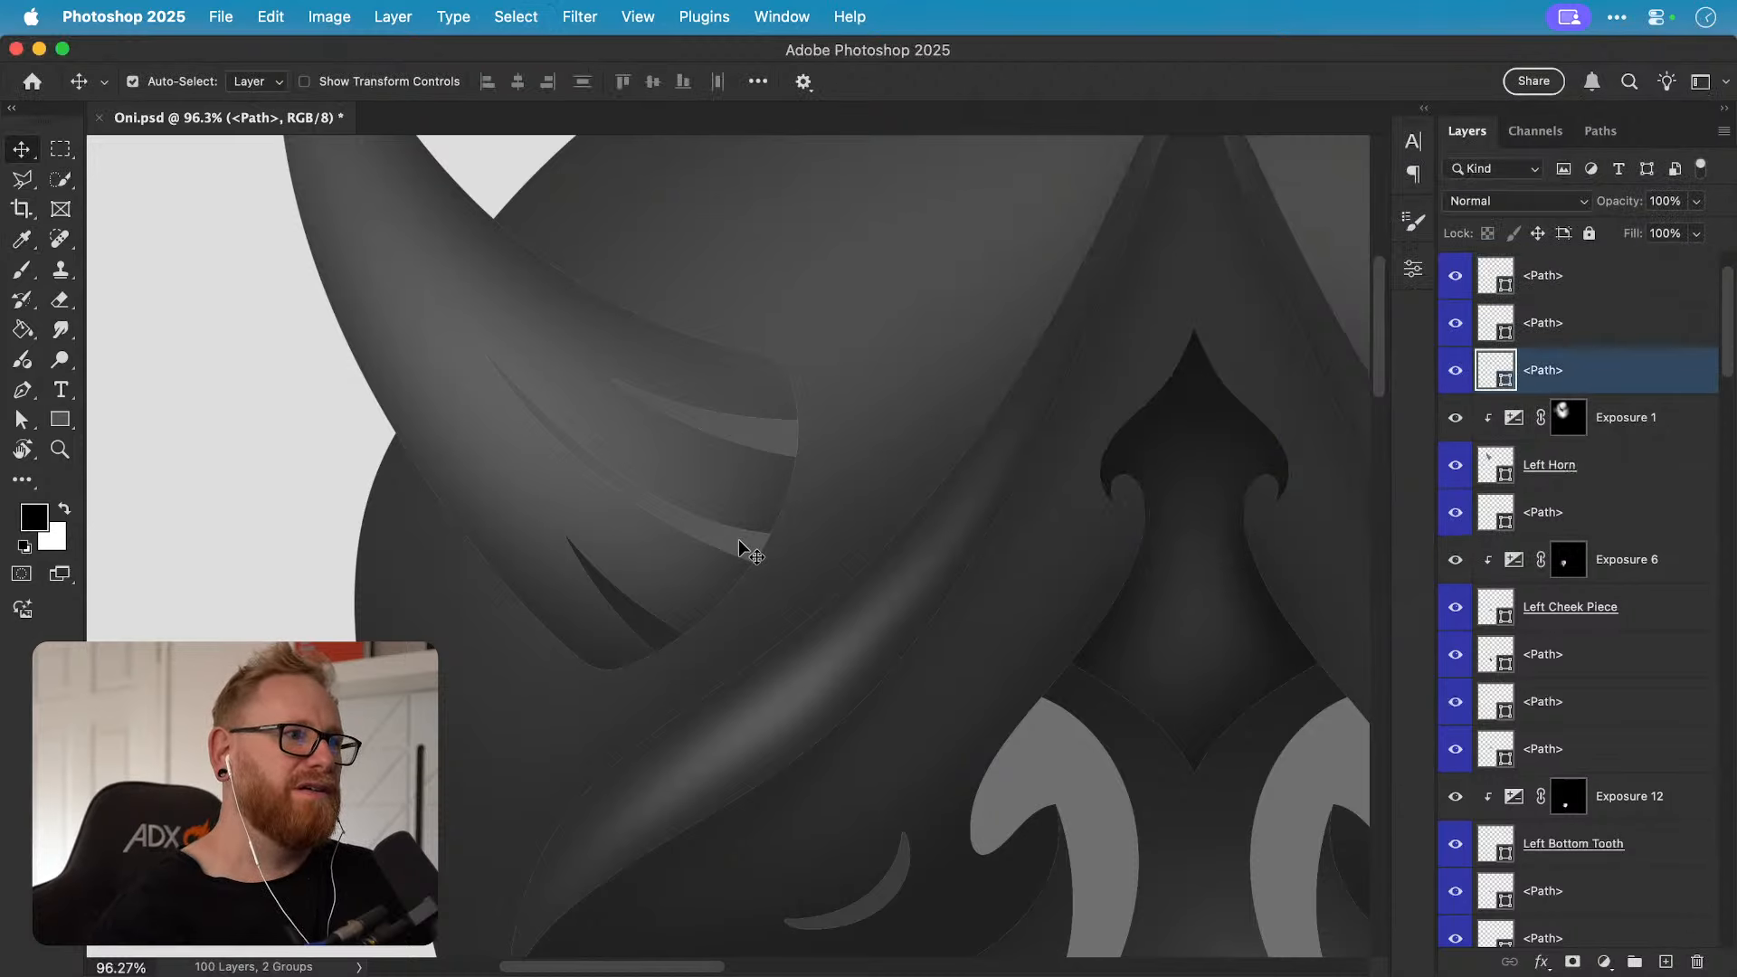
double_click(1494, 371)
type("282828")
left_click(1489, 161)
left_click(788, 429)
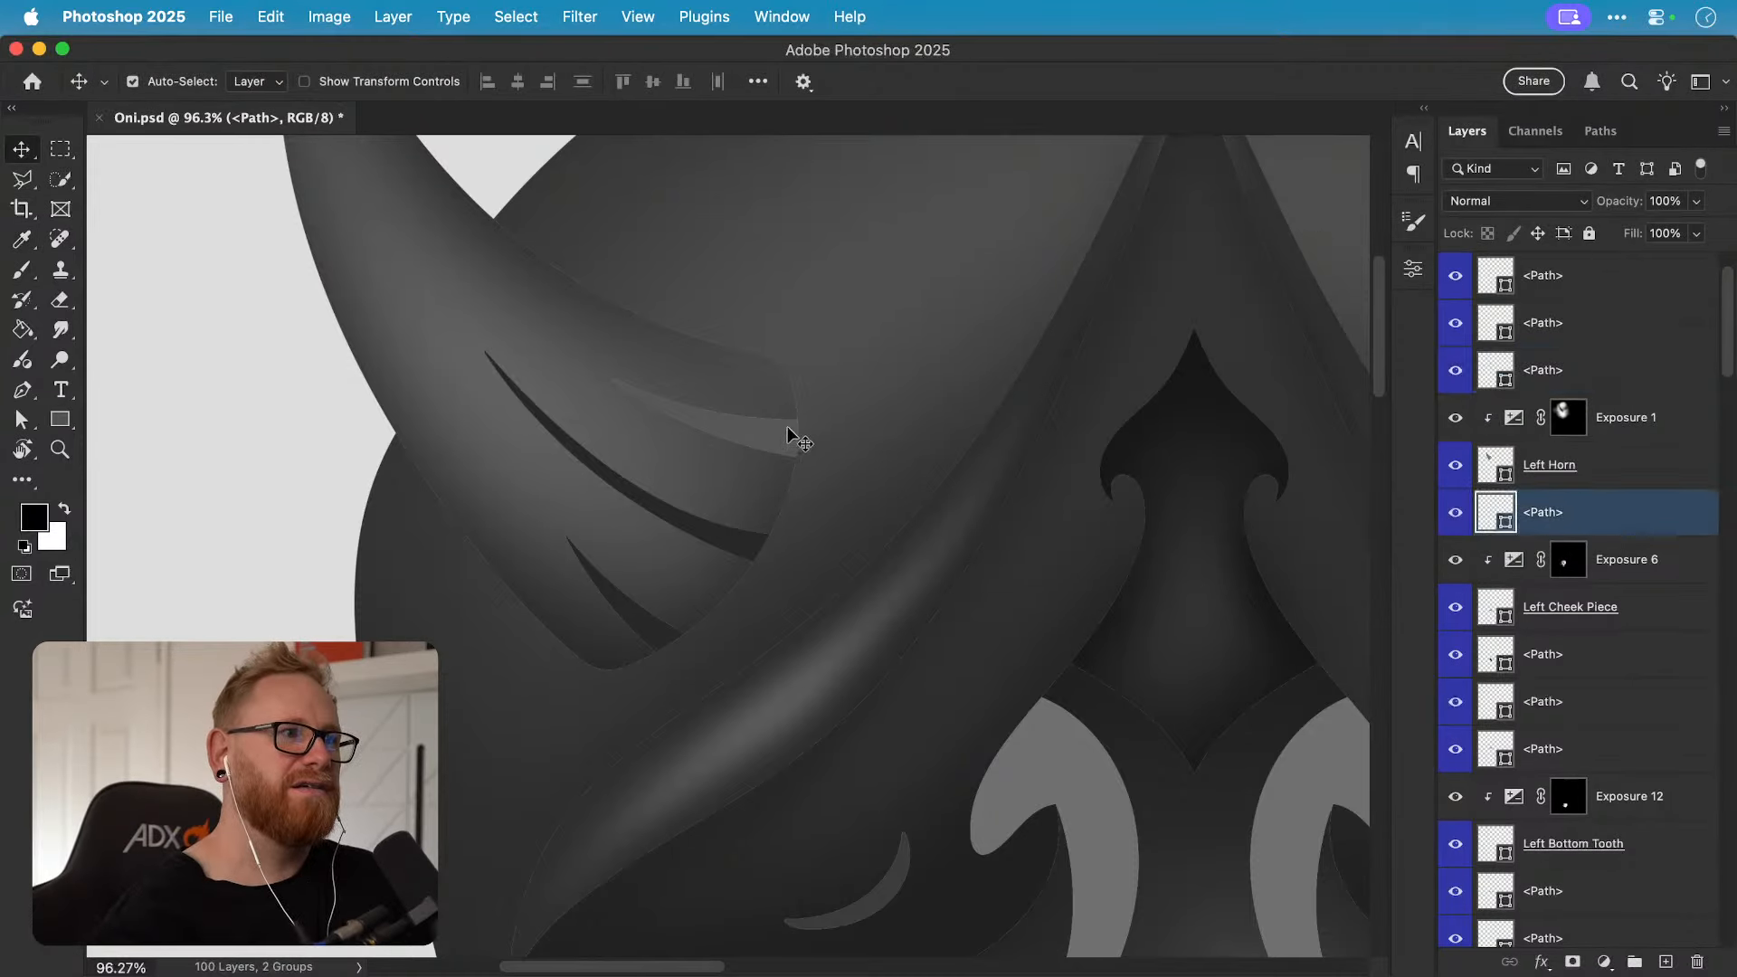
double_click(1494, 512)
type("282828")
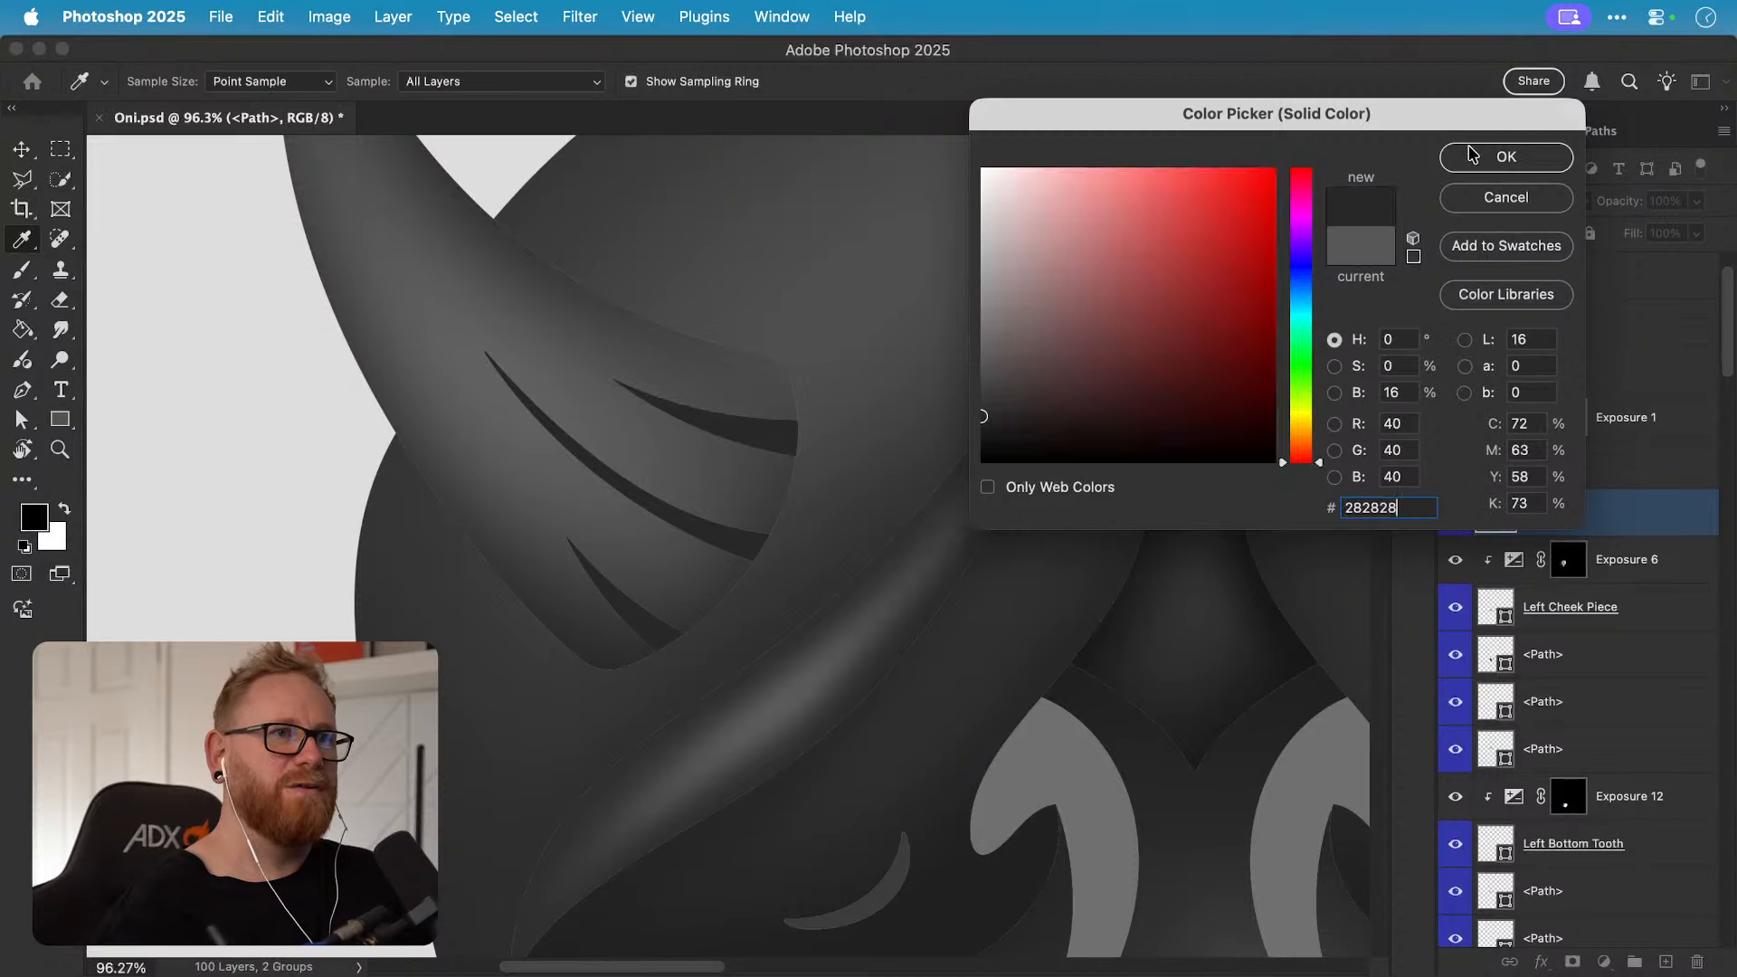
left_click(1506, 157)
Step: Recolour the upper slit on the right horn to #282828
left_click_drag(1194, 413, 947, 423)
left_click(1127, 463)
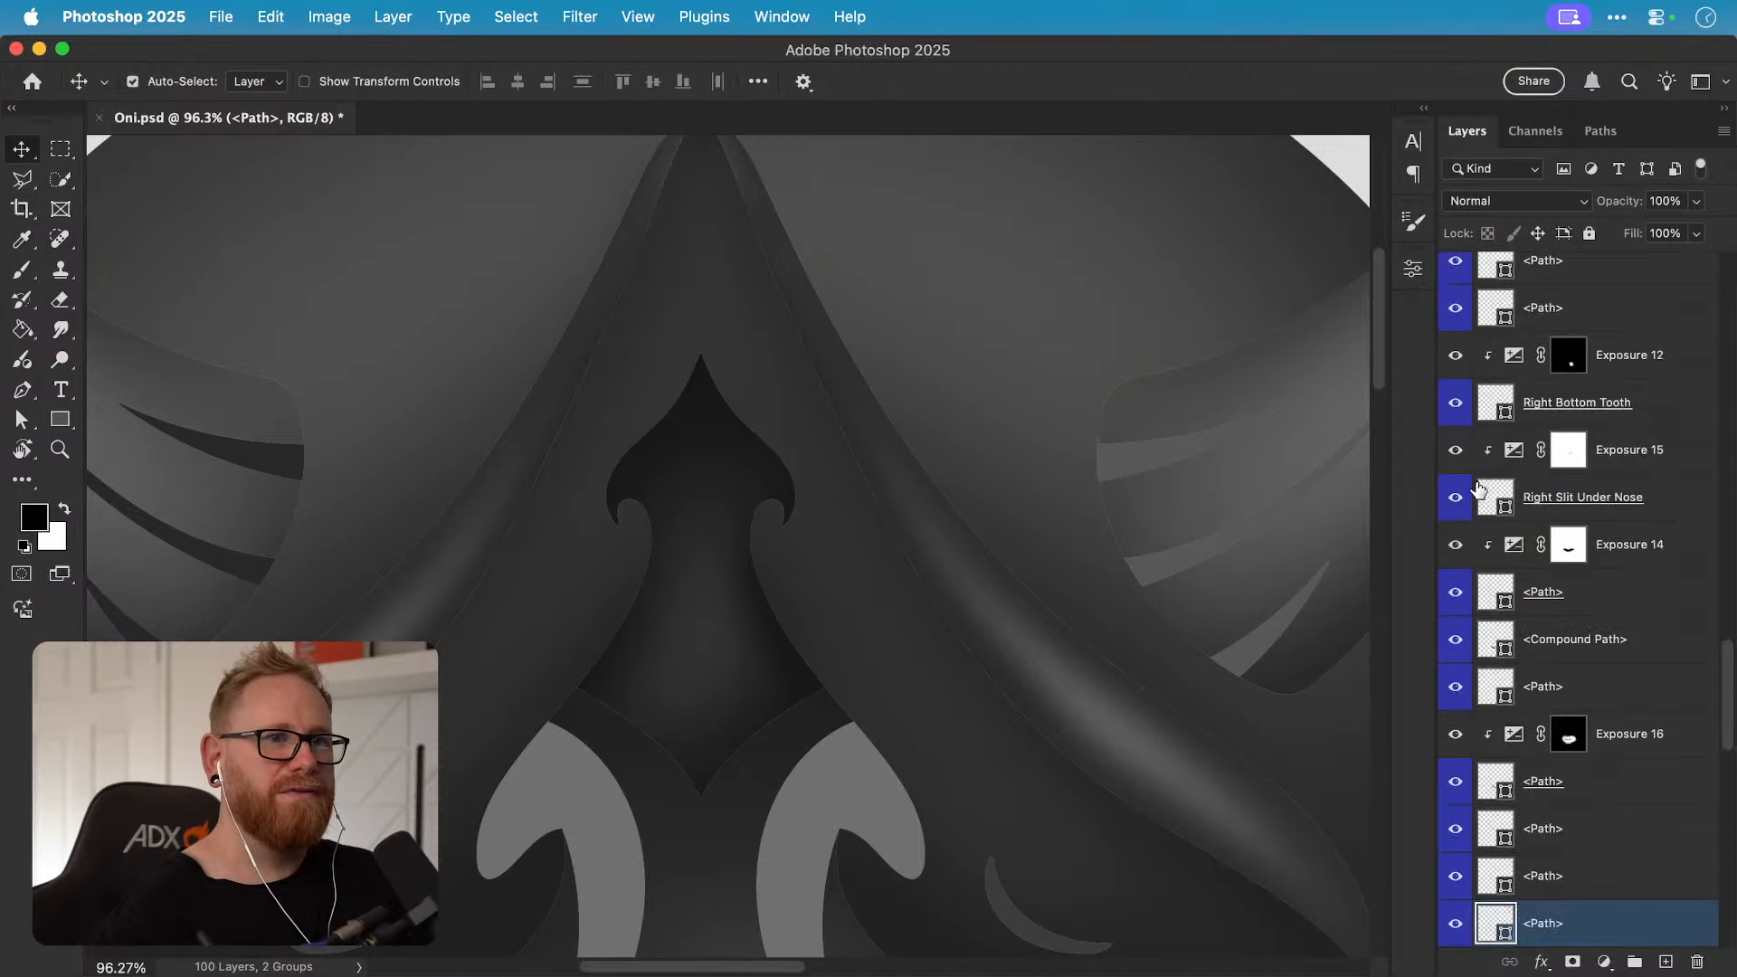
double_click(1498, 924)
type("282828")
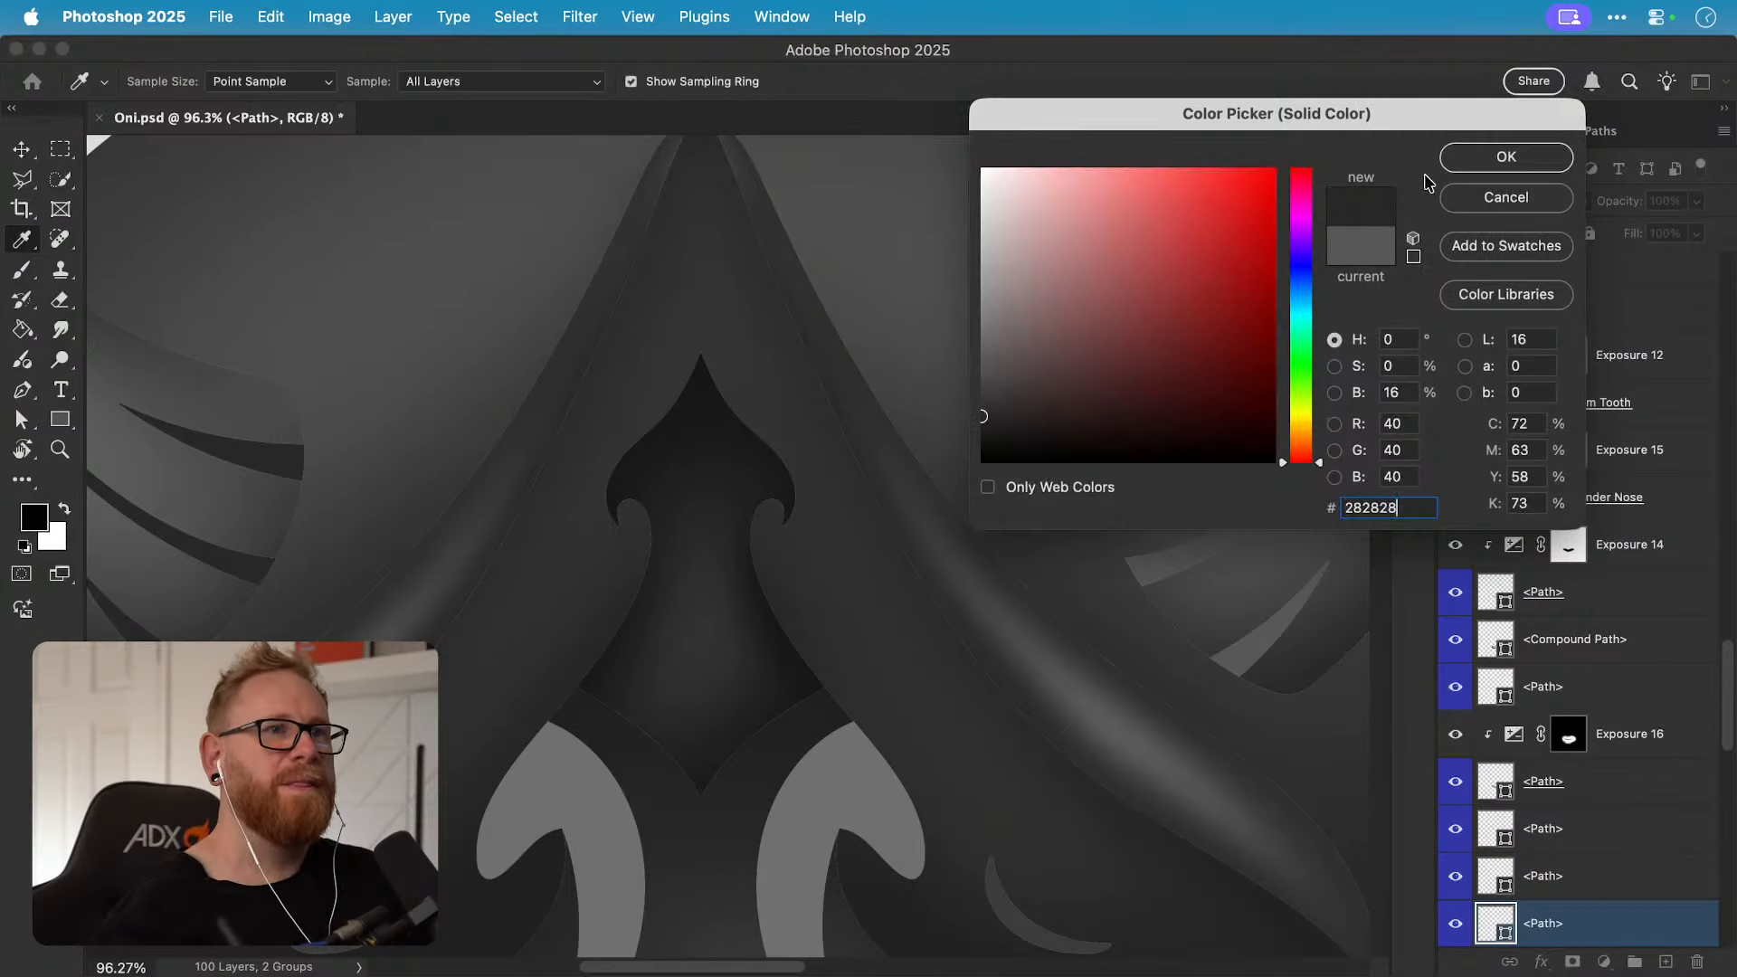
left_click(1505, 157)
Step: Recolour the middle and lowest slits on the right horn to #282828
left_click(1156, 581)
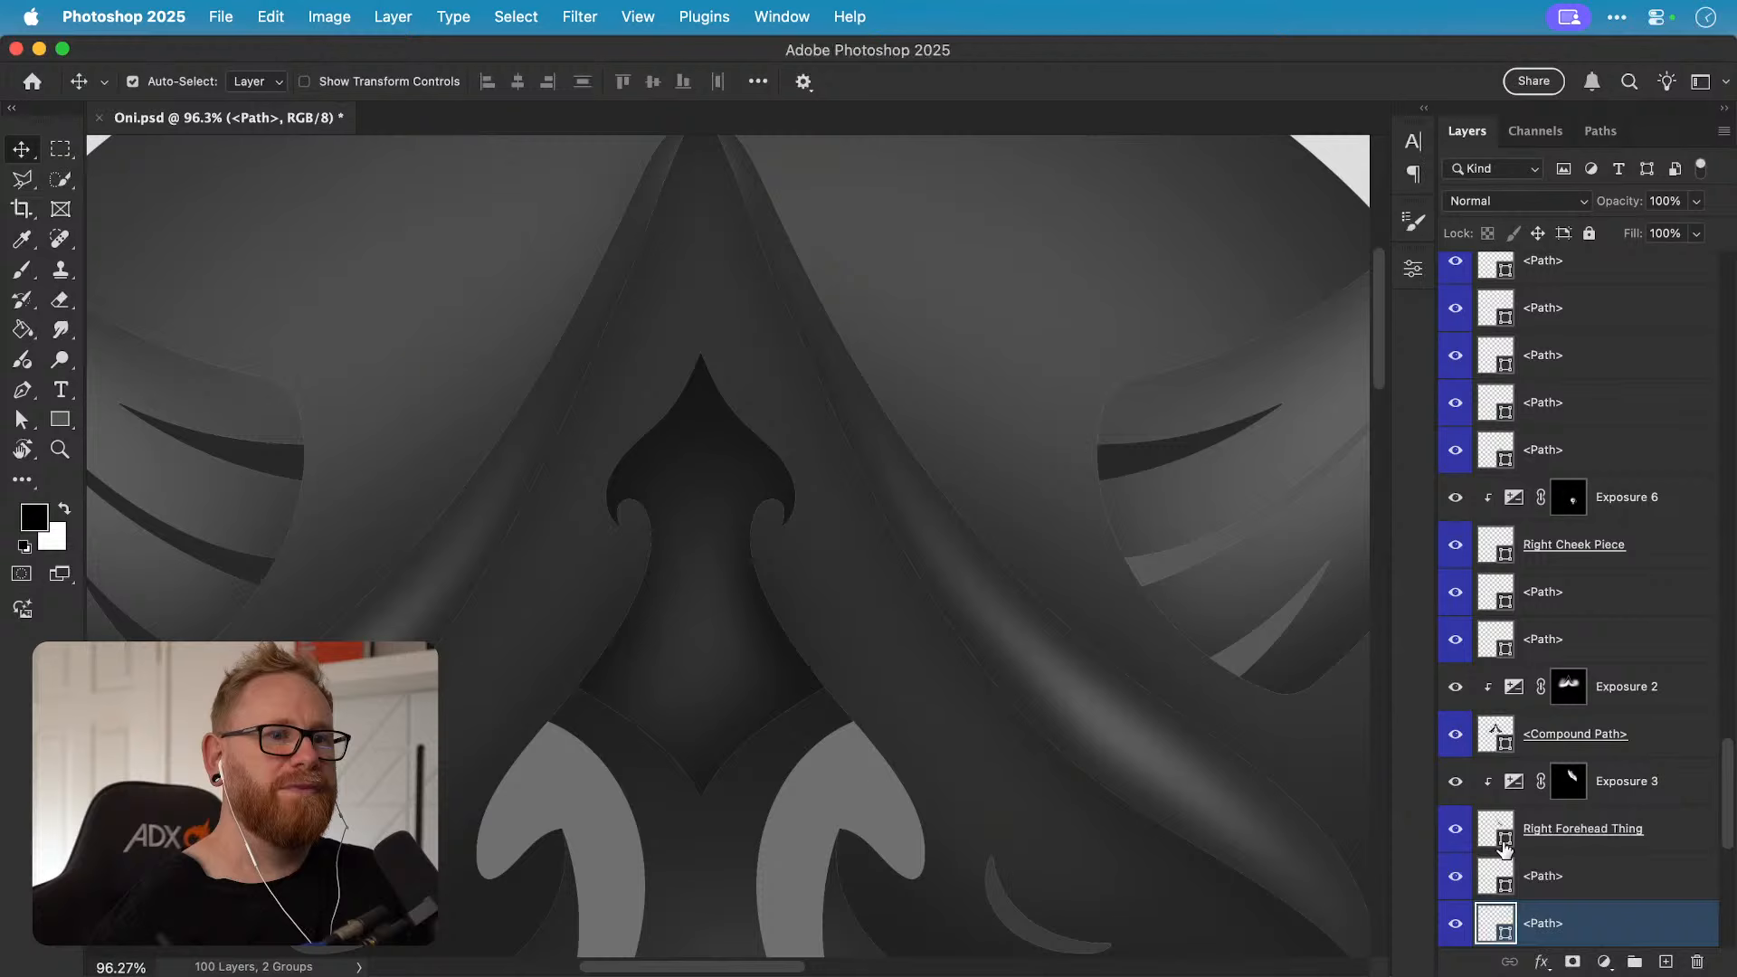
double_click(1498, 925)
type("282828")
left_click(1504, 156)
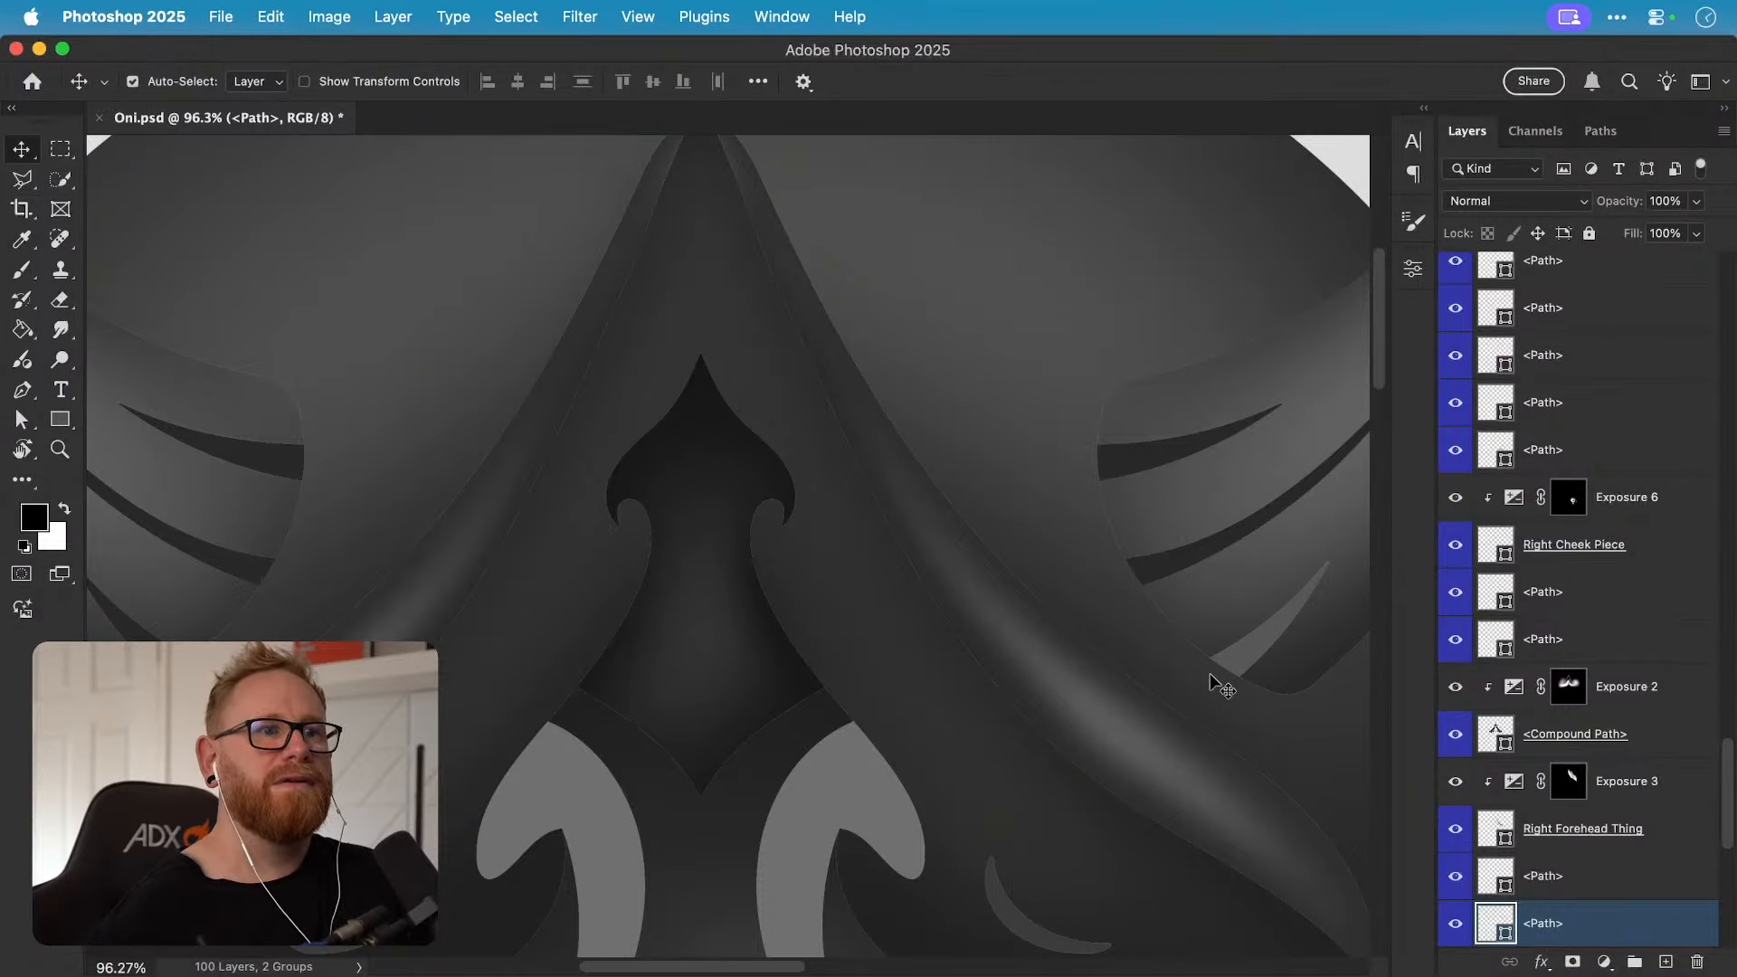
left_click(1346, 743)
double_click(1494, 592)
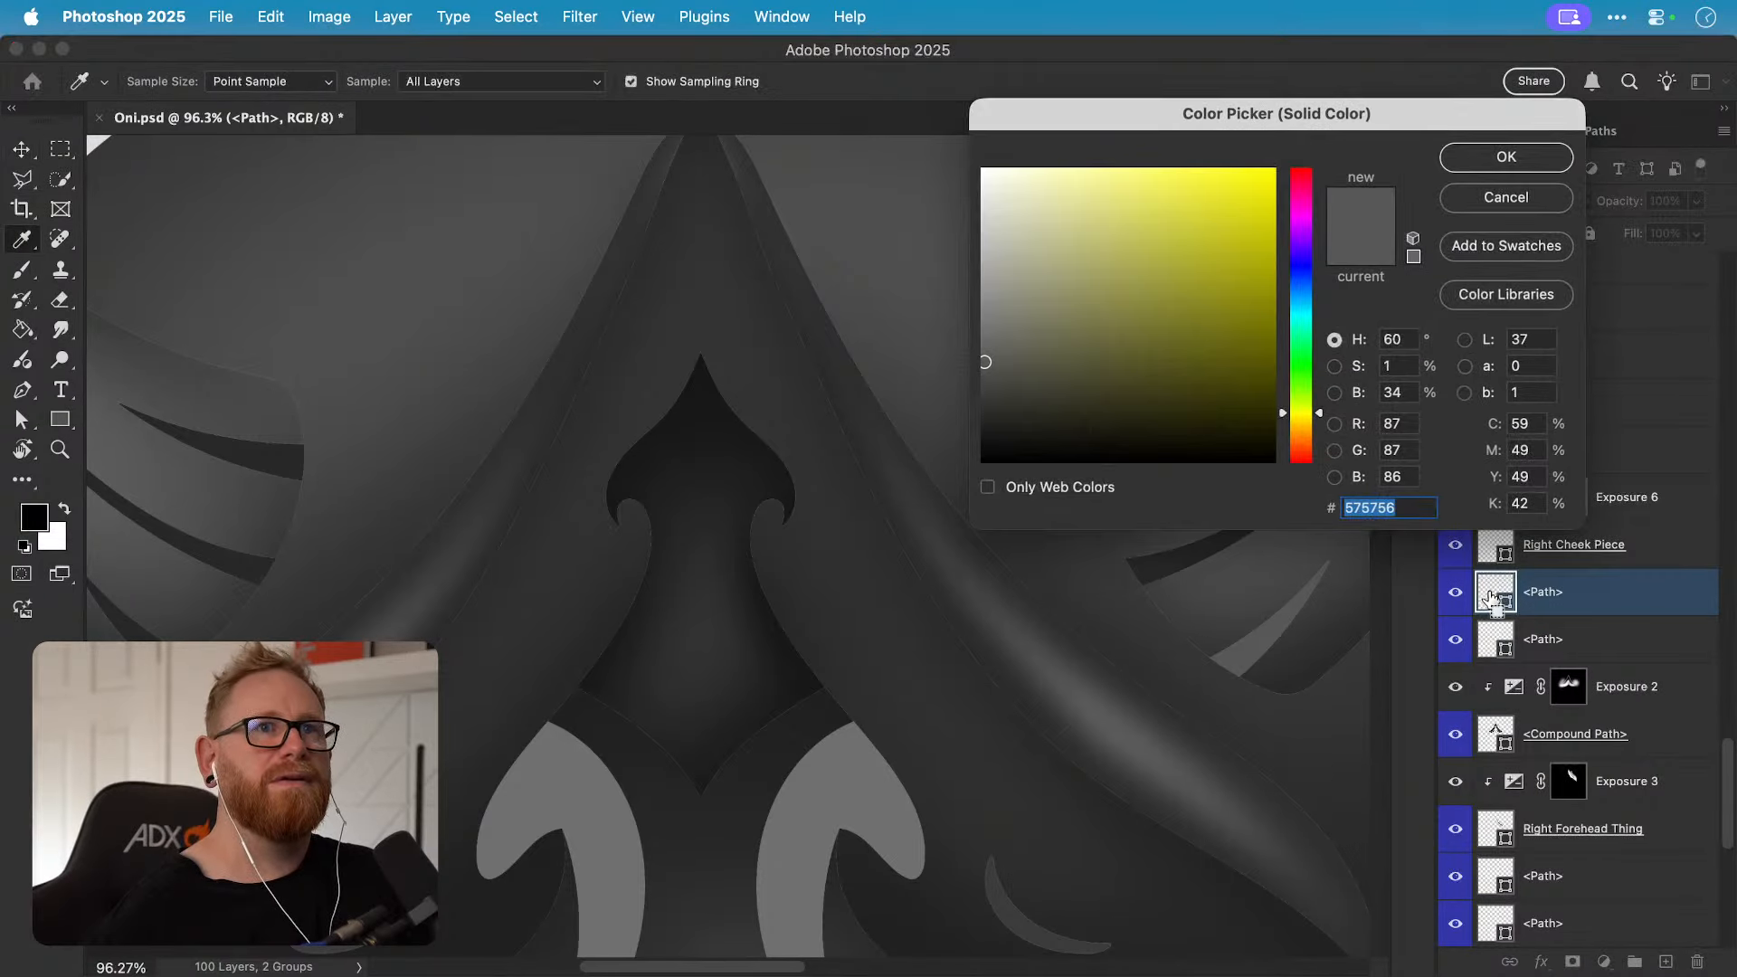
type("282828")
left_click(1506, 157)
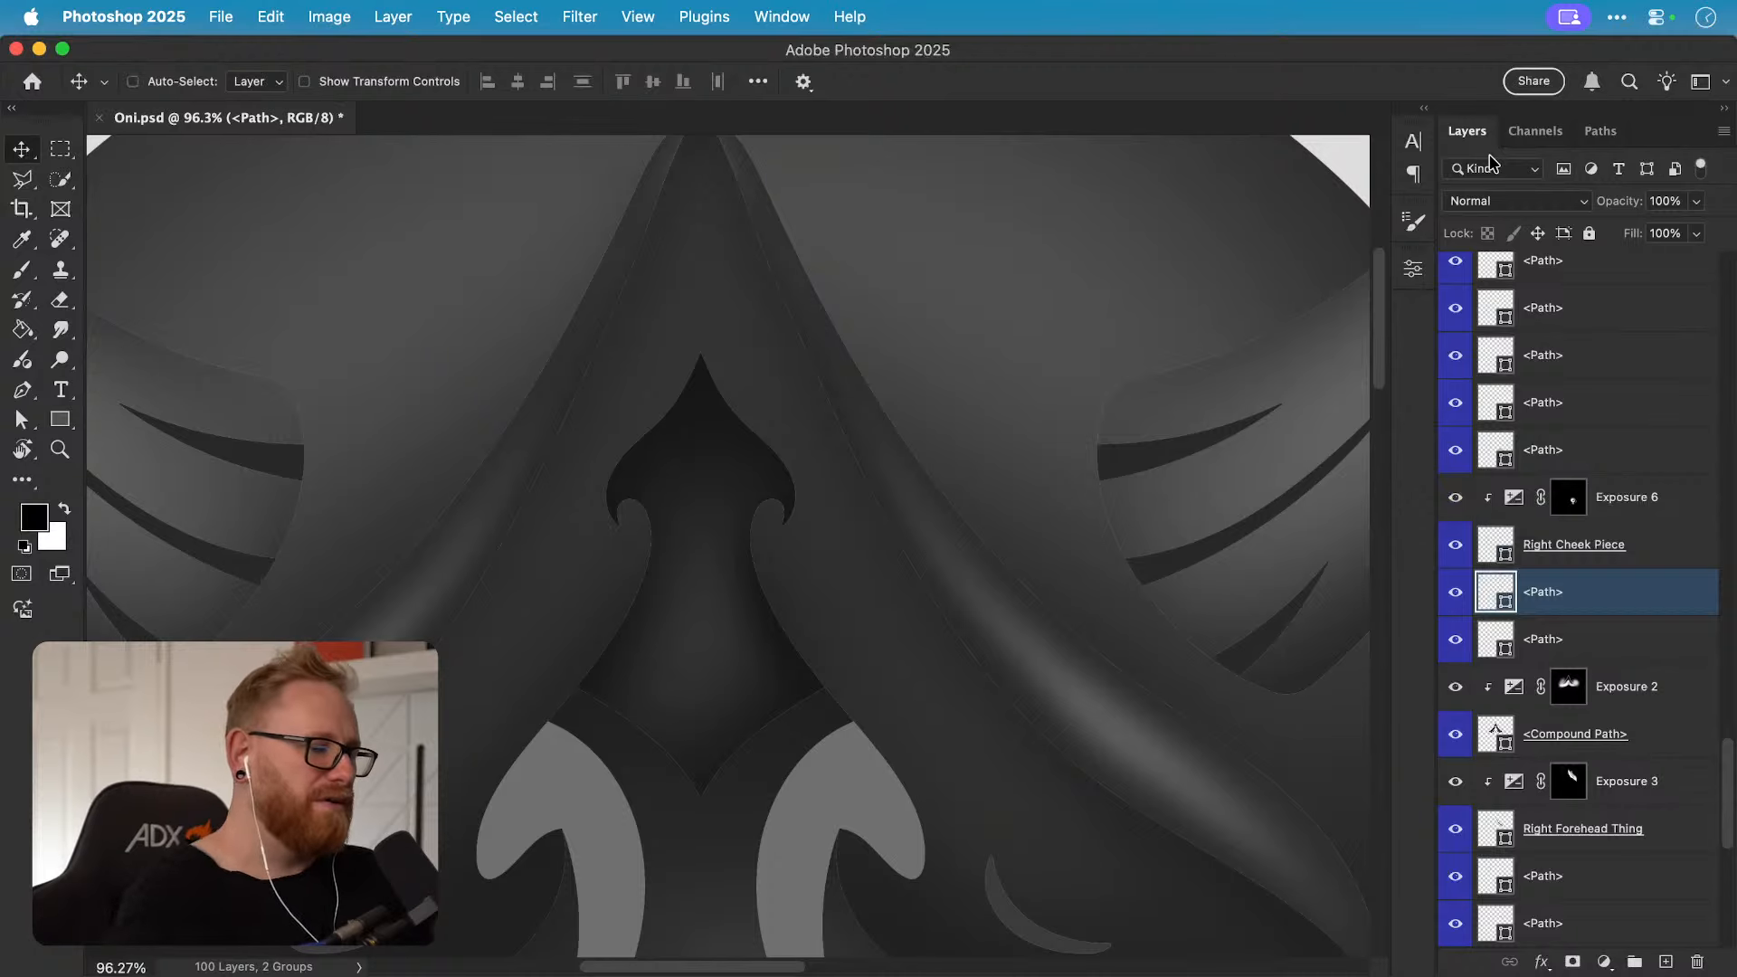
key("super+0")
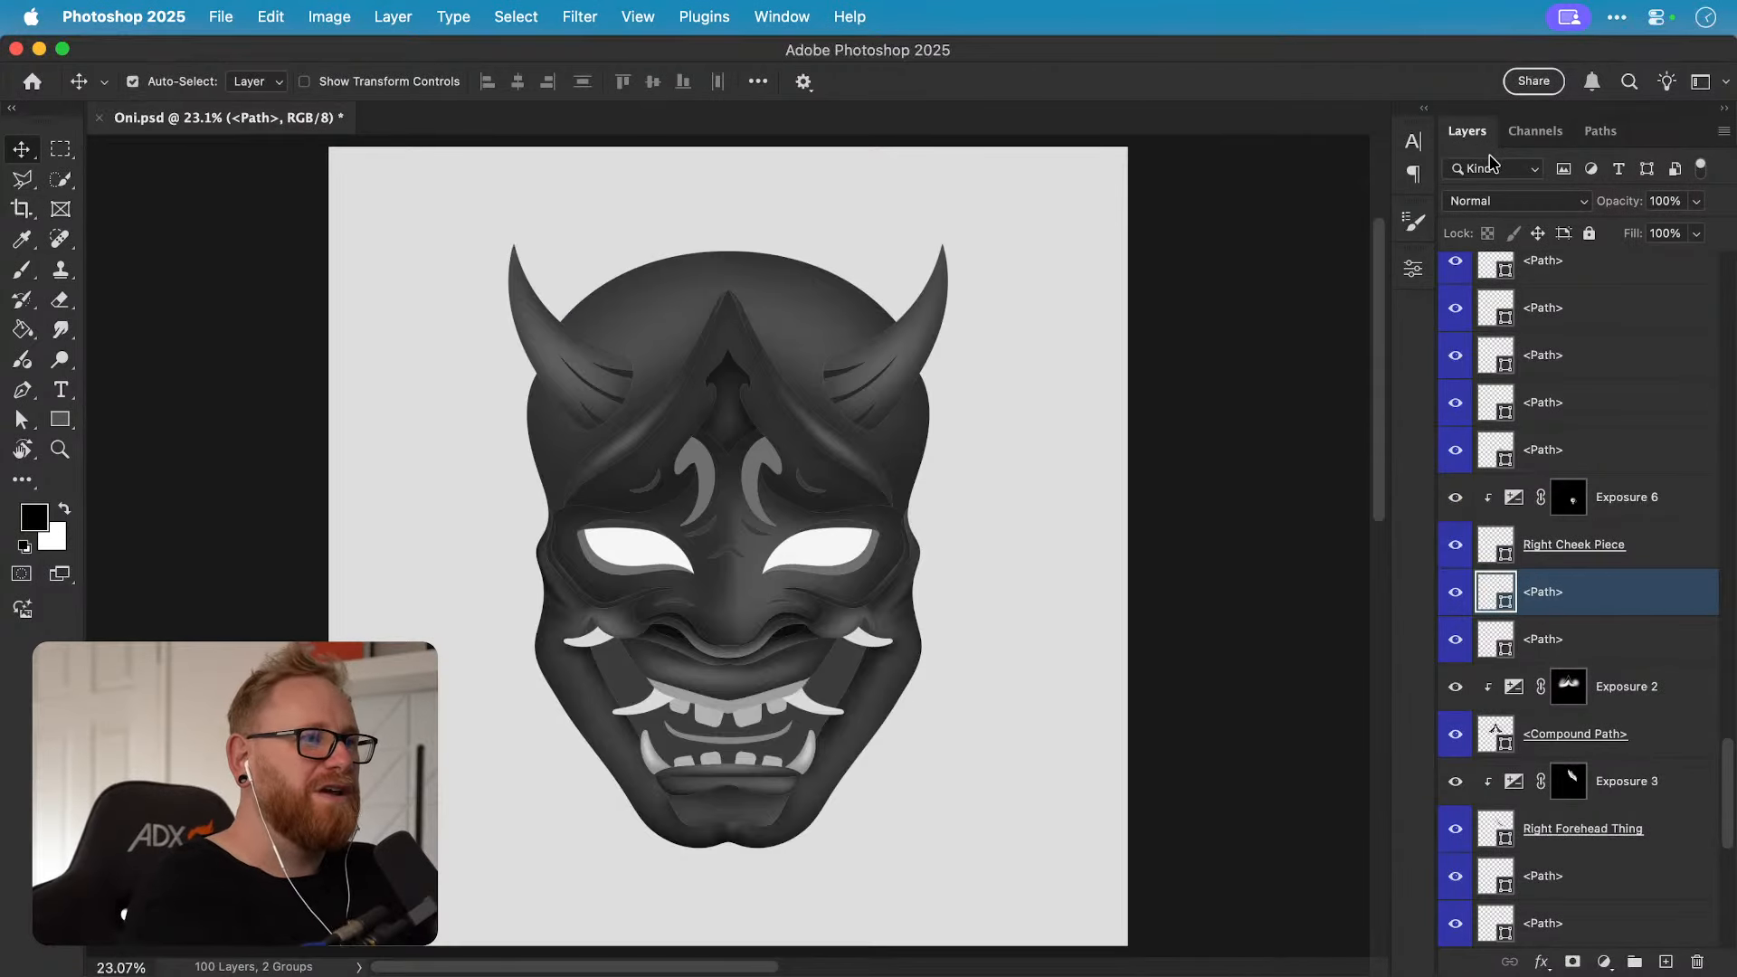
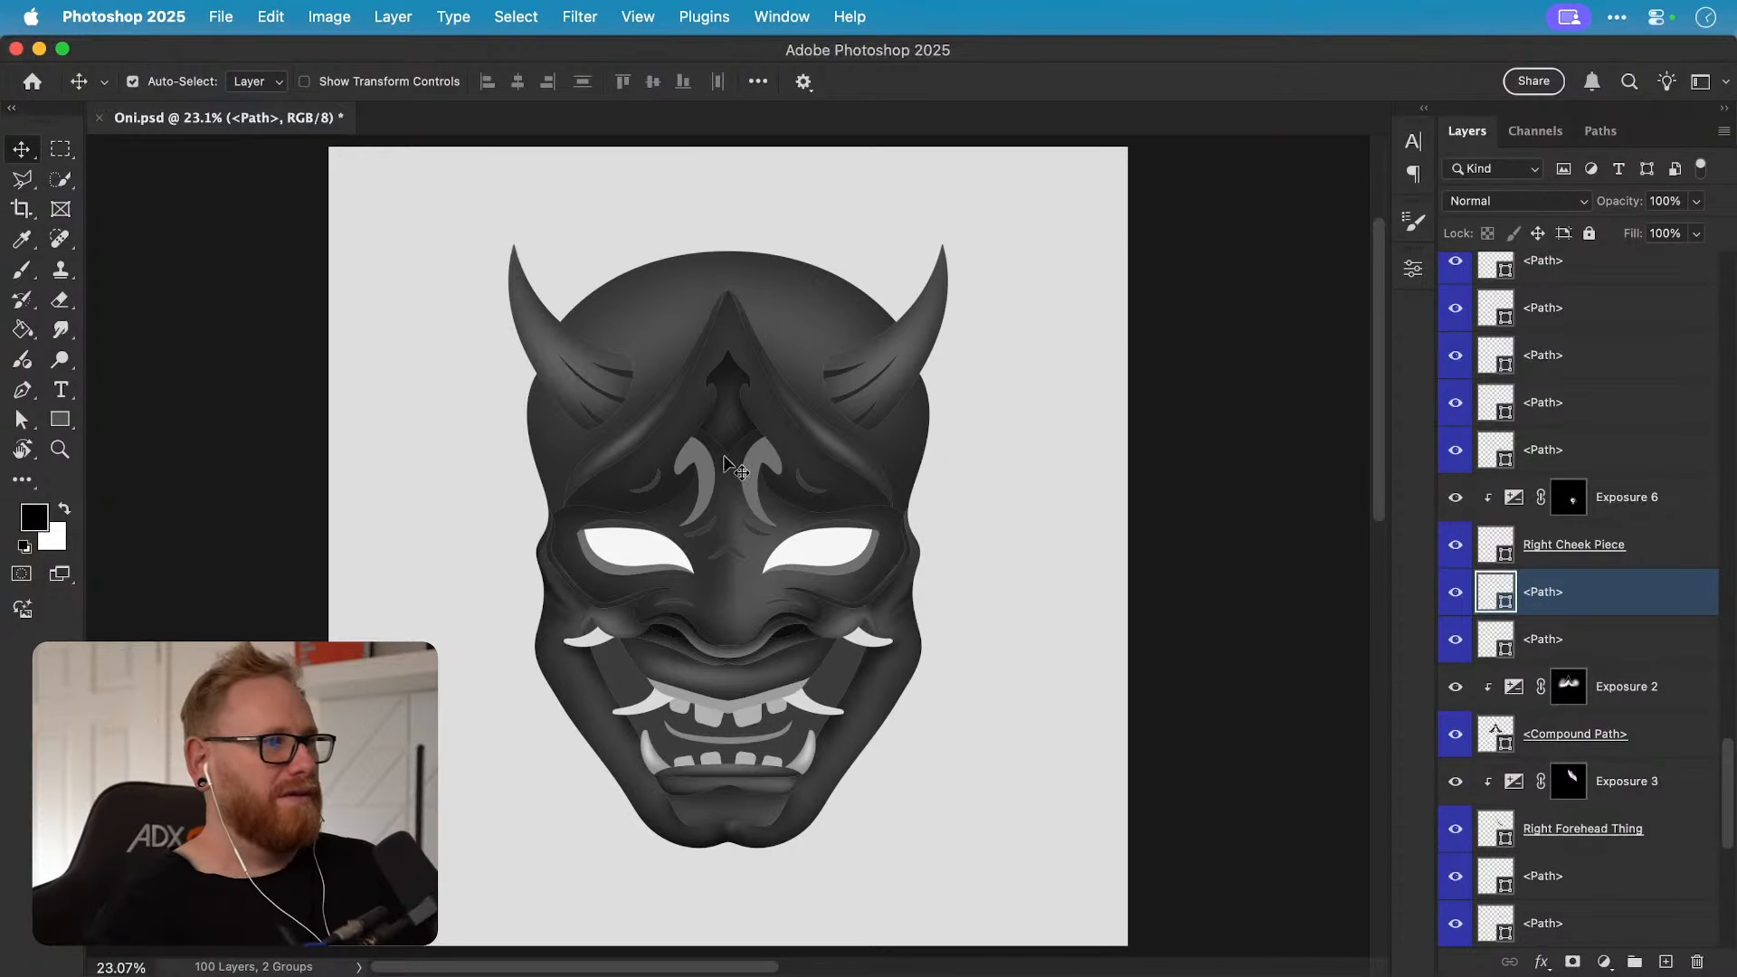
Step: Add an Exposure adjustment set to -3.77 above the left curled forehead marking and clip it to that shape
key("z")
mouse_move(713, 453)
left_mouse_down()
mouse_move(773, 473)
mouse_move(702, 460)
left_mouse_up()
key("v")
key("z")
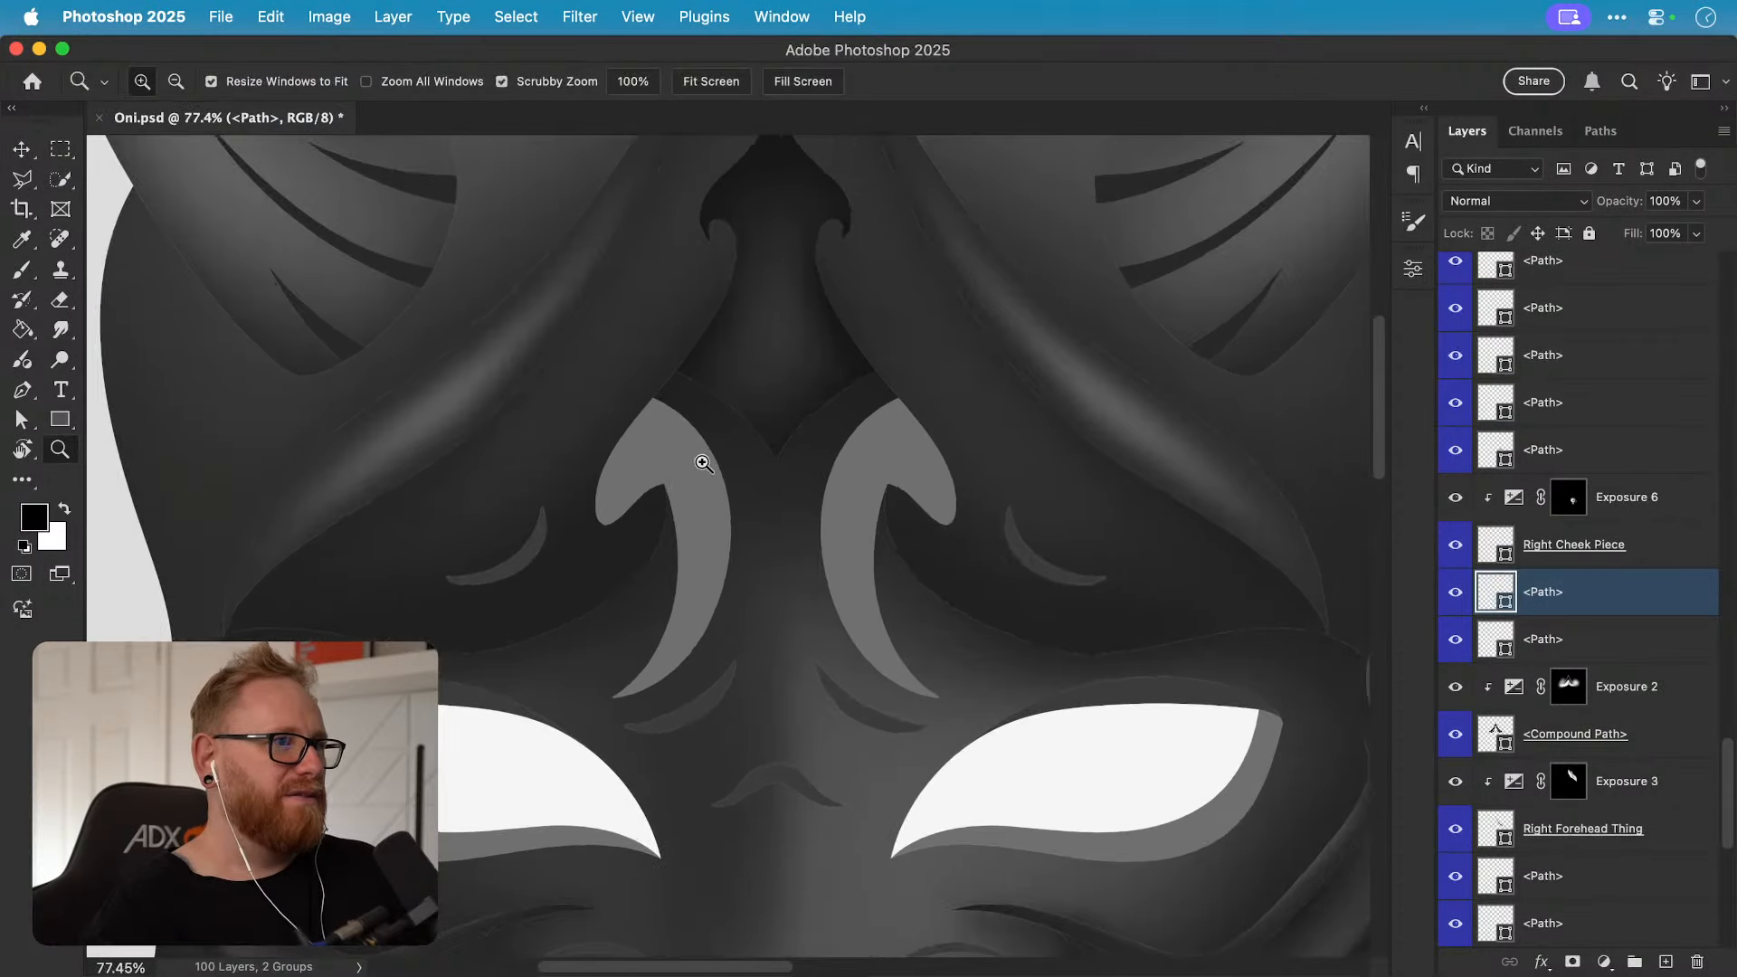
key("v")
left_click(708, 458)
left_click(1598, 964)
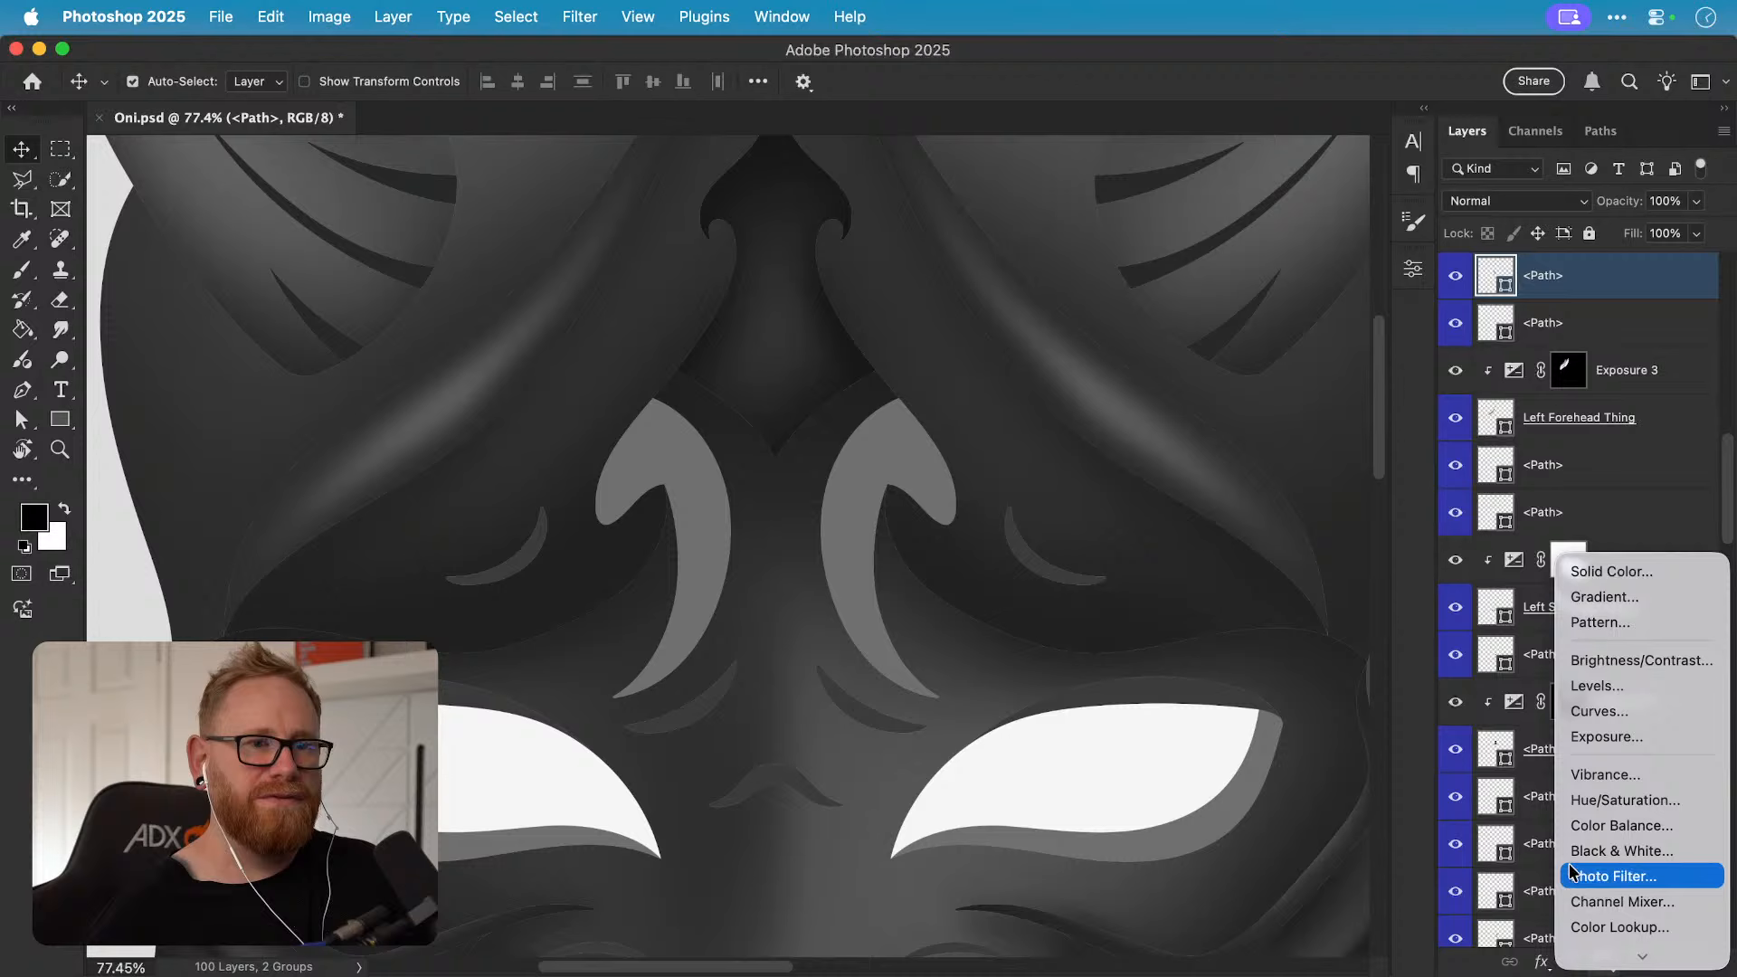
left_click(1594, 737)
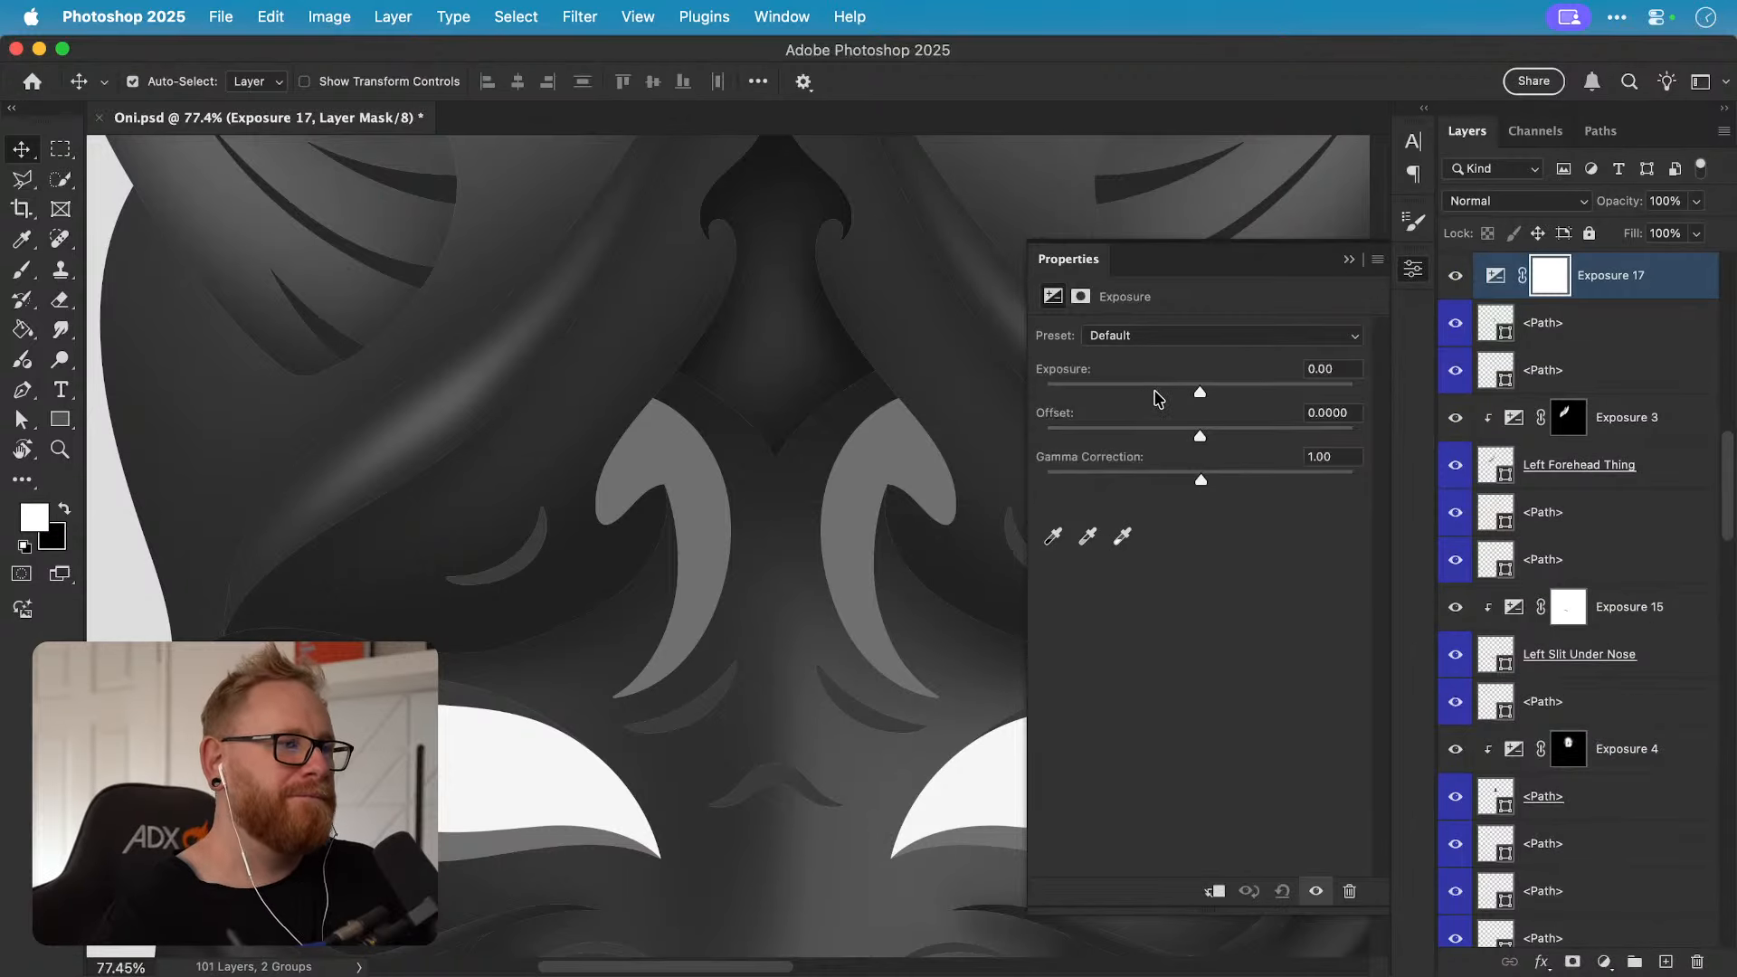
left_click_drag(1112, 391, 1112, 391)
left_click(1620, 298, "alt")
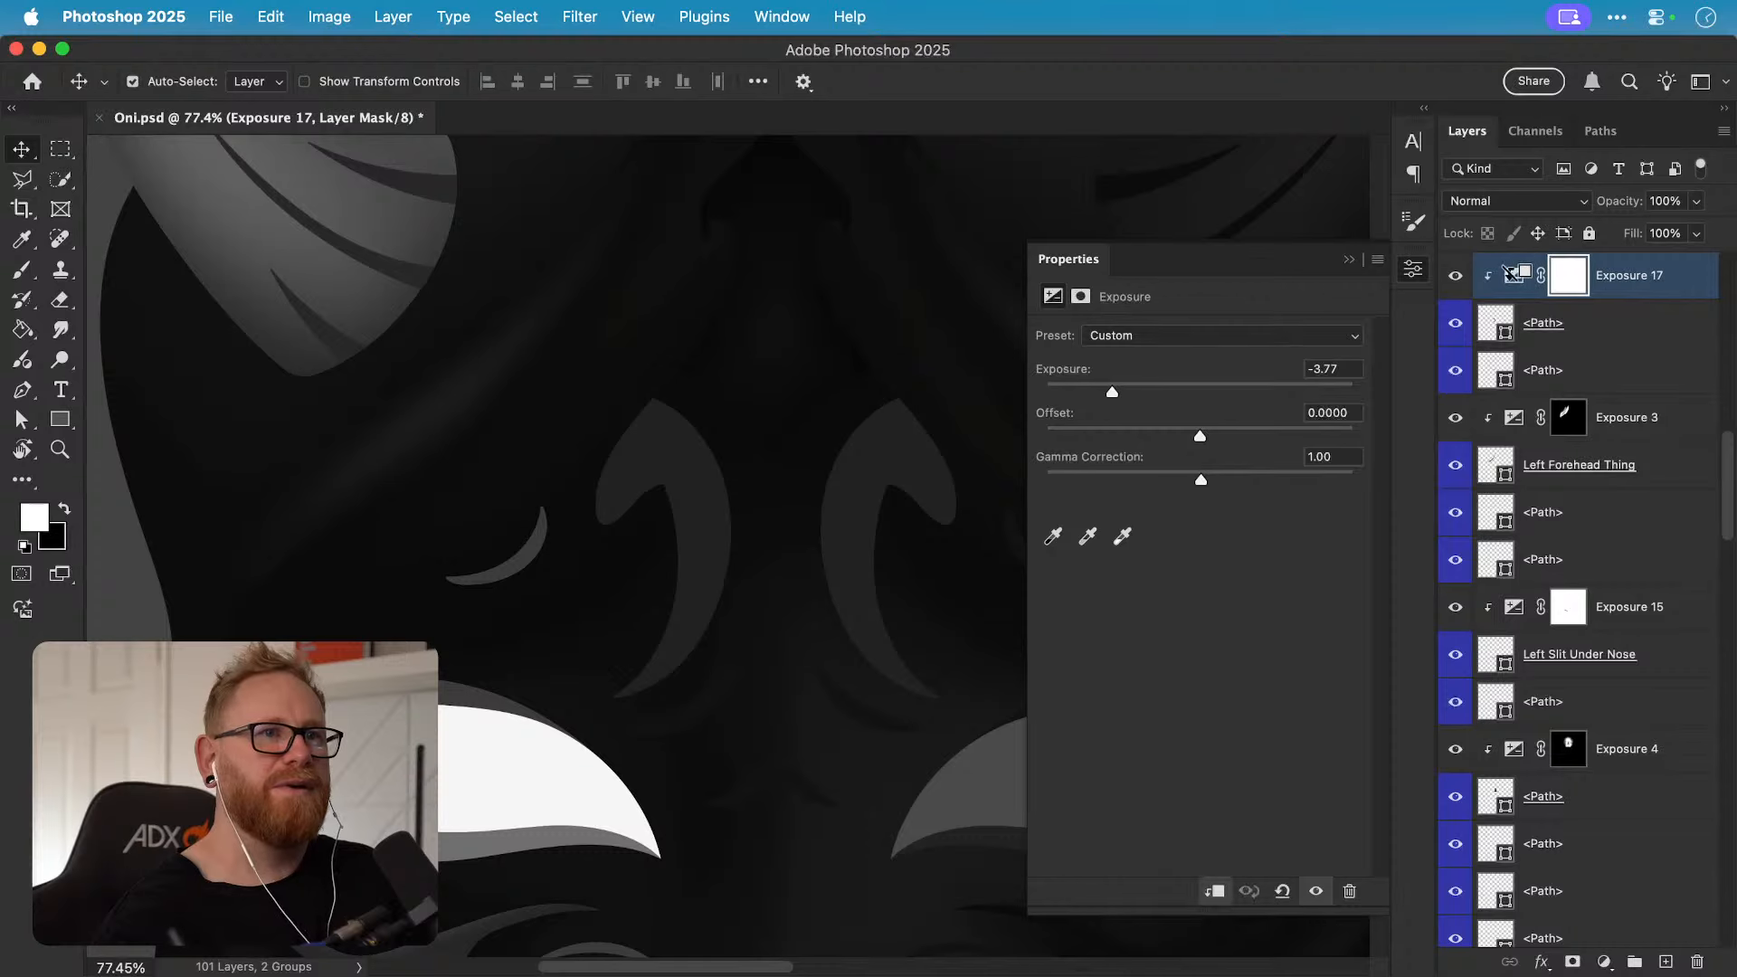
left_click(1413, 269)
Step: Lower the exposure of the left forehead marking's adjustment further and invert its mask to black
key("z")
left_click(666, 473)
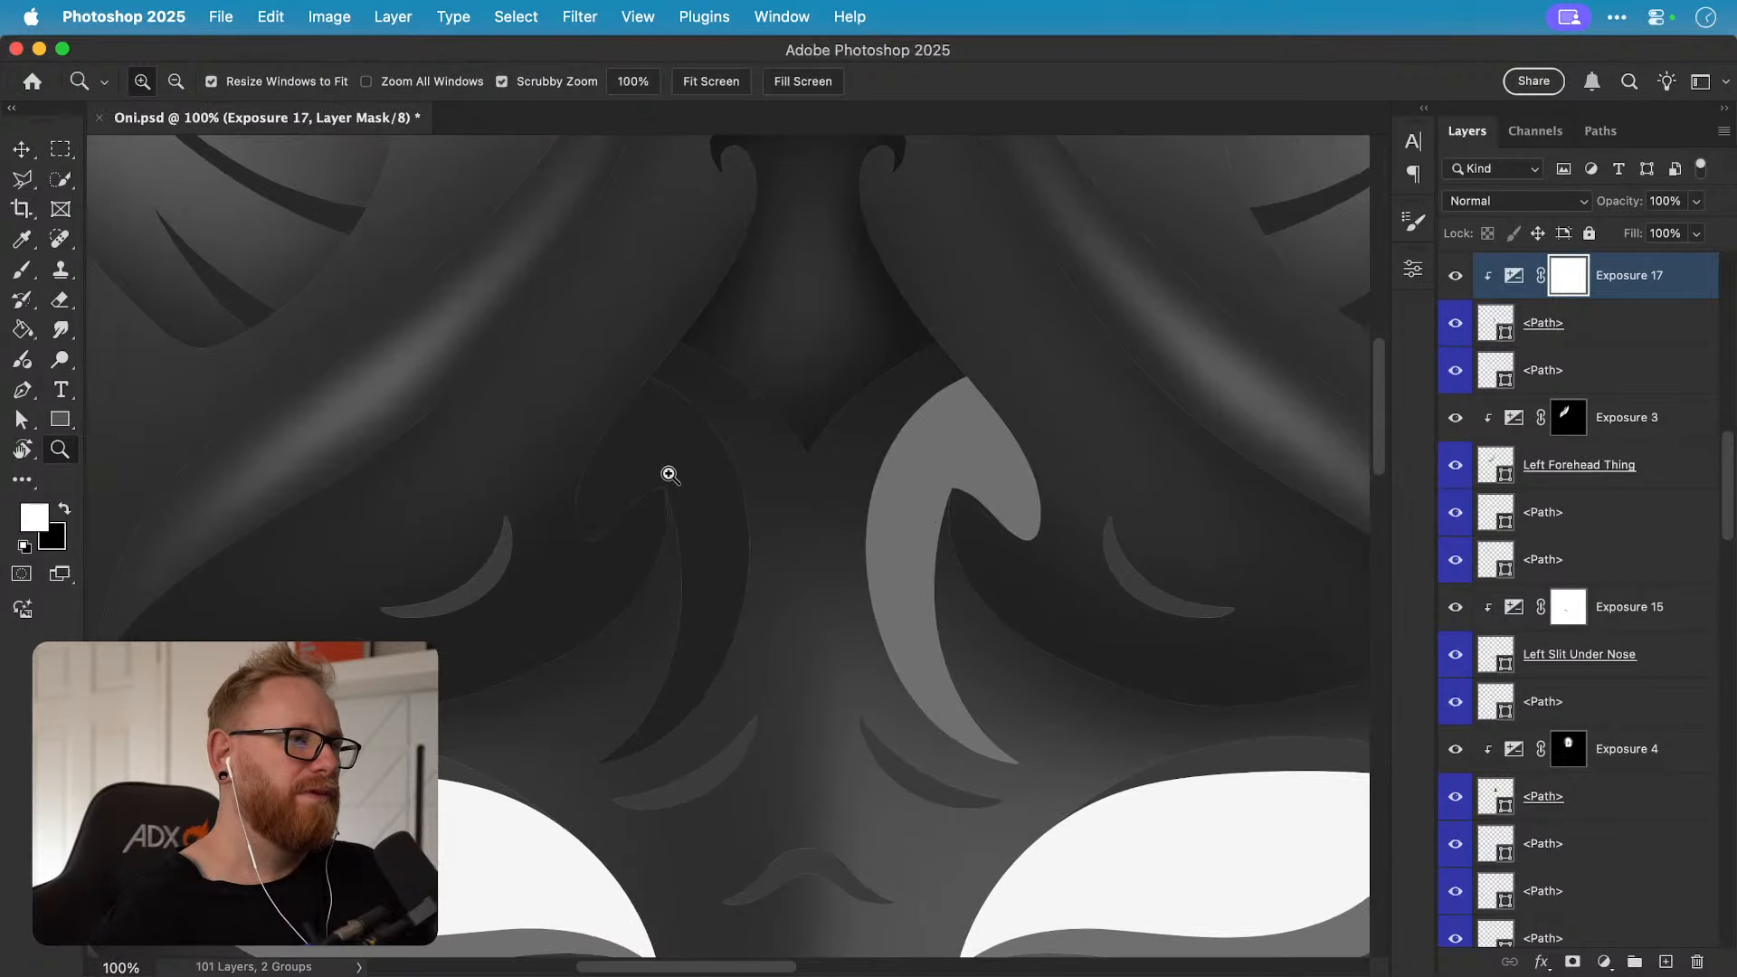
key("b")
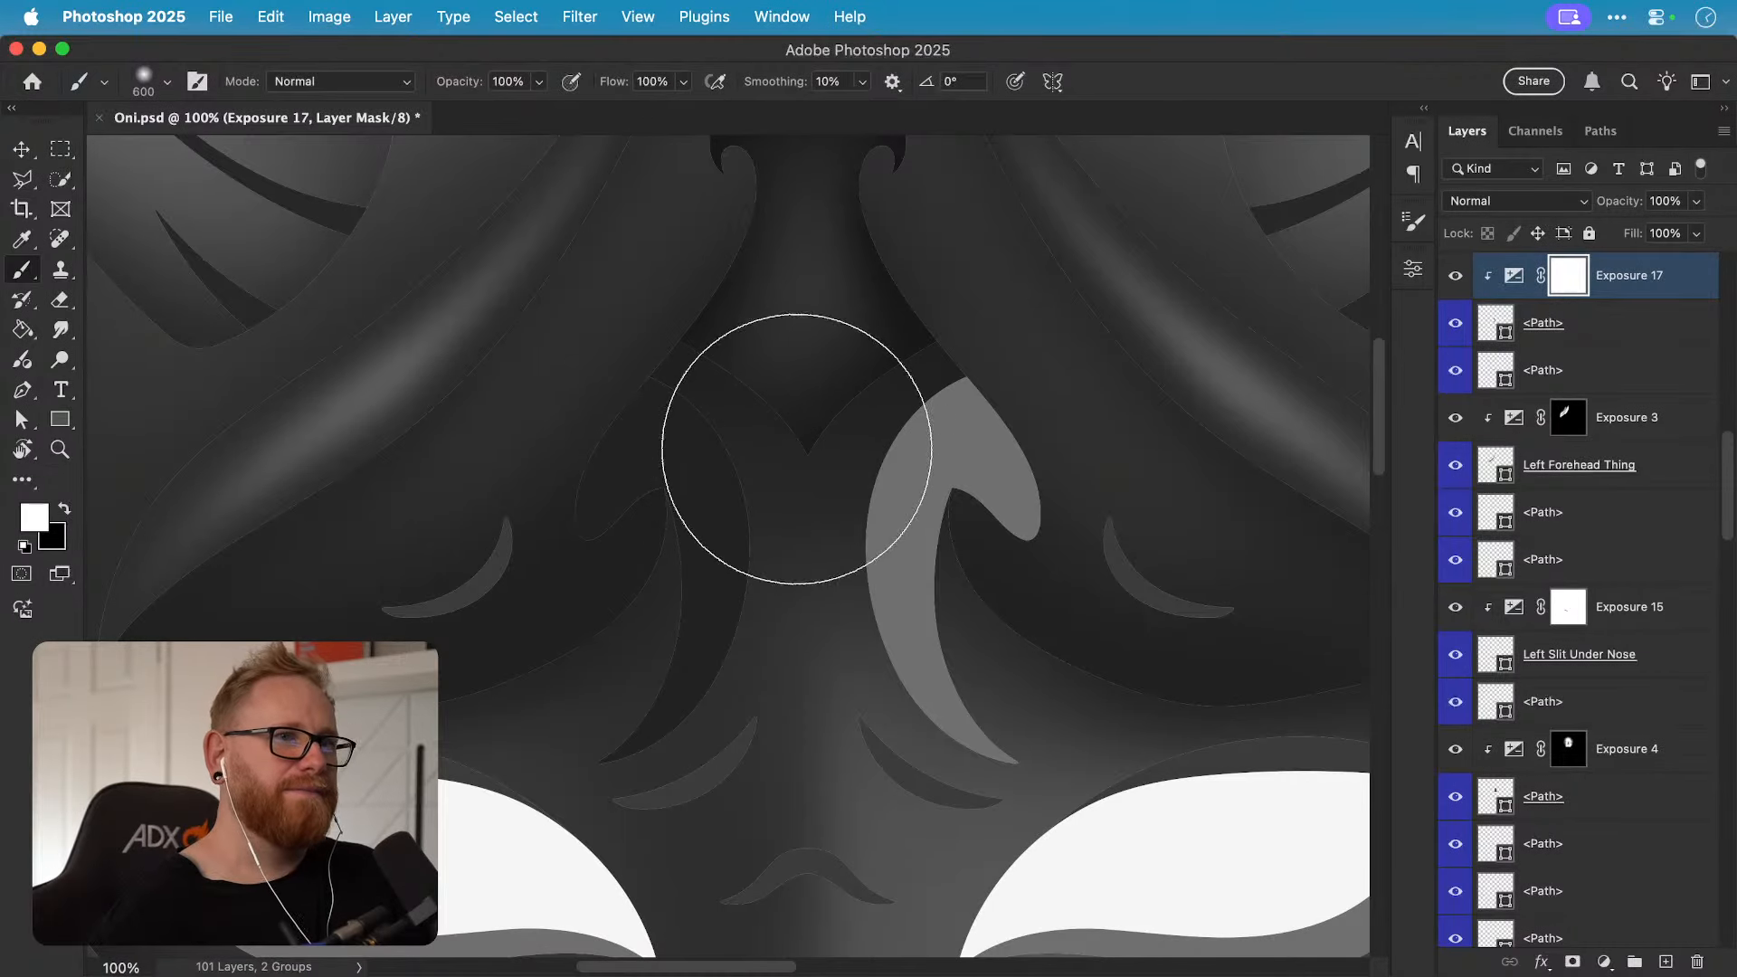
double_click(1514, 279)
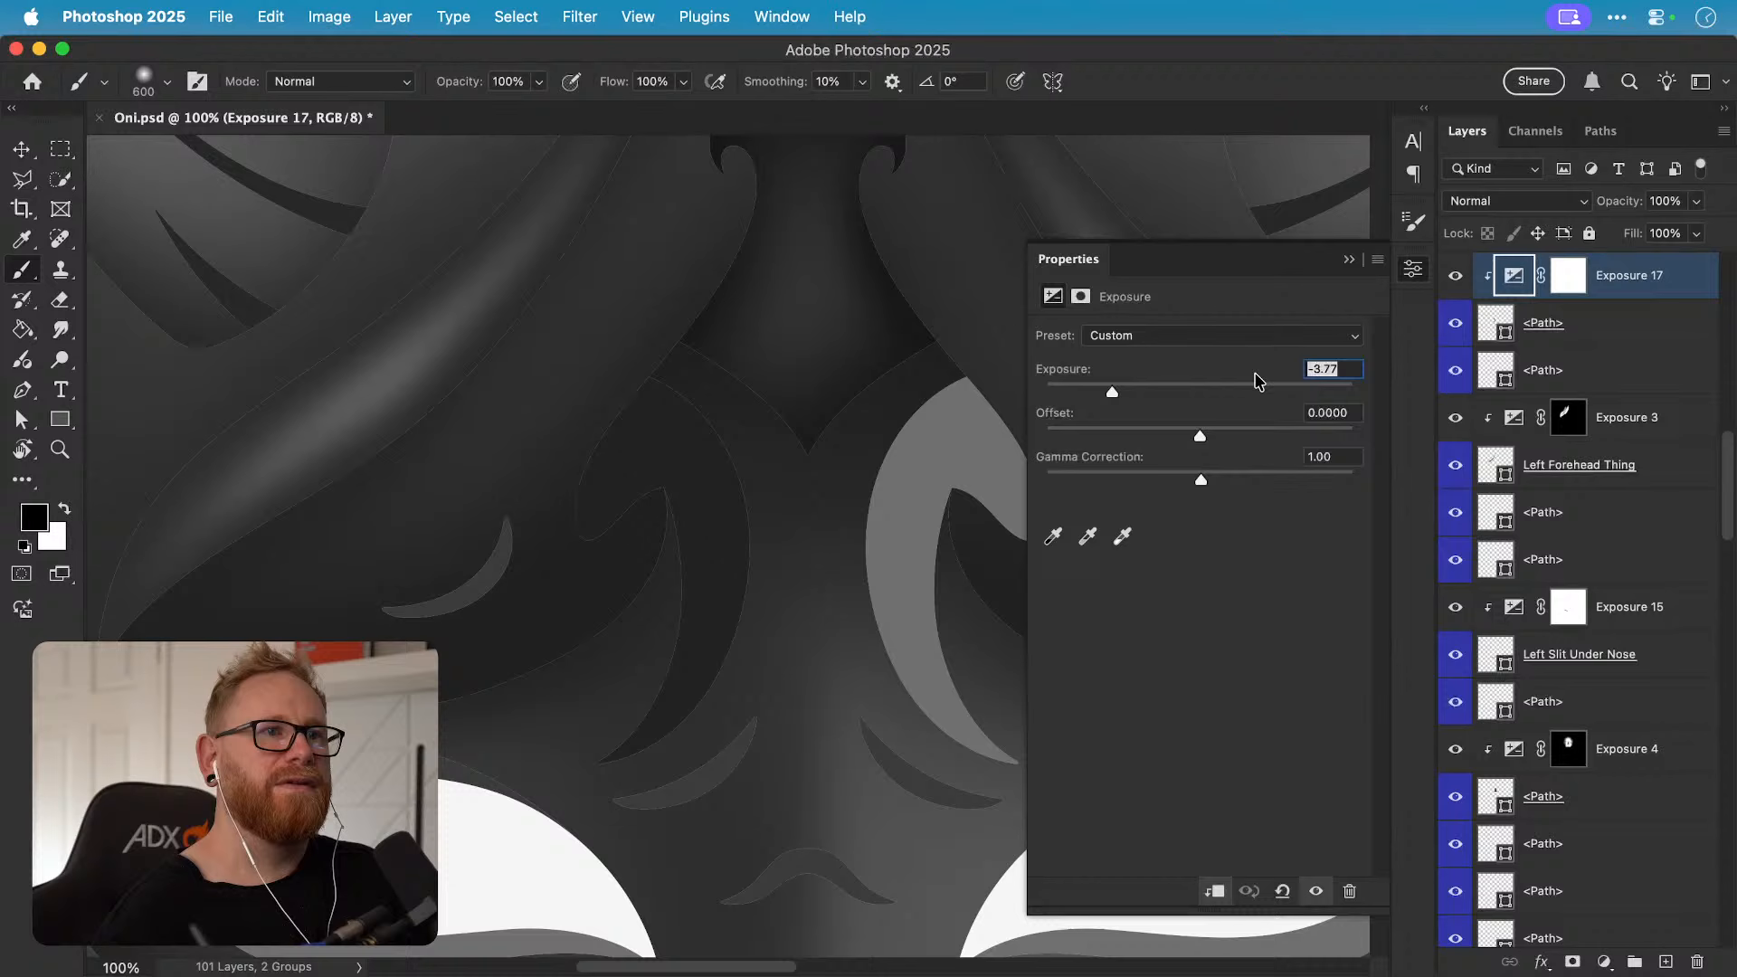
left_click(1090, 390)
left_click(1417, 269)
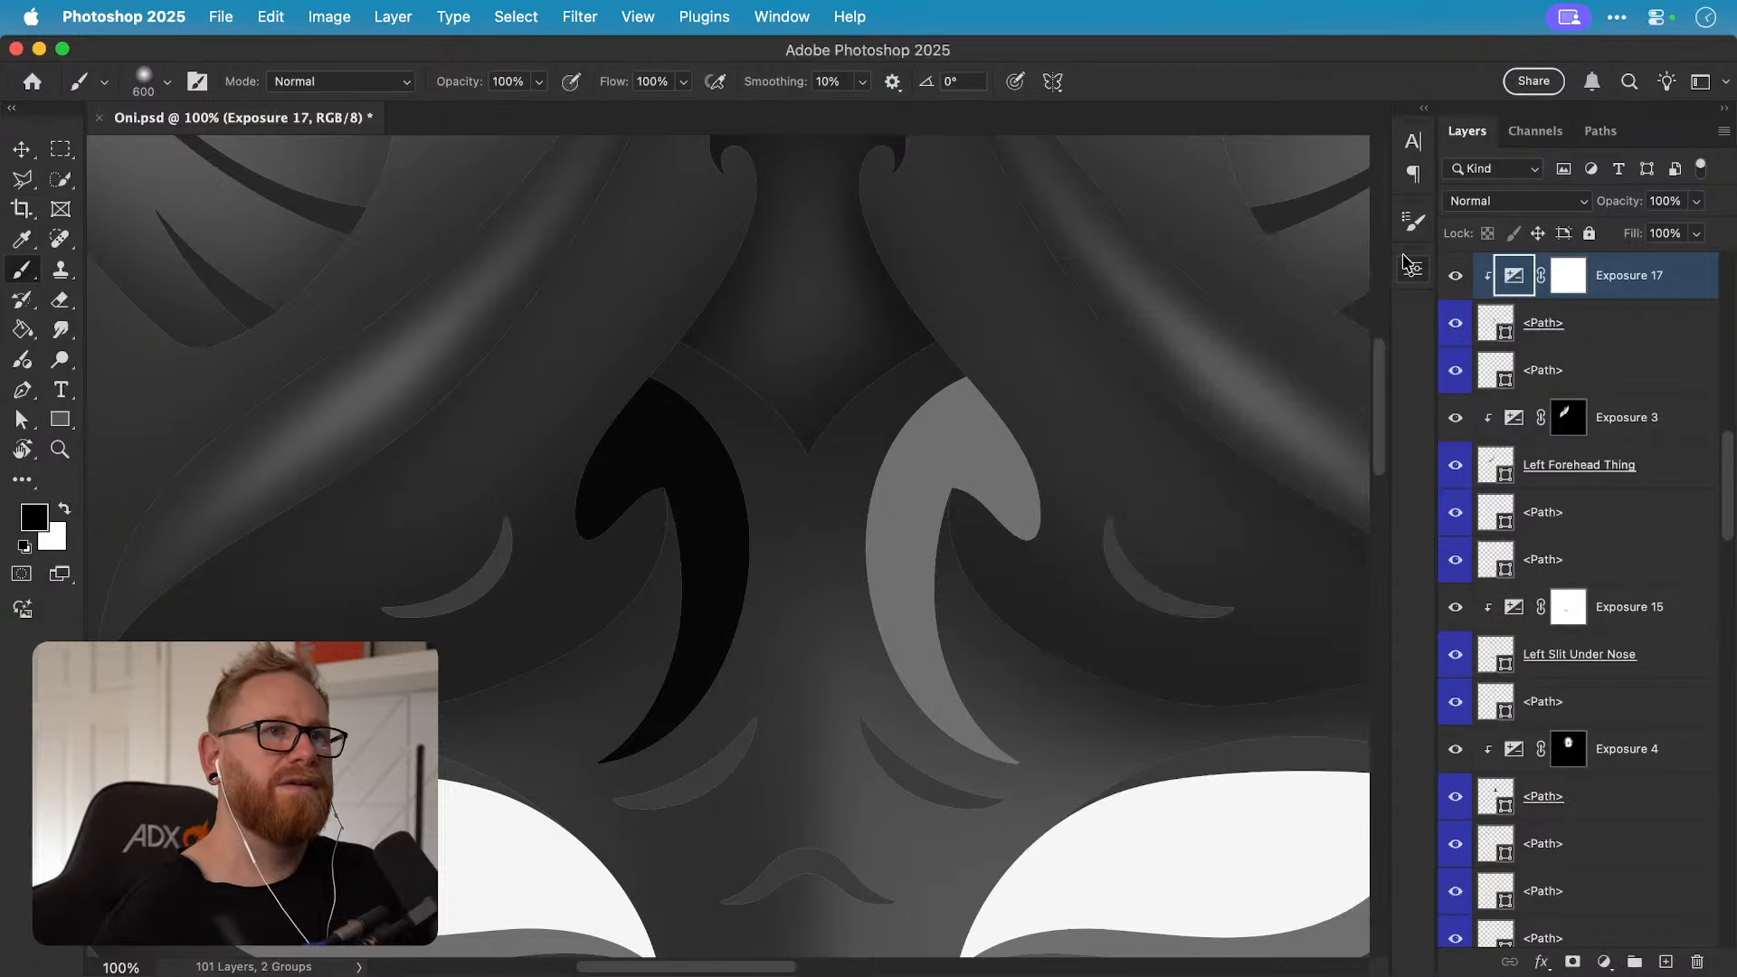
left_click(1567, 277)
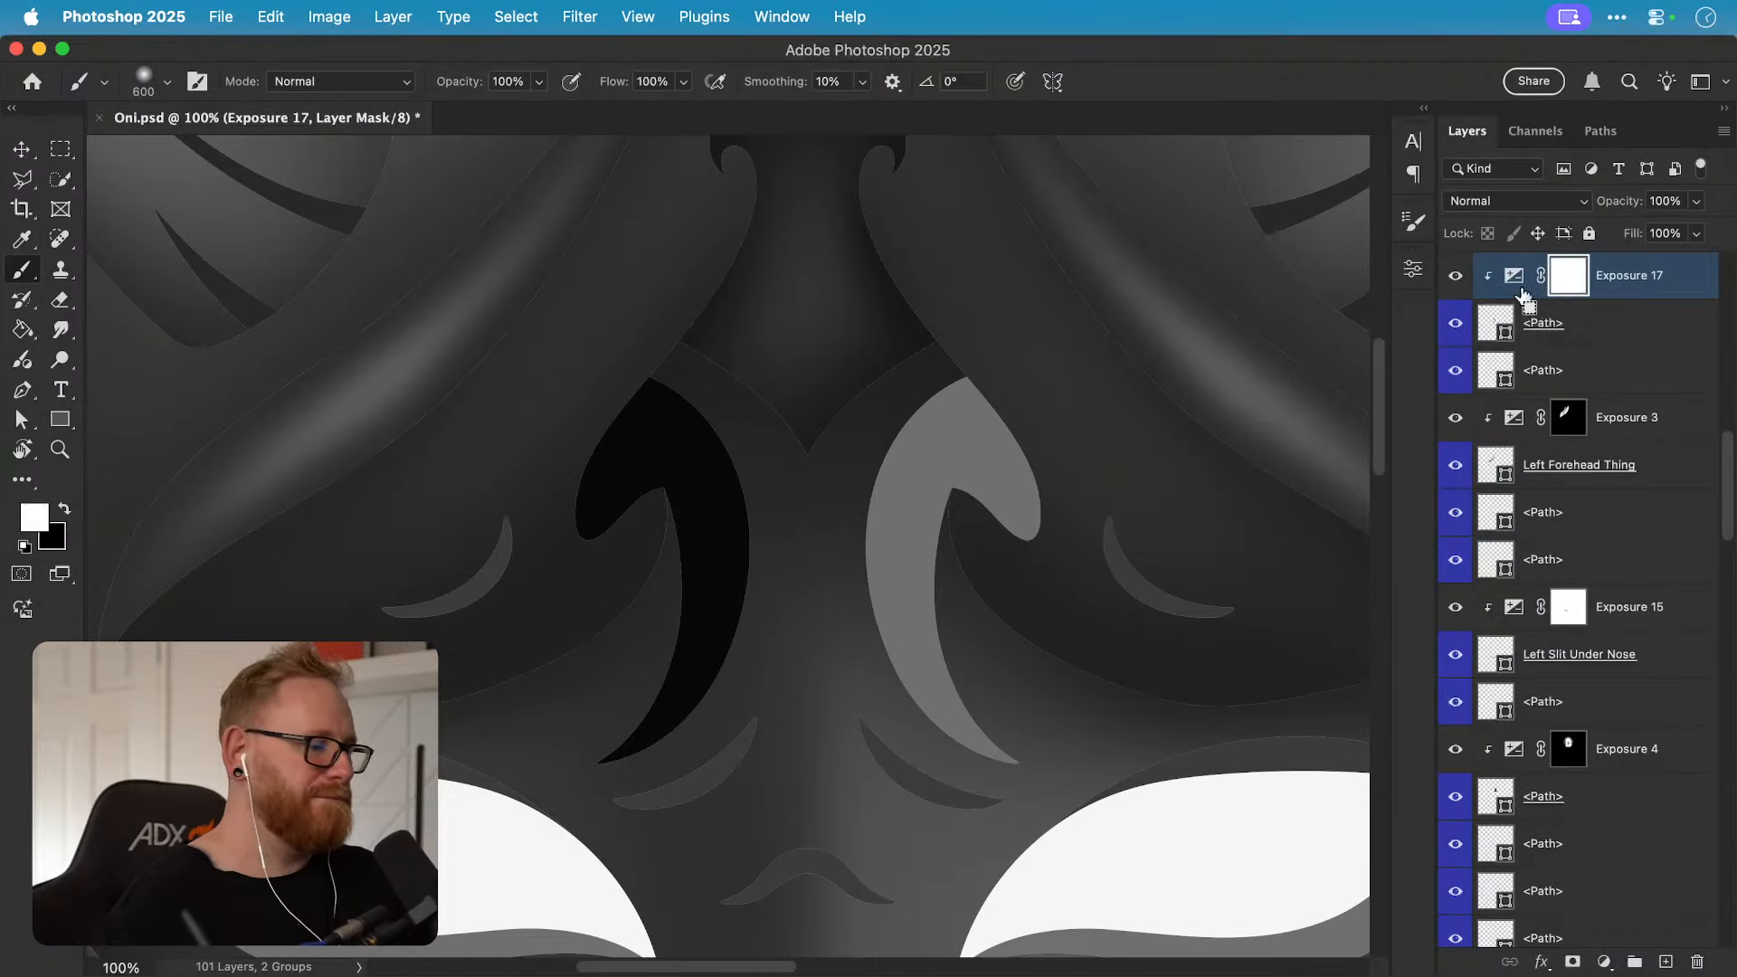
key("super+i")
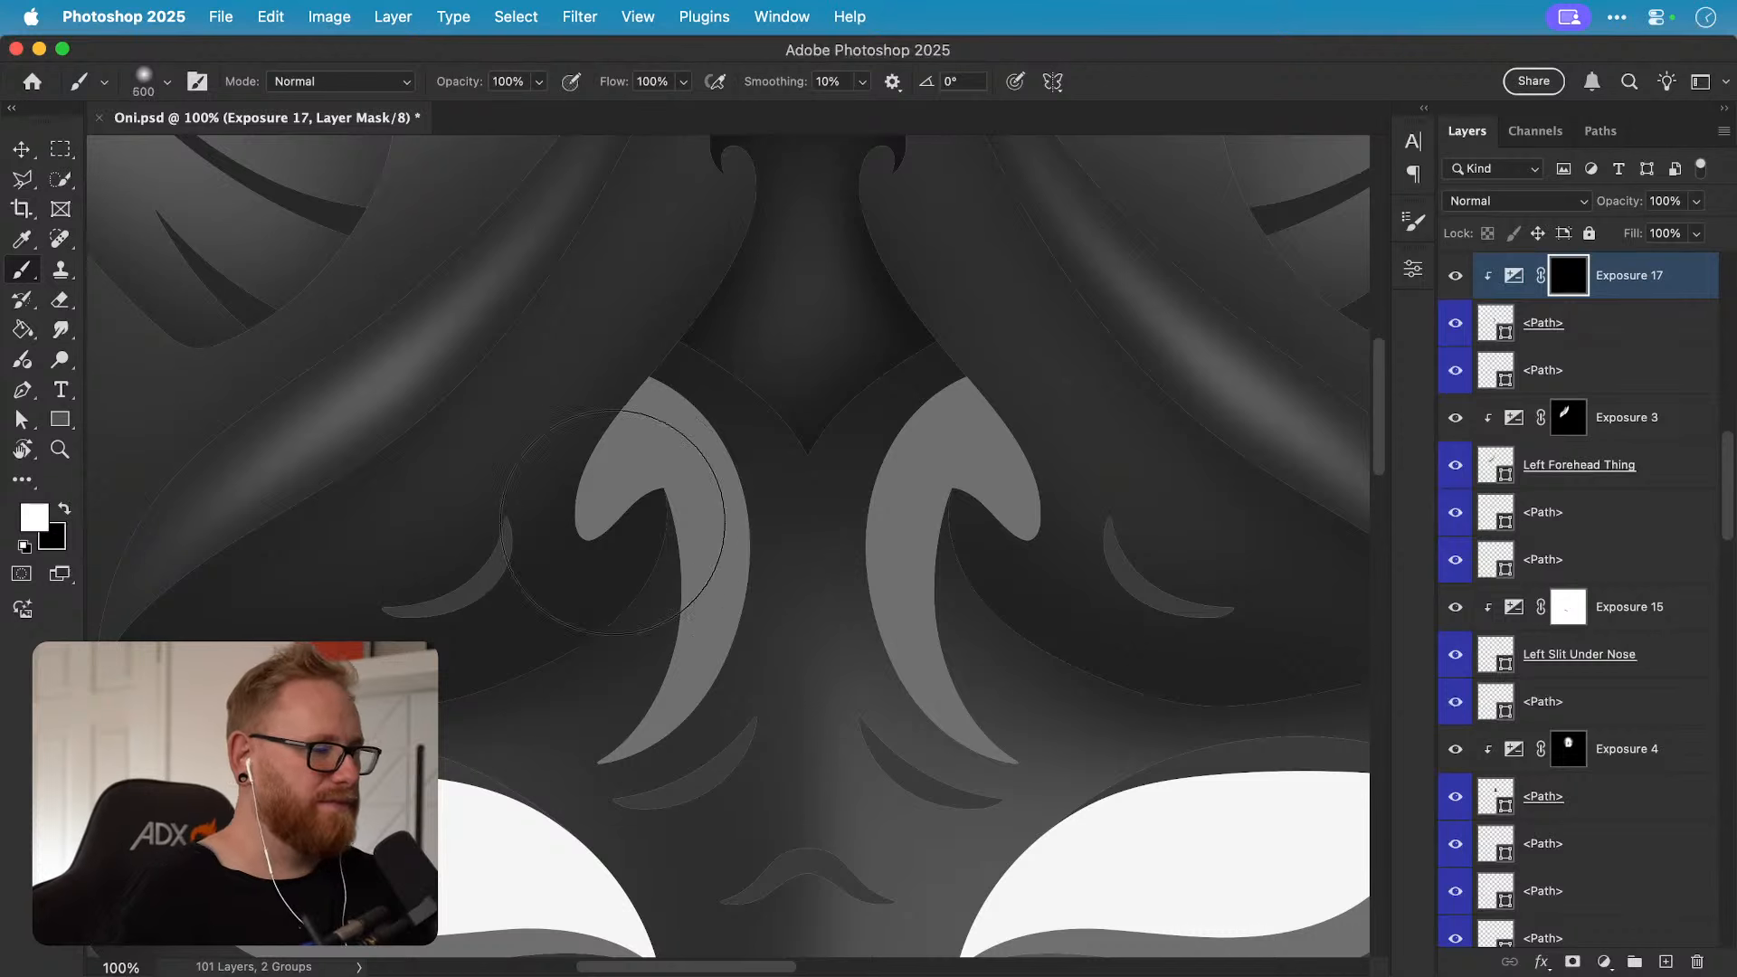
Step: Try a white 150 px mask stroke at 100% flow along the left forehead marking's inner edge, and undo it
key("bracketleft")
key("bracketleft")
key("bracketleft")
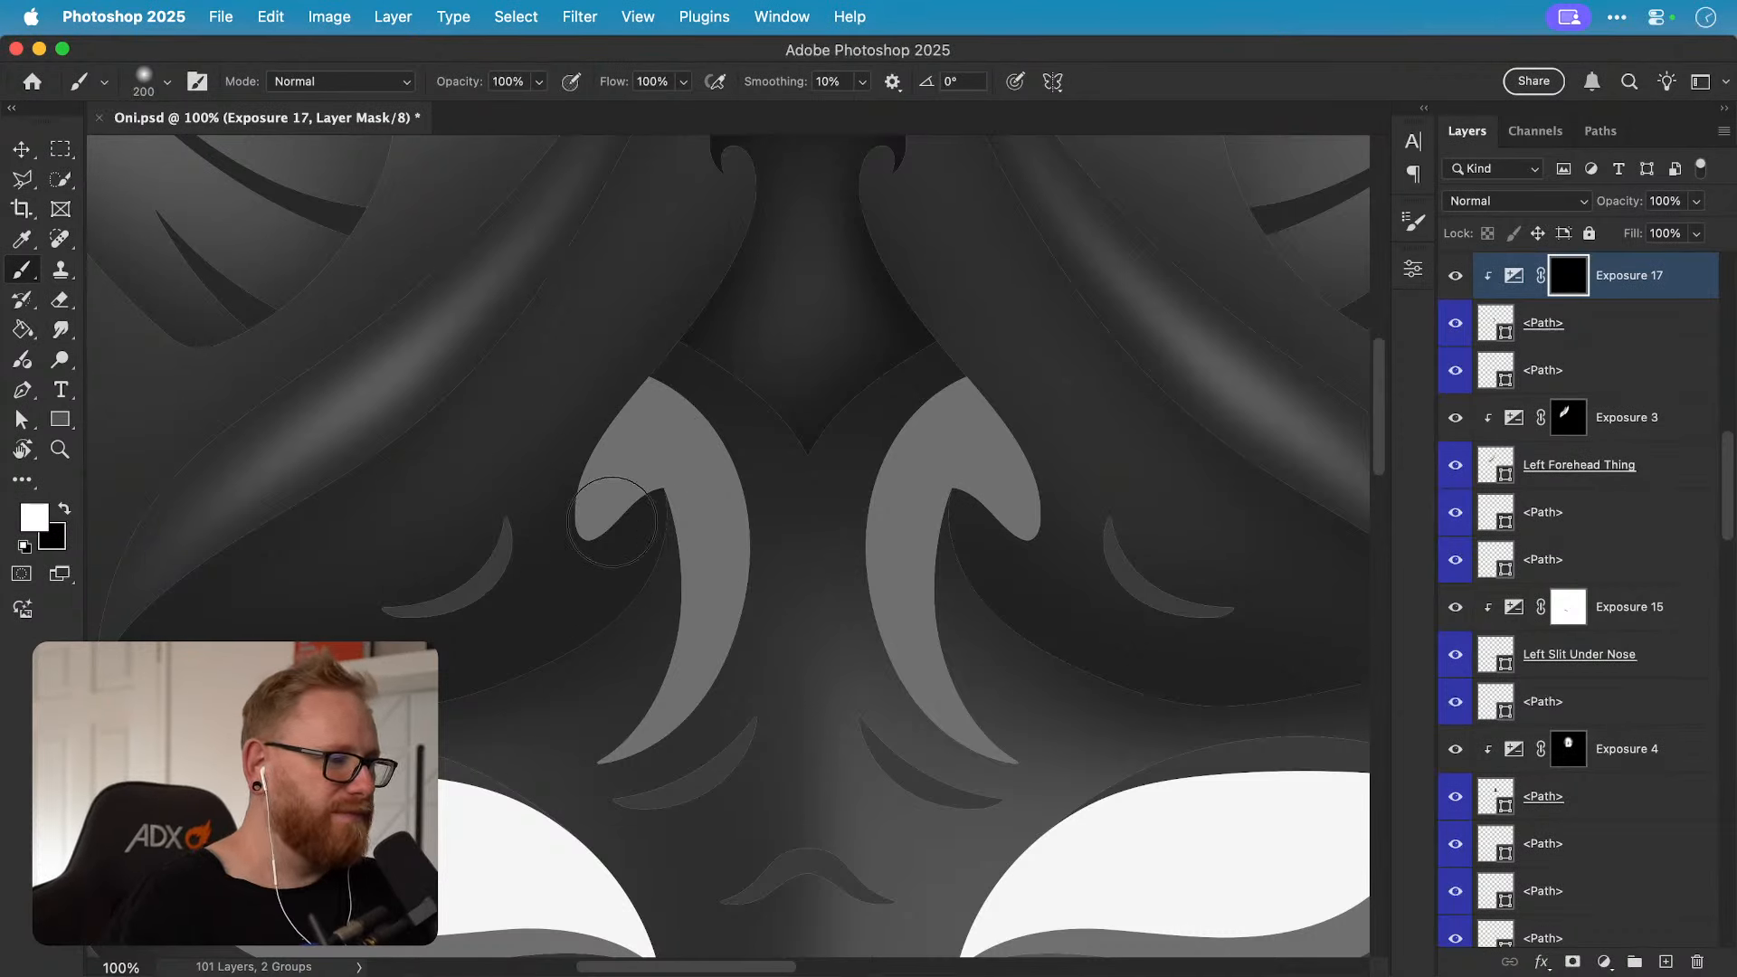
key("bracketleft")
key("bracketleft")
left_click_drag(647, 504, 626, 728)
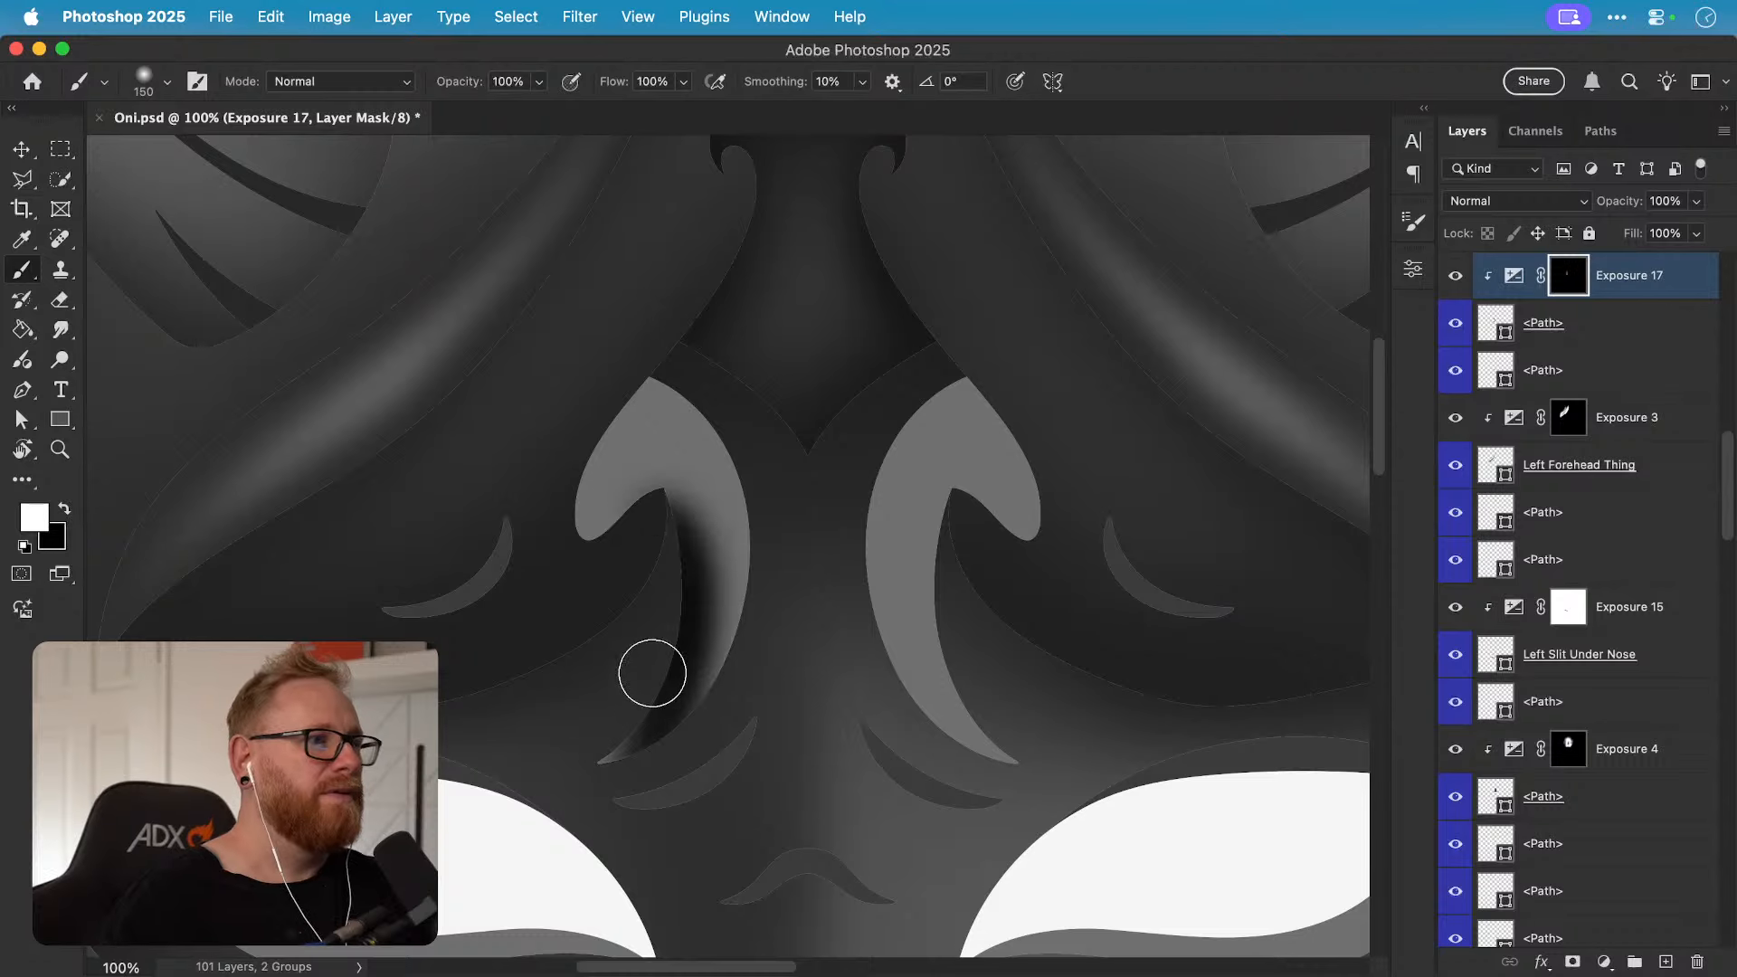
key("super+z")
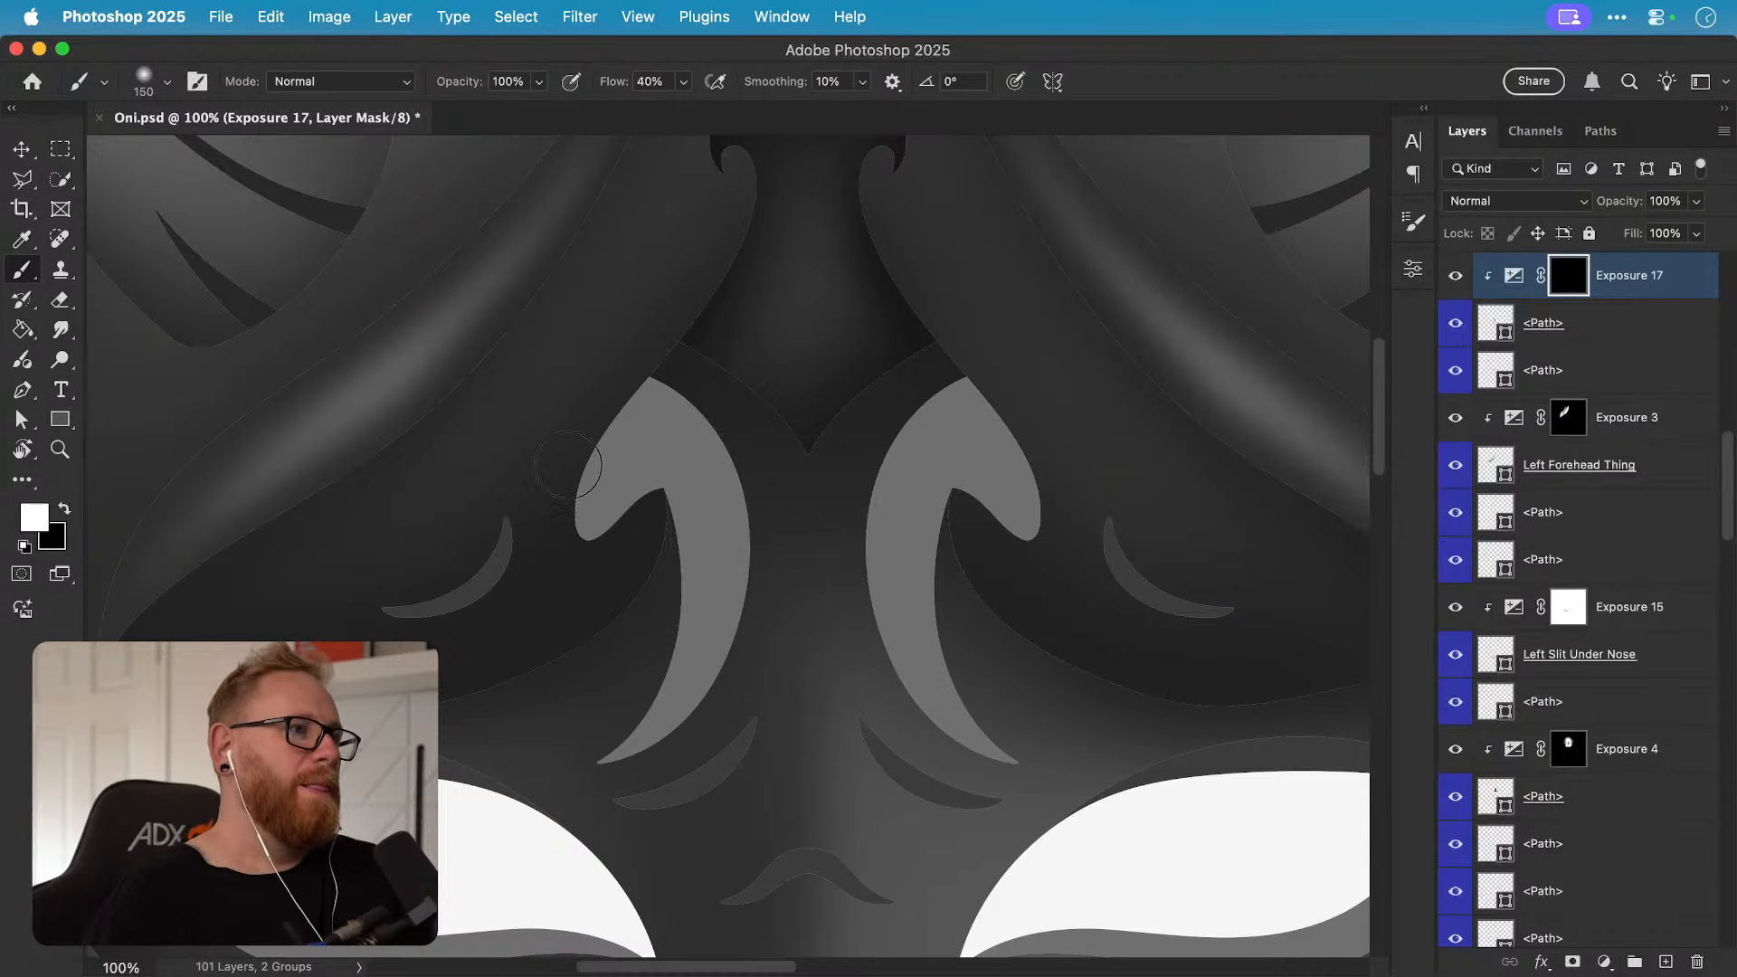
Step: Shade the left forehead marking's outer edge on the mask in white at 40% flow, reducing the brush from 400 to 250 px
key("bracketright")
key("bracketright")
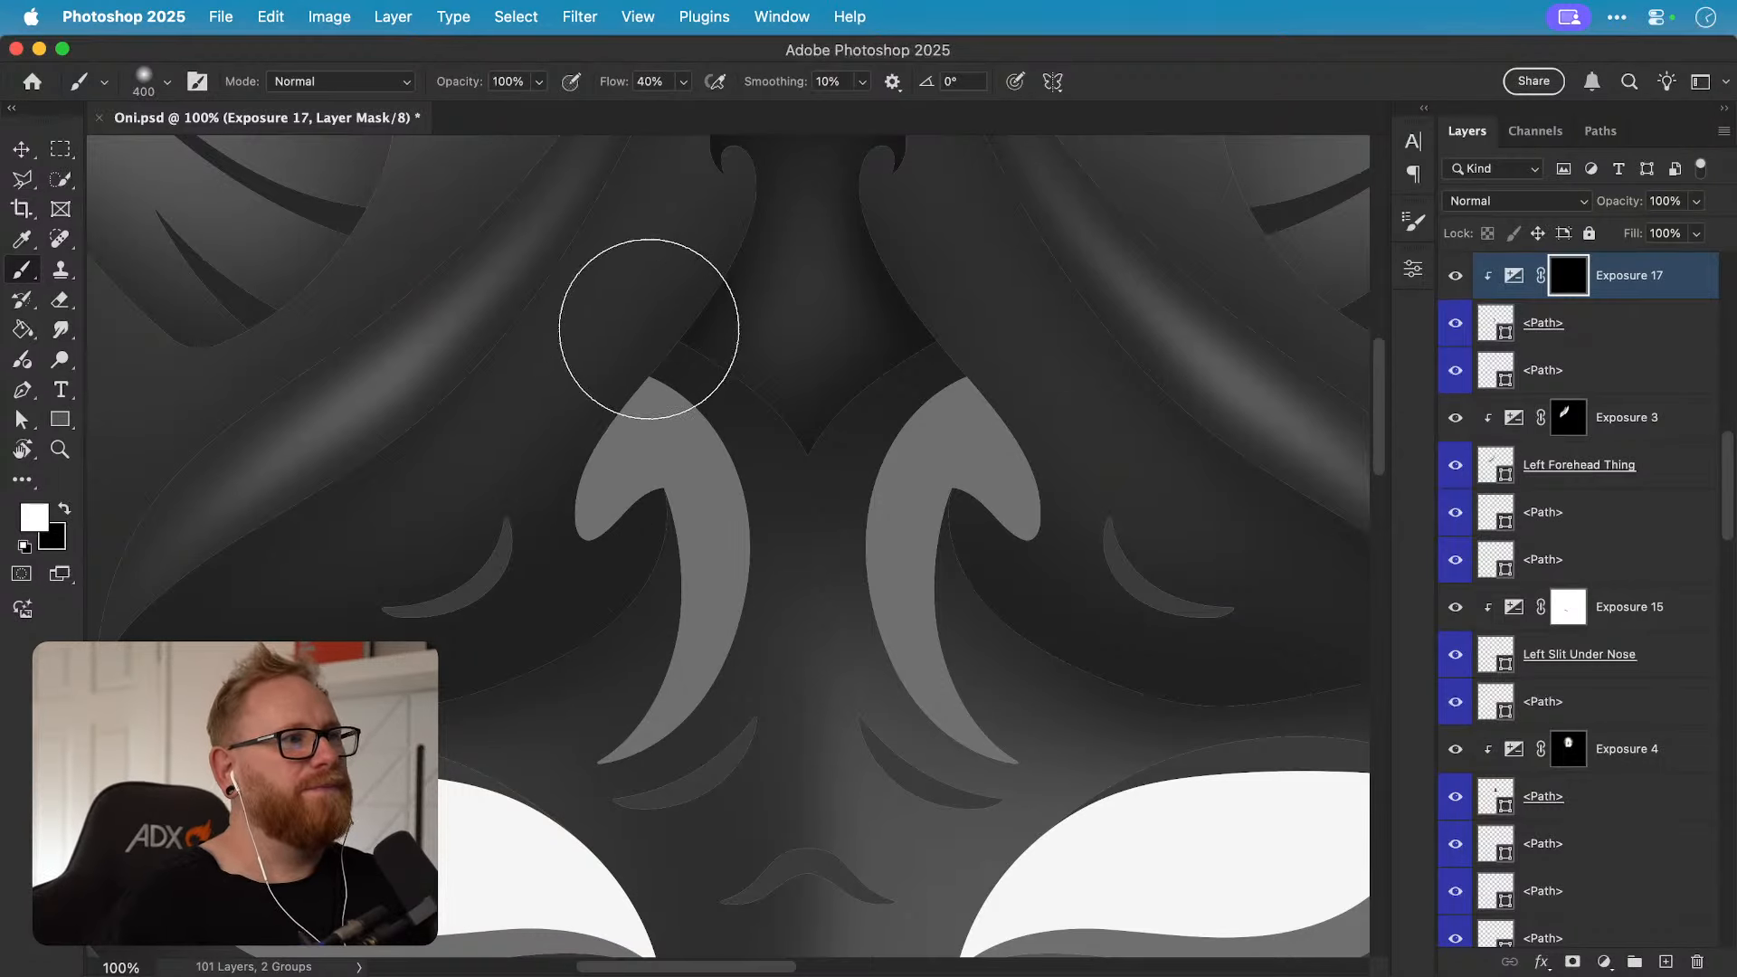
mouse_move(706, 330)
left_mouse_down()
mouse_move(775, 388)
mouse_move(827, 534)
left_mouse_up()
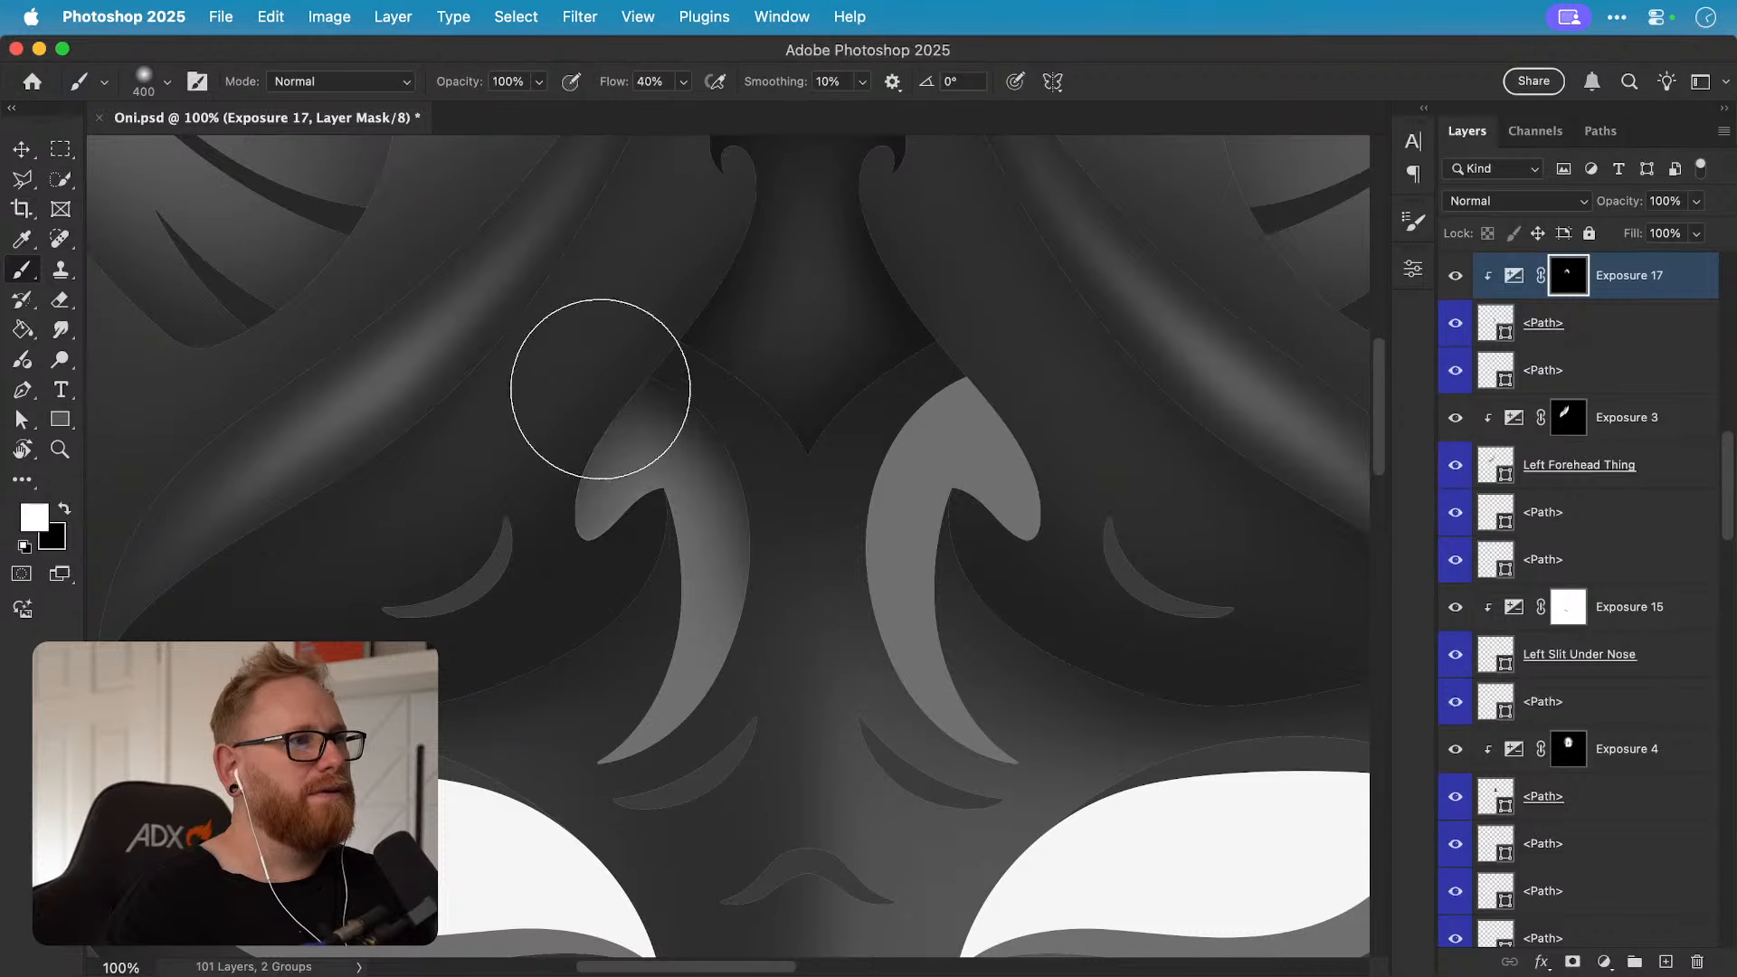
key("bracketleft")
key("bracketleft")
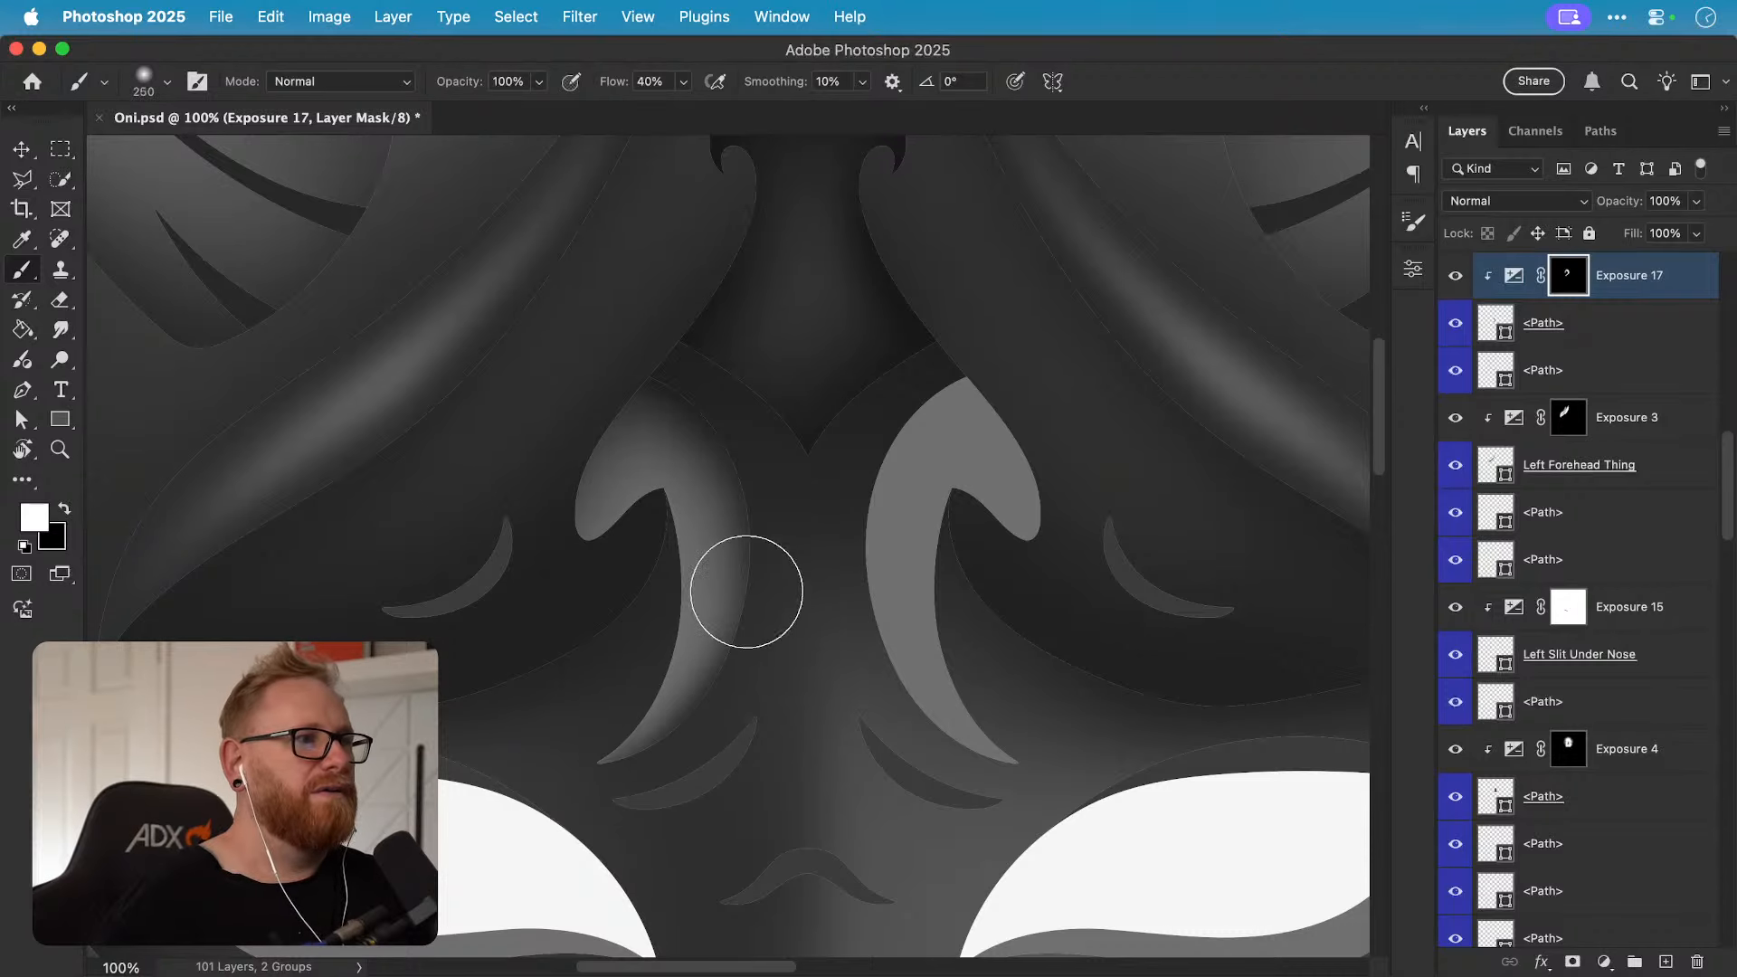
Step: Paint white on the mask along the left forehead marking's inner curve with a brush of about 100 px
key("bracketleft")
key("bracketleft")
key("bracketleft")
key("bracketleft")
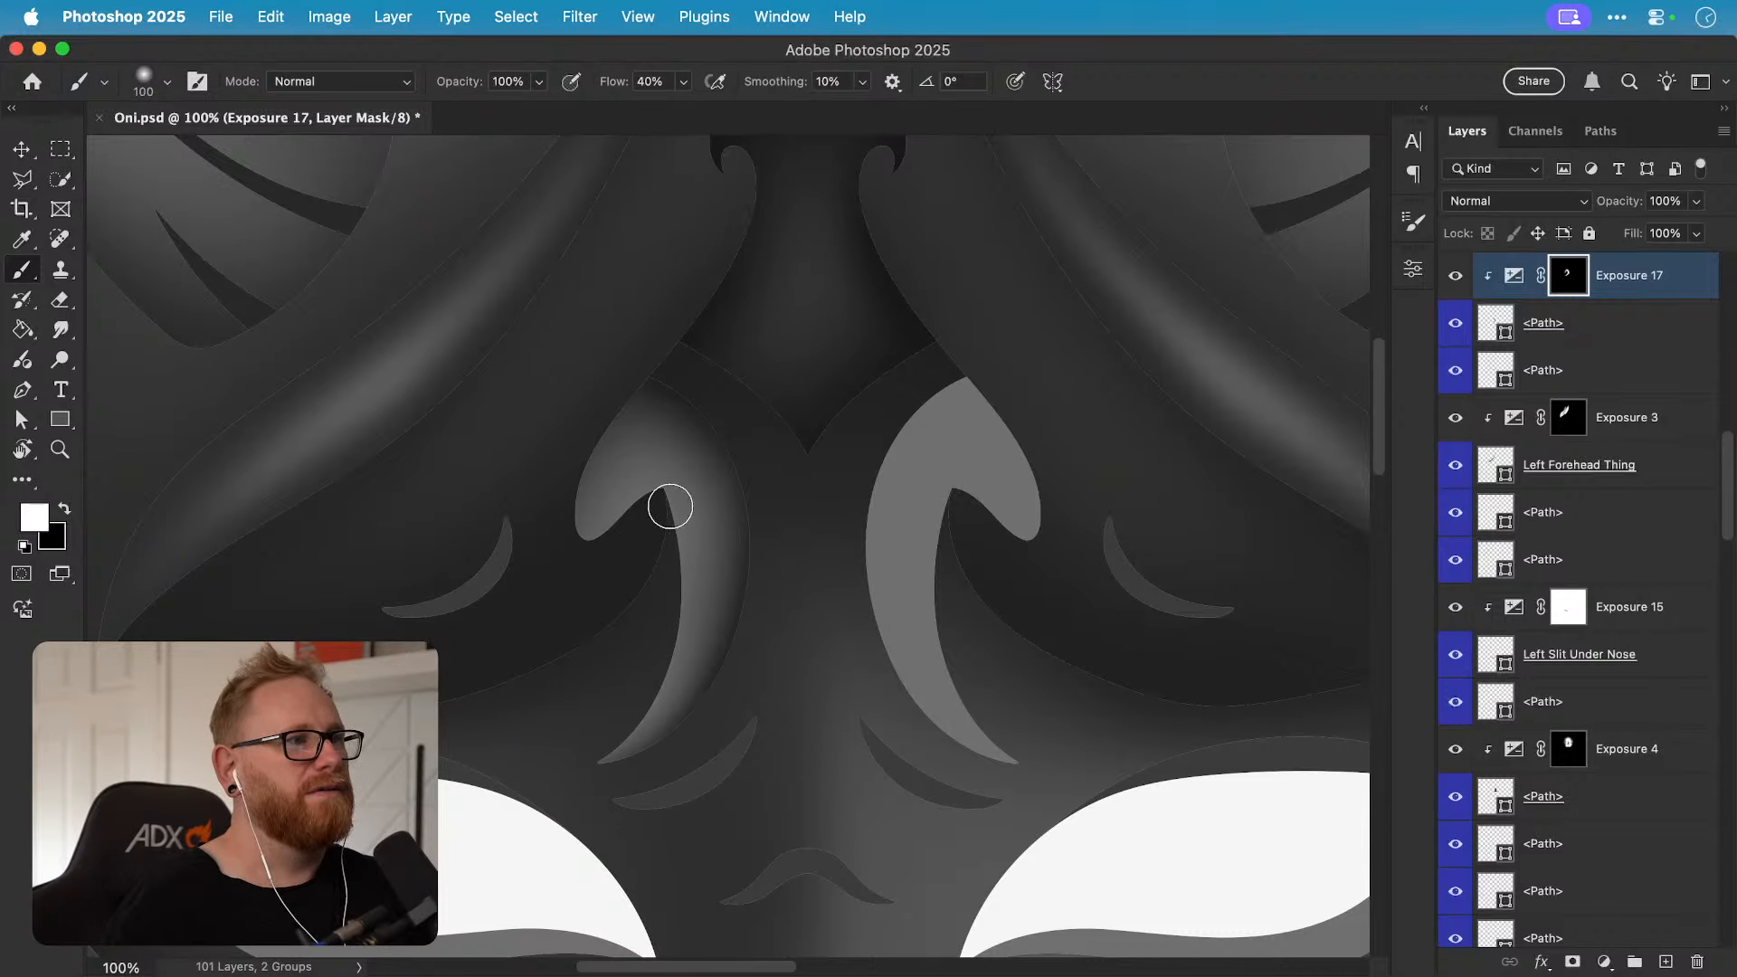
mouse_move(664, 535)
left_mouse_down()
mouse_move(632, 555)
mouse_move(642, 611)
mouse_move(555, 768)
mouse_move(585, 724)
mouse_move(567, 758)
mouse_move(670, 745)
left_mouse_up()
Step: Shade the left forehead marking's top and curled tip on the mask with a 175 px brush at 40% flow
key("bracketright")
key("bracketright")
left_click_drag(573, 409, 546, 529)
left_click_drag(640, 338, 555, 586)
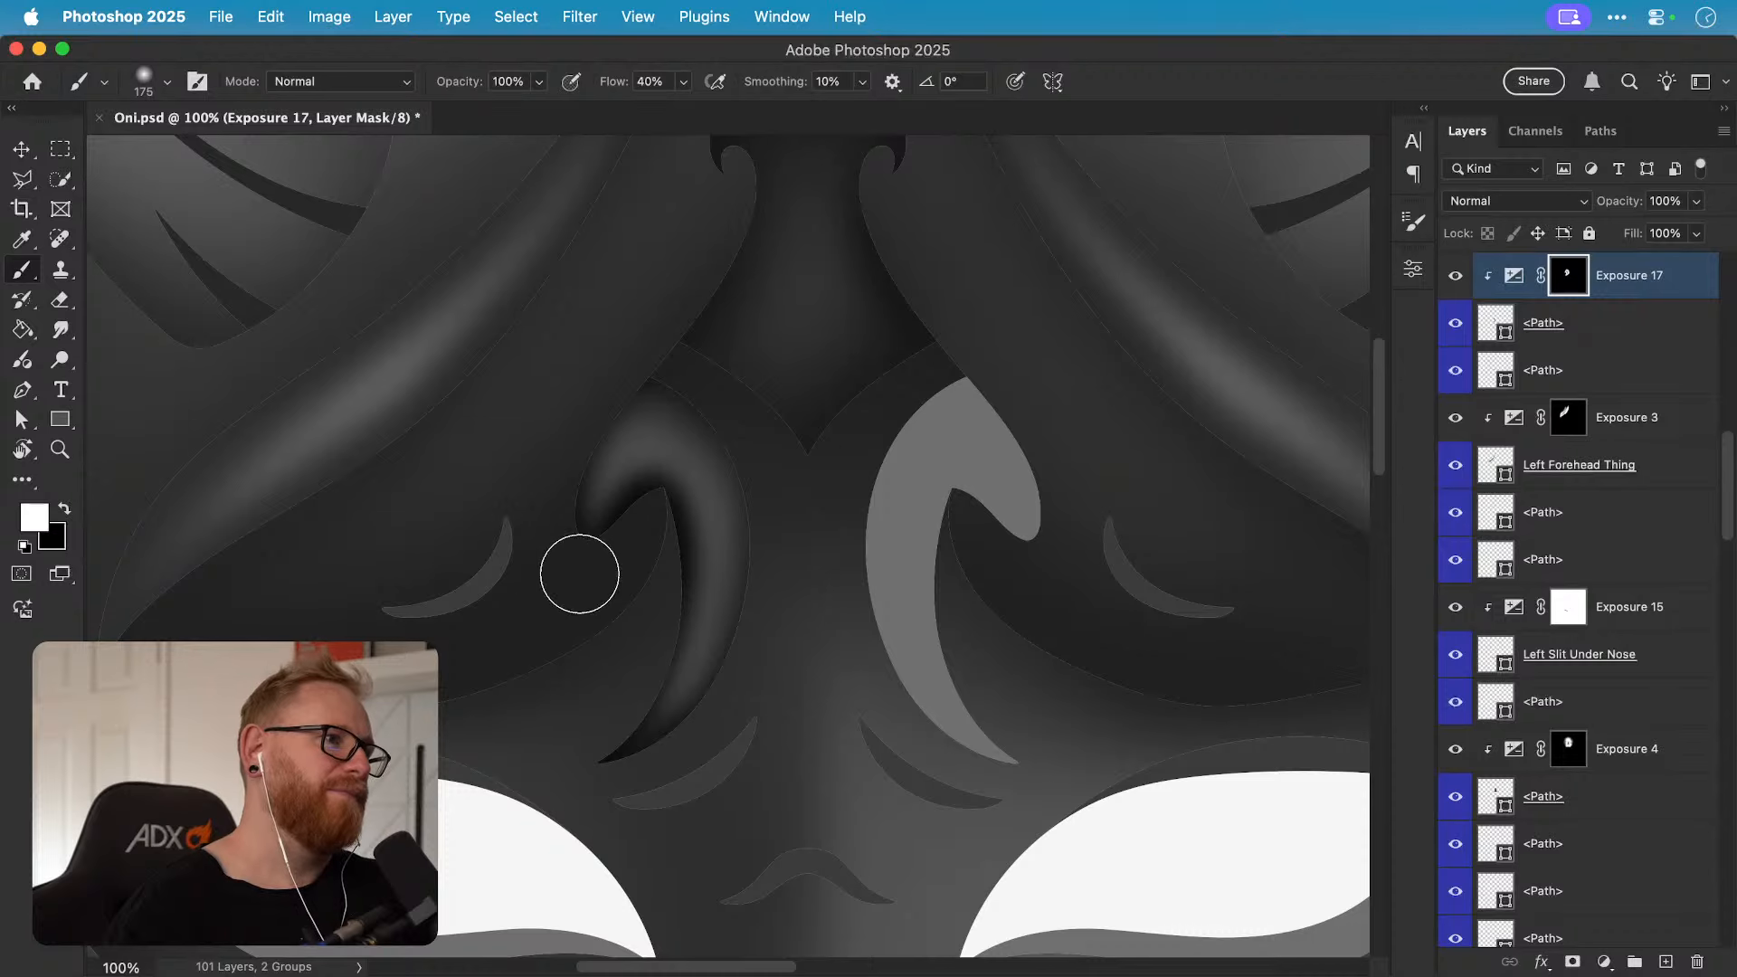
mouse_move(657, 356)
left_mouse_down()
mouse_move(603, 381)
mouse_move(605, 581)
left_mouse_up()
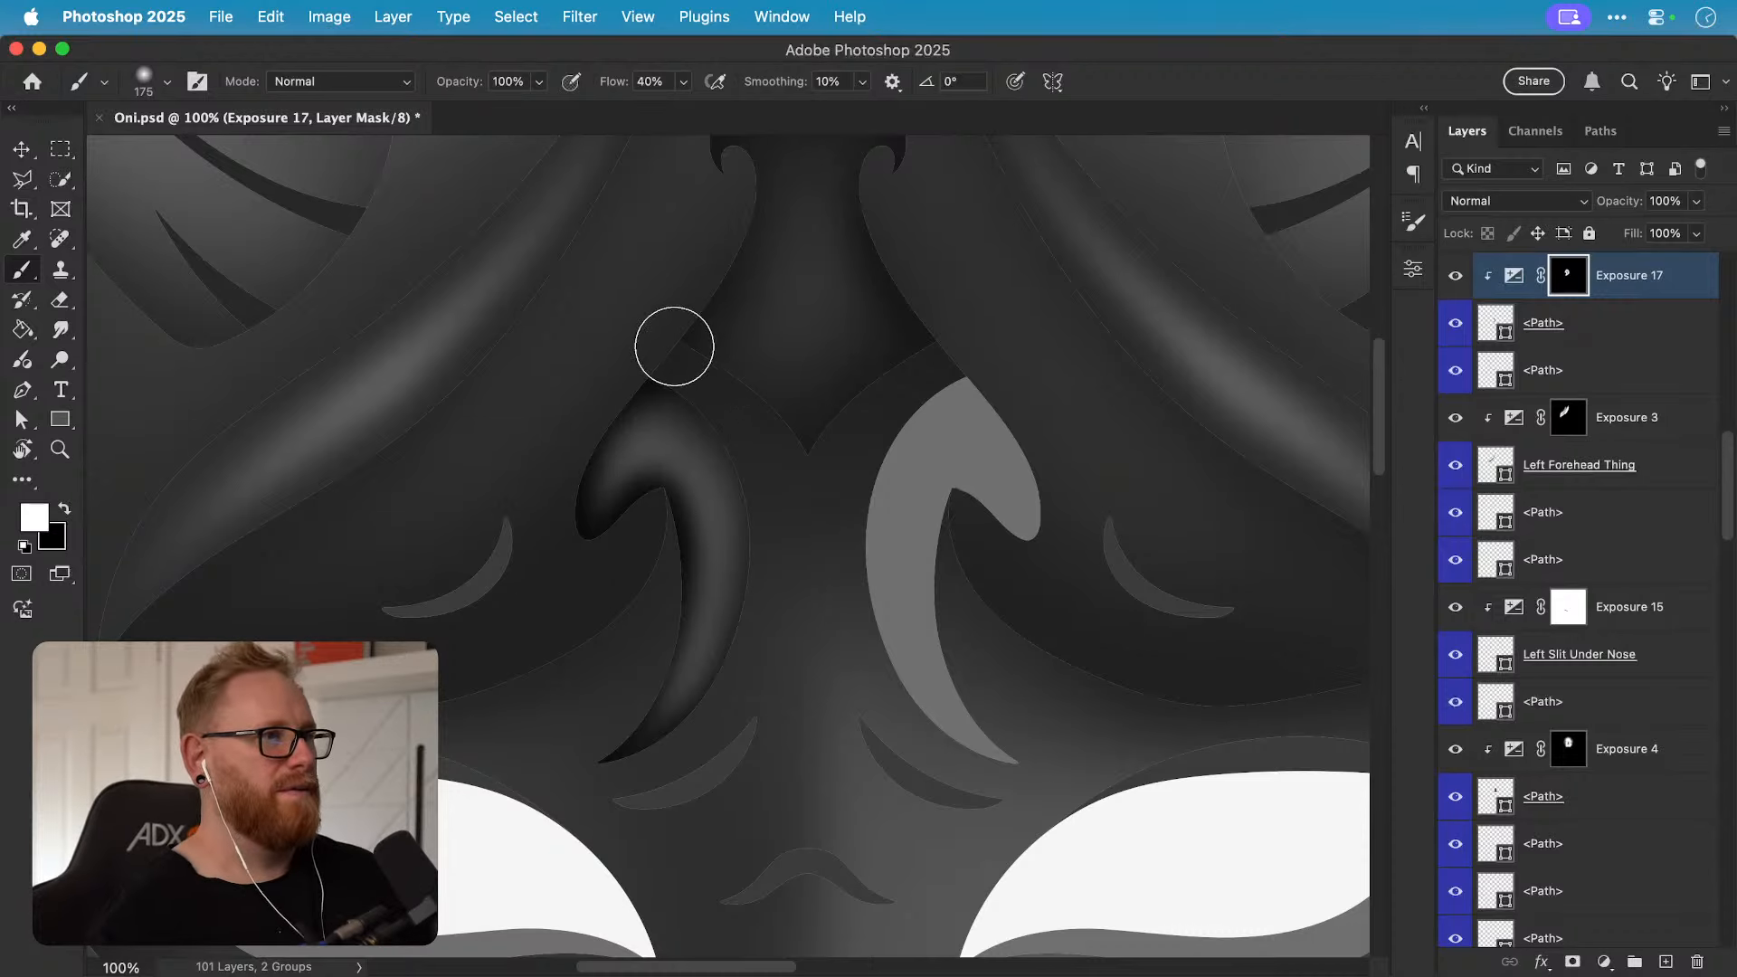
Step: Darken the left forehead marking on its Exposure mask in white at 40% flow, enlarging the brush from 250 to 600 px
scroll(815, 560, "right", 2)
key("z")
mouse_move(815, 560)
left_mouse_down()
mouse_move(760, 573)
mouse_move(683, 552)
mouse_move(700, 547)
left_mouse_up()
key("b")
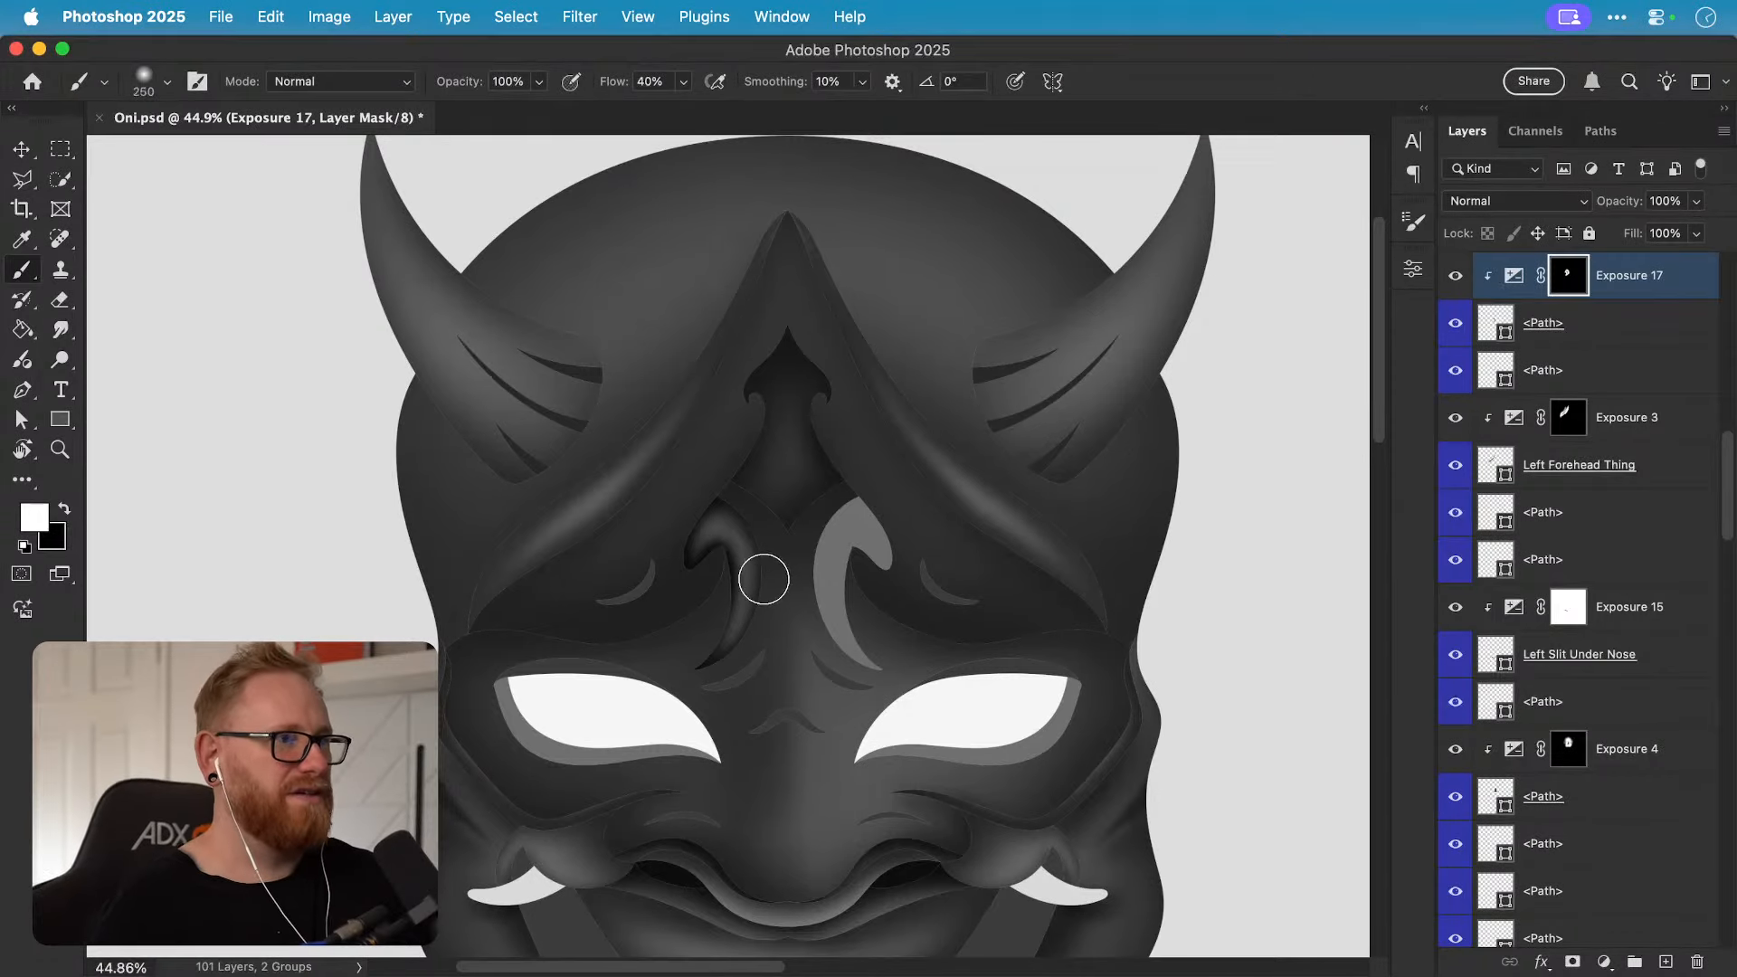
key("bracketright")
key("bracketright")
key("bracketright")
key("bracketright")
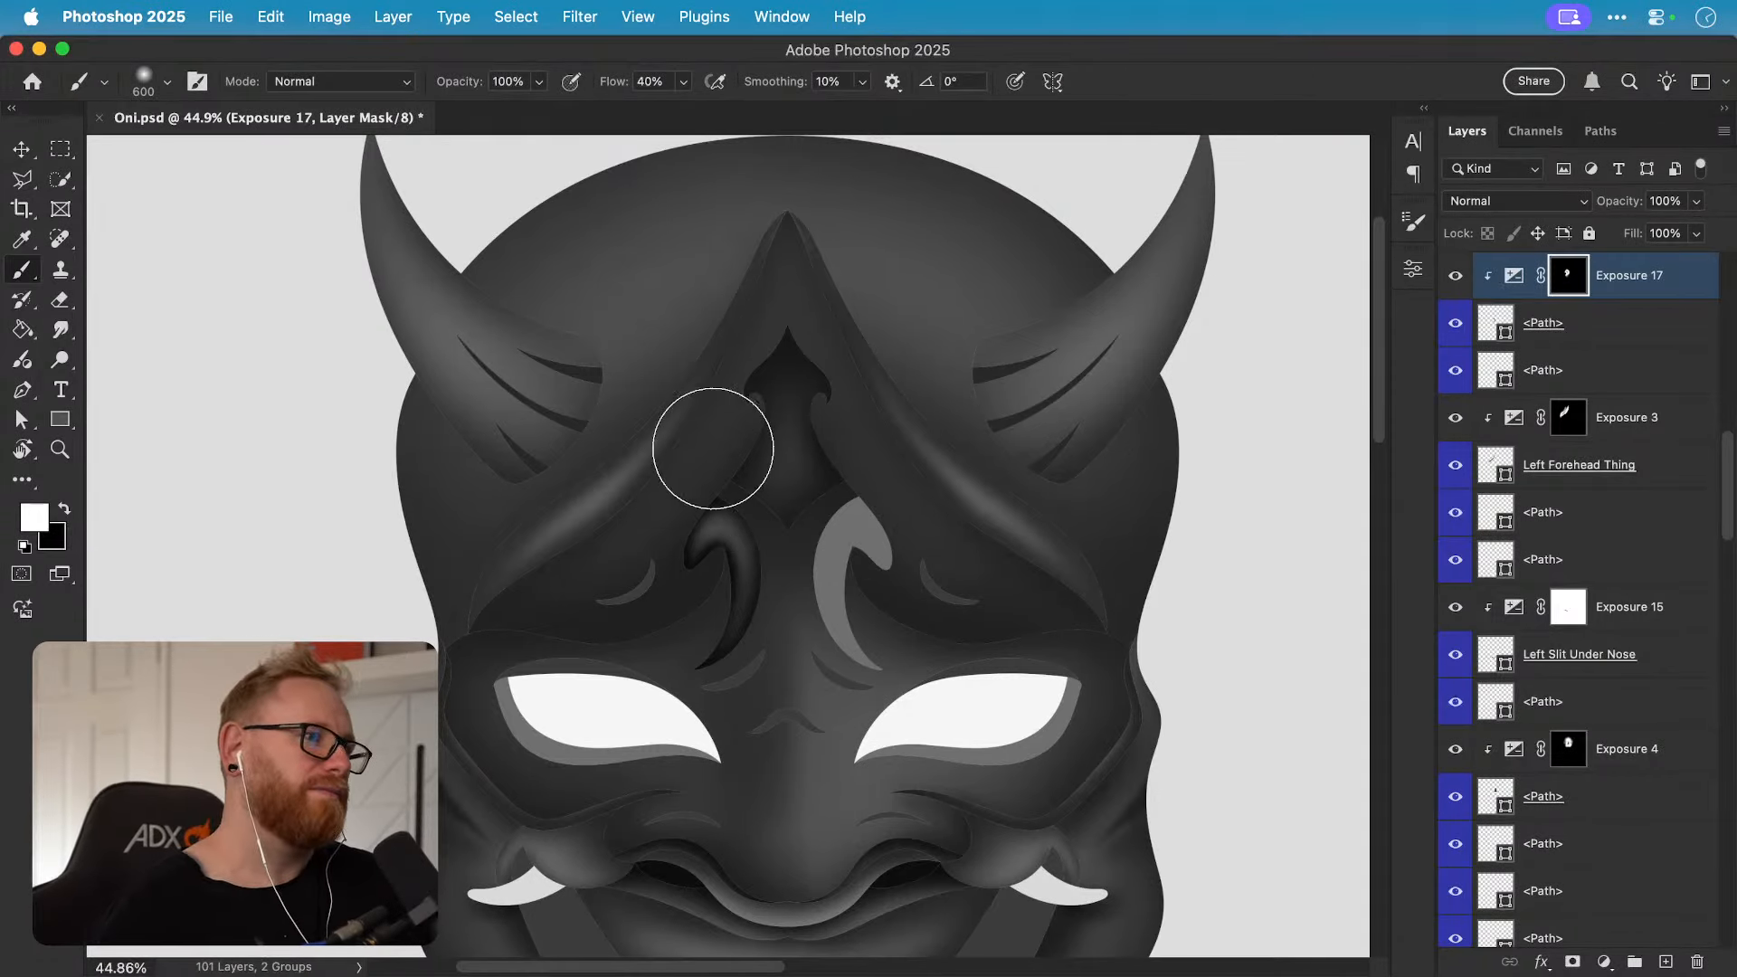
left_click_drag(816, 658, 653, 686)
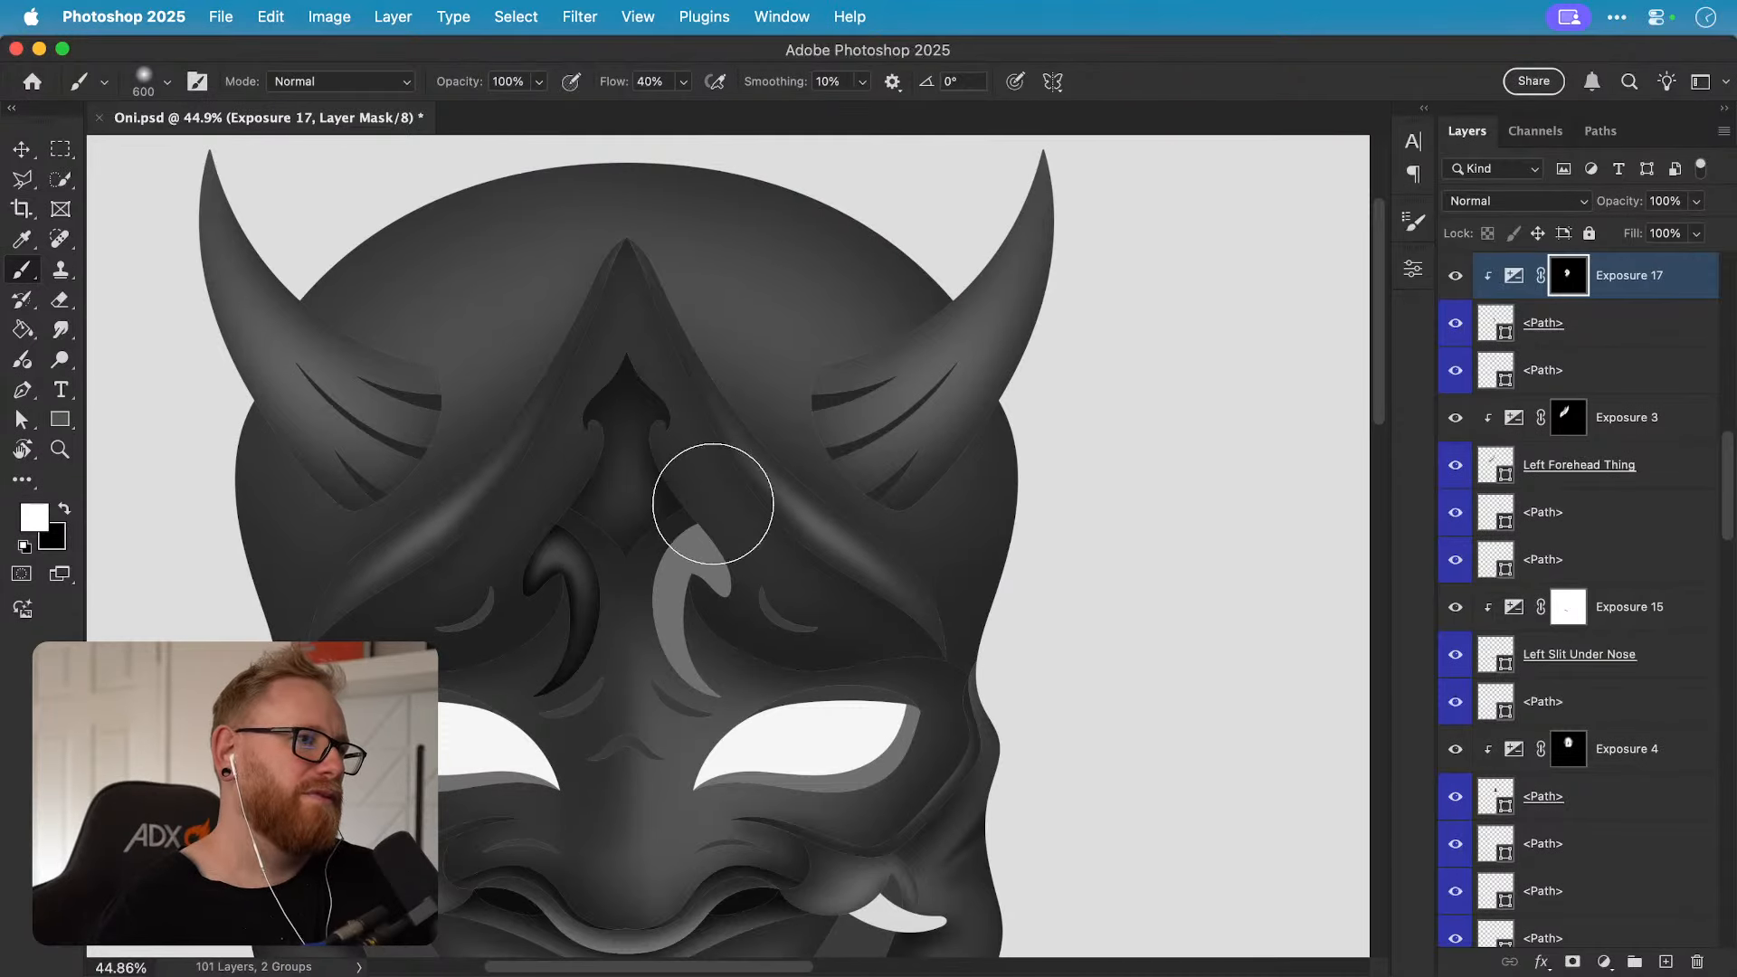
Step: Rename the two curled forehead marking layers as Left Nose Bit and Right Nose Bit
key("v")
double_click(1542, 323)
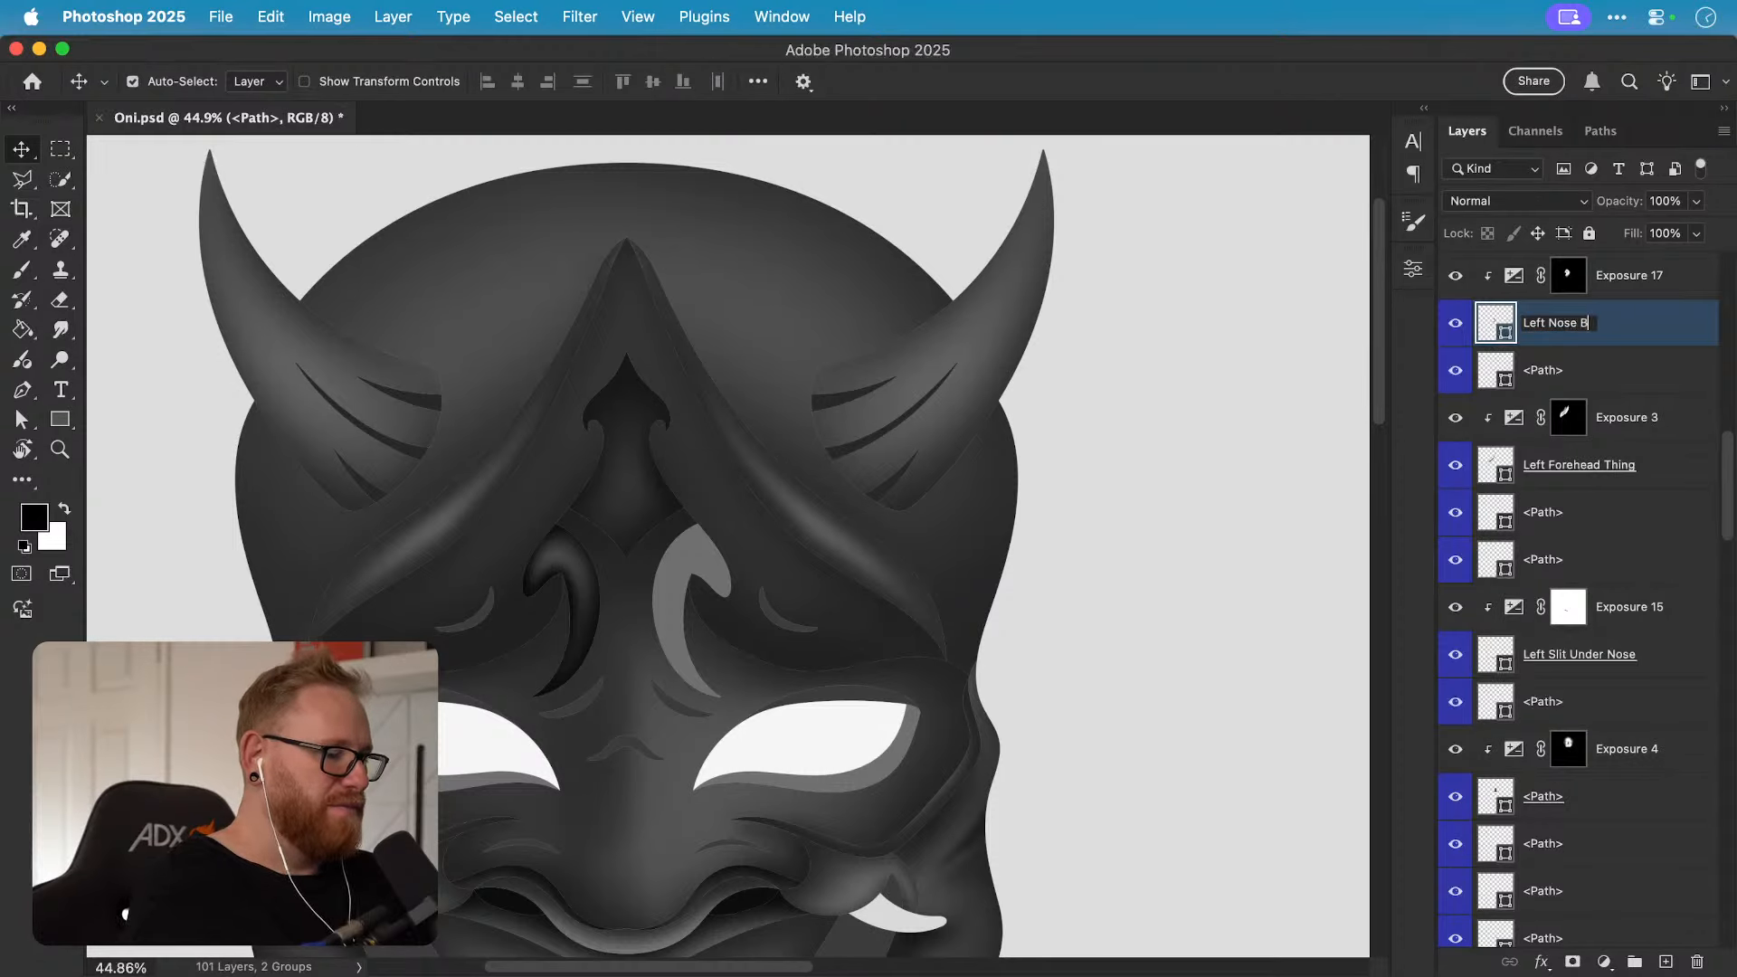
key("Return")
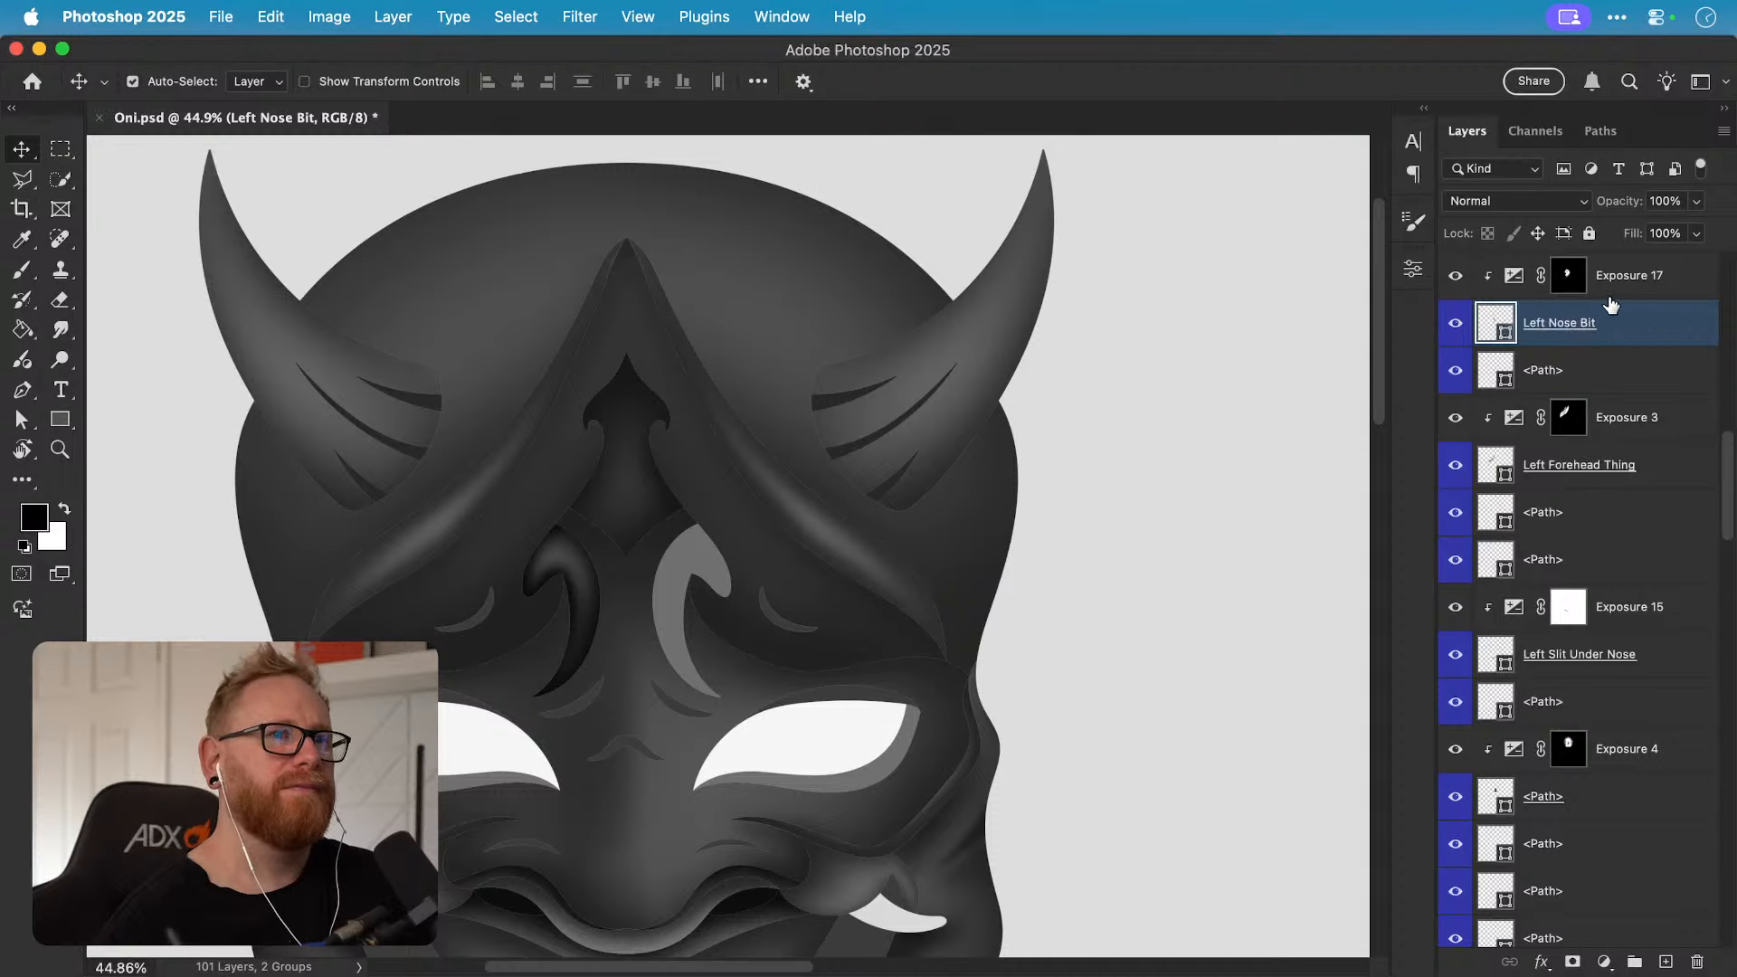
left_click(734, 561)
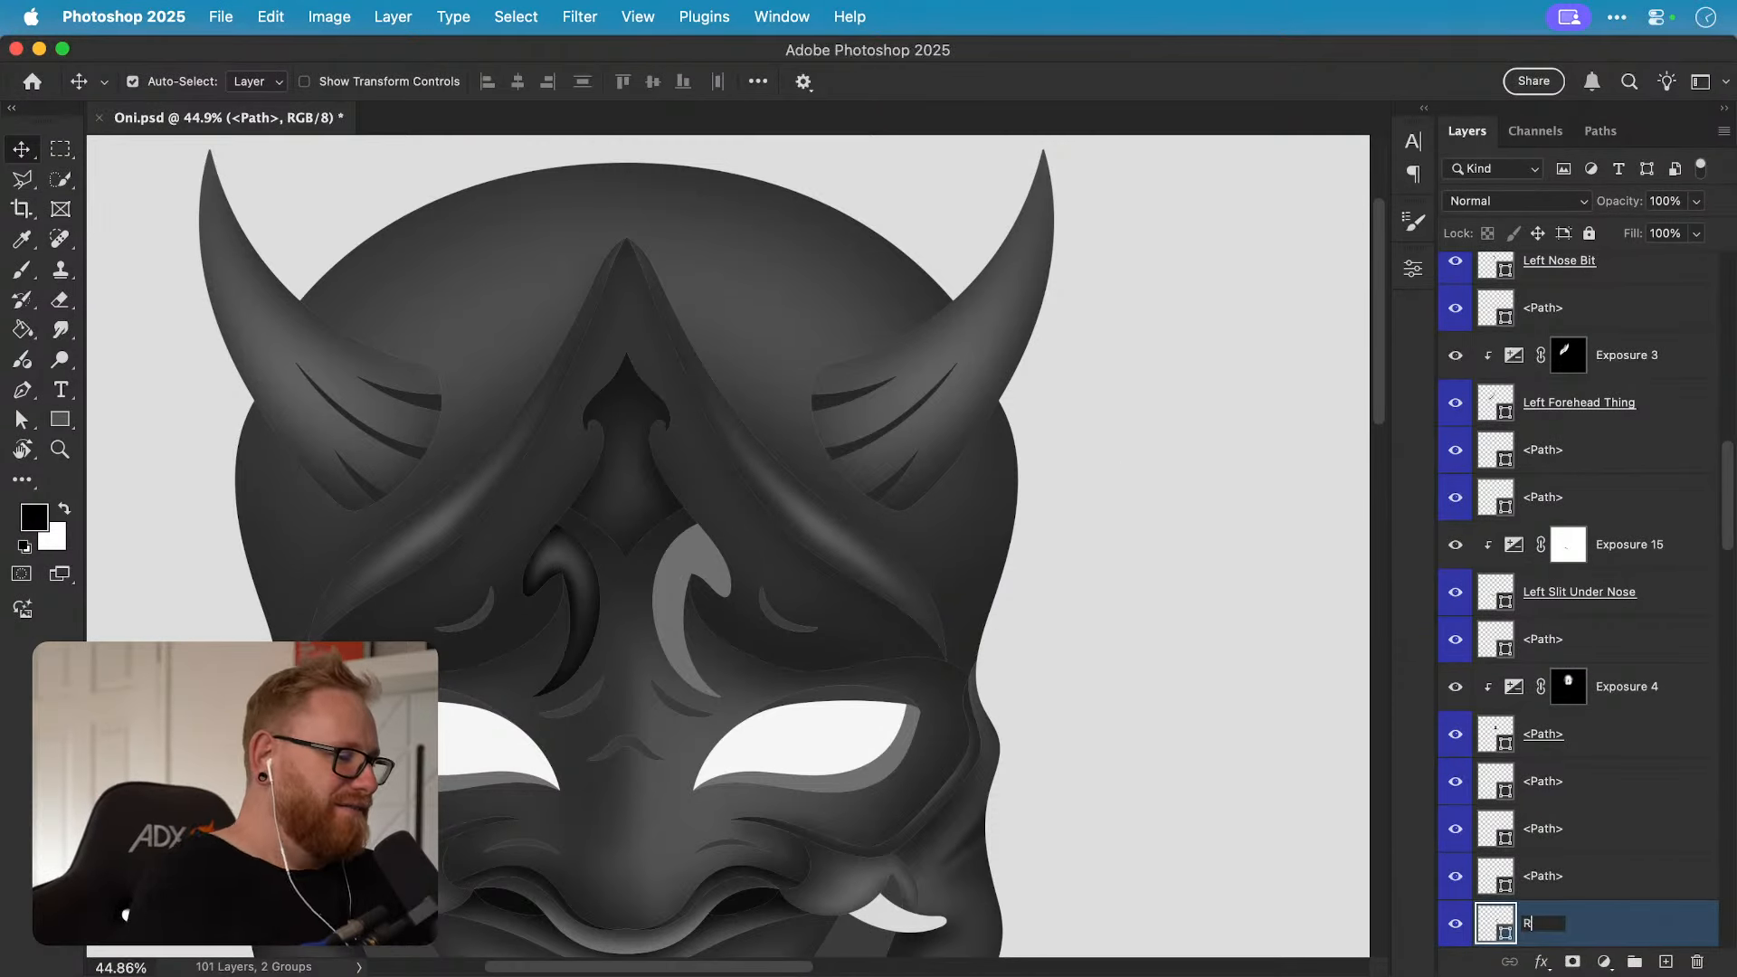
type("it")
key("Return")
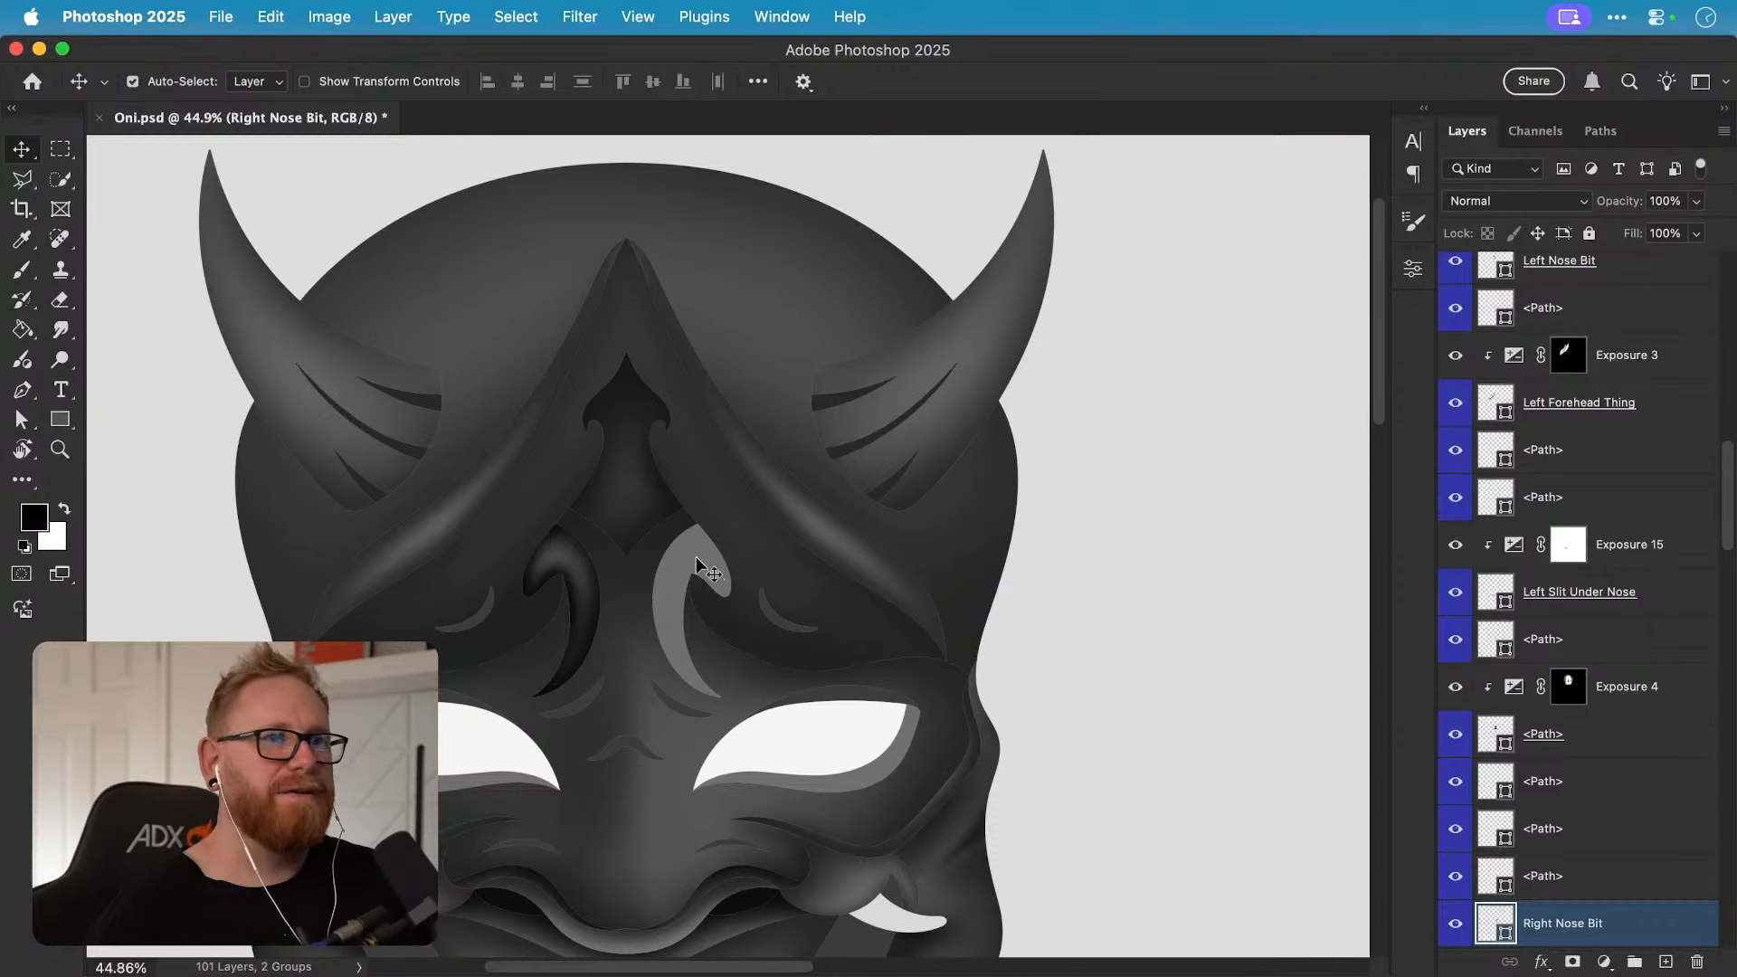
Step: Duplicate the left marking's Exposure 17 adjustment above the Right Nose Bit layer and clip it to that layer
left_click(574, 581)
scroll(1655, 344, "up", 1)
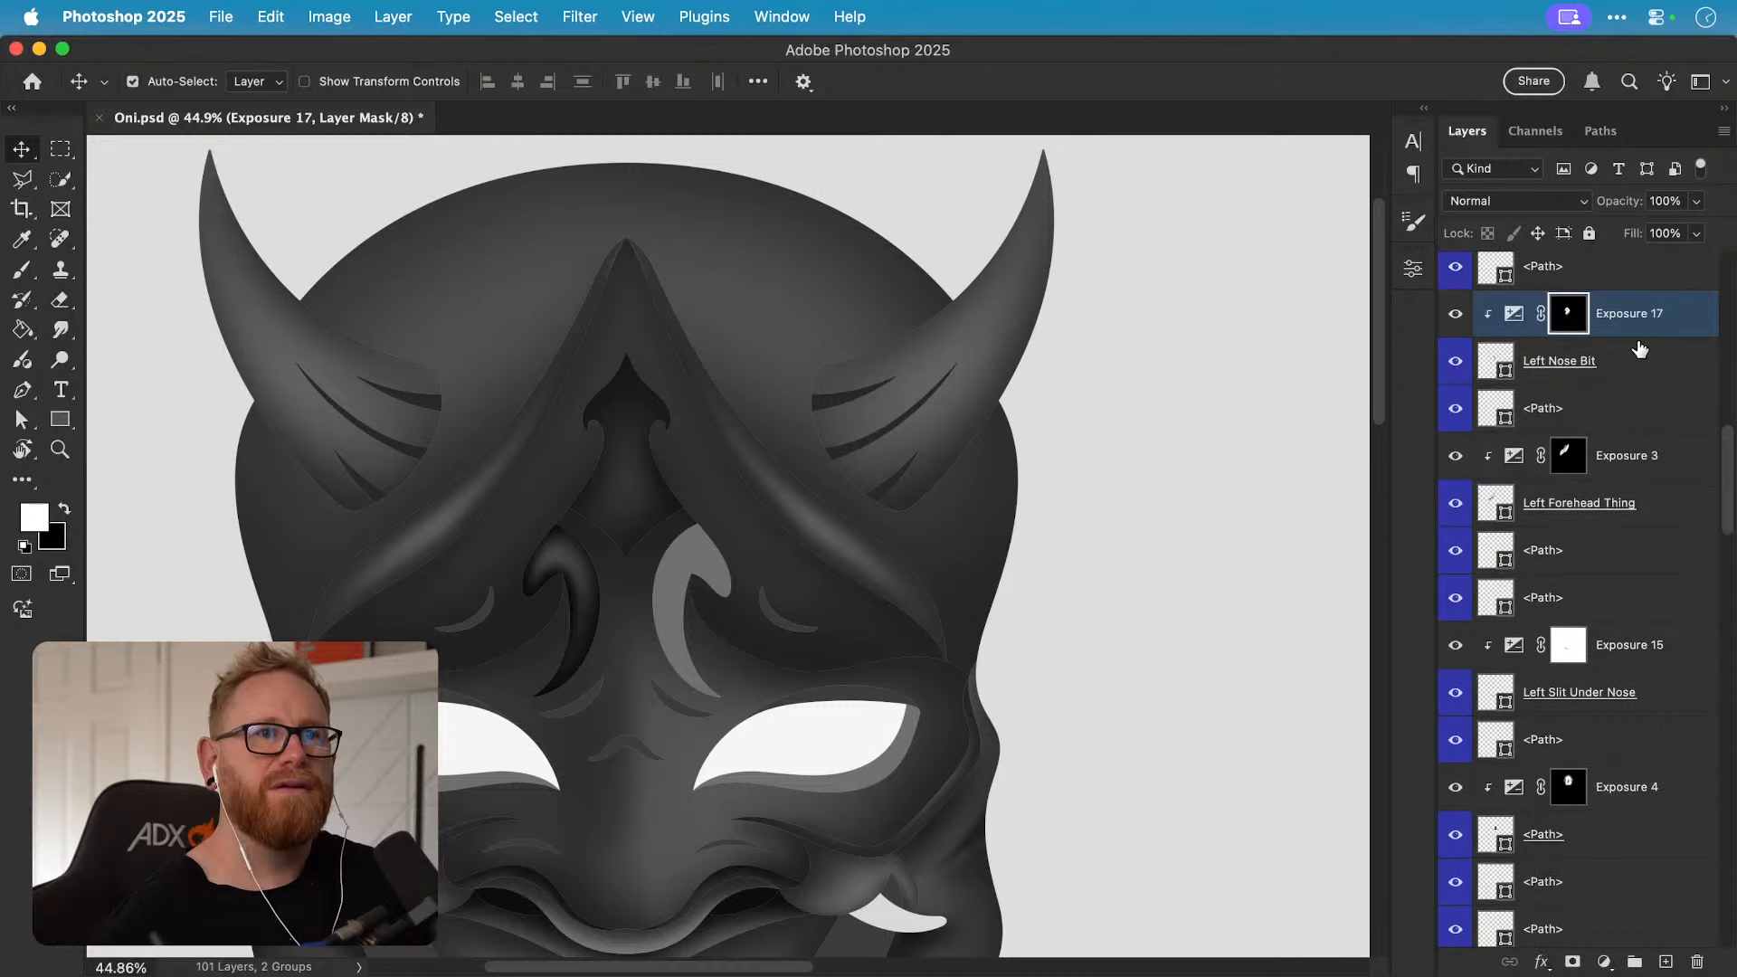
mouse_move(1631, 328)
left_mouse_down()
mouse_move(1613, 969)
mouse_move(1635, 787)
mouse_move(1632, 959)
mouse_move(1657, 970)
mouse_move(1678, 237)
mouse_move(1664, 322)
mouse_move(1658, 245)
left_mouse_up()
left_click_drag(1661, 252, 1629, 378)
left_click(1629, 393, "alt")
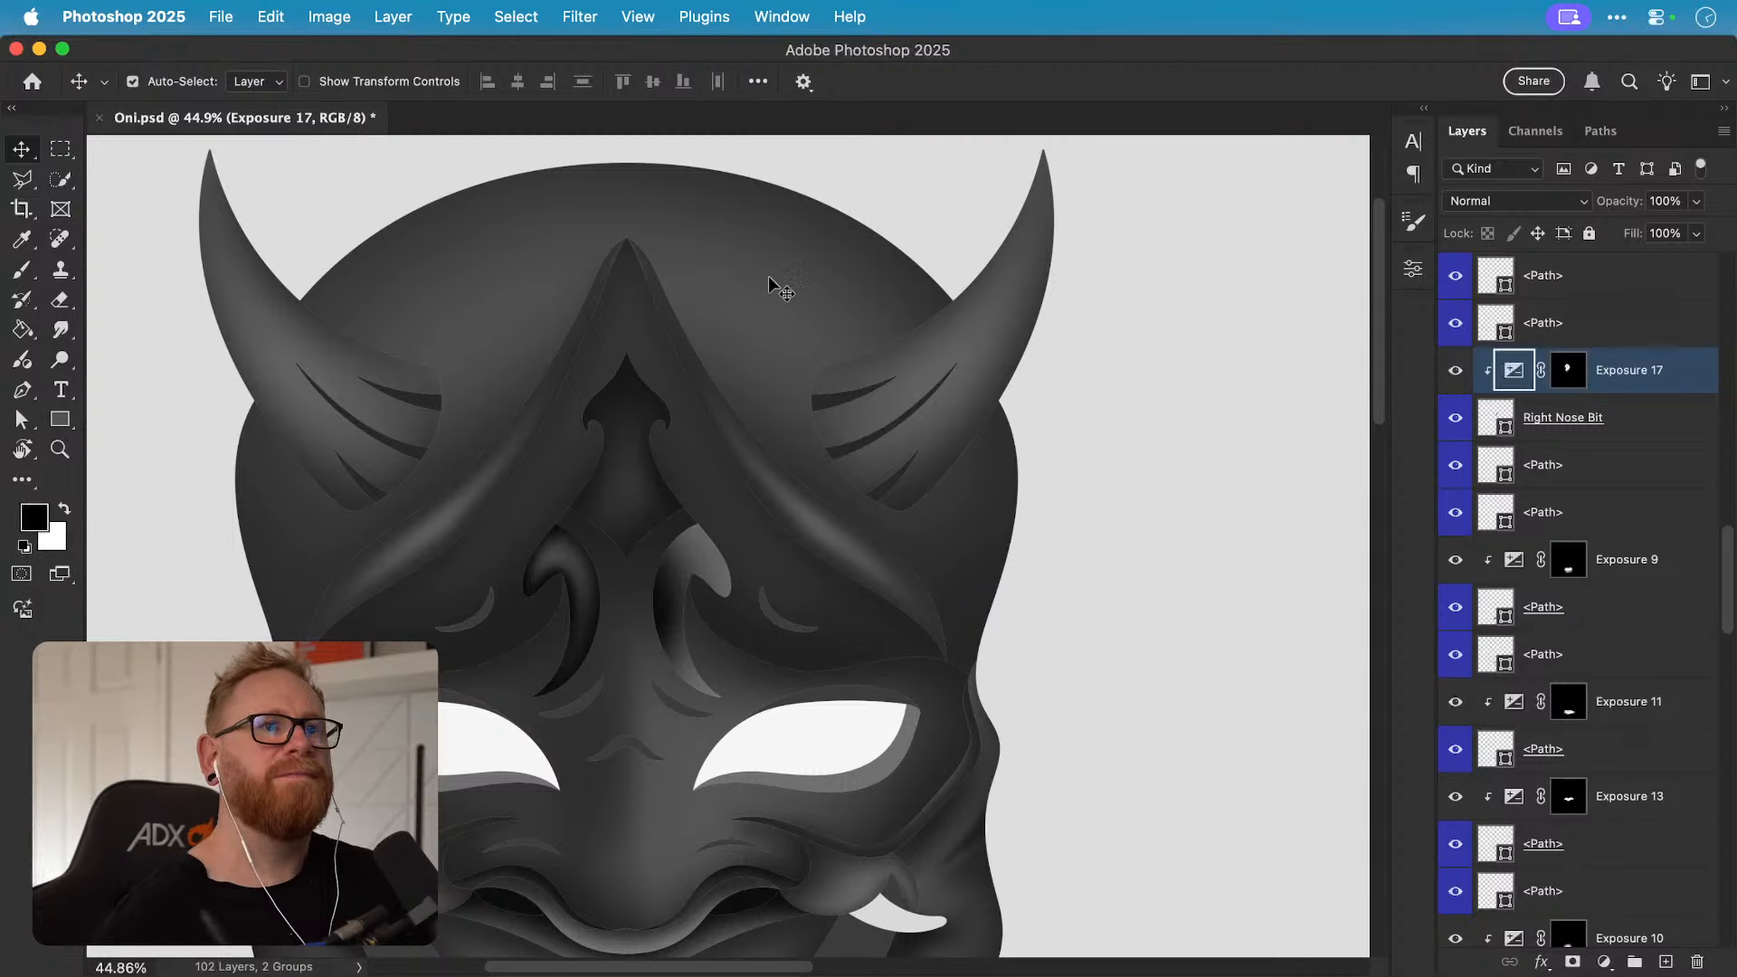
Step: Flip the duplicated Exposure adjustment's mask horizontally and move it over the right forehead marking
left_click(288, 19)
mouse_move(431, 573)
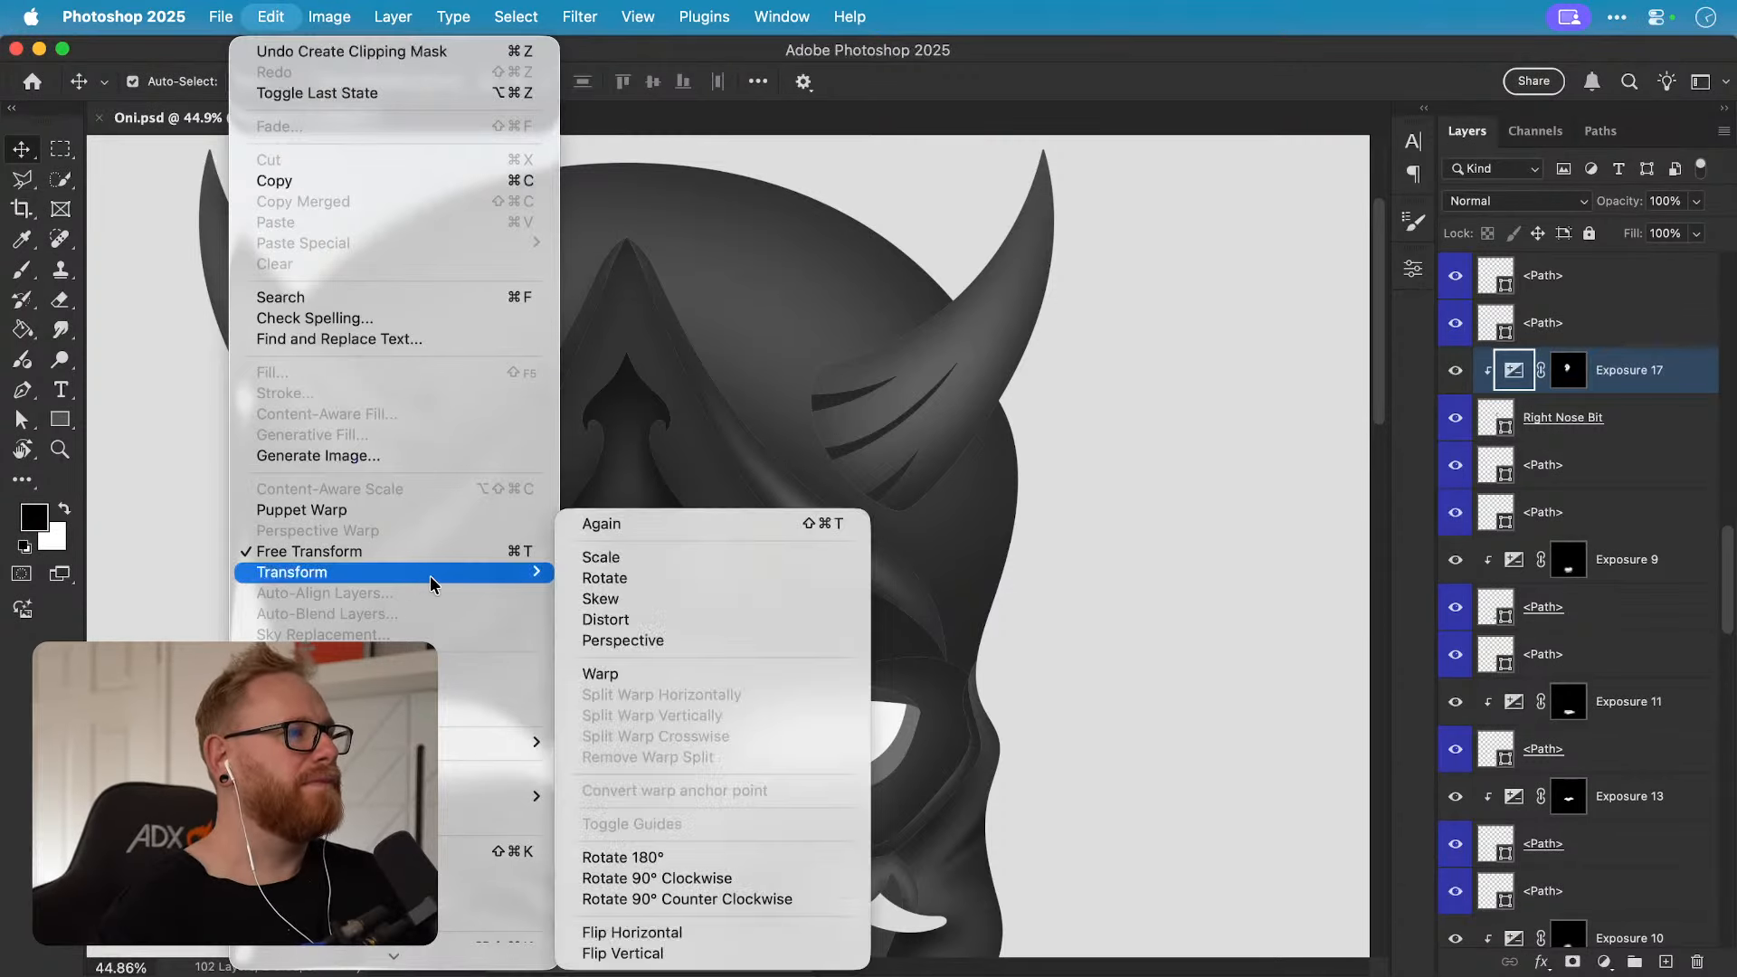
left_click(680, 933)
key("super+t")
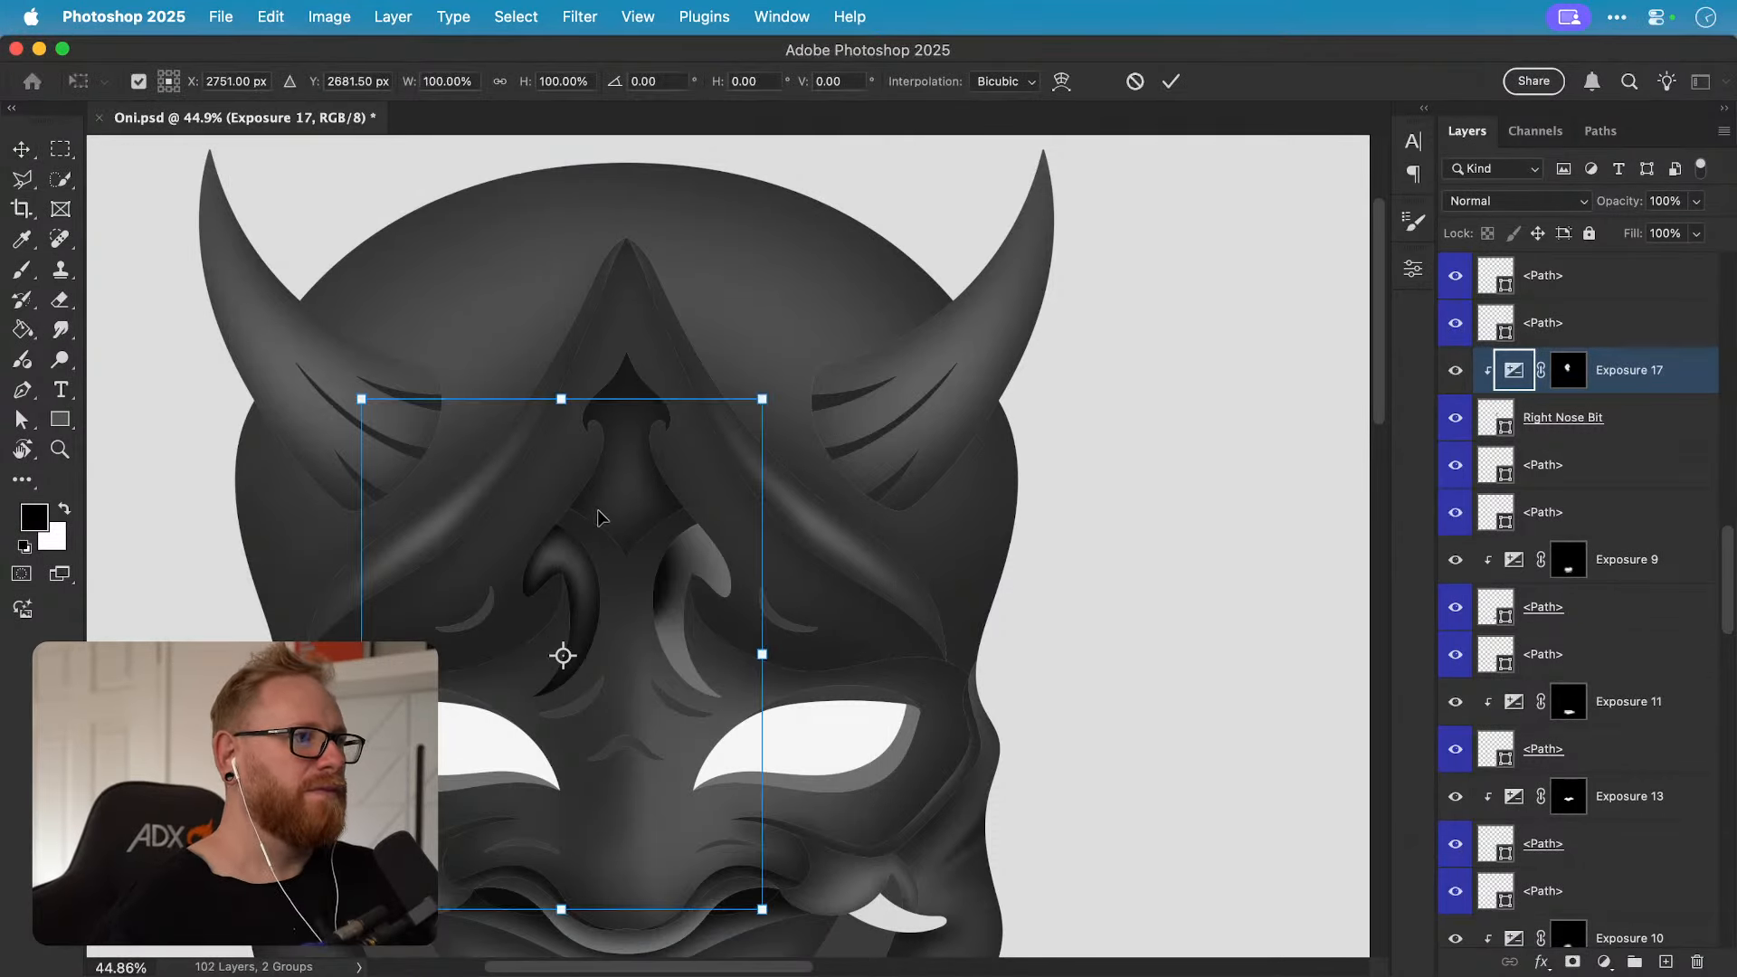
left_click_drag(599, 506, 695, 521)
key("Return")
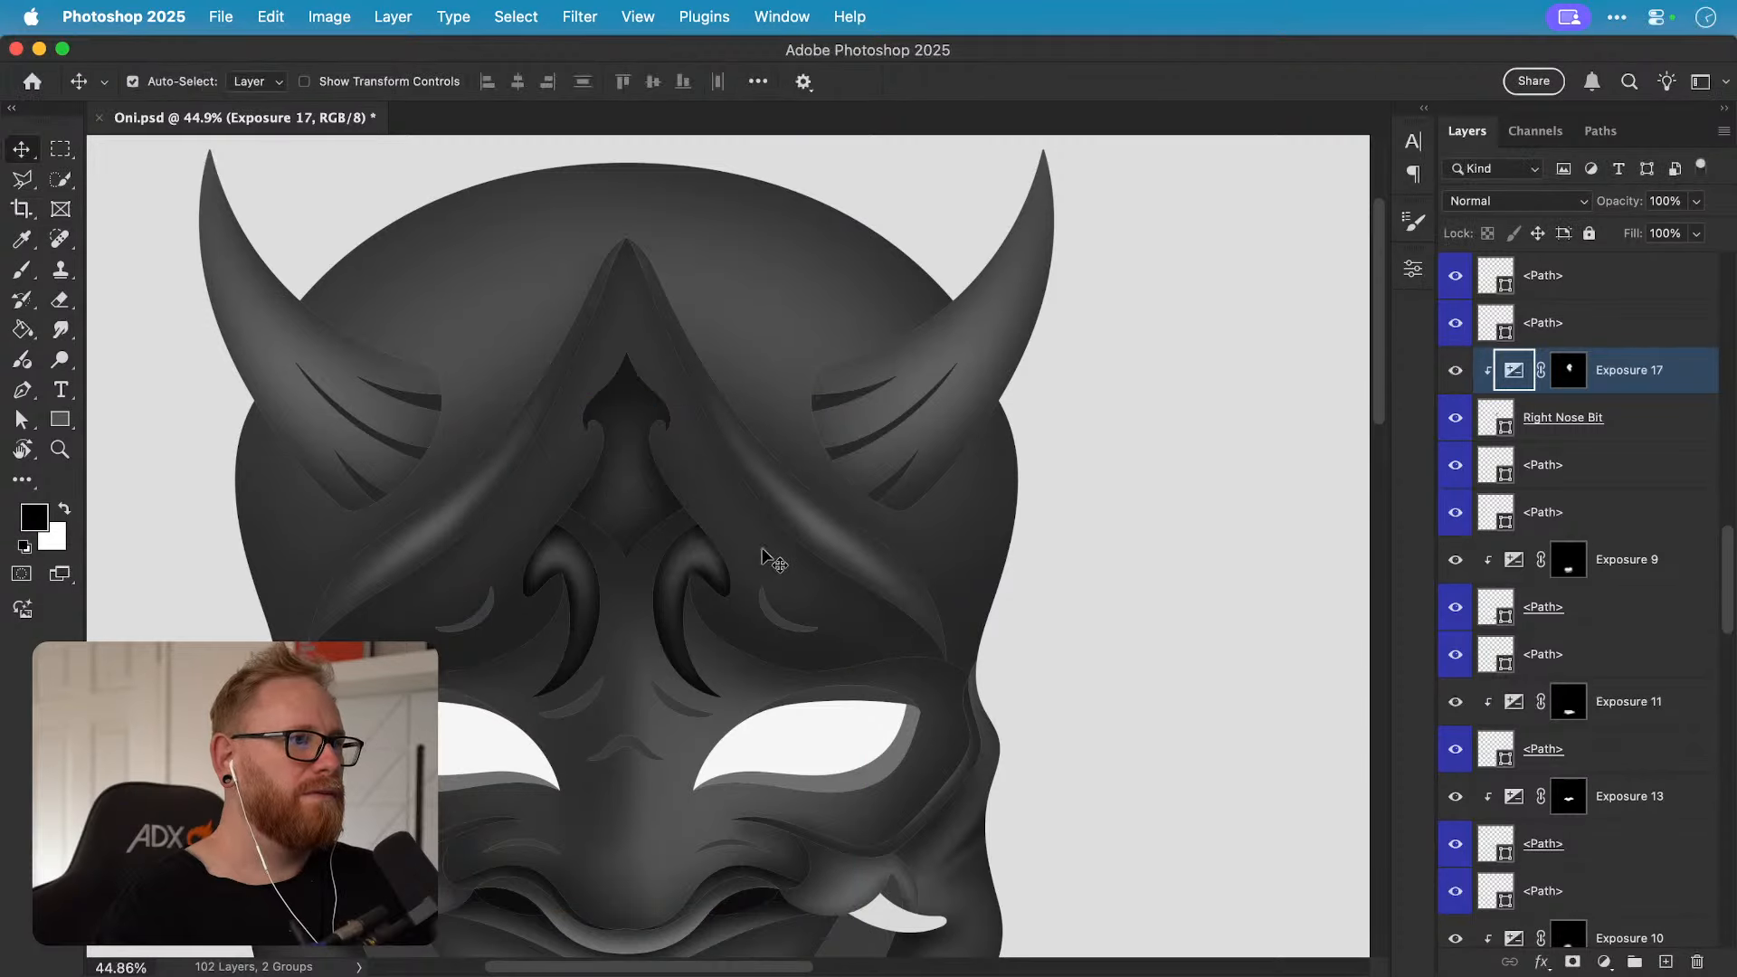
Step: Set the right forehead marking's Exposure adjustment to -3.82
key("super+0")
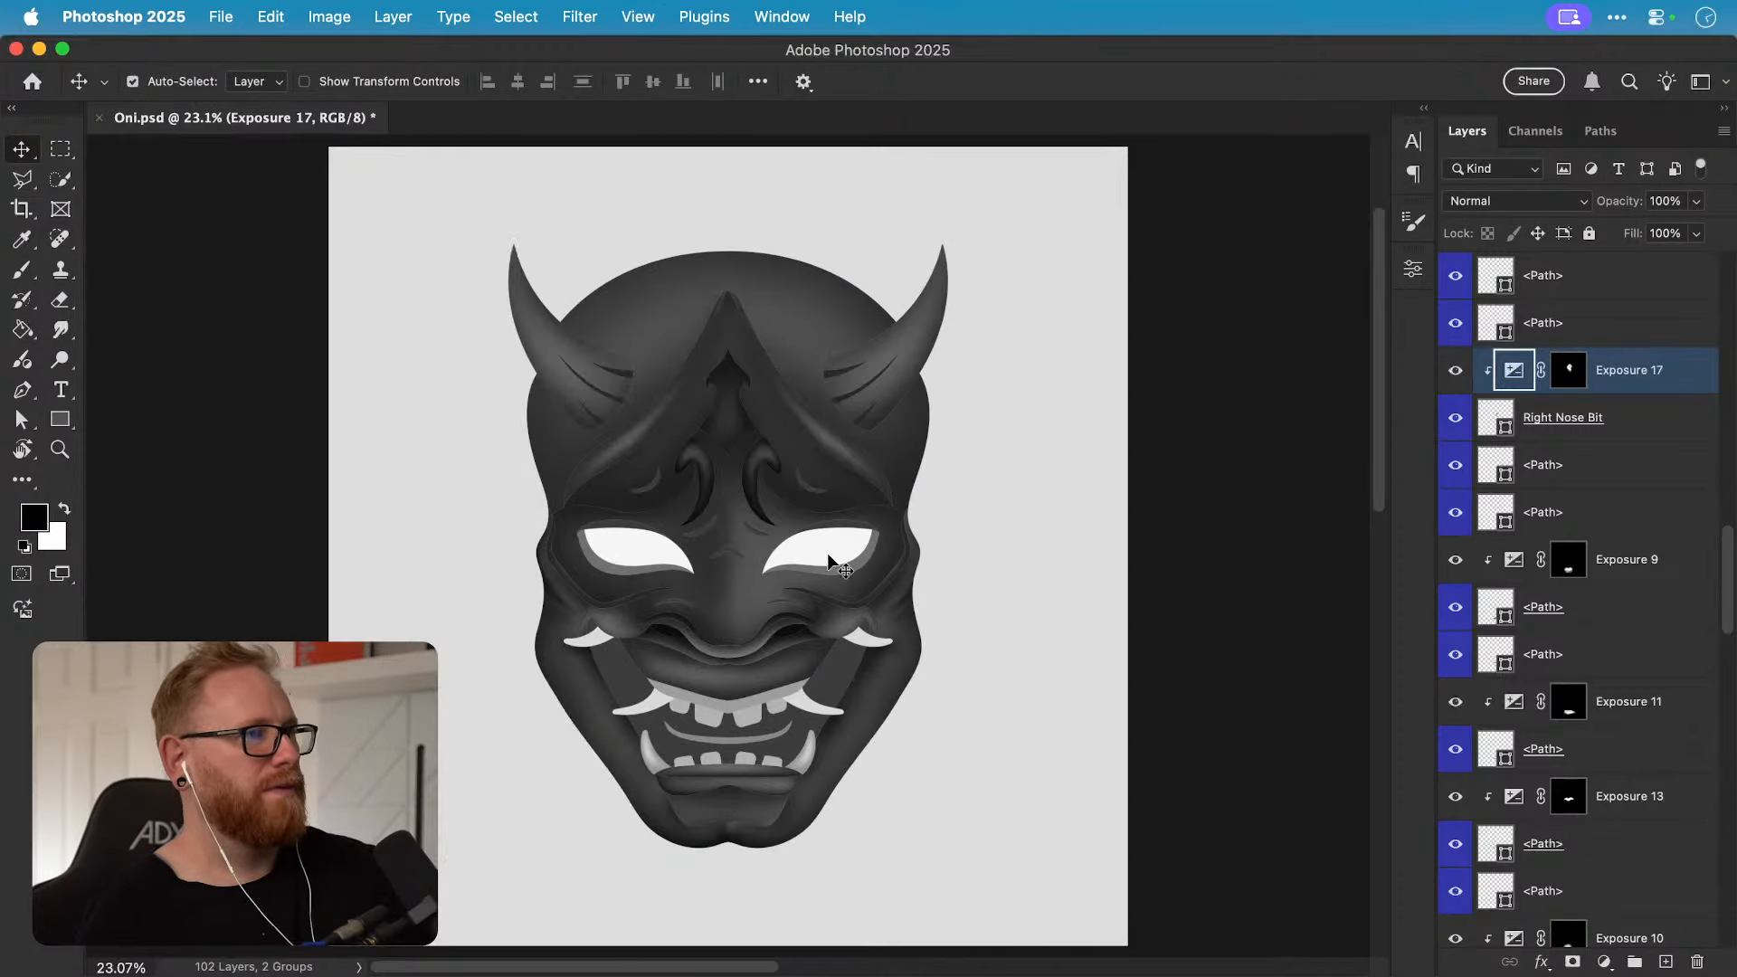
key("z")
left_click(735, 478)
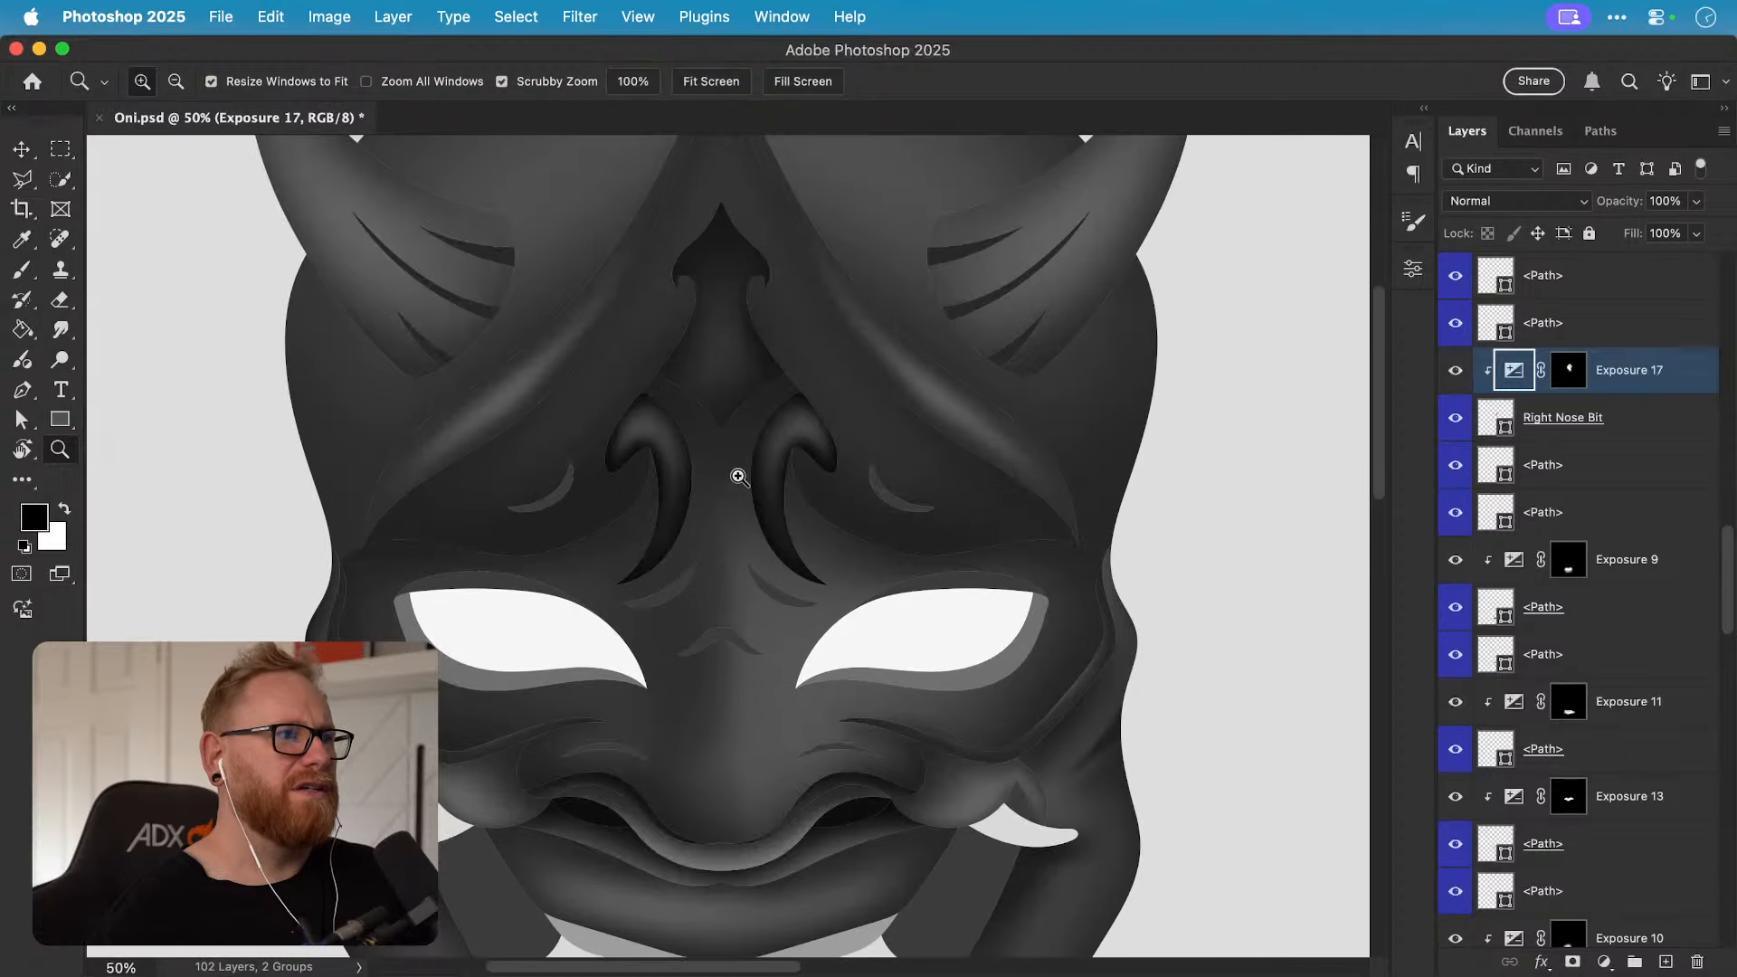
key("v")
double_click(1513, 371)
left_click_drag(1072, 387, 1111, 391)
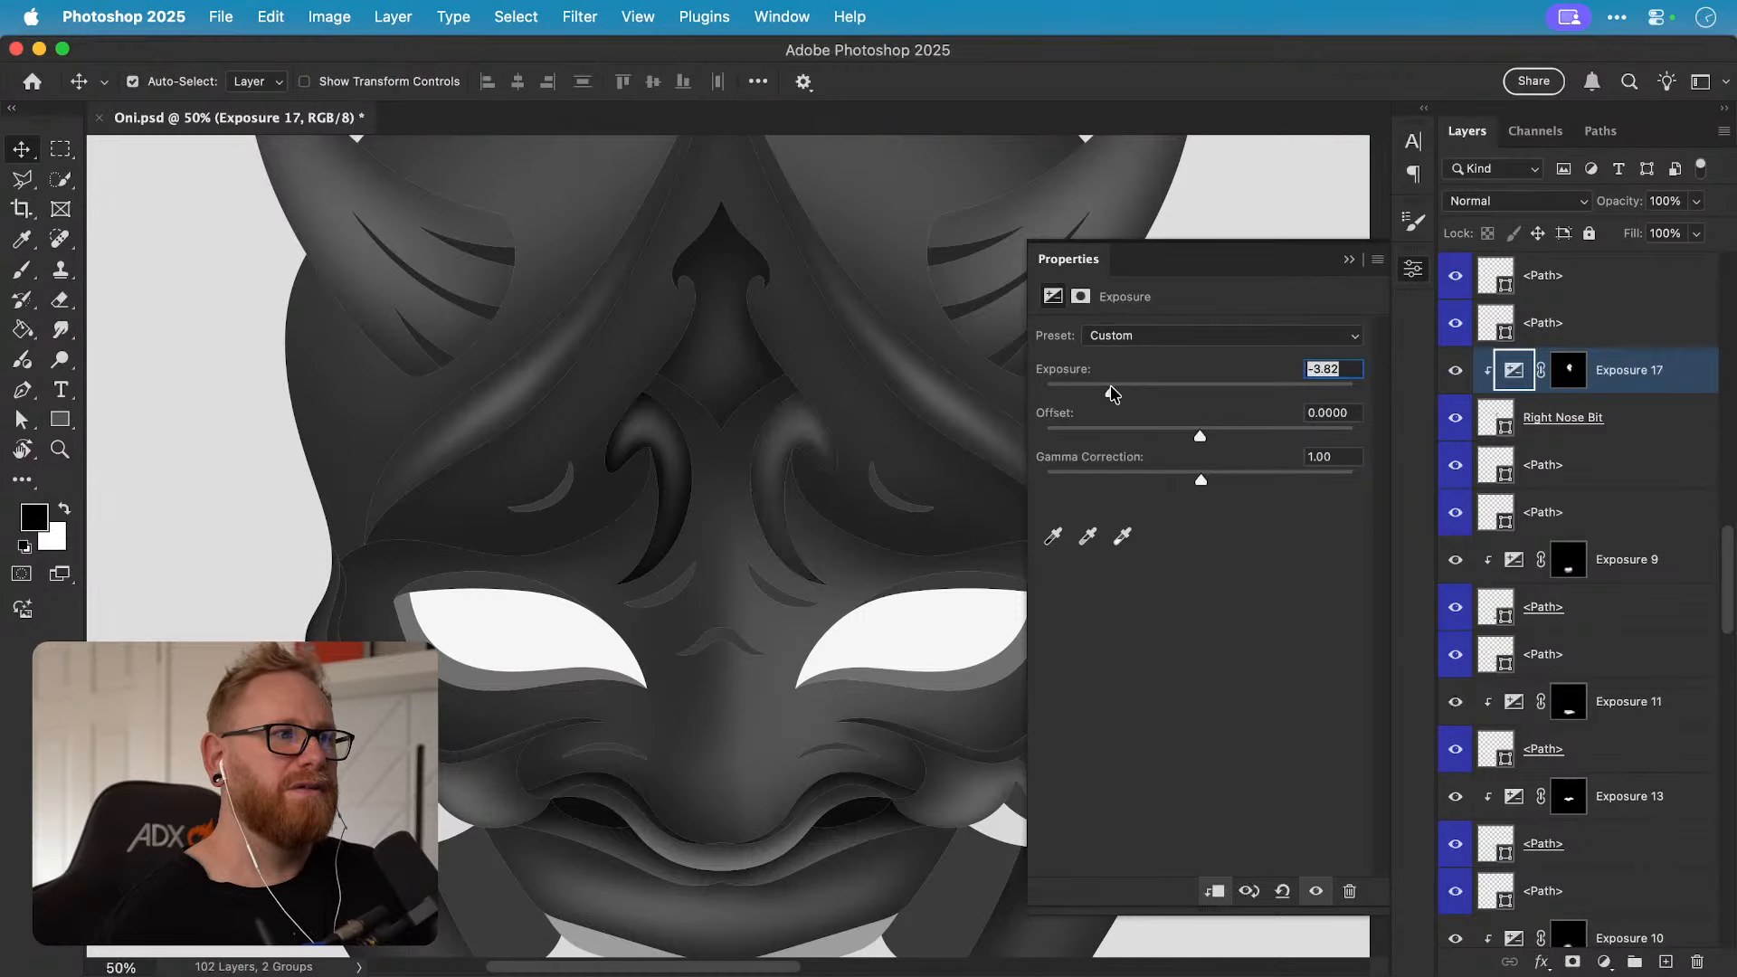
Step: Copy the right marking's -3.82 exposure value into the left forehead marking's Exposure adjustment
left_click(1345, 368)
key("super+a")
key("super+c")
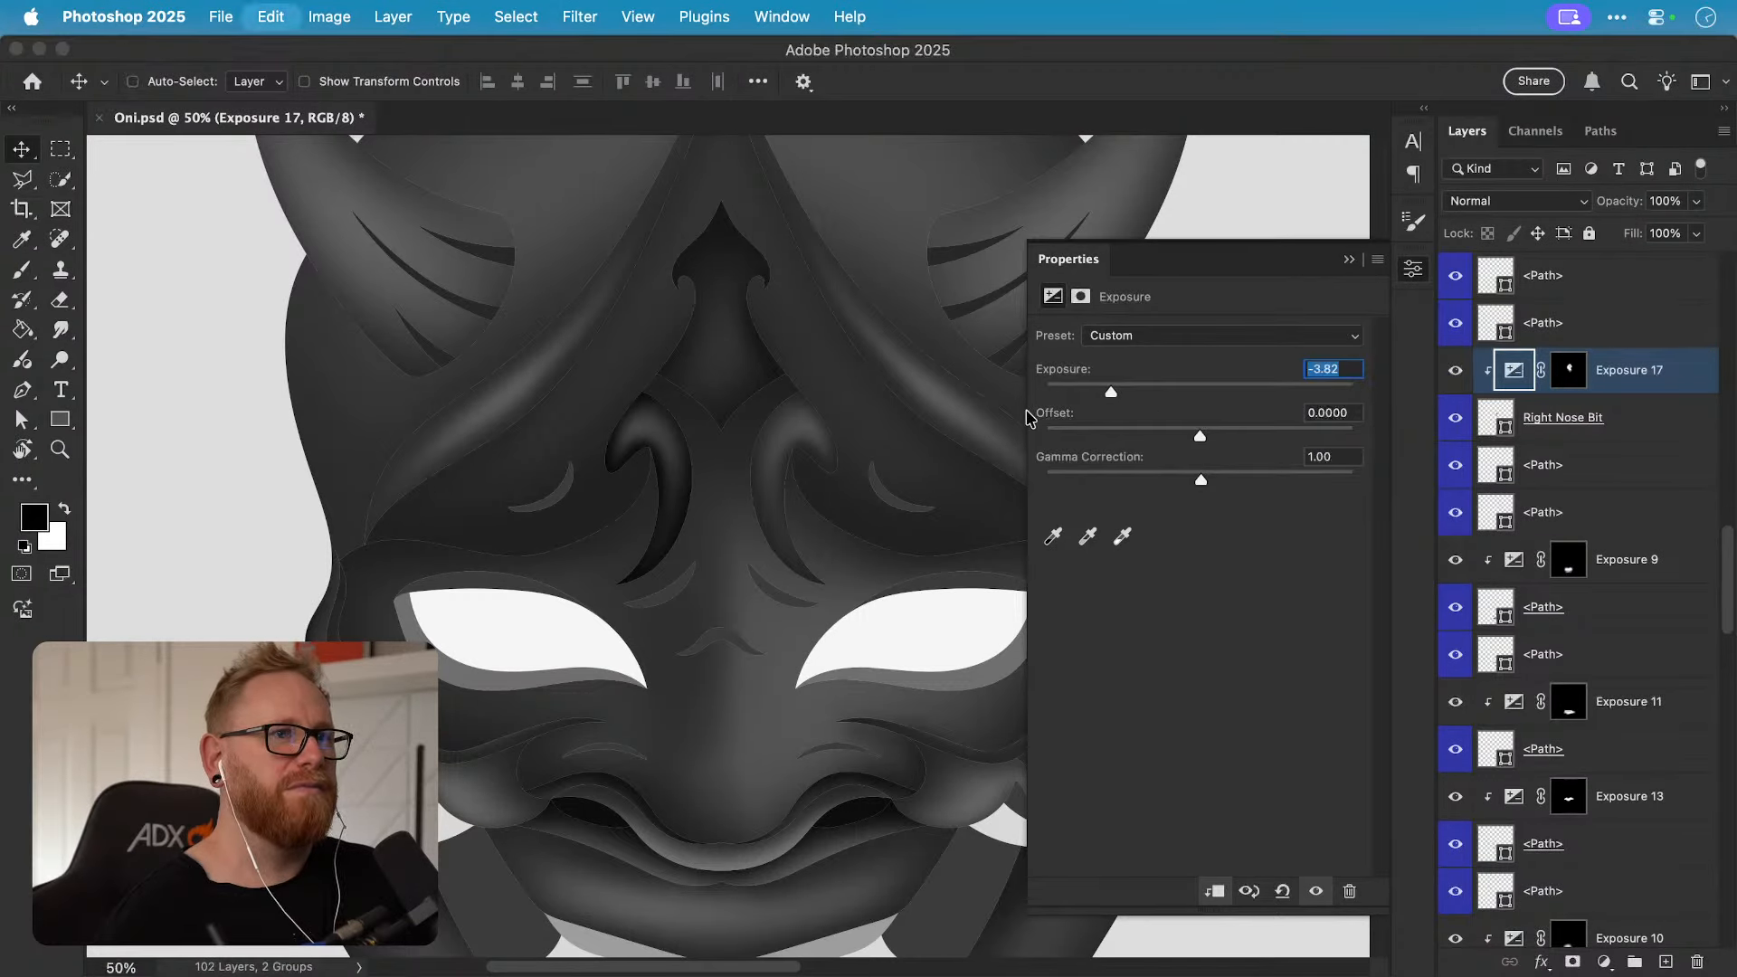
left_click(677, 470)
left_click(1511, 280)
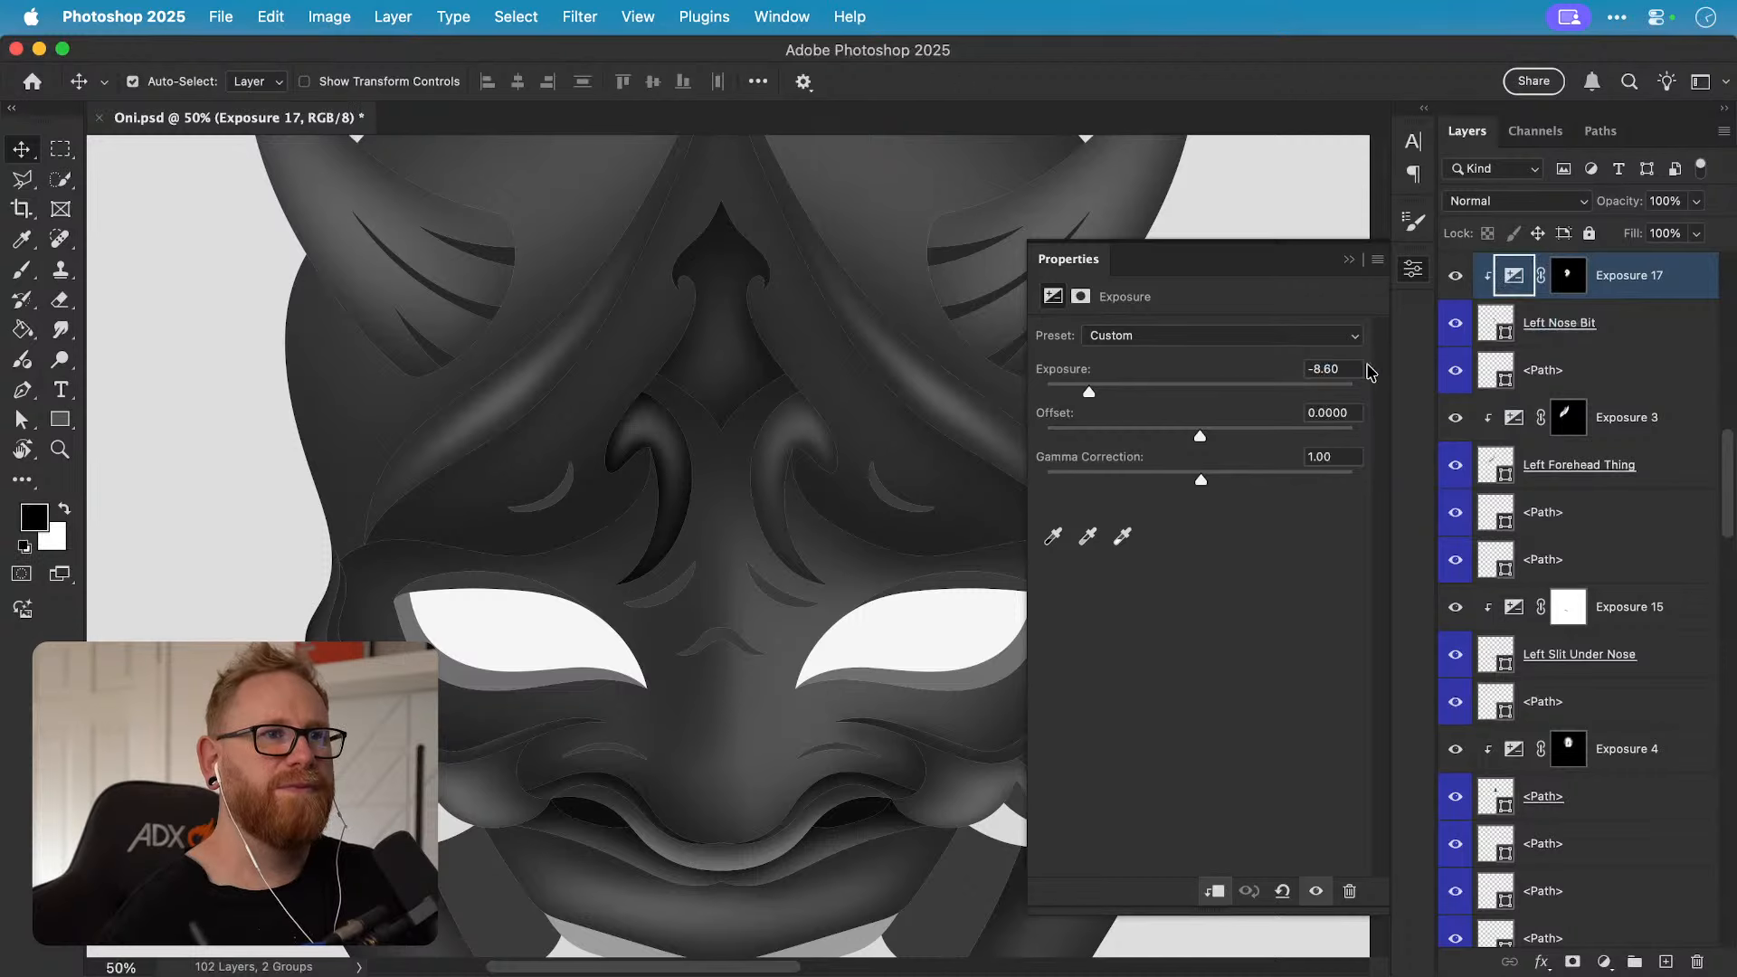
left_click_drag(1344, 369, 1275, 368)
key("super+v")
left_click(1417, 272)
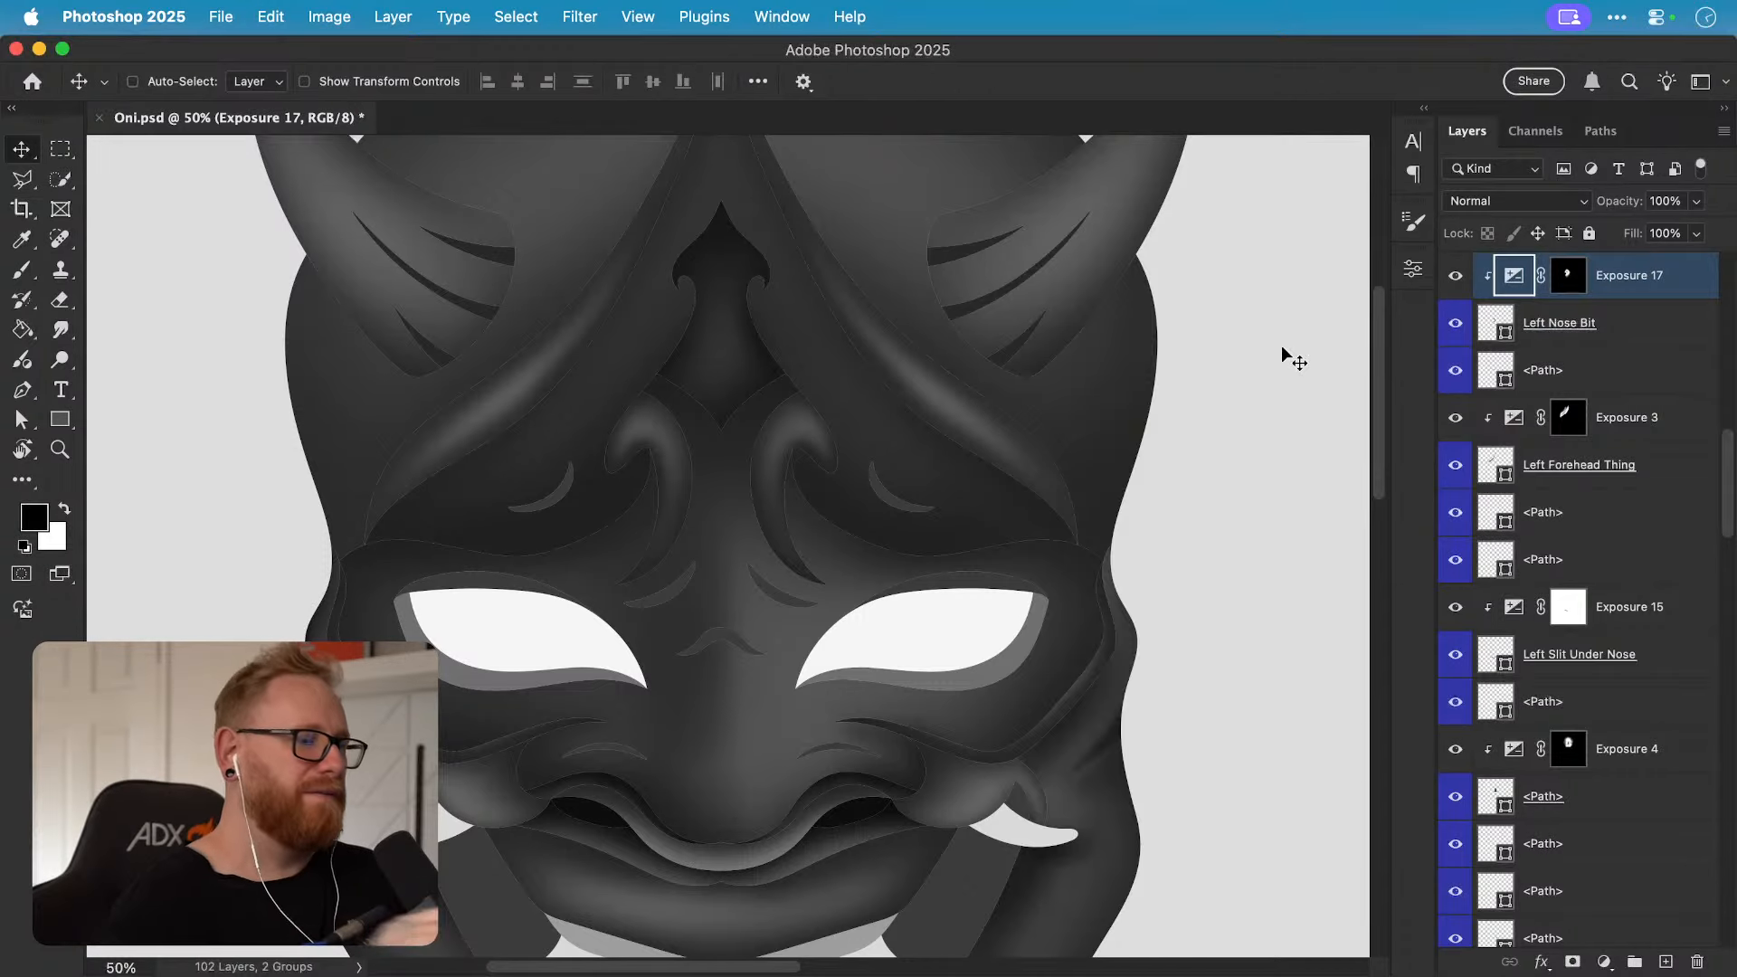
Step: Recolour the curved crease outside the left forehead marking to dark grey #1a1a1a
key("super+minus")
left_click_drag(806, 616, 784, 584)
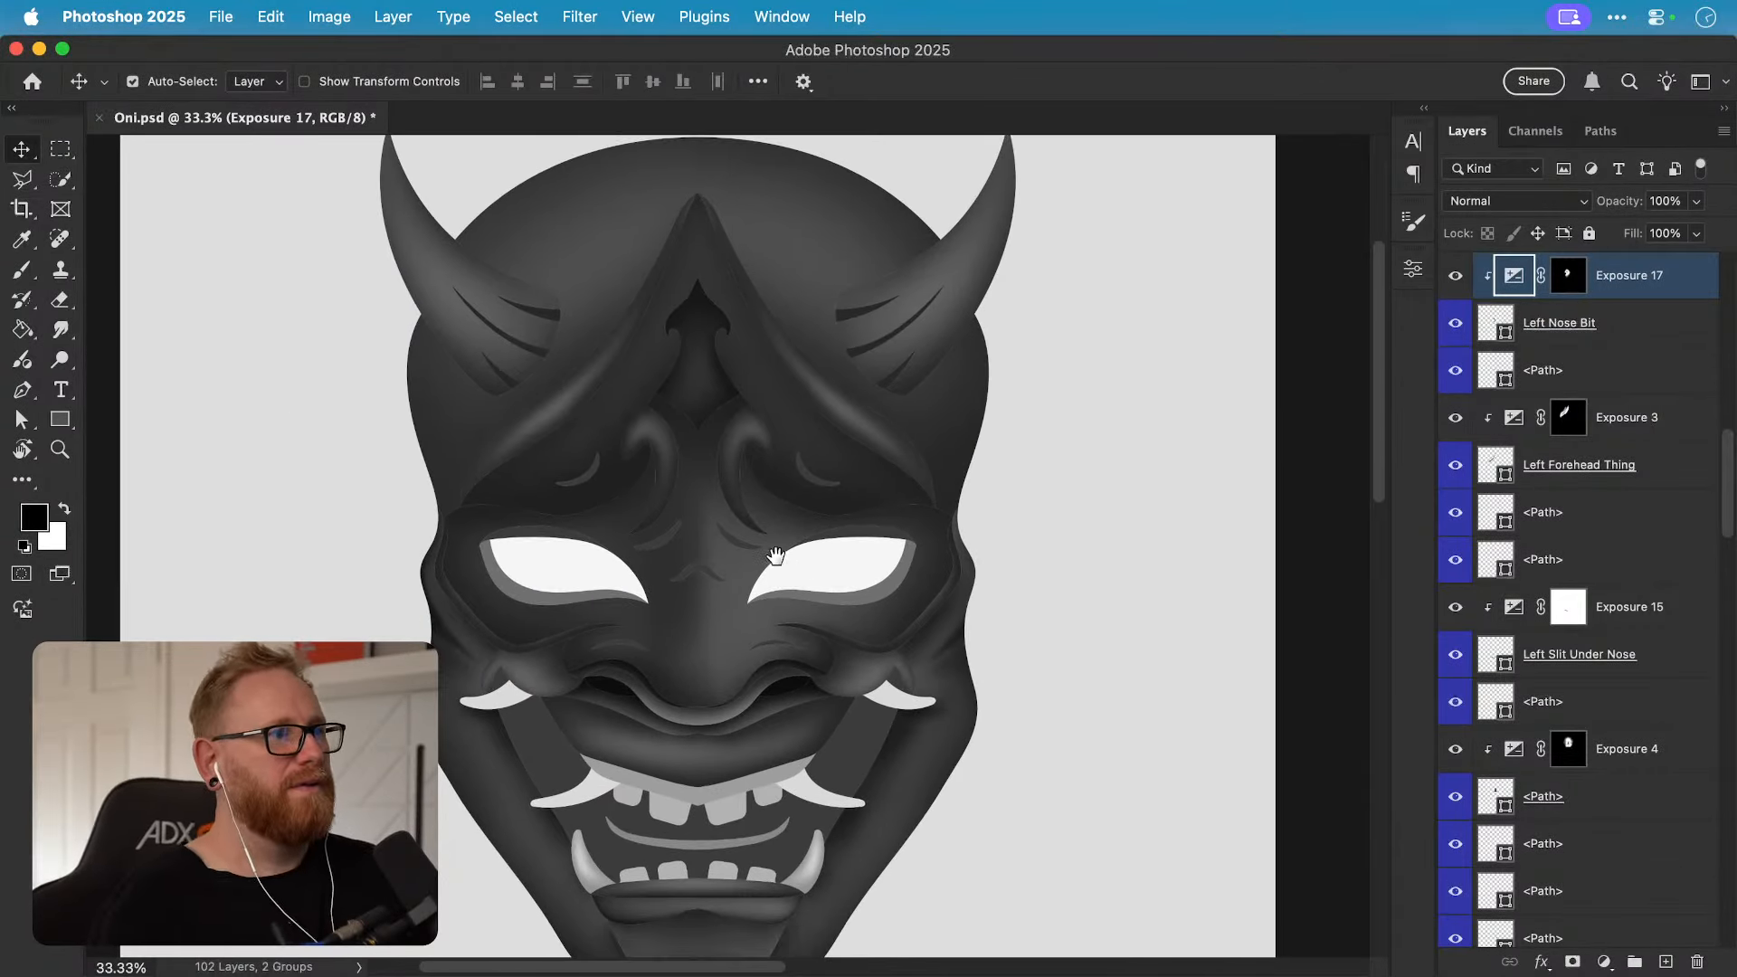
key("z")
left_click_drag(597, 467, 692, 450)
key("v")
left_click(575, 489)
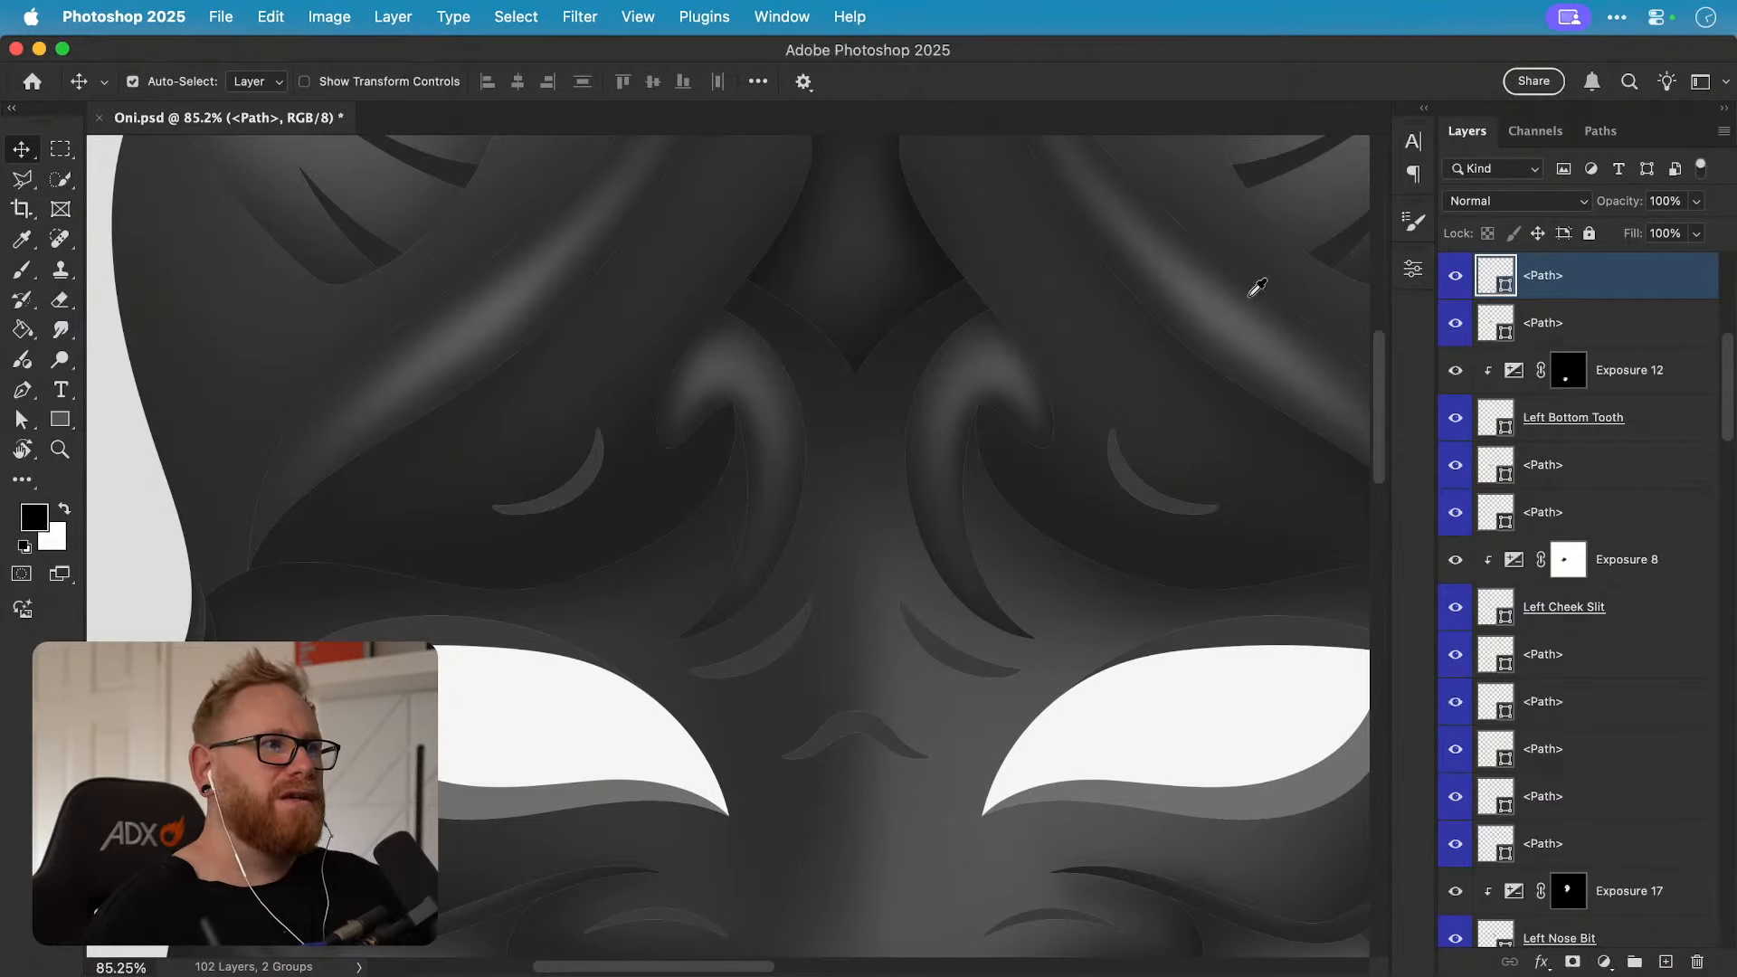
left_click_drag(1058, 268, 962, 432)
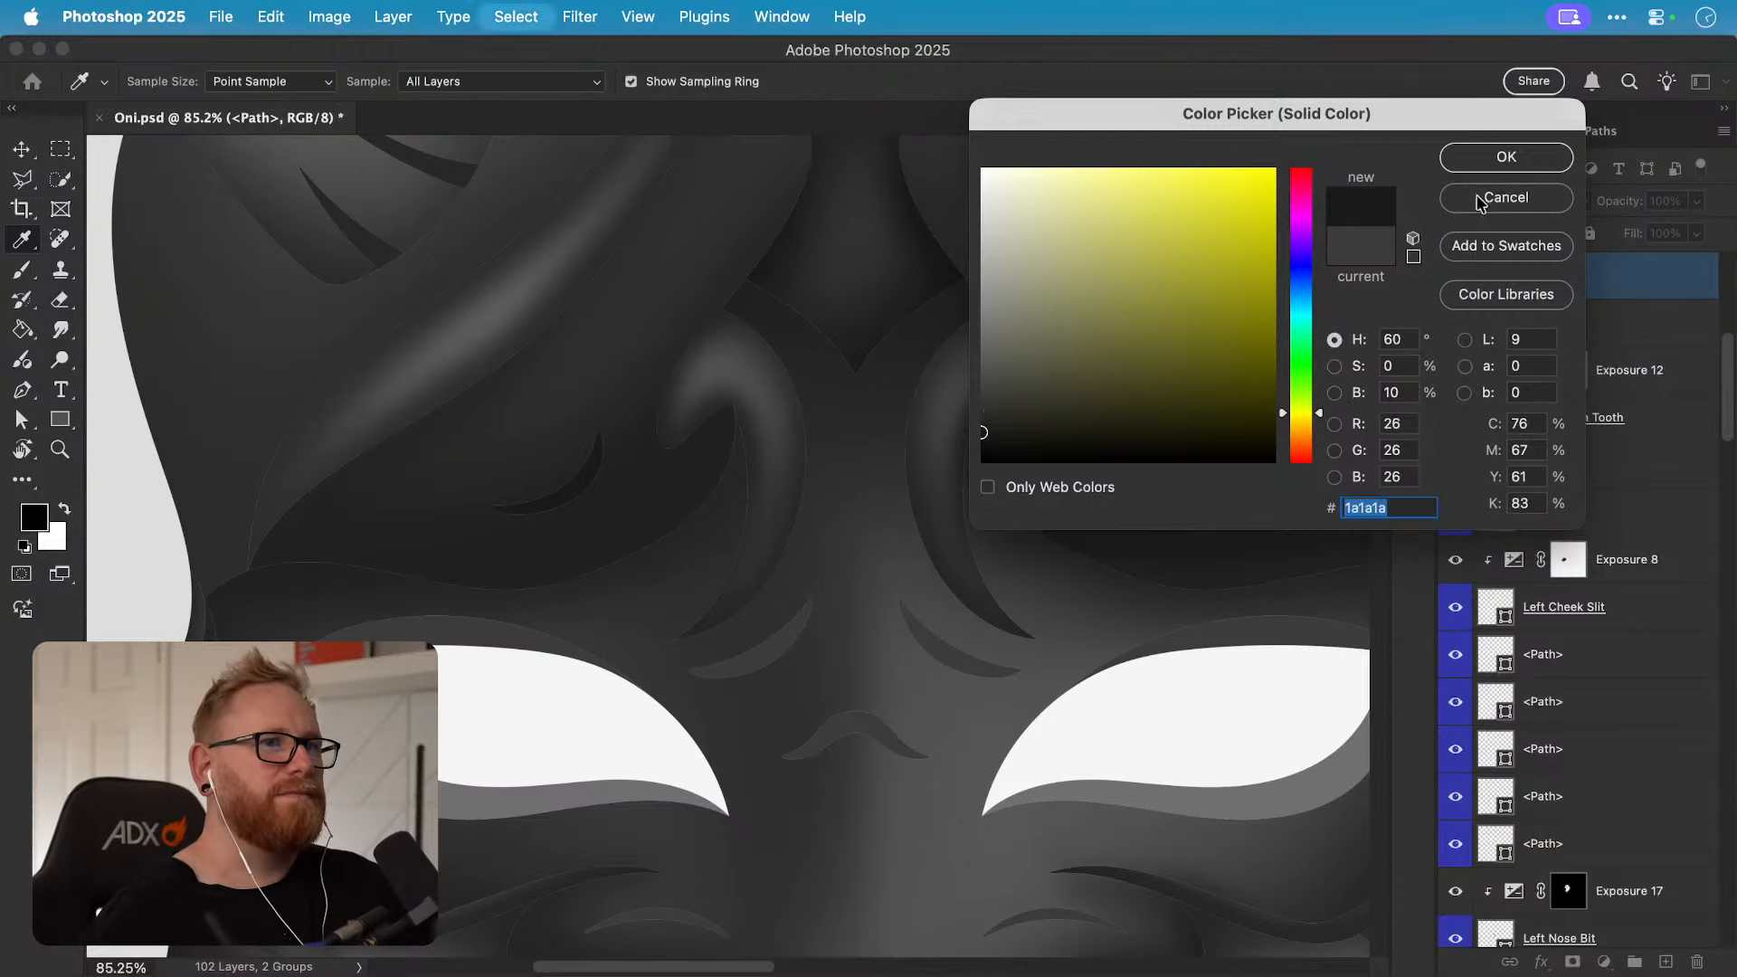
left_click(1505, 158)
Step: Recolour the curved crease outside the right forehead marking to a matching dark grey
left_click(1161, 502)
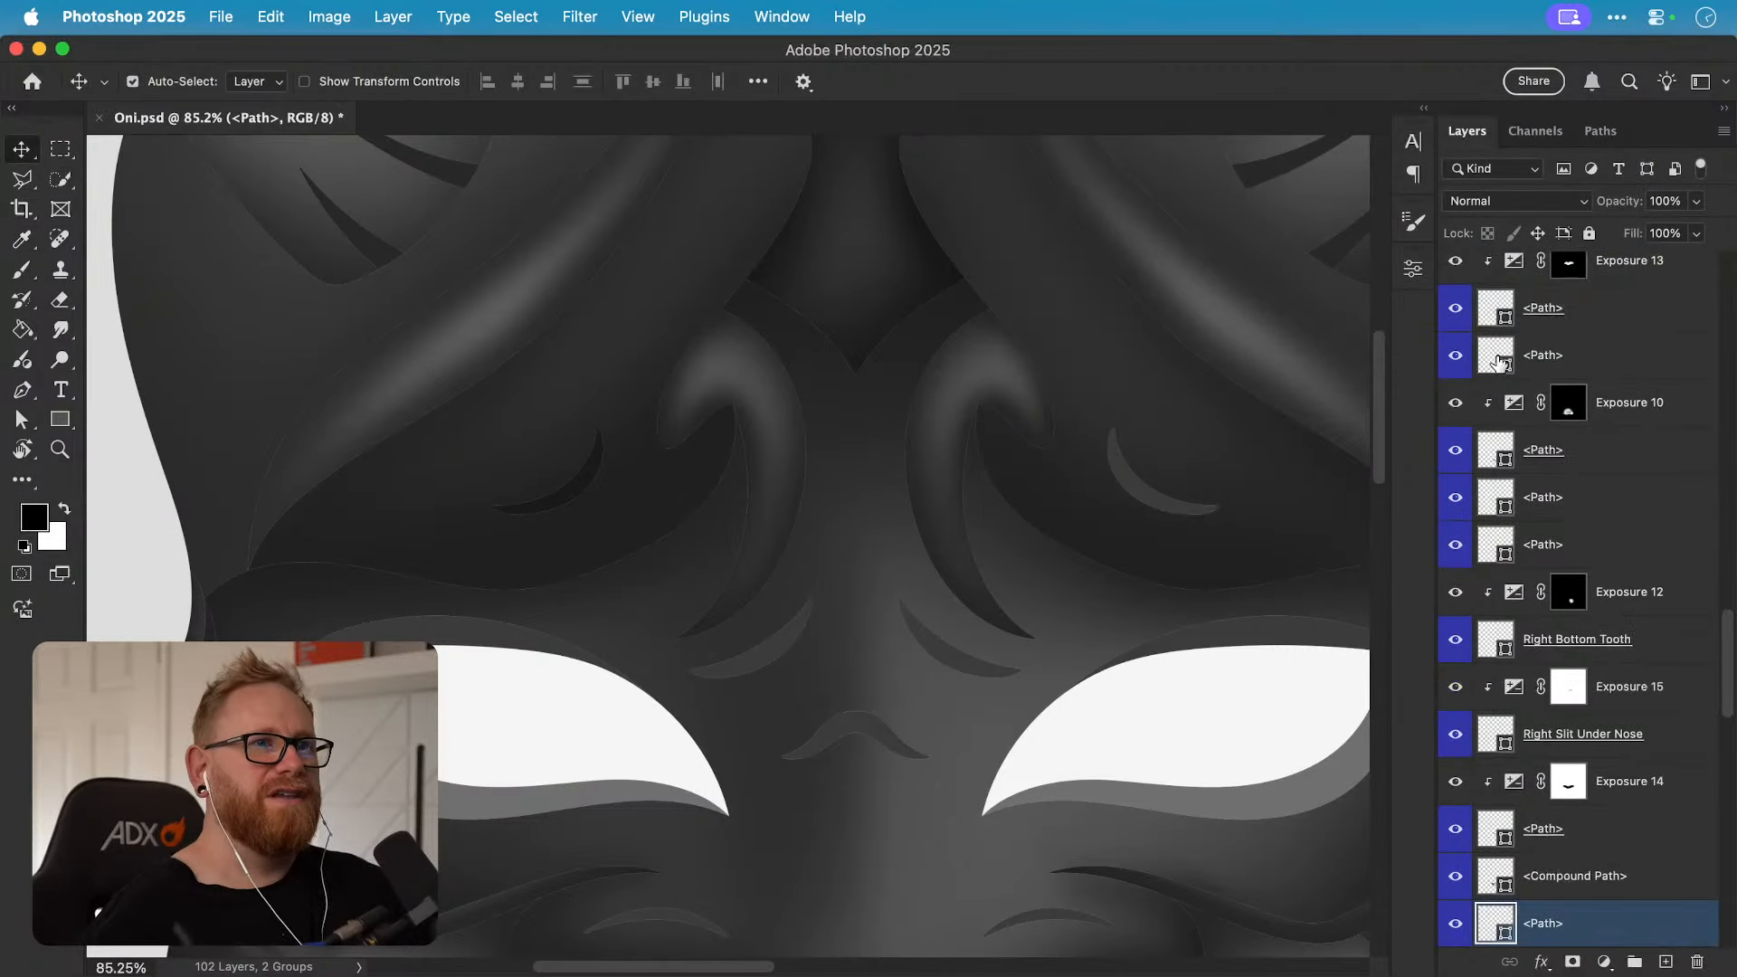
double_click(1499, 924)
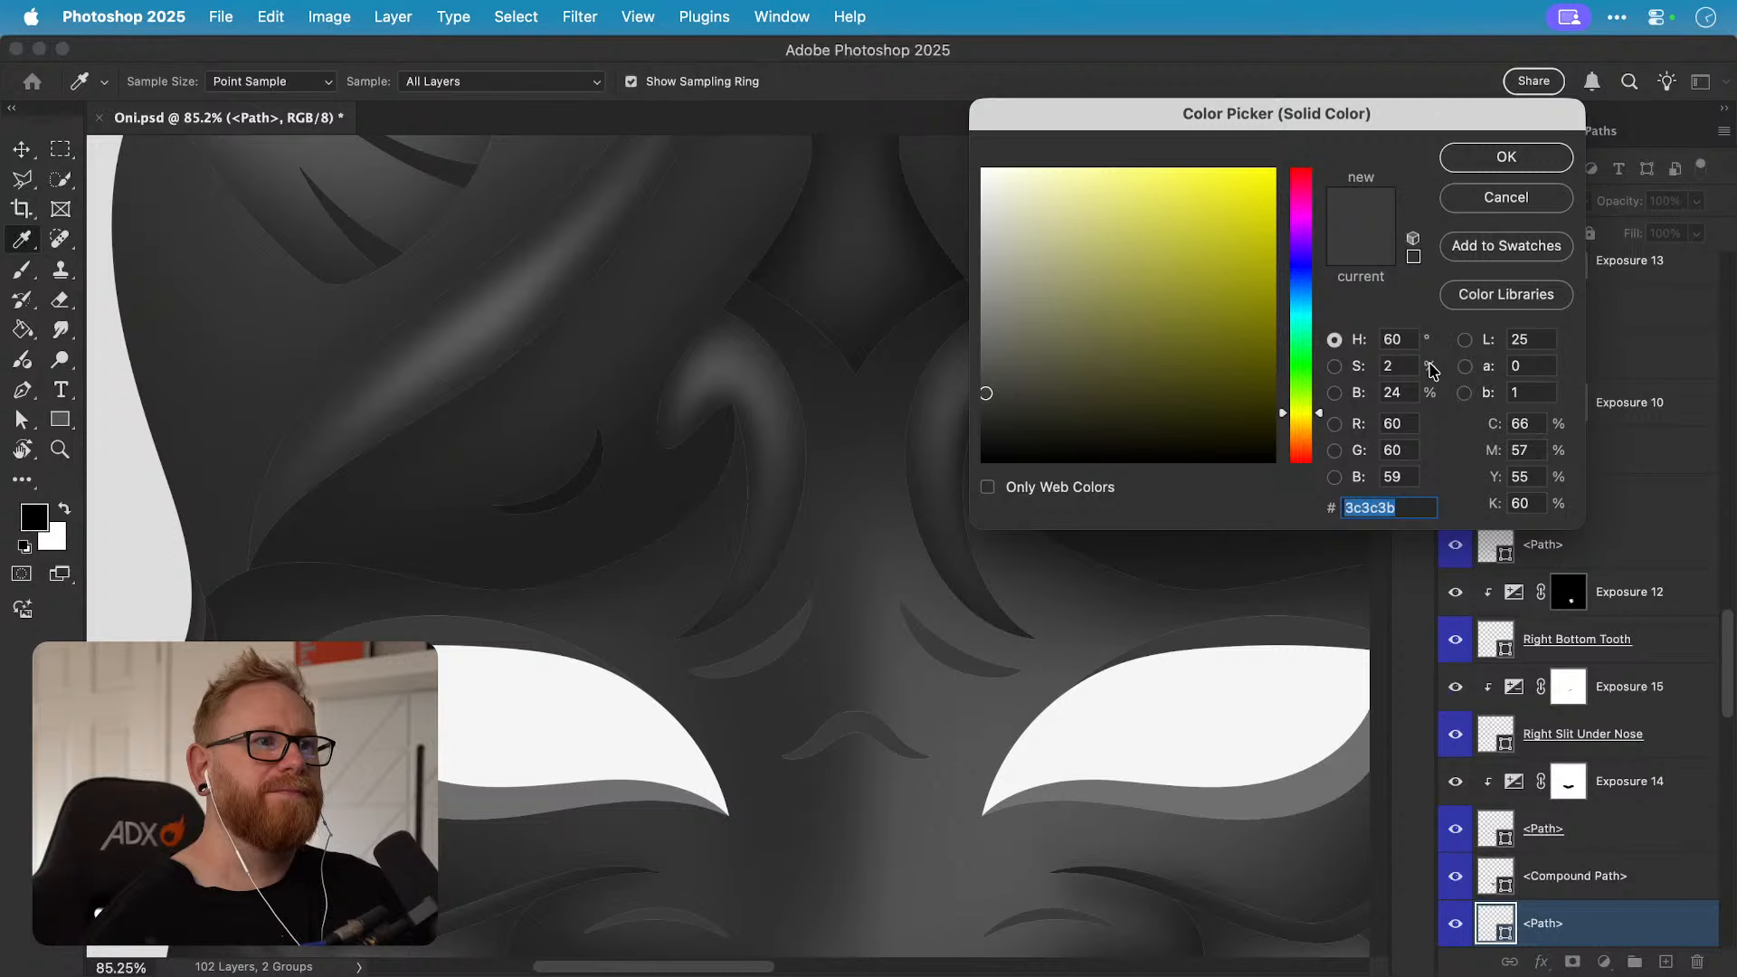
left_click(1505, 155)
Step: Recolour the small crease beneath the left forehead marking to dark grey #262626
left_click(782, 649)
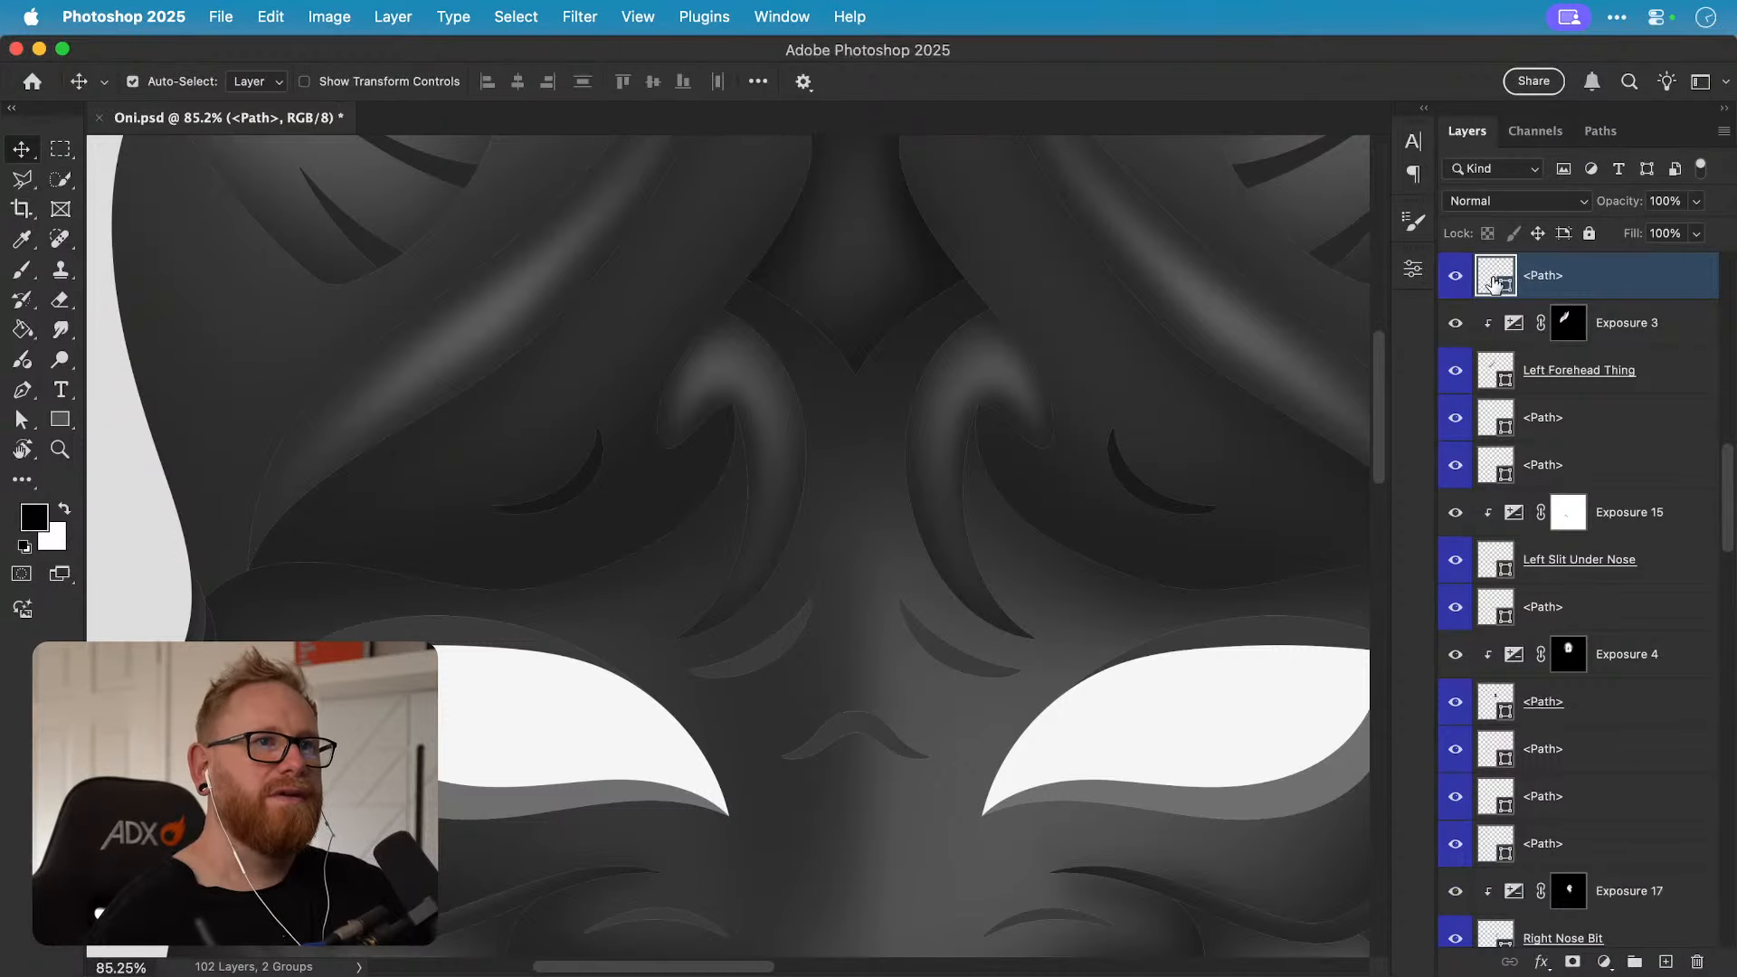
left_click(834, 611)
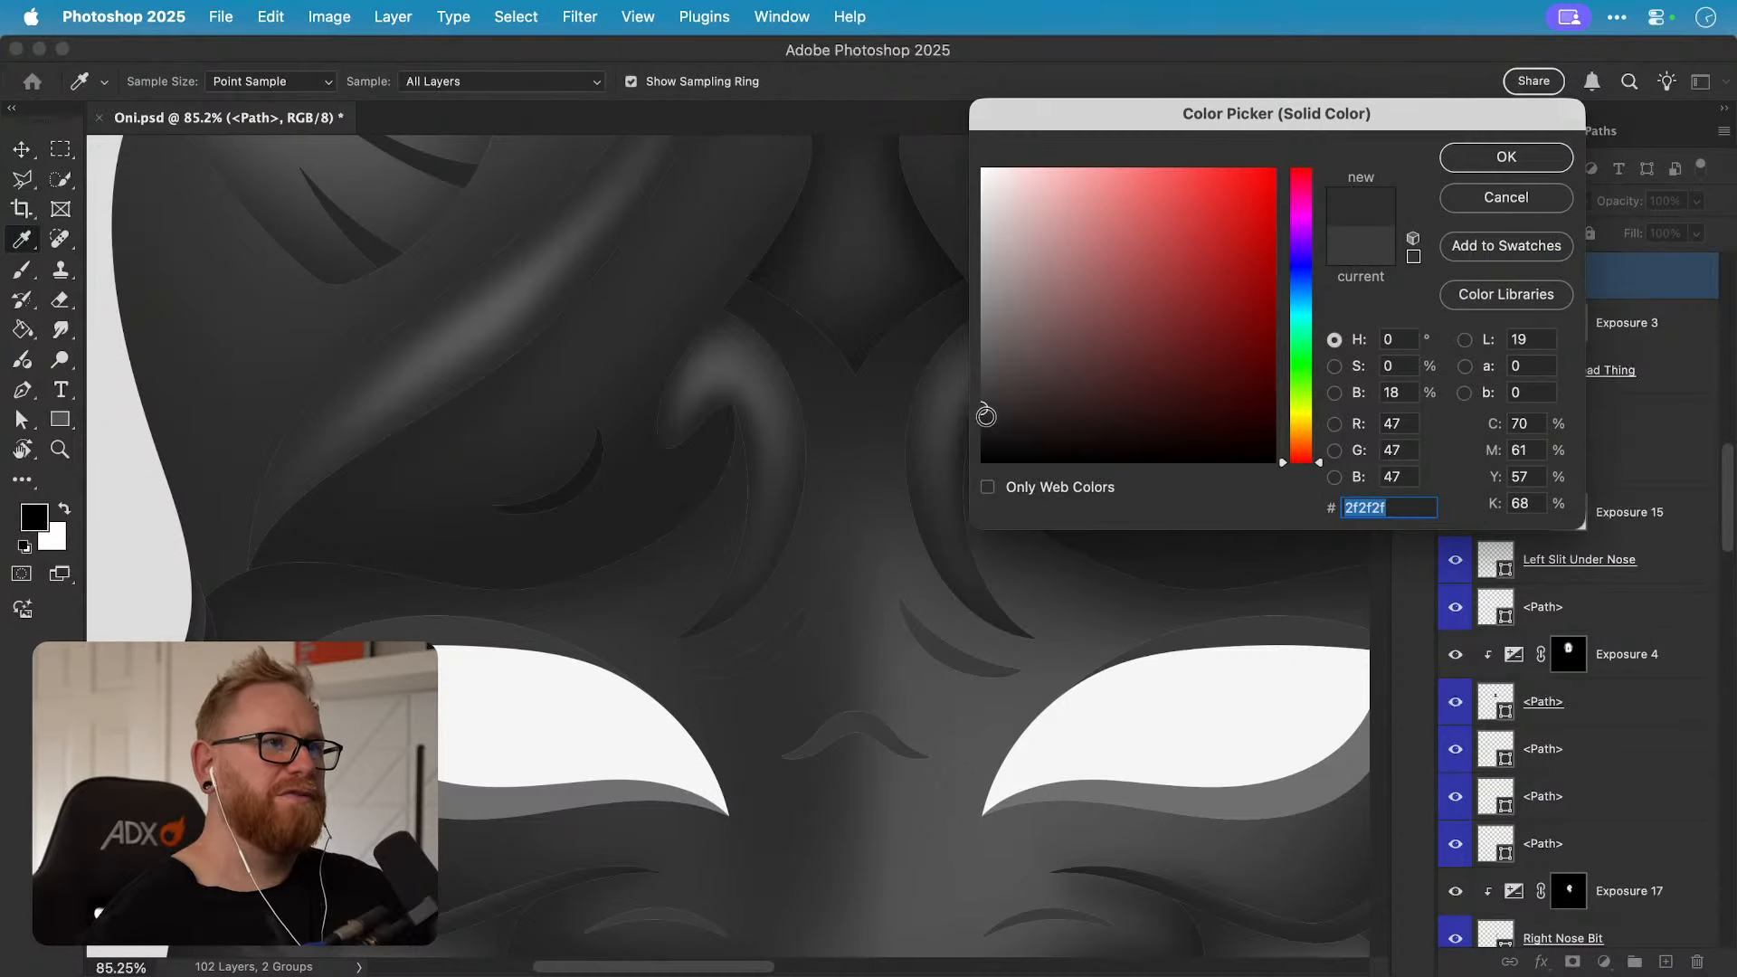
left_click_drag(985, 415, 973, 422)
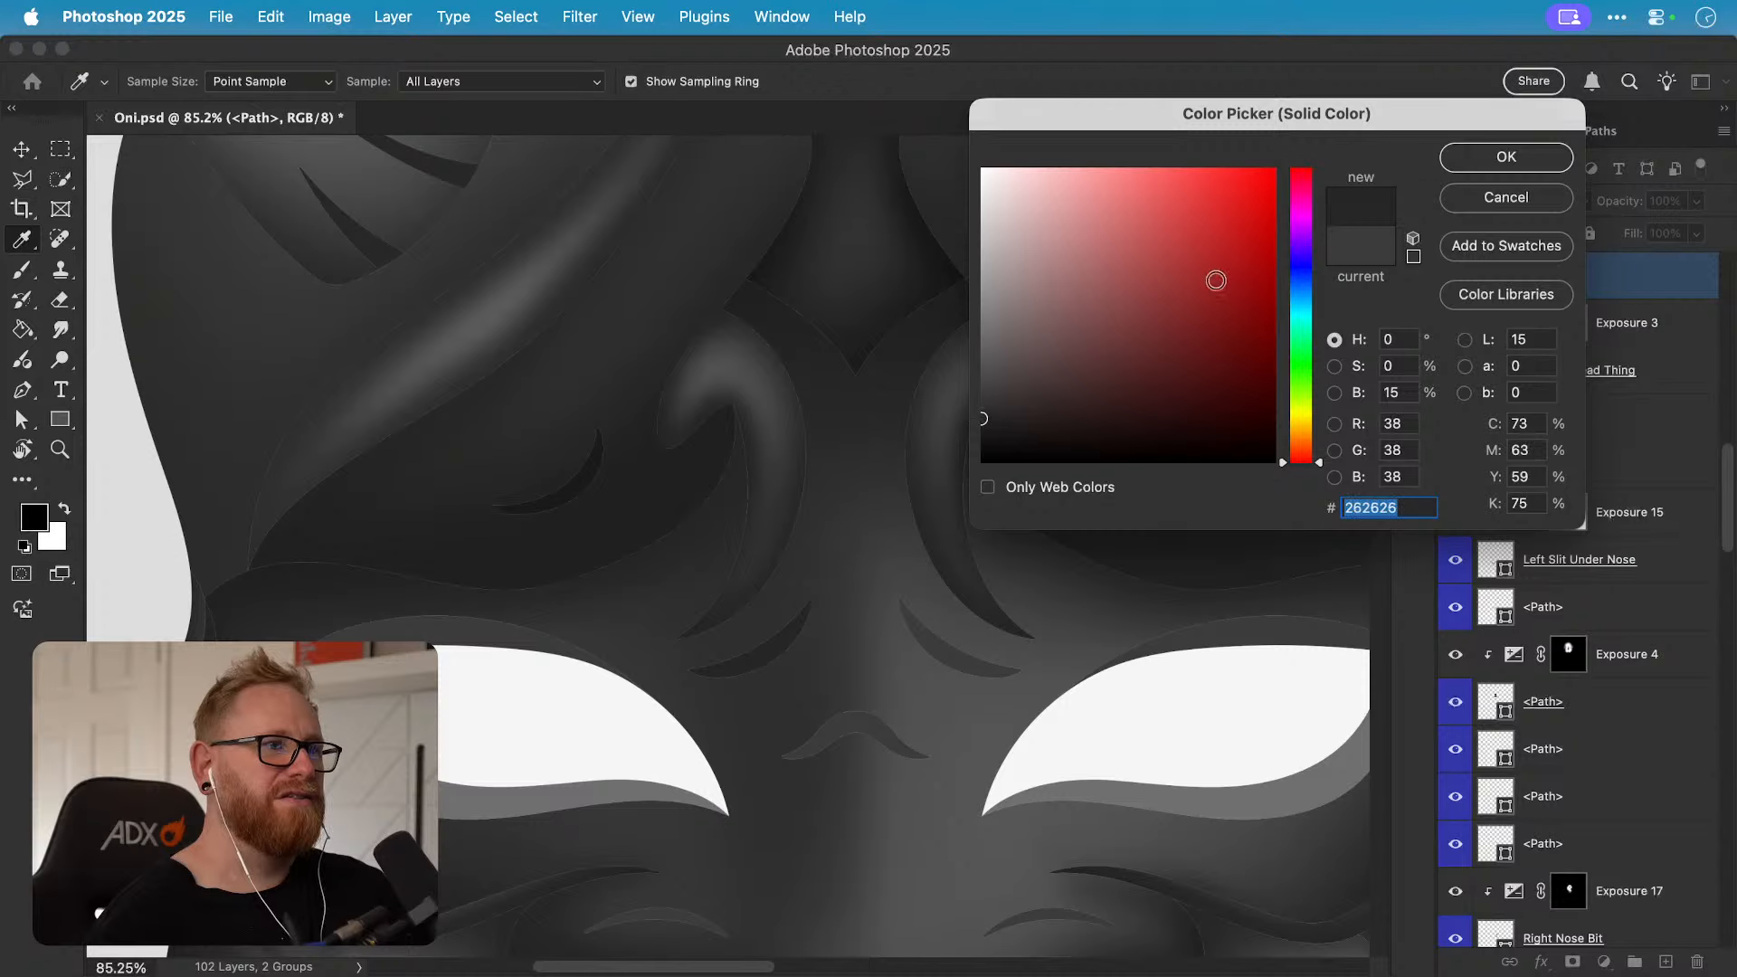
left_click(1454, 165)
Step: Try recolouring the small crease beneath the right forehead marking to grey #434343
left_click(1027, 627)
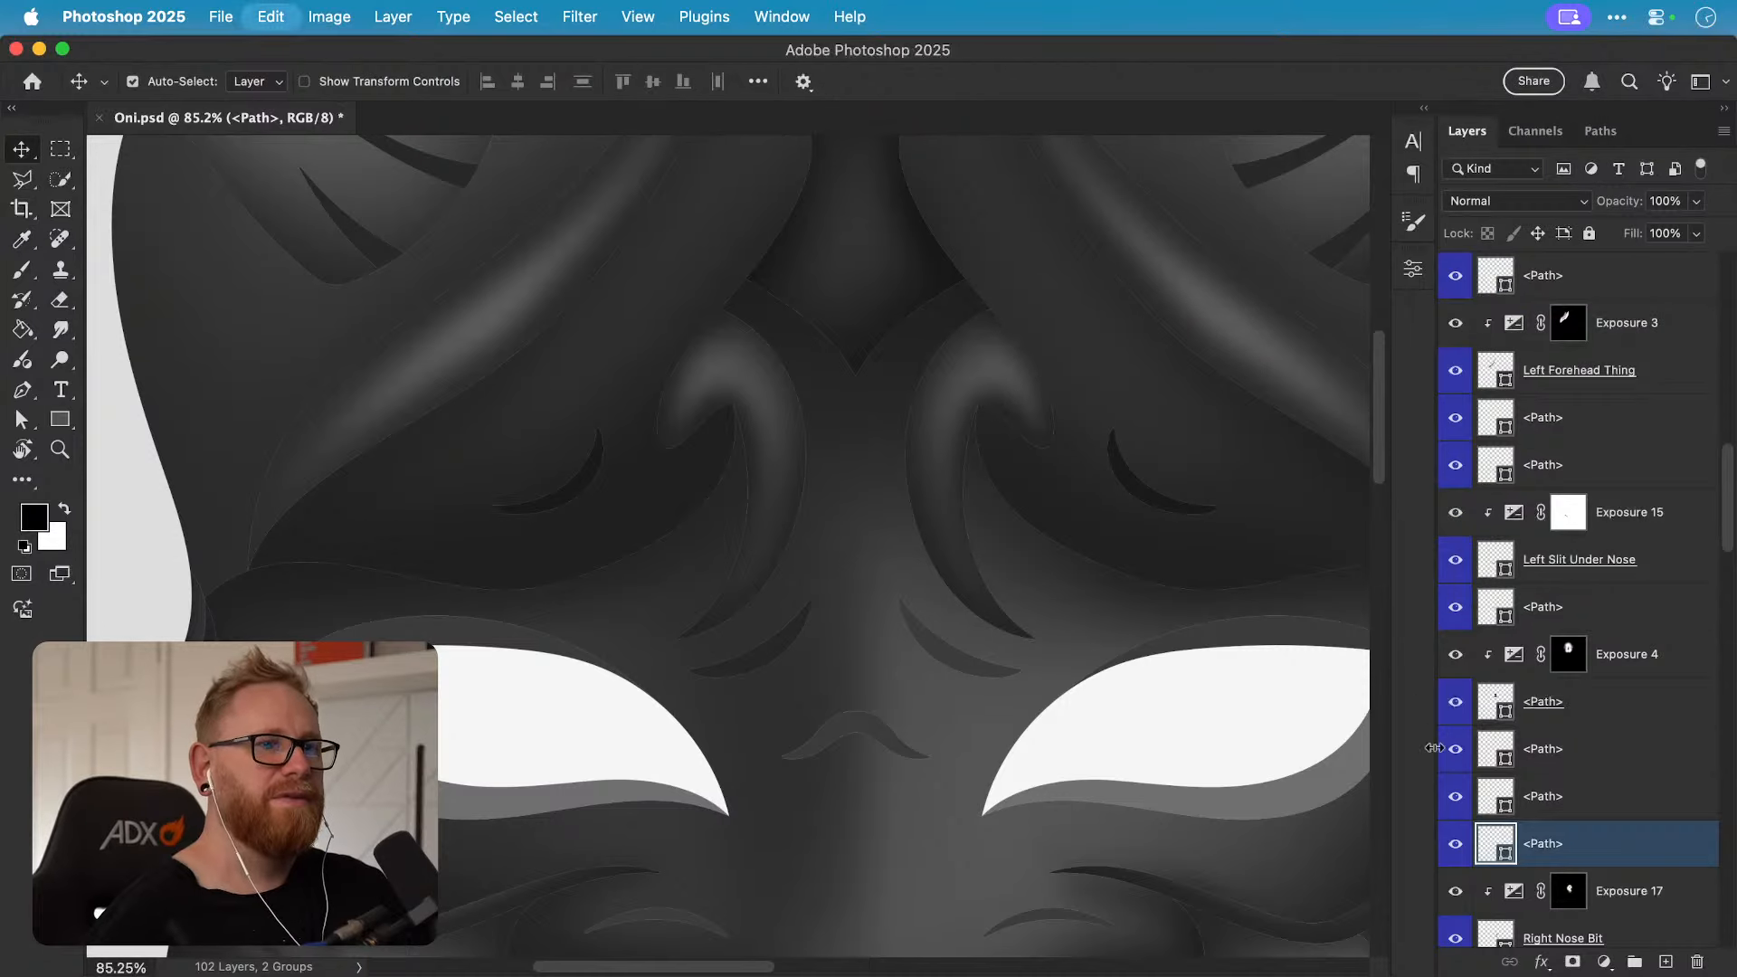
double_click(1495, 843)
left_click(964, 684)
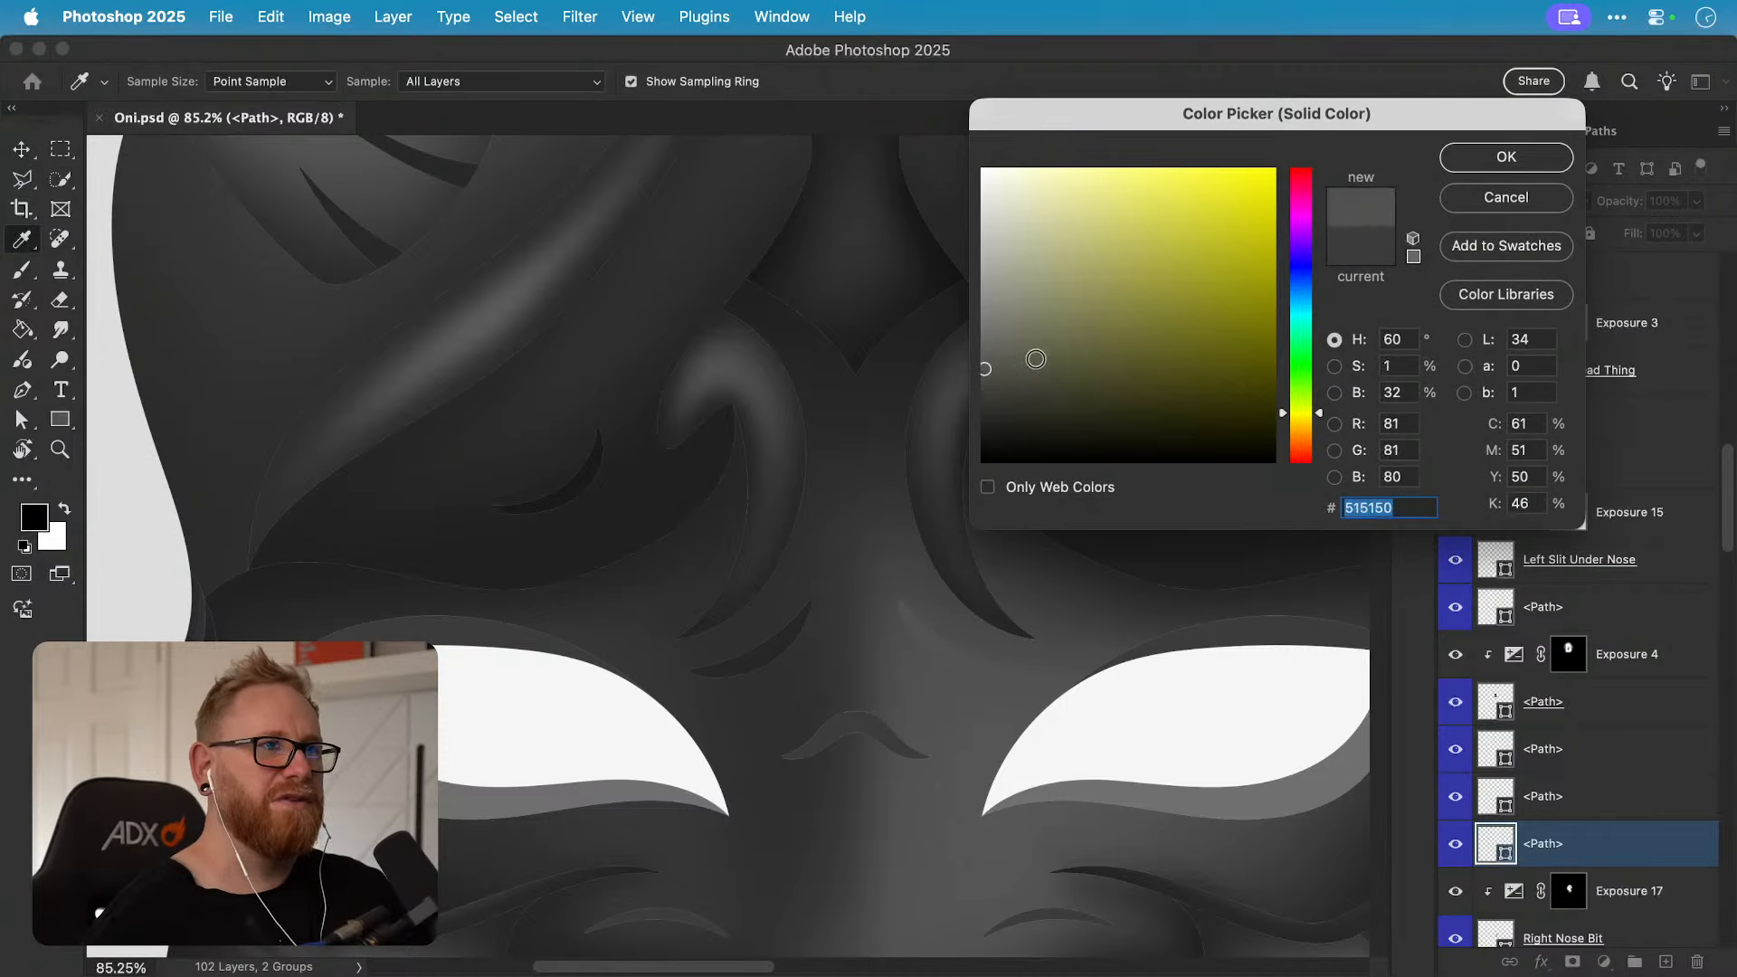
left_click_drag(988, 376, 969, 384)
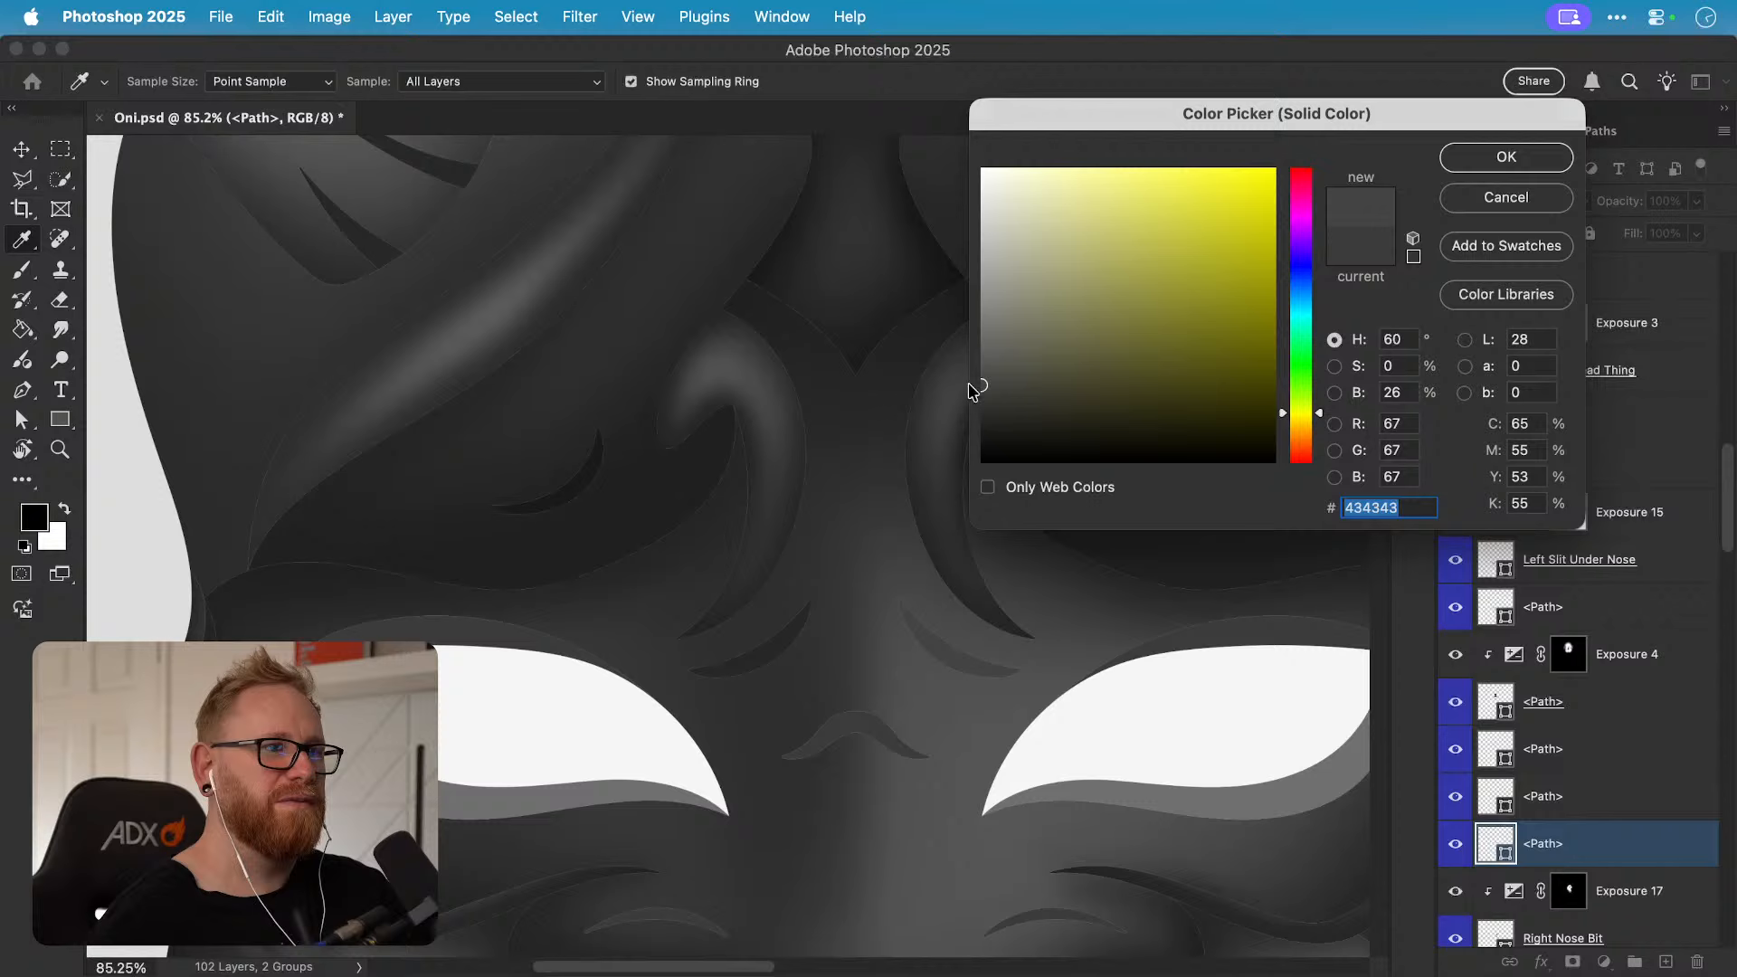
left_click(1460, 161)
Step: Undo the stray move of the central wrinkle between the eyes and the right crease's last colour change
left_click_drag(866, 727, 865, 738)
key("super+z")
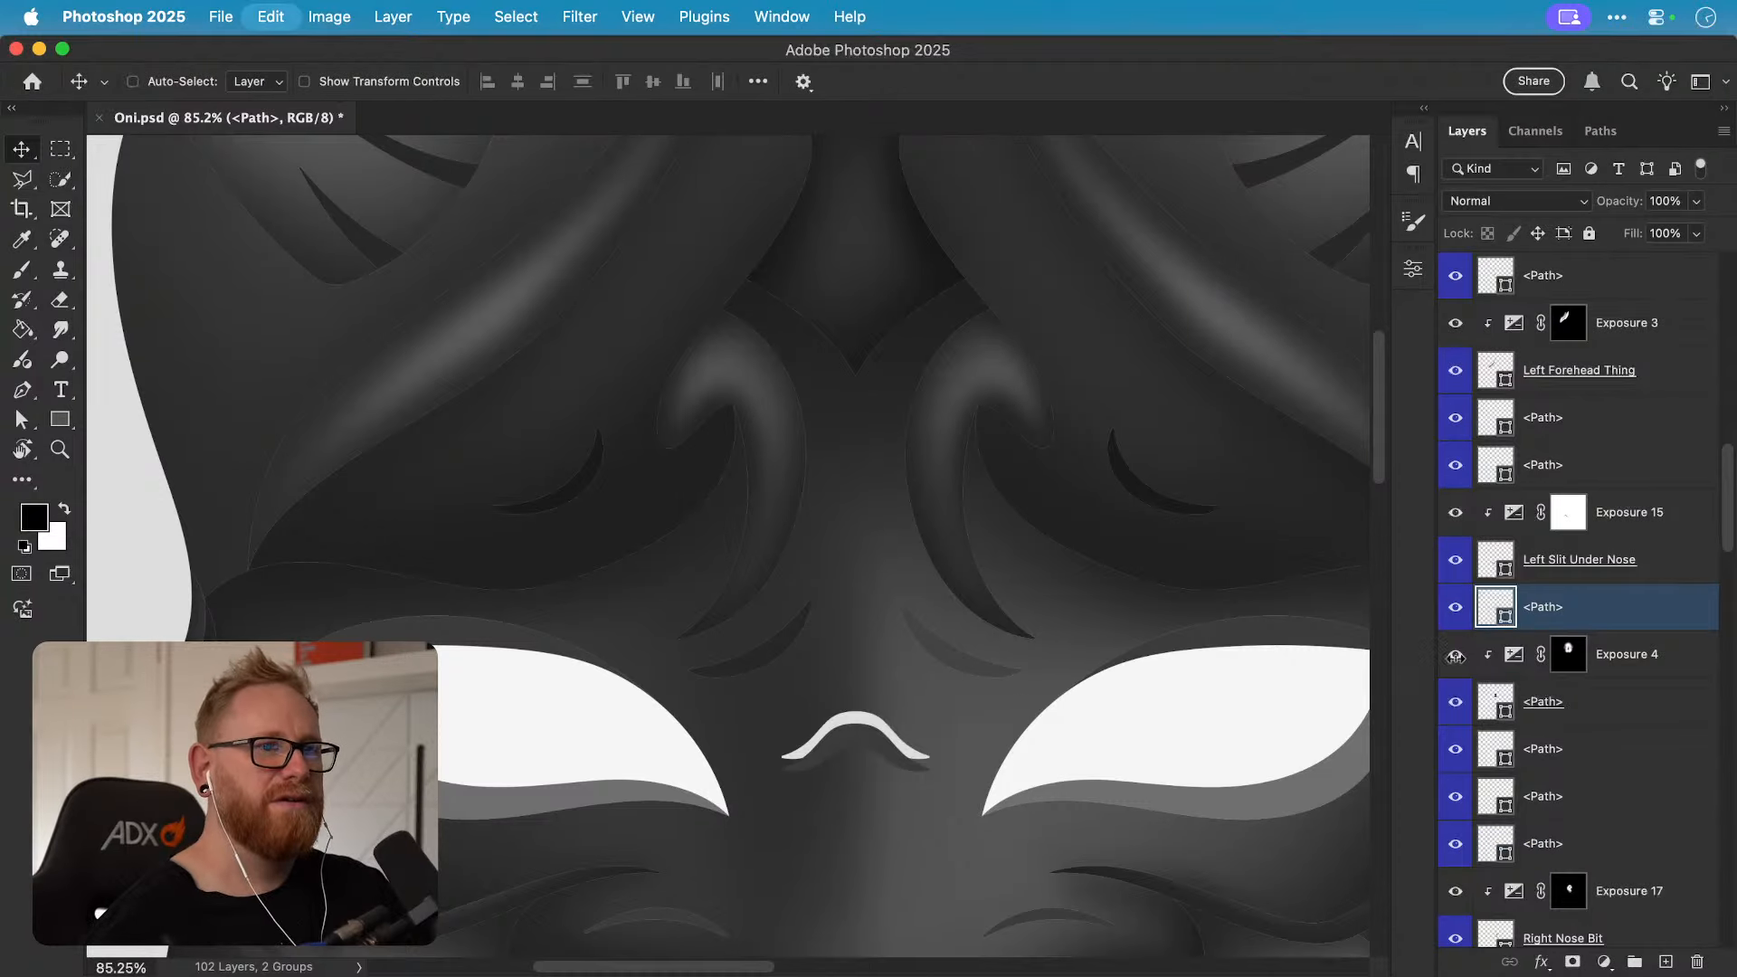
left_click(1604, 960)
left_click(1616, 782)
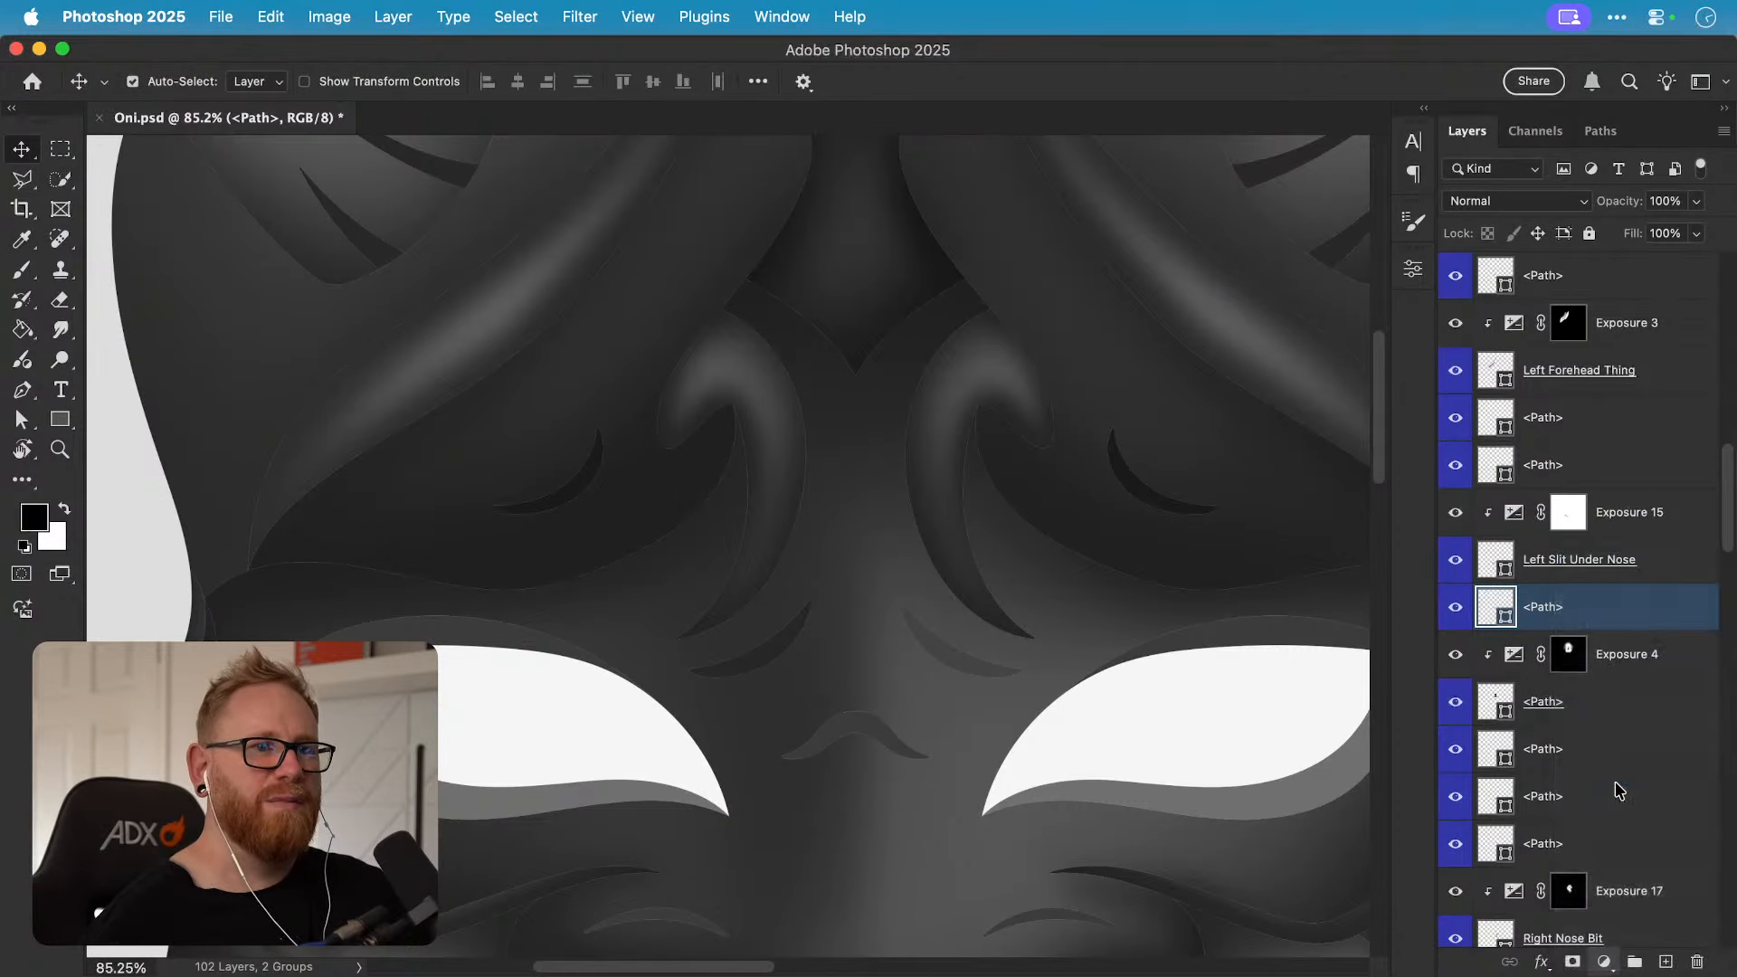
key("super+z")
Step: Add an Exposure adjustment with lowered exposure above the crease beneath the right forehead marking, and clip it to that crease
left_click(1604, 961)
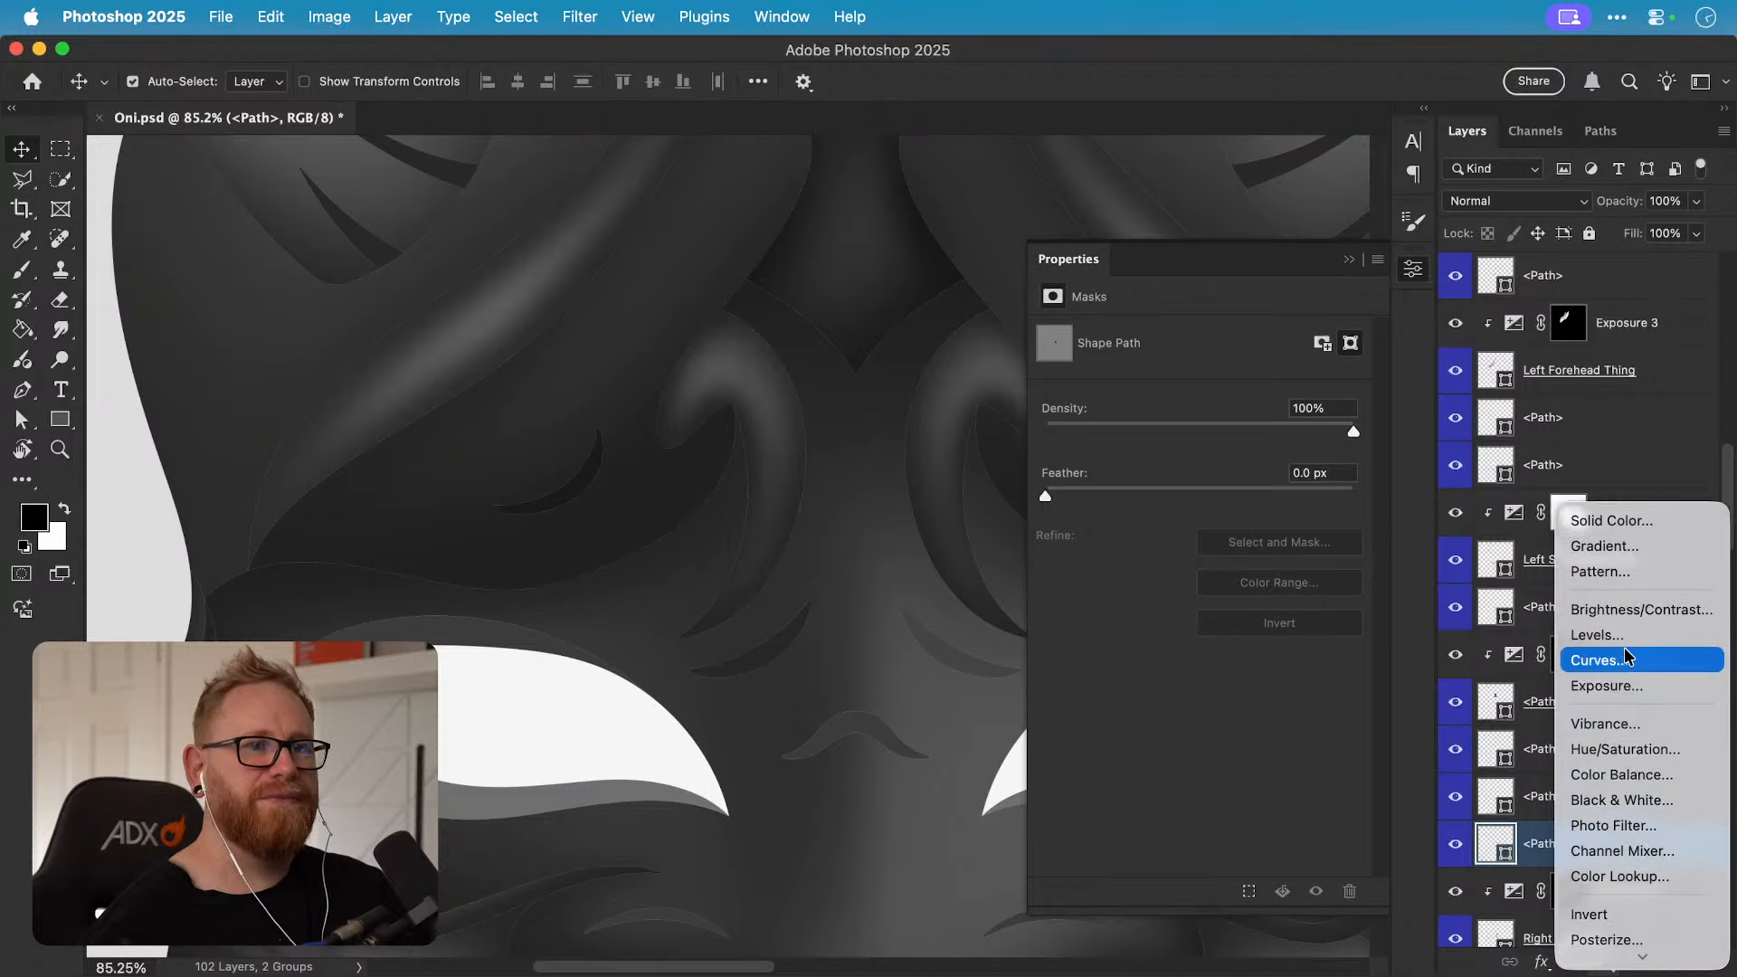
left_click(1619, 686)
left_click_drag(1196, 391, 1156, 395)
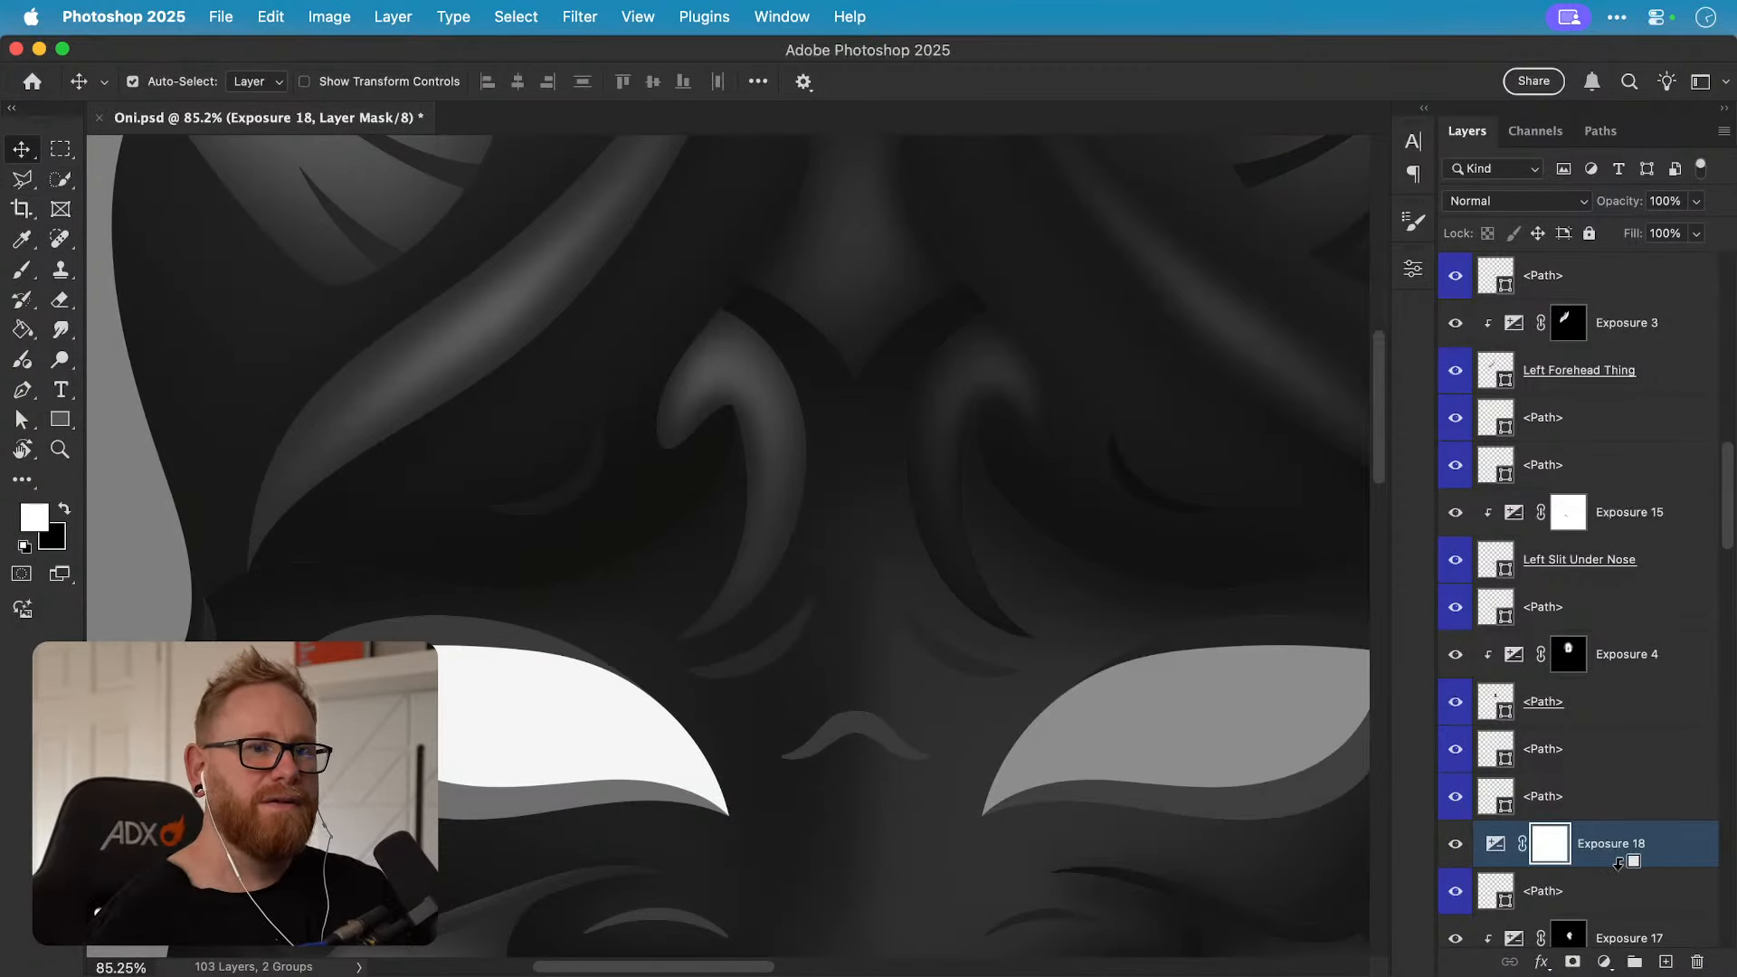
left_click(1619, 864, "alt")
Step: Zoom in on the brow creases and ready a 175 px soft brush with black paint for the right crease's adjustment mask
key("z")
left_click(861, 724)
key("b")
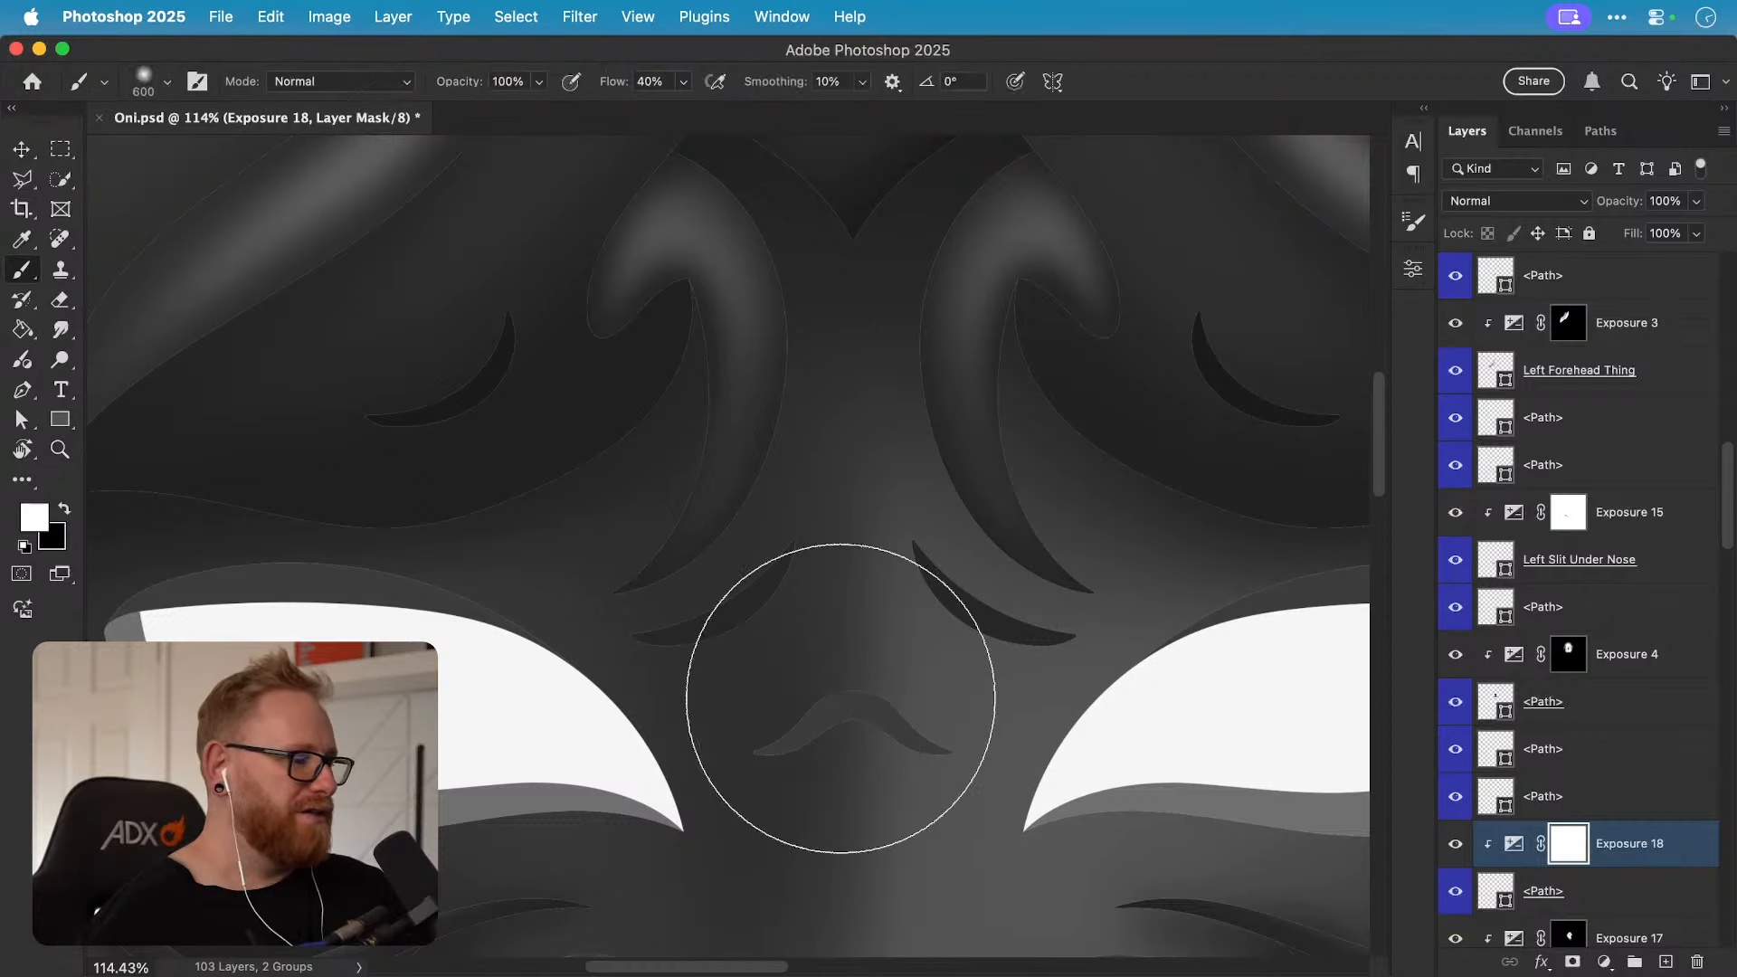
key("bracketleft")
key("bracketleft")
key("bracketleft")
key("bracketleft")
key("bracketleft")
key("bracketleft")
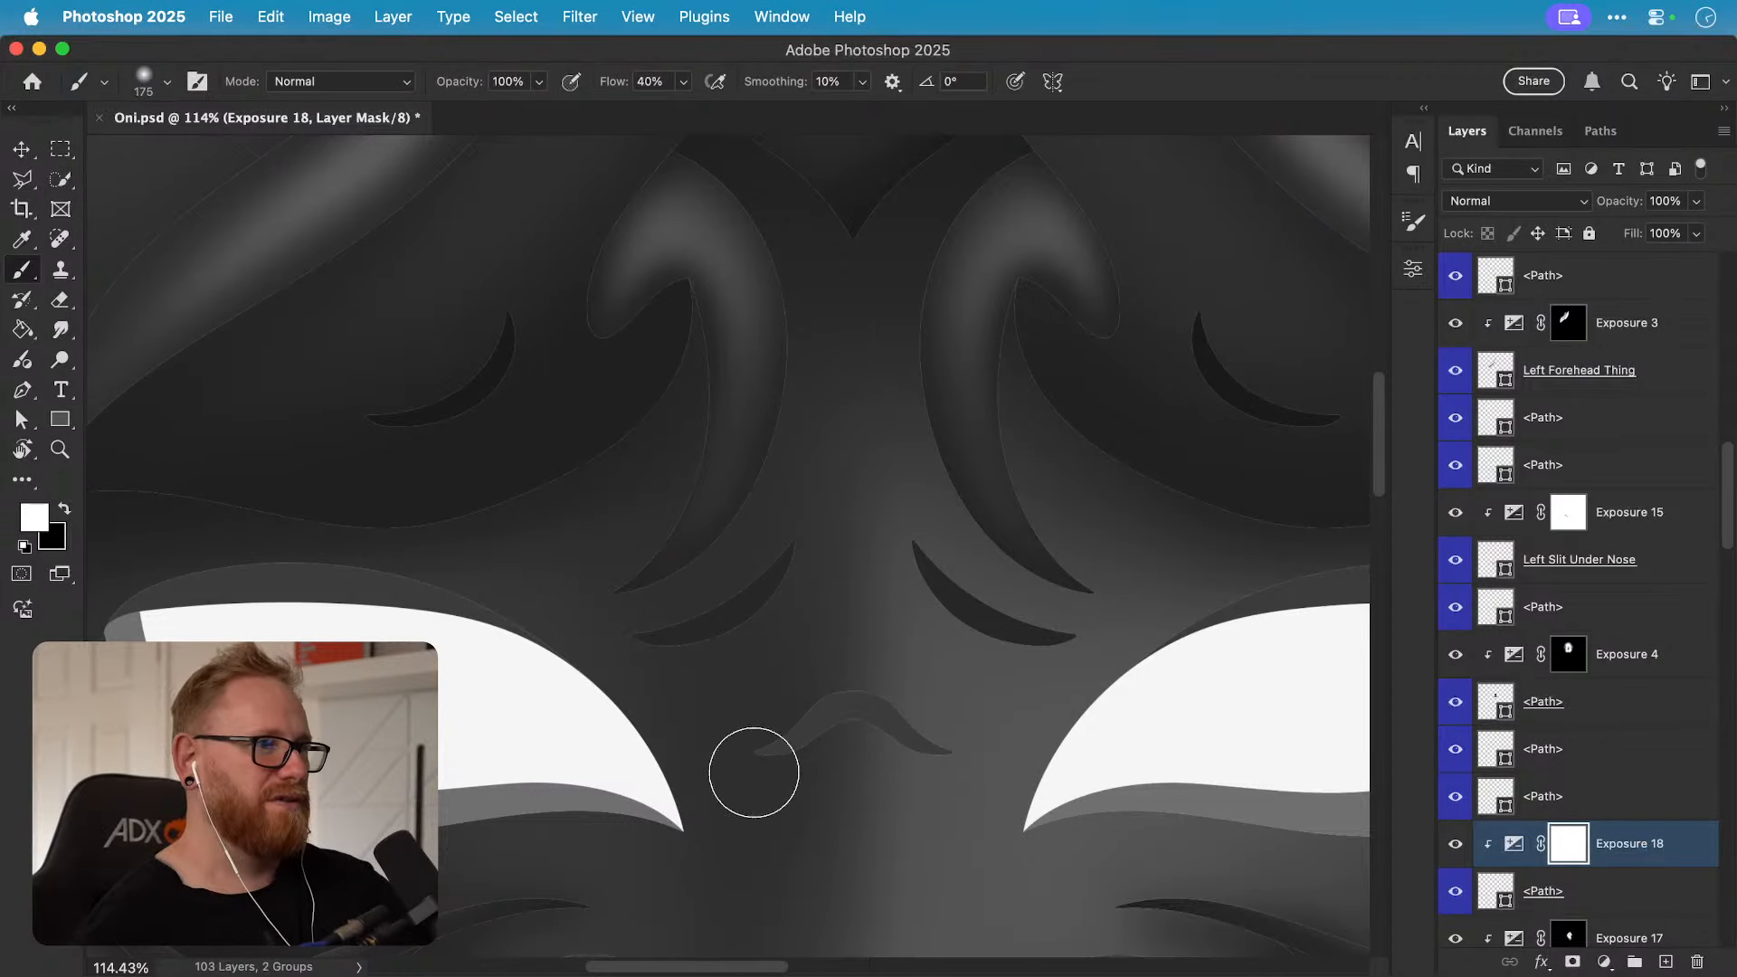
key("x")
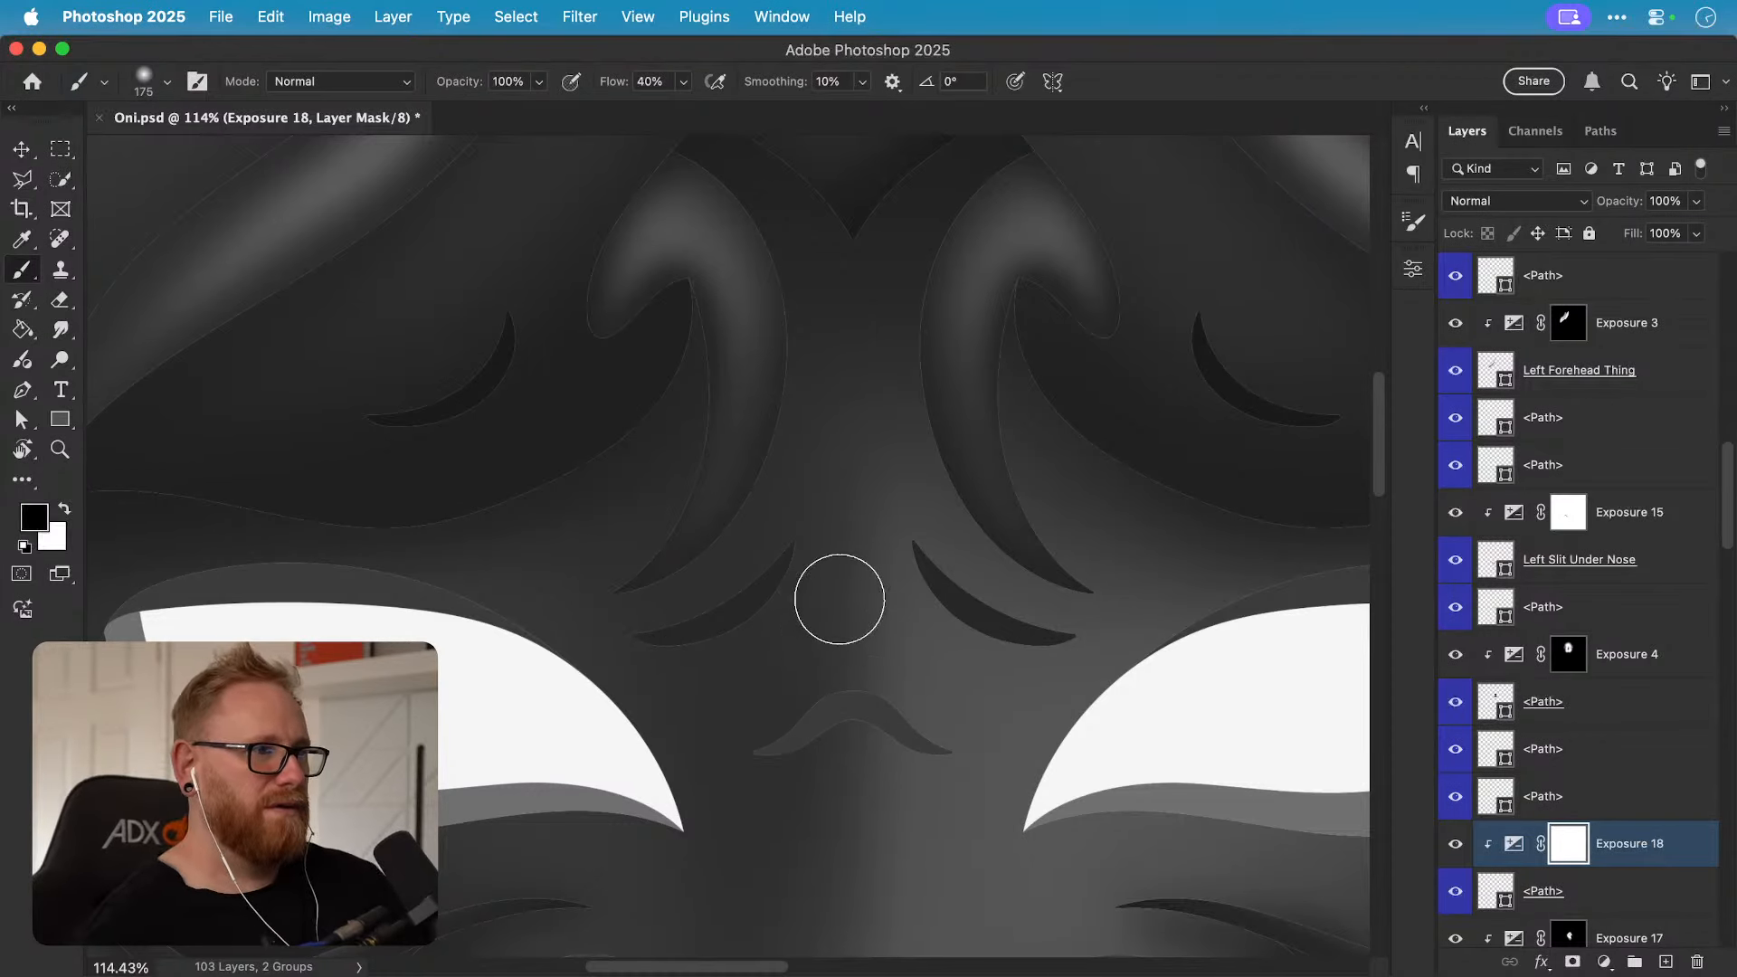
Step: Try darkening the crease beneath the right forehead marking by setting its clipped Exposure adjustment to -3.12
double_click(1513, 843)
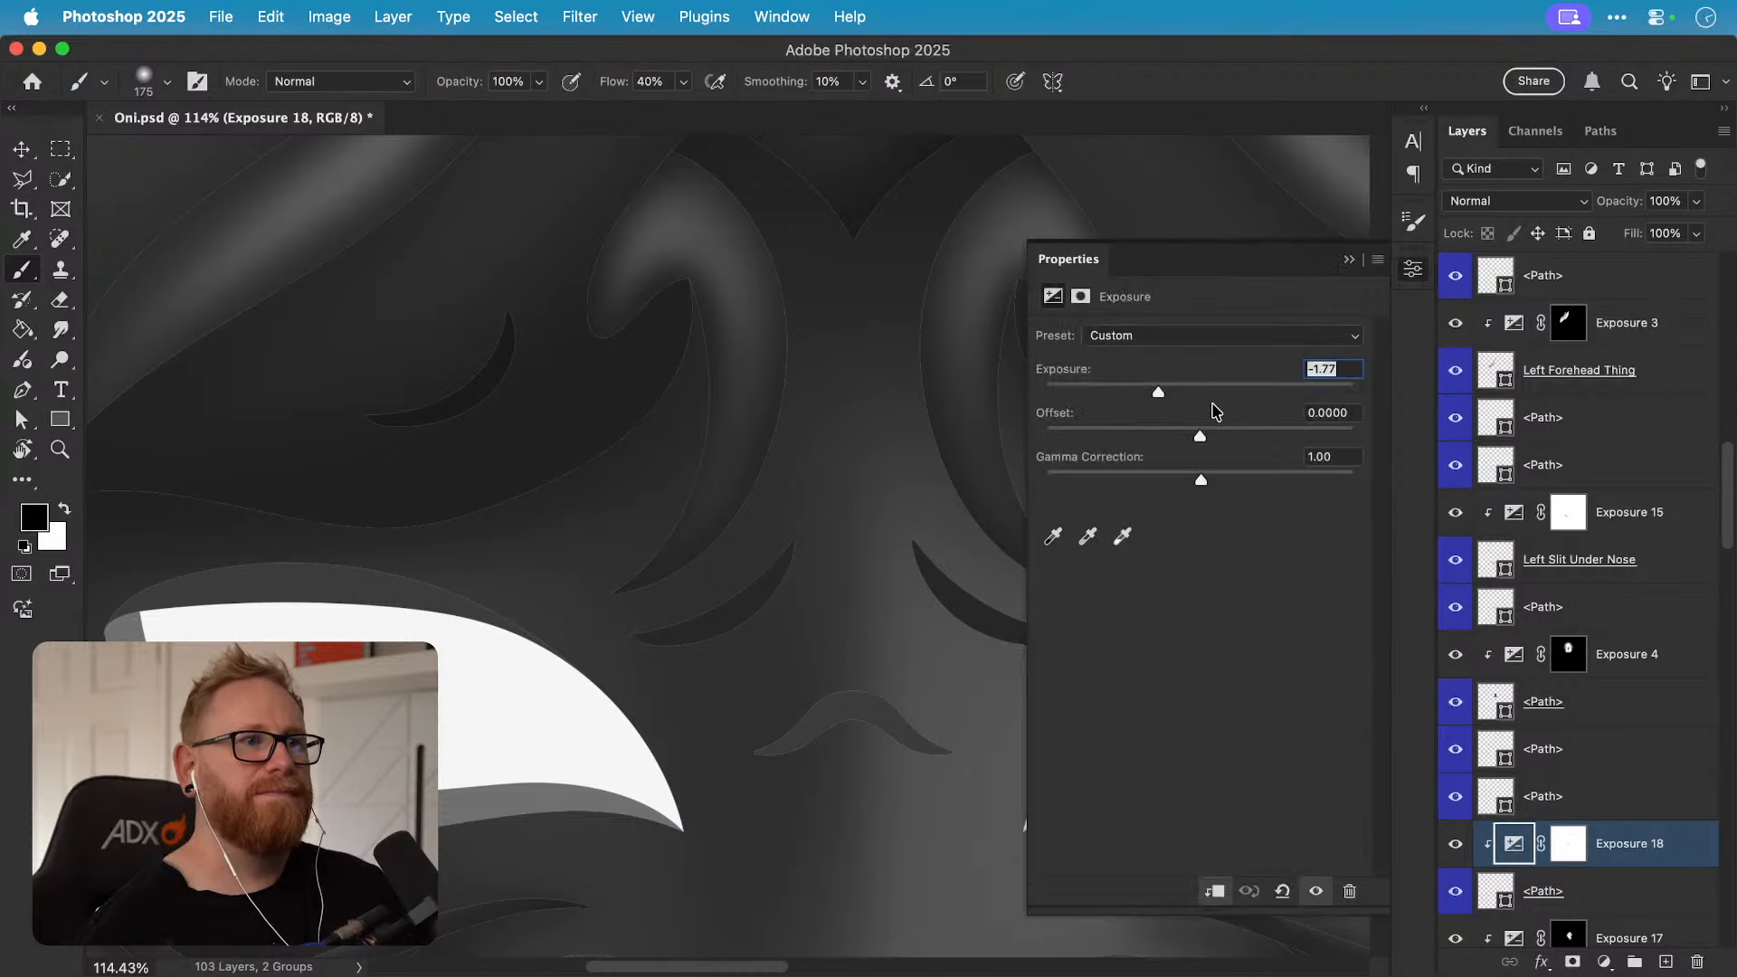
left_click_drag(1146, 387, 1126, 394)
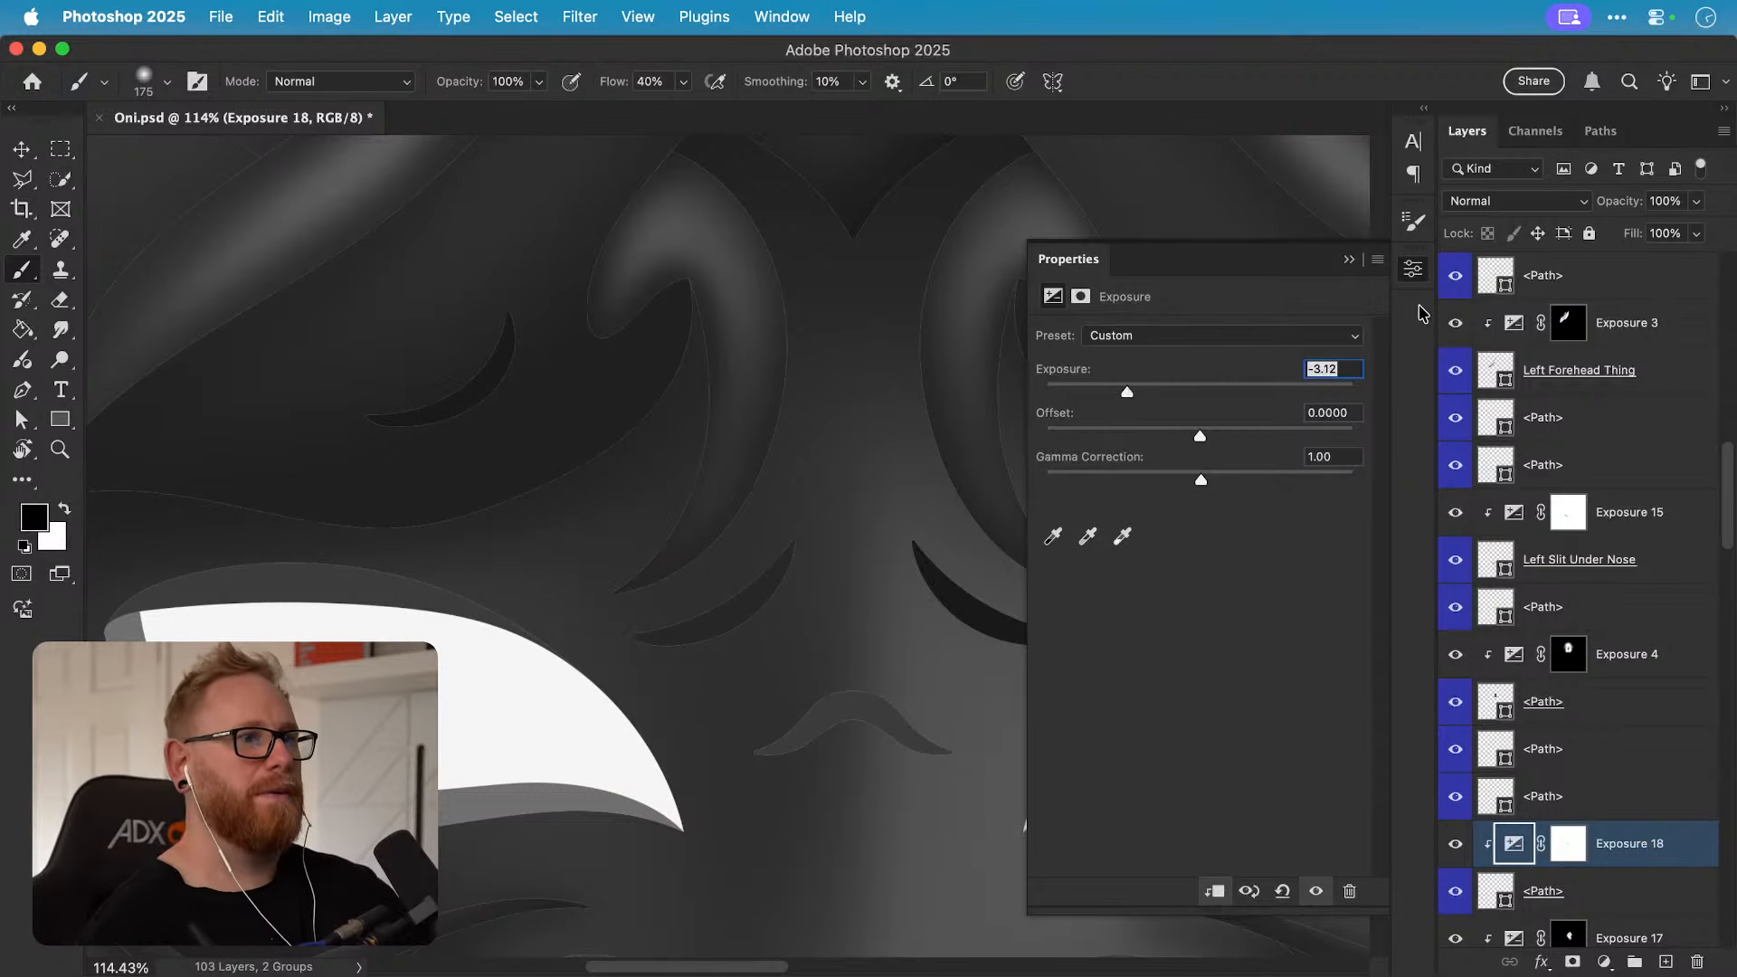
left_click(1413, 272)
left_click(1456, 891)
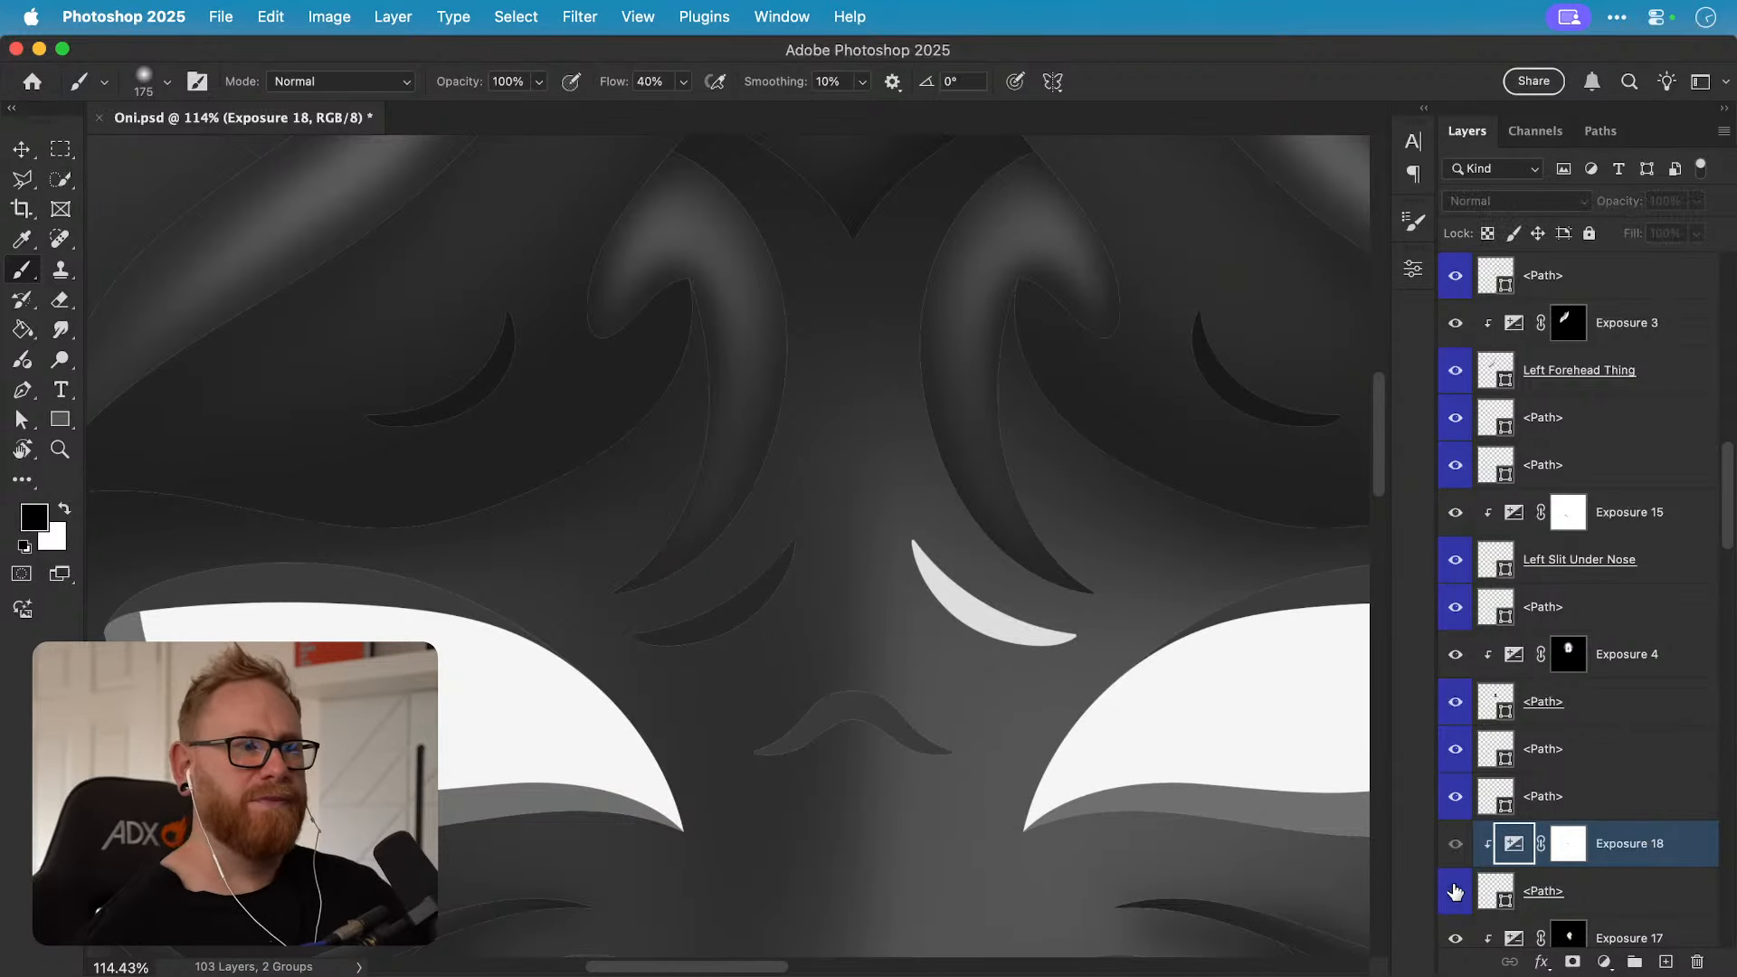
left_click(1455, 891)
Step: Undo the trial move of the right crease's Exposure adjustment below its path layer and delete the adjustment
left_click_drag(1639, 851, 1619, 915)
key("v")
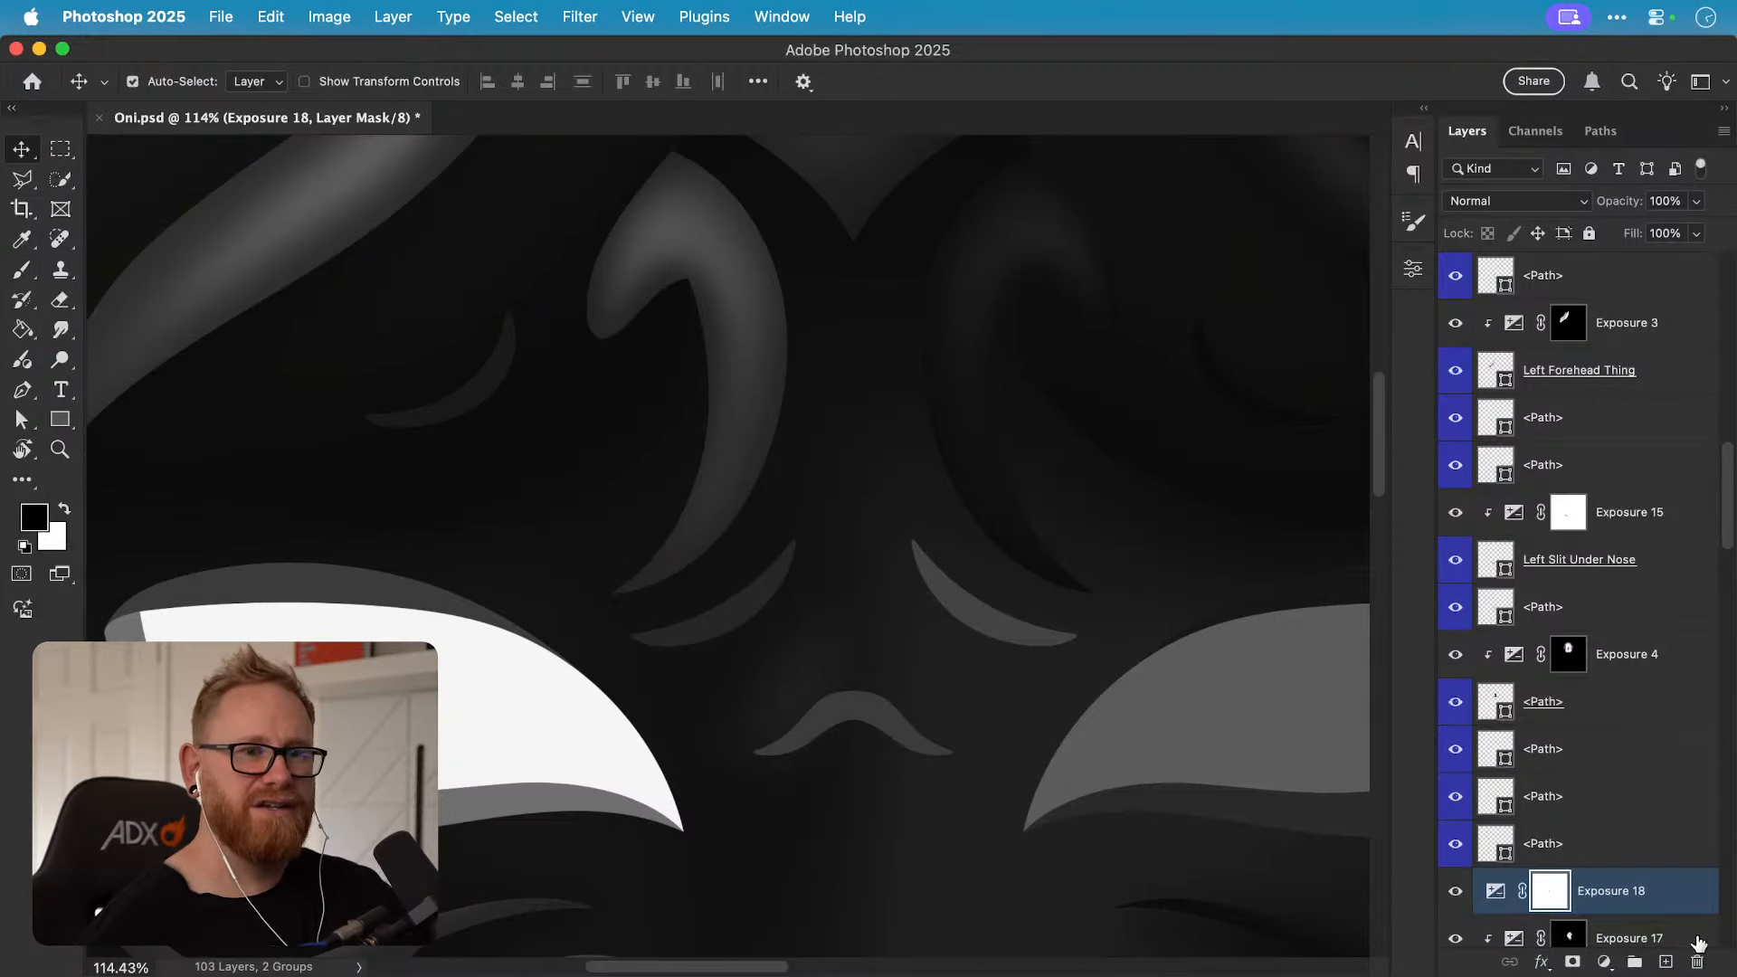
key("super+z")
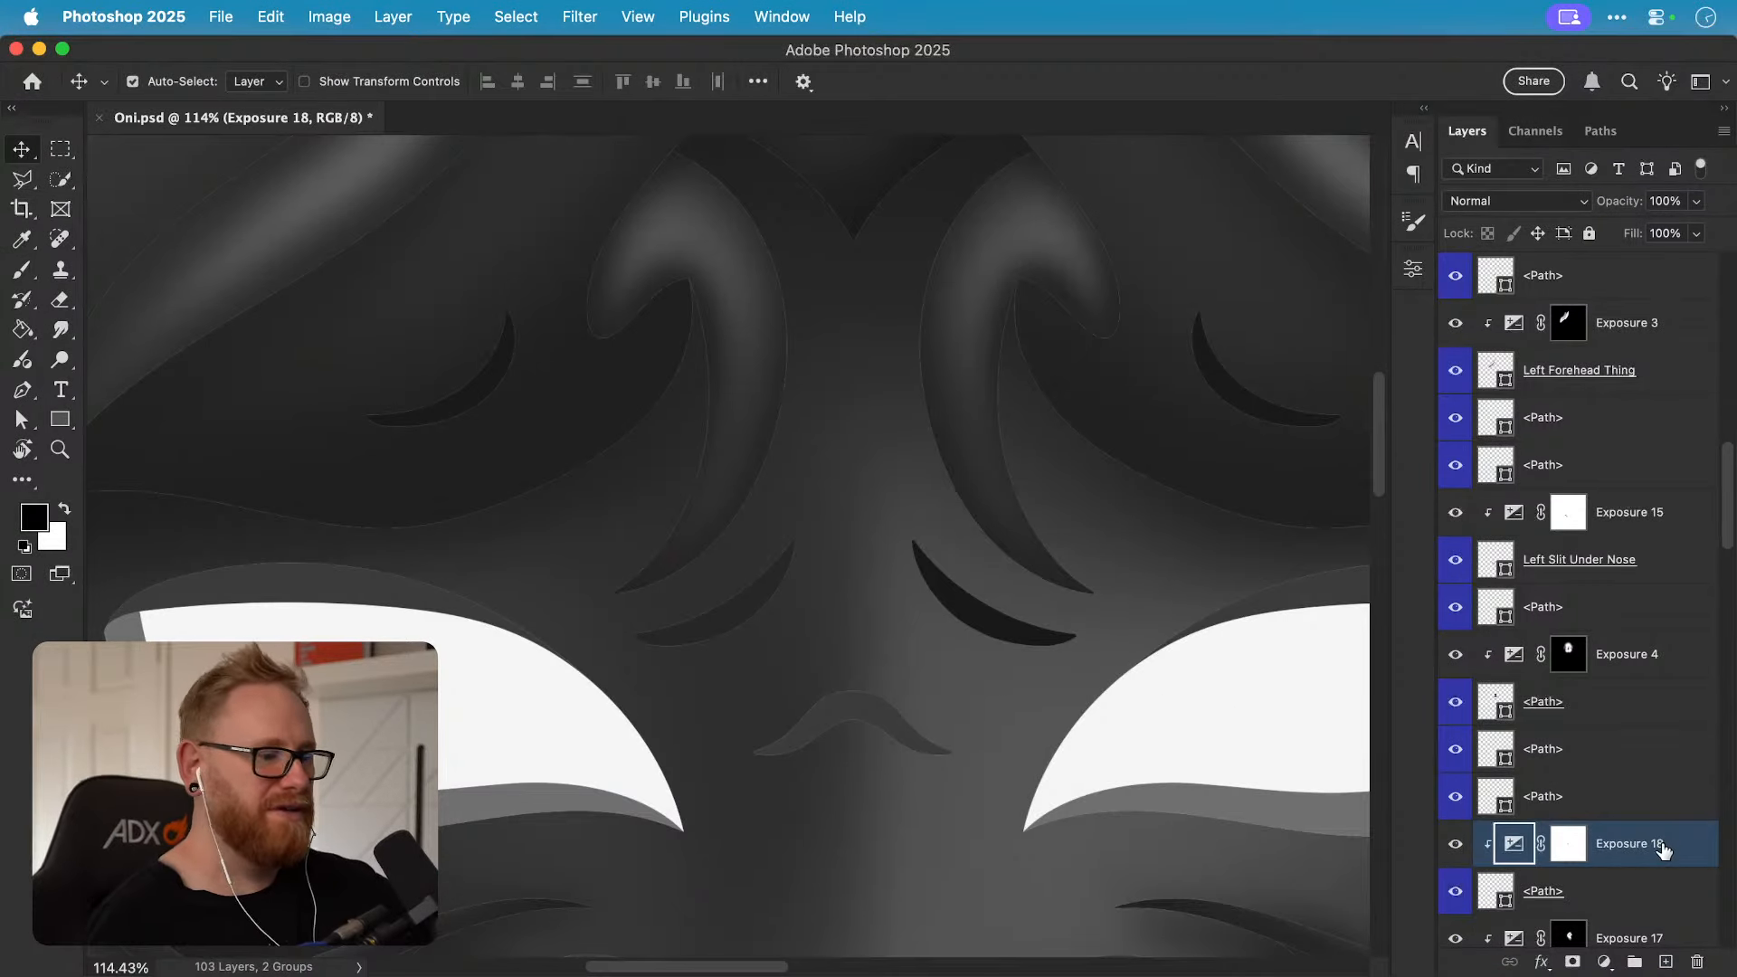
key("Delete")
Step: Add an Exposure adjustment of -3.22 above the central wrinkle between the eyes and clip it to that wrinkle
left_click(878, 721)
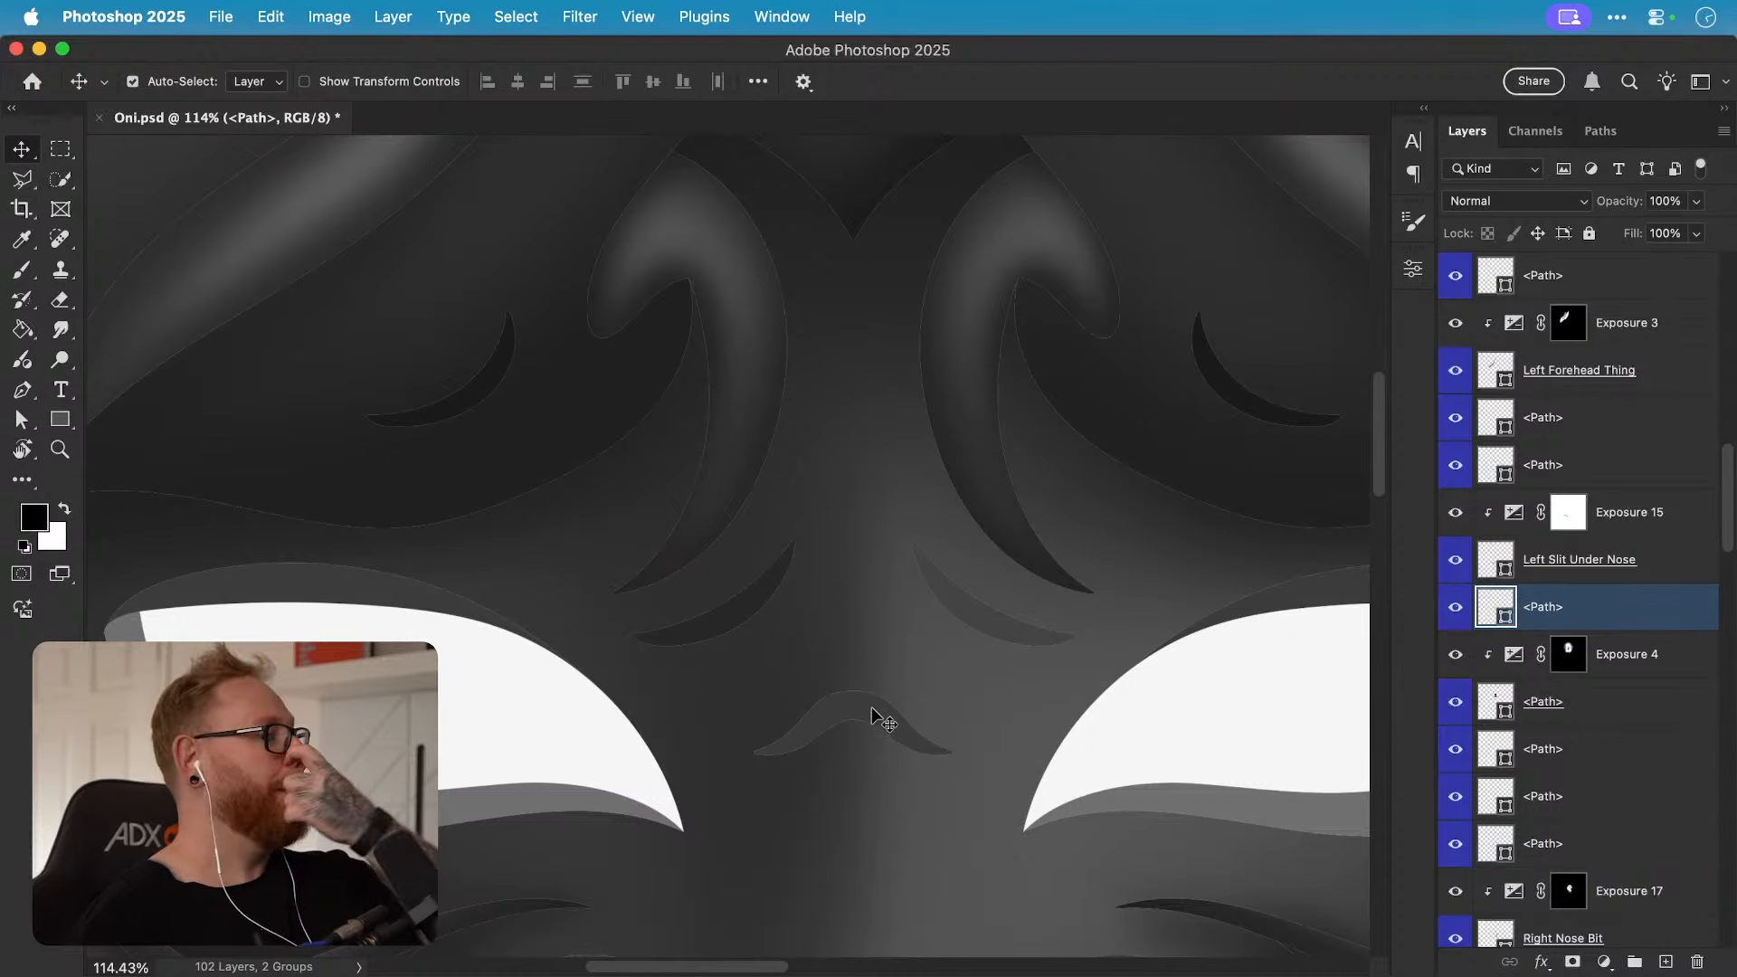
left_click(1606, 961)
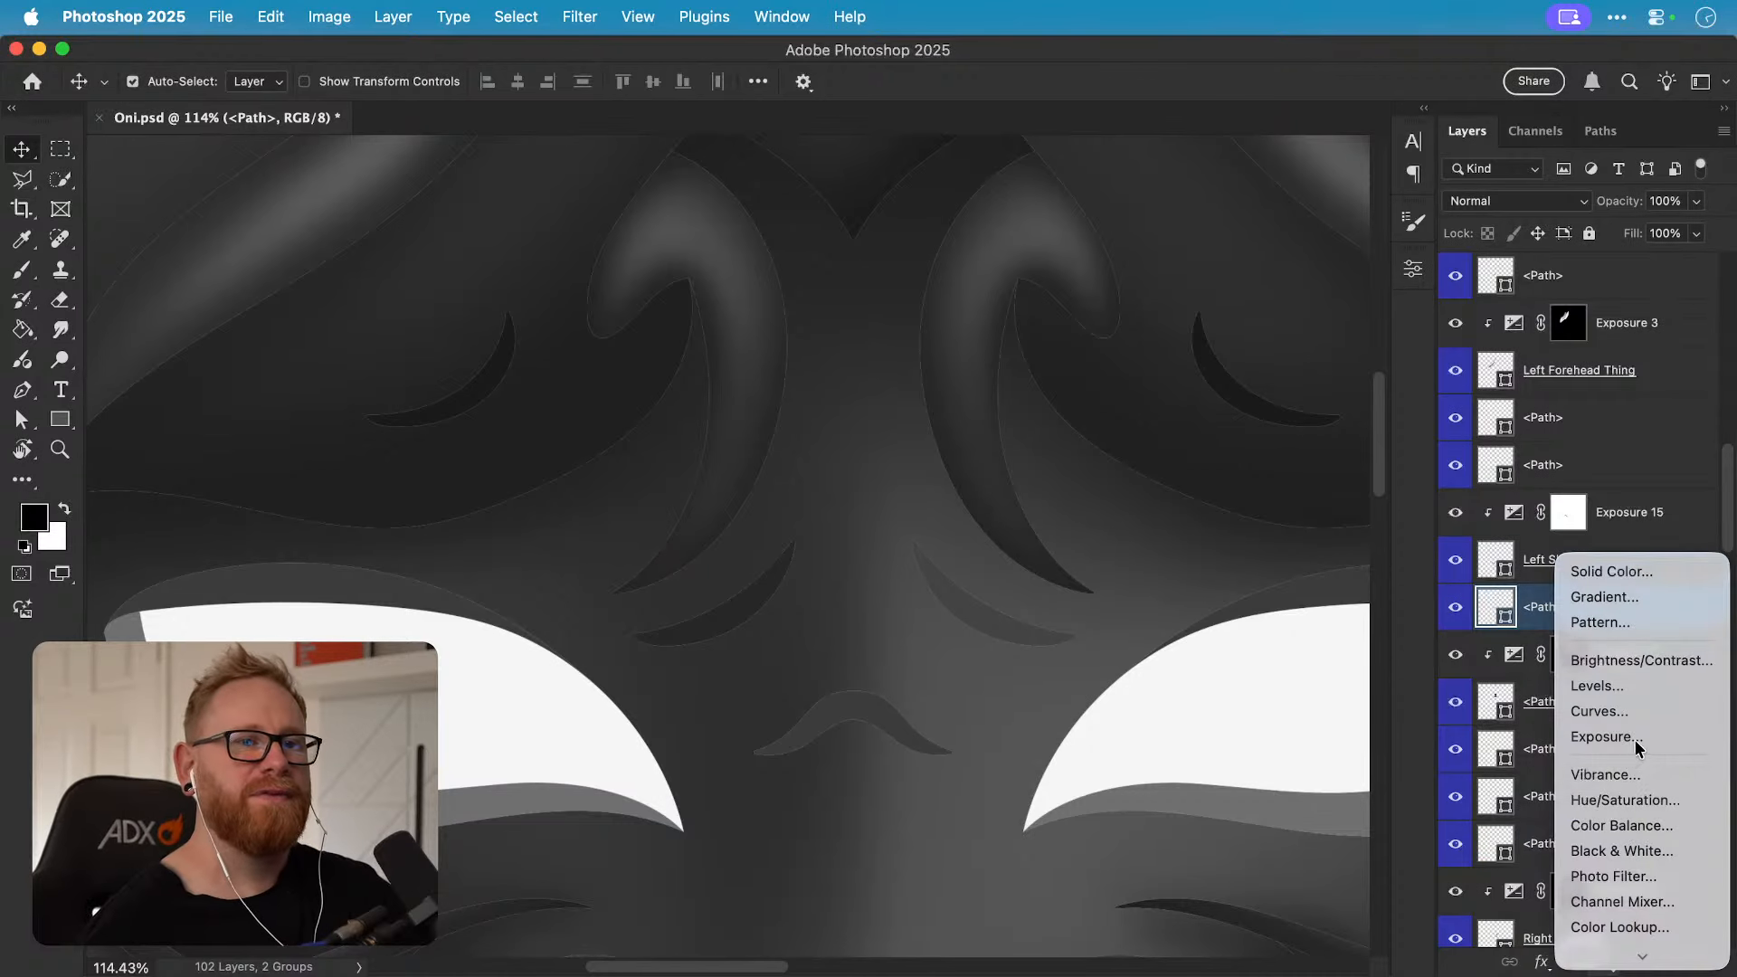
left_click(1619, 733)
left_click_drag(1162, 393, 1135, 391)
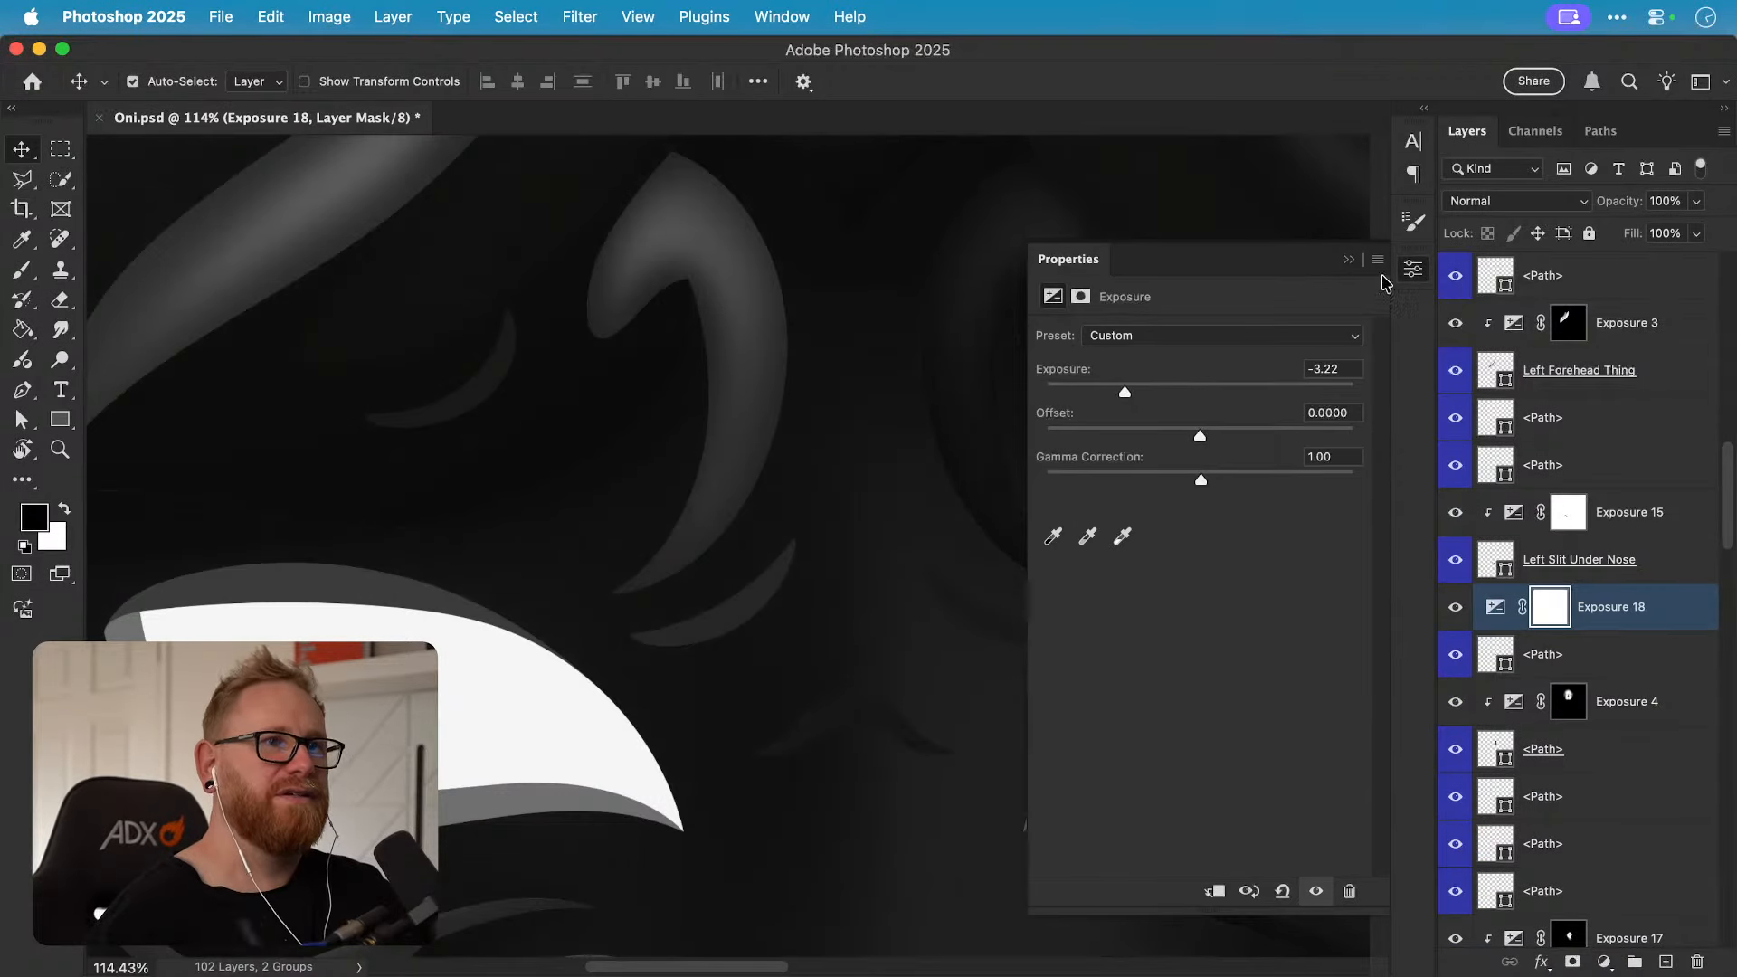
left_click(1413, 269)
left_click(1575, 624, "alt")
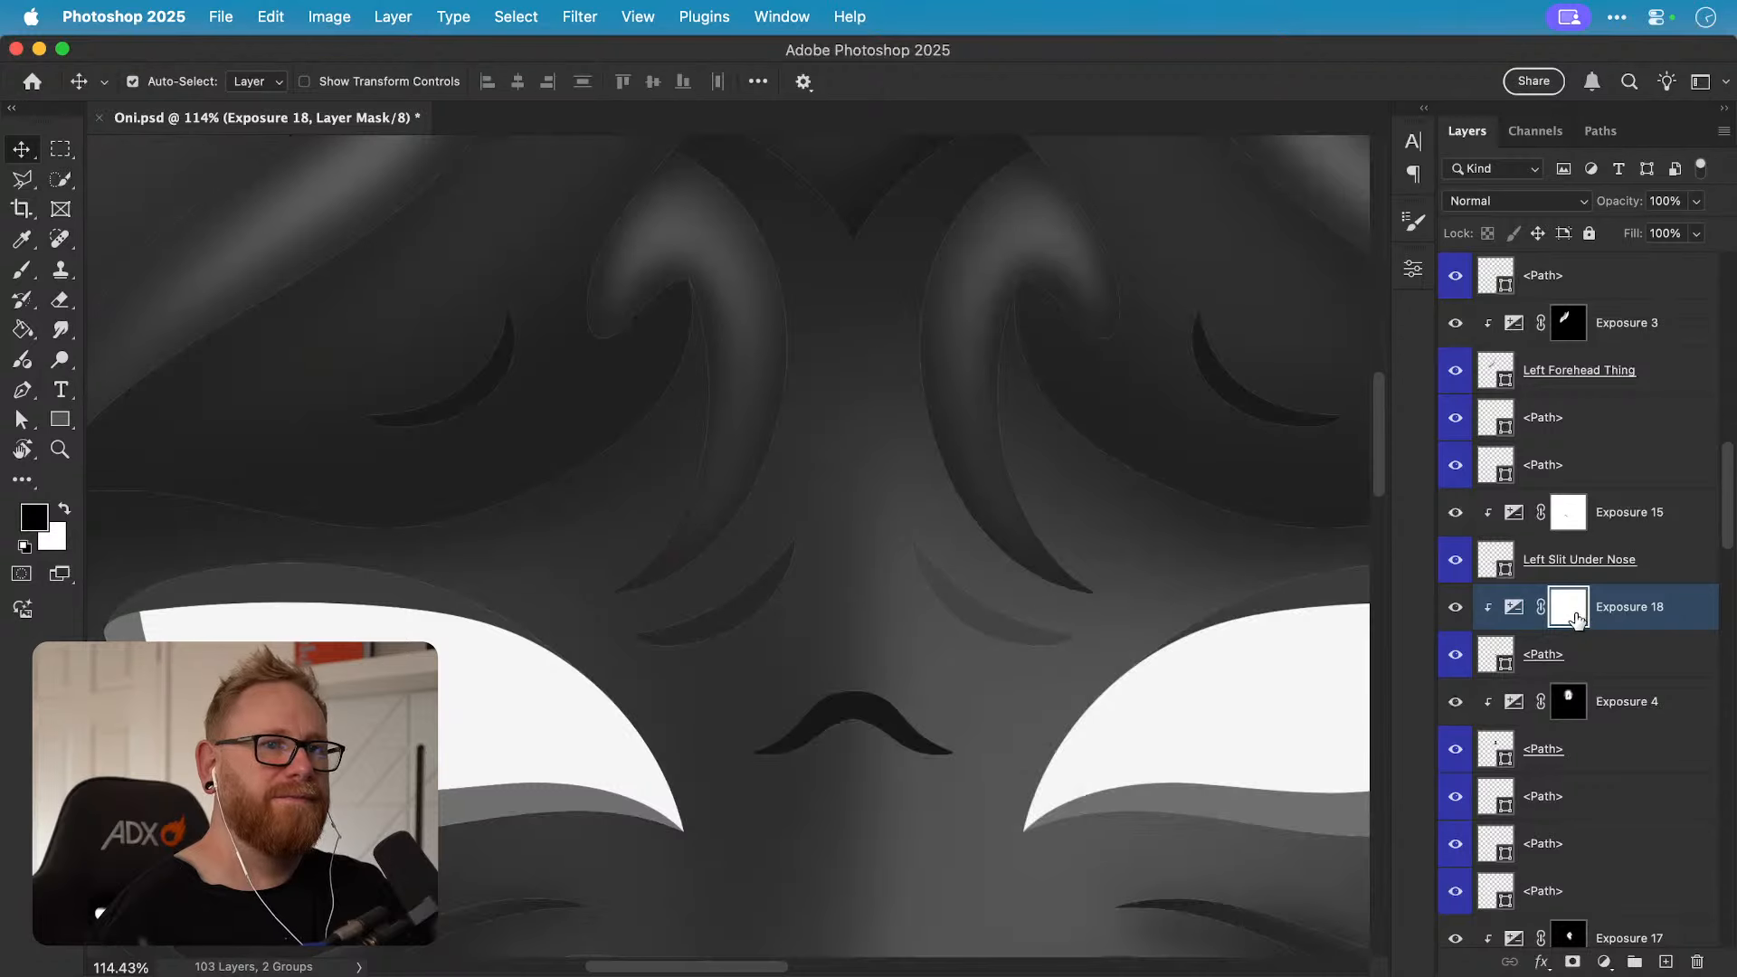
Step: Soften the central wrinkle's darkening by brushing black on the adjustment's mask, and set its exposure to -2.42
key("b")
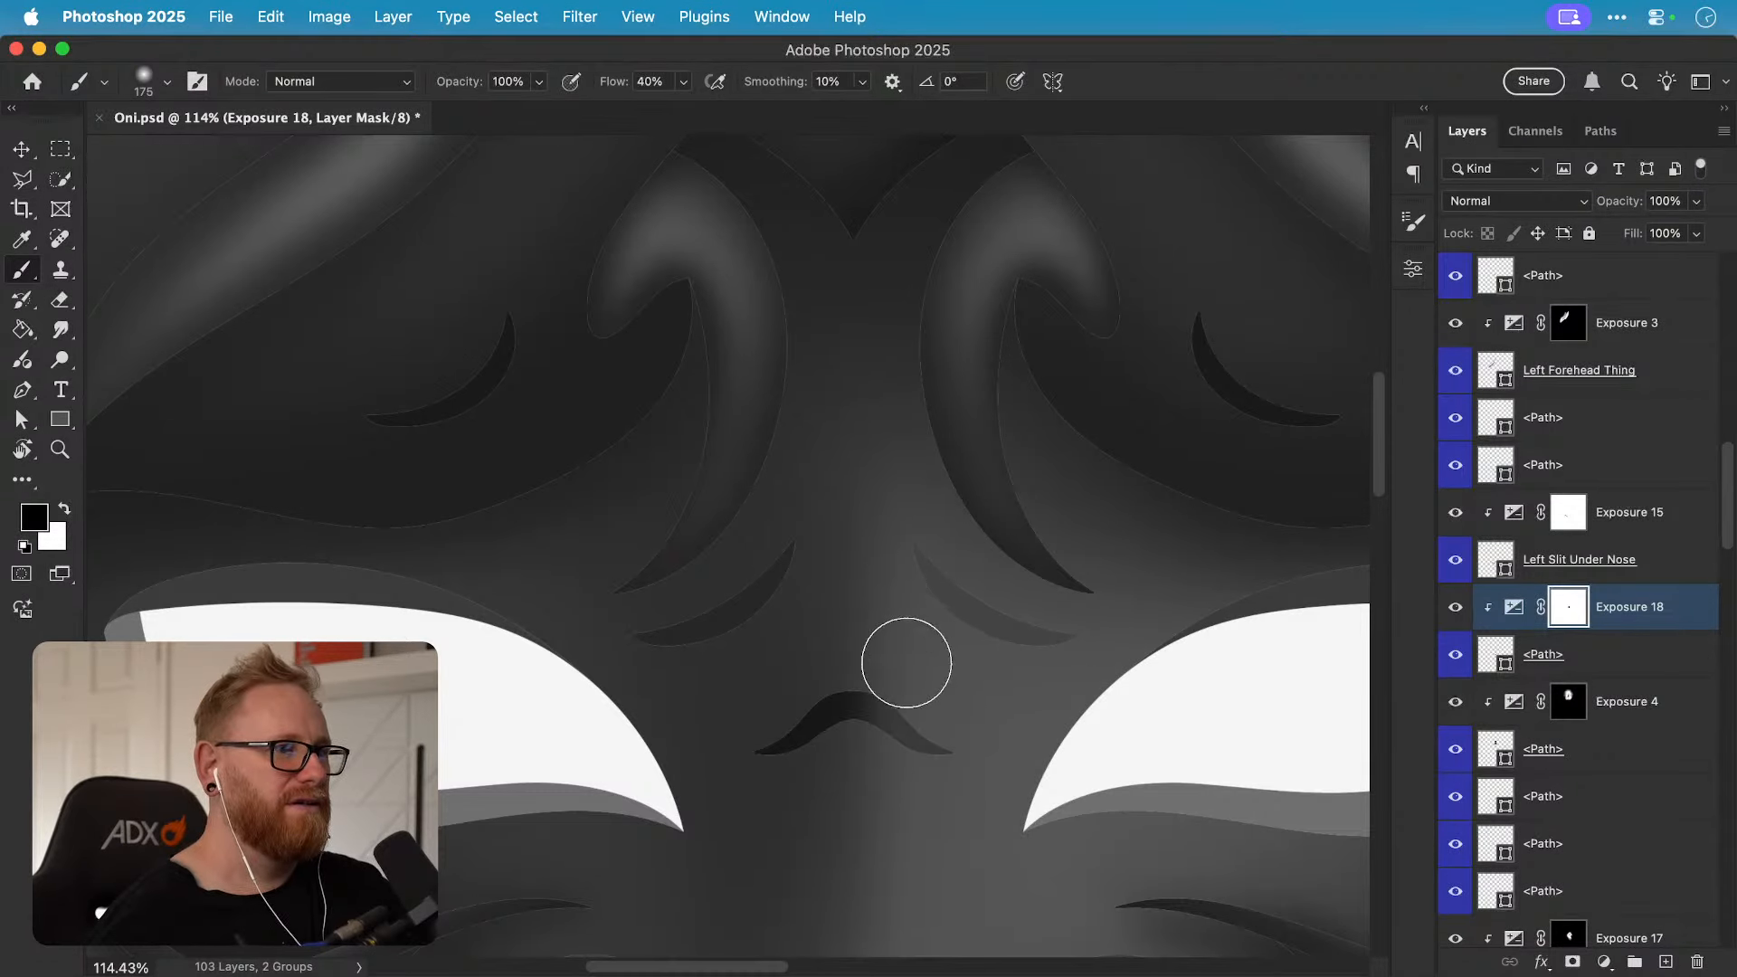
key("v")
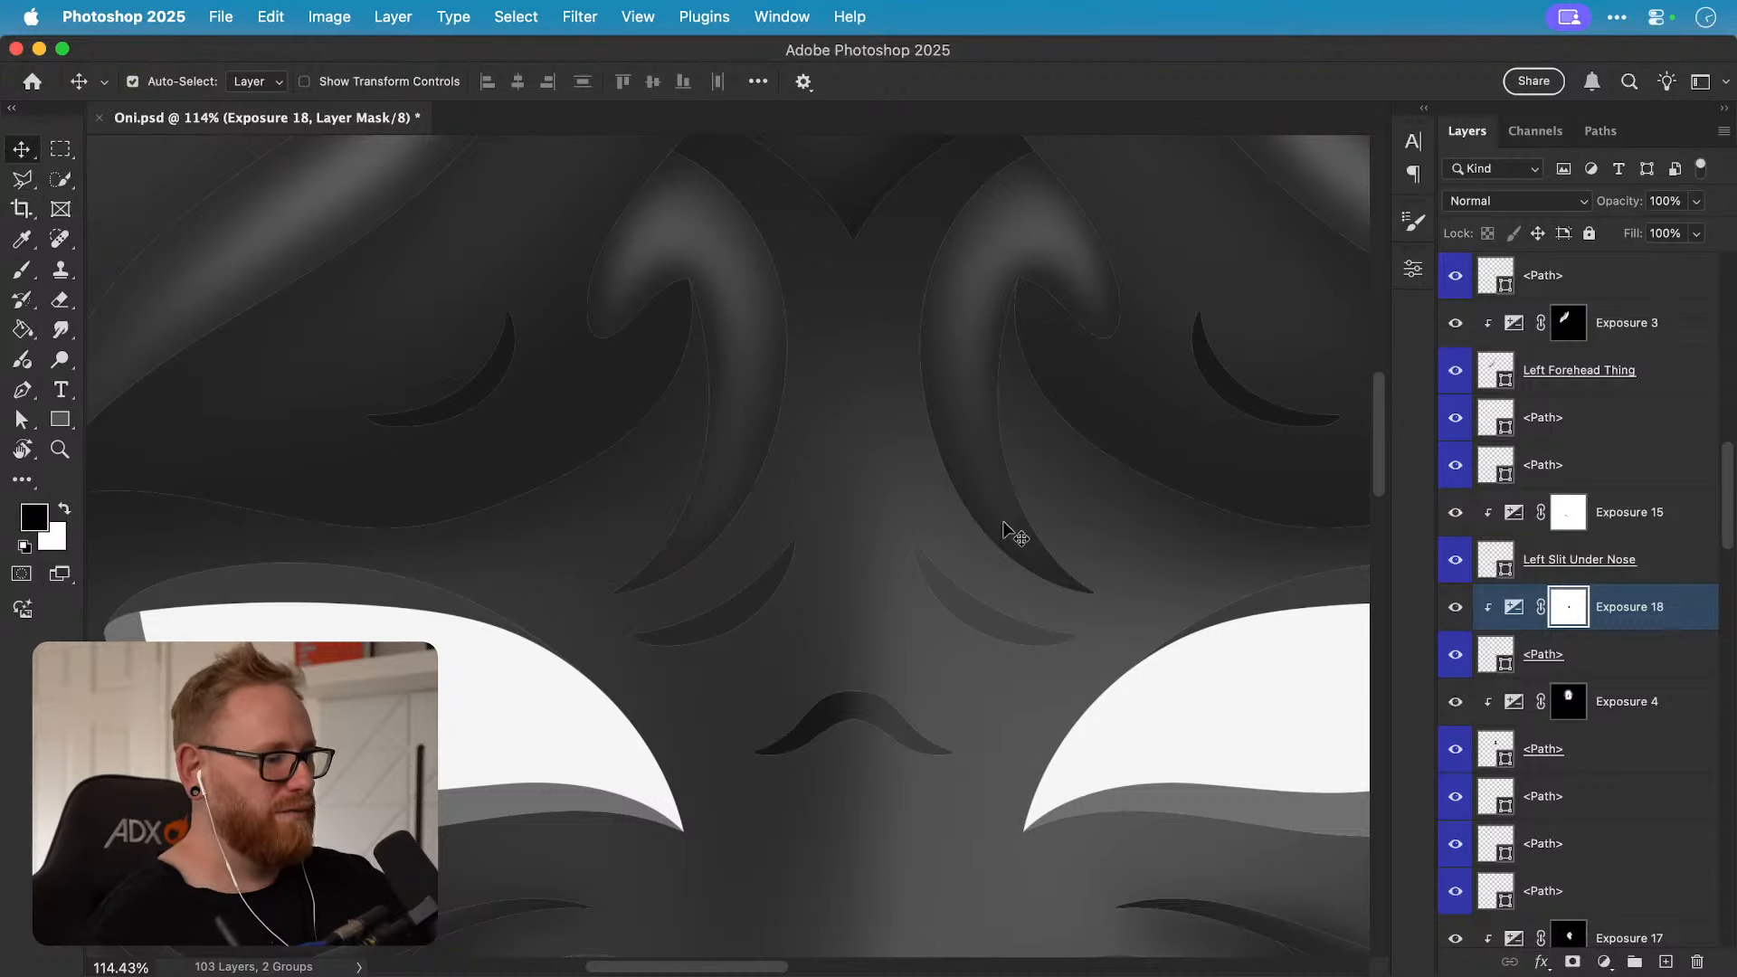
double_click(1506, 612)
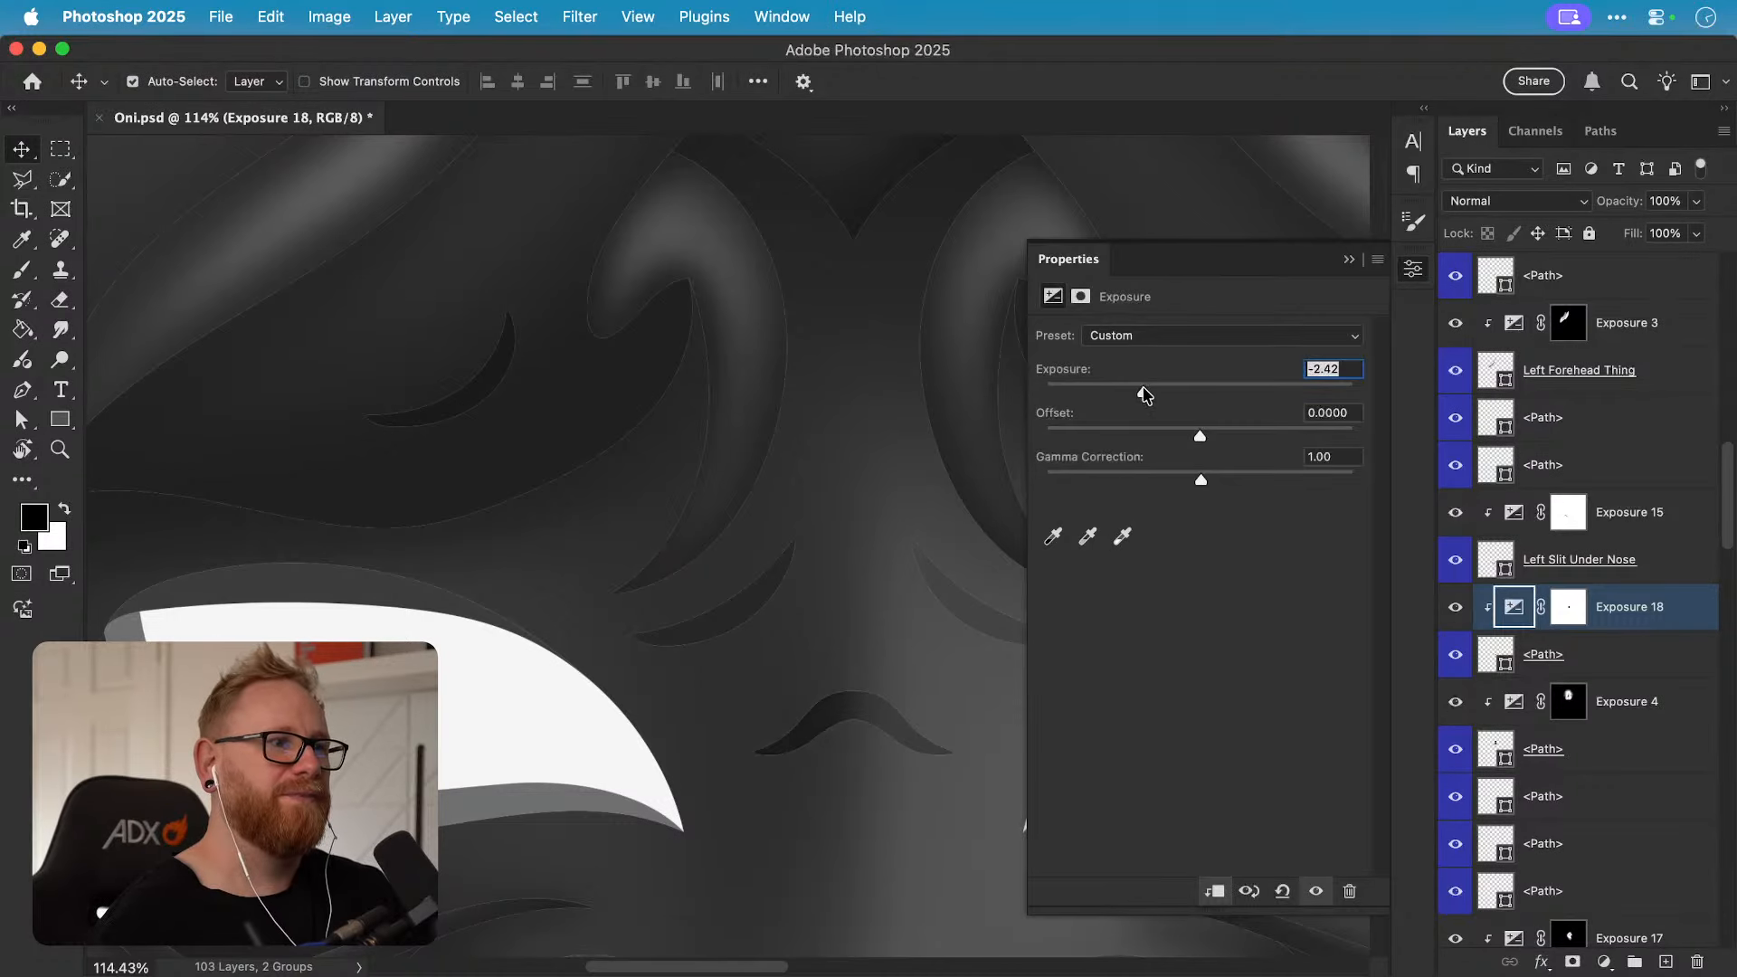
left_click(1407, 271)
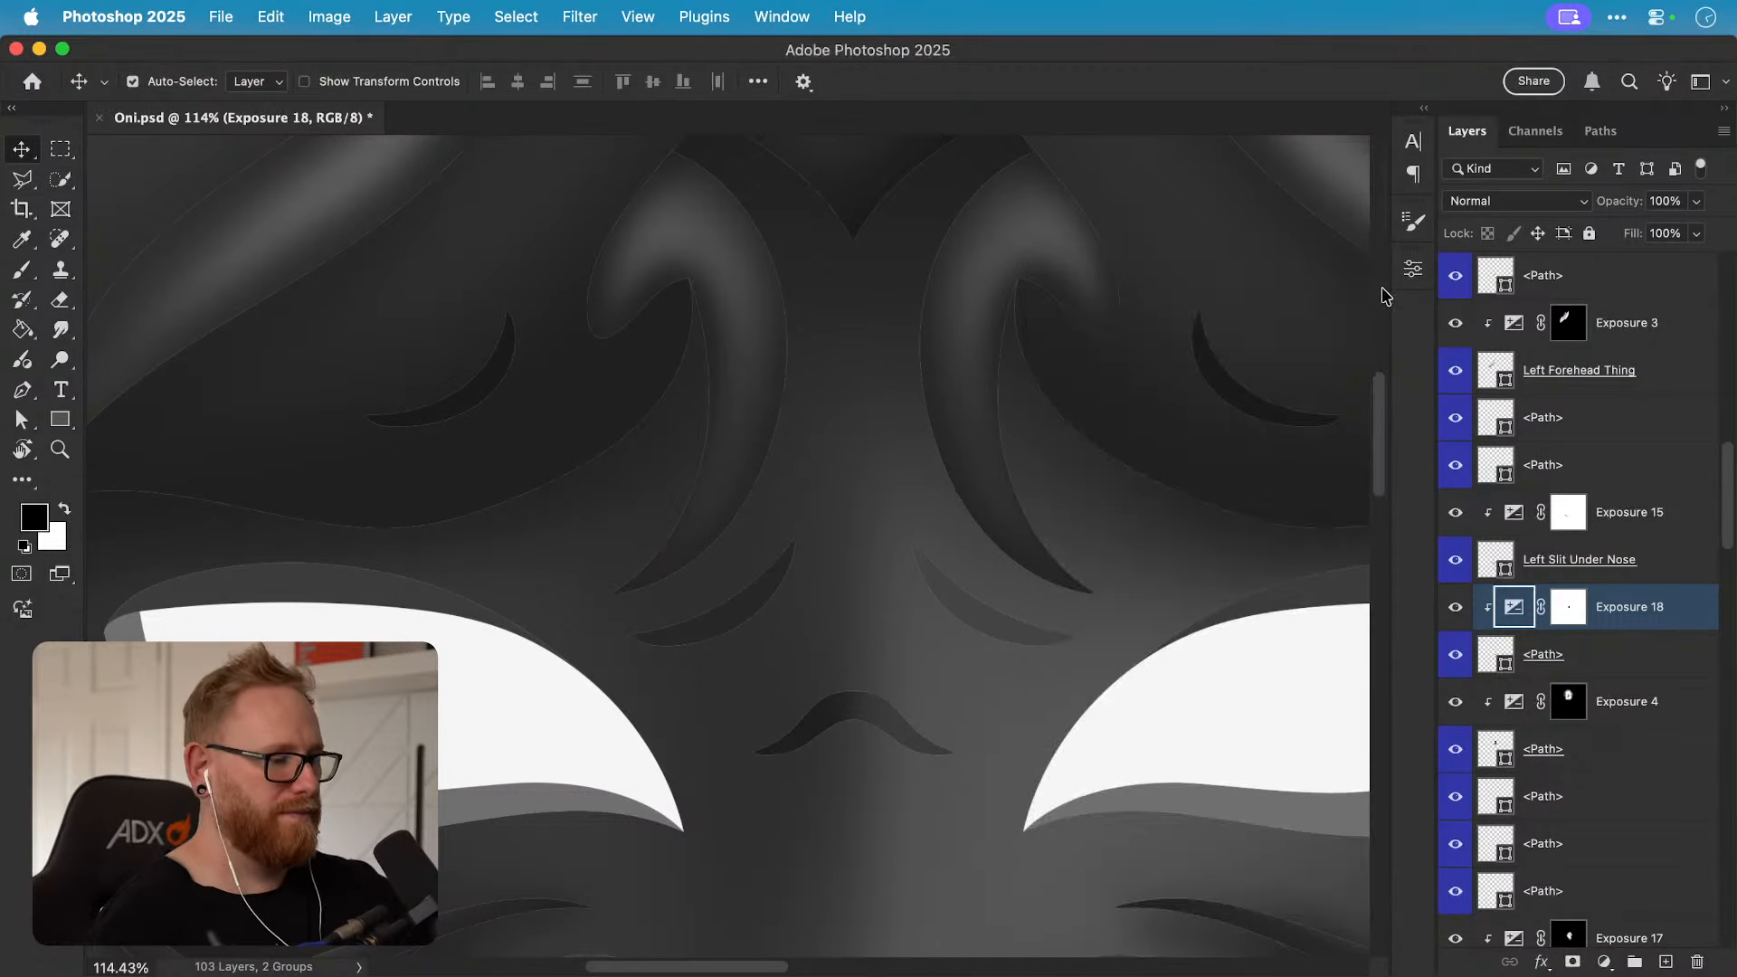
Step: Add a Solid Color fill layer in mid-grey #5d5d5d directly above the Background layer
key("super+minus")
key("super+minus")
key("super+minus")
key("super+minus")
key("super+minus")
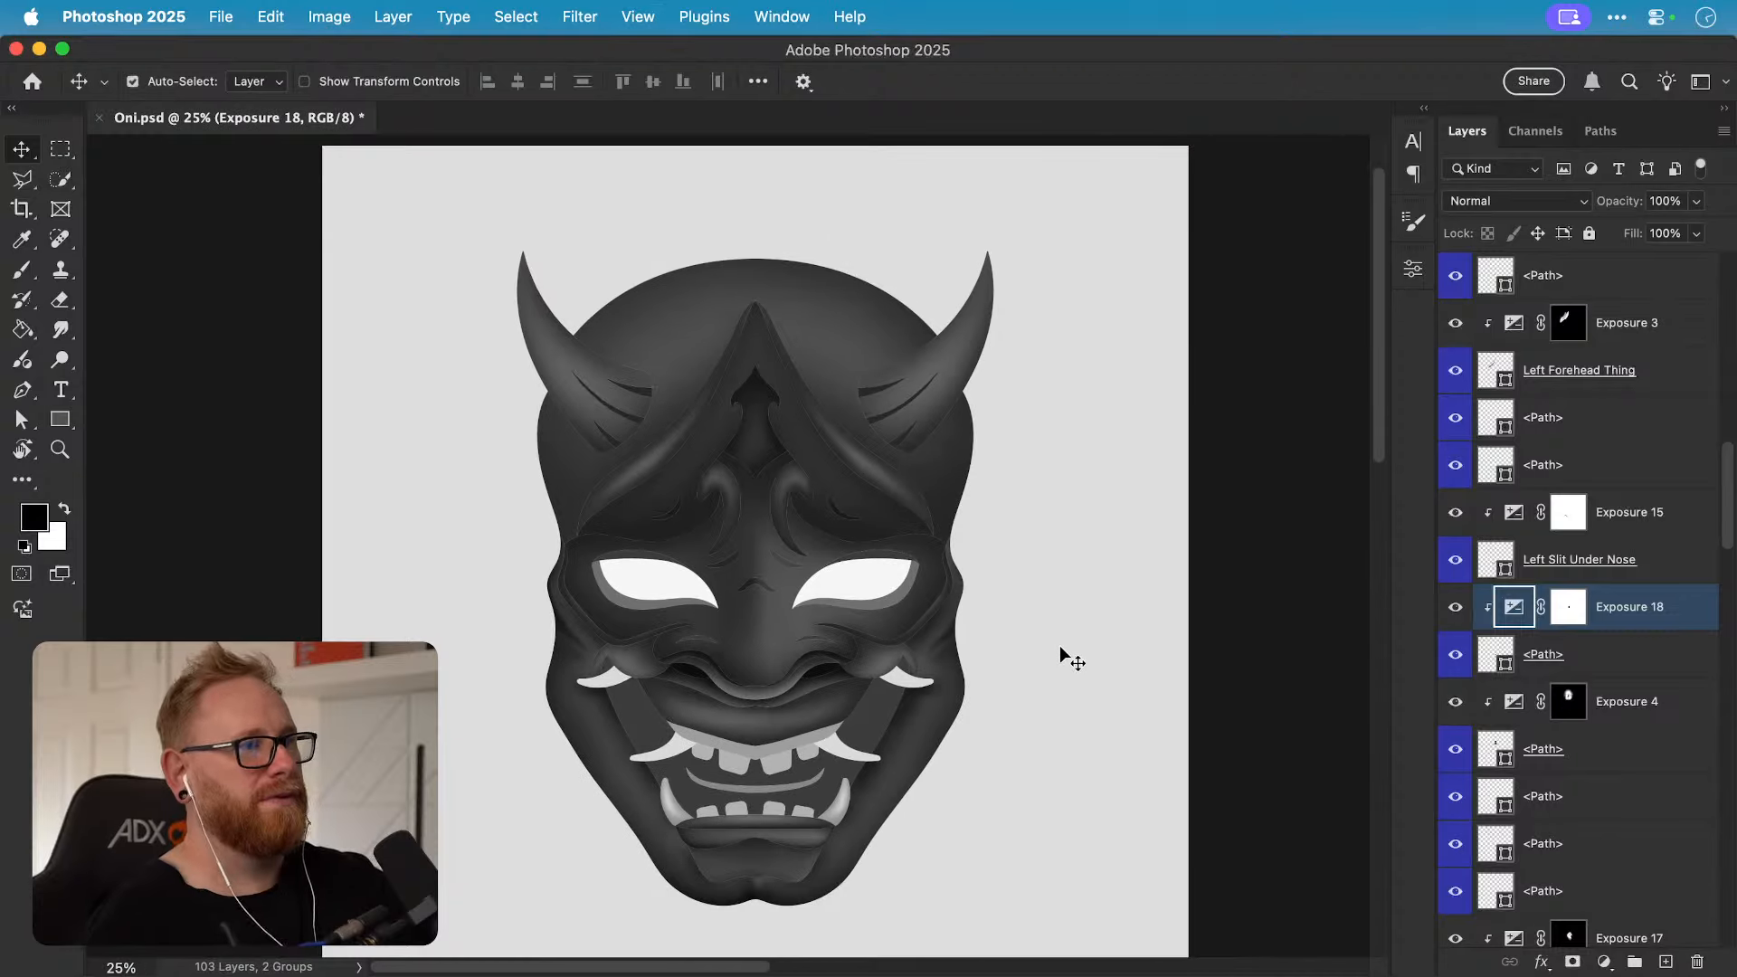
left_click_drag(1023, 705, 1037, 684)
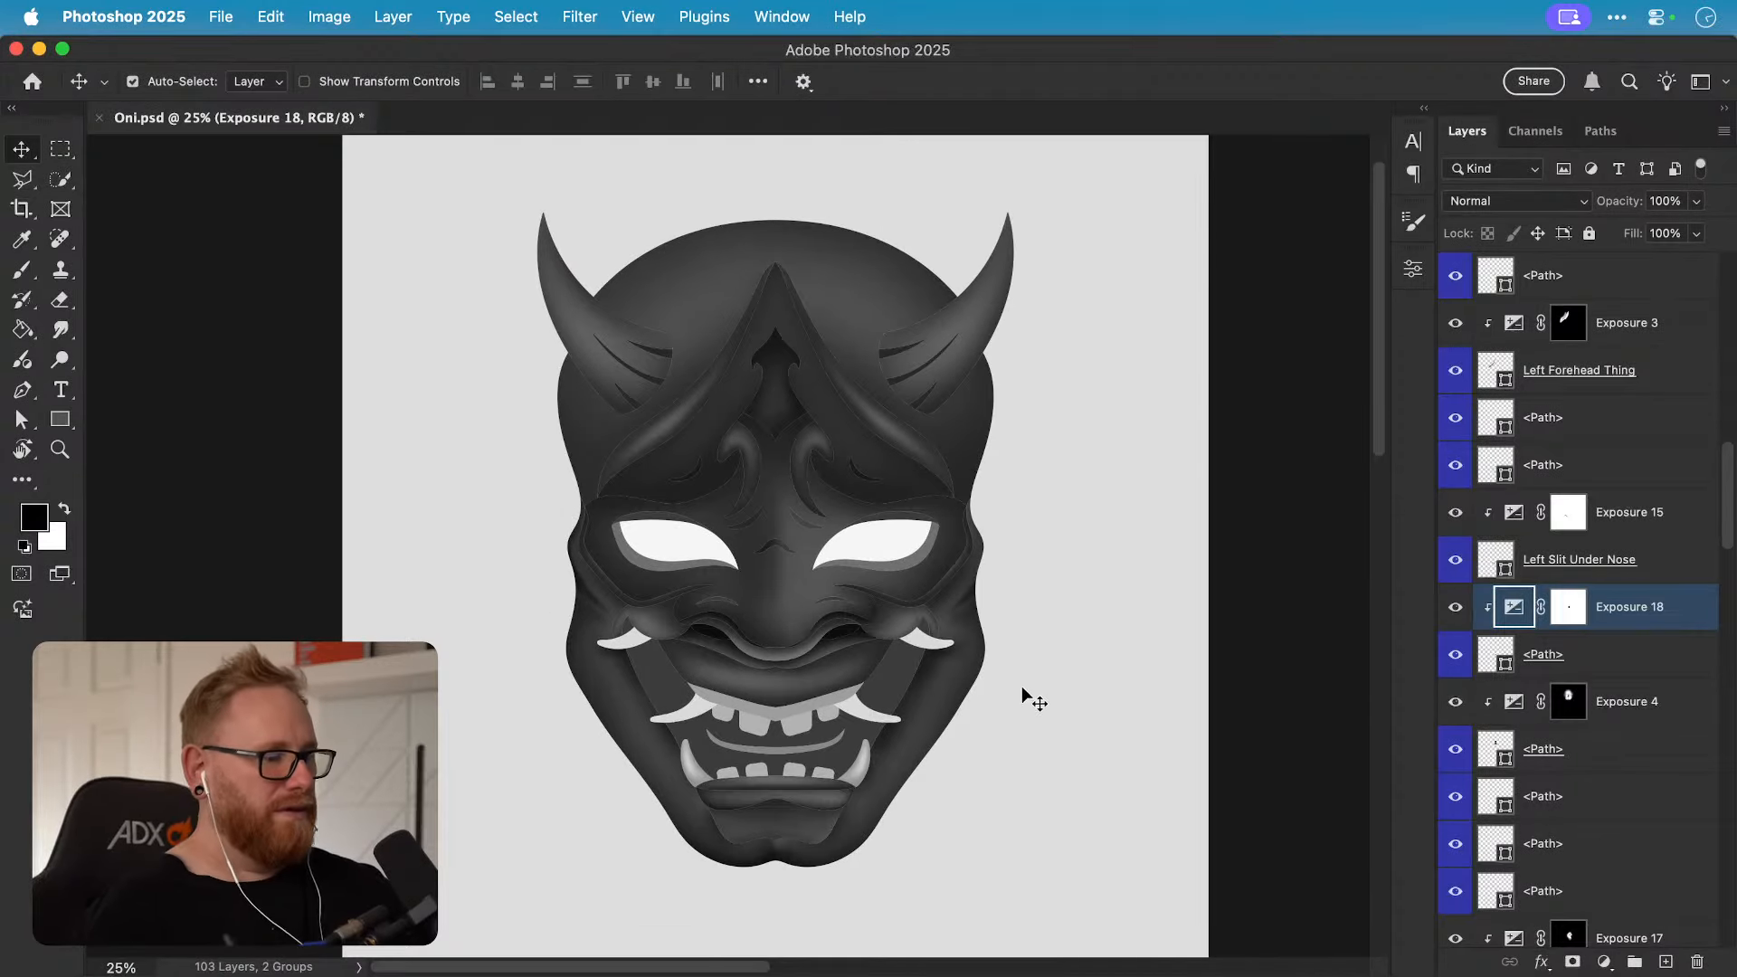
scroll(1017, 702, "down", 1)
scroll(1556, 851, "down", 10)
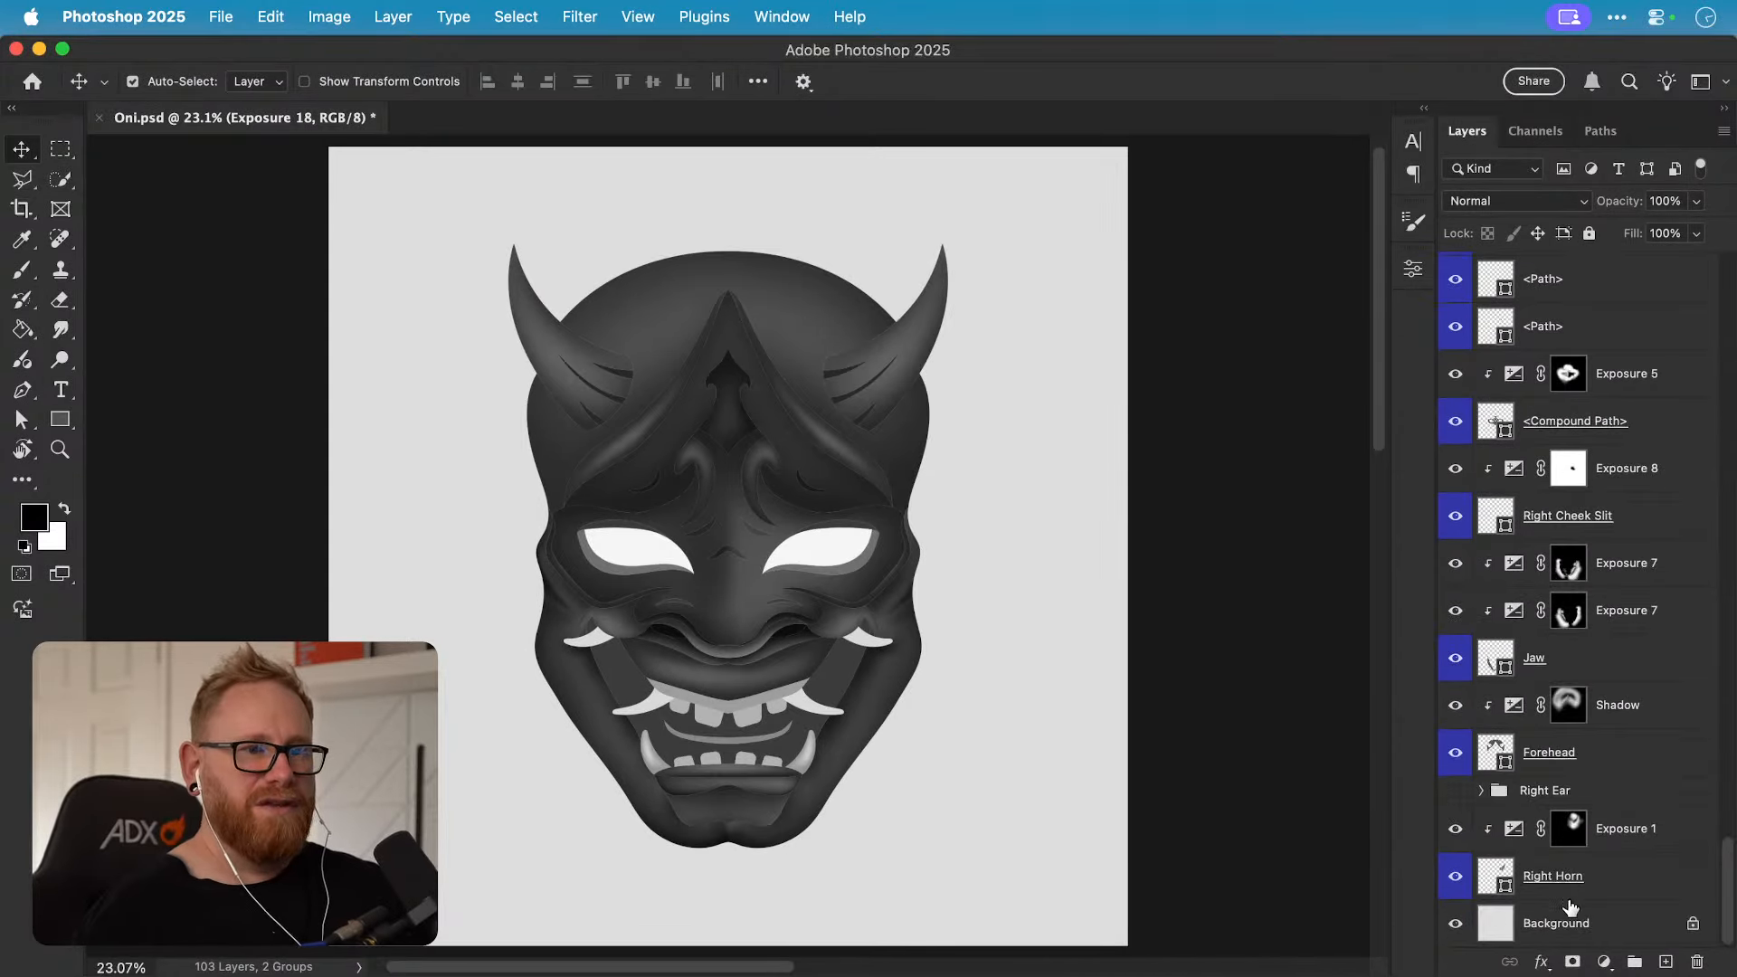
left_click(1569, 907)
left_click(1604, 962)
left_click(1619, 577)
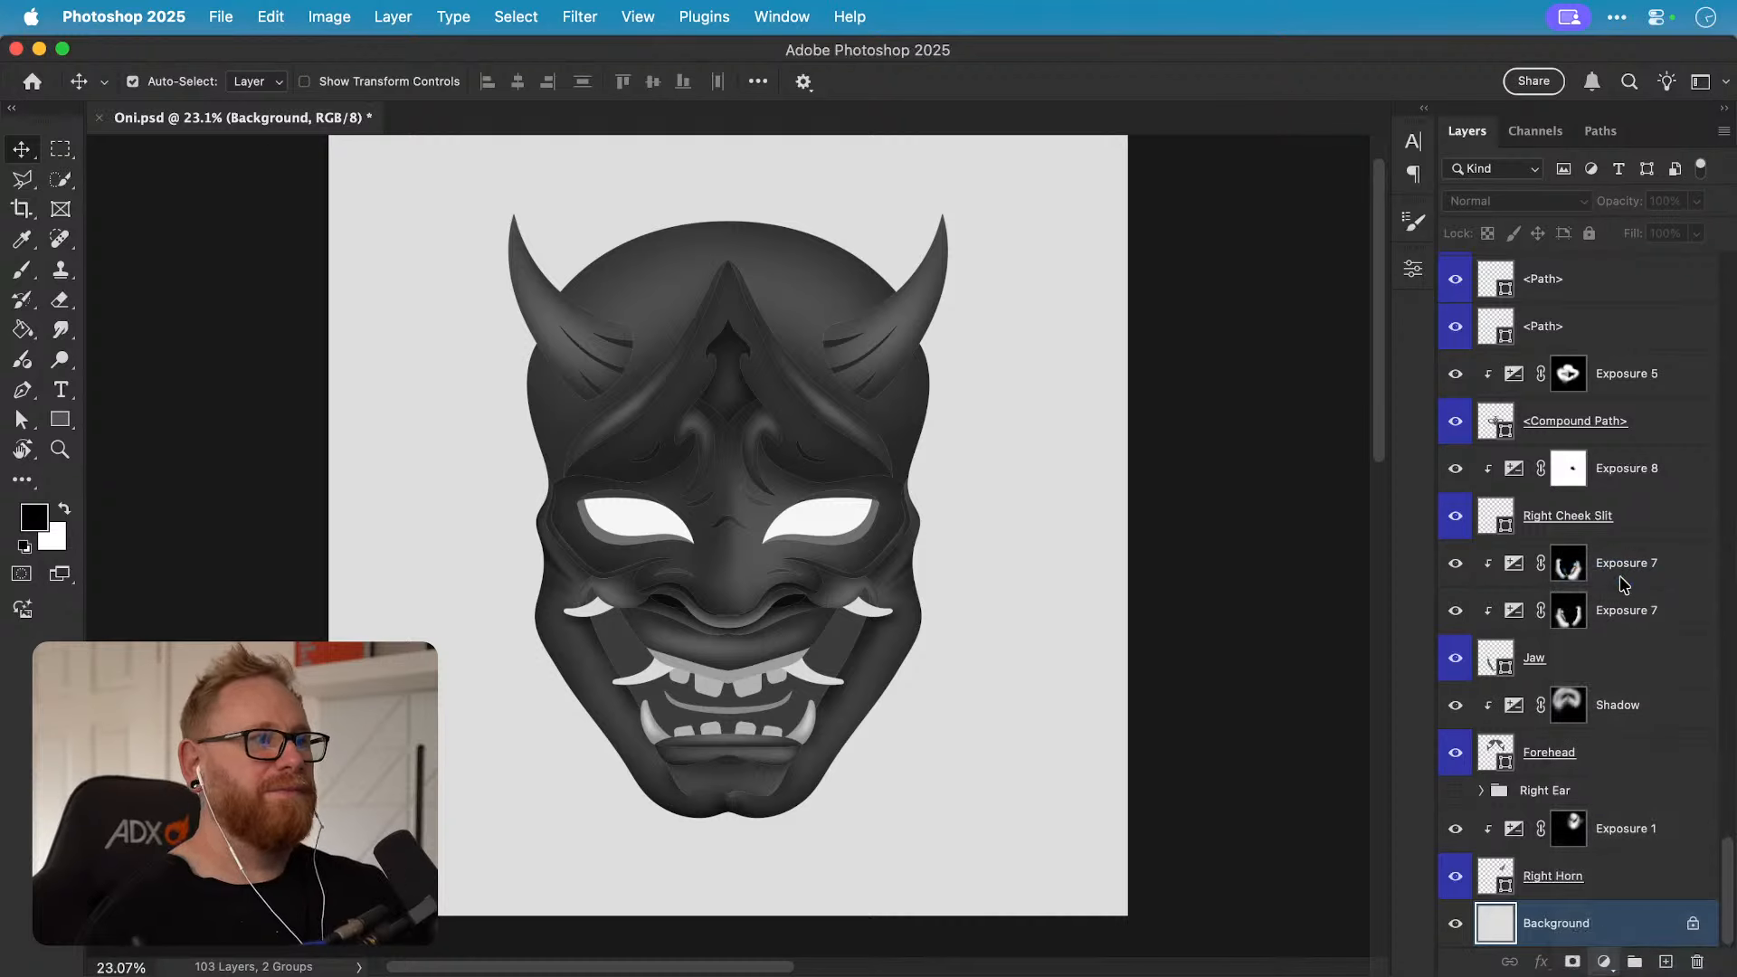
left_click_drag(1043, 342, 965, 345)
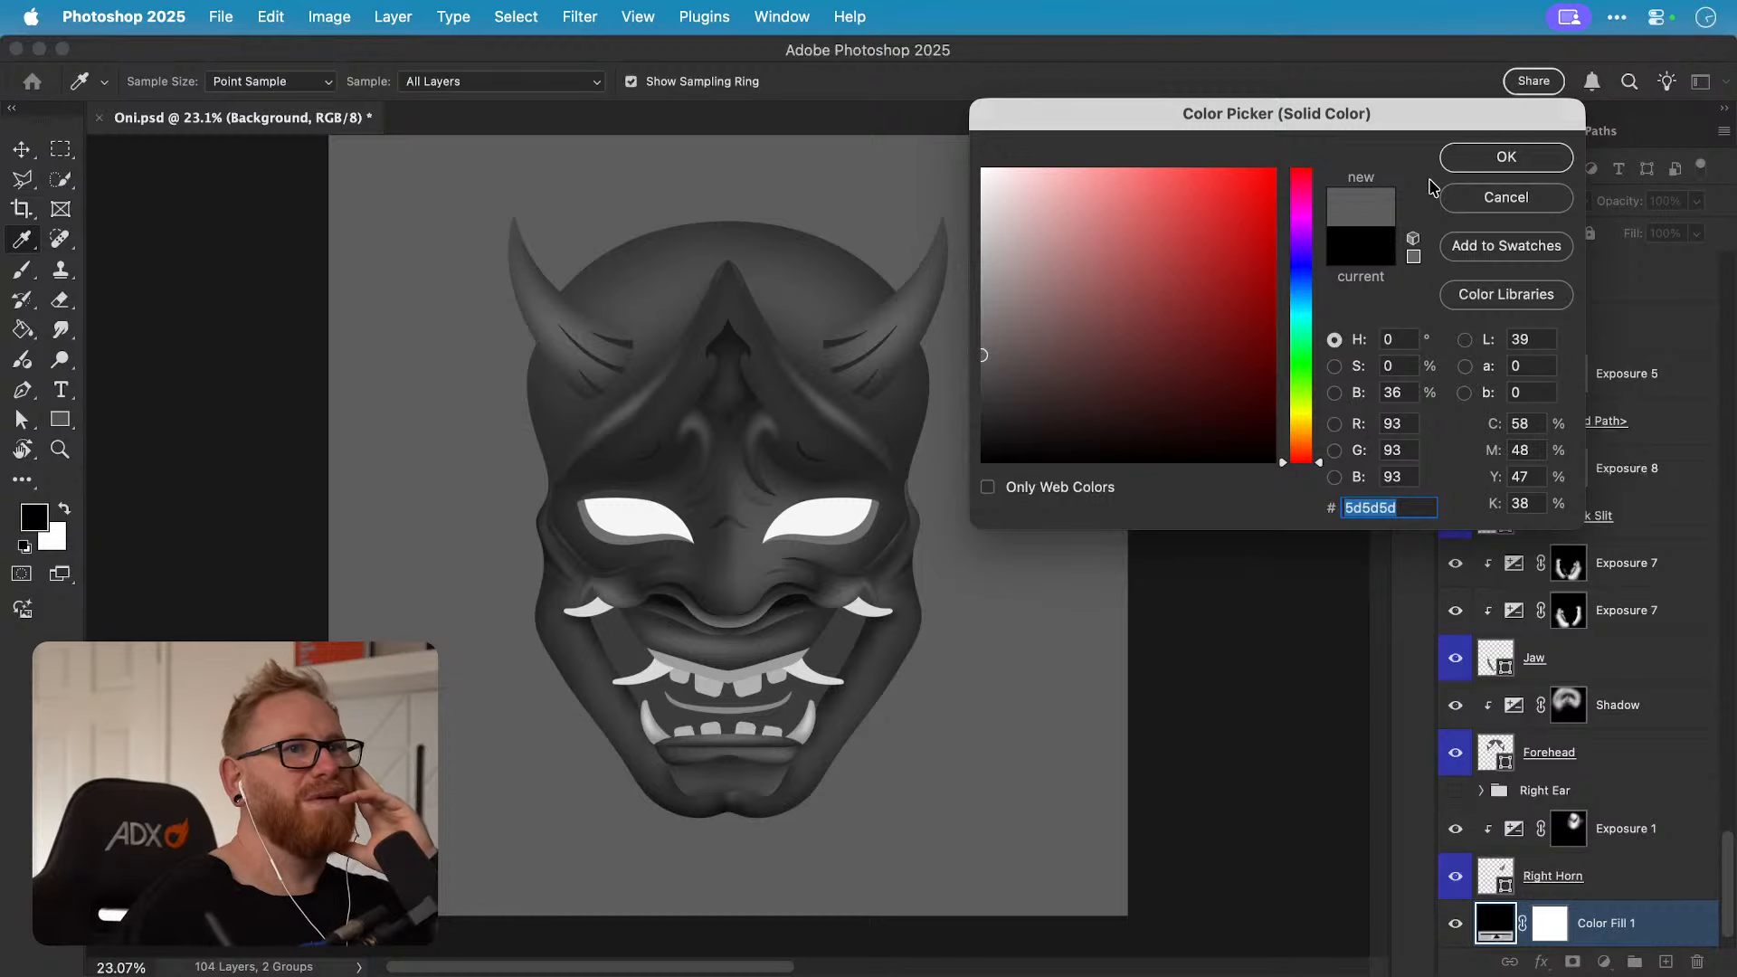
left_click(1465, 163)
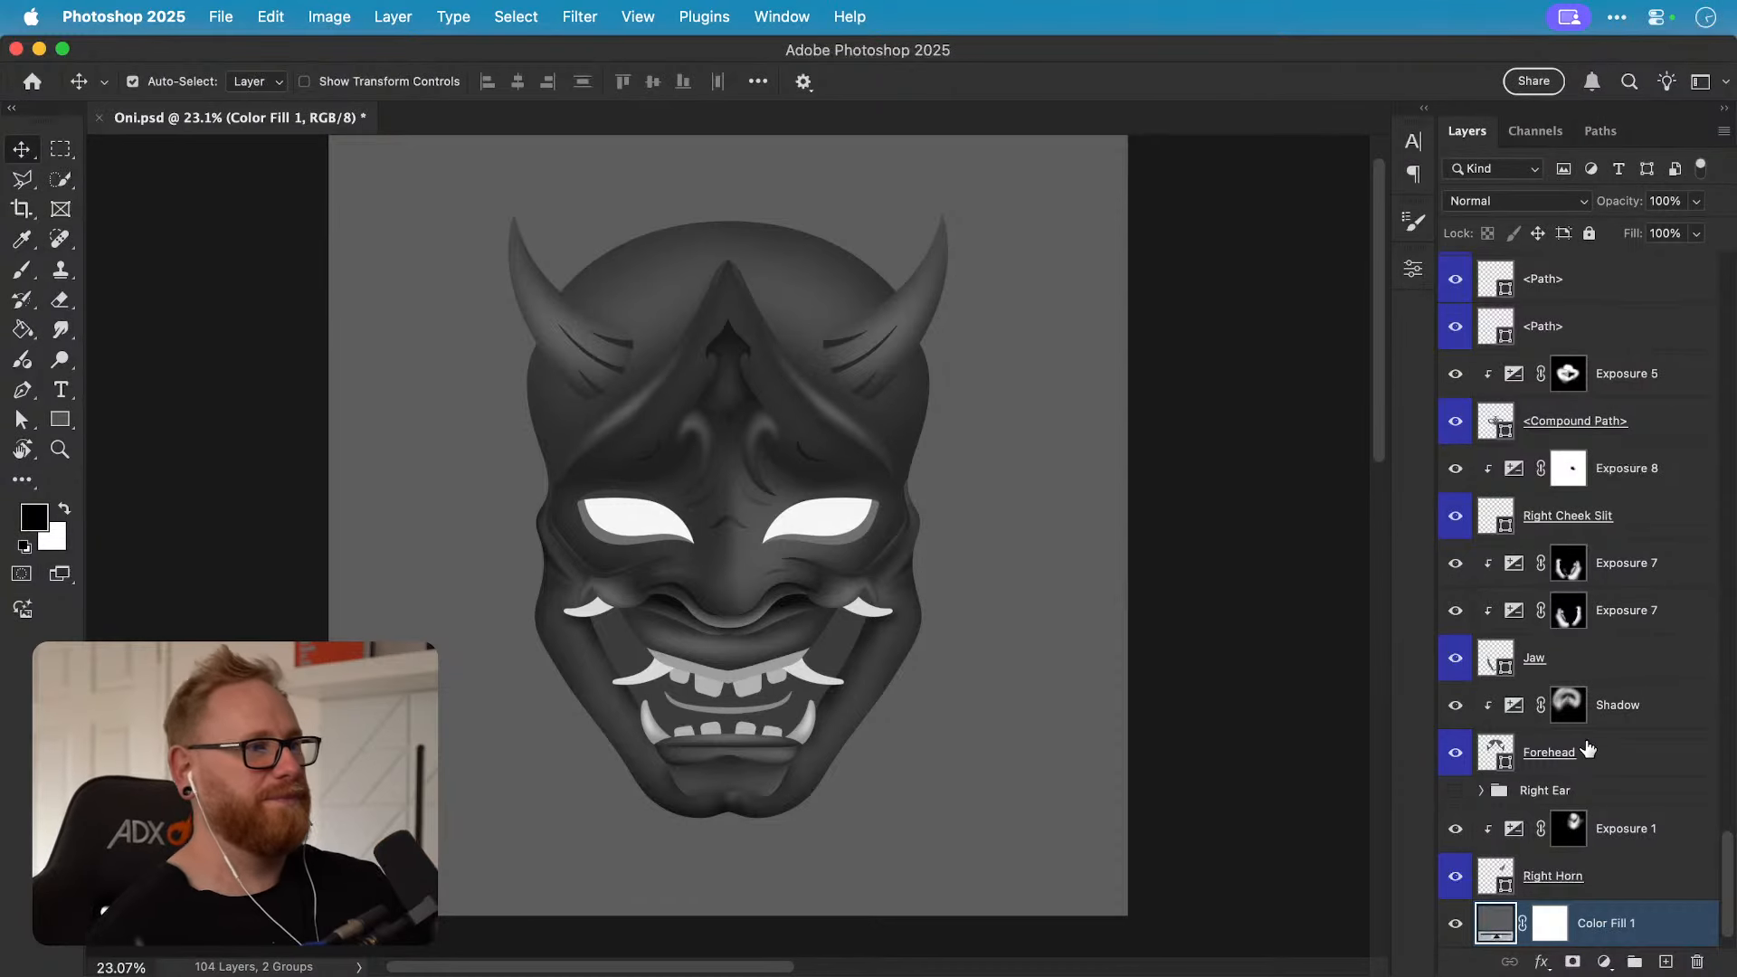
Step: Lock the position of the grey colour fill layer, fit the artwork in view and save the document
left_click(1539, 234)
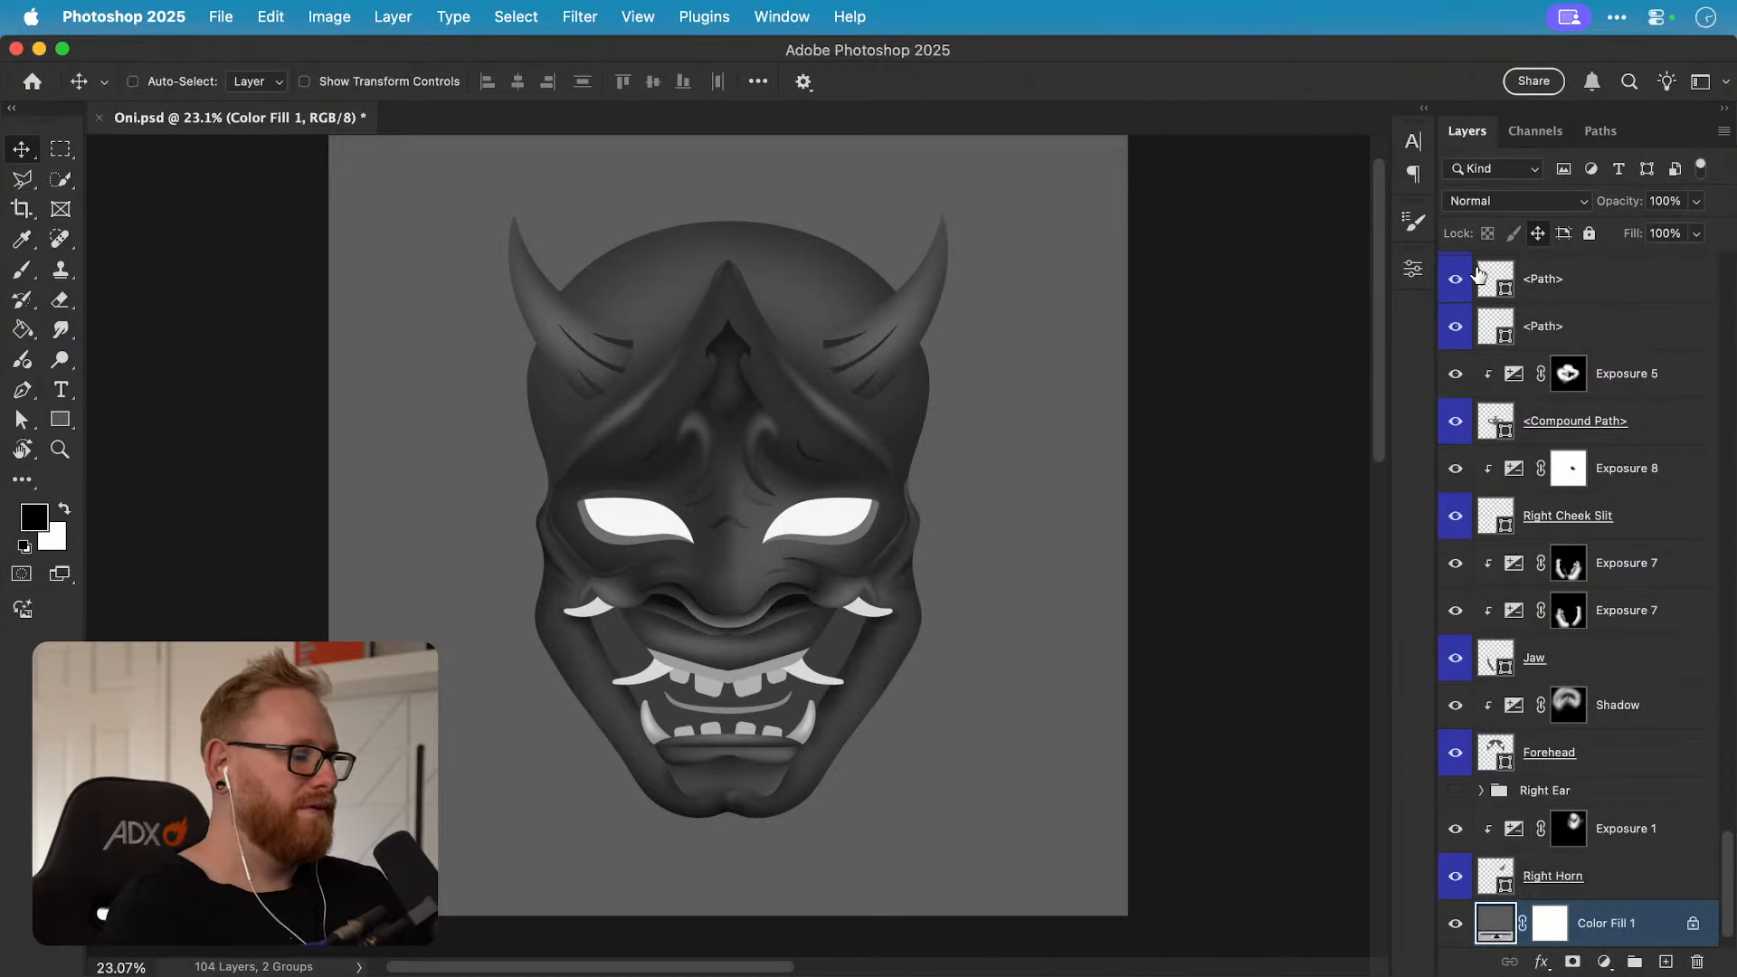
key("super+0")
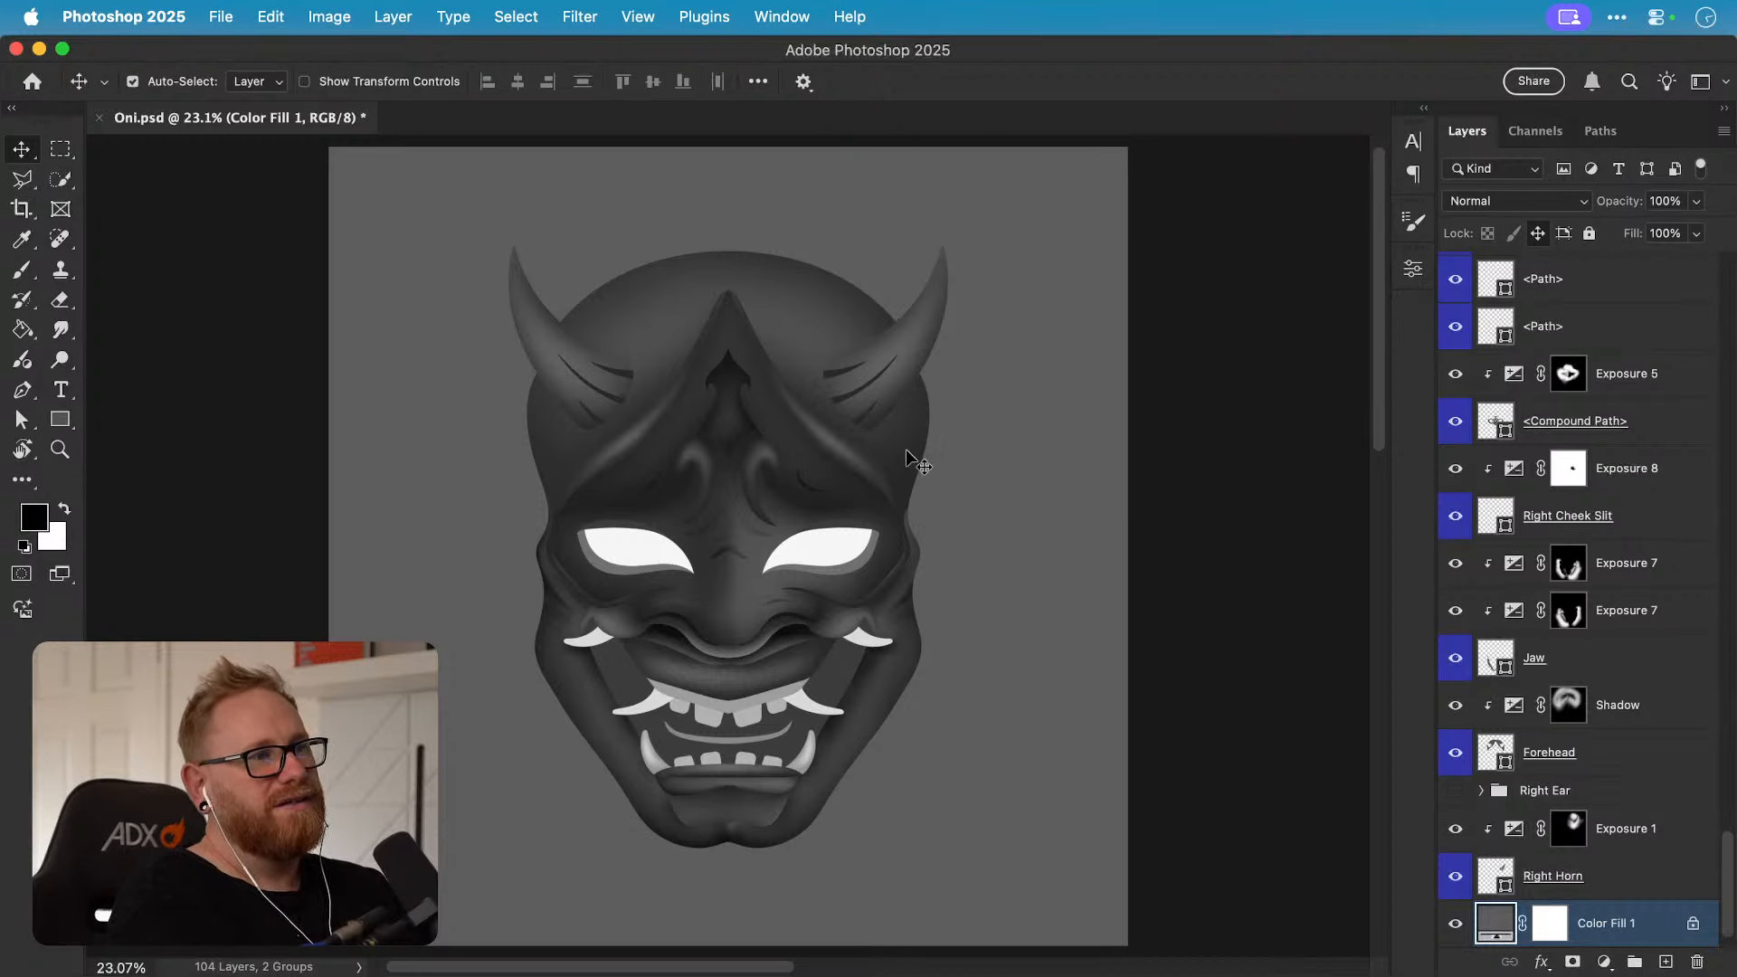
key("super+s")
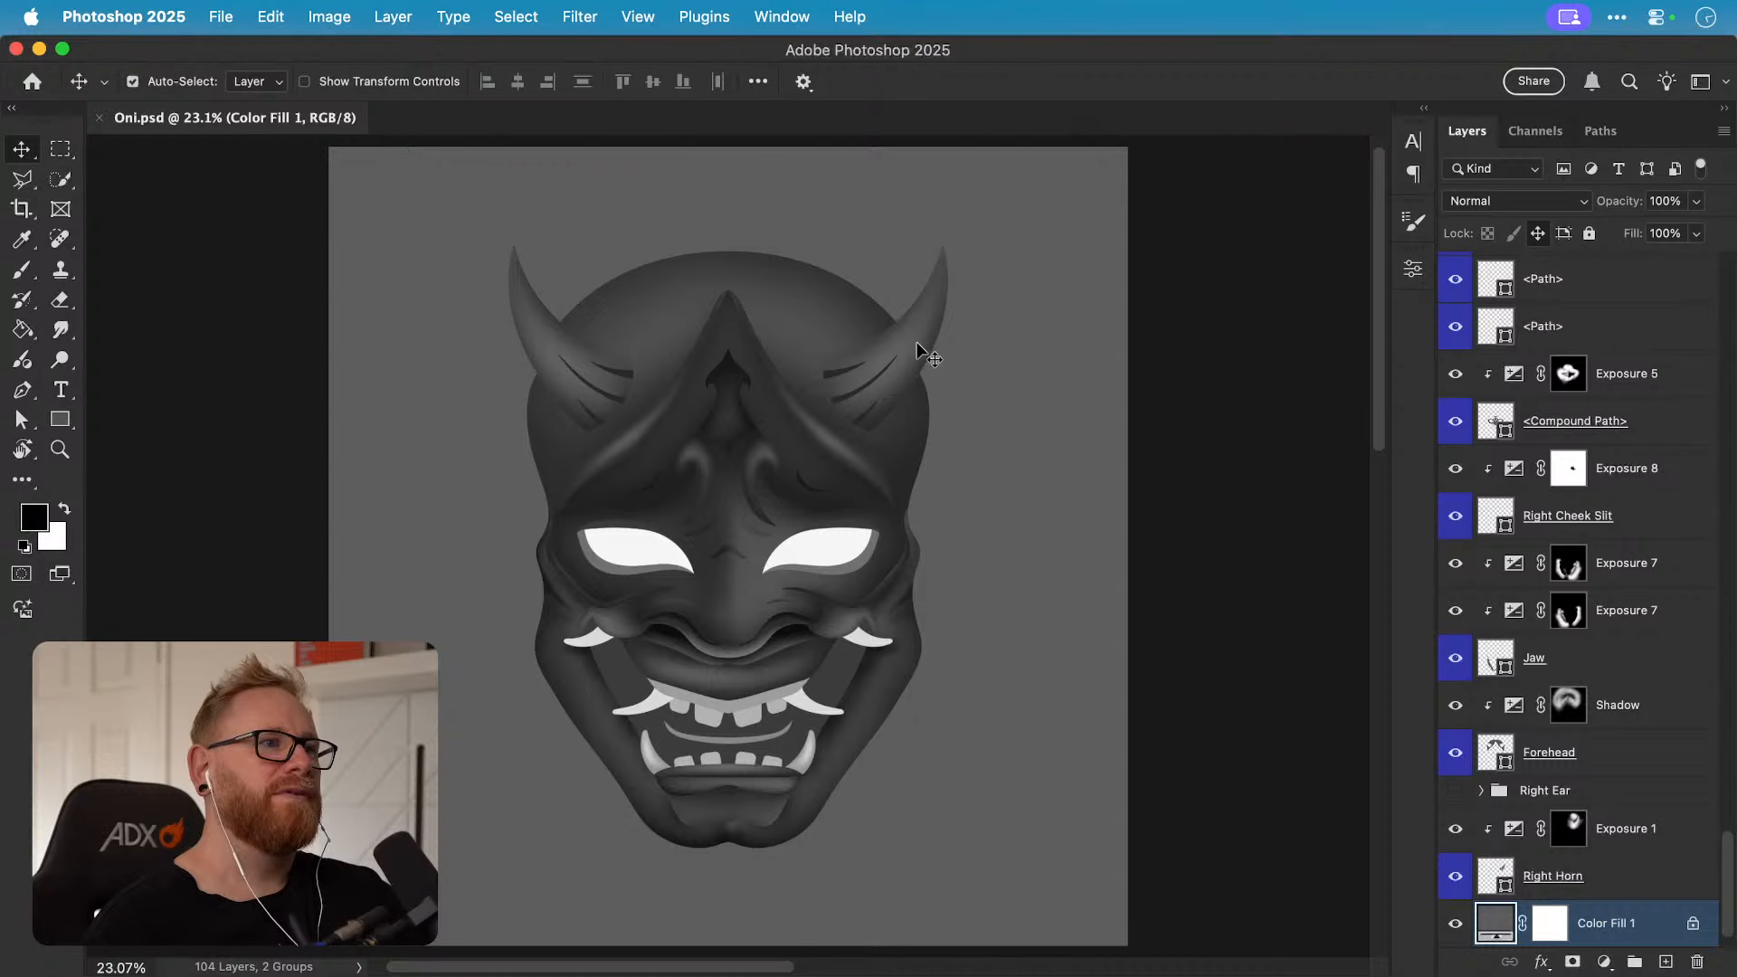
Step: Copy the name Shadow from the Forehead's adjustment and apply it to the Exposure adjustment directly above the Jaw layer
left_click_drag(915, 344, 916, 360)
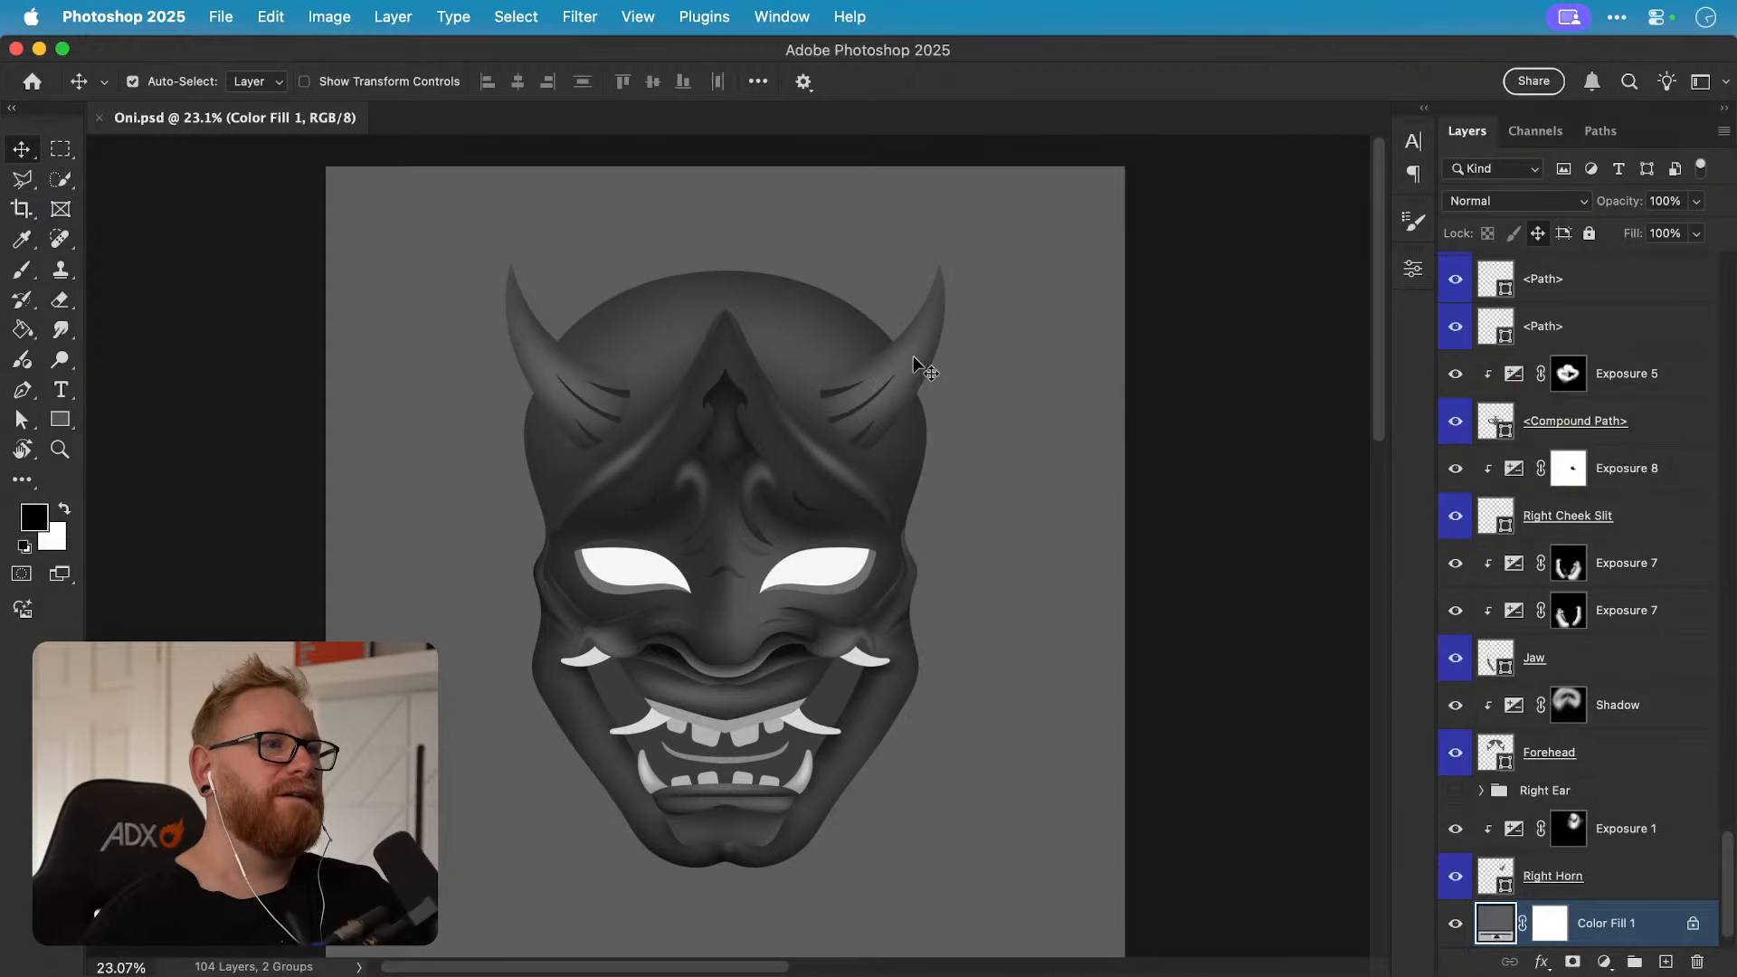
left_click(914, 353)
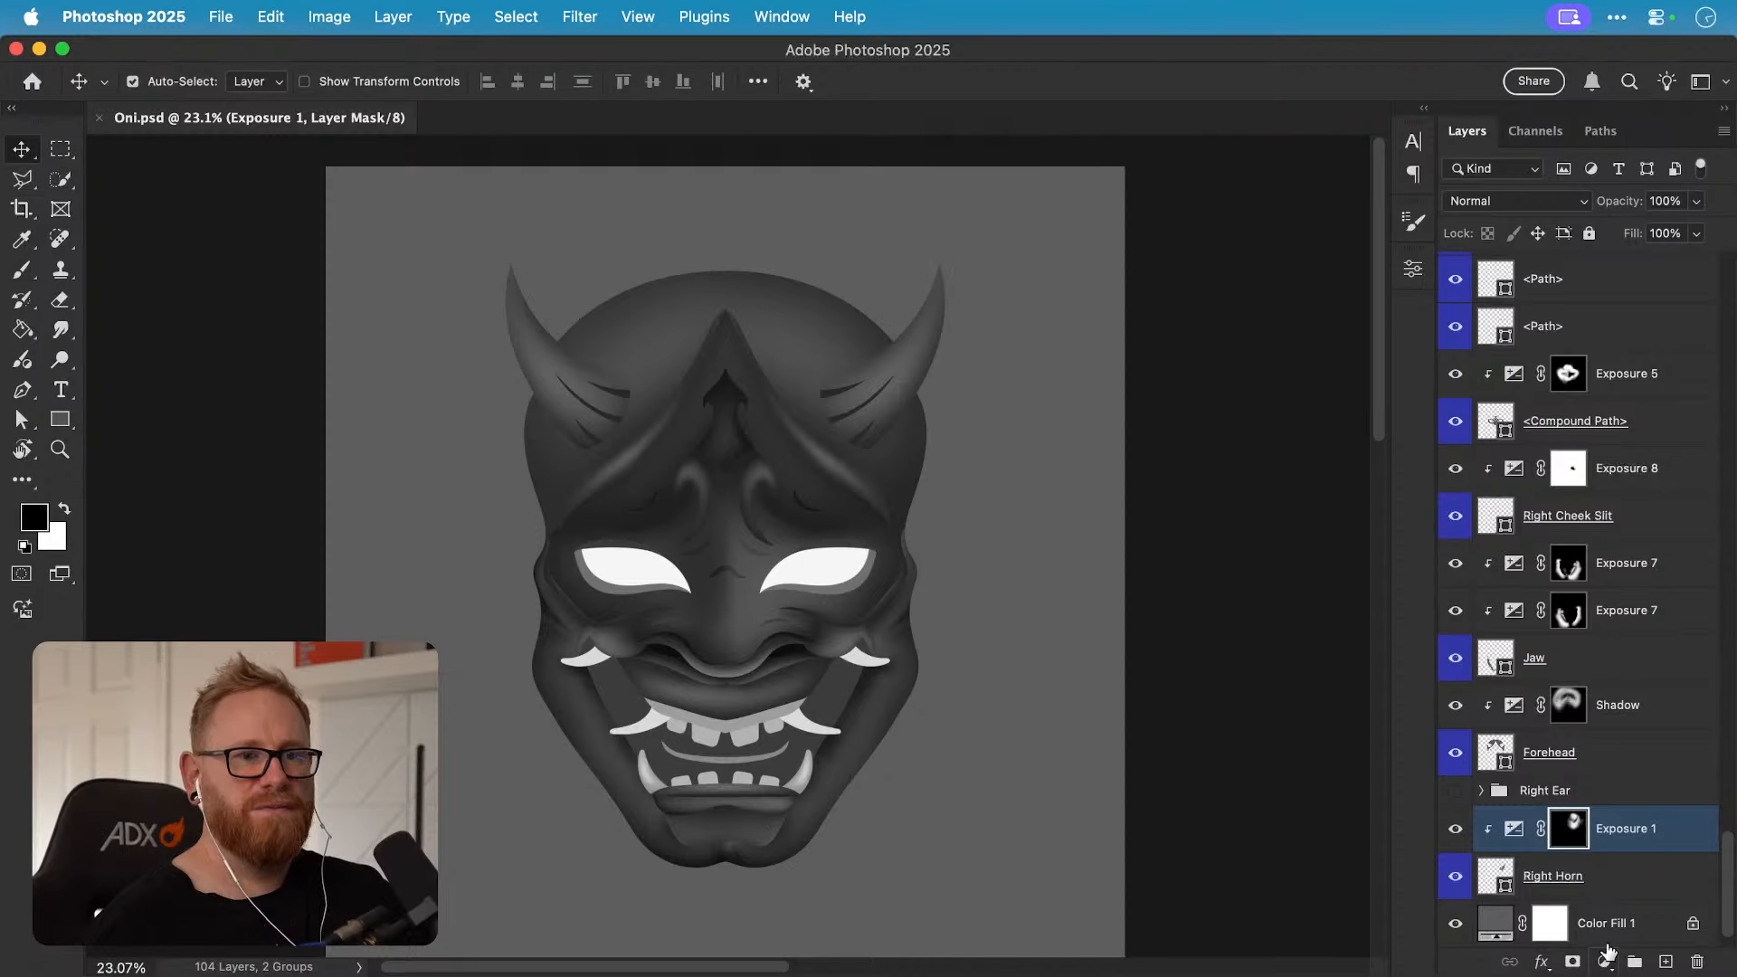
left_click(1615, 709)
double_click(1617, 704)
key("super+c")
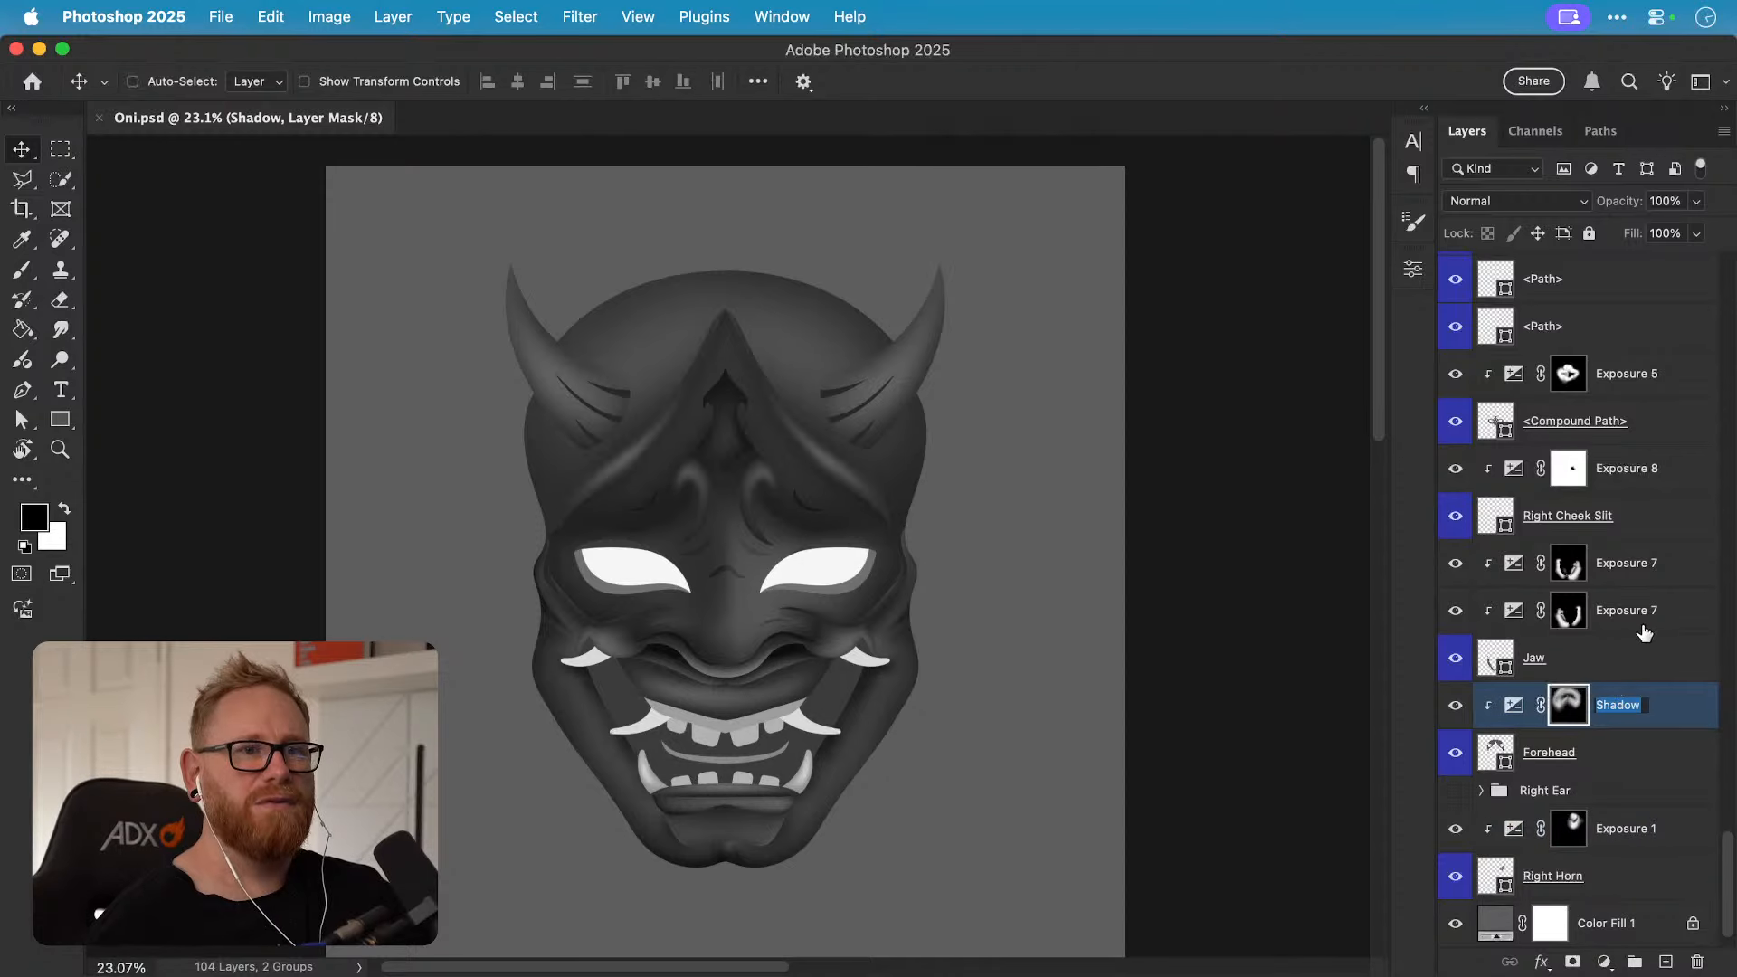
double_click(1619, 611)
key("super+v")
Step: Rename the Exposure adjustment clipped to the Forehead layer as Shadows and copy that name
double_click(1620, 703)
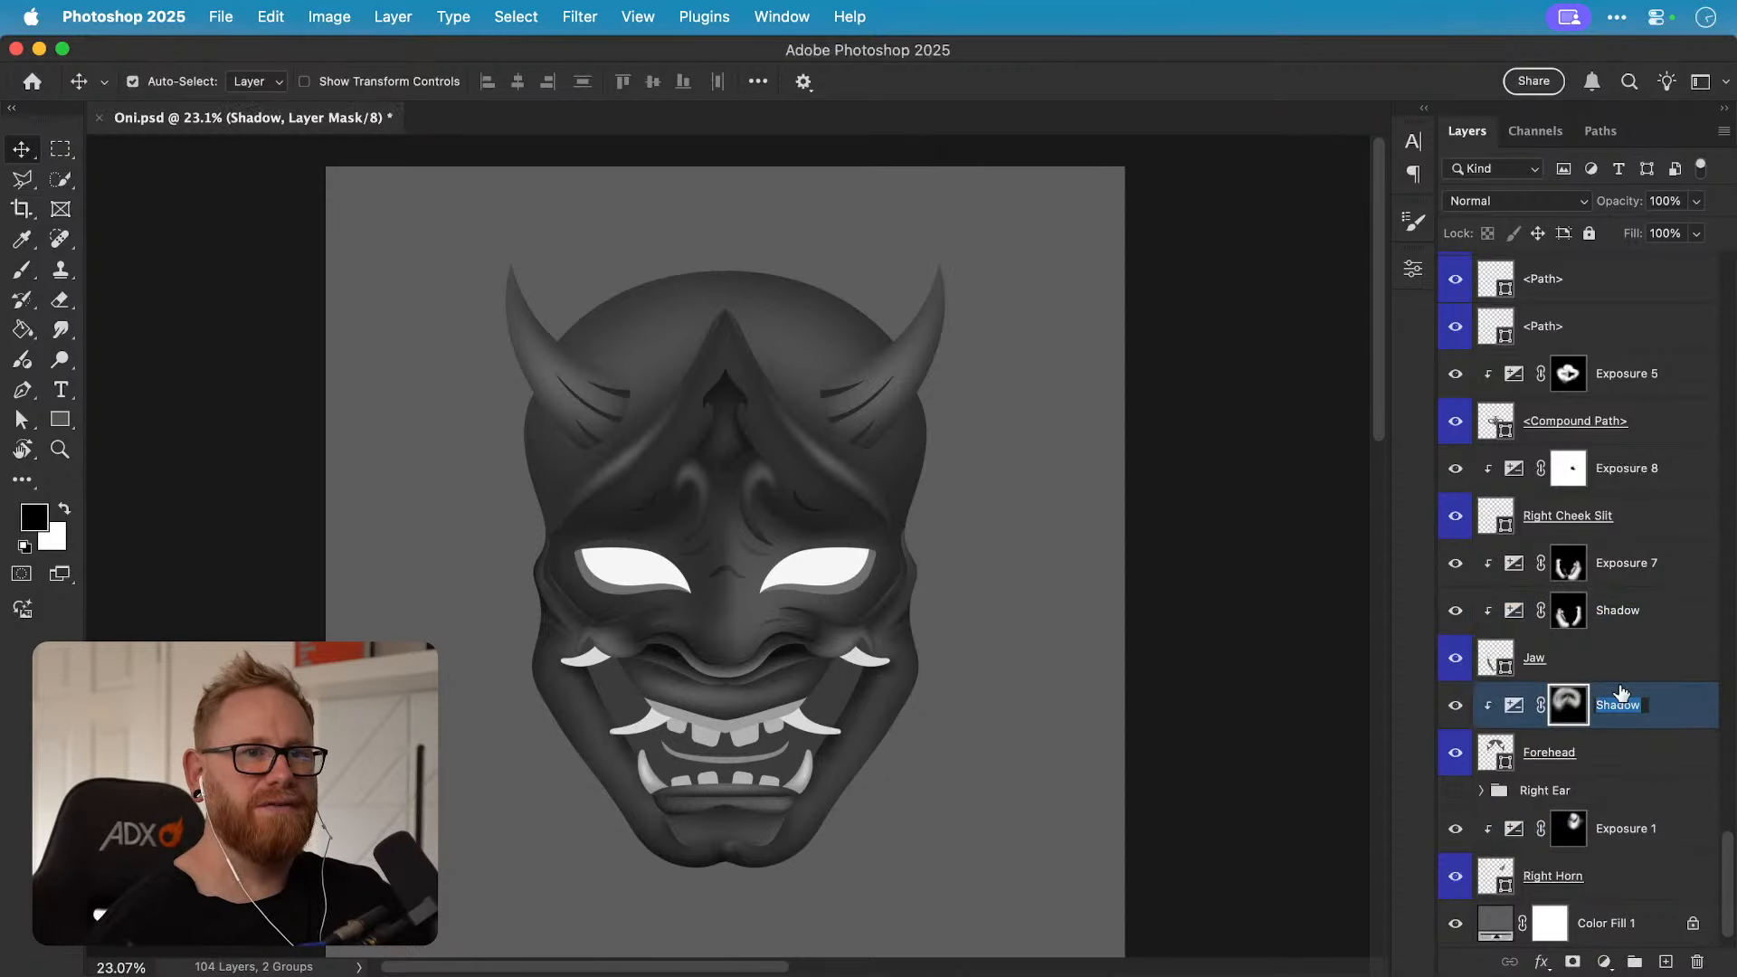
key("super+v")
key("super+a")
key("super+c")
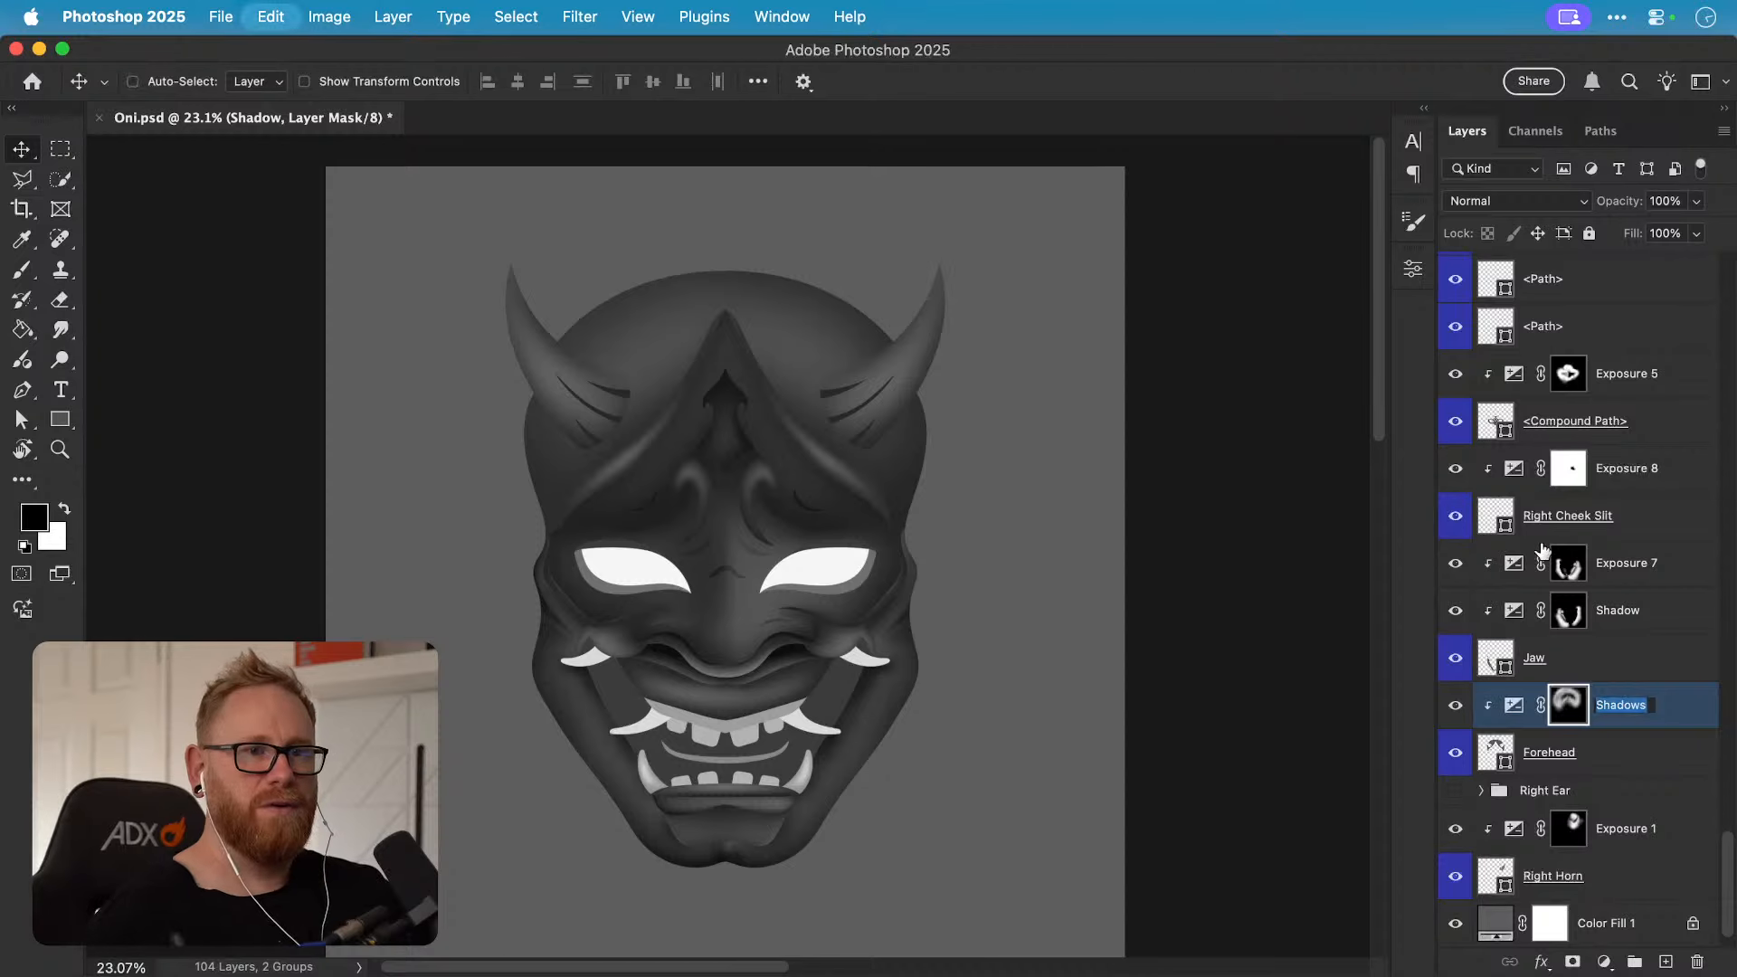
key("Return")
Step: Rename both Exposure adjustments clipped to the Jaw layer as Shadows
double_click(1619, 612)
key("super+v")
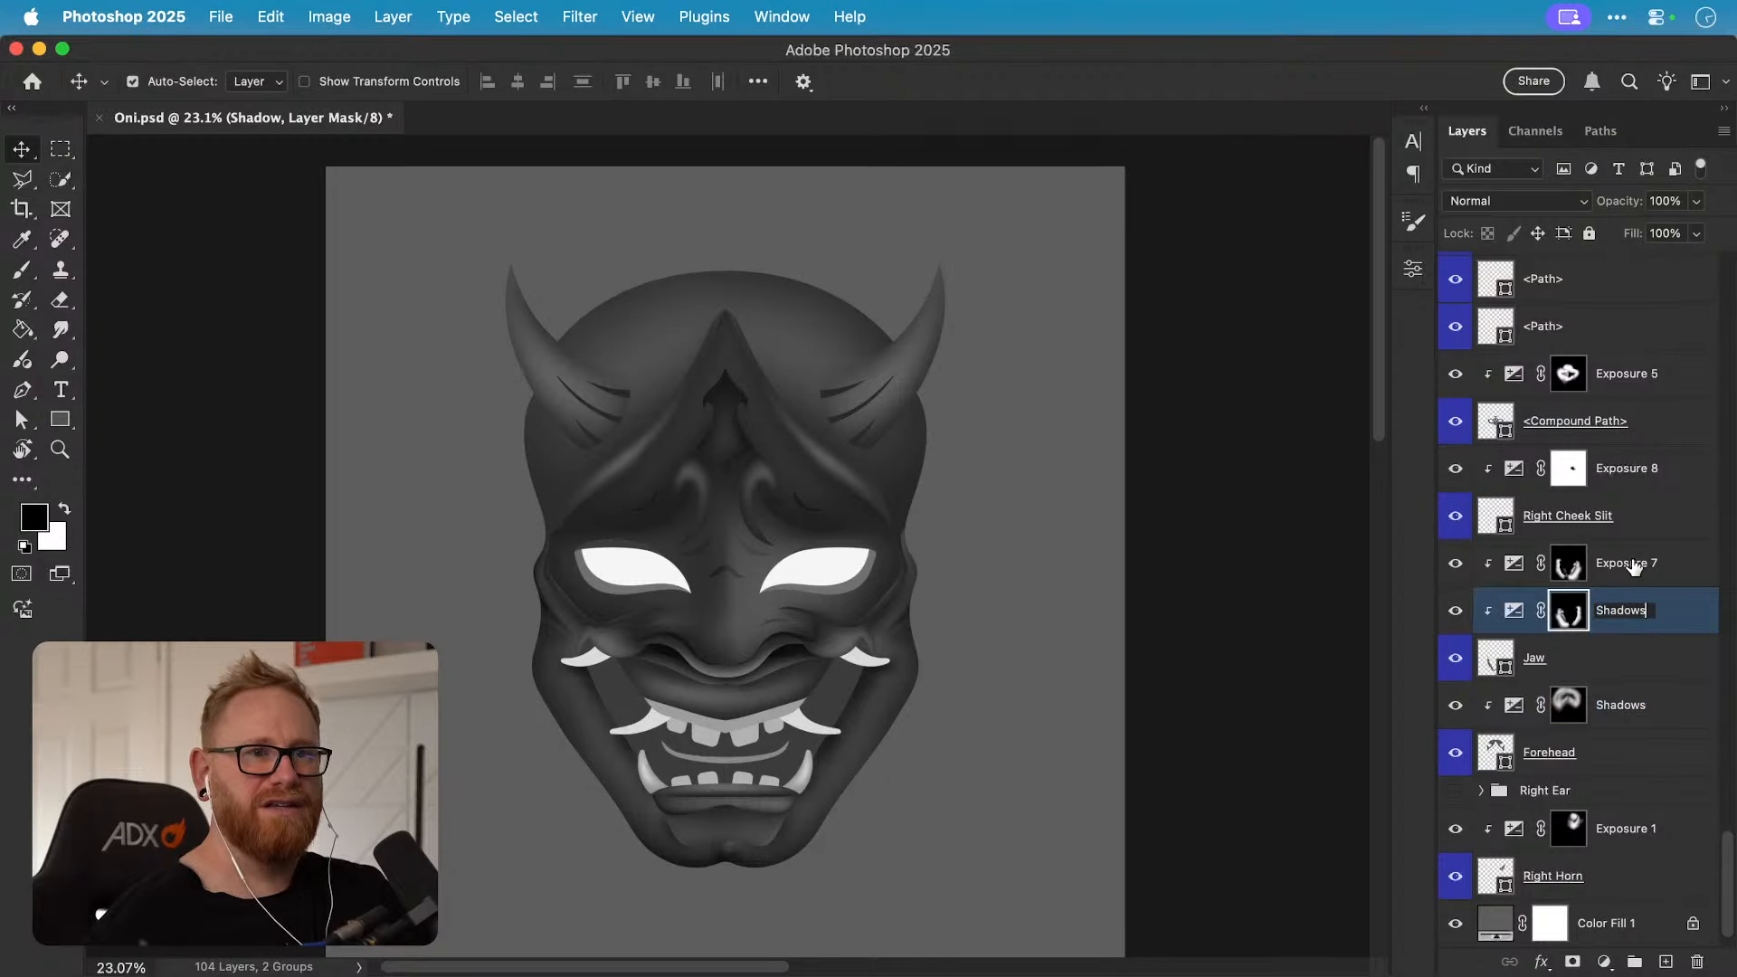
key("Return")
double_click(1624, 565)
key("super+v")
key("Return")
Step: Rename the Right Horn's Exposure 1 and the compound path's Exposure 5 adjustments as Shadows
double_click(1624, 829)
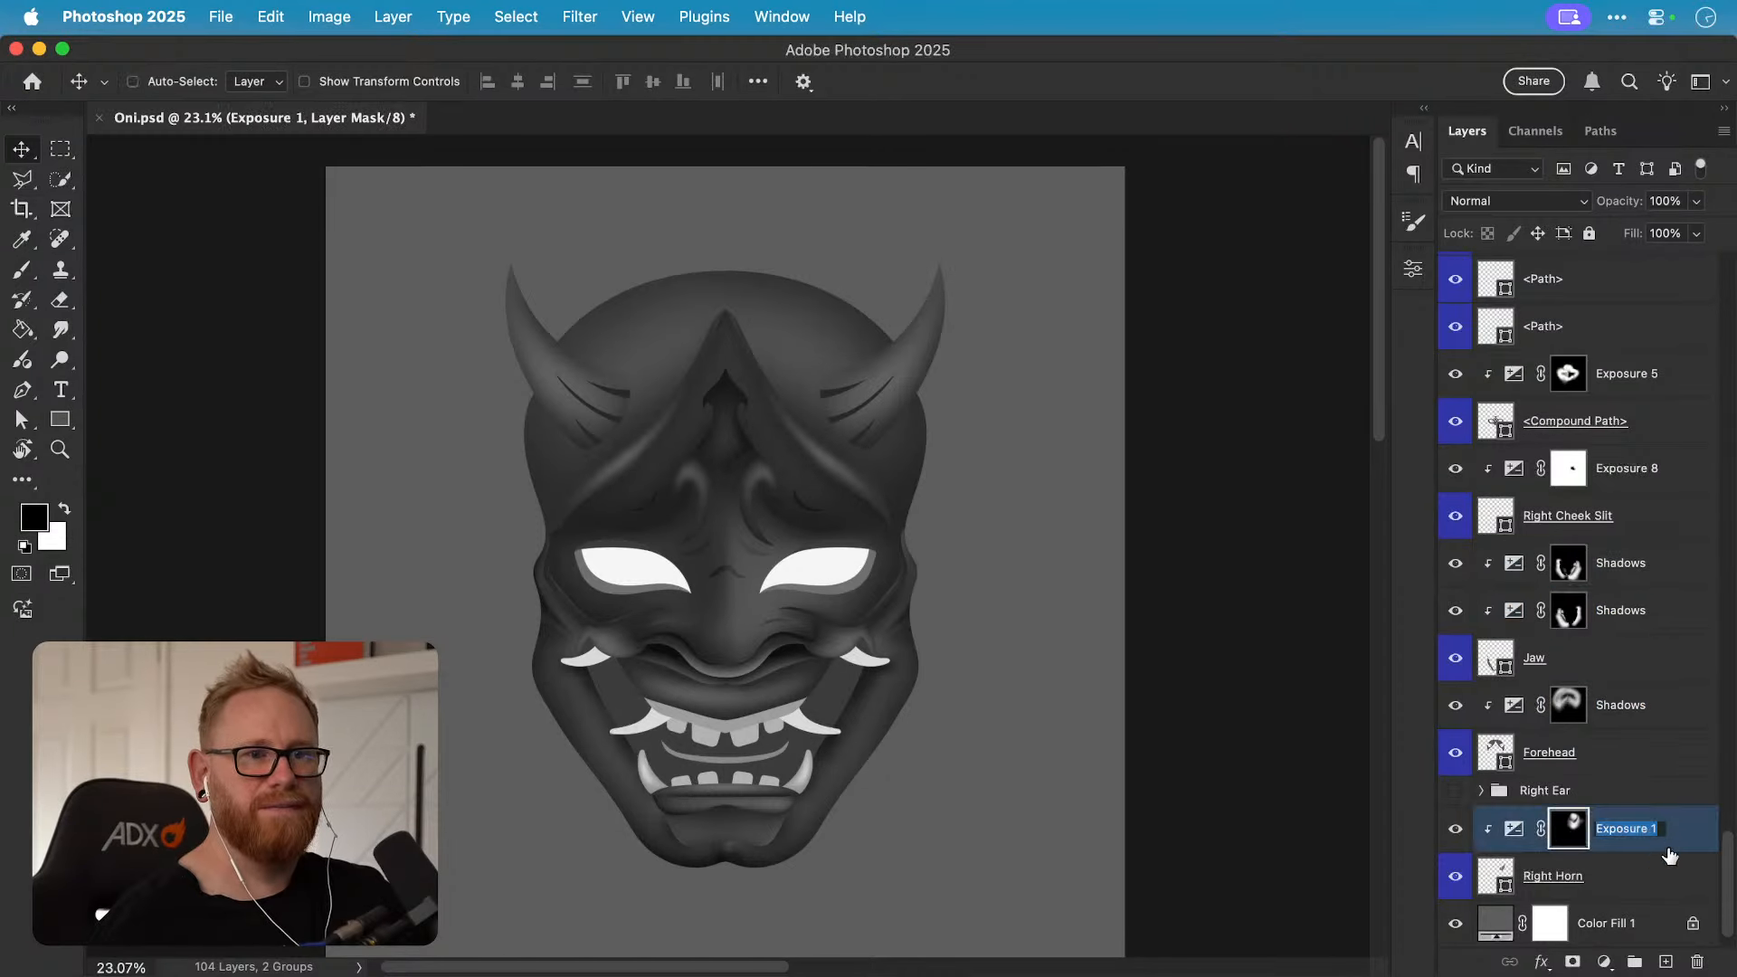
key("super+v")
key("Return")
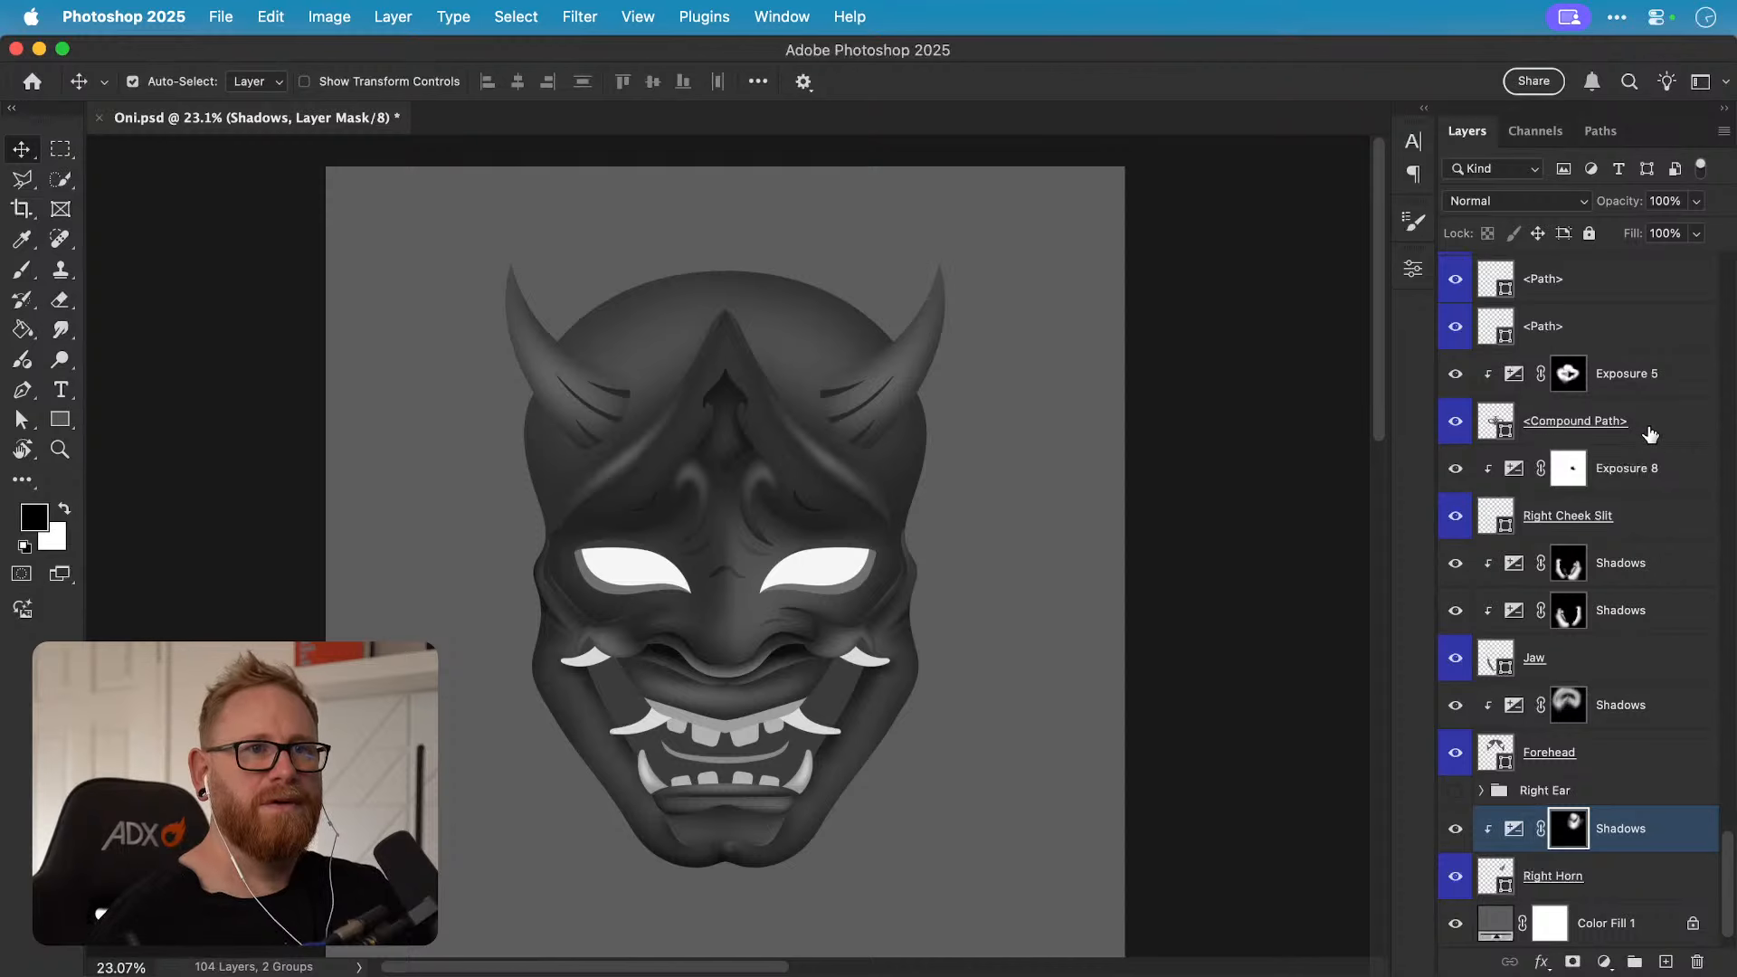
double_click(1628, 378)
key("super+v")
key("Return")
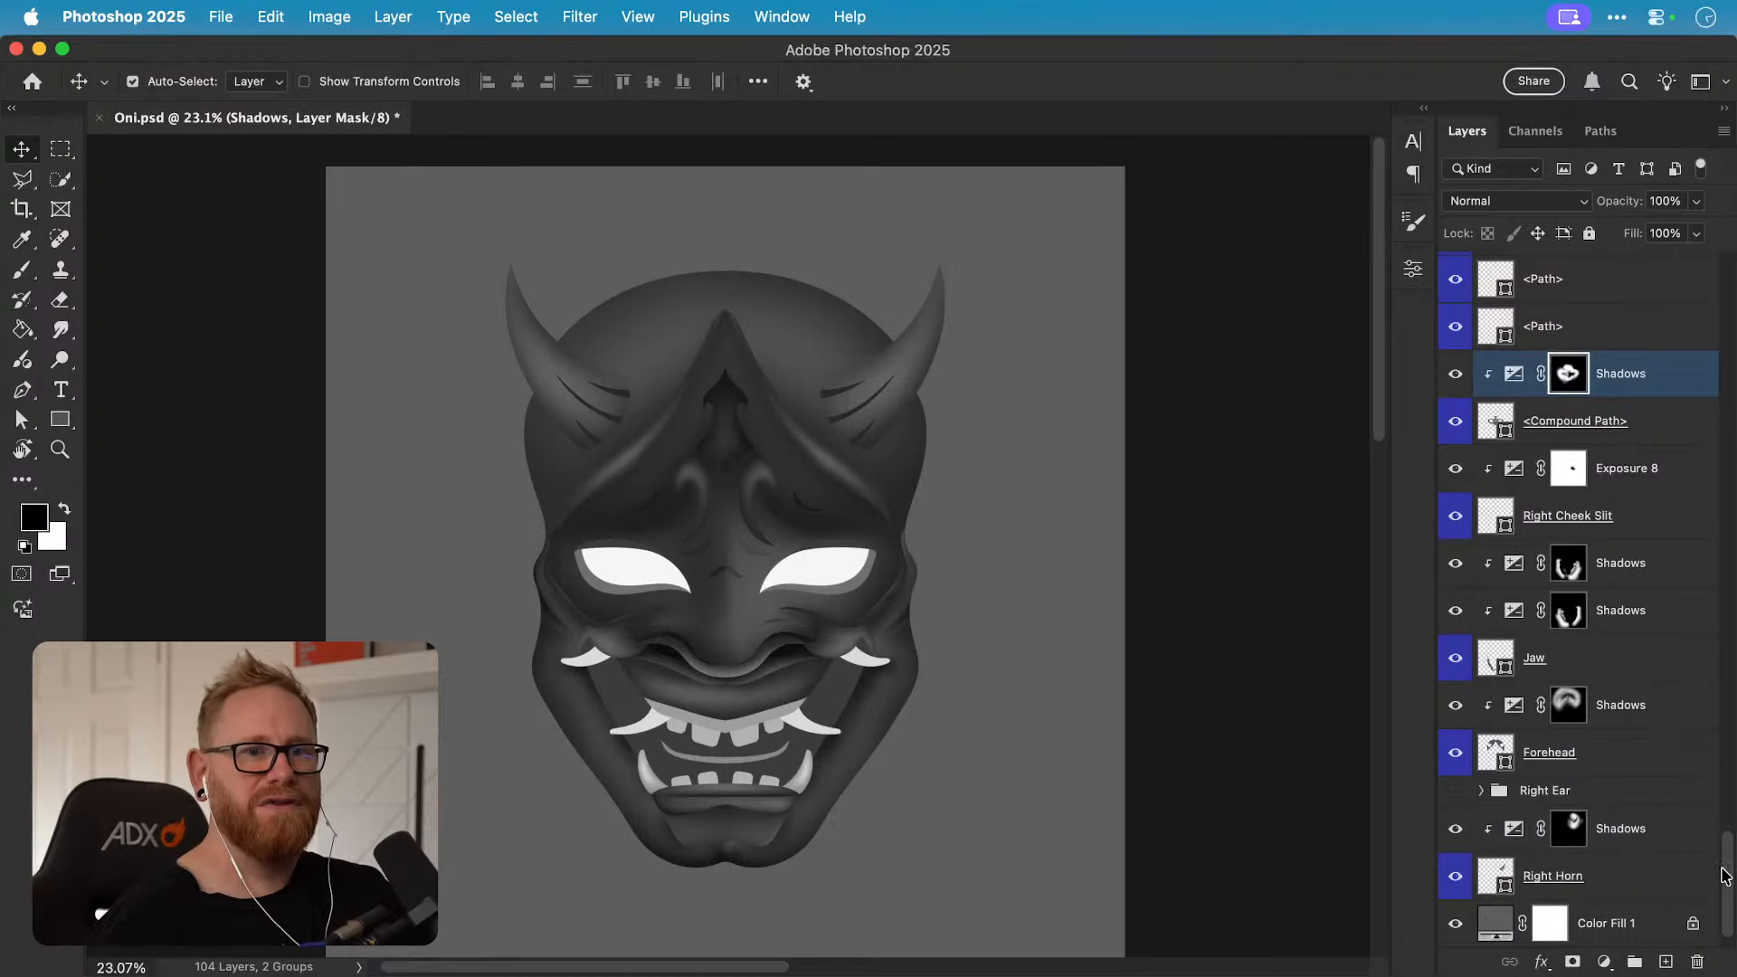
Step: Rename the Exposure adjustments clipped to Right Cheek Slit and Right Forehead Thing as Shadows, using the copied name
scroll(1723, 876, "up", 5)
double_click(1631, 915)
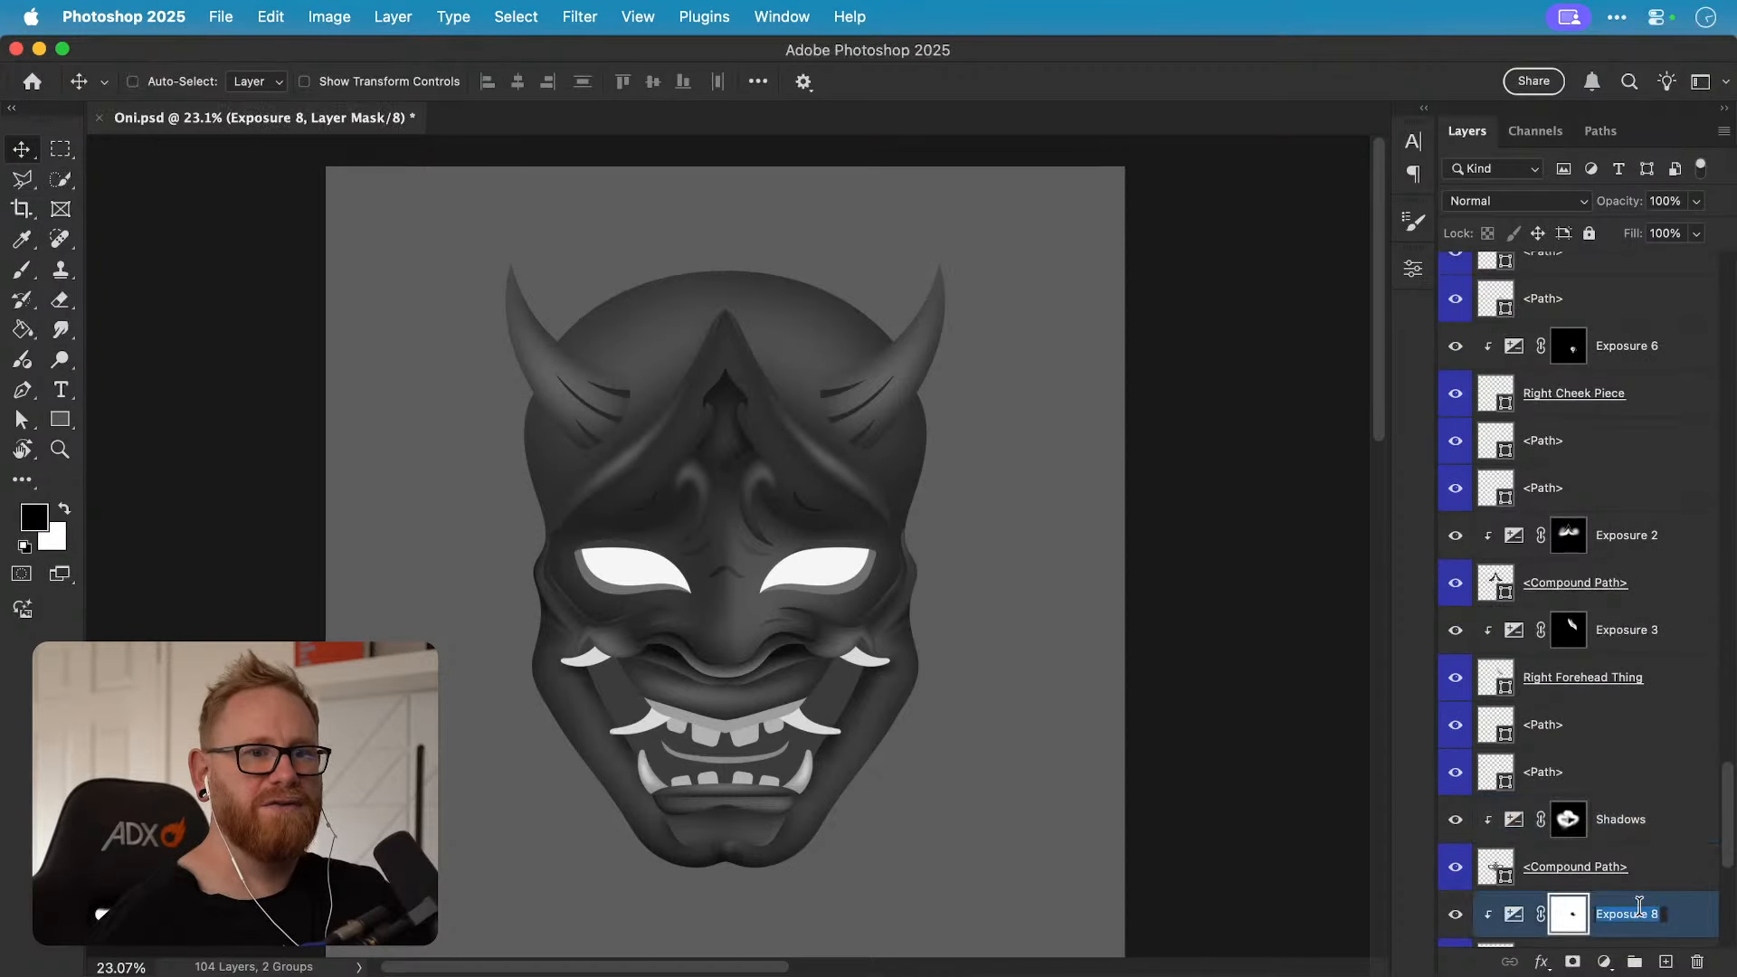
key("super+v")
key("Return")
double_click(1639, 631)
key("super+v")
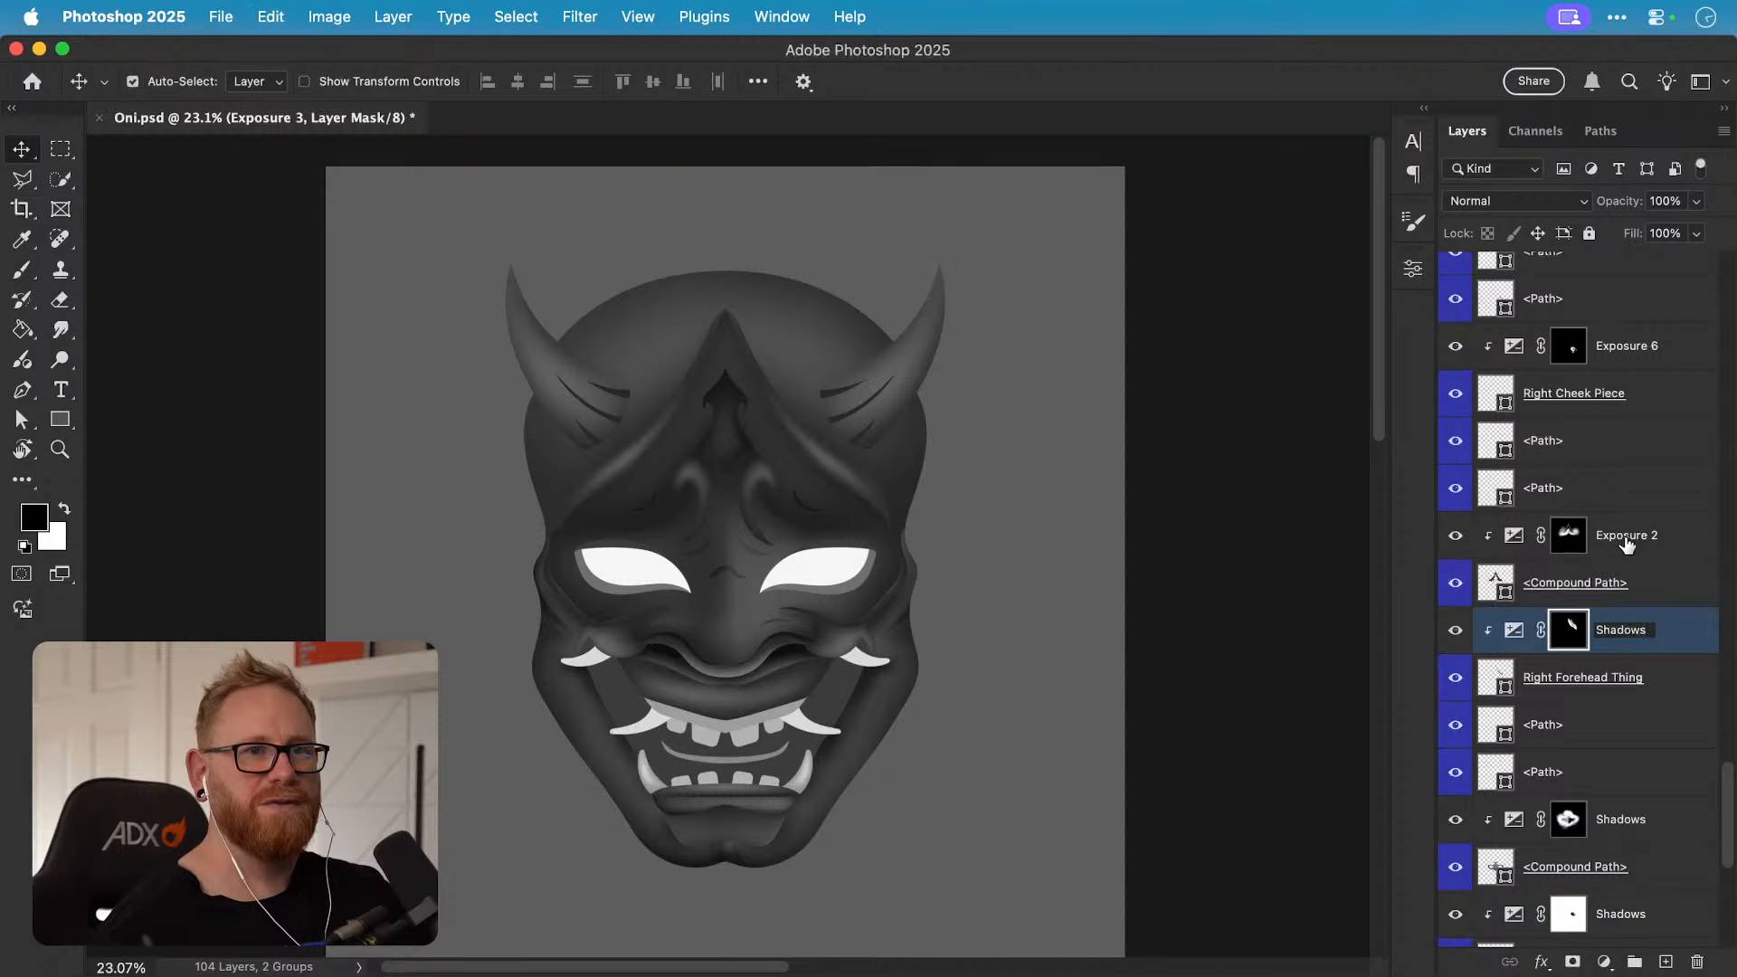
key("Return")
Step: Rename the compound path's Exposure 2 and the Right Cheek Piece's Exposure 6 adjustments as Shadows
double_click(1631, 534)
key("super+v")
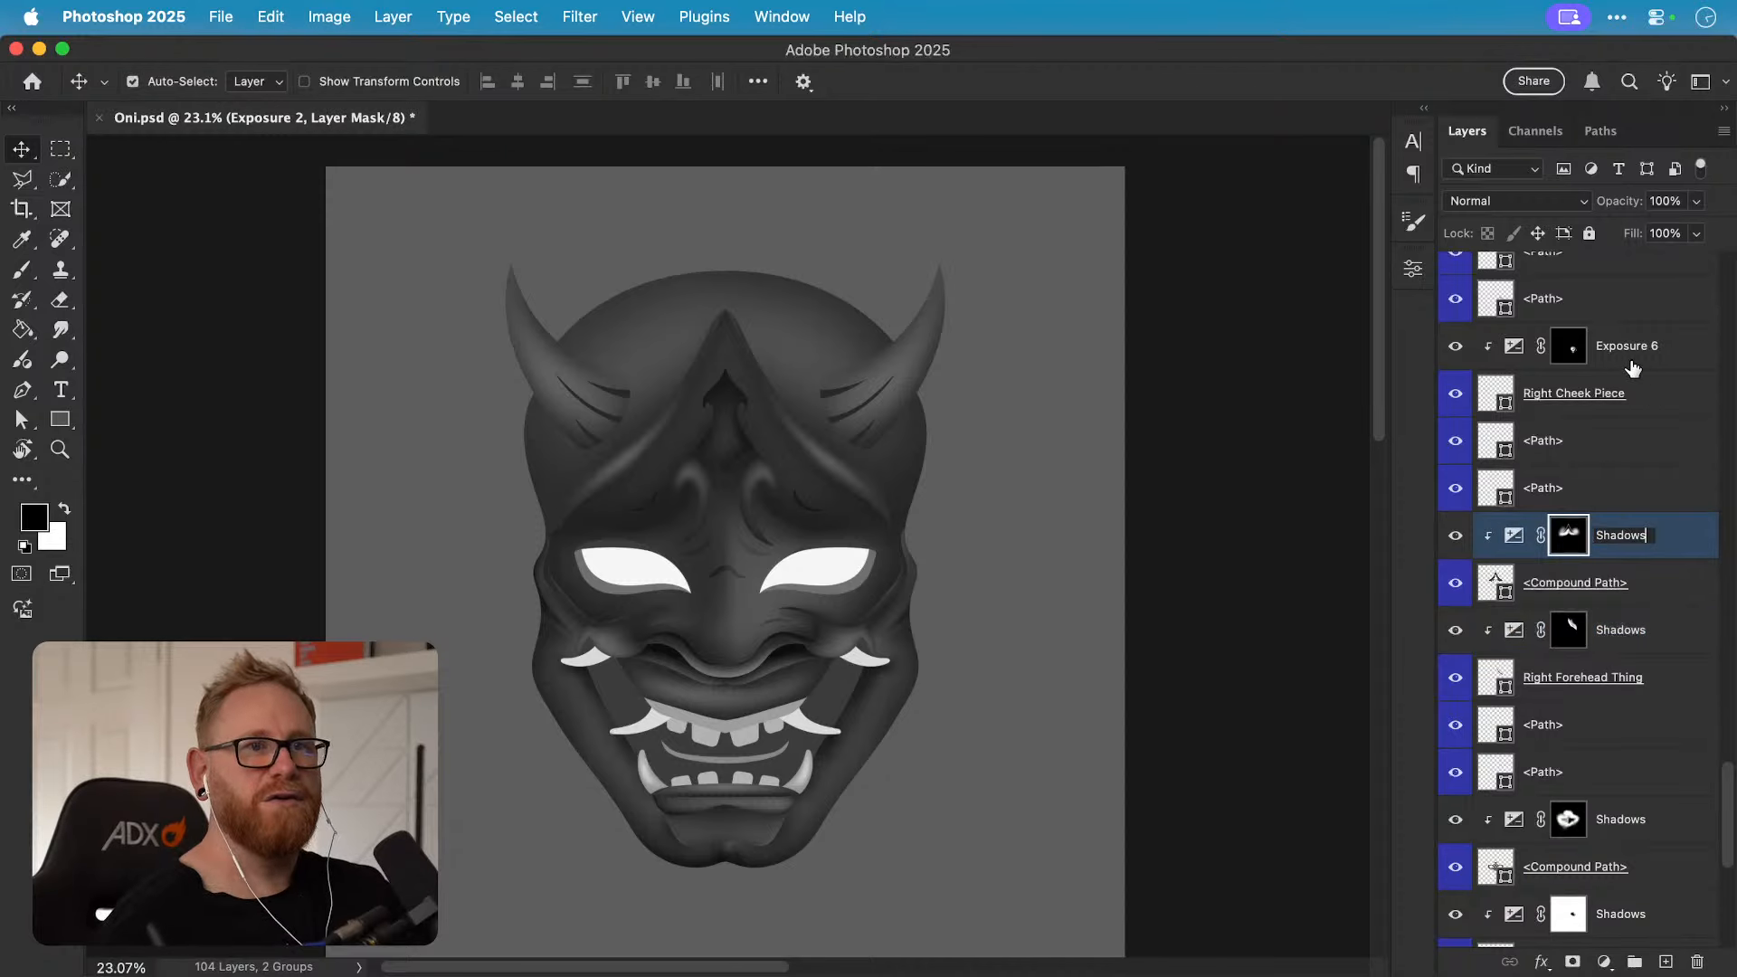
key("Return")
double_click(1625, 345)
key("super+v")
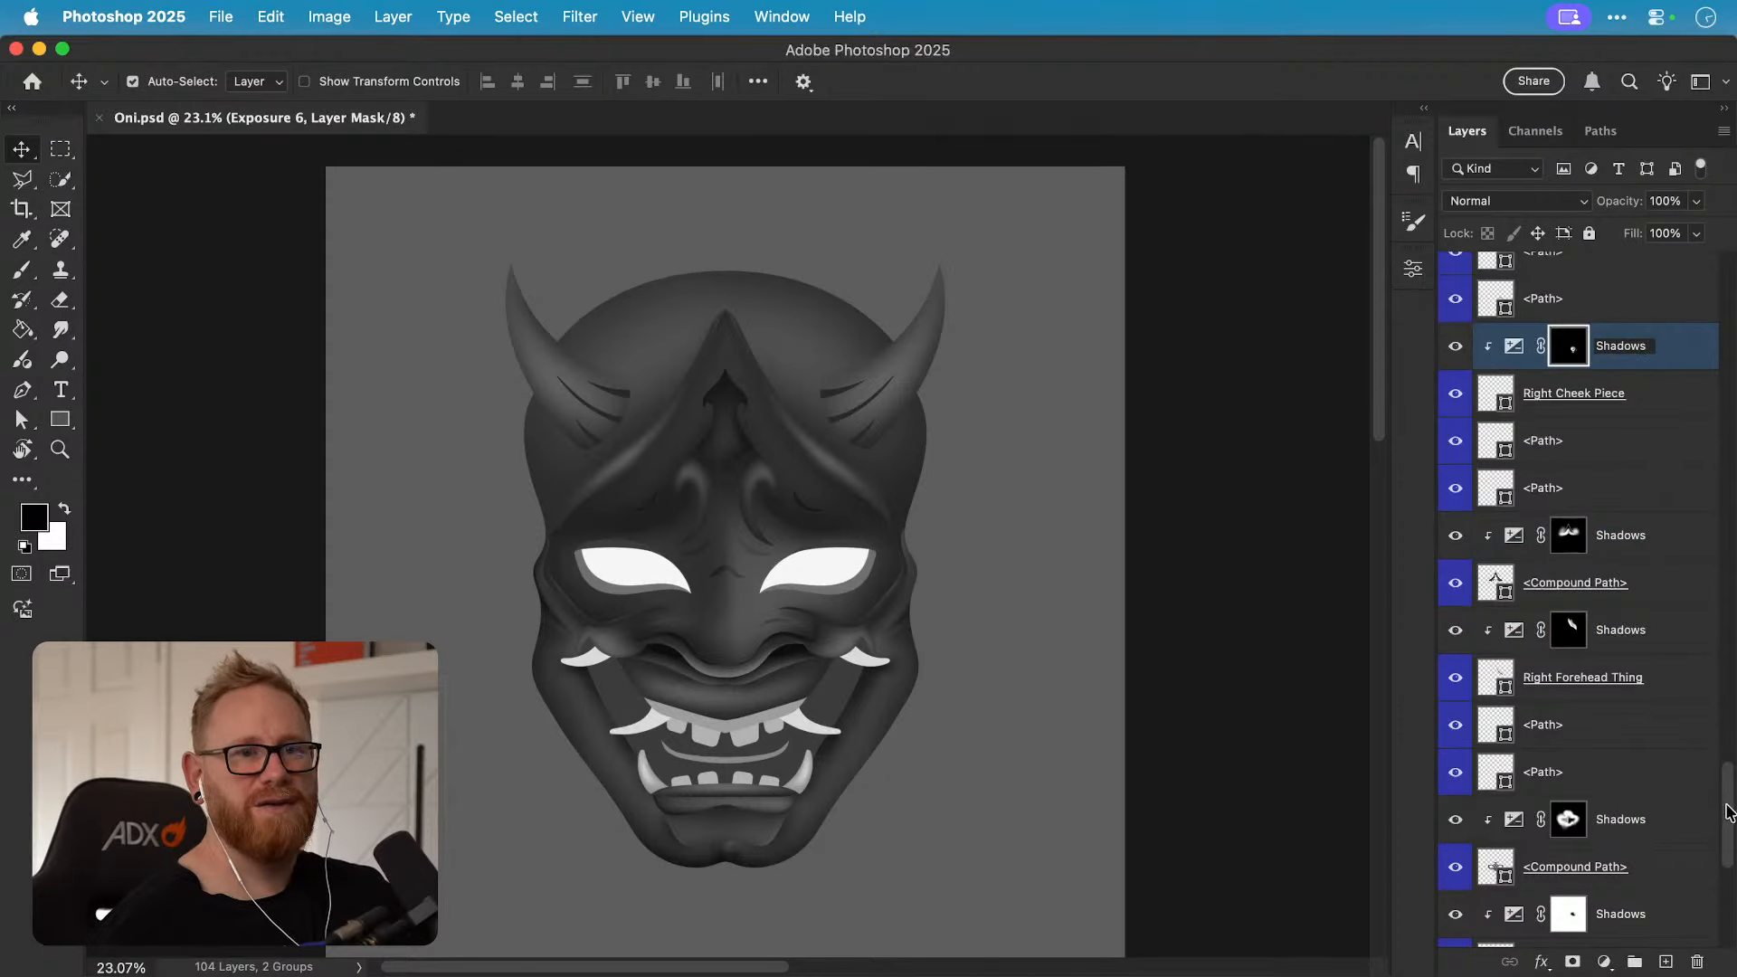
key("Return")
Step: Rename the Exposure 16 and Exposure 14 adjustments, each clipped to a path layer, as Shadows
scroll(1674, 678, "up", 10)
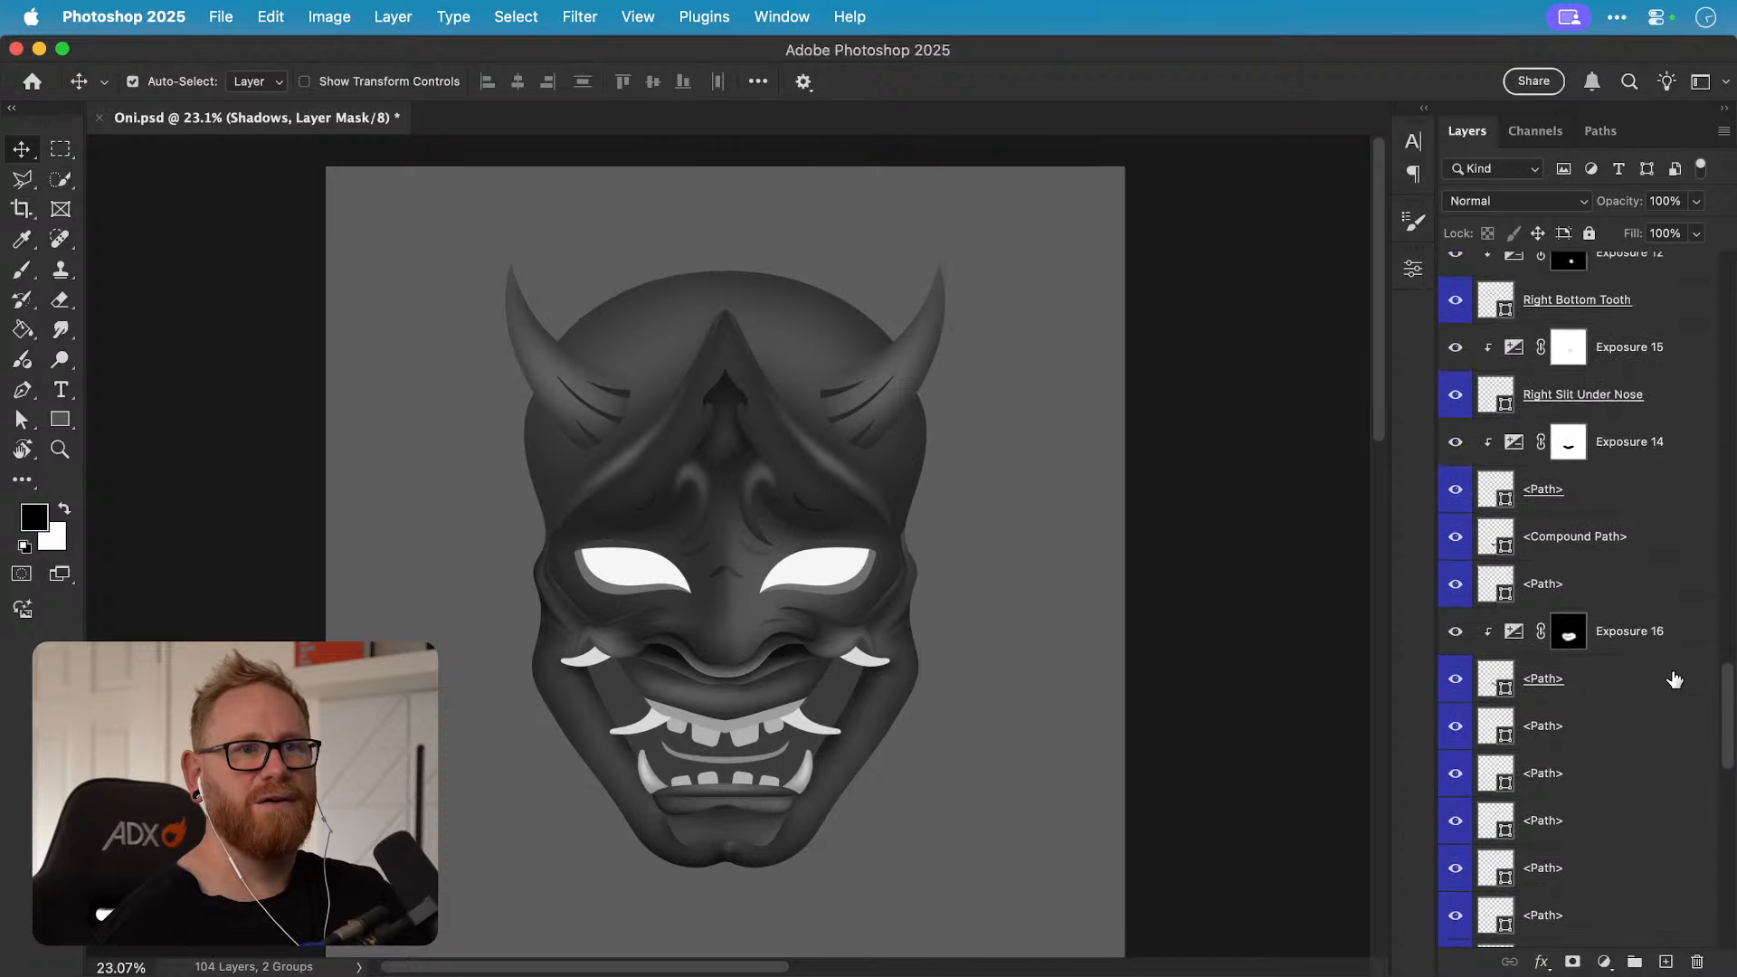
double_click(1625, 630)
key("super+v")
key("Return")
double_click(1625, 441)
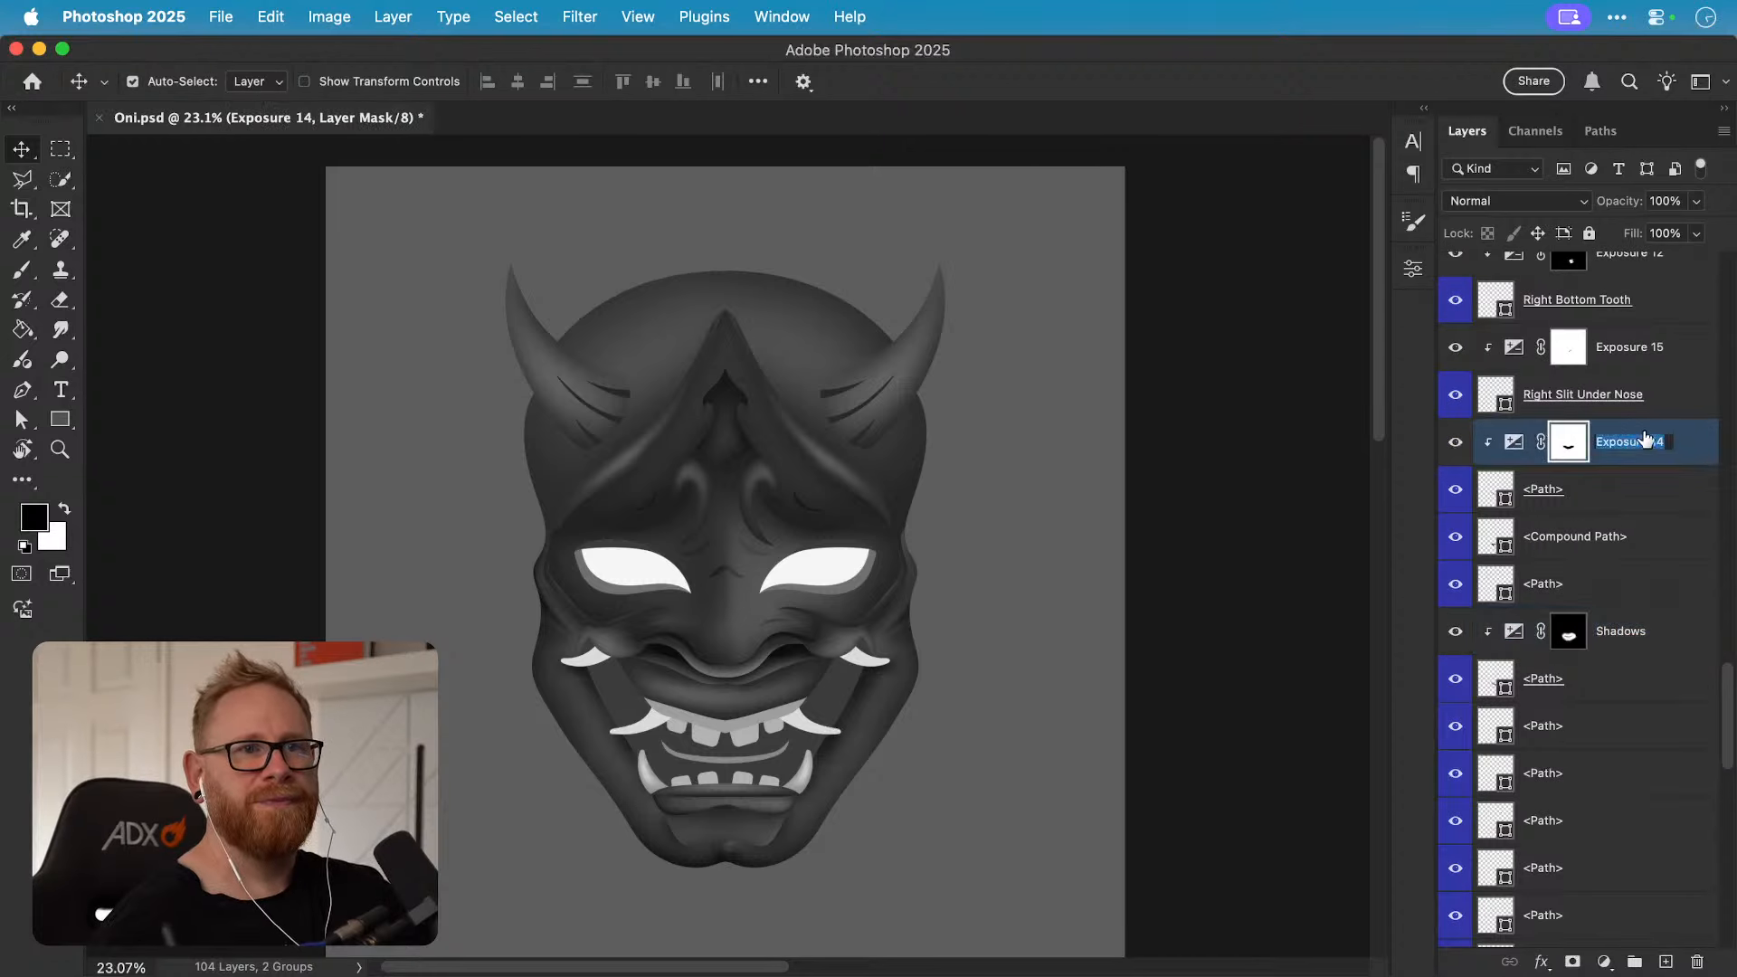
type("Shadows")
key("Return")
Step: Rename the Exposure adjustments clipped to Right Slit Under Nose and Right Bottom Tooth as Shadows
double_click(1629, 356)
type("Shadows")
key("Return")
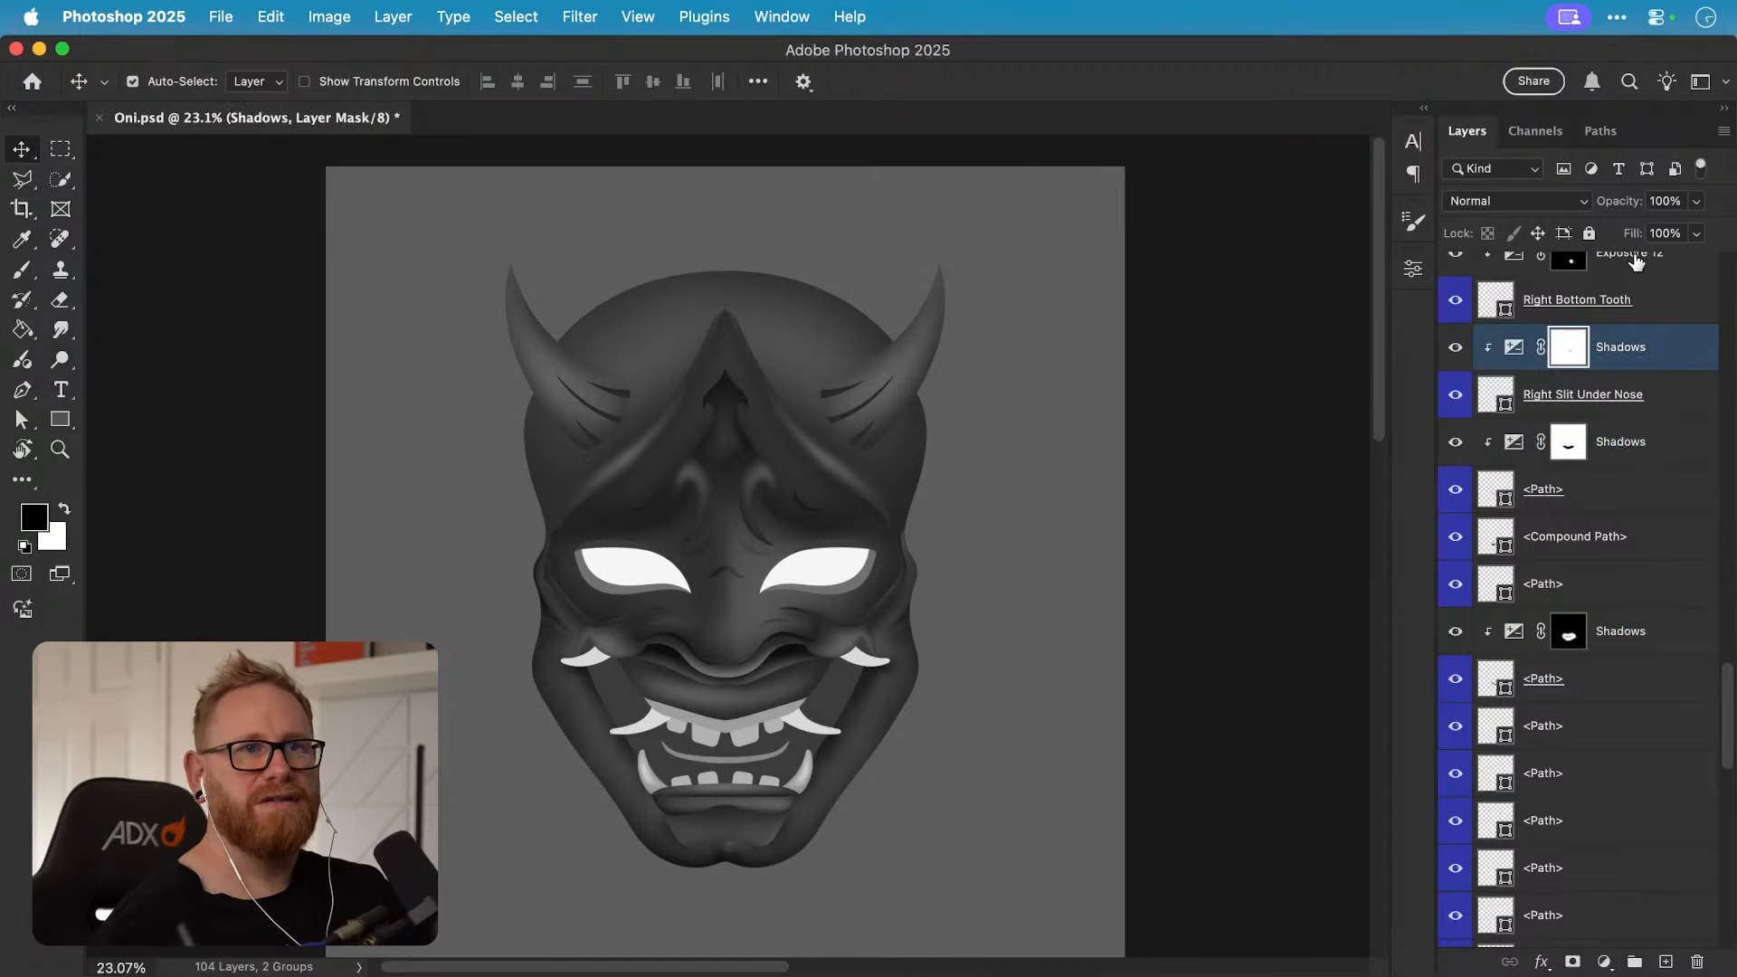
left_click(1642, 262)
double_click(1646, 274)
type("Shadows")
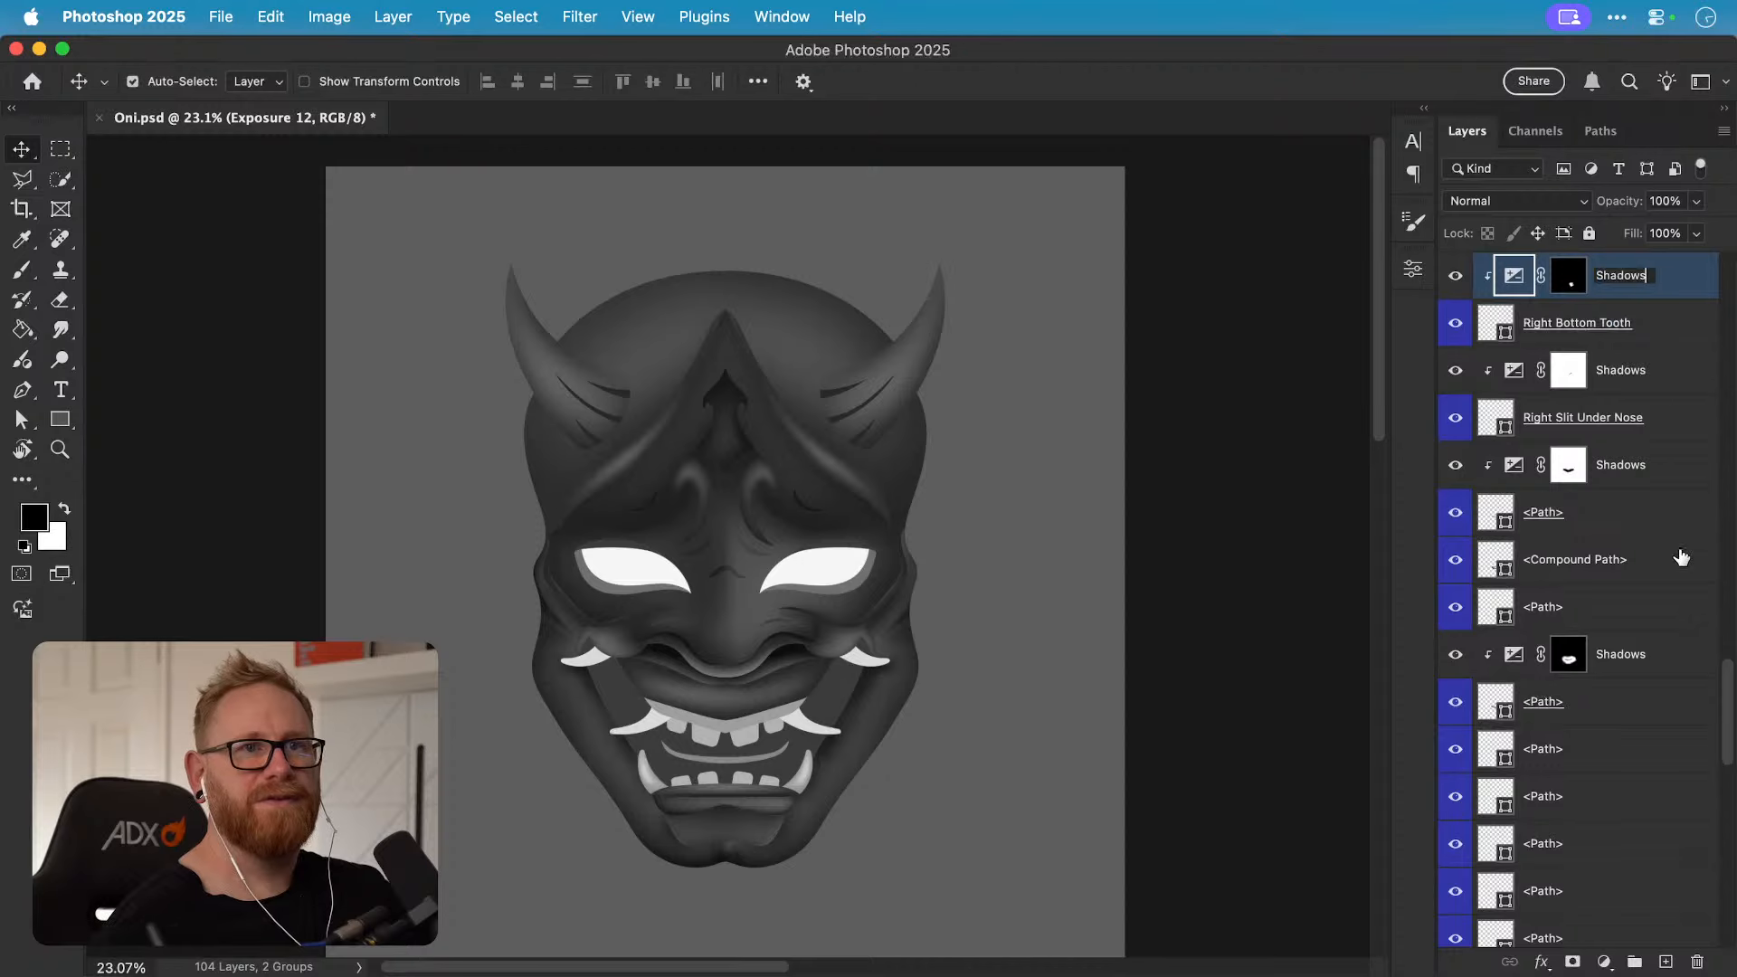
key("Return")
Step: Rename the Exposure 10 and Exposure 13 adjustments above the Right Bottom Tooth layer as Shadows
scroll(1725, 678, "up", 10)
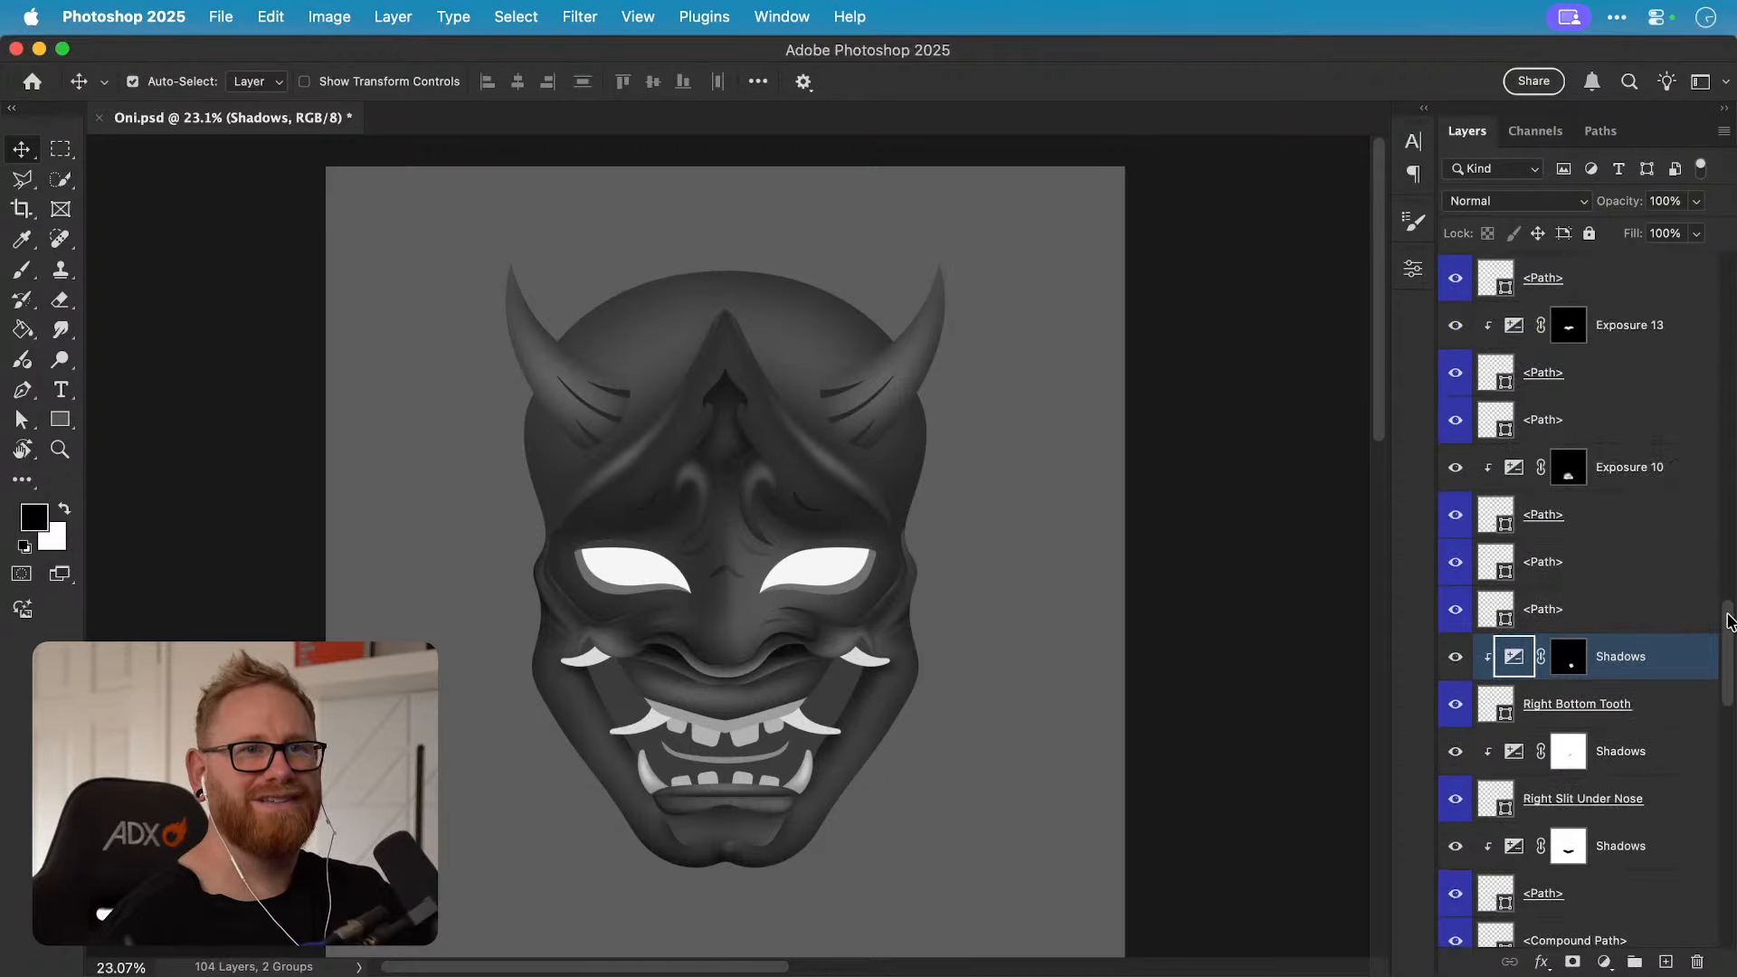
double_click(1646, 817)
type("Shadows")
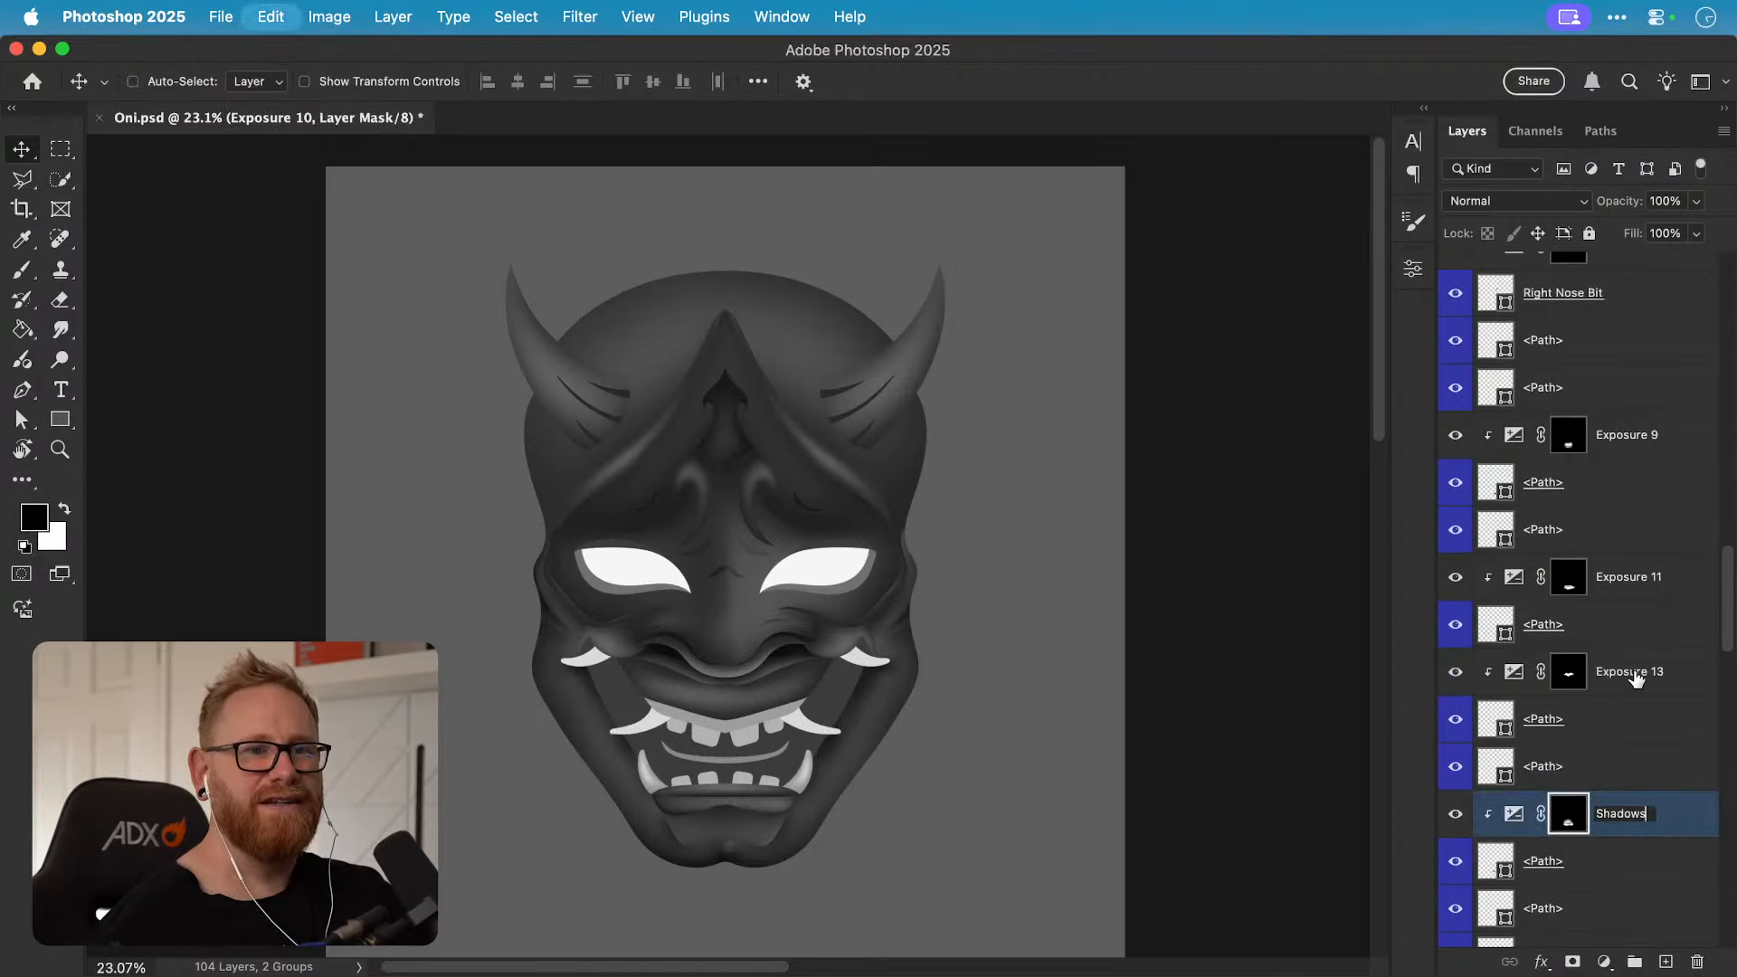
double_click(1636, 671)
type("Shadows")
Step: Rename the Exposure 11 and Exposure 9 adjustments below the Right Nose Bit layer as Shadows
double_click(1639, 577)
type("Shadows")
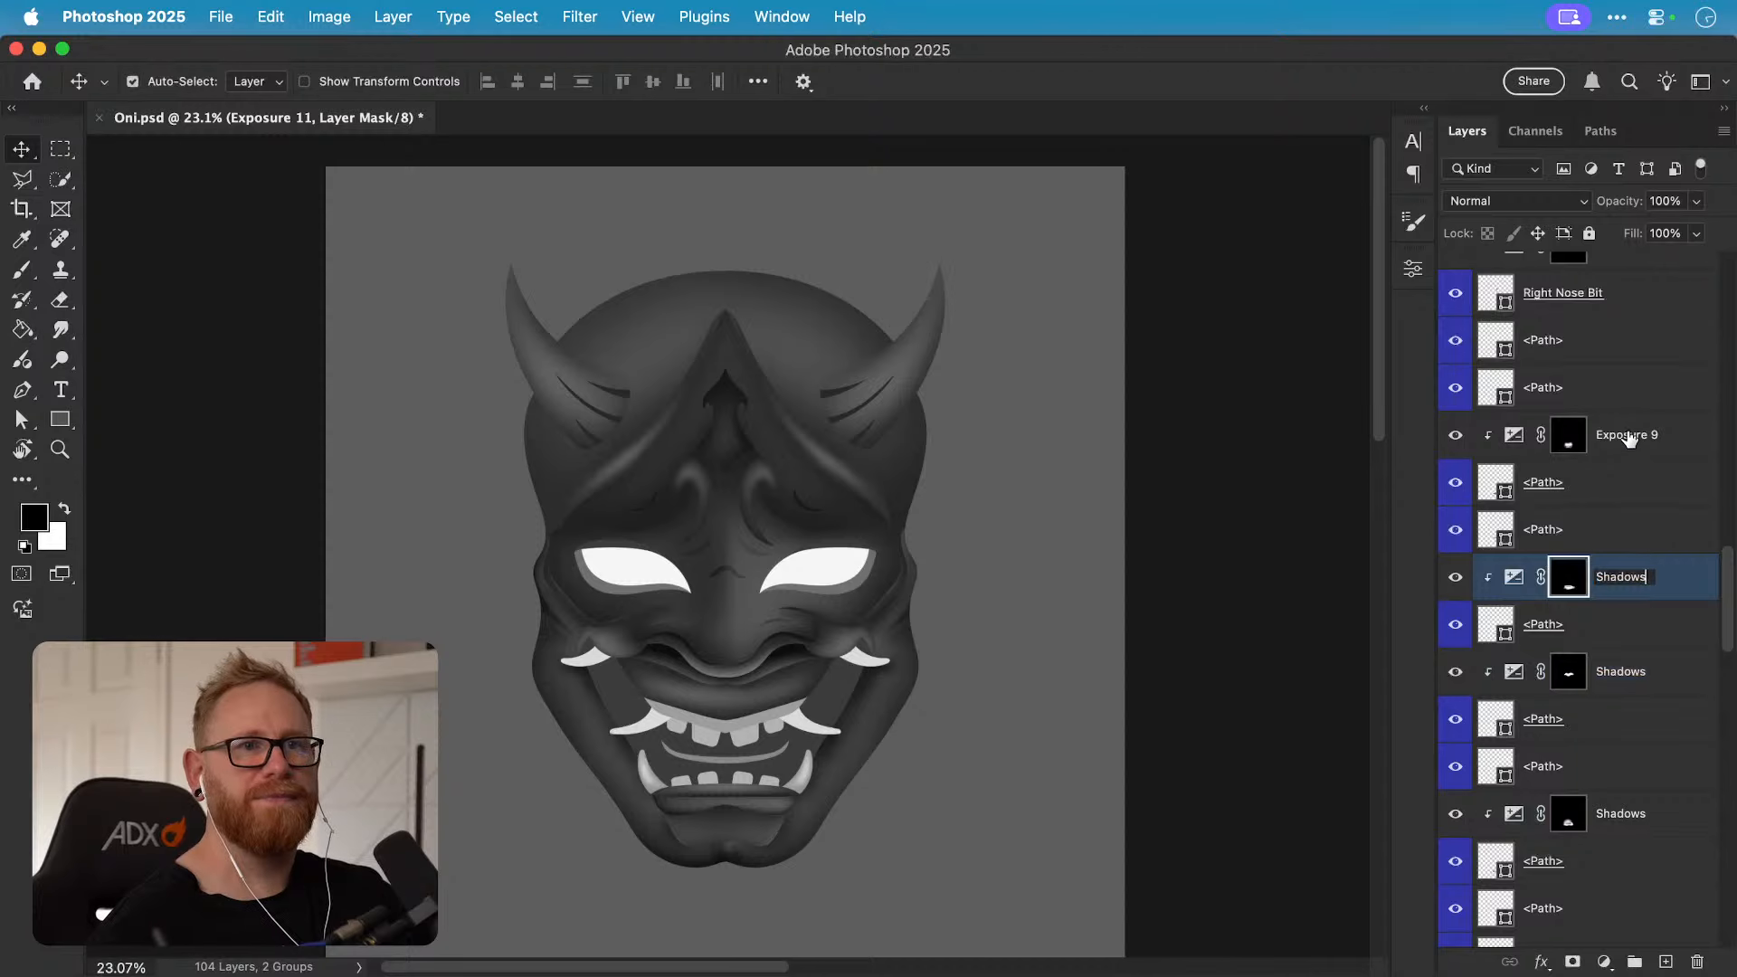
double_click(1634, 436)
type("Shadows")
key("Return")
Step: Rename the Right Nose Bit's Exposure 17 and the path layer's Exposure 4 adjustments as Shadows
scroll(1729, 623, "up", 10)
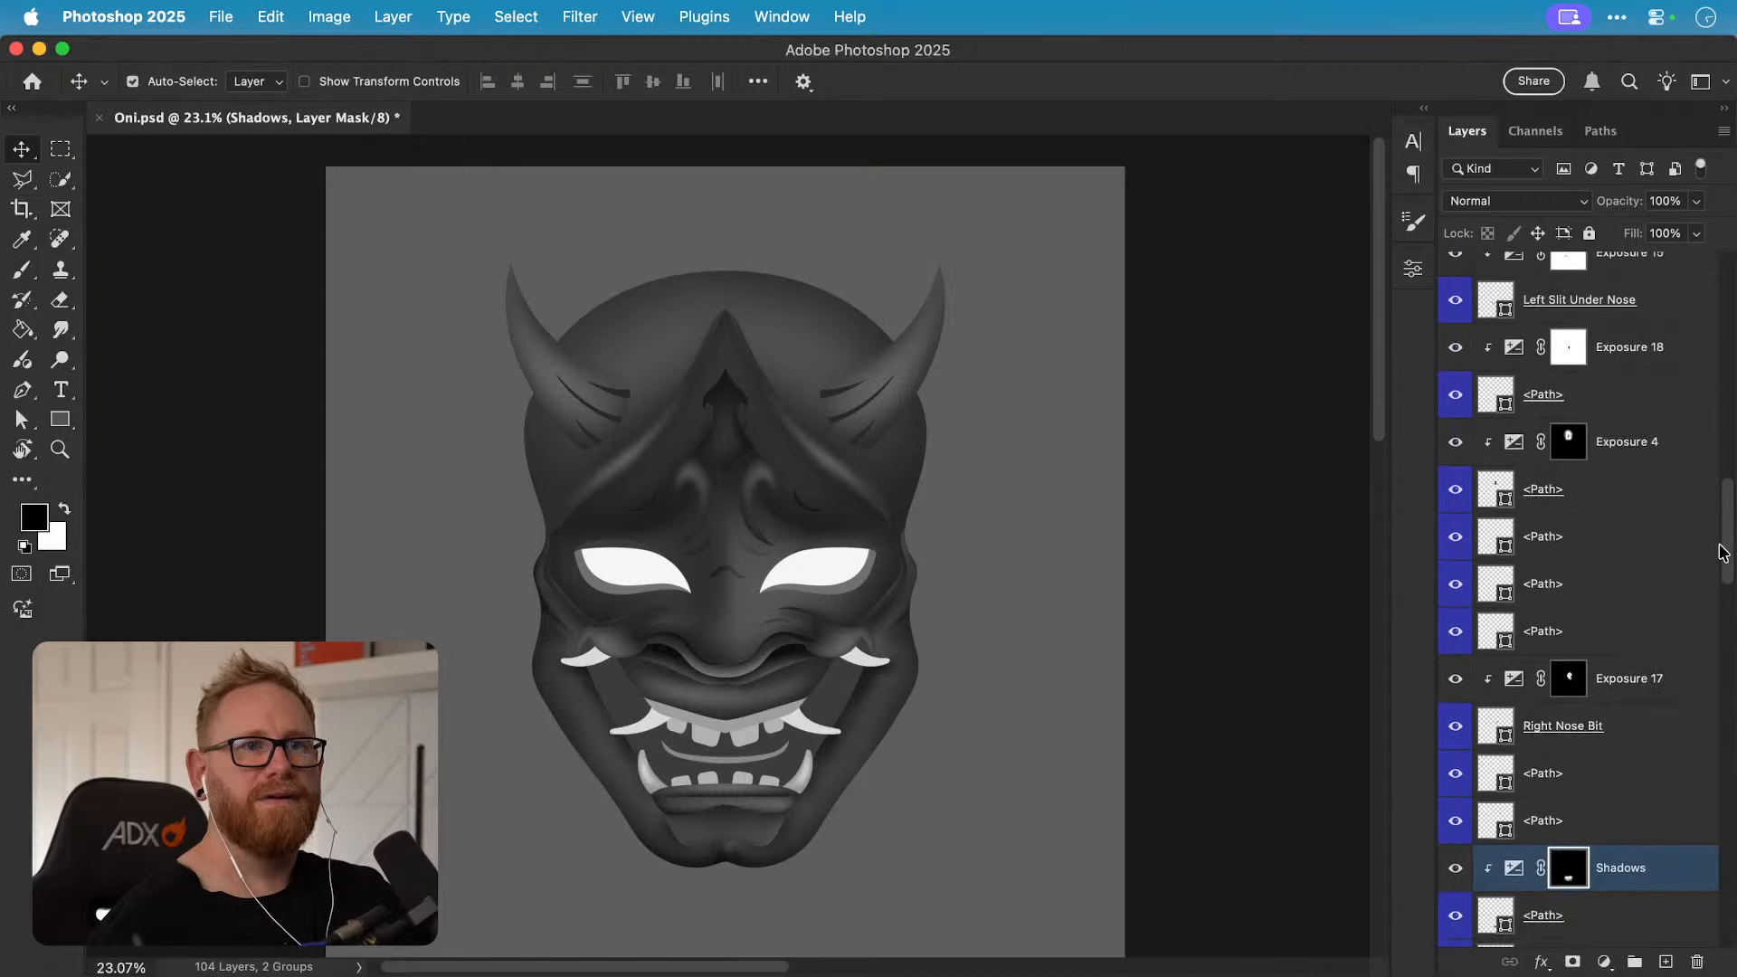
double_click(1635, 764)
type("Shadows")
double_click(1626, 528)
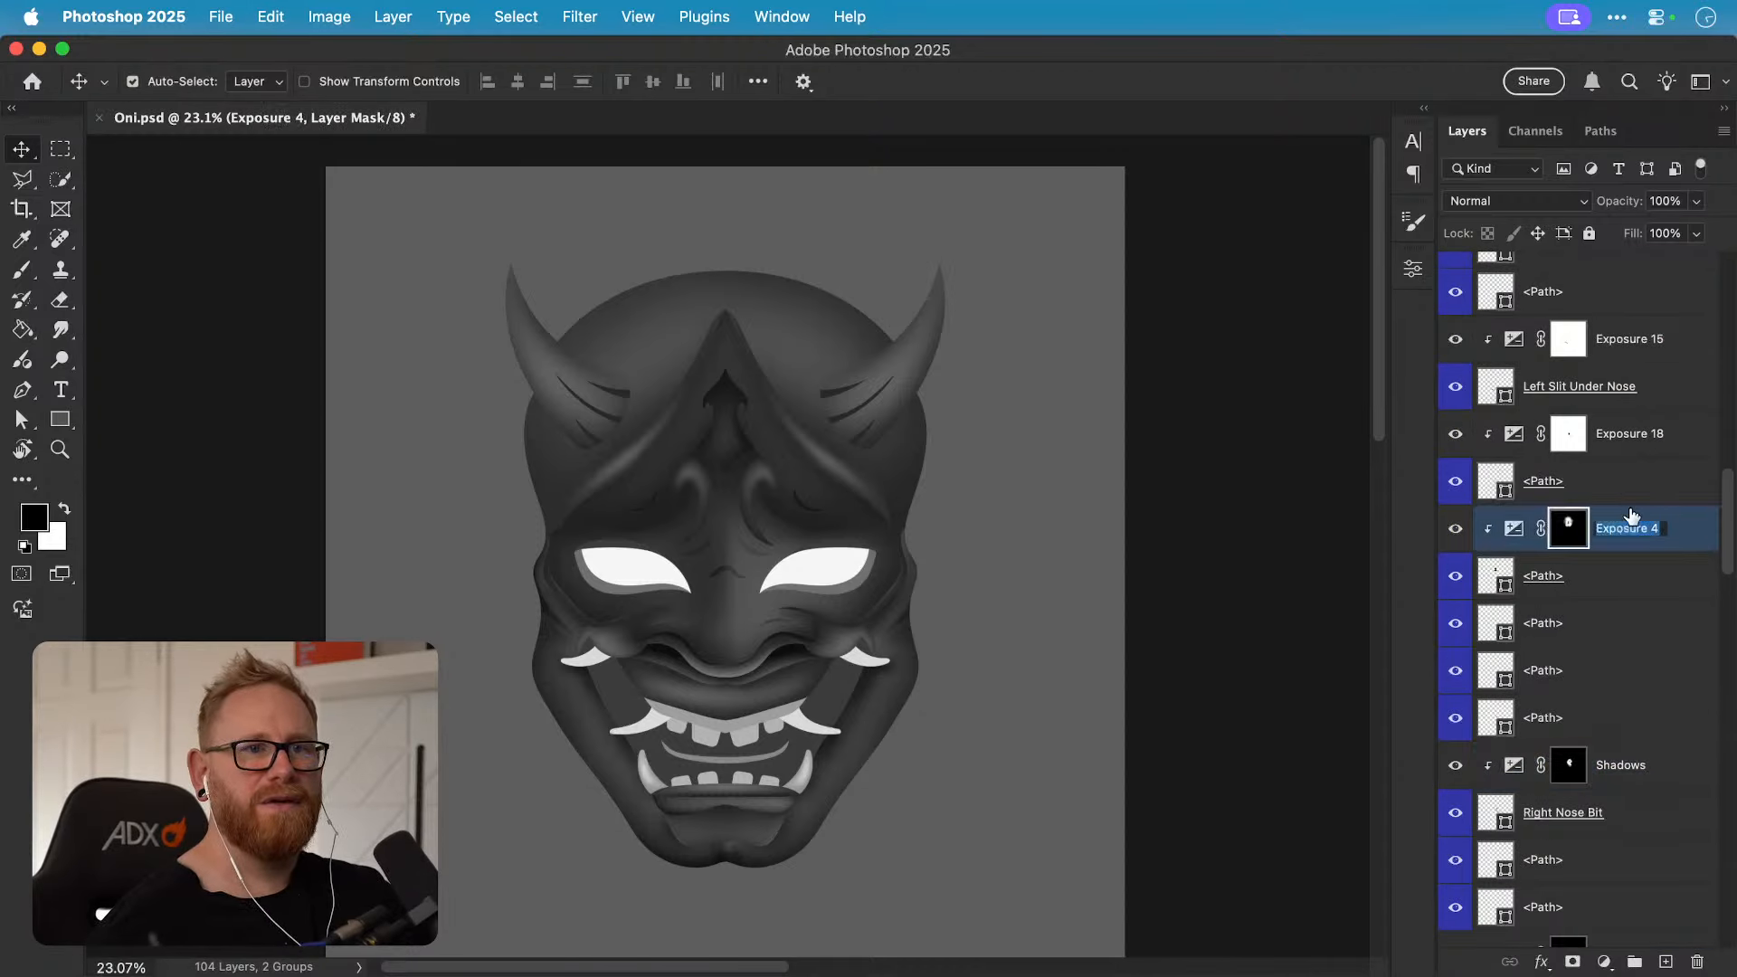
type("Shadows")
Step: Rename the path layer's Exposure 18 and the Left Slit Under Nose's Exposure 15 adjustments as Shadows
double_click(1628, 433)
type("Shadows")
key("Return")
double_click(1634, 341)
type("Shadows")
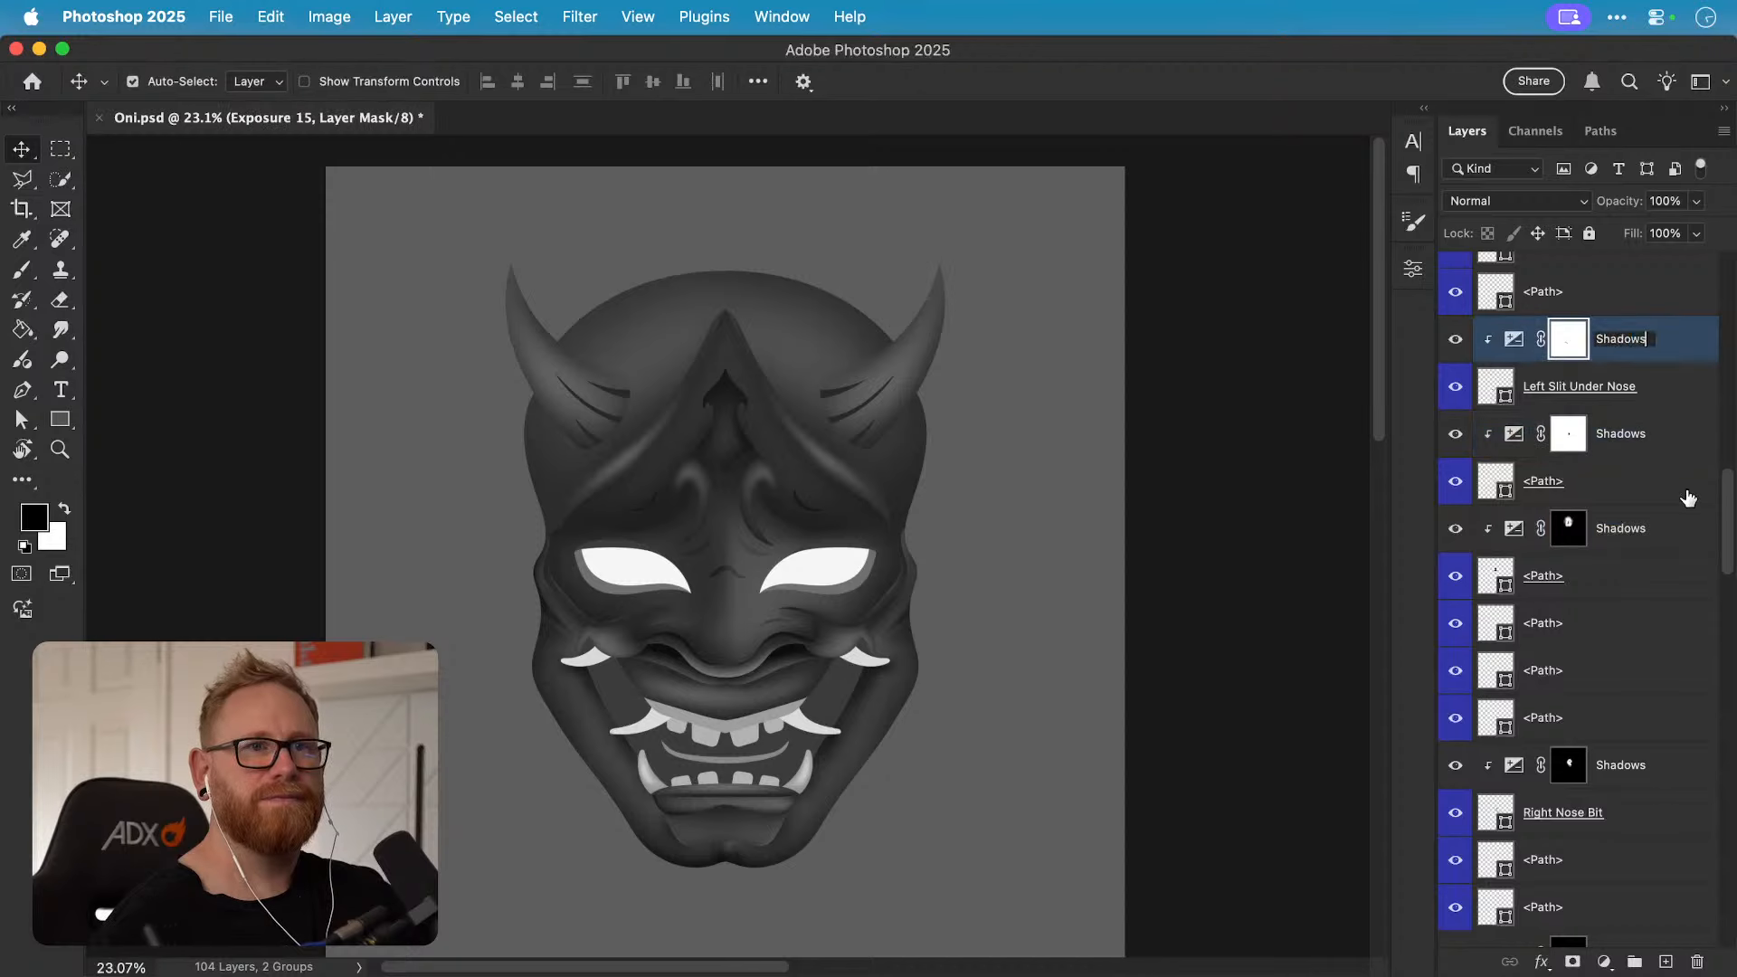
key("Return")
Step: Rename the Exposure adjustments clipped to Left Forehead Thing and Left Nose Bit as Shadows
left_click_drag(1729, 518, 1726, 455)
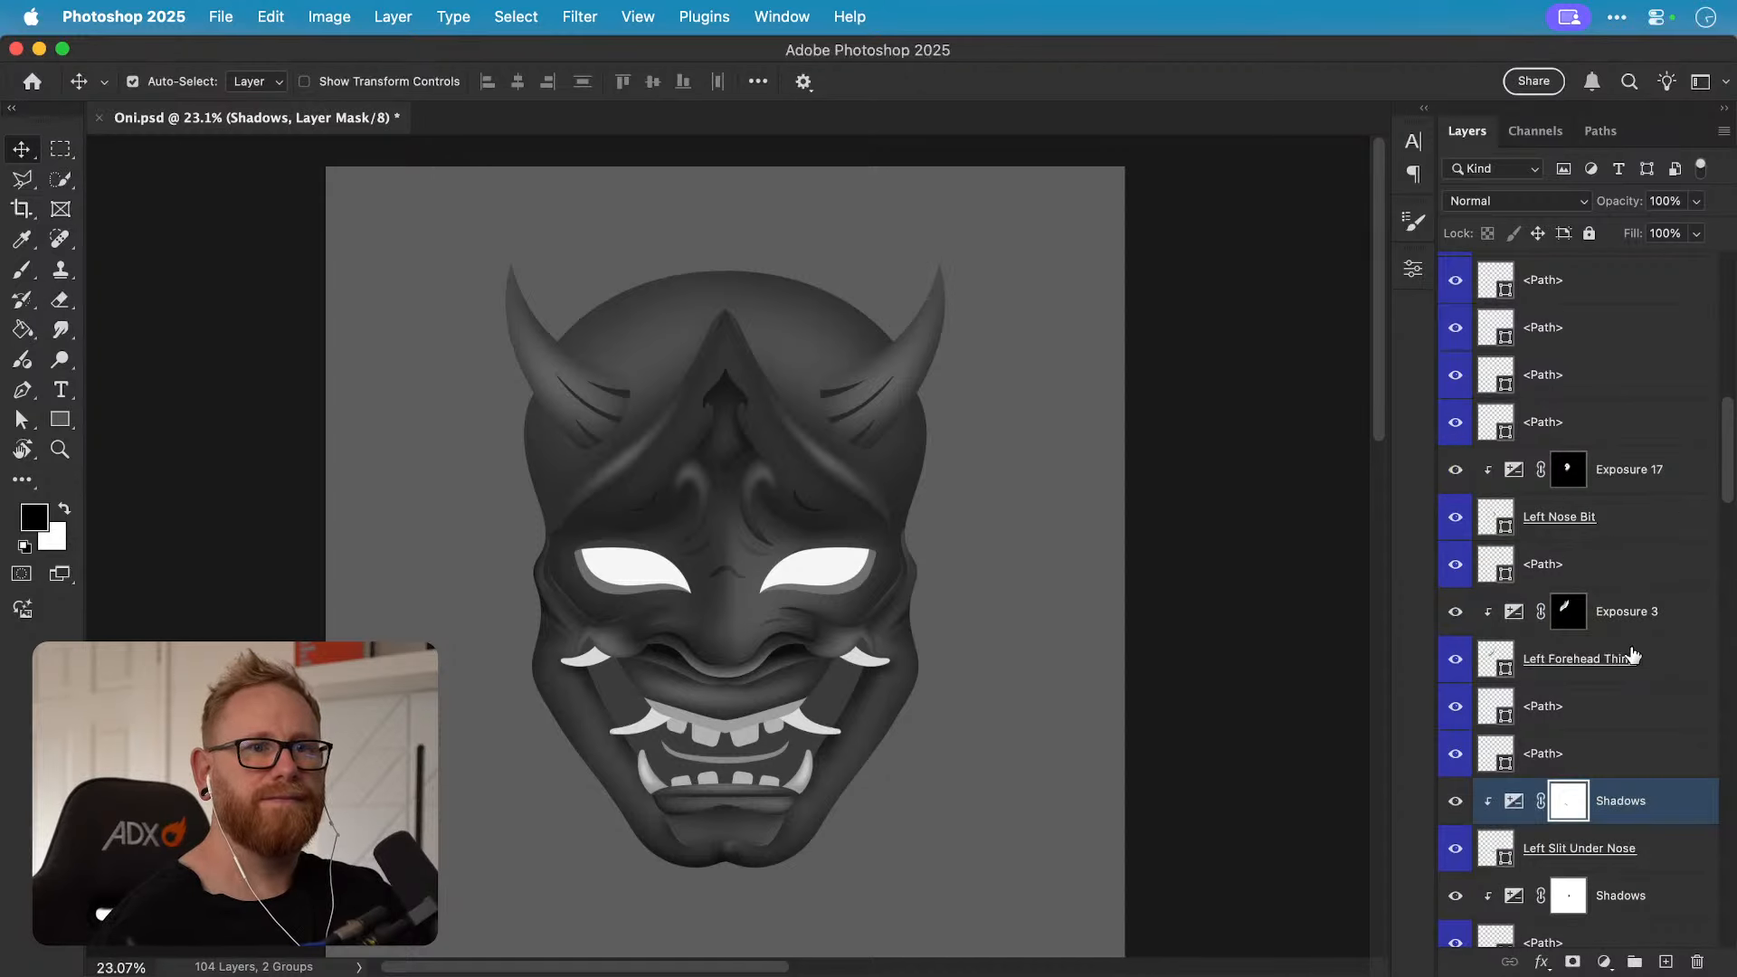
double_click(1625, 611)
type("Shadows")
key("Return")
double_click(1628, 469)
type("Shadows")
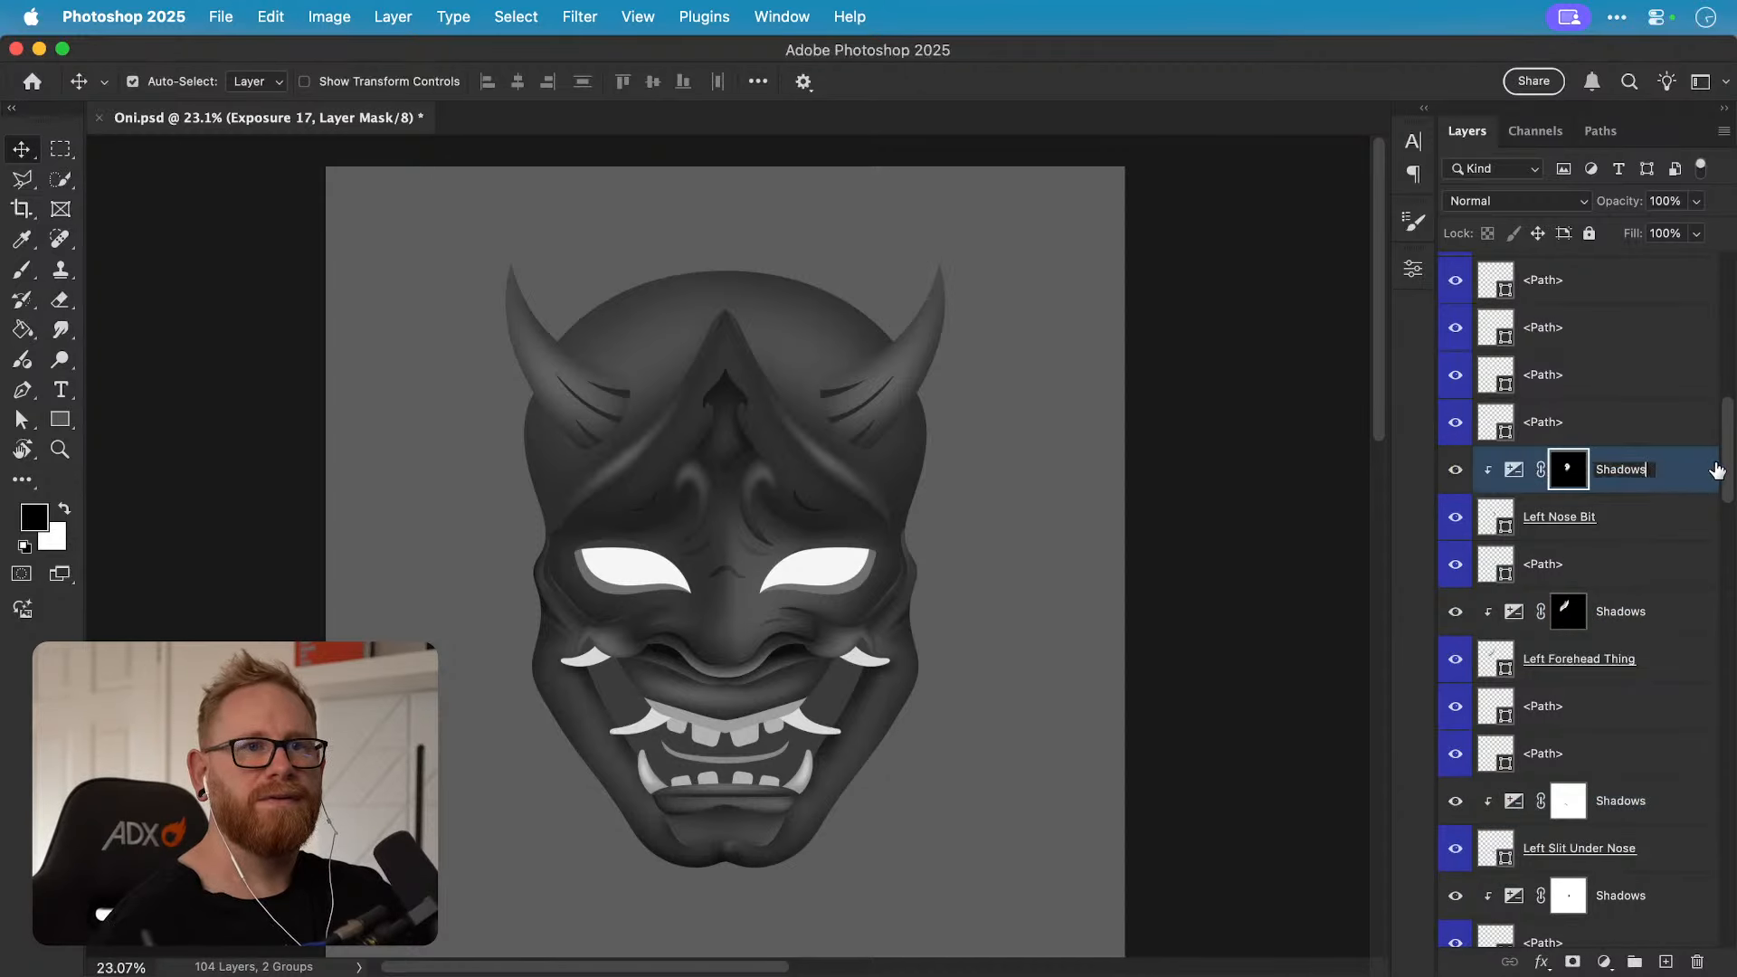
key("Return")
Step: Rename the Exposure adjustments clipped to Left Cheek Slit and Left Bottom Tooth as Shadows
left_click_drag(1727, 477, 1720, 407)
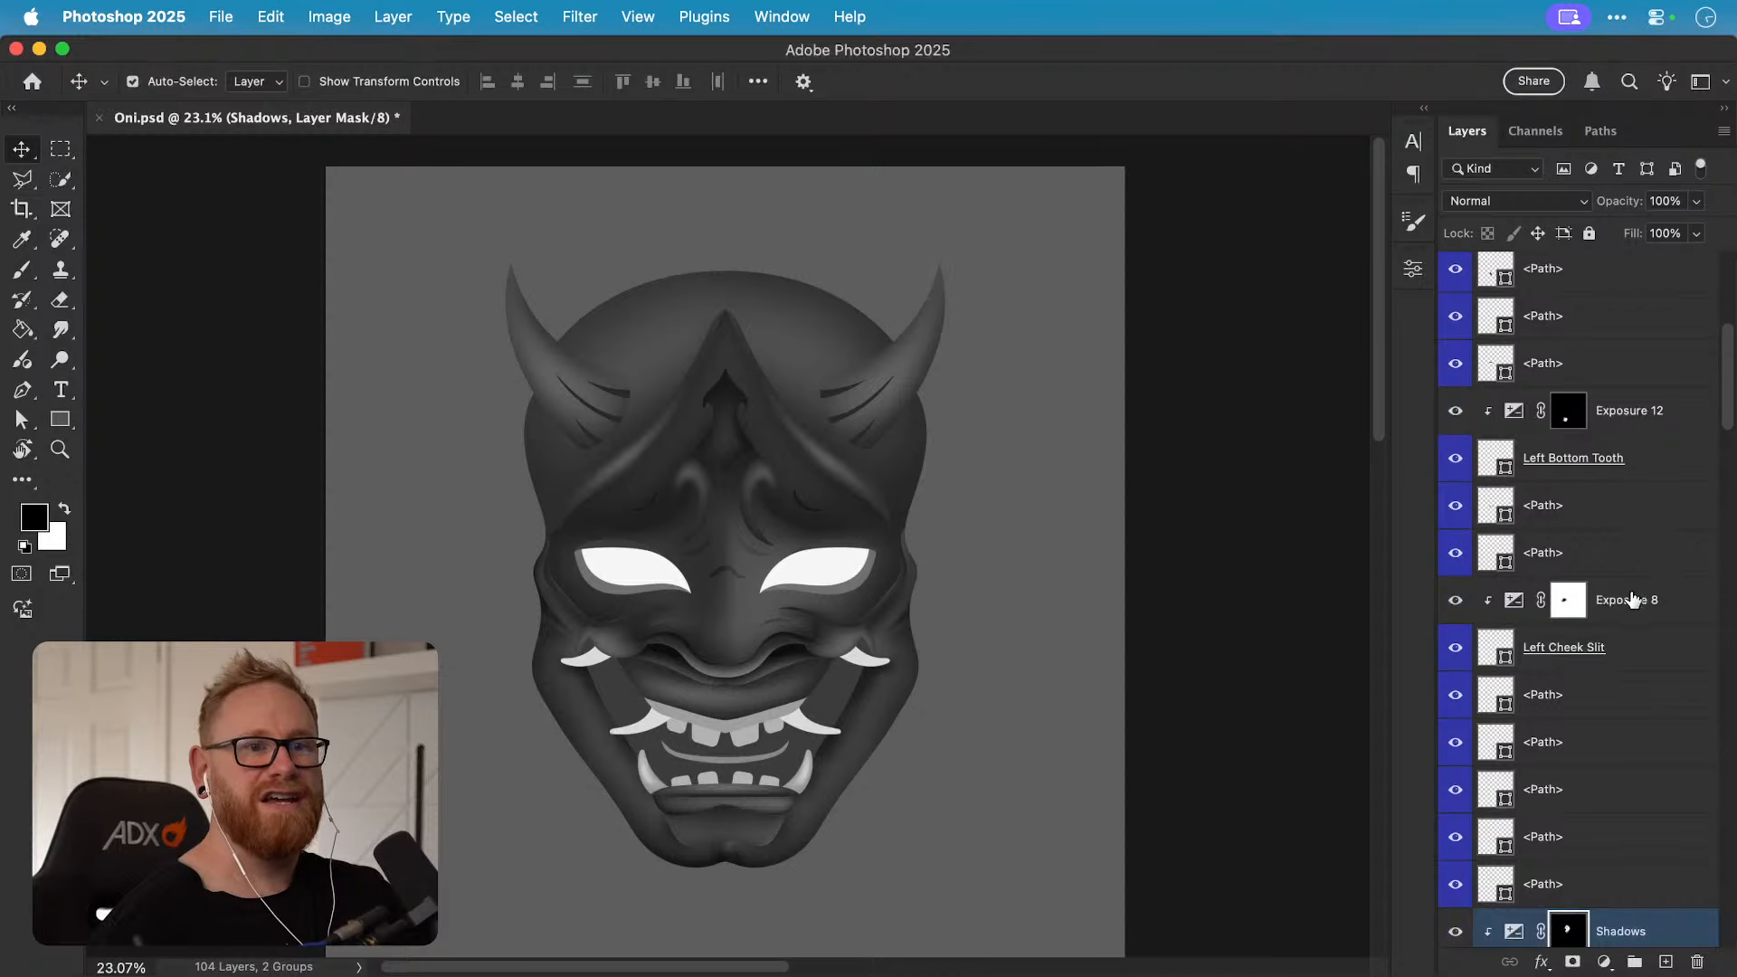
double_click(1633, 599)
type("Shadows")
key("Return")
double_click(1638, 414)
type("Shadows")
key("Return")
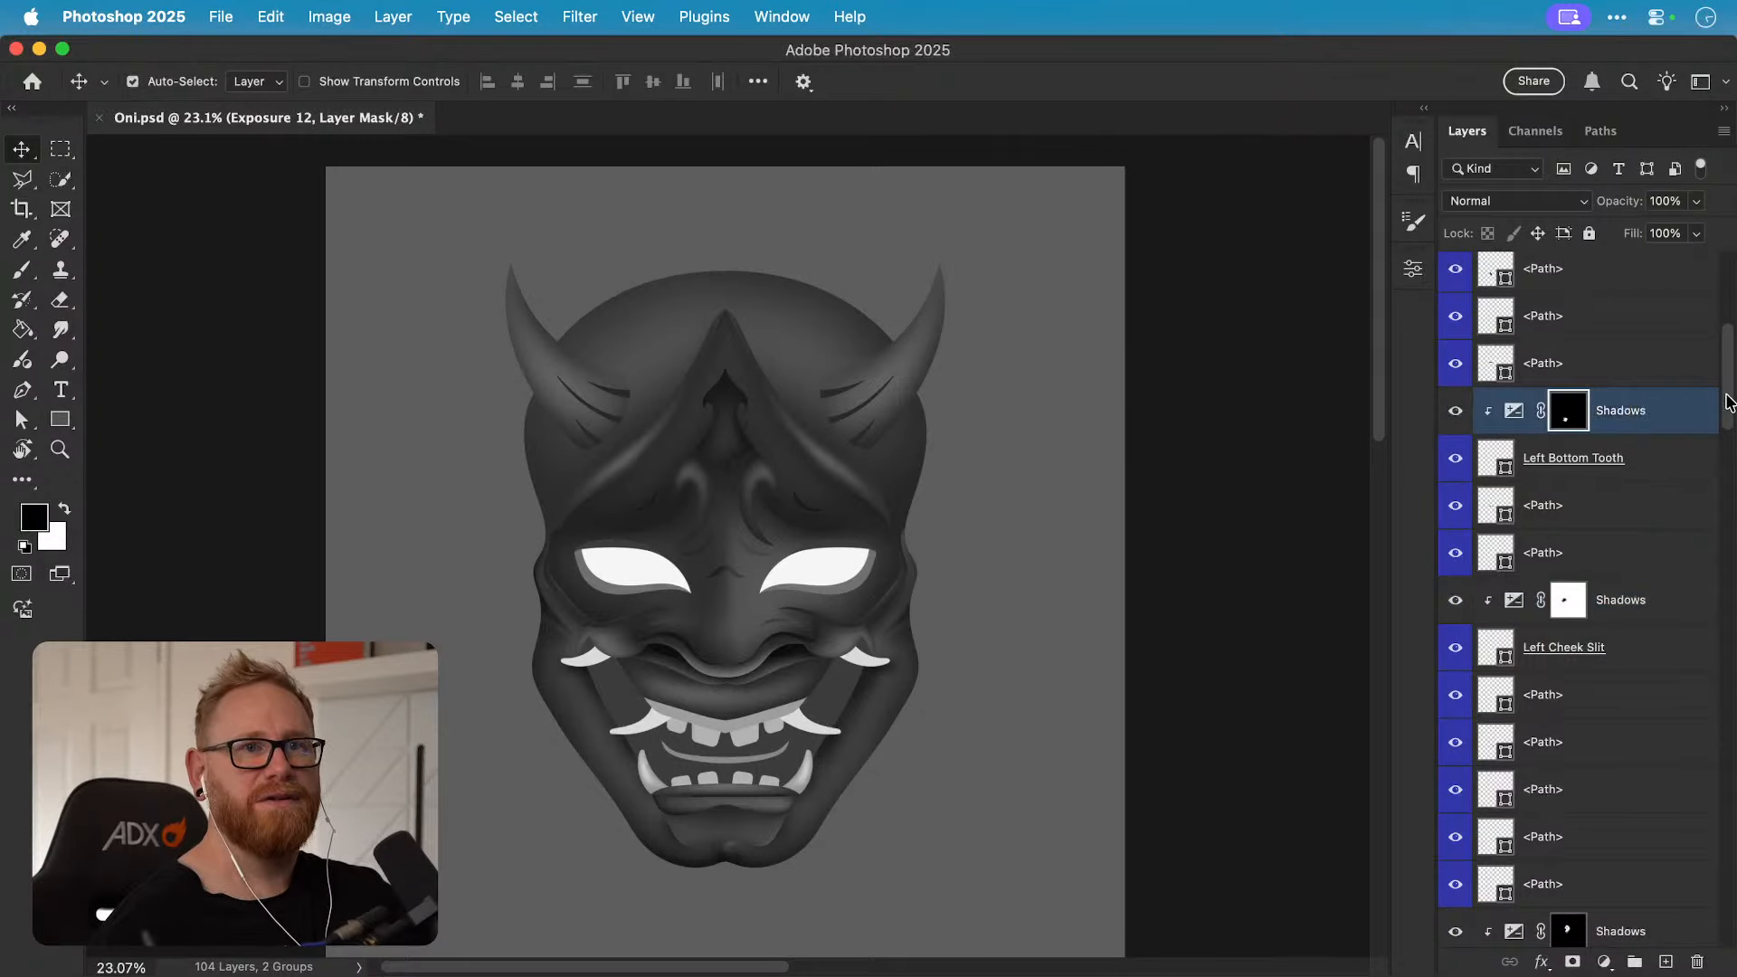
Step: Rename the Exposure adjustments clipped to Left Cheek Piece and Left Horn as Shadows
scroll(1710, 416, "up", 5)
double_click(1626, 549)
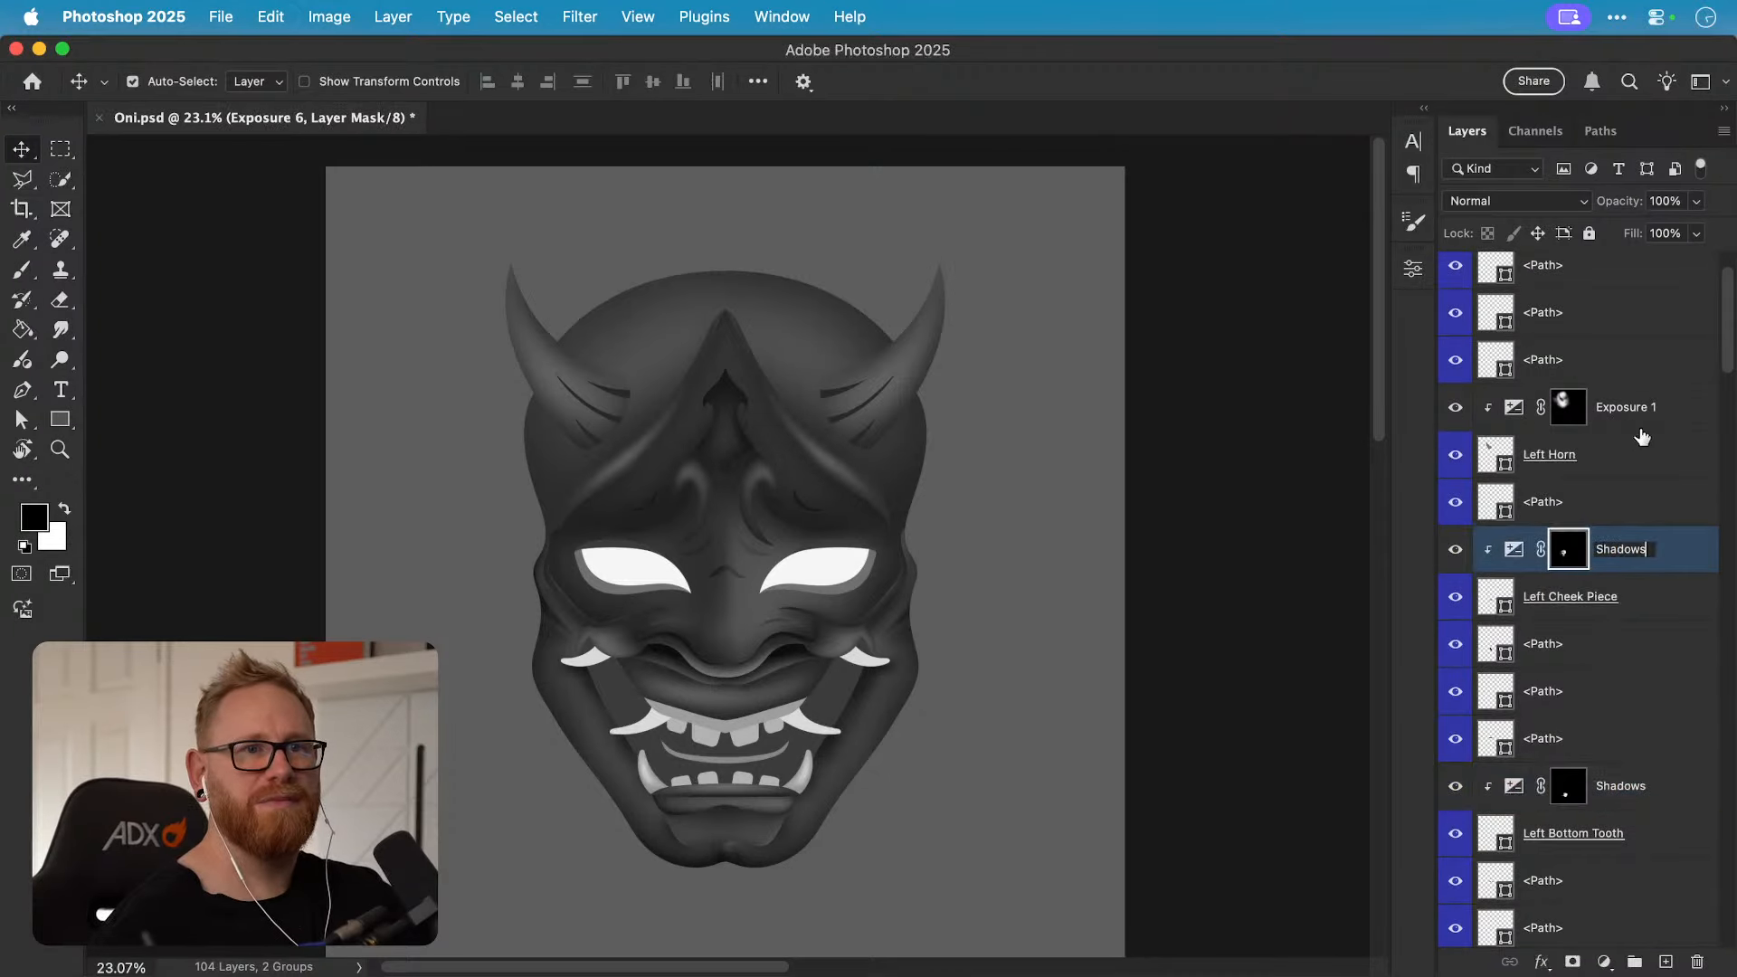
type("Shadows")
key("Return")
double_click(1636, 409)
type("Shadows")
key("Return")
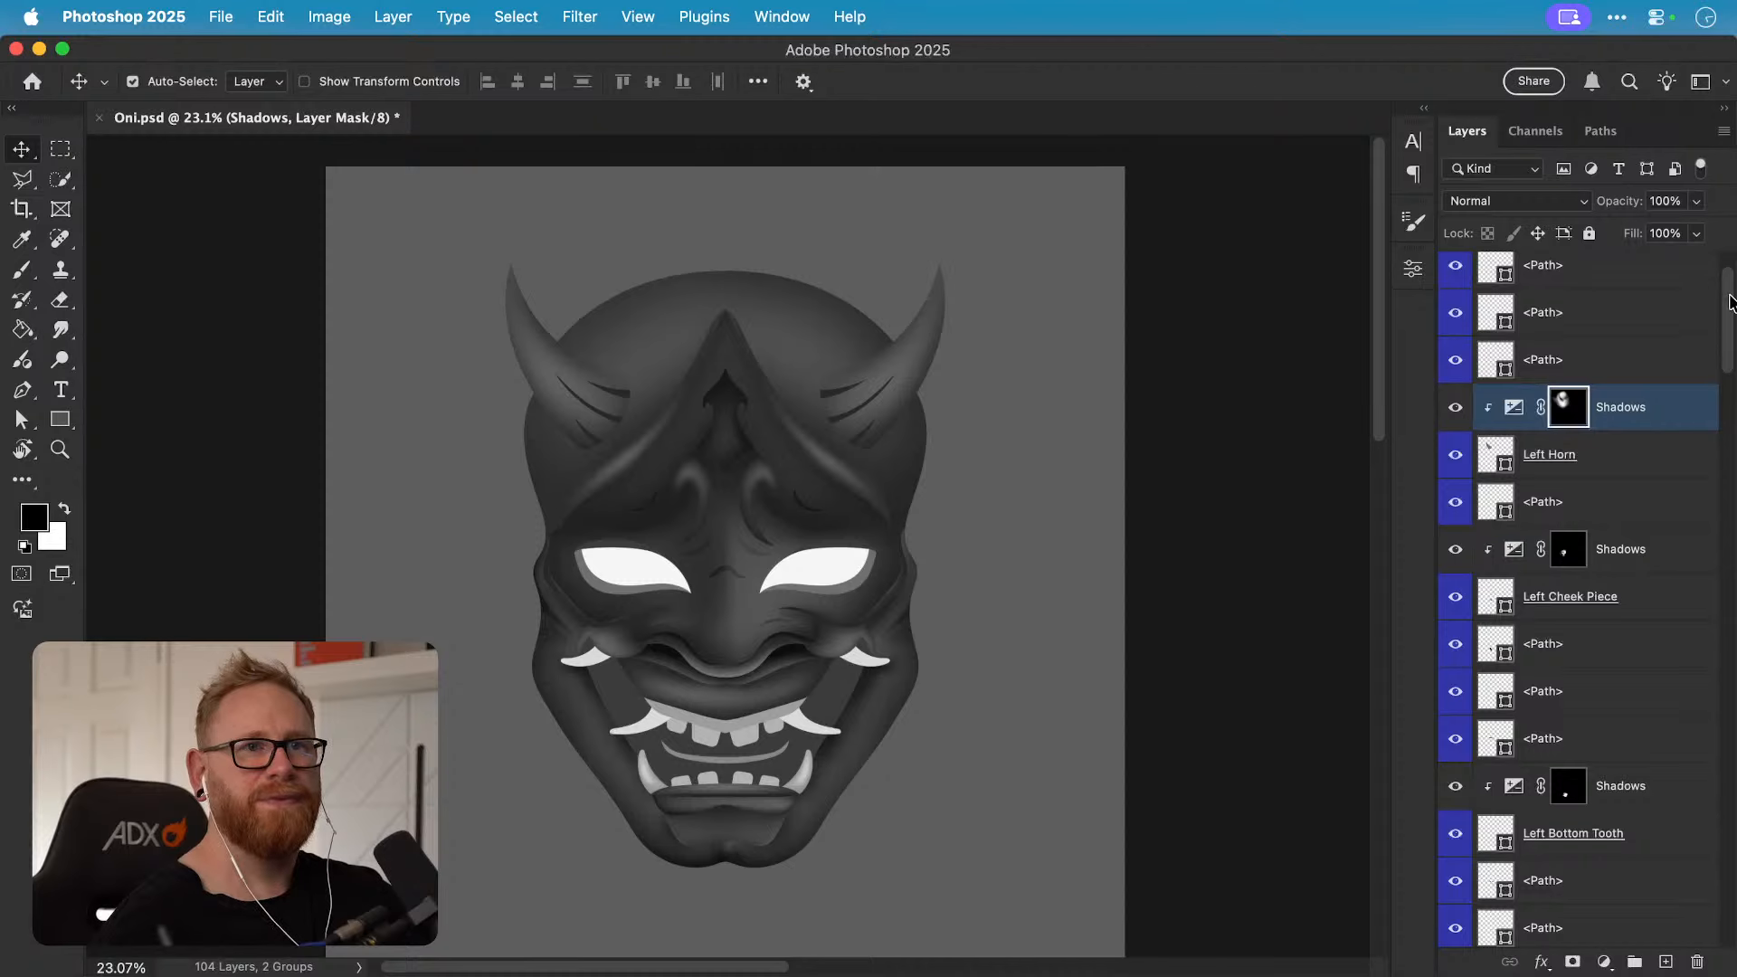
Step: Open the two Unsplash texture JPGs from the desktop as separate documents alongside Oni.psd
key("super+0")
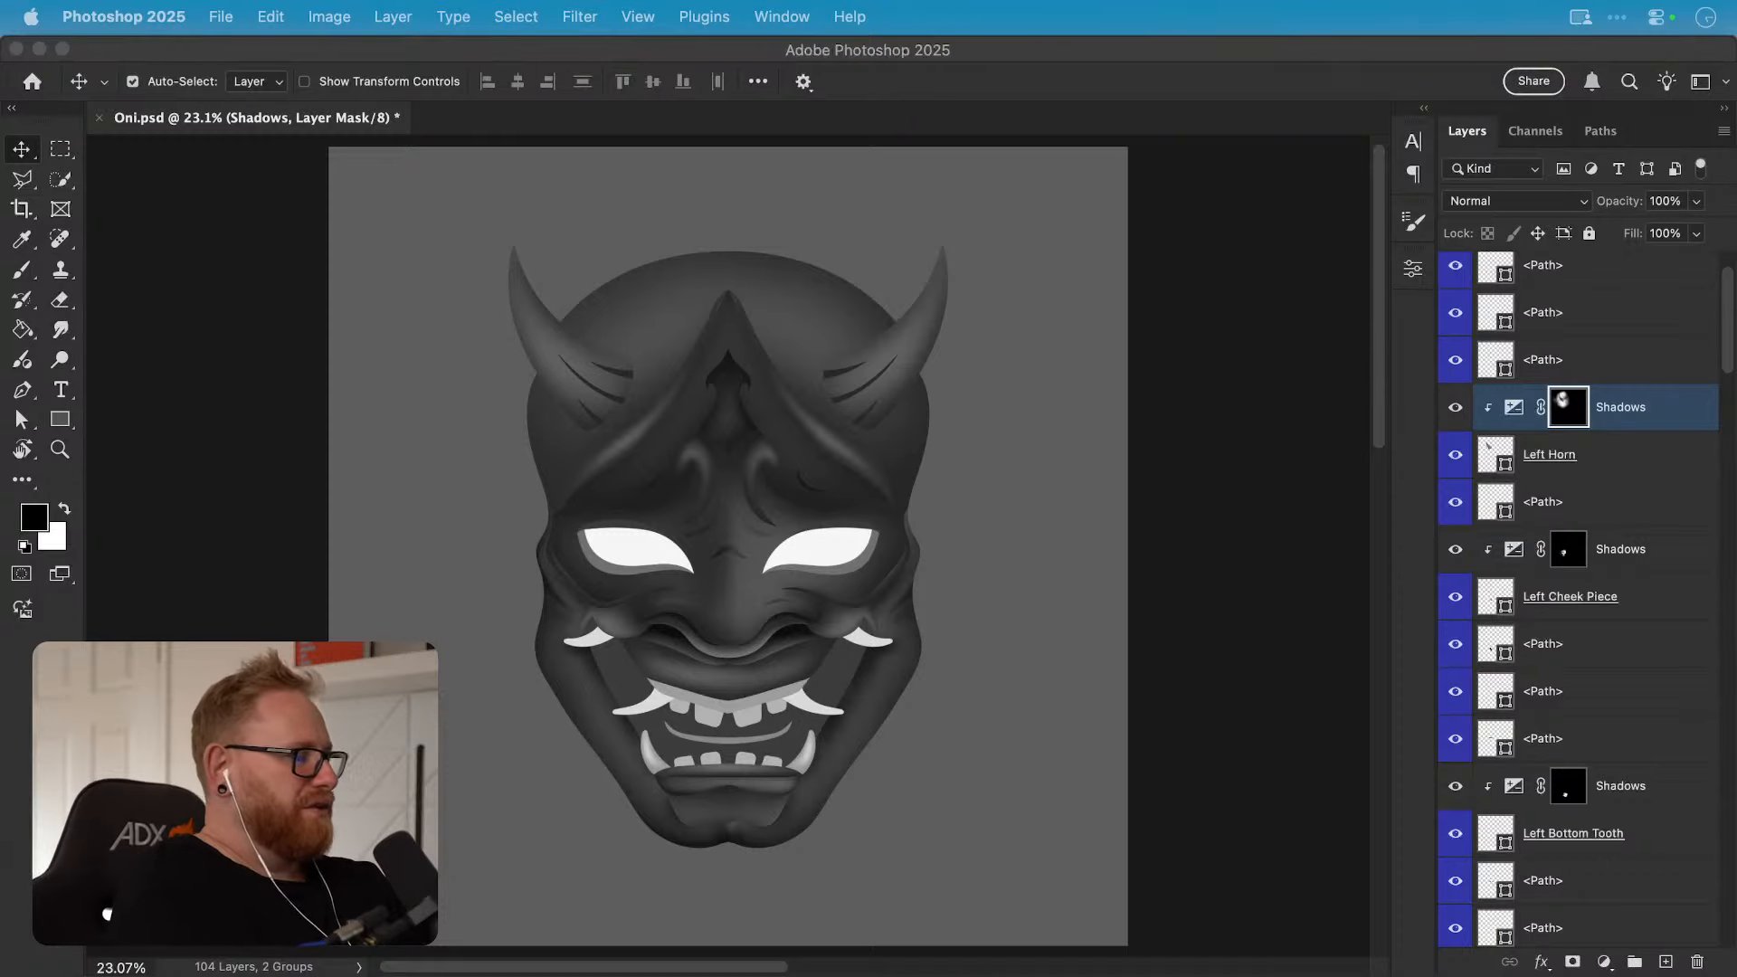
key("F11")
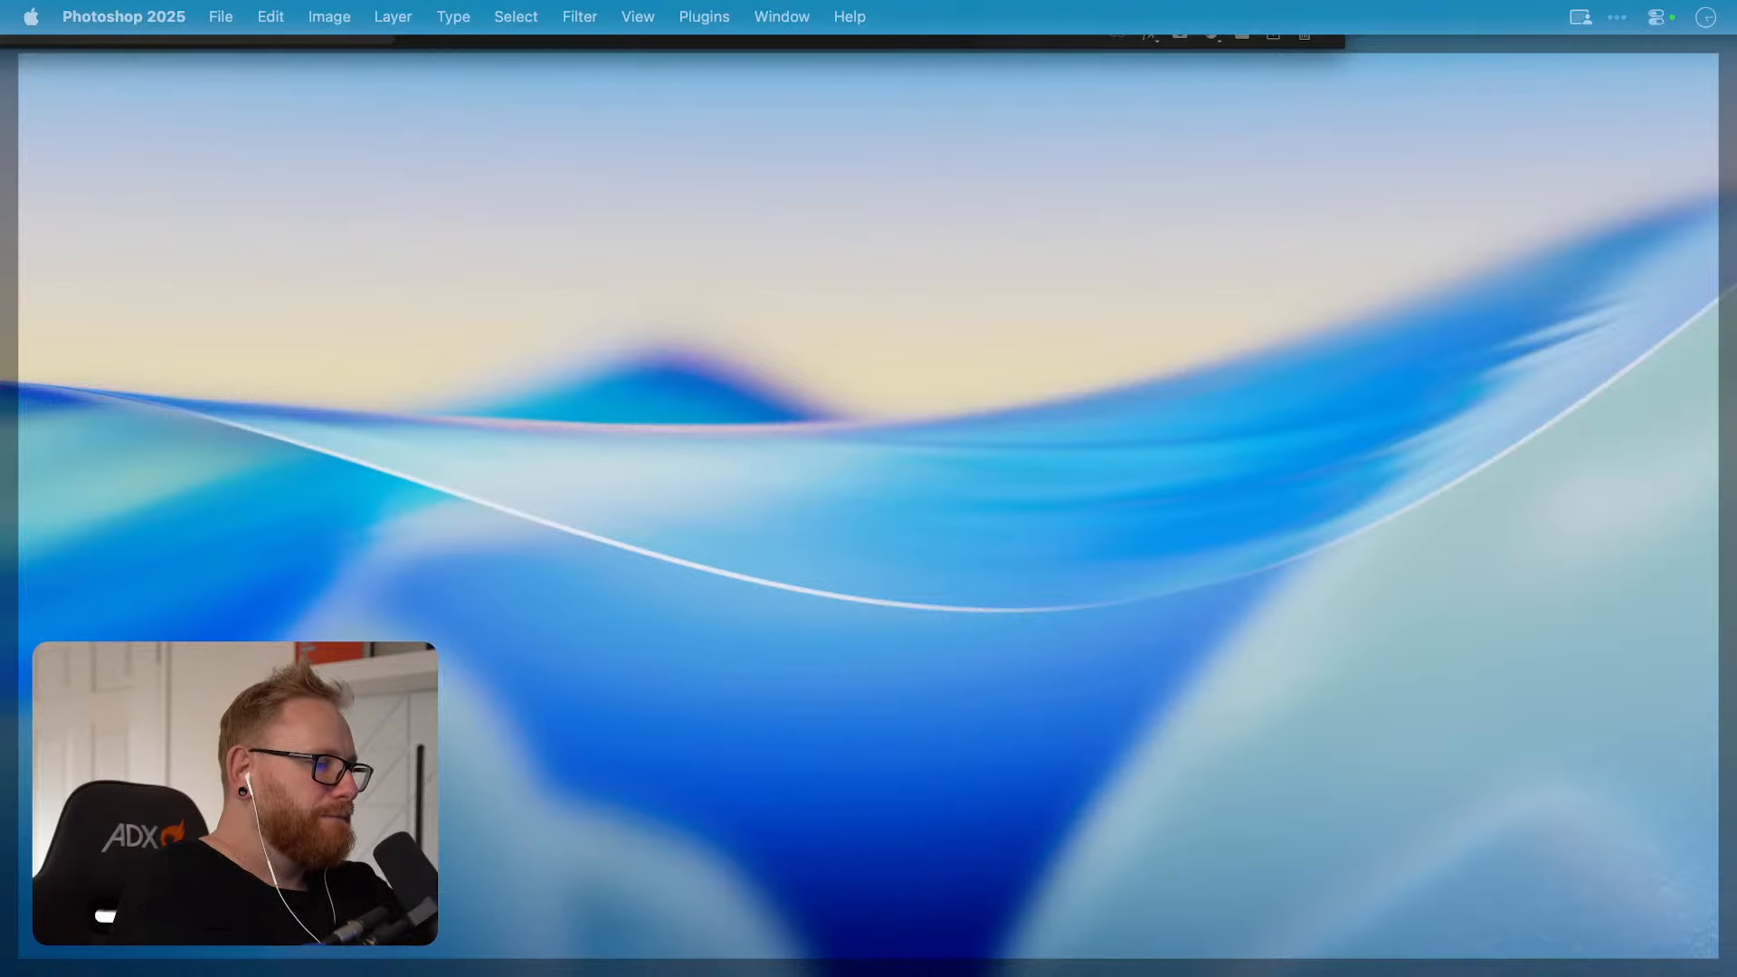
key("F11")
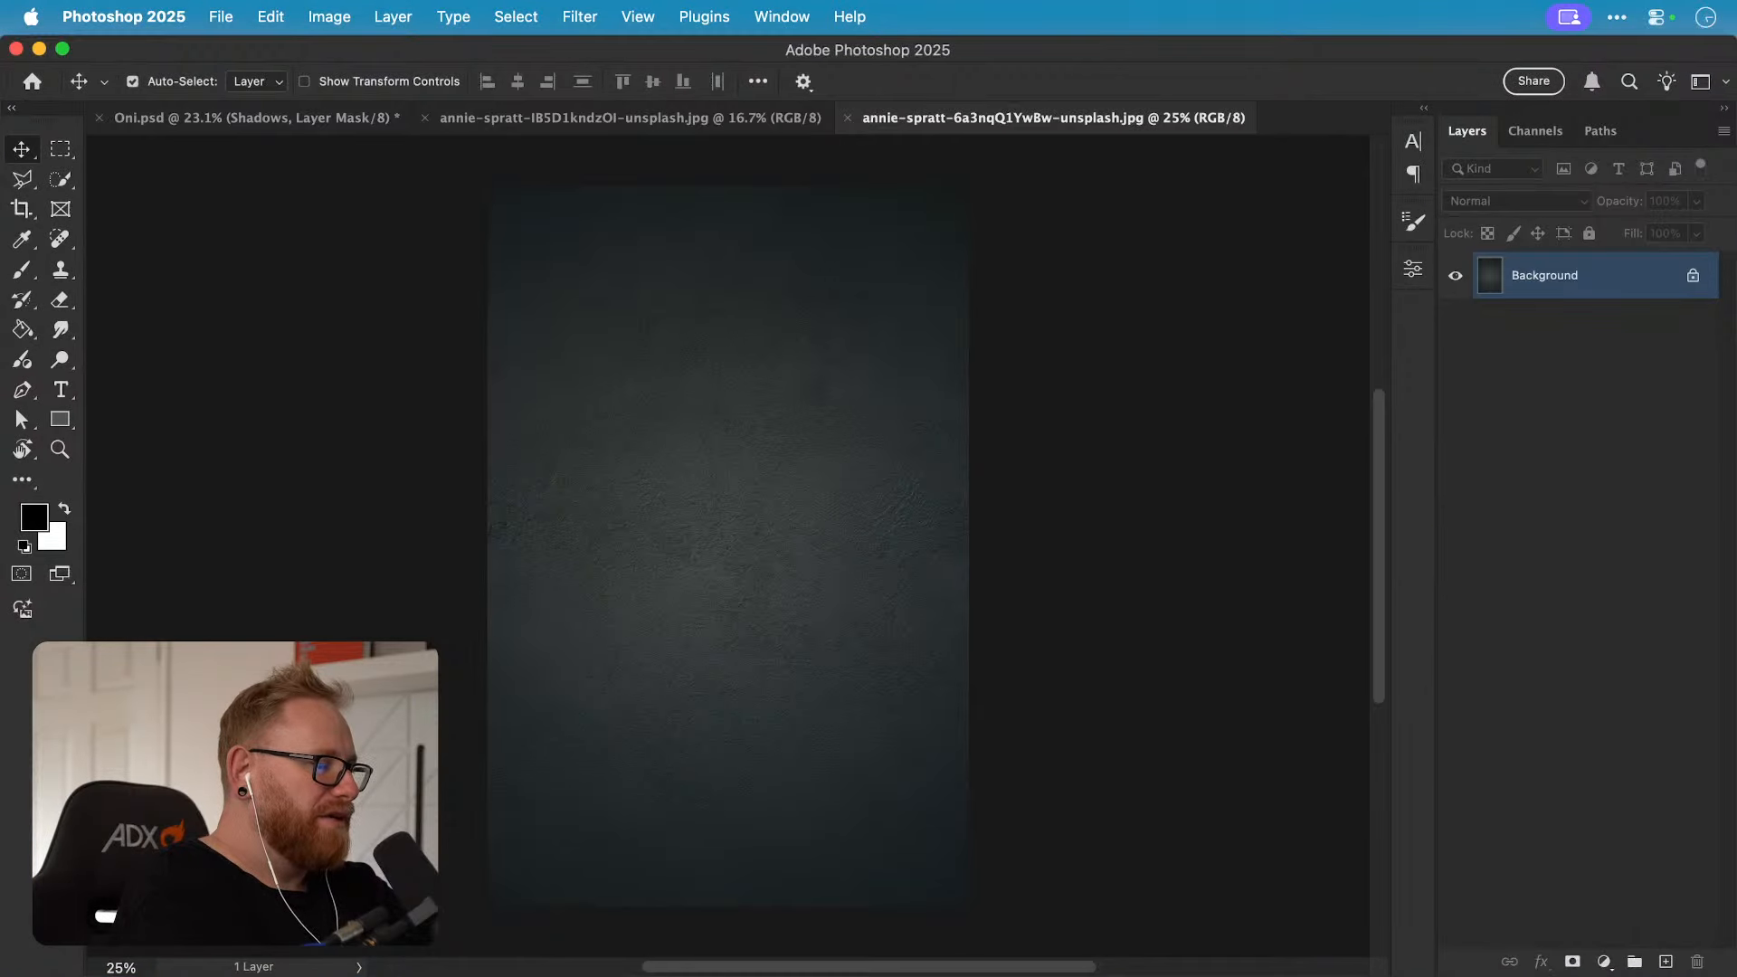
Step: Select and copy the entire dark leather texture image and return to the Oni.psd document
key("super+Tab")
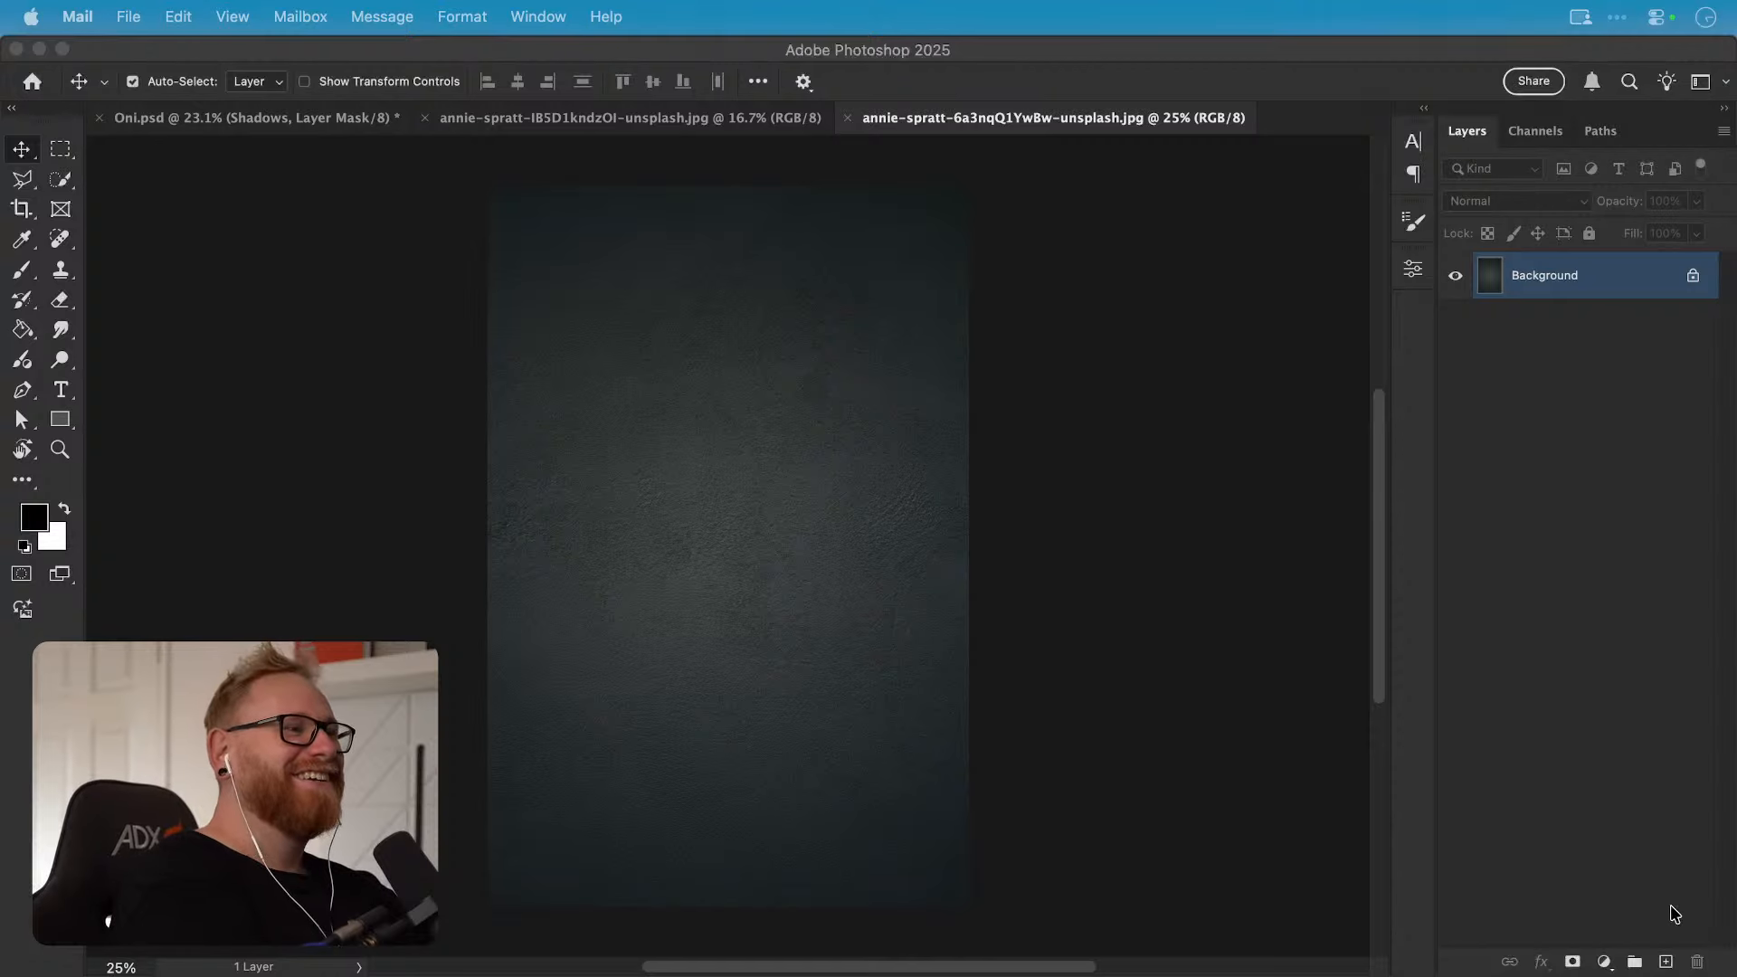
left_click(698, 271)
key("super+a")
left_click(299, 118)
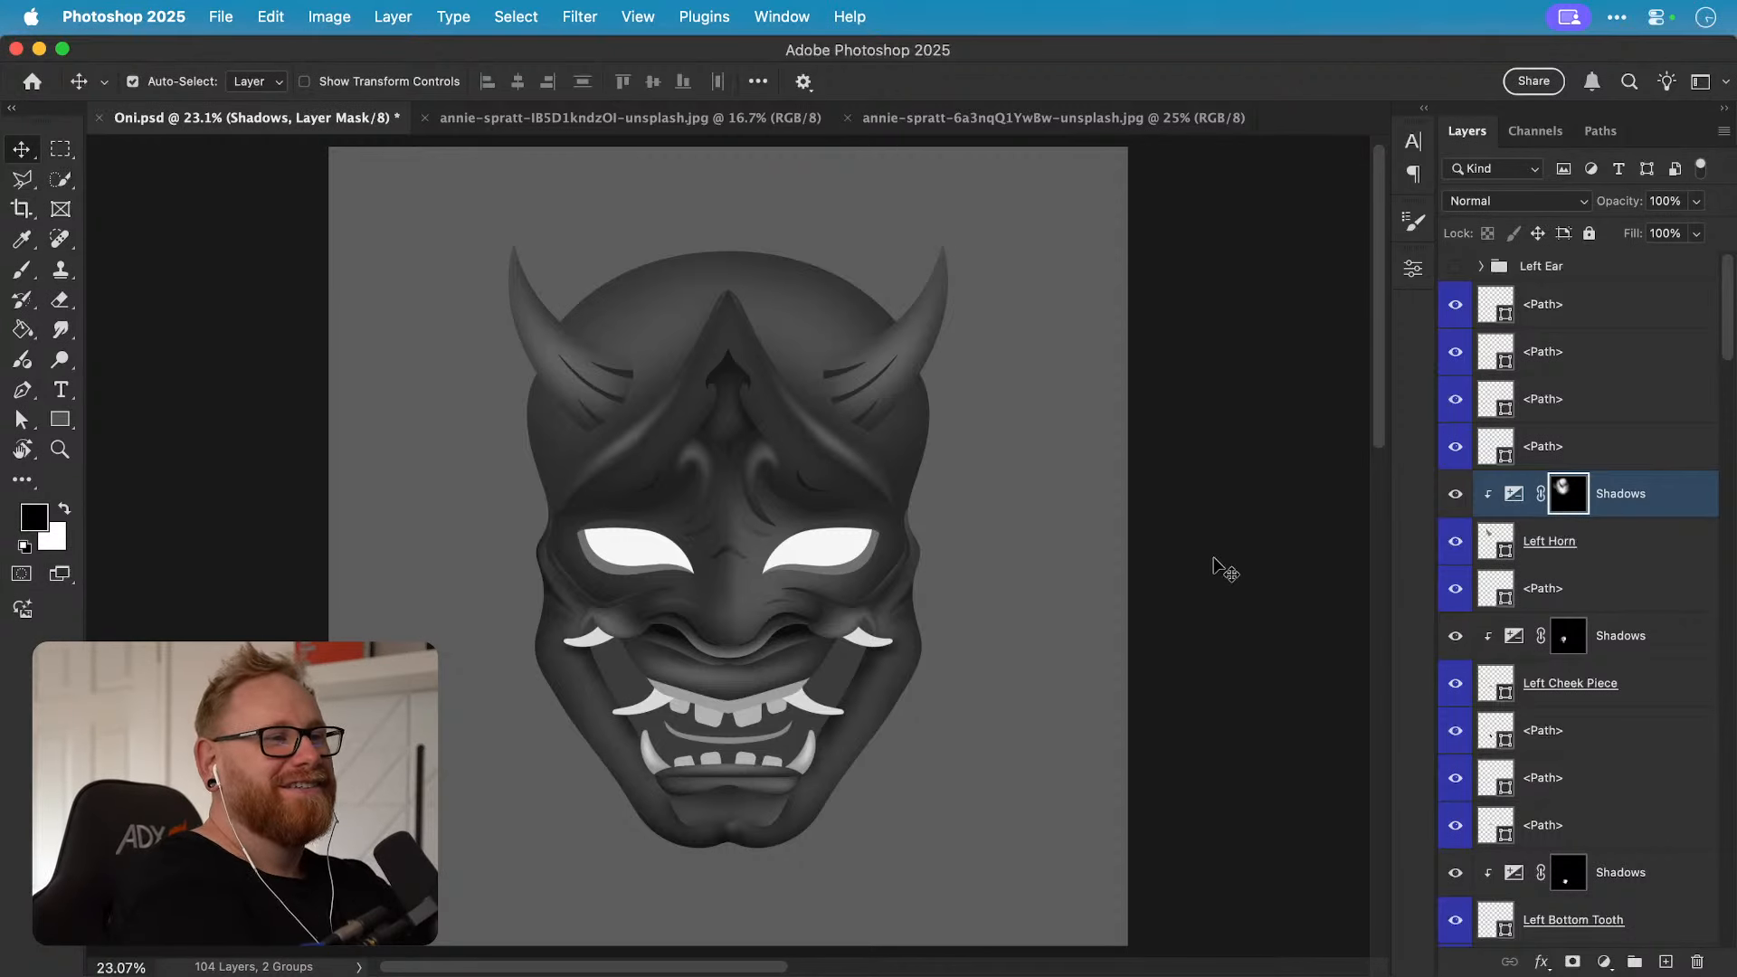
Step: Group all mask layers from the Left Ear group down to Right Horn and name the group Oni
left_click(1542, 266)
scroll(1615, 425, "down", 15)
scroll(1614, 426, "down", 4)
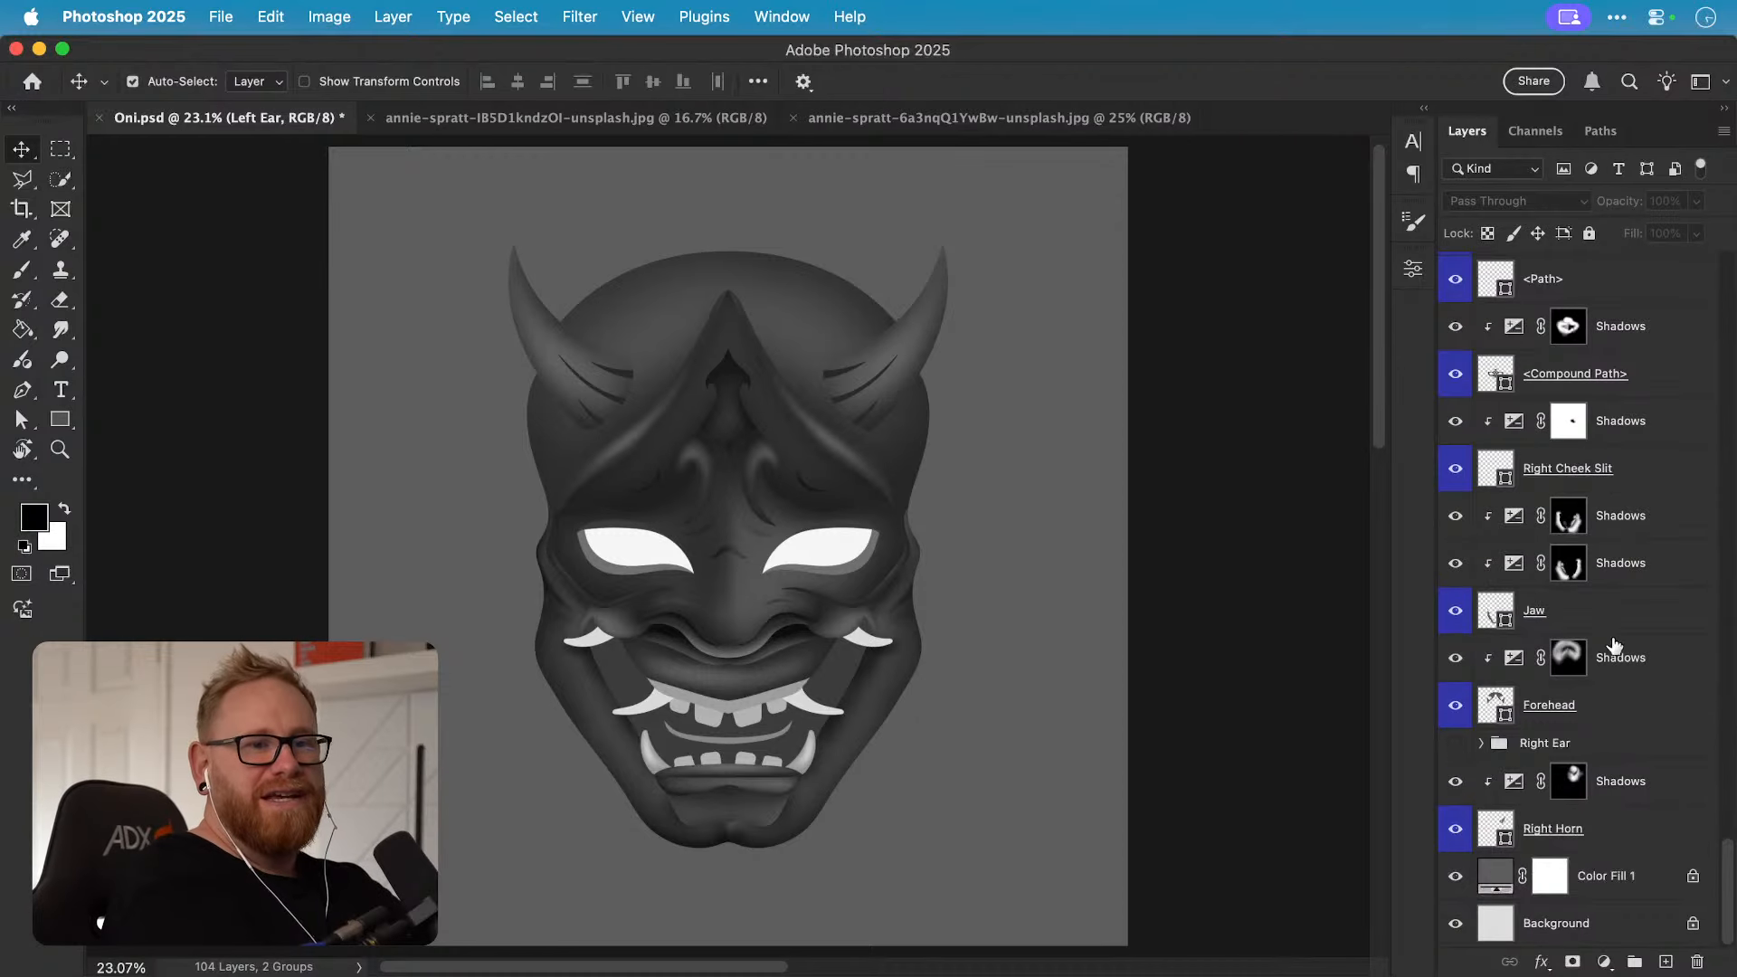
left_click(1609, 828, "shift")
key("super+g")
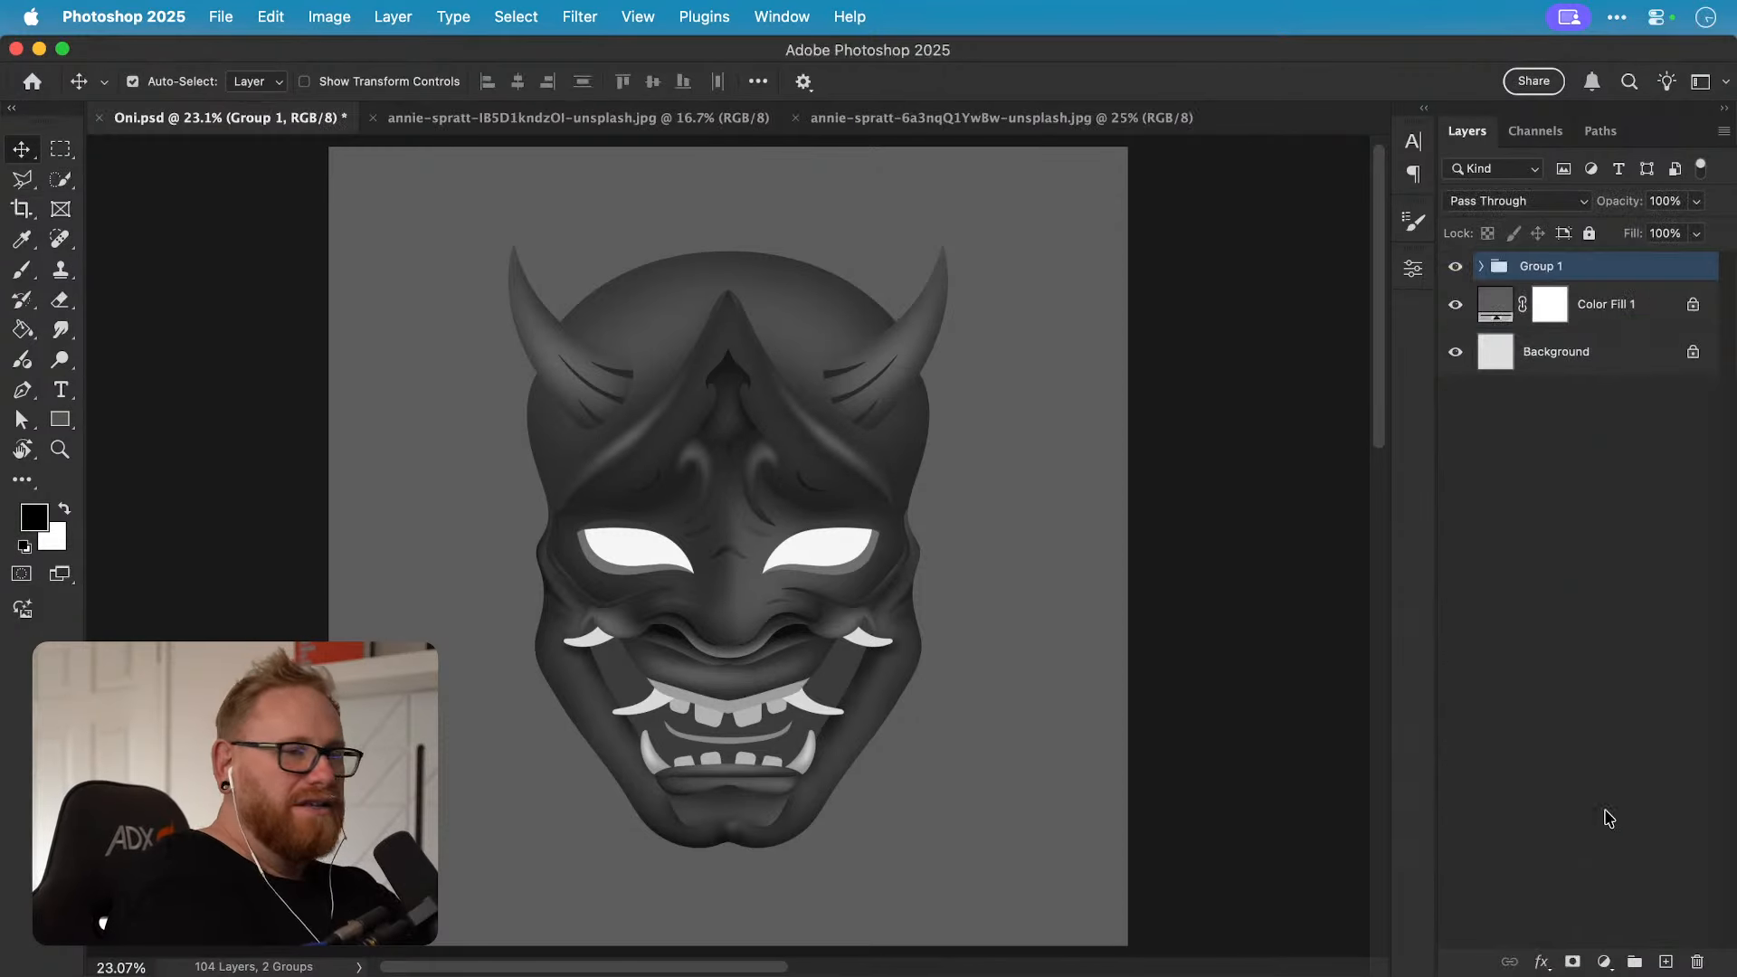
double_click(1542, 265)
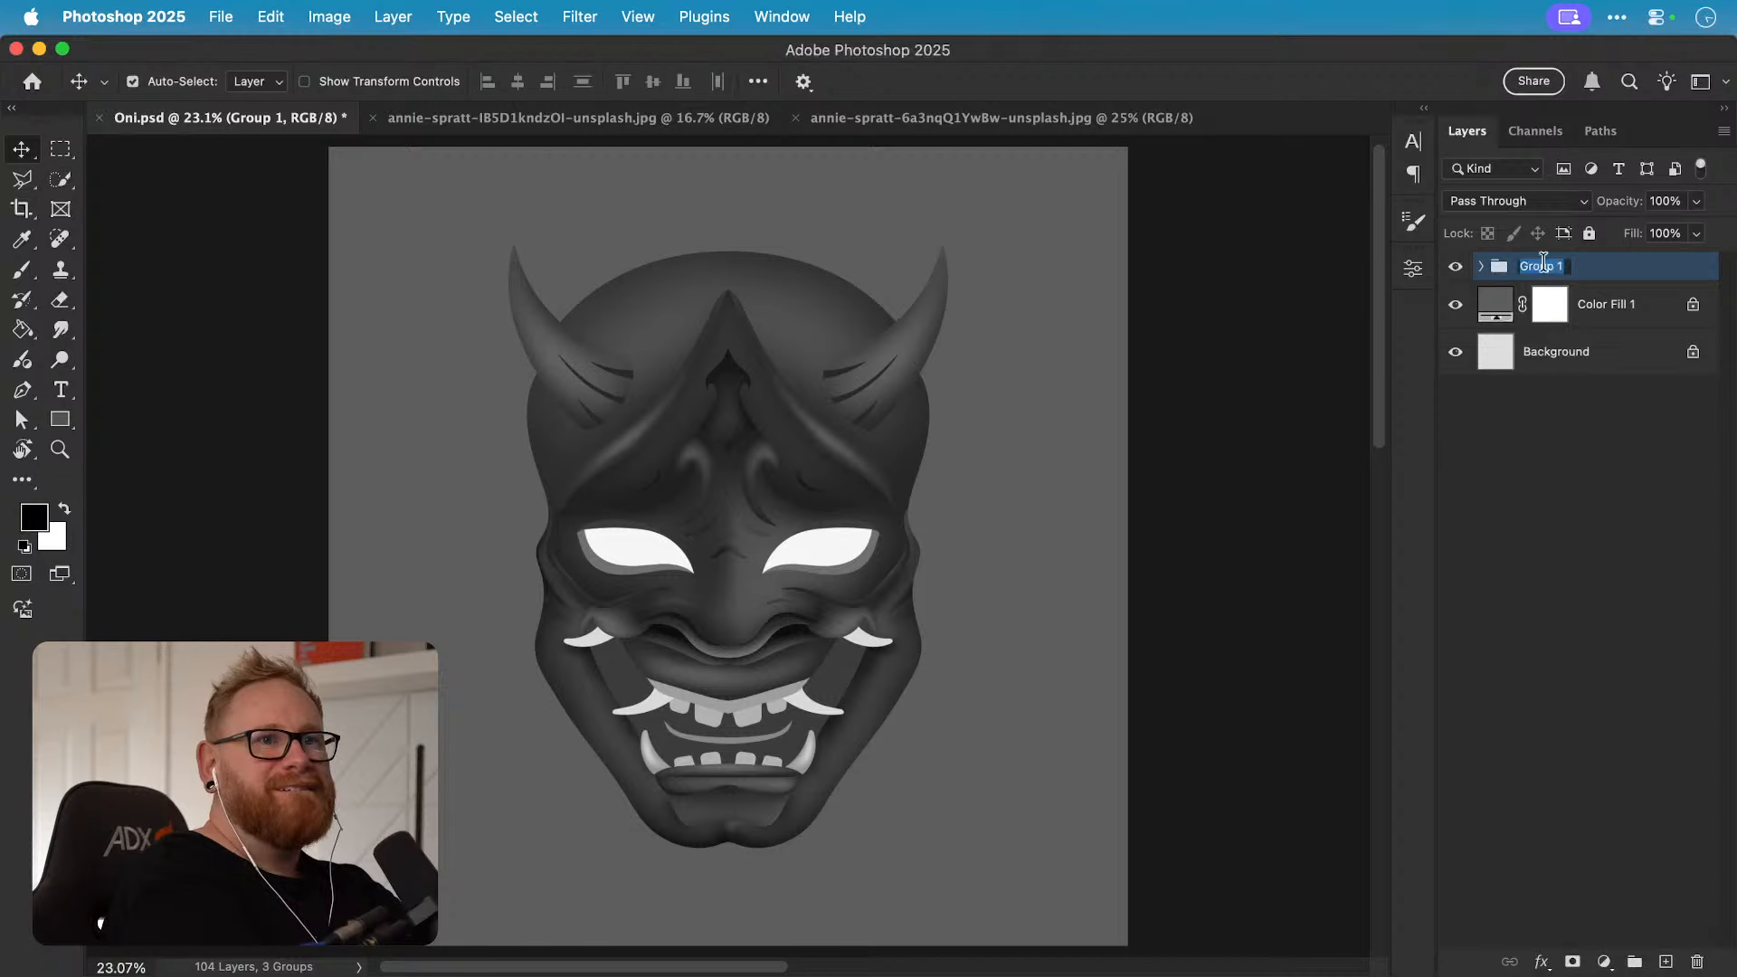
type("Oni")
key("Return")
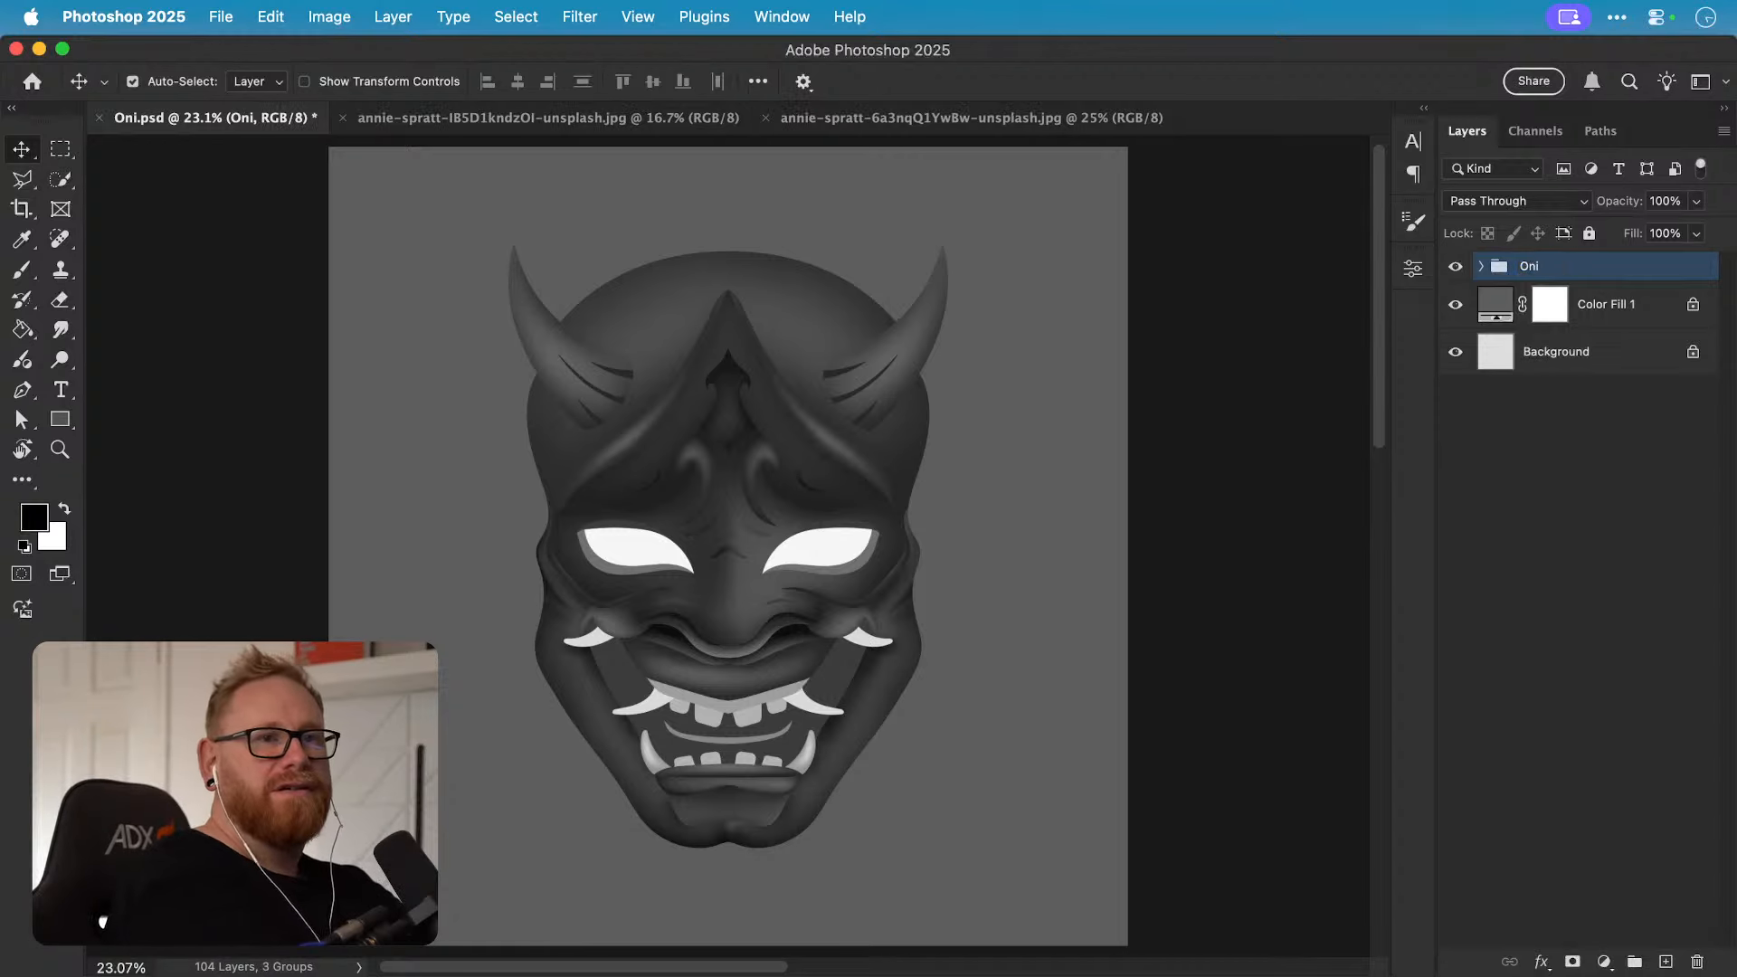
Step: Paste the dark texture above the Oni group, clip it to the group and set its blend mode to Soft Light
key("super+v")
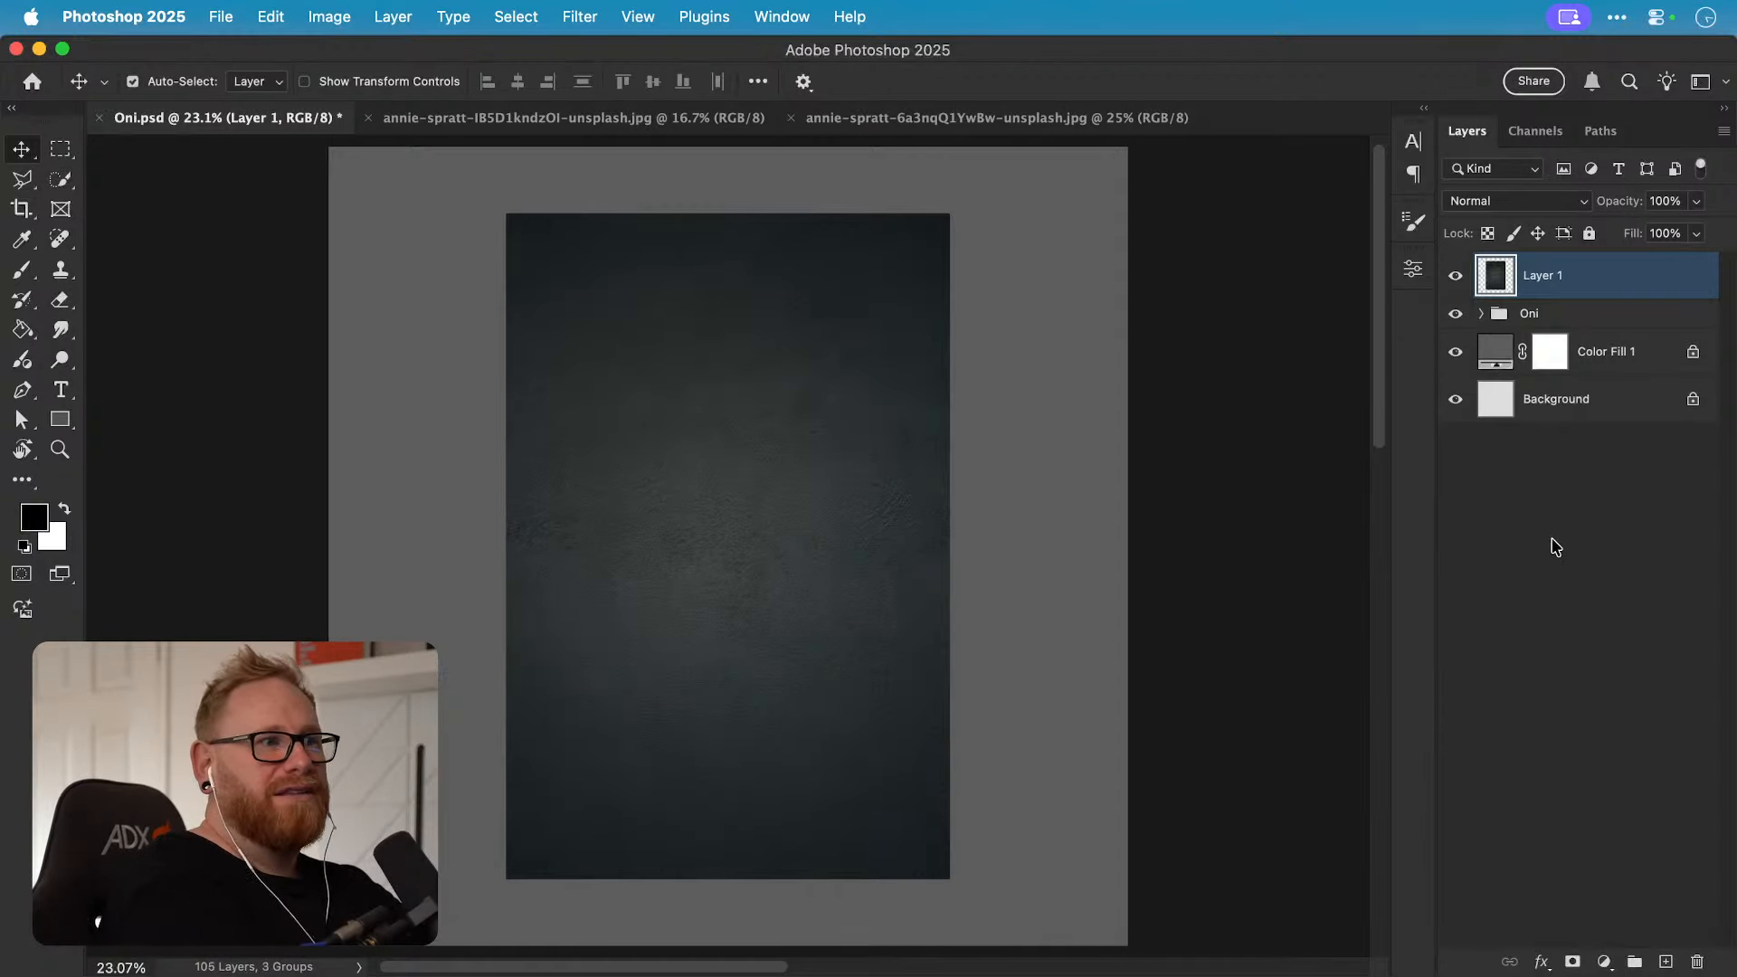
left_click(1564, 295, "alt")
left_click(1515, 208)
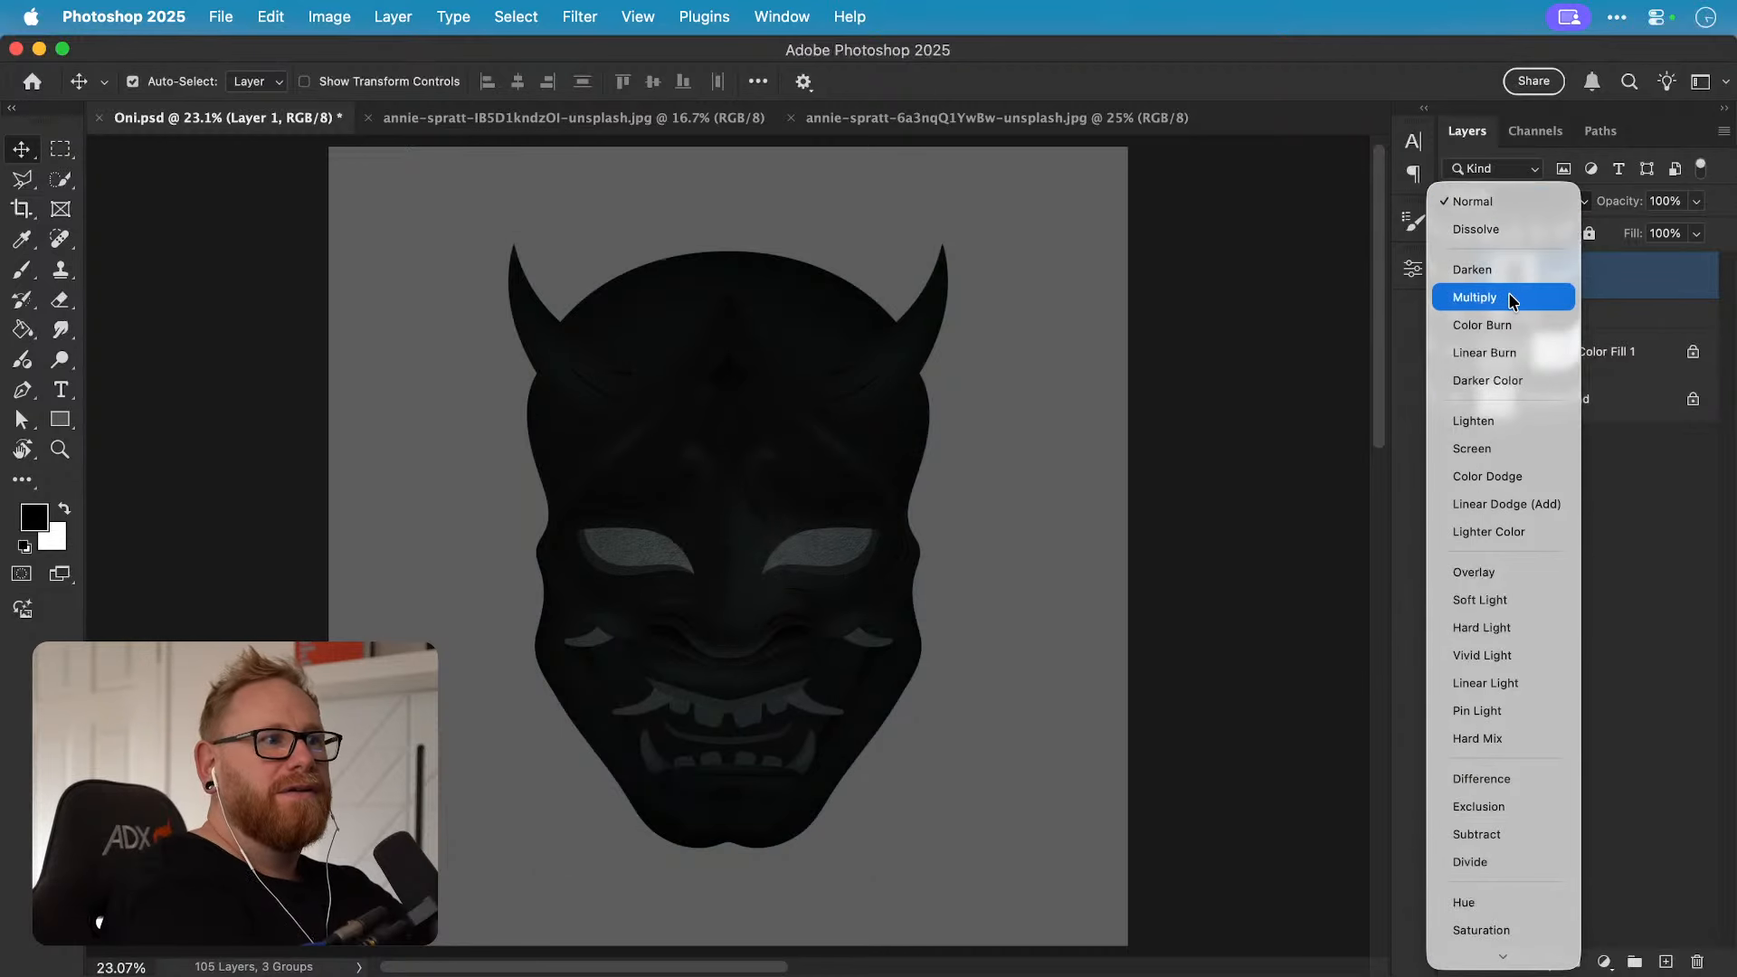
left_click(1526, 599)
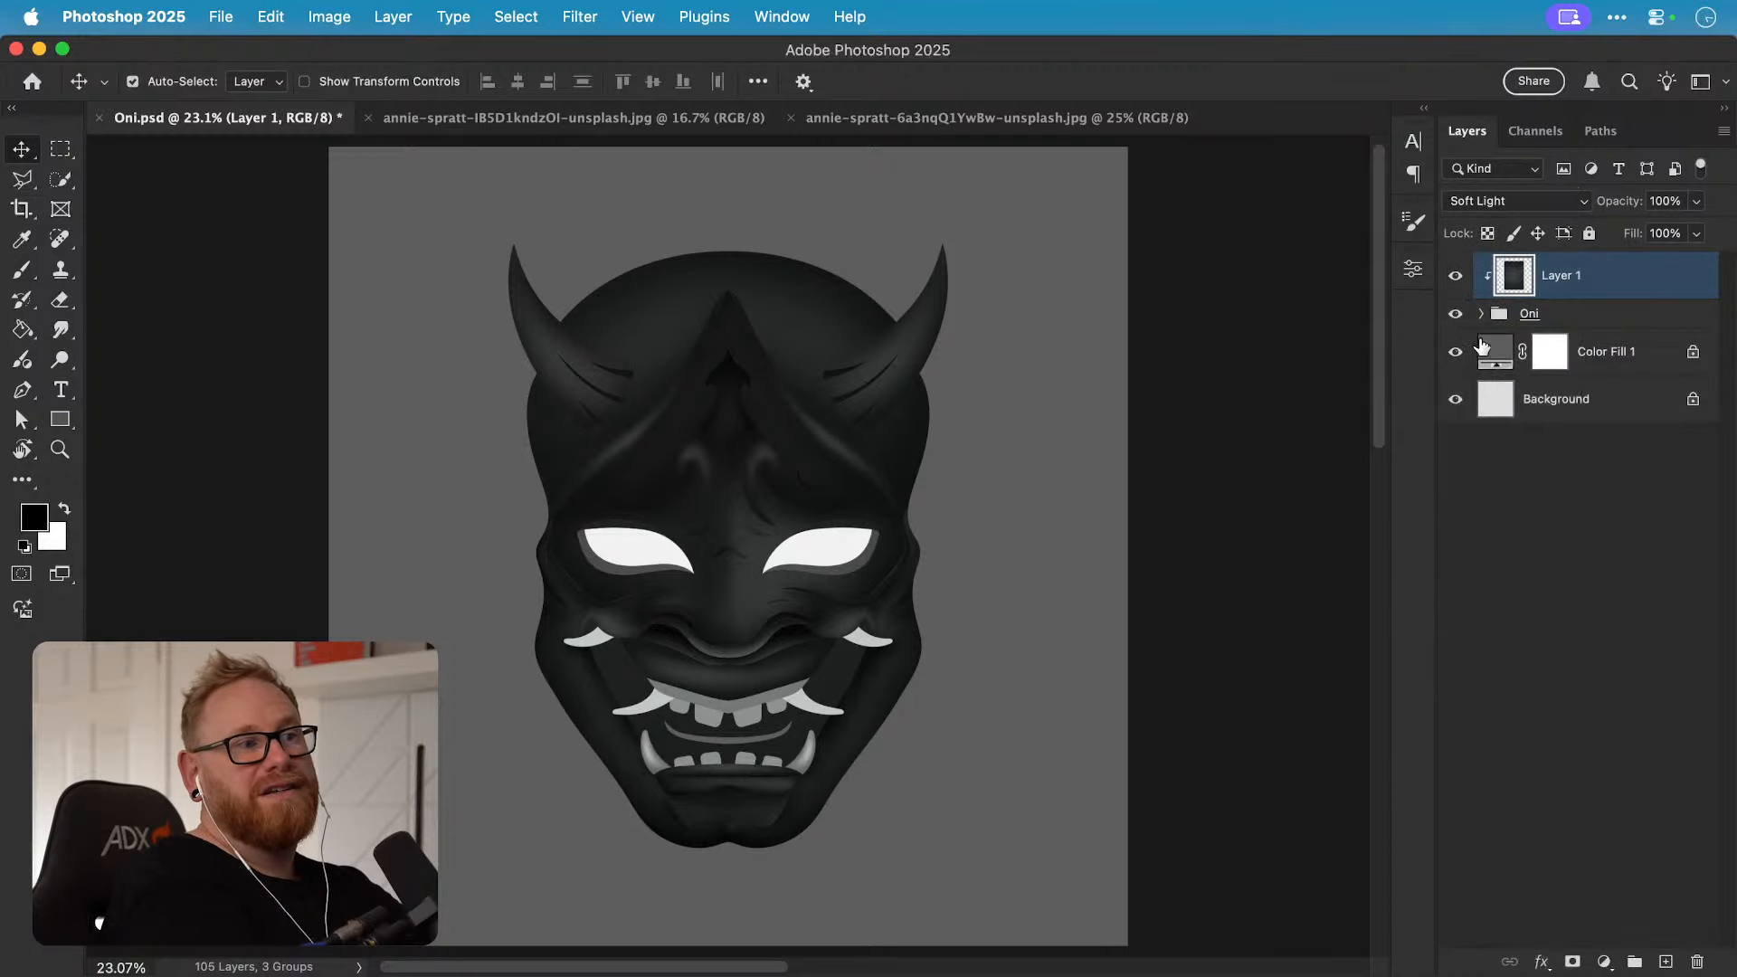
Step: Toggle the clipped texture layer's visibility to compare the mask with and without the texture
left_click(1455, 277)
left_click(1456, 277)
left_click(1456, 277)
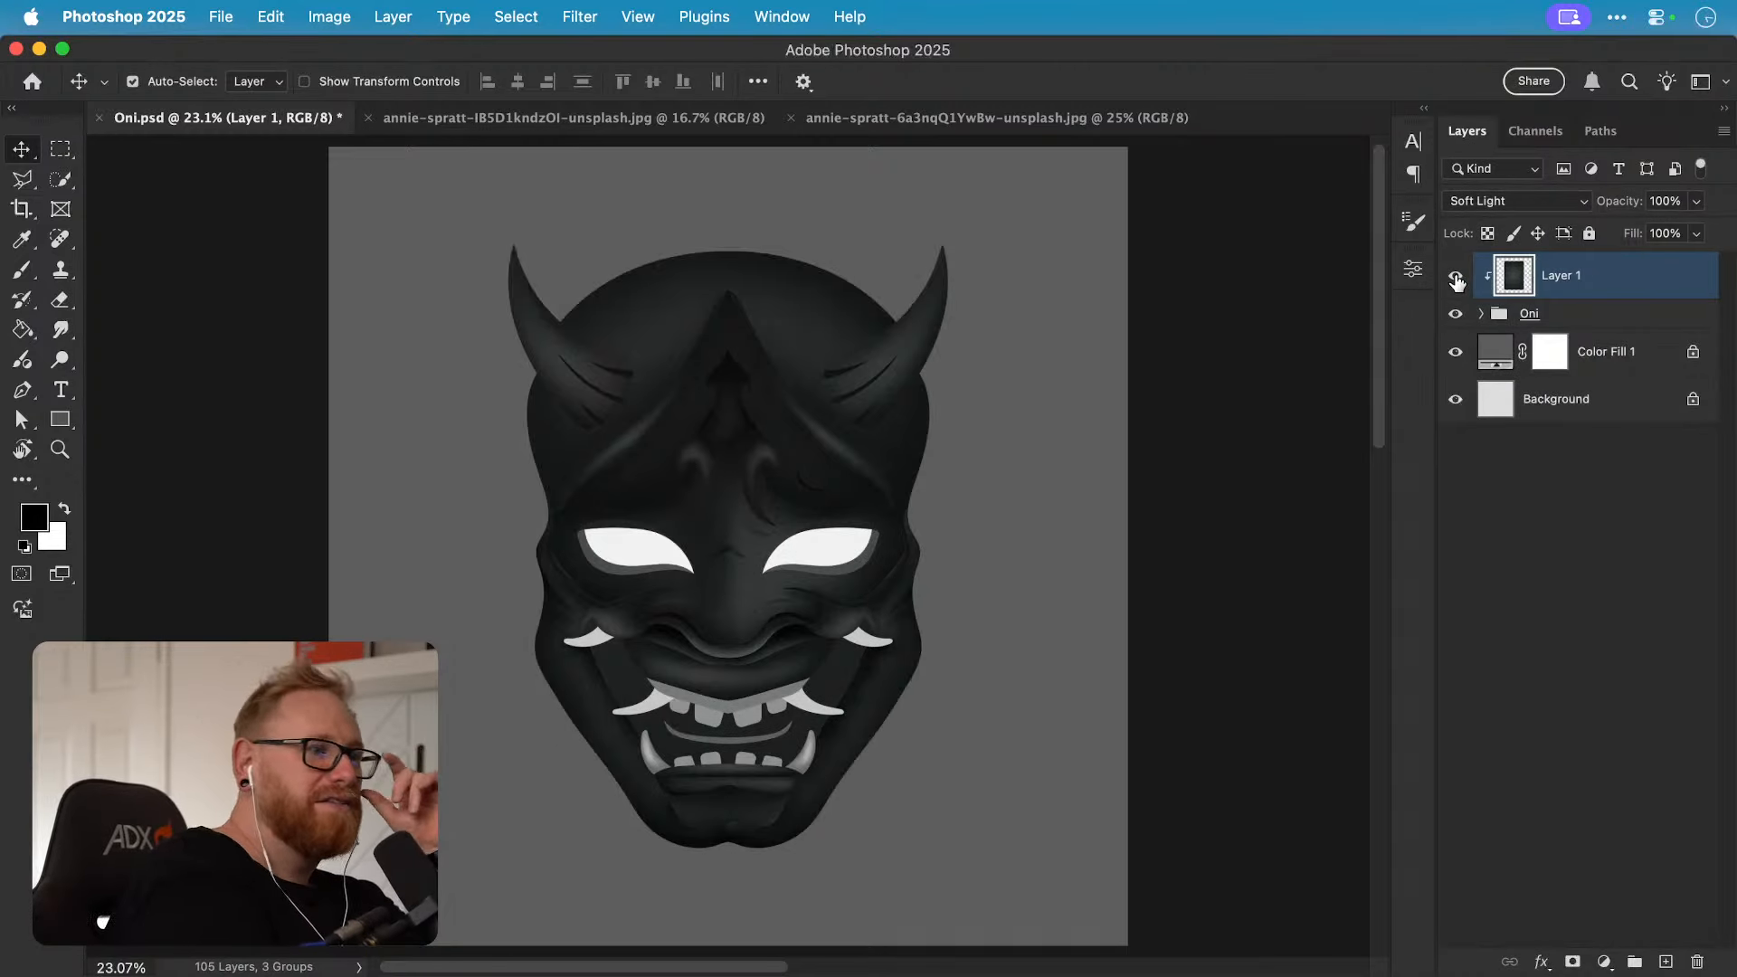
left_click(1456, 277)
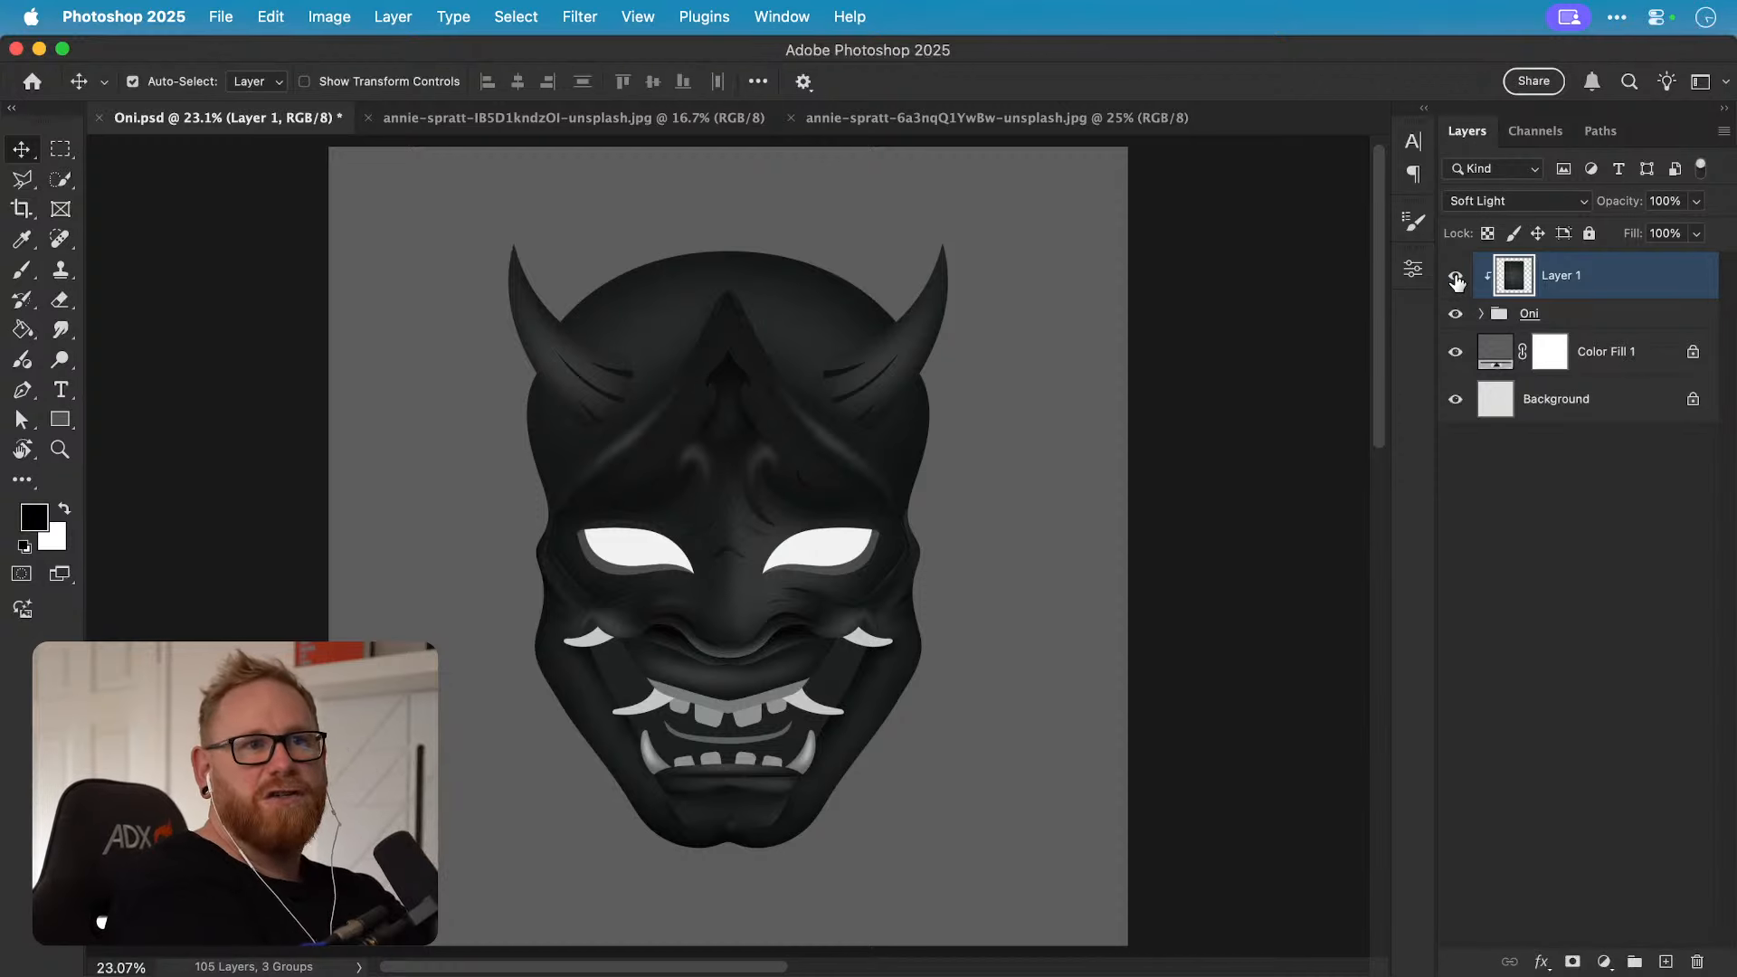
left_click(1455, 277)
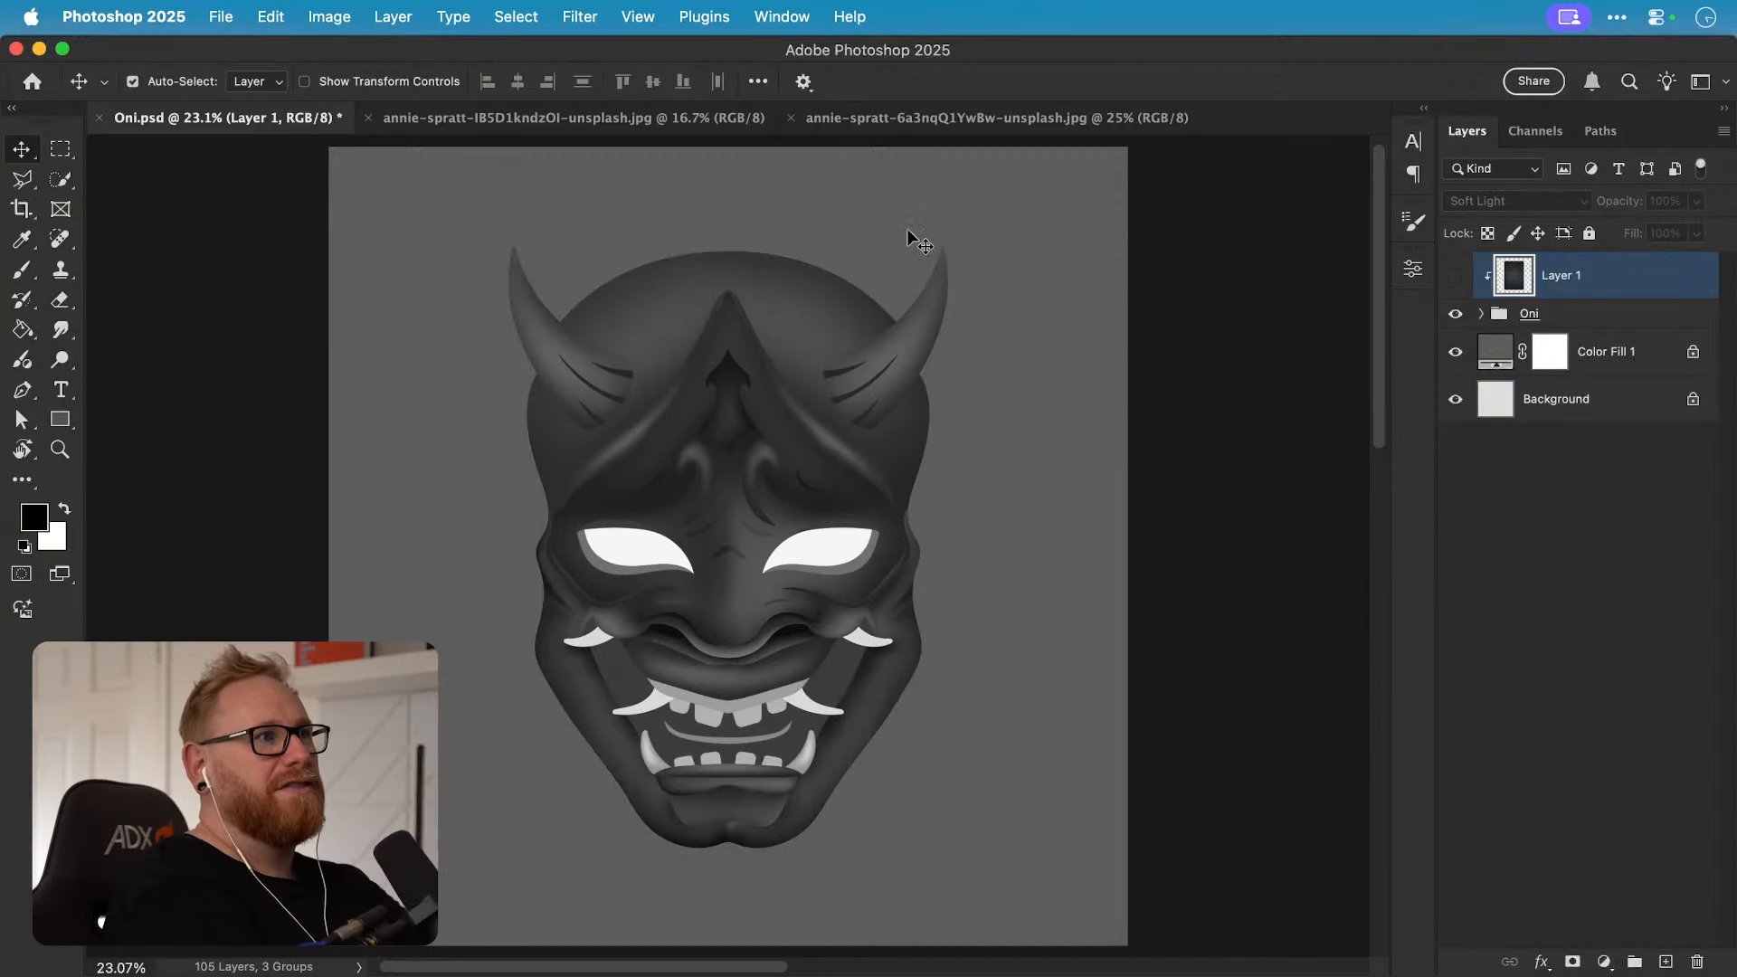
Step: Copy the entire grey concrete texture image and paste it into Oni.psd as a new layer above the leather texture
left_click(615, 125)
key("super+a")
key("super+c")
left_click(340, 132)
key("super+v")
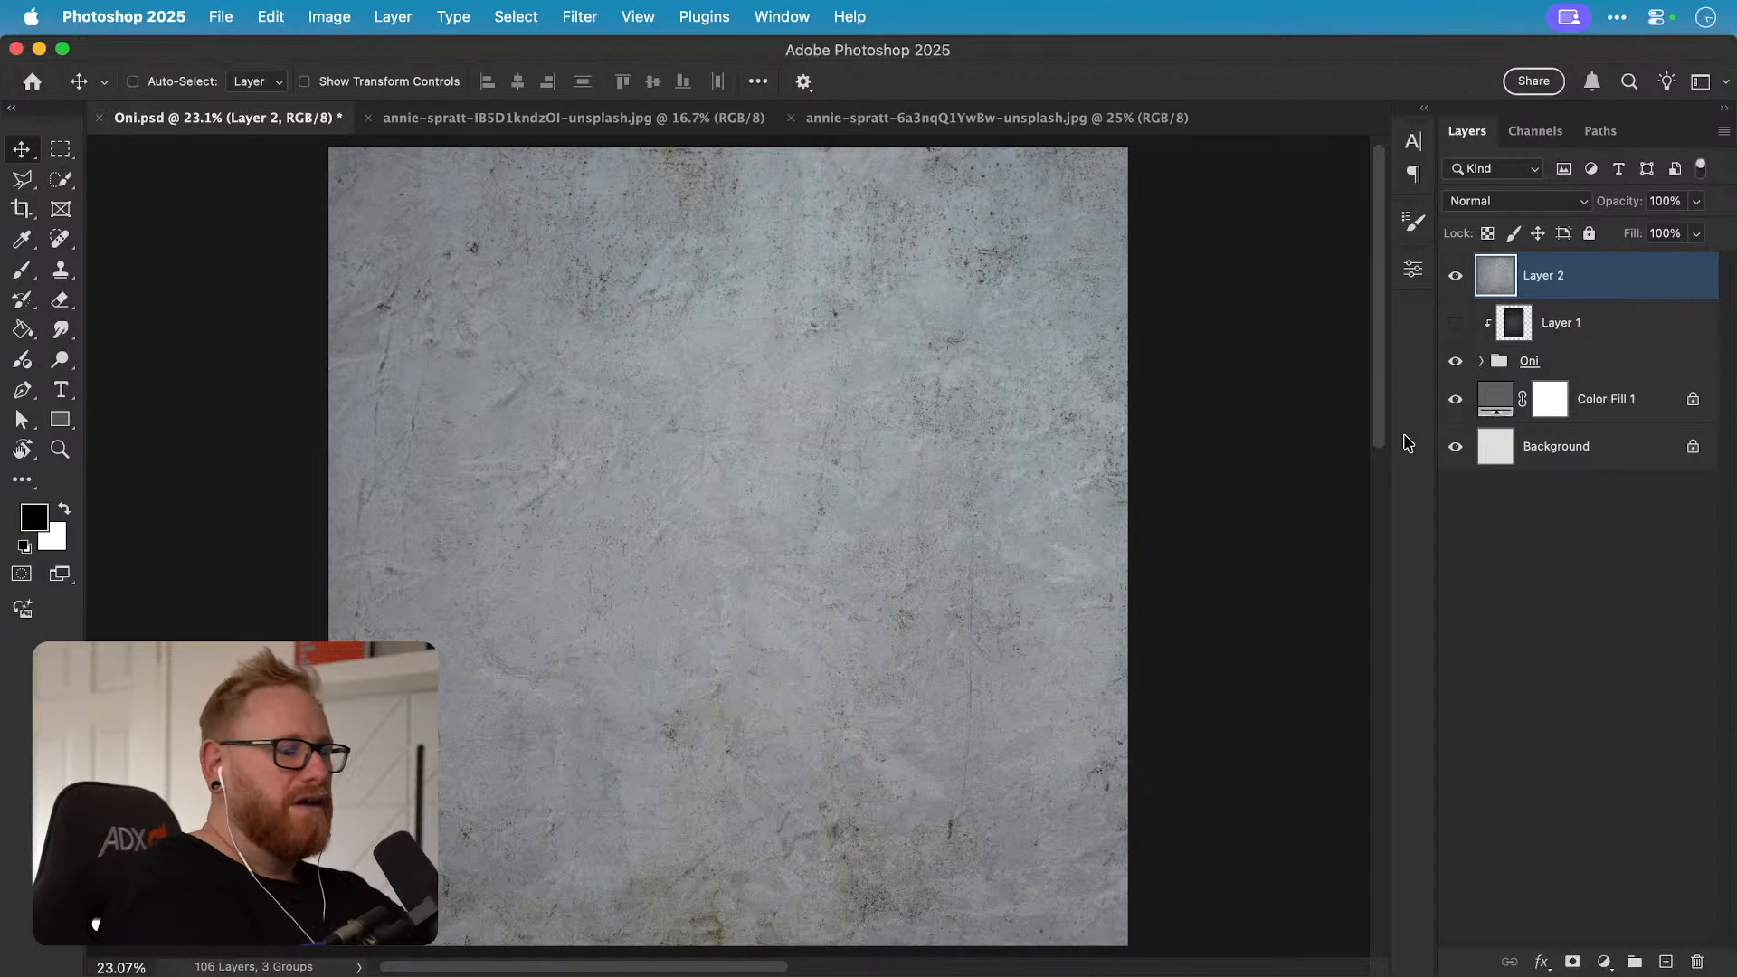
Step: Rotate the pasted concrete texture 90 degrees and scale it down to about 67.5% with Free Transform
key("super+minus")
key("super+minus")
key("super+t")
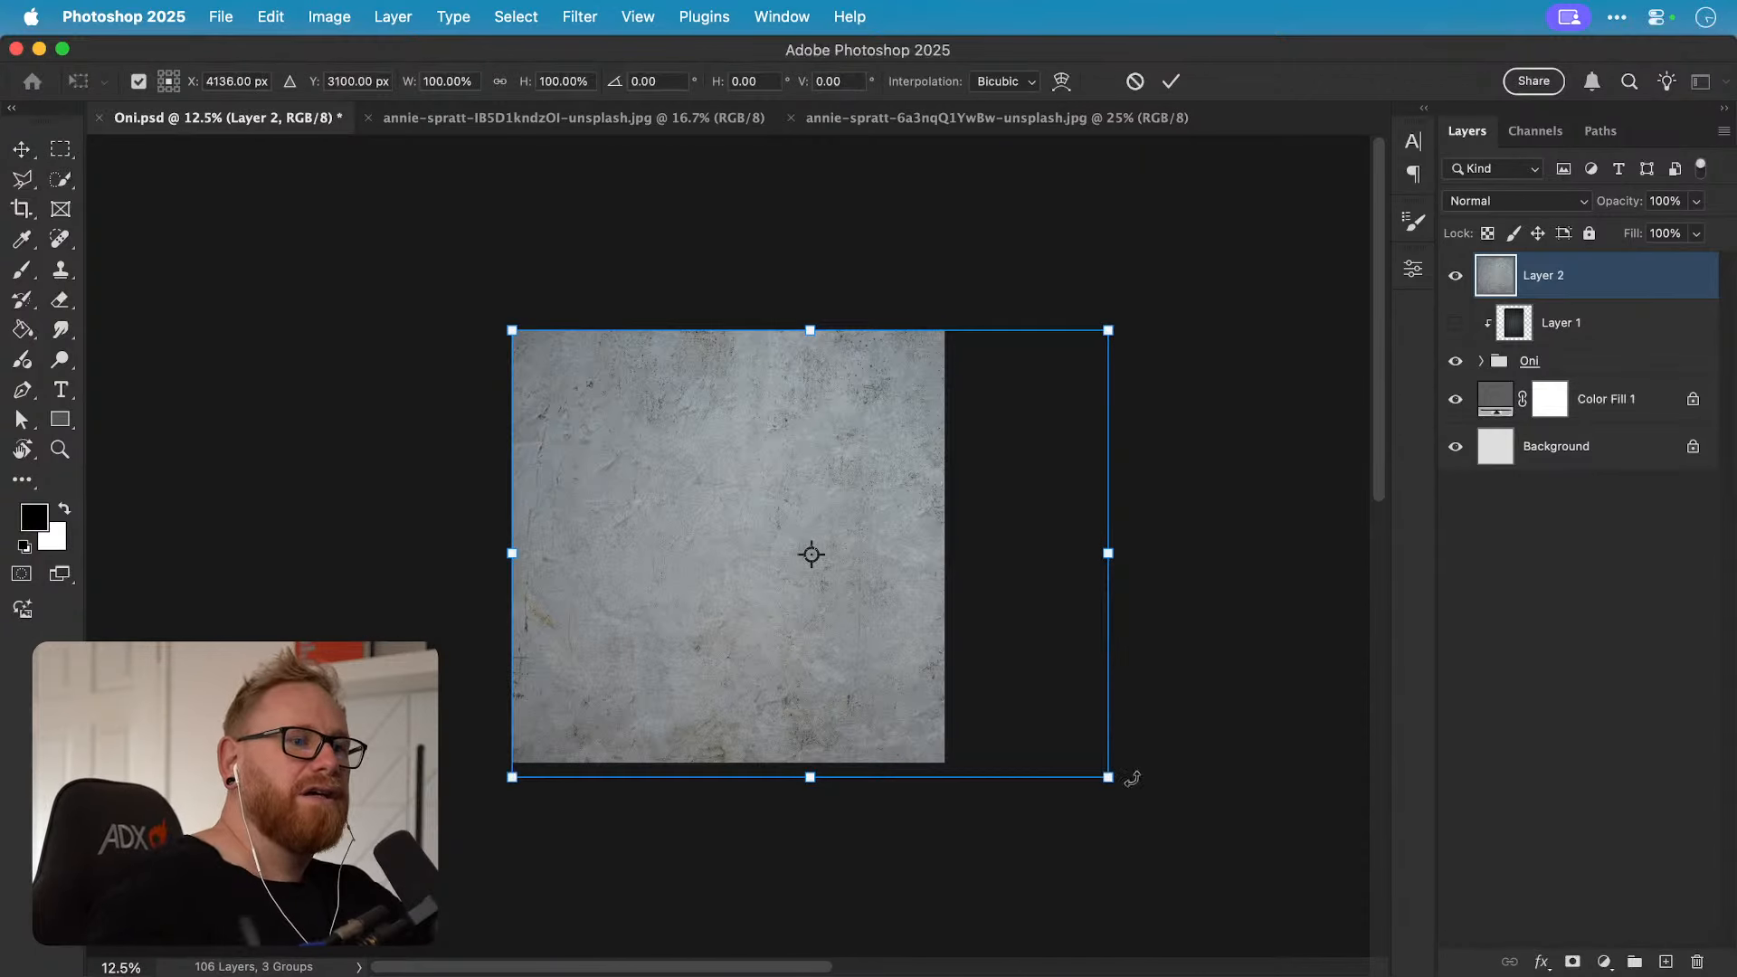
left_click_drag(1175, 552, 980, 779)
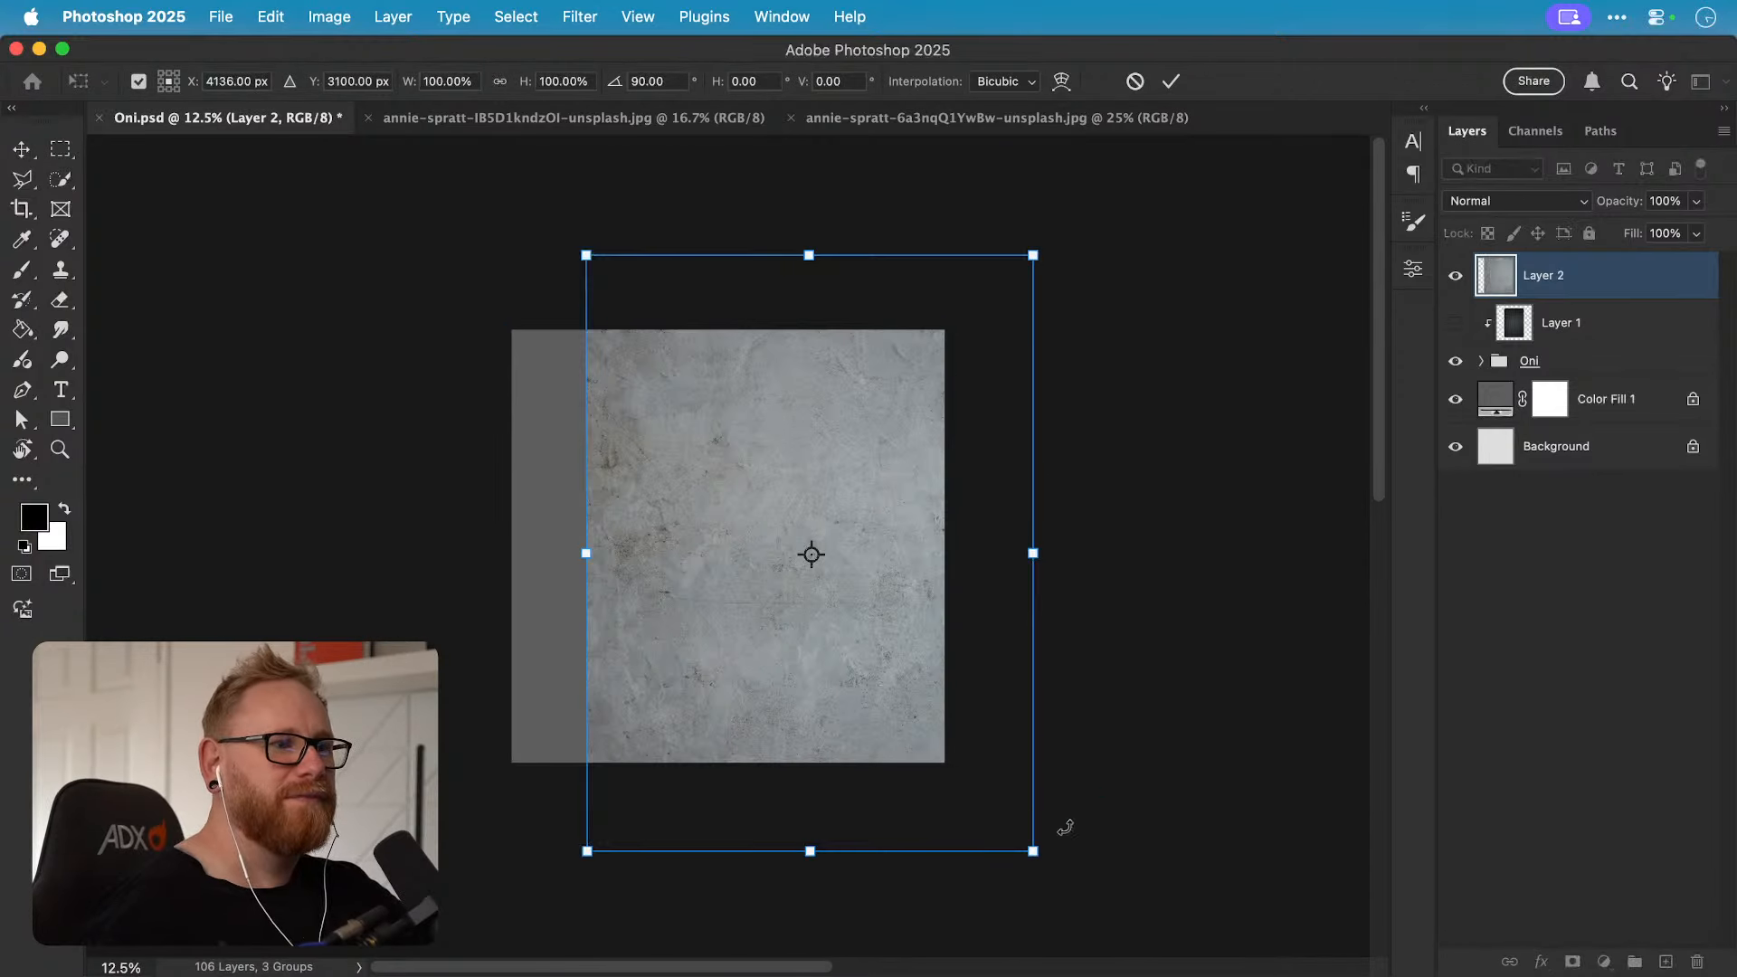
left_click_drag(1033, 850, 946, 736)
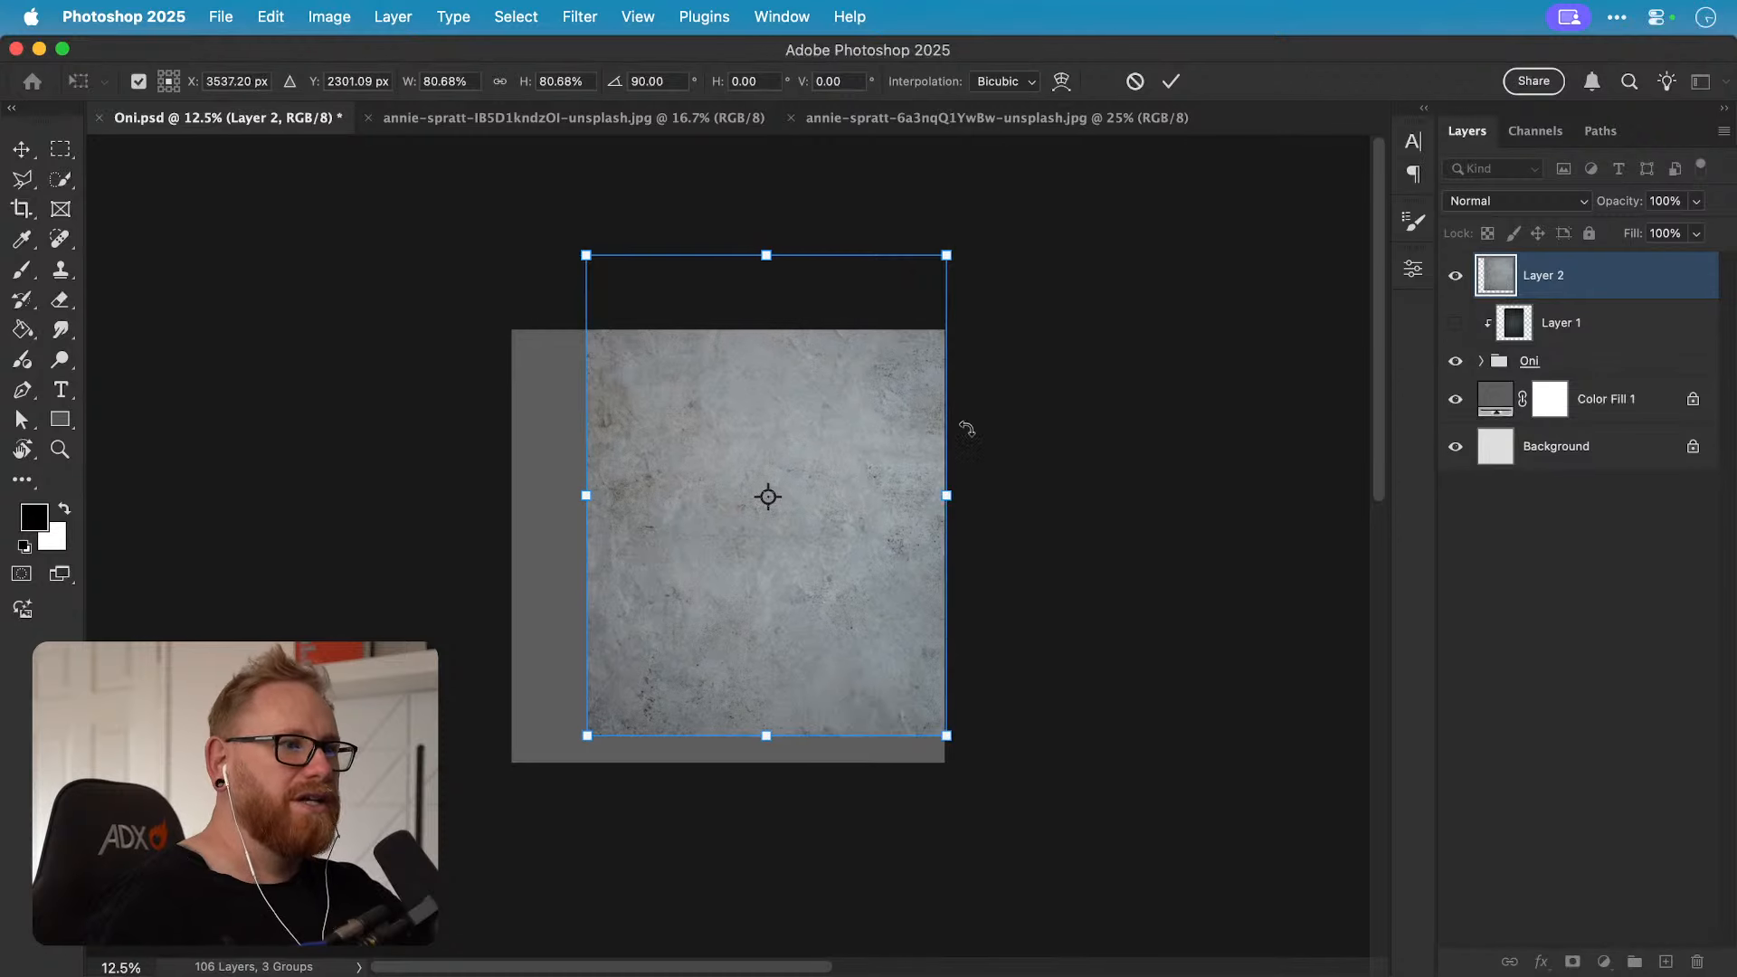
left_click_drag(947, 264, 888, 342)
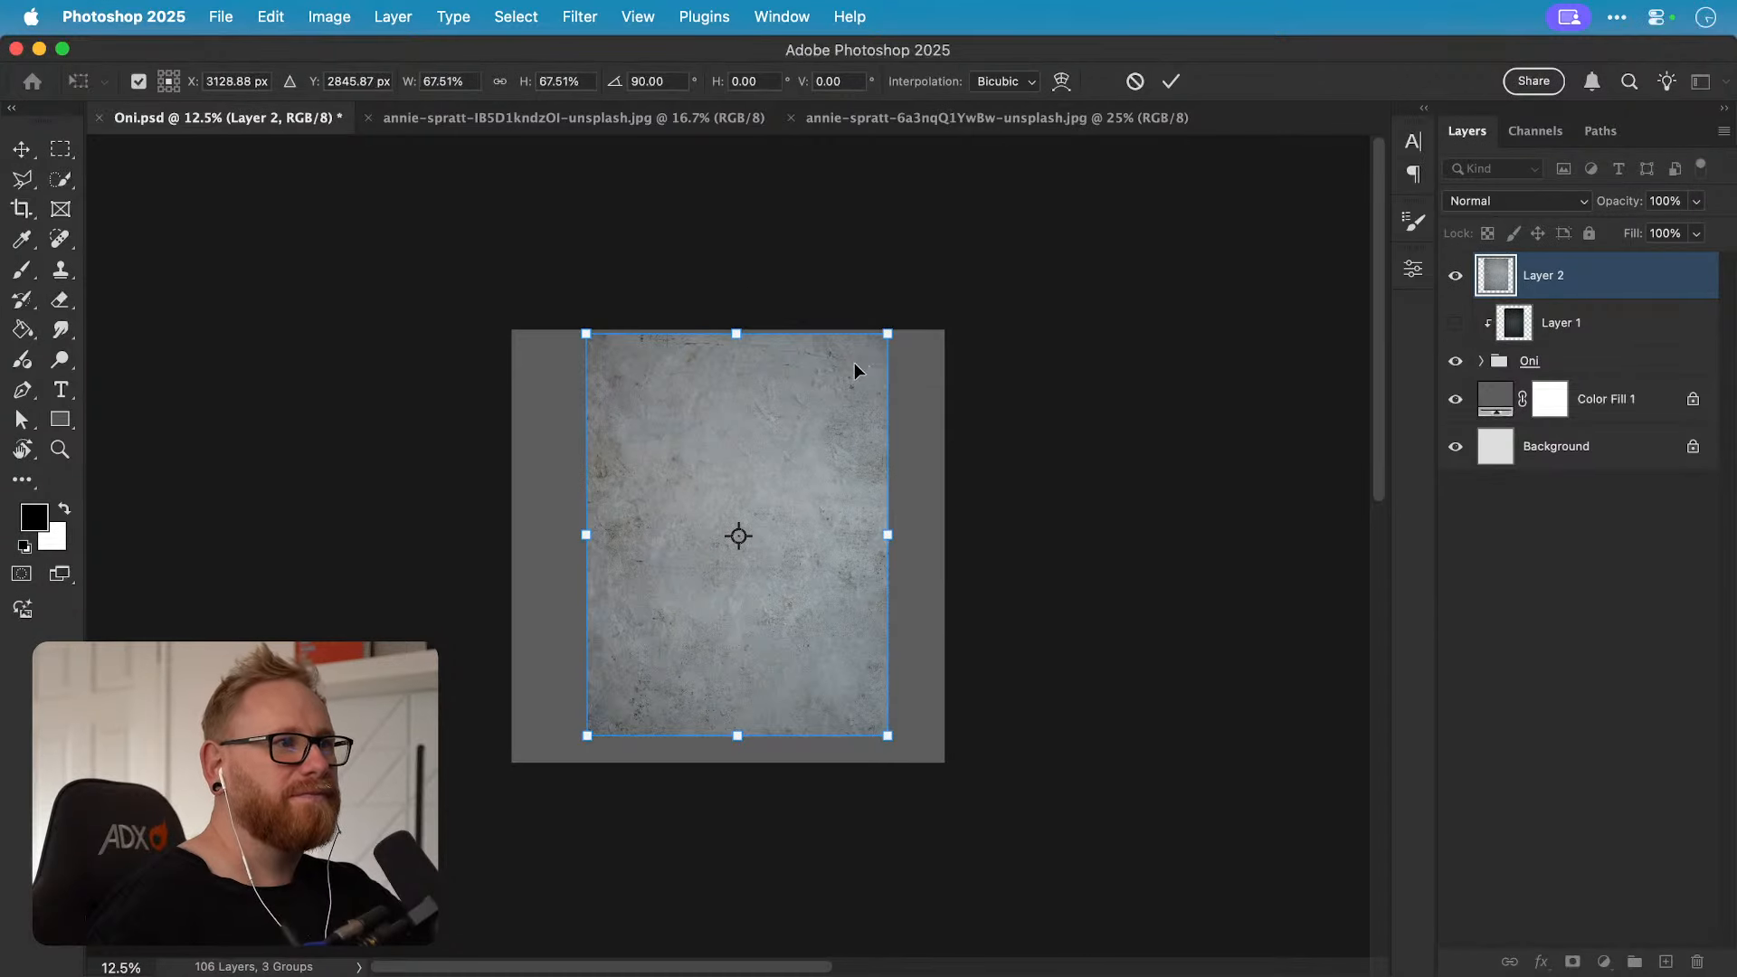
key("Return")
Step: Centre the concrete texture horizontally and vertically on the canvas and clear the selection
key("super+a")
left_click(529, 84)
left_click(655, 83)
key("super+d")
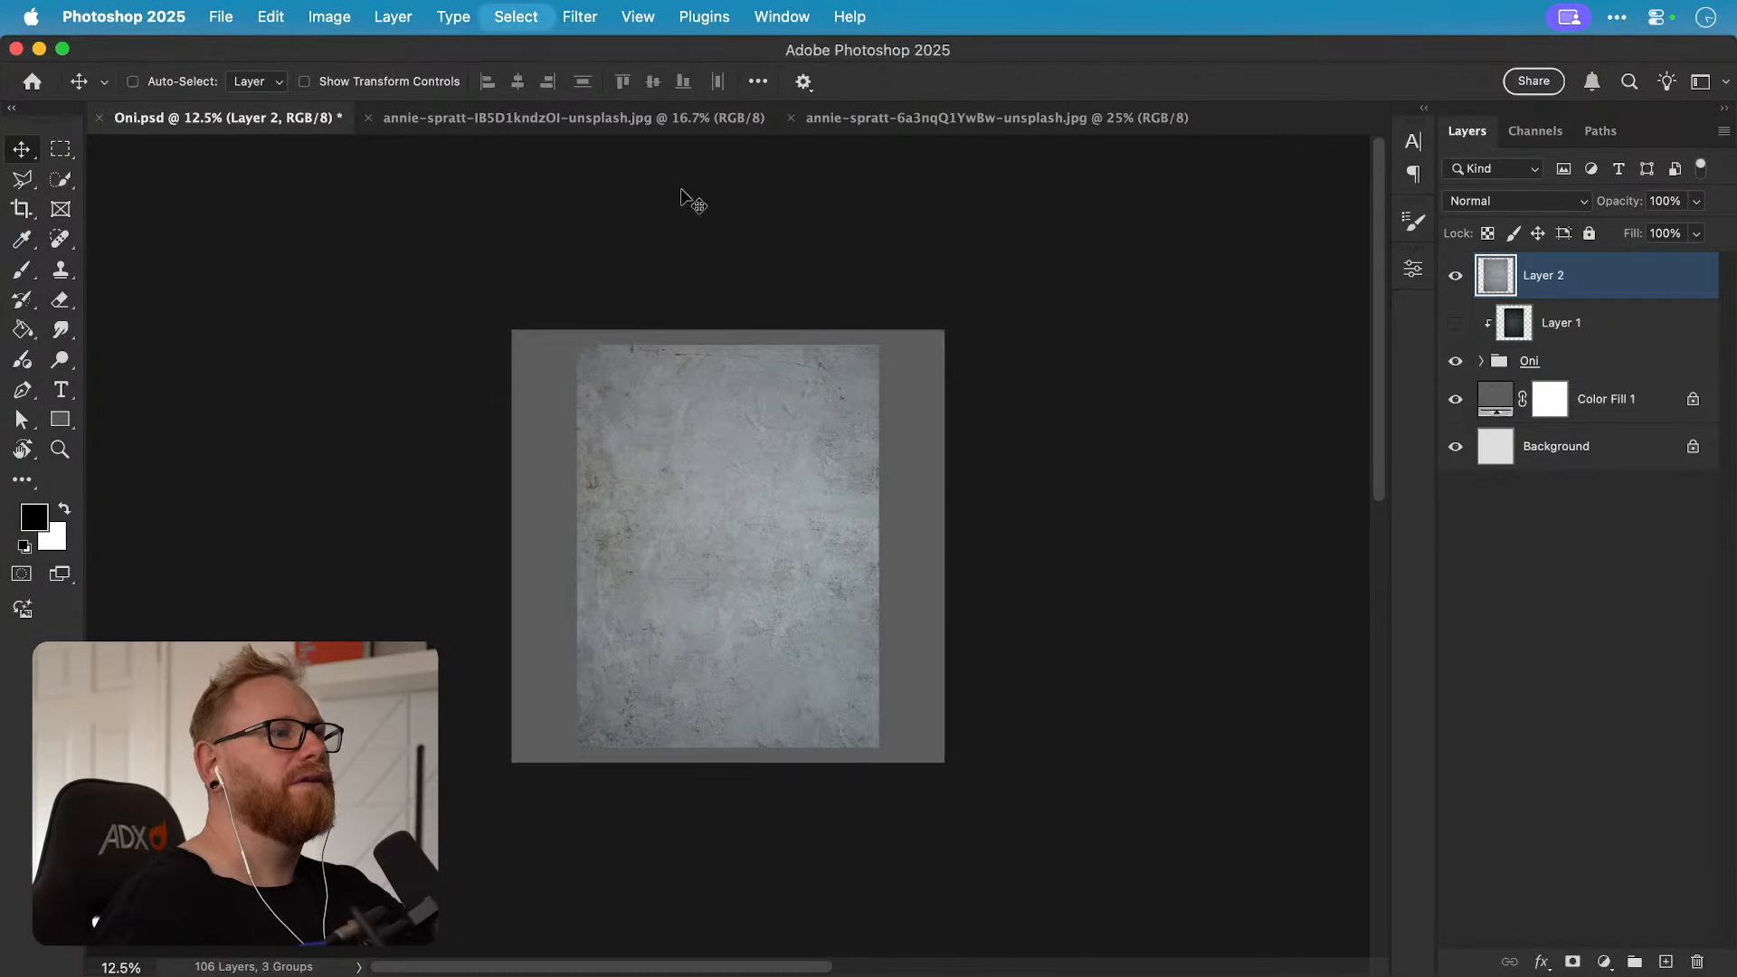
Step: Remove the colour from the concrete texture with a Hue/Saturation adjustment
key("z")
left_click(729, 529)
key("v")
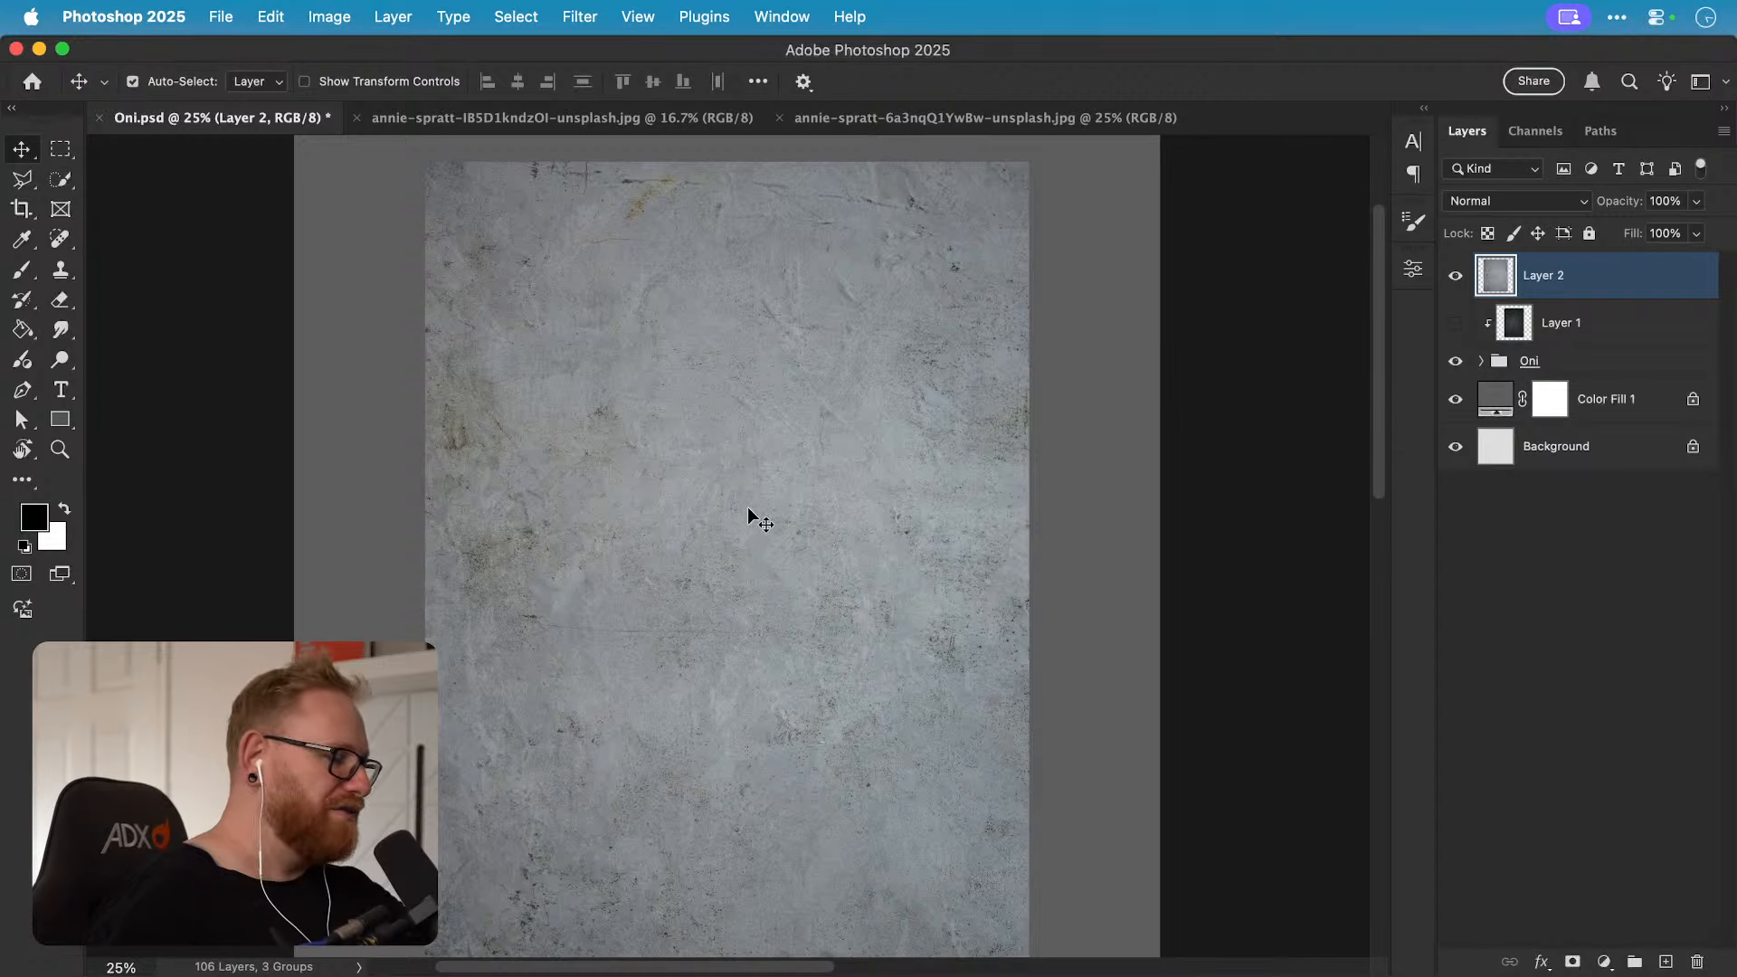
key("i")
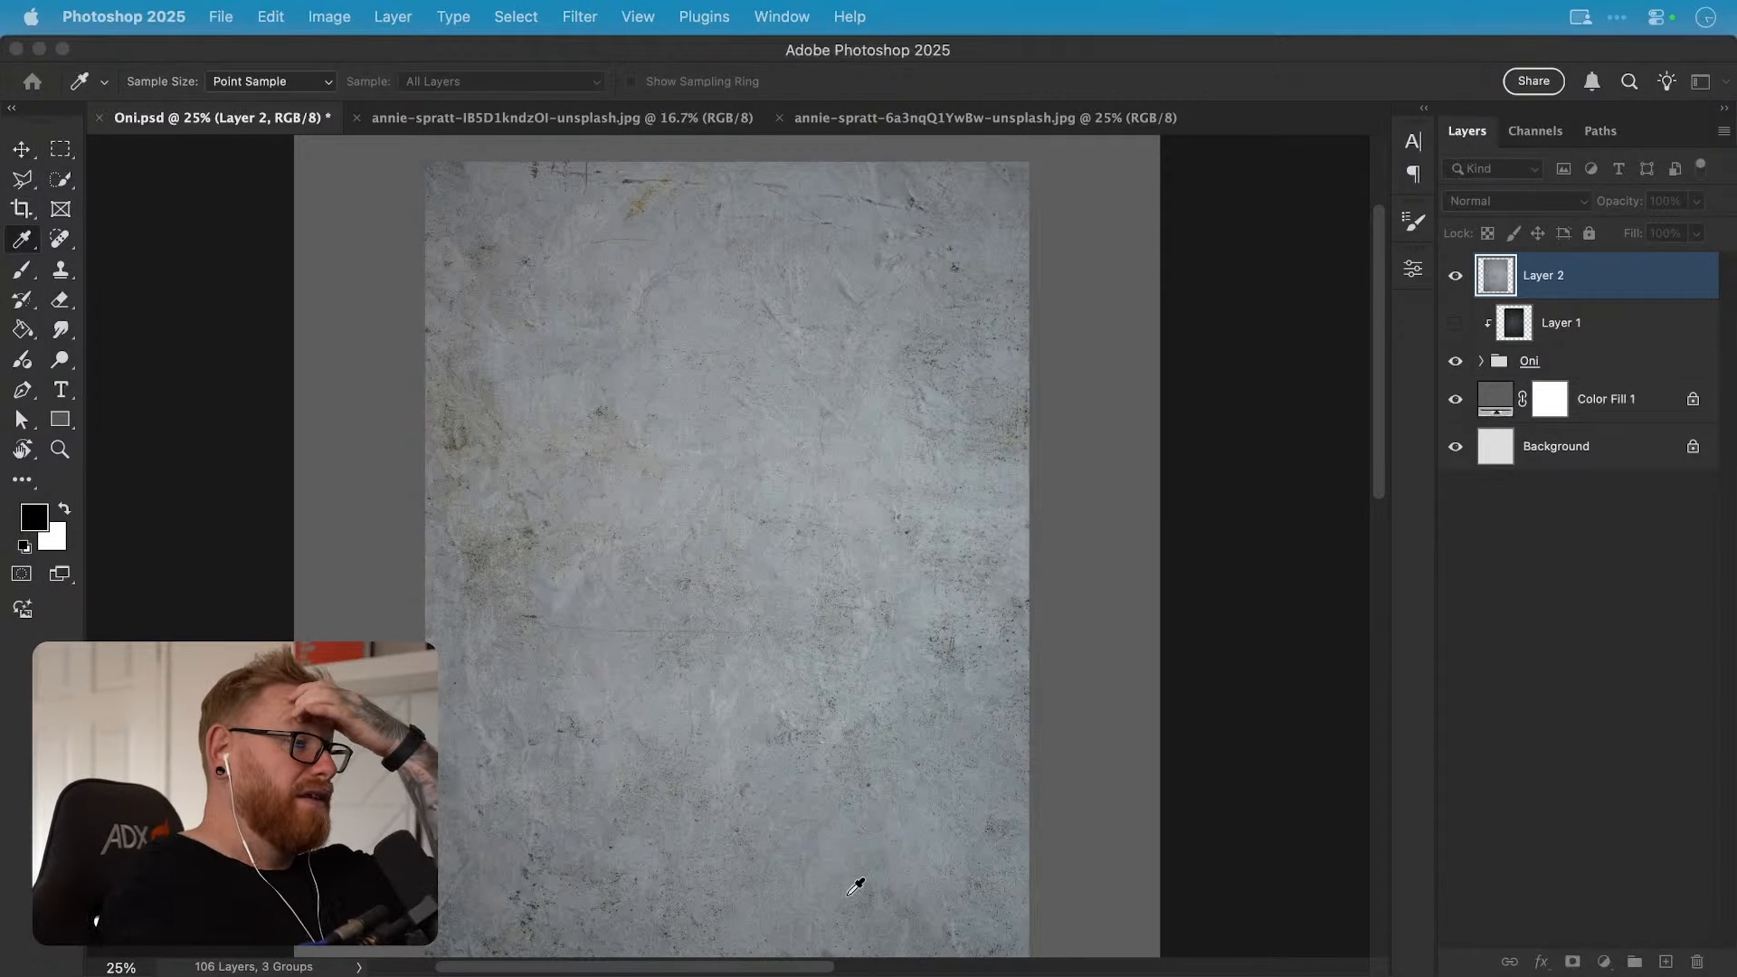
key("super+u")
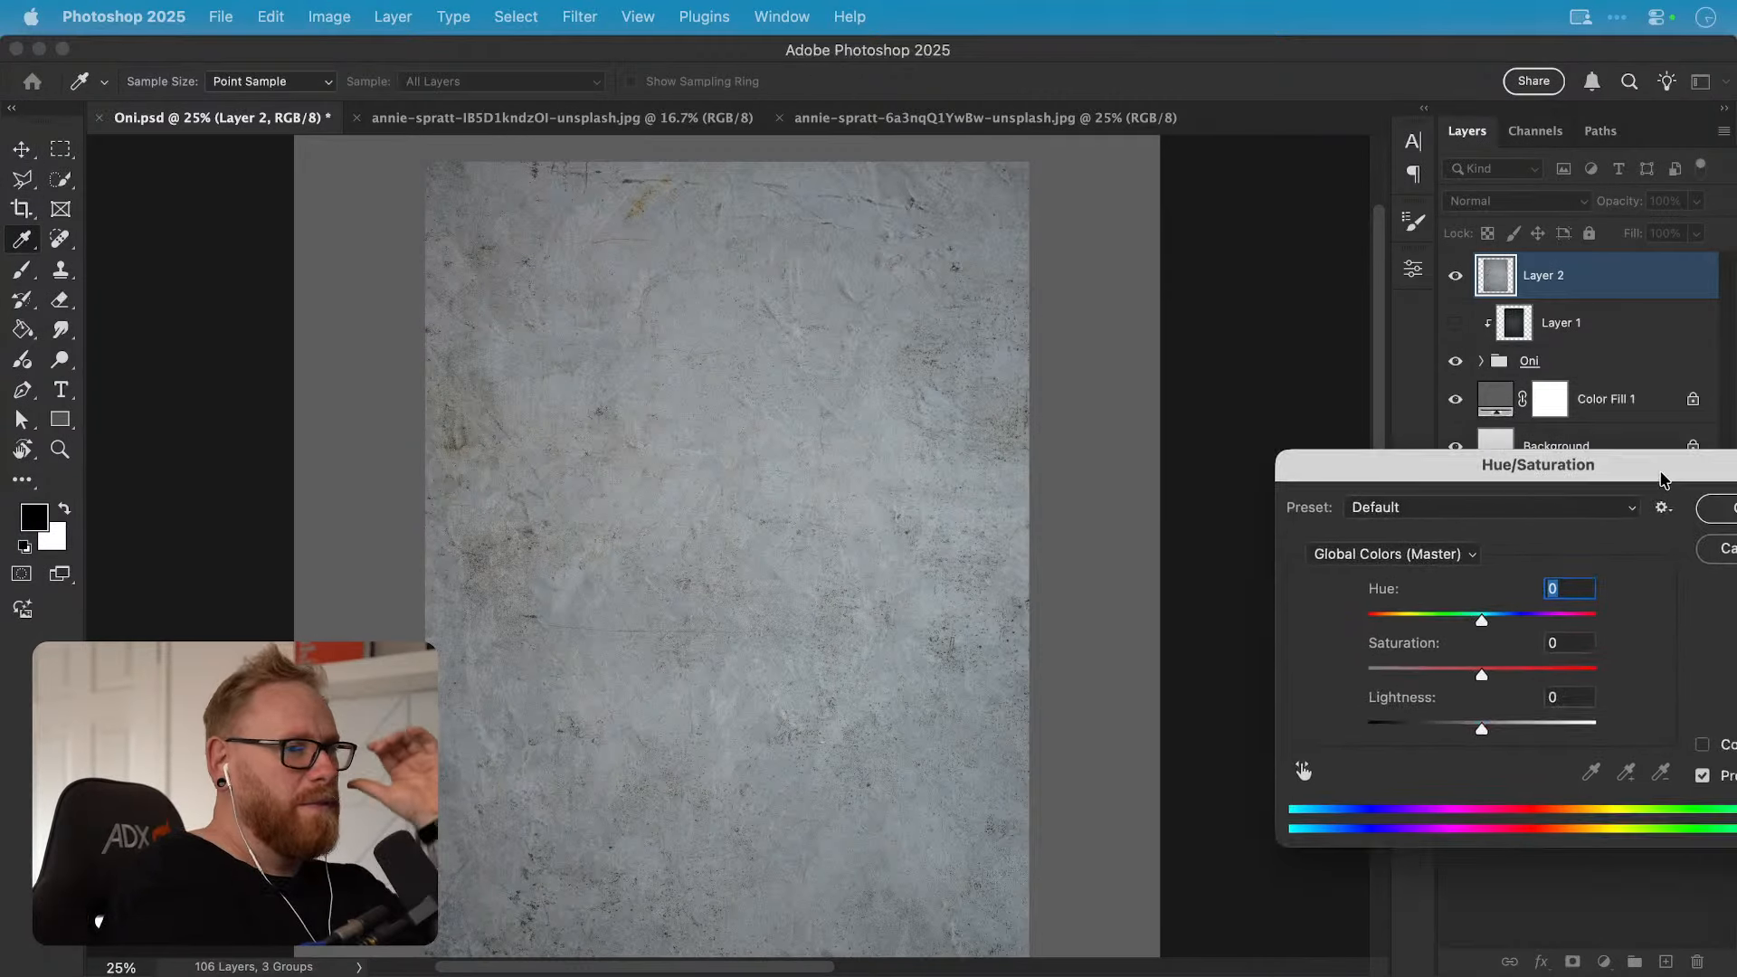
left_click_drag(1357, 628, 949, 622)
key("Return")
key("v")
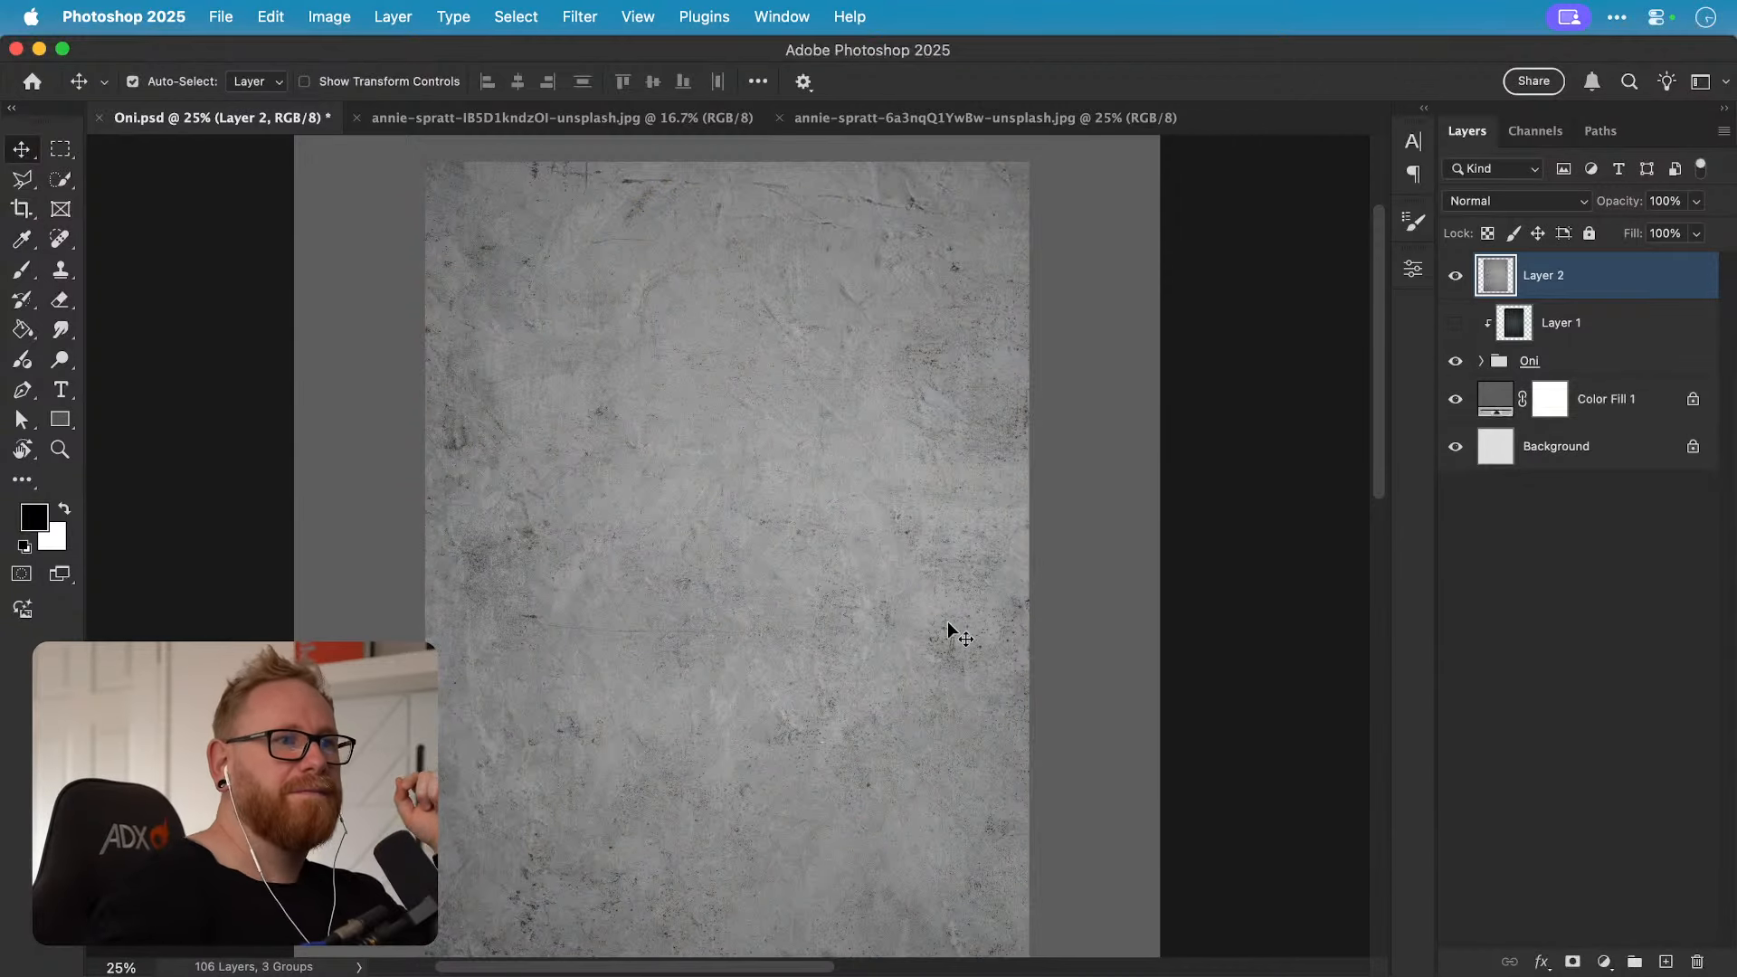
Step: Clip the concrete texture layer to the Oni group and set its blend mode to Overlay
left_click(1502, 200)
left_click(1619, 293)
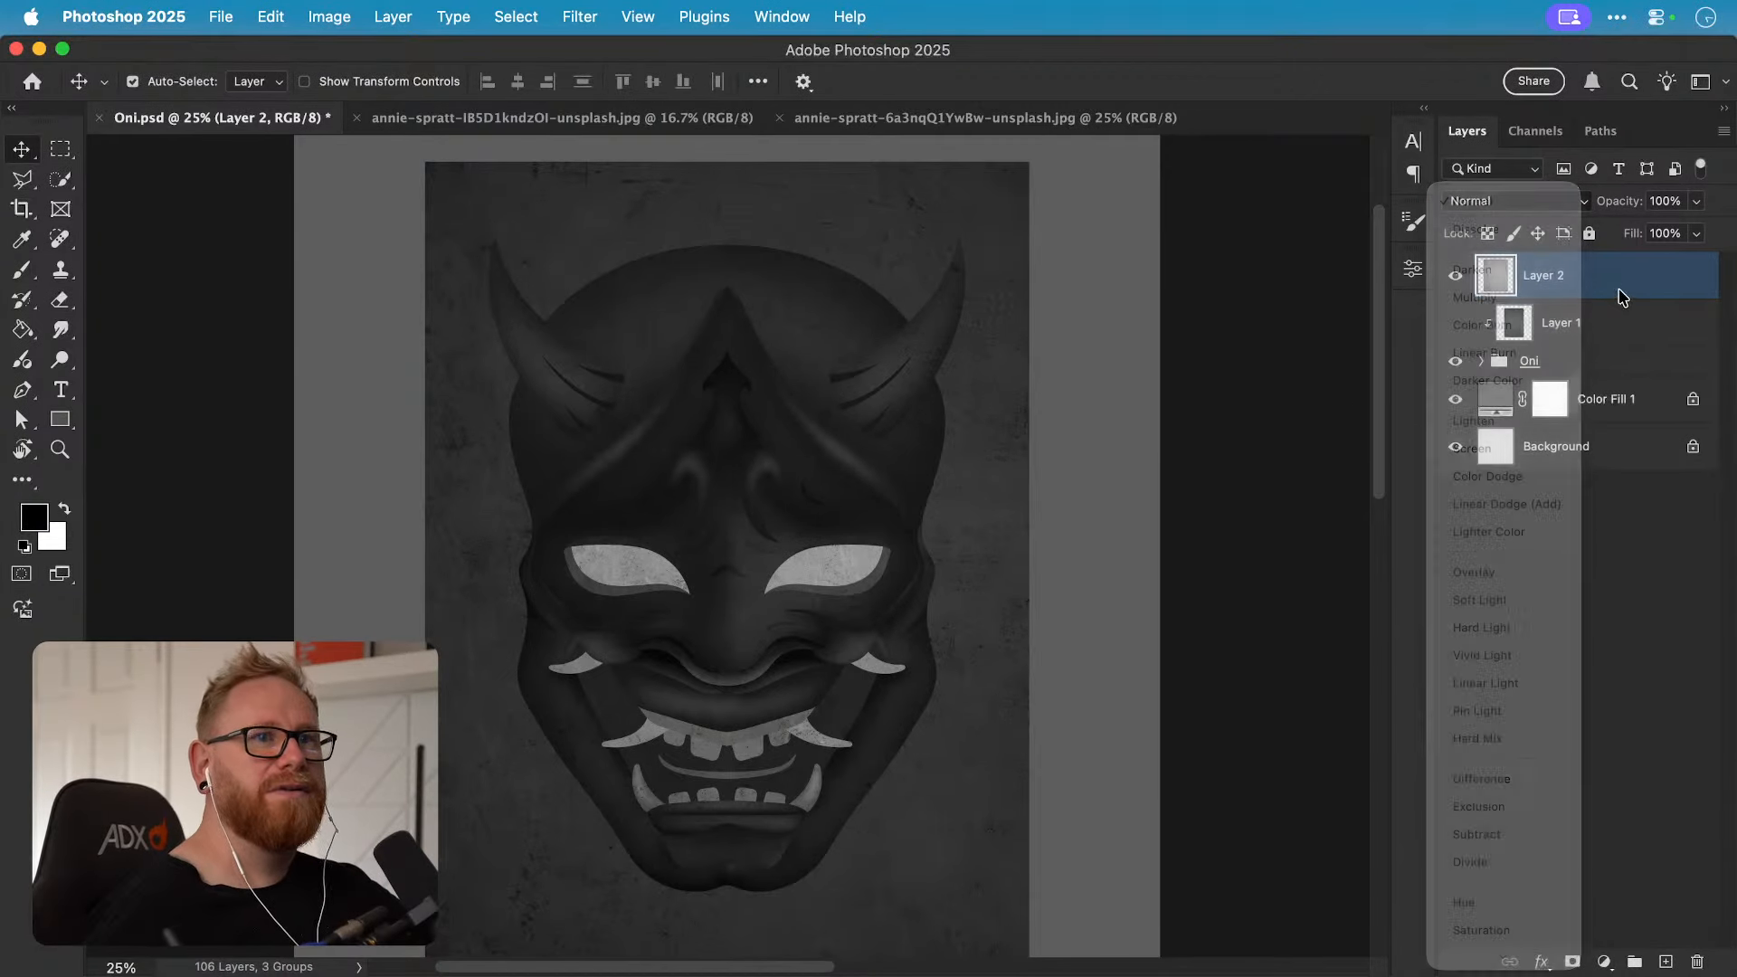
key("alt+super+g")
left_click(1488, 202)
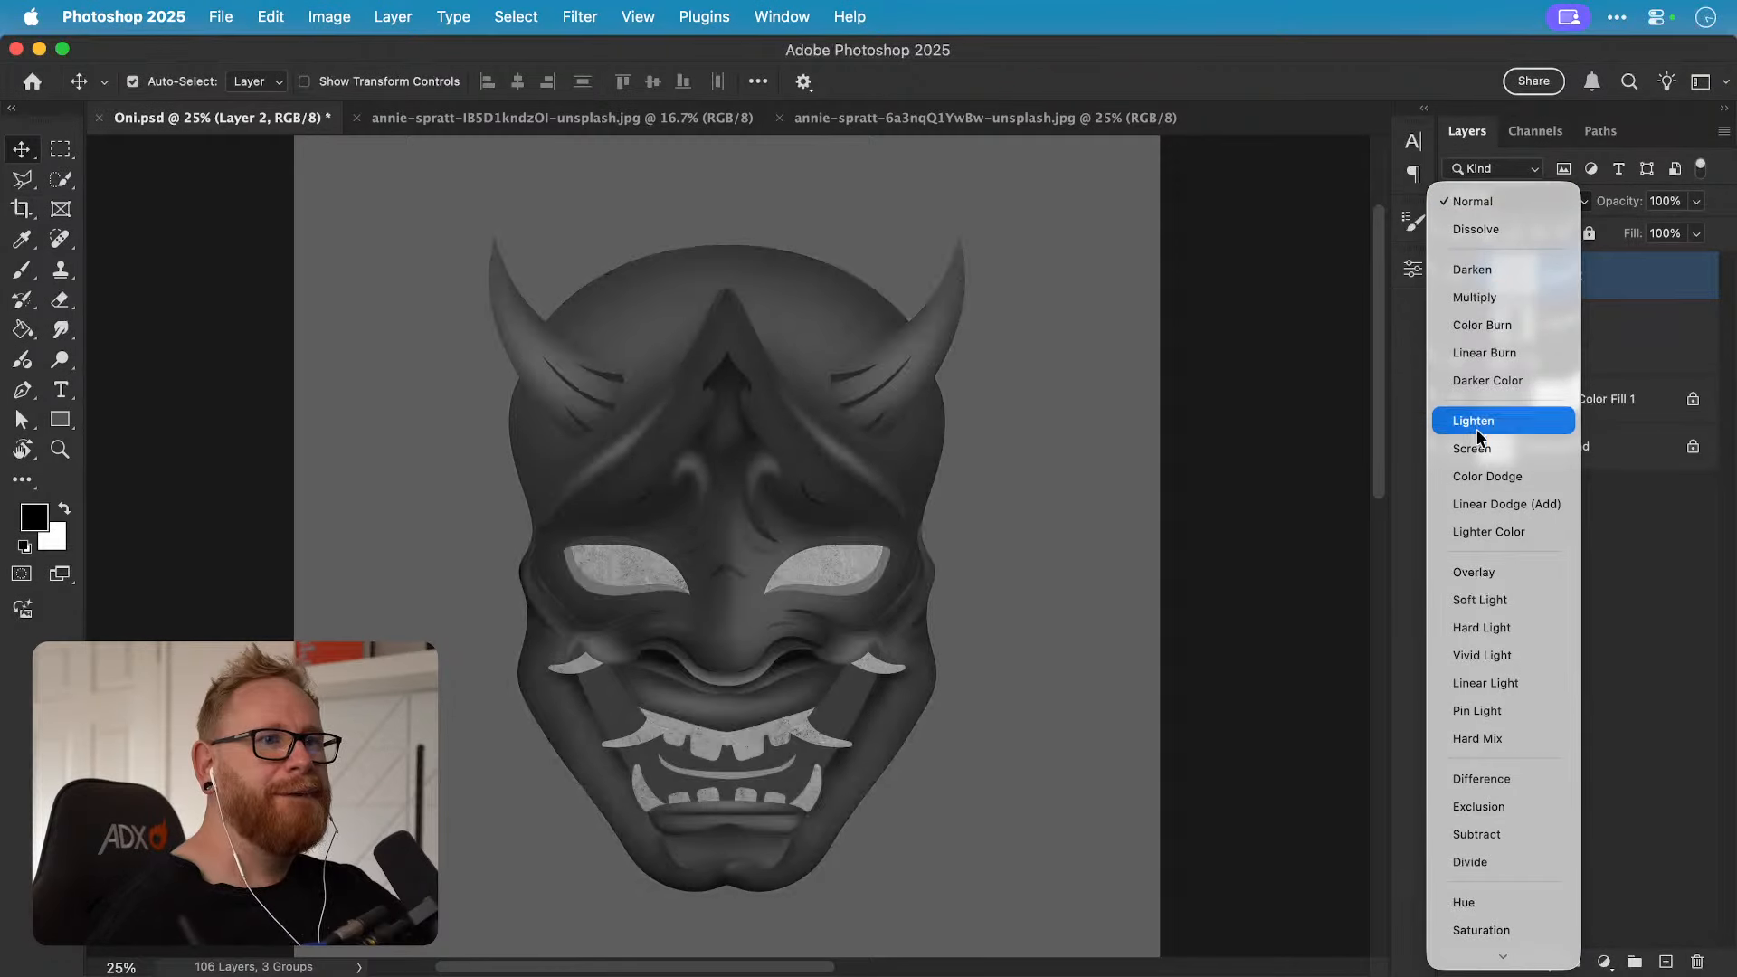
left_click(1488, 571)
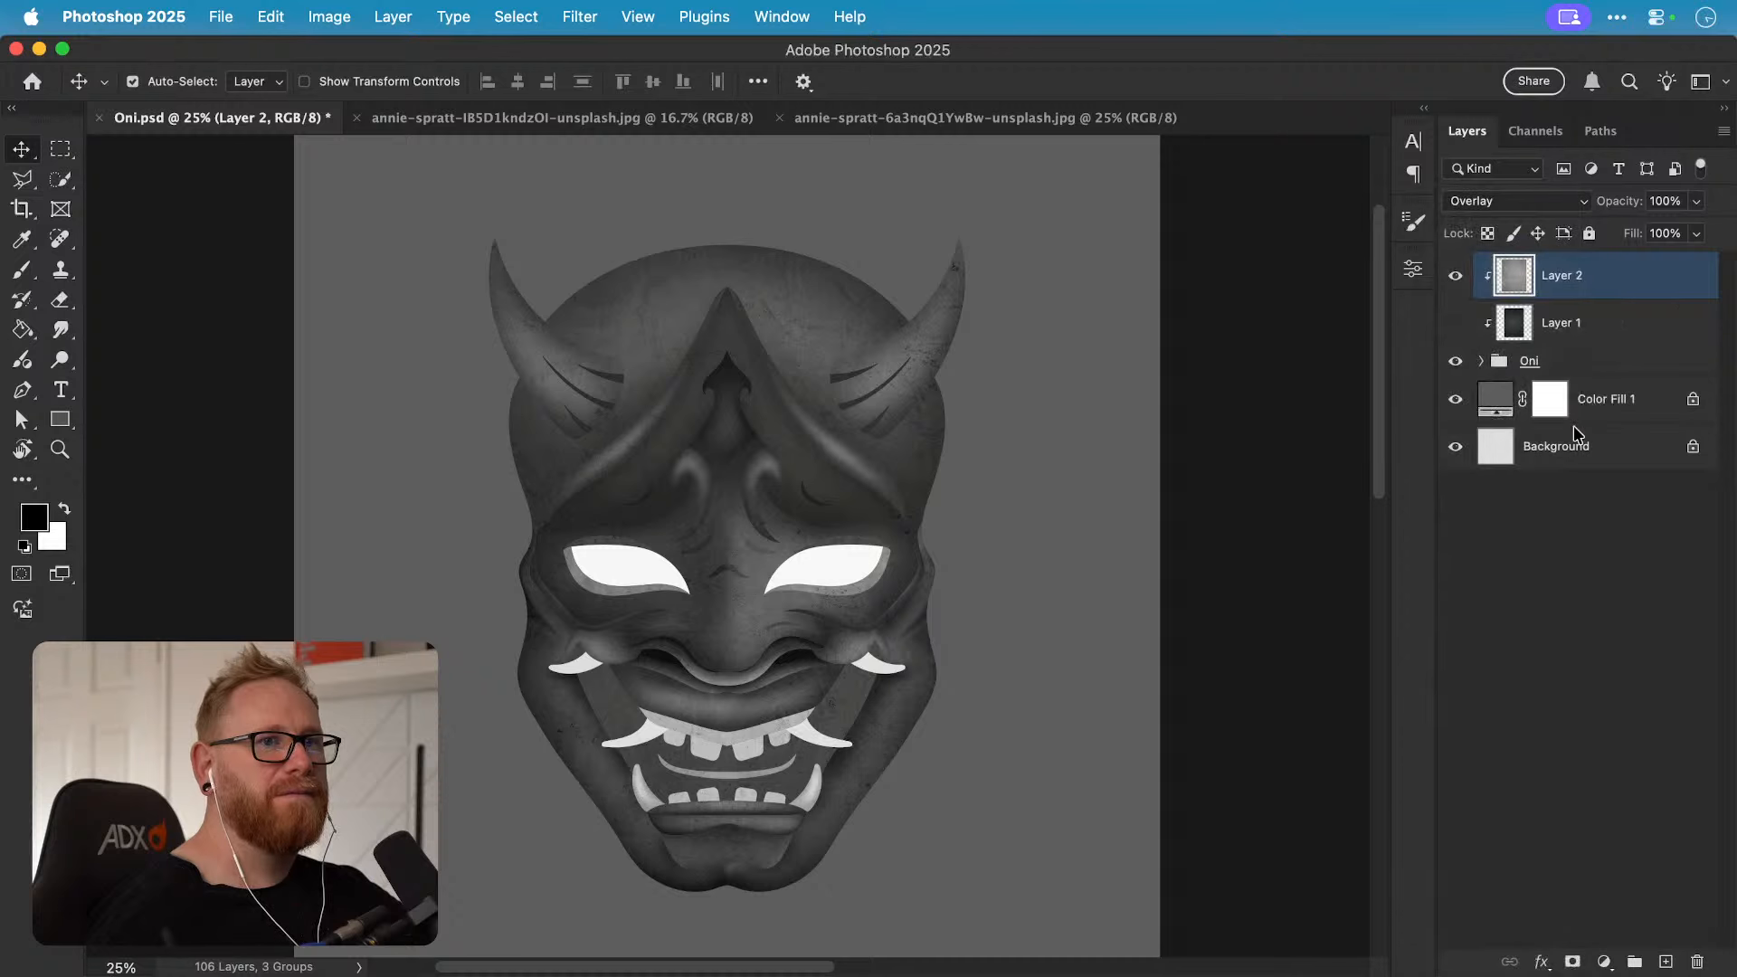
Step: Try hiding the concrete texture in the underlying layer's dark tones with the Blend If range
double_click(1660, 277)
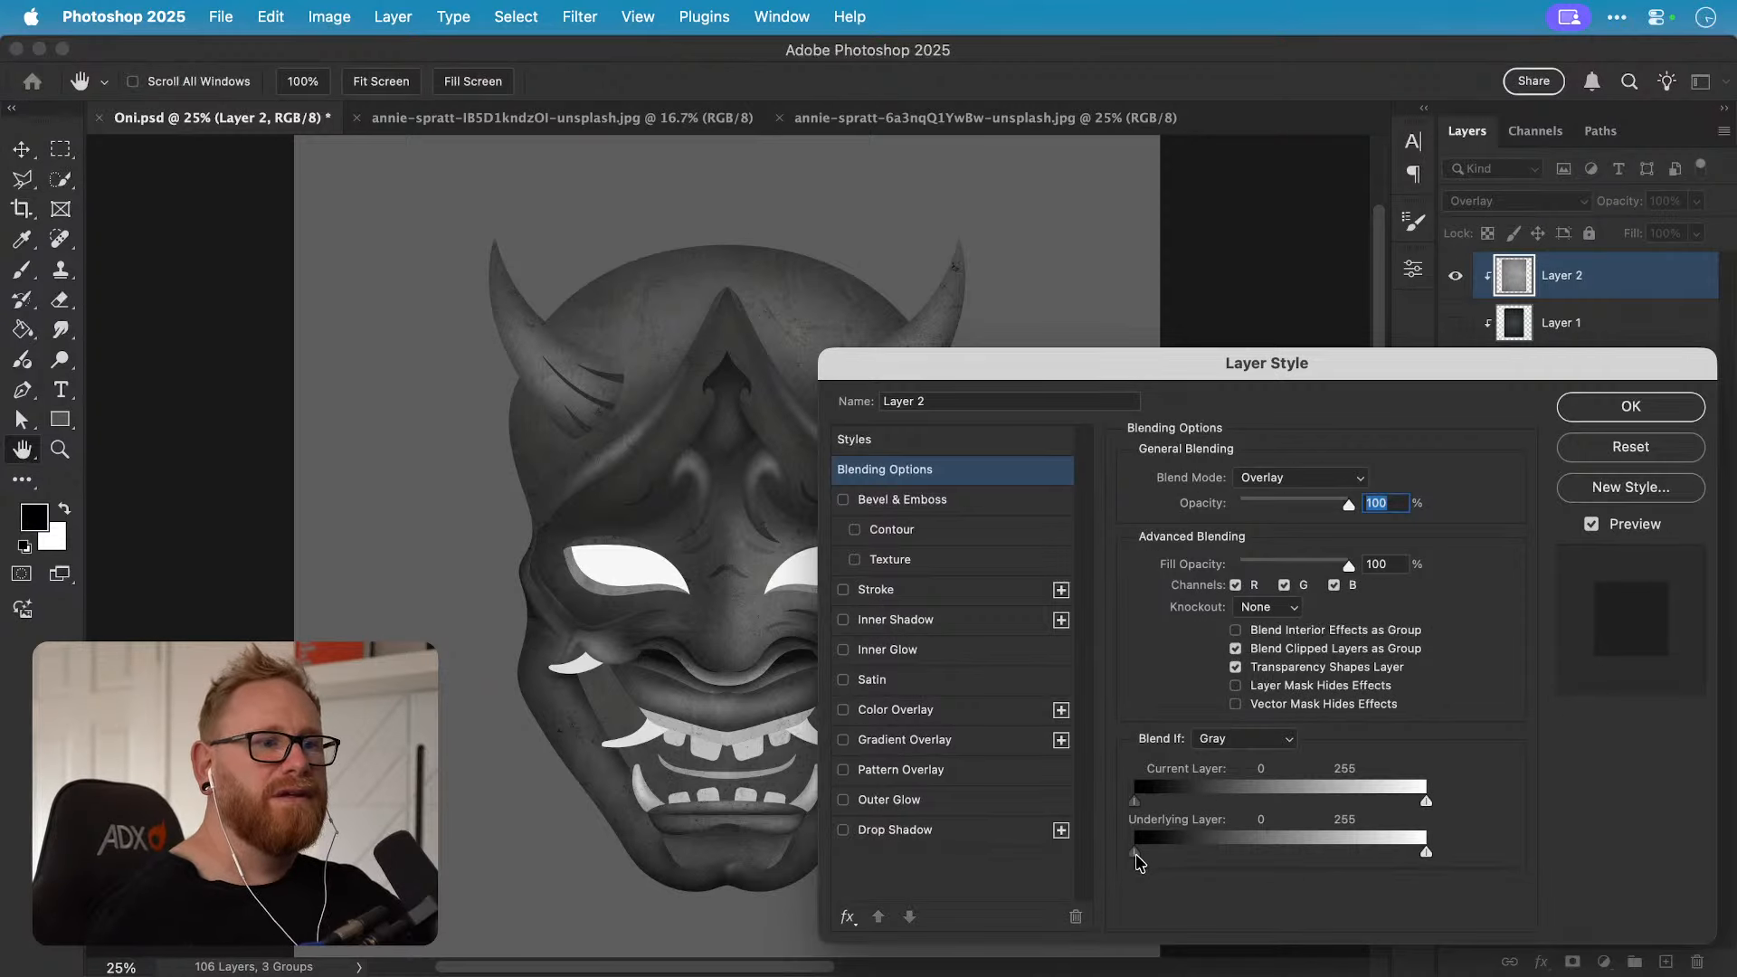
mouse_move(1134, 852)
left_mouse_down()
mouse_move(1339, 852)
mouse_move(1143, 854)
left_mouse_up()
key("super+z")
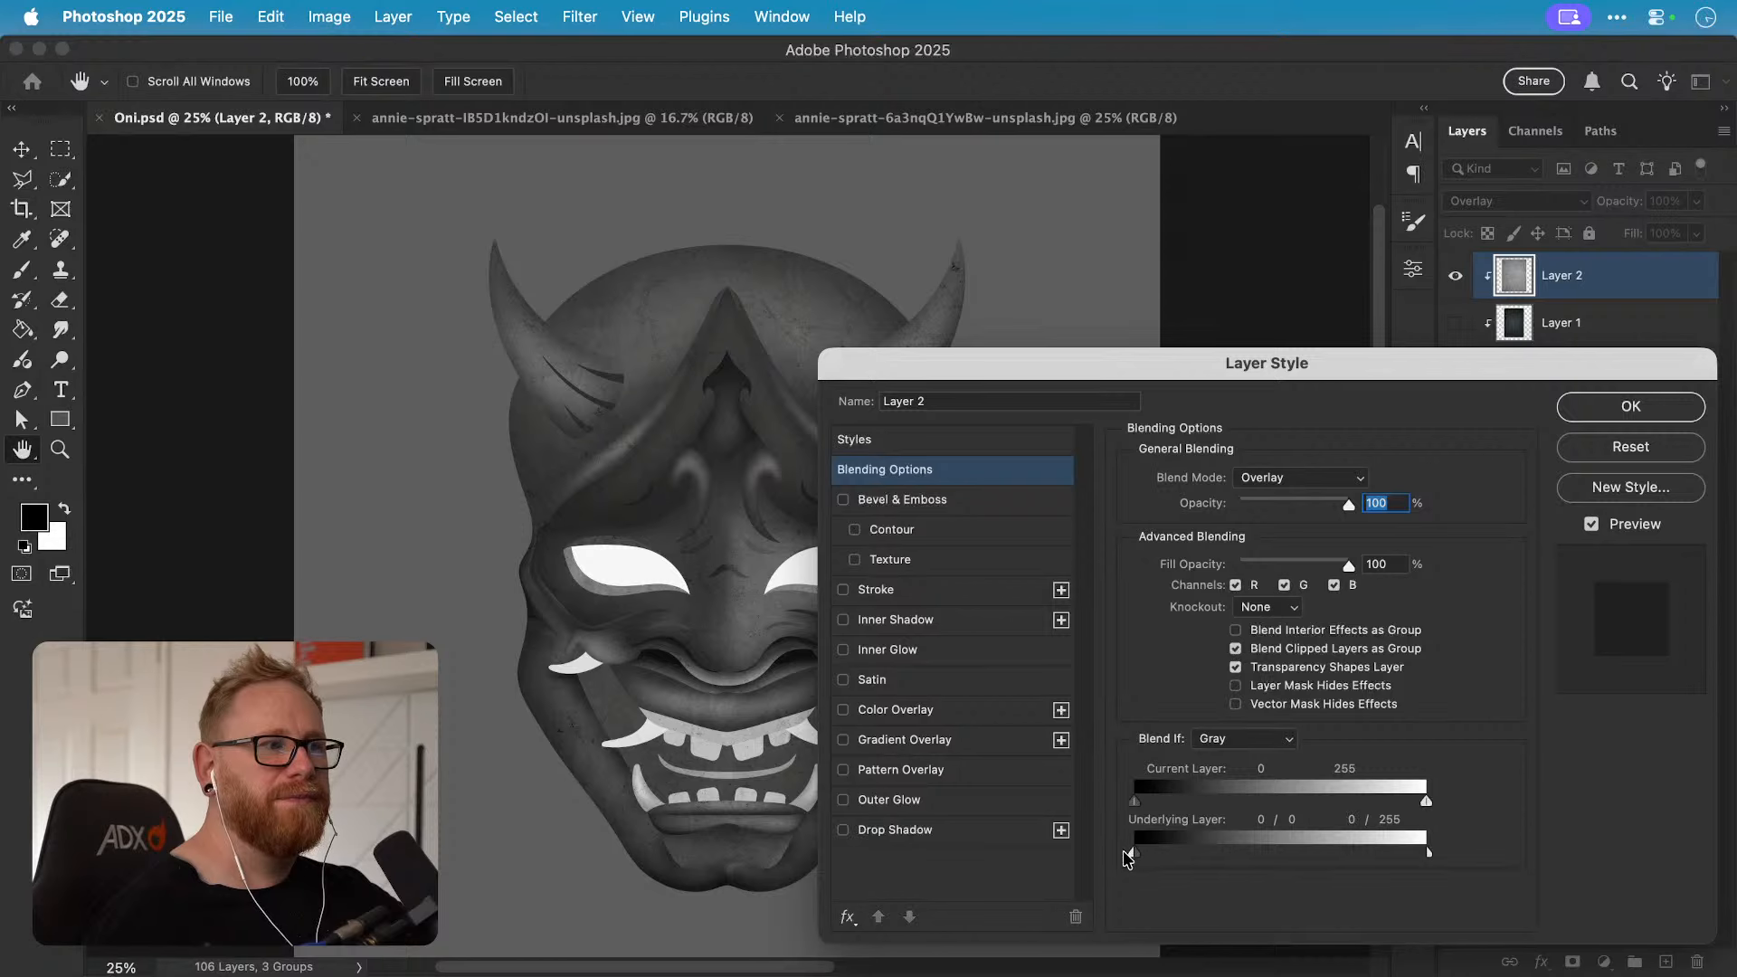
key("Return")
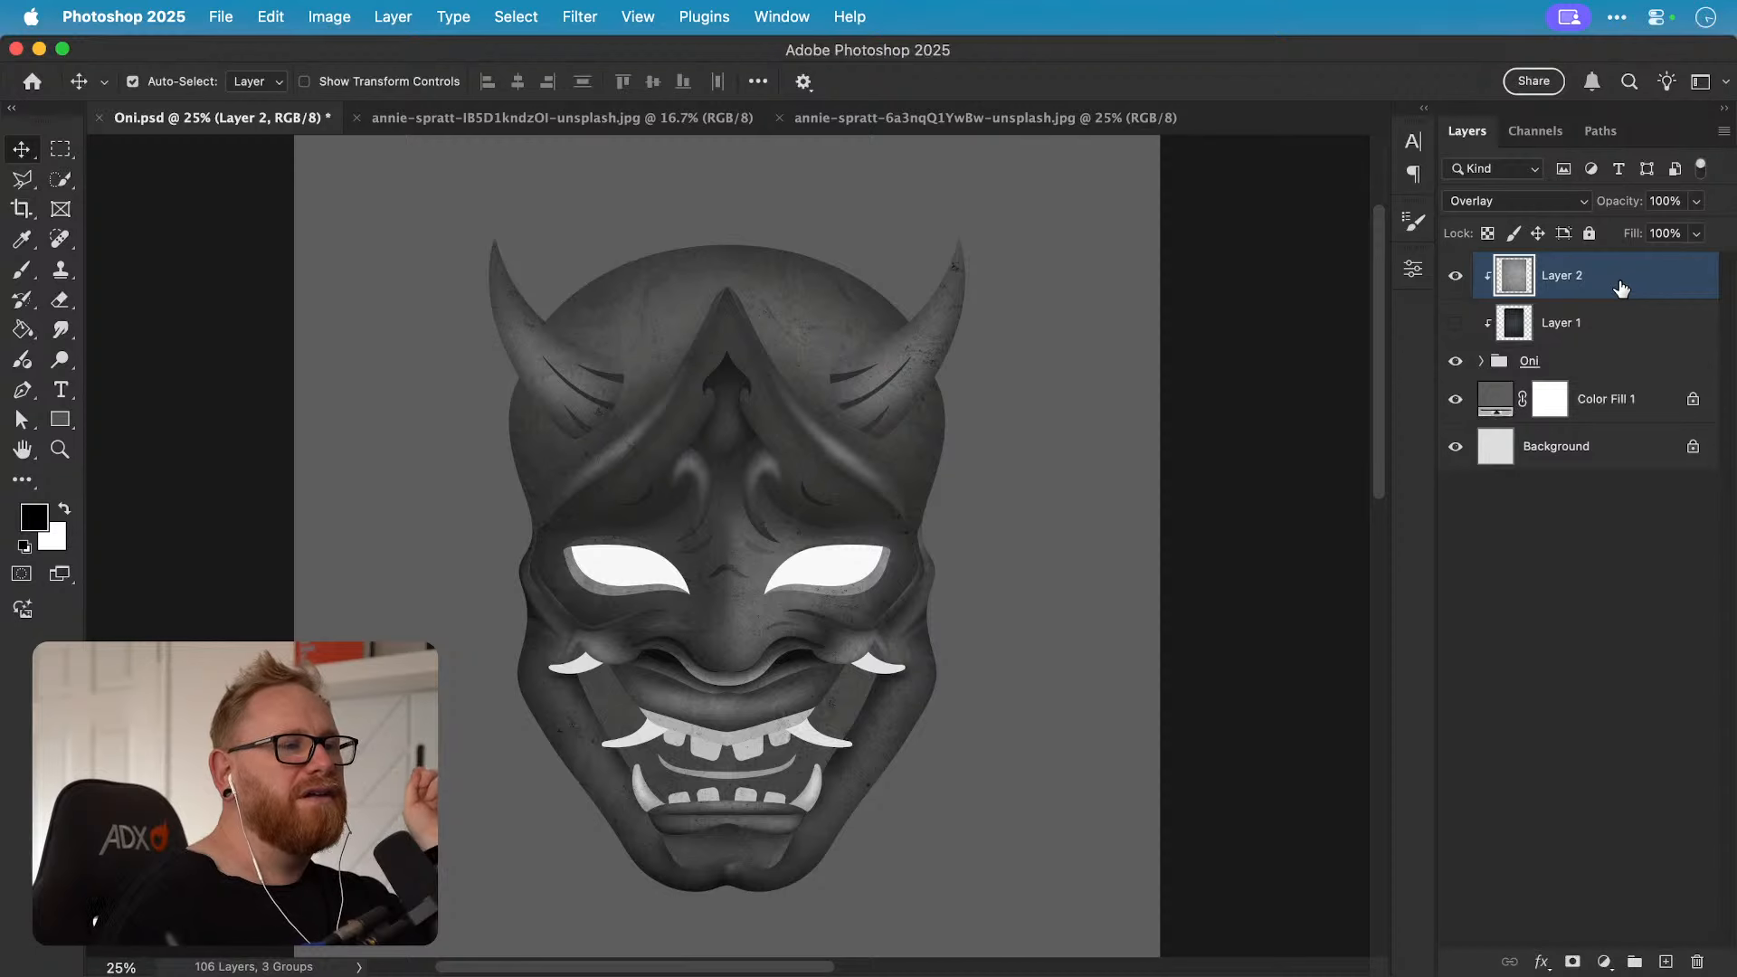
Step: Toggle the visibility of the leather and concrete texture layers to compare their effect on the mask
left_click(1455, 277)
left_click(1456, 322)
left_click(1456, 277)
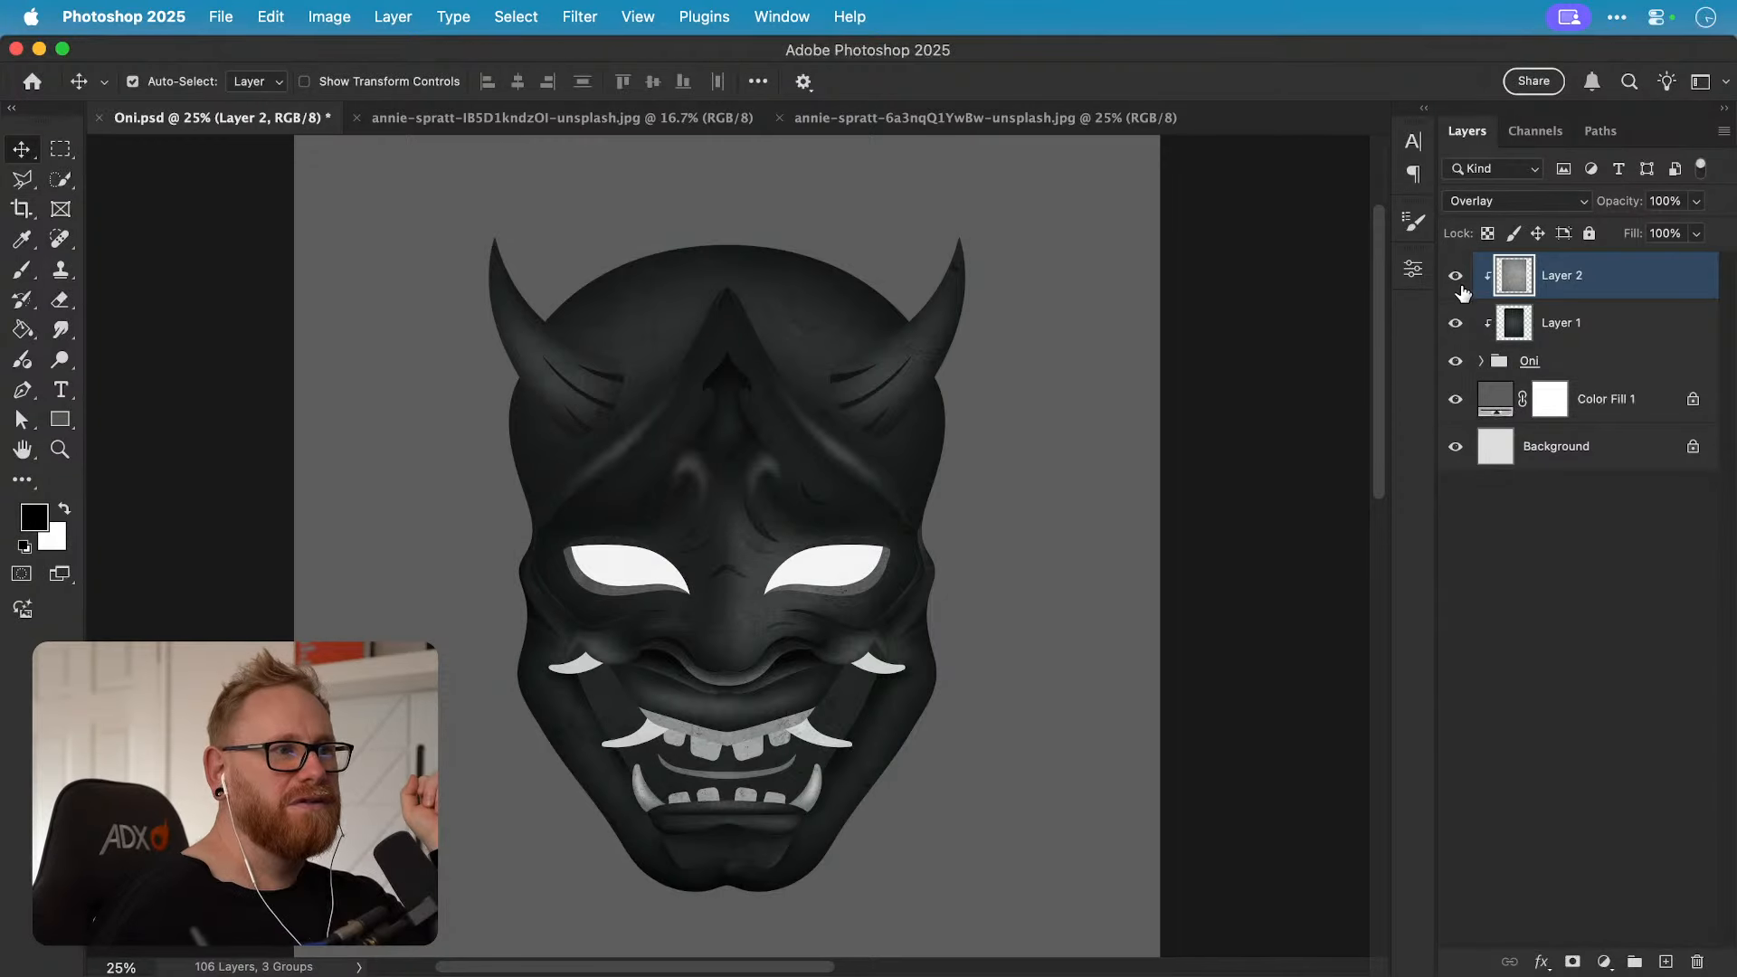
left_click(1456, 323)
left_click(1456, 279)
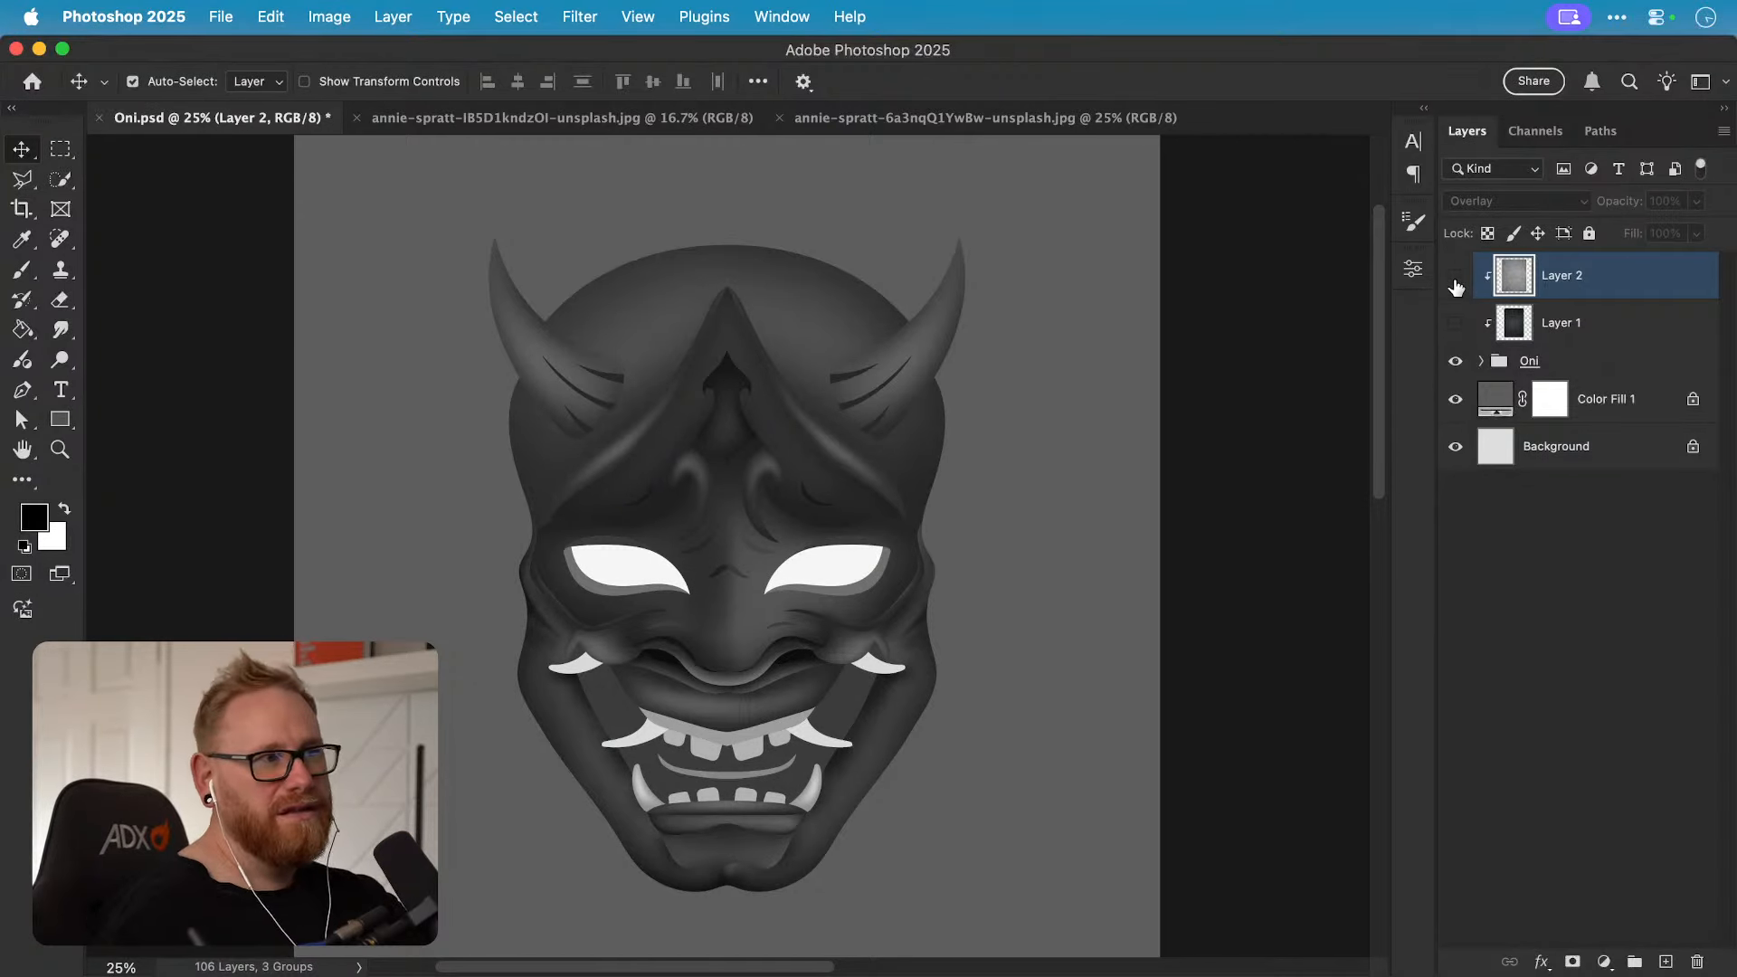
left_click(1456, 280)
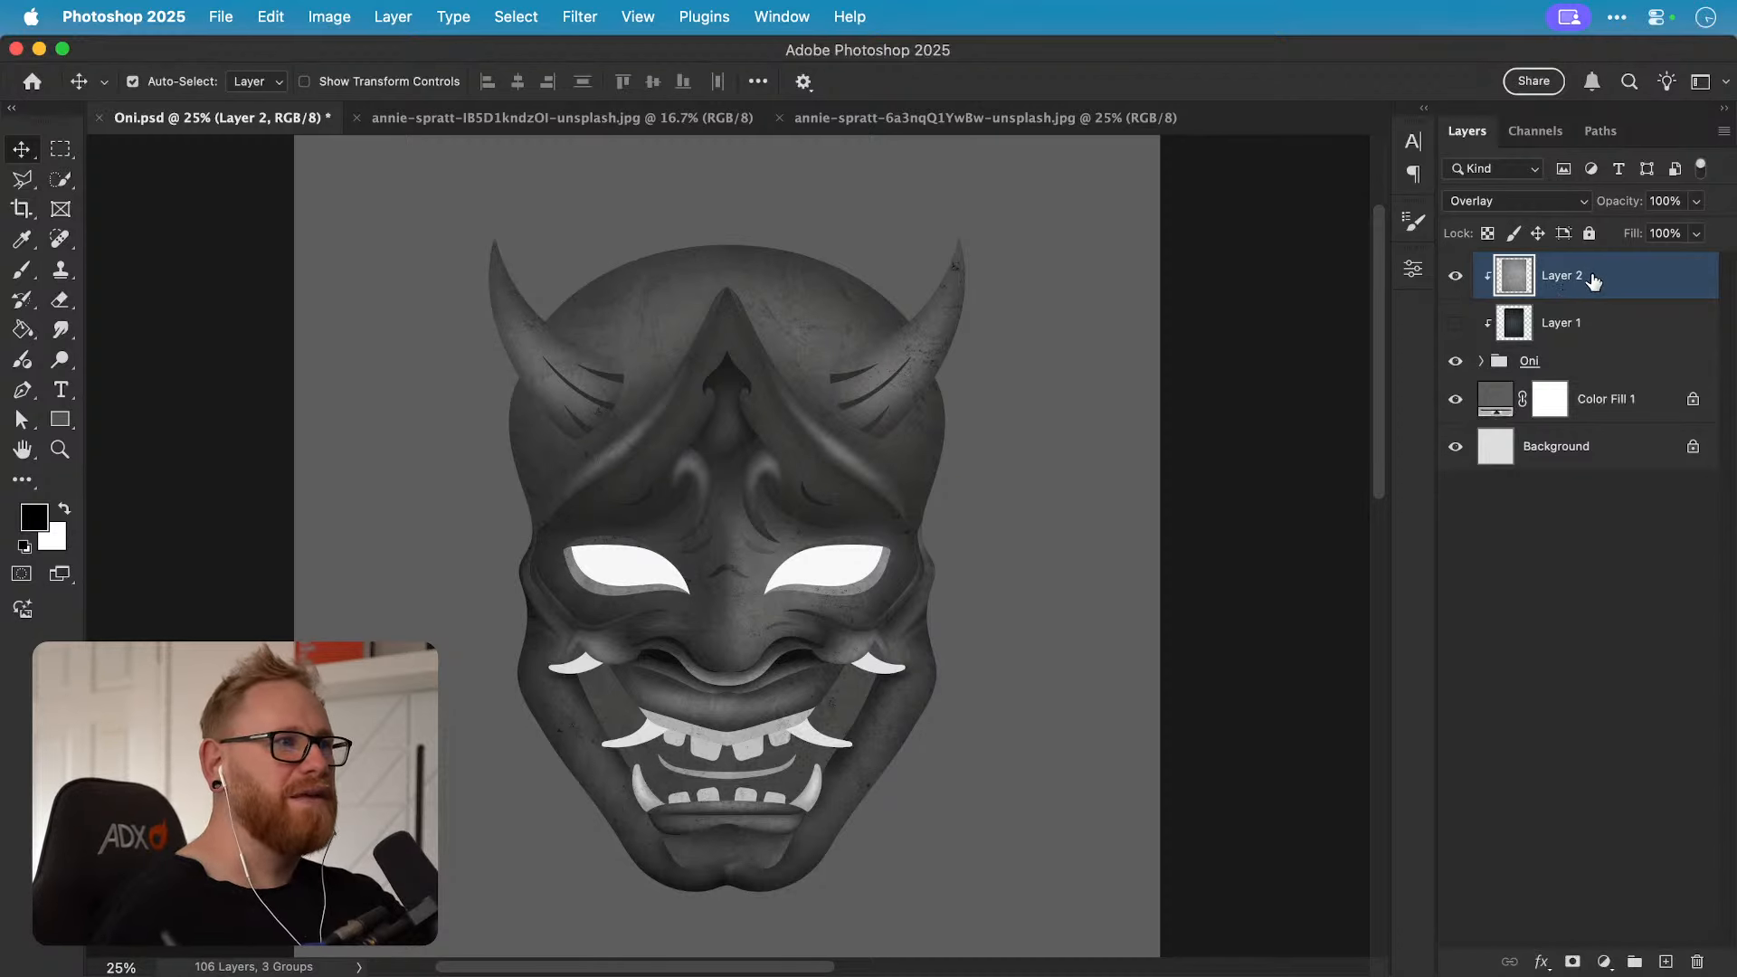
Step: Begin a Warp transform on the concrete texture and bulge it upward across the mask's forehead
left_click(271, 16)
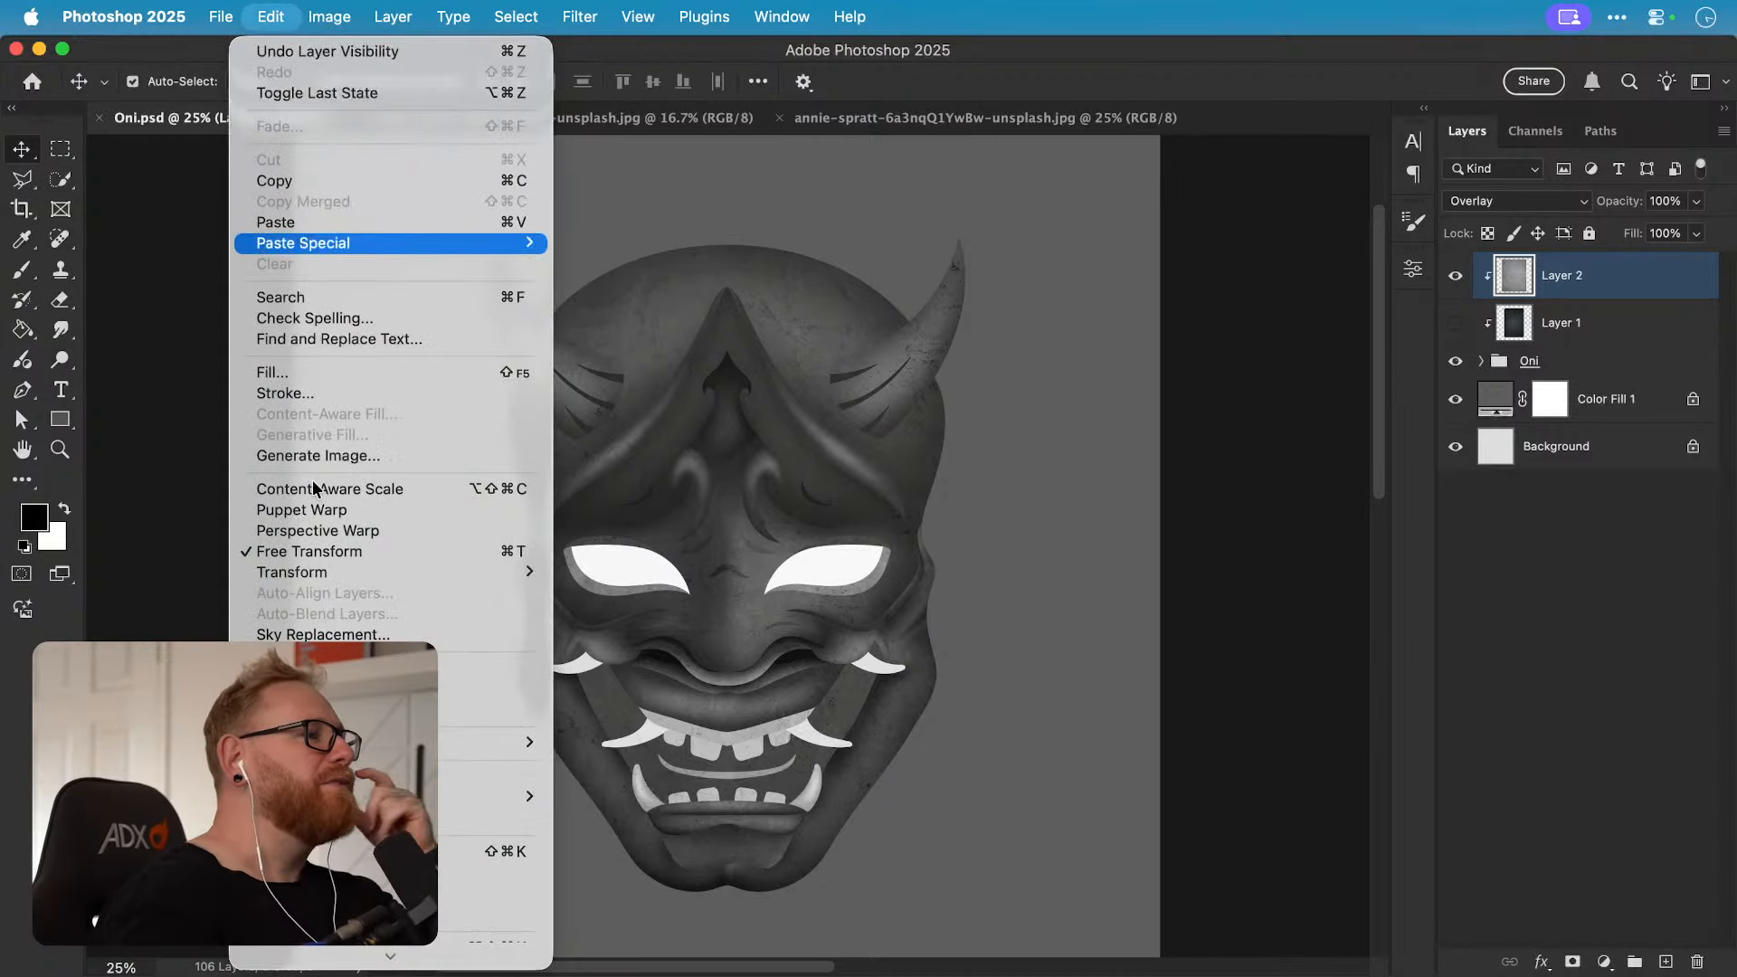
mouse_move(334, 575)
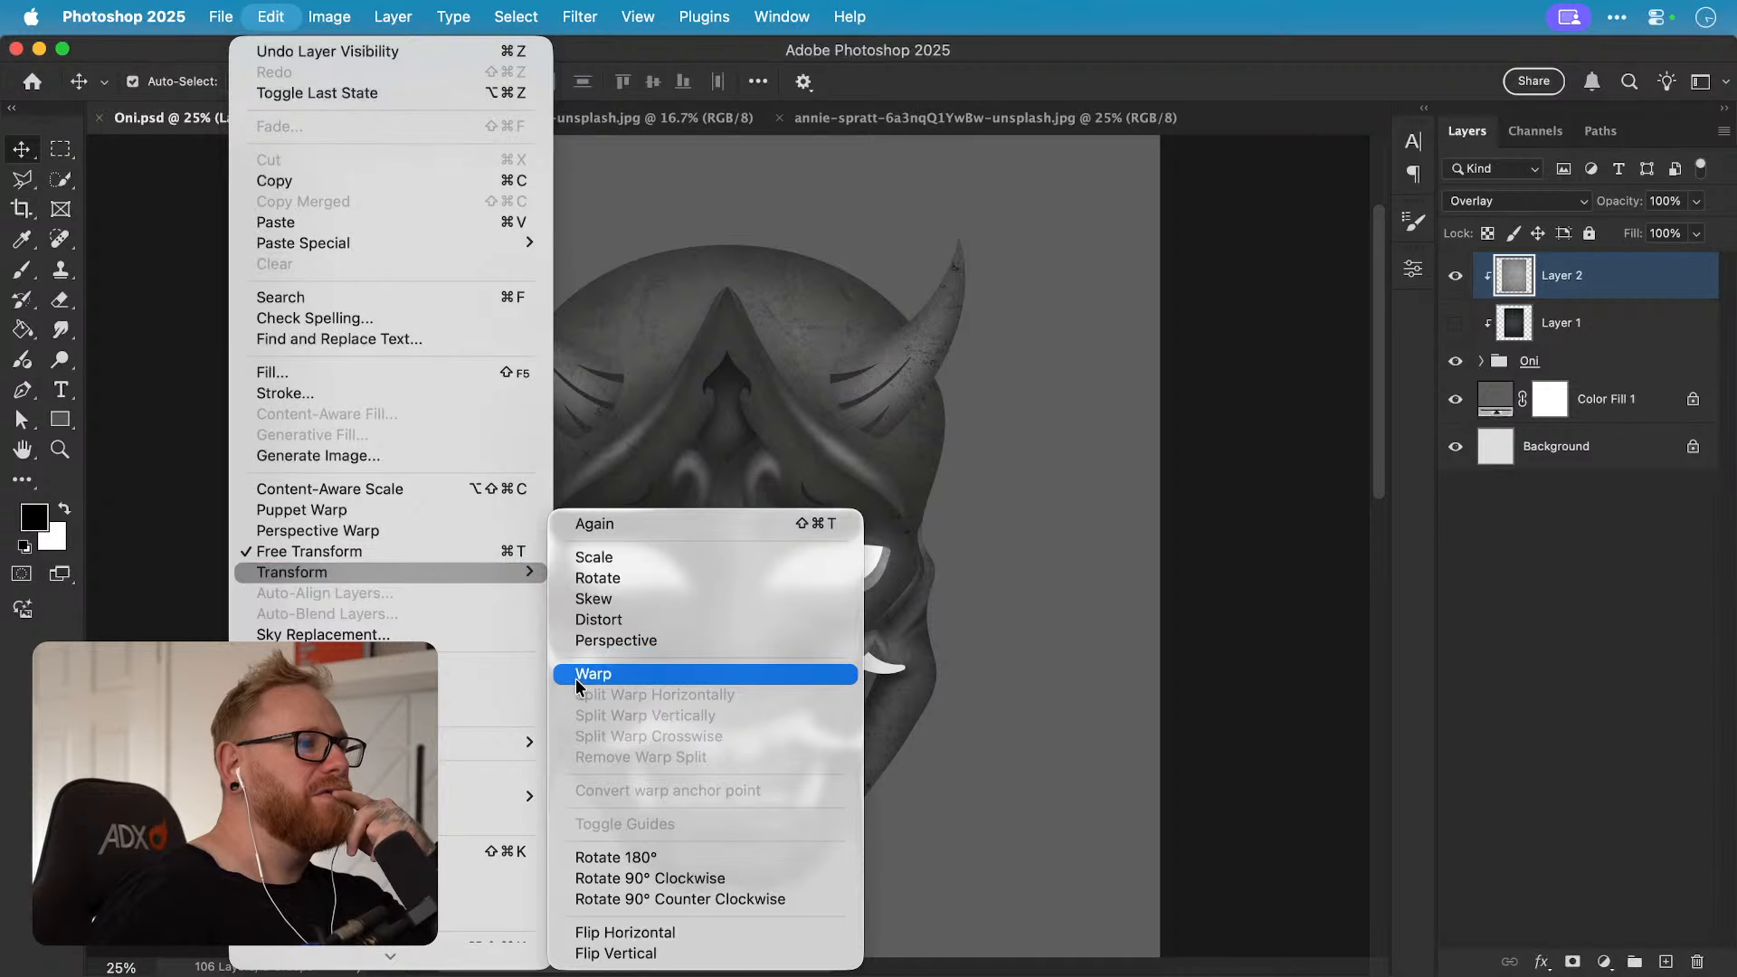
left_click(579, 676)
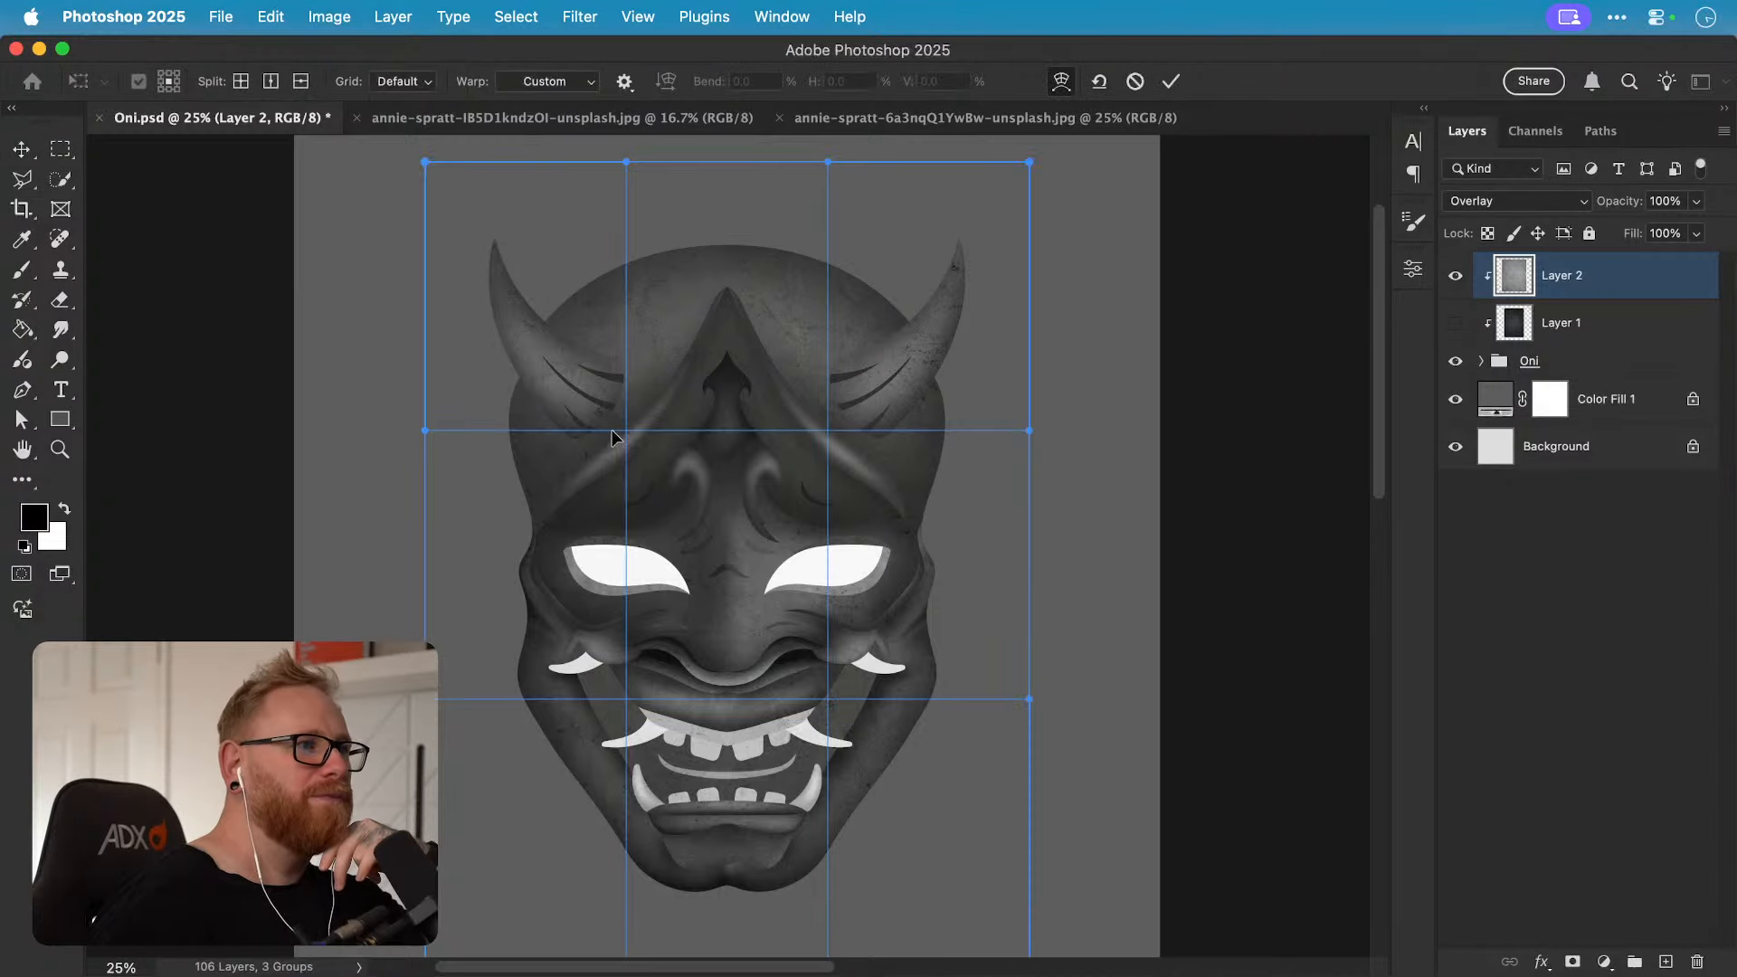
left_click_drag(647, 430, 630, 384)
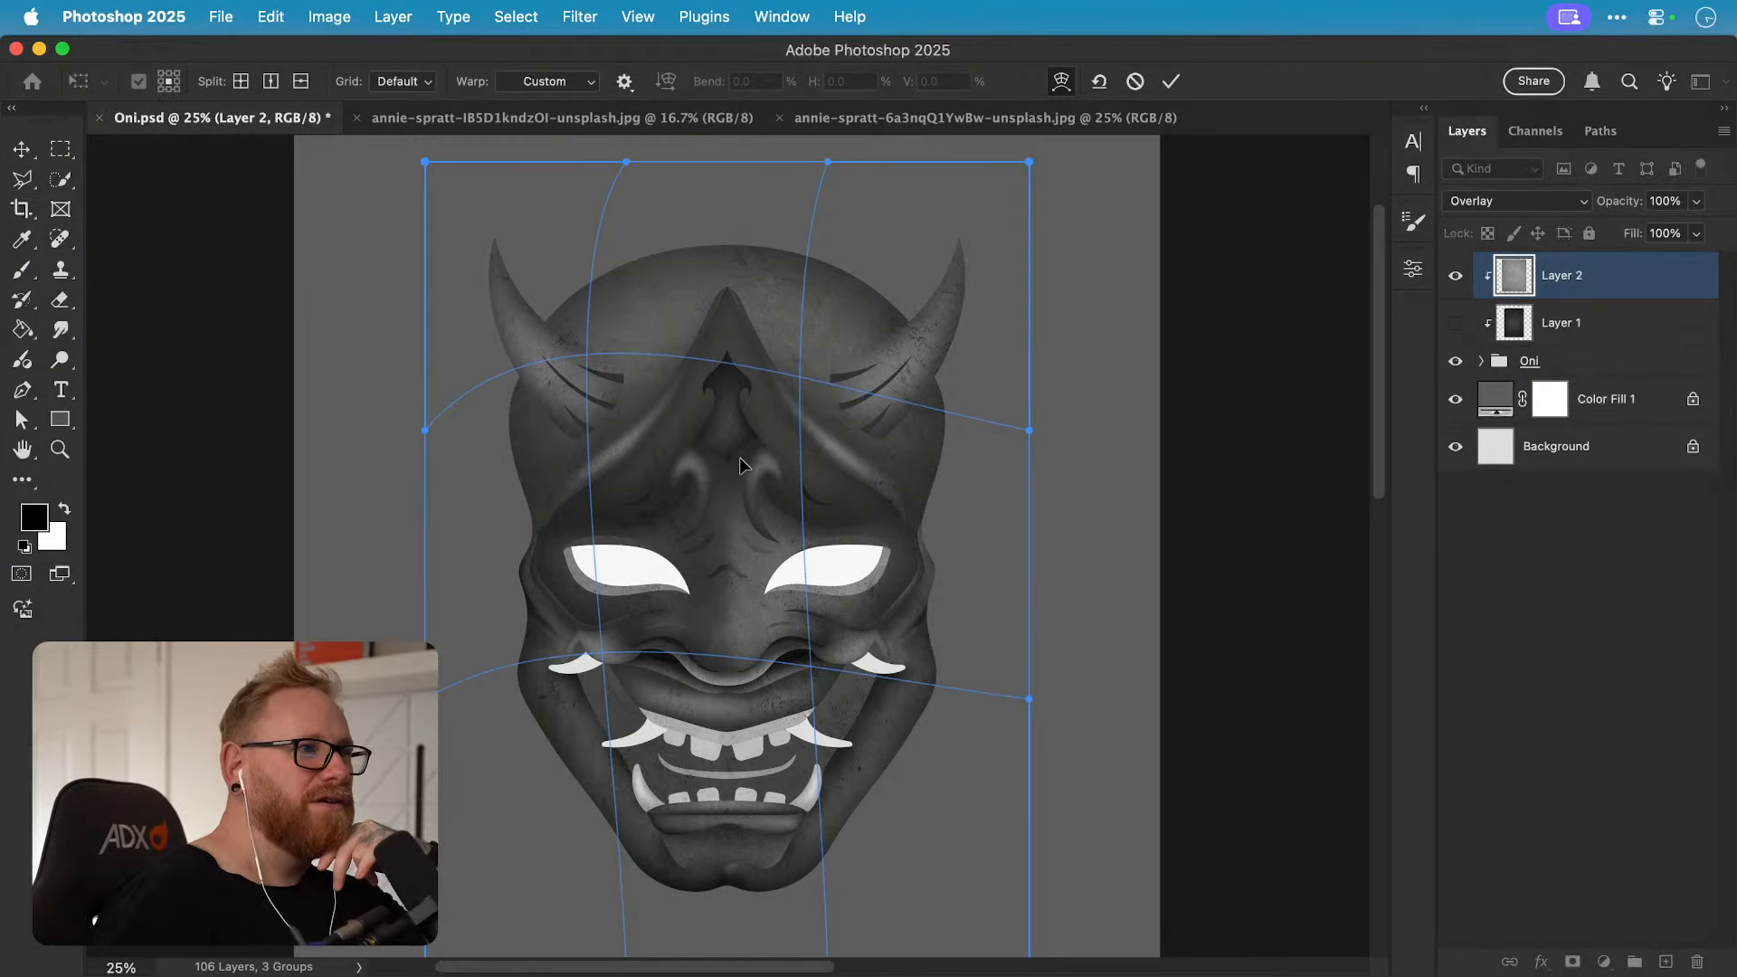
left_click_drag(739, 458, 786, 419)
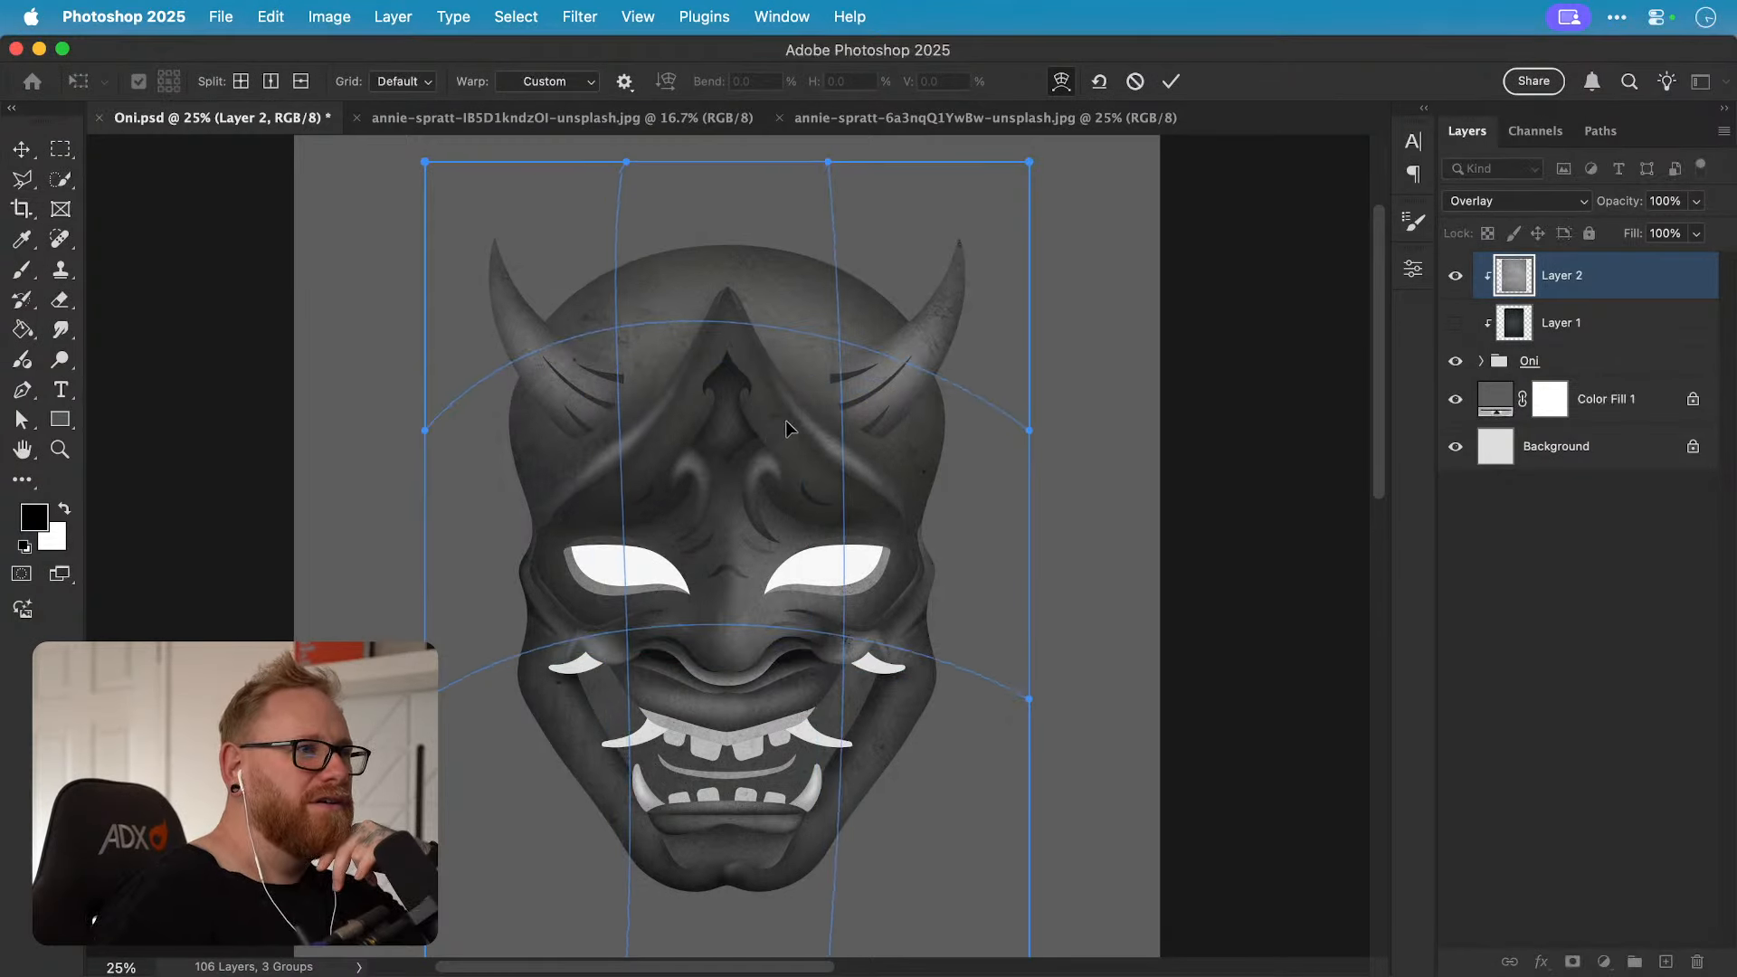
Step: Change the warp grid to 3 x 3 and adjust the upper inner points to curve around the forehead
left_click(402, 81)
left_click(406, 102)
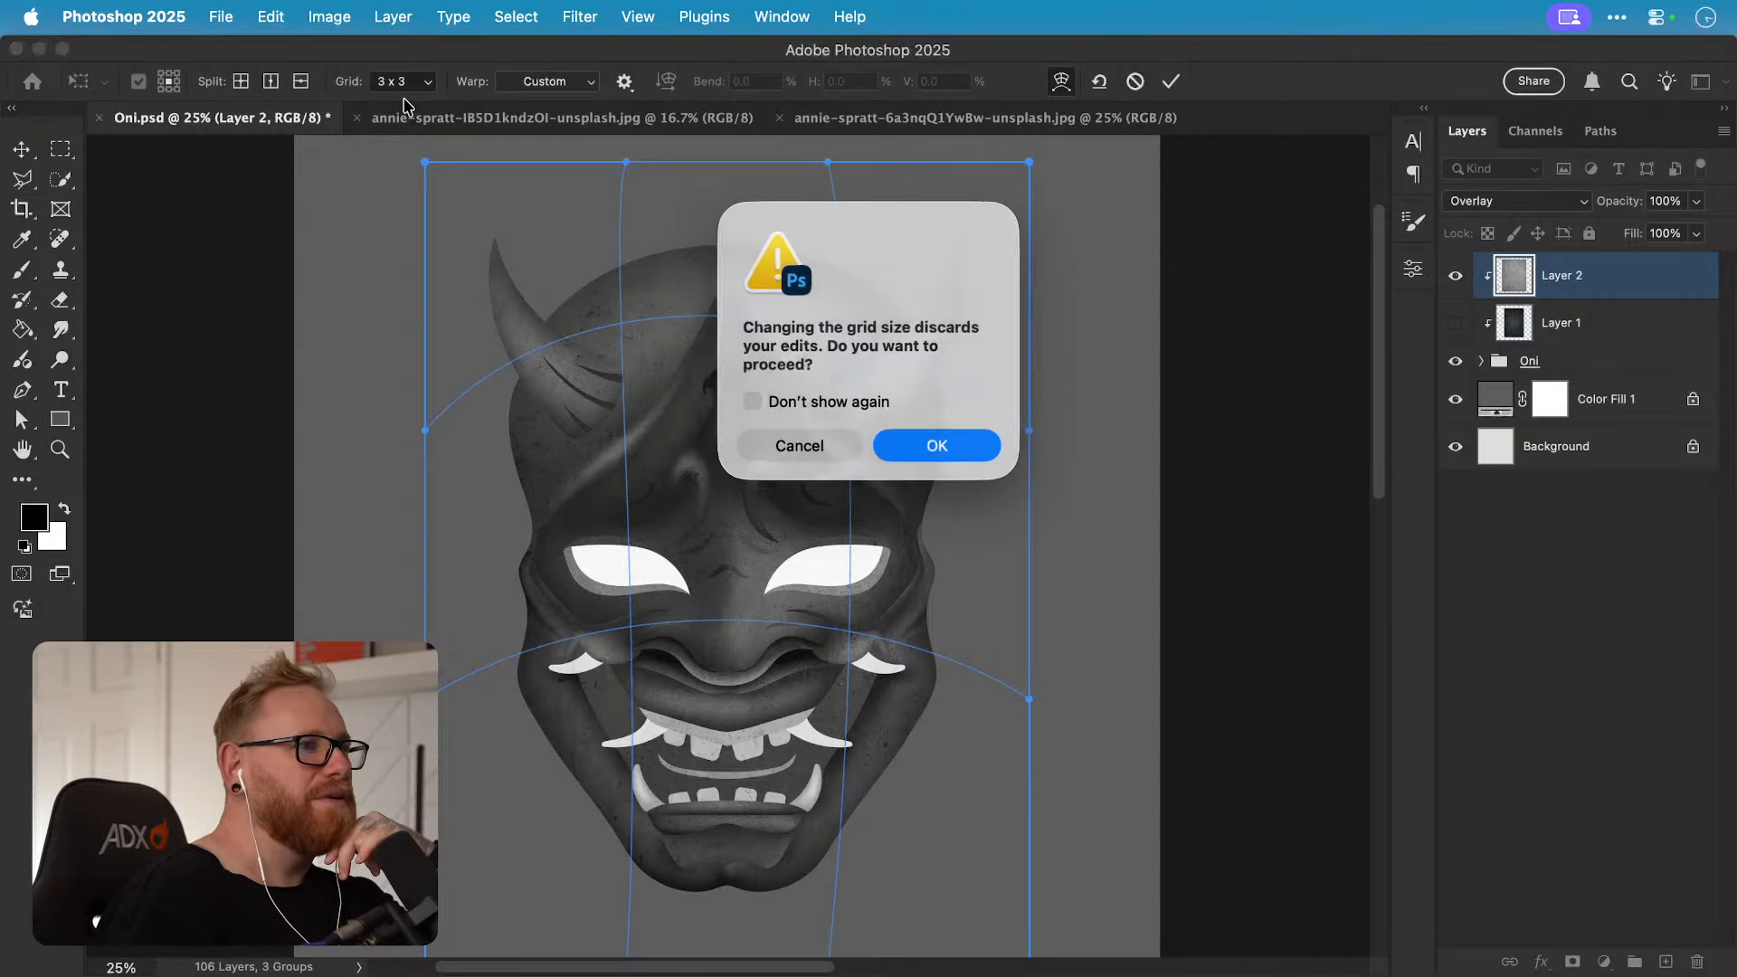
left_click(919, 443)
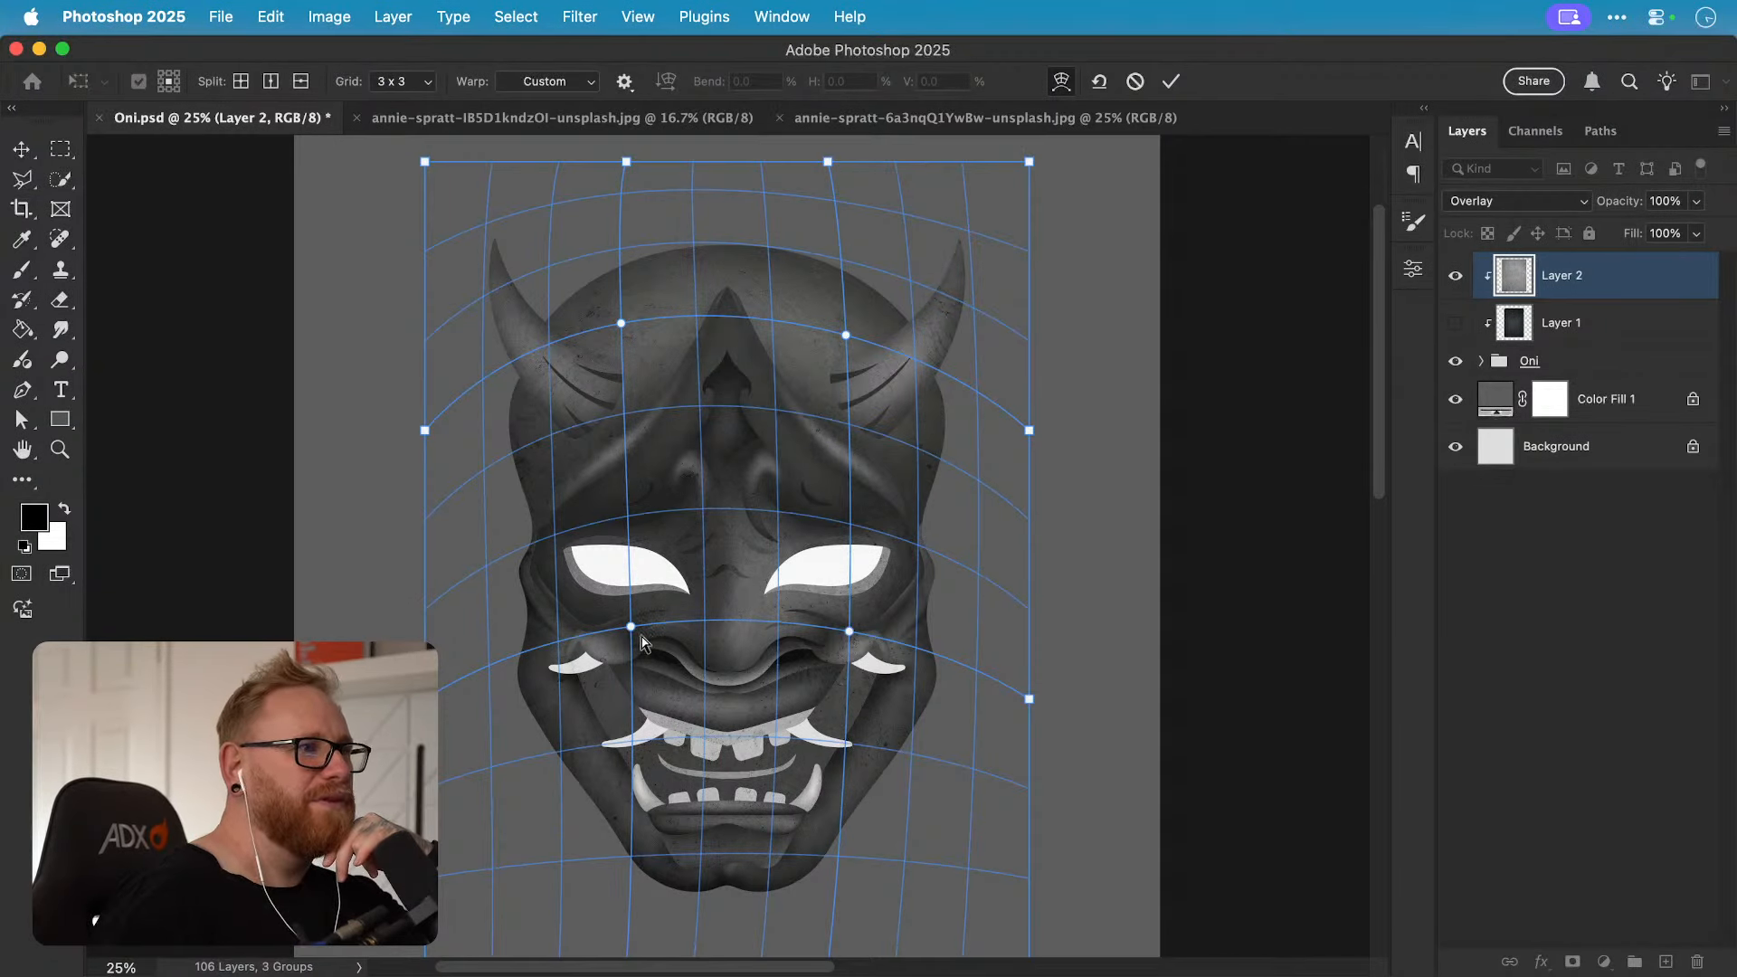
left_click_drag(567, 393, 601, 427)
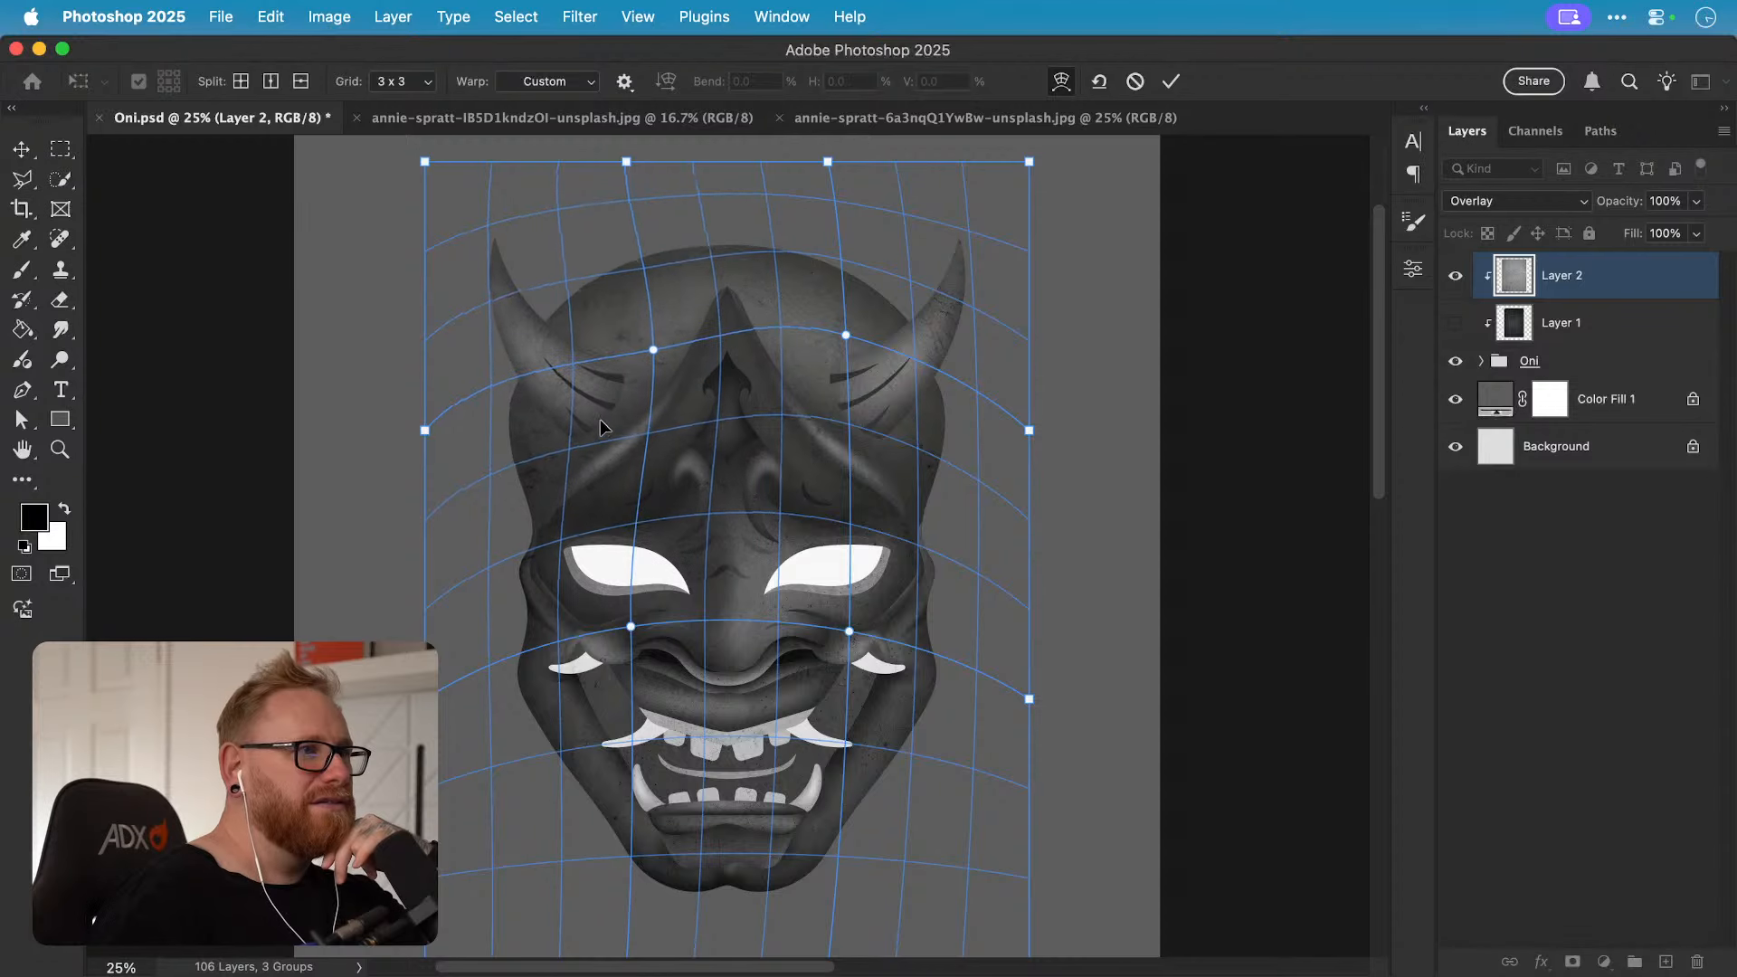
left_click_drag(654, 357, 628, 322)
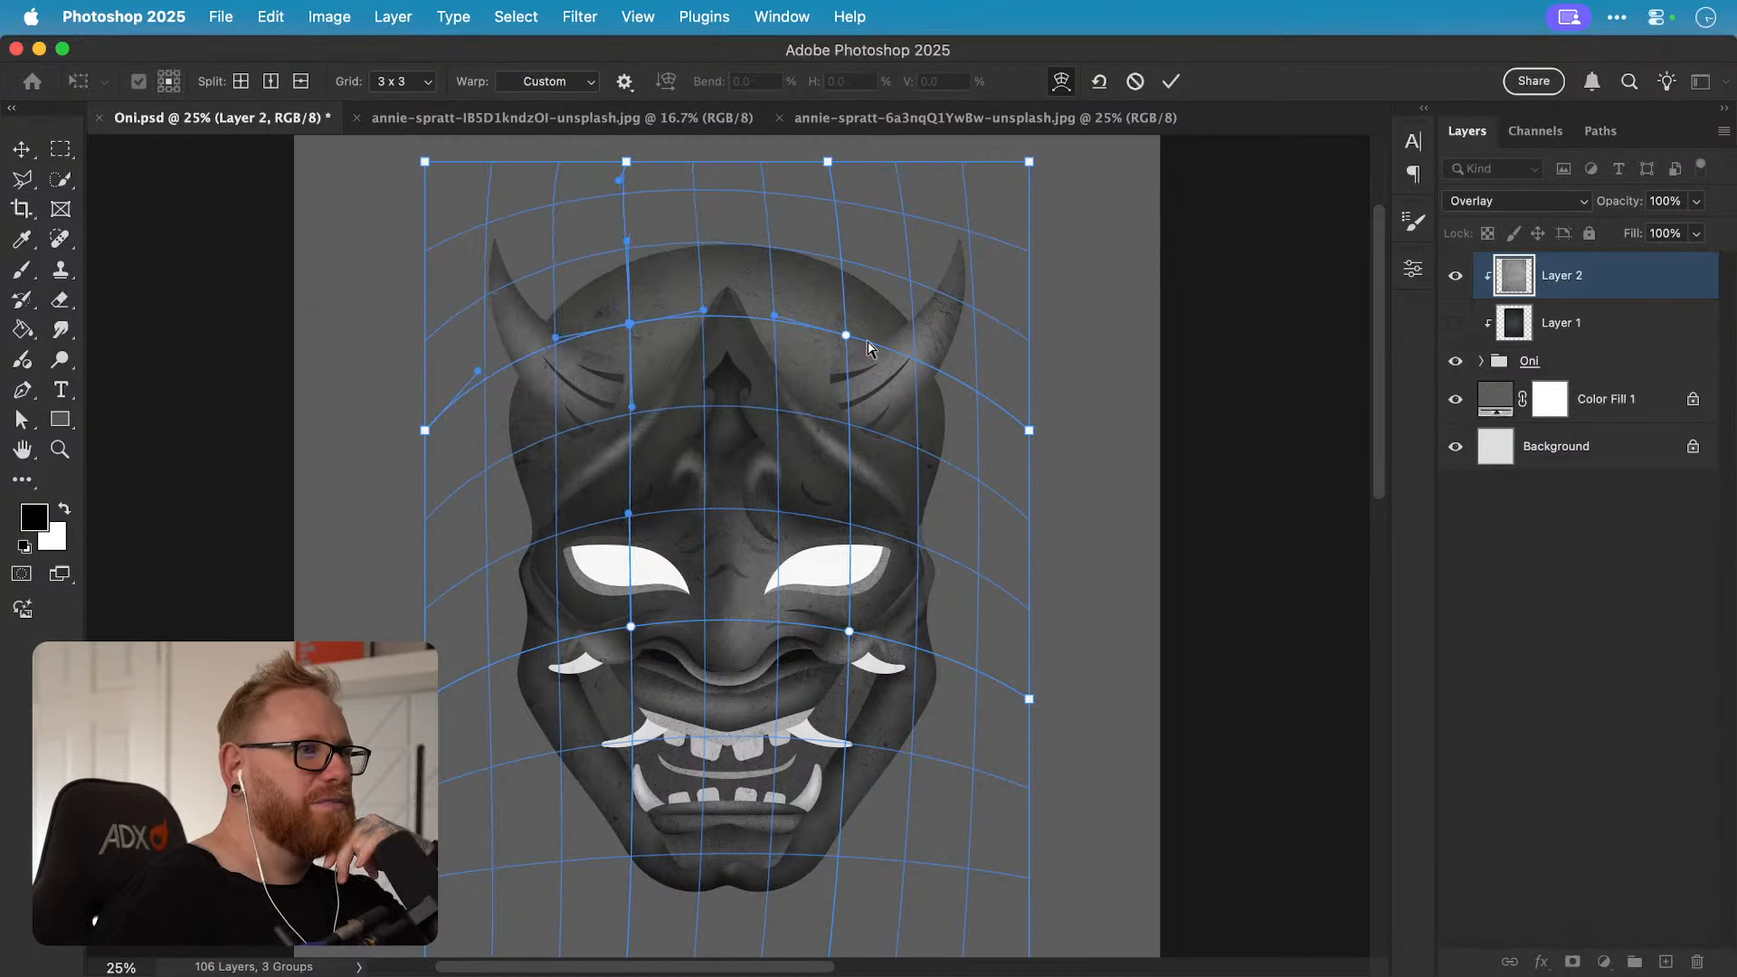
left_click_drag(844, 331, 864, 317)
Step: Pull the warp's lower inner points inward beside the nose so the texture follows the nose and cheeks
left_click_drag(628, 514, 647, 529)
left_click_drag(821, 523, 794, 536)
left_click_drag(586, 789, 622, 764)
left_click_drag(892, 781, 854, 756)
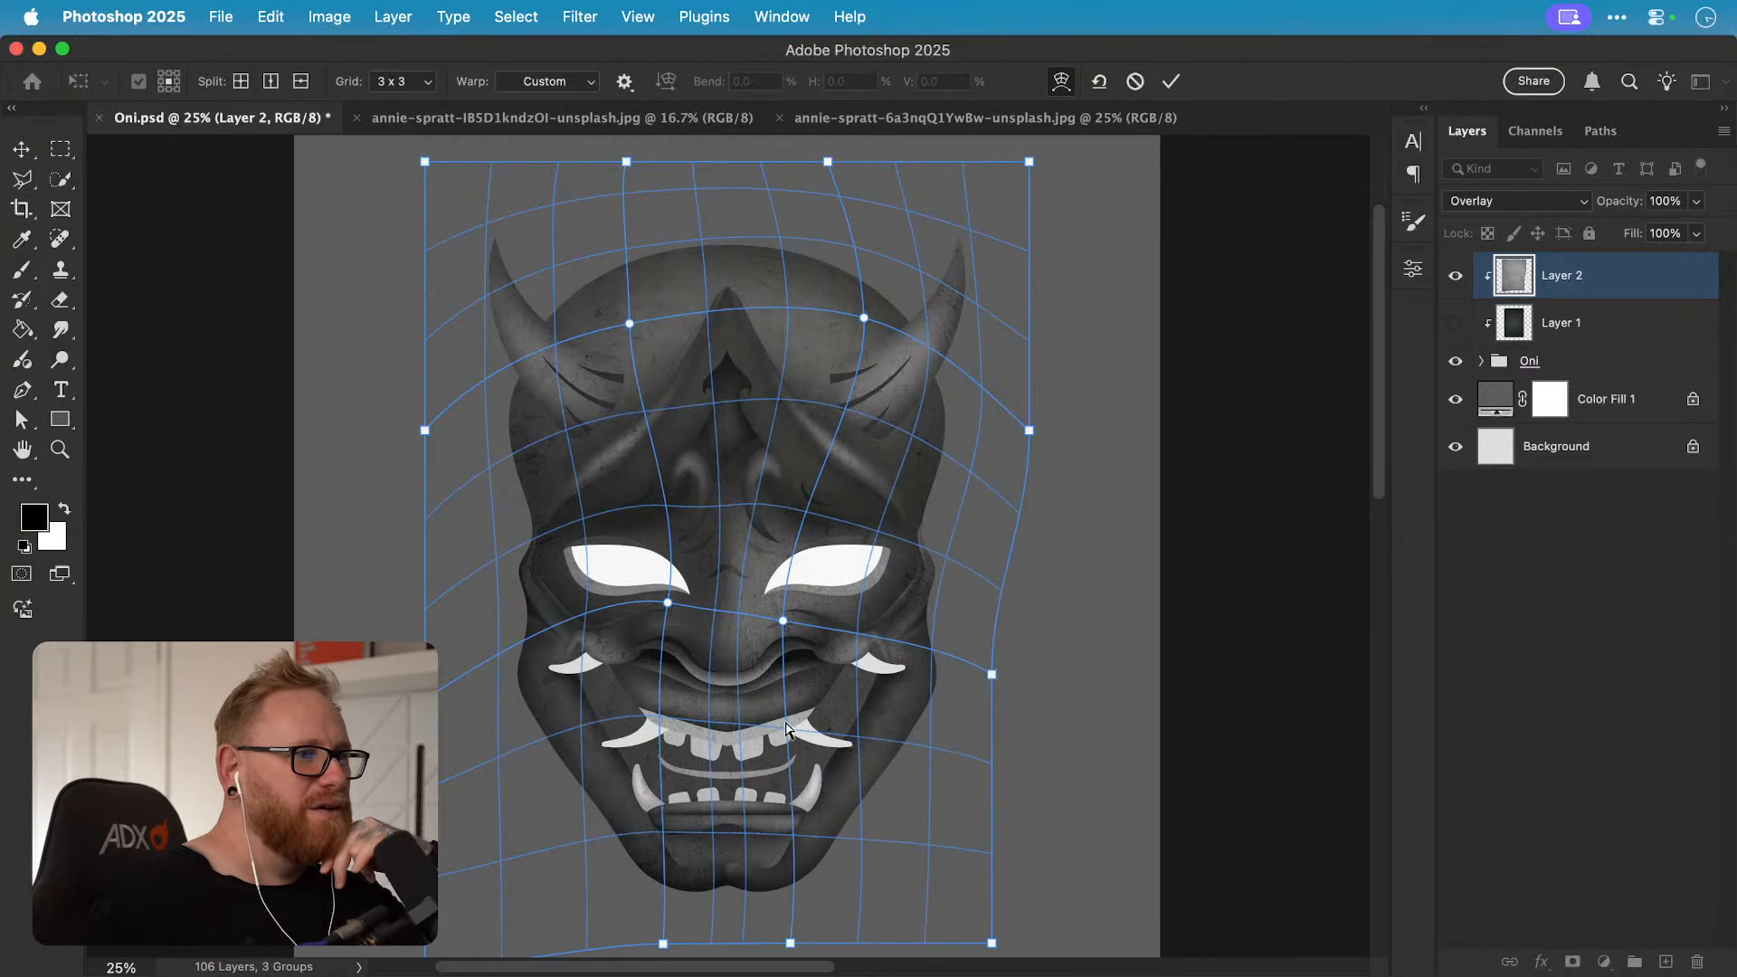
left_click_drag(742, 644, 744, 658)
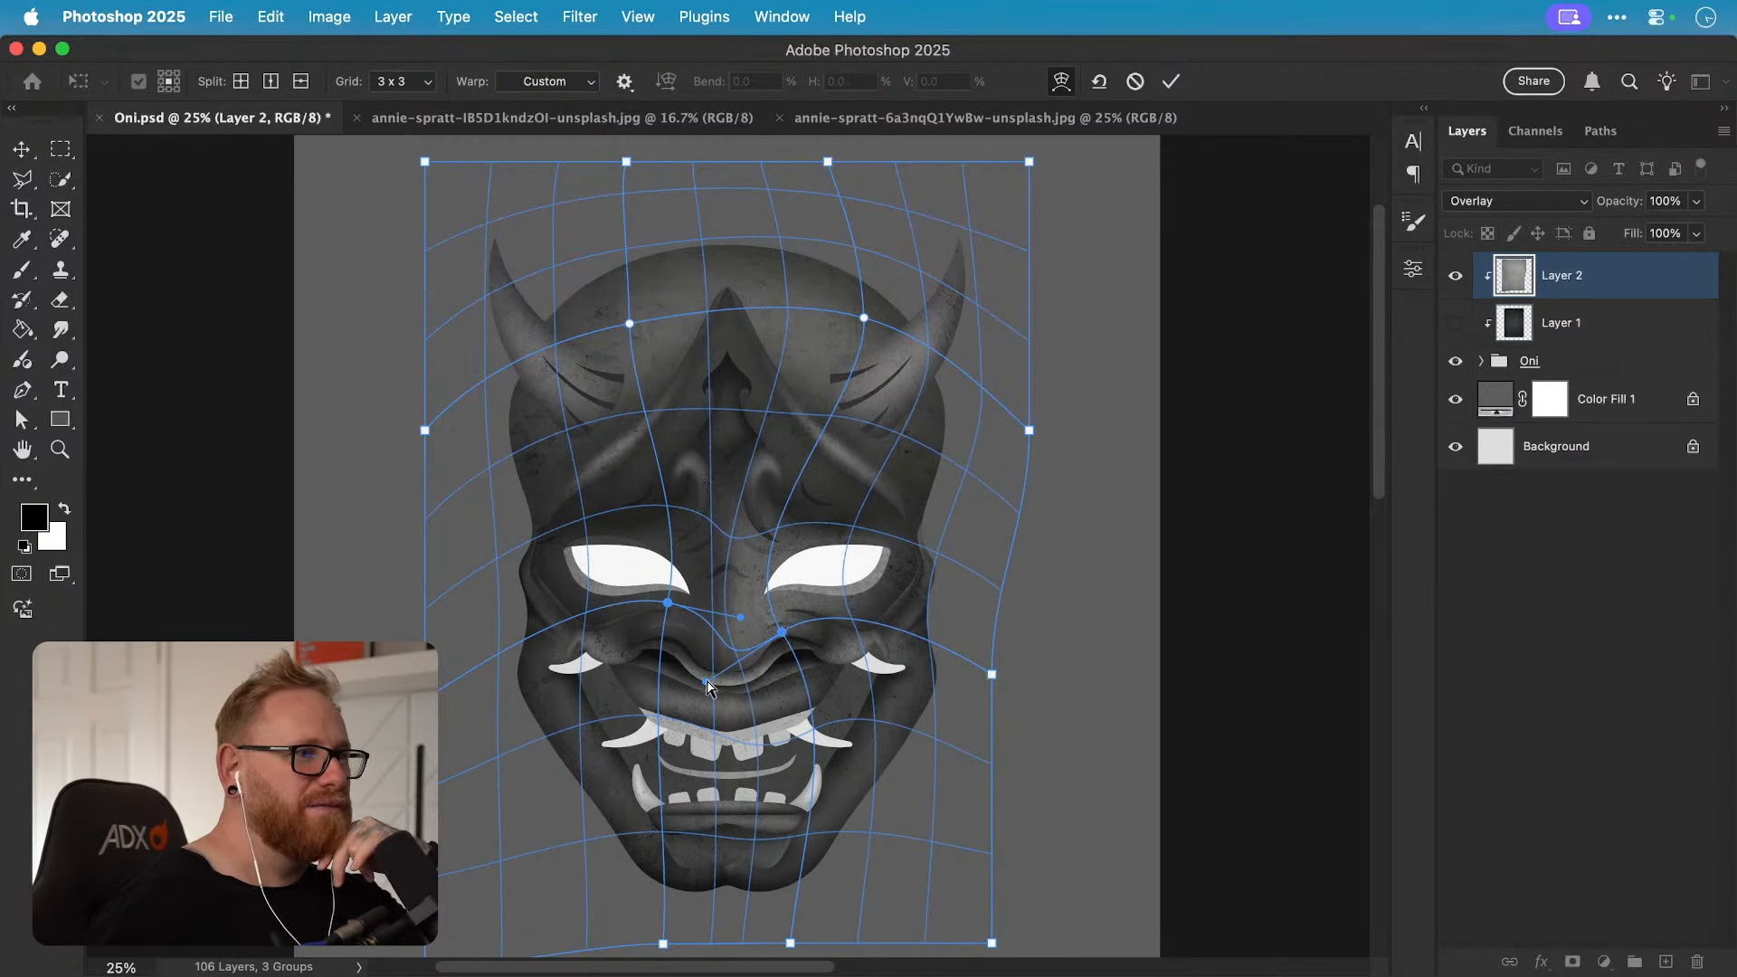
left_click_drag(707, 683, 657, 633)
left_click_drag(782, 631, 714, 659)
left_click(658, 632)
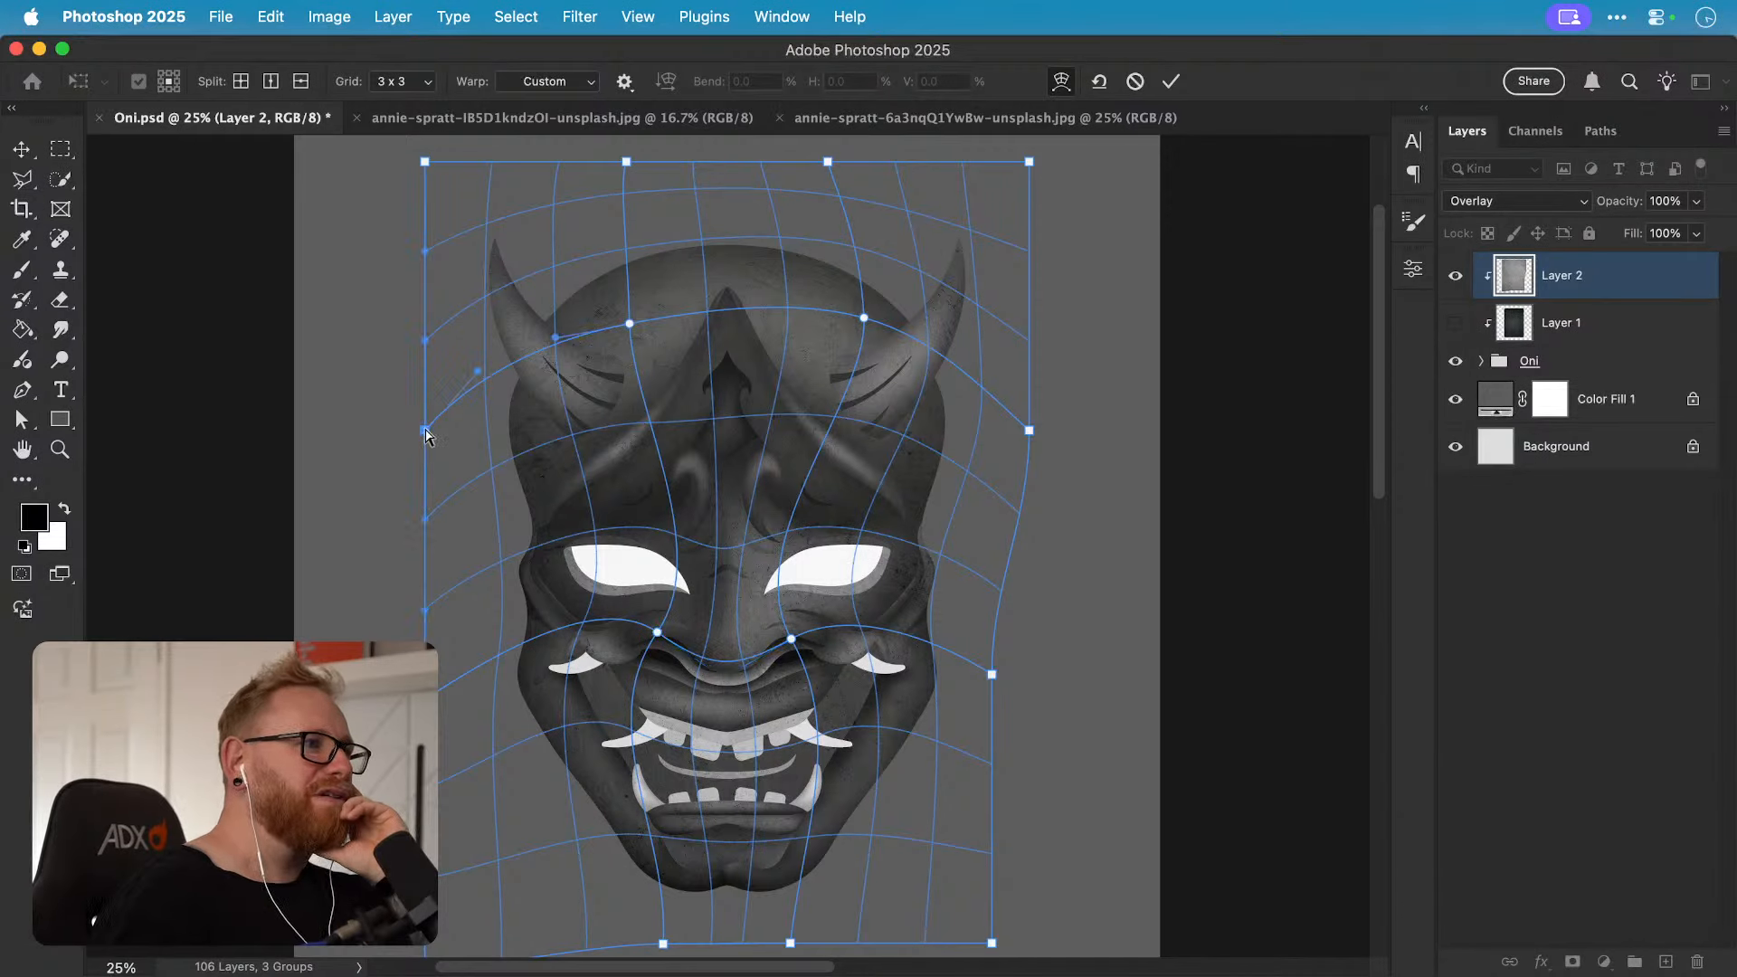
Step: Pull the warp's top and upper side points inward to fit the texture around the horns and head outline
left_click_drag(425, 431, 460, 448)
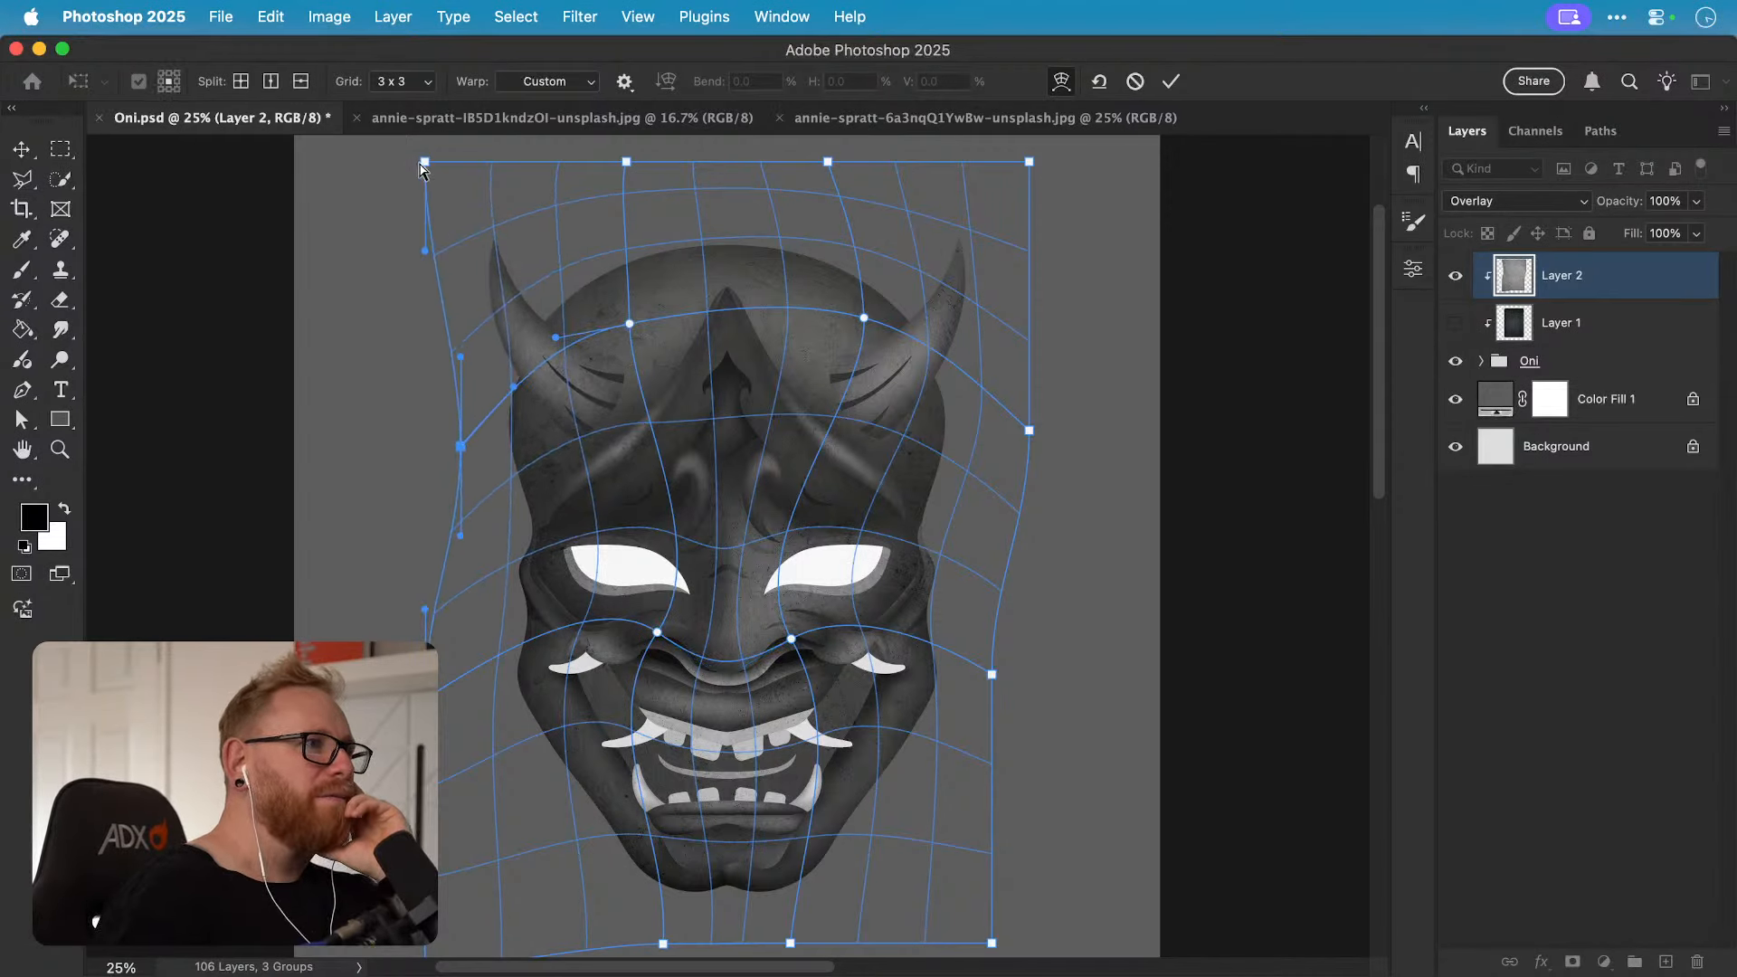
left_click_drag(424, 161, 498, 259)
left_click_drag(624, 162, 631, 226)
left_click_drag(828, 162, 814, 237)
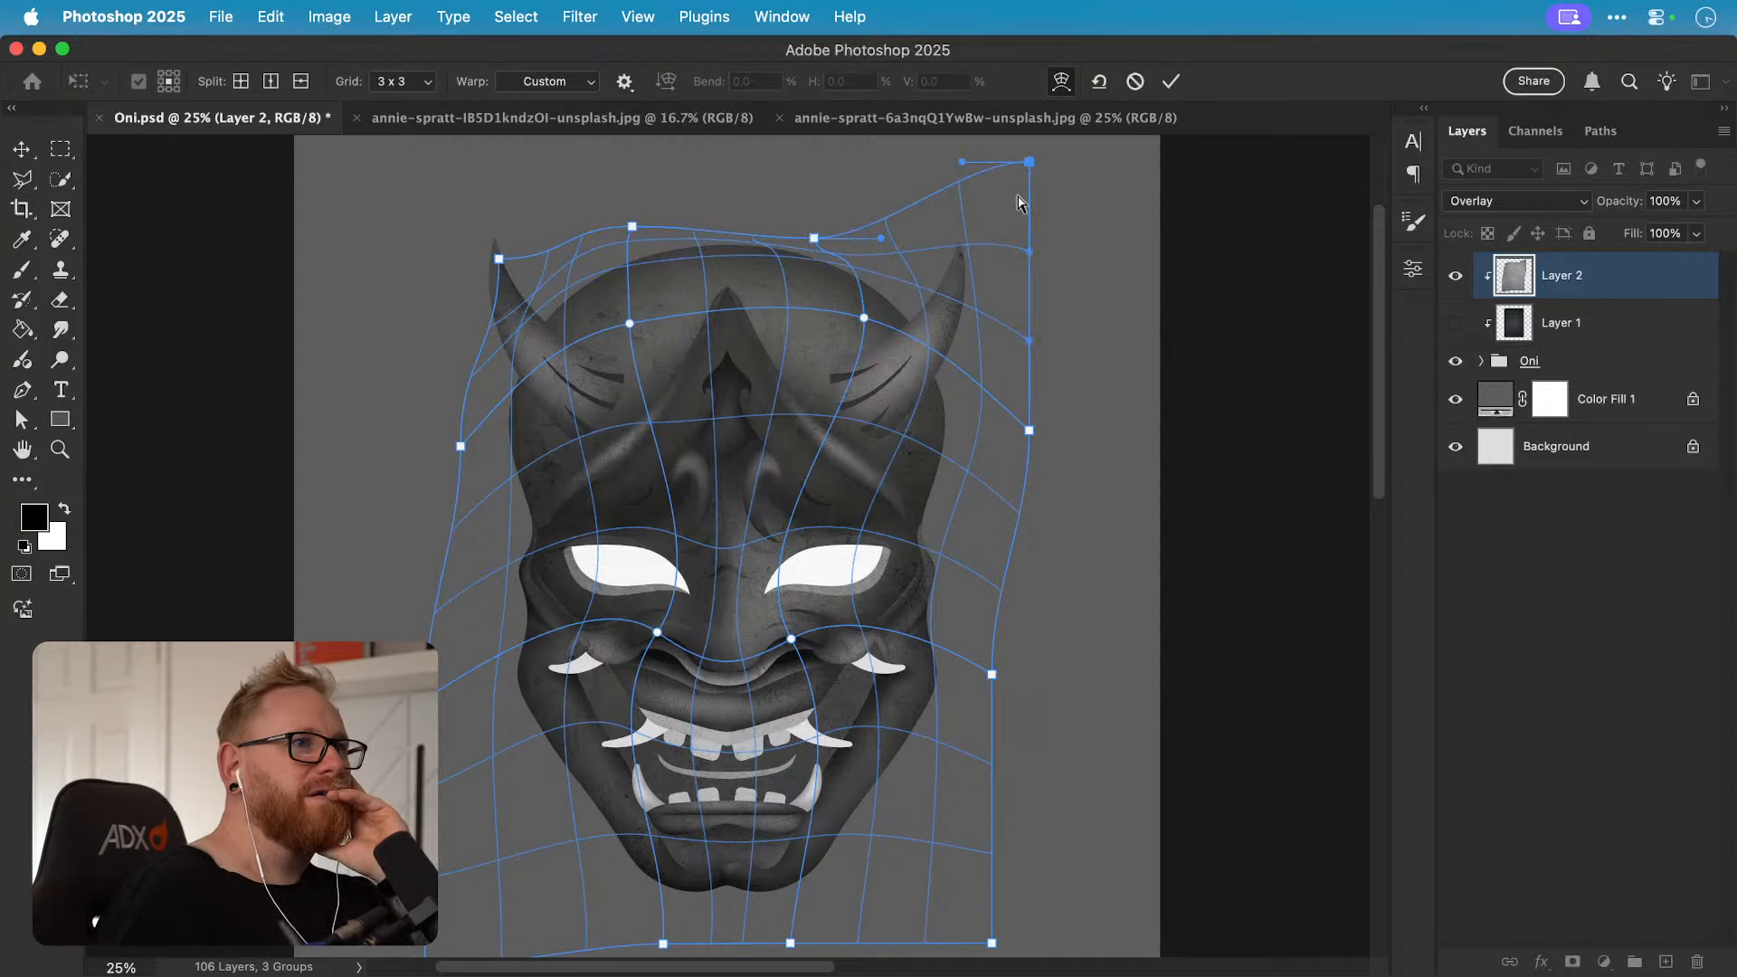
left_click_drag(1028, 161, 953, 293)
left_click_drag(1025, 434, 977, 460)
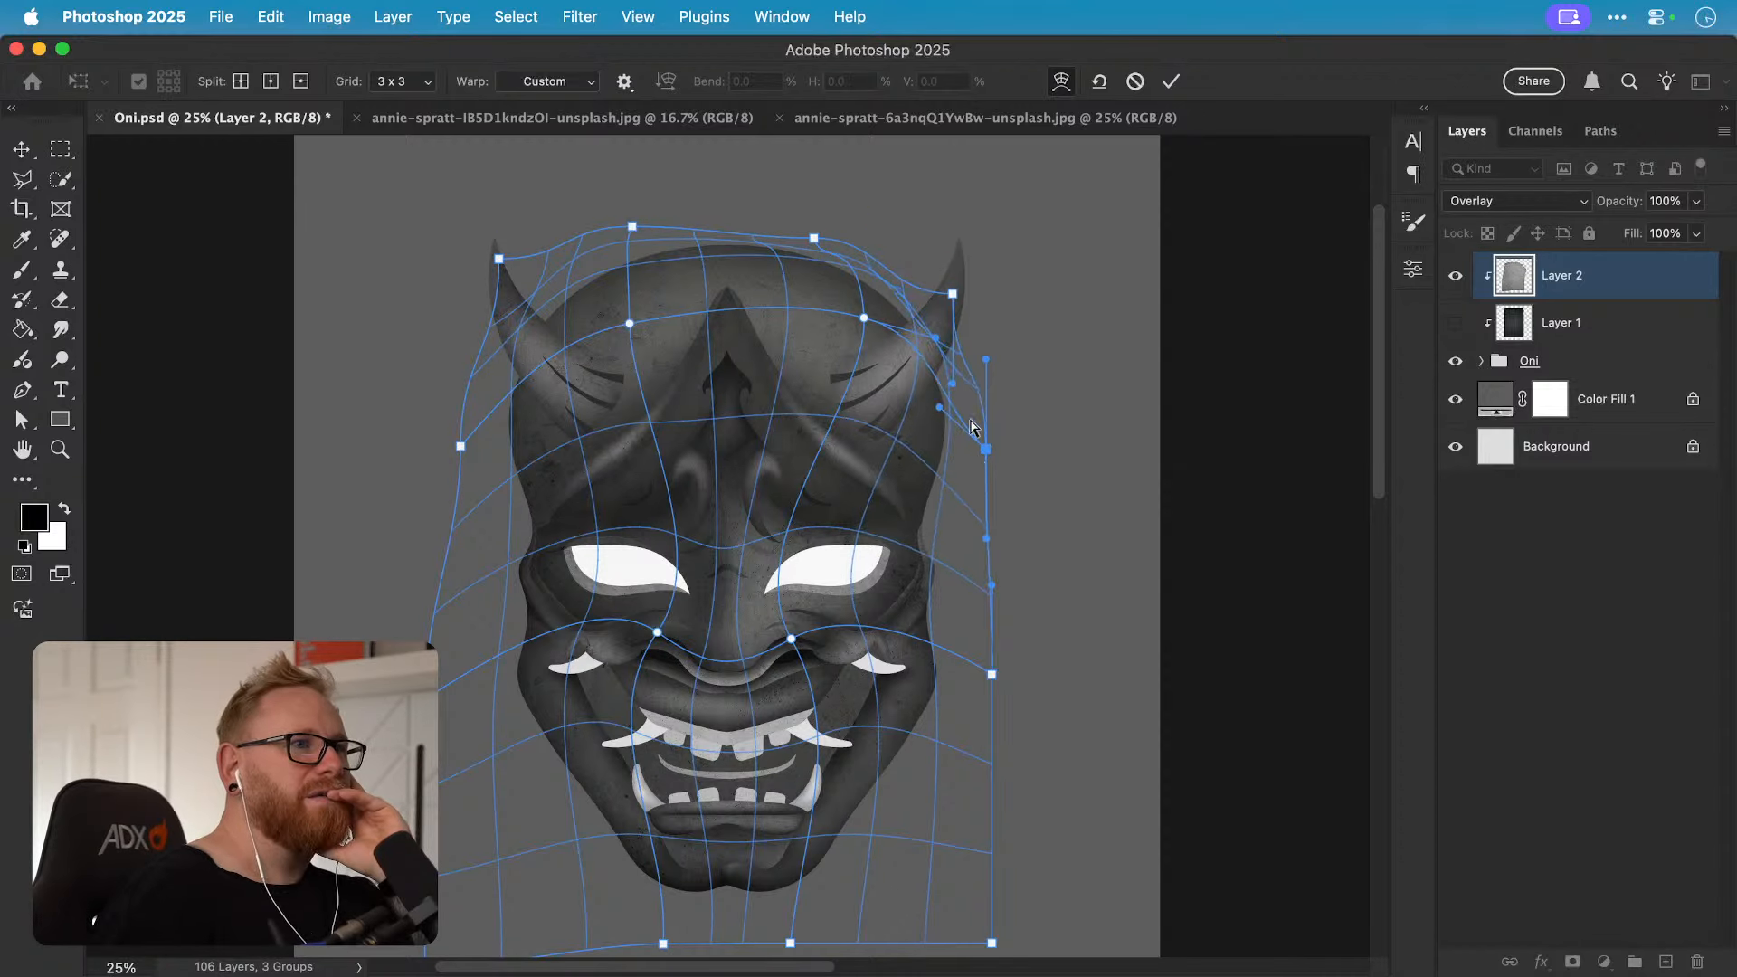
Step: Move the warp's side points and handles inward to follow the mask's temples and cheeks on both sides
left_click_drag(434, 677, 489, 698)
left_click_drag(992, 674, 953, 672)
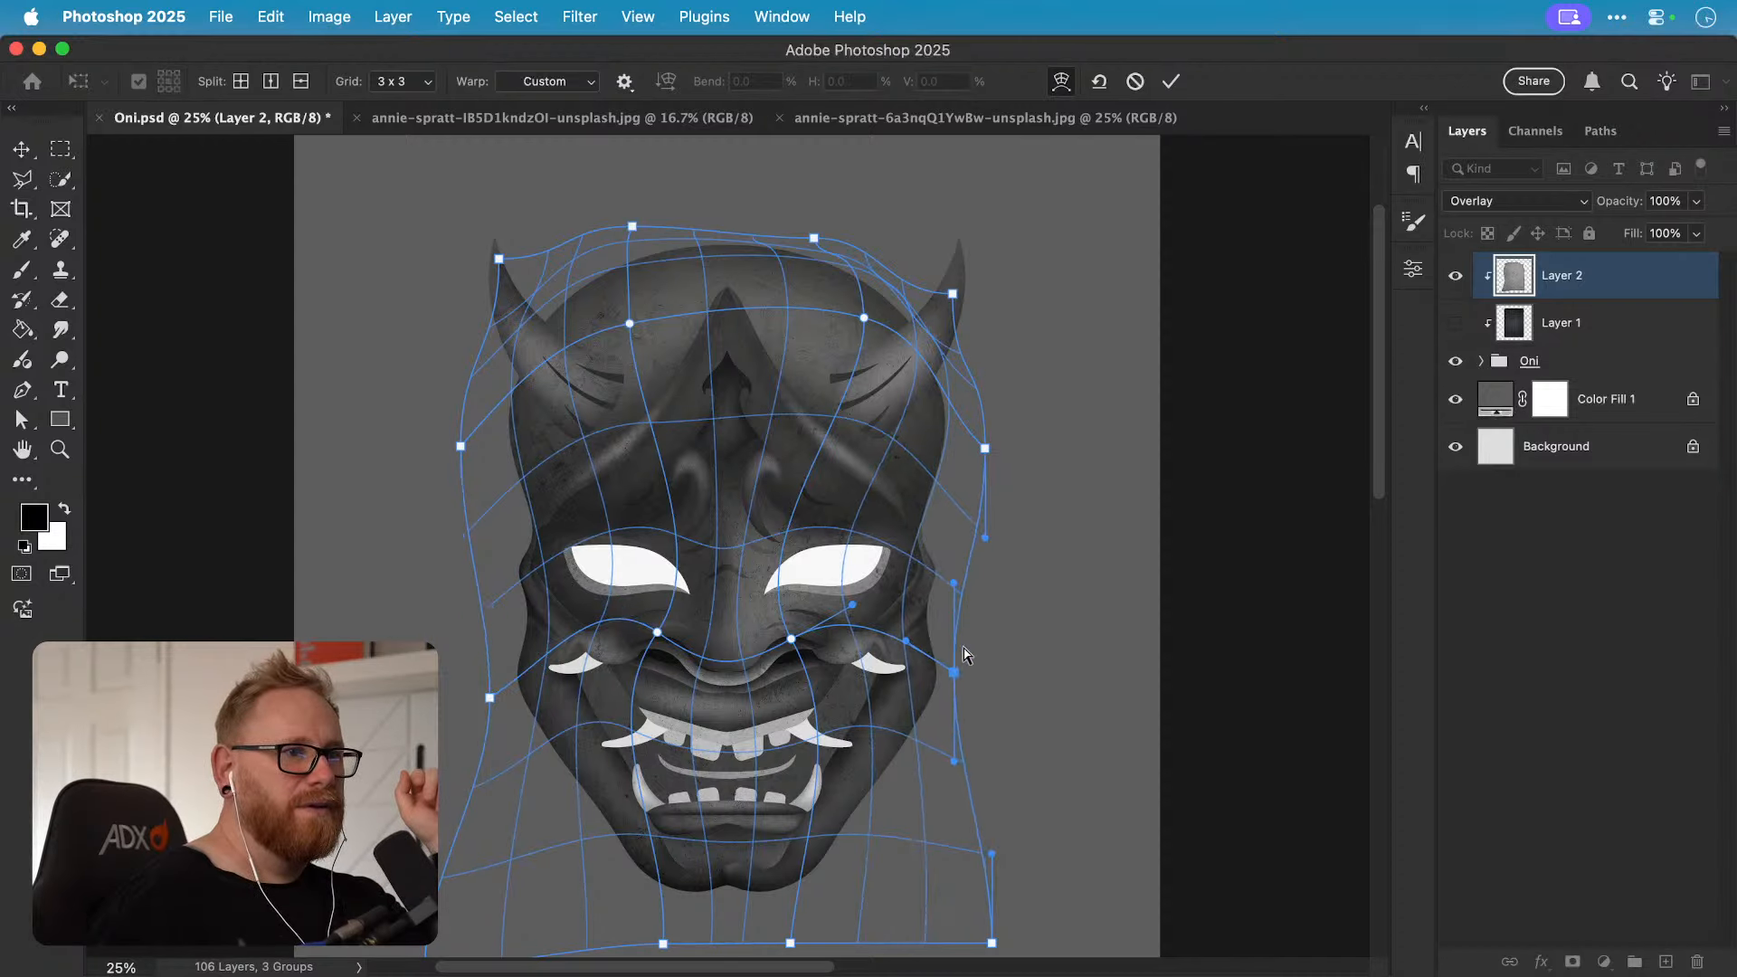
left_click_drag(955, 586, 918, 520)
left_click_drag(460, 446, 499, 450)
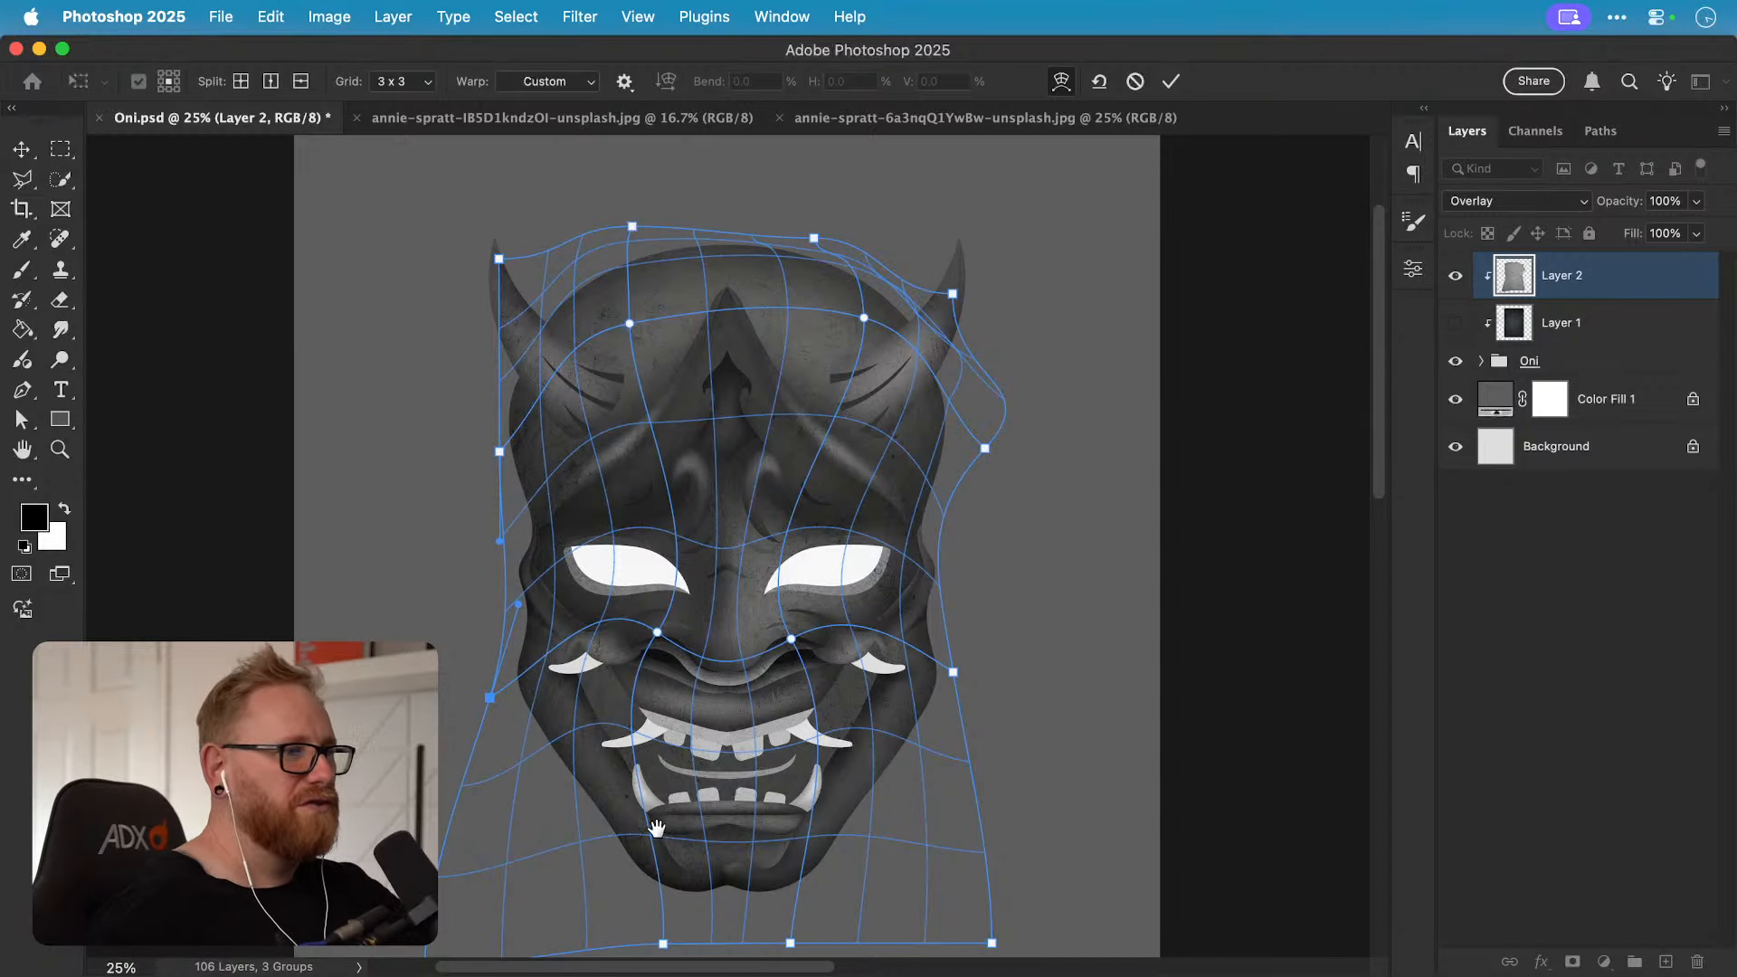
Step: Pull the warp's bottom corners and bottom edge points inward to wrap the texture around the jaw and chin
left_click_drag(657, 828, 675, 685)
left_click_drag(443, 824, 616, 709)
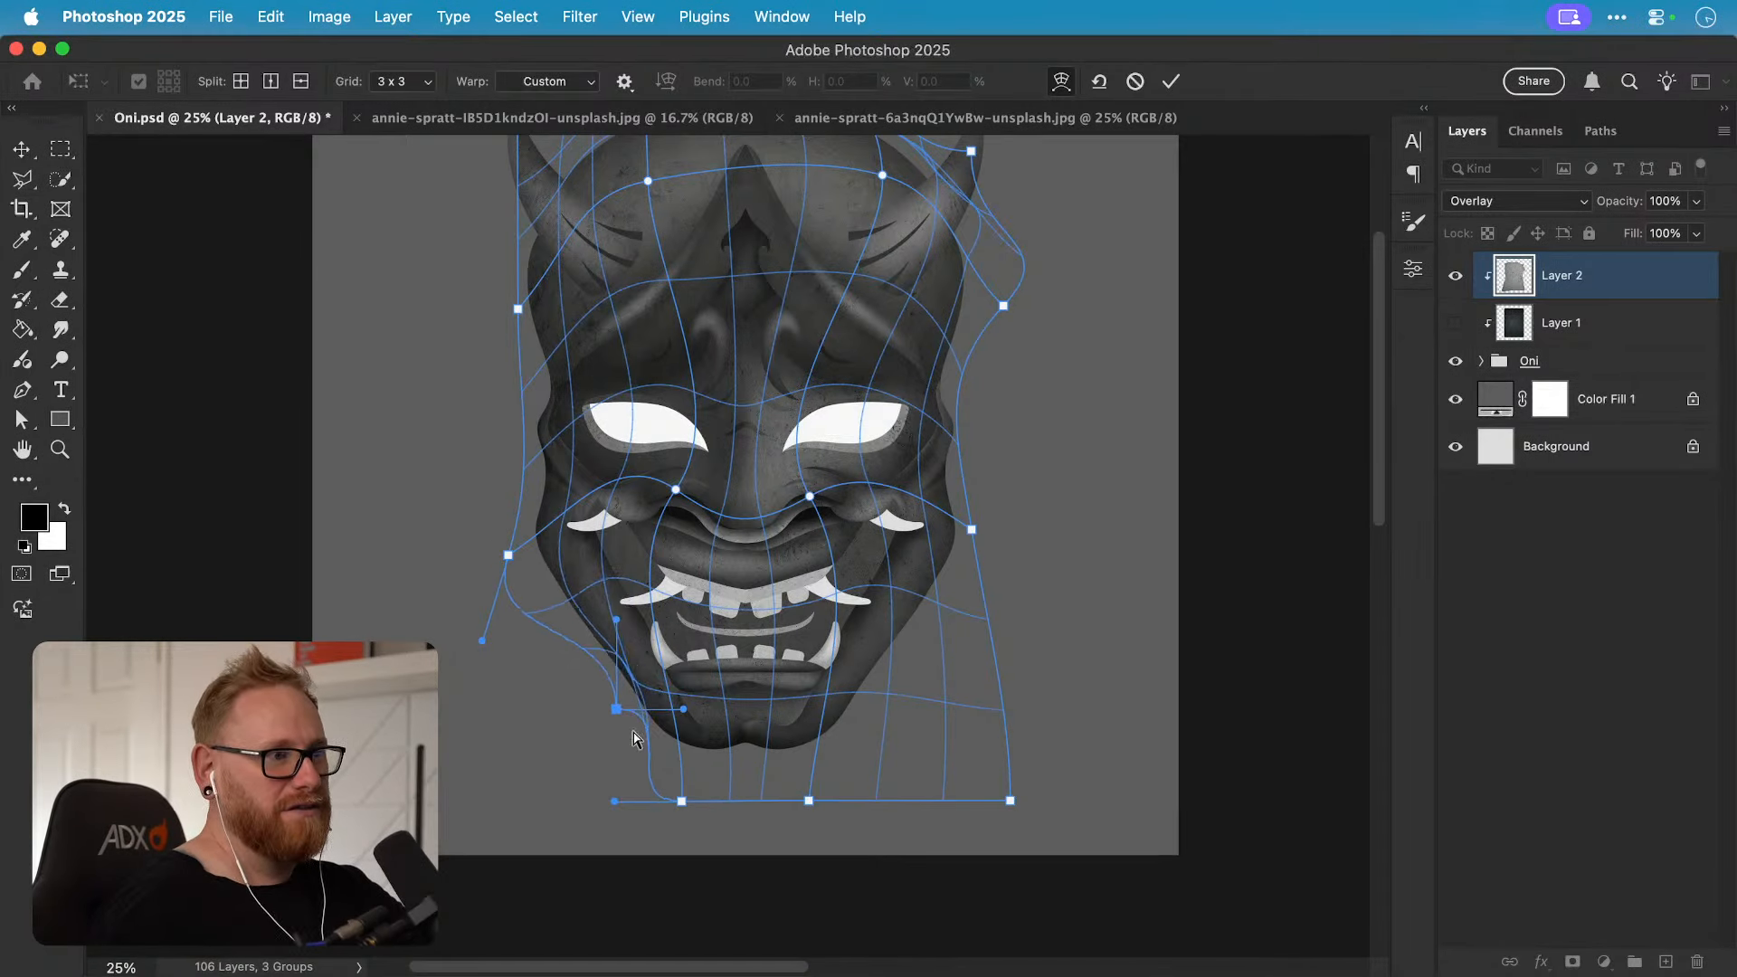
left_click_drag(1010, 801, 870, 710)
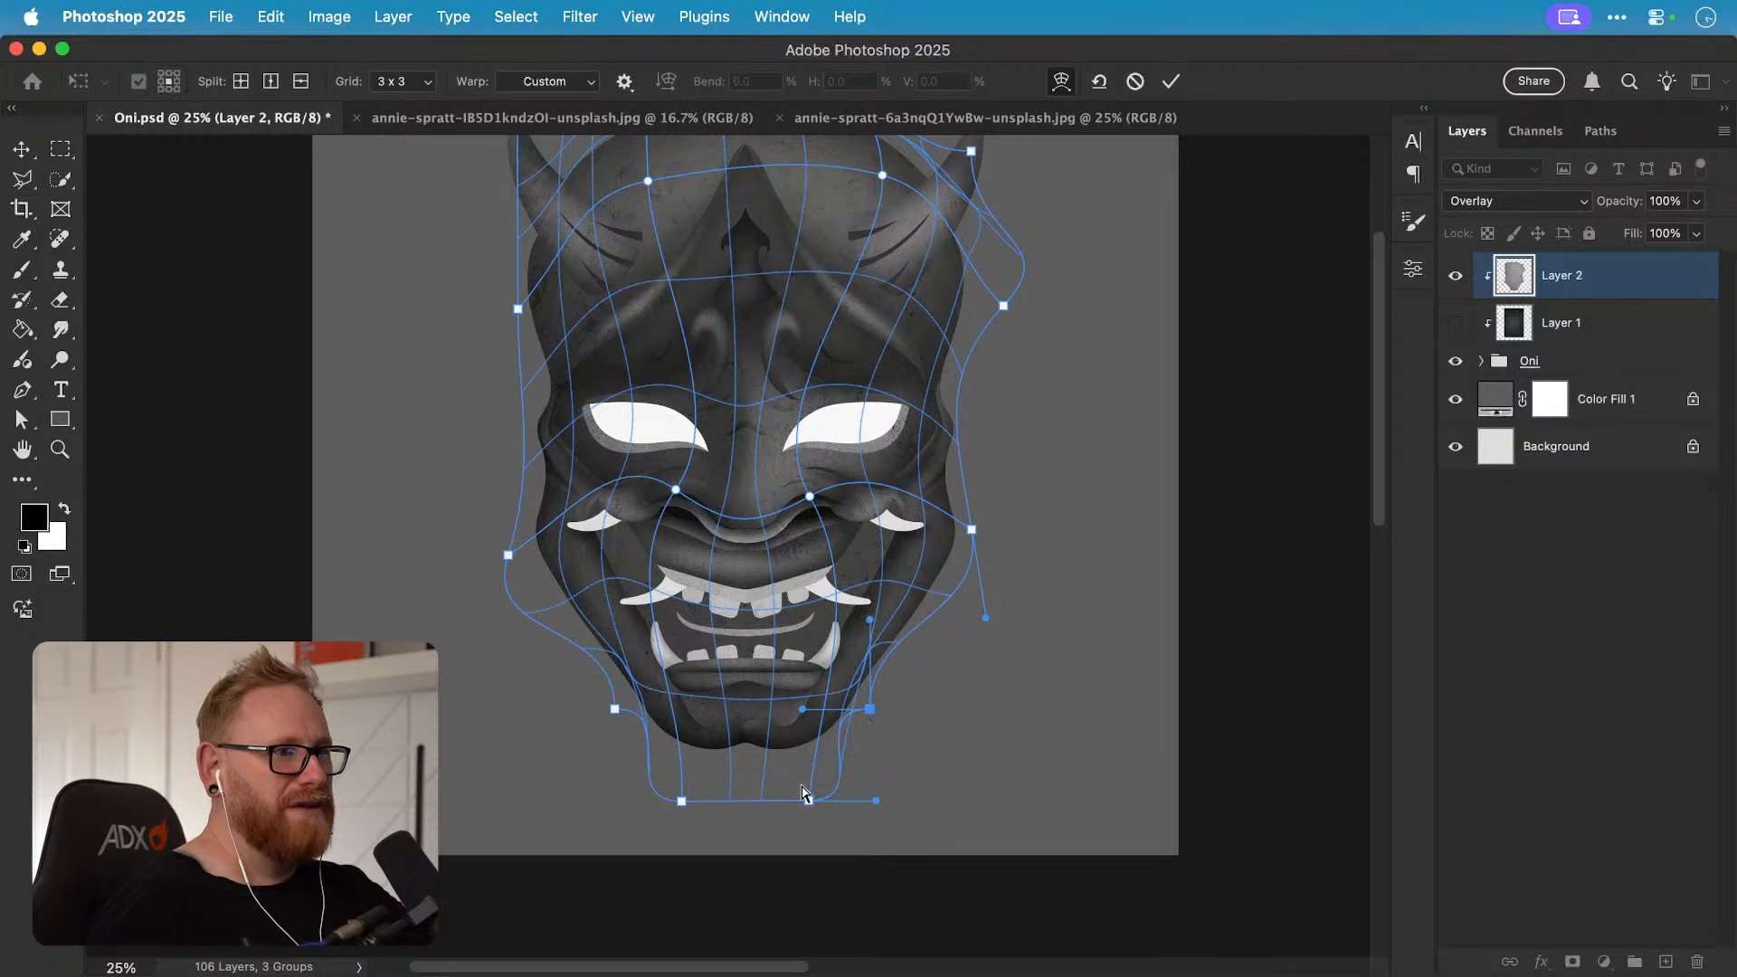
left_click_drag(806, 798, 798, 761)
left_click_drag(682, 801, 704, 770)
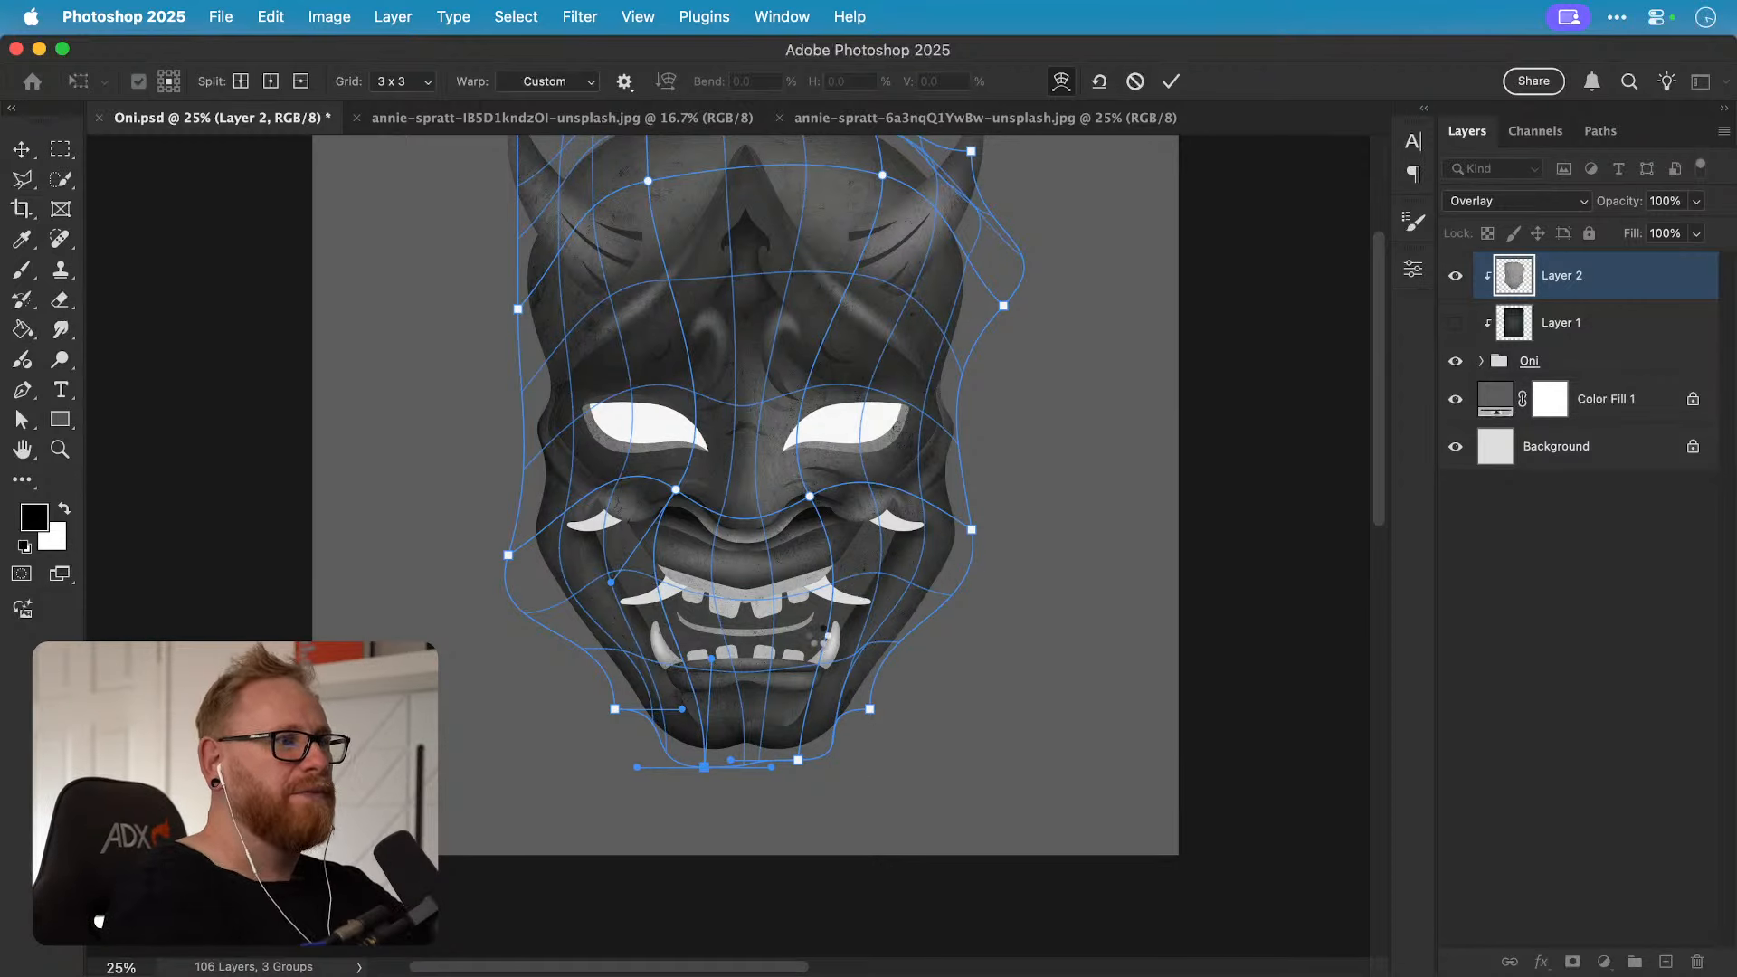
Step: Apply the warp to the Layer 2 texture and compare the whole mask before and after it
key("Return")
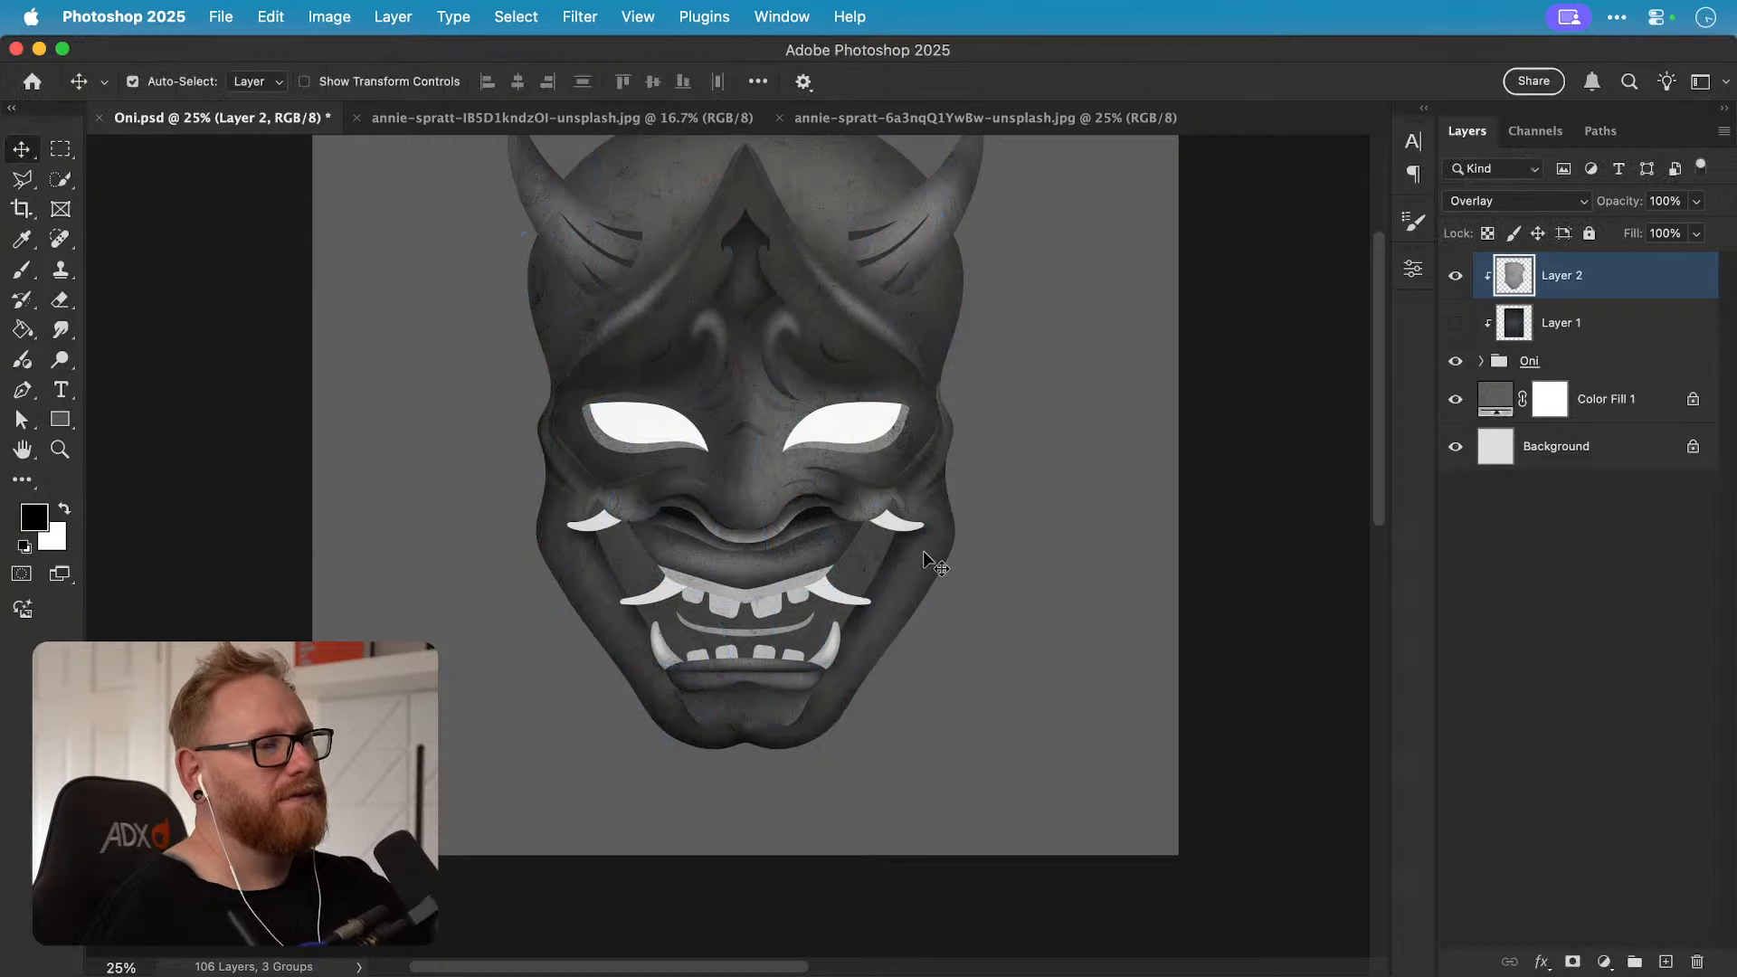
key("super+0")
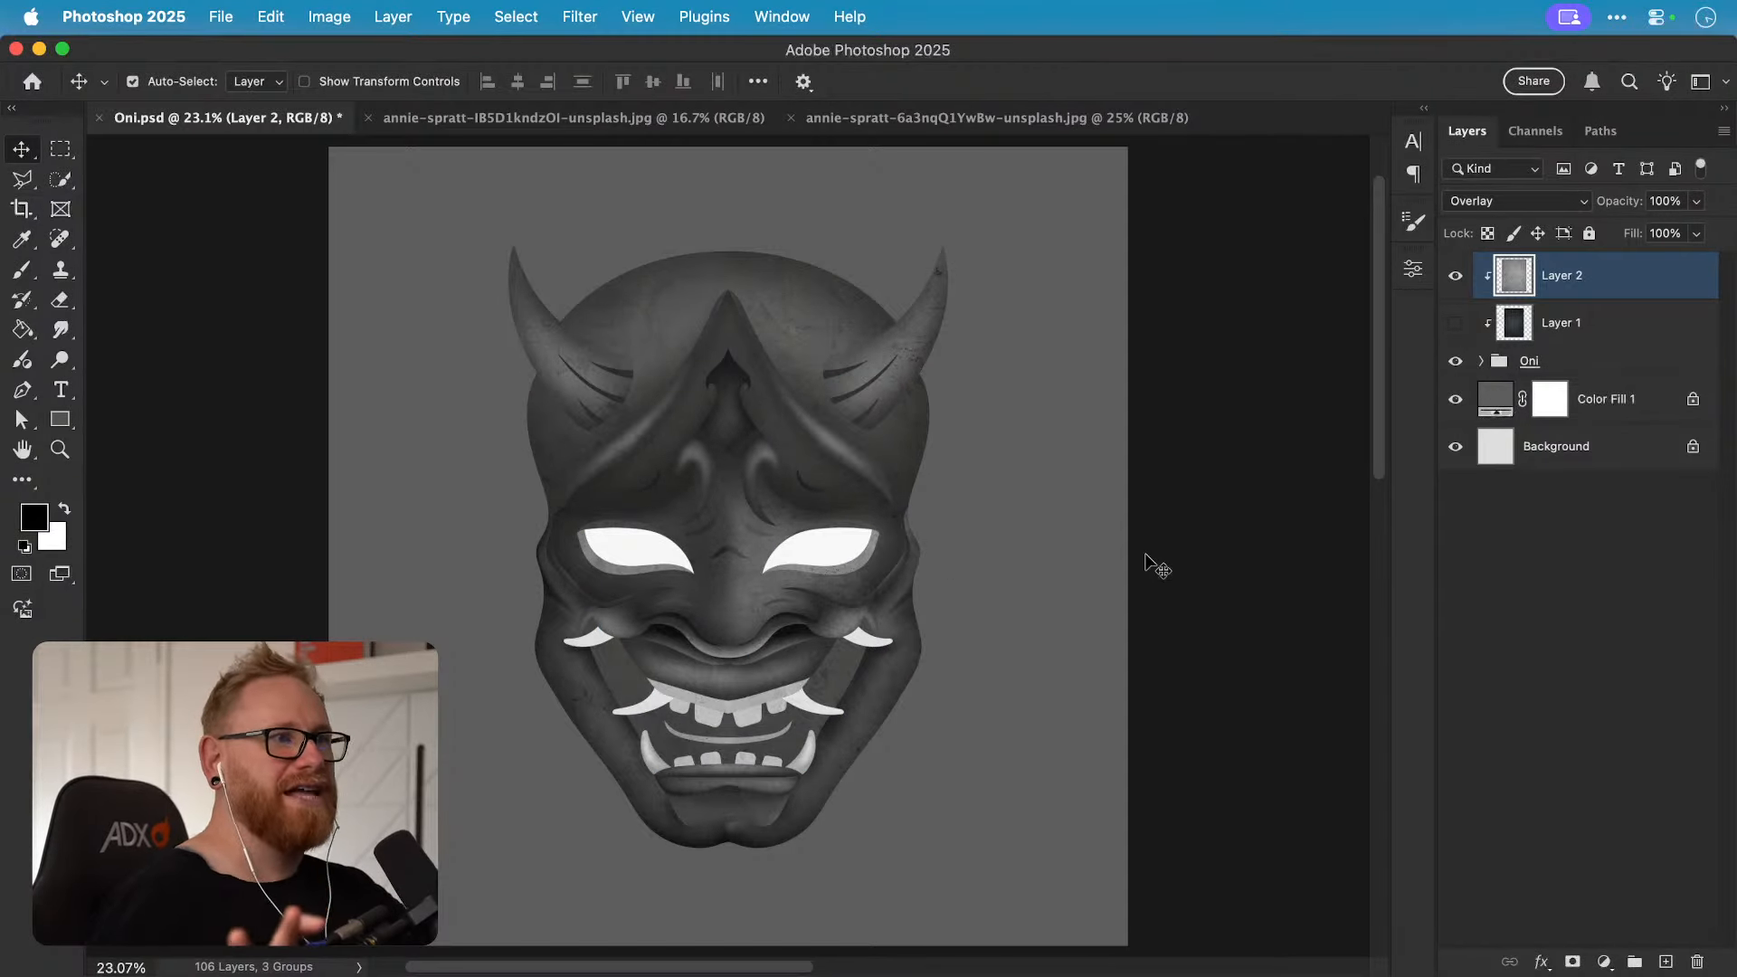
key("super+shift+z")
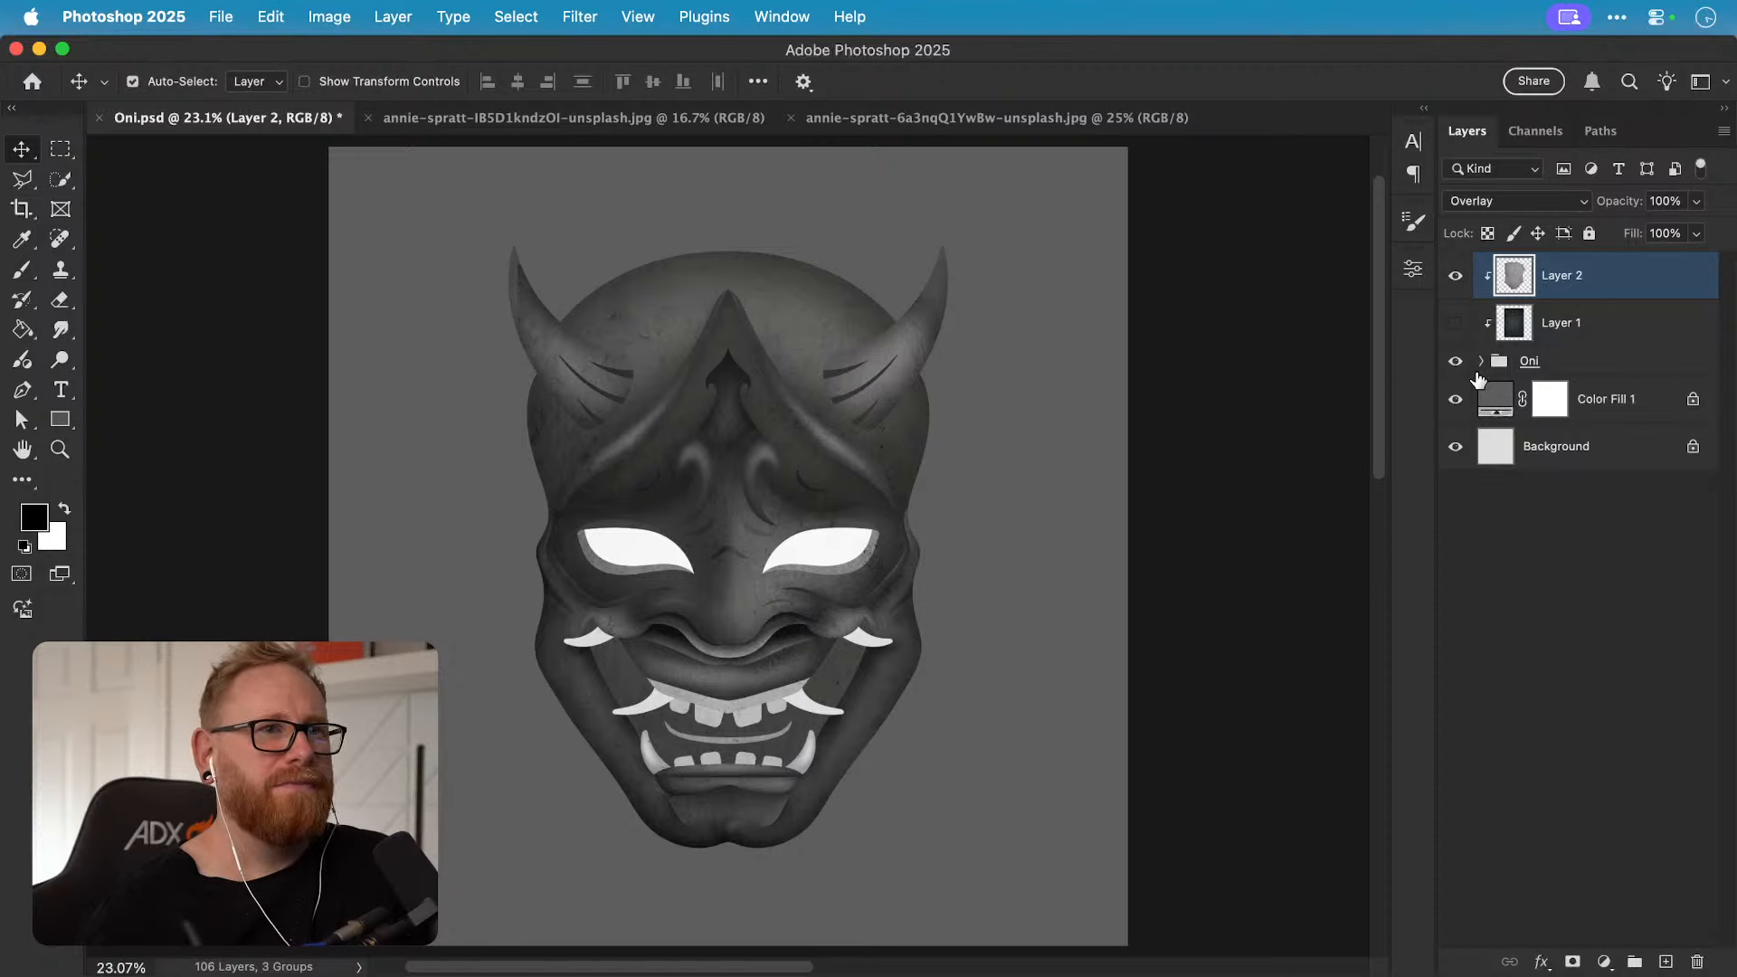
Step: Open the Layer 2 texture in the Liquify filter
key("z")
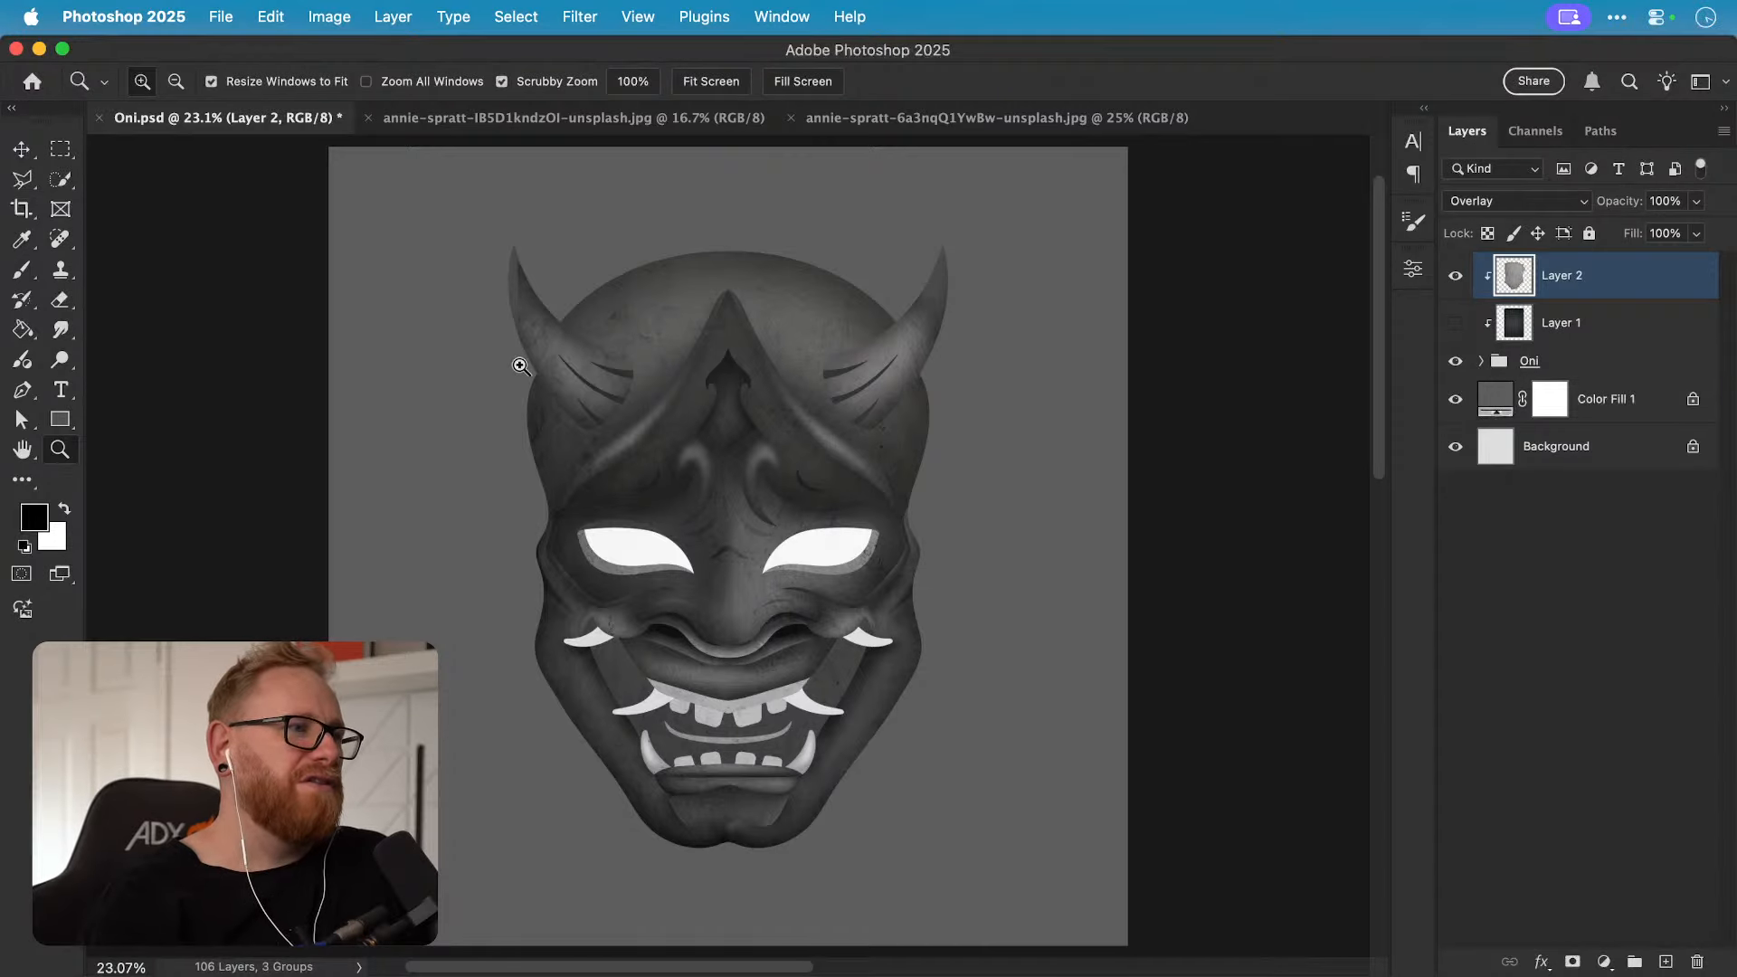
mouse_move(520, 365)
left_mouse_down()
mouse_move(560, 304)
mouse_move(531, 334)
left_mouse_up()
key("v")
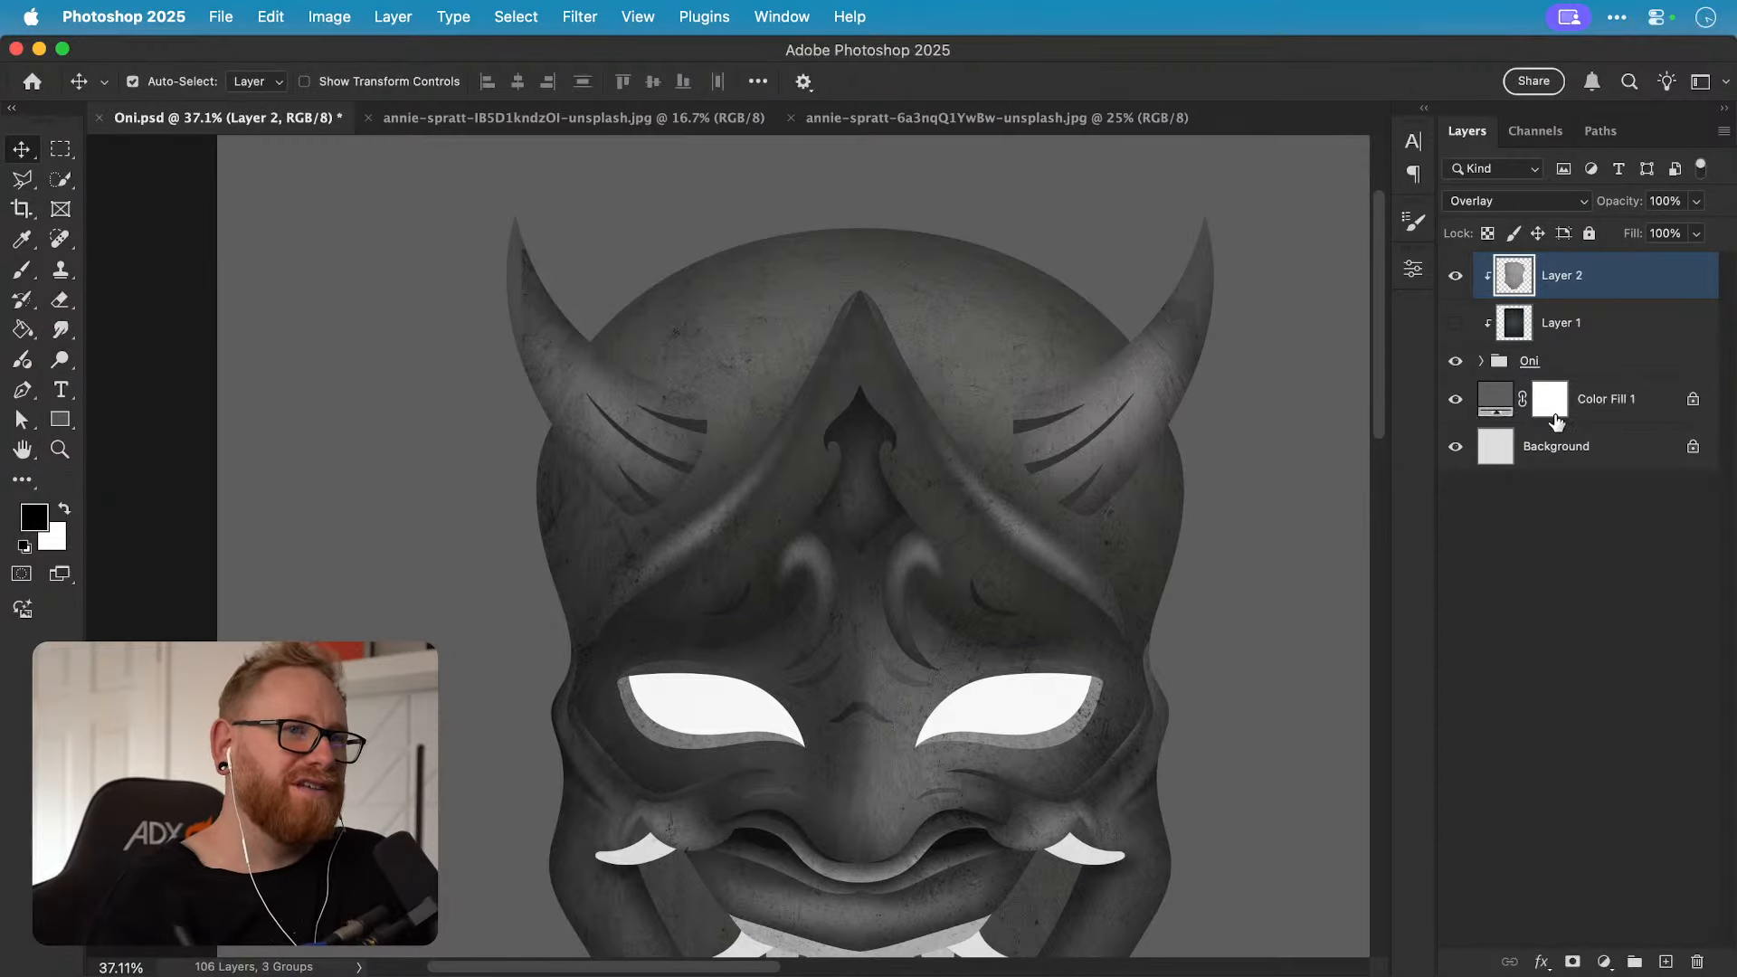
left_click(1481, 361)
left_click(1481, 362)
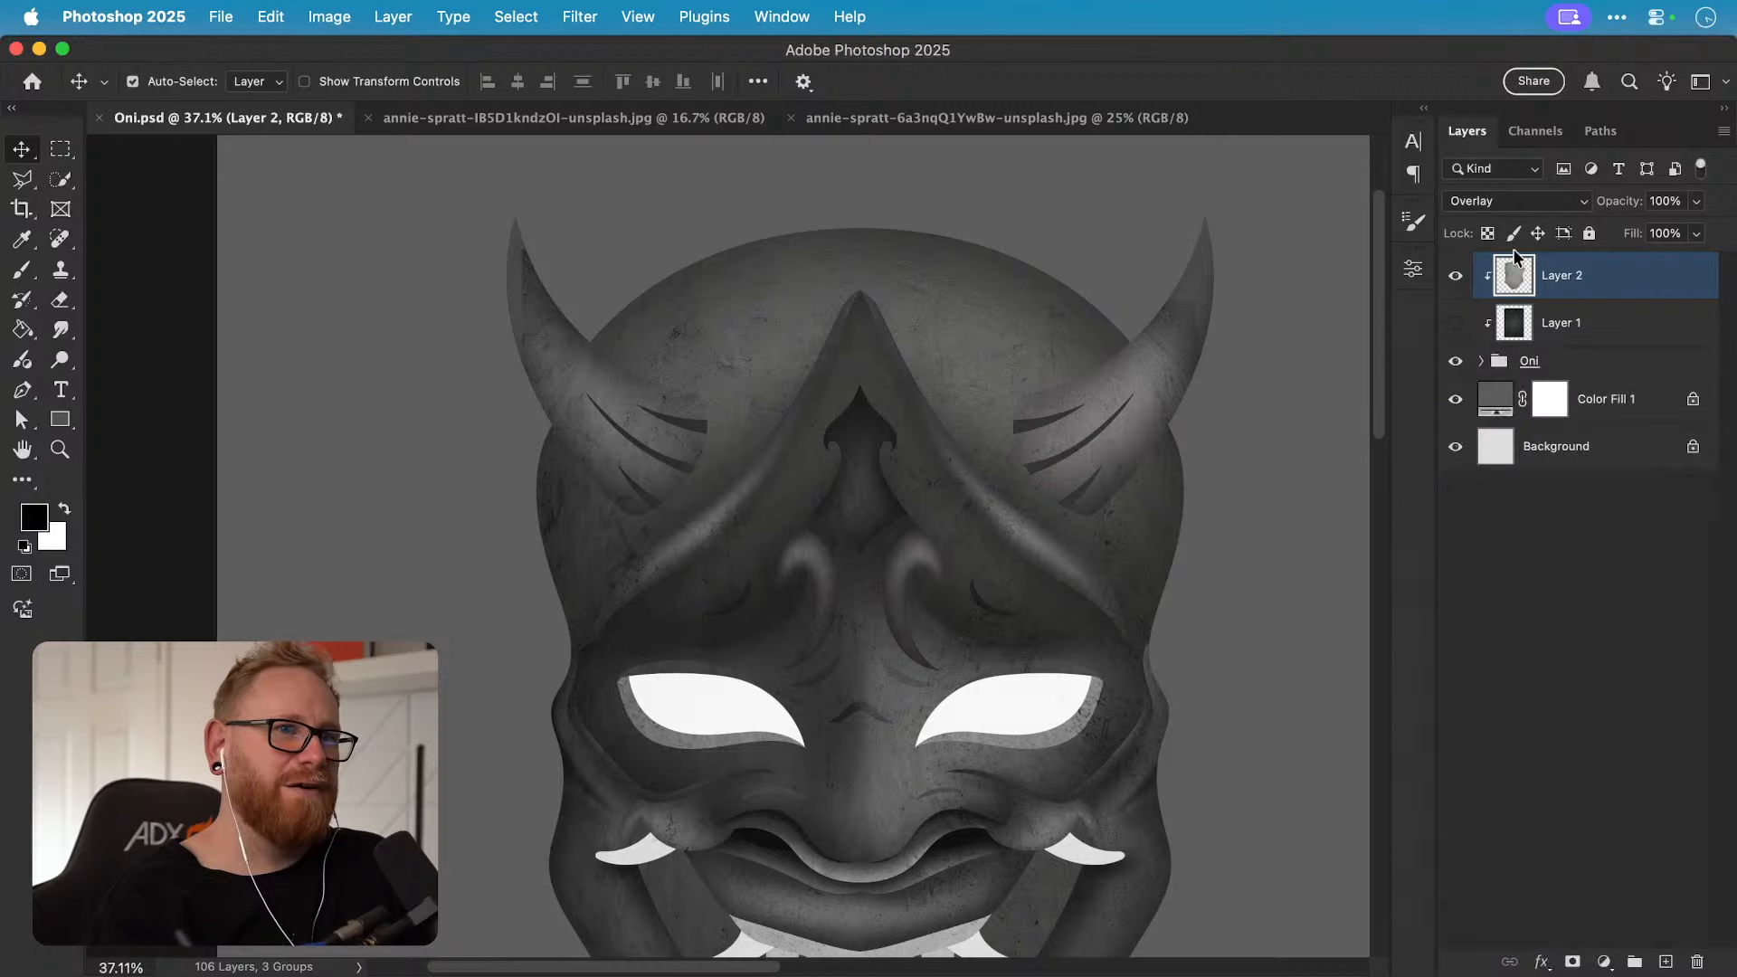
left_click(580, 16)
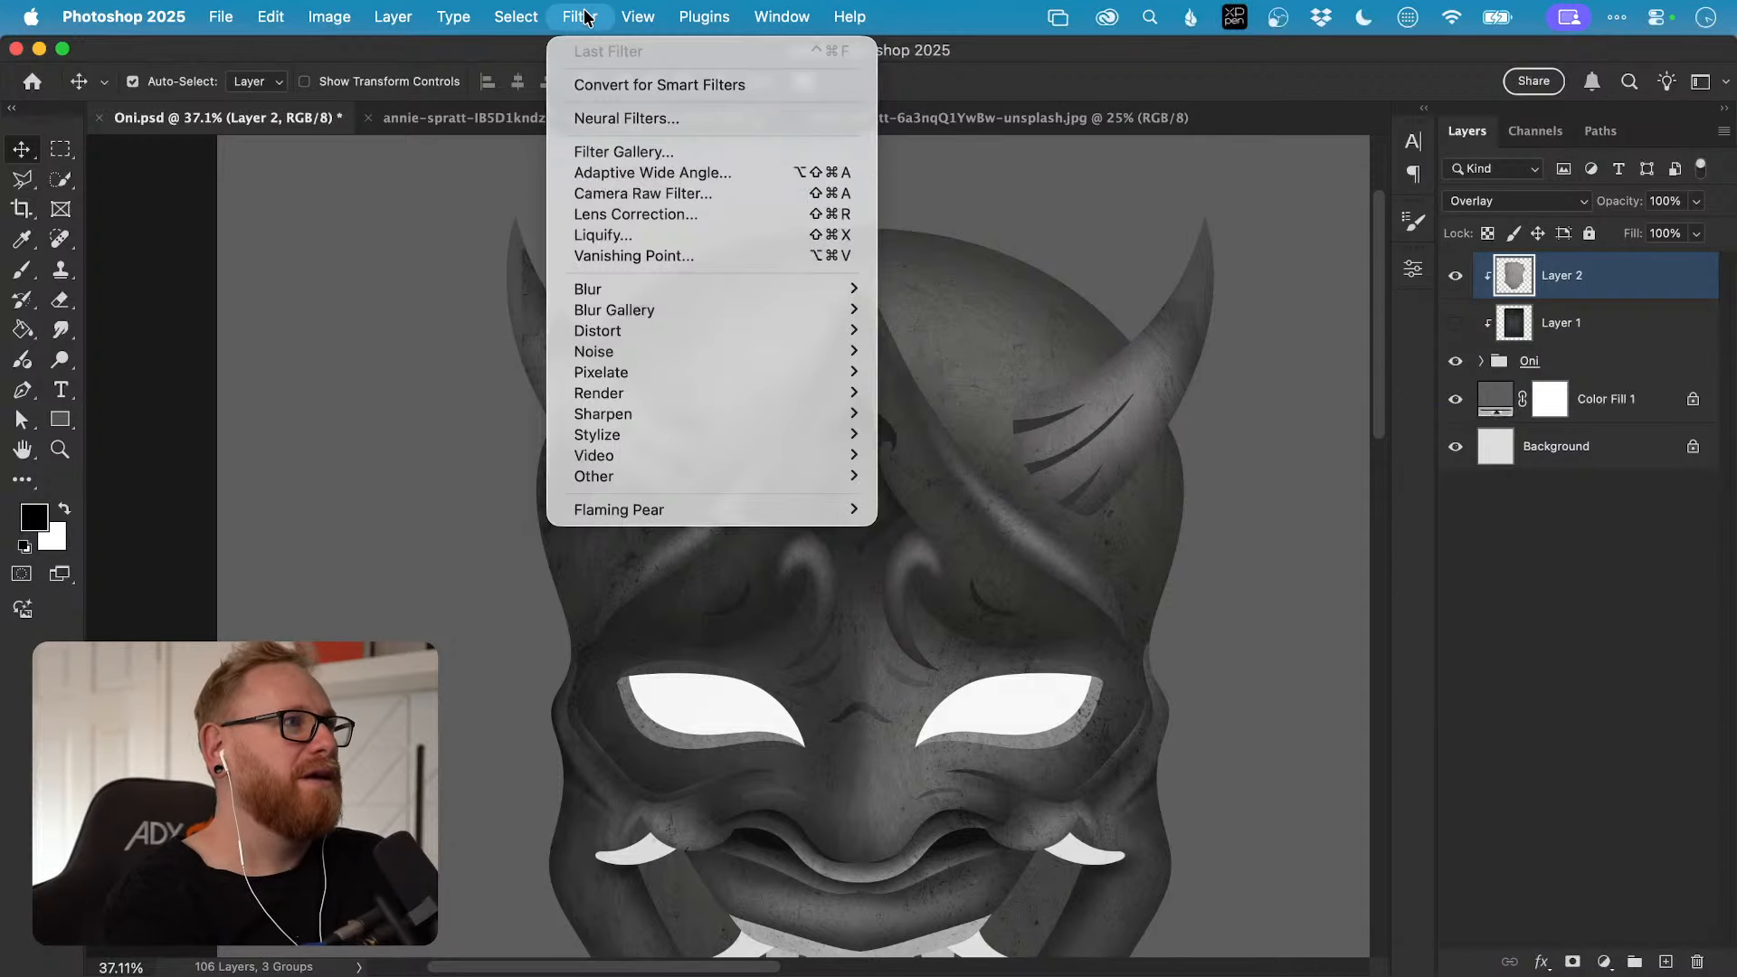
left_click(595, 237)
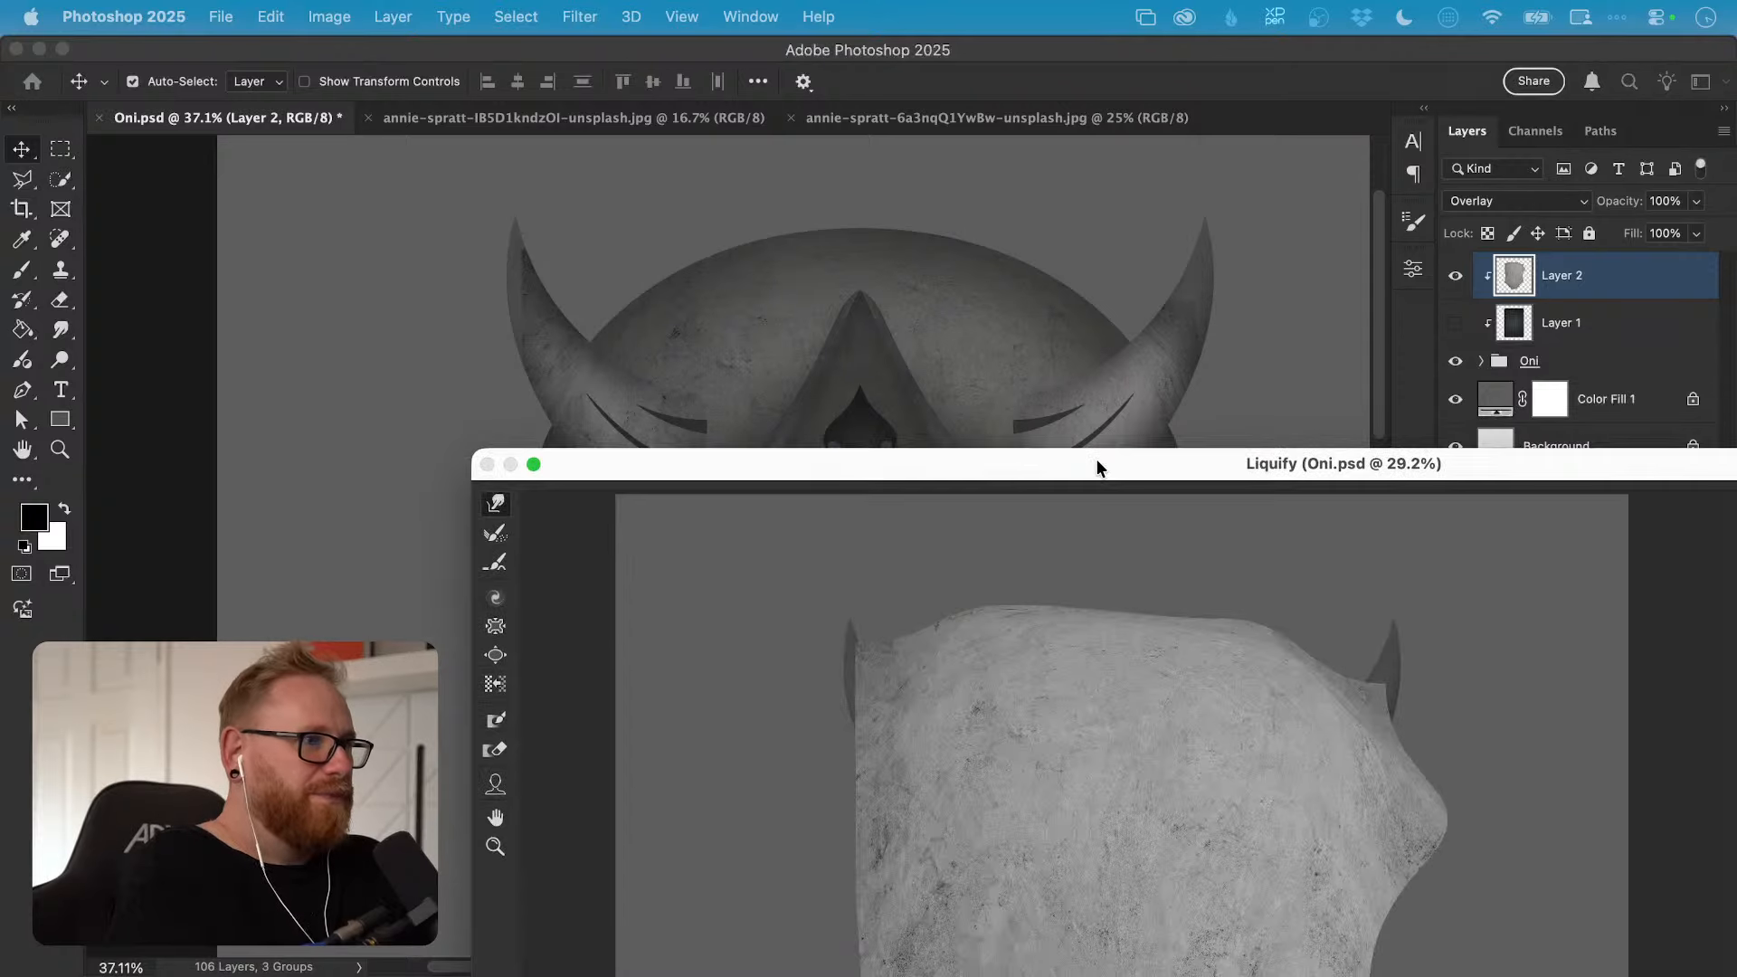
left_click(534, 464)
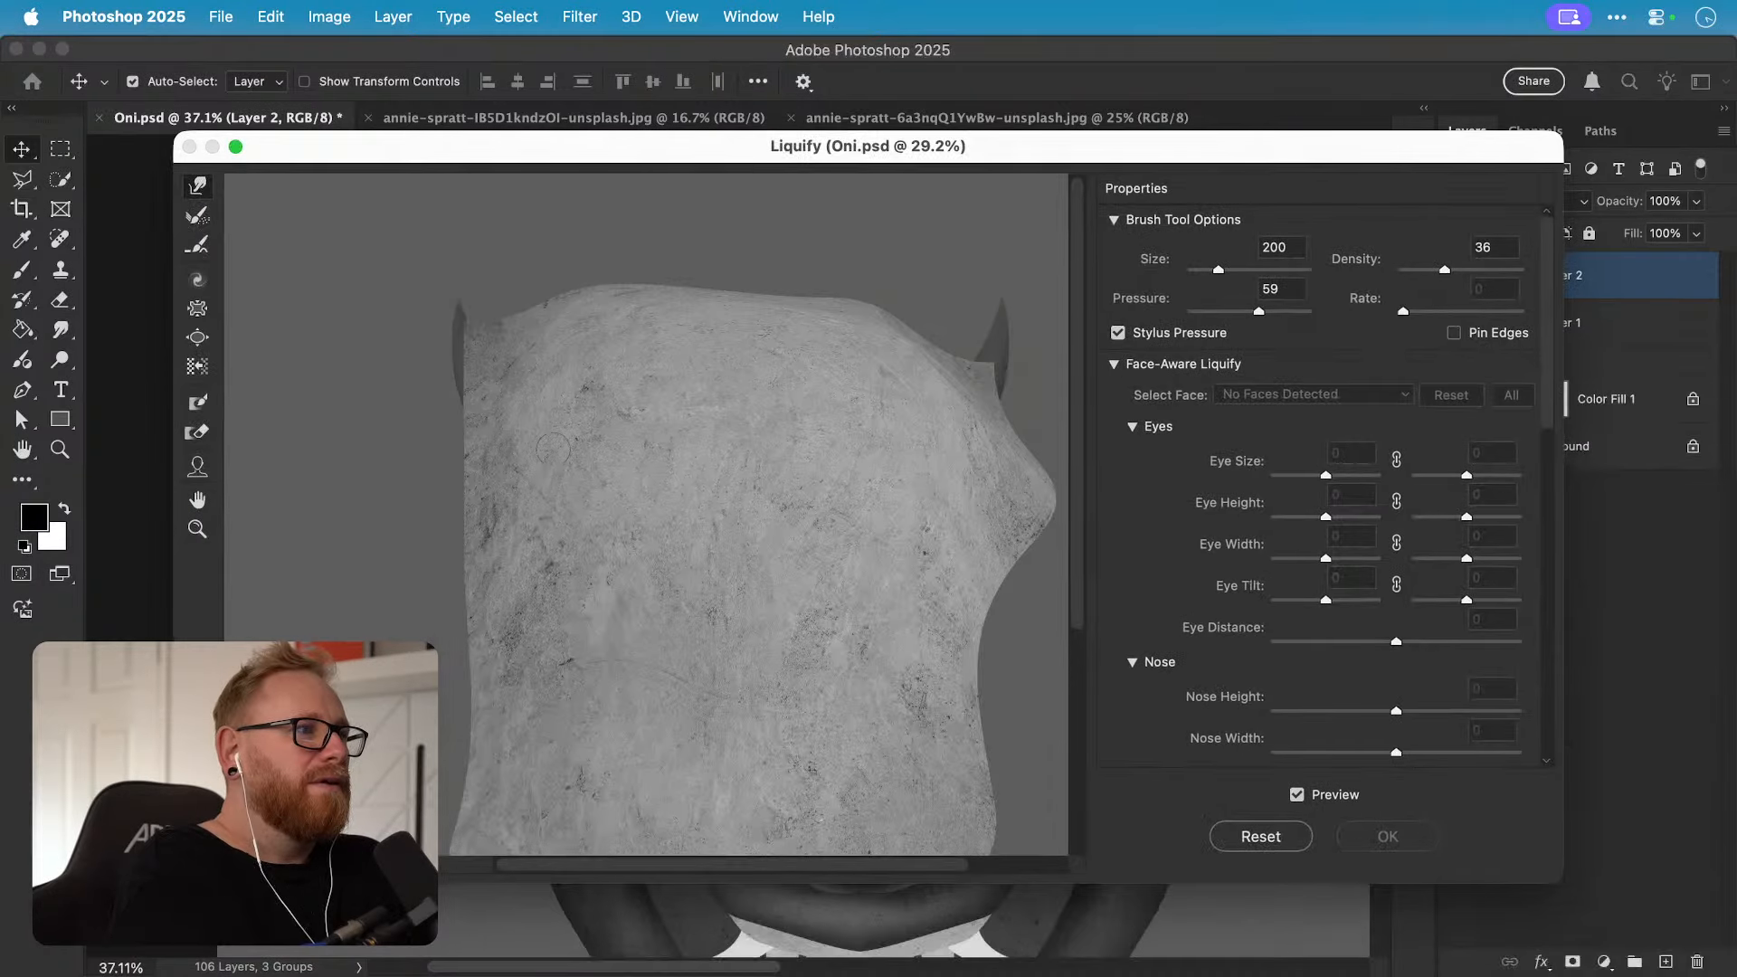
Step: Push the texture out over both horns with the Forward Warp tool, using brush size 900 for the left horn and 800 for the right
key("bracketright")
key("bracketright")
key("bracketright")
key("bracketright")
key("bracketright")
key("bracketright")
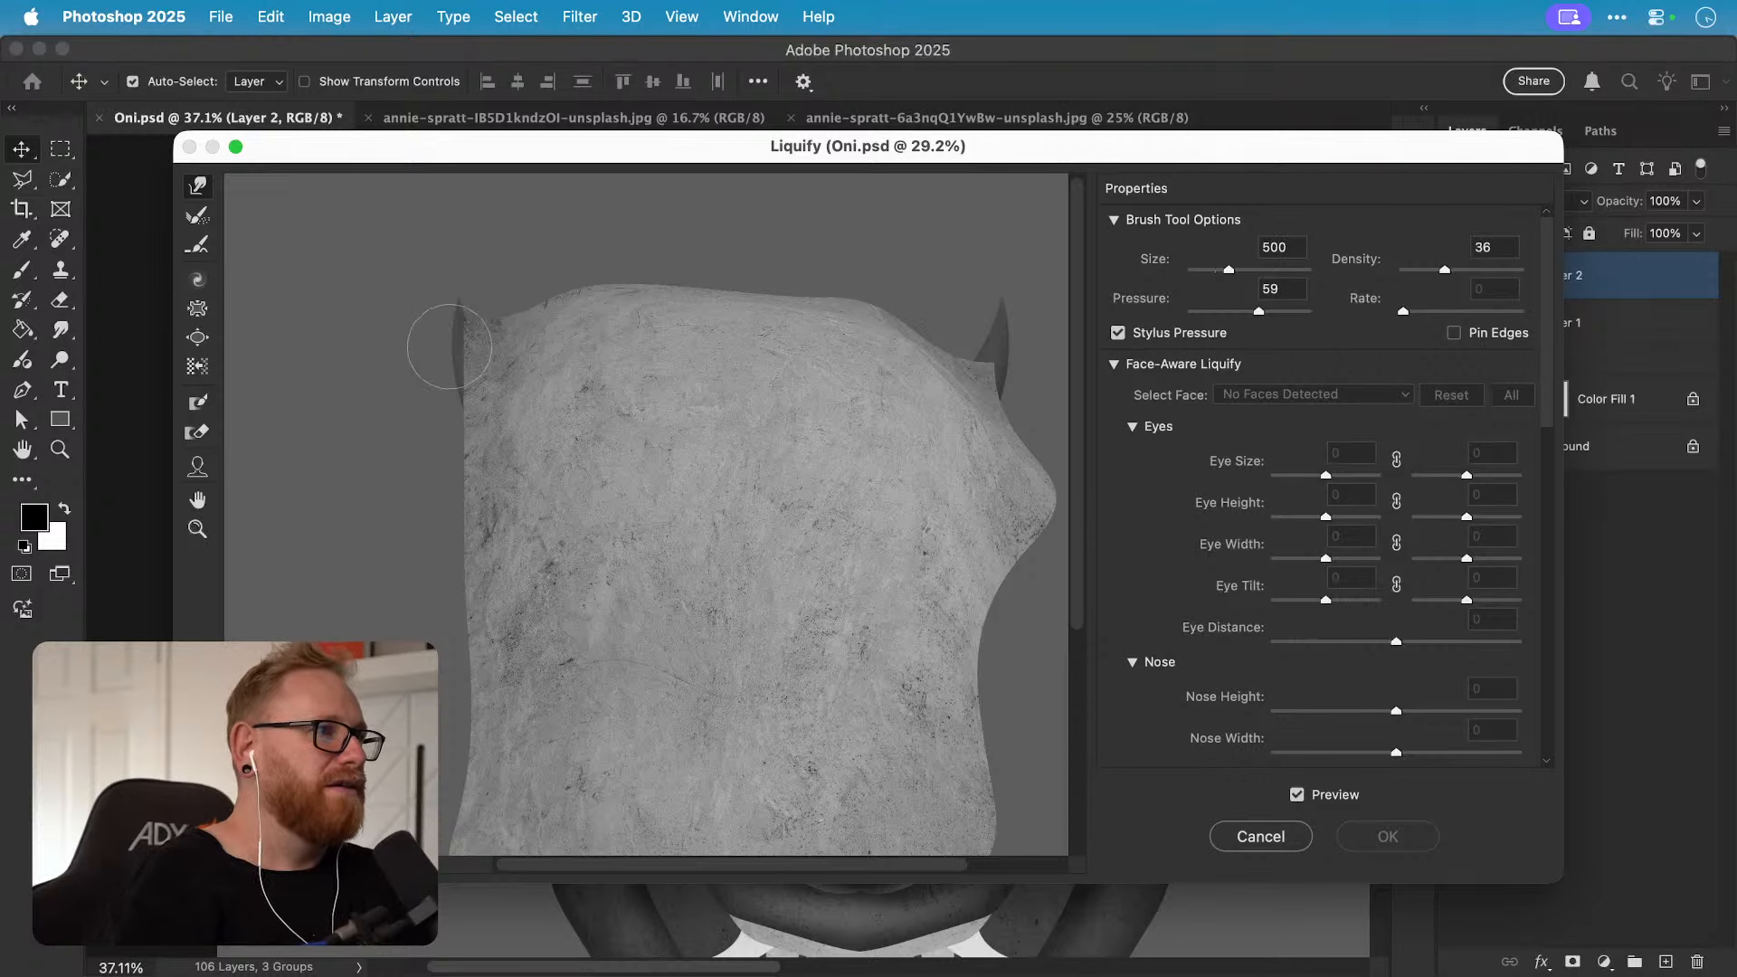
key("bracketright")
key("bracketright")
key("bracketright")
key("bracketright")
key("bracketright")
key("bracketright")
key("bracketright")
key("bracketright")
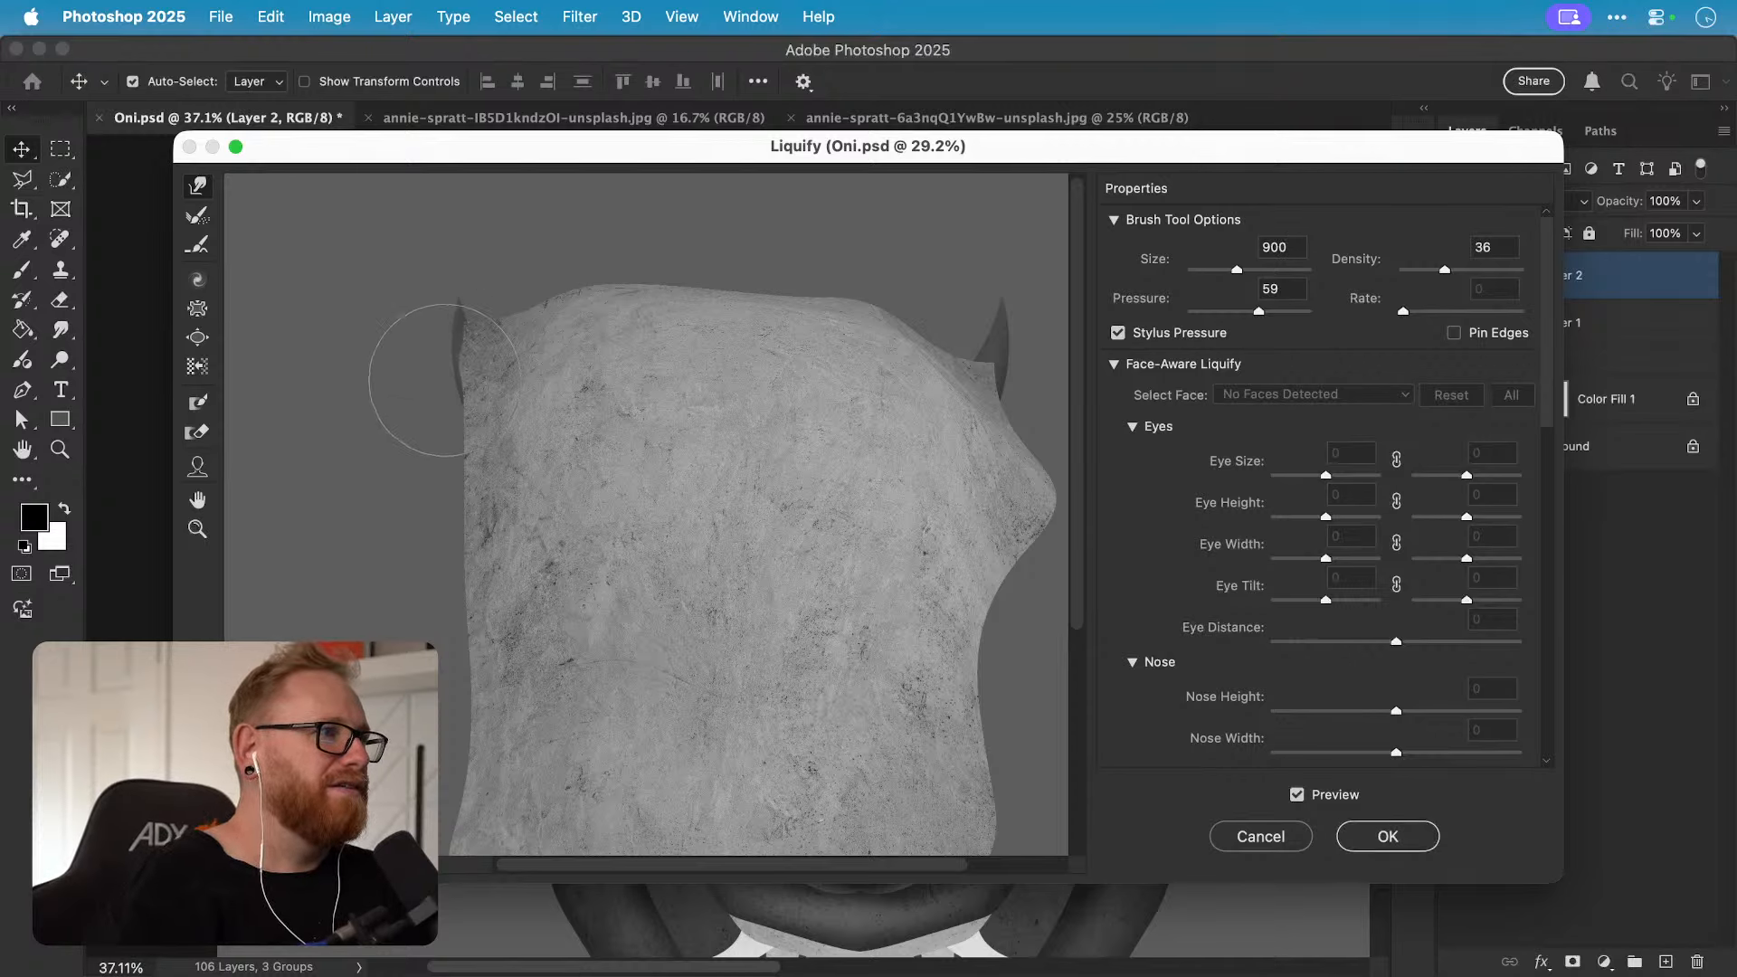
left_click_drag(436, 292, 436, 250)
key("bracketleft")
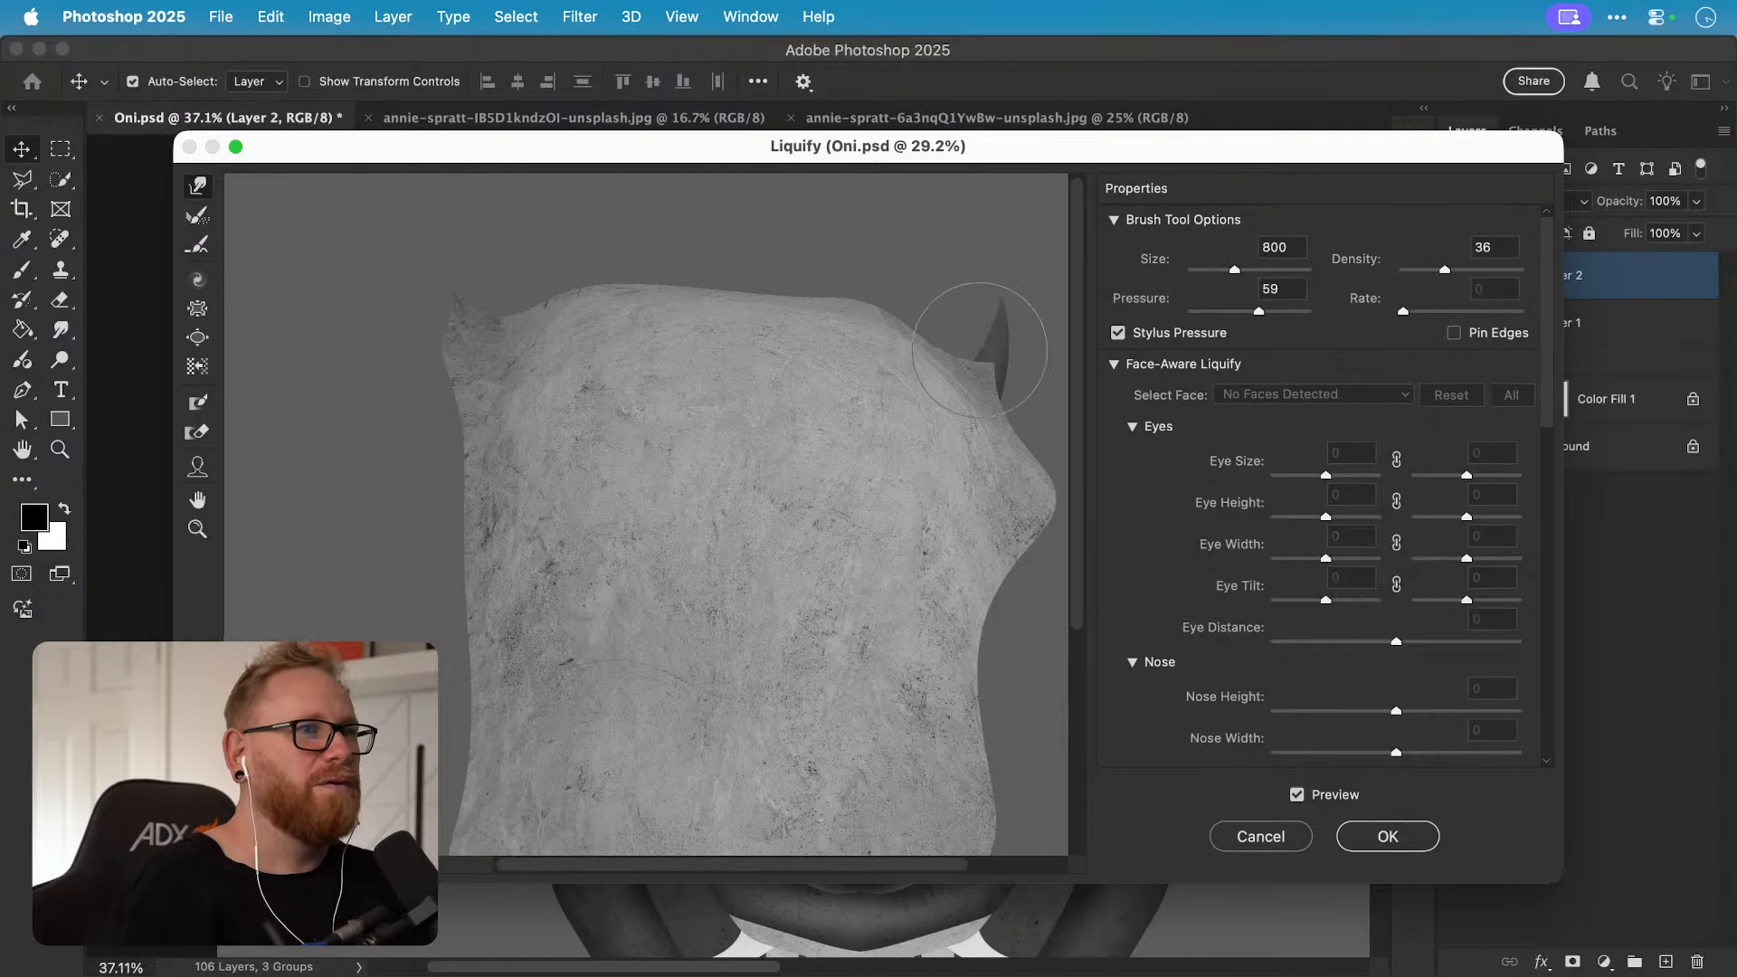
mouse_move(989, 359)
left_mouse_down()
mouse_move(1033, 280)
mouse_move(1013, 357)
mouse_move(1028, 309)
mouse_move(999, 280)
left_mouse_up()
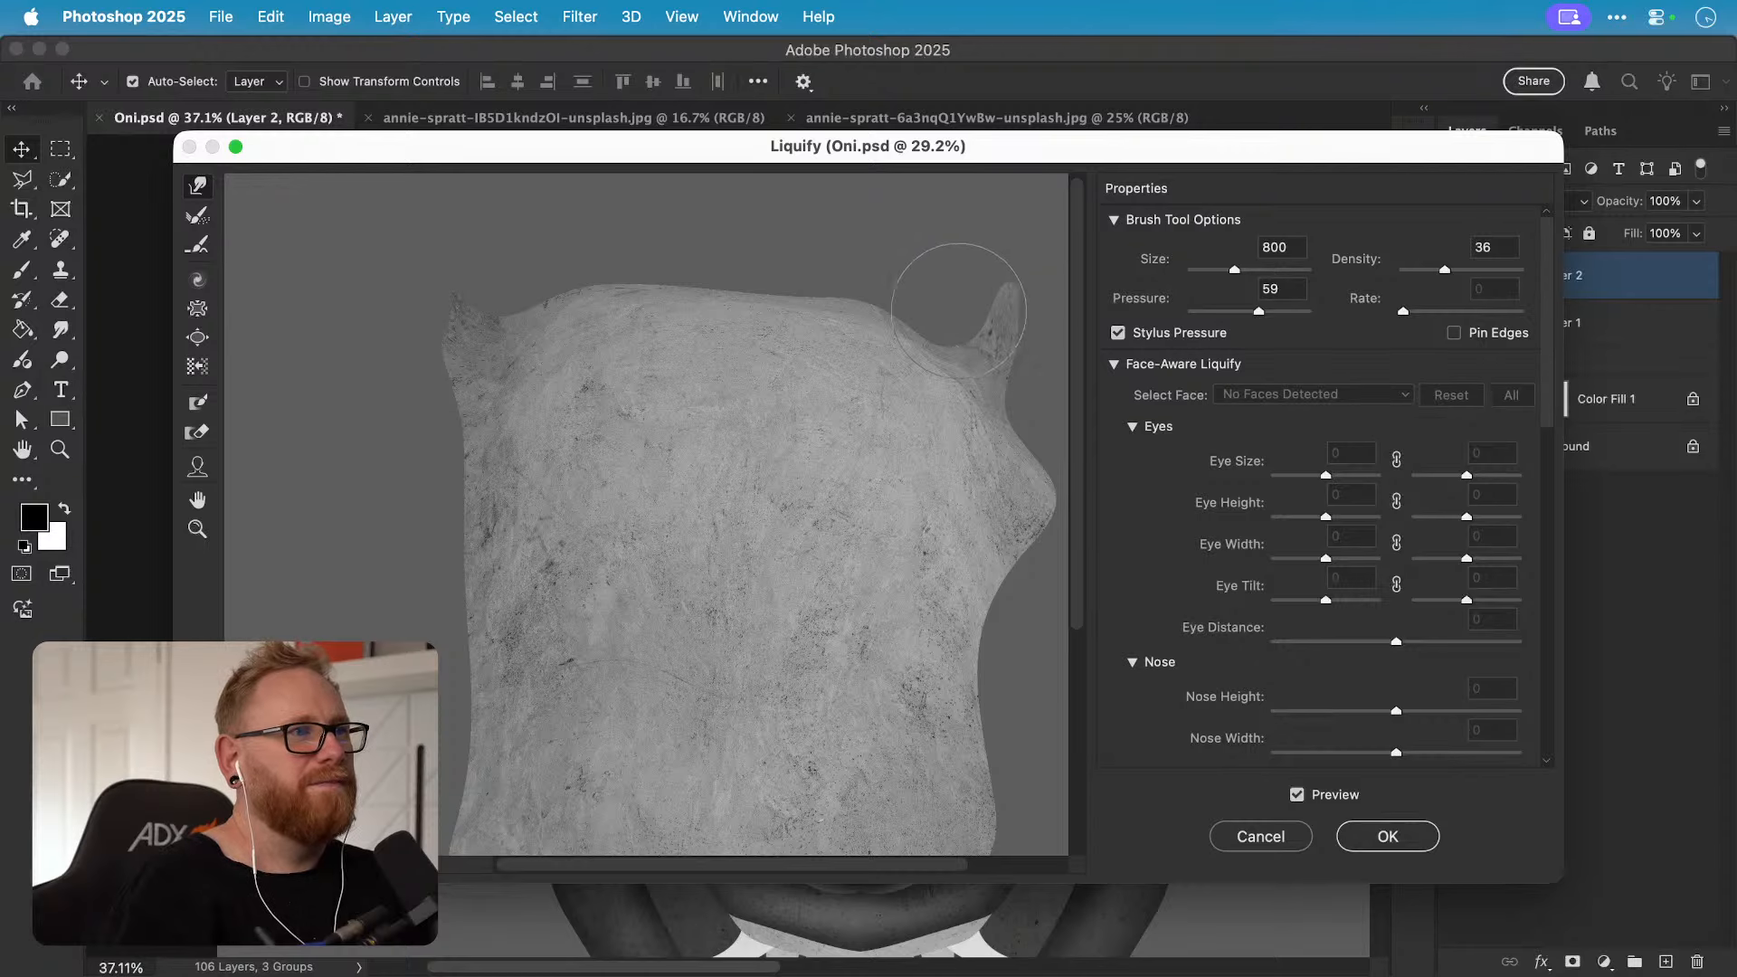
Step: Set the Liquify brush size to 1000 and the backdrop opacity to 51
key("bracketright")
key("bracketright")
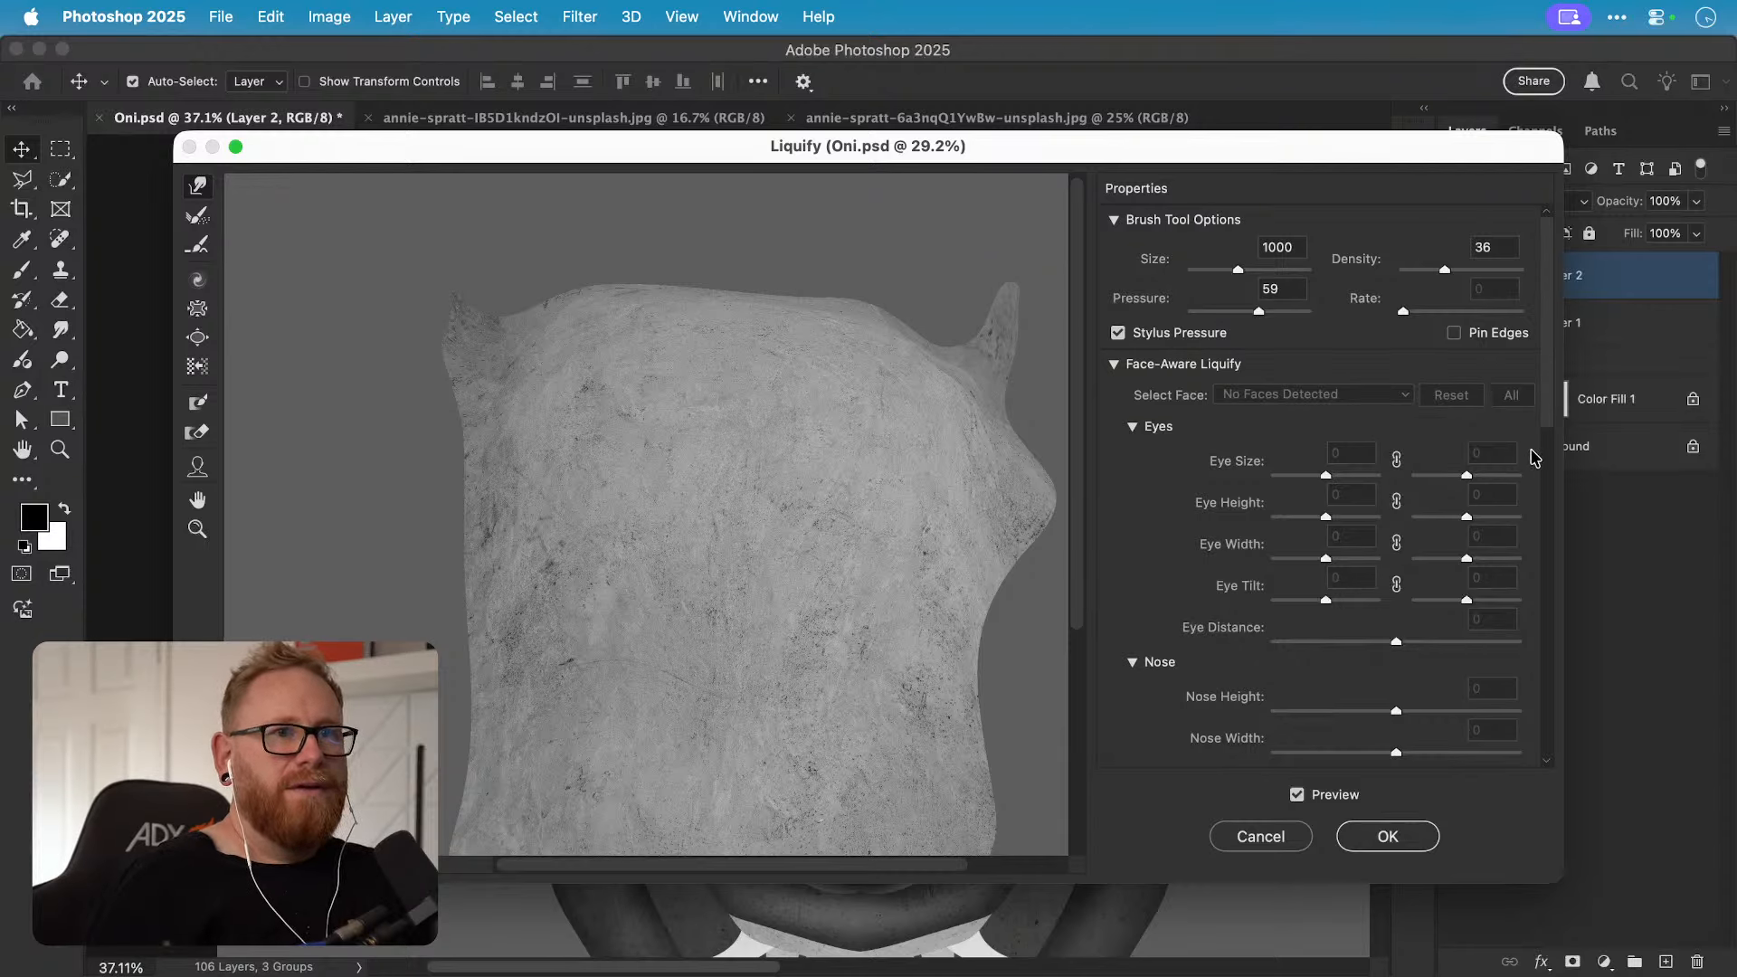
scroll(1535, 457, "down", 10)
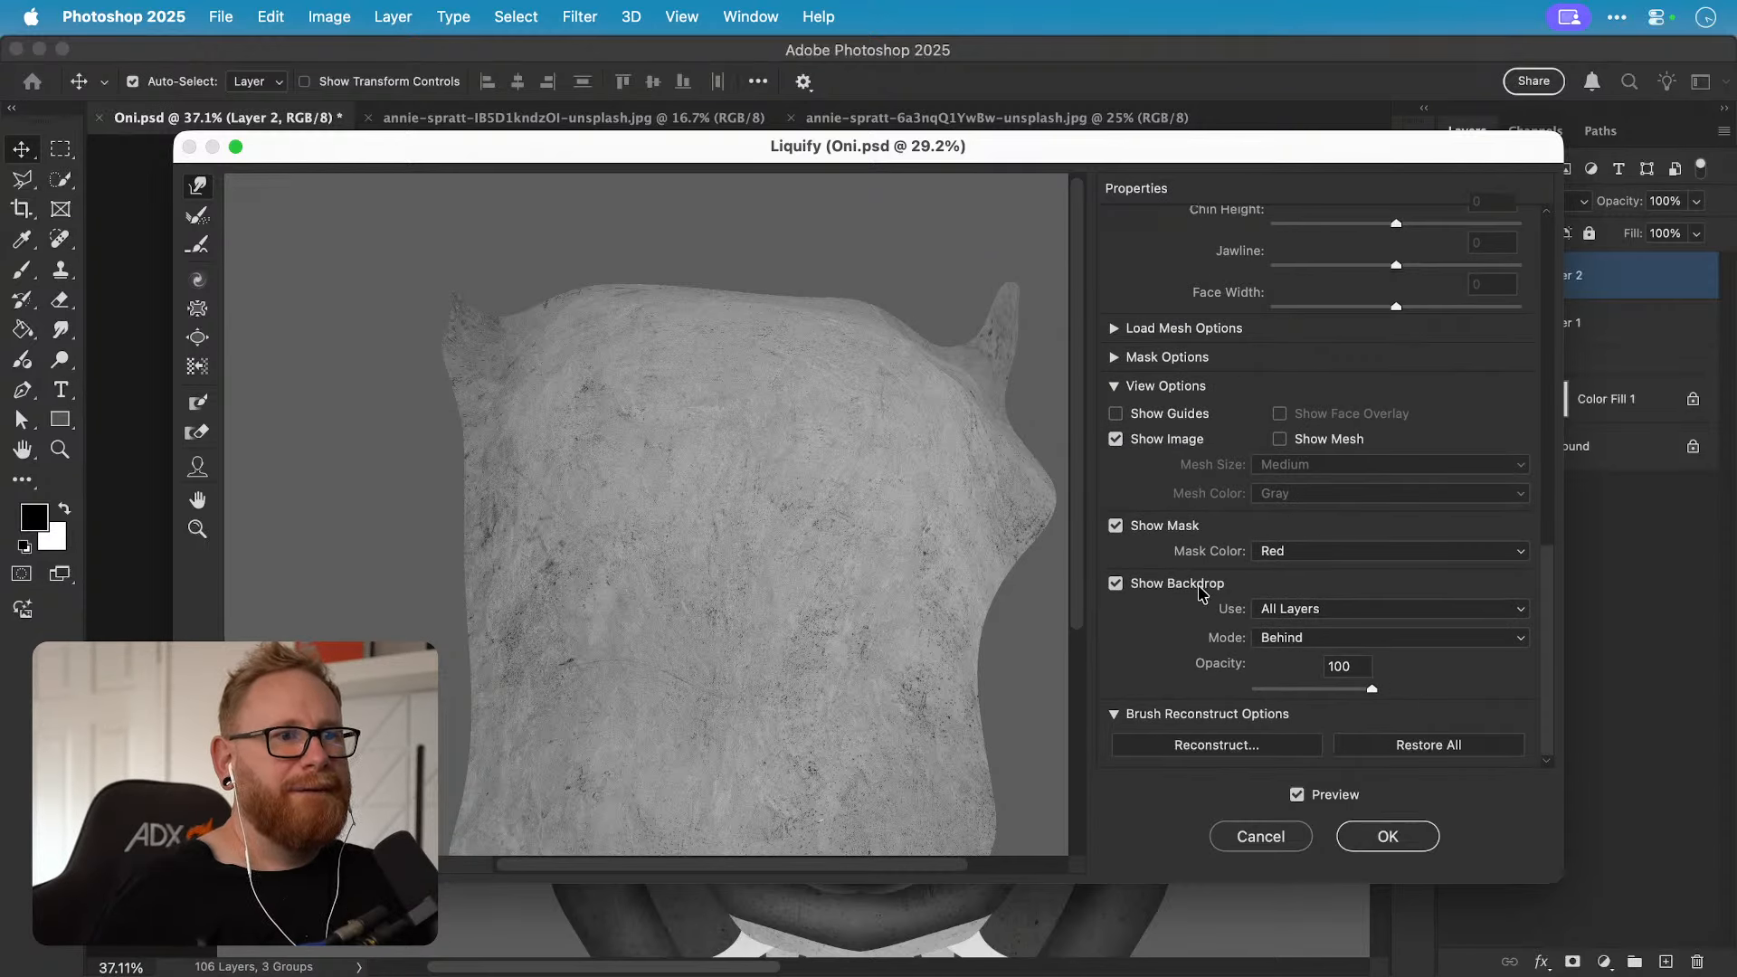
left_click(1198, 588)
left_click(1202, 589)
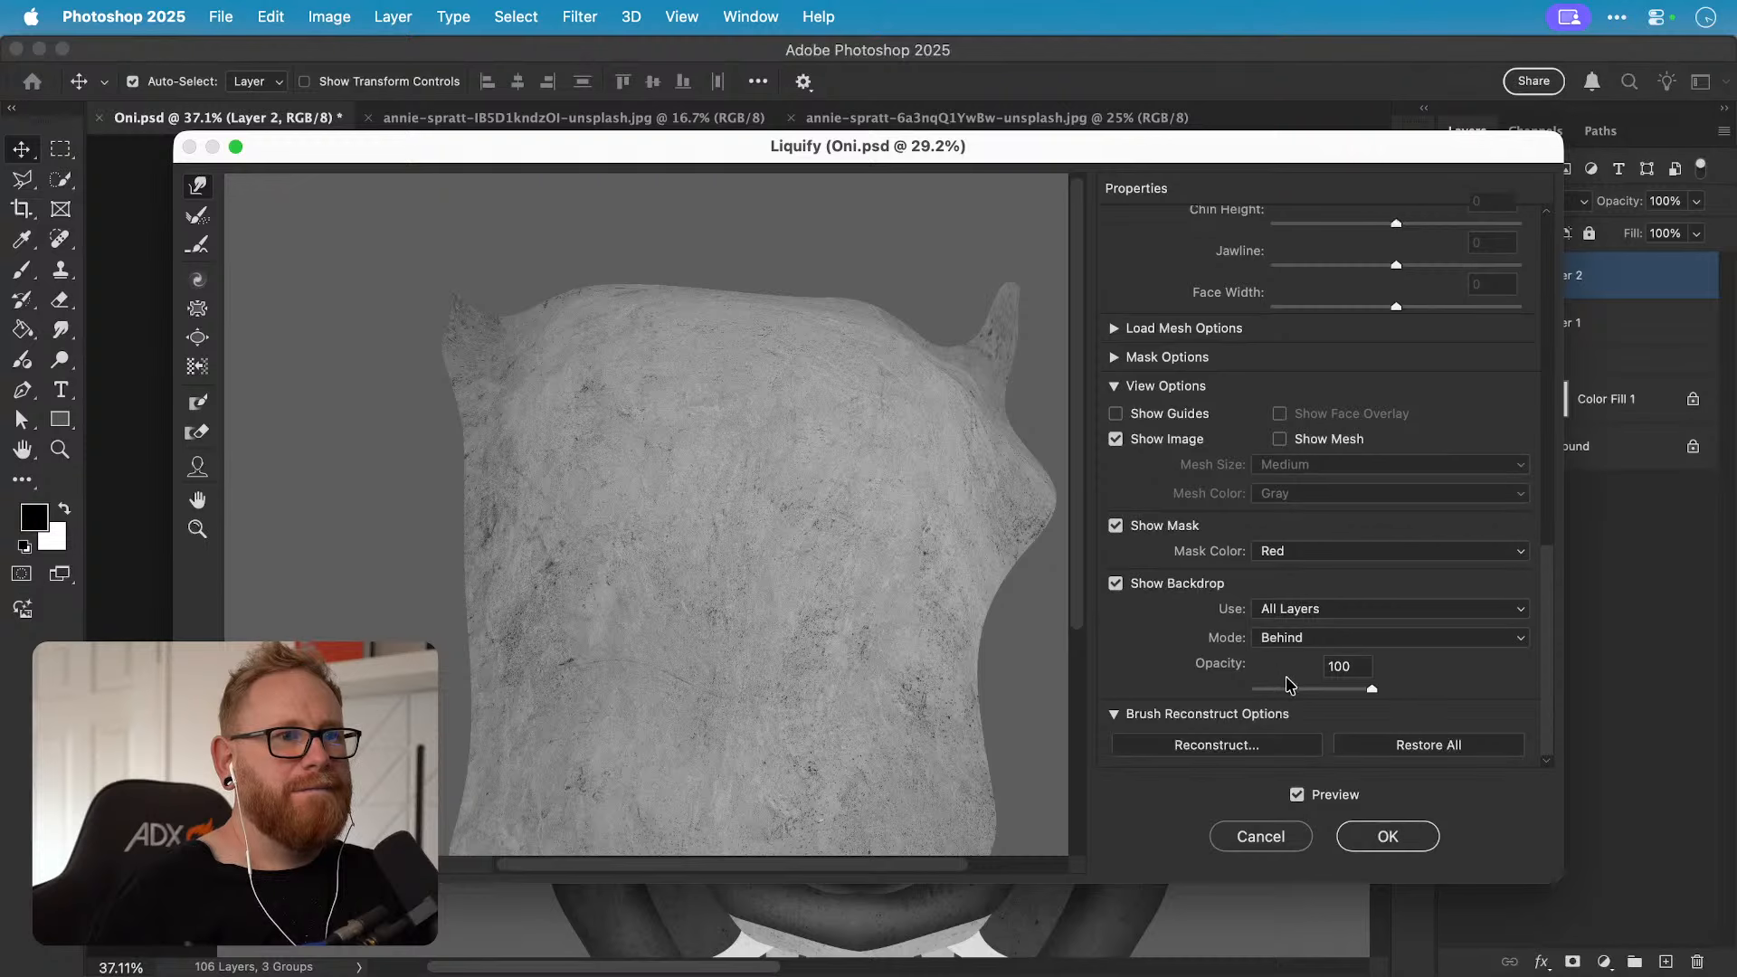
left_click(1317, 690)
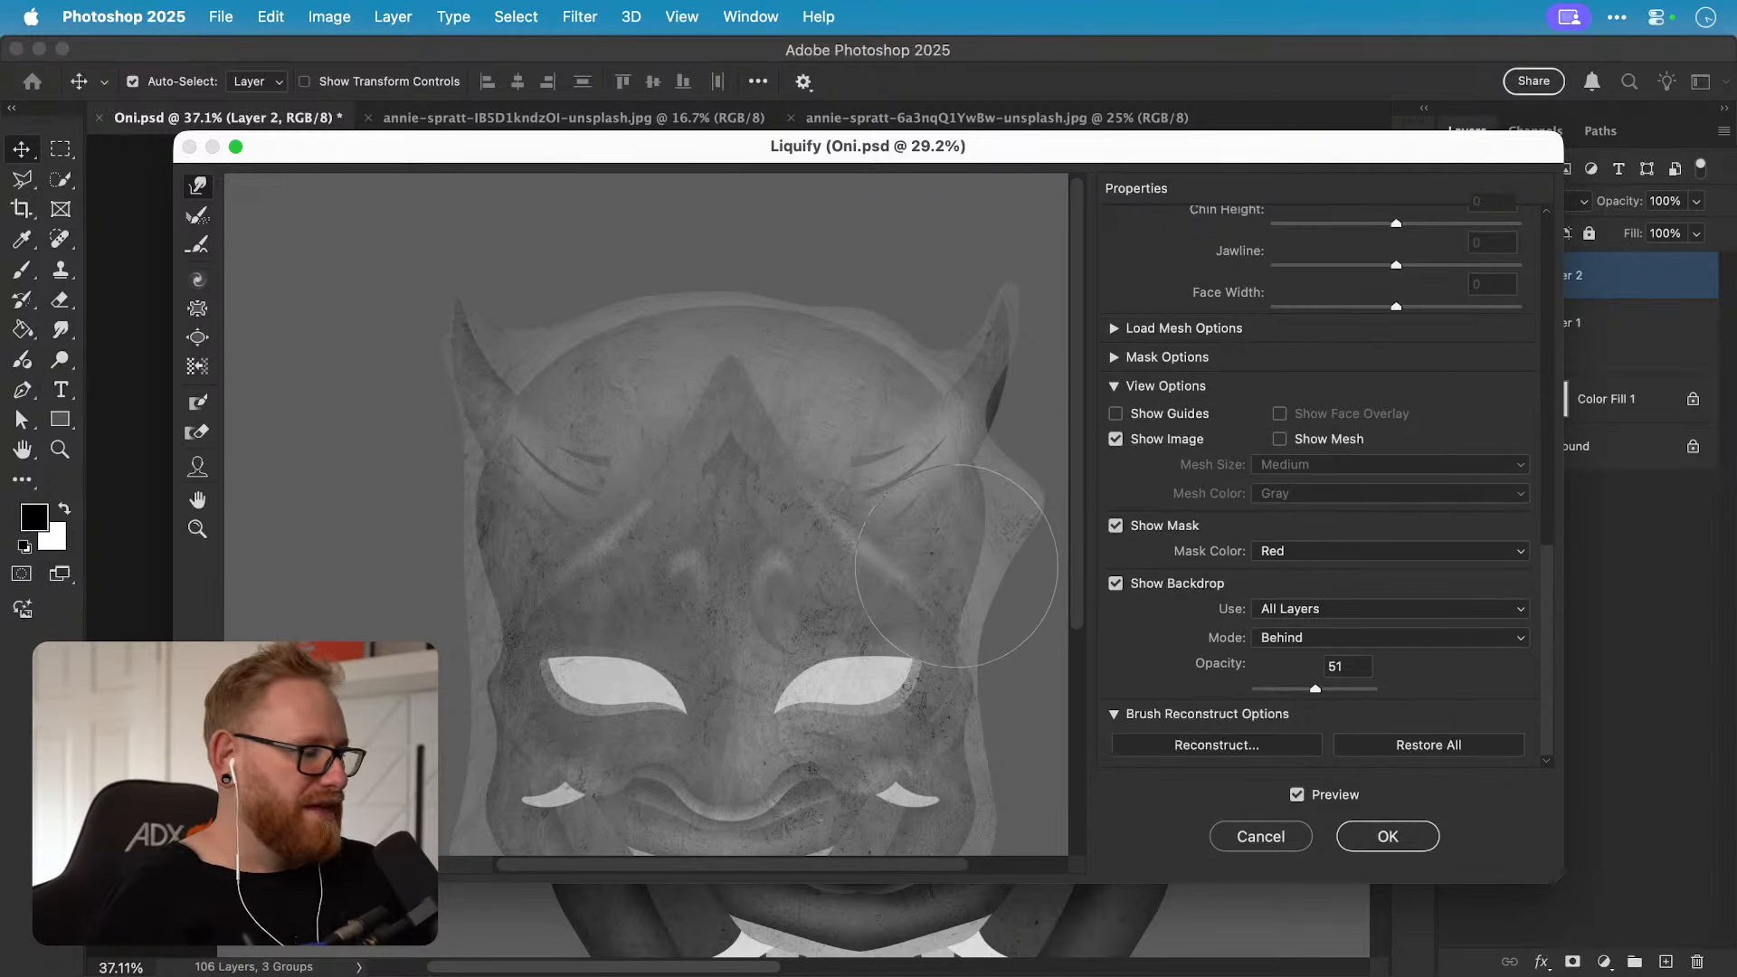
Step: Reshape the texture around the lower face and chin to follow the mask's contours with the Liquify brush and apply the filter
scroll(921, 512, "down", 3)
scroll(921, 512, "right", 4)
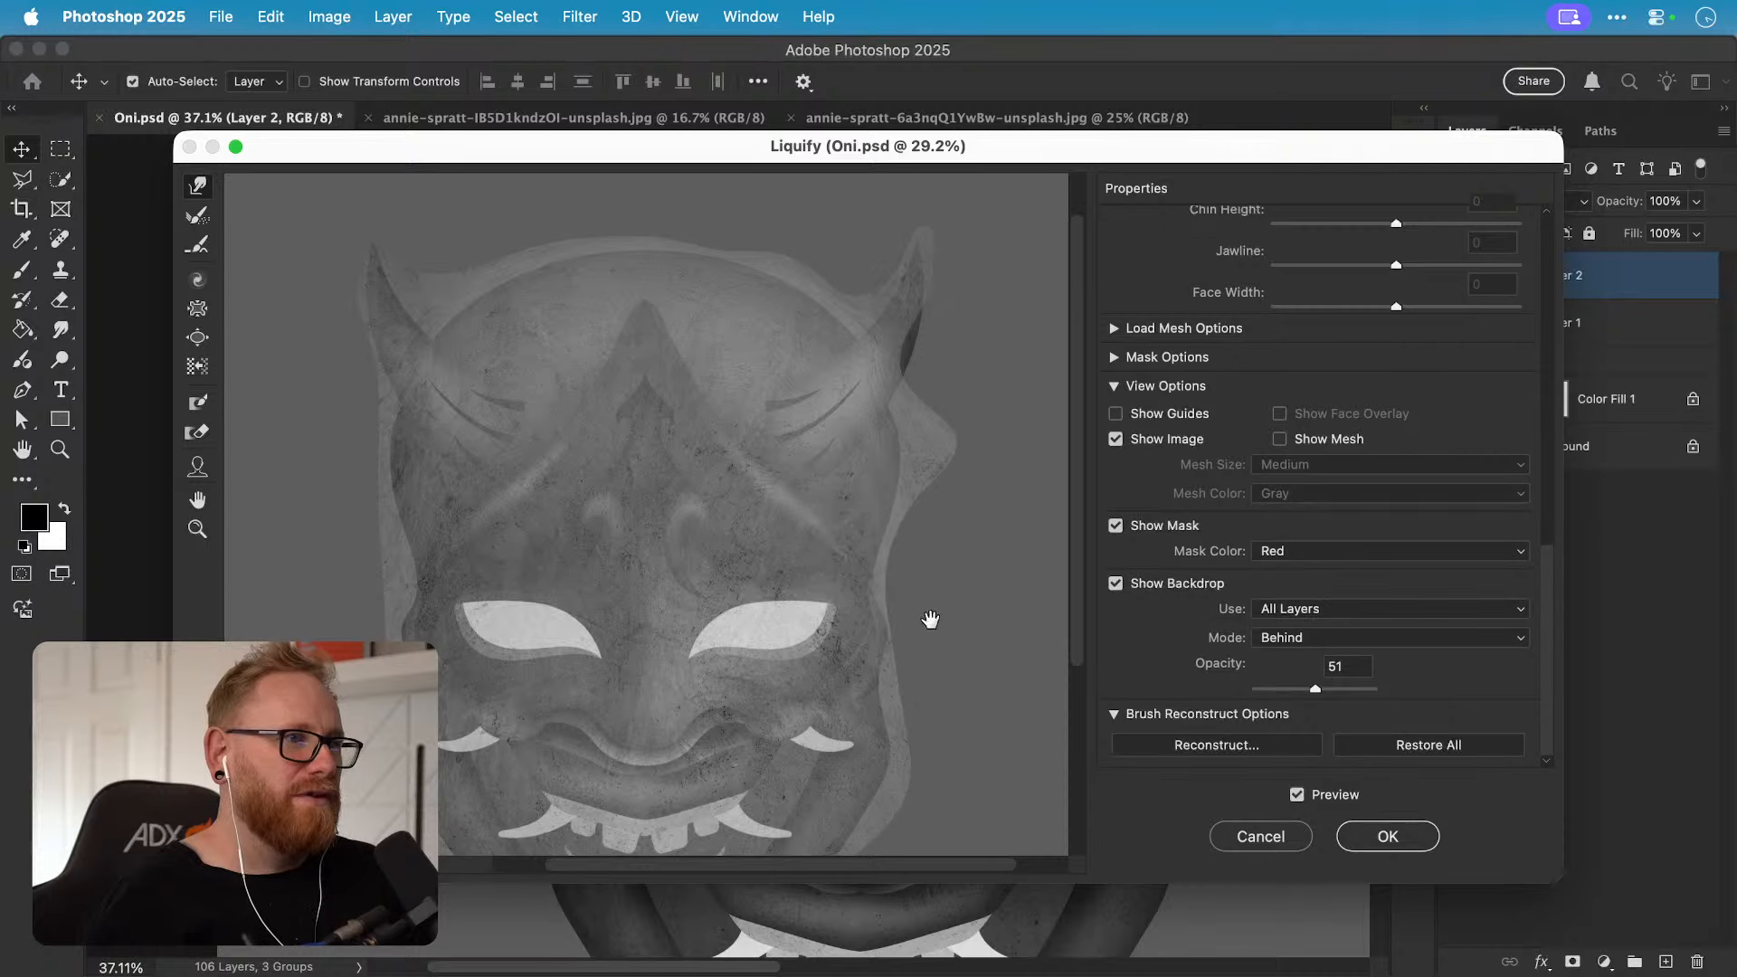
scroll(931, 613, "down", 2)
scroll(931, 612, "left", 4)
scroll(471, 633, "down", 2)
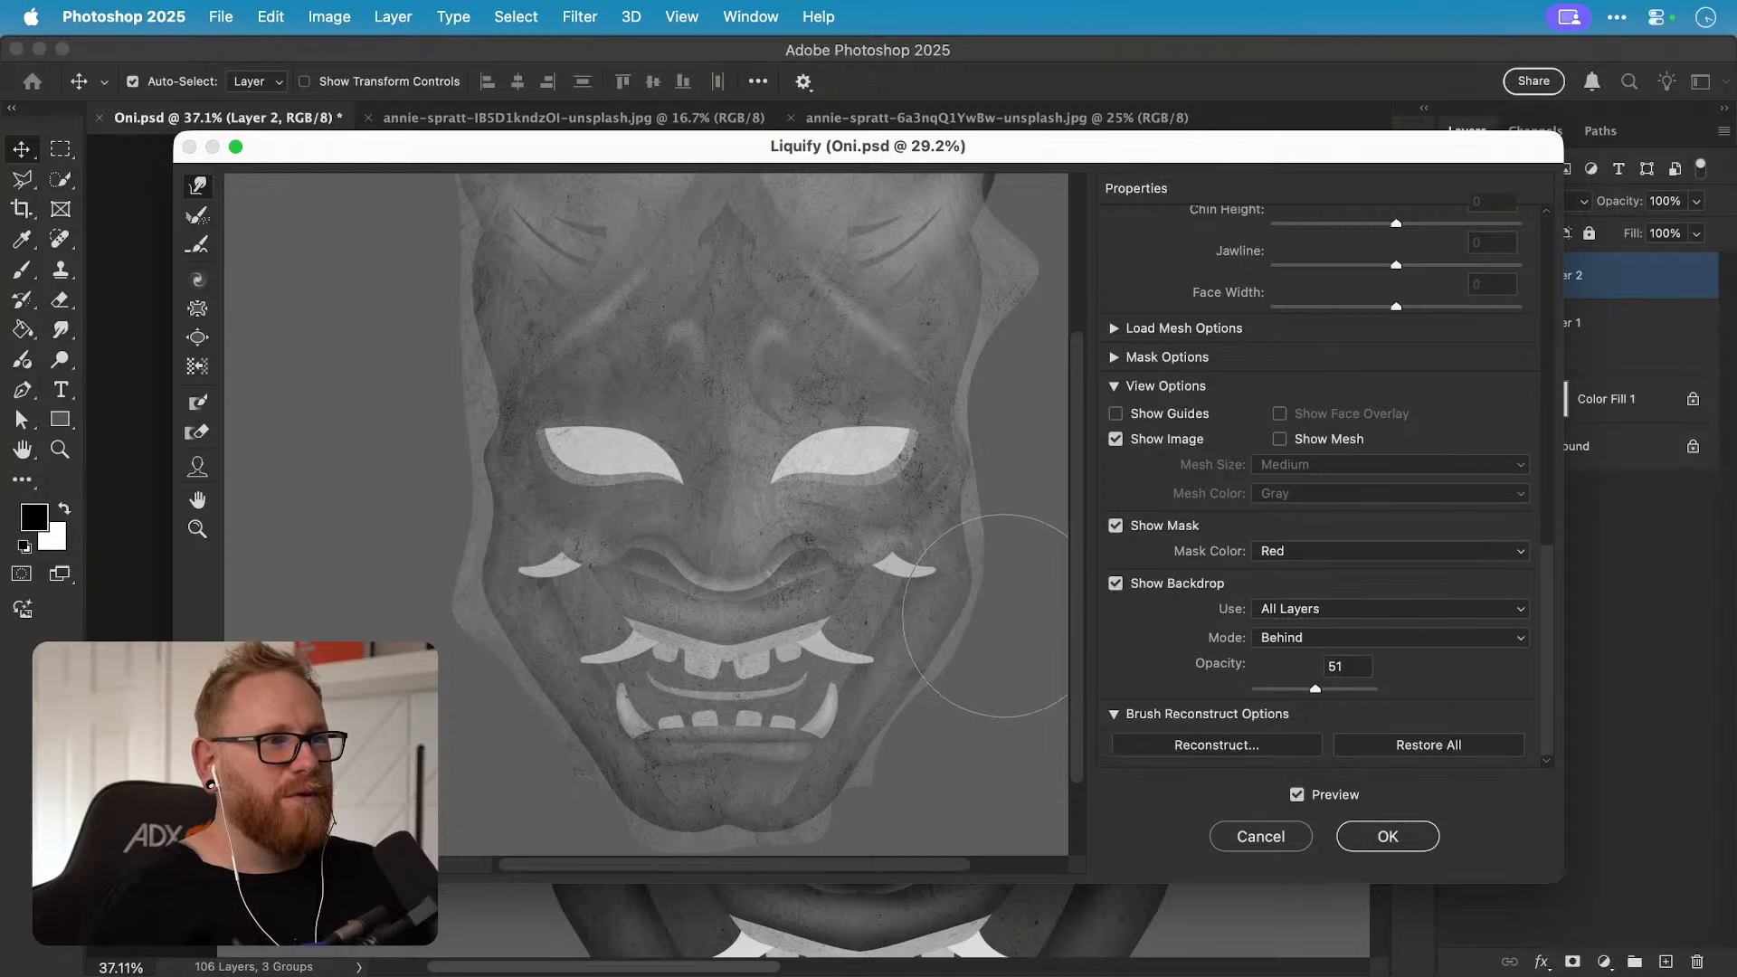
scroll(678, 737, "down", 2)
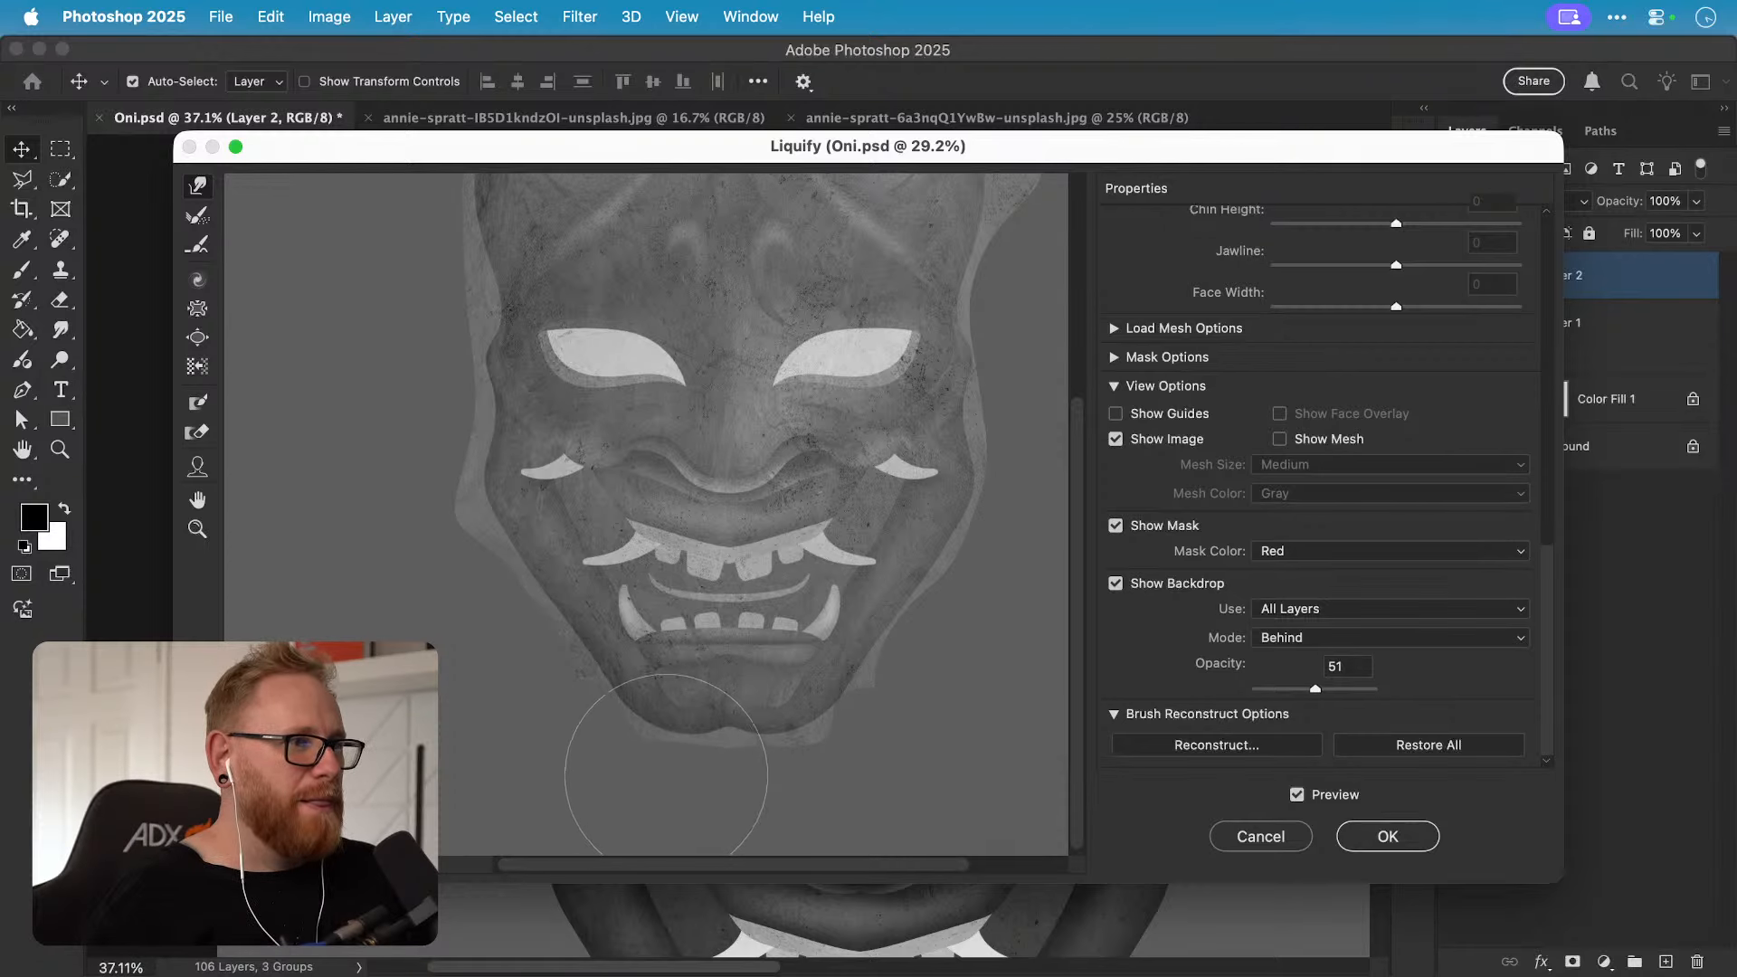
key("bracketleft")
key("bracketleft")
key("bracketleft")
key("bracketleft")
key("bracketleft")
key("bracketleft")
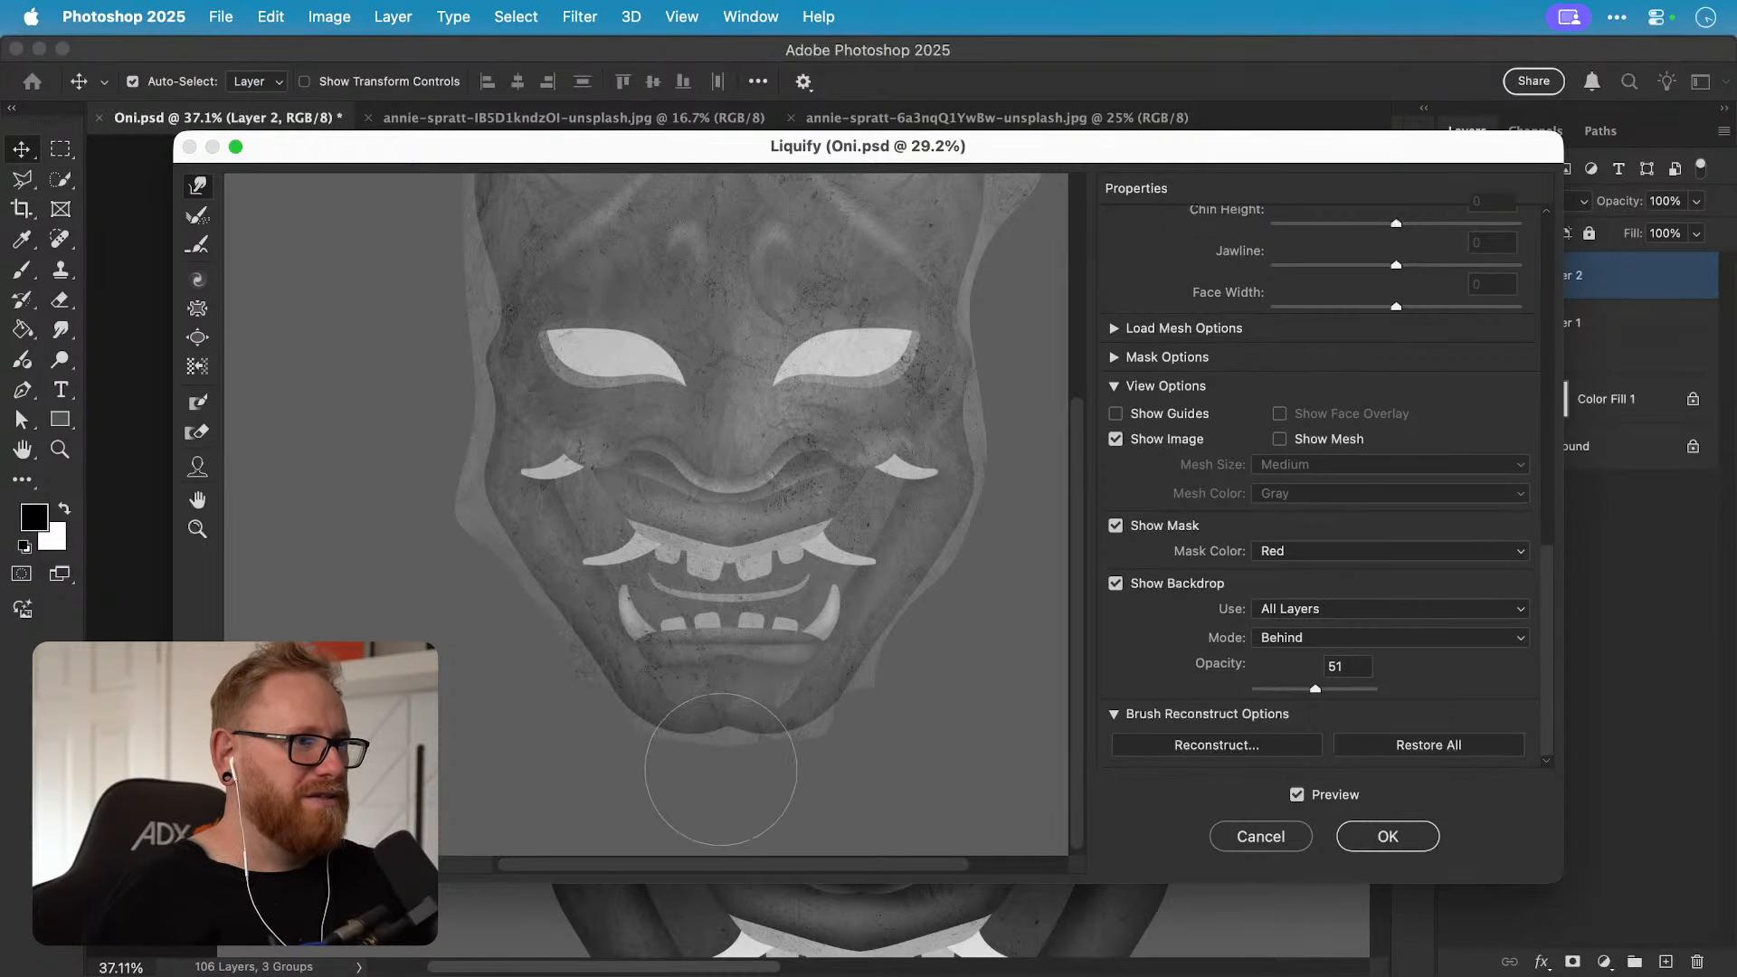
key("bracketright")
key("bracketright")
key("bracketright")
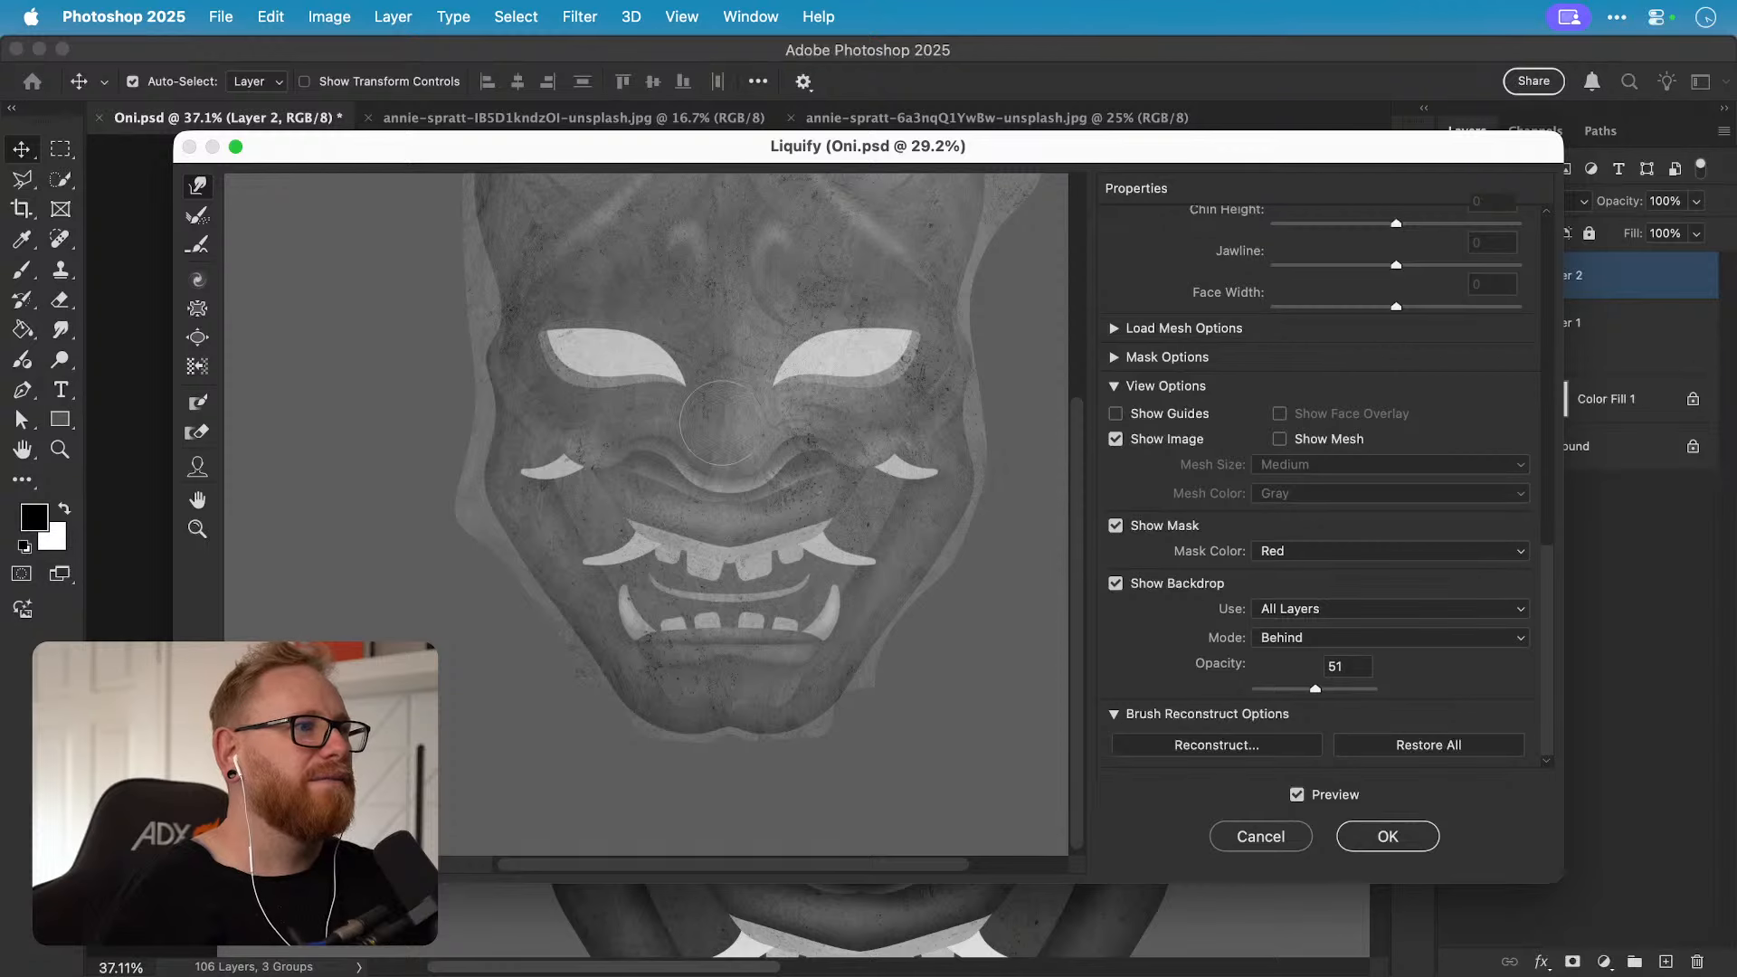
key("bracketright")
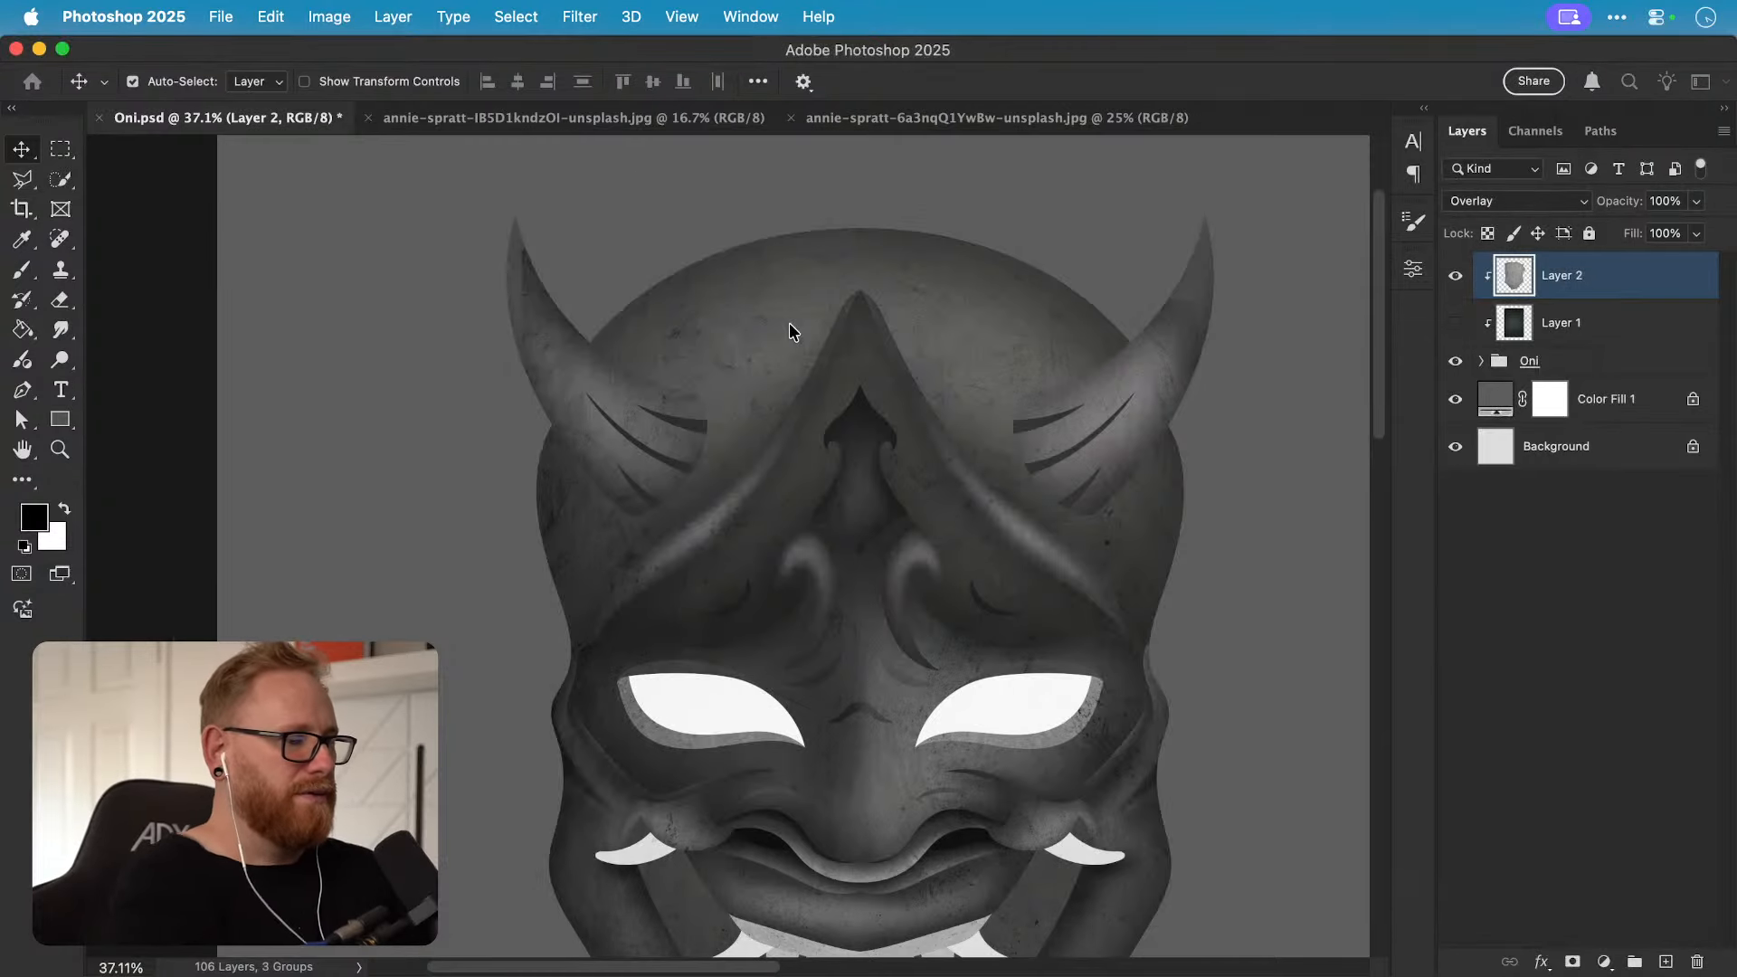
Step: Compare the mask before and after the Liquify edit and with the Layer 2 and Layer 1 textures shown and hidden
key("super")
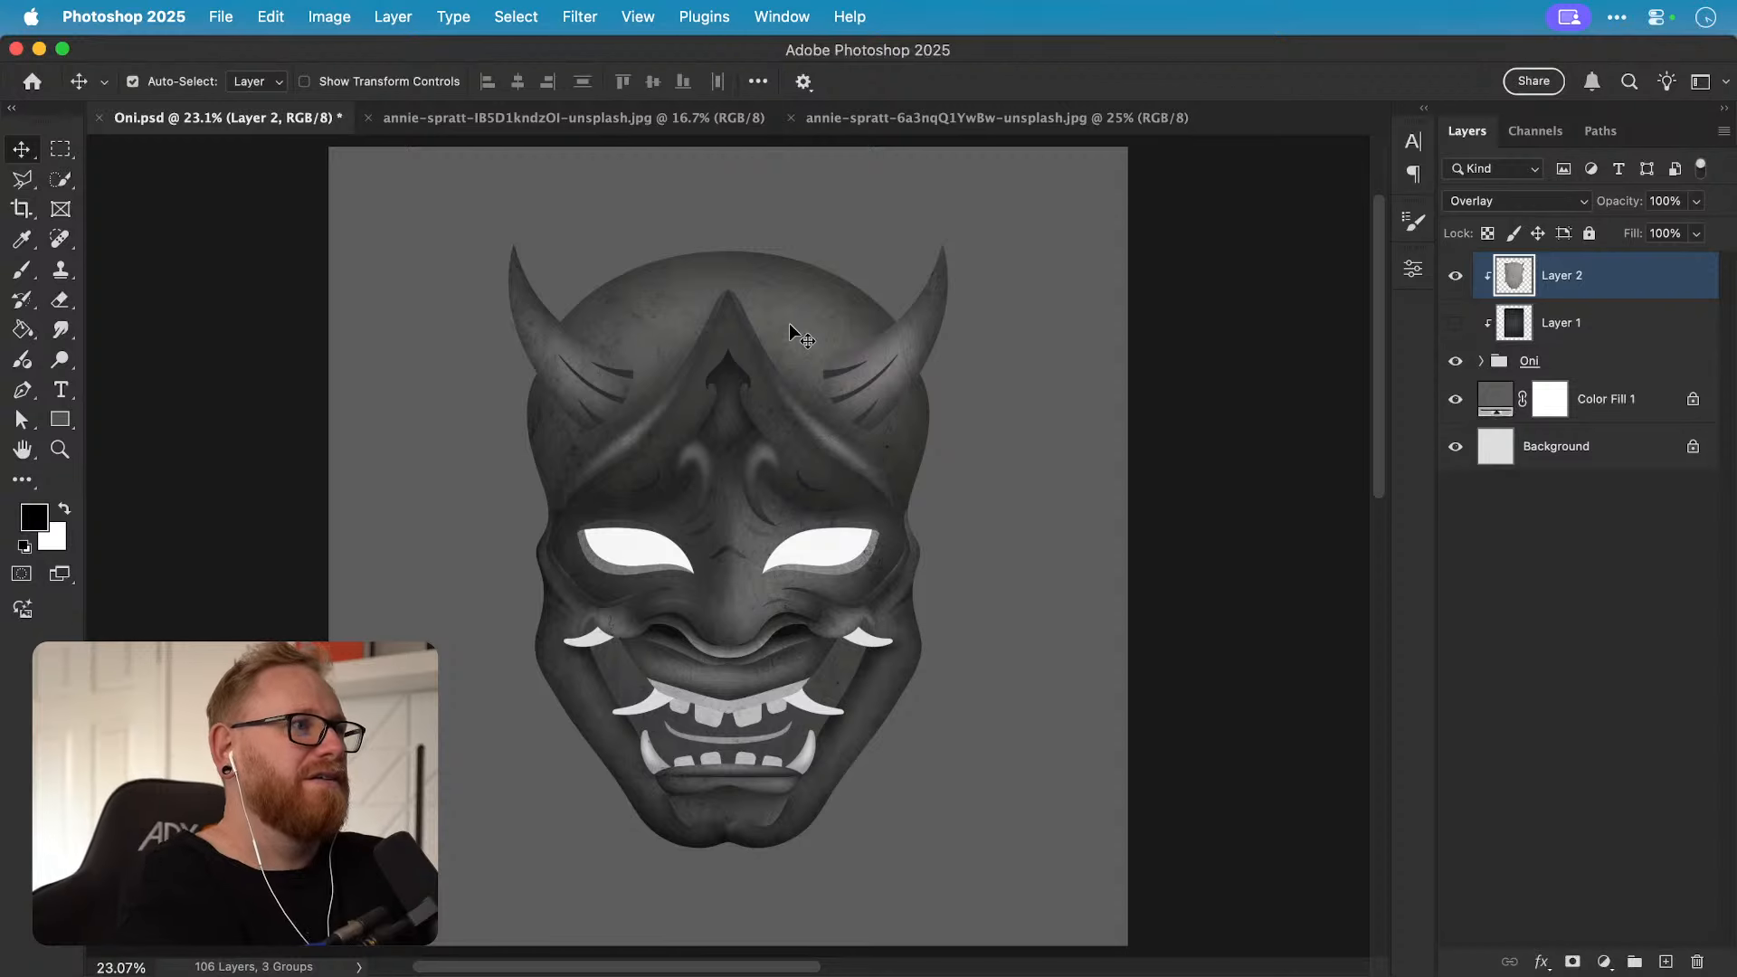
key("super+shift+z")
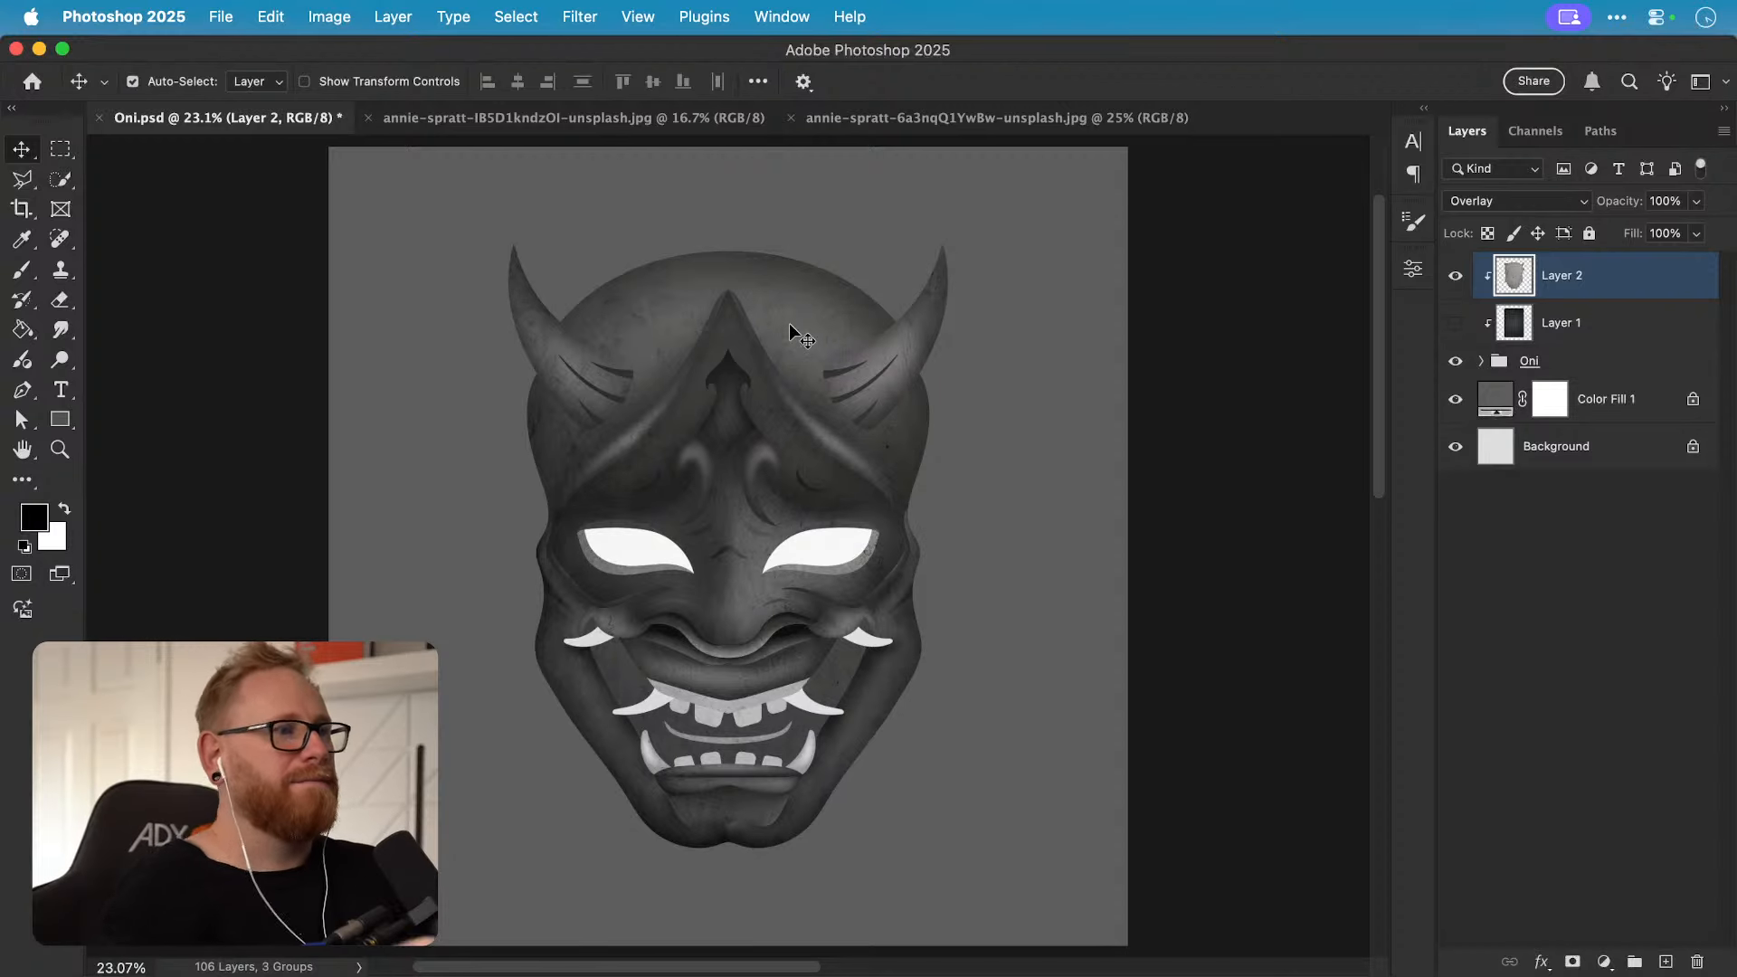
left_click(1456, 276)
left_click(1457, 276)
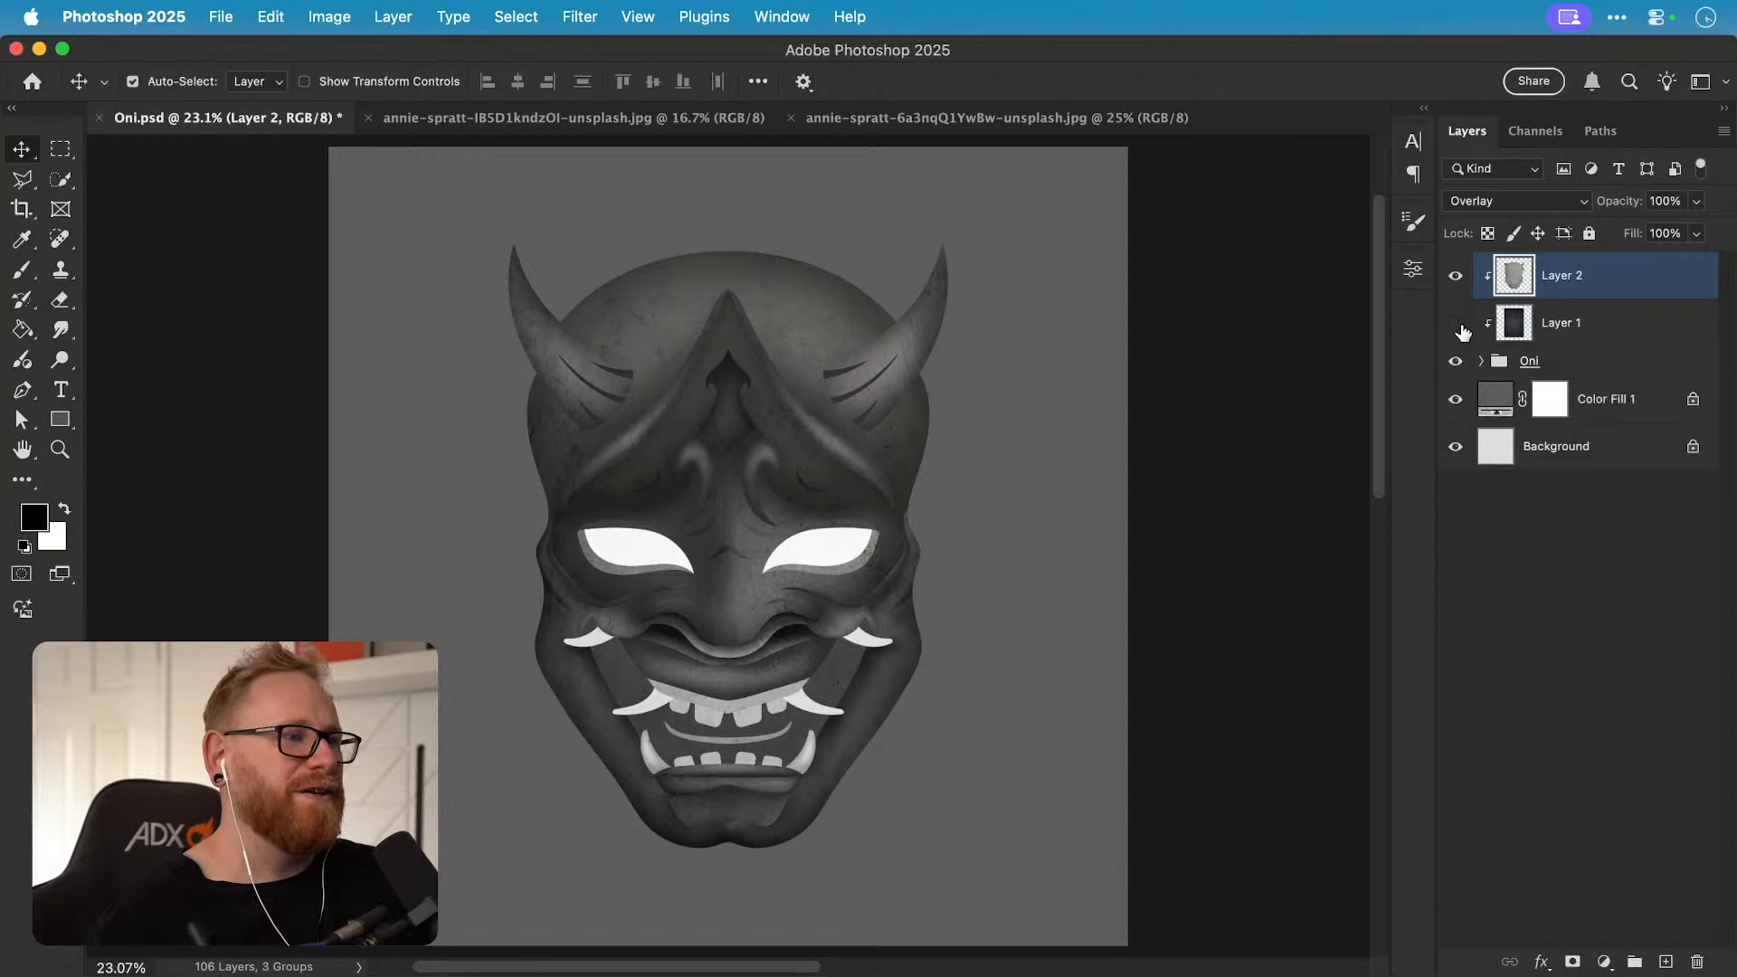
left_click(1457, 324)
left_click(1456, 324)
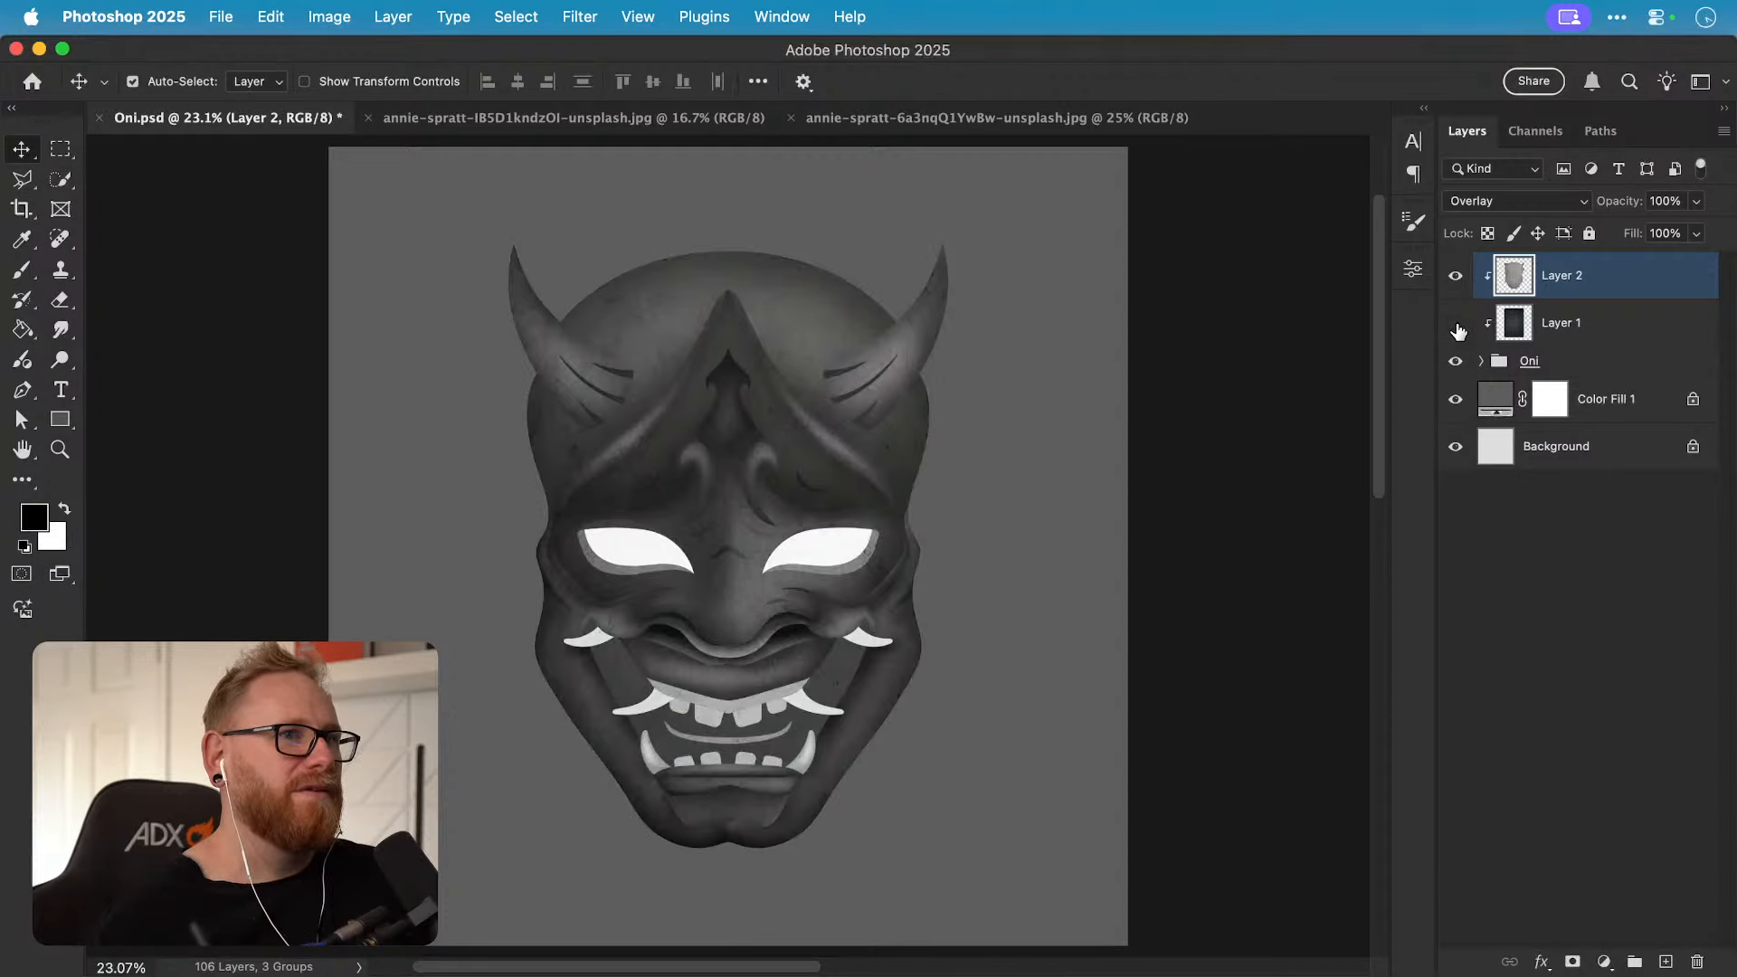
left_click(1456, 324)
left_click(1456, 324)
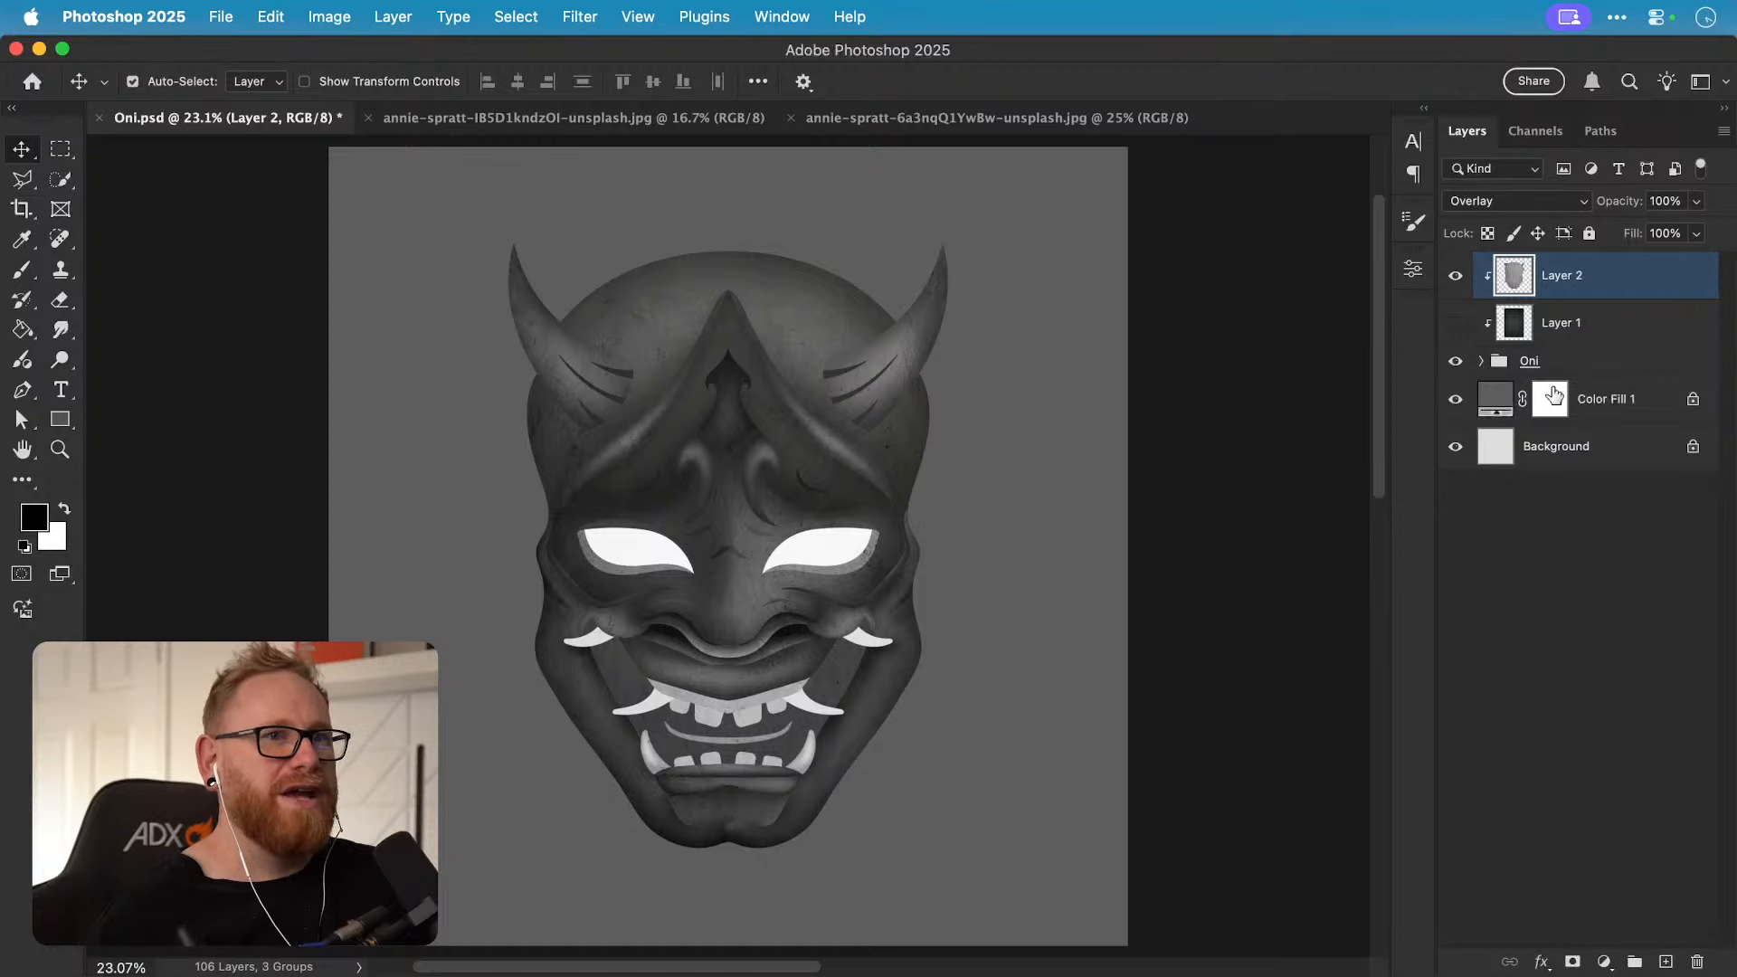
Step: Try a clipped Exposure adjustment layer above Layer 2 with changed exposure and gamma correction, and delete it
left_click(1603, 960)
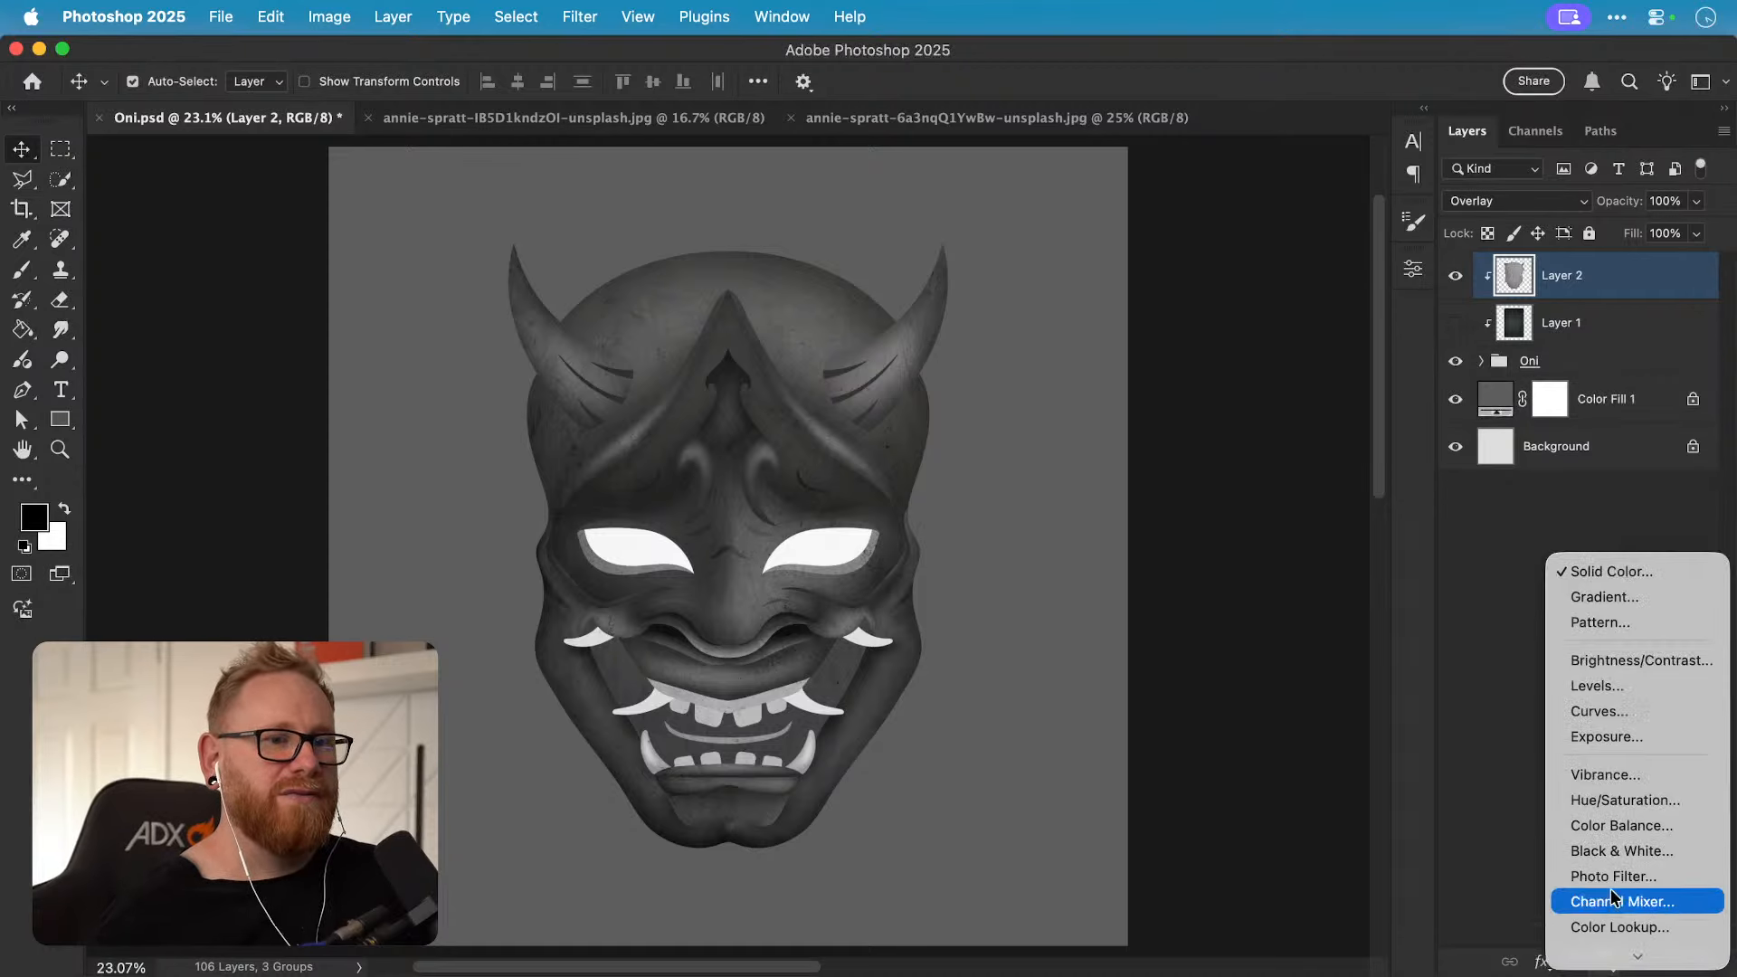
left_click(1616, 737)
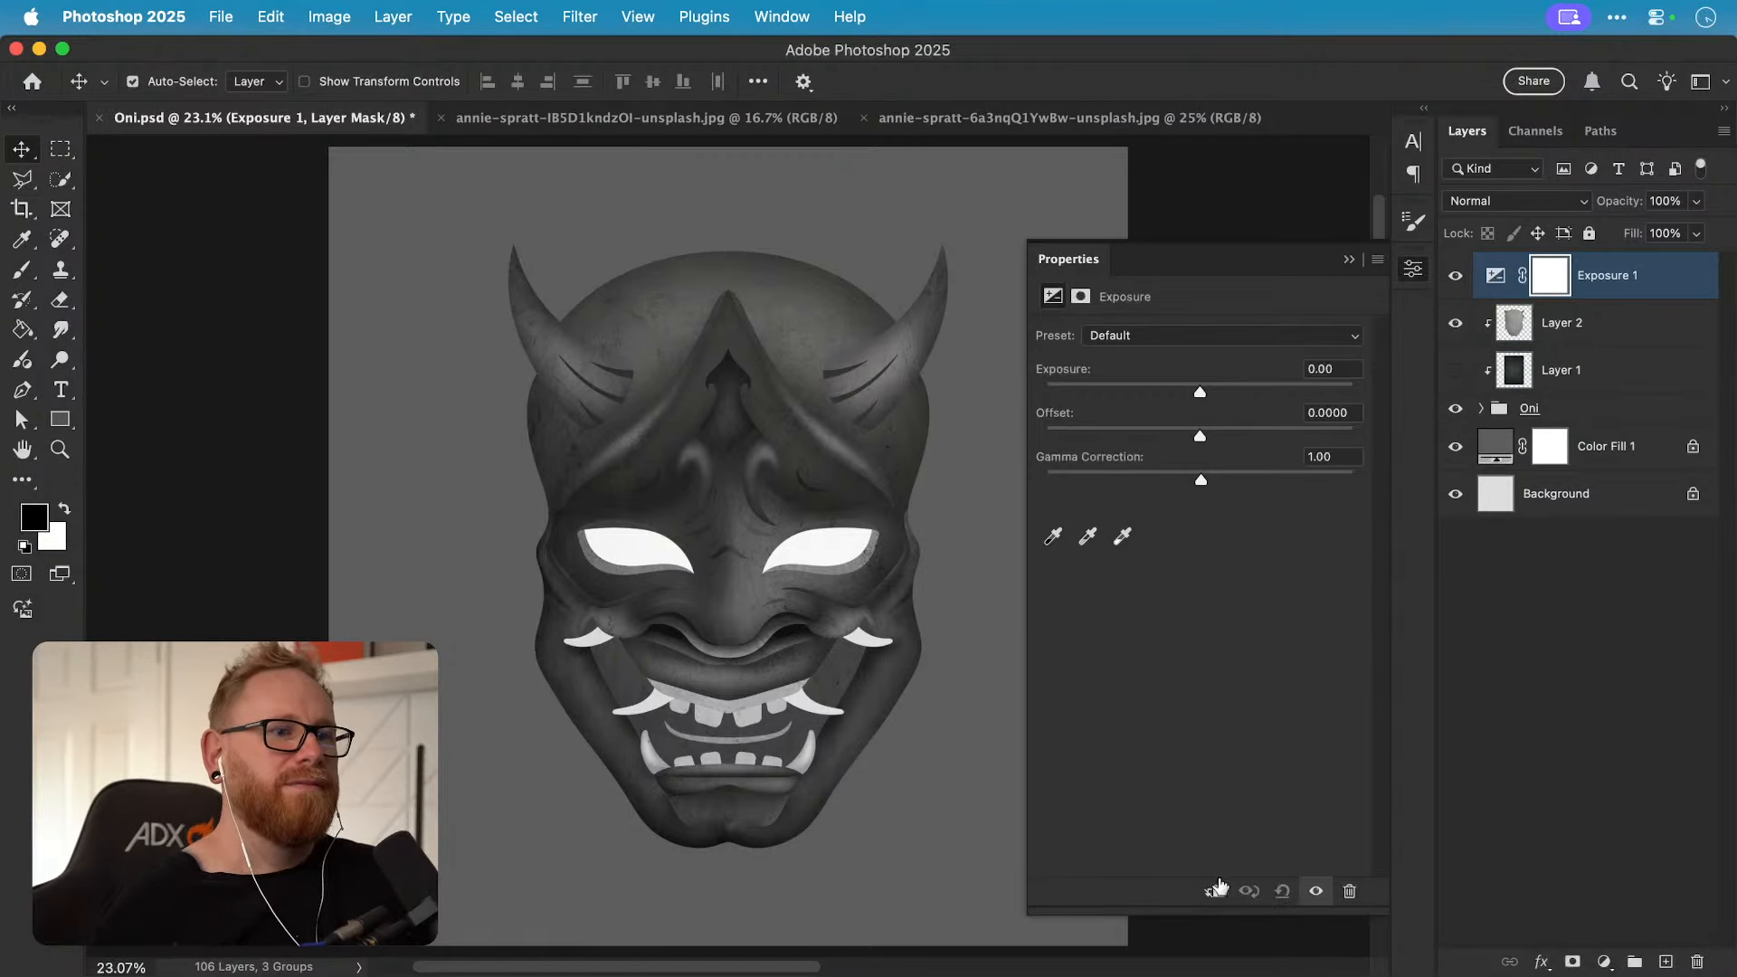
left_click(1214, 892)
mouse_move(1189, 393)
left_mouse_down()
mouse_move(1281, 392)
mouse_move(1175, 388)
mouse_move(1190, 387)
left_mouse_up()
mouse_move(1221, 481)
left_mouse_down()
mouse_move(1236, 480)
mouse_move(1221, 481)
left_mouse_up()
left_click_drag(1626, 288, 1697, 961)
left_click(1413, 268)
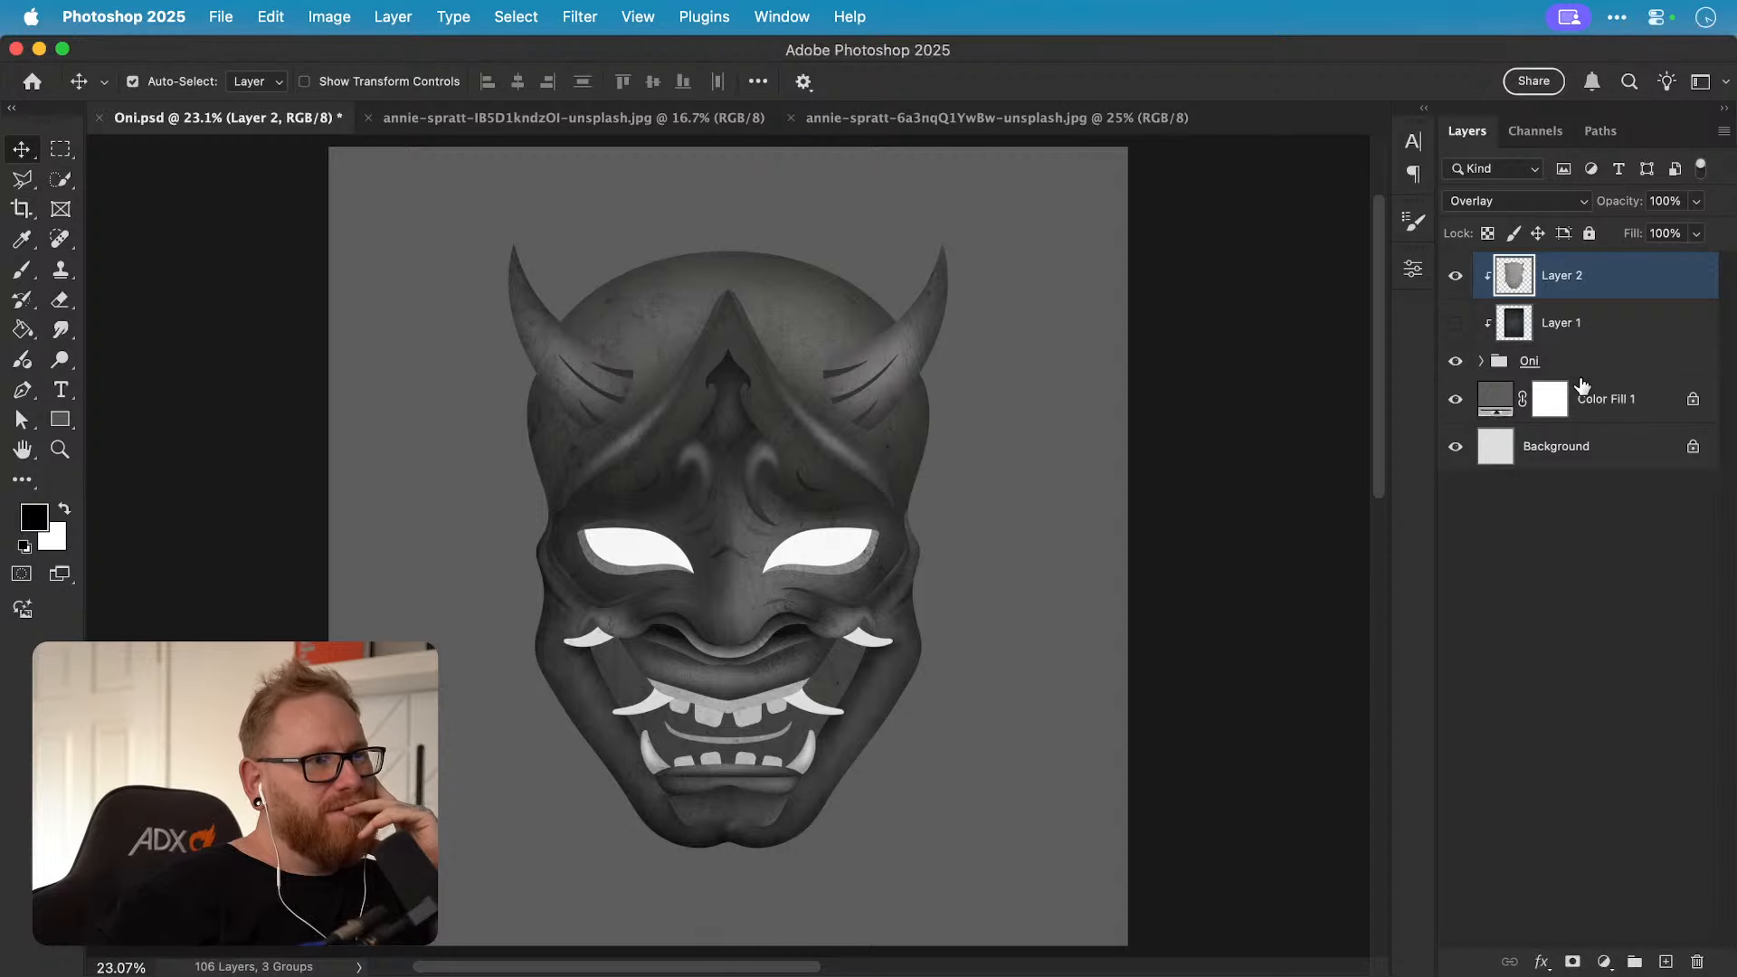
Step: Save the document and recolor the mask's left eye shape red (#e02727)
key("super+s")
left_click(650, 543)
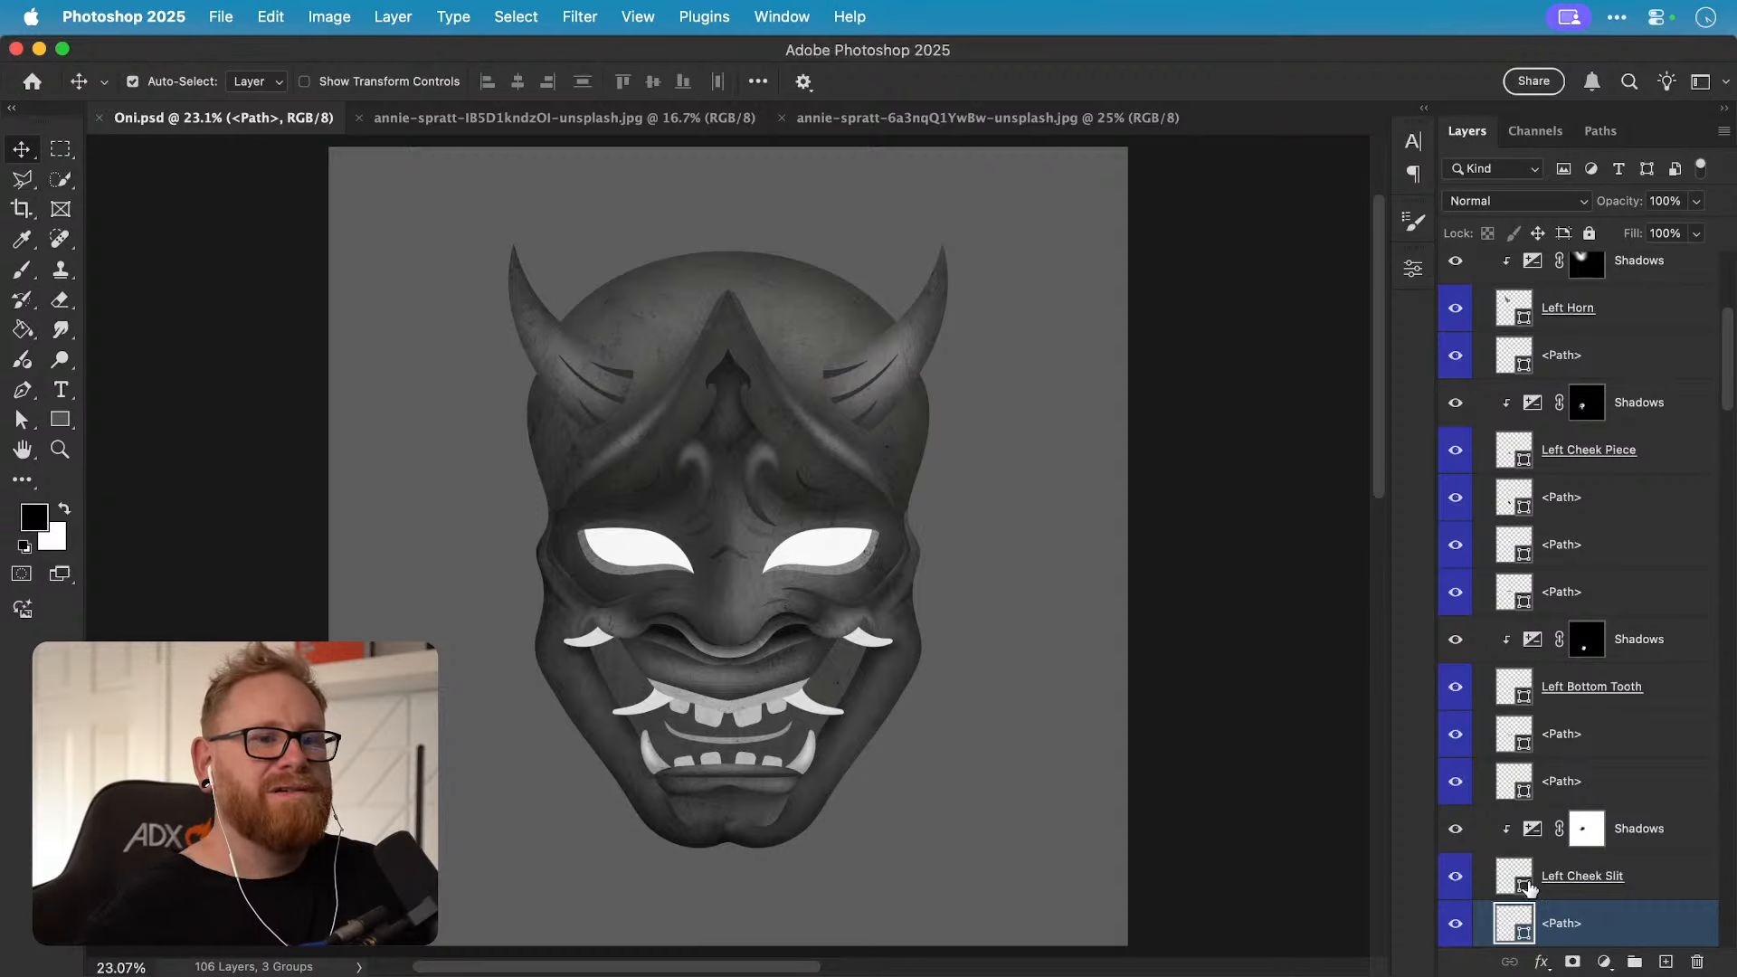
double_click(1516, 923)
mouse_move(1196, 185)
left_mouse_down()
mouse_move(1239, 166)
mouse_move(1223, 203)
left_mouse_up()
left_click(1490, 172)
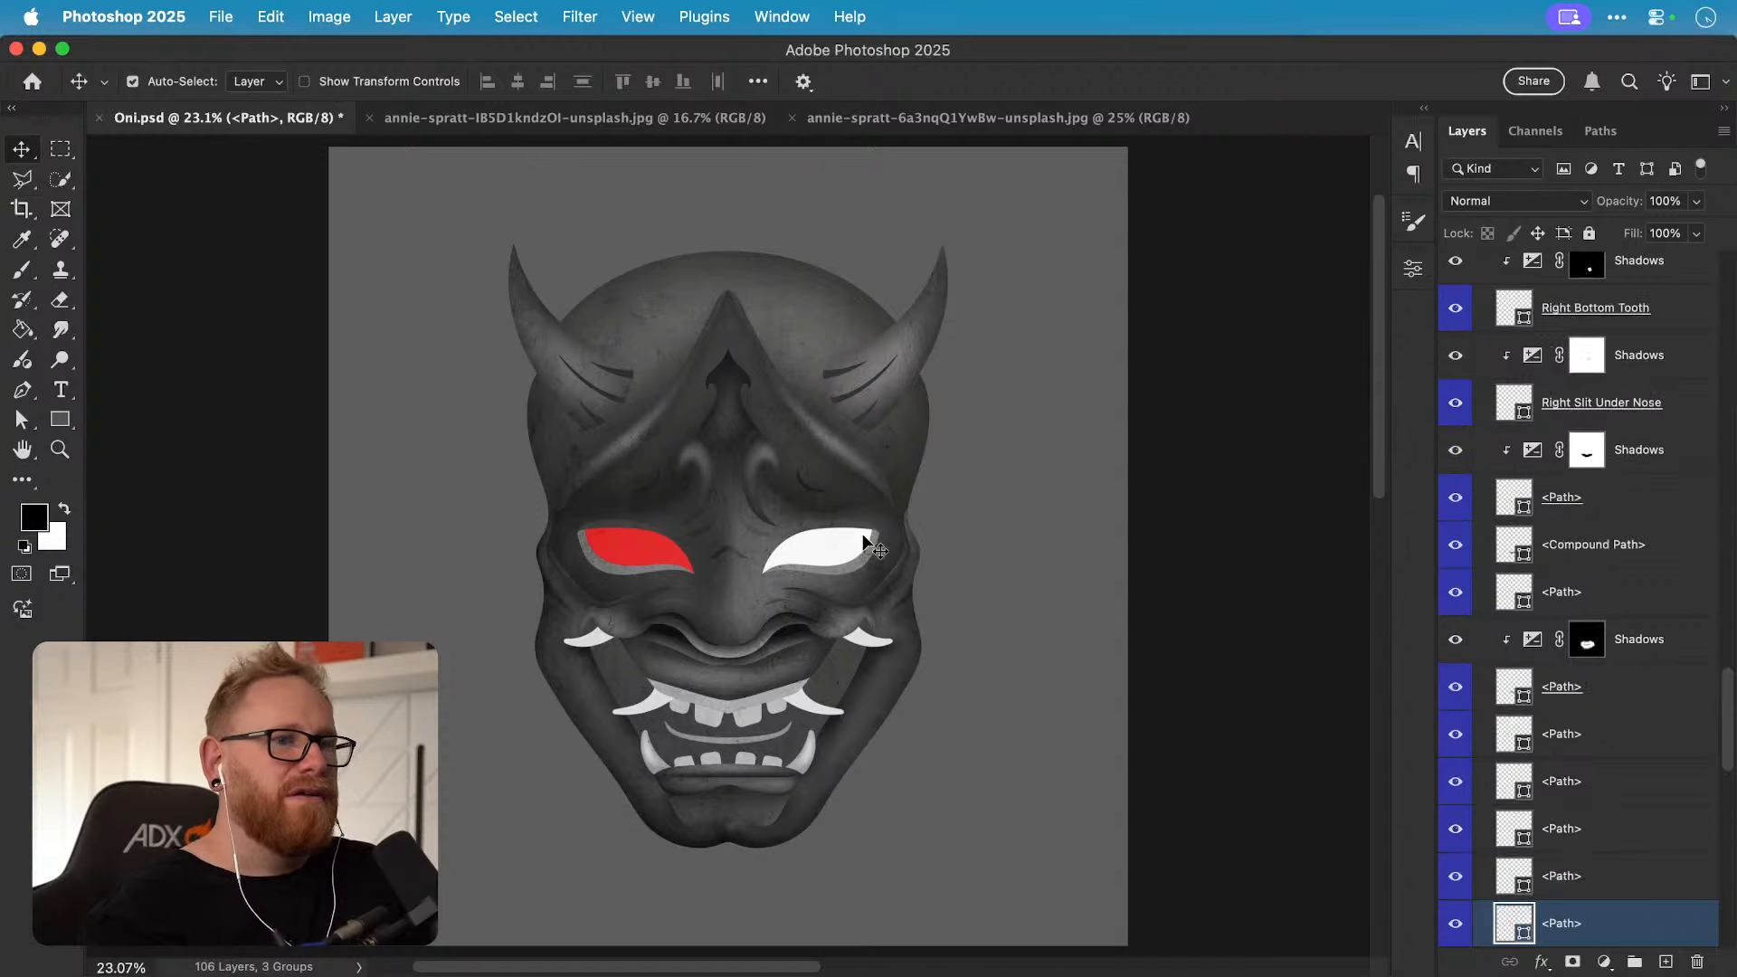
Step: Recolor the mask's right eye shape to the red sampled from the left eye (#e02727)
double_click(1516, 922)
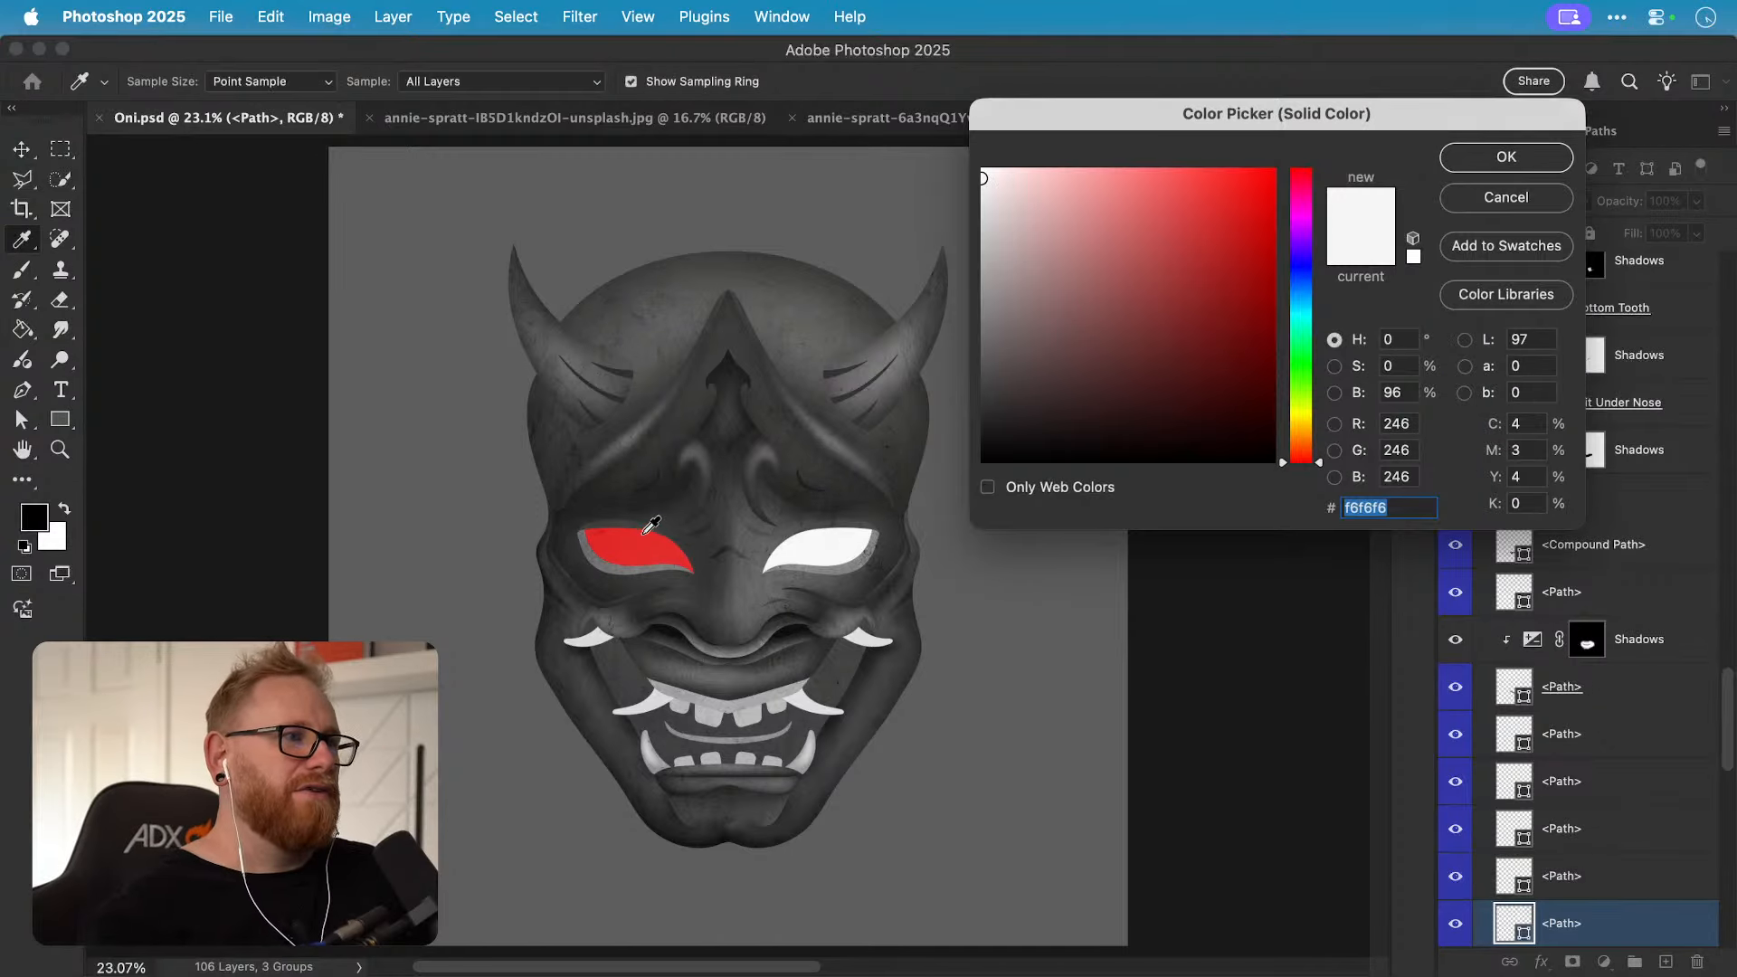
left_click(1012, 625)
left_click(648, 548)
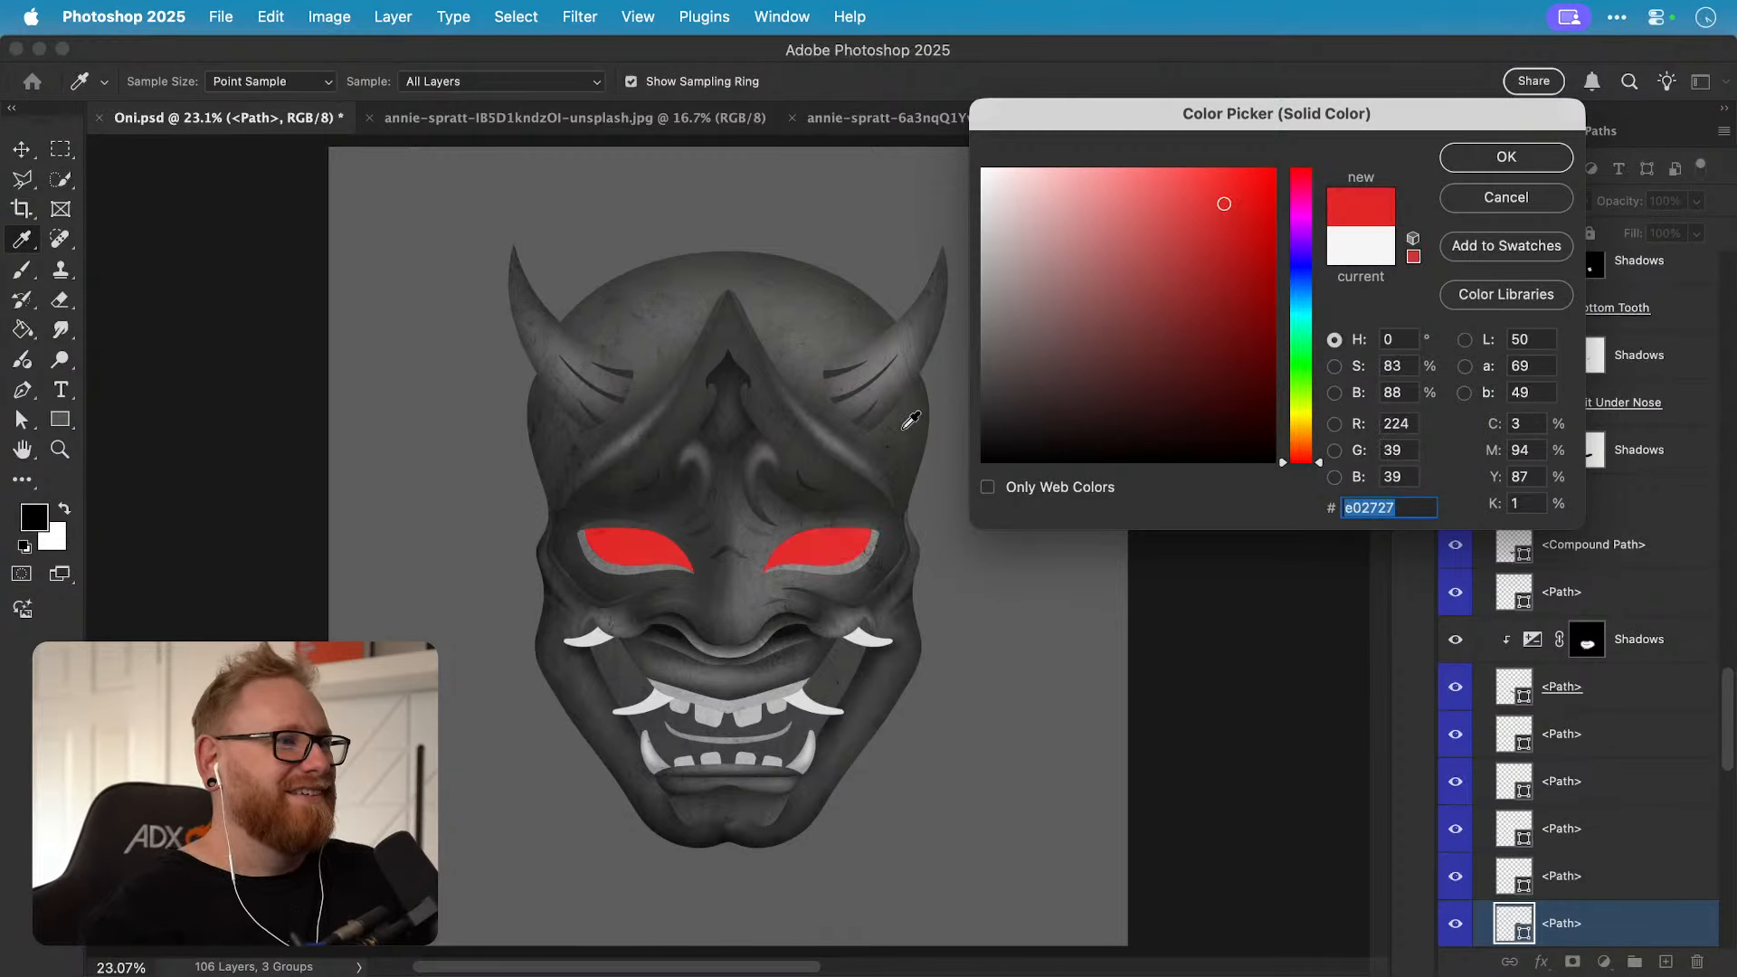
left_click(1476, 163)
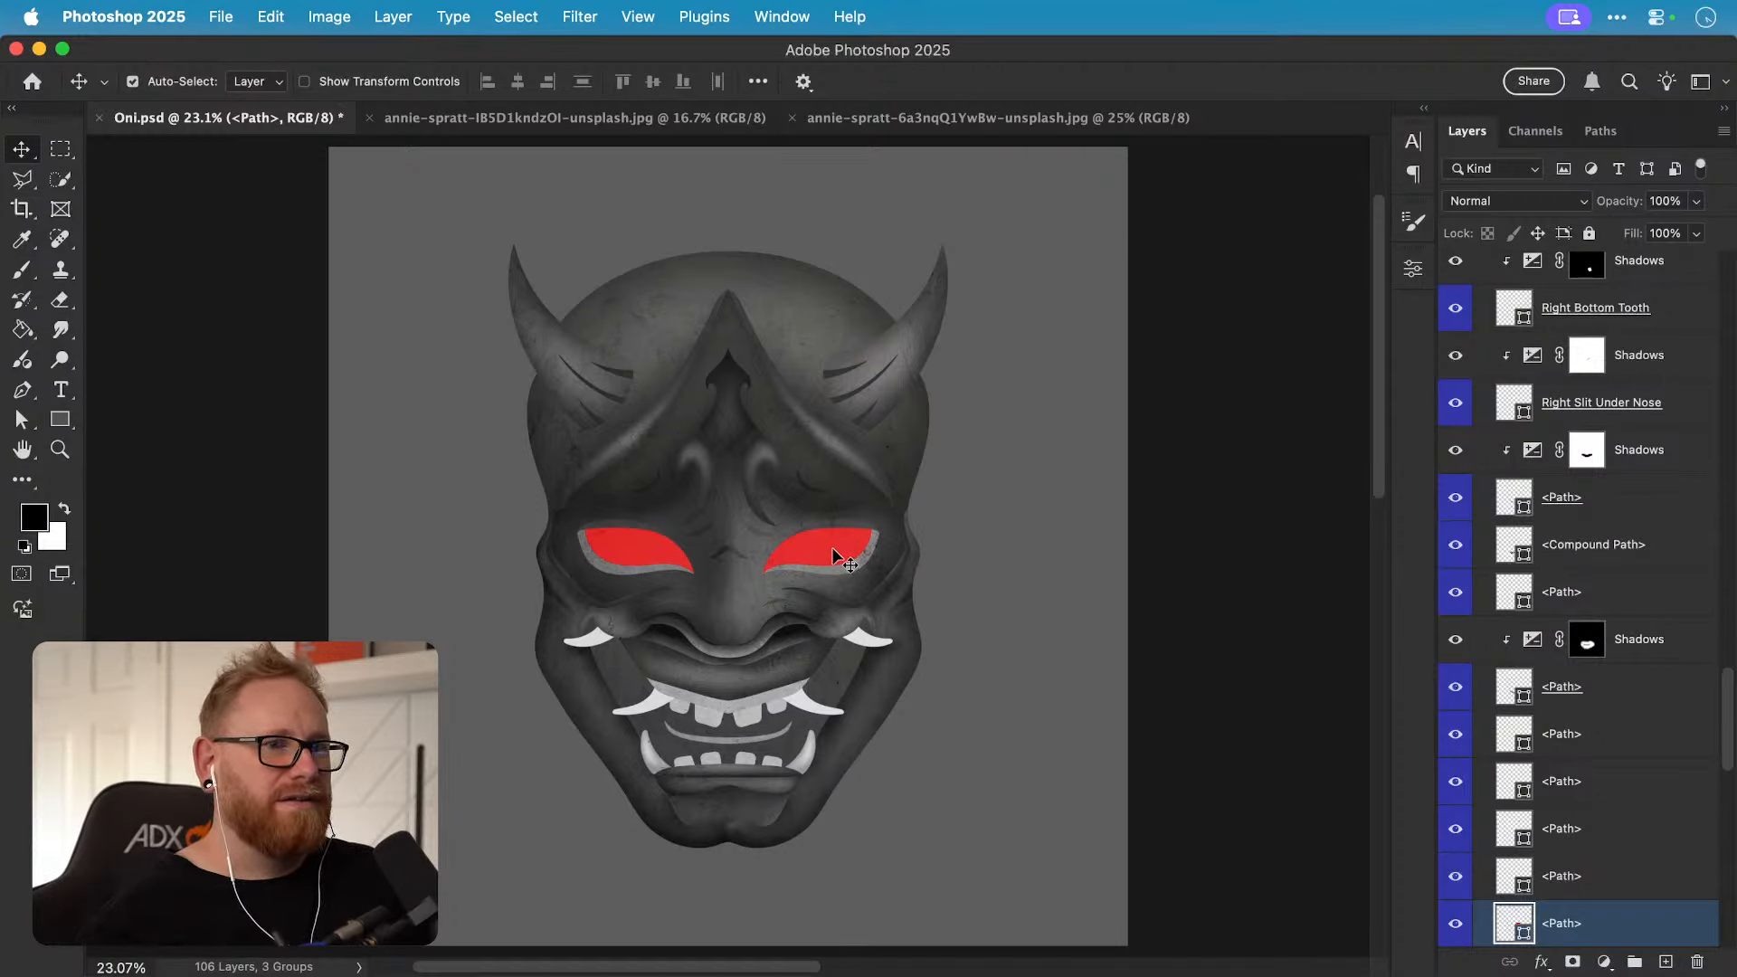
Step: Undo the clipping of the two red eye shapes and place both layers at the bottom of the Oni group
left_click(643, 552)
left_click(812, 535)
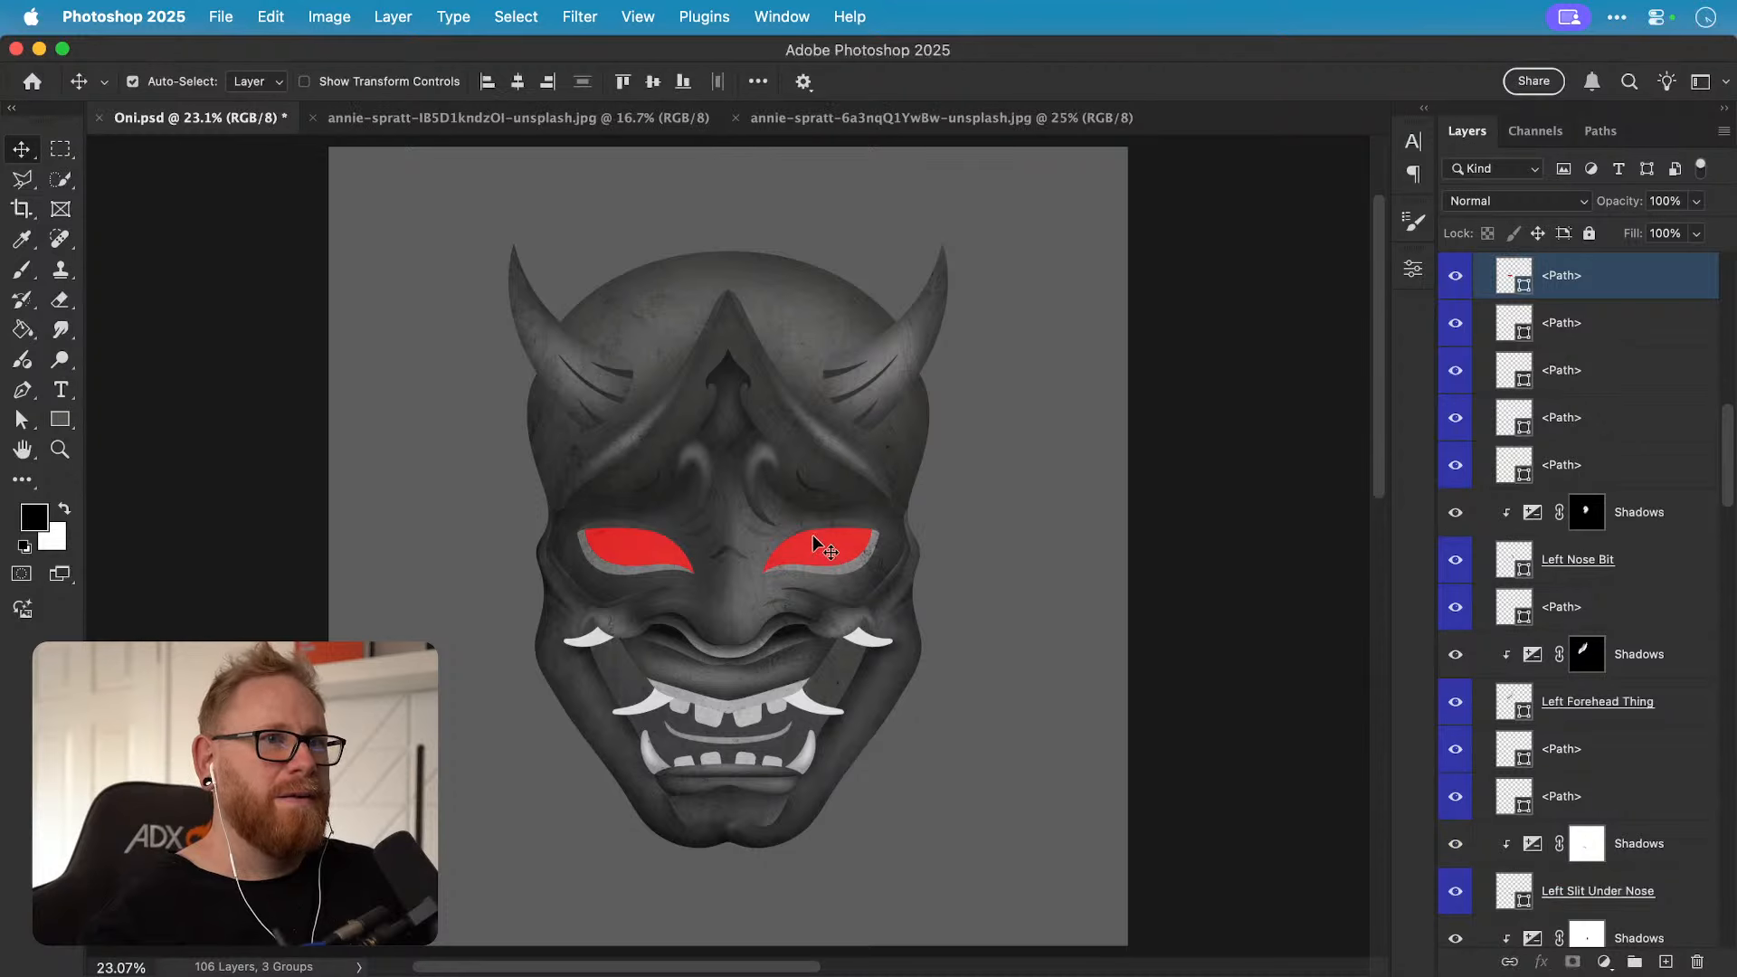
key("super+alt+g")
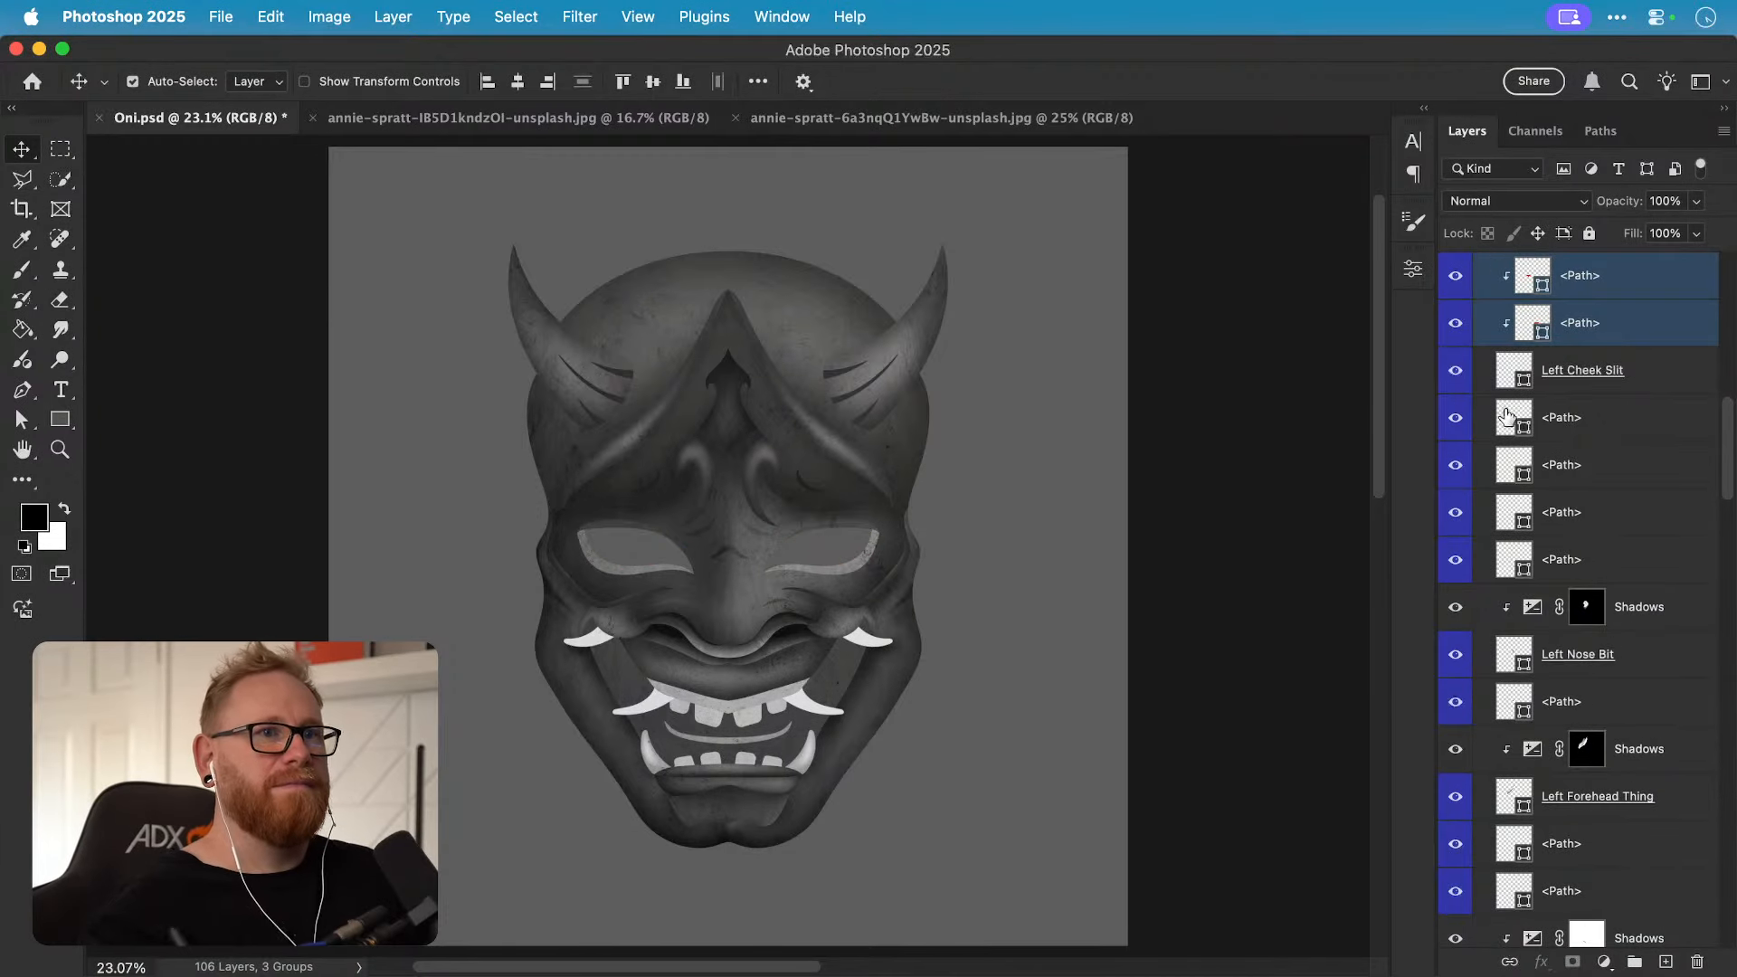
key("super+z")
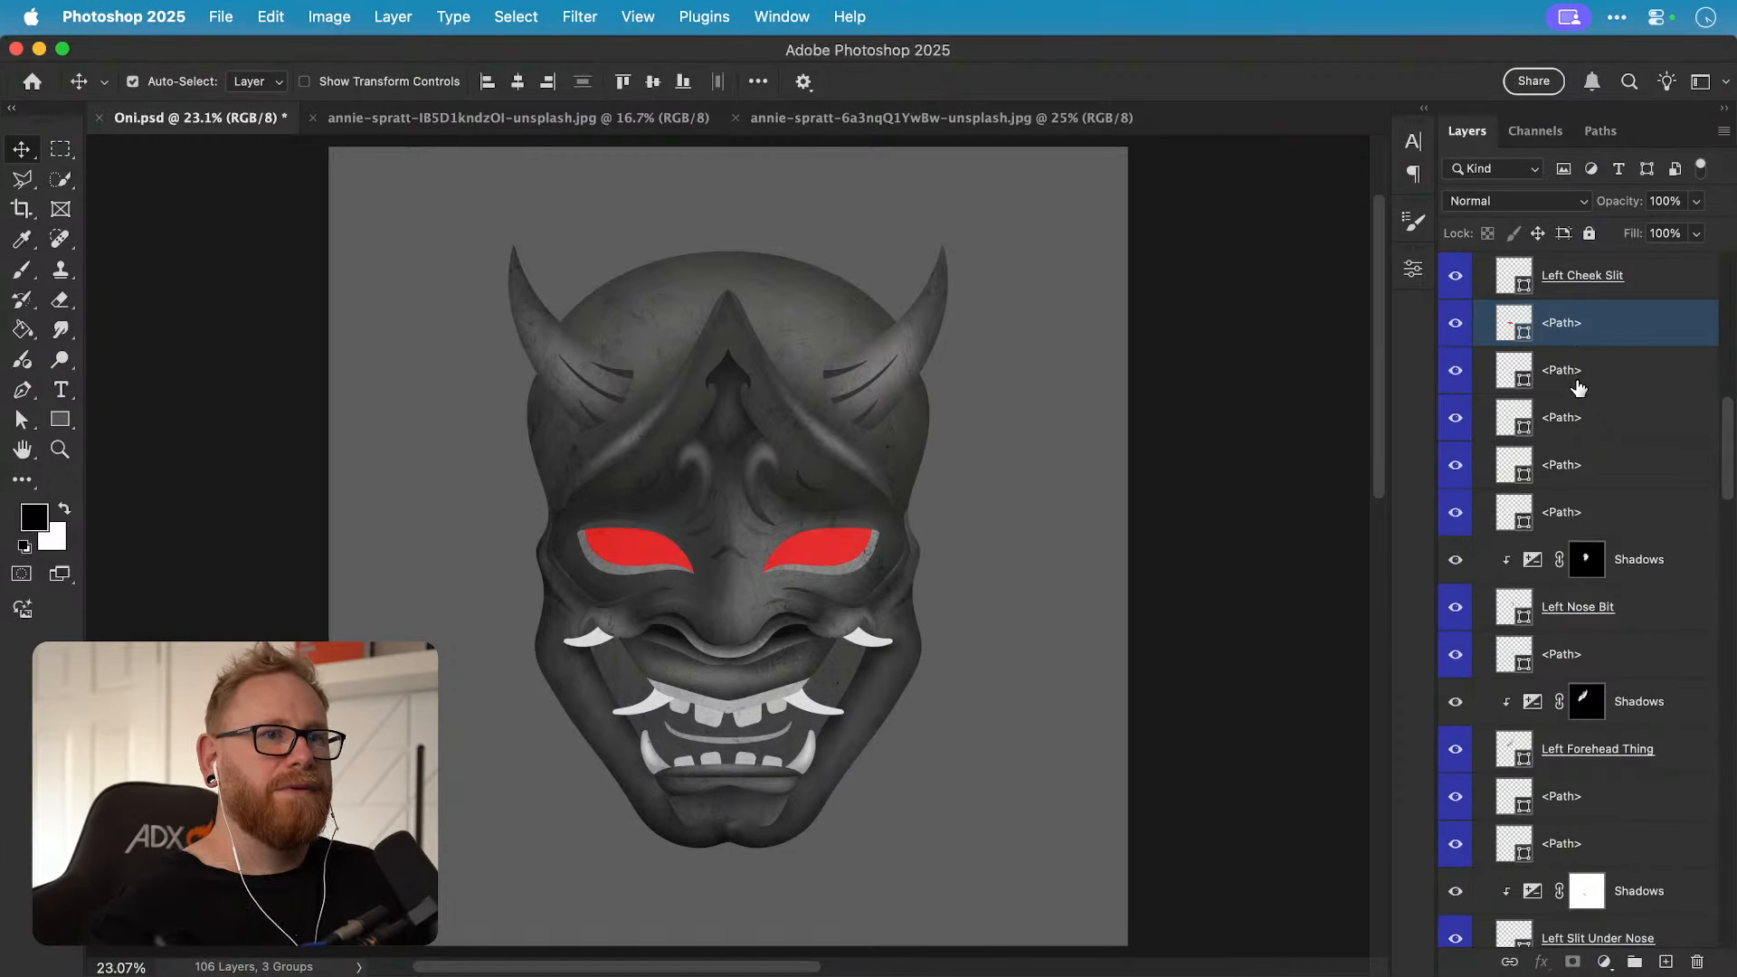
key("super+z")
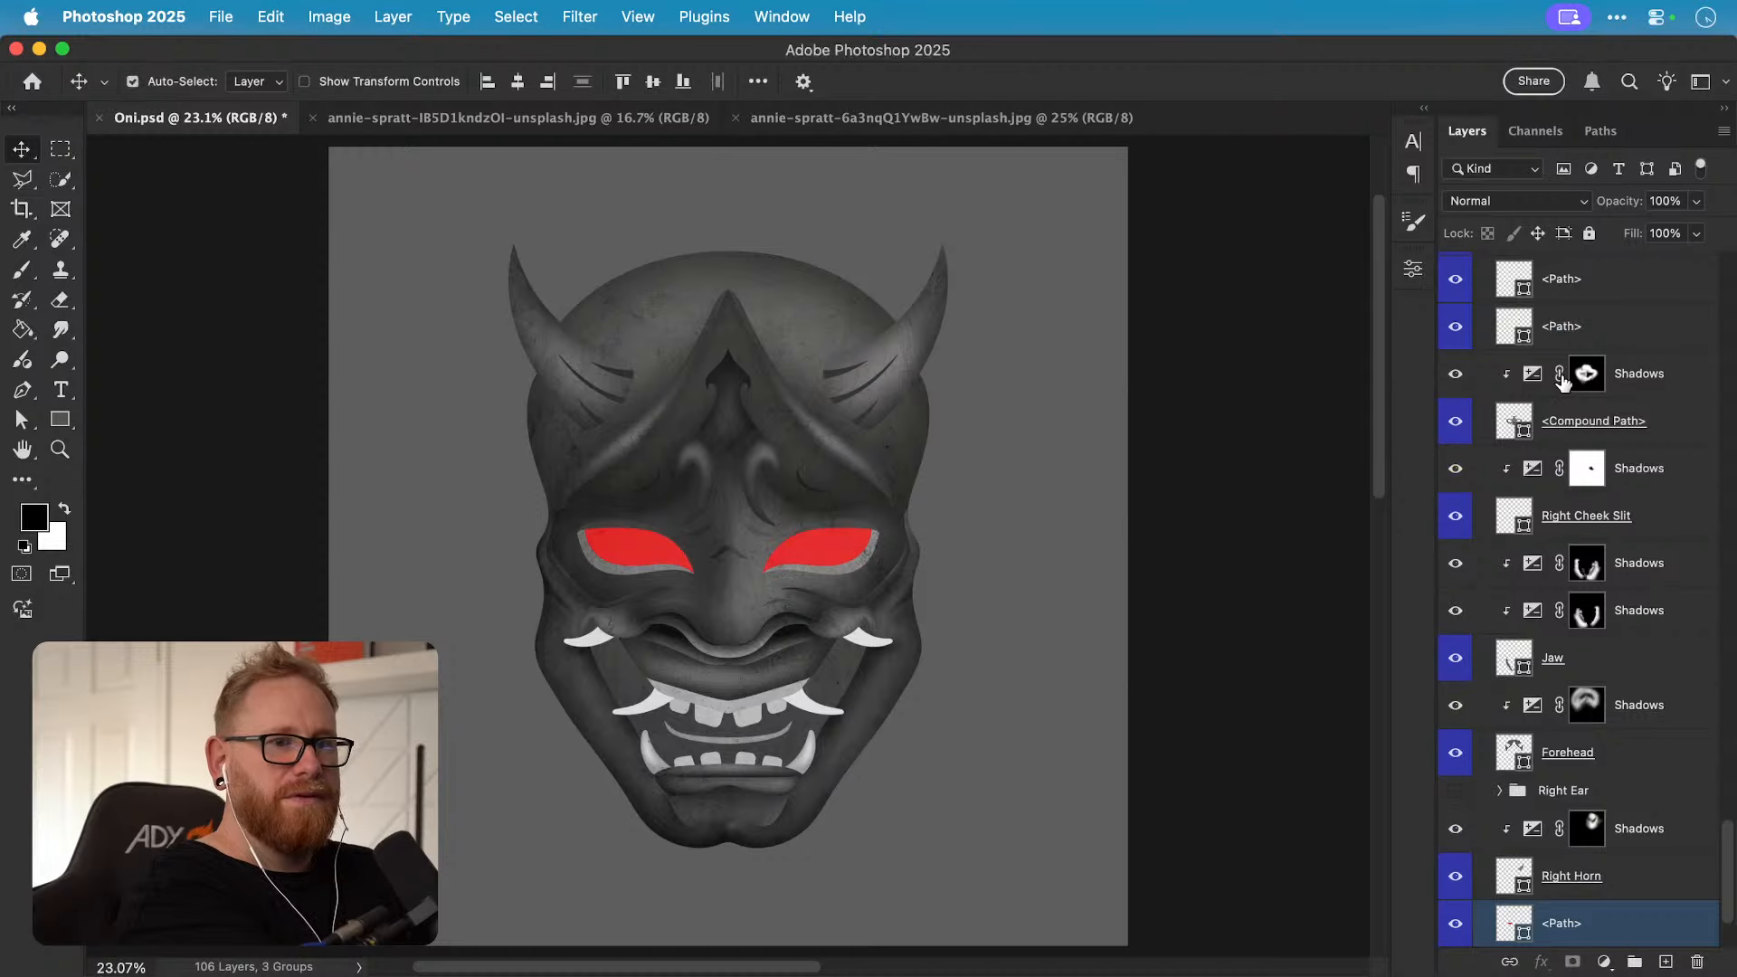
key("super+z")
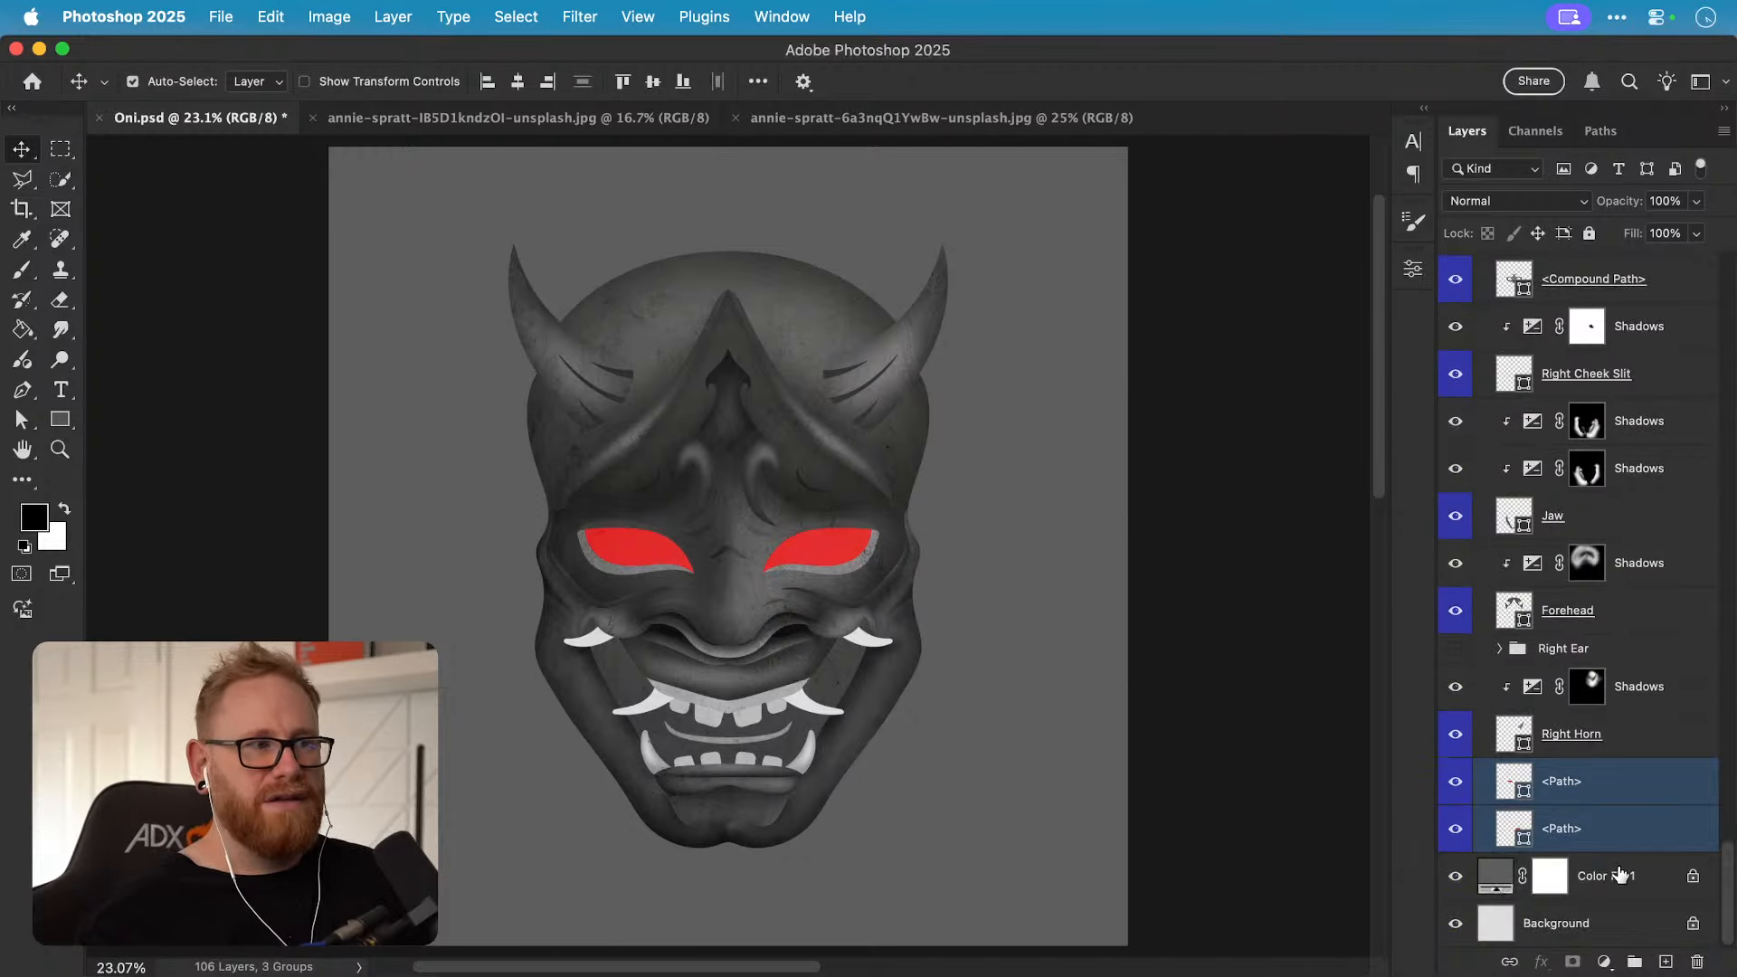
Step: Identify the two red eye shape layers and rename them Left Eye and Right Eye
left_click(1568, 783)
left_click(1454, 782)
left_click(1455, 782)
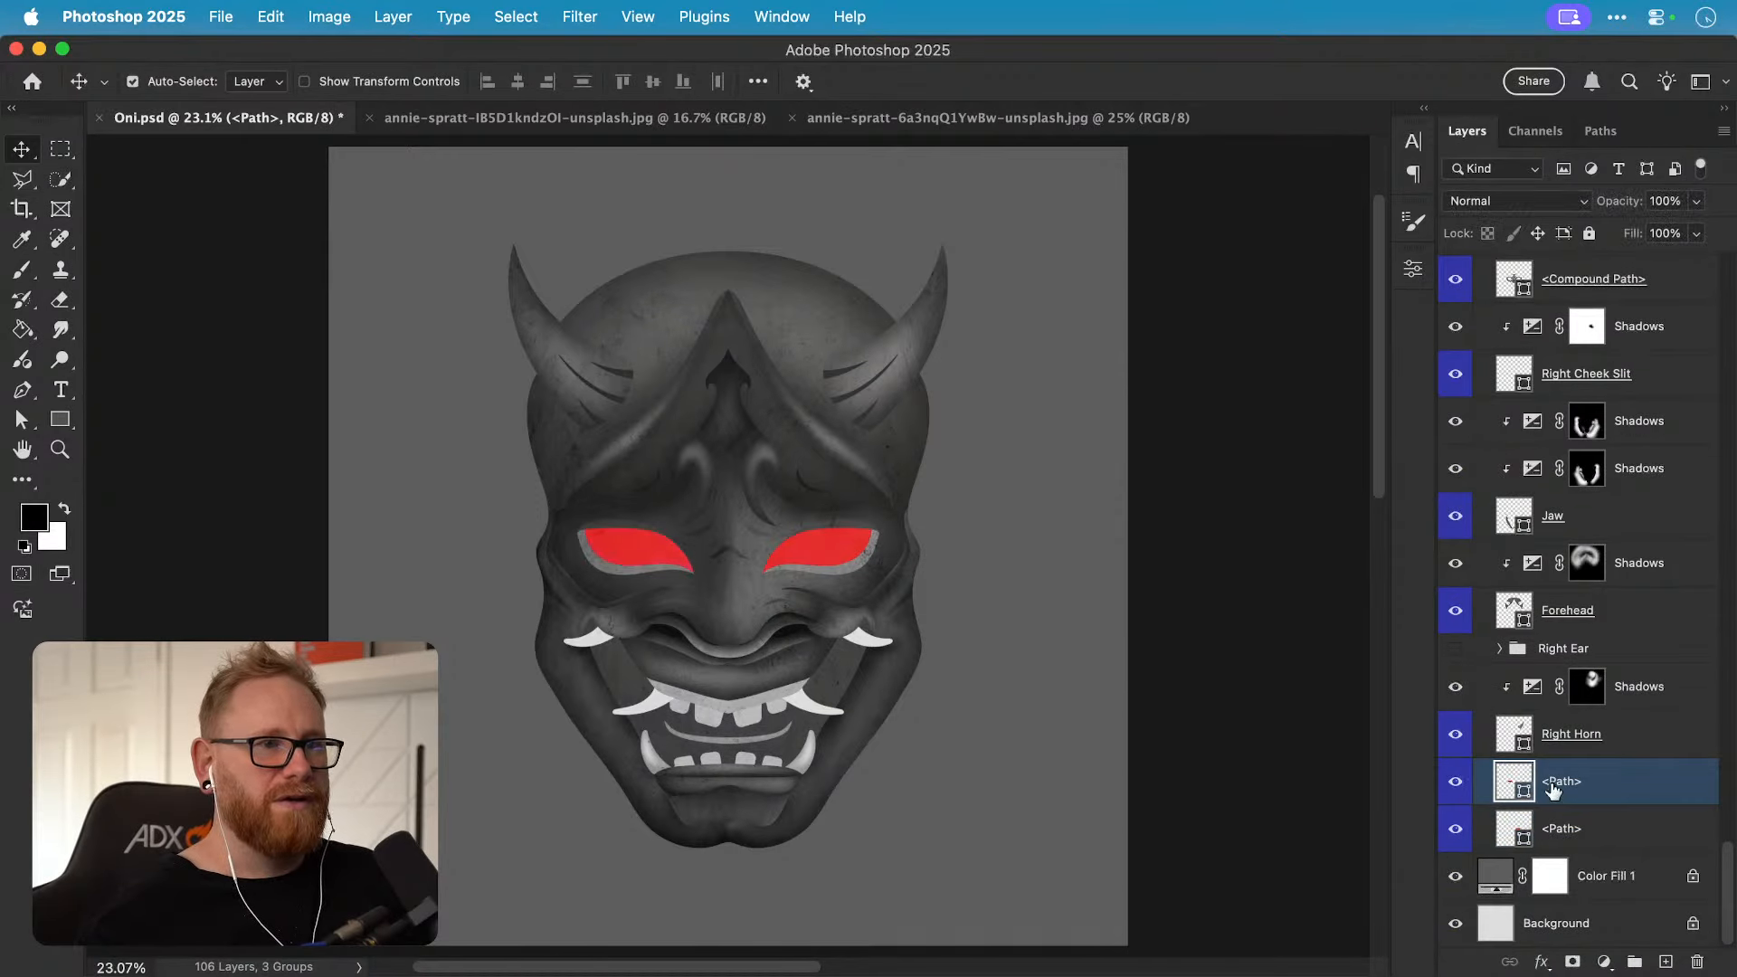
double_click(1554, 780)
type("Left Eye")
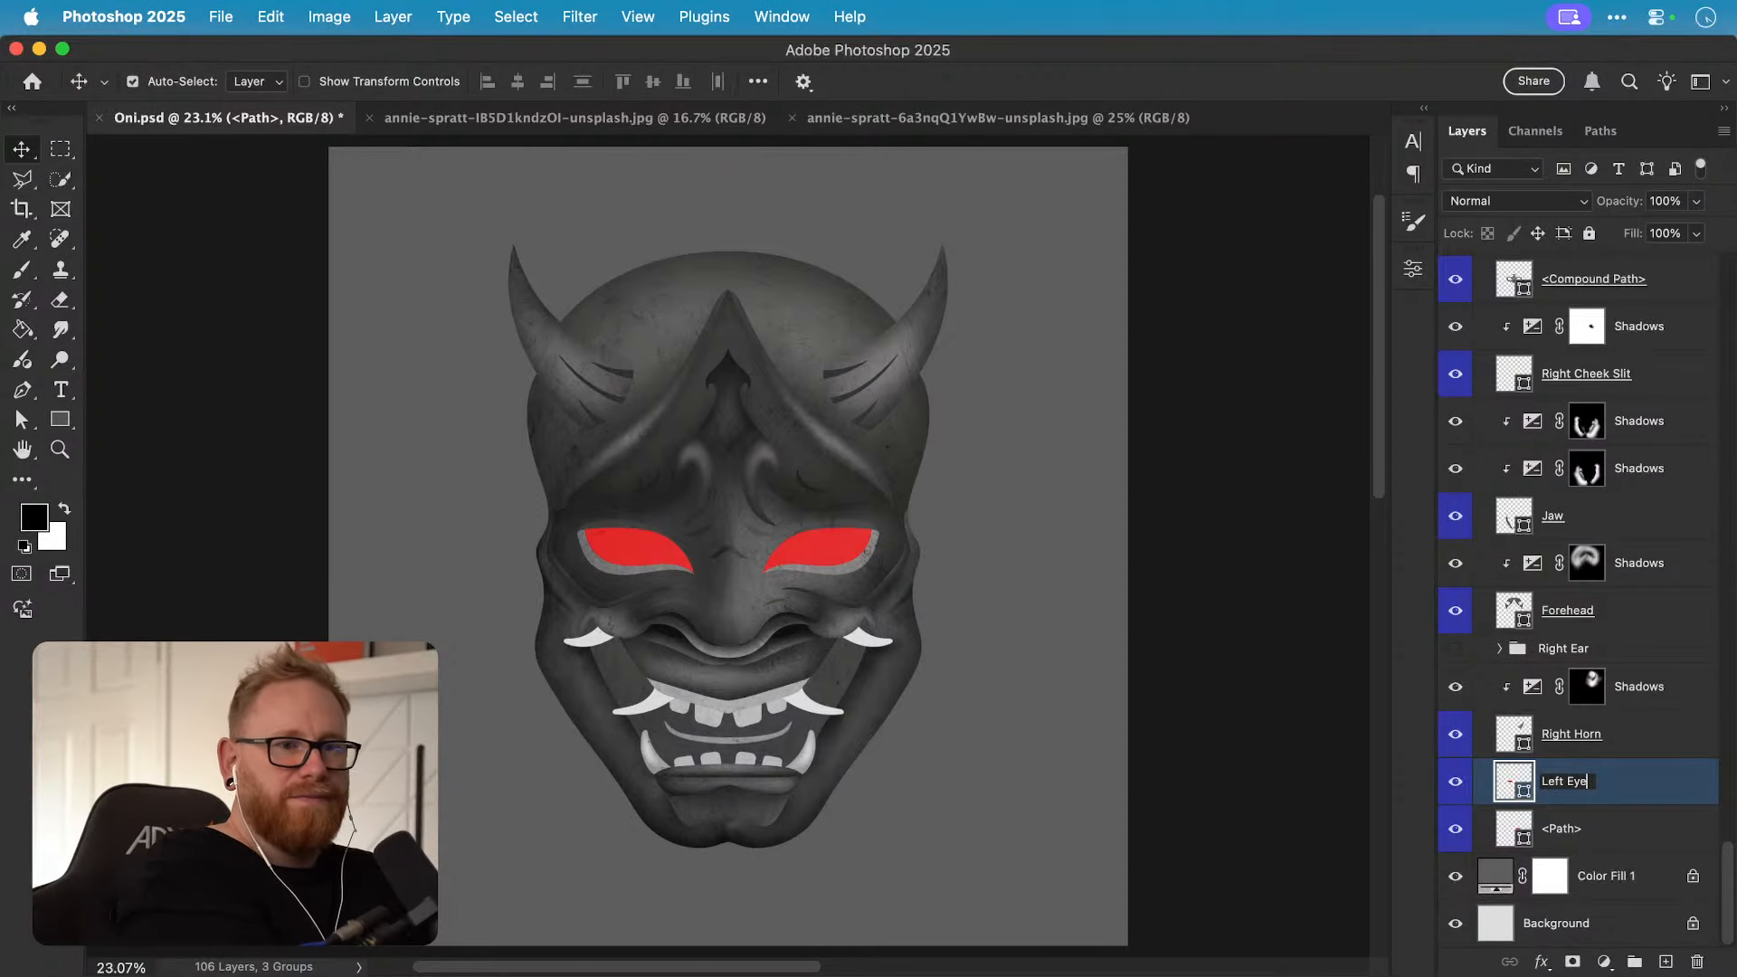
key("Return")
double_click(1560, 826)
type("Righ")
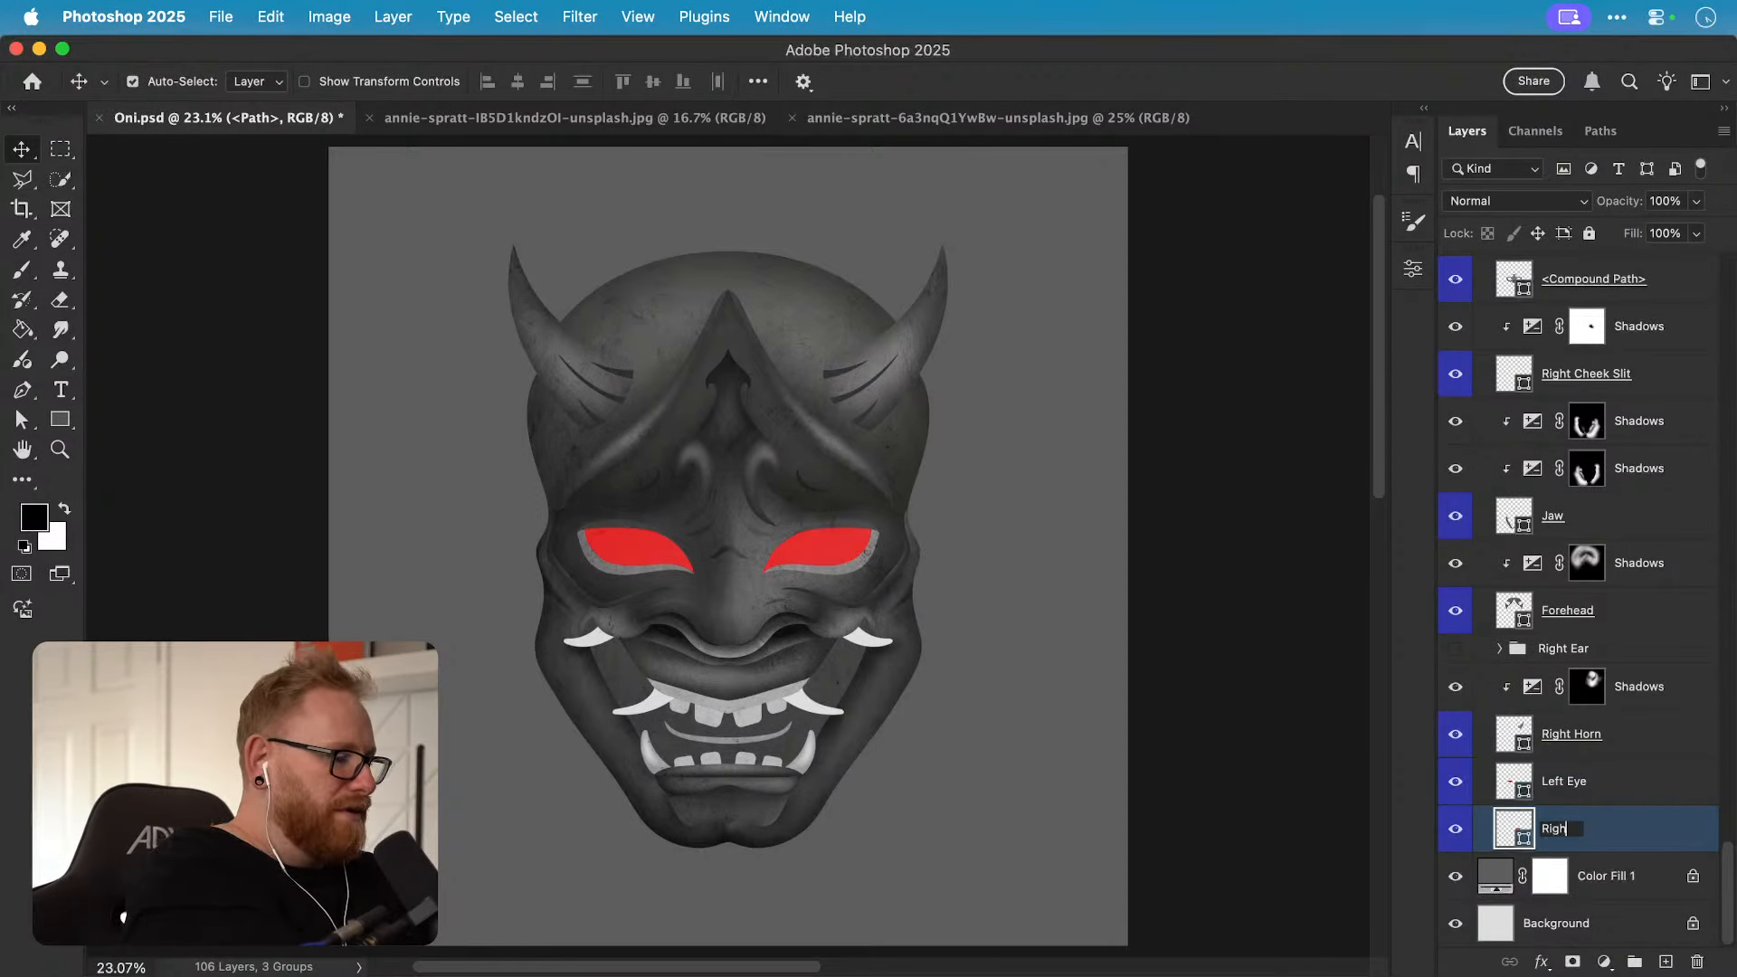
type("t Eye")
key("Return")
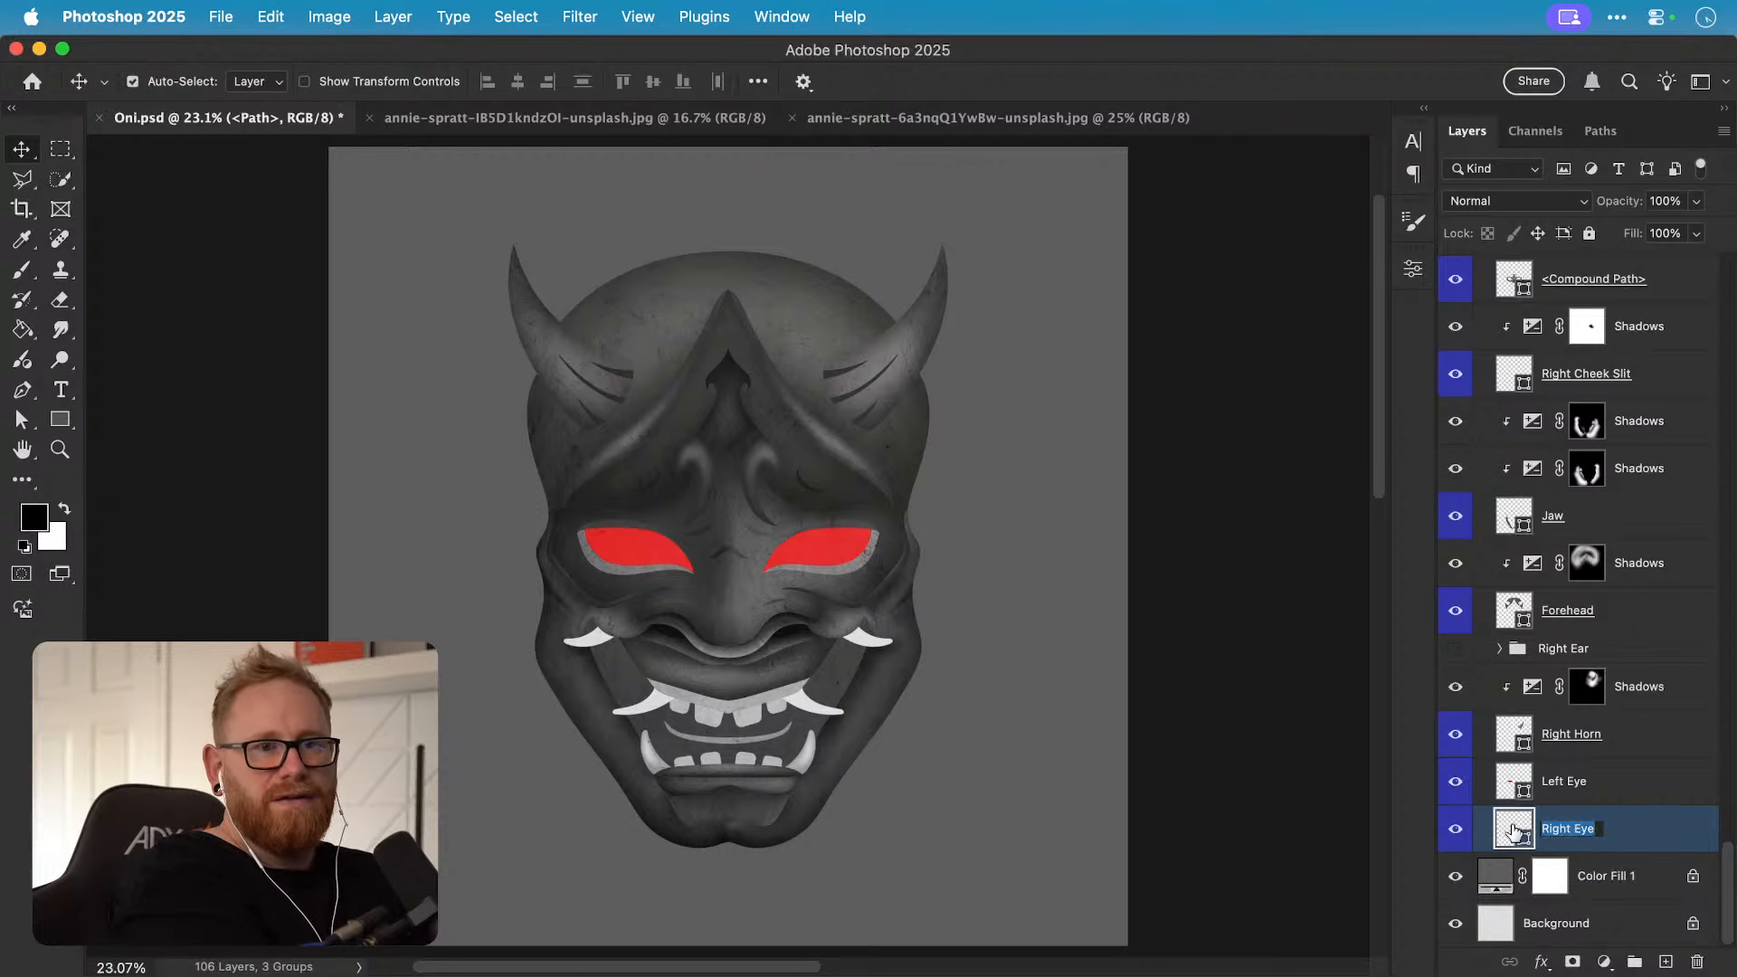
left_click(1507, 793, "super")
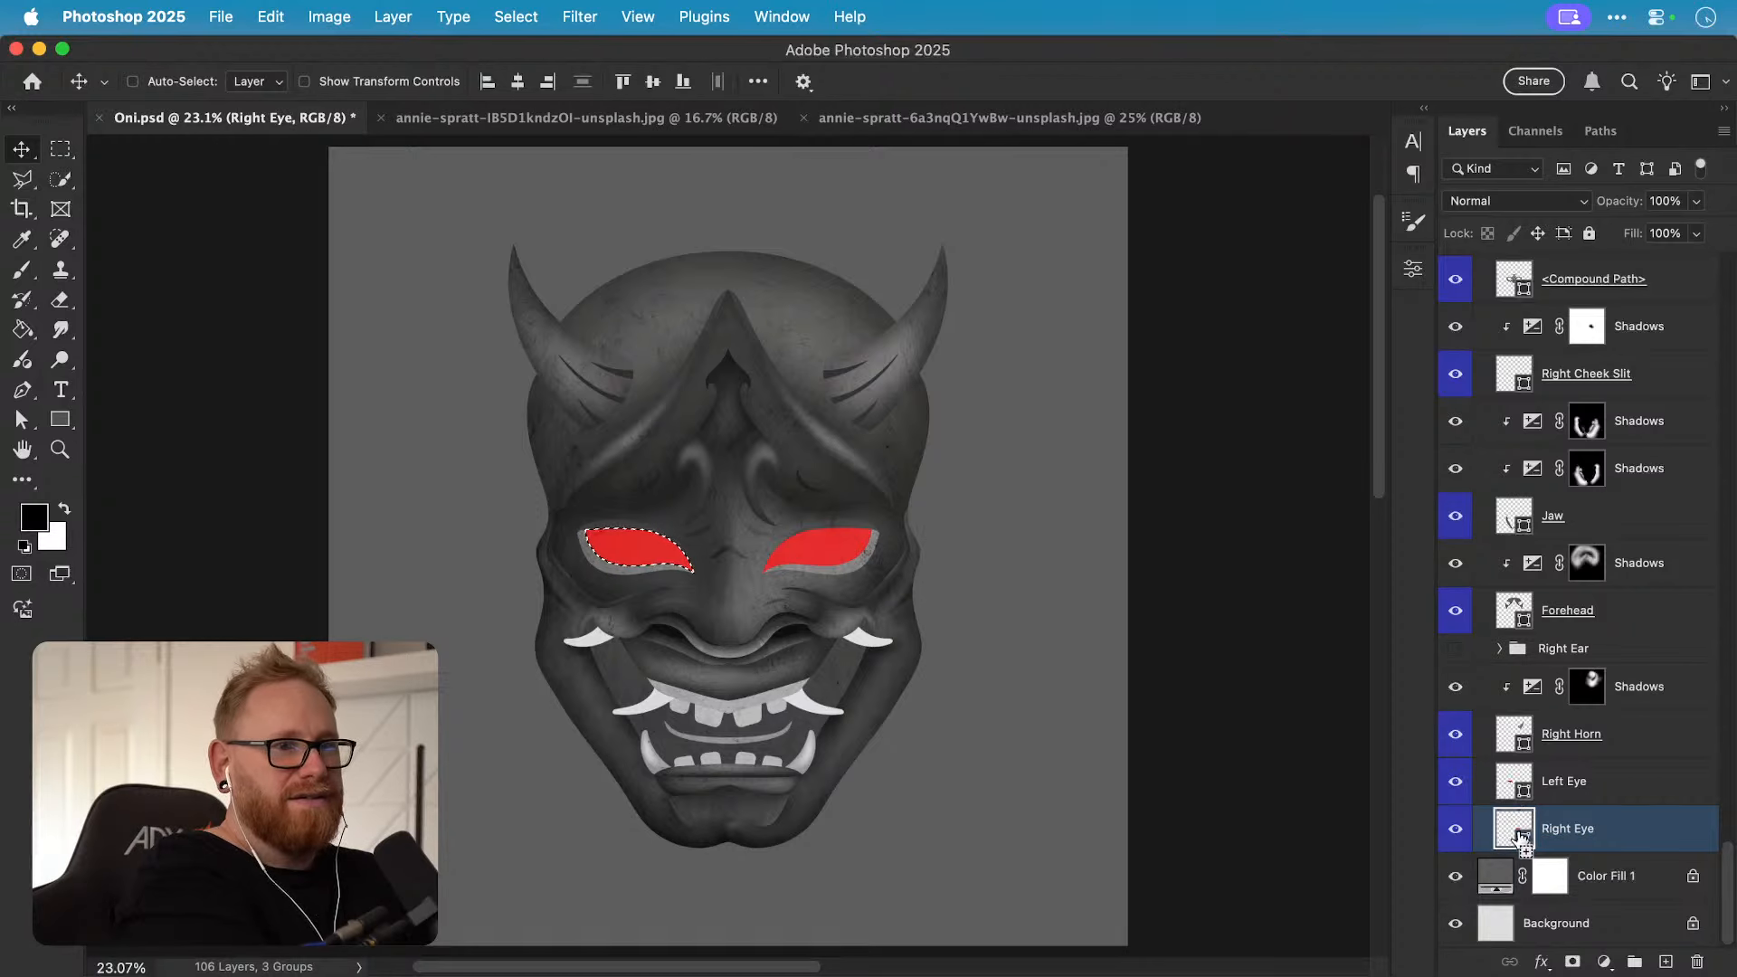
left_click(1514, 828, "shift+super")
scroll(1598, 796, "up", 20)
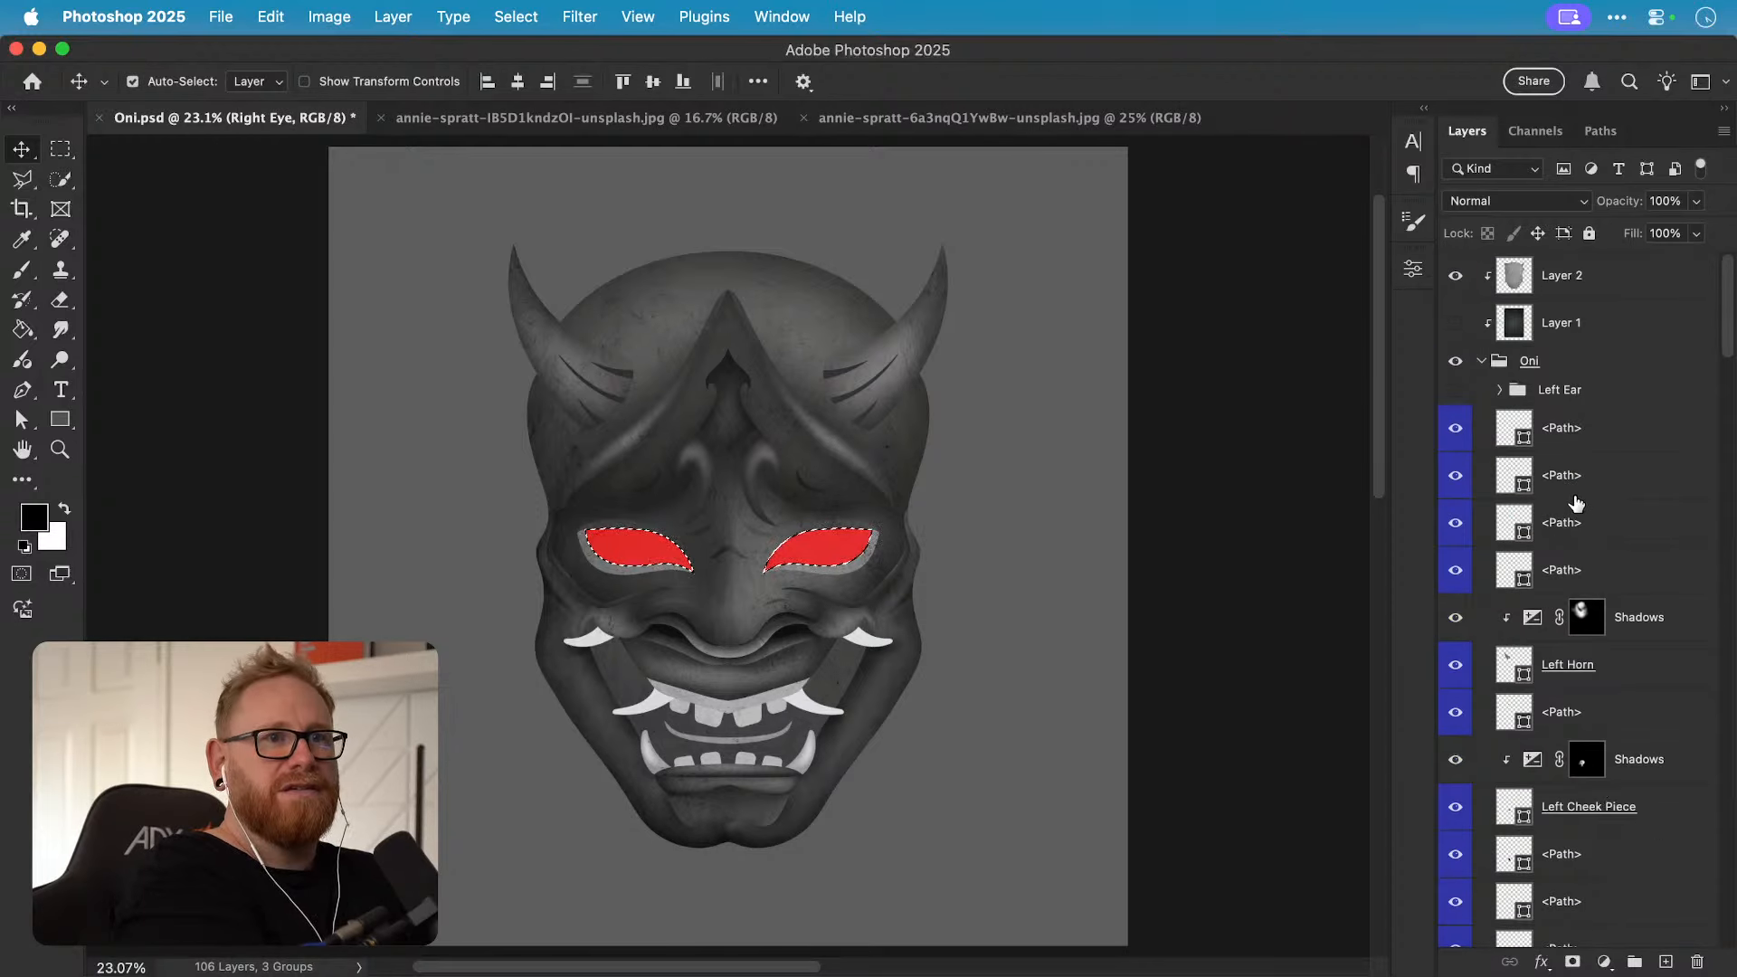
key("super+d")
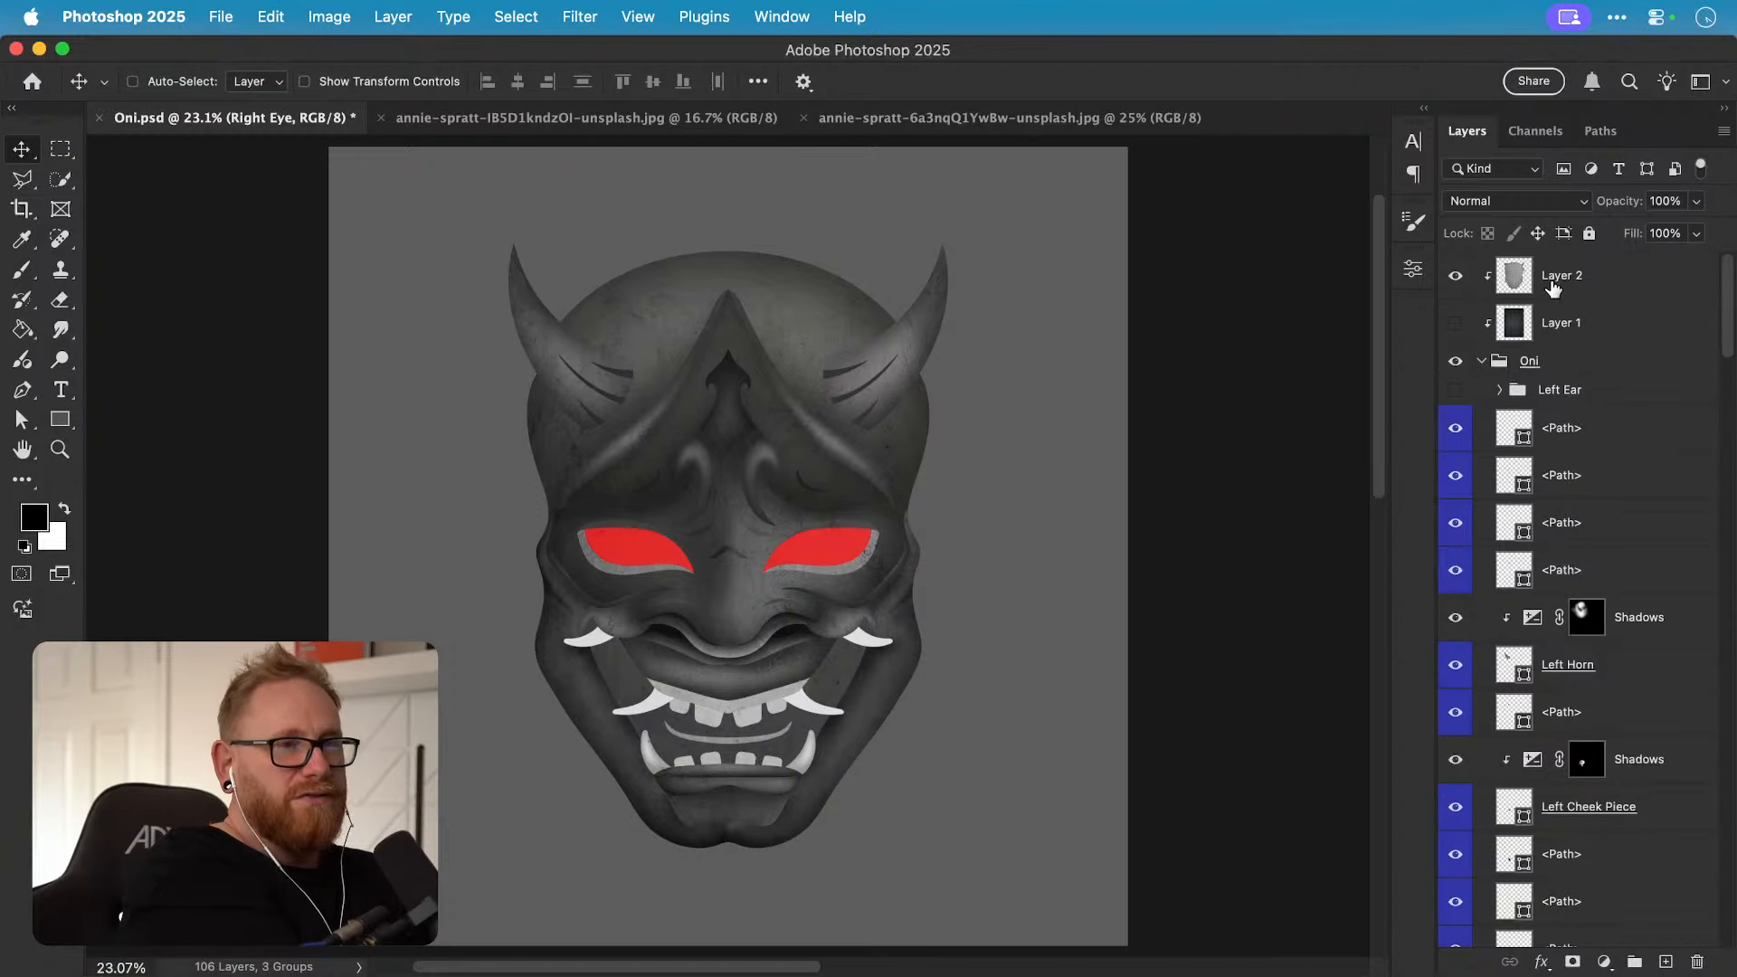
Step: Bring the Right Eye layer to the top of the stack above Layer 2 and check it hidden and shown
key("super+shift+bracketright")
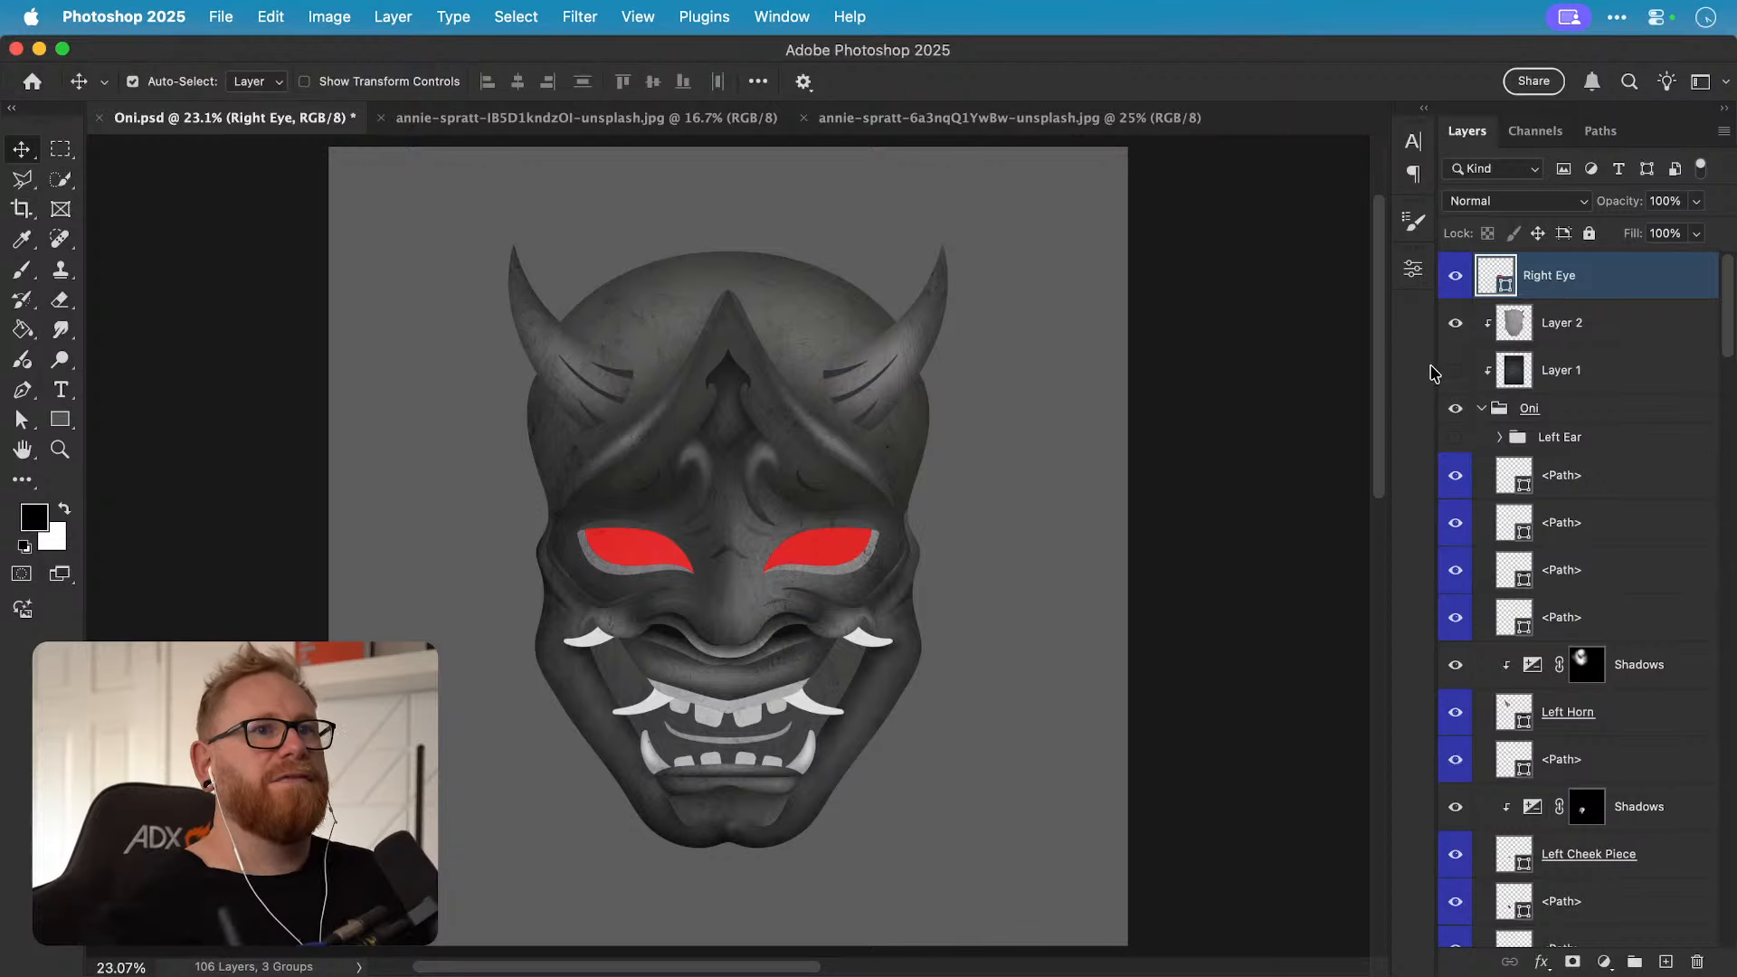
left_click(1455, 280)
left_click(1454, 280)
left_click(1454, 281)
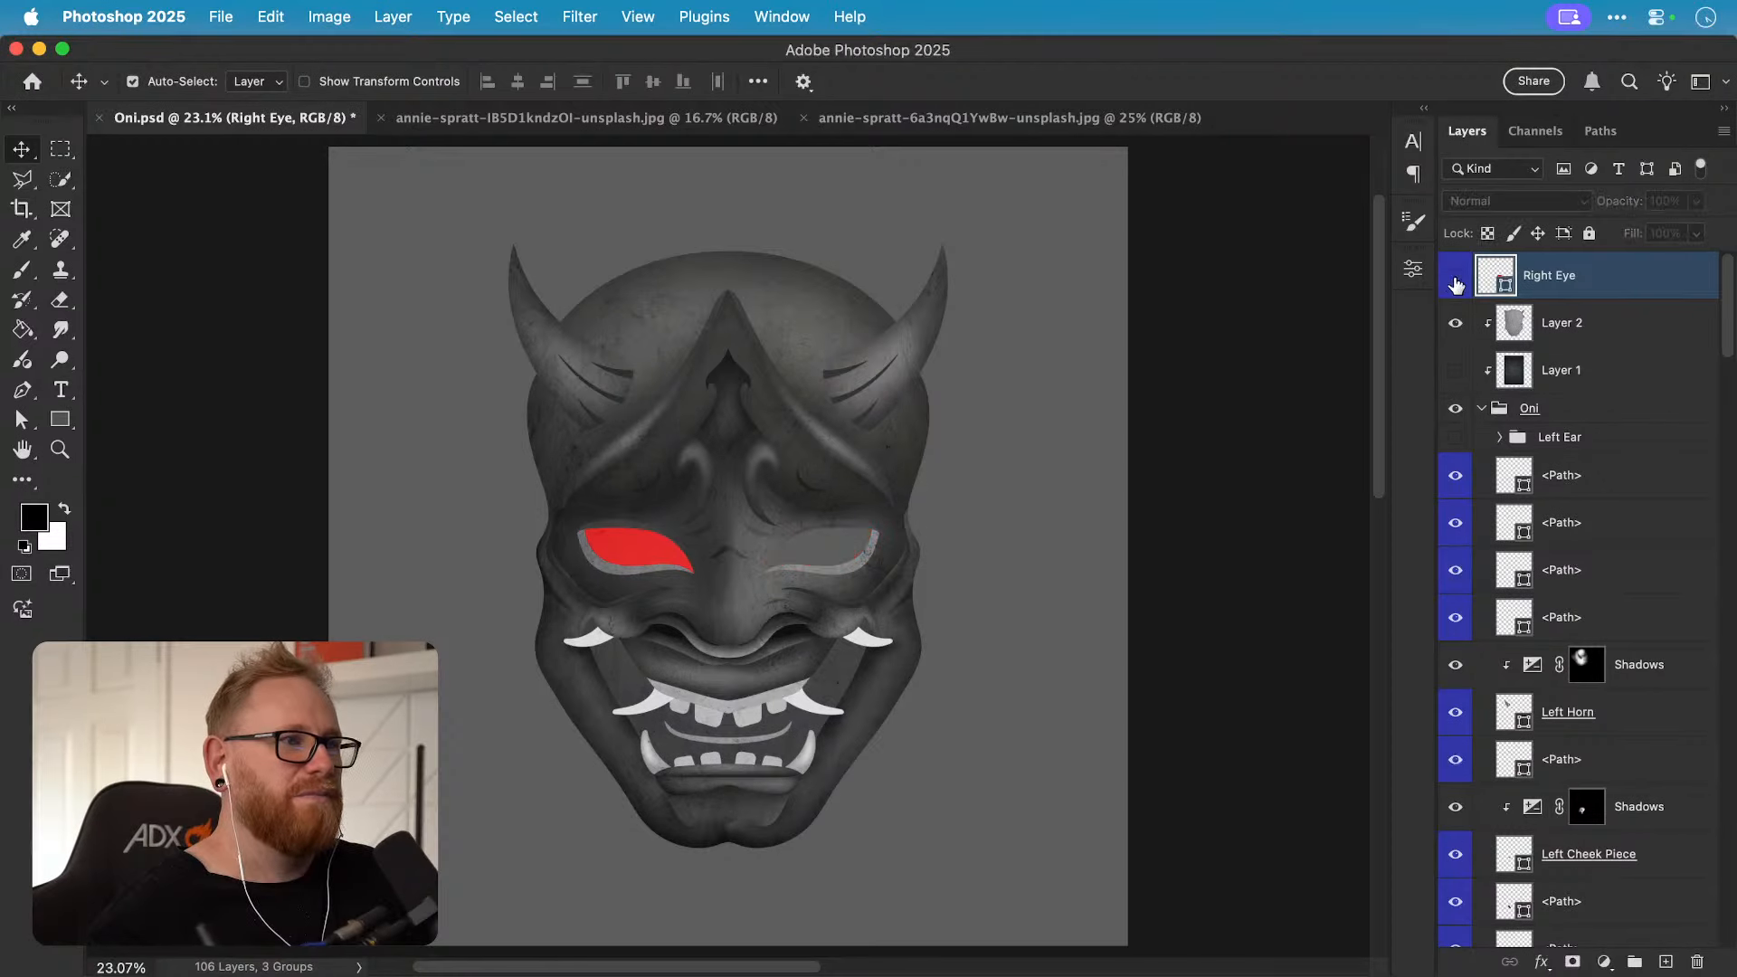
left_click(1456, 283)
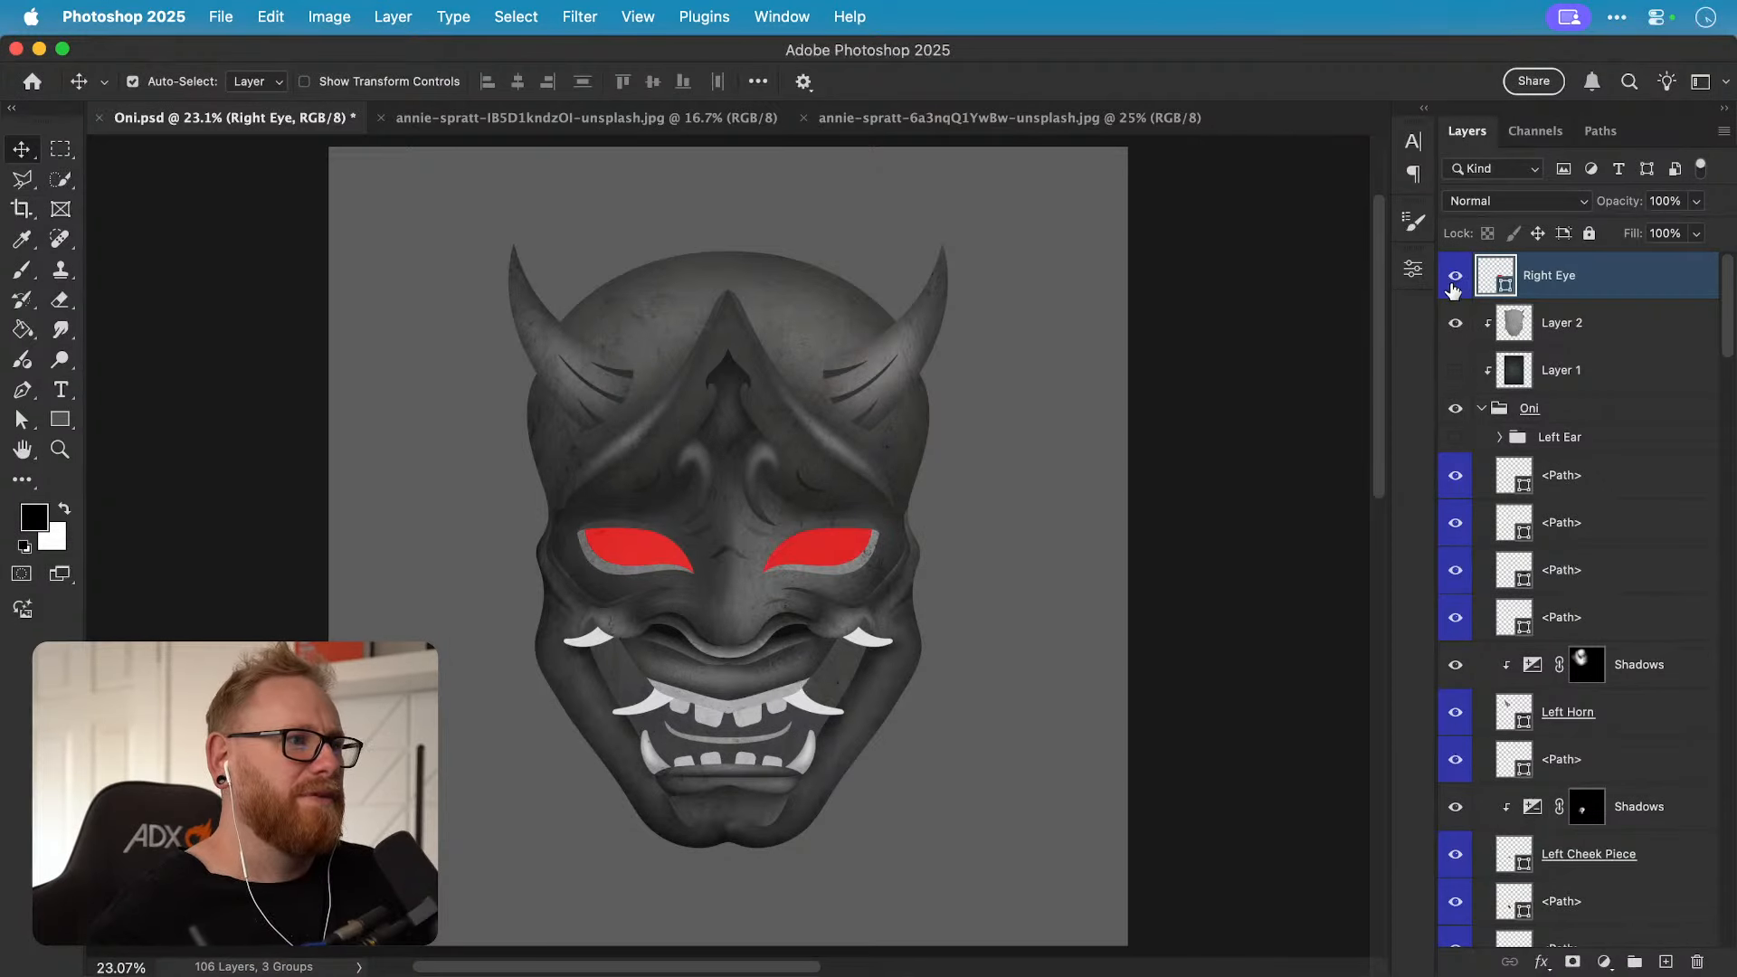
Step: Bring the Left Eye layer out of the Oni group and place it directly below the Right Eye layer
left_click_drag(849, 523, 837, 540)
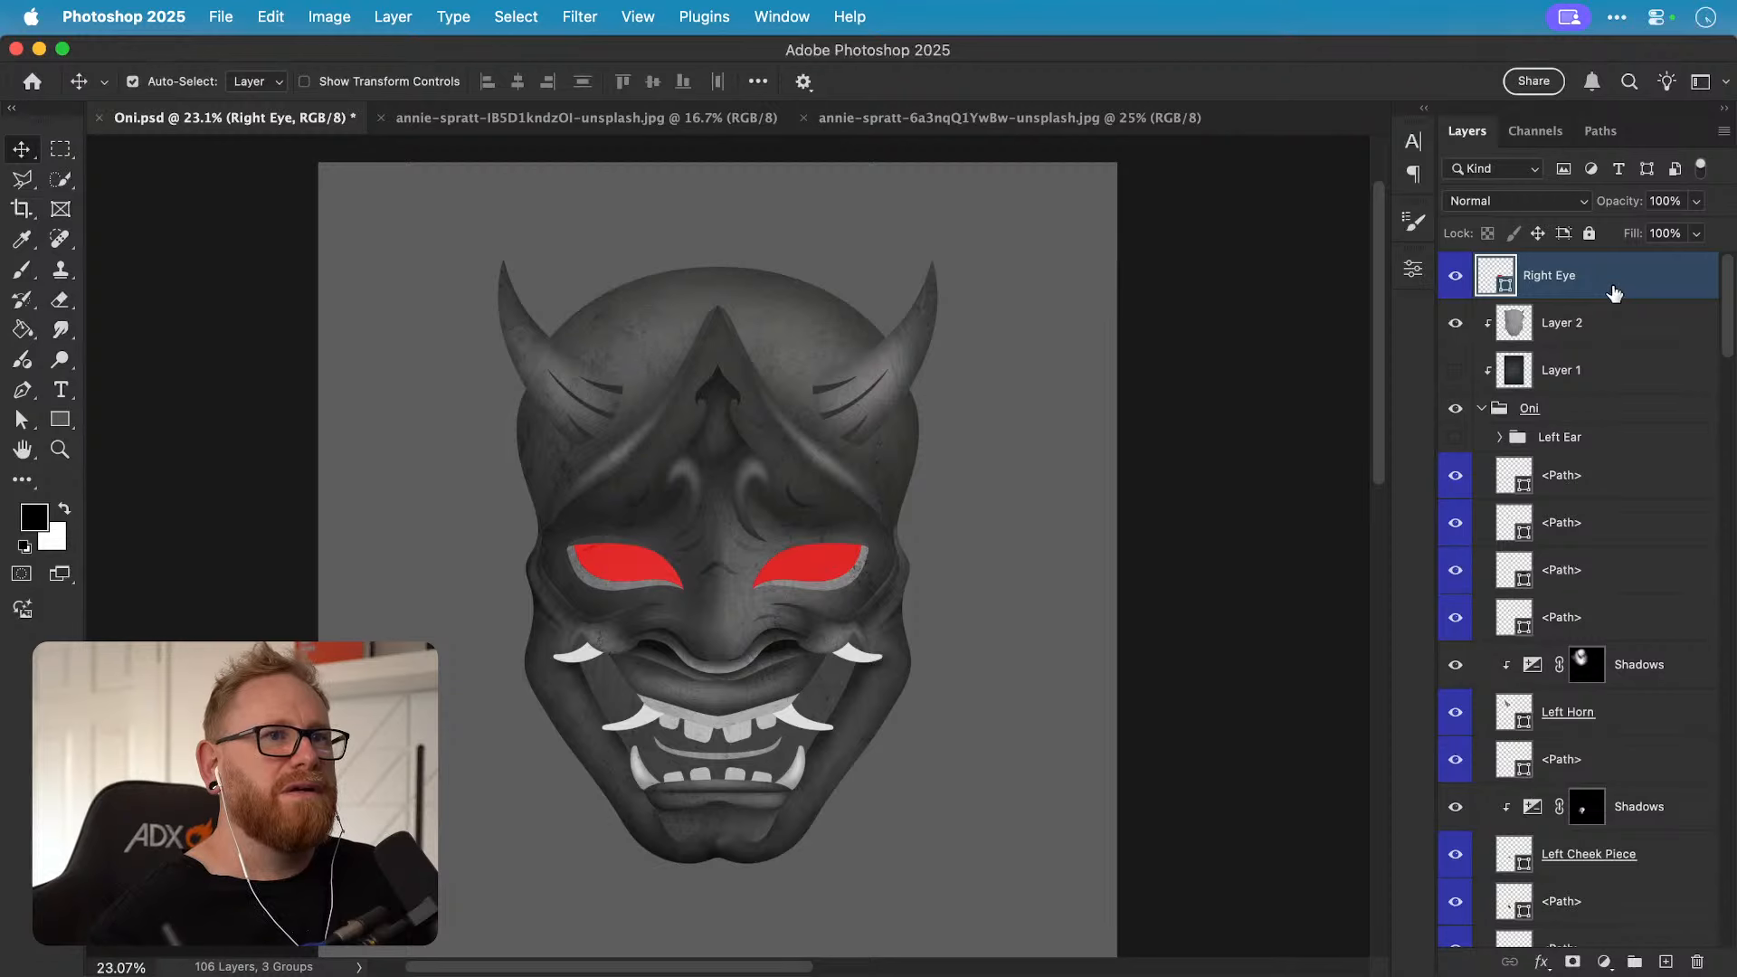
left_click(626, 568)
key("super+shift+bracketright")
key("super+shift+bracketright")
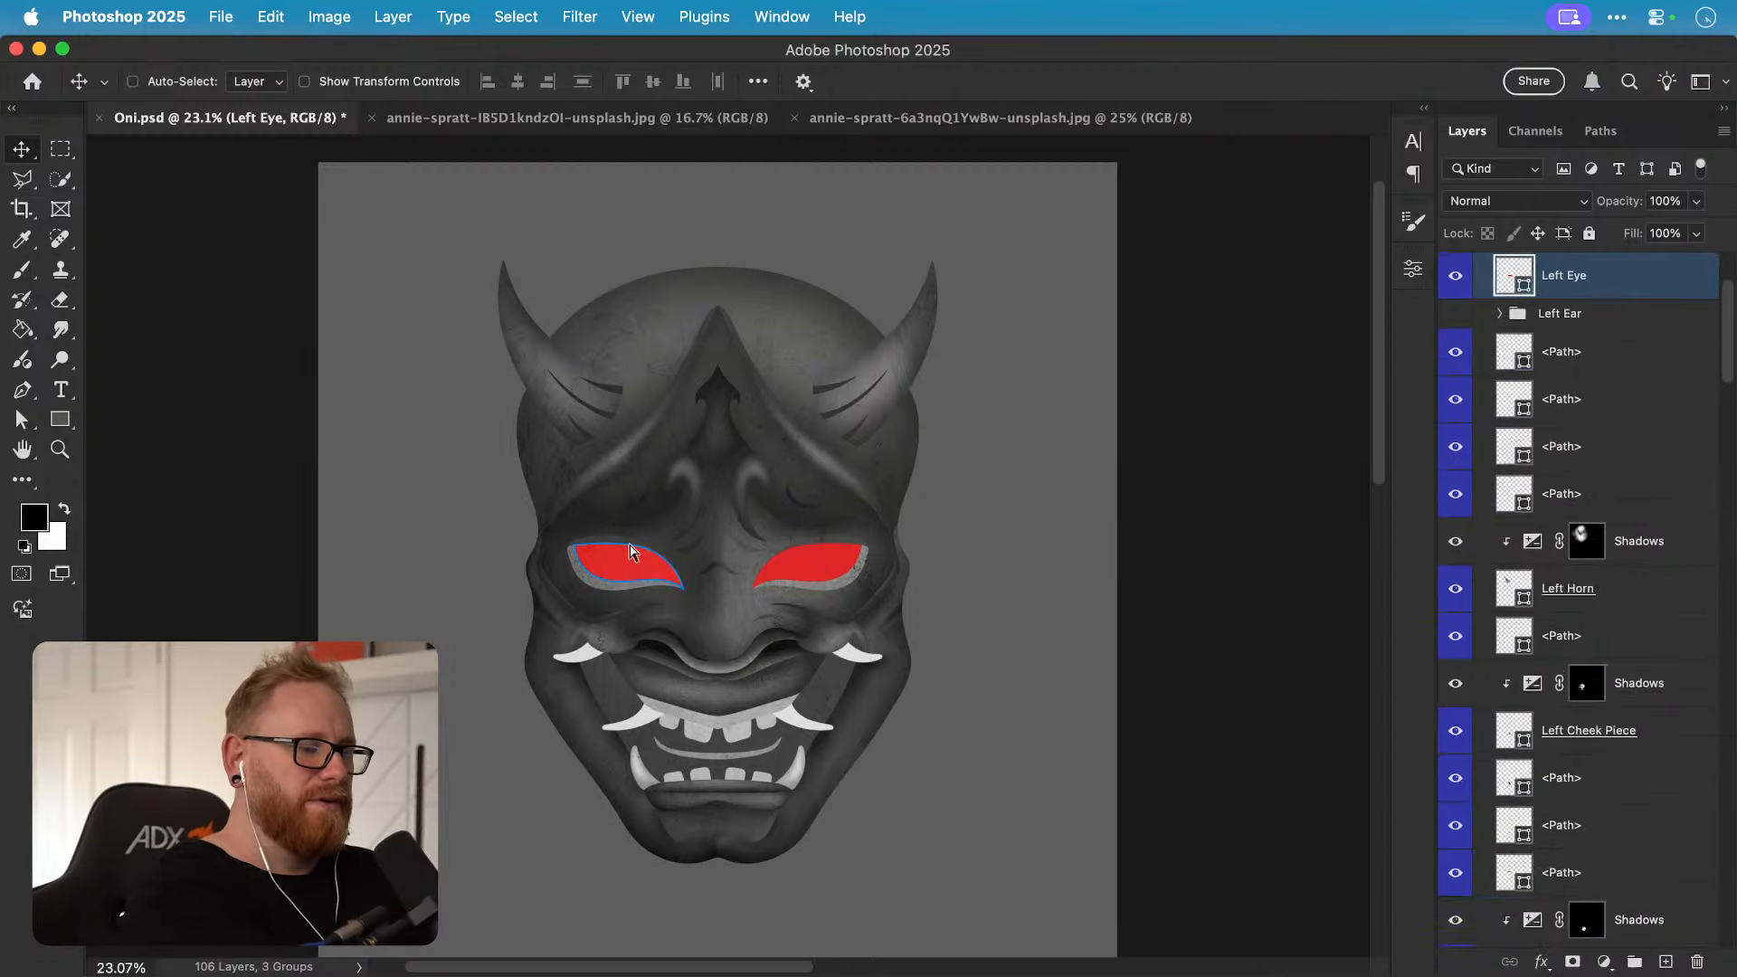
key("super+bracketleft")
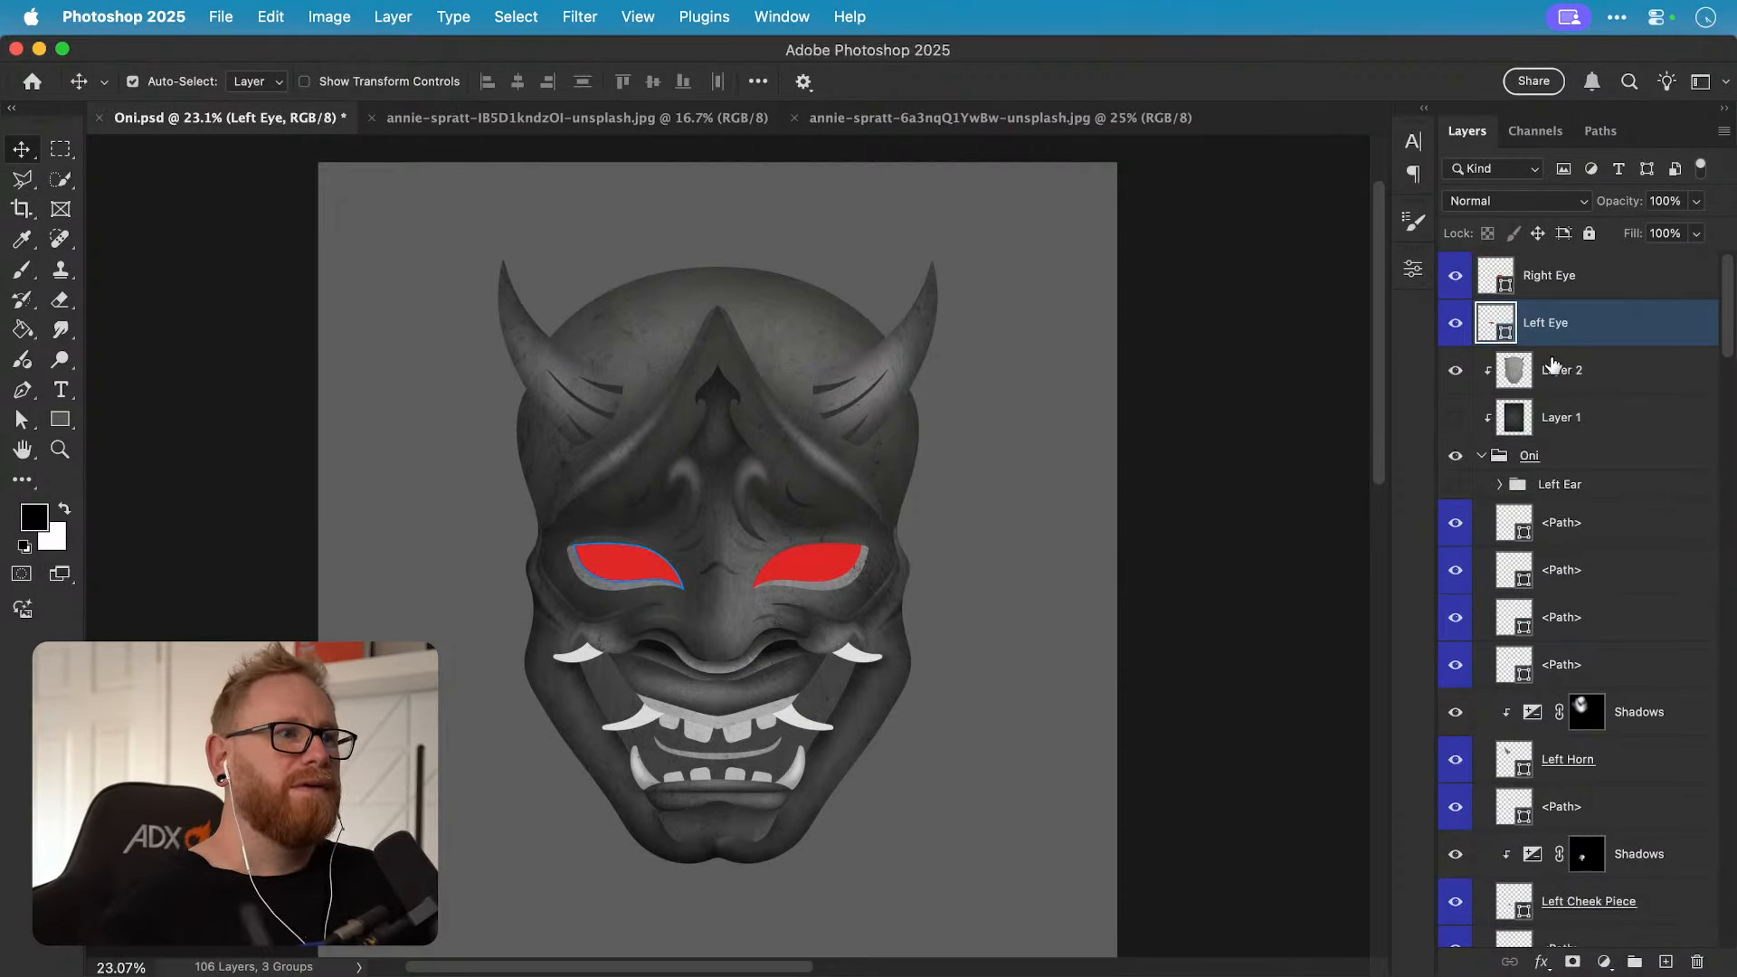
Step: Duplicate the Right Eye layer and convert the copy to a Smart Object
left_click(1592, 285)
key("super+j")
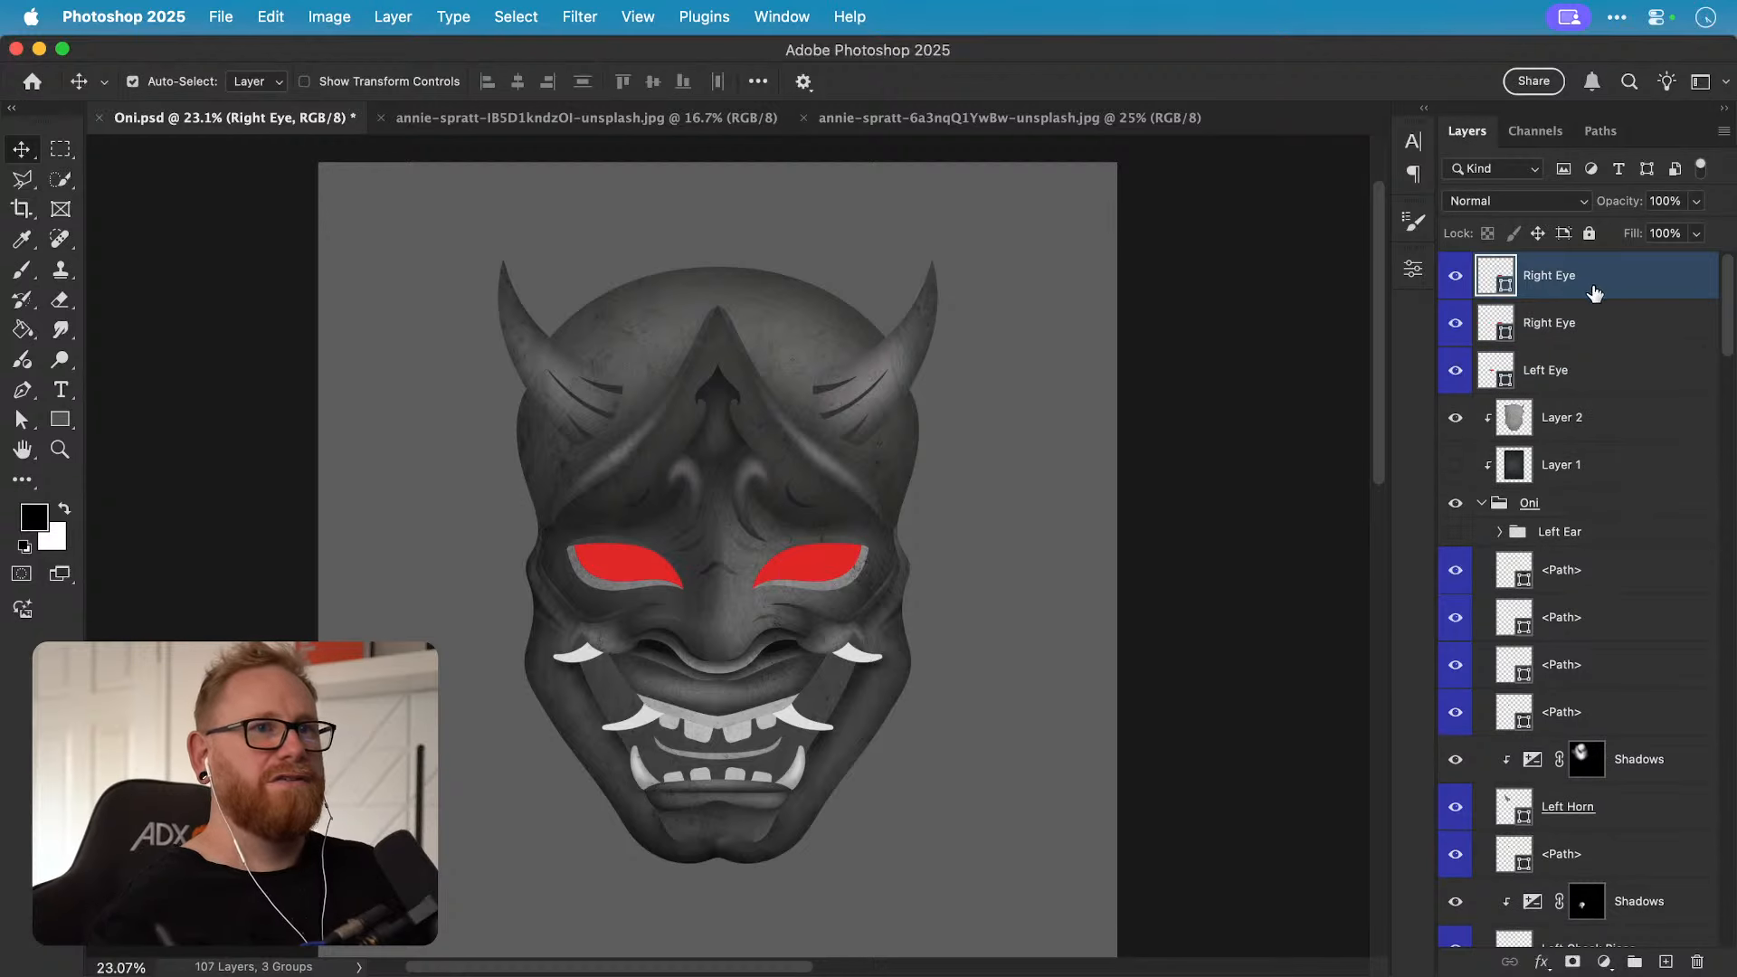
right_click(1629, 288)
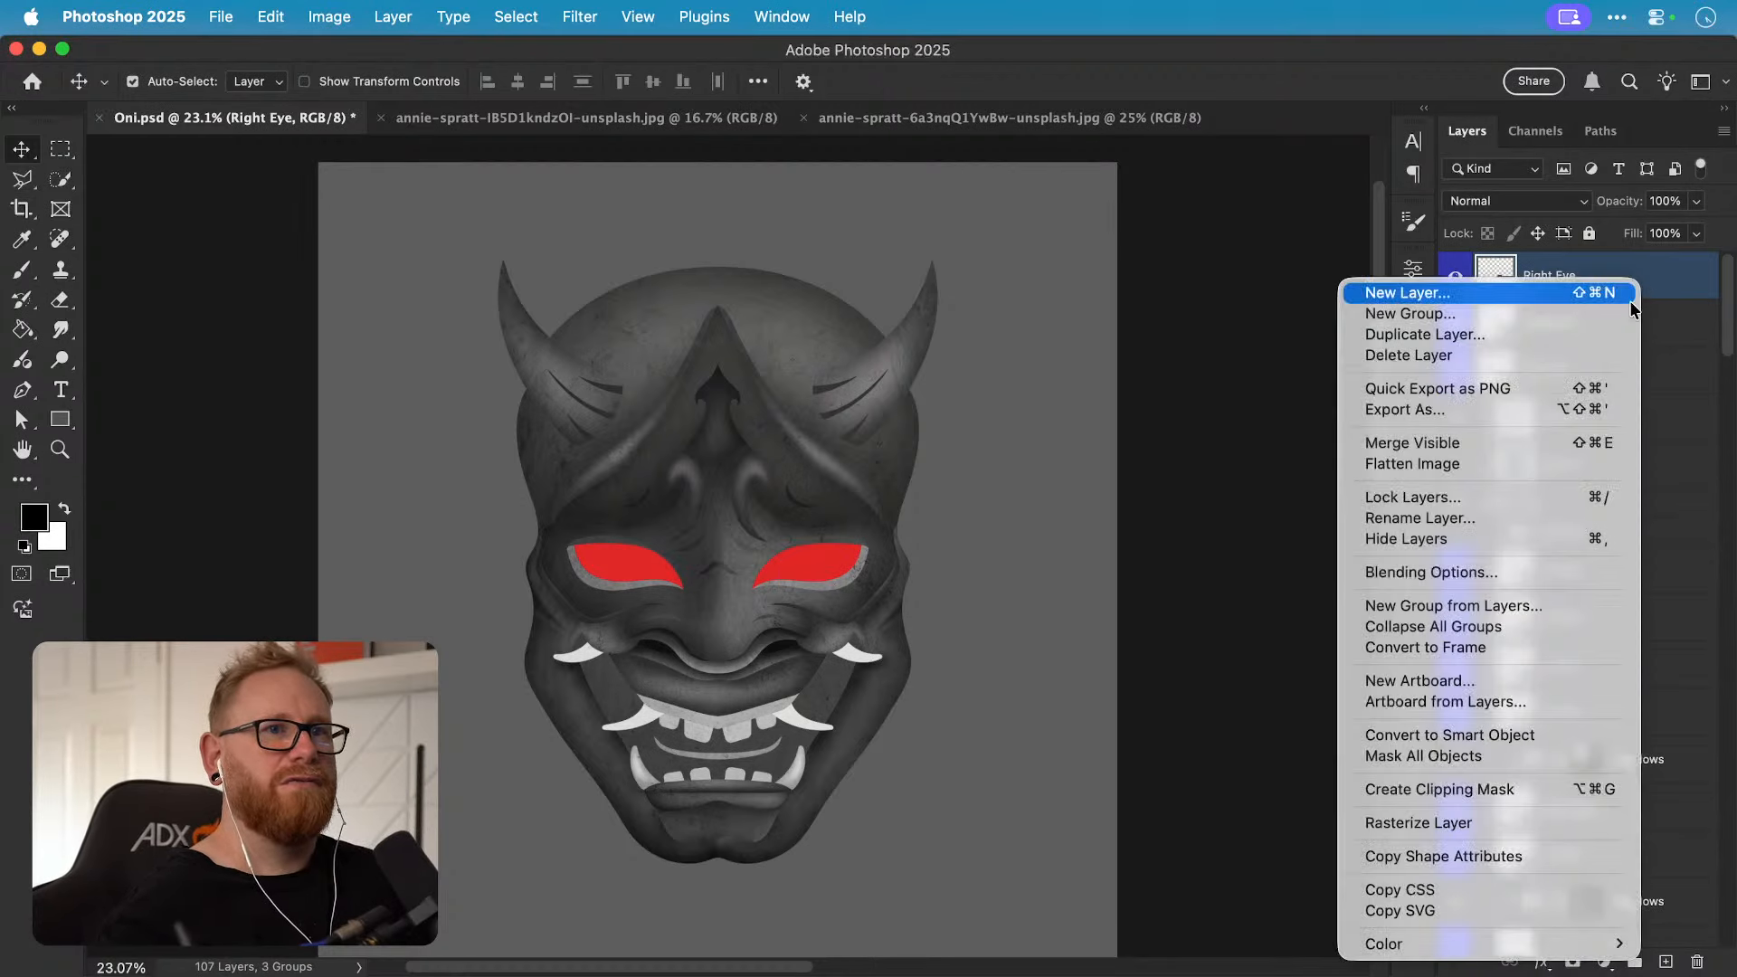
left_click(1462, 733)
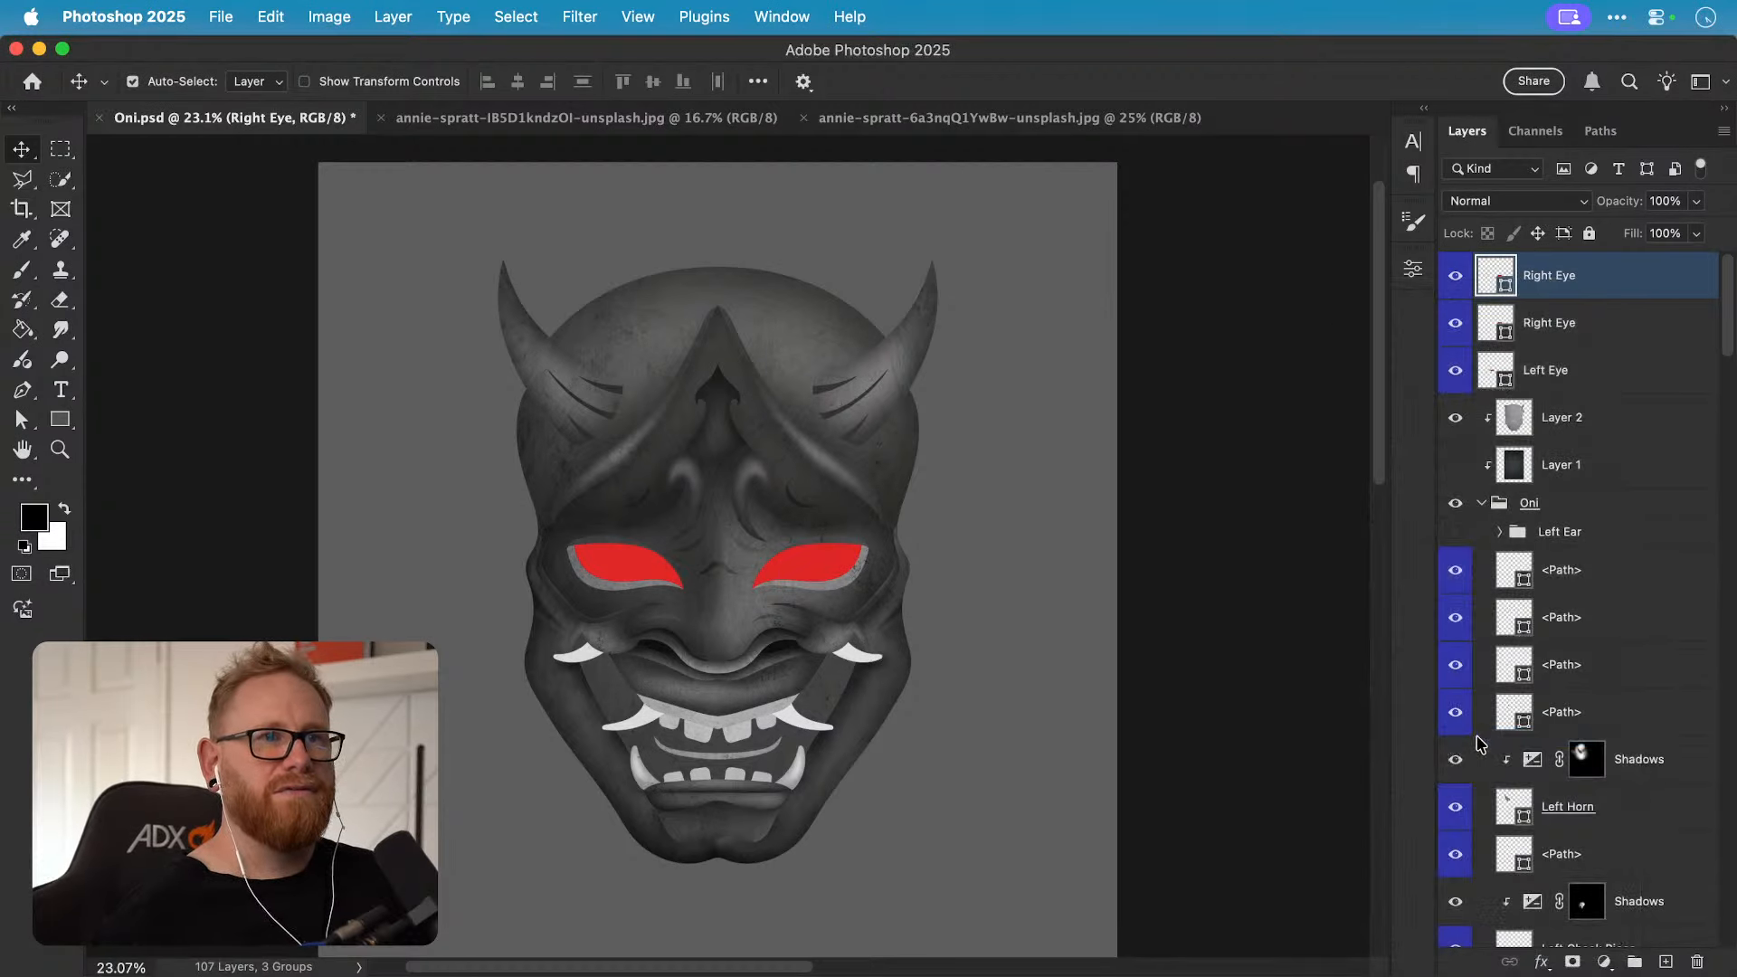
Step: Apply a Gaussian Blur with a 4-pixel radius to the Right Eye Smart Object
left_click(580, 16)
mouse_move(842, 289)
left_click(959, 374)
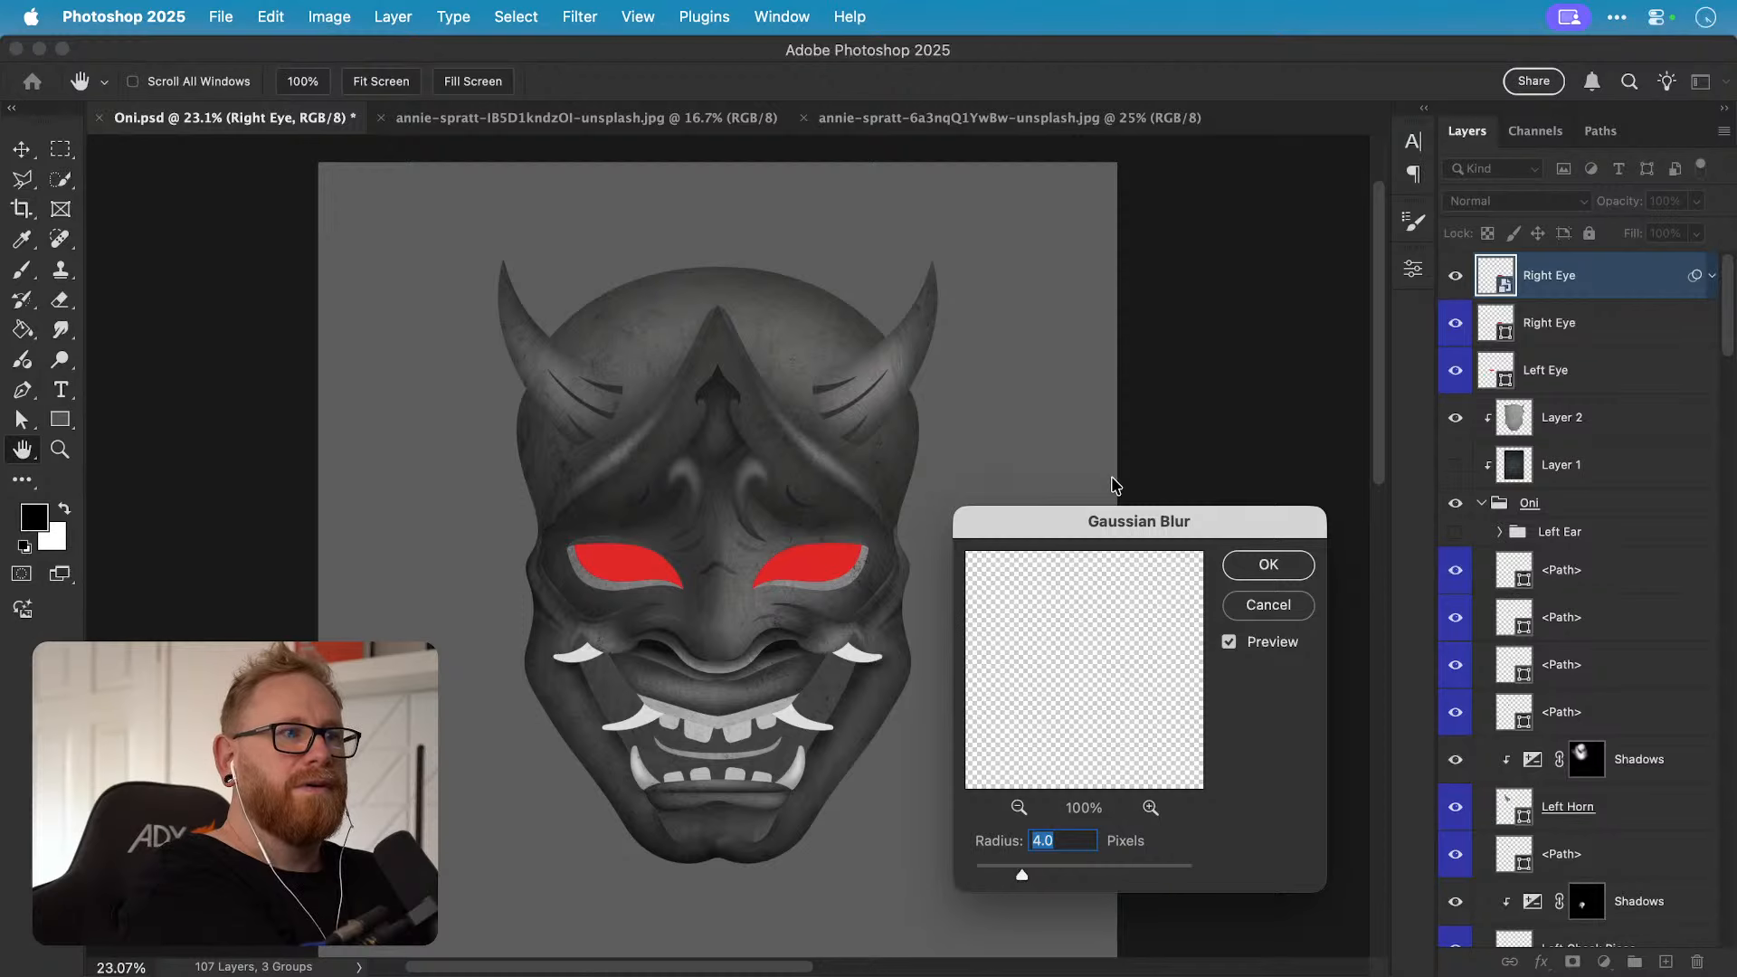
key("Return")
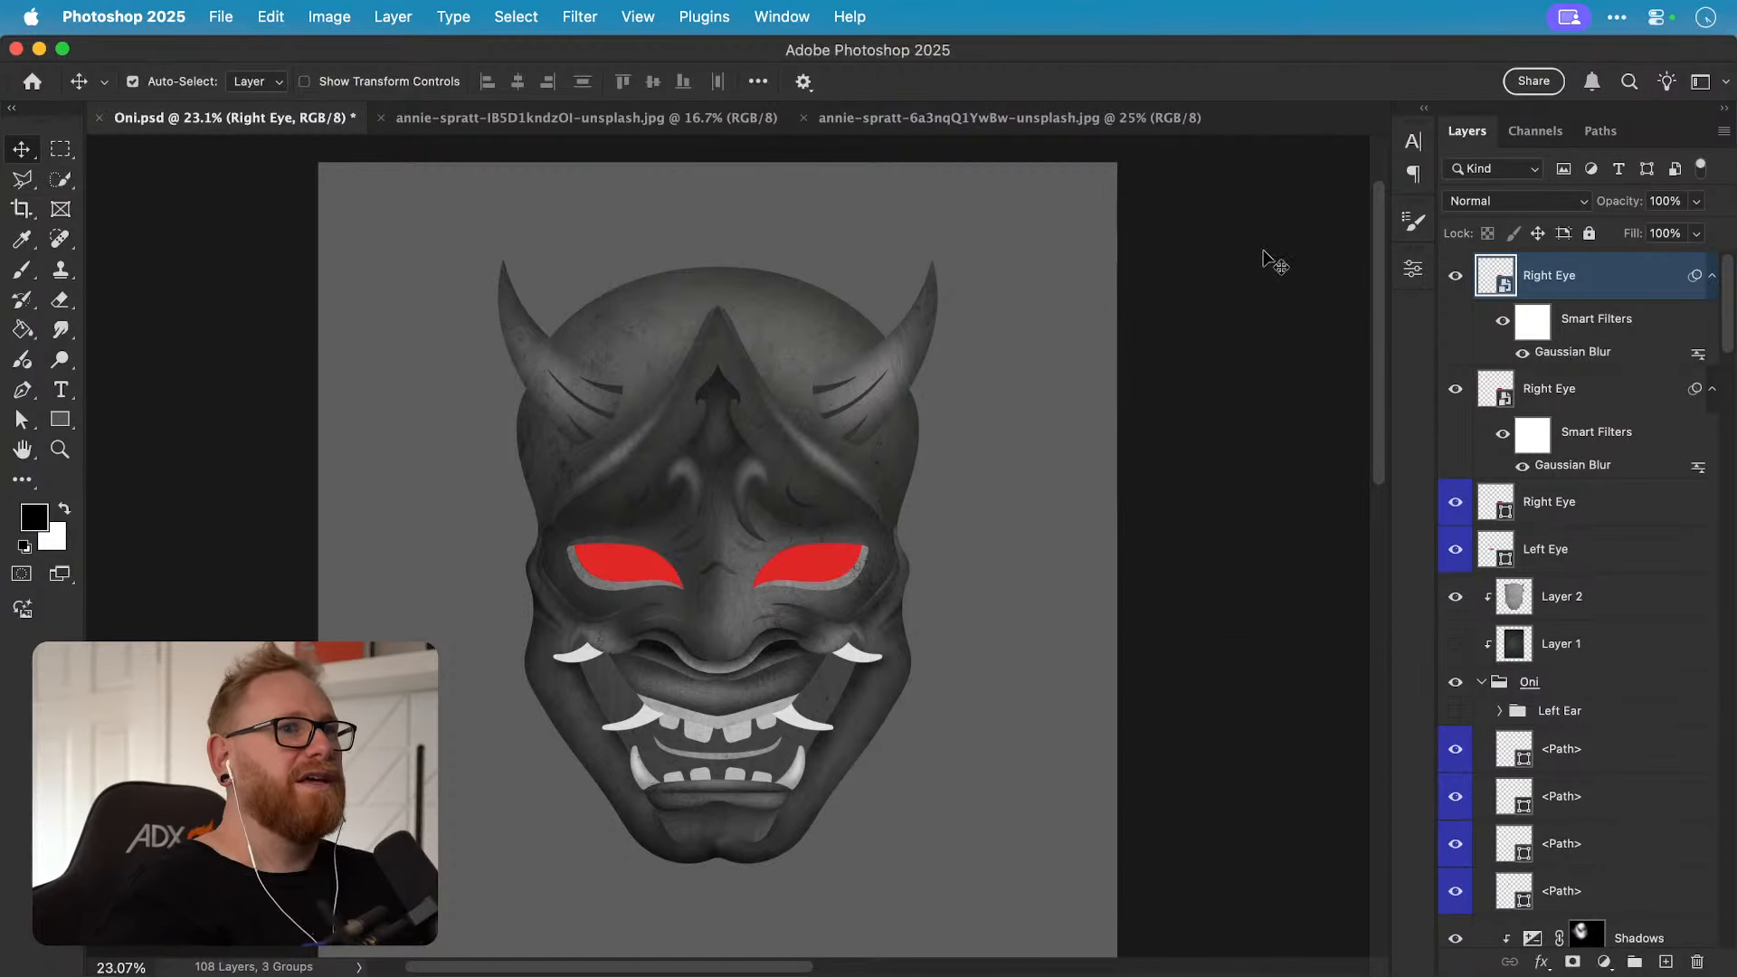
Step: Build up the right eye's glow with two stacked copies of the blurred Smart Object, using Gaussian Blur radii of 10 and 30 pixels
double_click(1571, 351)
type("10")
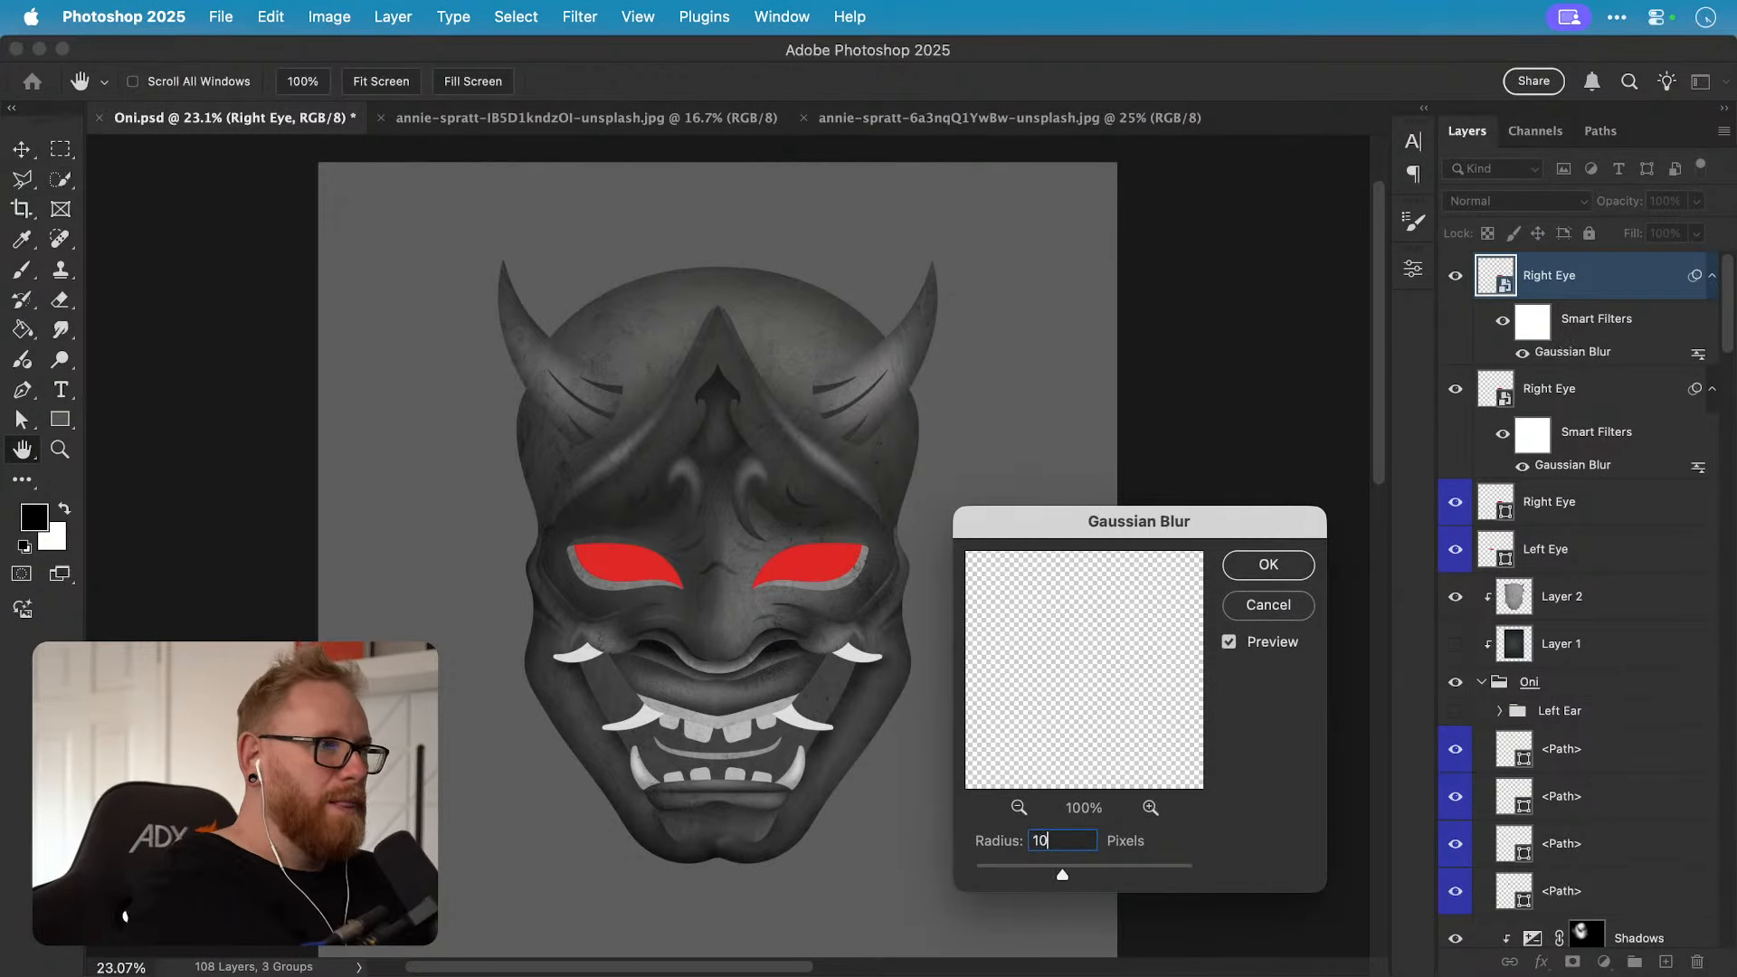
key("Return")
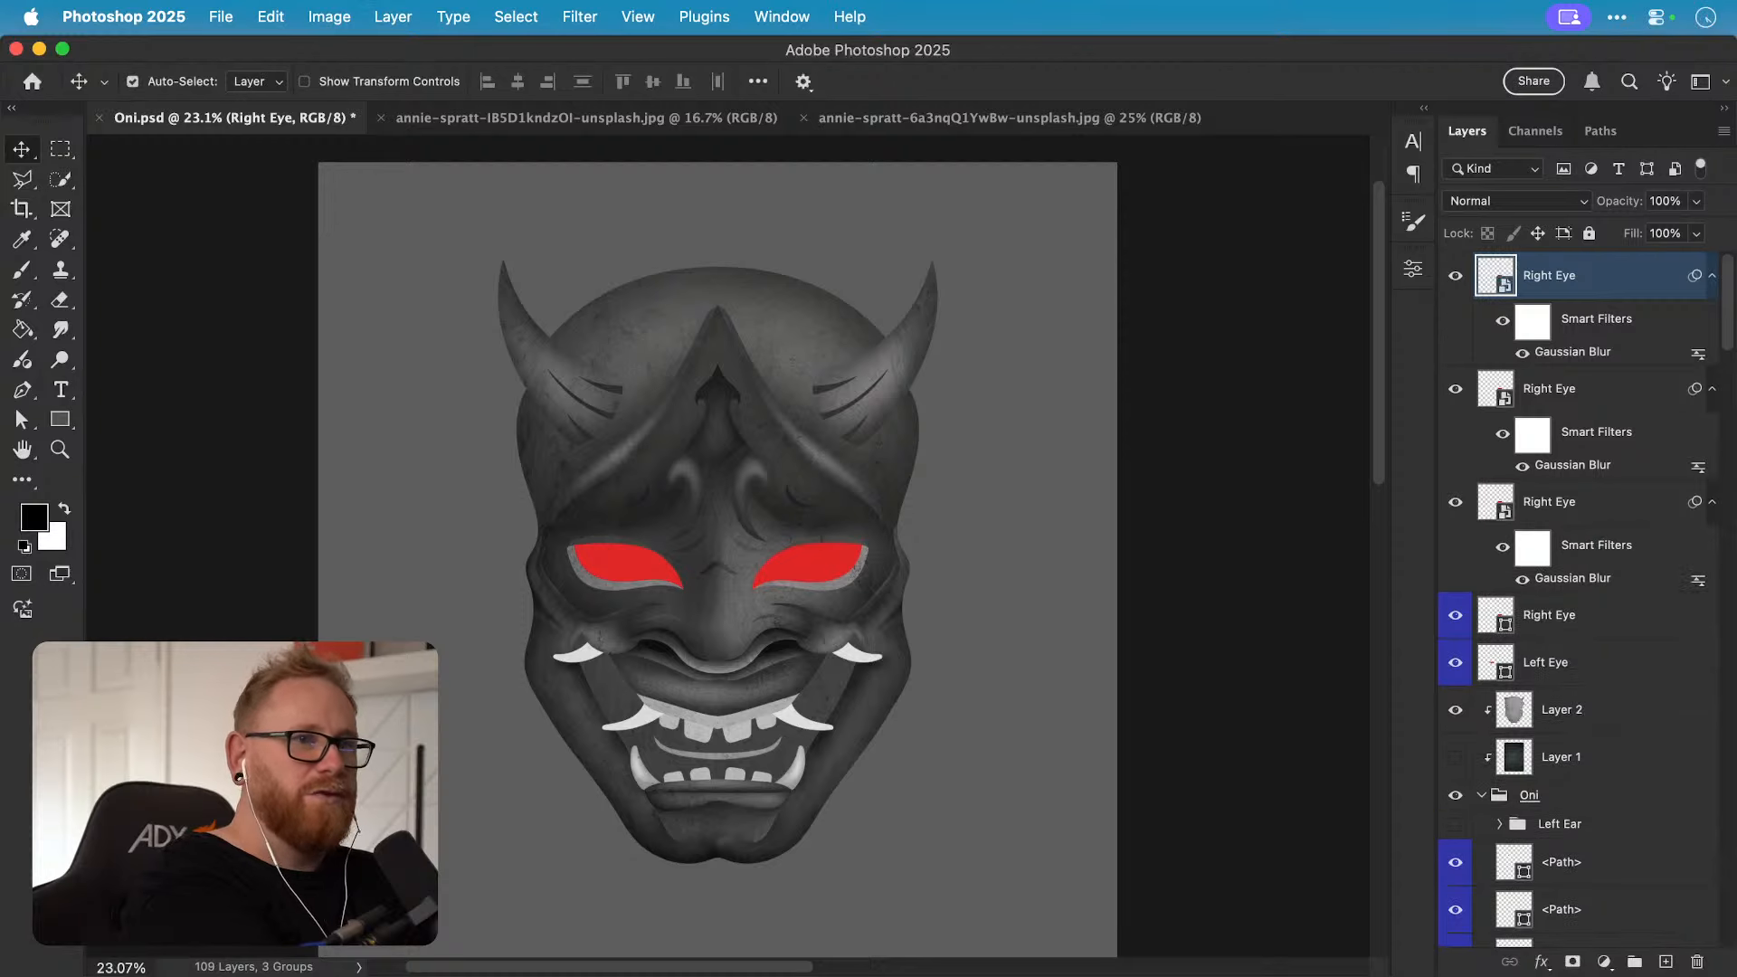
double_click(1597, 357)
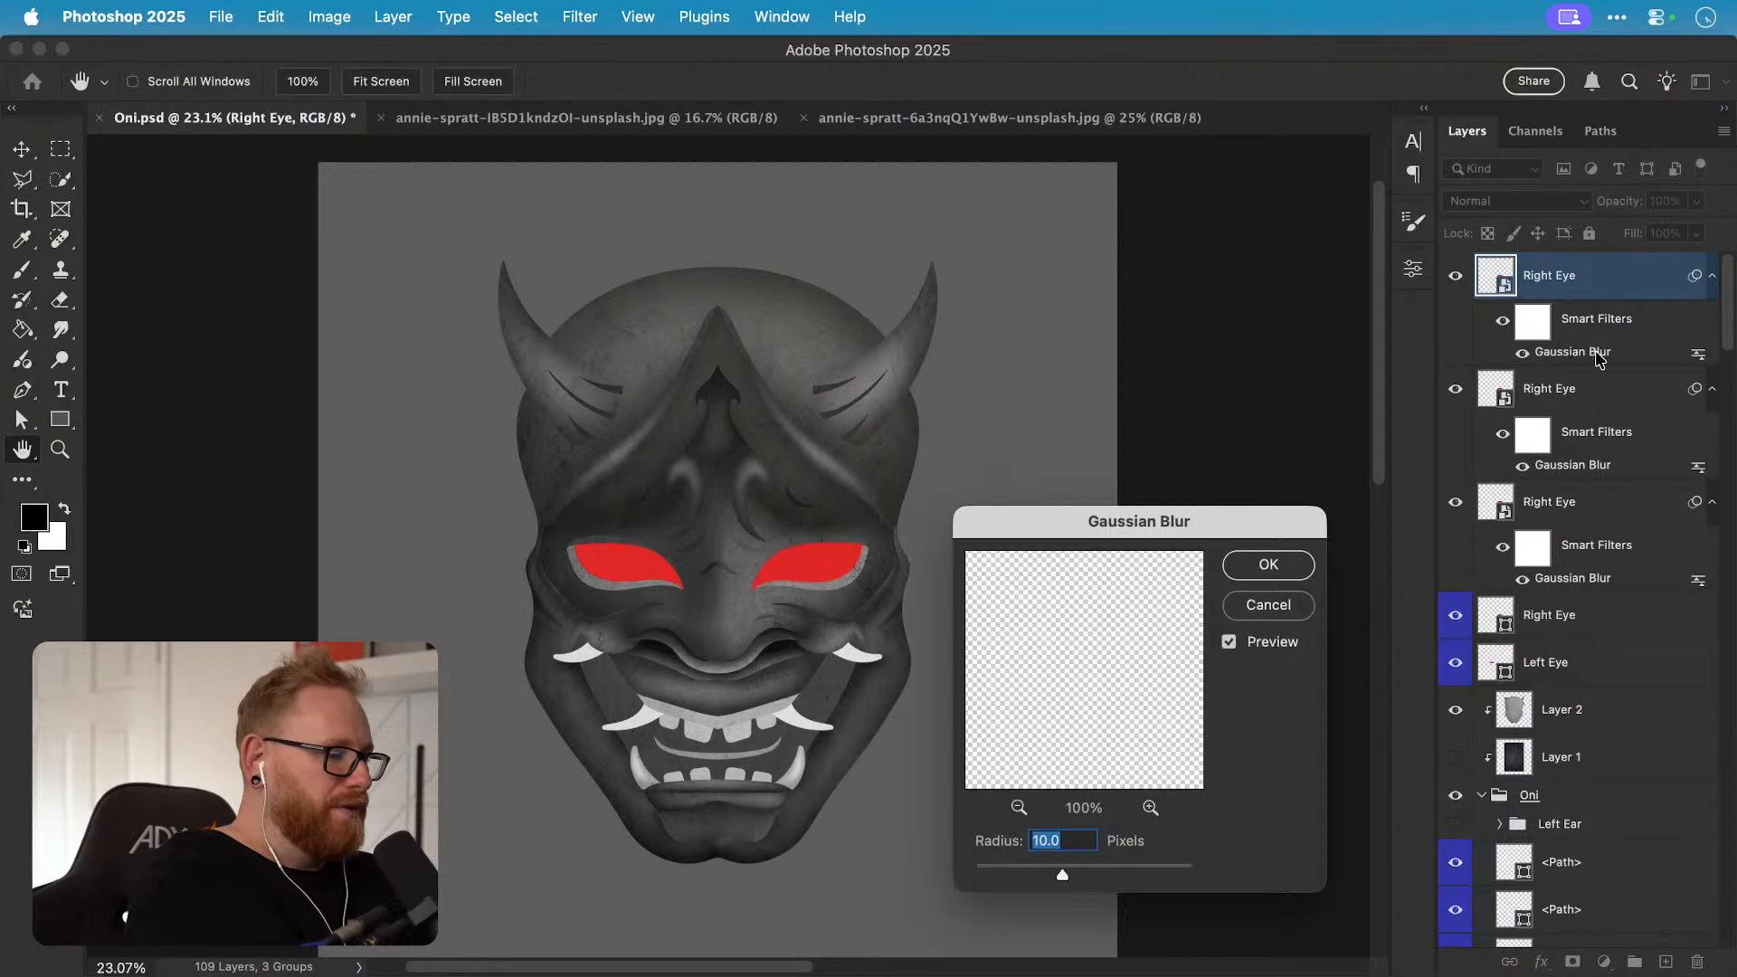
type("30")
key("Return")
Step: Extend the right eye's glow with two more duplicates of the blurred layer, set to Gaussian Blur radii of 80 and 130 pixels
key("super+j")
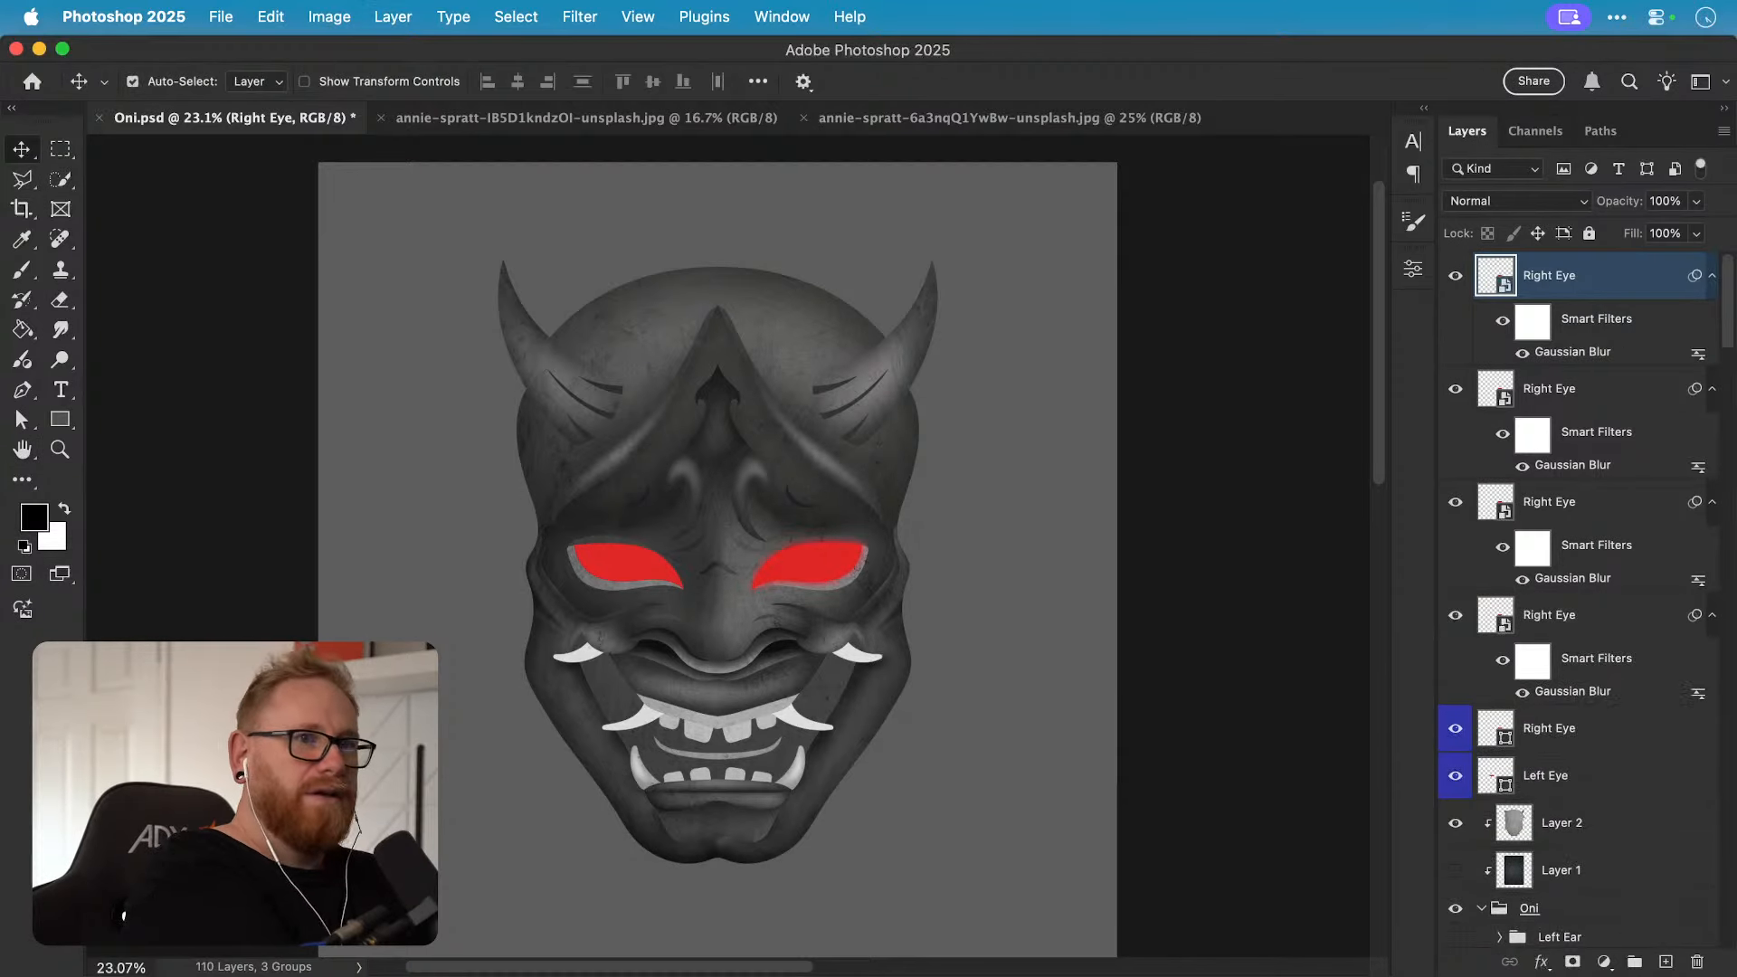
double_click(1592, 358)
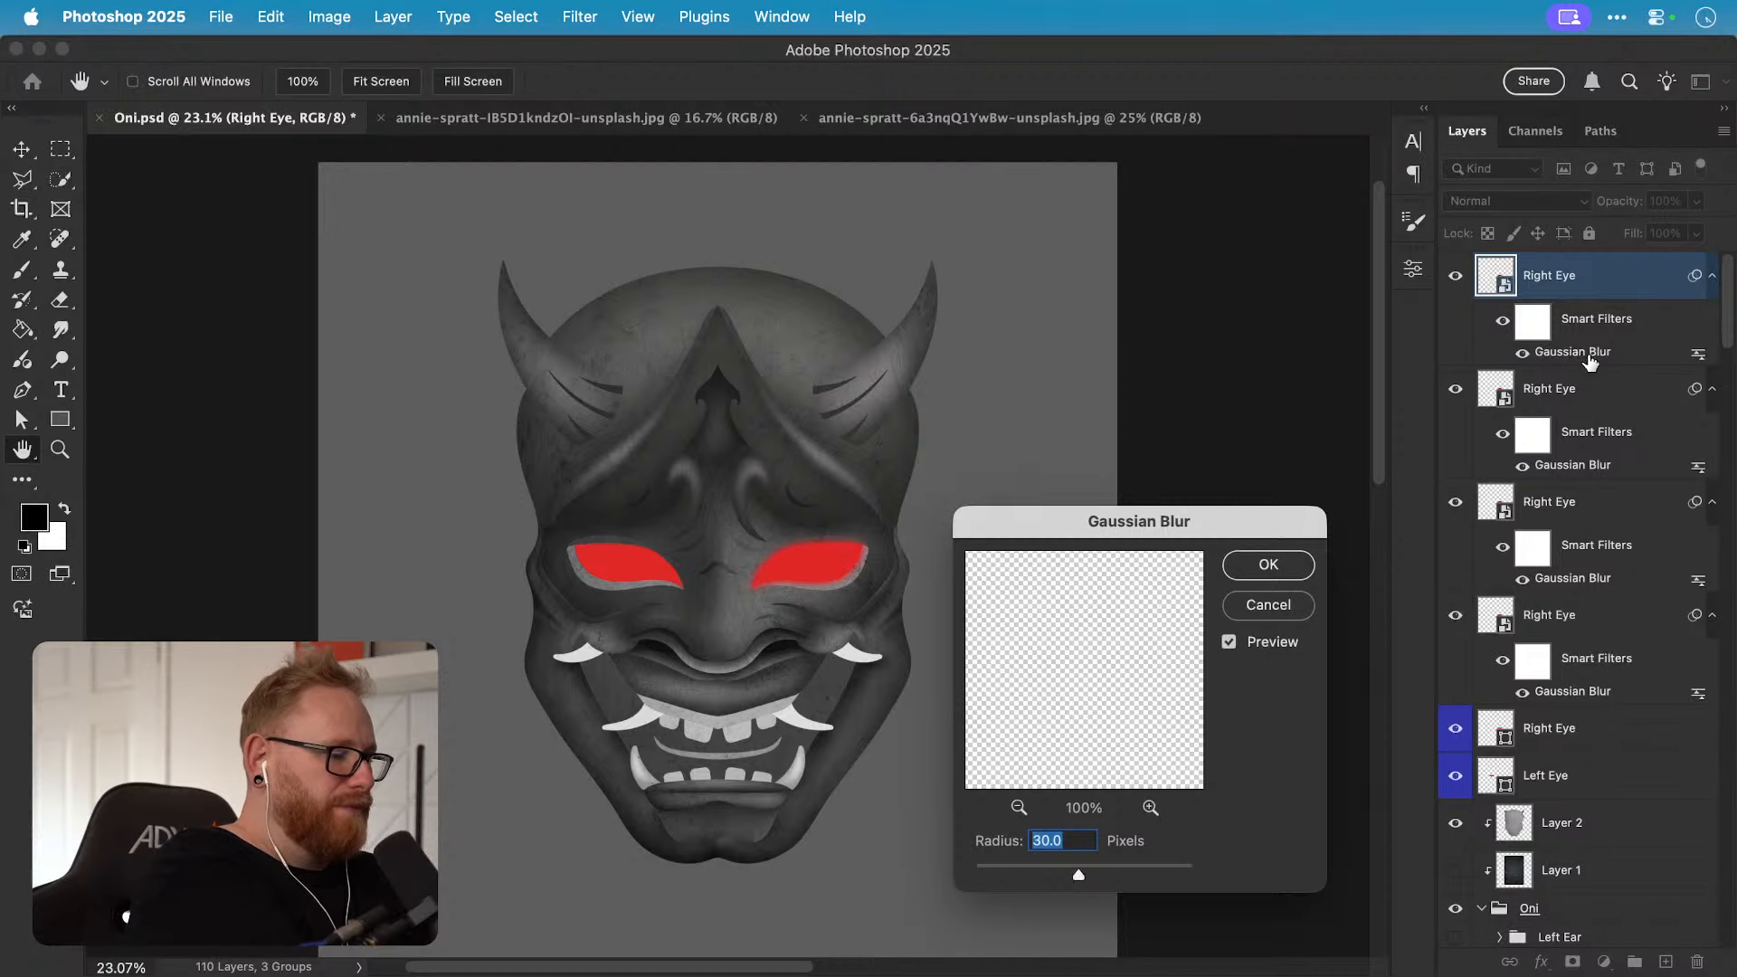
type("80")
key("Return")
key("super+j")
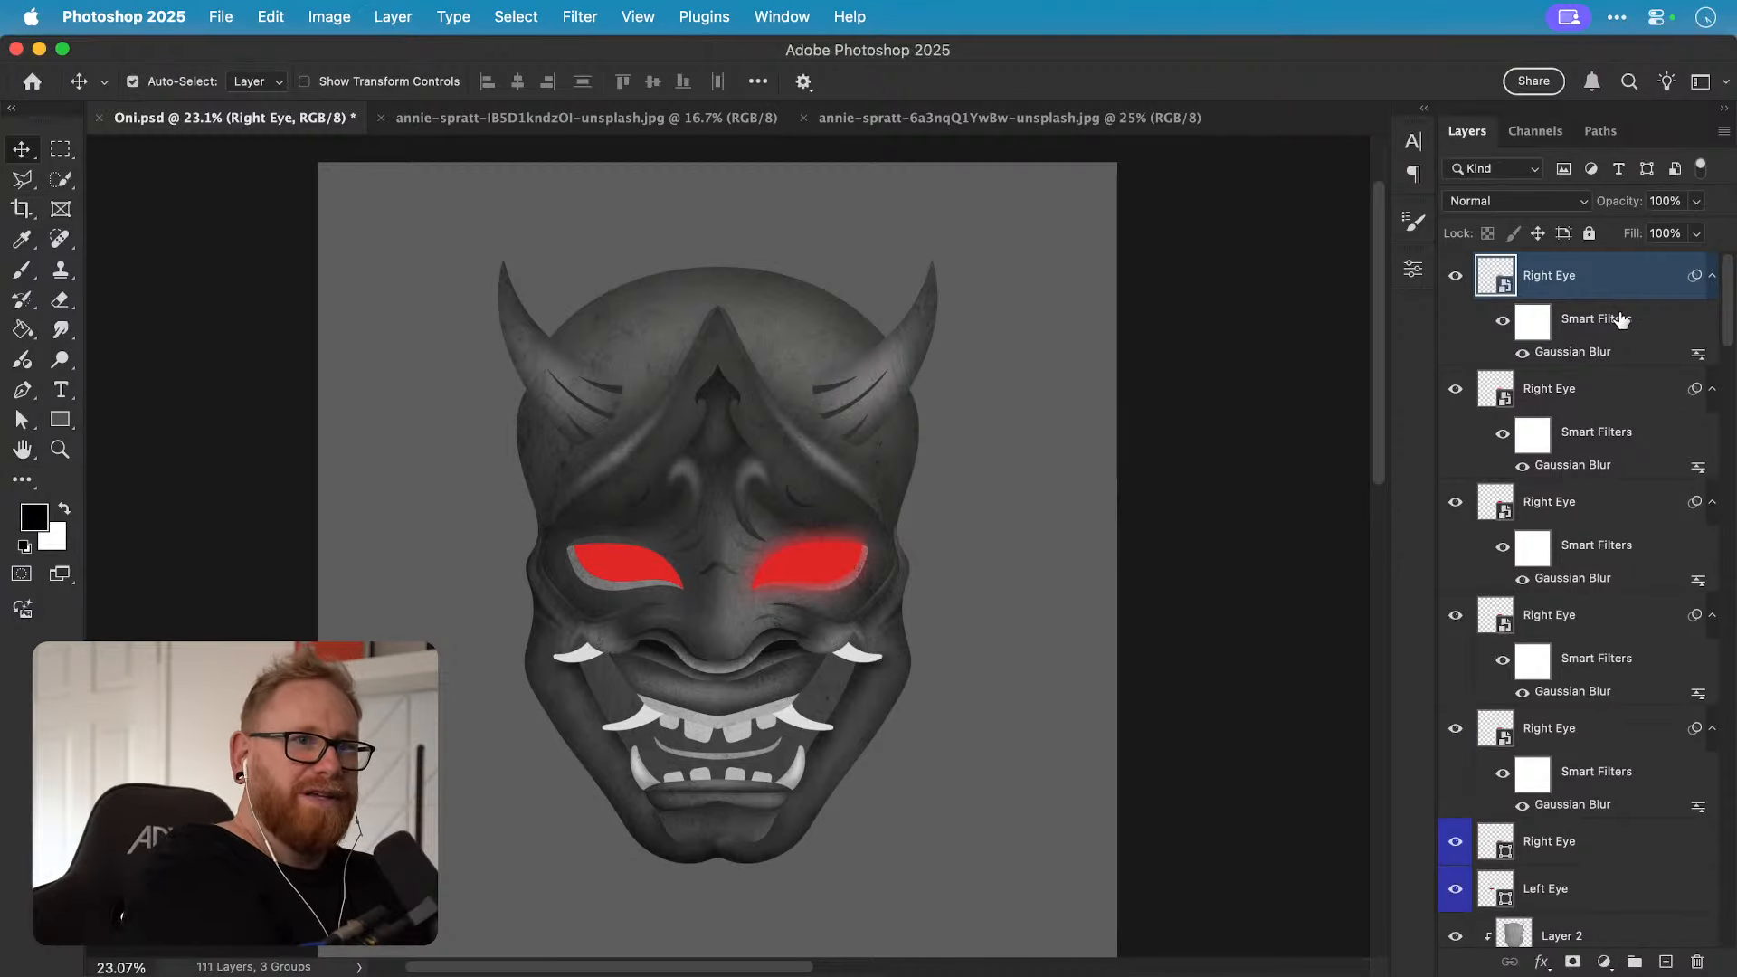
double_click(1594, 357)
type("150")
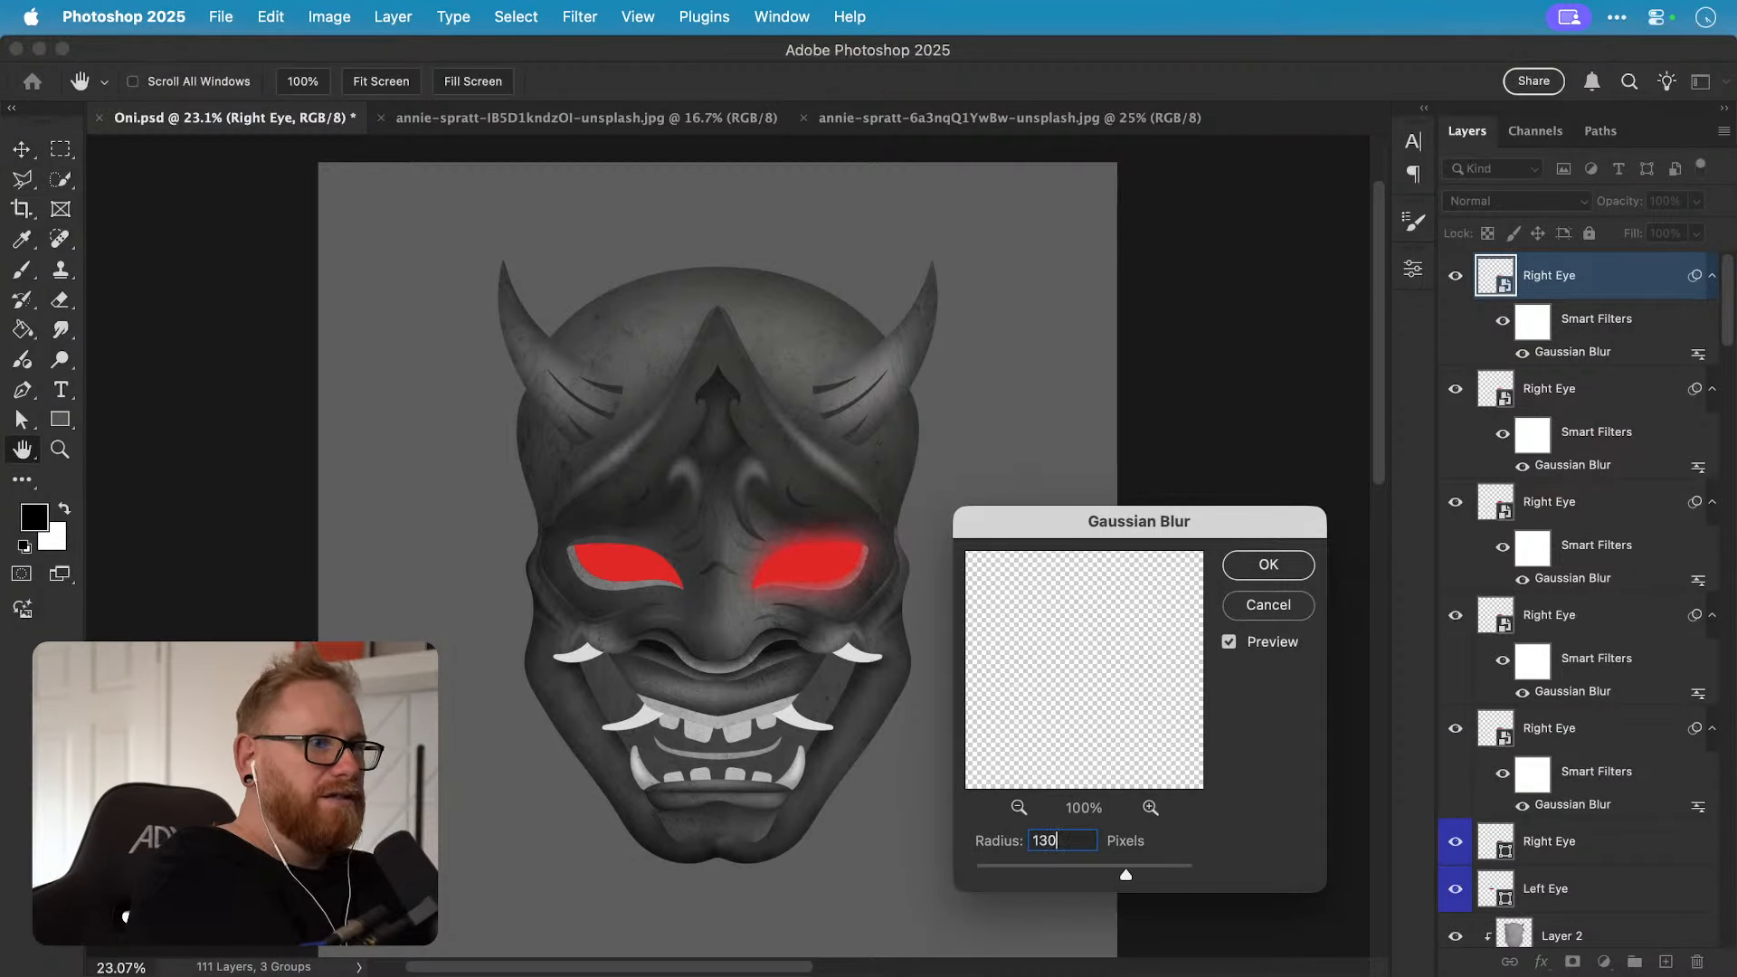
key("Return")
Step: Duplicate the topmost Right Eye glow layer and set the copy's Gaussian Blur radius to 200 pixels
key("super+j")
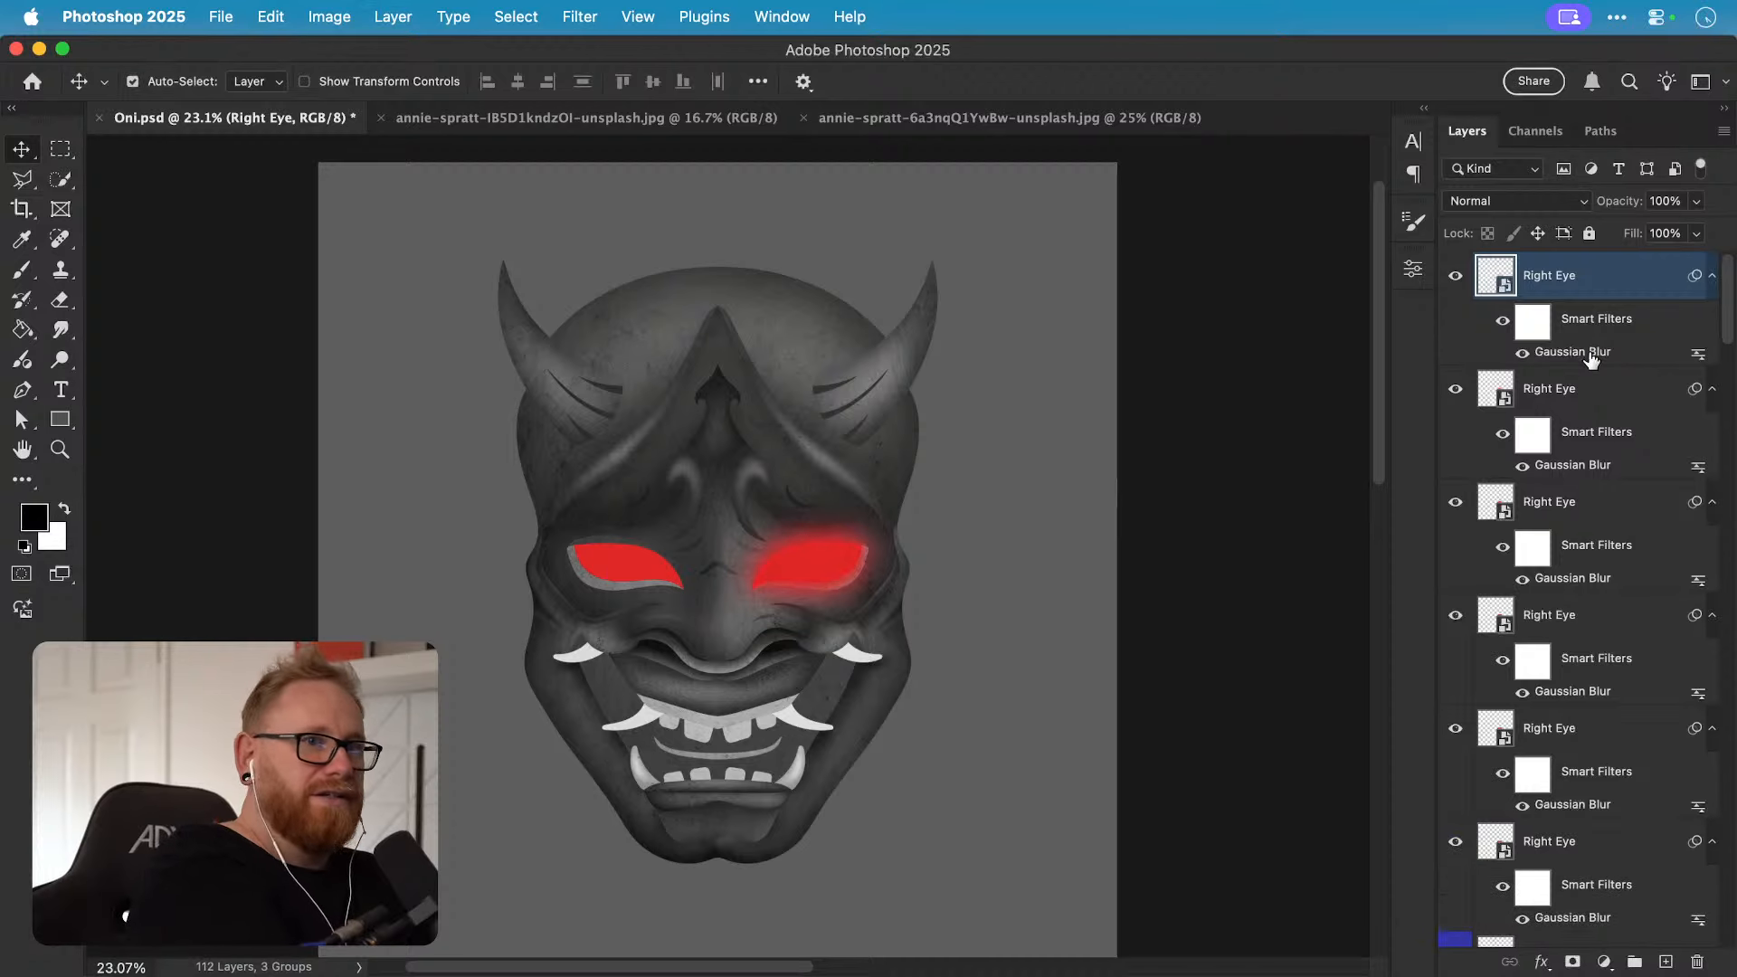
double_click(1592, 358)
type("200")
key("Return")
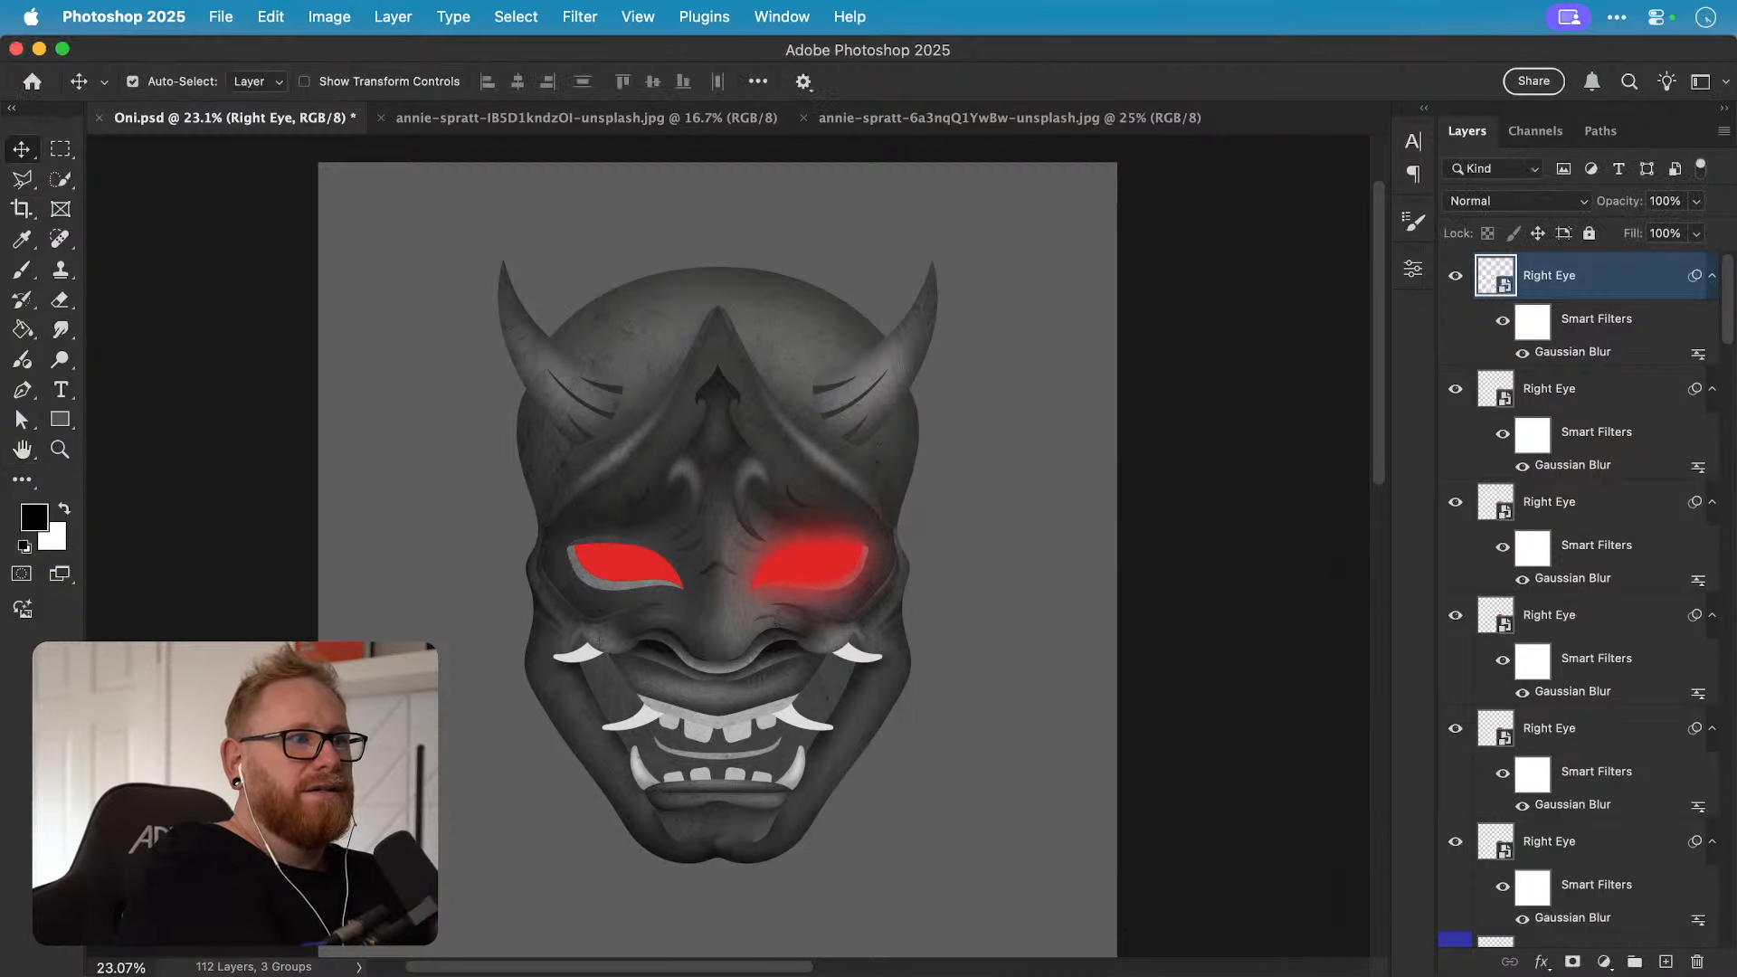
Step: Duplicate the topmost Right Eye glow layer and set the copy's Gaussian Blur radius to 400 pixels
key("super+j")
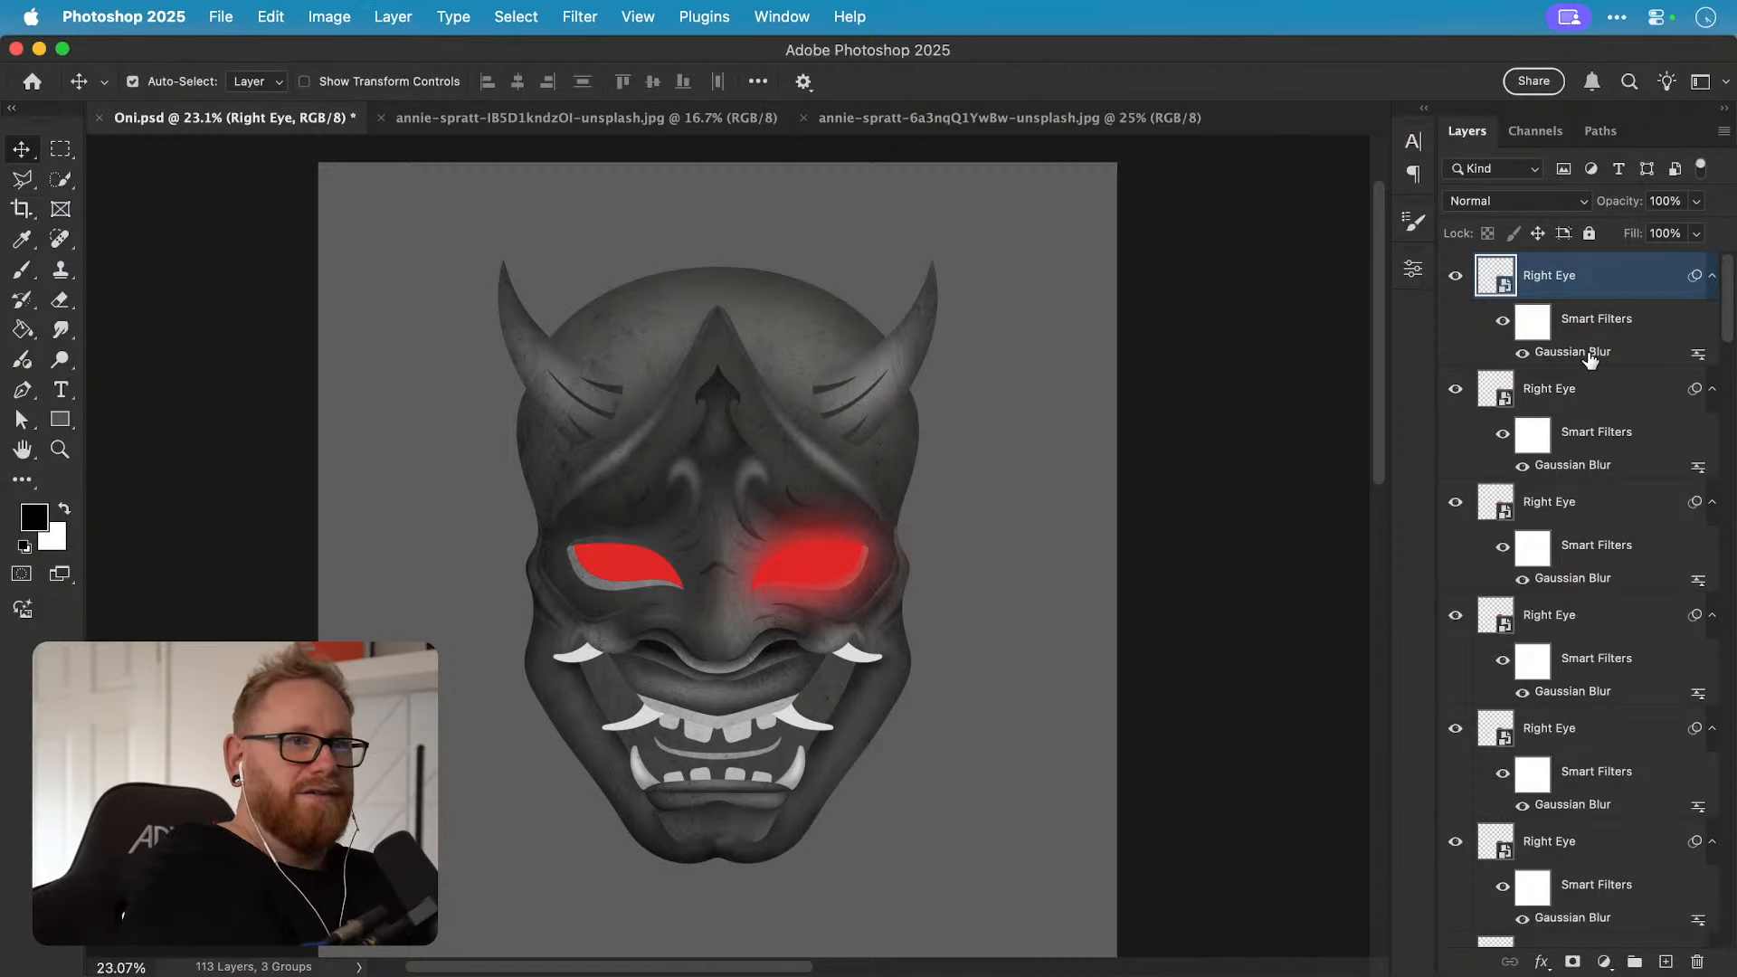
double_click(1590, 354)
type("400")
key("Return")
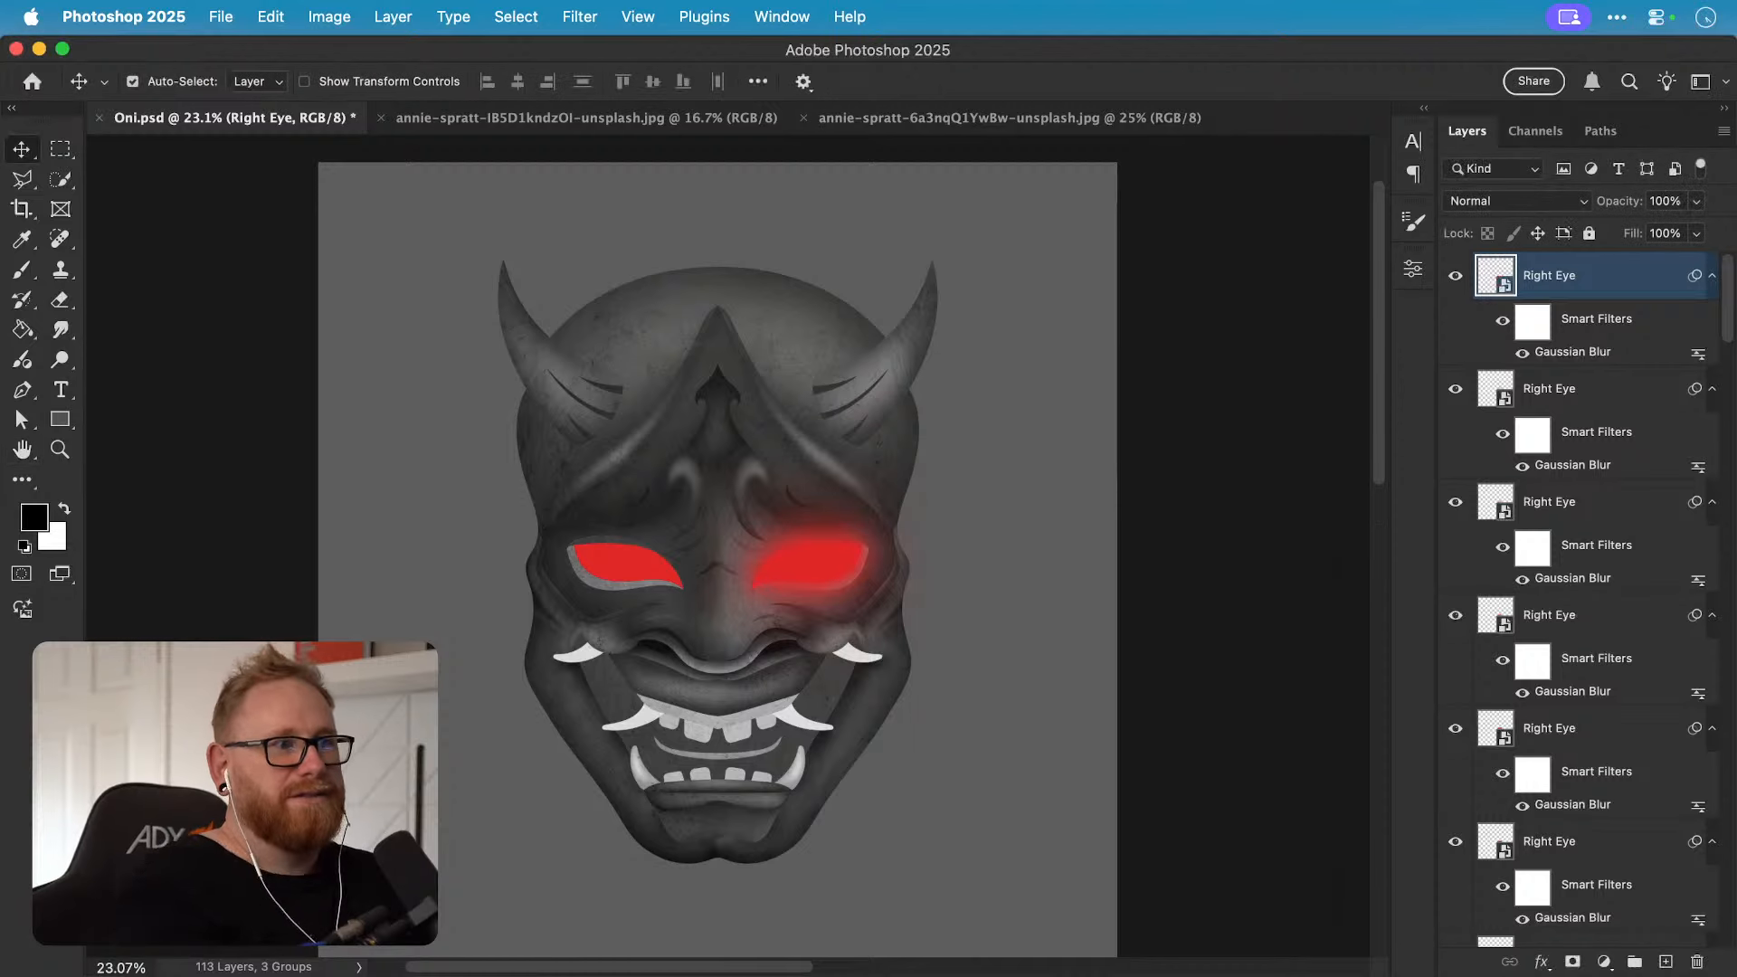
Step: Group all the blurred Right Eye Smart Object layers and compare the mask with the group hidden and shown
scroll(1585, 618, "down", 3)
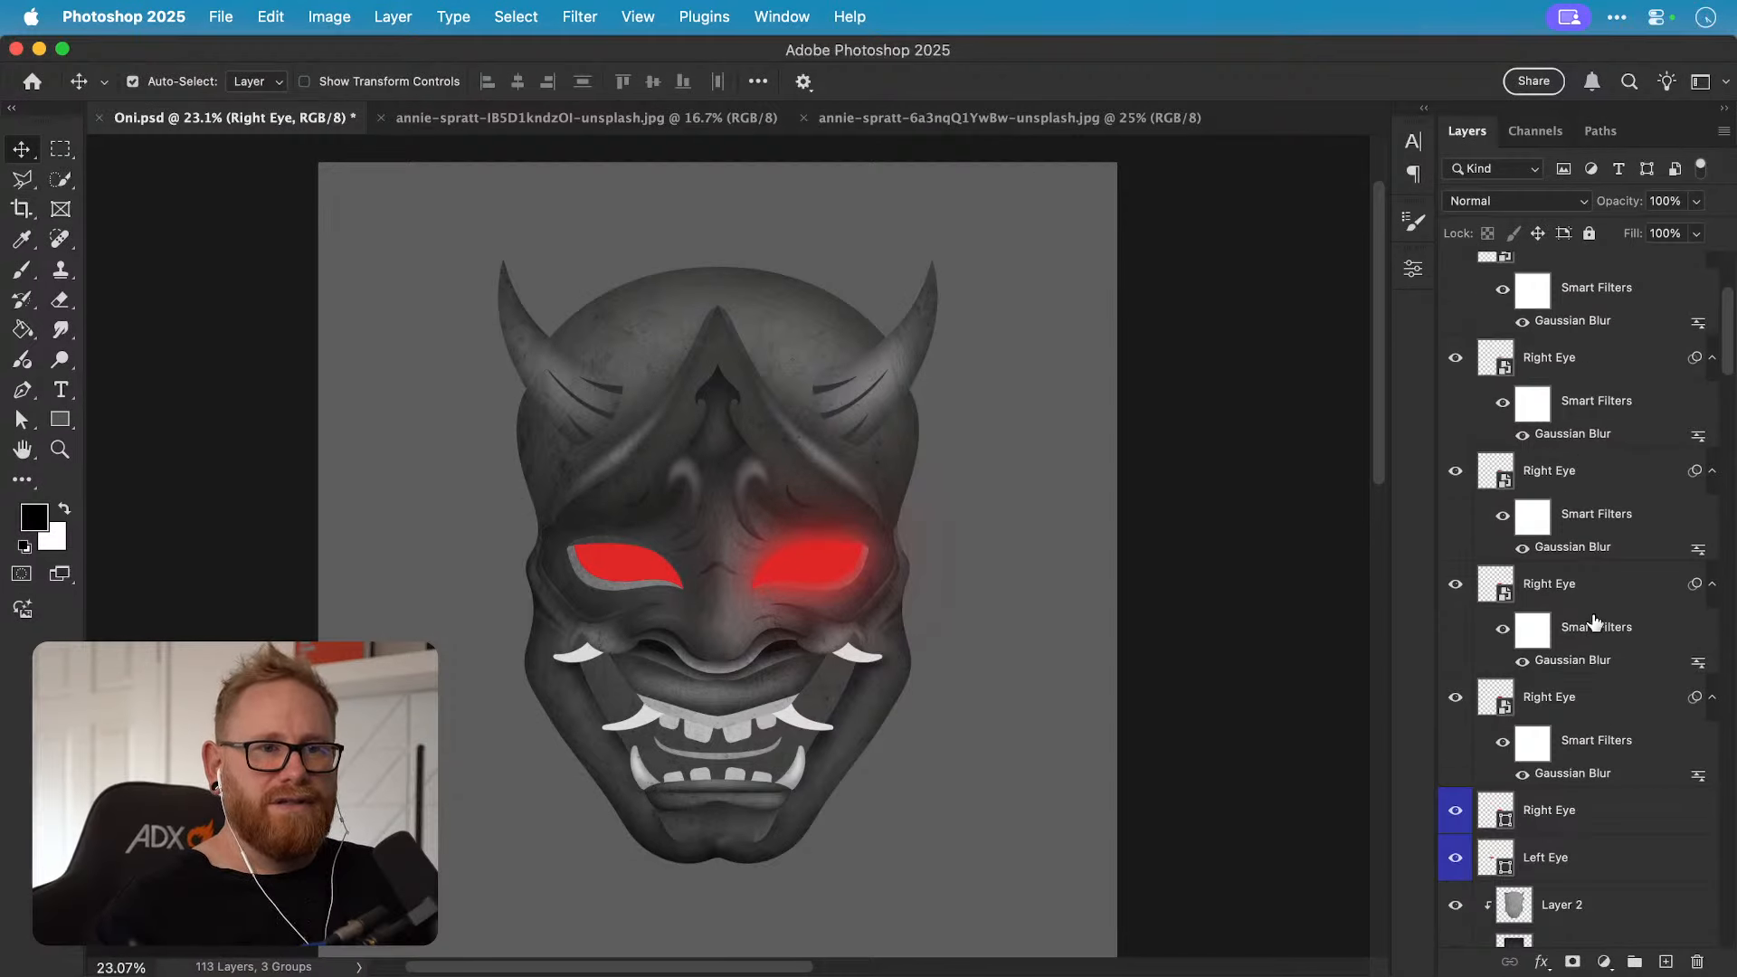
left_click(1563, 698, "shift")
key("super+g")
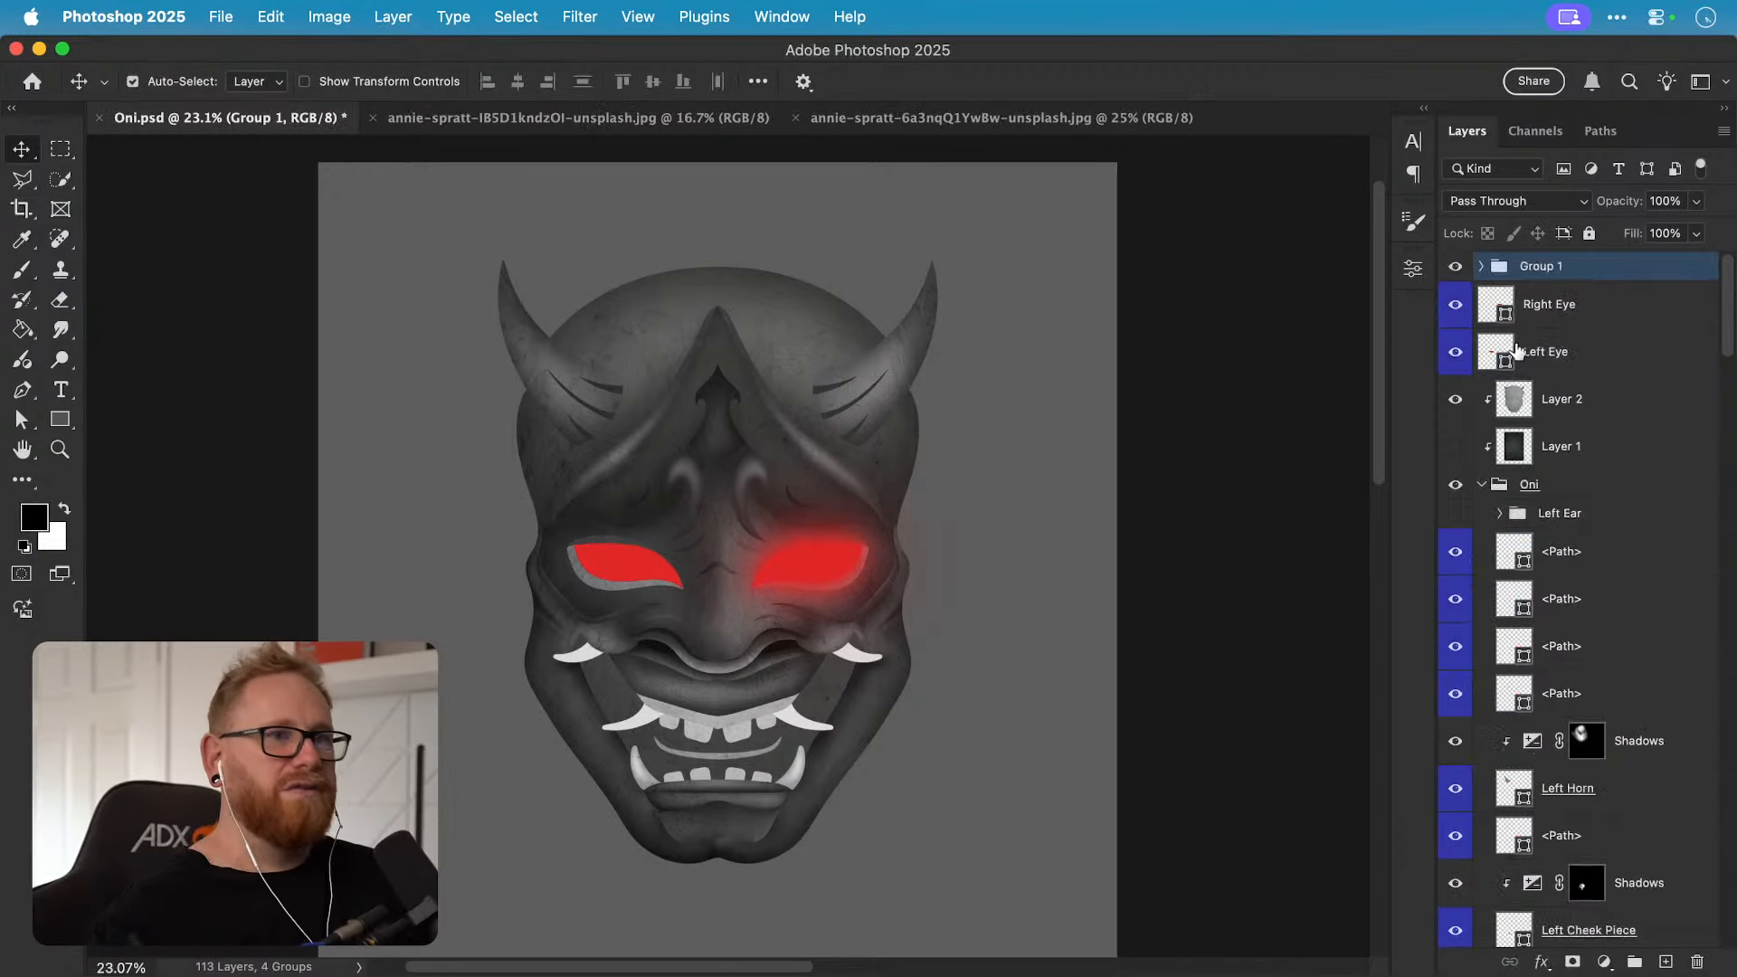
left_click(1454, 268)
left_click(1454, 268)
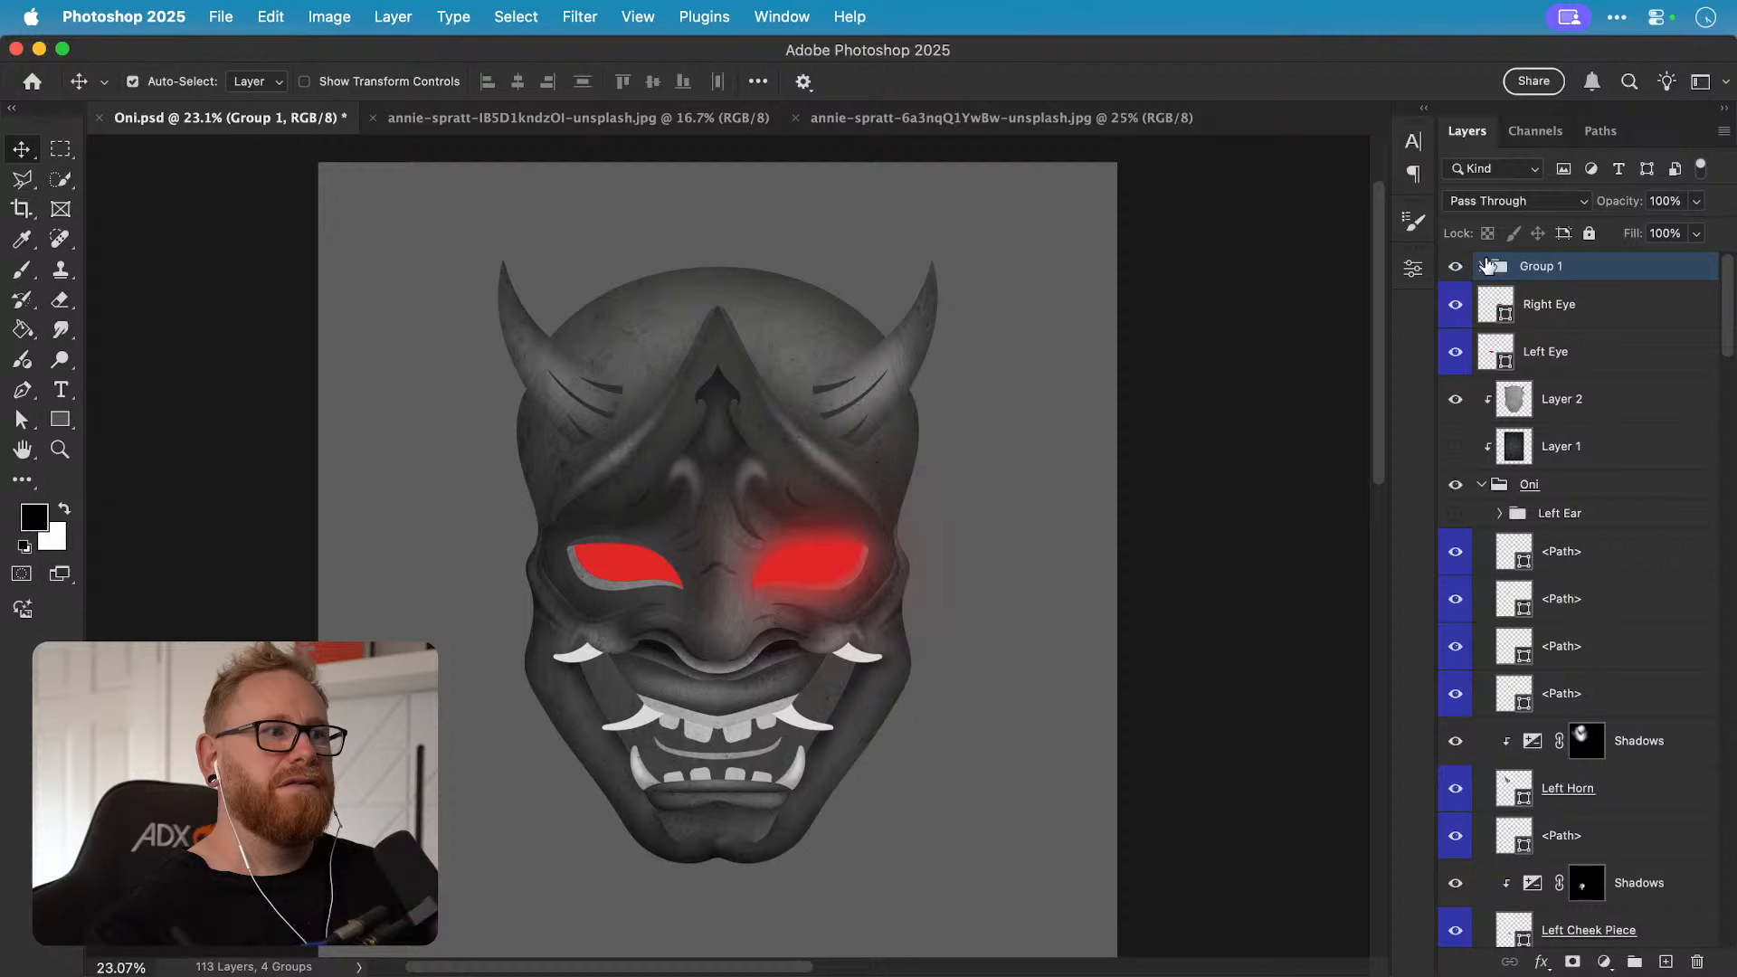
Step: Set the glow group's blend mode to Color Dodge and check its effect by toggling the group's visibility
left_click(1516, 201)
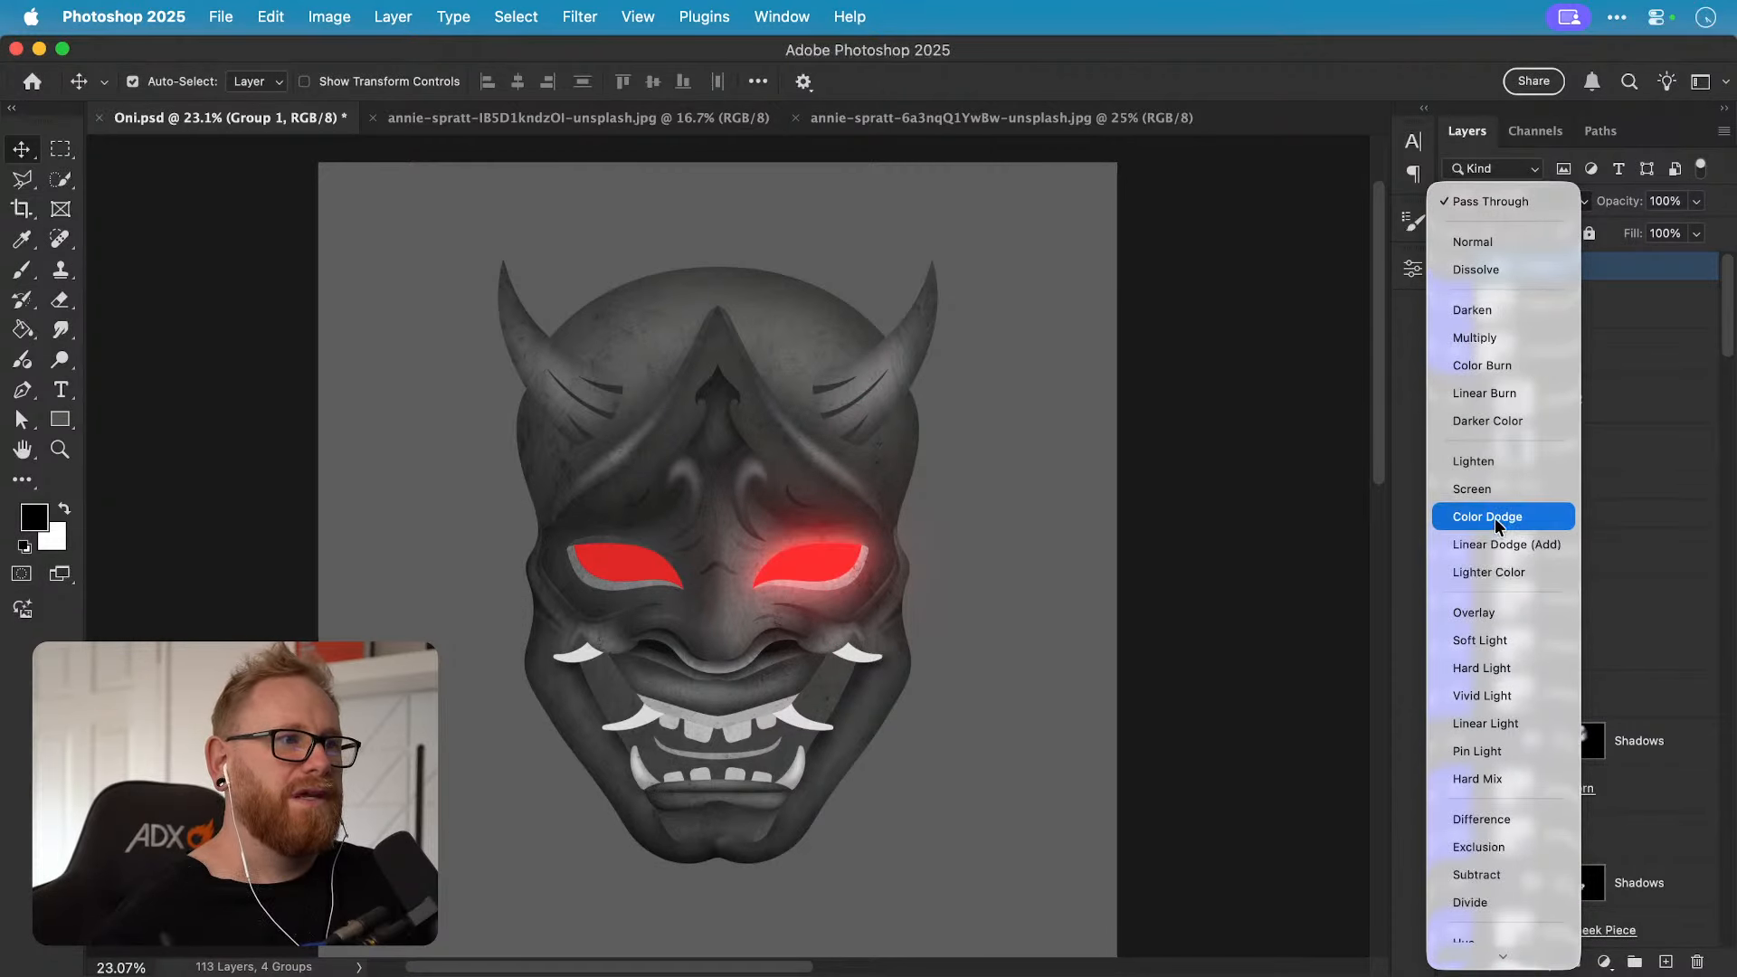
left_click(1494, 517)
left_click(1456, 269)
left_click(1456, 269)
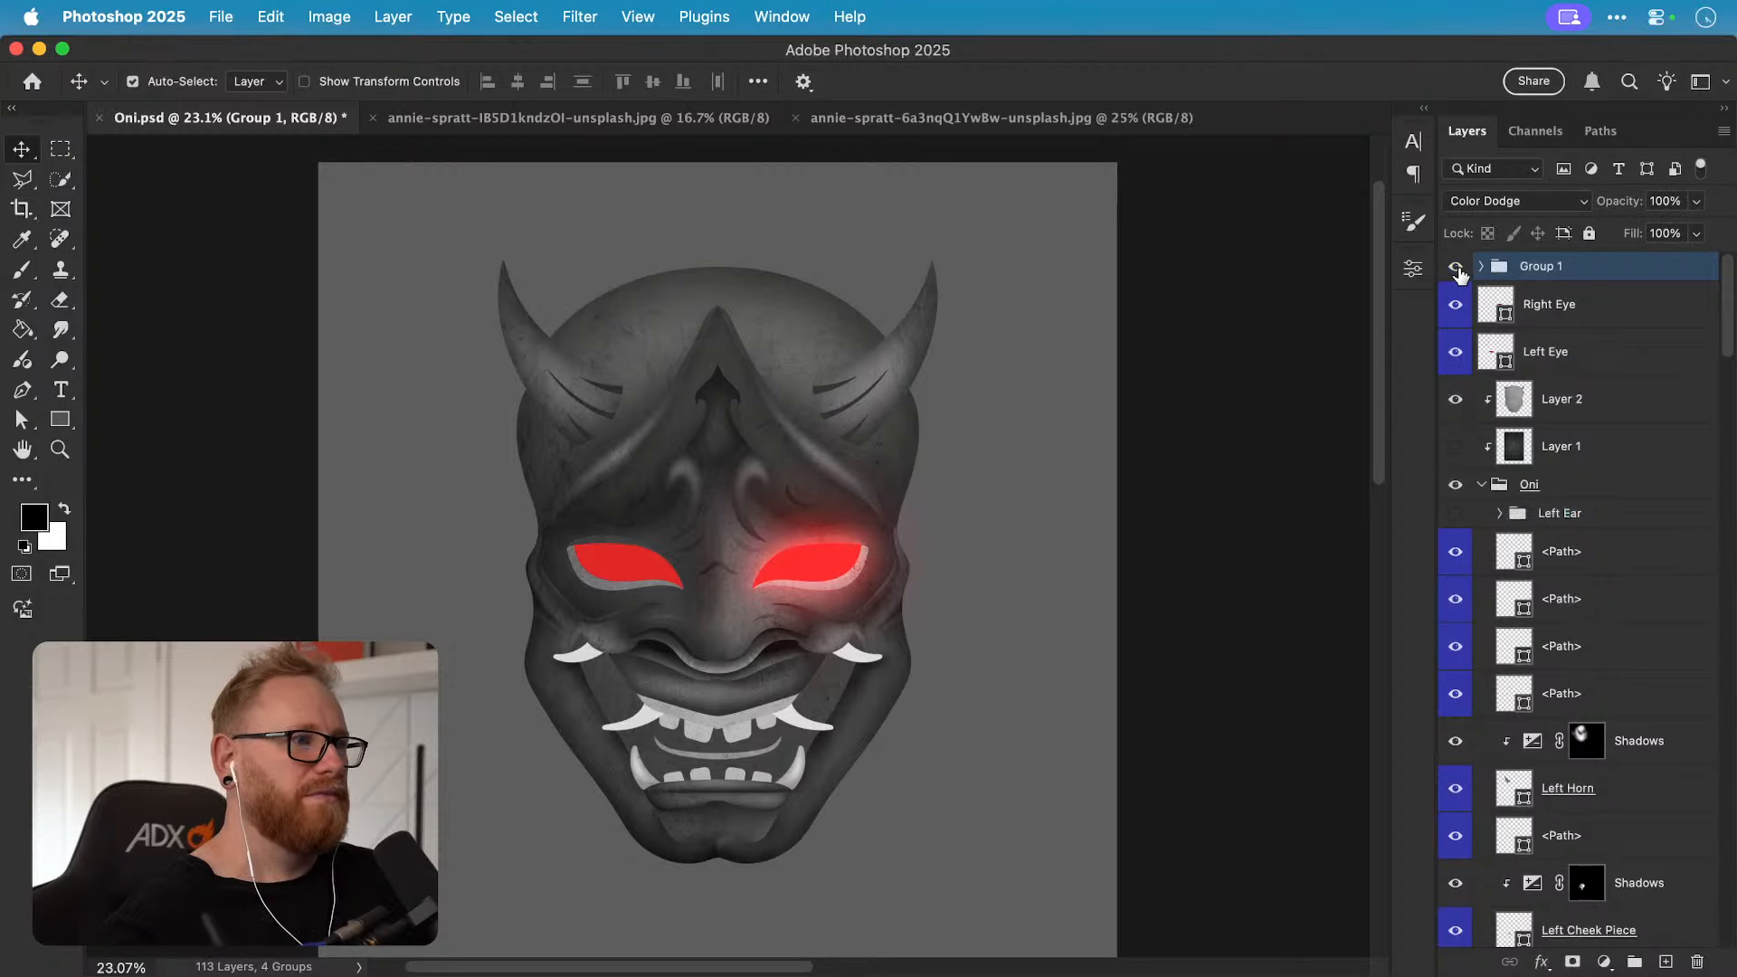
left_click_drag(907, 645, 871, 660)
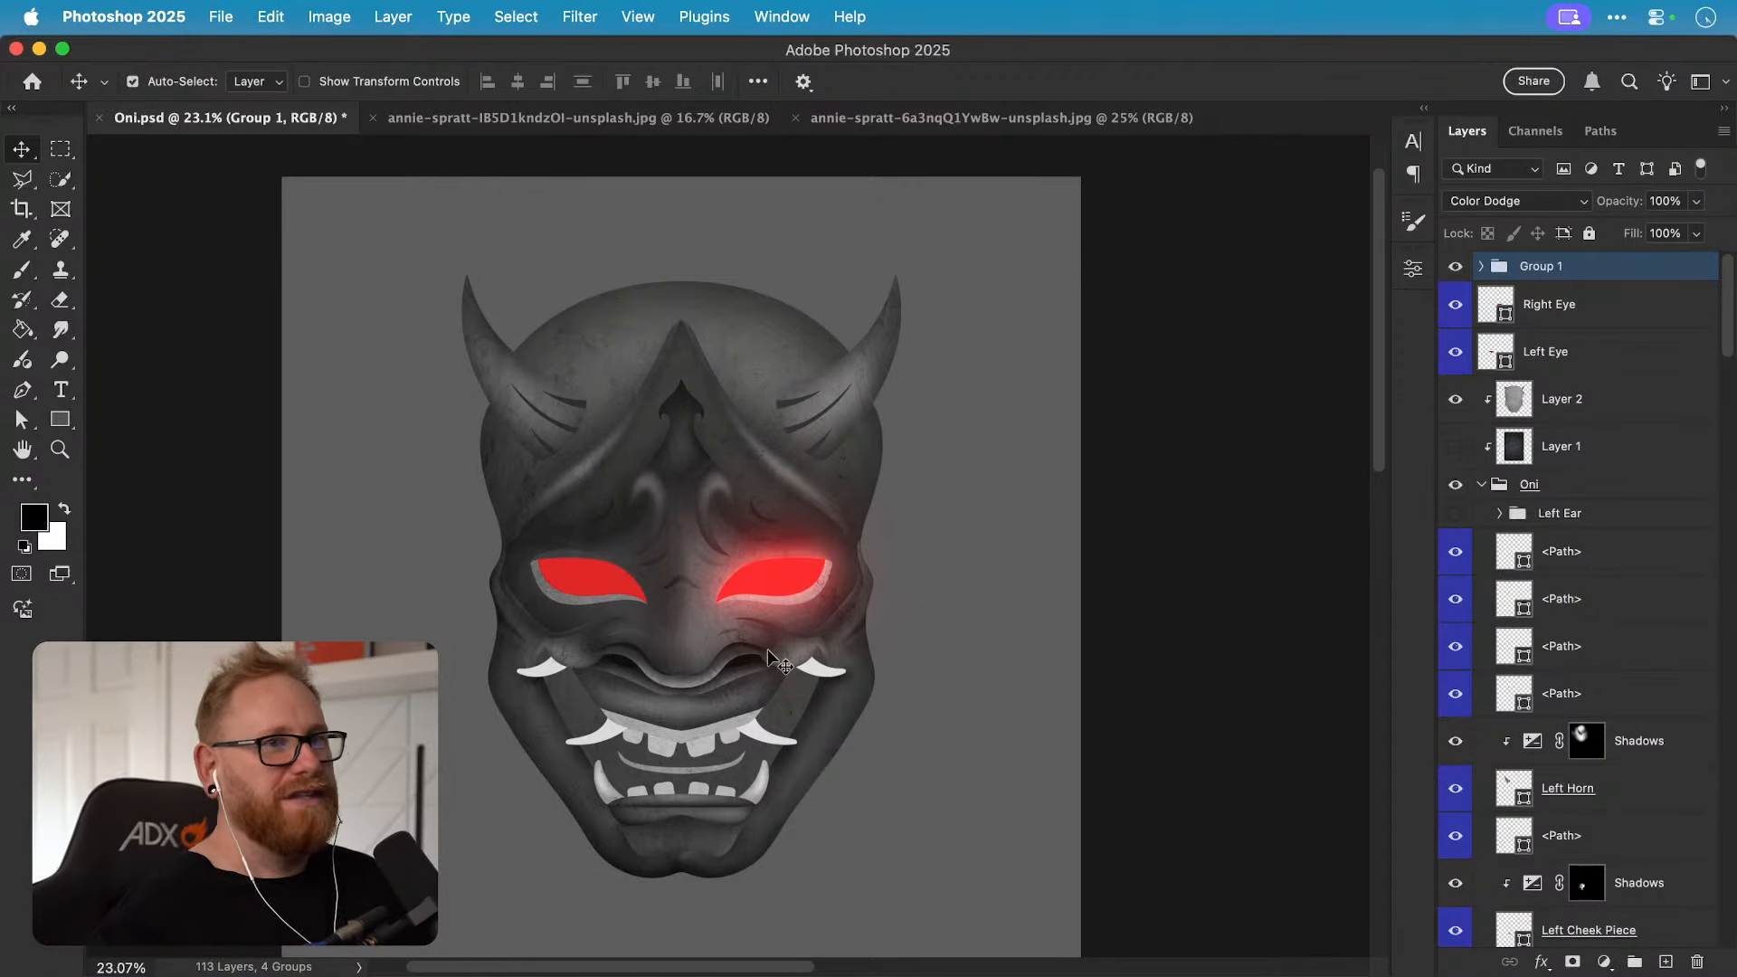
Step: Rename the glow group as Right Eye Glow
double_click(1547, 294)
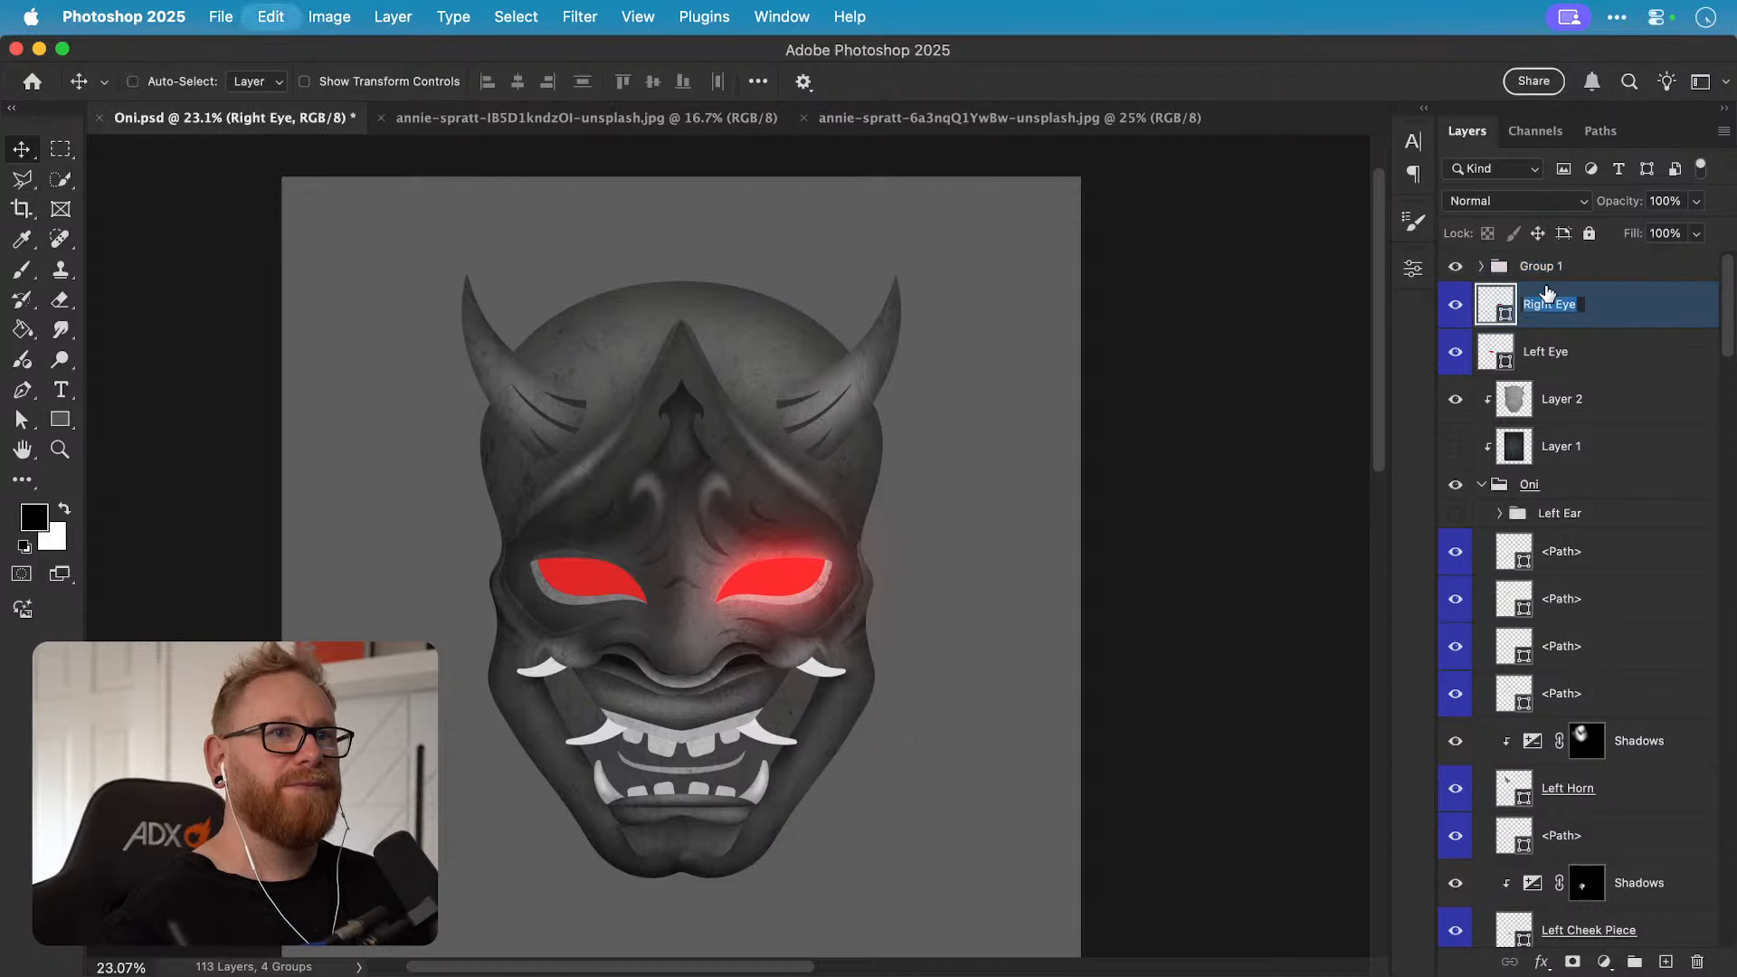
double_click(1544, 267)
type("Right Eye")
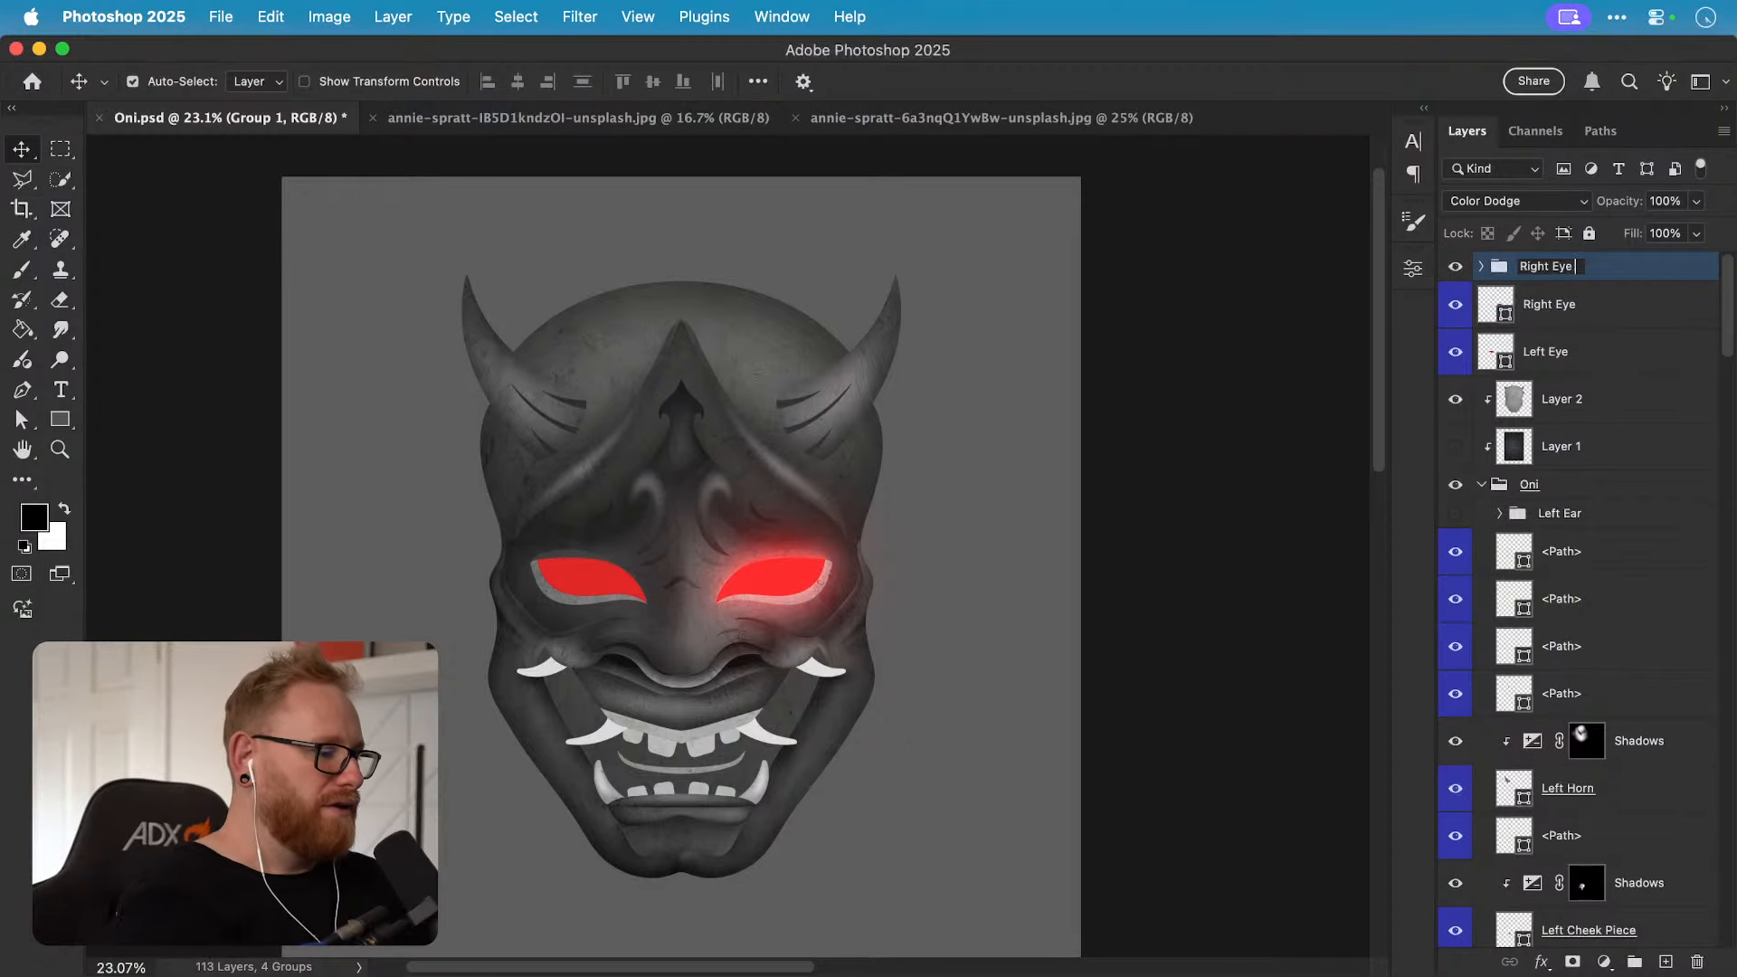
key("Return")
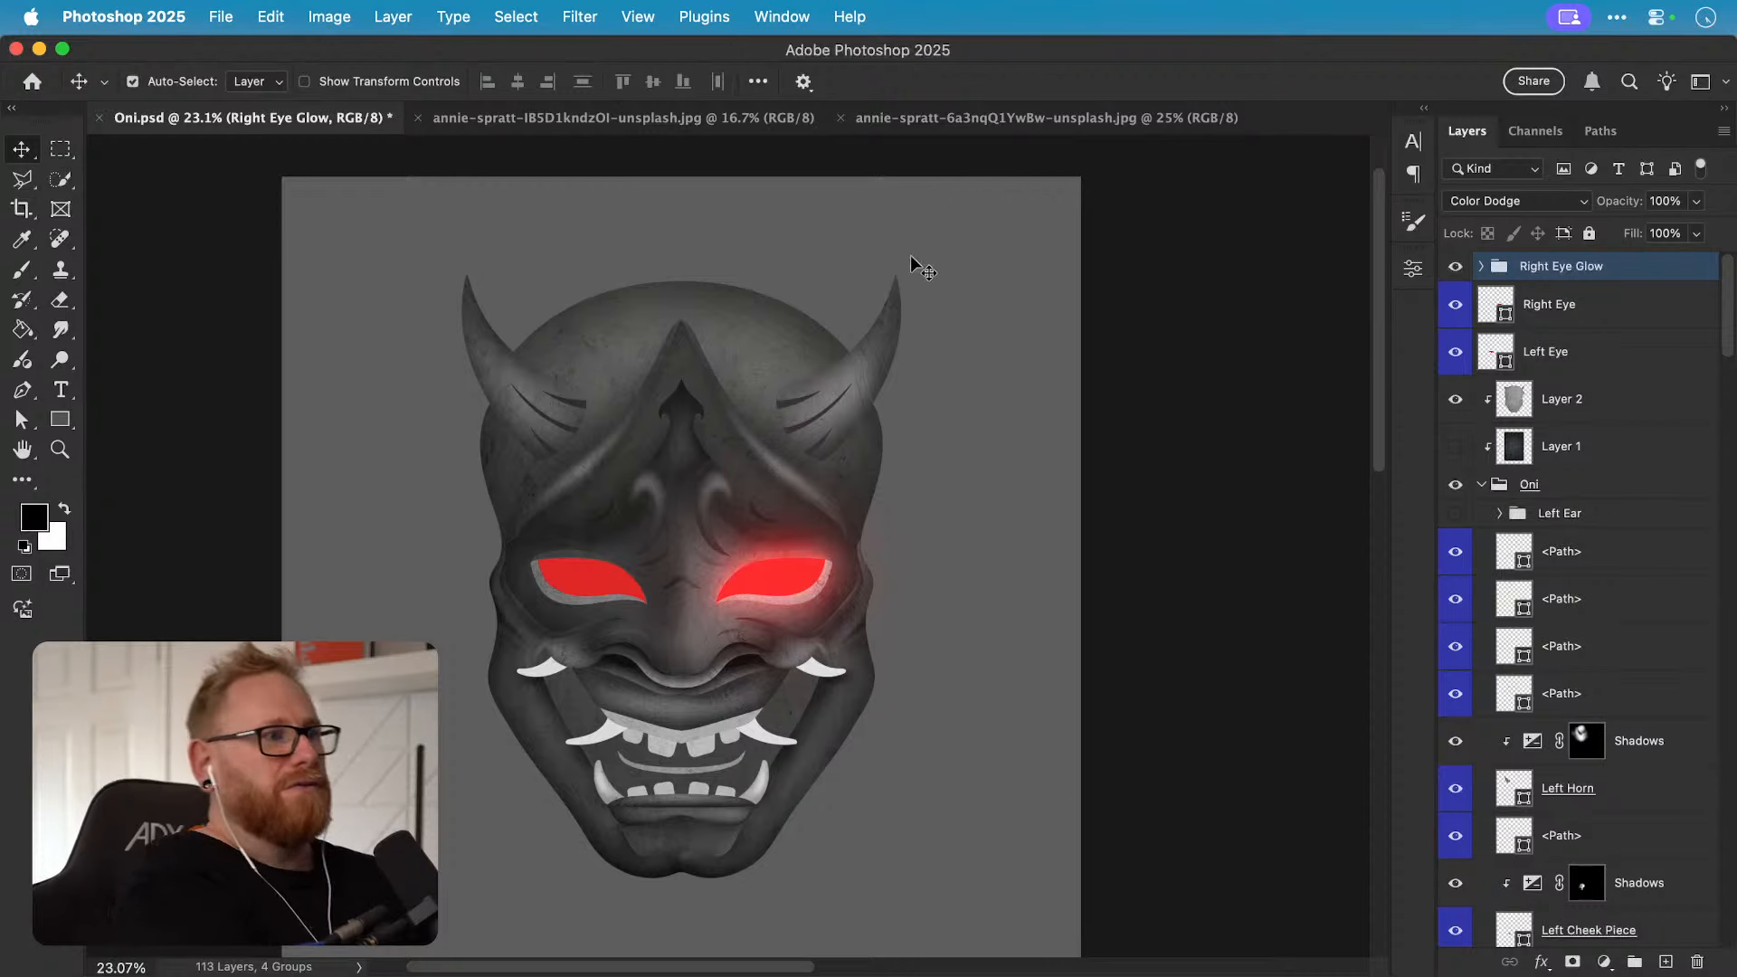
Step: Try flipping the Right Eye Glow group horizontally and moving it over the left eye
left_click(269, 15)
mouse_move(507, 572)
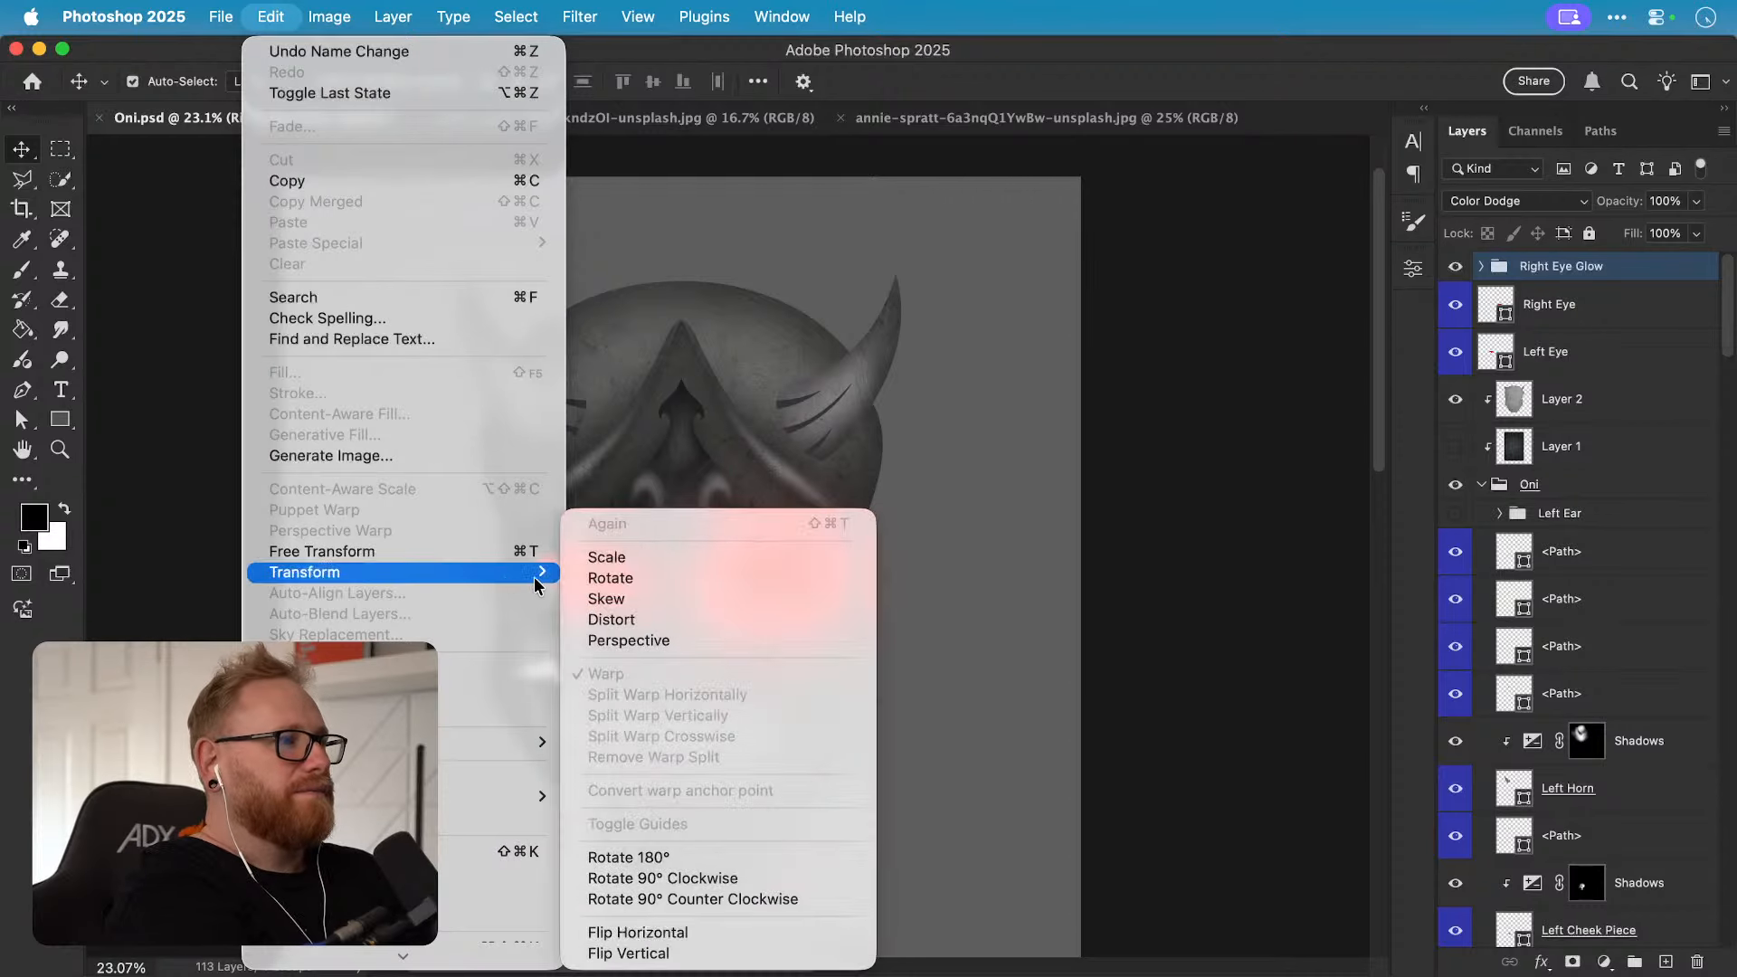
left_click(659, 928)
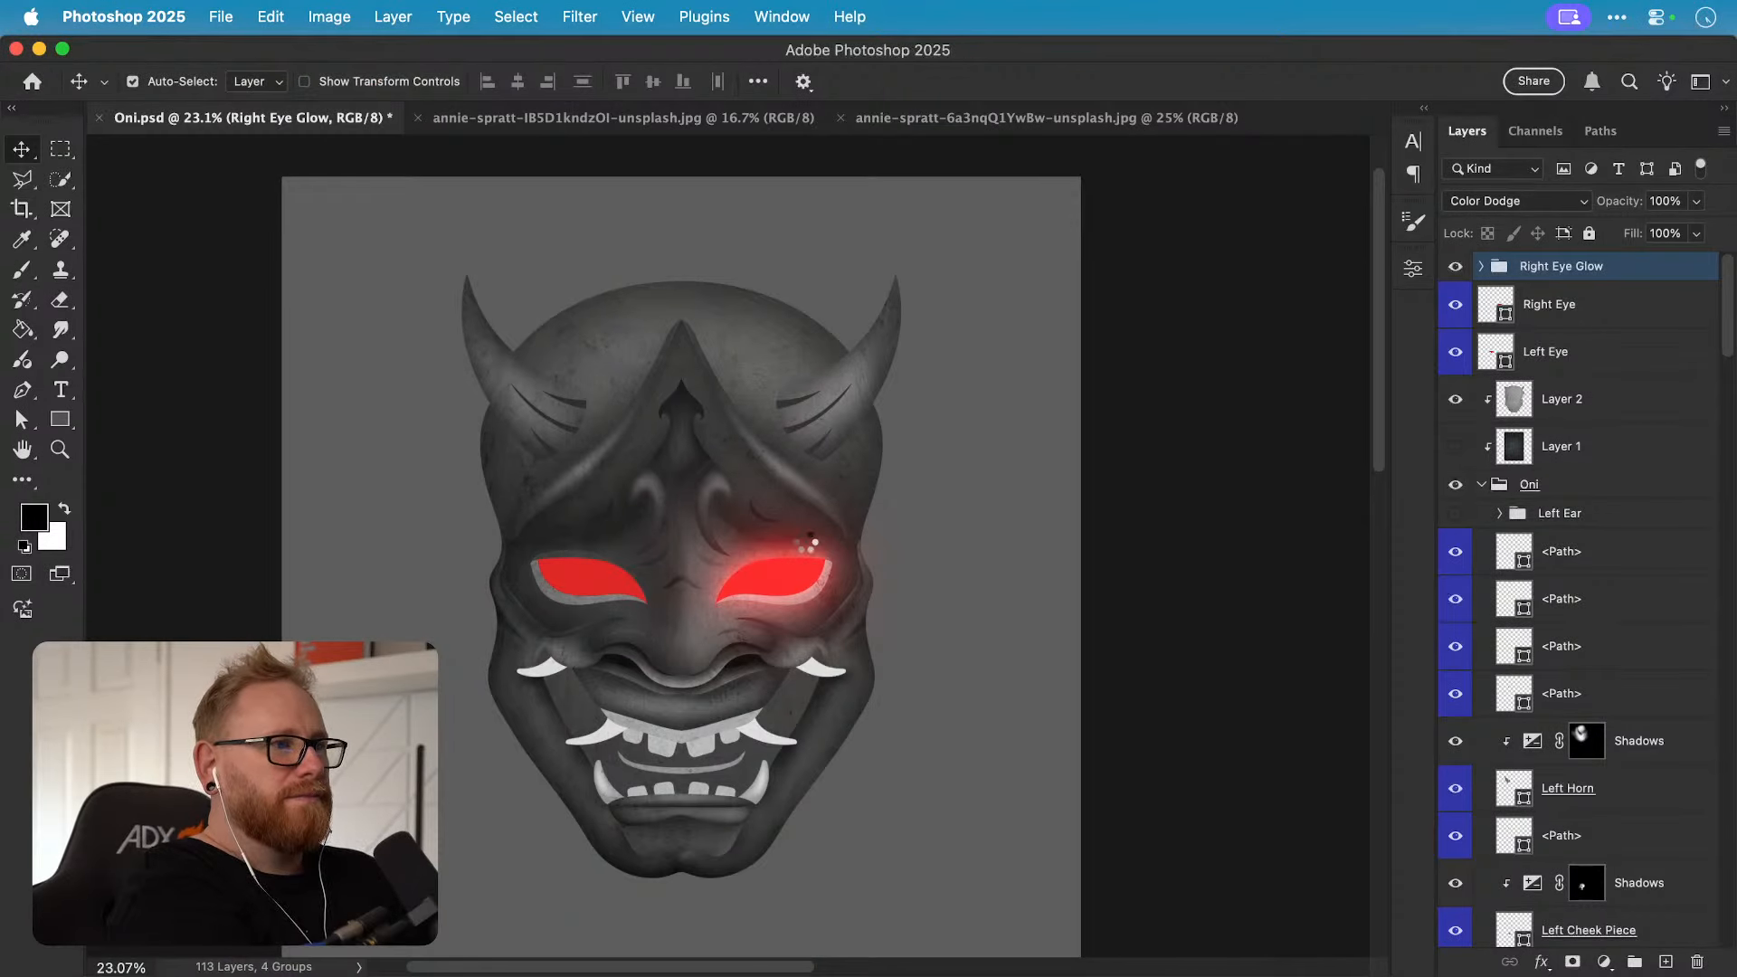
key("super+t")
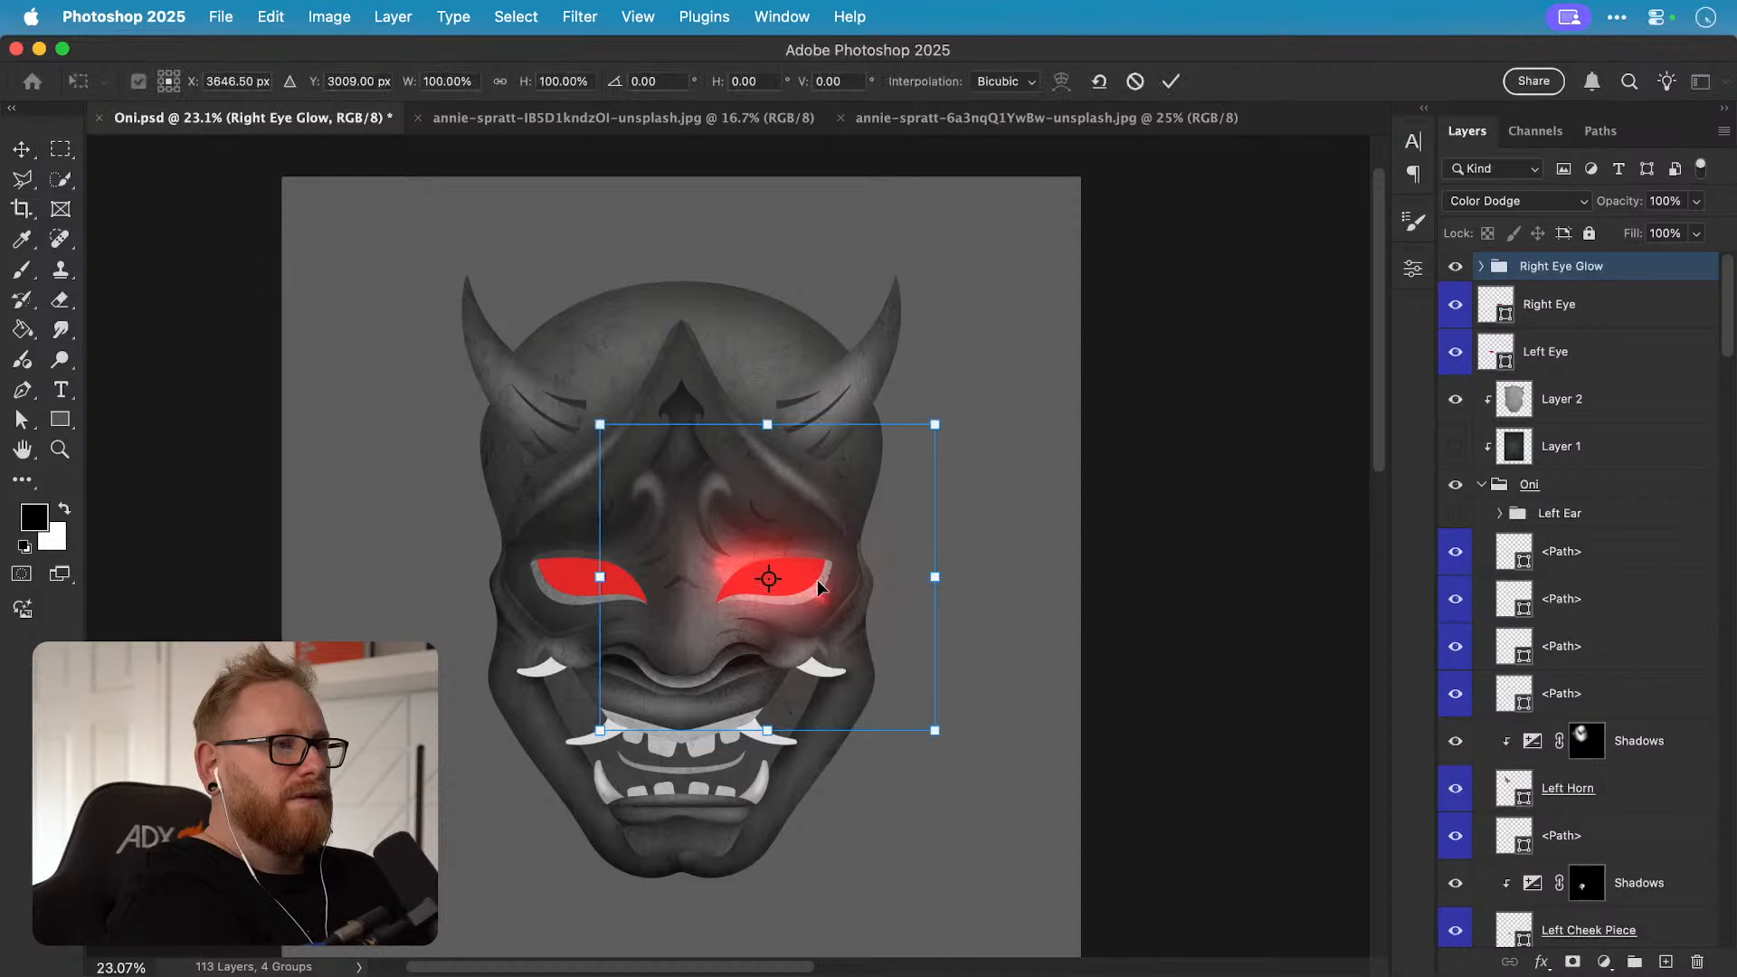
left_click_drag(817, 583, 682, 602)
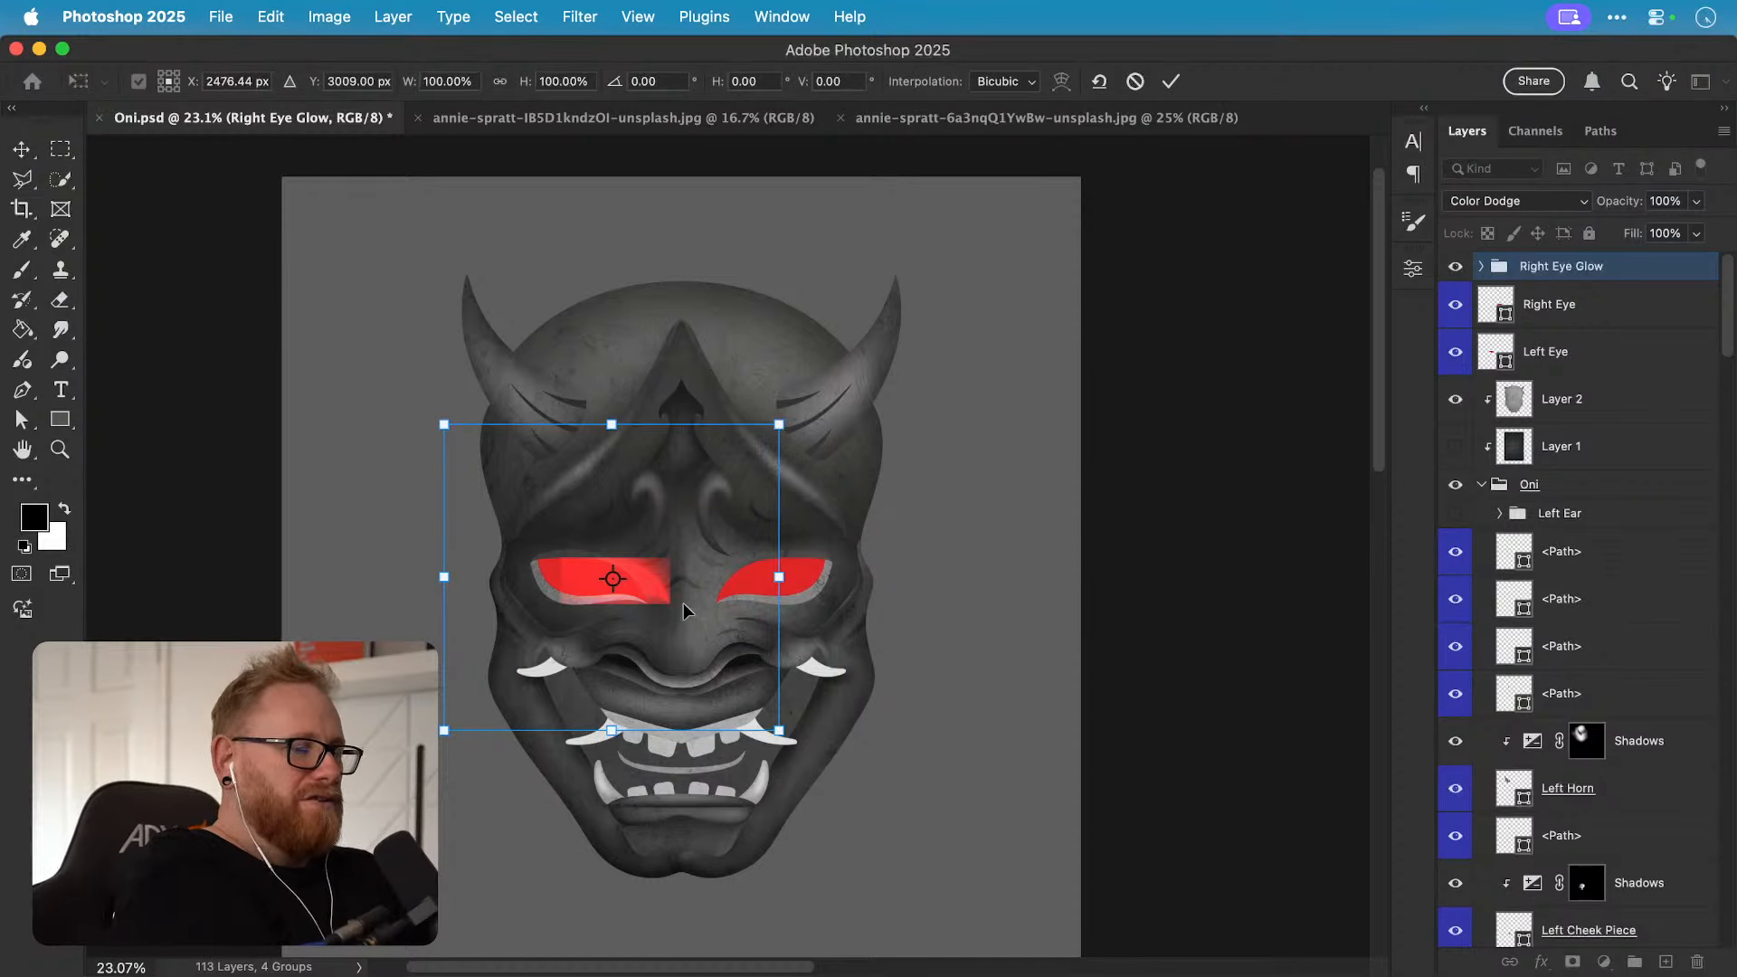
key("Return")
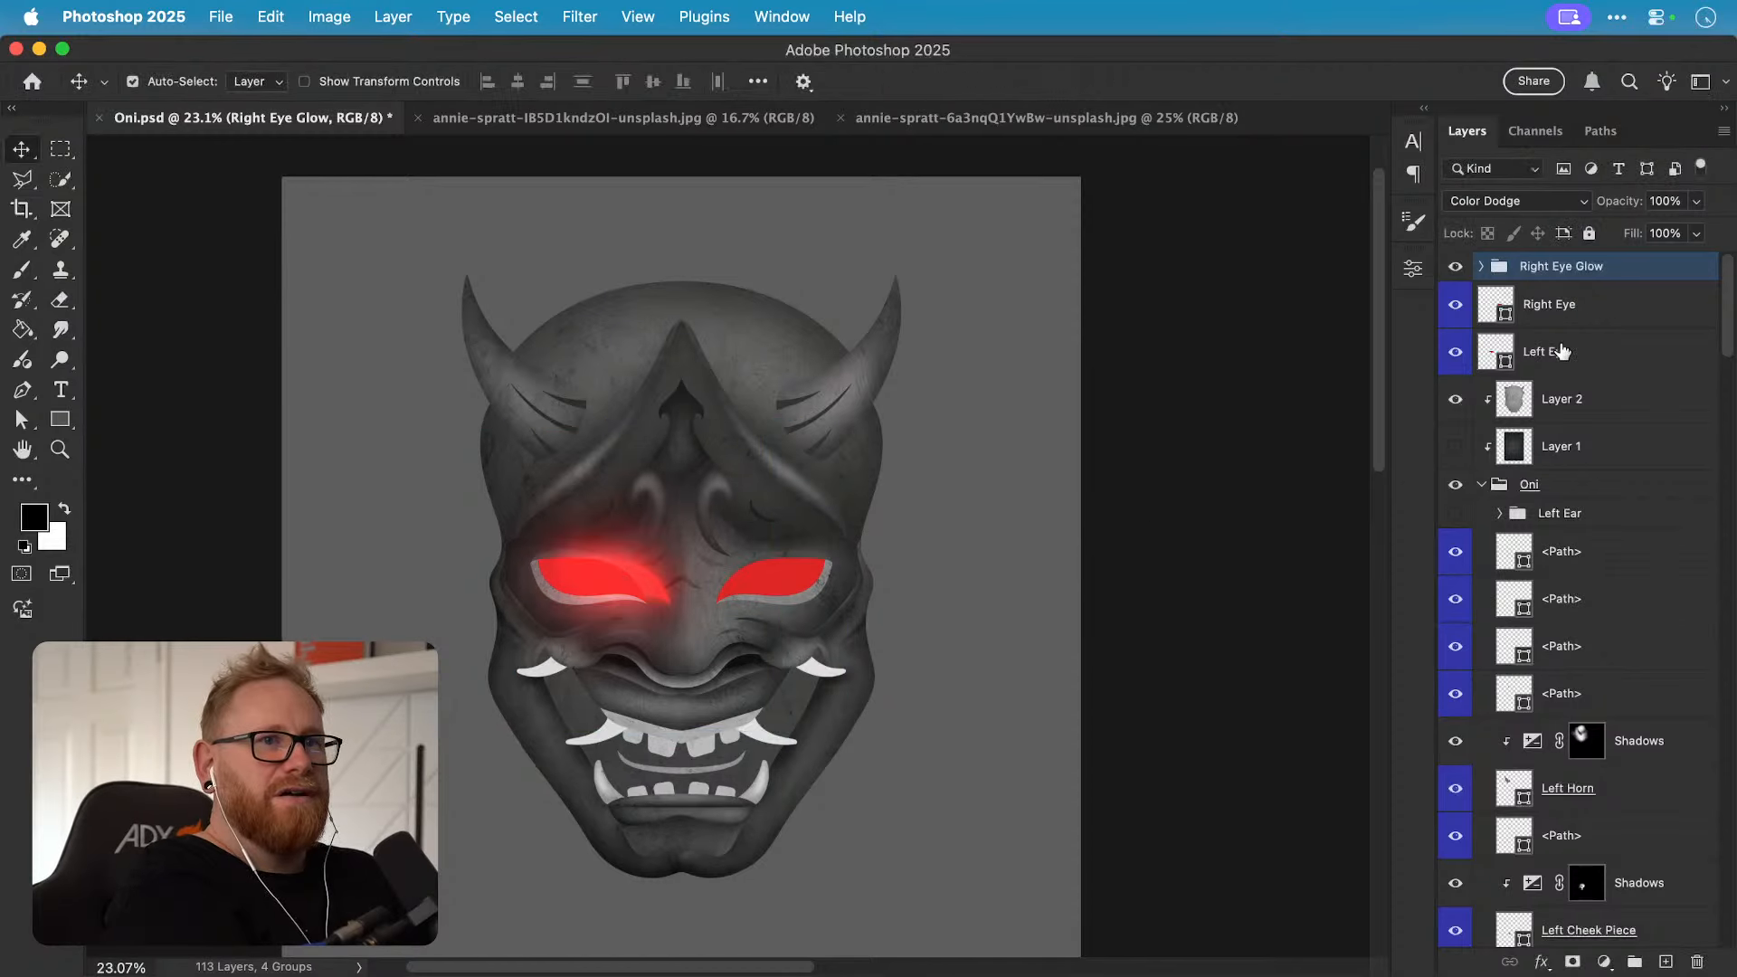
Step: Try to align the glow group with the Left Eye layer, and undo the alignment, the move and the flip
left_click(1574, 353, "super")
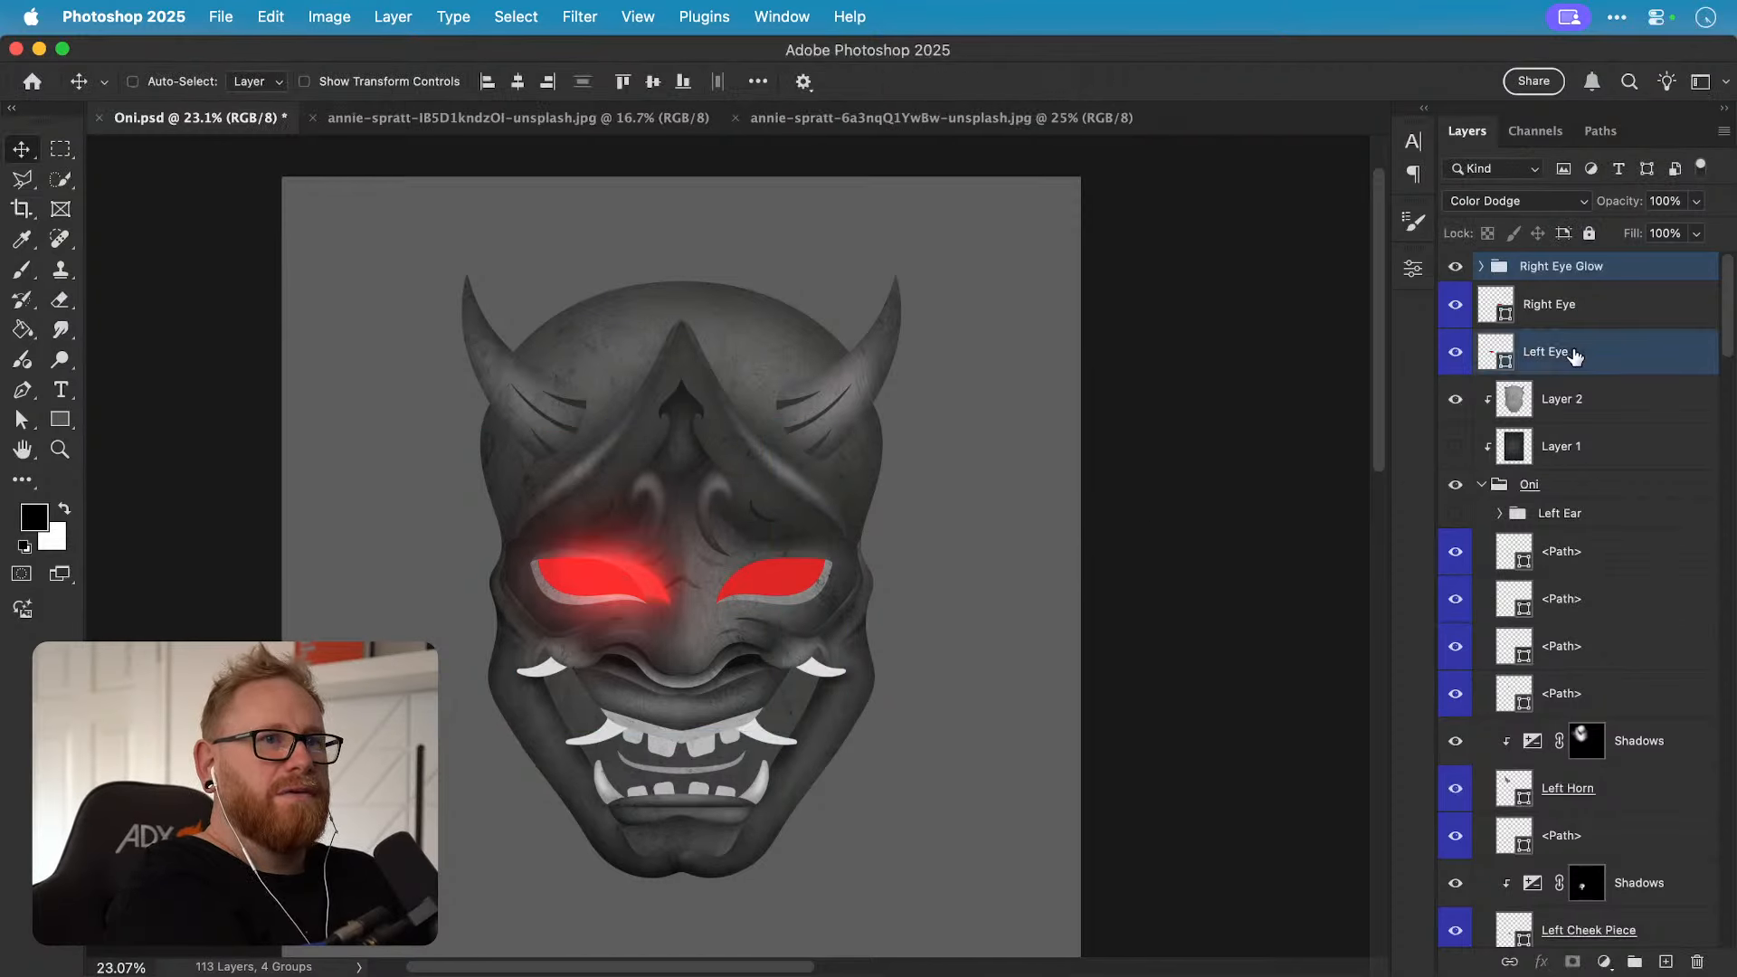
left_click(487, 84)
key("super+z")
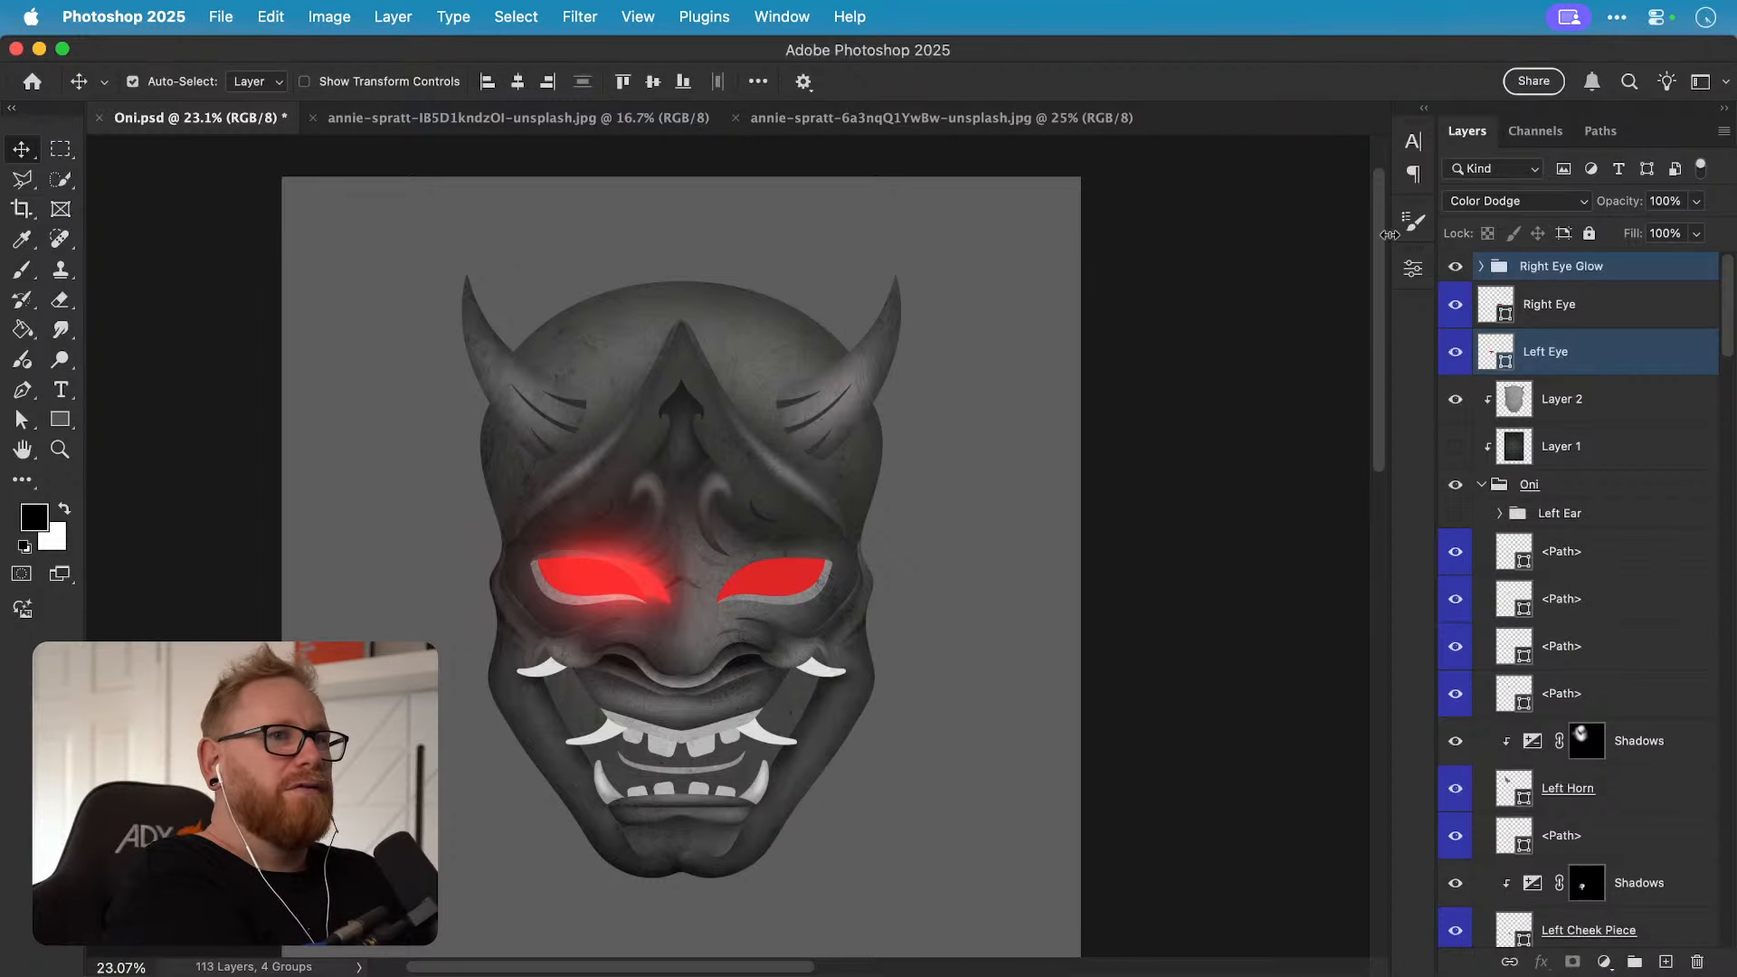
left_click(1580, 271)
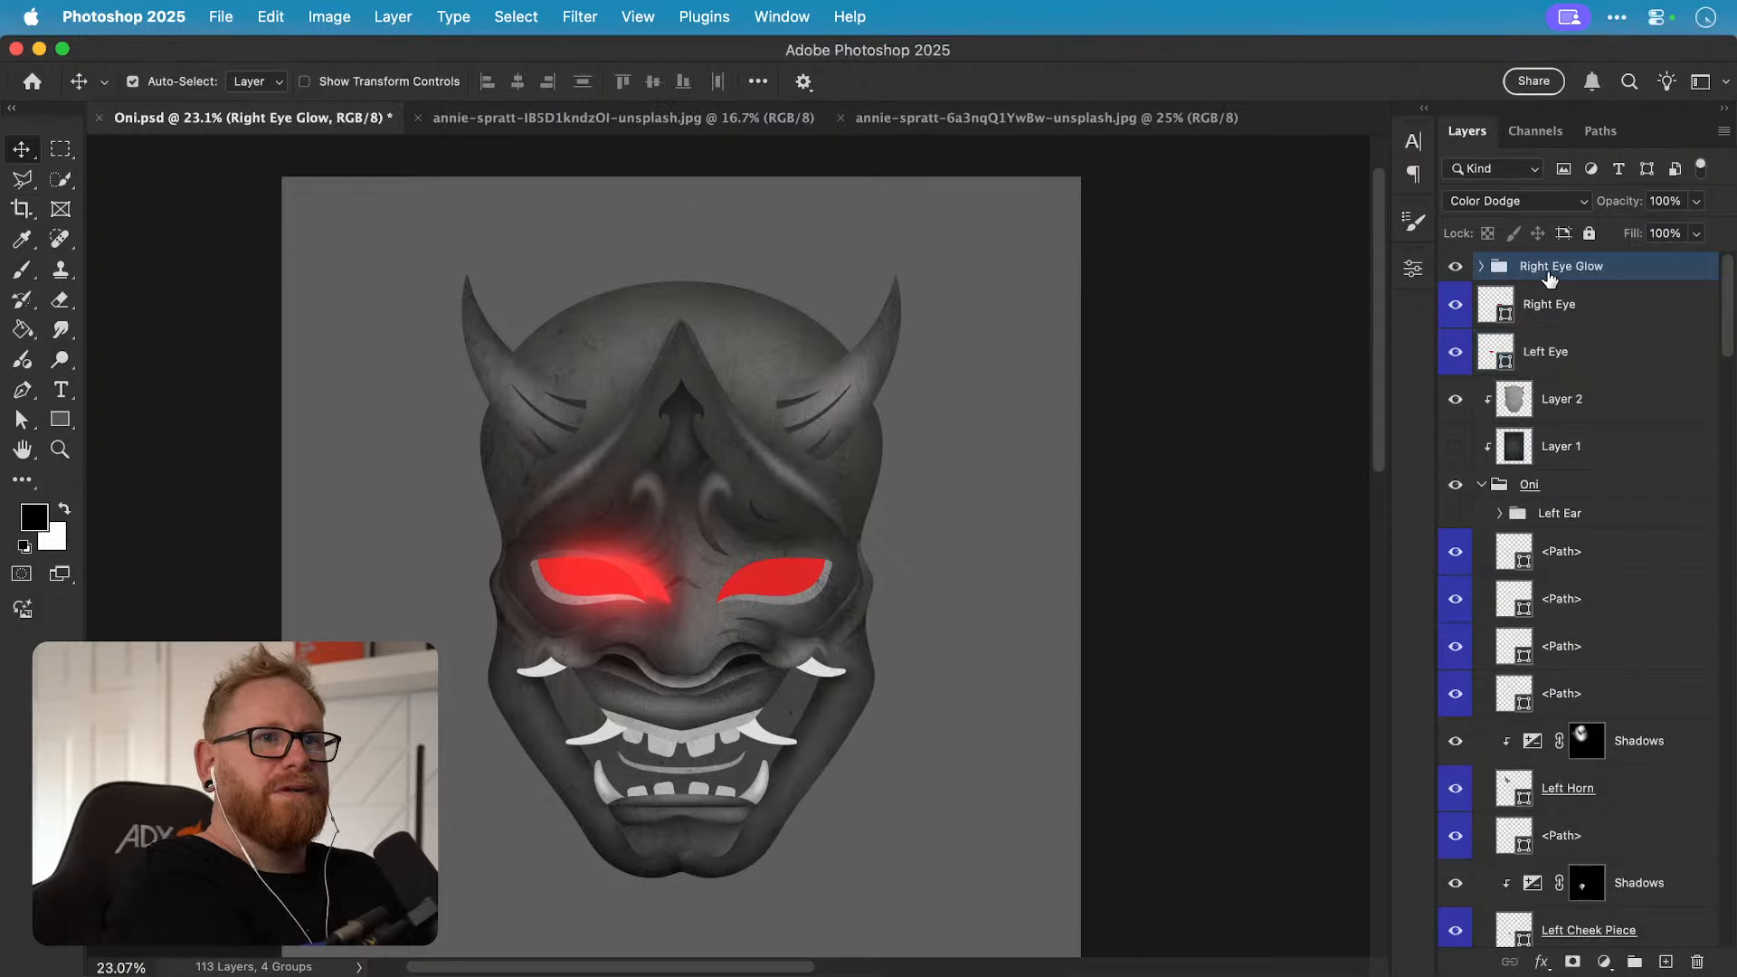
key("super+z")
key("super+z")
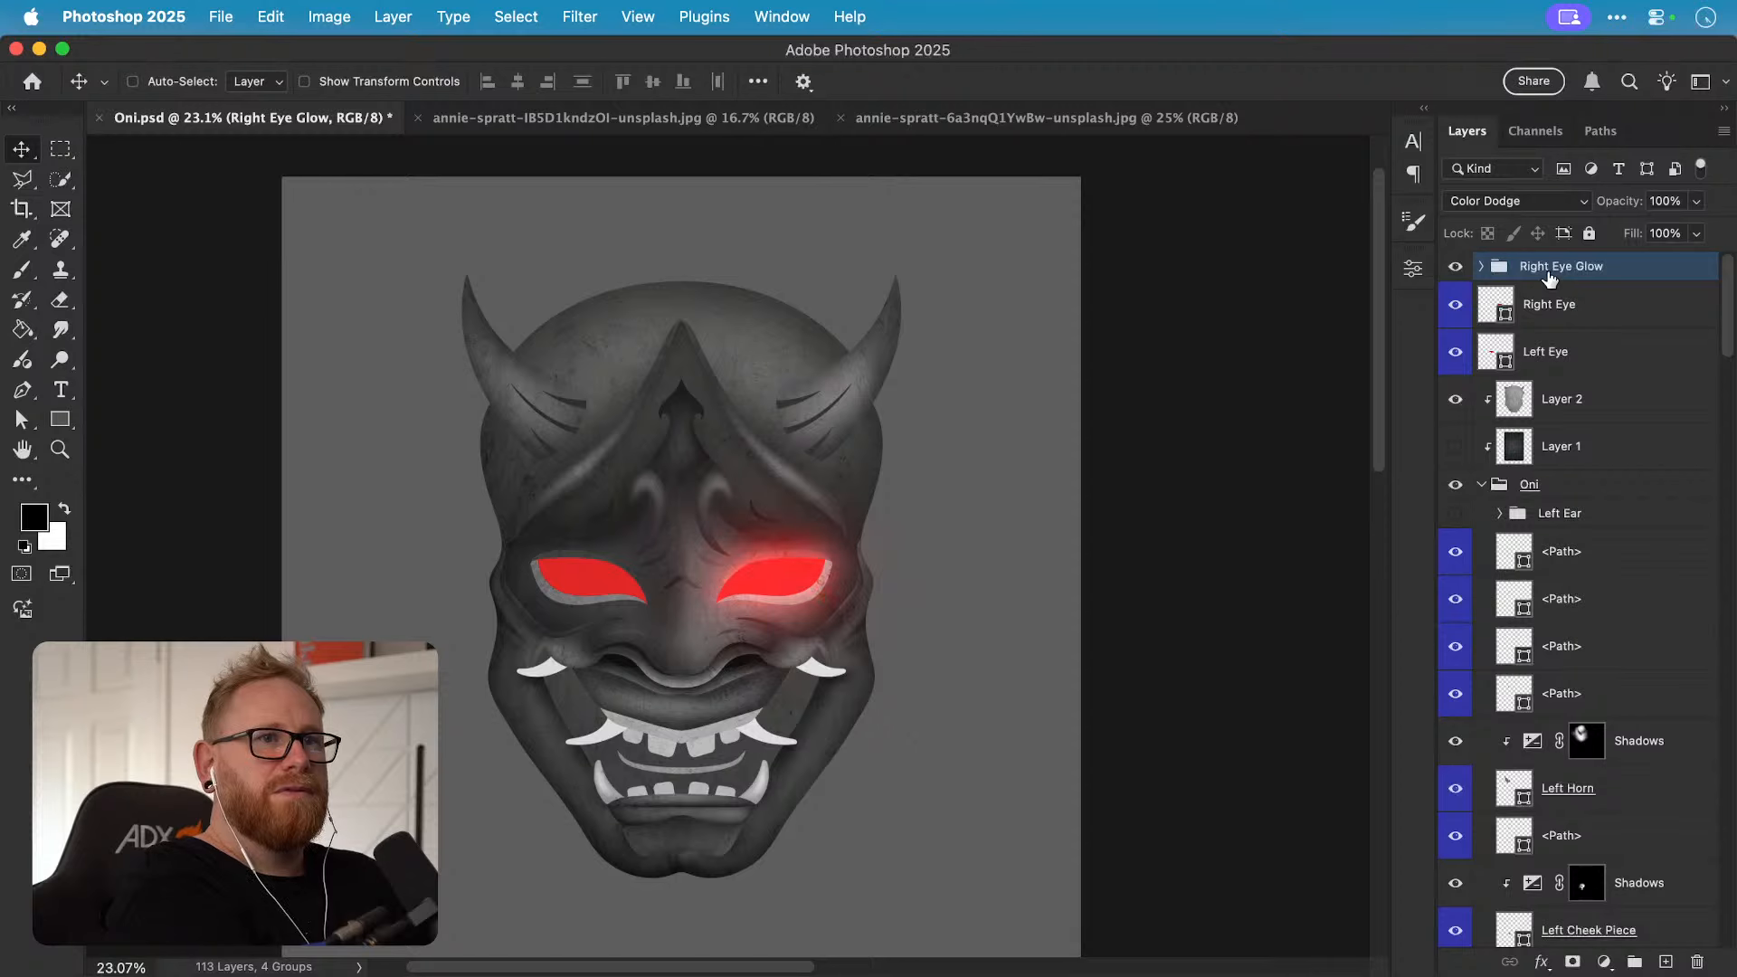
Step: Duplicate the Right Eye Glow group and rename the copy as Left Eye Glow
left_click(1456, 267)
left_click(1455, 268)
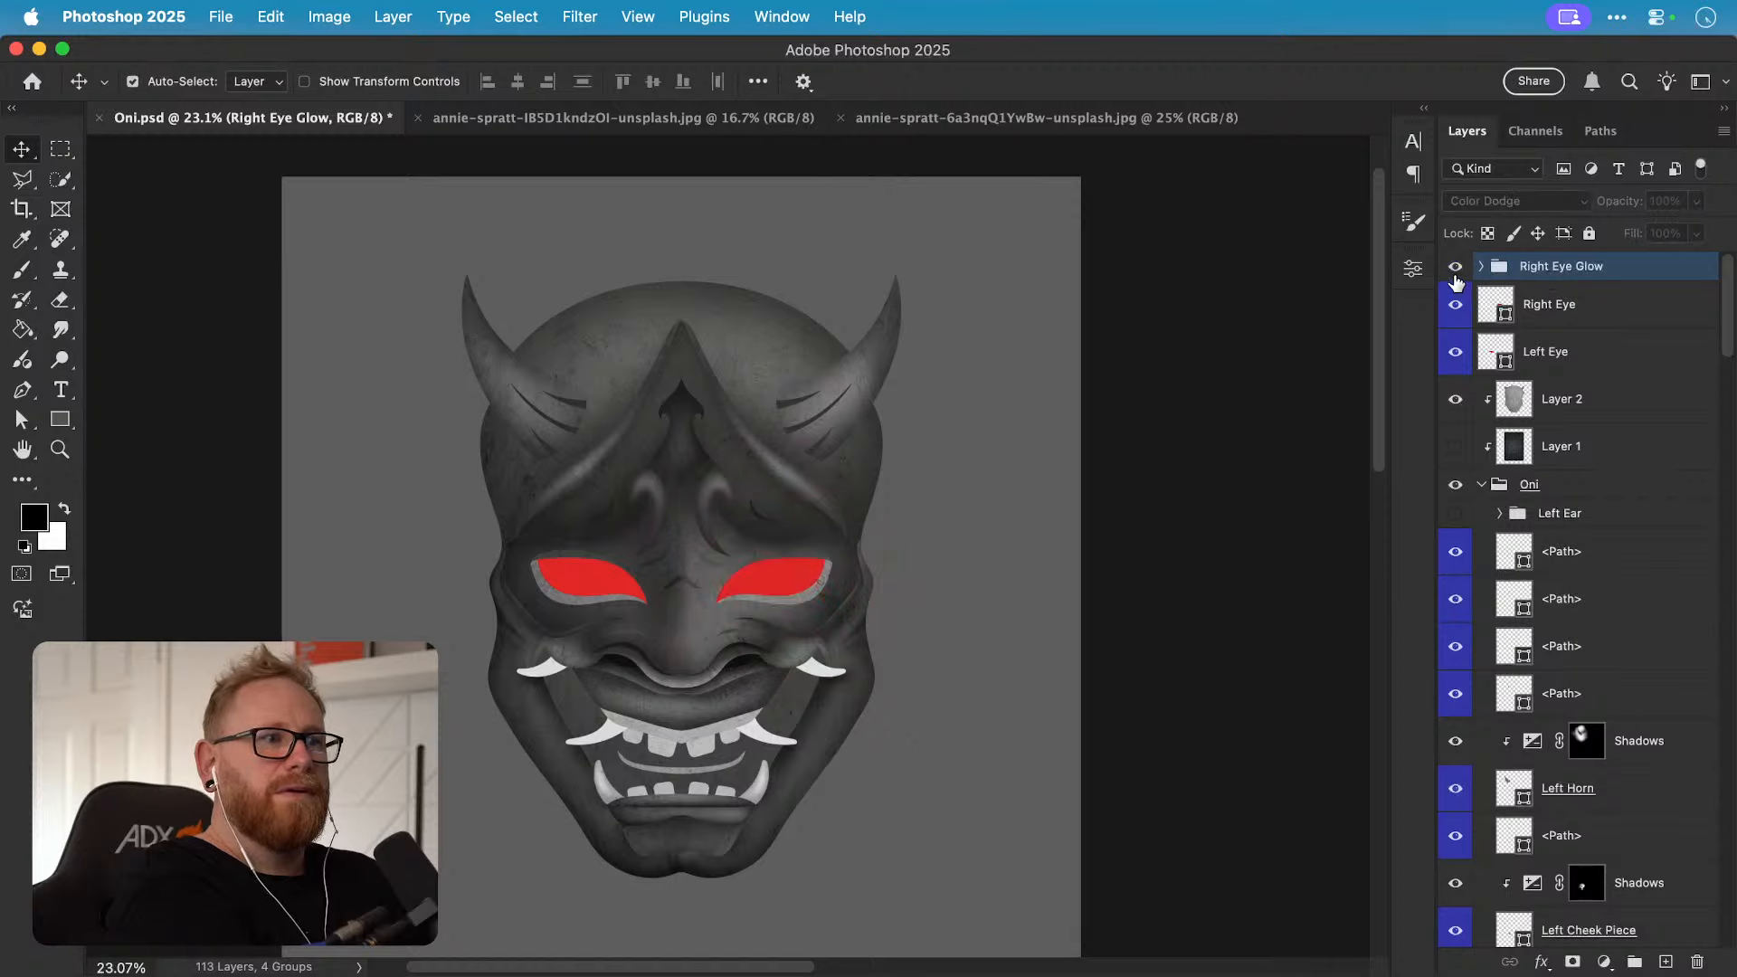
key("super+j")
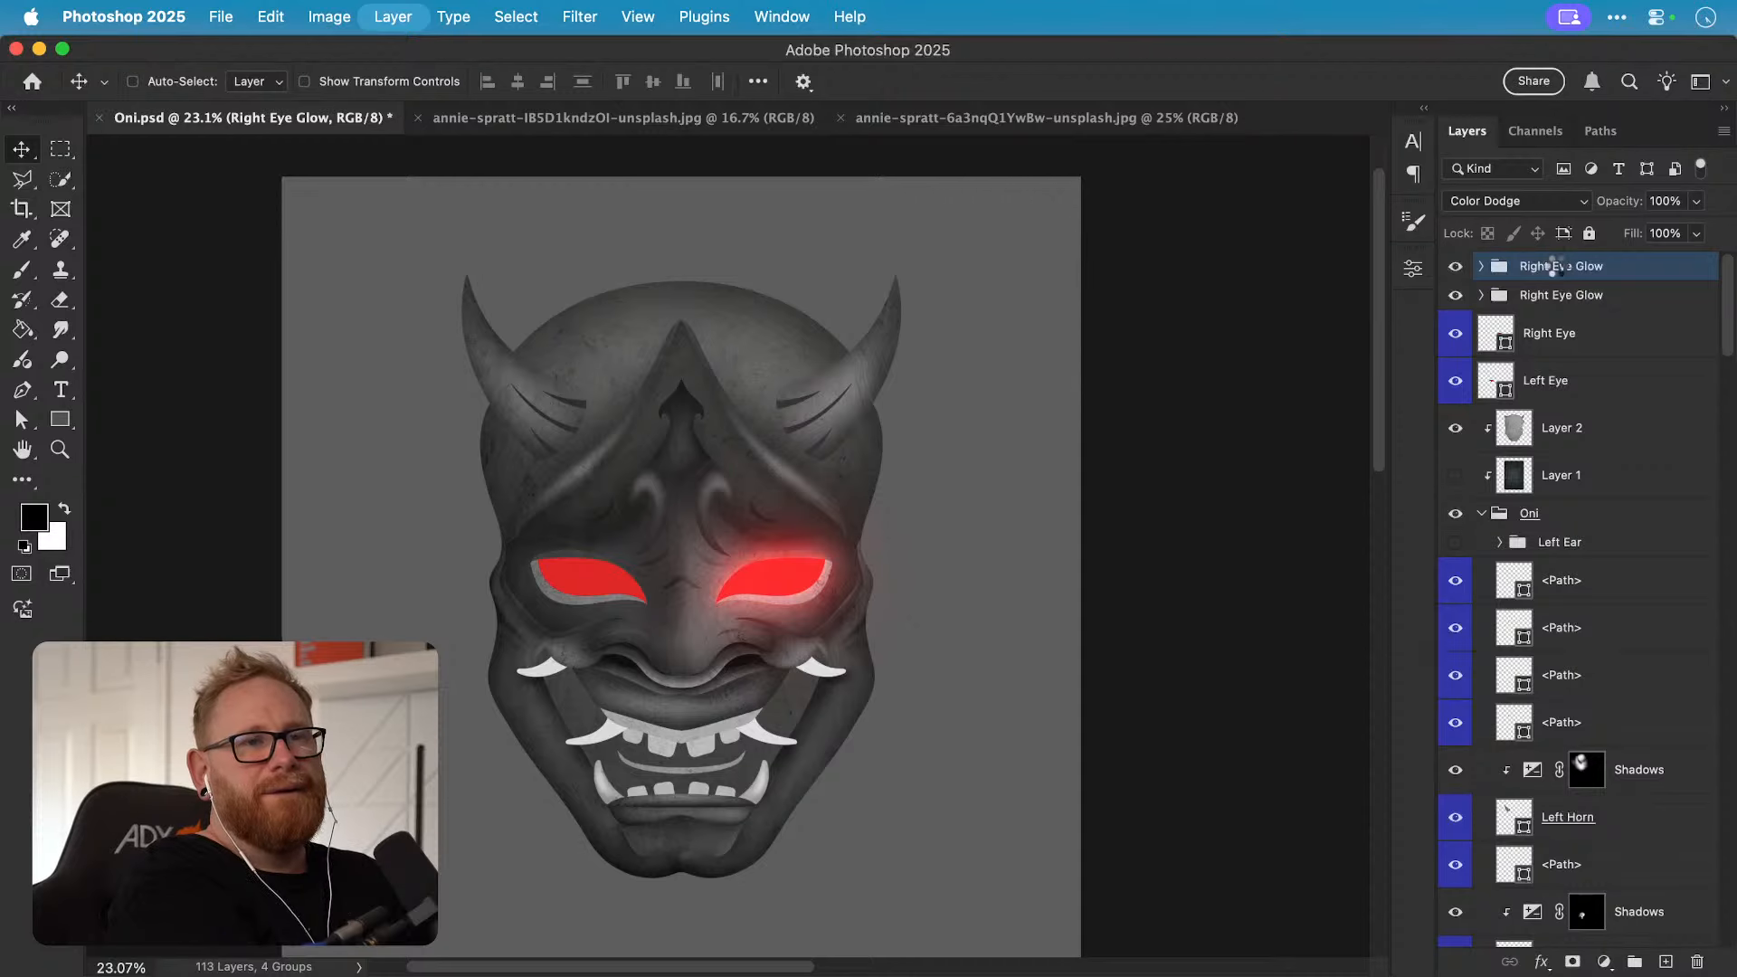
double_click(1554, 266)
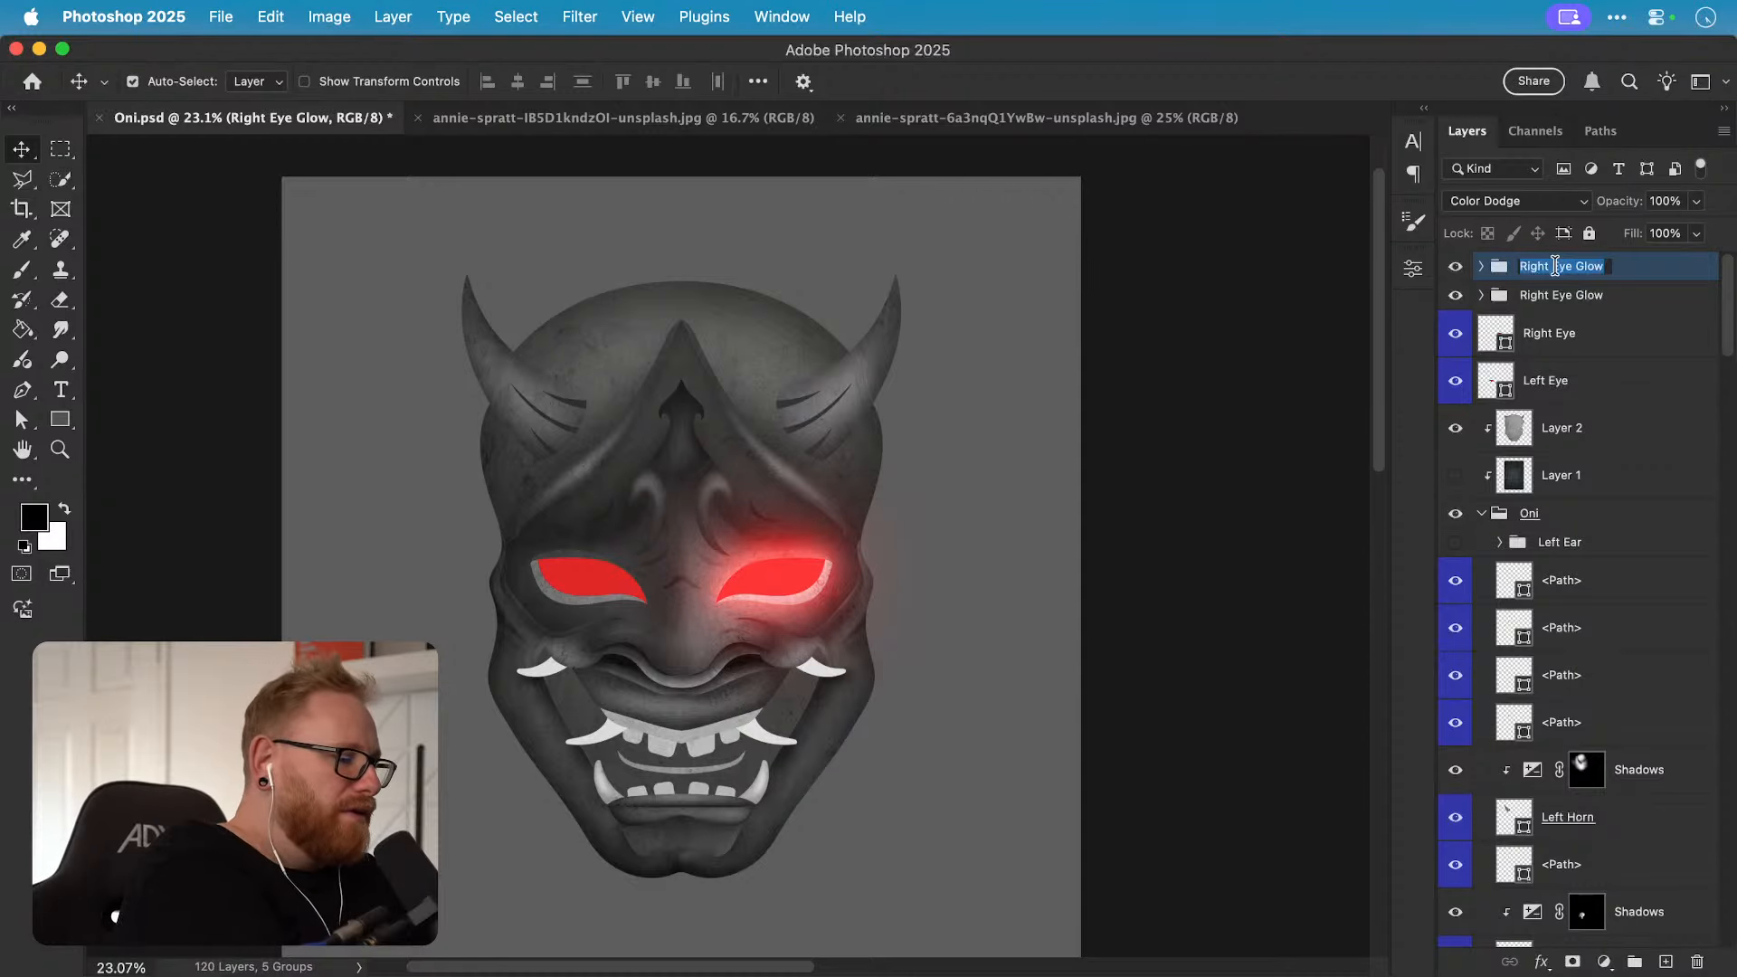
type("Left Eye ")
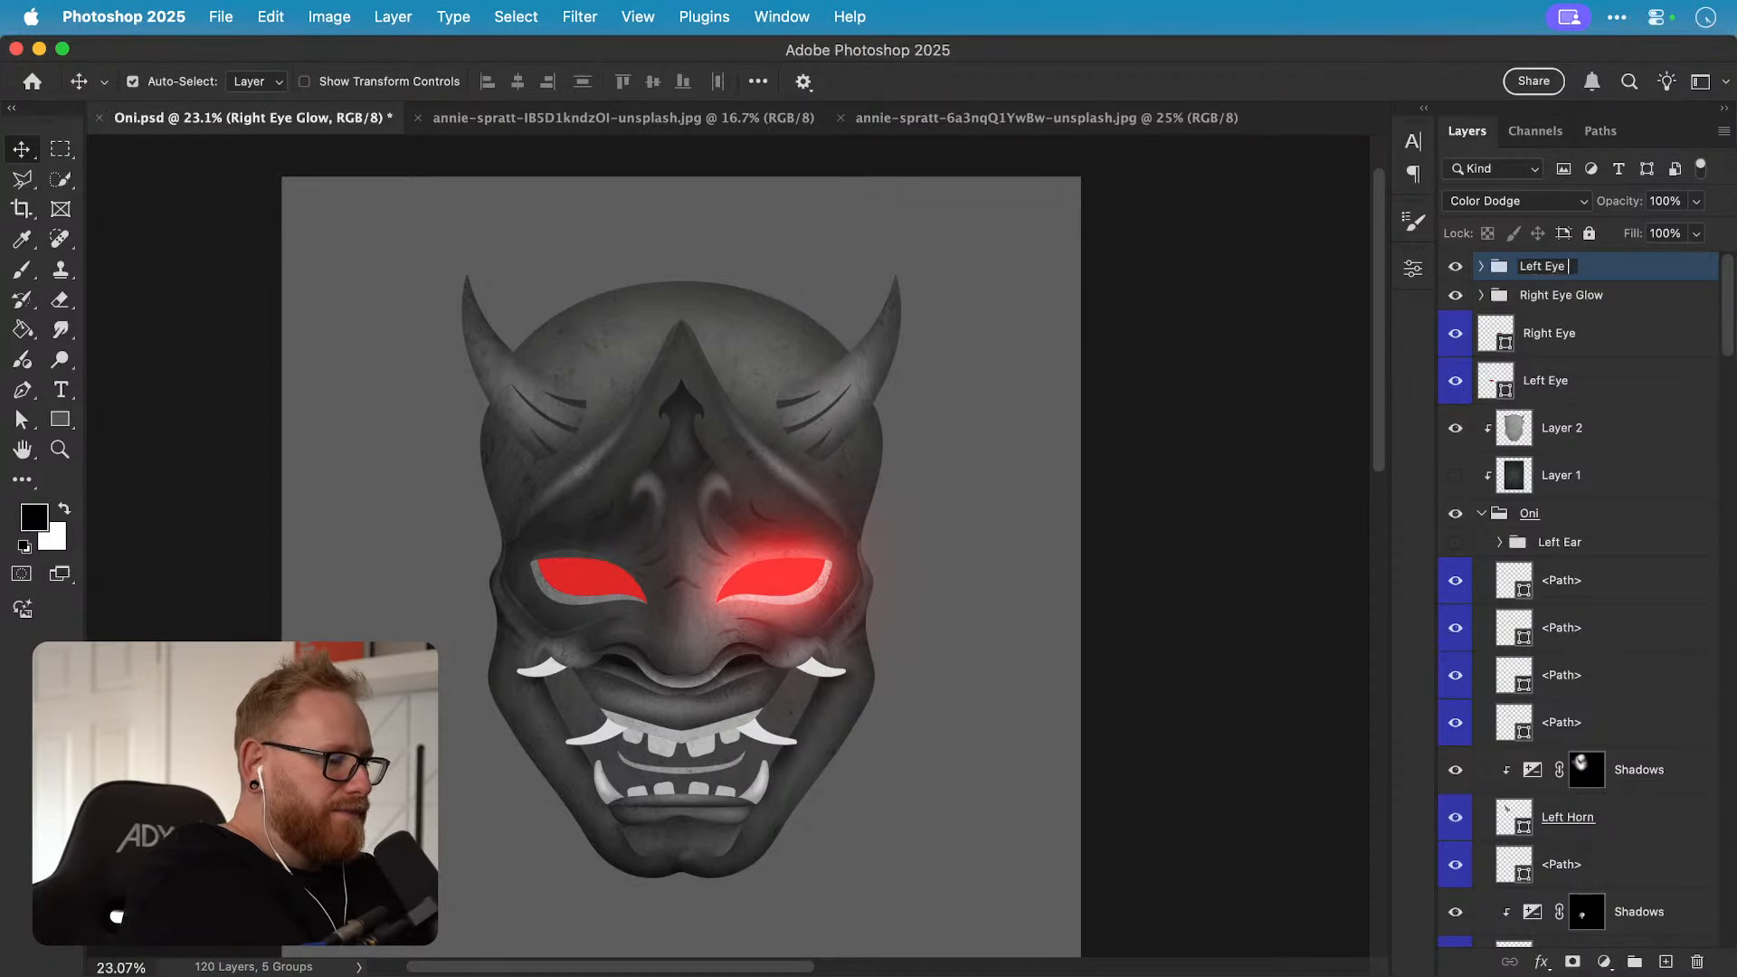
type("Glow")
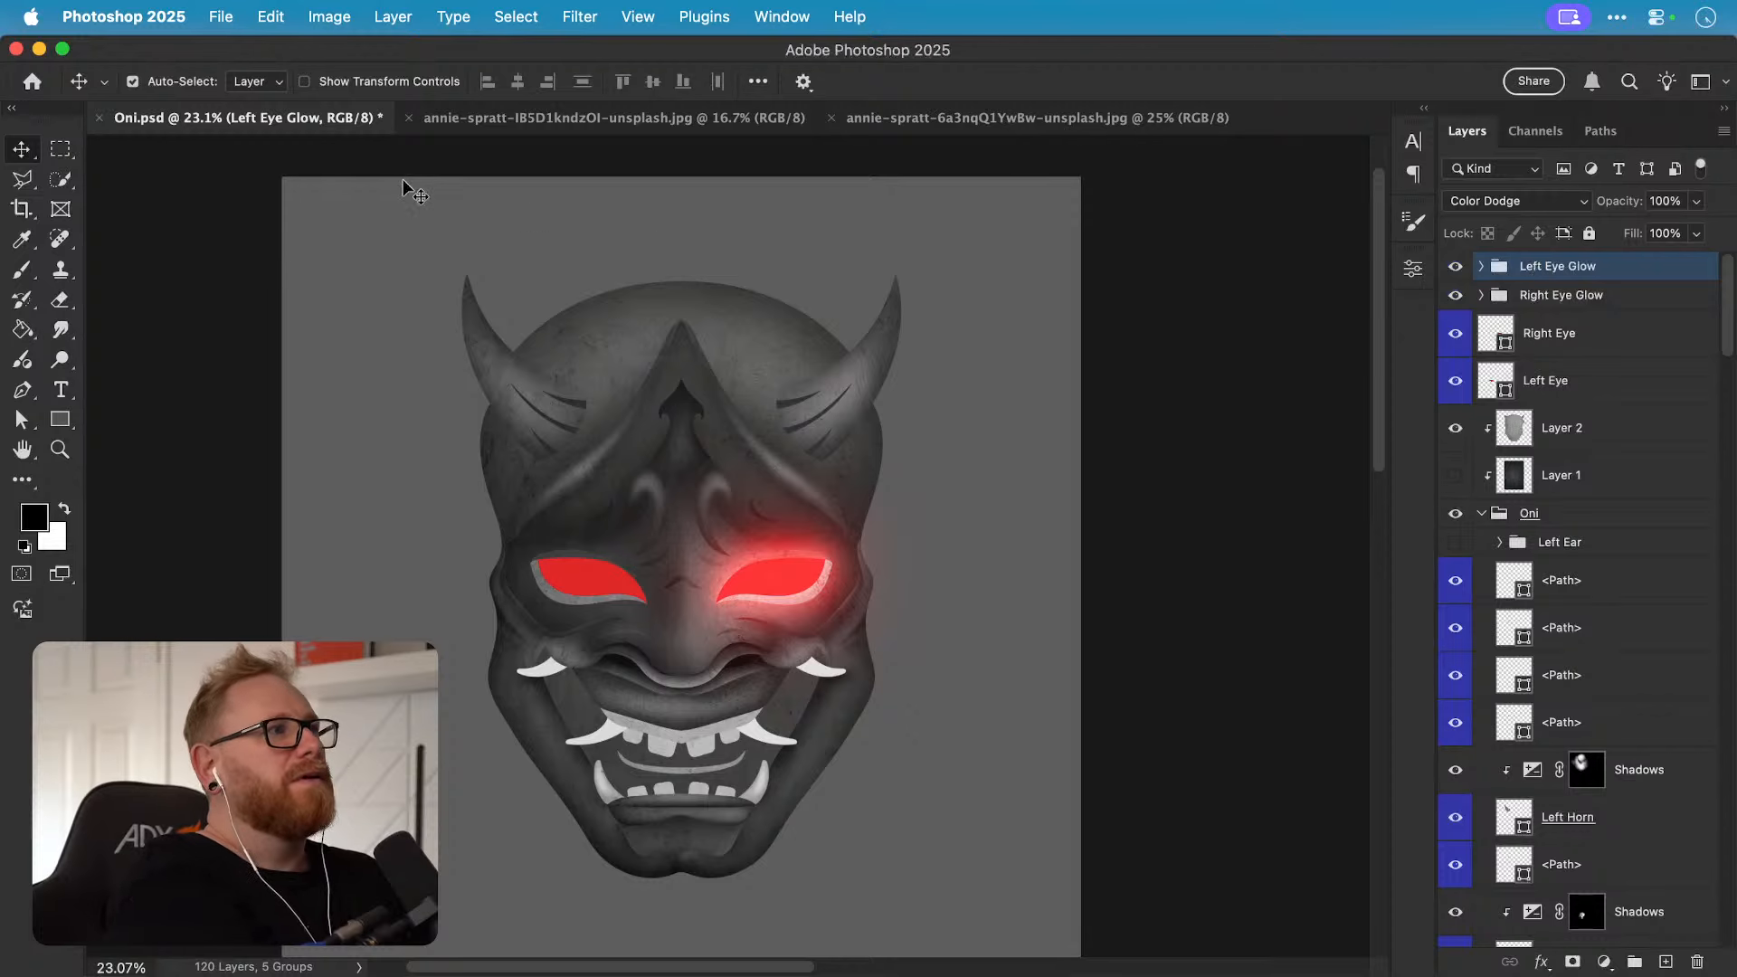
Step: Flip the Left Eye Glow group horizontally and position it so its glow lines up with the left eye
left_click(270, 16)
mouse_move(465, 572)
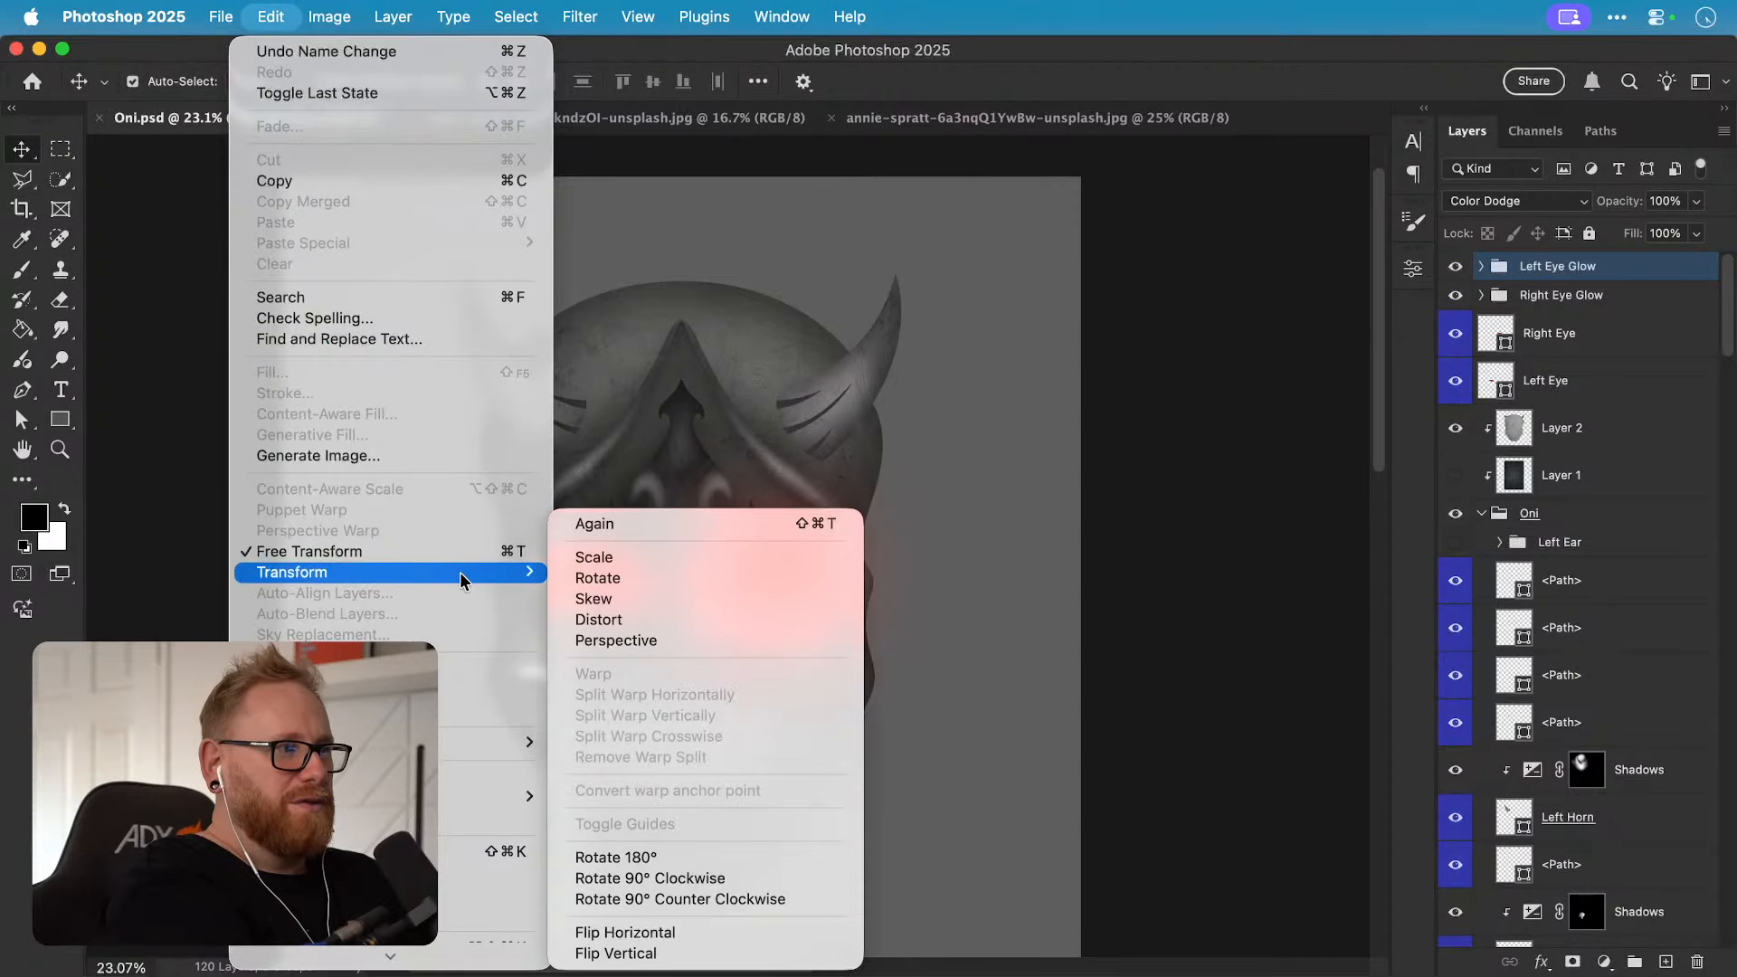
left_click(633, 932)
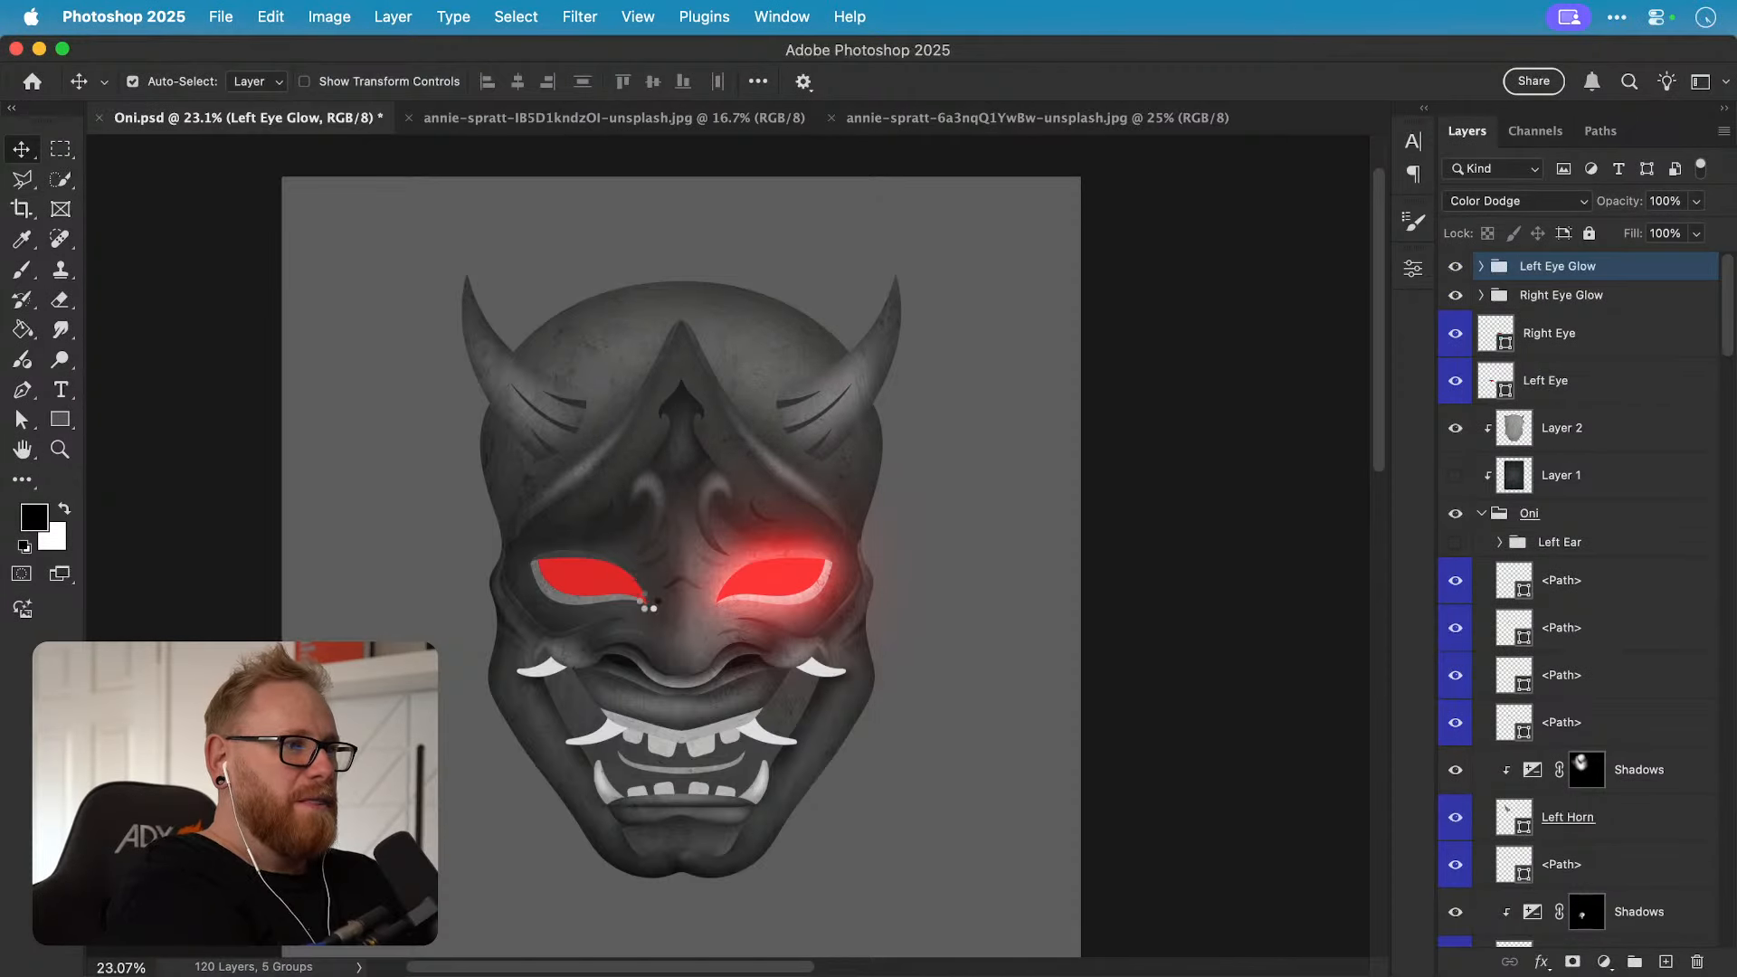
key("z")
left_click(660, 608)
left_click(669, 609)
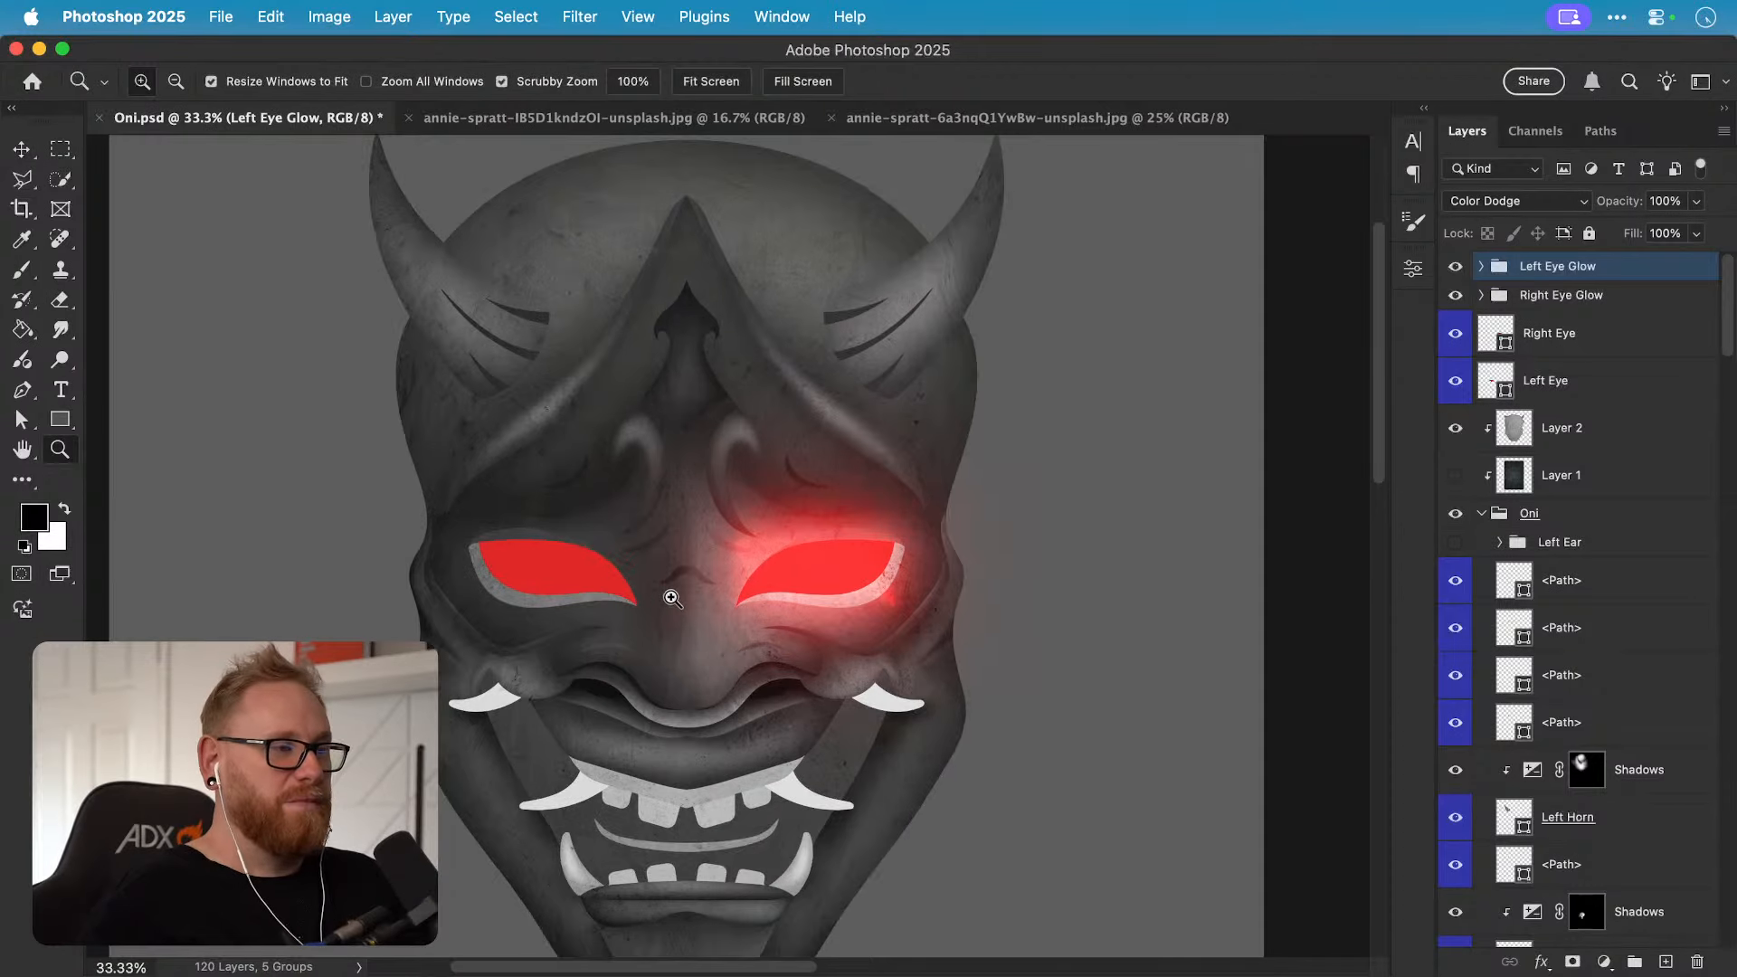
left_click(680, 611)
key("super+t")
left_click_drag(1013, 573, 630, 579)
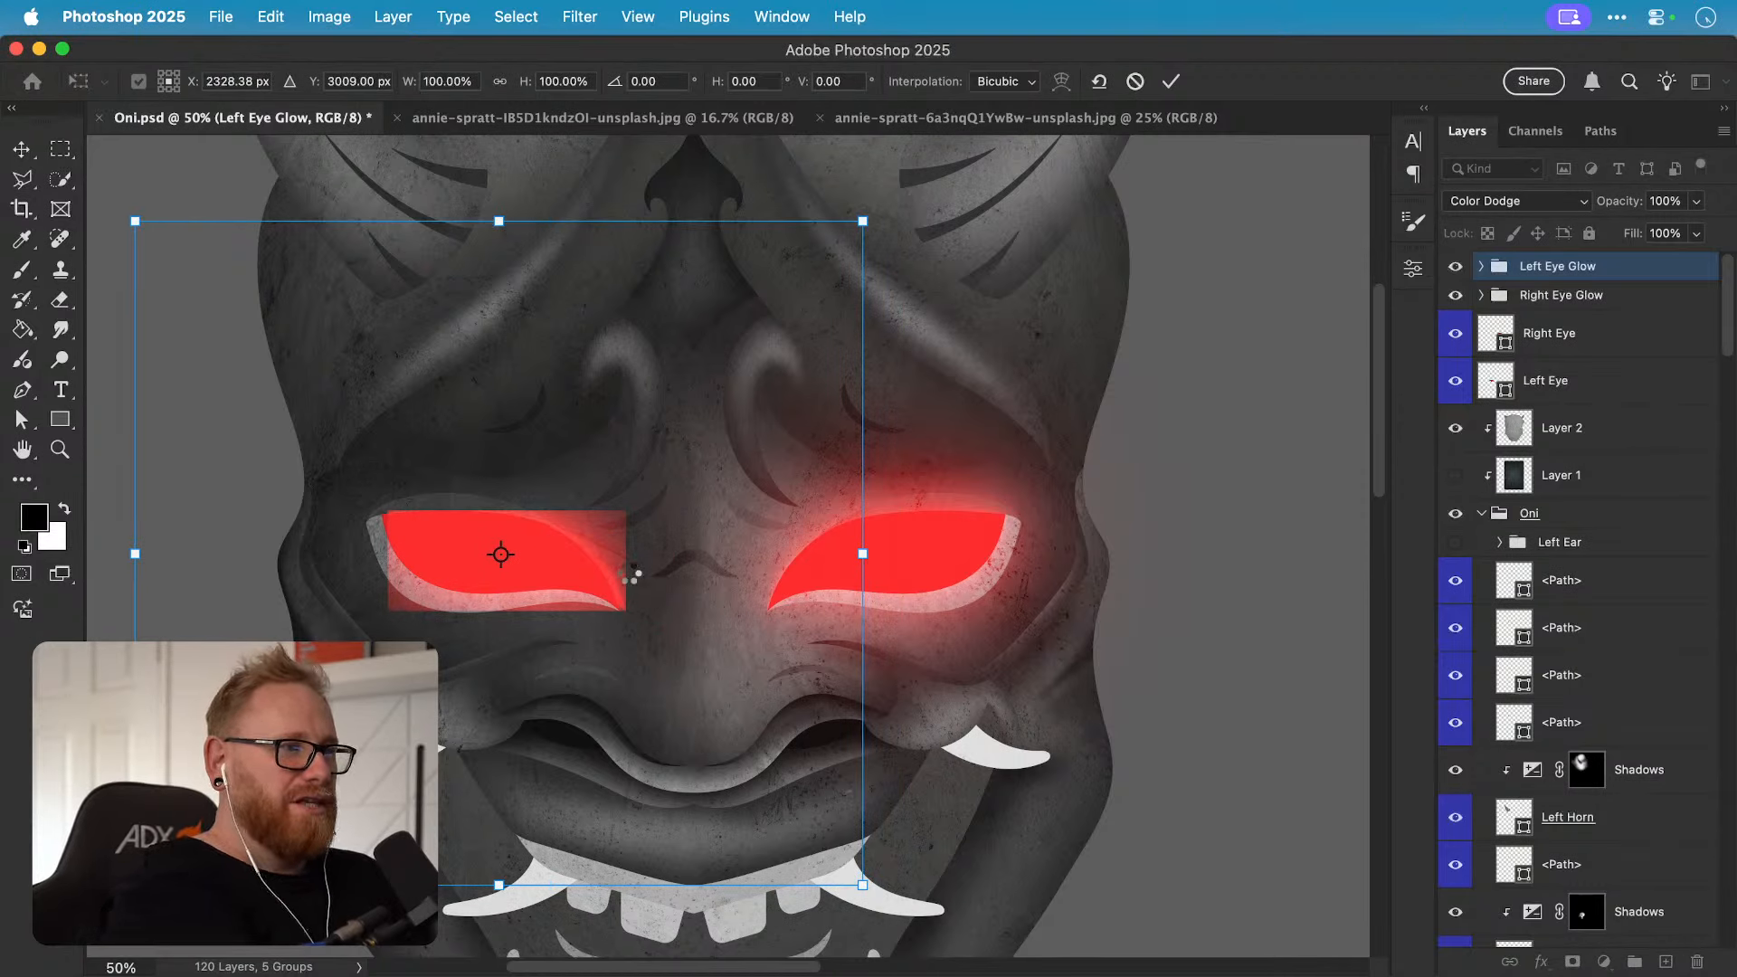
key("Return")
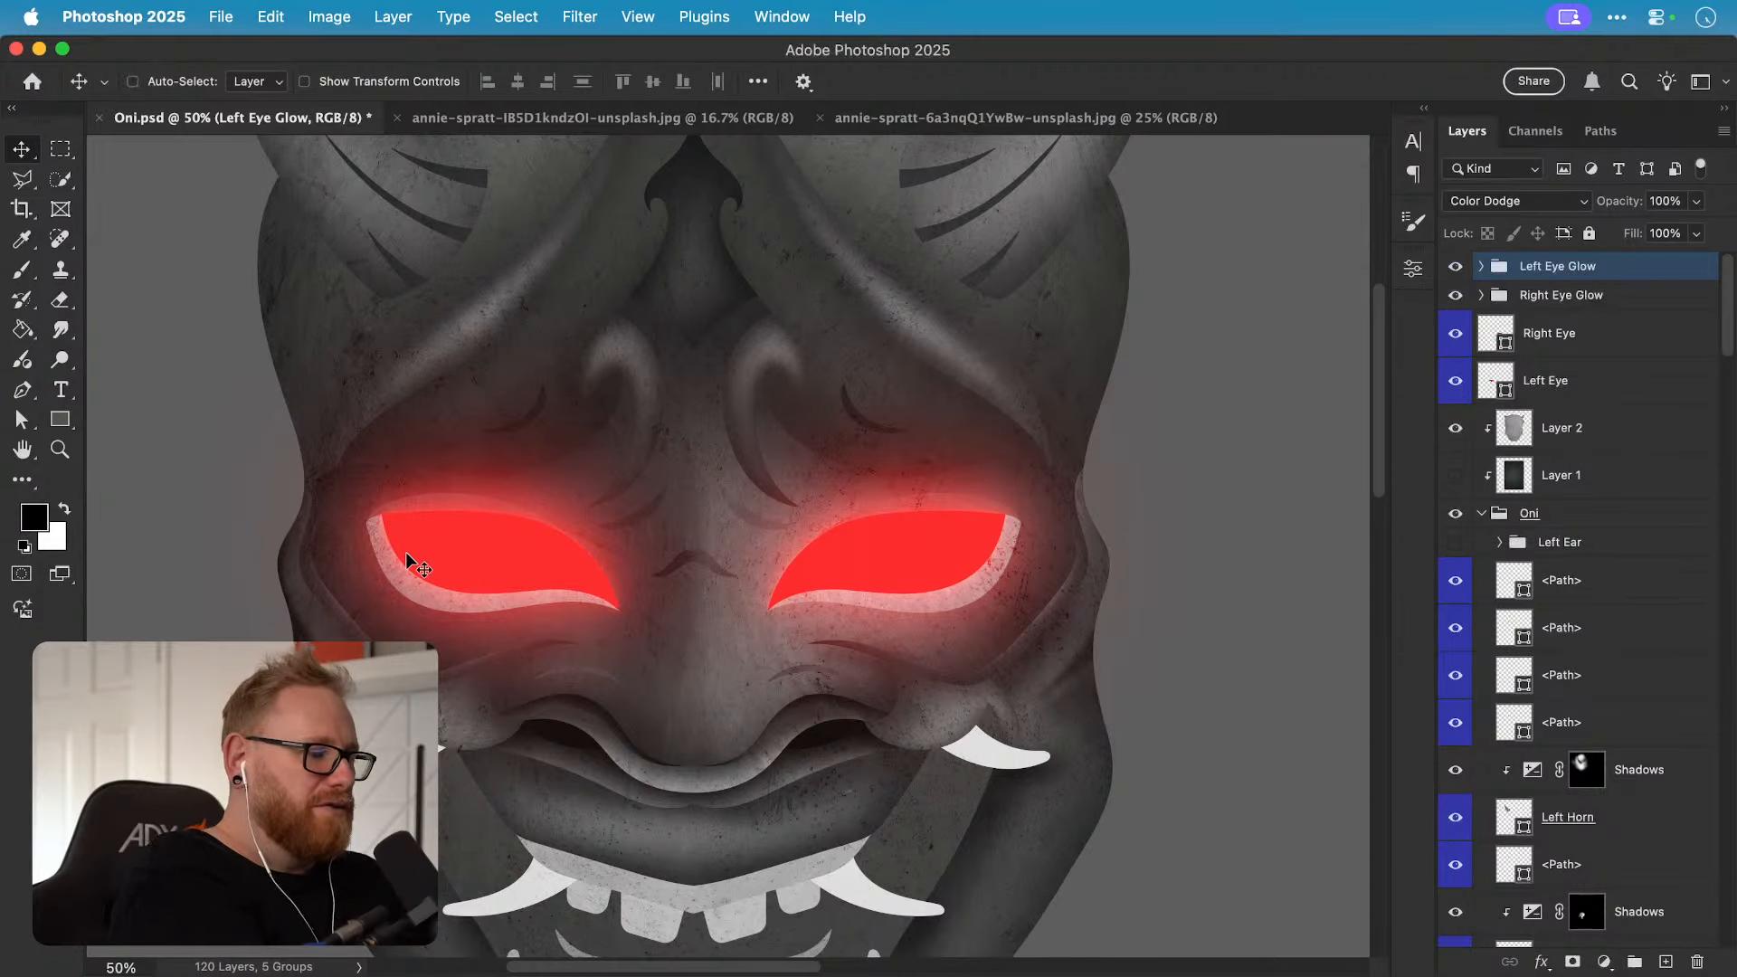
key("super+0")
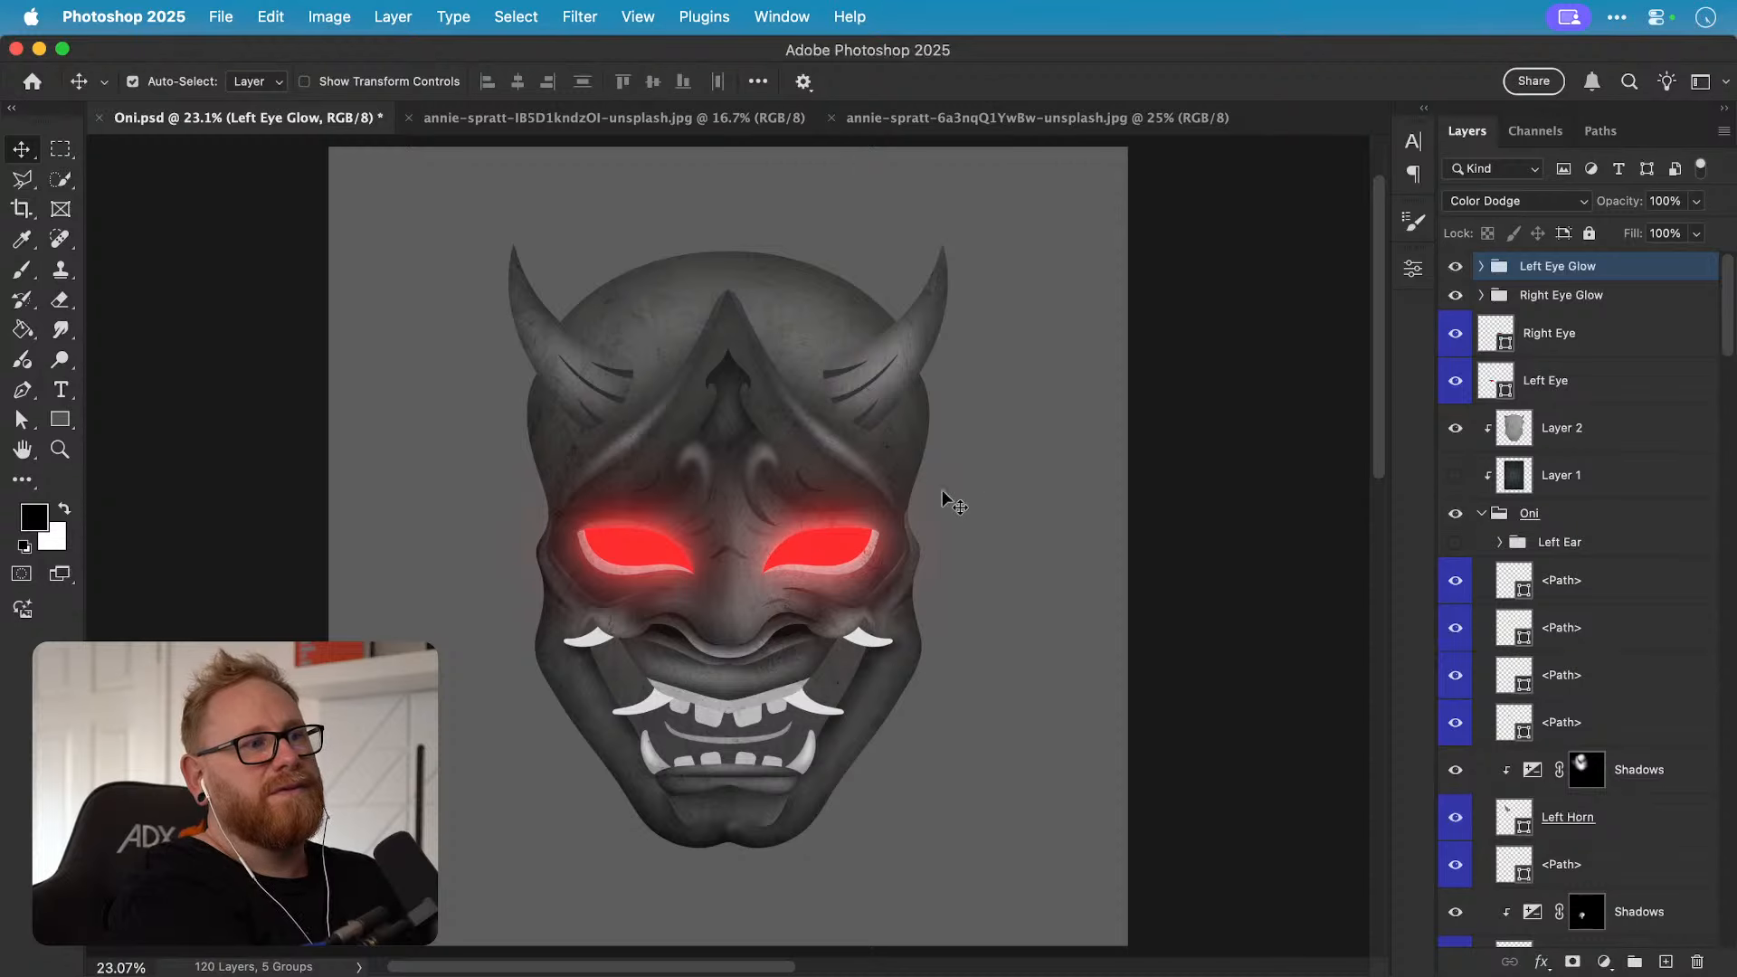
Step: Compare the mask with and without the Left Eye Glow group, and with both eyes and both glow groups hidden
left_click(1456, 267)
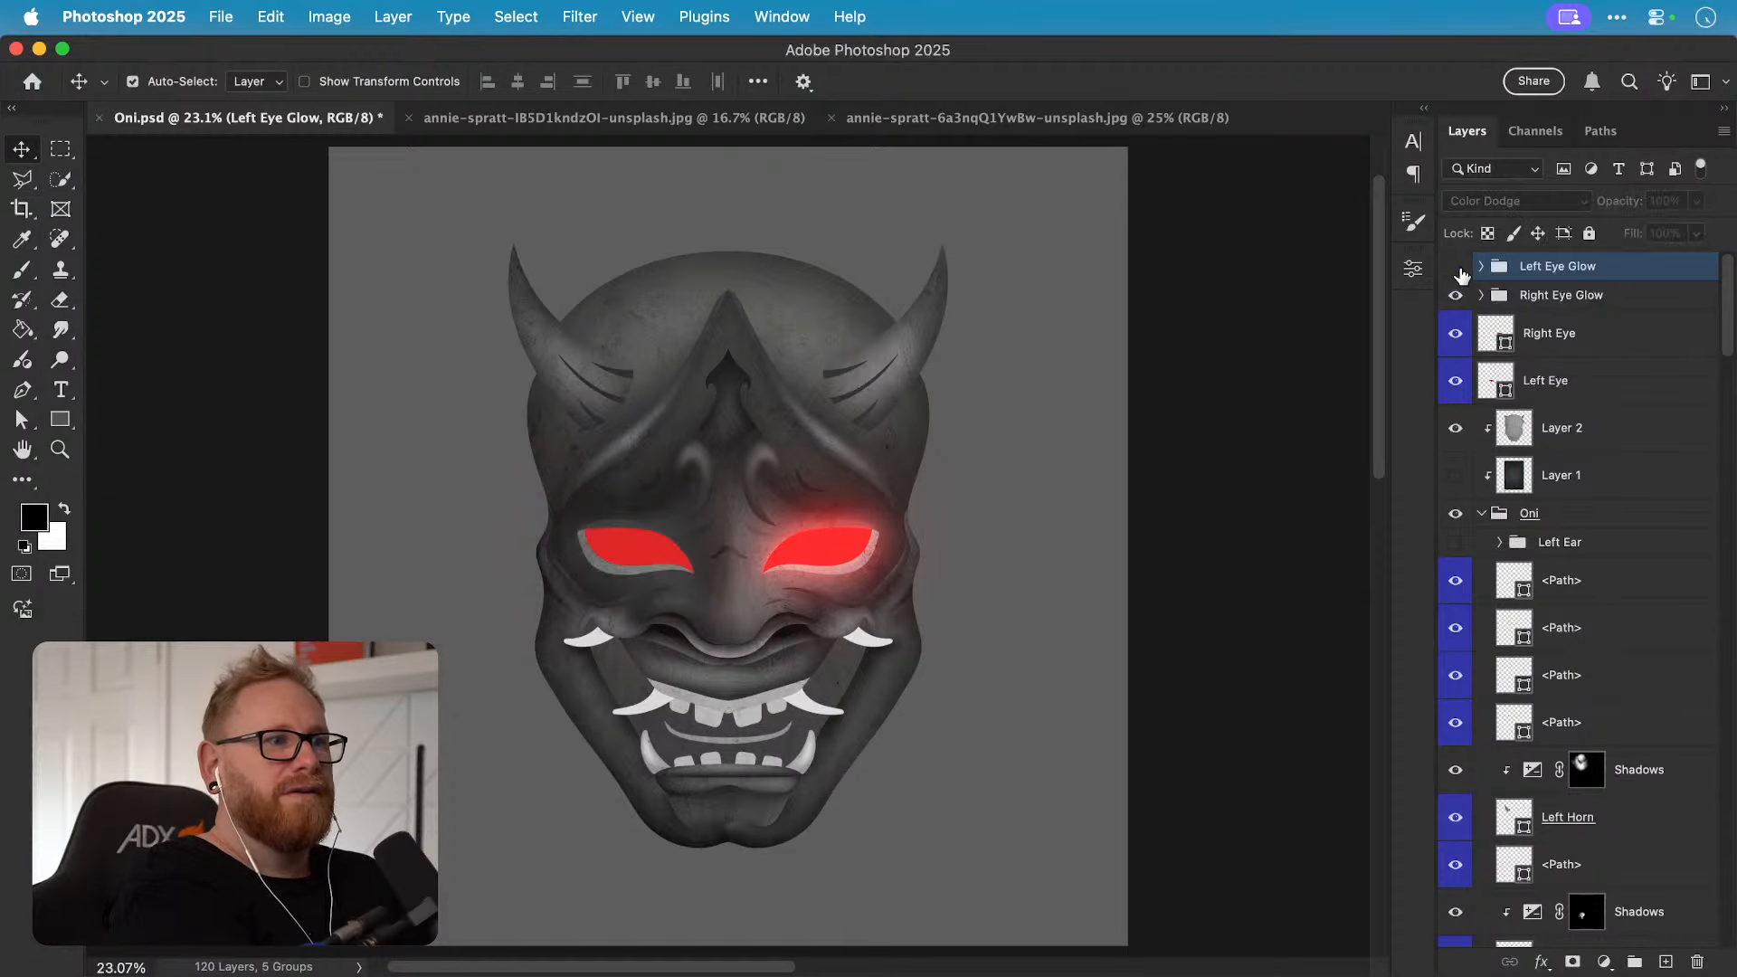
left_click(1456, 267)
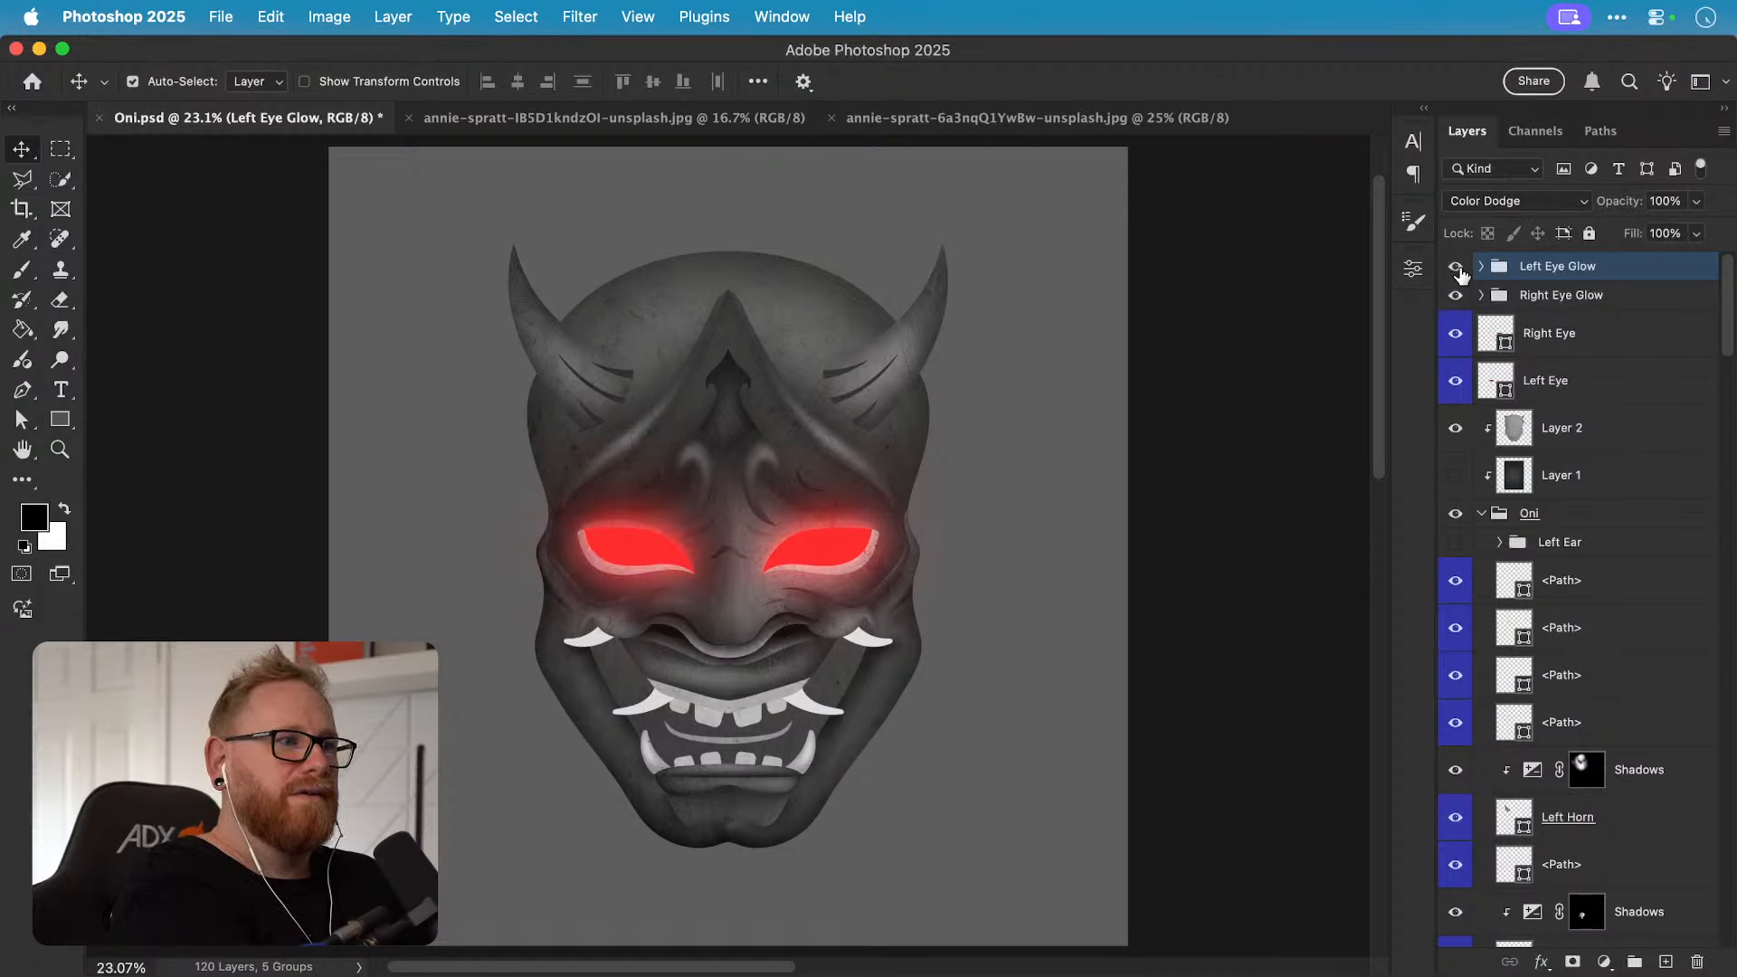
left_click(1455, 333)
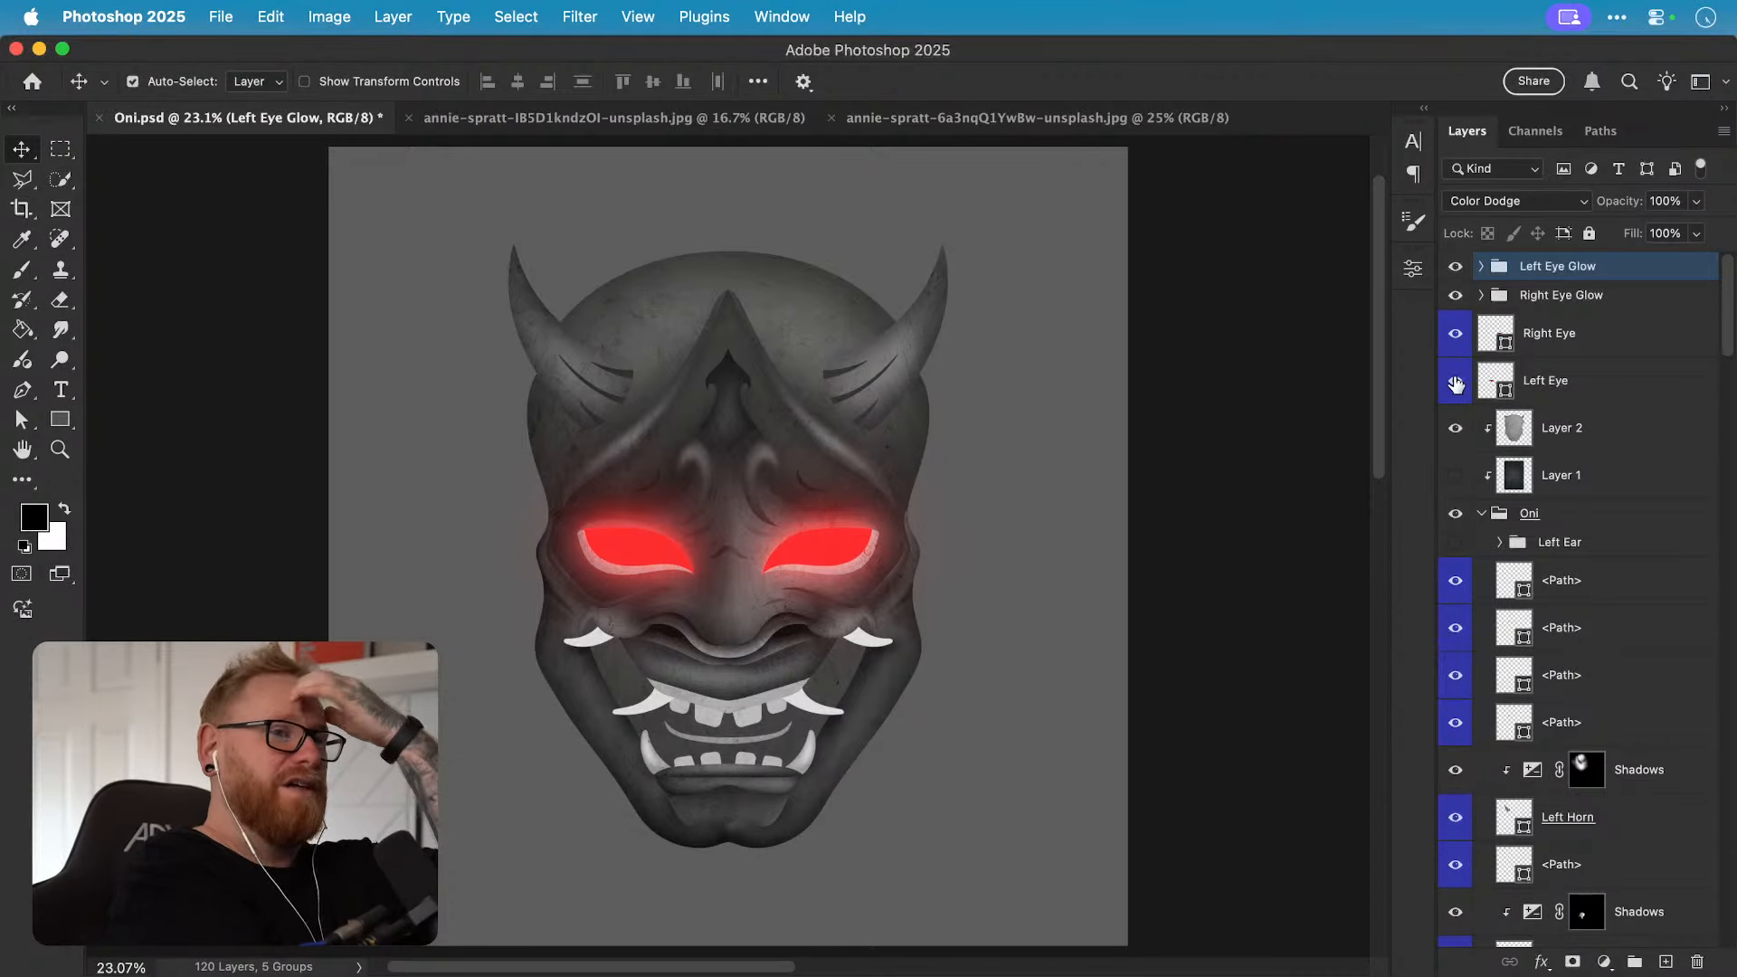
left_click_drag(1455, 384, 1452, 253)
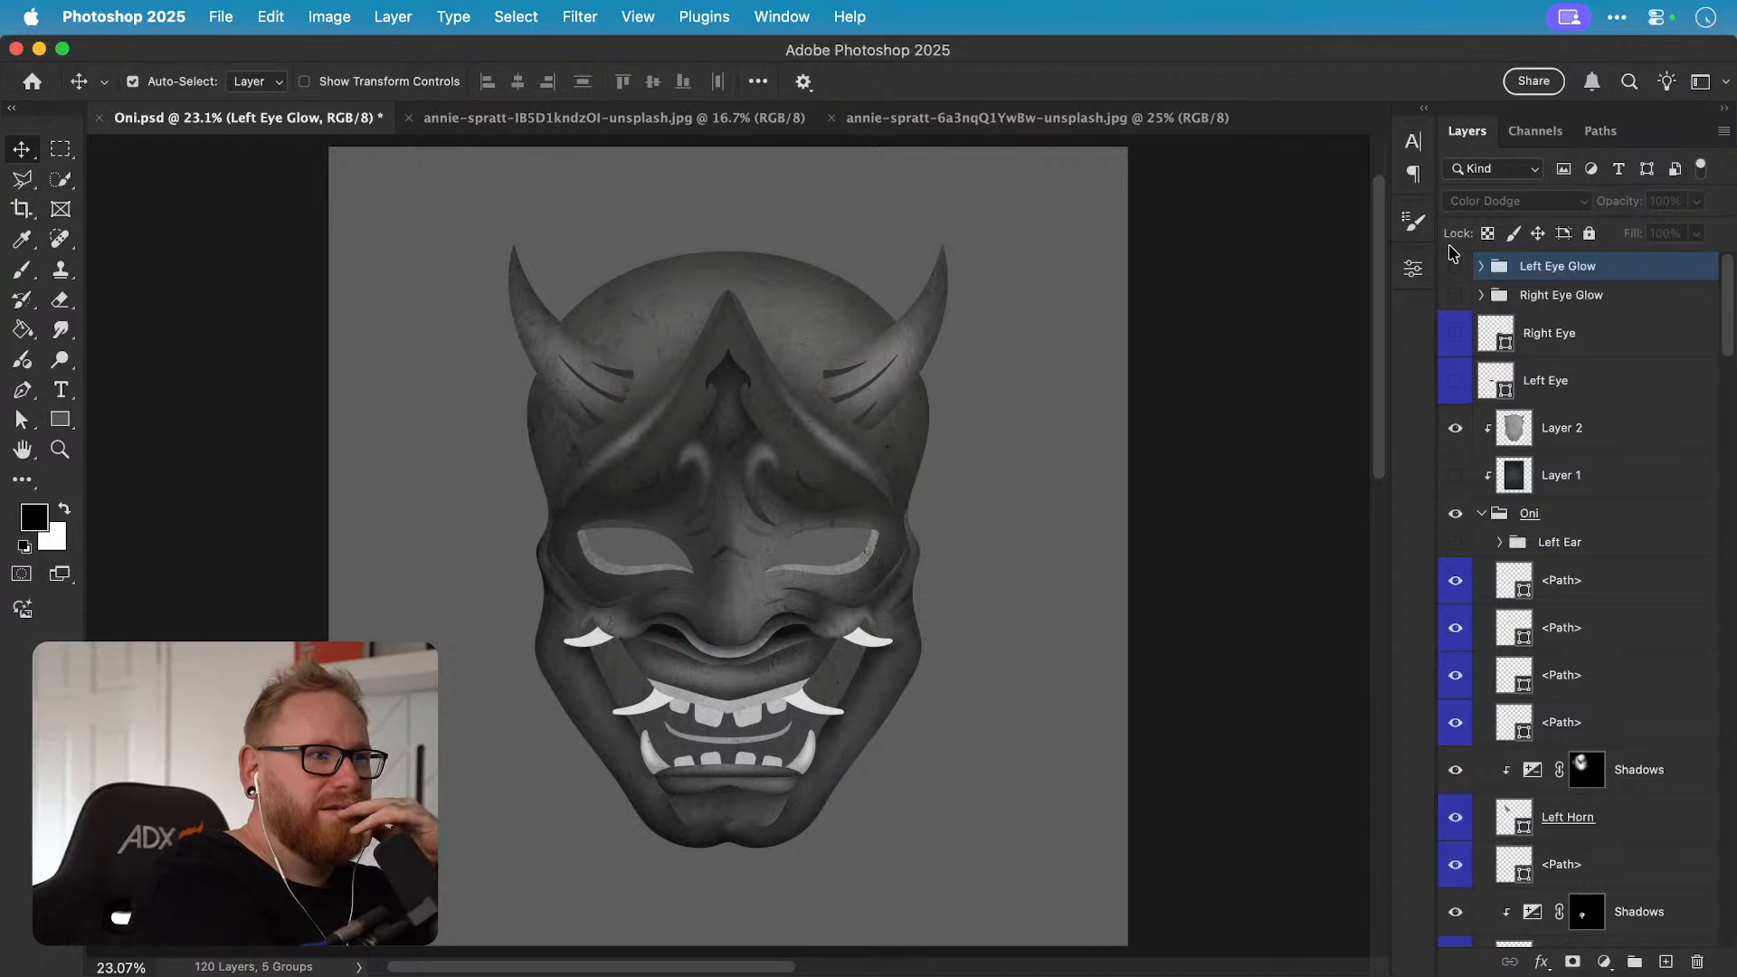
Step: Change the Color Fill 1 background color to near-black 050505
scroll(1694, 755, "down", 20)
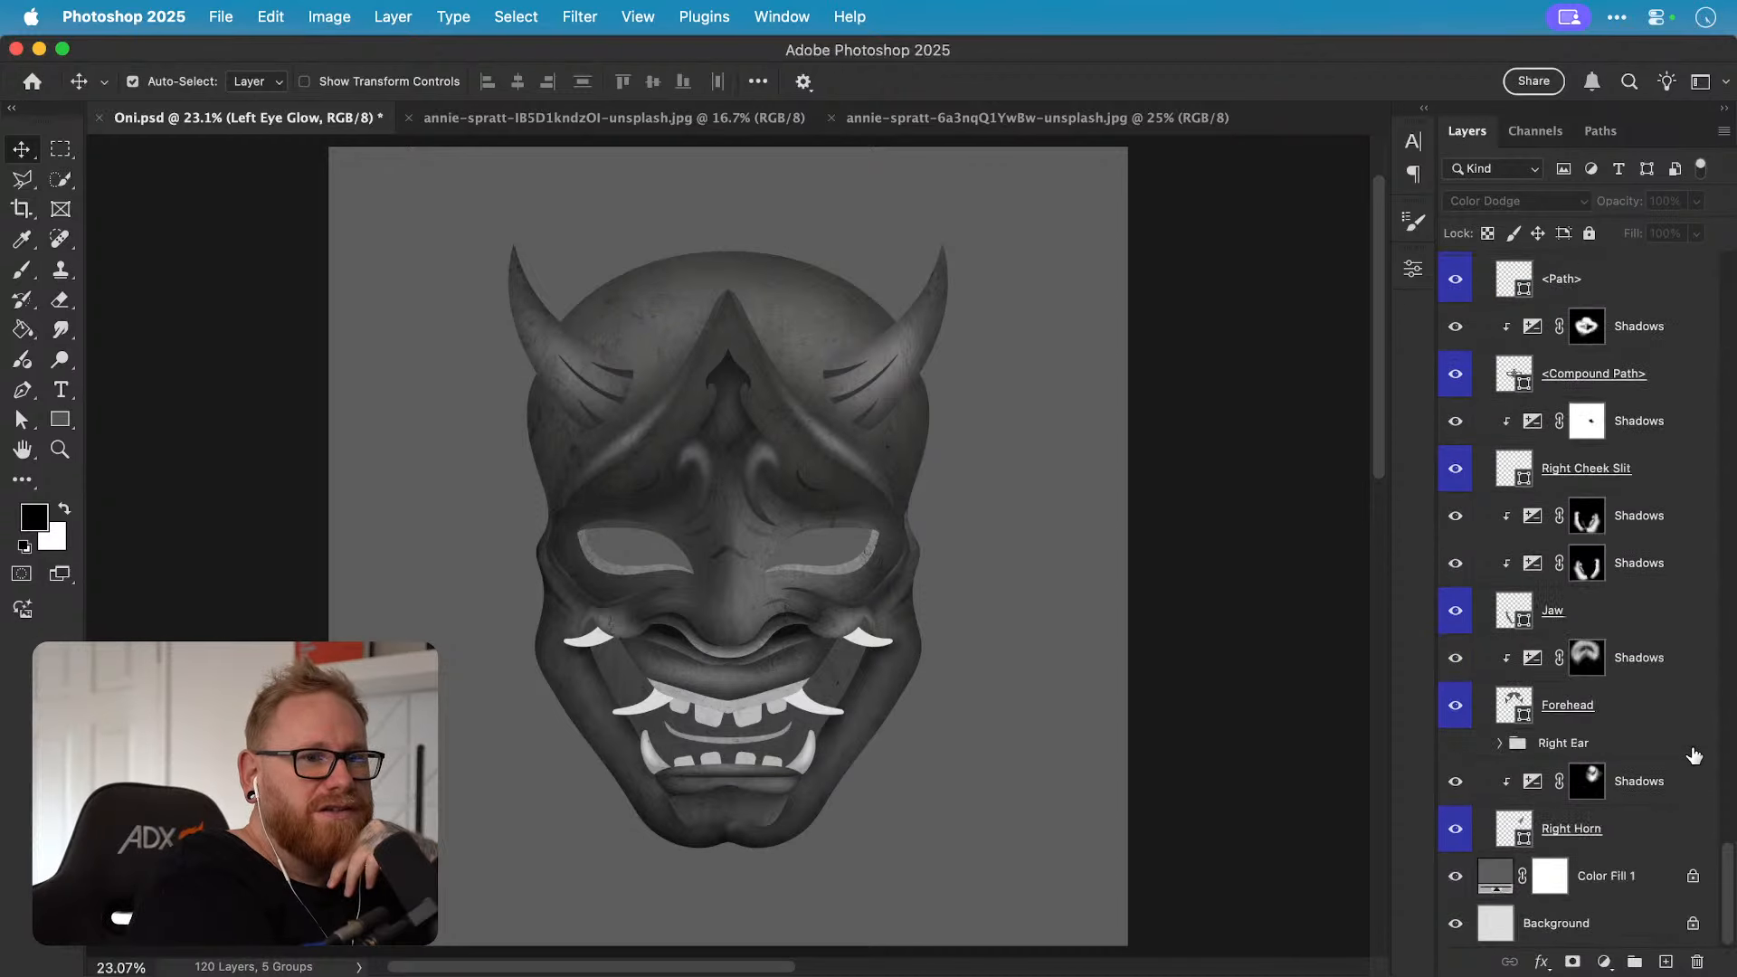
double_click(1503, 875)
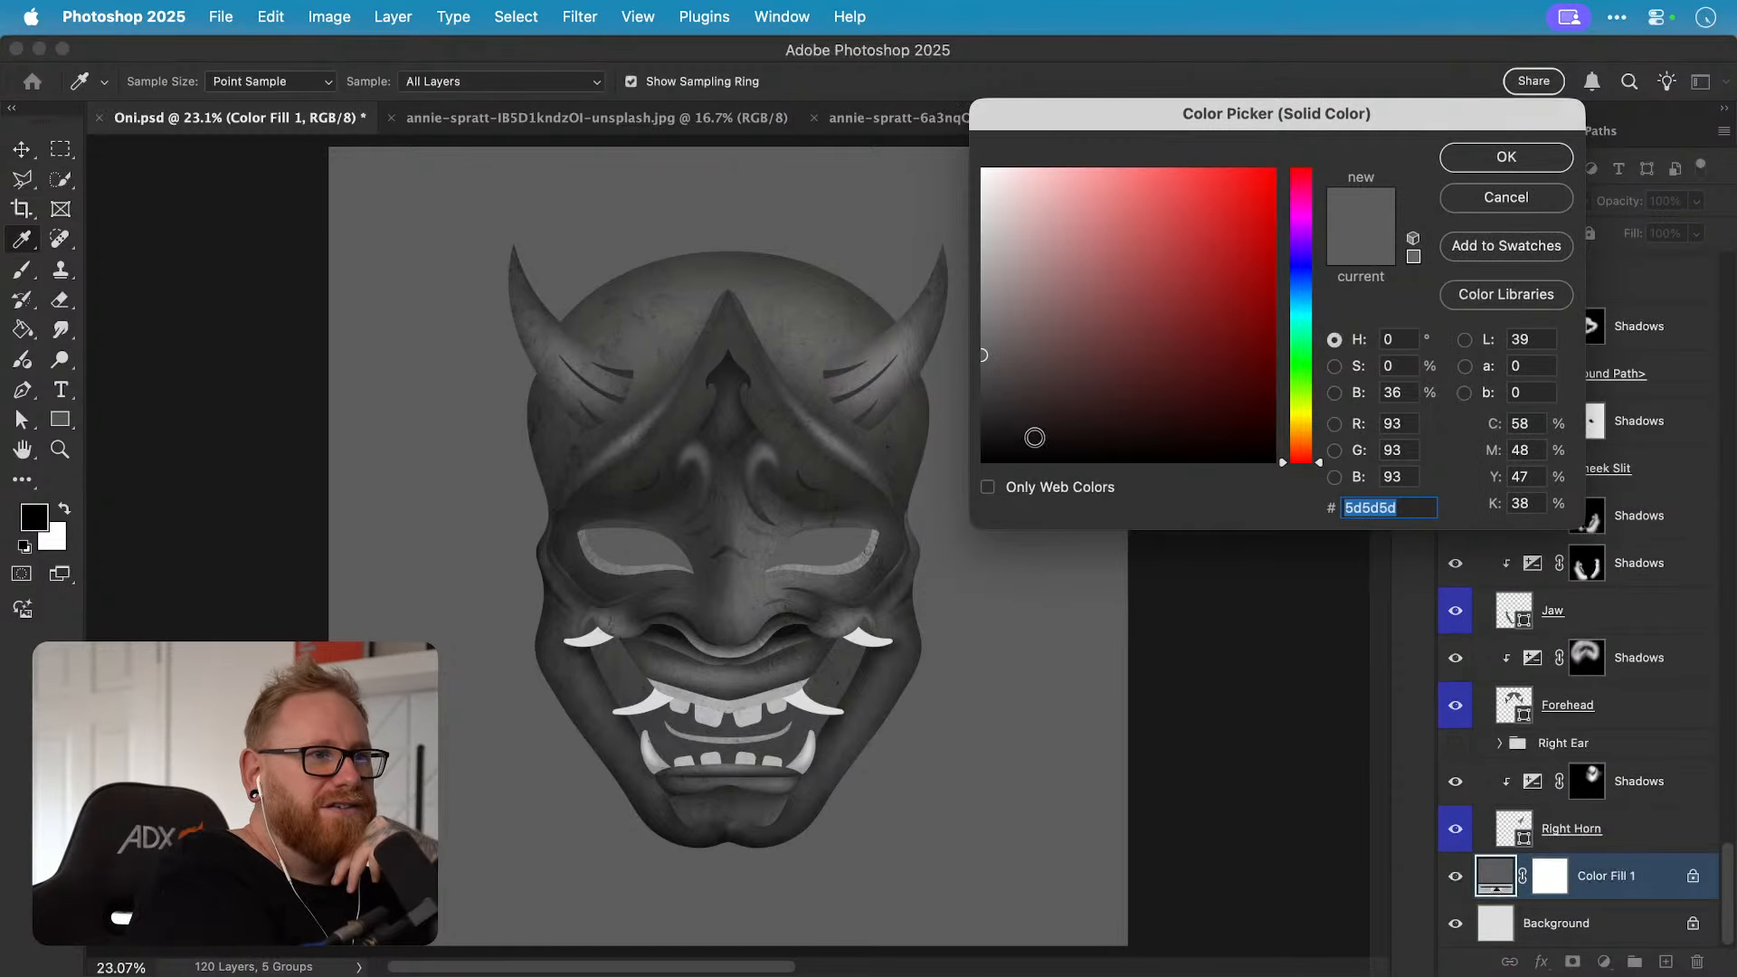
mouse_move(1035, 434)
left_mouse_down()
mouse_move(969, 376)
mouse_move(949, 383)
mouse_move(948, 445)
mouse_move(908, 146)
mouse_move(815, 454)
mouse_move(806, 388)
mouse_move(834, 493)
left_mouse_up()
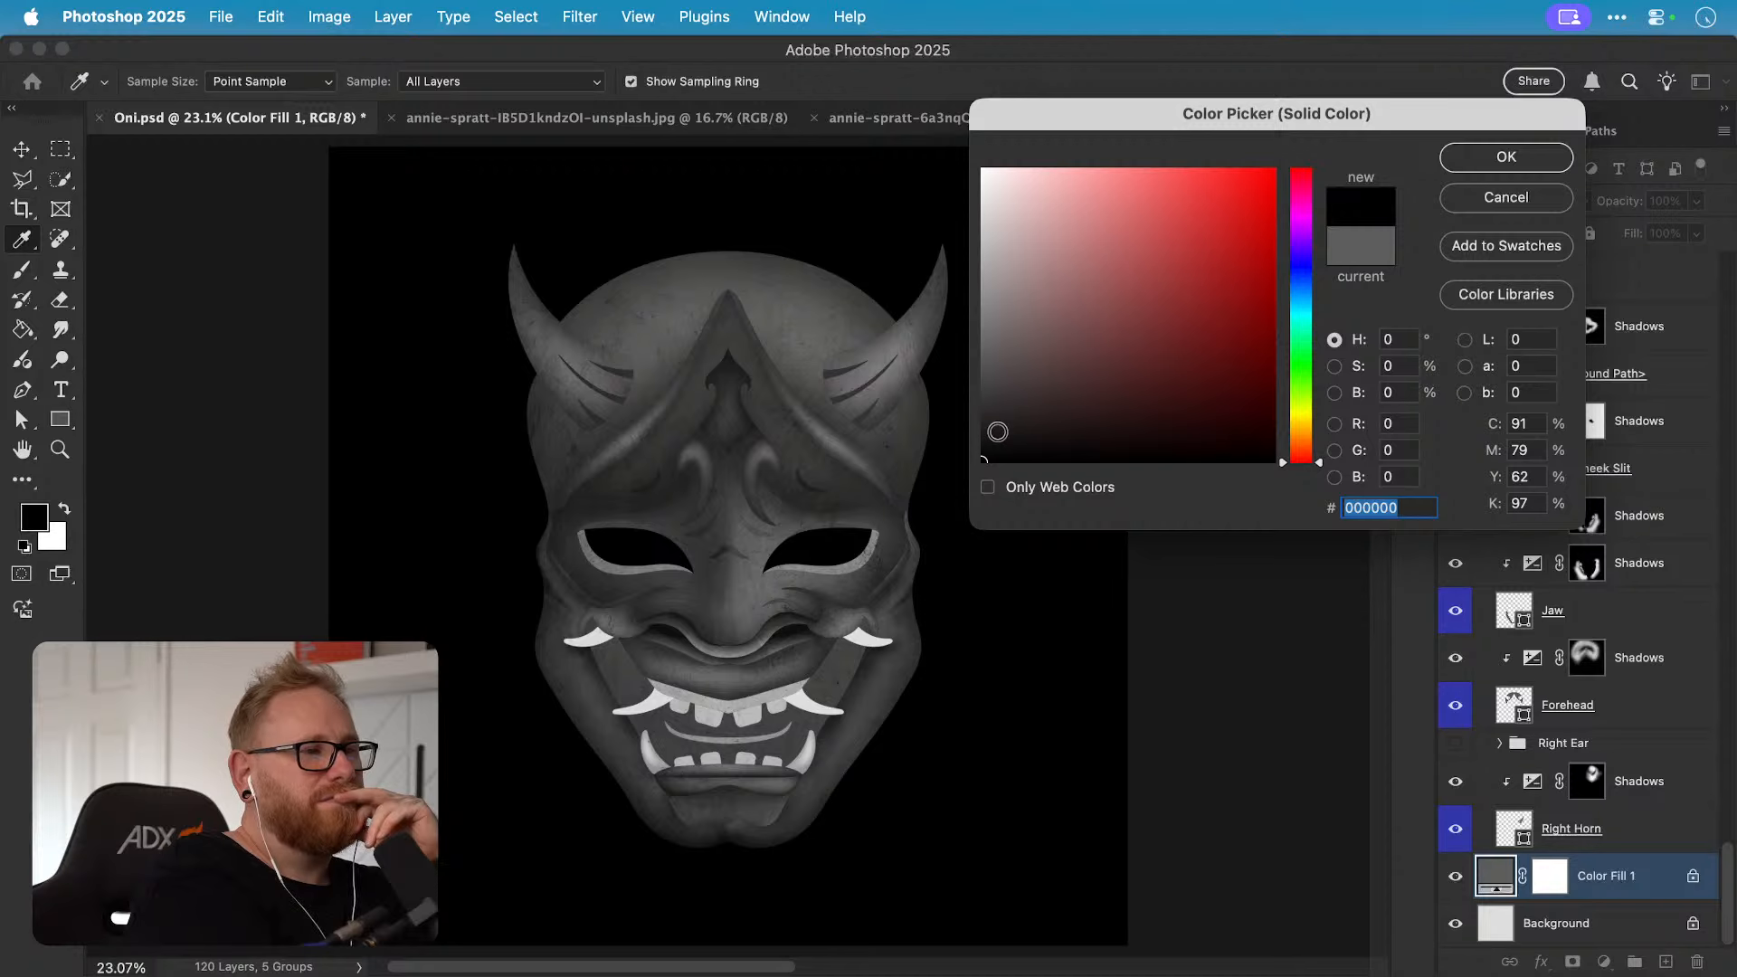
left_click(997, 432)
left_click_drag(999, 432, 951, 455)
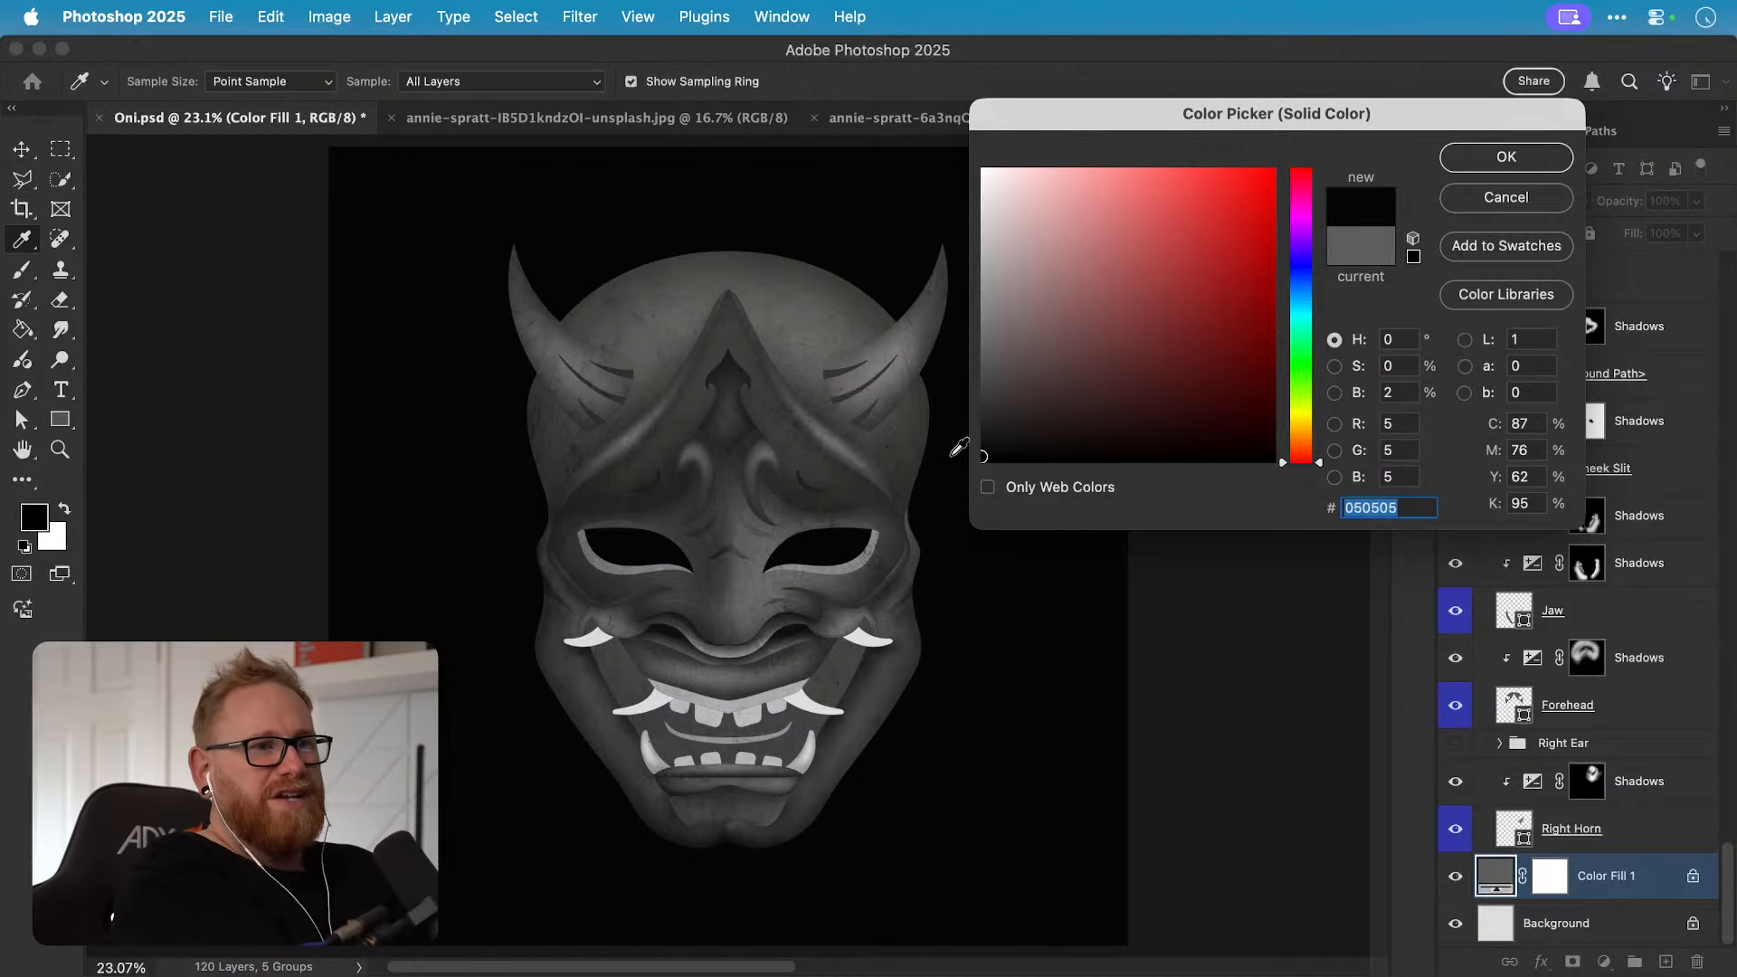
key("Return")
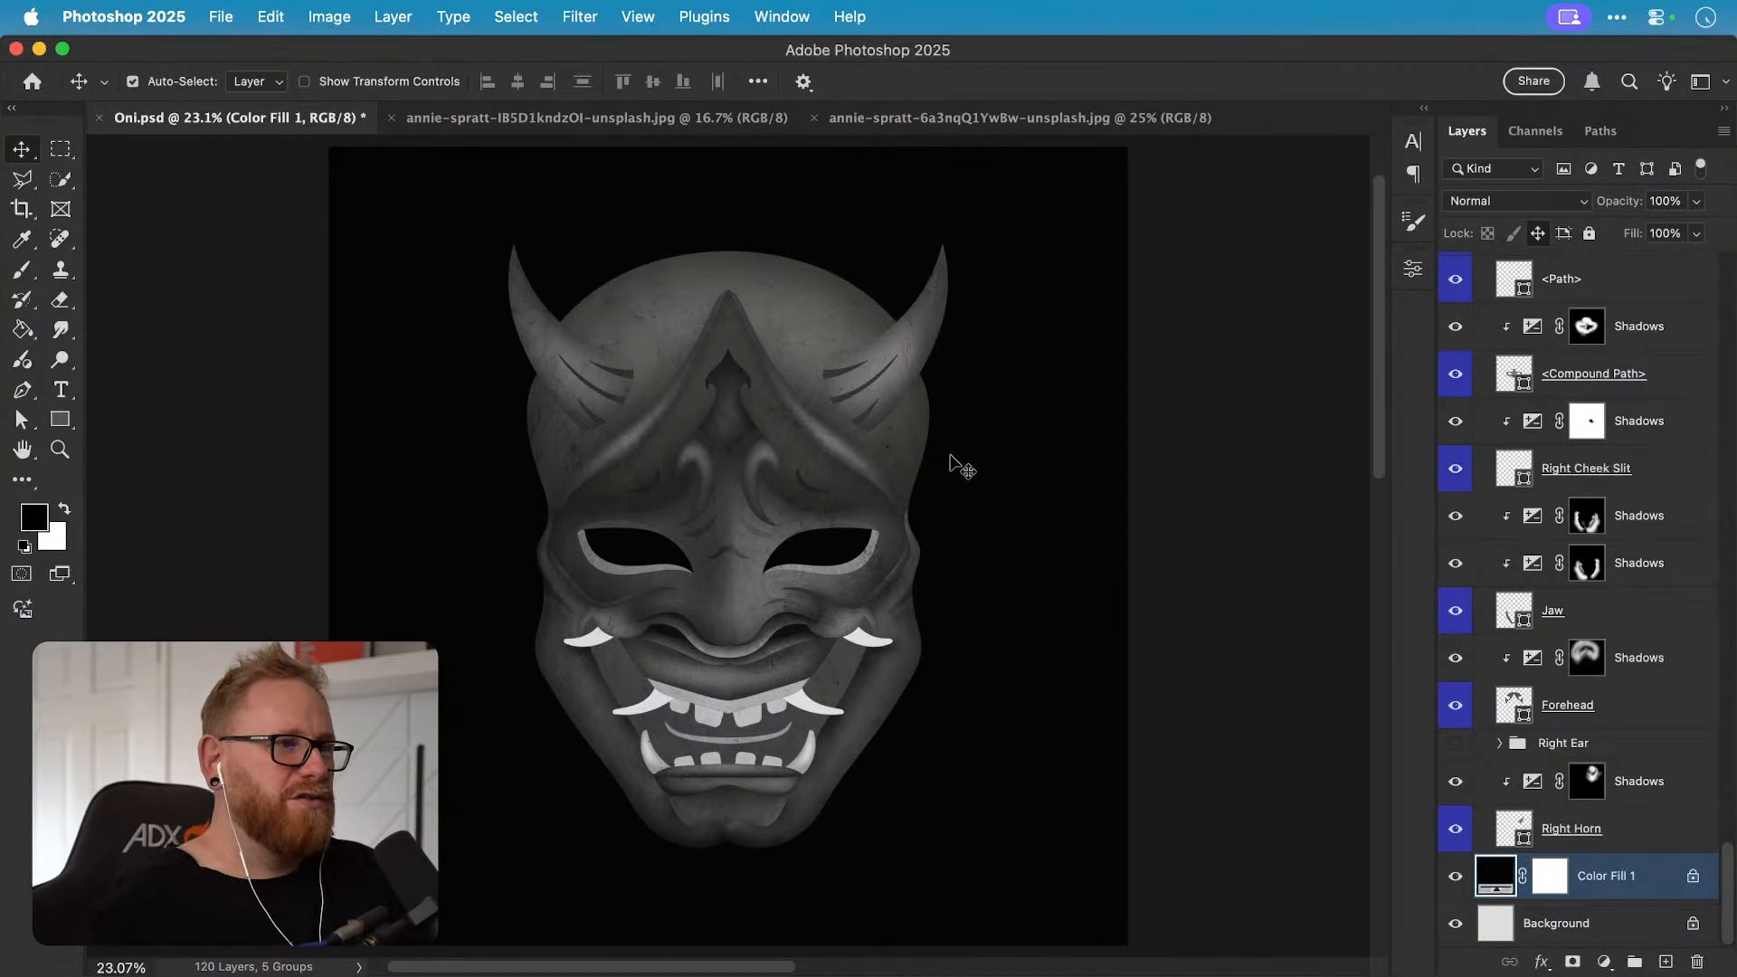
Step: Add an Exposure adjustment clipped to the Forehead layer, set its exposure to -3.82, and invert its mask to black
left_click(796, 294)
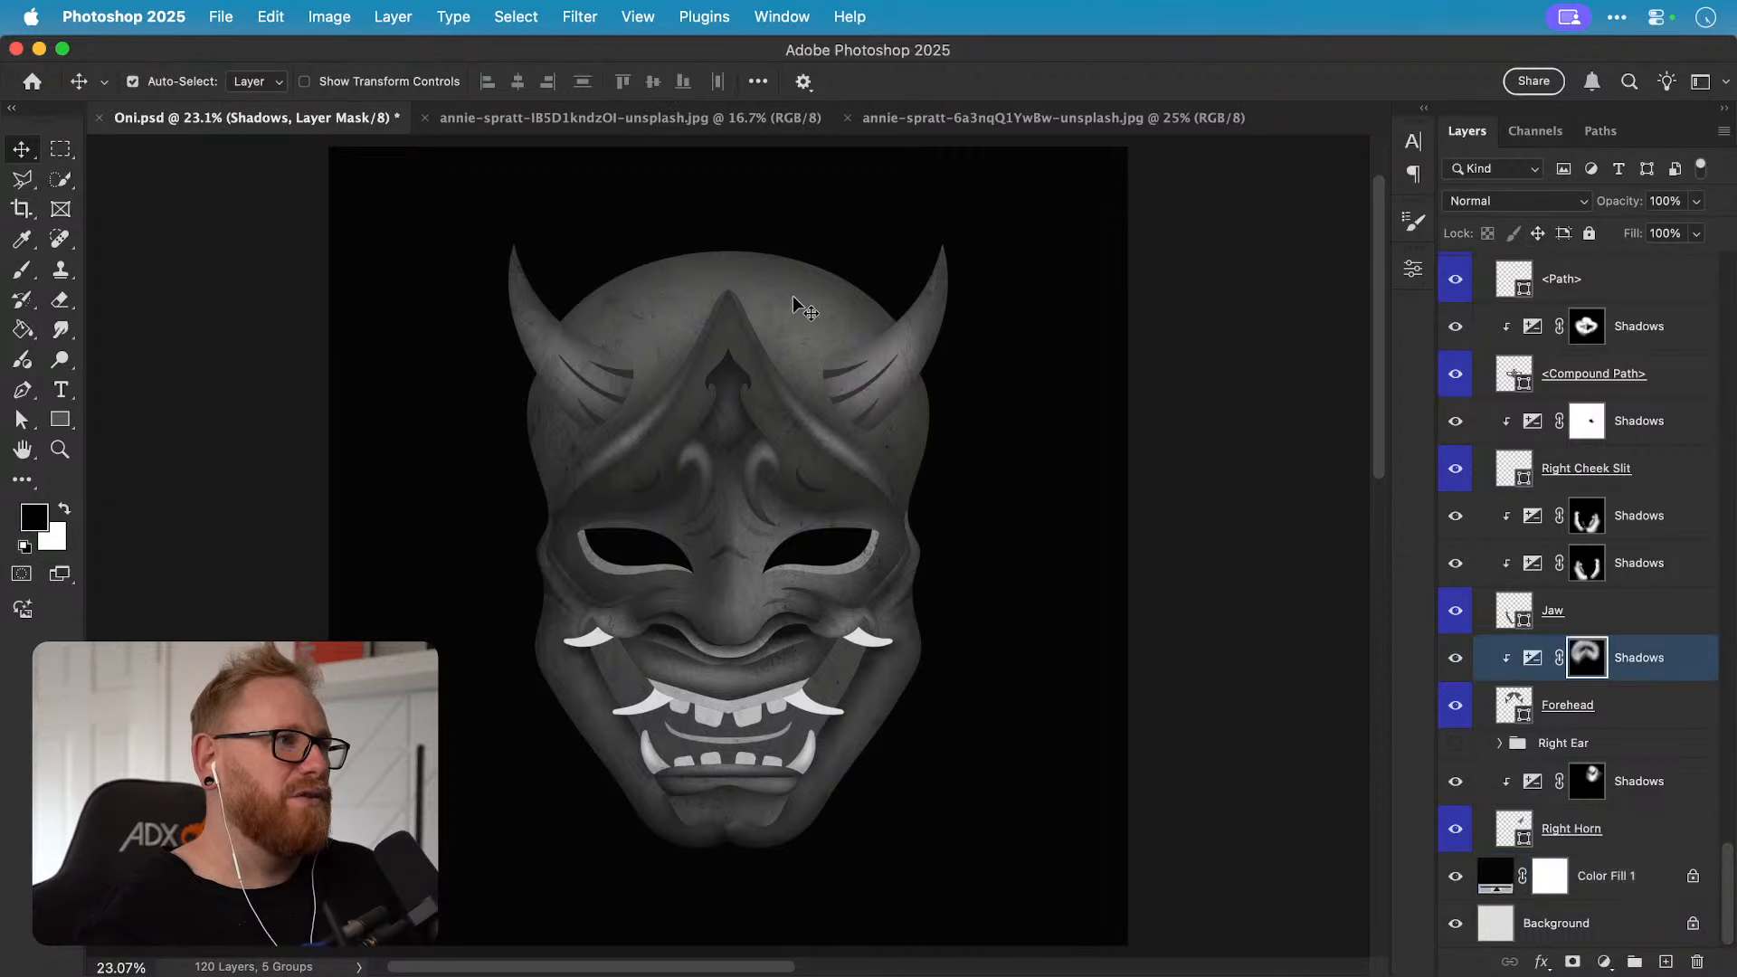
left_click(1574, 718)
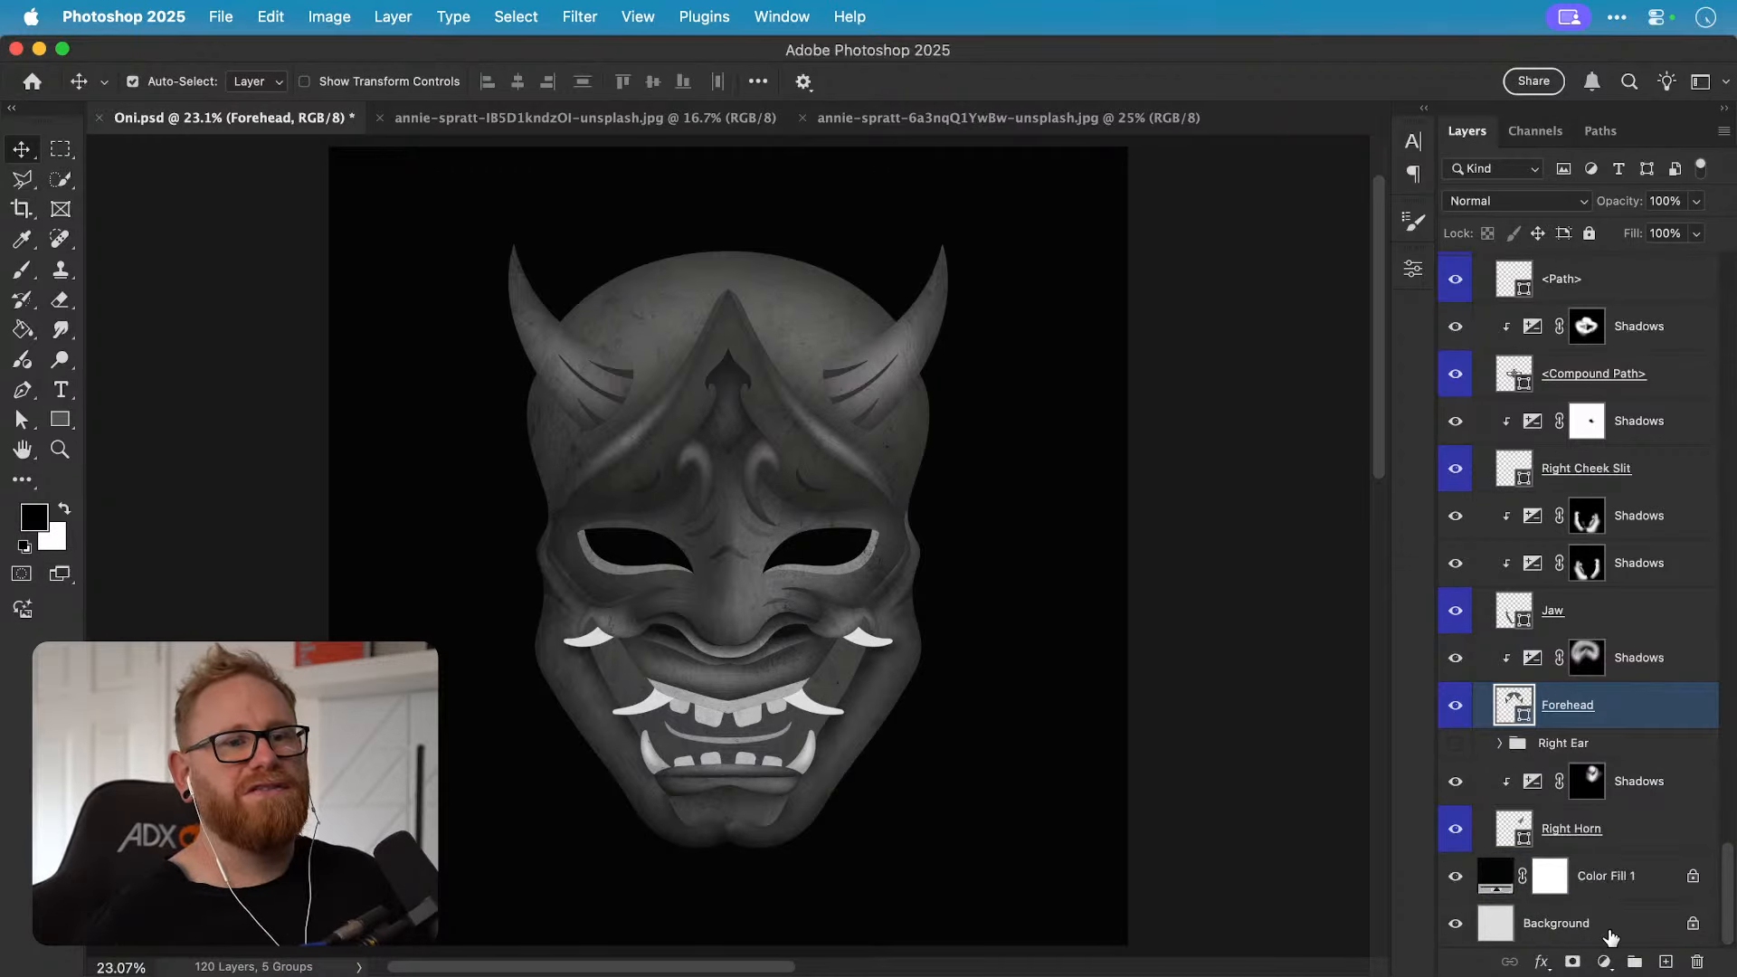
left_click(1604, 961)
left_click(1644, 759)
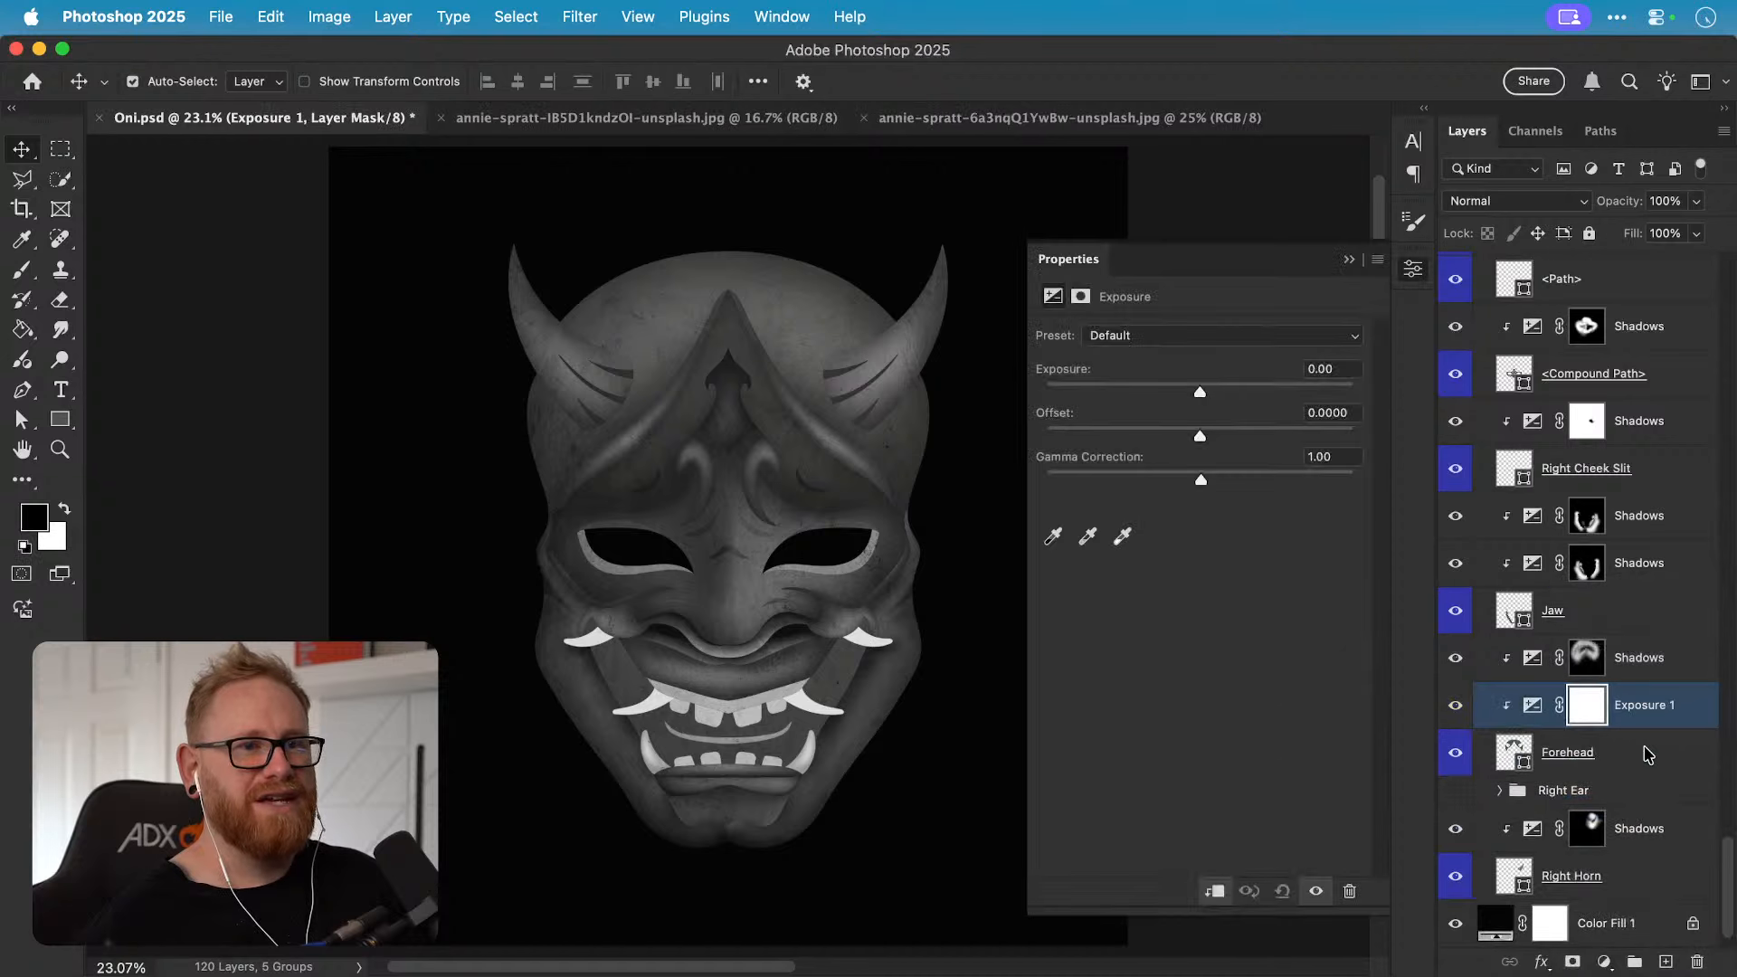
left_click_drag(1190, 396, 1114, 396)
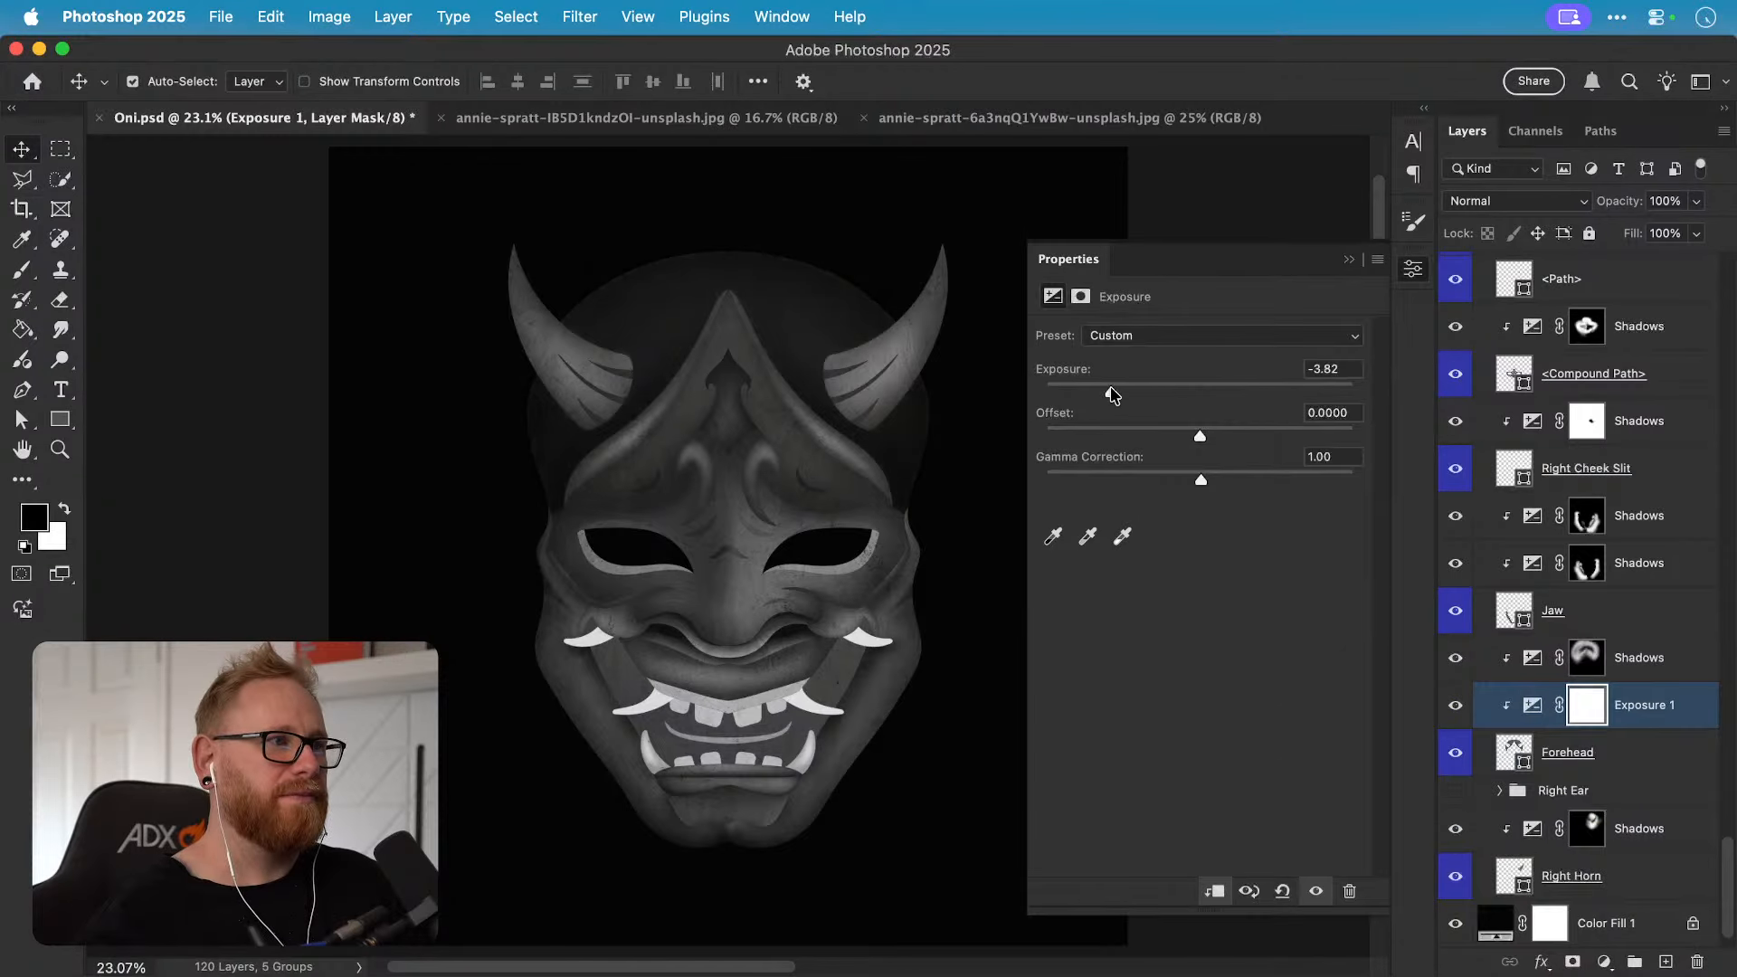
key("super+i")
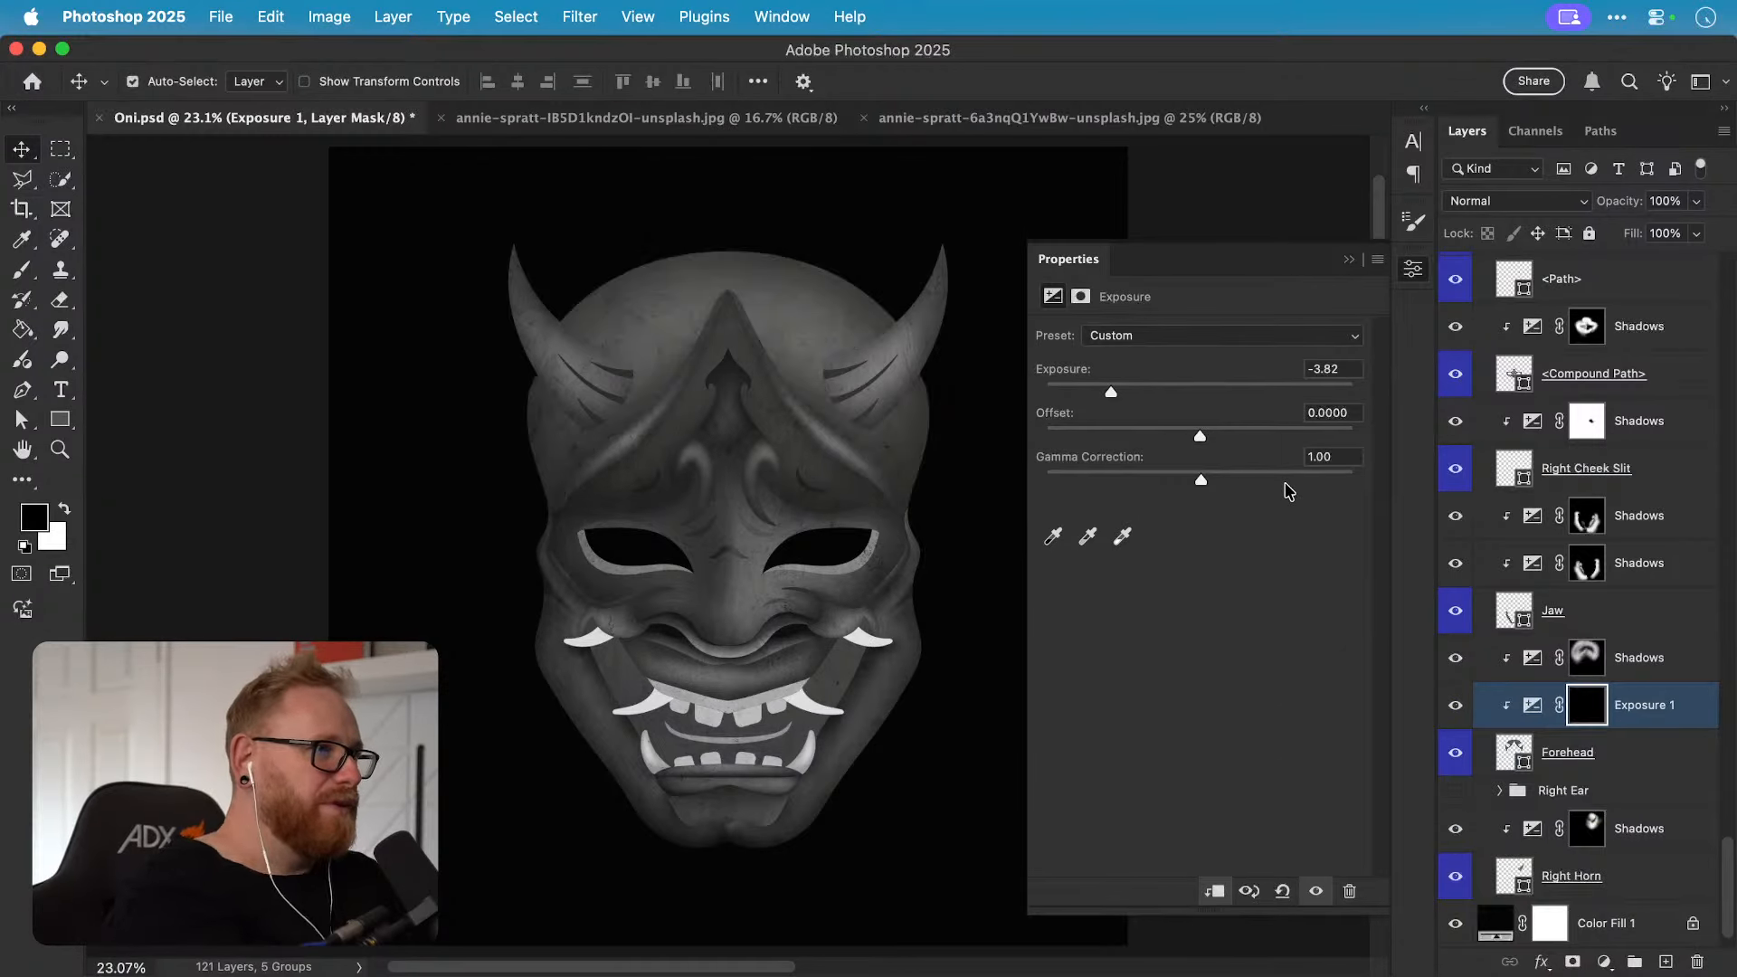
Step: Paint white on the Exposure 1 mask with a soft 1300 px brush to darken the forehead's sides and top edge
key("b")
key("x")
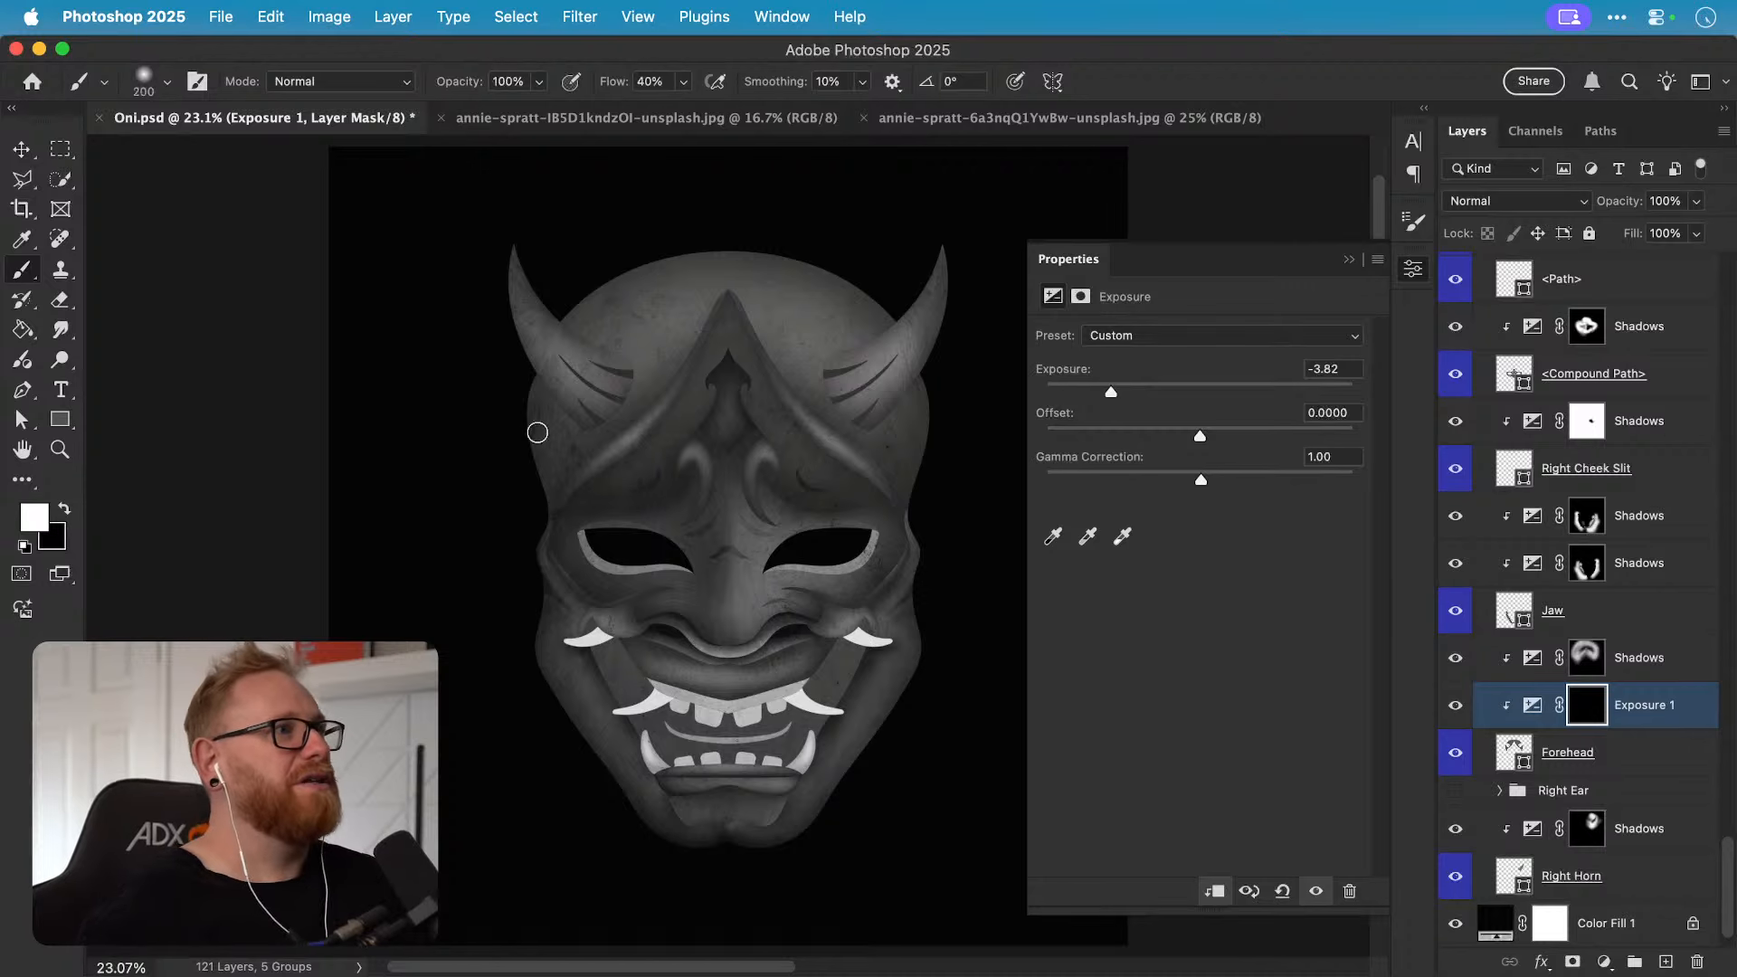
key("bracketright")
key("bracketright")
key("bracketright")
key("bracketright")
key("bracketright")
key("bracketright")
key("bracketright")
key("bracketright")
key("bracketright")
key("bracketright")
key("bracketright")
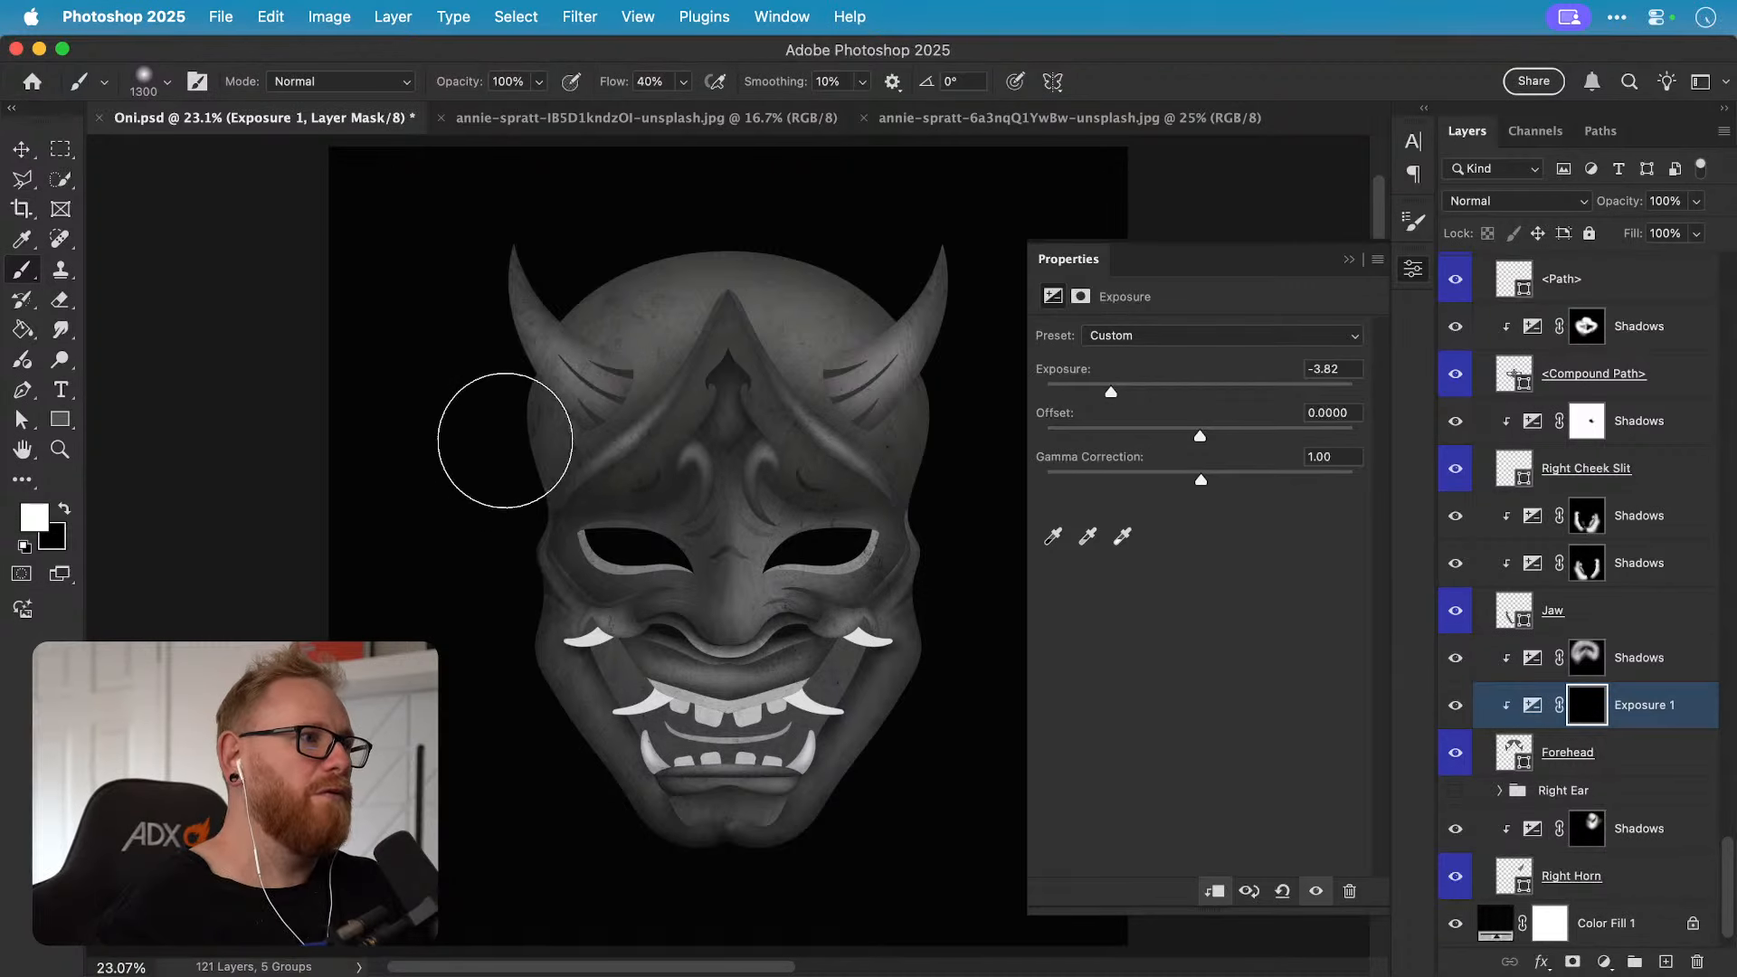
mouse_move(505, 440)
left_mouse_down()
mouse_move(485, 425)
mouse_move(392, 469)
left_mouse_up()
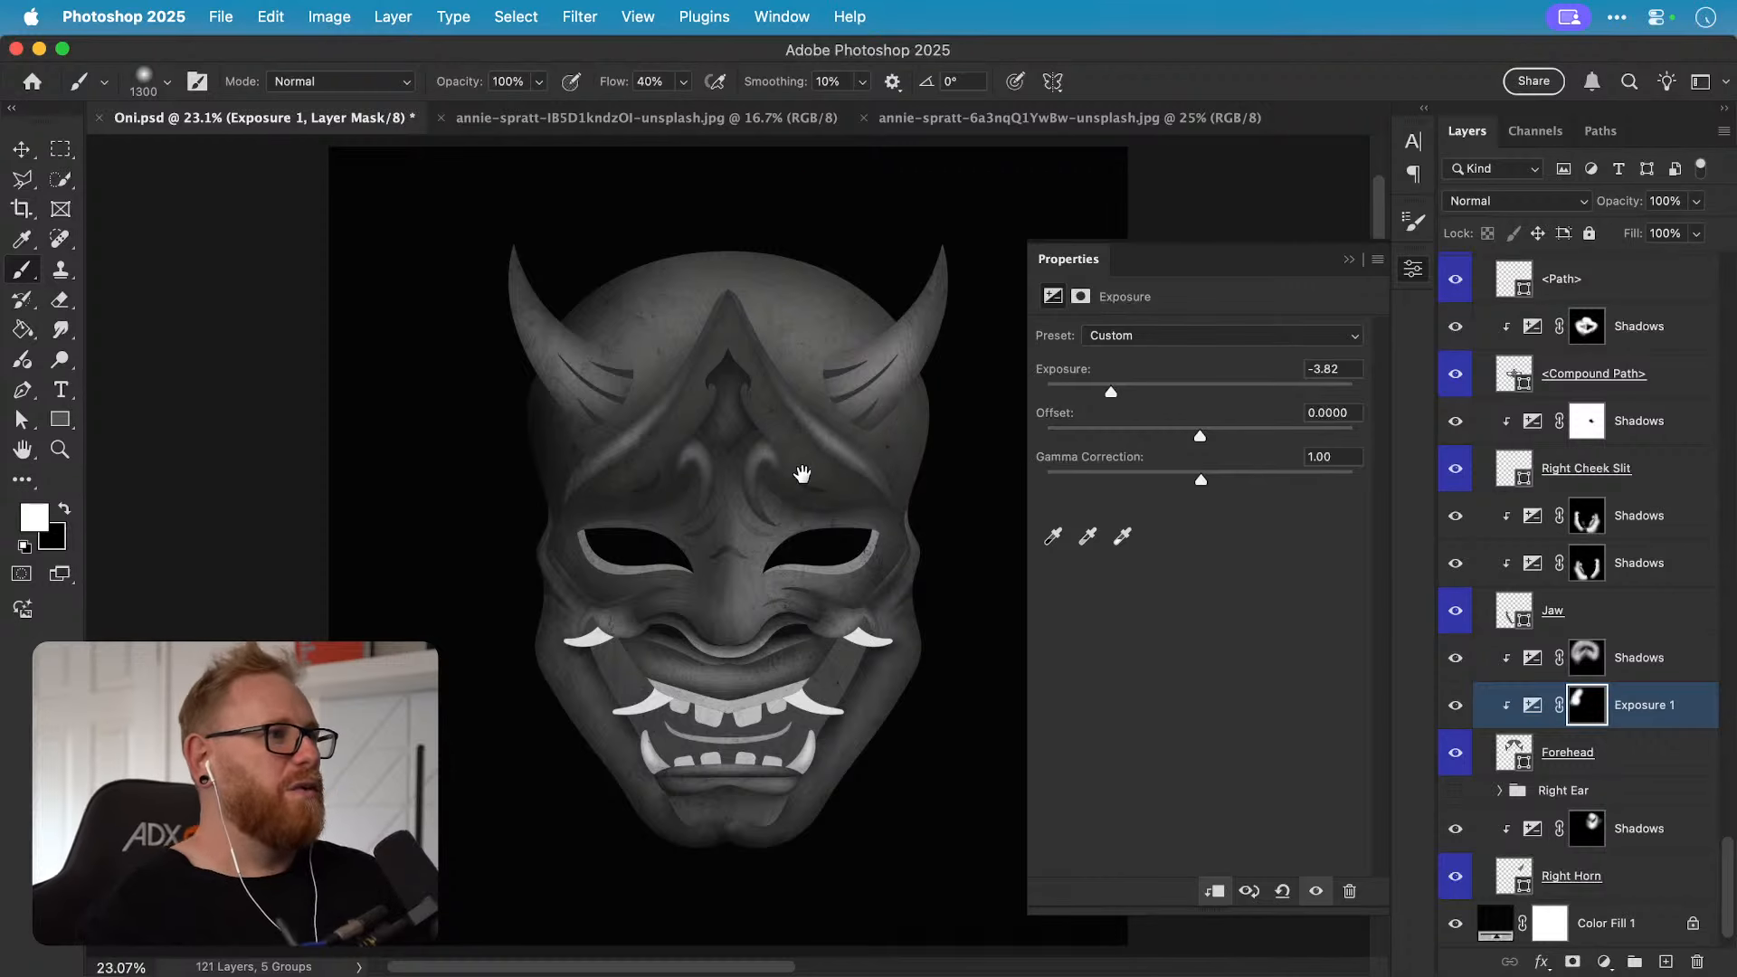
left_click_drag(802, 474, 710, 500)
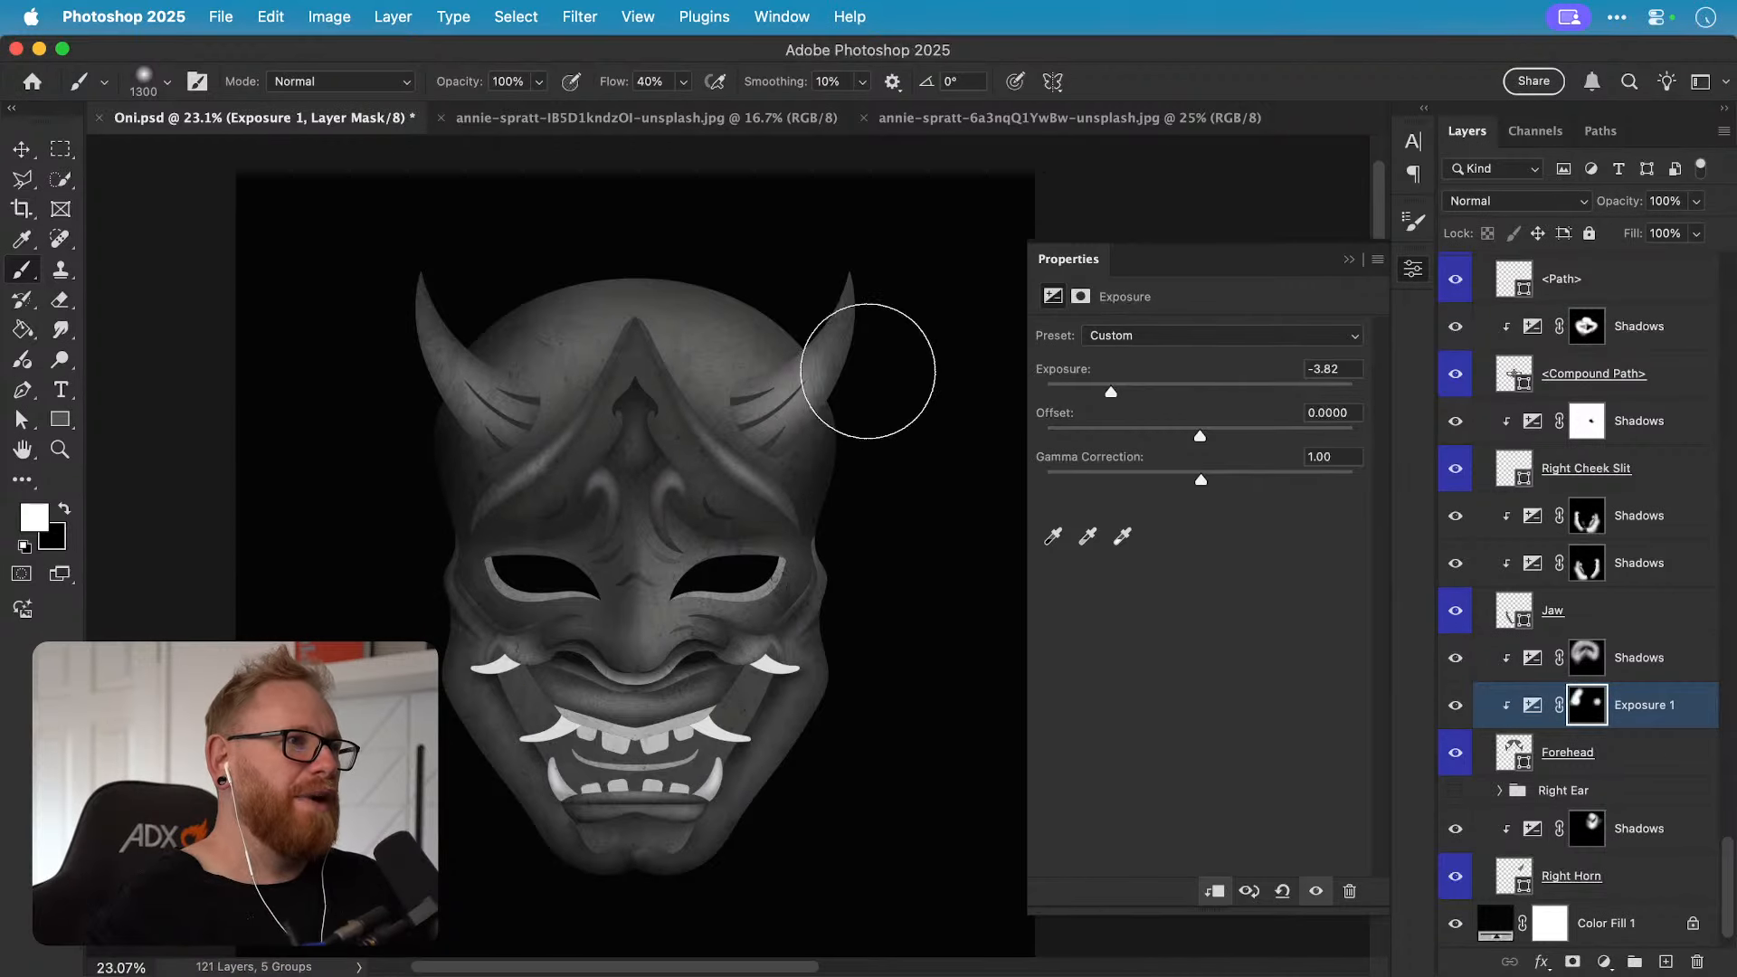
left_click_drag(850, 396, 850, 425)
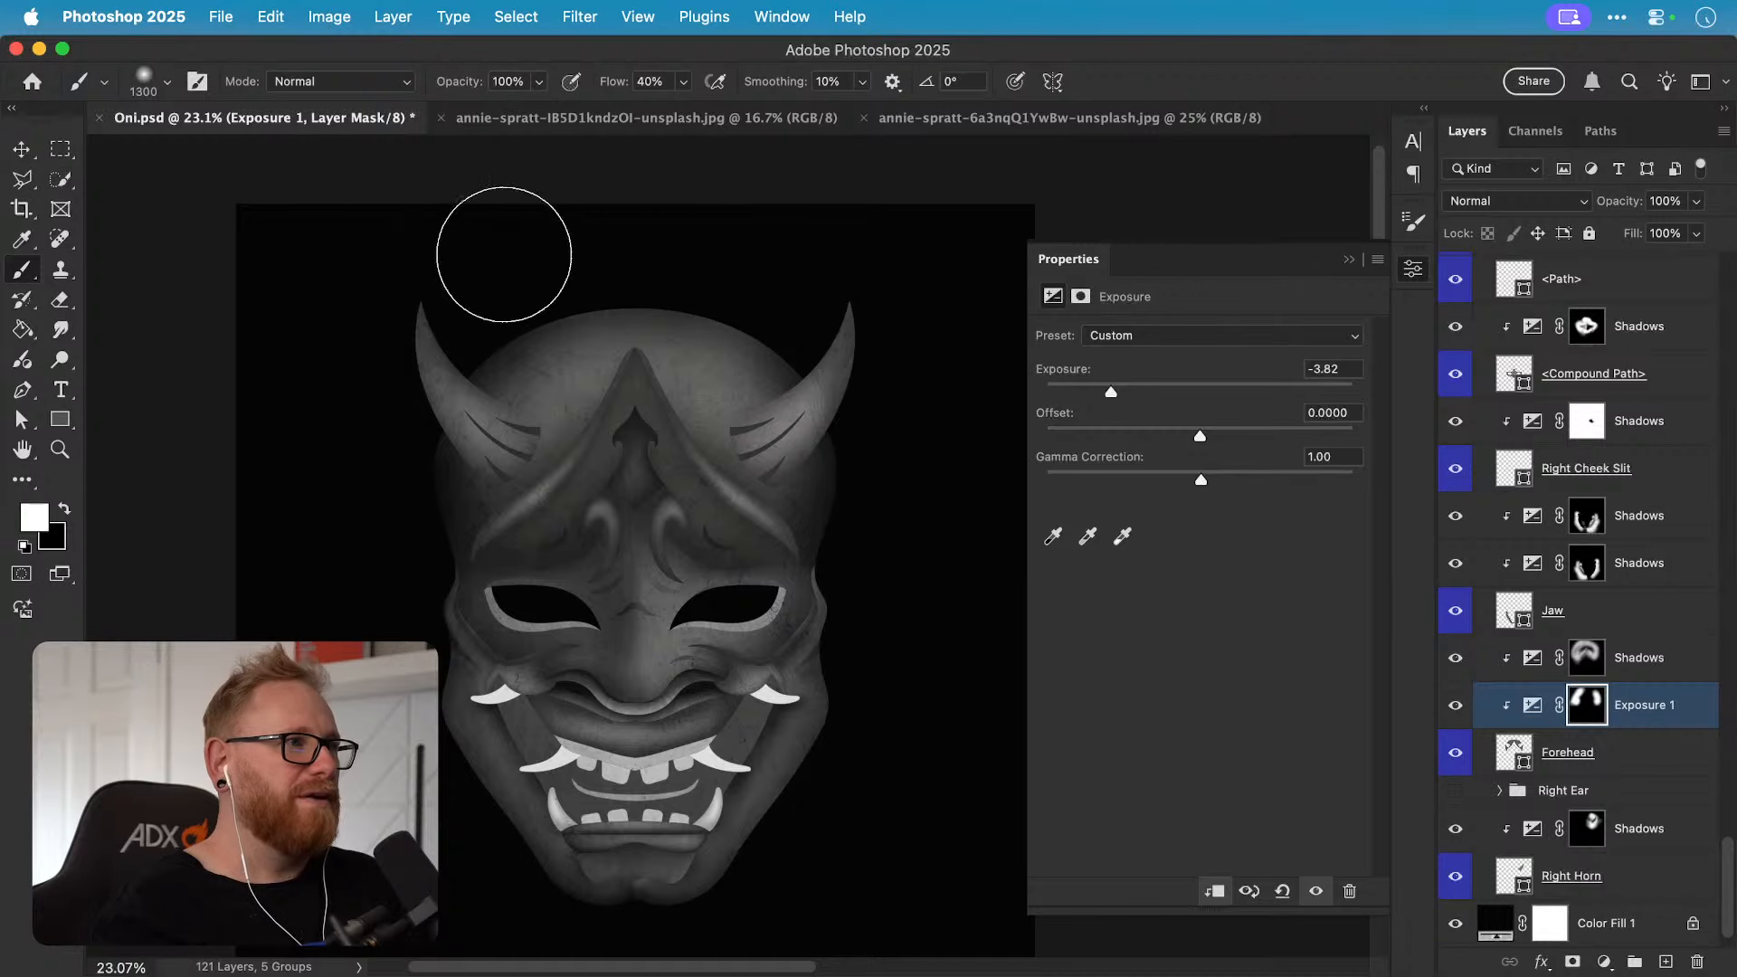
left_click_drag(504, 254, 681, 243)
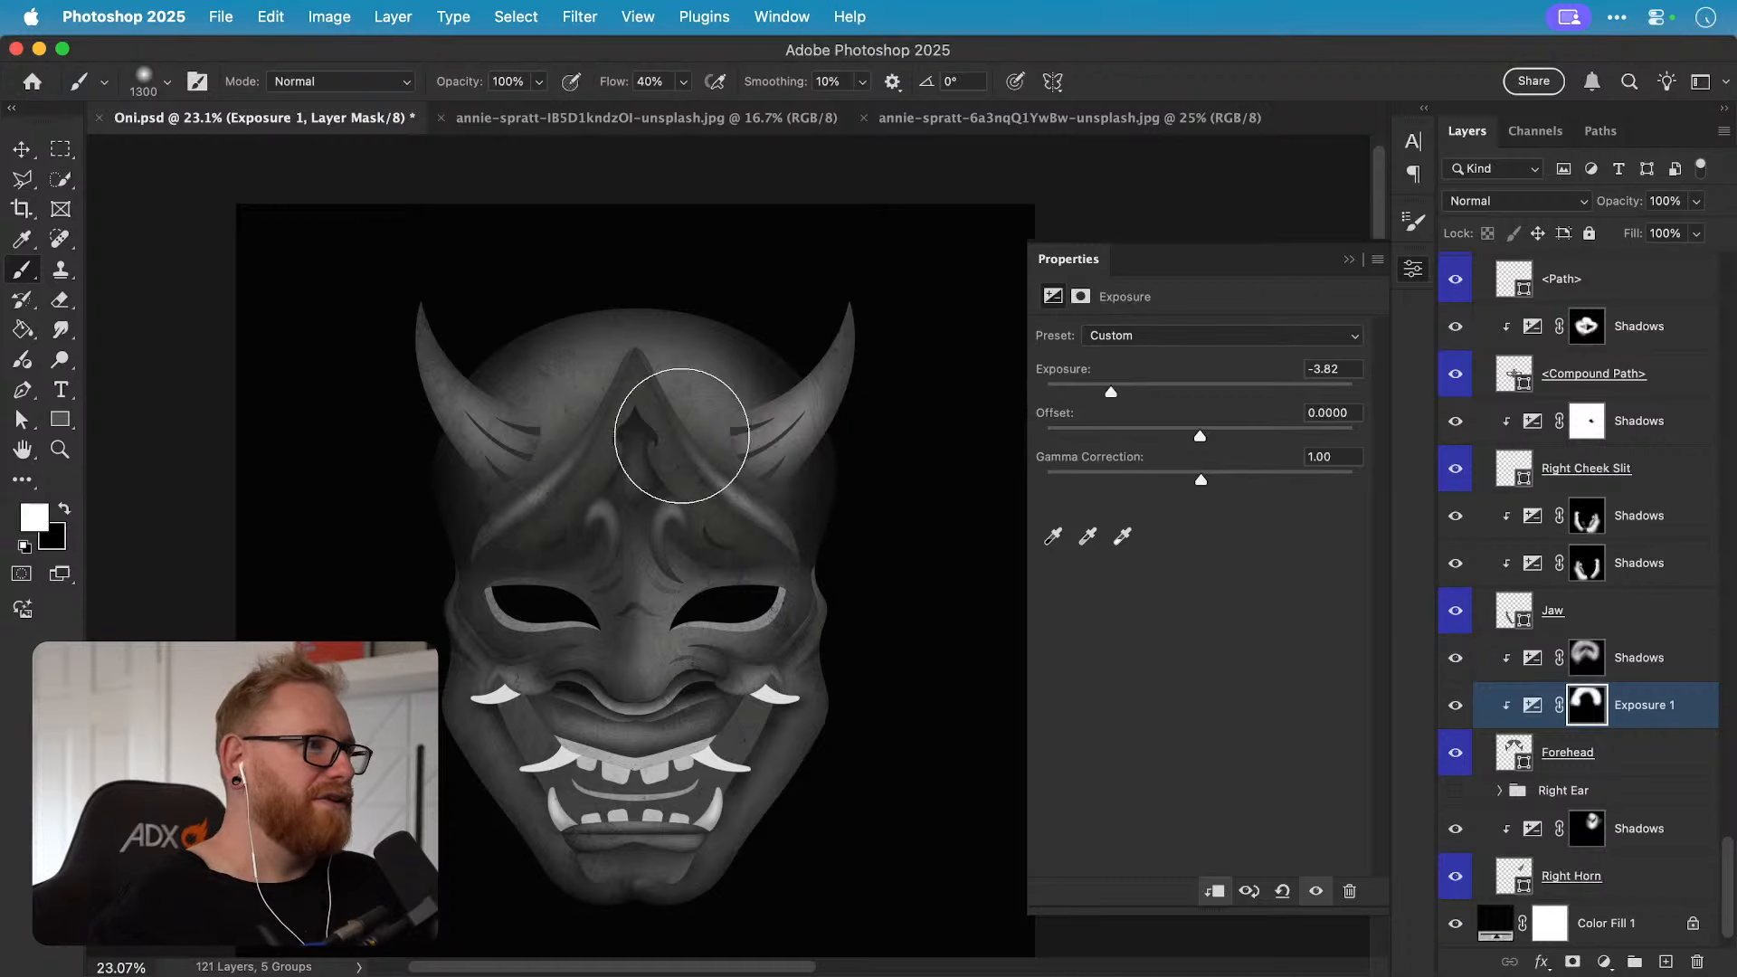
Step: Touch up the Exposure 1 mask on the forehead using smaller brushes from 250 to 600 px, lowering the flow to 20%
key("bracketleft")
key("bracketleft")
key("bracketleft")
key("bracketleft")
key("bracketleft")
key("bracketleft")
key("bracketleft")
key("bracketleft")
key("bracketleft")
key("bracketleft")
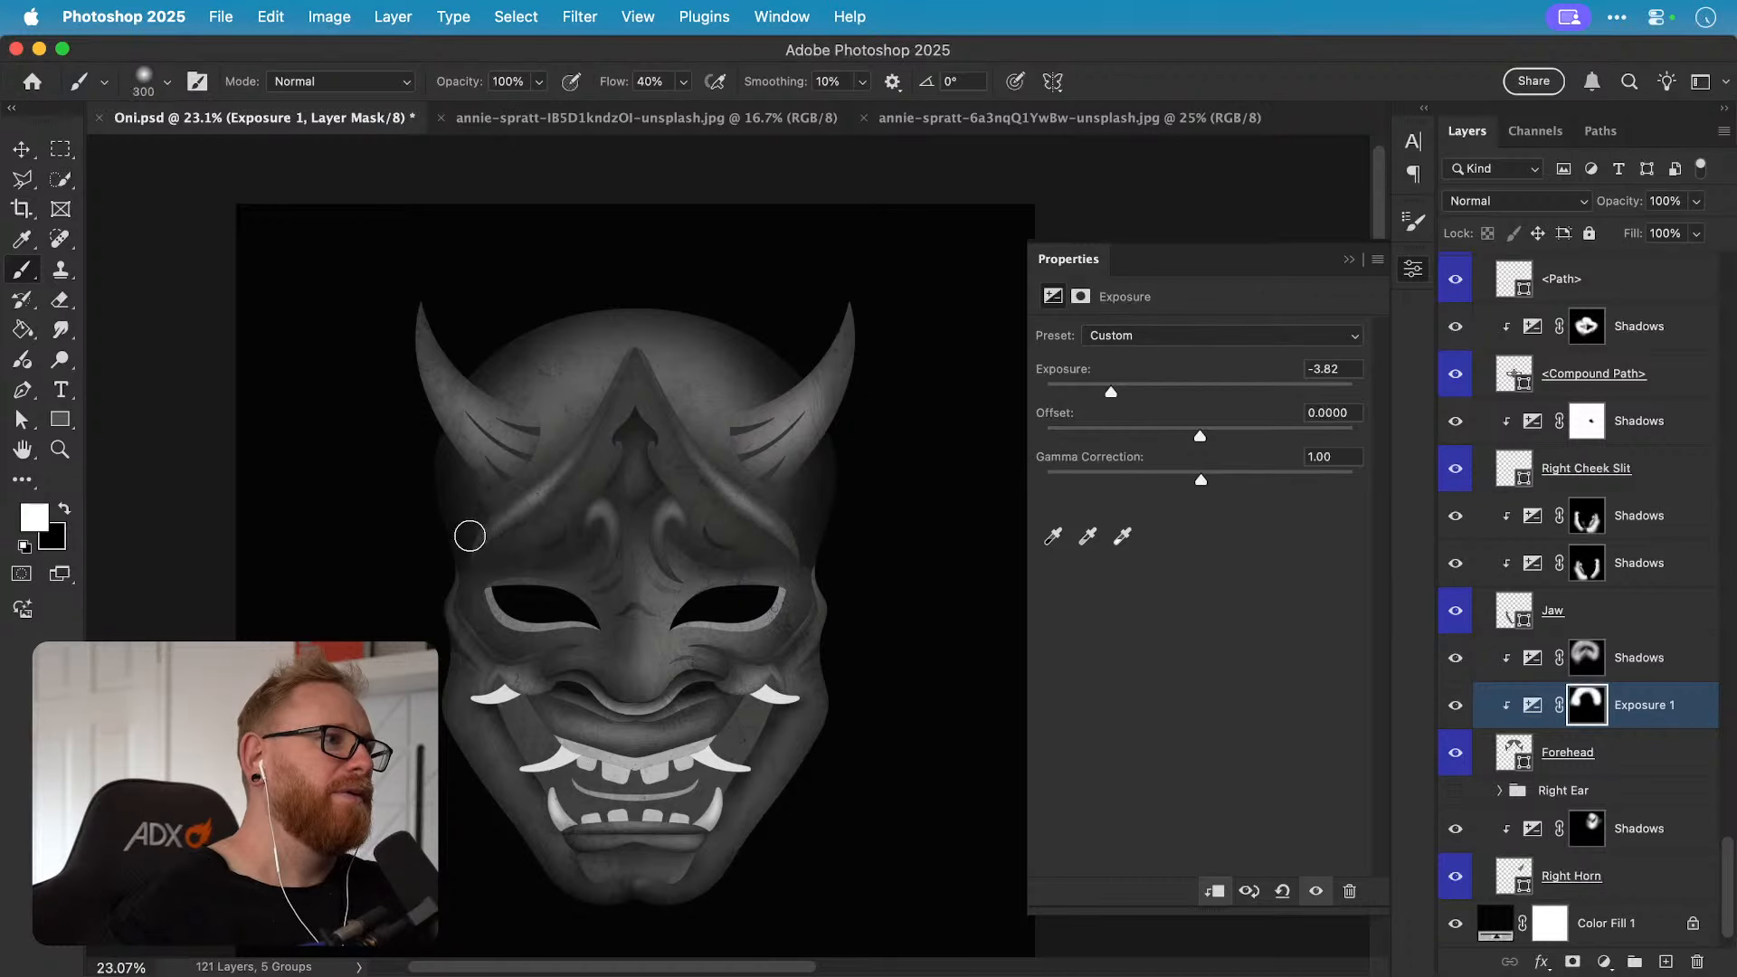
key("bracketleft")
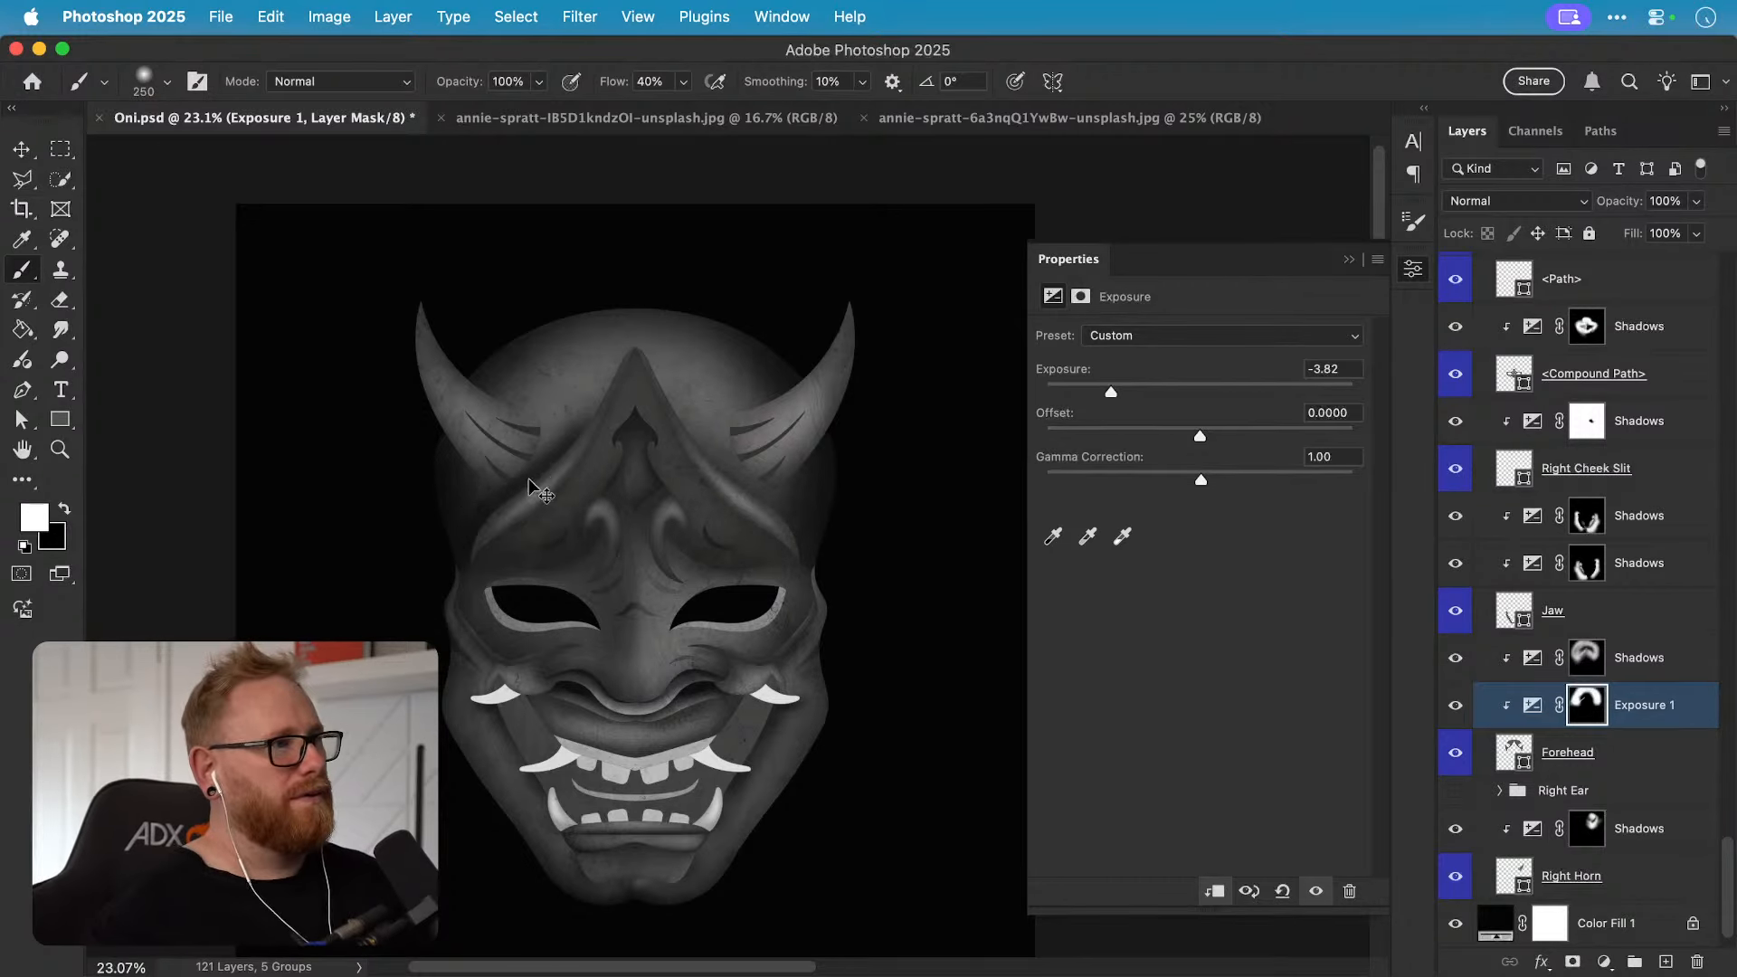
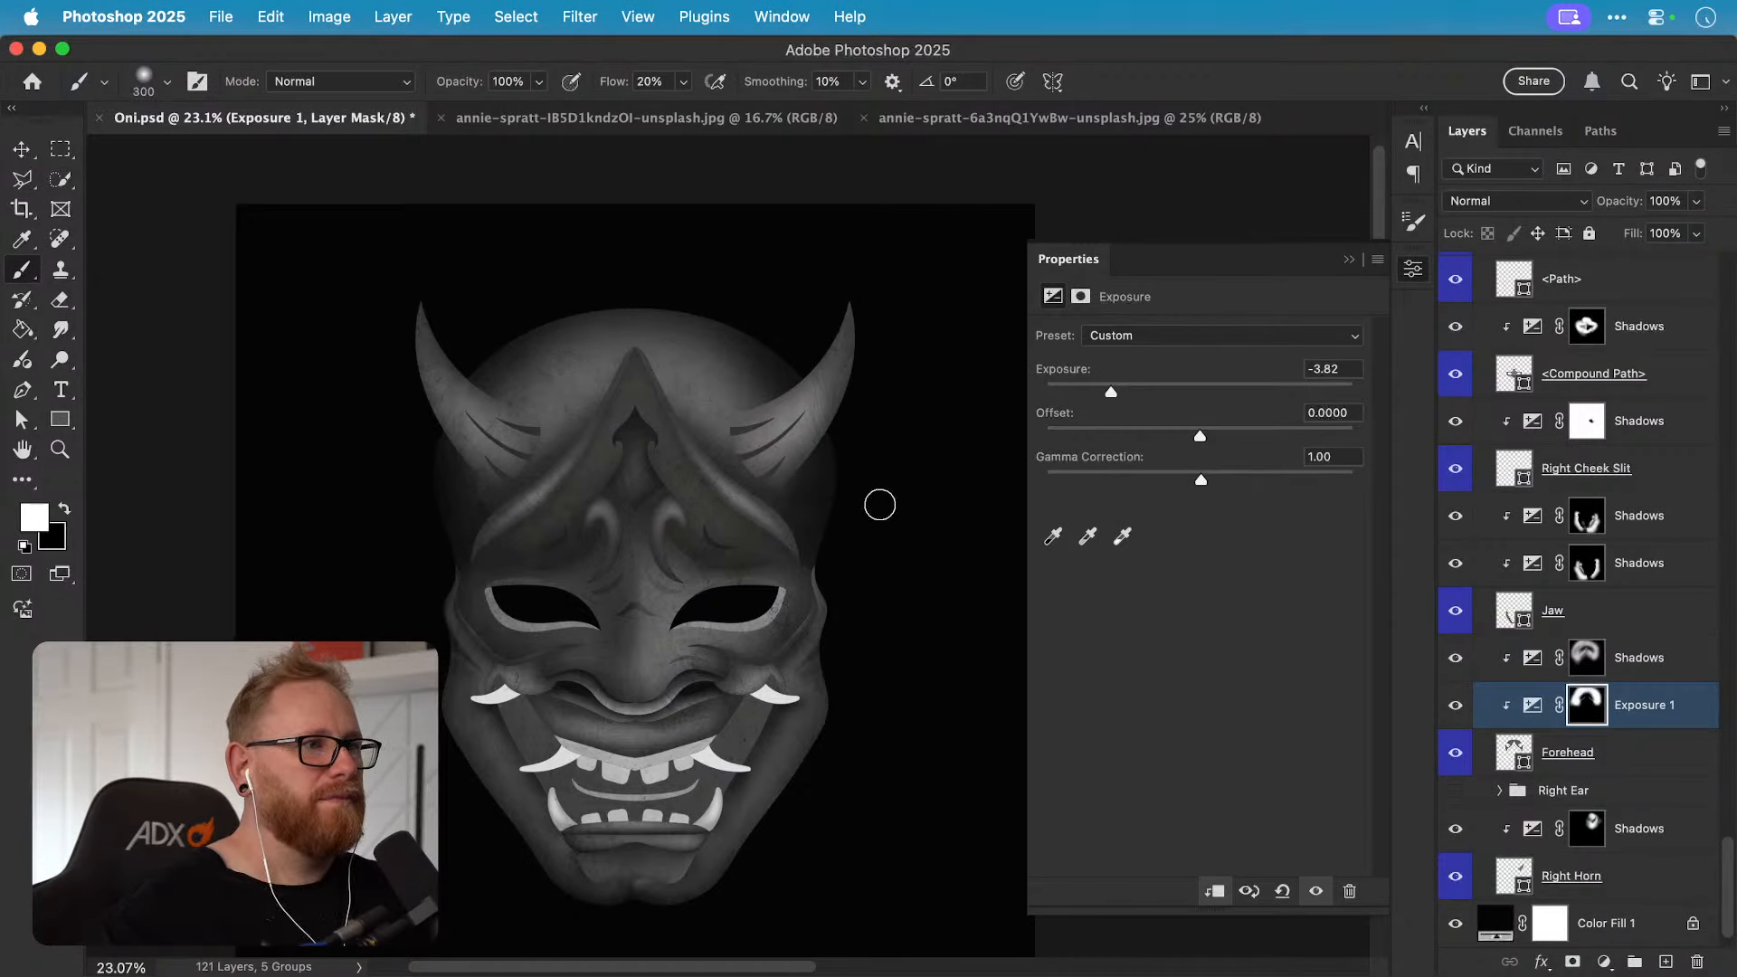
key("bracketright")
key("bracketright")
key("bracketright")
key("bracketright")
key("bracketright")
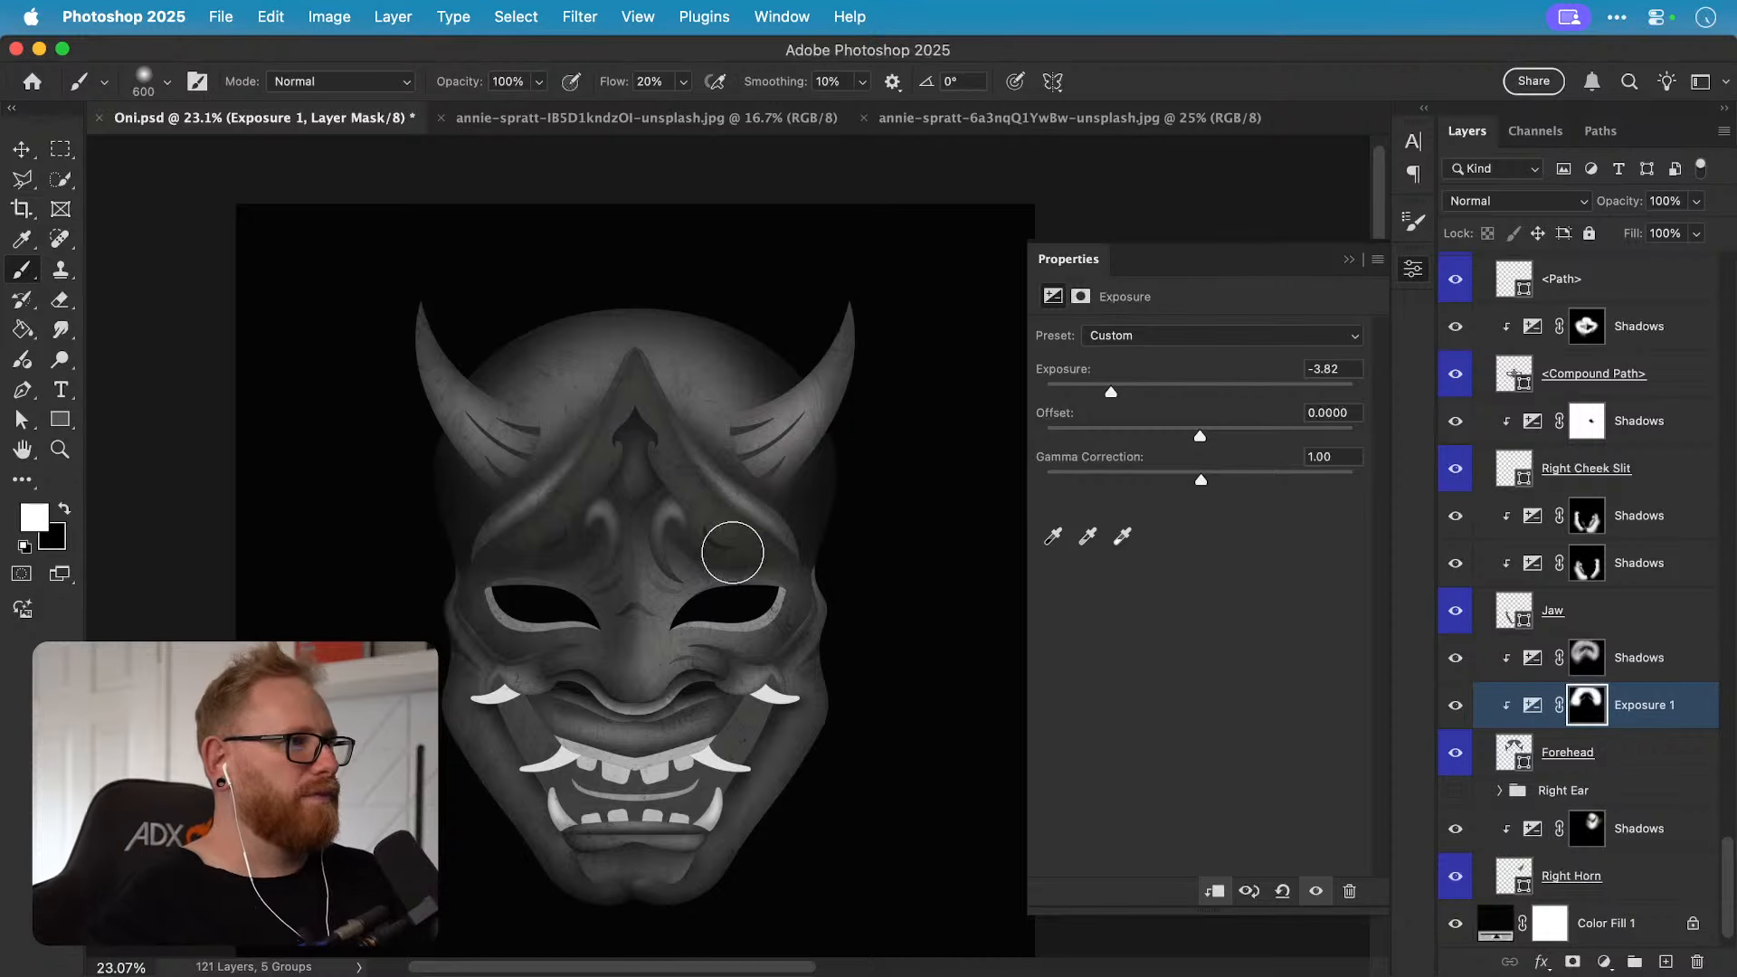
key("x")
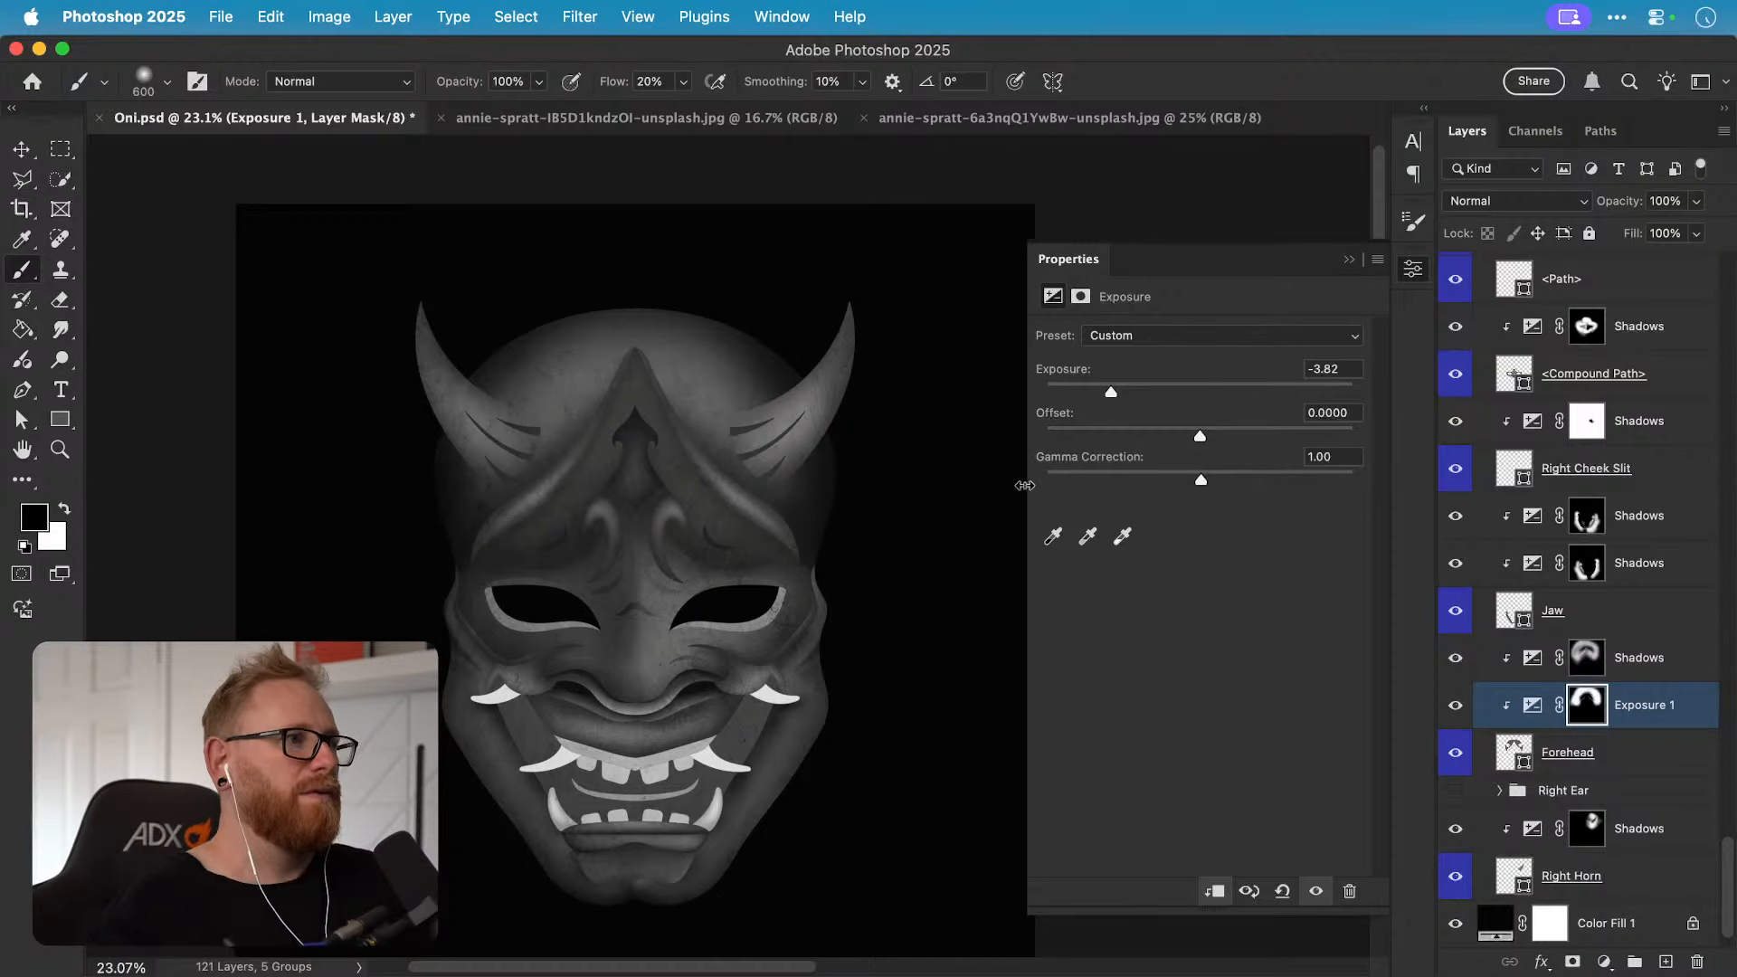
Step: Compare the forehead with and without the Exposure 1 adjustment, and soften its exposure to -2.22
left_click(1456, 710)
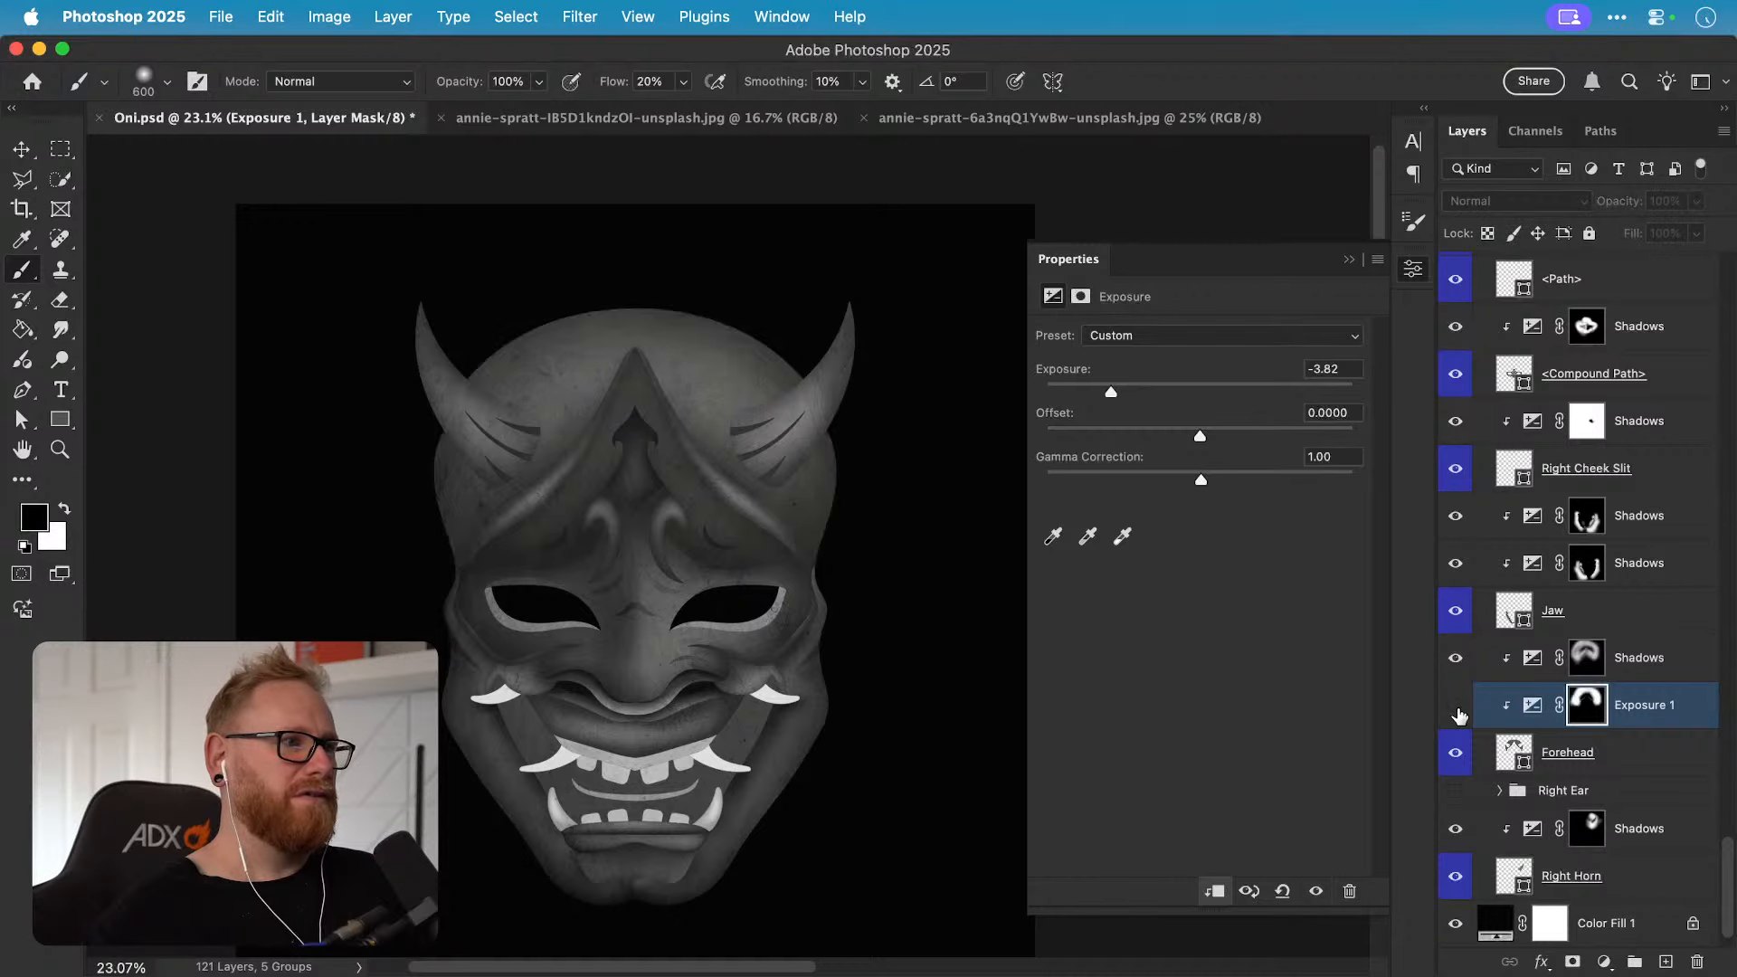
left_click(1456, 710)
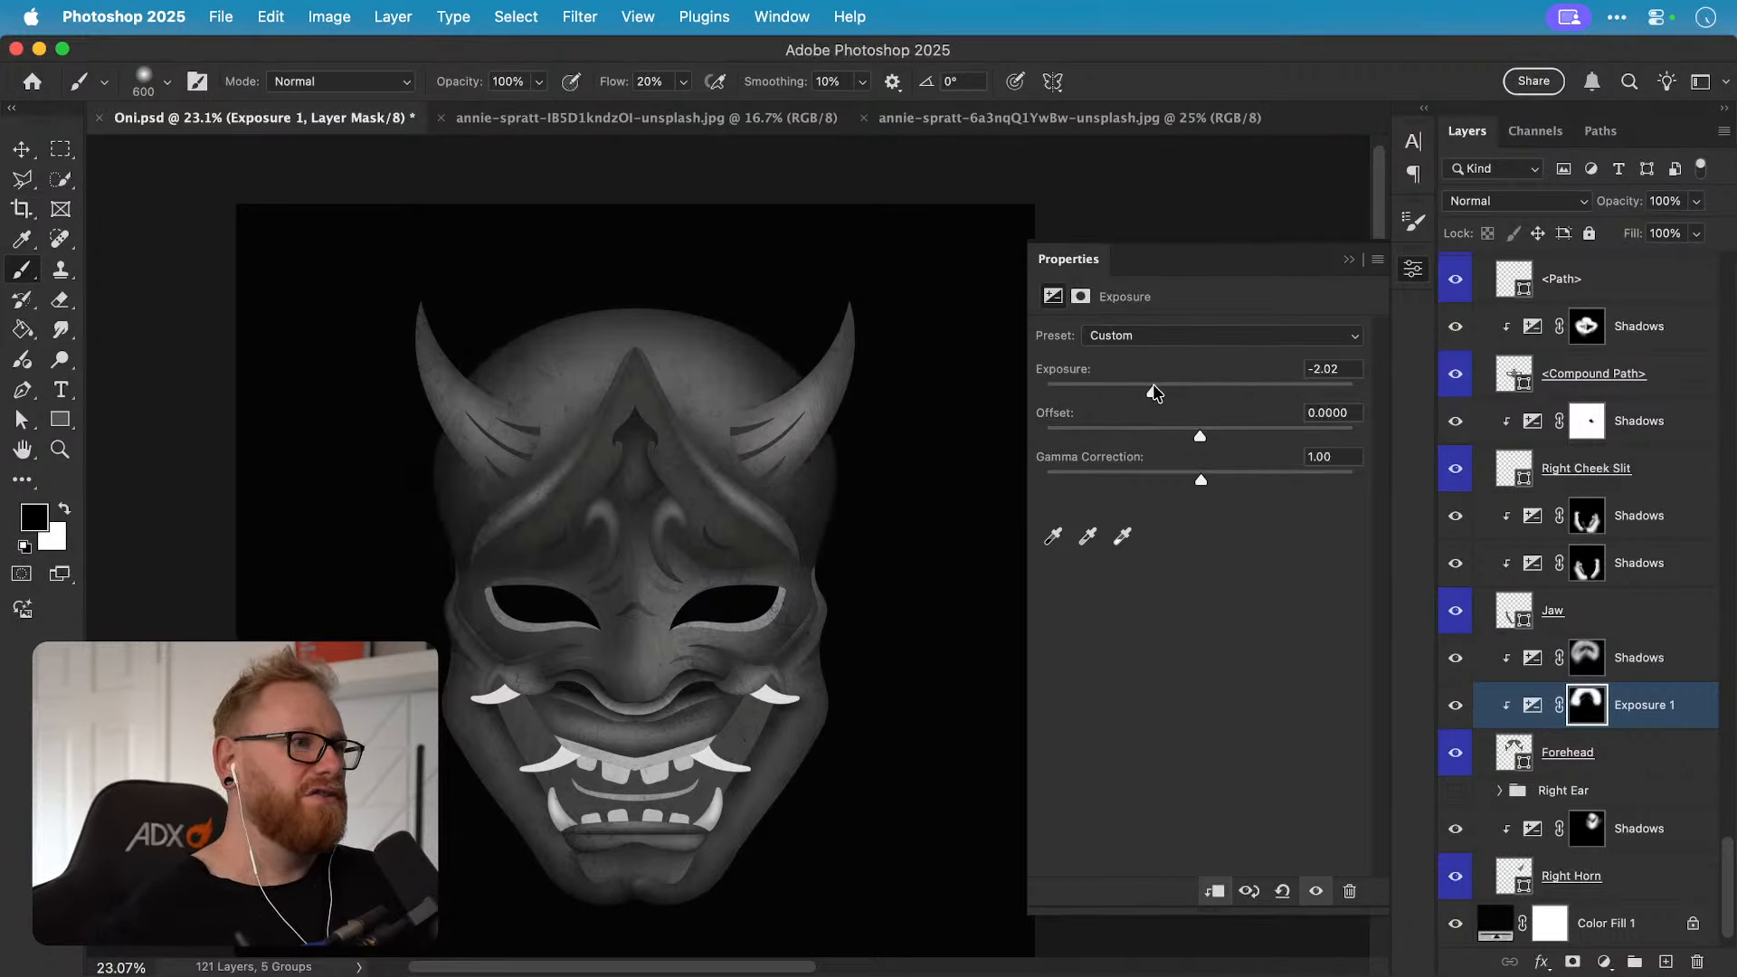
left_click_drag(1154, 392, 1163, 390)
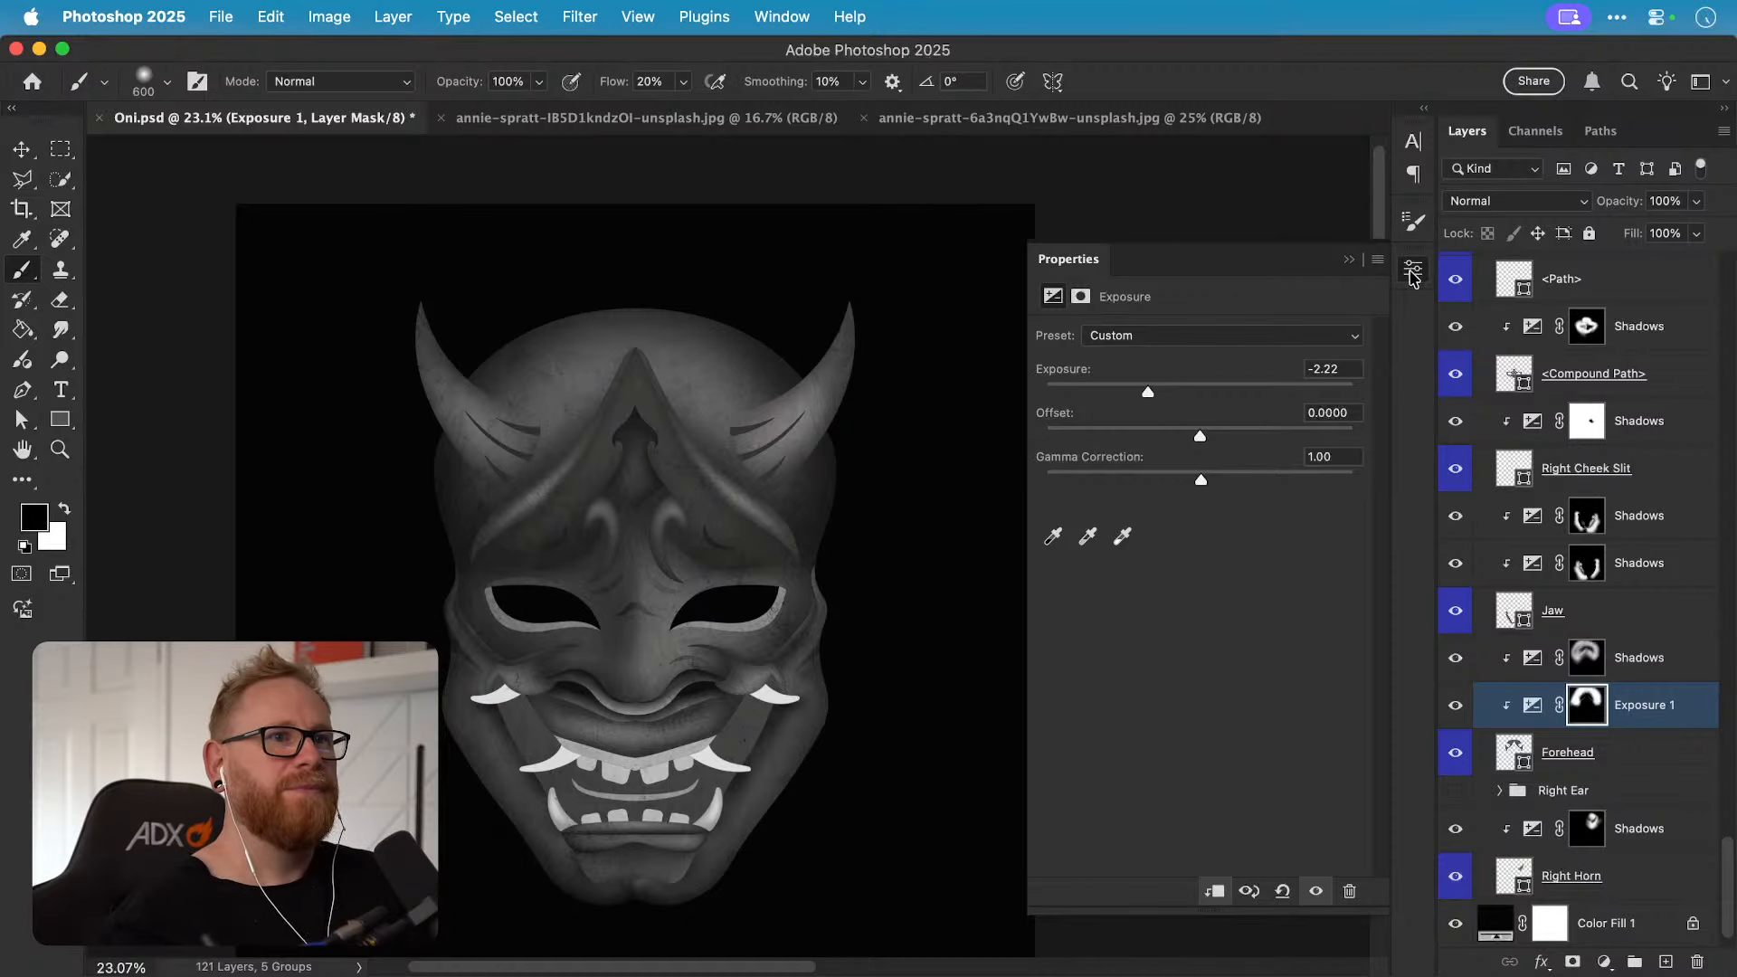
left_click(1413, 271)
Step: Add a second Exposure adjustment above the forehead's Shadows layer and set its exposure to +2.92
left_click(1639, 677)
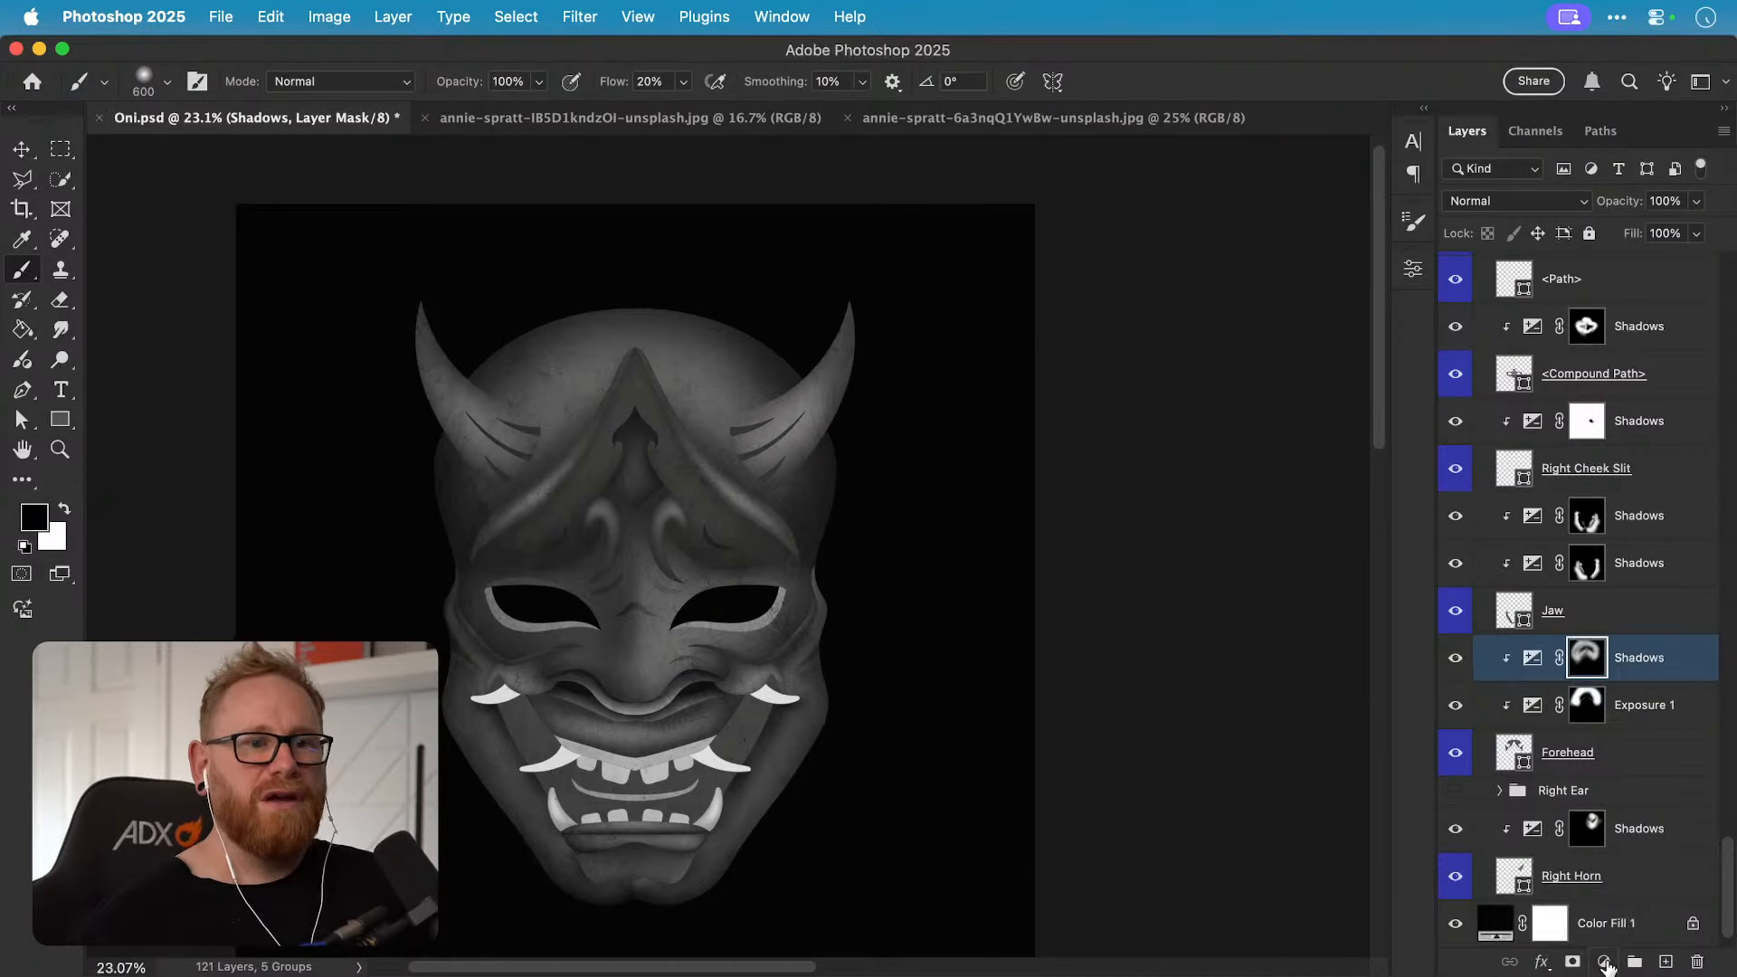
left_click(1605, 961)
left_click(1665, 711)
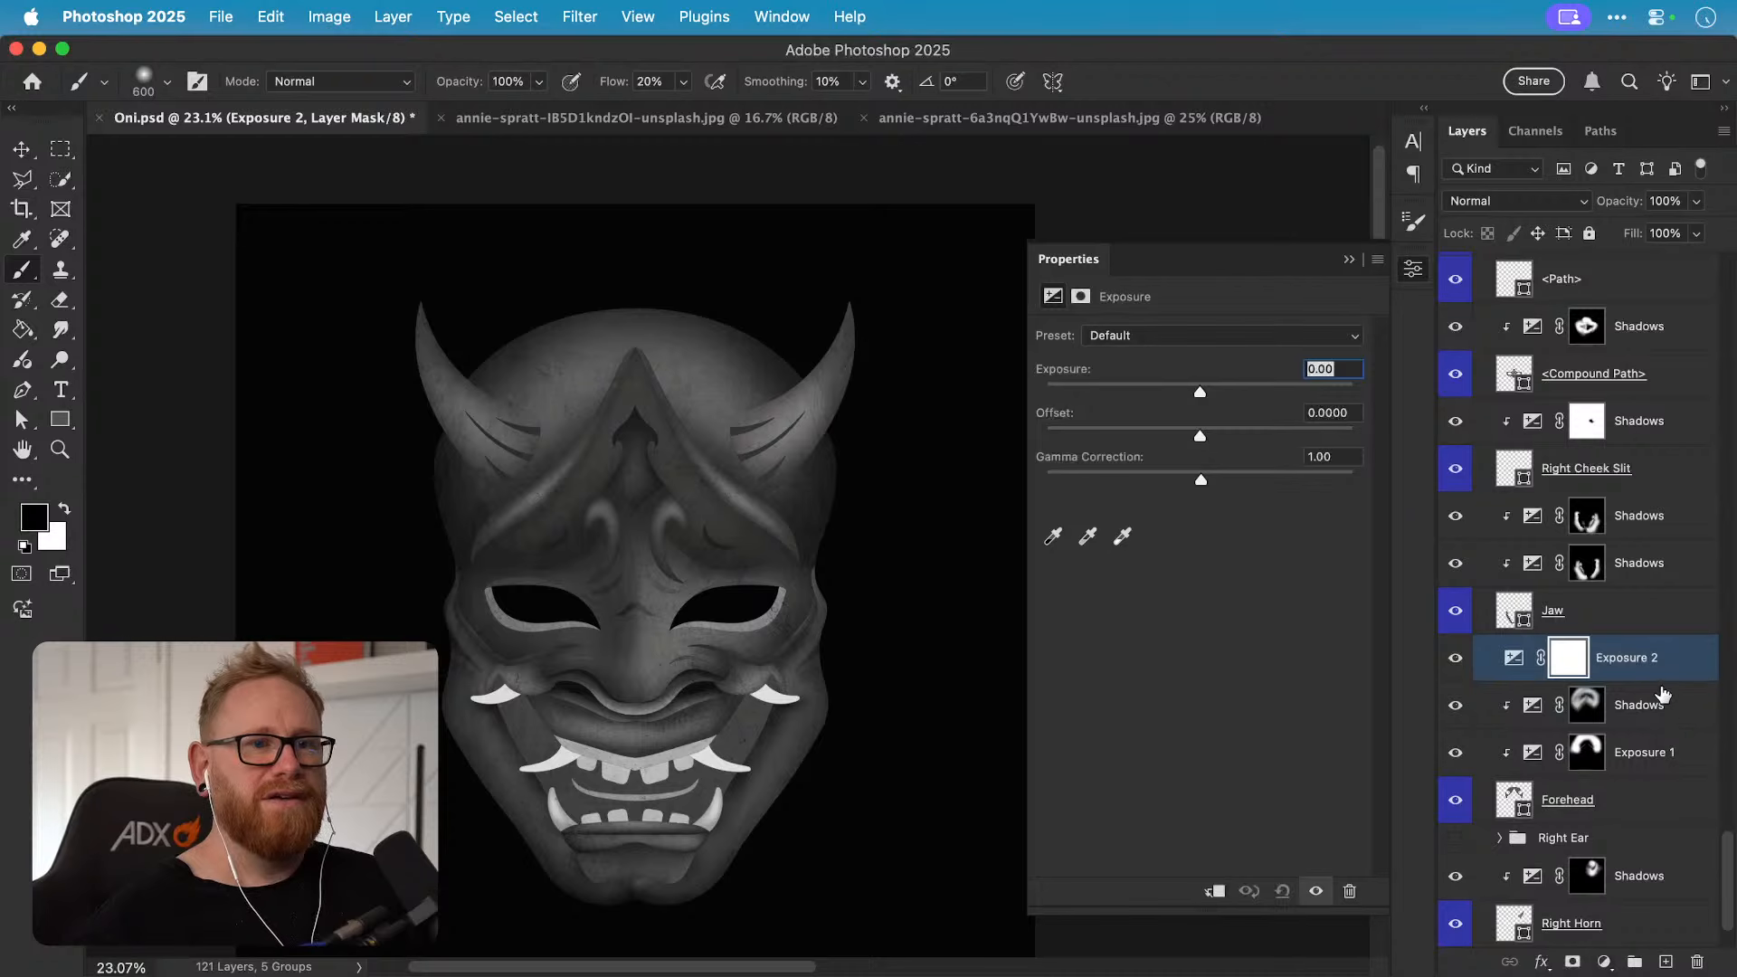
left_click_drag(1214, 389, 1274, 390)
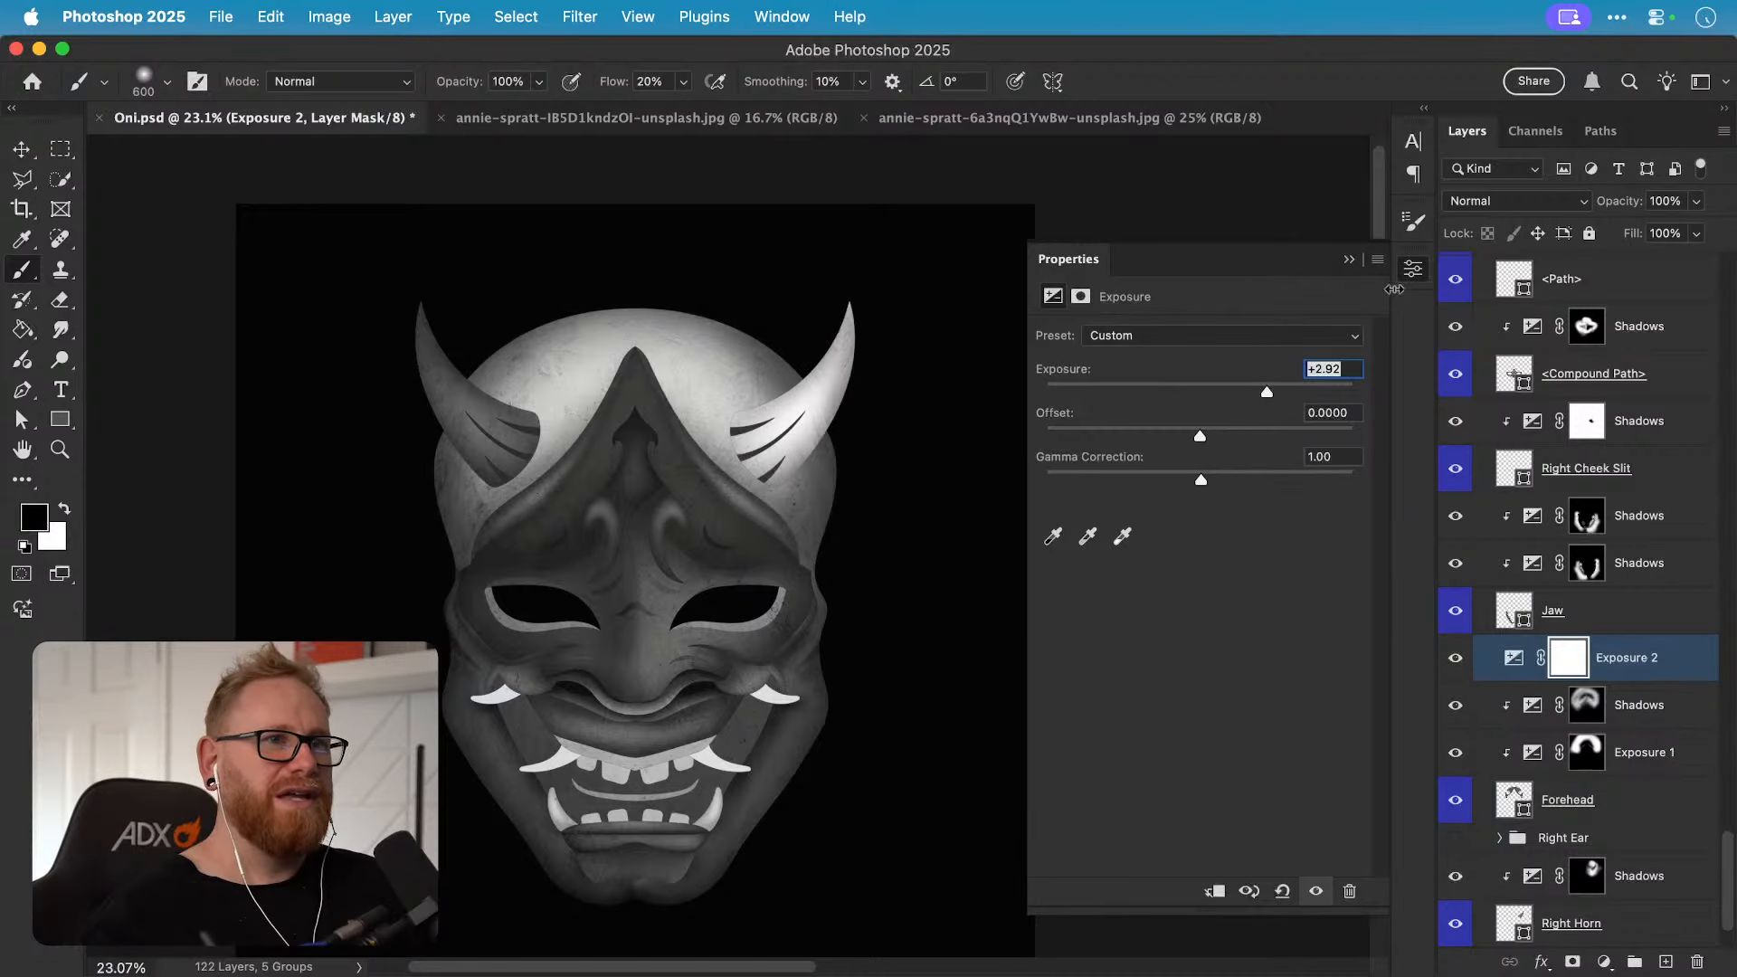
left_click(1413, 268)
Step: Rename Exposure 1 as Shadows, then clip Exposure 2 to the forehead and rename it Highlights
double_click(1636, 751)
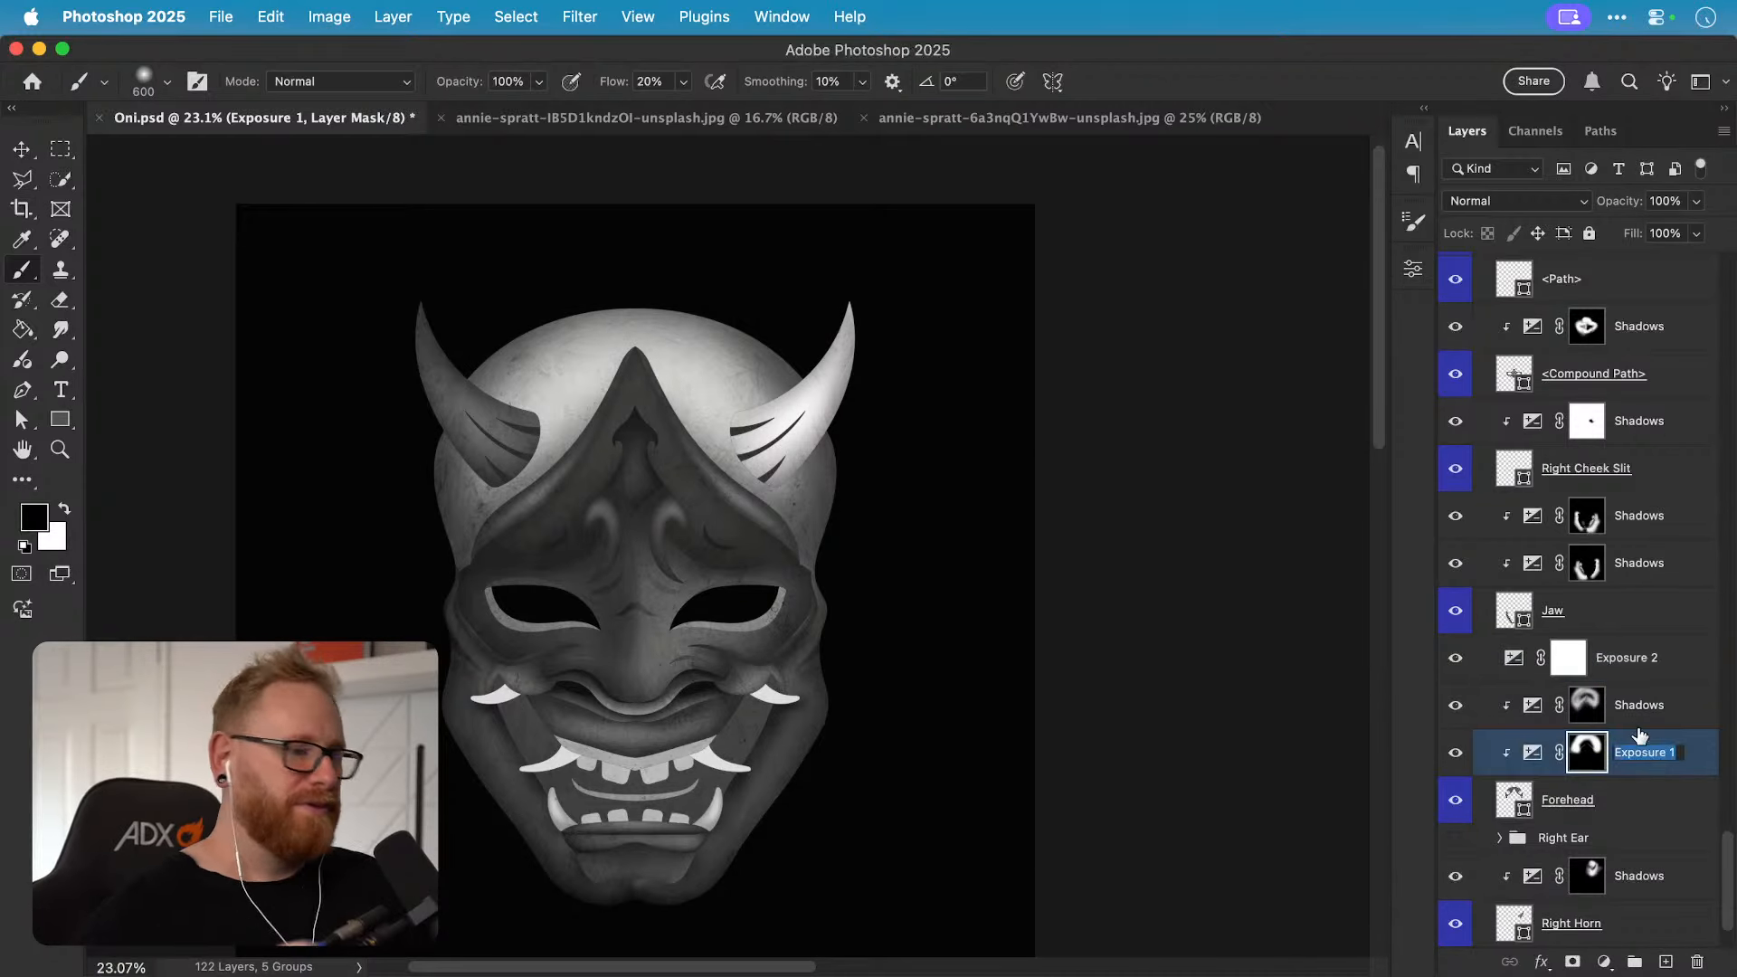
type("Shadows")
key("Return")
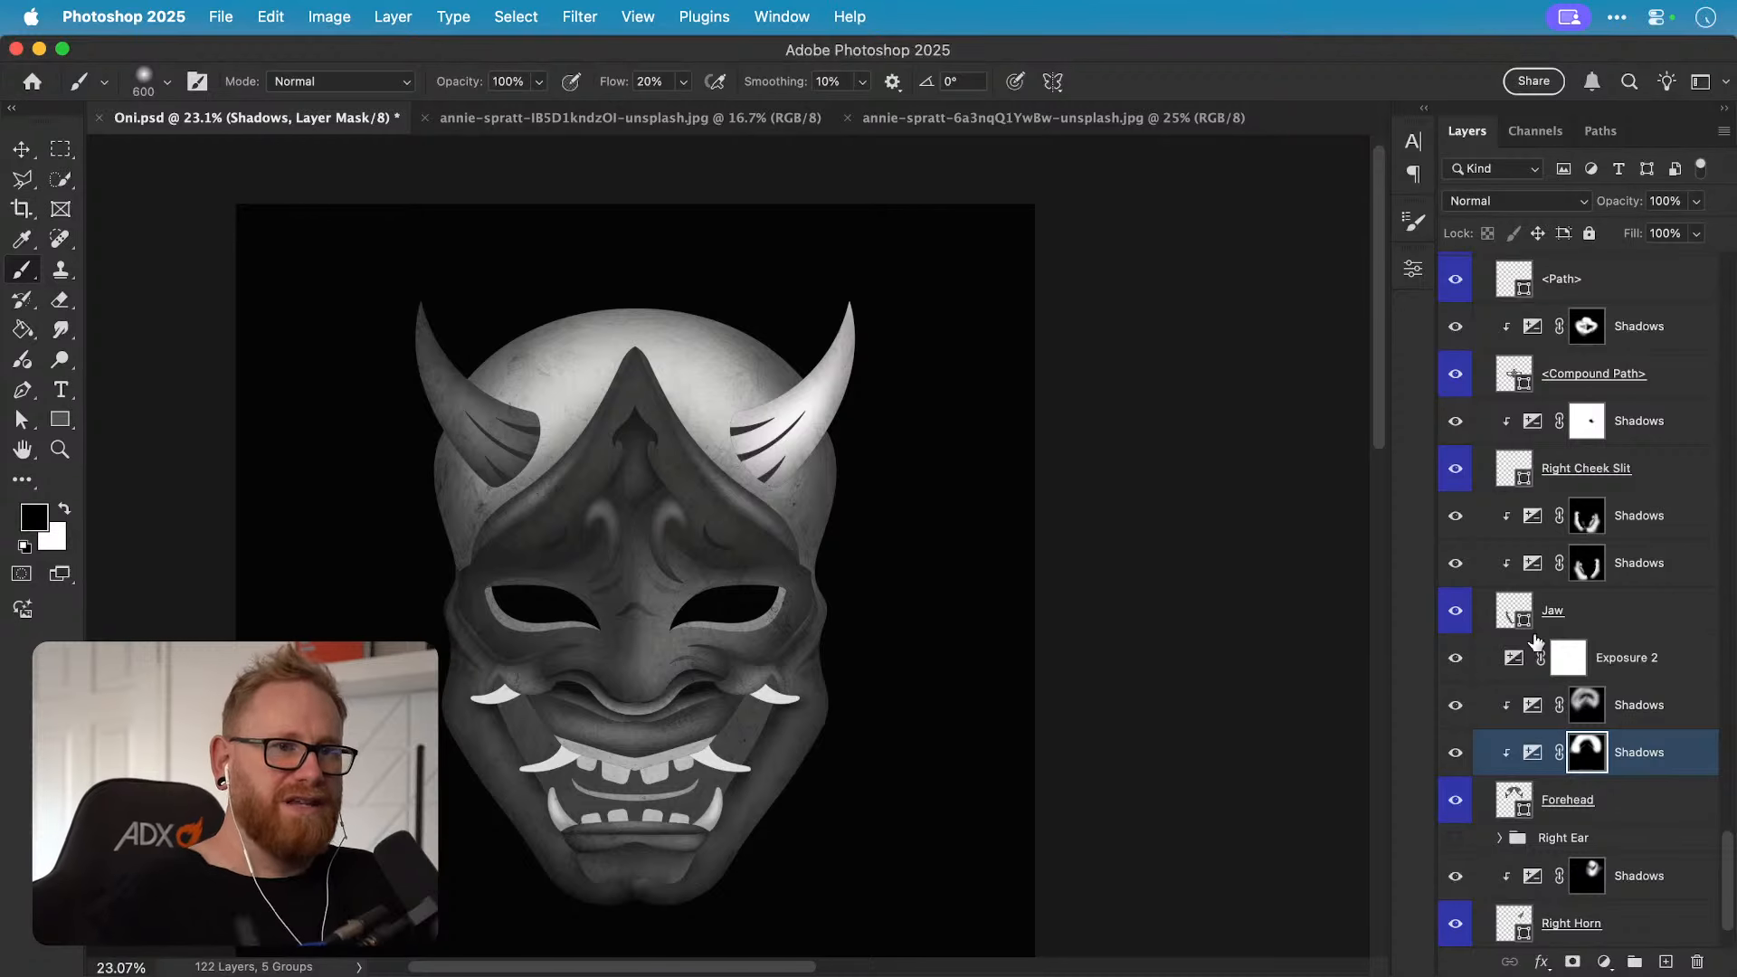
left_click(1637, 681, "alt")
double_click(1635, 657)
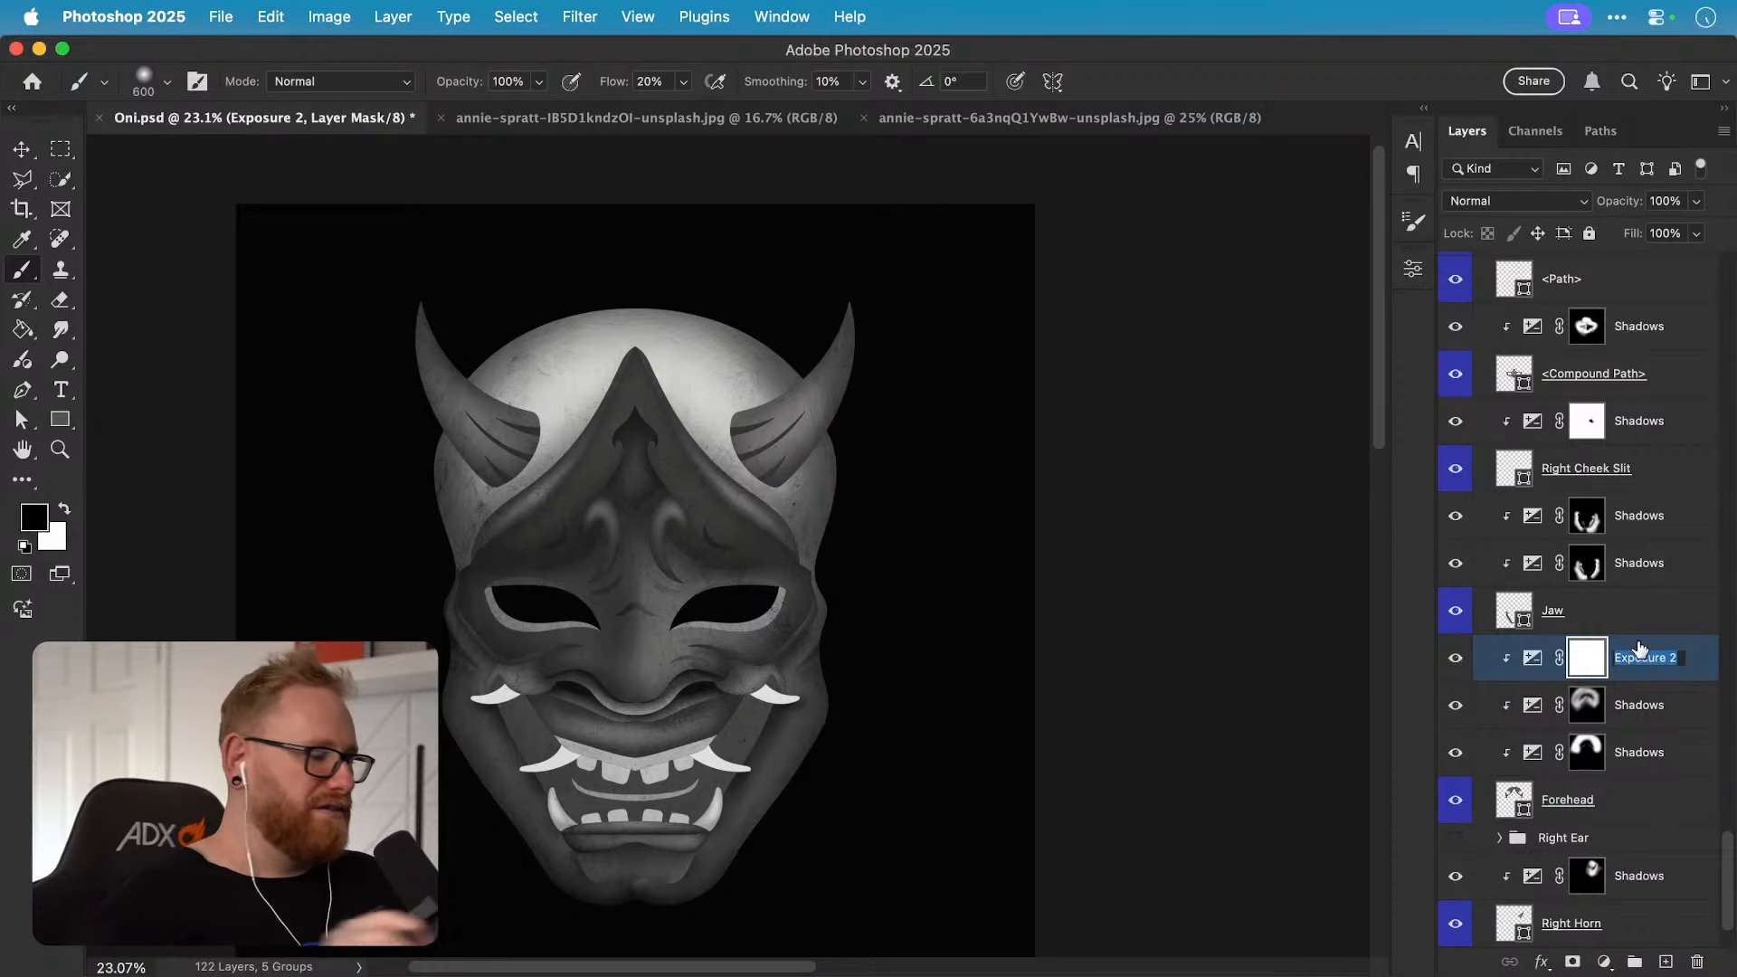
type("Highlights")
key("Return")
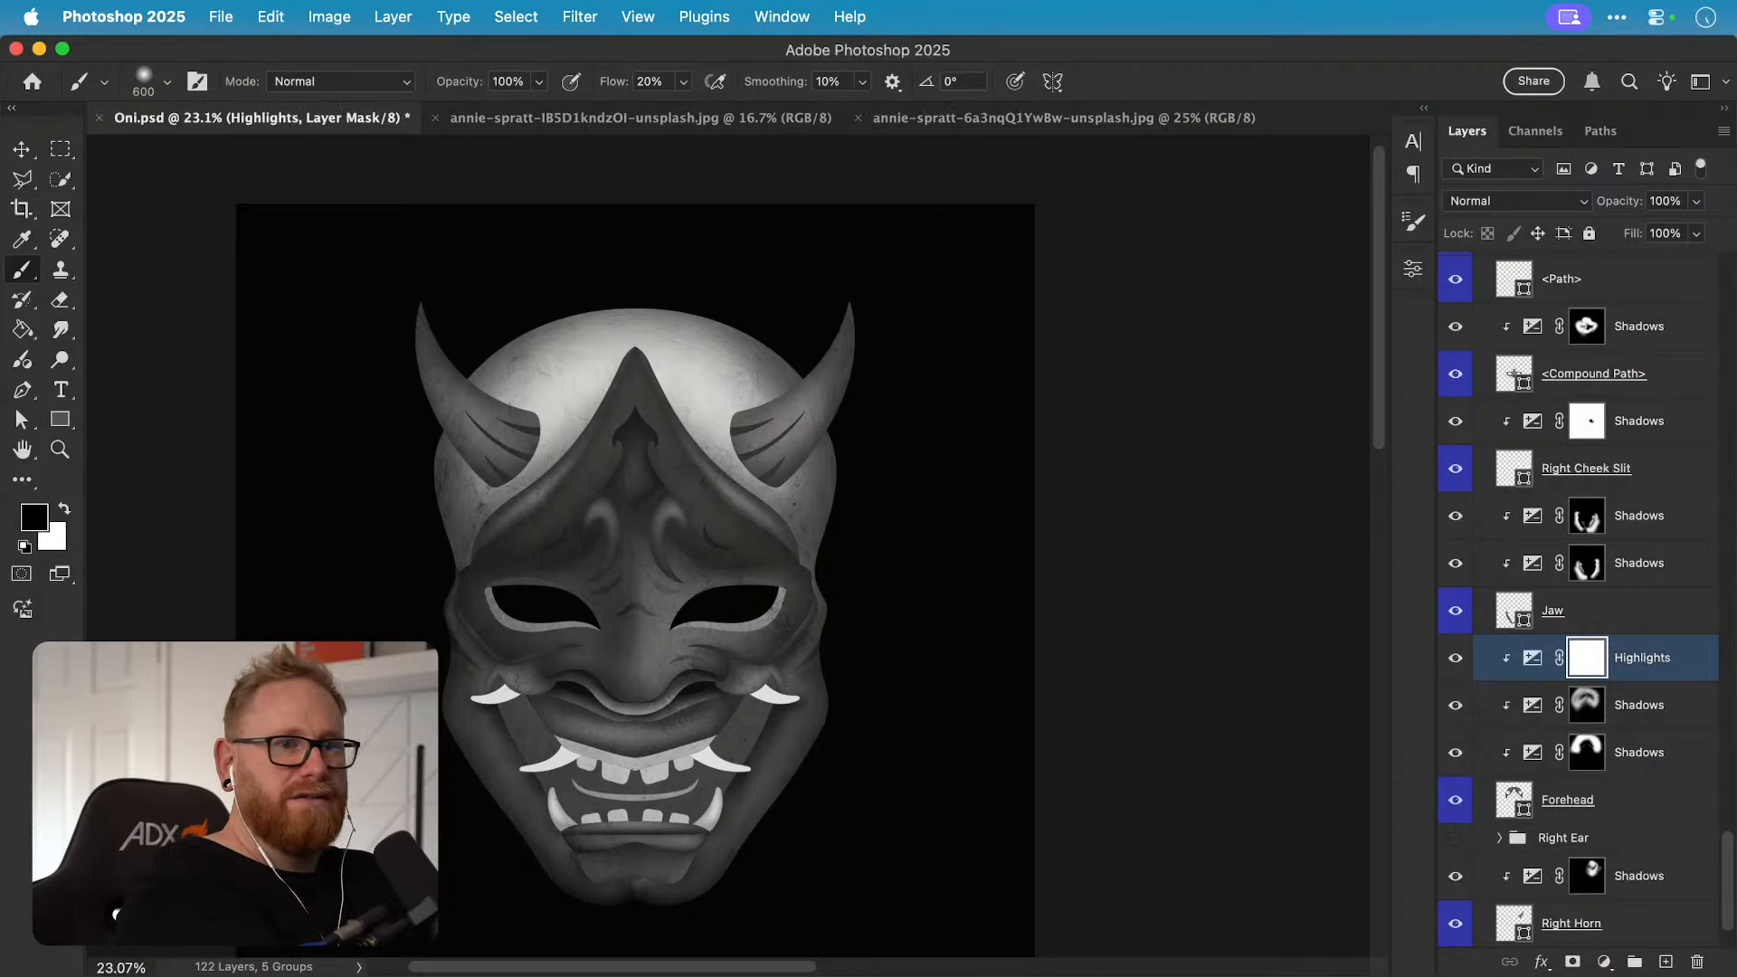
Step: Invert the Highlights mask to black and paint a white highlight between the forehead's centre peak and the Right Horn with a 600 px brush
key("super+i")
key("x")
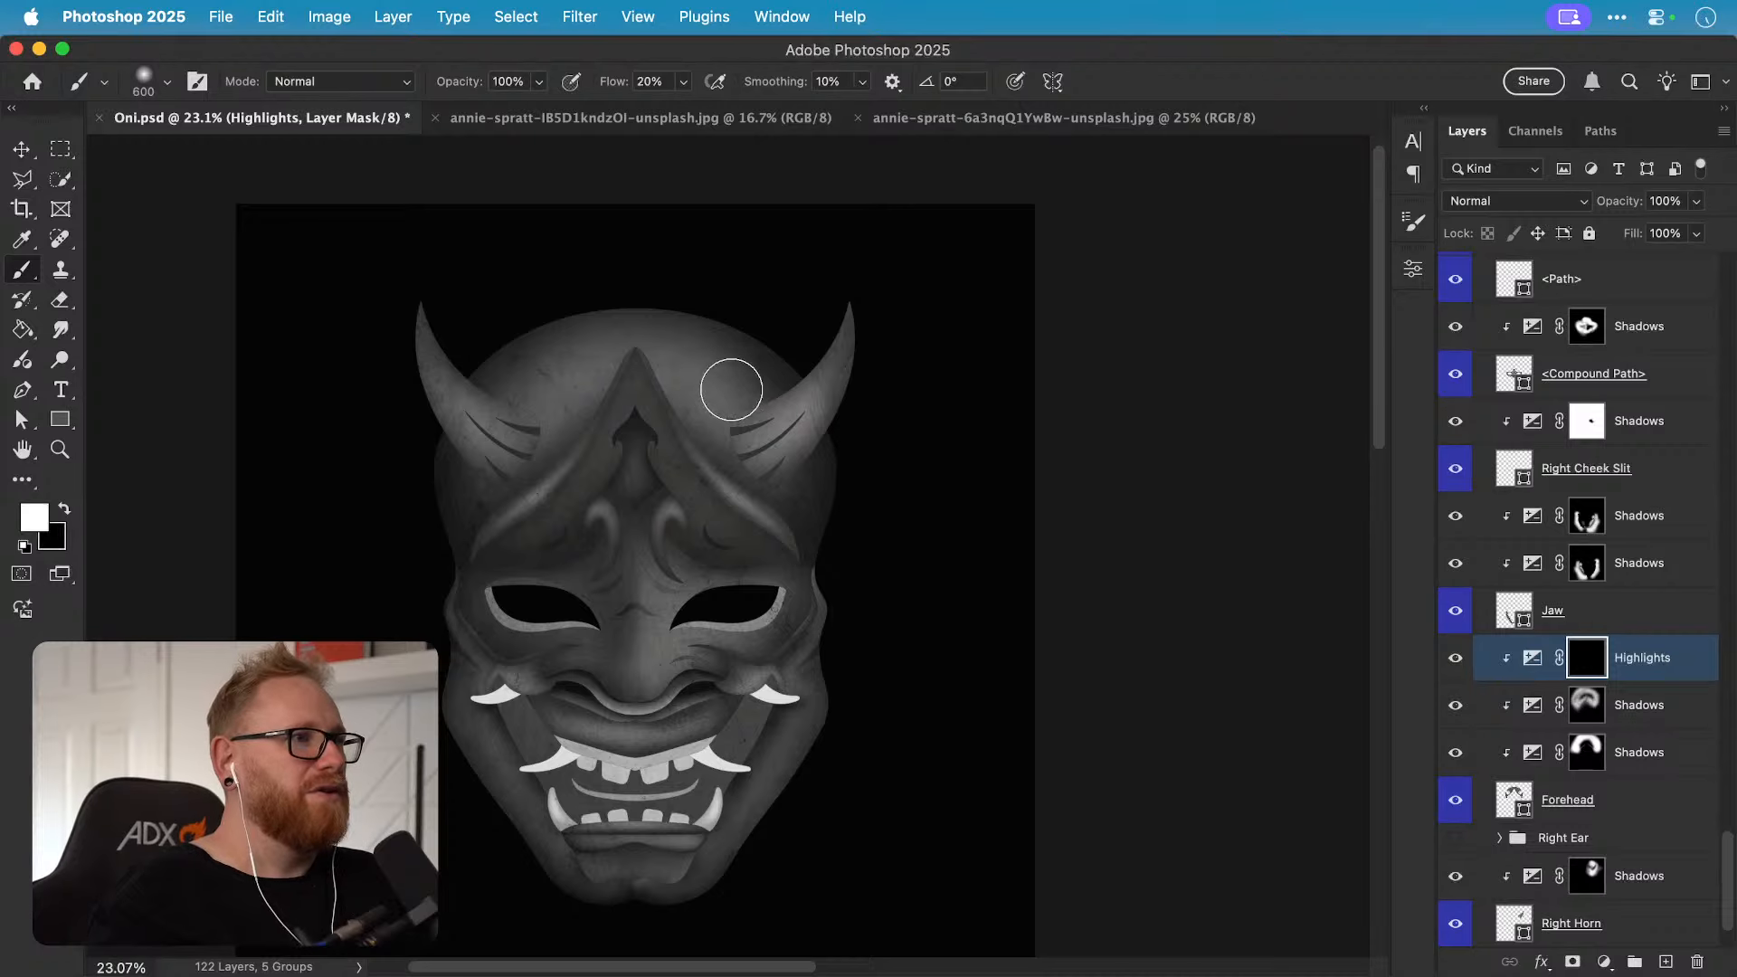
left_click_drag(715, 388, 715, 407)
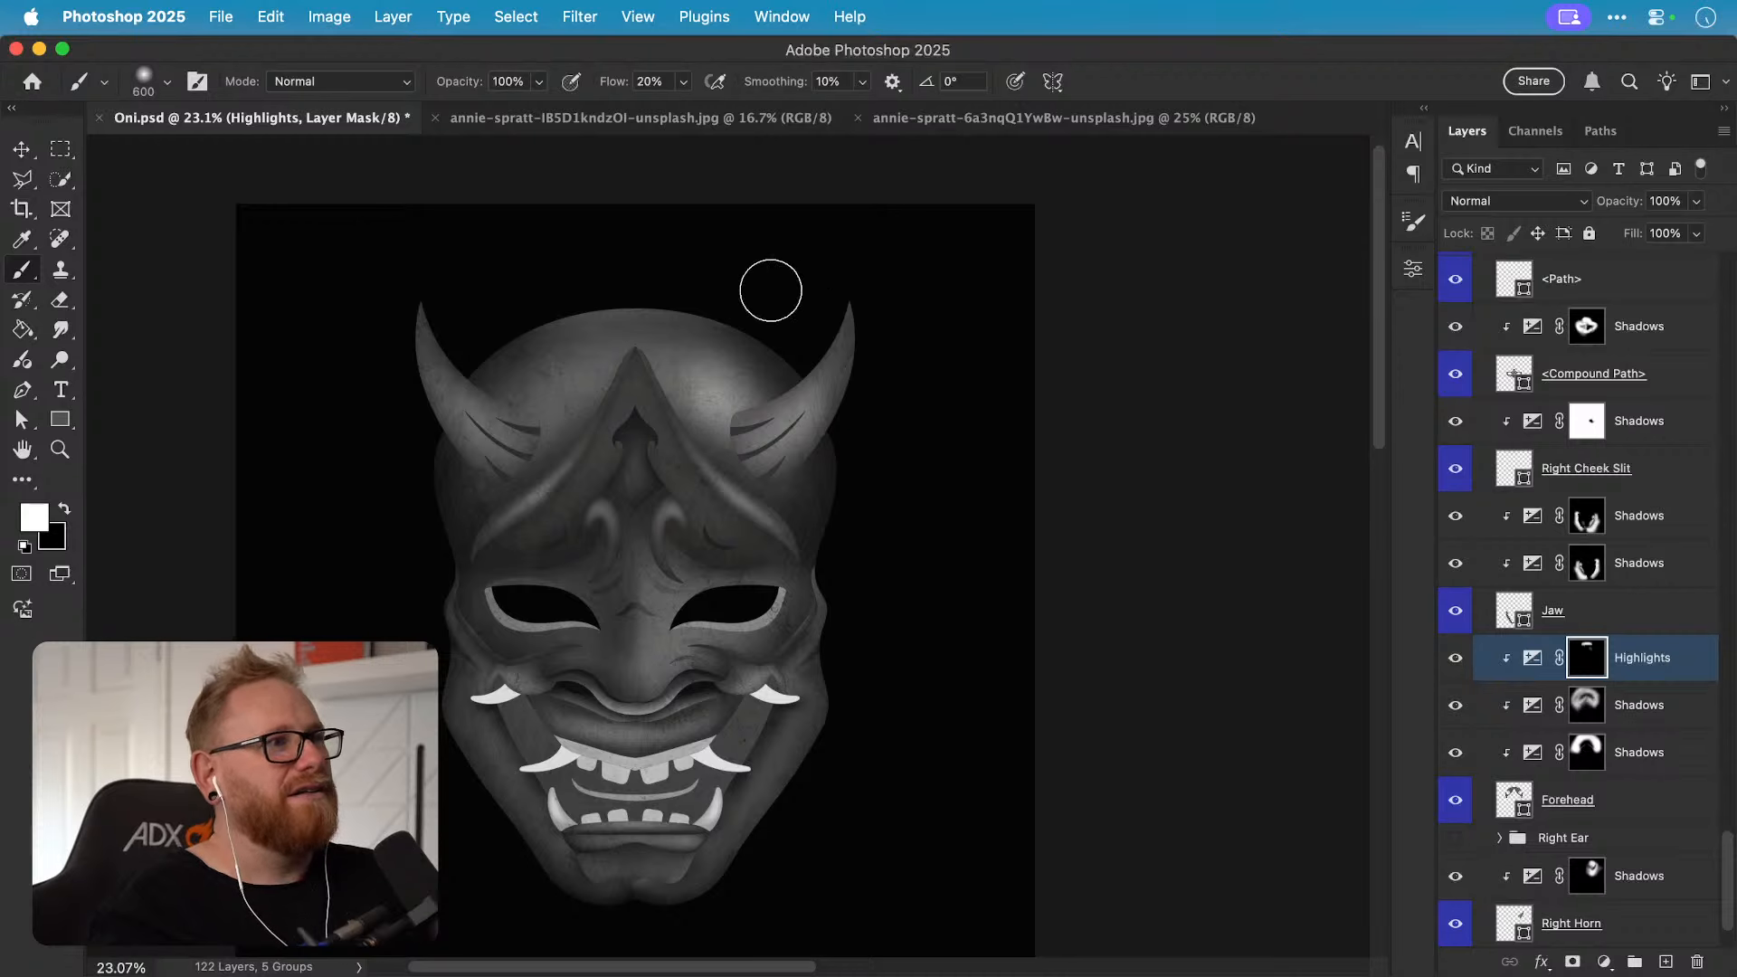
left_click_drag(716, 300, 795, 341)
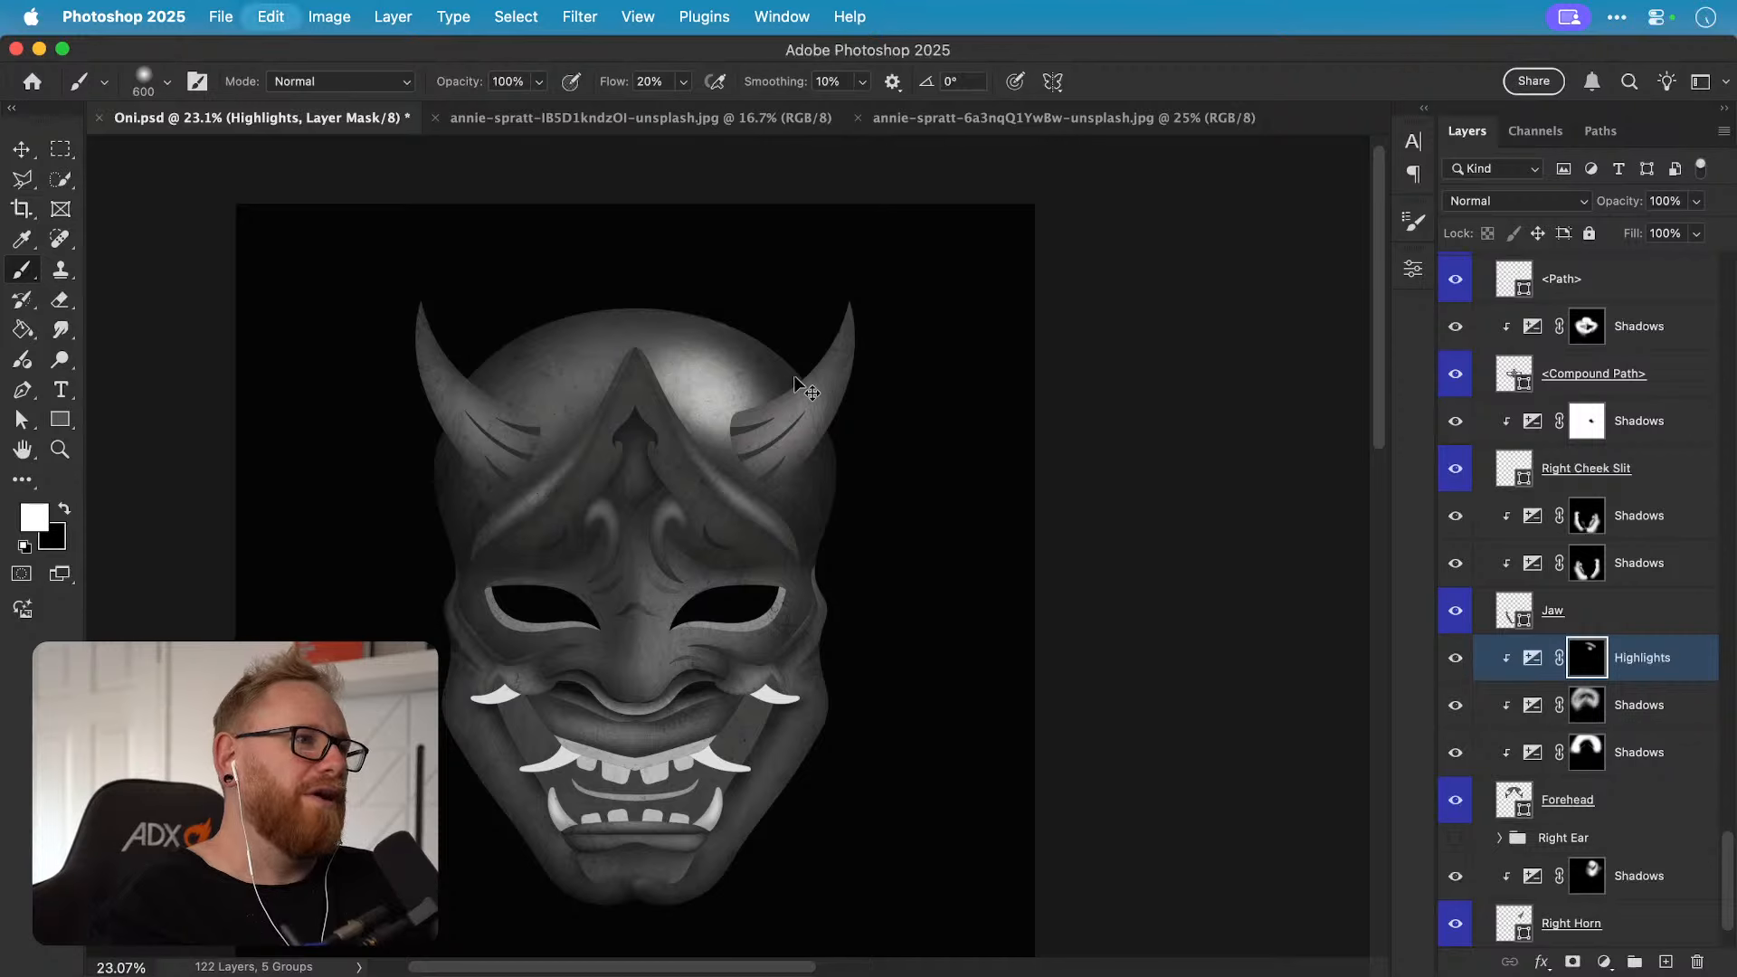
Step: Soften the forehead highlight on the Highlights mask with an 1100 px brush, and compare the forehead with and without the adjustment
key("bracketright")
key("bracketright")
key("bracketright")
key("bracketright")
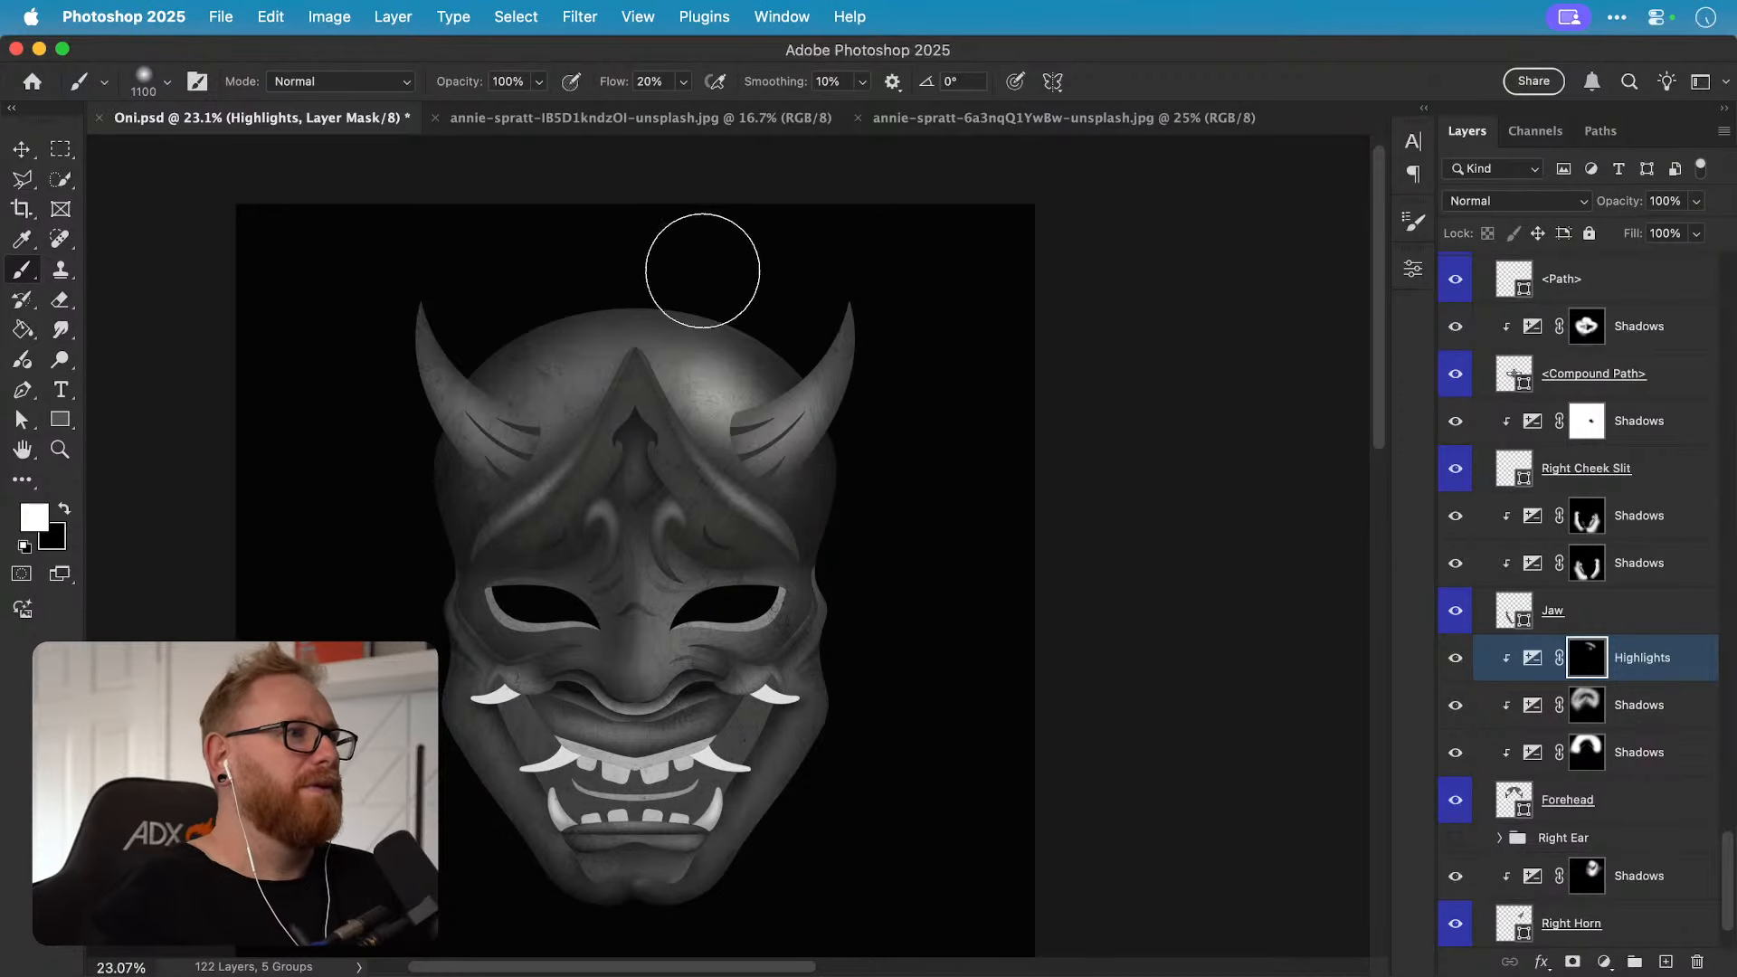
key("bracketright")
key("x")
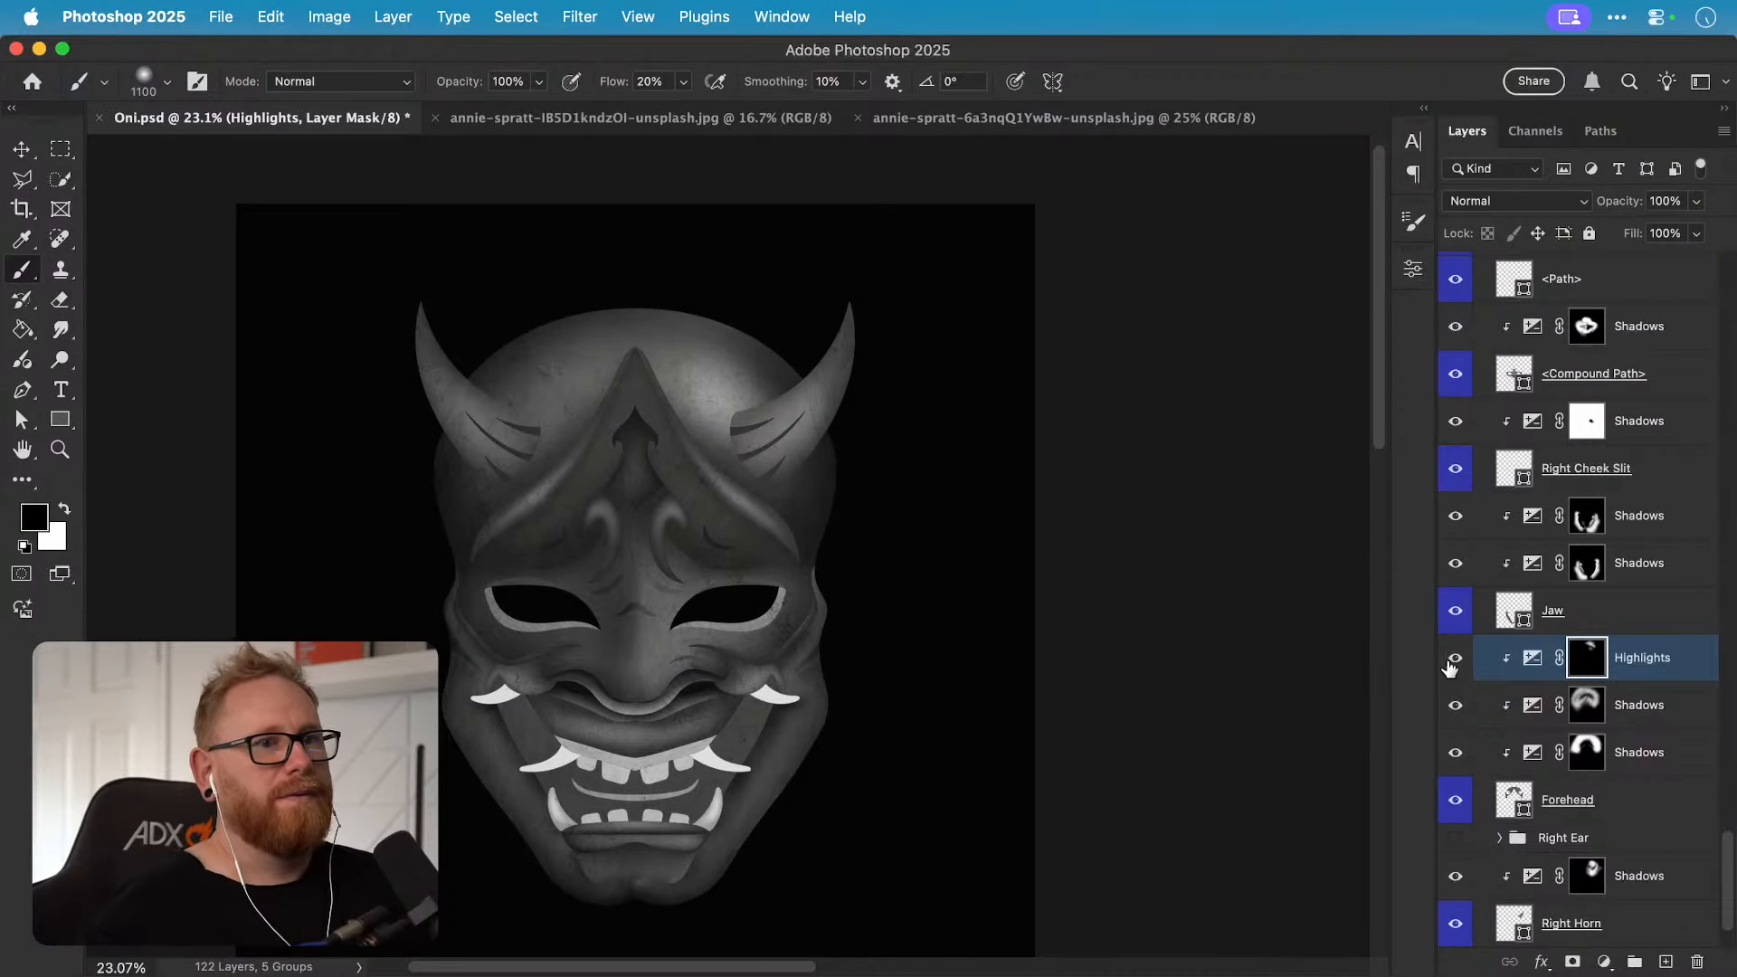
left_click(1455, 663)
left_click(1456, 663)
key("v")
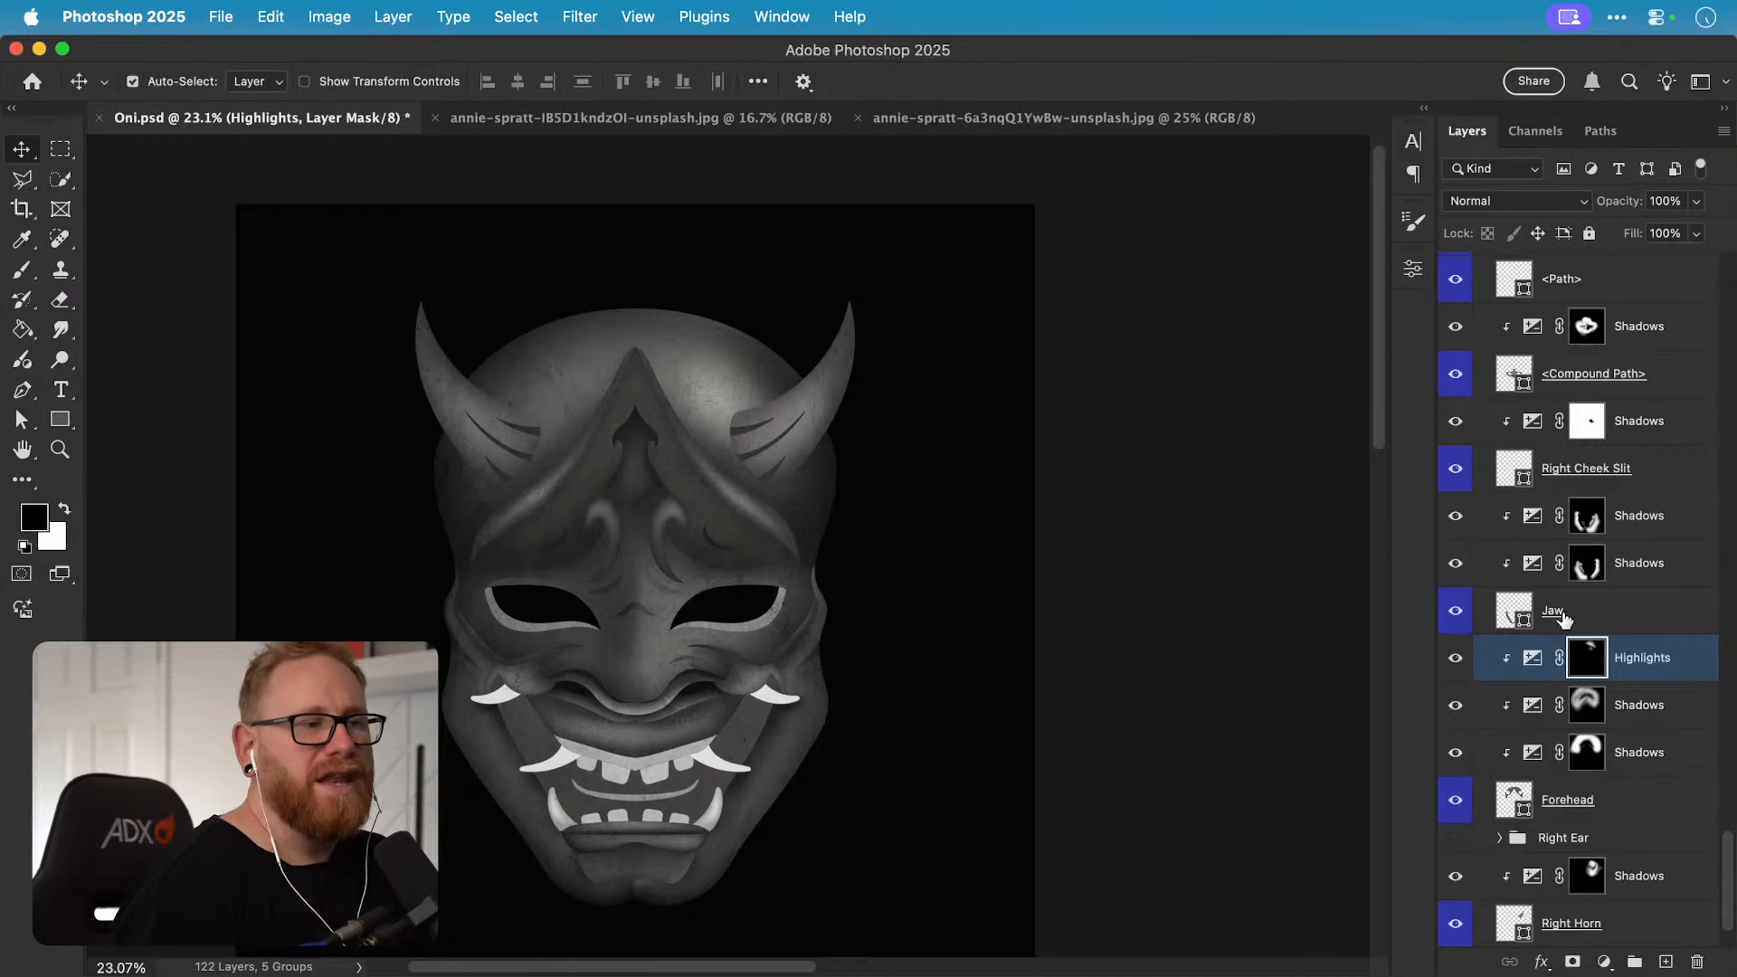
Step: Find the Left Horn's Shadows adjustment and compare the horn with and without it
scroll(1596, 695, "up", 10)
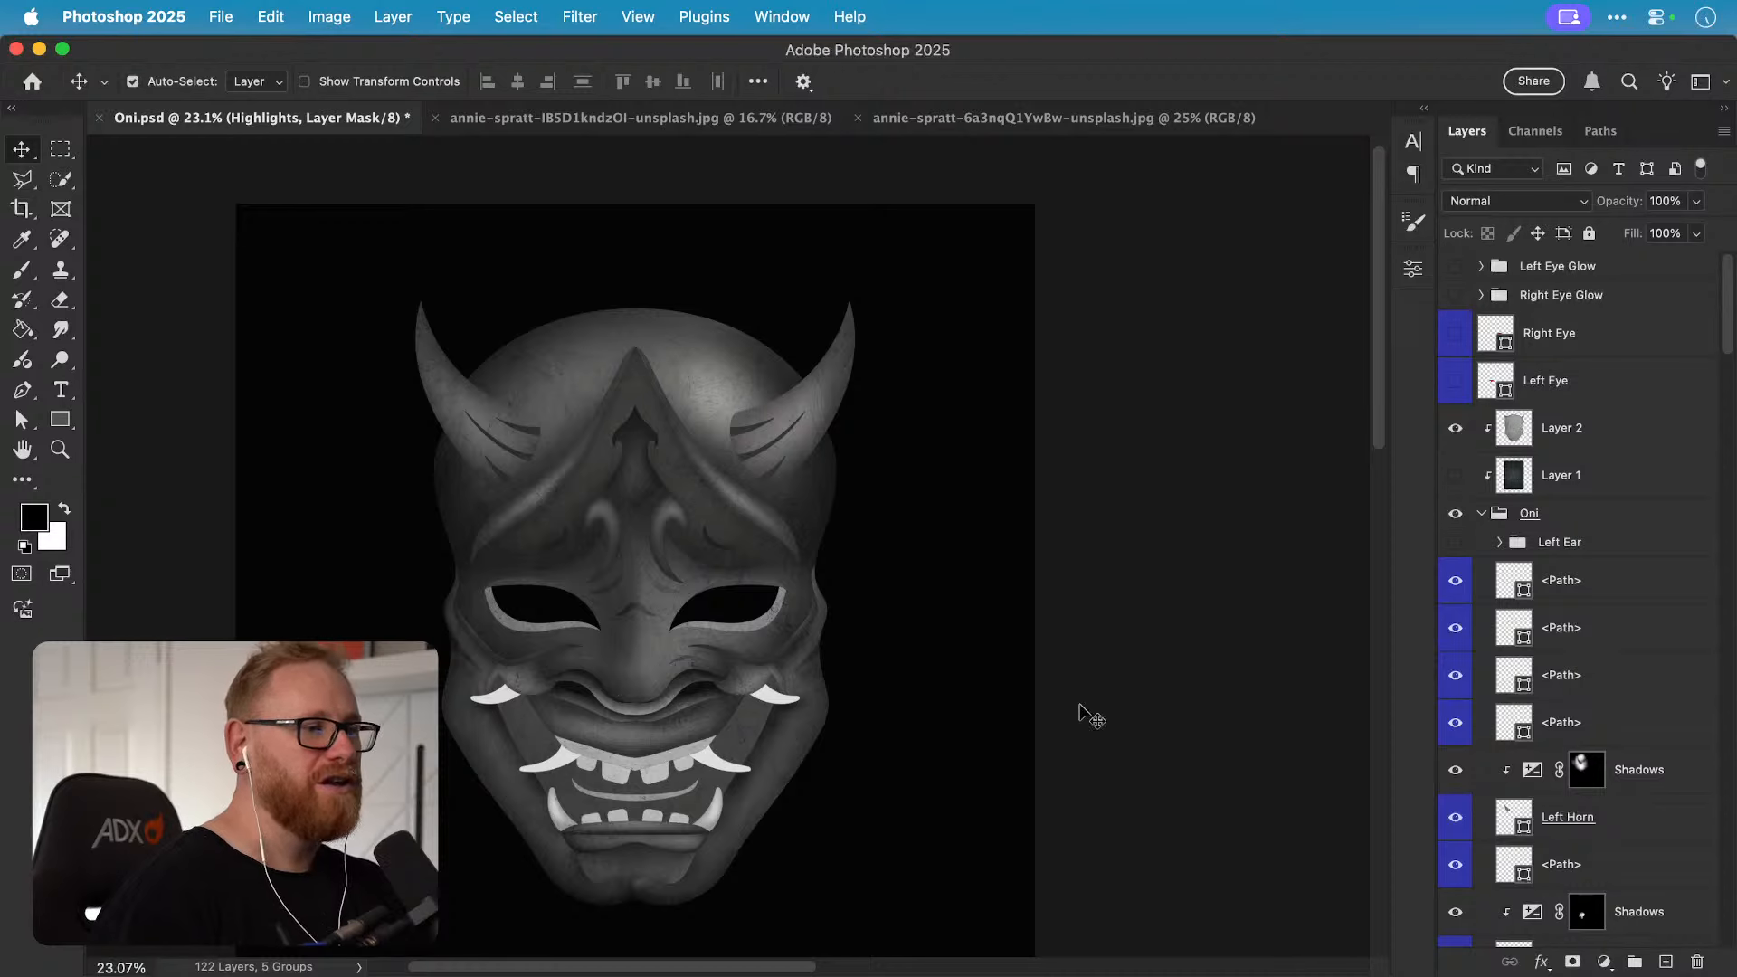
scroll(1600, 719, "down", 10)
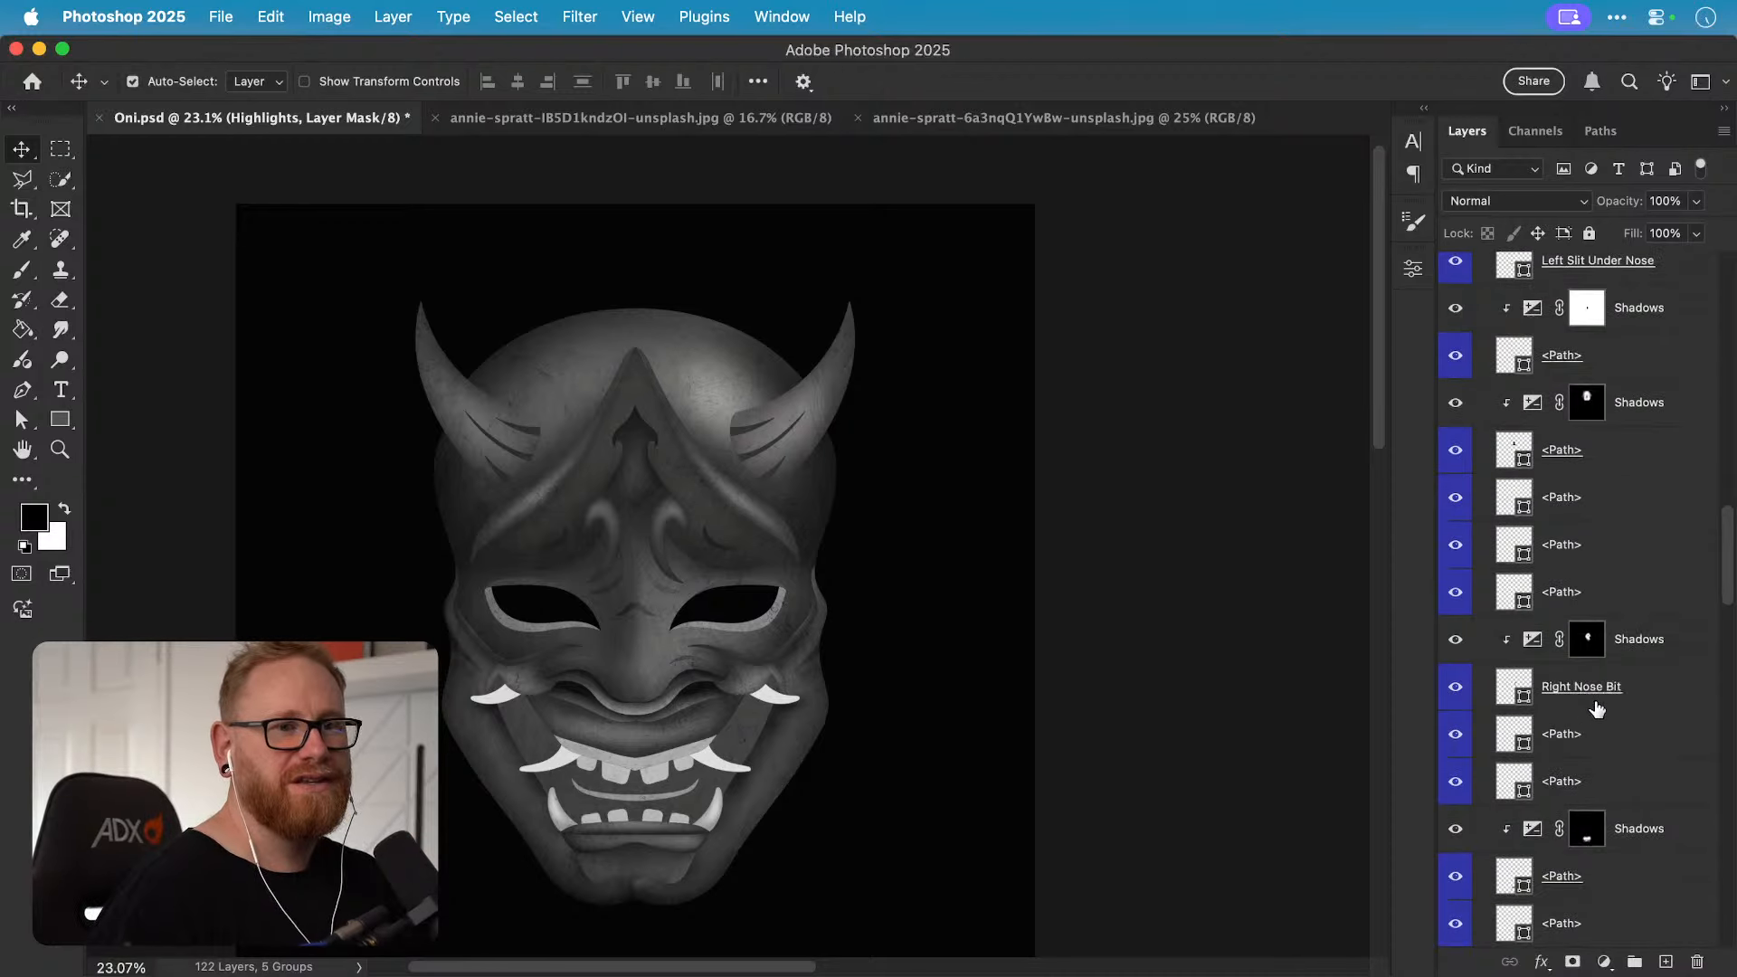
left_click(1458, 644)
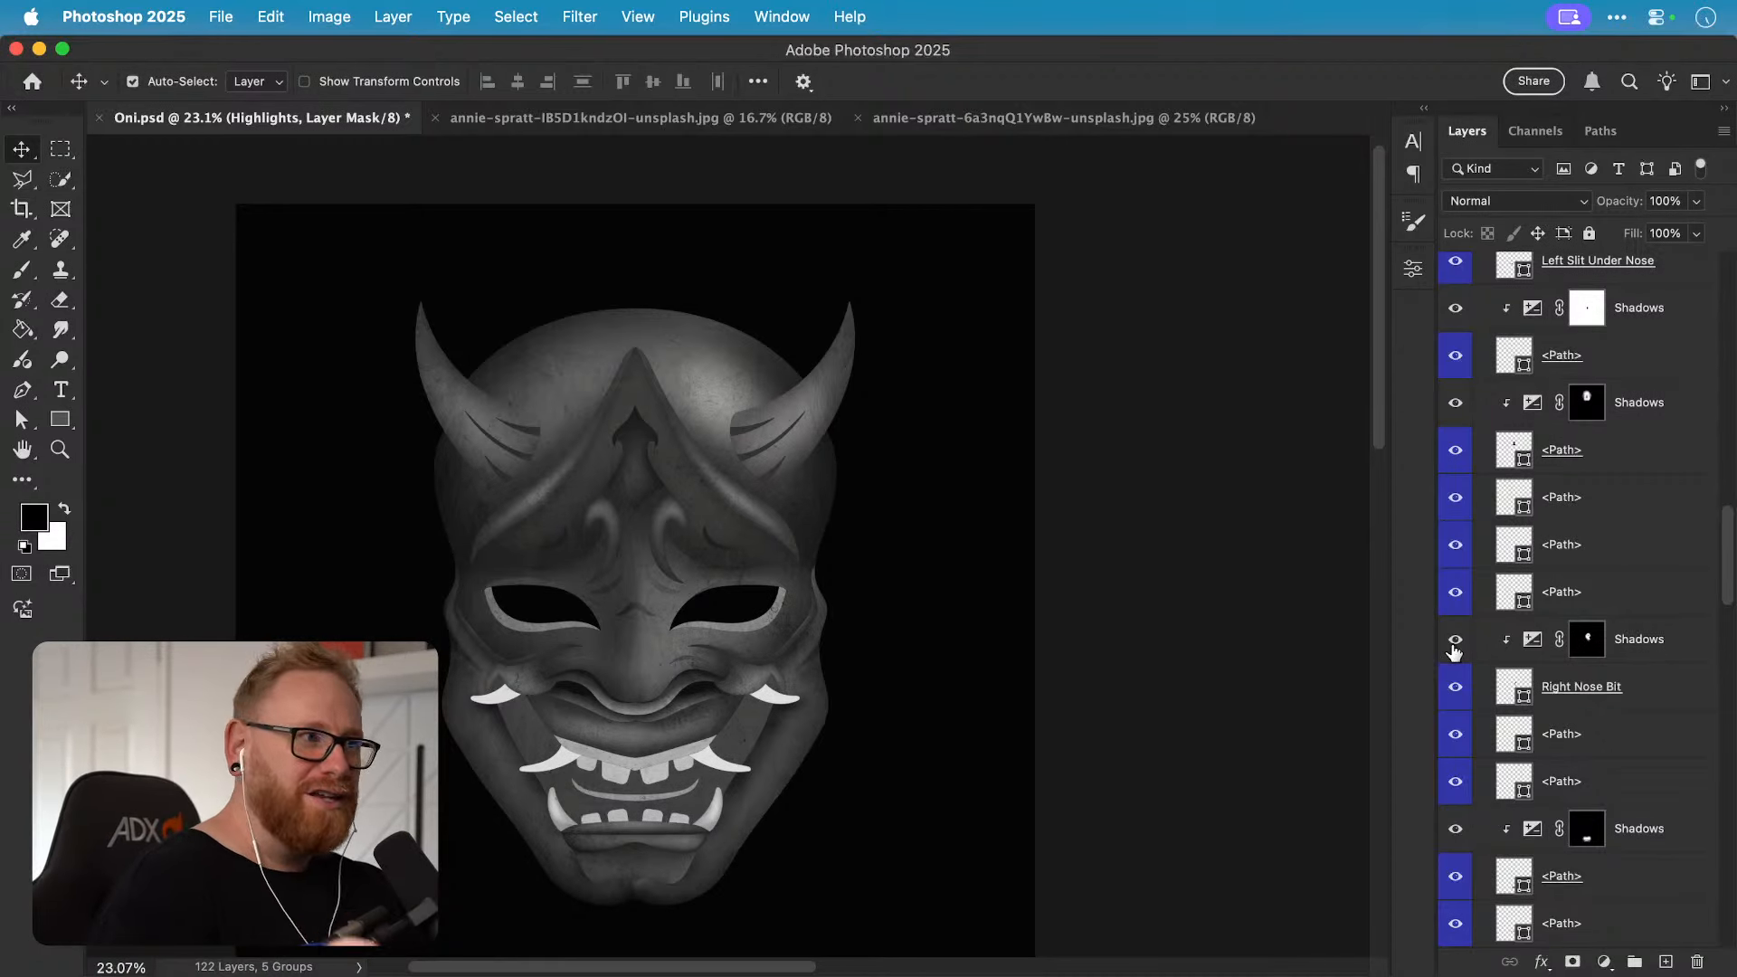
left_click(477, 405)
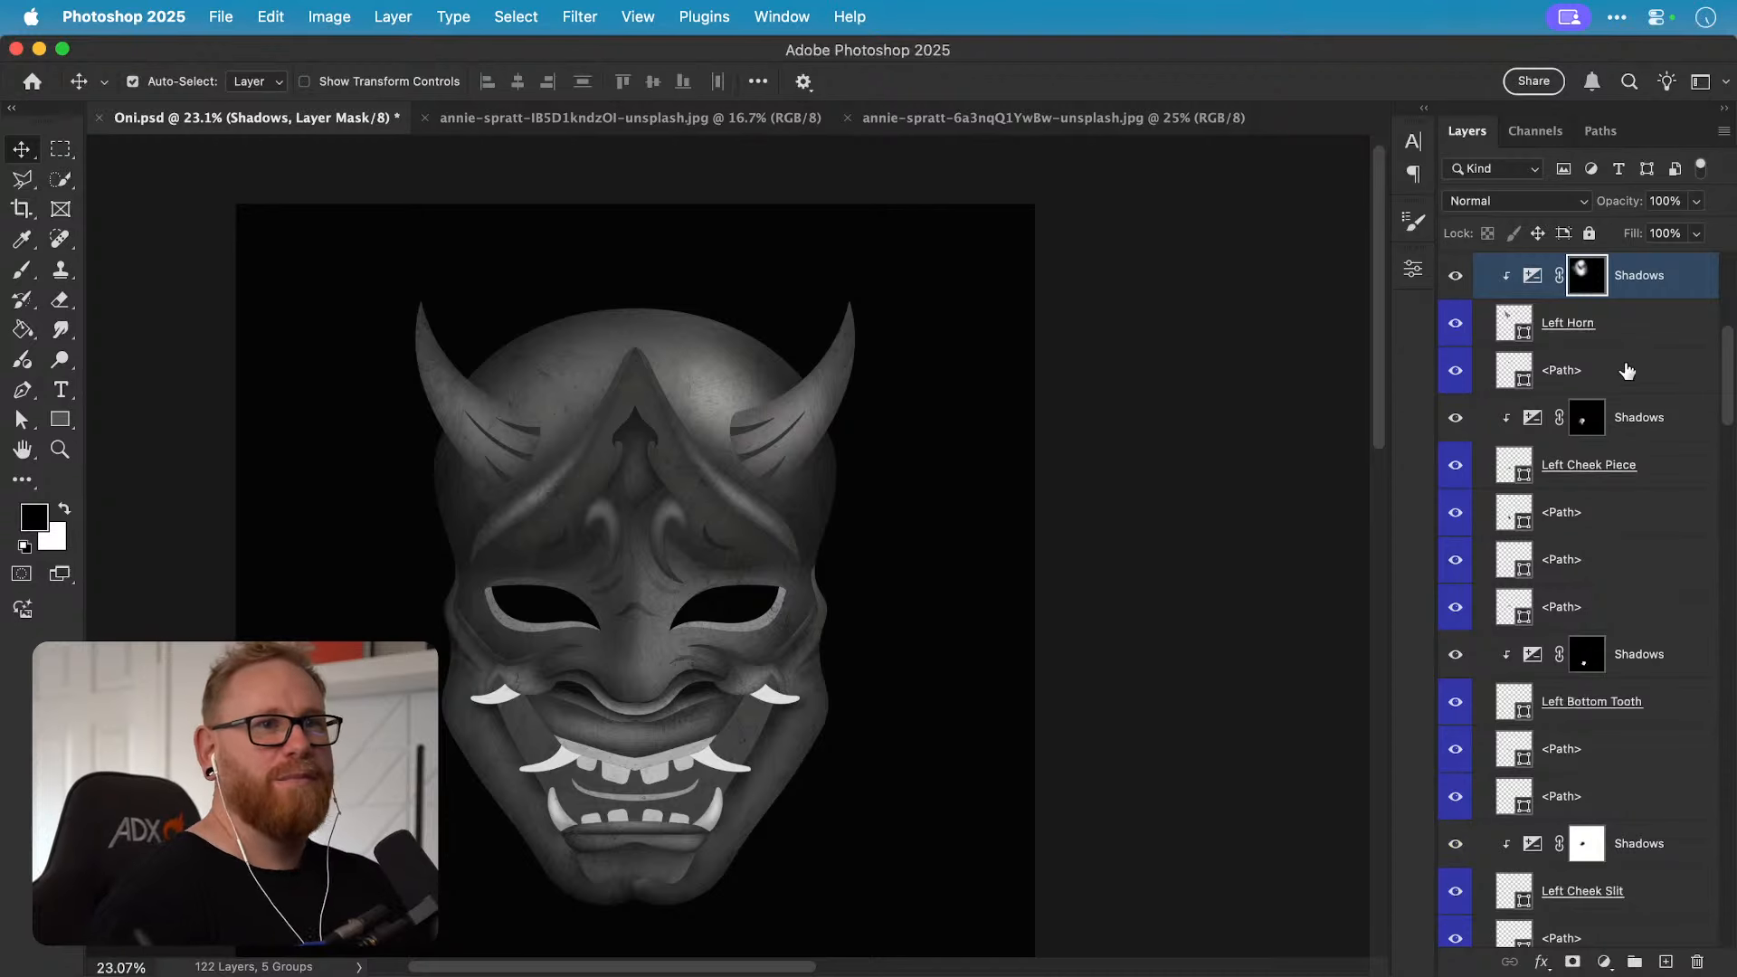
scroll(1619, 381, "up", 1)
left_click(1456, 342)
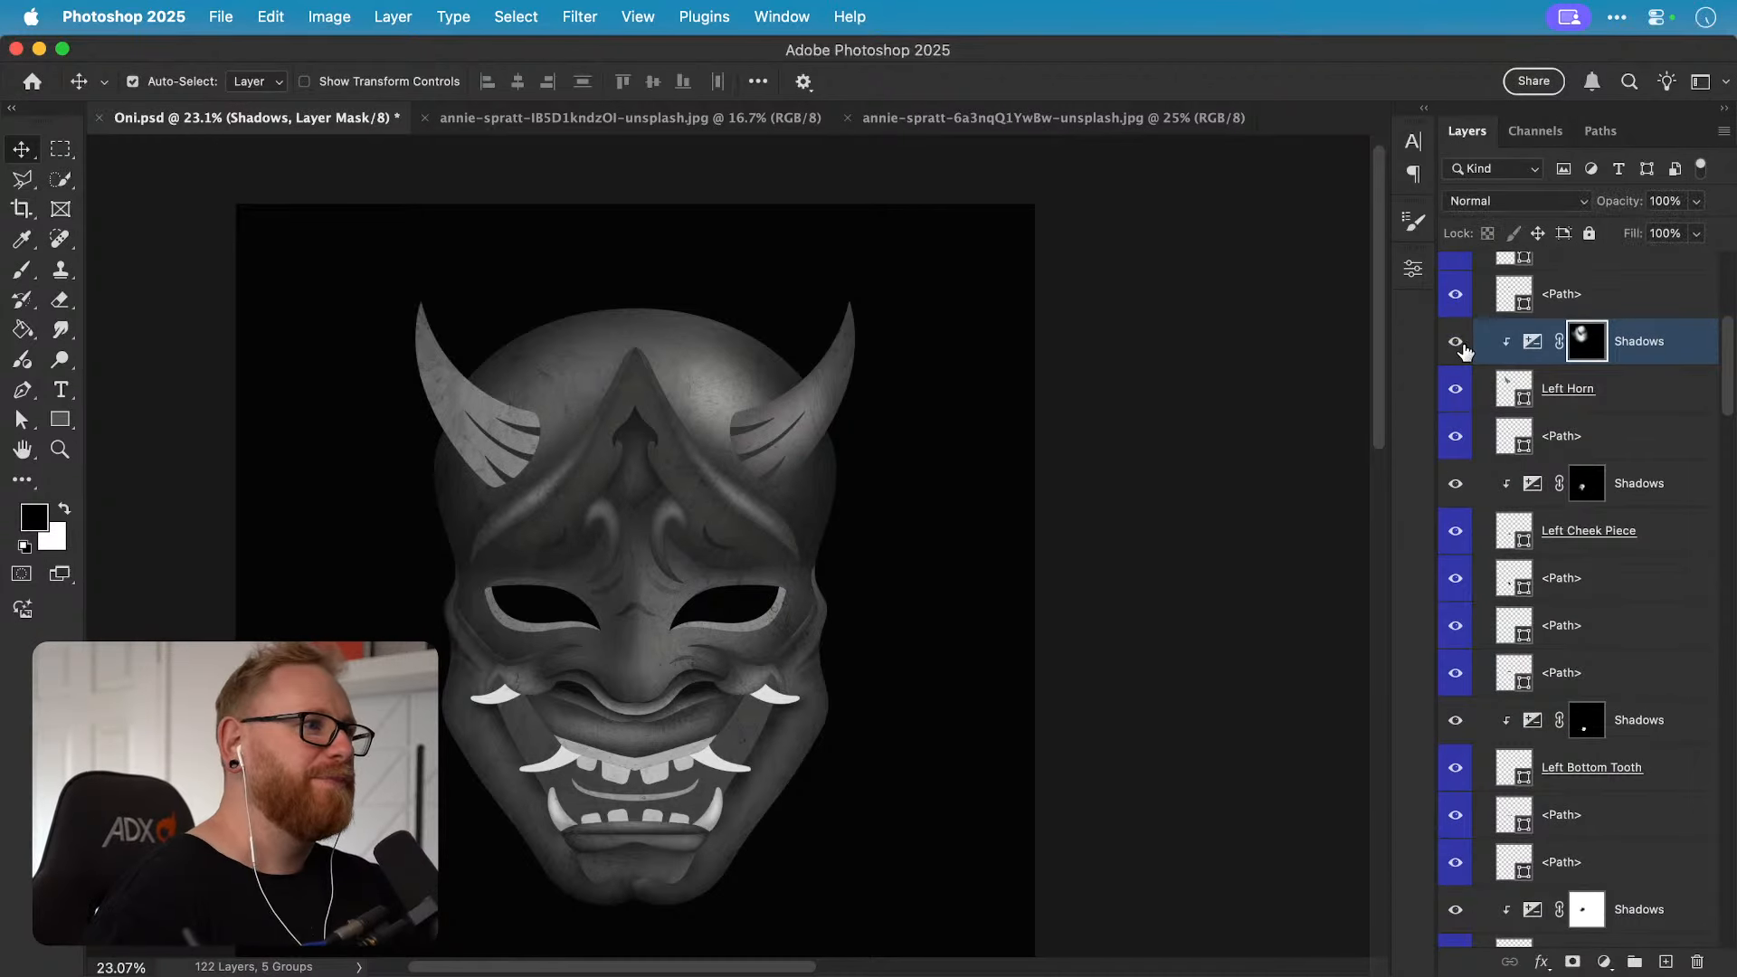
left_click(1457, 343)
left_click(1457, 347)
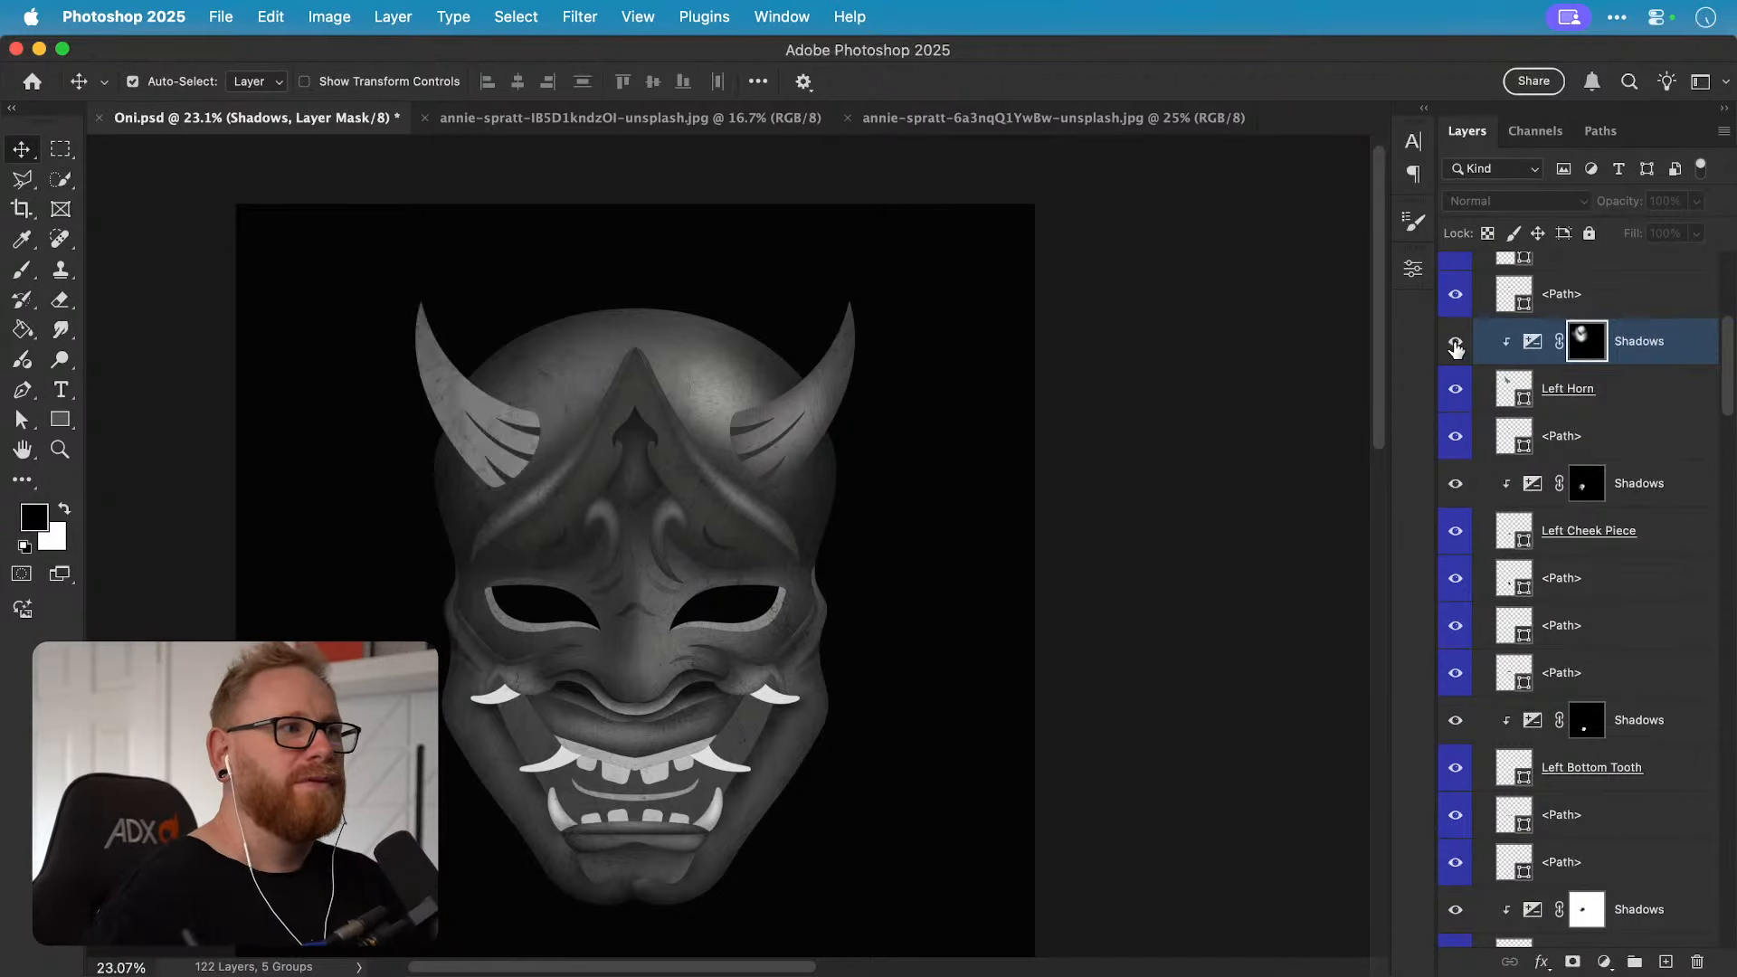
Step: Set the exposure of the Left Horn's Shadows adjustment to -10.41
double_click(1529, 343)
left_click_drag(1111, 390, 1092, 392)
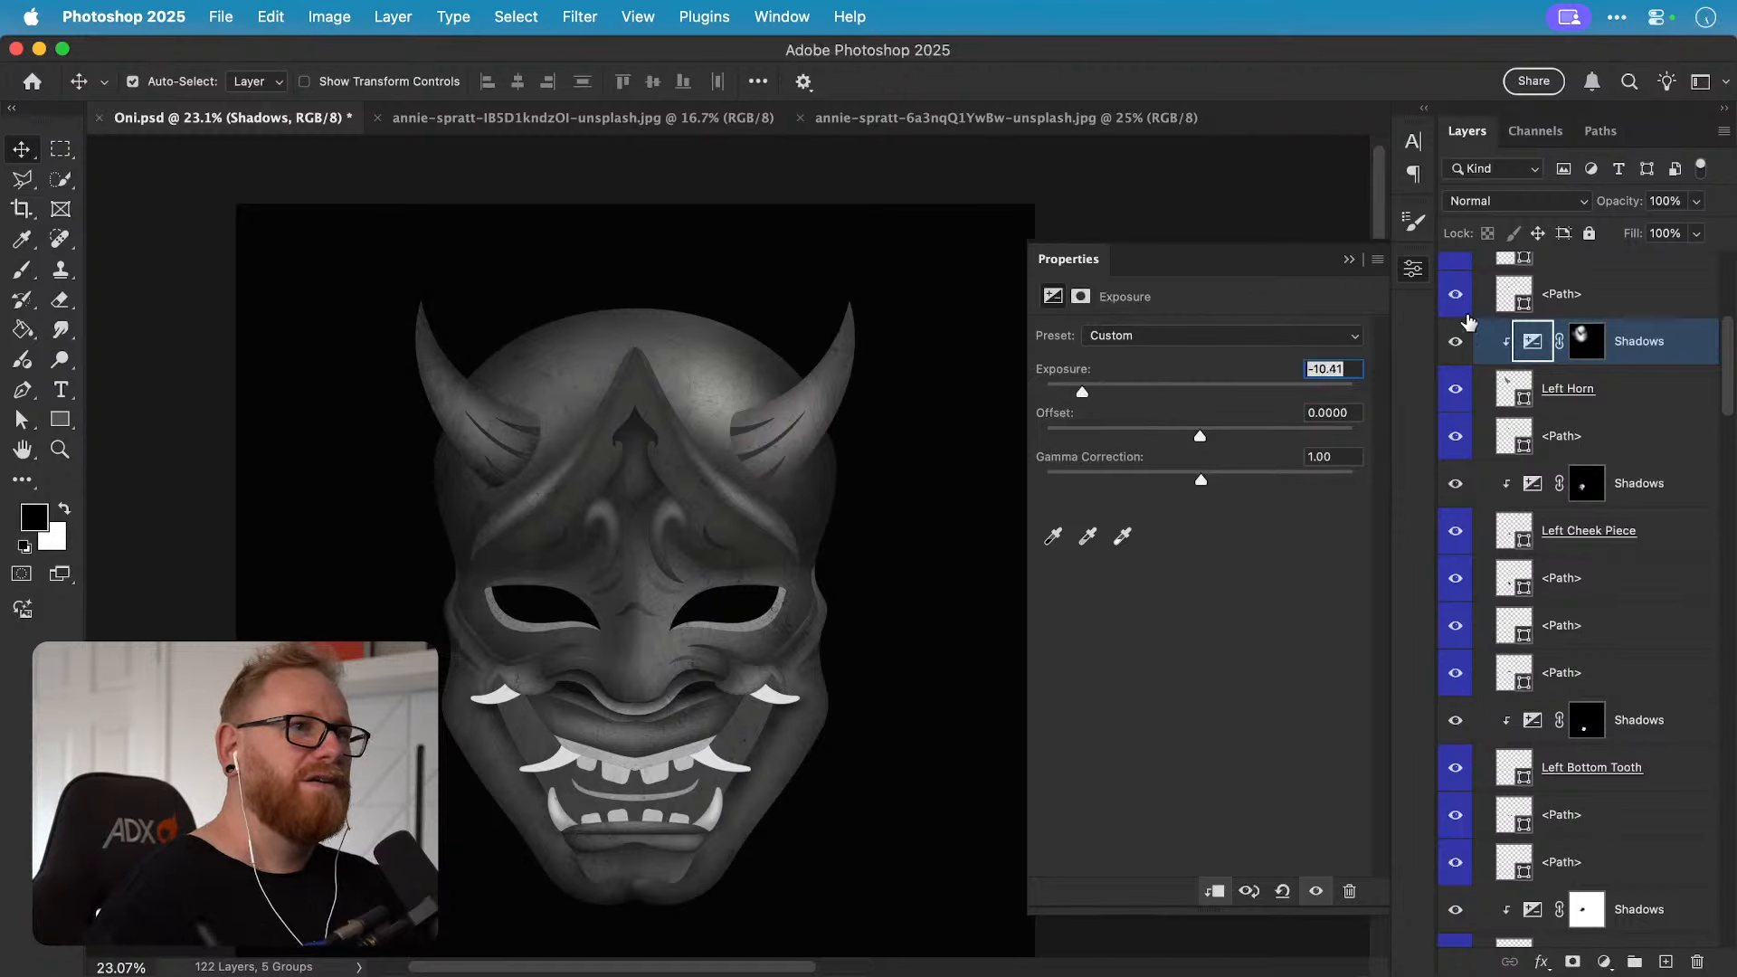
left_click(1413, 269)
Step: Prepare a white 250 px brush at about 48% flow for painting on the Left Horn's Shadows mask
left_click(1585, 341)
key("b")
key("x")
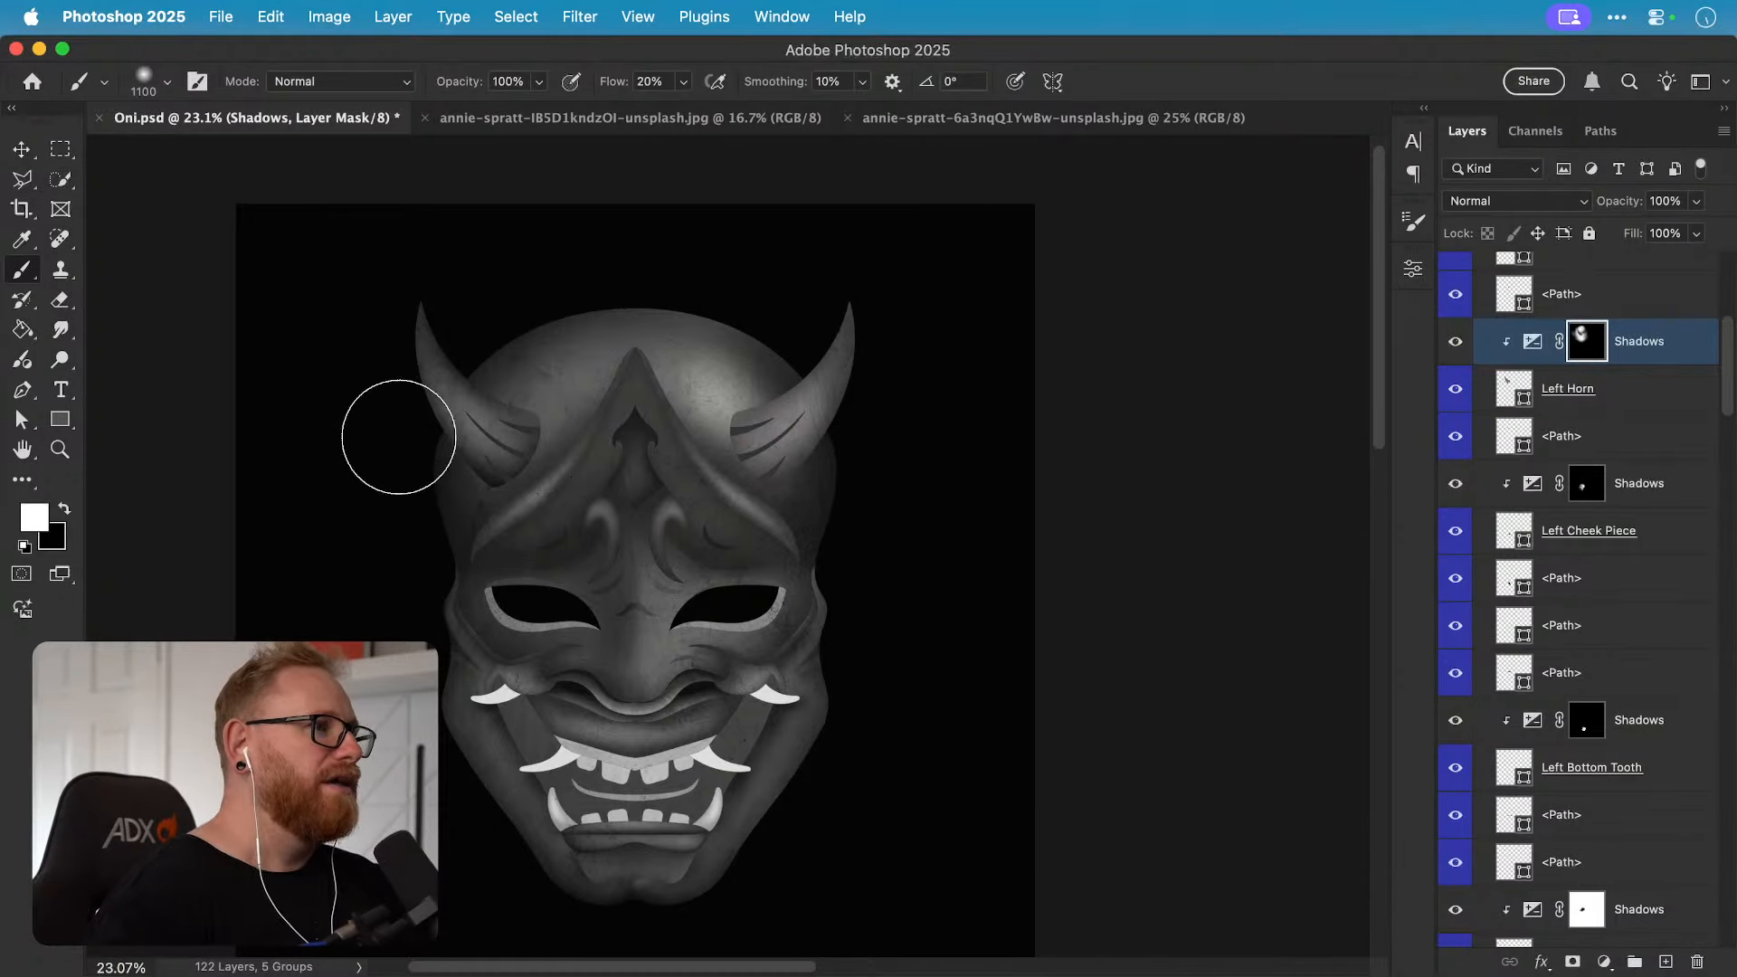
key("bracketleft")
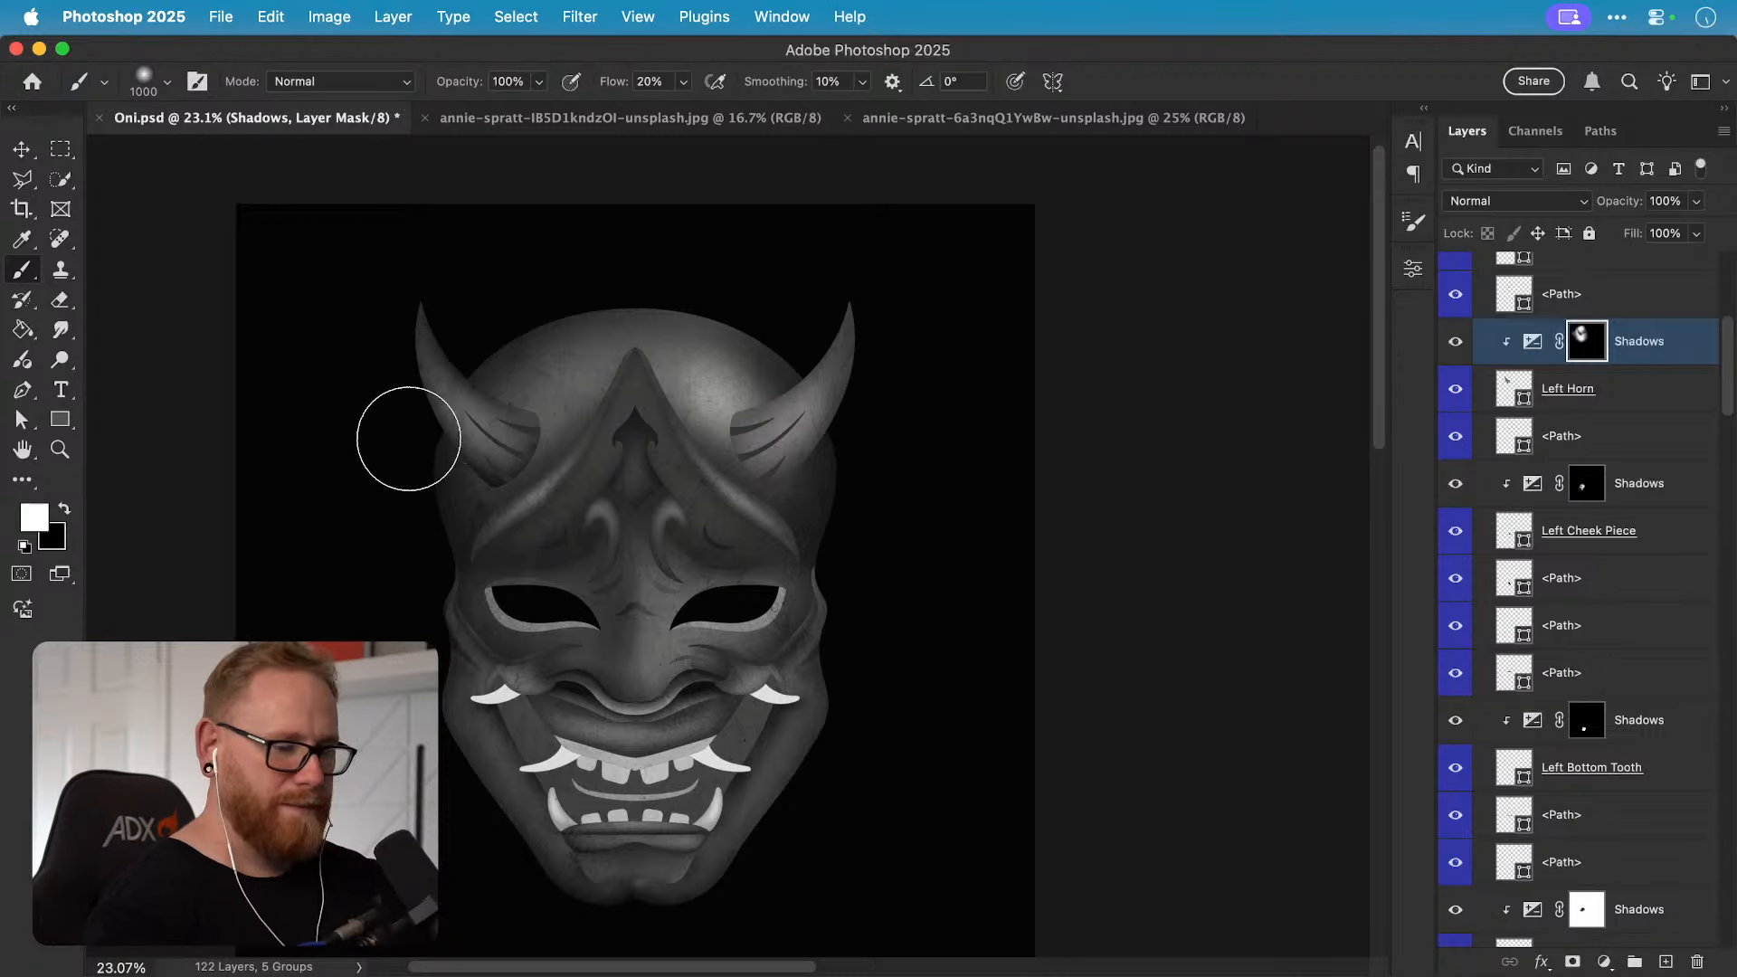
key("bracketleft")
key("bracketleft")
key("bracketleft")
key("bracketleft")
key("bracketleft")
key("bracketleft")
key("bracketleft")
key("bracketleft")
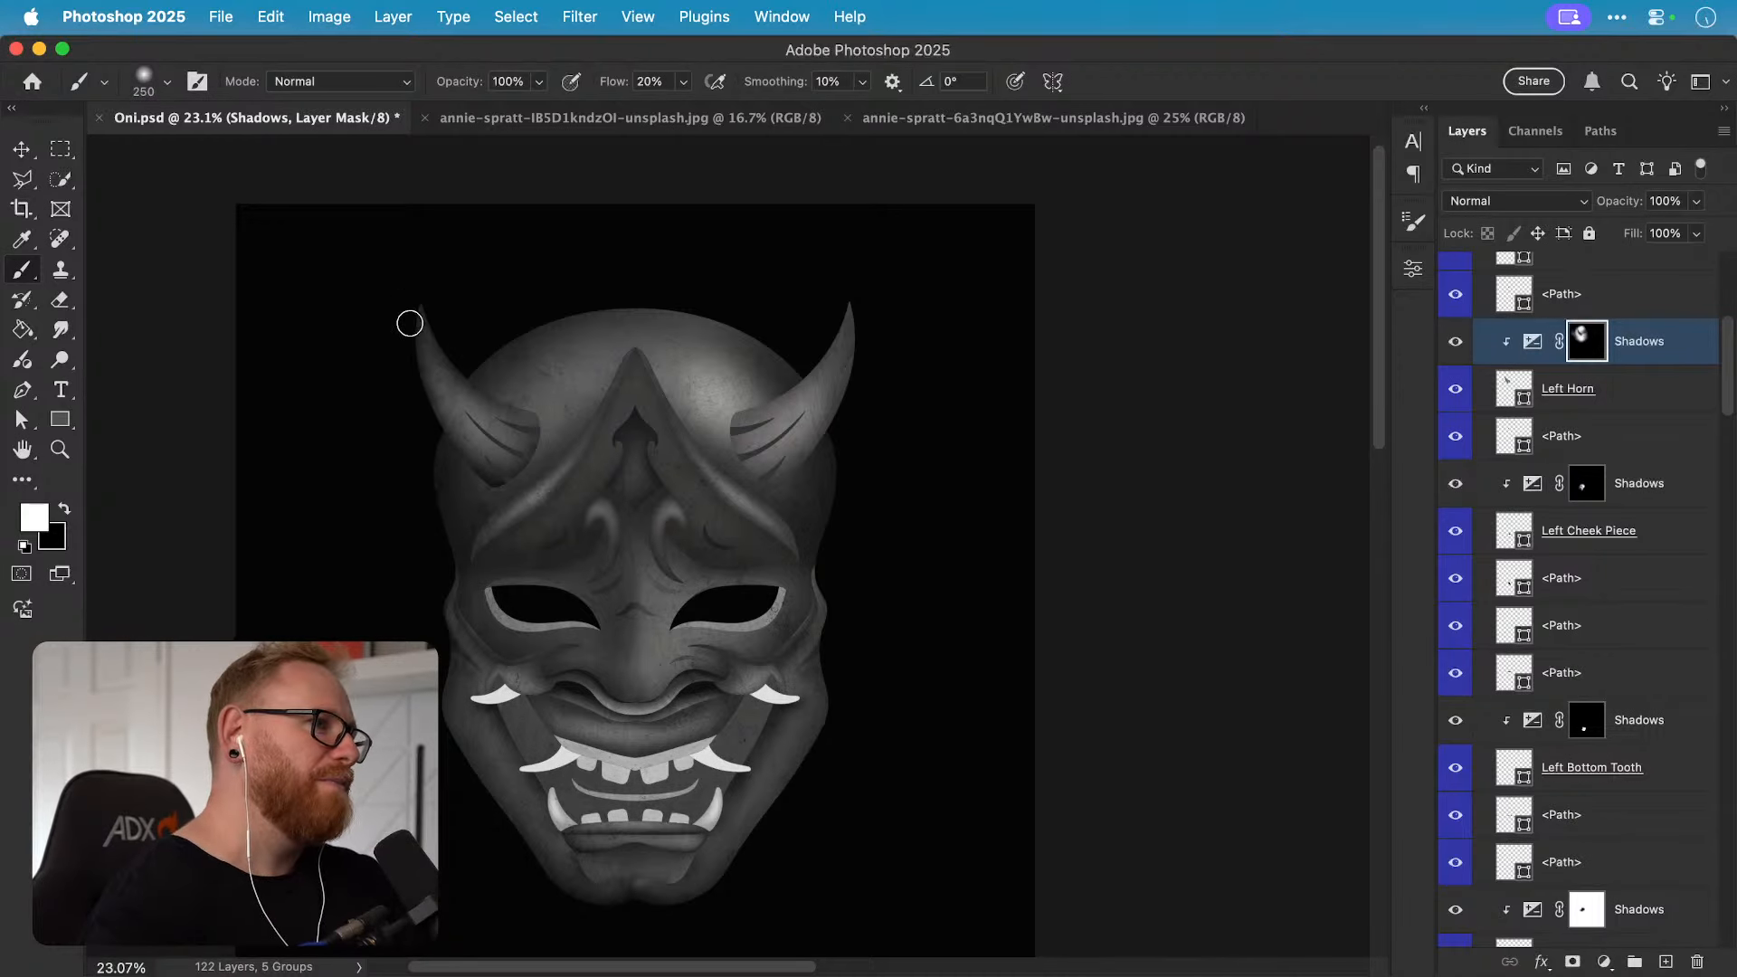
left_click(683, 82)
left_click_drag(682, 109, 714, 109)
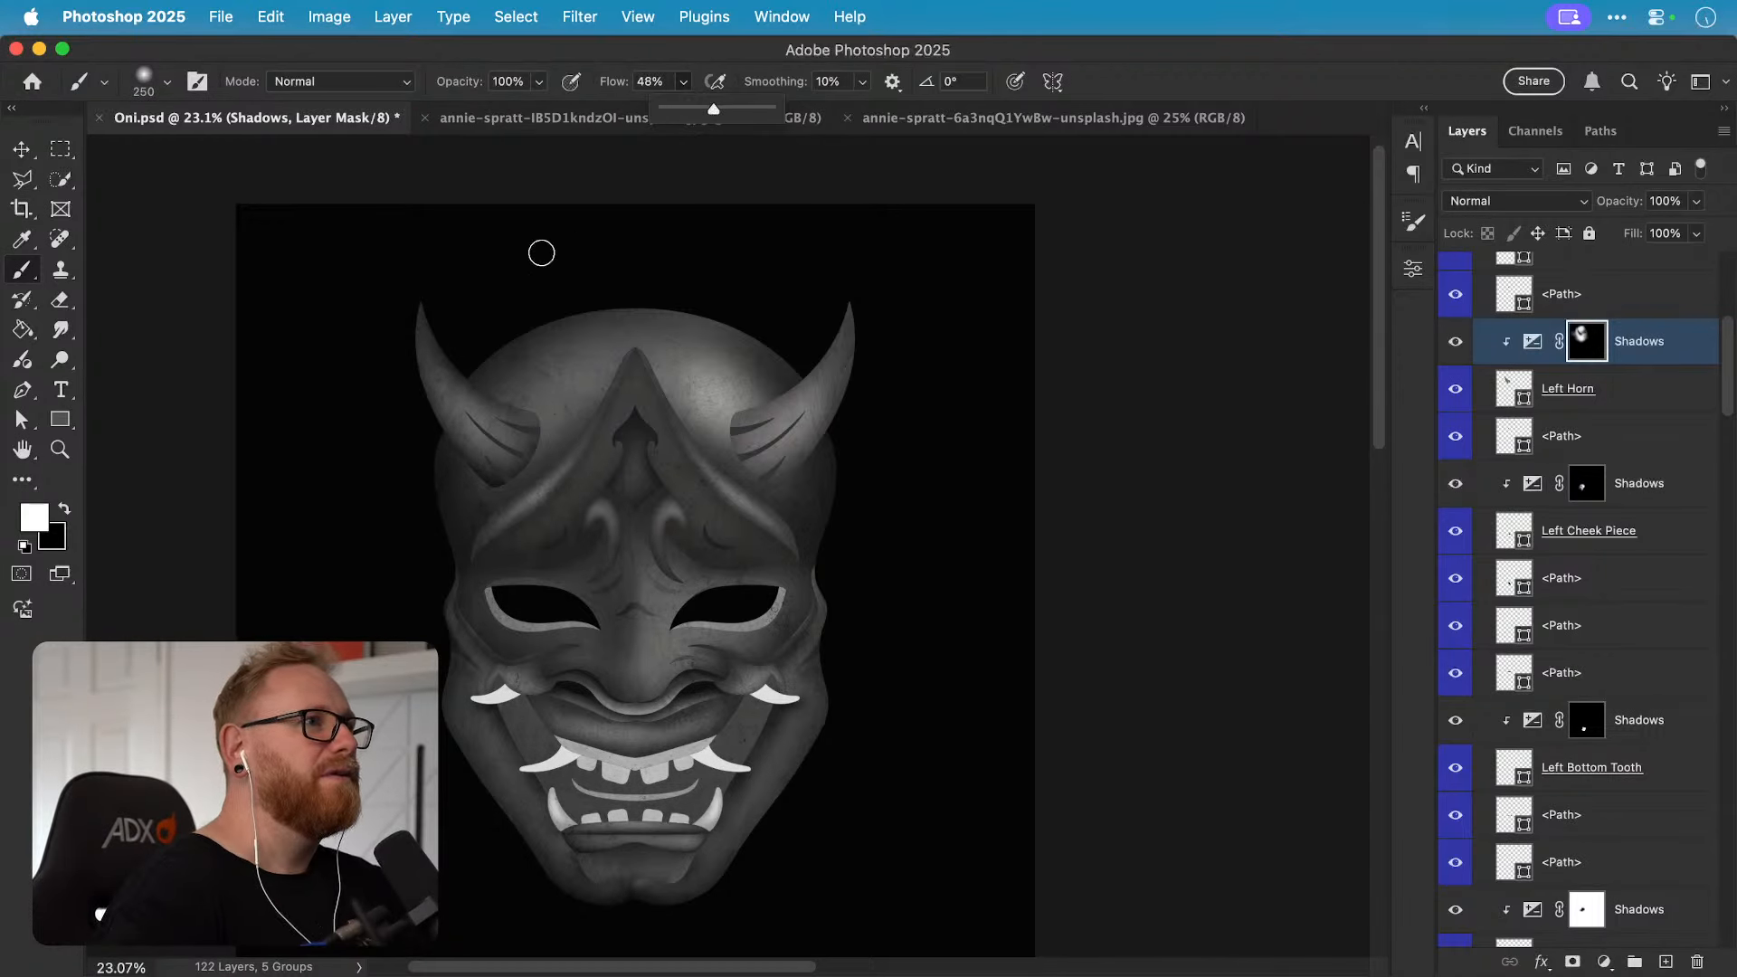
Step: Try white shading strokes along the Left Horn's outer edge on its Shadows mask, undoing the unwanted ones
mouse_move(418, 281)
left_mouse_down()
mouse_move(426, 406)
mouse_move(506, 503)
left_mouse_up()
key("super+z")
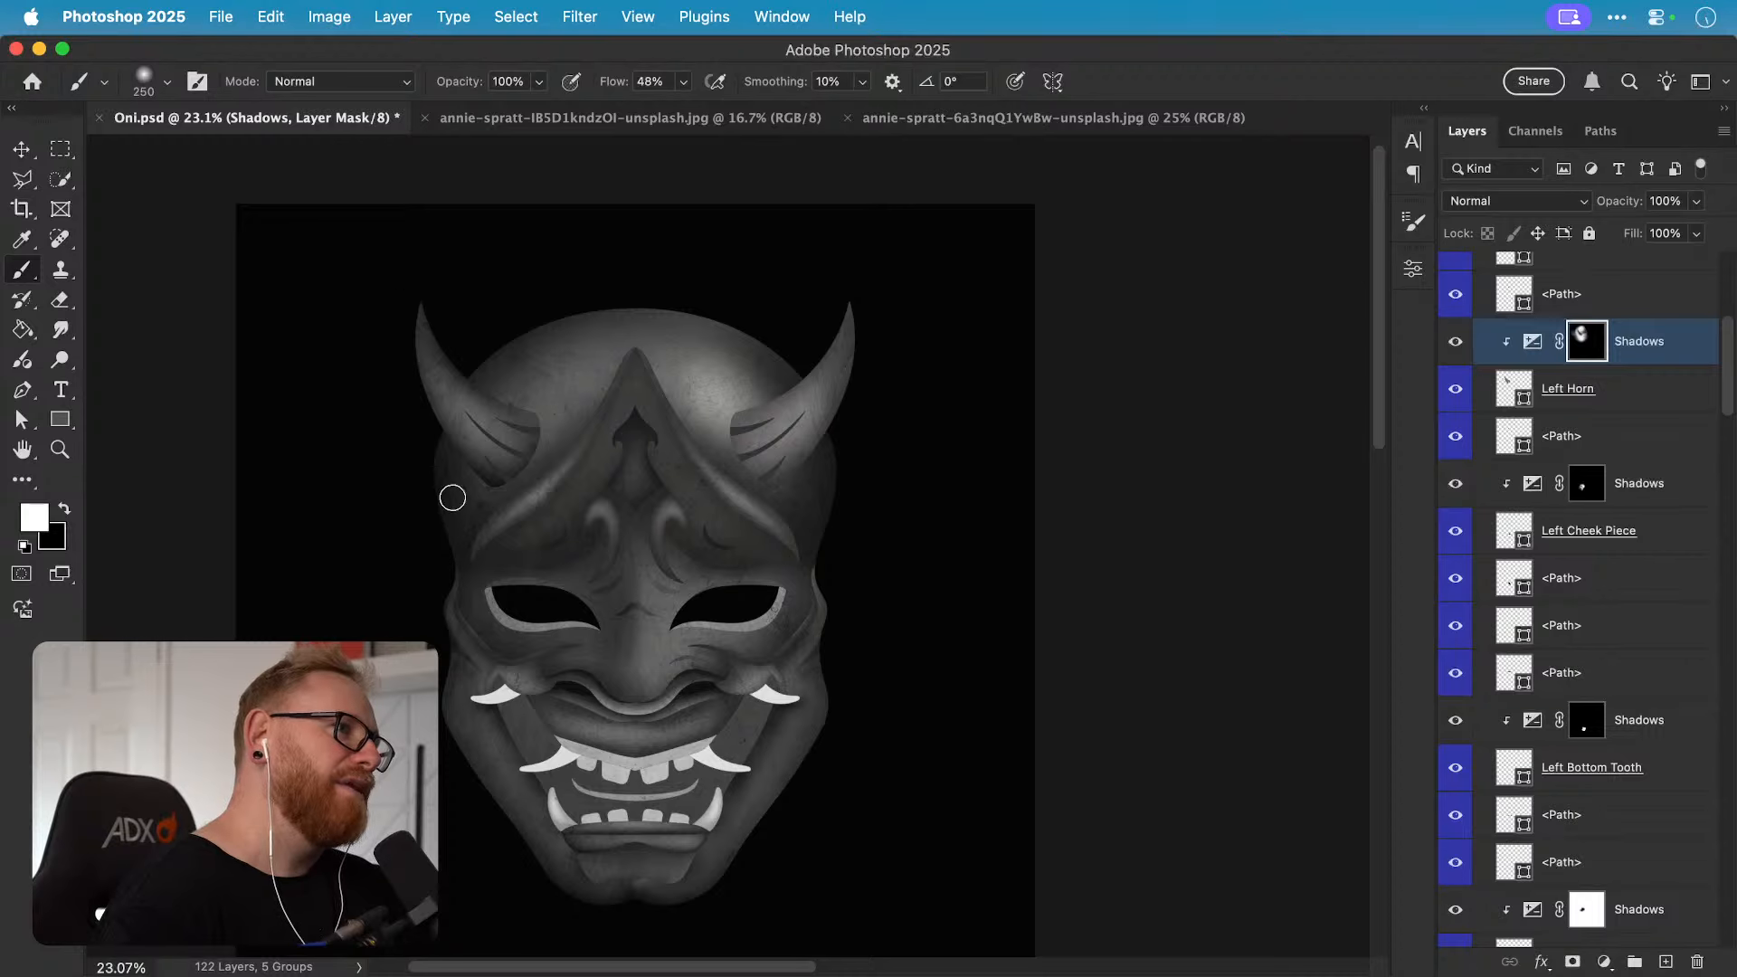
left_click_drag(413, 304, 492, 513)
left_click_drag(418, 399, 540, 518)
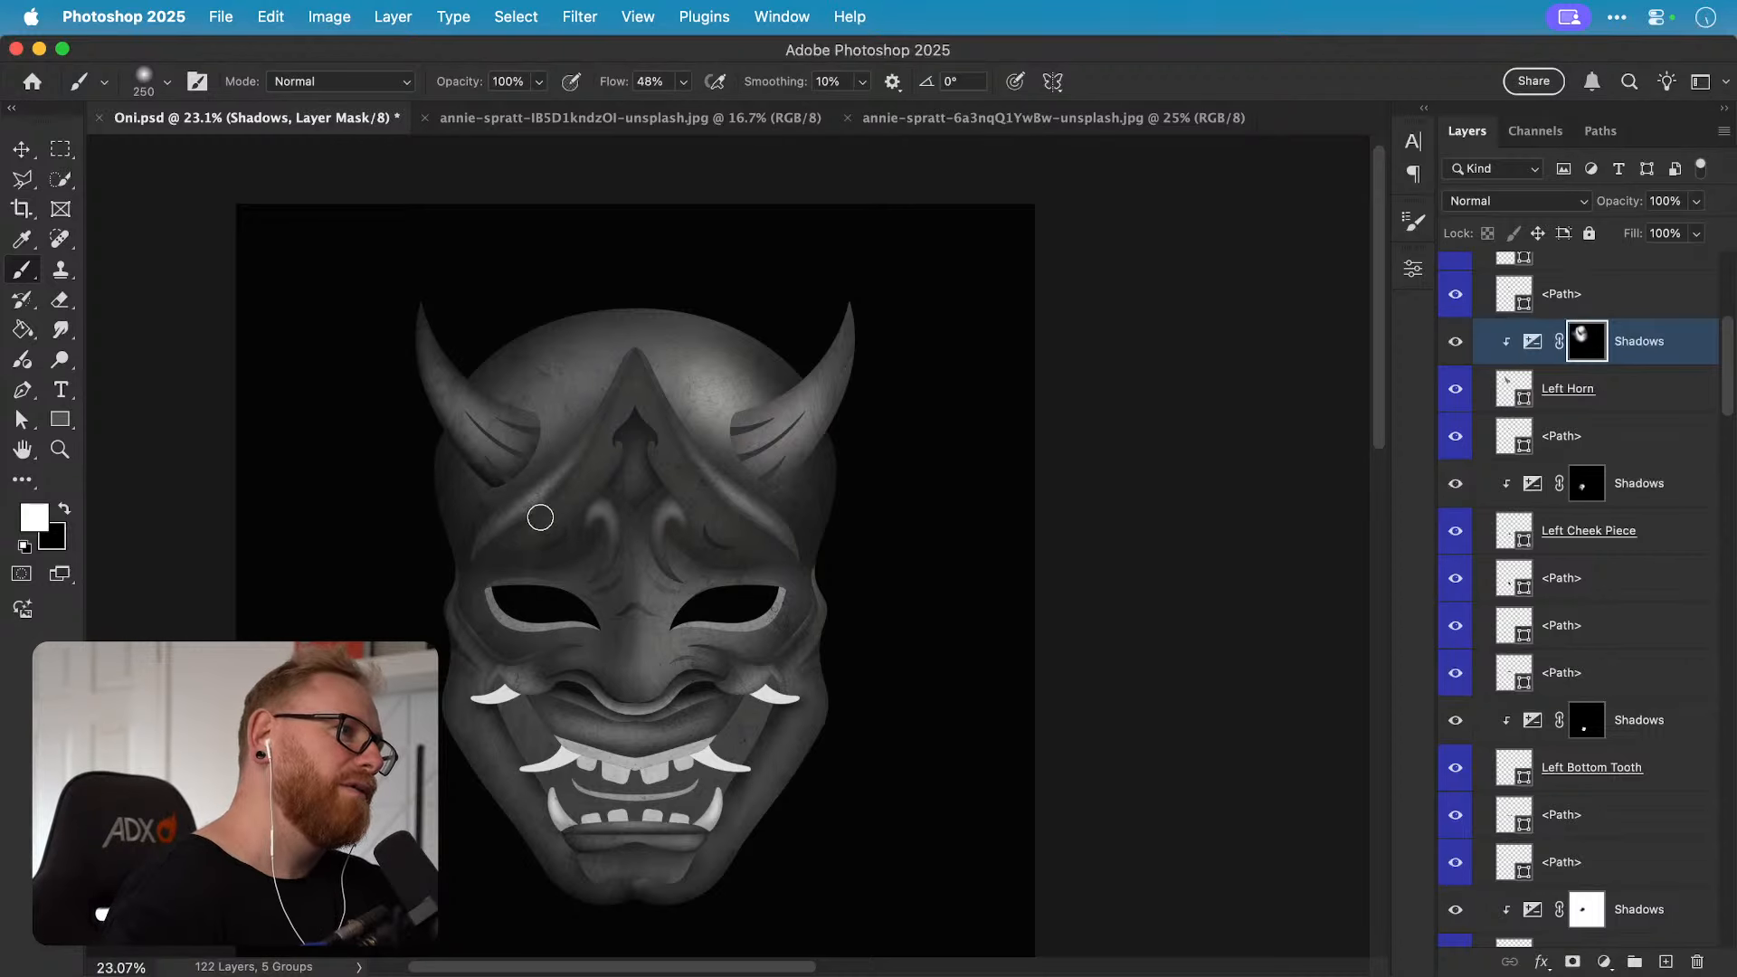
key("super+z")
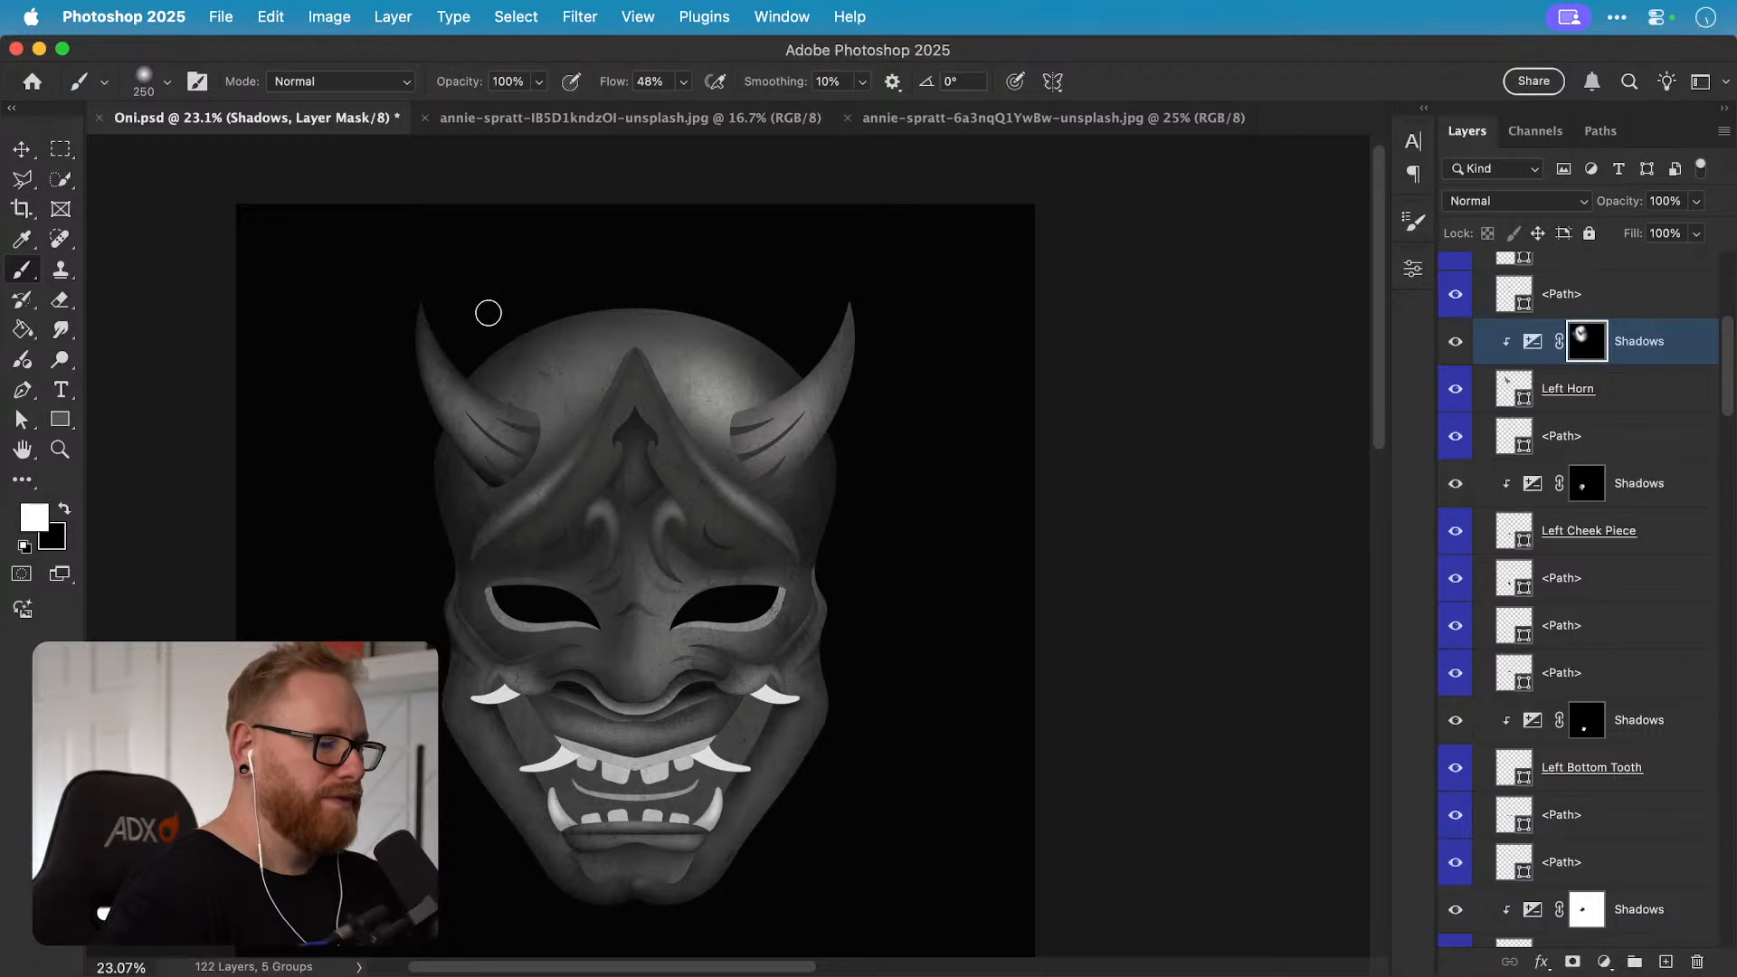
Step: Build up broader, softer shading around the Left Horn on its Shadows mask with white brushes from 500 to 1500 px
key("bracketright")
key("bracketright")
key("bracketright")
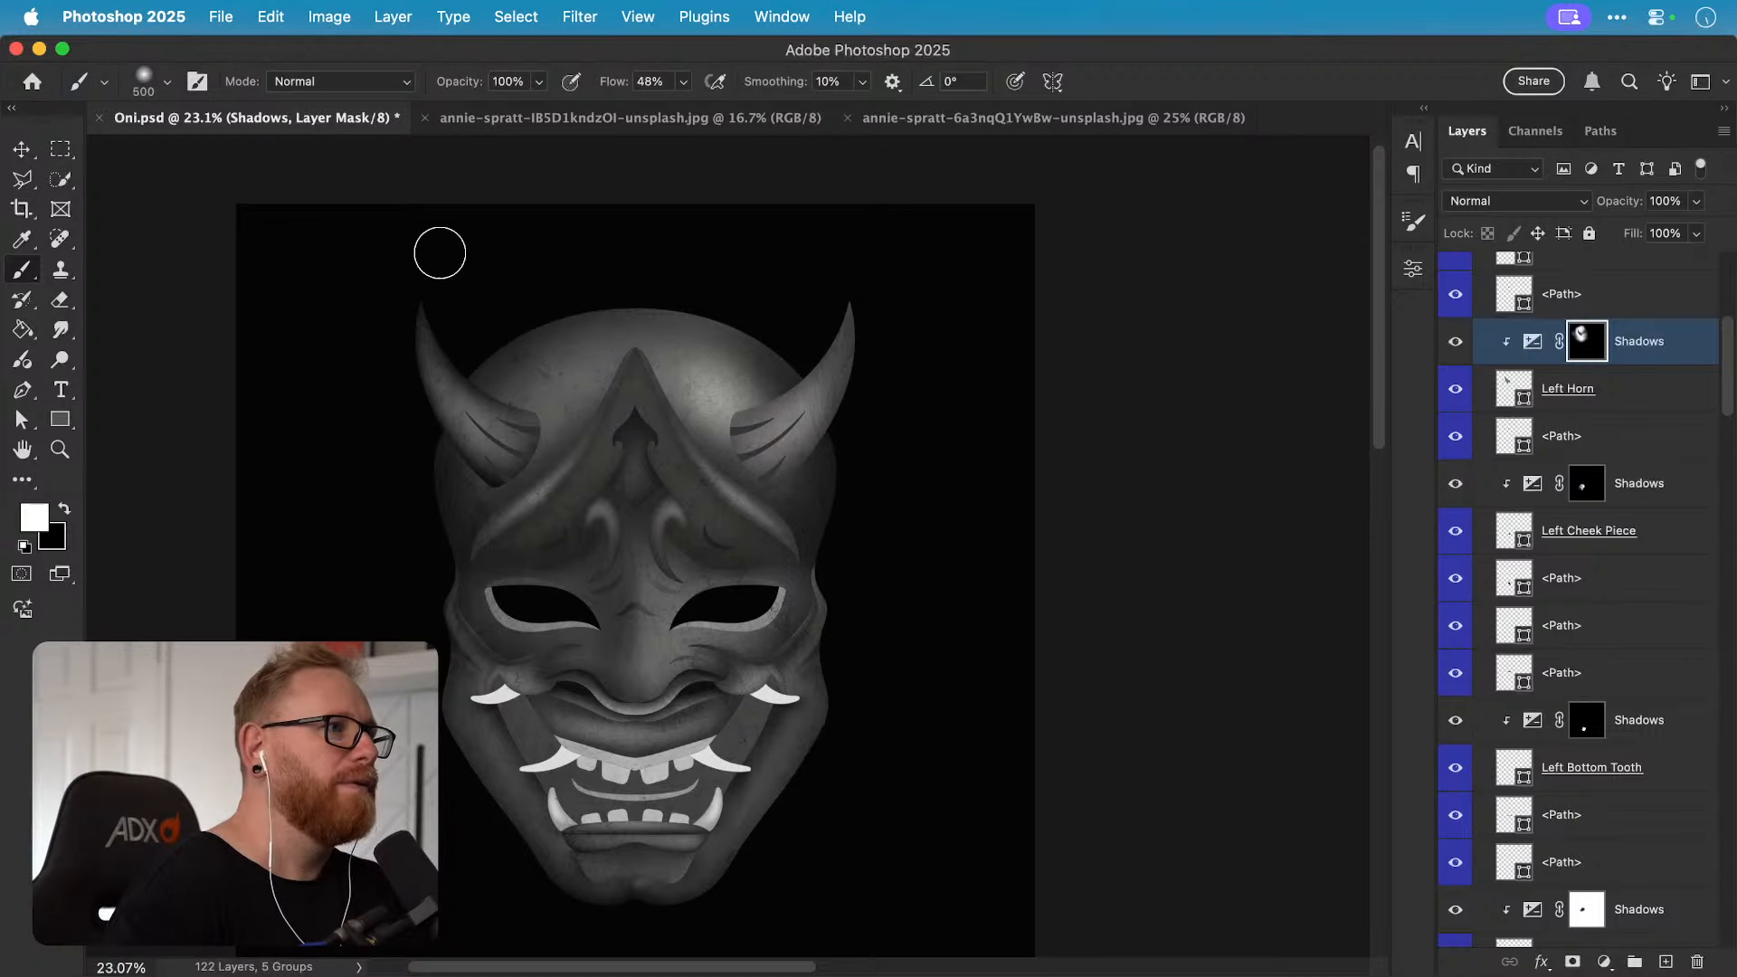
key("bracketright")
key("bracketright")
key("bracketright")
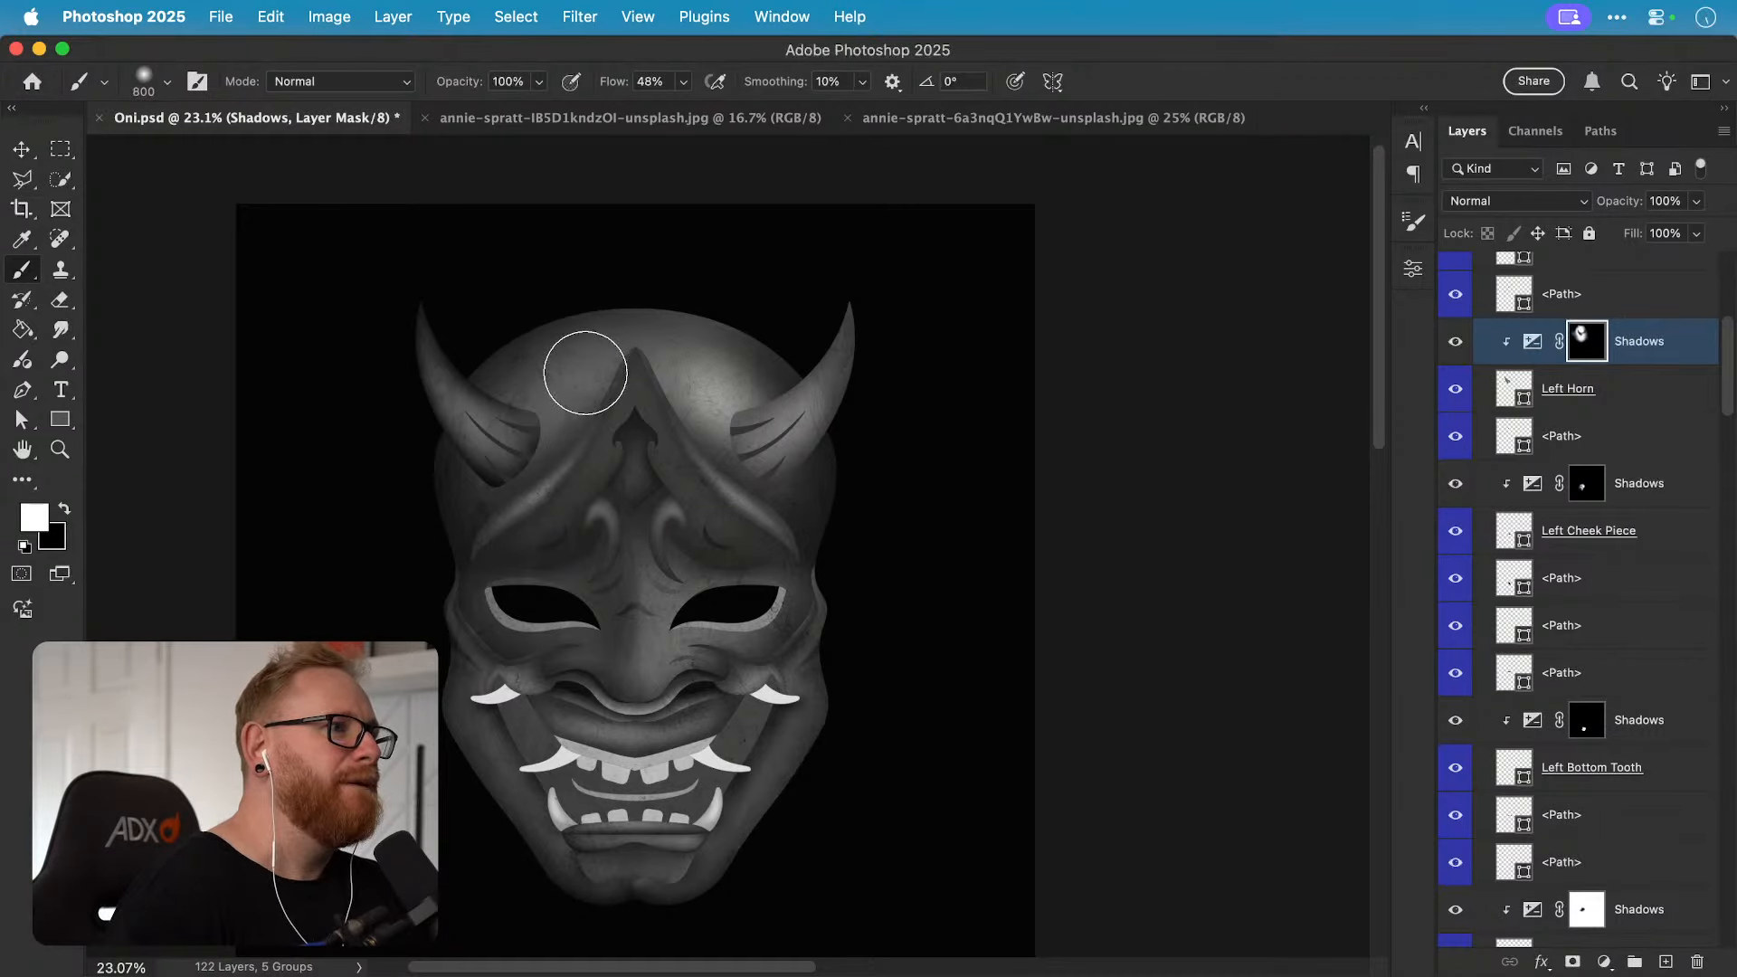
key("bracketright")
key("bracketright")
key("bracketright")
key("bracketright")
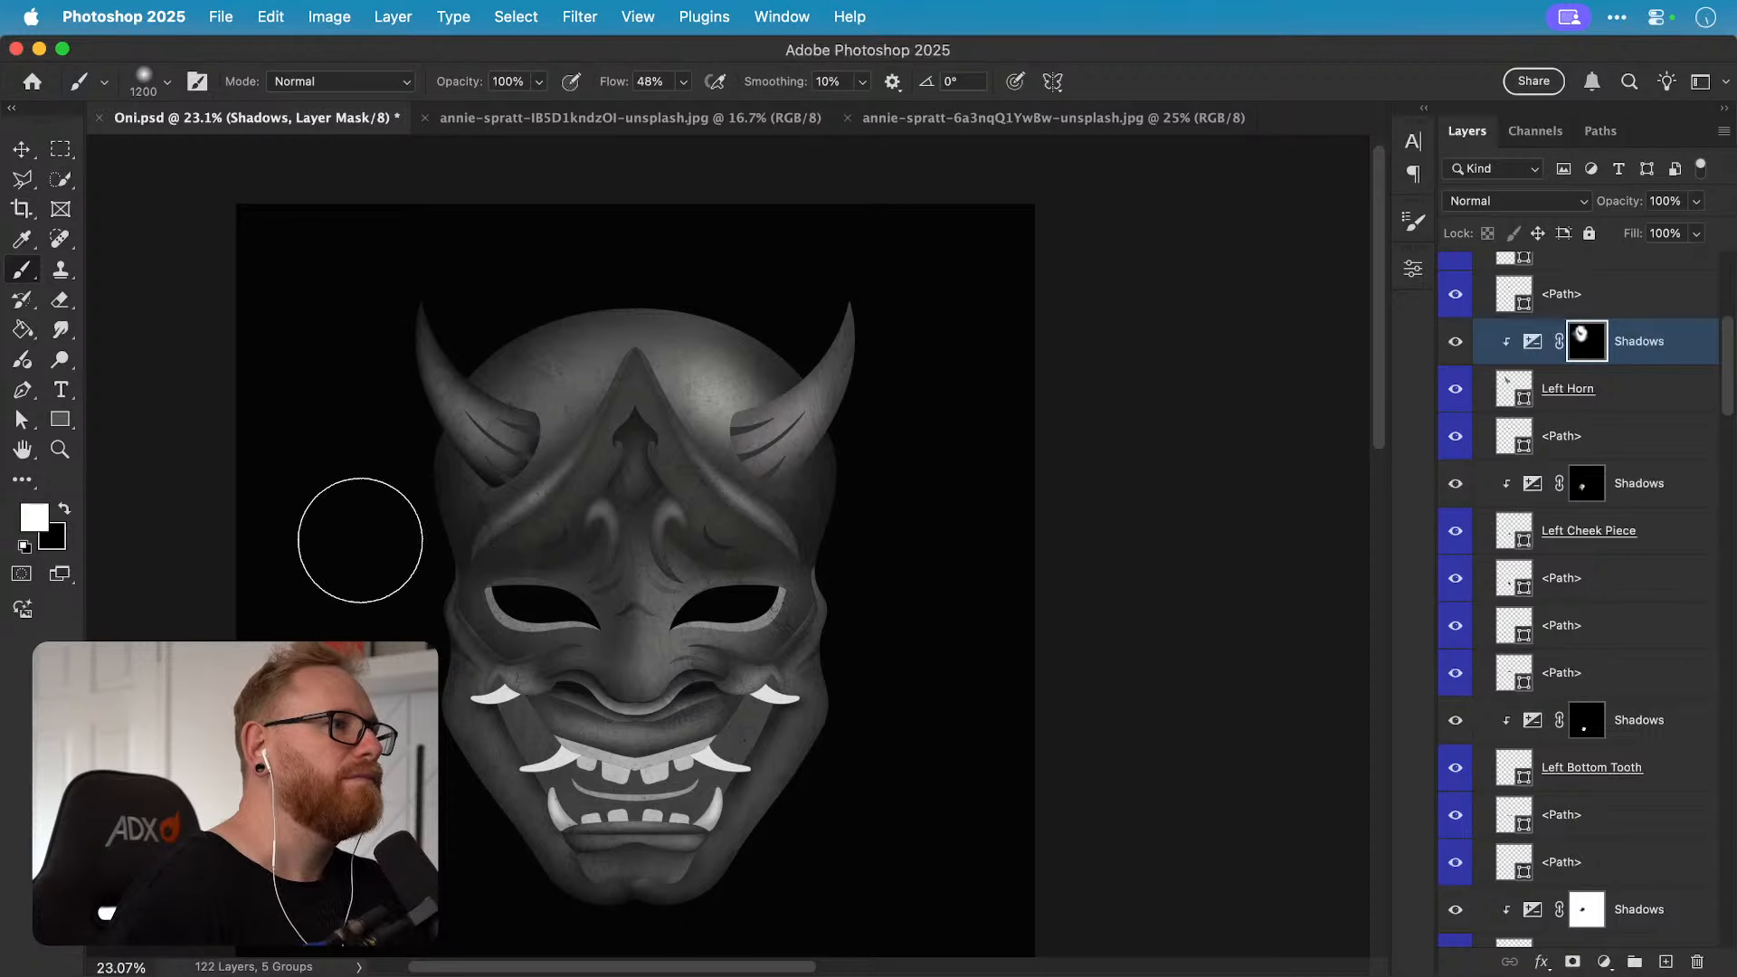
key("bracketright")
key("bracketright")
key("bracketright")
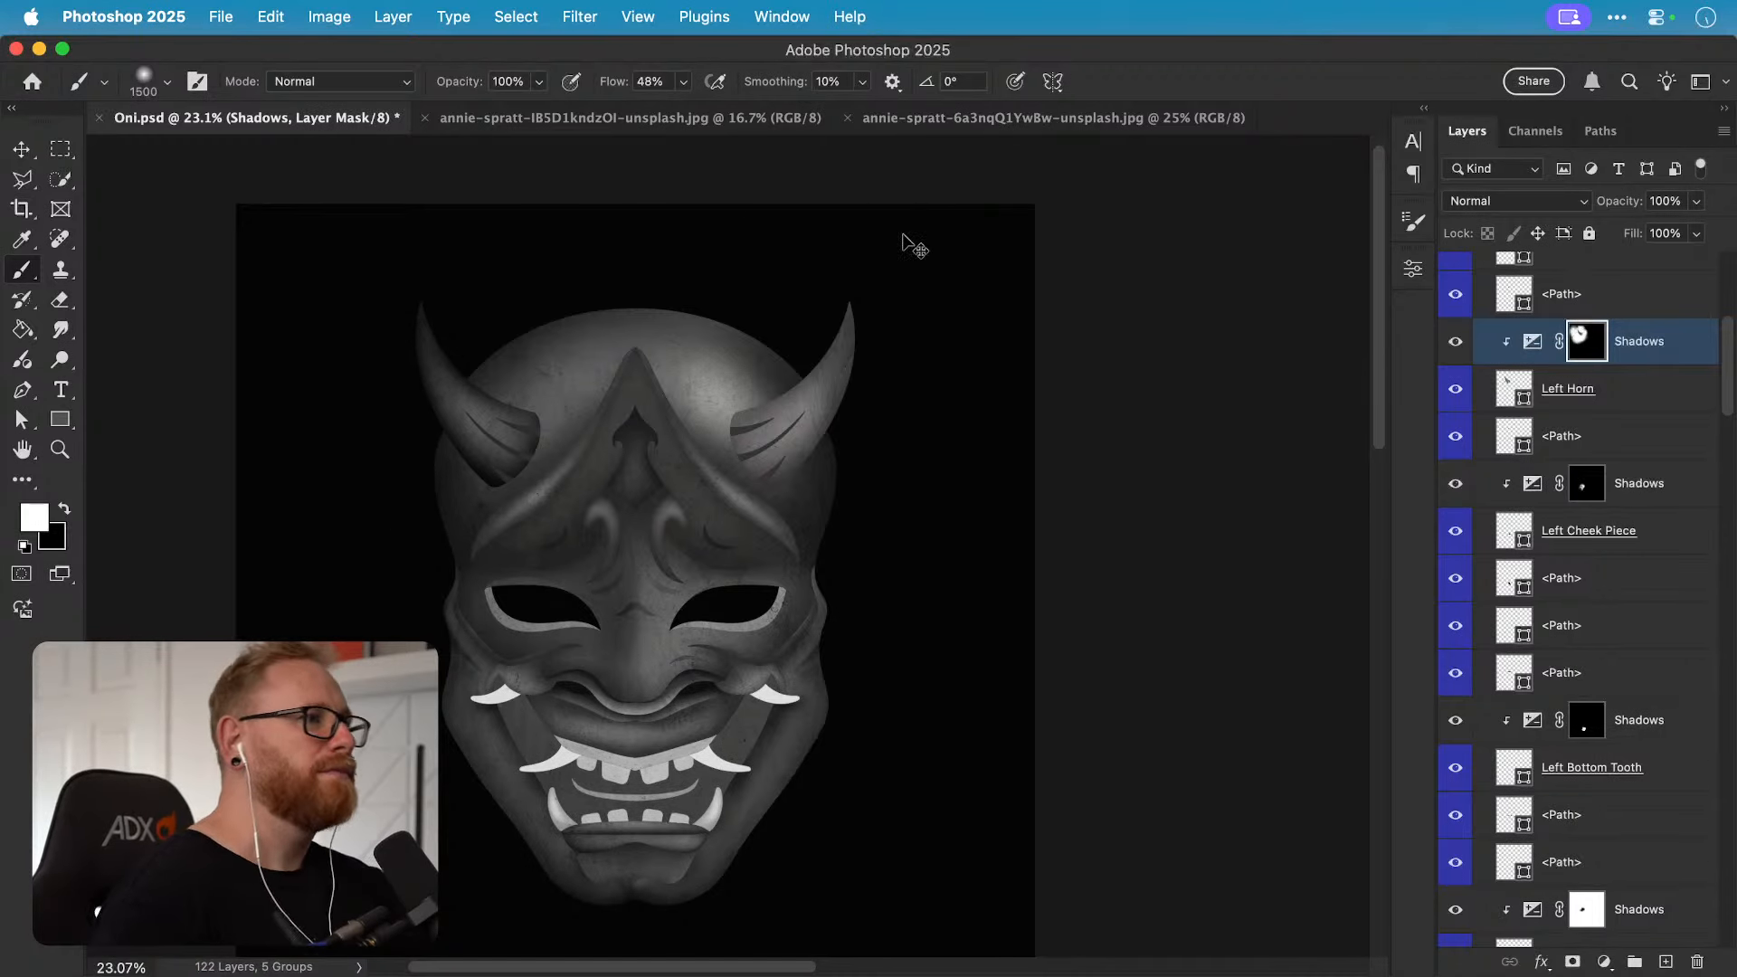
Step: Lift the Left Horn's shading with a black 1500 px brush, and touch up its Shadows mask in white at 600 px
key("x")
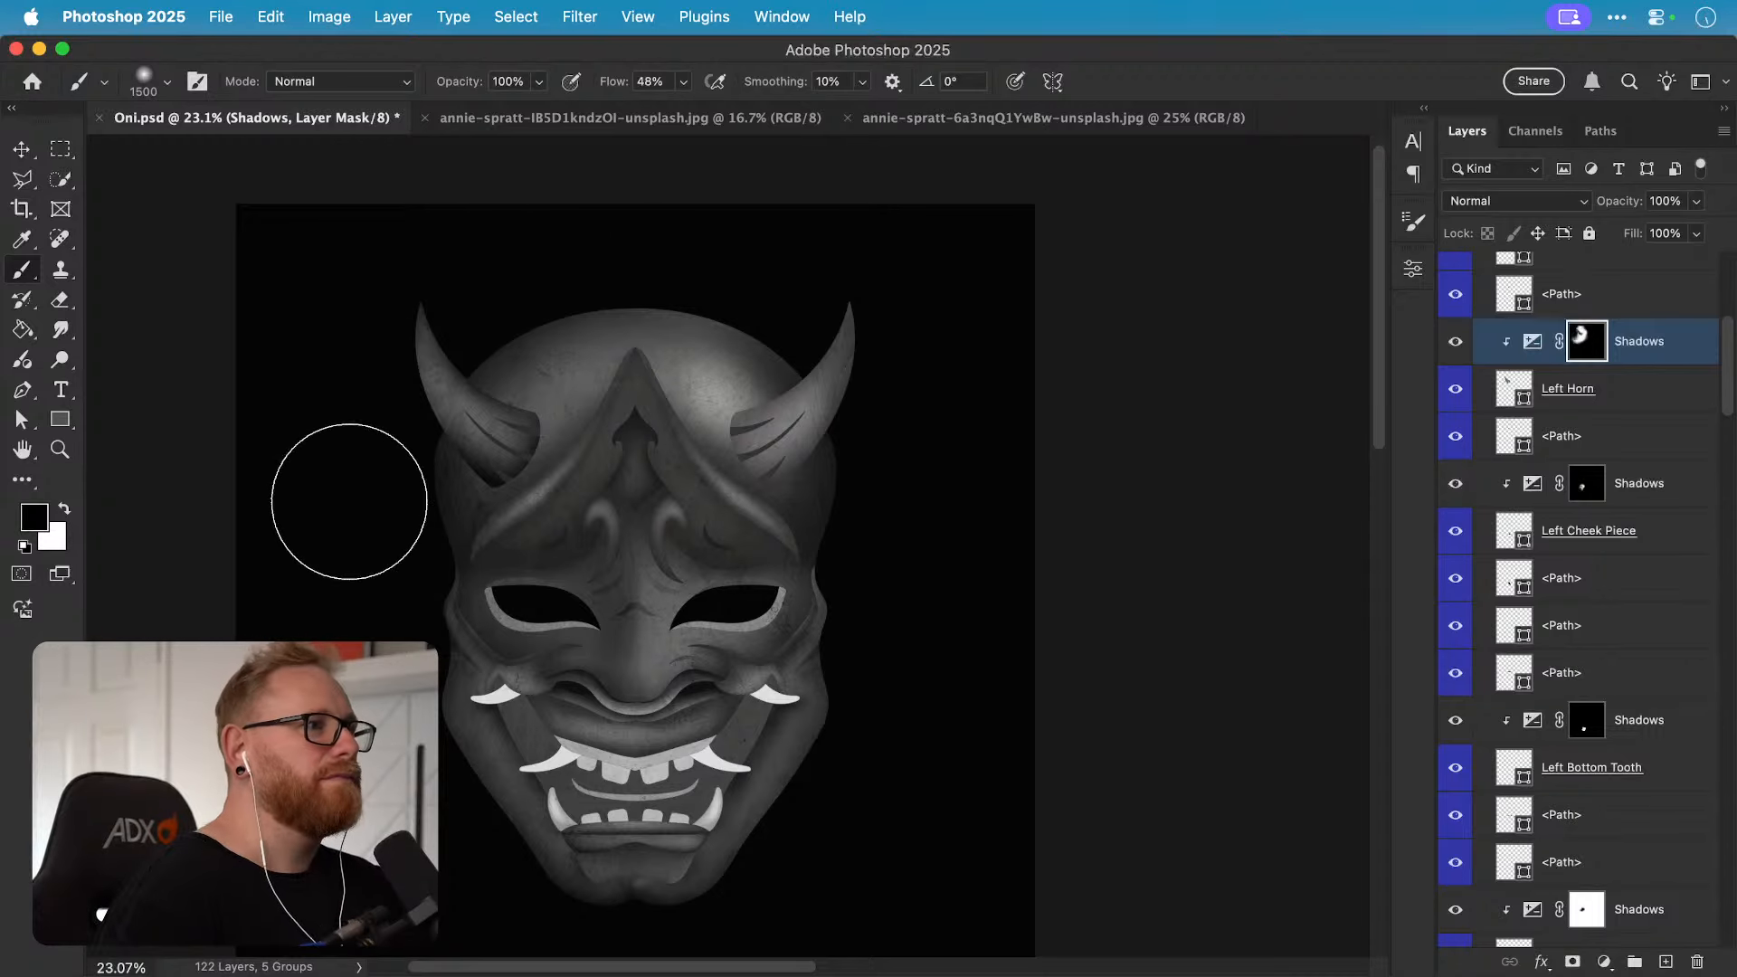
left_click(479, 556)
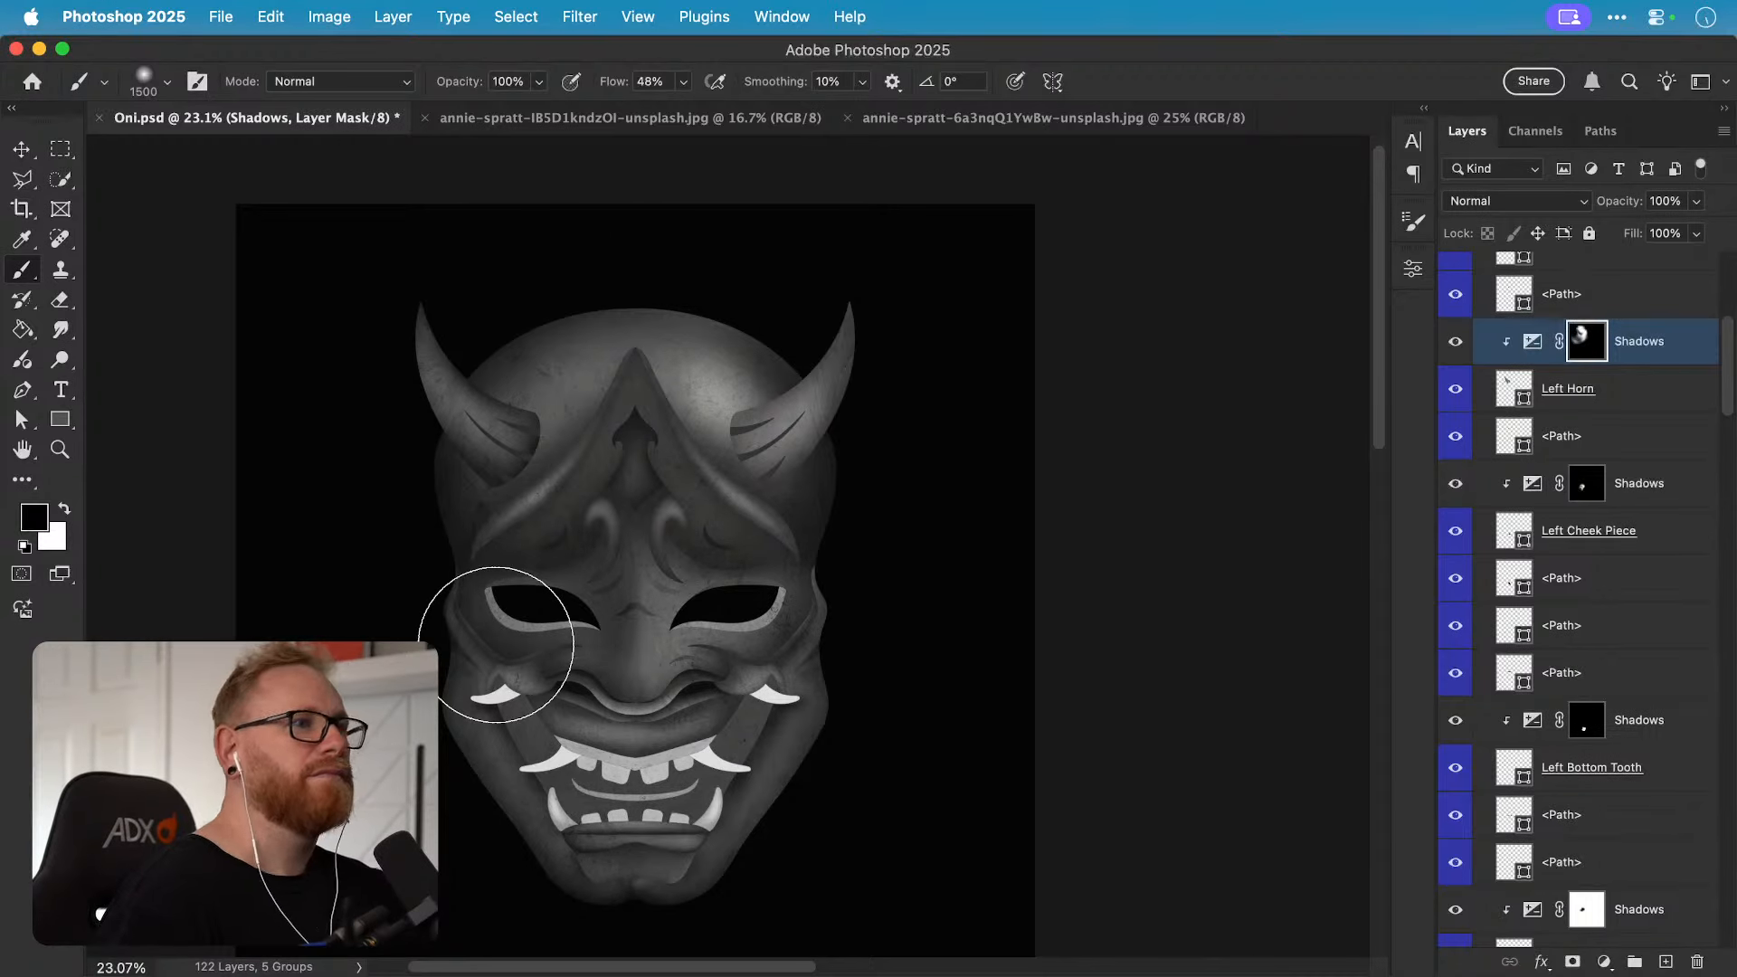
key("v")
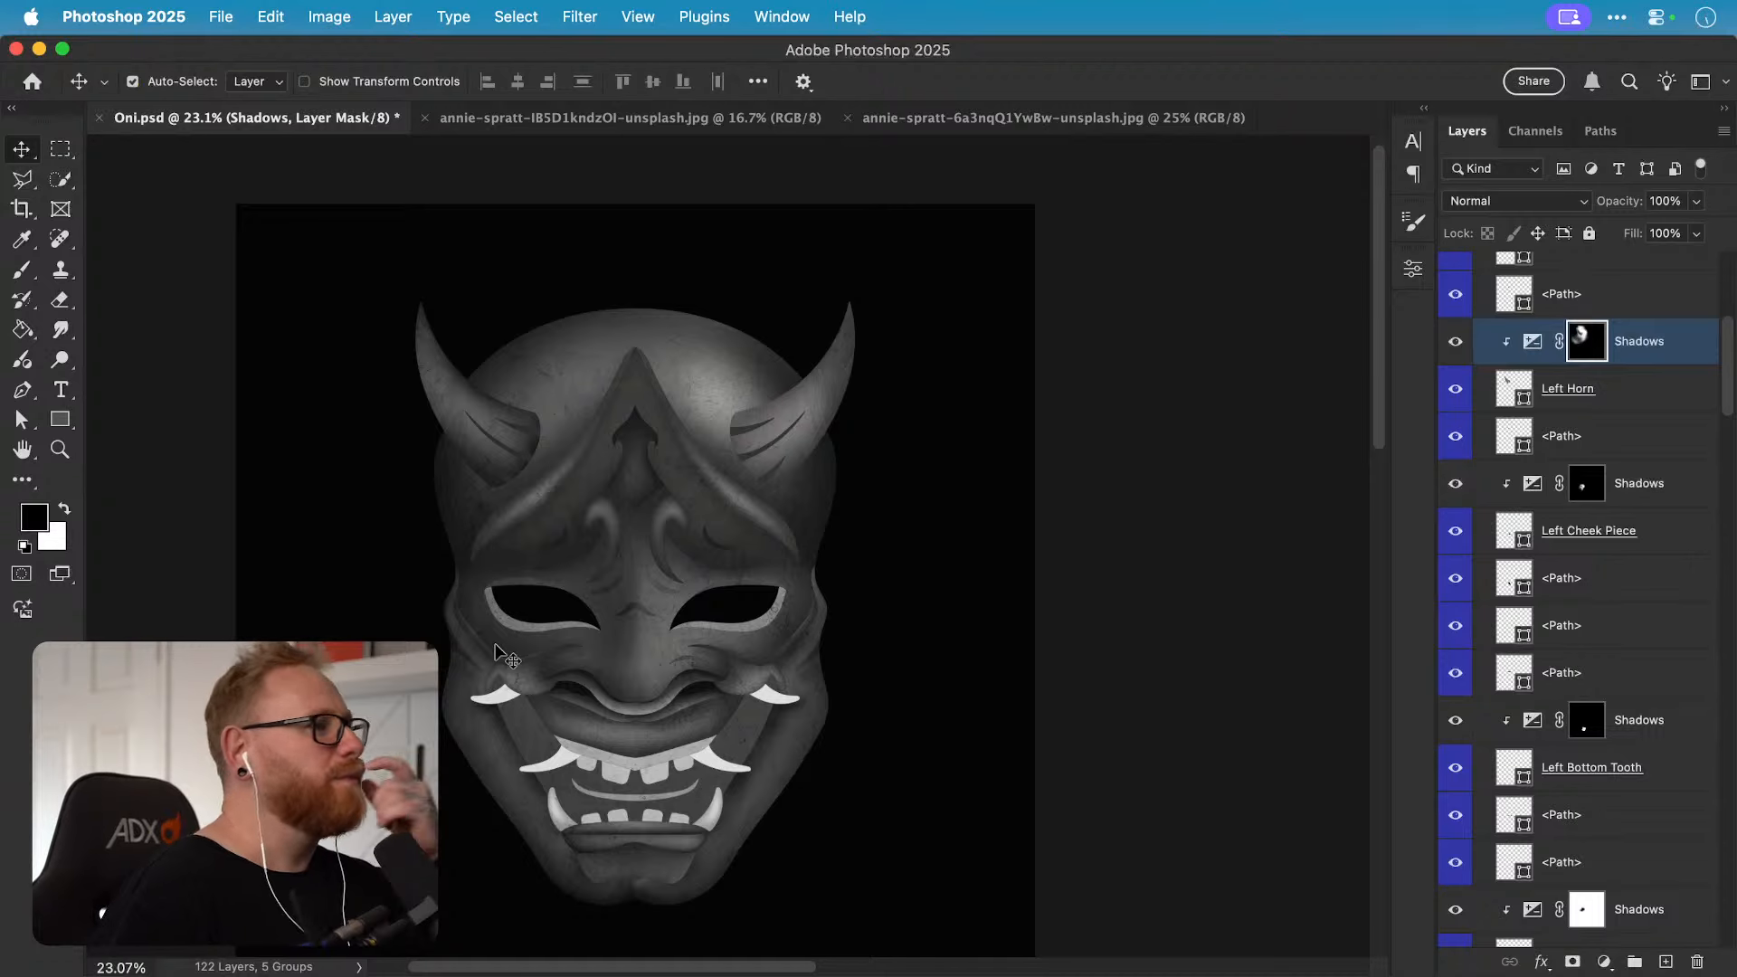
key("b")
key("x")
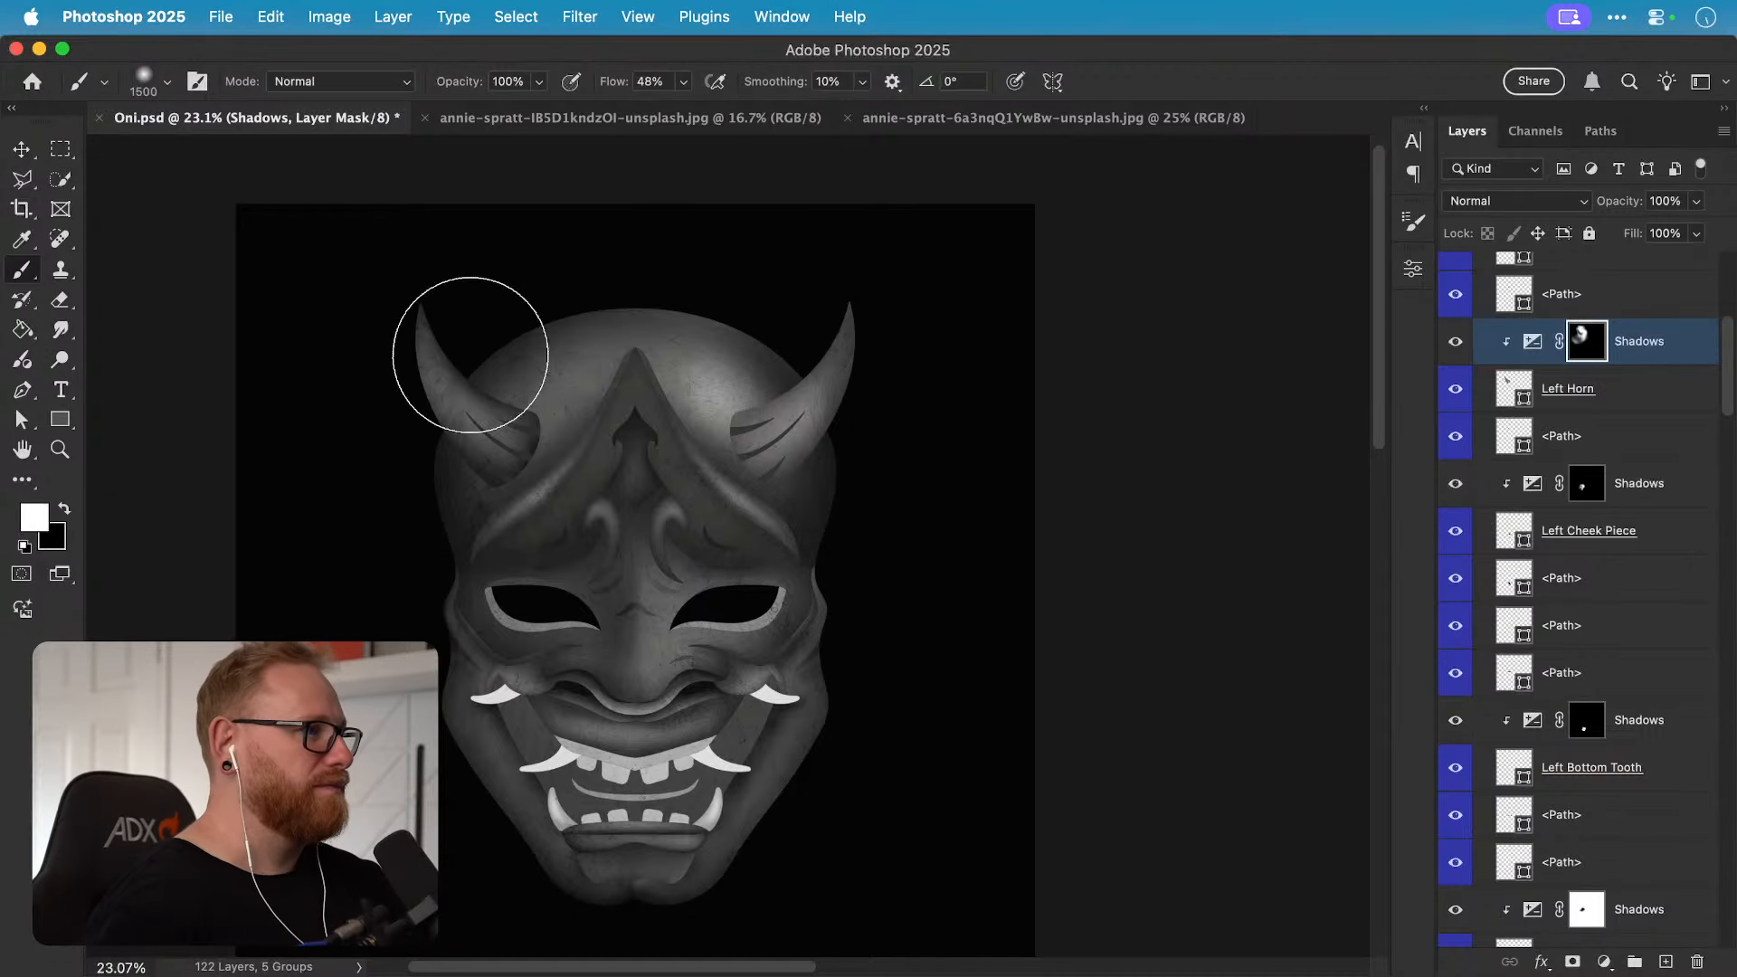
key("bracketleft")
key("bracketleft")
key("bracketleft")
key("bracketleft")
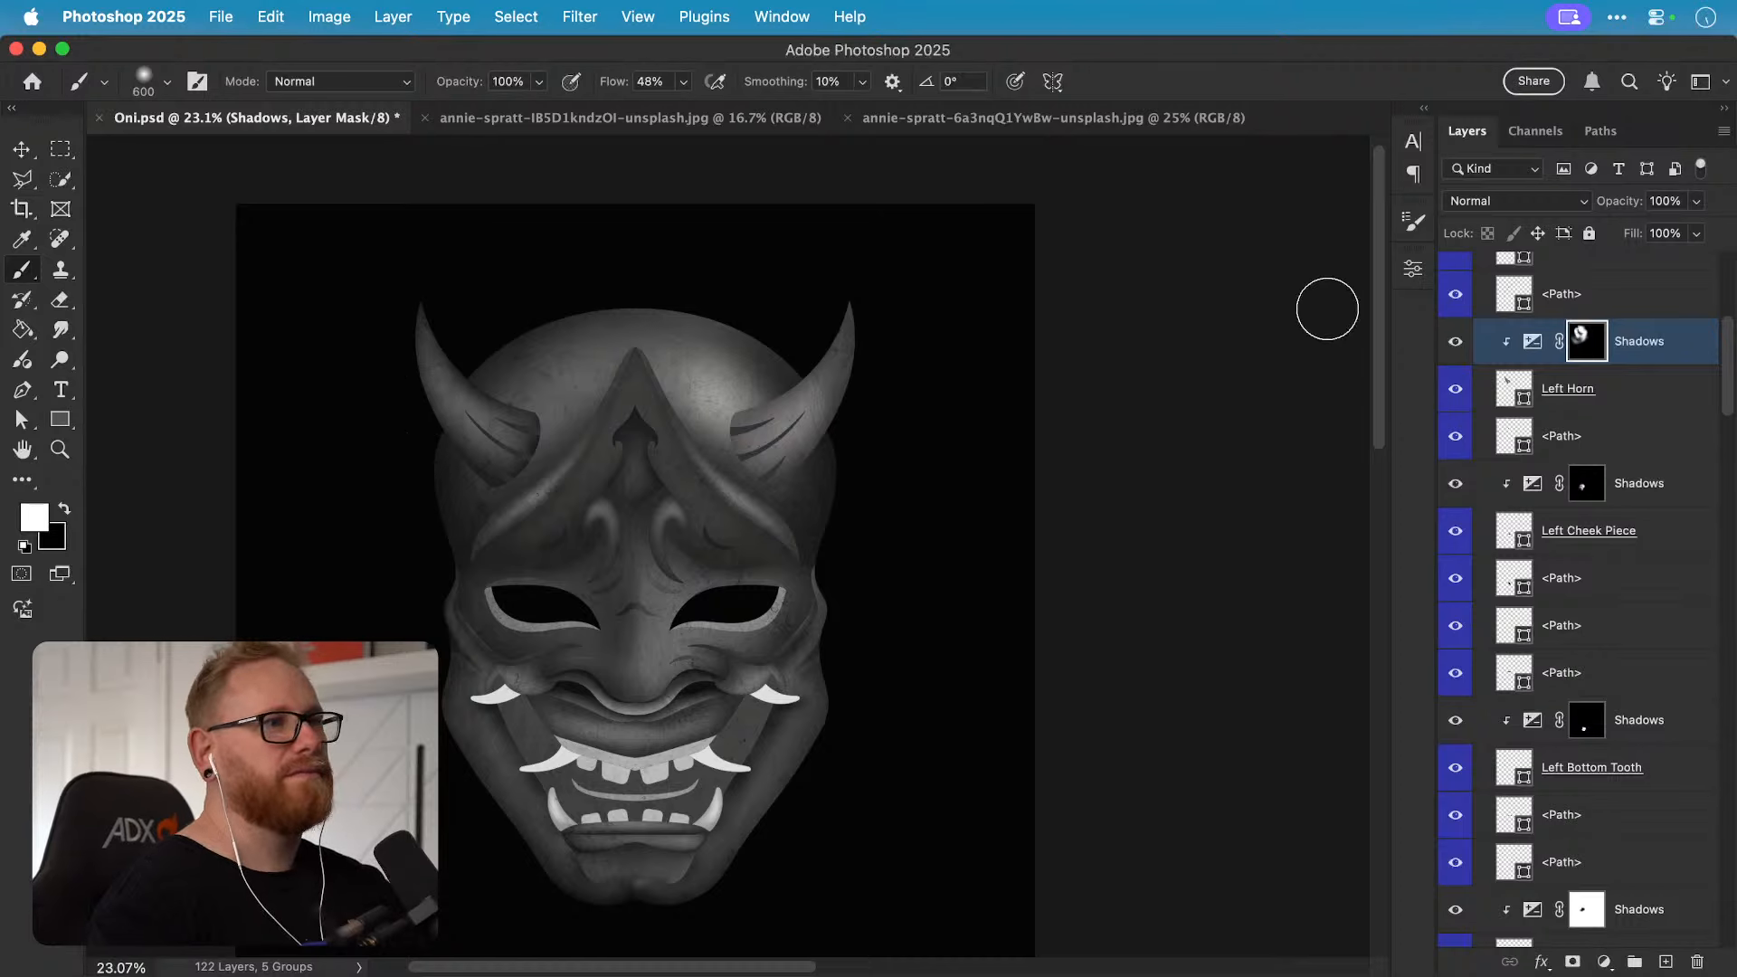
Step: Compare the Left Horn with and without its repainted Shadows adjustment
left_click(1455, 343)
left_click(1456, 343)
key("v")
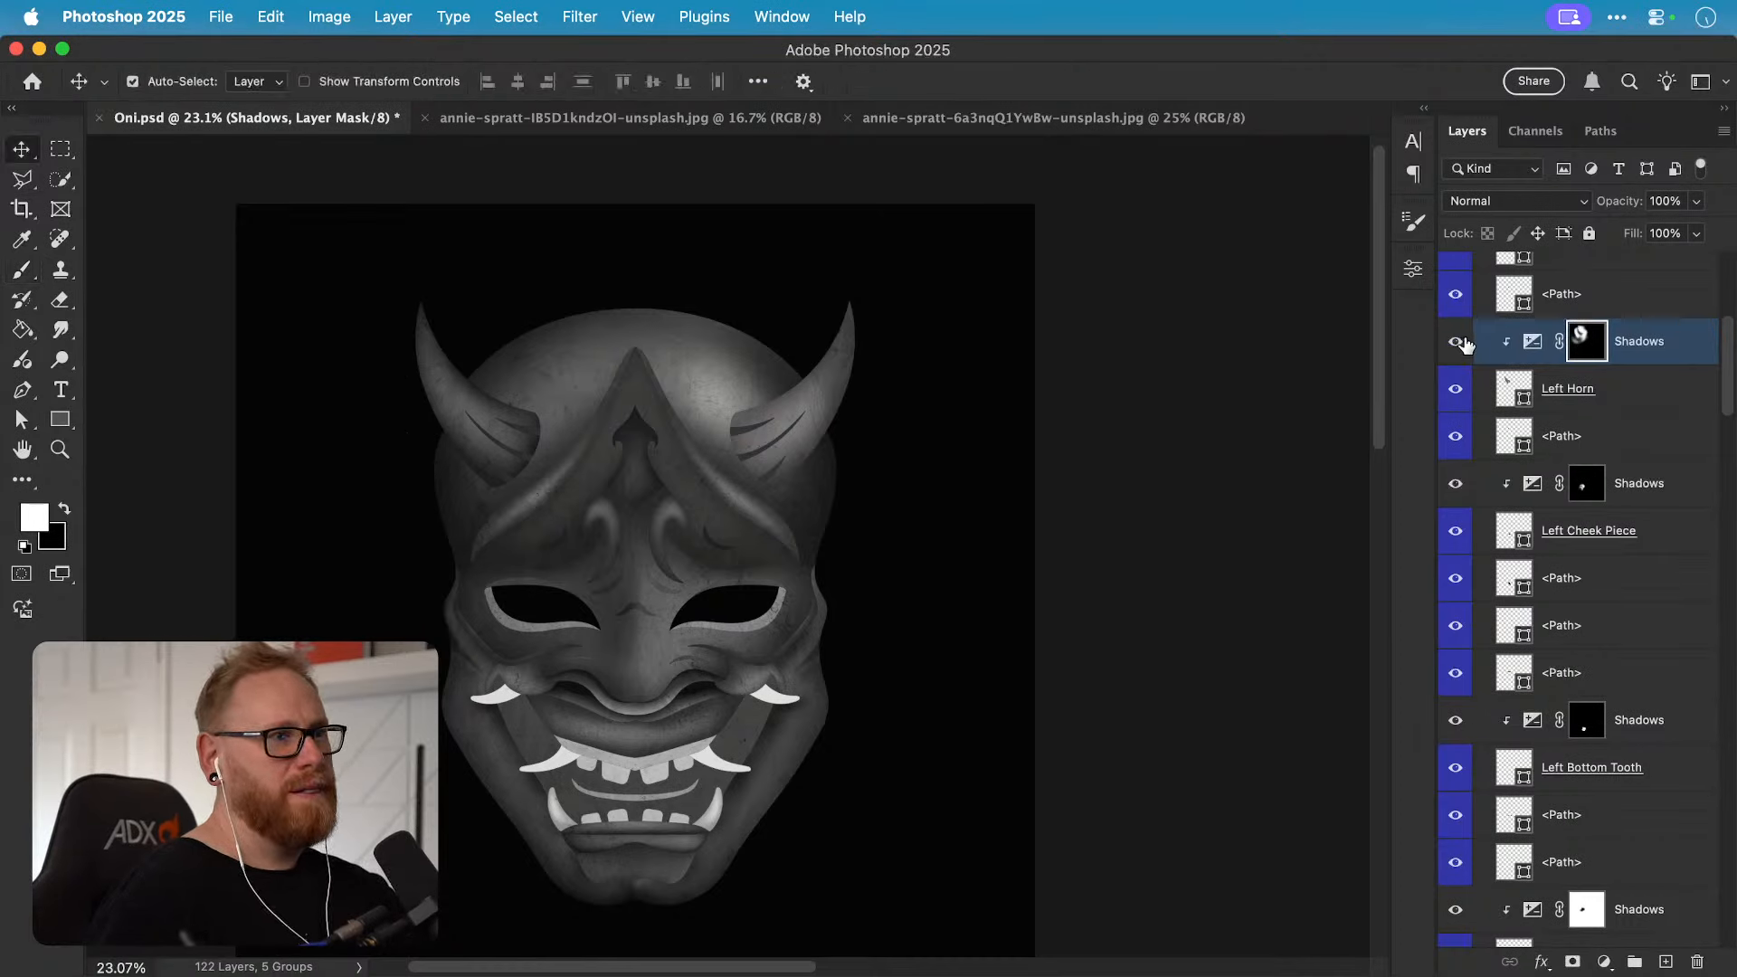
left_click(1457, 342)
left_click(1457, 342)
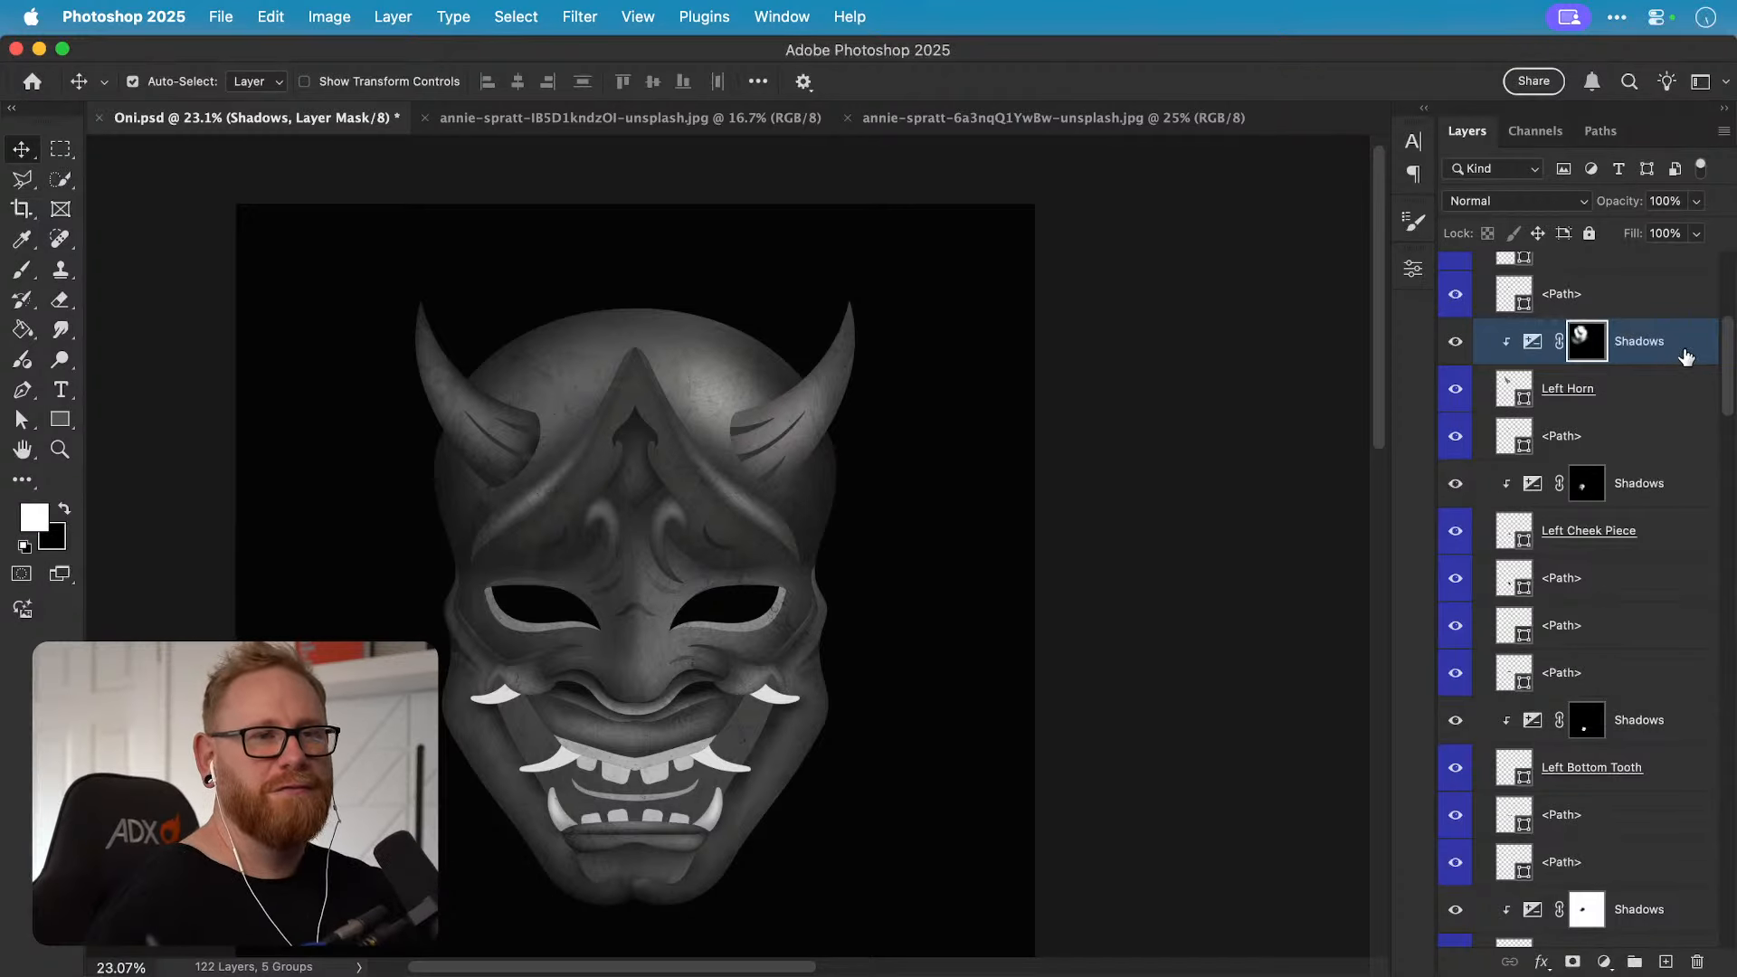
Step: Duplicate the Left Horn's Shadows adjustment above the Right Horn's Shadows layer and clip the copy to the Right Horn
left_click_drag(1676, 348, 1676, 372)
mouse_move(1635, 844)
left_mouse_down()
mouse_move(1618, 957)
mouse_move(1629, 821)
mouse_move(1622, 950)
left_mouse_up()
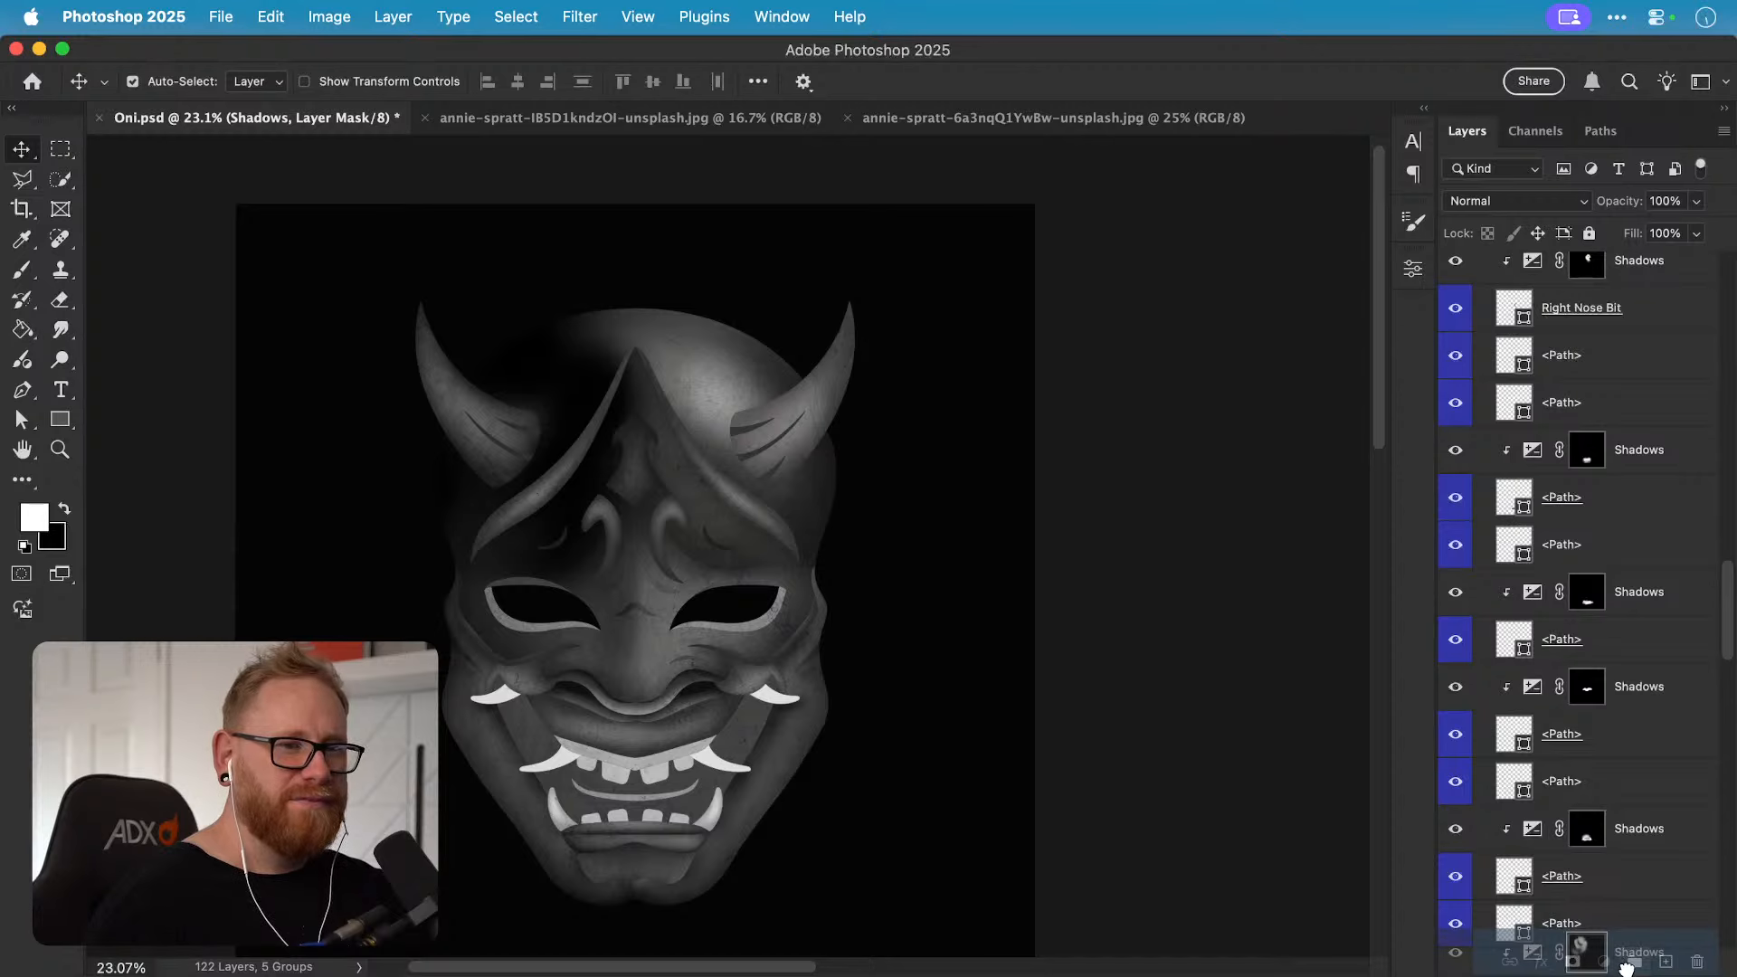
left_click_drag(1654, 967, 1662, 781)
left_click(1653, 795, "alt")
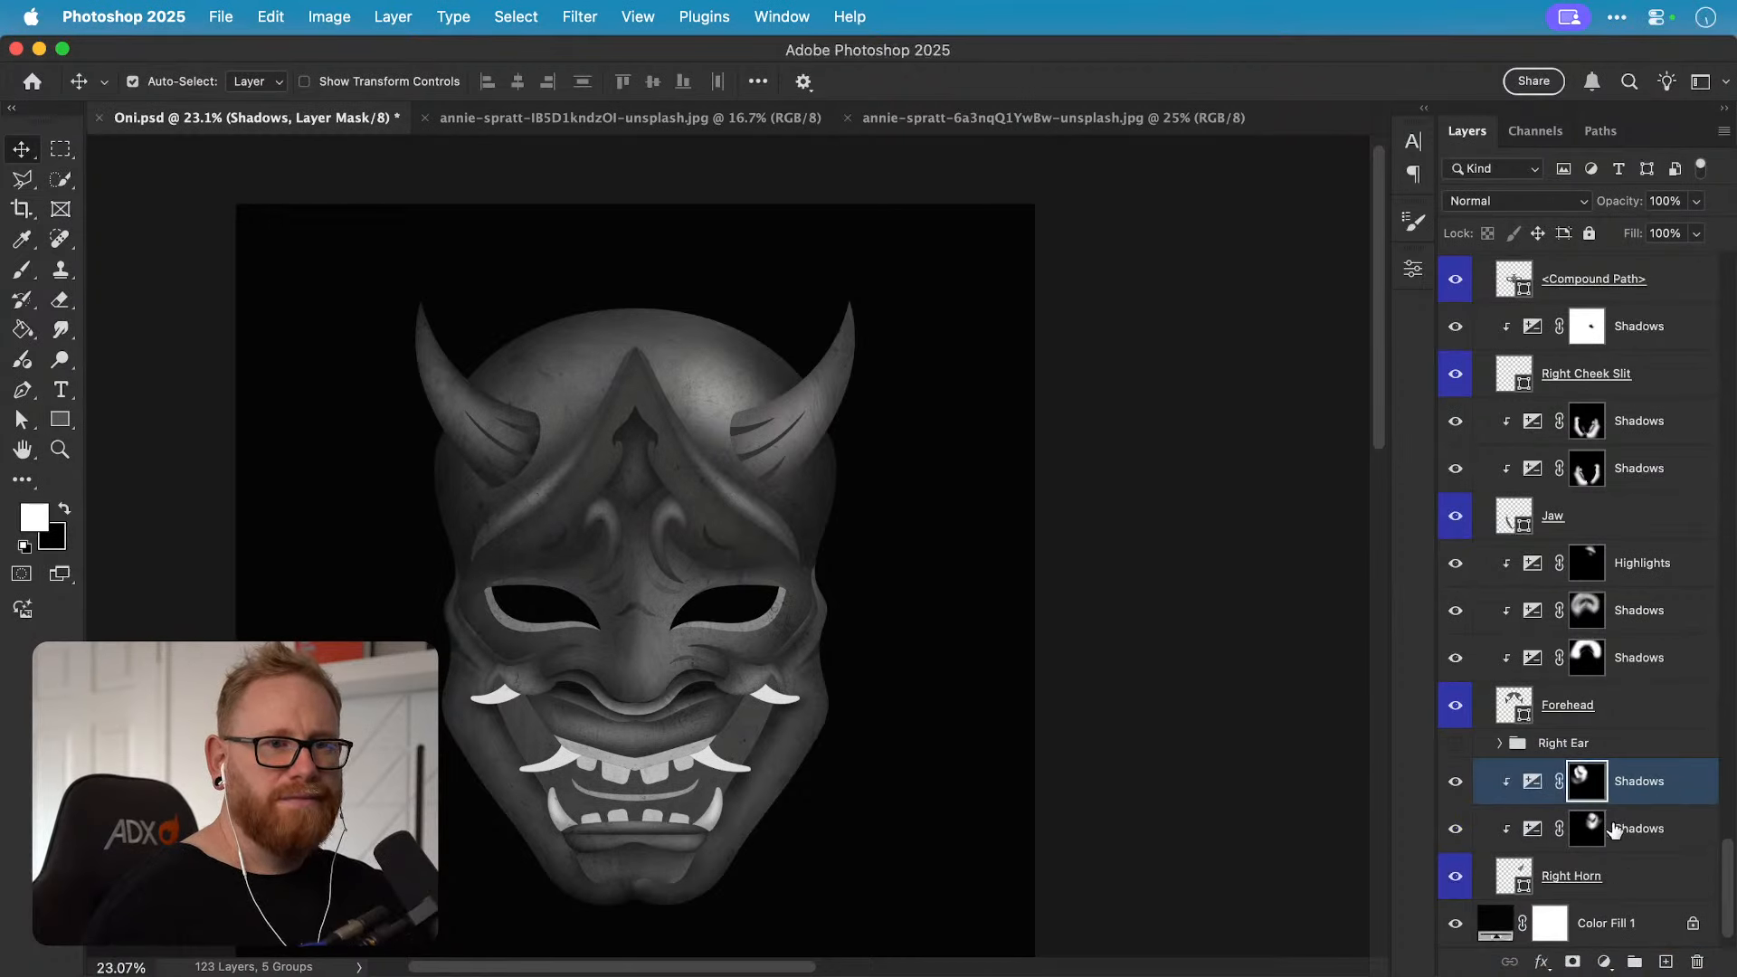
Step: Delete the Right Horn's original Shadows adjustment along with its mask, and select the mask of the copied one
right_click(1589, 839)
left_click(1538, 762)
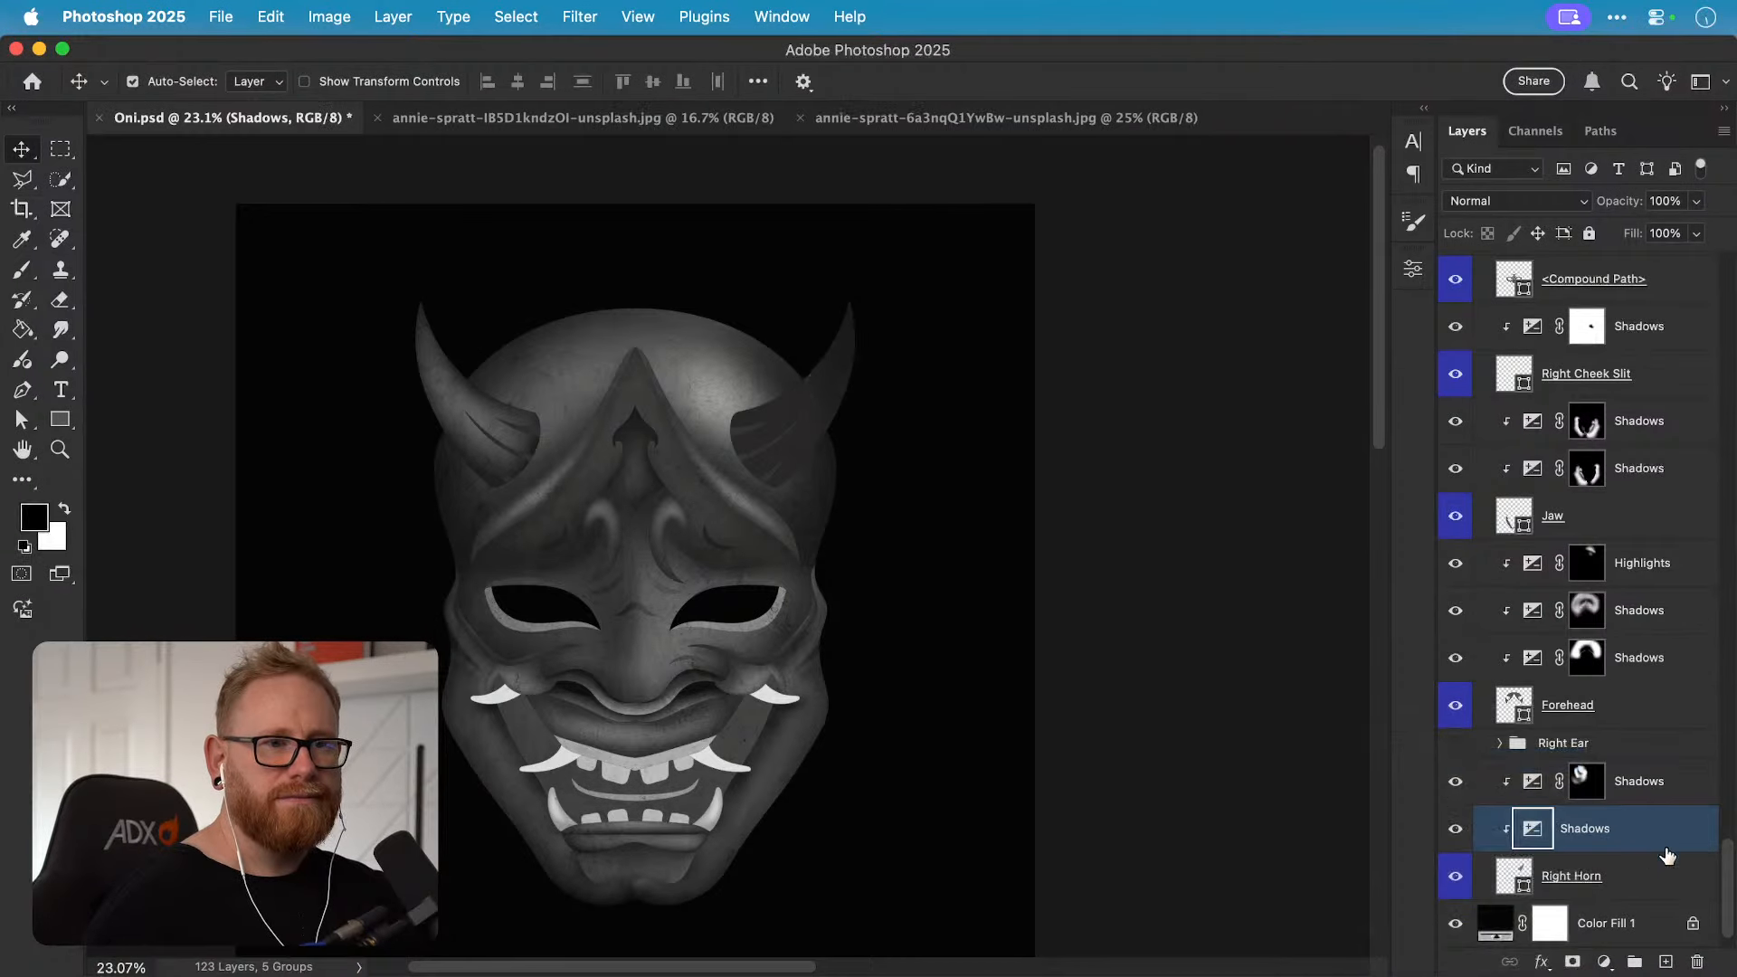
left_click(1698, 962)
left_click(1588, 779)
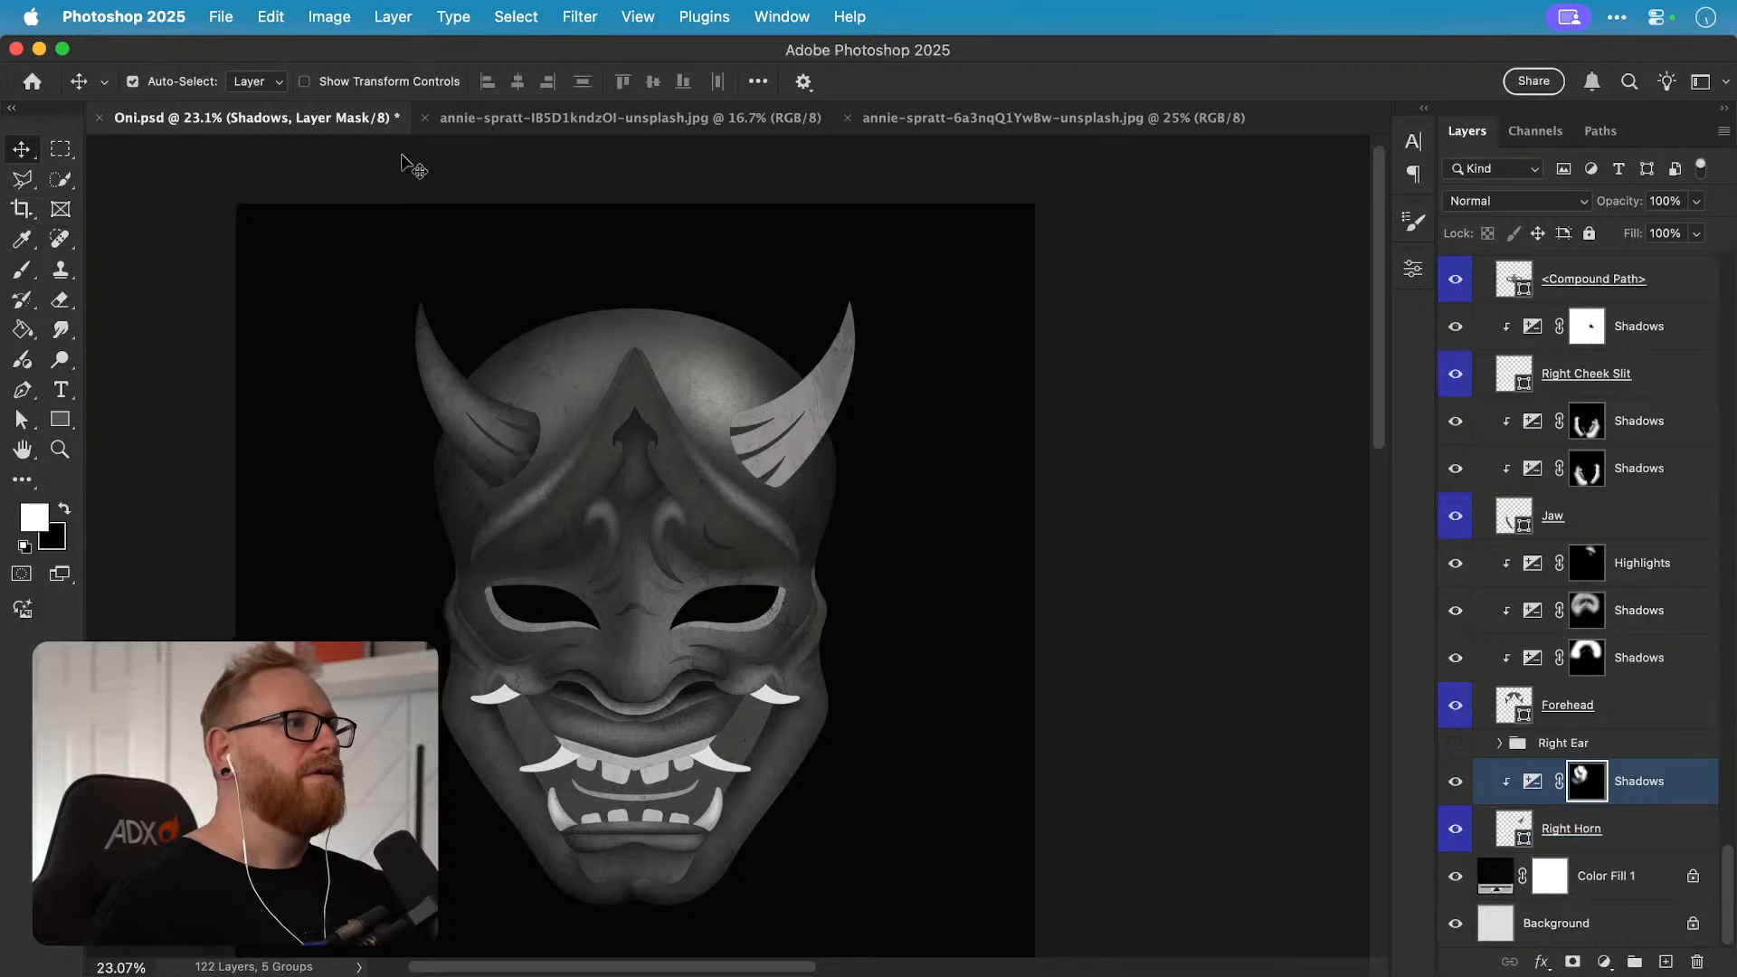
Step: Flip the copied Shadows mask horizontally and move it over the Right Horn to mirror the Left Horn's shading
left_click(268, 25)
mouse_move(380, 572)
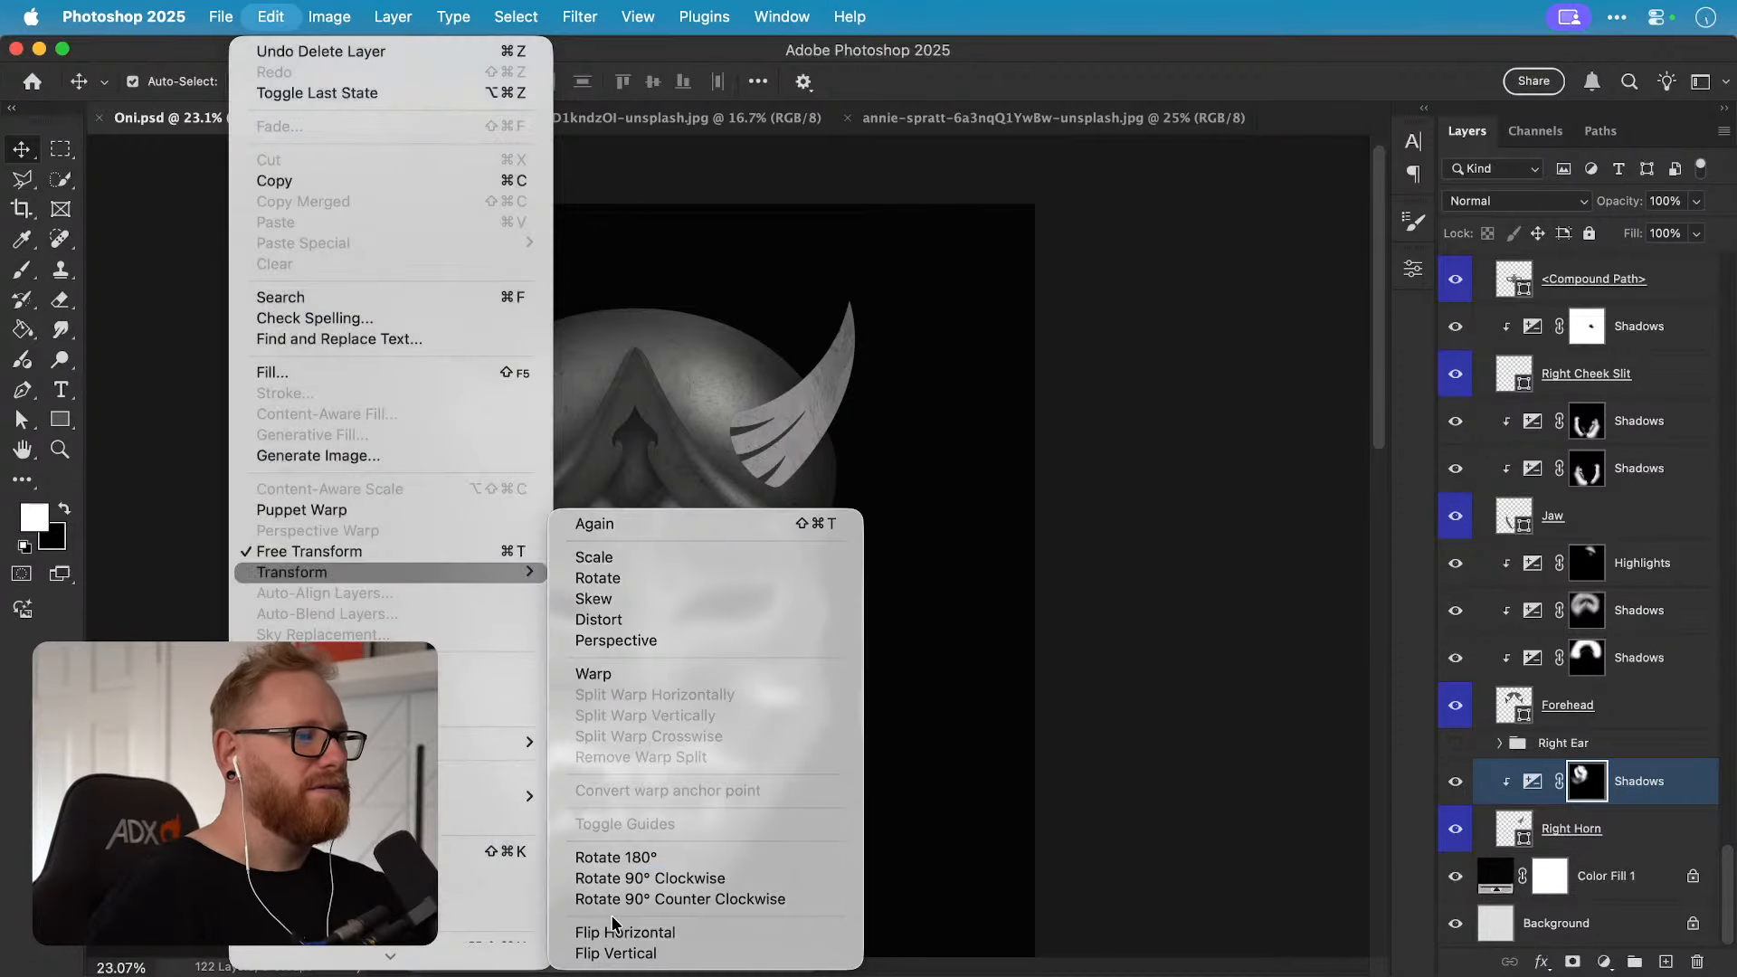
left_click(610, 931)
key("super+t")
left_click_drag(590, 422, 864, 417)
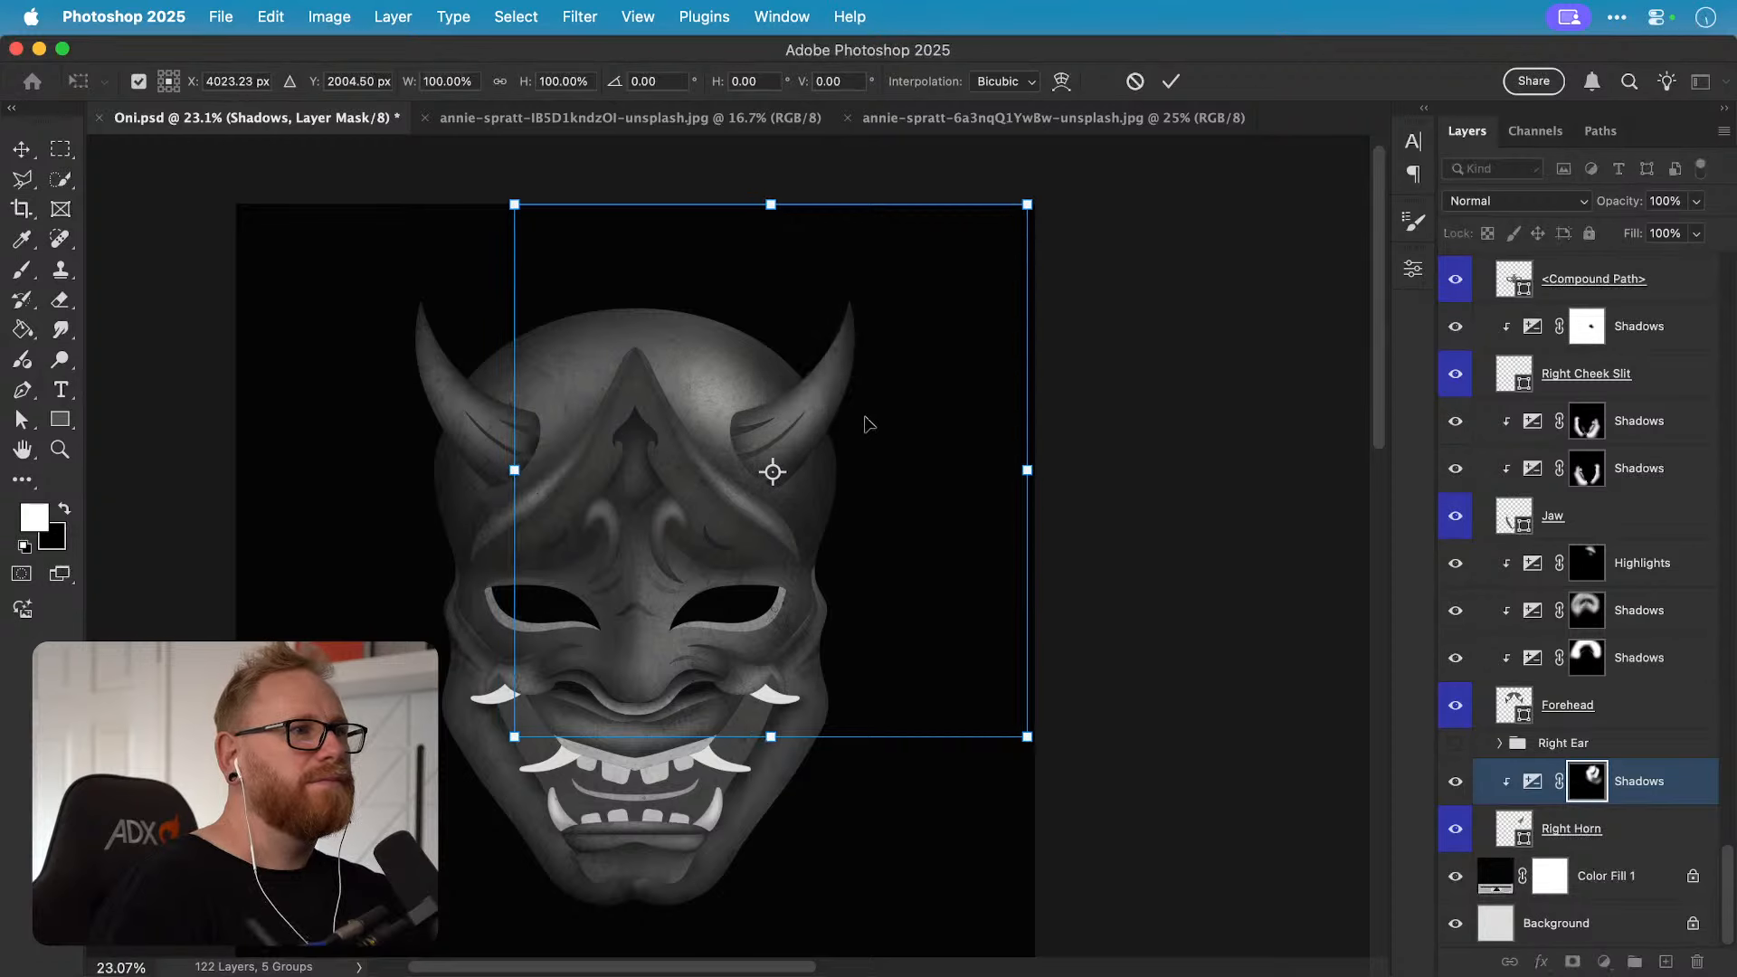
key("Return")
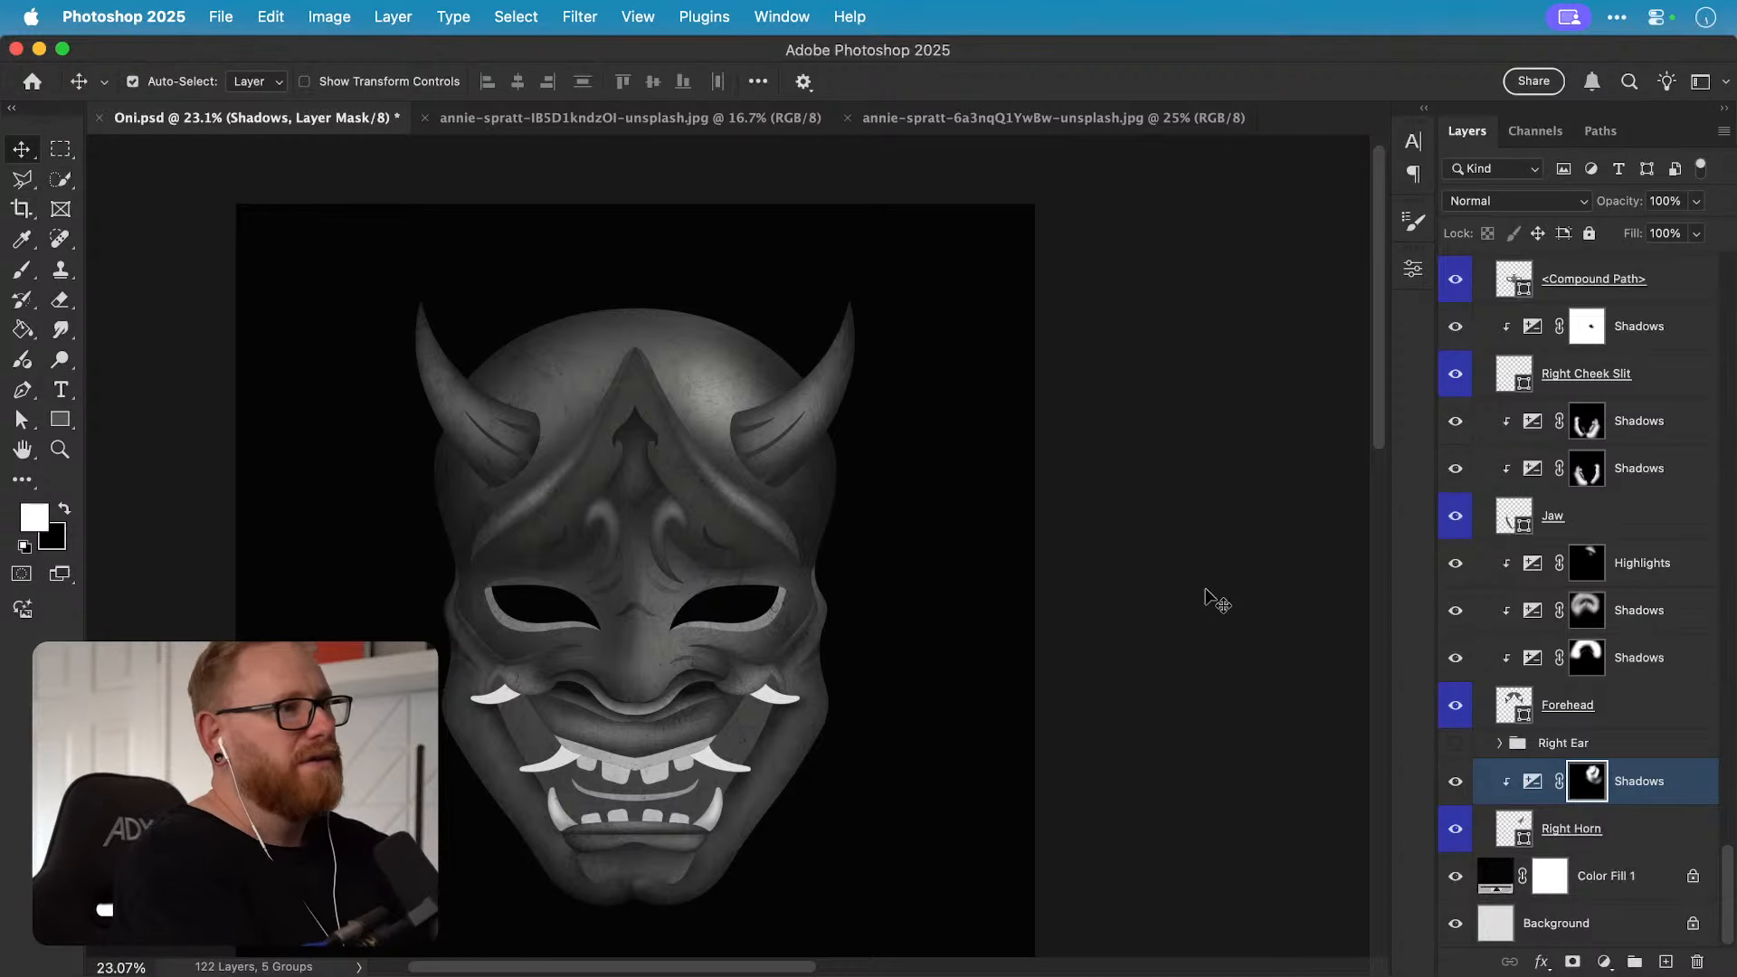
left_click(690, 498)
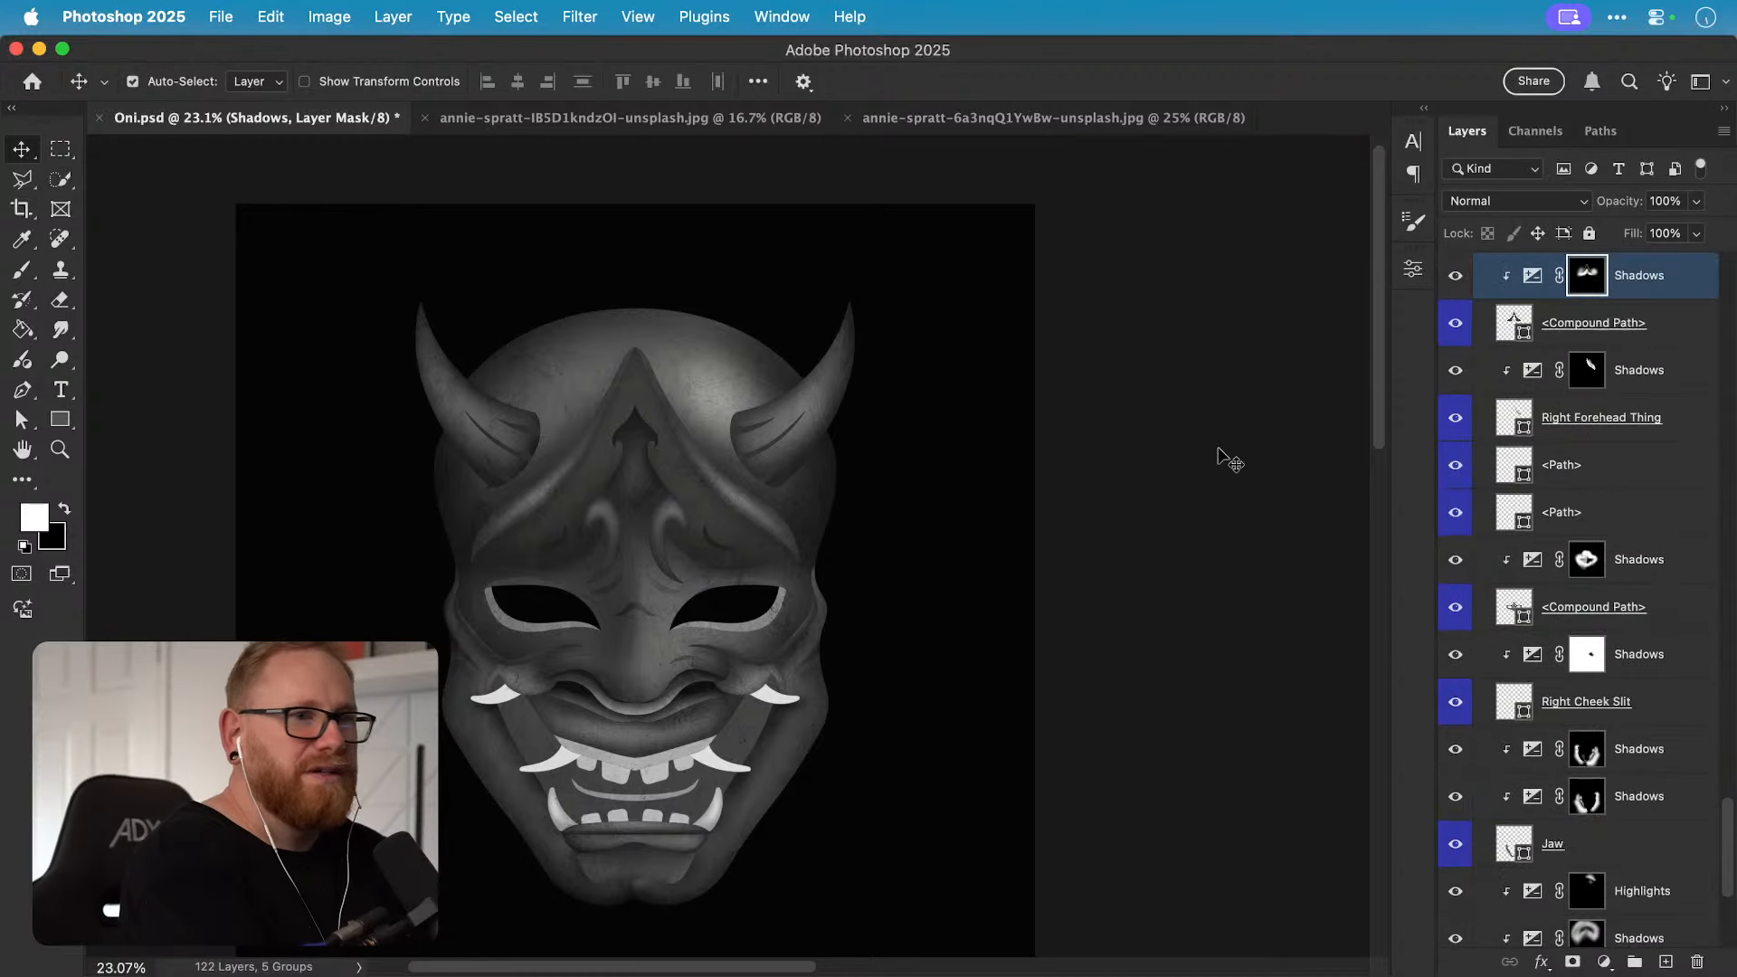
Step: Rename Layer 2, the Overlay layer above the Oni group, as Texture
scroll(1556, 464, "up", 15)
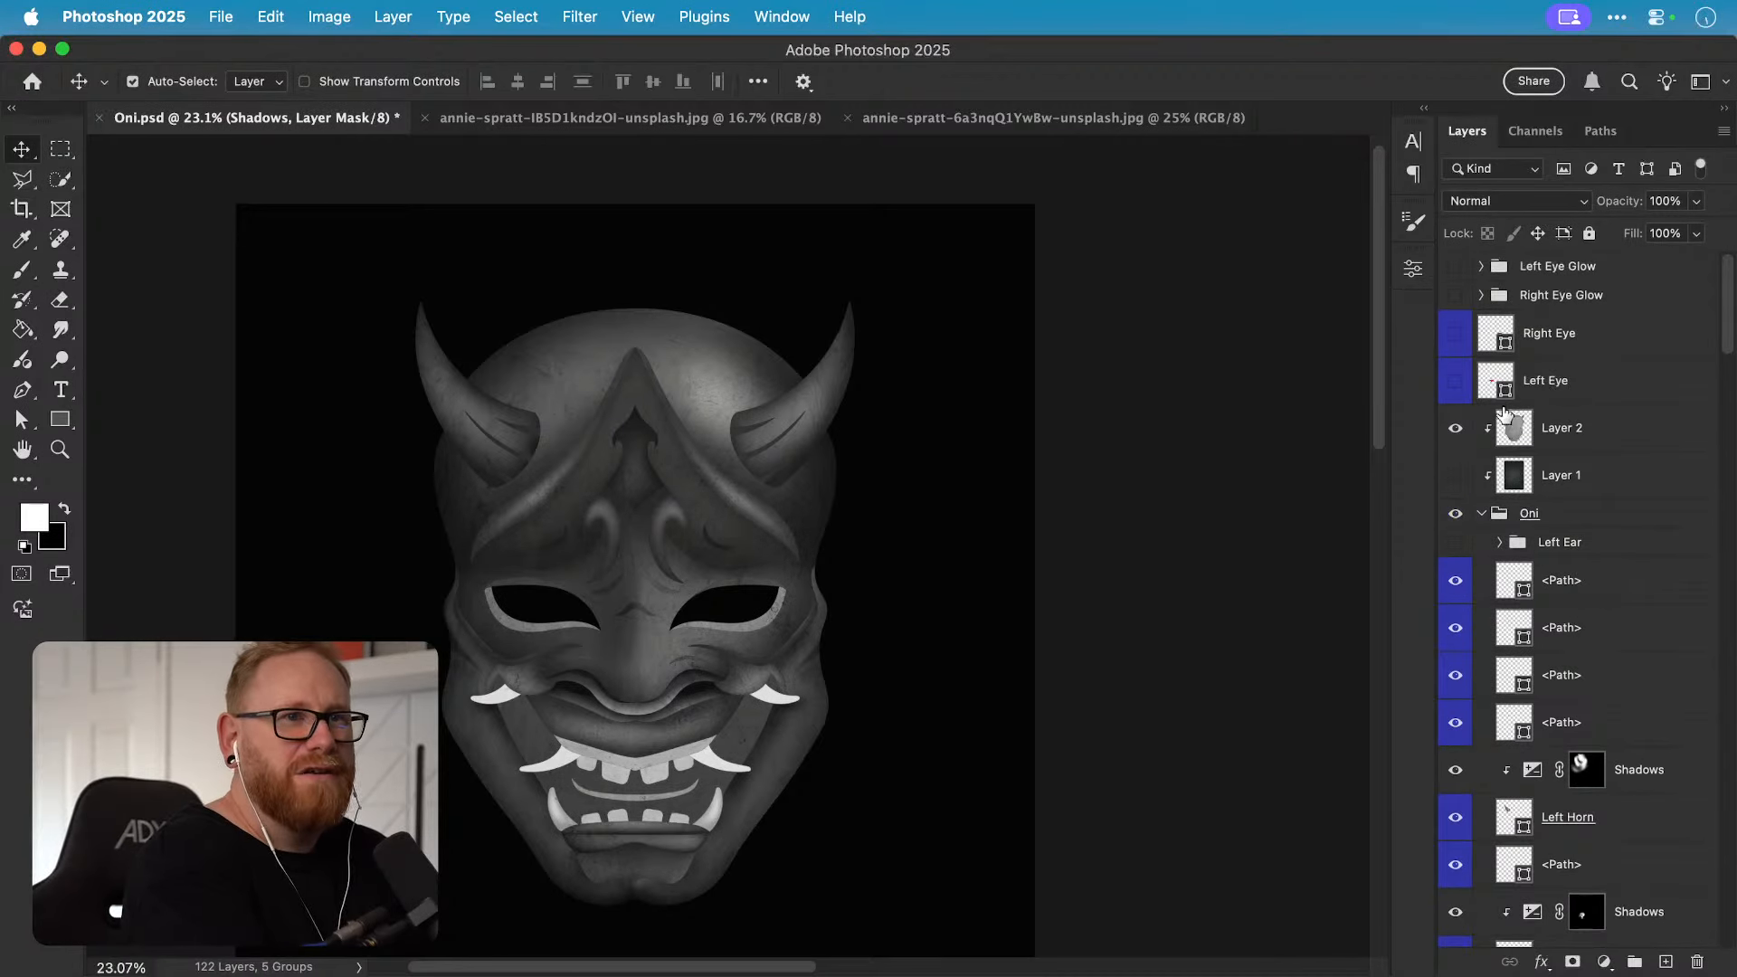
double_click(1580, 432)
type("Te")
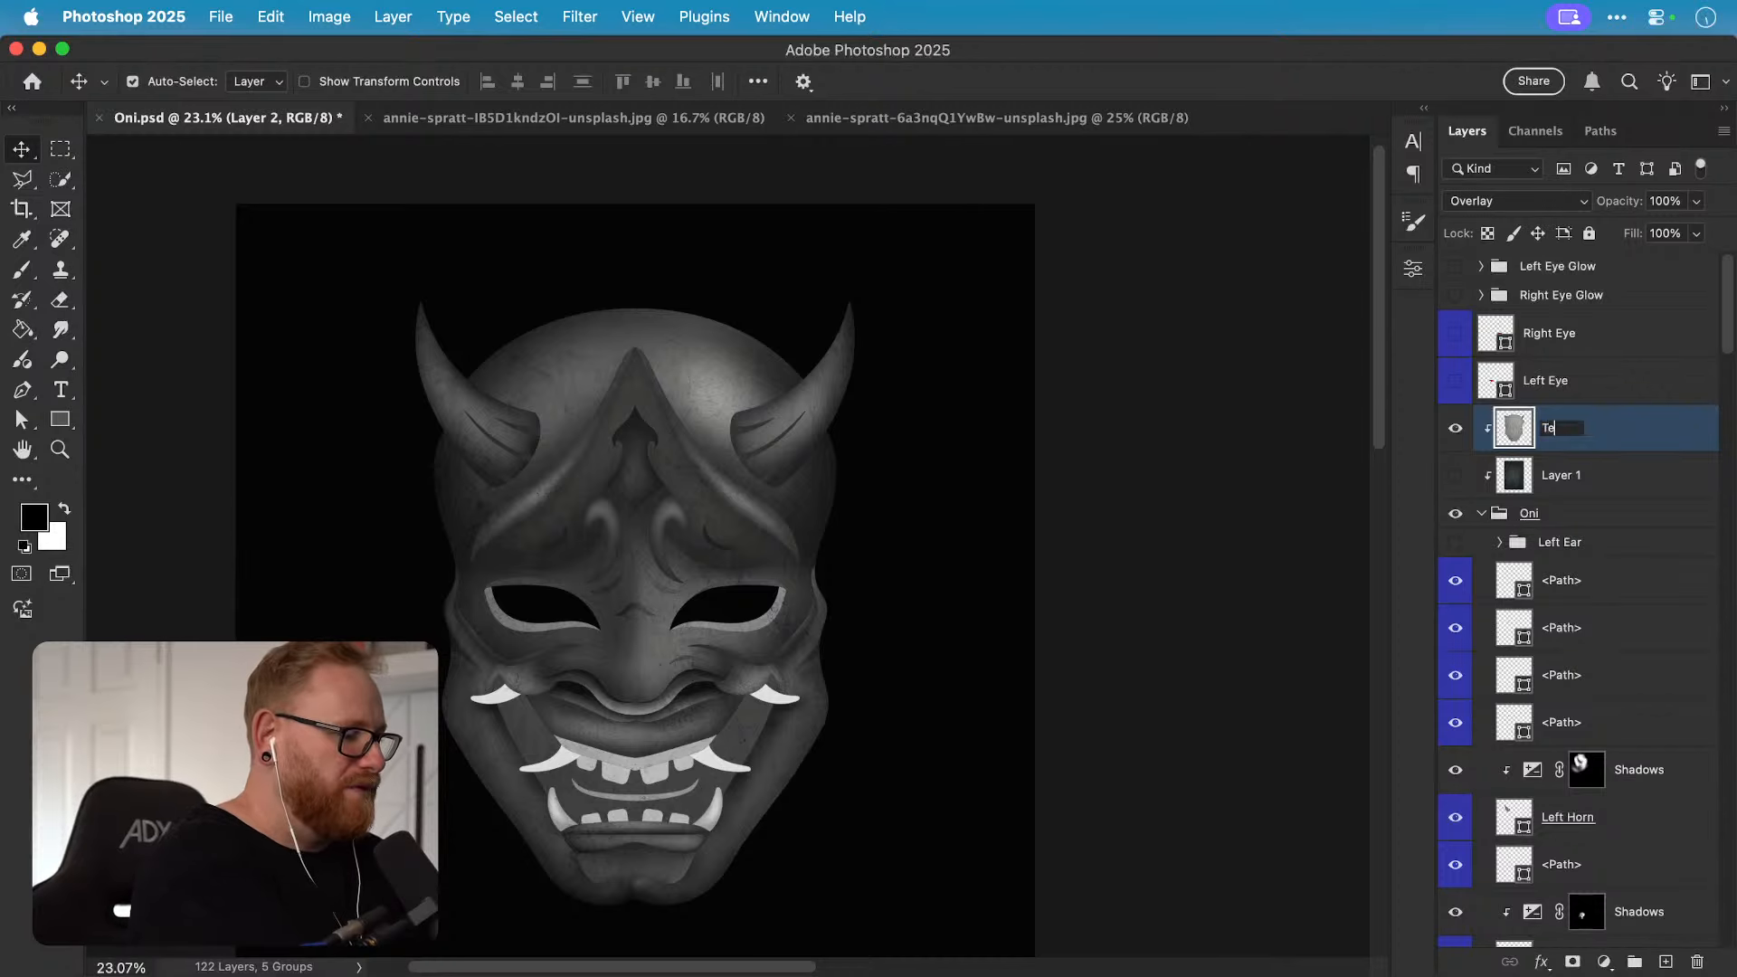
type("xture")
key("Return")
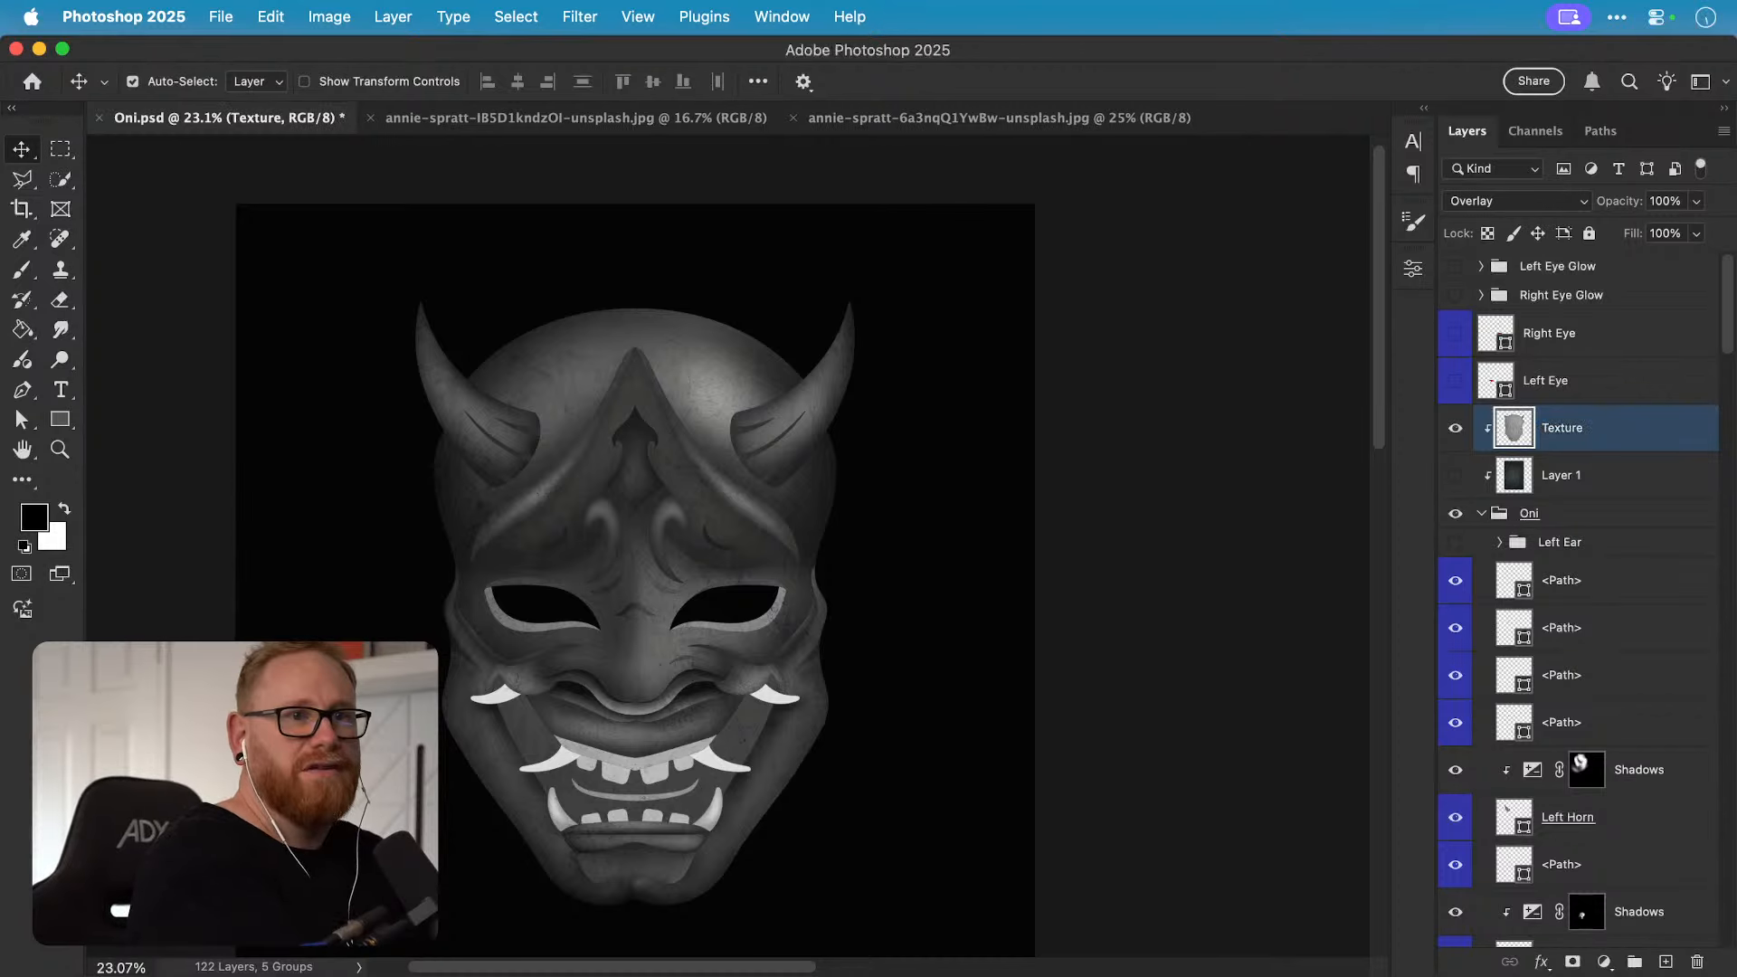
Step: Compare the mask with and without the Texture layer around the forehead and horns, leaving the layer hidden
left_click(1456, 432)
left_click(1455, 438)
key("z")
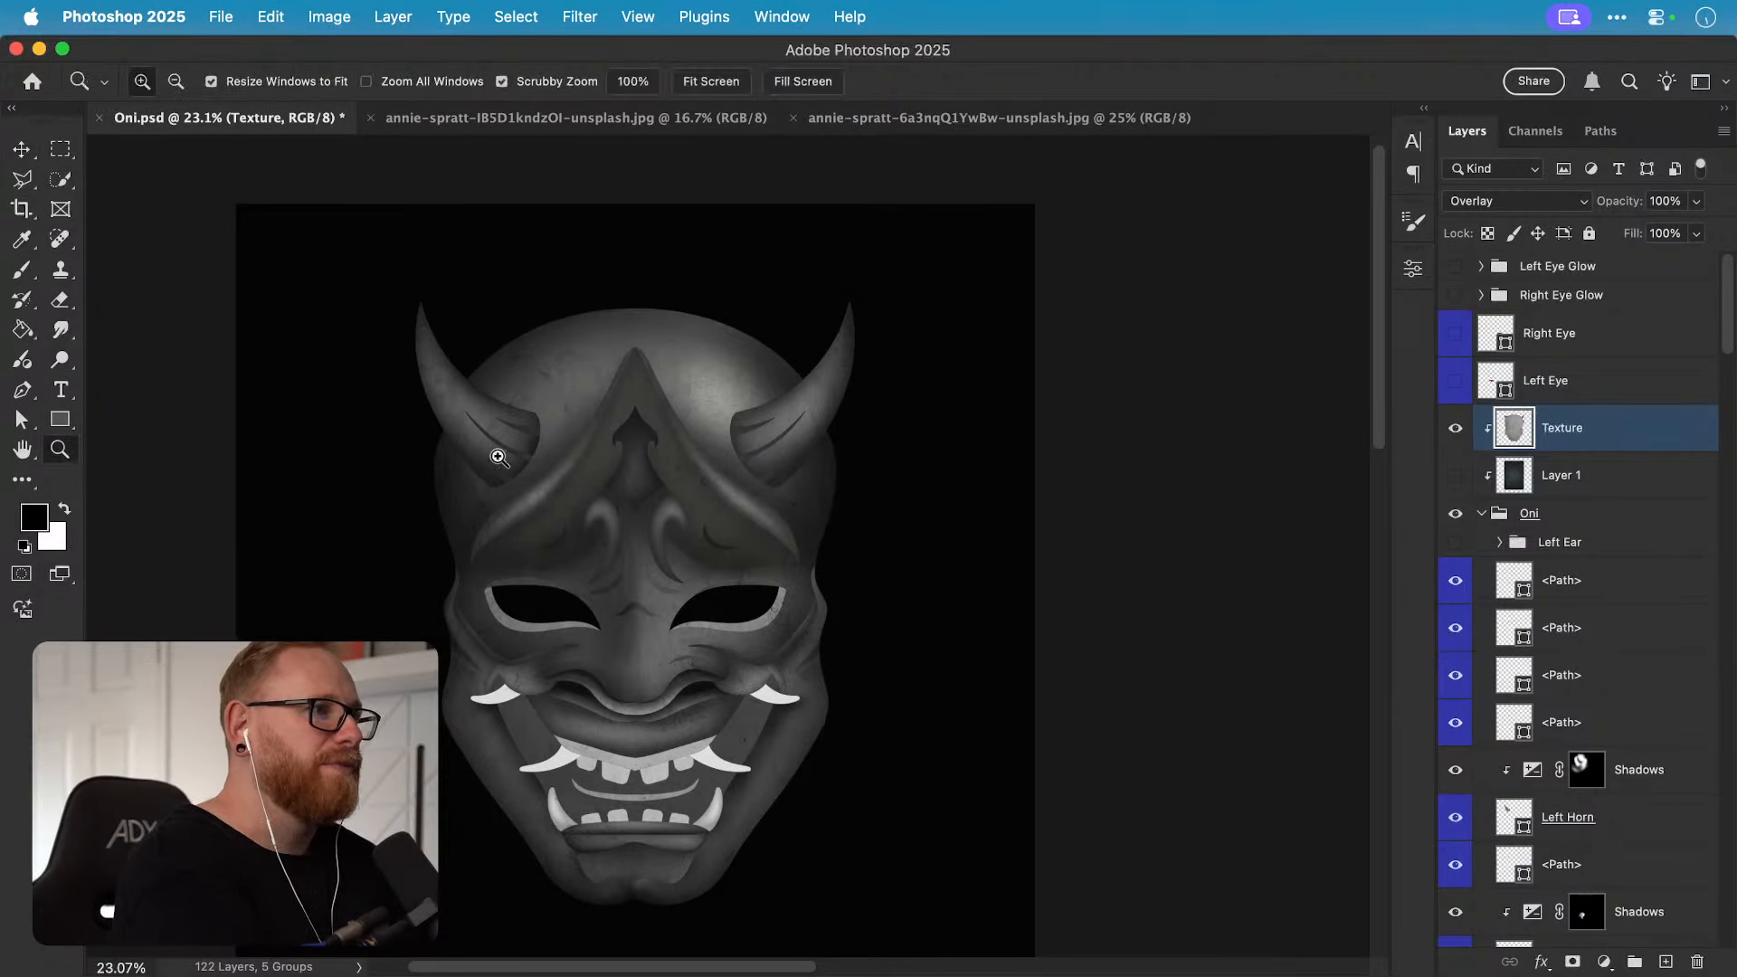
left_click_drag(491, 459, 694, 470)
key("v")
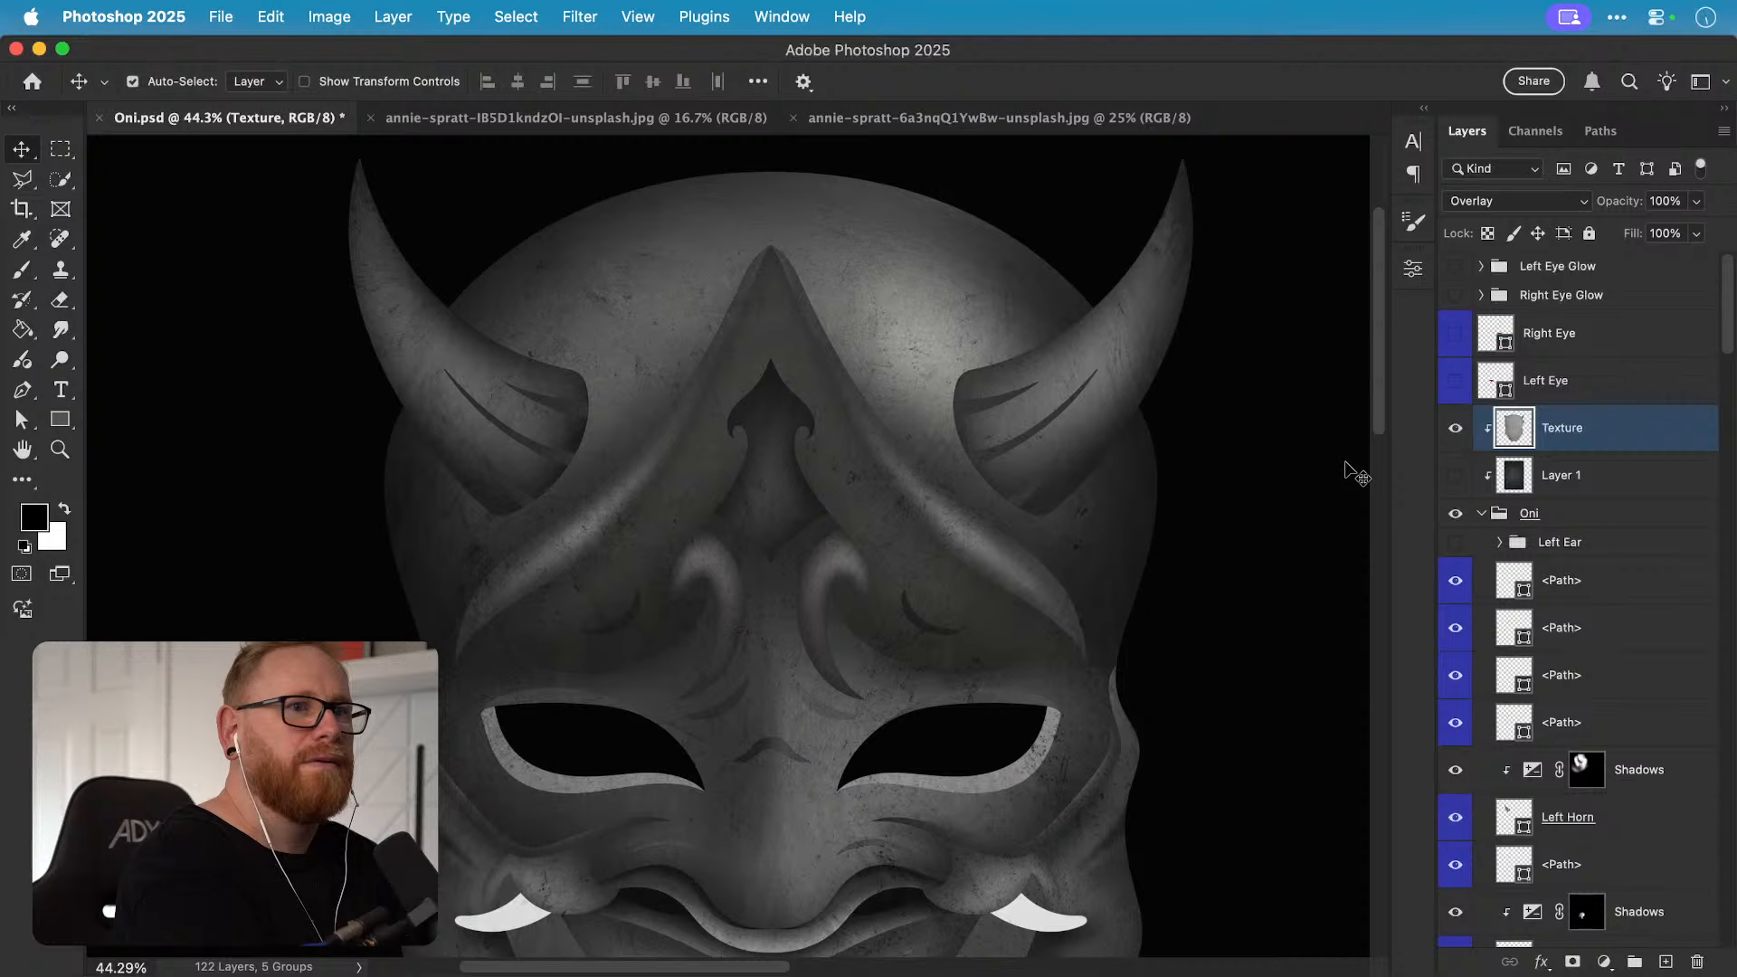
left_click(1456, 436)
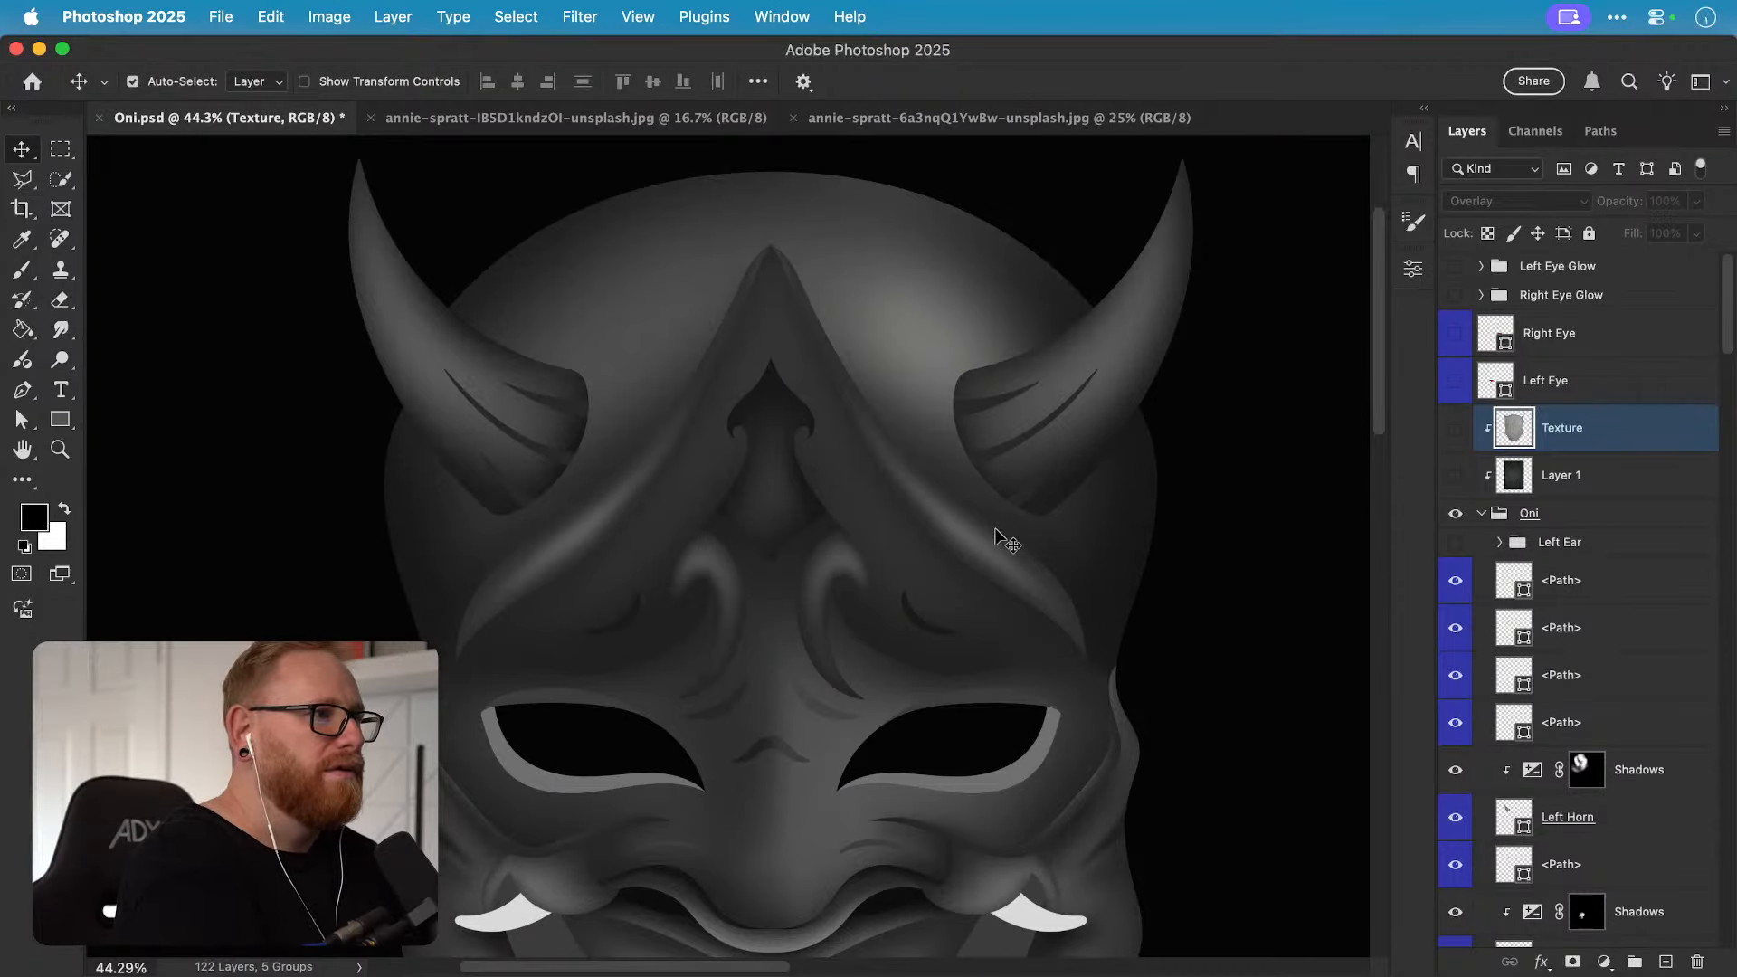
Step: Darken the fill of the left mouth-corner shape between the tusks to #1a1a1a
key("z")
left_click_drag(613, 470, 758, 471)
key("v")
scroll(692, 765, "down", 5)
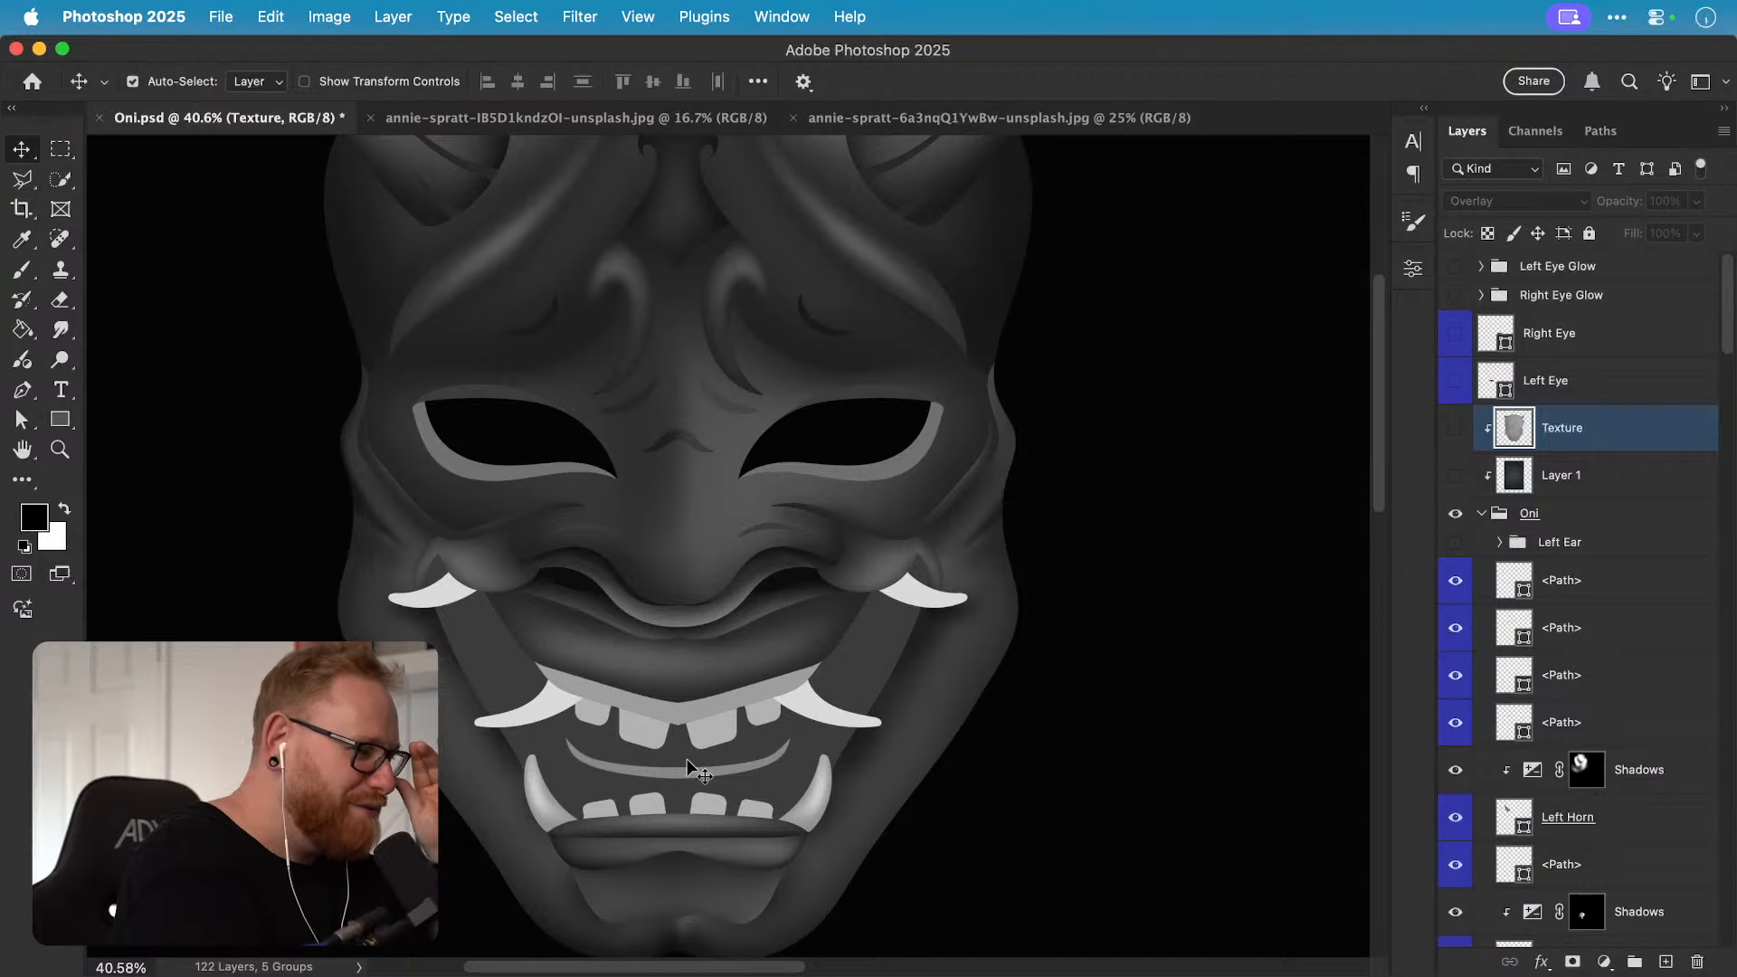
left_click(504, 695)
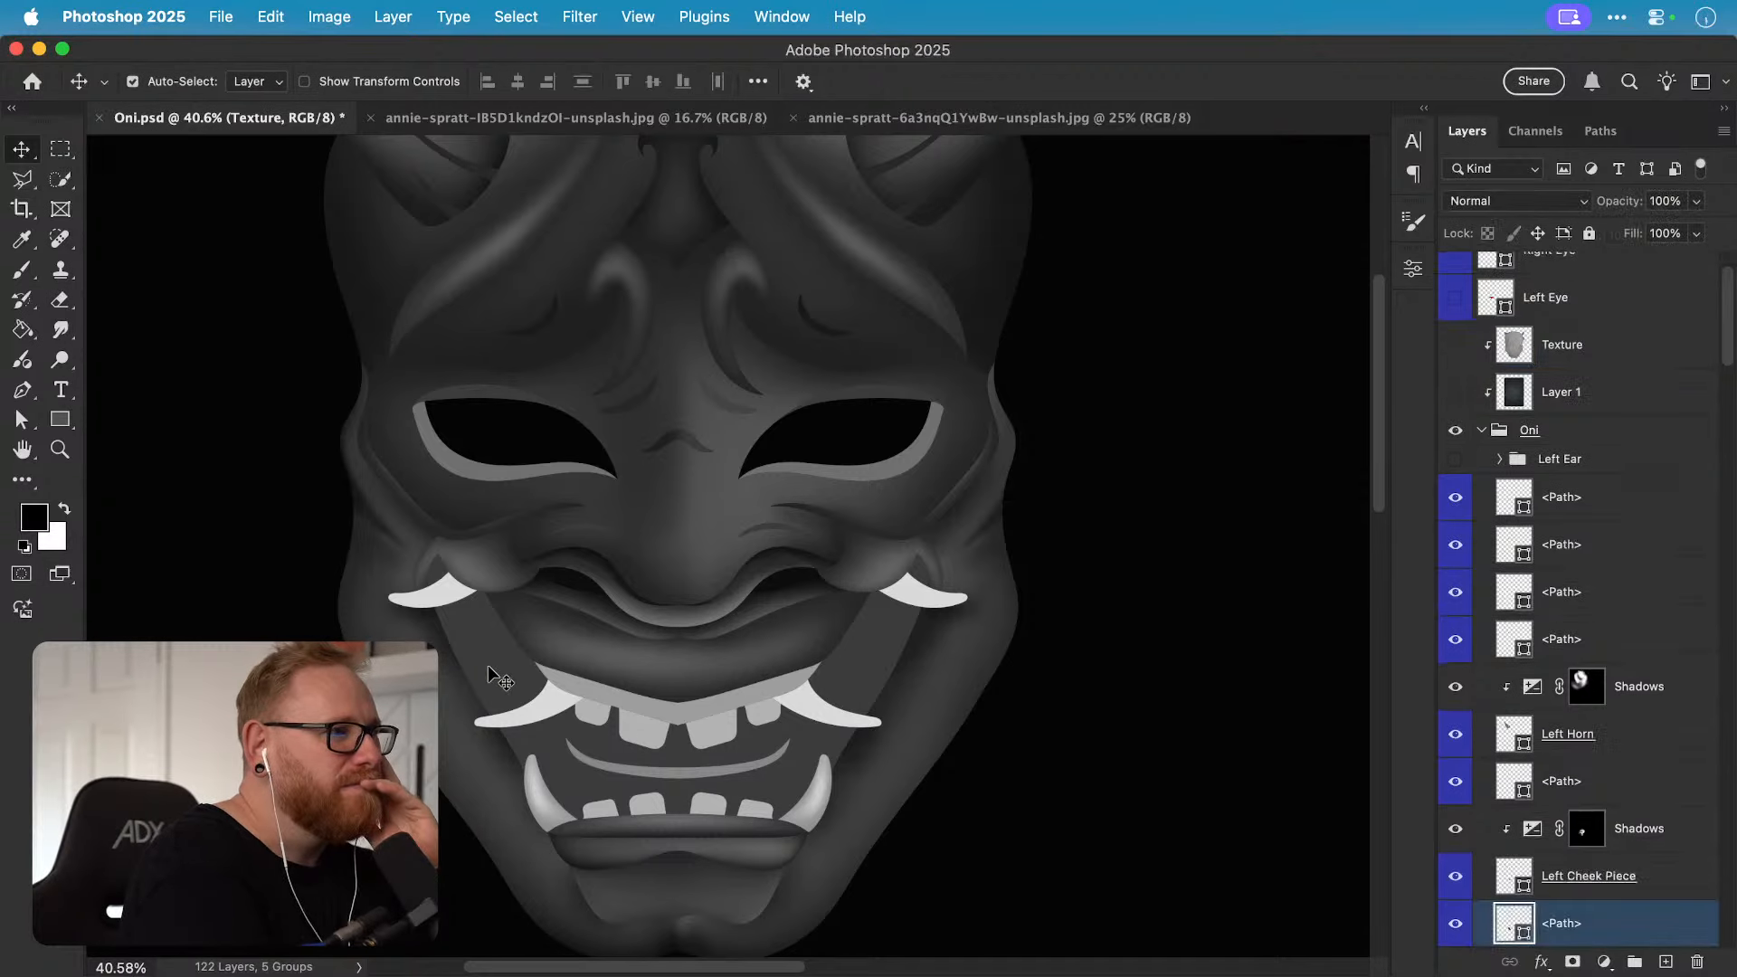
double_click(1515, 929)
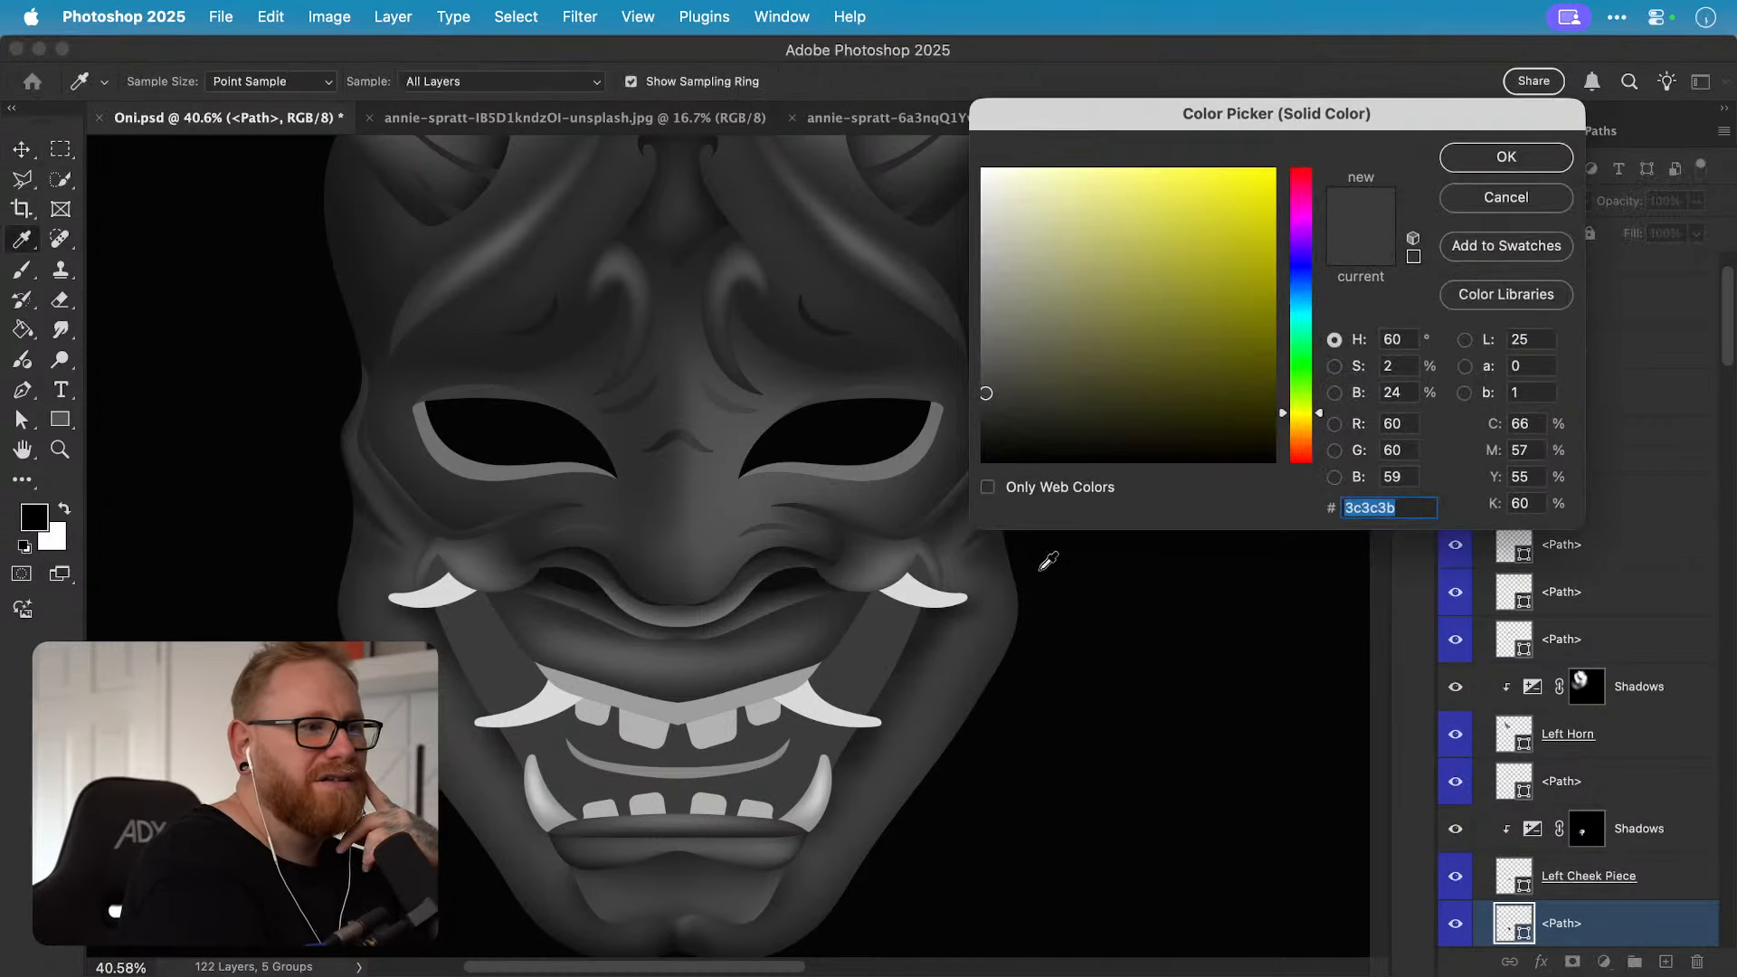
left_click_drag(988, 386, 966, 435)
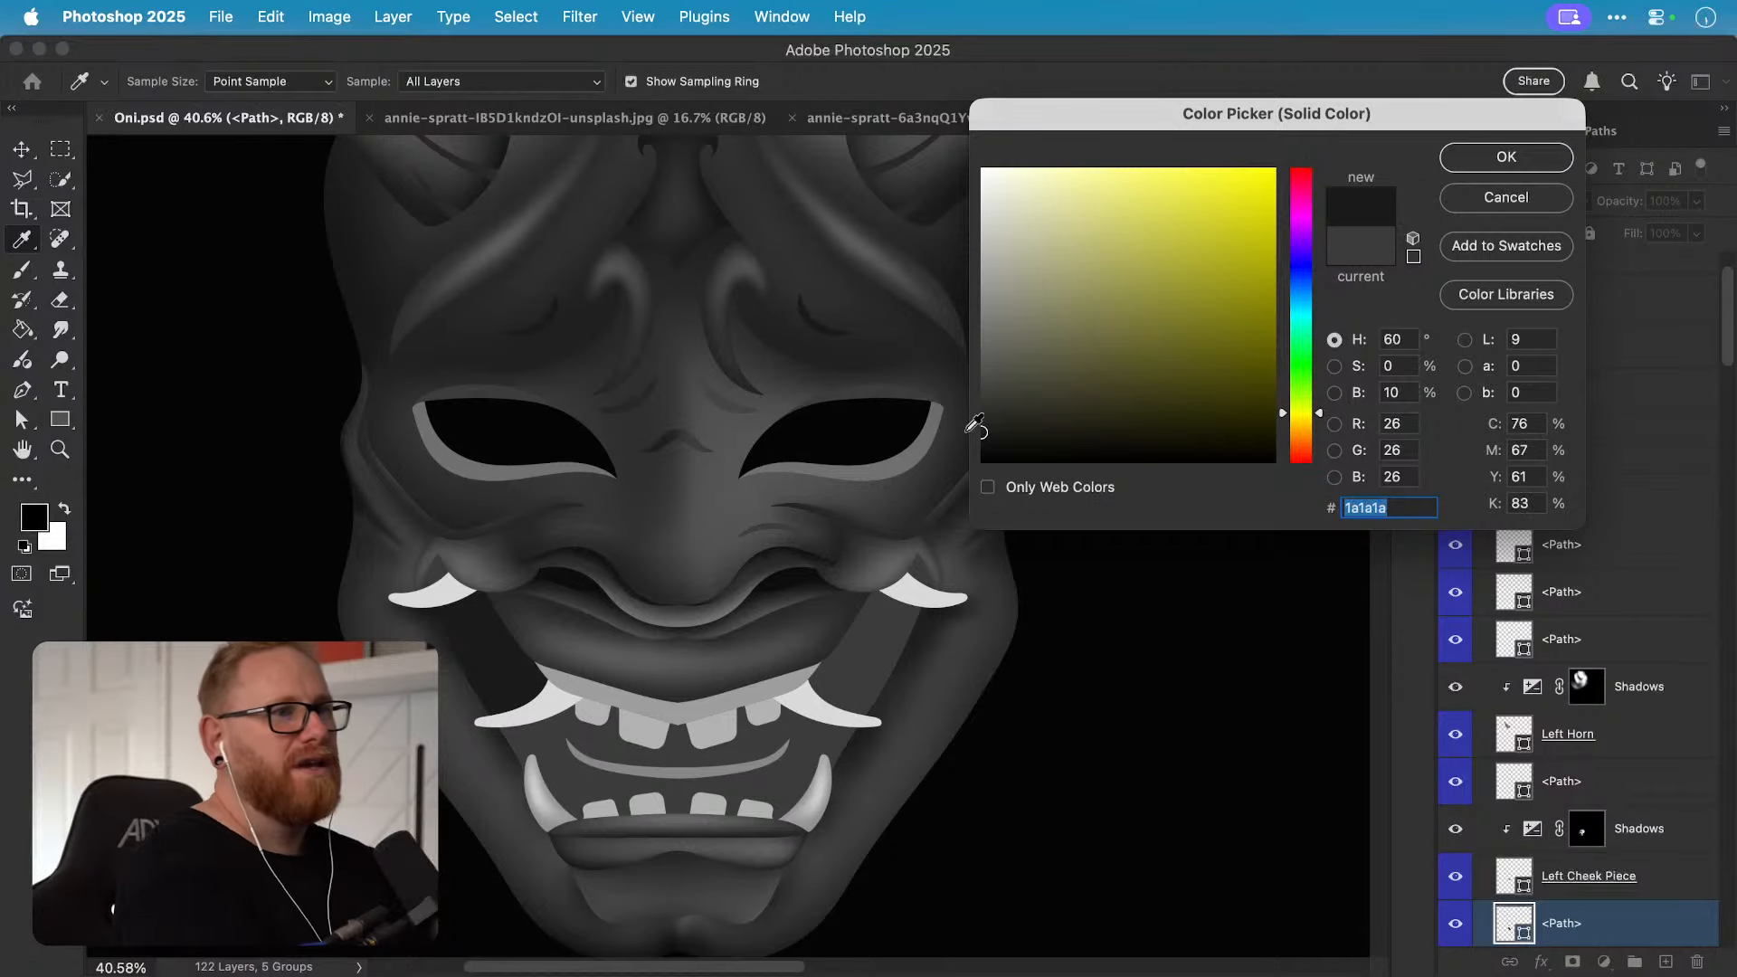
key("Return")
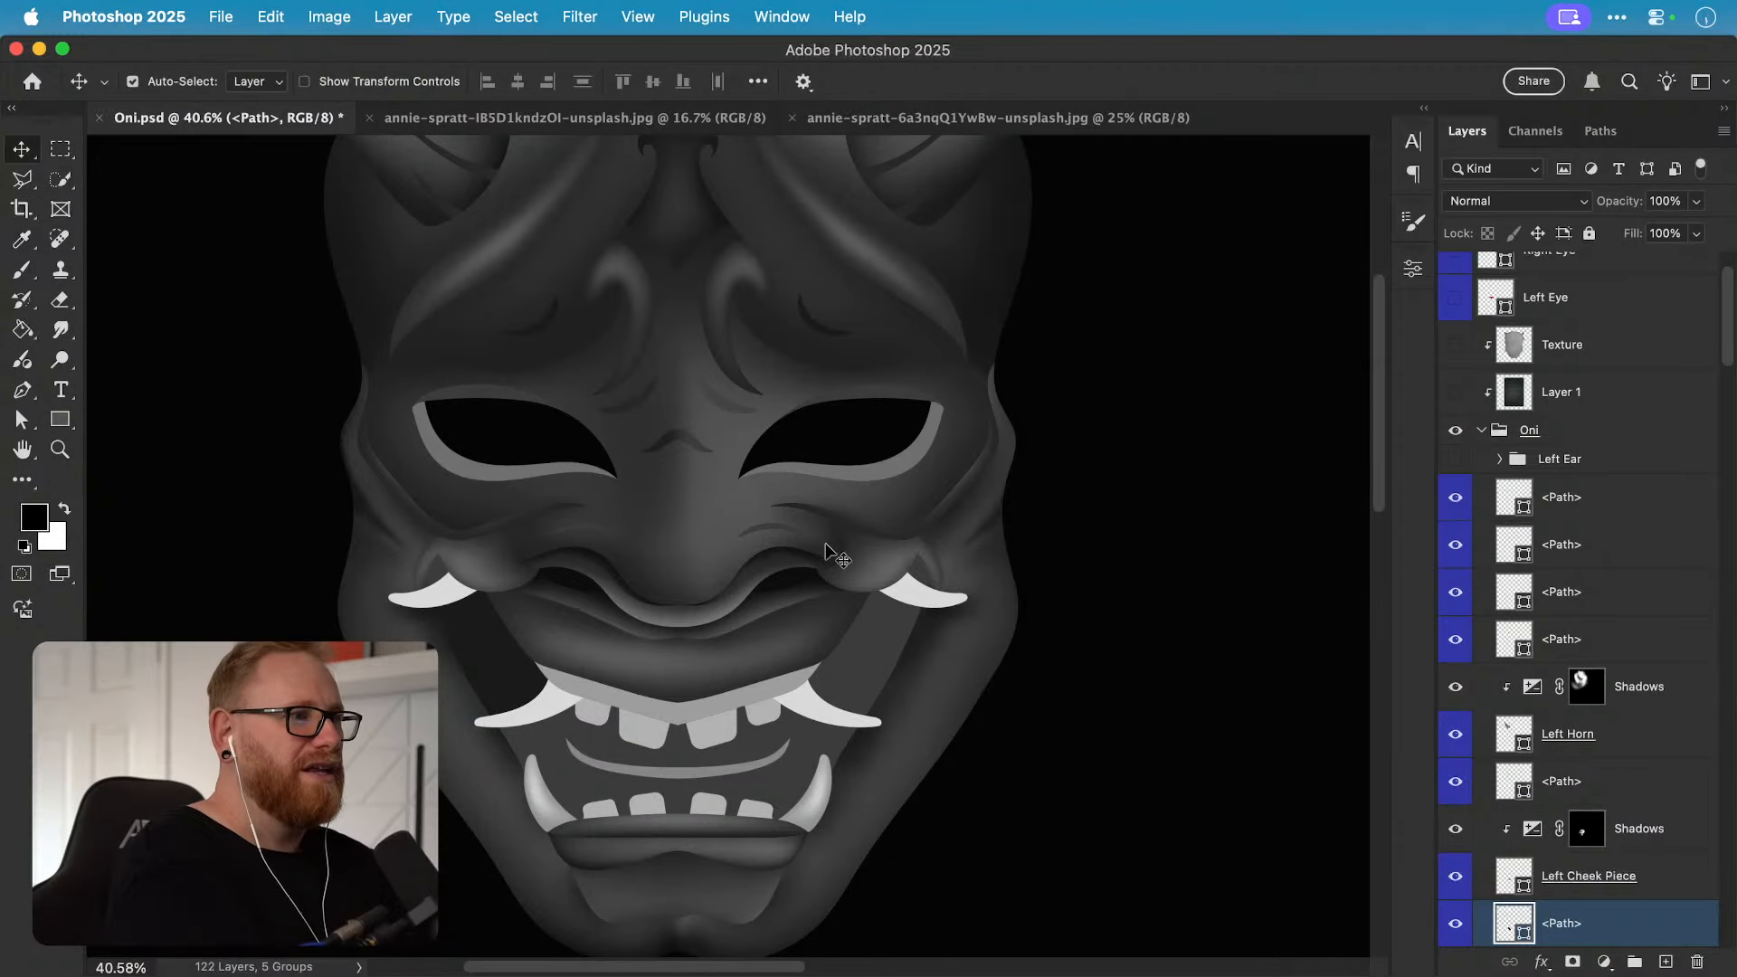
Step: Apply the same #1a1a1a fill to the small shape behind the upper left tusk and to the mouth interior
left_click(480, 579)
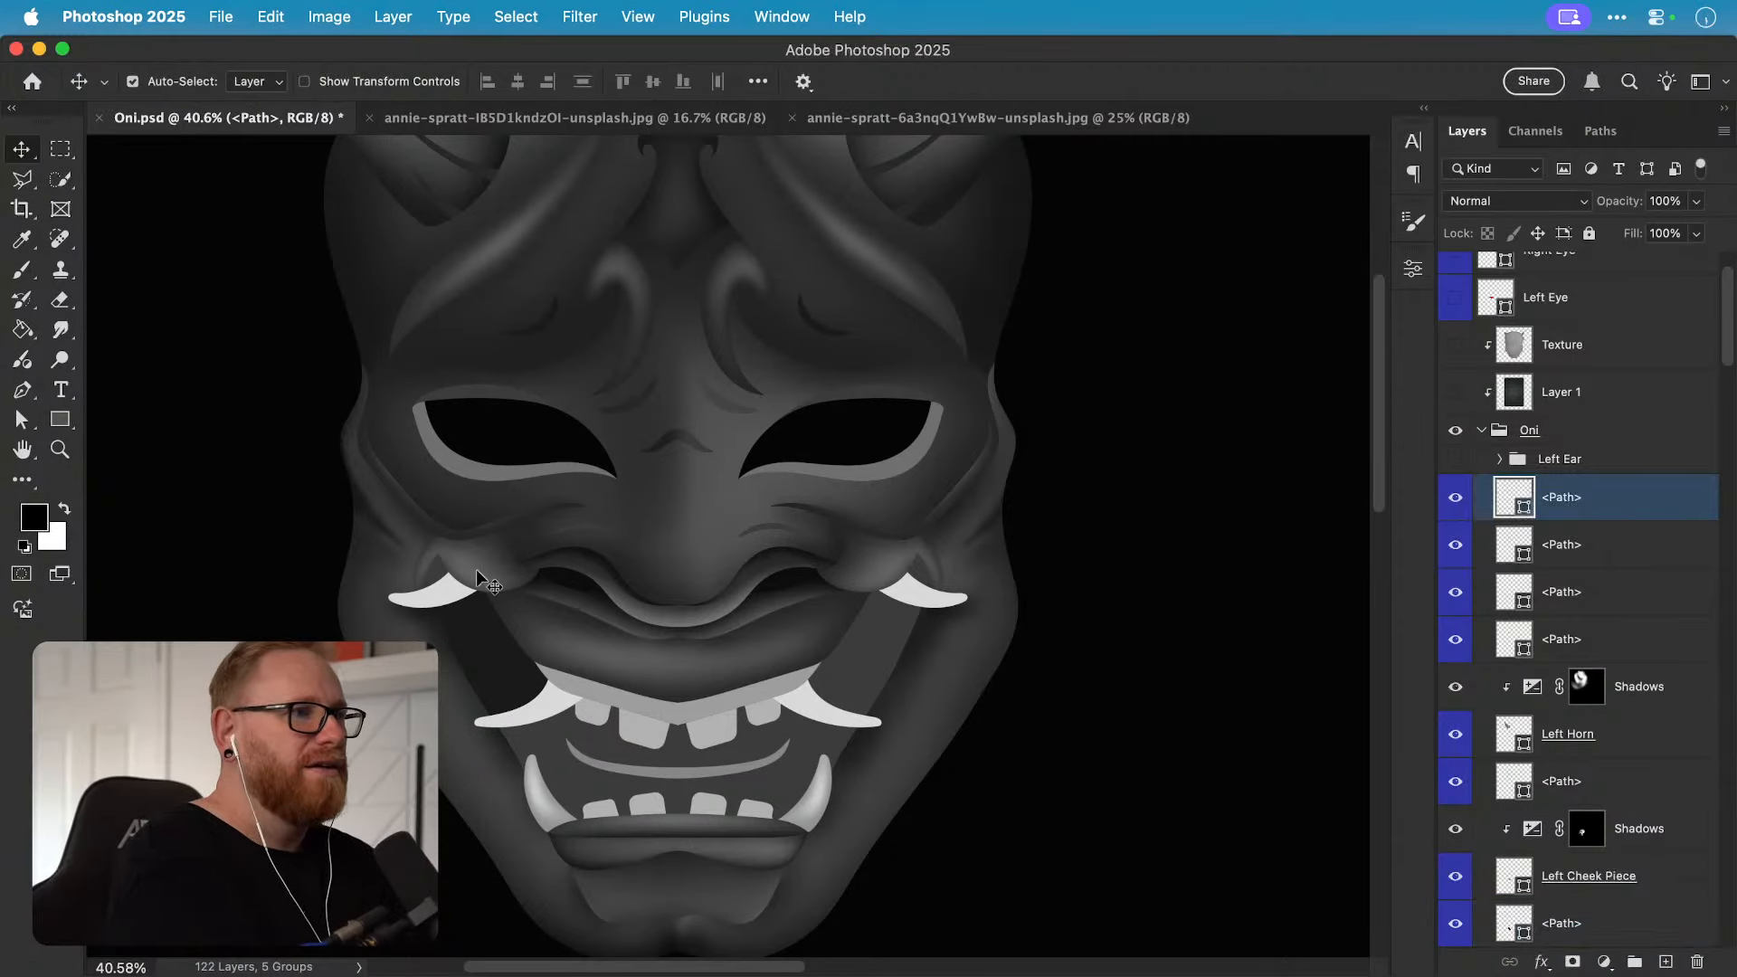
double_click(1509, 504)
key("super+v")
key("Return")
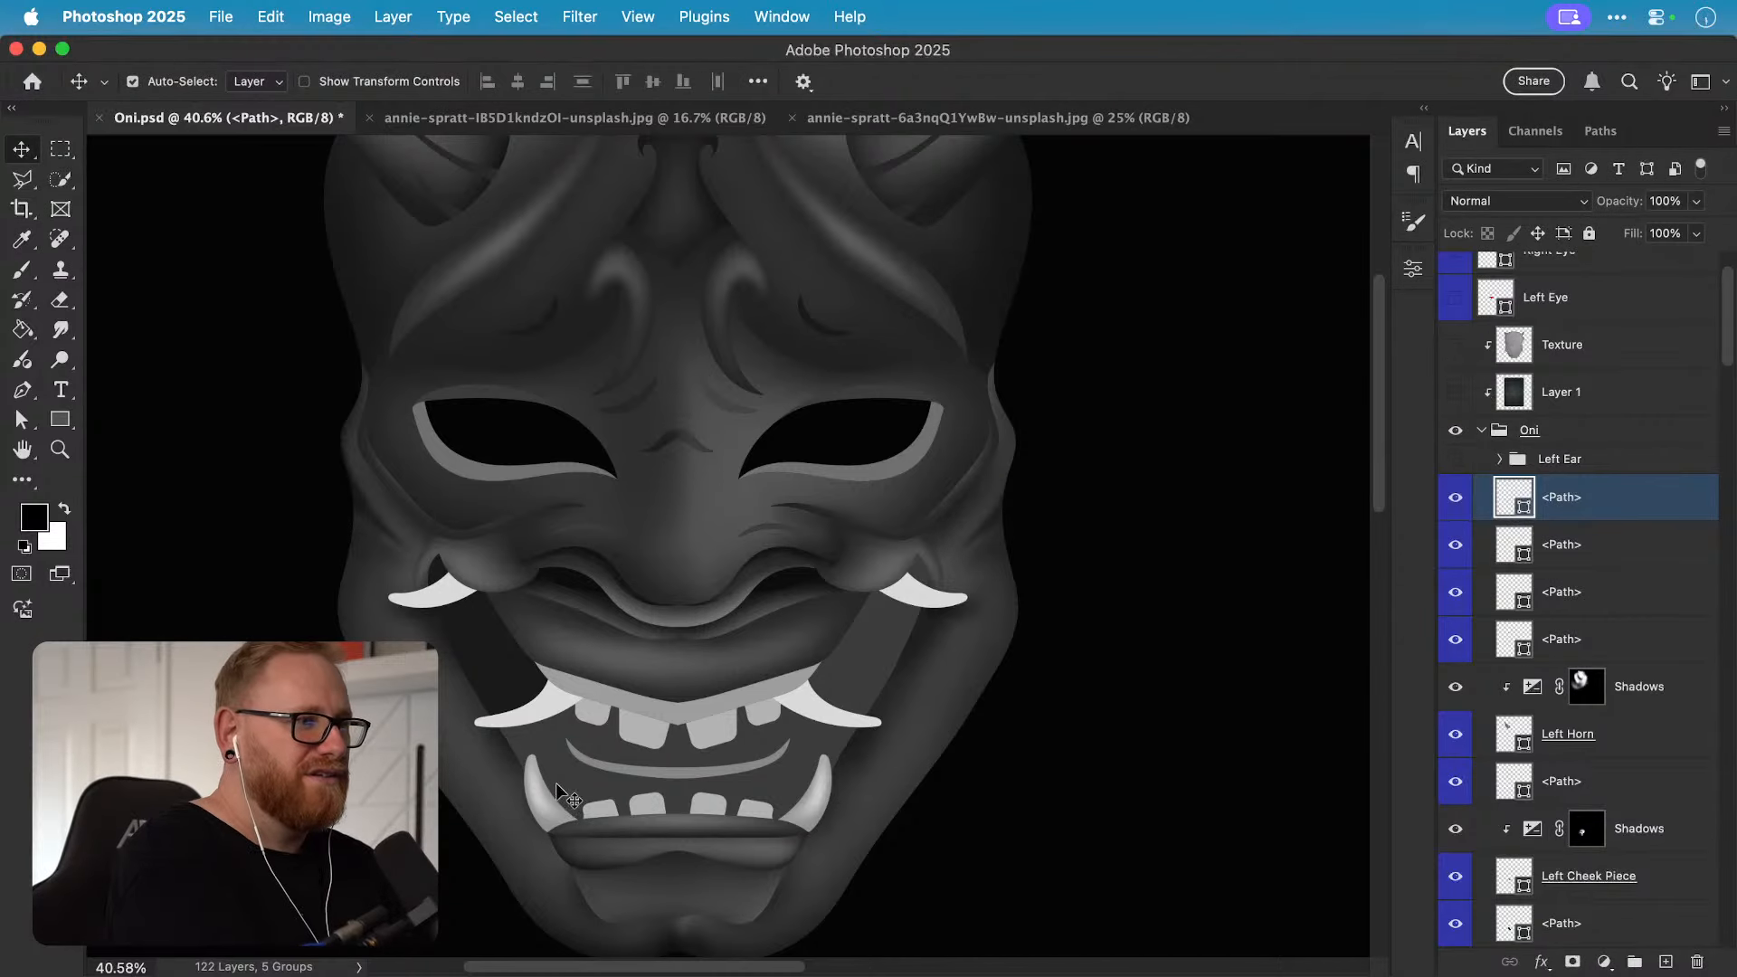
left_click(566, 789)
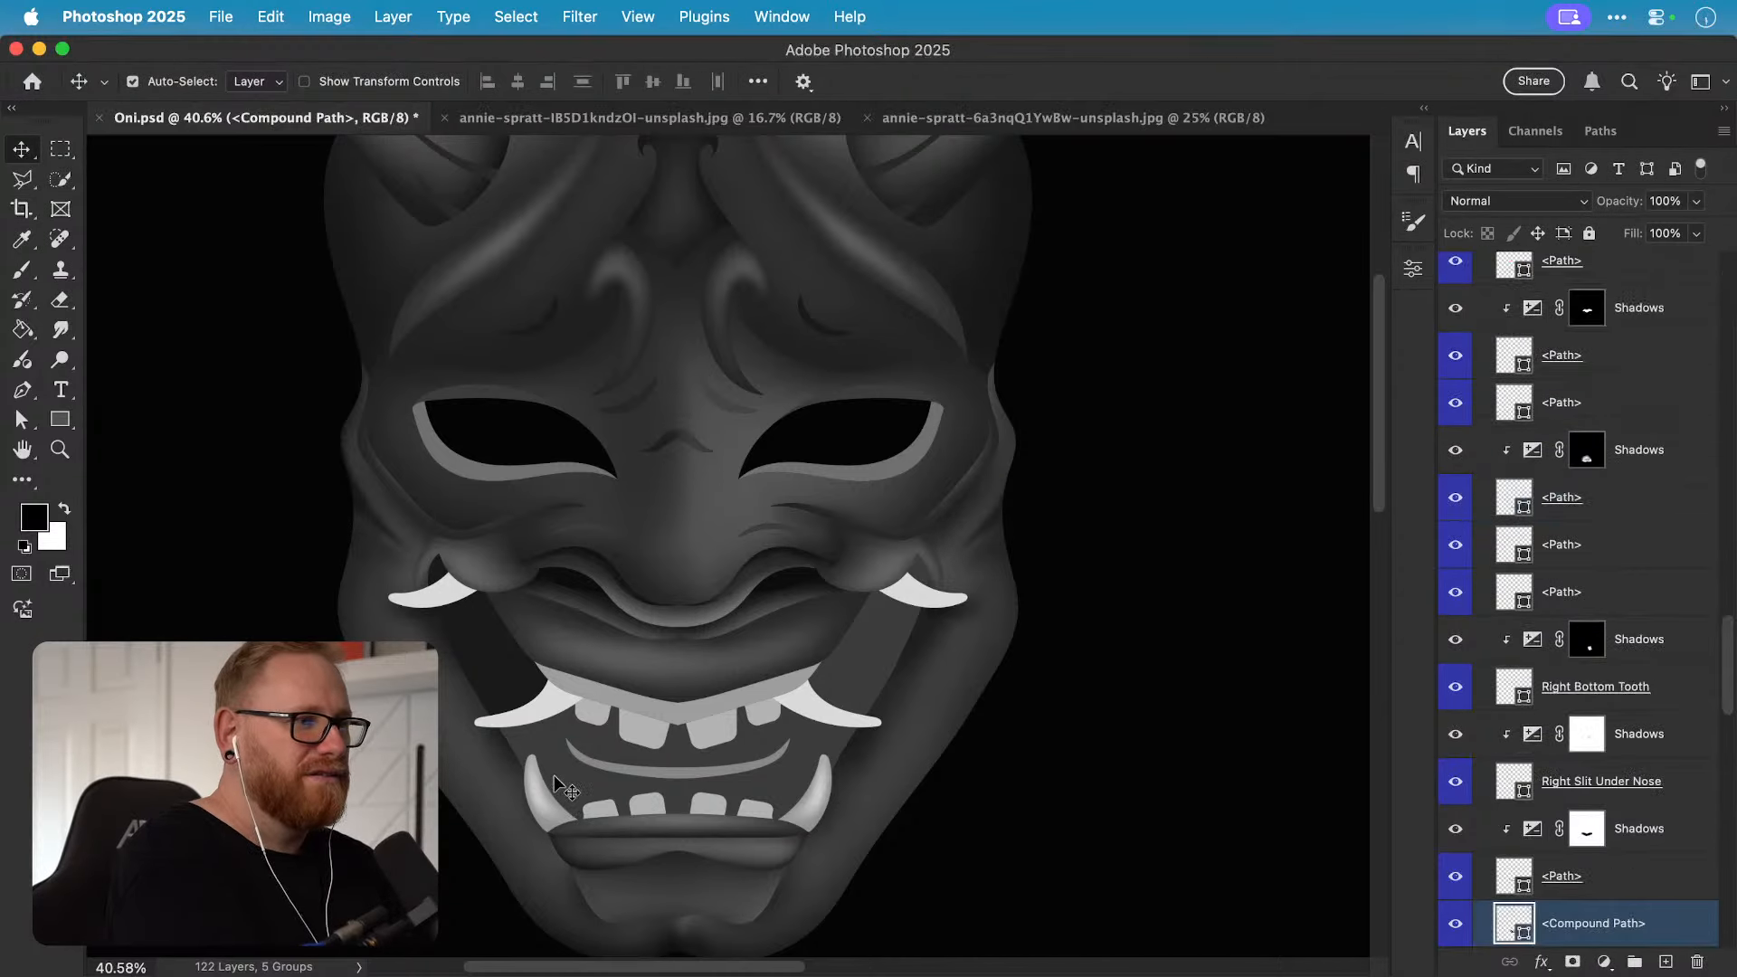
double_click(1515, 926)
key("super+v")
key("Return")
Step: Apply the #1a1a1a fill to the right mouth-corner shape and the small shape behind the upper right tusk
left_click(891, 682)
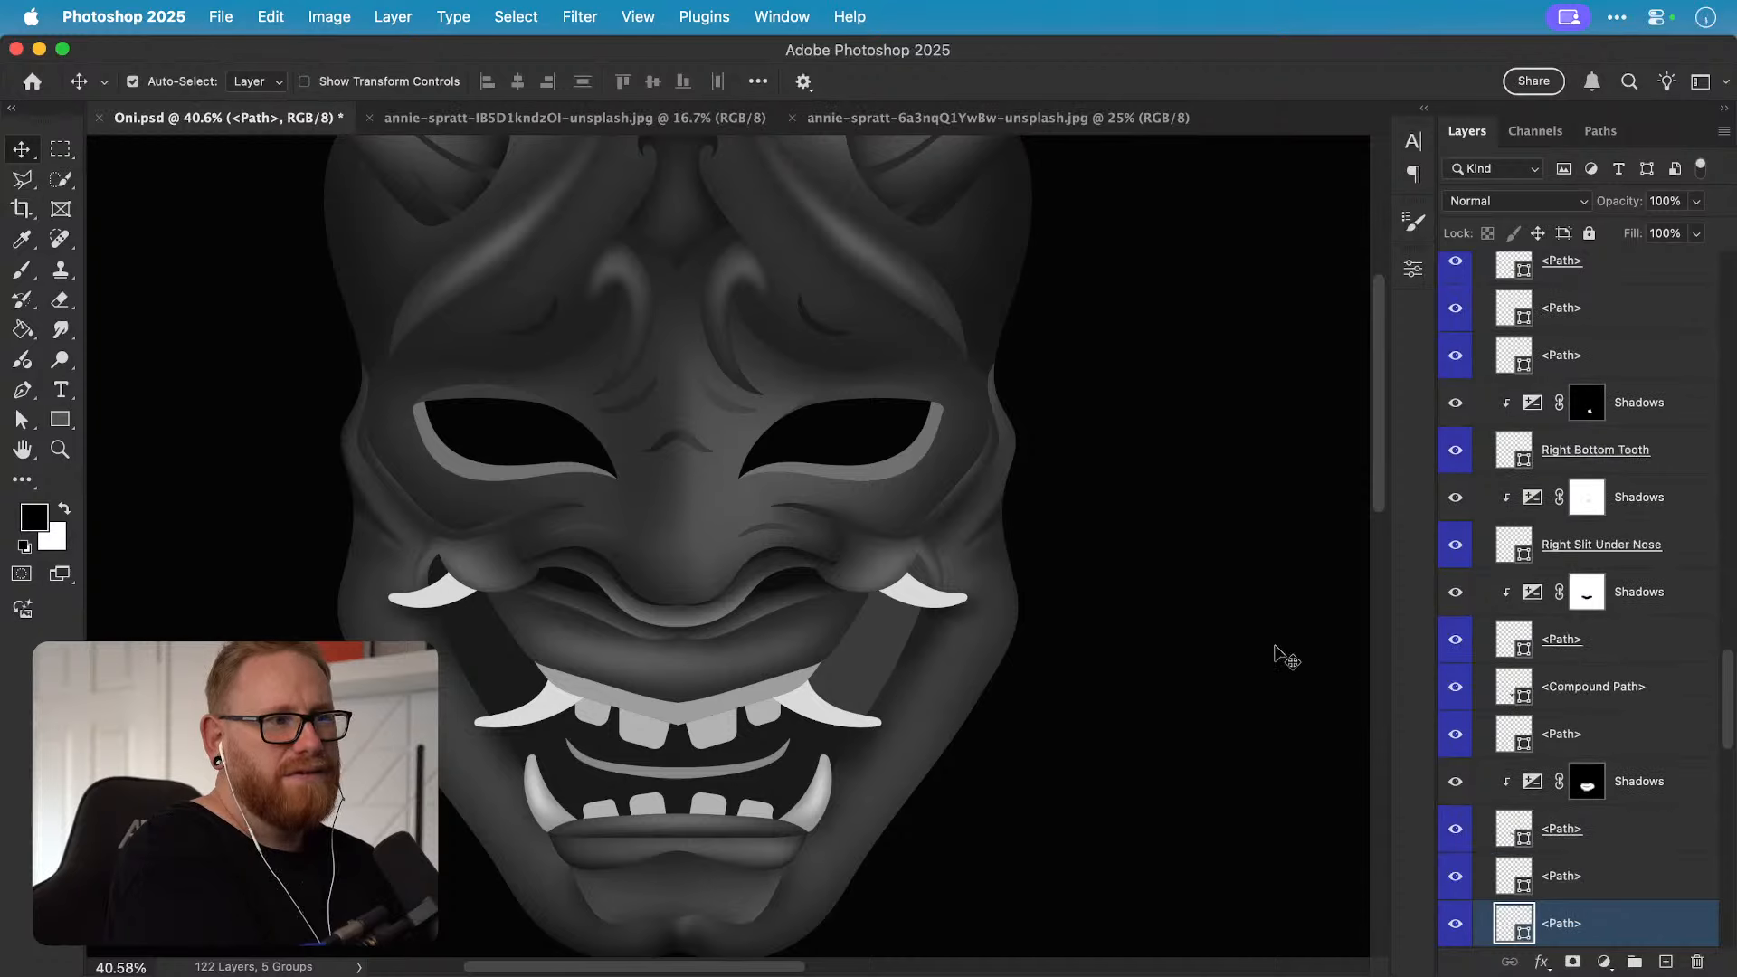
double_click(1516, 932)
key("super+v")
key("Return")
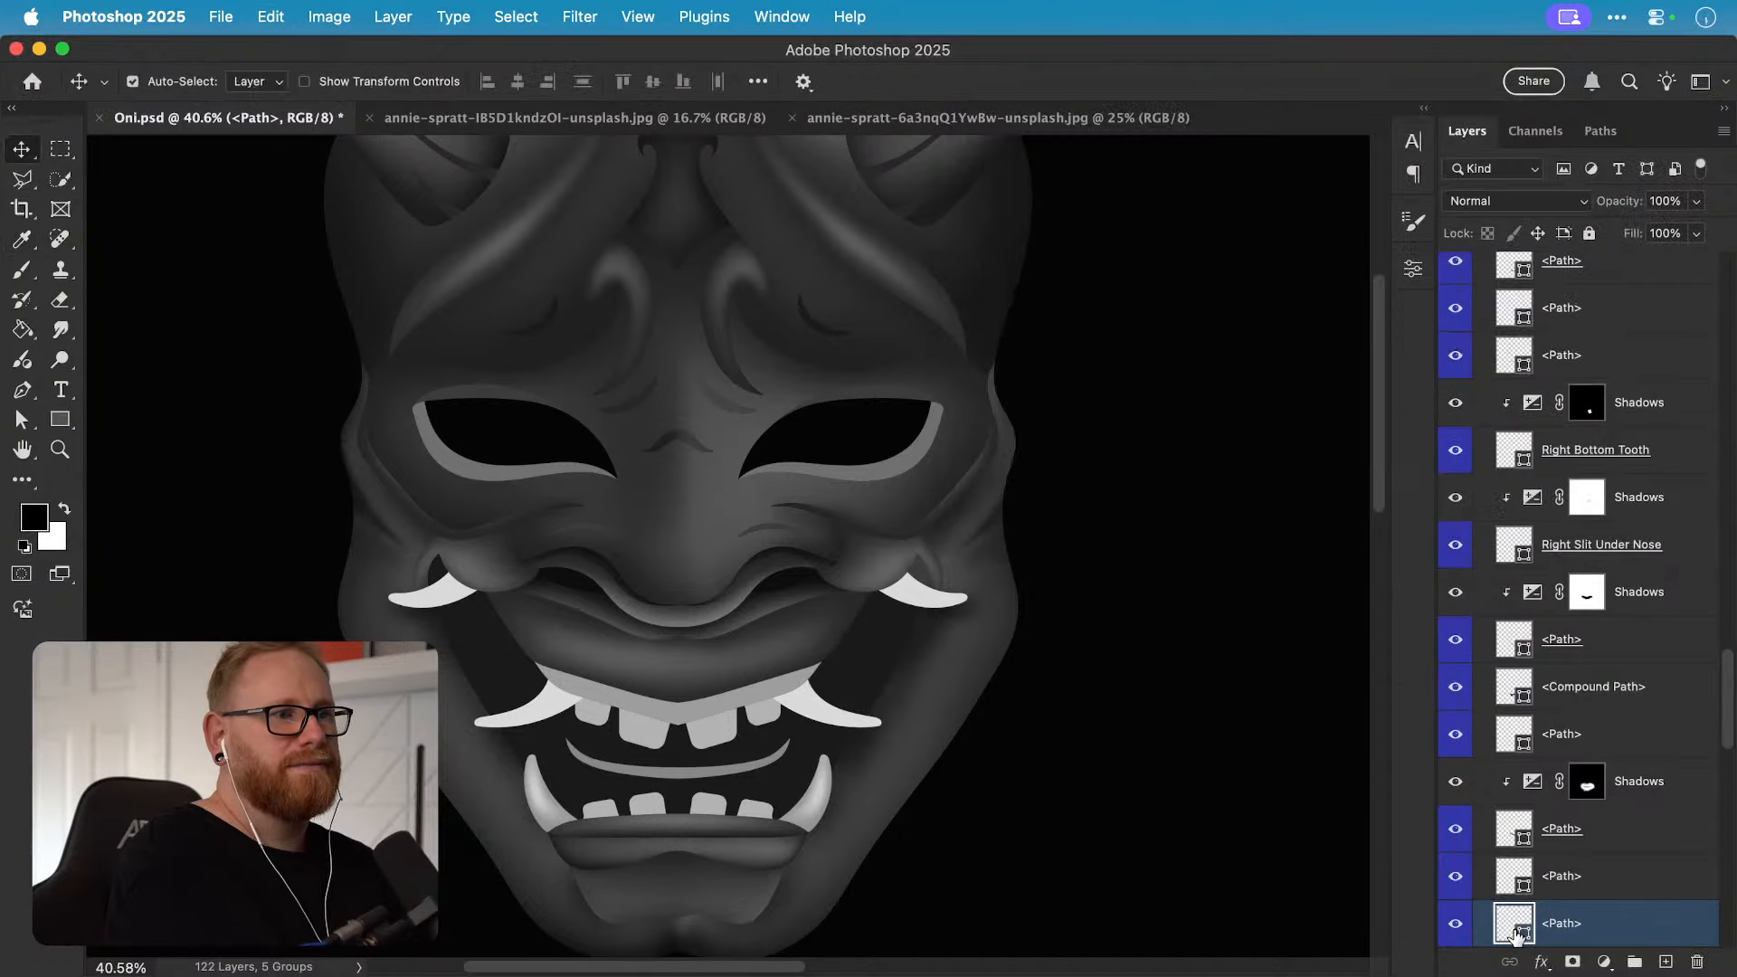
left_click(914, 579)
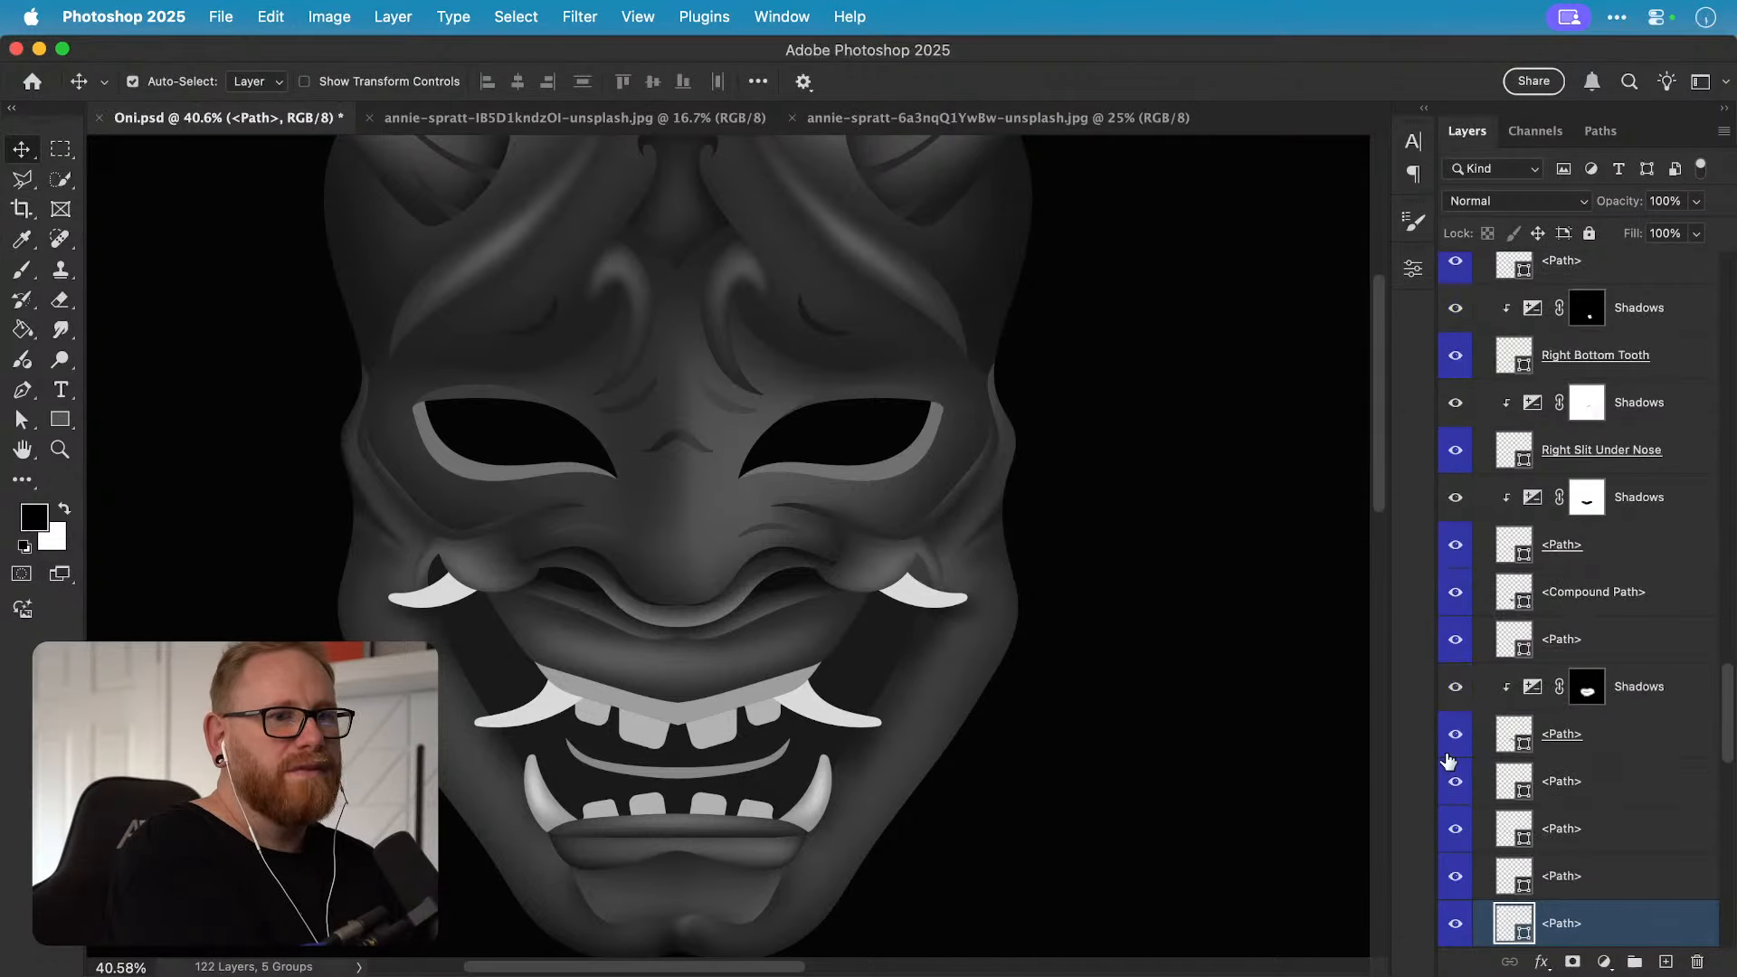
double_click(1520, 931)
key("super+v")
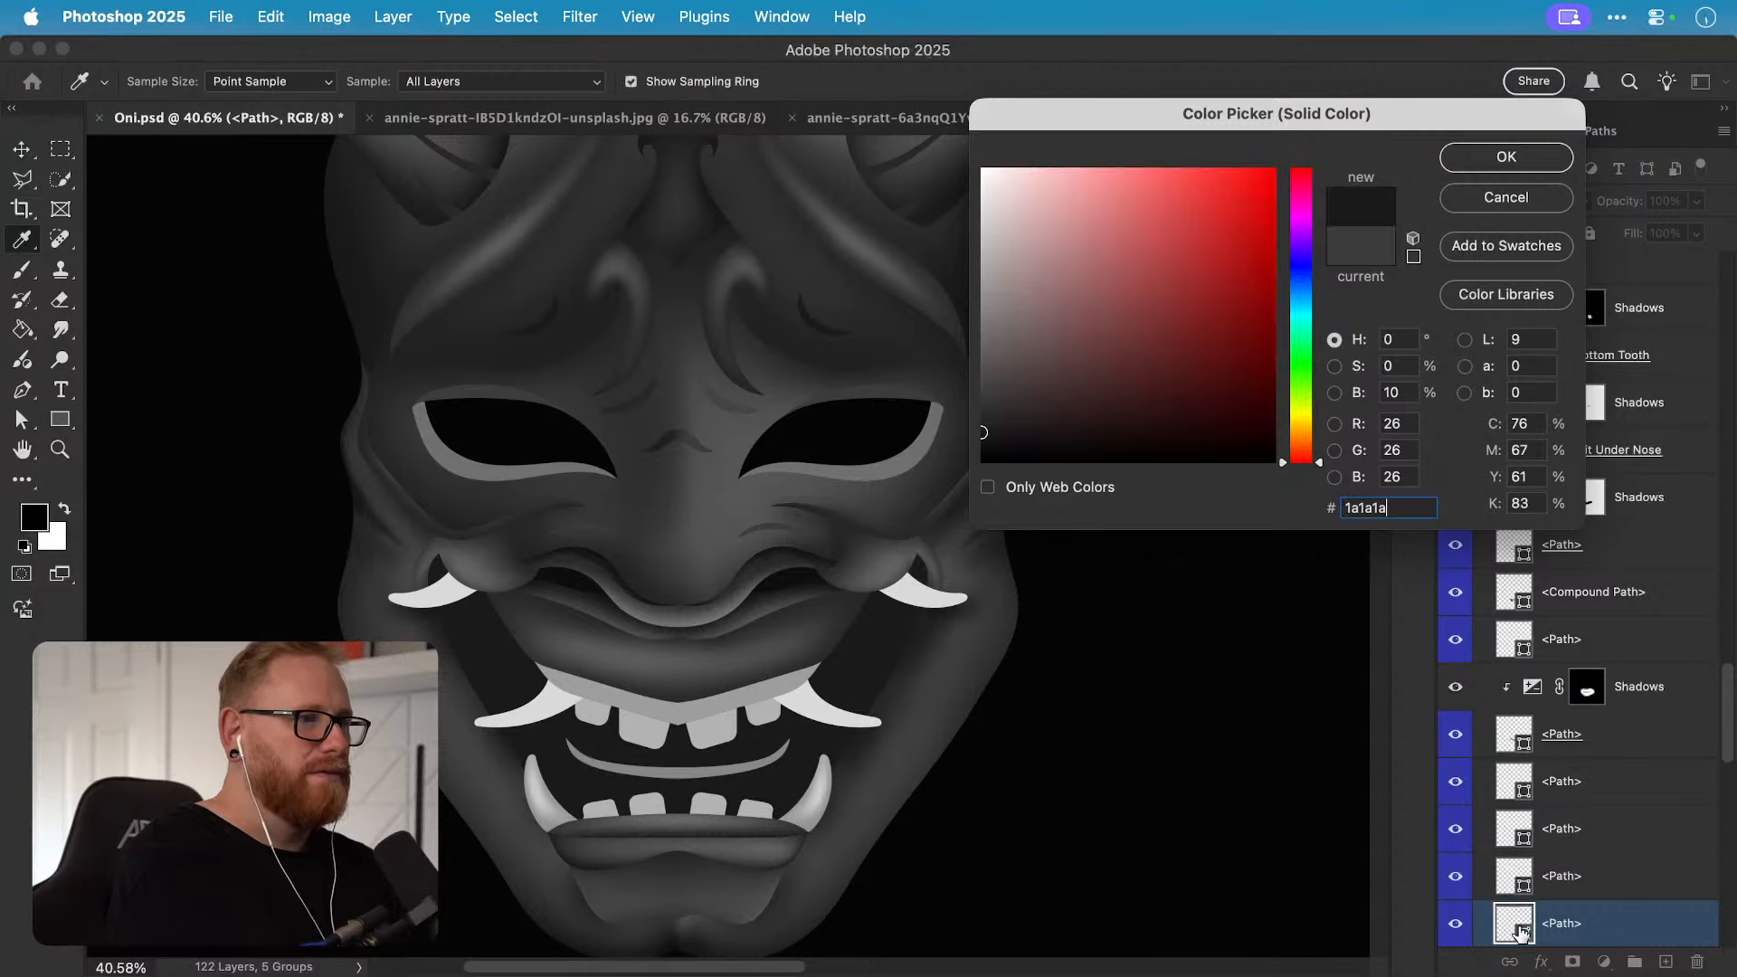
key("Return")
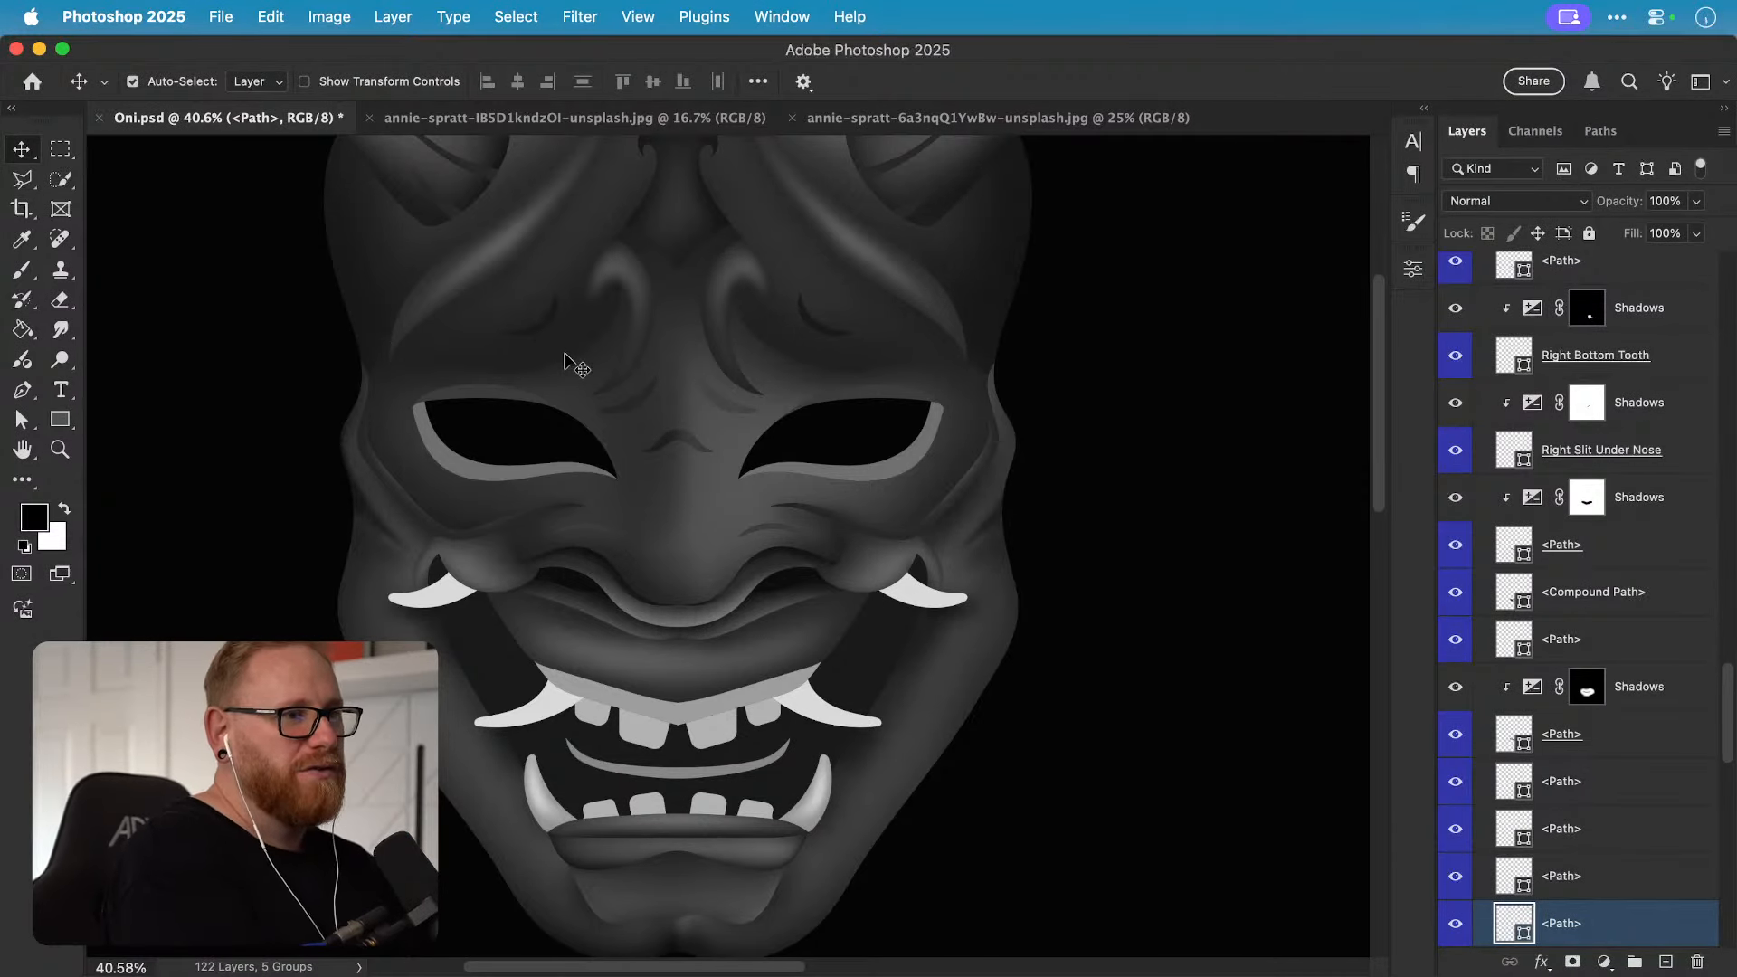
Step: Try a white Color Fill 1 background to inspect the edges between the mask's shapes, and undo it
scroll(1551, 747, "down", 5)
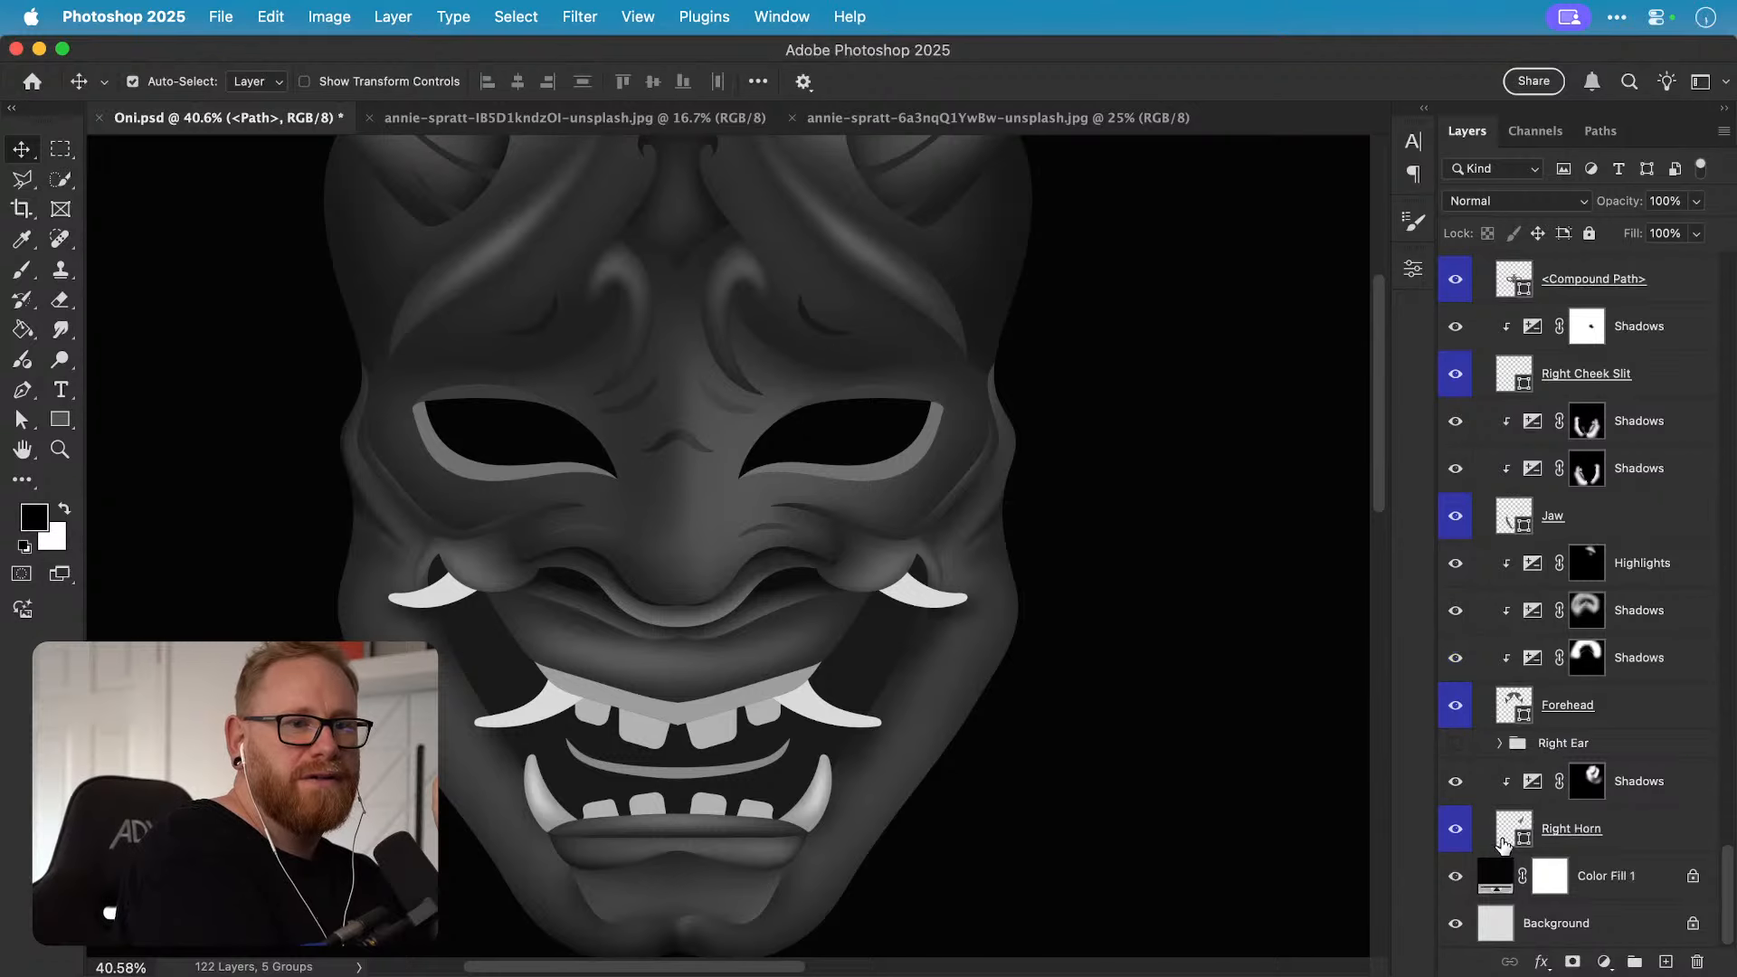
double_click(1496, 874)
left_click_drag(1062, 356, 984, 169)
key("Return")
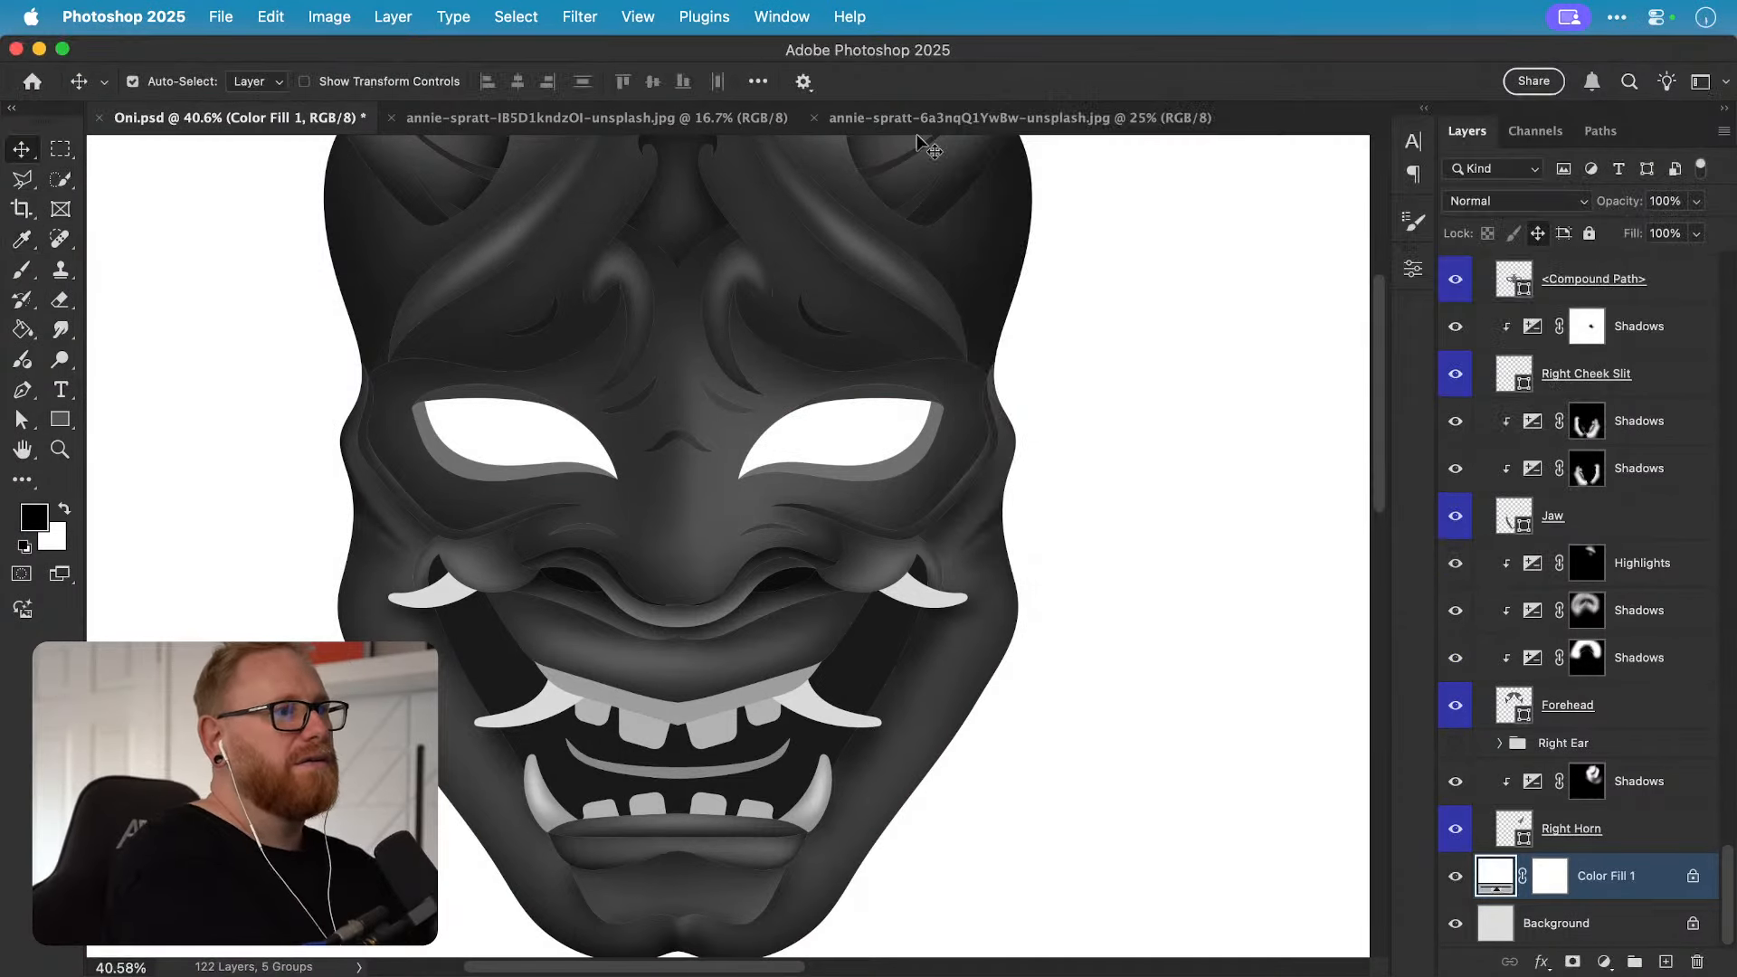
key("z")
left_click_drag(604, 550, 758, 556)
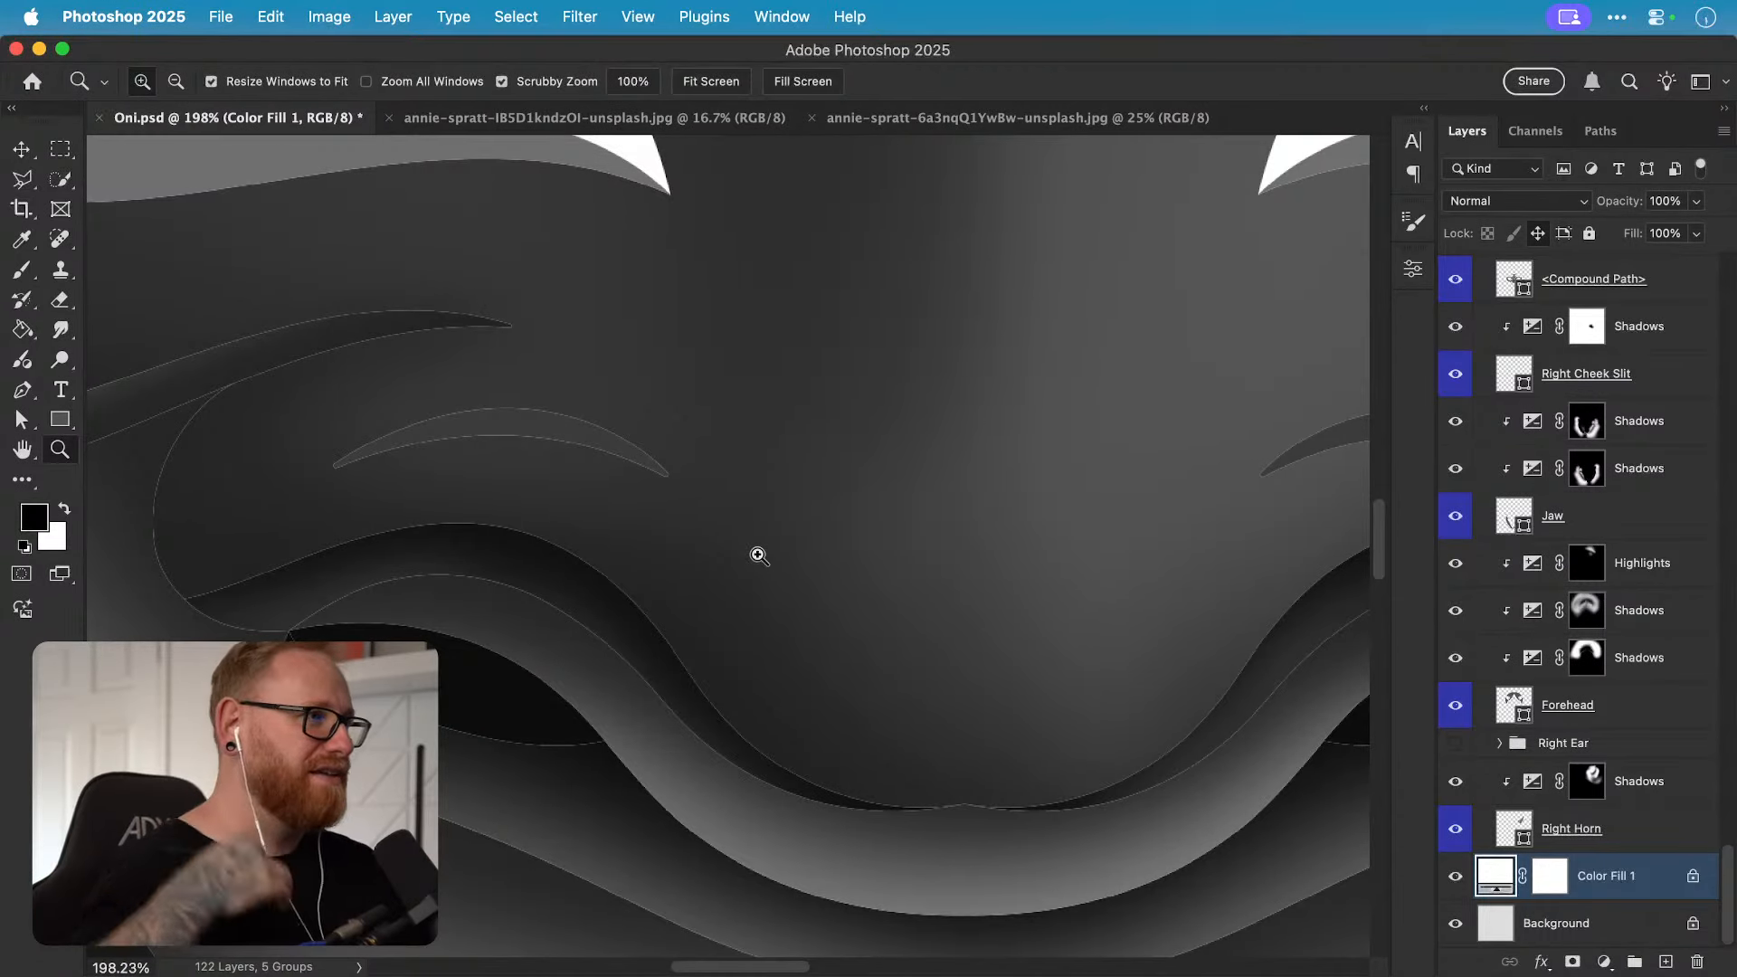
key("super+z")
key("super+1")
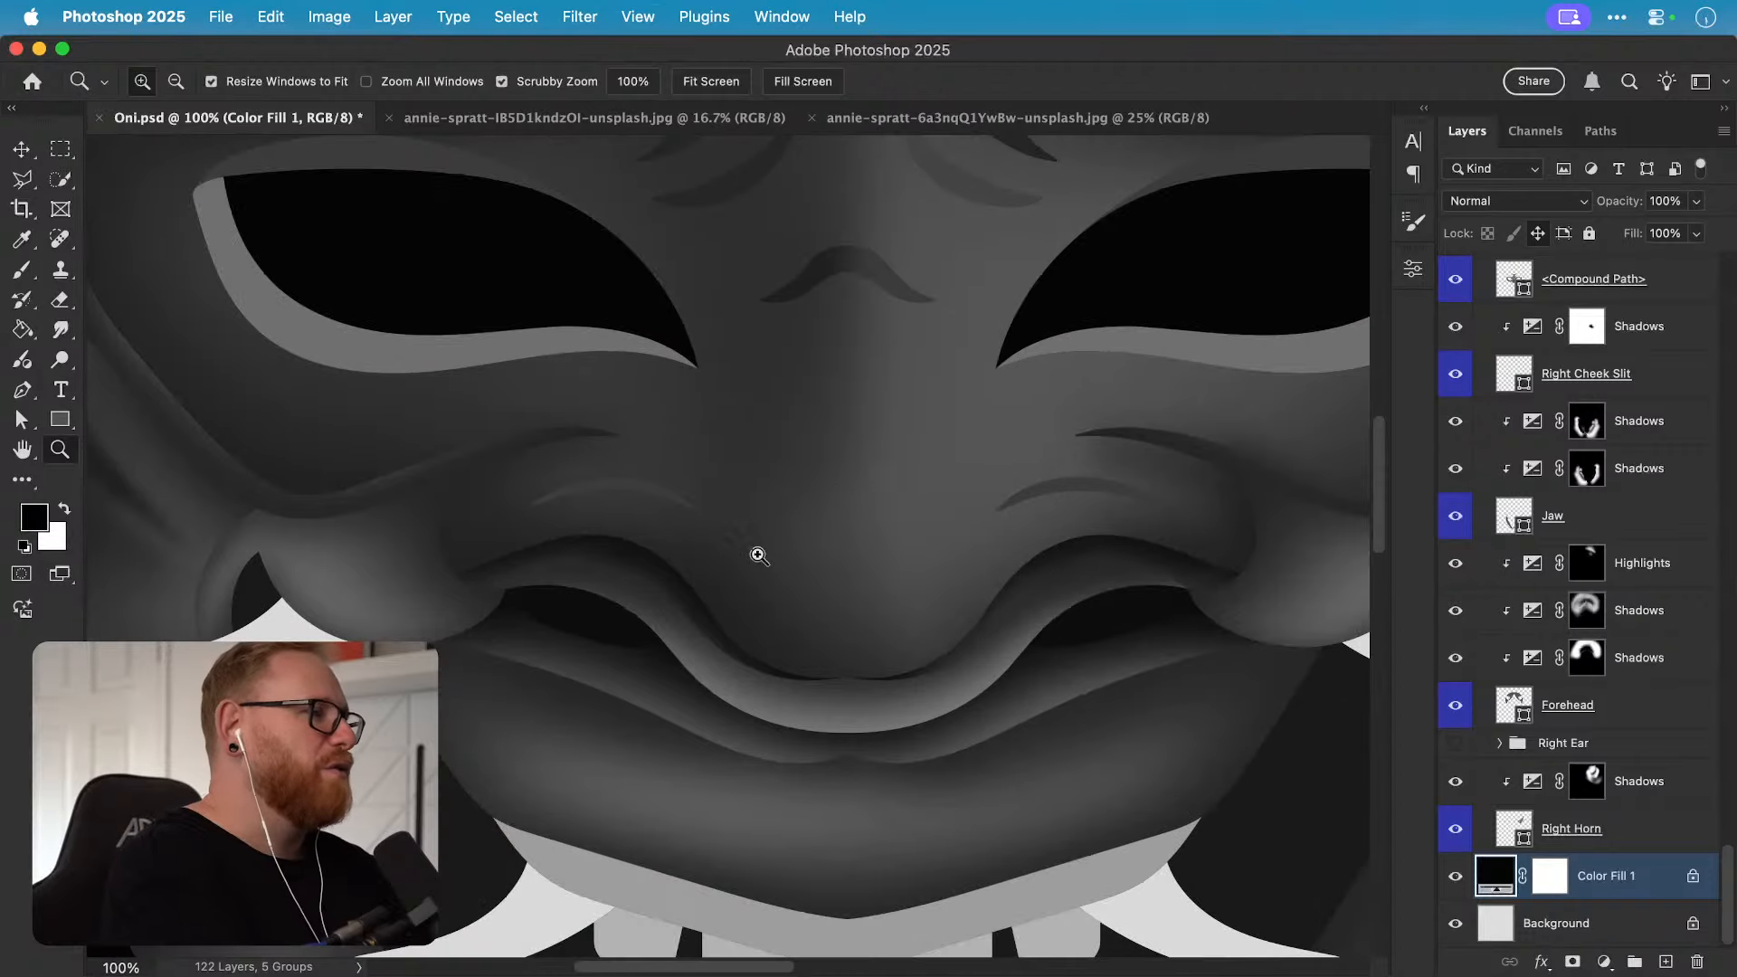
Step: Add an Exposure adjustment above the curved line shape between the upper and lower teeth, and clip it to that shape
key("v")
key("super+minus")
key("super+minus")
key("super+minus")
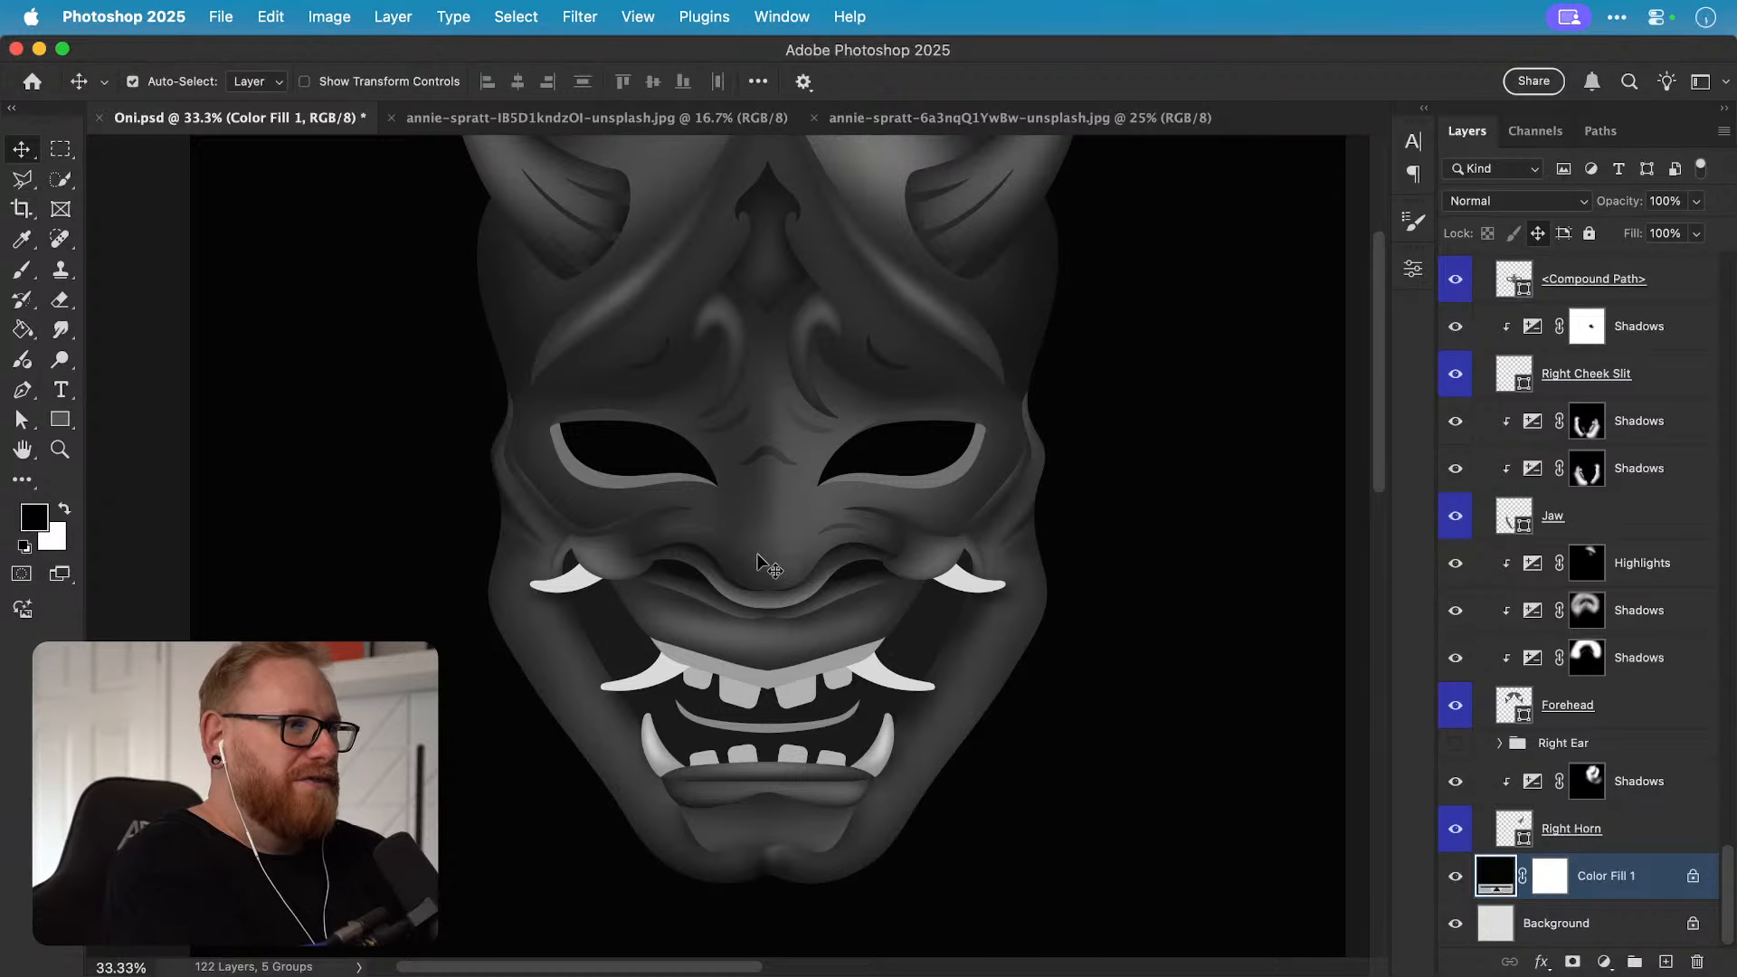
scroll(756, 561, "up", 2)
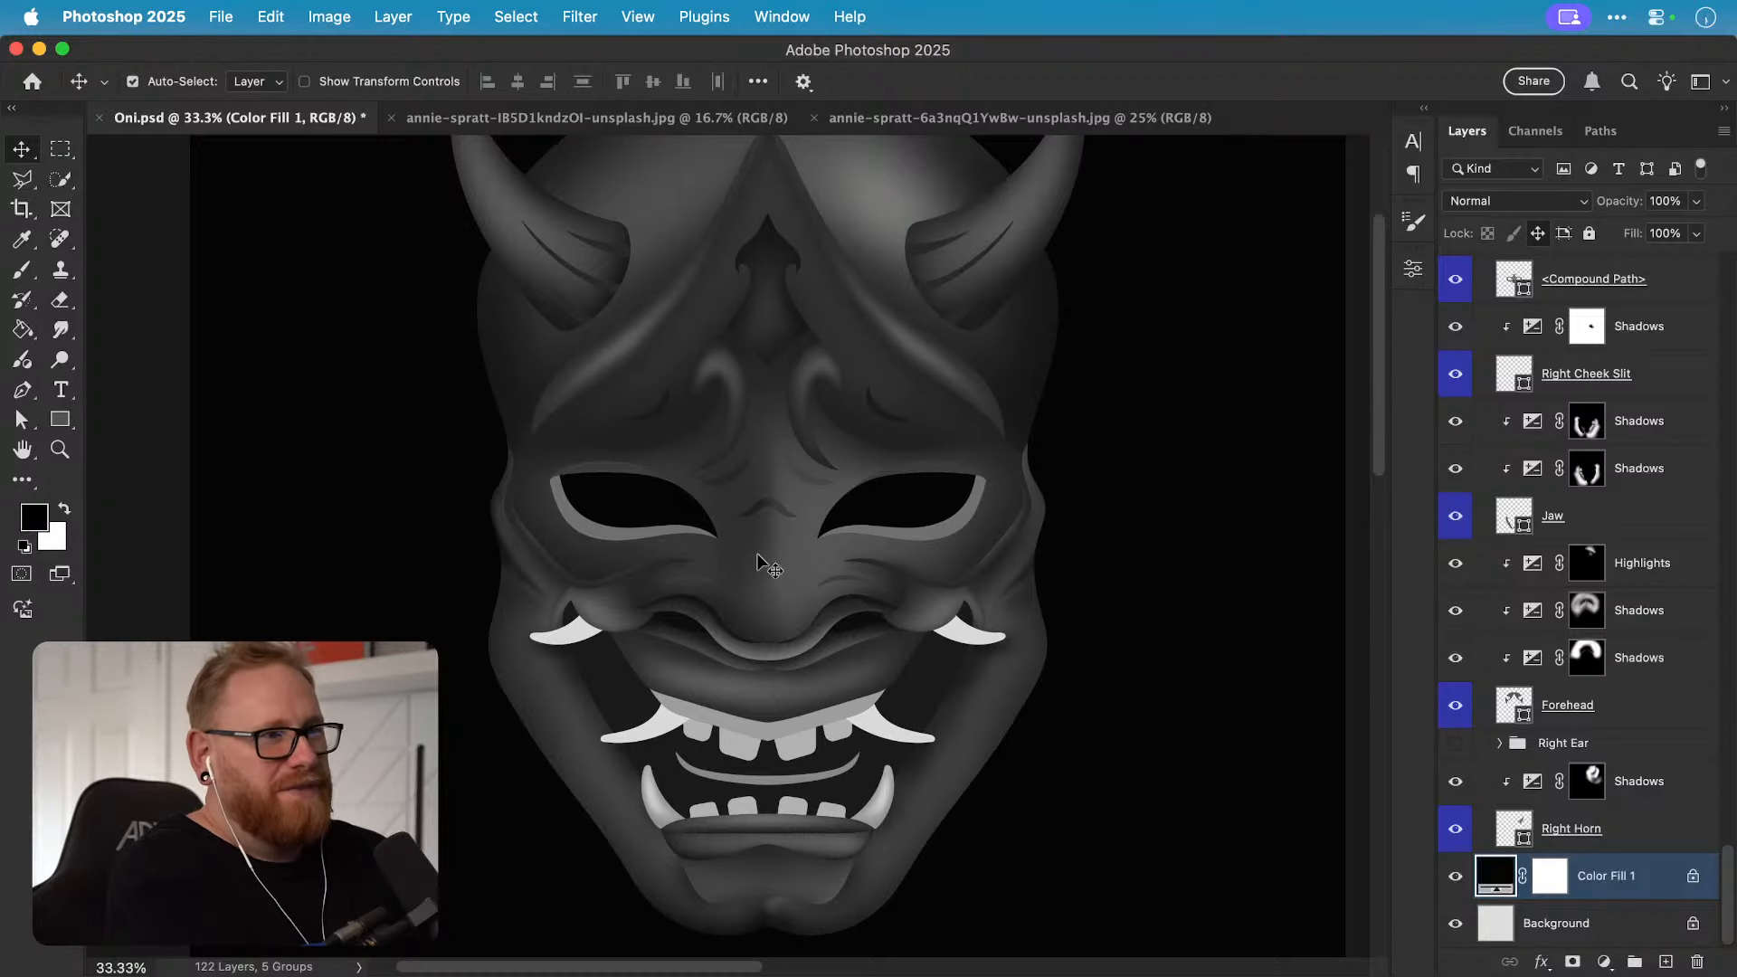
scroll(756, 561, "up", 2)
scroll(757, 561, "down", 2)
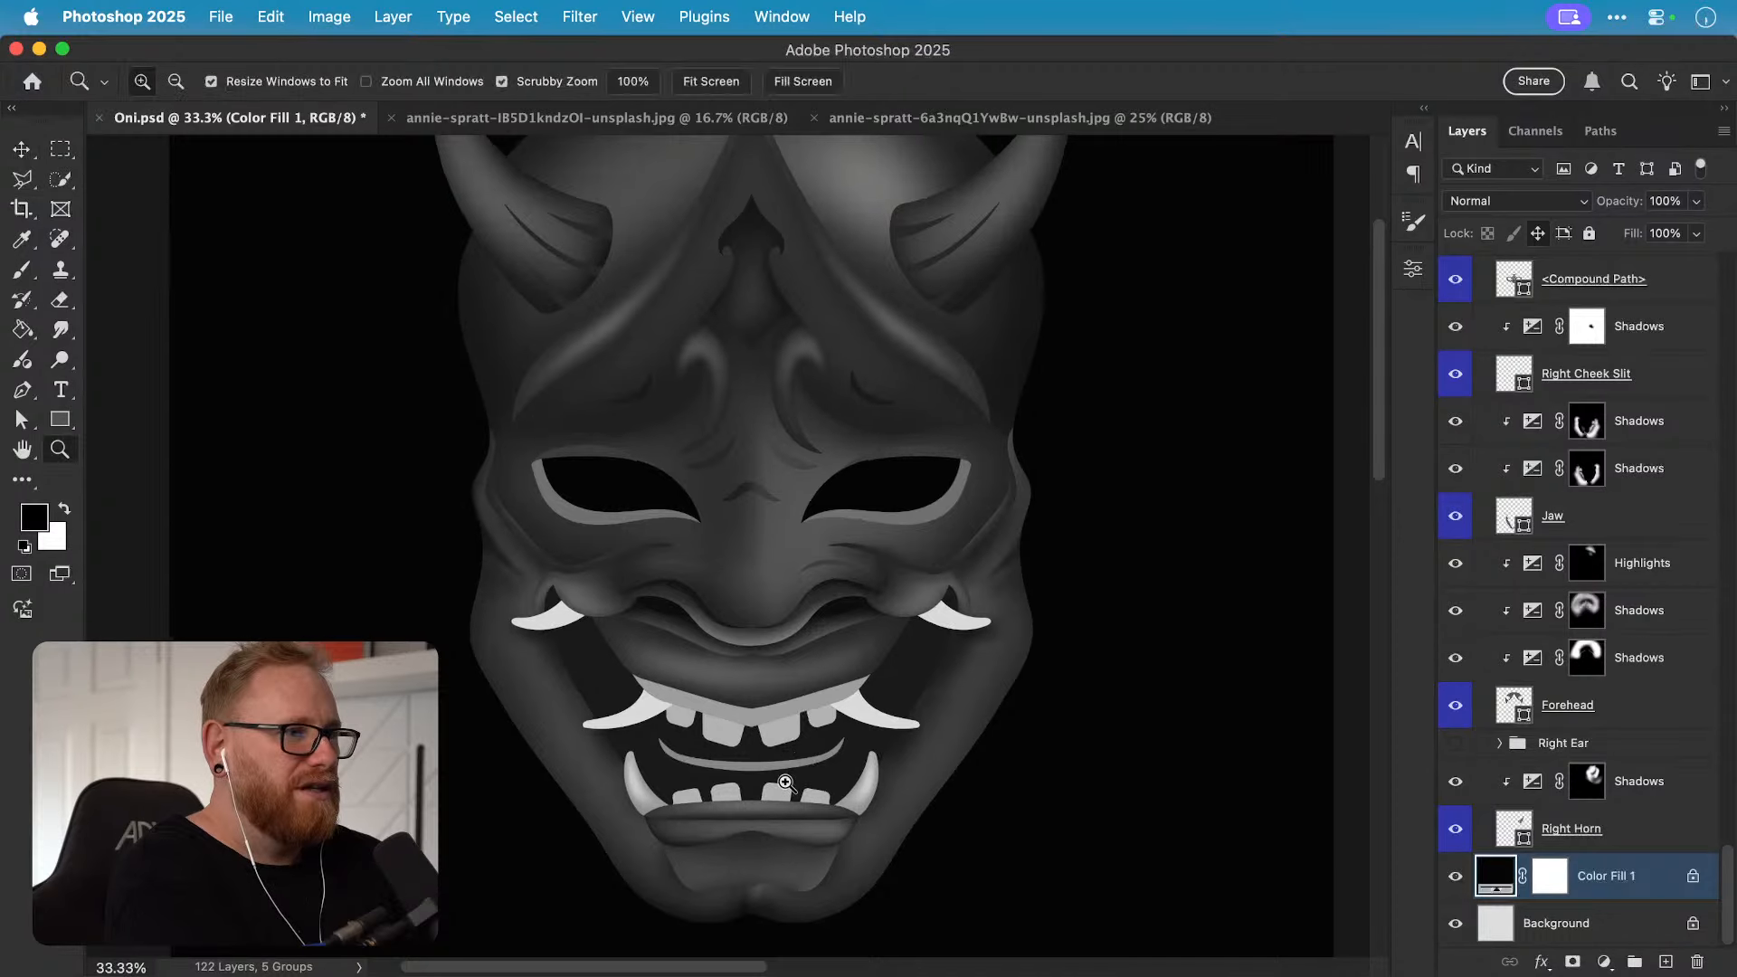
scroll(794, 758, "up", 3)
left_click(742, 758)
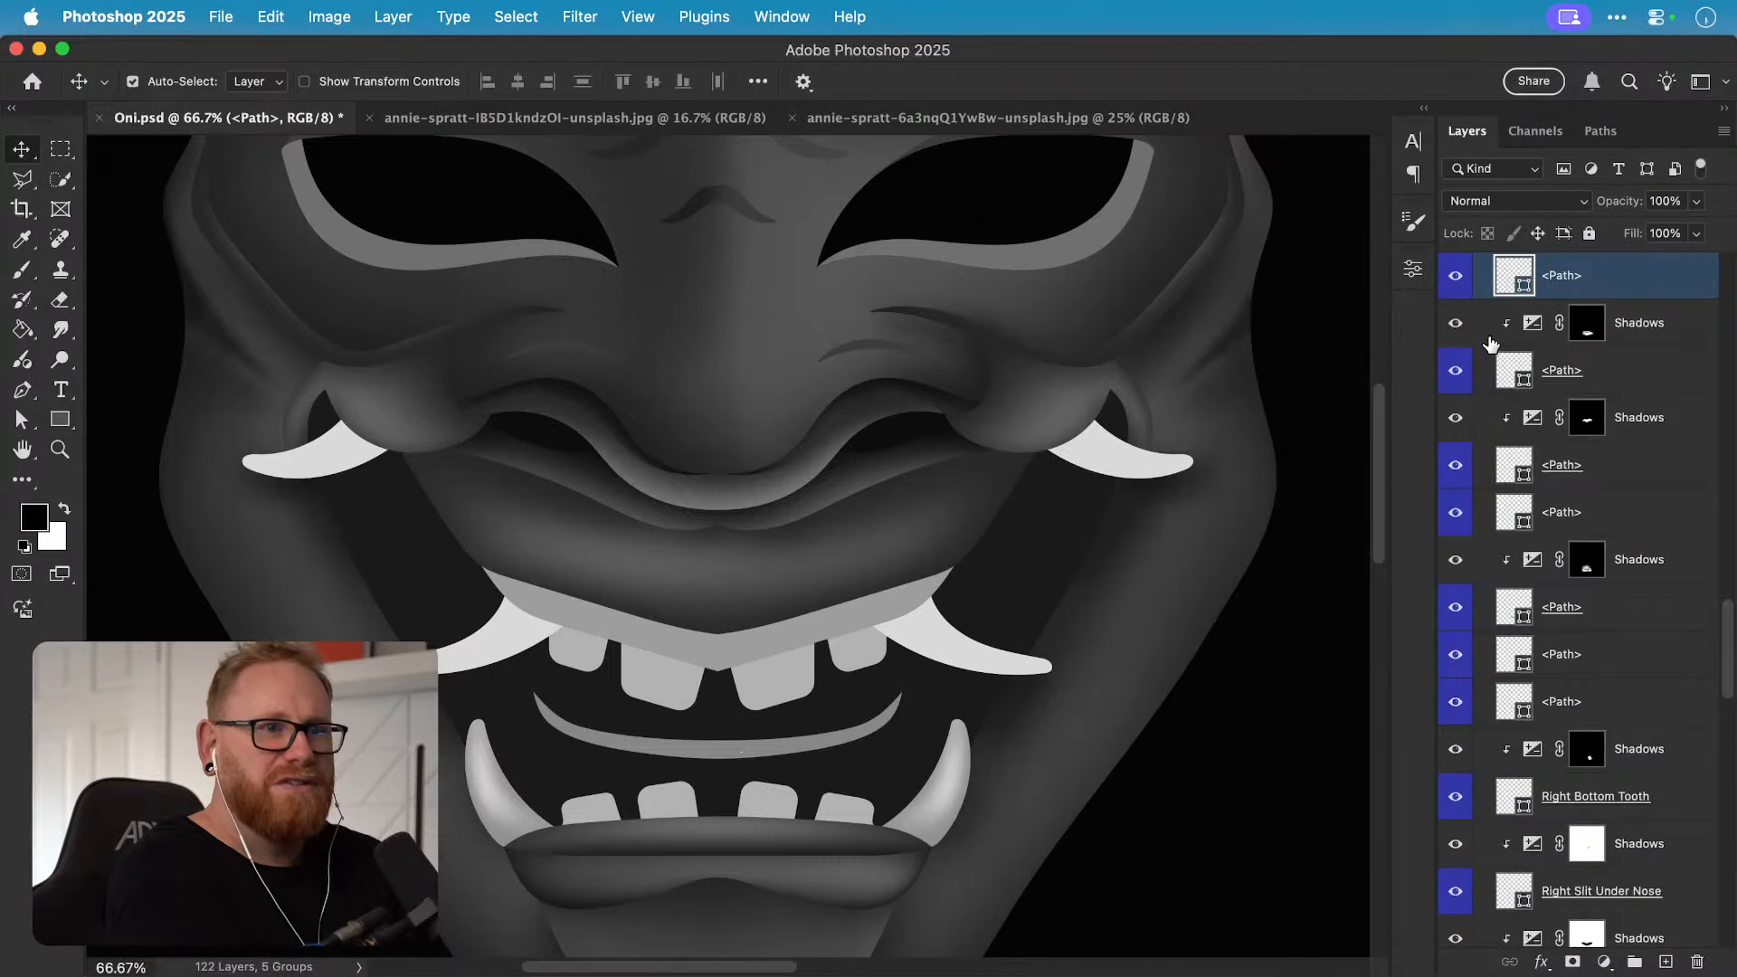
left_click(1599, 955)
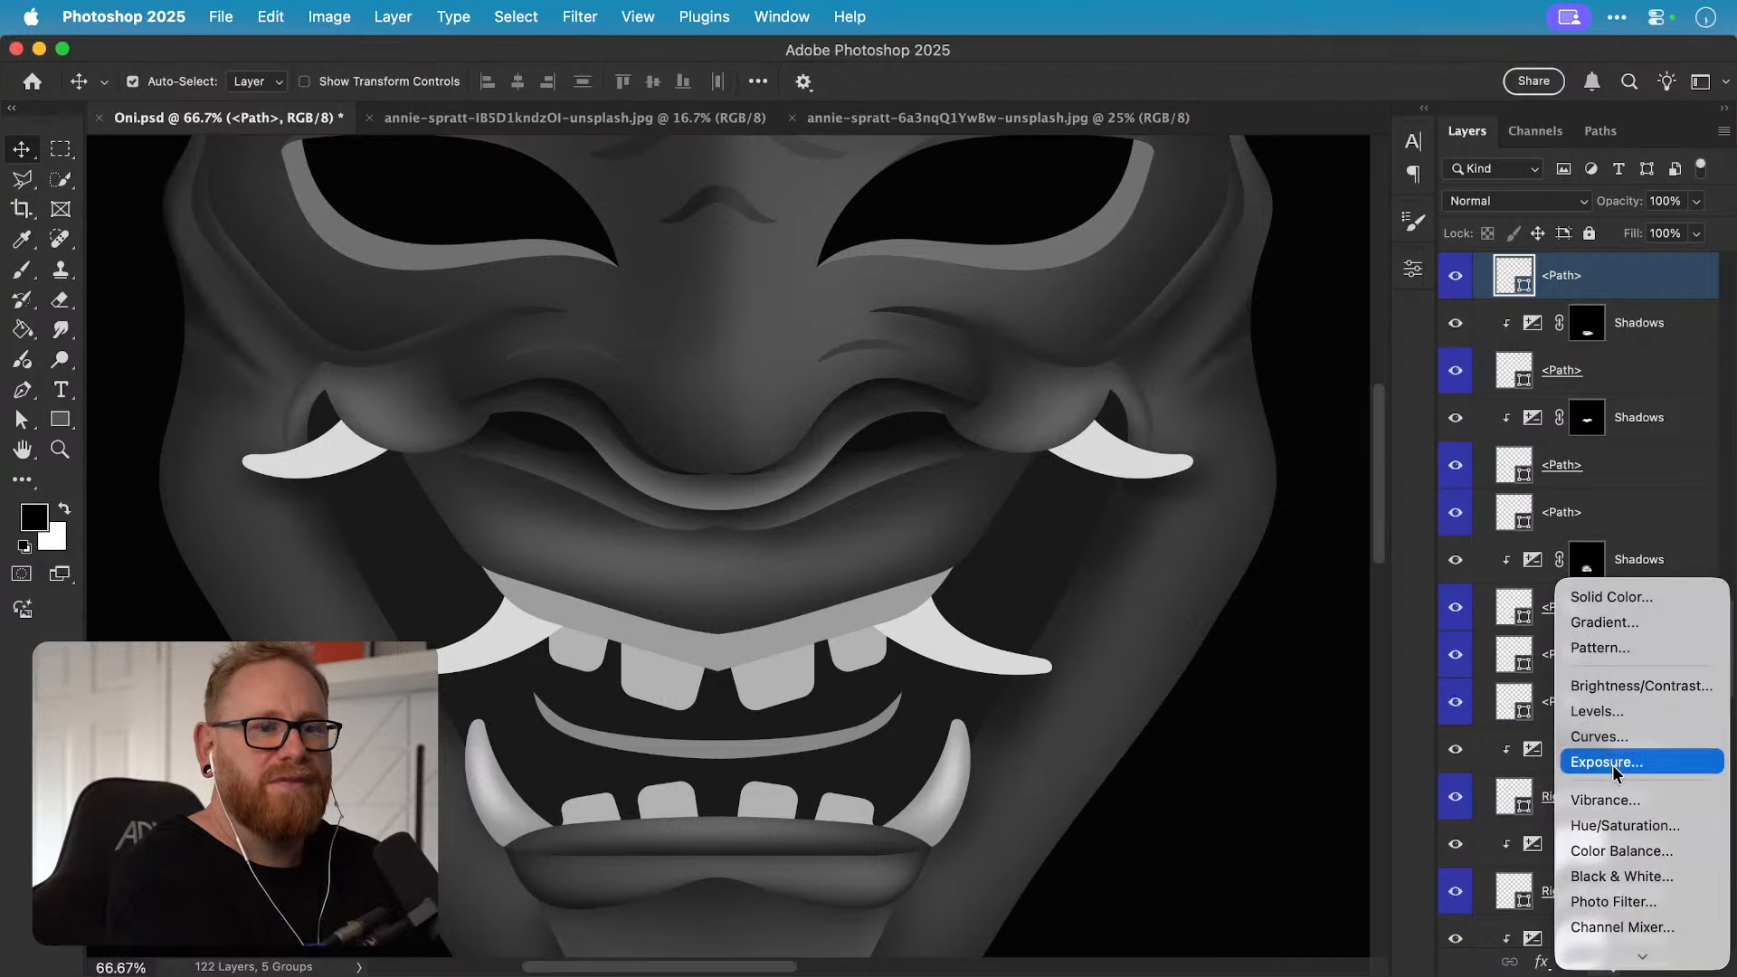
left_click(1612, 763)
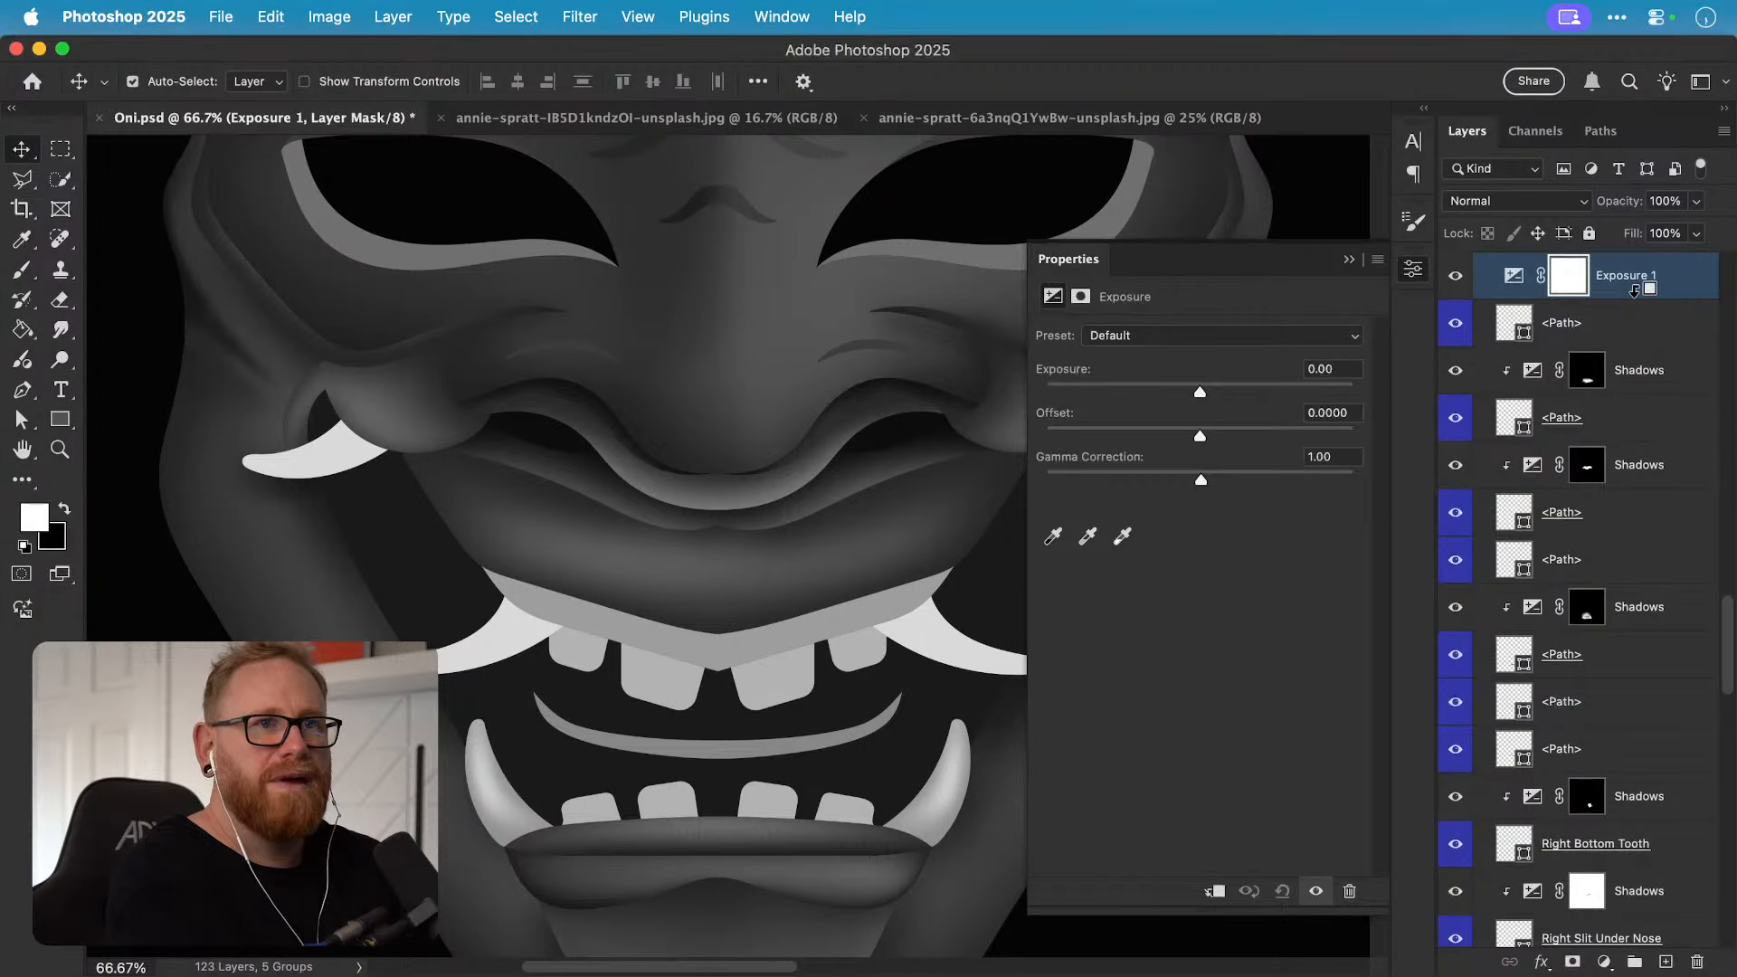
left_click(1641, 297, "alt")
Step: Set the curved mouth line's exposure to -5.32, invert its mask to black, and ready the white 600 px brush
left_click_drag(1129, 395, 1078, 391)
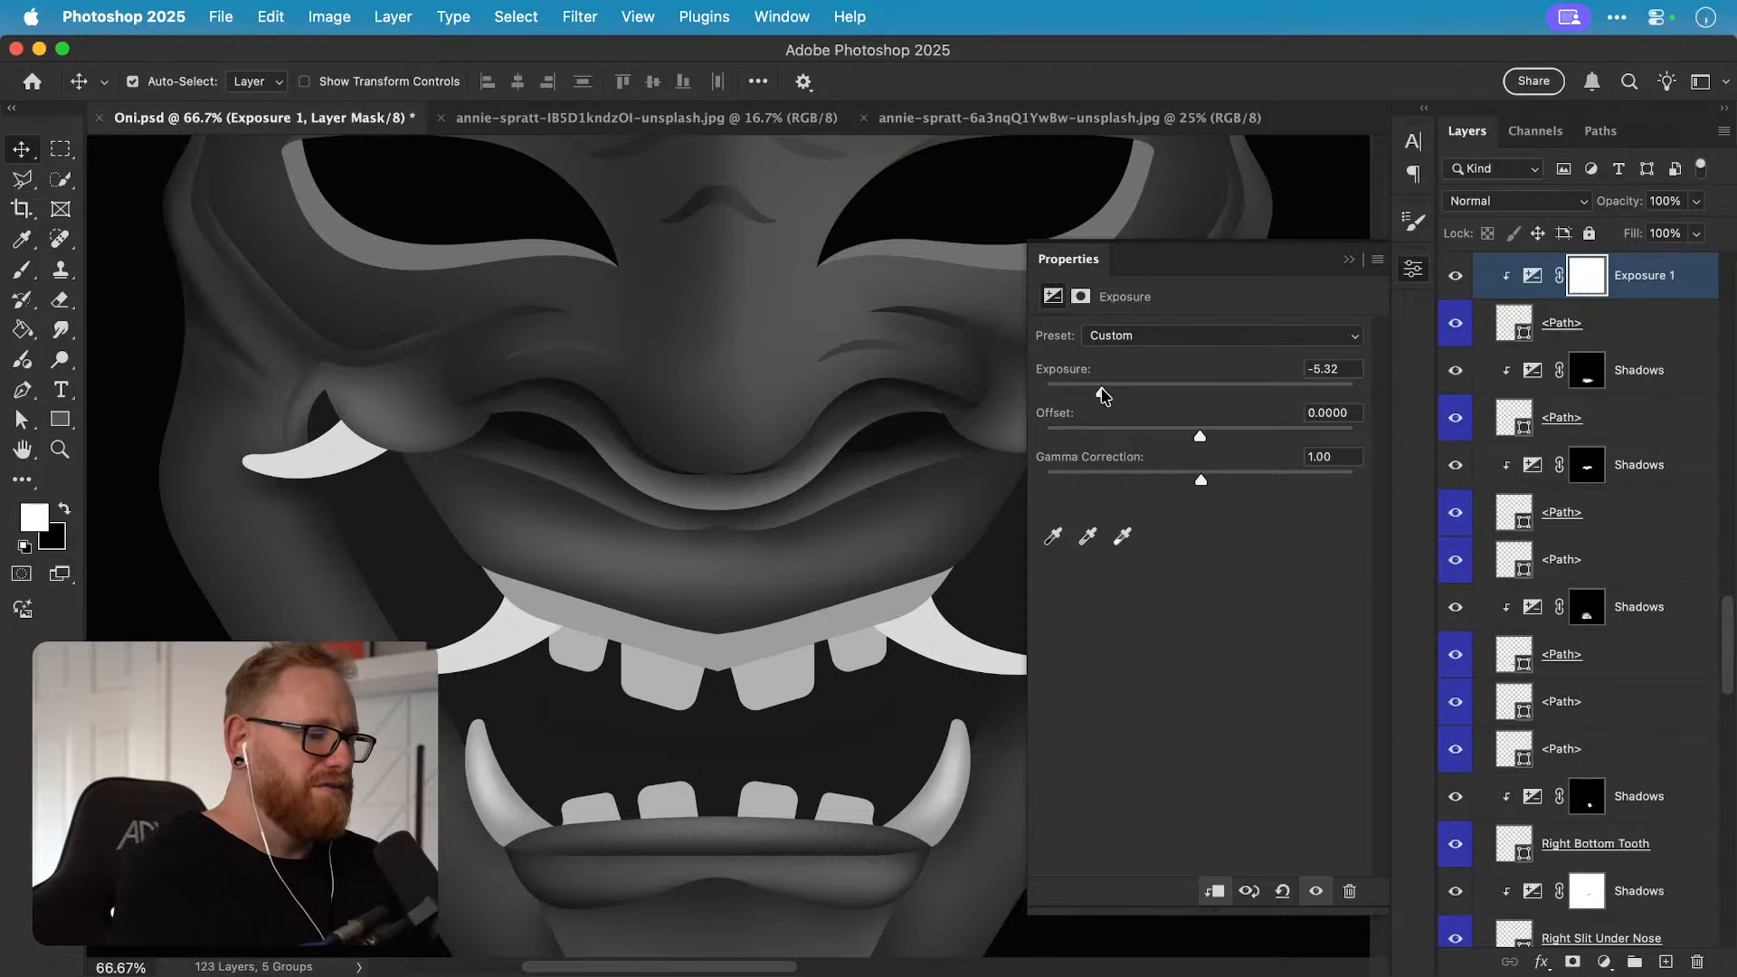
key("super+i")
key("b")
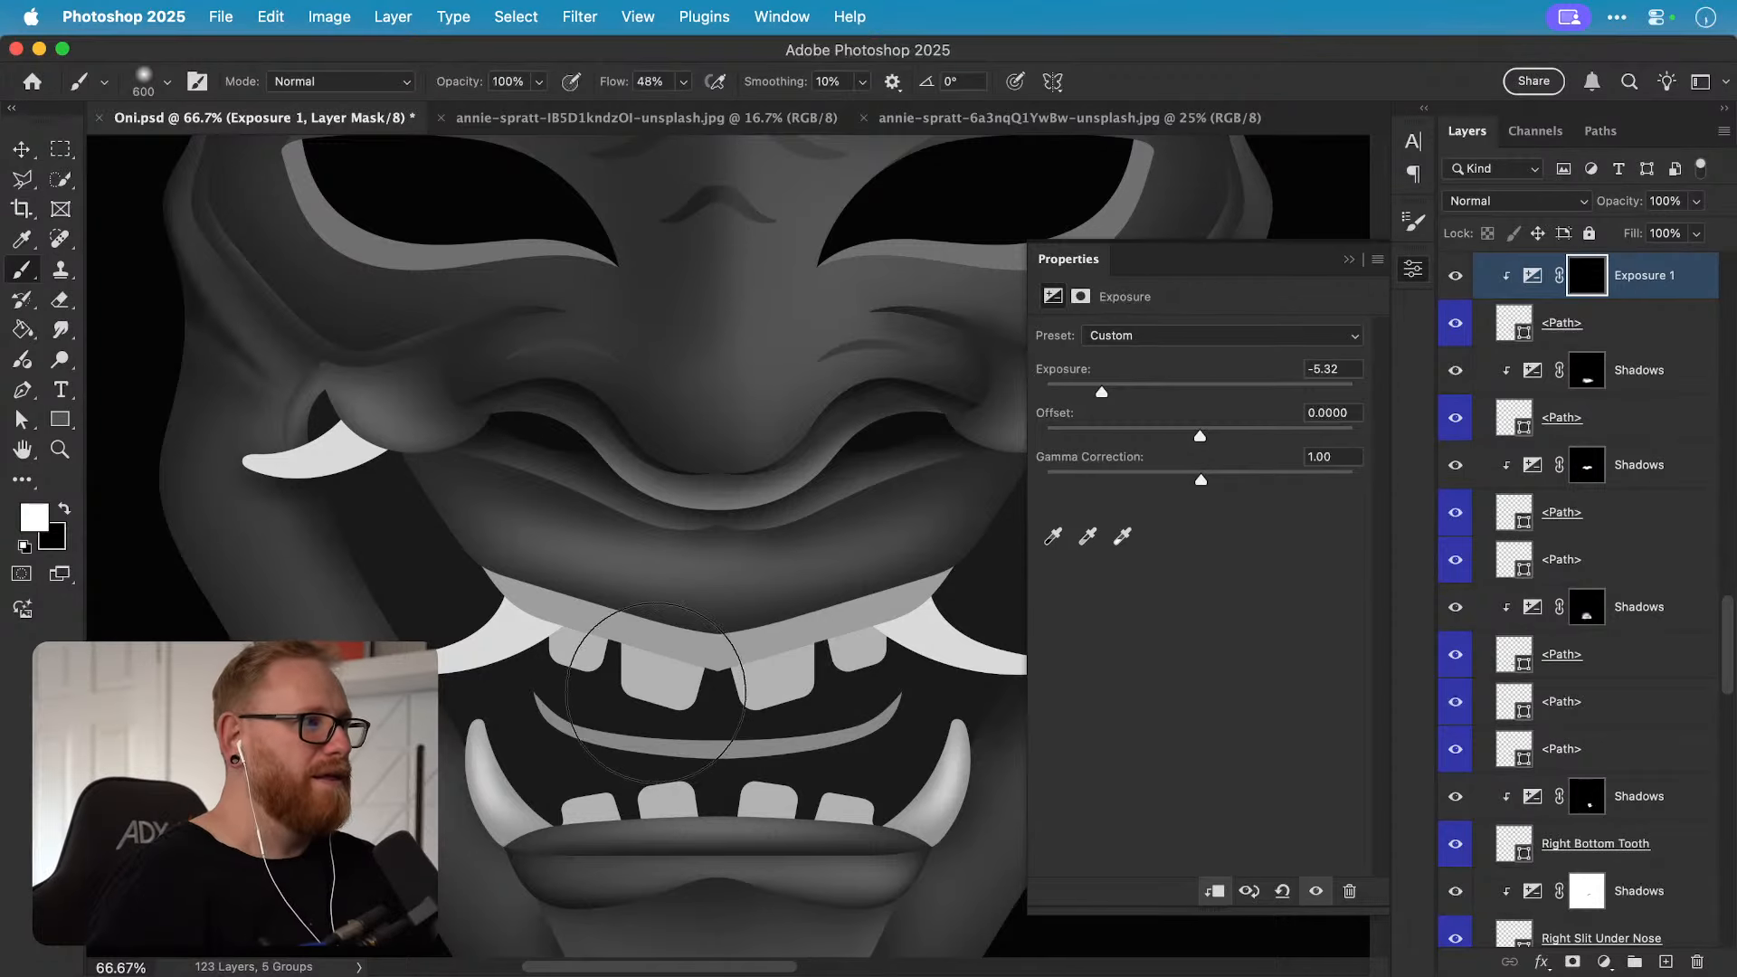
Step: Undo the mask inversion on the curved mouth line's Exposure layer and paint black over the line's middle with the 600 px brush
key("super+z")
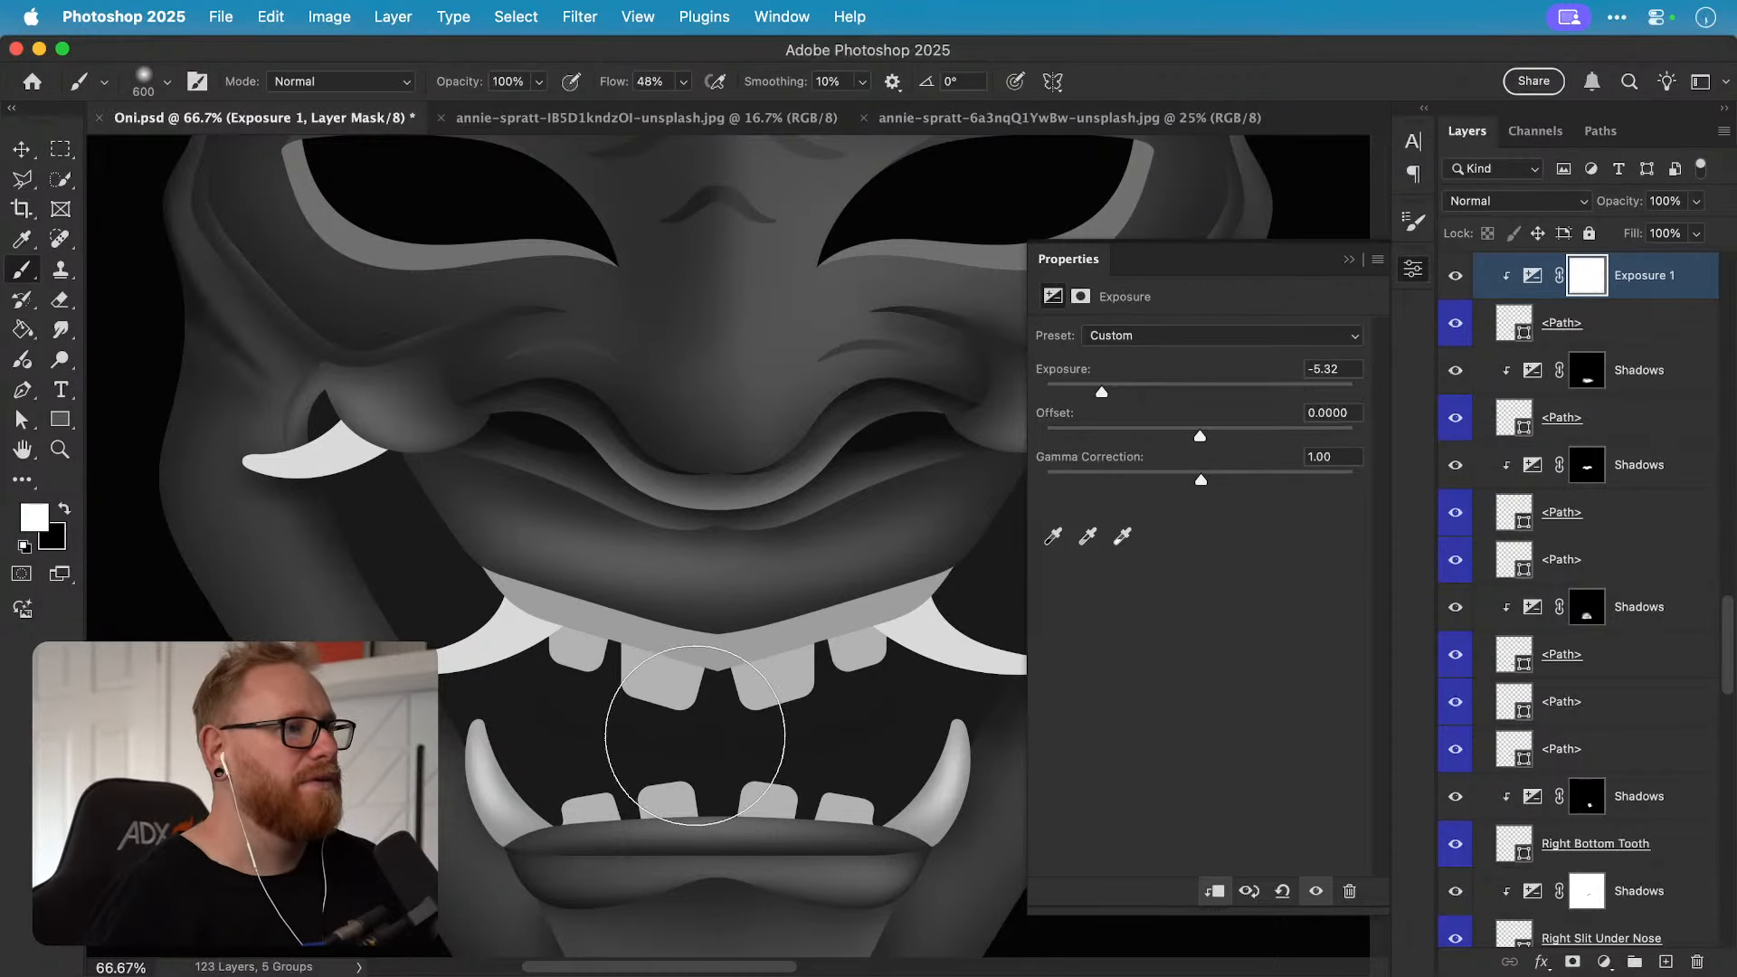
key("x")
left_click(722, 769)
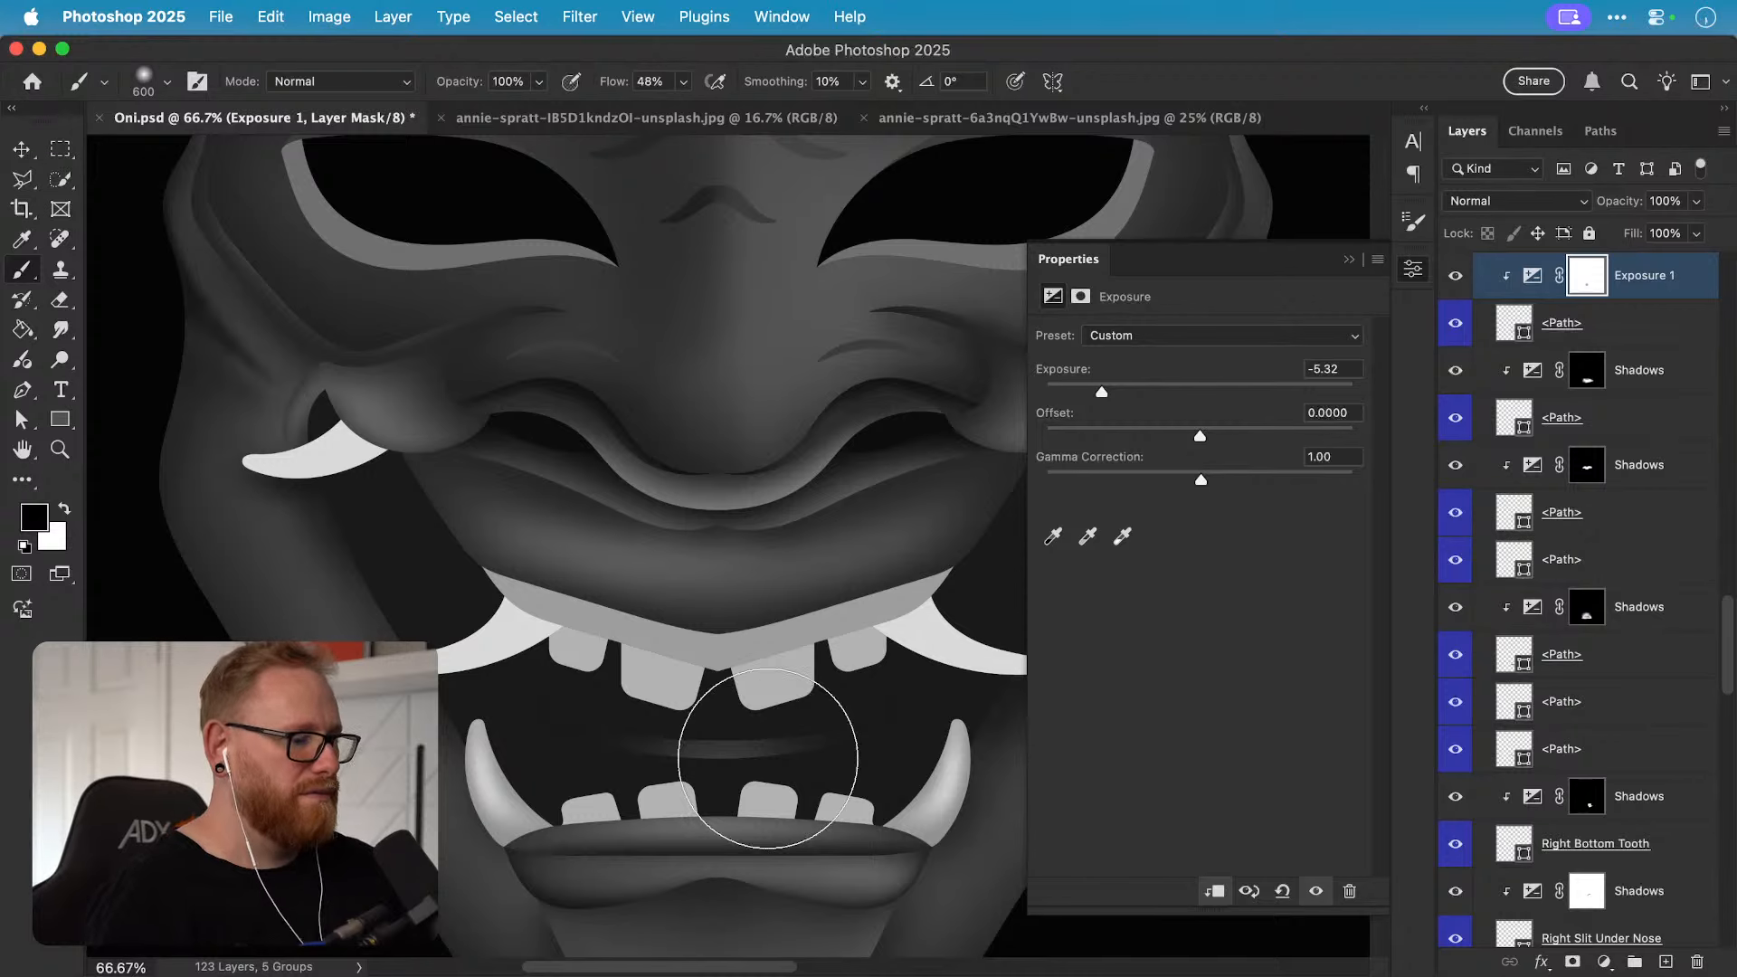
Step: Extend the black mask painting along the curved mouth line to its ends with a 125 px brush
key("bracketleft")
key("bracketleft")
key("bracketleft")
key("bracketleft")
key("bracketleft")
key("bracketleft")
key("bracketleft")
key("bracketleft")
left_click_drag(638, 760, 579, 751)
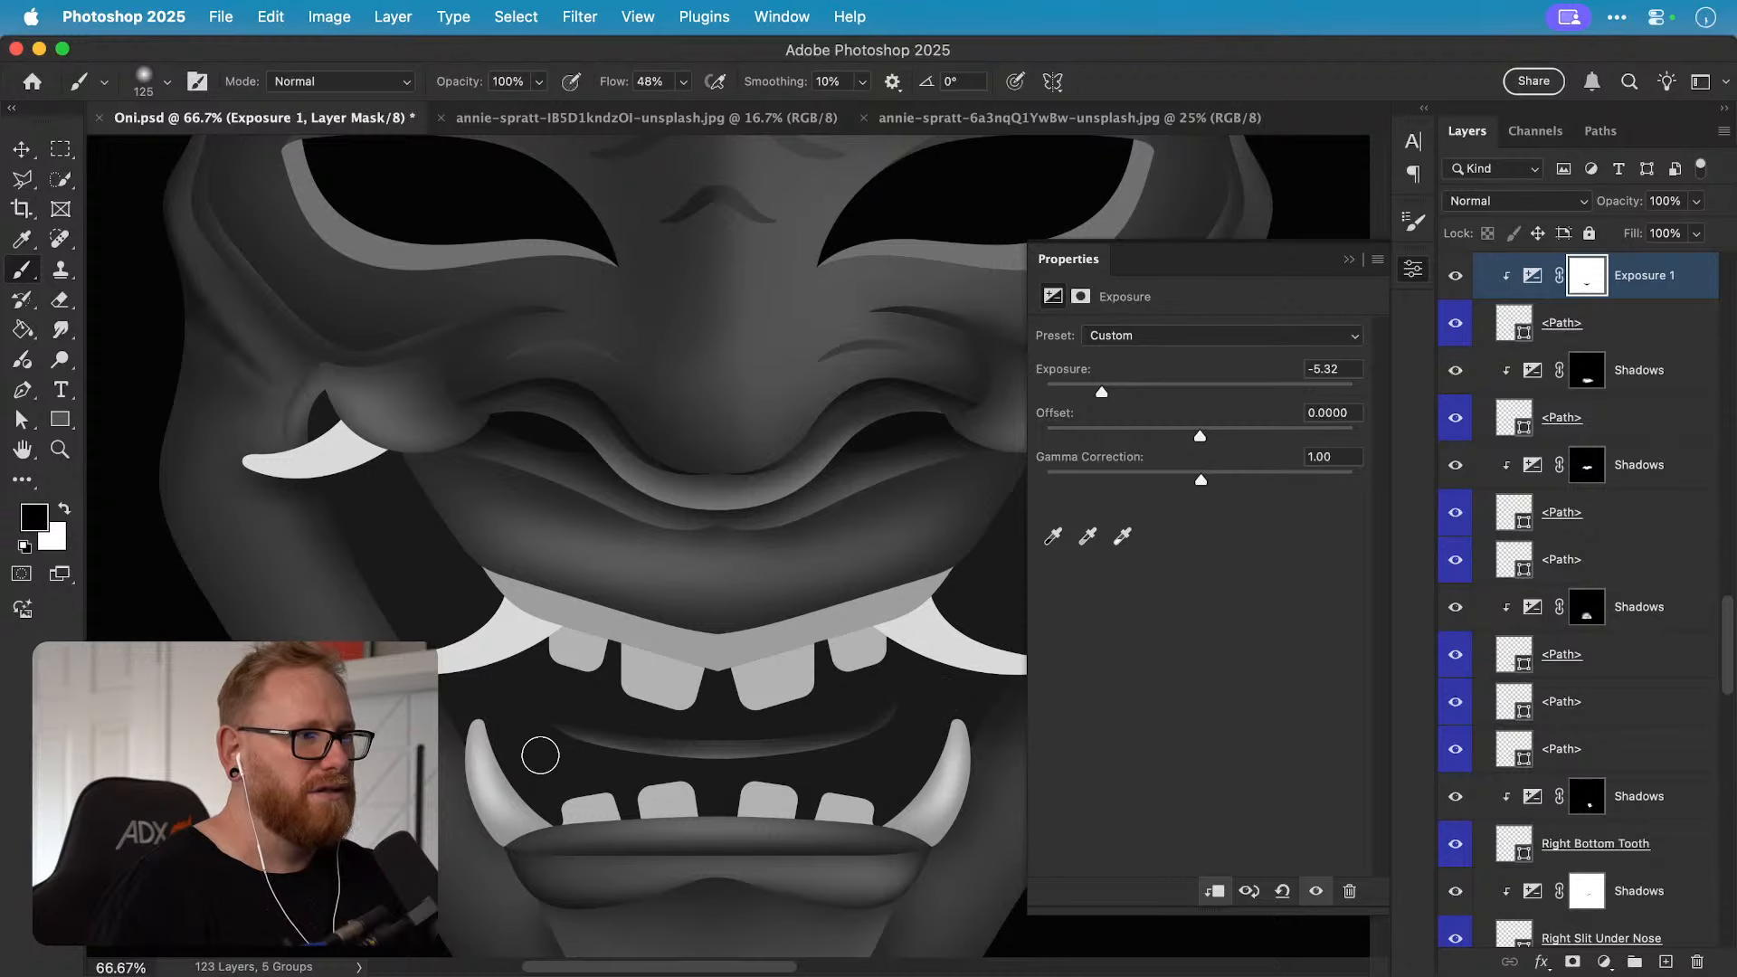
Step: Soften the curved mouth line back into shadow by painting white on its Exposure mask with a 600 px brush
key("x")
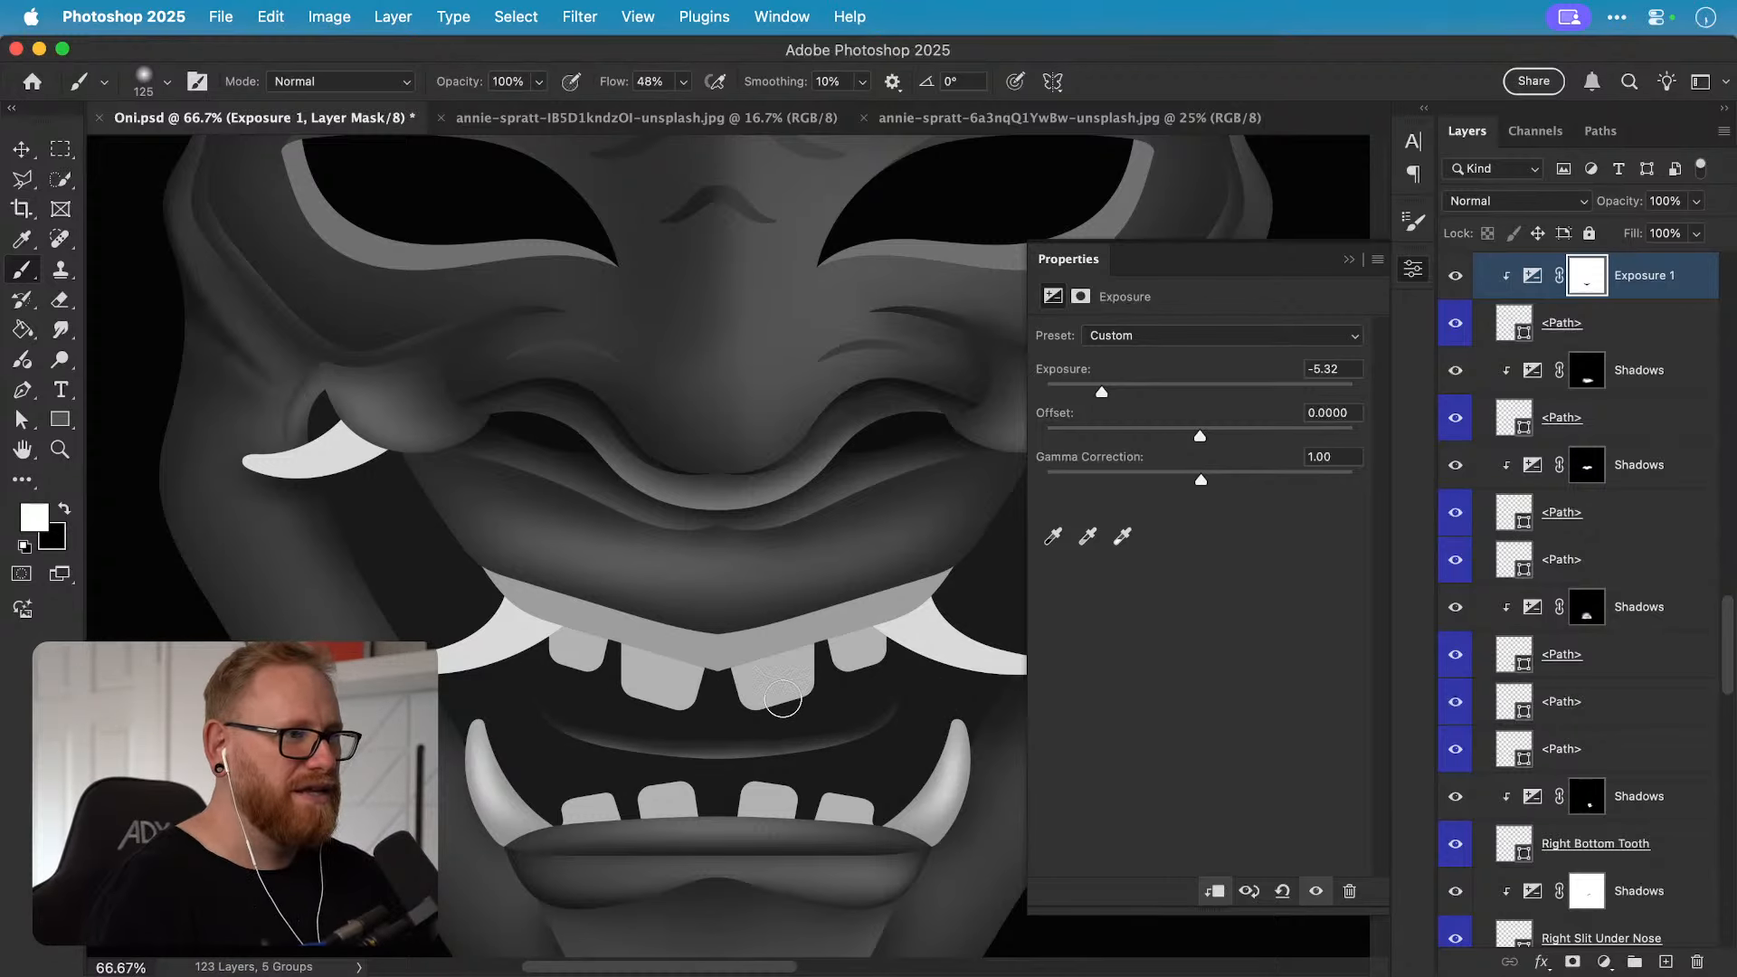
key("bracketright")
key("bracketright")
key("bracketright")
key("bracketright")
key("bracketright")
key("bracketright")
key("bracketright")
key("bracketright")
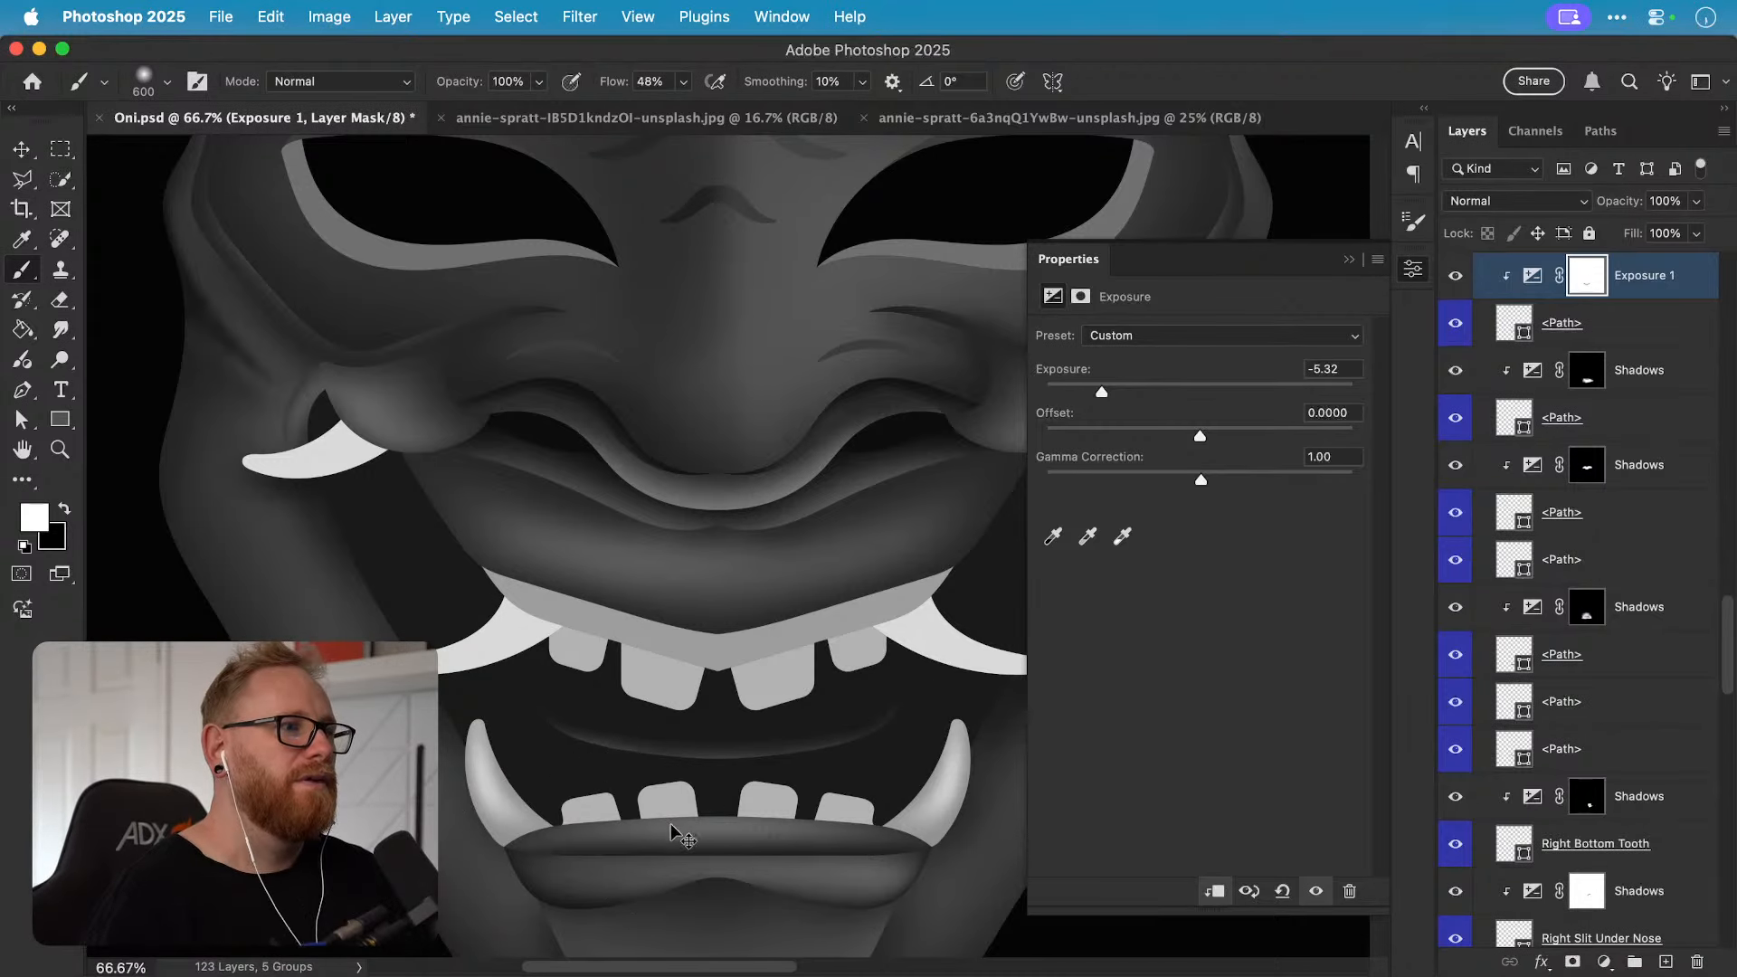
Step: Examine the shading of the whole mask and the dark shapes around the mouth and tusks
key("super+equal")
key("z")
left_click_drag(779, 768, 534, 682)
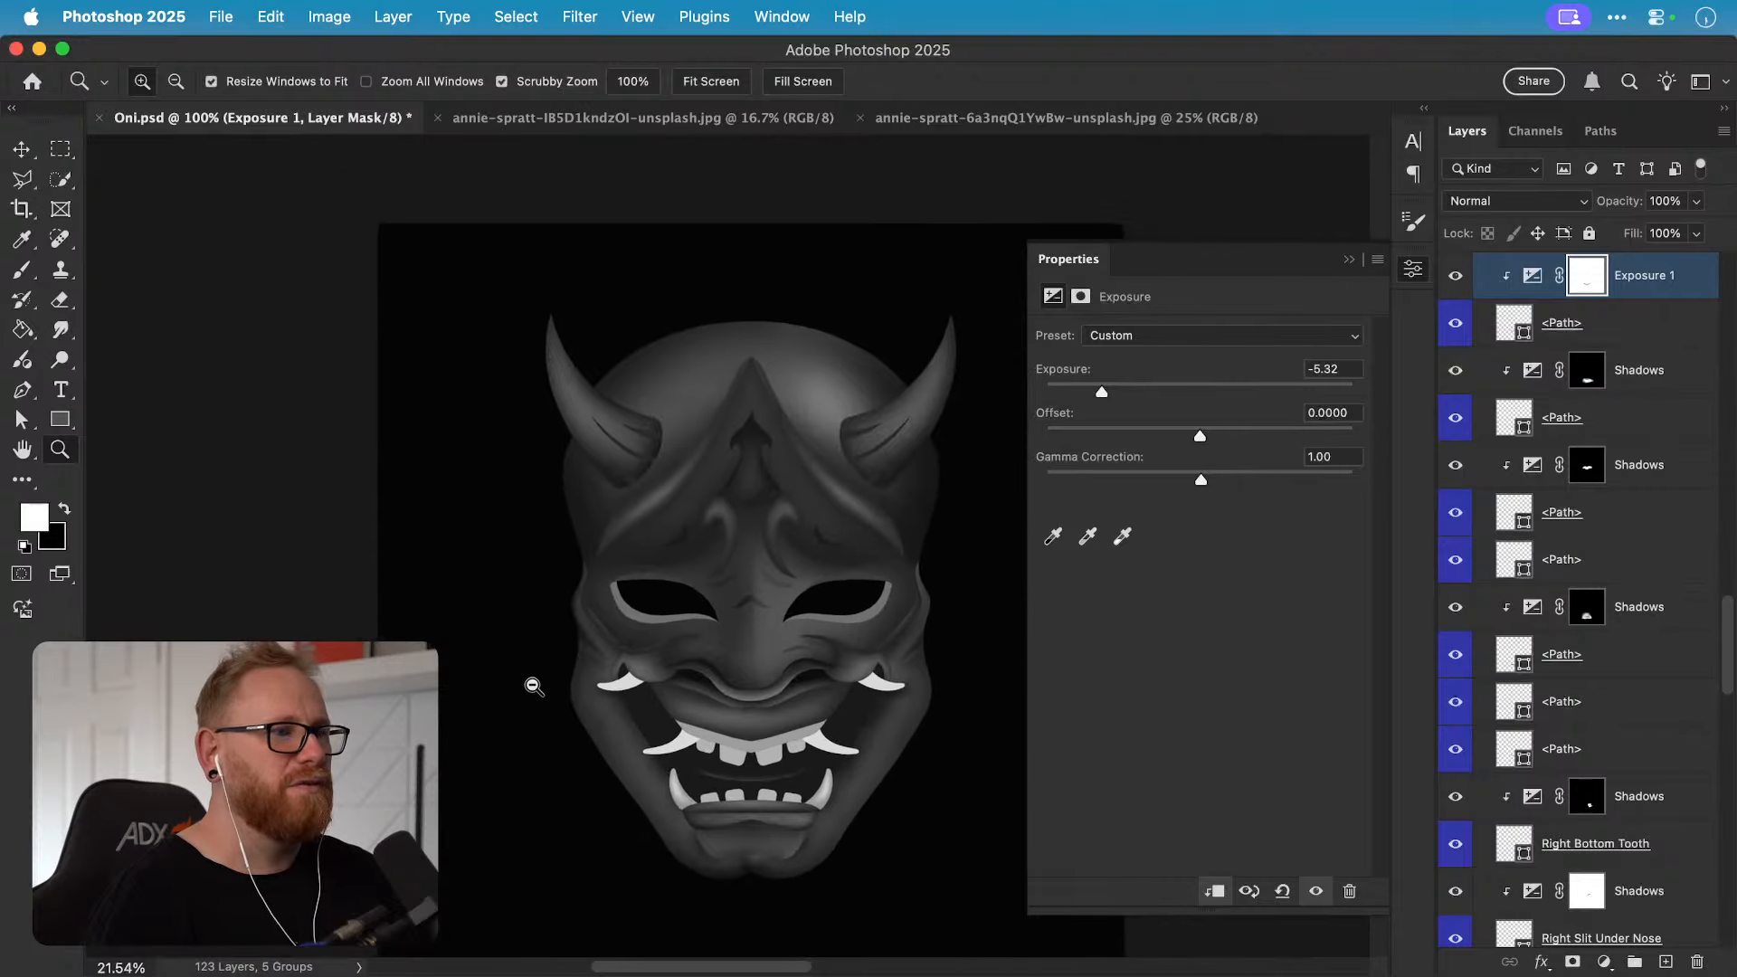
key("v")
left_click(1412, 269)
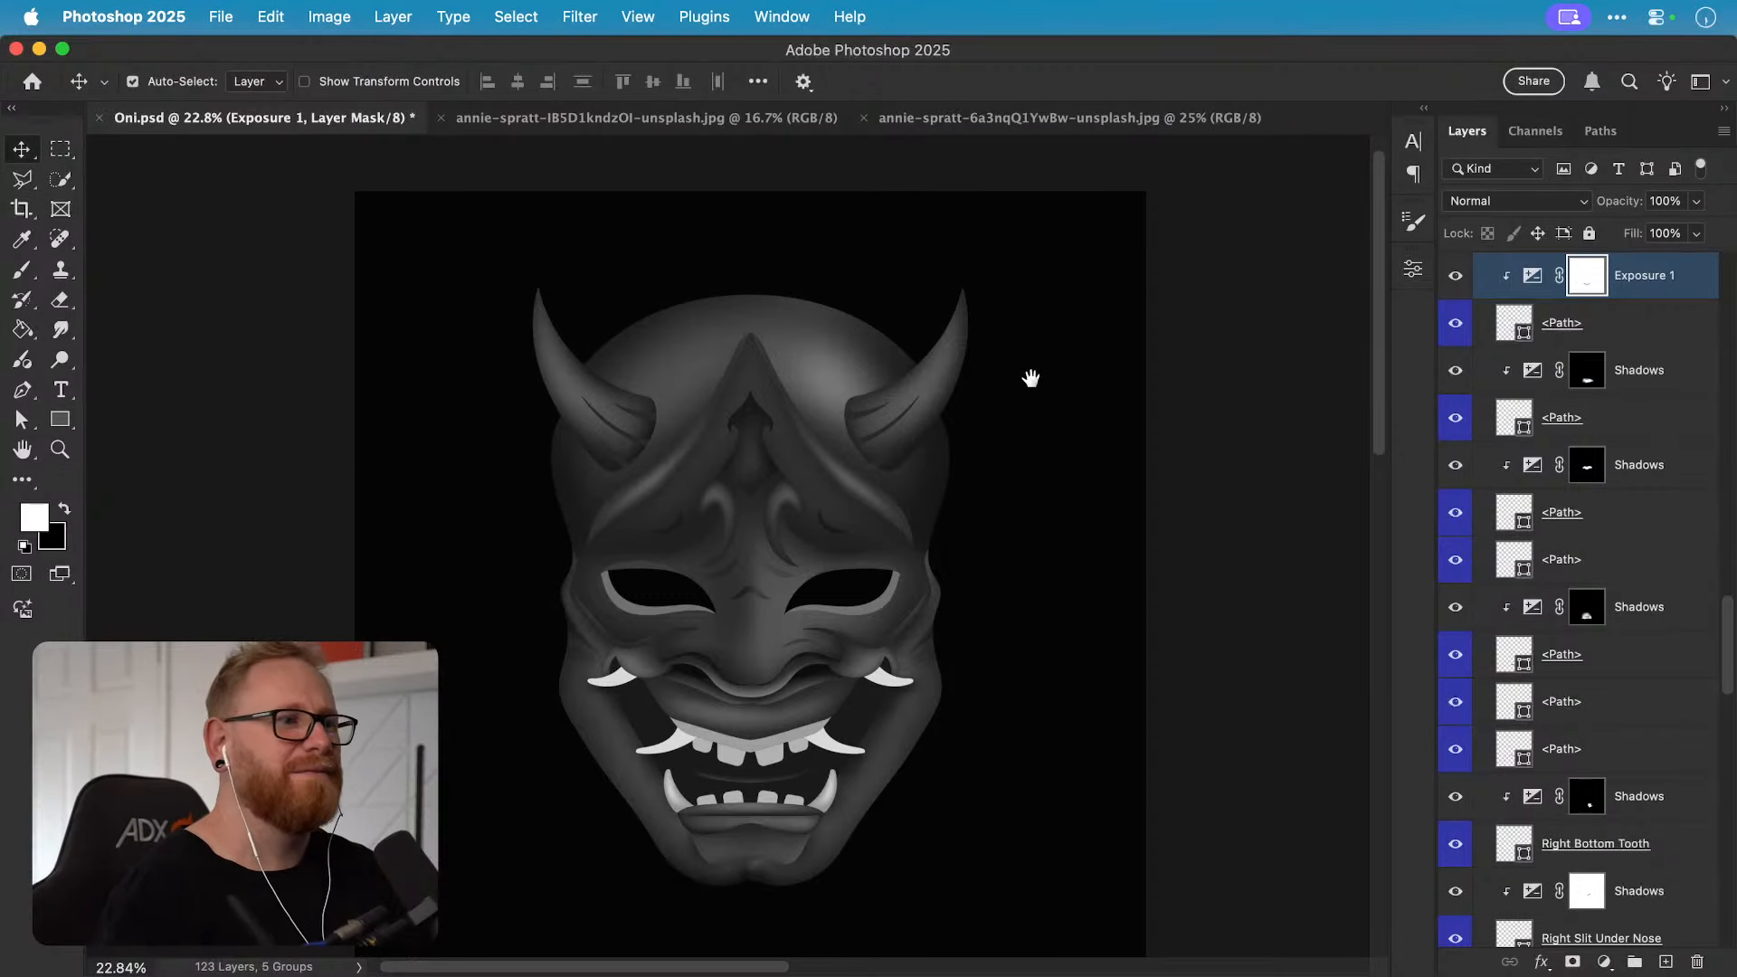
left_click_drag(918, 627, 860, 594)
key("z")
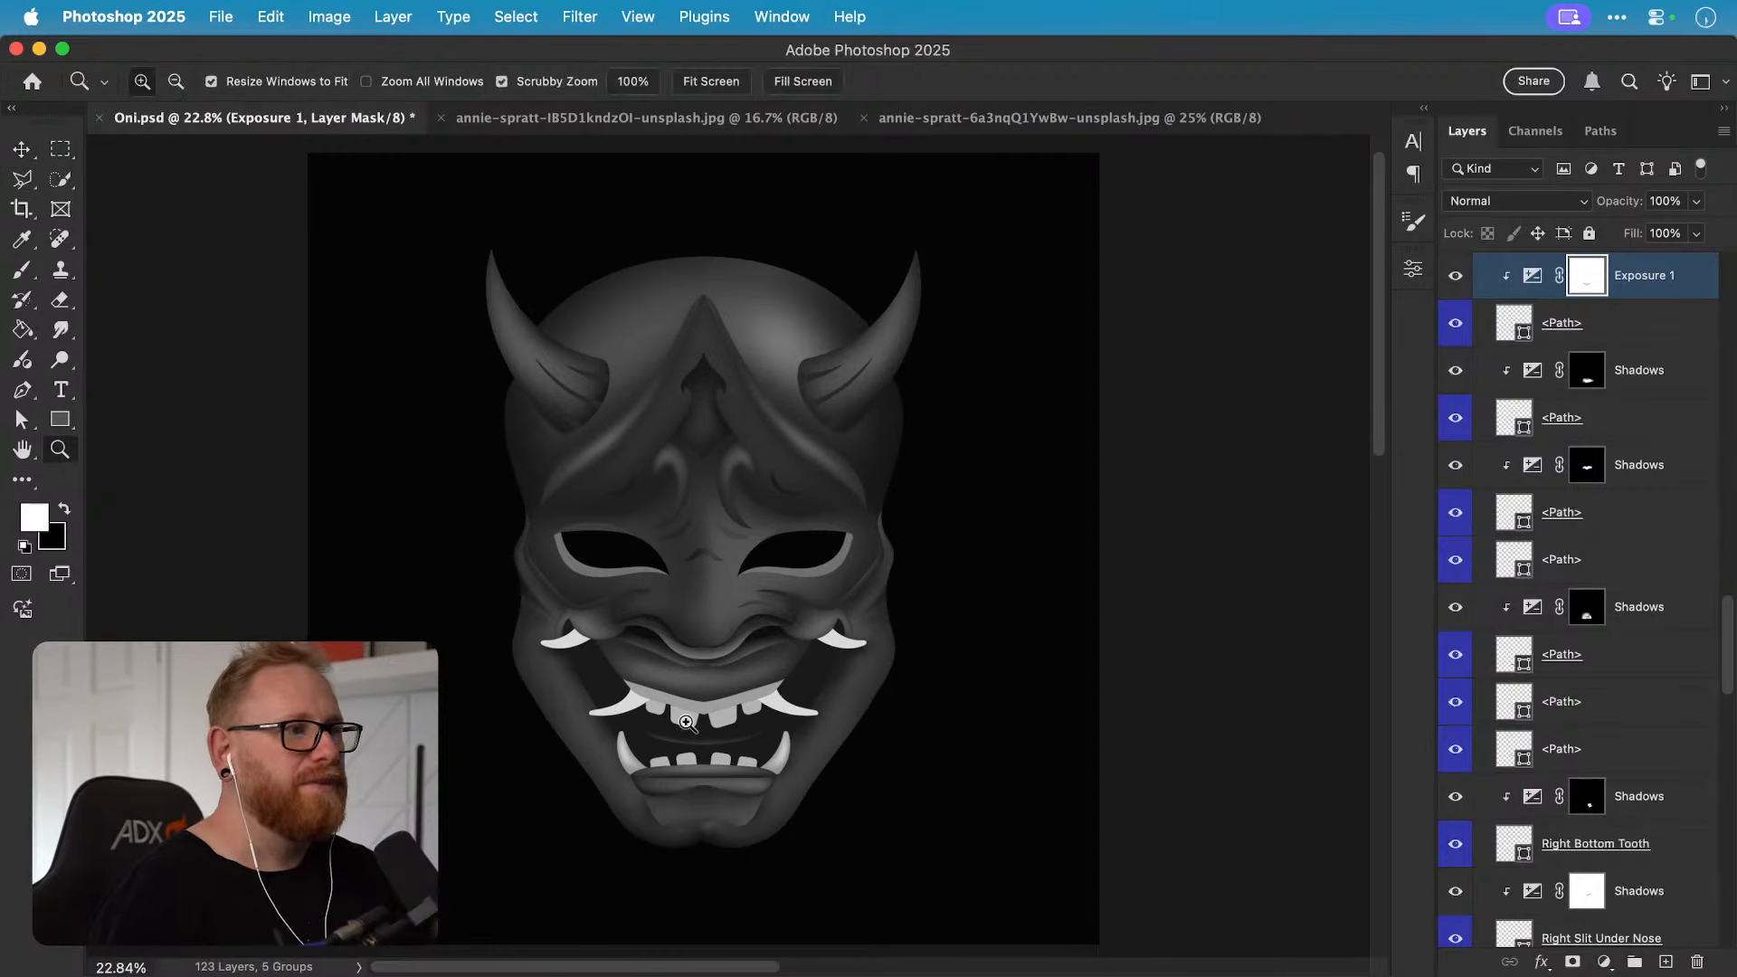
left_click(701, 719)
key("v")
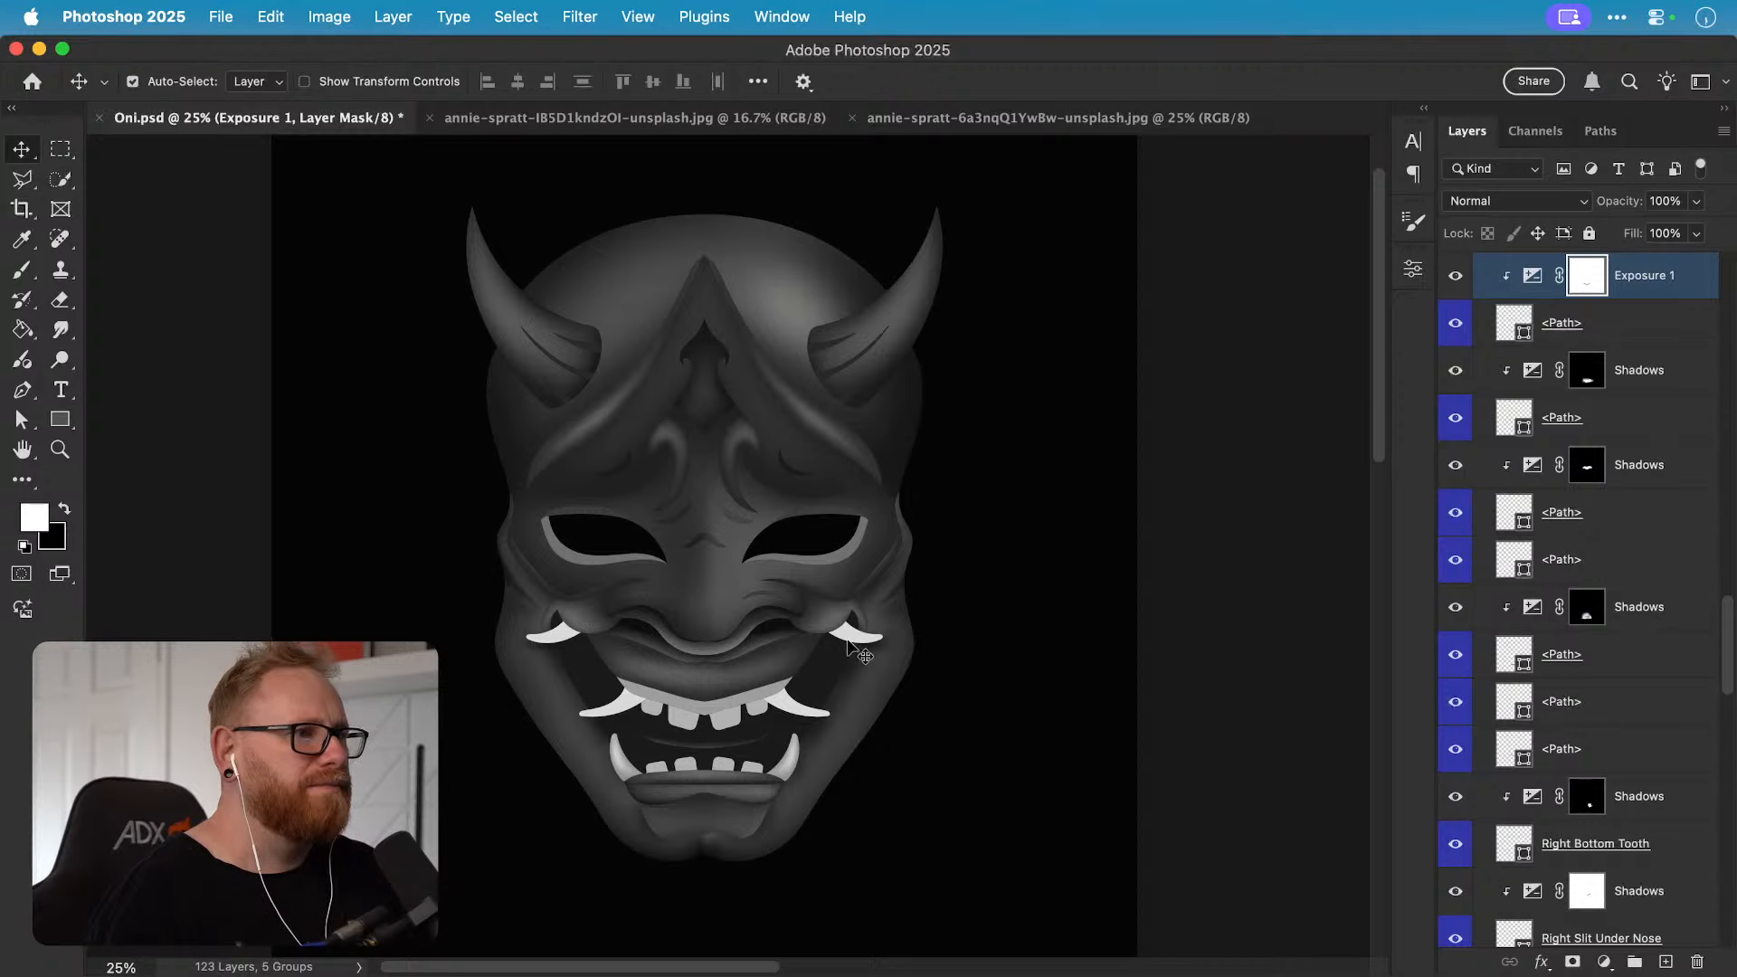
key("z")
left_click(655, 675)
key("v")
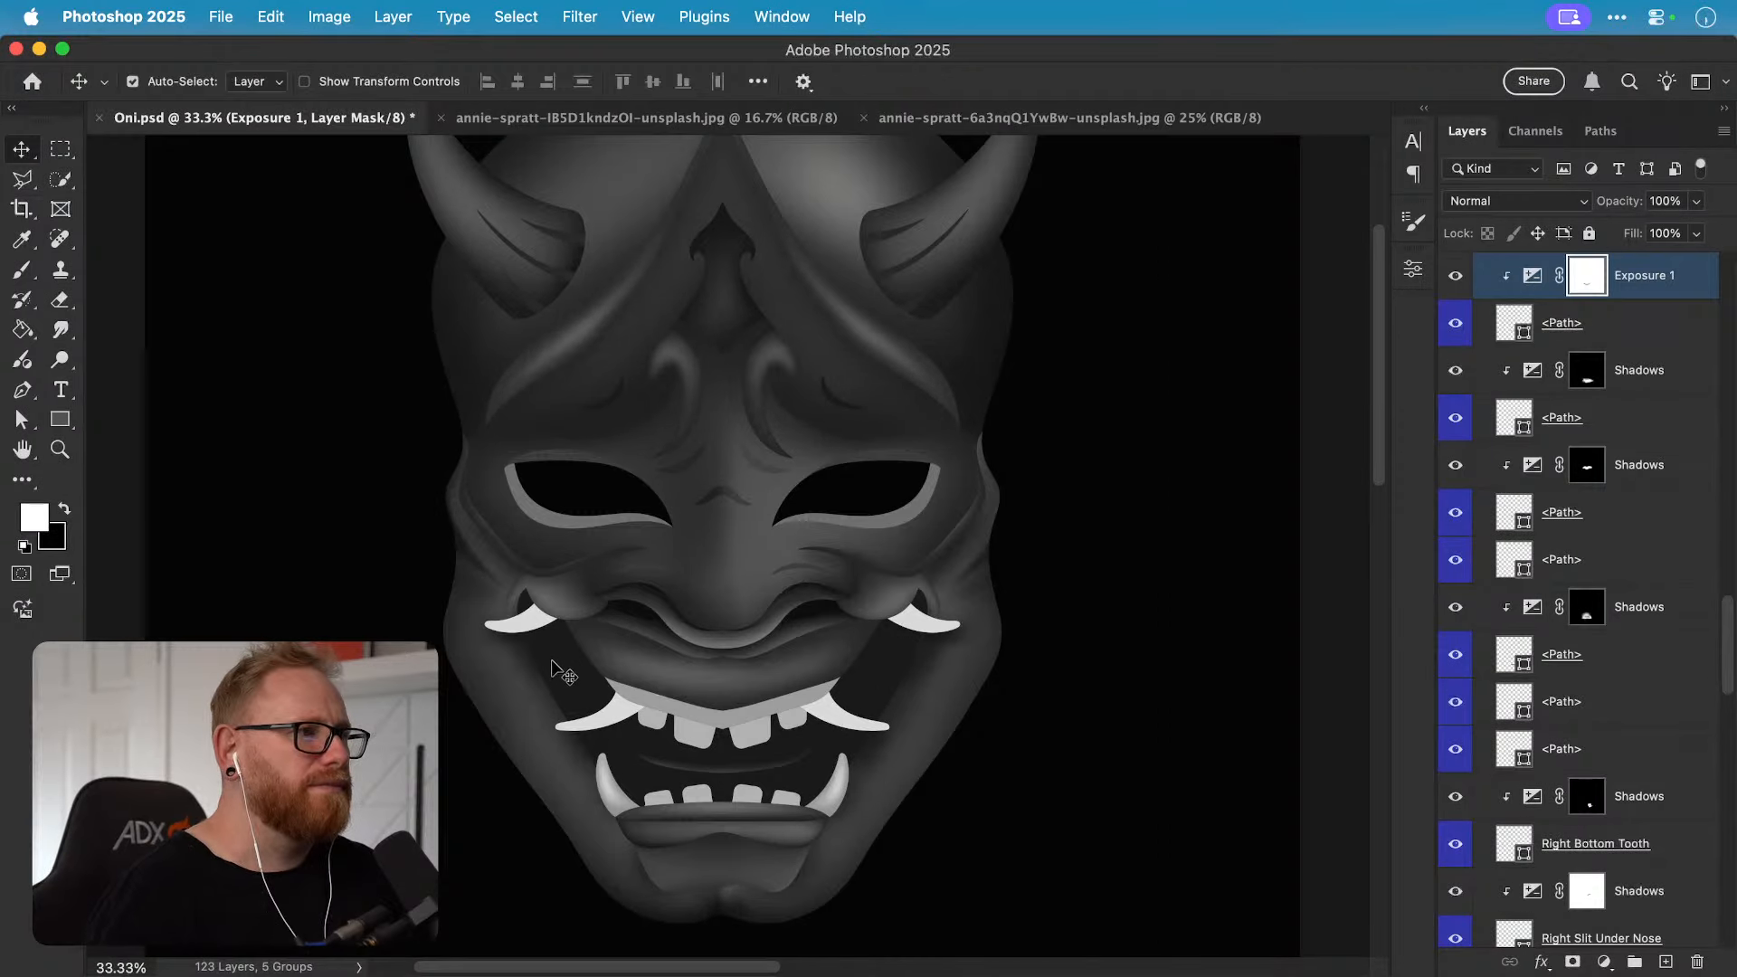
Step: Set the fill of the small shapes behind the upper left and upper right tusks to #131313
left_click(528, 604)
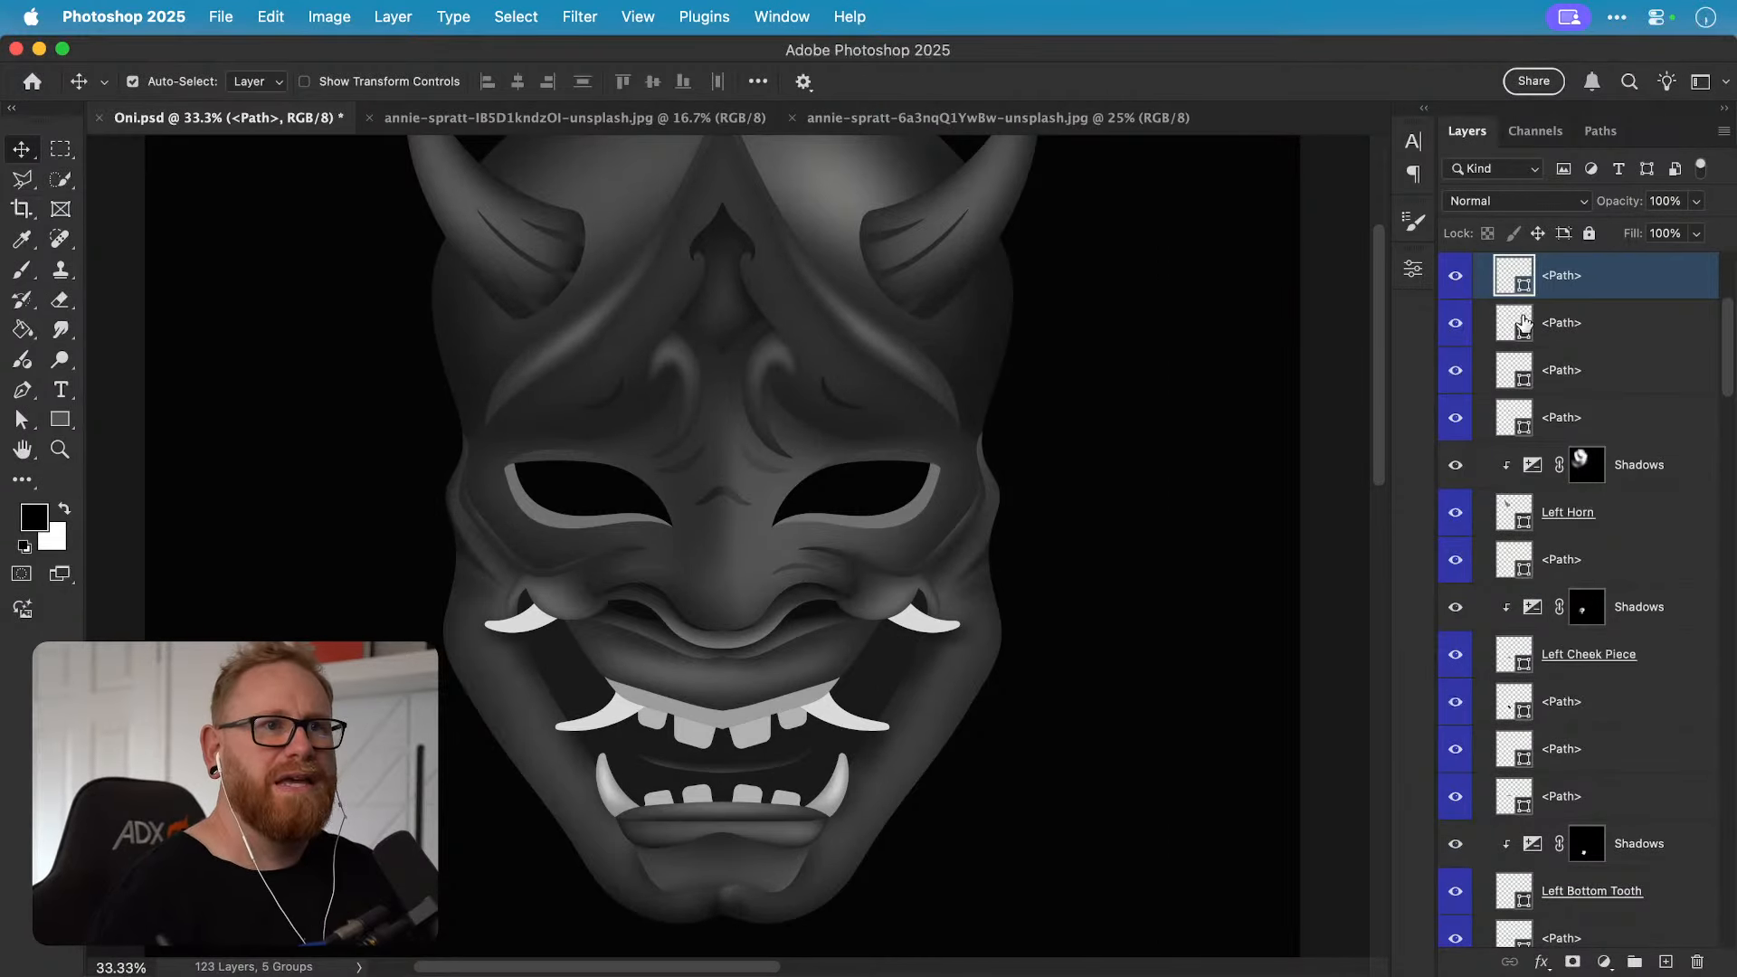
double_click(1518, 282)
left_click_drag(986, 430, 978, 441)
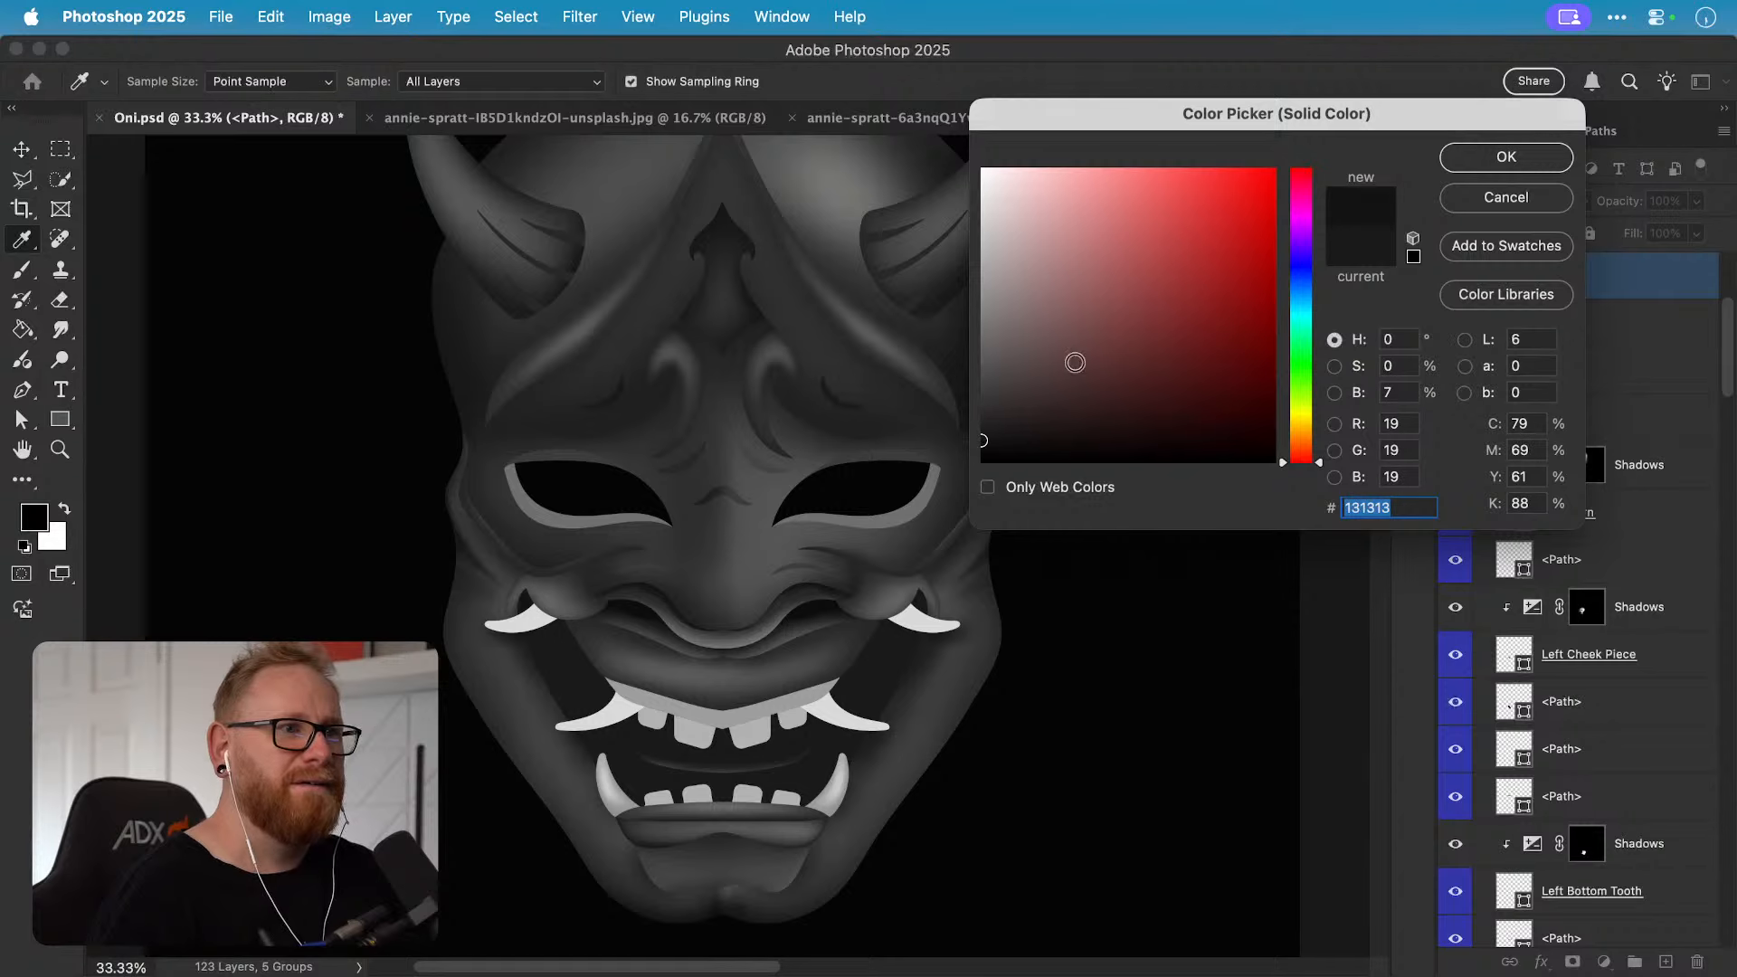
left_click(1458, 161)
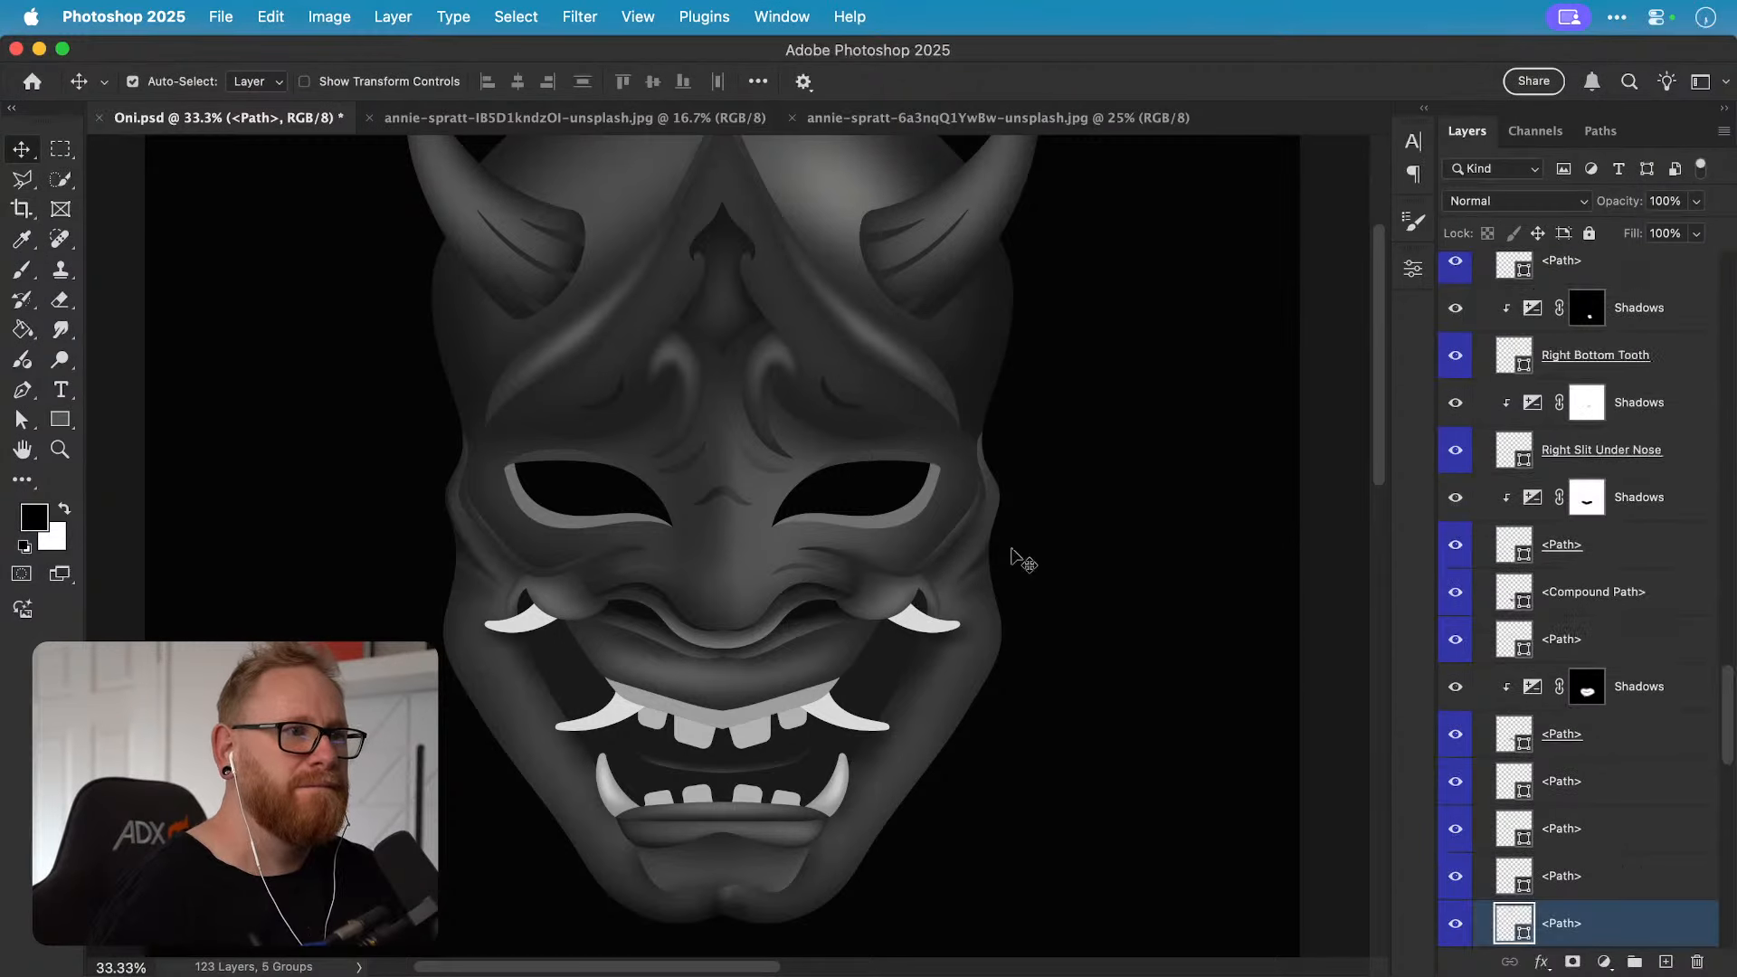
double_click(1513, 926)
type("131313")
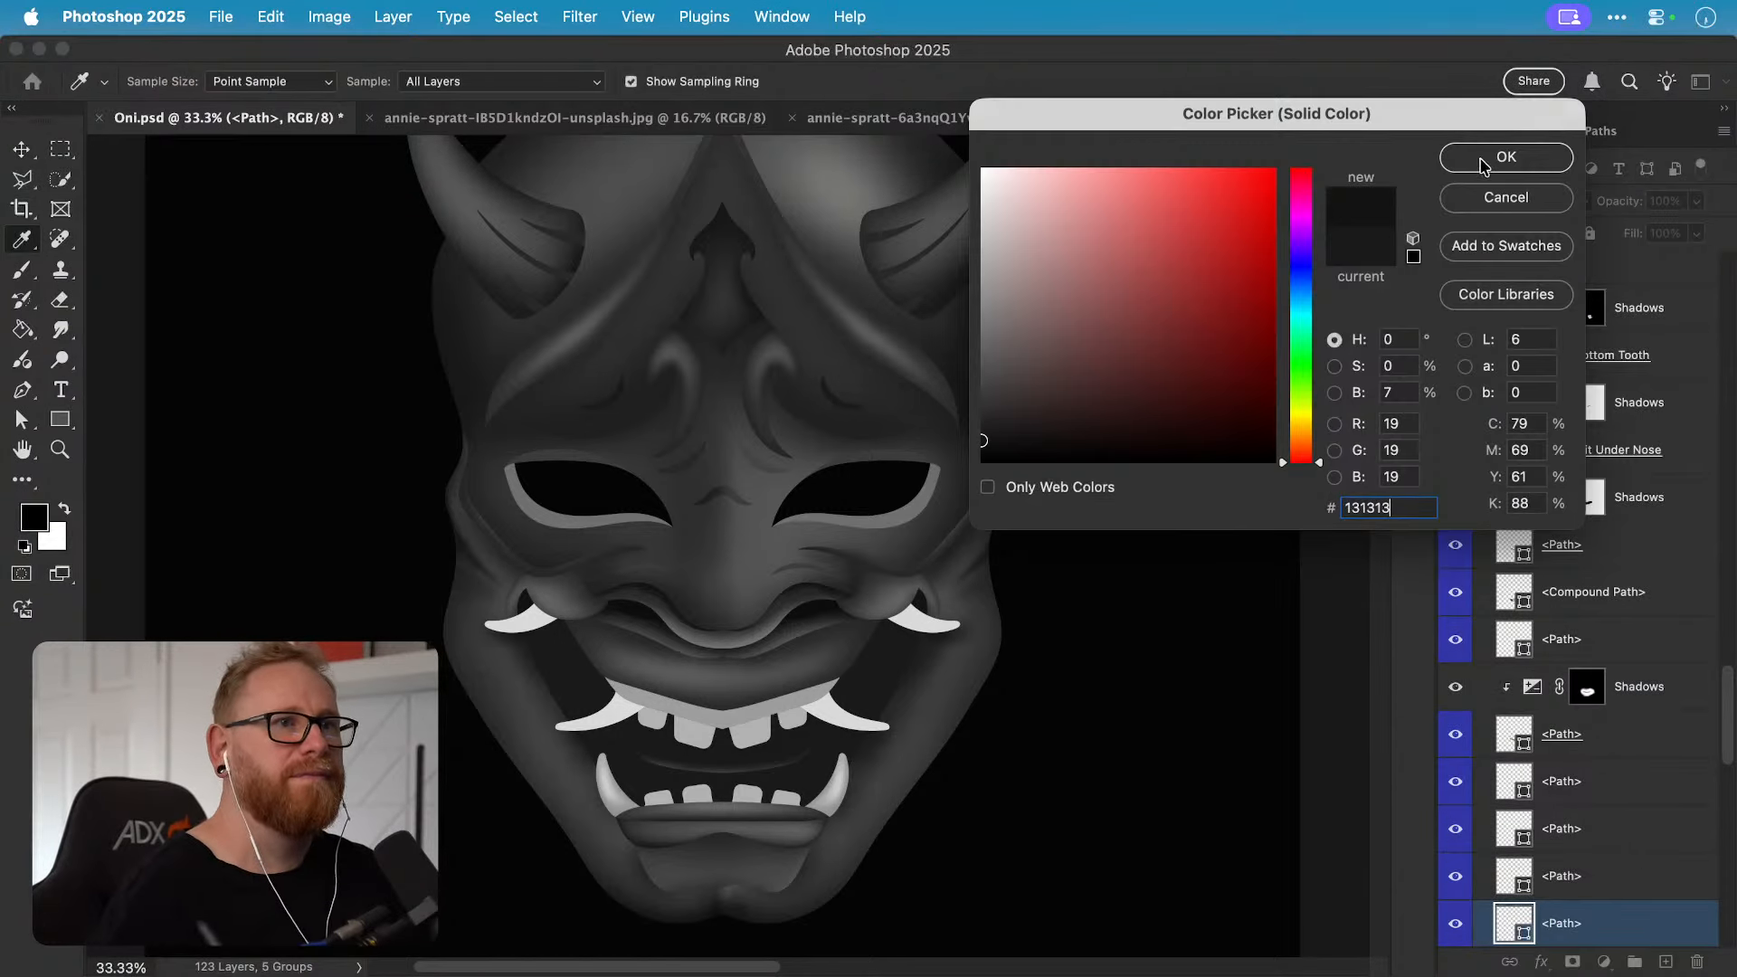
left_click(1484, 161)
Step: Set the fill of the left and right mouth-corner shapes to #111111
left_click(584, 665)
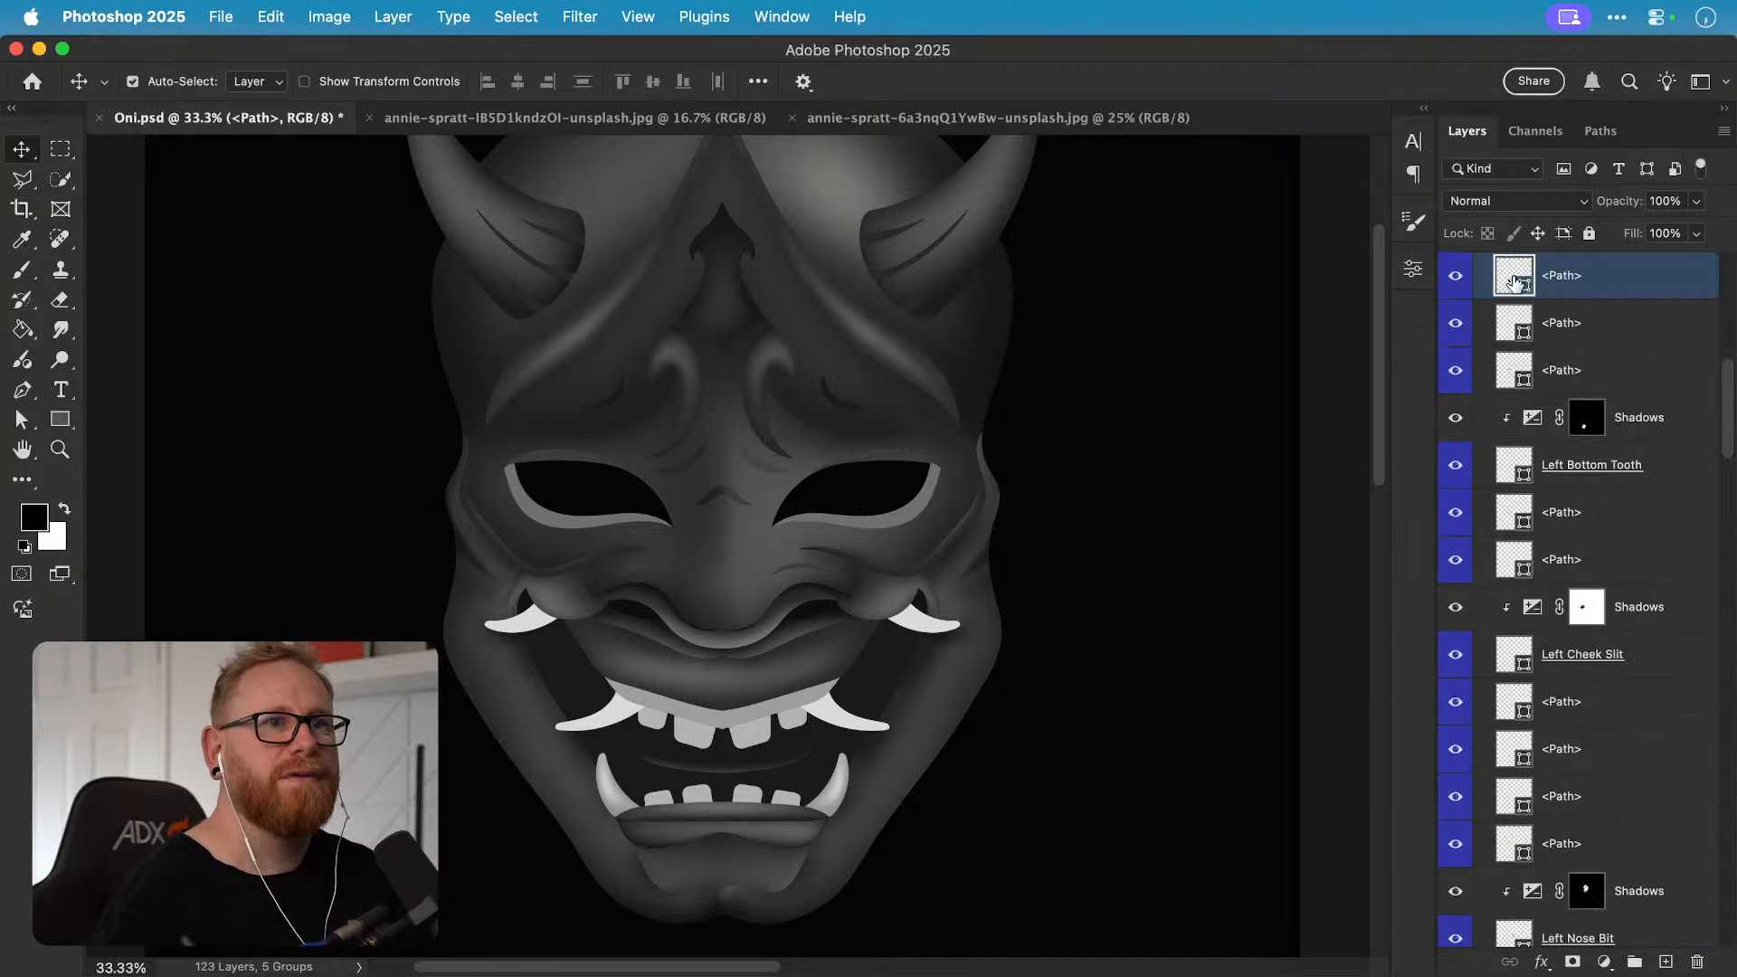
double_click(1514, 283)
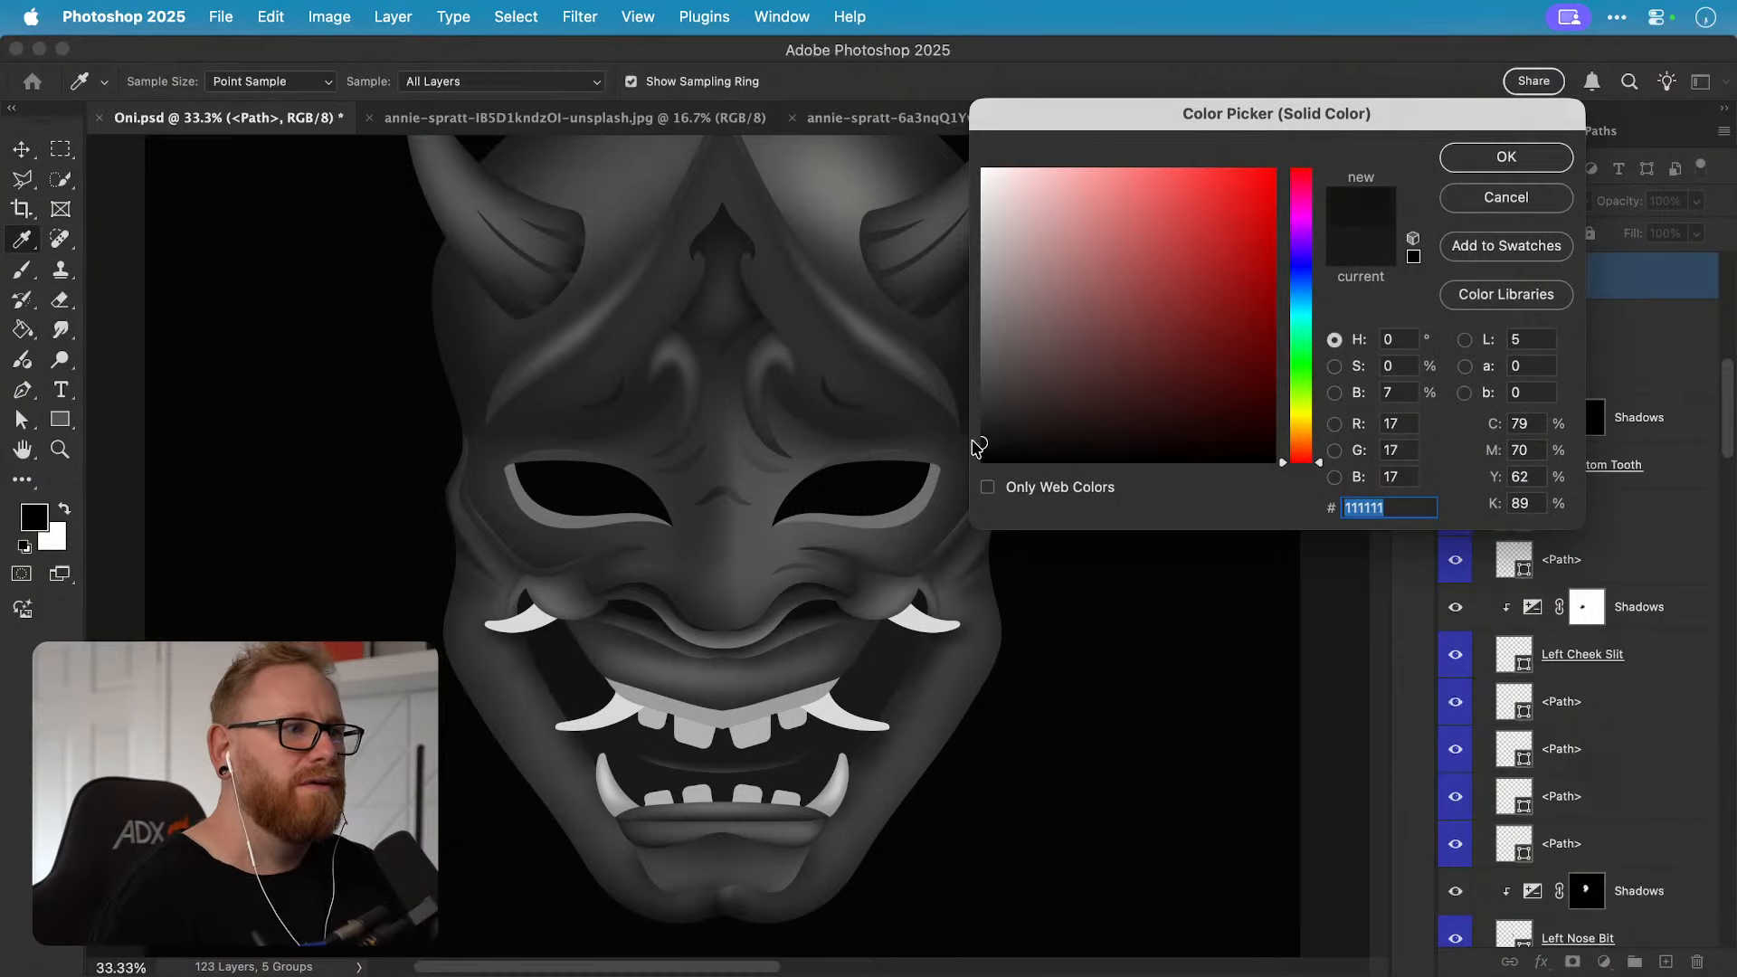
left_click(1485, 163)
left_click(898, 673)
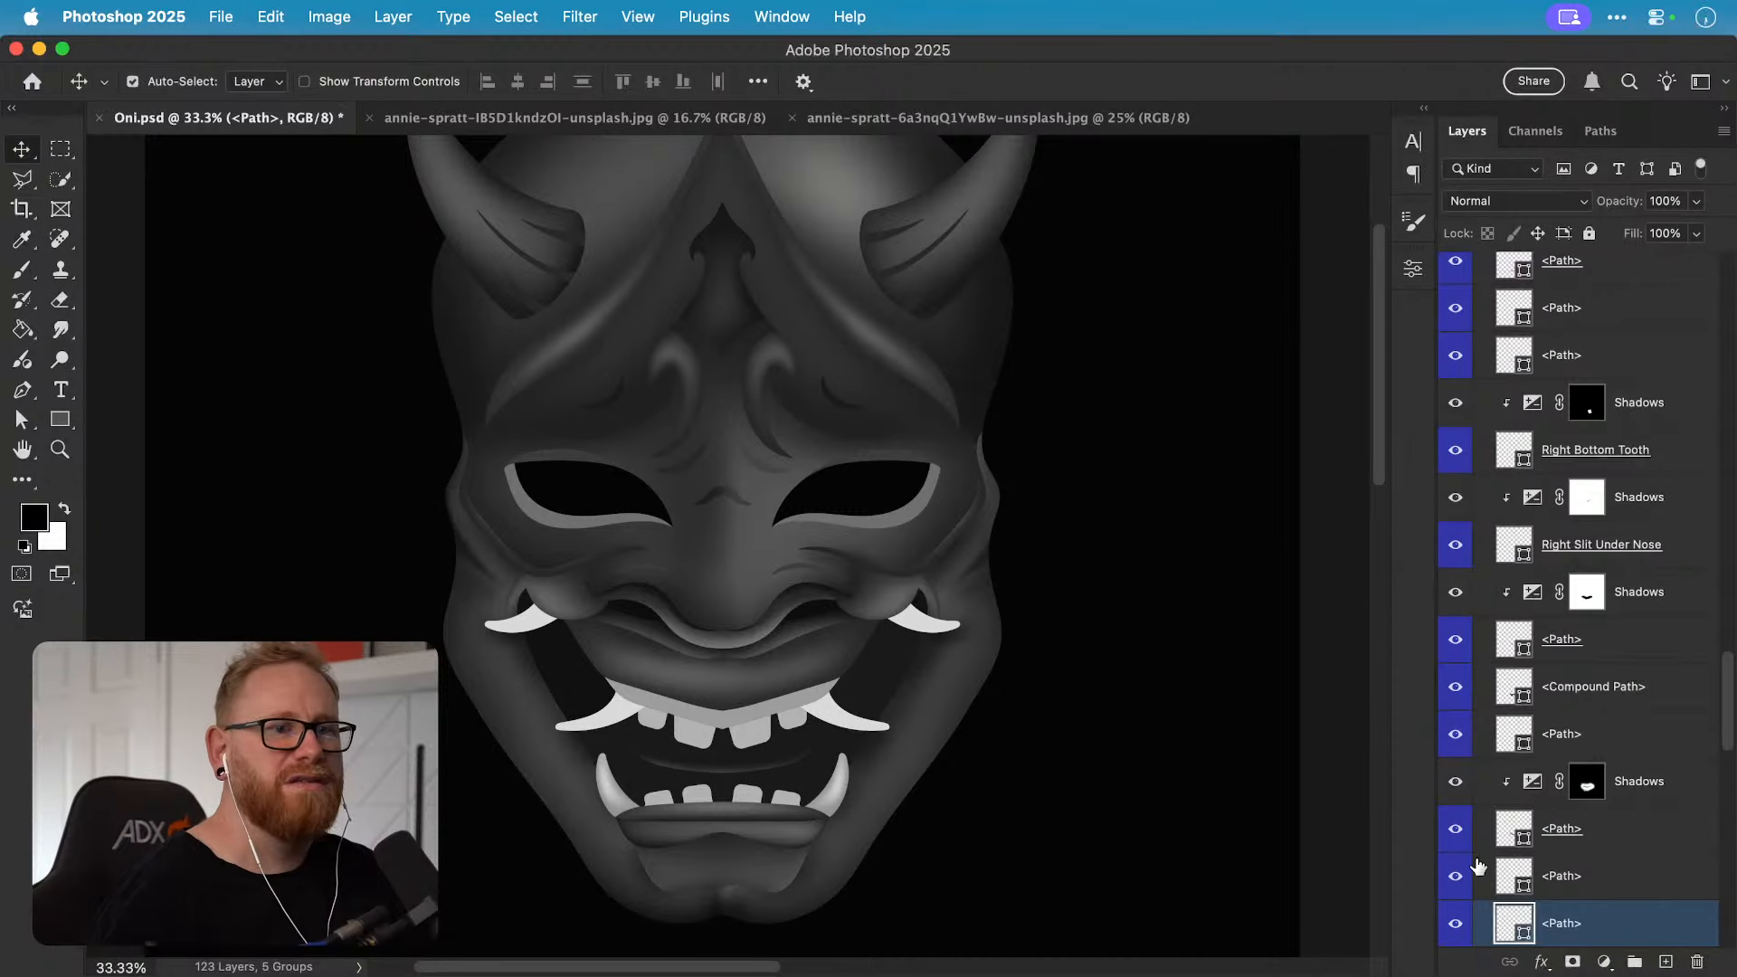
double_click(1514, 922)
left_click(1484, 159)
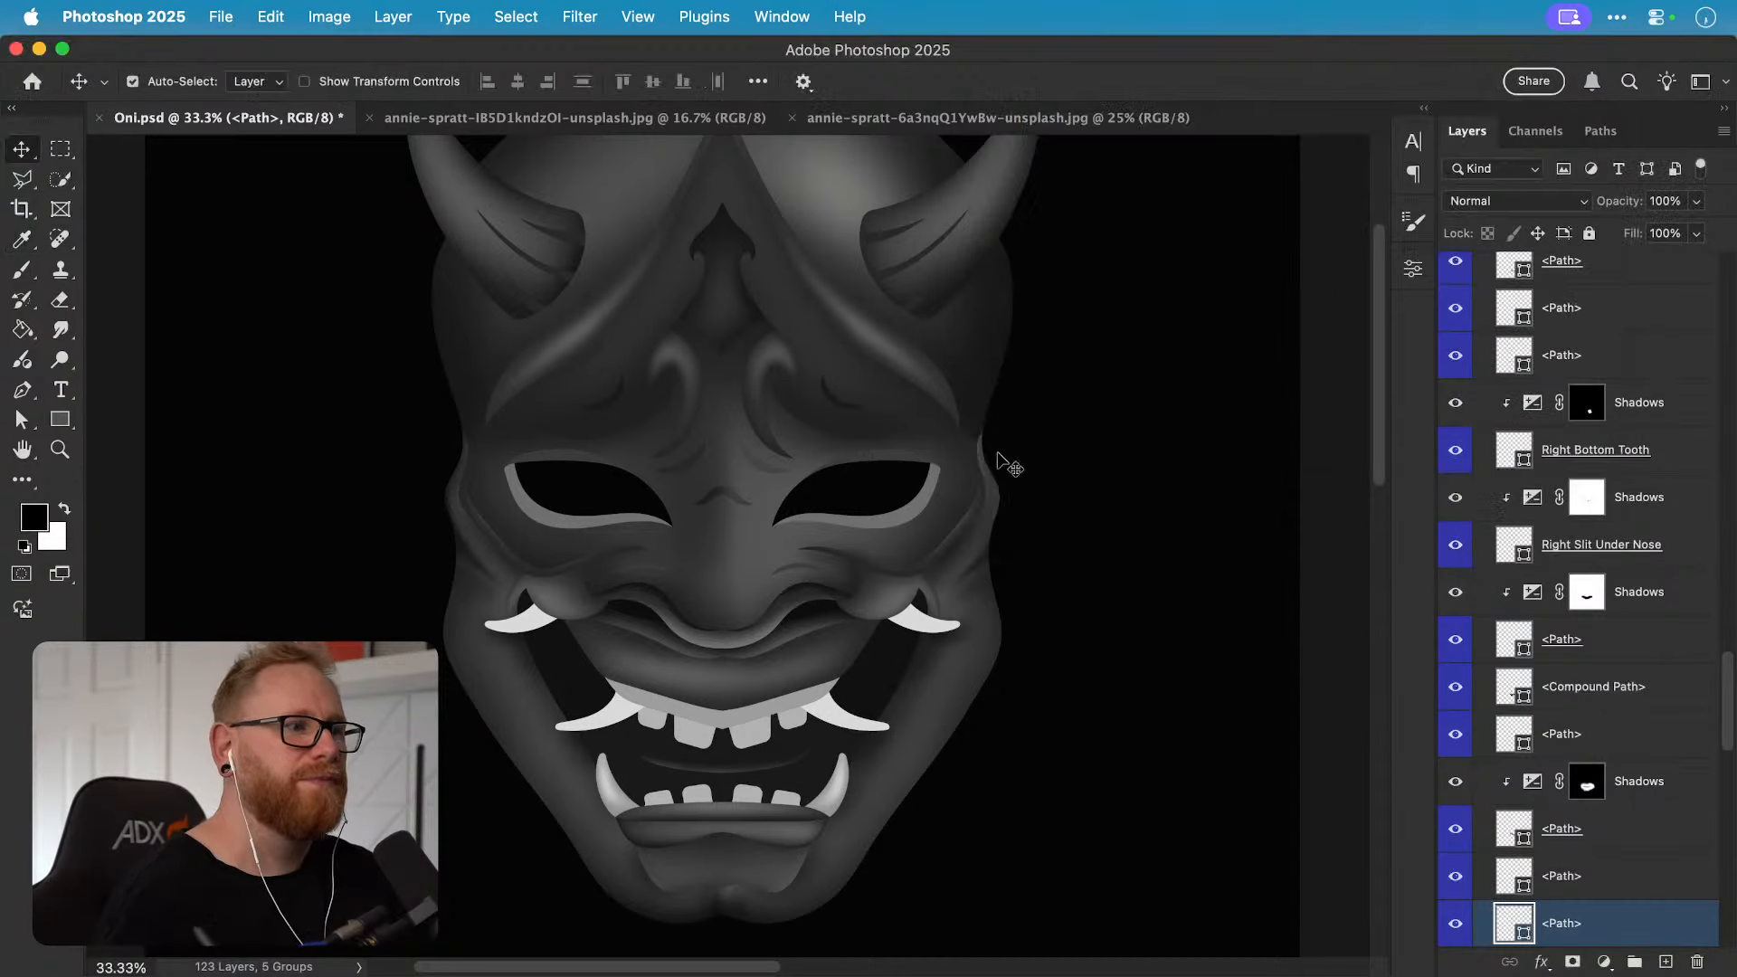
Step: Add an Exposure adjustment of -1.97 above the mouth interior's compound path and clip it to that shape
left_click(601, 740)
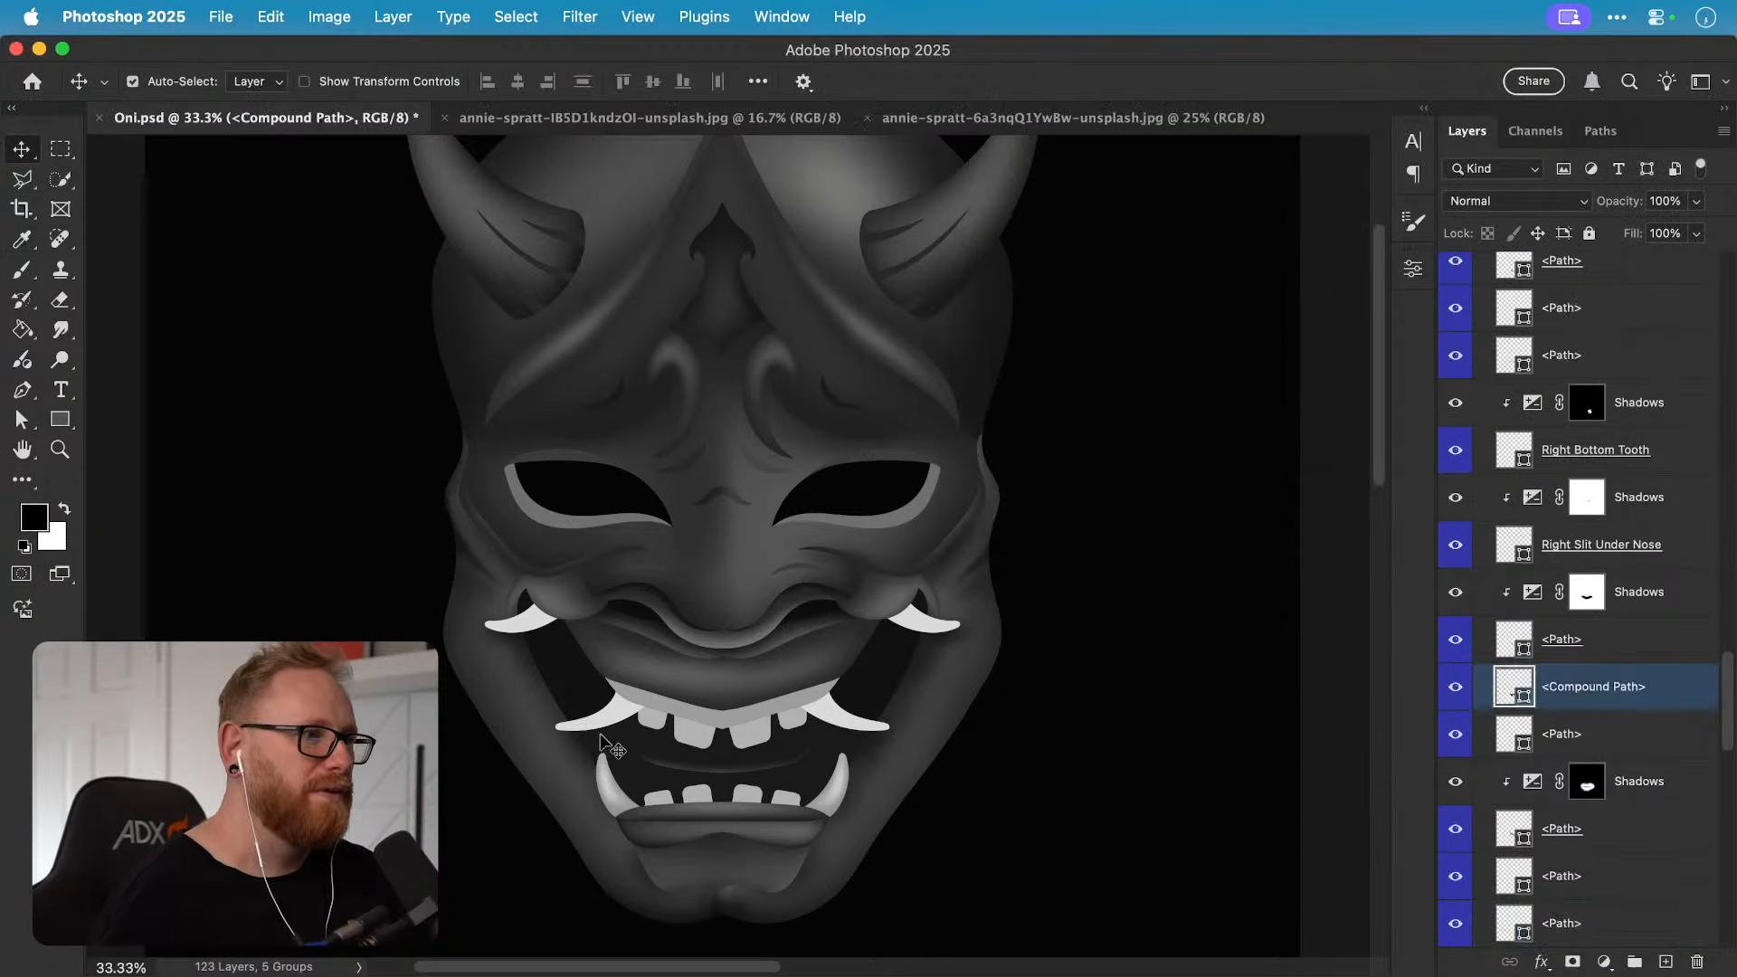
double_click(1506, 684)
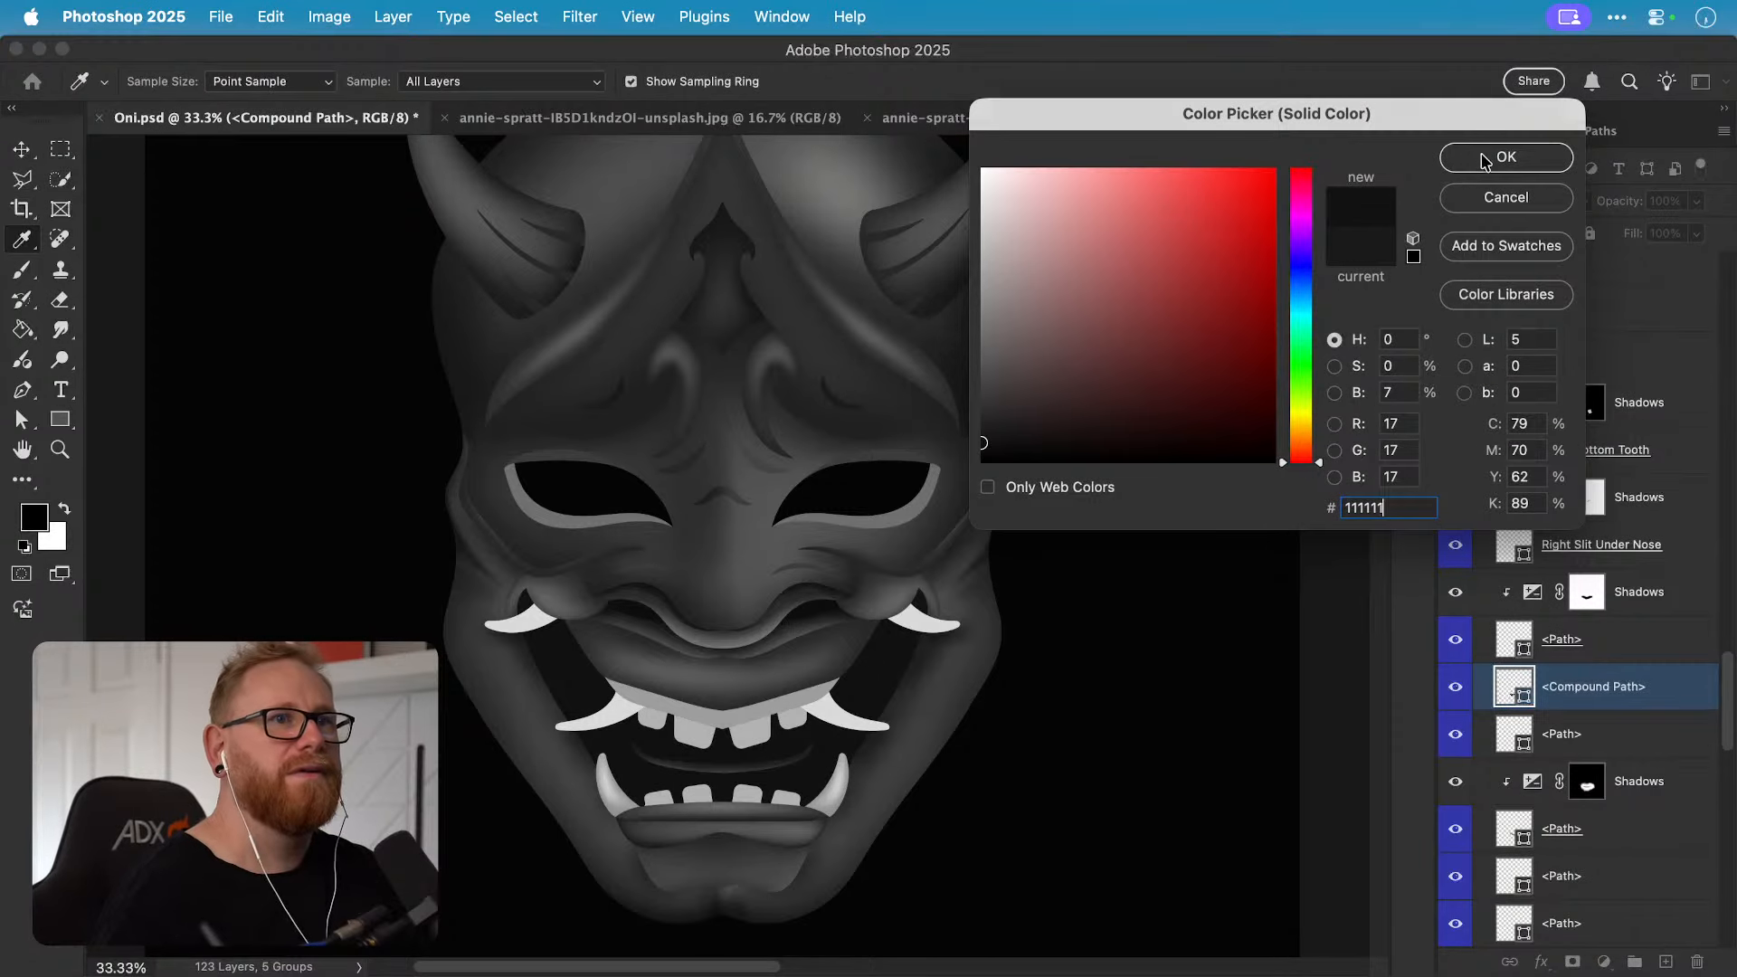
left_click(1481, 207)
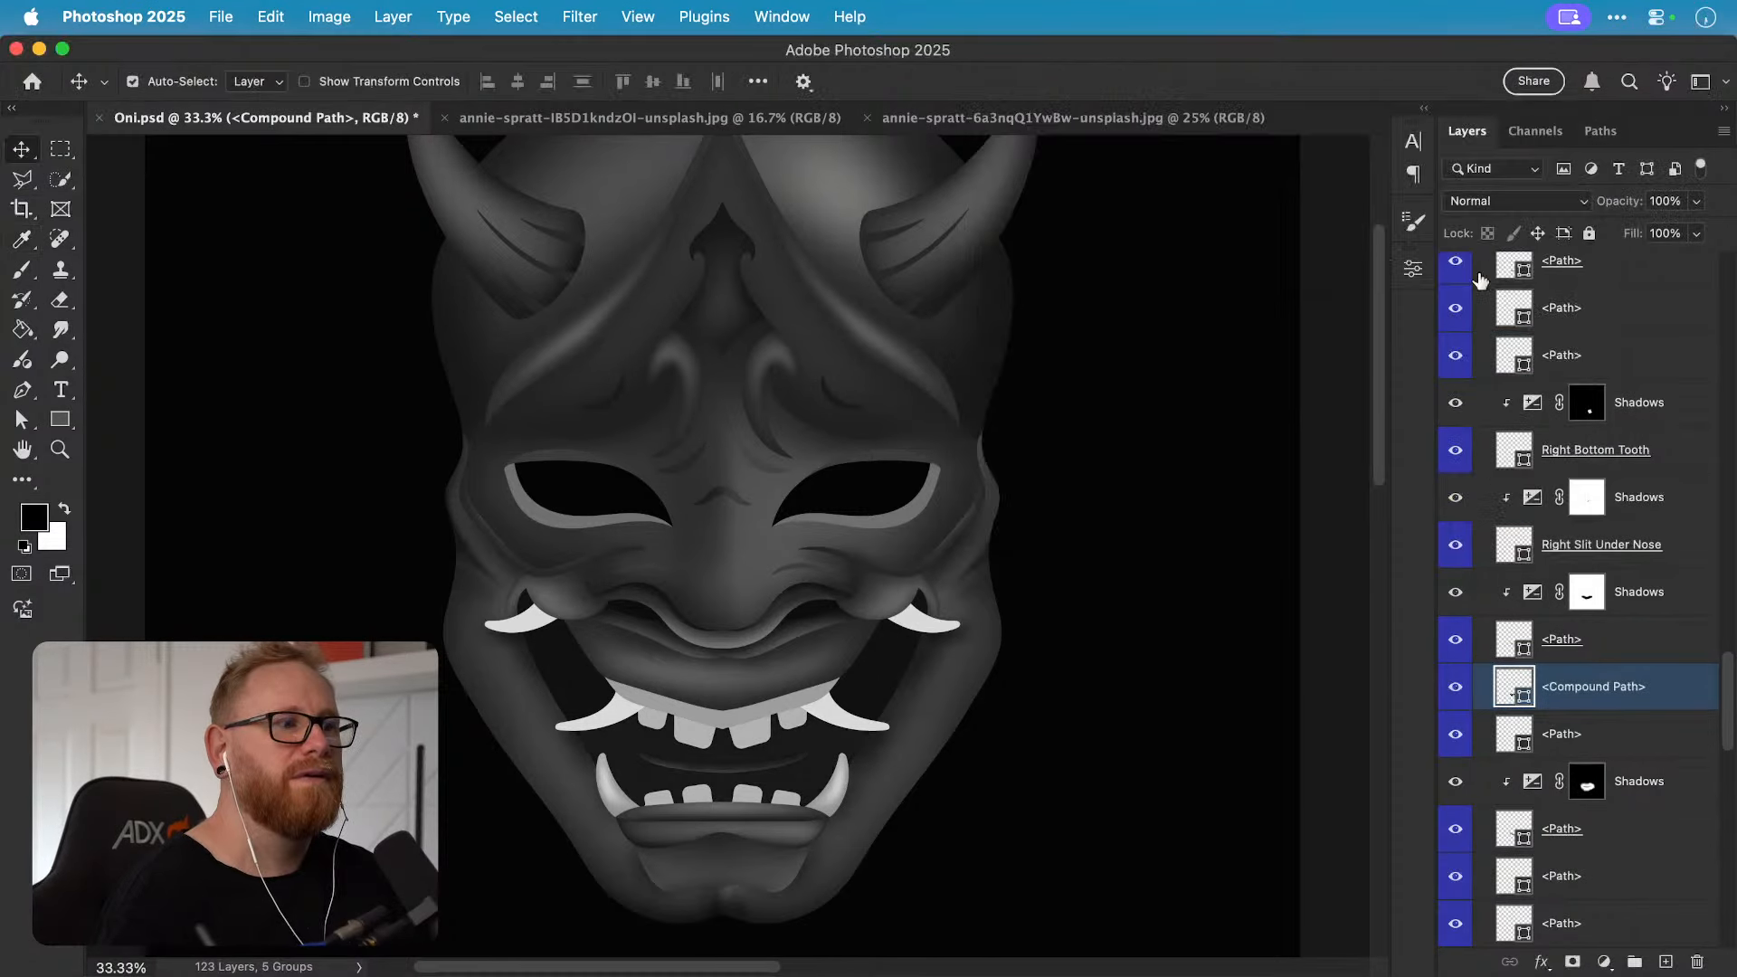
left_click(1606, 964)
left_click(1627, 729)
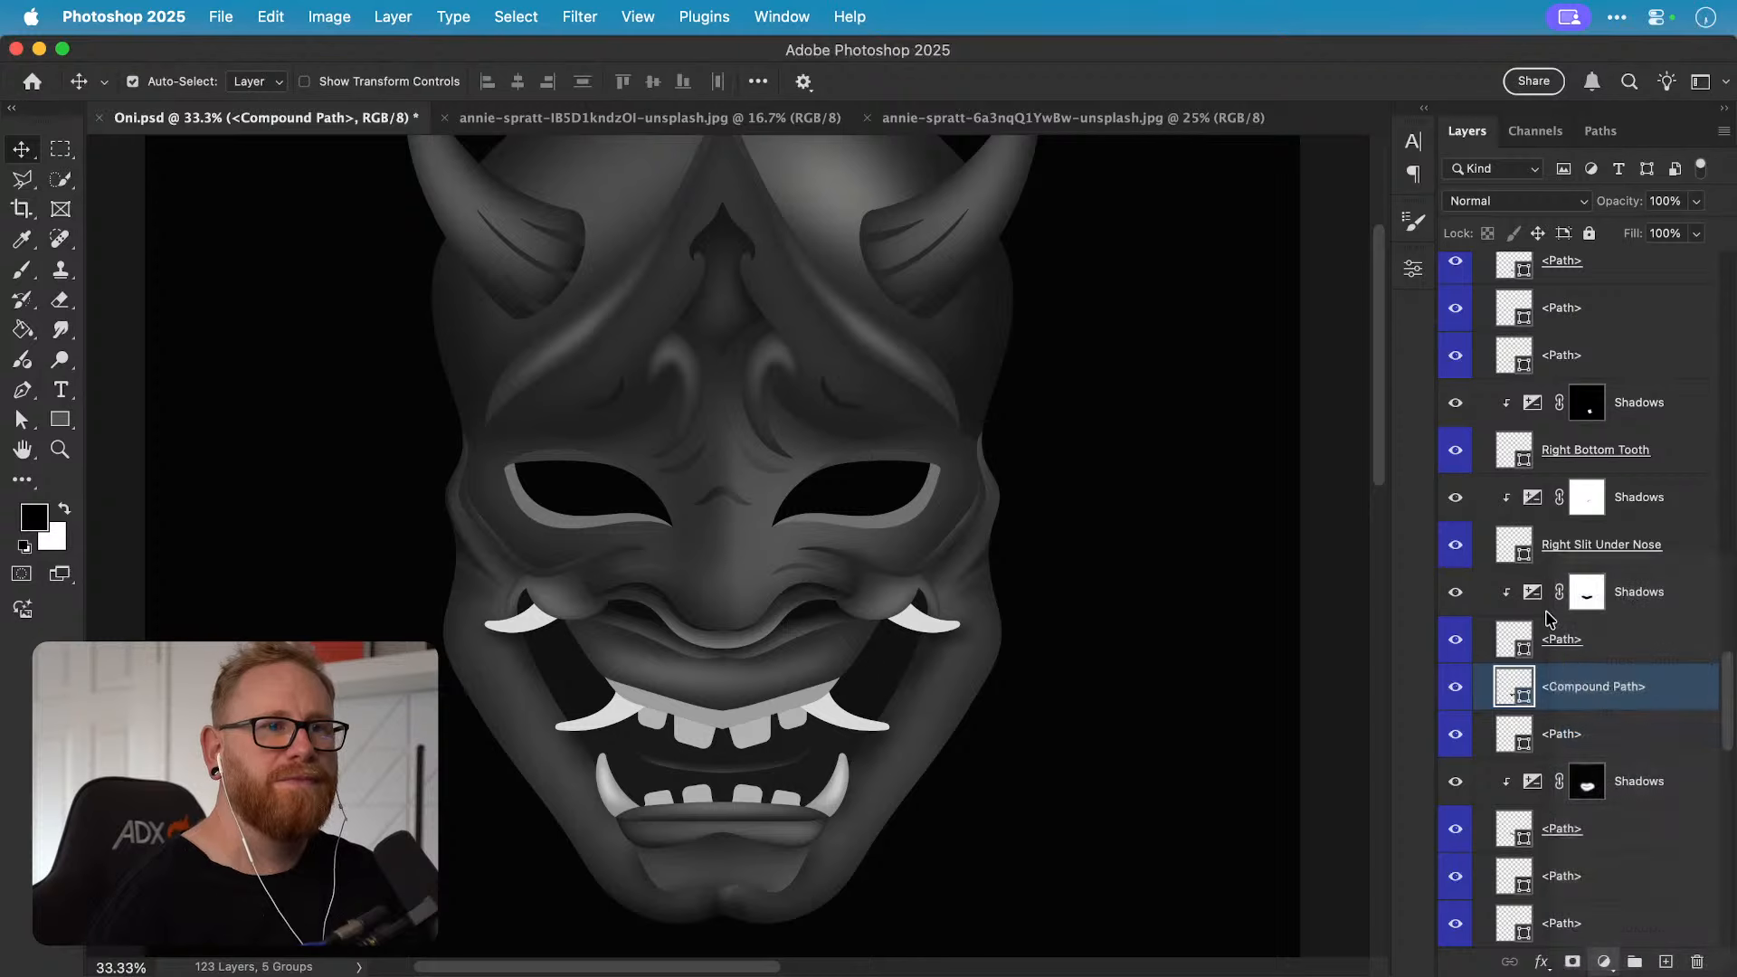
left_click(1154, 391)
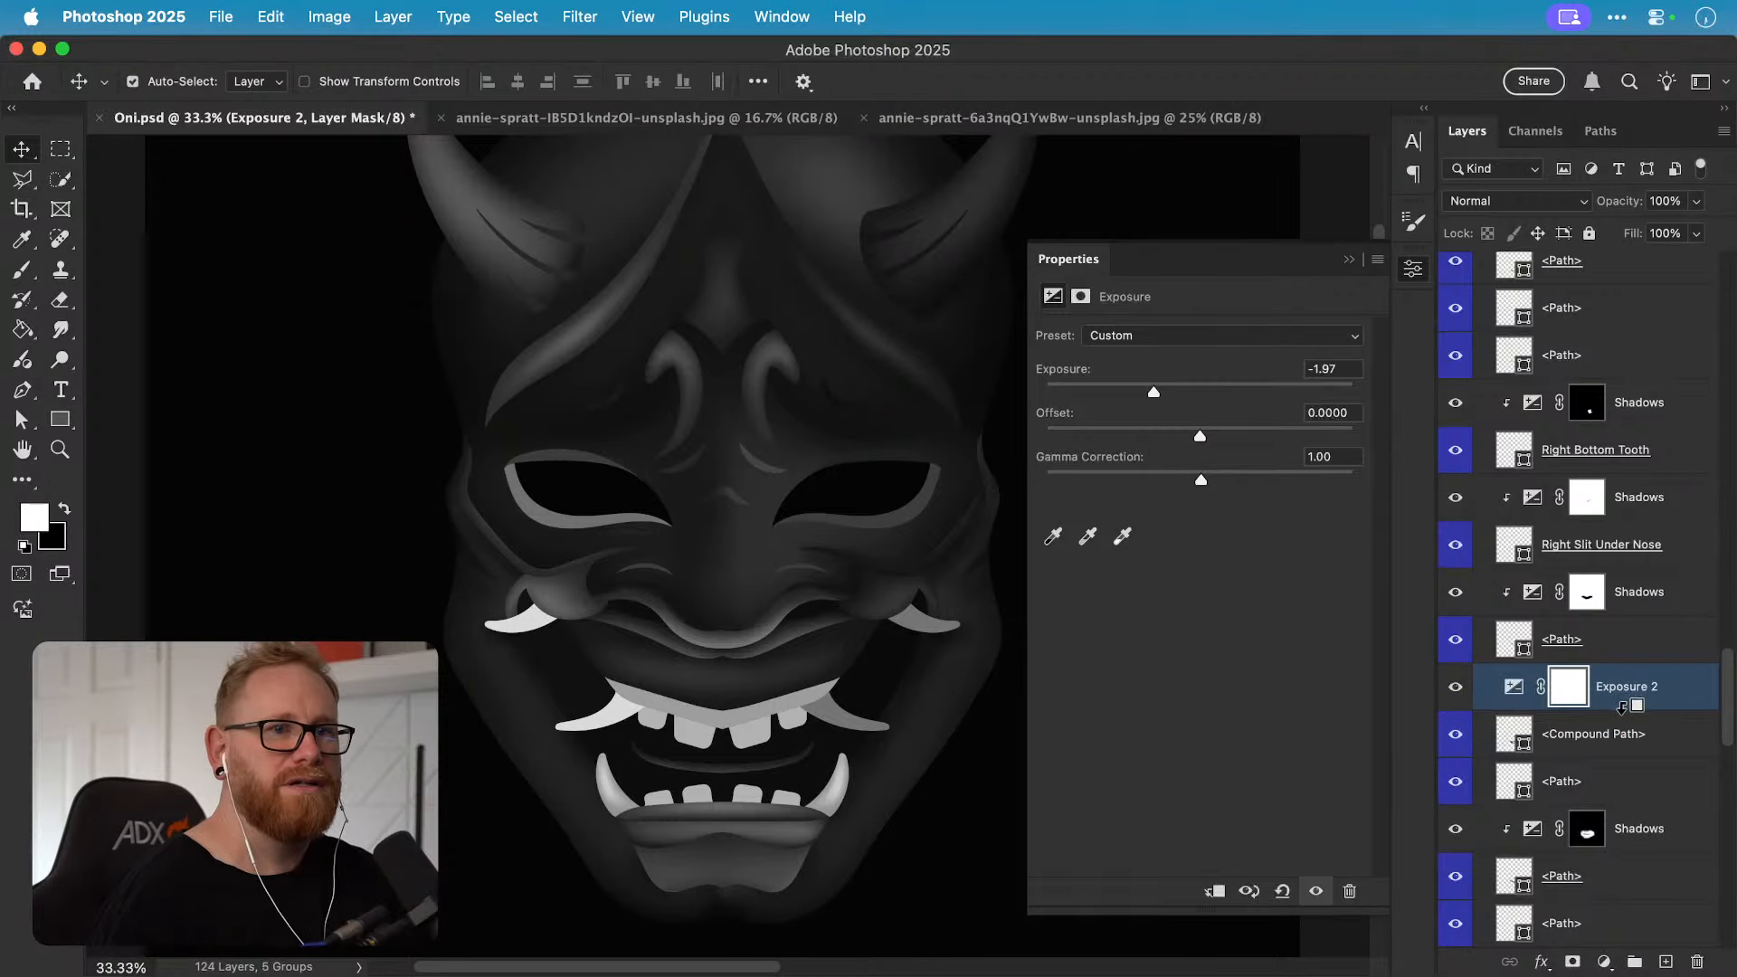
left_click(1624, 709, "alt")
Step: Invert the mouth interior's Exposure mask to black and paint white shadows around the teeth and mouth corners with the 600 px brush
key("b")
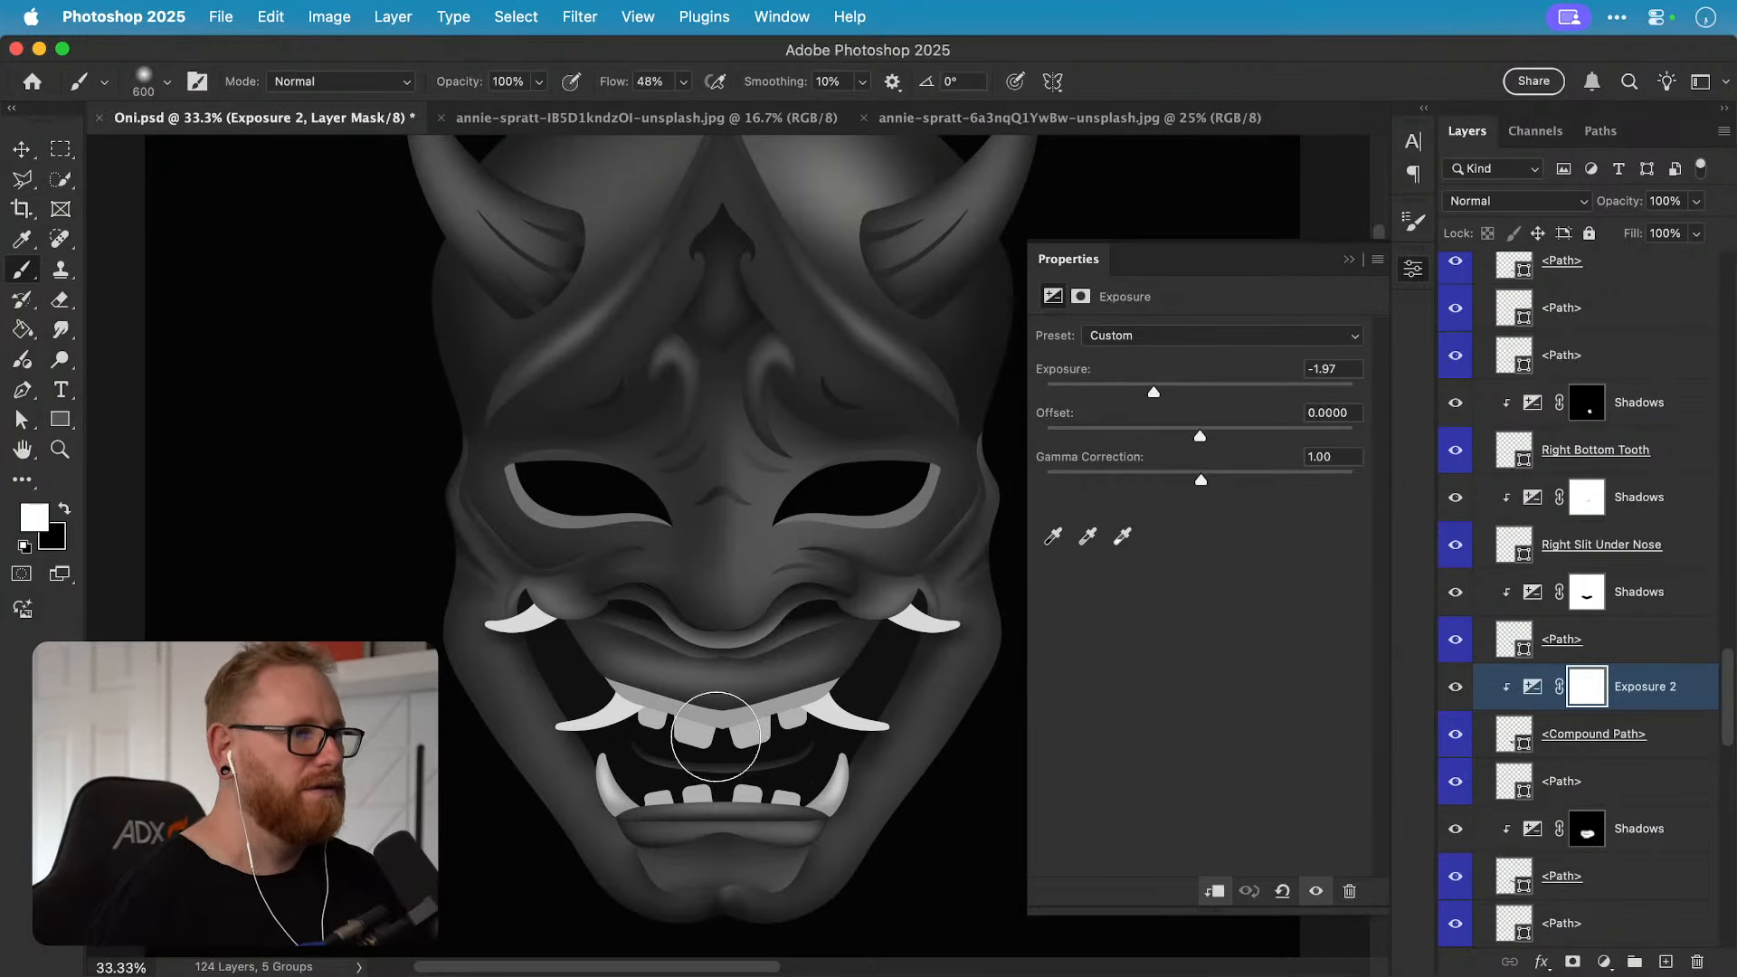
key("super+i")
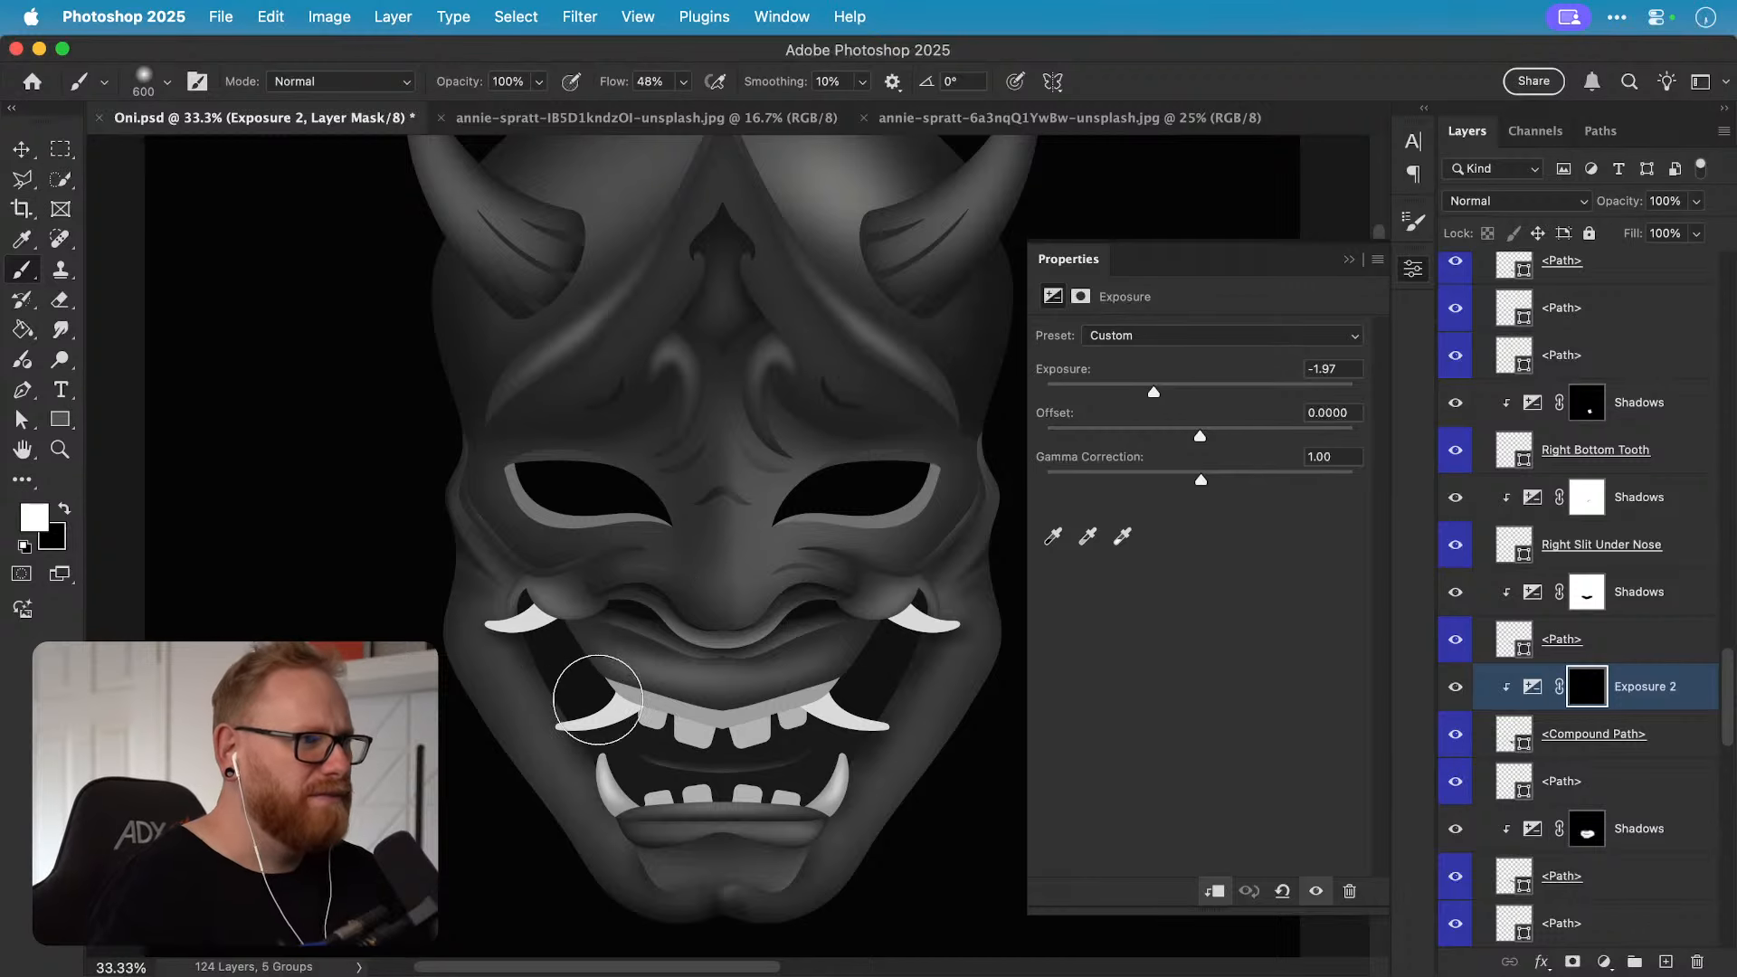
left_click(593, 708)
mouse_move(783, 695)
left_mouse_down()
mouse_move(823, 694)
mouse_move(775, 729)
left_mouse_up()
left_click_drag(722, 722, 642, 627)
mouse_move(579, 762)
left_mouse_down()
mouse_move(741, 744)
mouse_move(521, 721)
left_mouse_up()
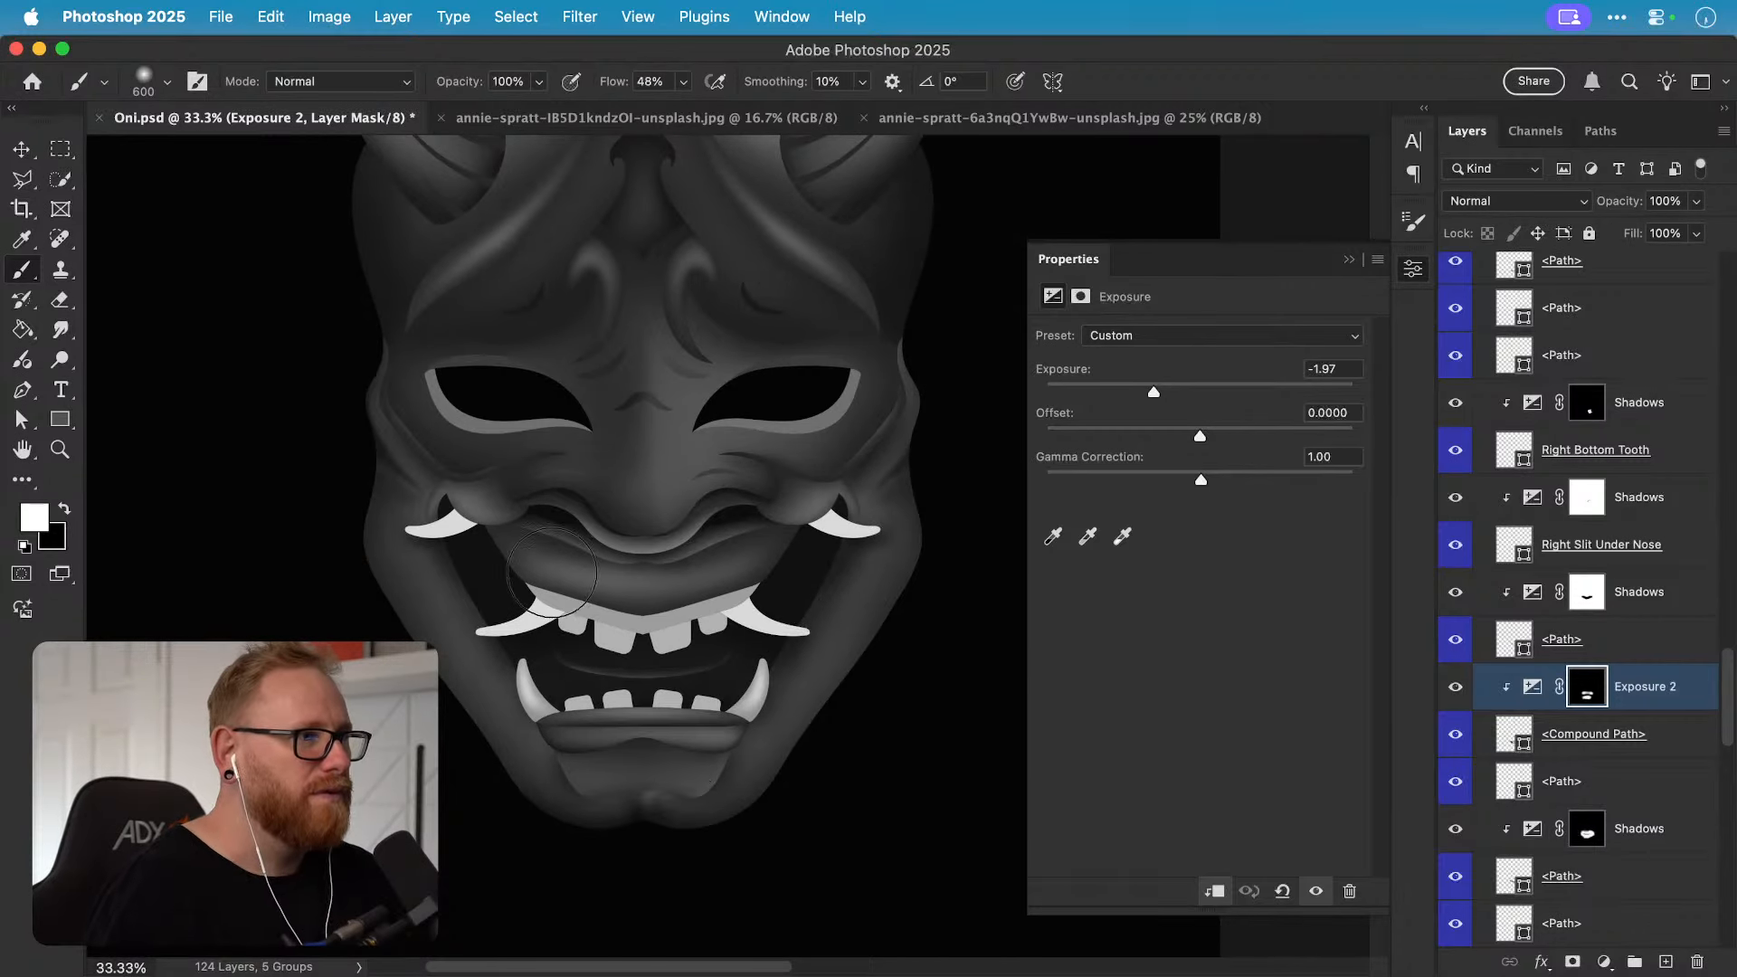
key("v")
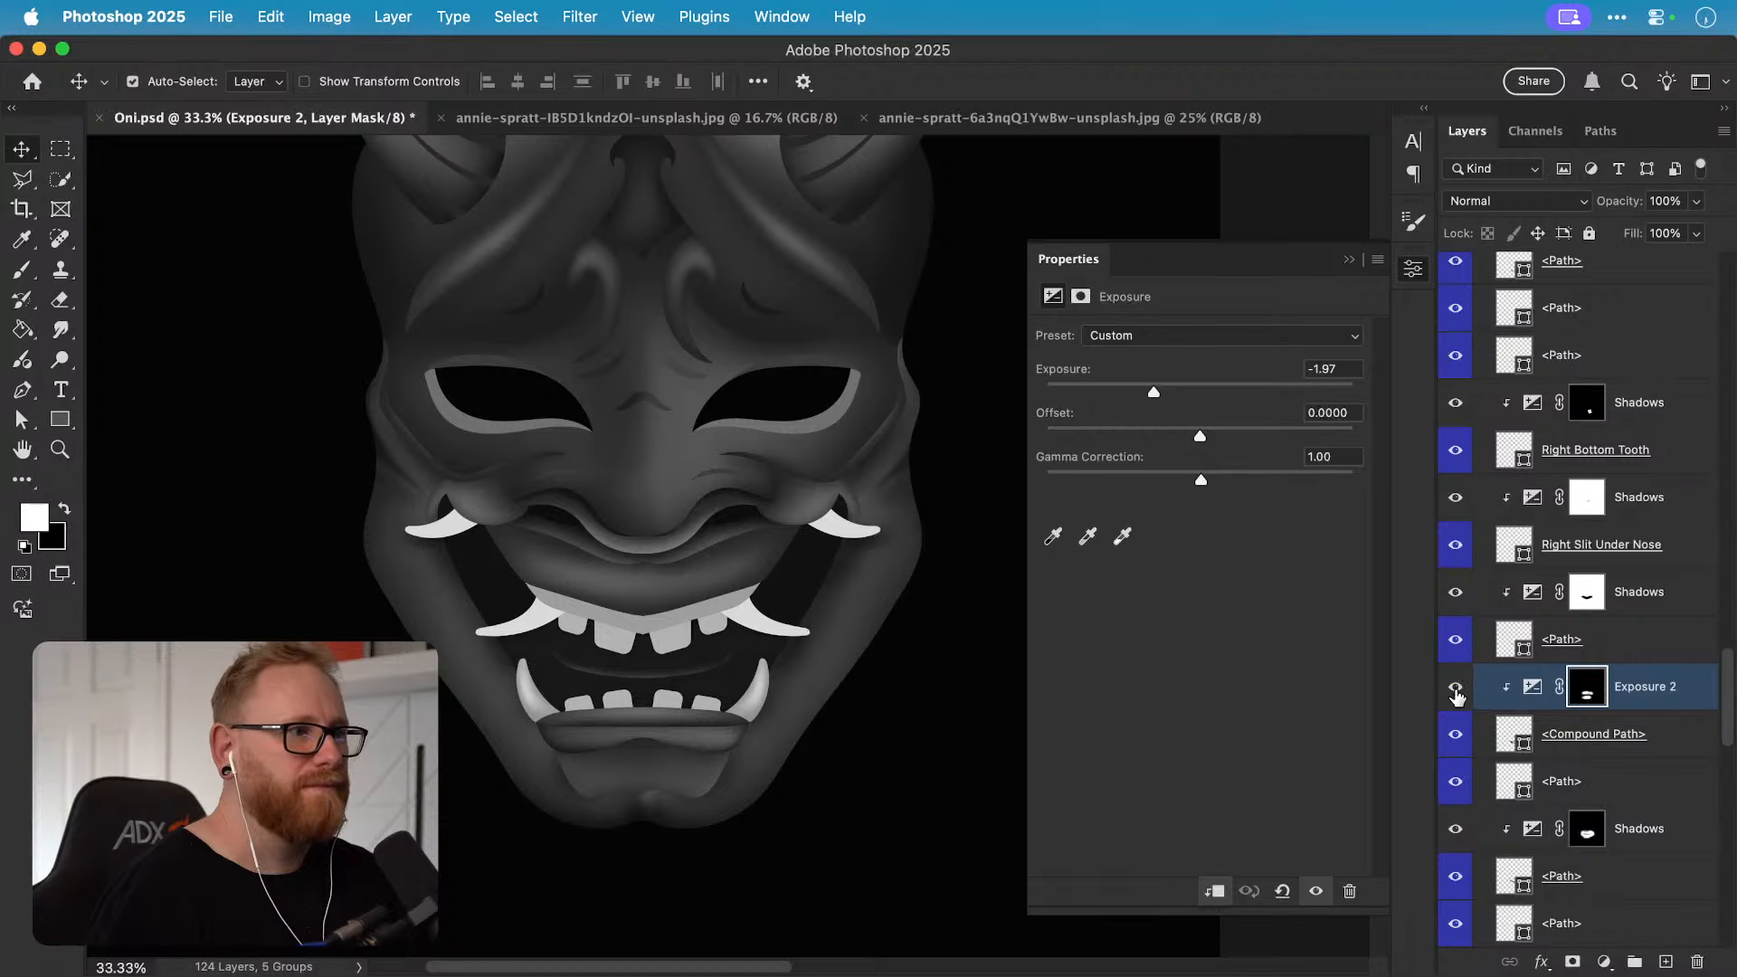
left_click(1412, 269)
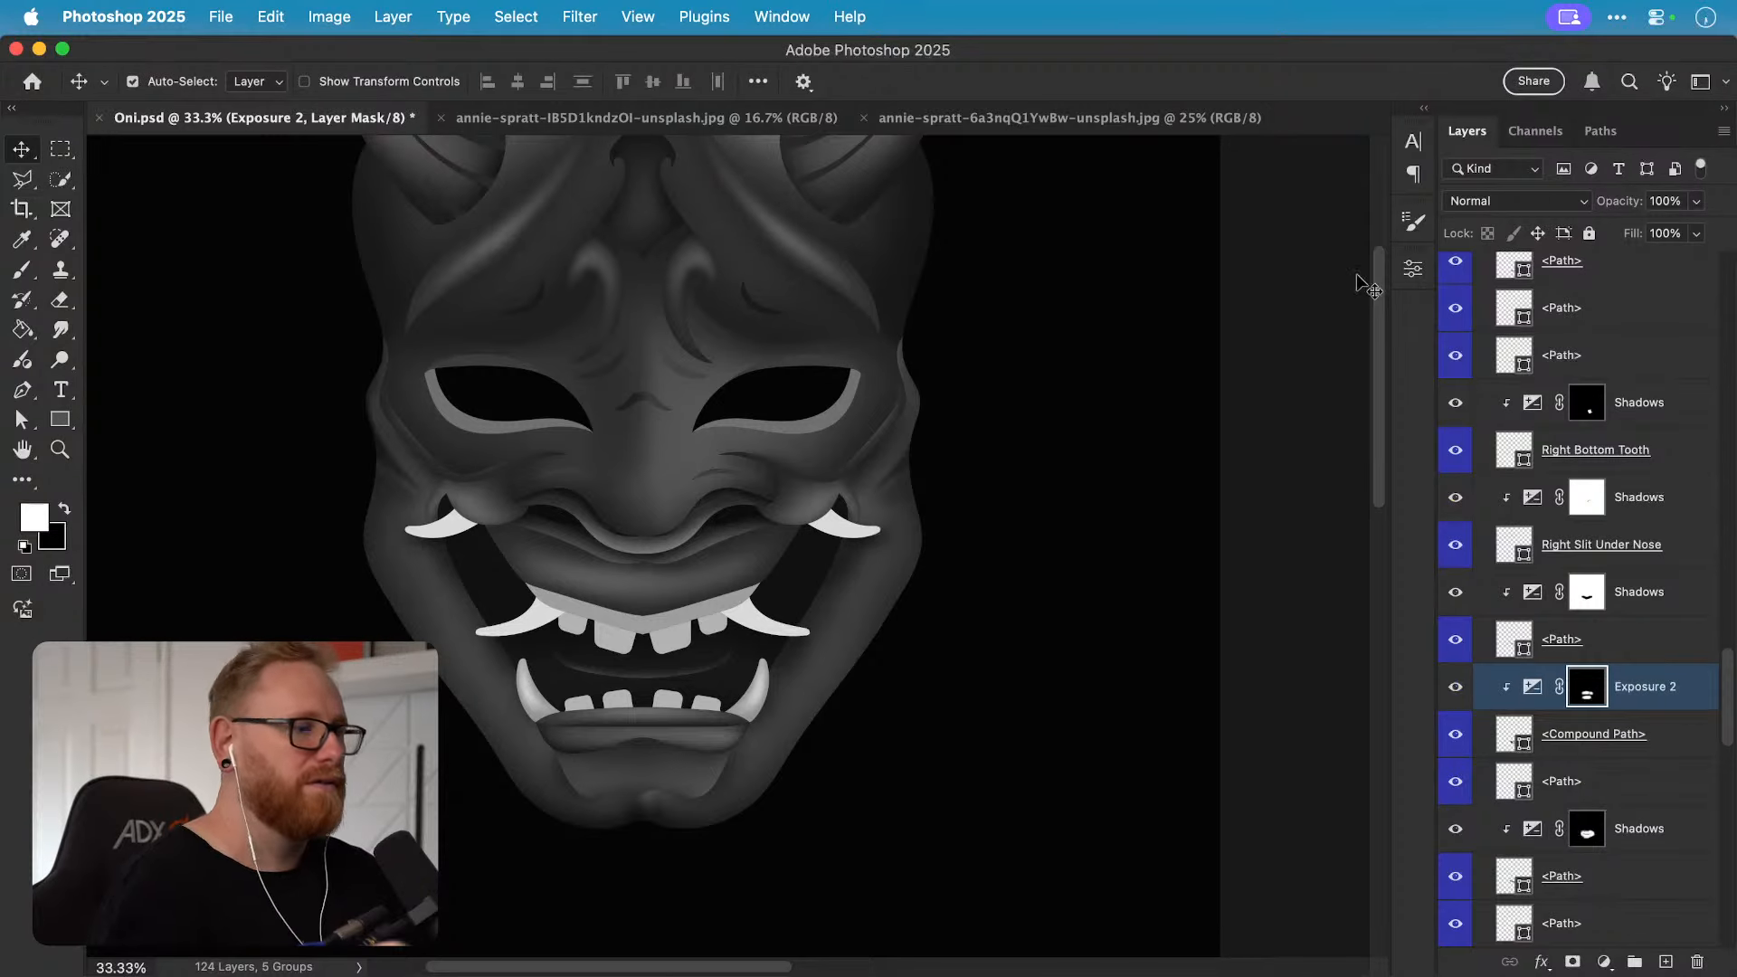
Step: Save Oni.psd with the whole mask in view and close the two annie-spratt photos
key("super+0")
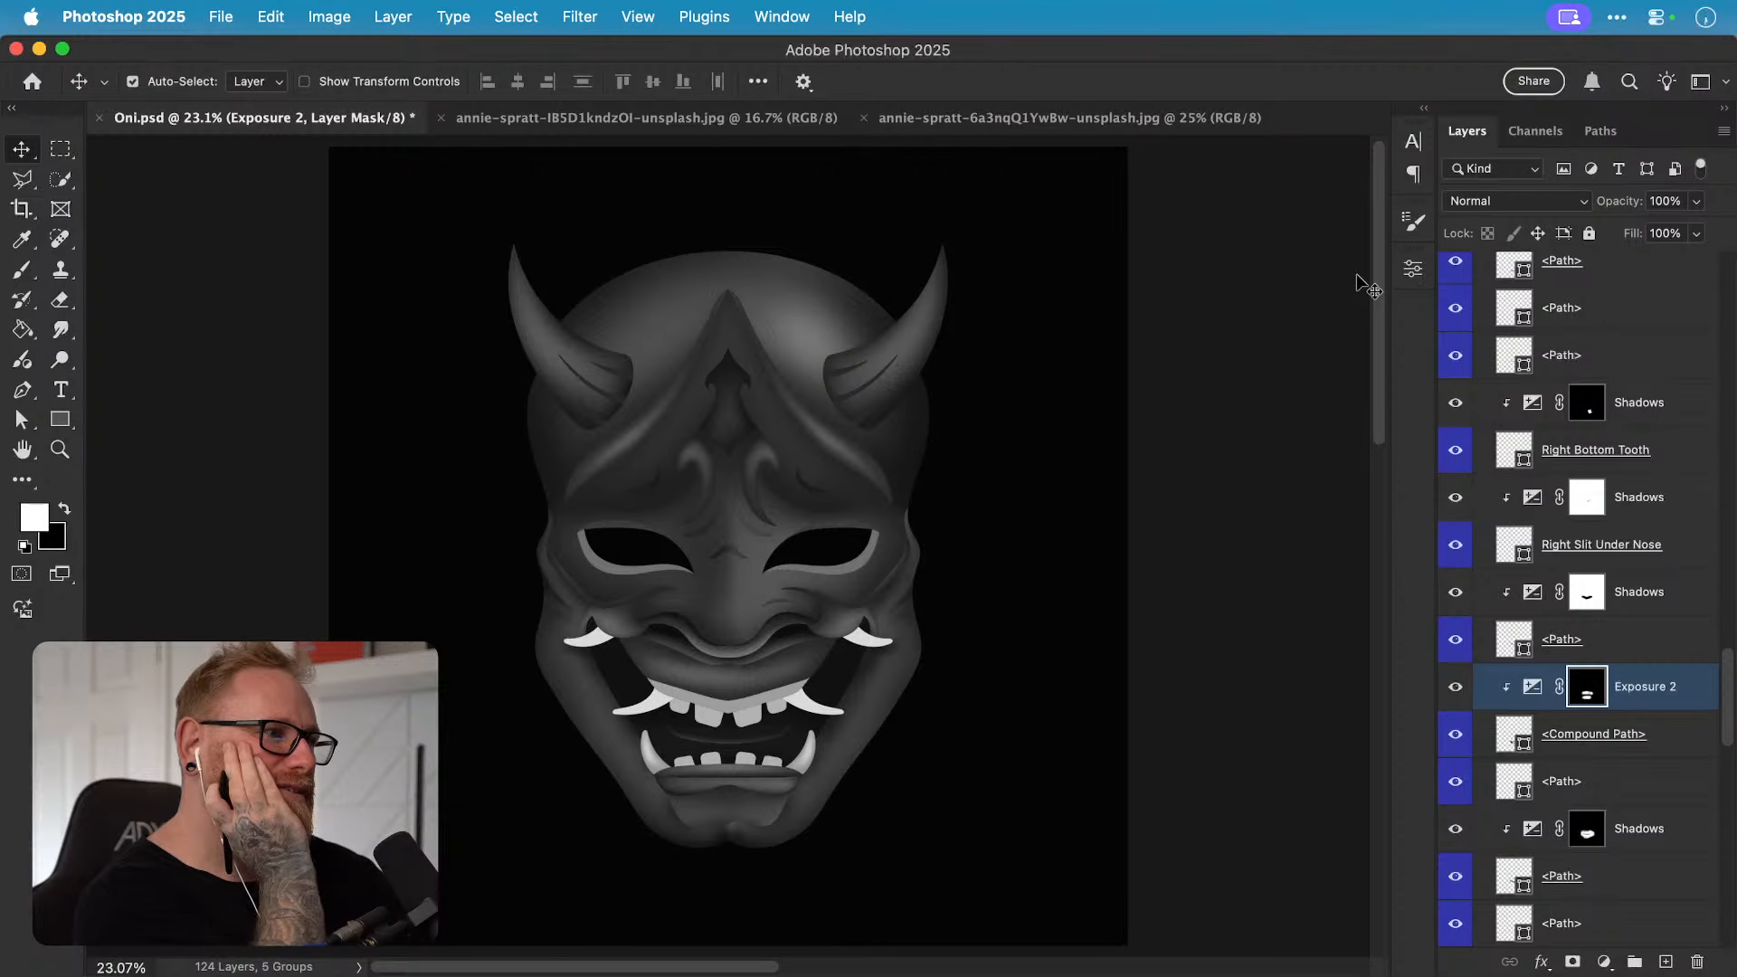
key("super+s")
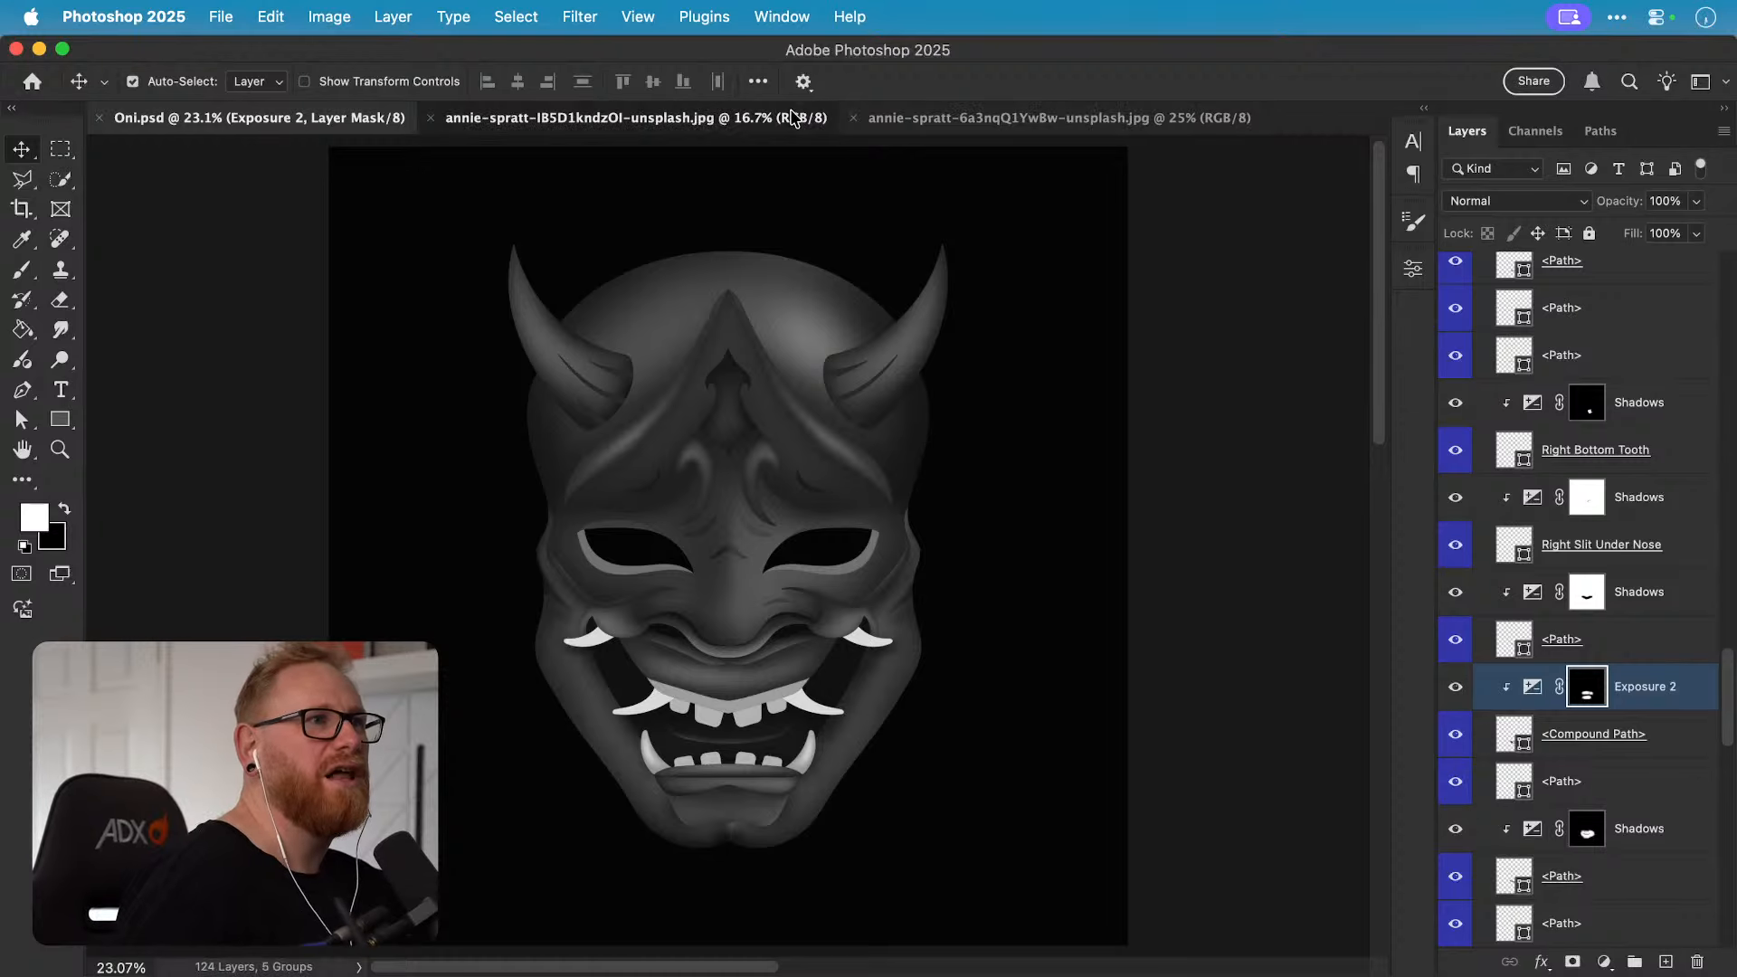
left_click(785, 116)
key("super+w")
left_click(783, 116)
key("super+w")
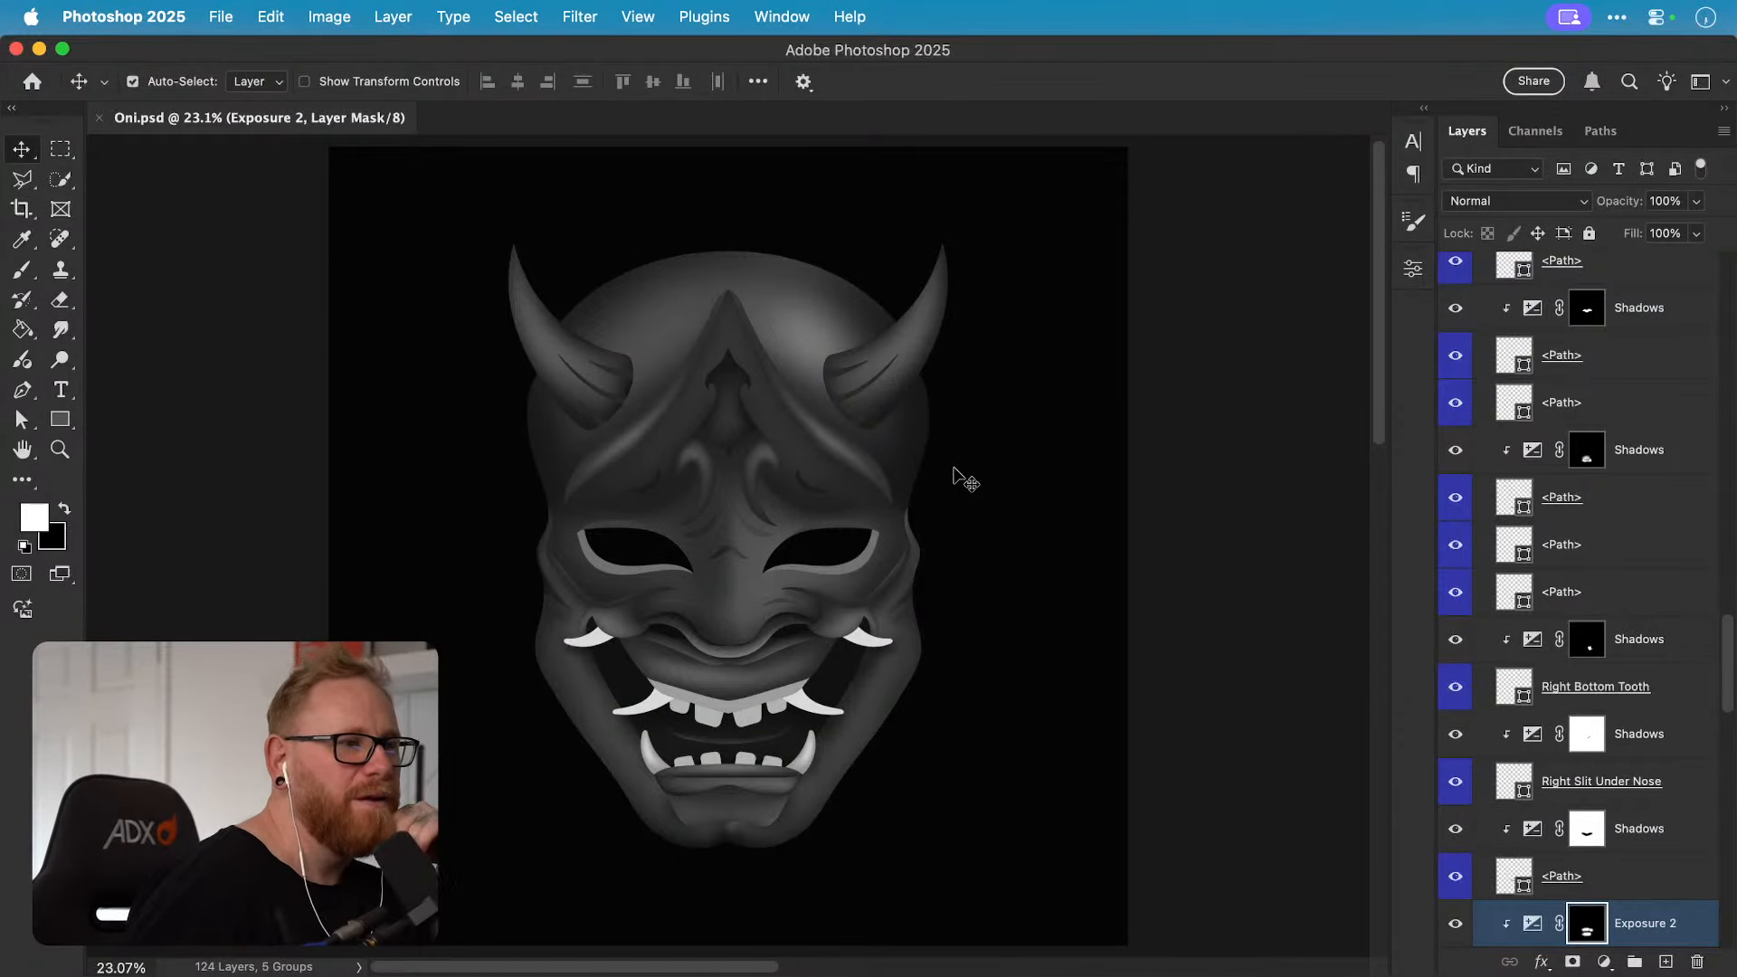
Step: Copy the whole canvas as a merged image and paste it as a new layer above the Left Eye Glow group
scroll(1613, 619, "up", 10)
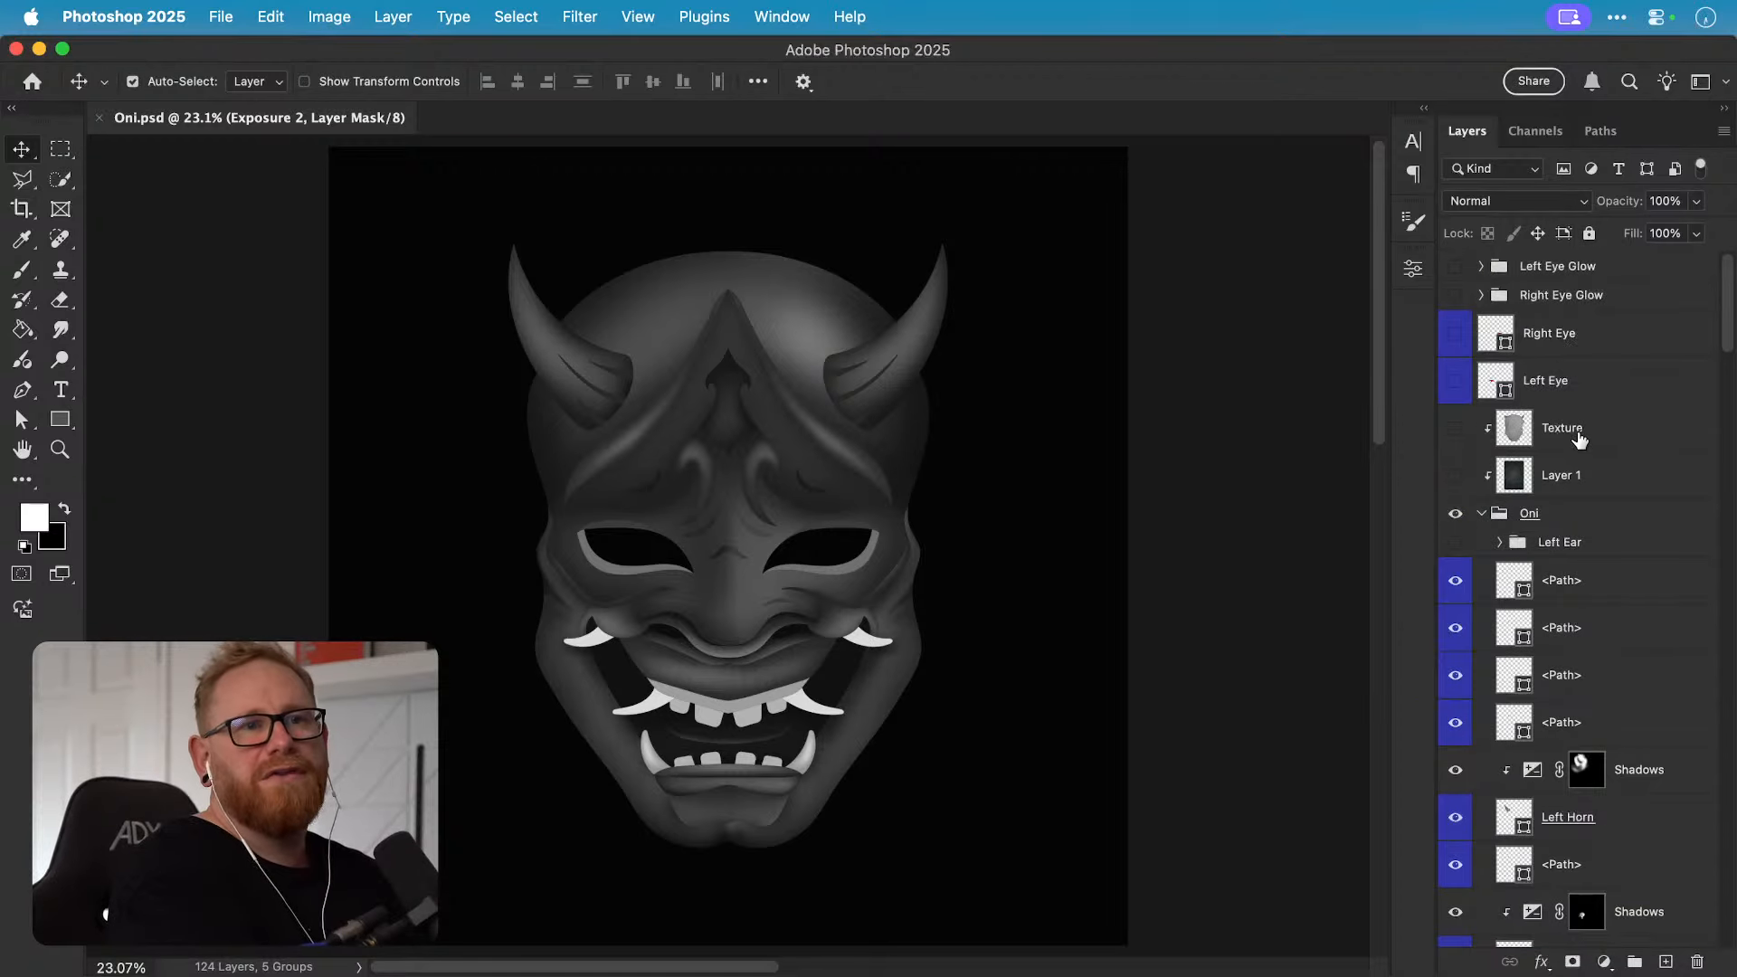
left_click(1586, 583)
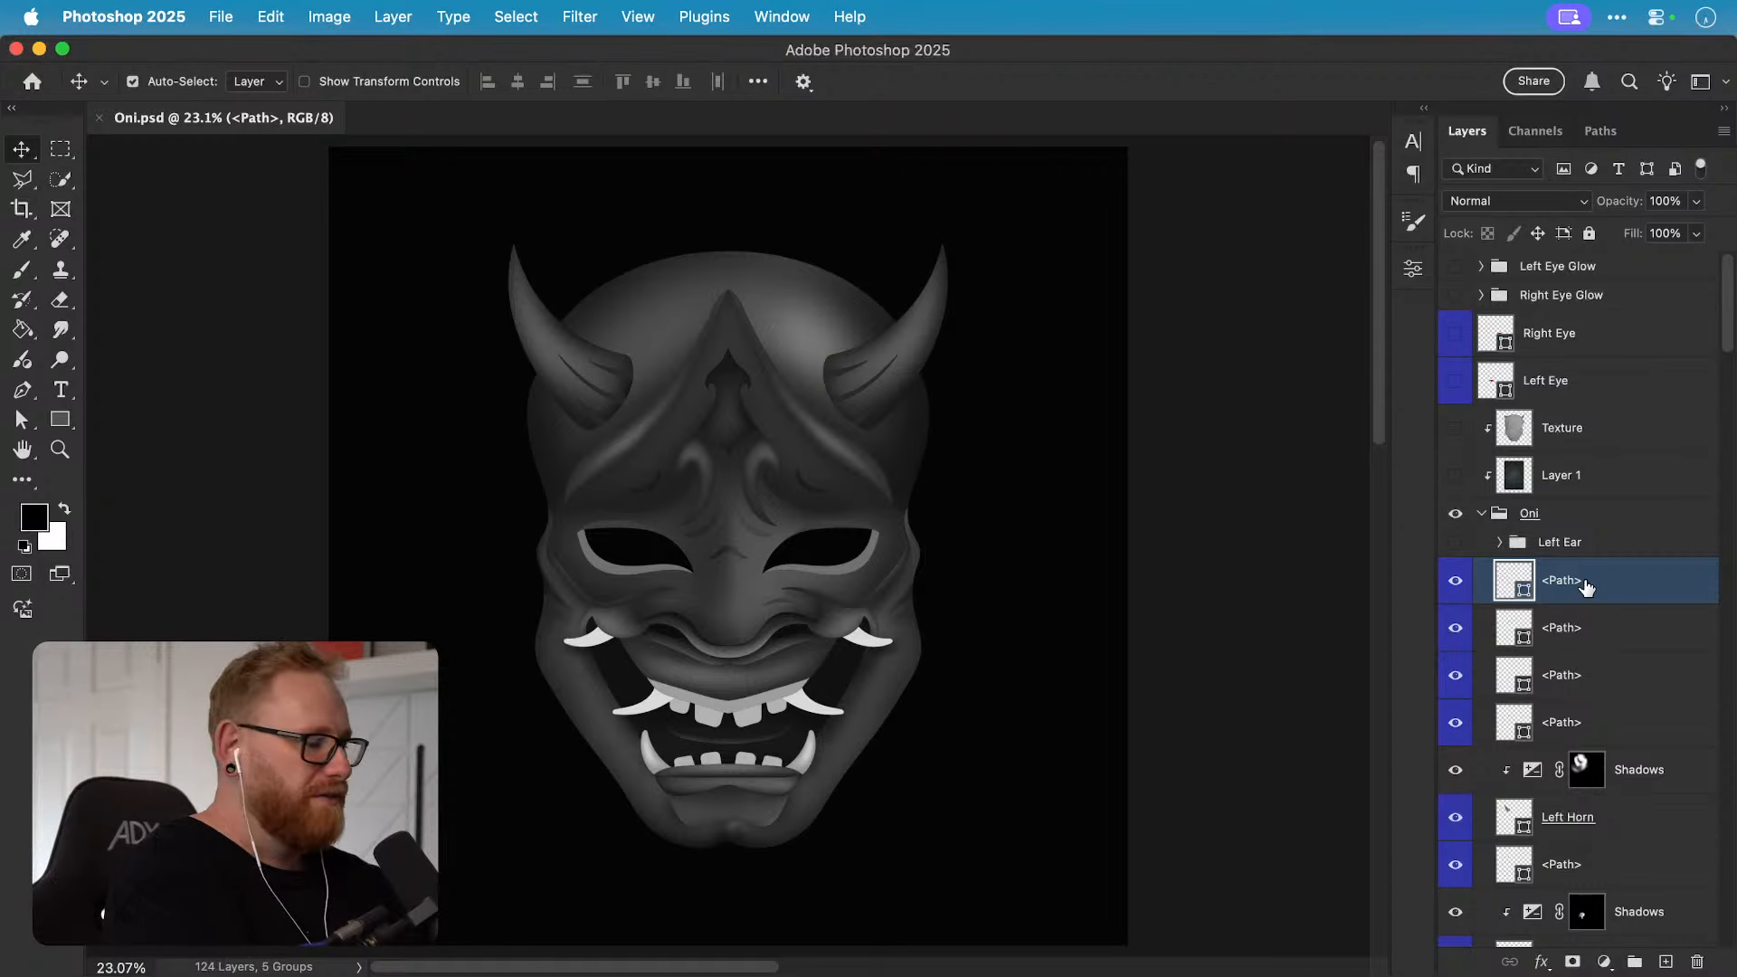
key("super+a")
key("super+c")
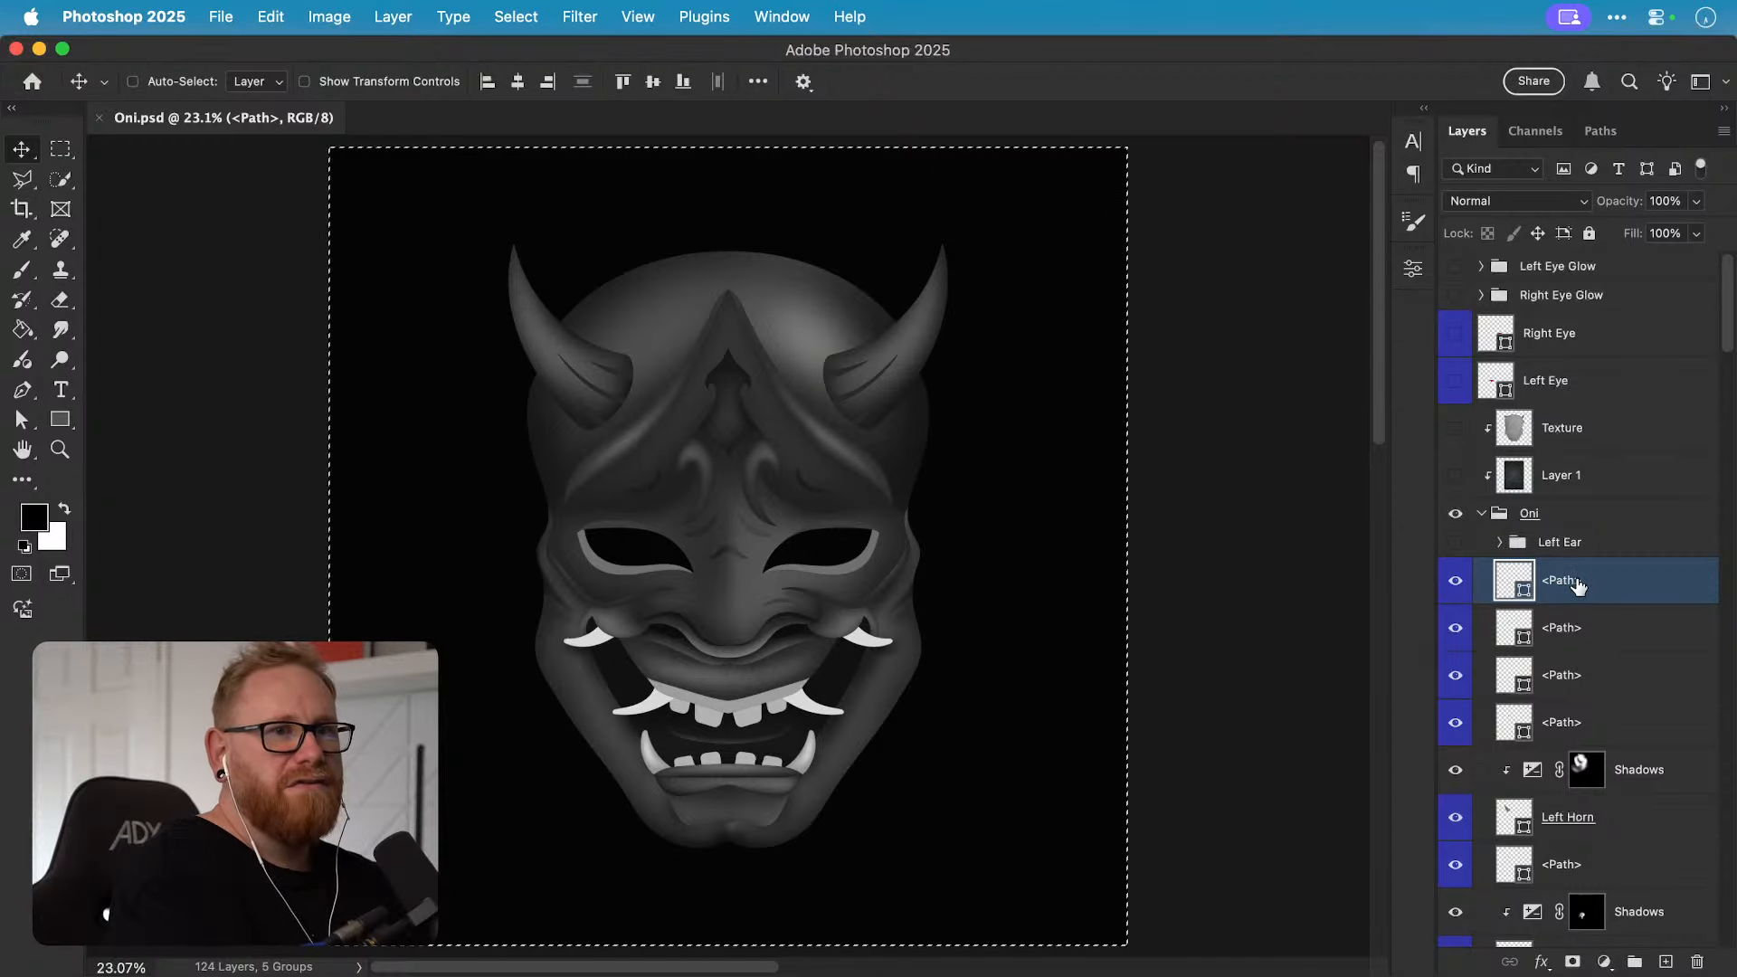
left_click(1572, 266)
key("super+v")
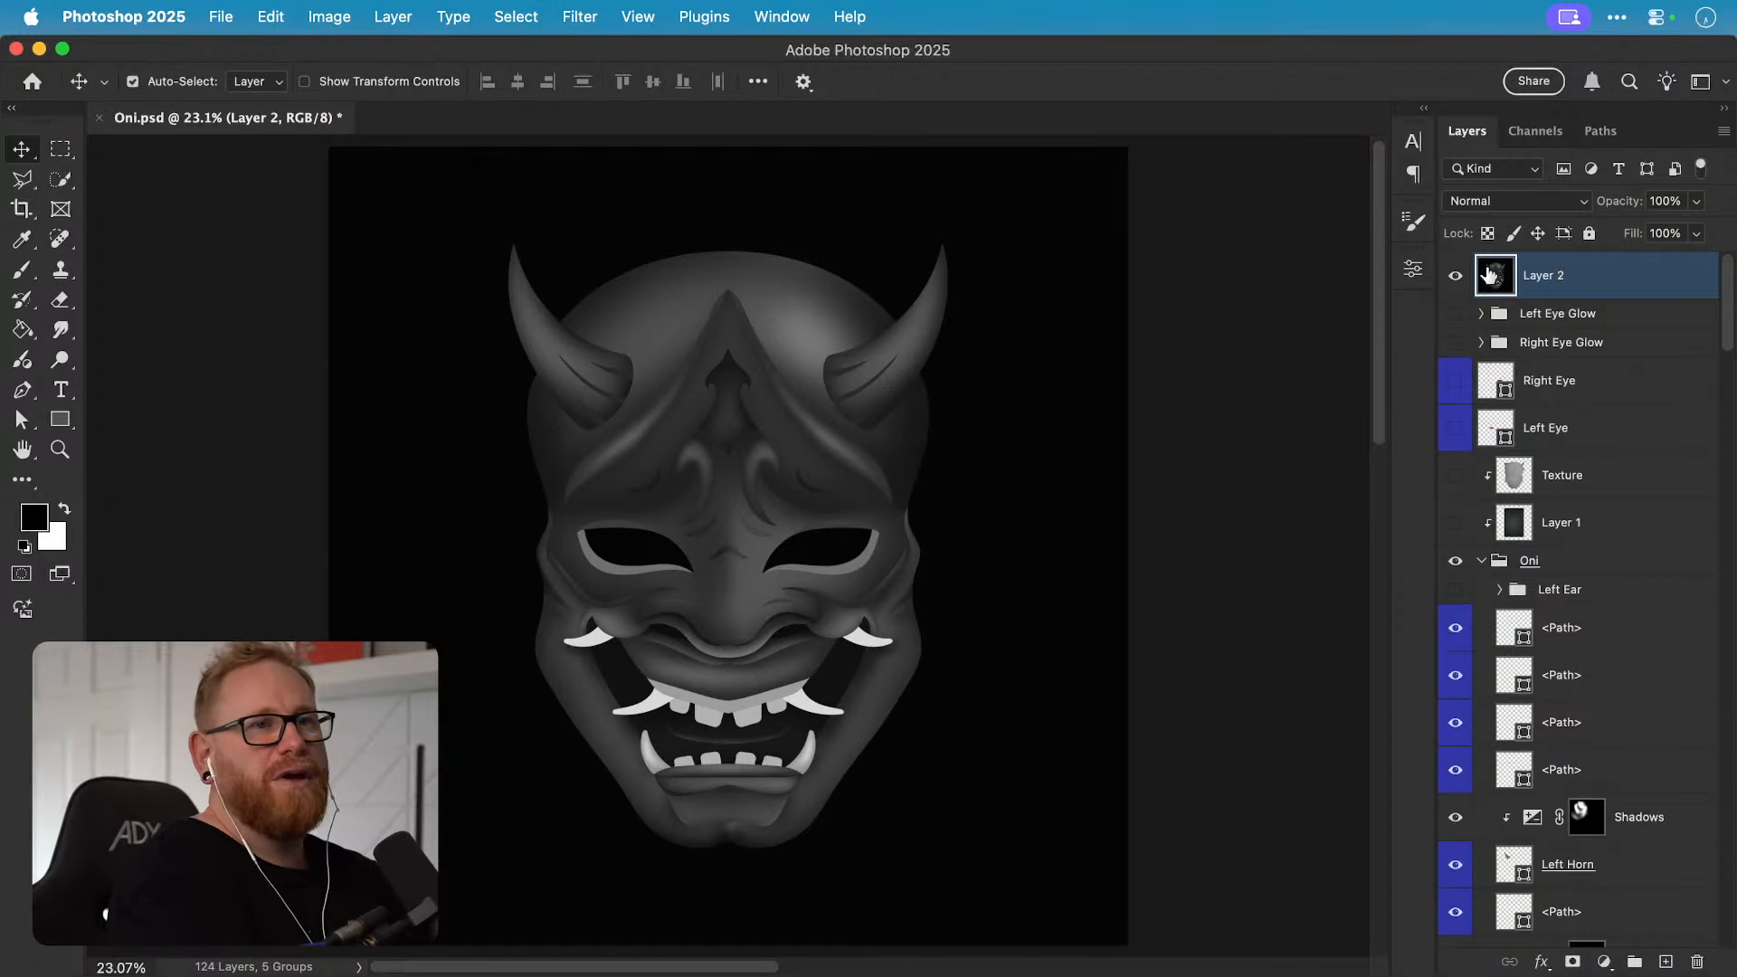
Step: Invert the merged Layer 2's colors, invert them back, and hide the layer
key("super+i")
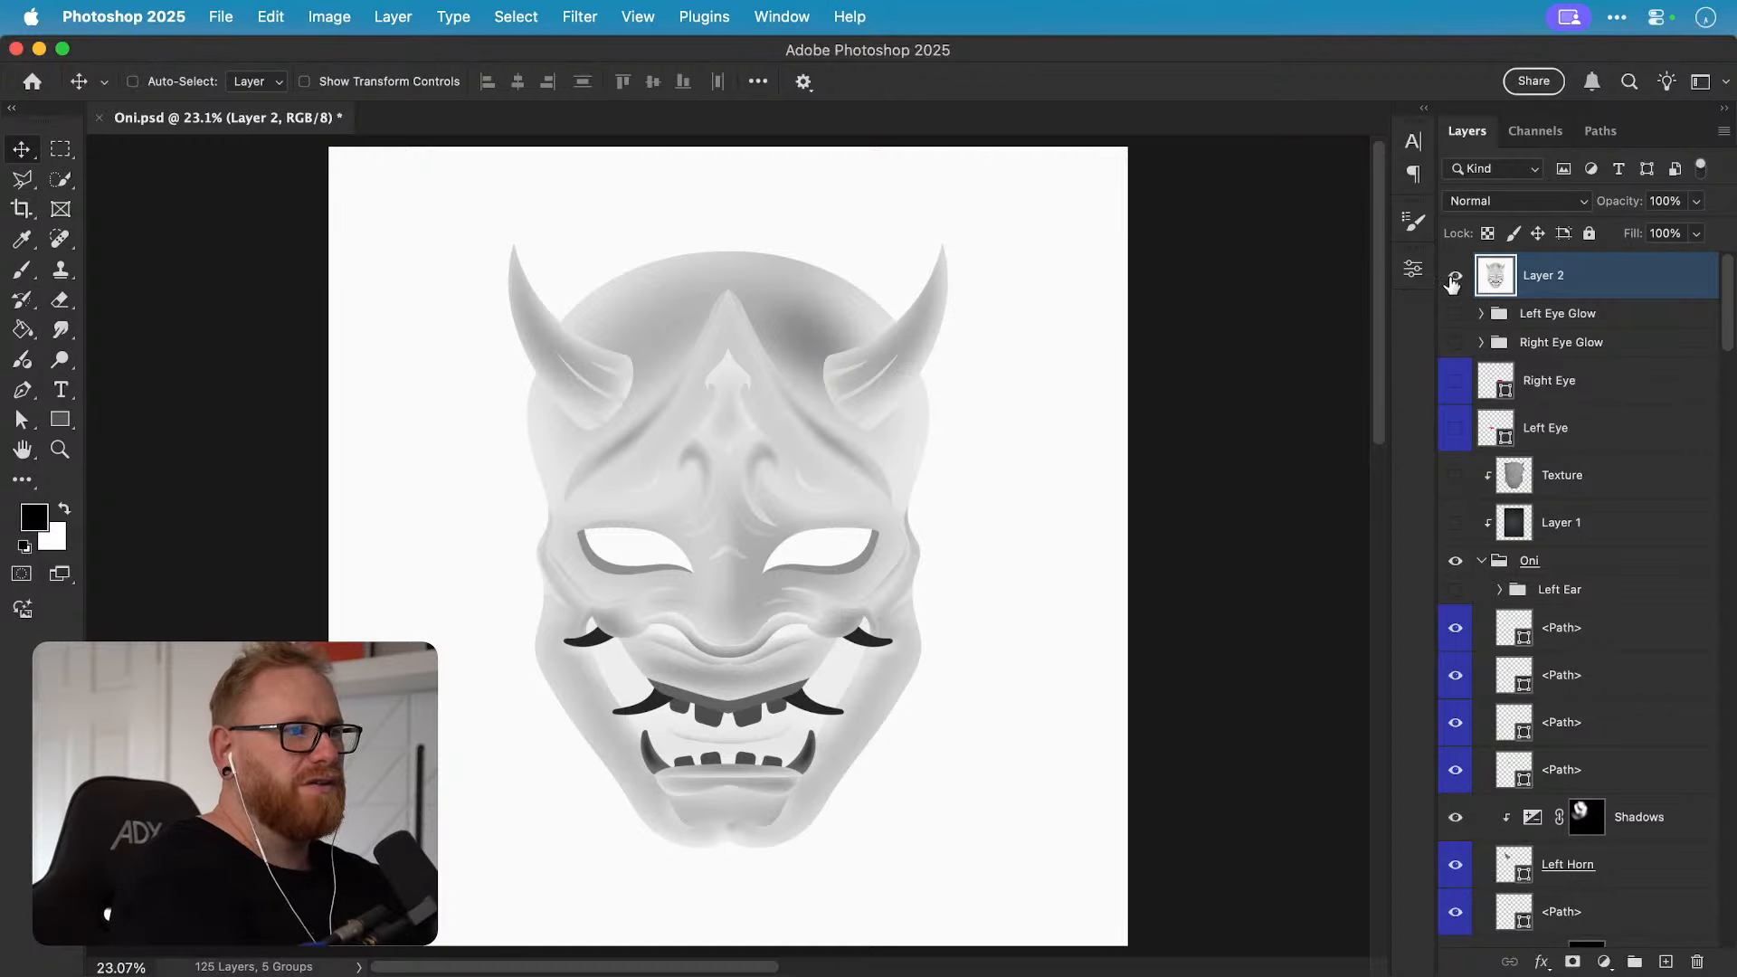
key("super+i")
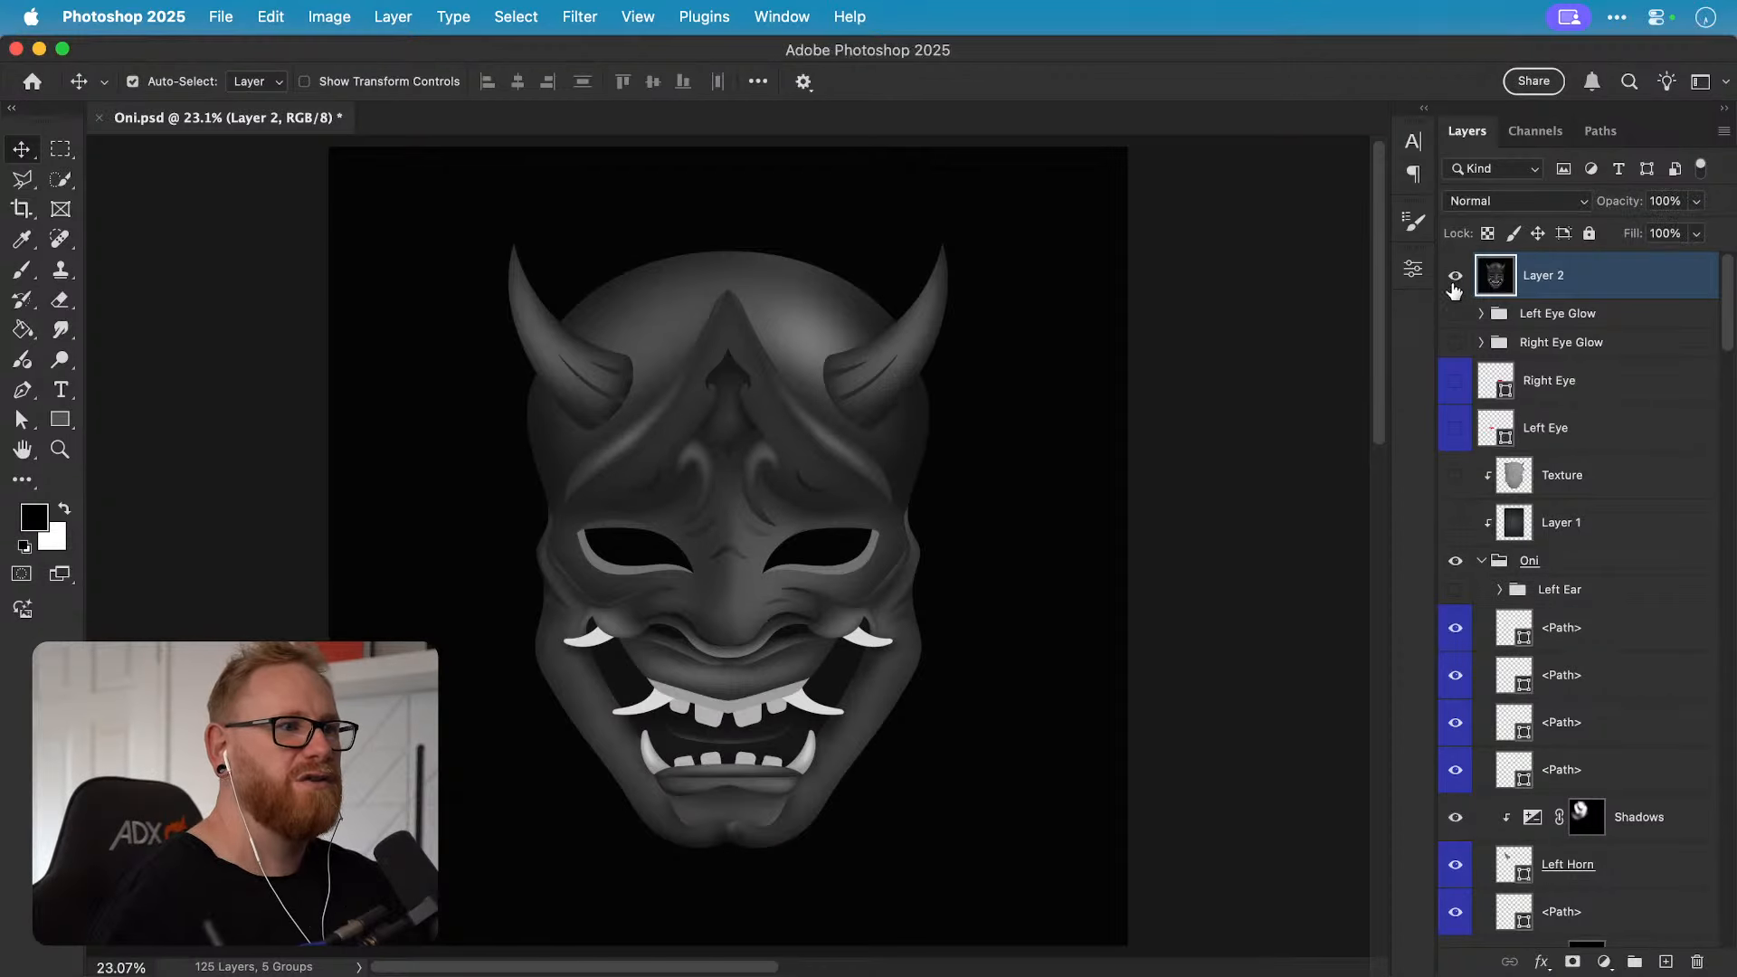
key("z")
mouse_move(659, 446)
left_mouse_down()
mouse_move(690, 469)
mouse_move(670, 465)
left_mouse_up()
key("v")
left_click(1454, 276)
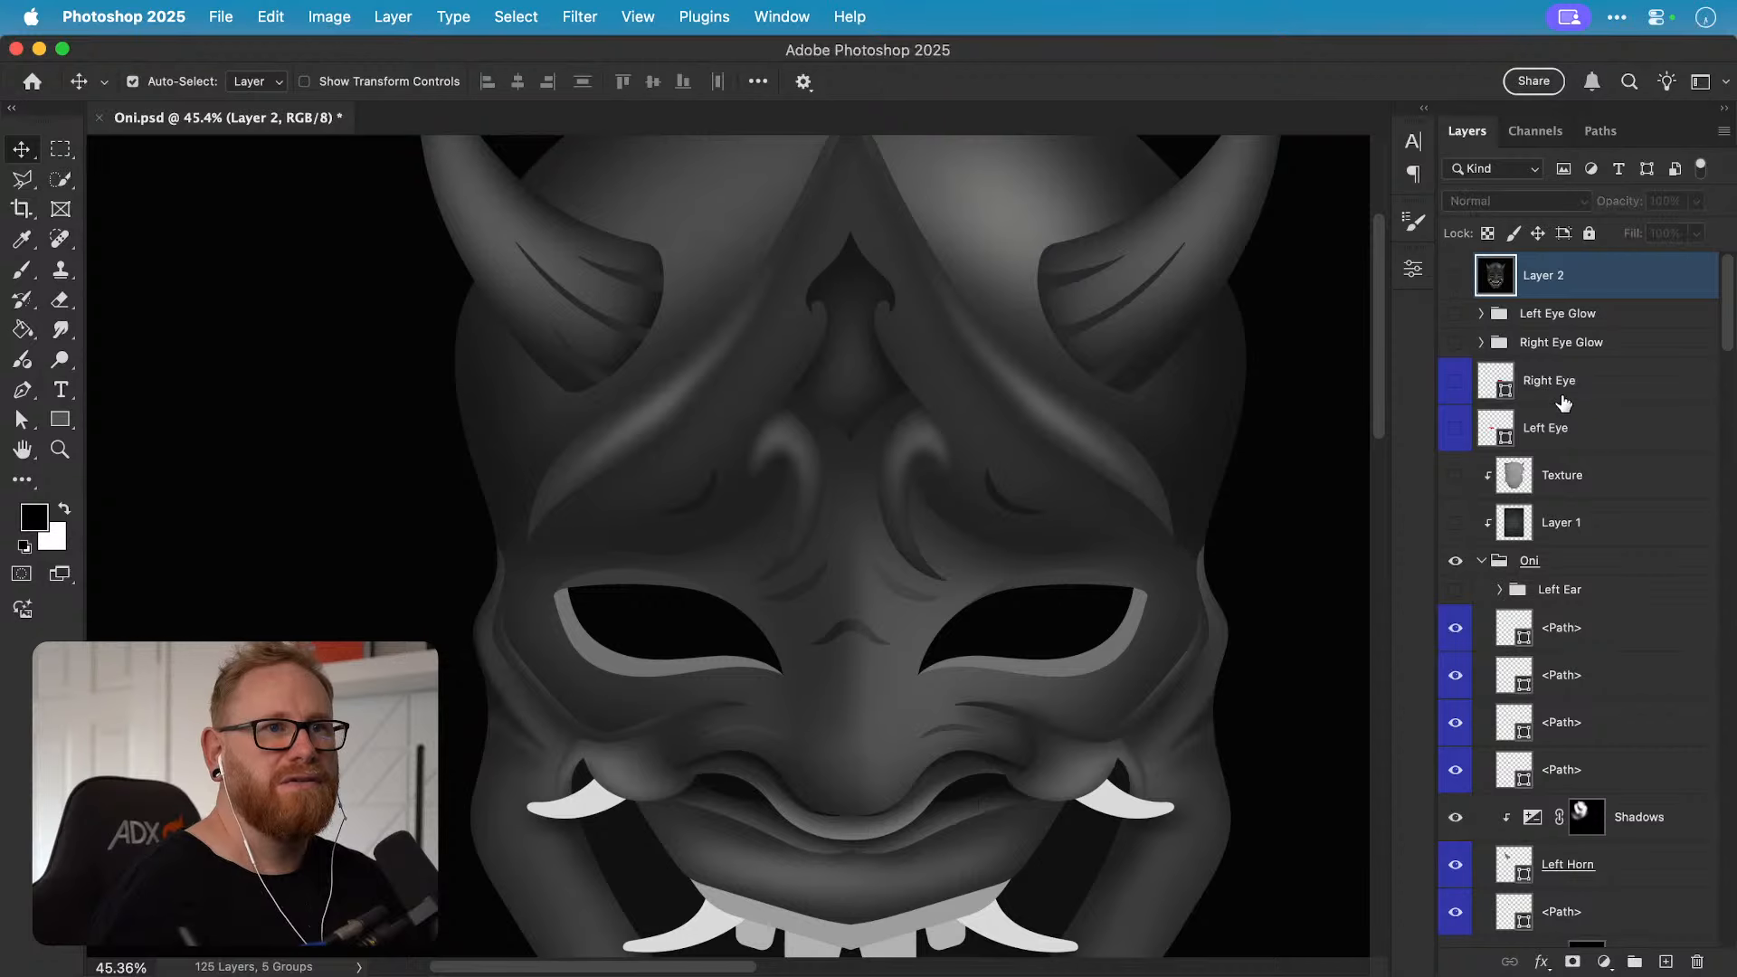
Step: Change the Color Fill 1 background layer to light grey e2e2e2
scroll(1564, 403, "down", 15)
left_click(1497, 877)
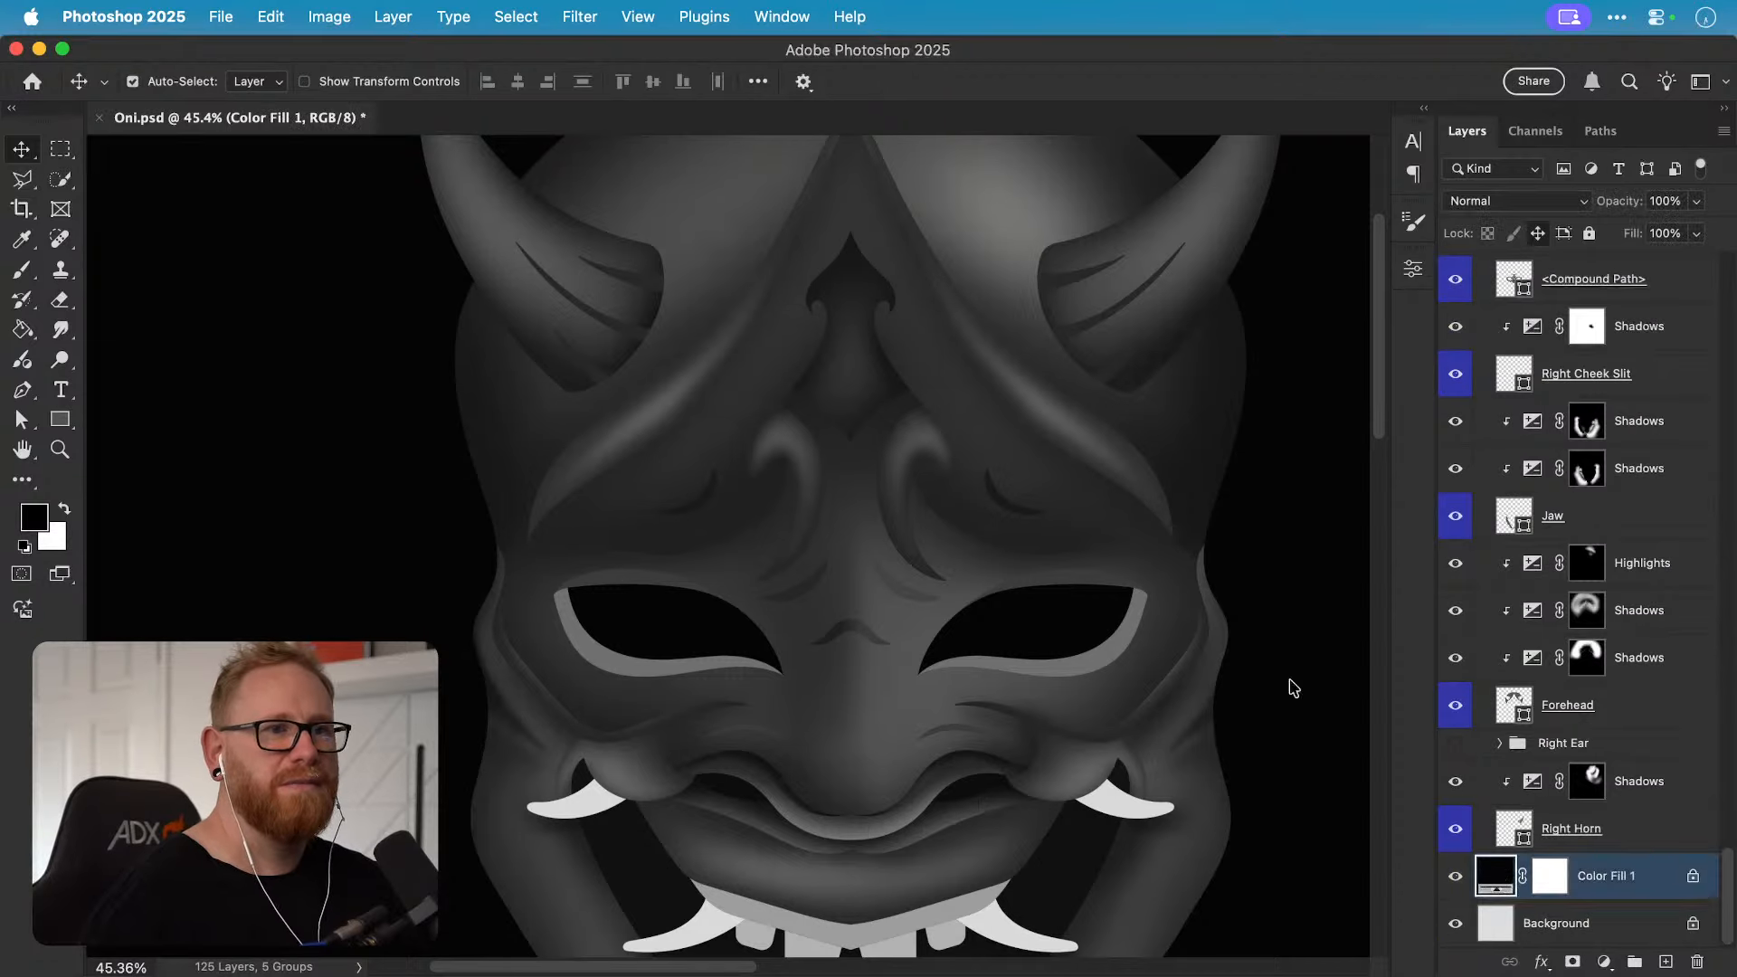
left_click_drag(1054, 271, 953, 205)
left_click(1507, 159)
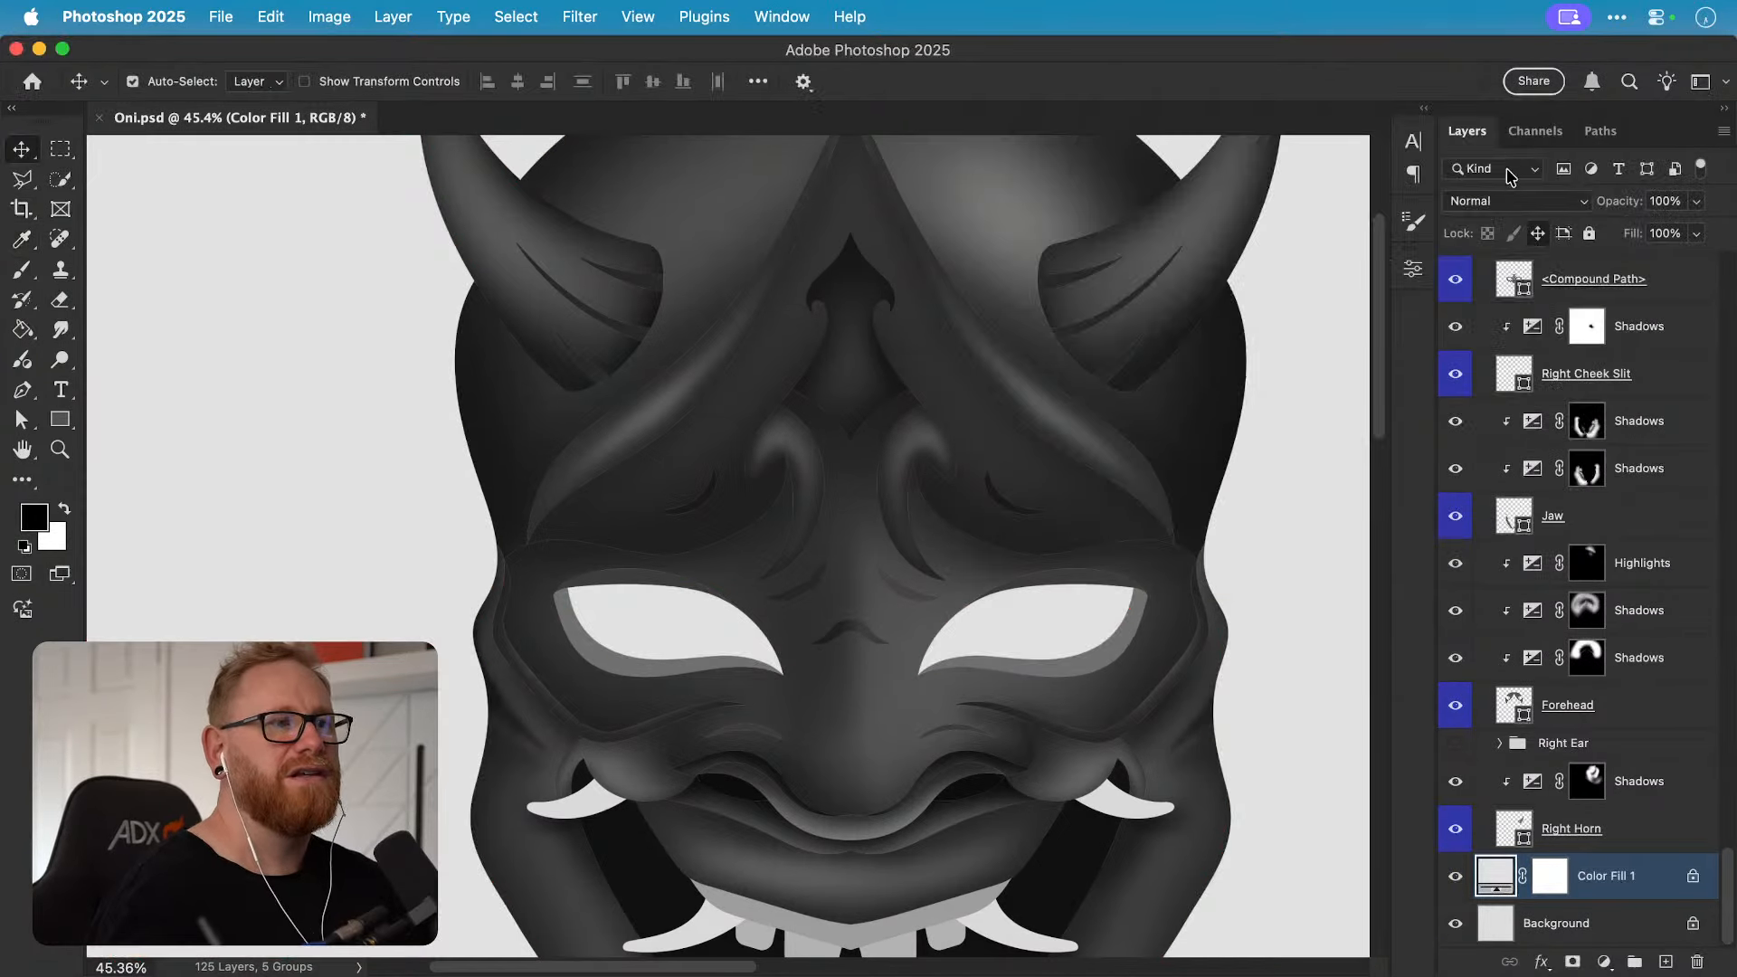
Step: Copy the whole canvas merged, paste it as a new layer above everything, and delete the old merged Layer 2
key("super+a")
key("super+shift+c")
key("super+d")
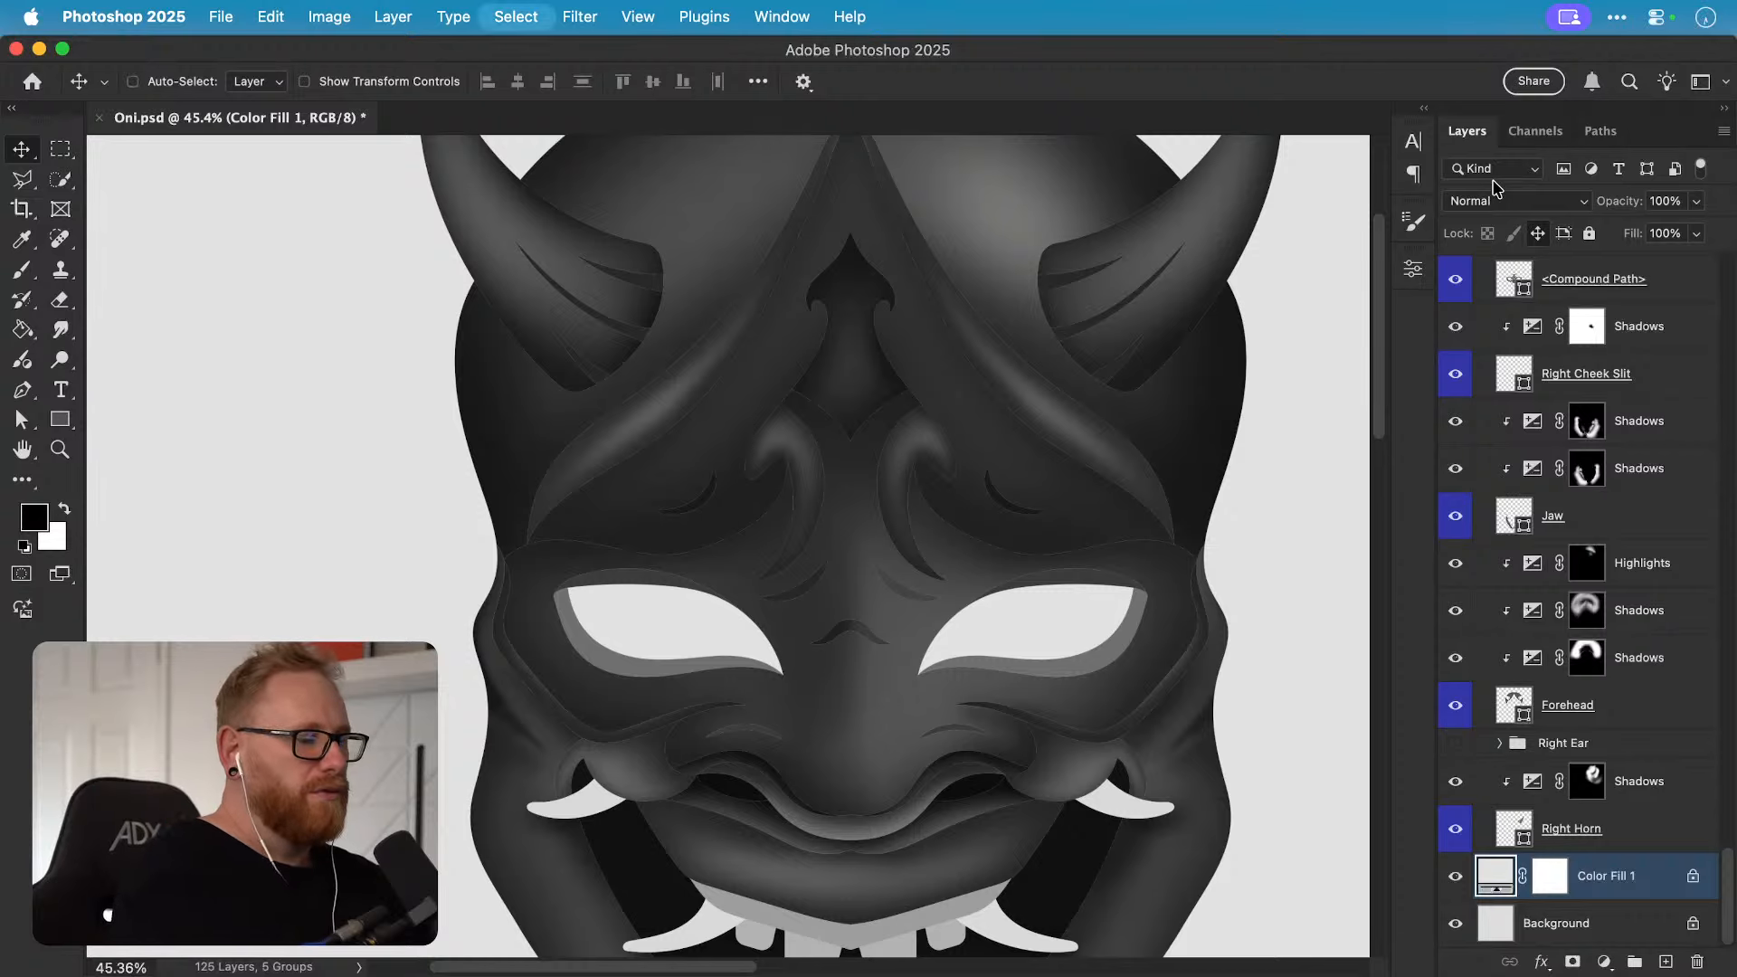
key("super+0")
scroll(1651, 436, "up", 10)
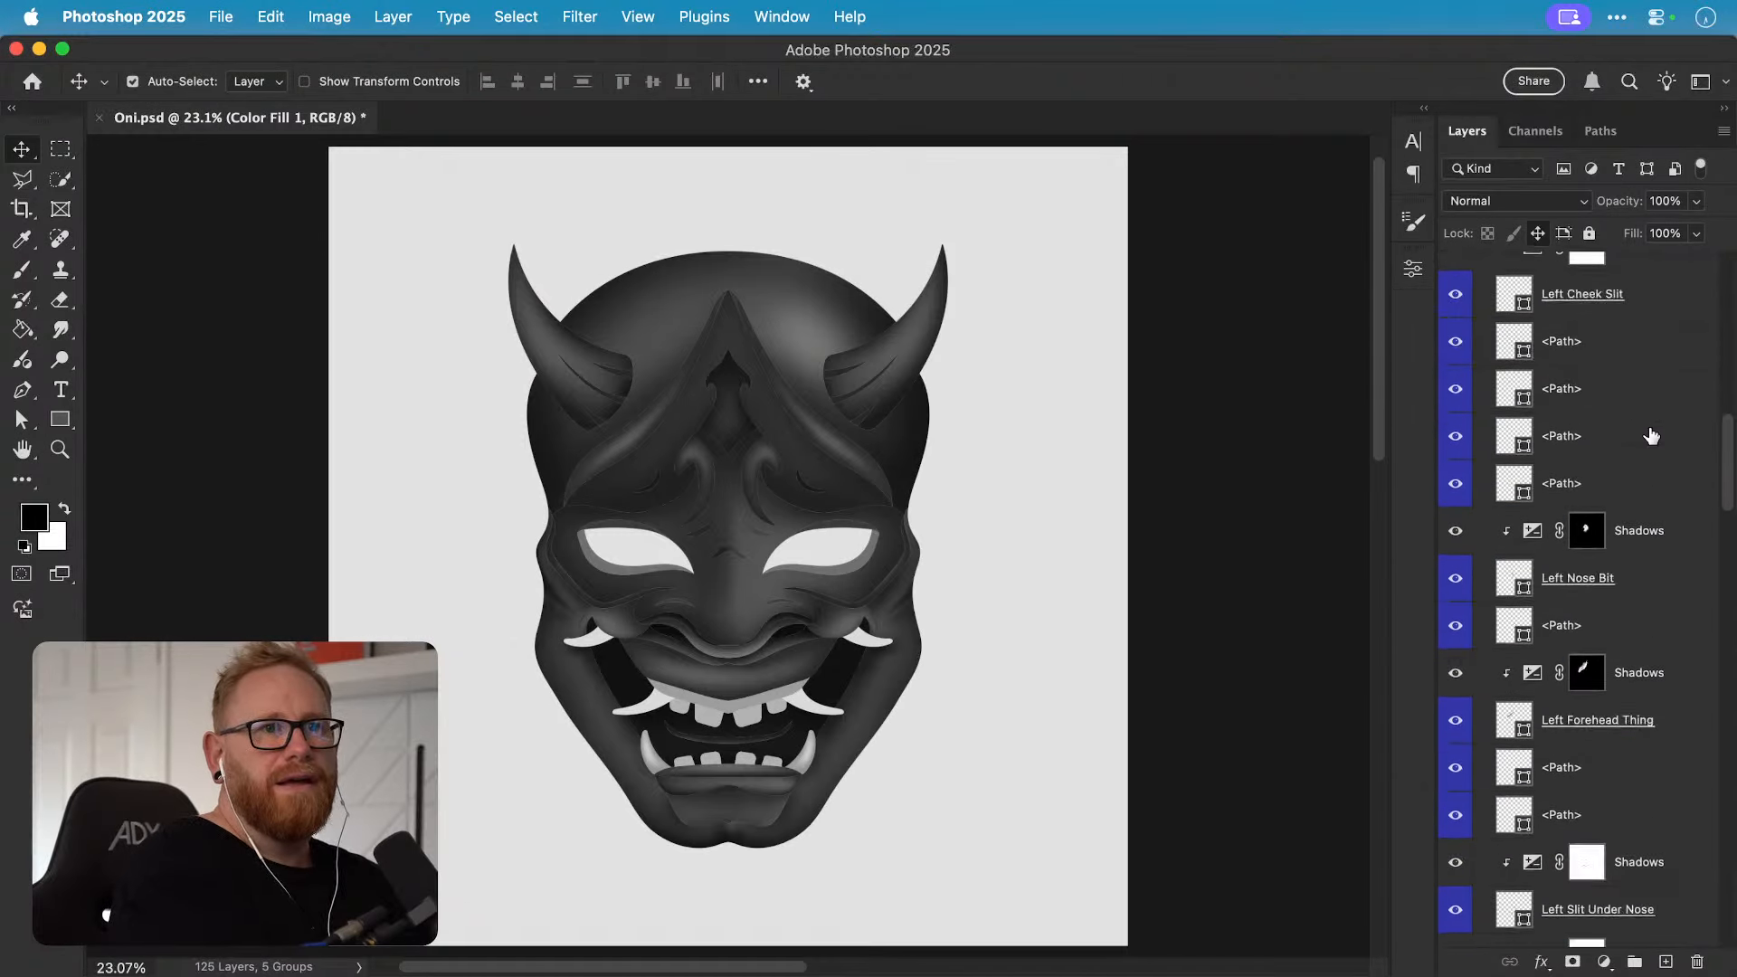
scroll(1650, 436, "up", 3)
key("super+v")
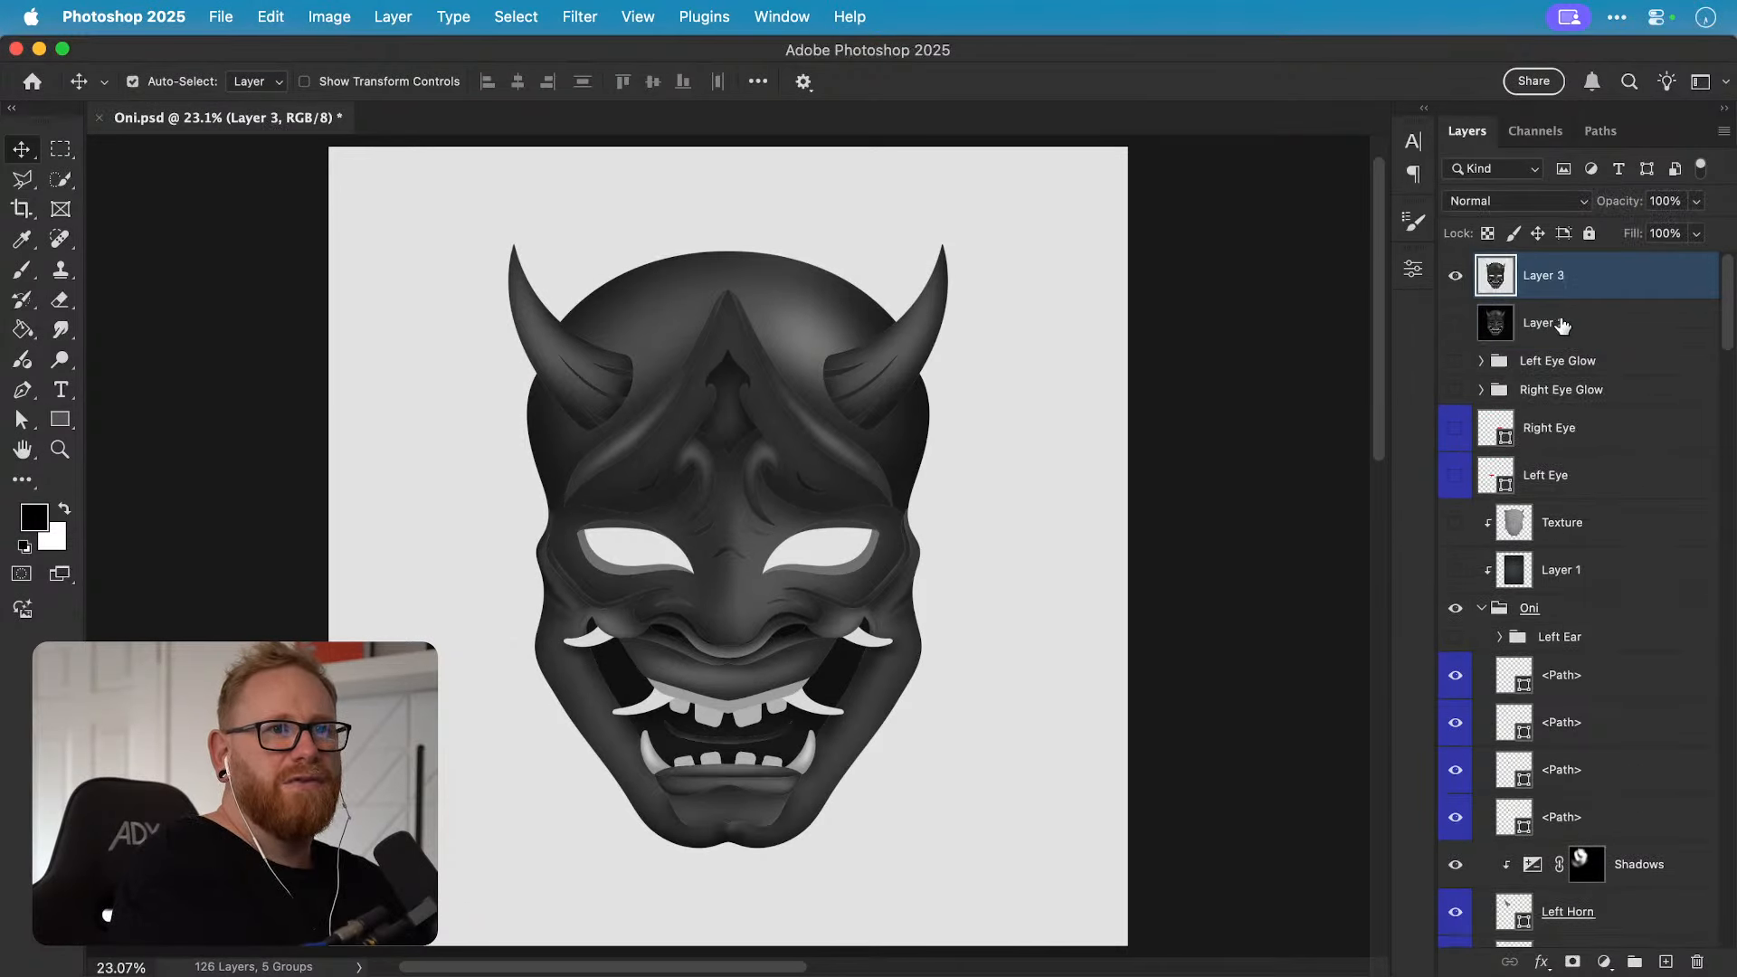
left_click(1562, 326)
key("Delete")
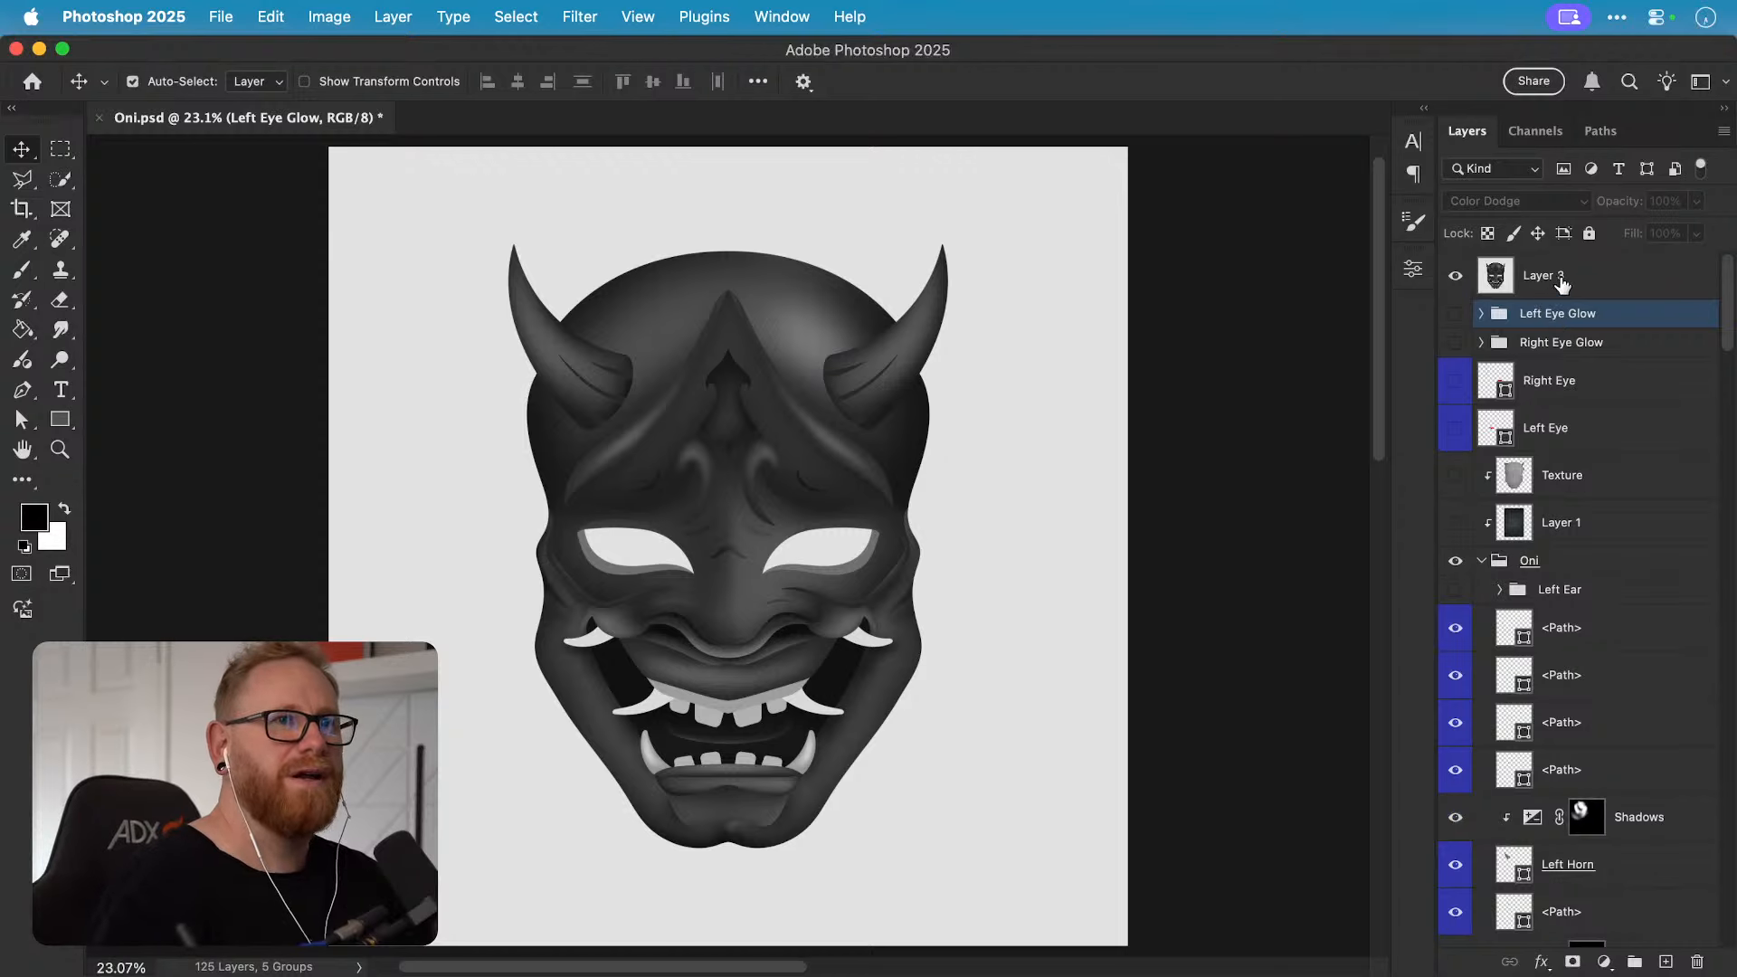
Step: Blur the hard edge lines around the forehead and brow shapes on Layer 3 with the Blur tool at 50 px and 50% strength
left_click(1542, 275)
key("z")
left_click_drag(666, 455, 932, 465)
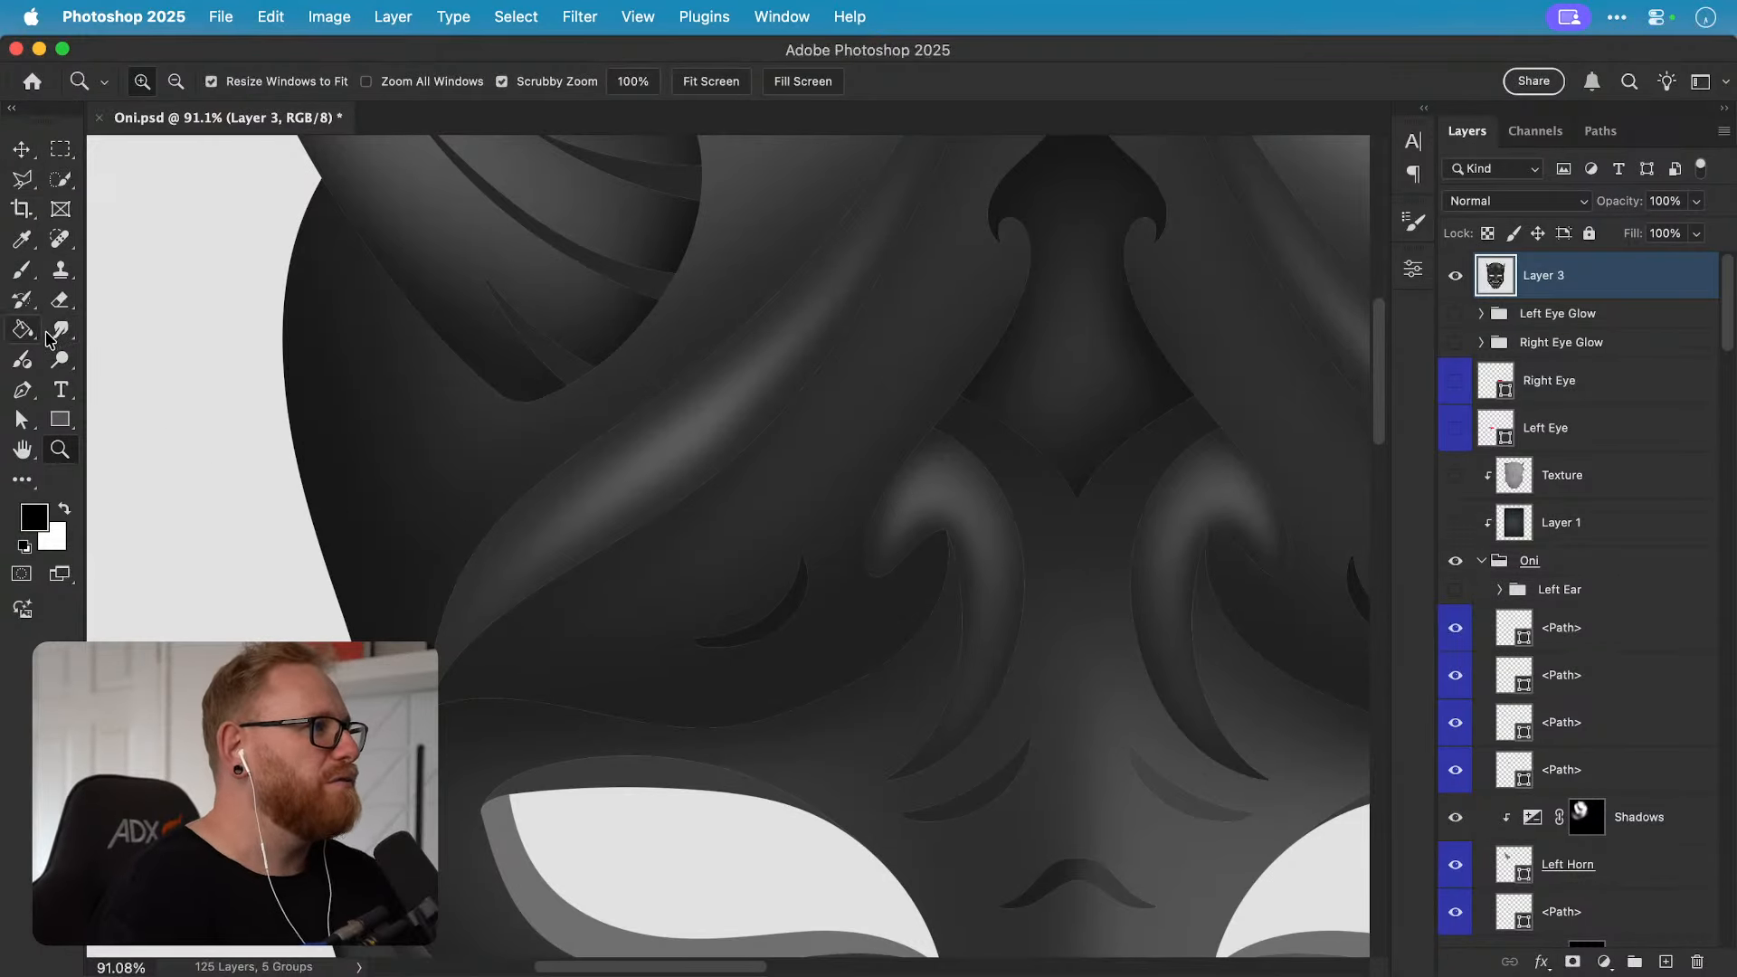
left_click_drag(57, 337, 110, 338)
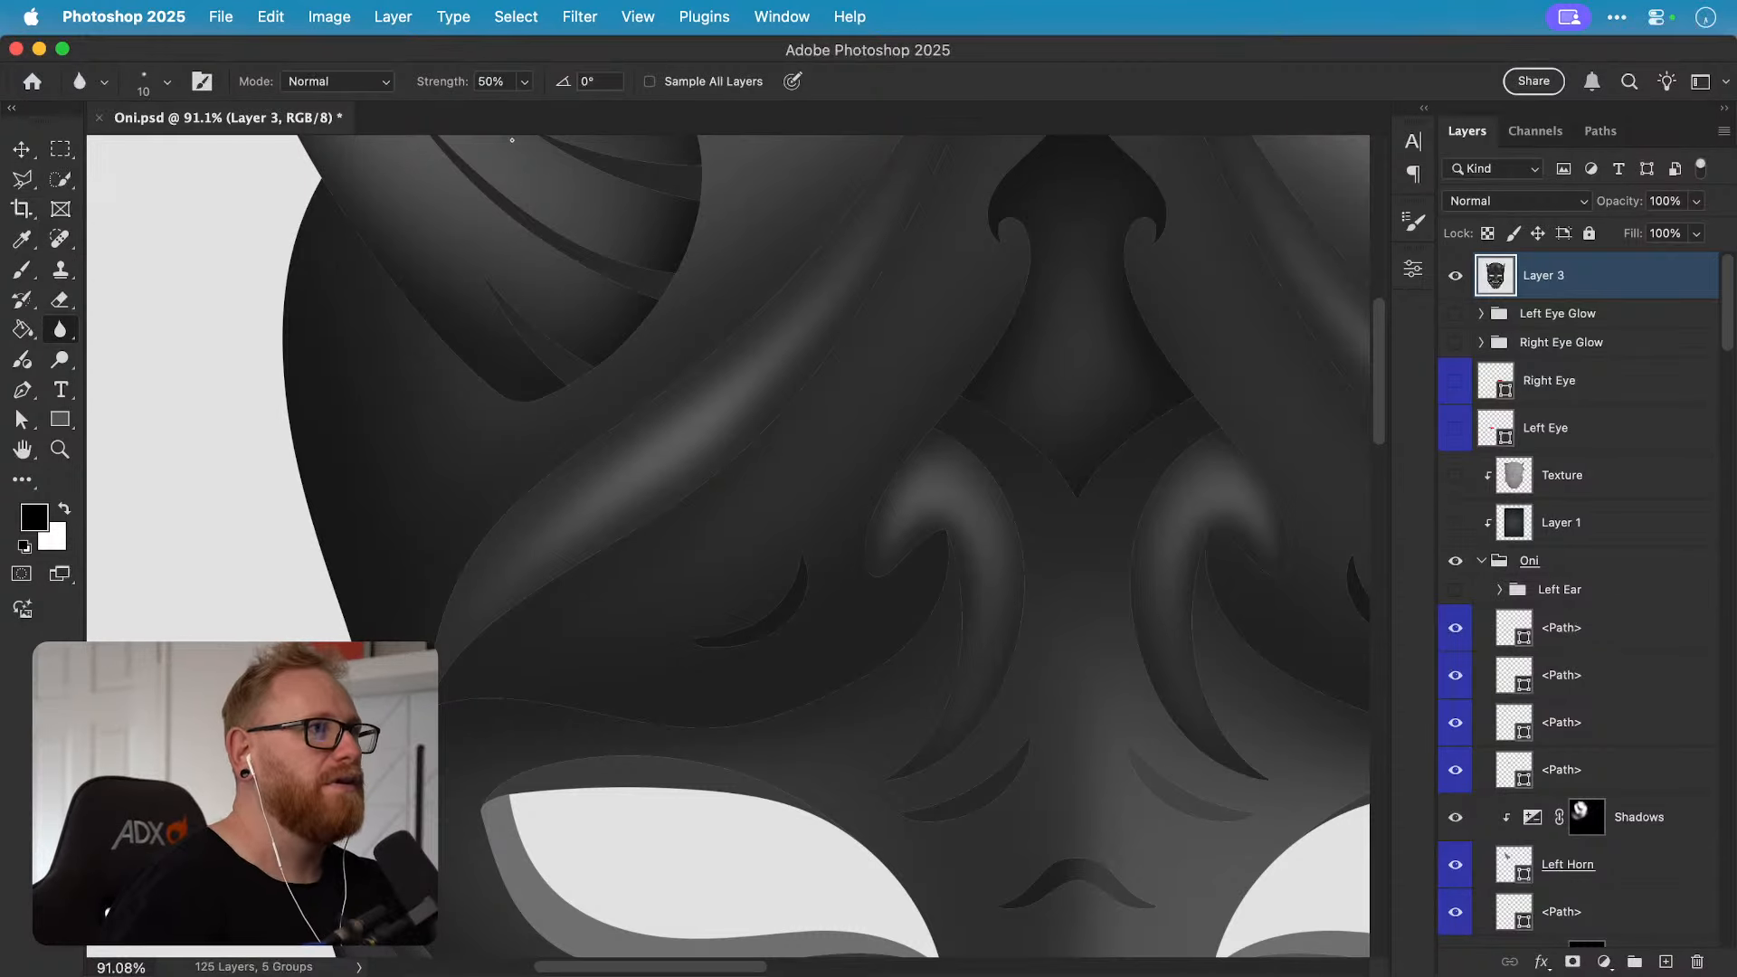
key("bracketright")
key("bracketright")
key("bracketright")
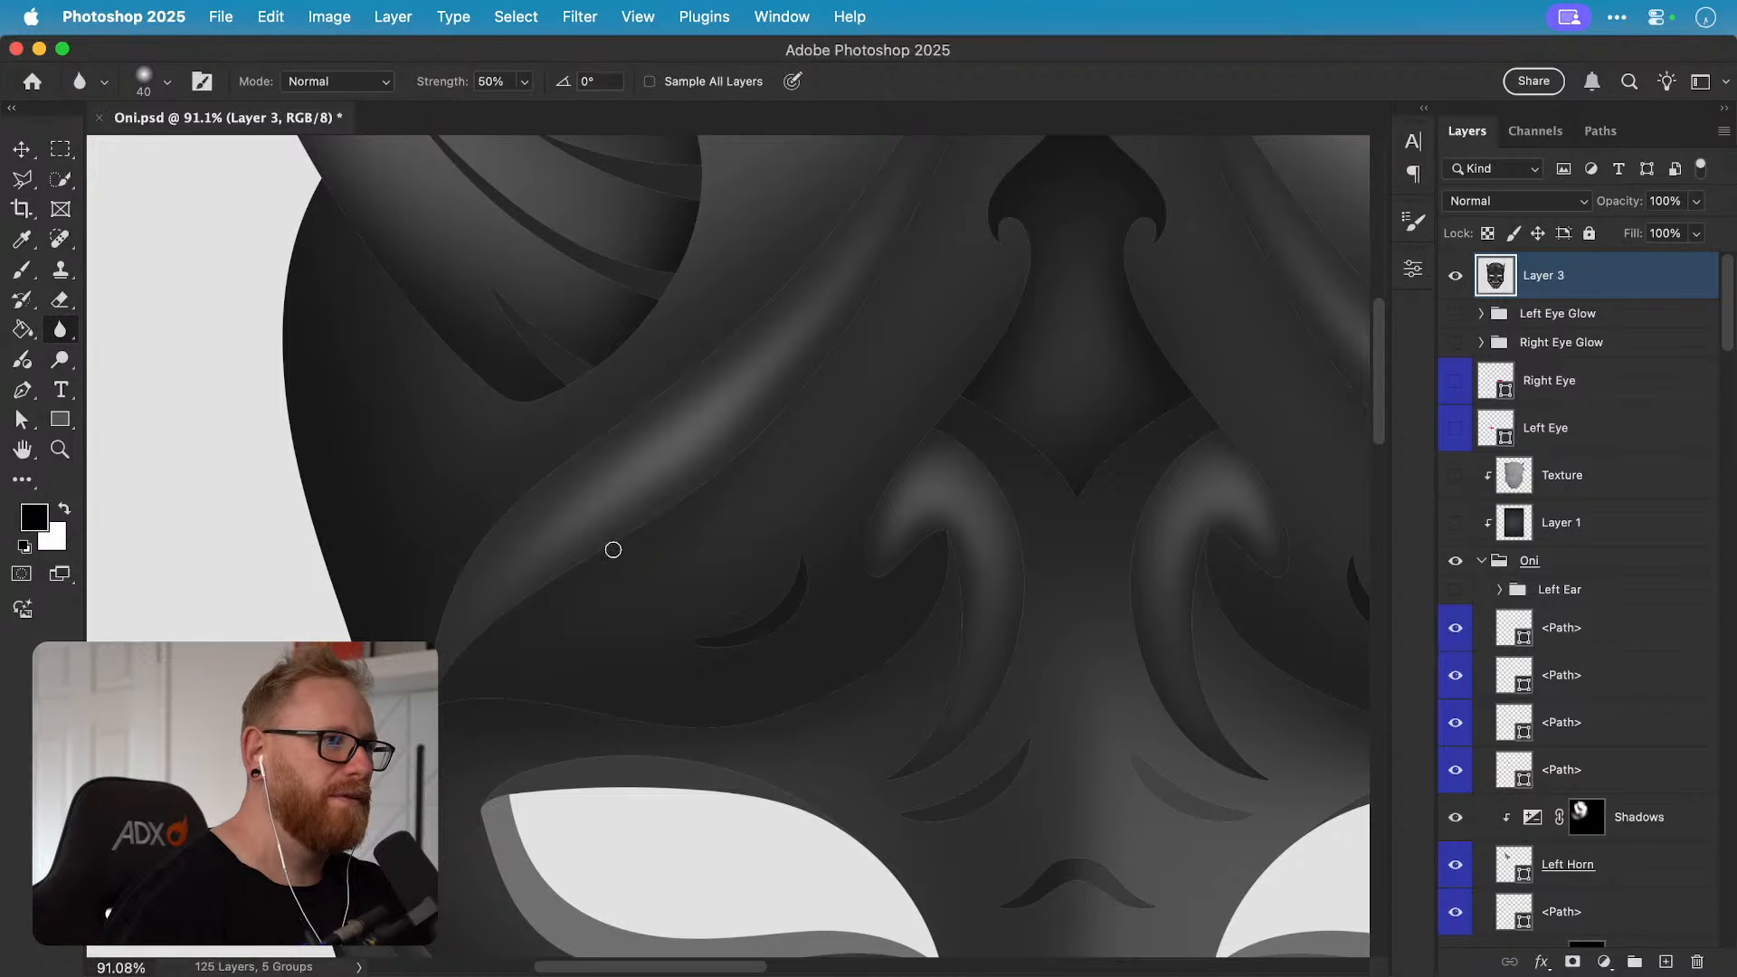
key("bracketright")
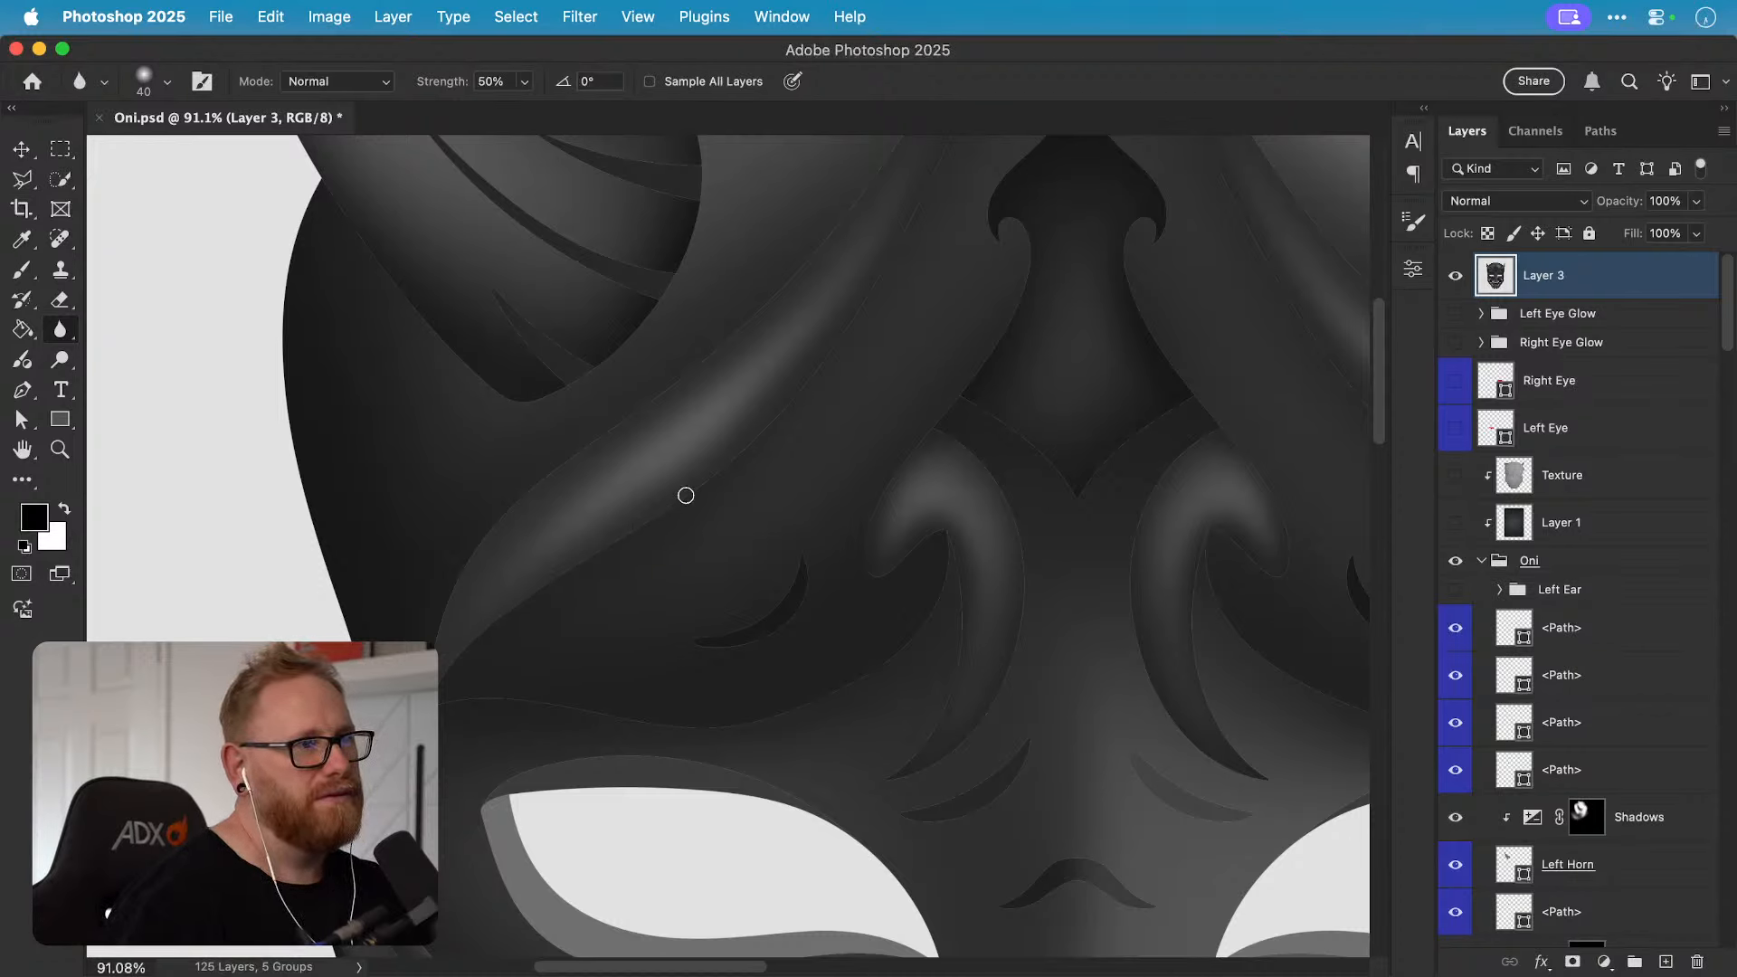
key("bracketright")
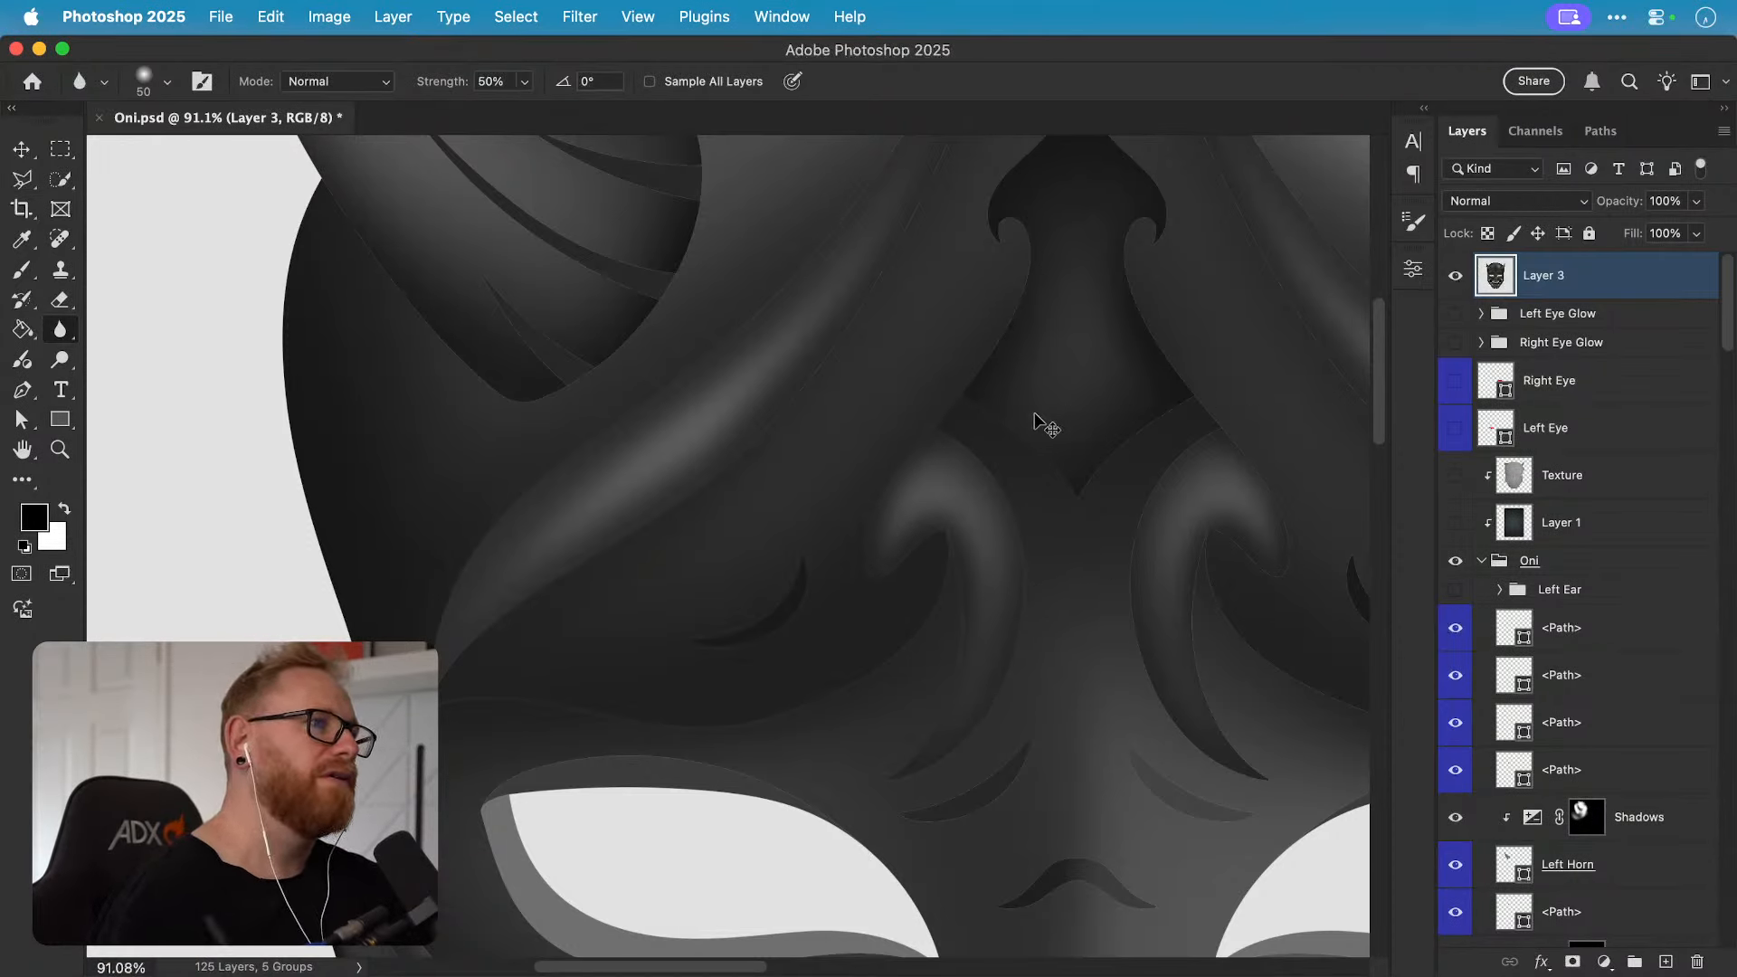
Step: Undo the blurring and the merged paste, compare the edge lines around the brow up close, and restore Layer 3
key("super+z")
key("super+z")
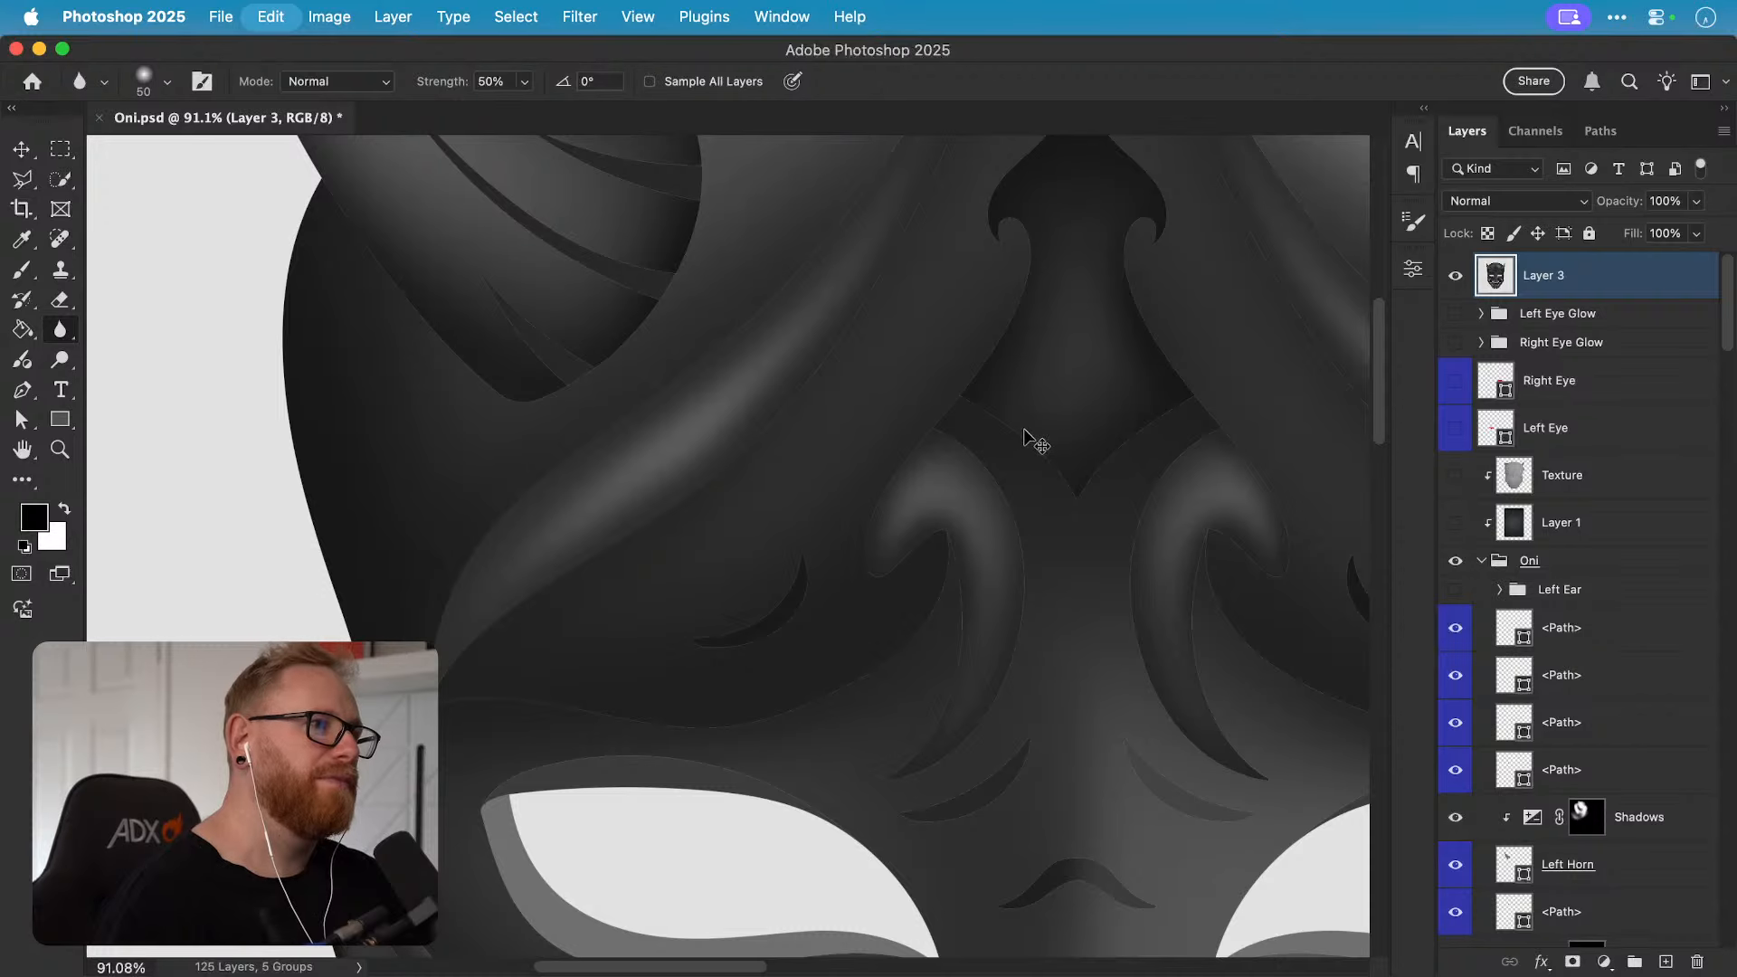
key("super+z")
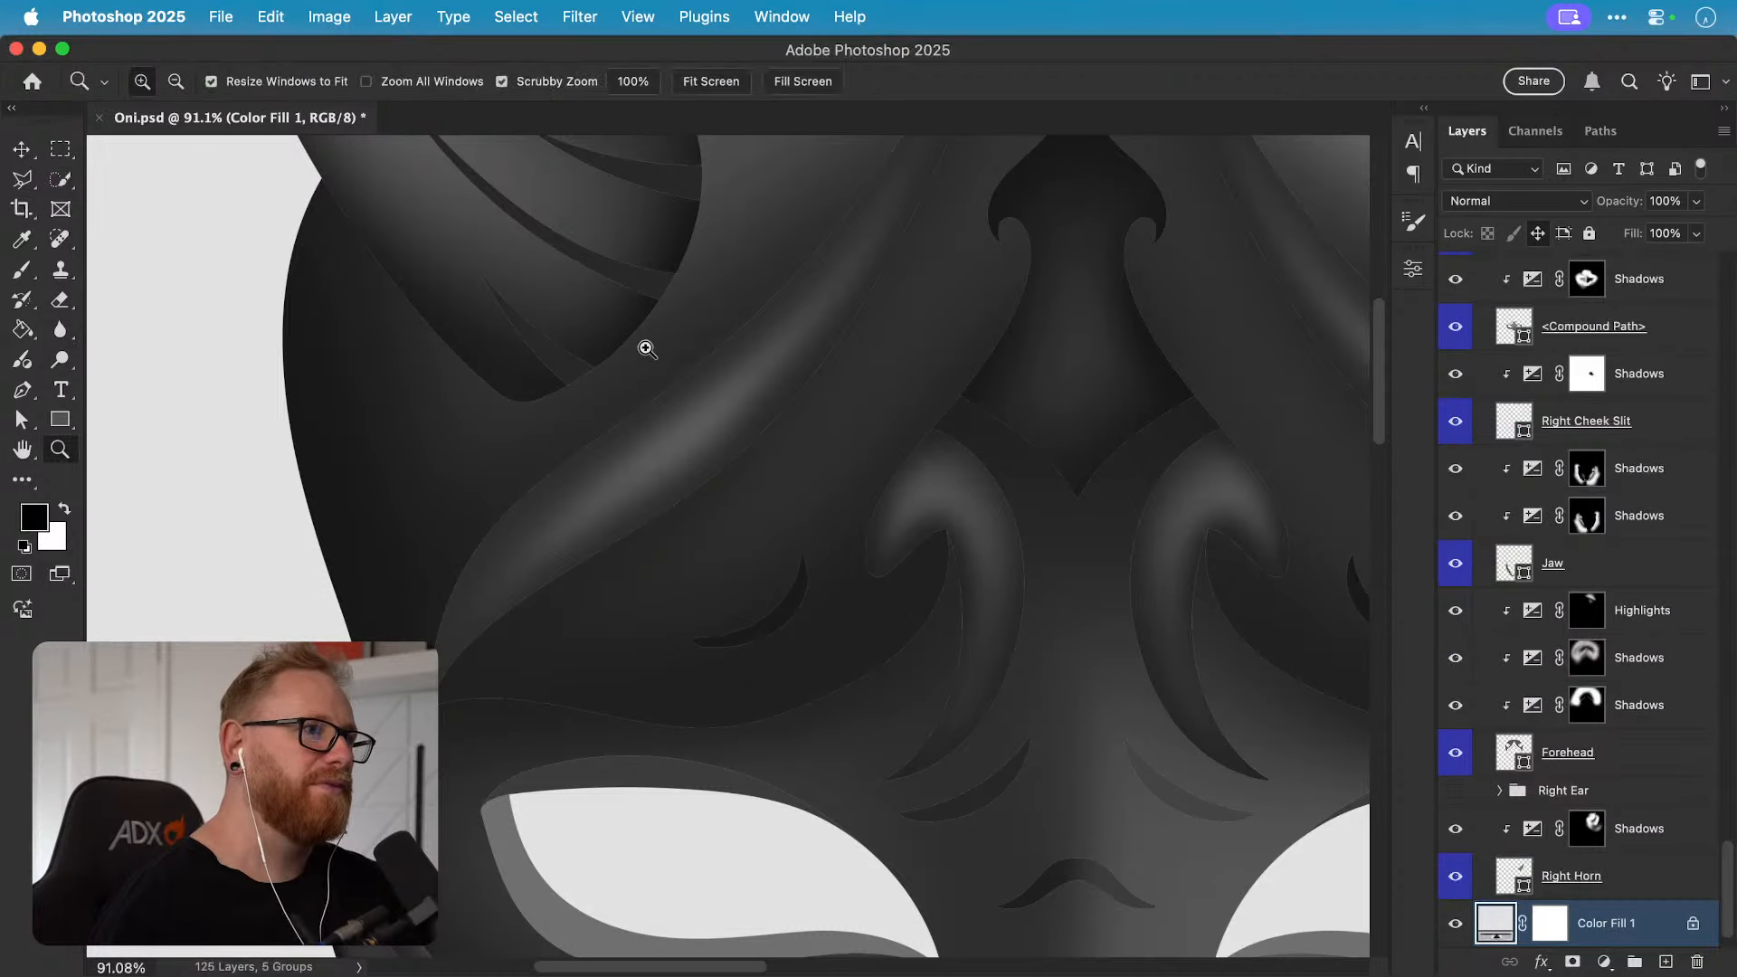
key("z")
left_click_drag(648, 667, 796, 653)
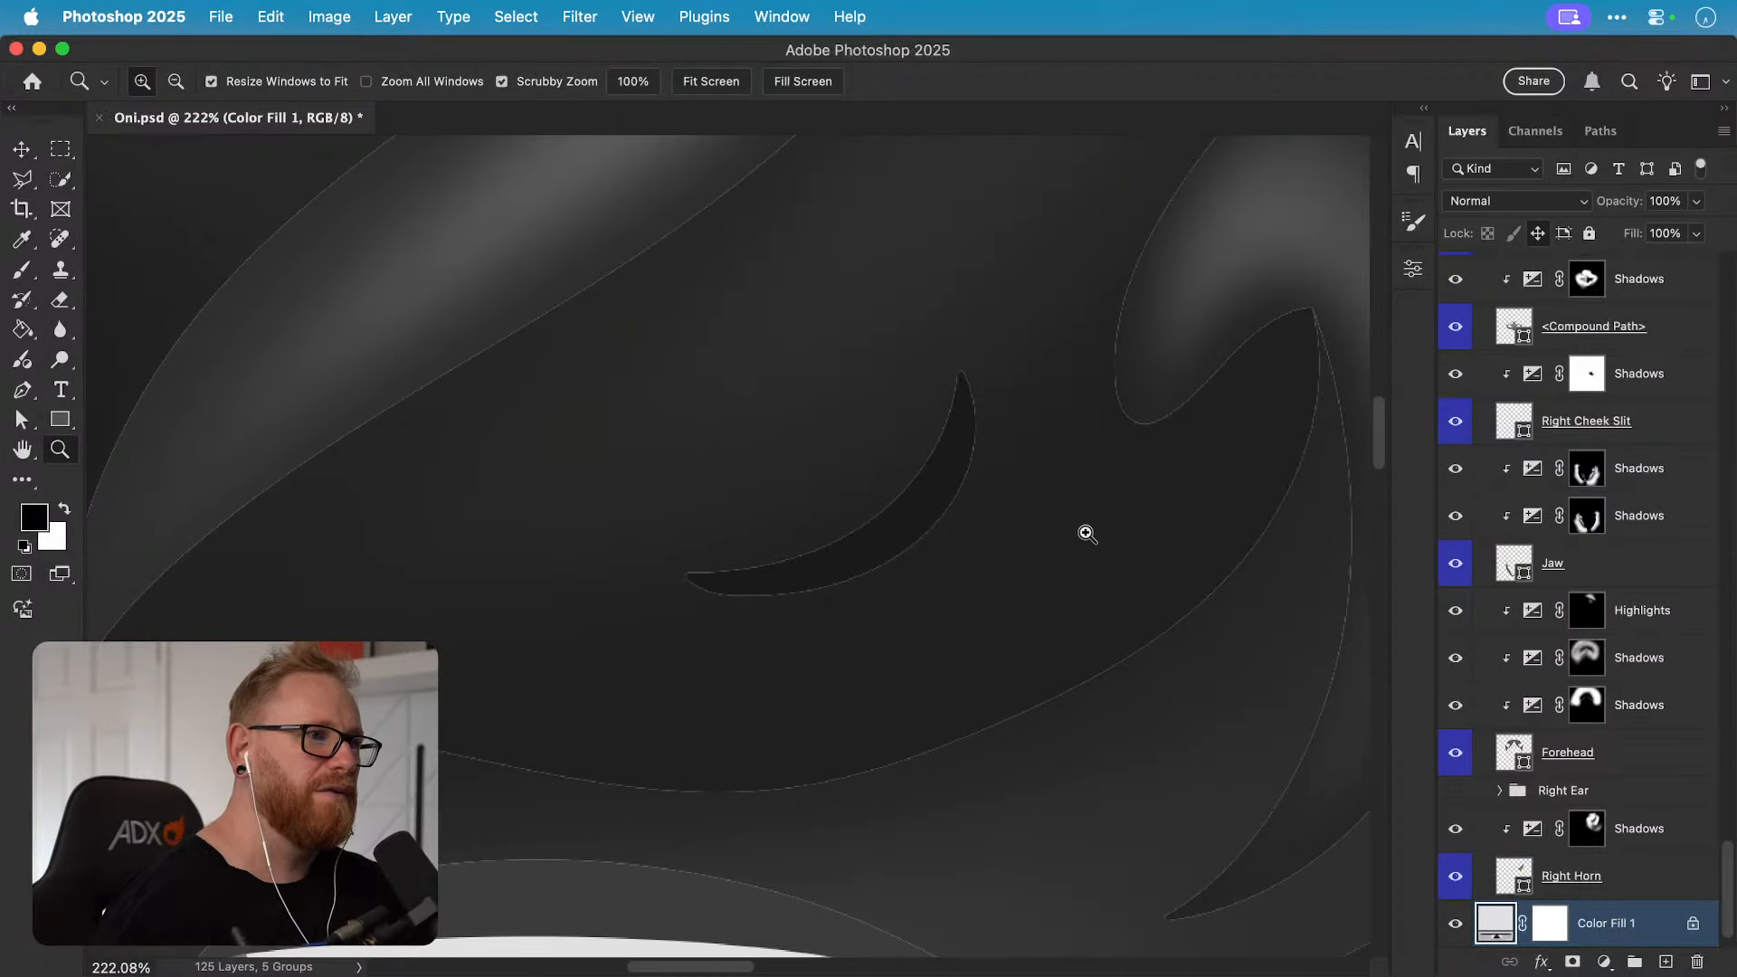
left_click(1085, 531, "super")
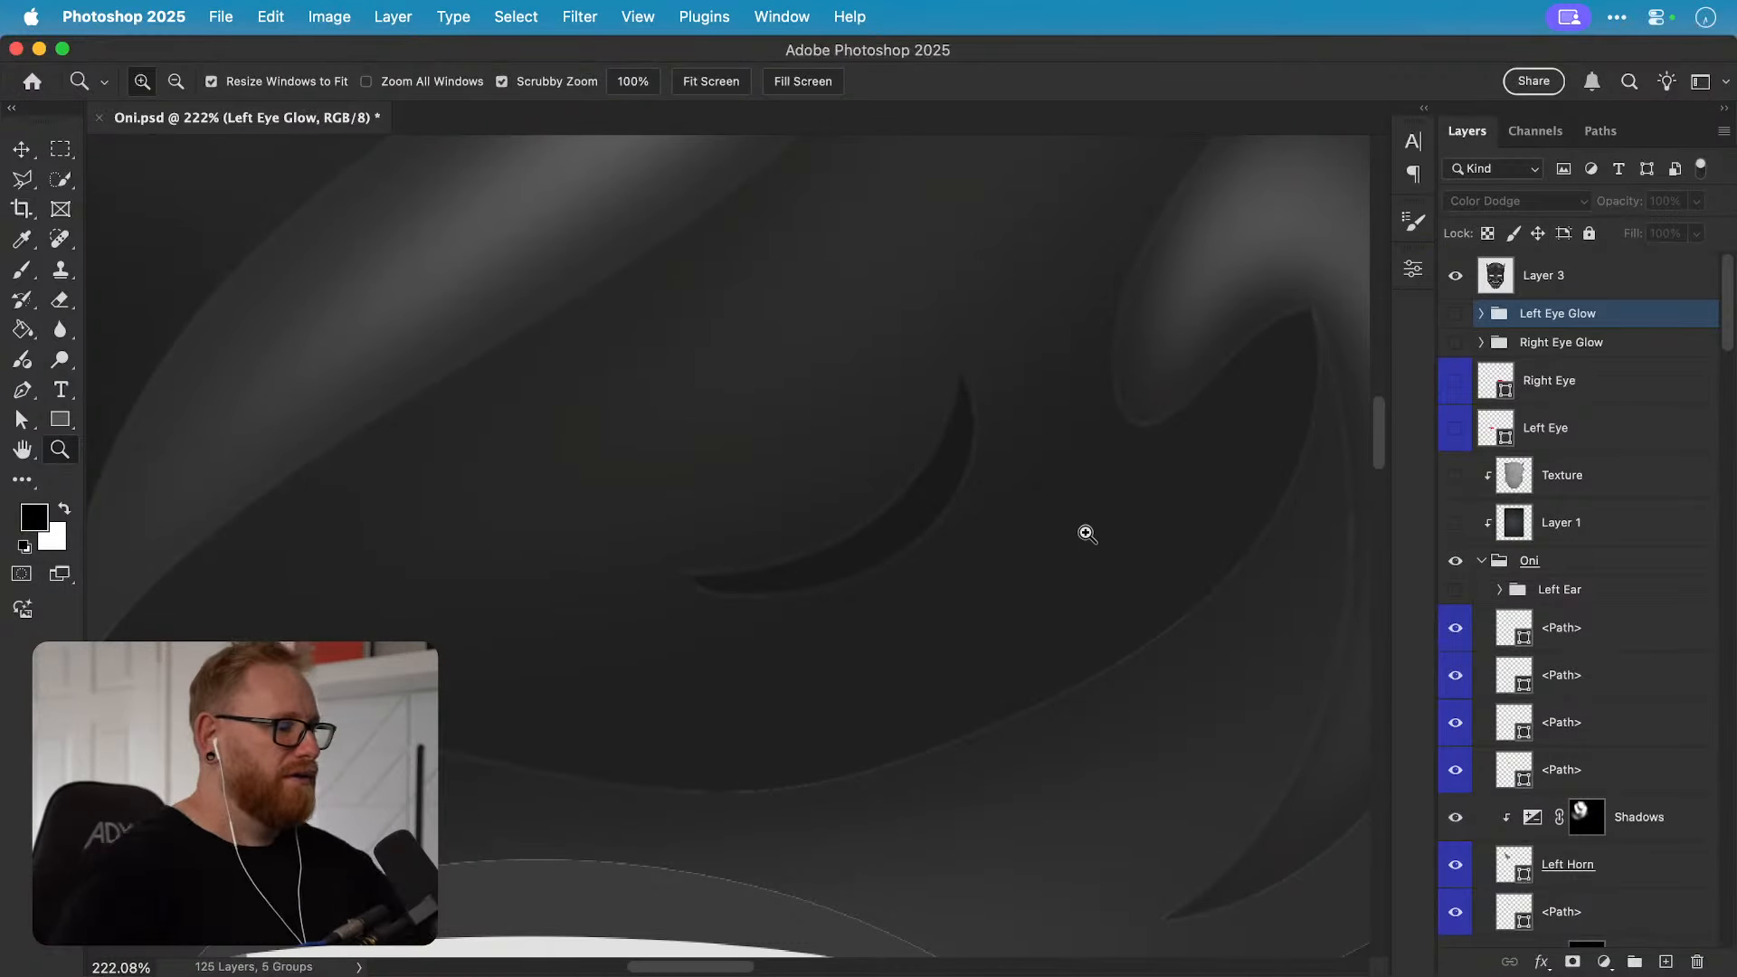
Step: Delete the merged Layer 3 so only the original editable layers remain
key("v")
key("super+minus")
key("super+minus")
key("super+minus")
key("super+minus")
key("super+minus")
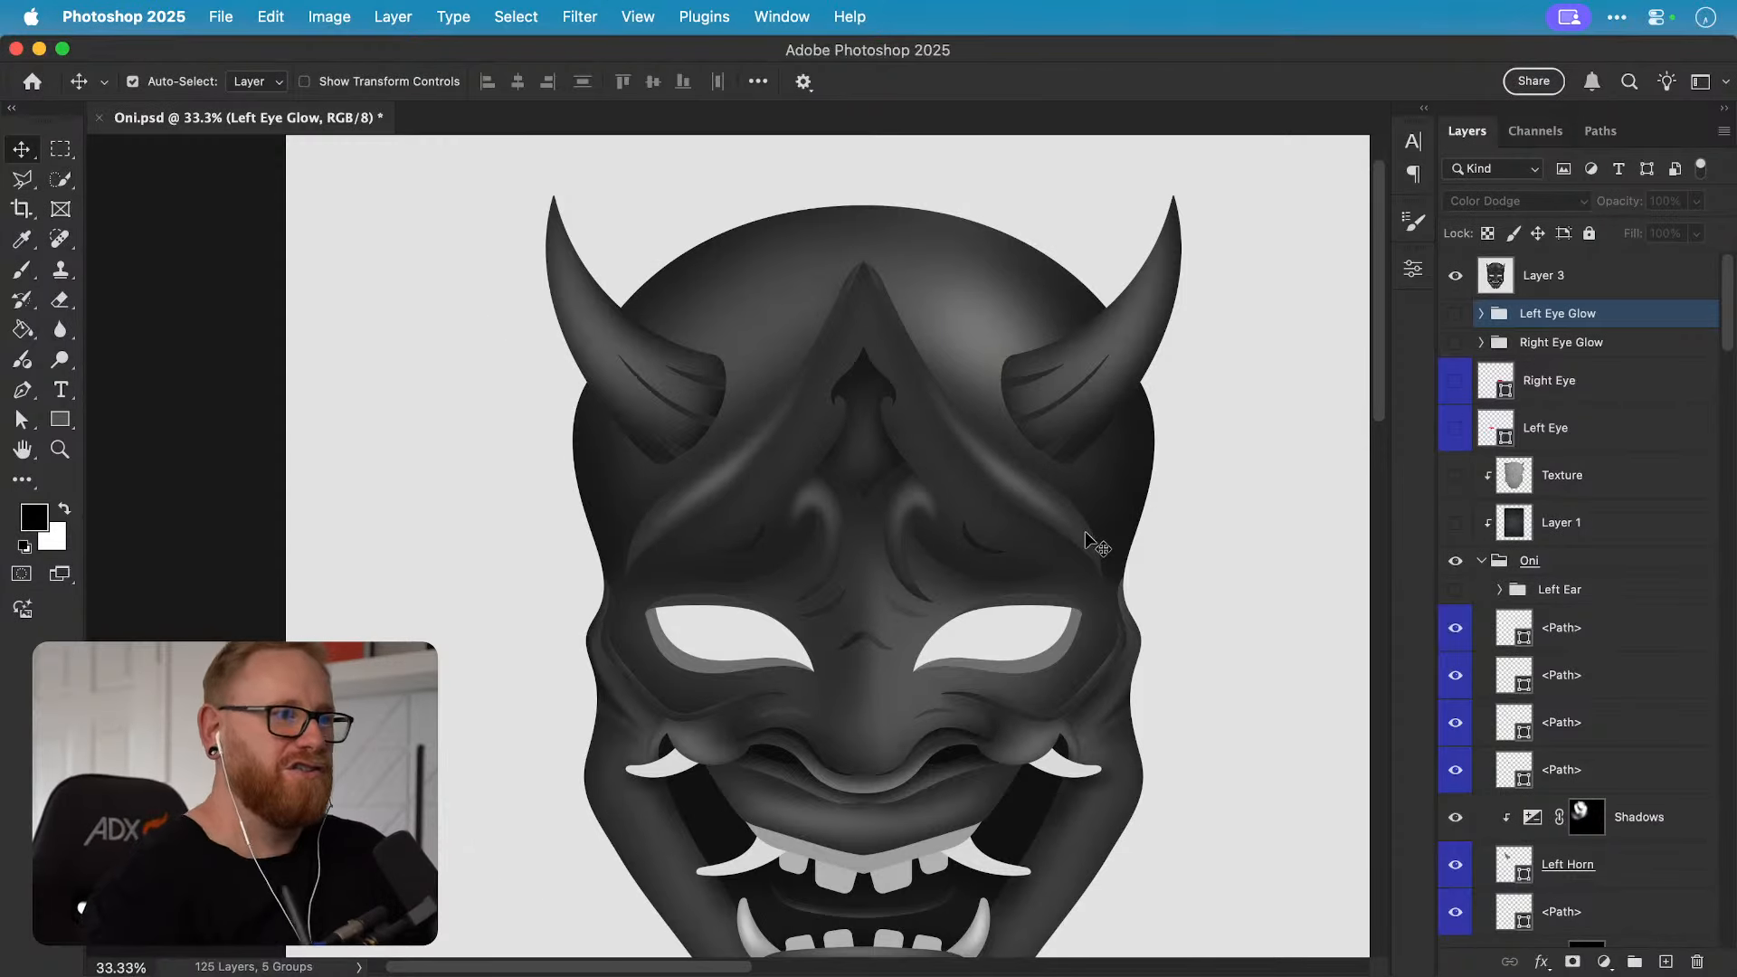
left_click(1601, 286)
key("Delete")
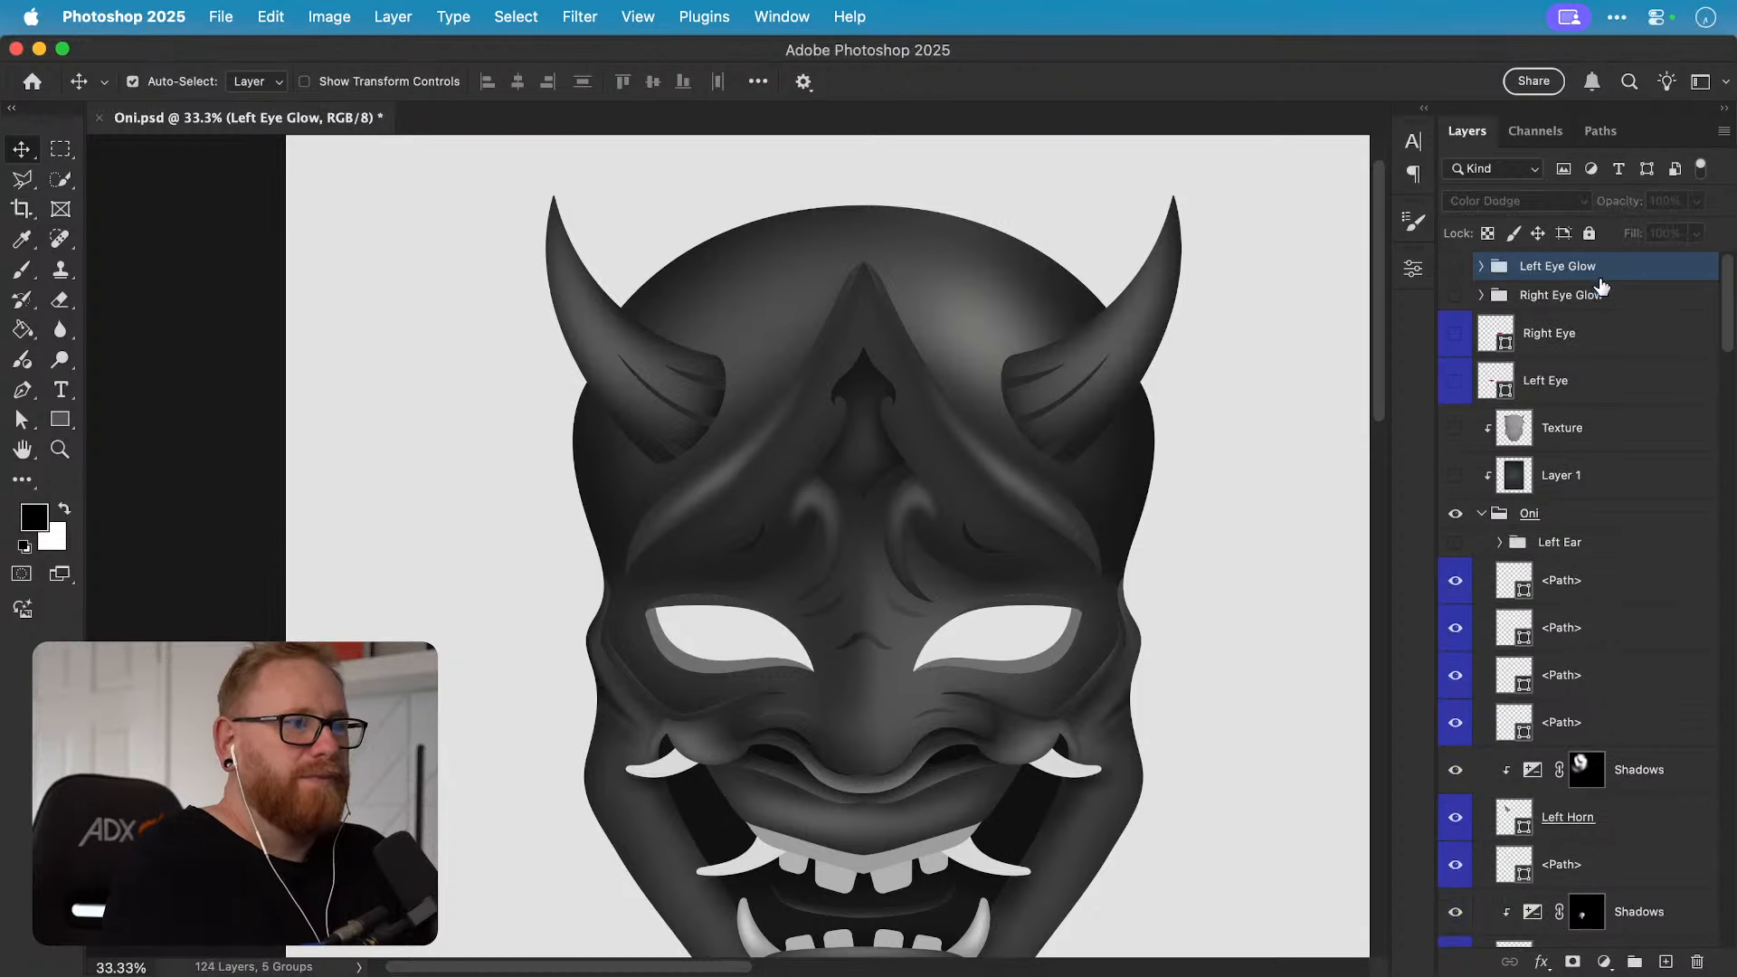
Step: Change the Color Fill 1 background to dark grey and save Oni.psd with the whole mask in view
scroll(1619, 634, "down", 10)
scroll(1596, 794, "down", 5)
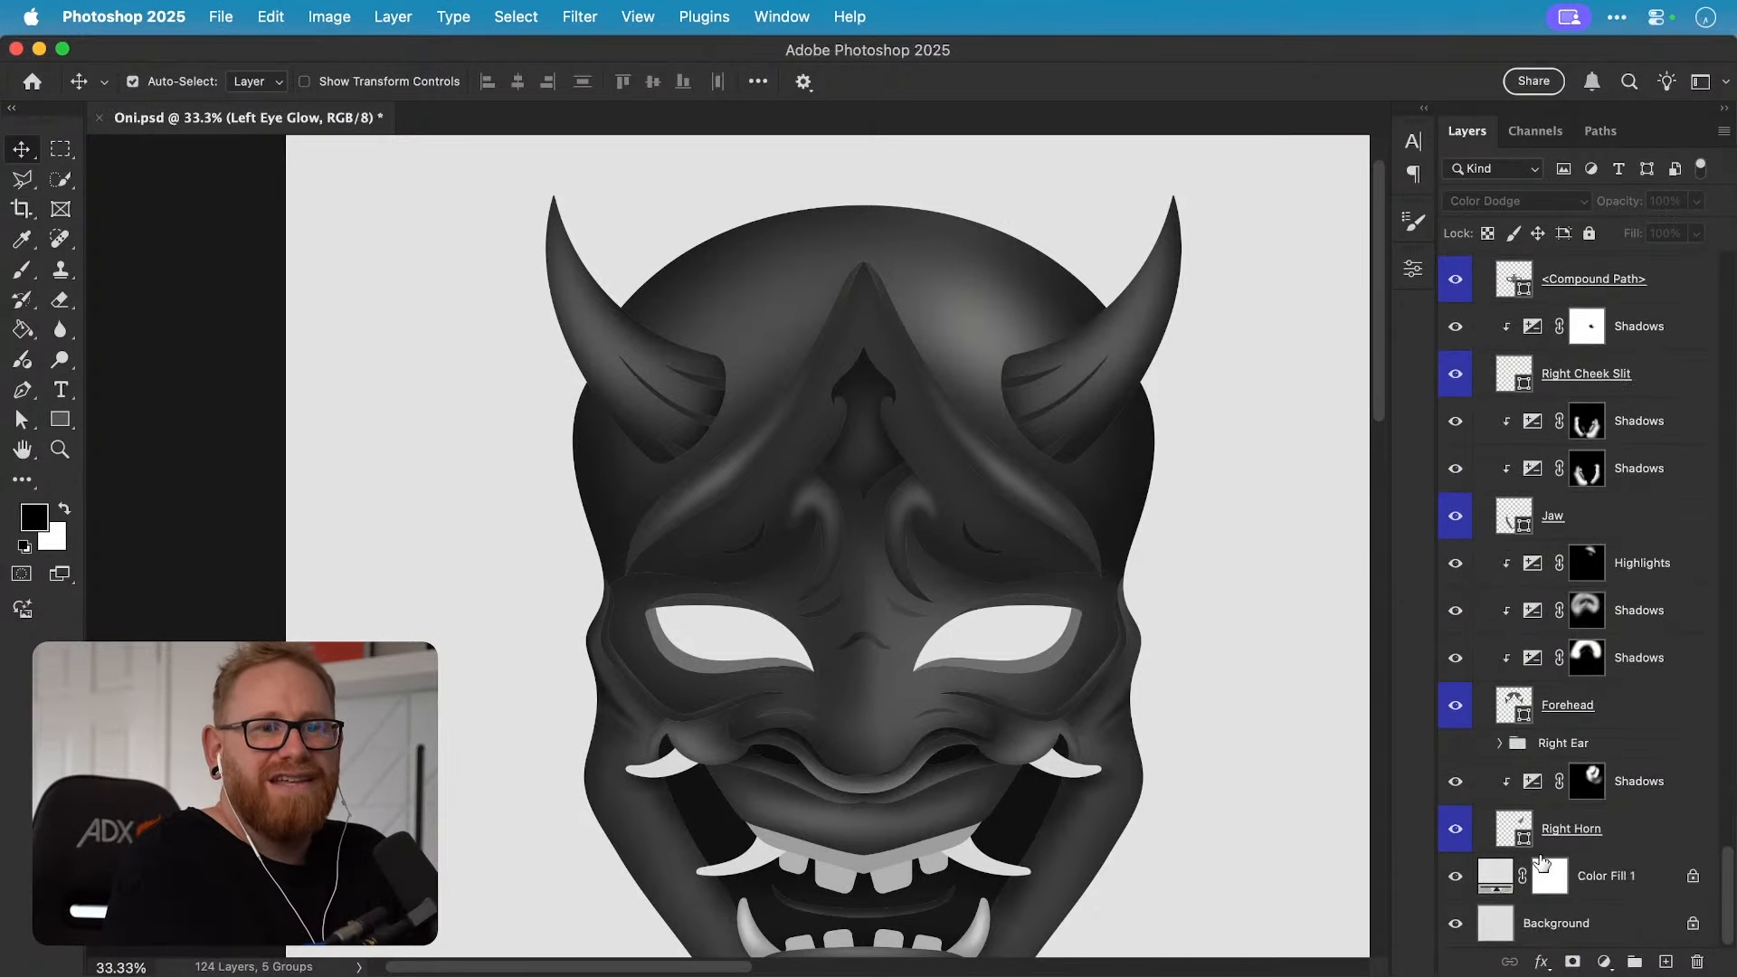
double_click(1495, 876)
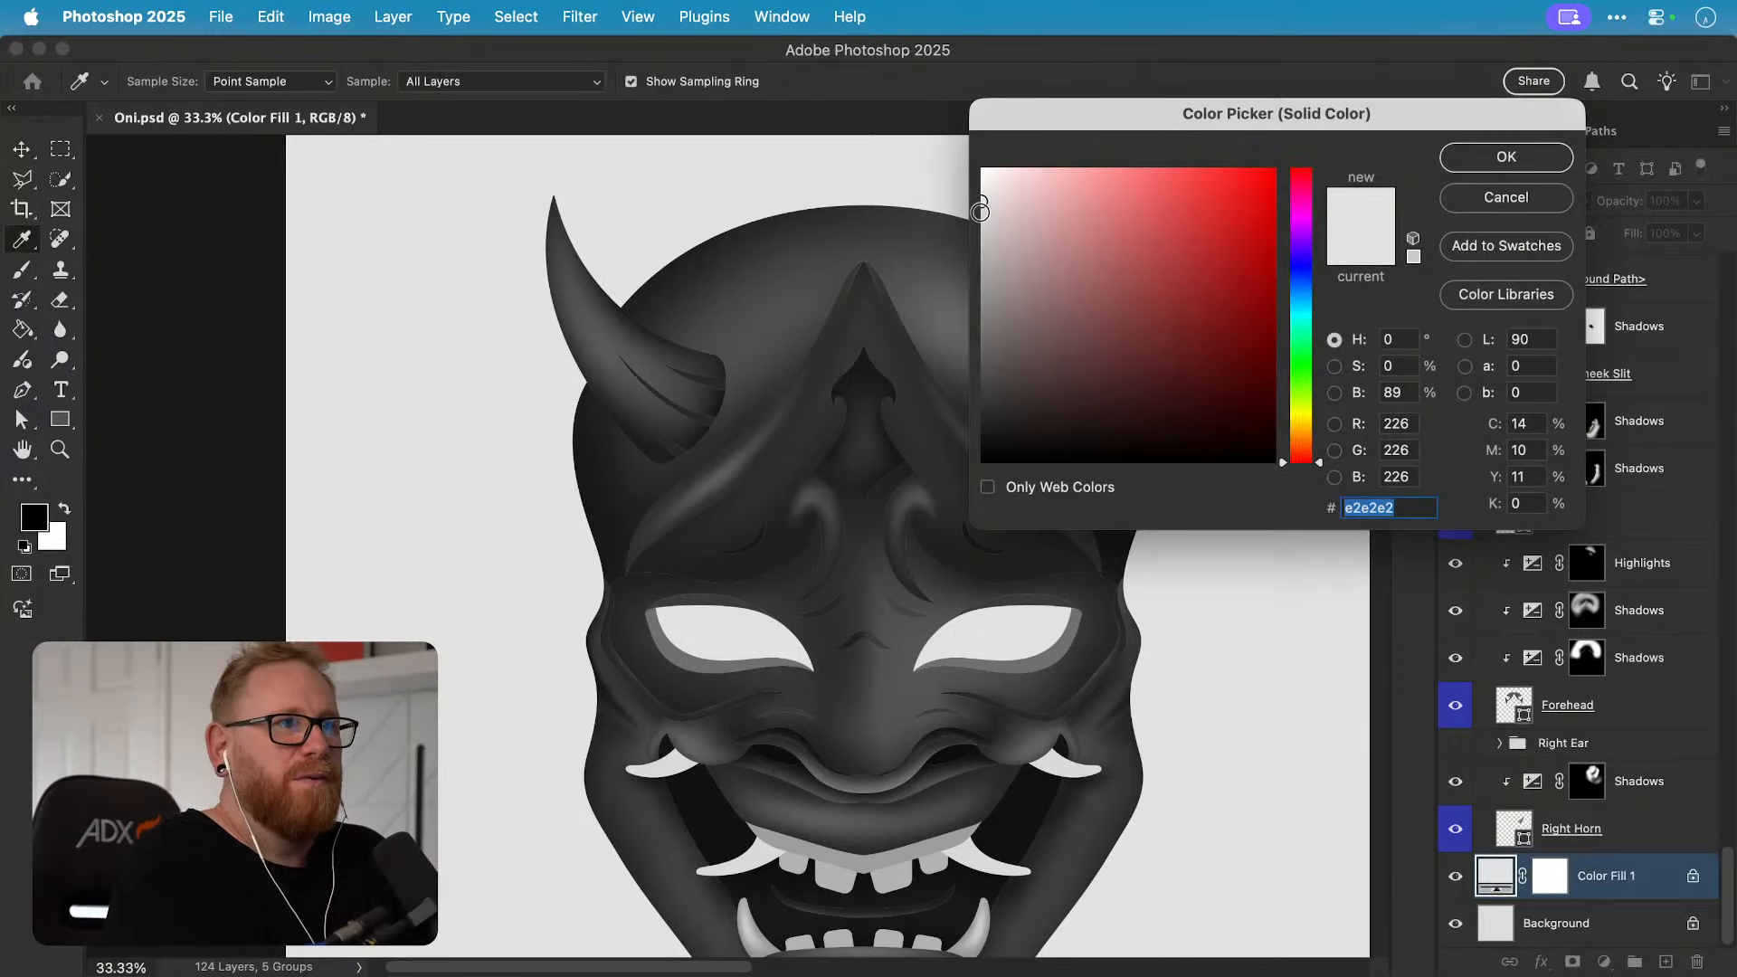
mouse_move(980, 208)
left_mouse_down()
mouse_move(1005, 341)
mouse_move(959, 366)
mouse_move(964, 416)
left_mouse_up()
key("Return")
key("v")
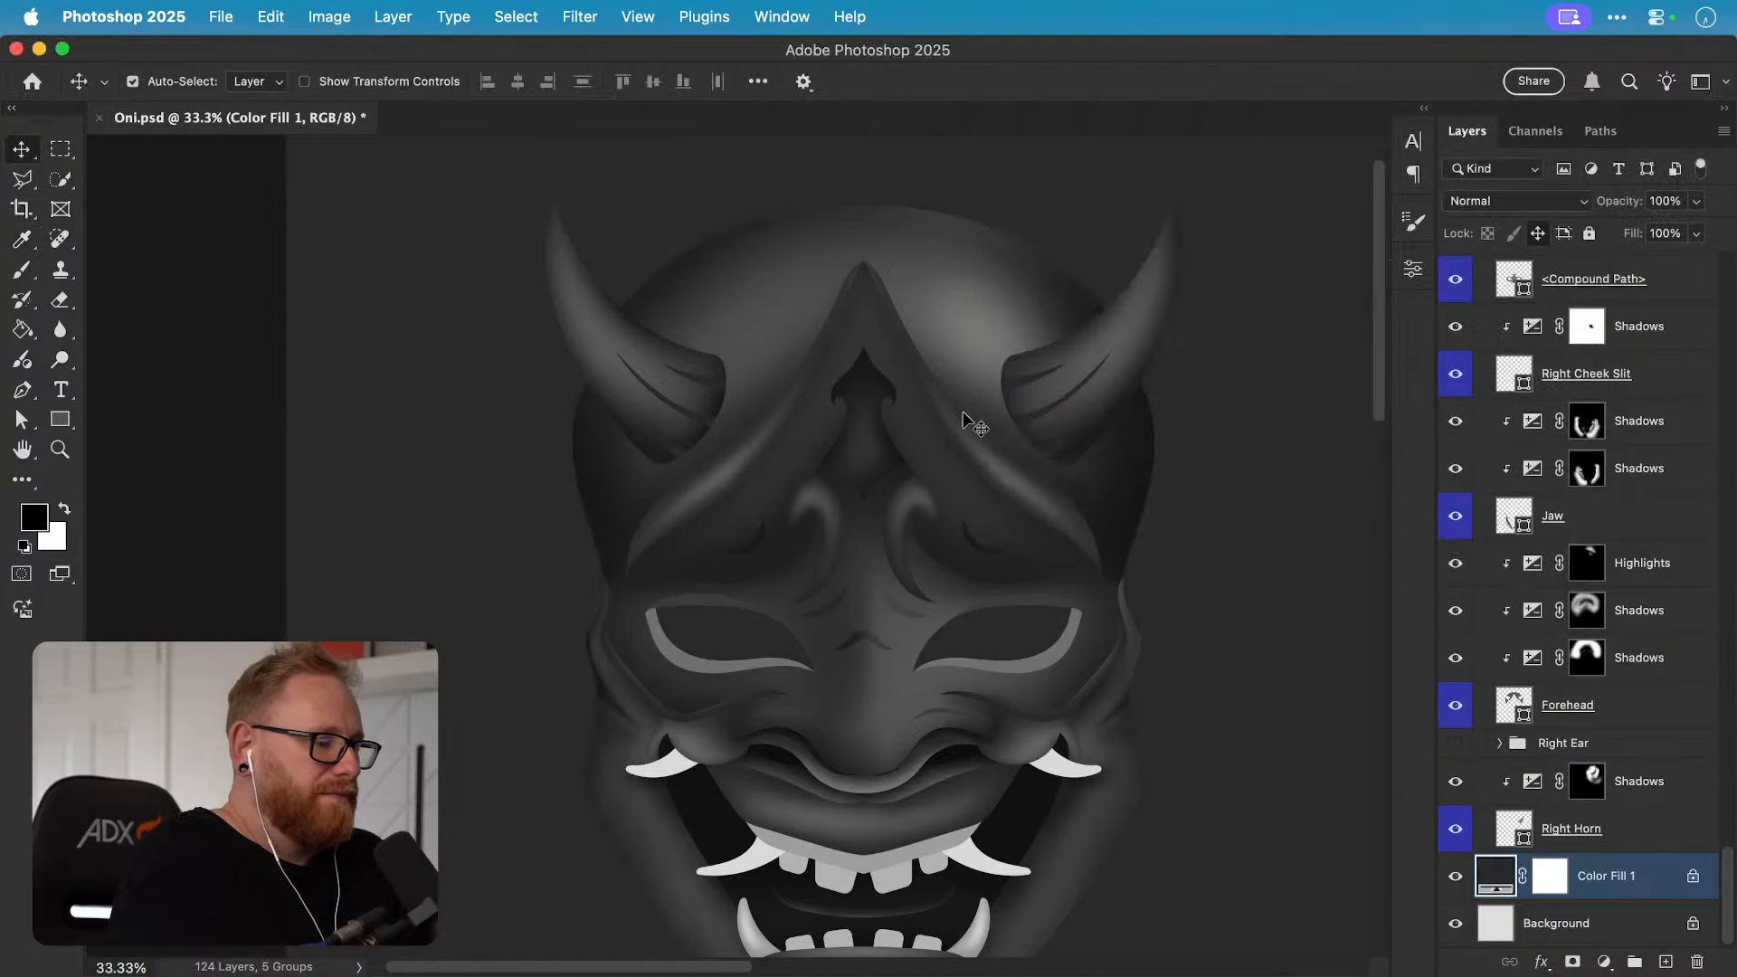
key("super+0")
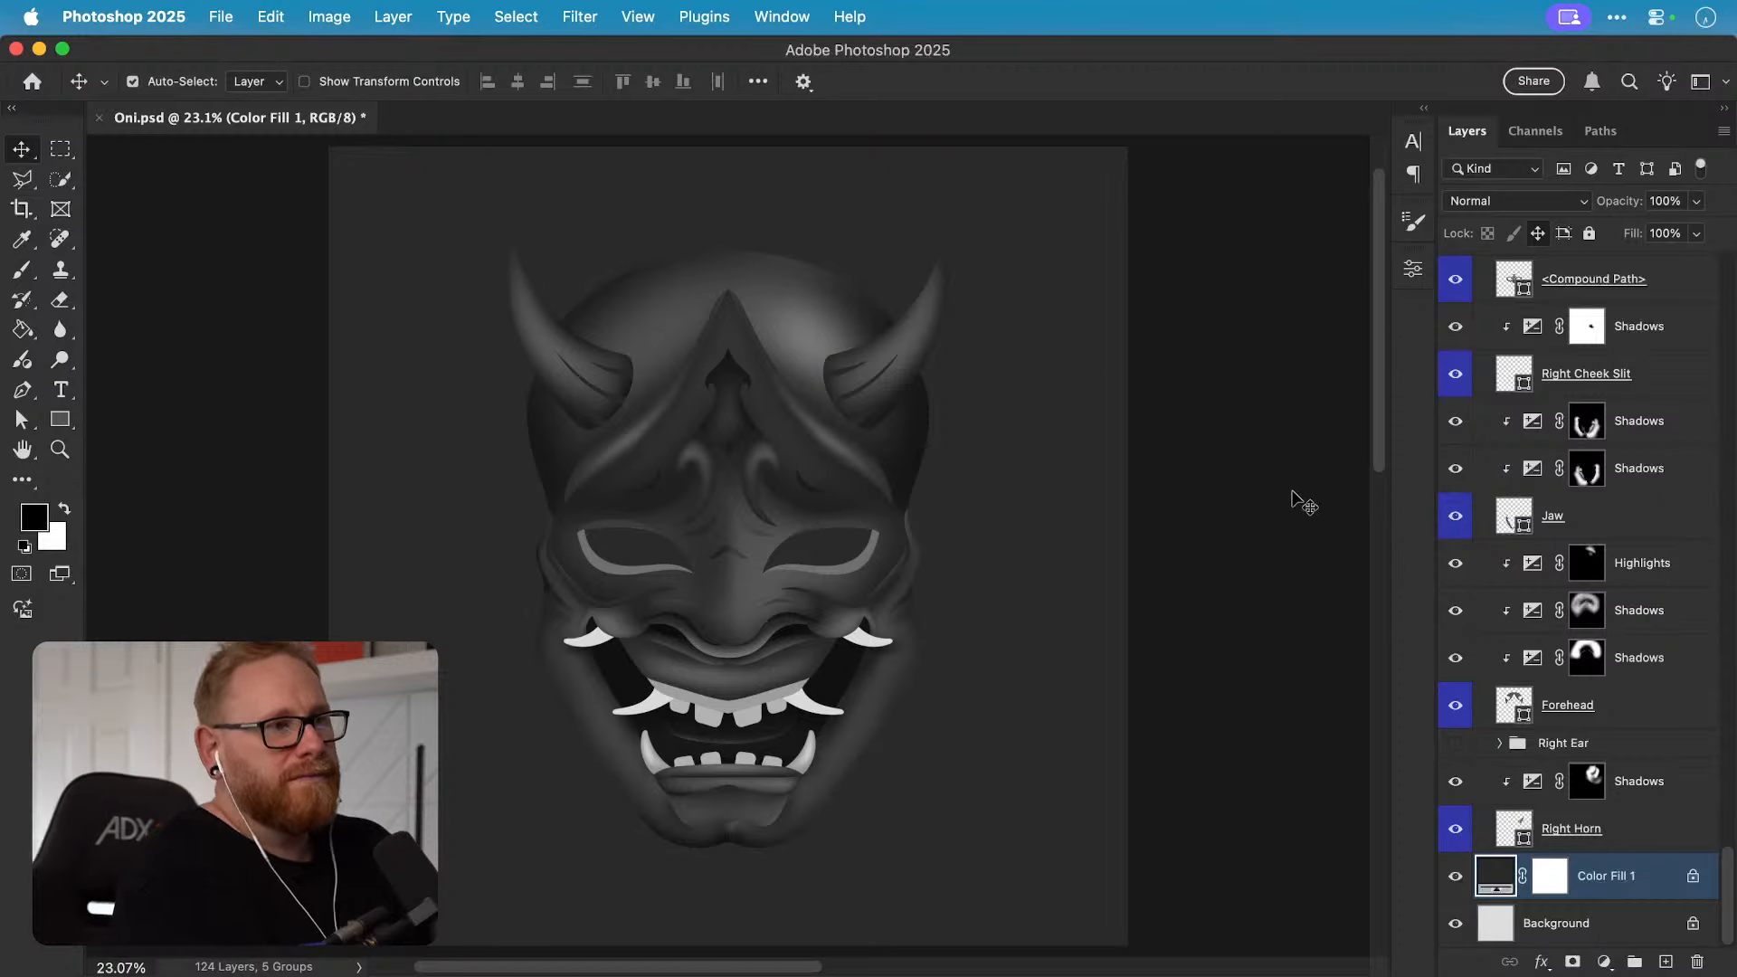
key("super")
key("super+s")
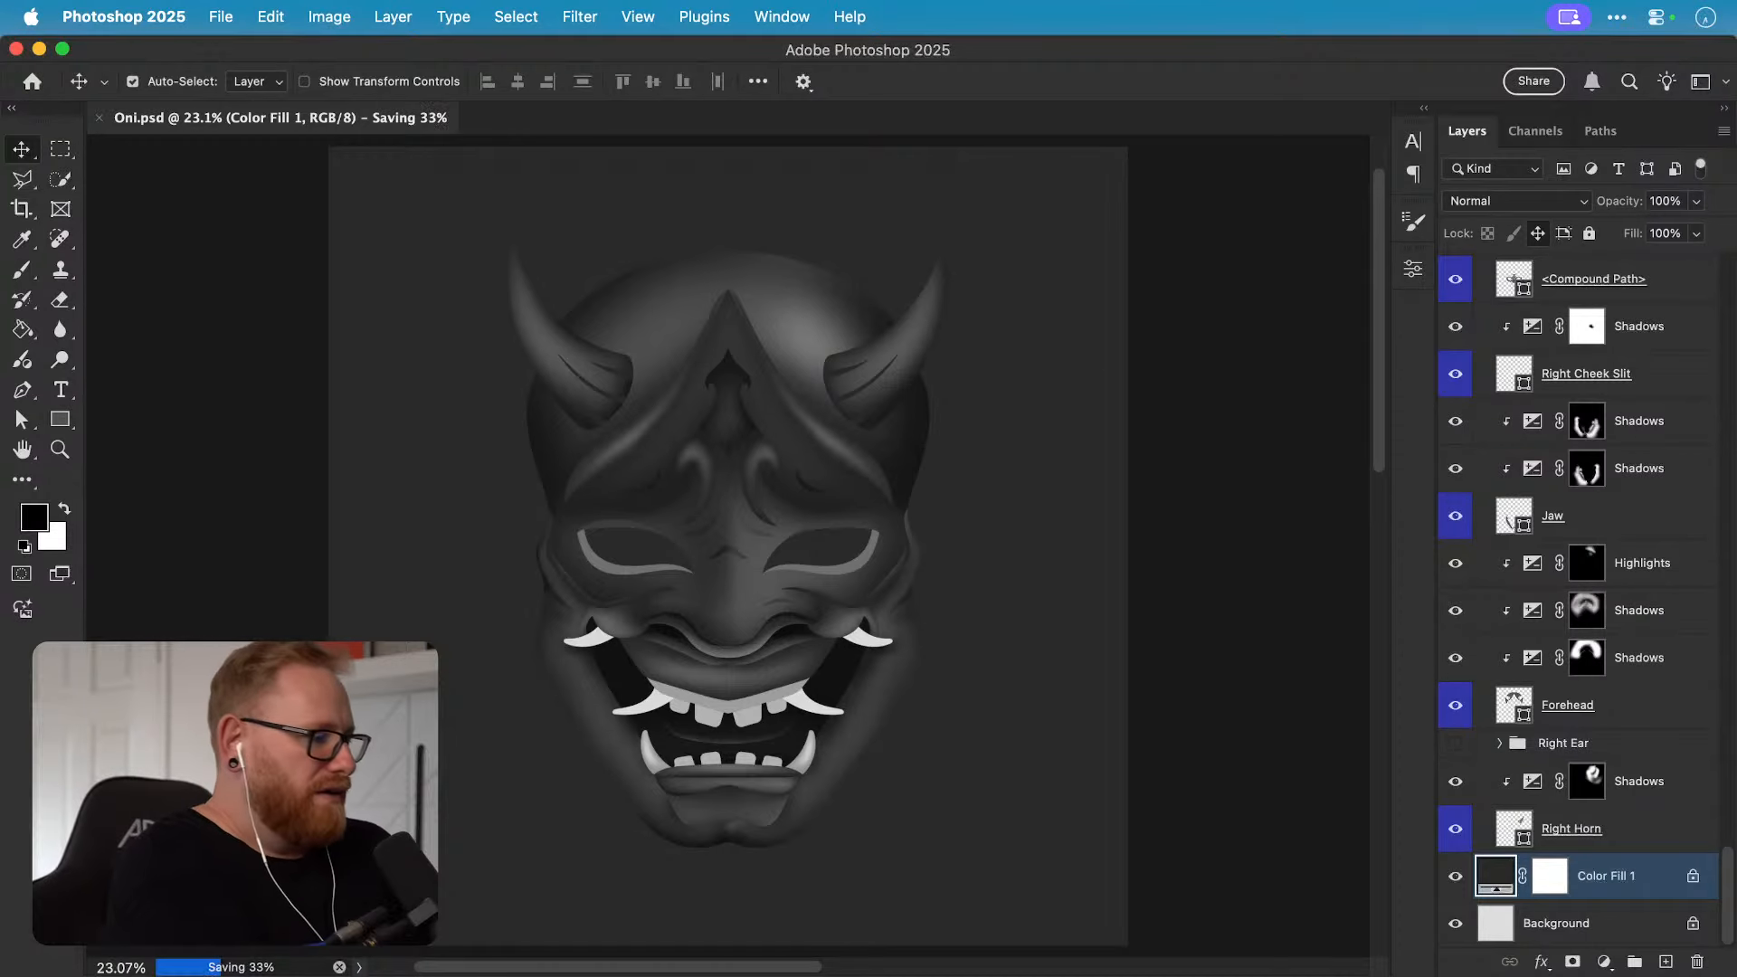
Step: Switch to Illustrator's Oni.ai, collapse the open Swatches, and deselect the mask artwork
key("super+Tab")
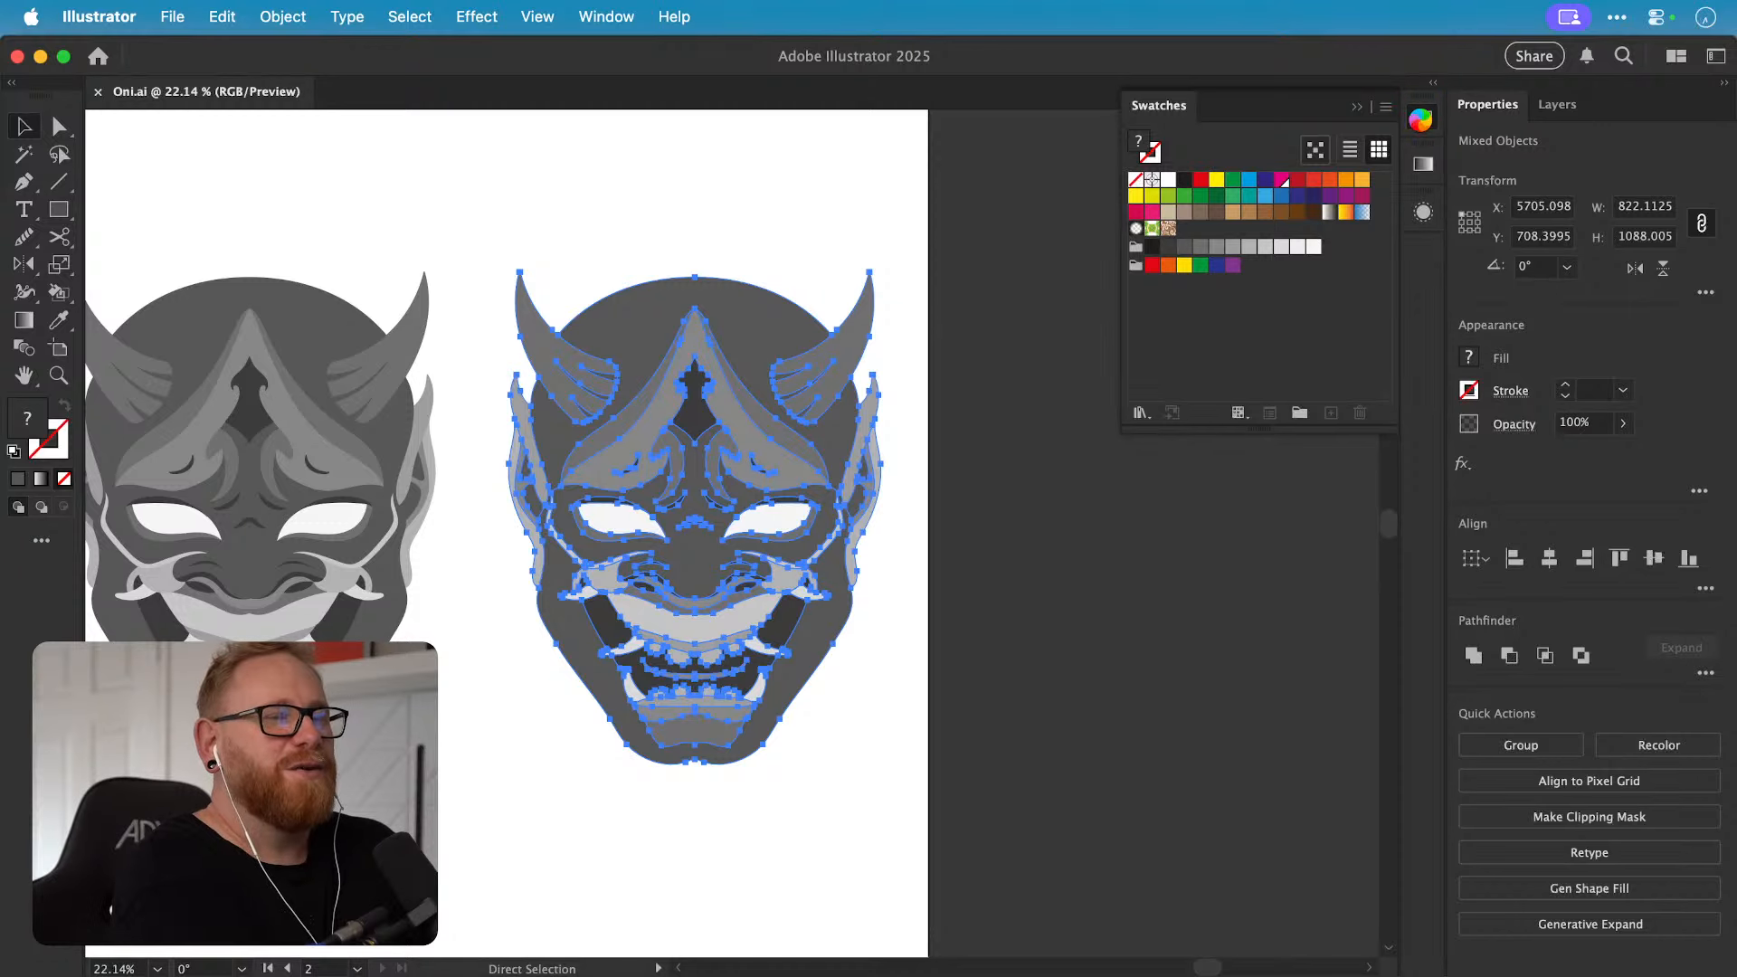
left_click(1420, 120)
left_click(1422, 118)
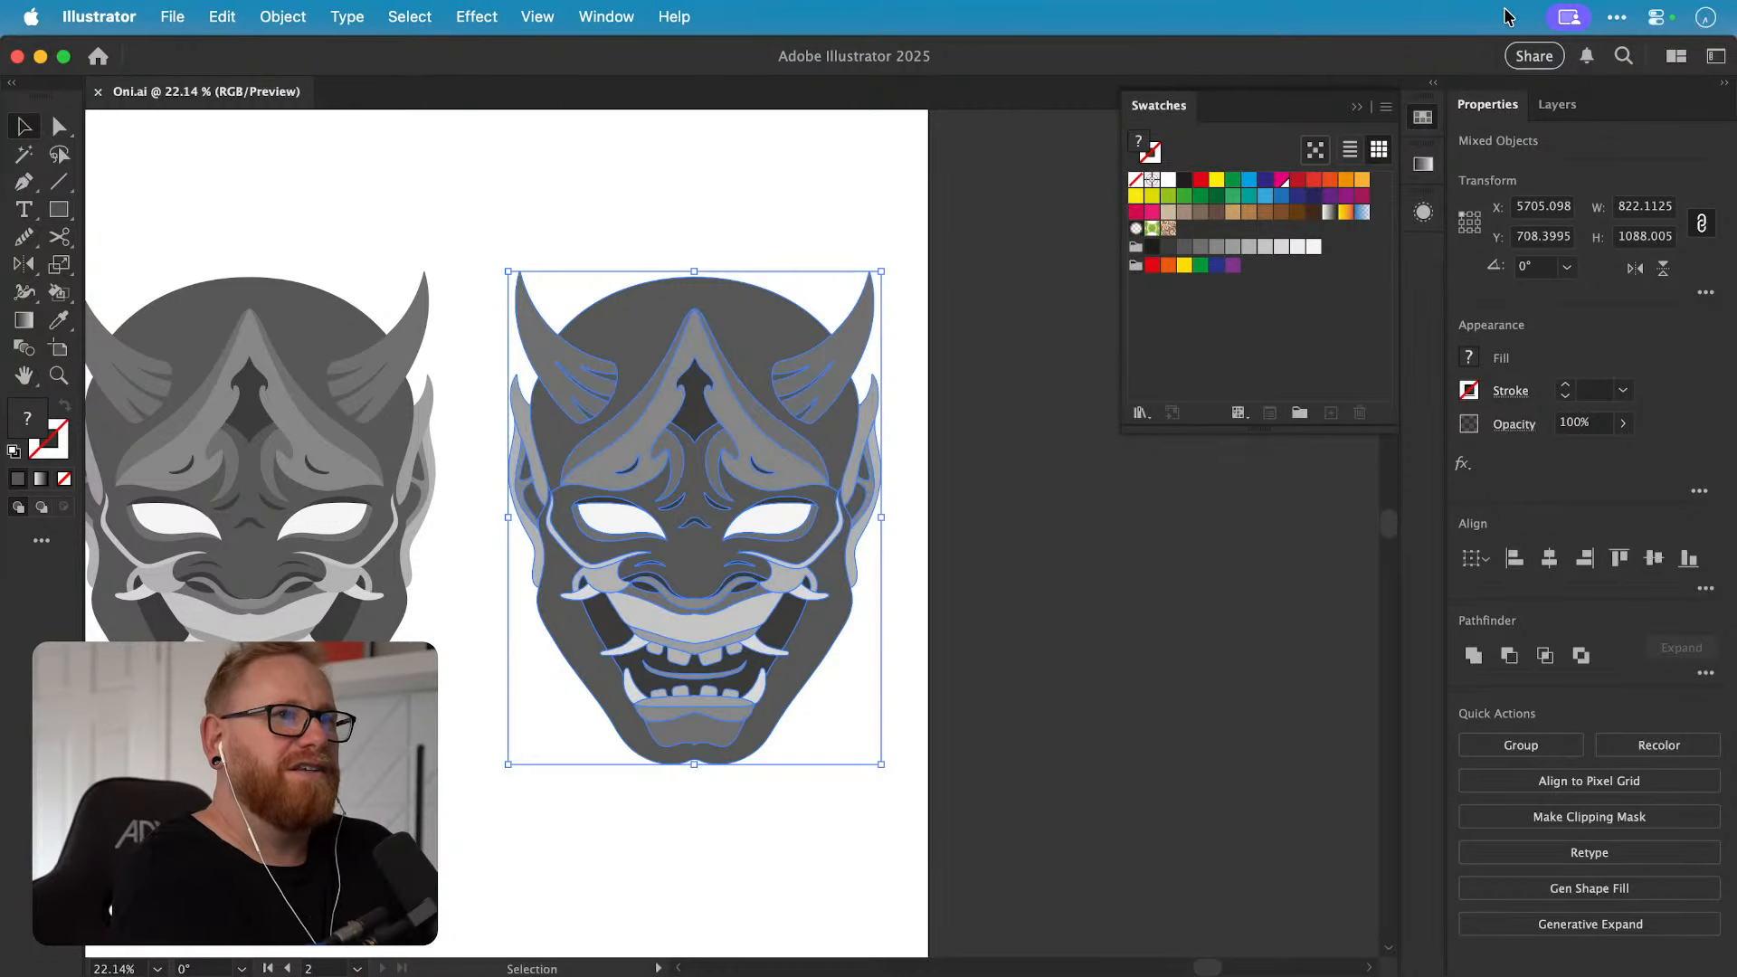
left_click(1422, 117)
left_click(1230, 403)
Step: Examine the line sketch, reference mask and flat grey masks across the two artboards
key("super+minus")
key("super+minus")
key("super+minus")
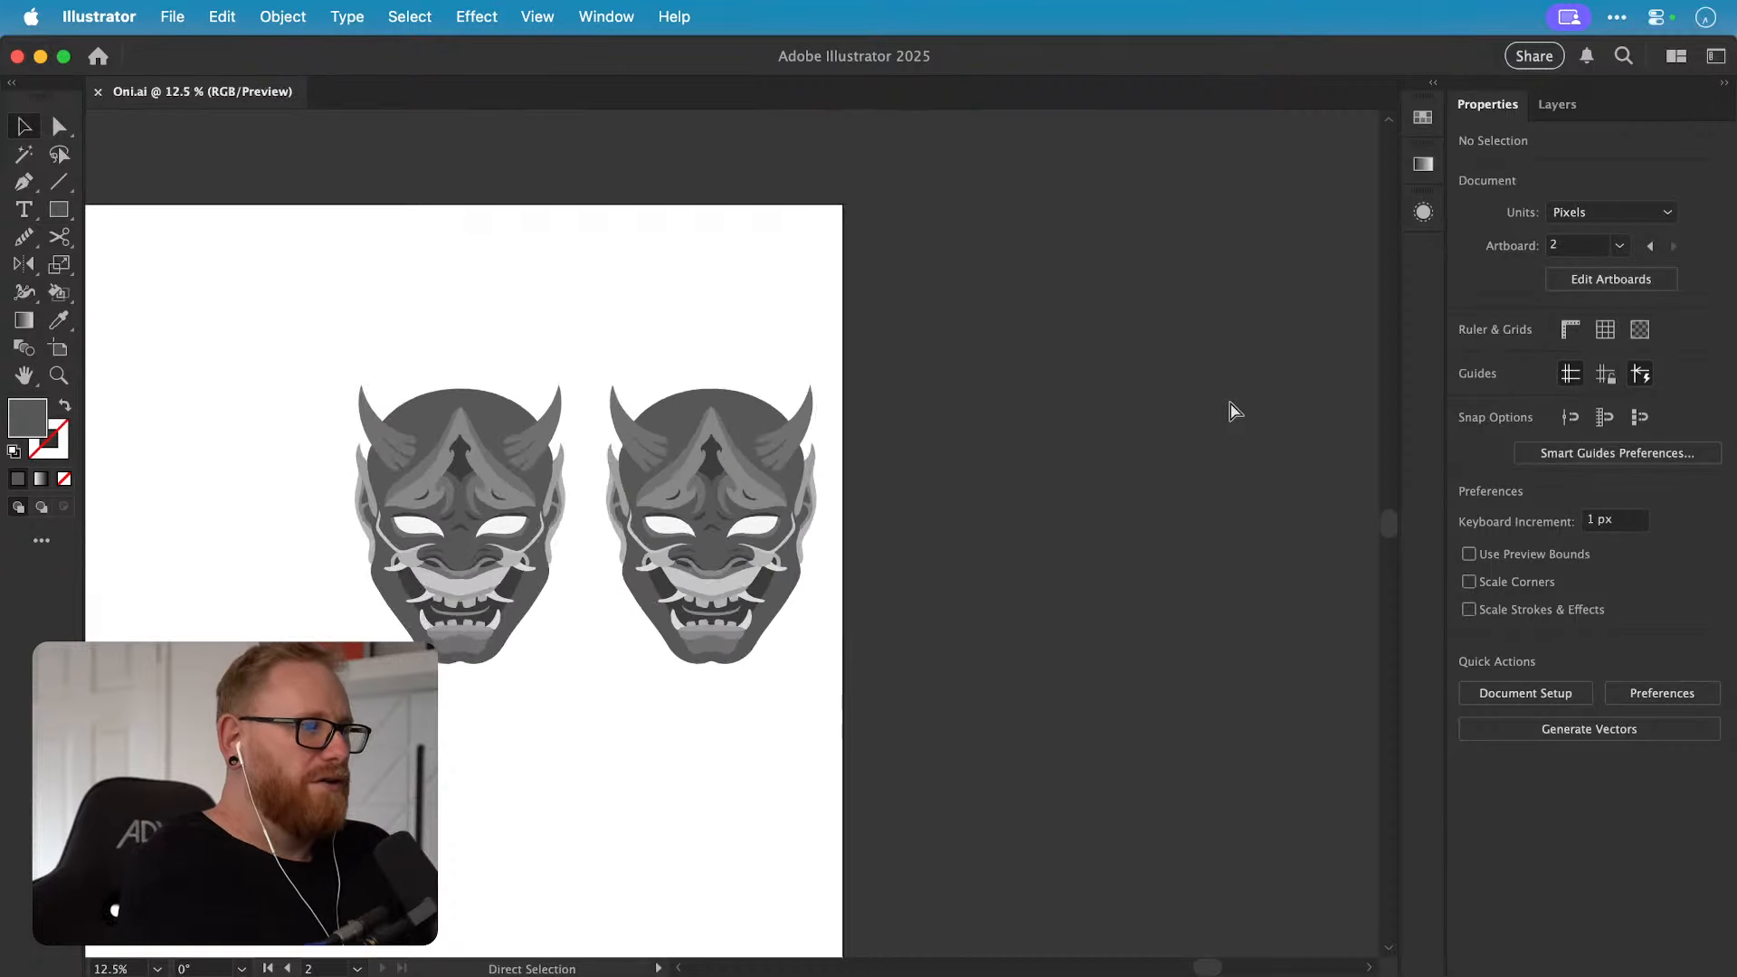
scroll(1235, 411, "left", 10)
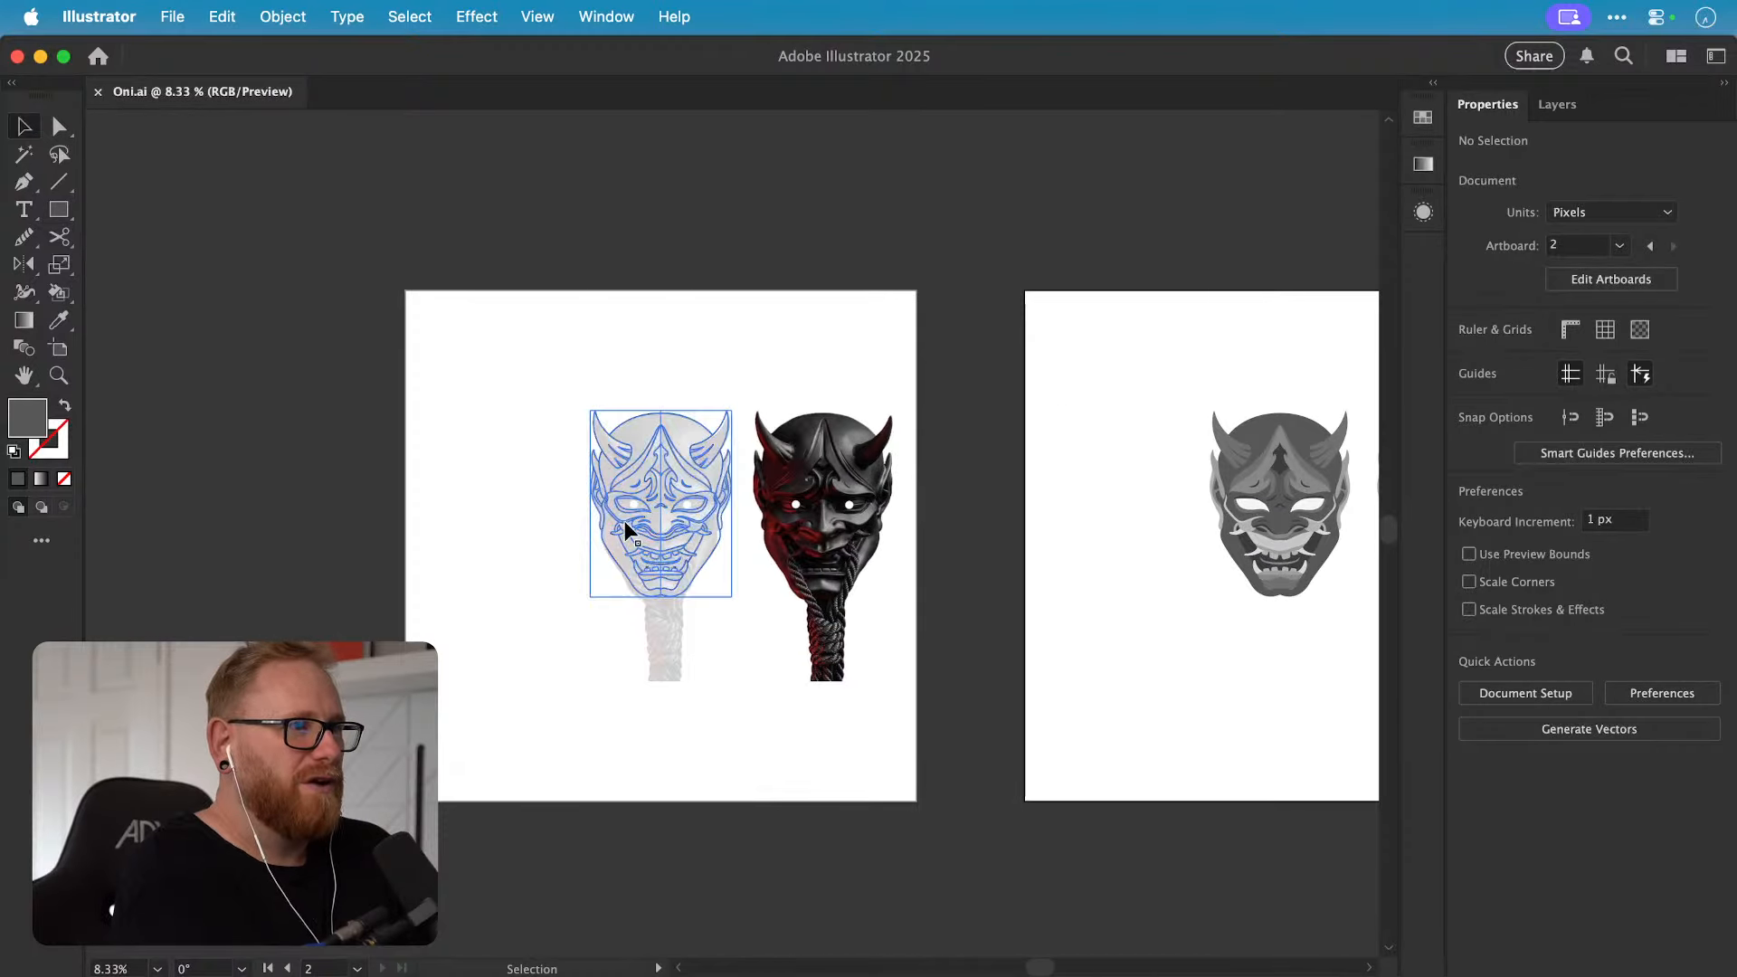
scroll(624, 529, "right", 8)
key("z")
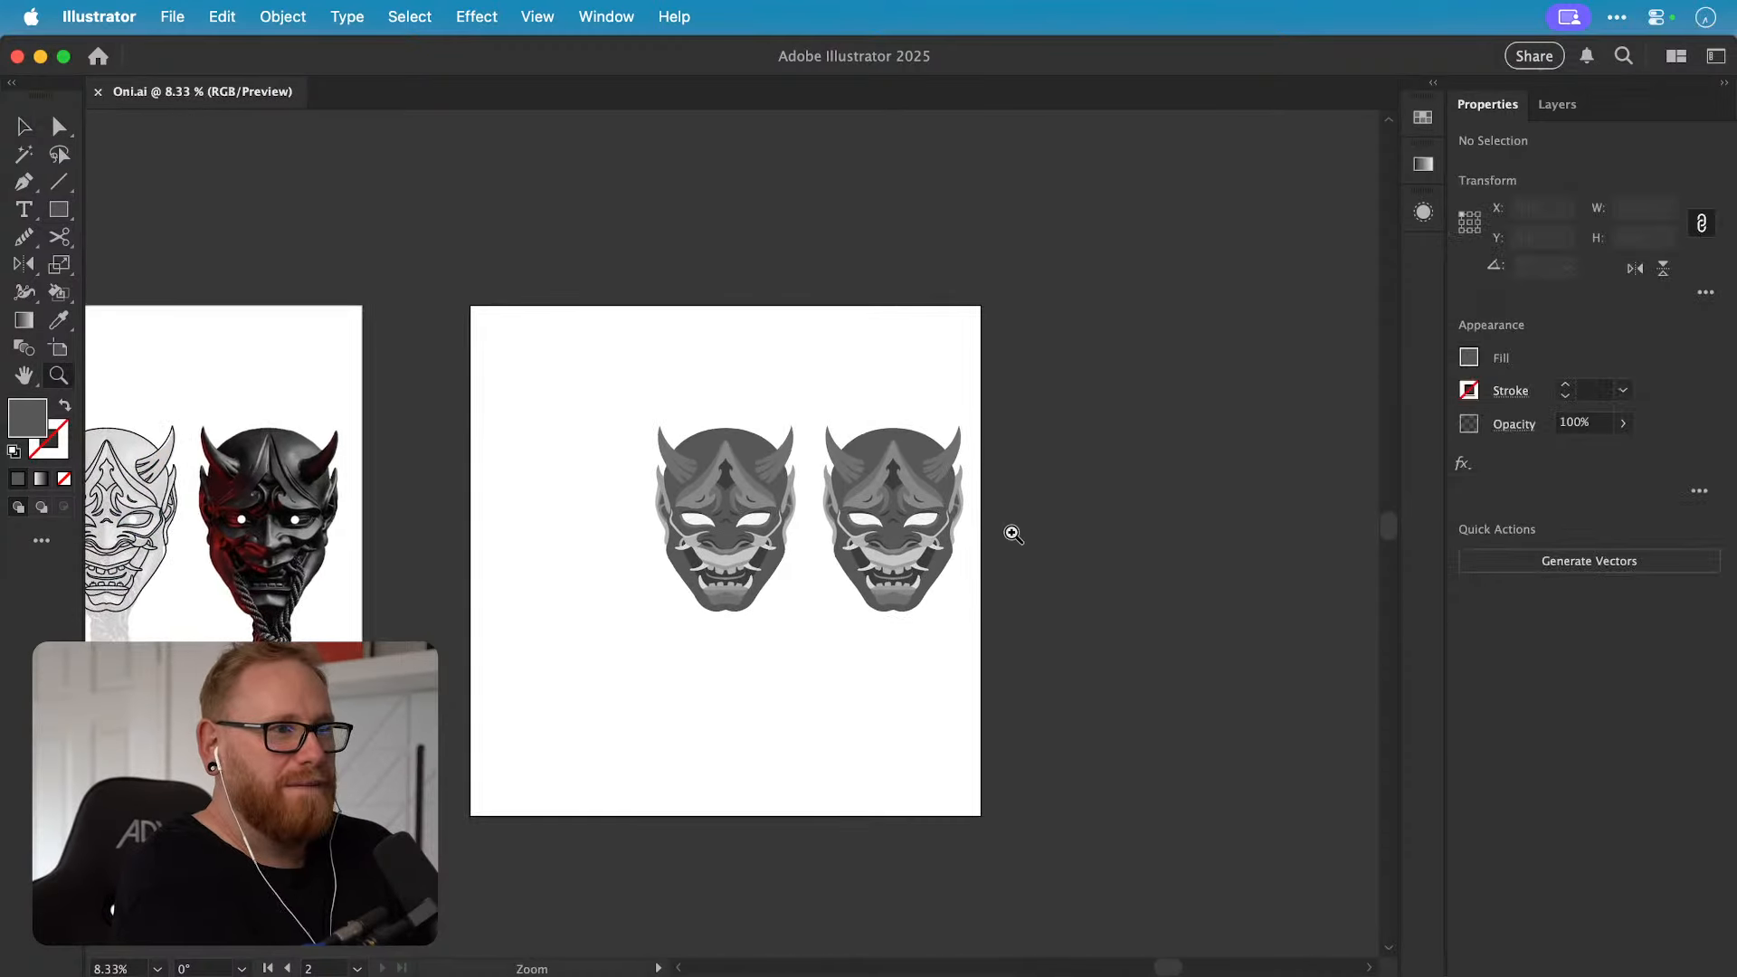
key("super+0")
key("v")
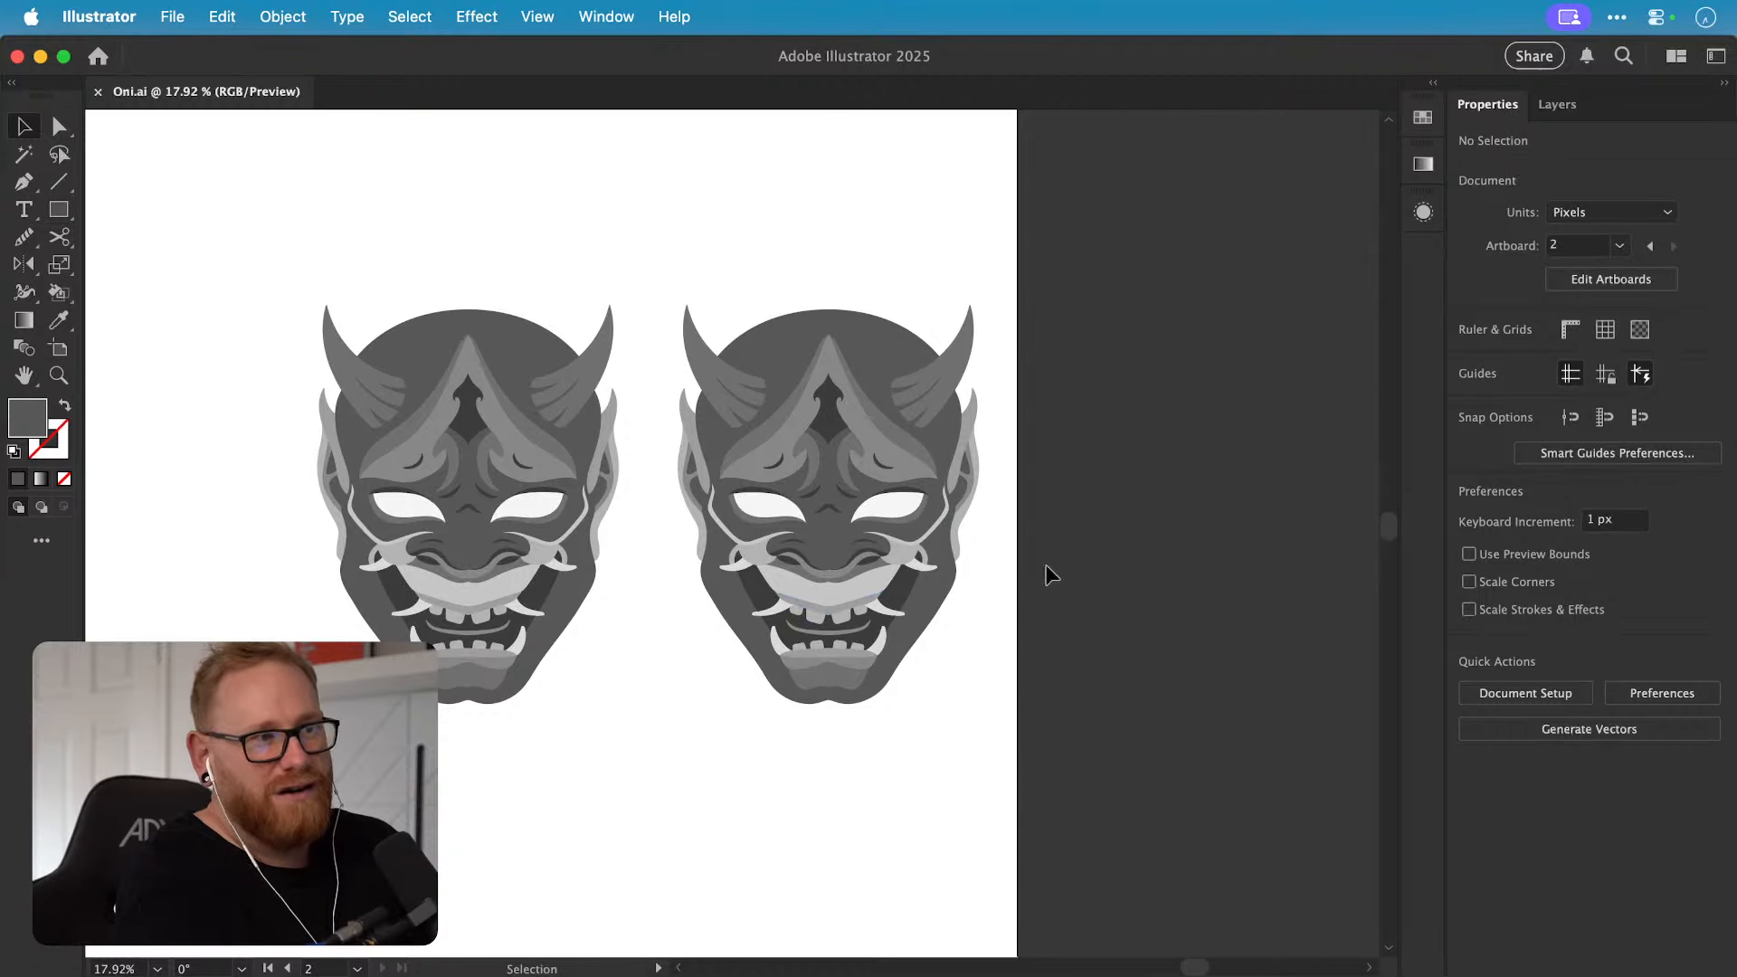
Step: Compare the shaded mask in Photoshop with the flat vector mask in Illustrator and return to Photoshop
key("super+Tab")
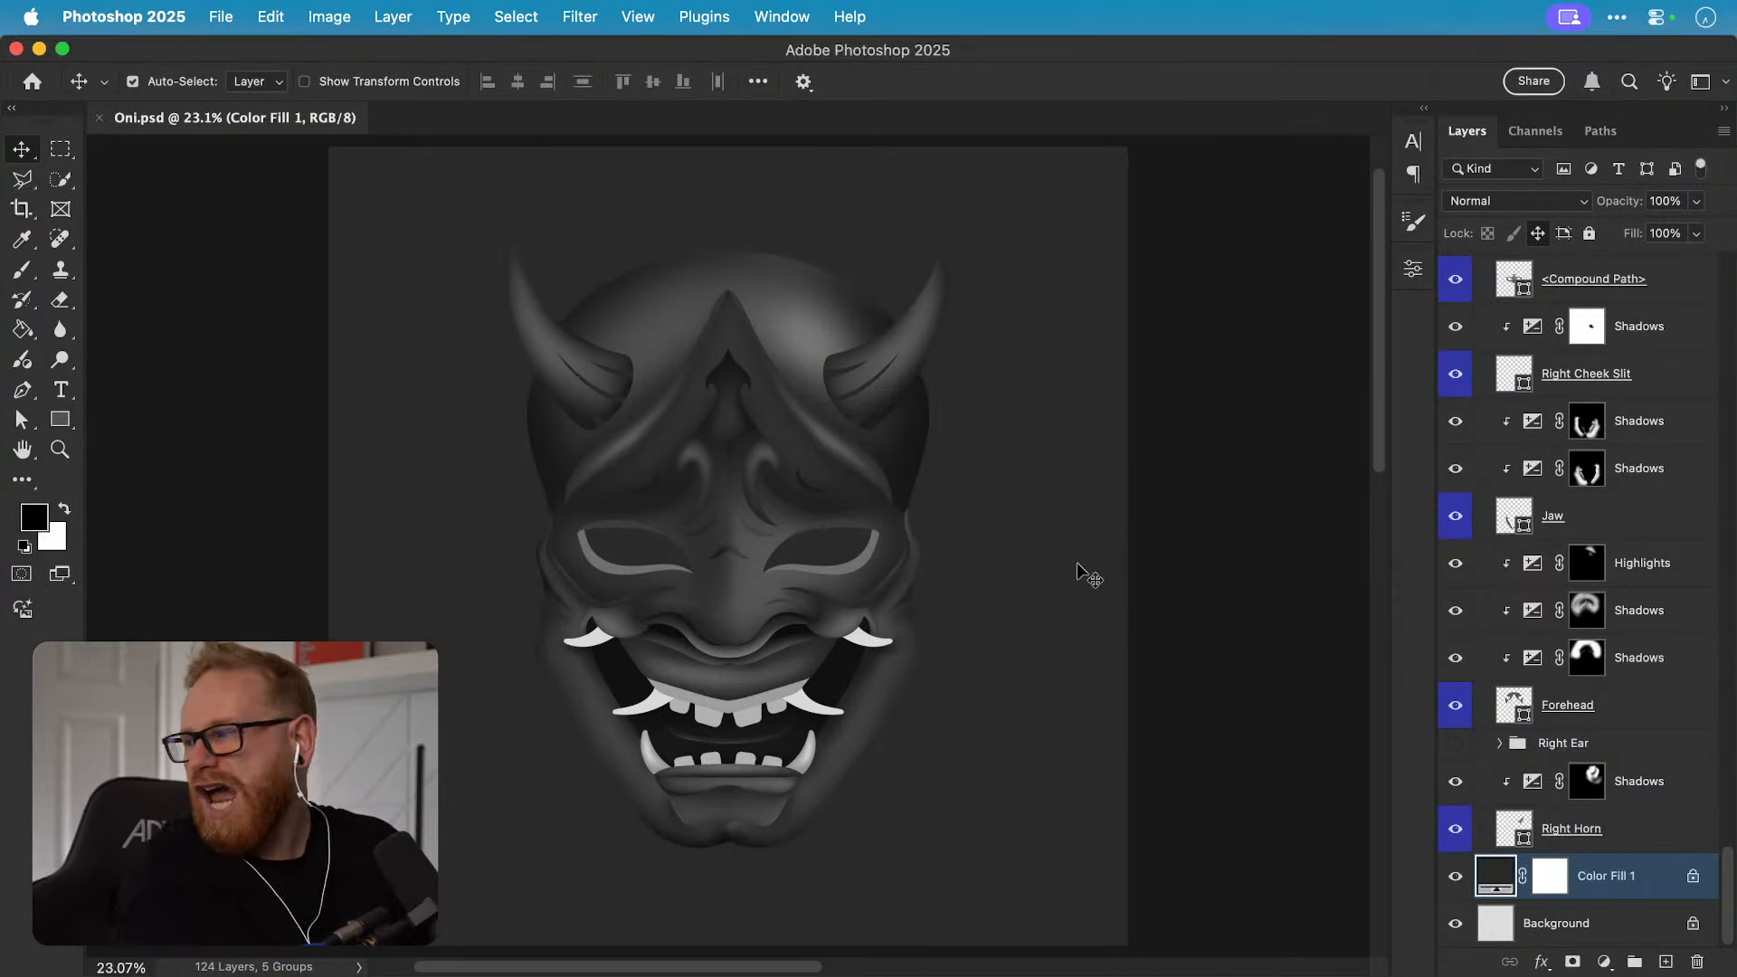
key("super+Tab")
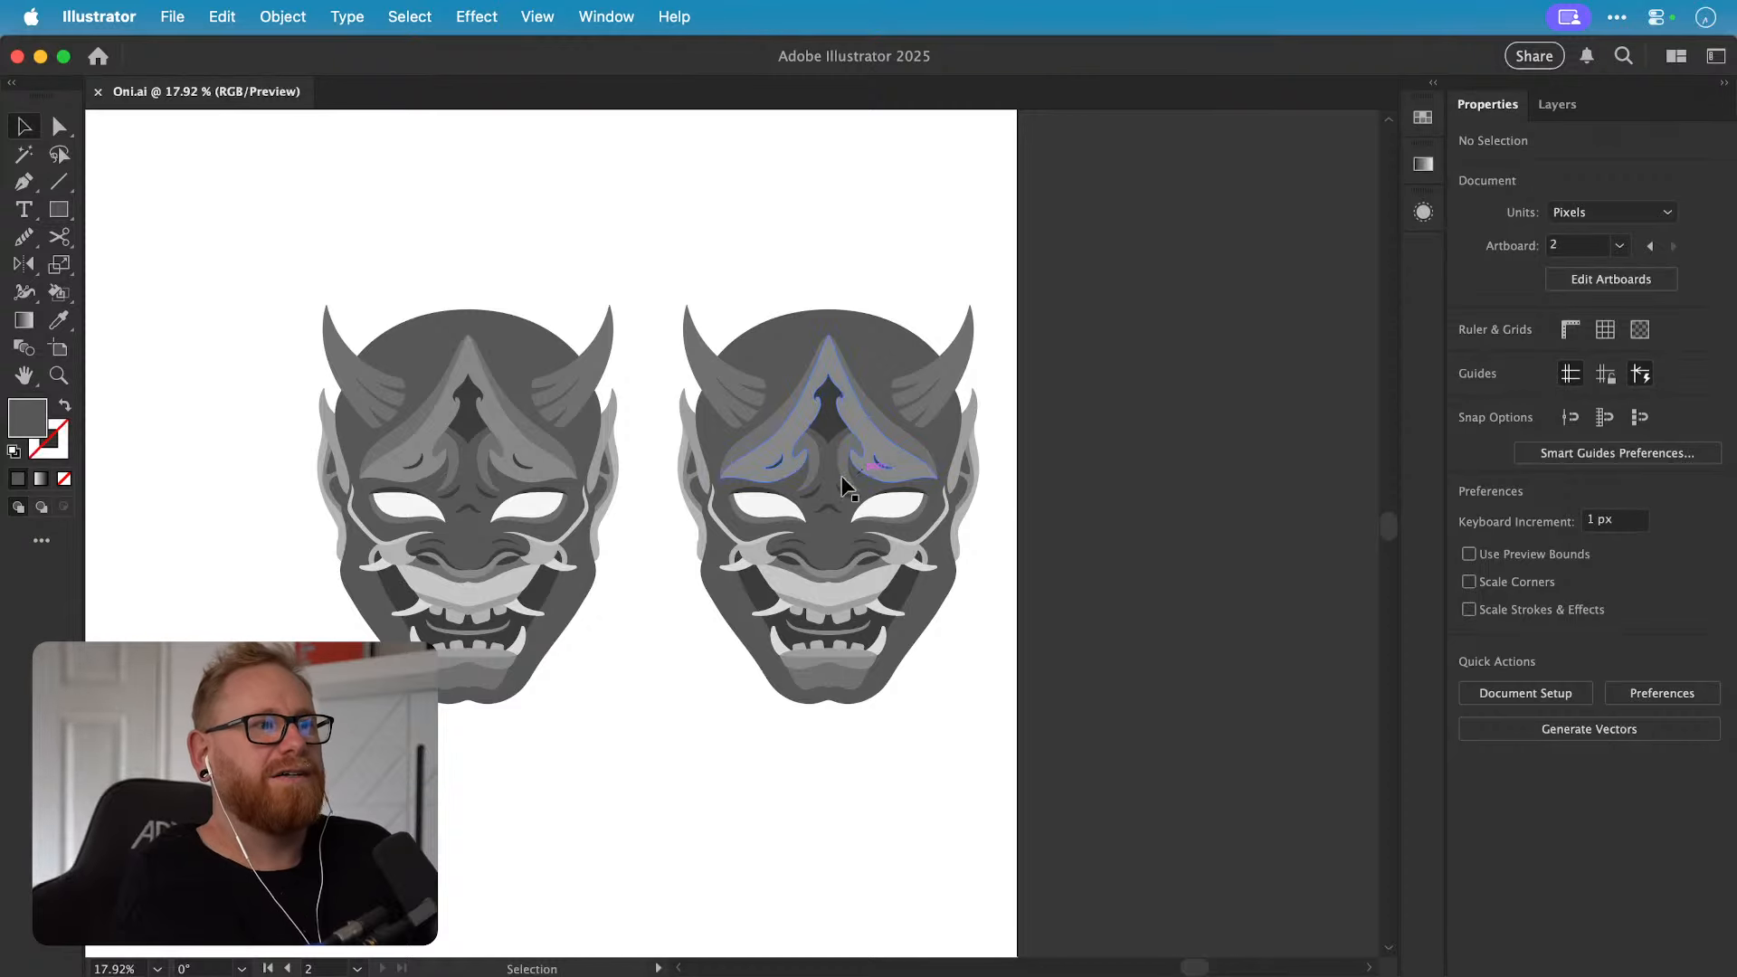
key("z")
left_click(957, 513)
key("v")
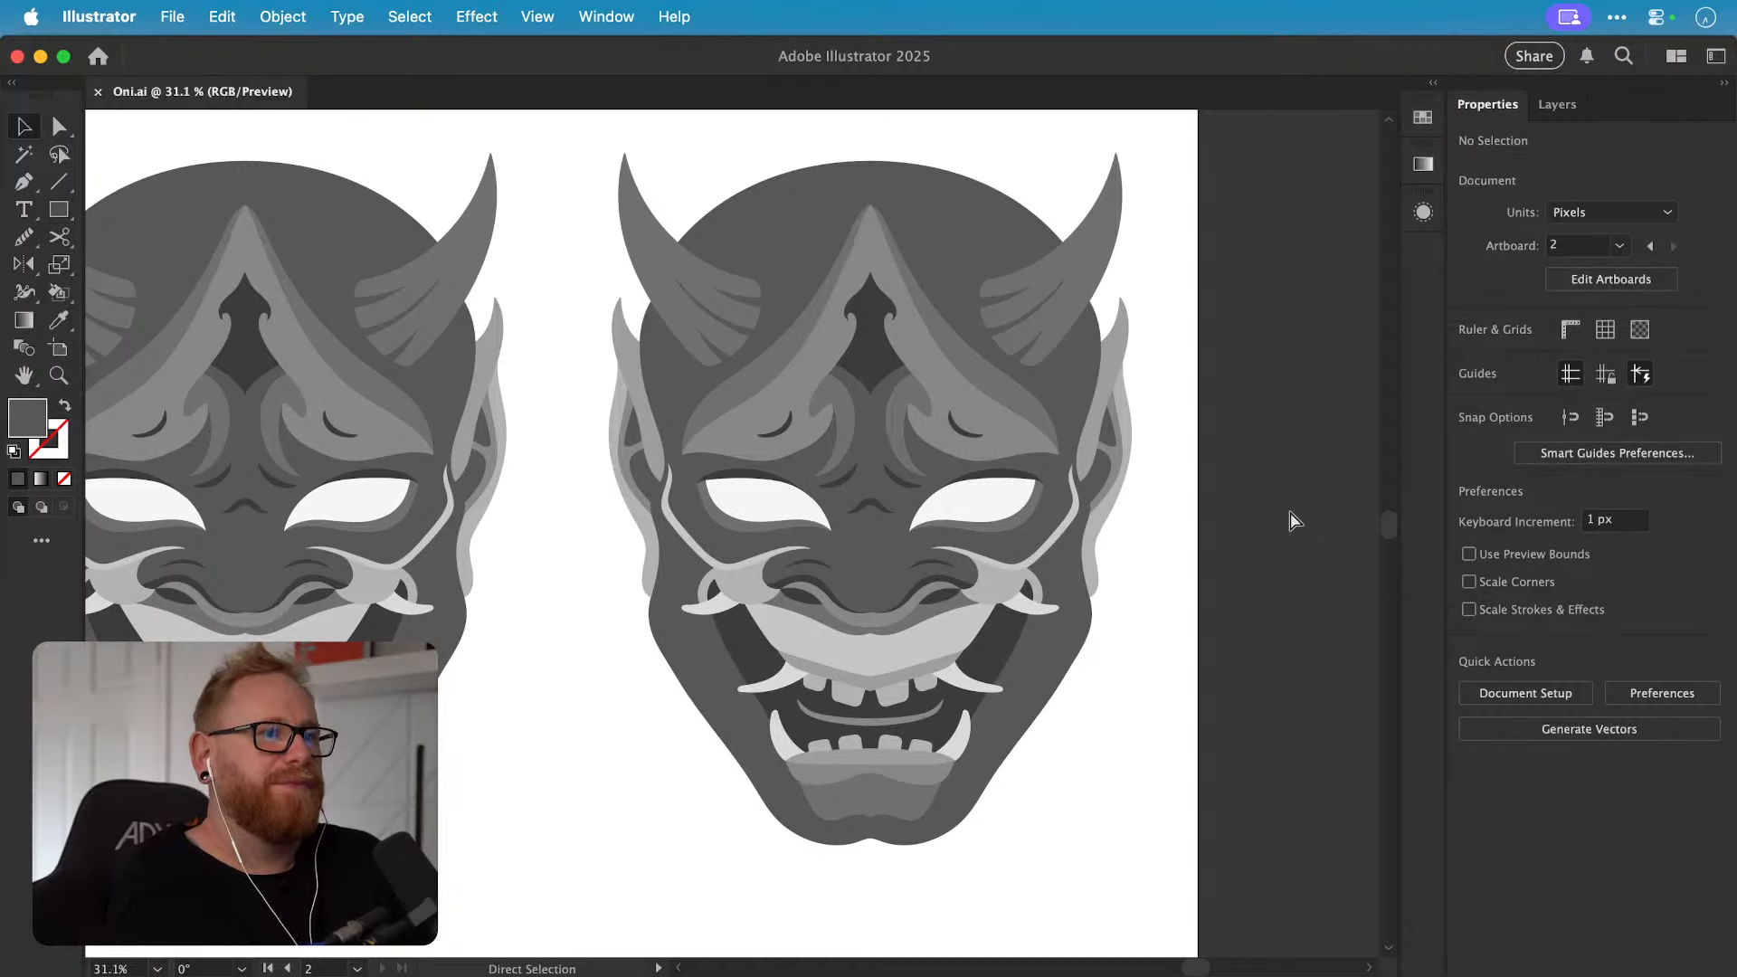
key("super+Tab")
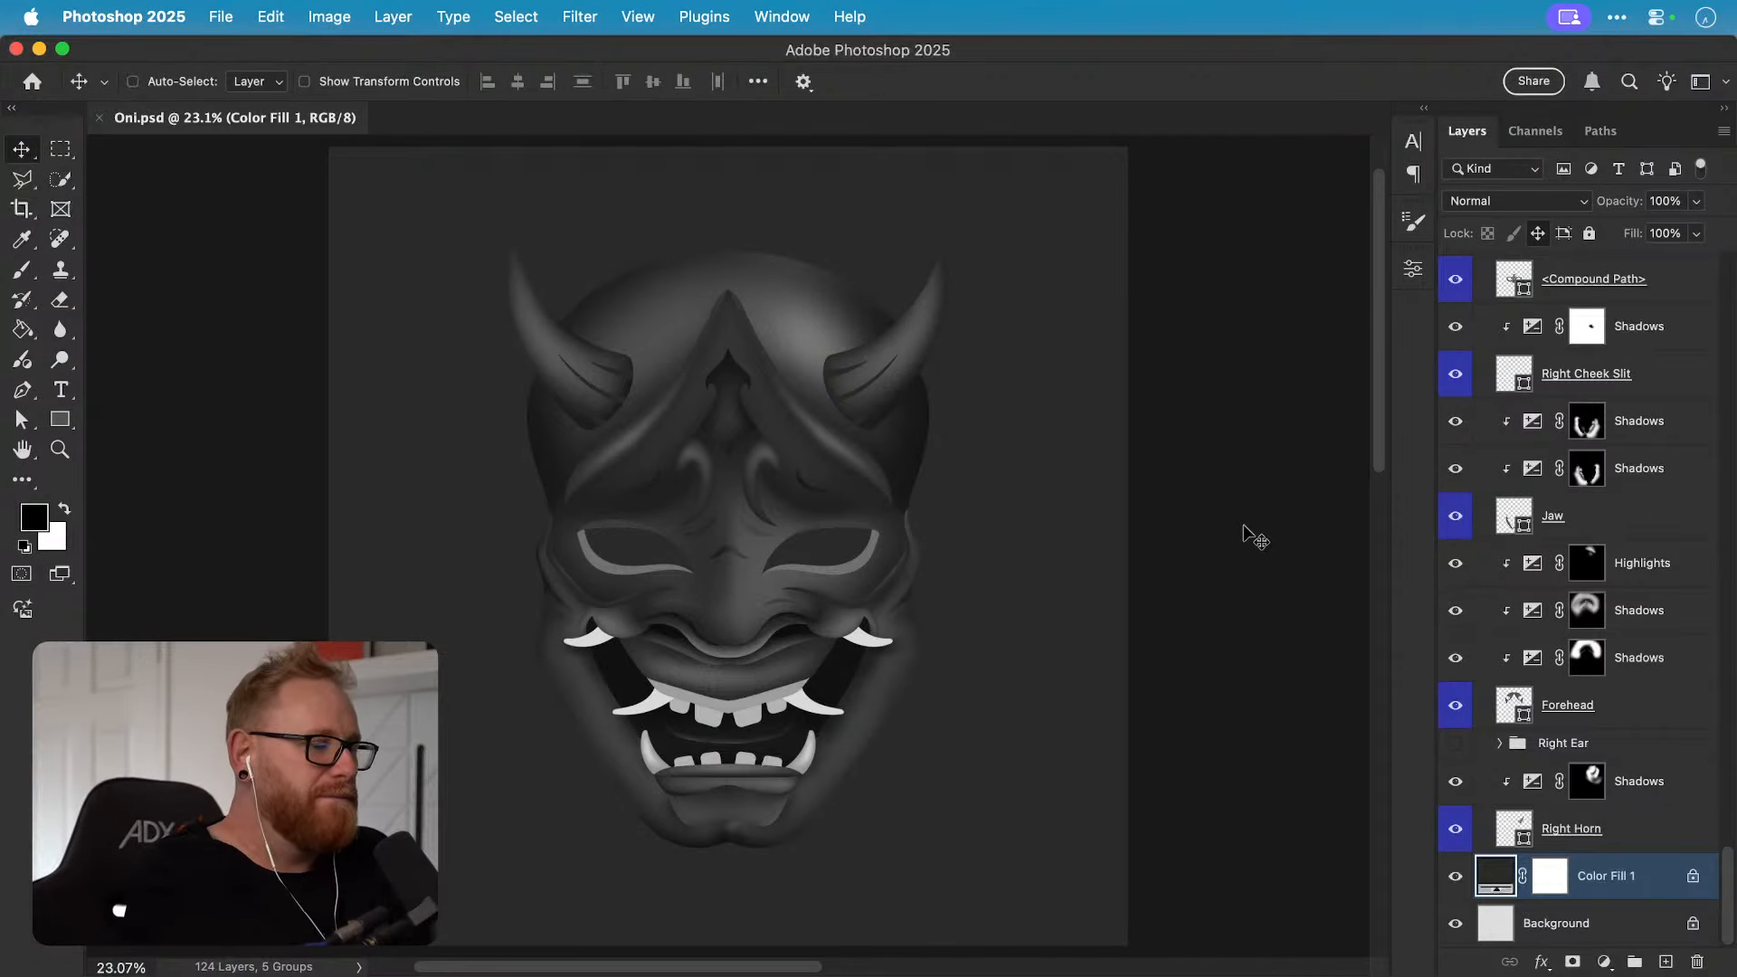
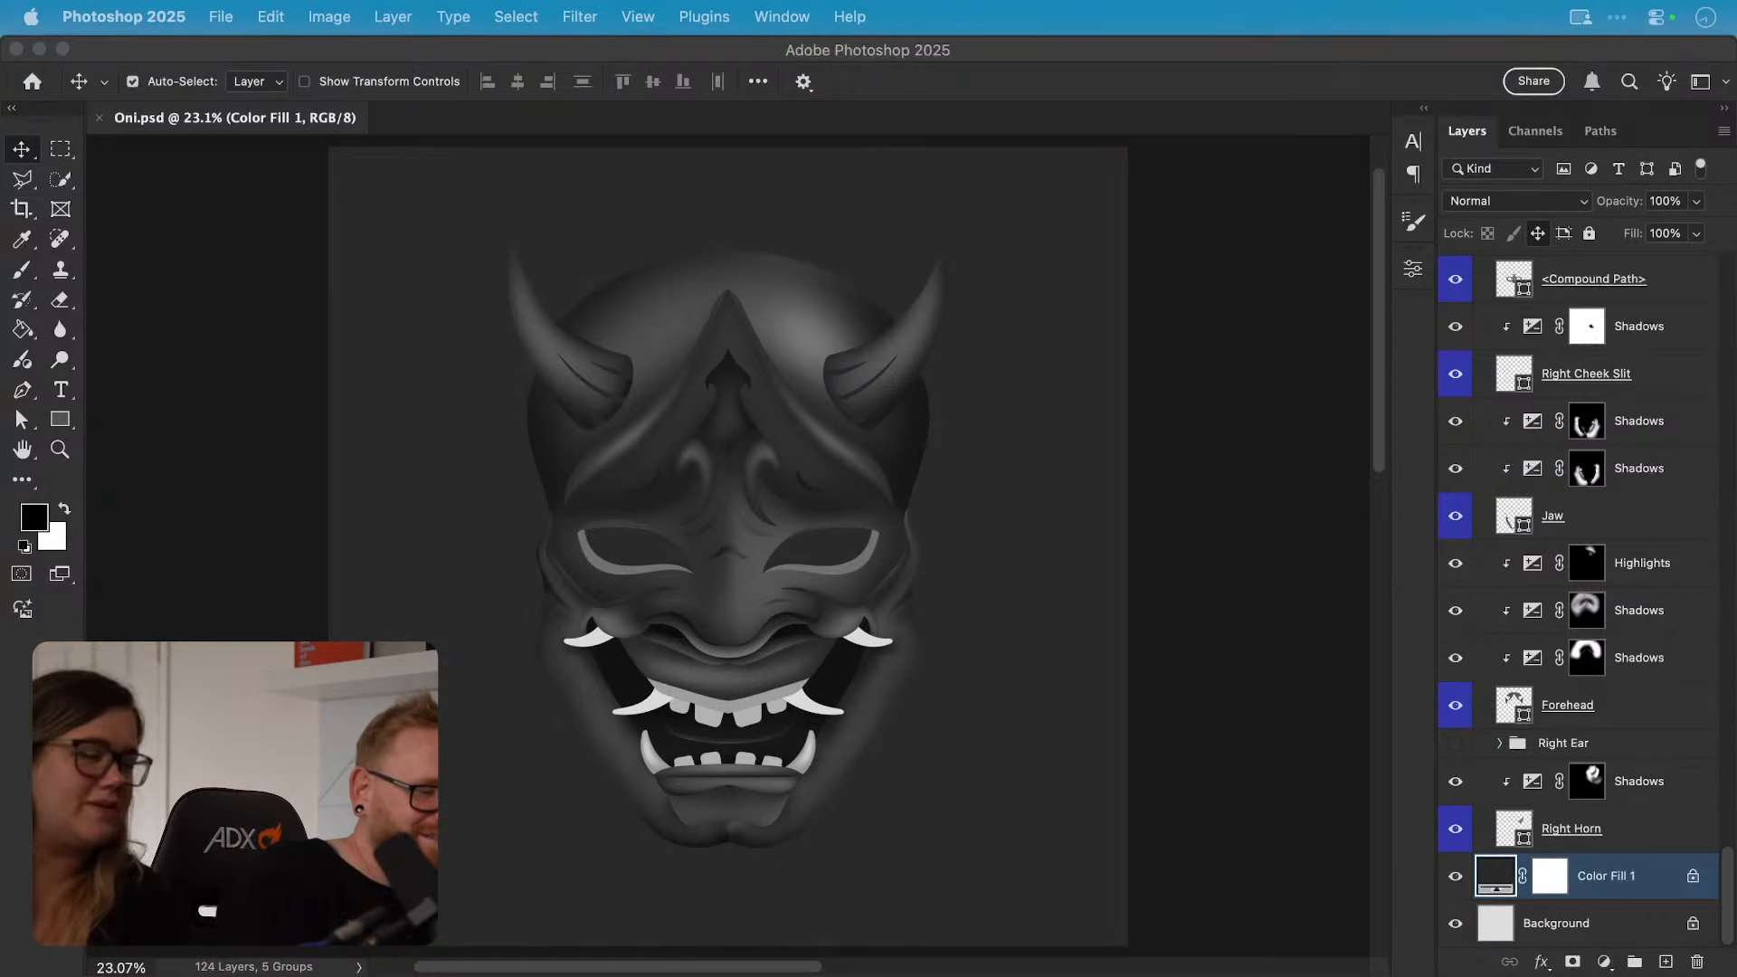
key("super+Tab")
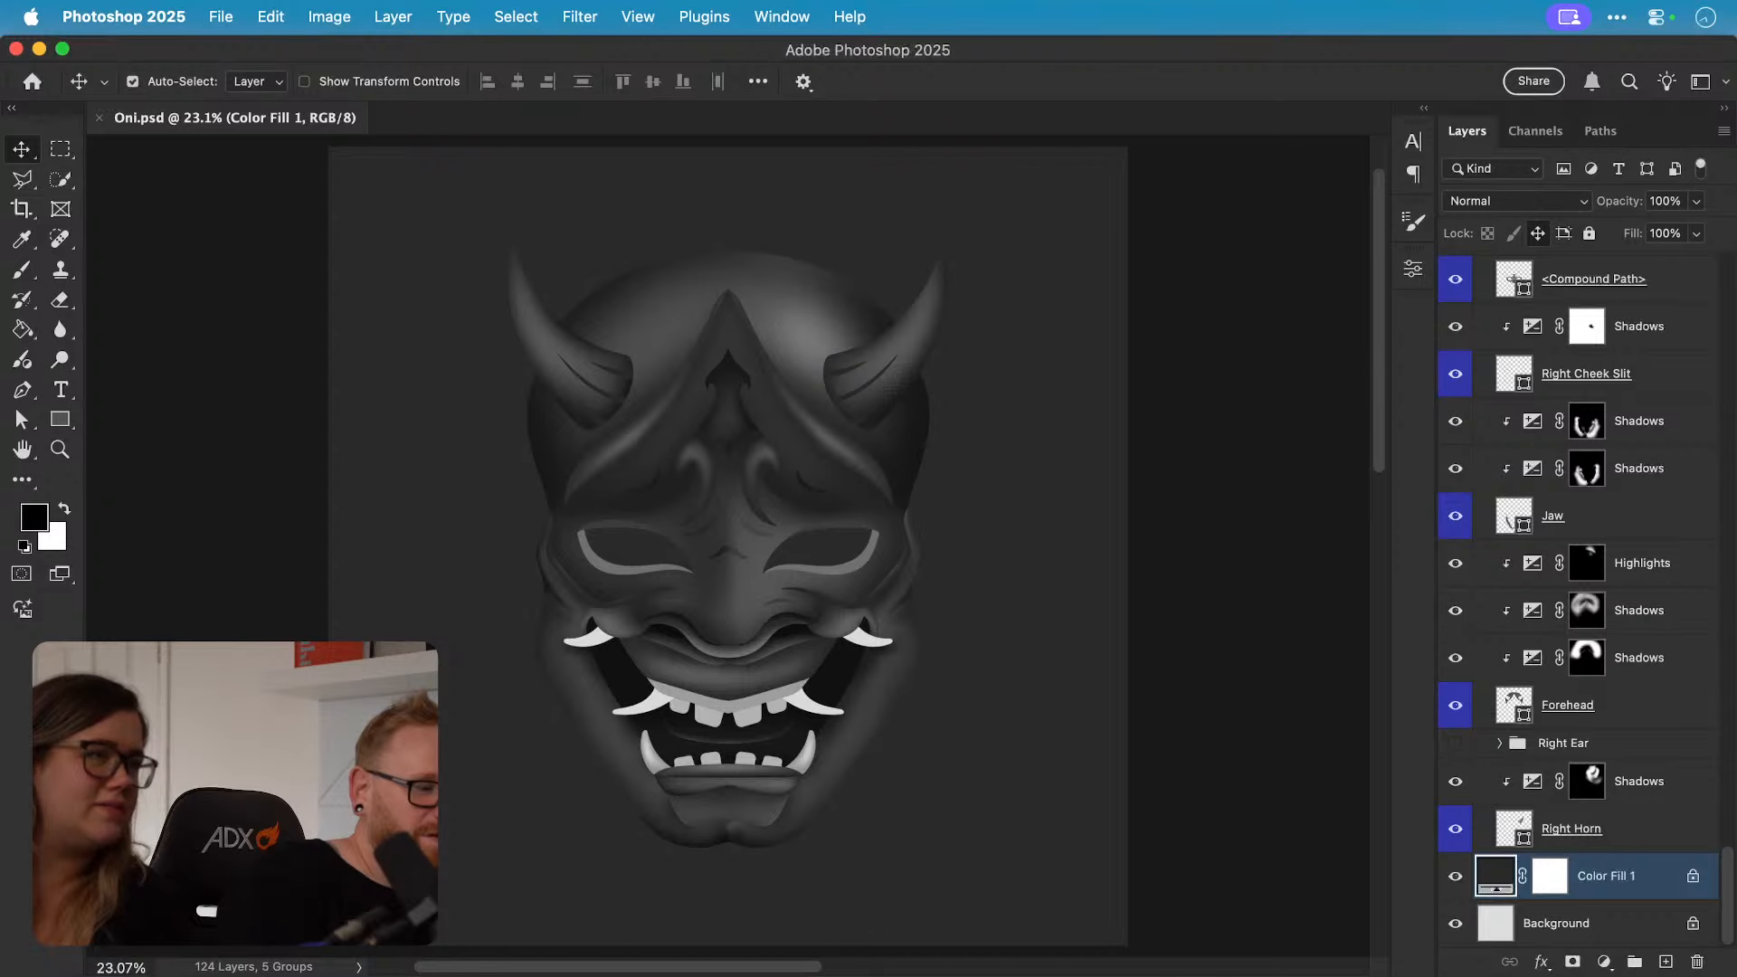
key("super+Tab")
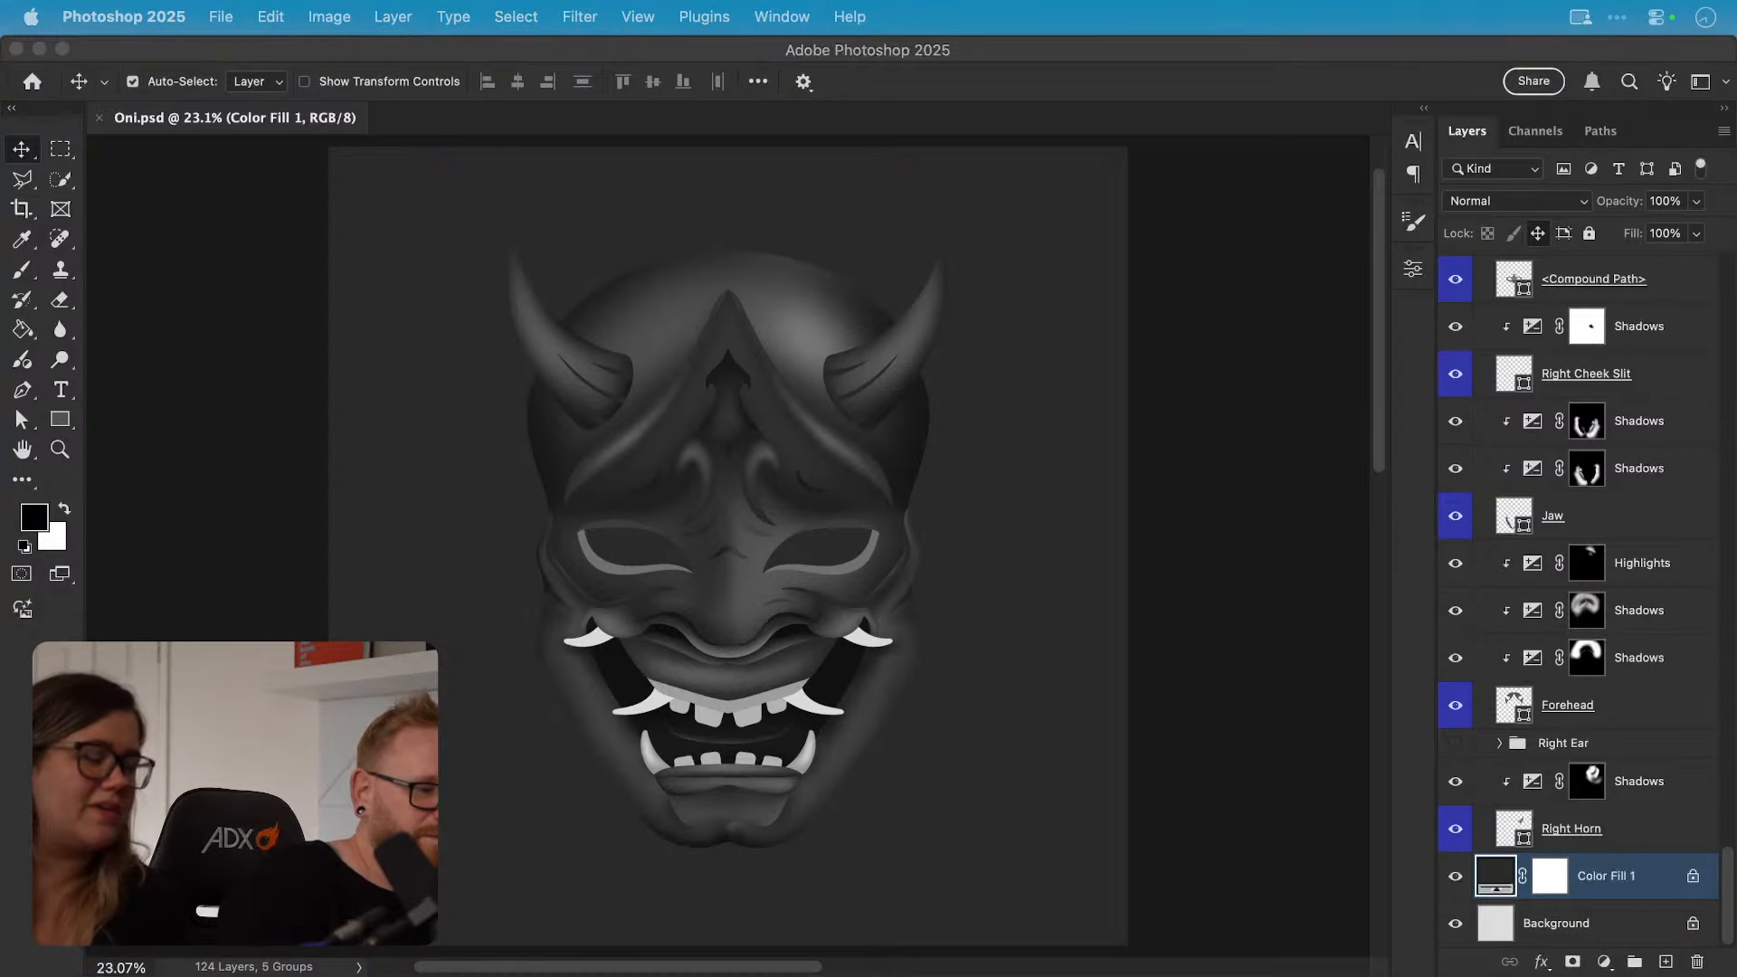
key("super+Tab")
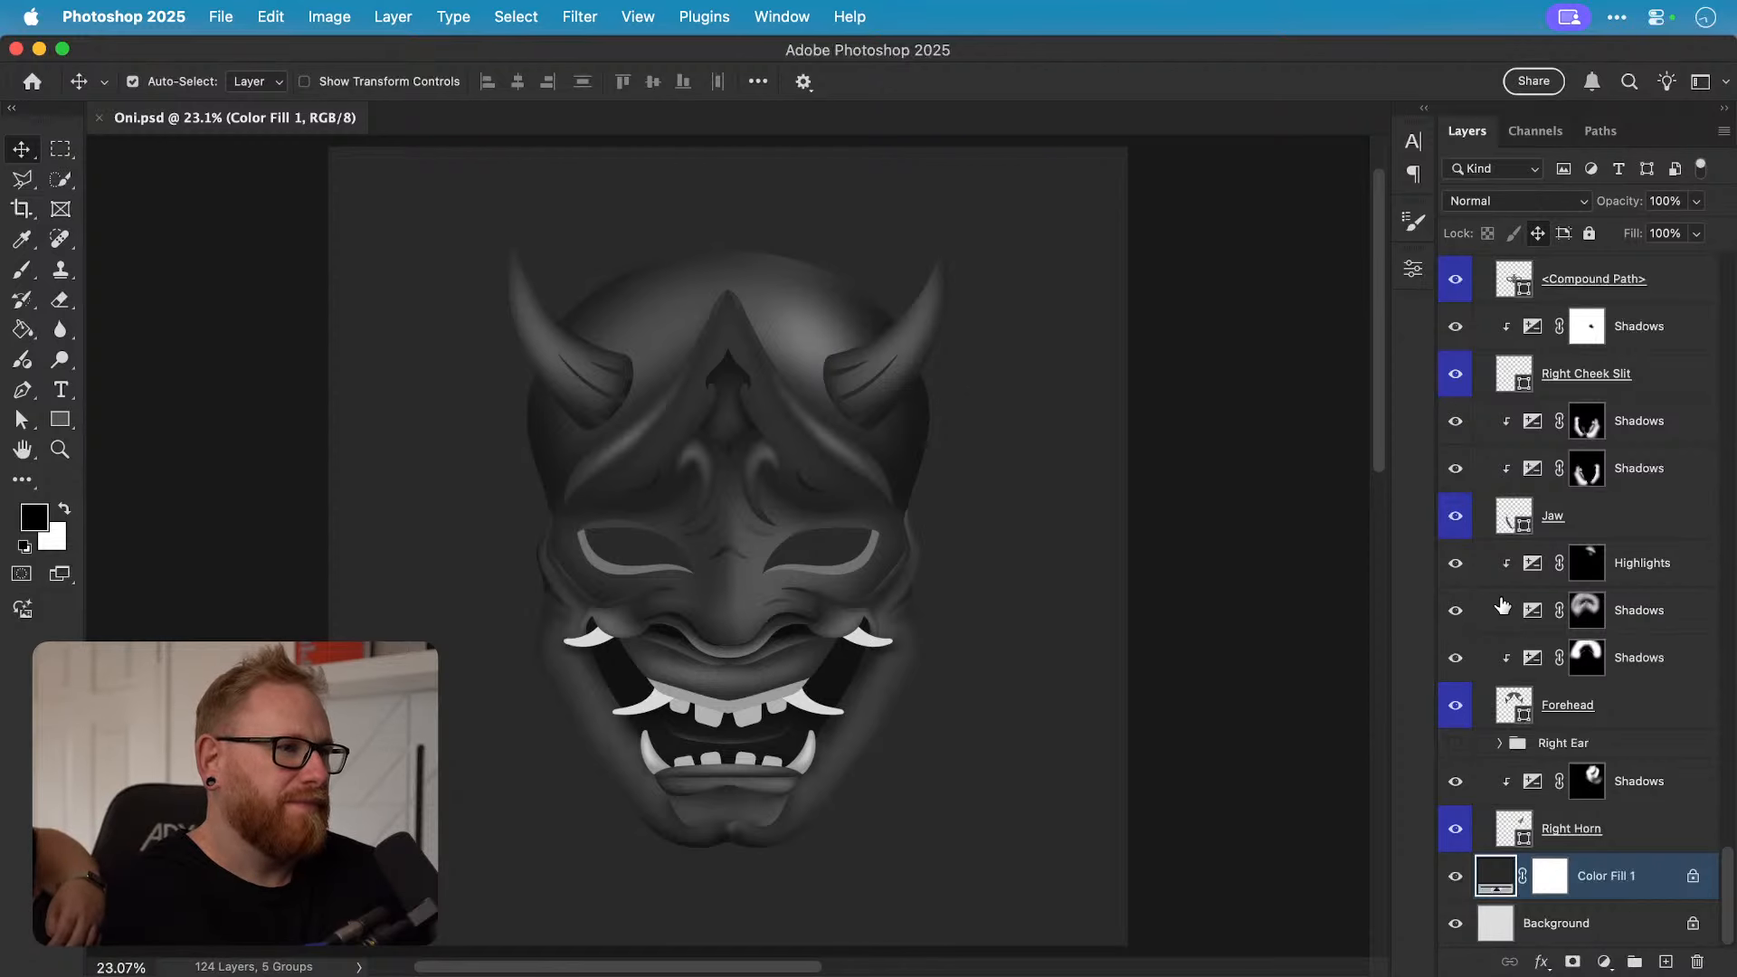
Step: Preview the mask with the Texture layer and Layer 1 overlays switched on and off, leaving both hidden
scroll(1503, 605, "up", 15)
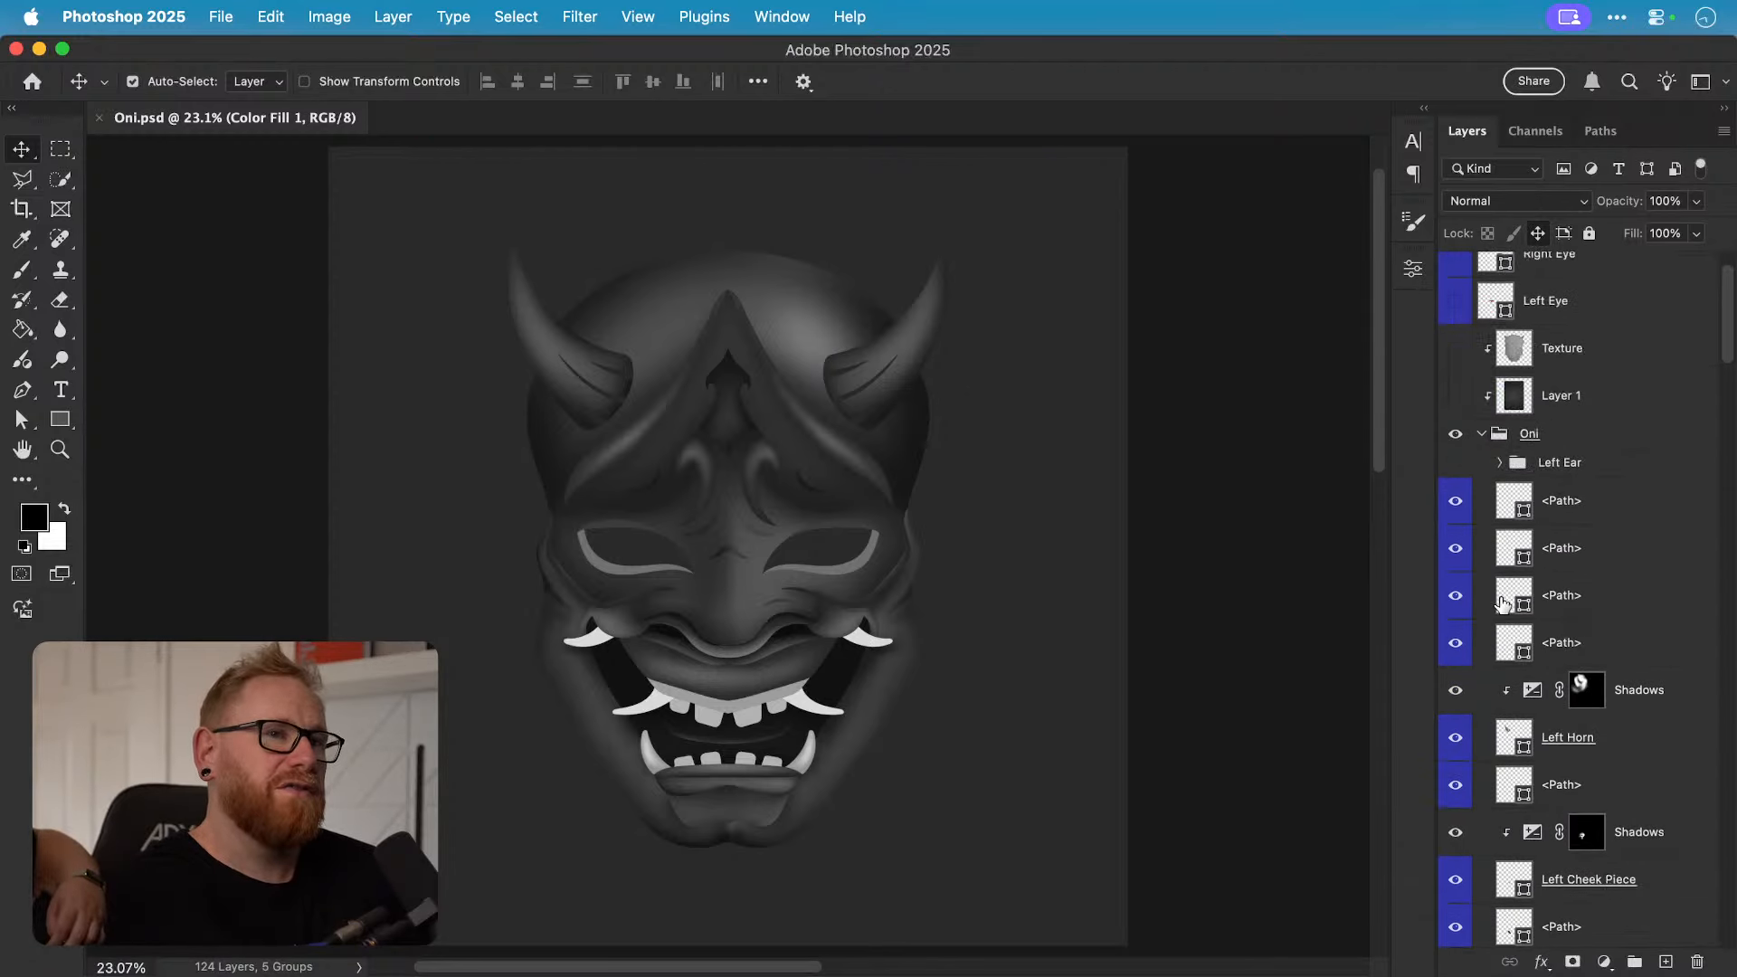
left_click(1456, 429)
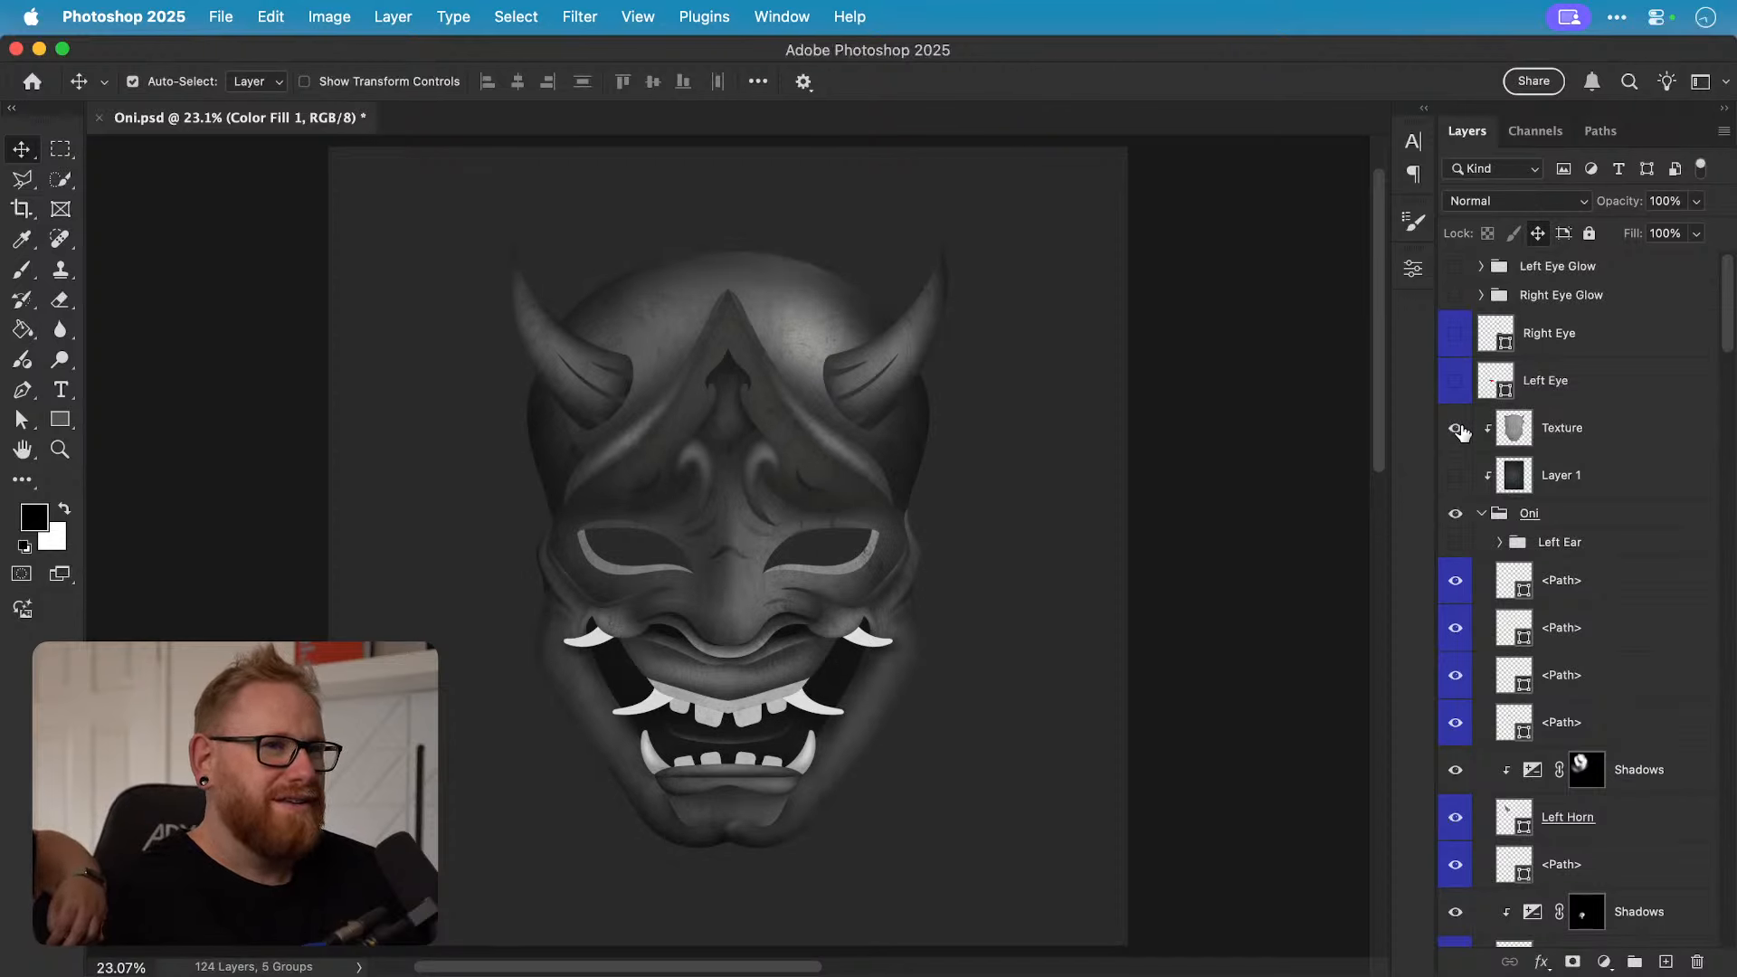
left_click(1455, 475)
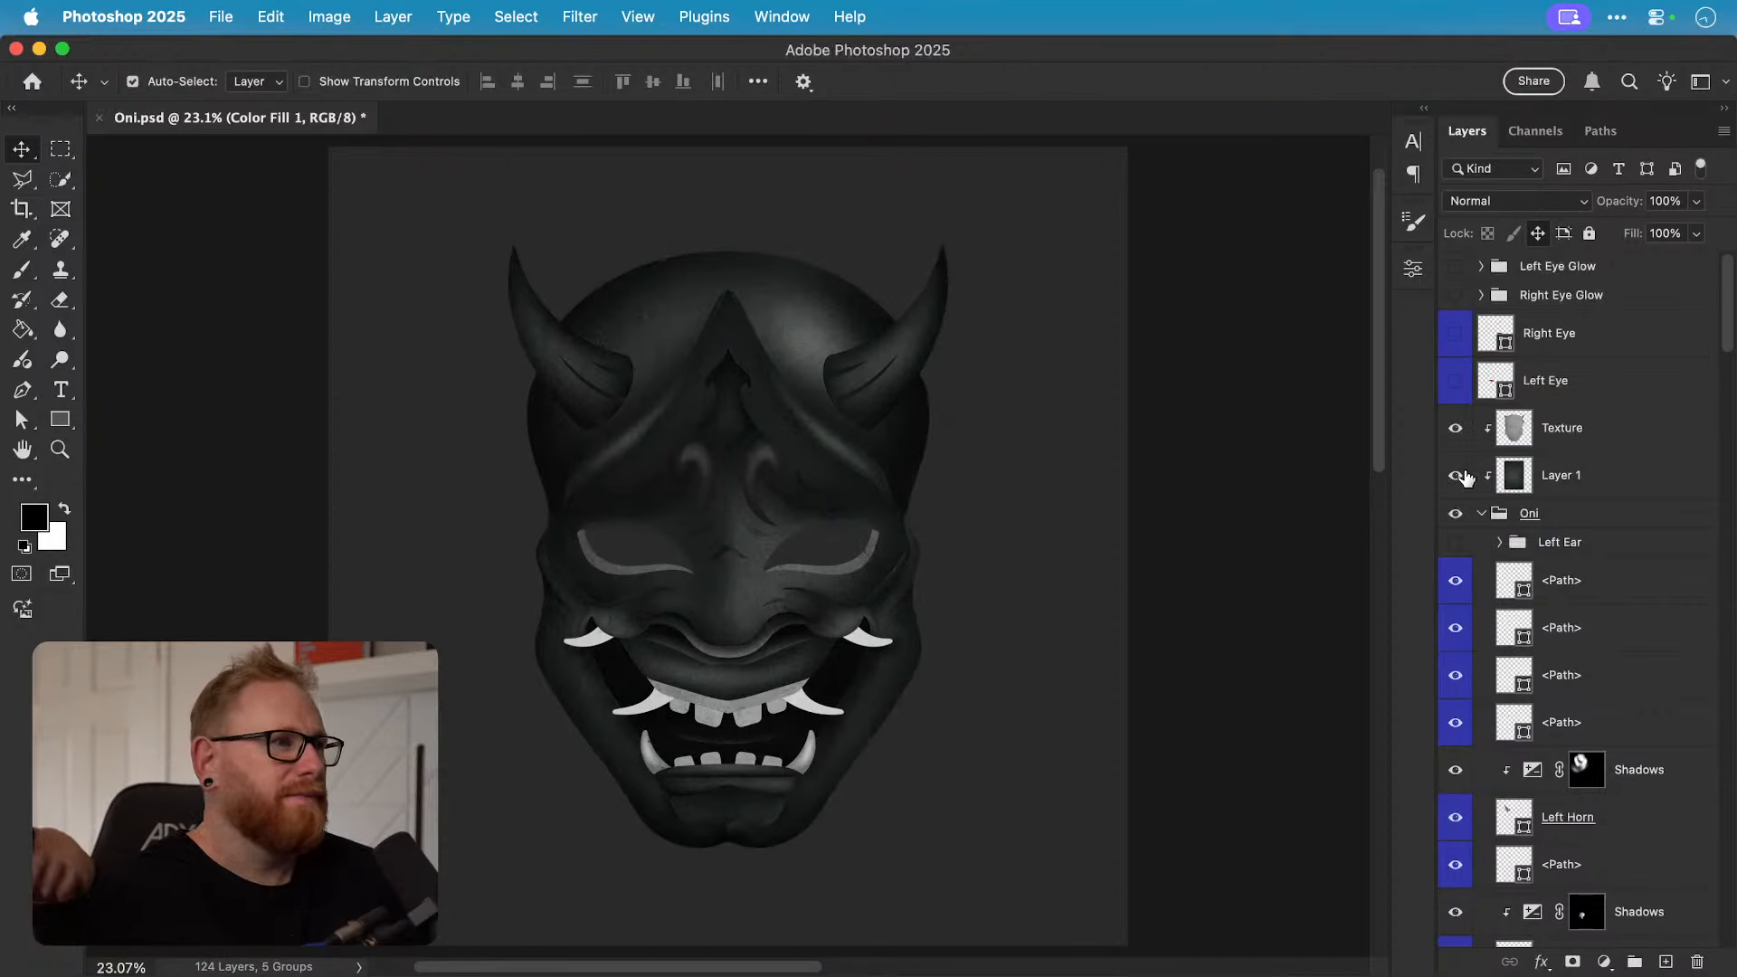
left_click(1456, 476)
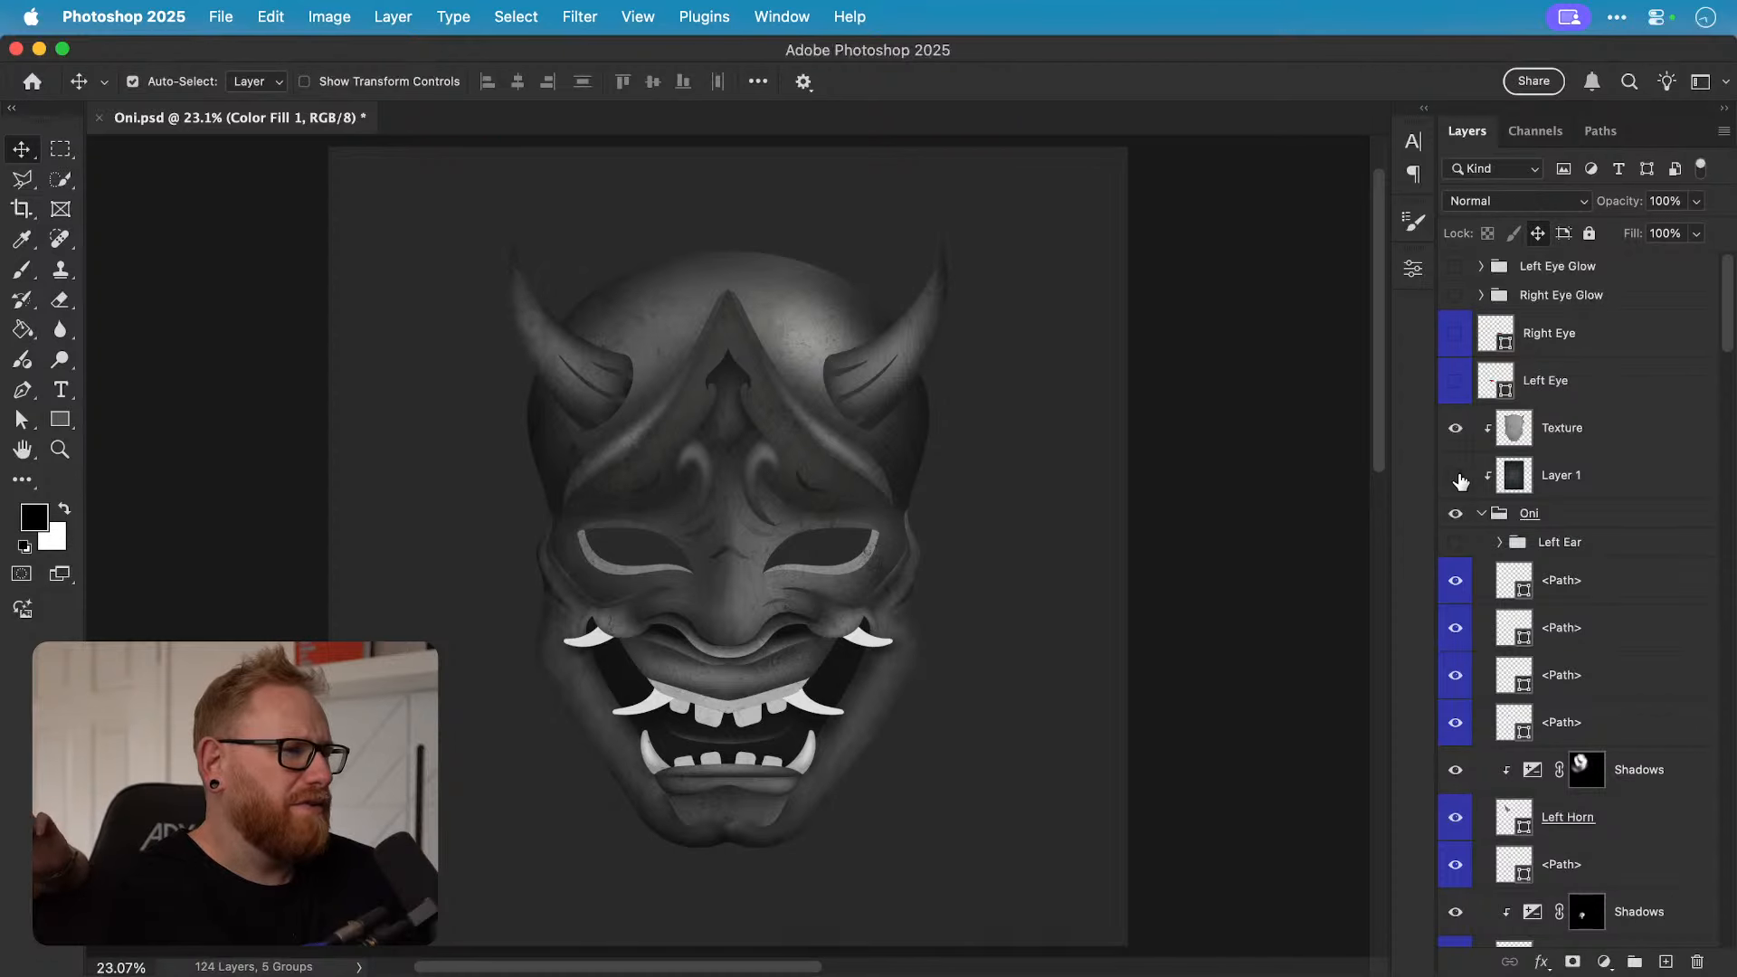
left_click(1454, 431)
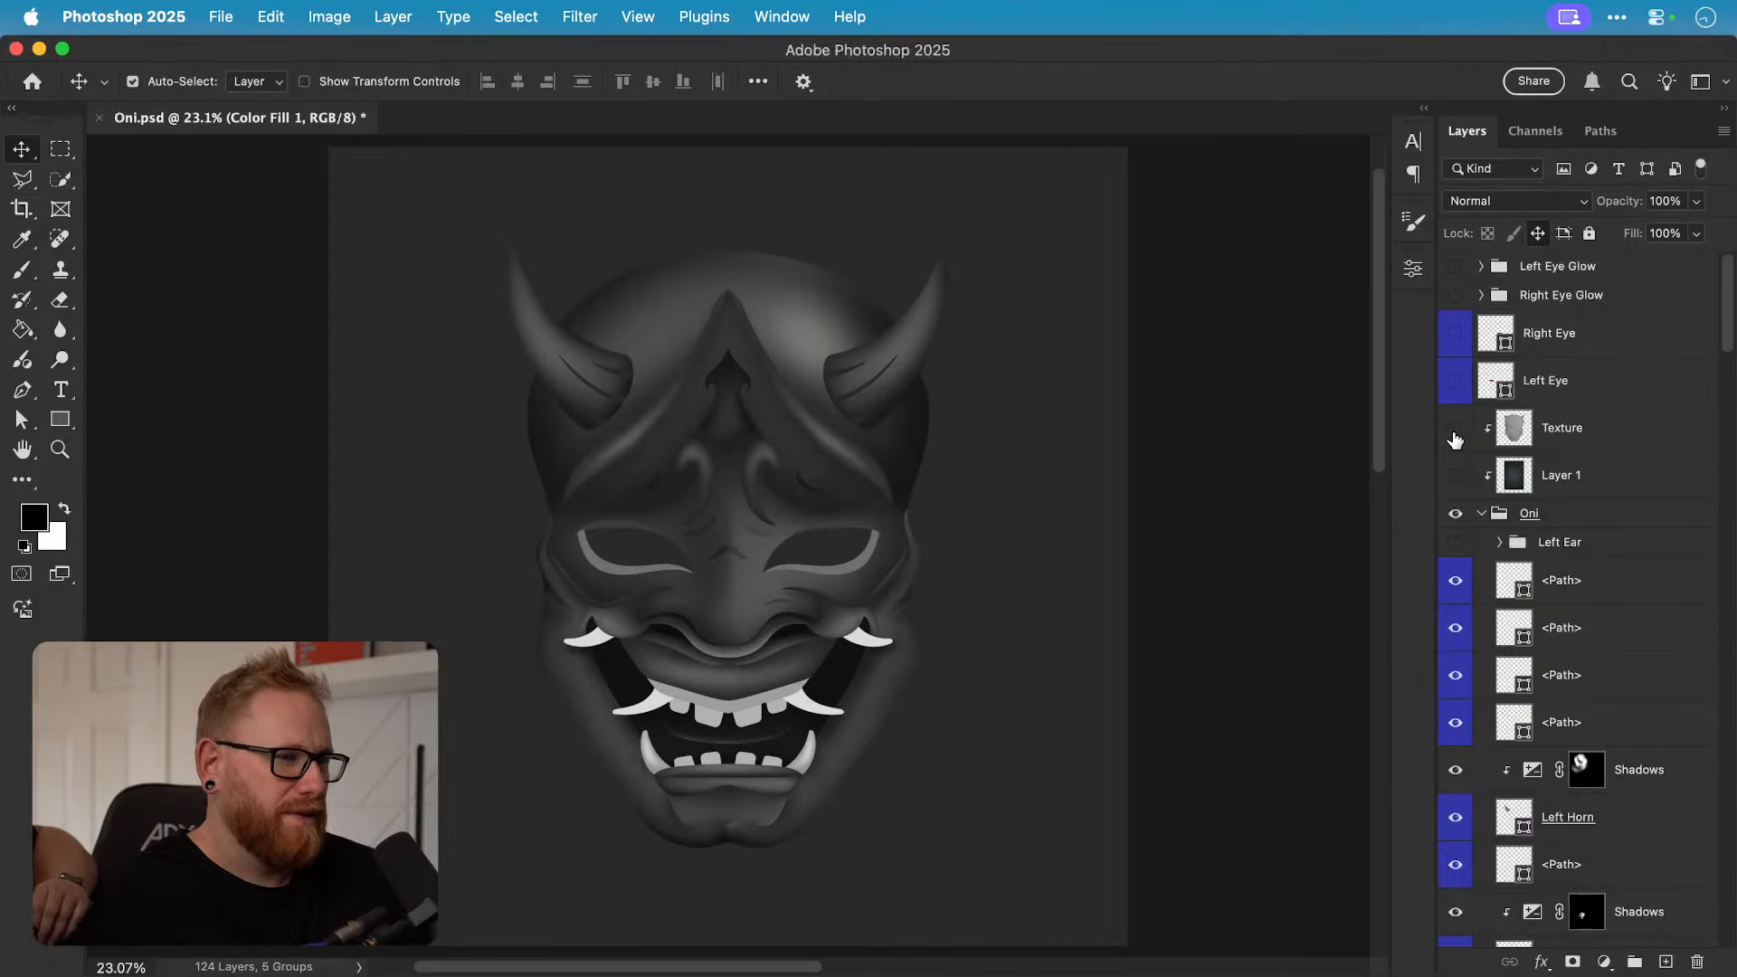
left_click(1455, 438)
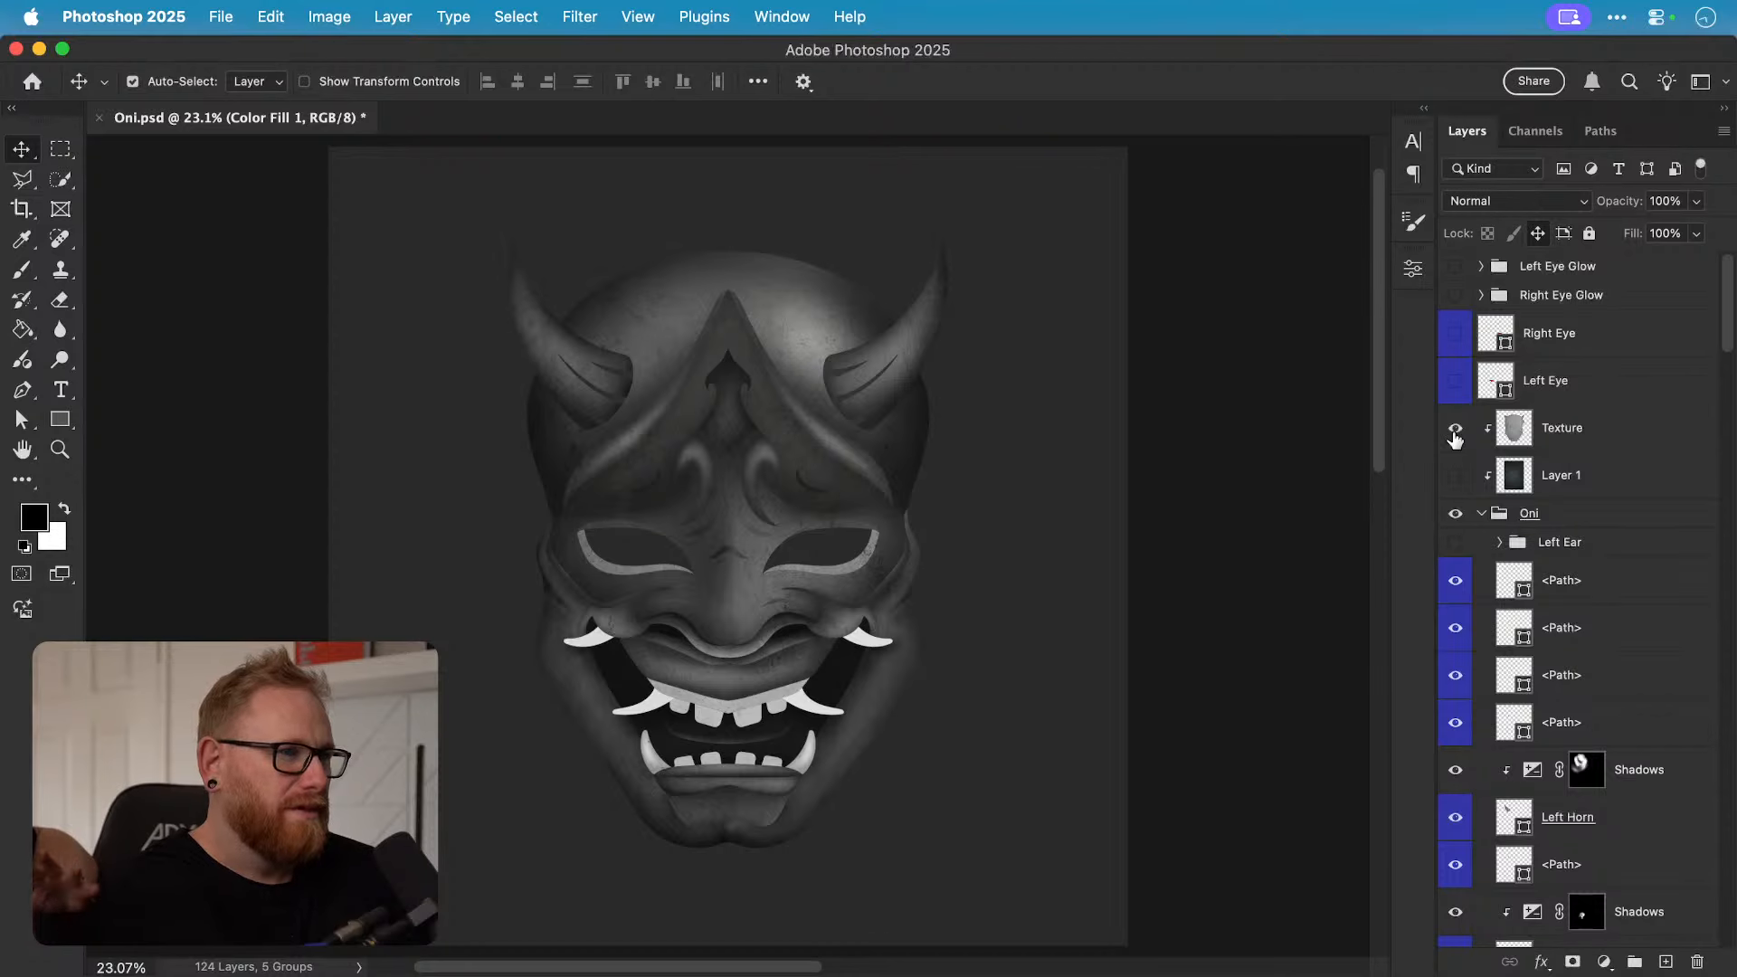
left_click(1455, 438)
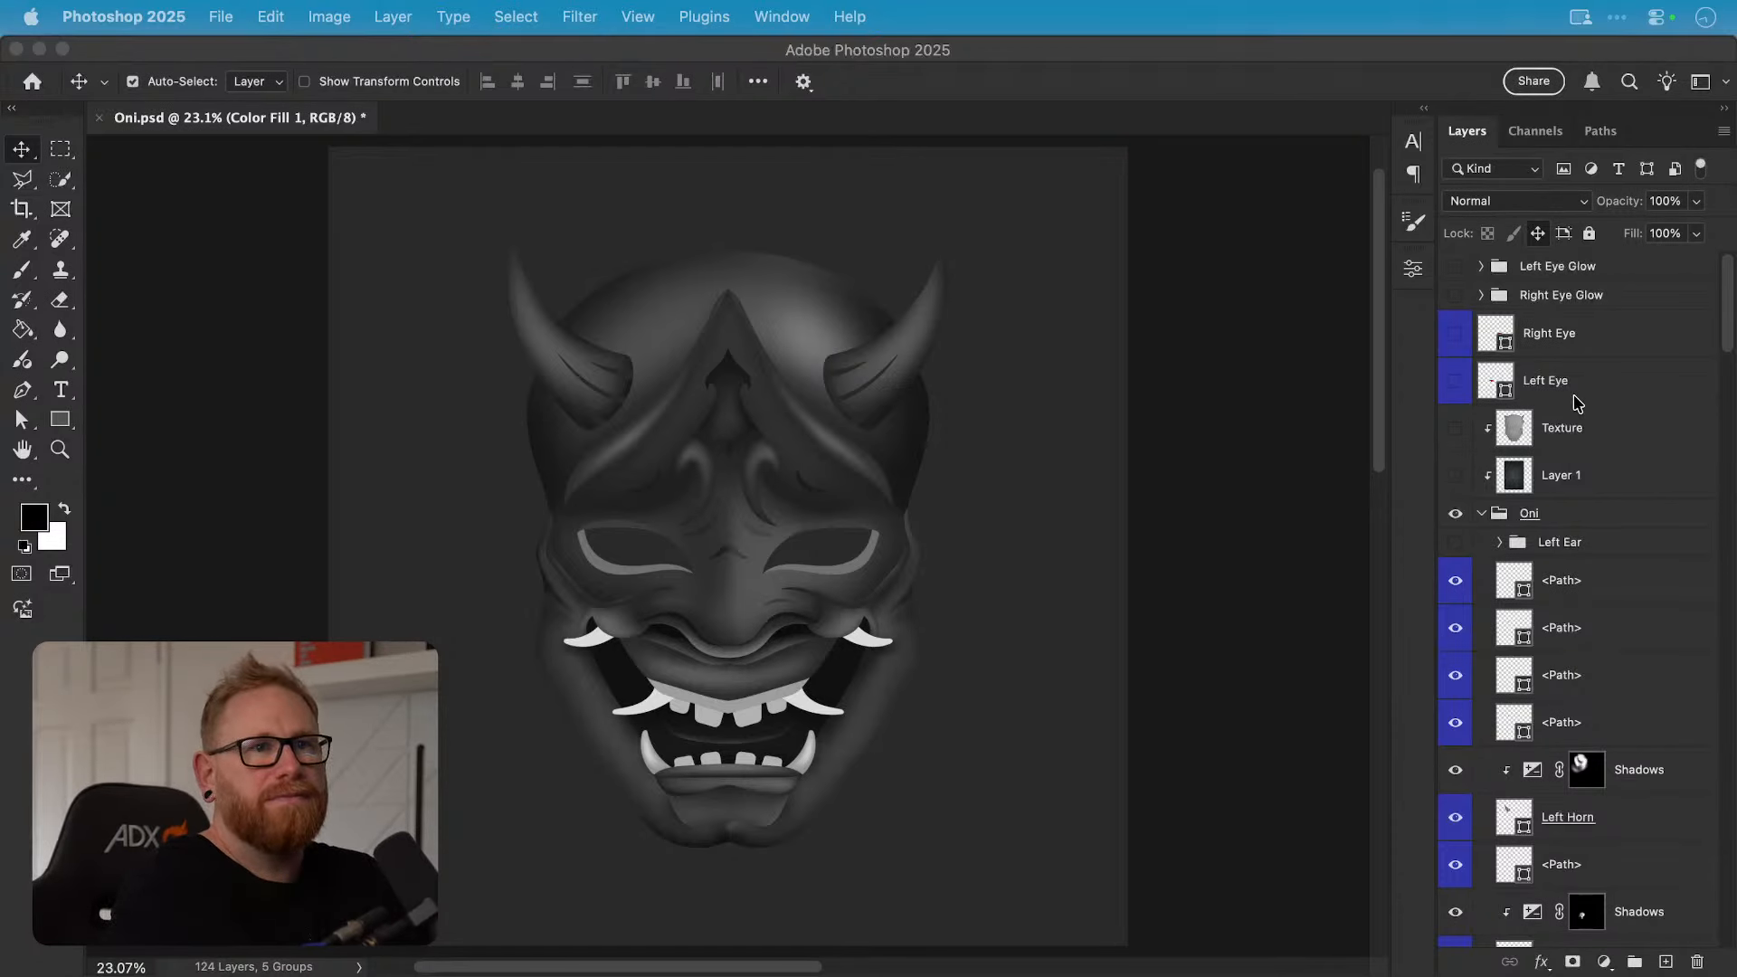
Step: Try copying the merged mask image into a new document, cancel saving it, and close the document unsaved
left_click(1593, 270)
left_click(1619, 269)
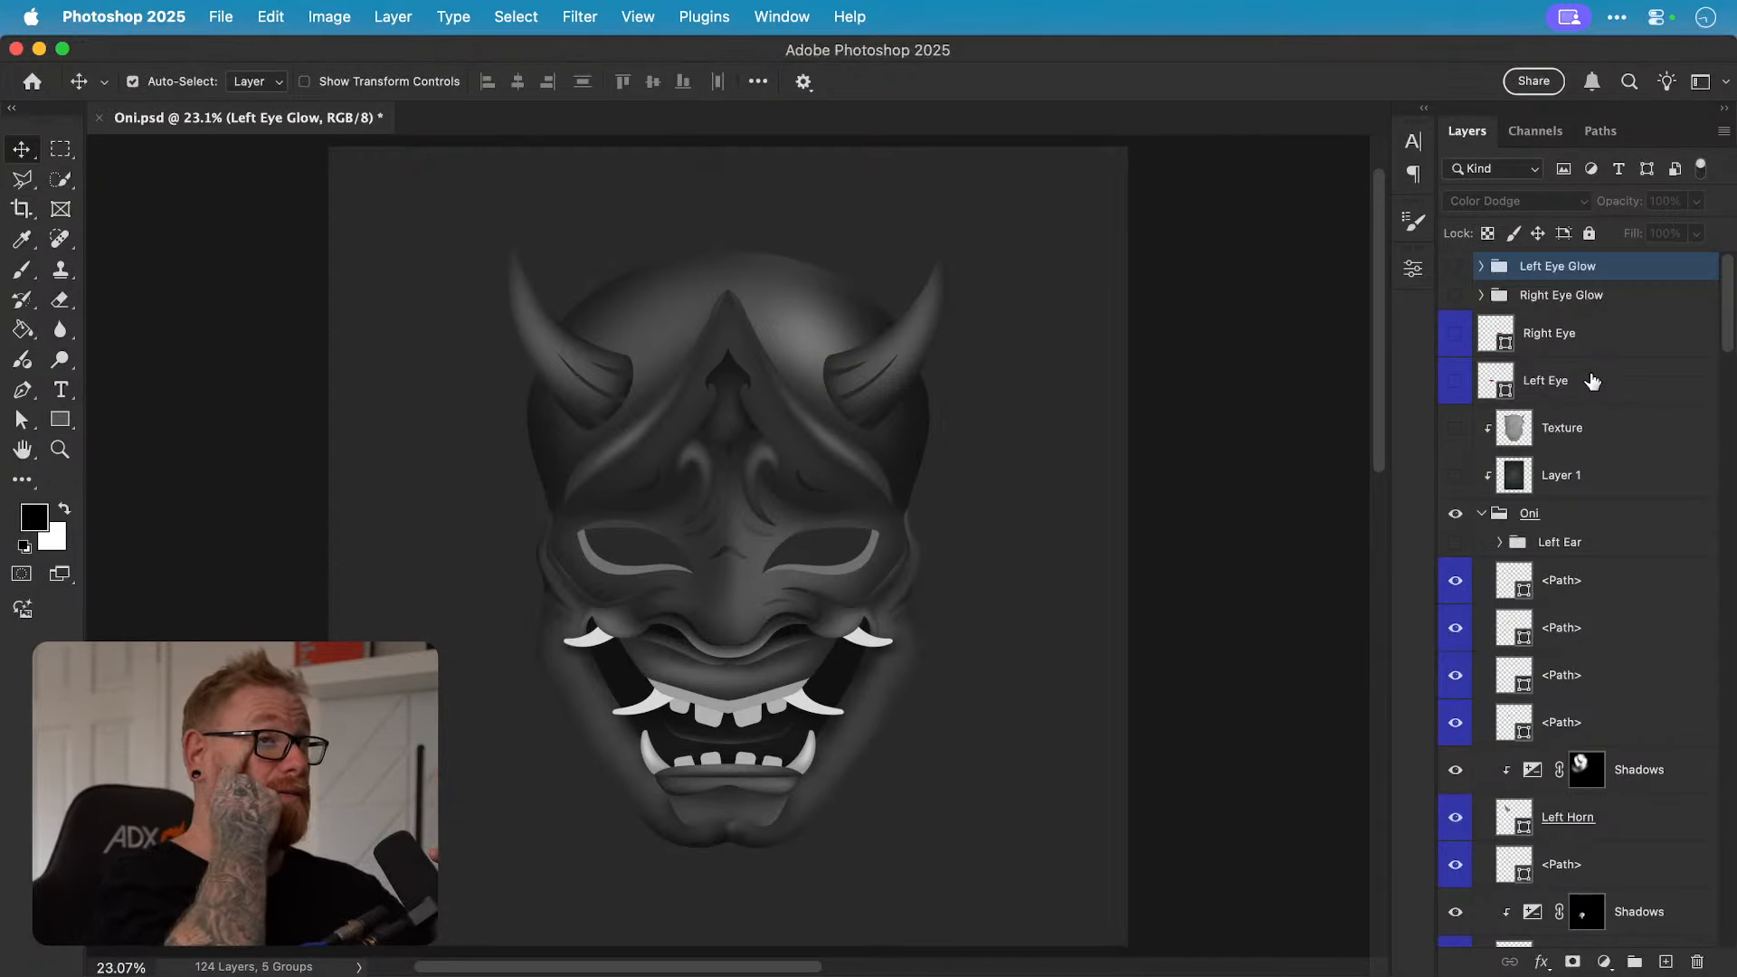
key("super+a")
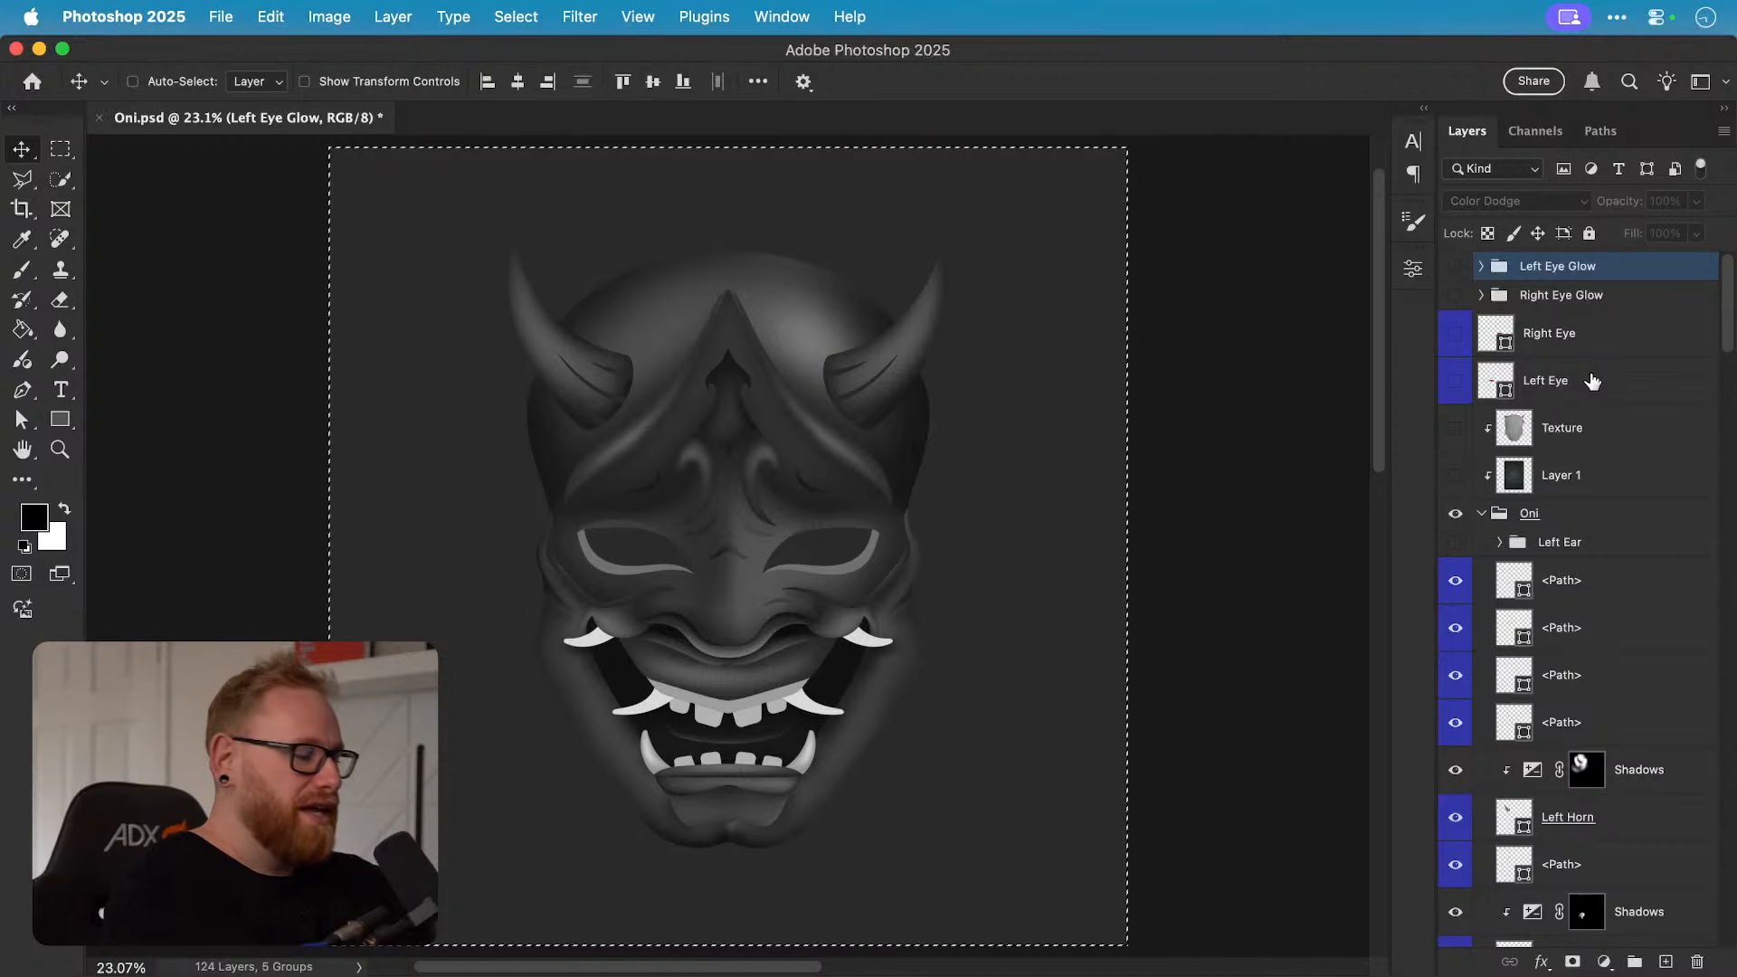
key("super+z")
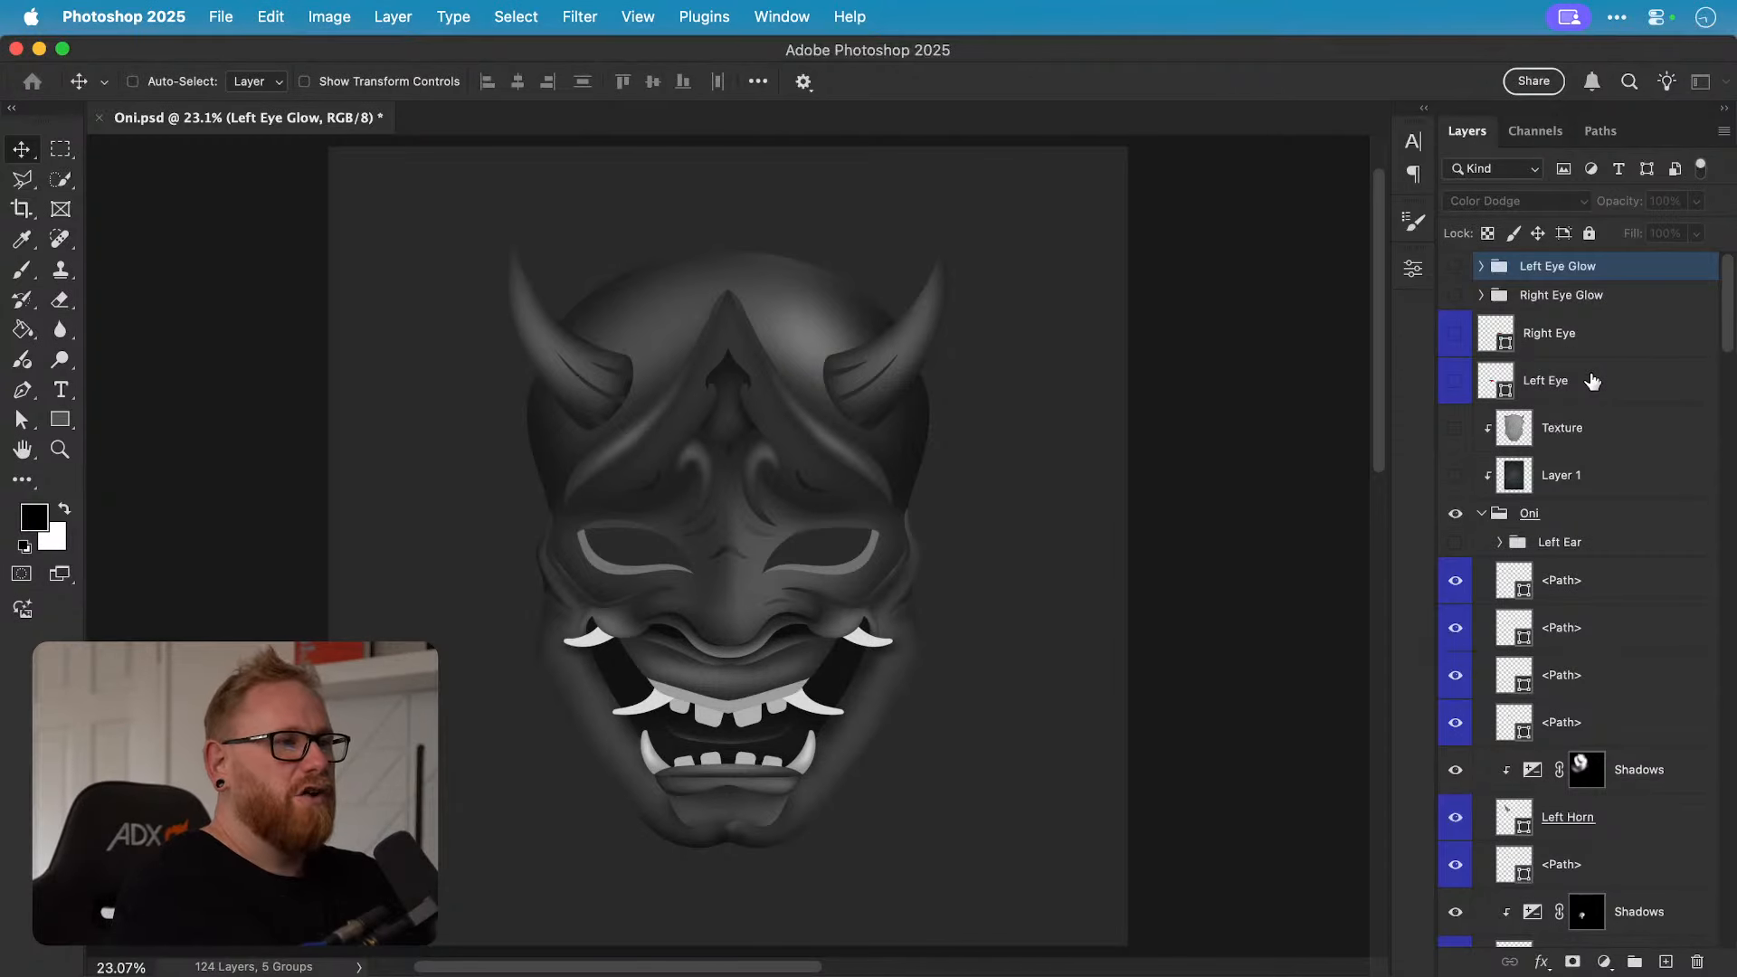
key("super+n")
key("Return")
key("super+v")
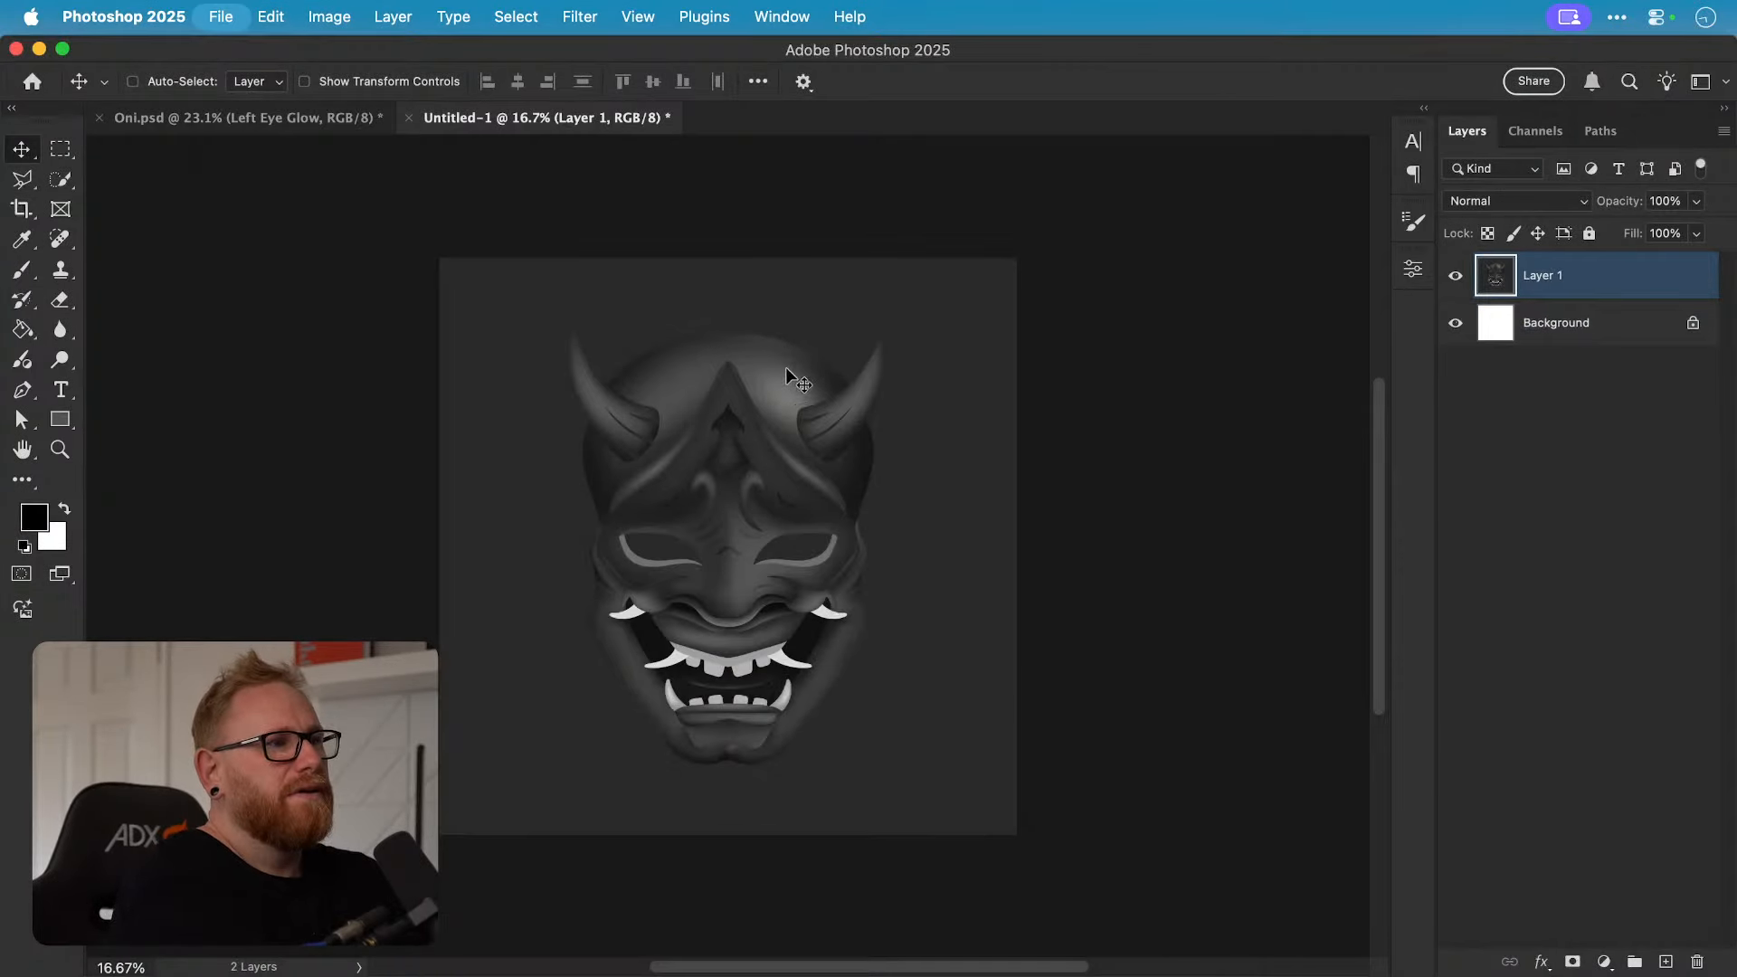
key("super+s")
key("Escape")
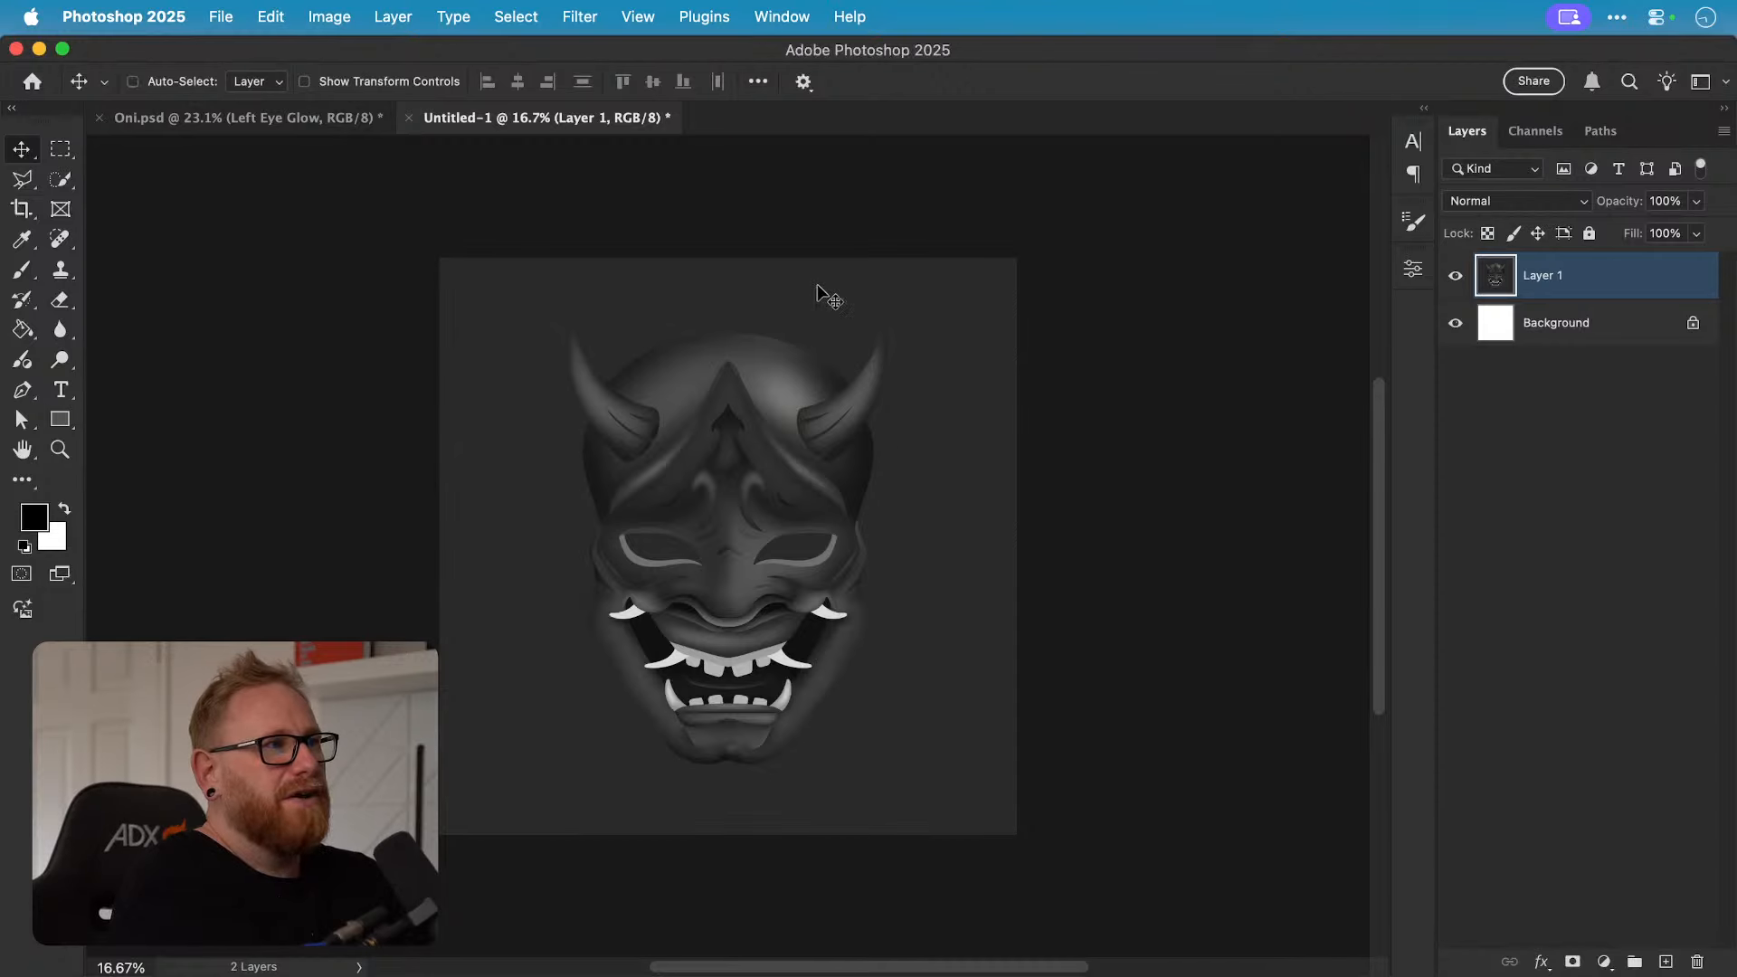
key("super+w")
left_click(814, 434)
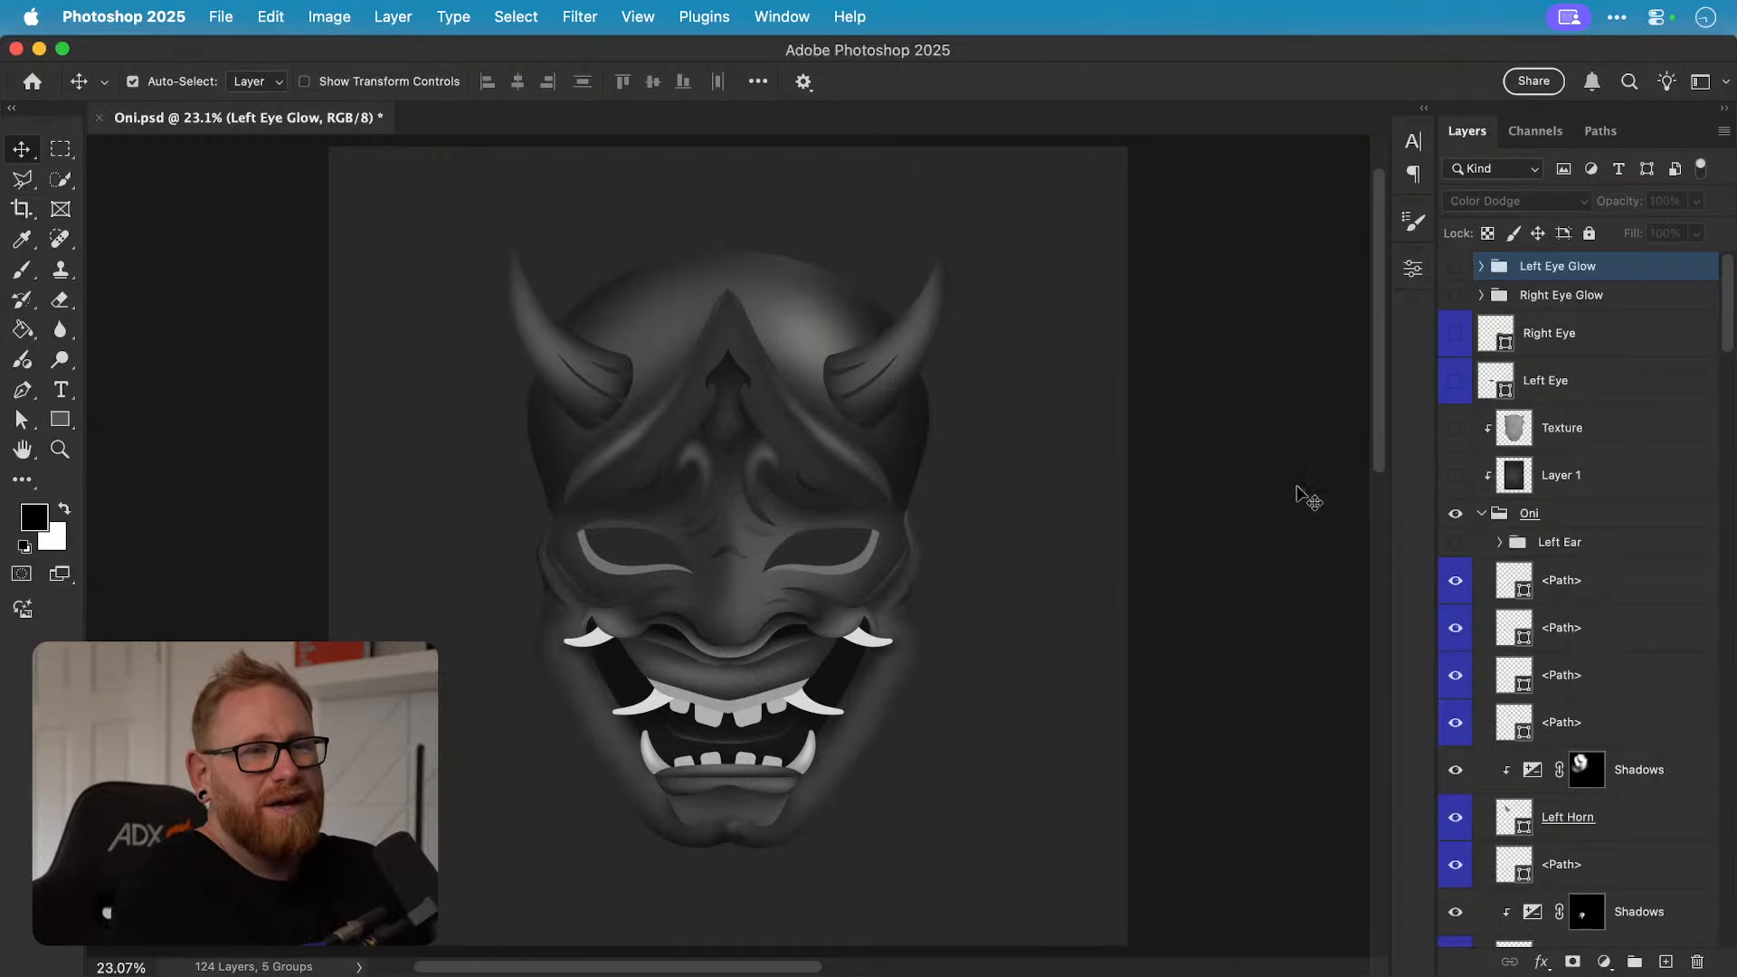
Step: Duplicate the Texture layer, convert the copy to a Smart Object, show it and try the Displace filter on it
left_click(1572, 431)
key("super+j")
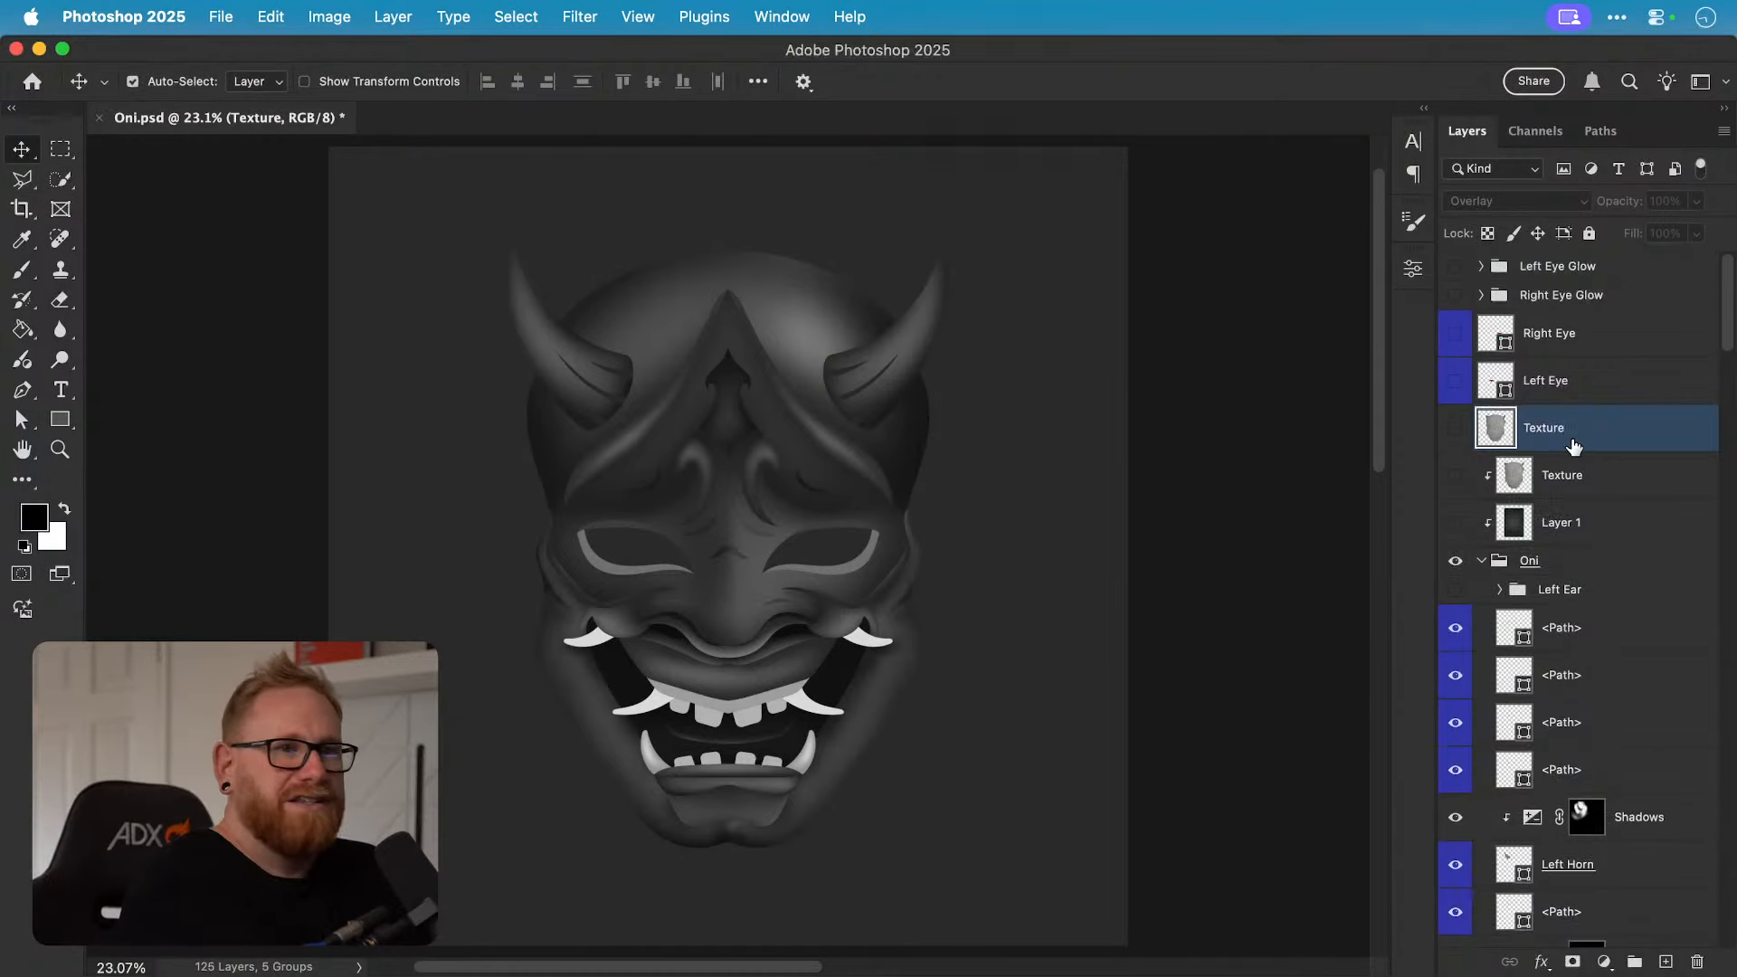
right_click(1574, 446)
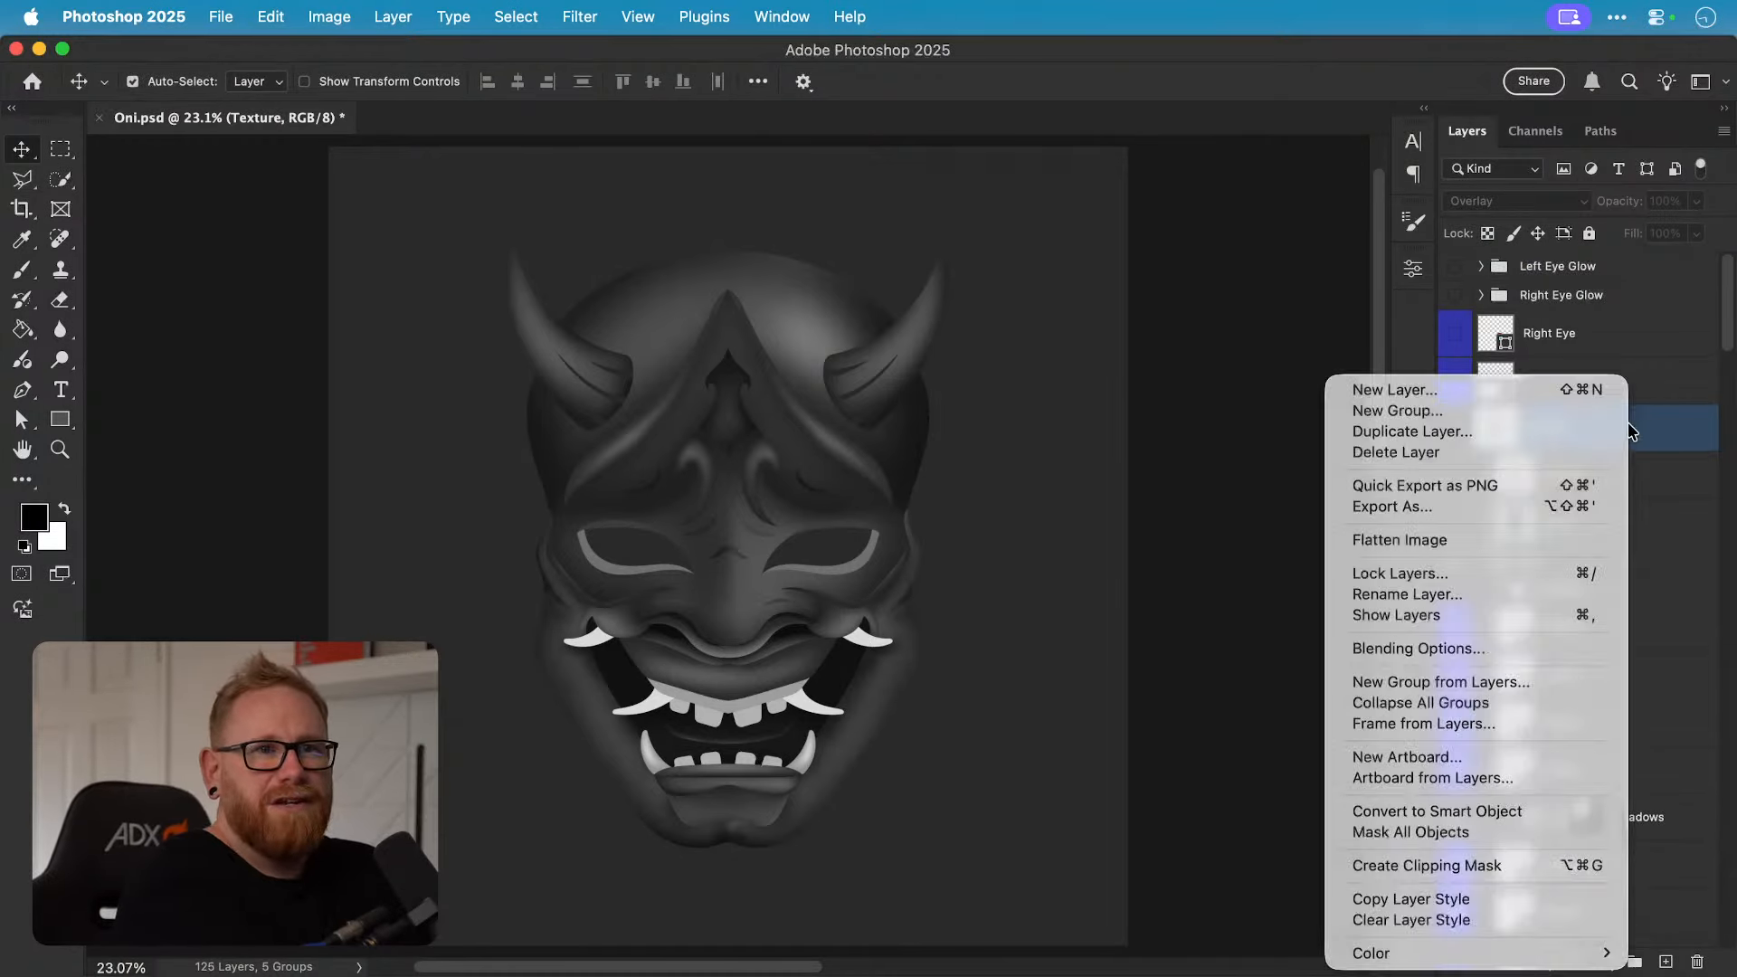
left_click(1469, 808)
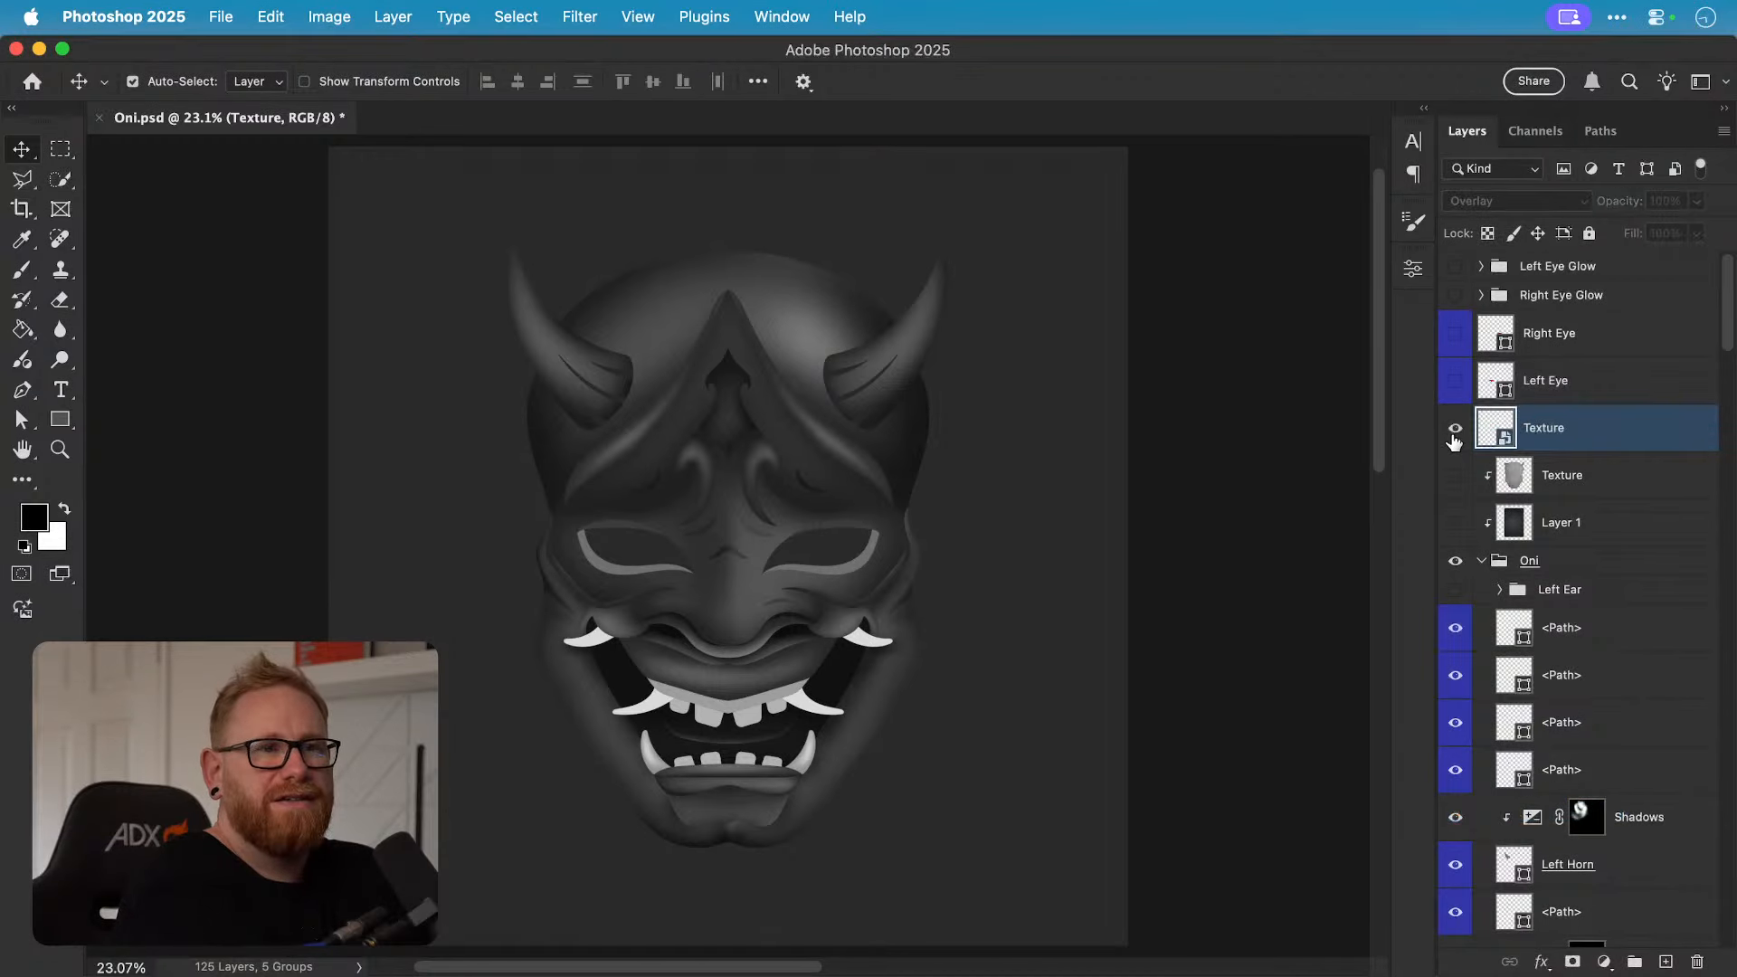
left_click(579, 17)
mouse_move(795, 352)
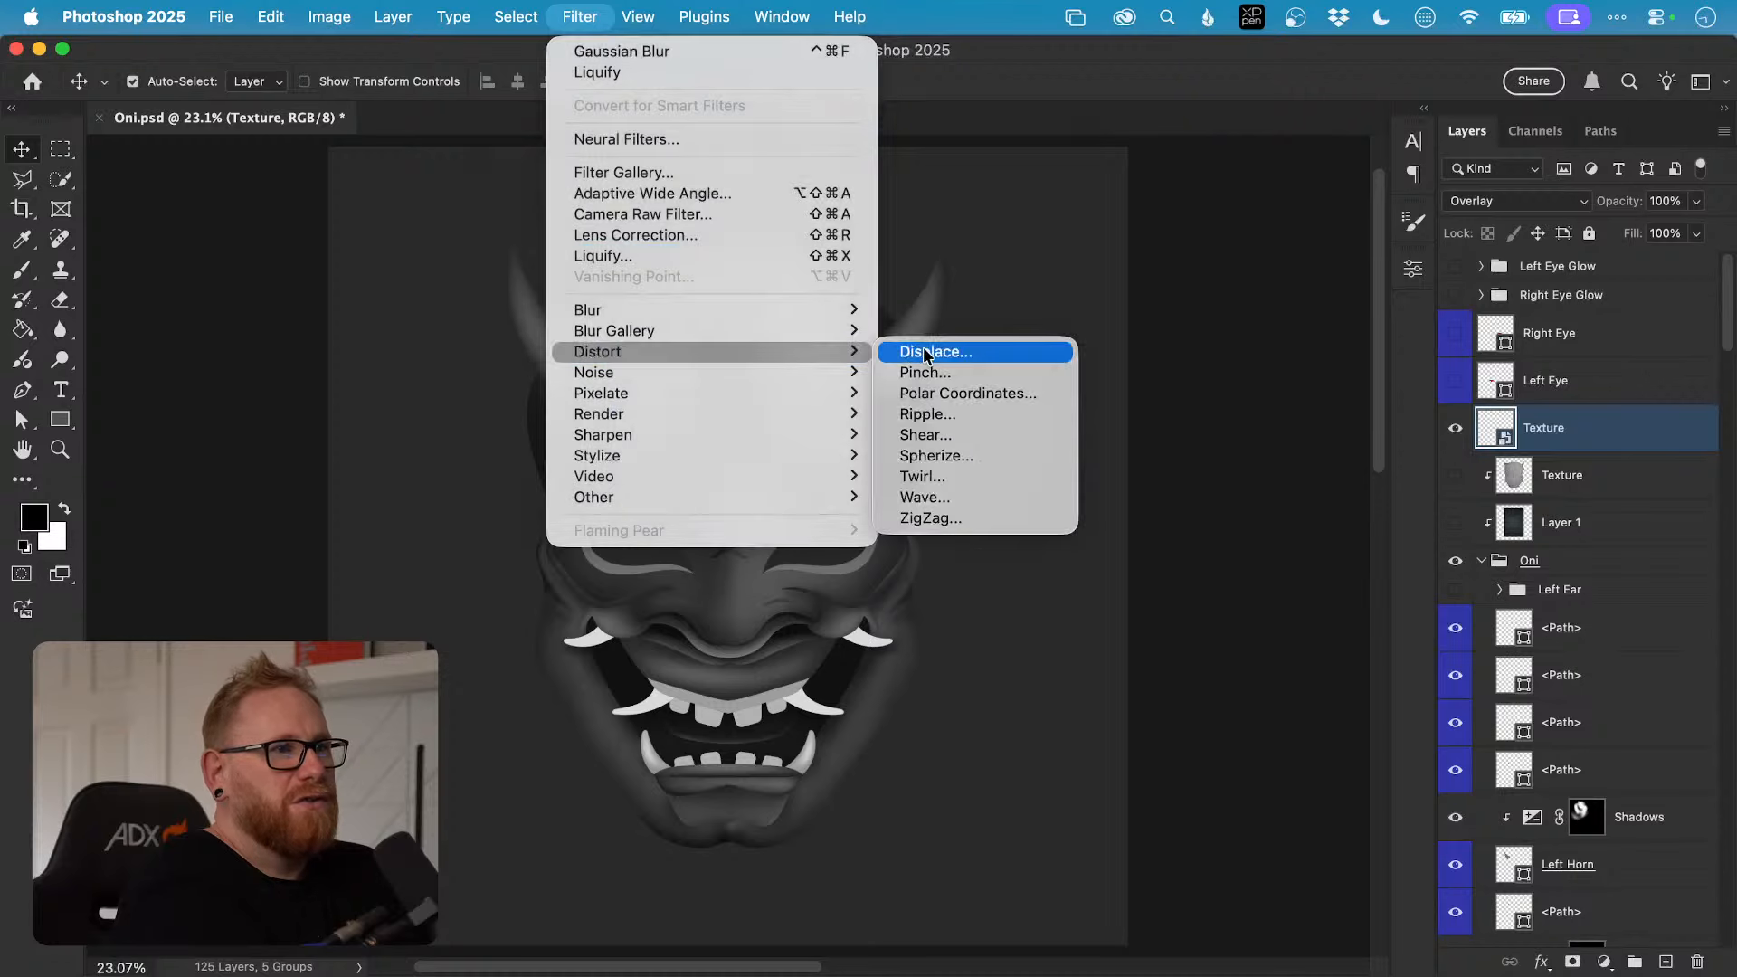
left_click(929, 355)
left_click(859, 417)
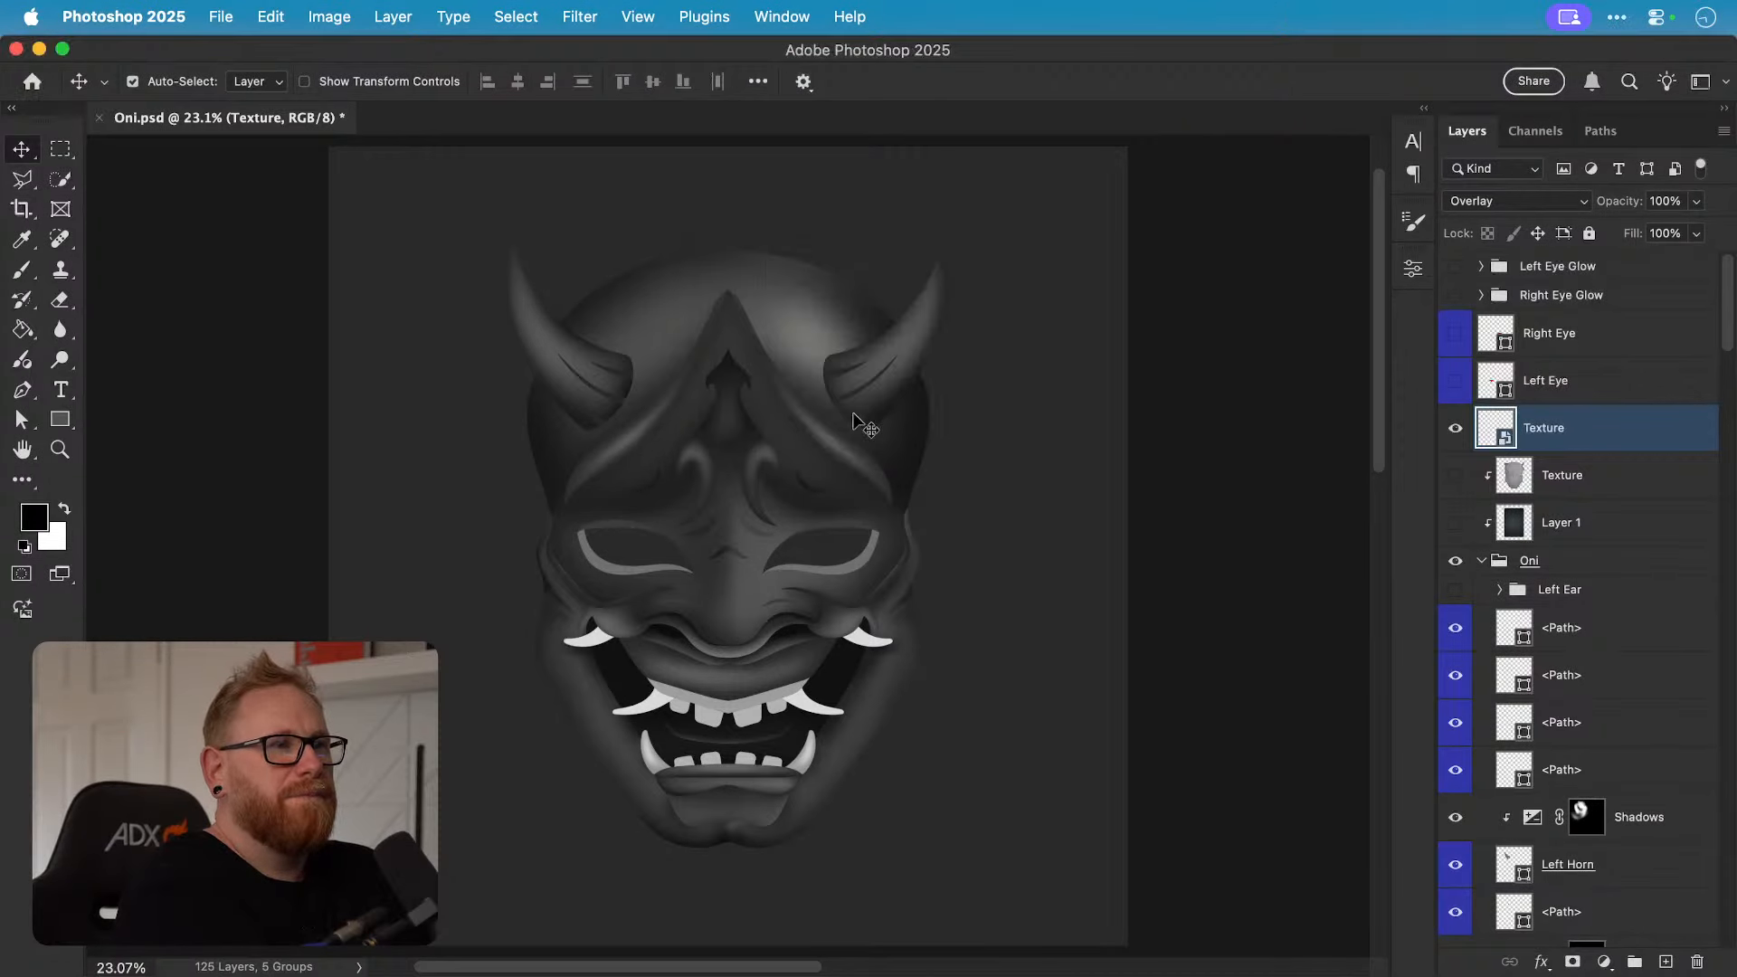
Step: Undo the Smart Object conversion, restore the duplicate Texture layer with its pixels visible, and convert it to a Smart Object again
key("super+z")
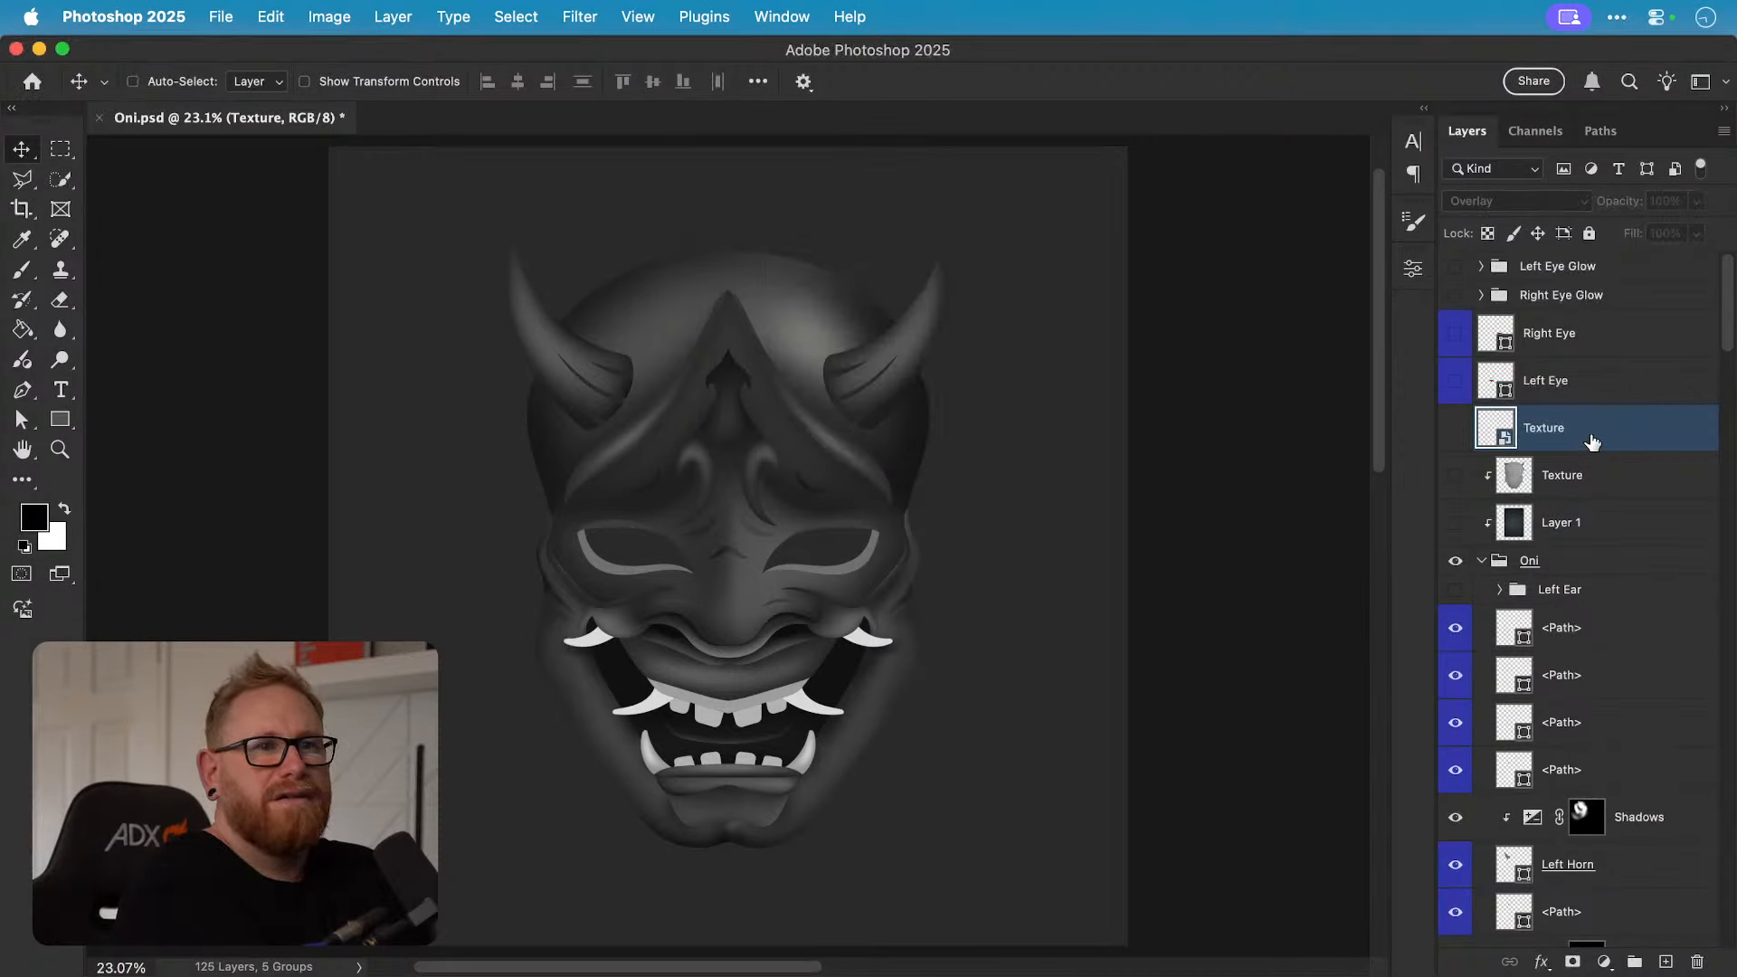
key("super+shift+z")
key("super+z")
key("super+z")
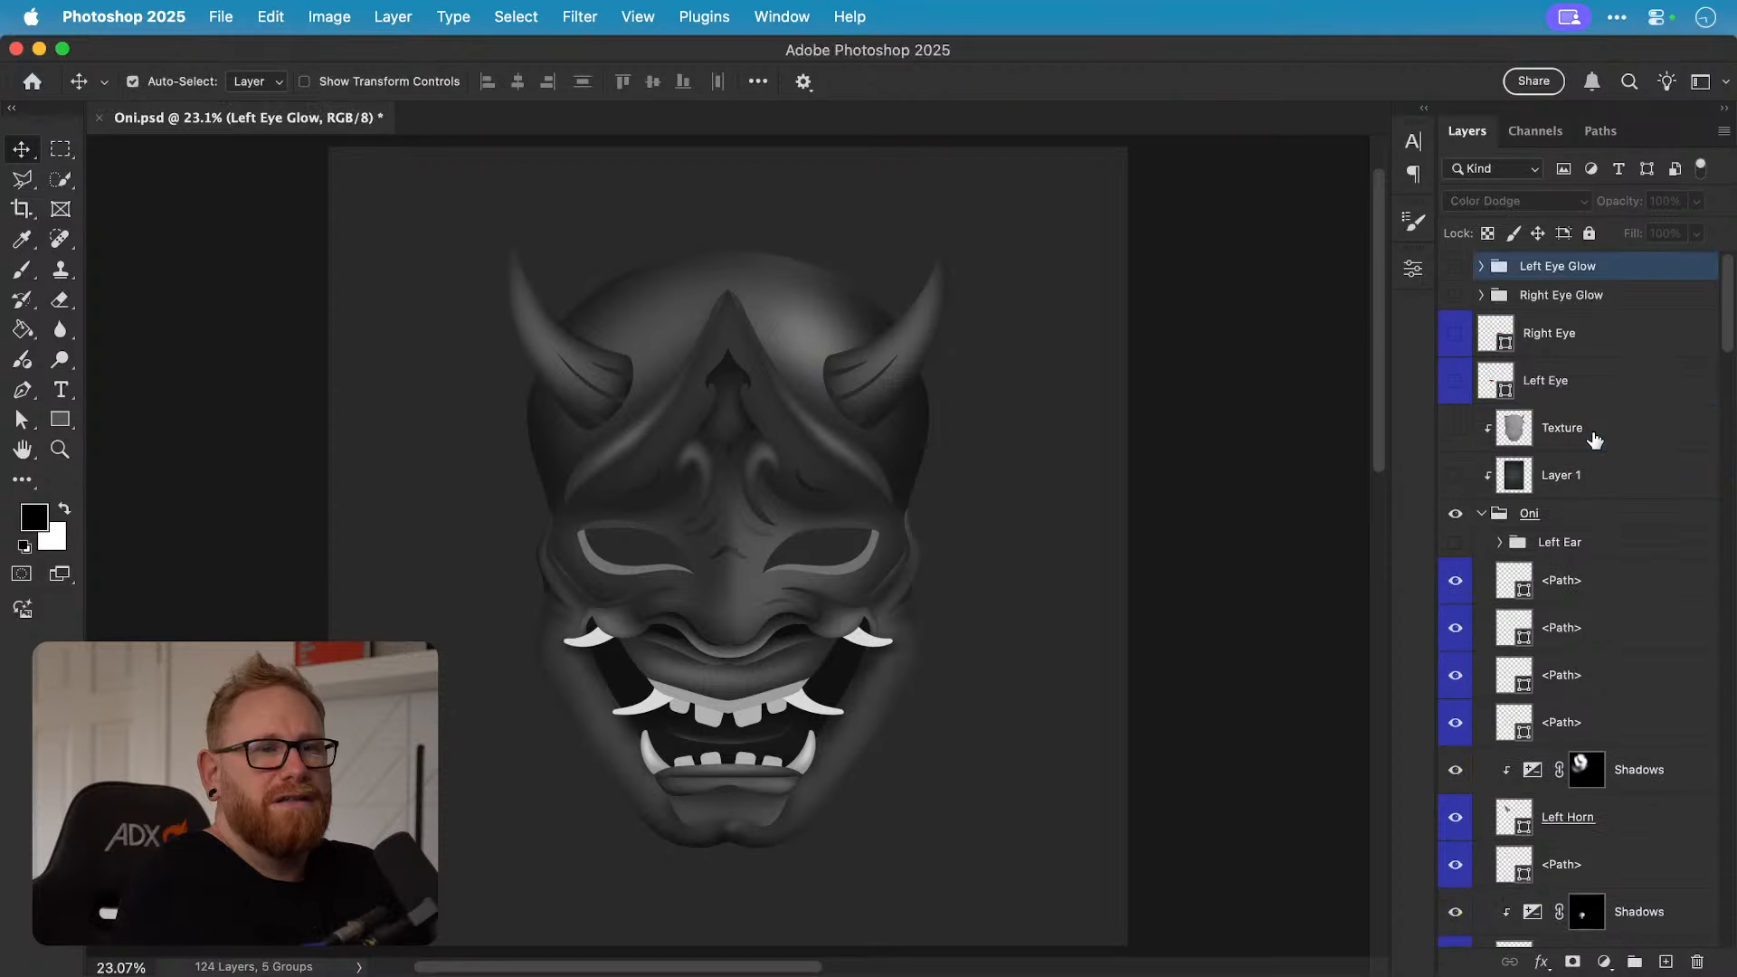
key("super+shift+z")
right_click(1578, 441)
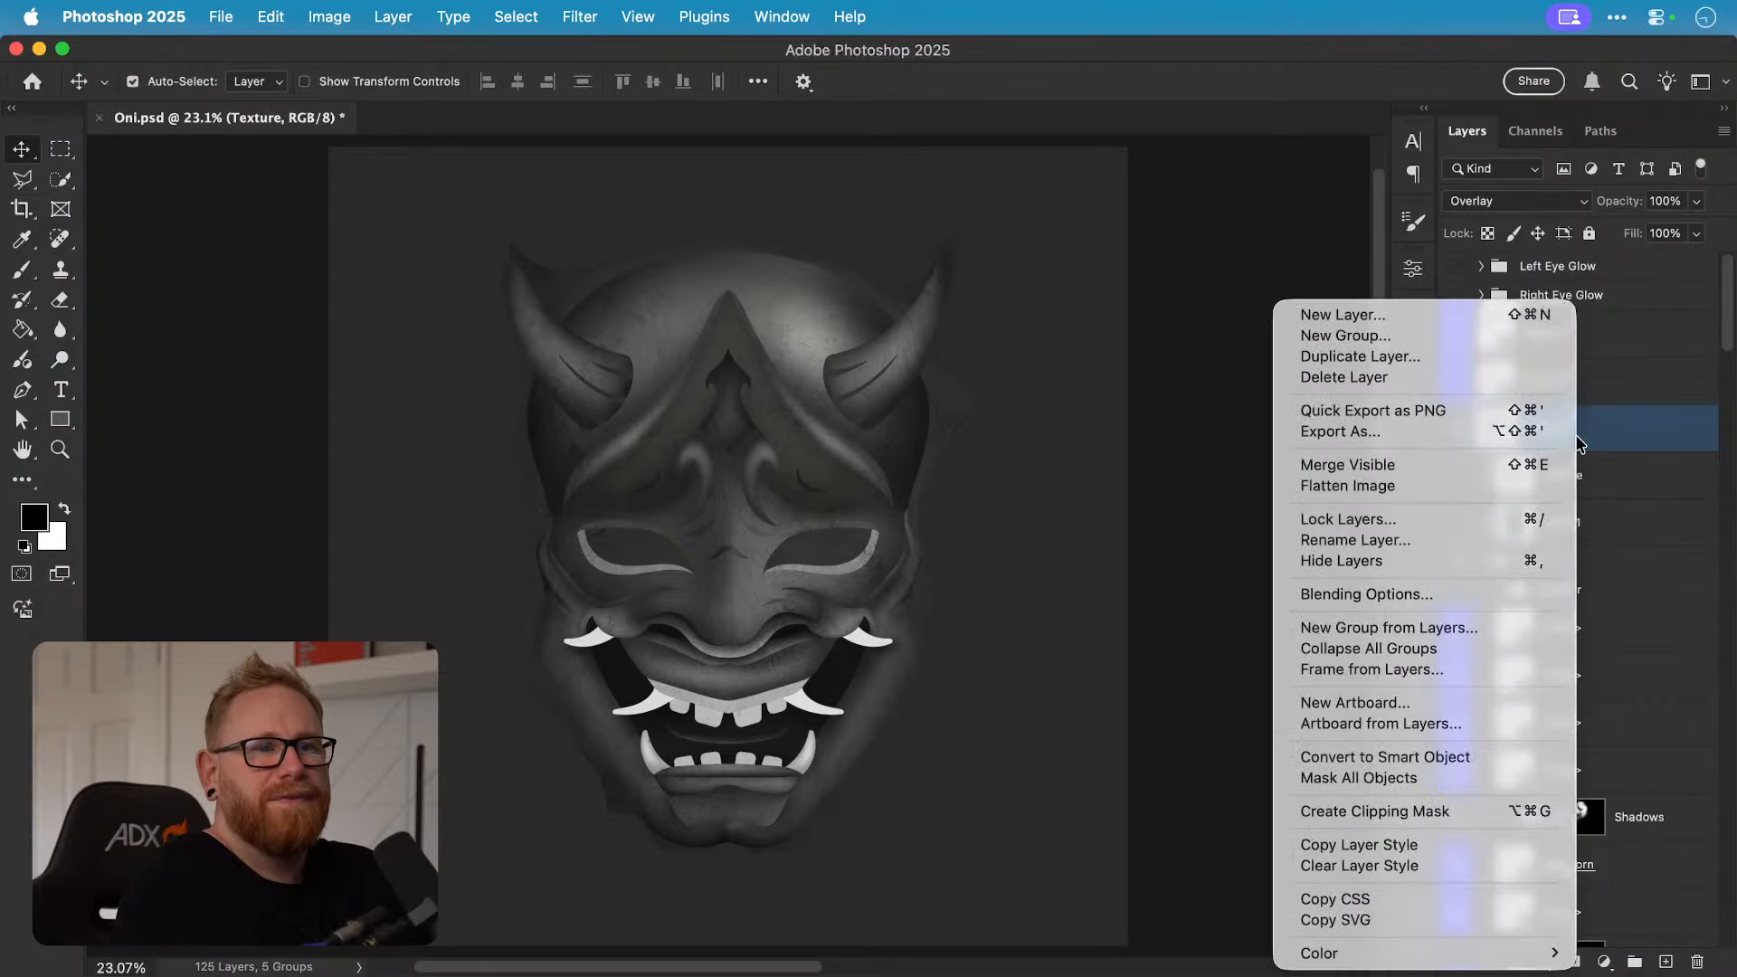
left_click(1417, 760)
Step: Open the Displace filter for the Texture Smart Object, cancel it and delete the duplicate layer
left_click(580, 16)
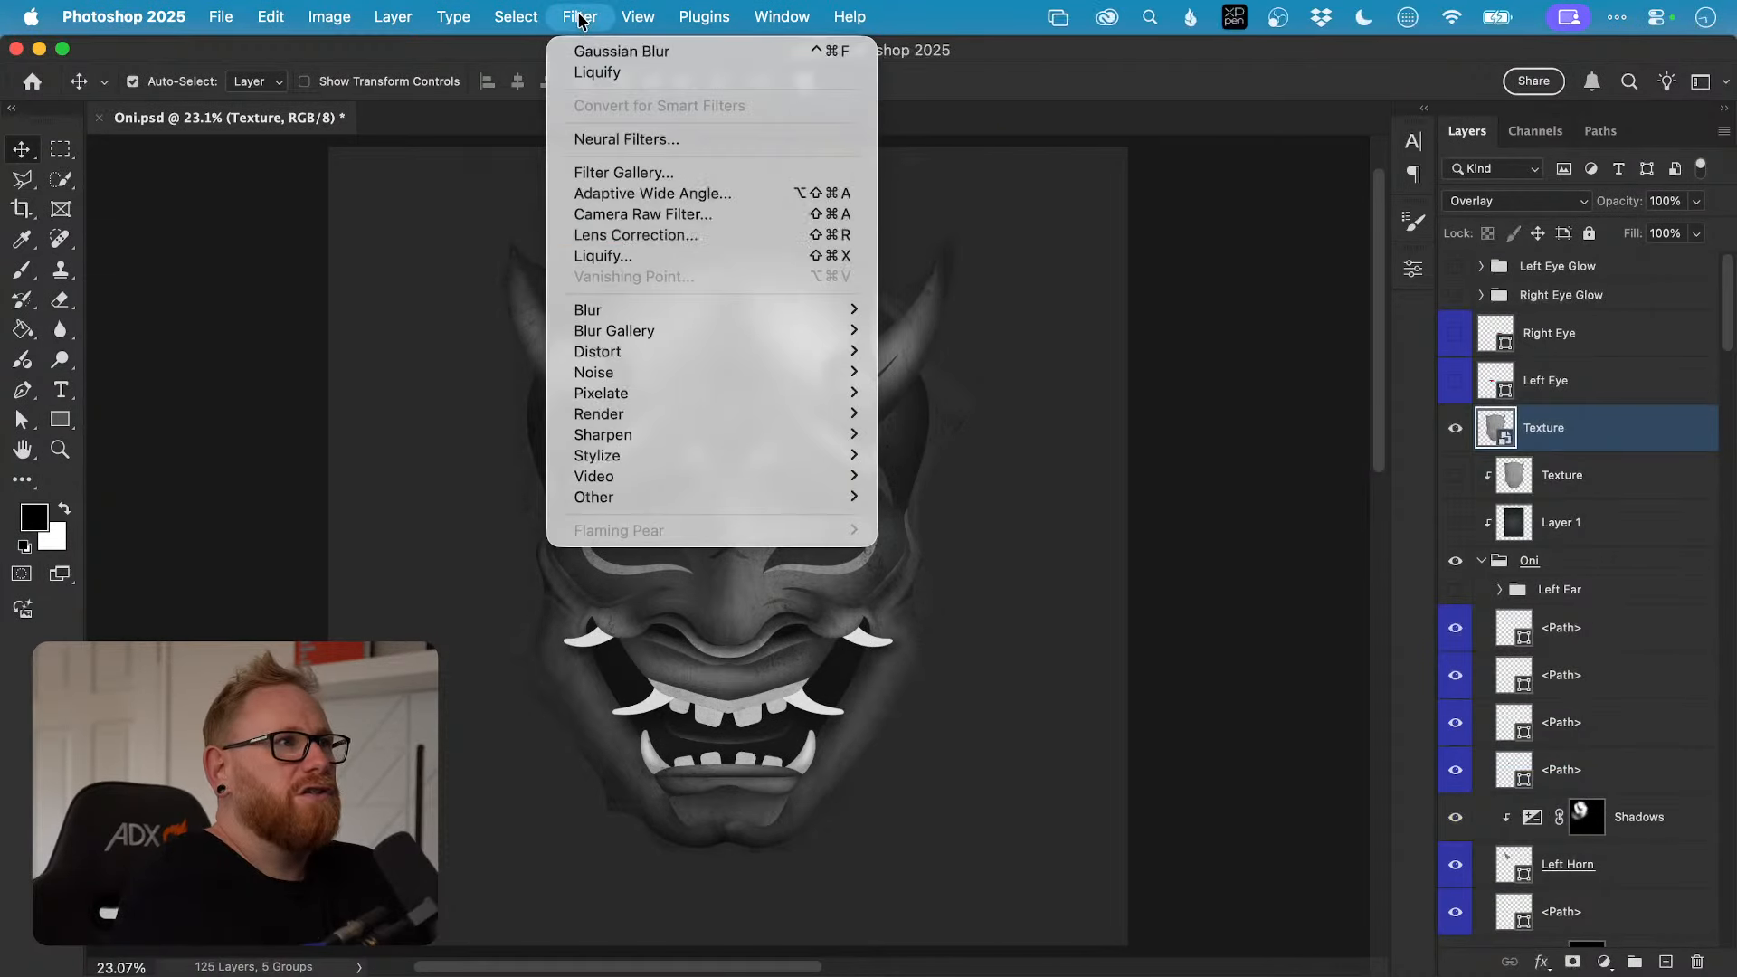
mouse_move(791, 351)
left_click(932, 351)
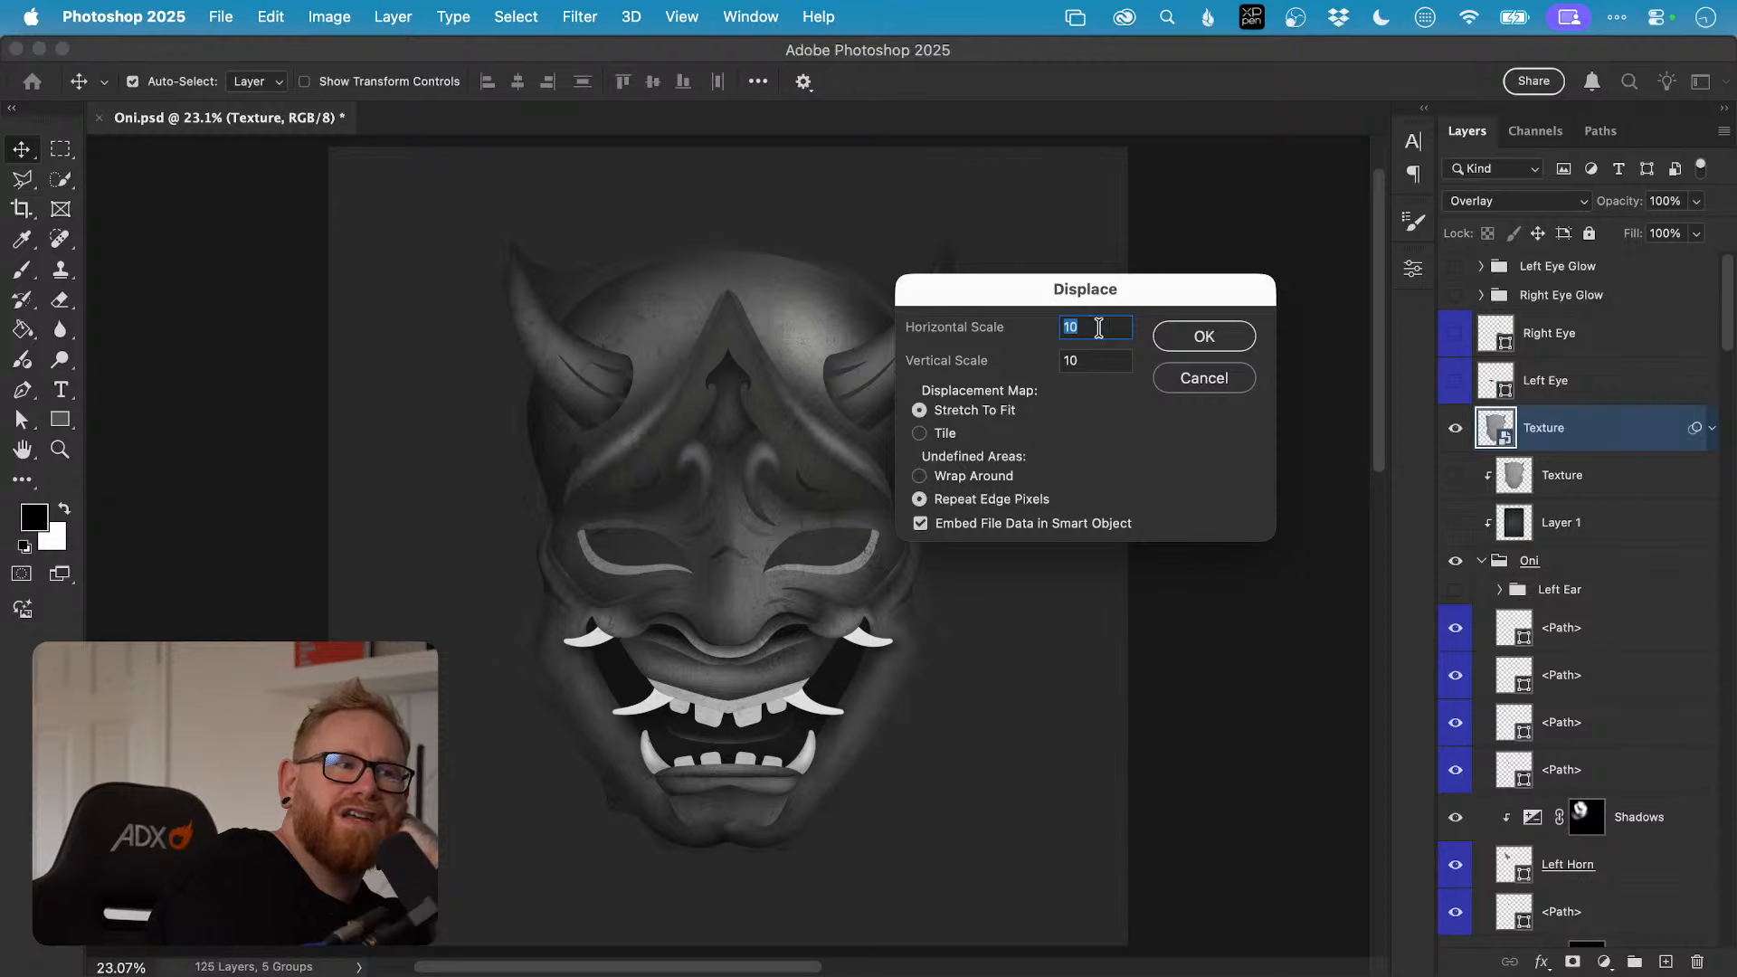
left_click(1206, 381)
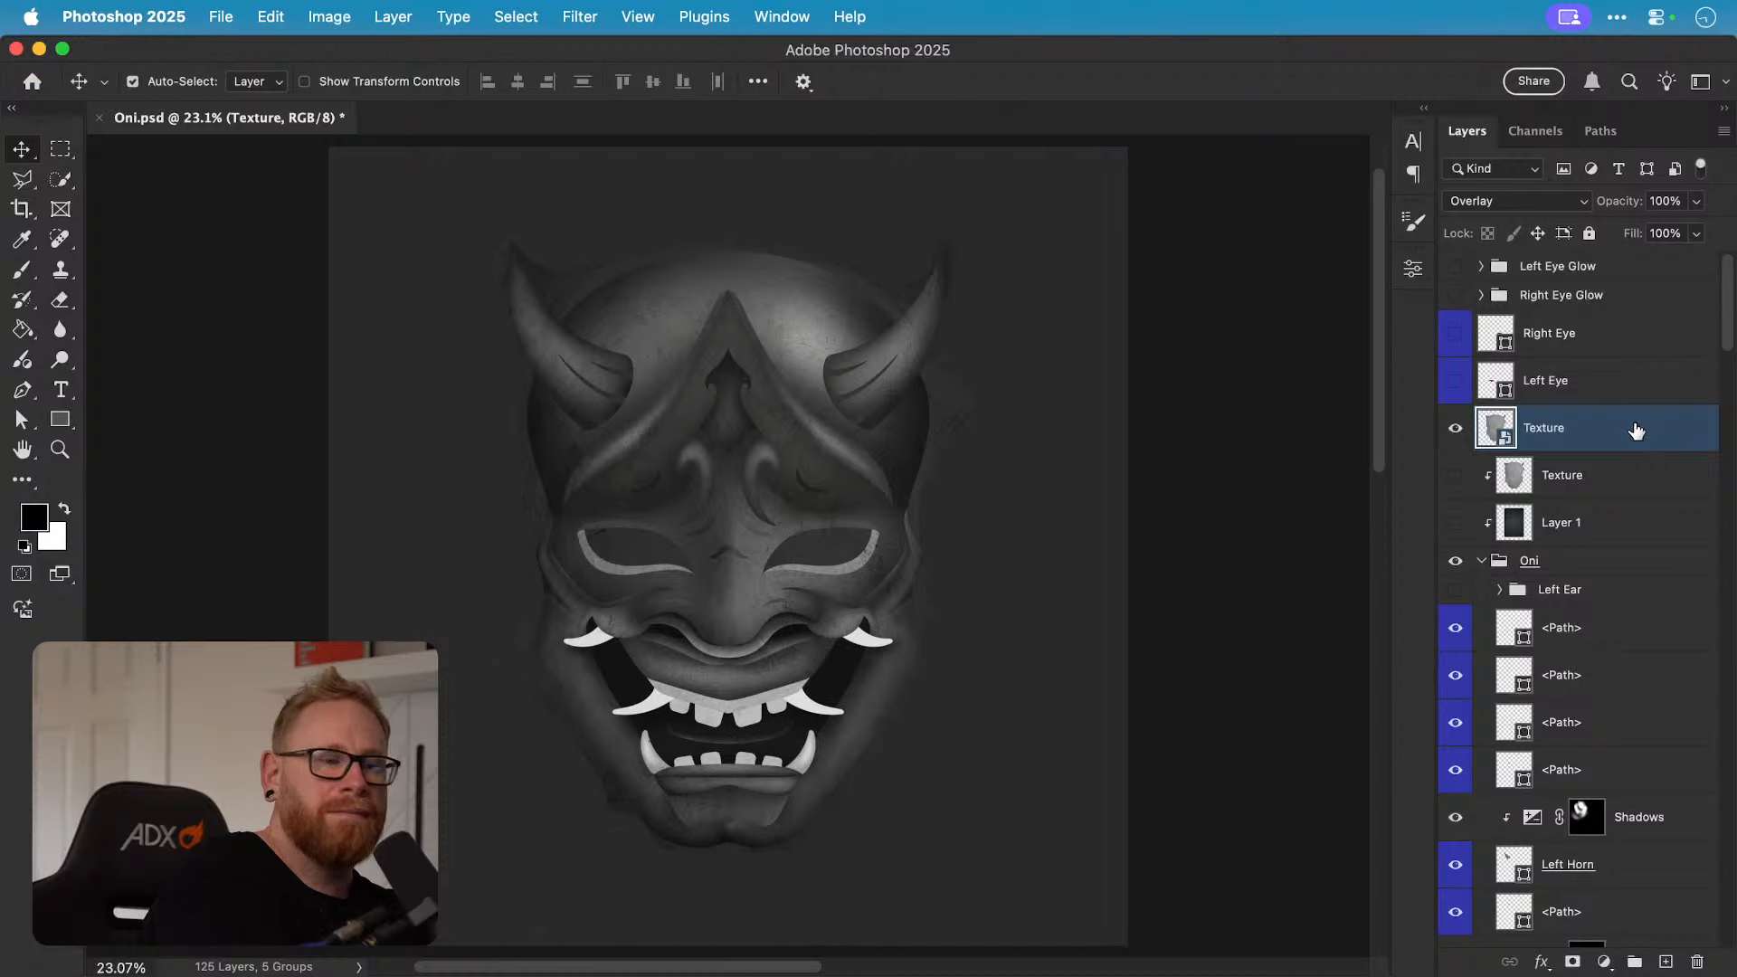
key("Delete")
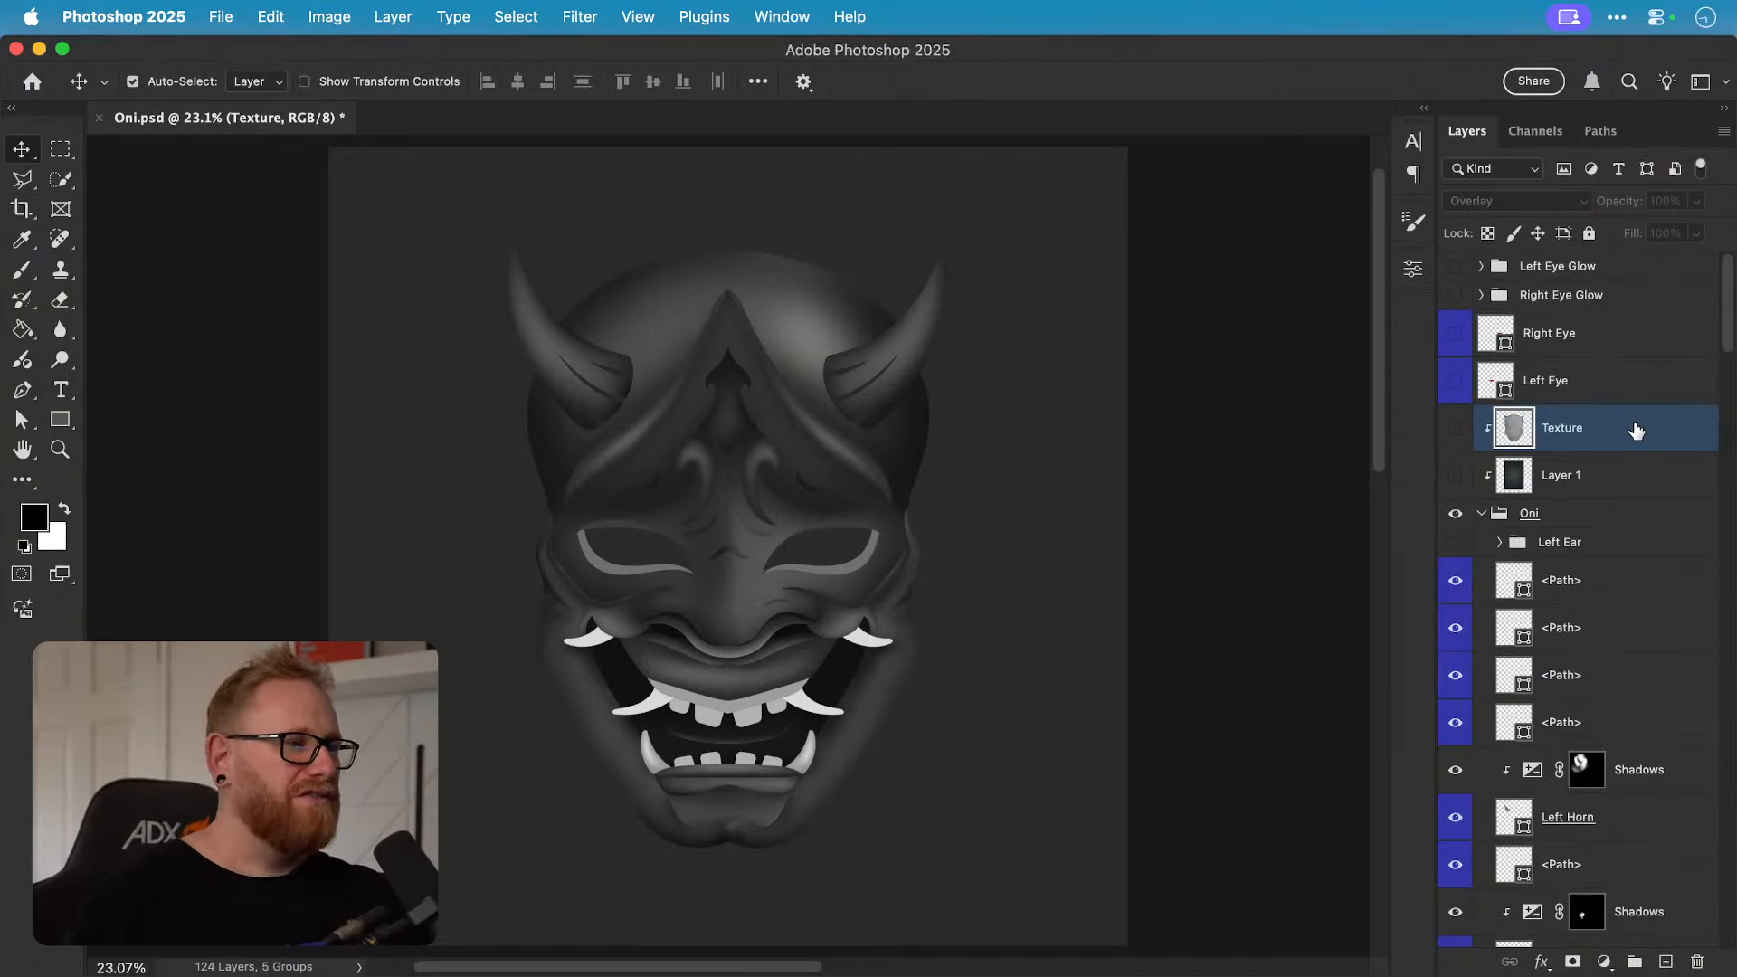
Step: Show the clipped Texture layer and inspect its grain around the eyes and nose before fitting the whole mask in view
left_click(1454, 432)
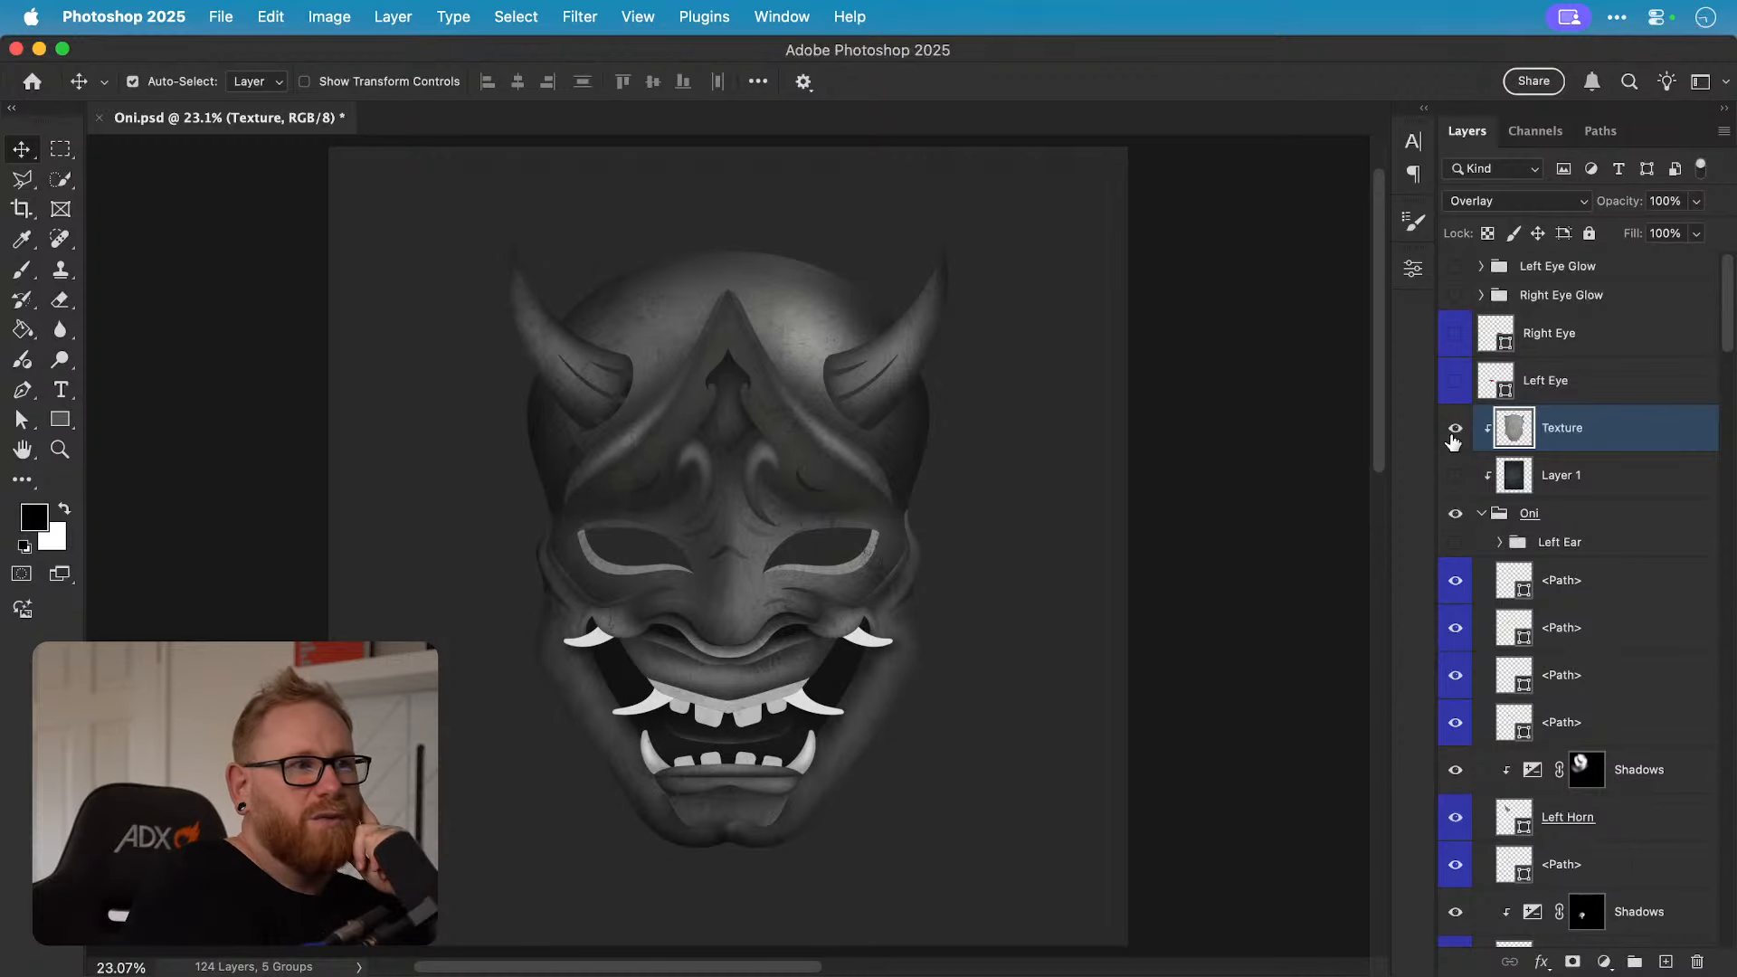
key("z")
left_click(680, 553)
left_click(692, 547)
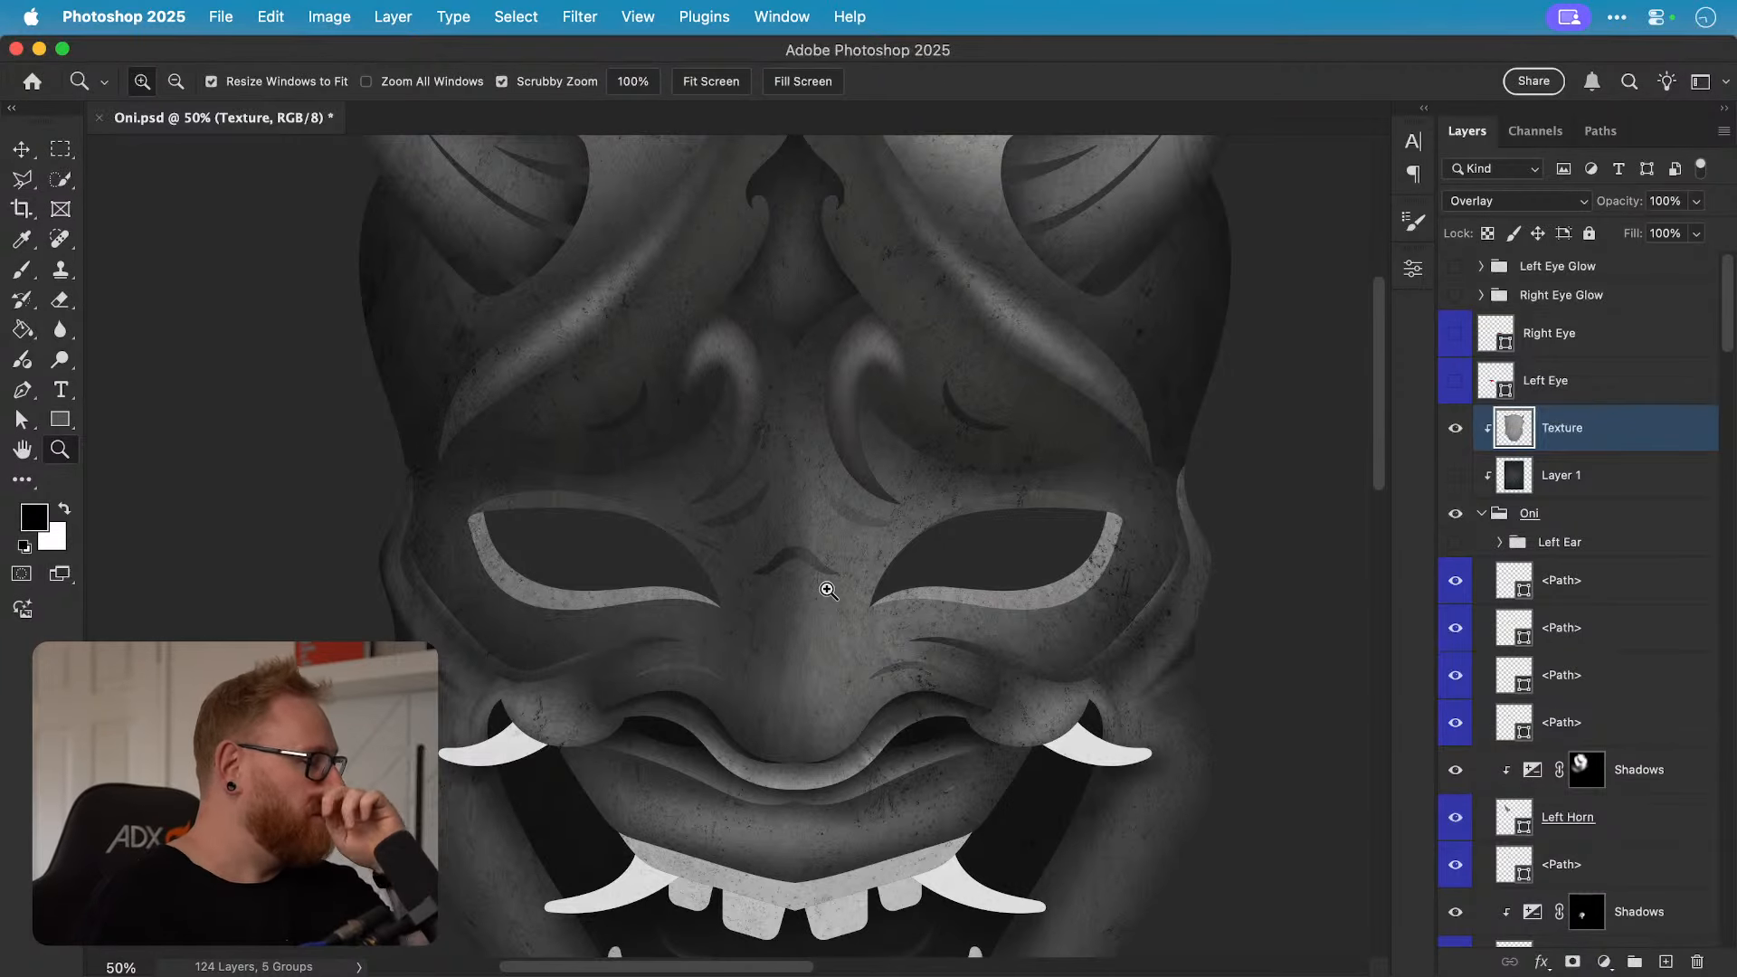
key("v")
key("super+0")
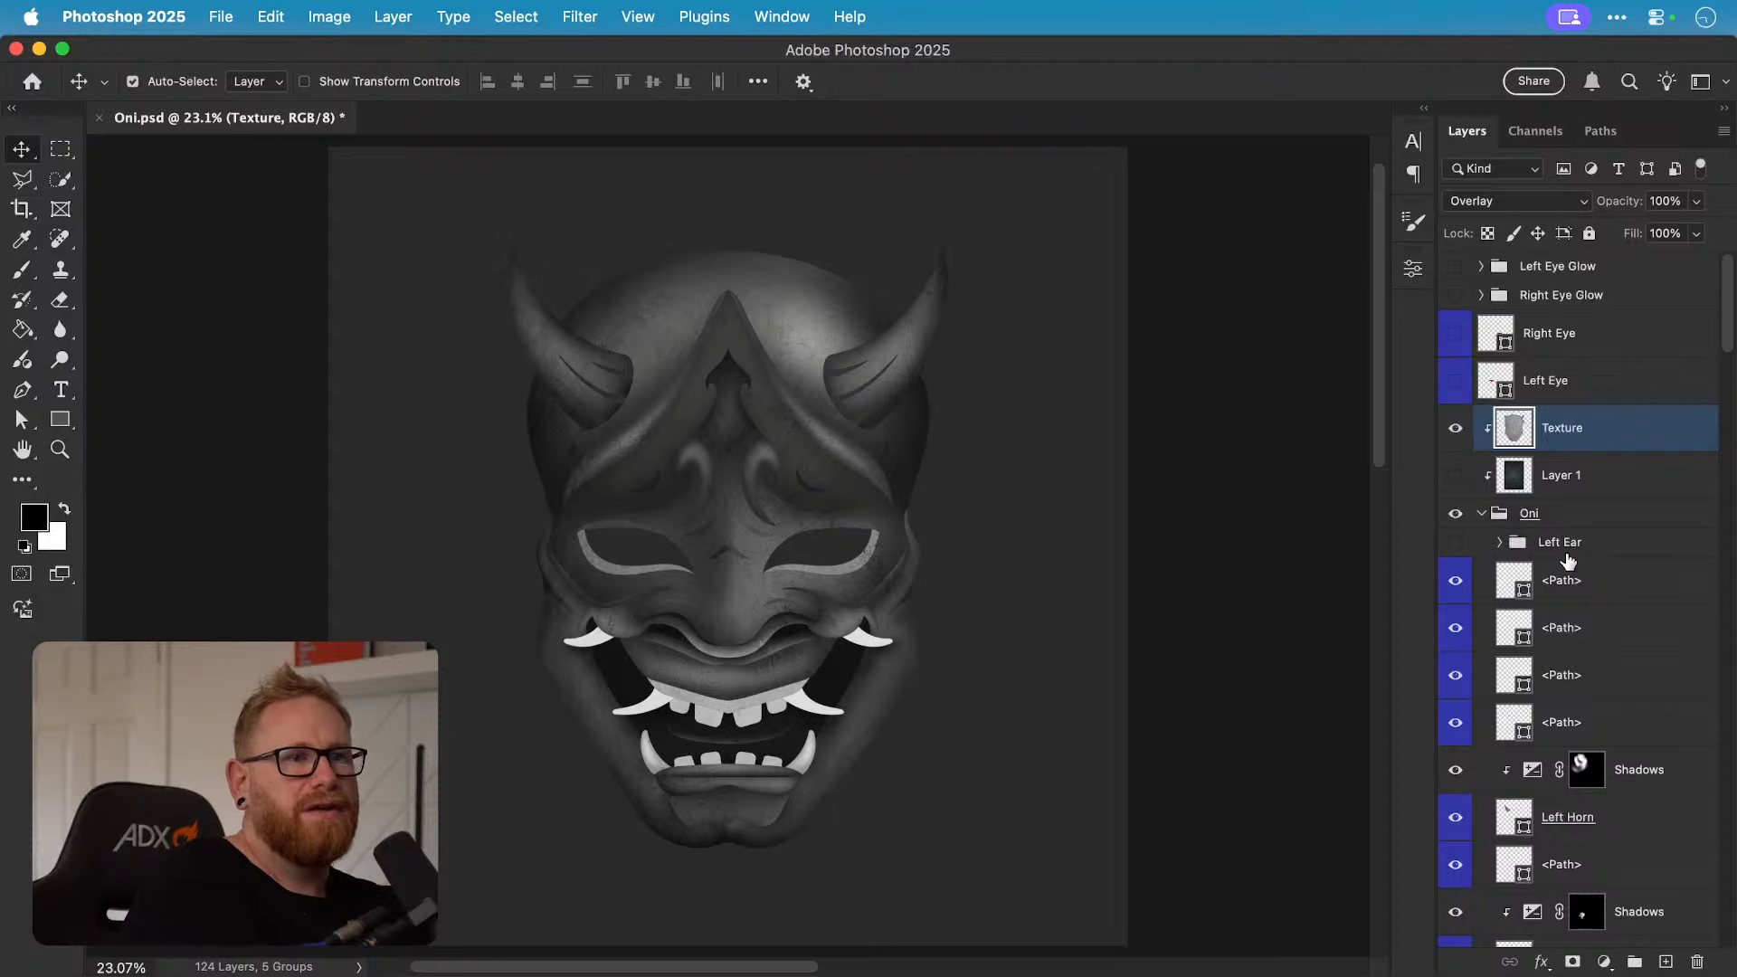
Step: Add an Exposure adjustment layer directly above Color Fill 1 and set its exposure to -2.97 to darken the background
scroll(1606, 551, "down", 15)
left_click(1597, 877)
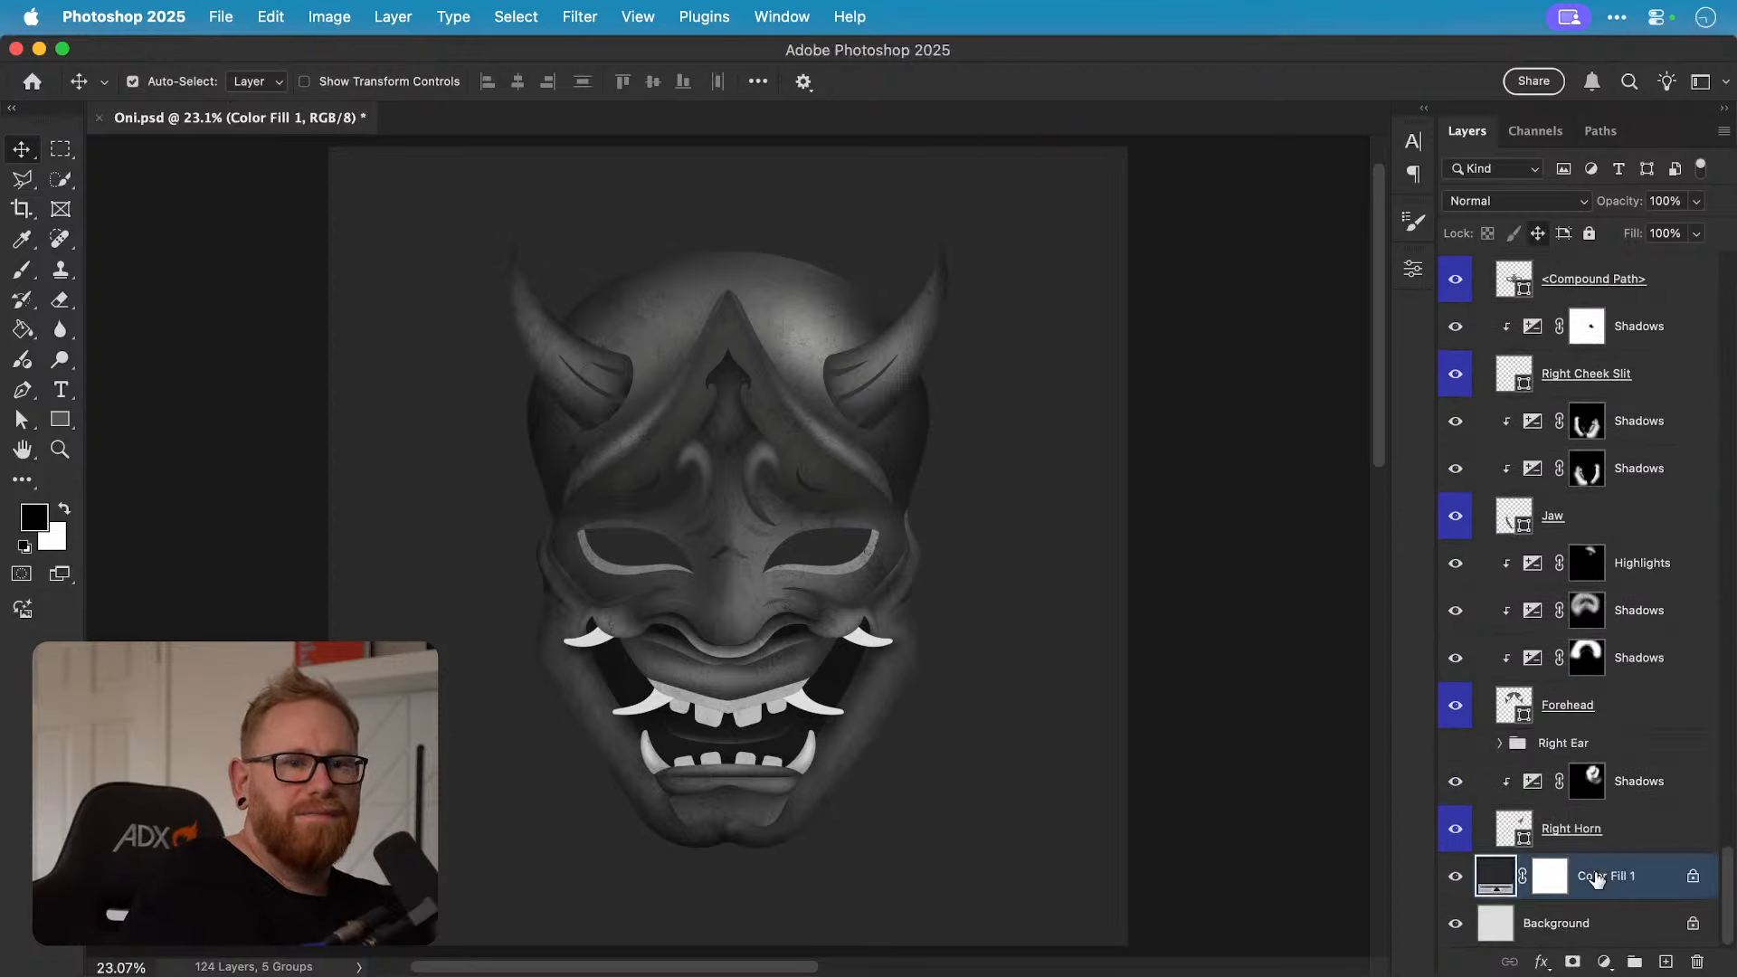
left_click(1604, 962)
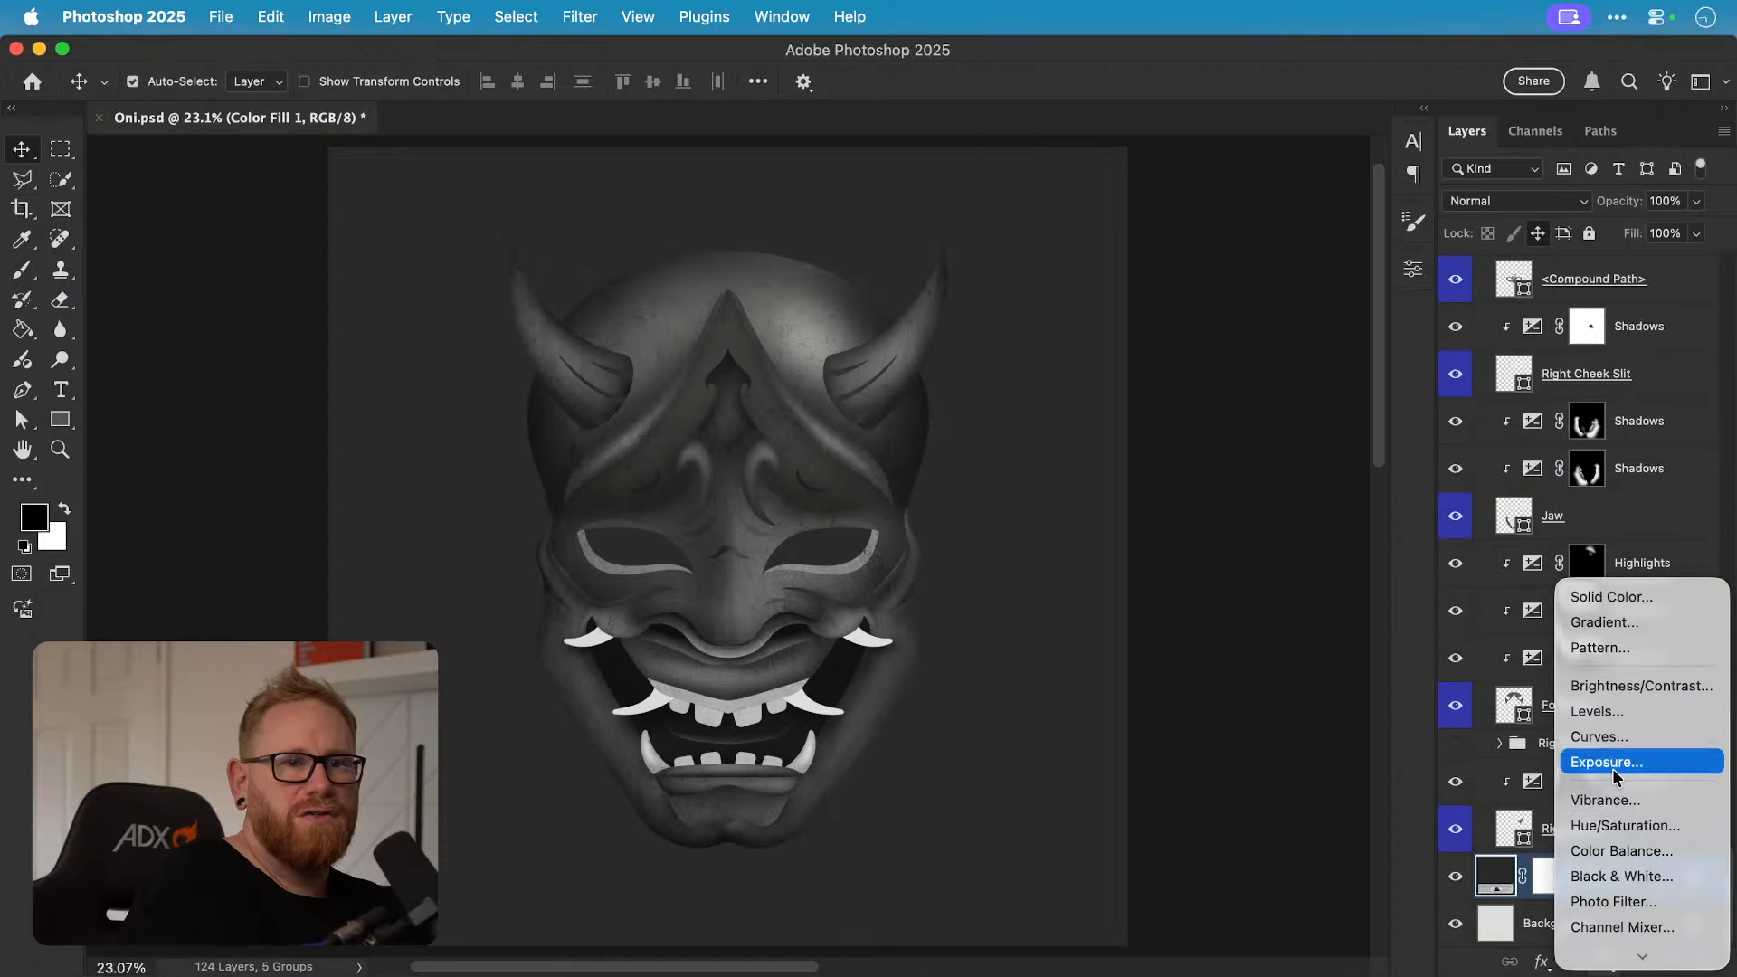
left_click(1612, 768)
left_click(1132, 391)
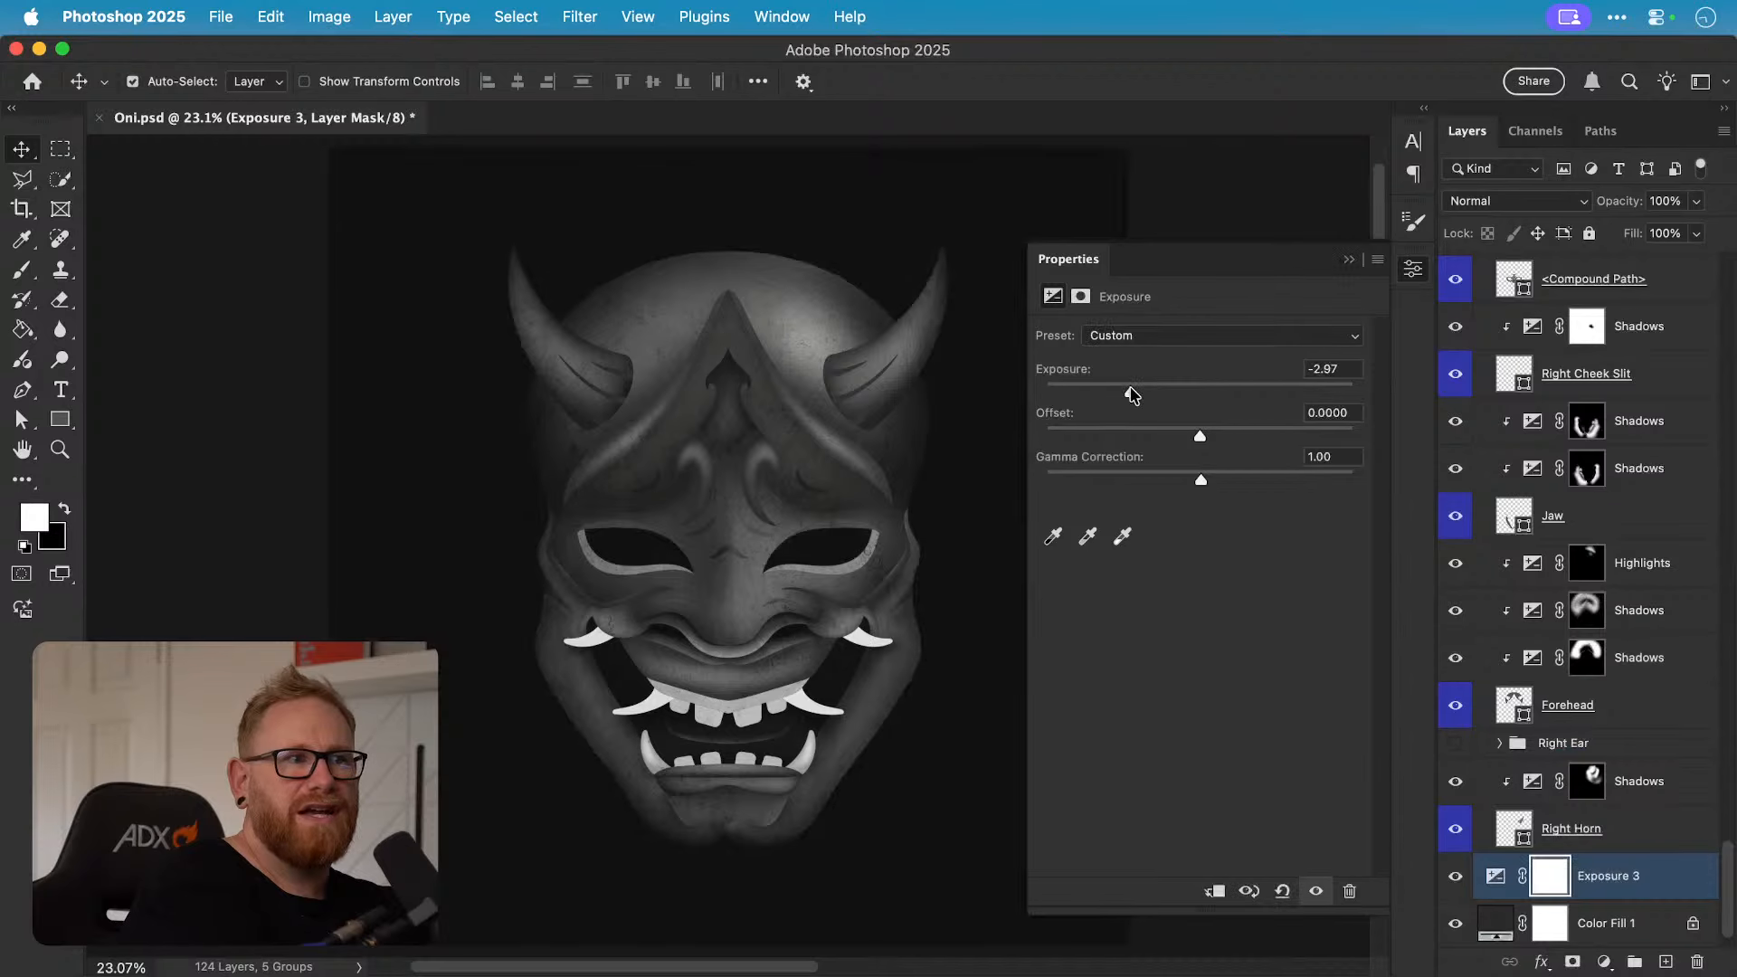
Step: Lower the exposure of the Exposure 3 adjustment layer further and invert its layer mask to black
left_click_drag(1132, 394, 1103, 394)
left_click(1413, 269)
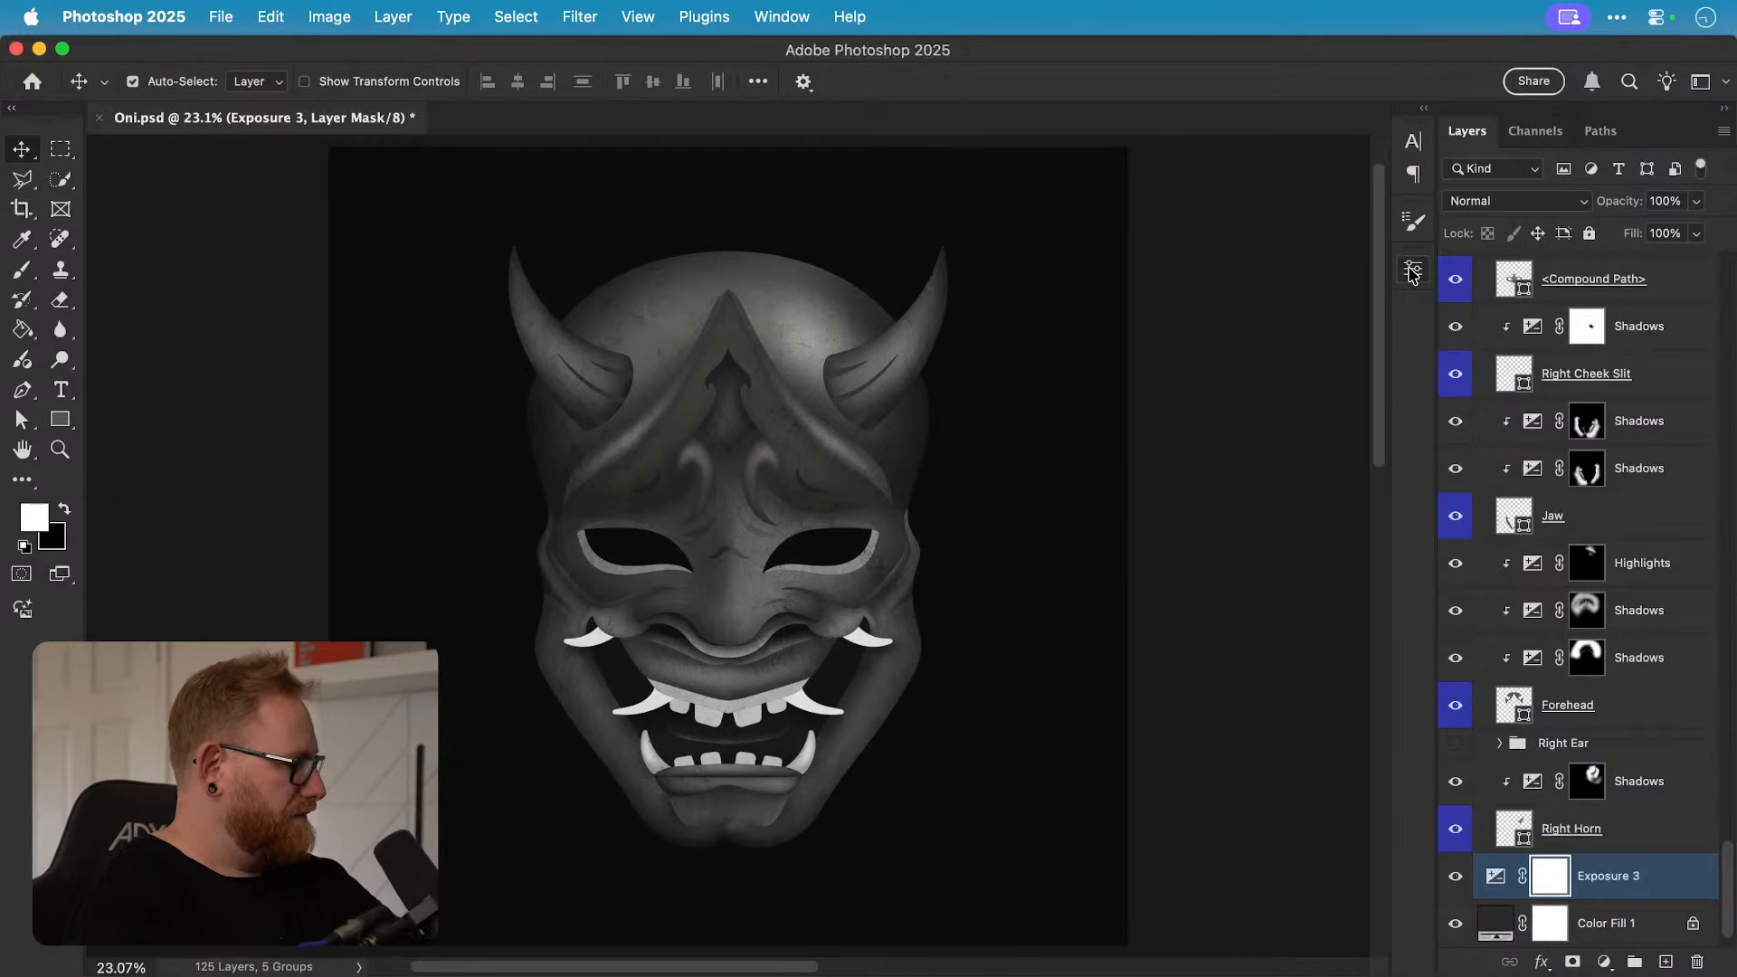
key("super+i")
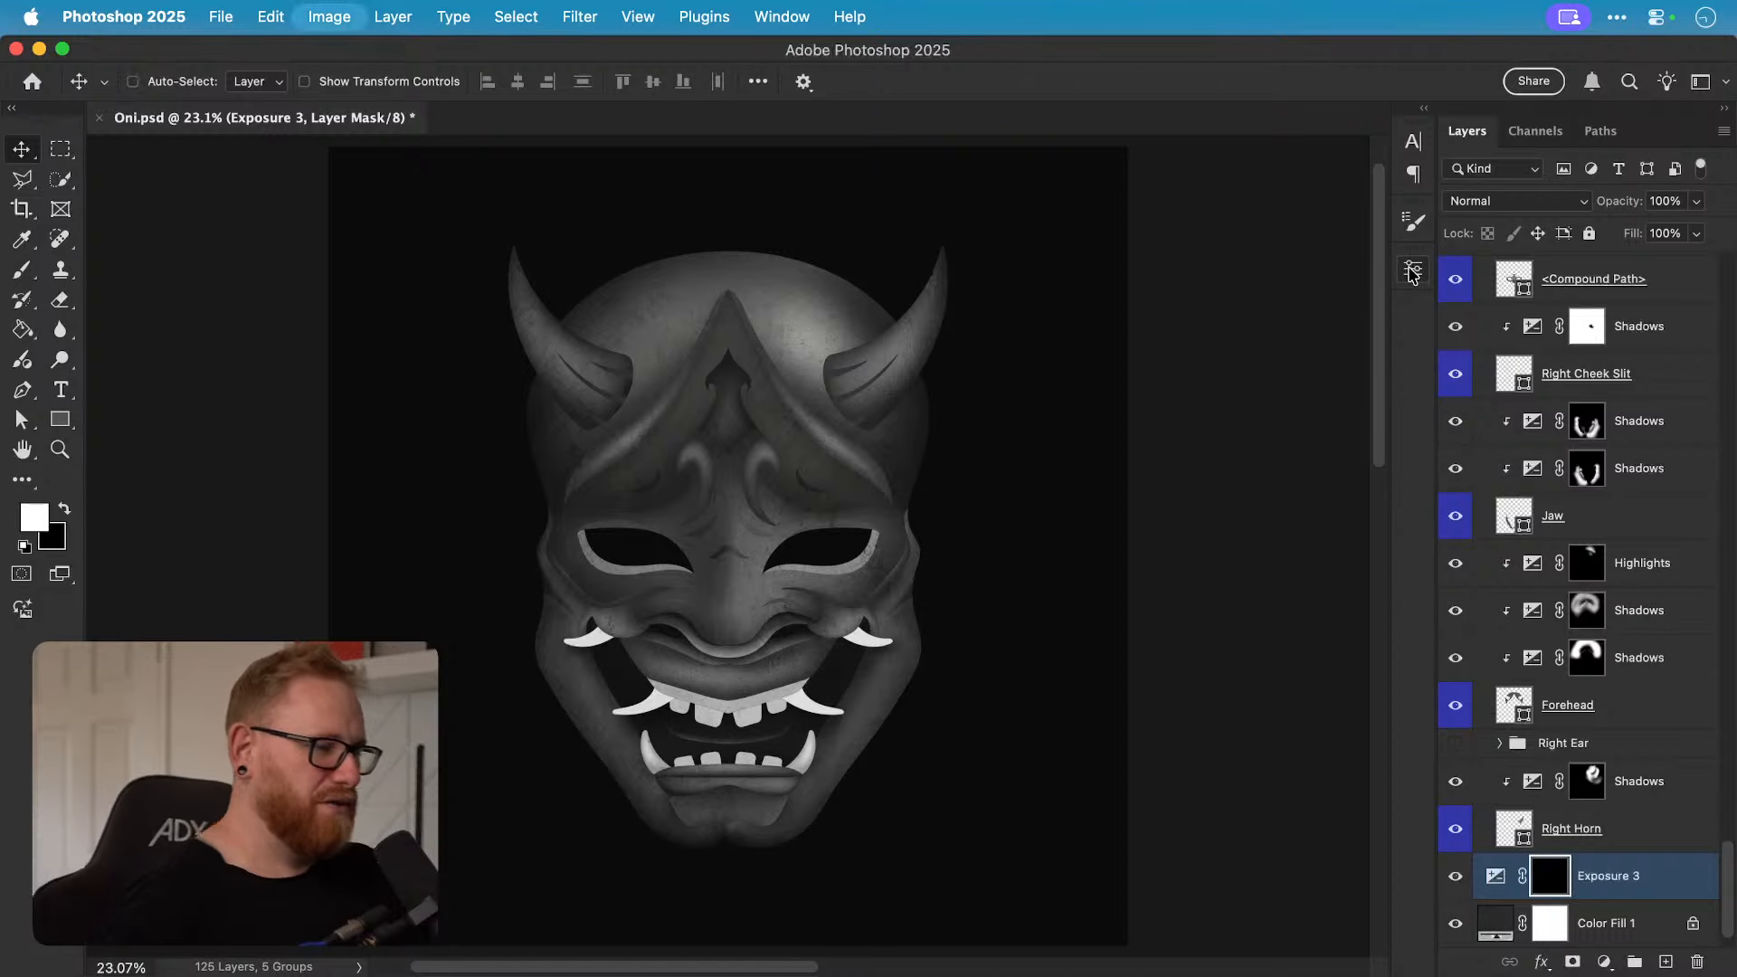
scroll(802, 554, "right", 5)
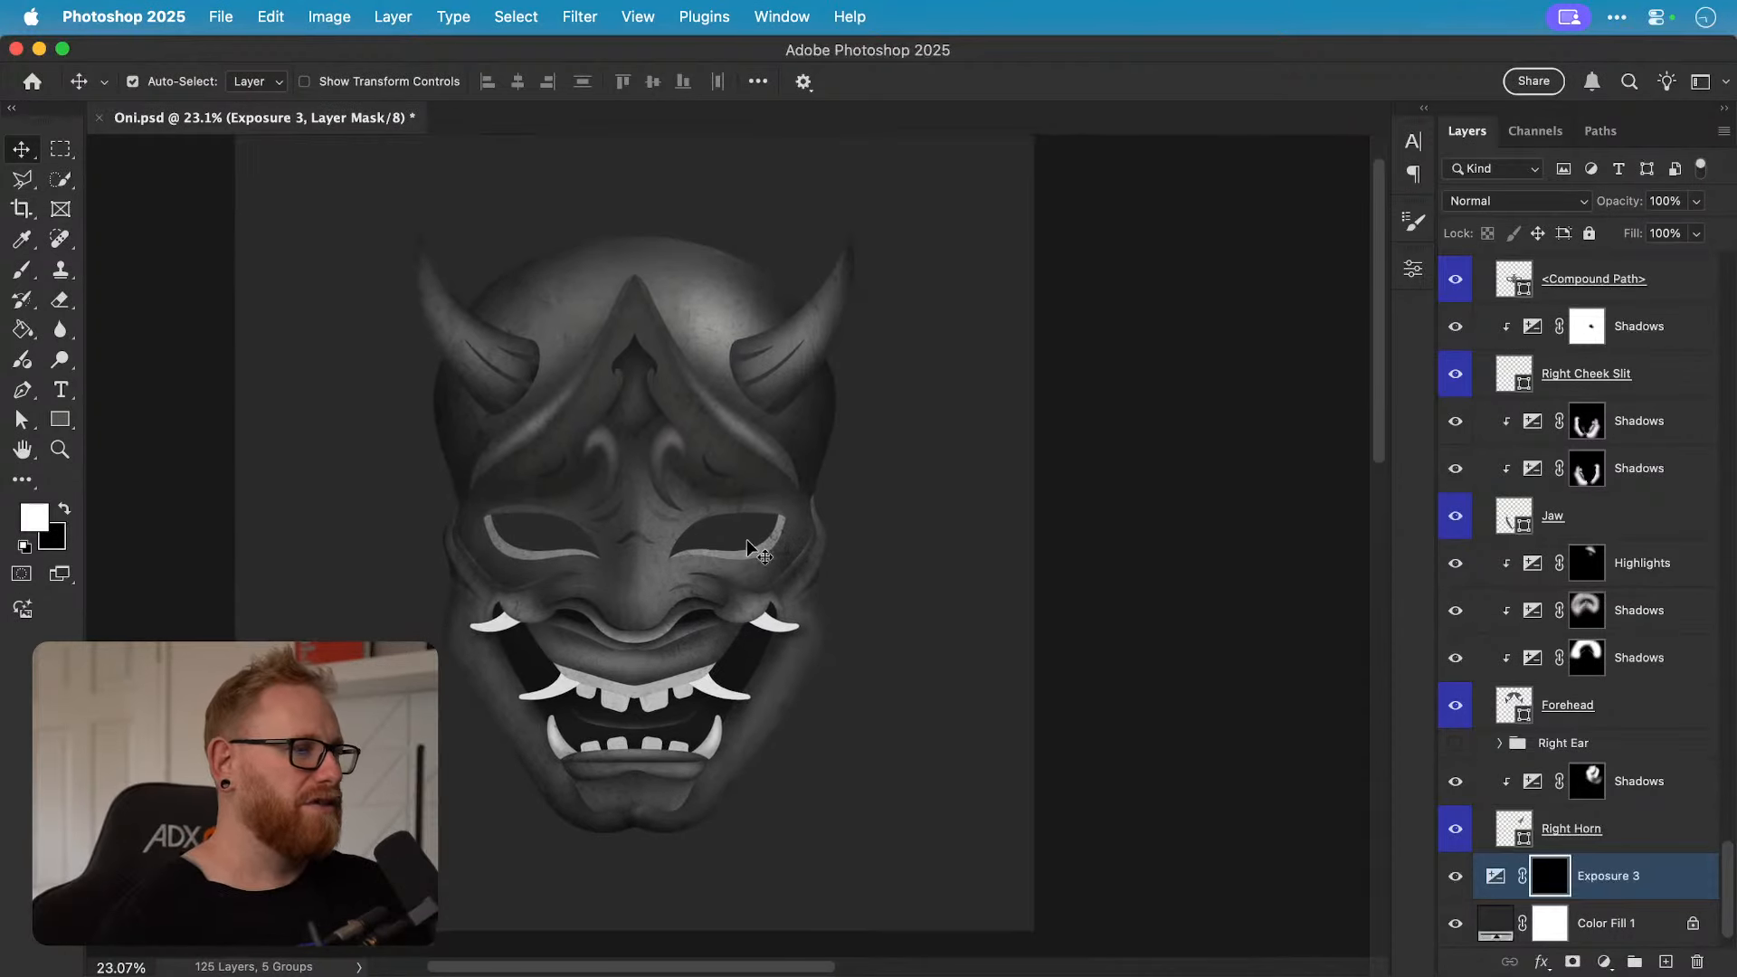
Step: Try a Brush stroke on the Exposure 3 mask beside the mask's lower jaw, and undo it
key("b")
mouse_move(668, 787)
left_mouse_down()
mouse_move(893, 791)
mouse_move(659, 786)
mouse_move(952, 757)
left_mouse_up()
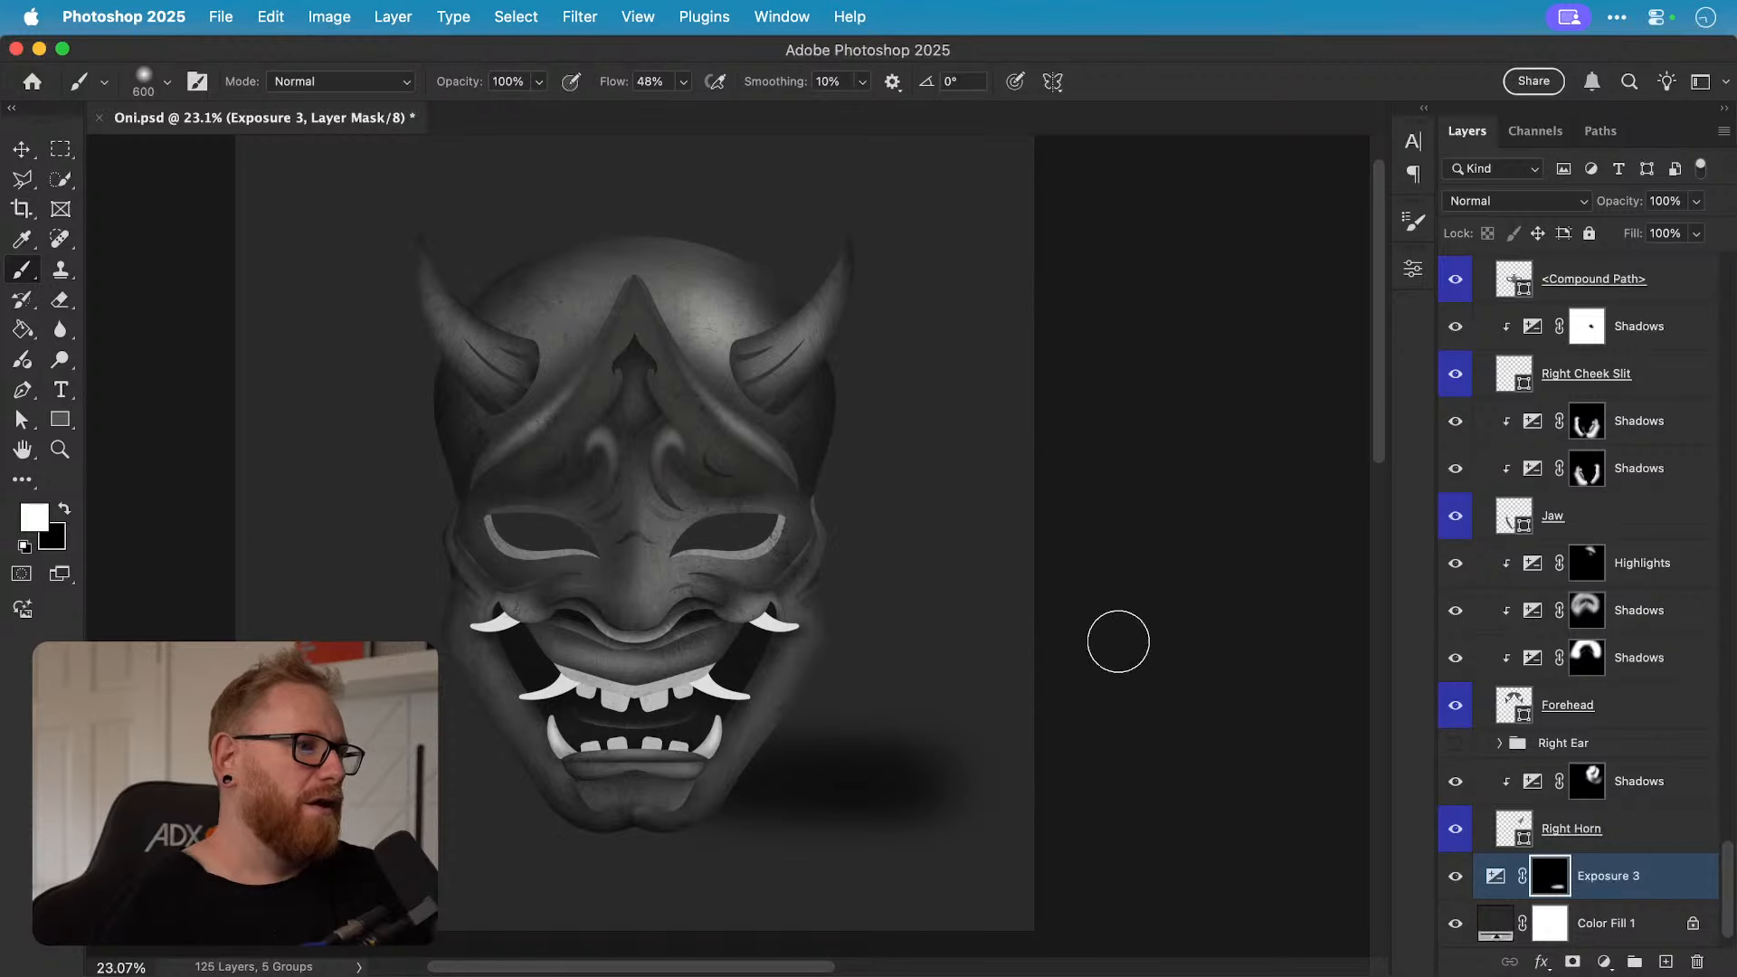
key("super+z")
key("super+z")
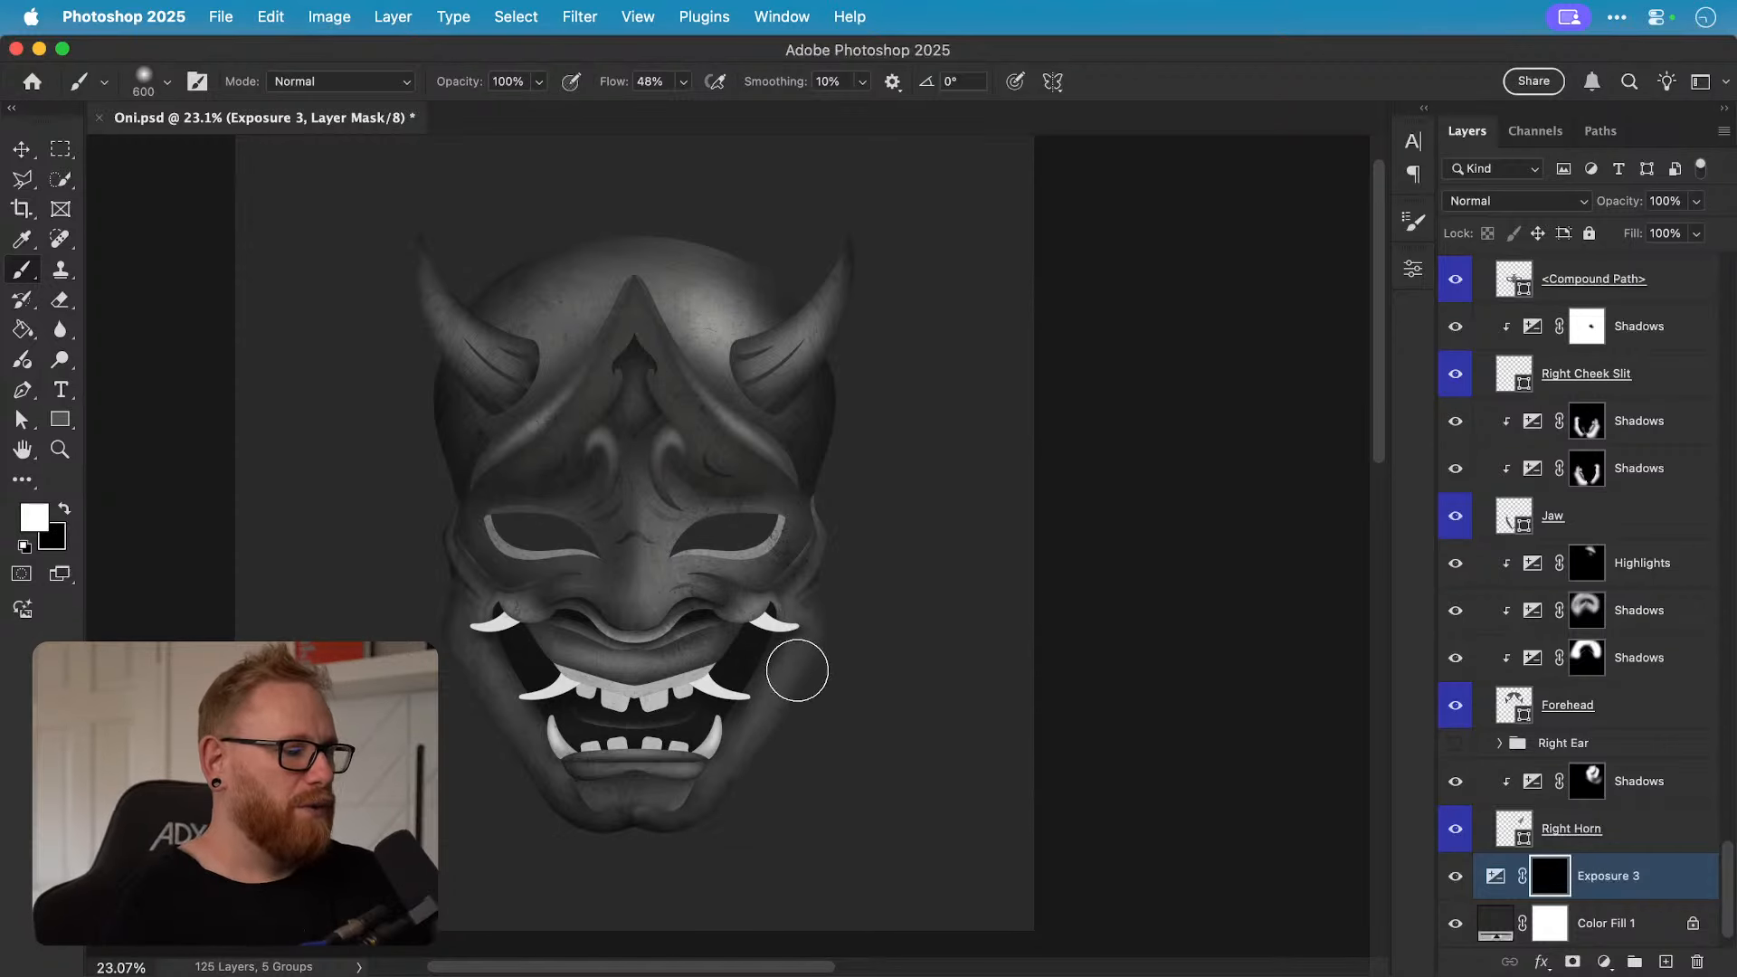
Step: Paint white on the Exposure 3 mask inside the eye openings and behind the mask's right edge, using 1000 and 1500 px brushes
key("bracketright")
key("bracketright")
key("bracketright")
key("bracketright")
left_click_drag(791, 648, 751, 543)
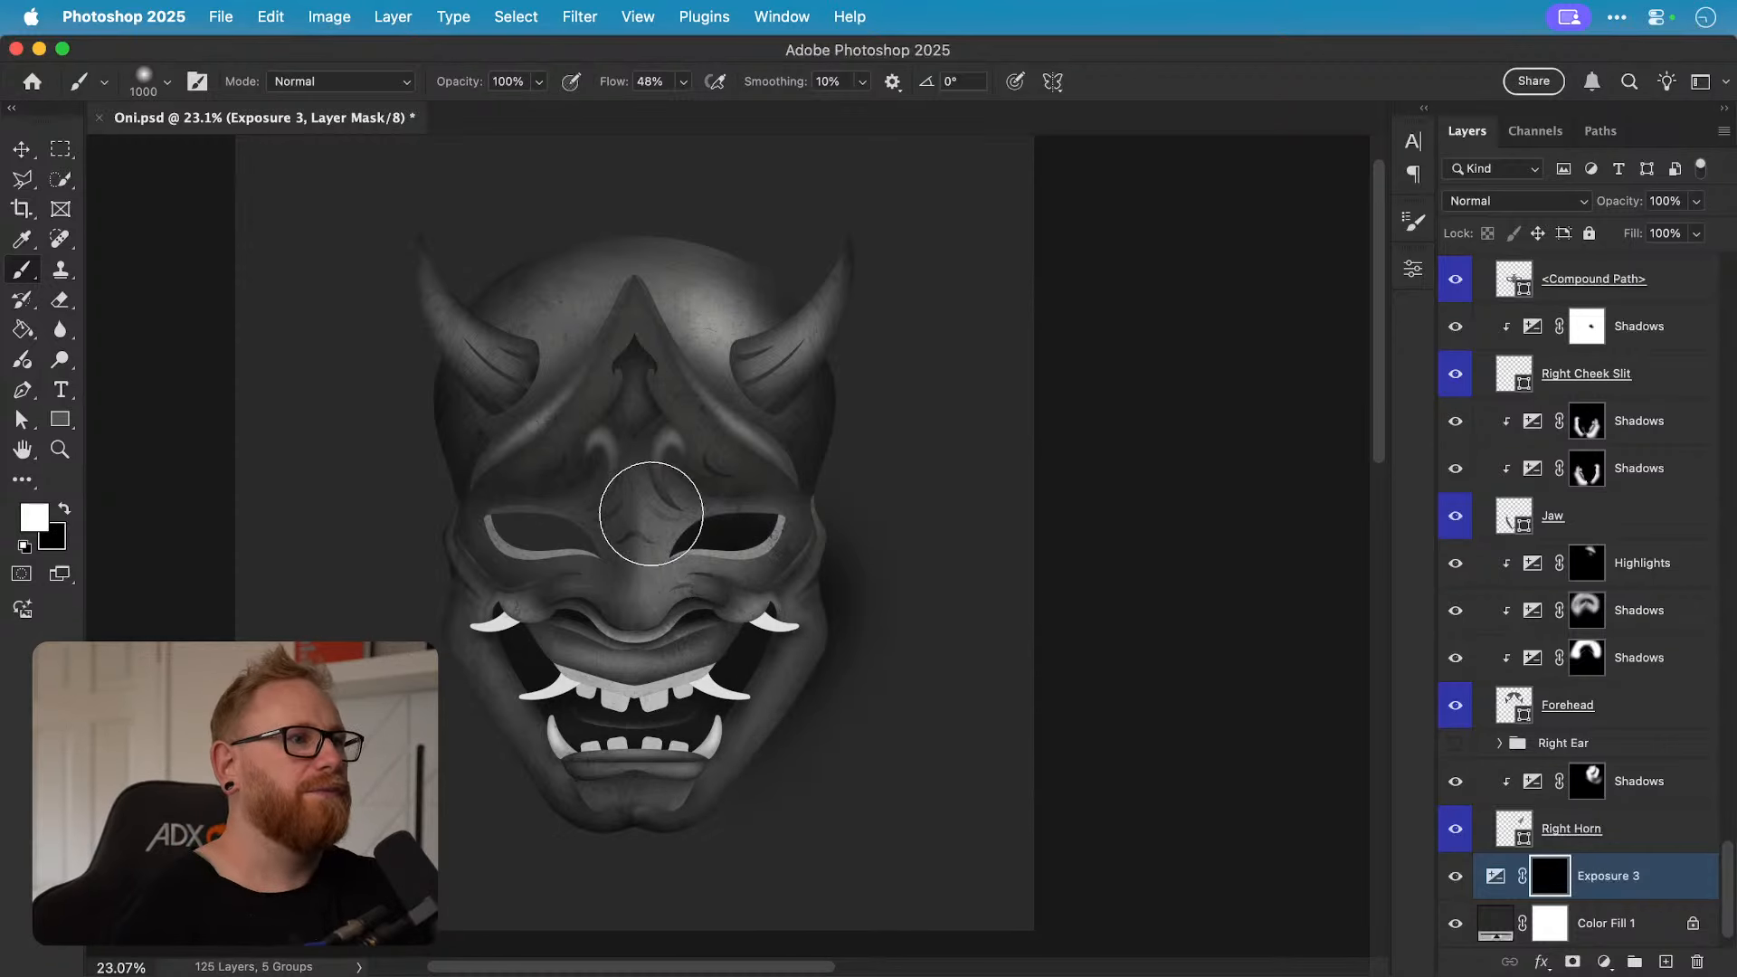
key("bracketleft")
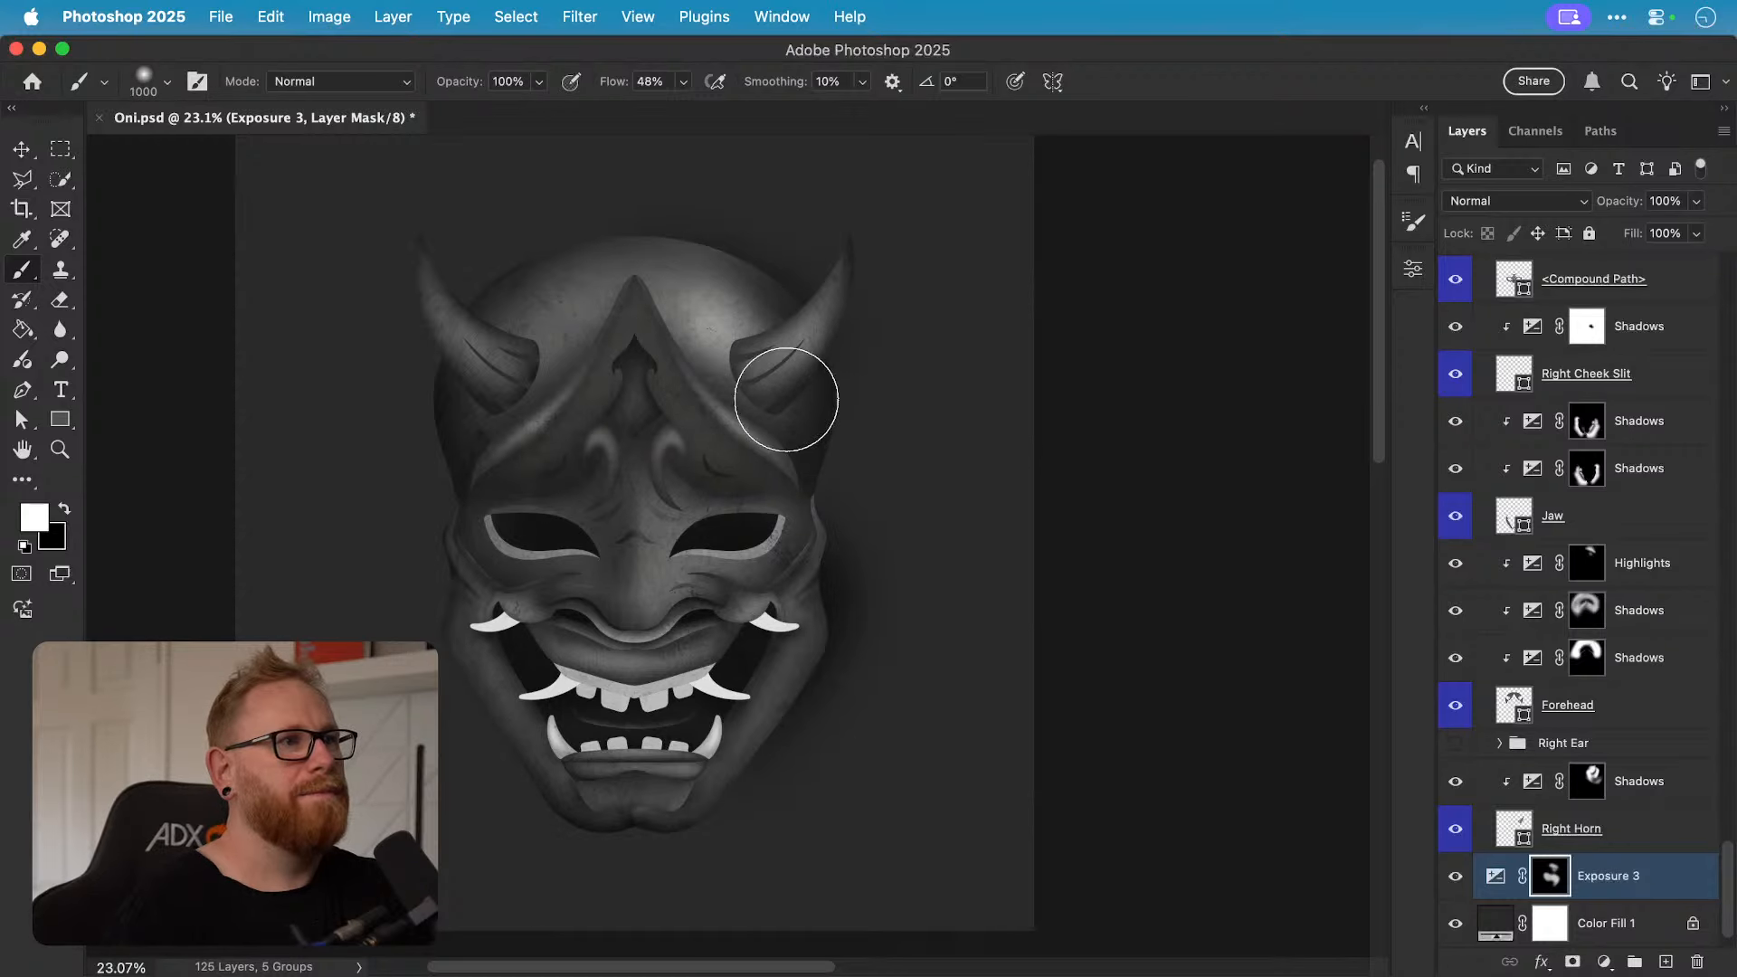
key("bracketright")
key("bracketright")
key("bracketright")
mouse_move(799, 463)
left_mouse_down()
mouse_move(767, 481)
mouse_move(806, 541)
mouse_move(796, 652)
left_mouse_up()
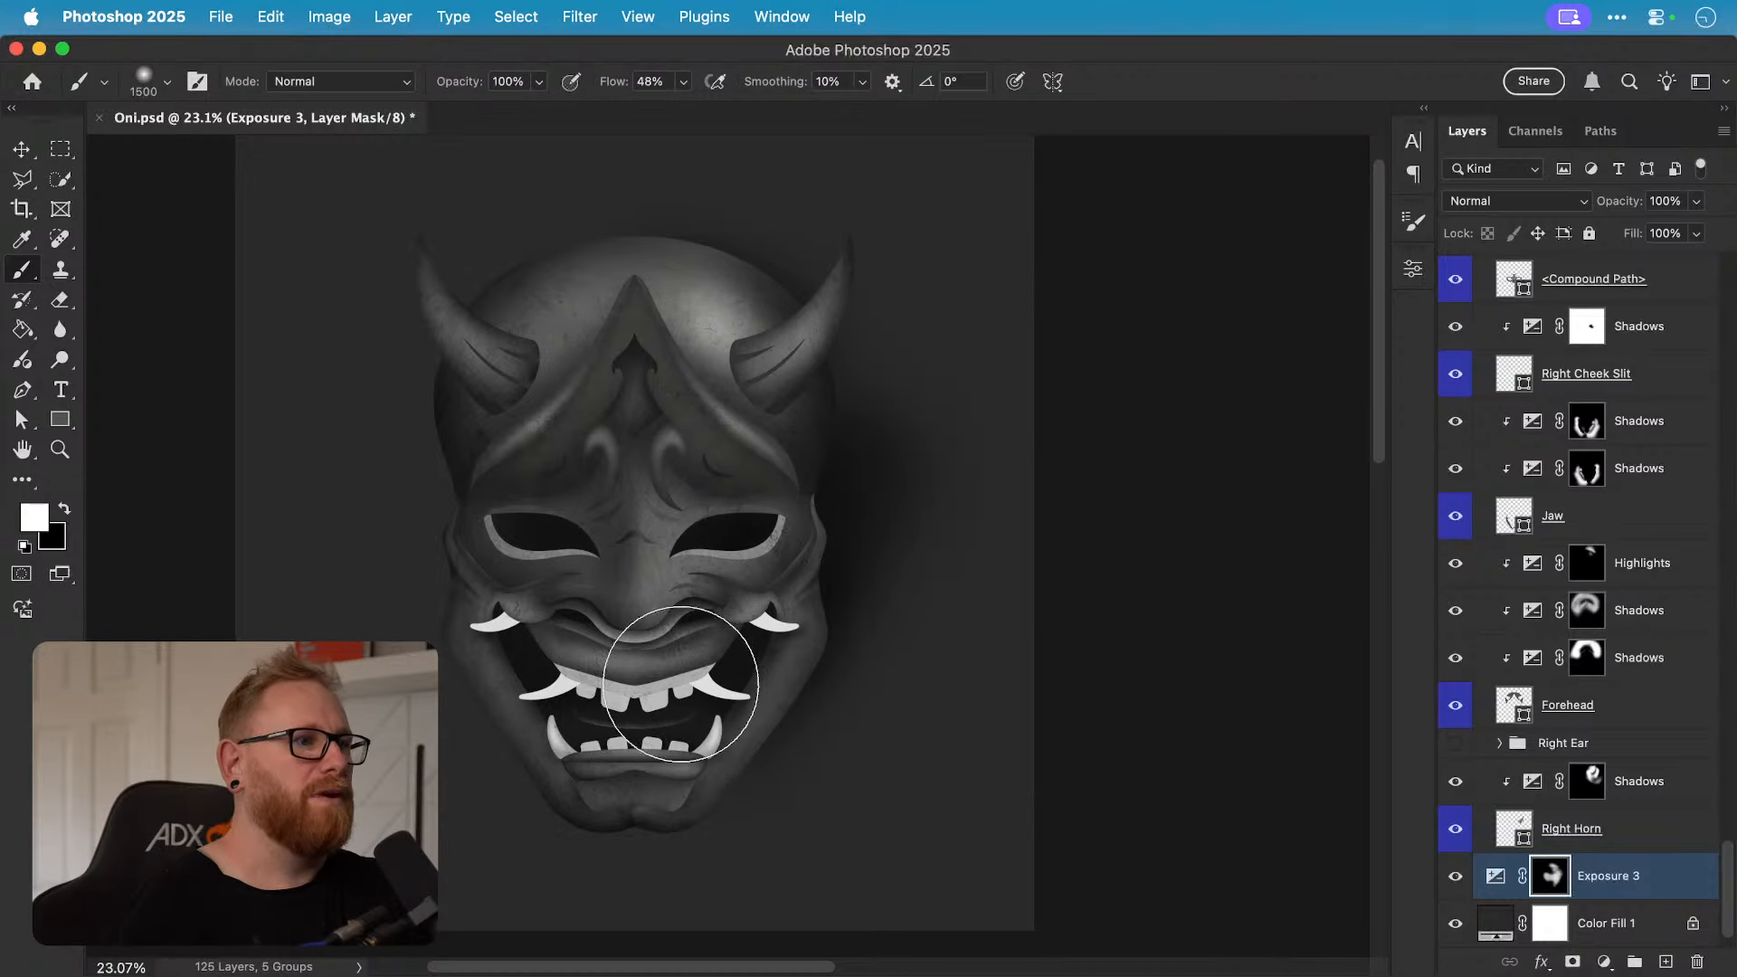
Step: Spread the background shadow outward around the mask's right side and above its head, using brushes of 2100, 2200 and 2000 px
key("bracketright")
key("bracketright")
key("bracketright")
key("bracketright")
key("bracketright")
key("bracketright")
key("bracketright")
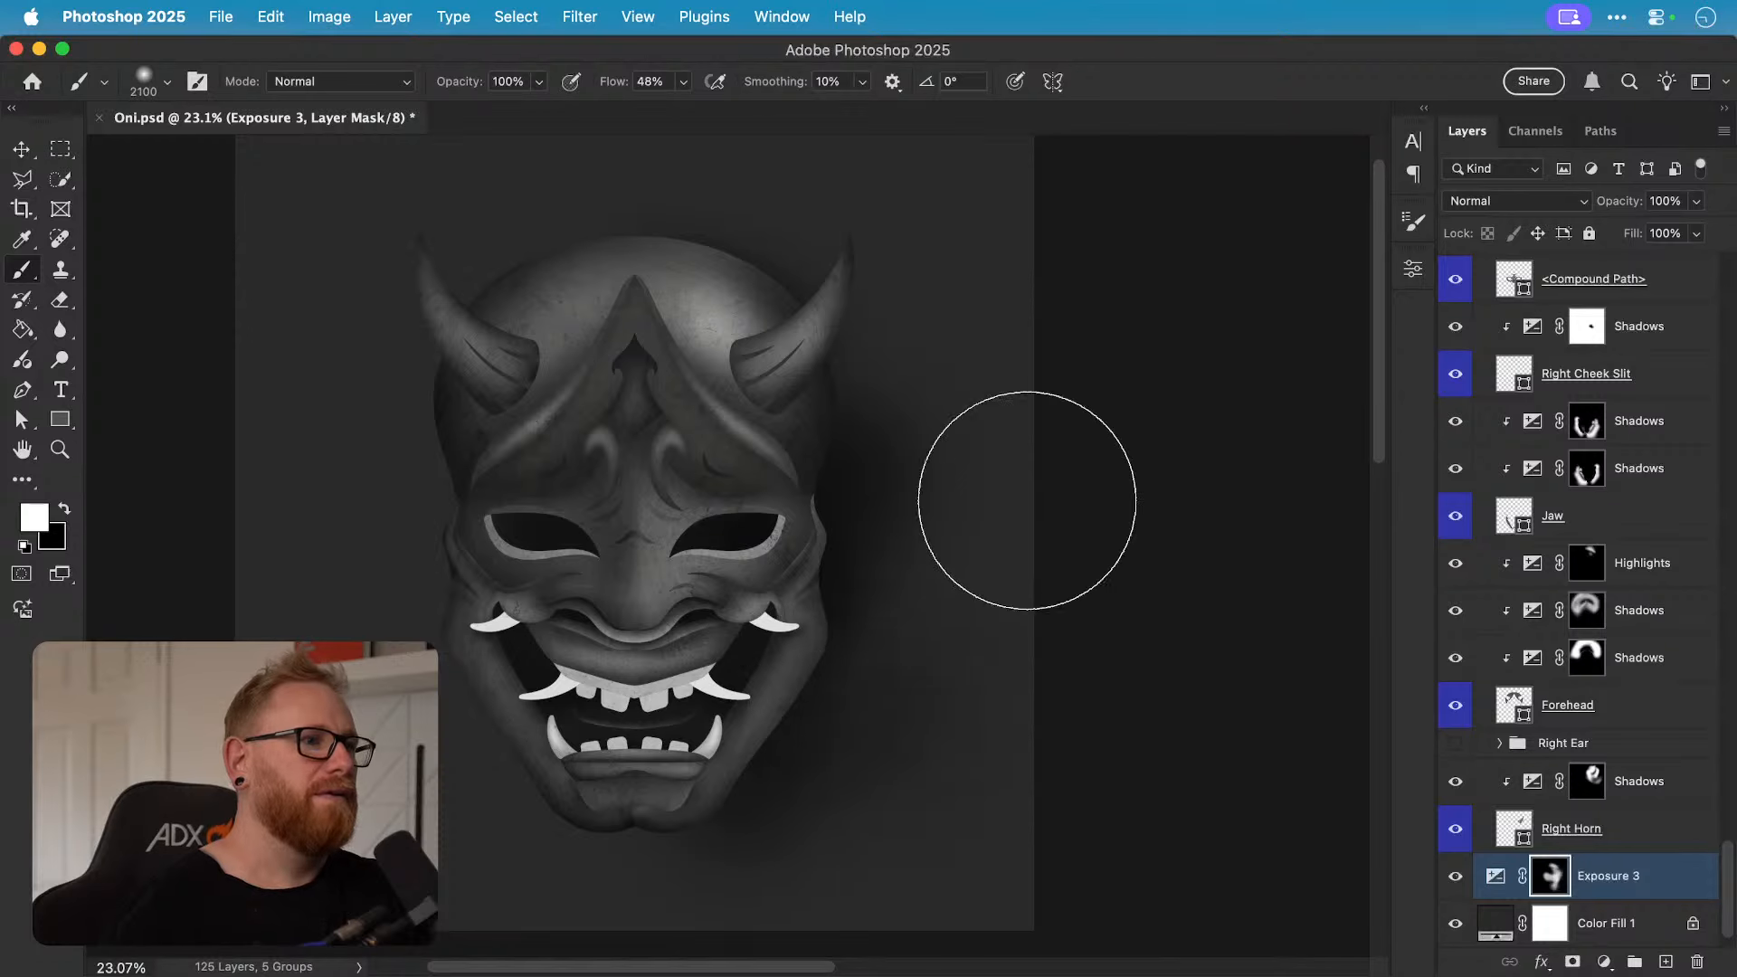
left_click_drag(726, 390, 934, 386)
mouse_move(628, 402)
left_mouse_down()
mouse_move(970, 179)
mouse_move(1059, 335)
mouse_move(1279, 395)
left_mouse_up()
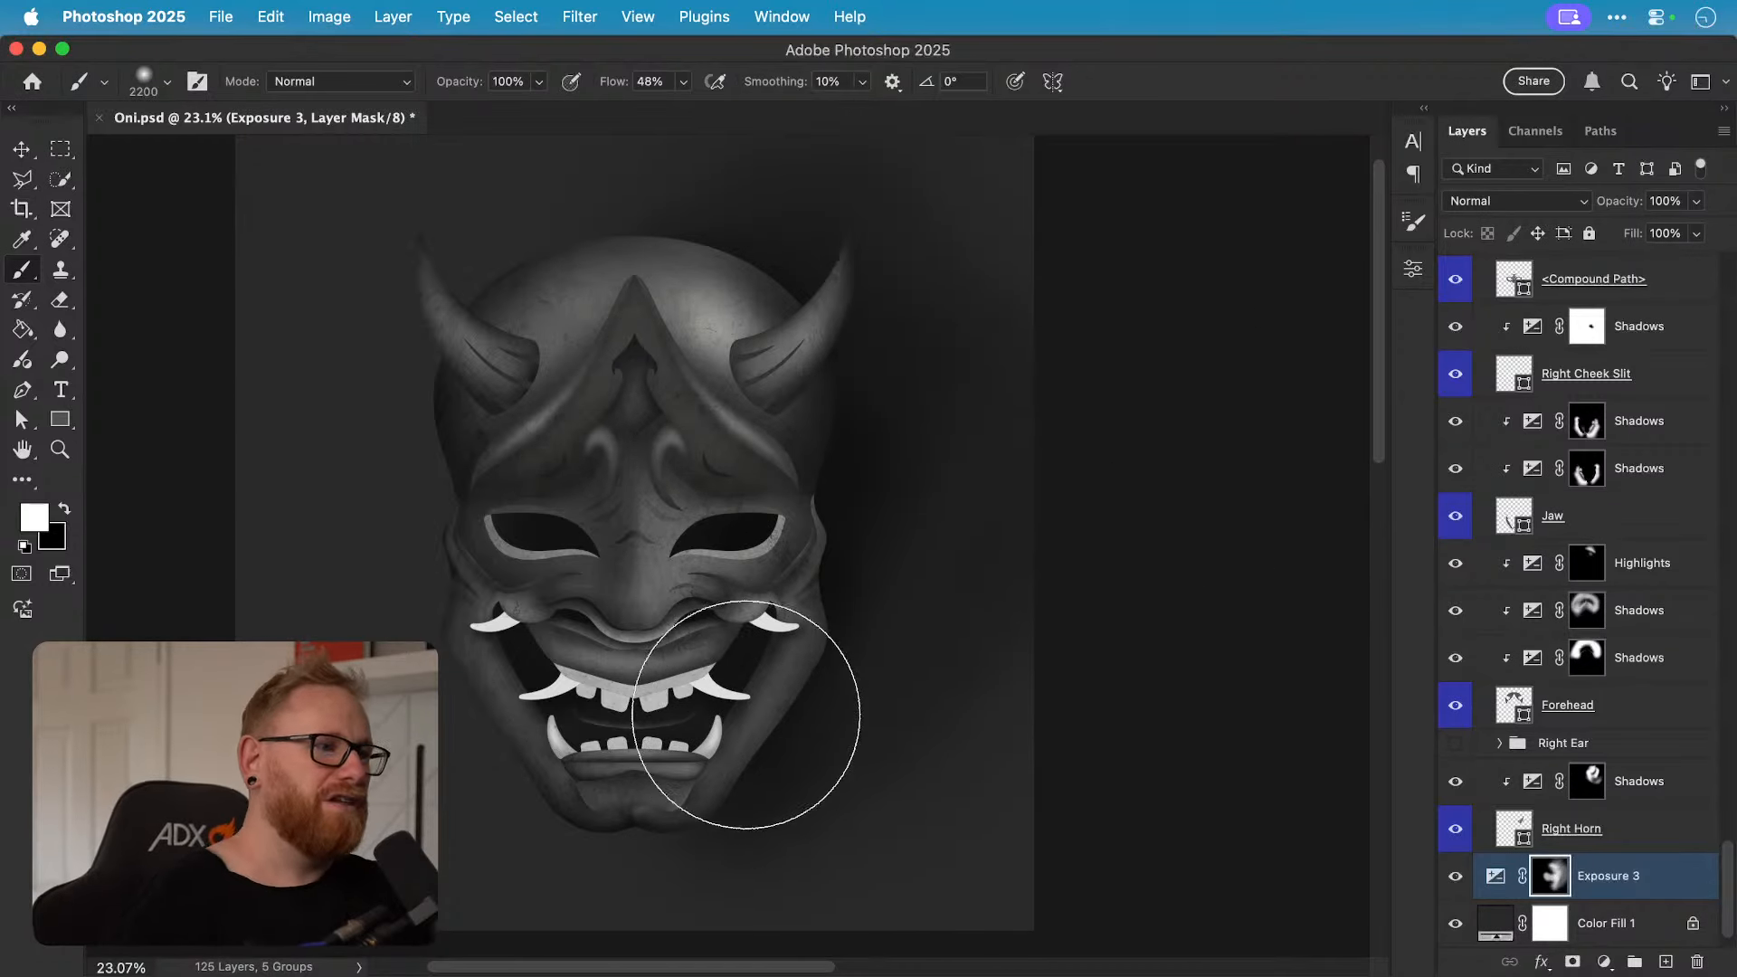
key("bracketleft")
key("bracketleft")
mouse_move(582, 356)
left_mouse_down()
mouse_move(1066, 285)
mouse_move(1134, 352)
left_mouse_up()
key("super+0")
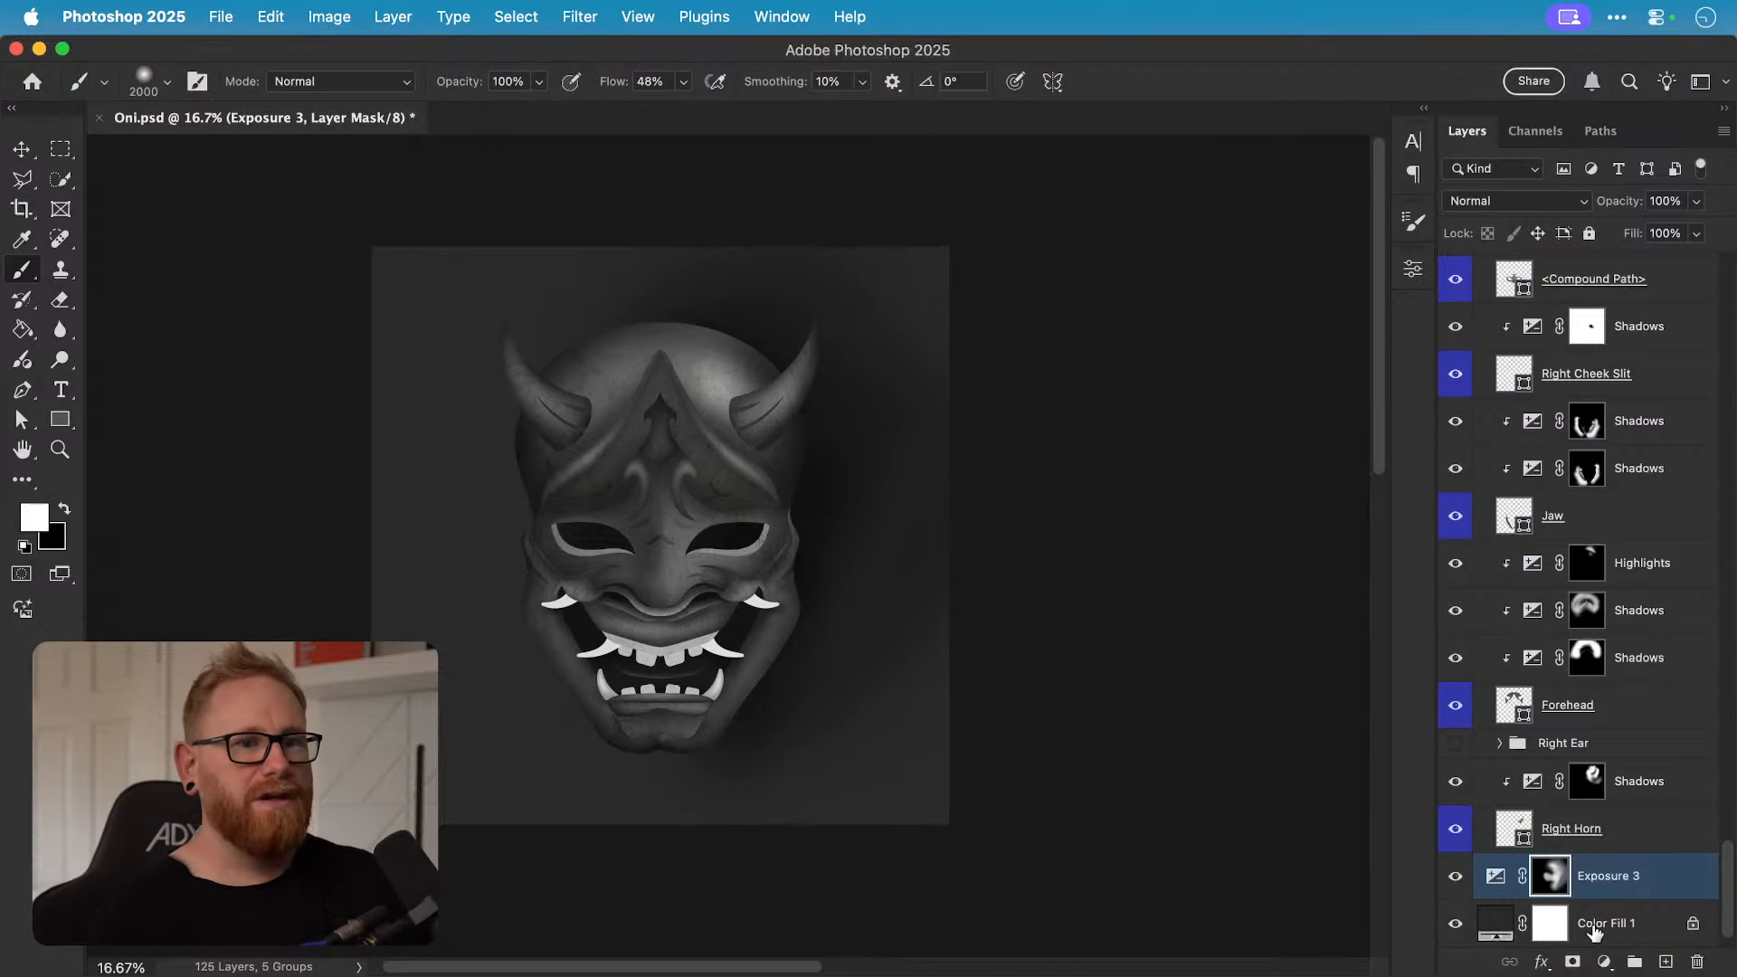
Step: Add a layer above Exposure 3 and paint white light over the background's left and lower areas with a 4900 px brush
left_click(1666, 960)
key("x")
key("x")
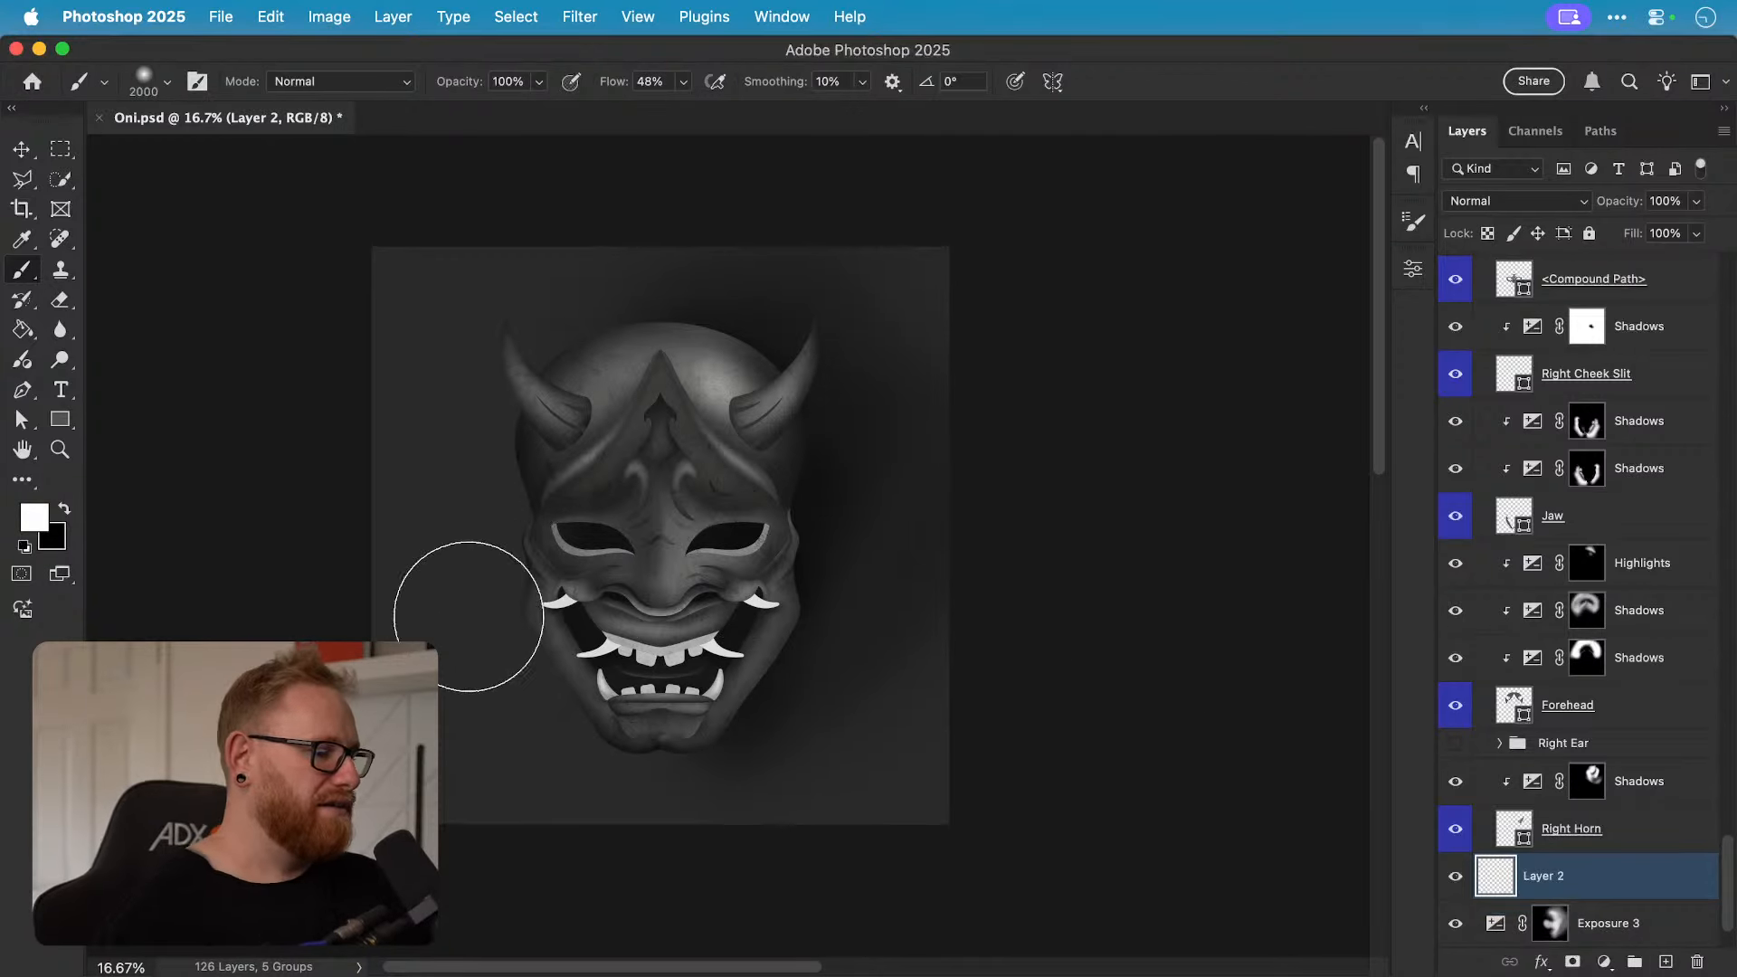
key("bracketright")
key("bracketright")
key("bracketright")
key("bracketright")
key("bracketright")
key("bracketright")
key("bracketright")
key("bracketright")
key("bracketright")
key("bracketright")
key("bracketright")
key("bracketright")
key("bracketright")
key("bracketright")
key("bracketright")
key("bracketright")
key("bracketright")
key("bracketright")
key("bracketright")
key("bracketright")
key("bracketright")
key("bracketright")
key("bracketright")
key("bracketright")
key("bracketright")
key("bracketright")
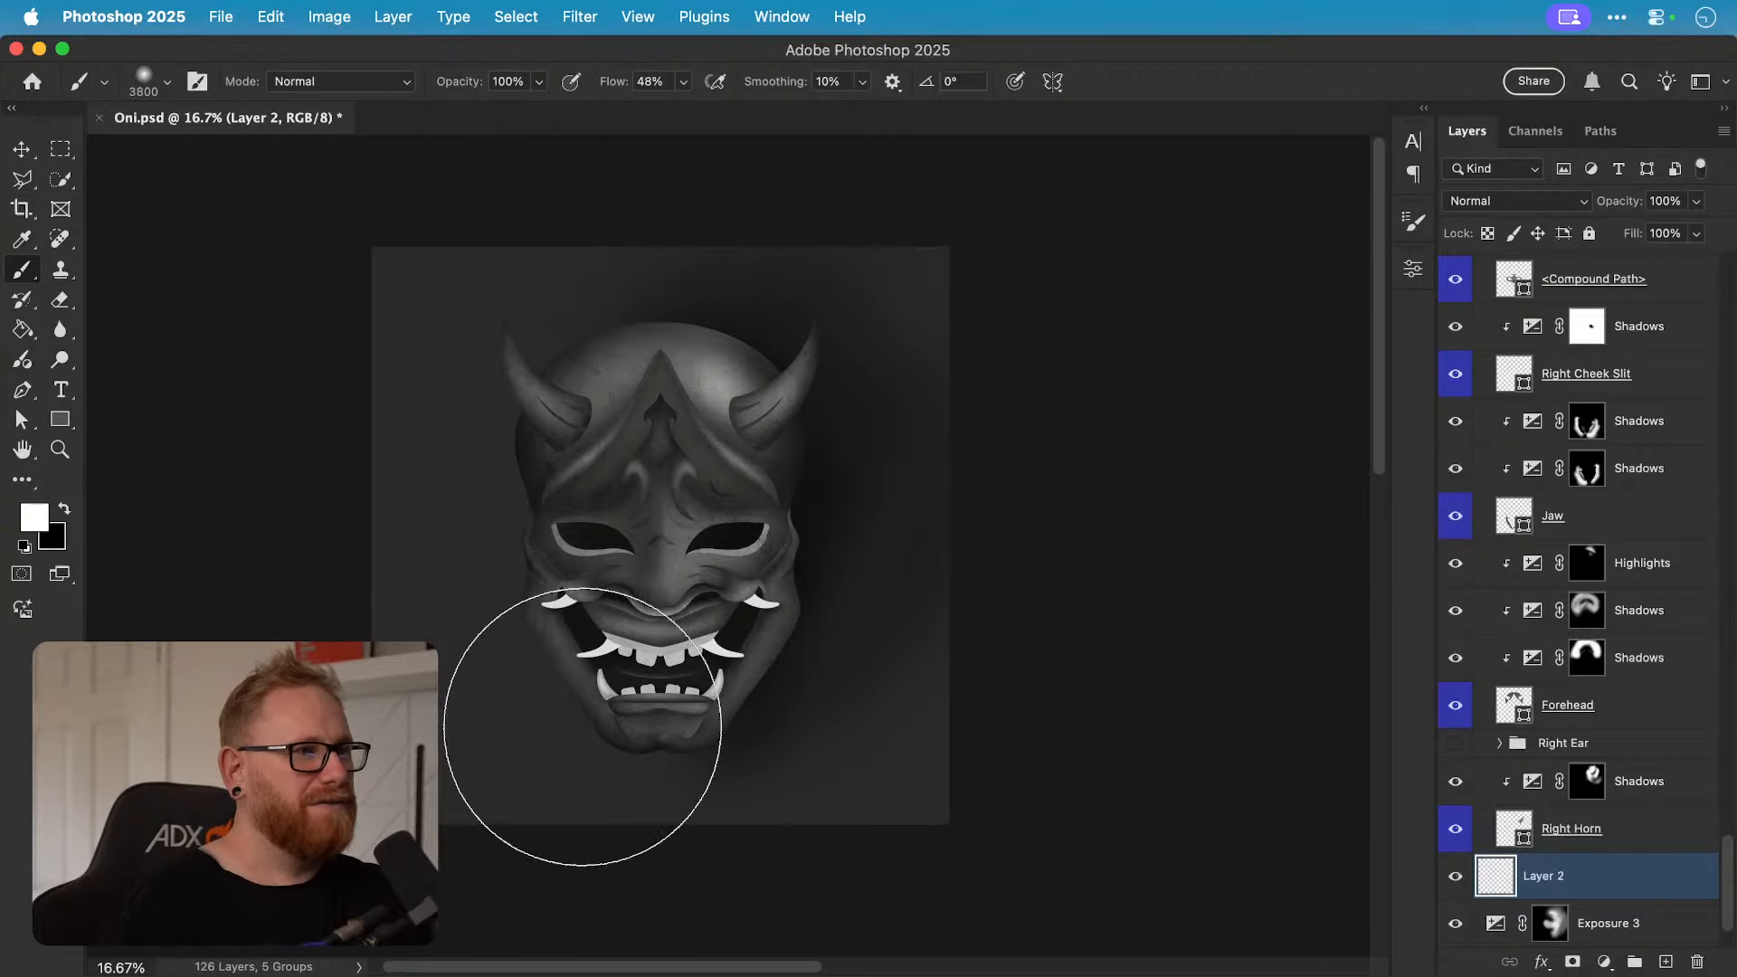
left_click_drag(624, 913, 660, 809)
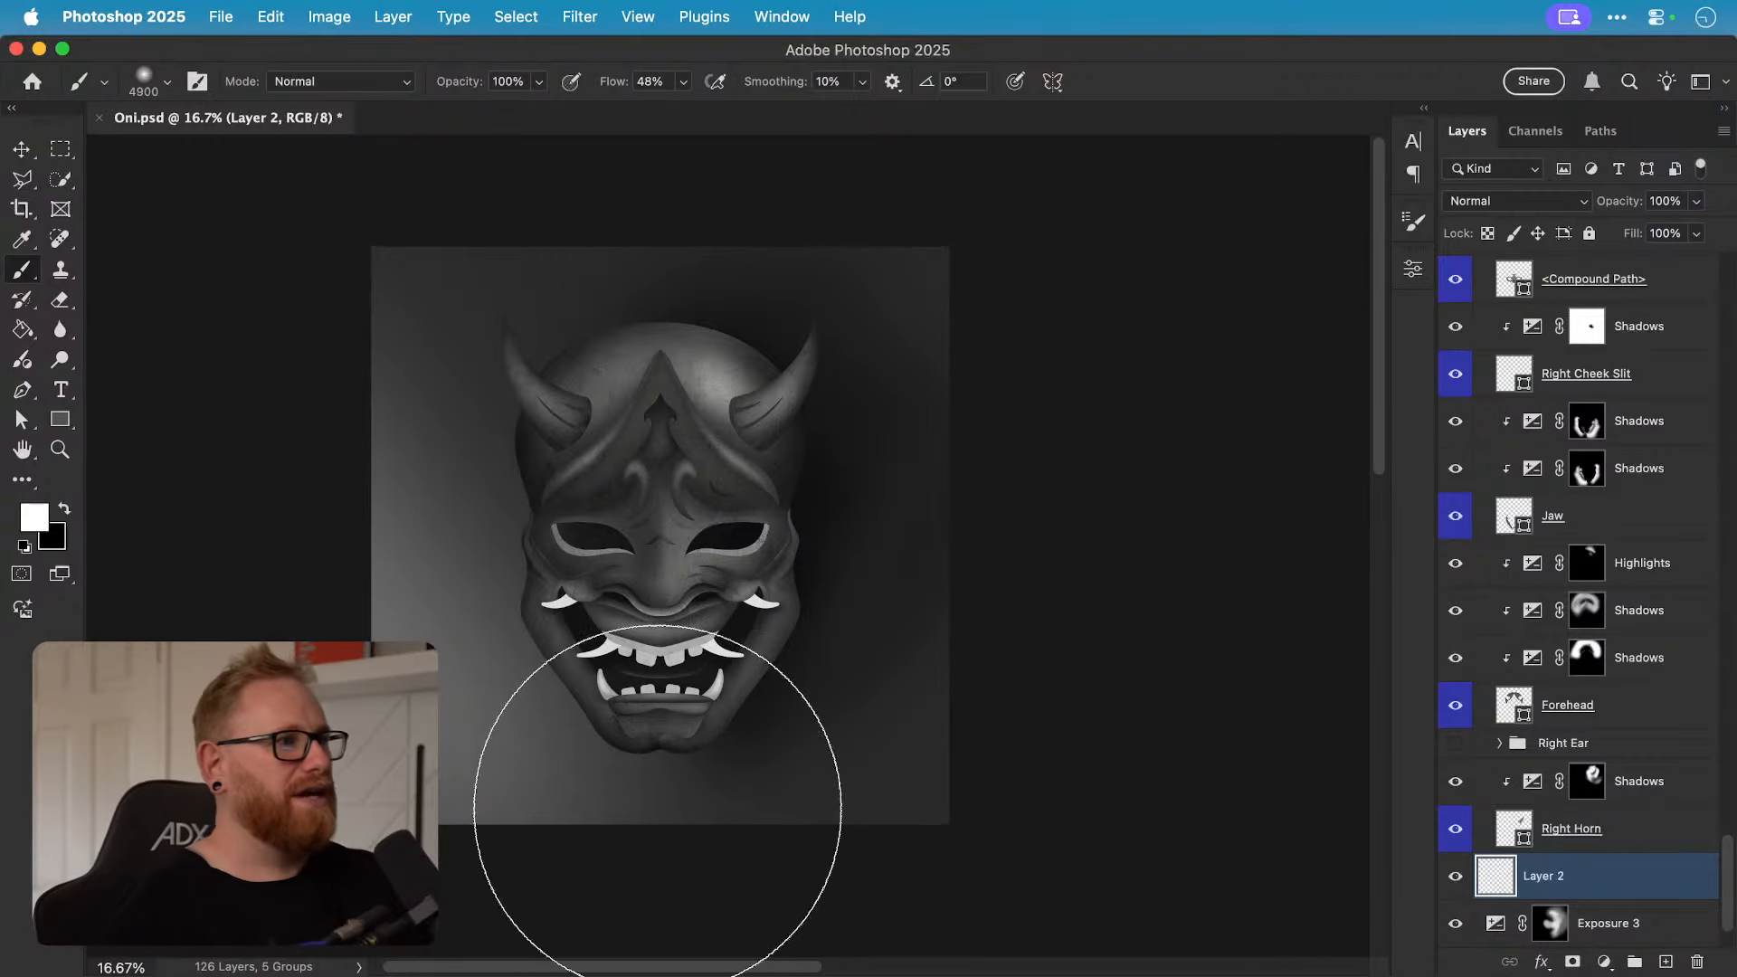
Step: Undo the white stroke, set the brush flow to 10%, and repaint the soft light down the left side of the background
key("super+z")
key("shift+1")
mouse_move(275, 423)
left_mouse_down()
mouse_move(588, 846)
mouse_move(628, 869)
left_mouse_up()
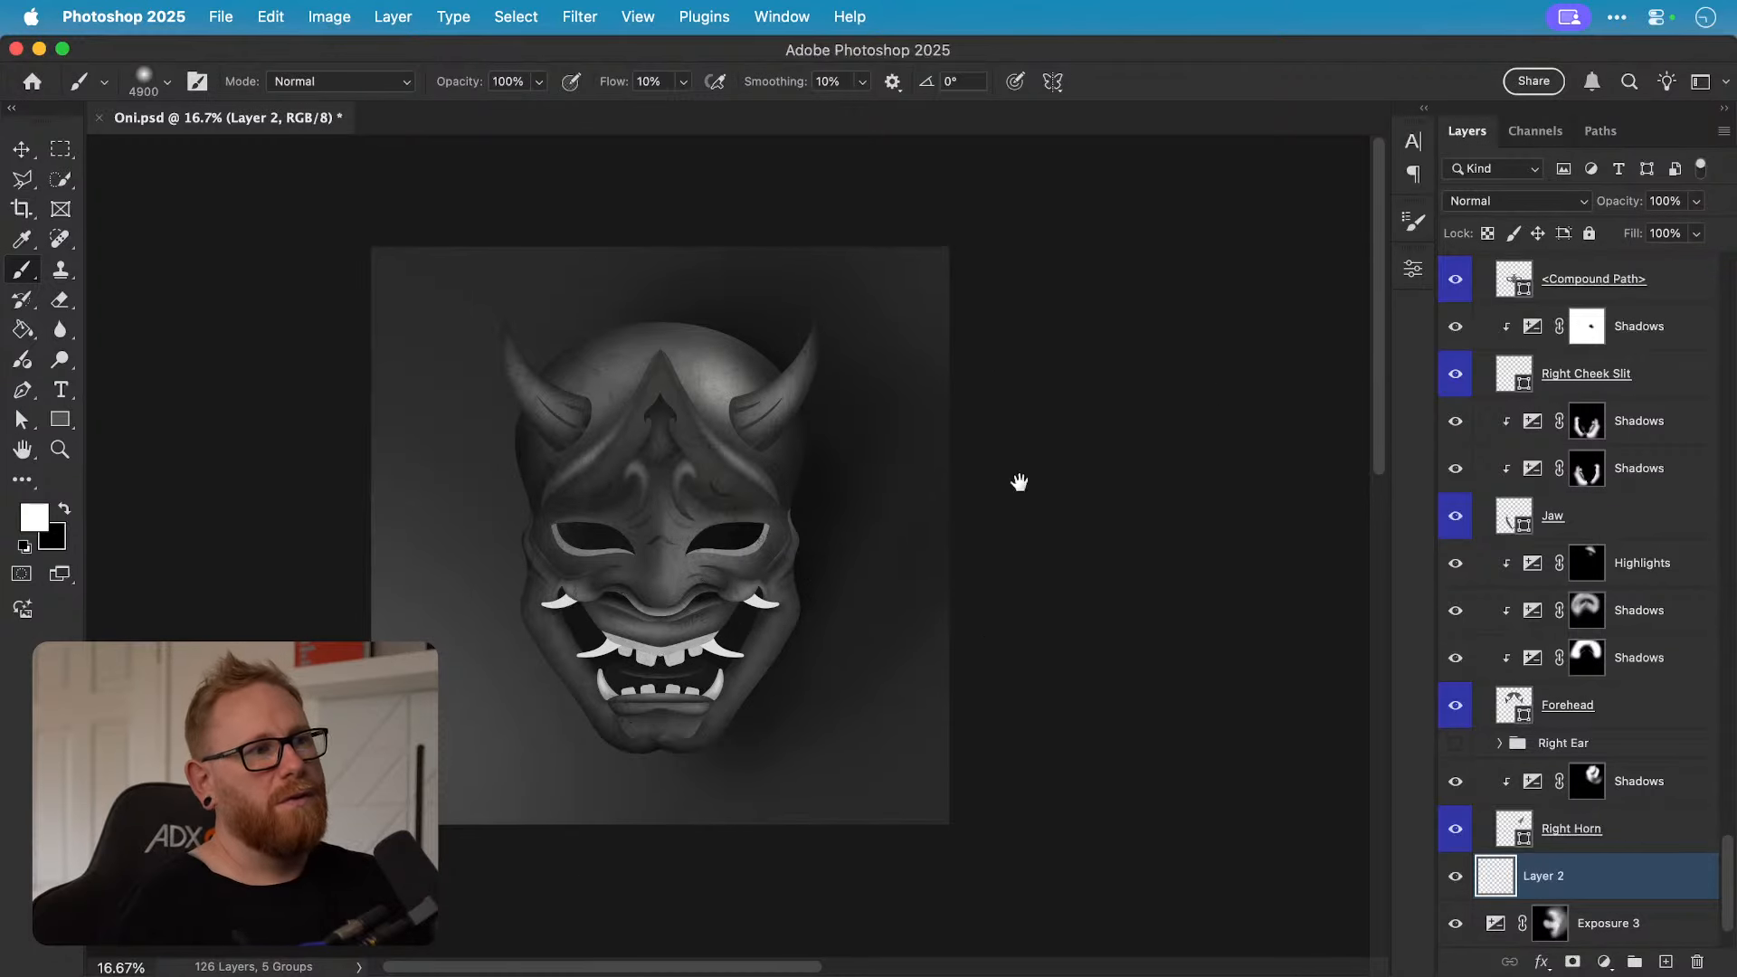
Step: Toggle the visibility of Layer 2 and Exposure 3 to compare the mask with and without the background lighting
scroll(1017, 485, "right", 3)
key("z")
left_click_drag(660, 552, 678, 556)
key("v")
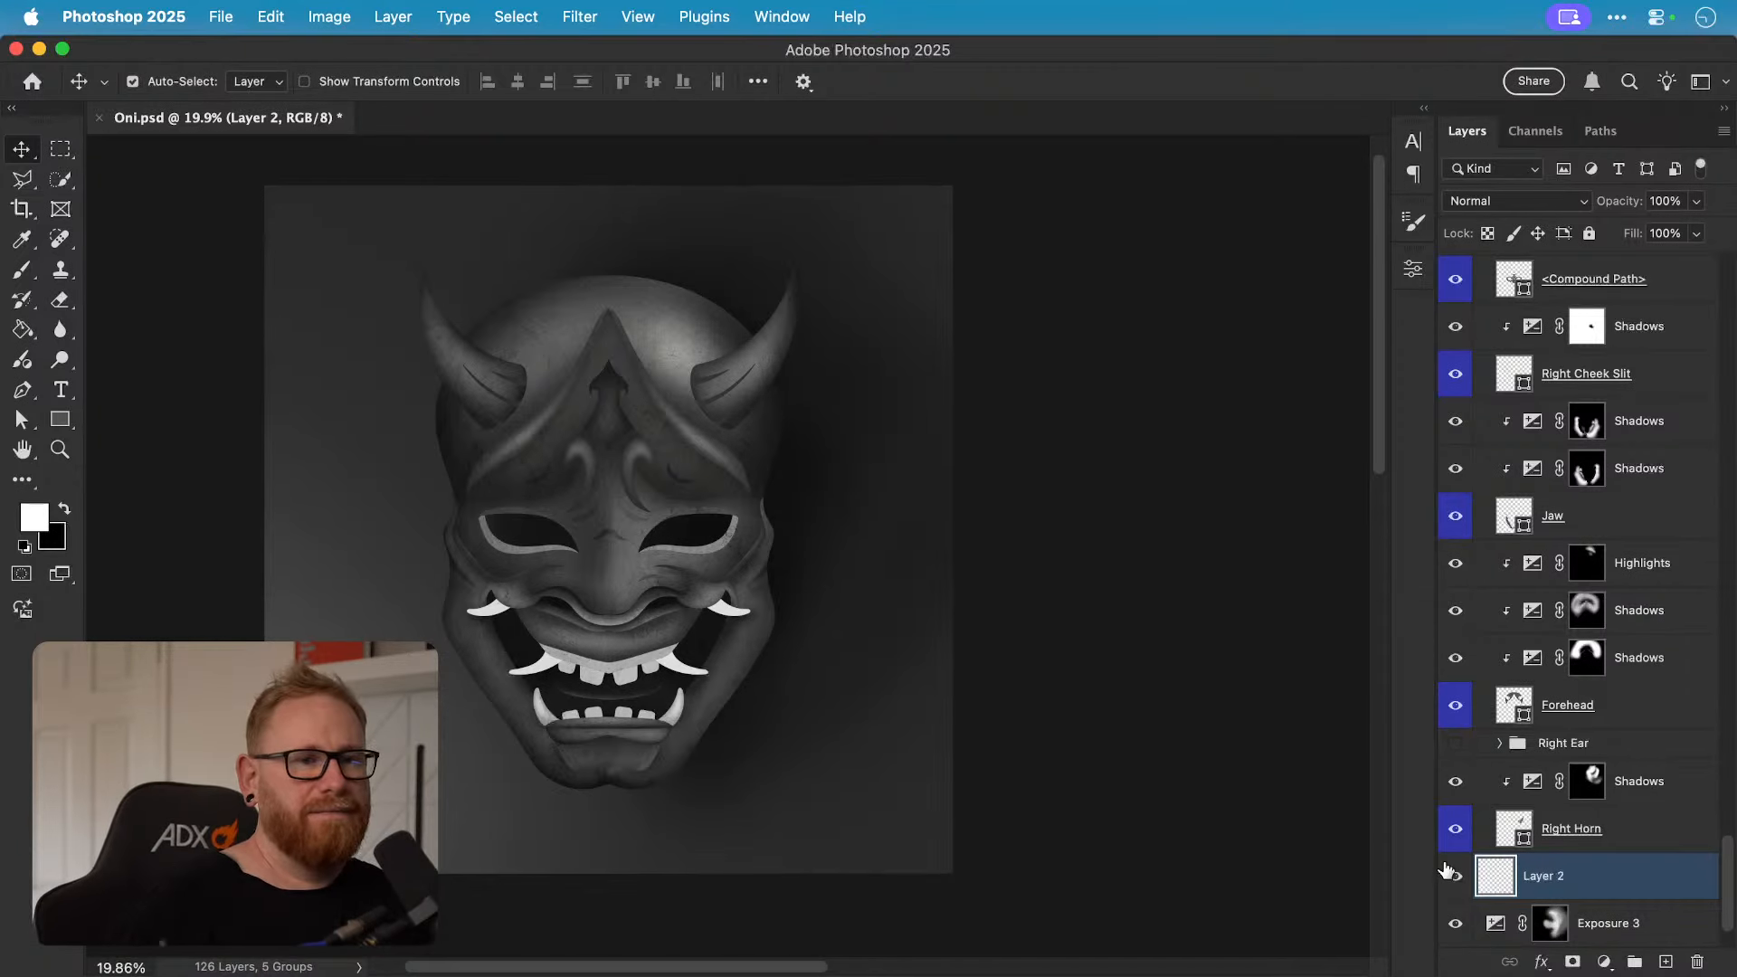
mouse_move(1453, 874)
left_mouse_down()
mouse_move(1456, 919)
mouse_move(1457, 877)
left_mouse_up()
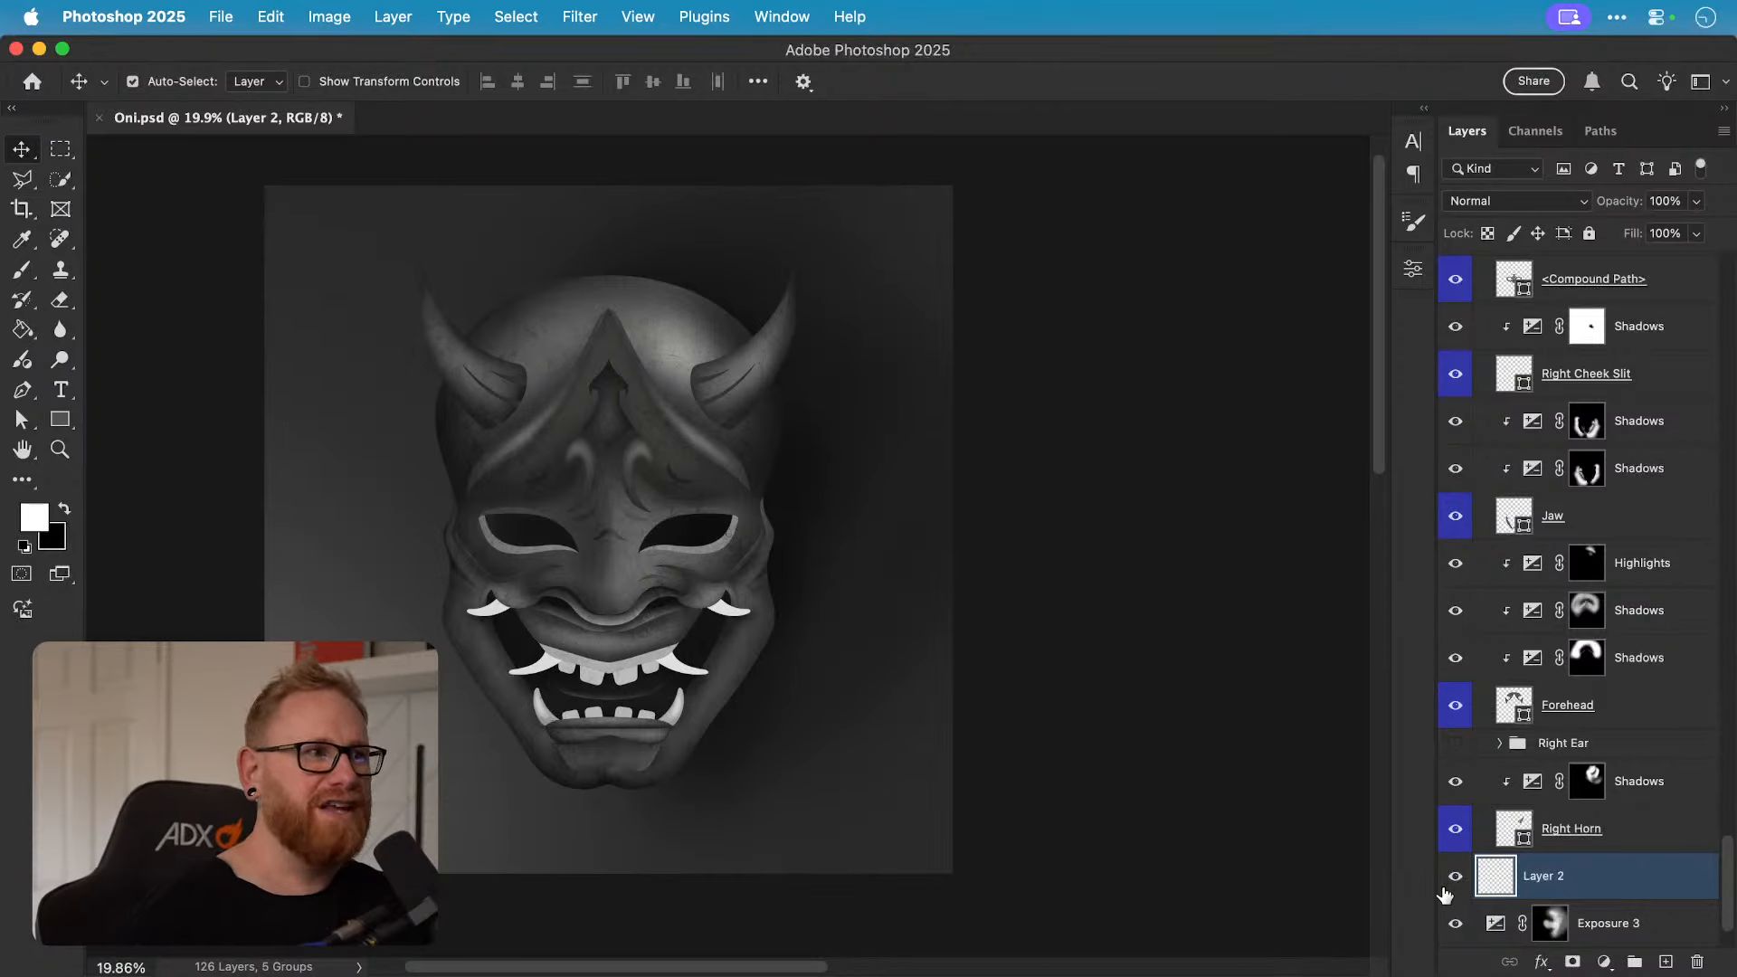
left_click_drag(1453, 877, 1462, 912)
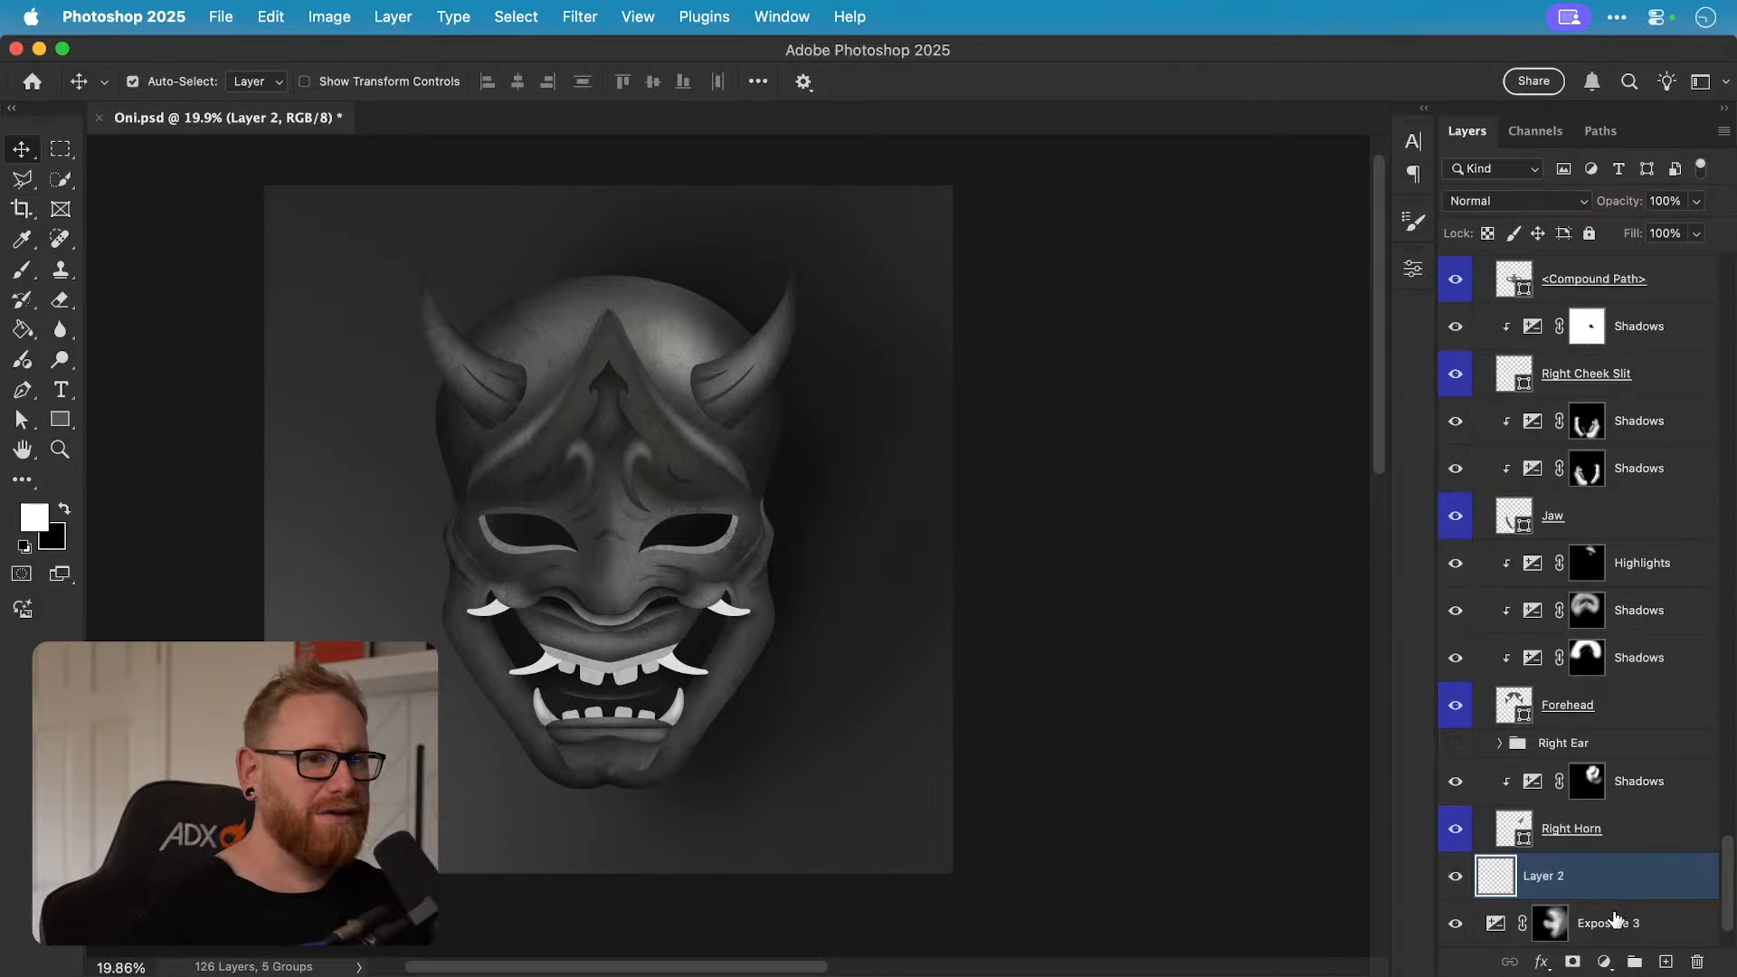
Step: Delete Layer 2 and the Exposure 3 adjustment layer, save the document, and fit the artwork in view
left_click(1609, 918, "shift")
key("Delete")
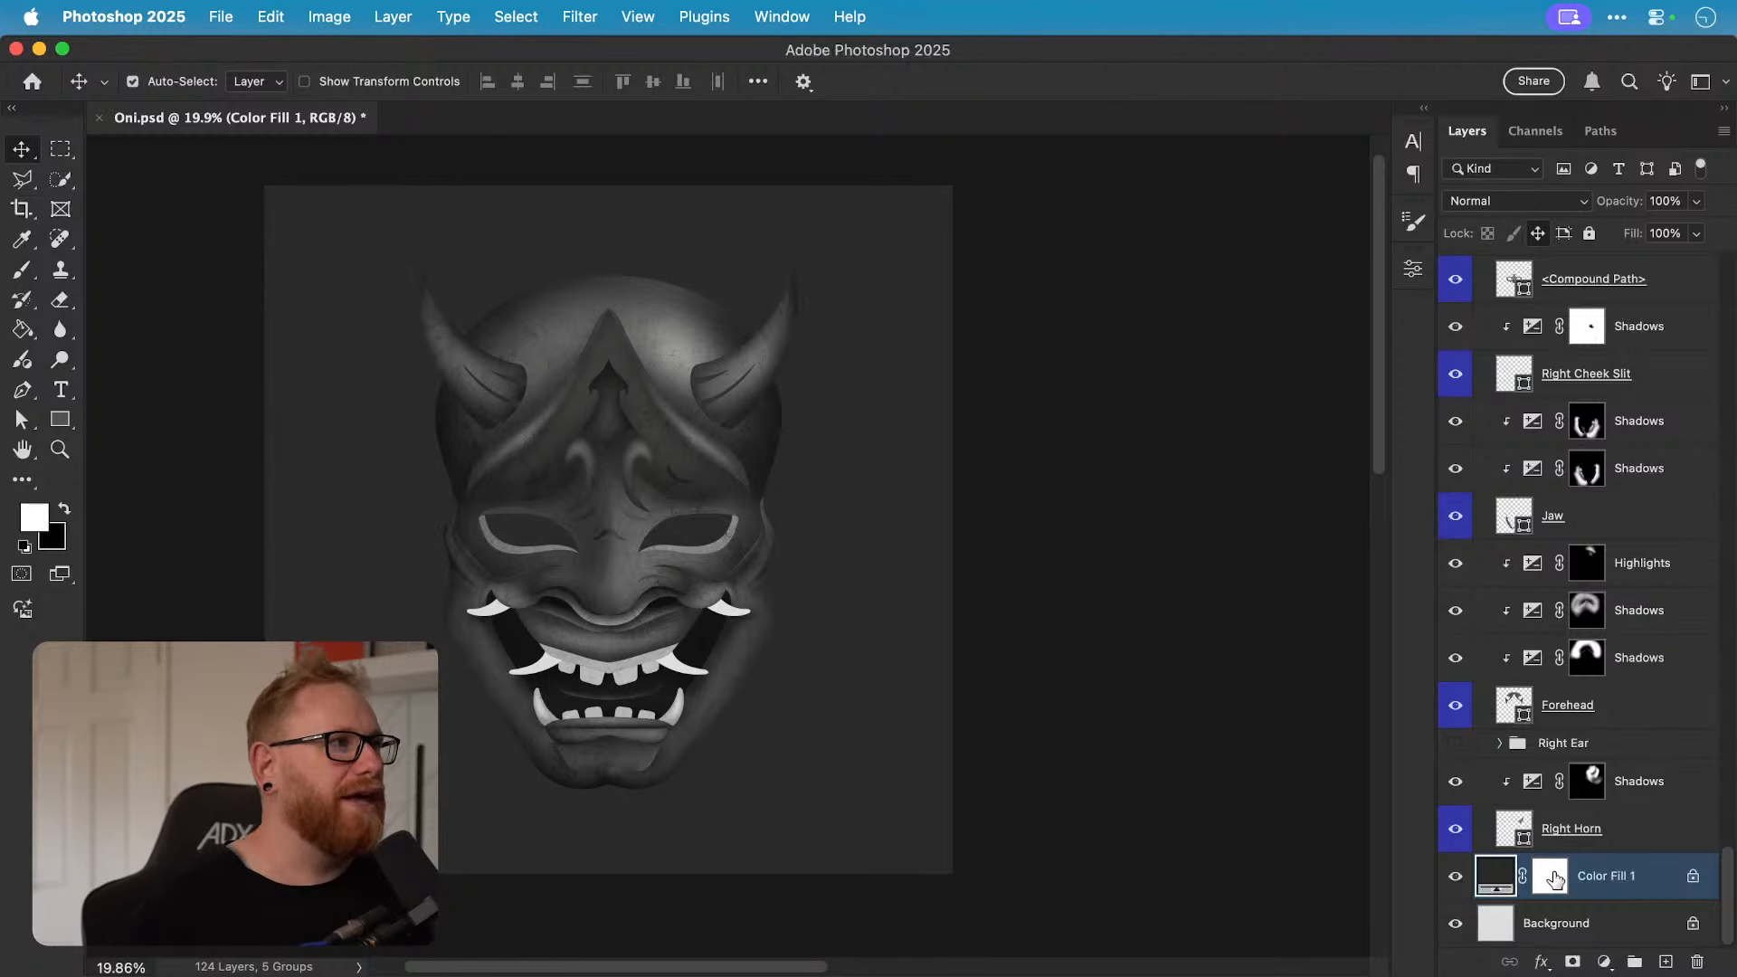
key("super+s")
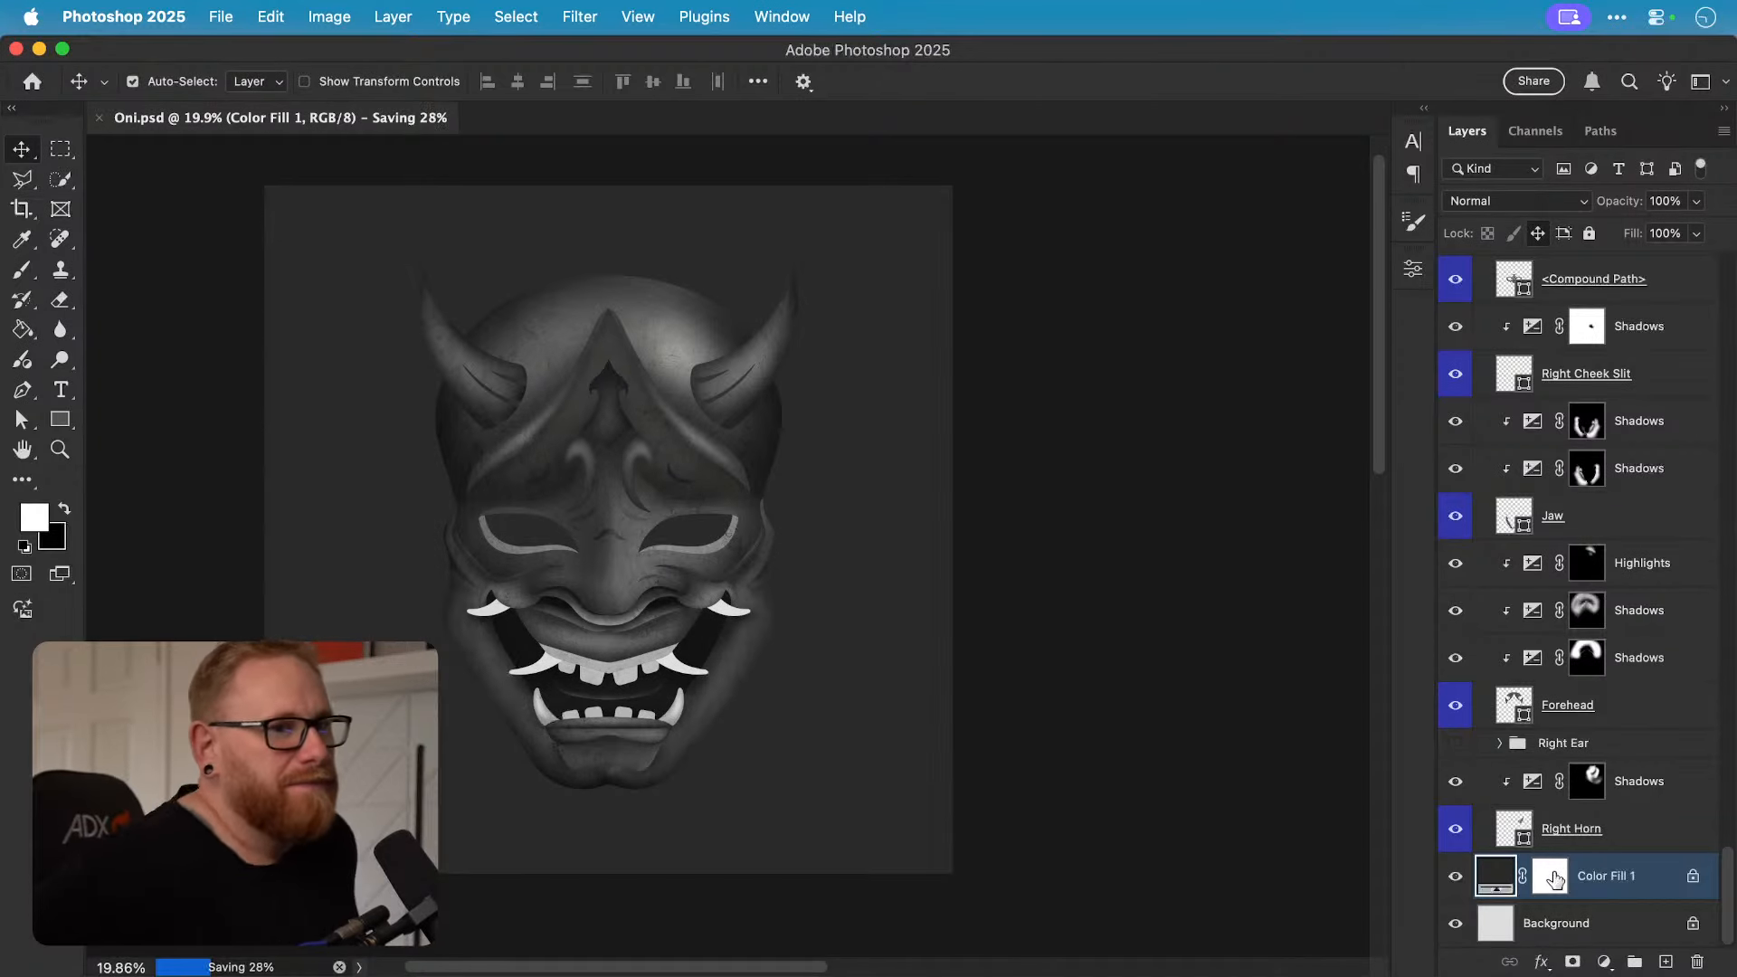
key("super+0")
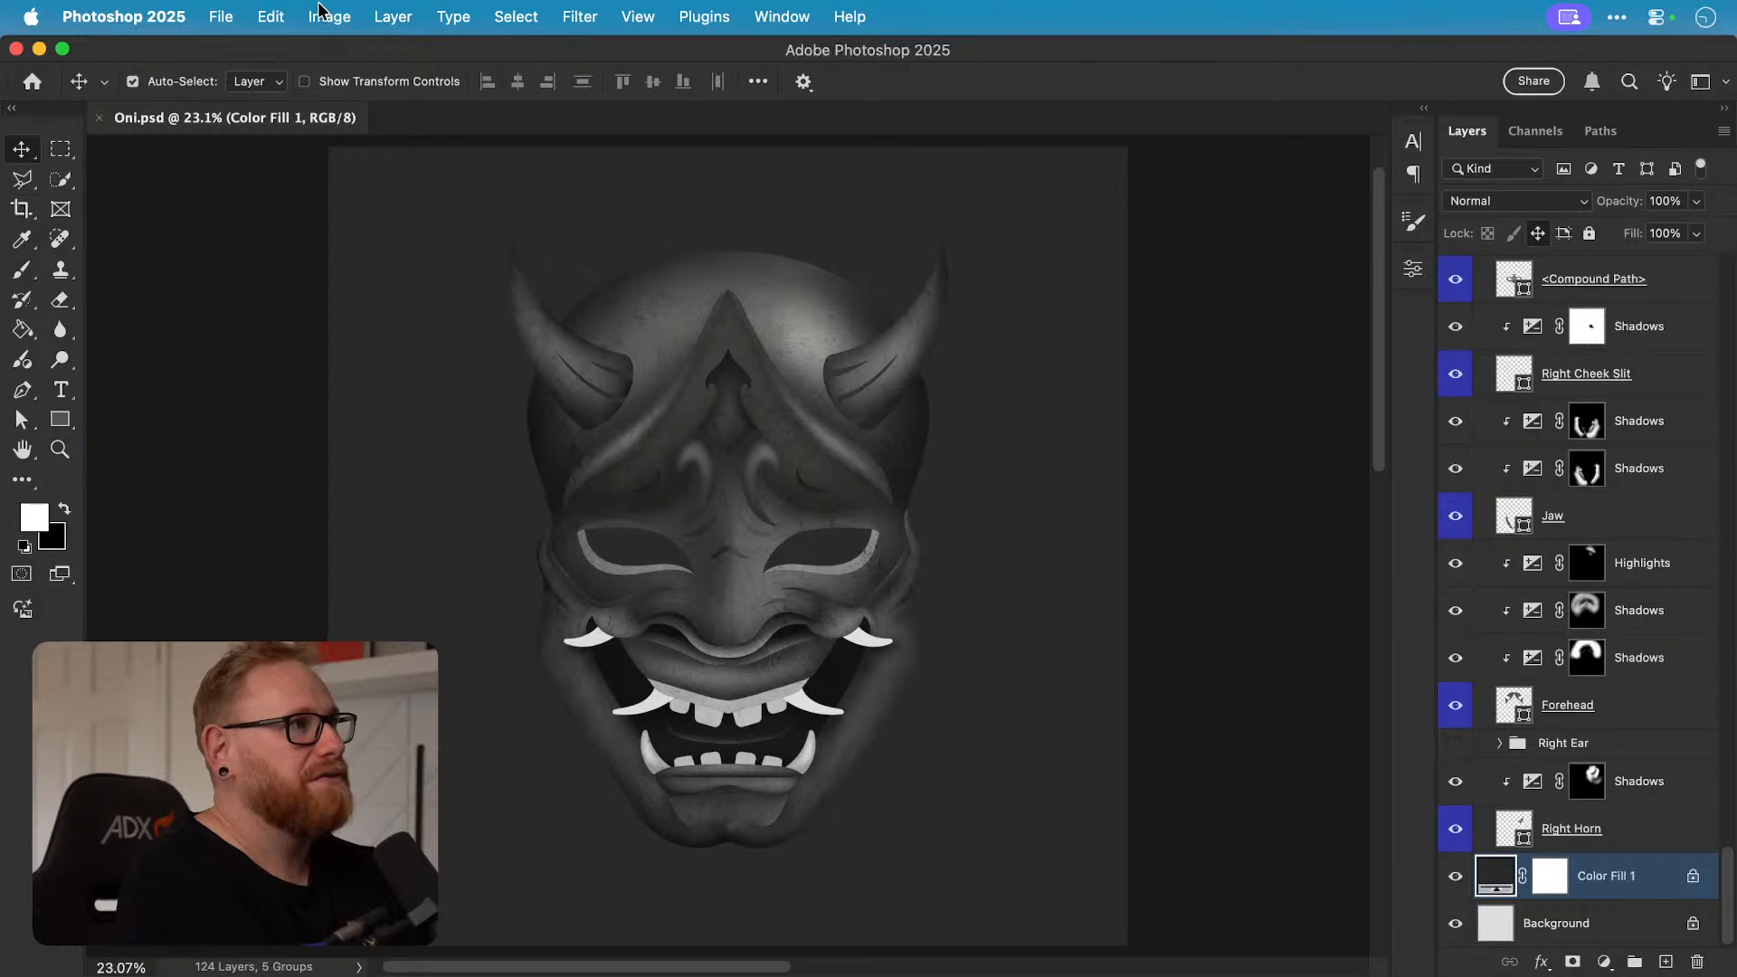
left_click(270, 16)
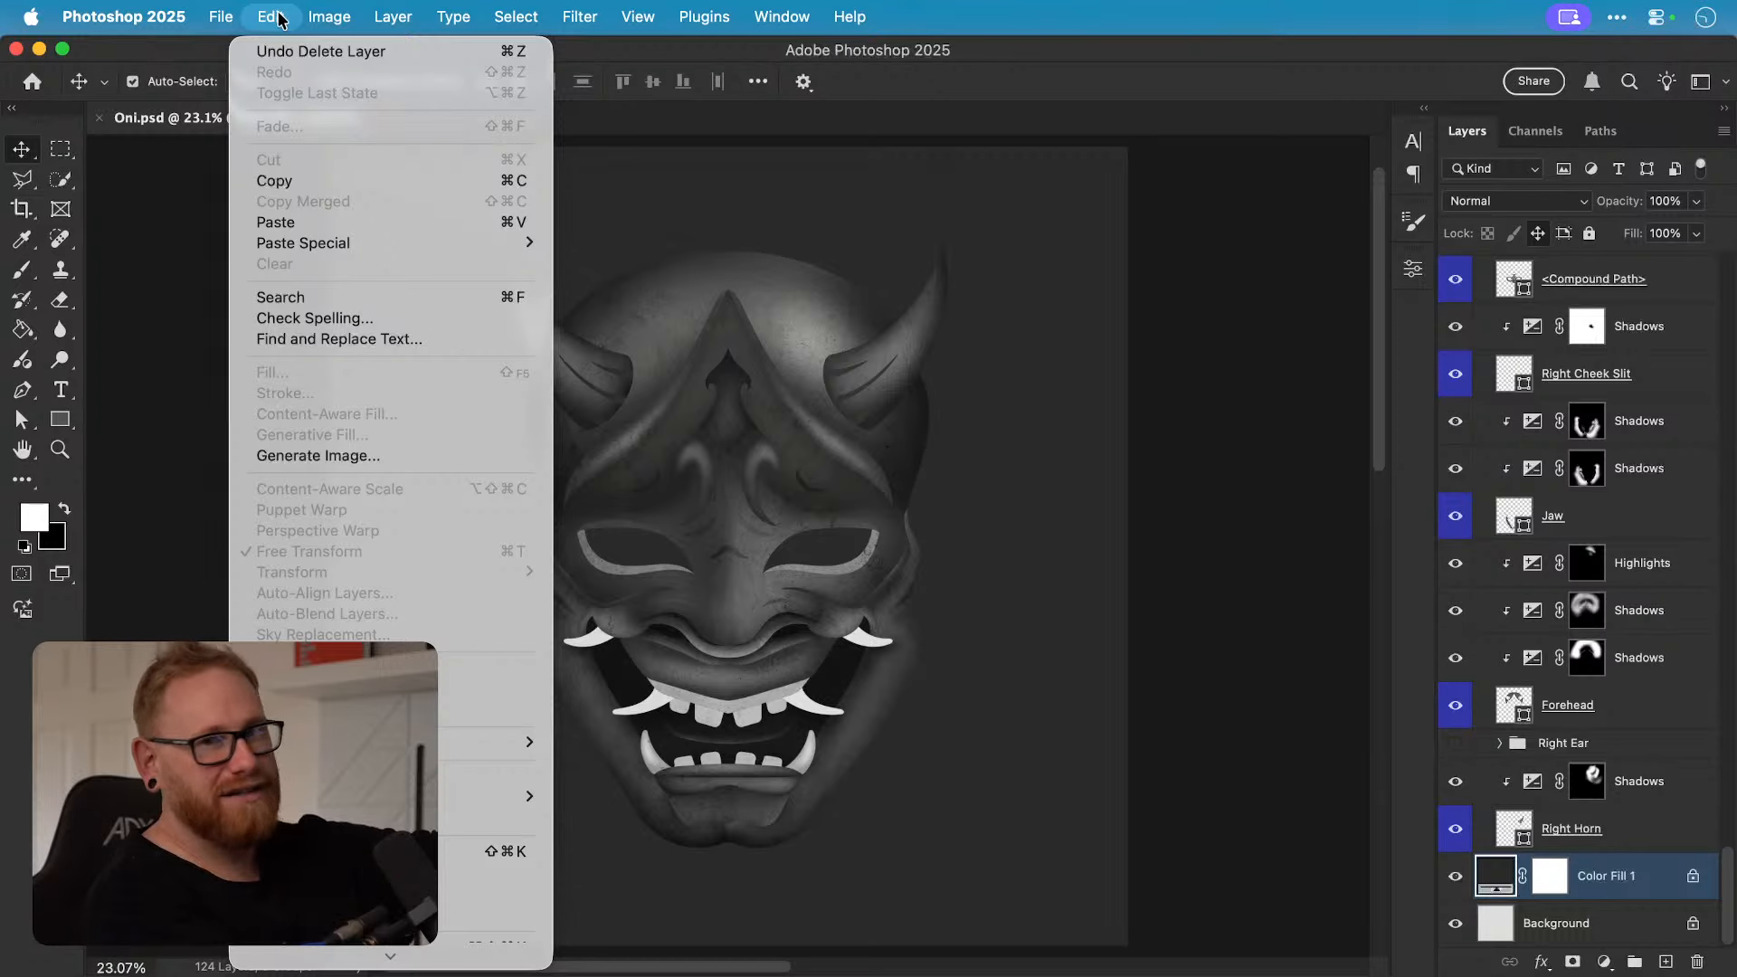
left_click(279, 18)
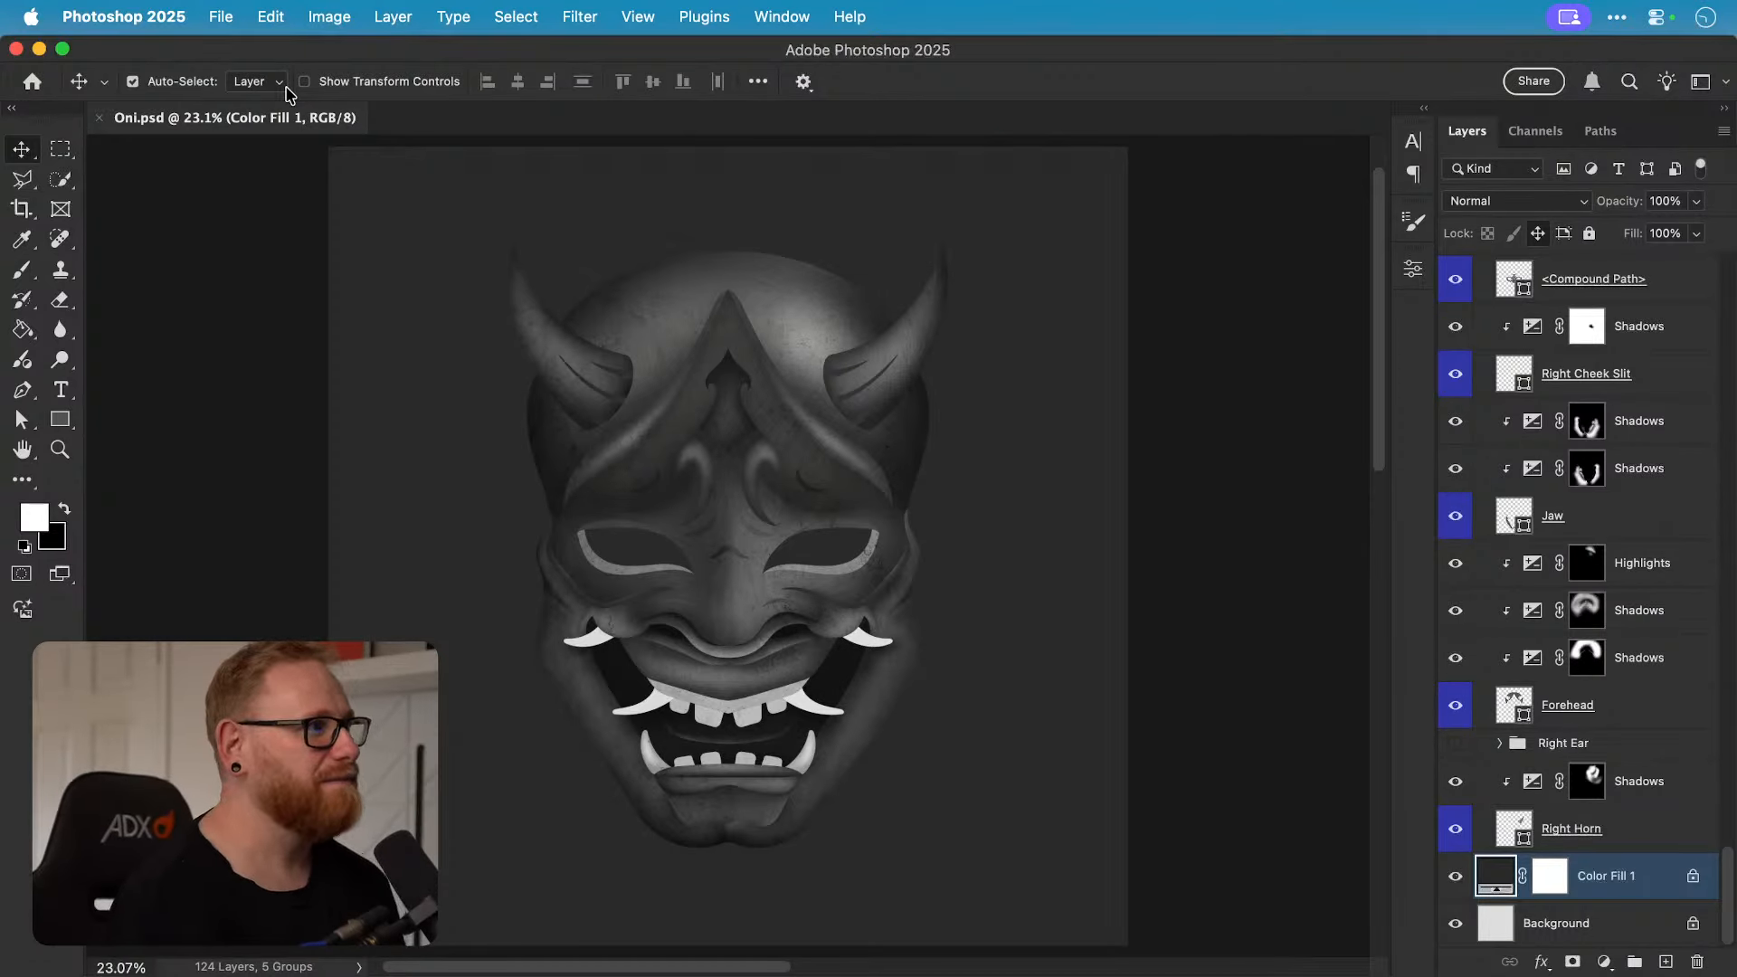
left_click(22, 270)
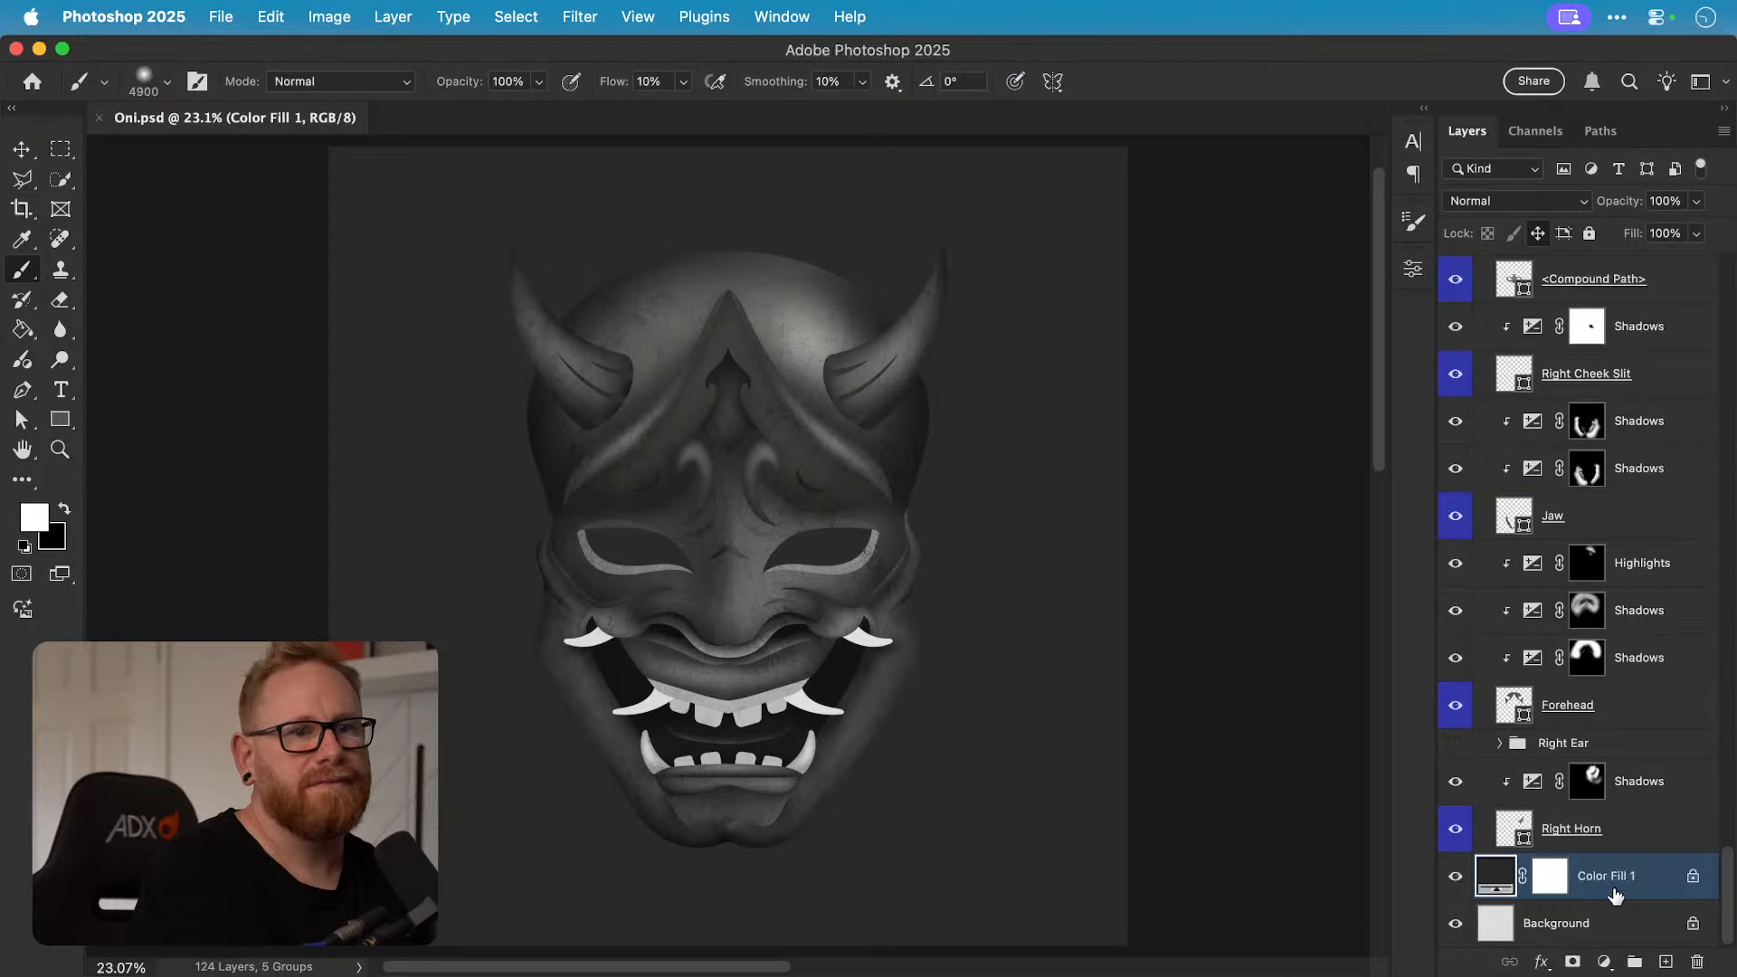
key("v")
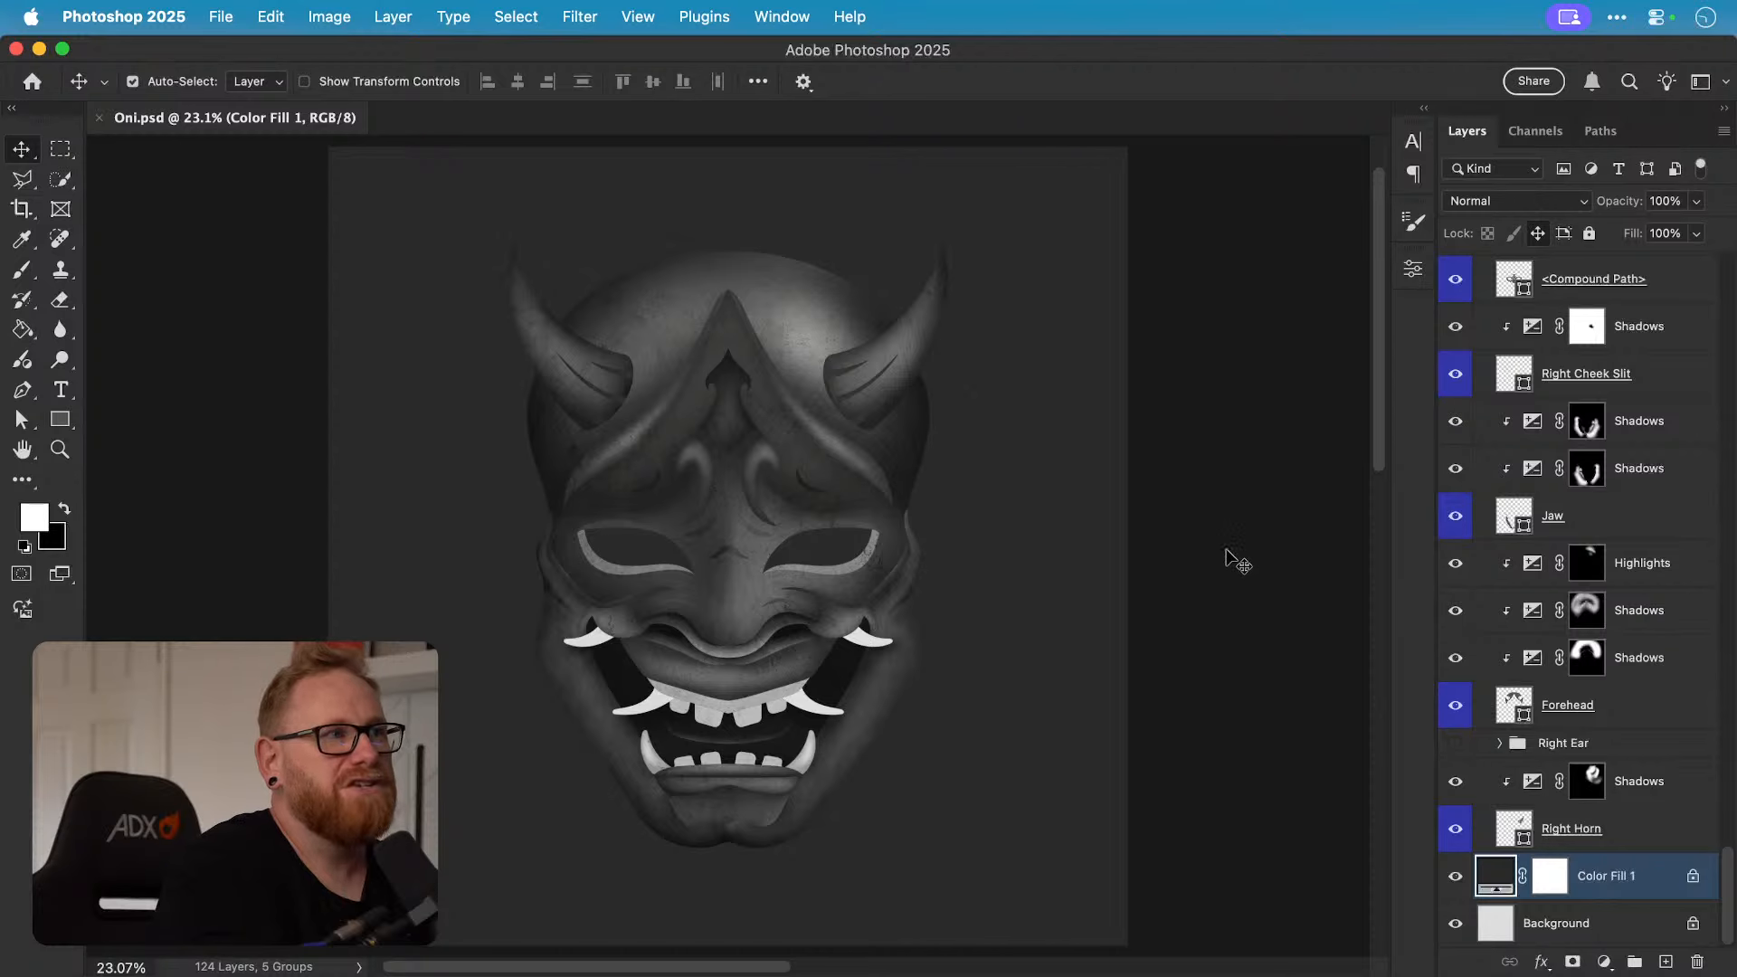
left_click(1604, 961)
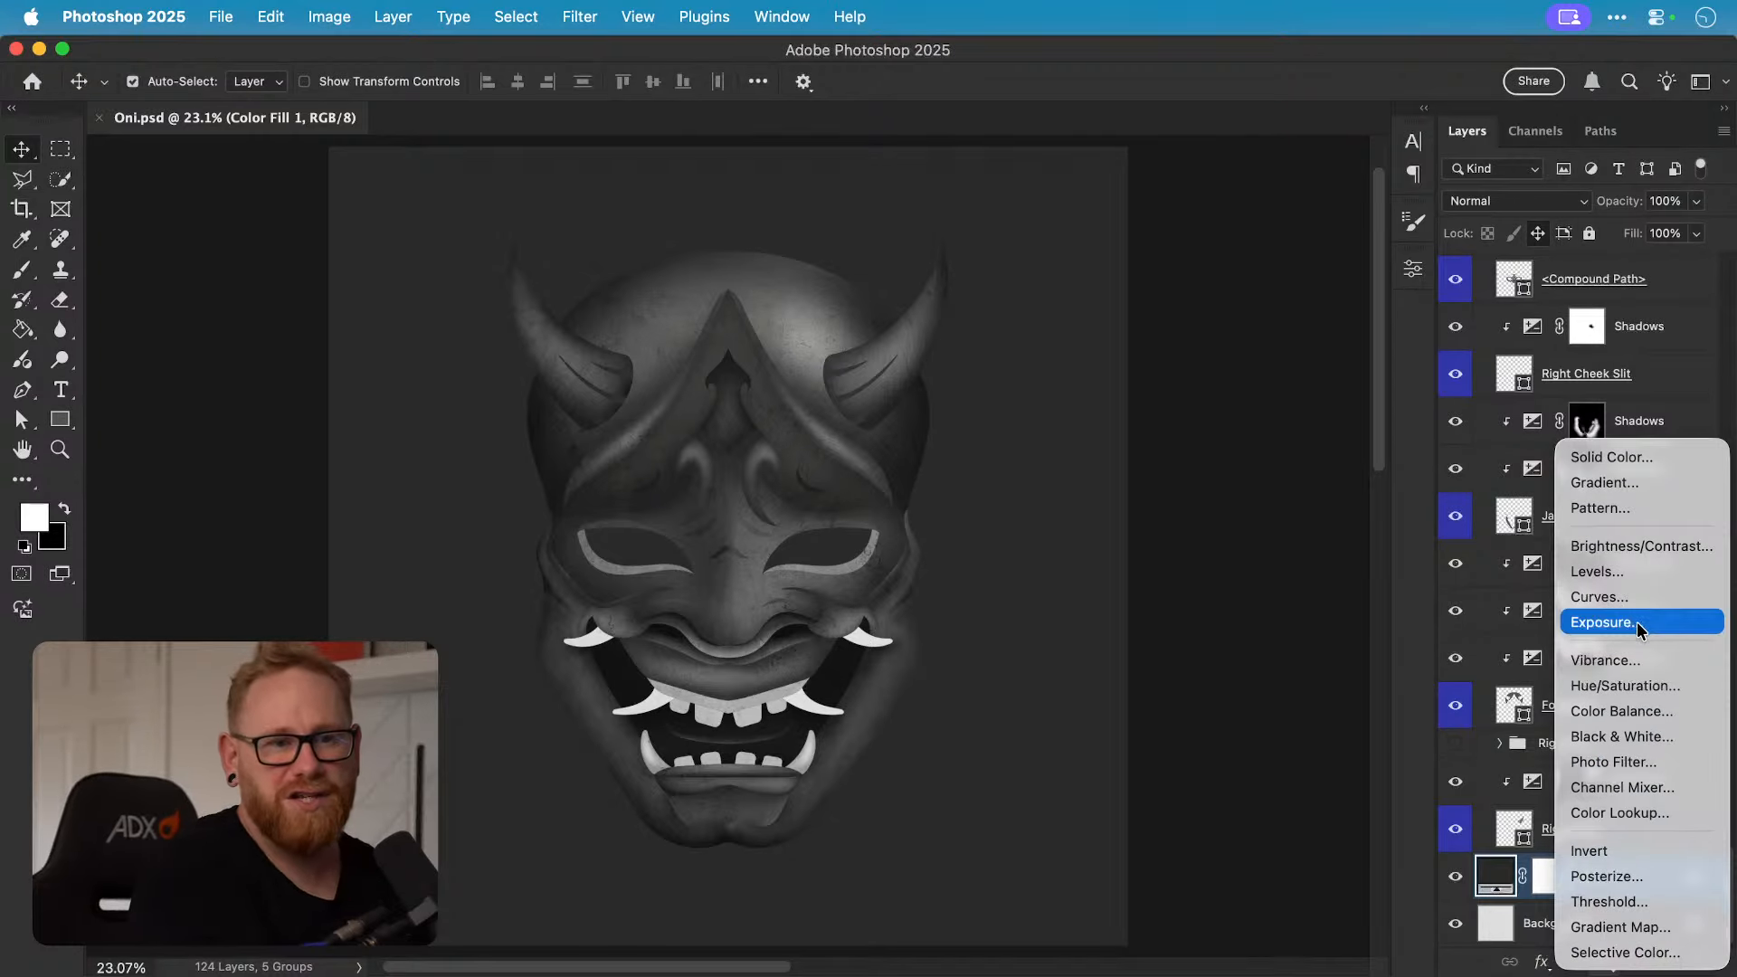
left_click(1425, 954)
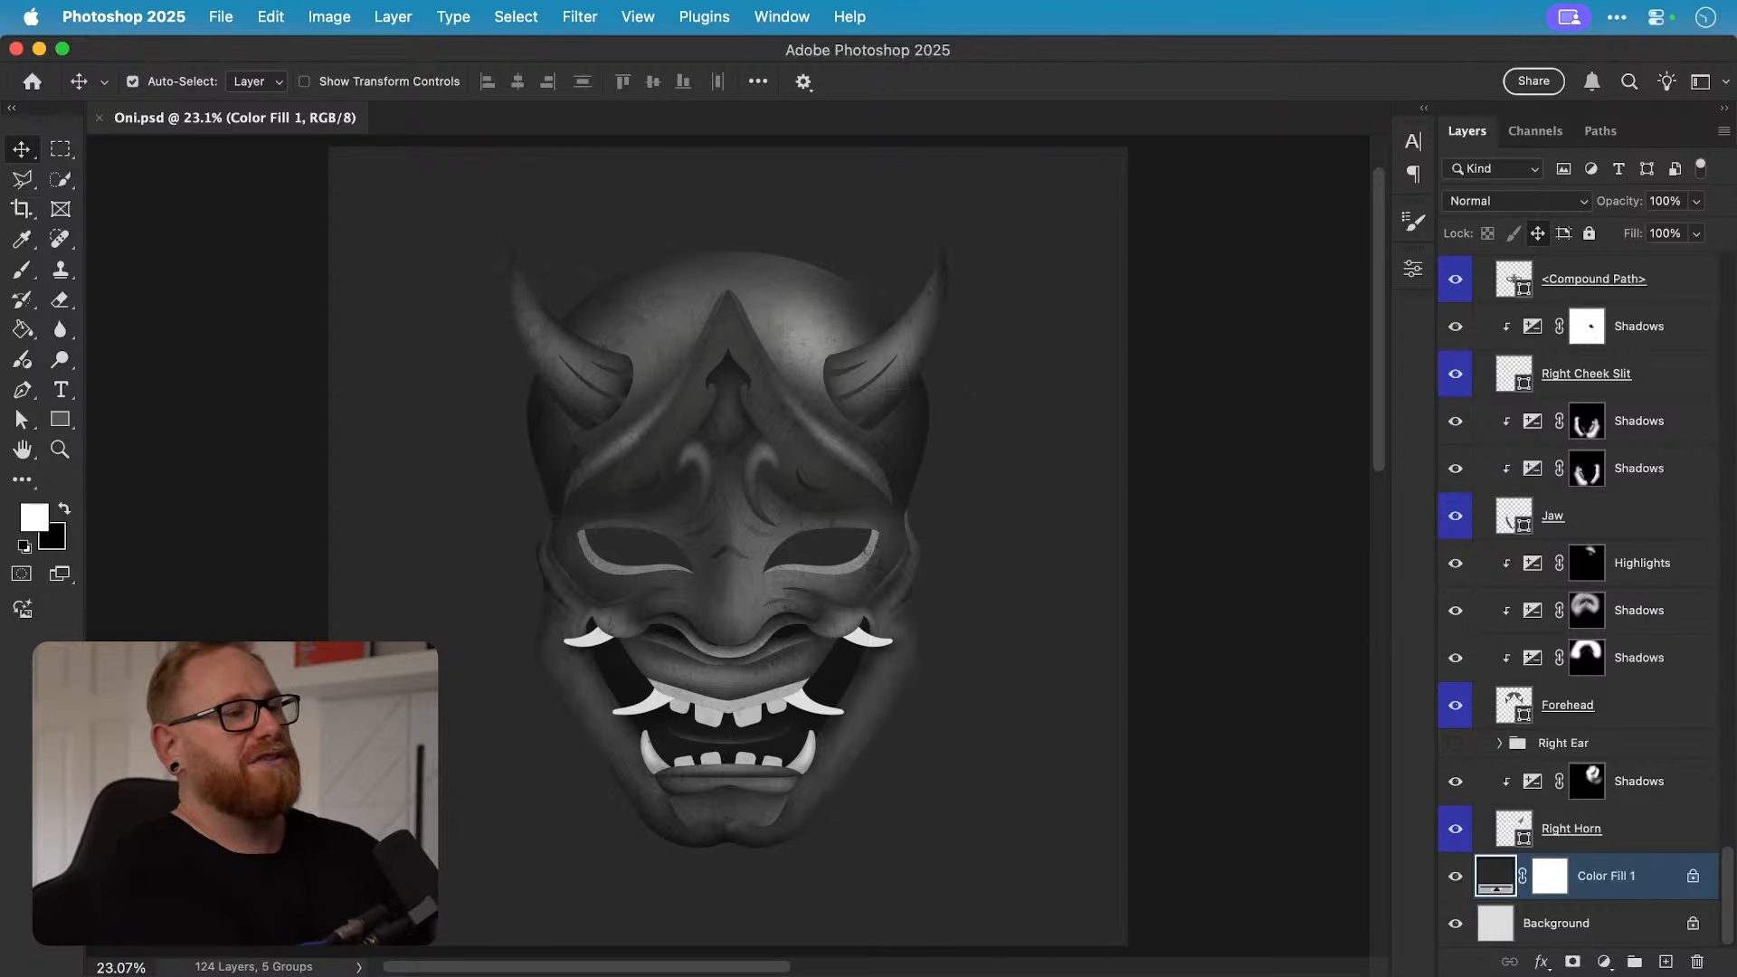
Step: Examine the textured nose, teeth, eyes and forehead up close, followed by the whole mask and its layer stack
key("z")
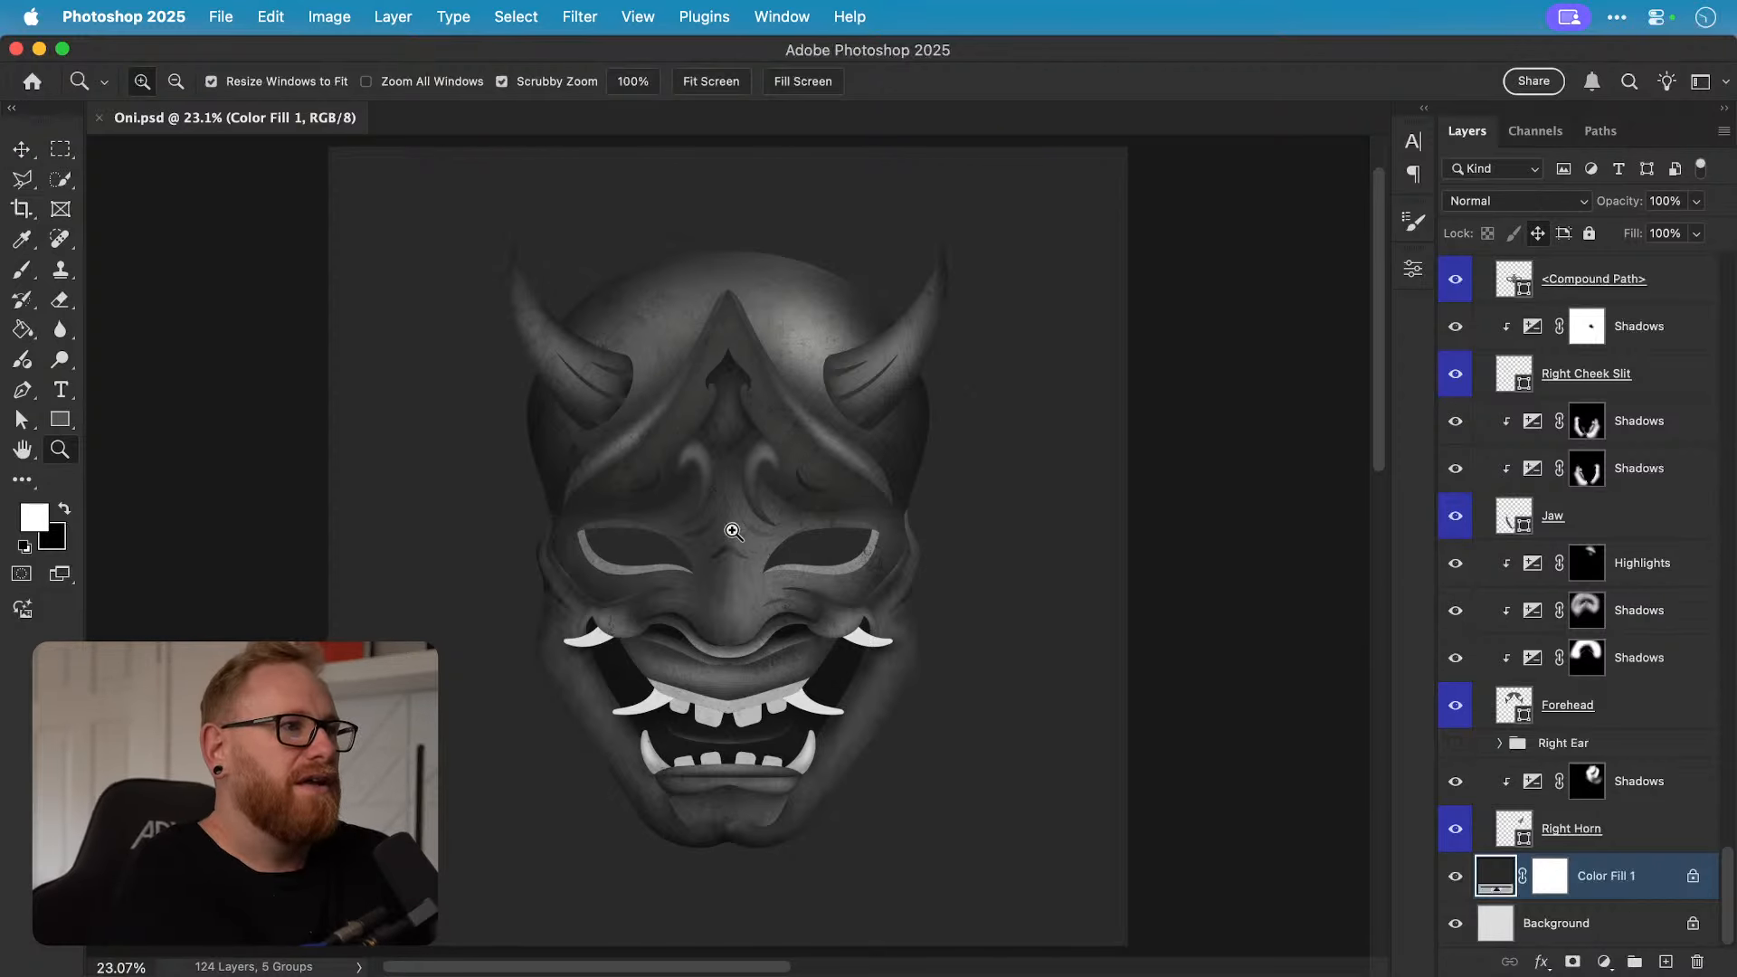
left_click(720, 582)
left_click(720, 583)
key("v")
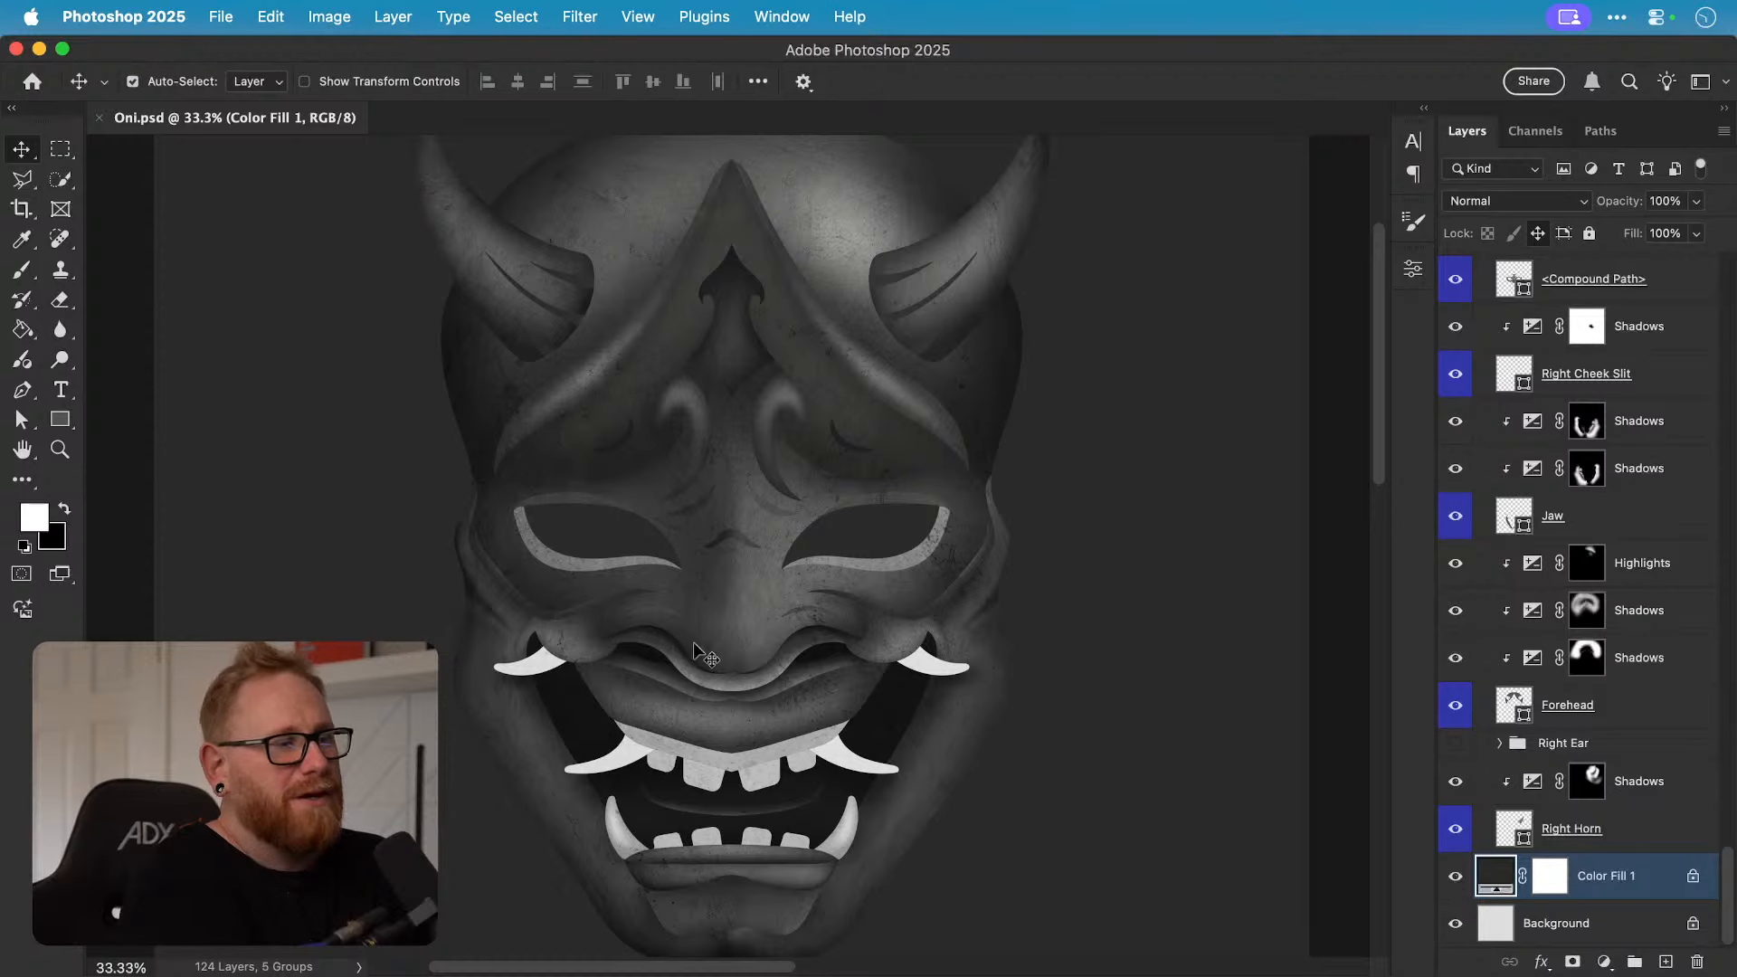
key("z")
left_click(642, 751)
left_click(642, 752)
key("v")
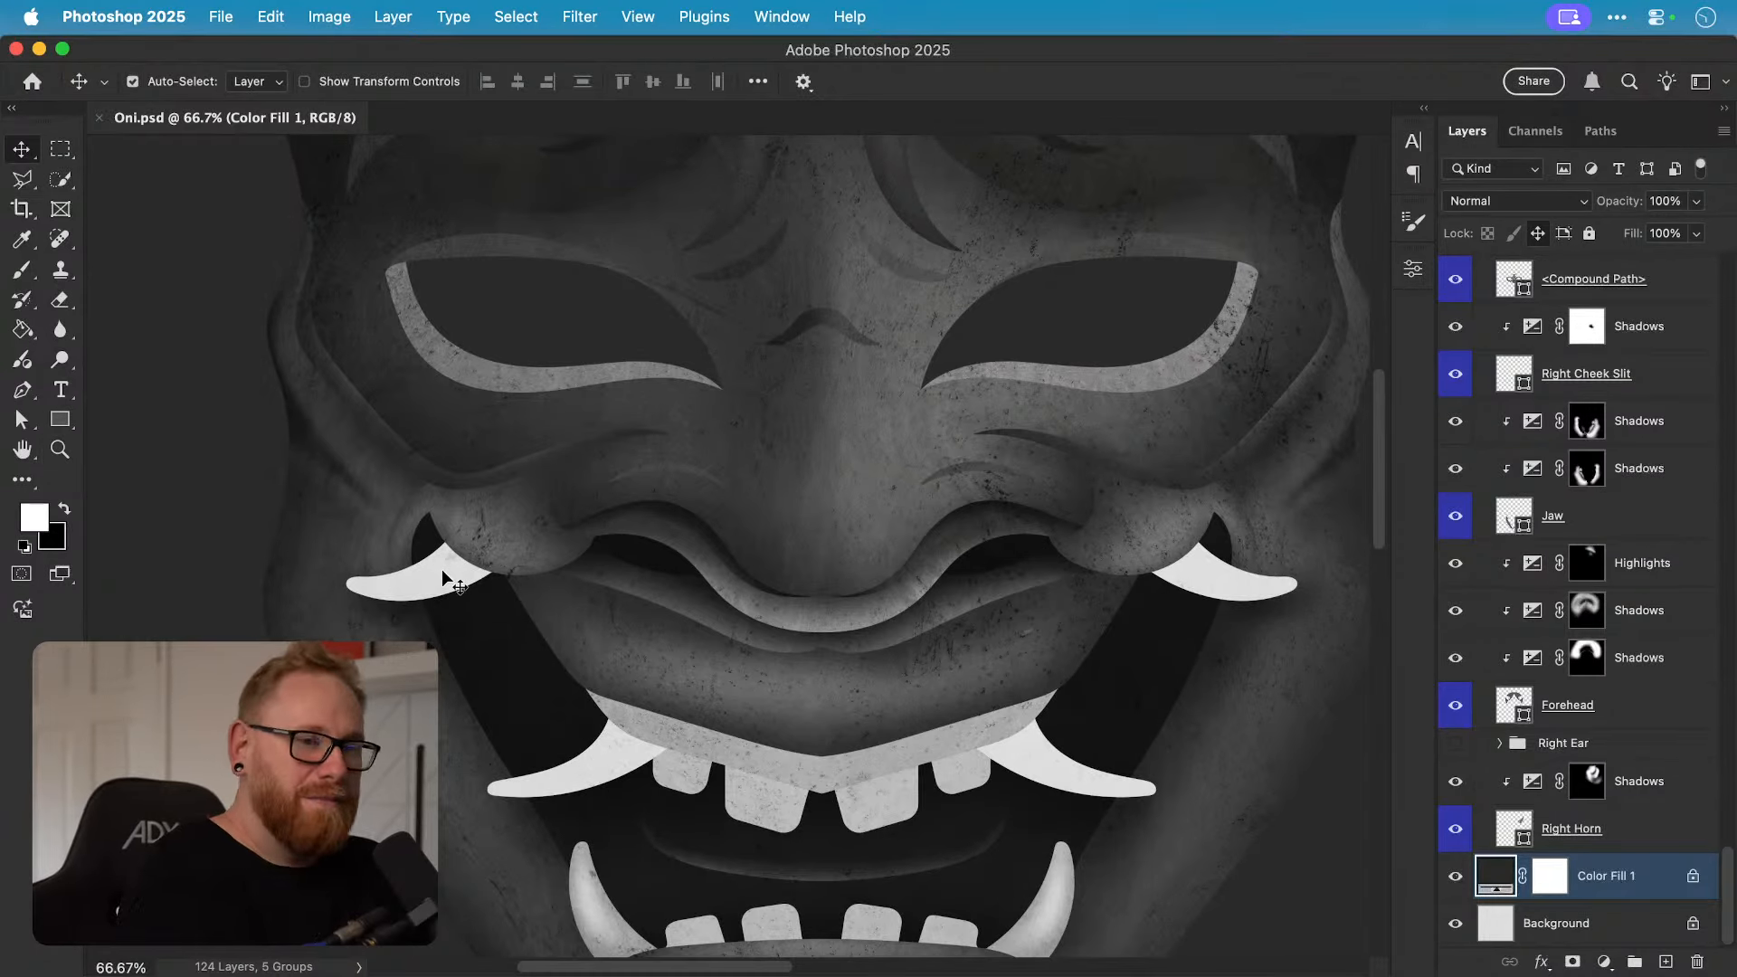
scroll(441, 568, "down", 2)
scroll(442, 568, "up", 10)
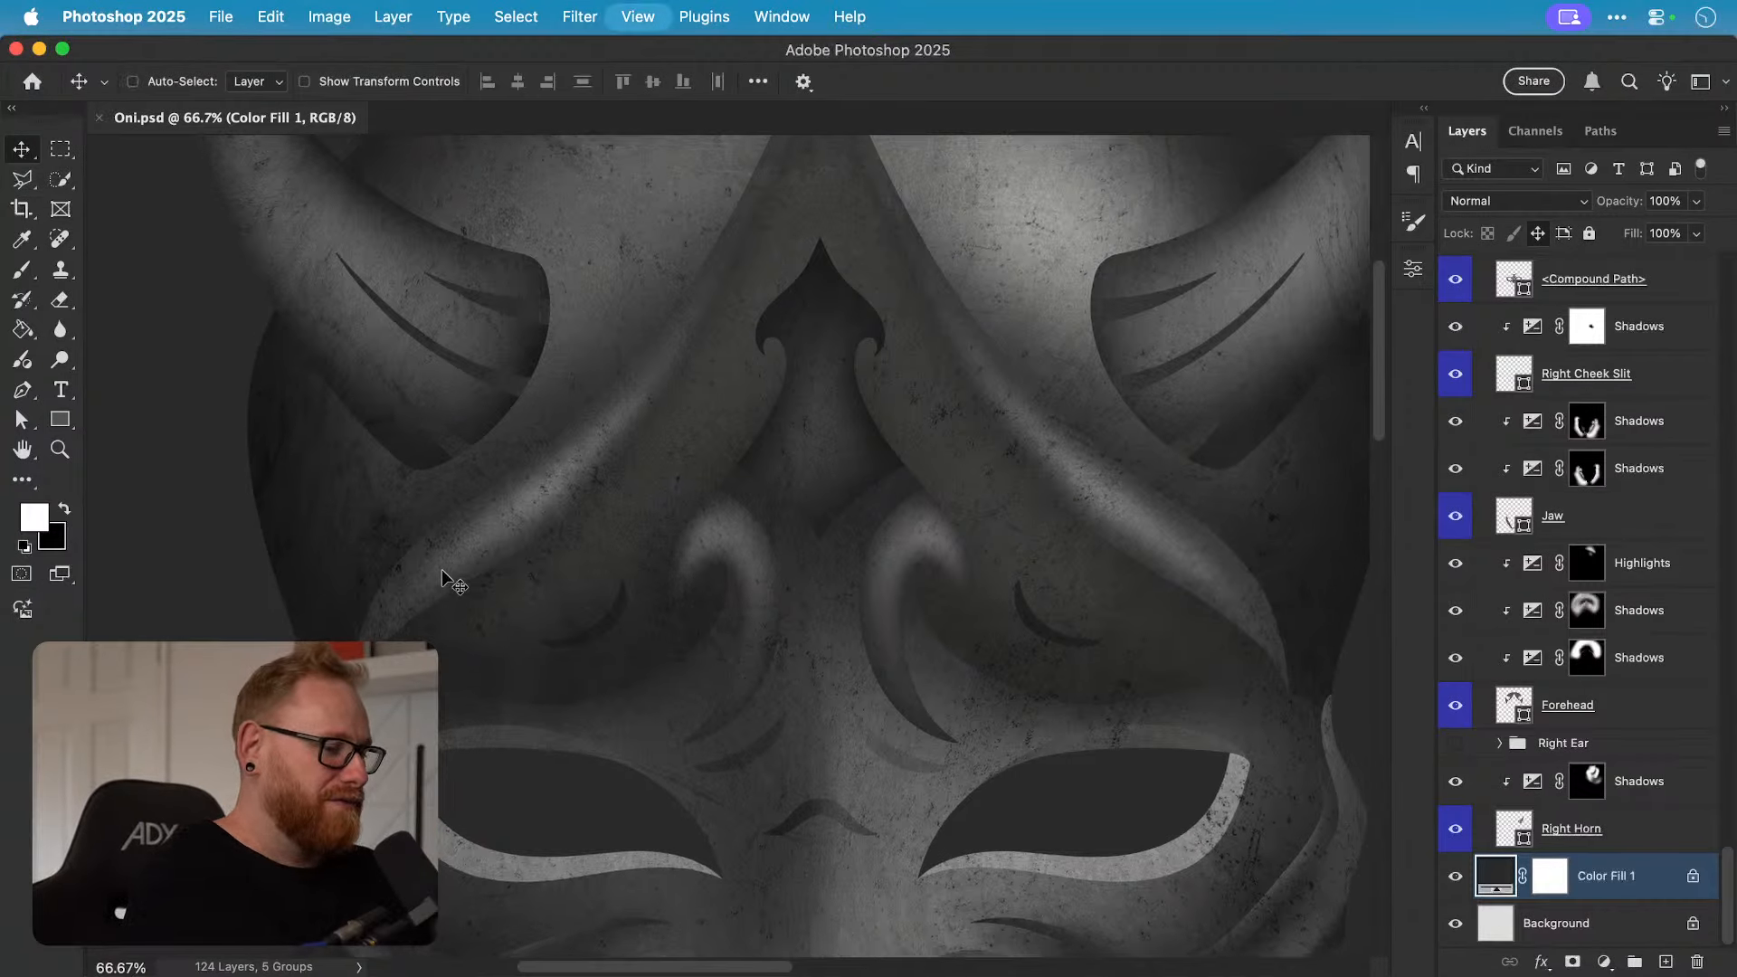
scroll(442, 569, "down", 2)
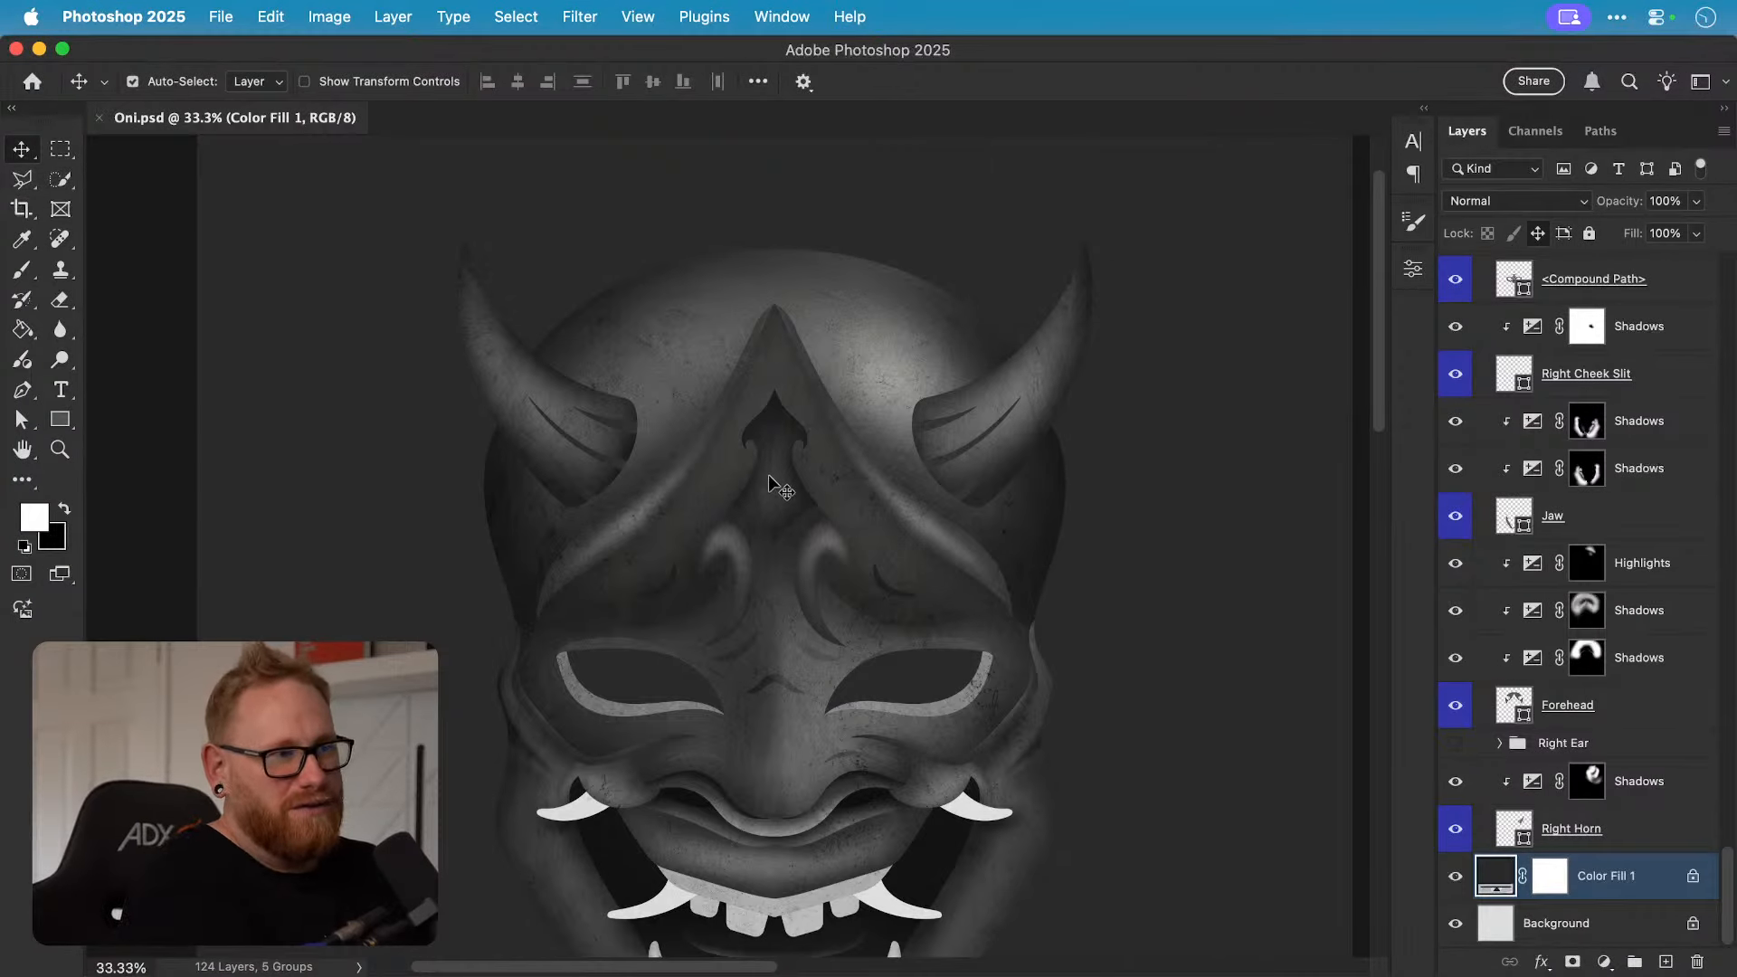
scroll(764, 480, "down", 3)
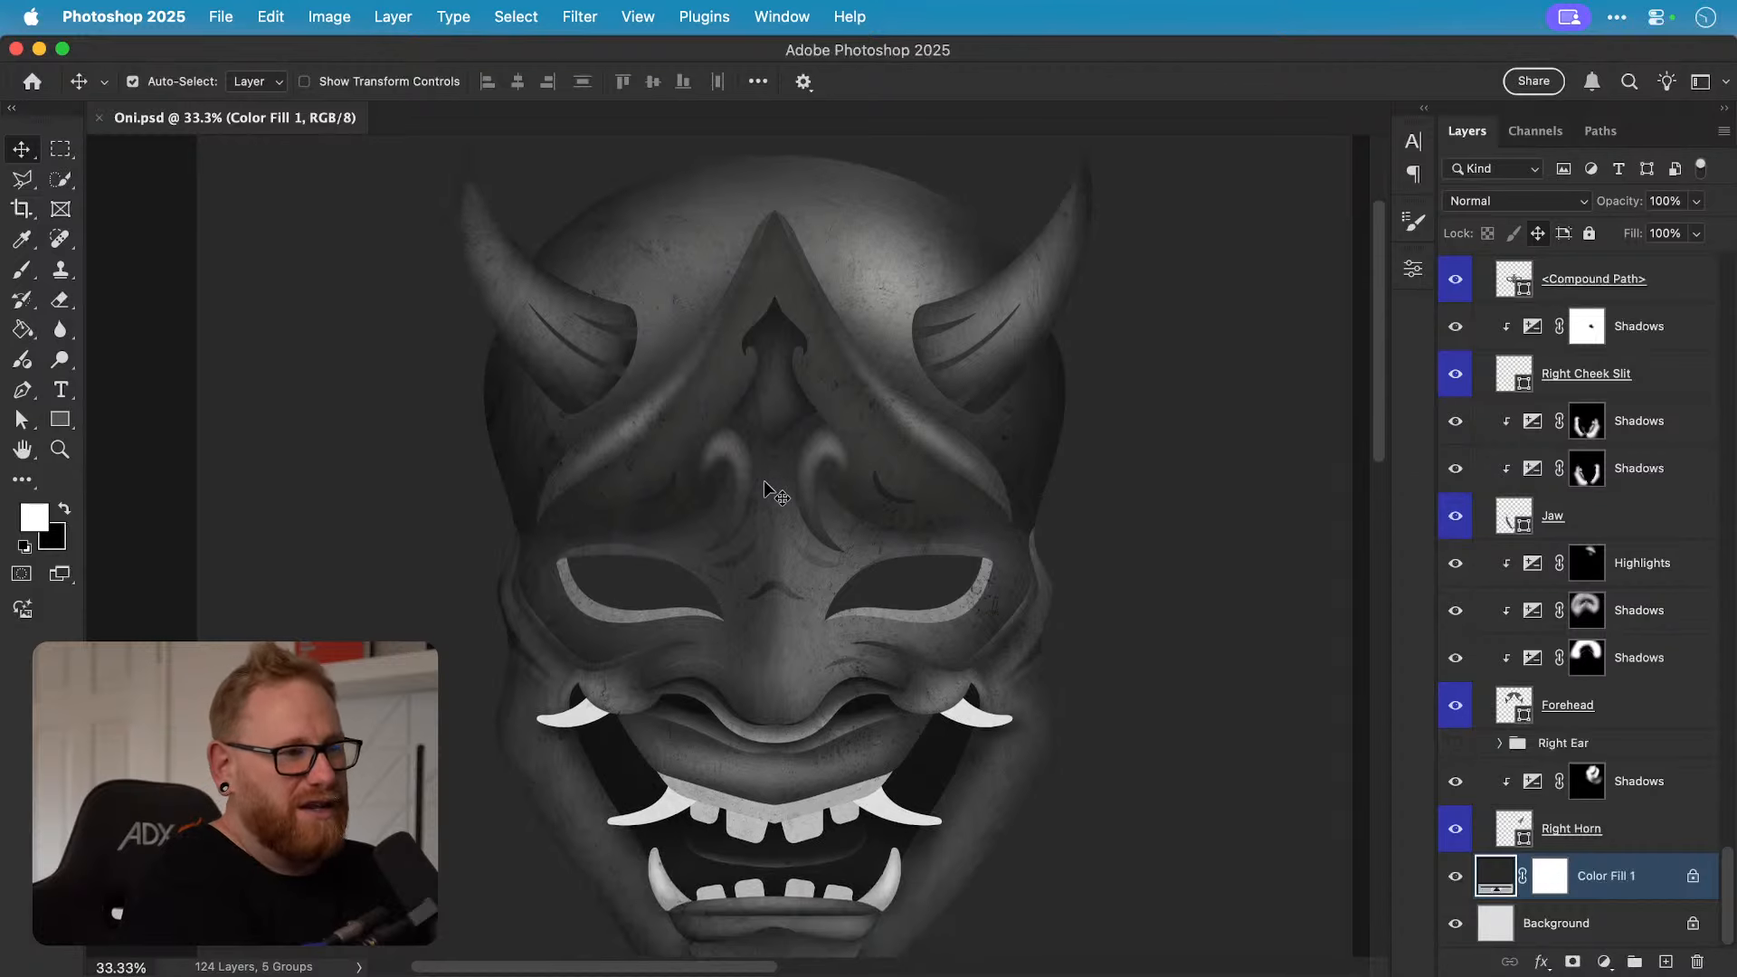
scroll(764, 481, "down", 2)
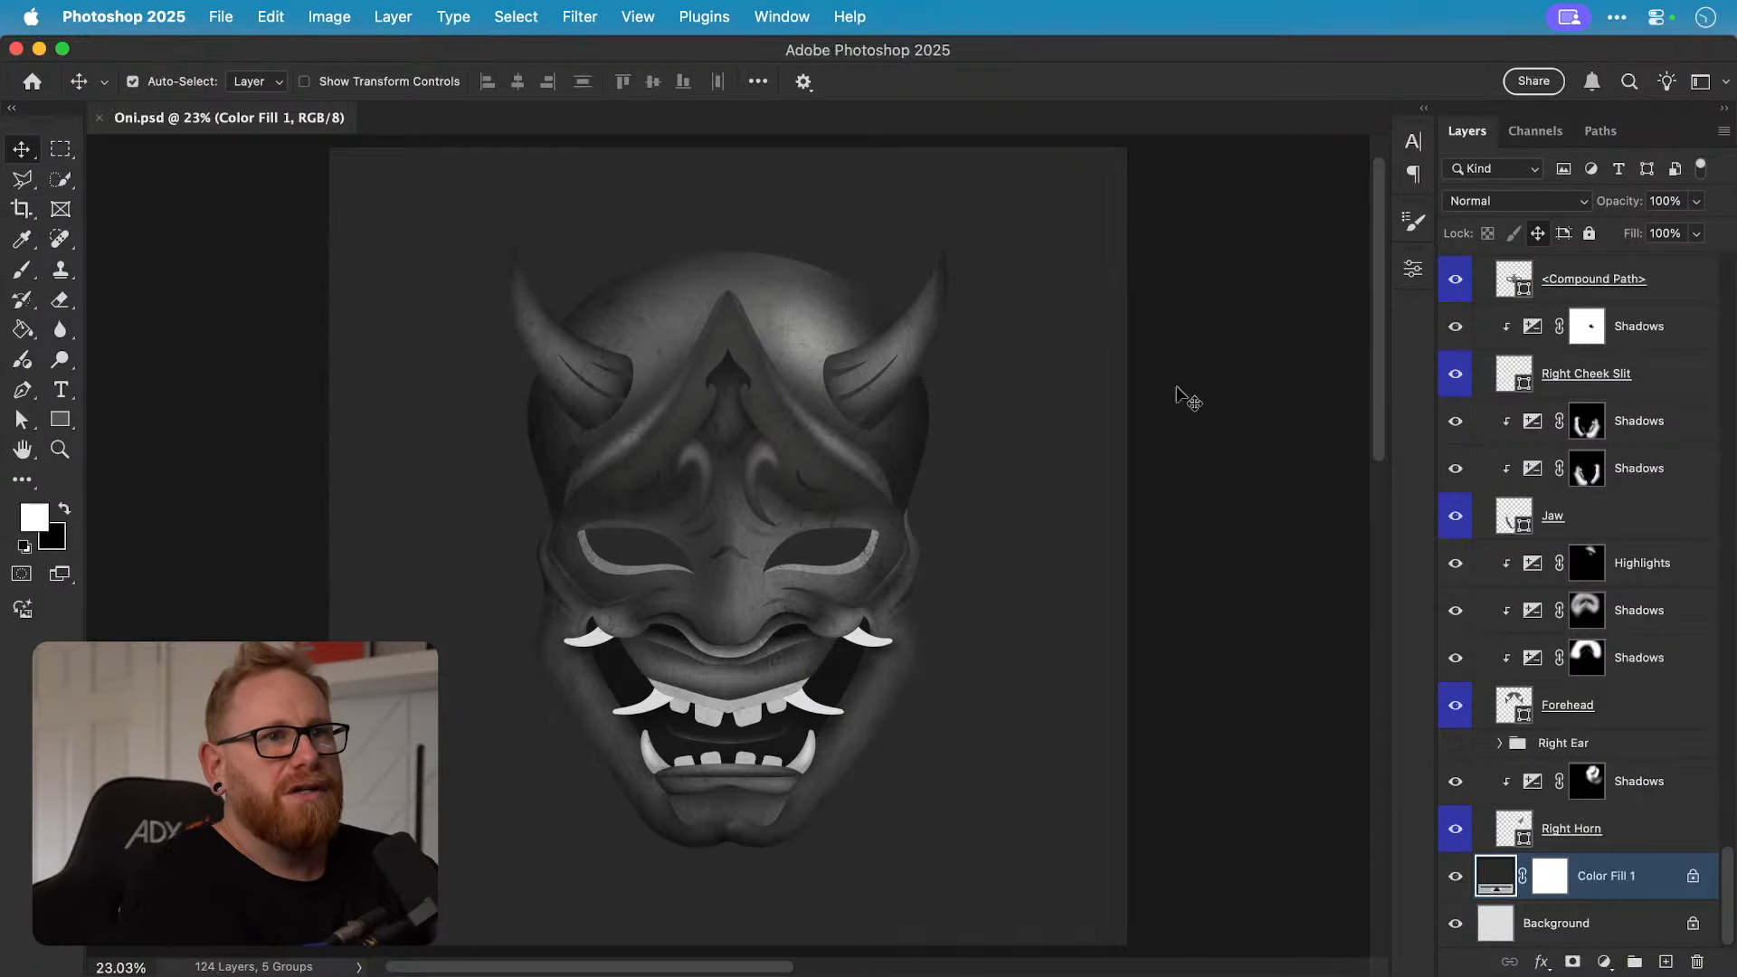
scroll(1561, 443, "up", 15)
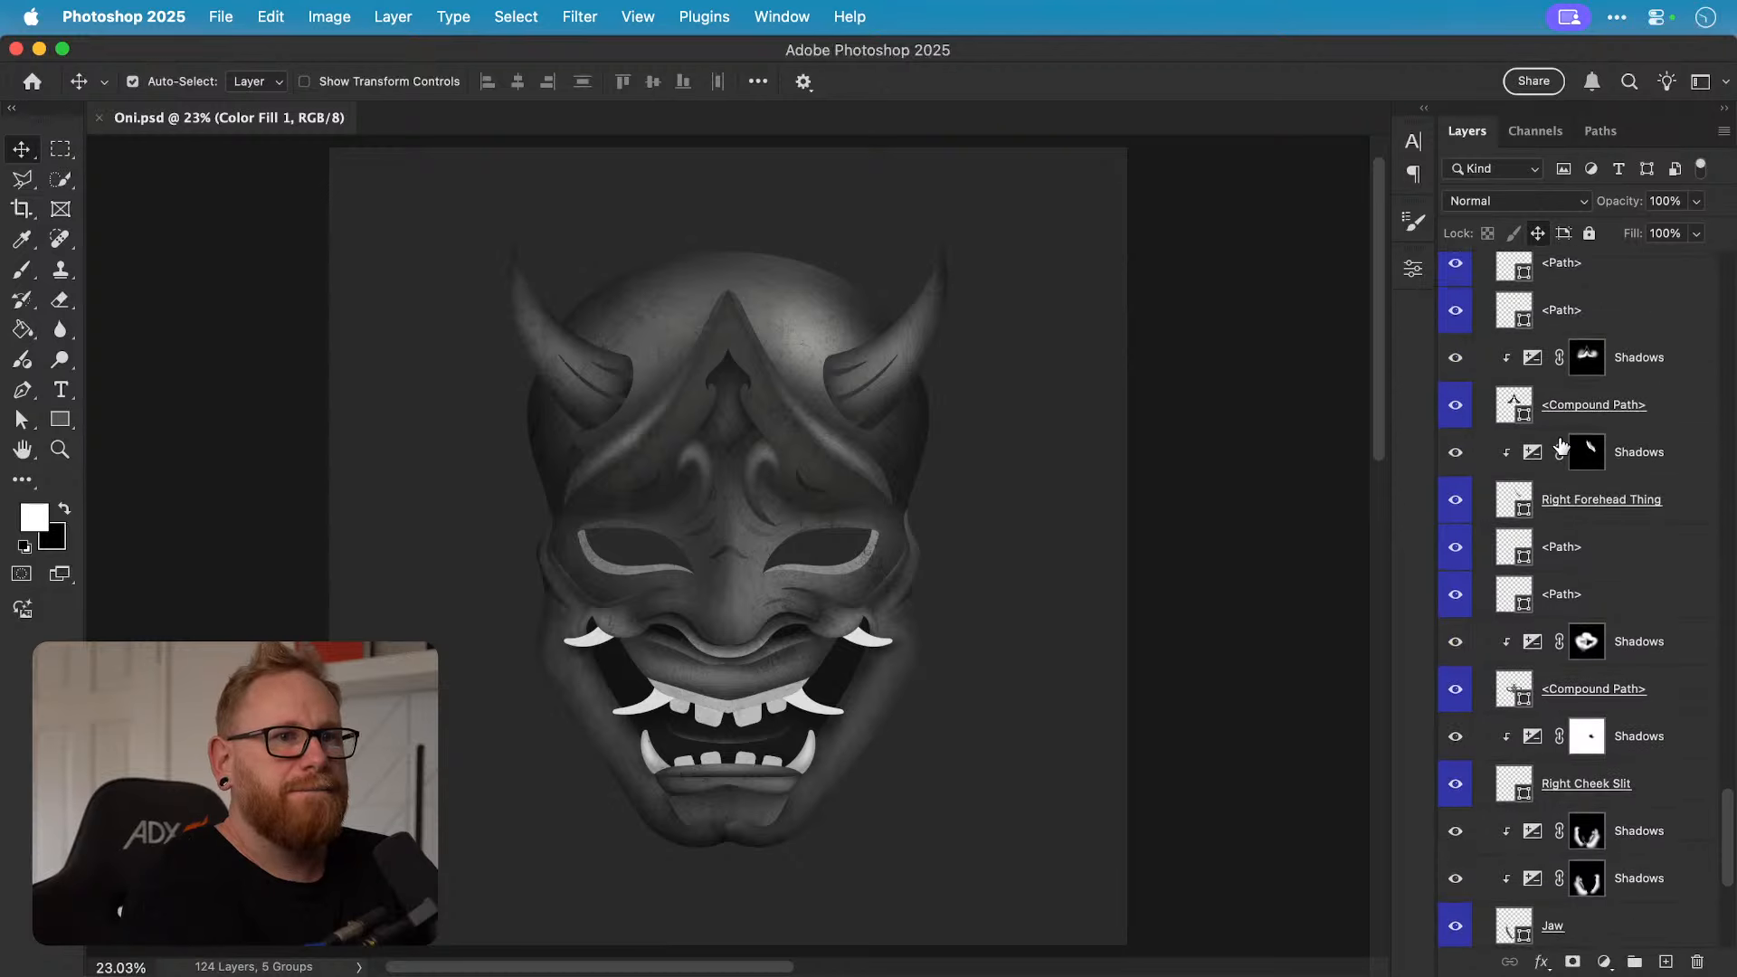
scroll(1562, 444, "up", 15)
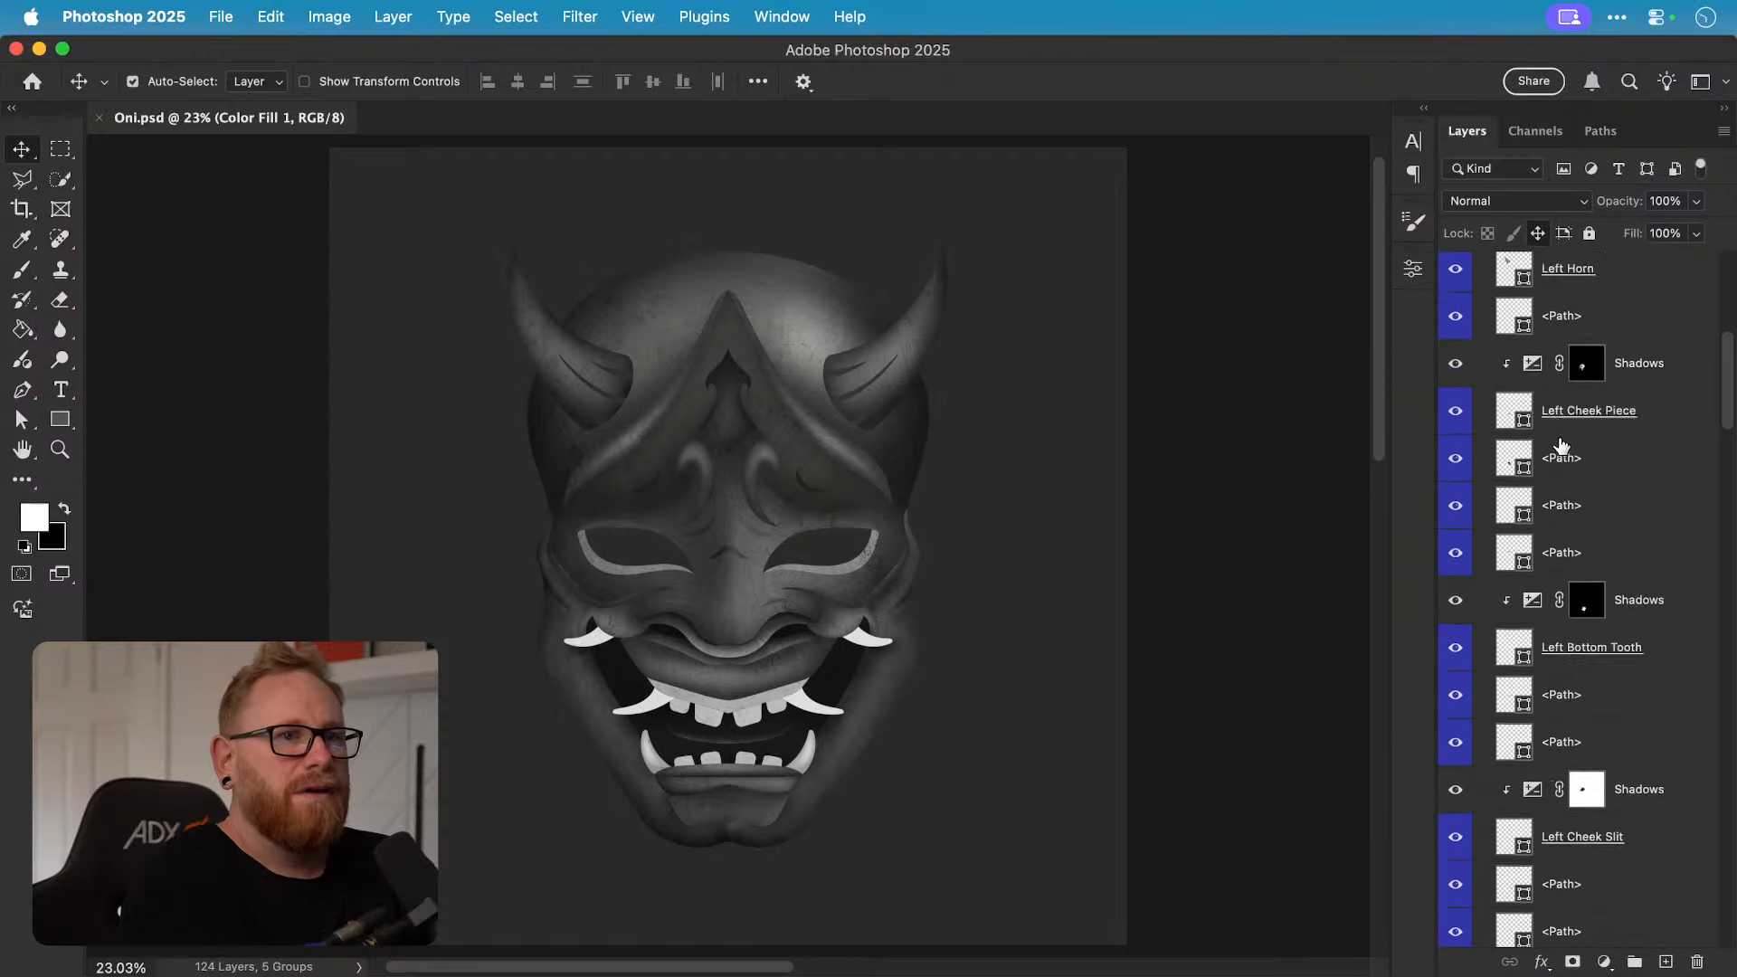